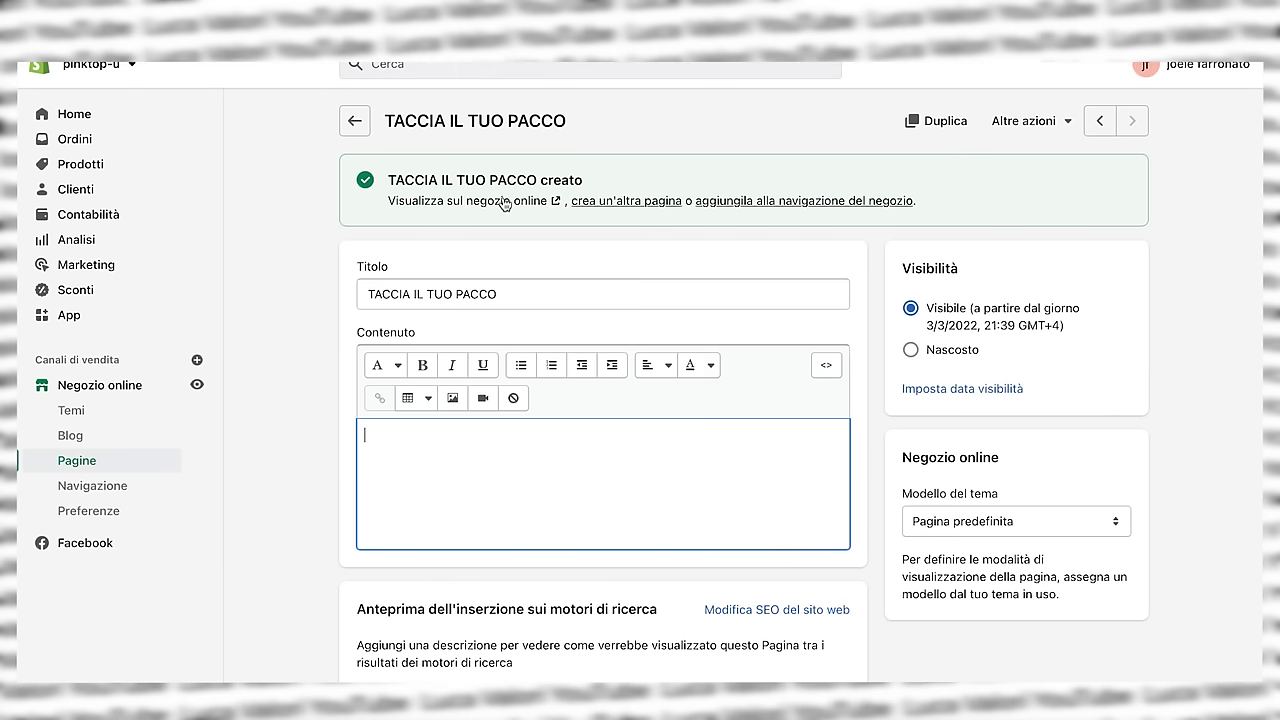
- Create a new blank page titled 'IL NOSTRO STUDIO' and save it
left_click(356, 122)
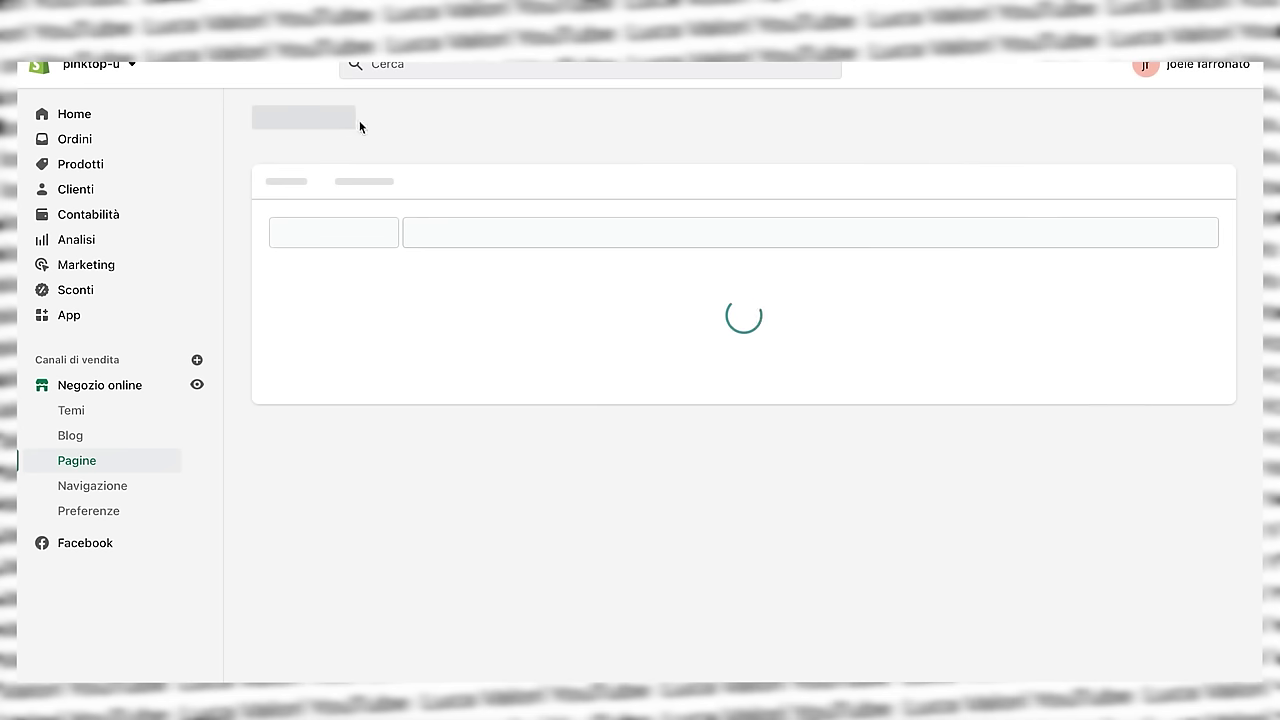
left_click(1143, 125)
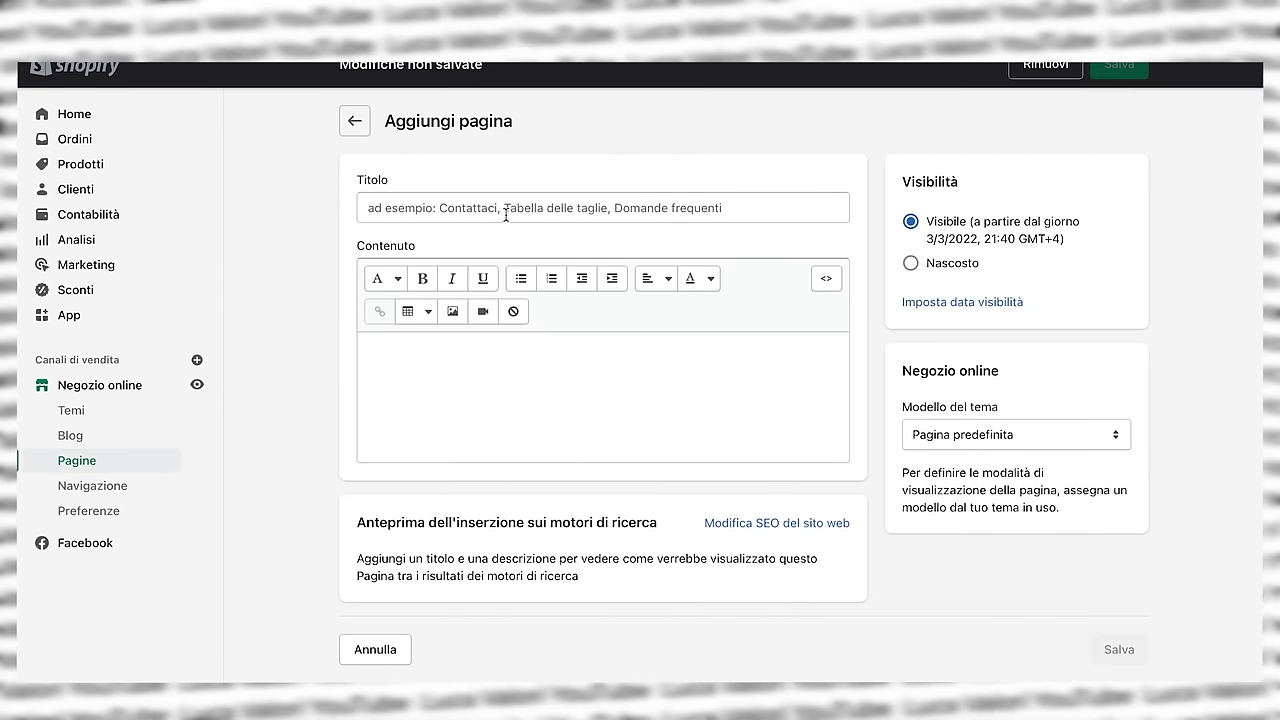
left_click(505, 206)
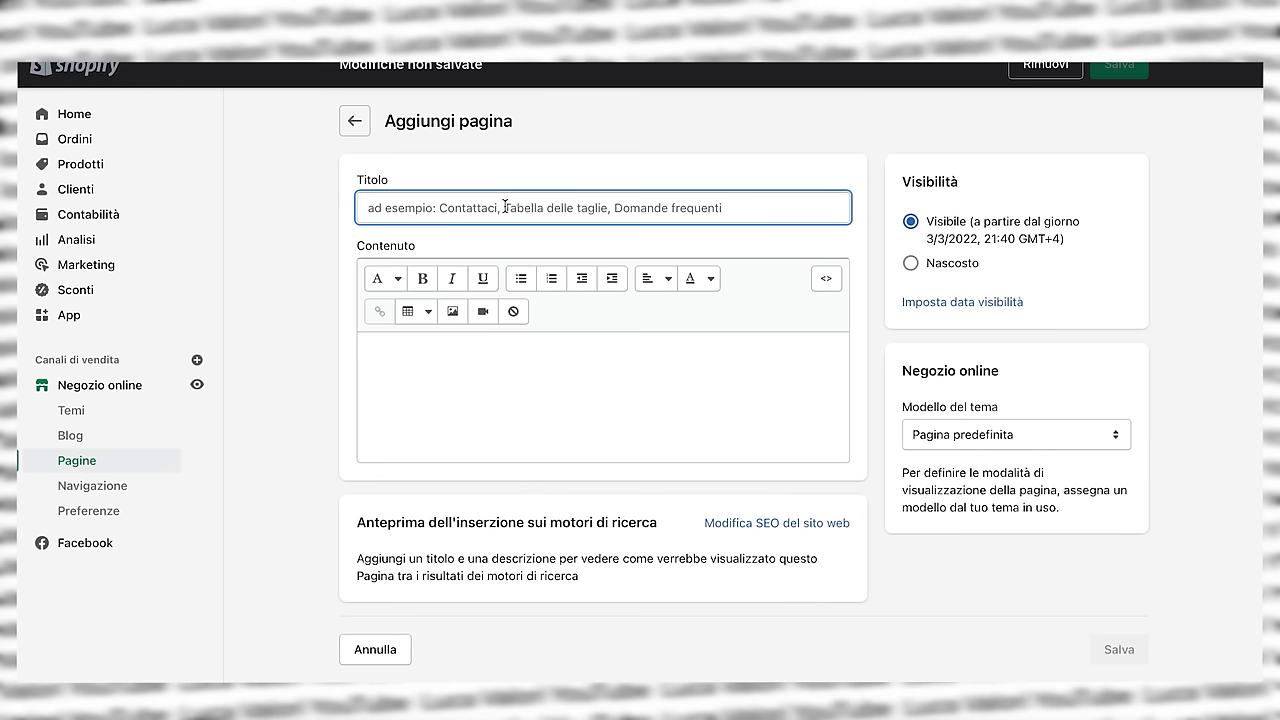
type("IL NOSTRO STUDIO")
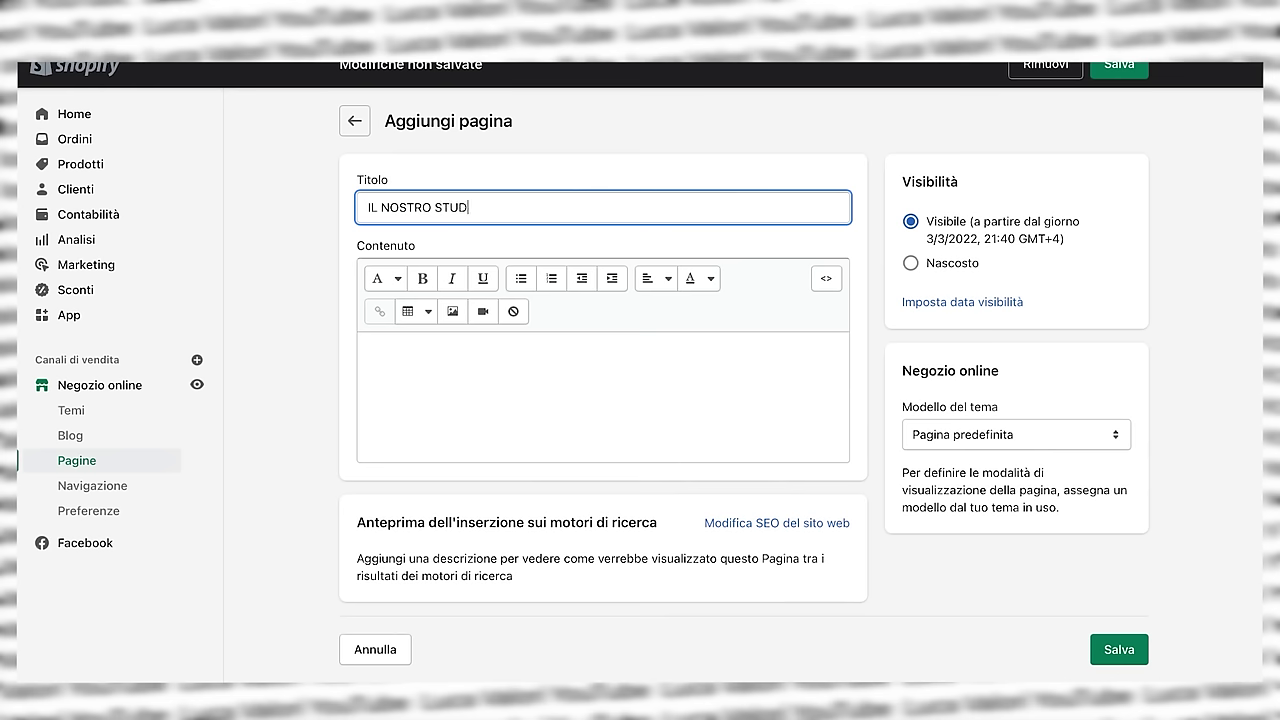
left_click(1119, 66)
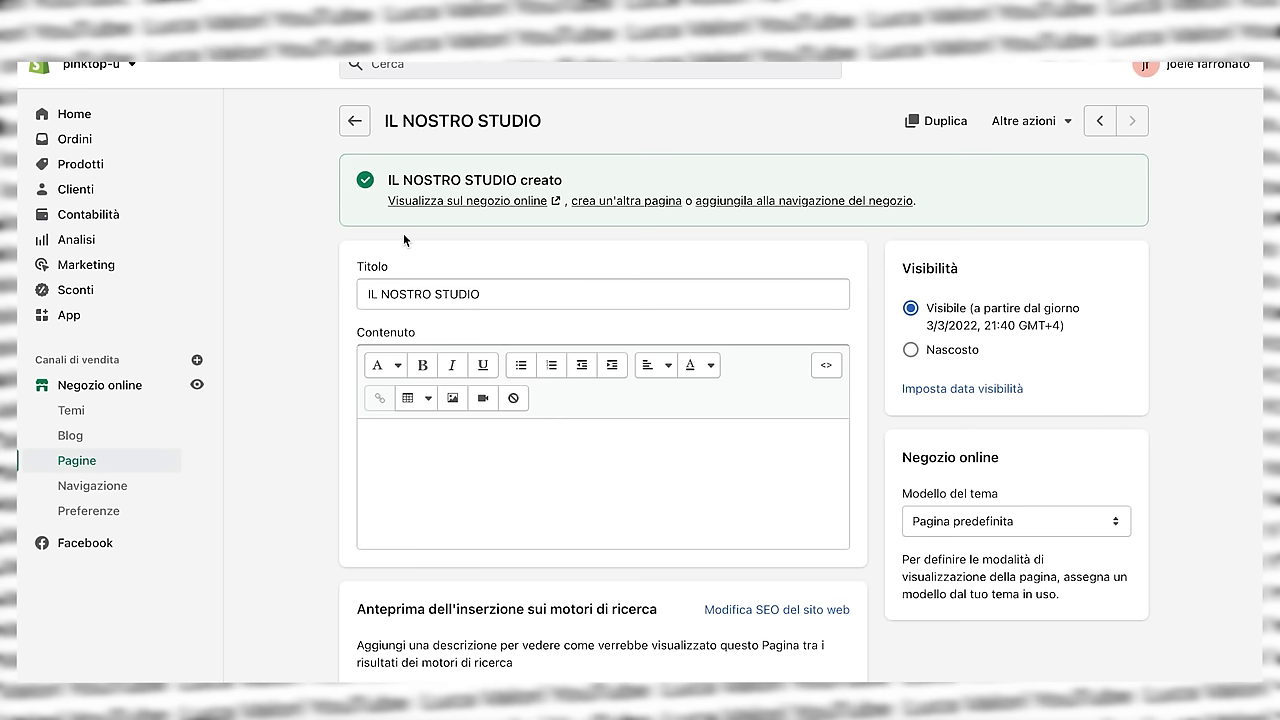
- Leave the empty IL NOSTRO STUDIO page and go back to the Pages list
left_click(452, 453)
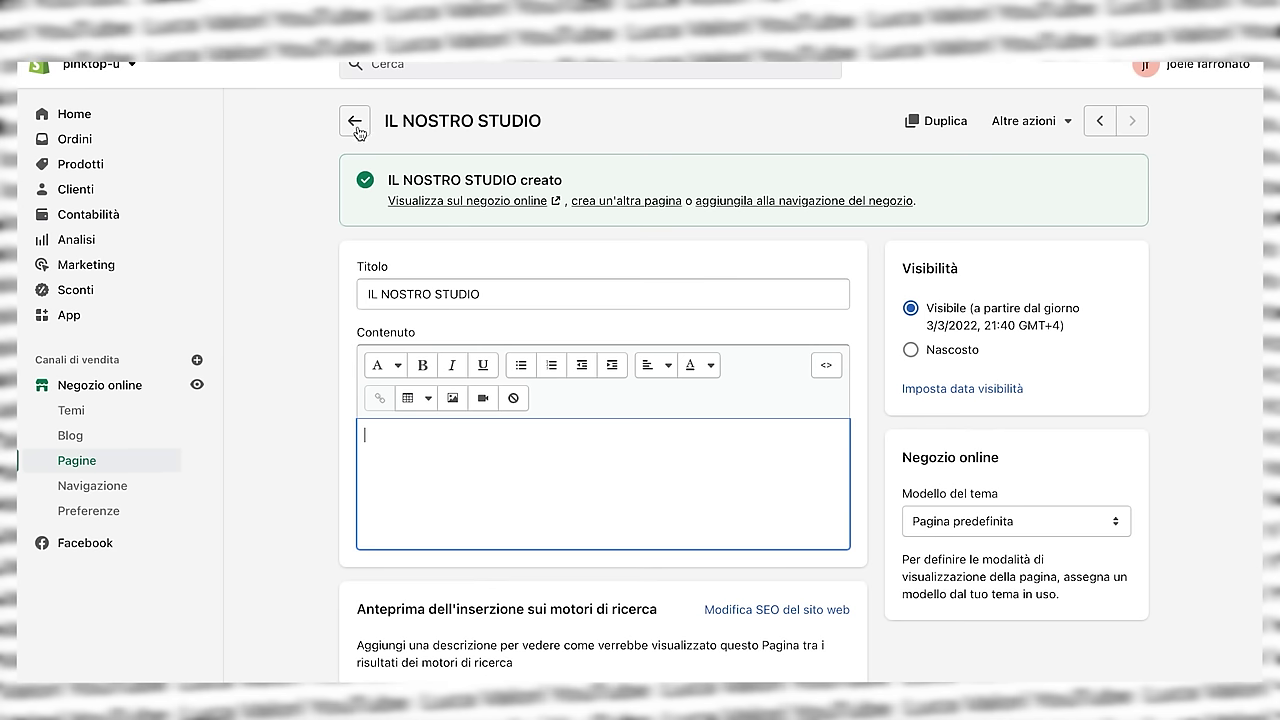
left_click(356, 128)
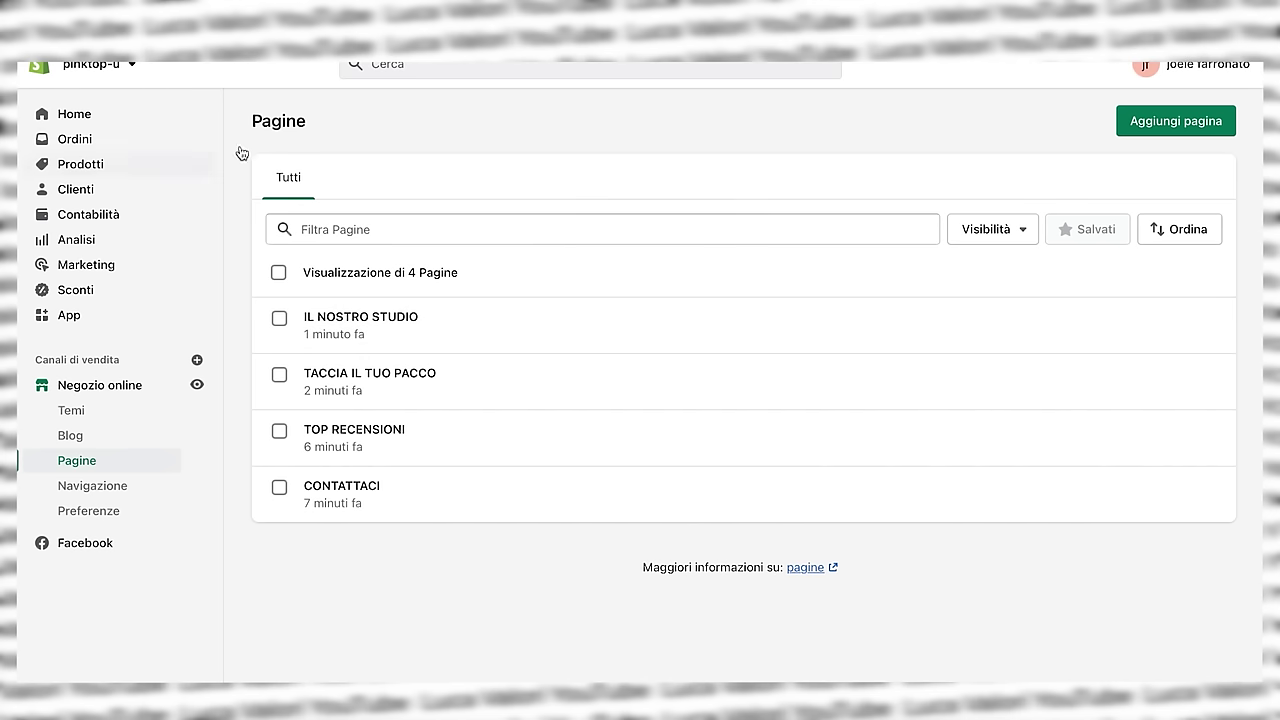
- Open the product 'pp' and retitle it 'PINK FRIDGE'
left_click(80, 166)
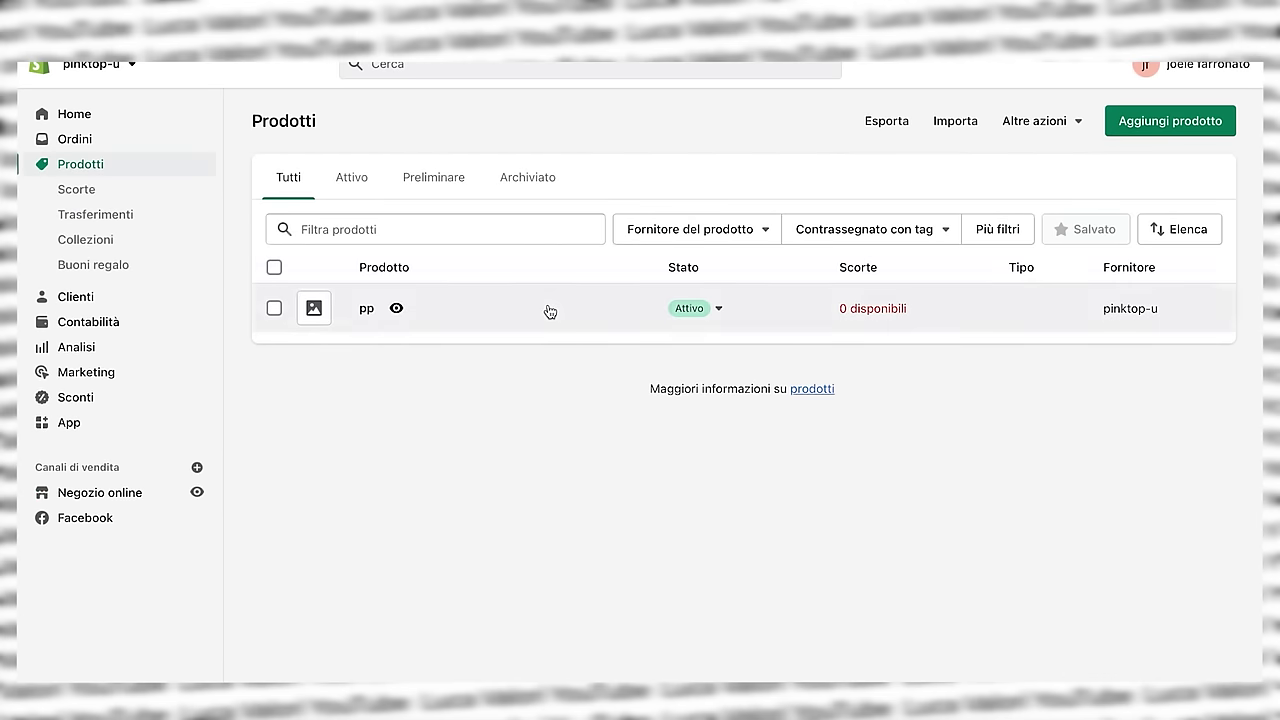
left_click(548, 309)
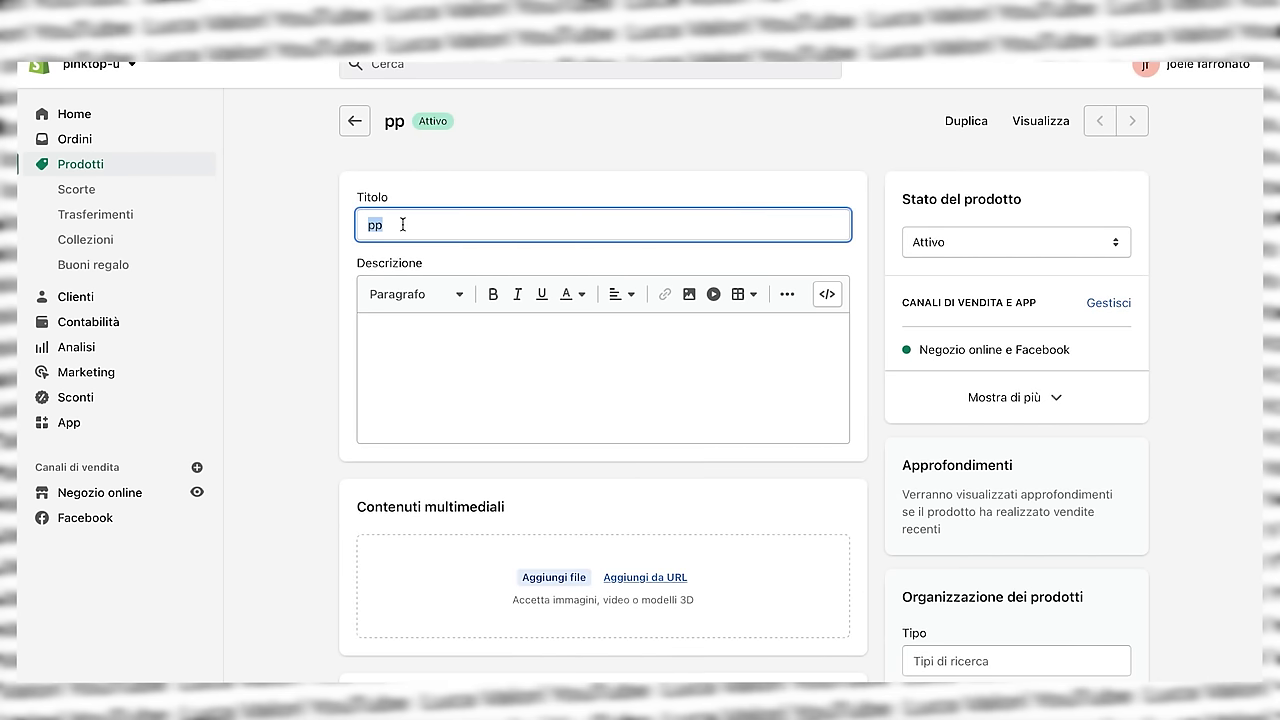
key("BackSpace")
type("P")
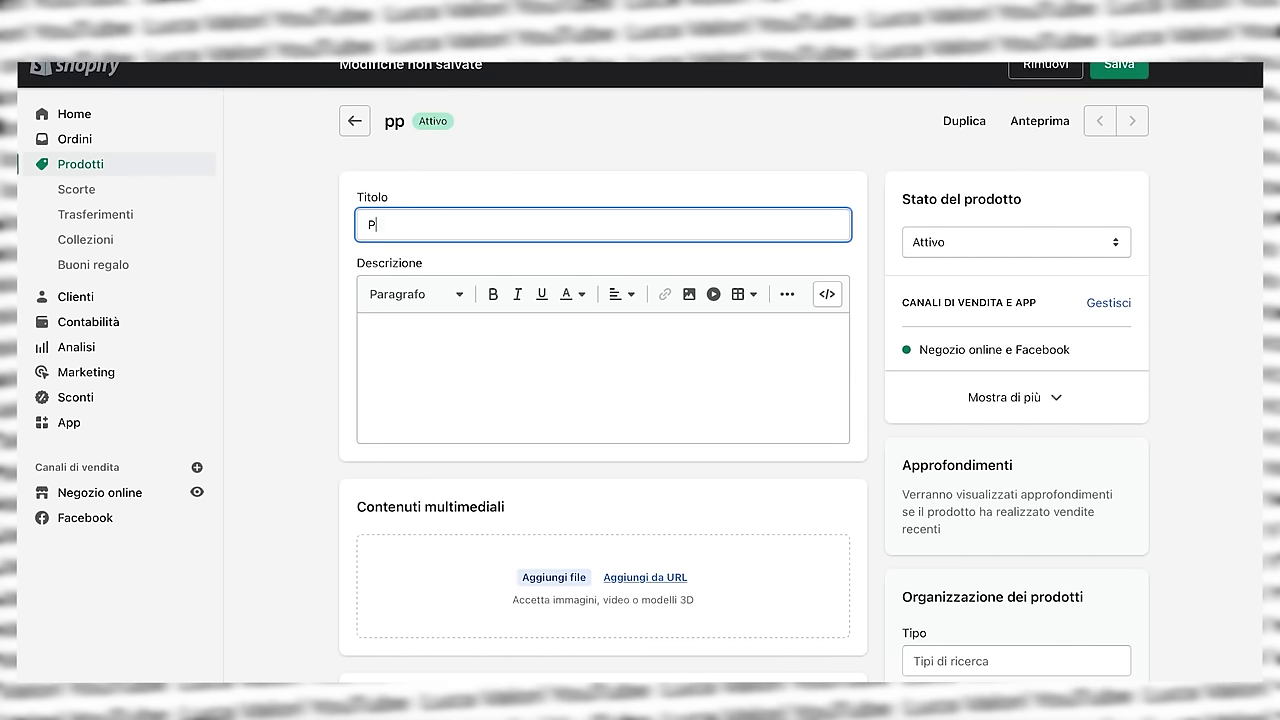
type("INK FRIDGE")
scroll(575, 433, "down", 5)
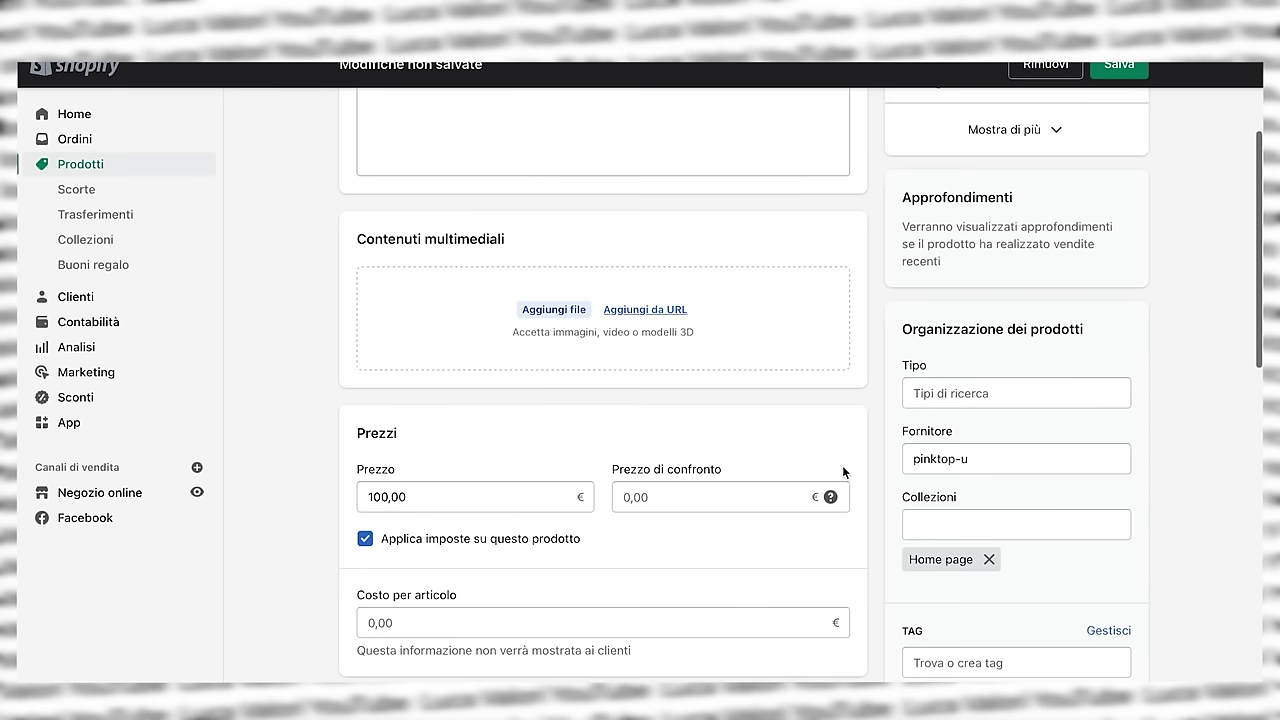
scroll(766, 515, "down", 1)
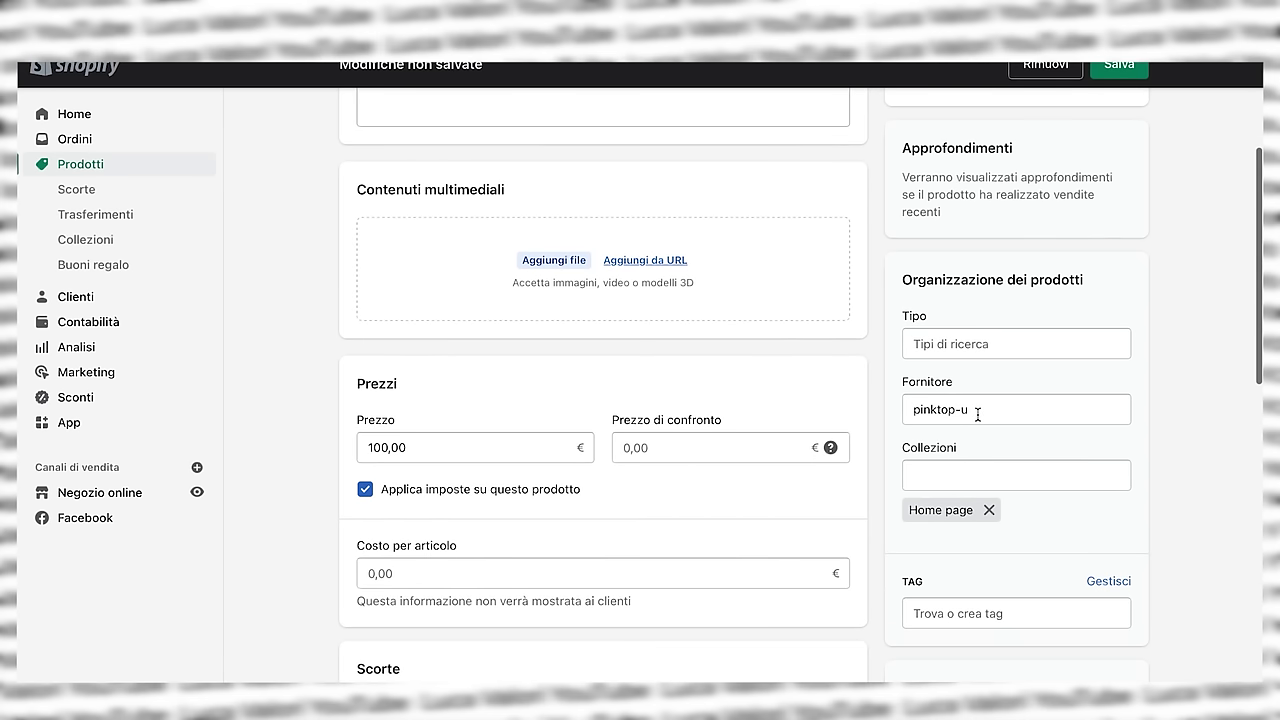
- Change the product's vendor from 'pinktop-u' to 'Pinktop'
left_click(979, 410)
key("BackSpace")
key("BackSpace")
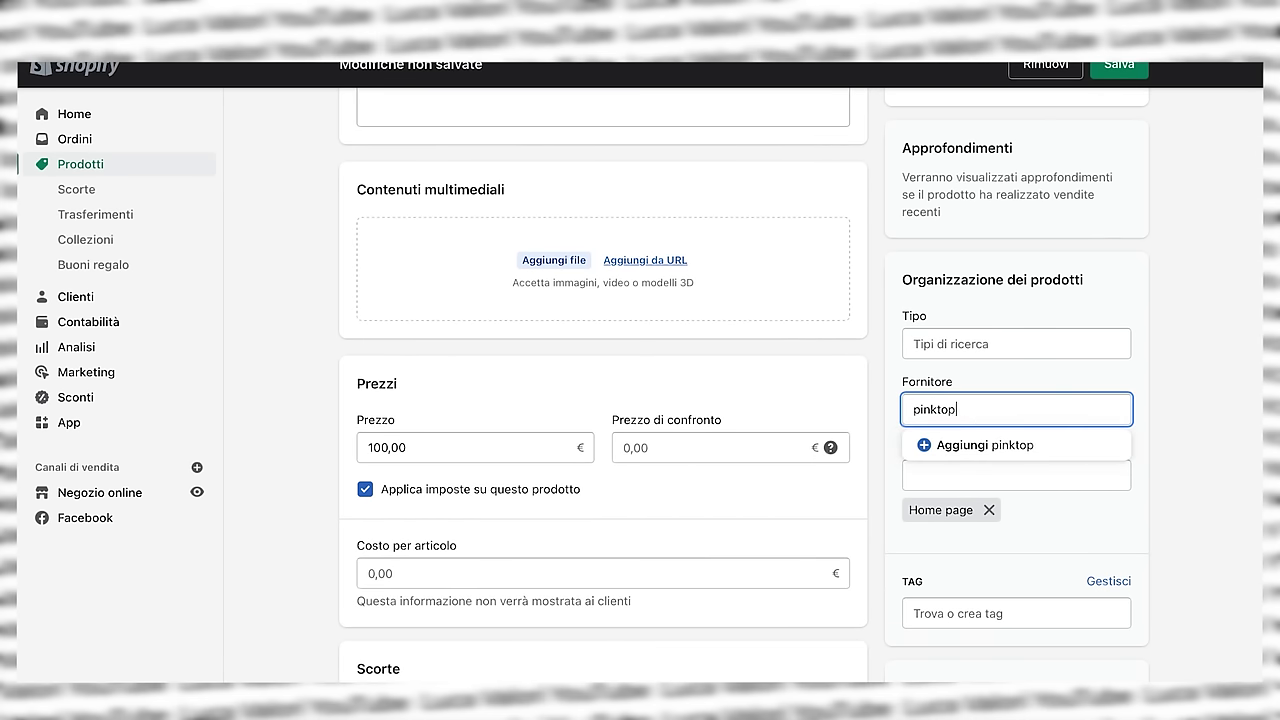
left_click(917, 410)
key("BackSpace")
type("P")
left_click(459, 447)
left_click(380, 447)
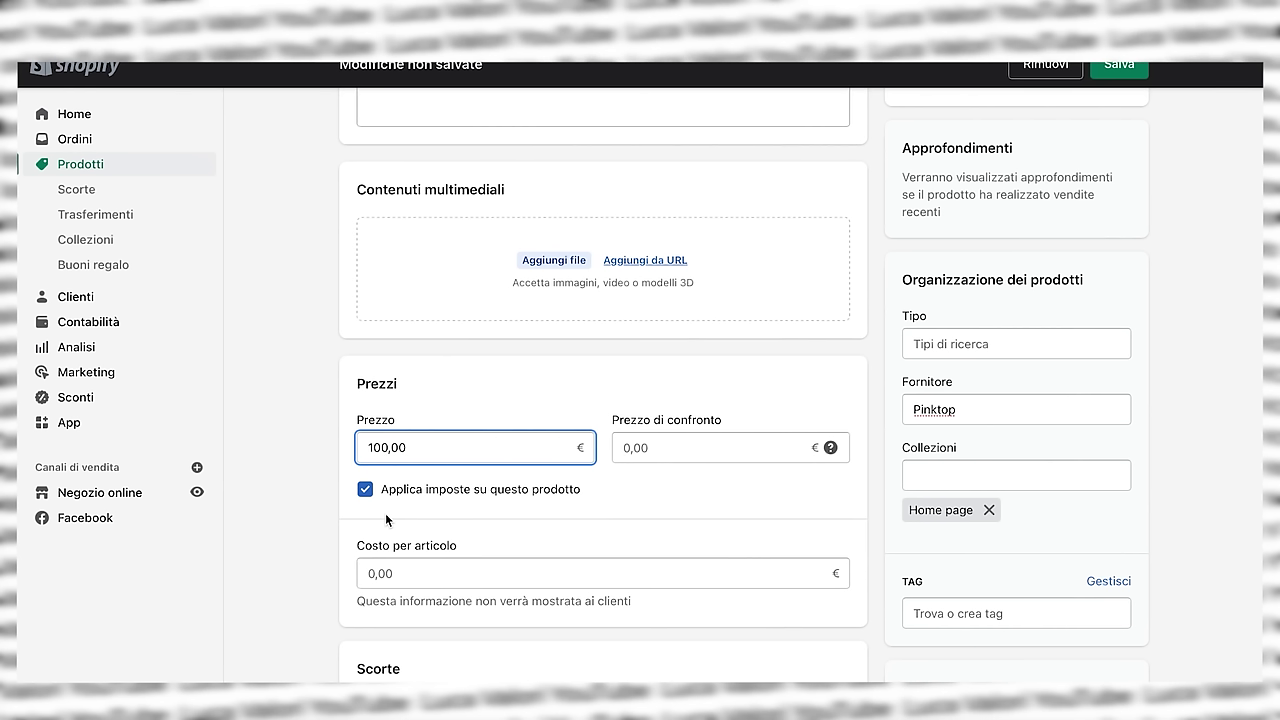
- Set the price to 230,00 € and the compare-at price to 559,00 €
key("BackSpace")
key("BackSpace")
type("2")
key("BackSpace")
type("23")
left_click(665, 447)
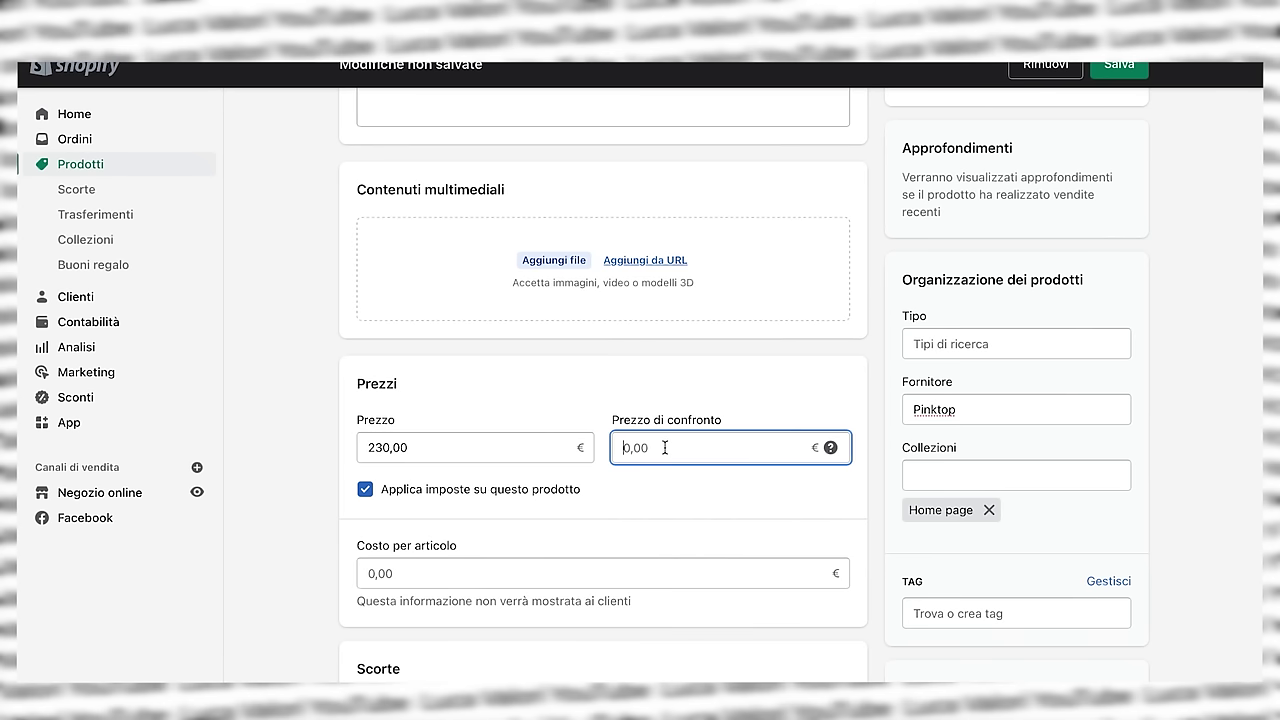
type("550")
key("BackSpace")
type("9")
left_click(593, 478)
scroll(604, 497, "down", 1)
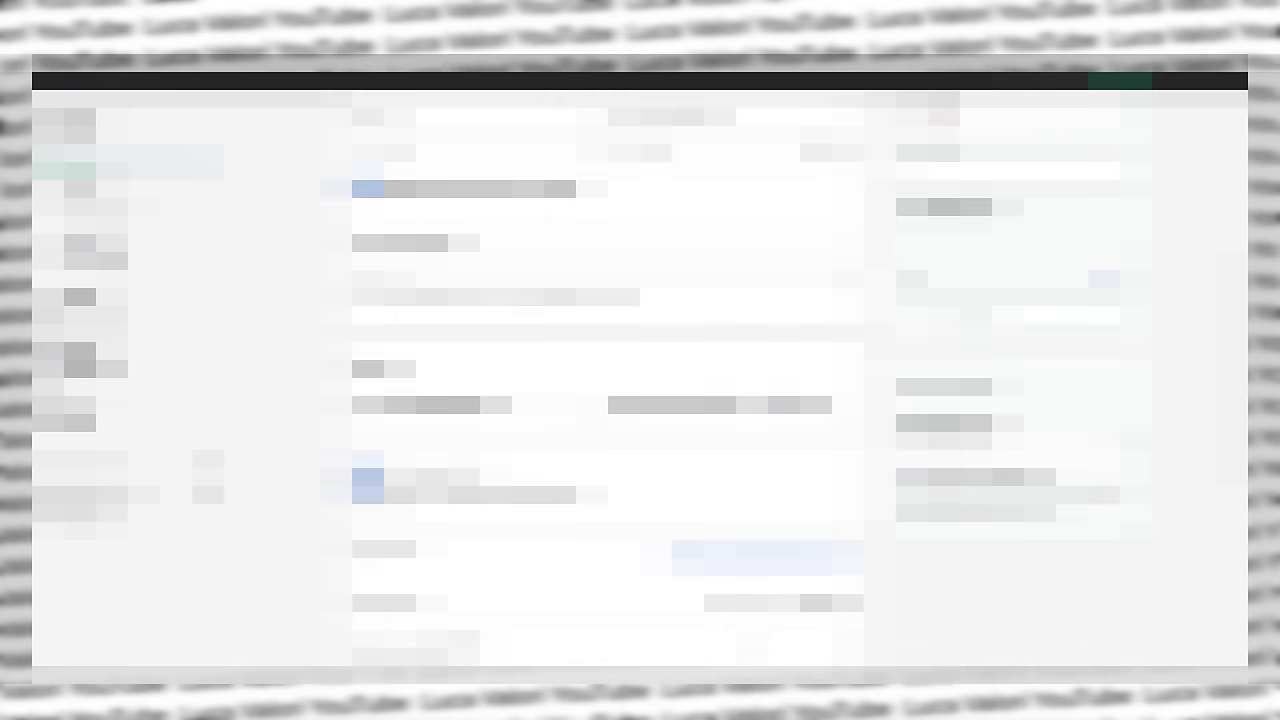
scroll(600, 400, "down", 1)
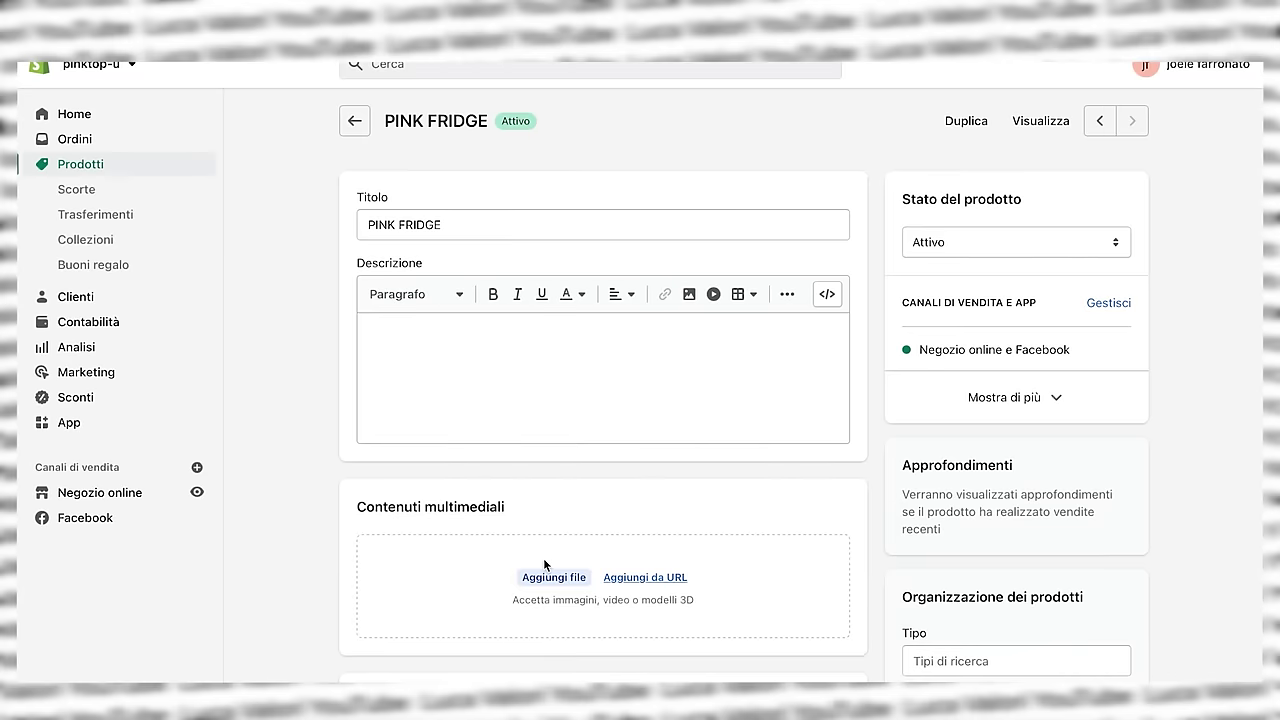
scroll(544, 562, "down", 3)
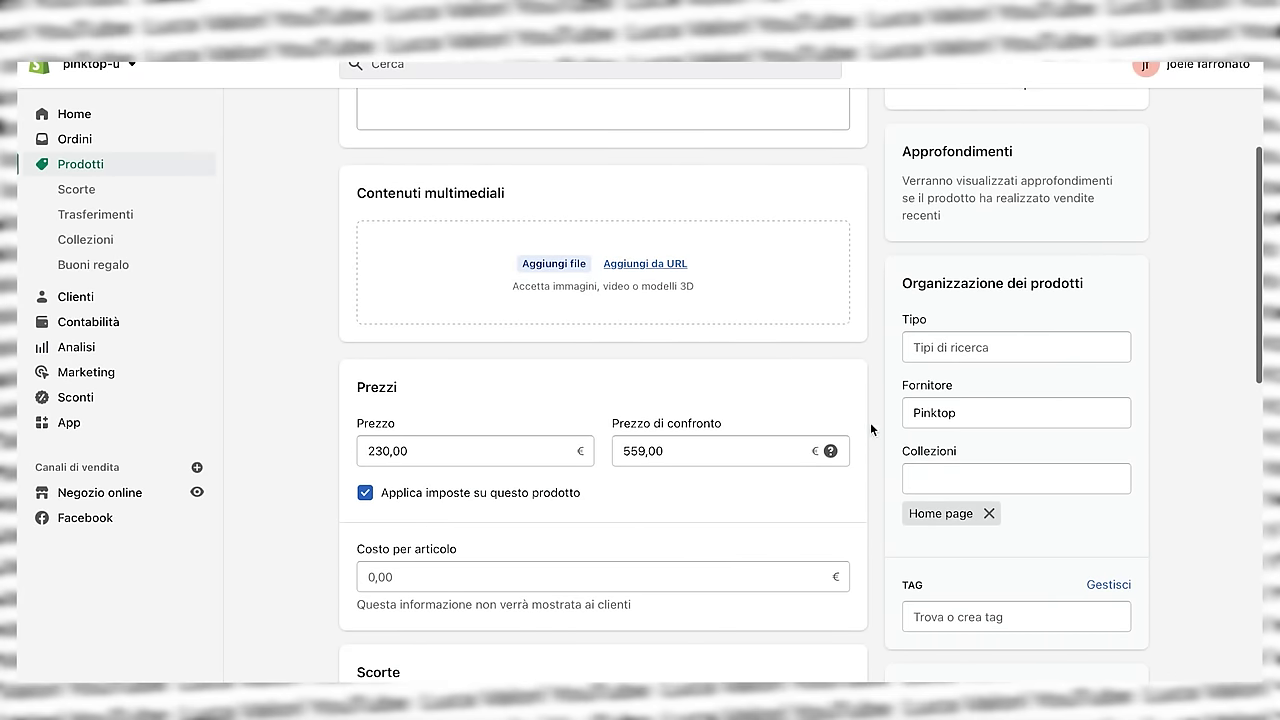
- Set the PINK FRIDGE product type to the standard category Cosmetici
left_click(944, 350)
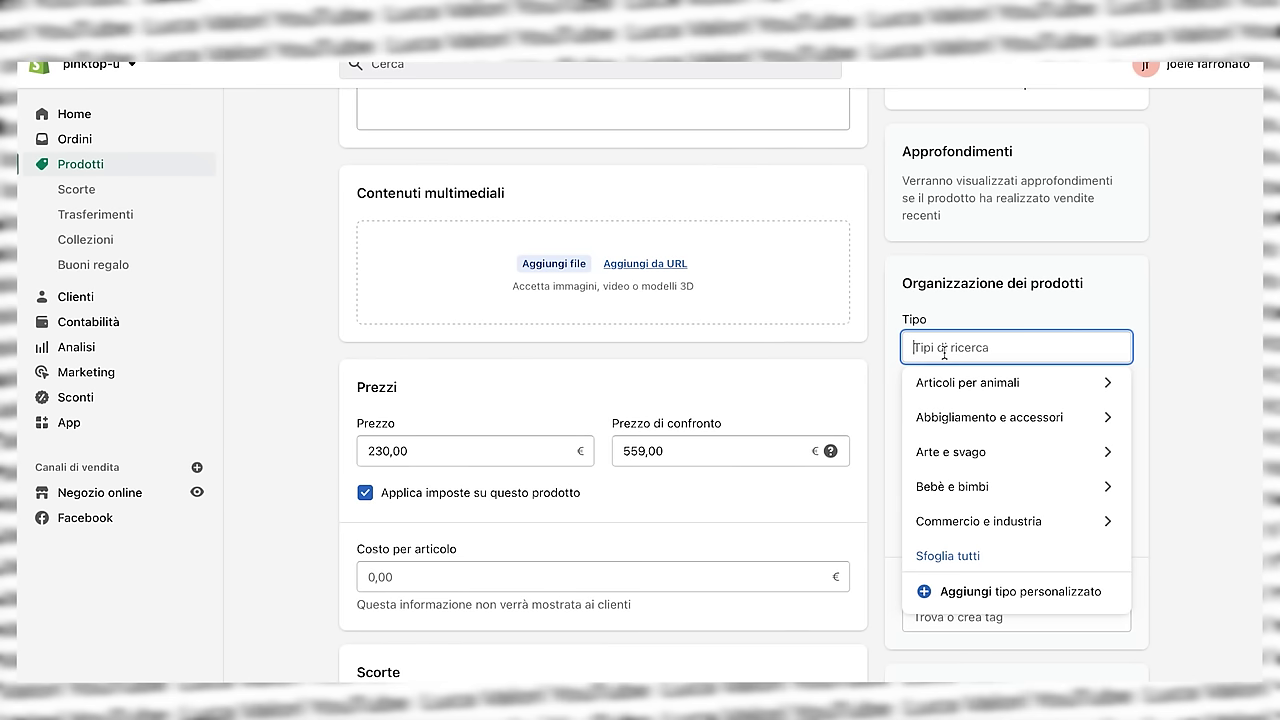
type("COSMETICA")
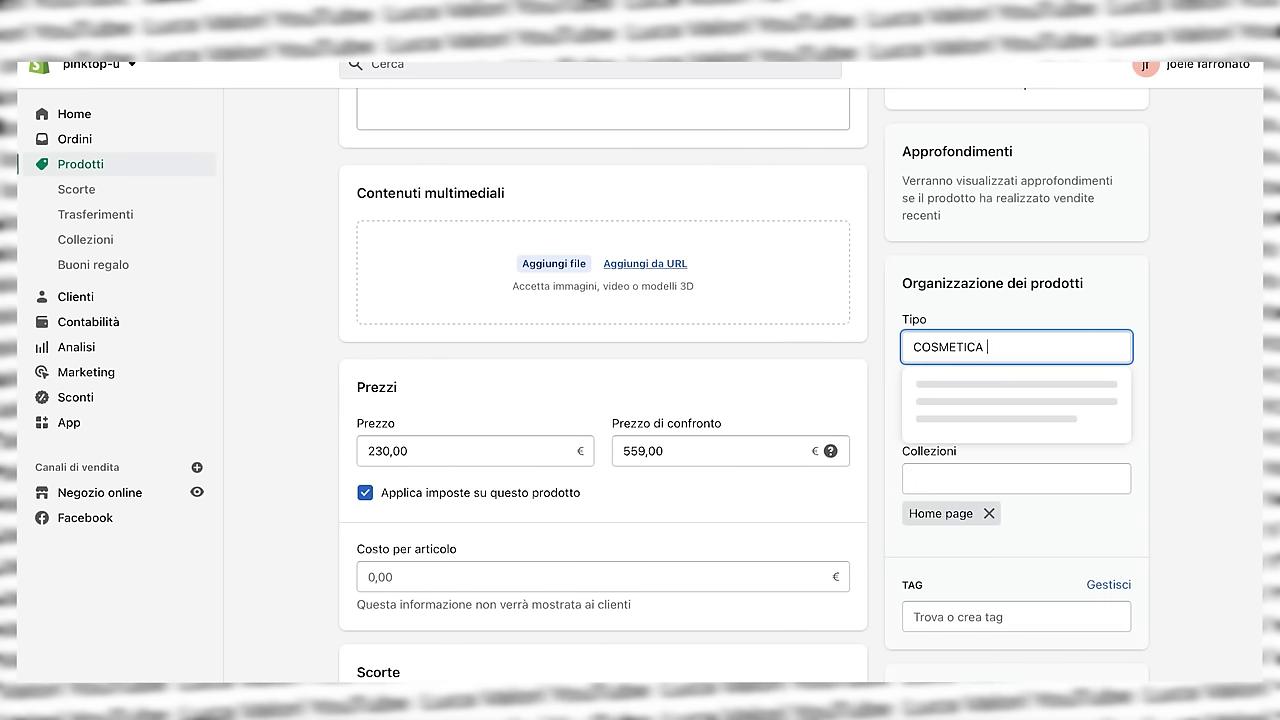
key("BackSpace")
key("BackSpace")
key("BackSpace")
key("BackSpace")
key("BackSpace")
key("BackSpace")
key("BackSpace")
key("BackSpace")
type("osmetica")
key("Down")
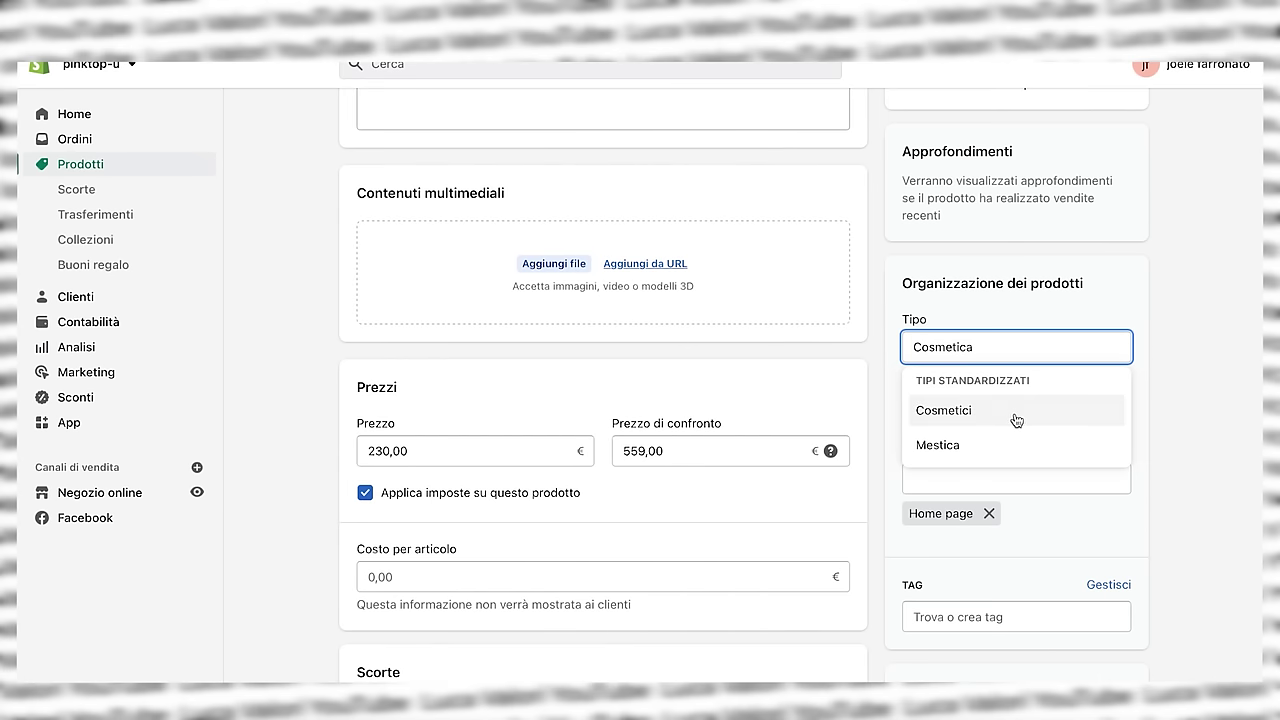
key("Return")
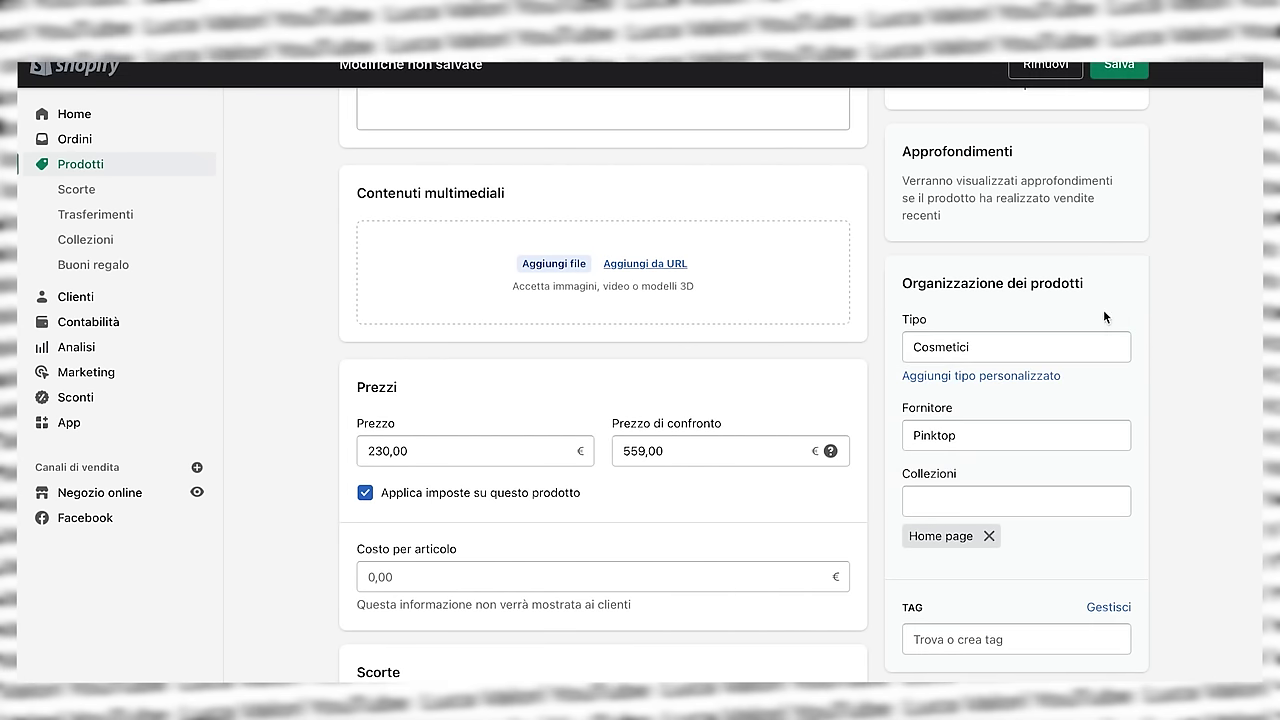
scroll(1090, 390, "down", 3)
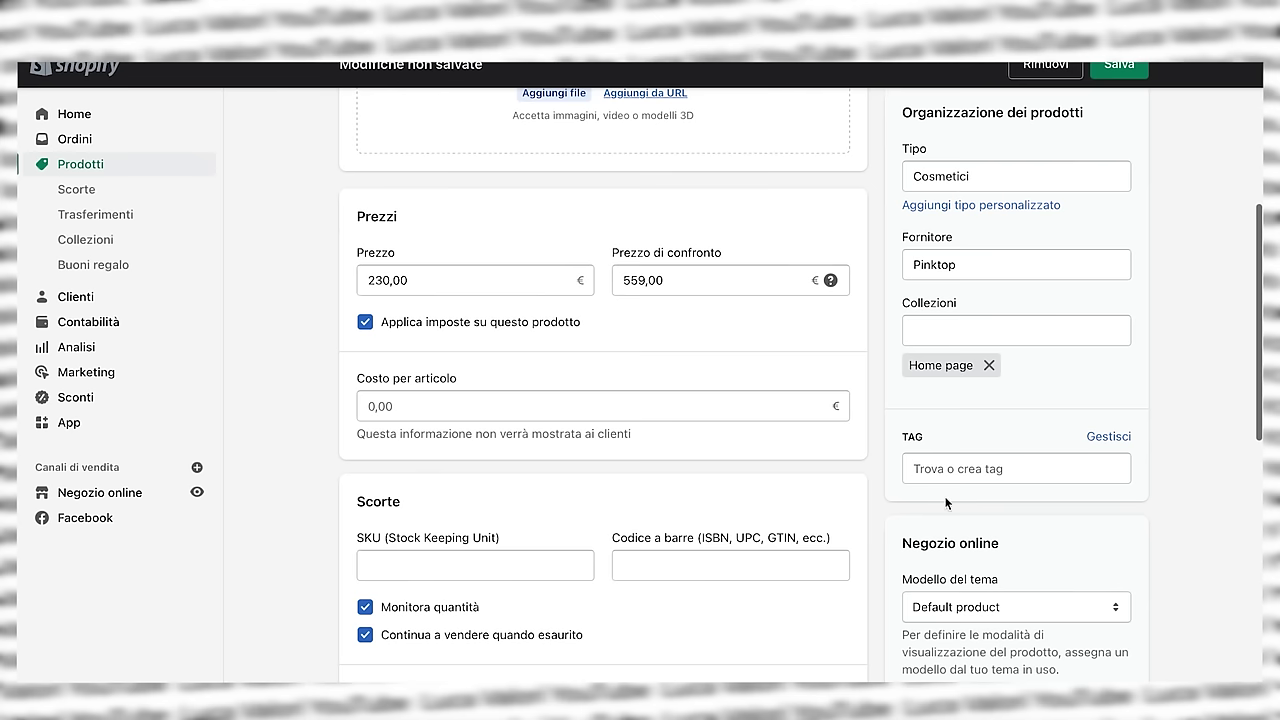
scroll(930, 456, "down", 1)
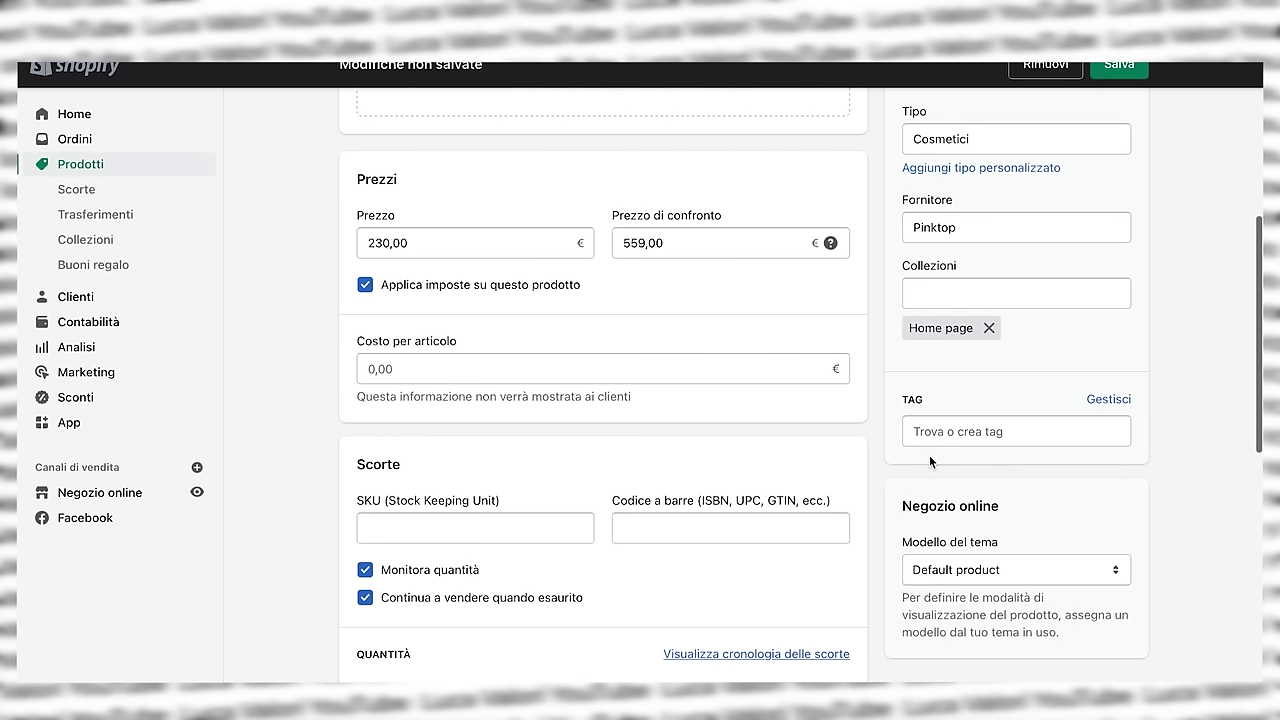
scroll(578, 168, "up", 4)
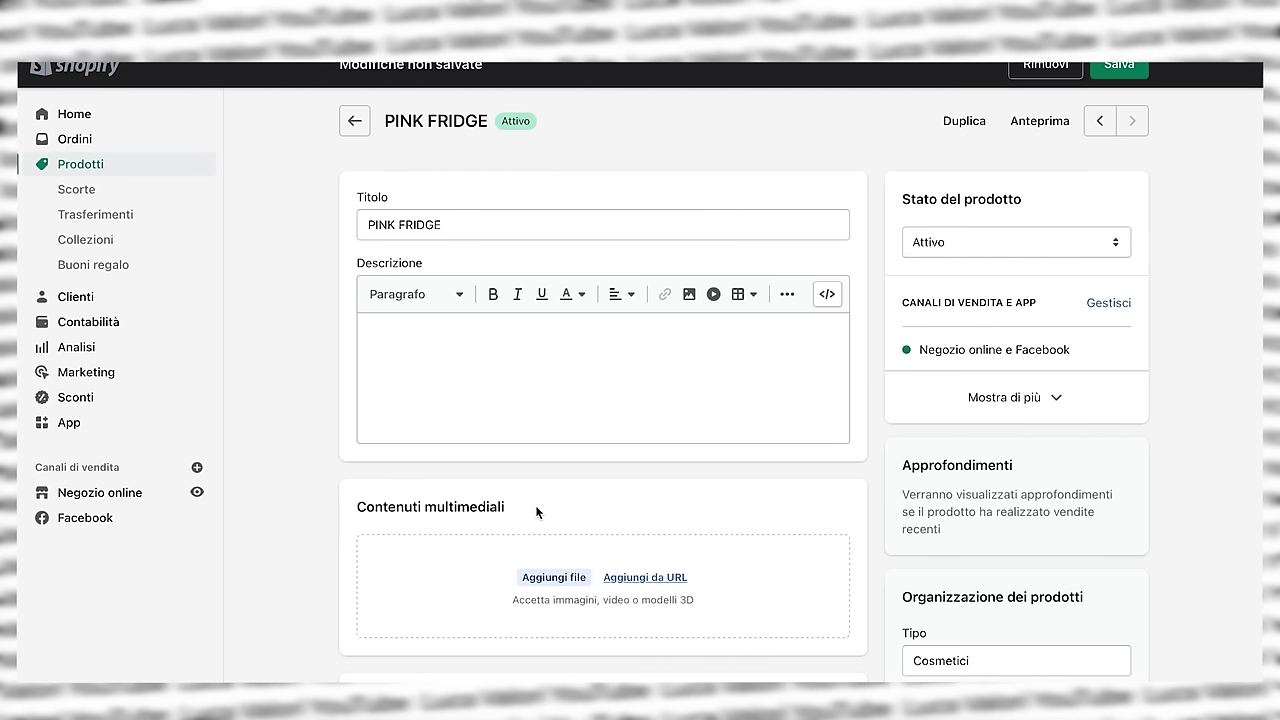
left_click_drag(536, 512, 345, 506)
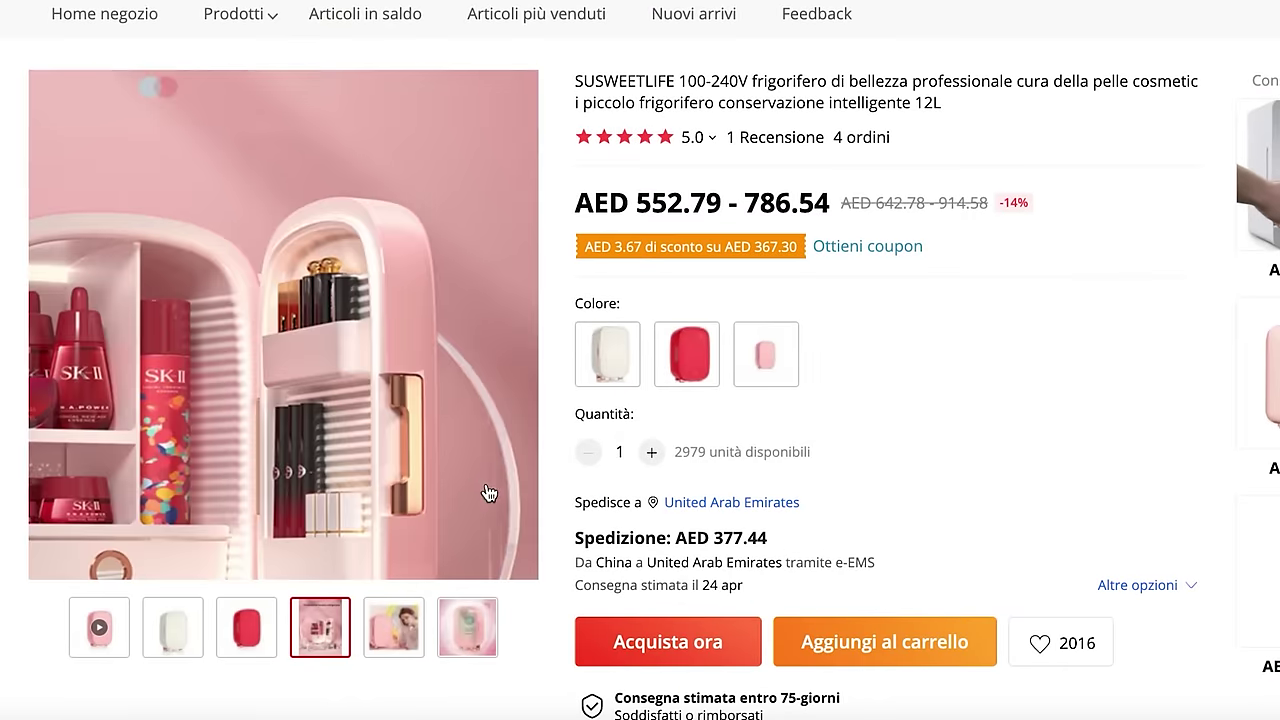
- View the pink variant on AliExpress and scroll through its photos and description images
left_click(766, 356)
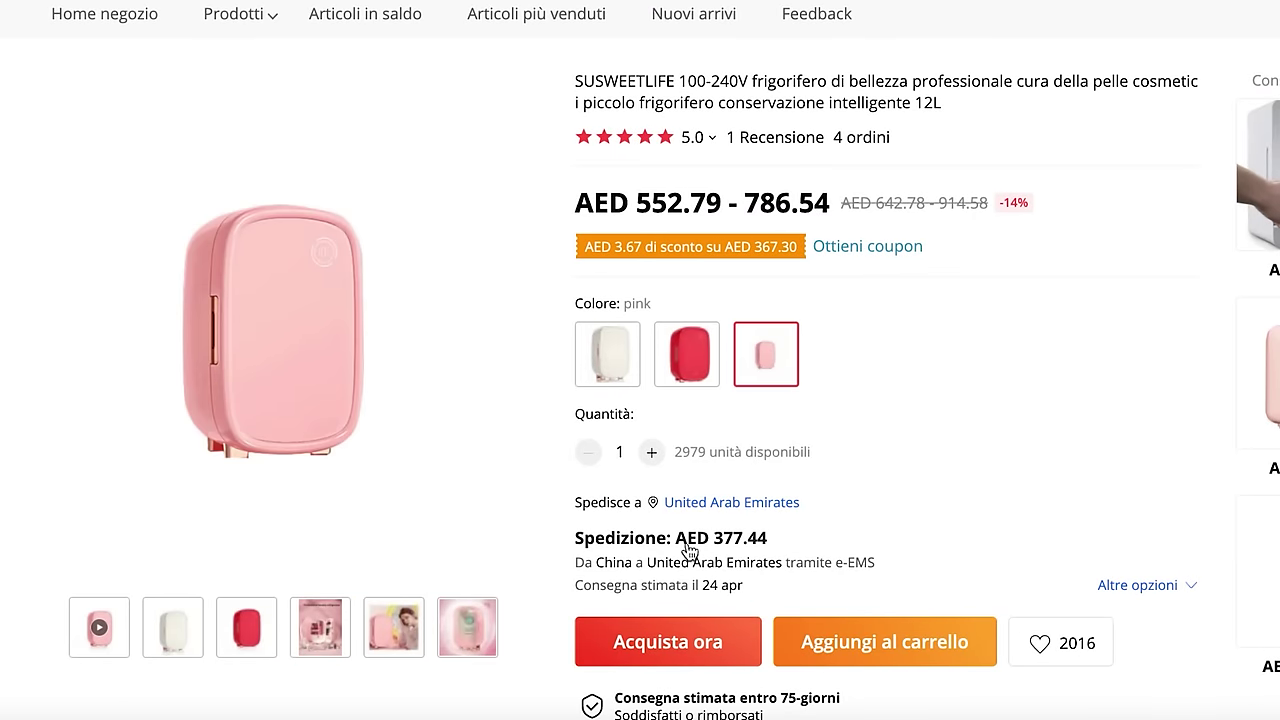
scroll(700, 548, "down", 2)
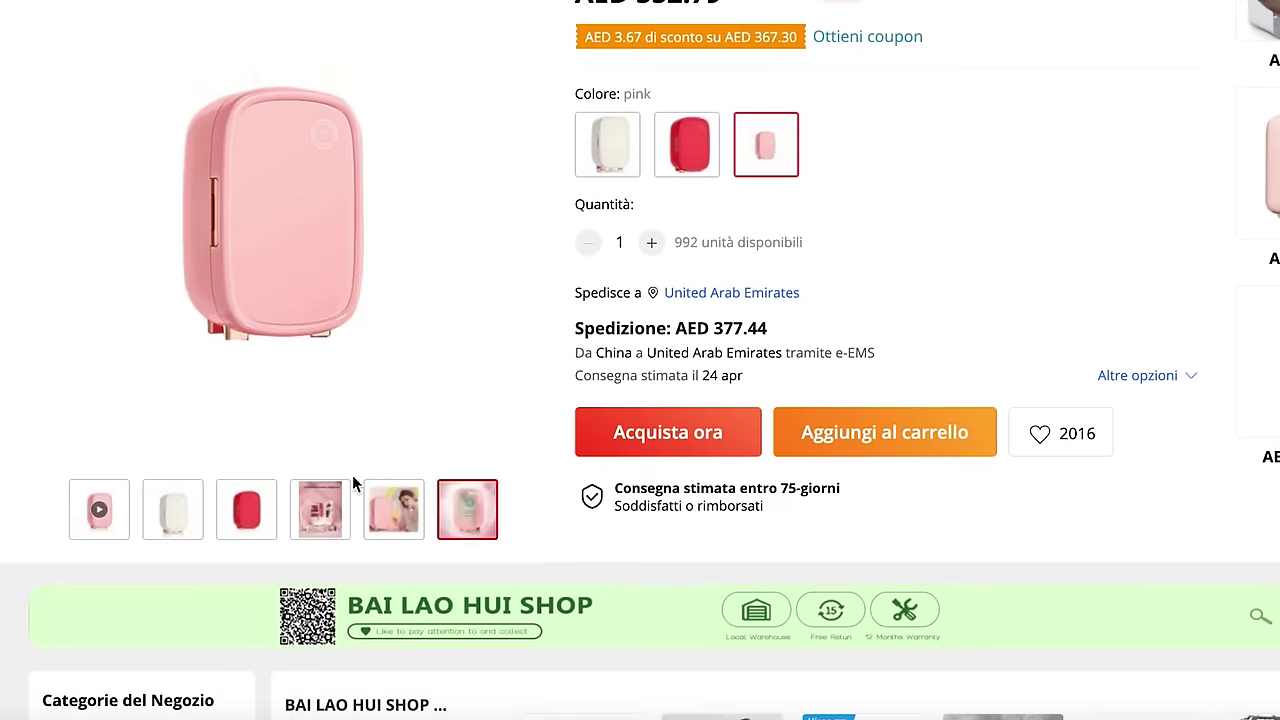
mouse_move(398, 526)
mouse_move(331, 528)
scroll(329, 528, "down", 15)
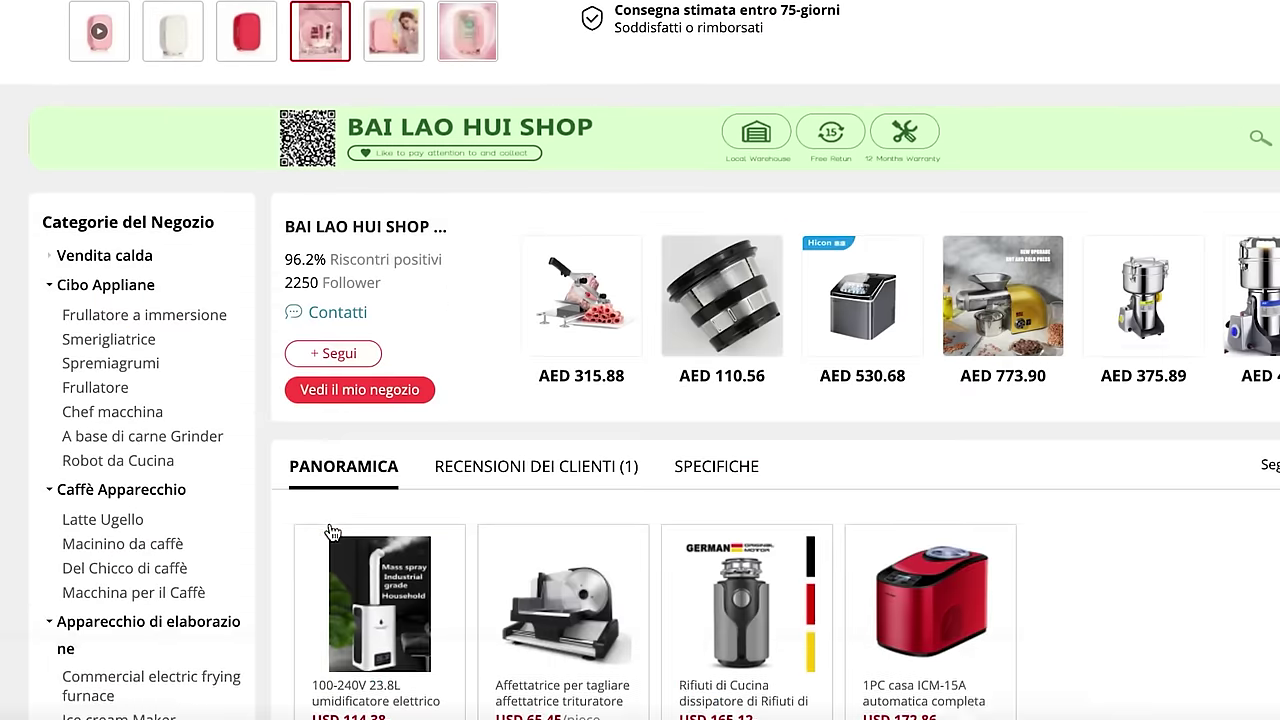
scroll(563, 536, "down", 20)
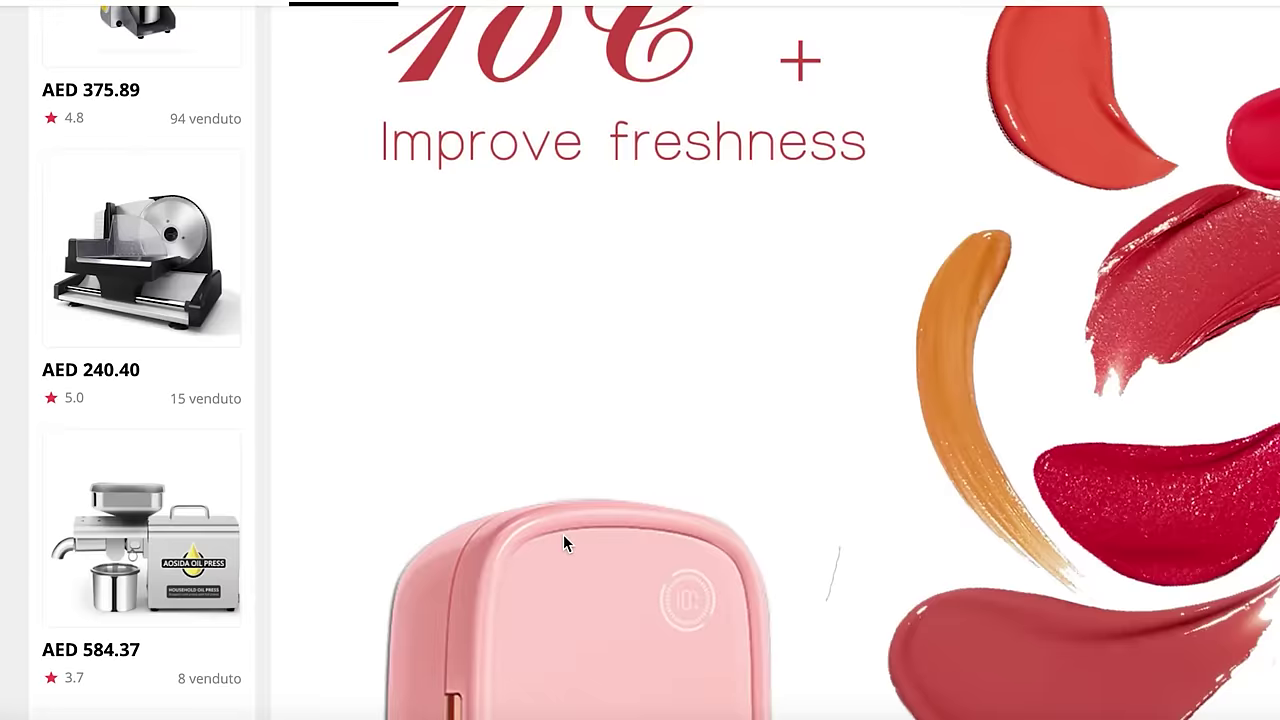
scroll(563, 540, "down", 20)
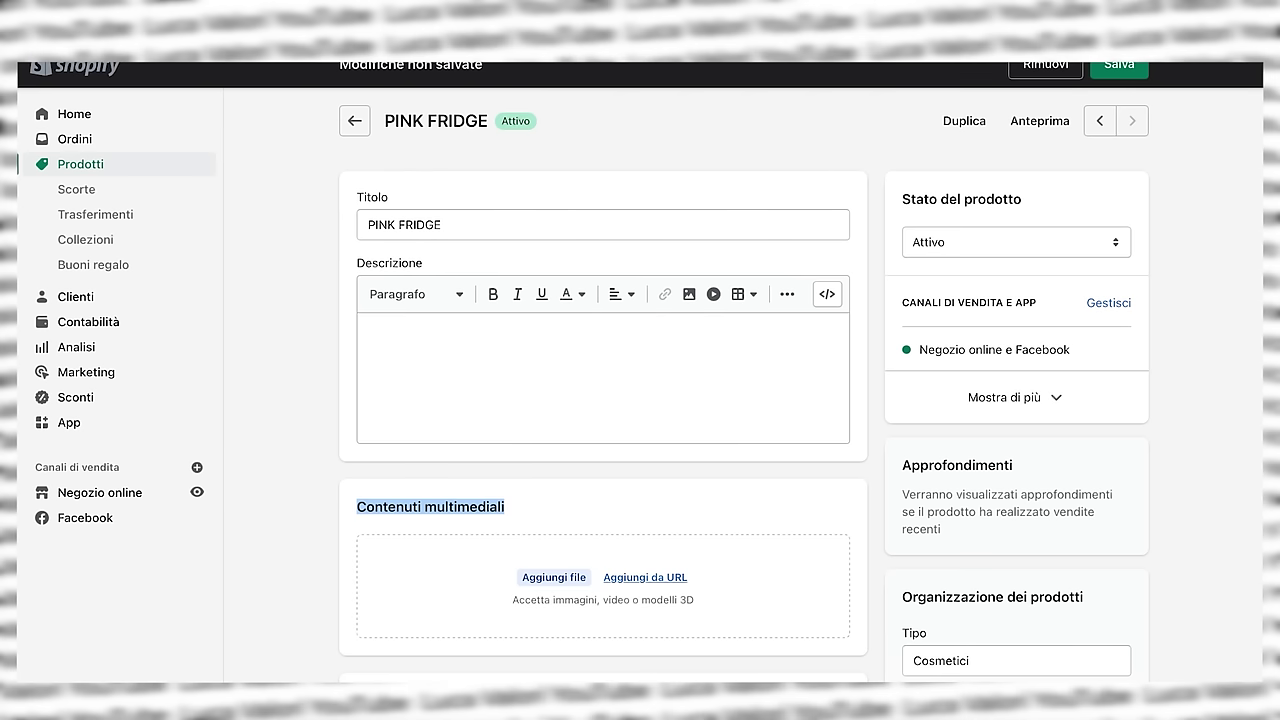
- Save the pending PINK FRIDGE product changes
left_click(722, 501)
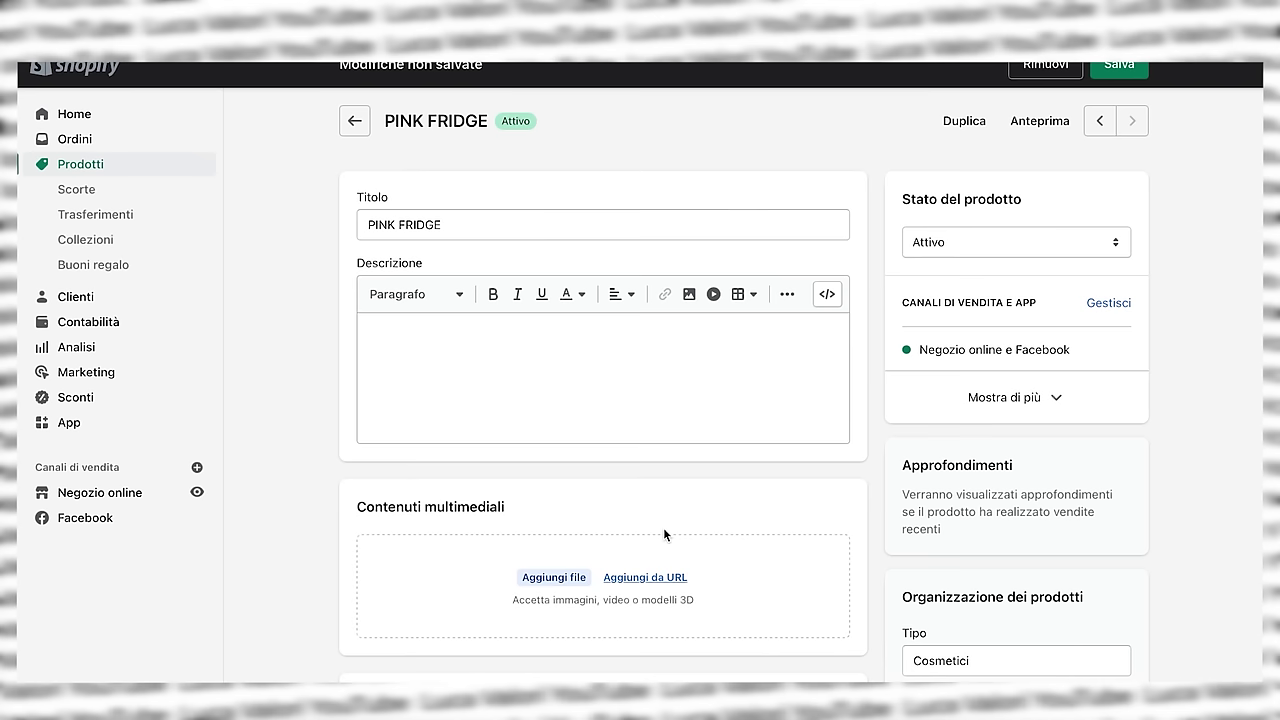
left_click(1119, 66)
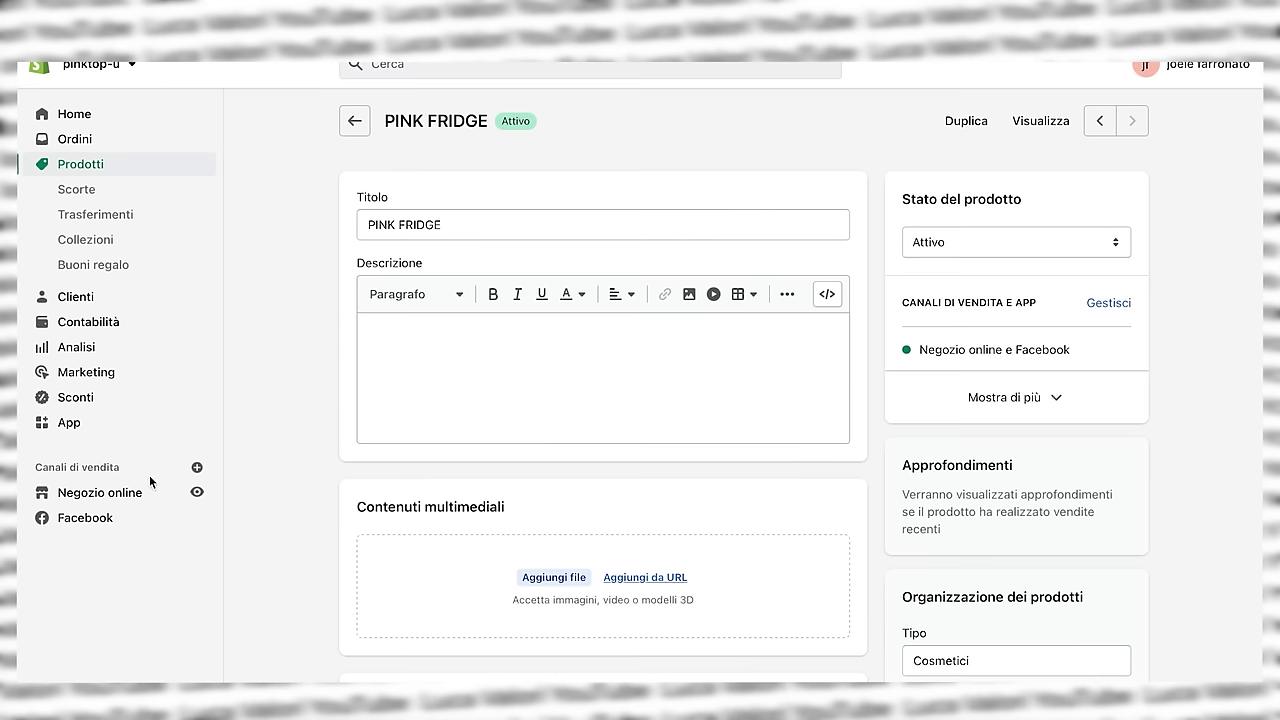
- Open the footer menu under Navigation and delete its Cerca item
left_click(99, 498)
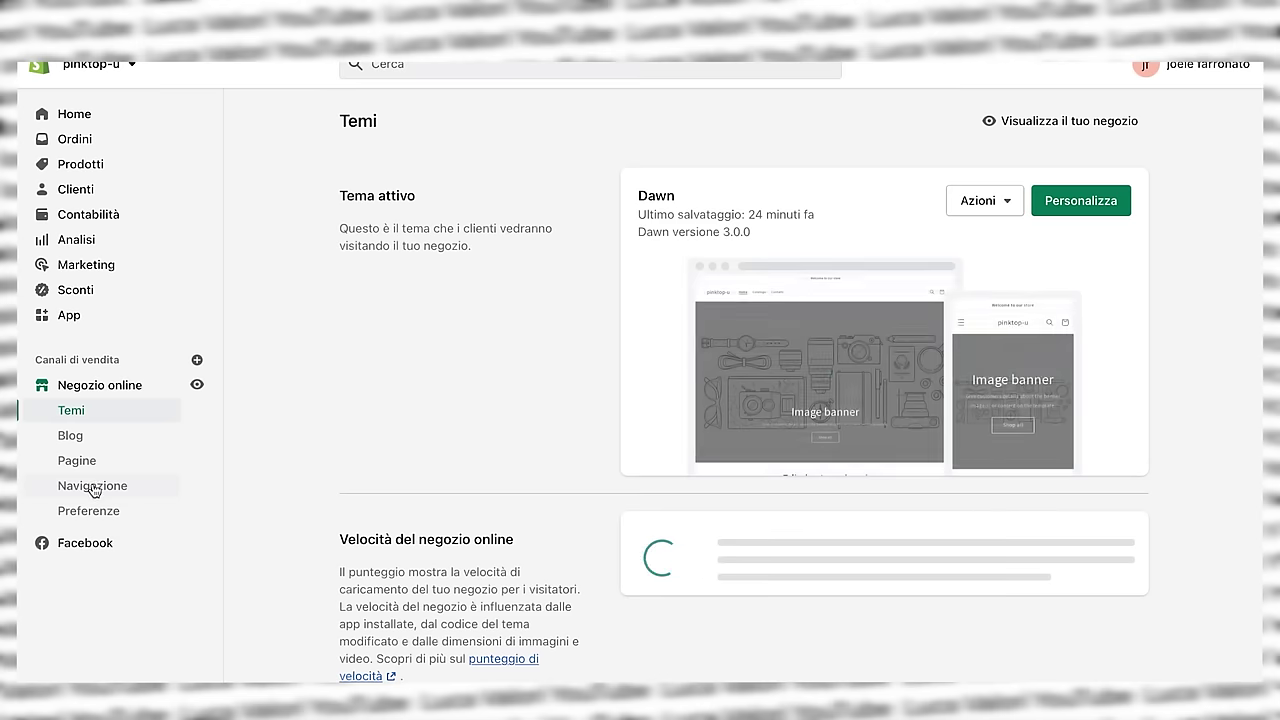
left_click(93, 486)
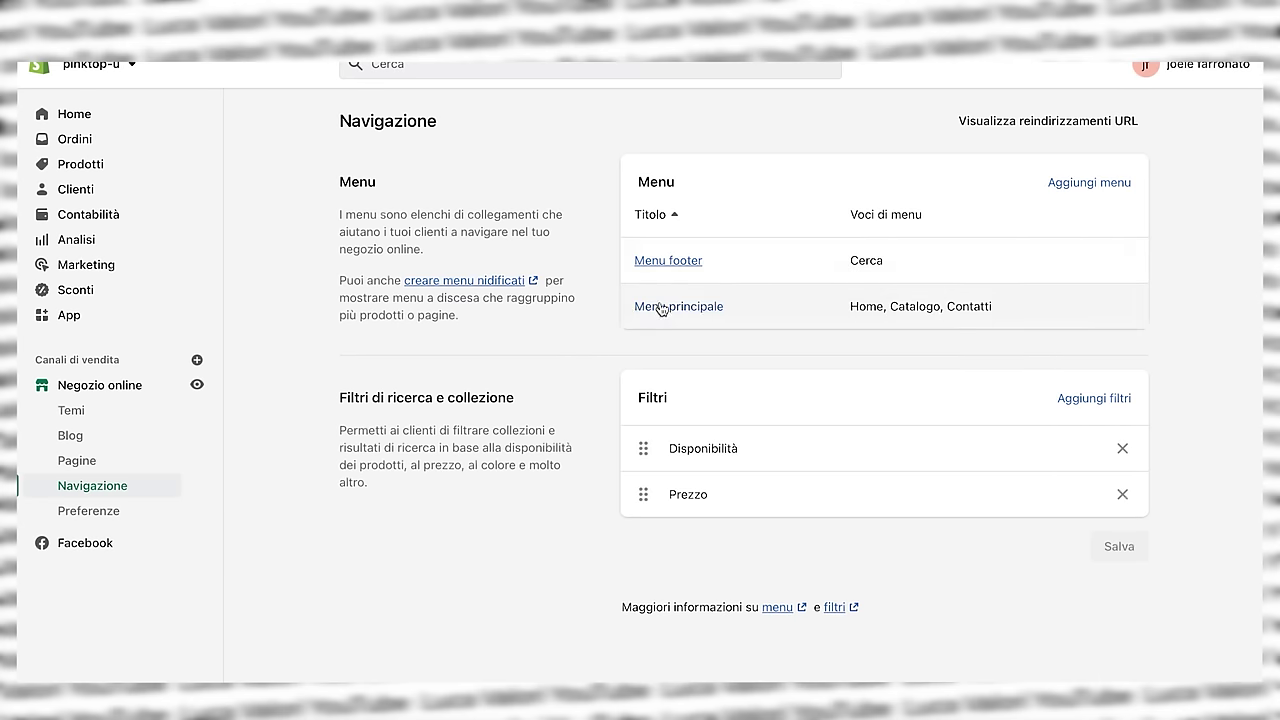
left_click(648, 261)
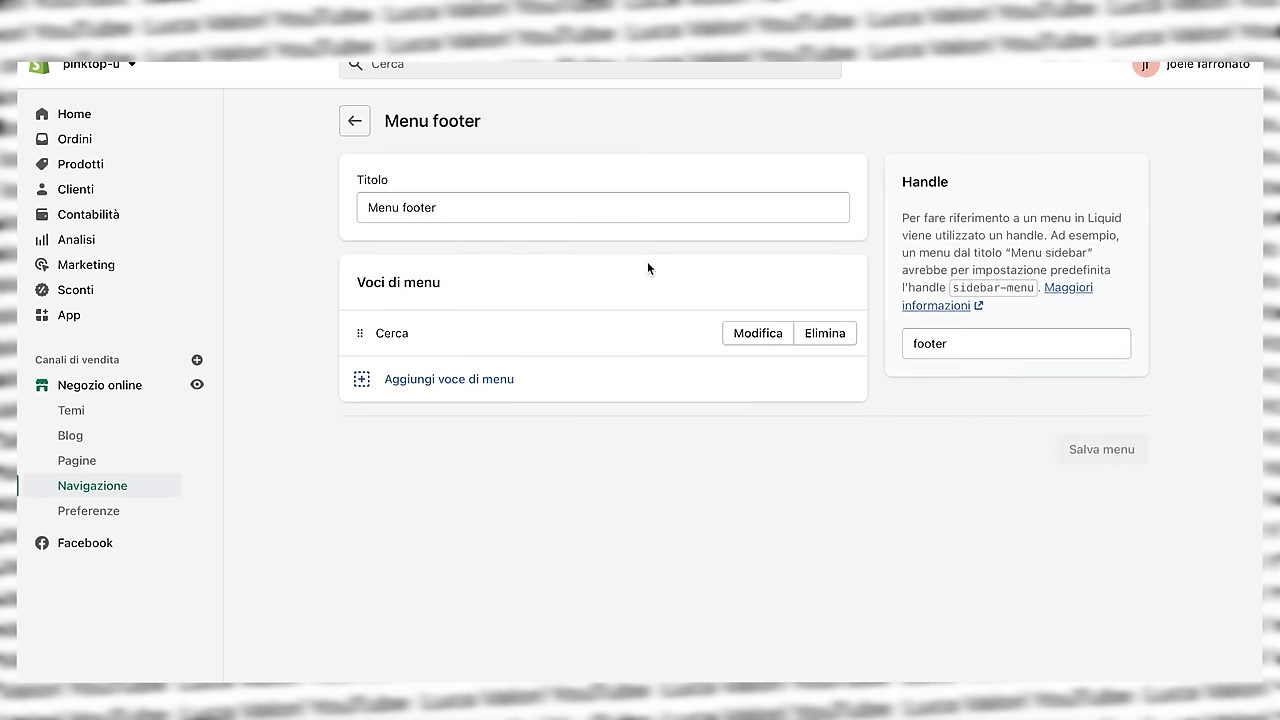
left_click(824, 333)
left_click(863, 451)
- Add footer menu items linking to the Privacy Policy and the Refund Policy
left_click(449, 413)
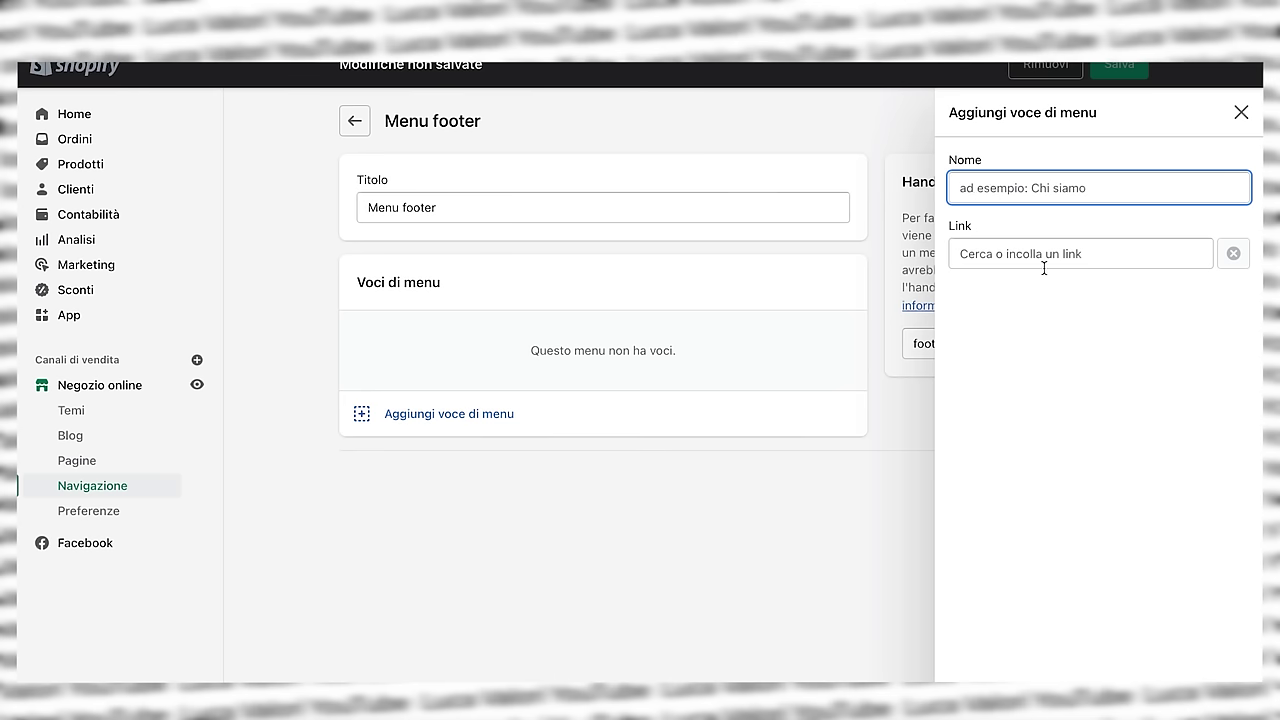
left_click(990, 252)
left_click(988, 540)
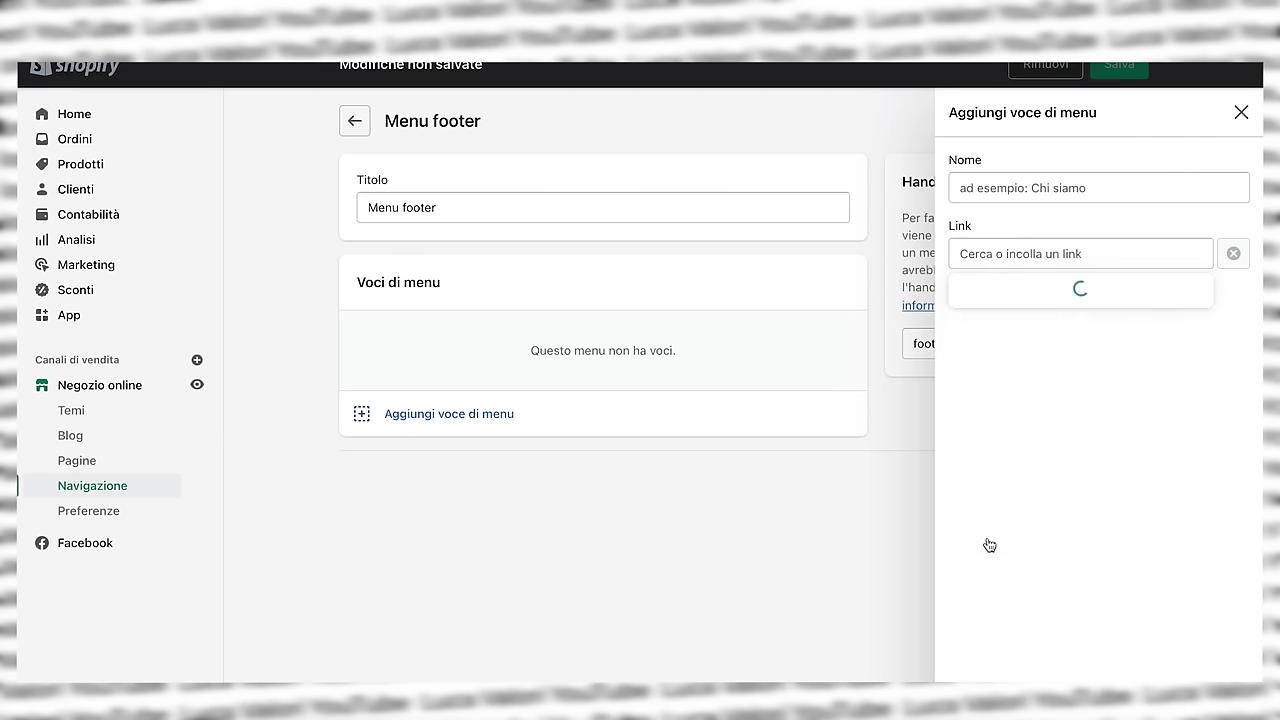
left_click(1008, 320)
left_click(1166, 664)
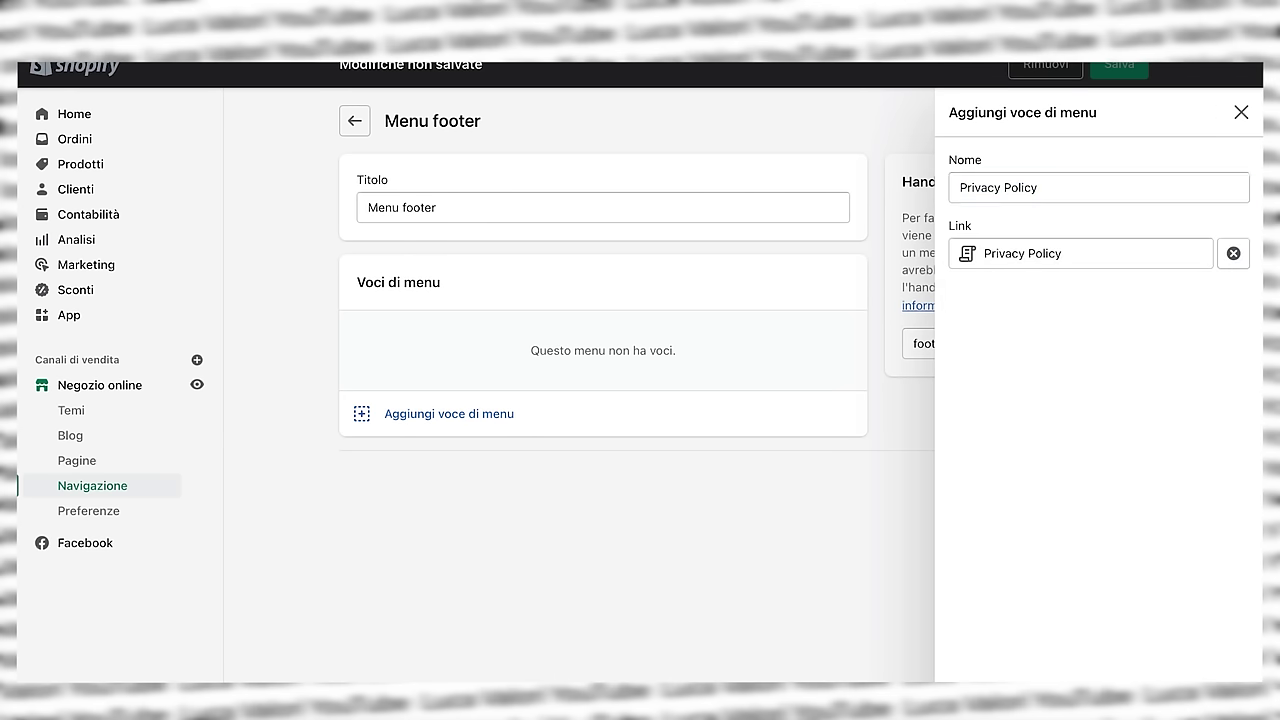
left_click(449, 380)
left_click(955, 253)
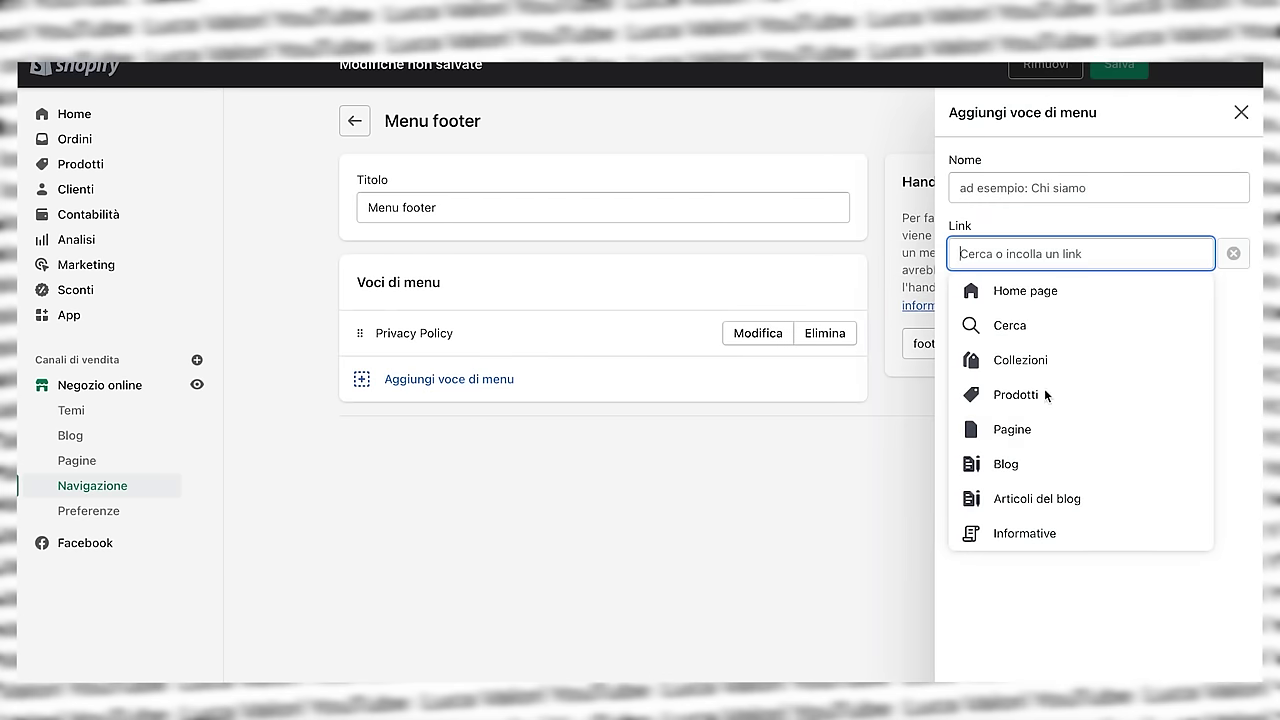
left_click(1006, 531)
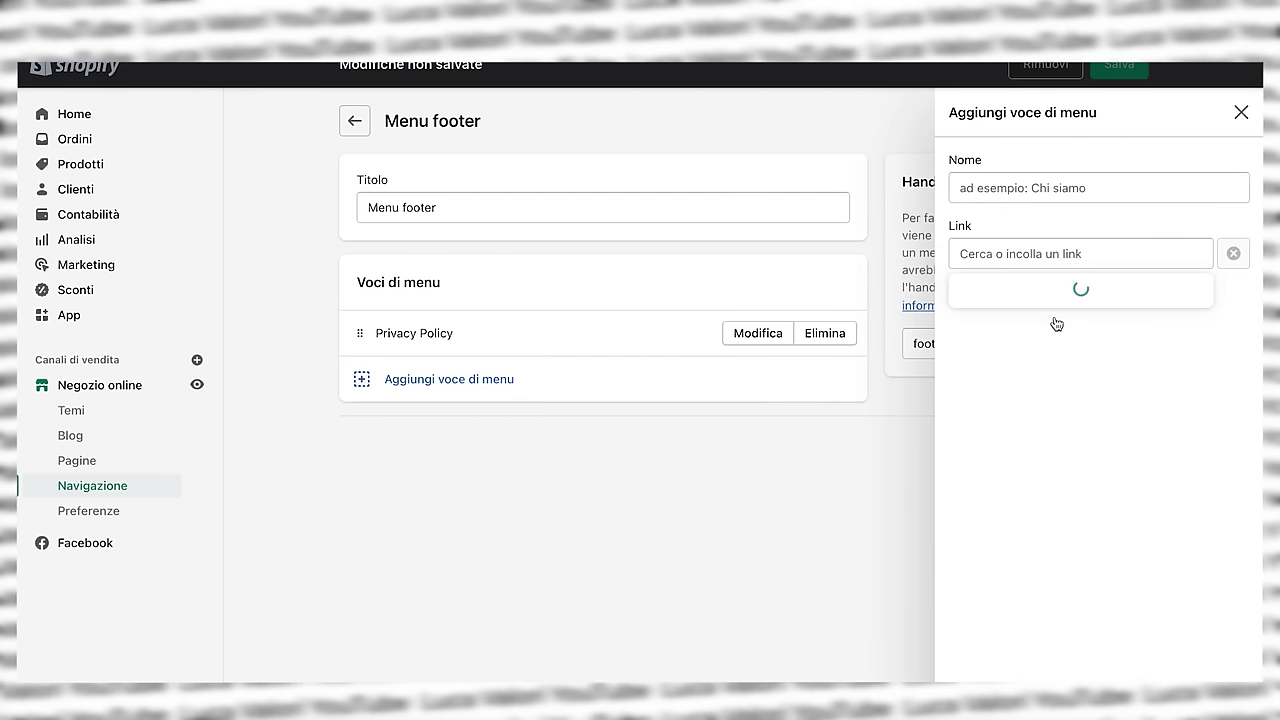
left_click(1043, 362)
key("Return")
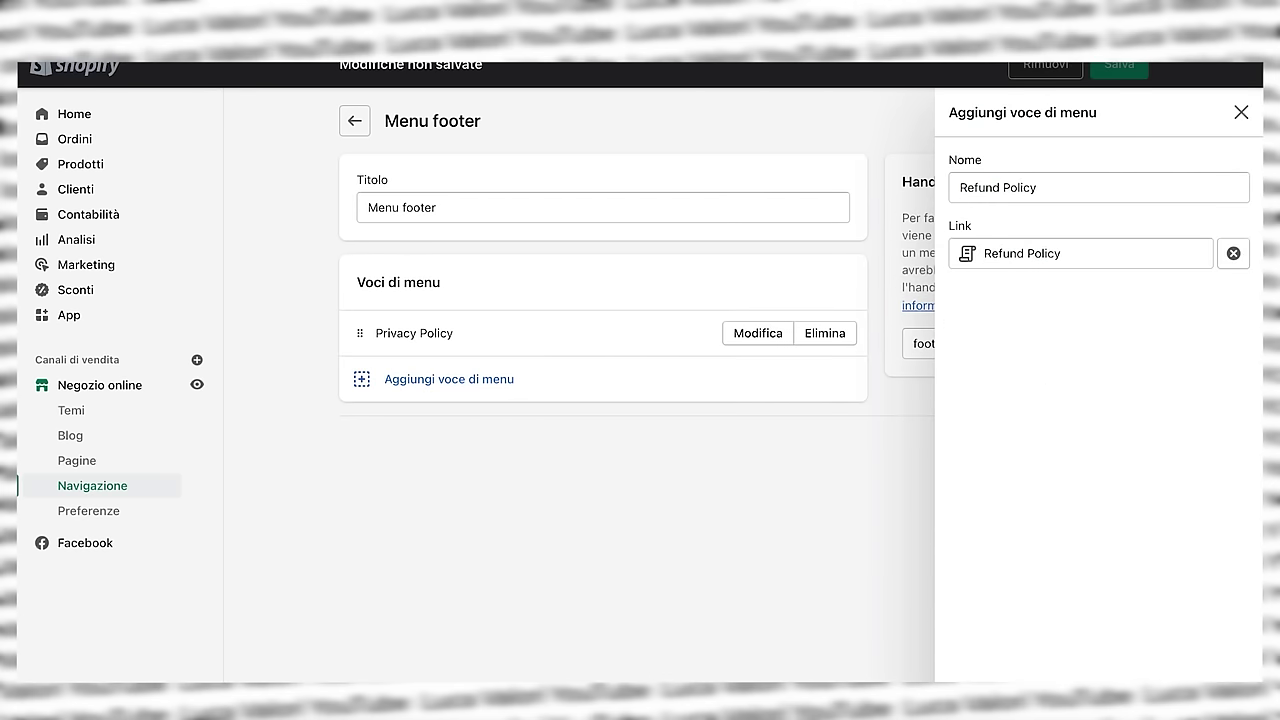
- Add a footer menu item linking to the Terms of Service policy
left_click(423, 420)
left_click(990, 253)
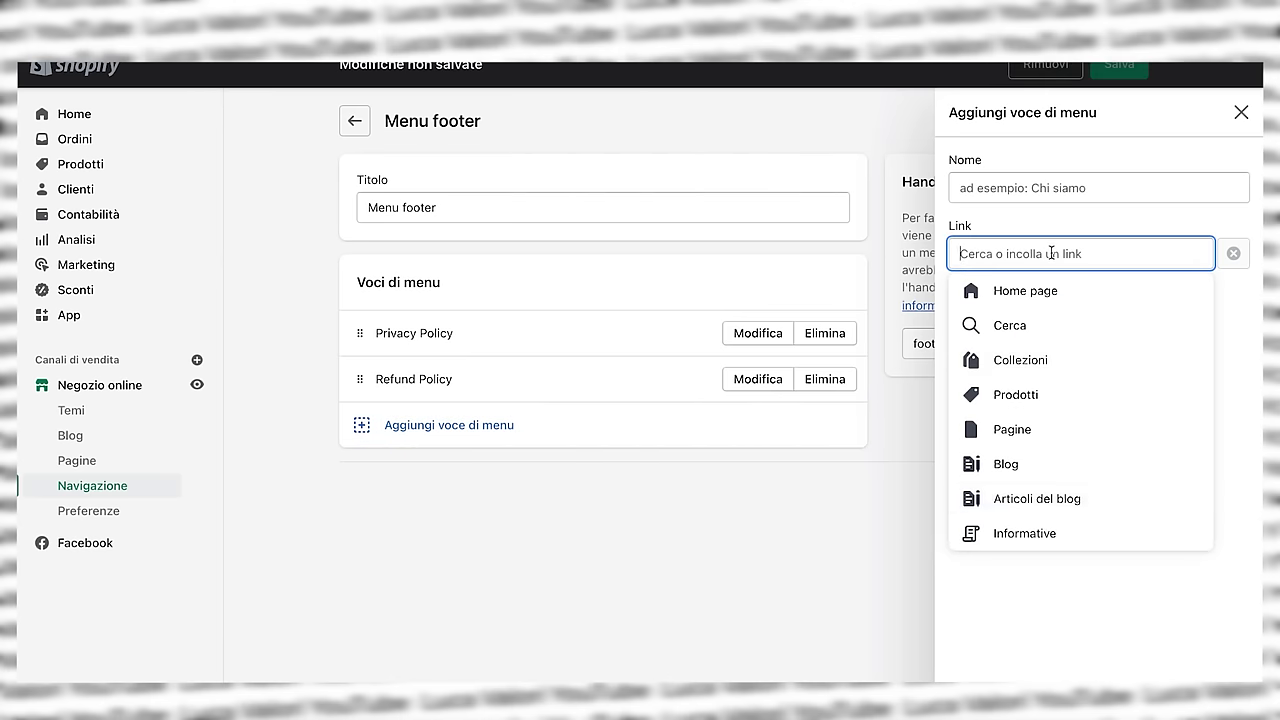
left_click(1005, 534)
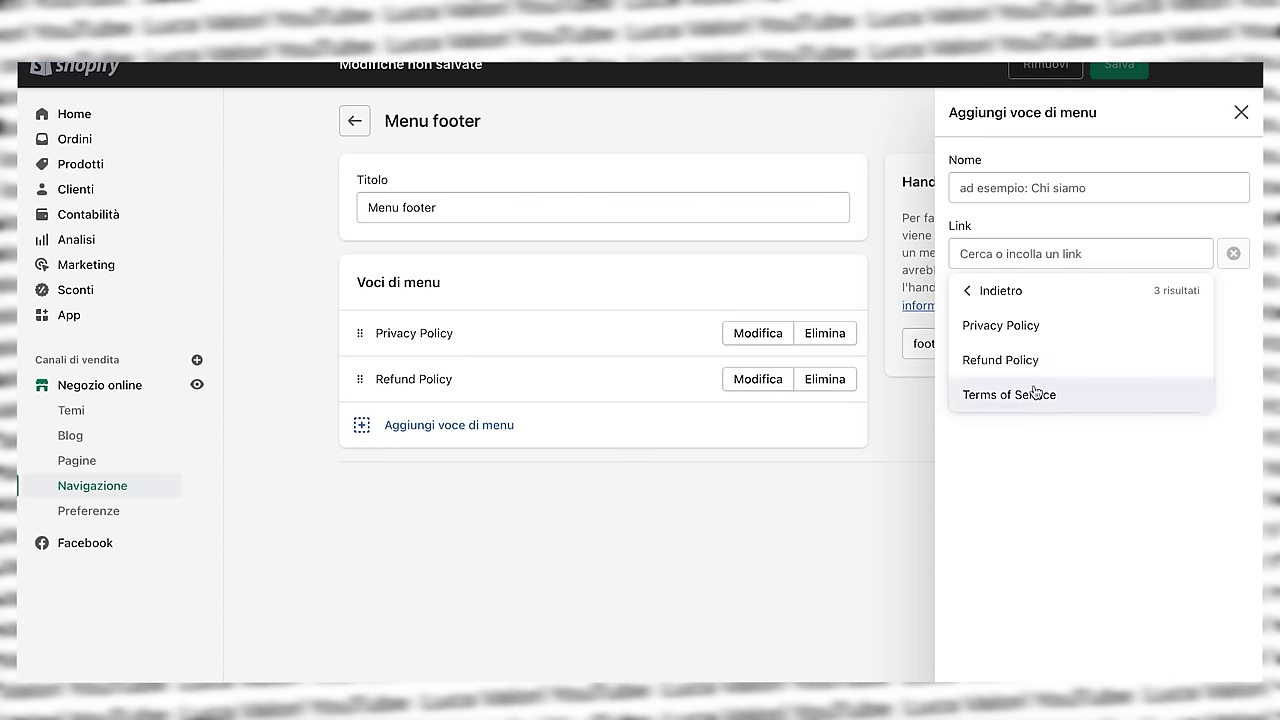
left_click(1043, 394)
key("Return")
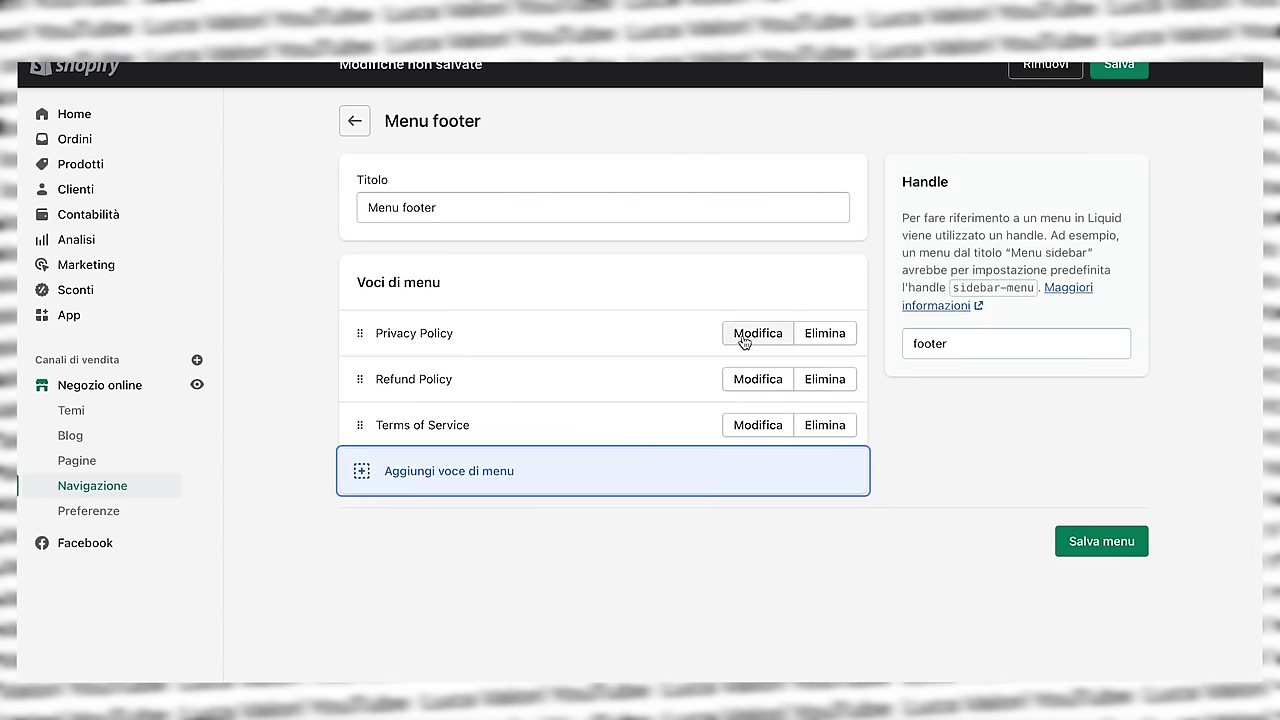
left_click(745, 334)
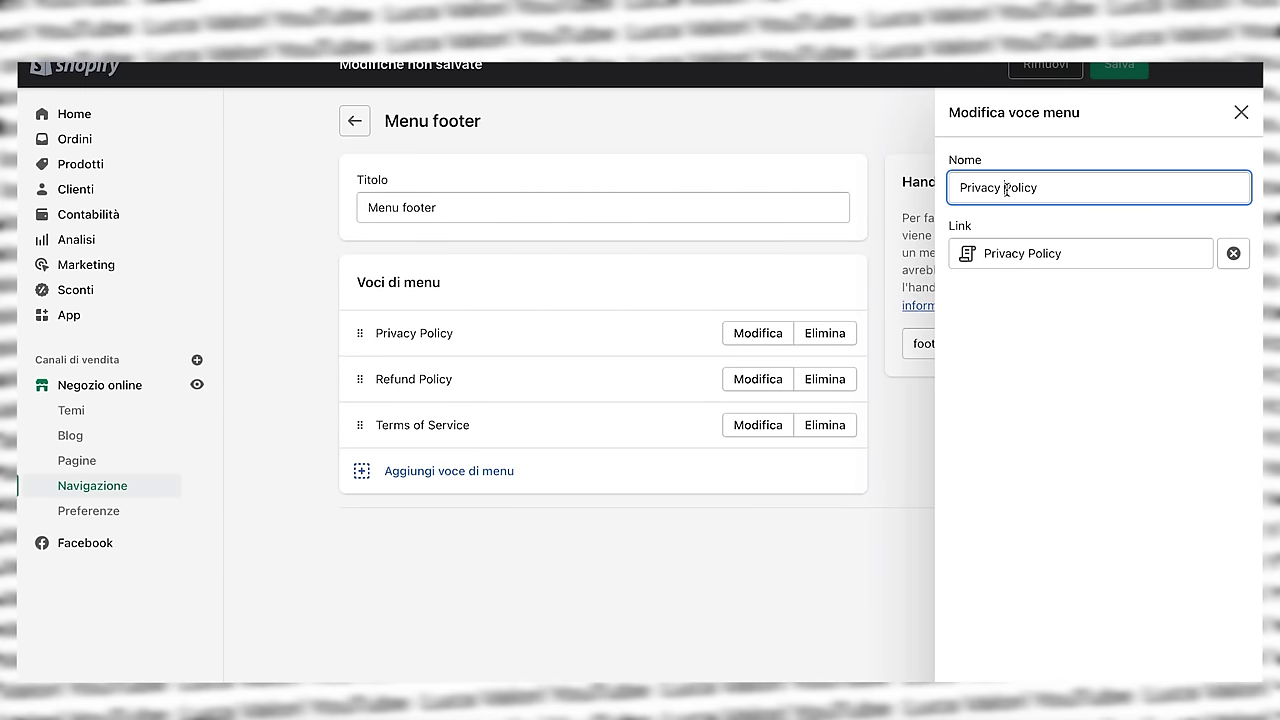
- Rename the policy items to 'Informativa sulla privacy' and 'Informativa sui rimborsi'
left_click_drag(1040, 188, 951, 188)
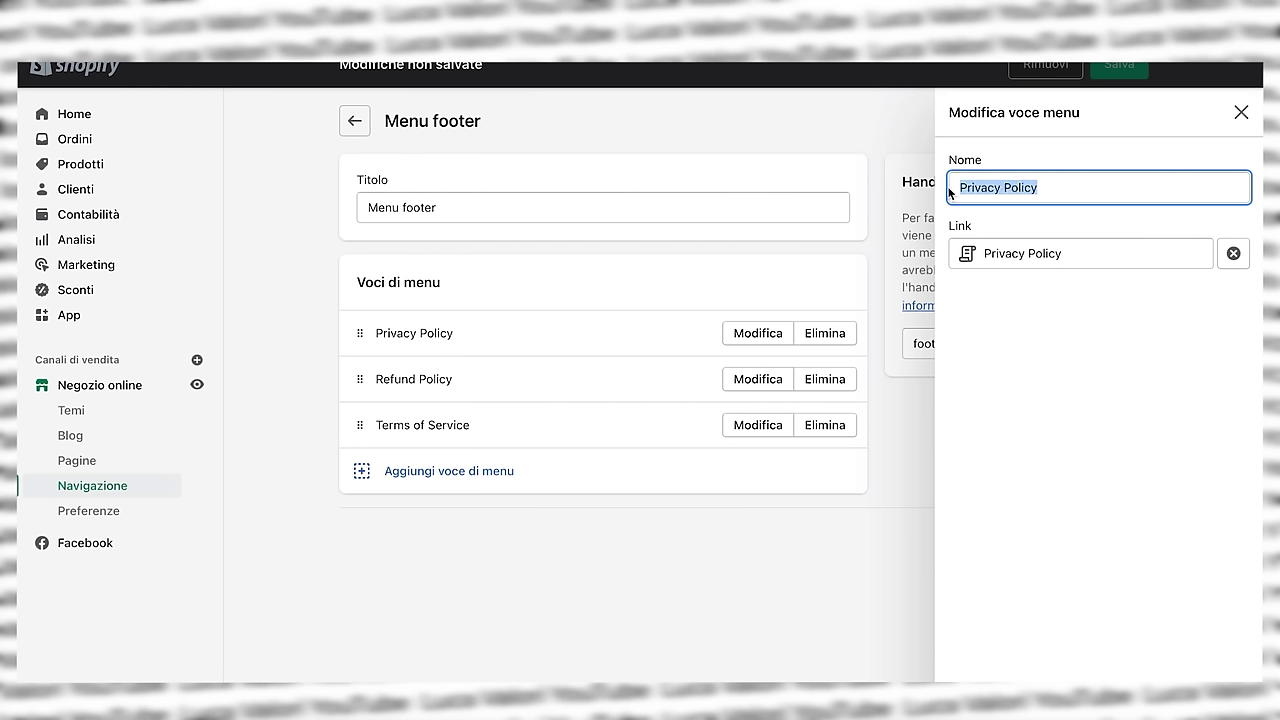
key("BackSpace")
type("In")
type("ofmrati")
type("va sulla pr")
type("ivacy")
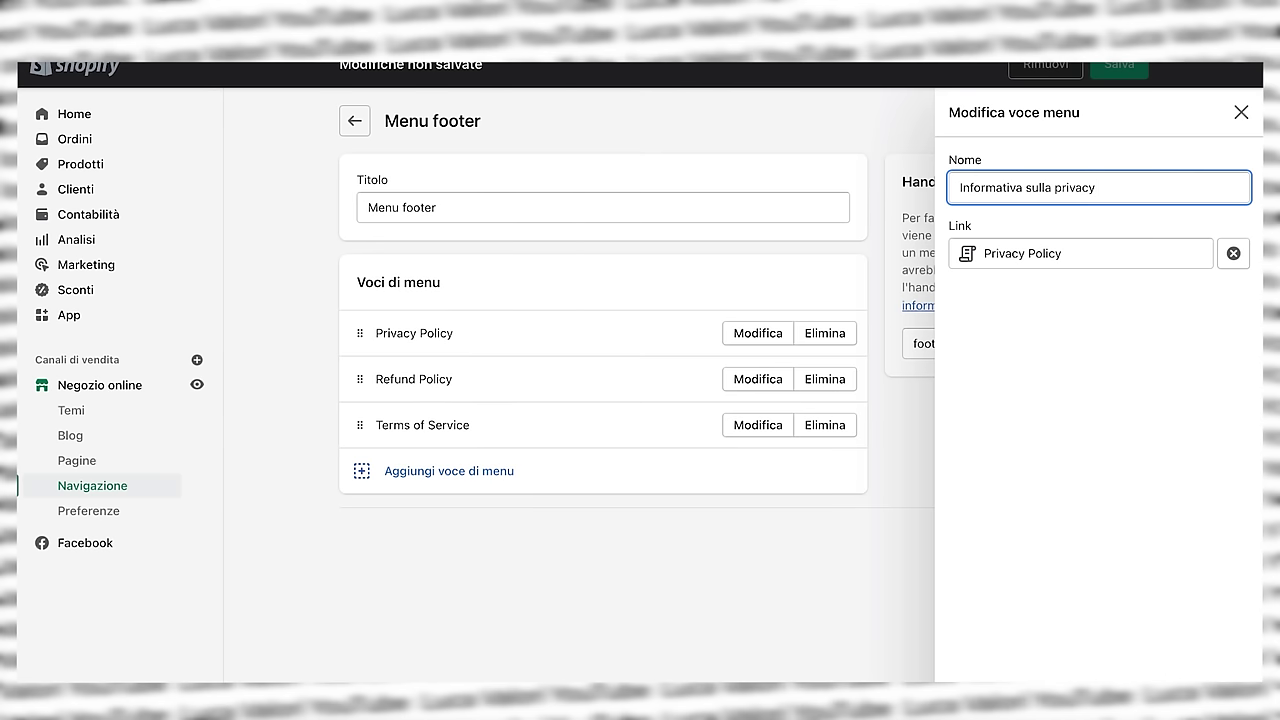
key("Return")
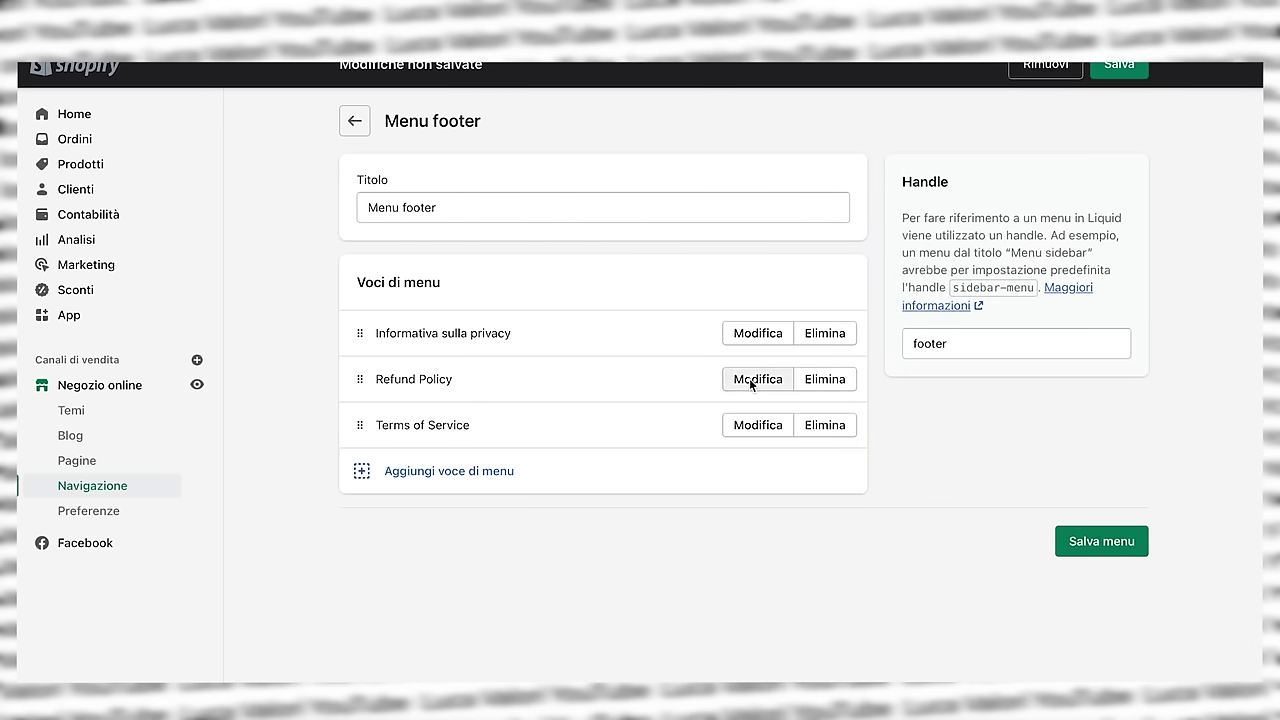
left_click(757, 379)
left_click(1031, 188)
key("ctrl+a")
key("BackSpace")
type("Informativa su")
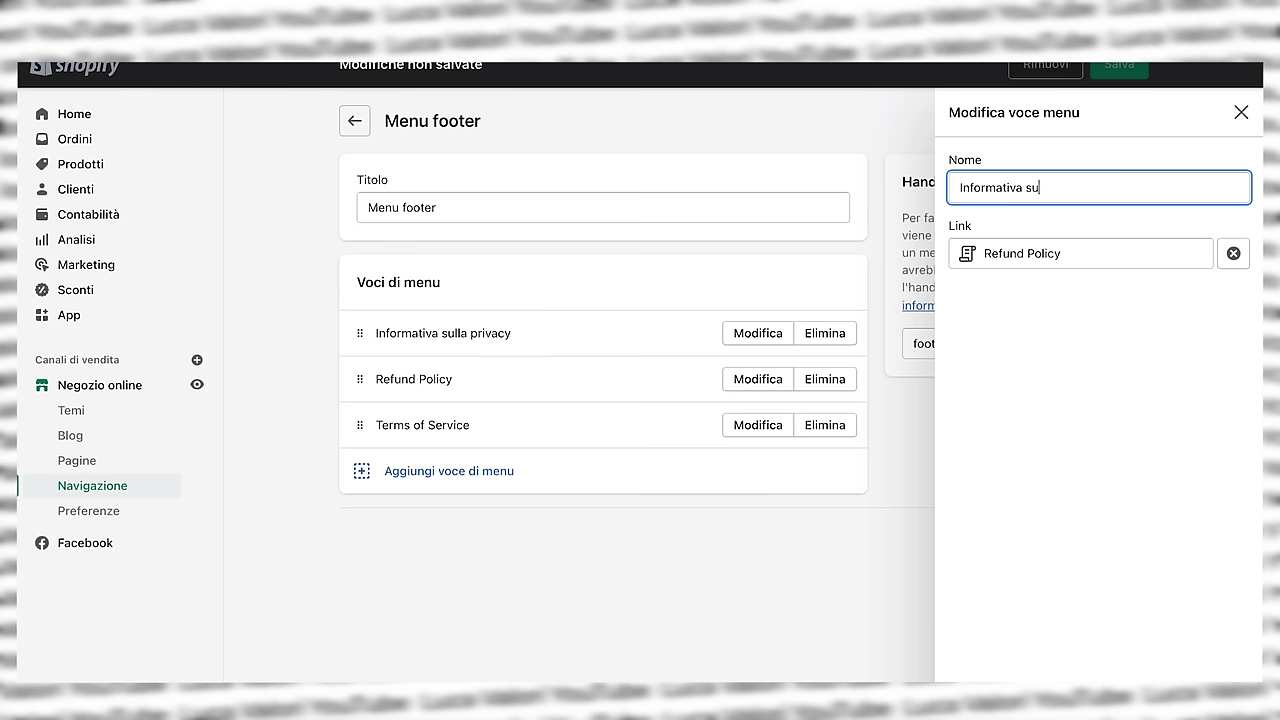
type("i rimborsi")
key("Return")
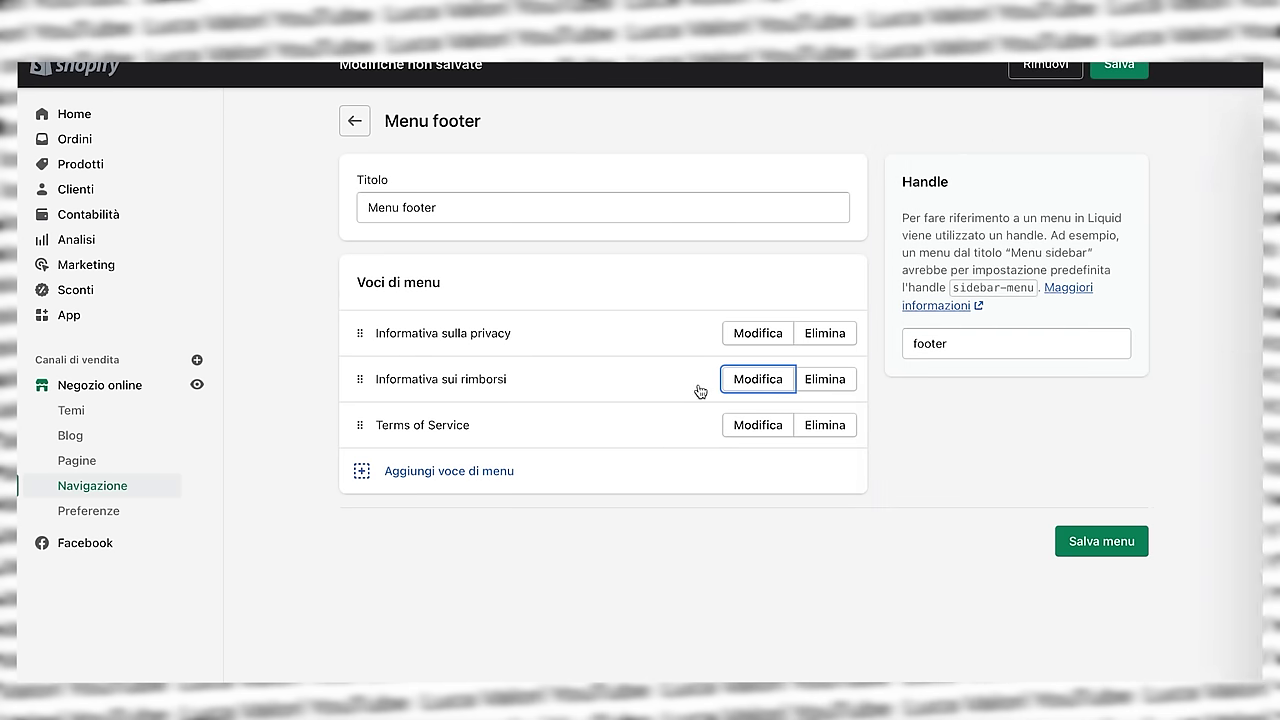
- Rename Terms of Service to 'Termini e condizioni del servizio' and move privacy below rimborsi
left_click(751, 425)
left_click_drag(1118, 183, 924, 183)
key("BackSpace")
type("Termin")
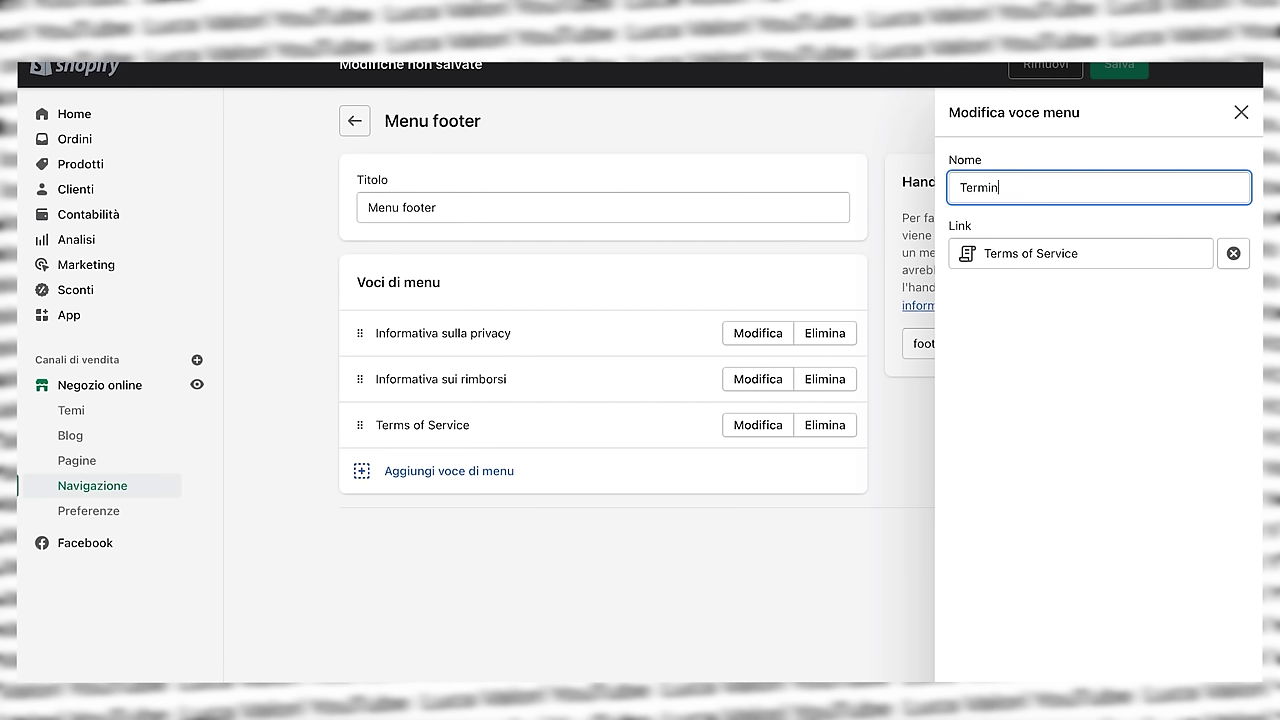
type("i e con dizioni del servizio")
left_click(1039, 187)
key("BackSpace")
key("Return")
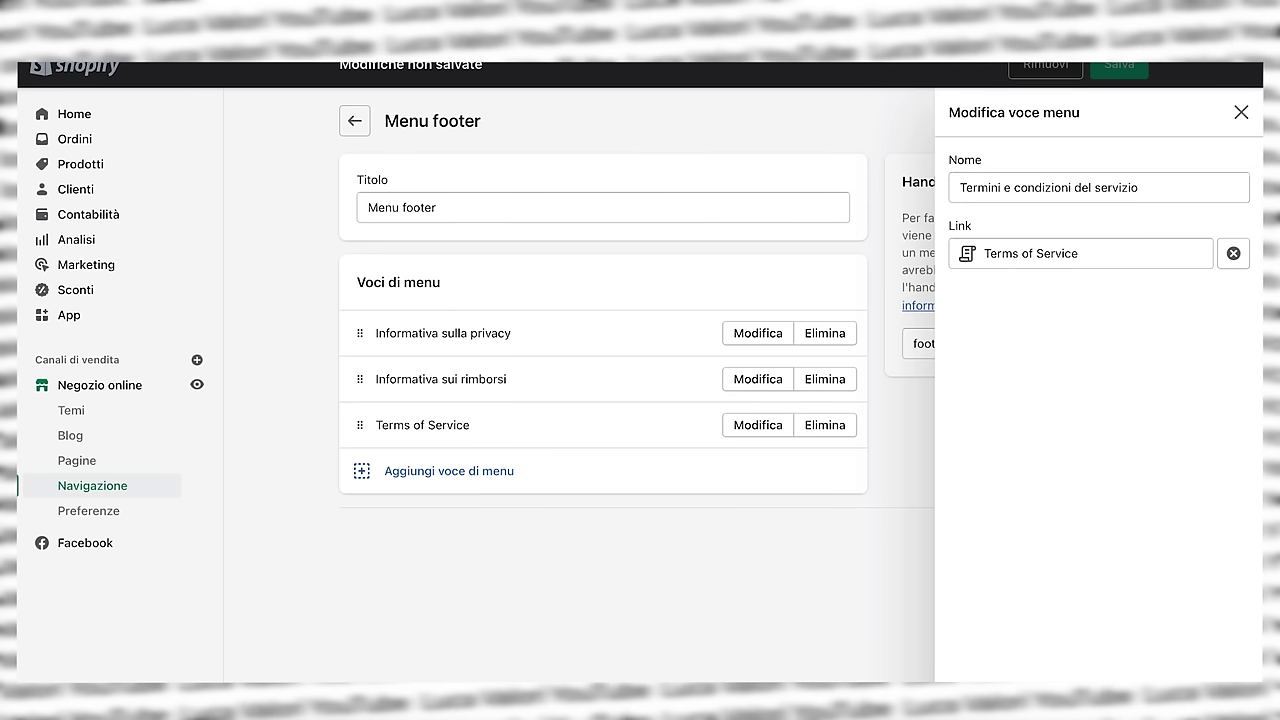
left_click_drag(362, 335, 362, 378)
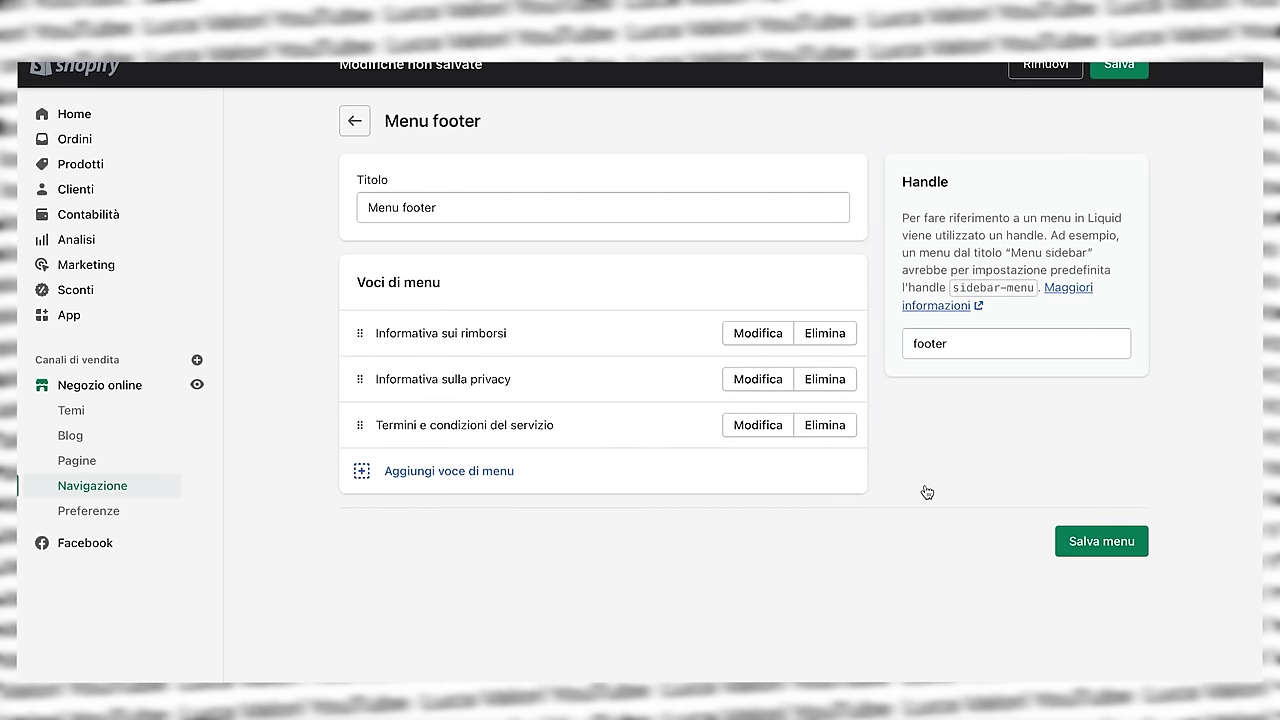
- Rename the footer menu to 'Info legali', save it, and return to Navigation
left_click(1131, 546)
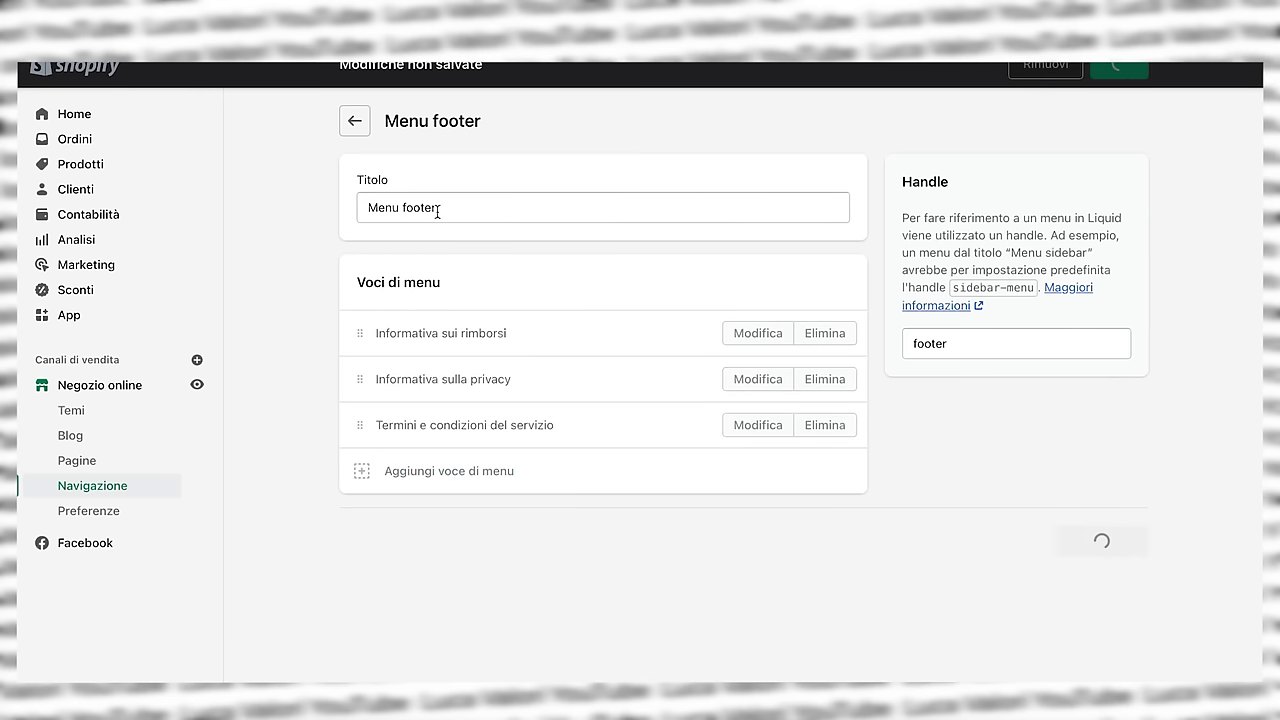
left_click_drag(423, 207, 362, 208)
key("BackSpace")
type("Info Legali")
left_click(399, 207)
key("BackSpace")
type("l")
left_click(1119, 65)
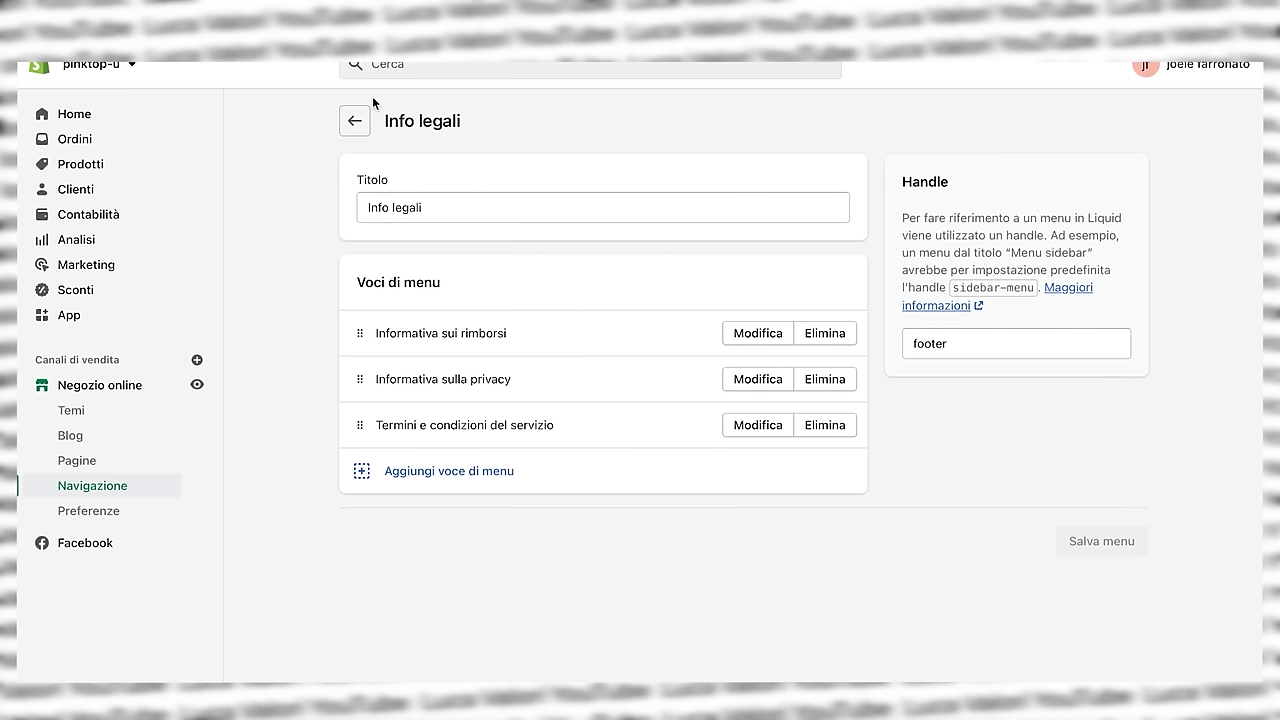
left_click(356, 122)
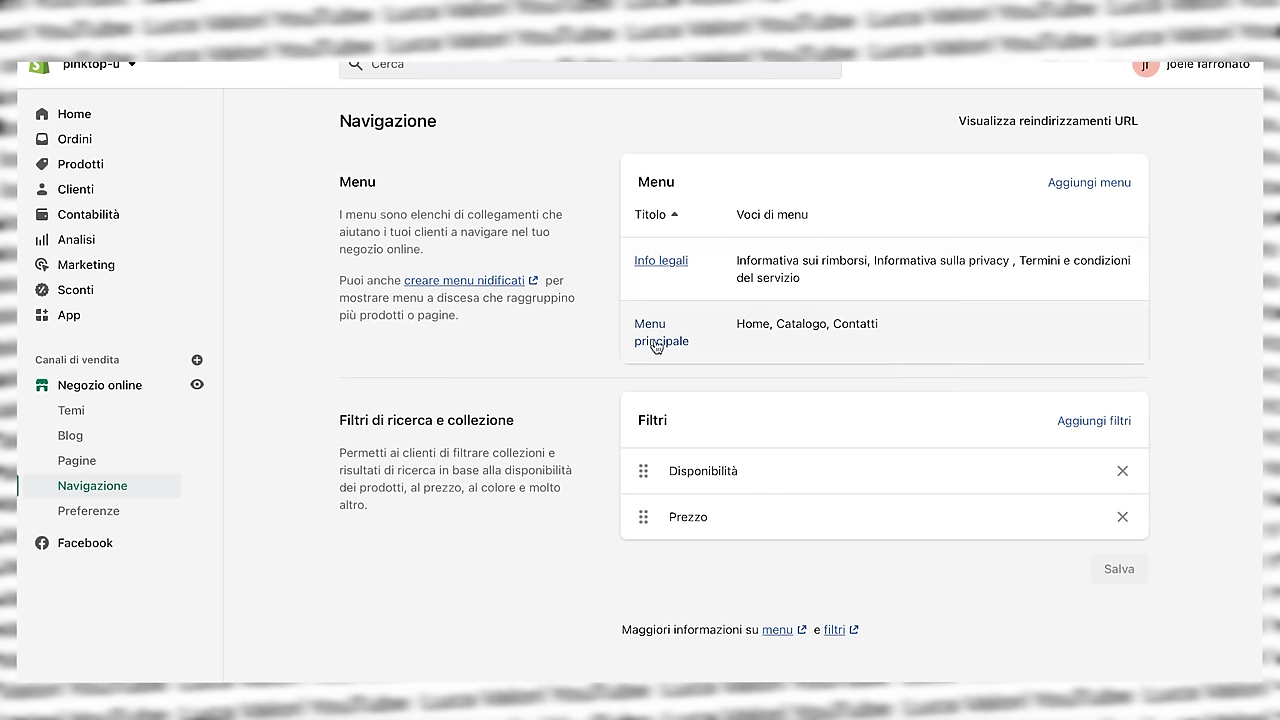
- In Menu principale, keep Home and remove the Catalogo and Contatti items
left_click(654, 341)
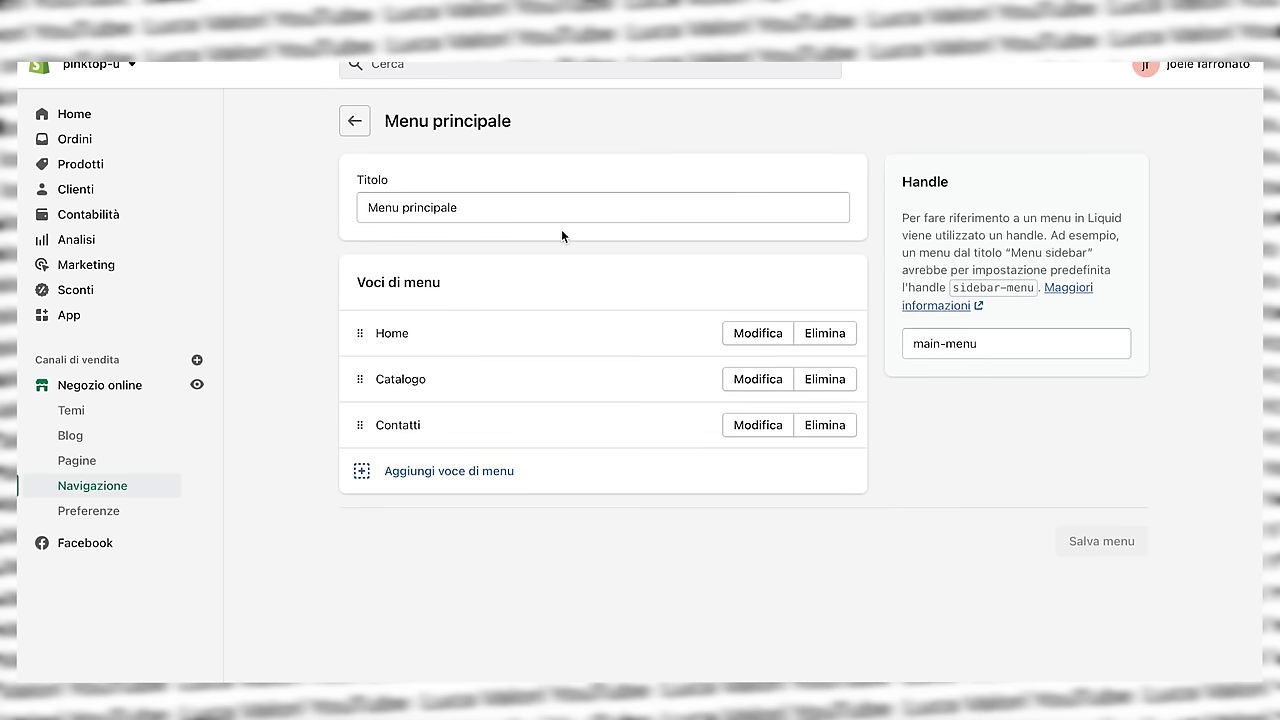
left_click(758, 333)
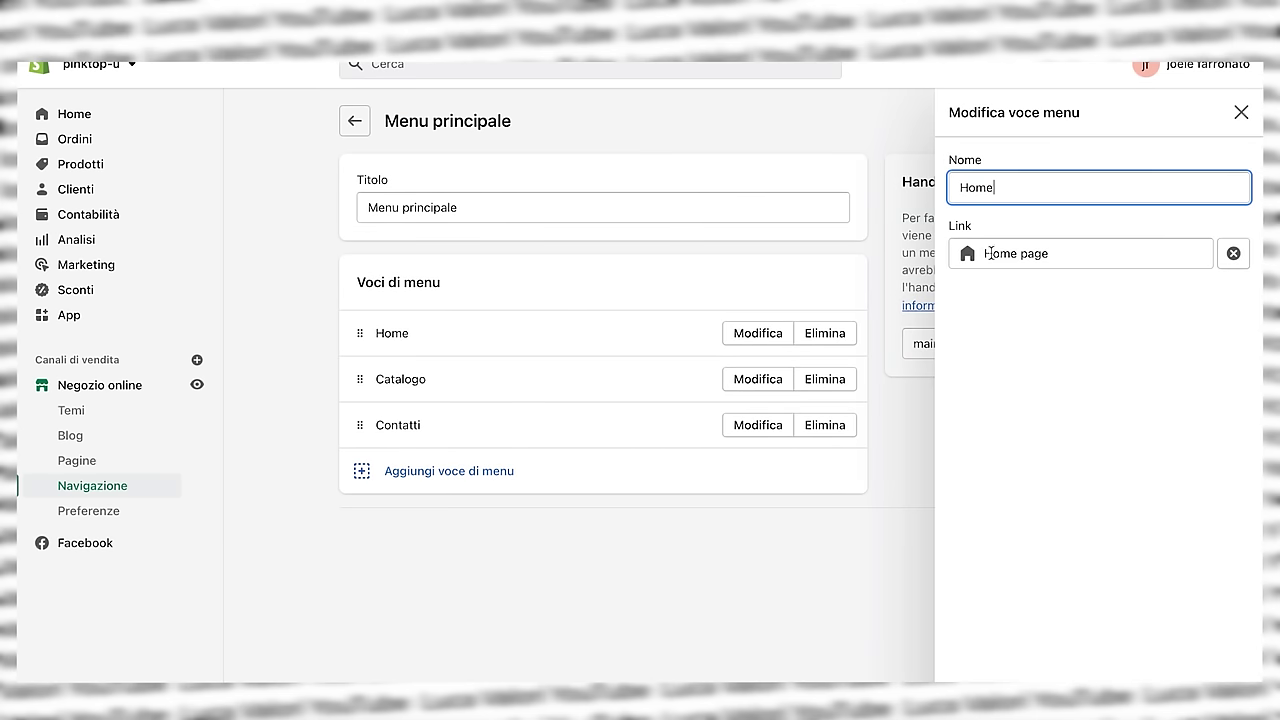
left_click(1241, 112)
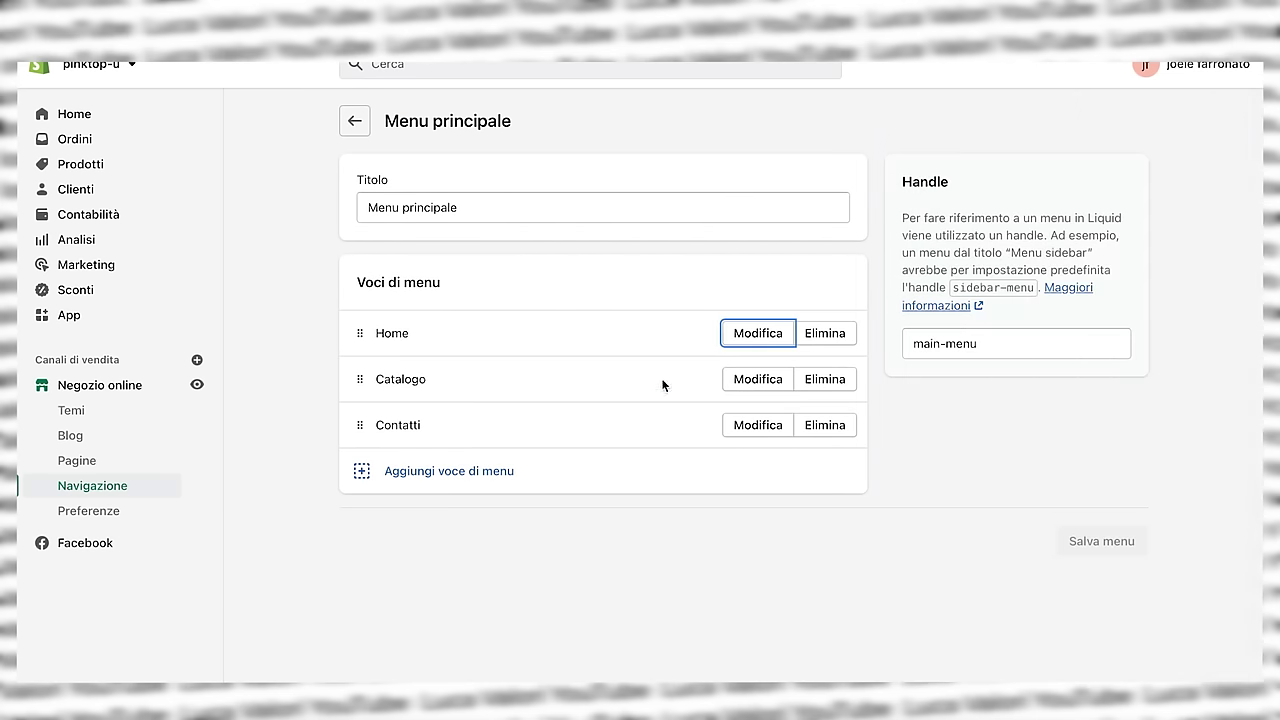
left_click(831, 383)
left_click(855, 447)
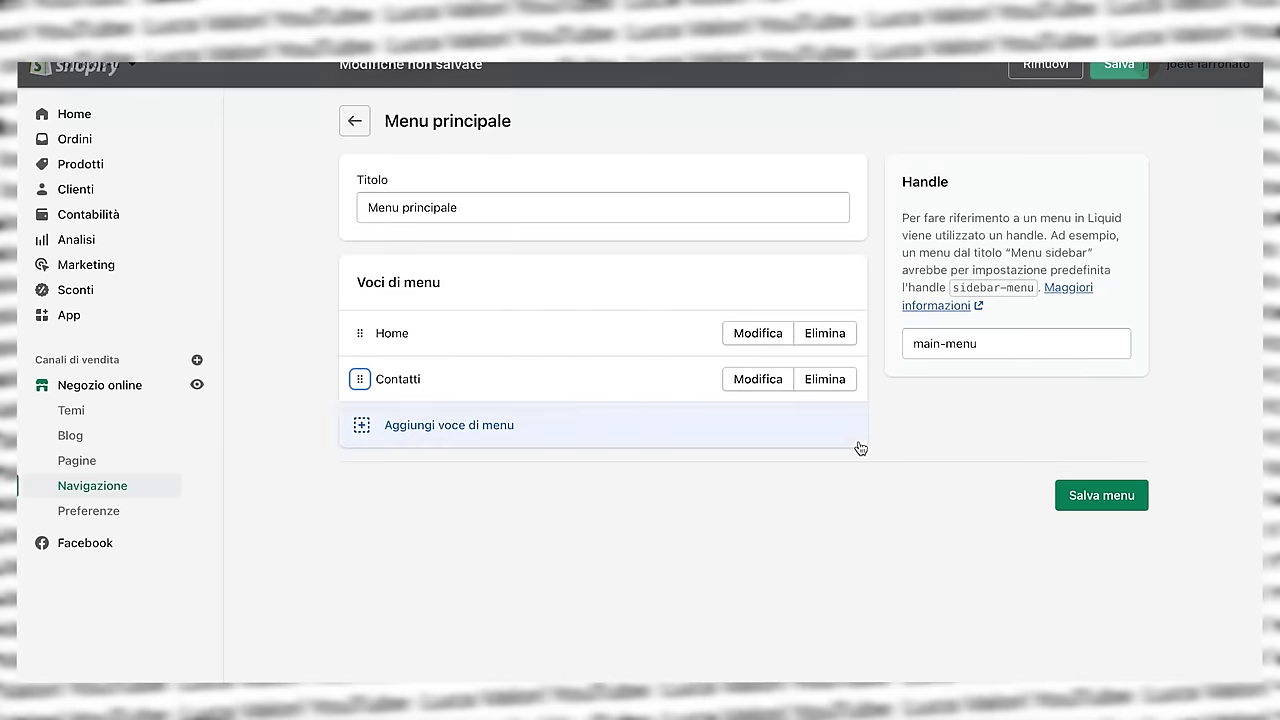
left_click(855, 451)
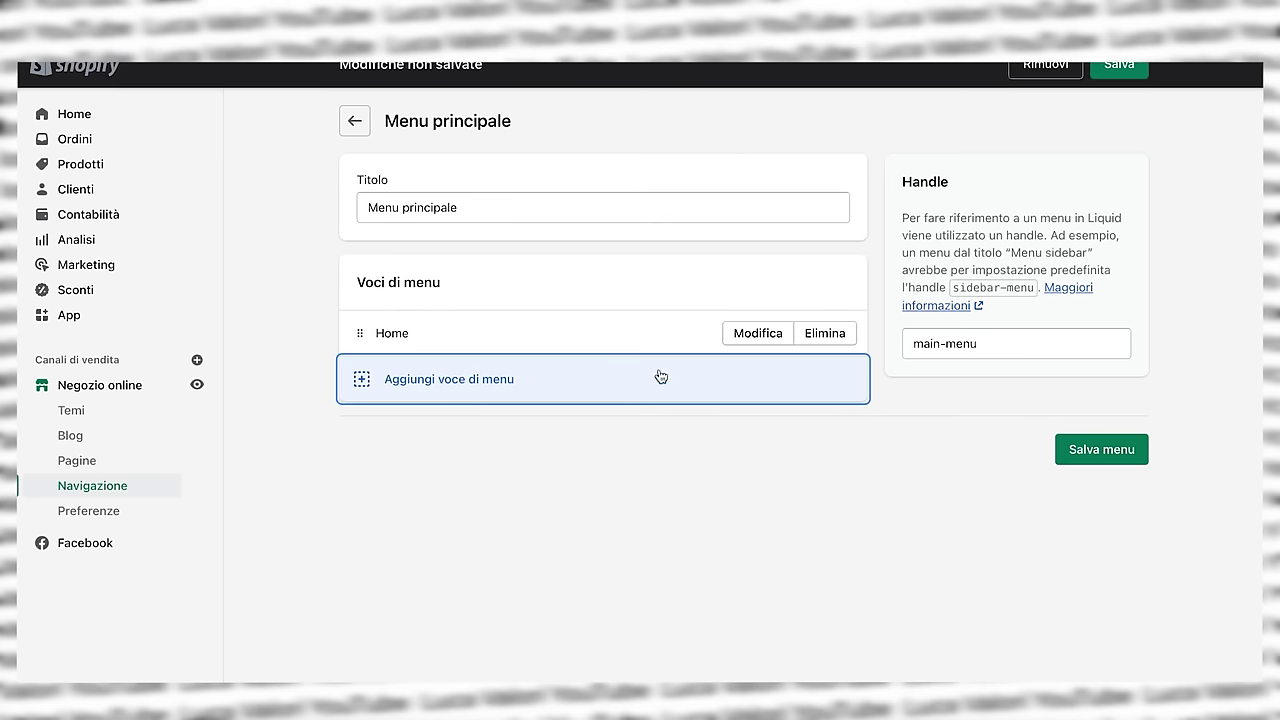
- Add a menu item named Contattaci linked to the CONTATTACI page
left_click(440, 392)
left_click(997, 258)
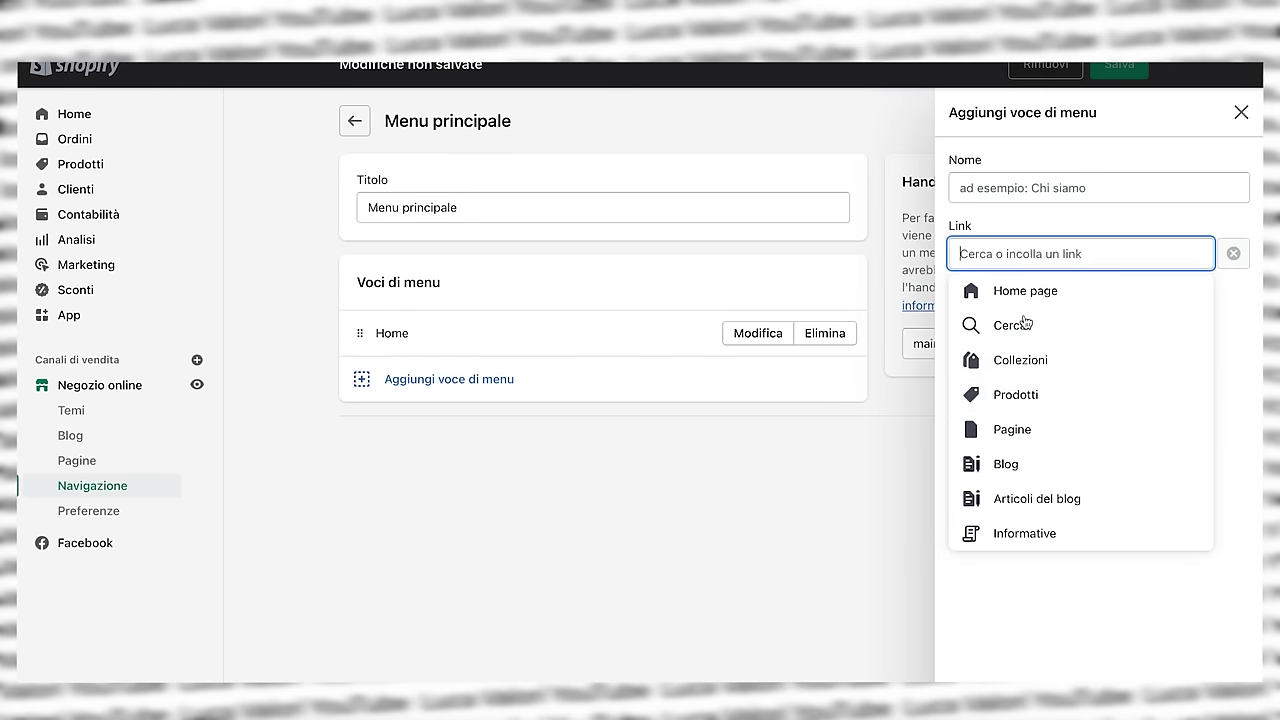
left_click(1014, 430)
left_click(1023, 330)
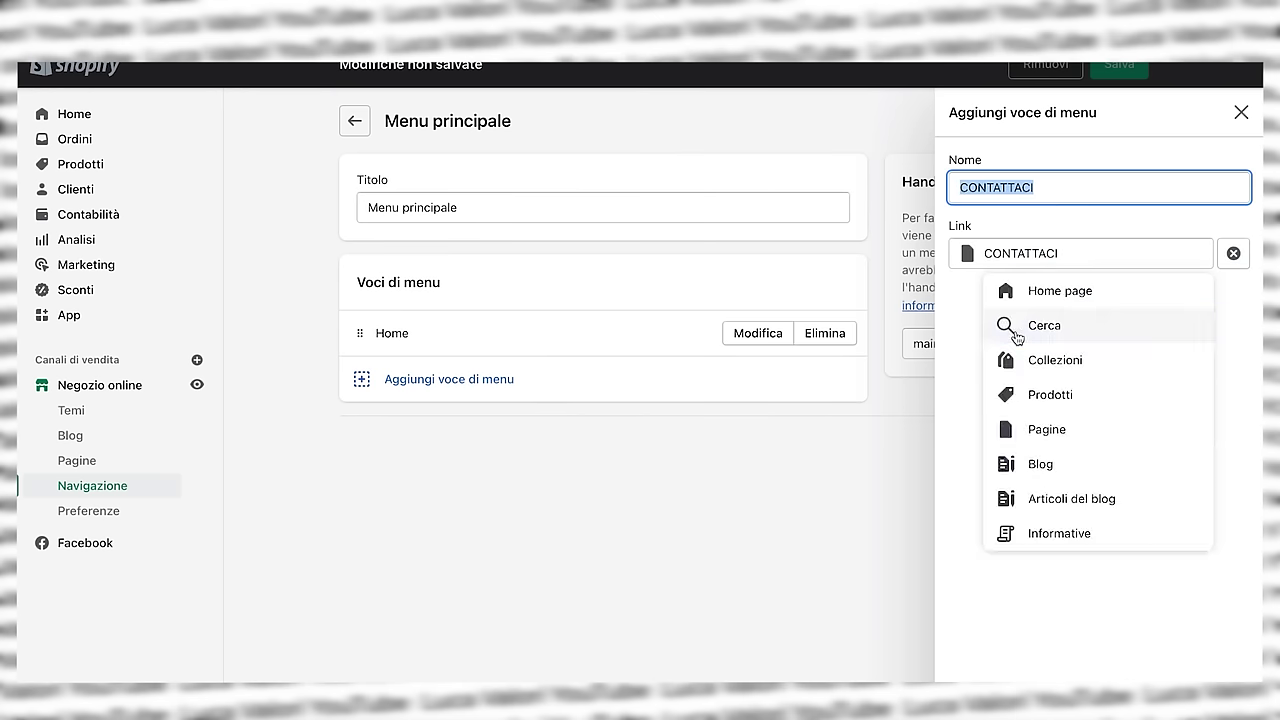
key("BackSpace")
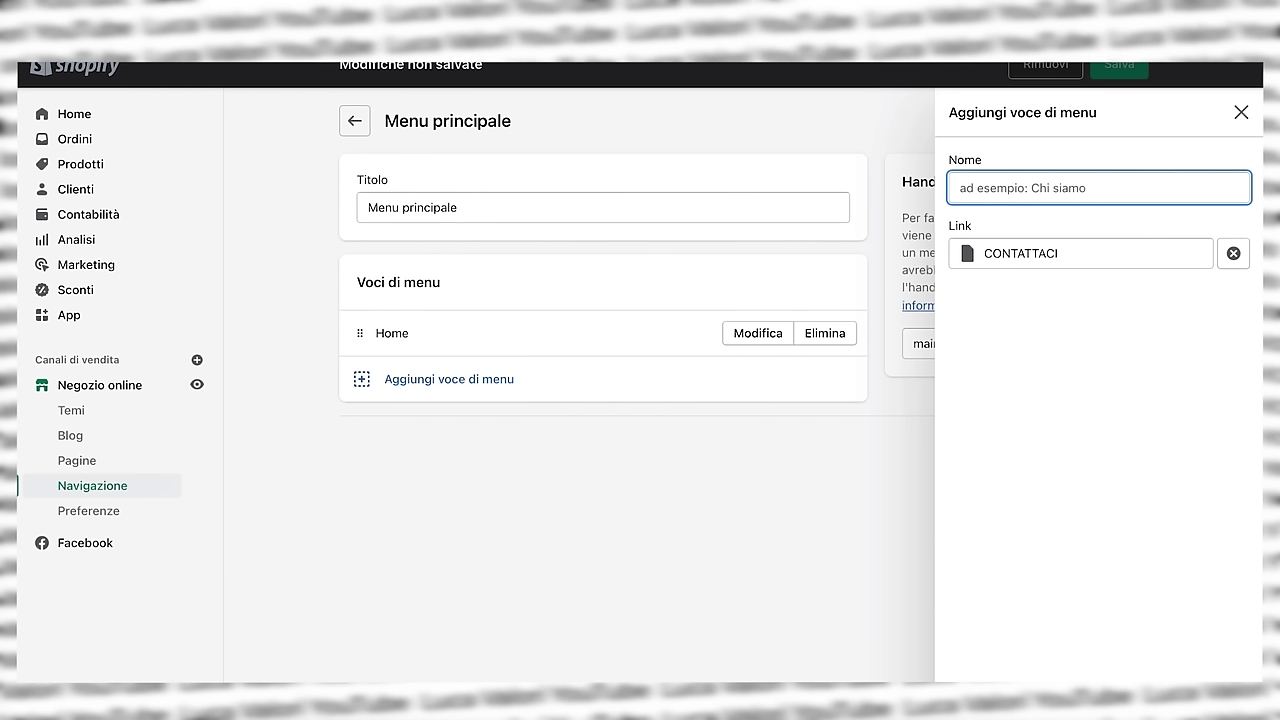
type("C")
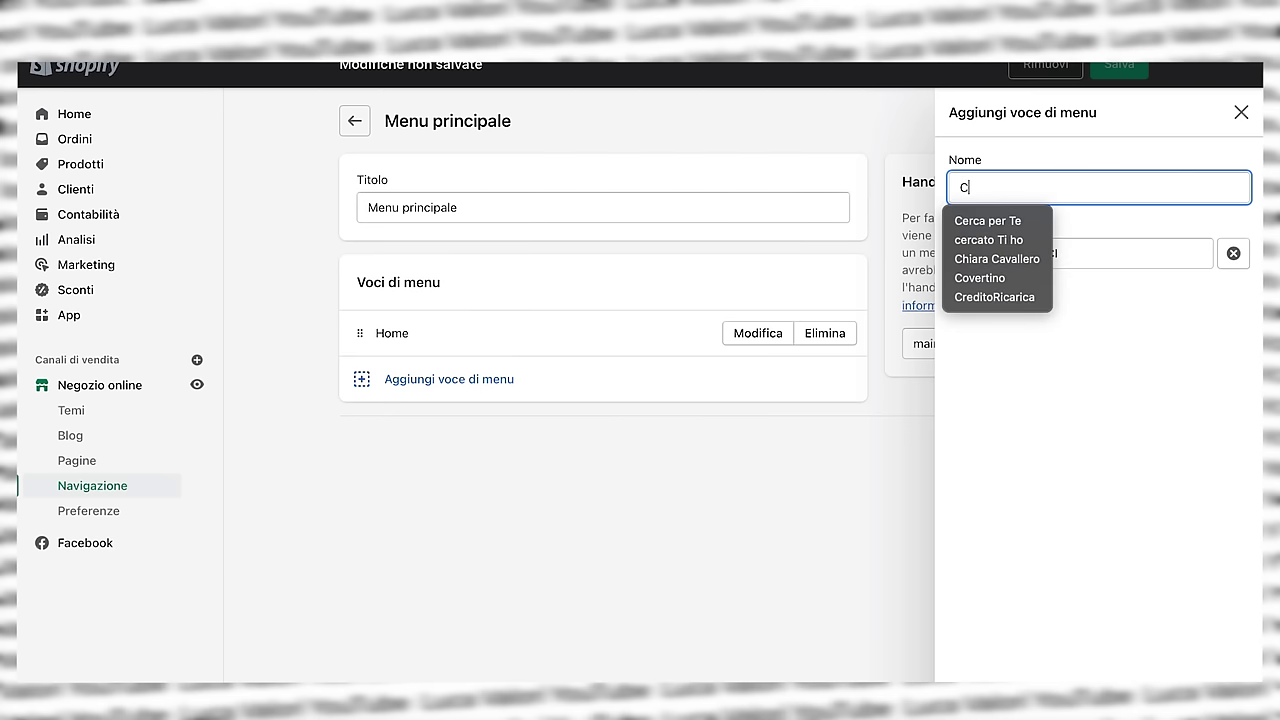
type("ontattaci")
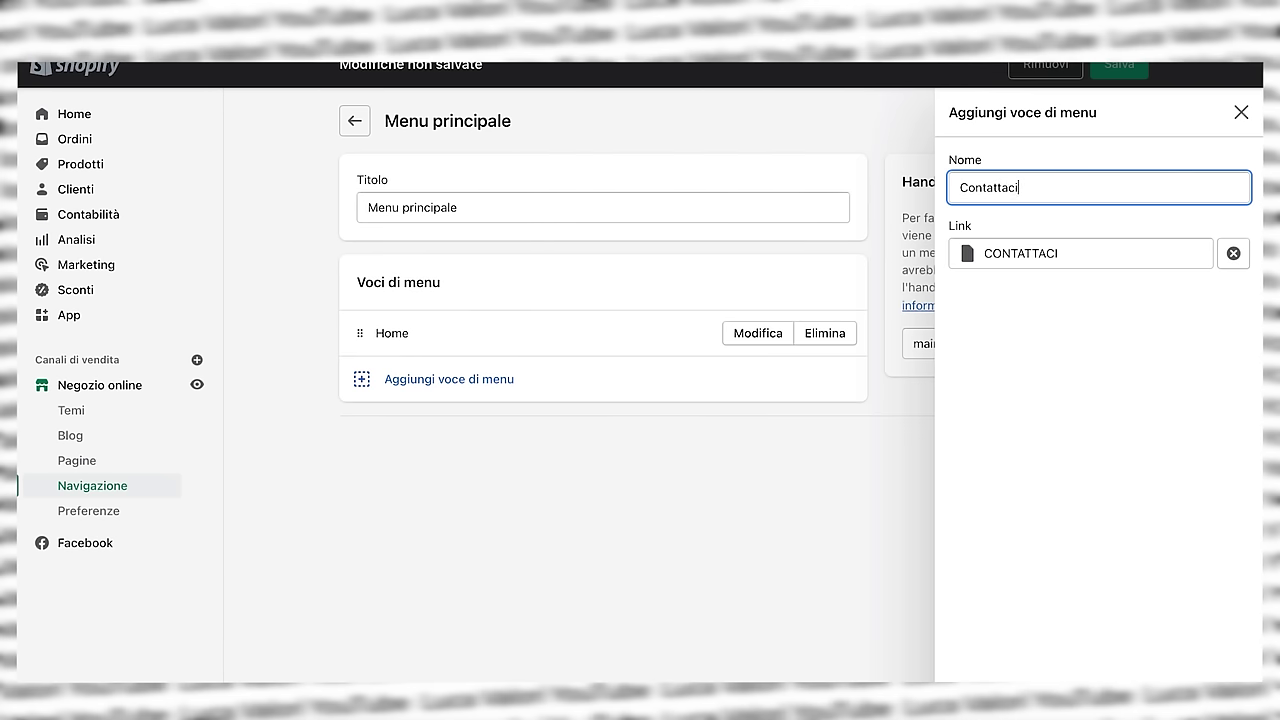
key("Return")
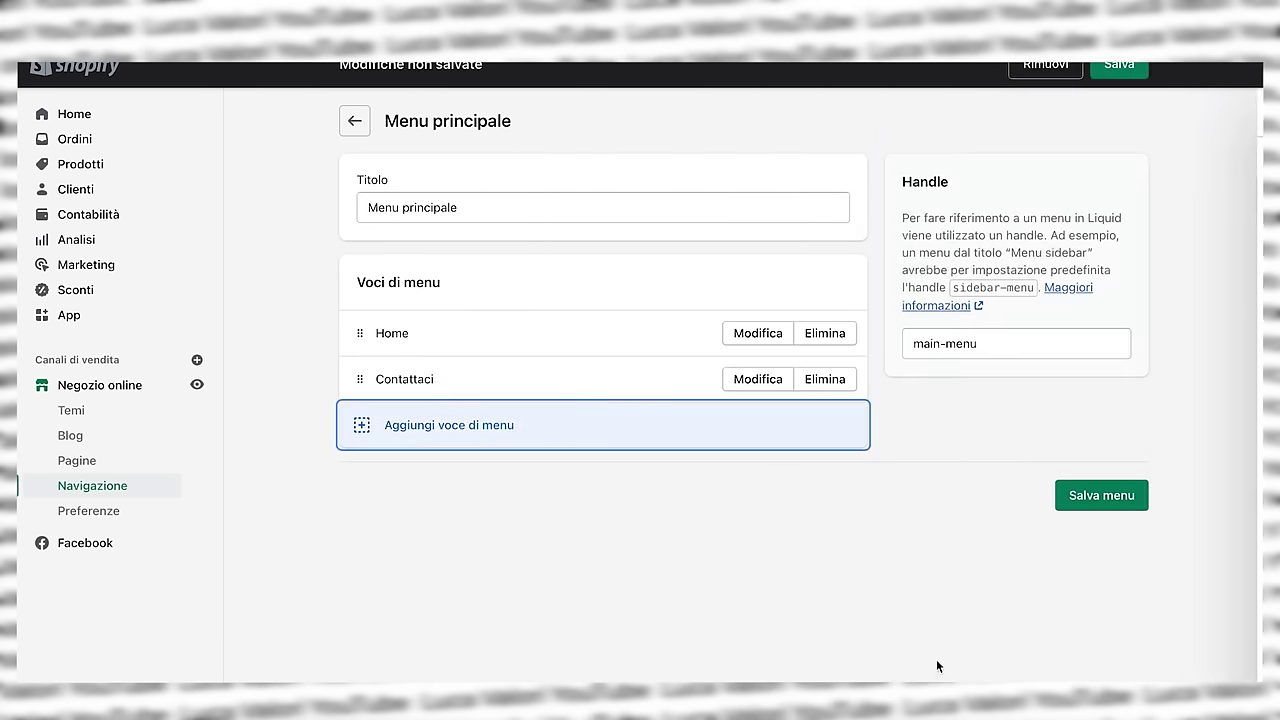
- Add a menu item named Il nostro studio linked to the IL NOSTRO STUDIO page
left_click(409, 424)
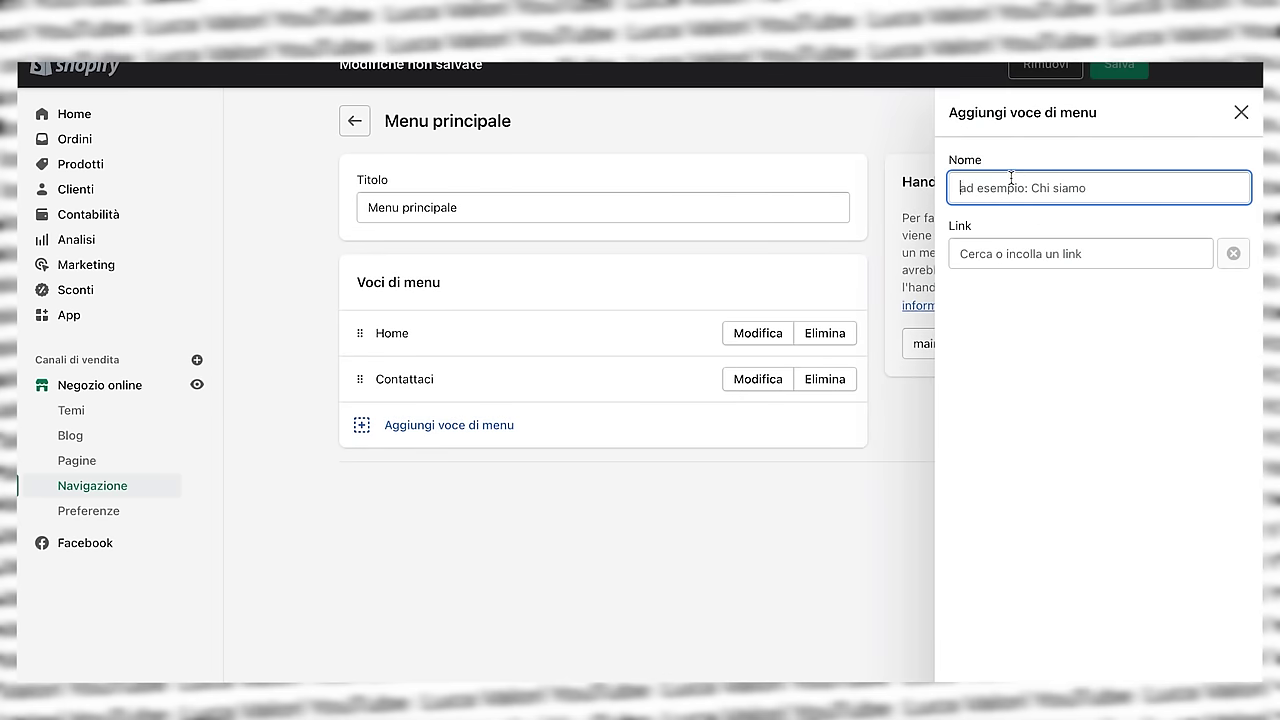
left_click(1034, 251)
left_click(1011, 430)
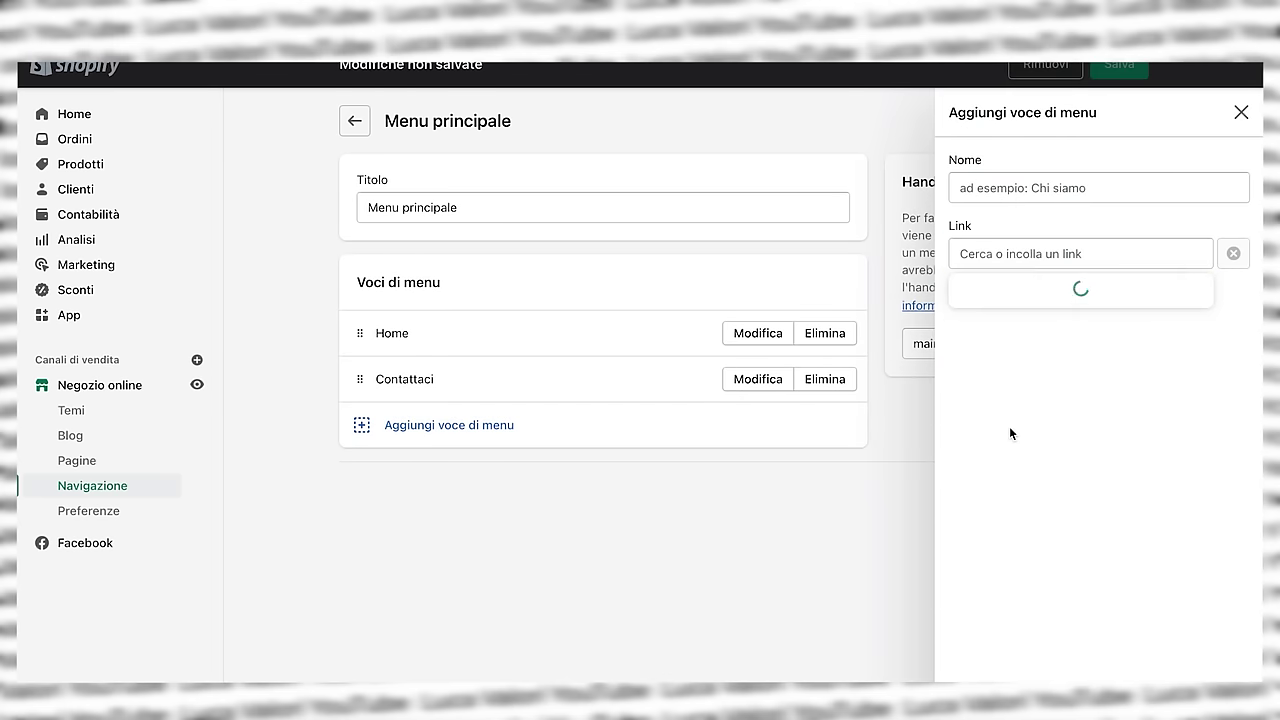
left_click(1011, 360)
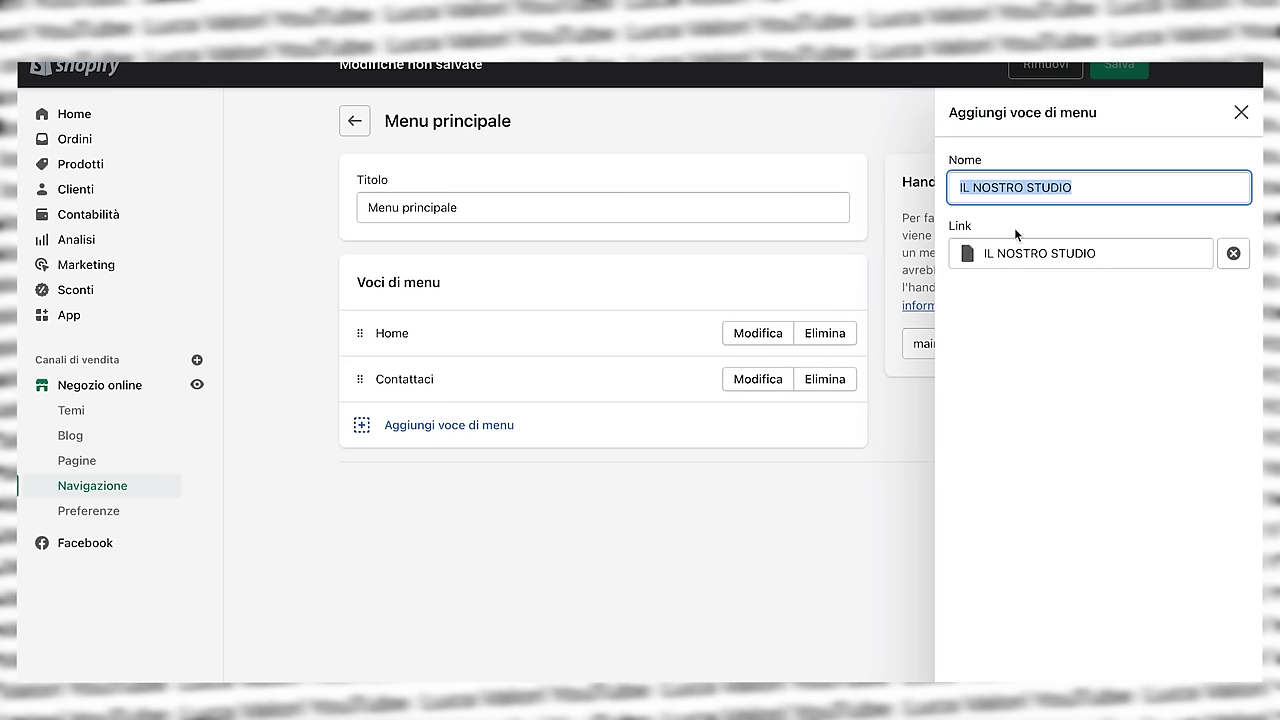
key("BackSpace")
type("Il nos")
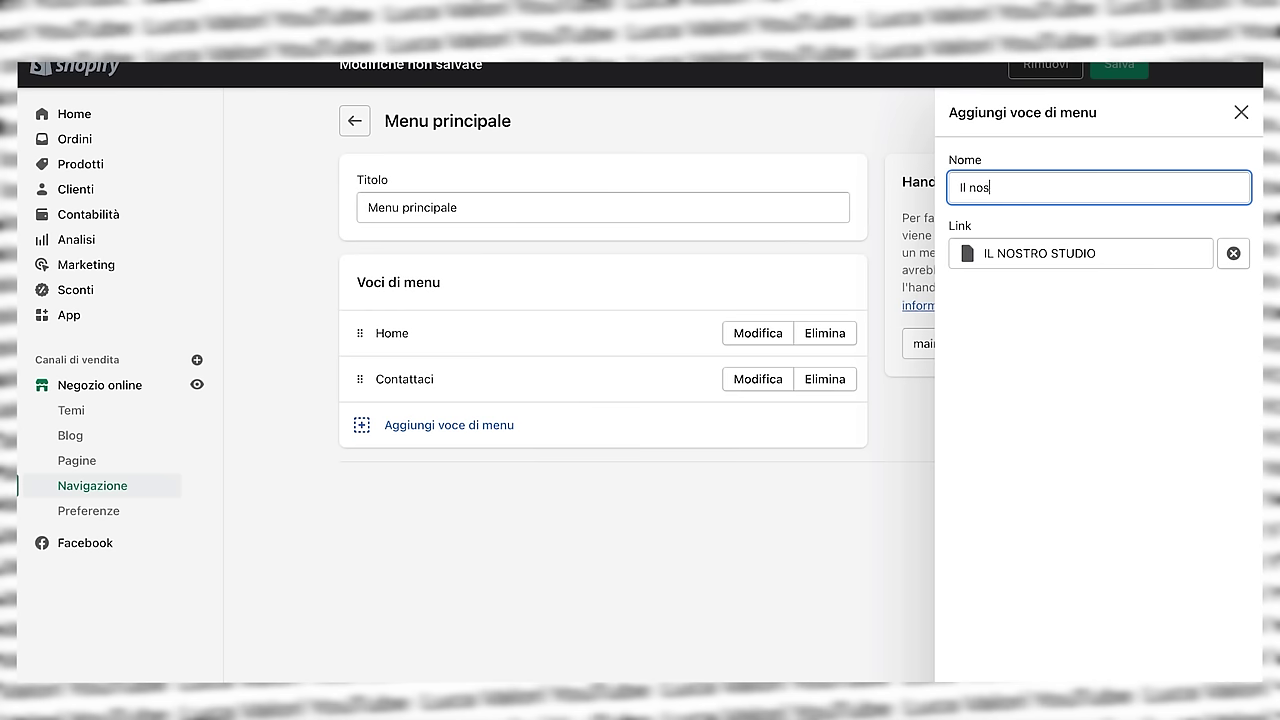
type("tro studio")
key("Return")
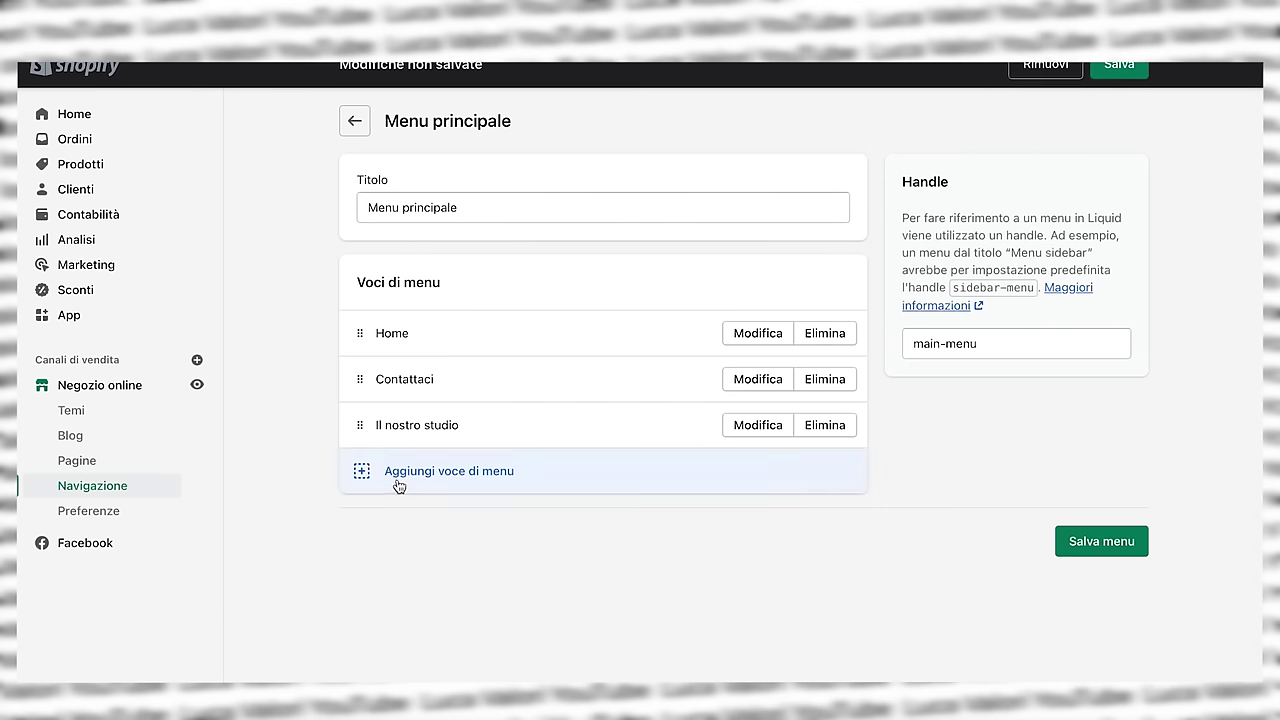
- Add a menu item named Traccia il tuo pacco linked to the TACCIA IL TUO PACCO page
left_click(394, 480)
left_click(1003, 253)
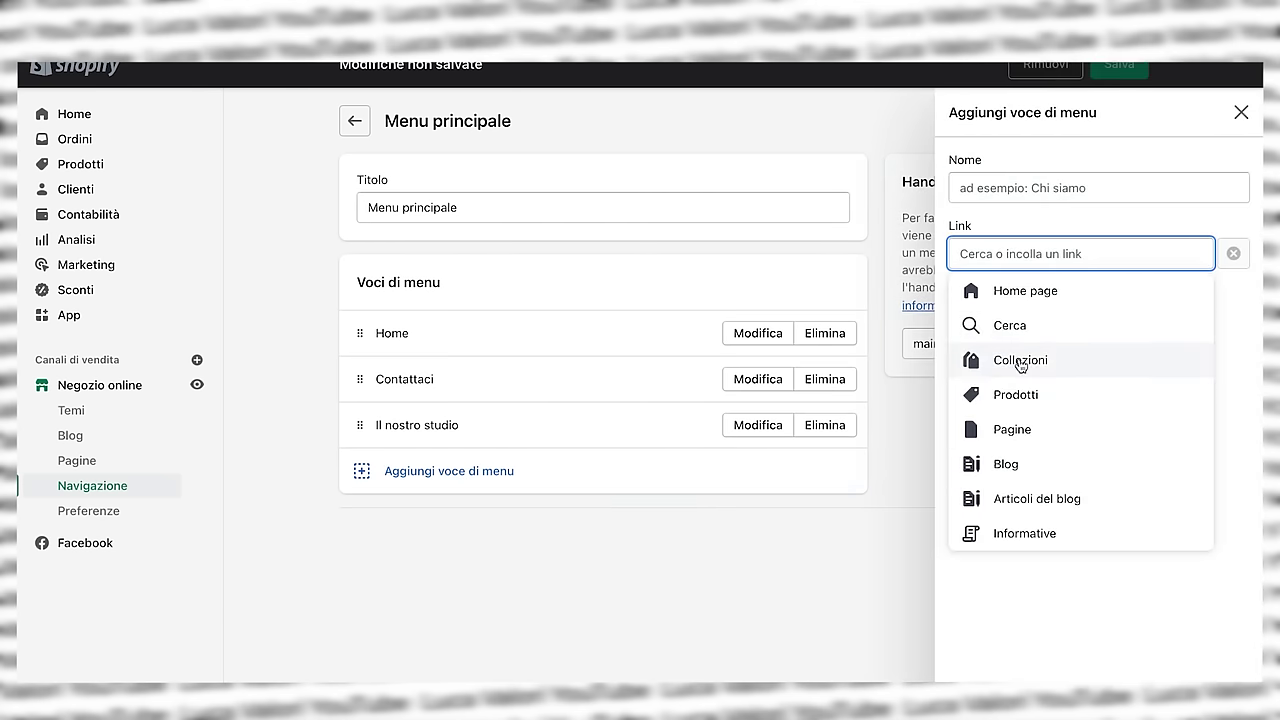
left_click(1010, 429)
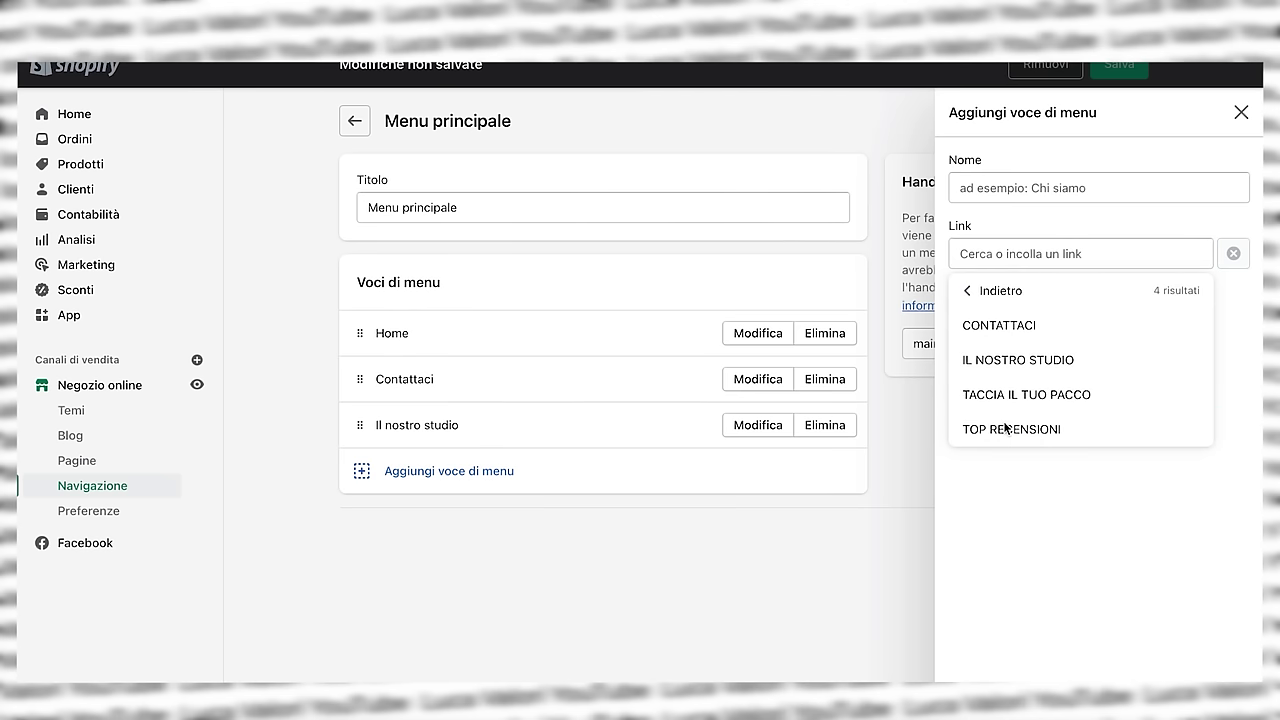
left_click(1022, 396)
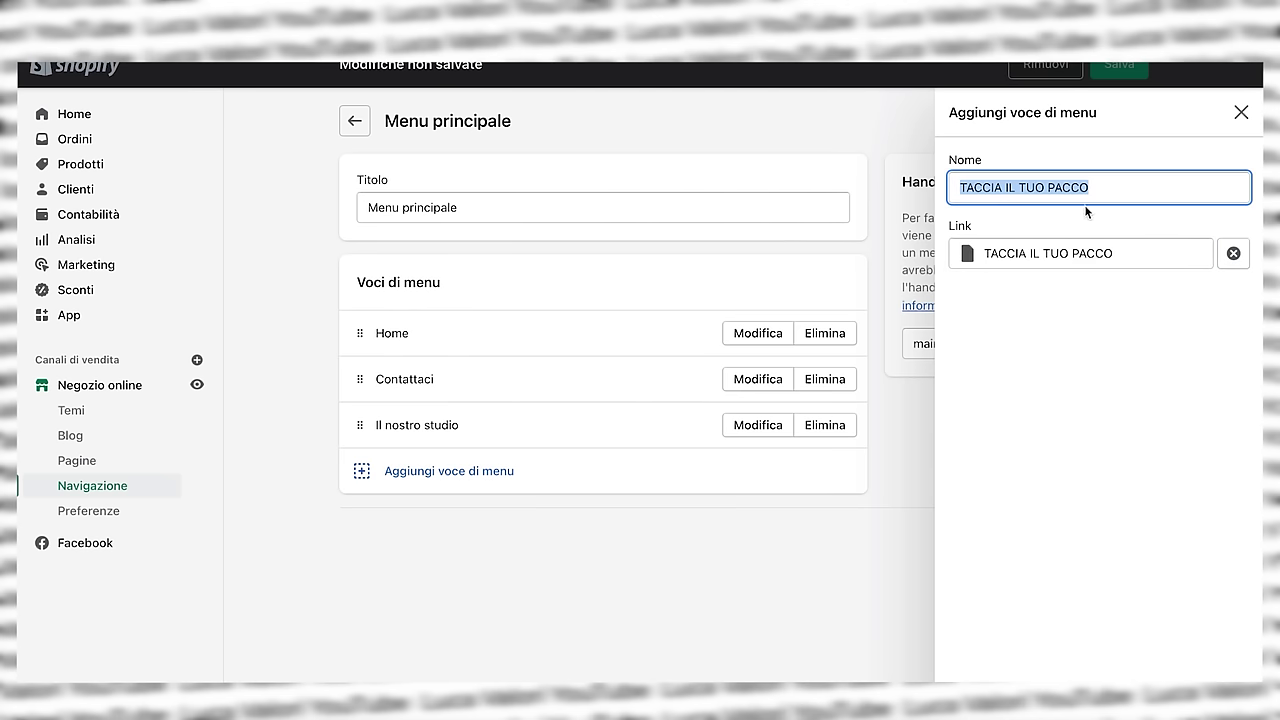
key("BackSpace")
type("Trac")
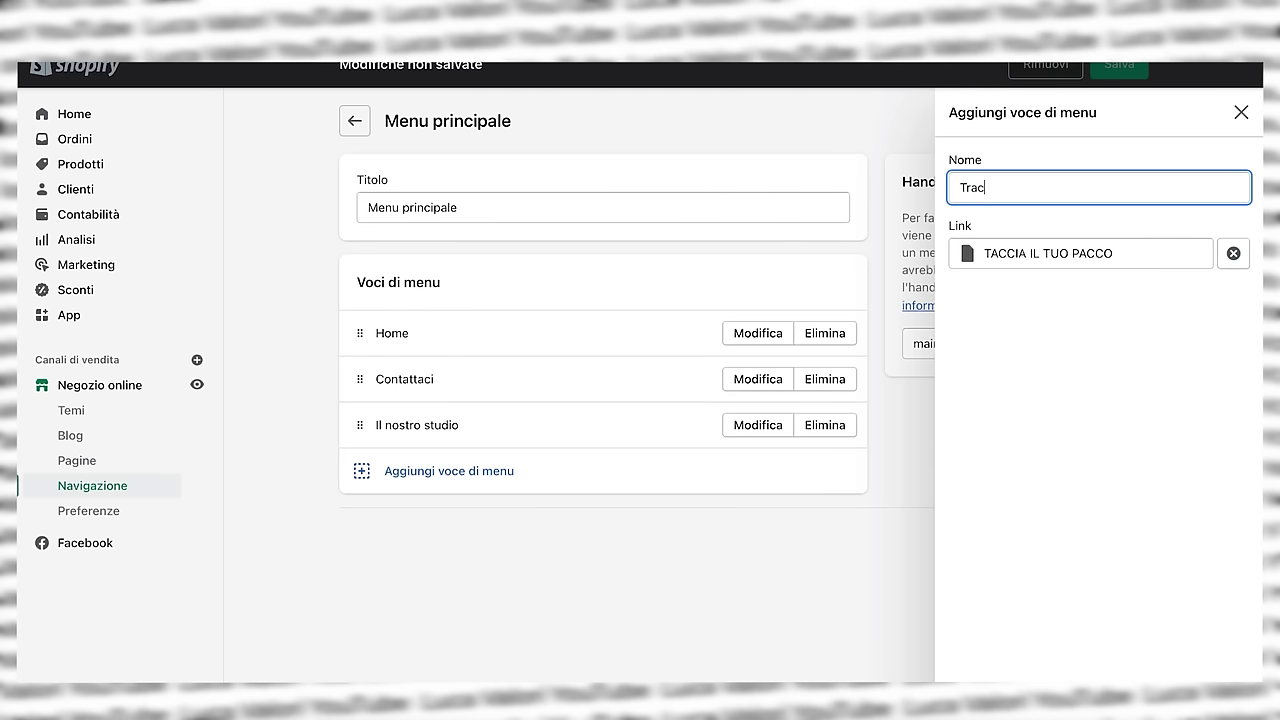
type("cia il tuo pacco")
key("Return")
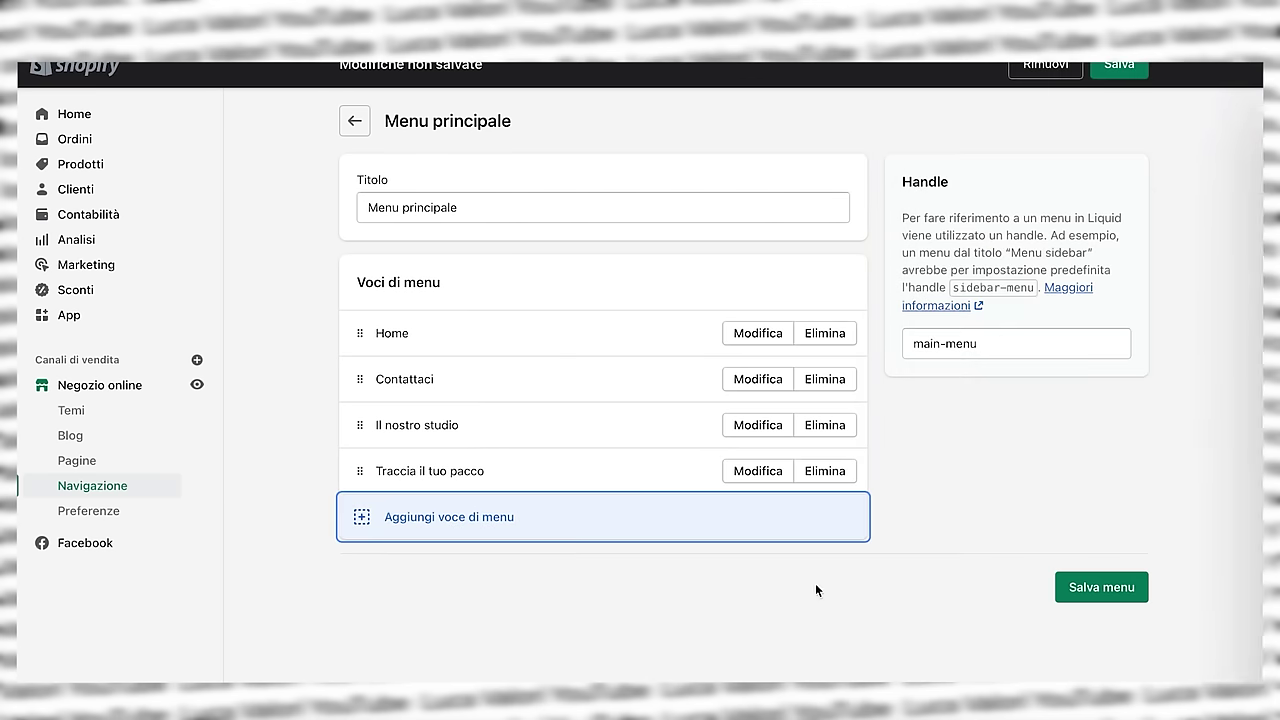
- Add an Orinda PINK FRIDGE menu item linked to the PINK FRIDGE product
left_click(476, 519)
left_click(1059, 245)
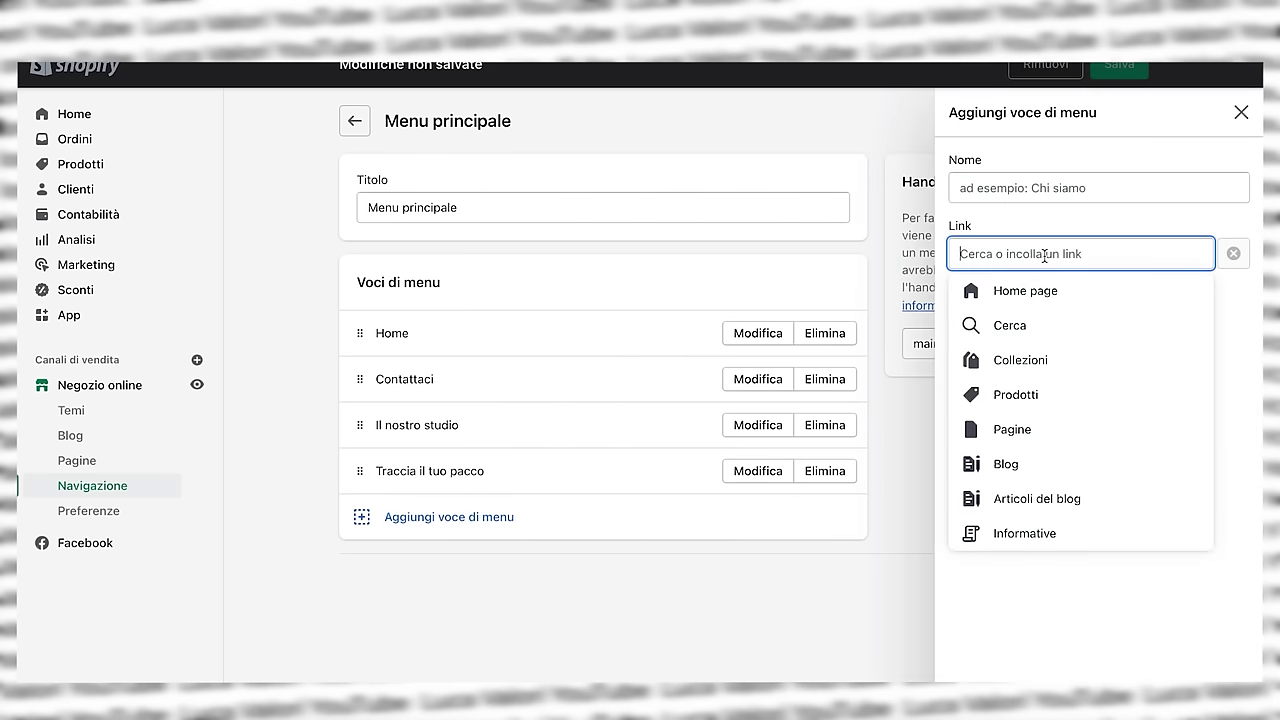
left_click(1047, 397)
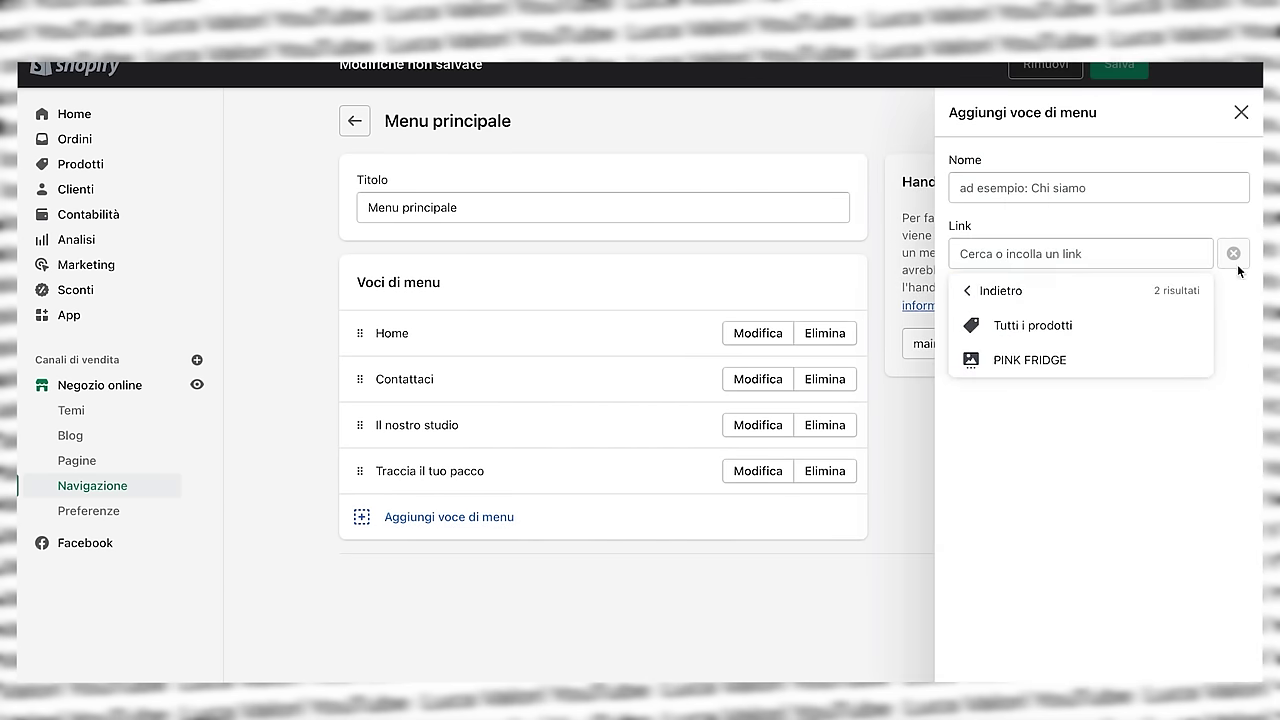
left_click(1049, 362)
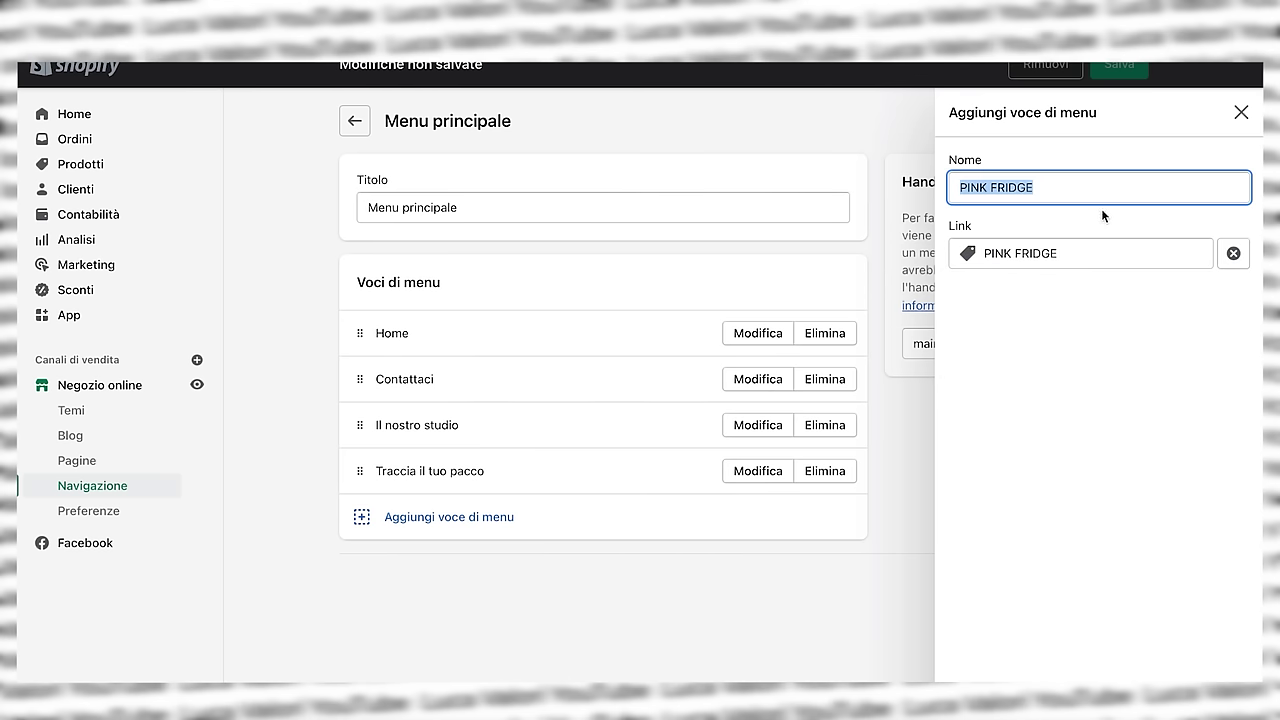
left_click(958, 186)
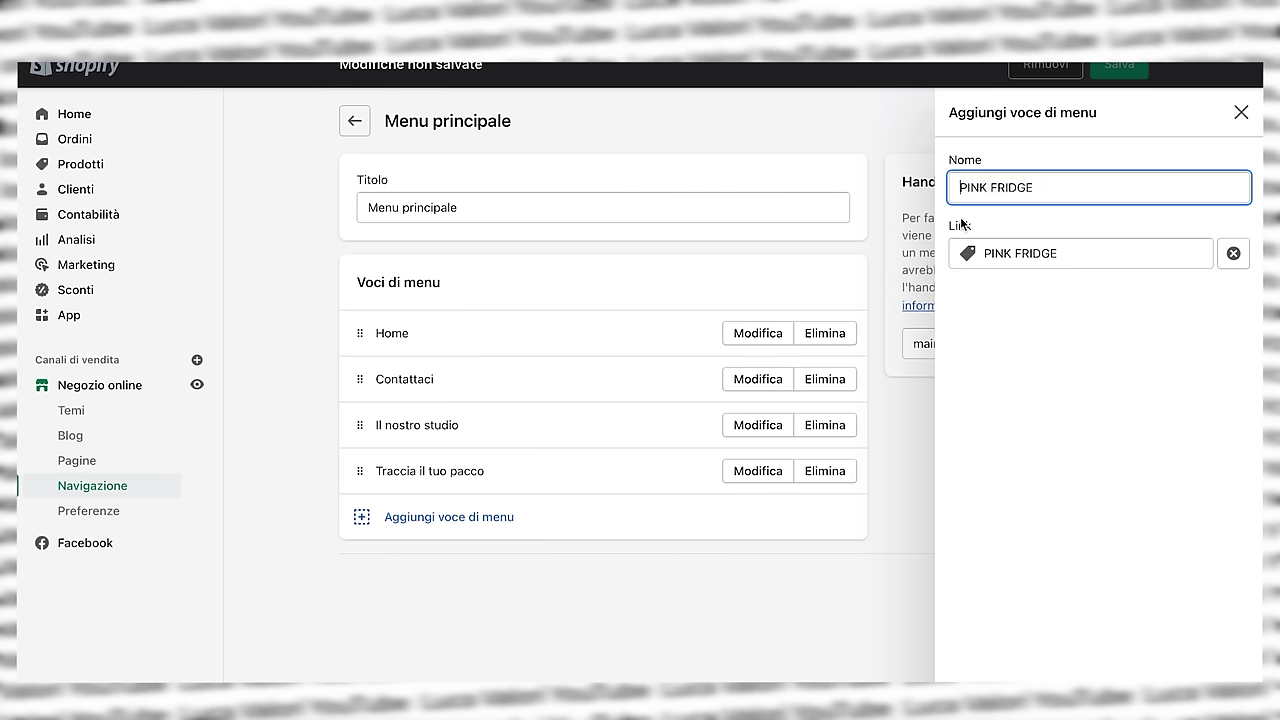
type("Orinda")
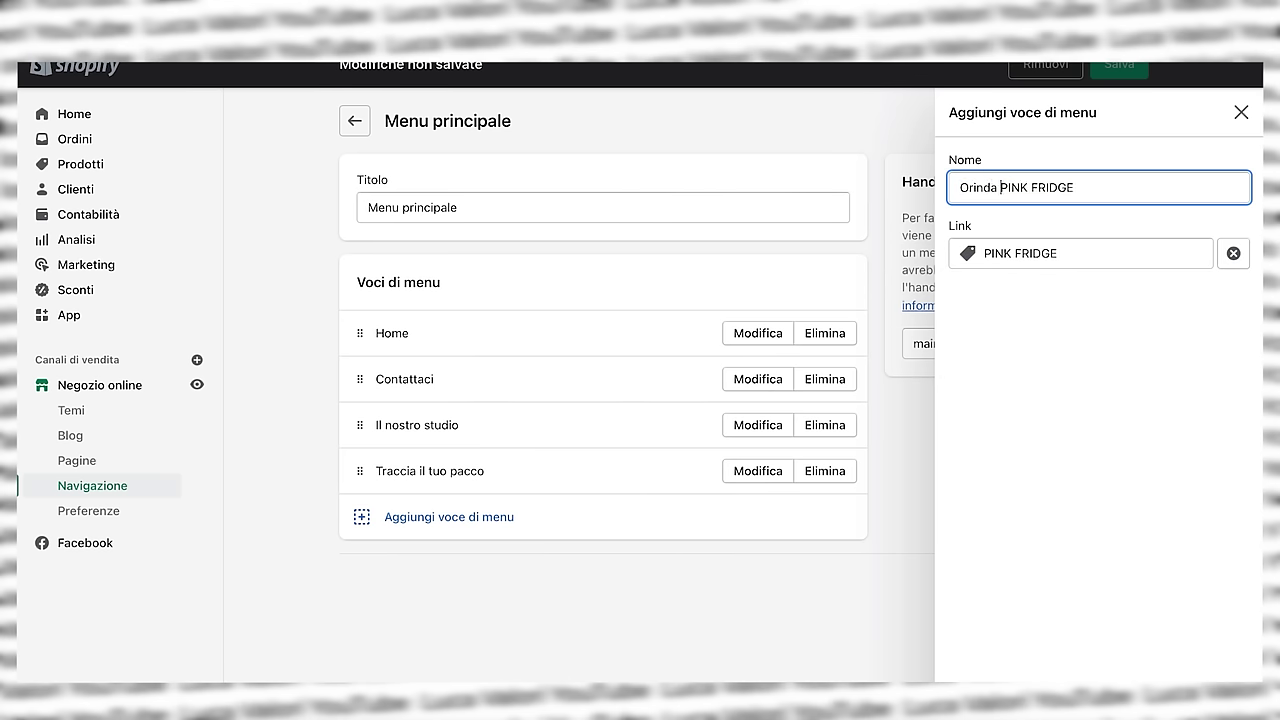
key("Return")
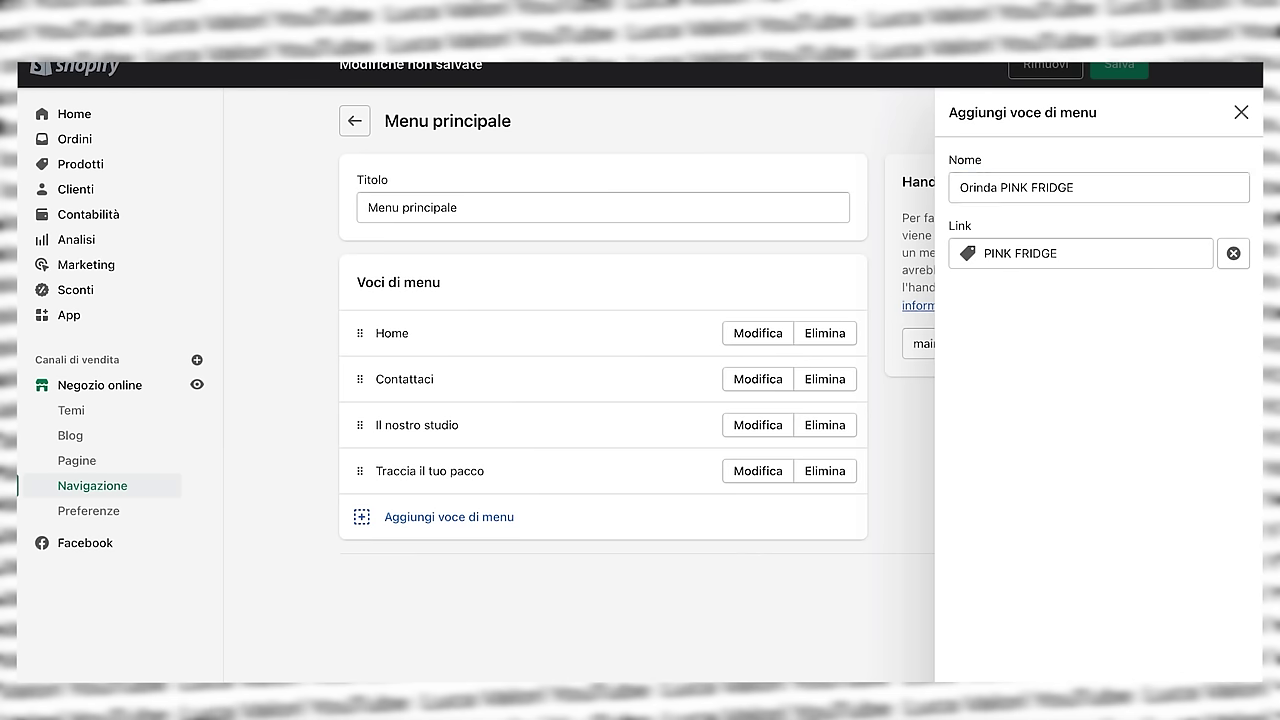
- Reorder items: Home, Orinda PINK FRIDGE, Traccia il tuo pacco, Il nostro studio, Contattaci
left_click_drag(360, 517, 361, 402)
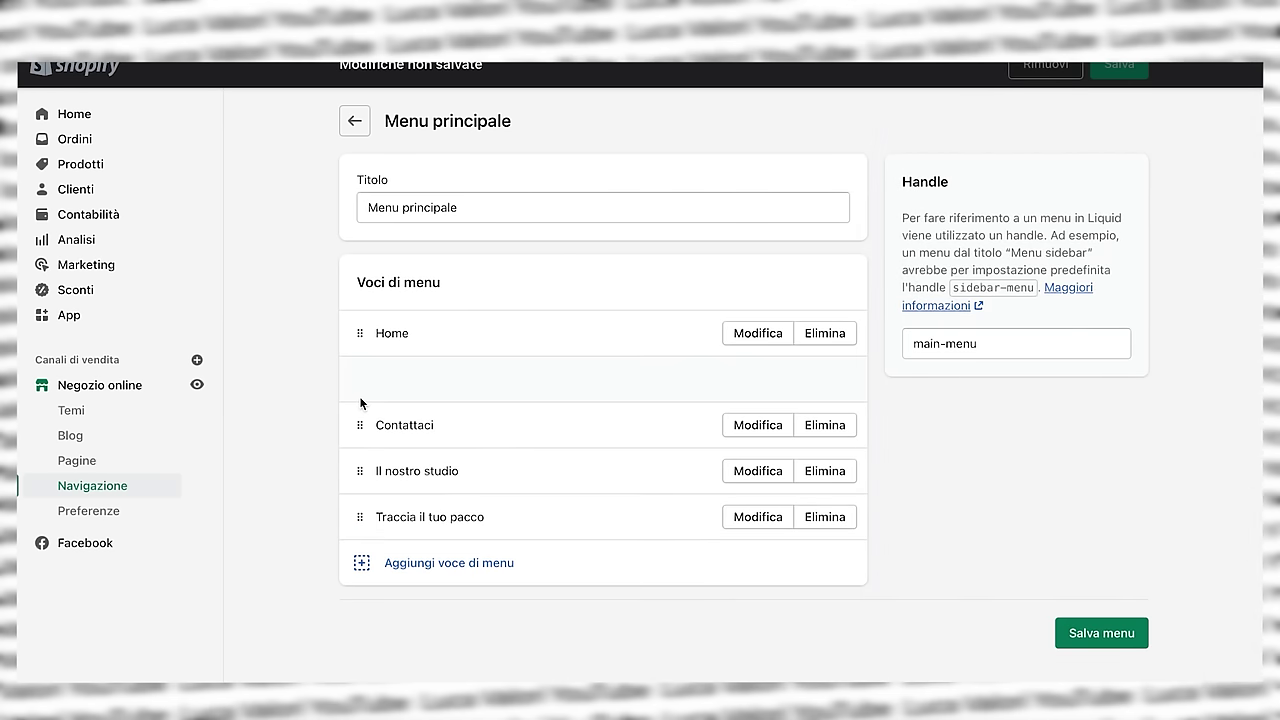
left_click_drag(362, 520, 360, 446)
left_click_drag(360, 517, 360, 426)
left_click(395, 568)
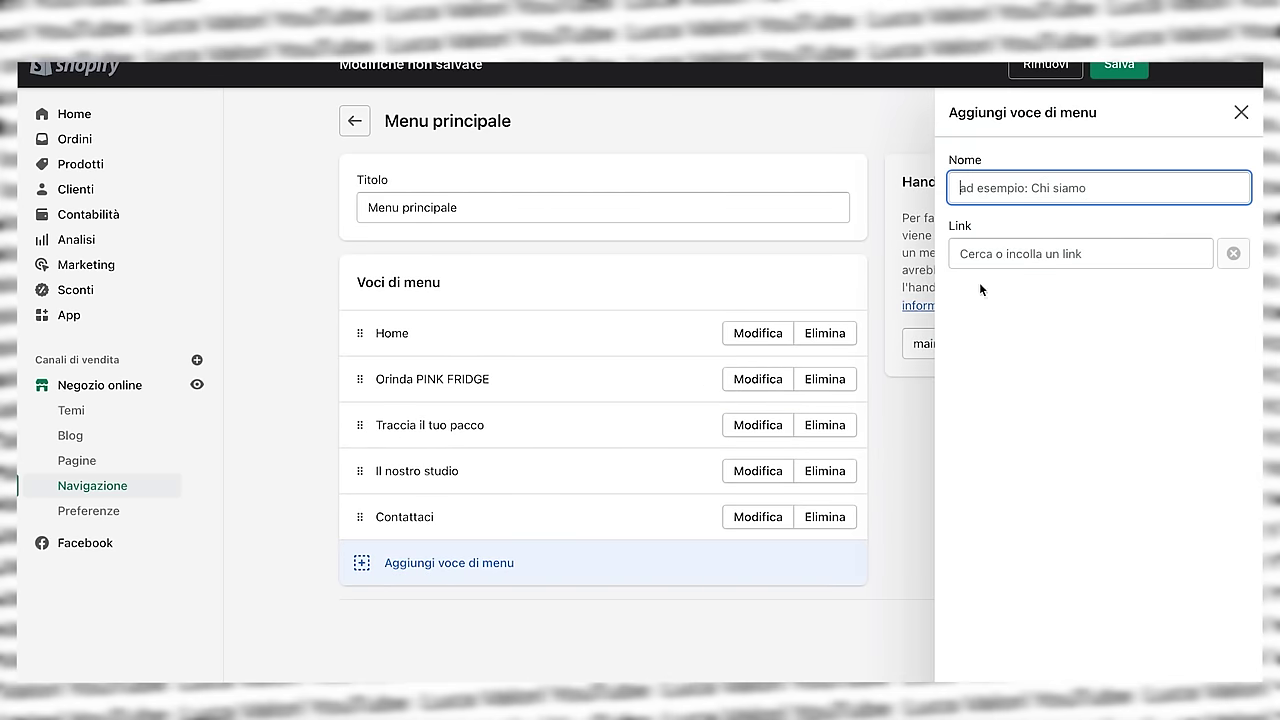
- Add a Top recensioni menu item linked to the TOP RECENSIONI page
left_click(1030, 253)
left_click(1012, 429)
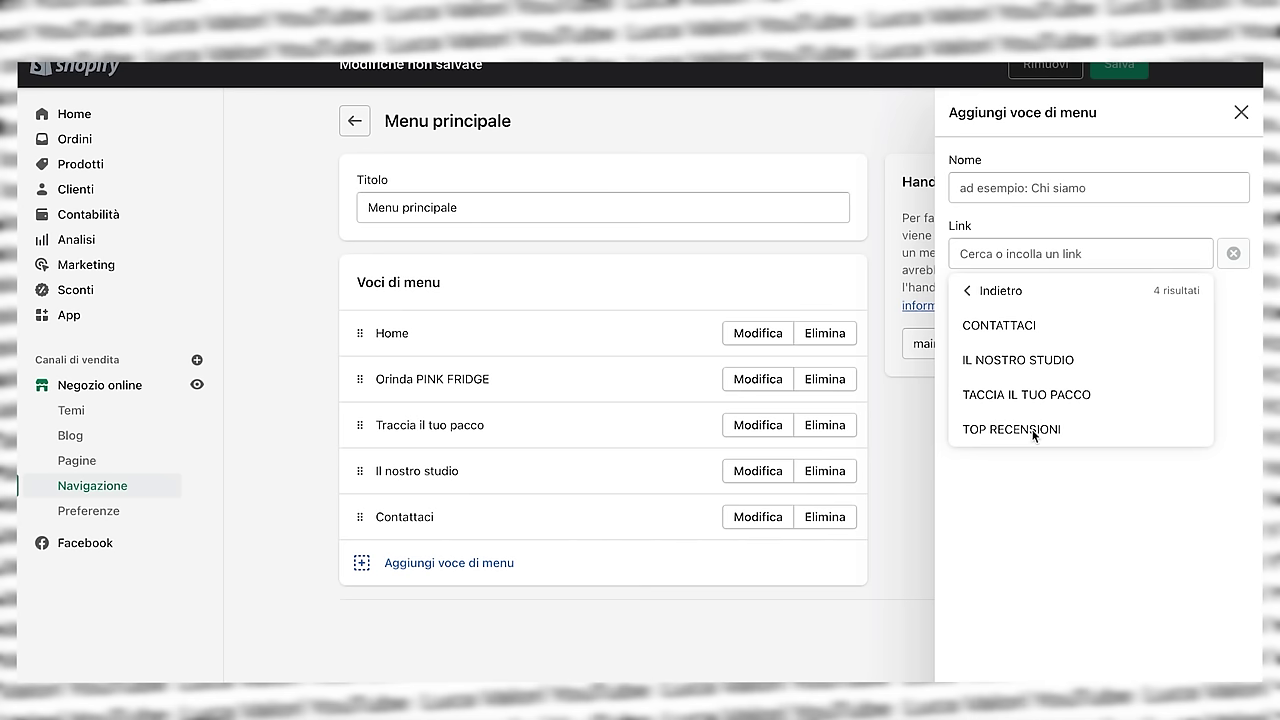
left_click(1034, 430)
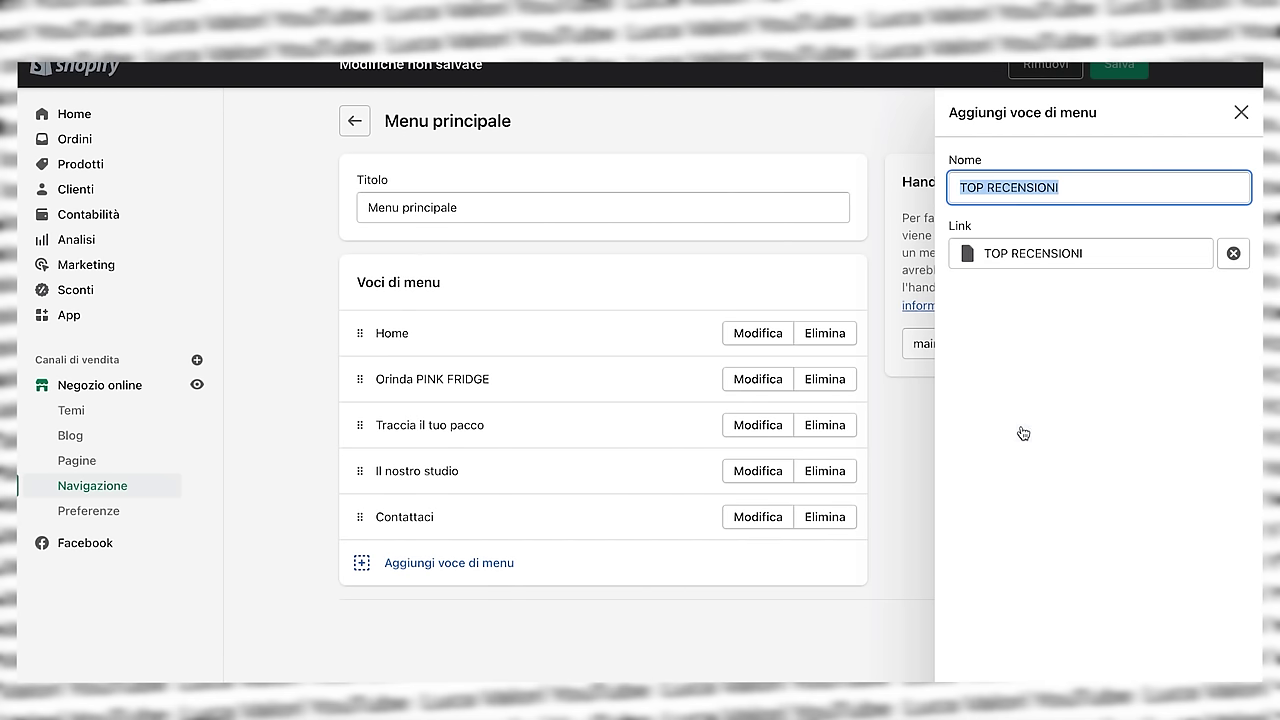
key("BackSpace")
type("To")
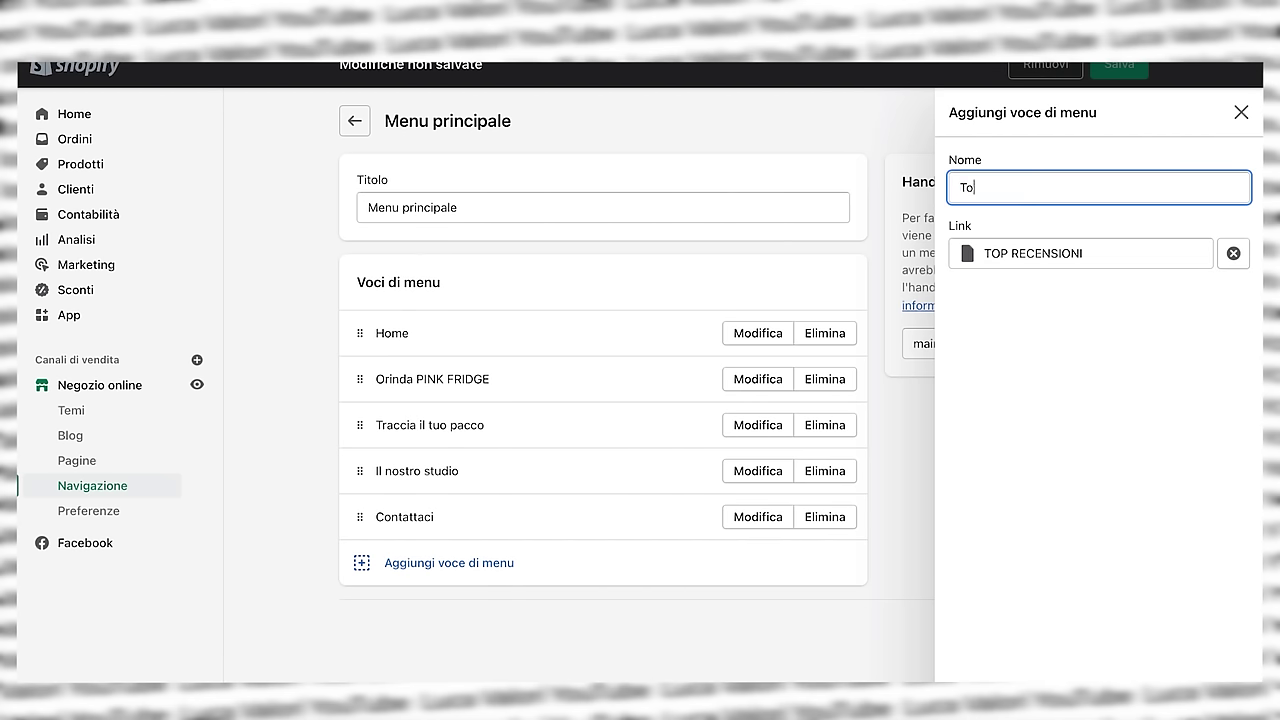
type("p recensioni")
key("Return")
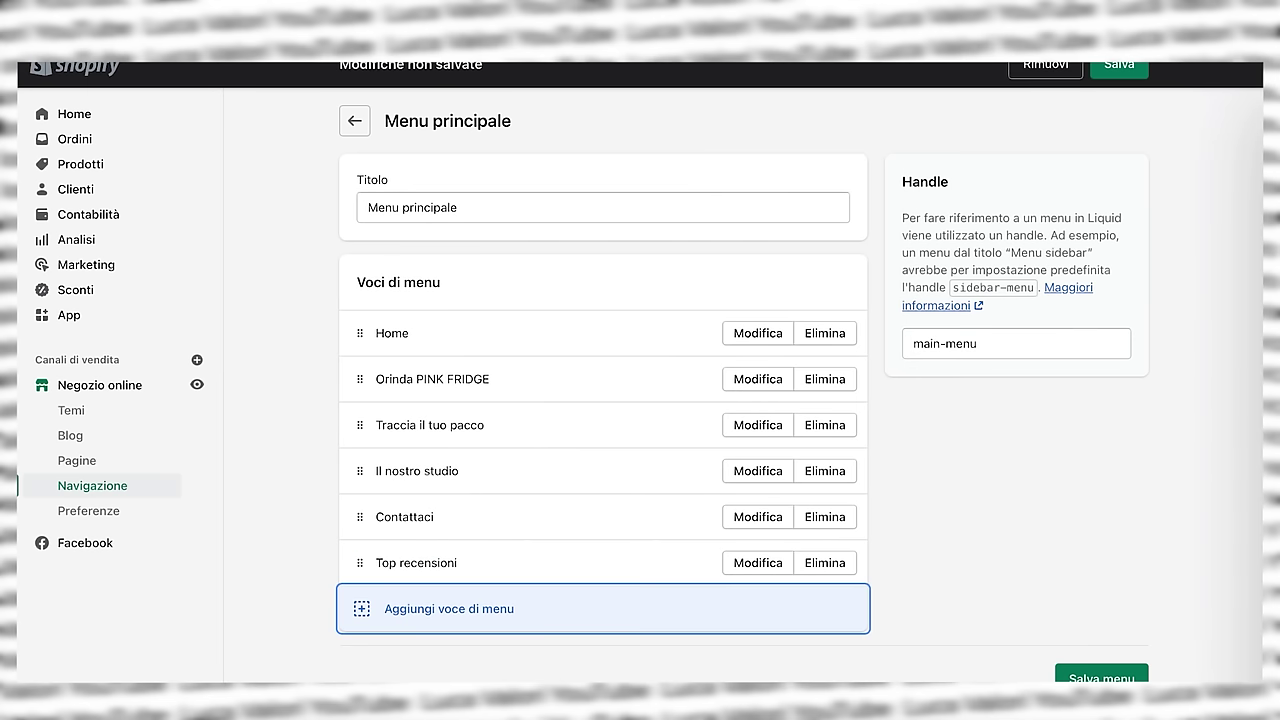
- Place Top recensioni between Il nostro studio and Contattaci and save the menu
left_click_drag(357, 537, 358, 474)
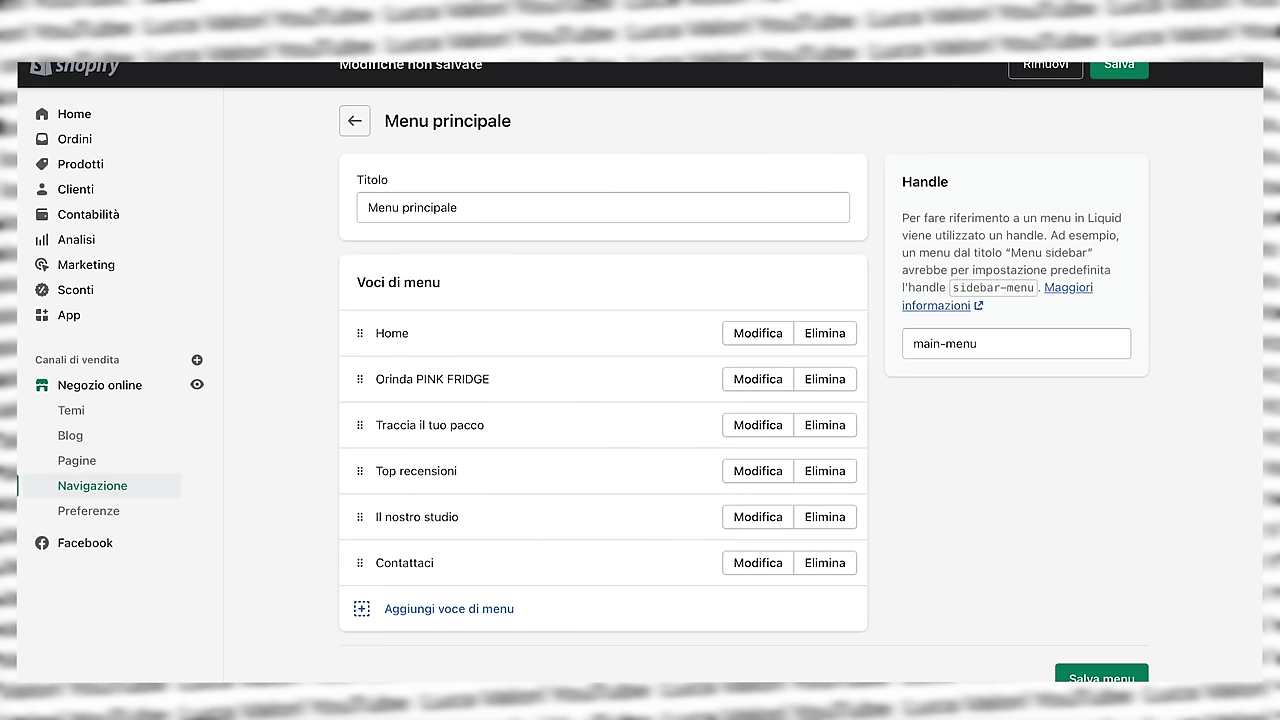
left_click(1124, 66)
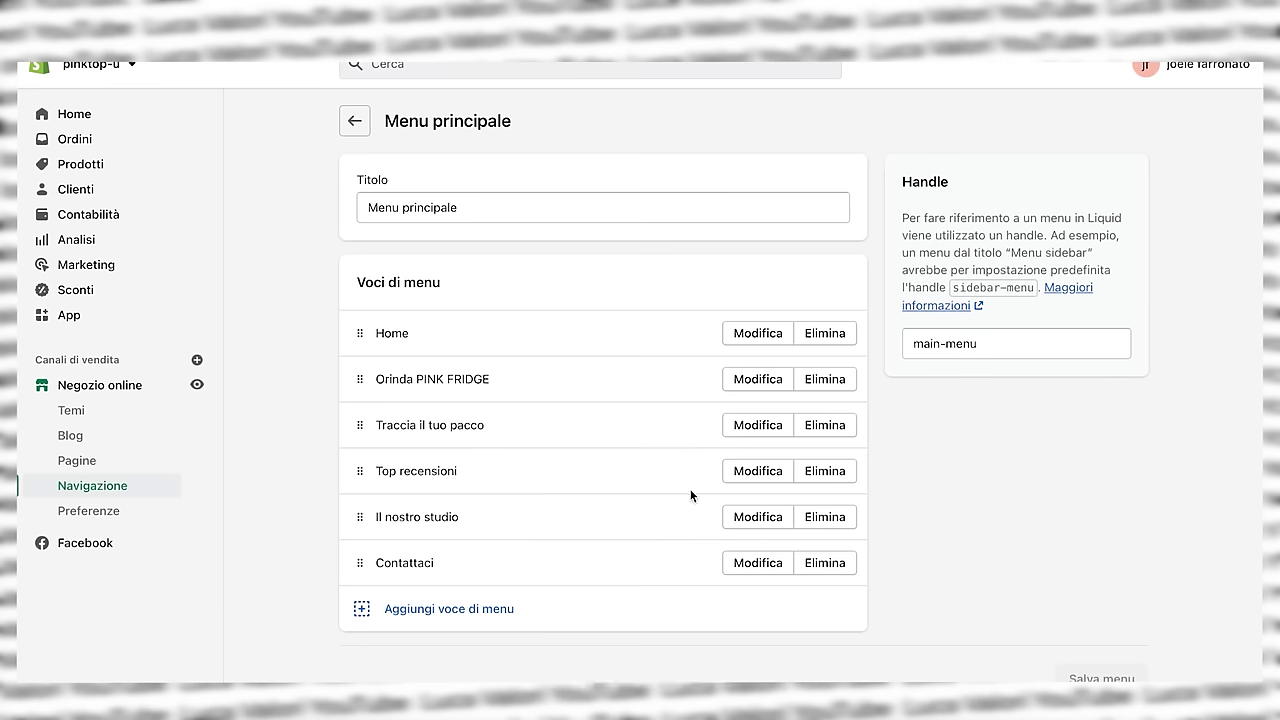
left_click_drag(360, 516, 357, 485)
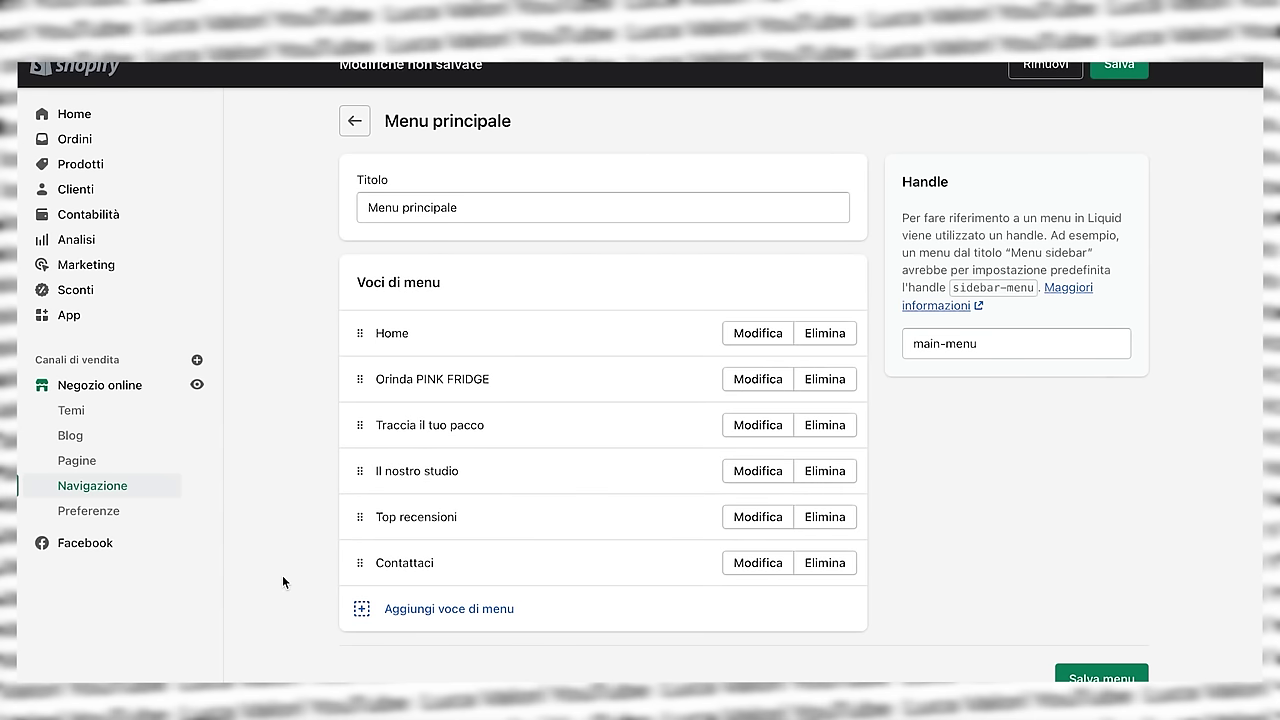
left_click(1119, 65)
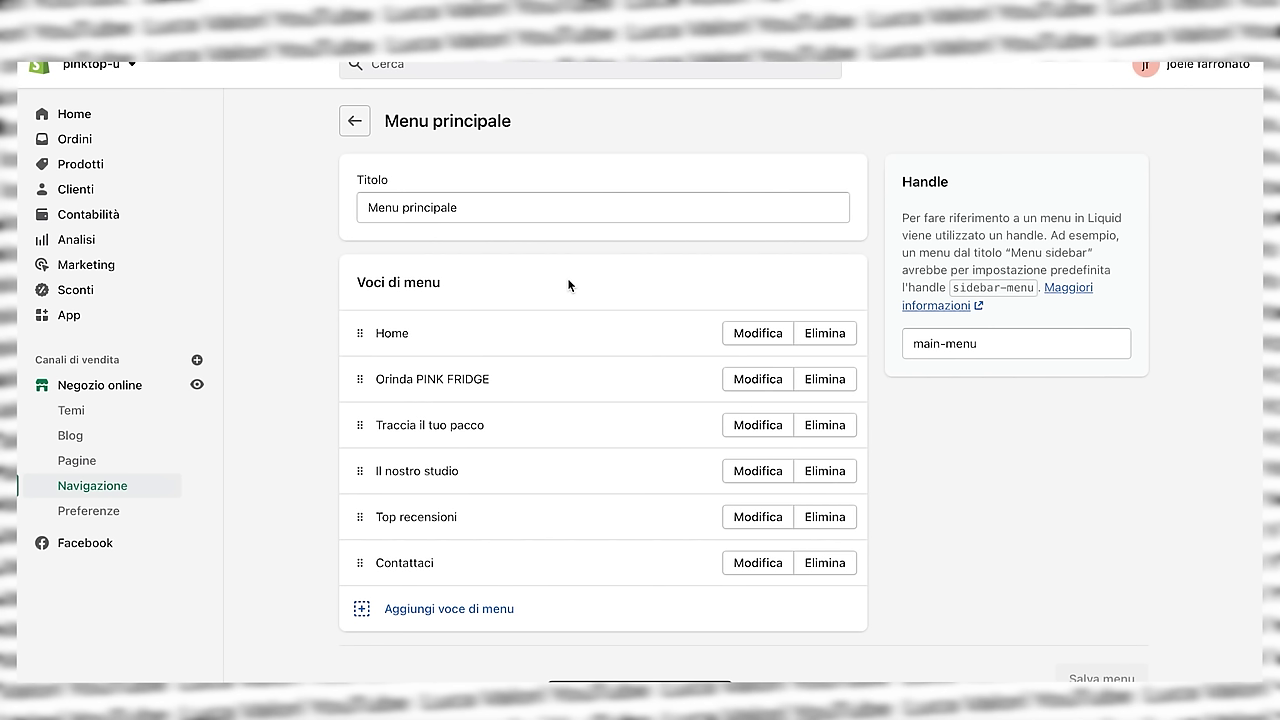
left_click_drag(472, 470, 324, 500)
- Go from Pagine under Negozio online to the Blog posts list, which has no articles
left_click(324, 494)
left_click(486, 206)
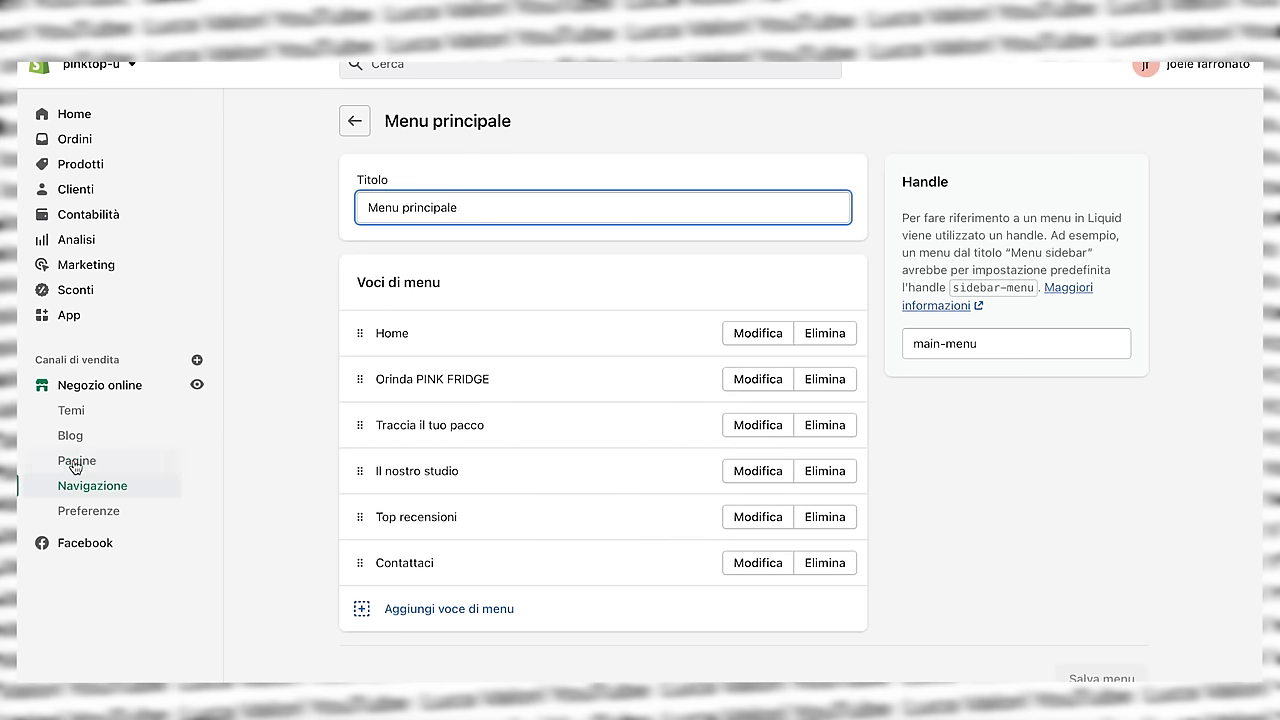
left_click(76, 464)
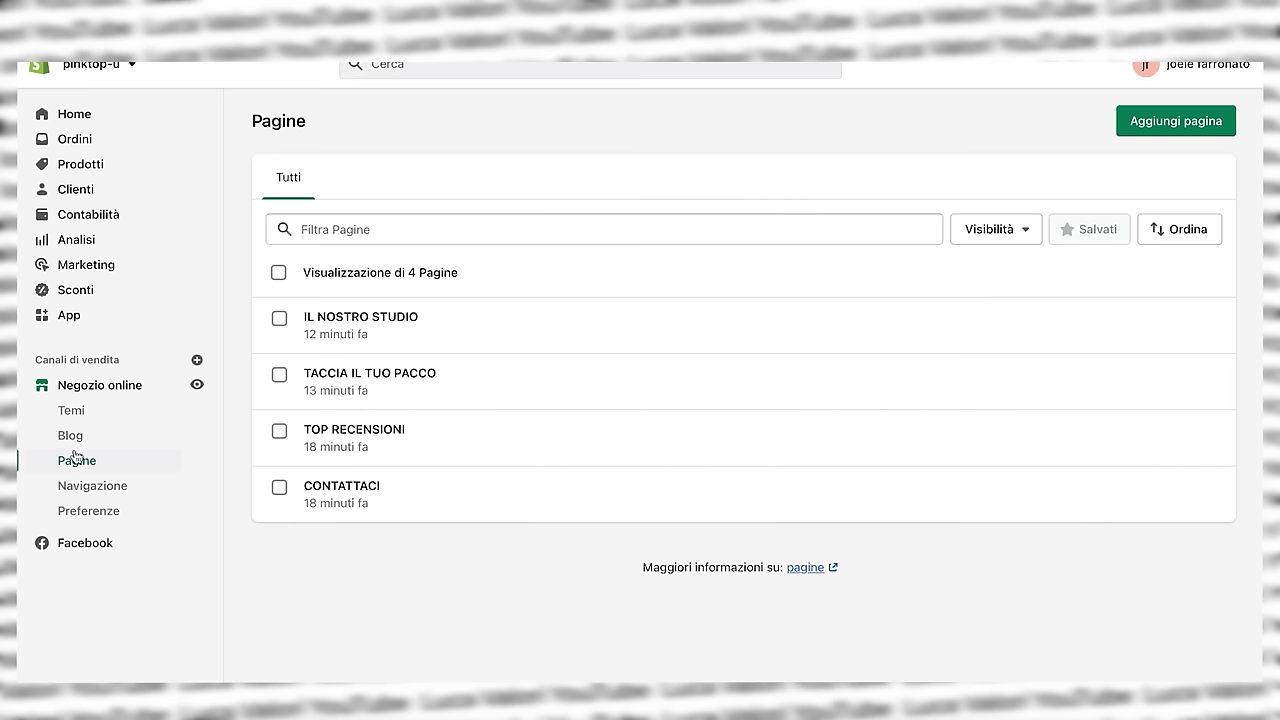
left_click(77, 438)
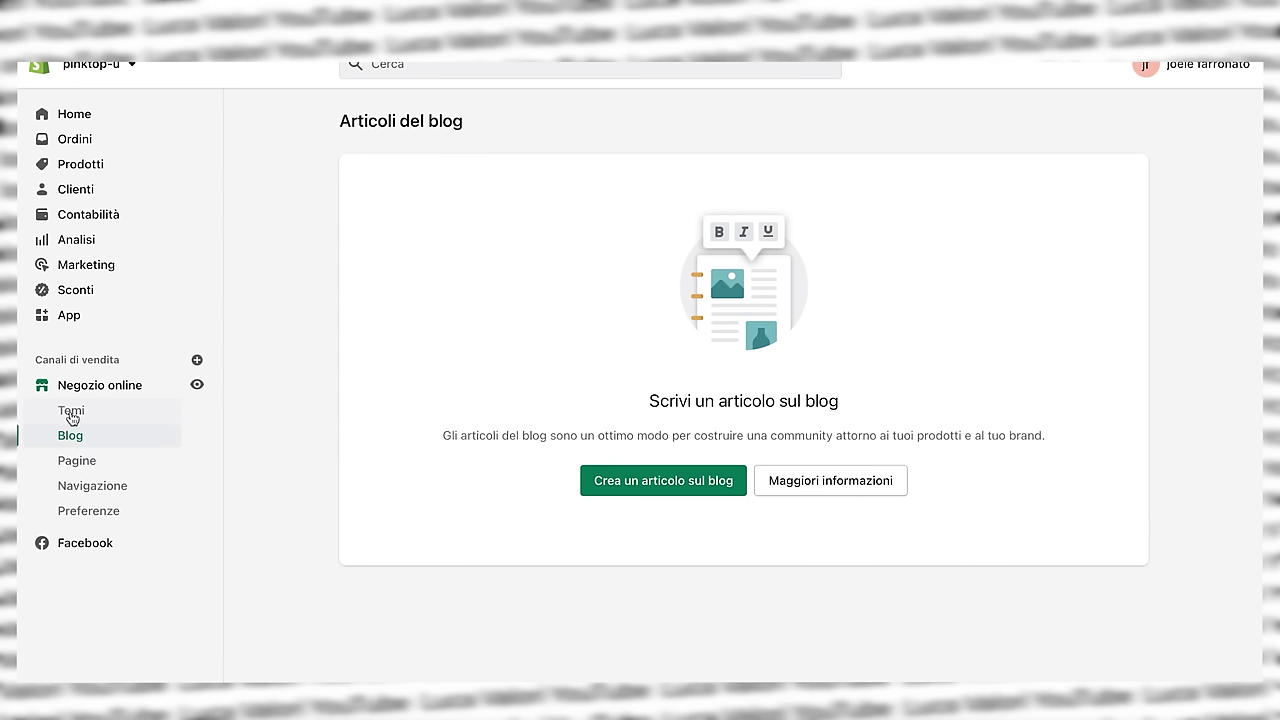
- View the Temi page with Dawn active and check the actions for TEMA VALORI INT
left_click(71, 413)
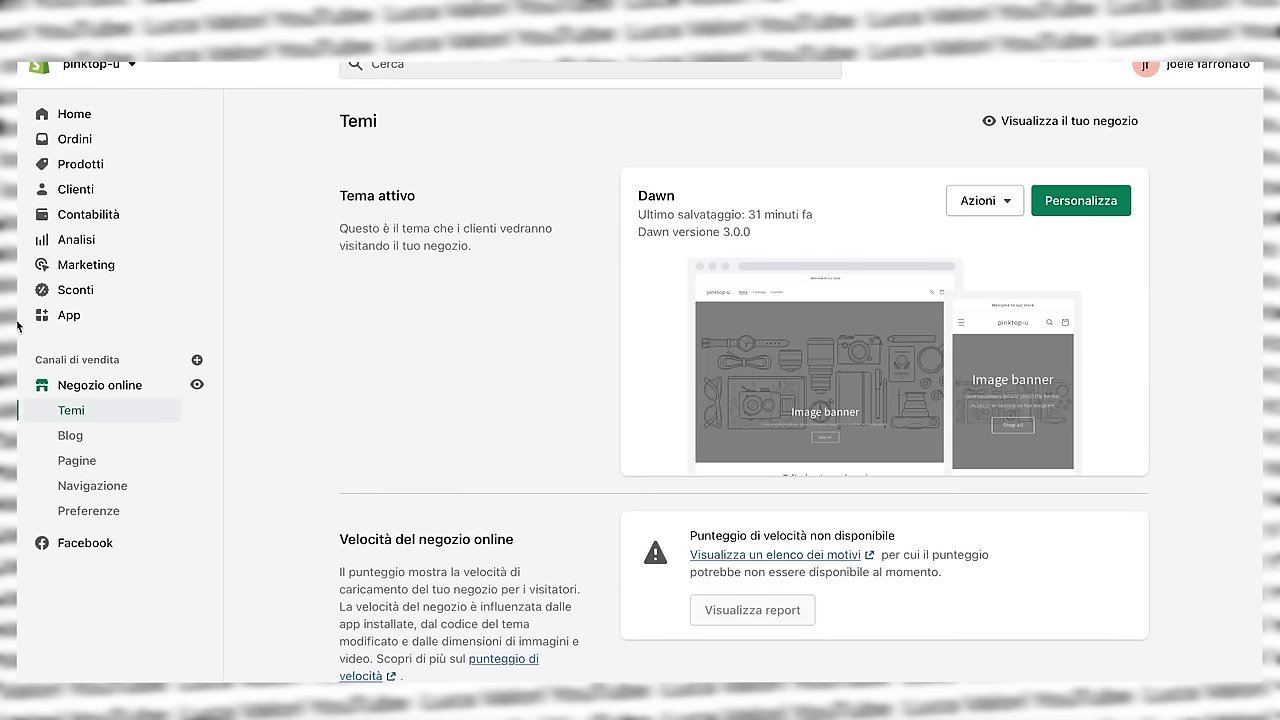
left_click_drag(478, 258, 338, 195)
left_click(377, 259)
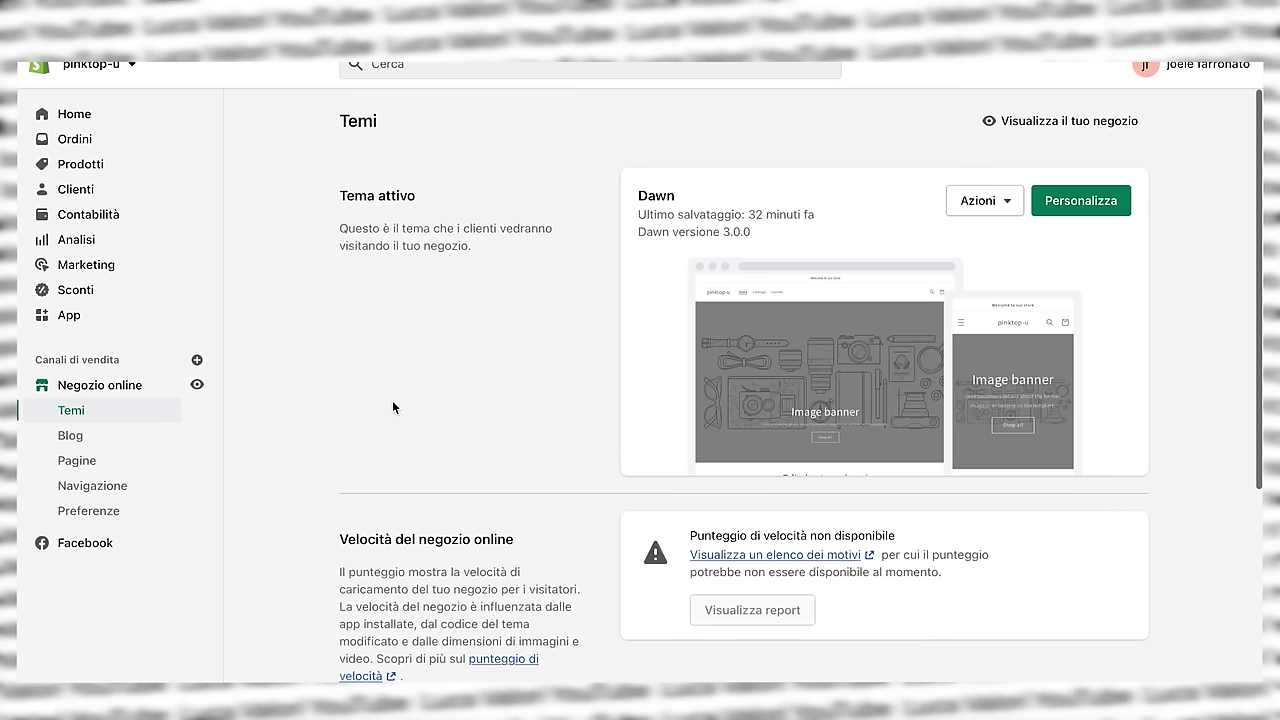
scroll(392, 407, "down", 4)
triple_click(731, 422)
left_click(613, 357)
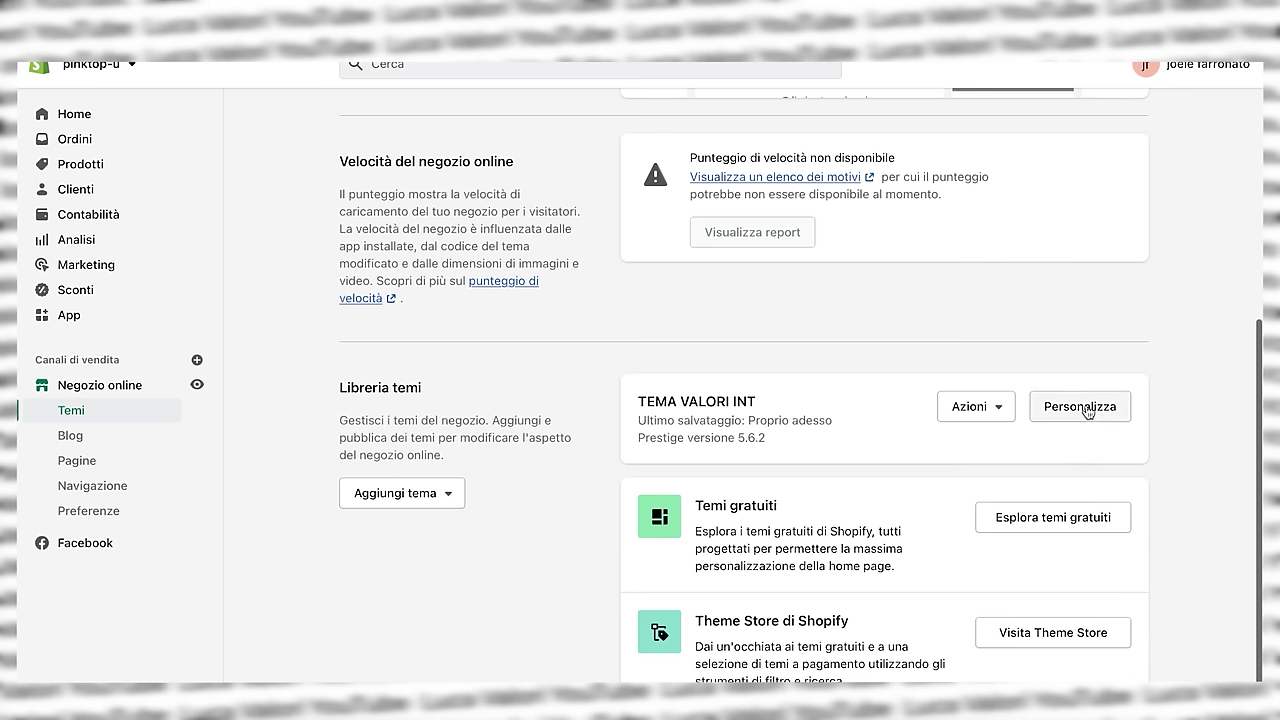
left_click(987, 424)
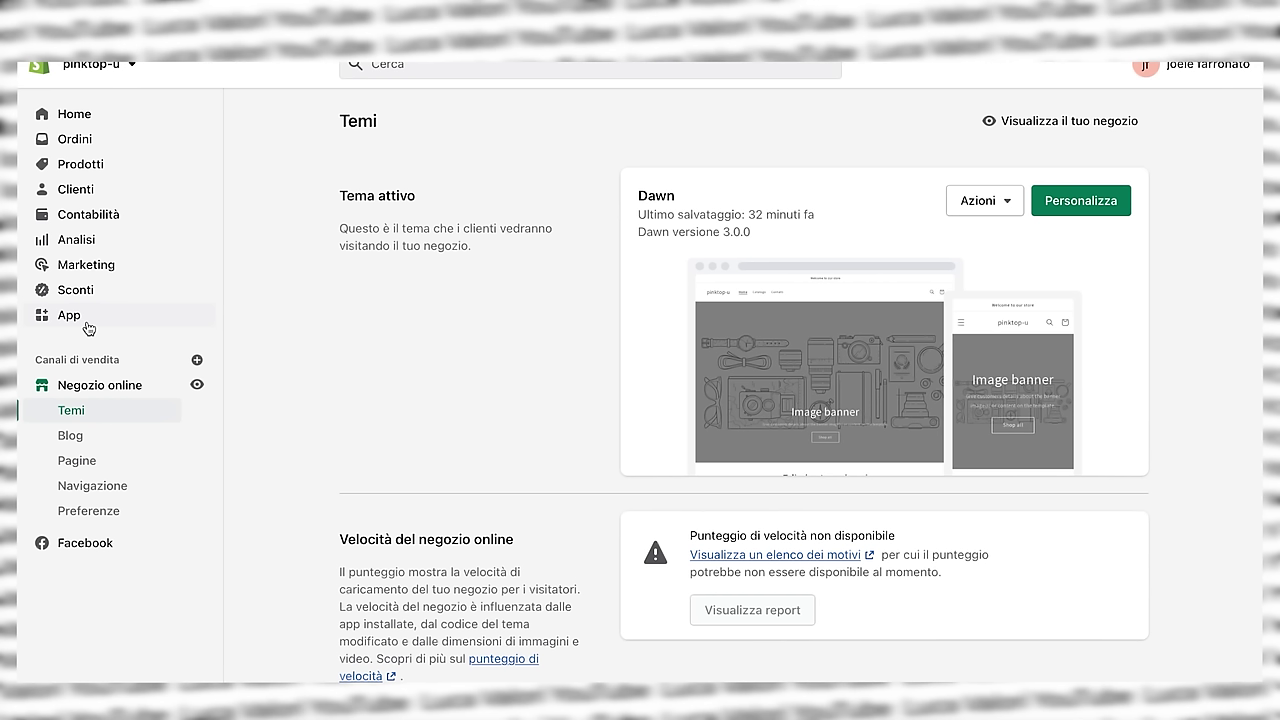
- View the installed apps (Facebook, Loox - Photo Reviews), then go to the Shopify App Store
left_click(88, 327)
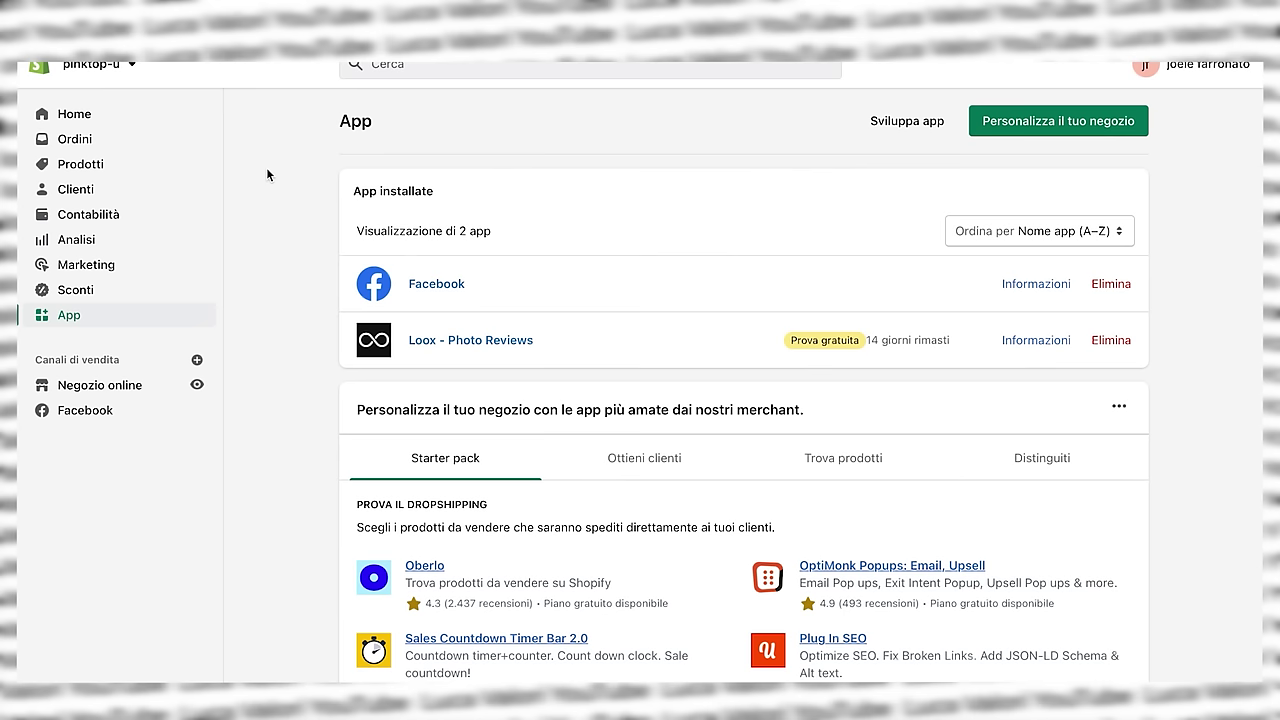
left_click(1088, 128)
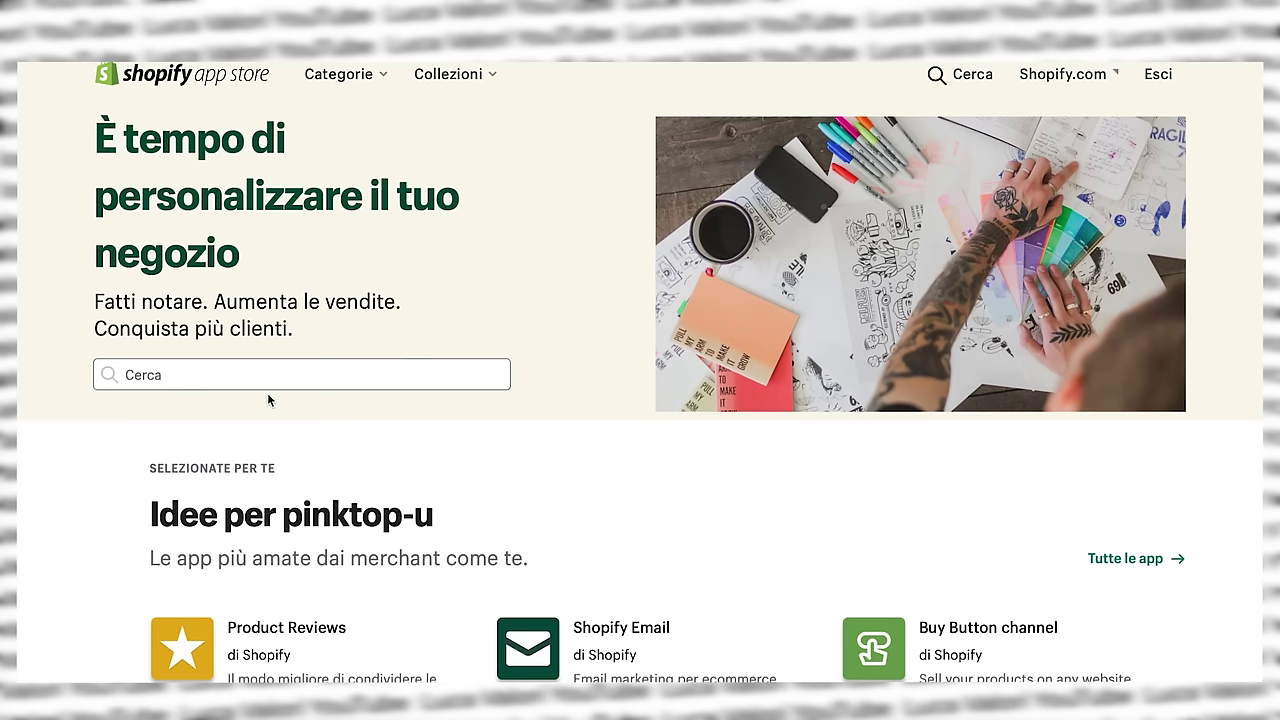
- Search the App Store for SUPERLEM and start adding the WhatsApp Recupero Carrello app
left_click(254, 376)
type("SU")
key("BackSpace")
key("BackSpace")
type("SUPERLEM")
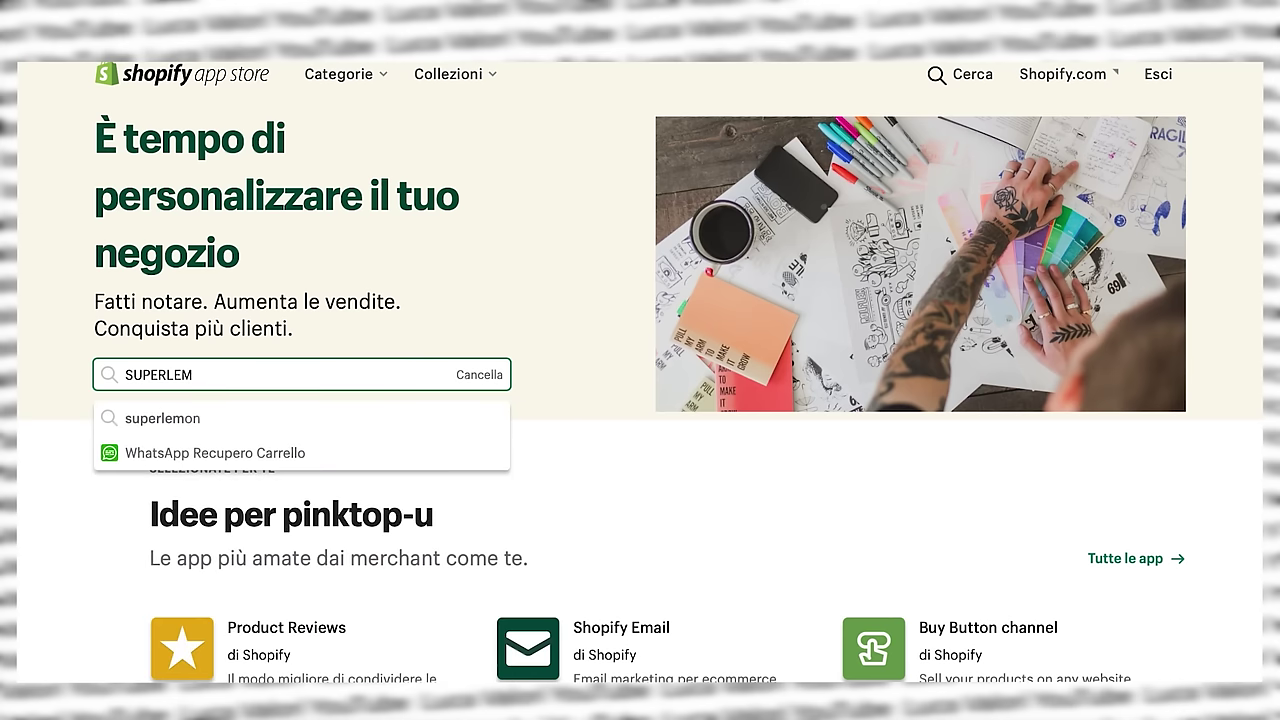
key("Return")
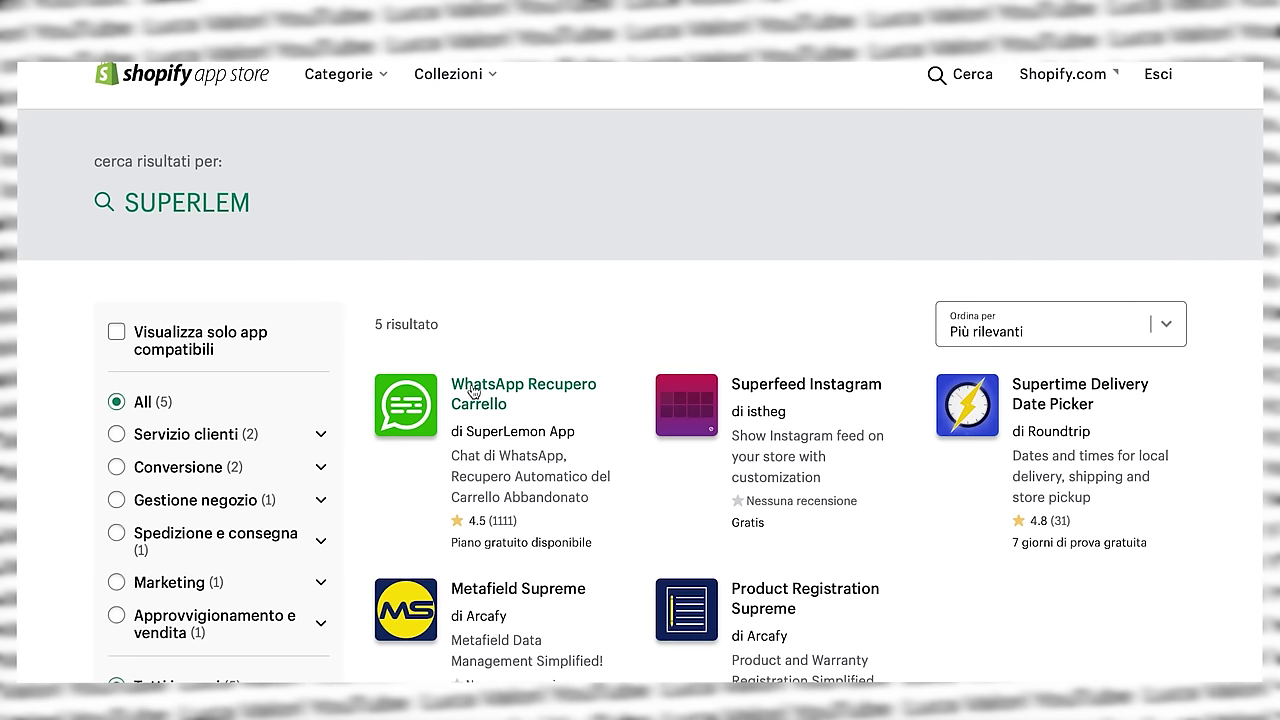
left_click(473, 390)
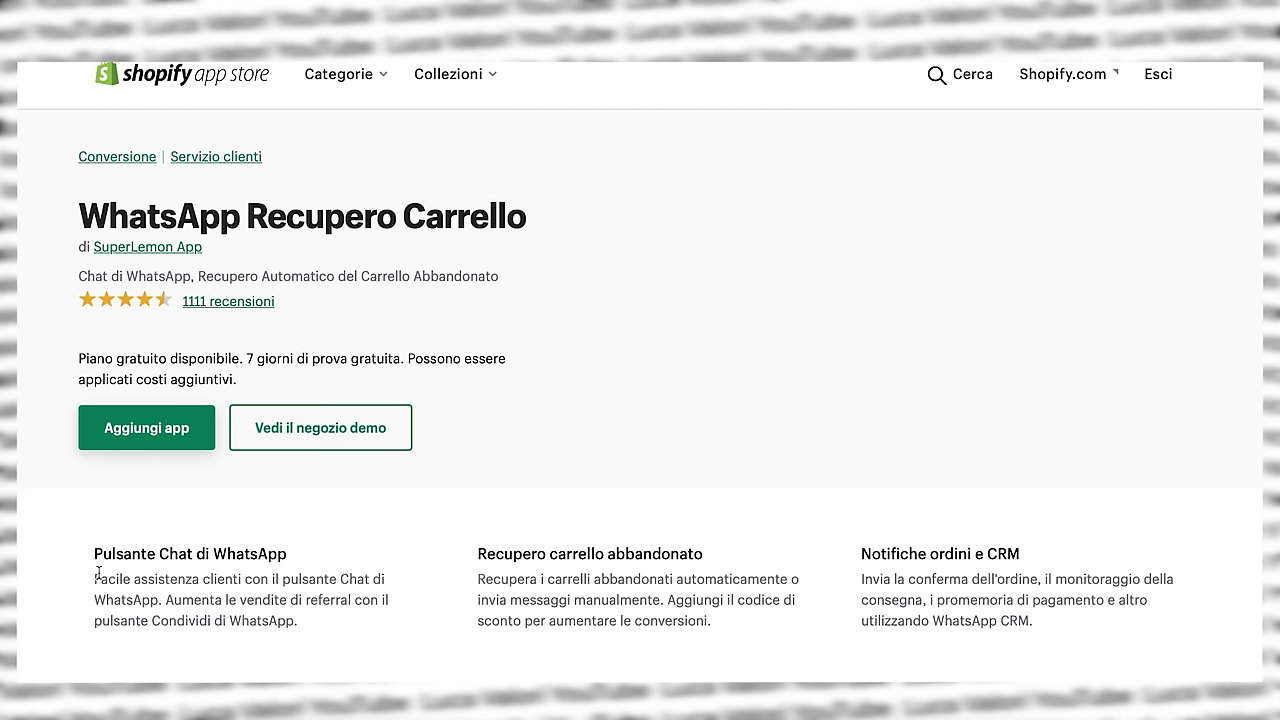
left_click(168, 444)
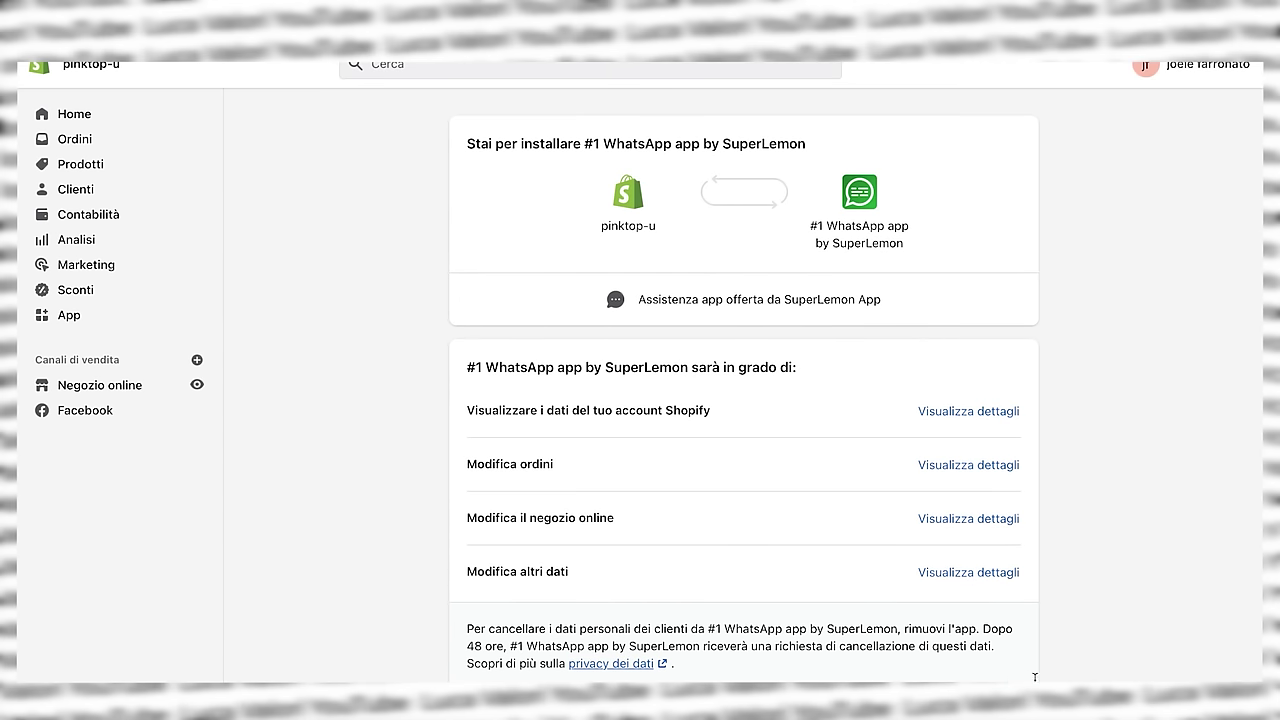
- Confirm installing #1 WhatsApp app by SuperLemon from its permissions page
left_click(1006, 638)
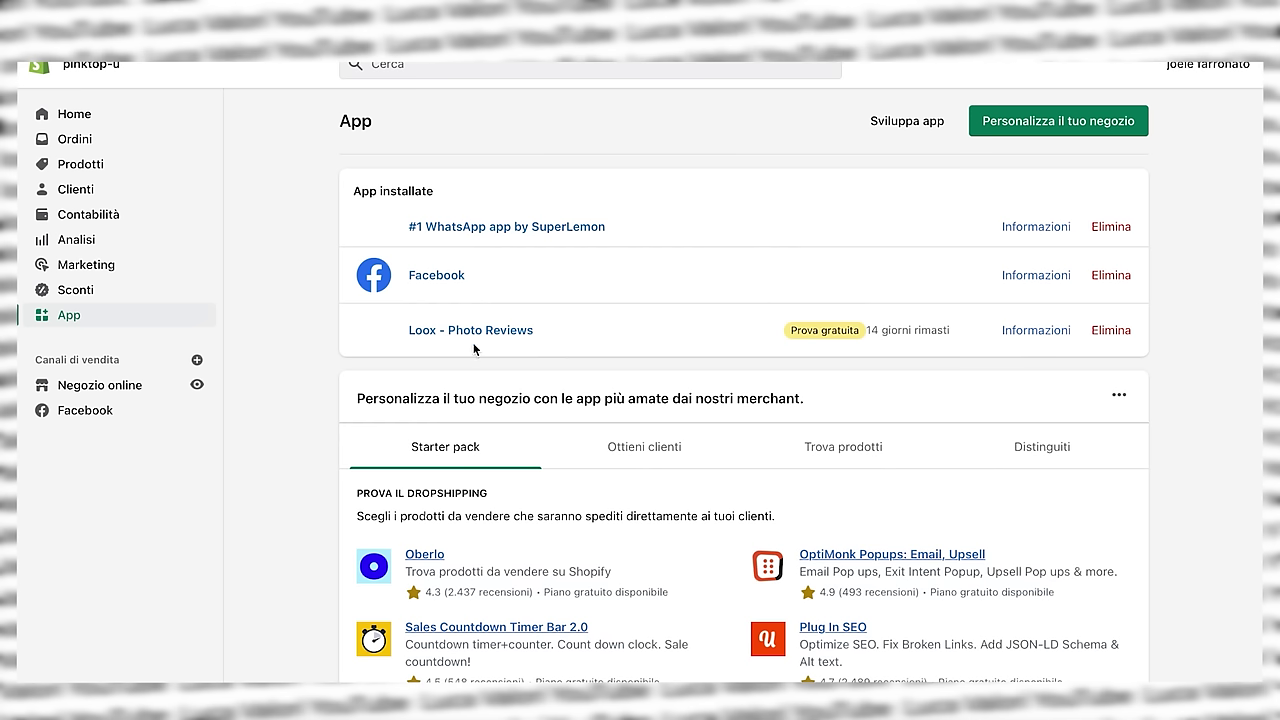
- Open Loox - Photo Reviews and view the help widget's email form, leaving it empty
left_click(478, 334)
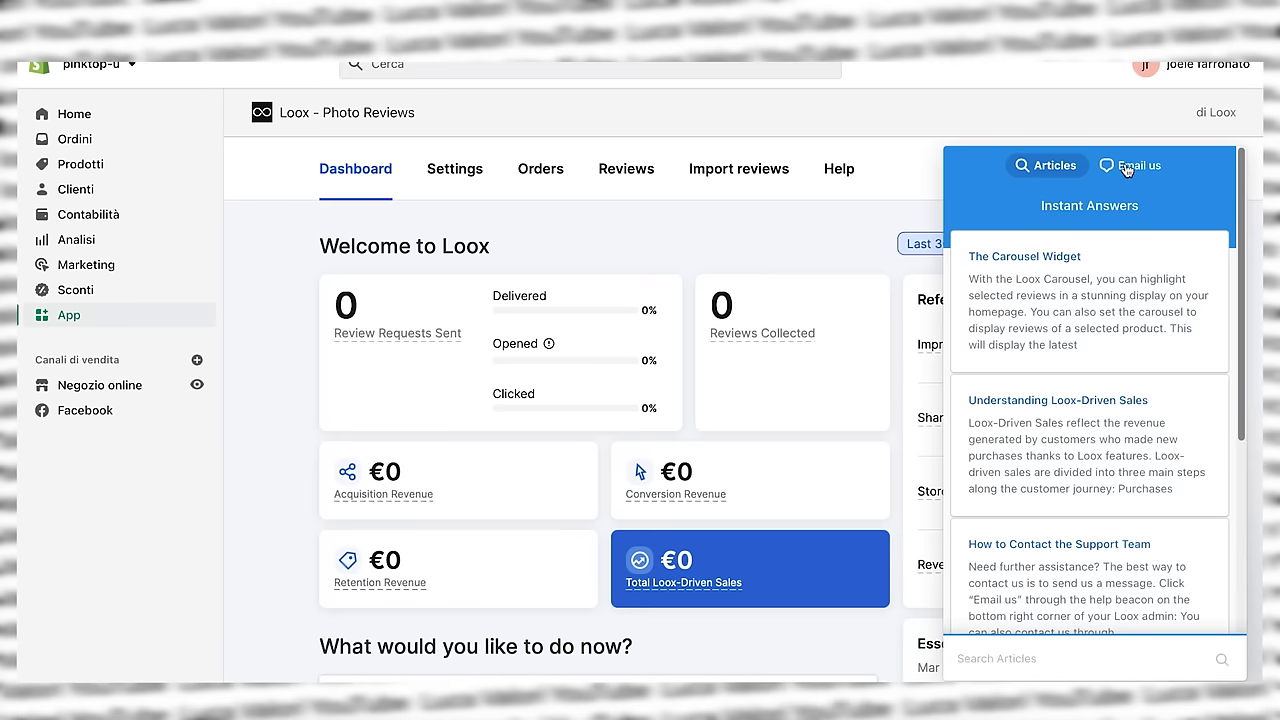
left_click(1125, 167)
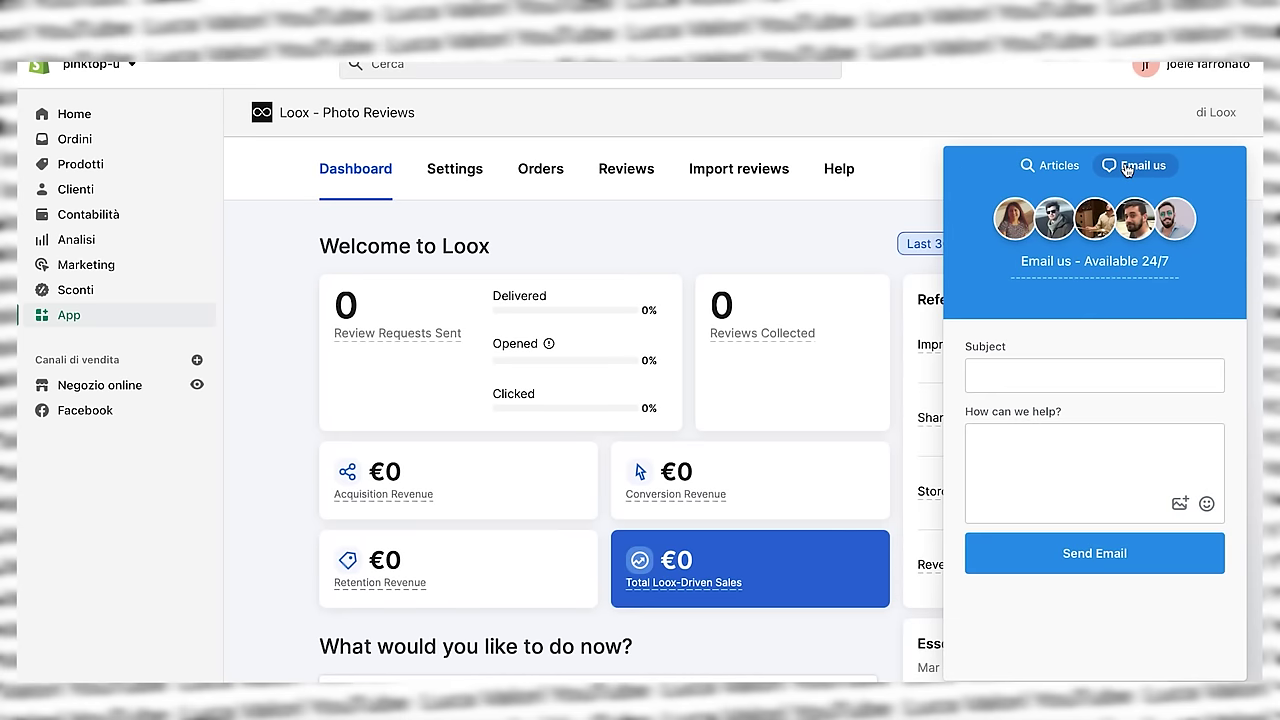
left_click(1018, 374)
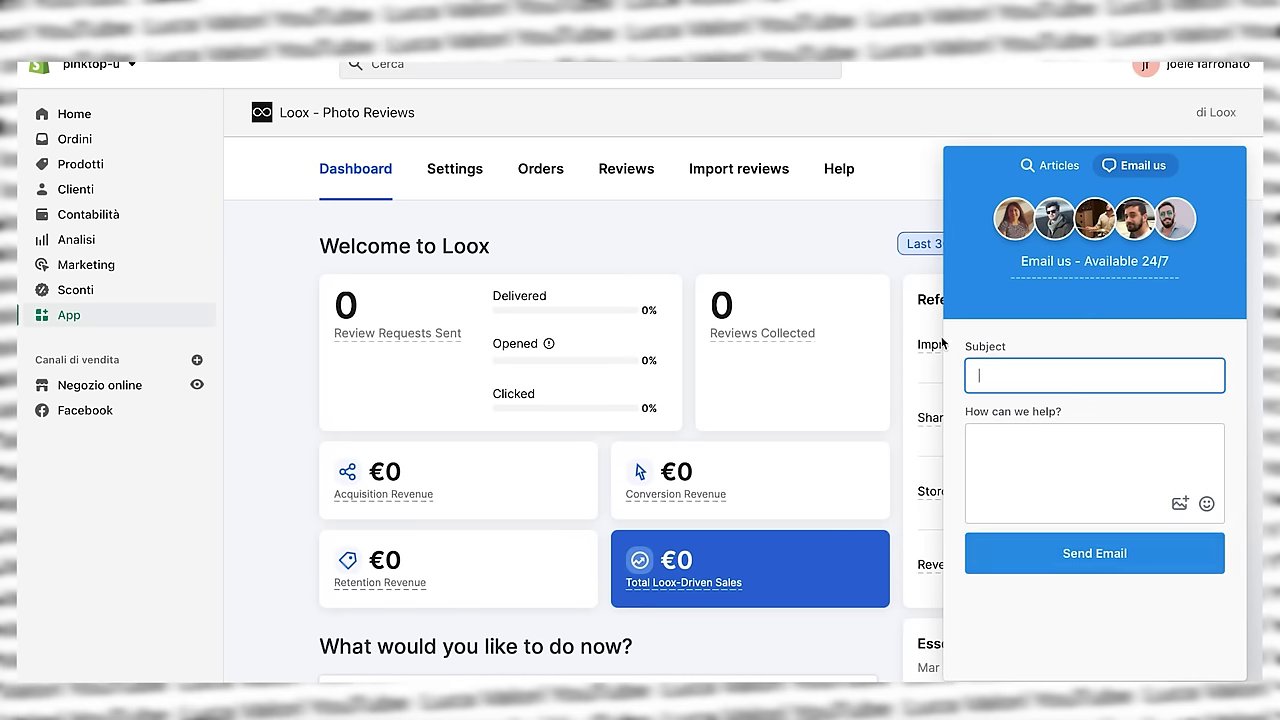
left_click(997, 446)
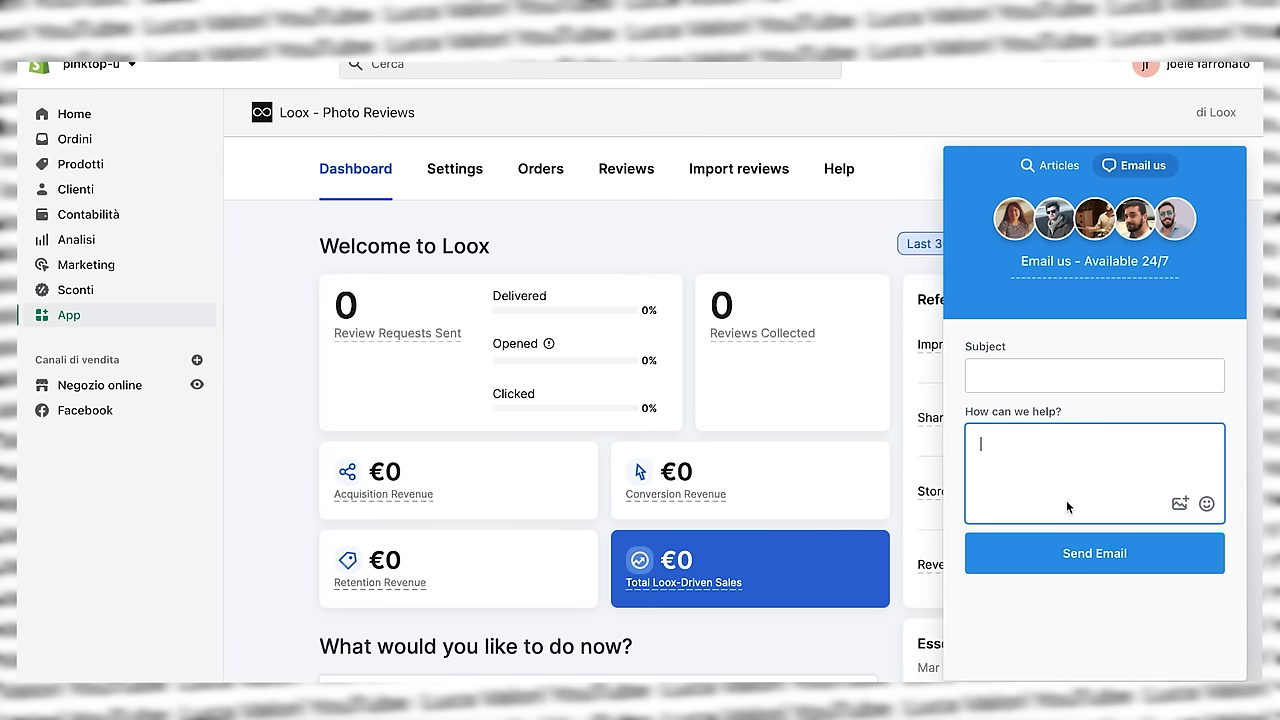
left_click(843, 253)
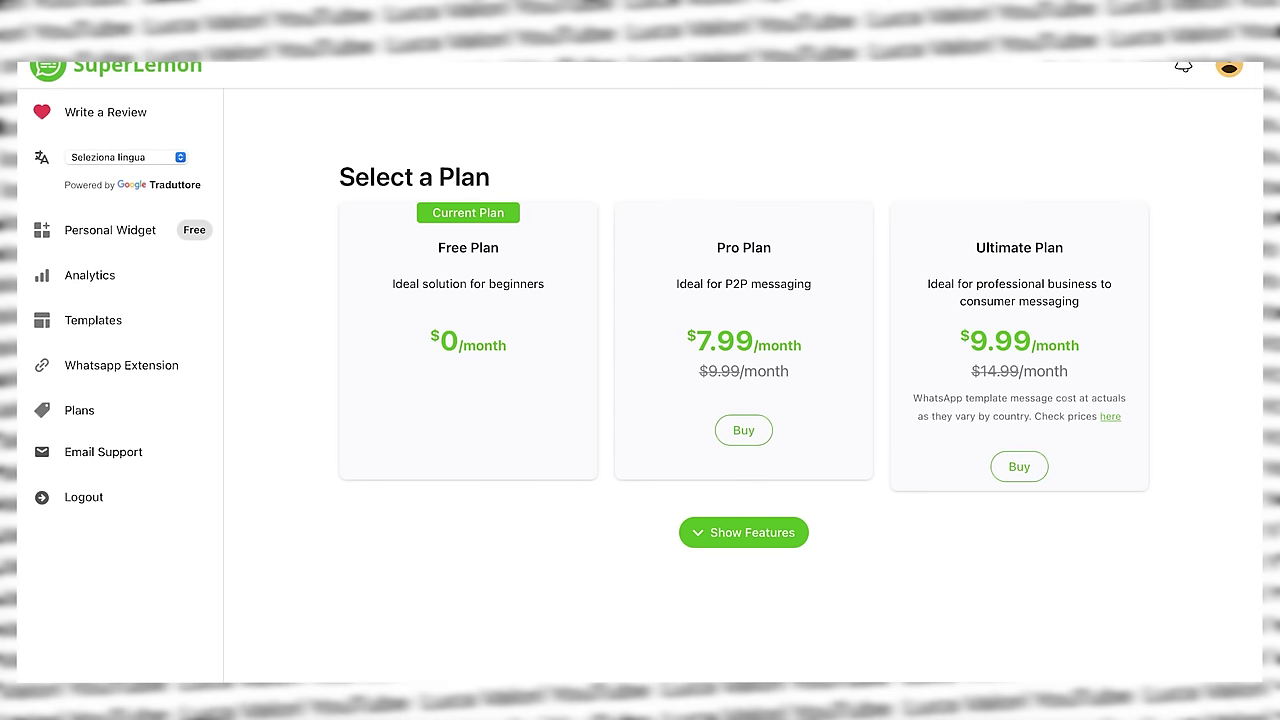
- Highlight and then deselect the Select a Plan heading on SuperLemon's plans page
left_click_drag(513, 178, 334, 164)
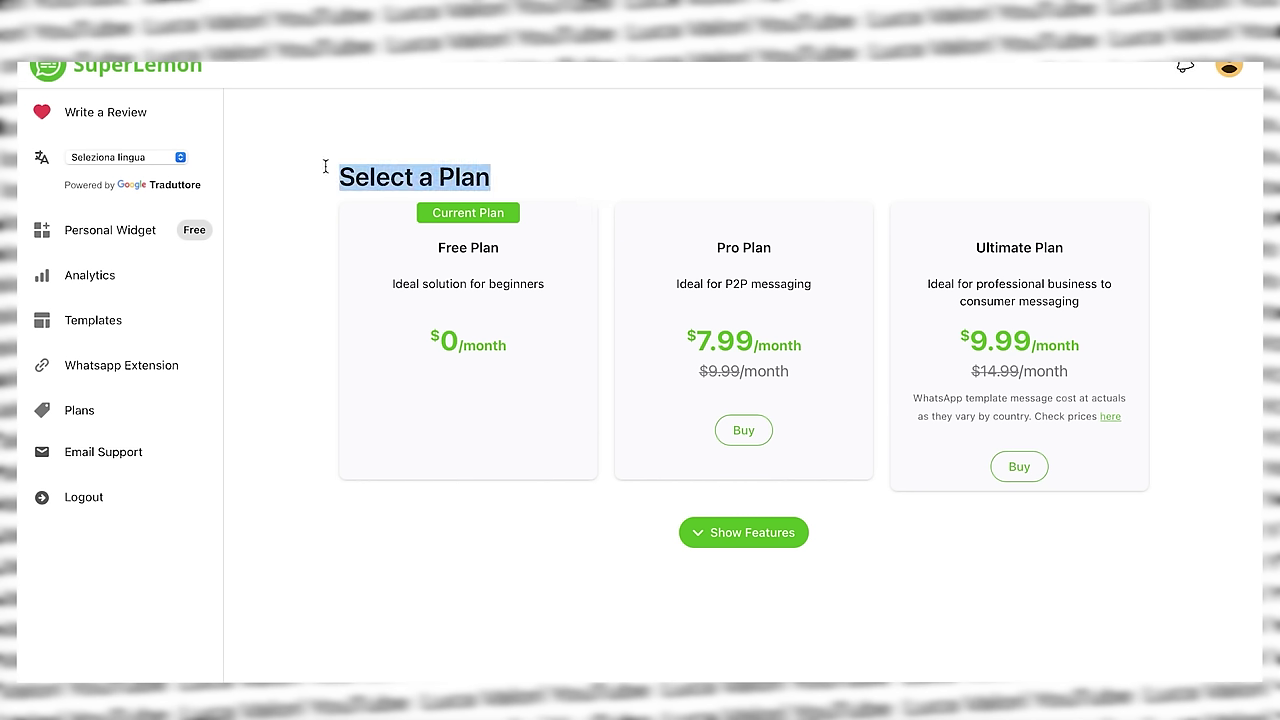
left_click(318, 178)
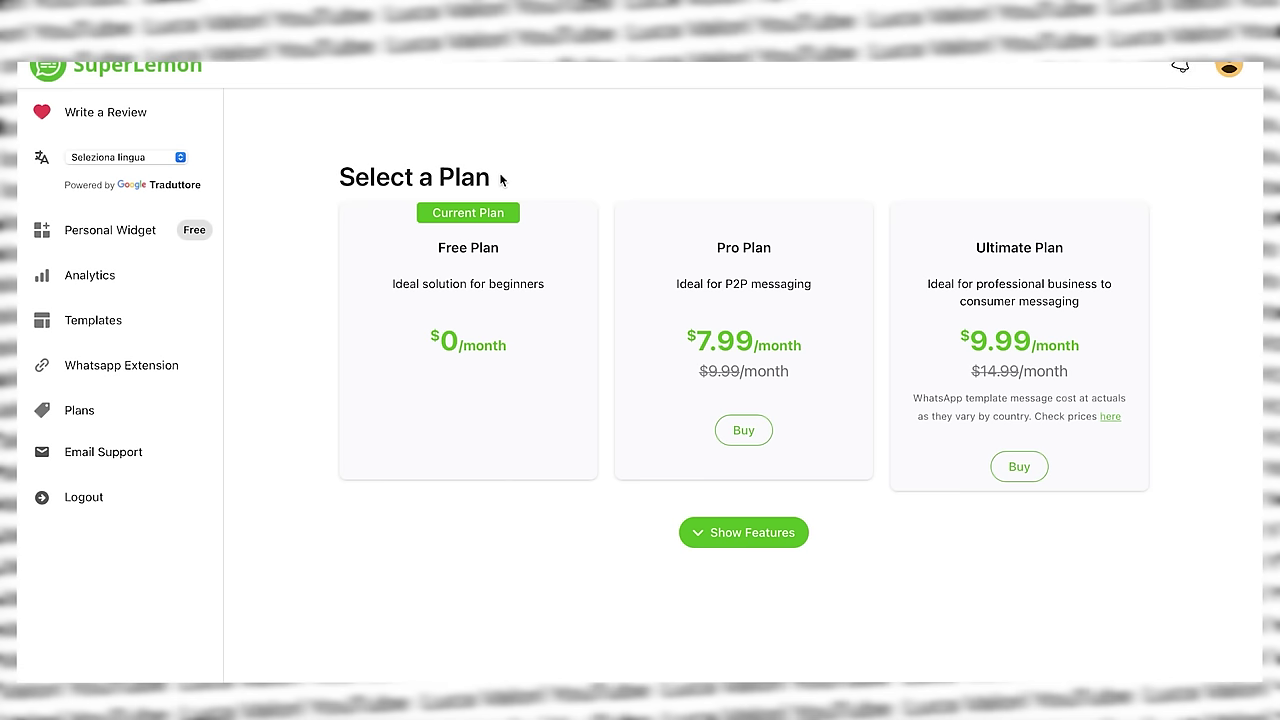
- Review SuperLemon's Personal Widget settings, including the Enter Your Name field
left_click(115, 235)
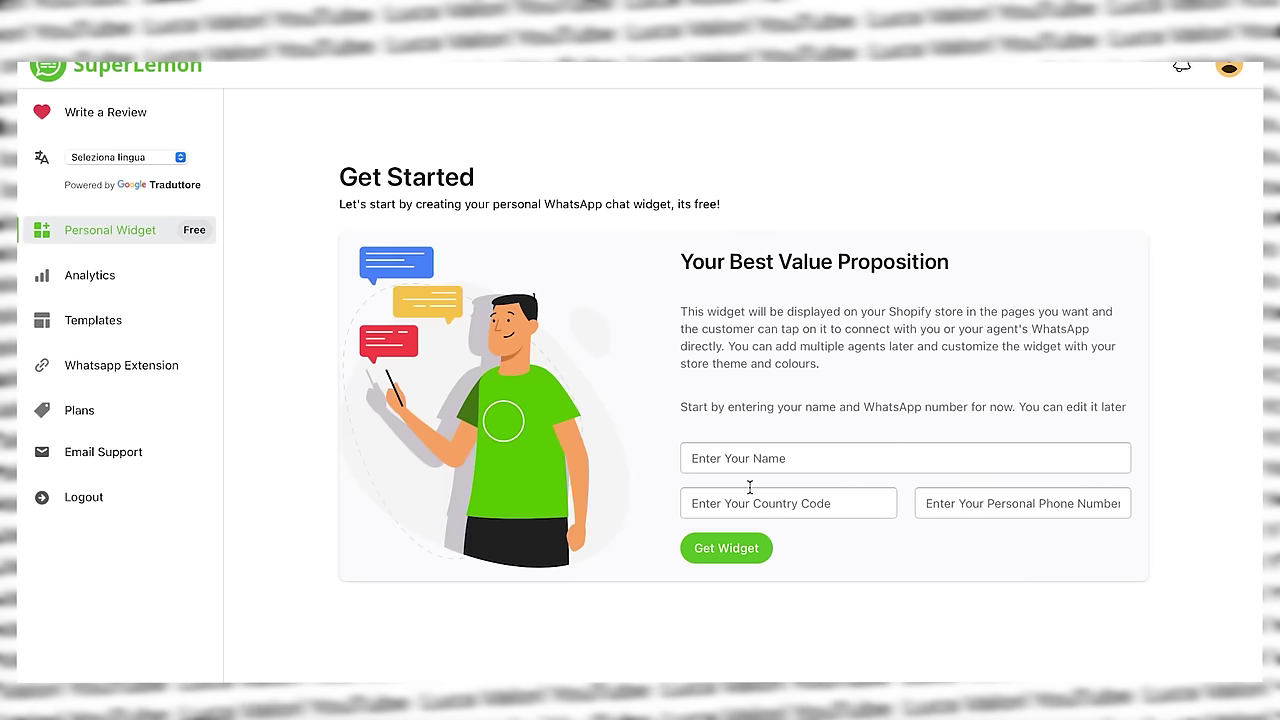
left_click(719, 459)
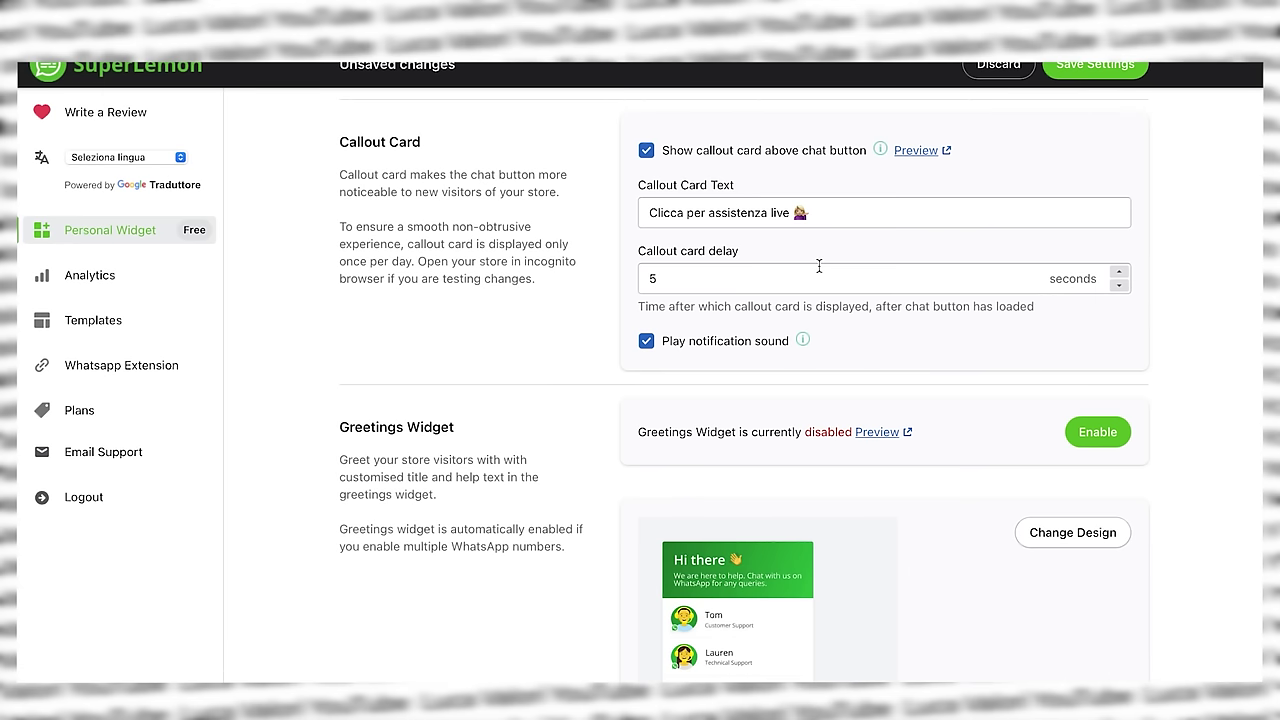
scroll(842, 506, "down", 3)
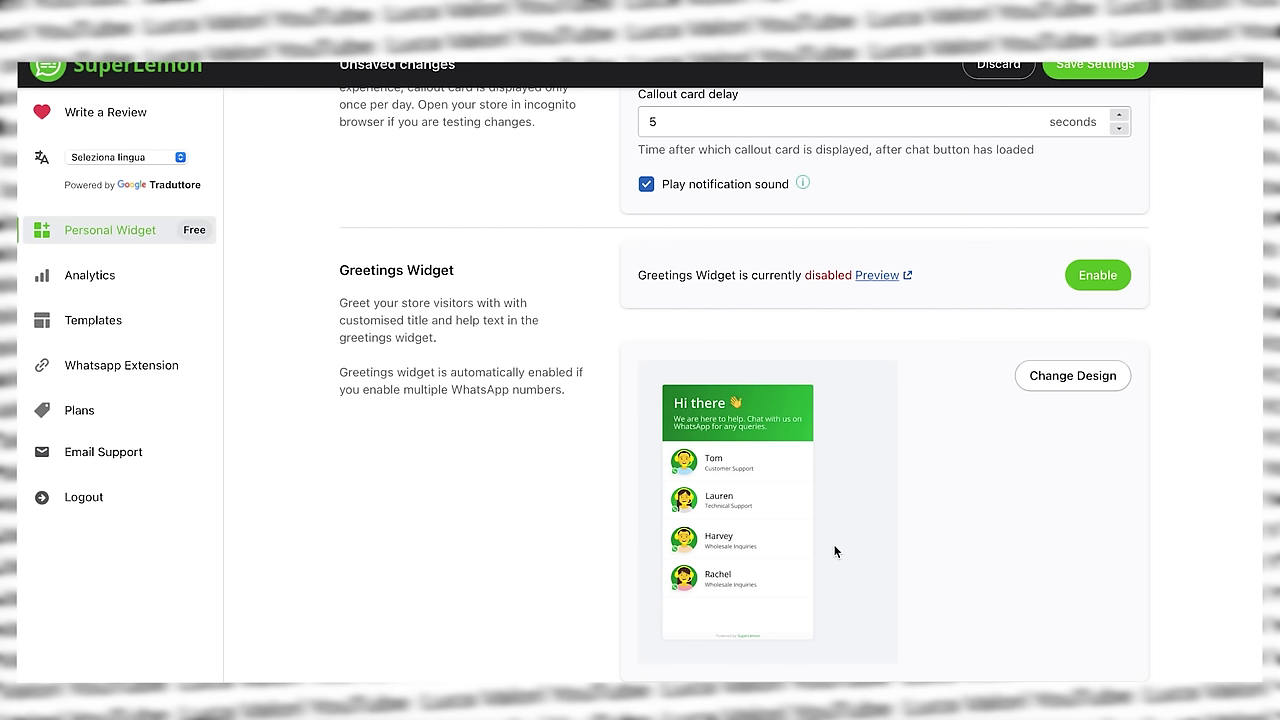
scroll(835, 551, "up", 3)
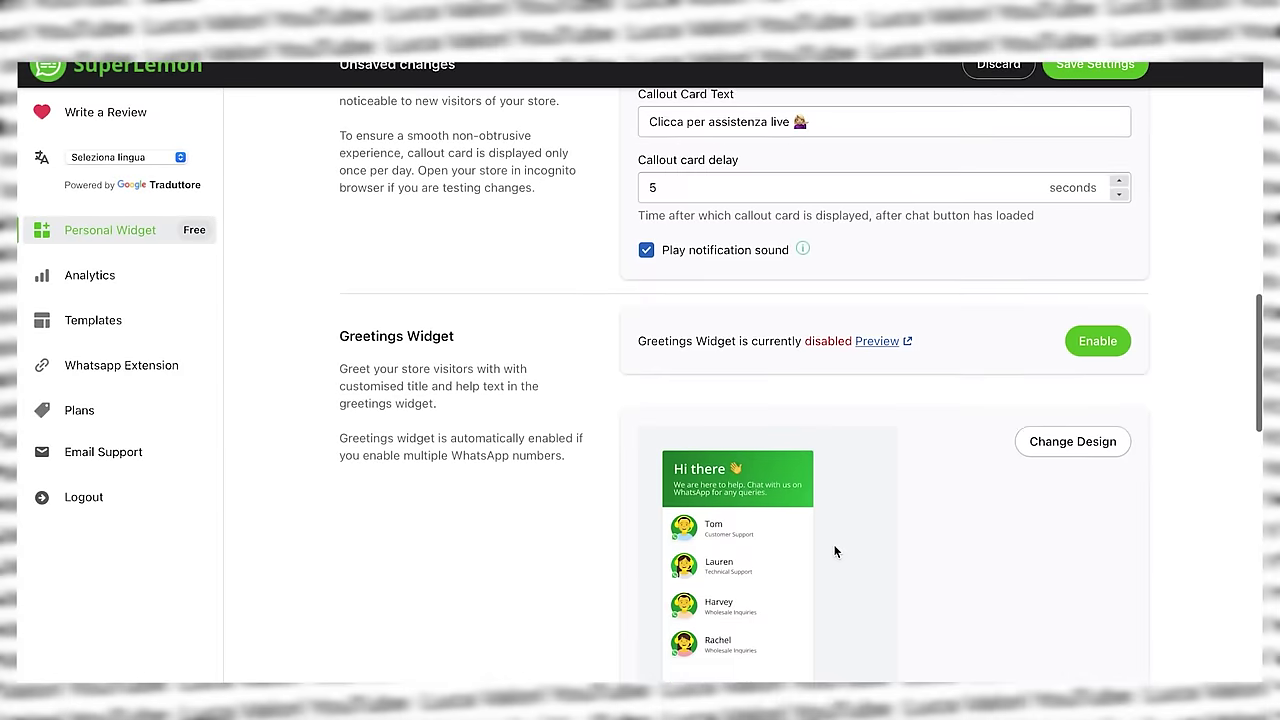
scroll(837, 551, "down", 1)
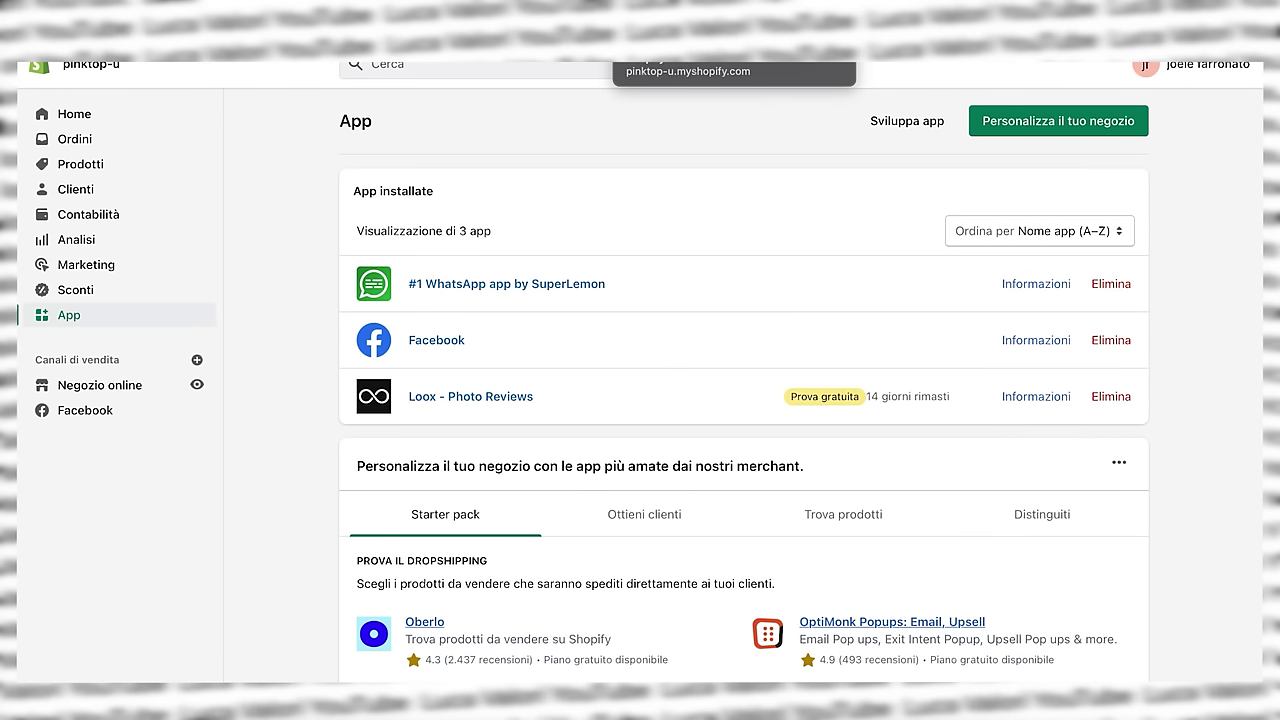
- Search the Shopify App Store for 'page speed boost'
left_click(1040, 128)
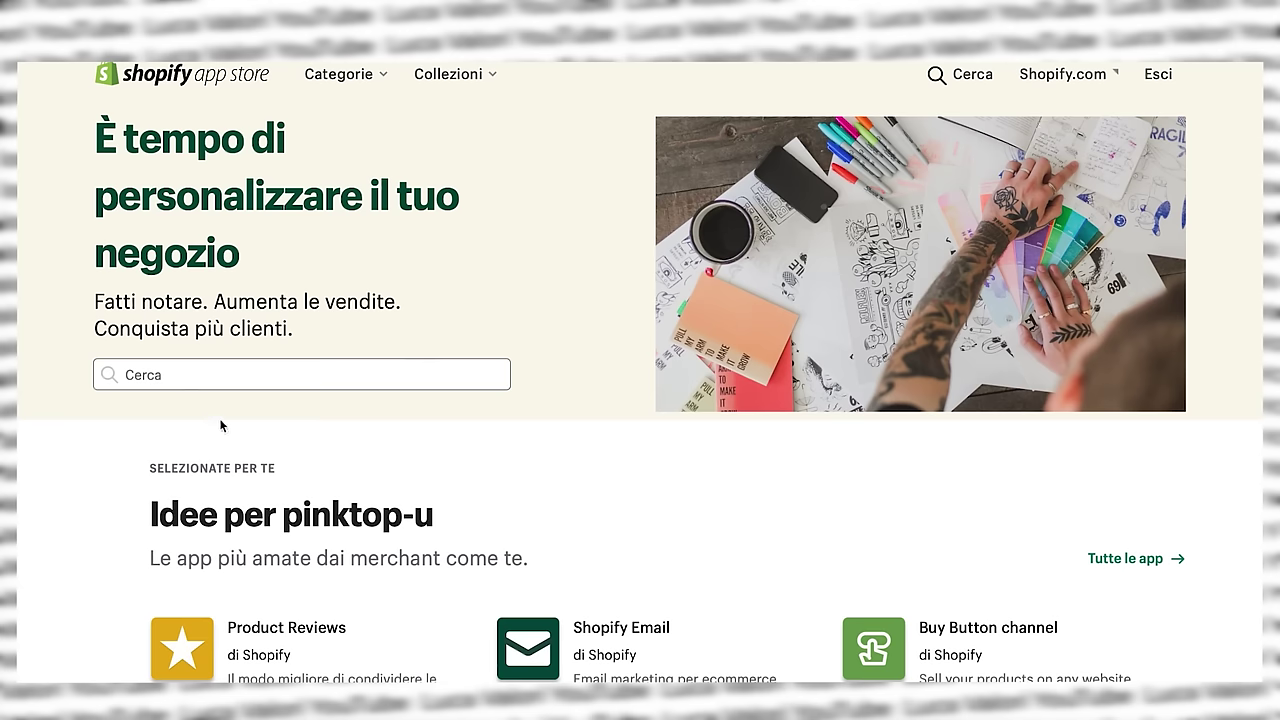
left_click(266, 373)
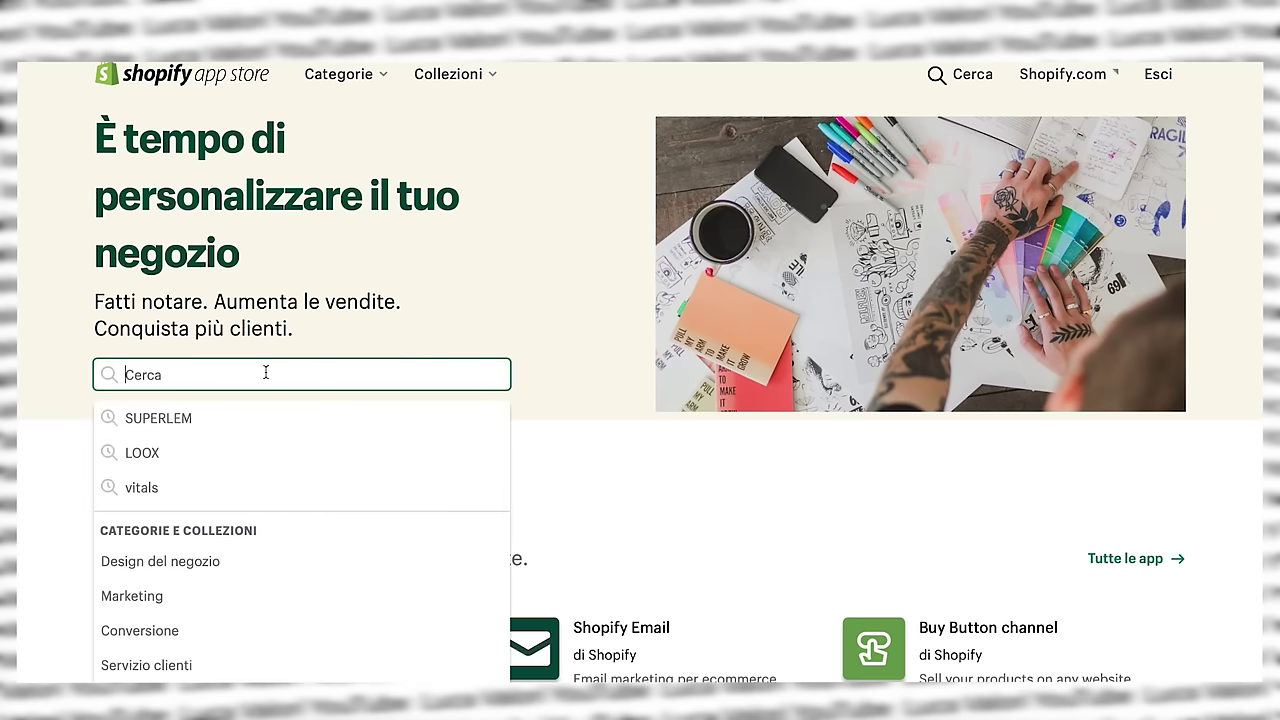
type("pa")
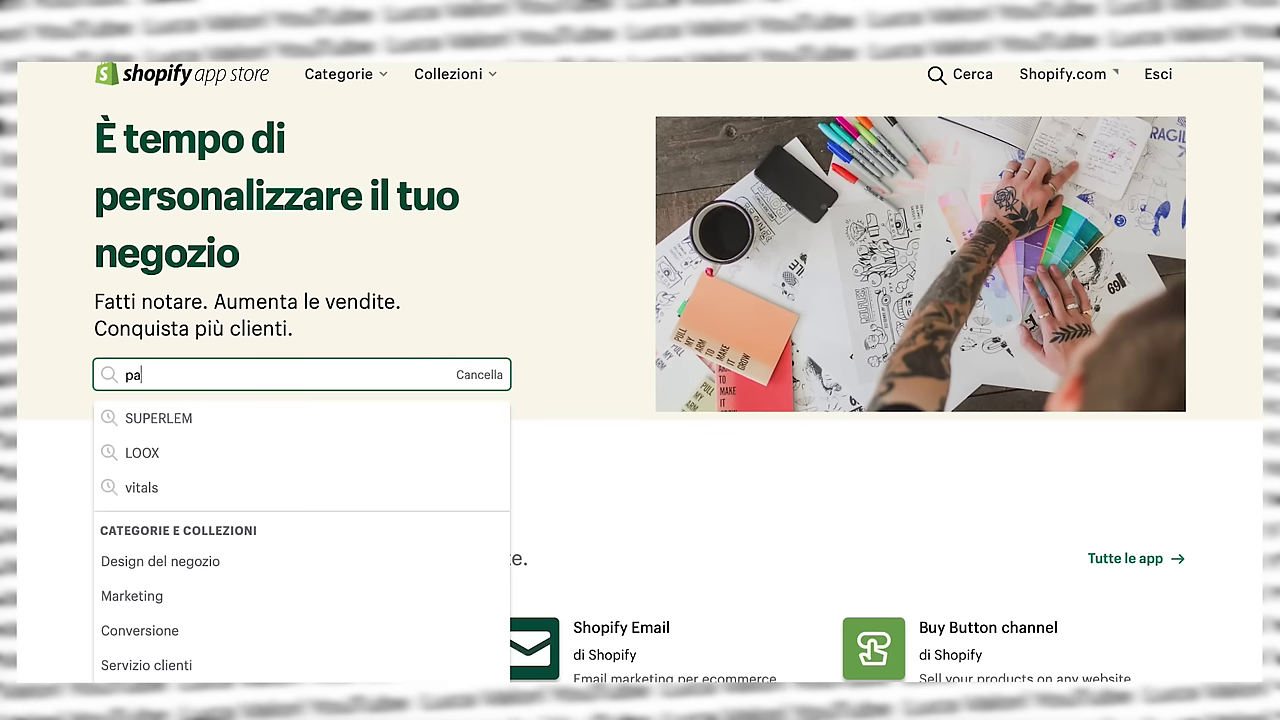
type("ge speed boost")
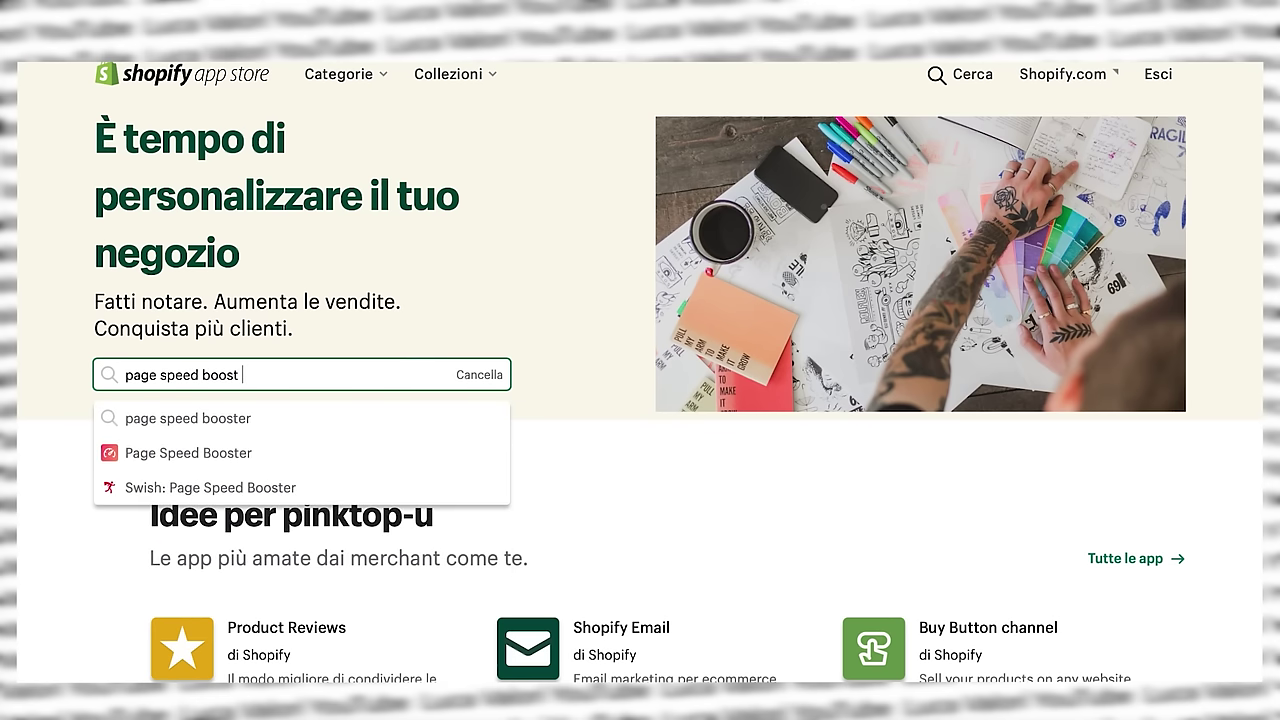
key("Return")
scroll(750, 477, "down", 1)
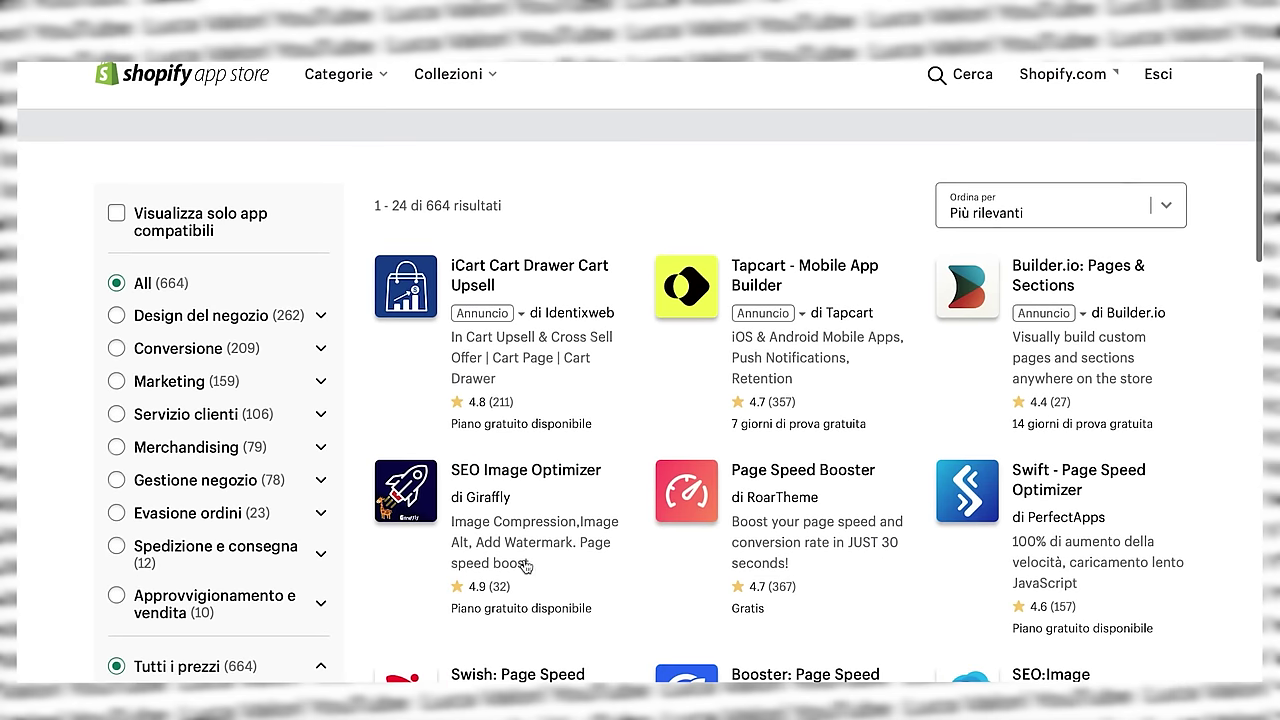
- Add and install Page Speed Booster from its app listing
left_click(750, 477)
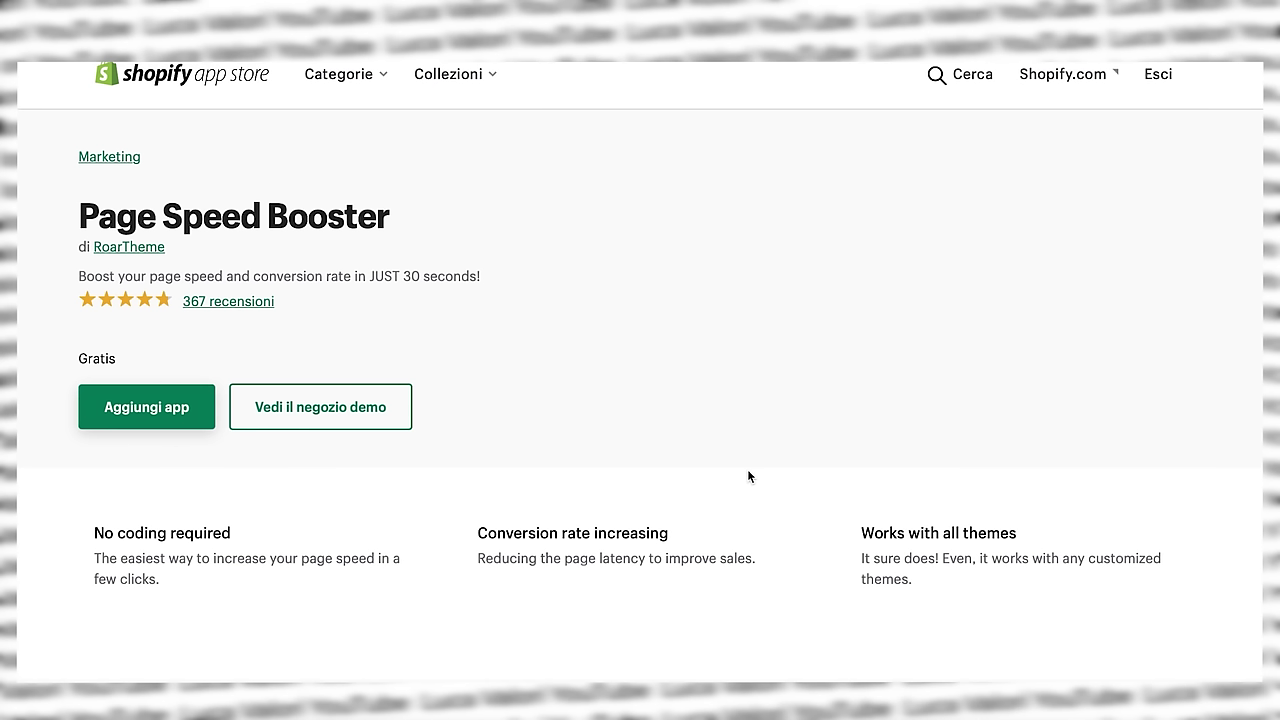
left_click(168, 413)
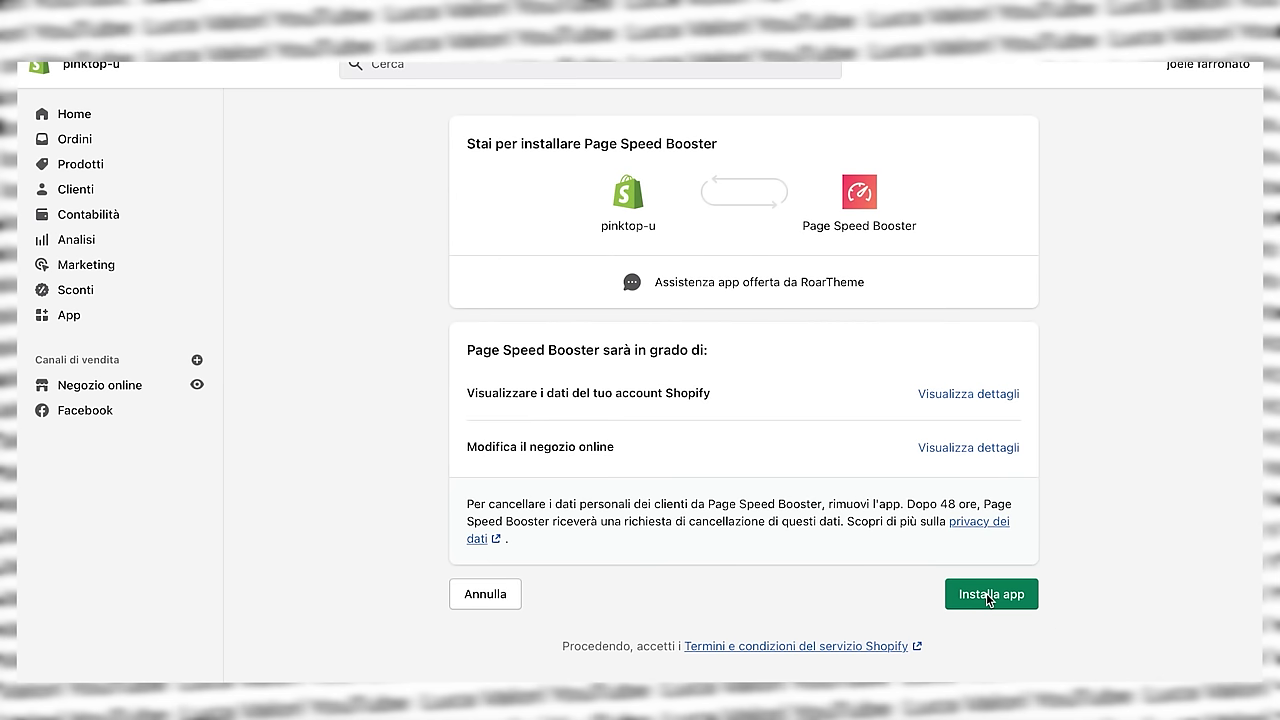
left_click(988, 596)
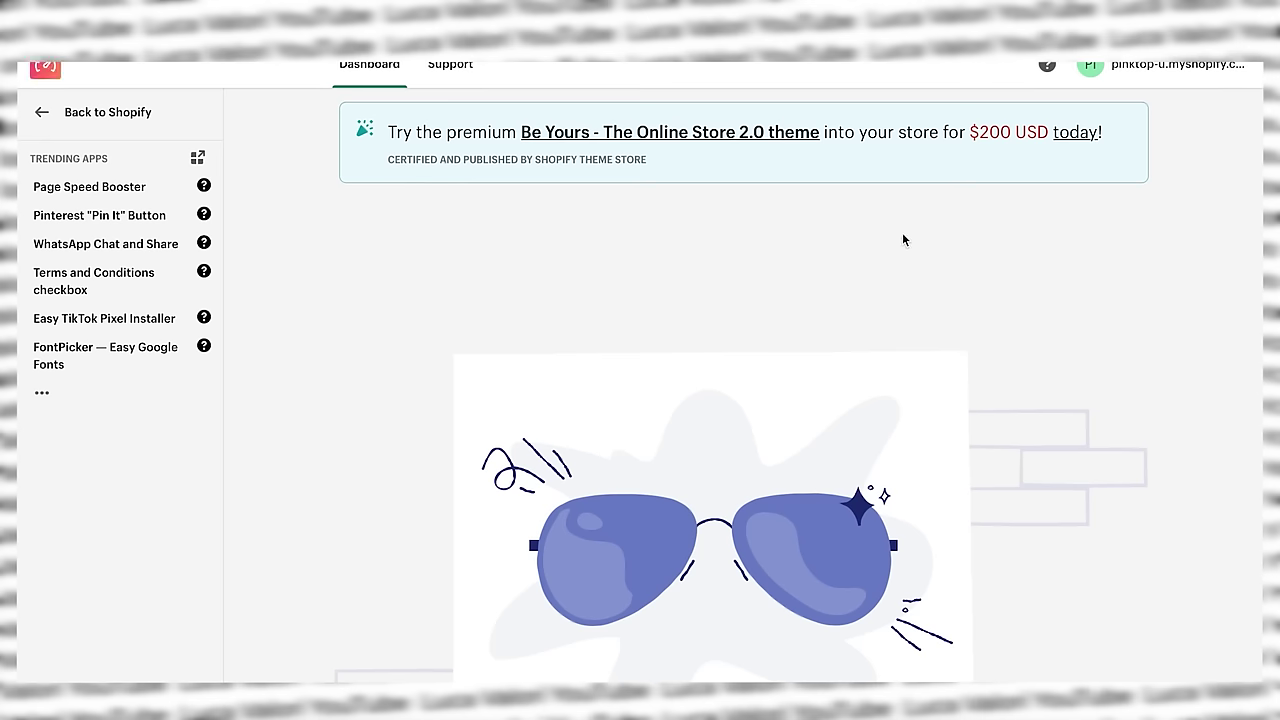
scroll(800, 449, "down", 7)
scroll(728, 397, "up", 8)
scroll(728, 397, "down", 1)
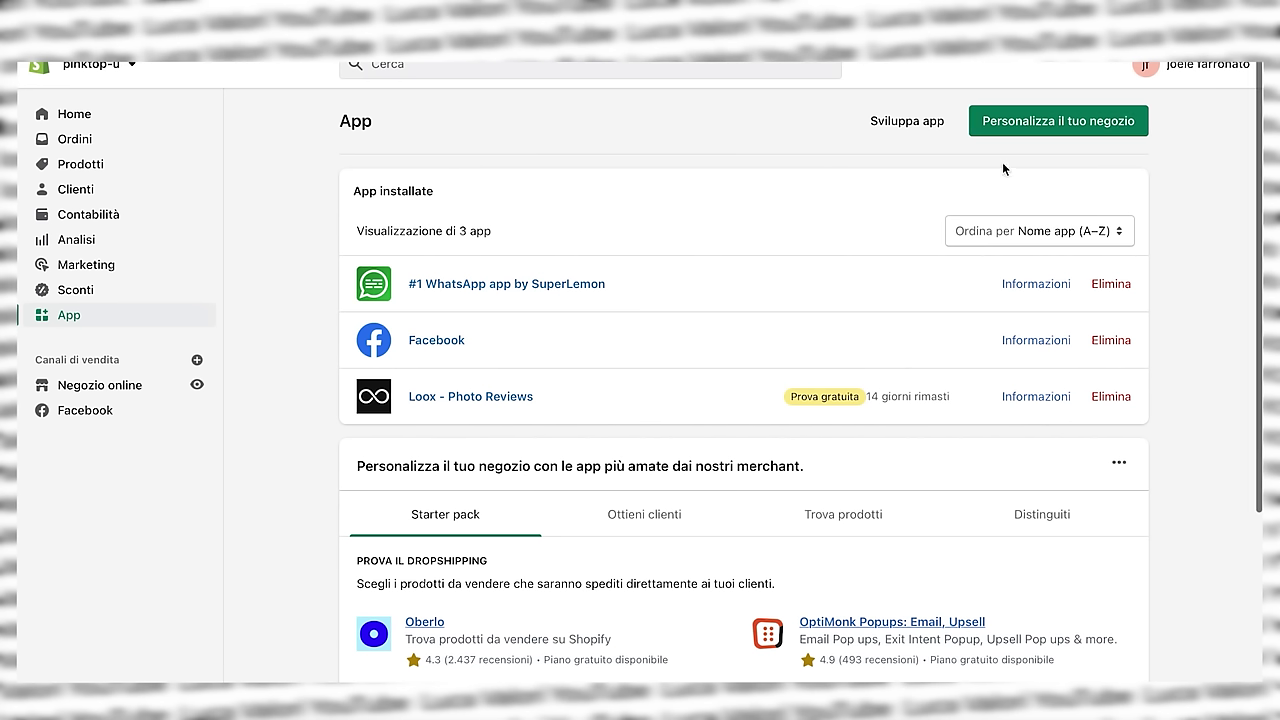
- Add Booster: Page Speed Optimizer from the App Store results and confirm its installation
left_click(1002, 123)
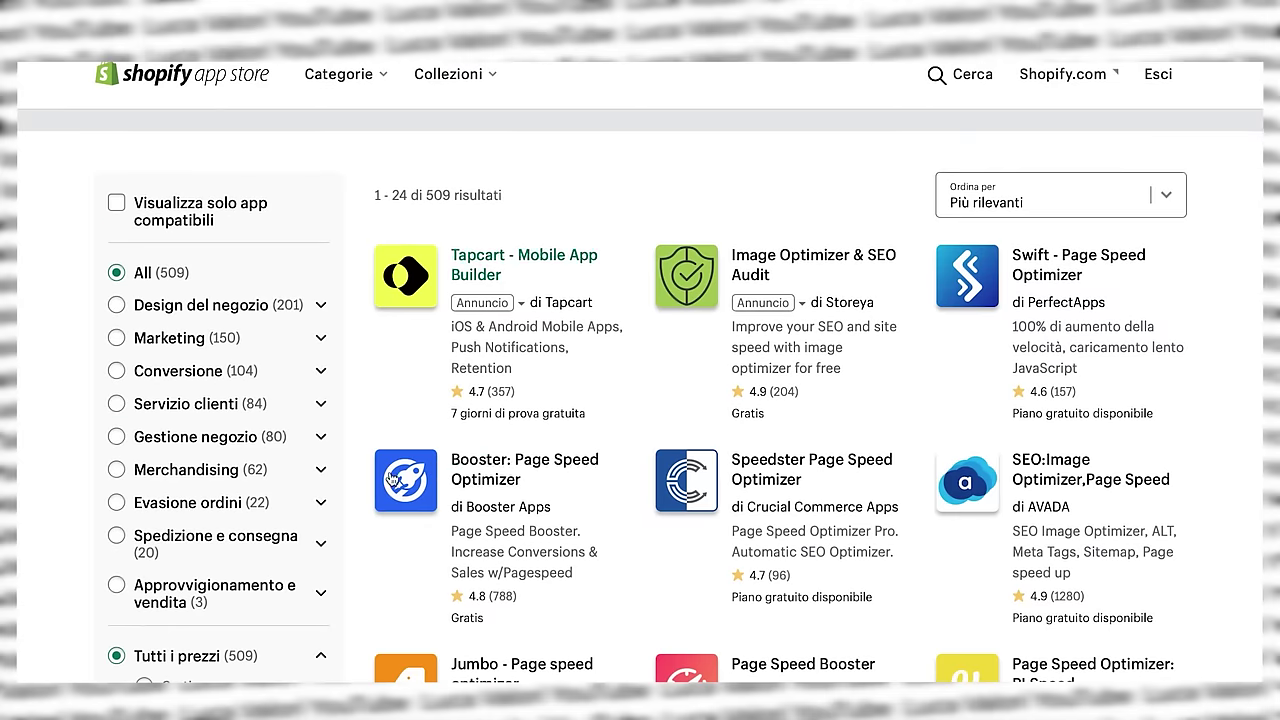
left_click(493, 477)
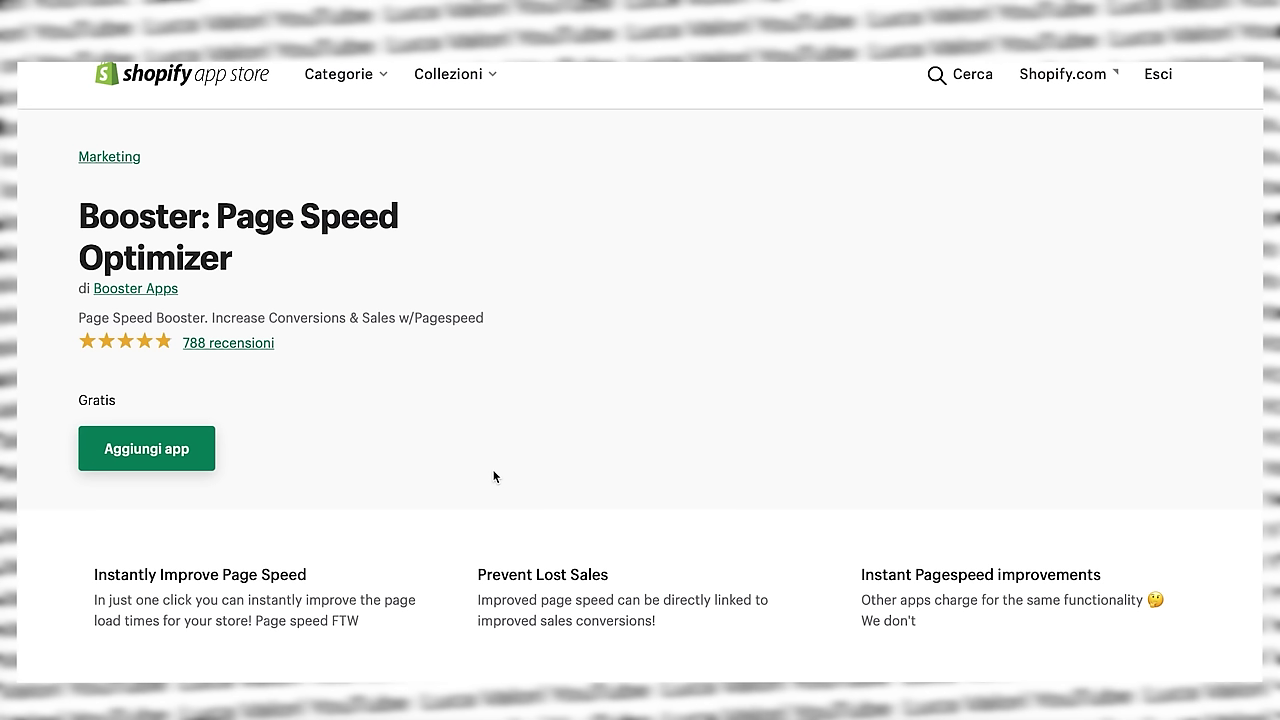
left_click(183, 452)
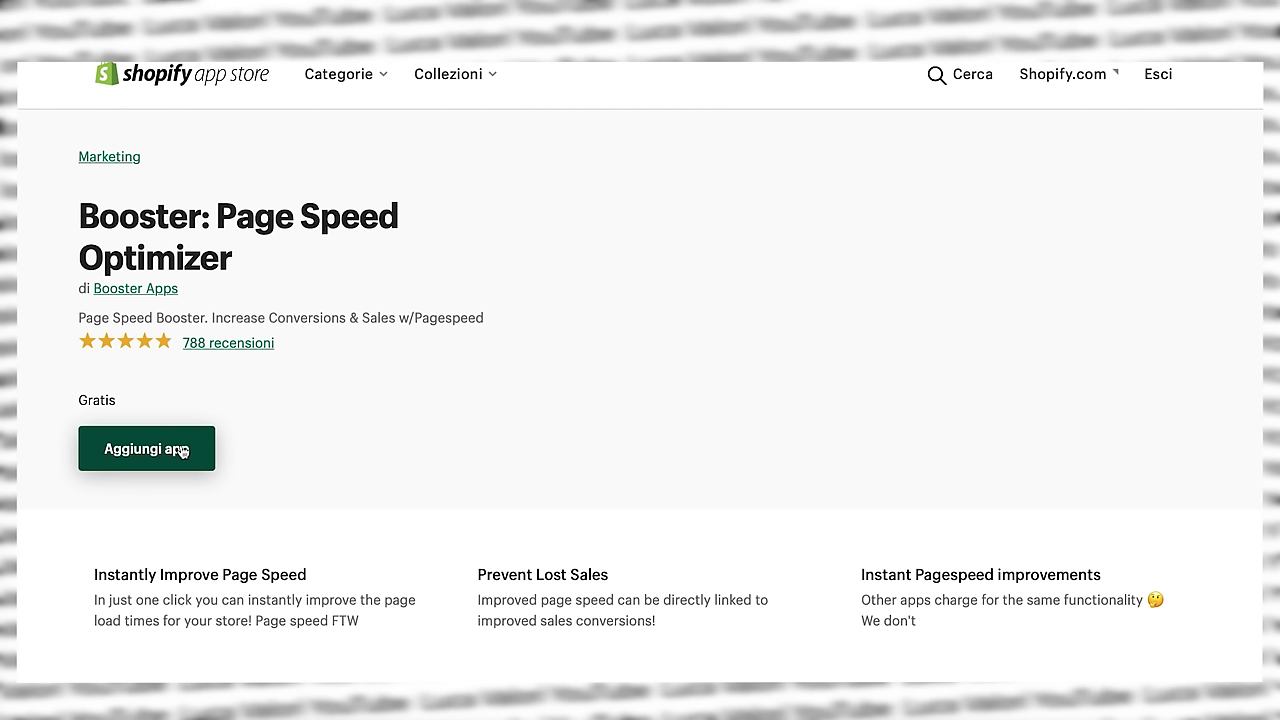
left_click(183, 450)
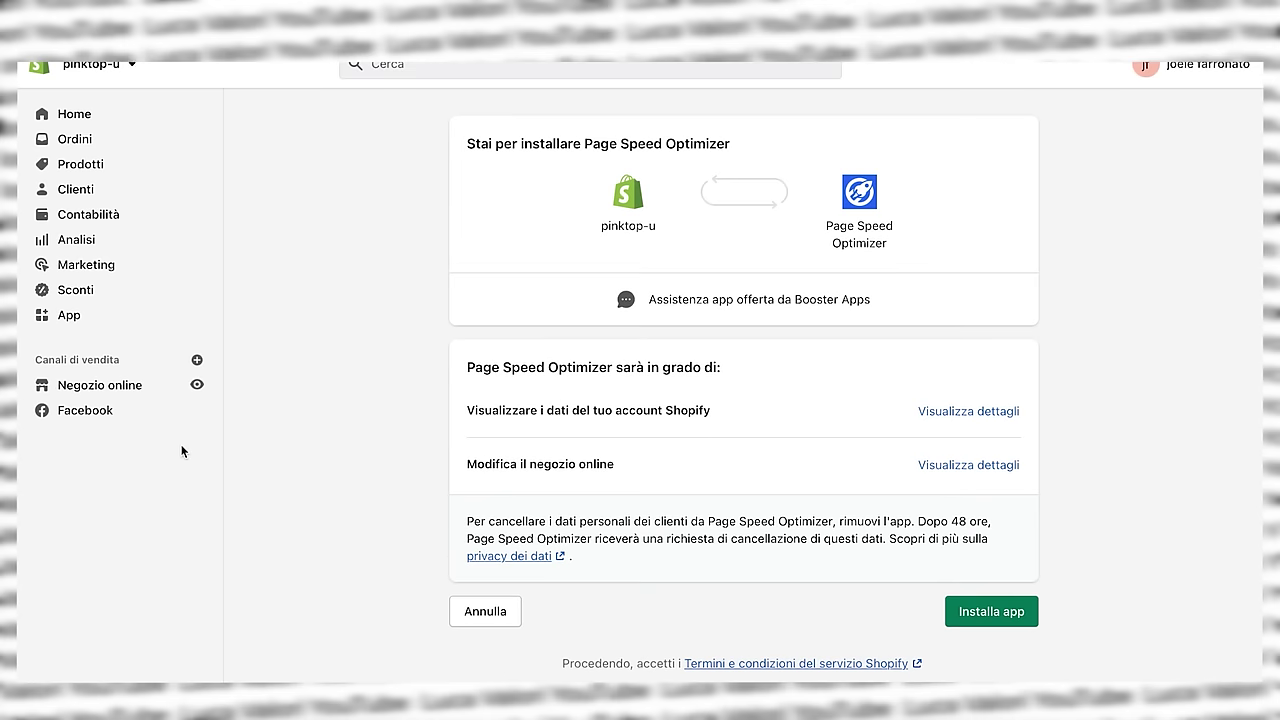
left_click(965, 614)
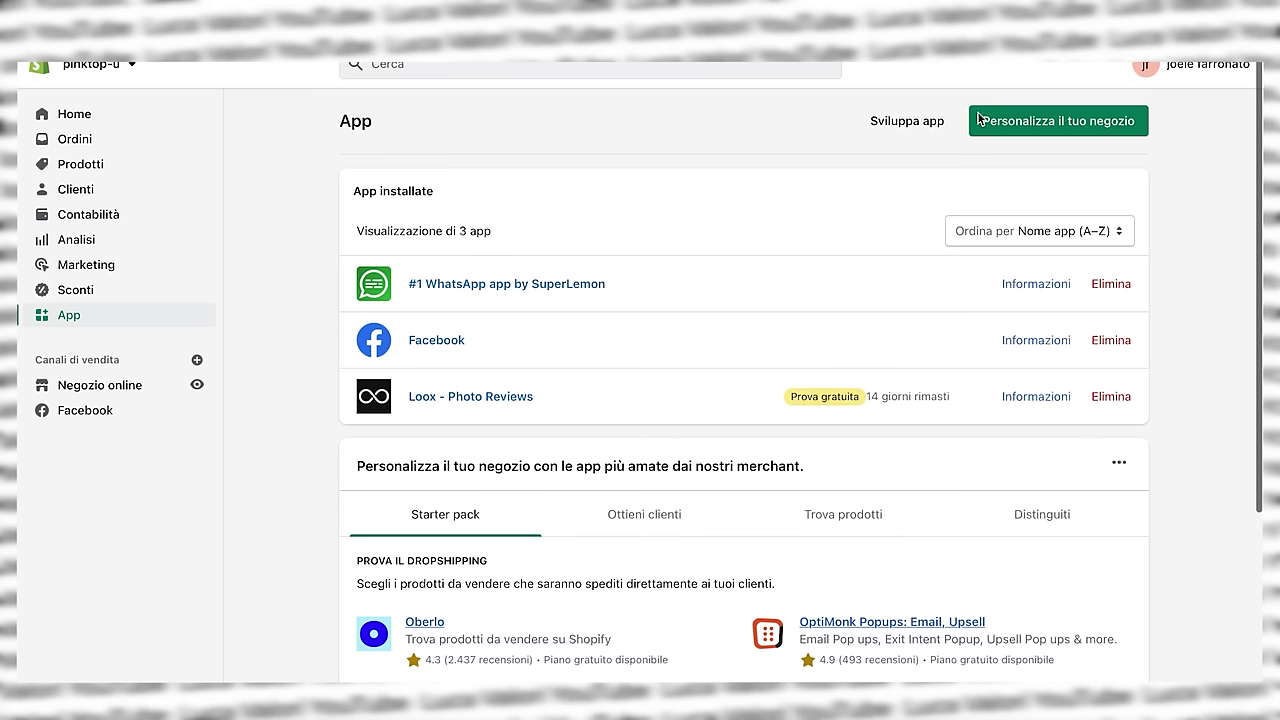
- Add Vitals: All-in-One Marketing from the App Store and confirm its installation
left_click(1000, 125)
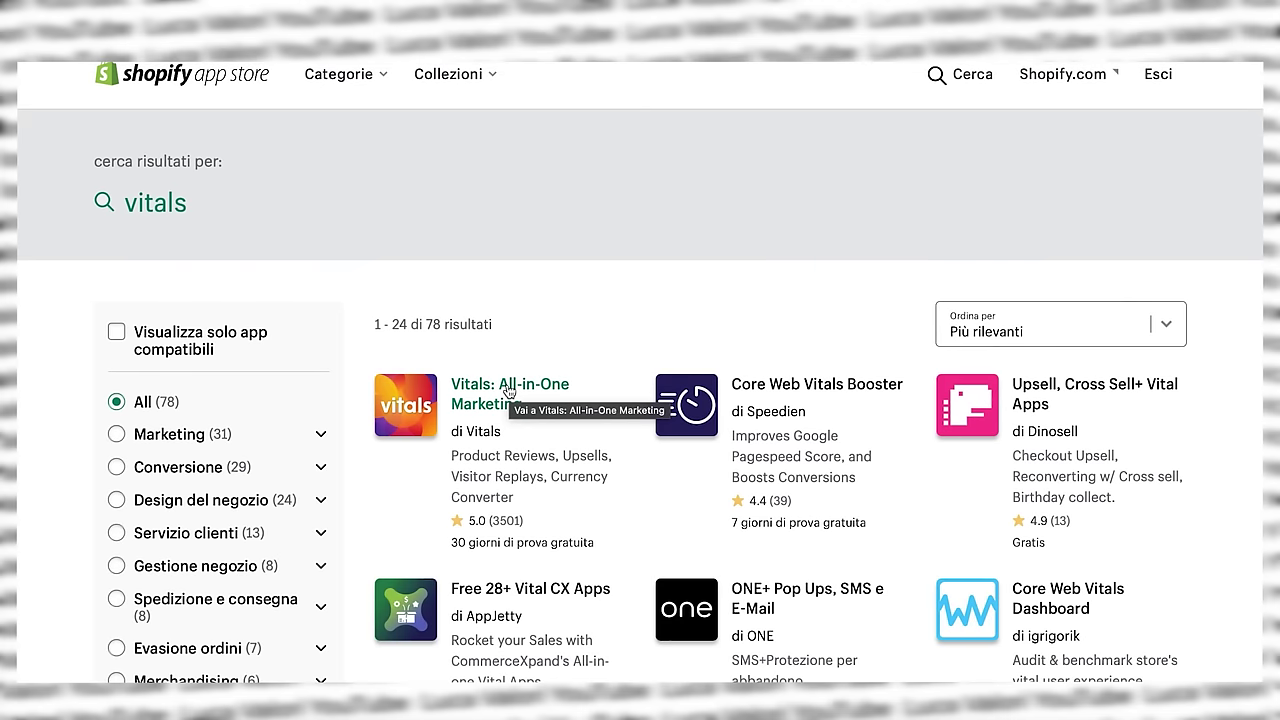
left_click(508, 390)
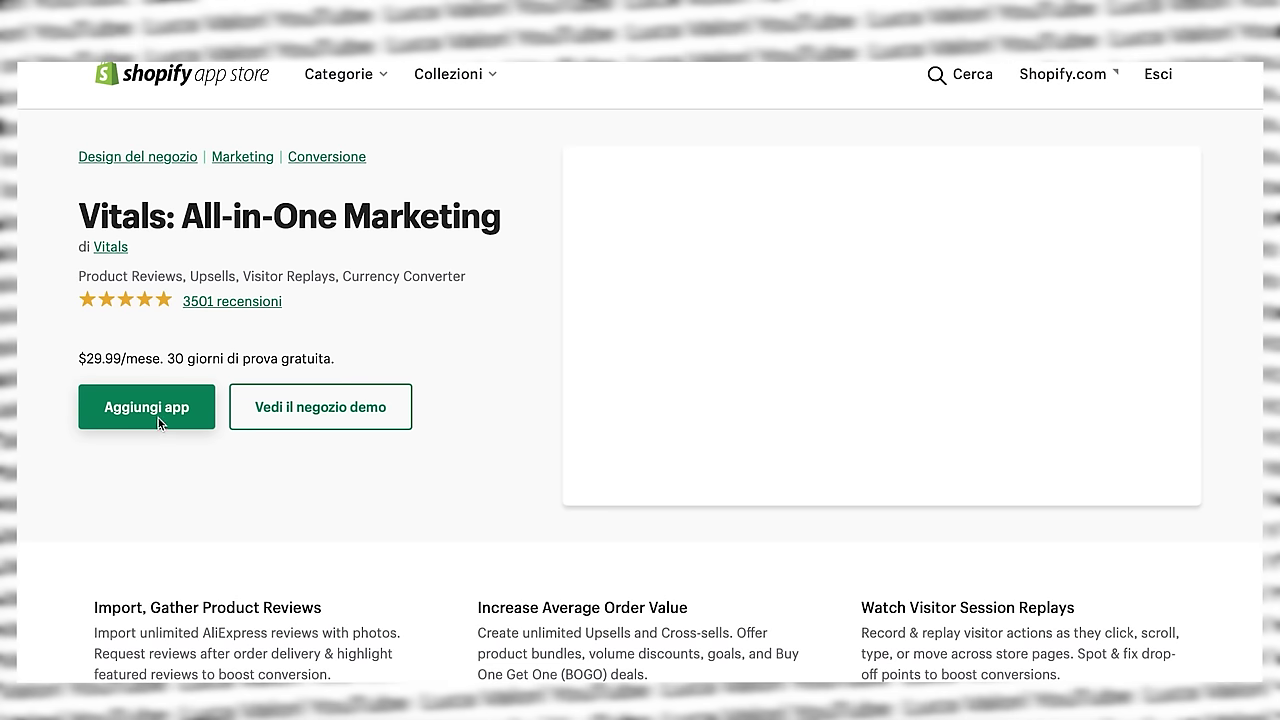
left_click(155, 417)
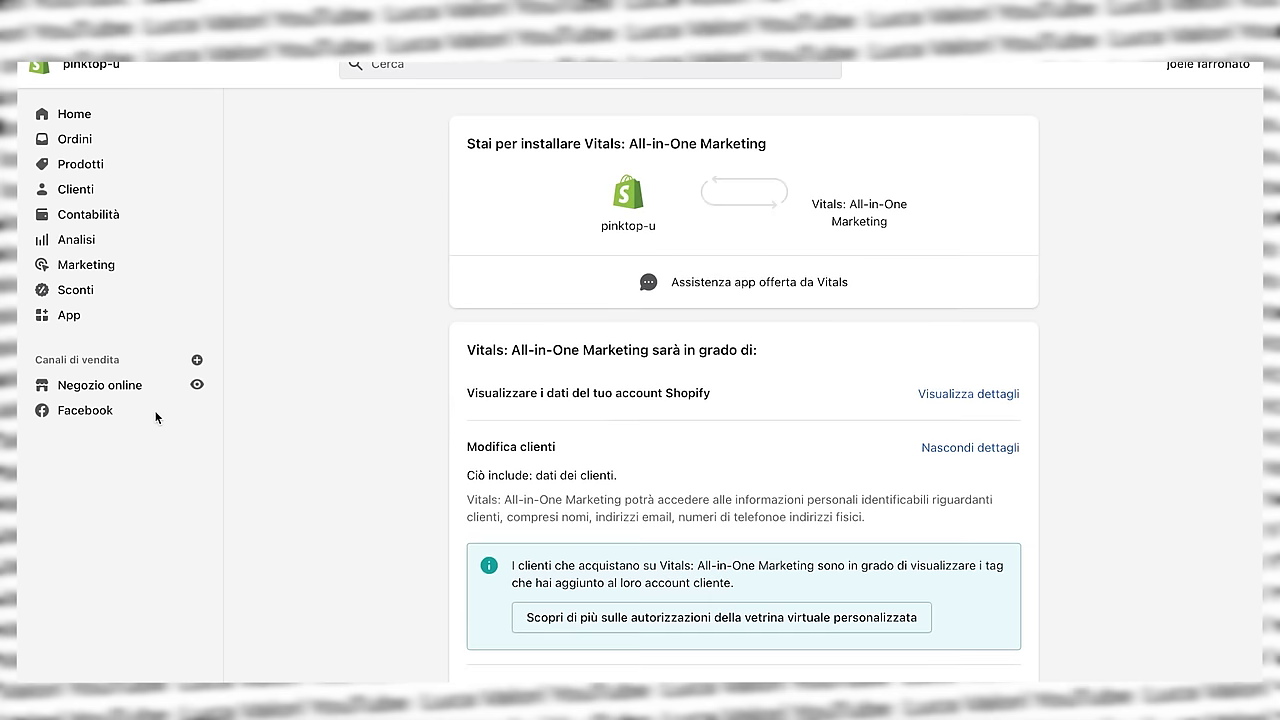
scroll(901, 483, "down", 1)
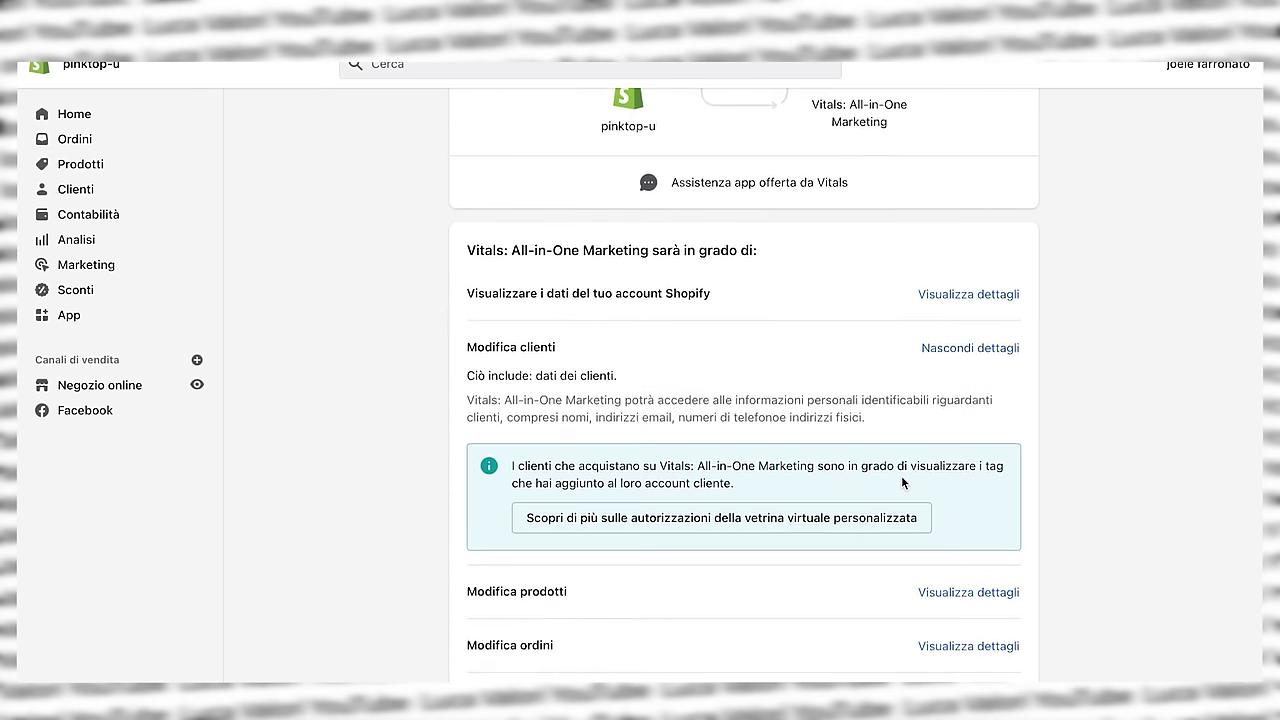
scroll(901, 475, "down", 4)
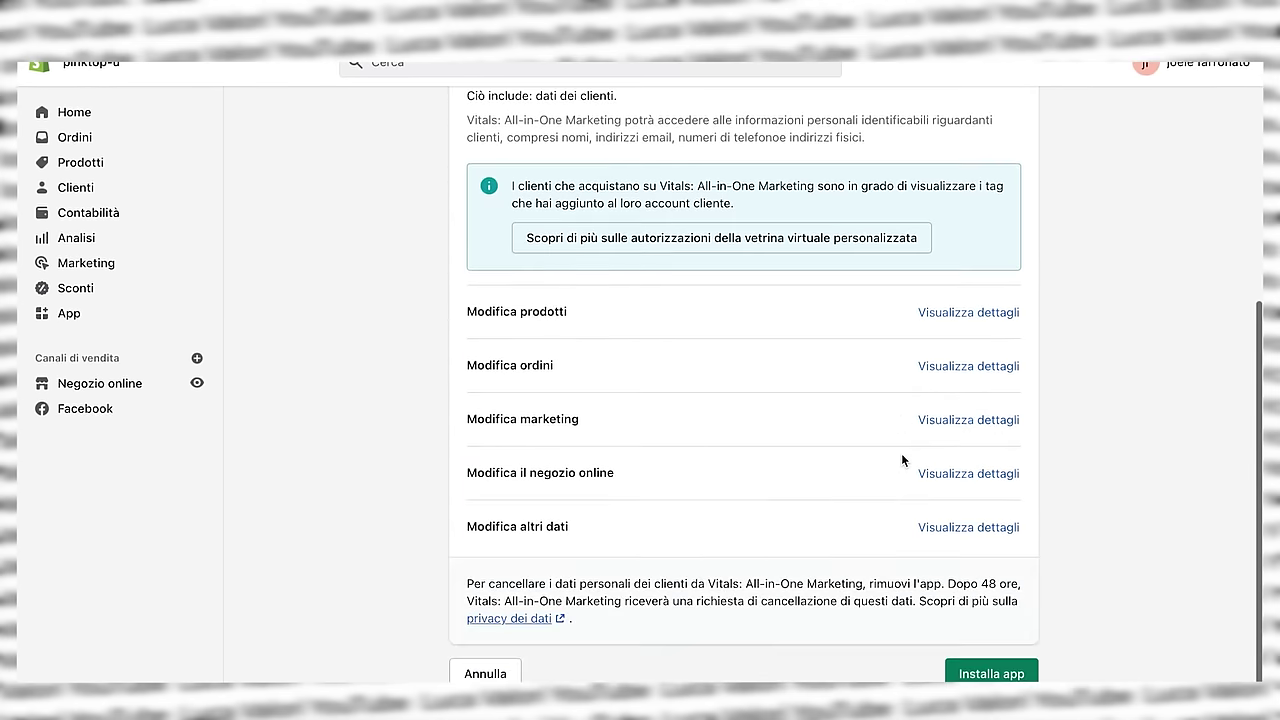
left_click(988, 675)
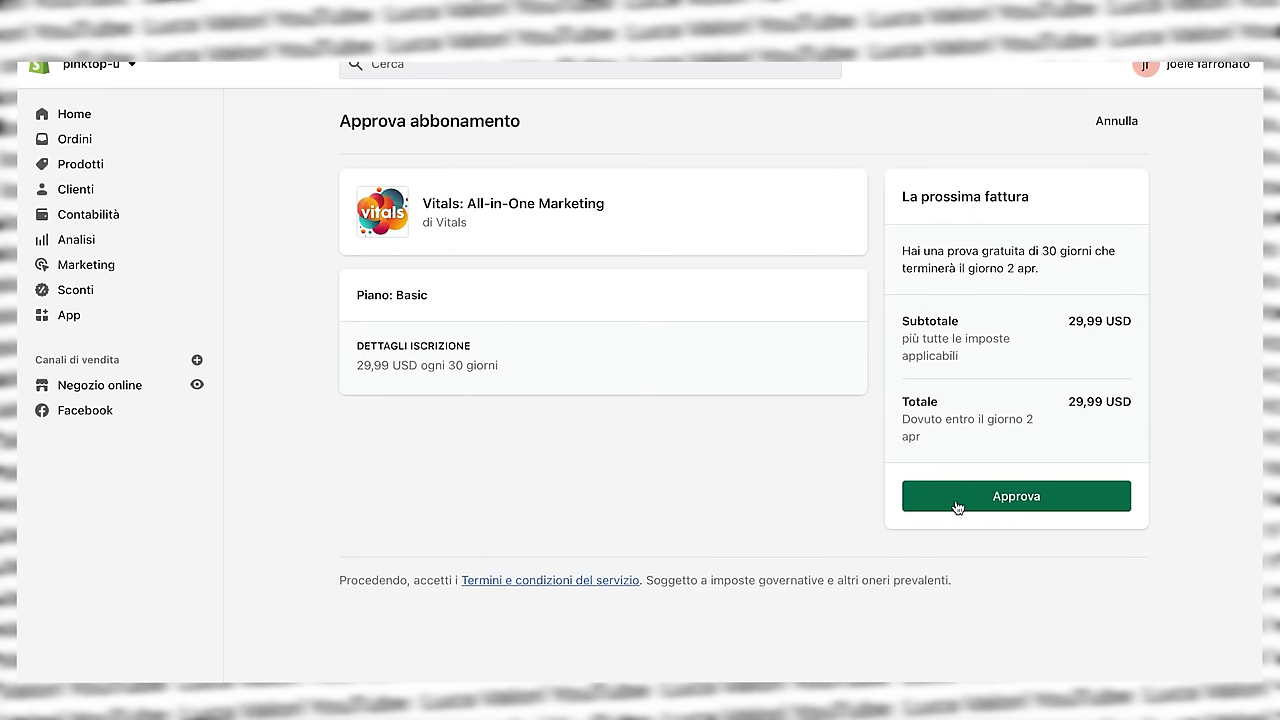
- Approve the Vitals Basic plan subscription and browse the full categorized list of Vitals apps
left_click(956, 505)
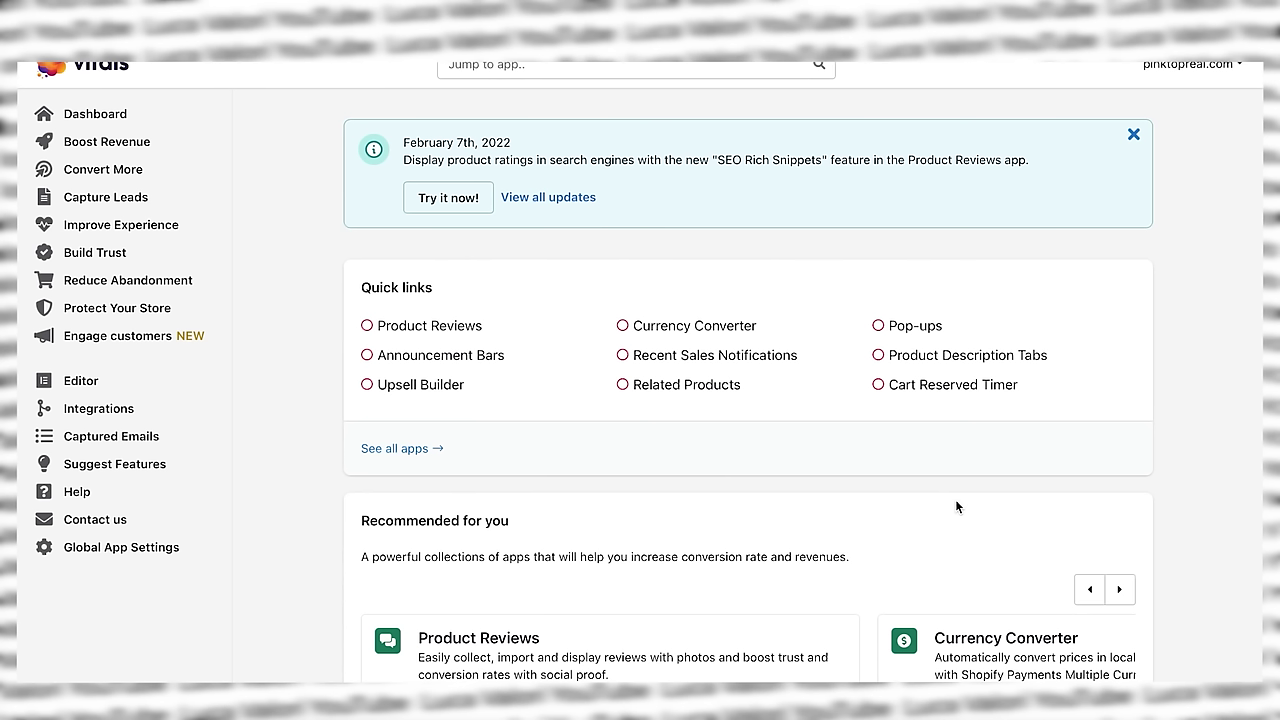
left_click(387, 452)
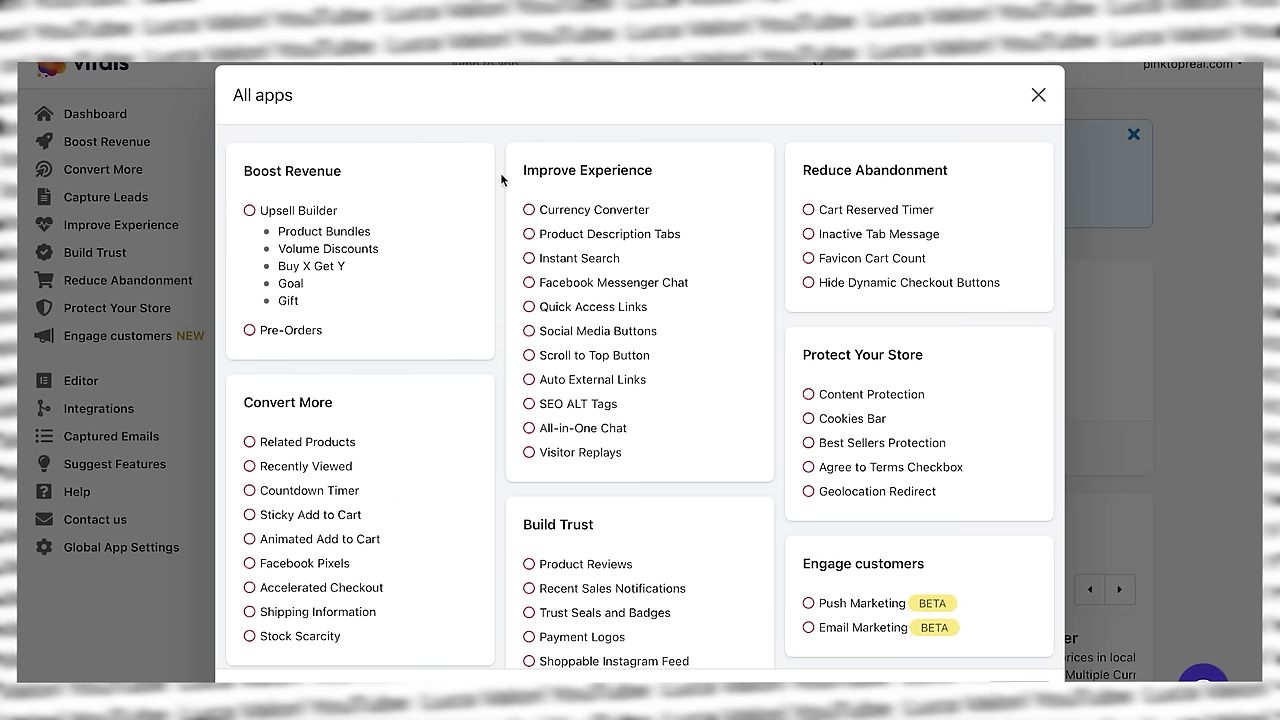
scroll(622, 433, "down", 1)
scroll(622, 433, "up", 1)
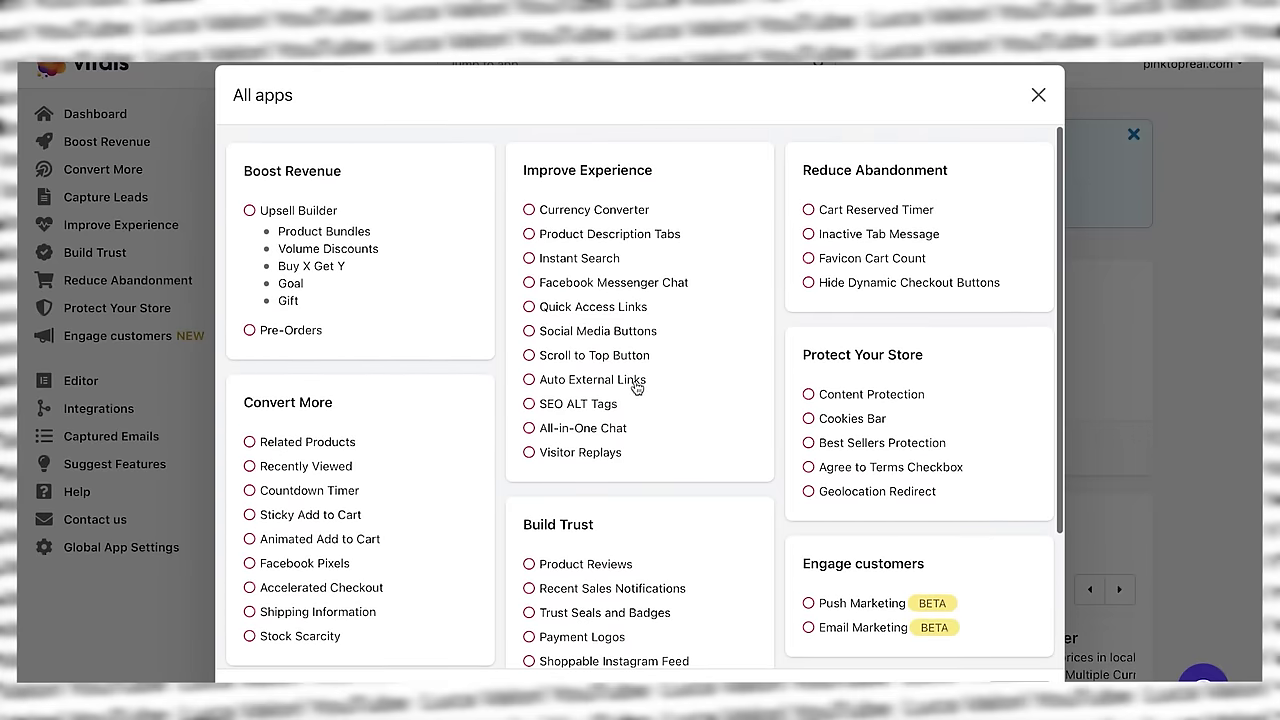
scroll(644, 355, "down", 1)
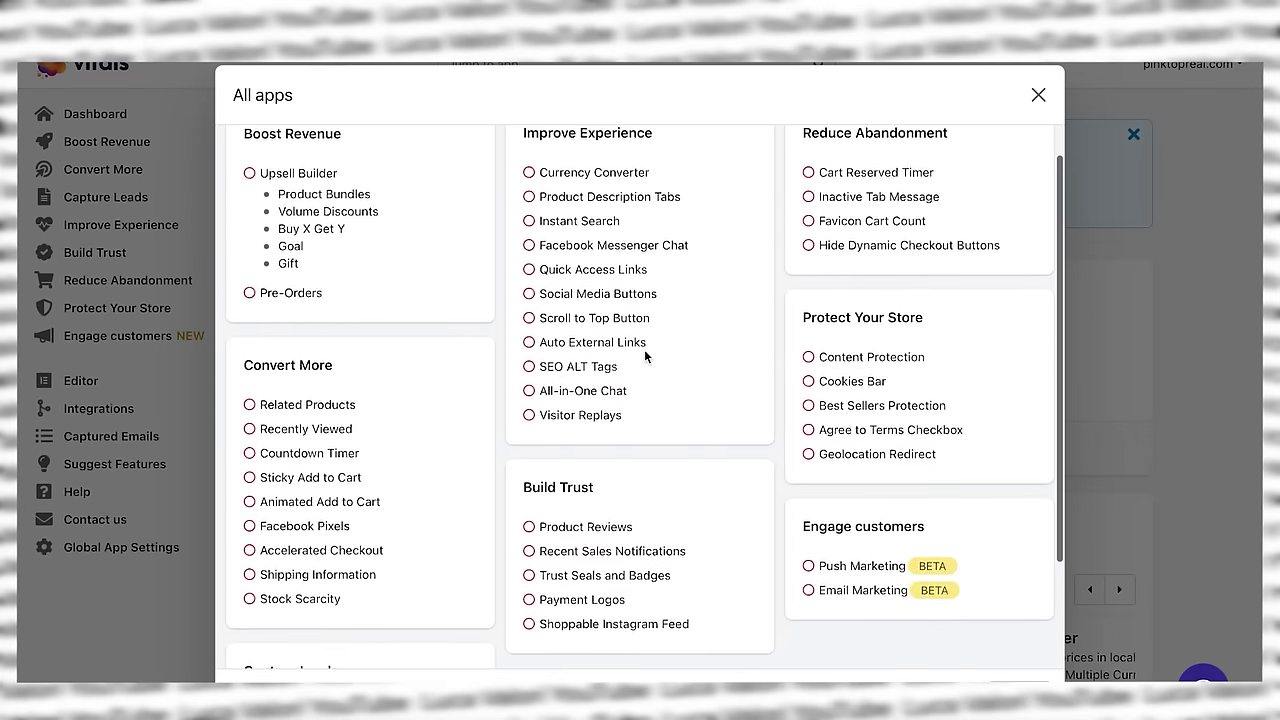
scroll(644, 351, "down", 1)
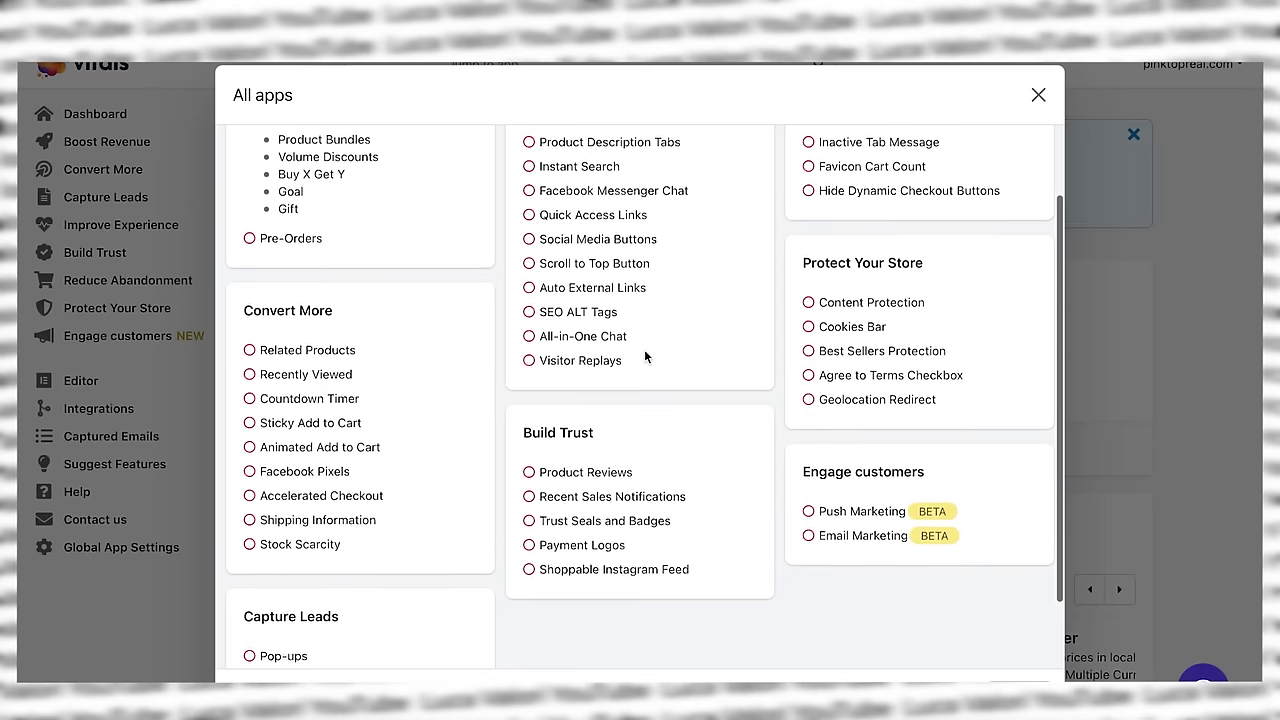
scroll(644, 356, "up", 2)
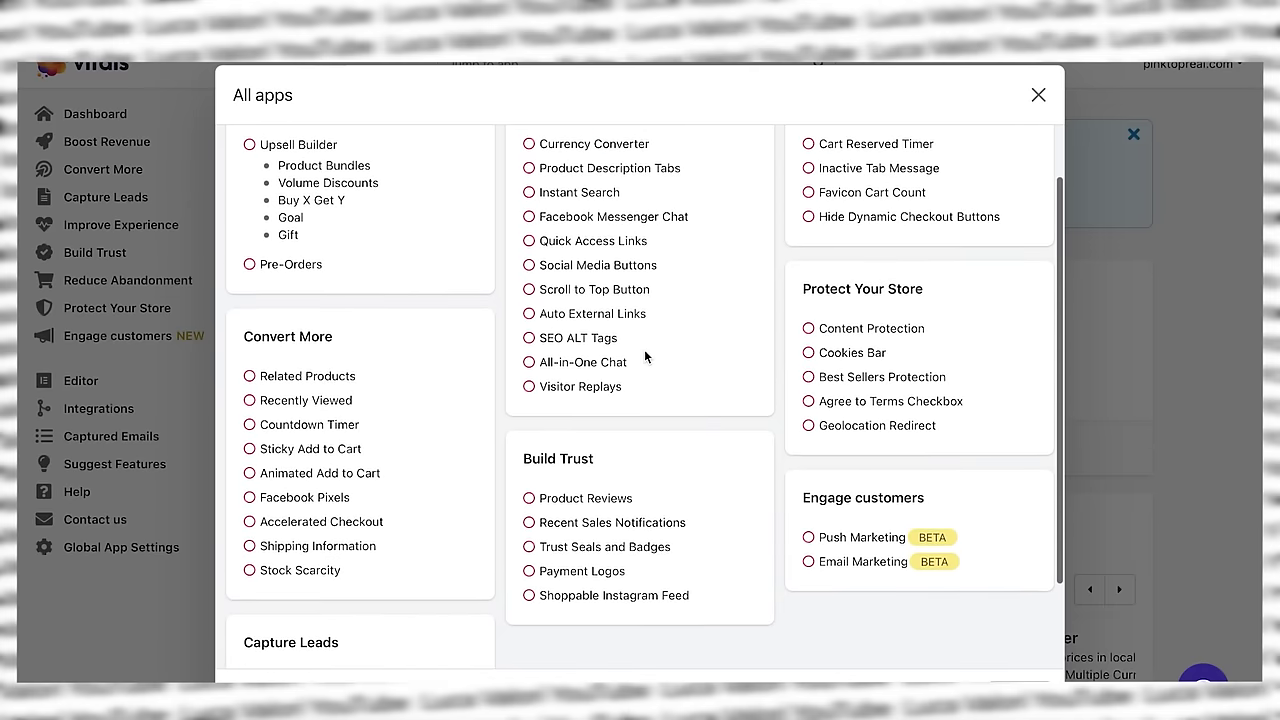
scroll(645, 356, "up", 1)
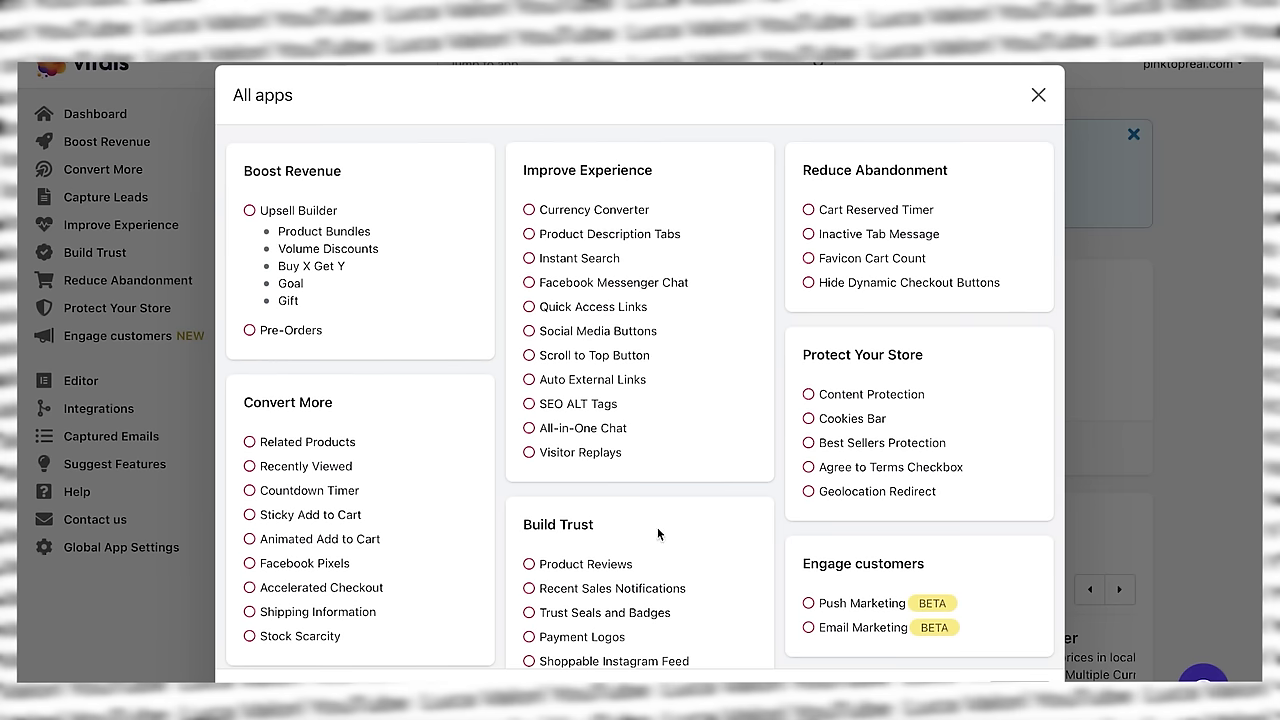
scroll(658, 534, "down", 1)
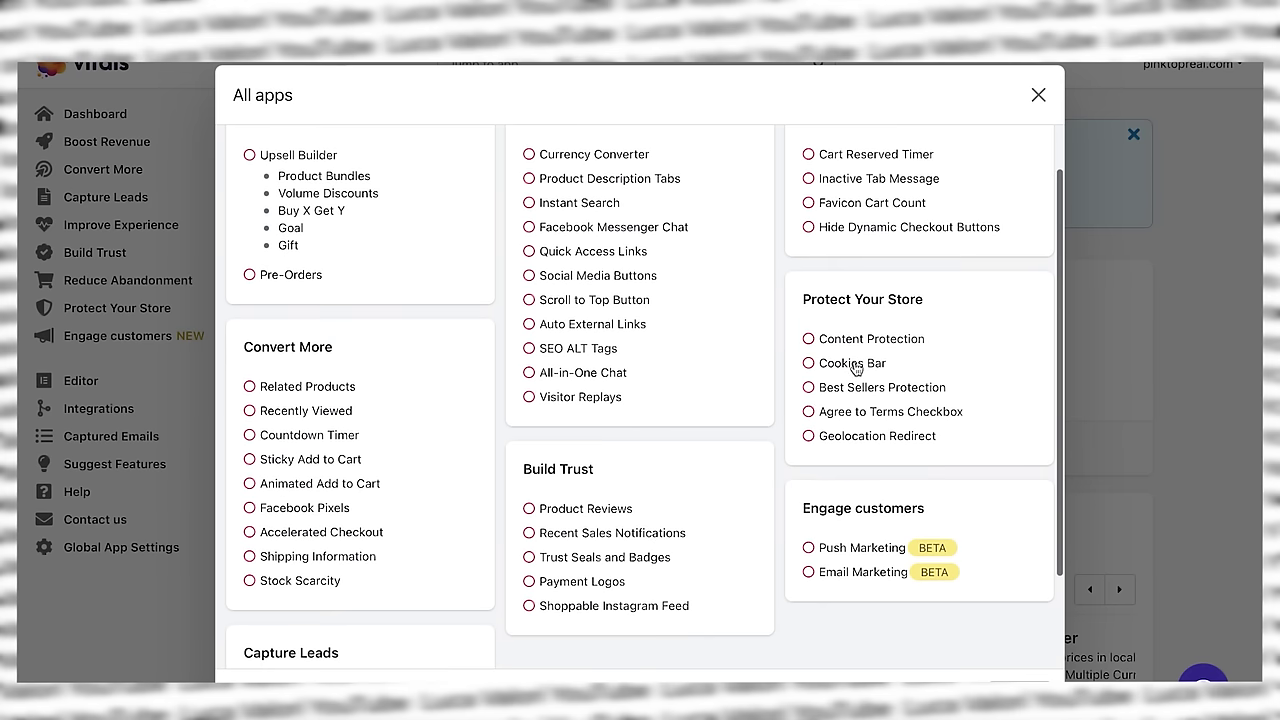
- Replace the Cookies Bar notice text with the pasted Italian text
left_click(852, 363)
scroll(706, 383, "down", 1)
scroll(320, 505, "down", 1)
left_click_drag(337, 482, 774, 485)
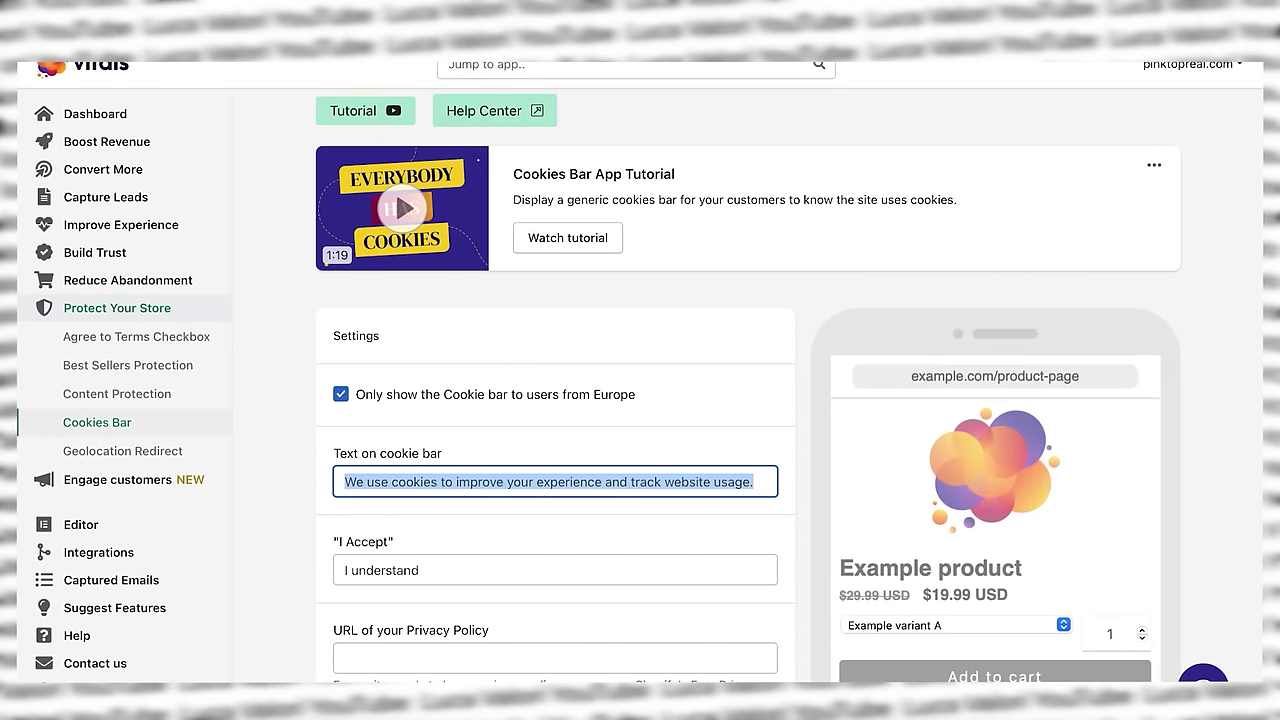
type("Utilizziamo i cookie per migliorare la tua esperienza e monitorare l'utilizzo del sito web.")
scroll(480, 223, "down", 5)
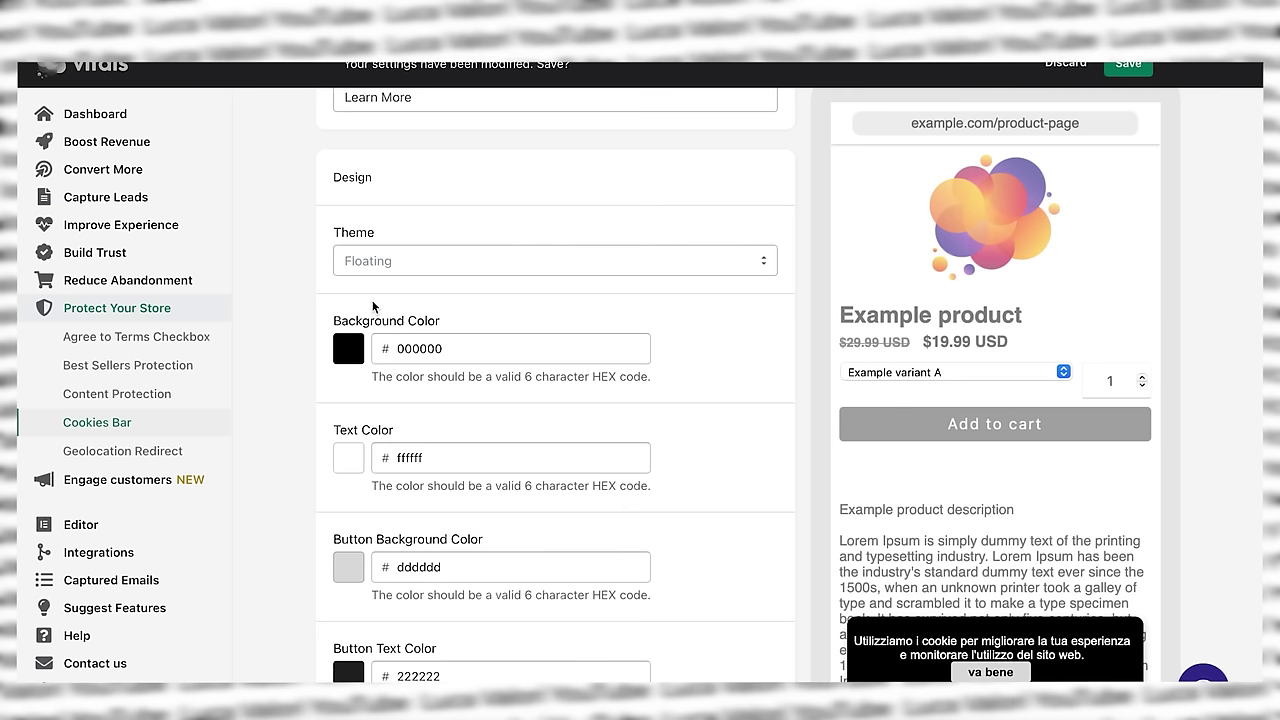
- Set the cookie bar background to pink ffa9a9 and the button background to black 000000
left_click(347, 360)
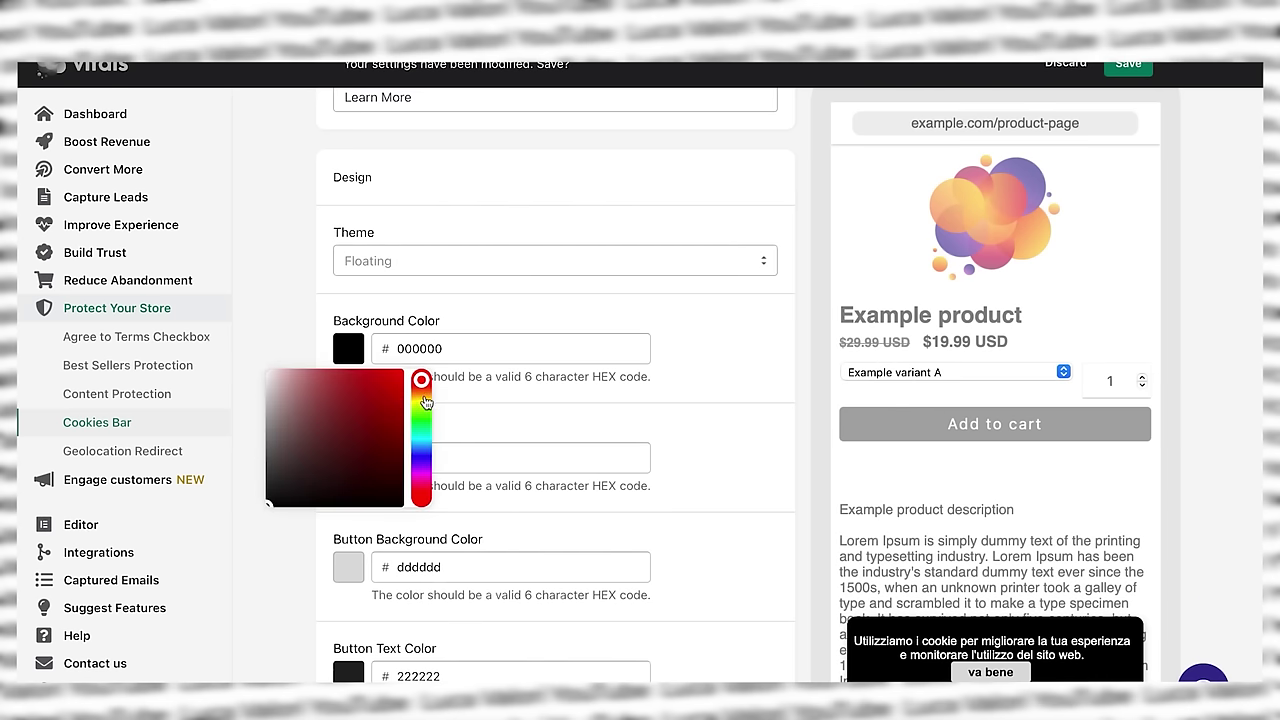
left_click(312, 371)
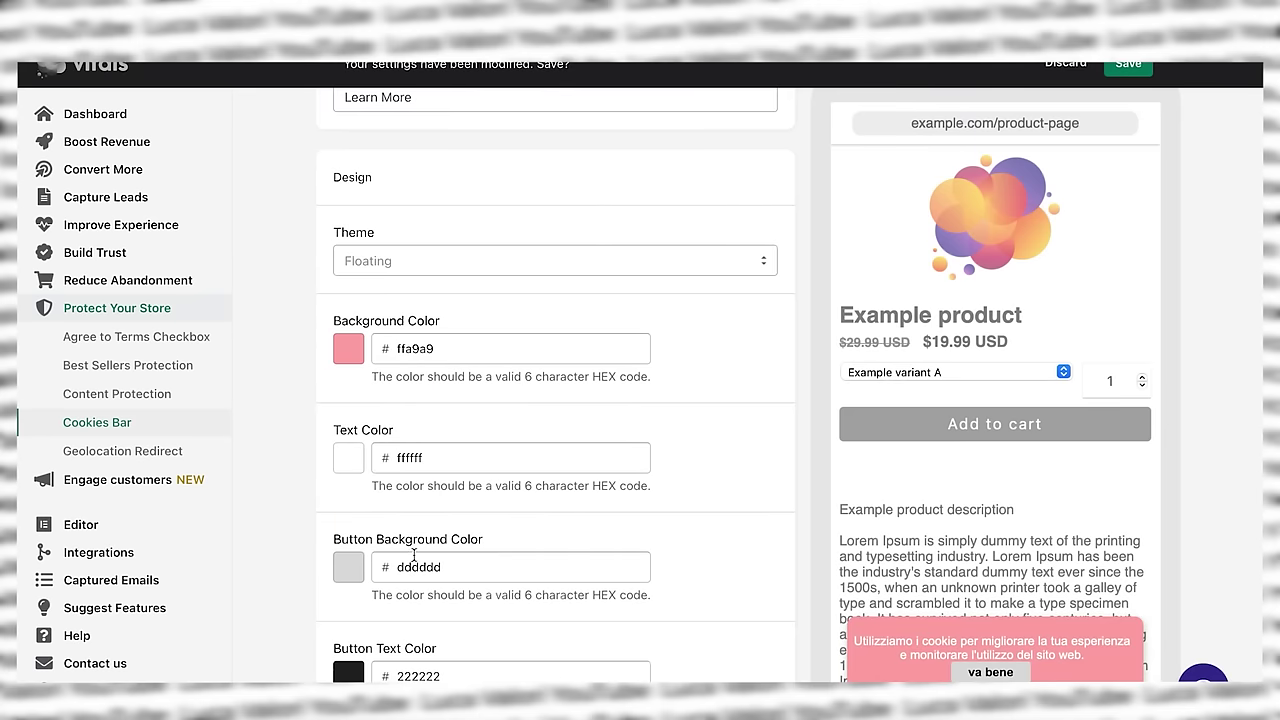
scroll(414, 556, "down", 1)
scroll(434, 416, "down", 1)
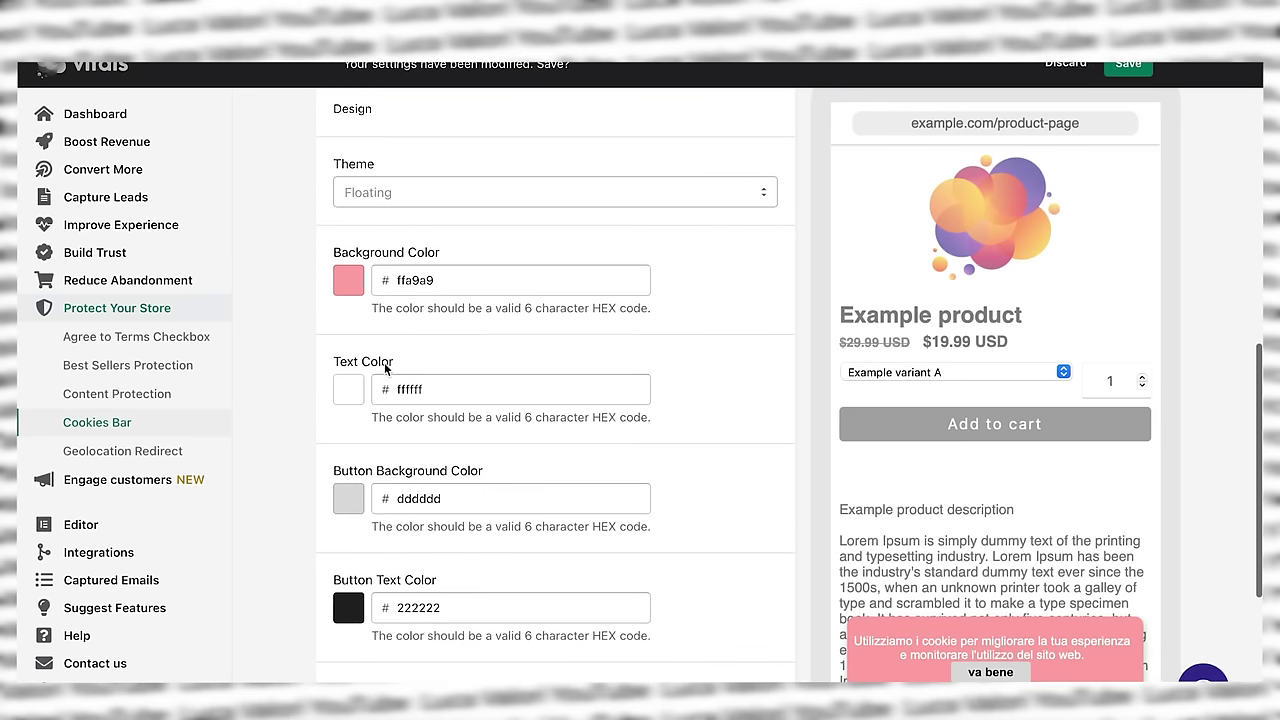
scroll(364, 460, "down", 1)
scroll(400, 495, "down", 1)
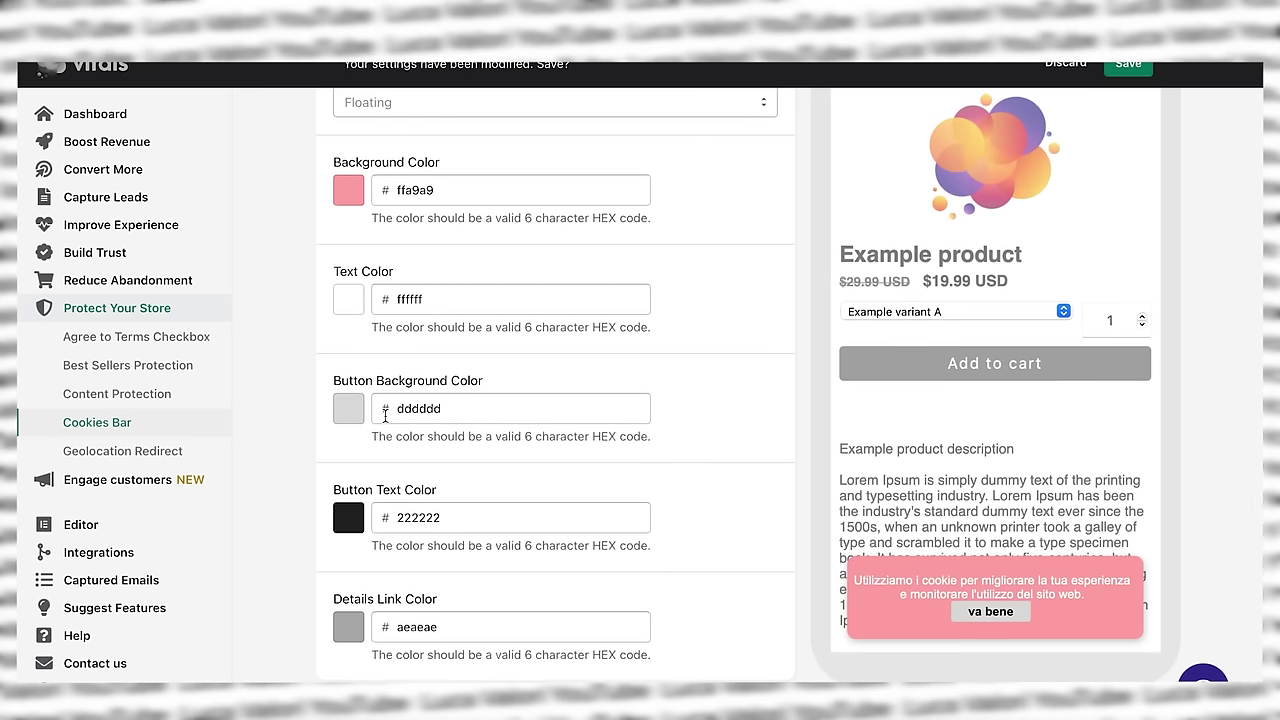
left_click(350, 418)
left_click_drag(318, 539, 257, 582)
scroll(345, 433, "up", 5)
scroll(520, 463, "up", 5)
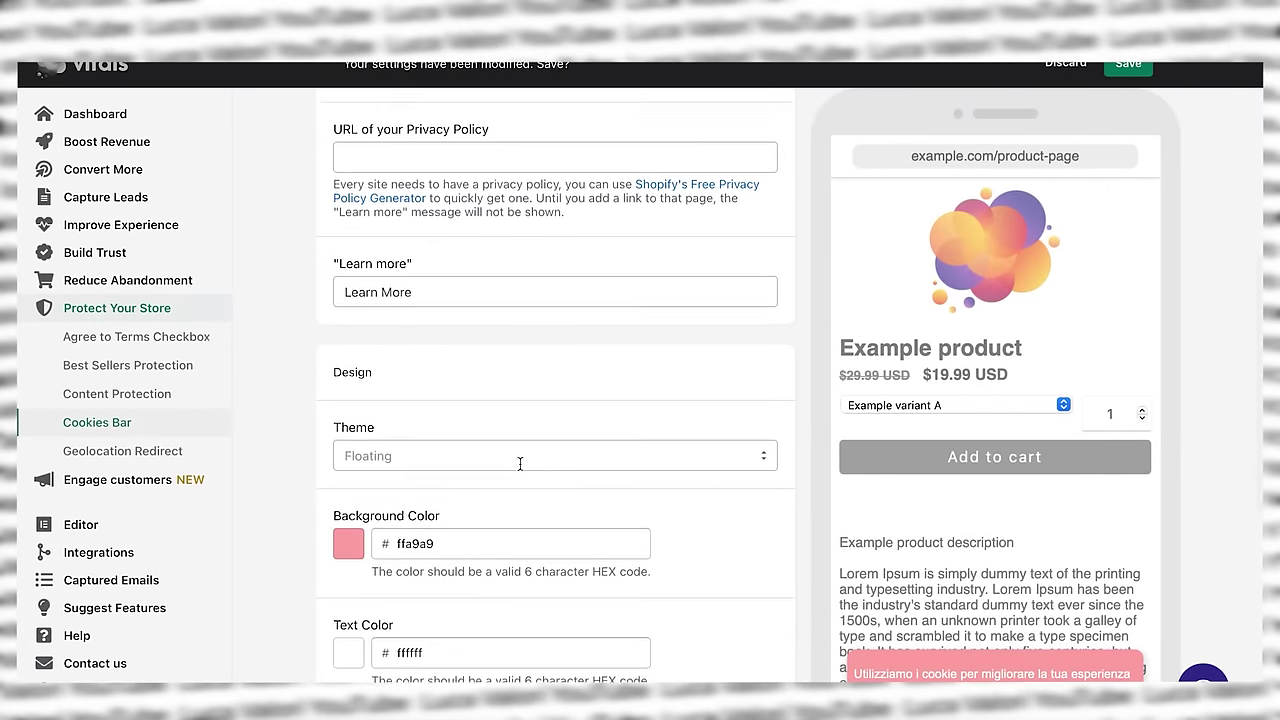
scroll(520, 460, "down", 5)
scroll(520, 463, "down", 1)
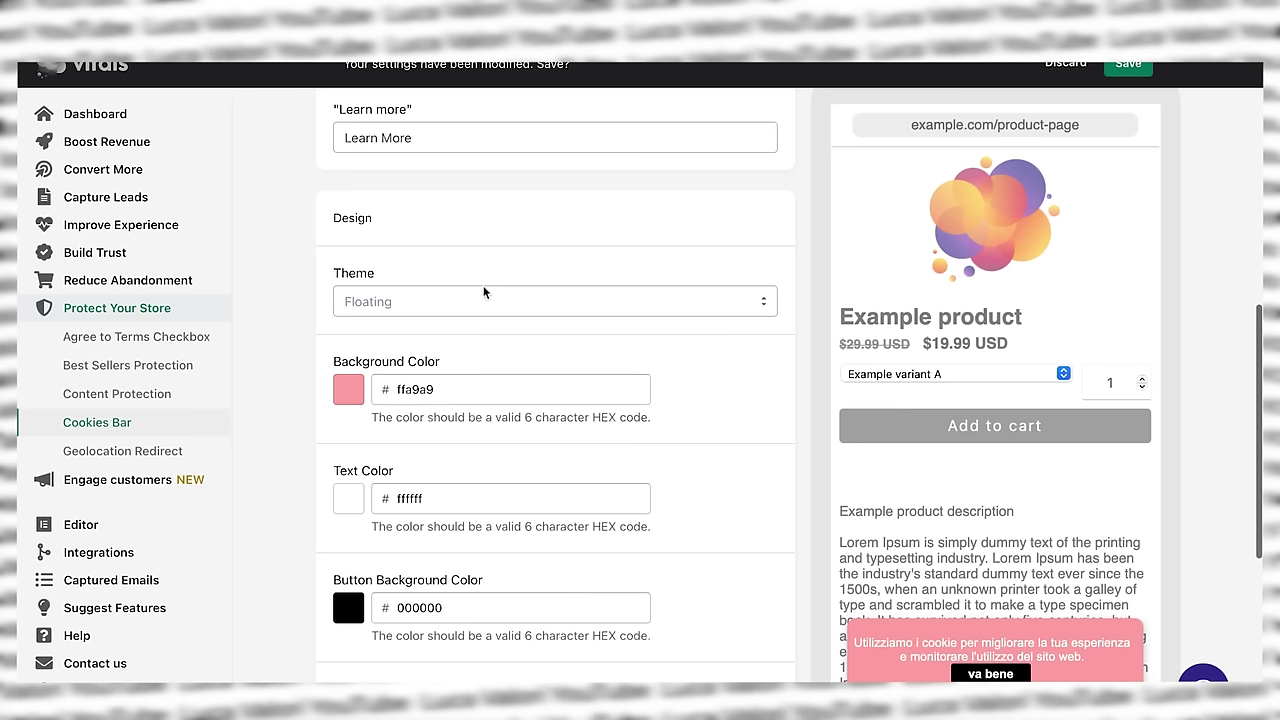
- Switch the Cookies Bar theme to Fixed Bottom
left_click(482, 306)
left_click(450, 283)
scroll(480, 294, "down", 3)
scroll(513, 423, "down", 5)
scroll(513, 423, "up", 15)
scroll(807, 463, "up", 1)
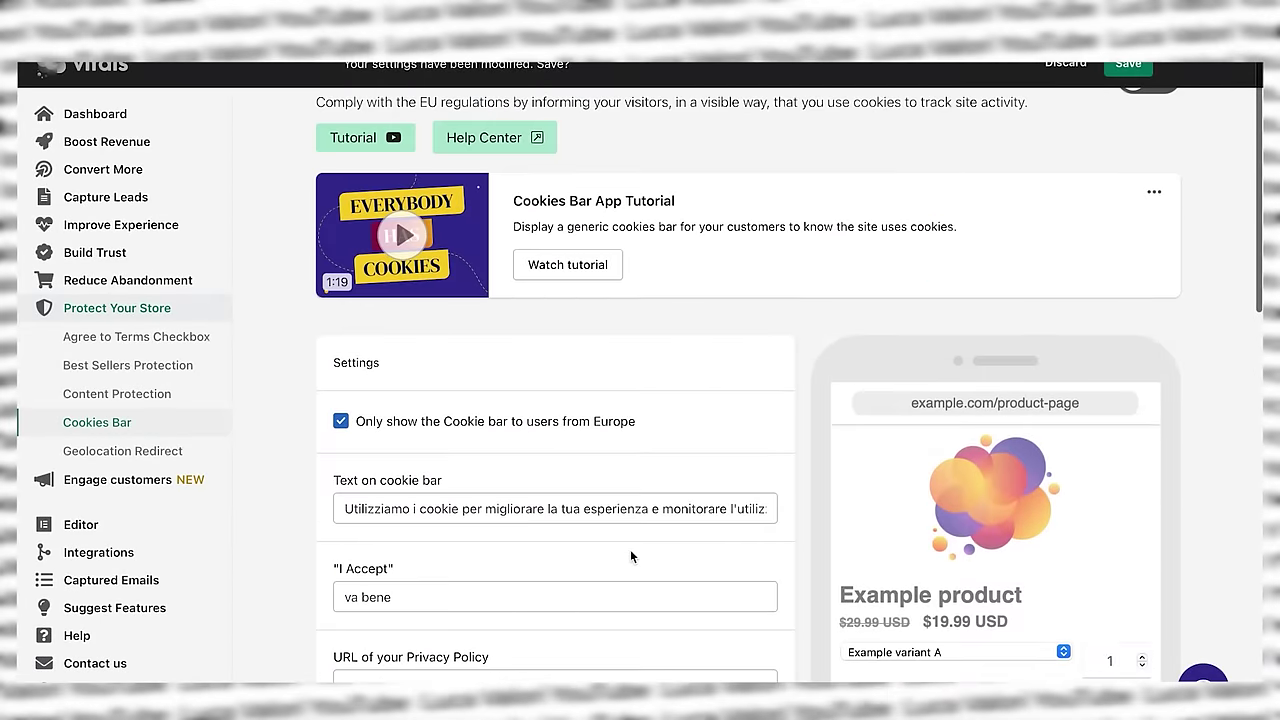
scroll(630, 549, "down", 10)
scroll(630, 550, "up", 1)
scroll(630, 549, "up", 6)
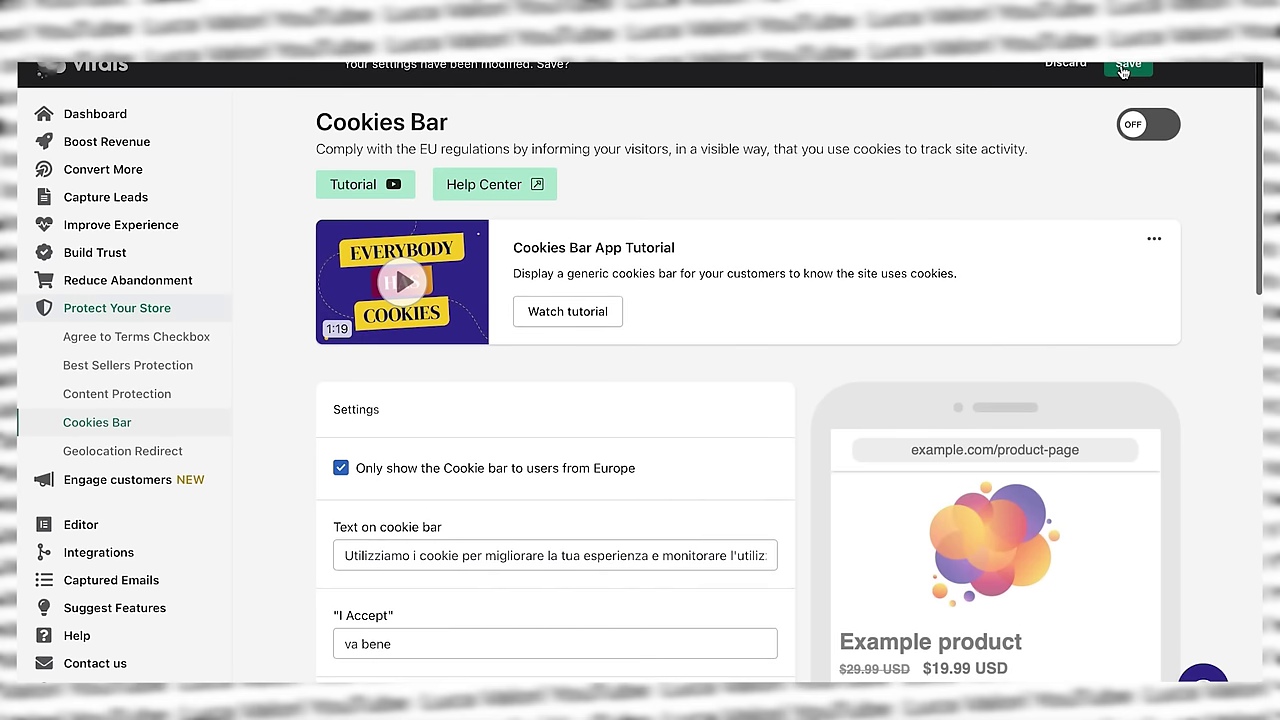
- Switch on the Cookies Bar app
left_click(1133, 126)
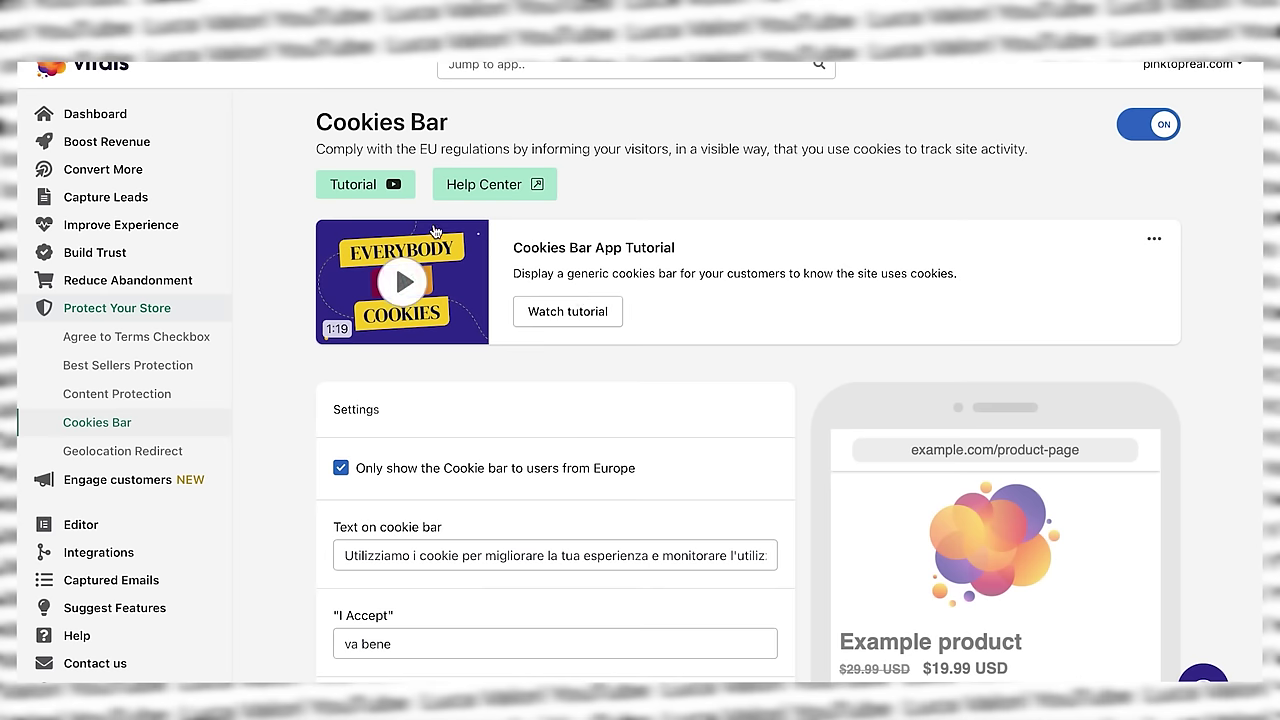
scroll(435, 232, "down", 5)
scroll(435, 232, "up", 5)
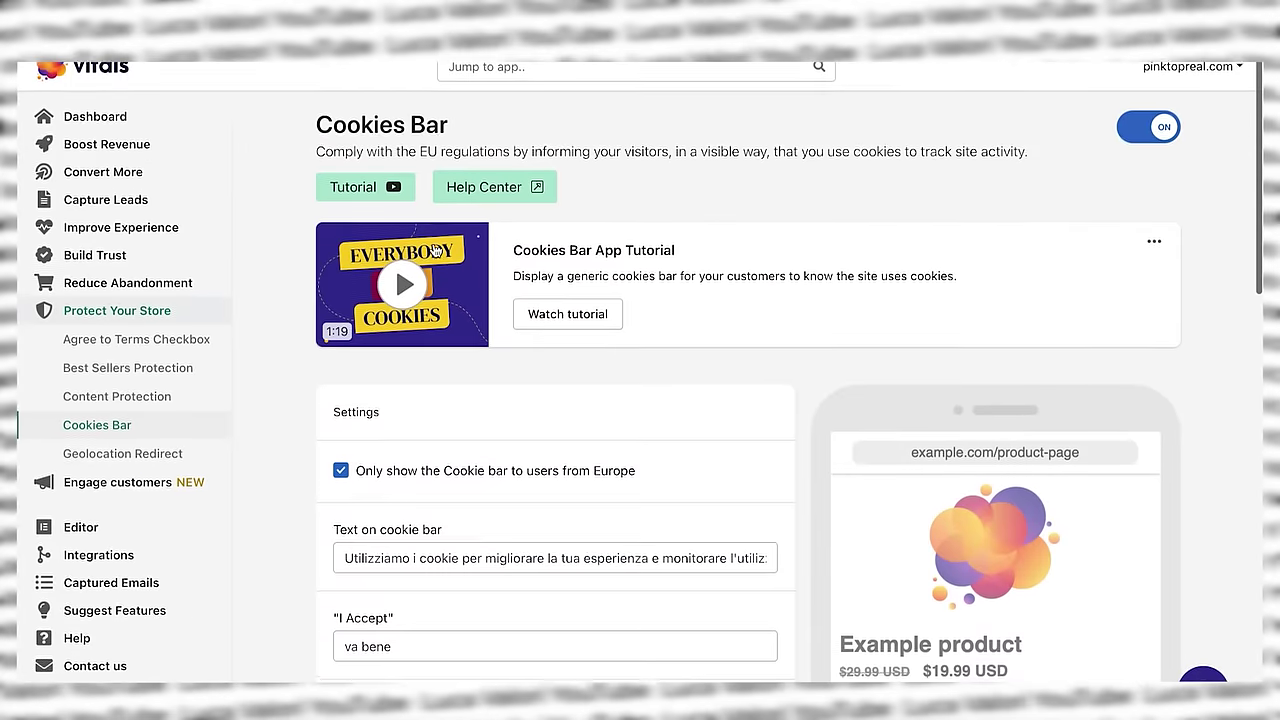
- Enable Content Protection from the All apps list
left_click(136, 117)
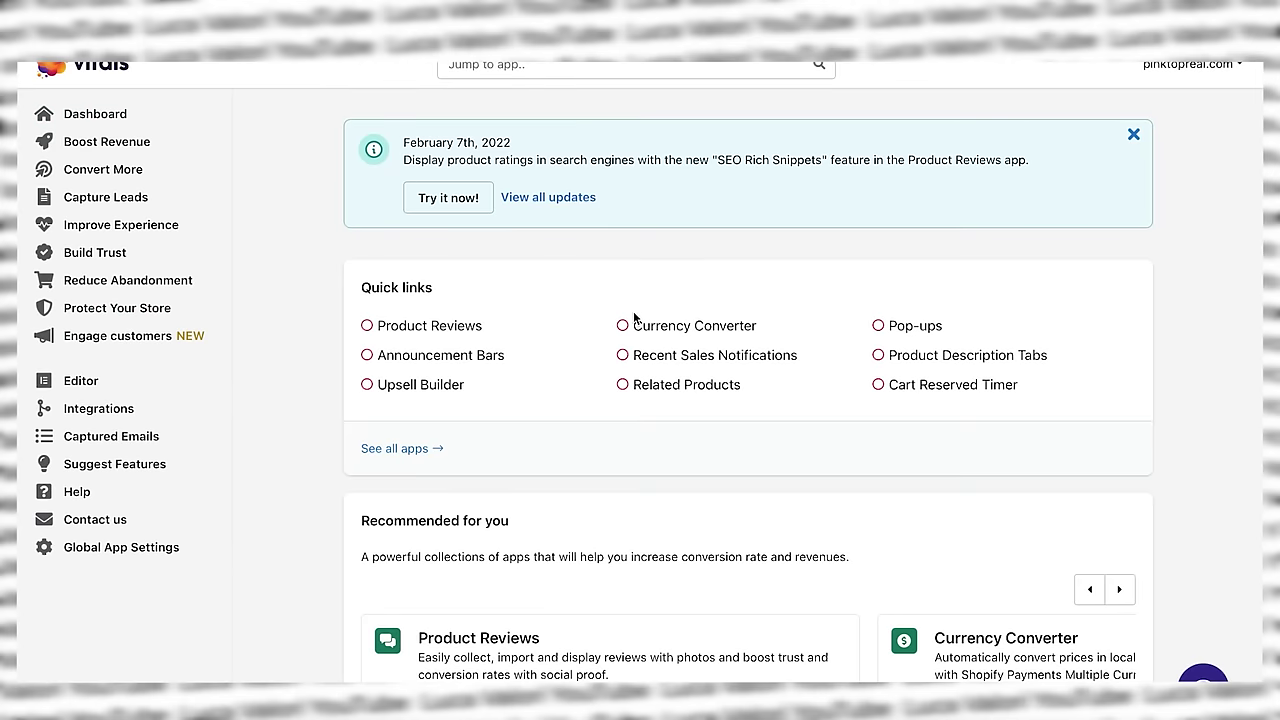
left_click(400, 449)
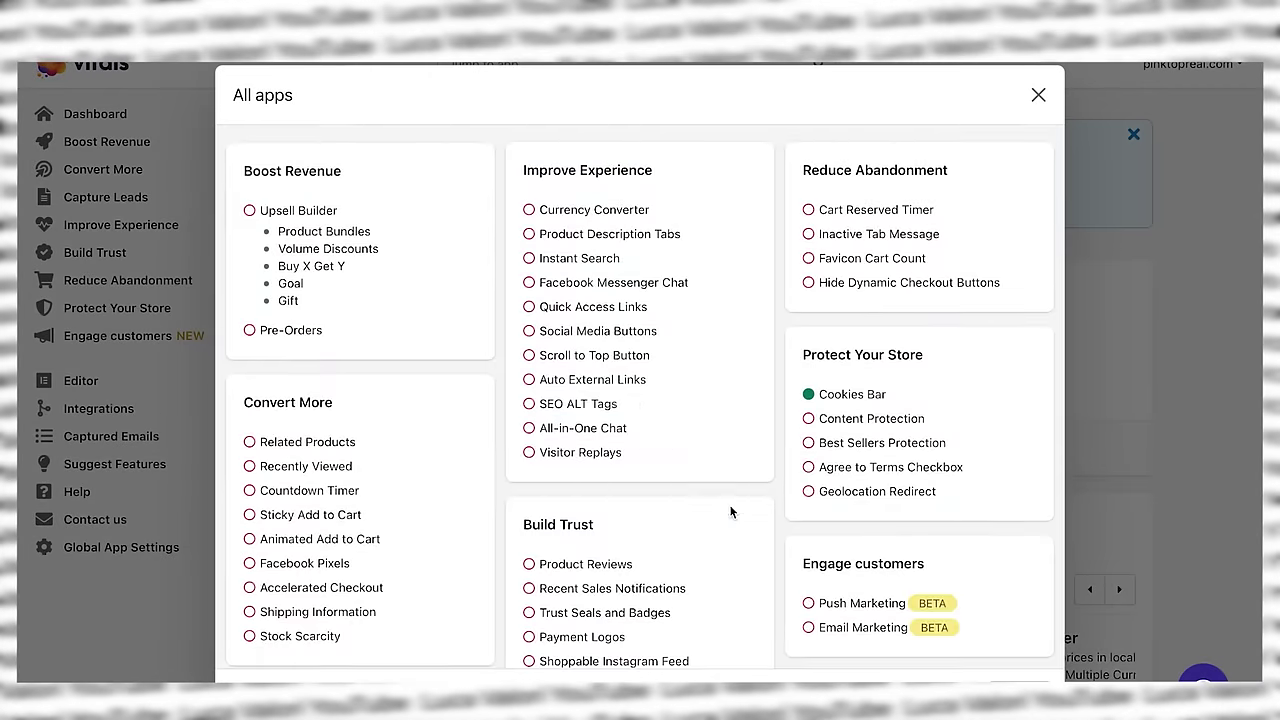
scroll(730, 512, "down", 3)
scroll(731, 509, "up", 2)
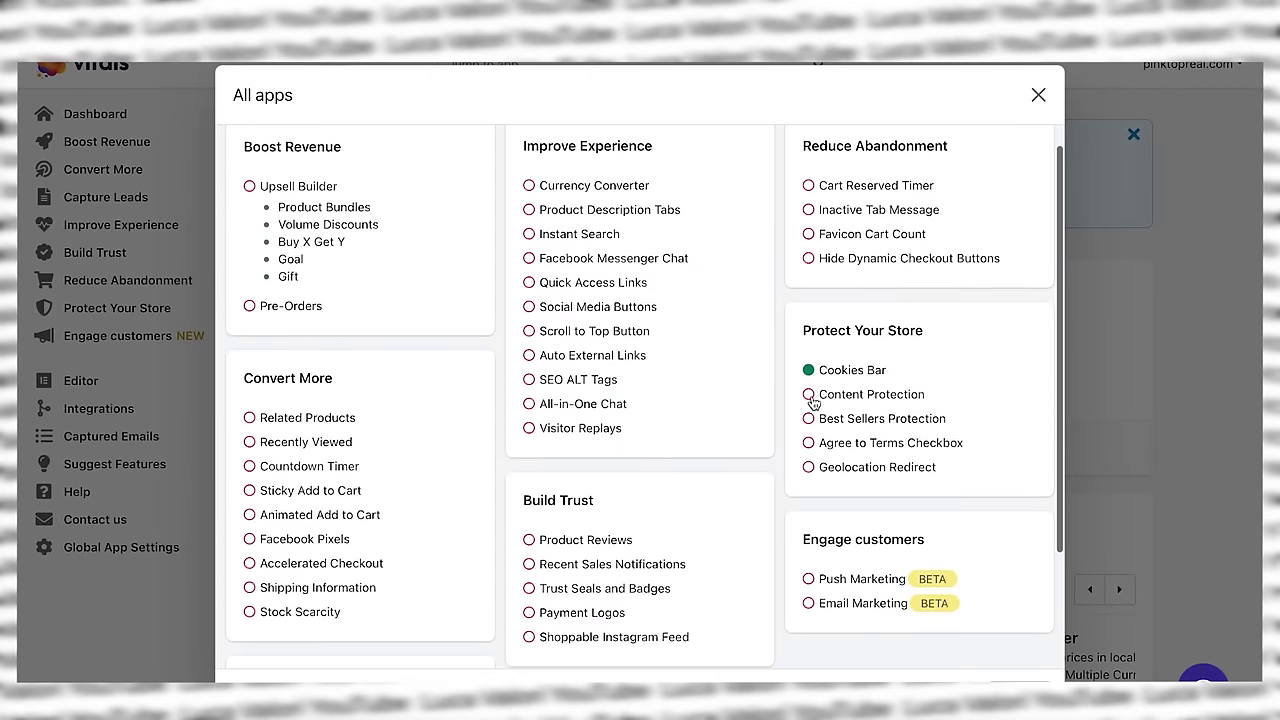
left_click(812, 397)
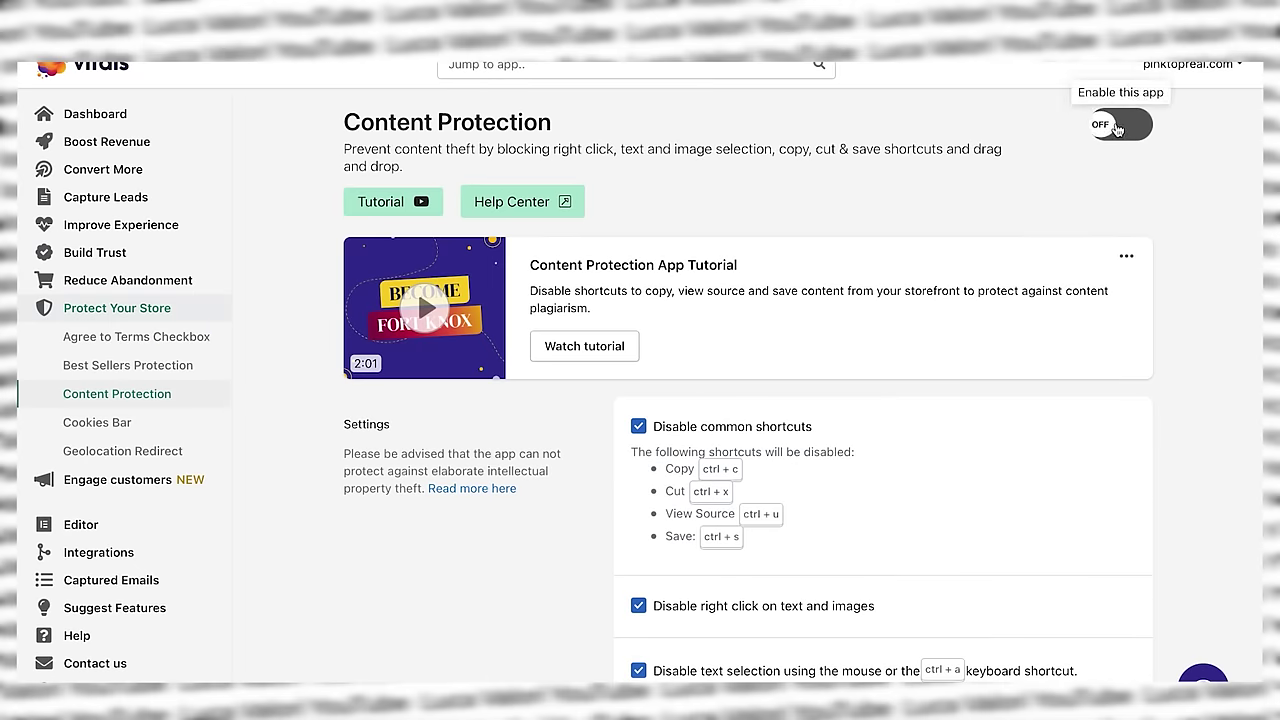
left_click(1117, 128)
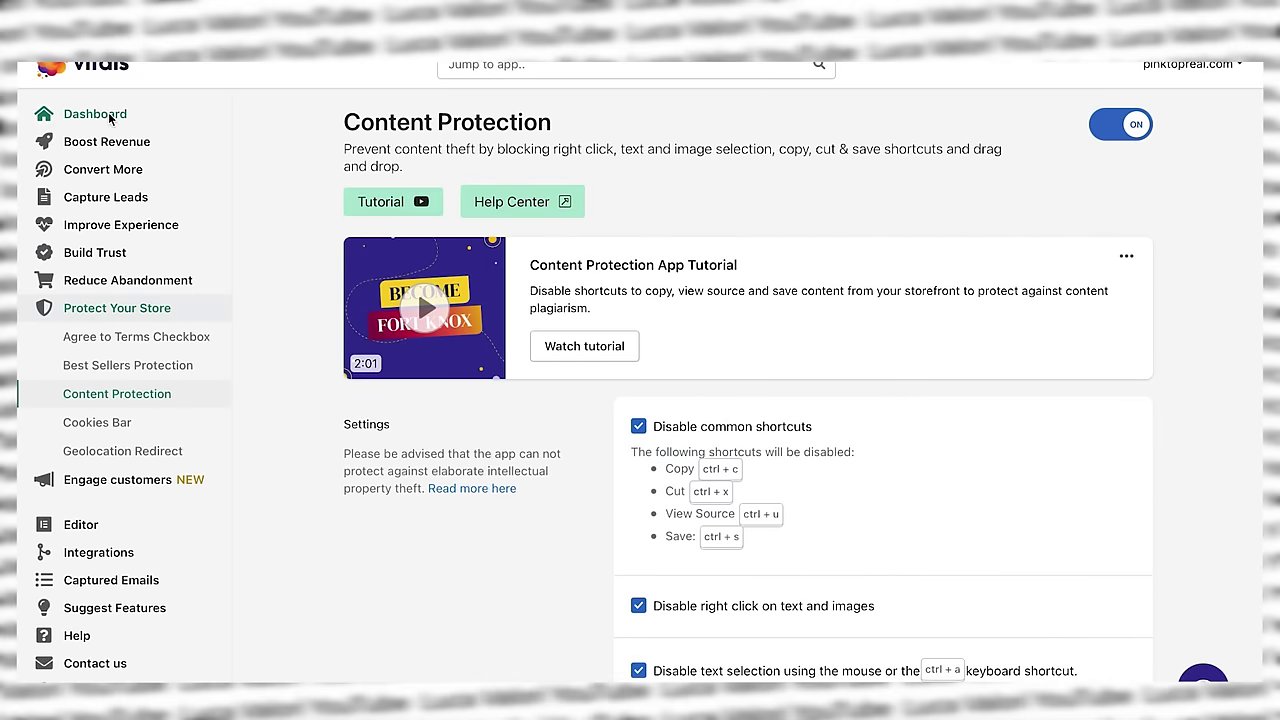
- Enable Best Sellers Protection and return to the full Vitals apps list
left_click(110, 118)
left_click(395, 450)
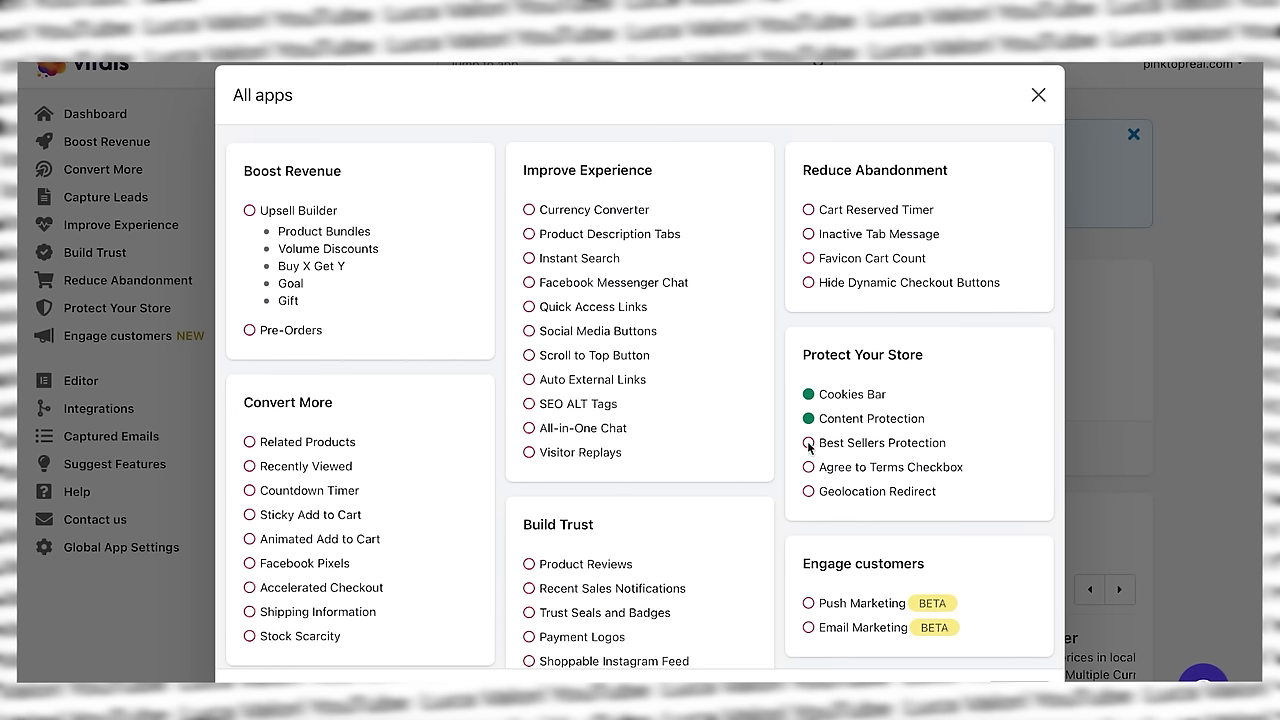
left_click(808, 446)
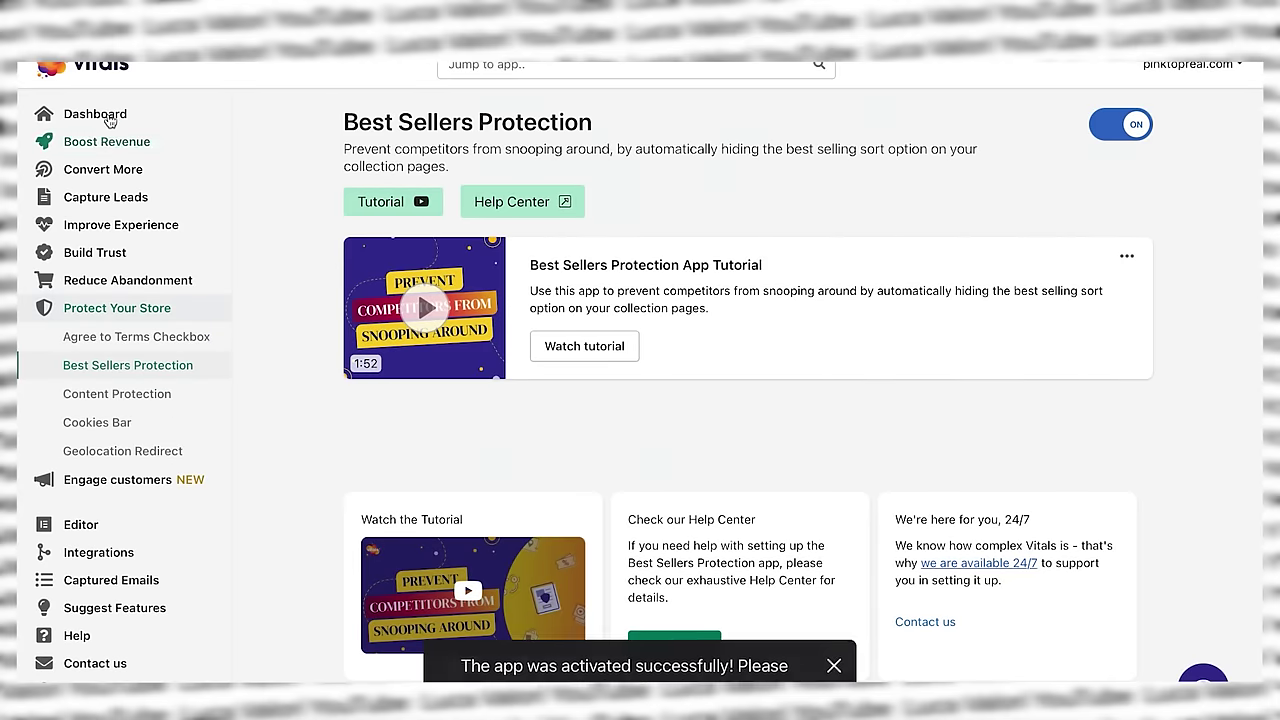
left_click(111, 118)
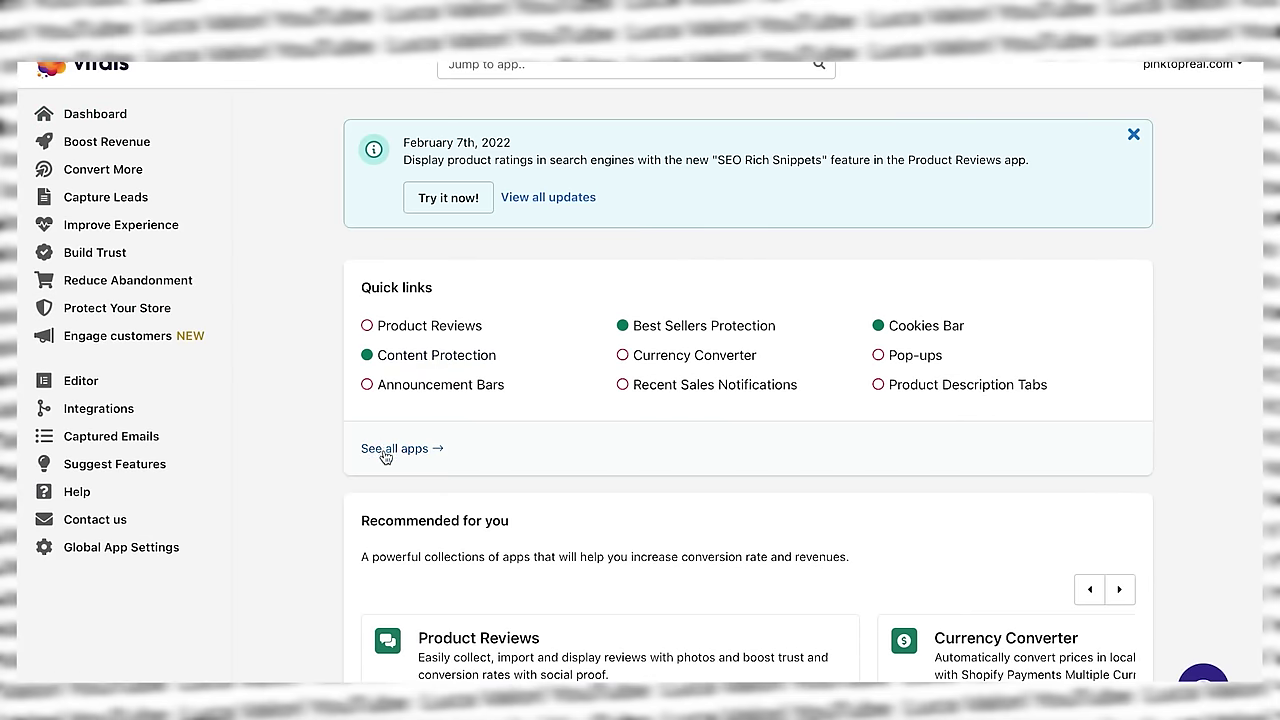
left_click(385, 451)
scroll(497, 534, "down", 1)
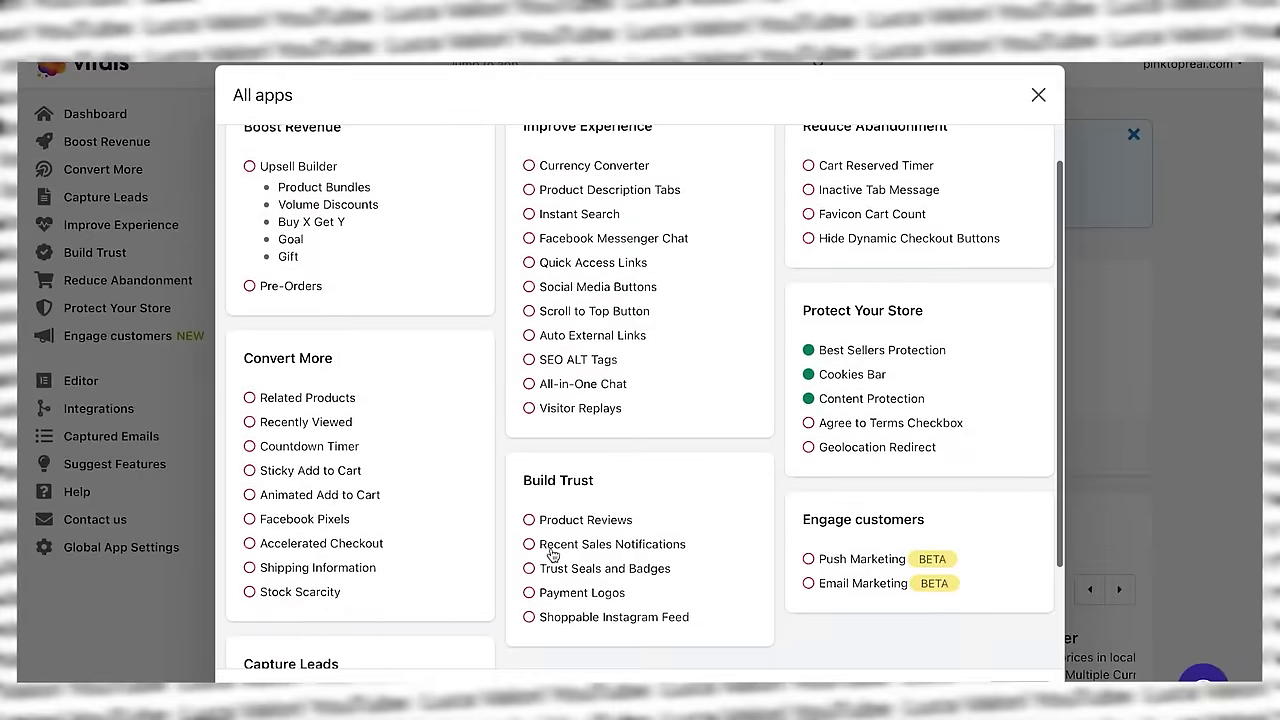
- Switch on Recent Sales Notifications and choose a different notification layout
left_click(550, 546)
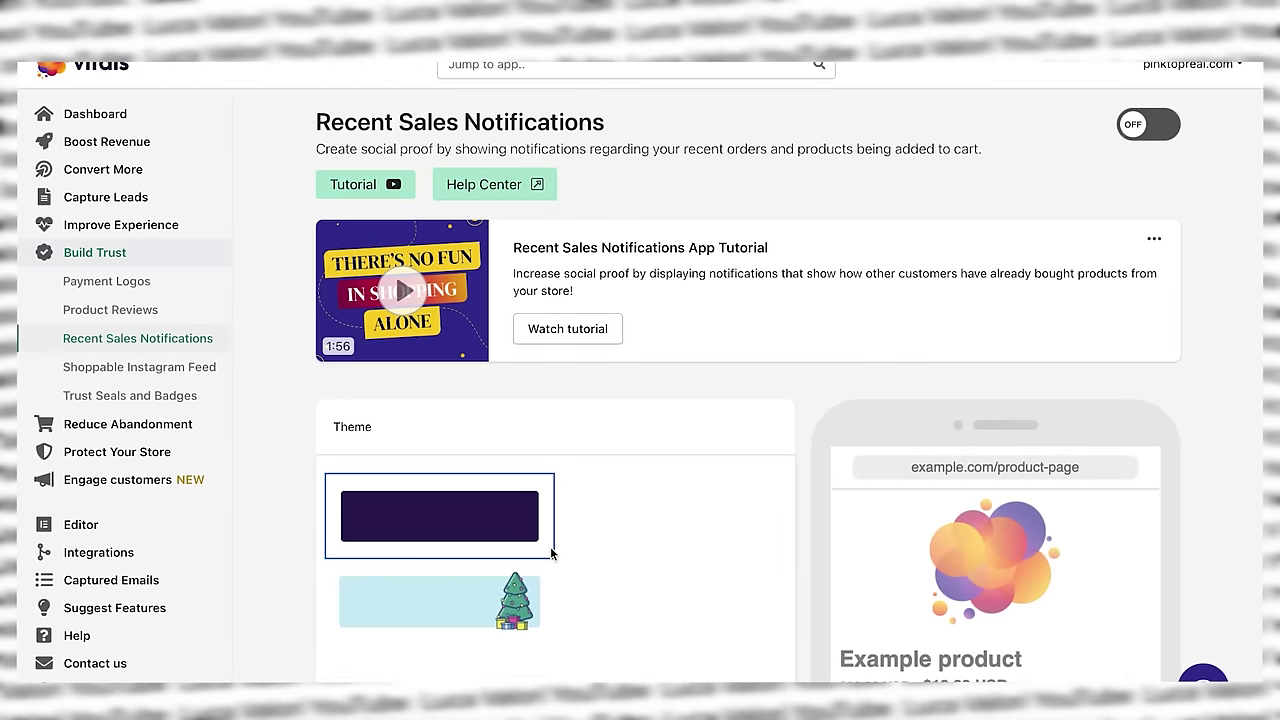
left_click(1148, 124)
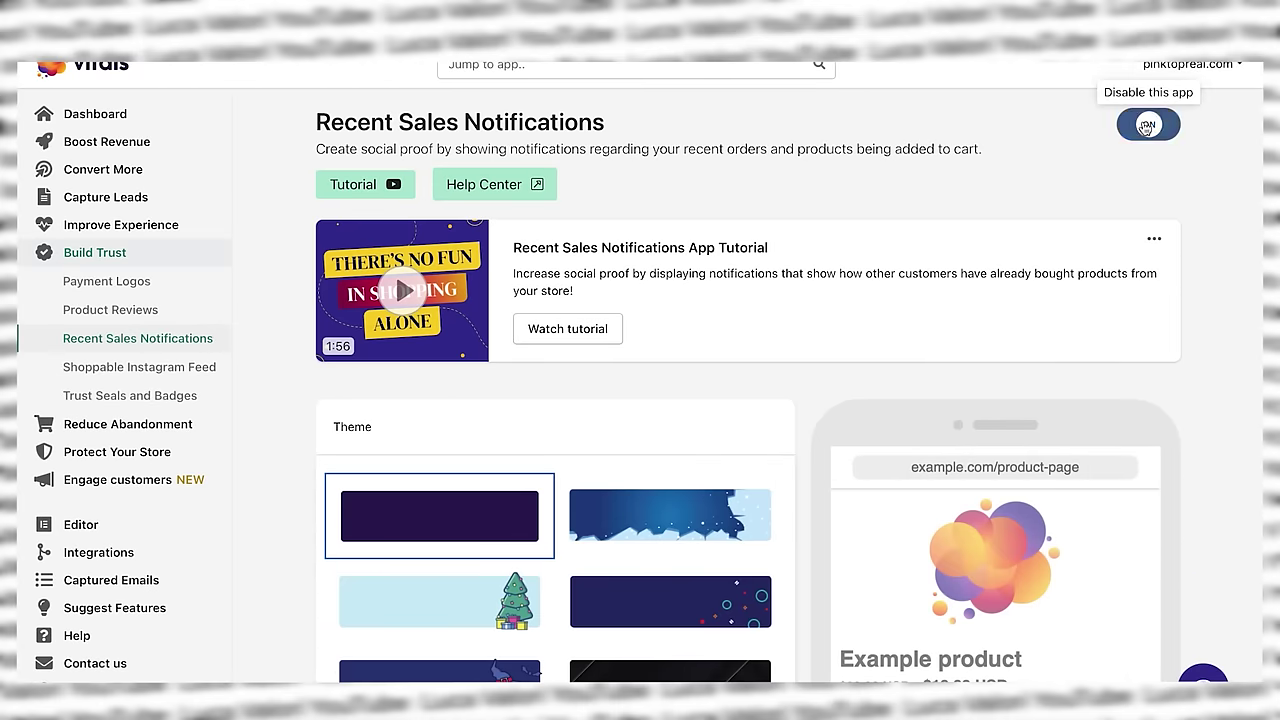
scroll(848, 259, "down", 3)
scroll(846, 258, "down", 1)
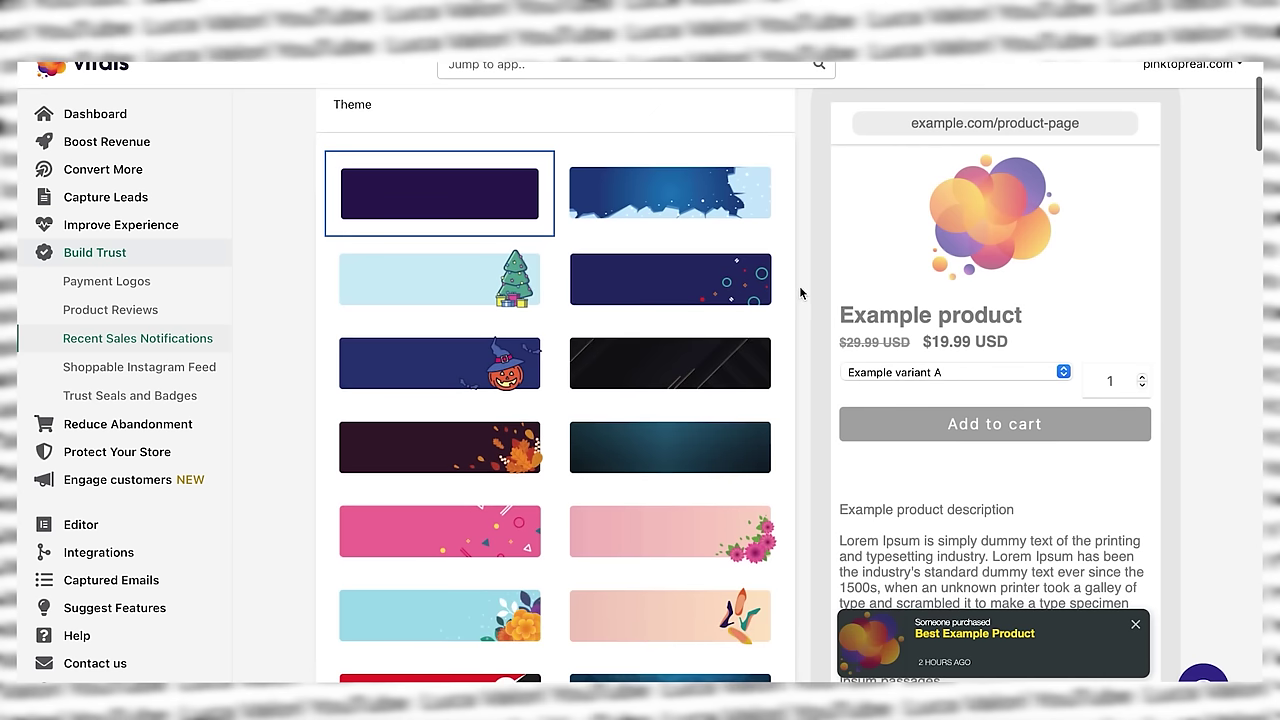
scroll(799, 290, "down", 8)
scroll(799, 292, "down", 2)
left_click(453, 506)
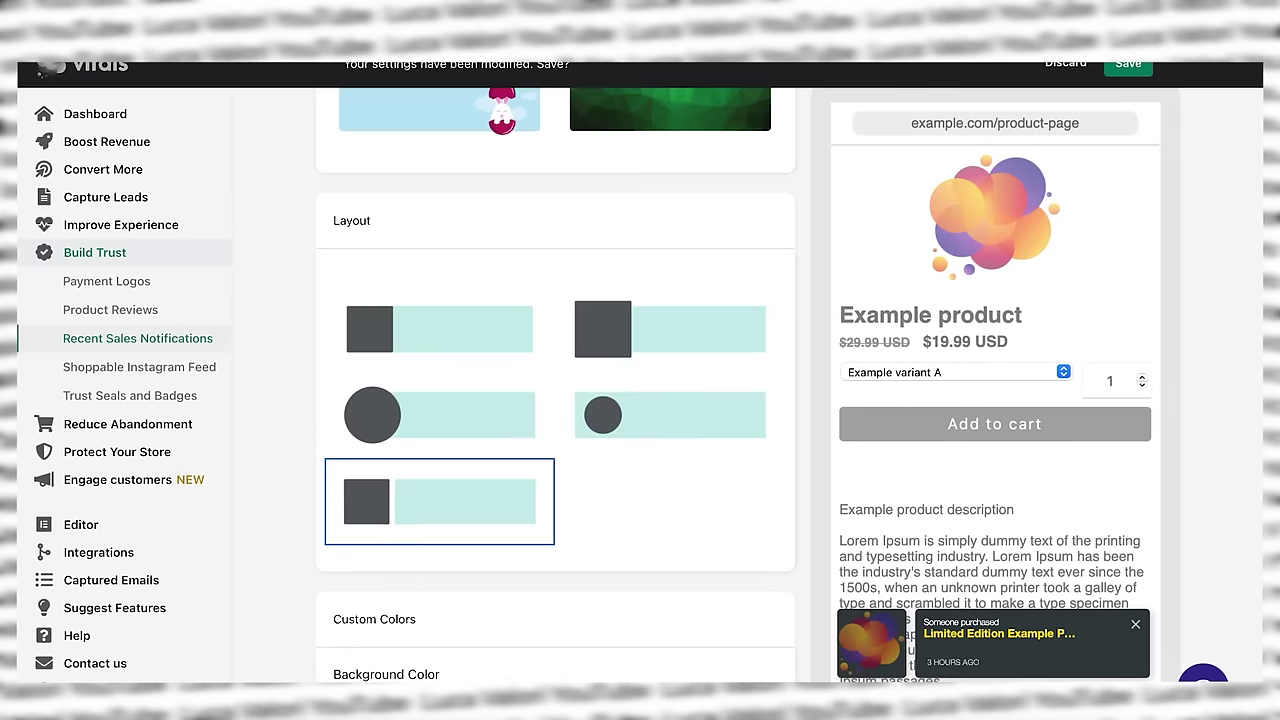
scroll(605, 677, "down", 3)
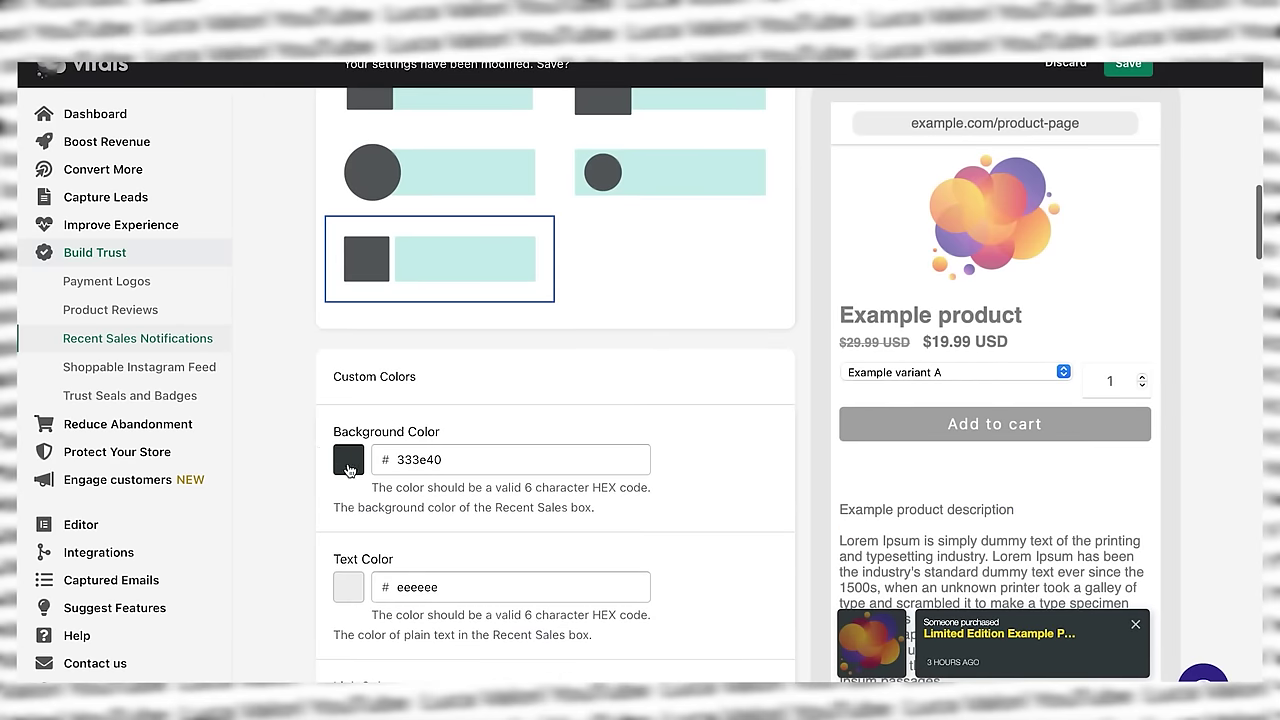
- Set the notification background colour to pink ffa9a9
left_click(348, 466)
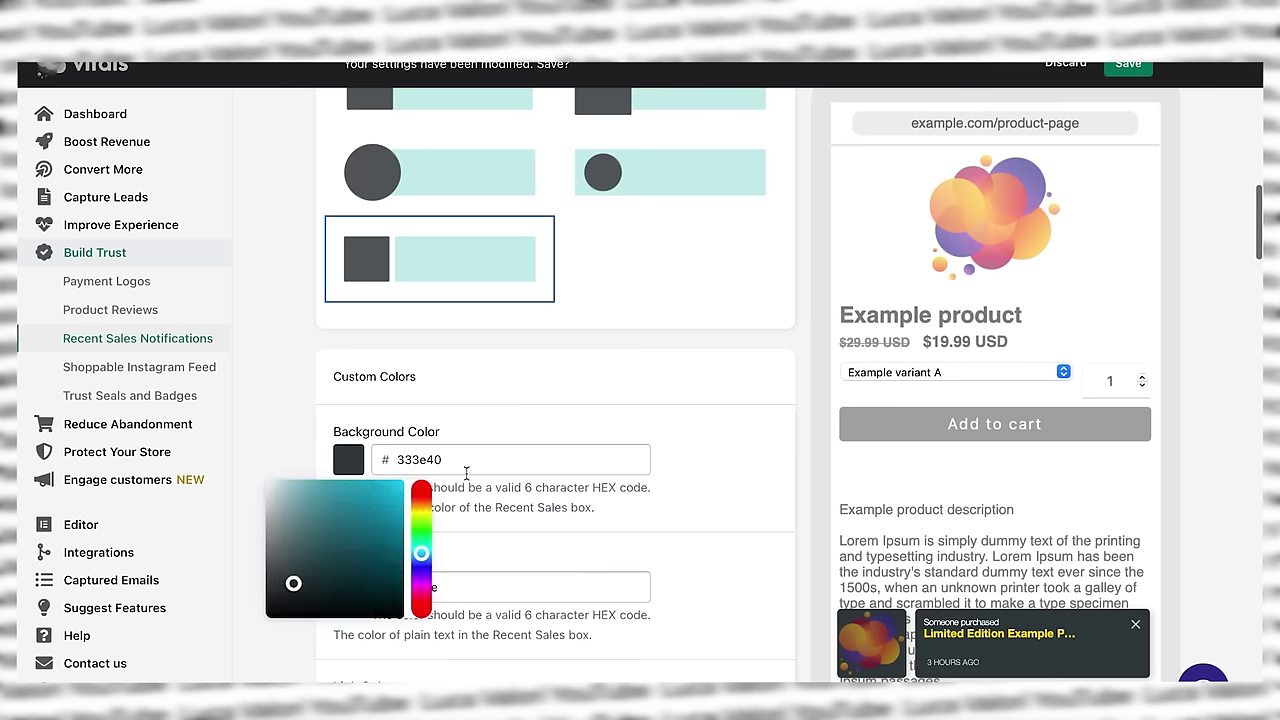
double_click(391, 459)
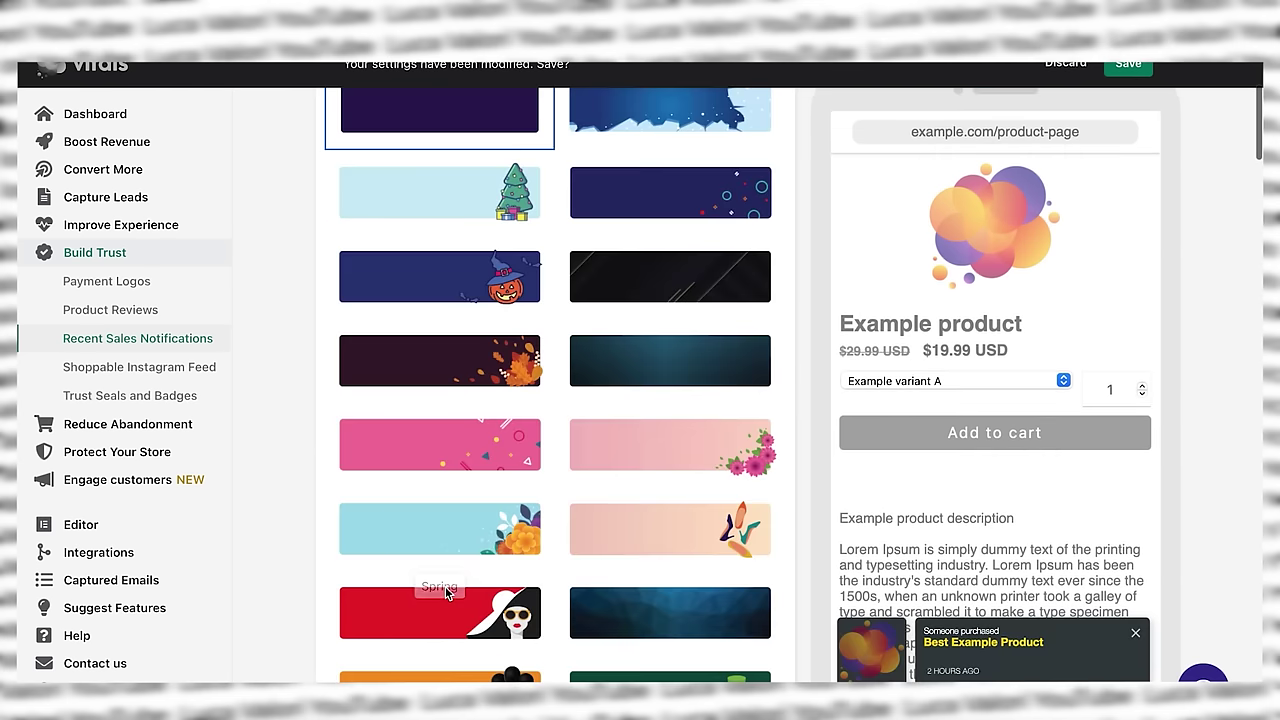
scroll(445, 586, "up", 3)
scroll(445, 586, "down", 3)
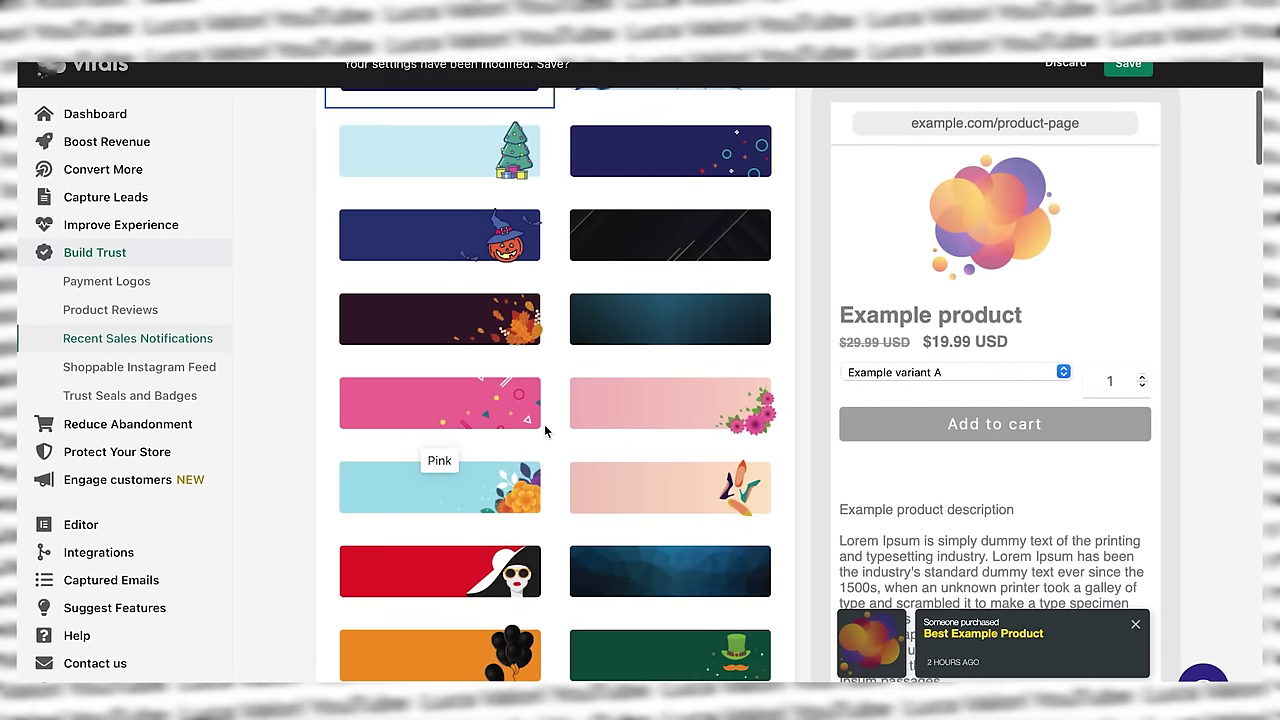
scroll(545, 431, "down", 5)
scroll(545, 431, "down", 4)
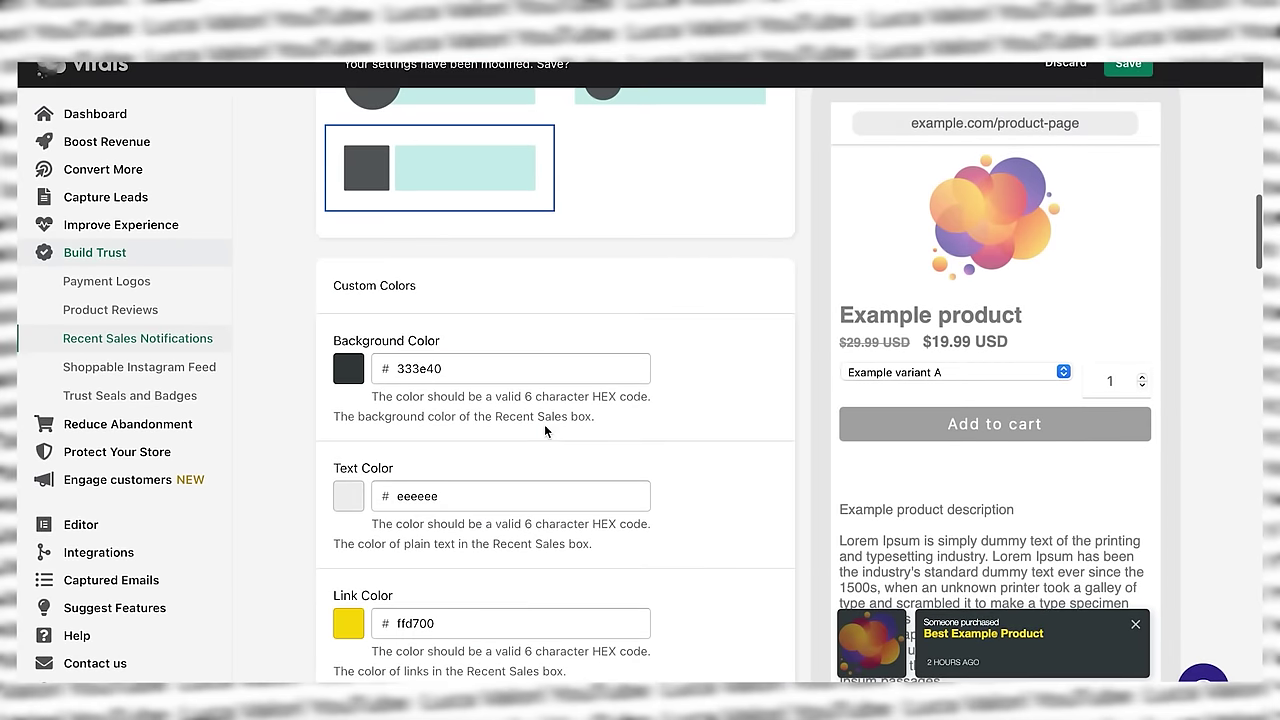
double_click(362, 368)
type("ffa9a9")
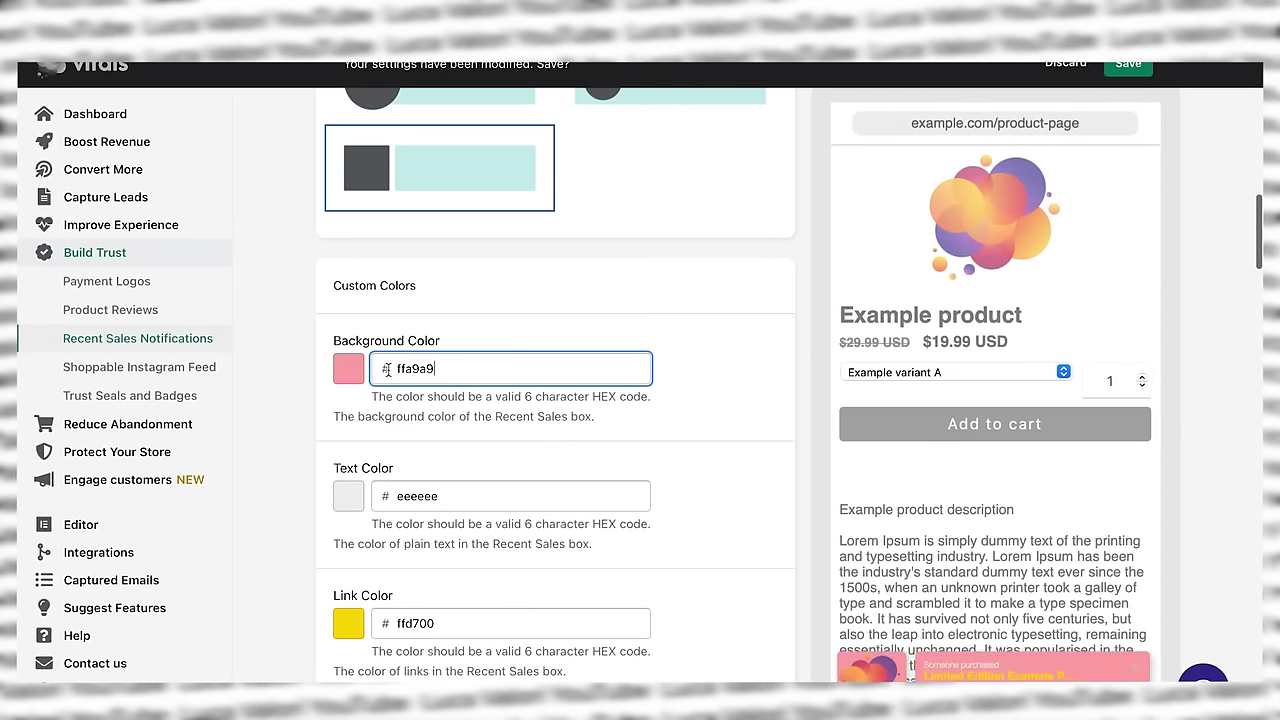
scroll(362, 440, "down", 1)
- Set the notification text and link colours to black 000000
left_click(345, 440)
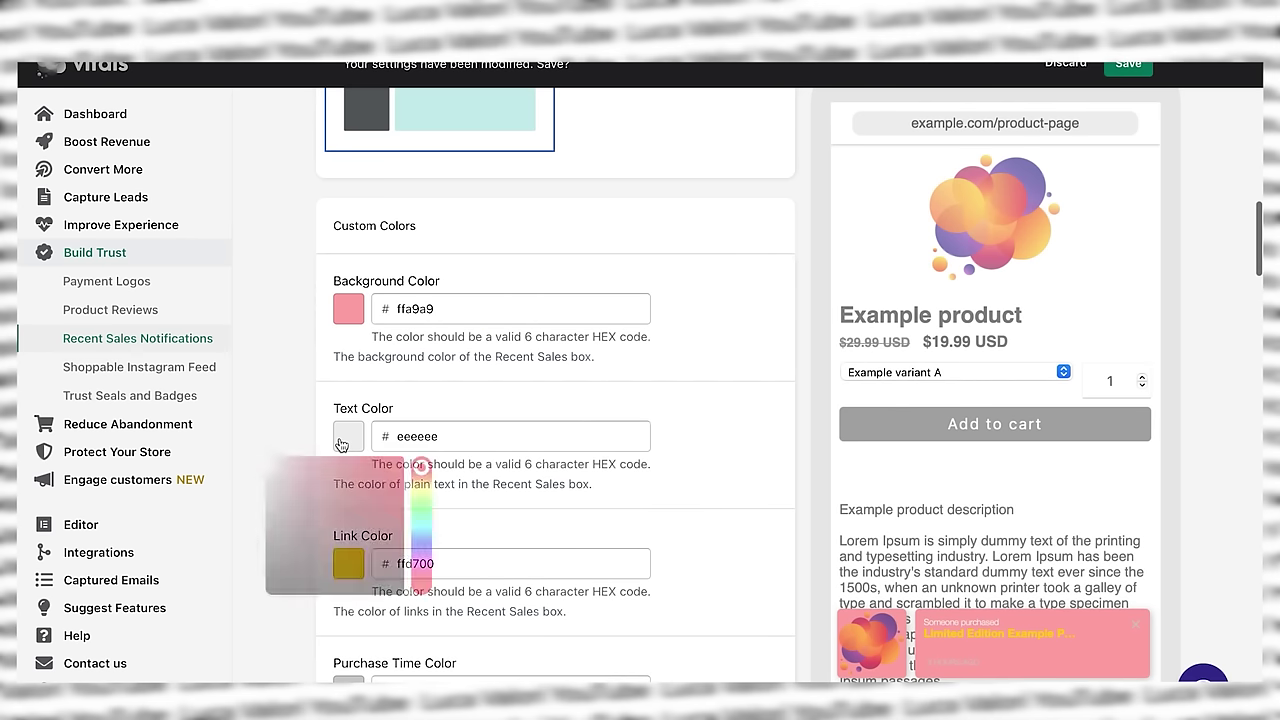
left_click_drag(274, 562, 247, 620)
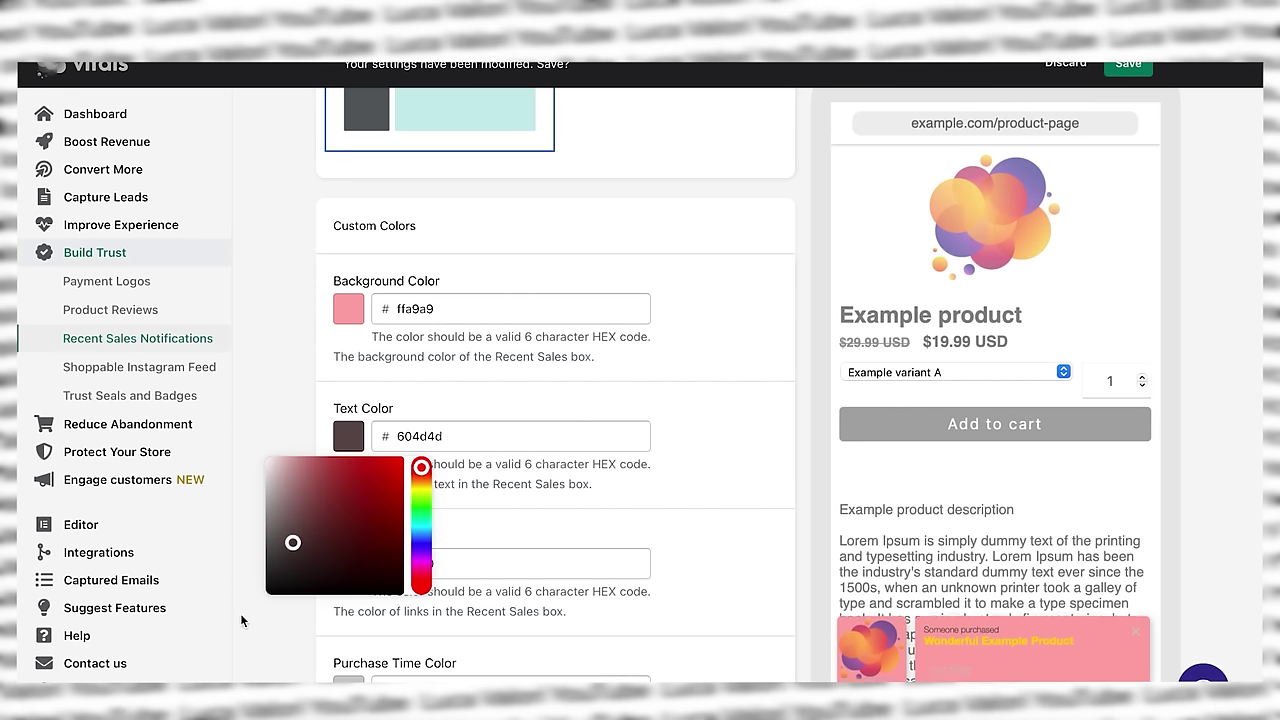
left_click(247, 620)
left_click(348, 563)
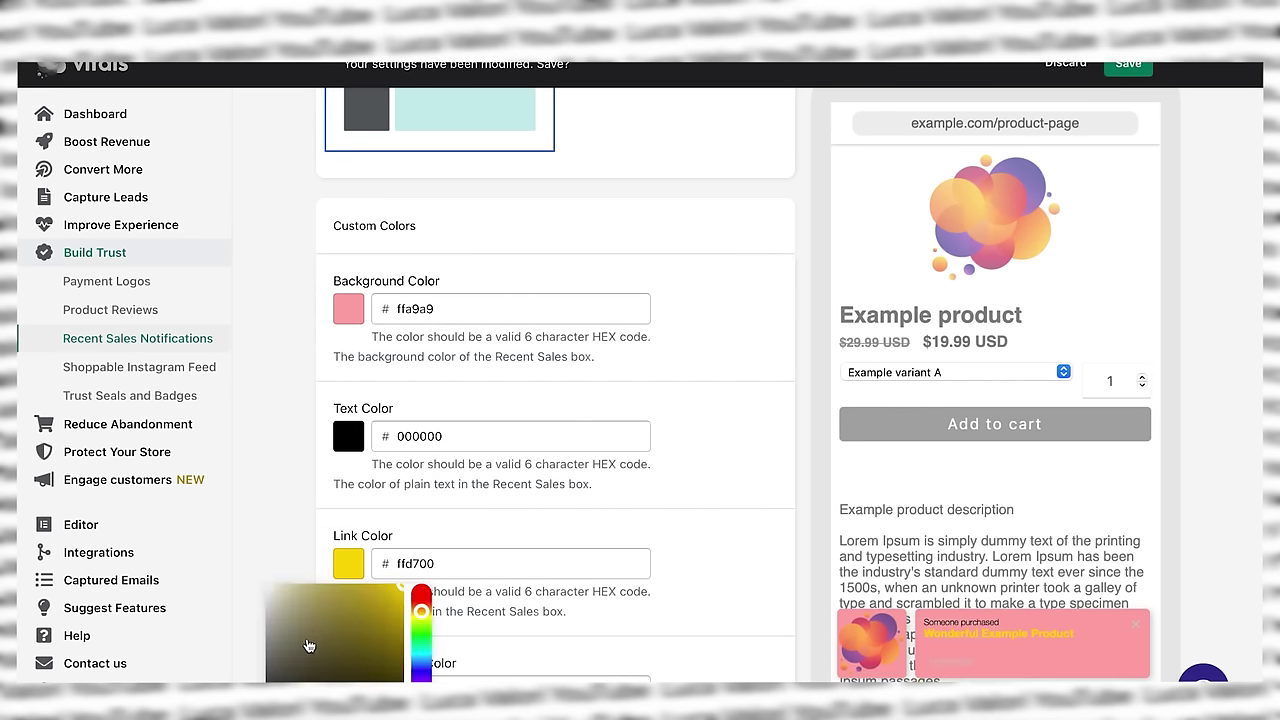
left_click(306, 638)
left_click_drag(306, 638, 285, 678)
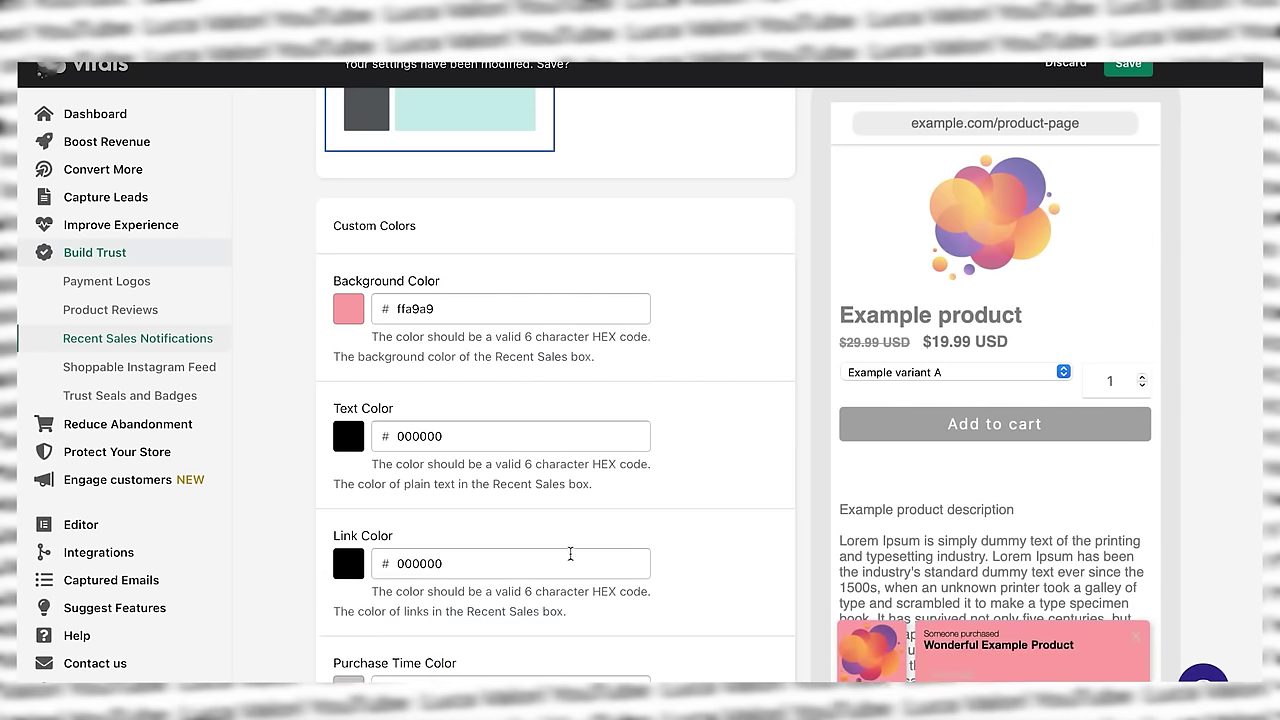
scroll(571, 551, "down", 2)
- Set the purchase-time colour to black and darken the close button to 352828
left_click(349, 578)
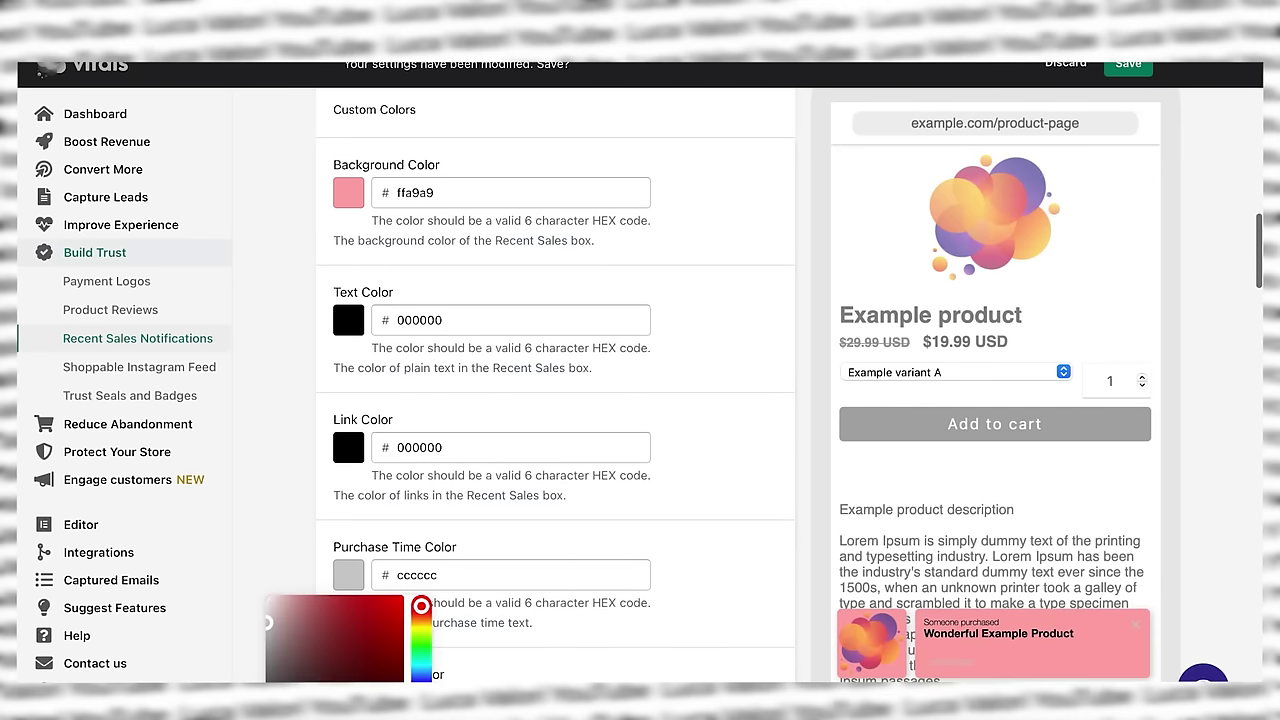
left_click_drag(330, 640, 300, 683)
left_click(345, 547)
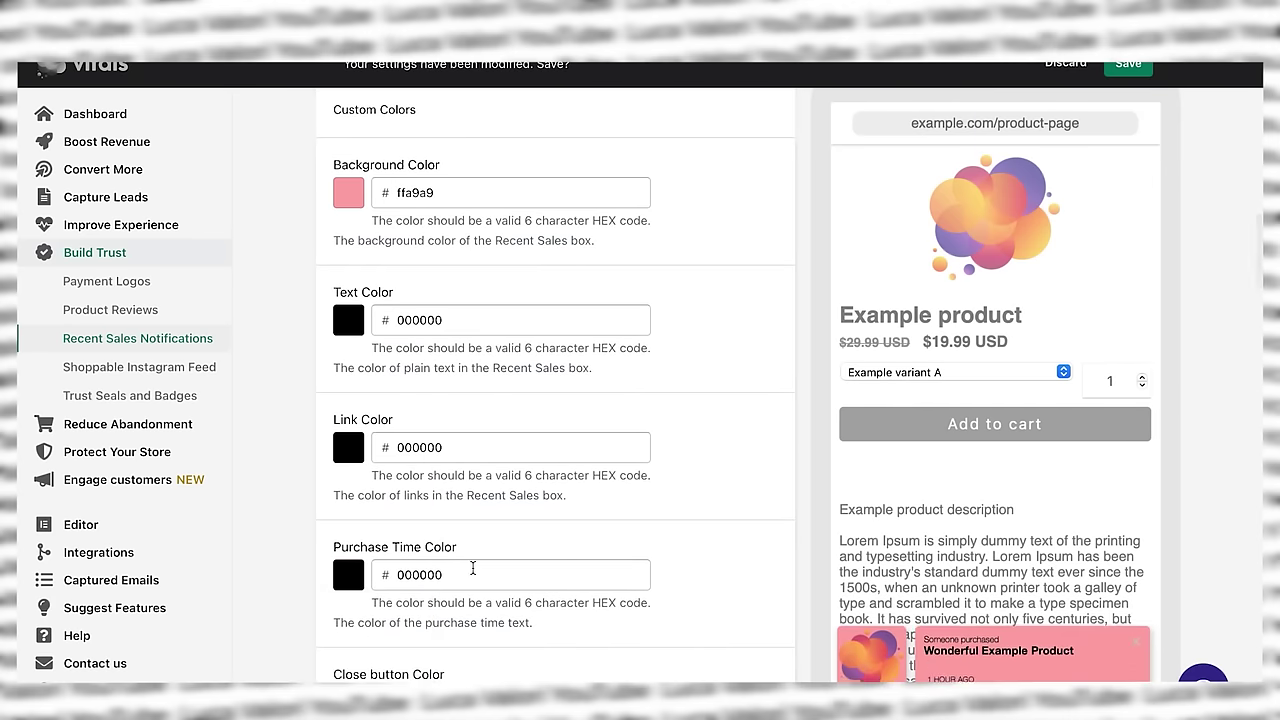
scroll(530, 541, "down", 2)
left_click(348, 552)
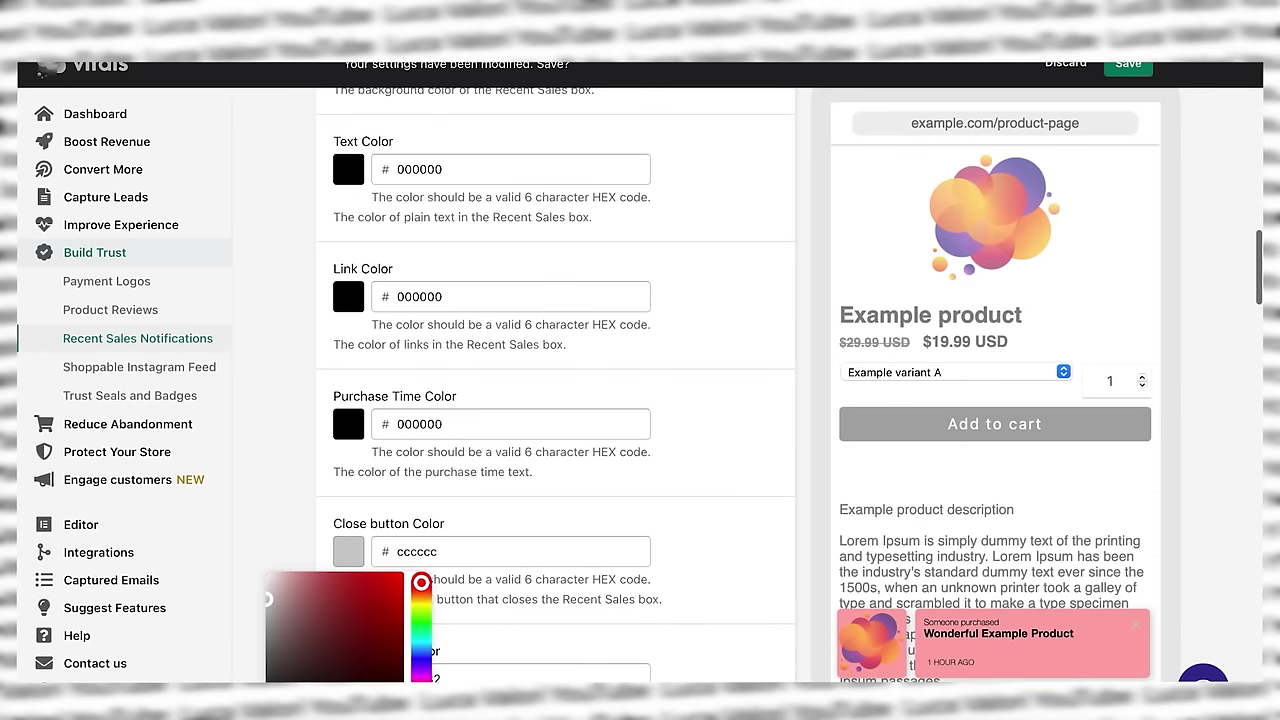
left_click(299, 680)
left_click_drag(299, 680, 300, 684)
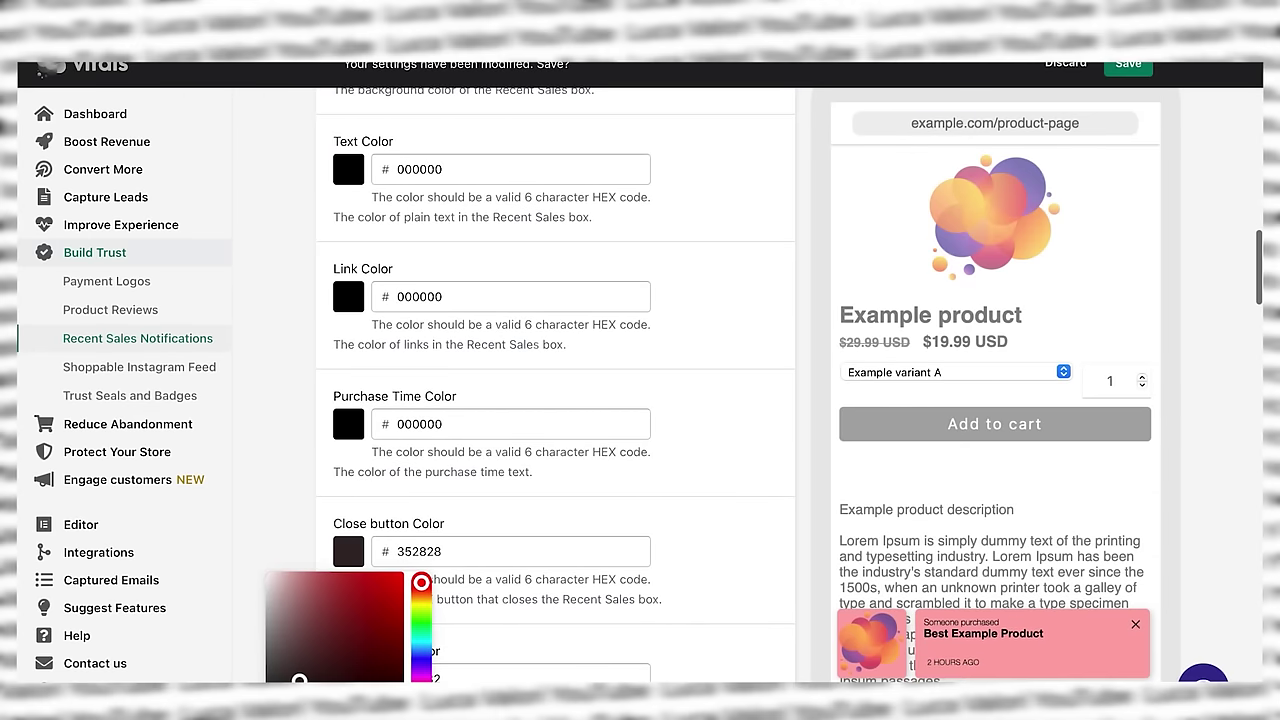
left_click(463, 497)
scroll(463, 497, "down", 1)
scroll(462, 497, "down", 9)
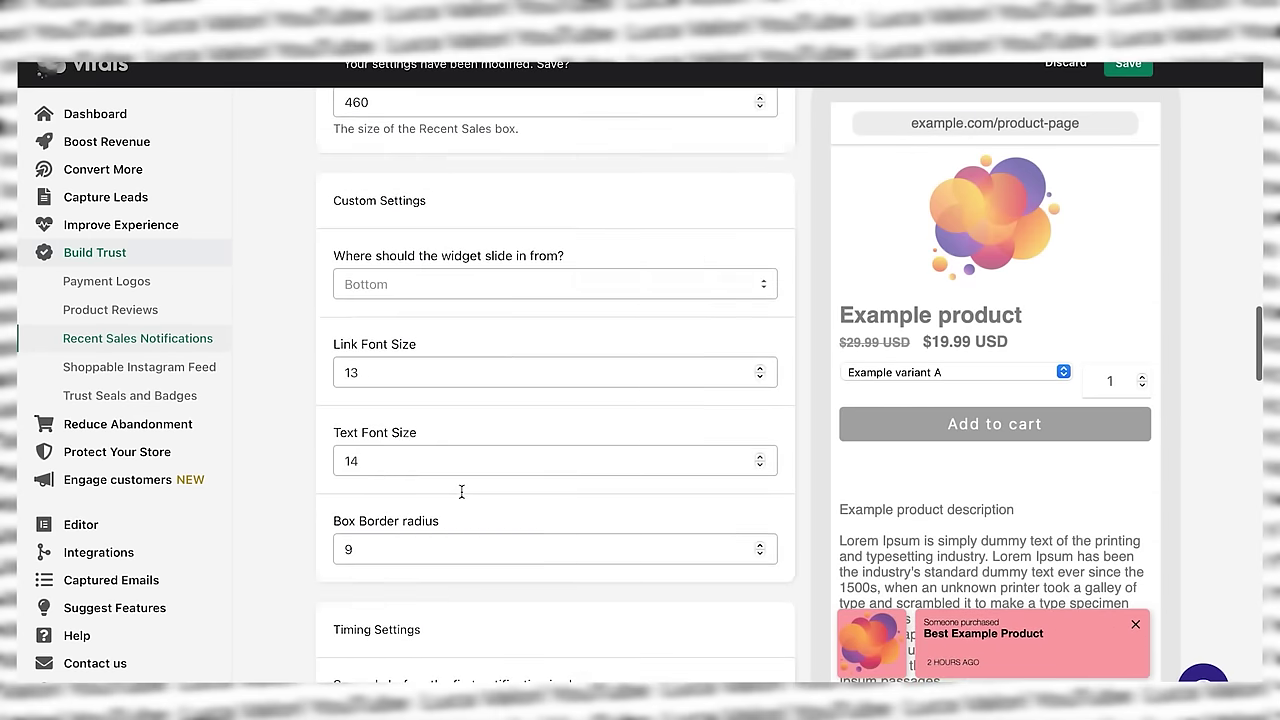
- Select text in the Add To Cart group notification template
scroll(462, 497, "down", 9)
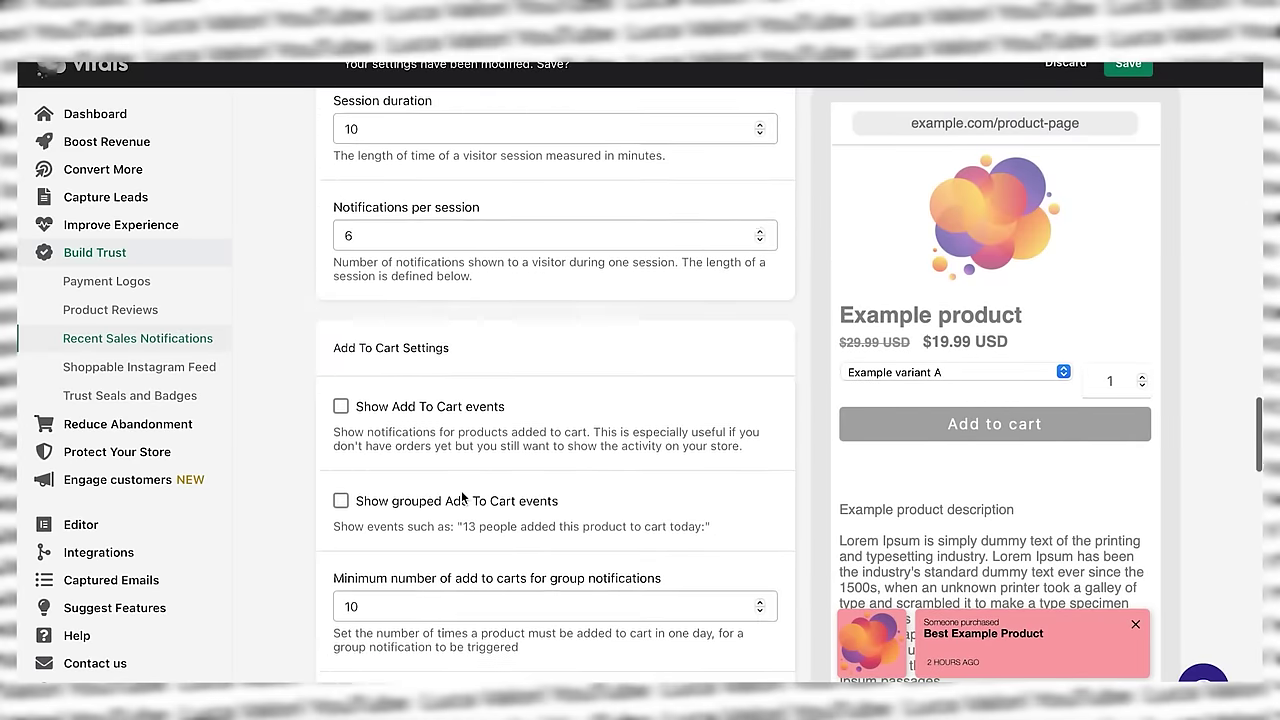
scroll(462, 497, "down", 4)
scroll(462, 497, "up", 2)
scroll(462, 497, "down", 1)
scroll(462, 497, "up", 2)
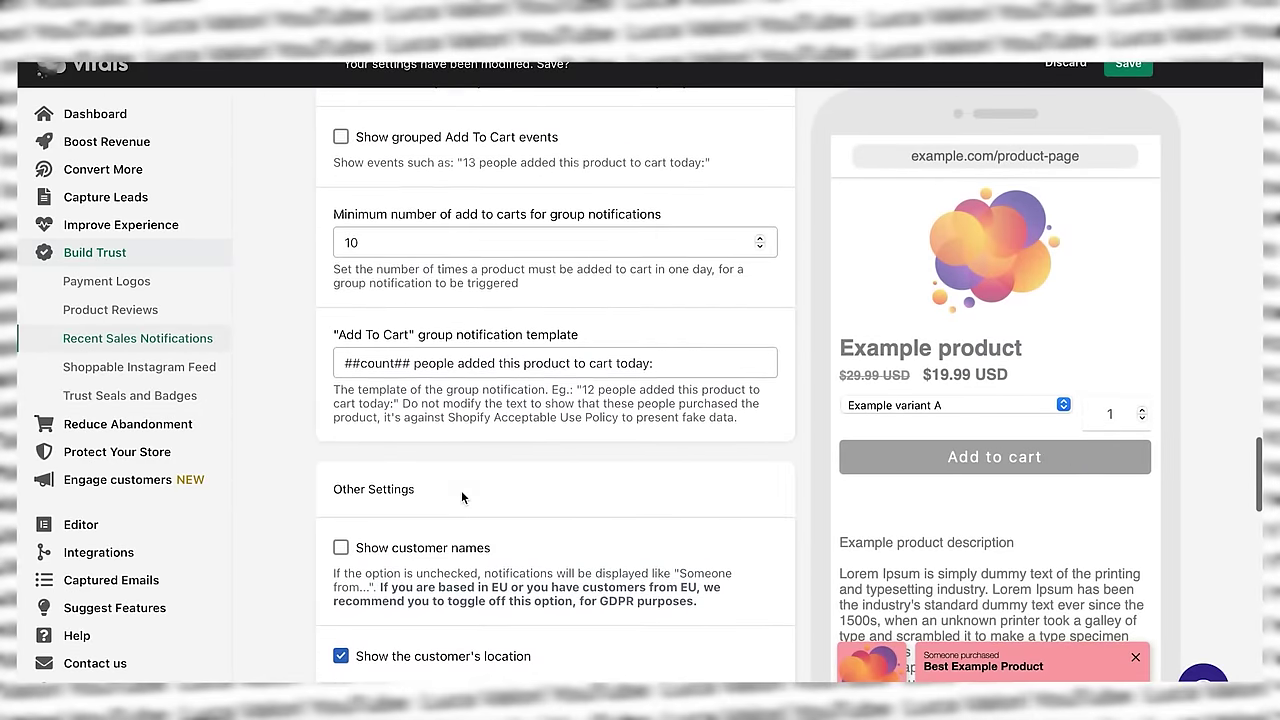
scroll(462, 497, "down", 1)
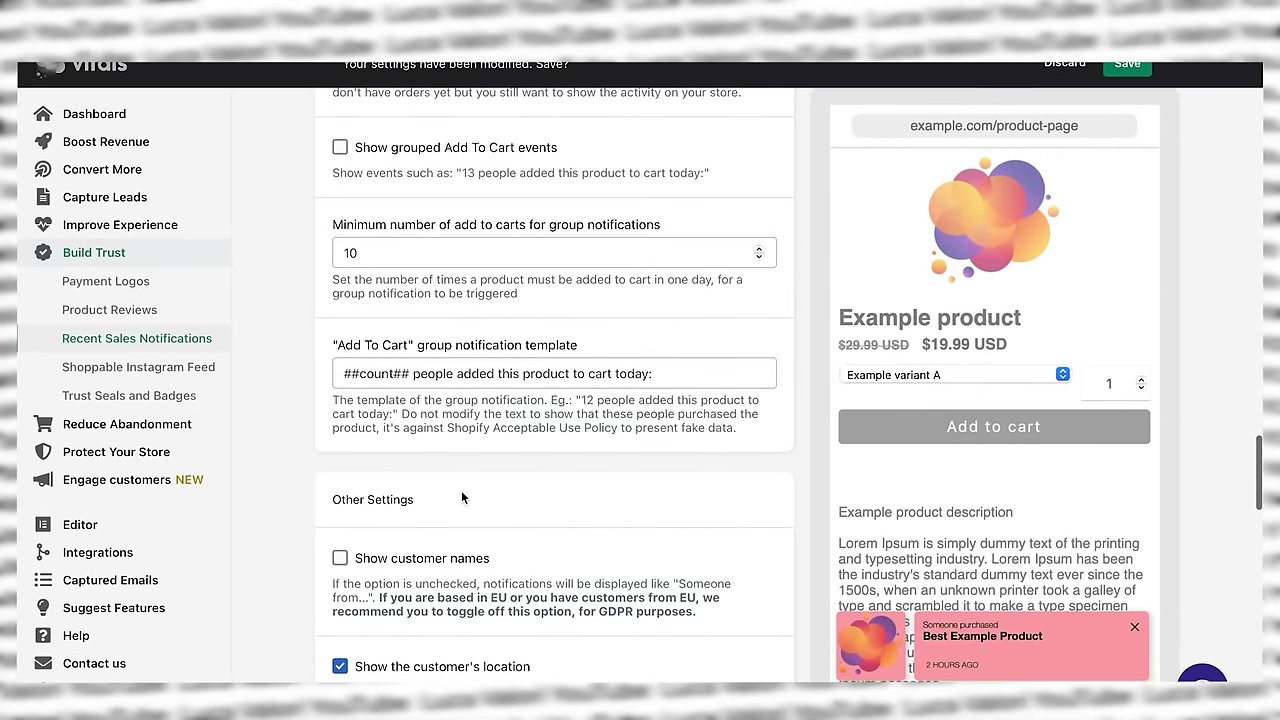
left_click(676, 374)
scroll(676, 374, "up", 1)
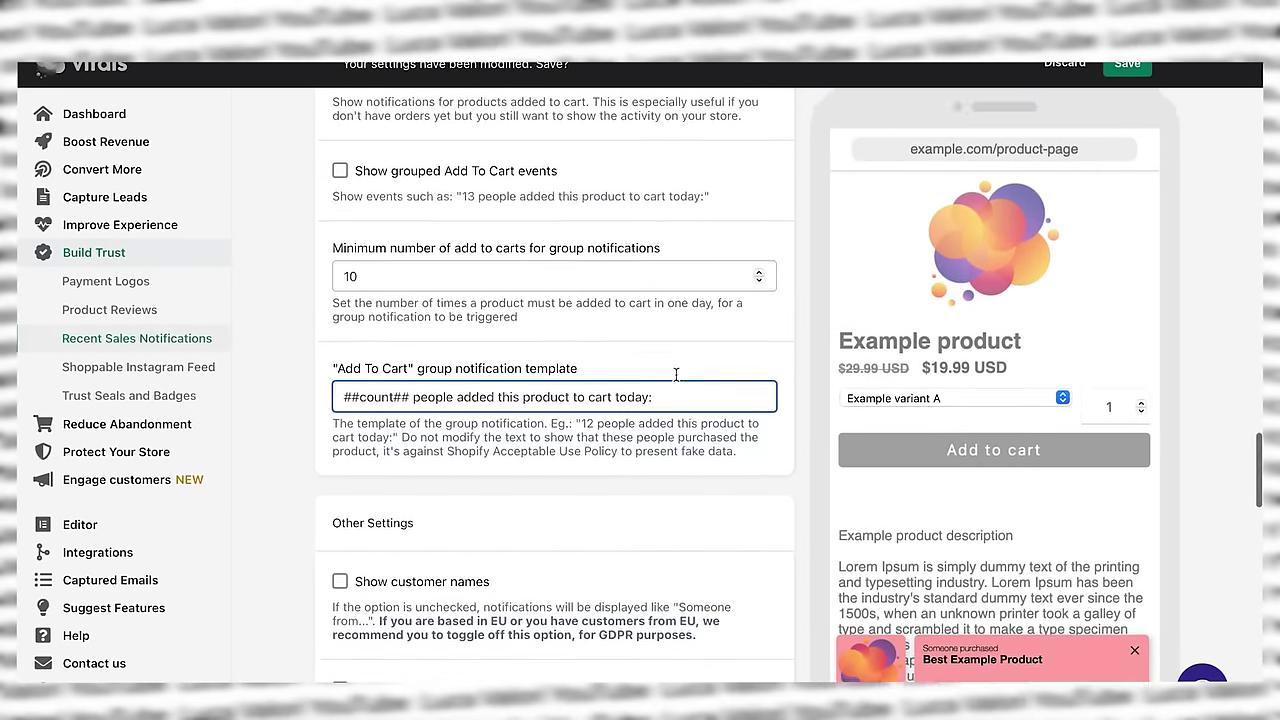
left_click_drag(687, 392, 286, 393)
key("Right")
scroll(637, 431, "up", 3)
scroll(637, 431, "down", 5)
- Check Other Settings: 6 notifications per session, Add To Cart events off, customer names hidden
left_click_drag(510, 501, 358, 497)
scroll(365, 495, "down", 3)
scroll(365, 490, "up", 10)
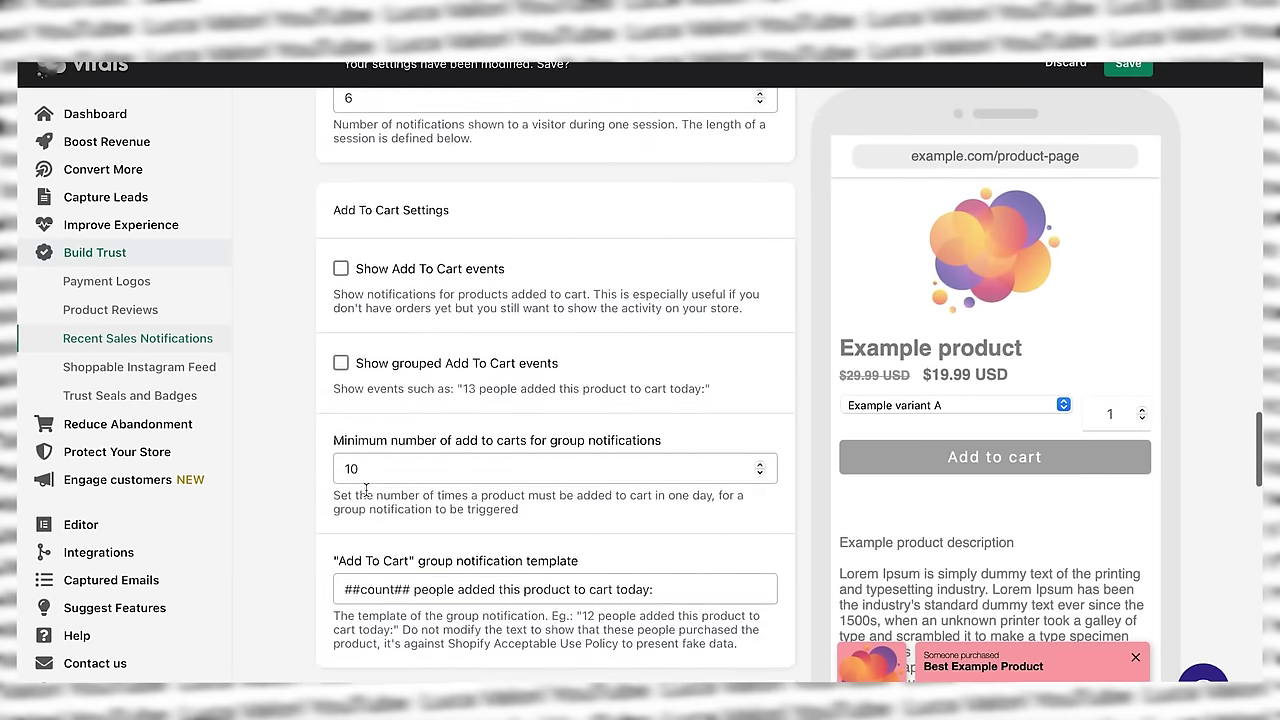
left_click_drag(506, 328, 390, 323)
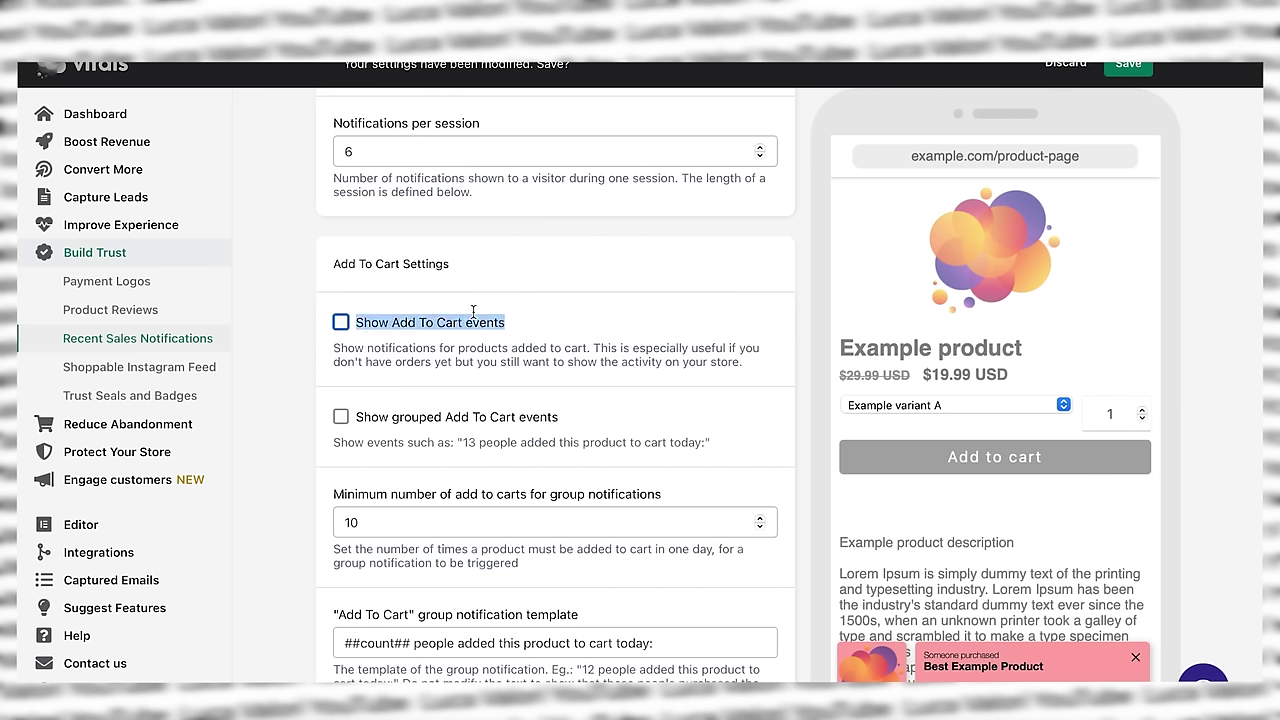
left_click(531, 322)
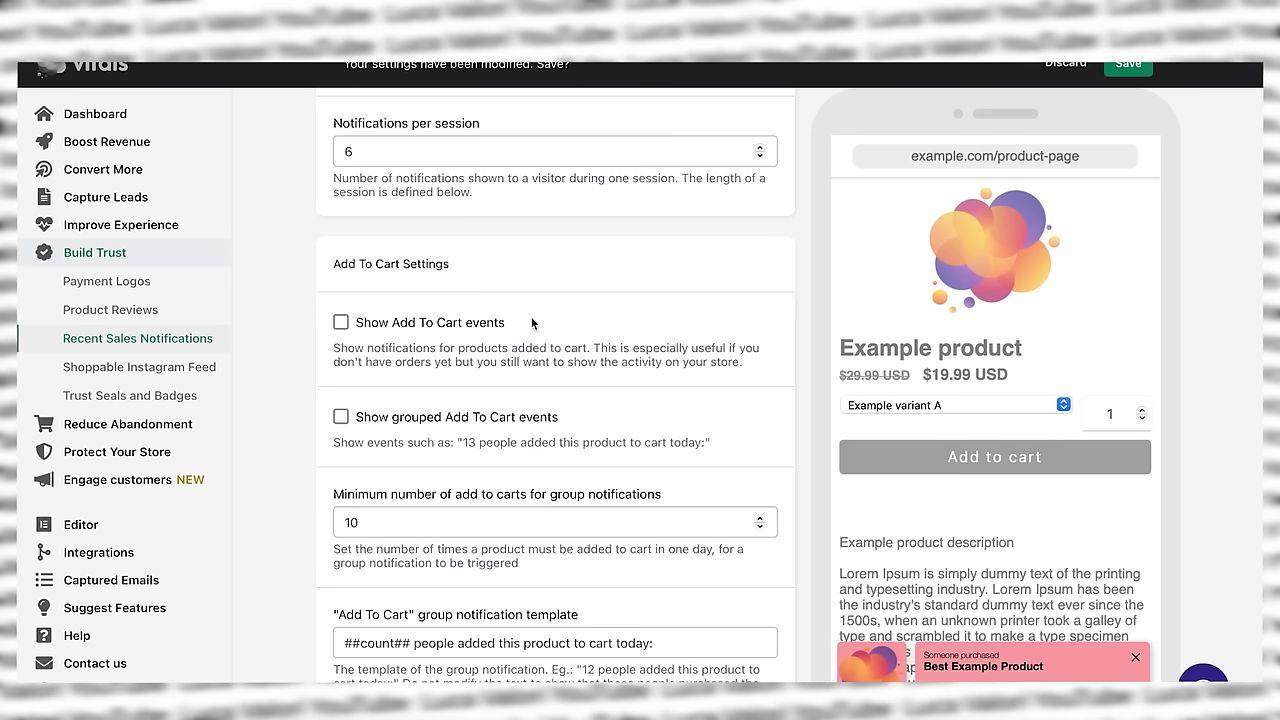
scroll(531, 322, "down", 10)
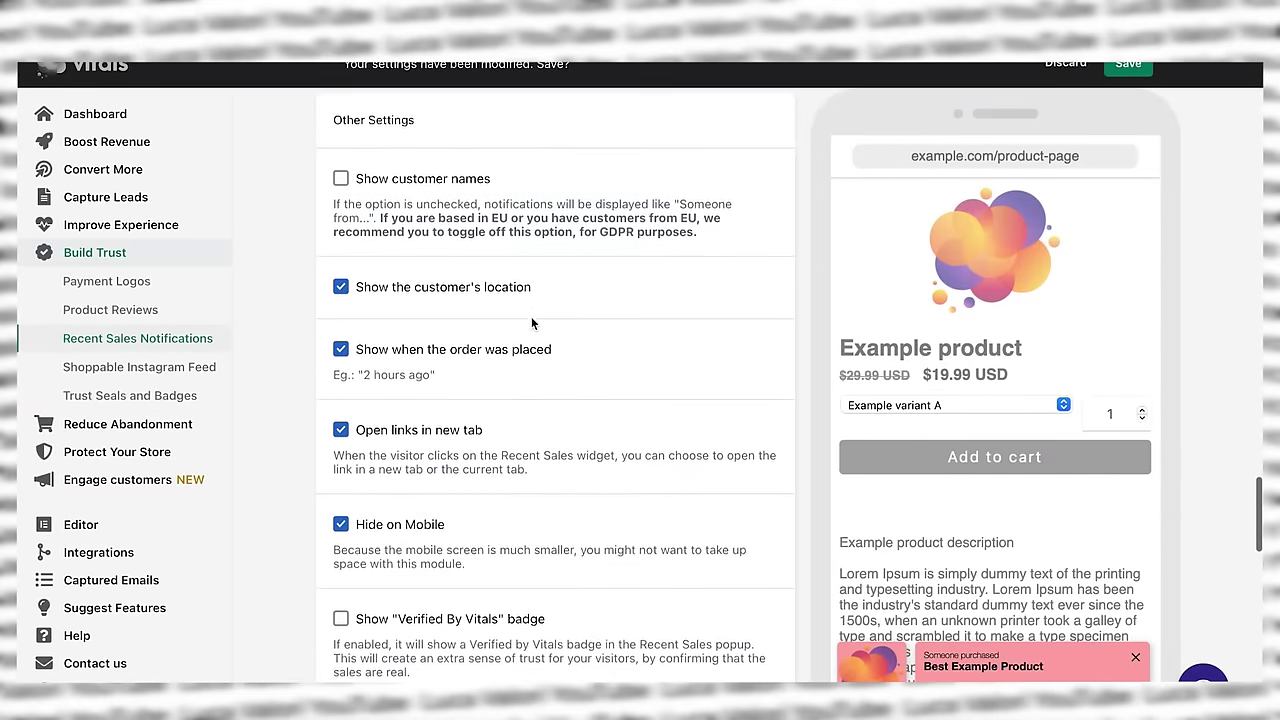
- Replace the default location with 'Milano, MI'
scroll(531, 322, "down", 3)
scroll(531, 322, "down", 4)
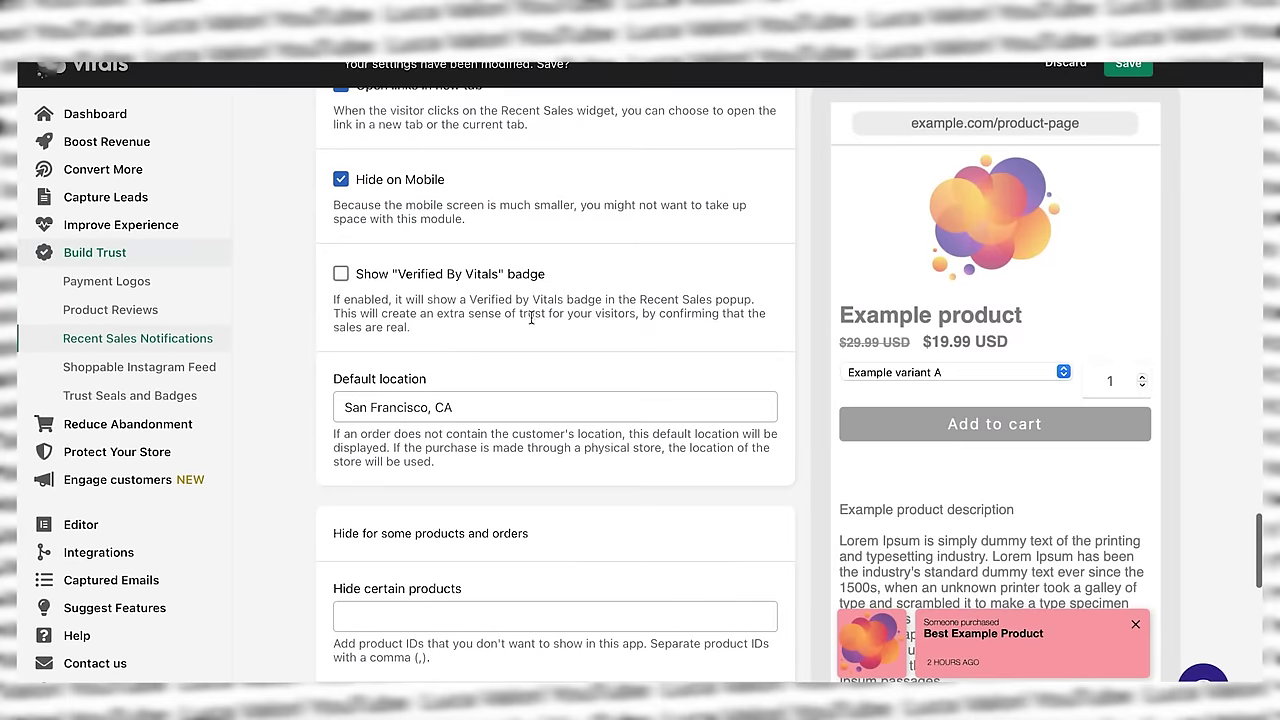
left_click_drag(452, 407, 346, 406)
key("BackSpace")
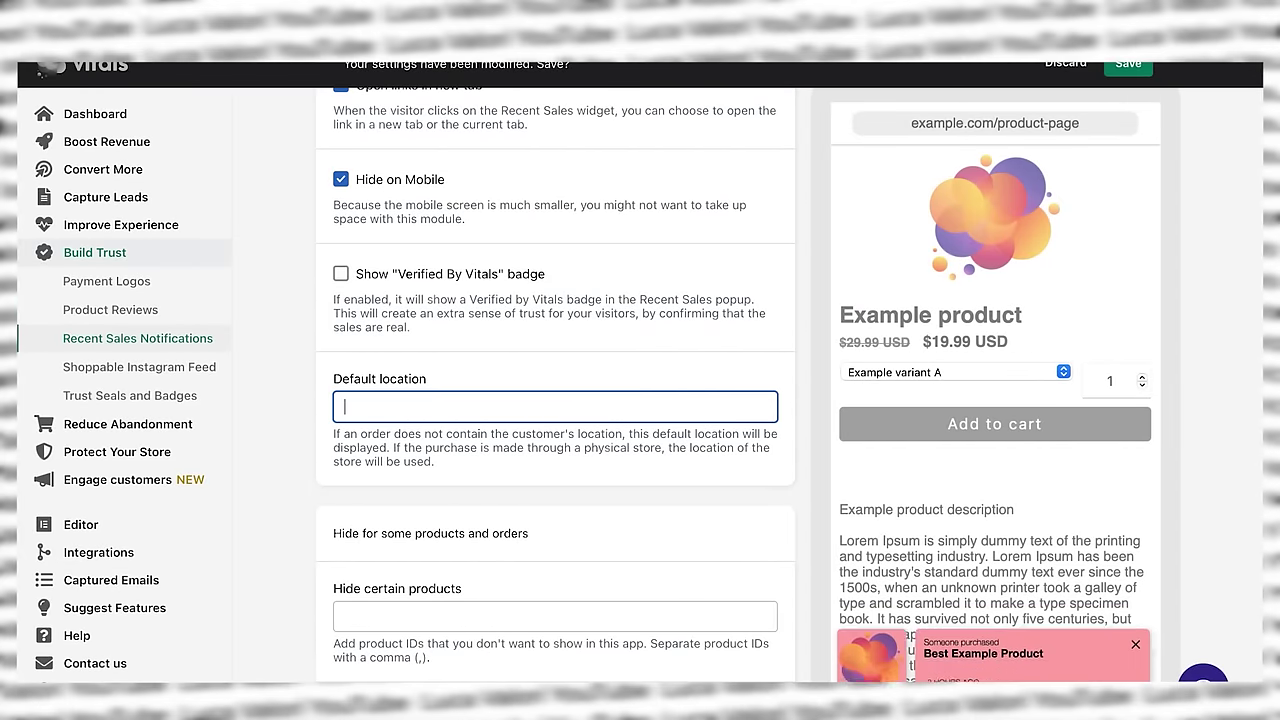
type("Milano ,")
key("BackSpace")
key("BackSpace")
type(", M")
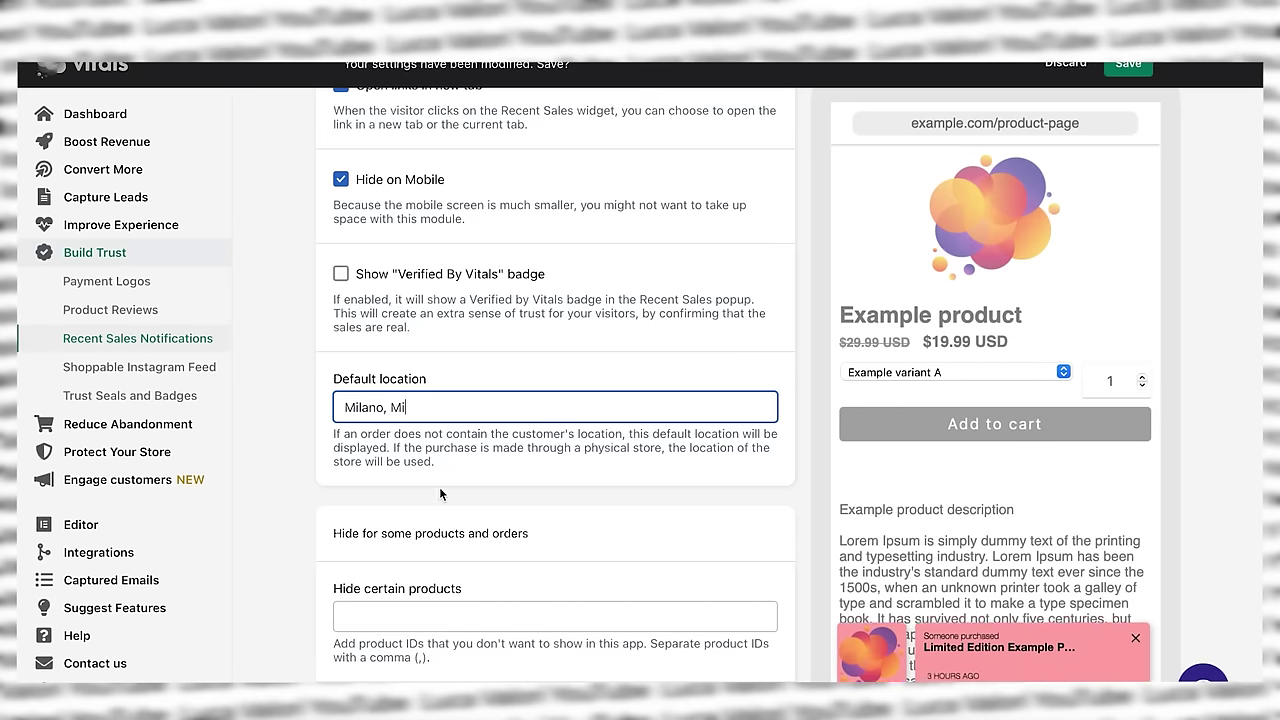
type("I")
- Translate From, Purchased and Someone to 'da', 'acquistato' and 'Qualcuno'
scroll(555, 400, "down", 1)
scroll(748, 385, "down", 5)
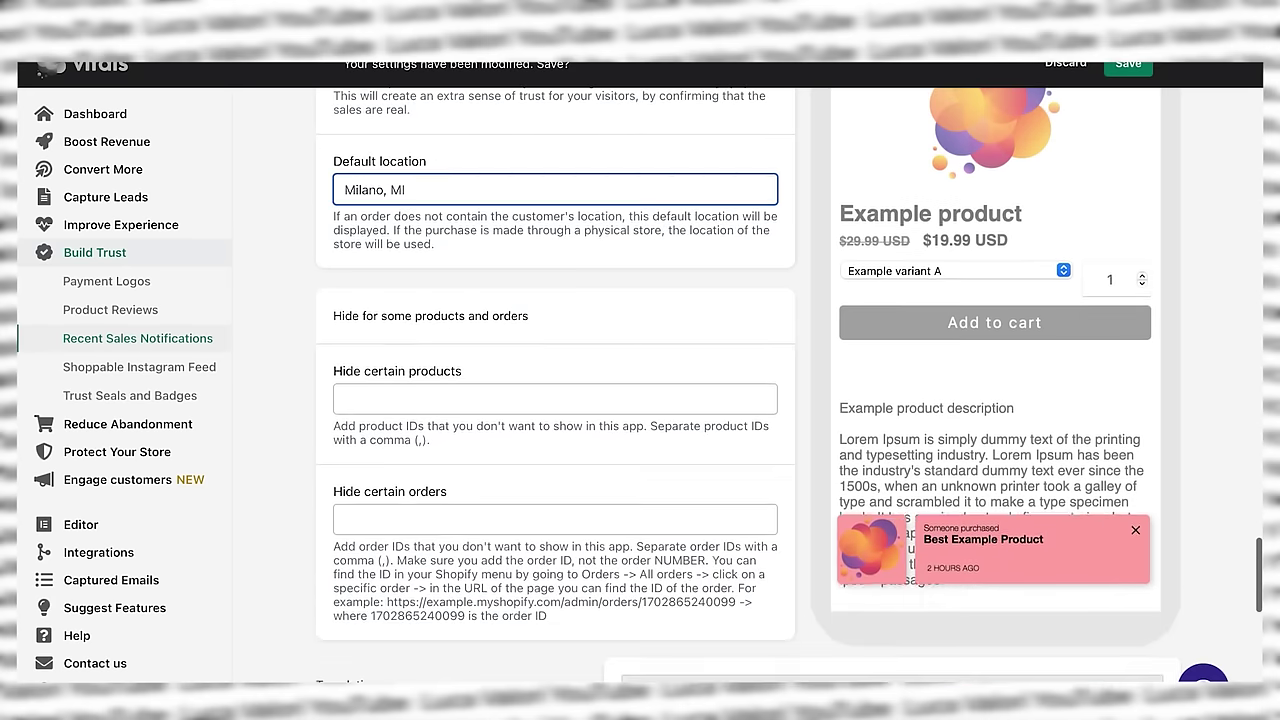
double_click(660, 378)
type("da")
key("Tab")
type("acquistato")
- Edit the Second translation and review the remaining translation fields
key("Tab")
key("BackSpace")
type("Q")
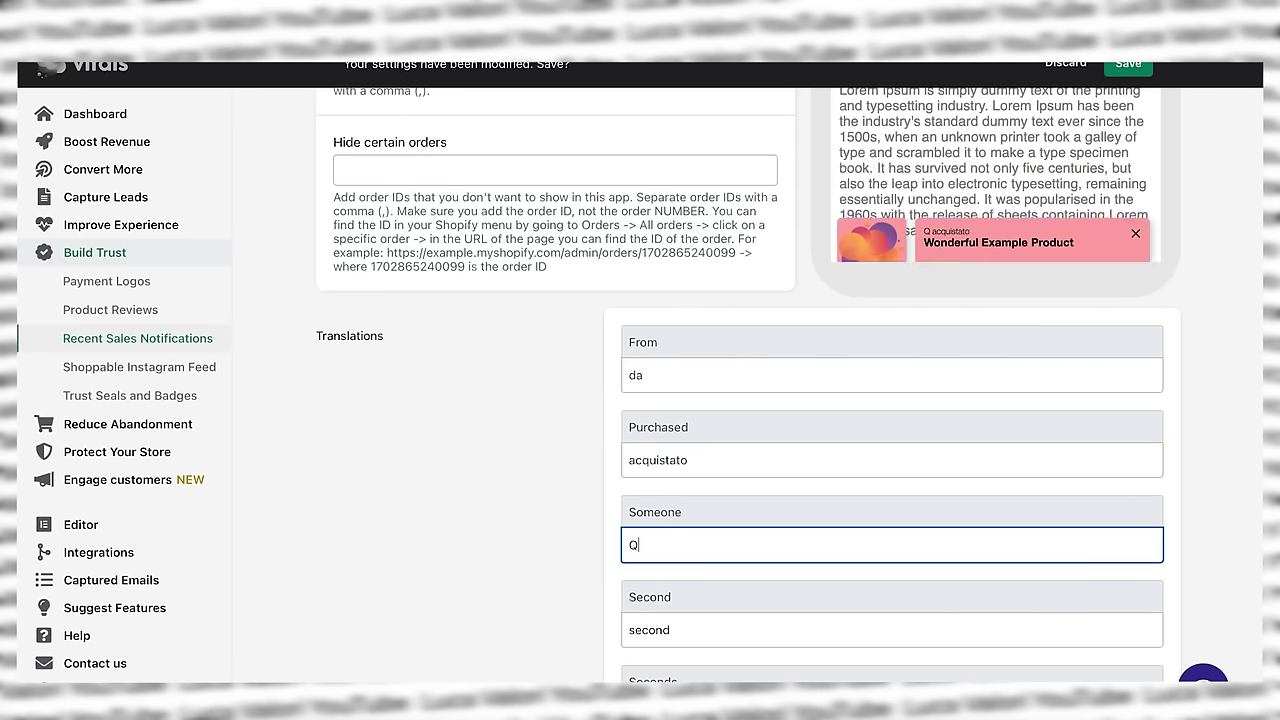
type("ualcun")
scroll(692, 585, "down", 1)
type("o")
key("Tab")
key("BackSpace")
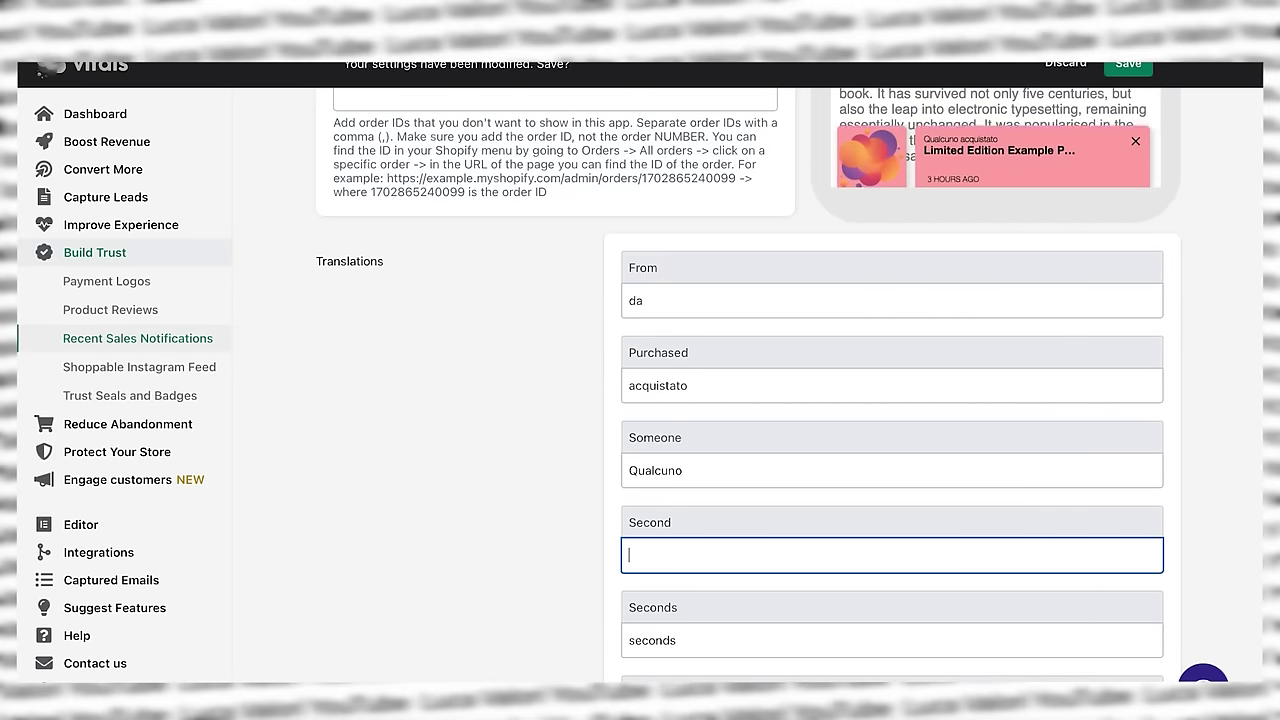
type("s")
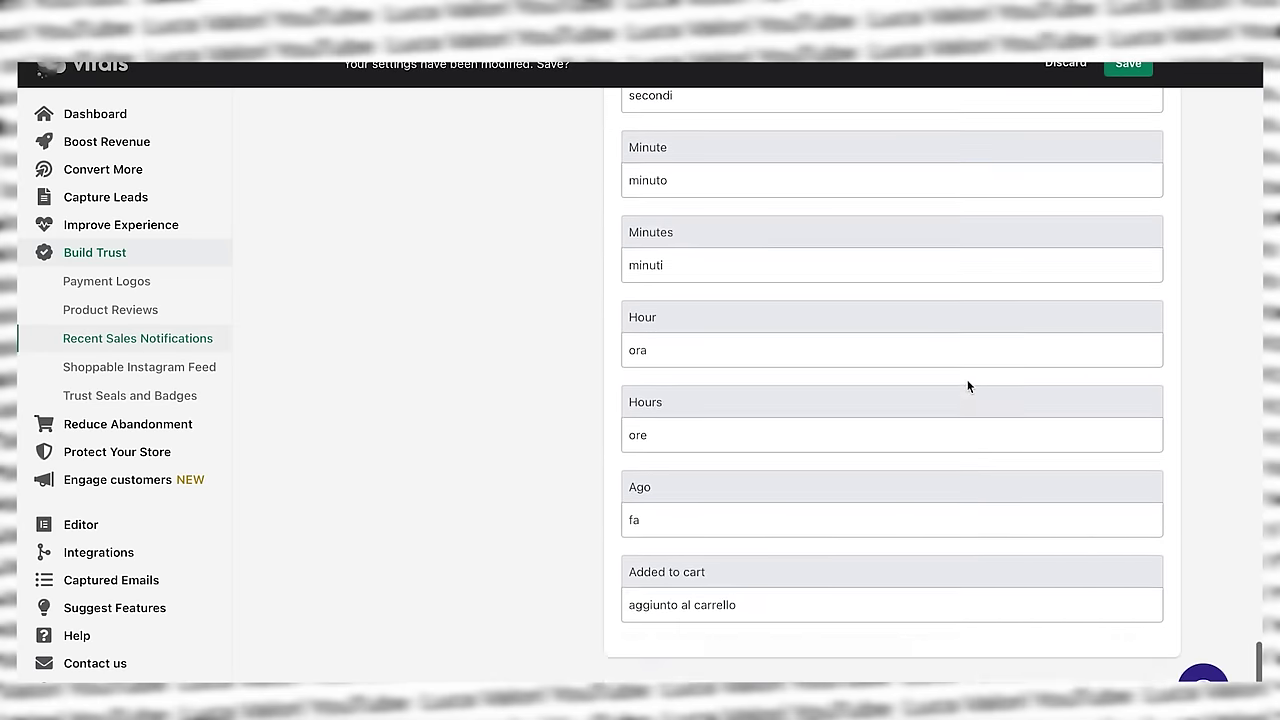
scroll(967, 386, "up", 10)
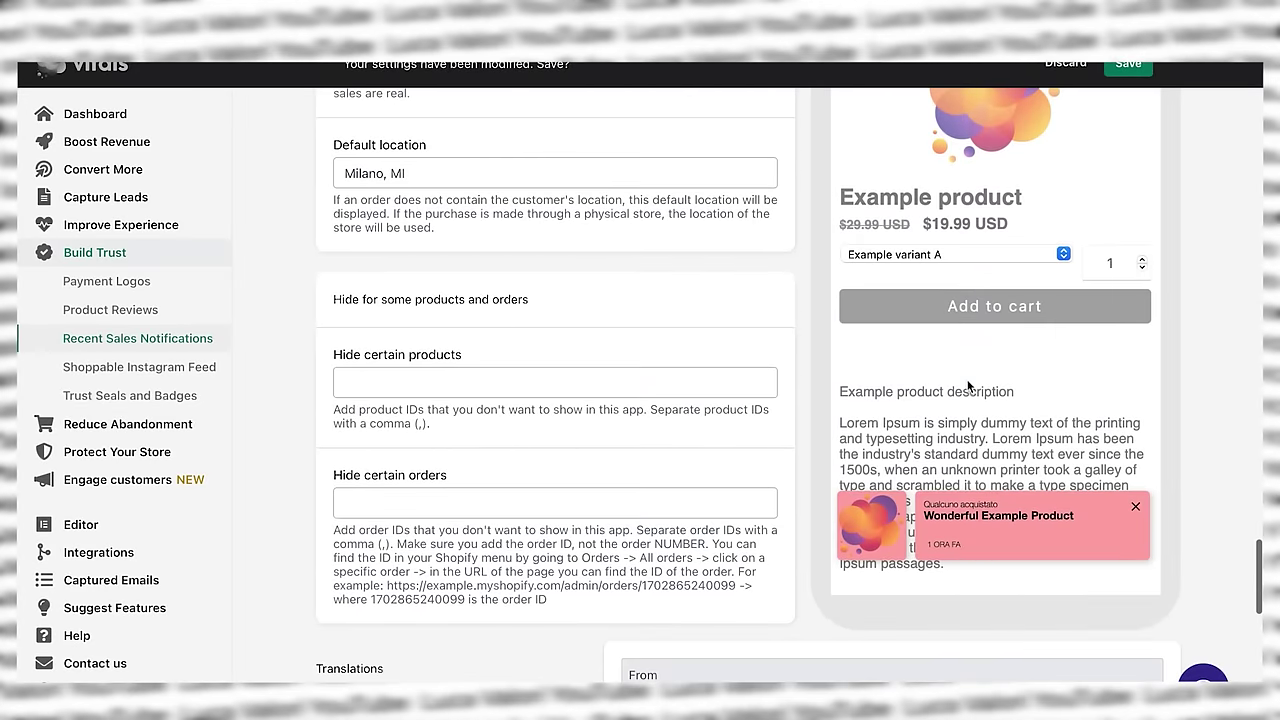
scroll(967, 386, "down", 5)
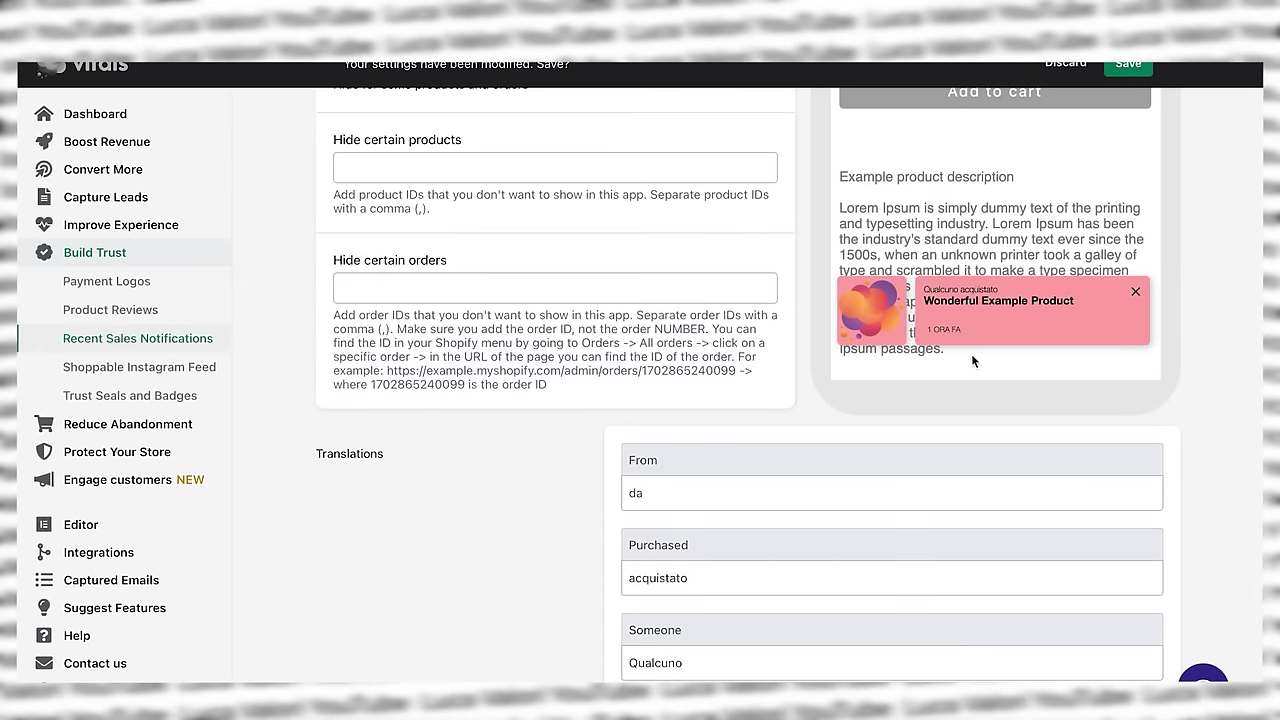
scroll(972, 360, "down", 1)
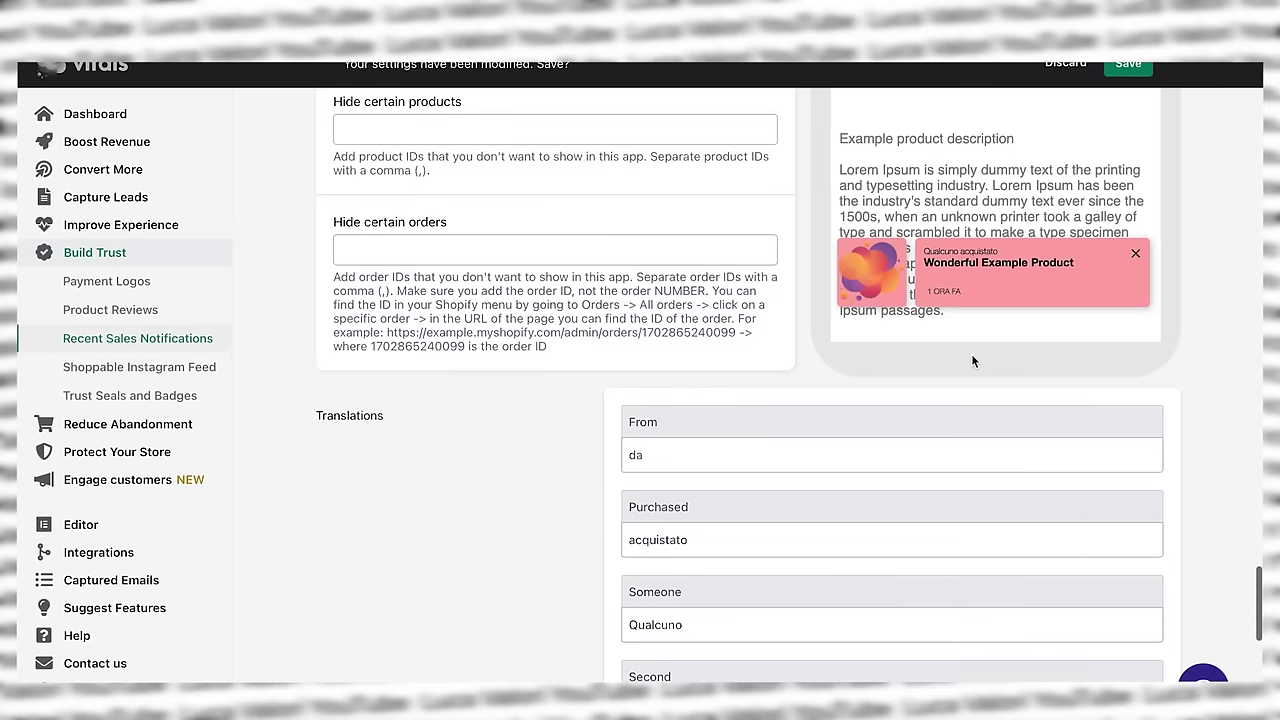
scroll(972, 358, "down", 1)
scroll(971, 353, "down", 1)
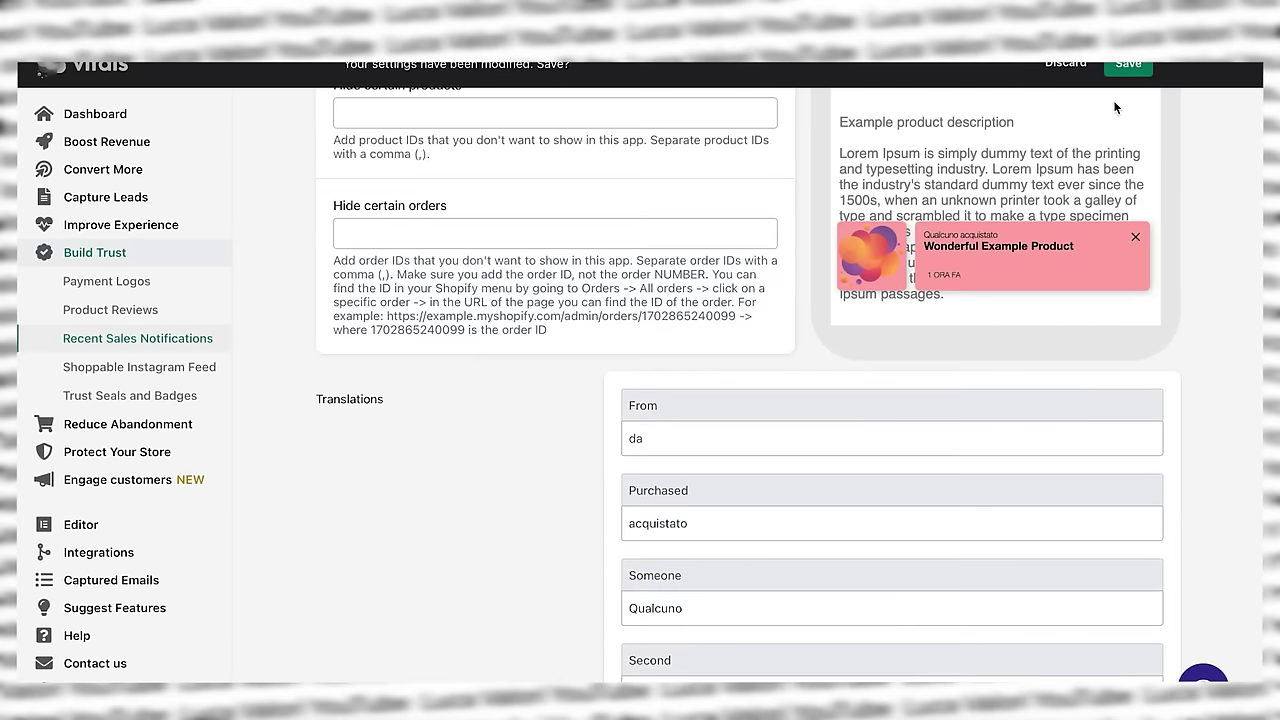
- Save the Italian notification settings
left_click(1124, 66)
scroll(665, 450, "down", 3)
scroll(665, 450, "down", 1)
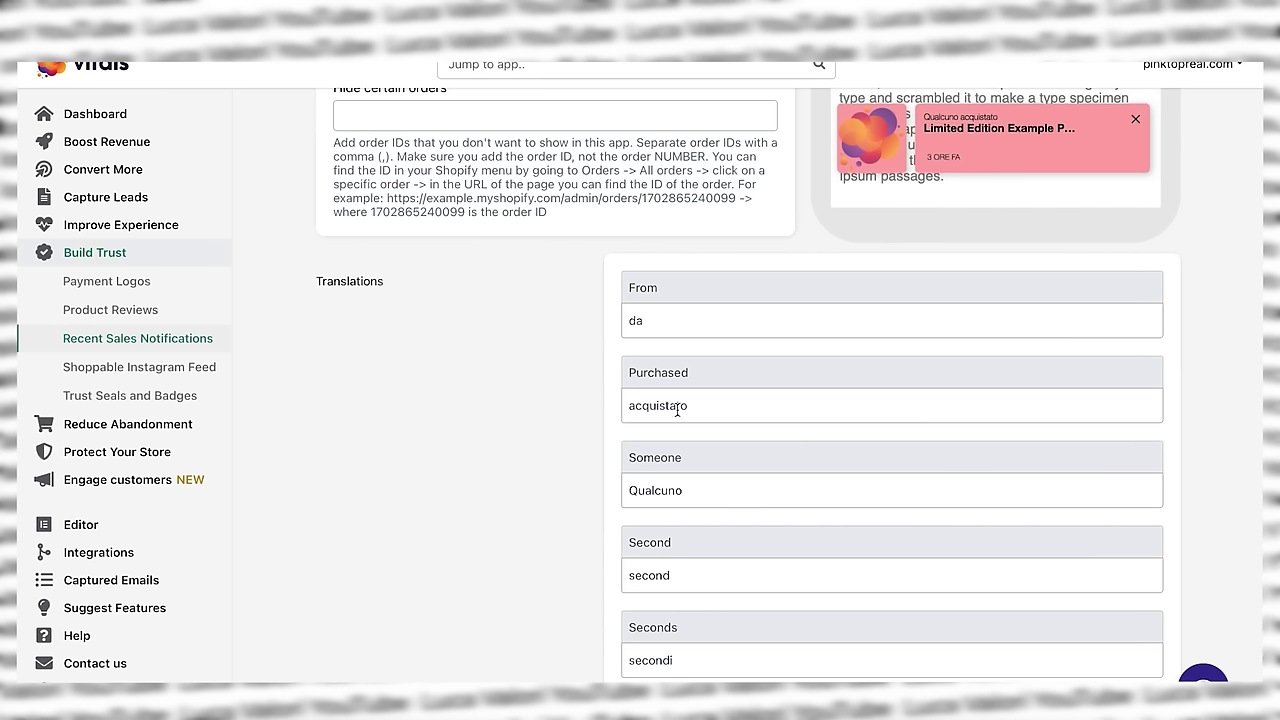
- Change the Purchased translation to 'ha acquistato' and save again
left_click_drag(708, 412, 591, 394)
left_click_drag(712, 412, 625, 398)
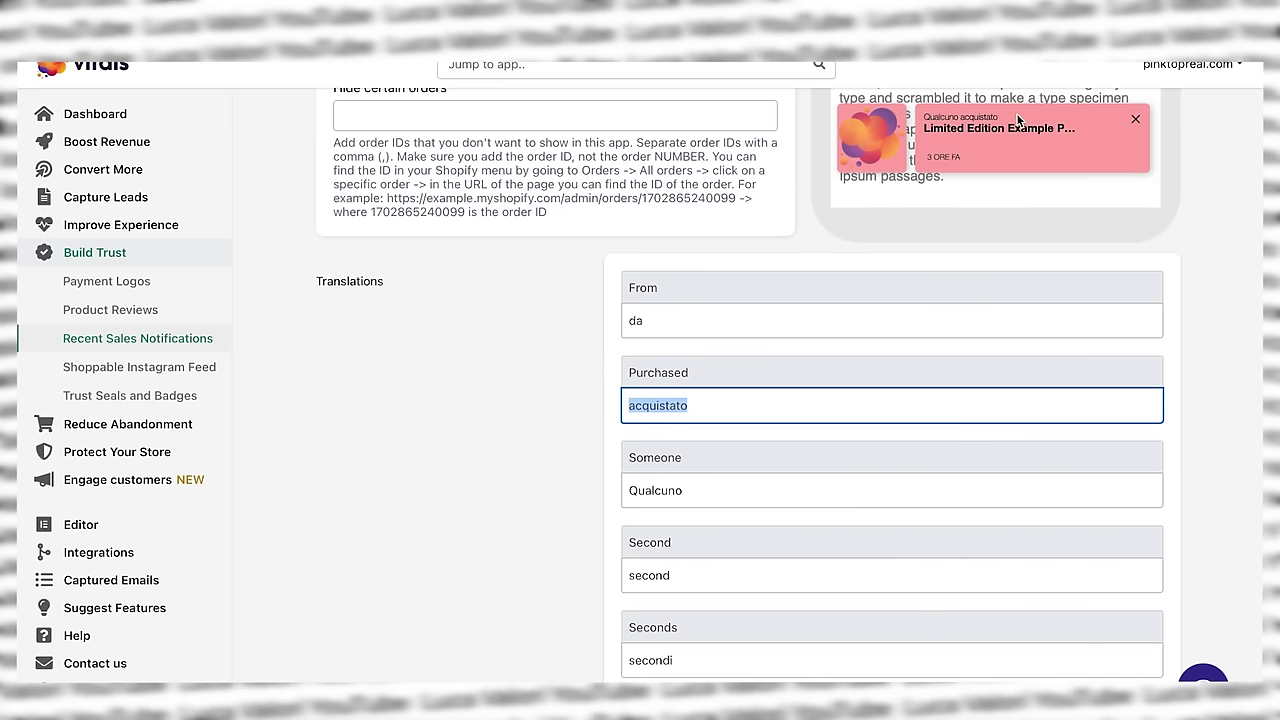
left_click(726, 404)
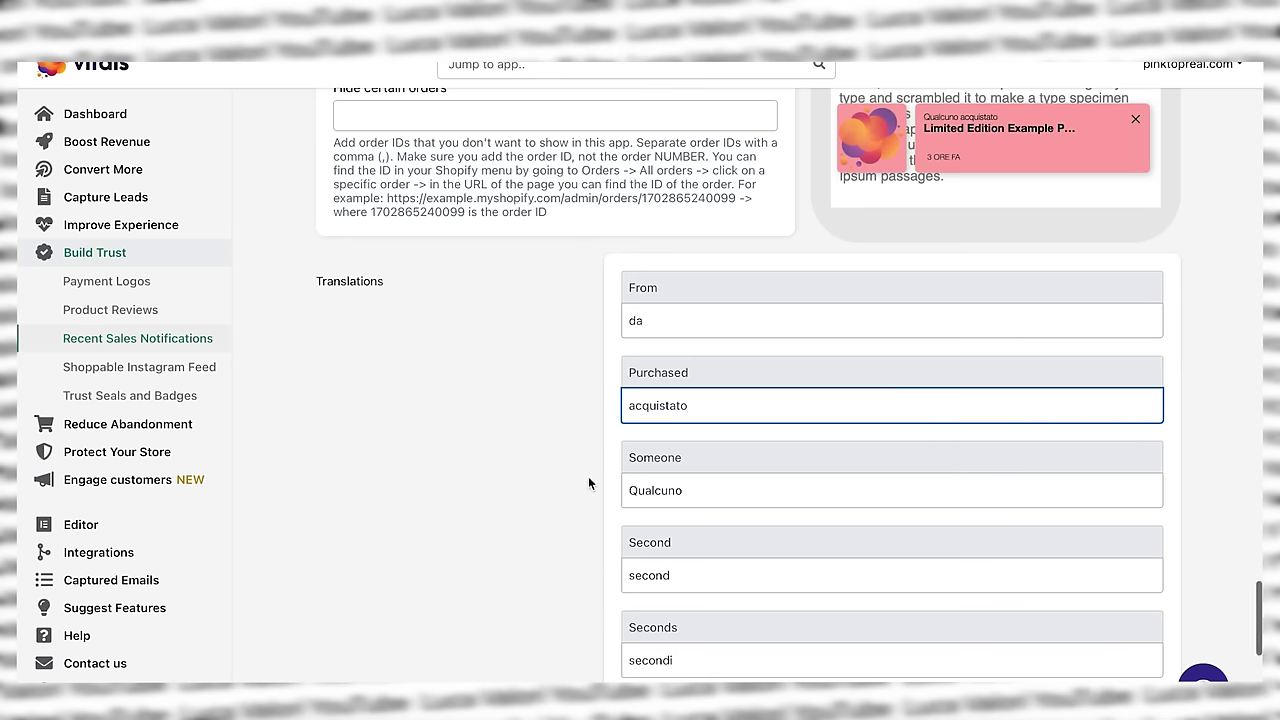
scroll(594, 437, "down", 5)
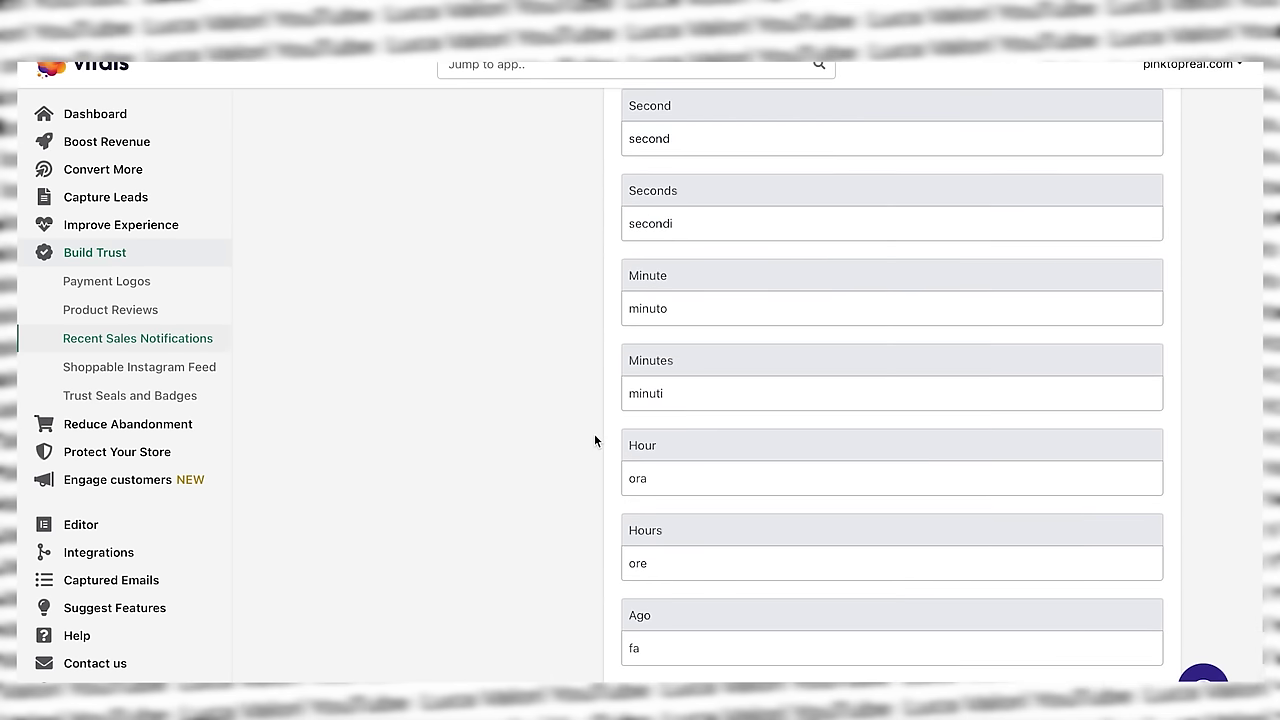
scroll(594, 441, "up", 5)
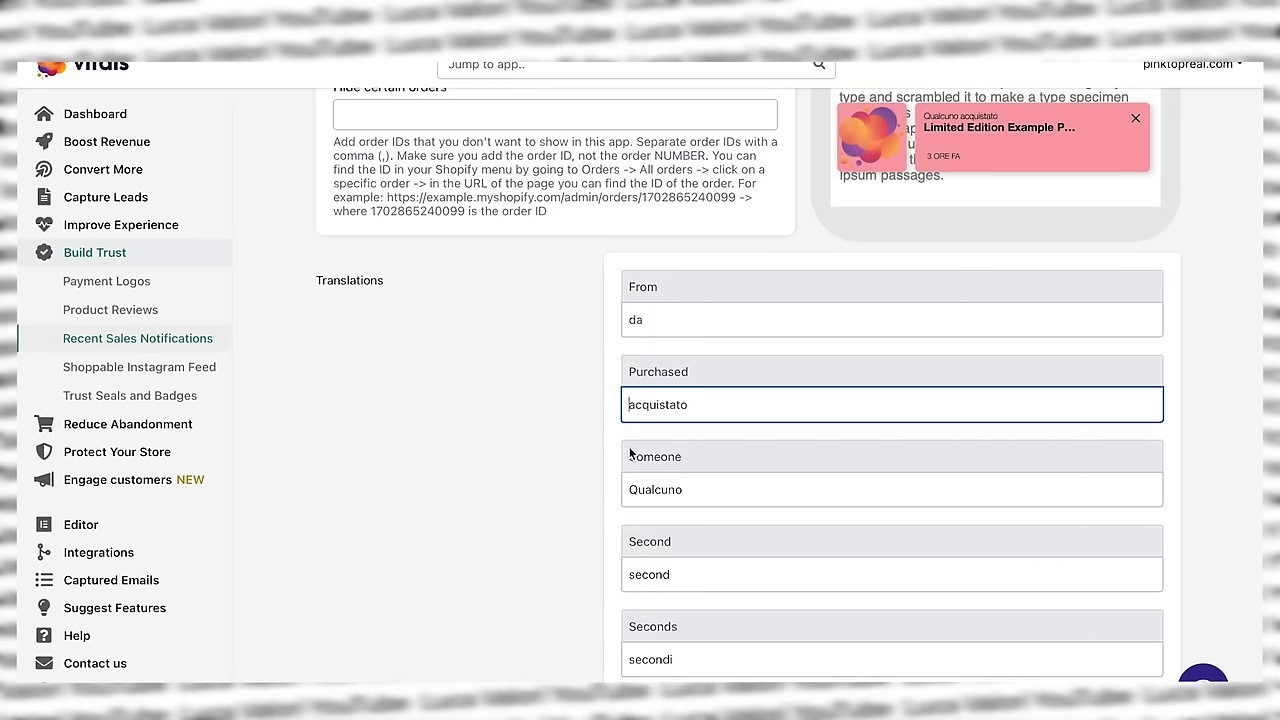
type("ha")
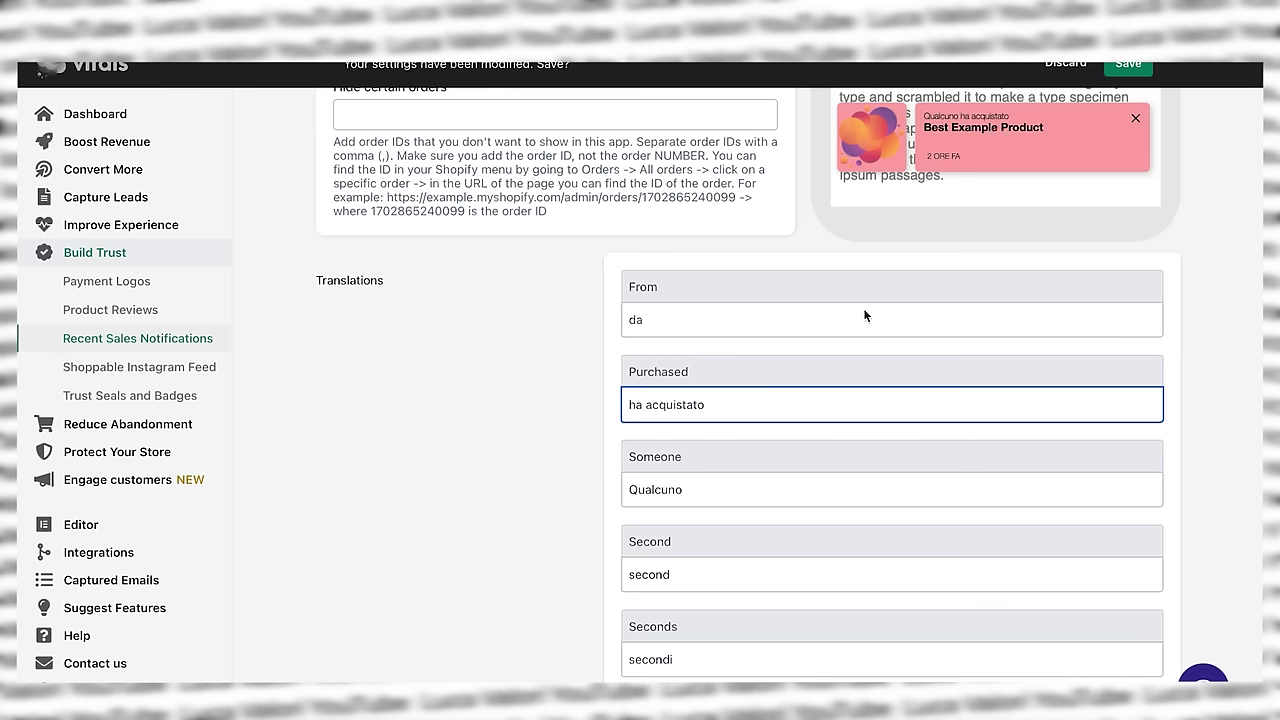
left_click(1127, 64)
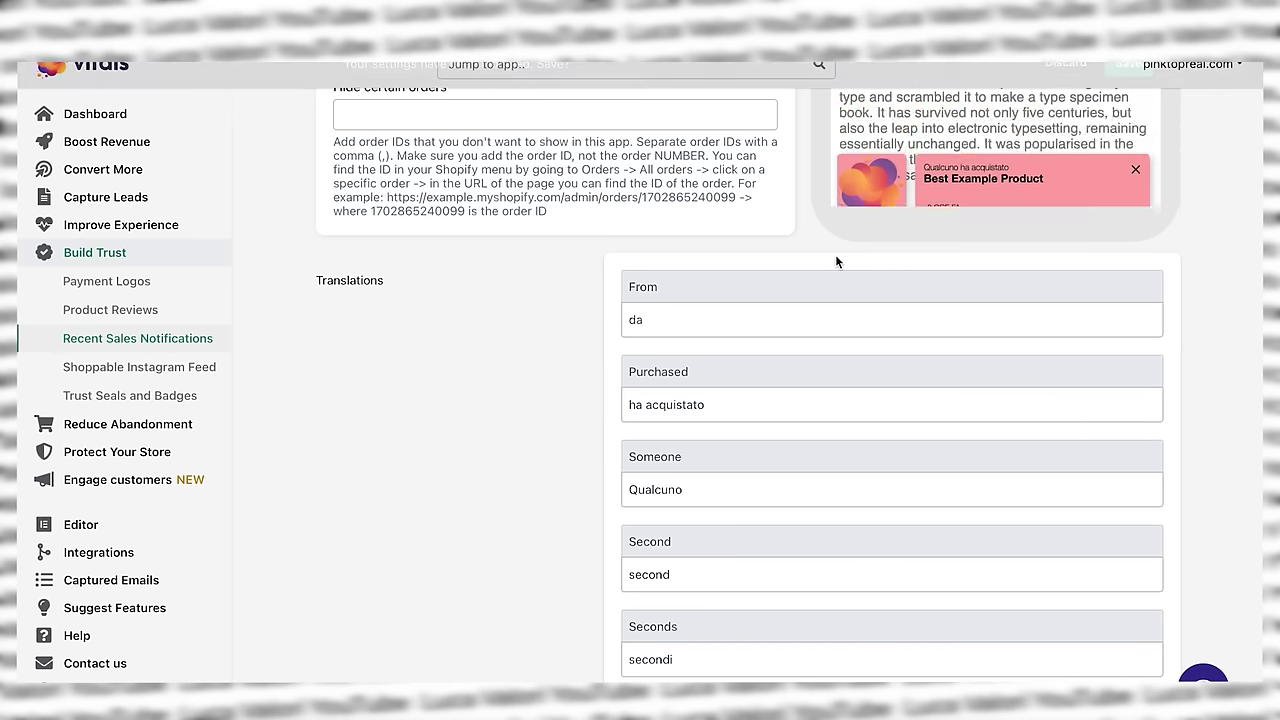
scroll(731, 403, "up", 10)
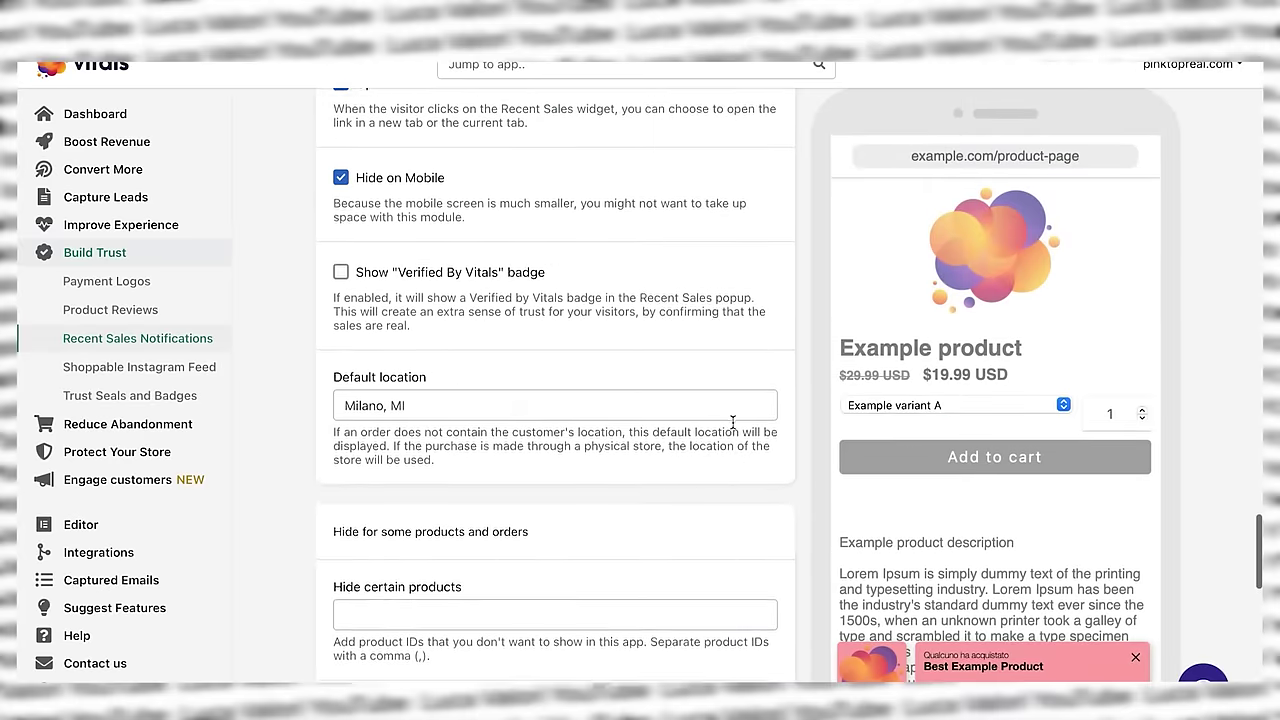
scroll(731, 440, "up", 15)
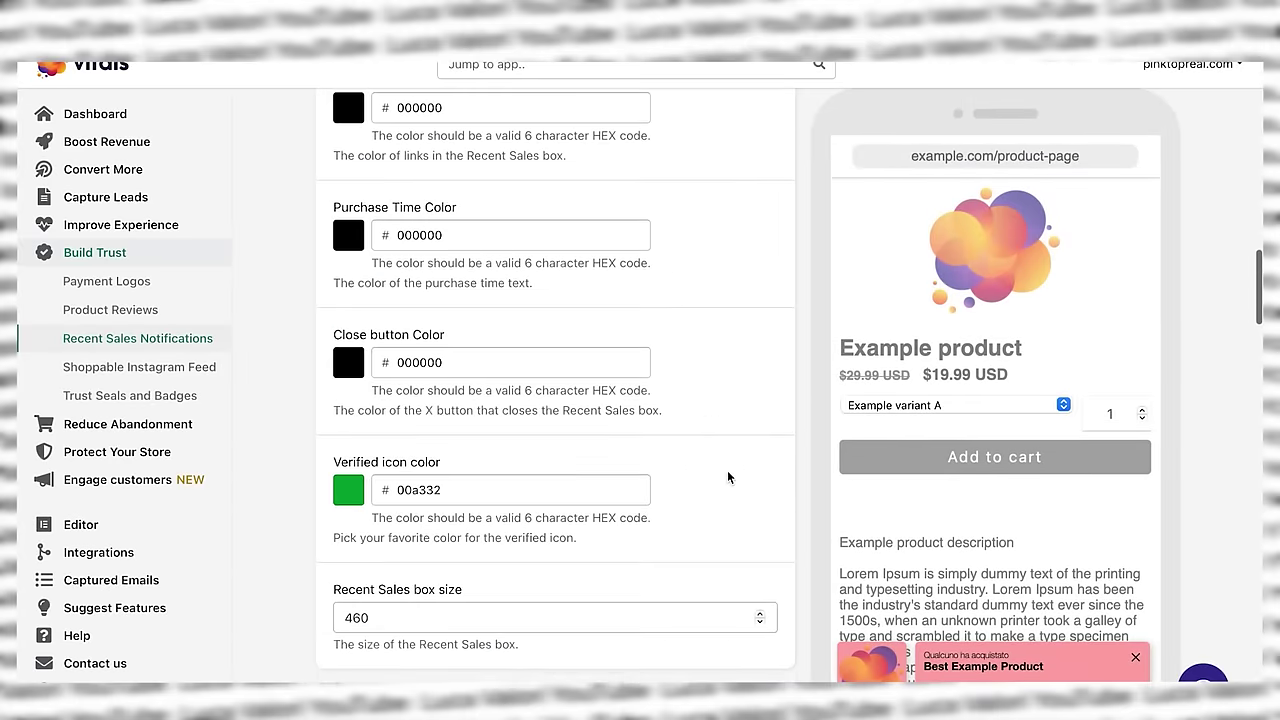
scroll(727, 477, "up", 10)
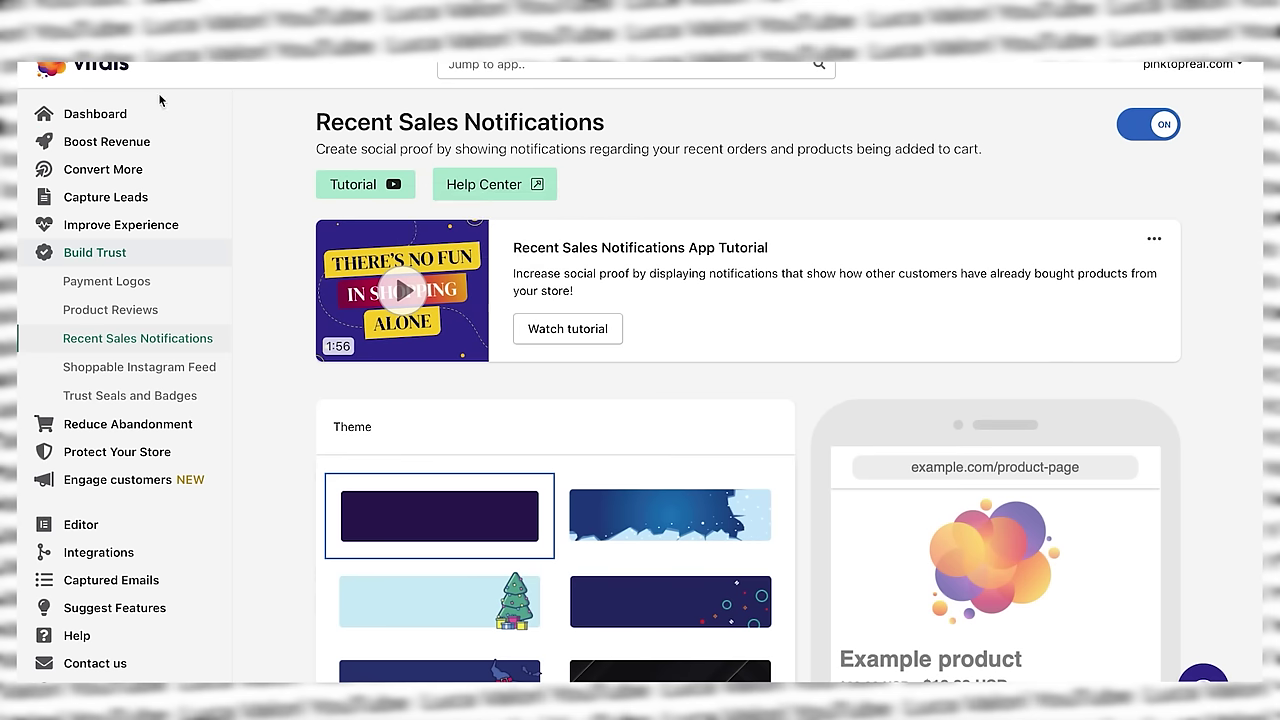
- Switch on Visitor Replays from the Vitals dashboard's full app list
left_click(95, 114)
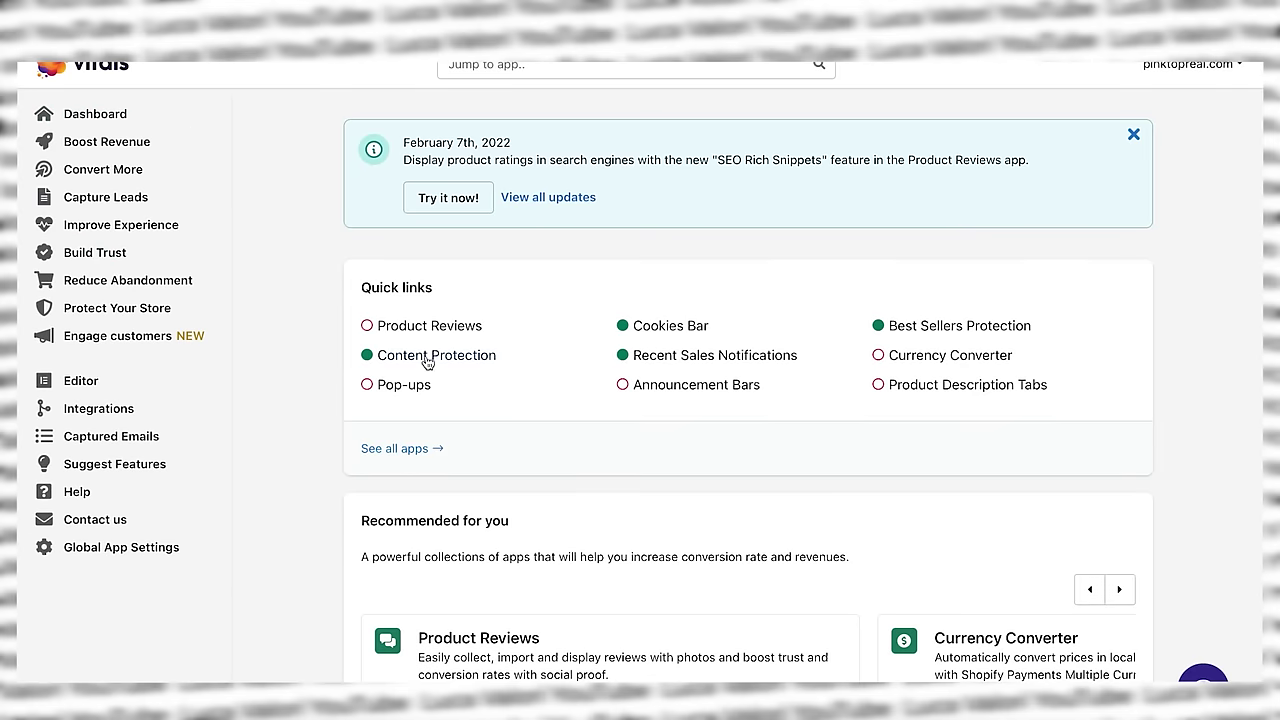
left_click(407, 452)
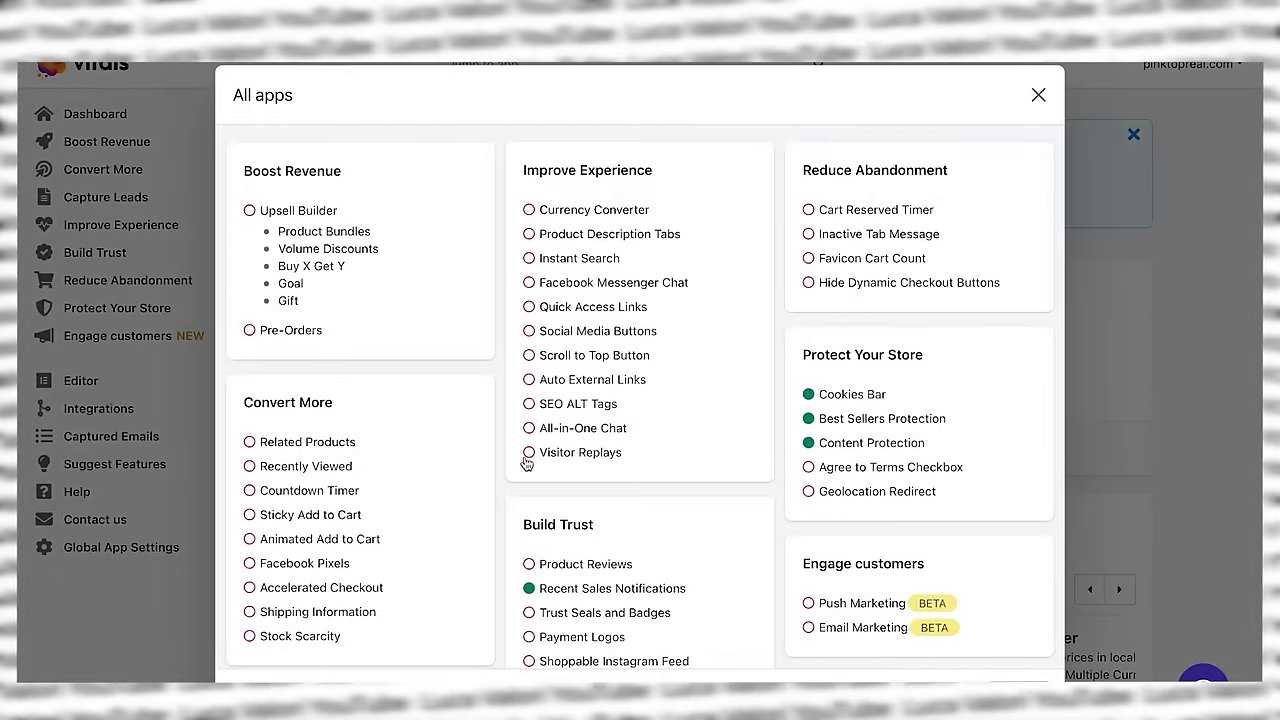
left_click(530, 453)
left_click(1168, 128)
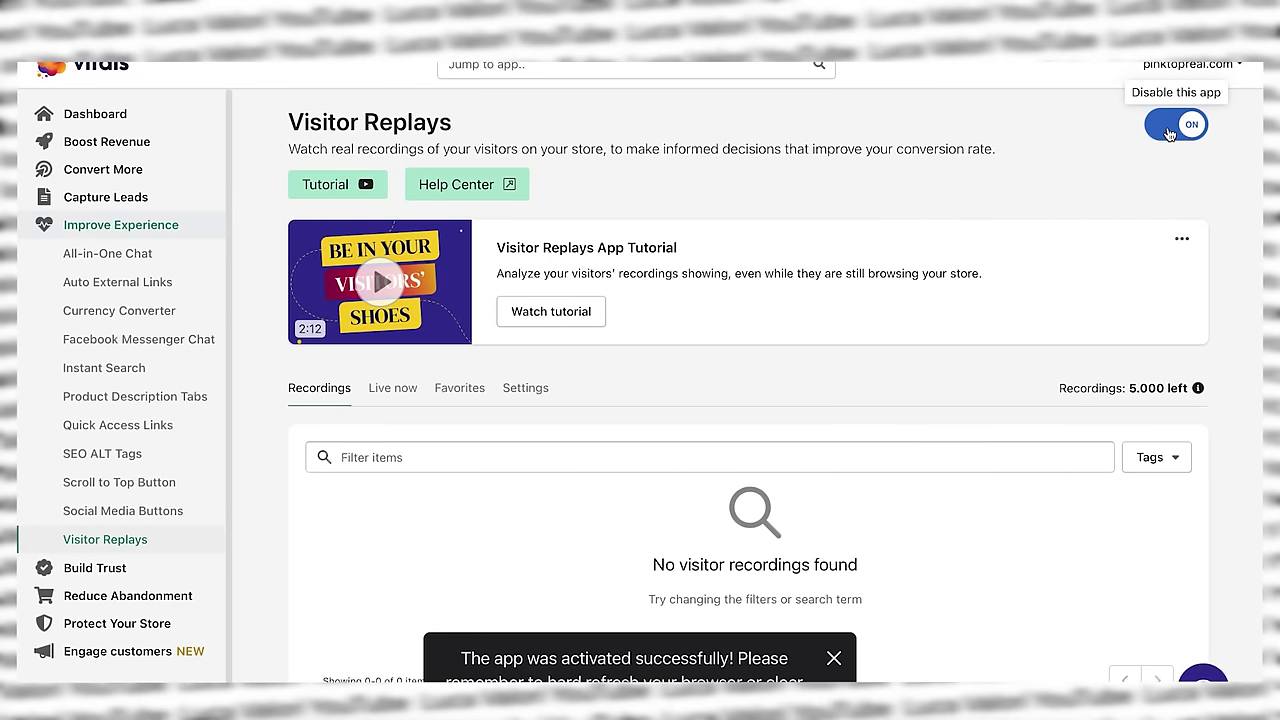
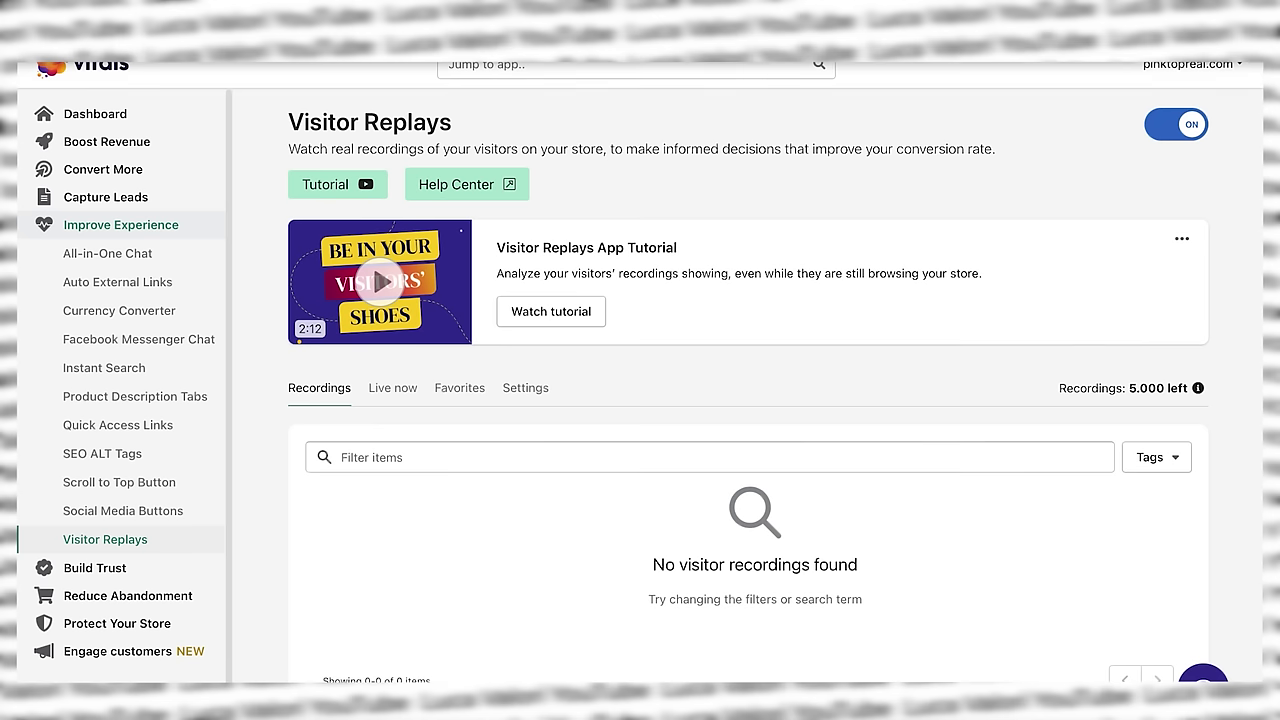
- Return to the Vitals dashboard and open the All apps list grouped by category
scroll(615, 400, "down", 2)
scroll(624, 405, "up", 2)
left_click(80, 113)
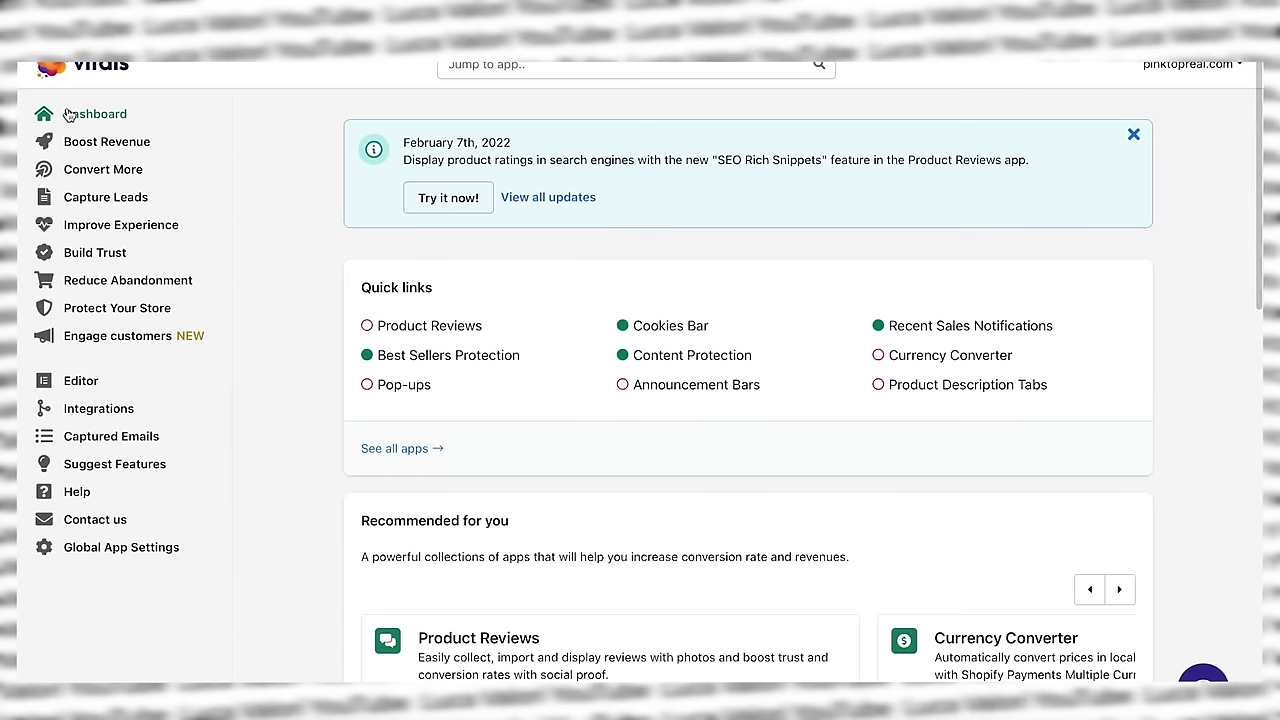
left_click(407, 451)
scroll(407, 457, "down", 1)
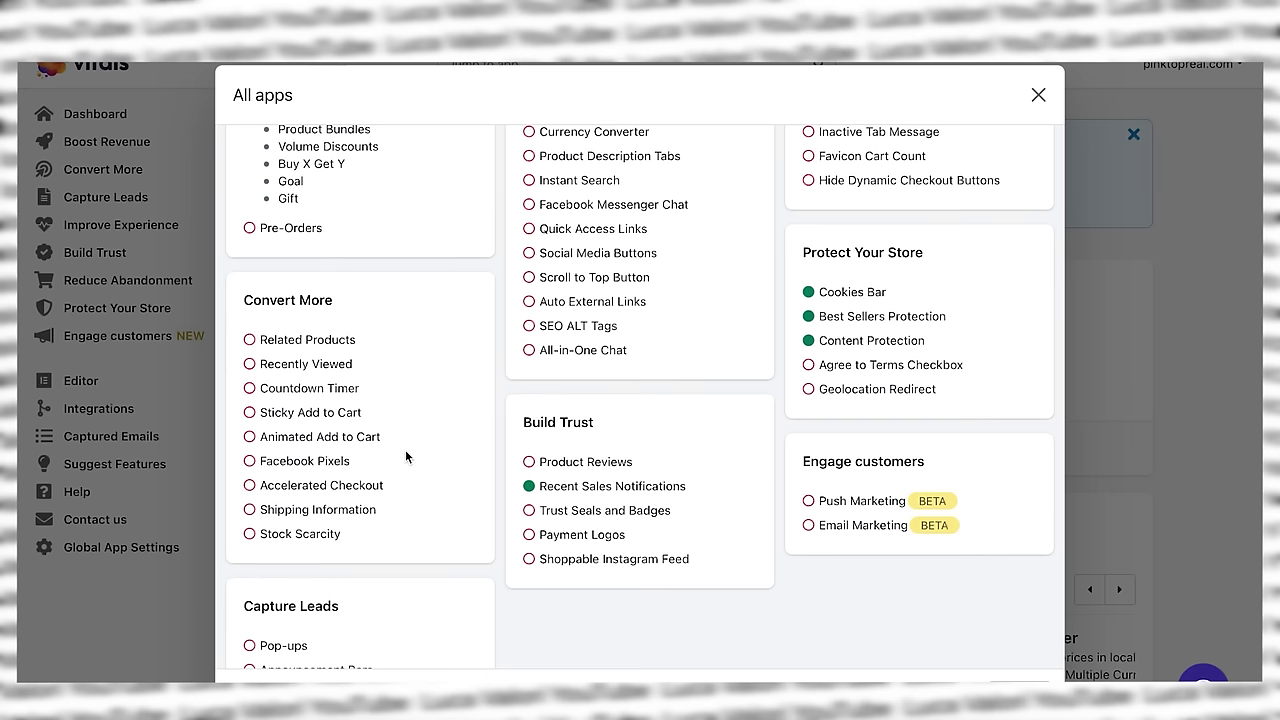
scroll(356, 394, "down", 1)
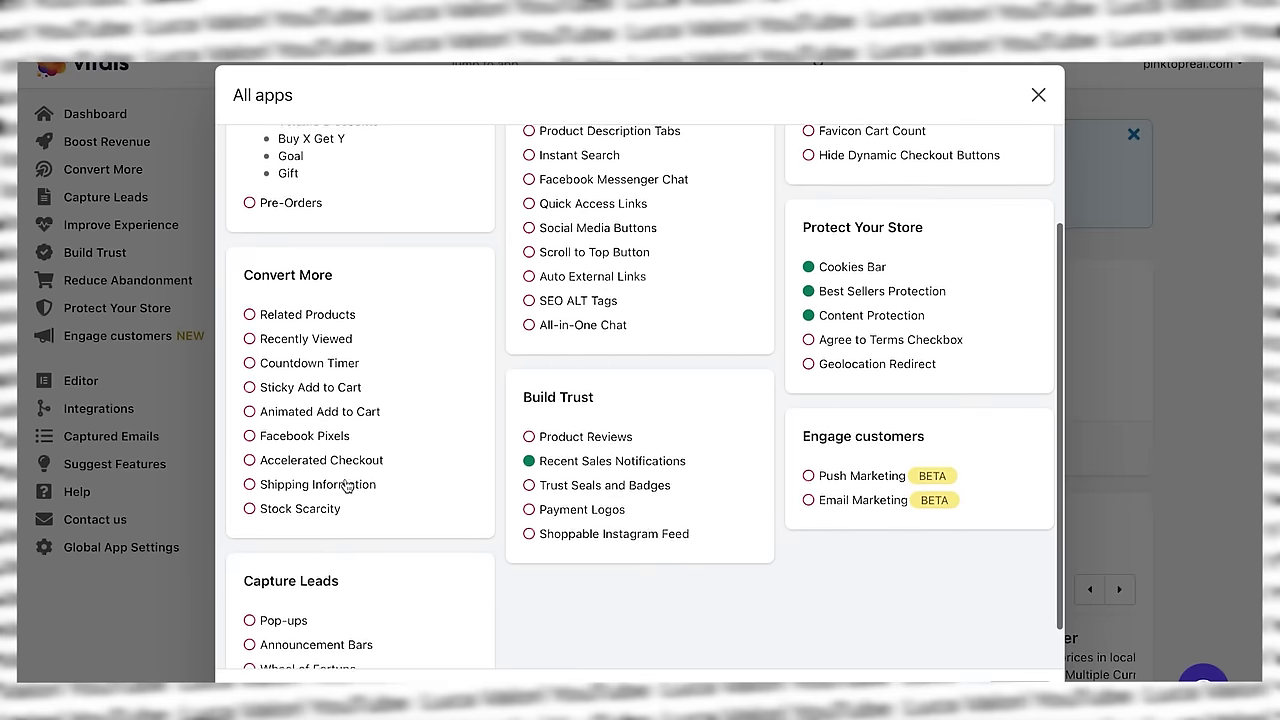
- In Countdown Timer, try the Hexagon, Progress circles, Cards and Modern themes, settling on Progress bar
left_click(255, 366)
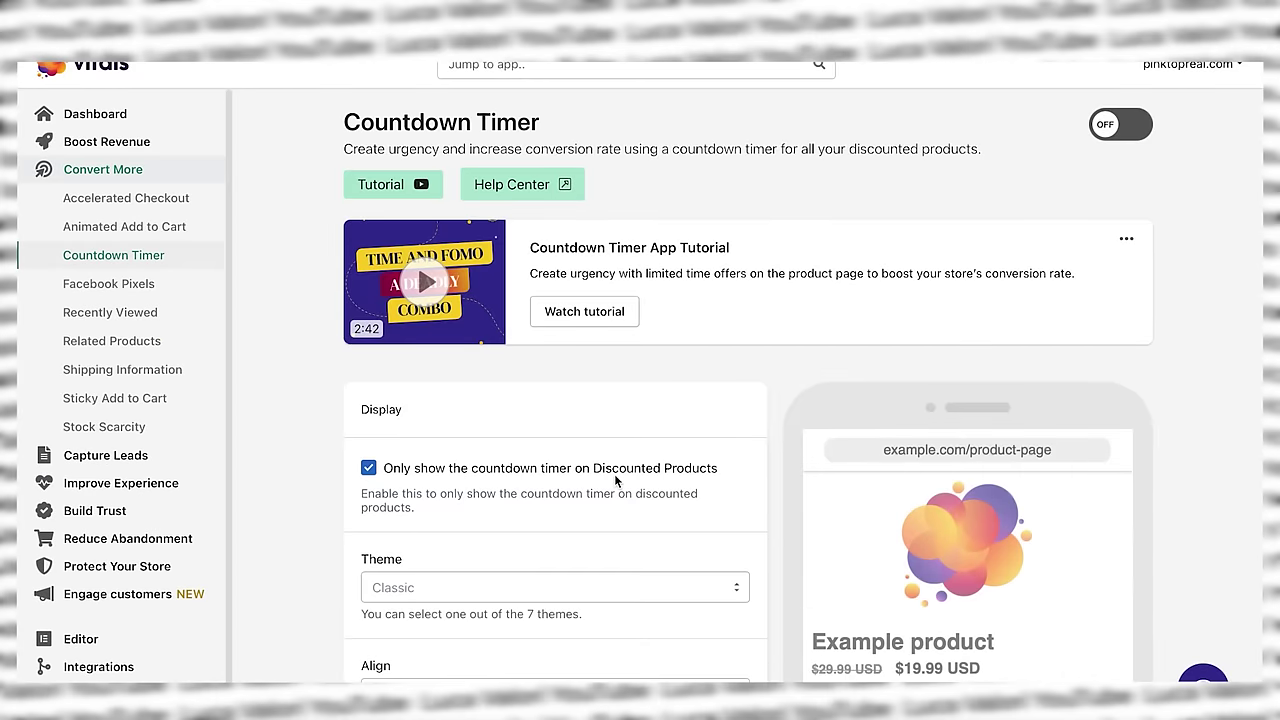
scroll(614, 470, "down", 2)
scroll(614, 465, "down", 1)
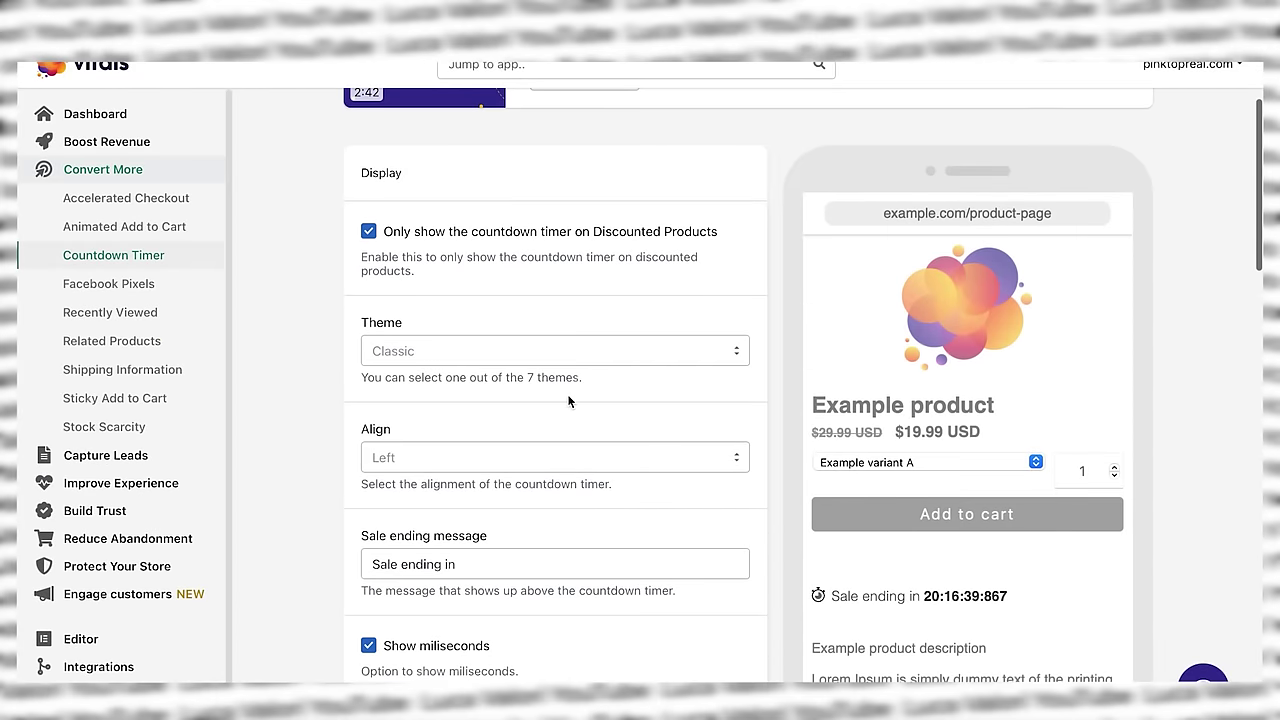
left_click(489, 344)
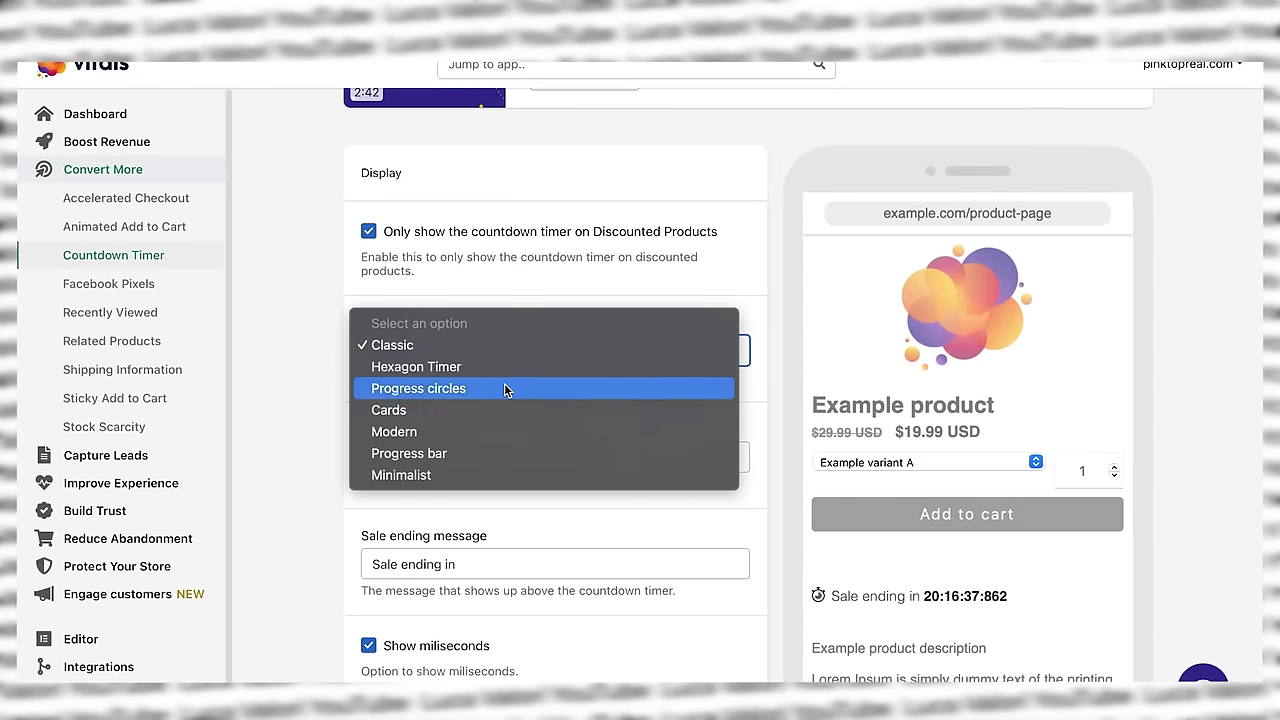
left_click(479, 367)
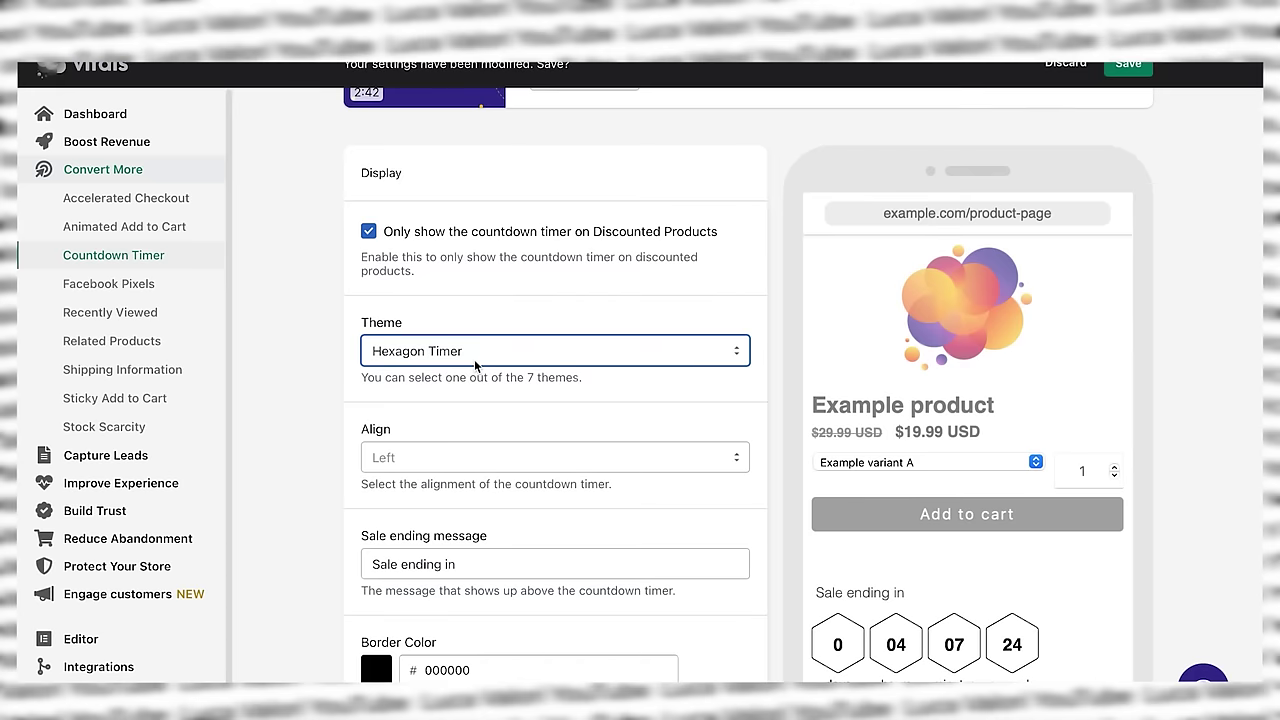
left_click(478, 360)
left_click(470, 367)
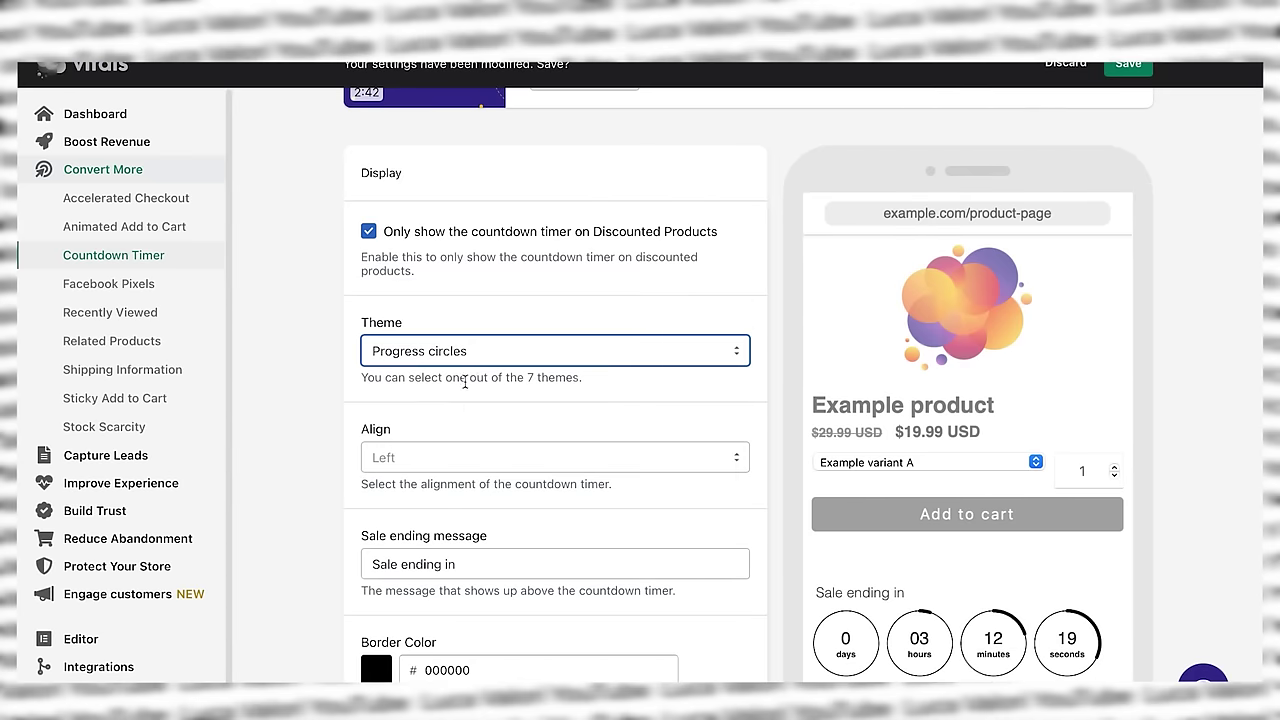
left_click(467, 362)
left_click(465, 374)
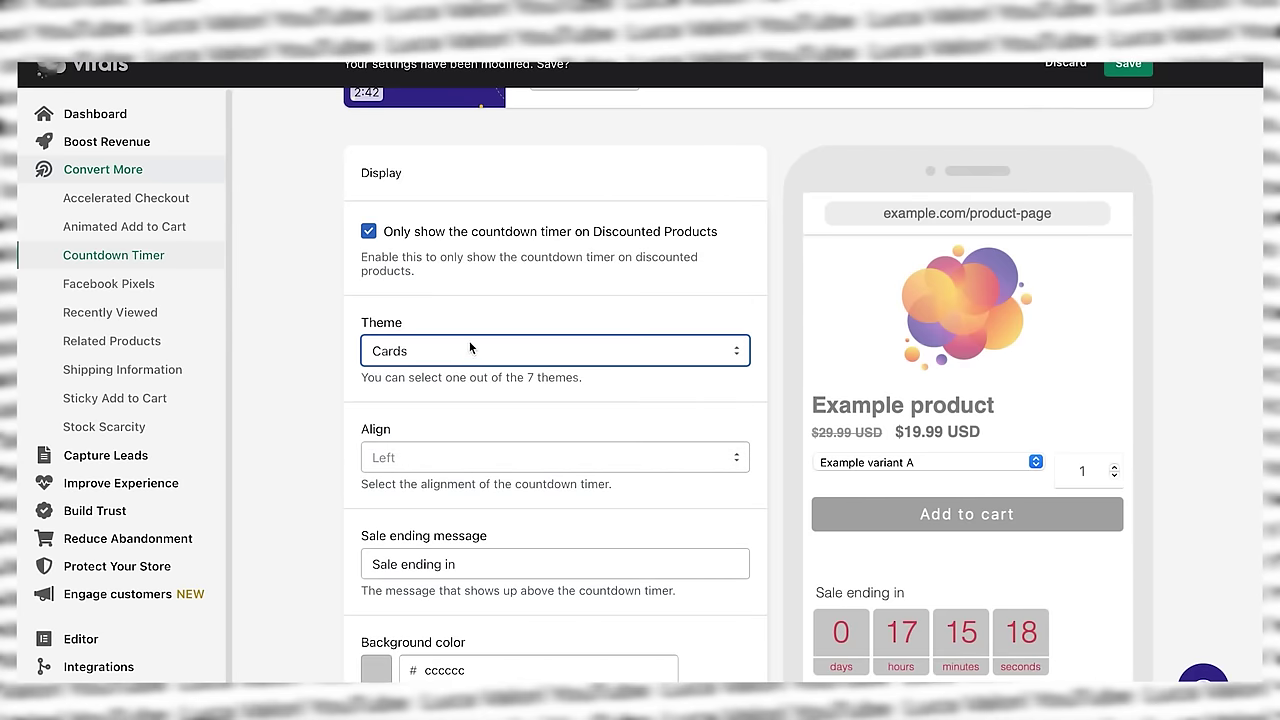
left_click(472, 352)
left_click(474, 366)
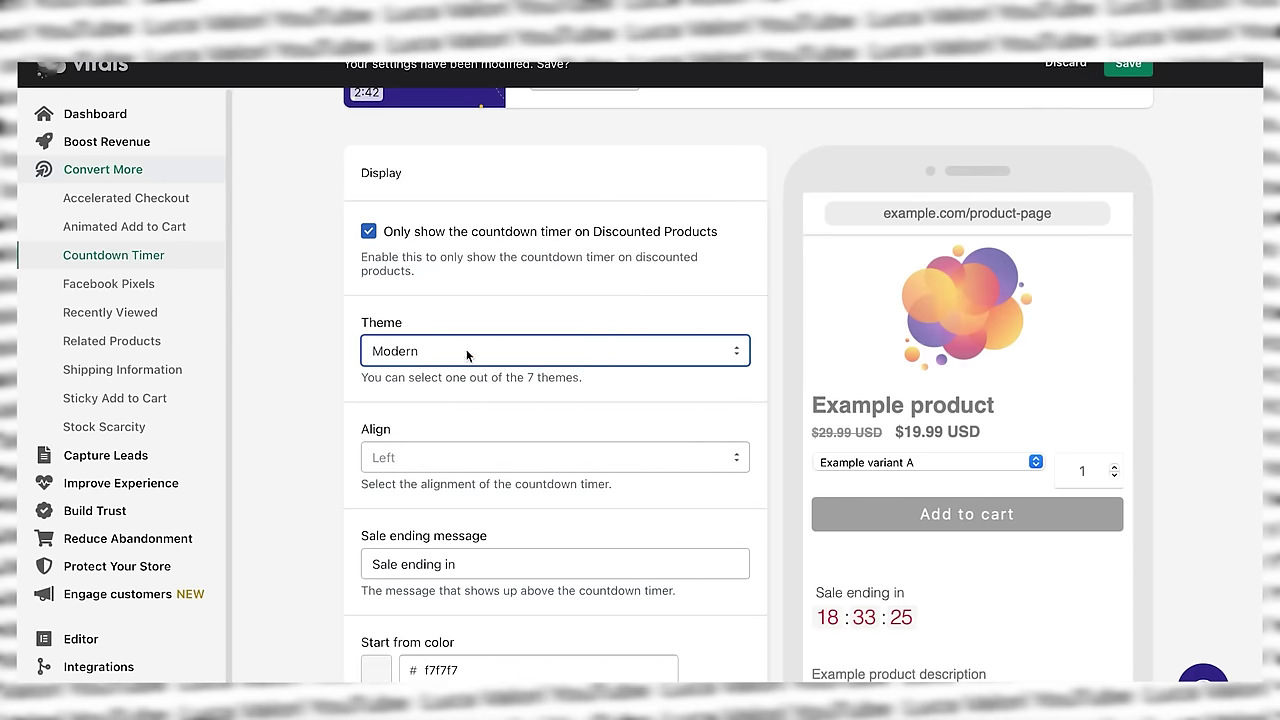
left_click(470, 357)
left_click(464, 367)
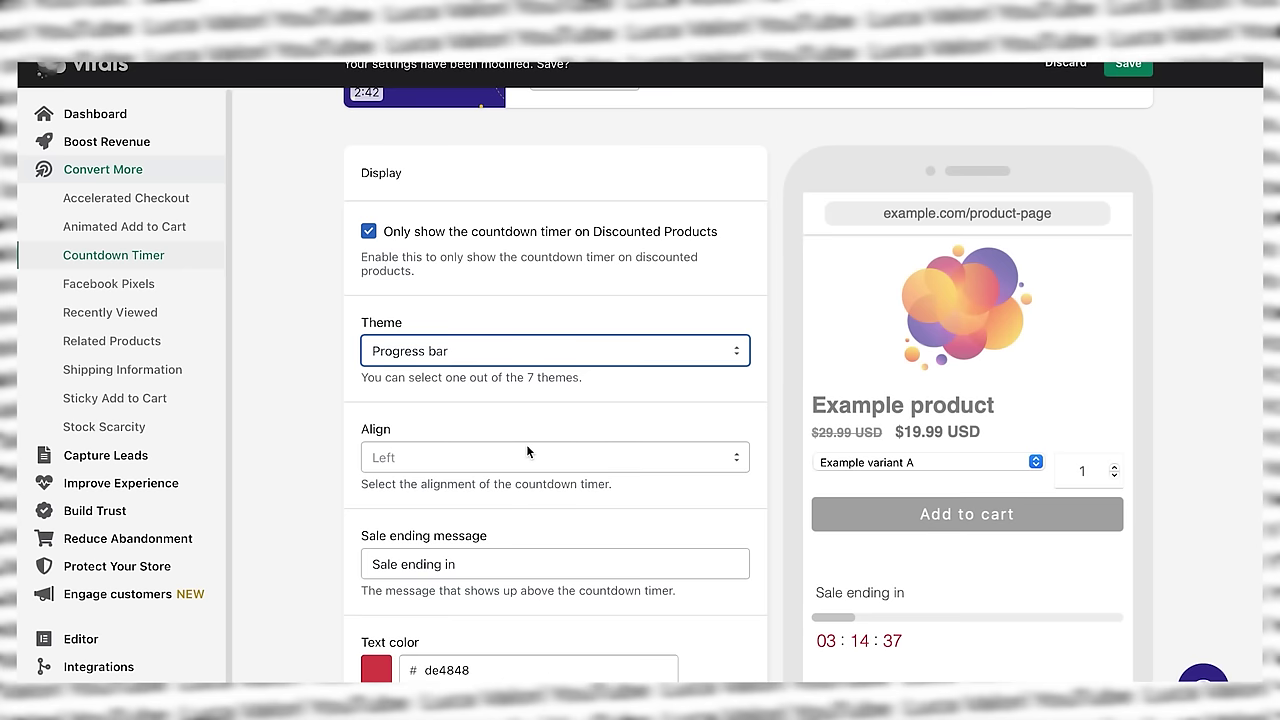
- Change the timer text colour from de4848 to pink ffa9a9
scroll(527, 452, "down", 2)
left_click(375, 486)
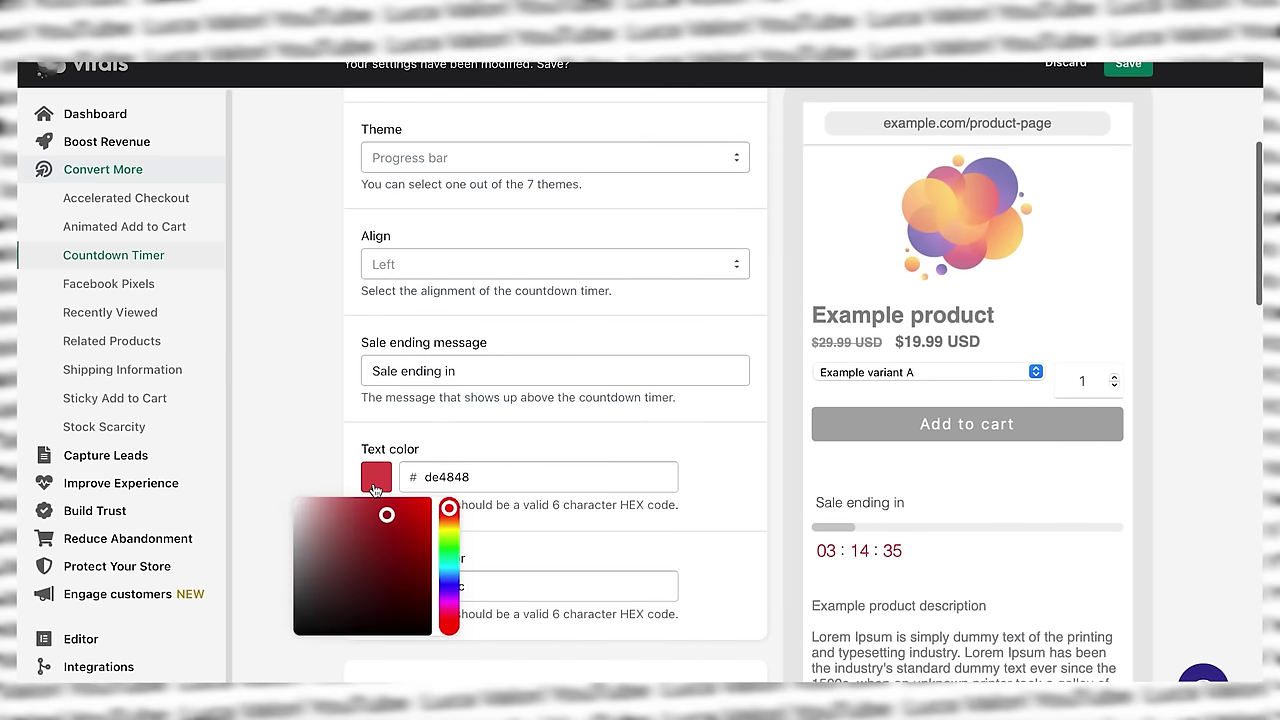
double_click(543, 478)
type("ffa9a9")
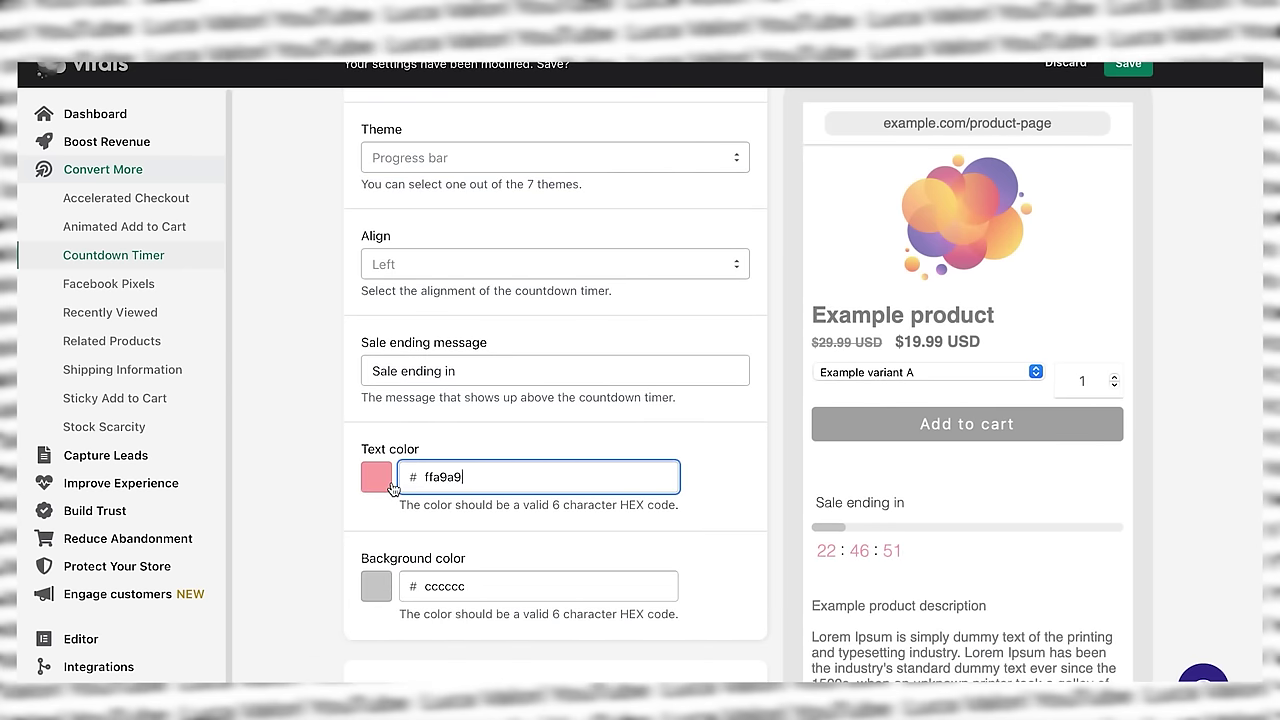
scroll(862, 567, "down", 1)
scroll(663, 571, "down", 2)
scroll(663, 571, "down", 3)
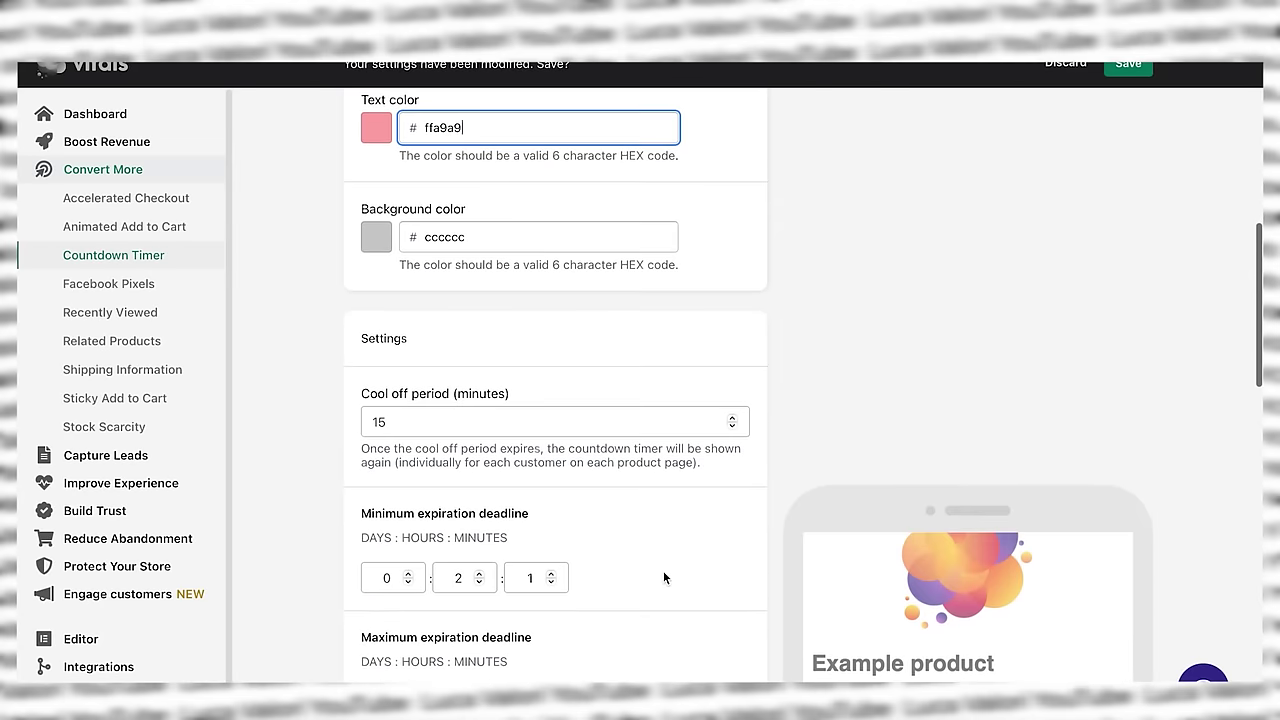
scroll(774, 597, "down", 4)
scroll(942, 545, "down", 4)
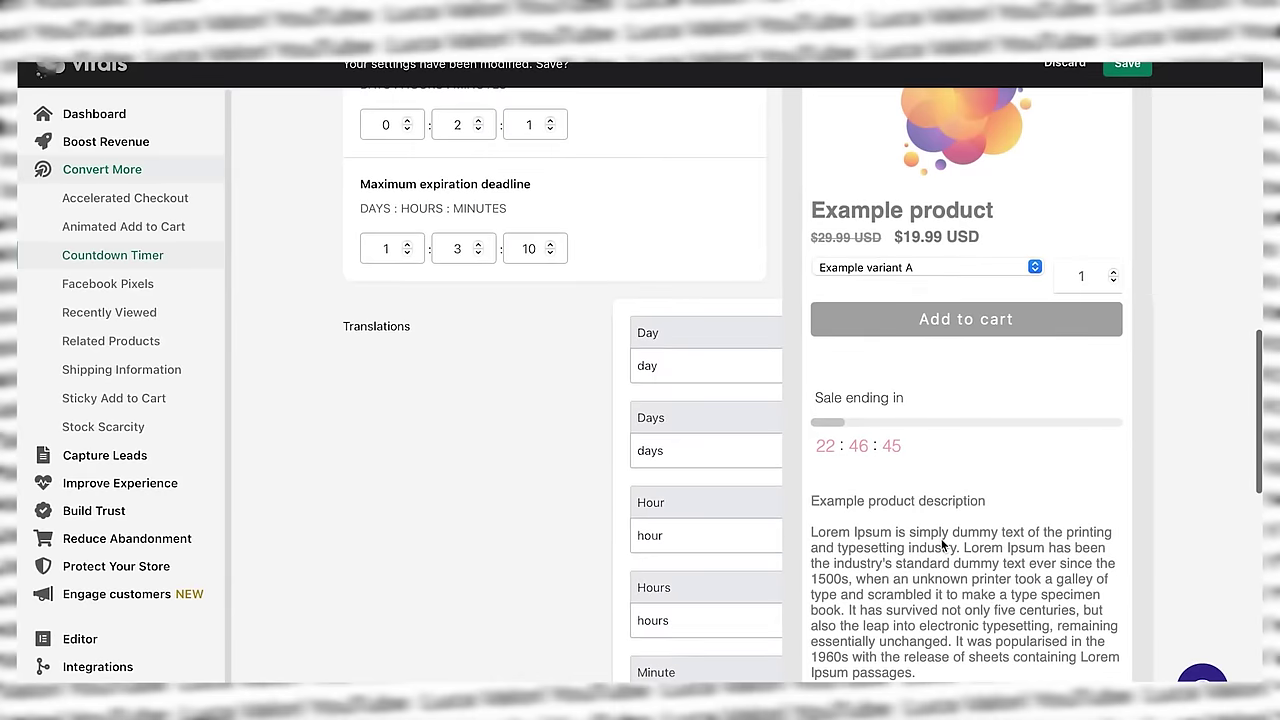
scroll(942, 545, "down", 2)
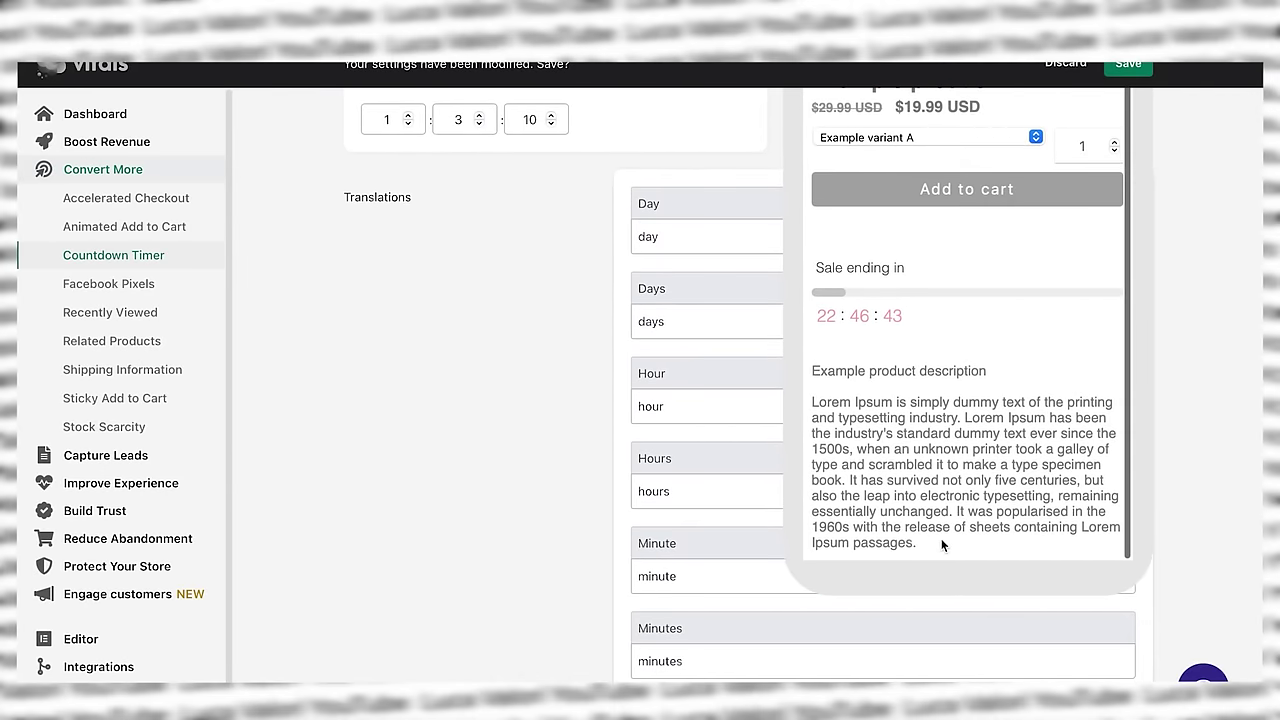
scroll(942, 545, "up", 2)
scroll(463, 329, "up", 5)
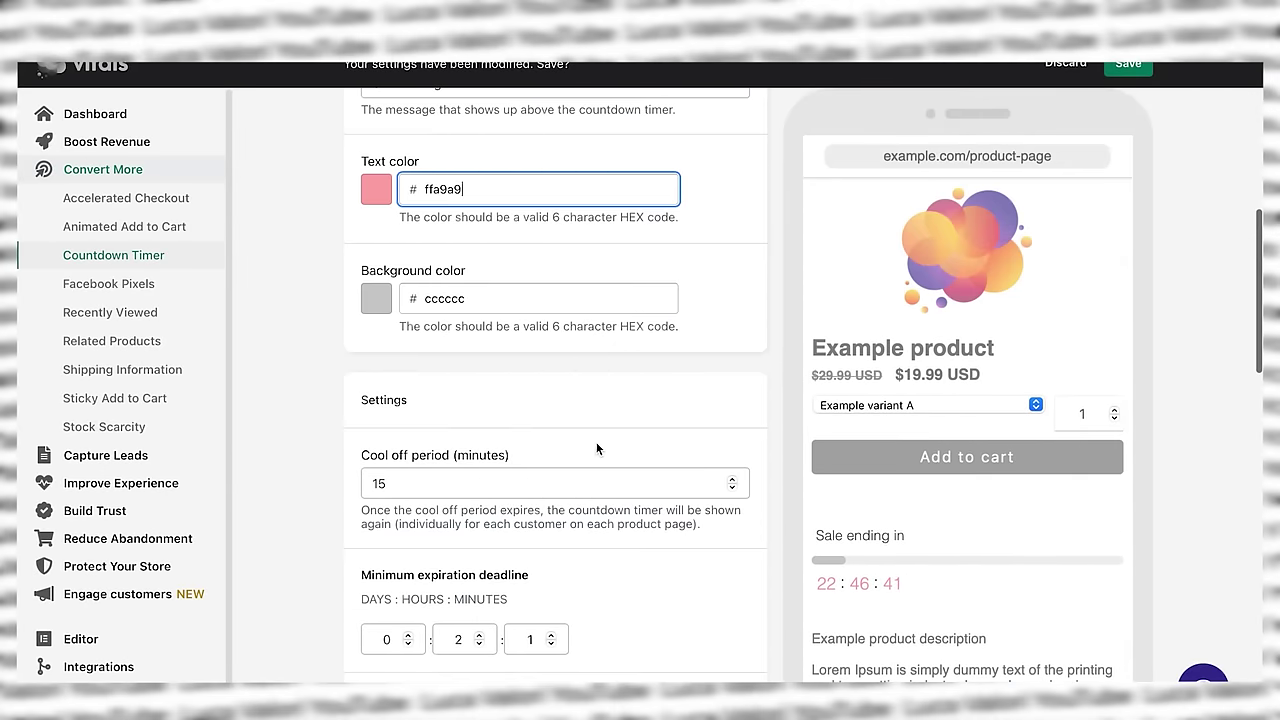
scroll(602, 447, "down", 9)
- Translate the Day and Days labels to Italian: giorno and giorni
left_click(640, 381)
double_click(640, 381)
key("BackSpace")
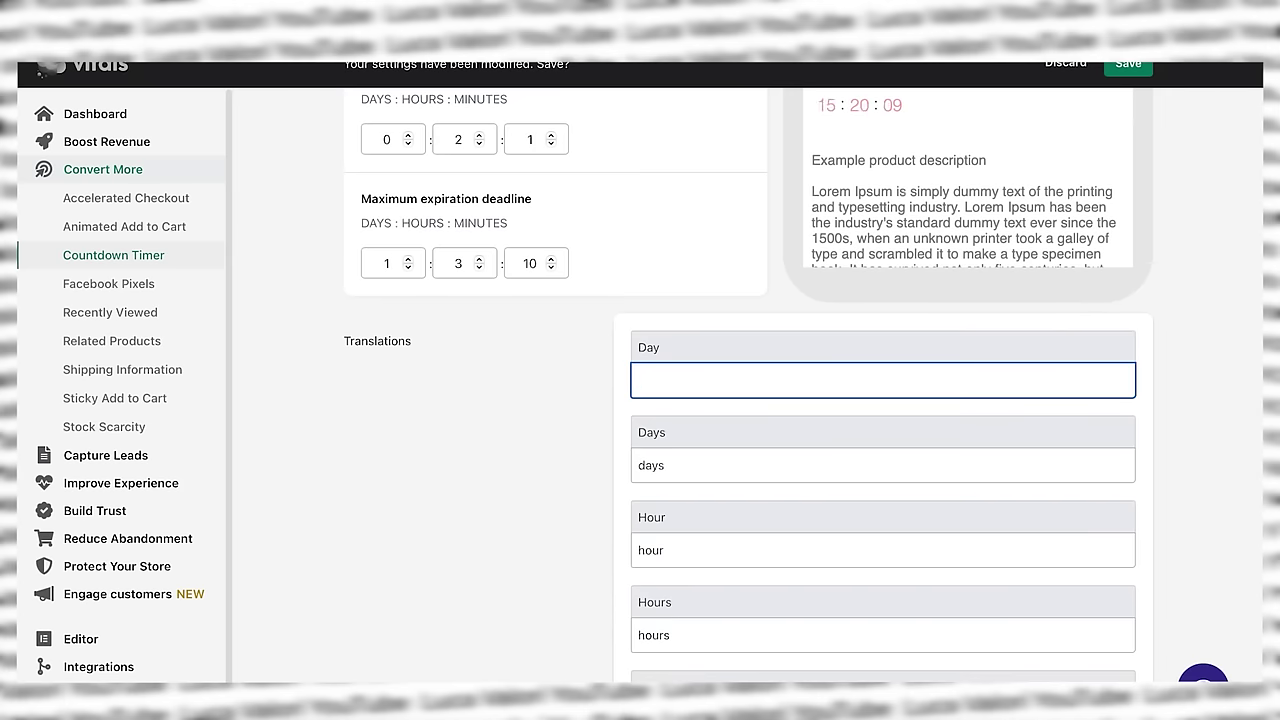
type("Giorno")
double_click(652, 465)
key("BackSpace")
type("G")
key("BackSpace")
type("giorni")
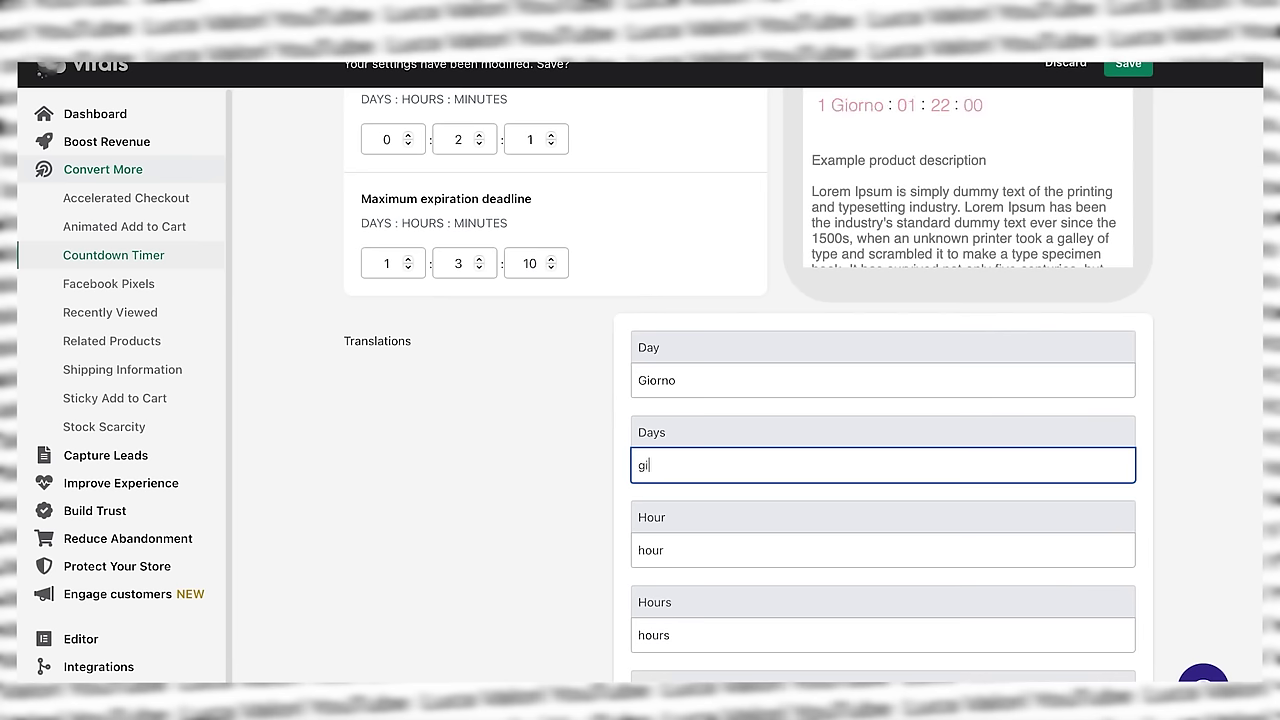
left_click(643, 380)
key("BackSpace")
type("g")
- Translate the Hour and Hours labels to ora and ore
double_click(691, 552)
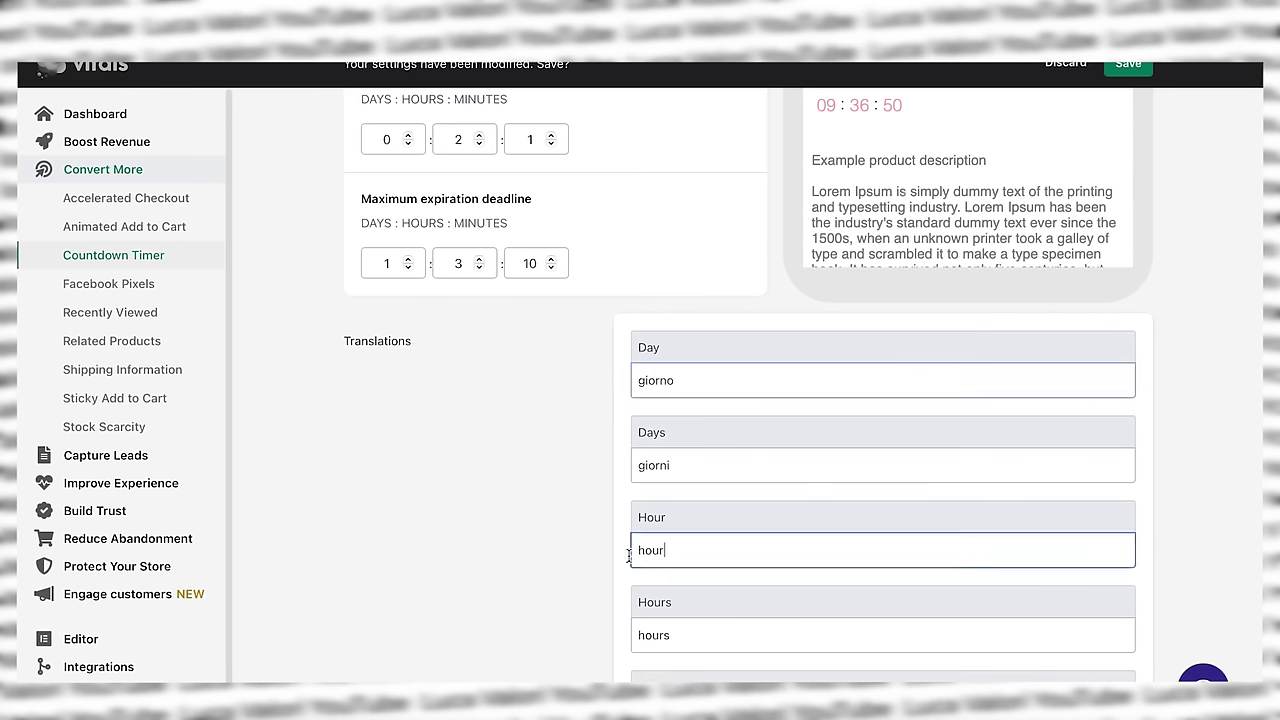
key("BackSpace")
type("ora")
double_click(697, 635)
key("BackSpace")
type("ore")
- Translate Minute and Minutes to minuto and minuti, and set the Second label to secondo
scroll(683, 620, "down", 2)
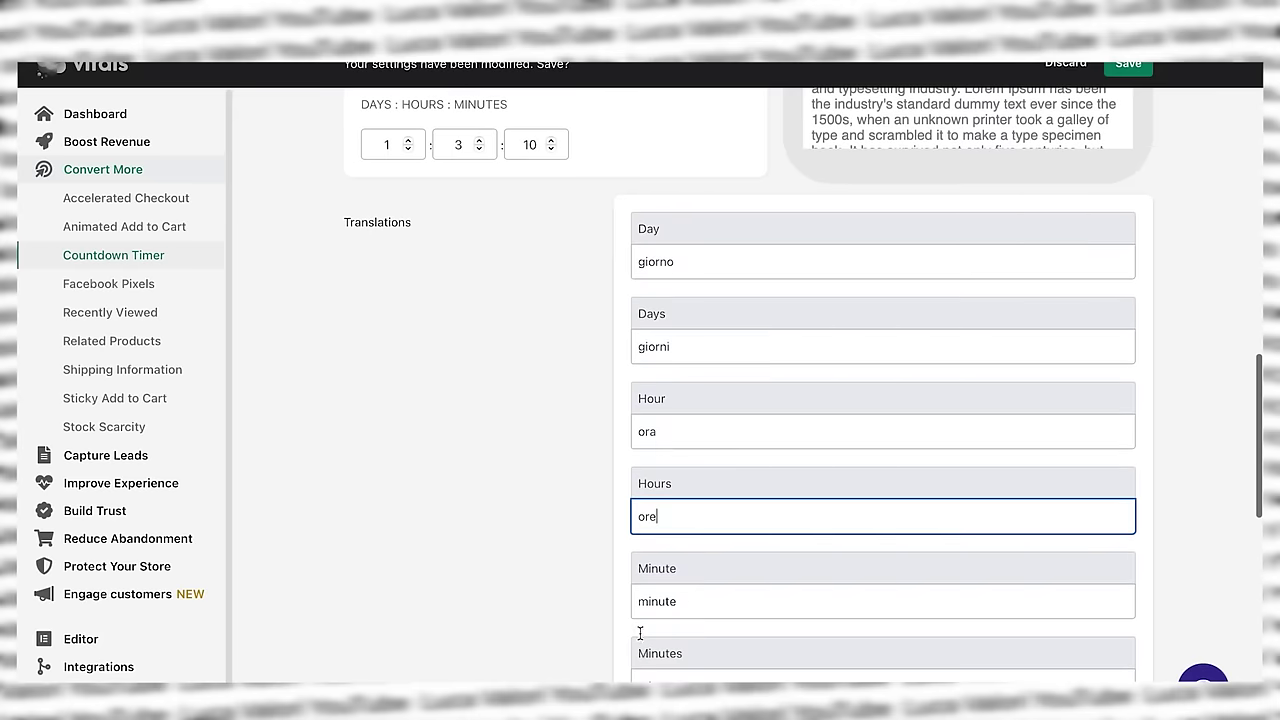
double_click(684, 603)
key("BackSpace")
type("minuto")
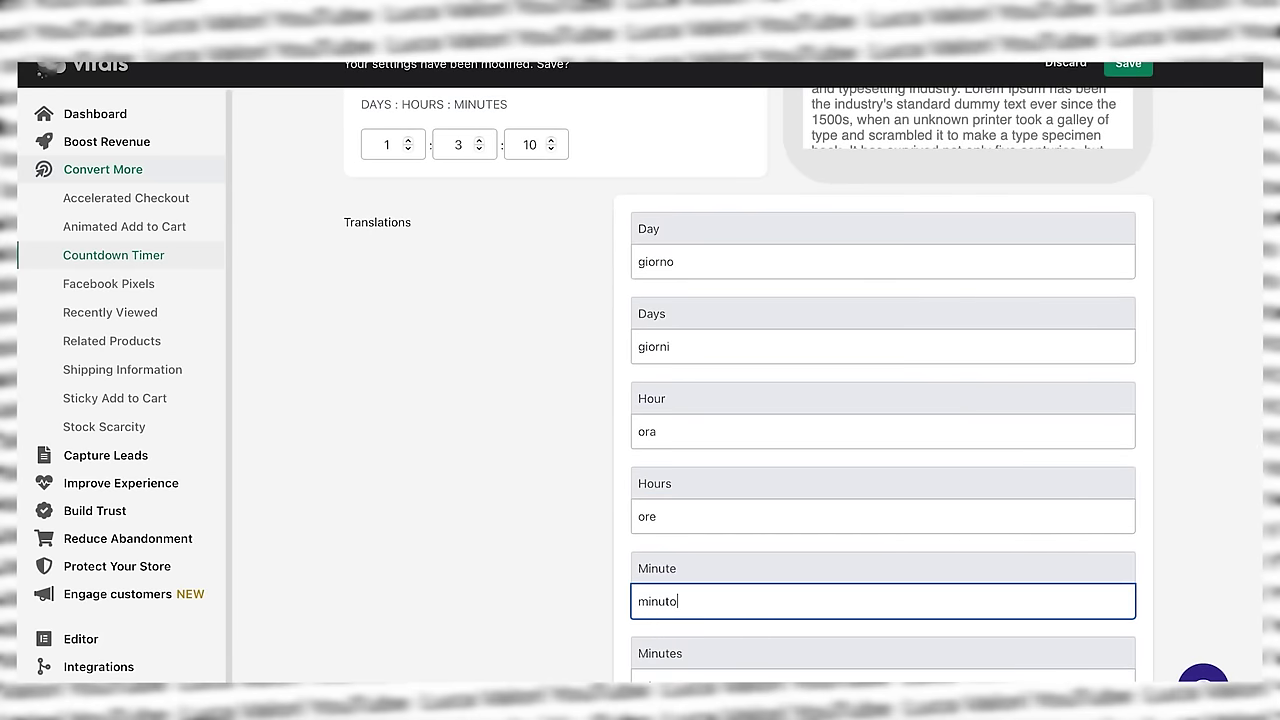
double_click(633, 678)
key("BackSpace")
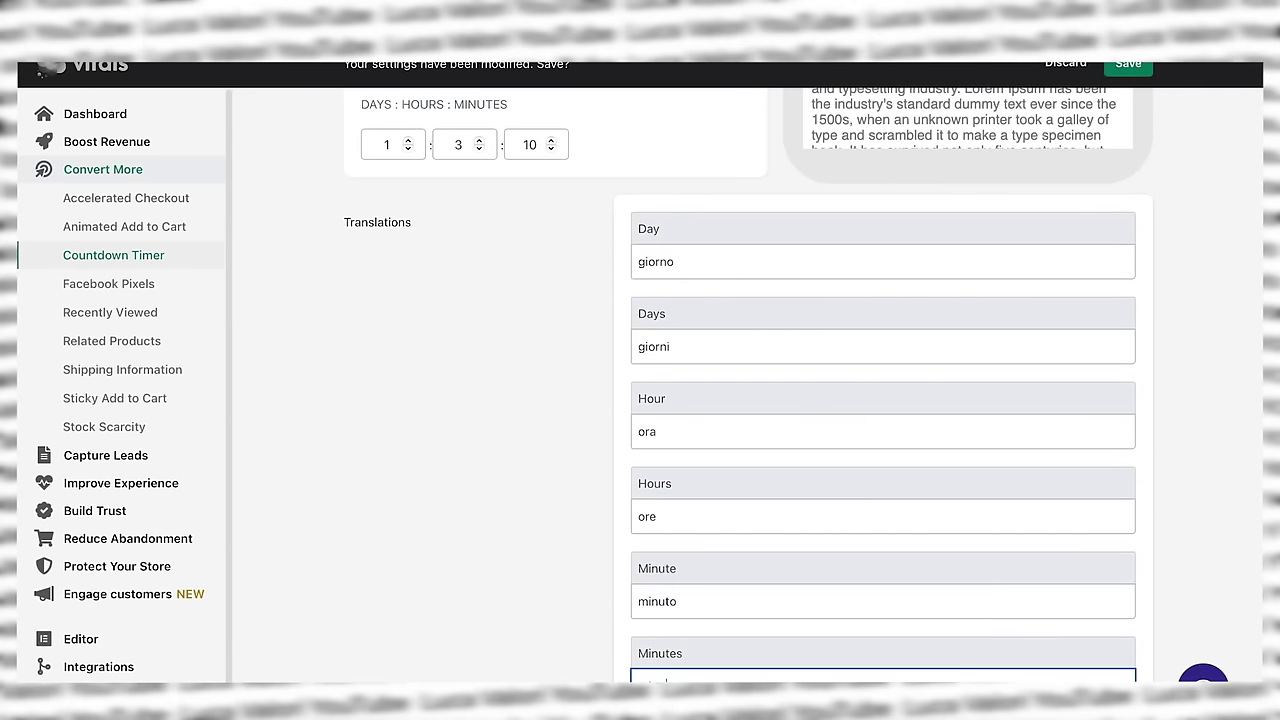
type("minuti")
scroll(691, 657, "down", 2)
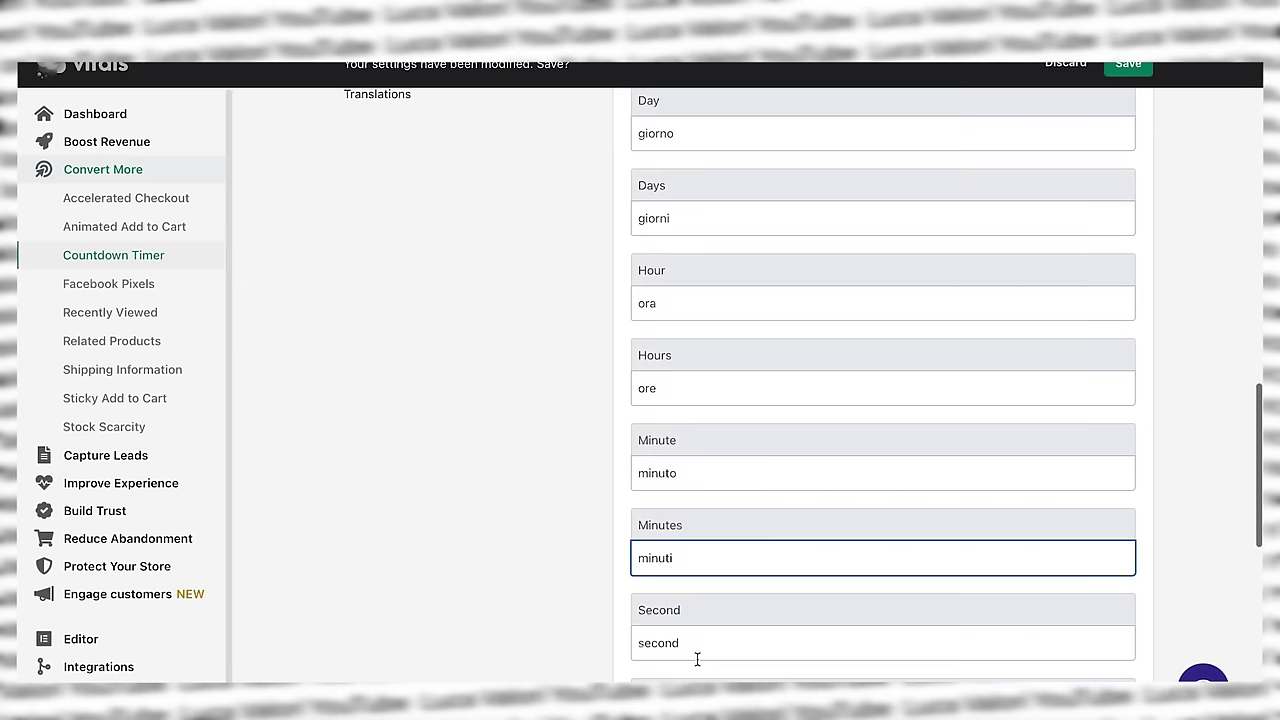
double_click(627, 643)
key("BackSpace")
type("second")
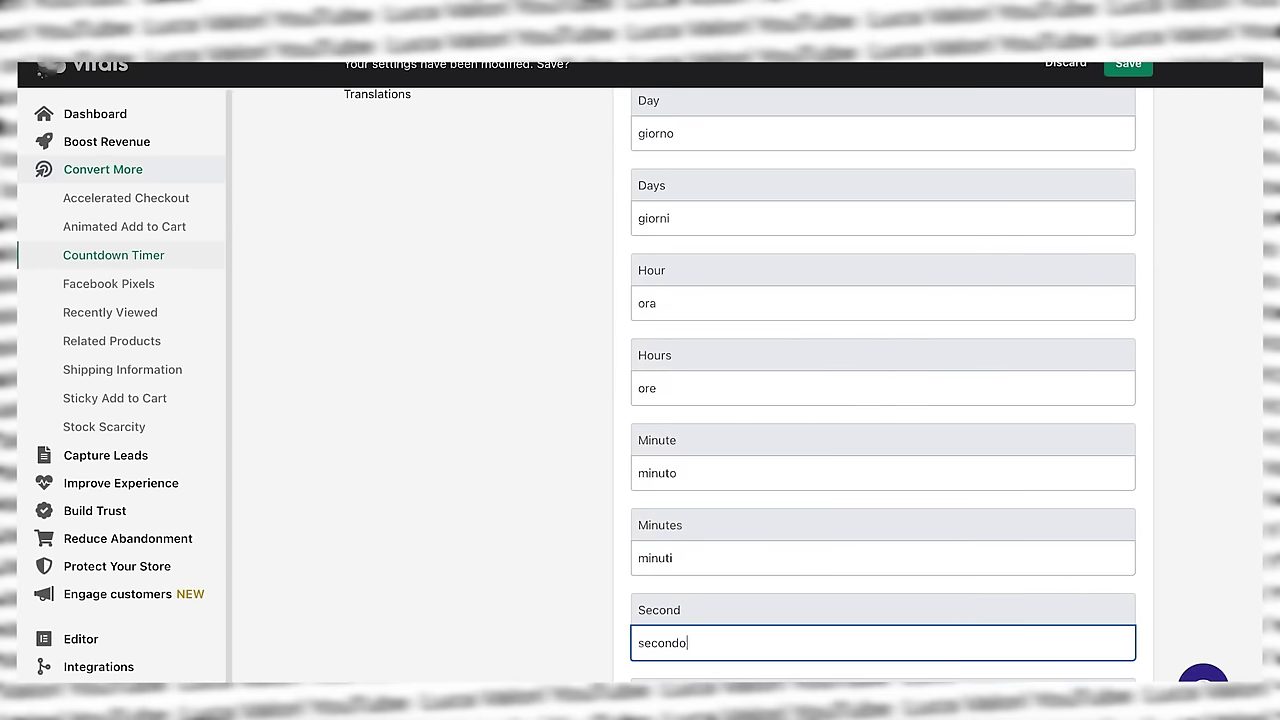
scroll(690, 650, "down", 1)
left_click(698, 690)
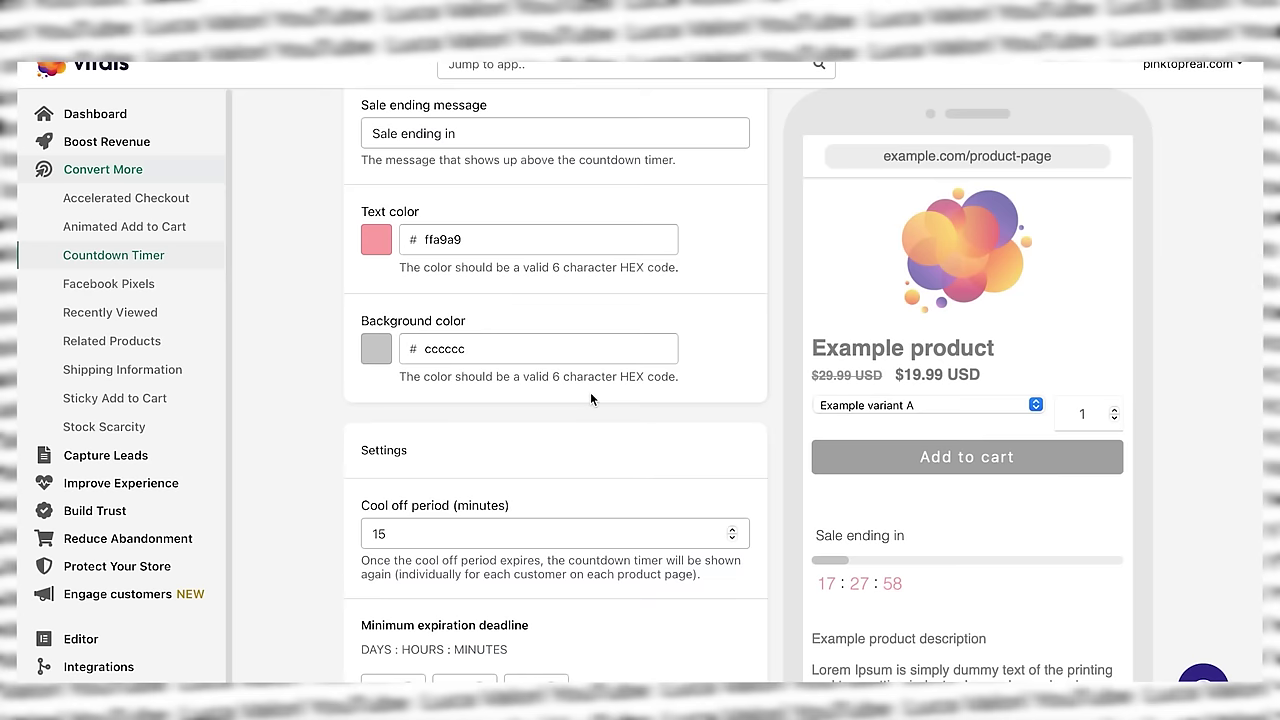
- Switch the Countdown Timer app on
scroll(590, 395, "up", 8)
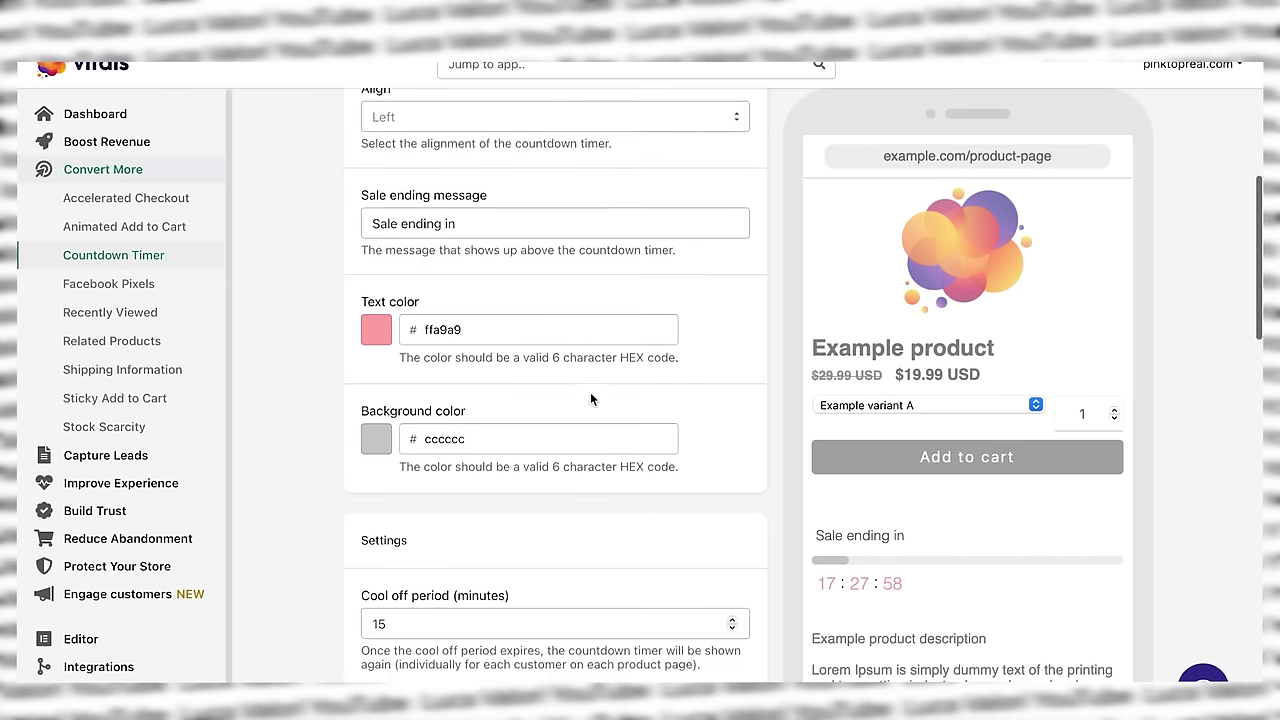
scroll(590, 399, "down", 1)
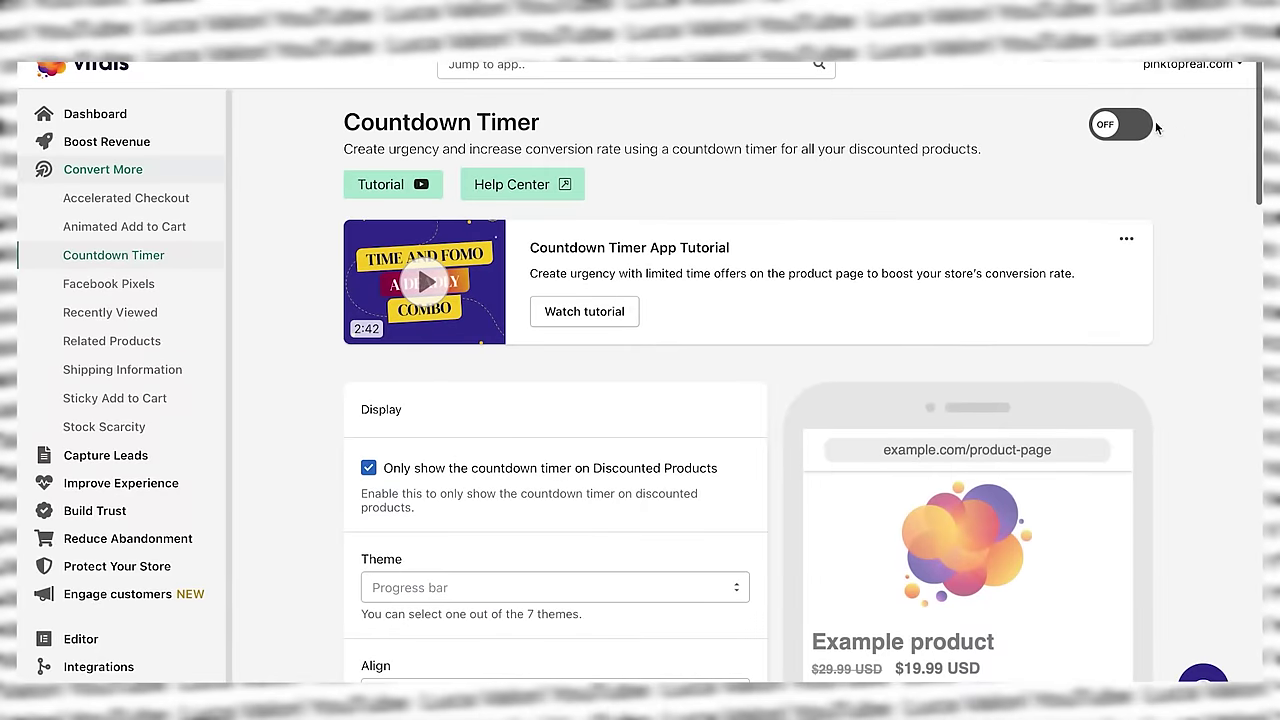
left_click(1120, 126)
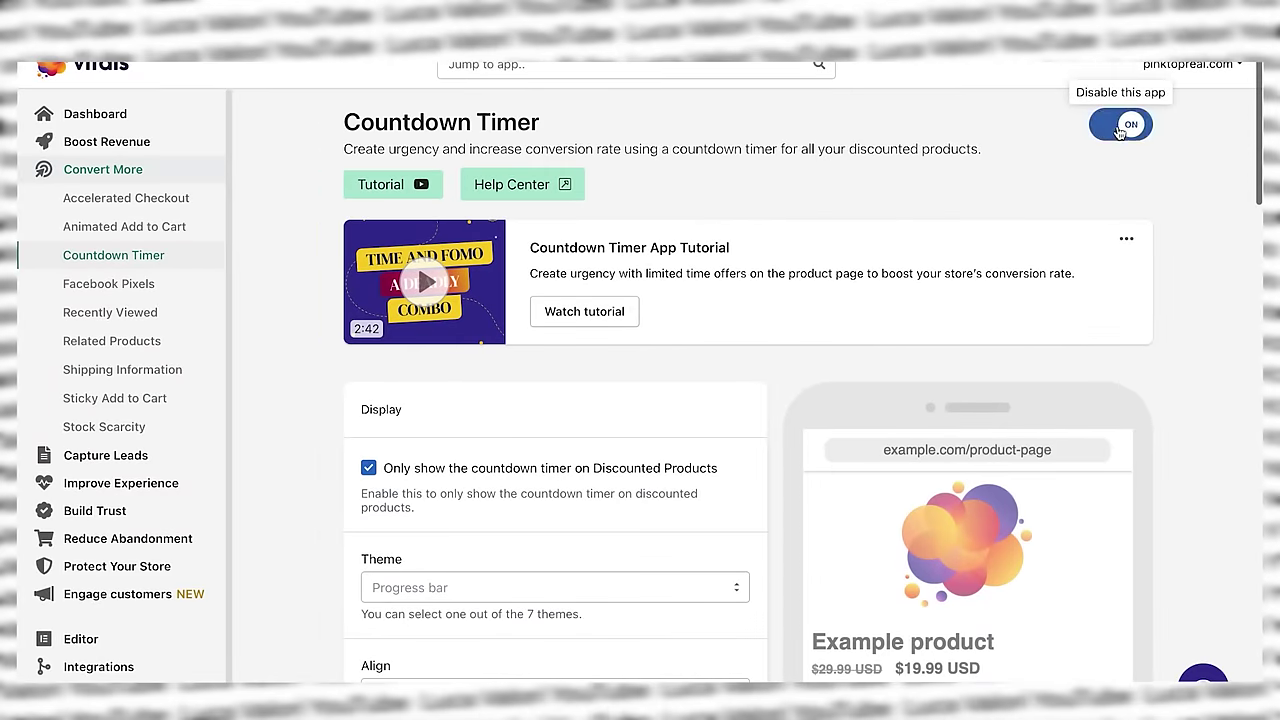
- Reopen the Vitals All apps overview and check Countdown Timer among the active modules
left_click(95, 115)
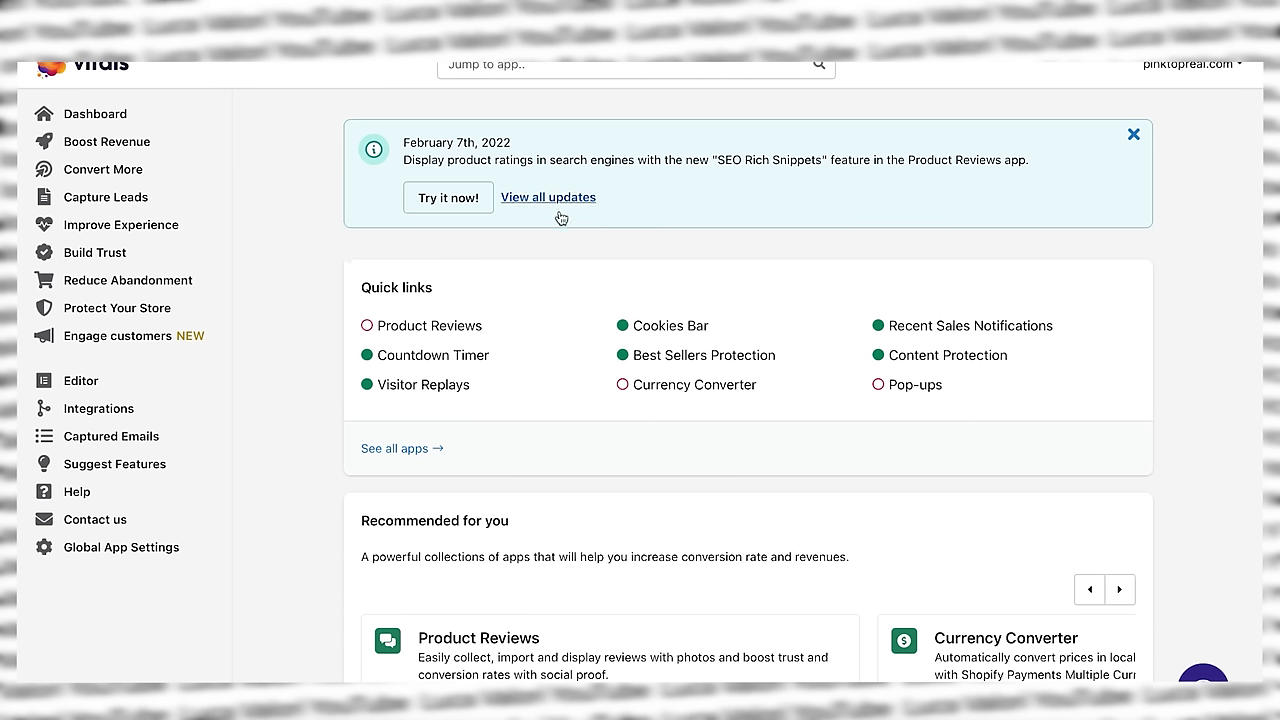
left_click(394, 449)
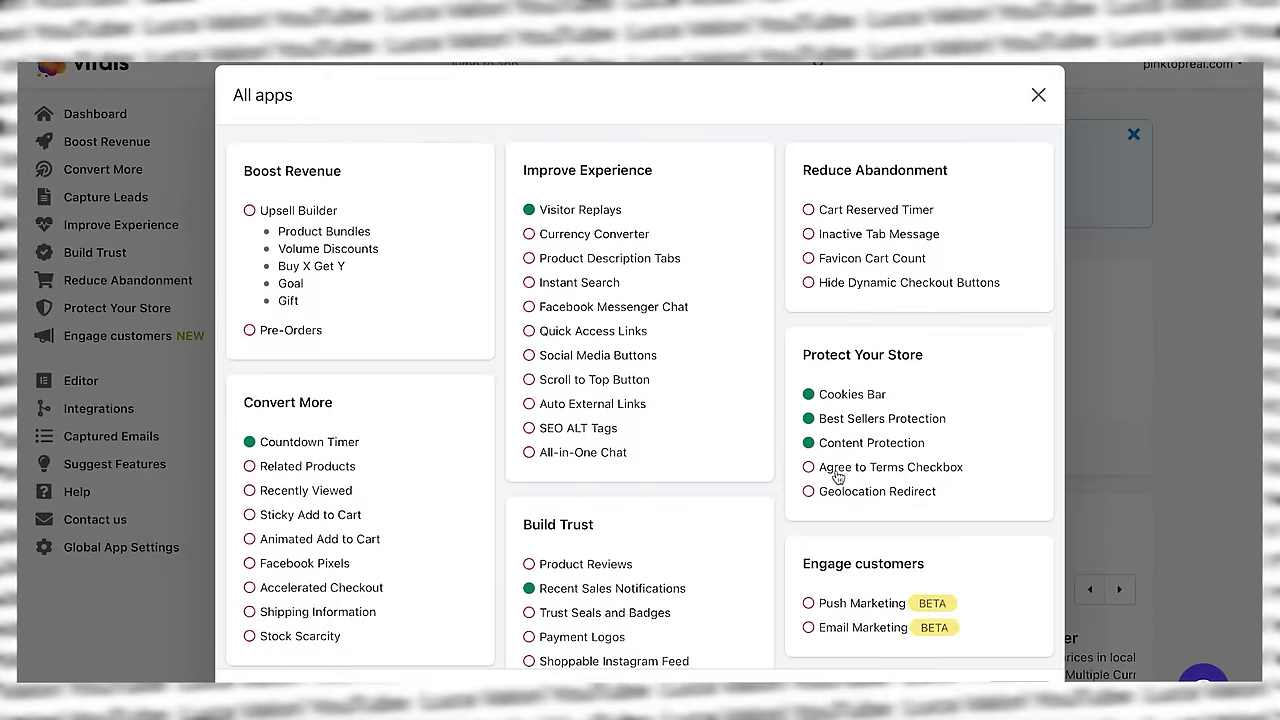
scroll(622, 575, "down", 1)
scroll(640, 490, "down", 1)
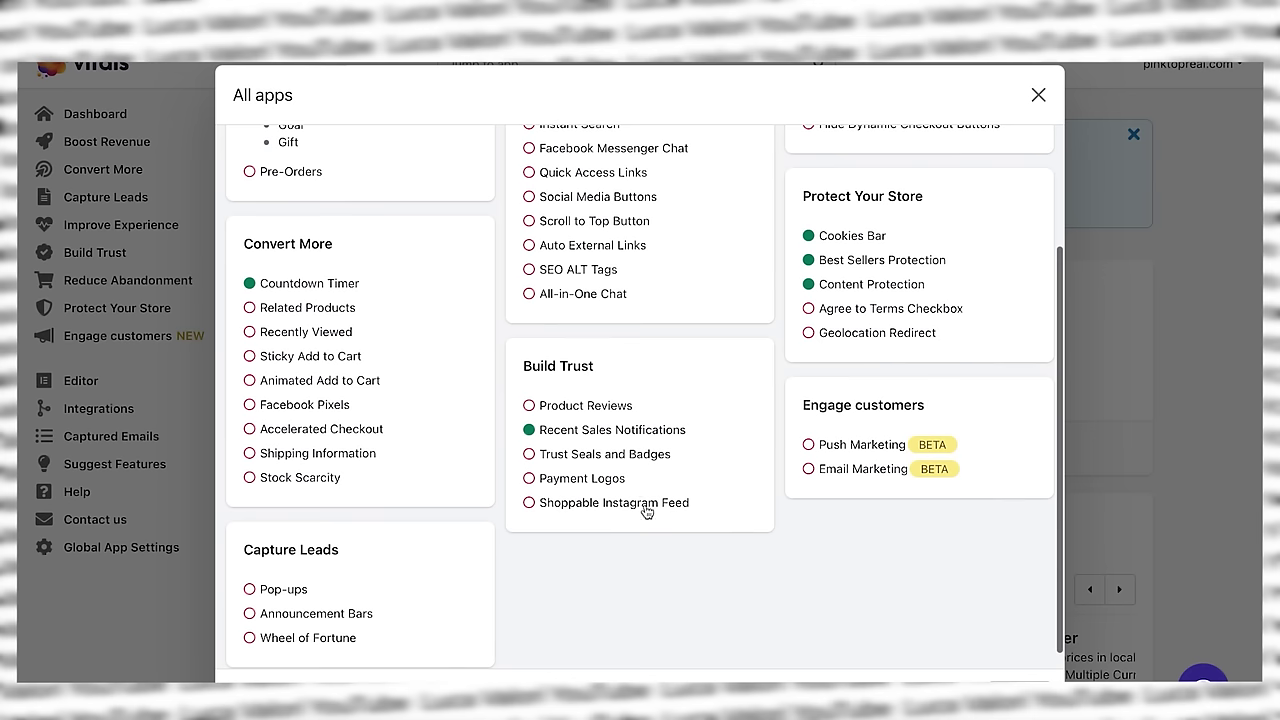
scroll(420, 490, "down", 1)
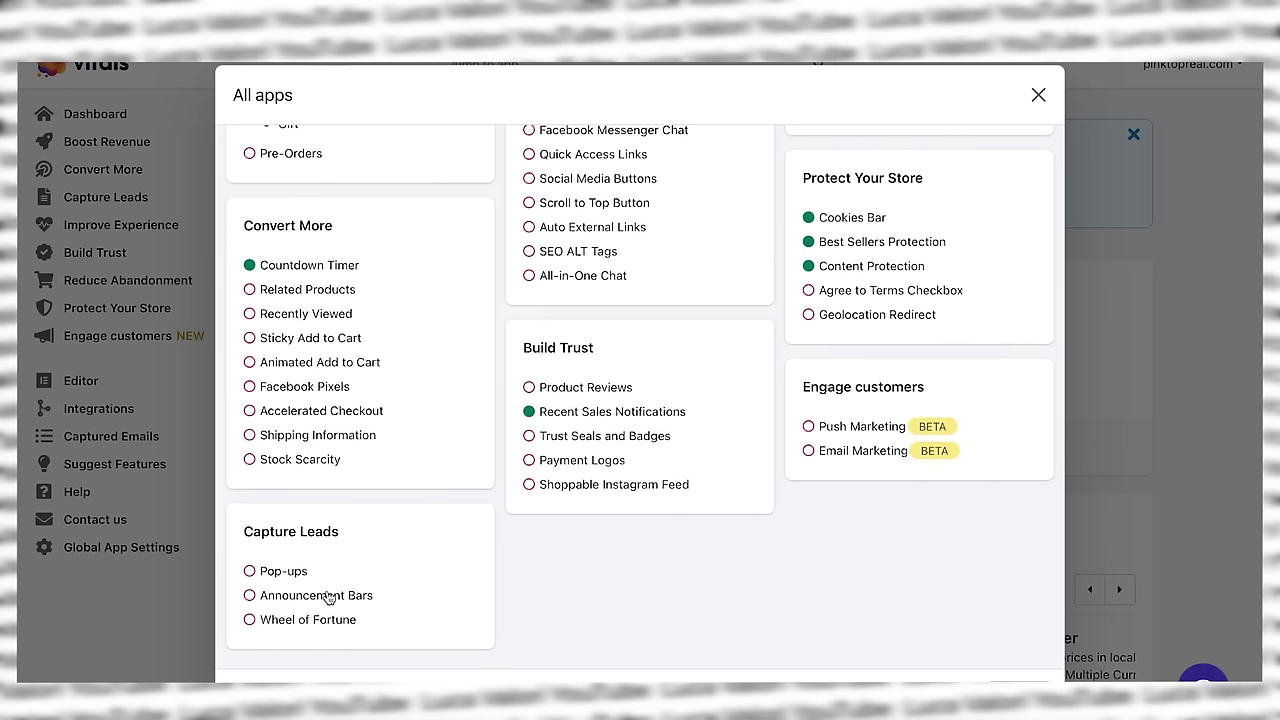
scroll(328, 597, "up", 2)
scroll(364, 320, "down", 2)
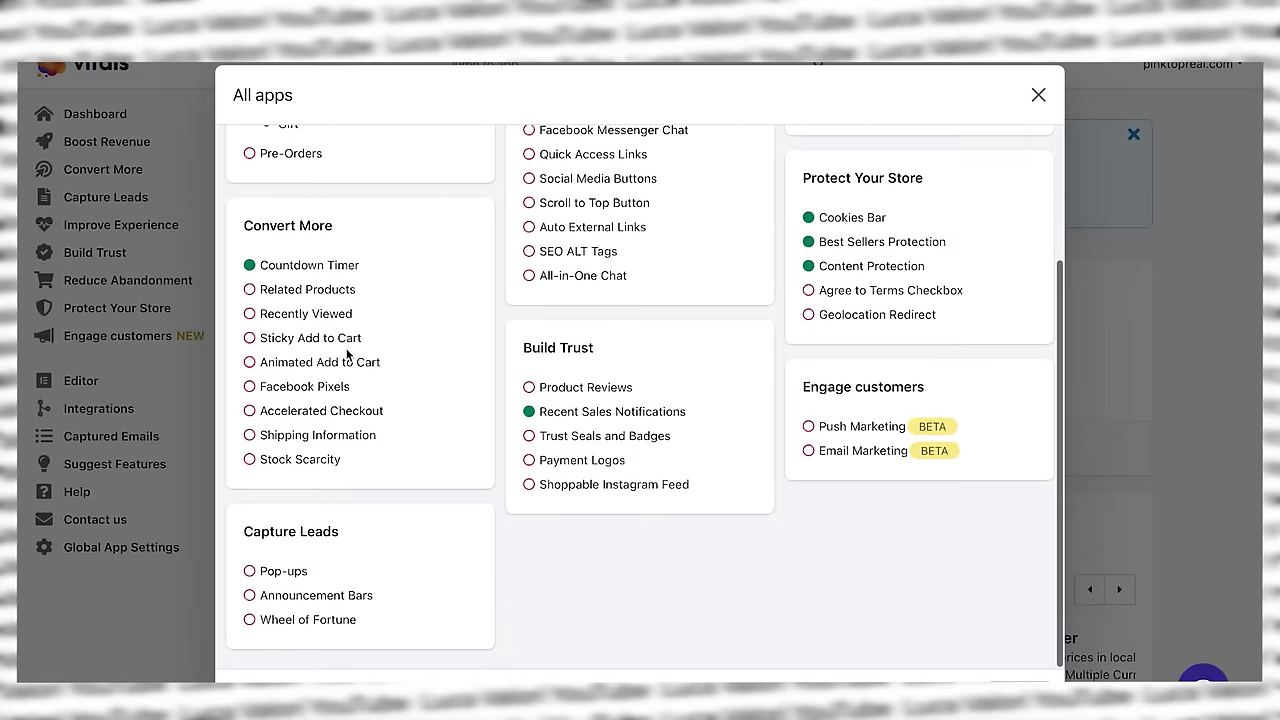
- Close the All apps overview and go to the Shopify App Store search box
left_click(1038, 96)
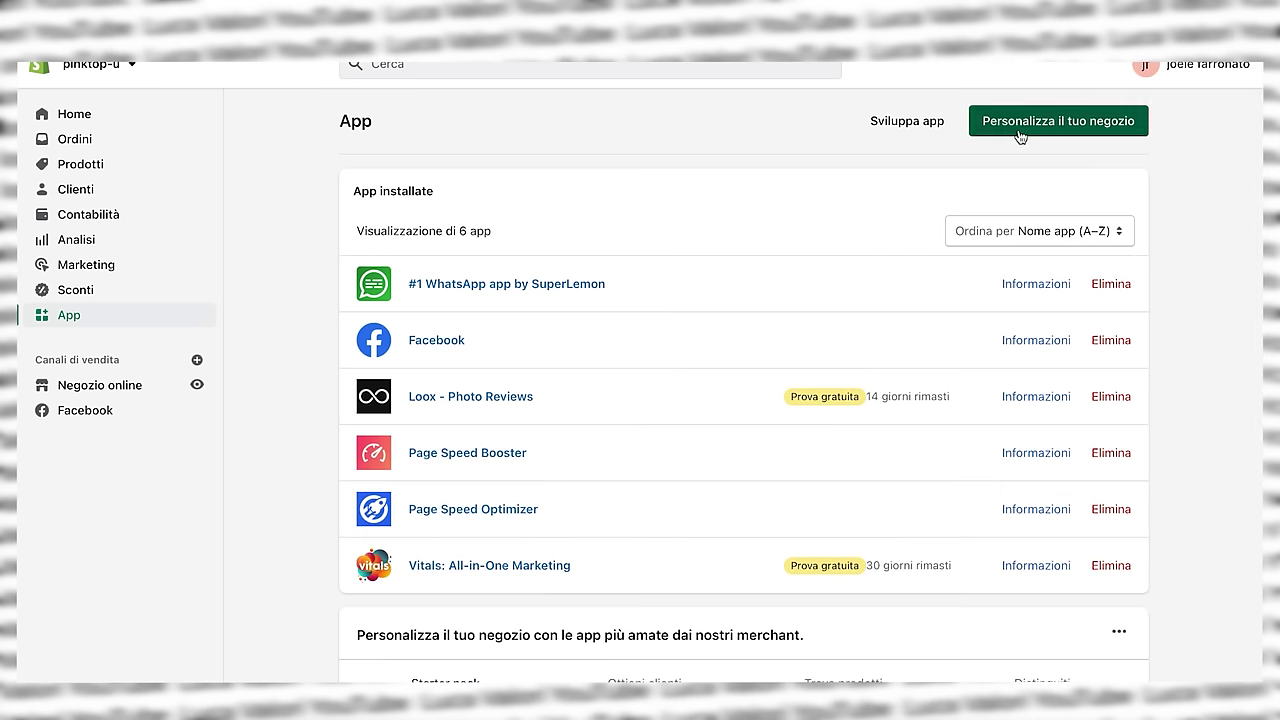
left_click(1020, 126)
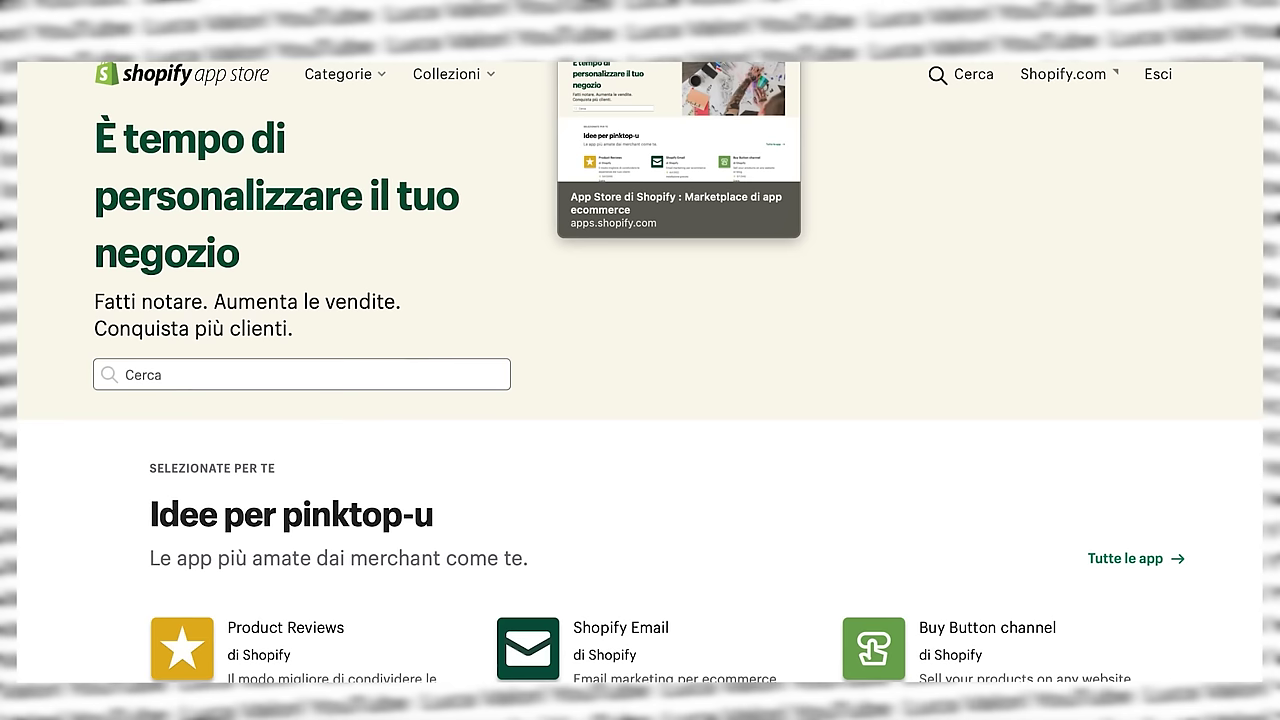
left_click(148, 371)
- Search the App Store for 'Page fly' and browse the 386 results
type("Pa")
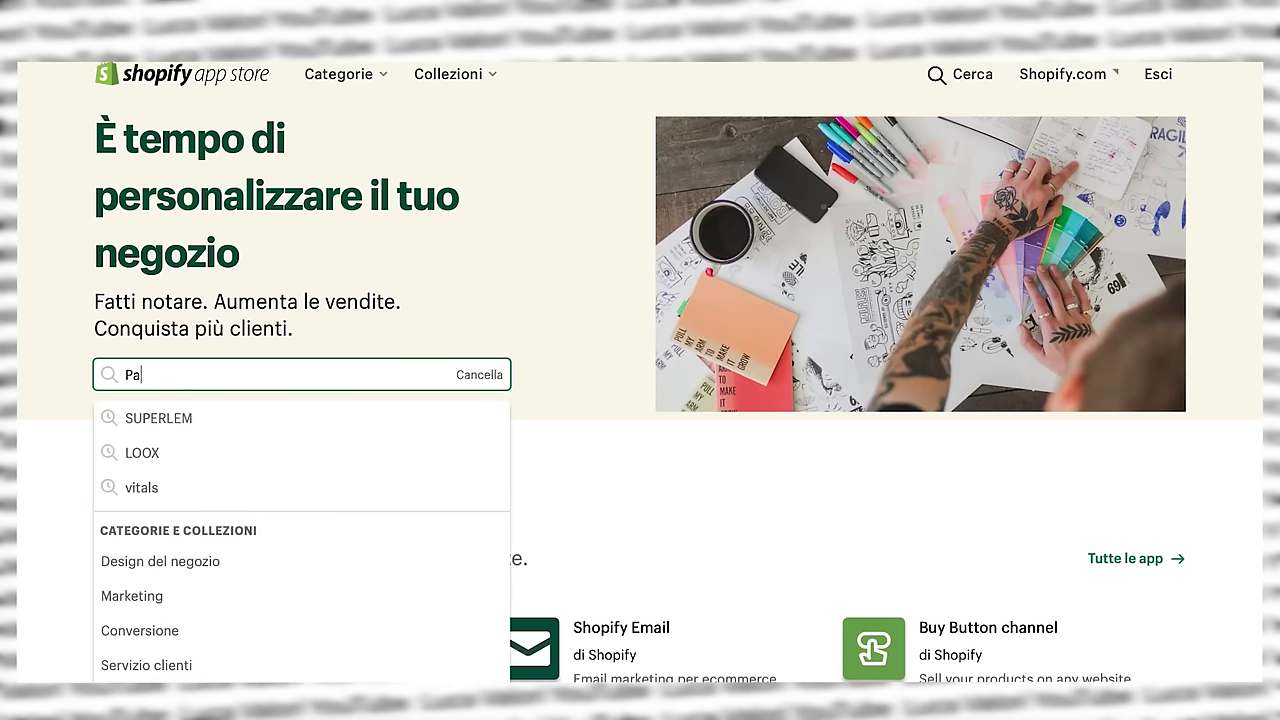
type("ge fly")
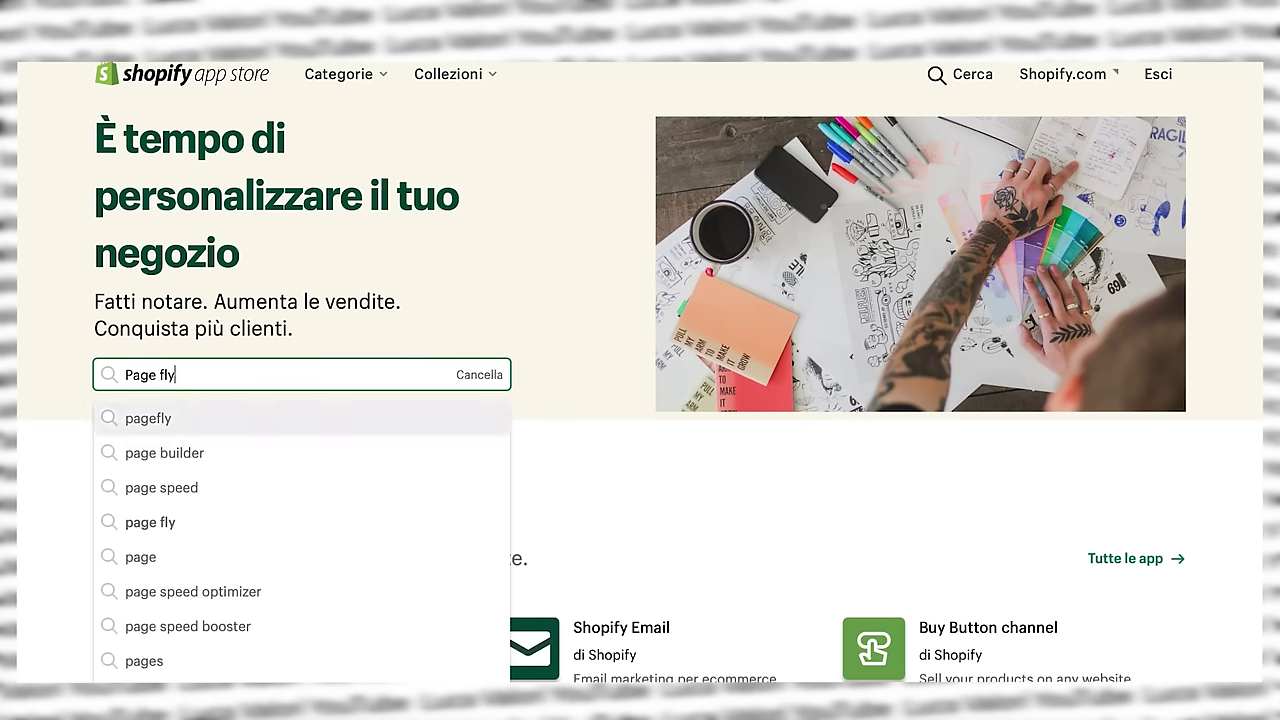
key("Return")
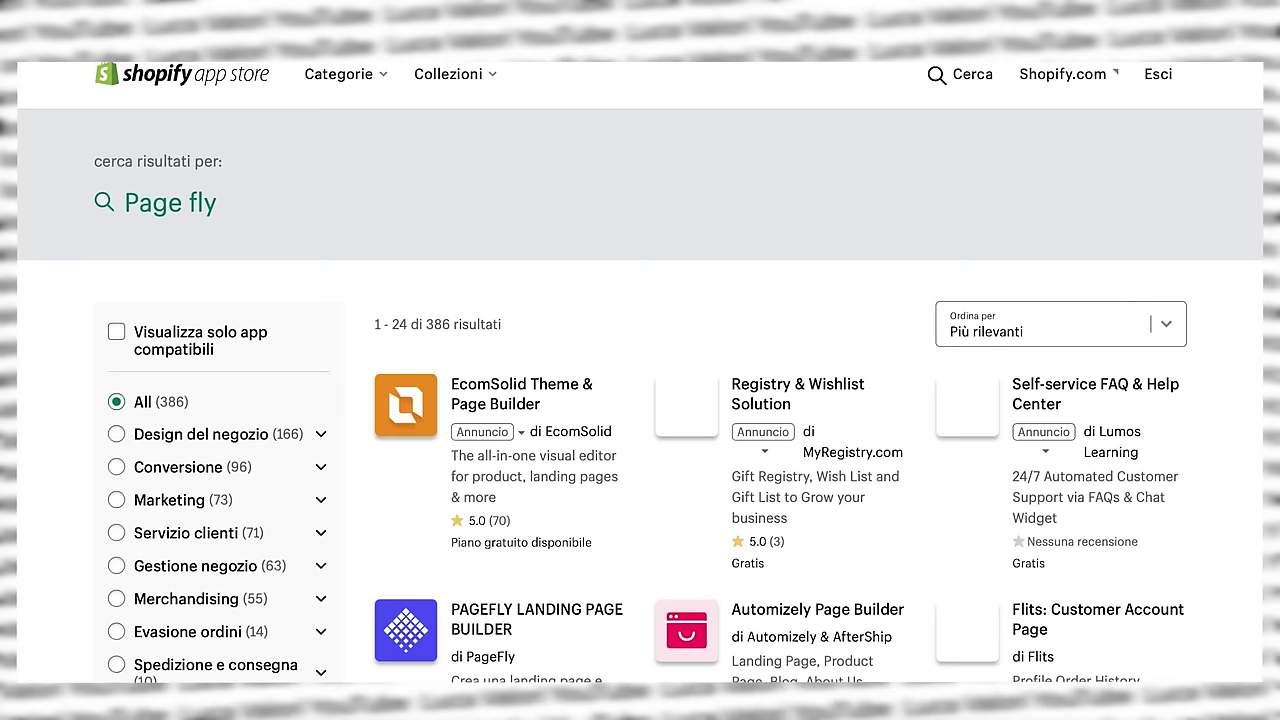
scroll(482, 572, "down", 3)
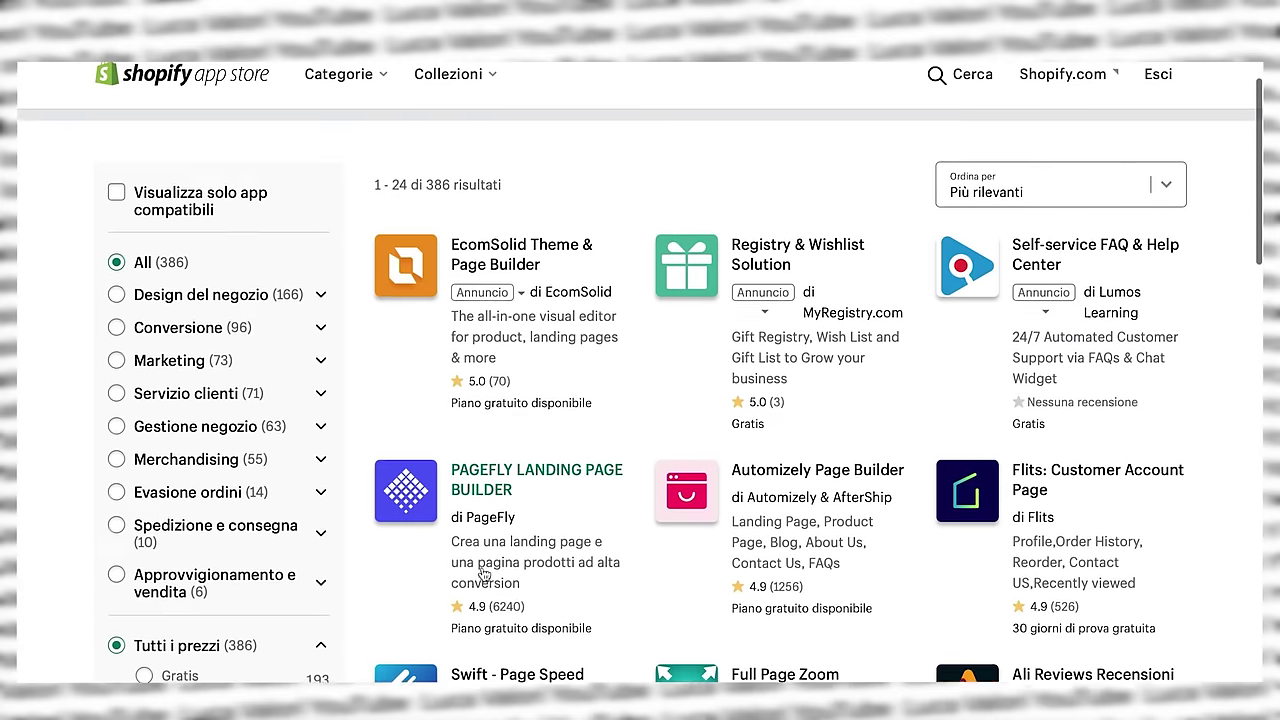
scroll(482, 572, "up", 1)
scroll(440, 600, "down", 6)
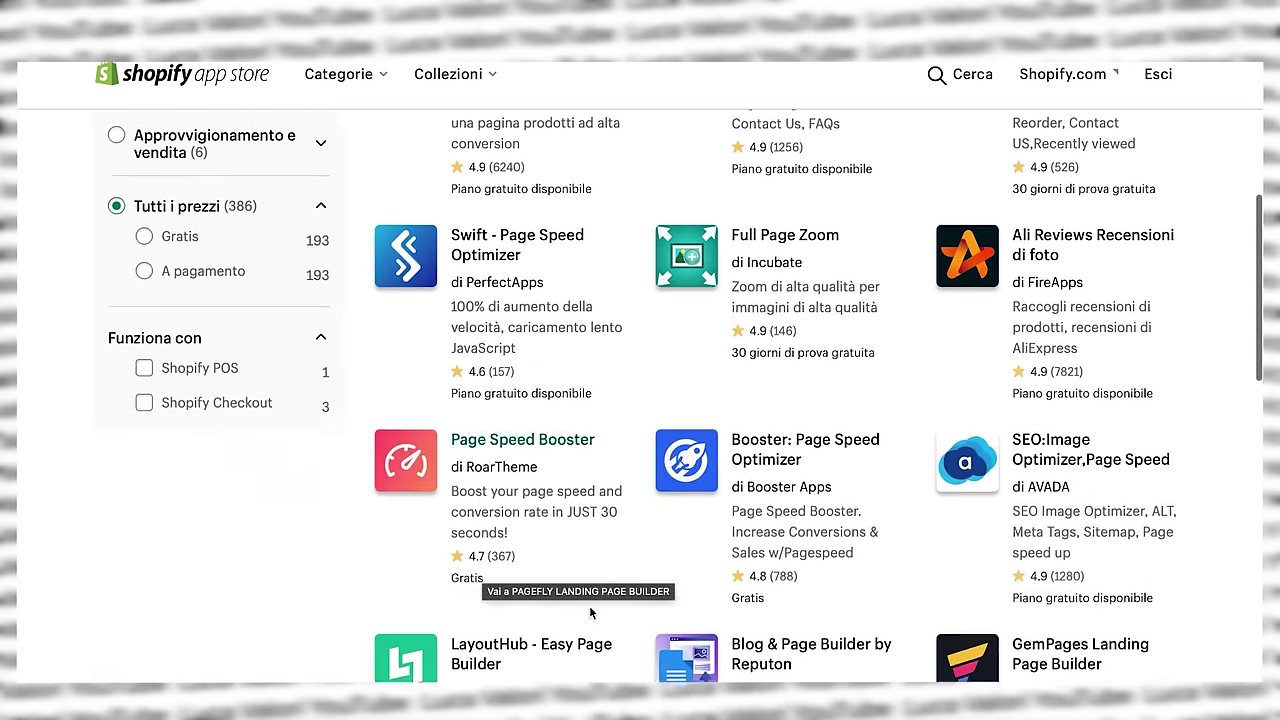
scroll(440, 648, "up", 2)
scroll(440, 510, "down", 2)
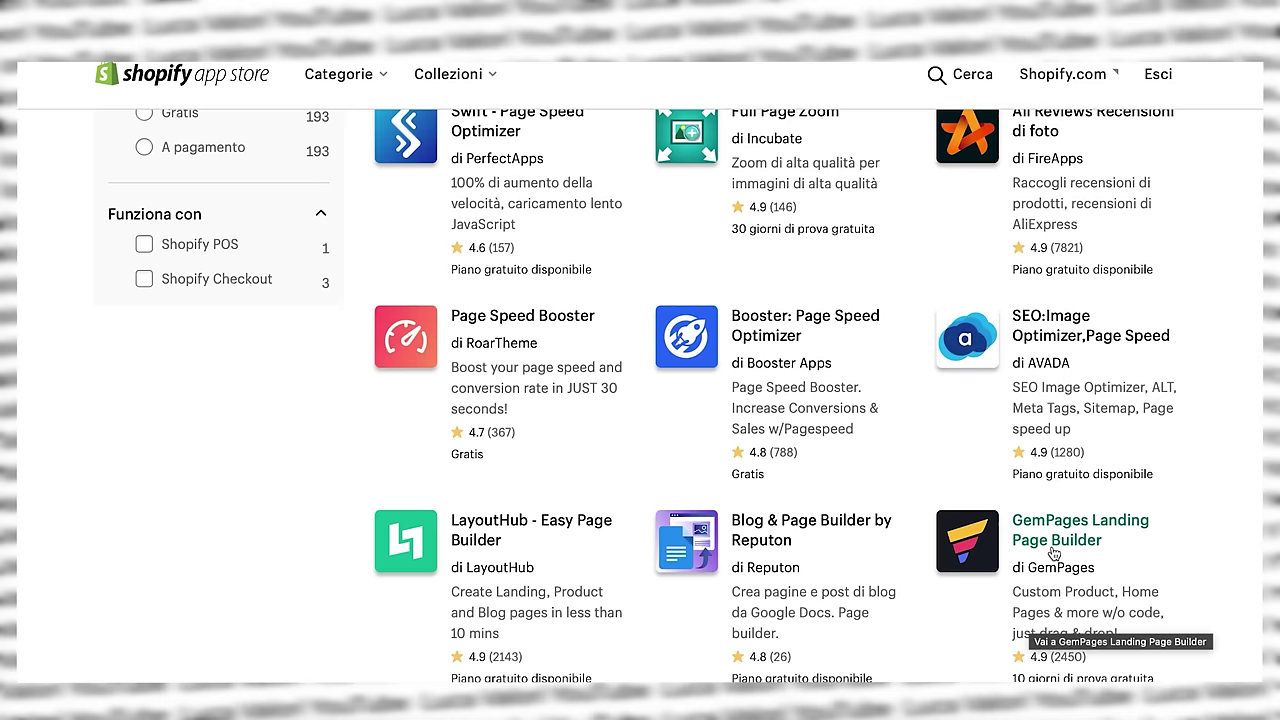
scroll(1053, 553, "up", 10)
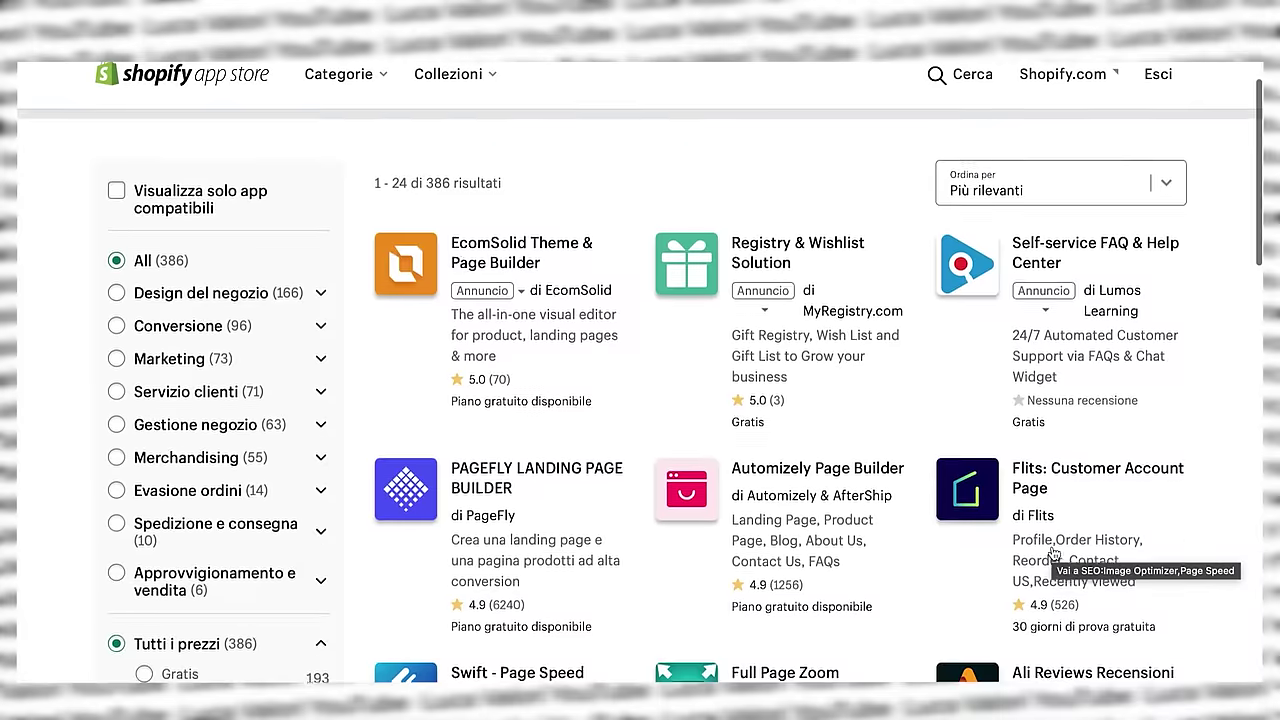
scroll(536, 600, "down", 2)
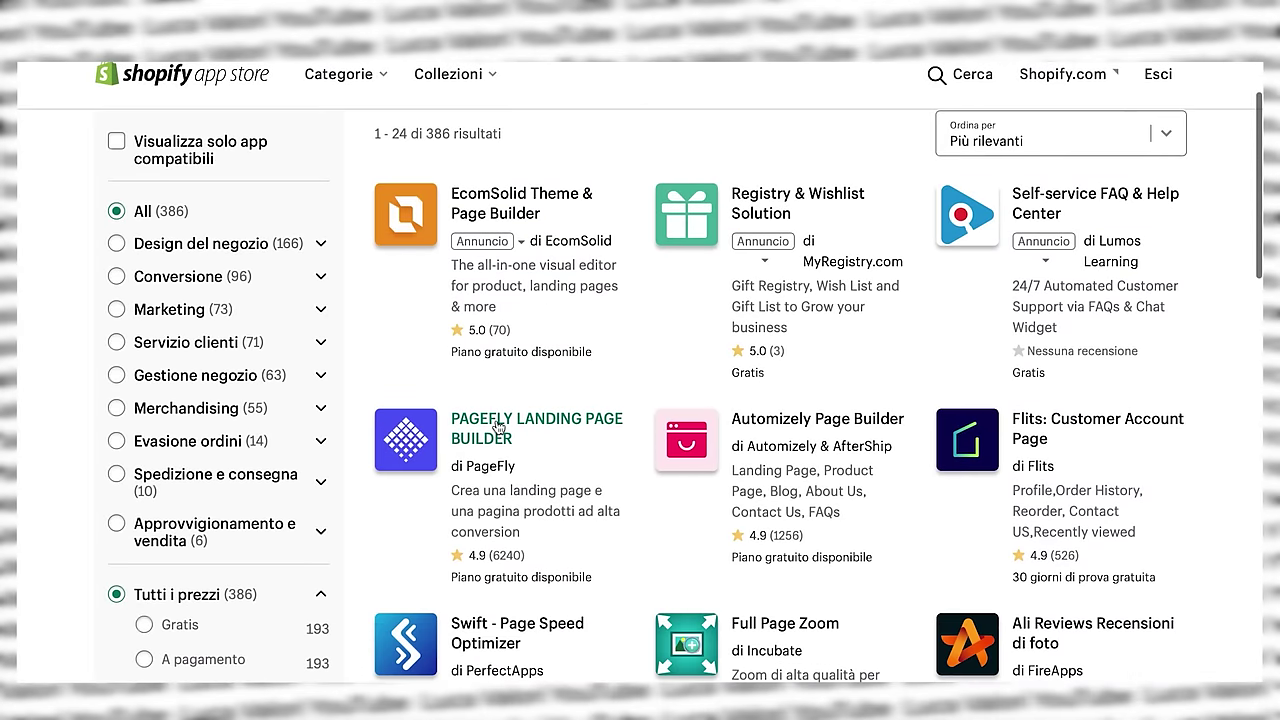
- Install PageFly Landing Page Builder from its App Store listing
left_click(497, 427)
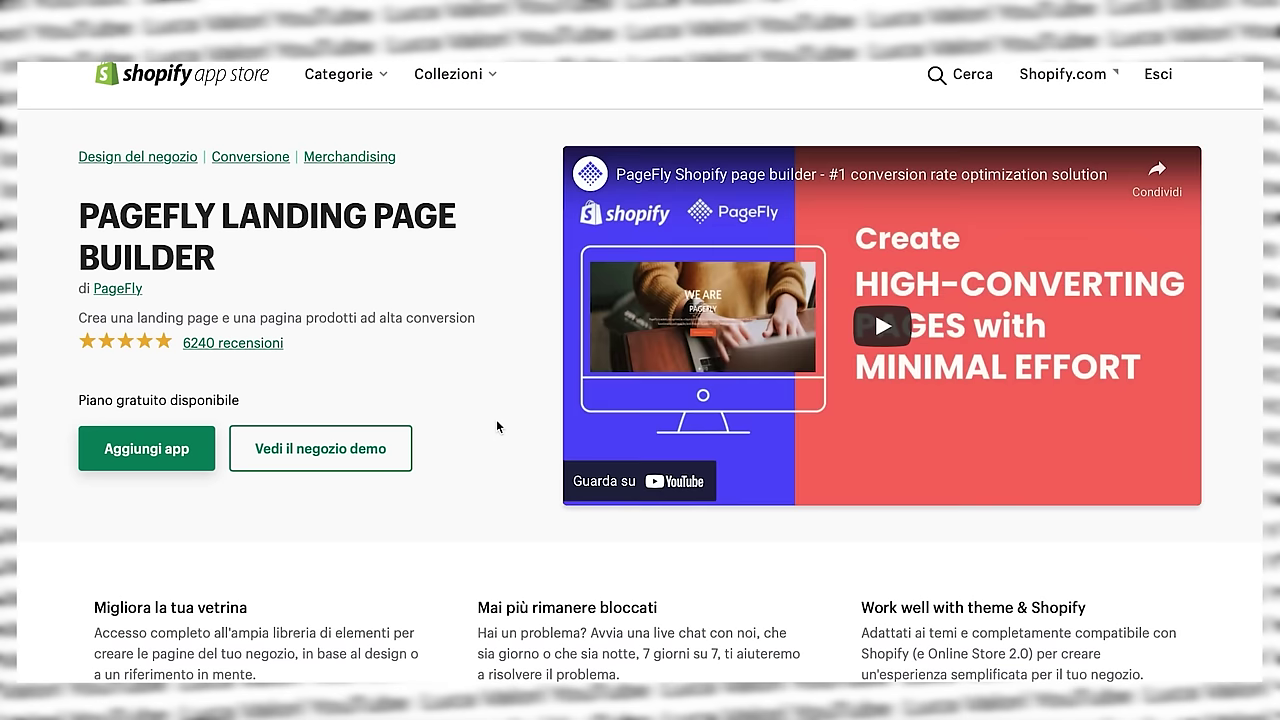
left_click(181, 455)
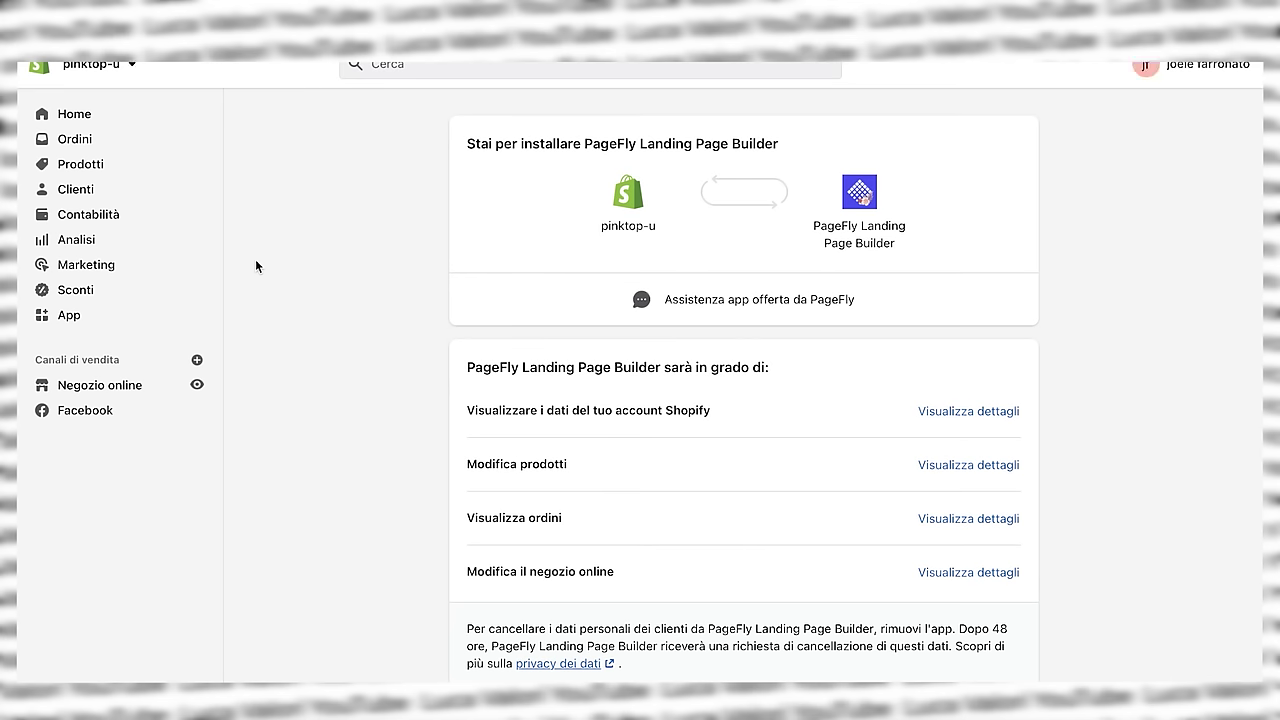
scroll(740, 410, "down", 1)
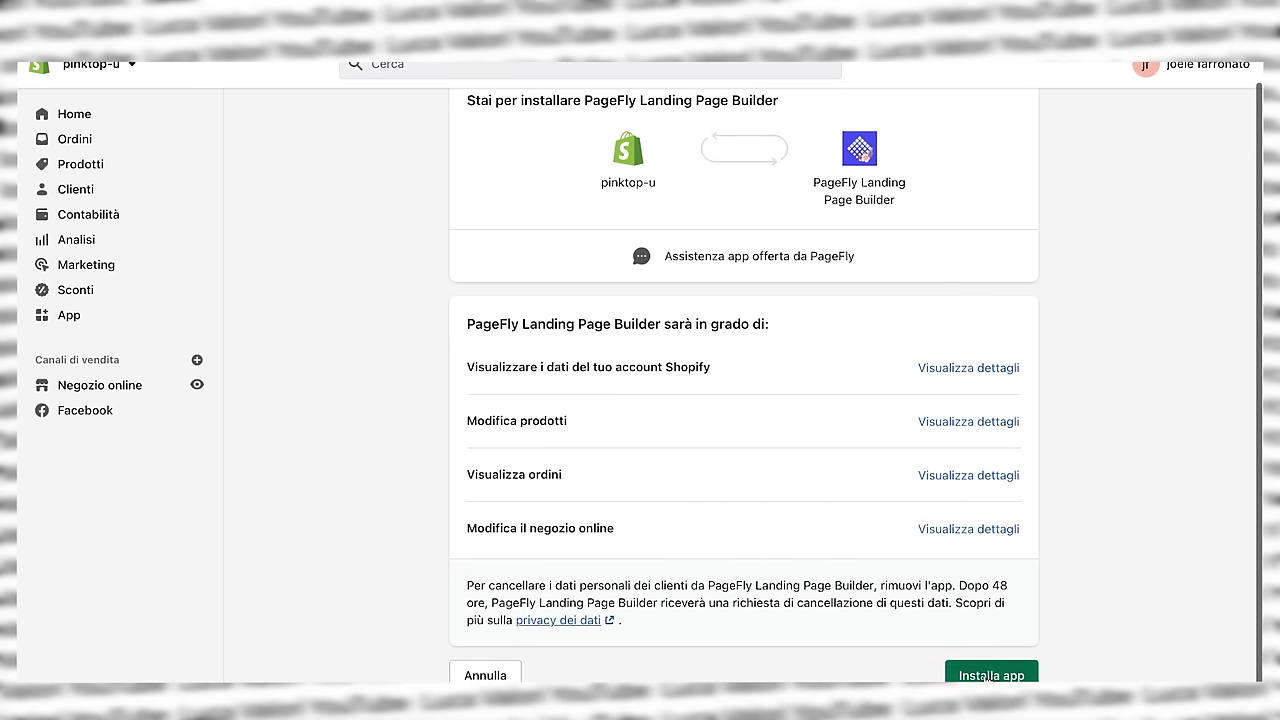
left_click(987, 676)
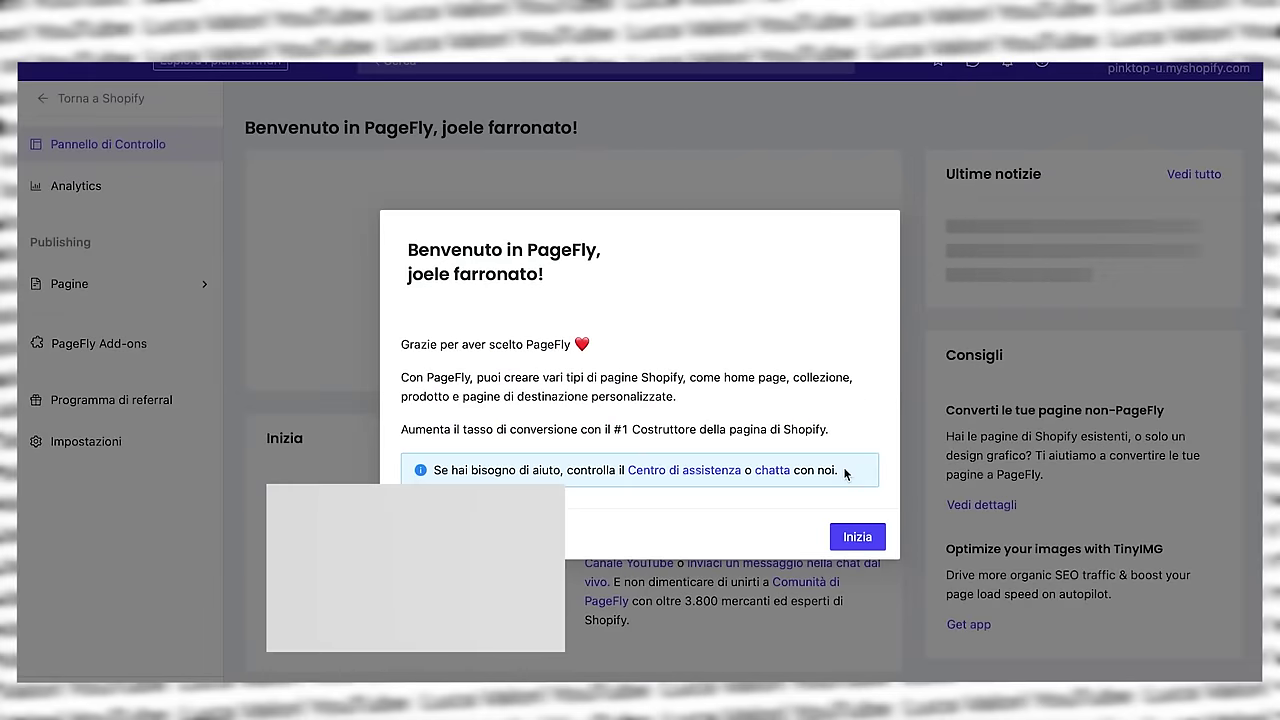
- Dismiss the PageFly welcome messages and look over its control panel dashboard
left_click(845, 541)
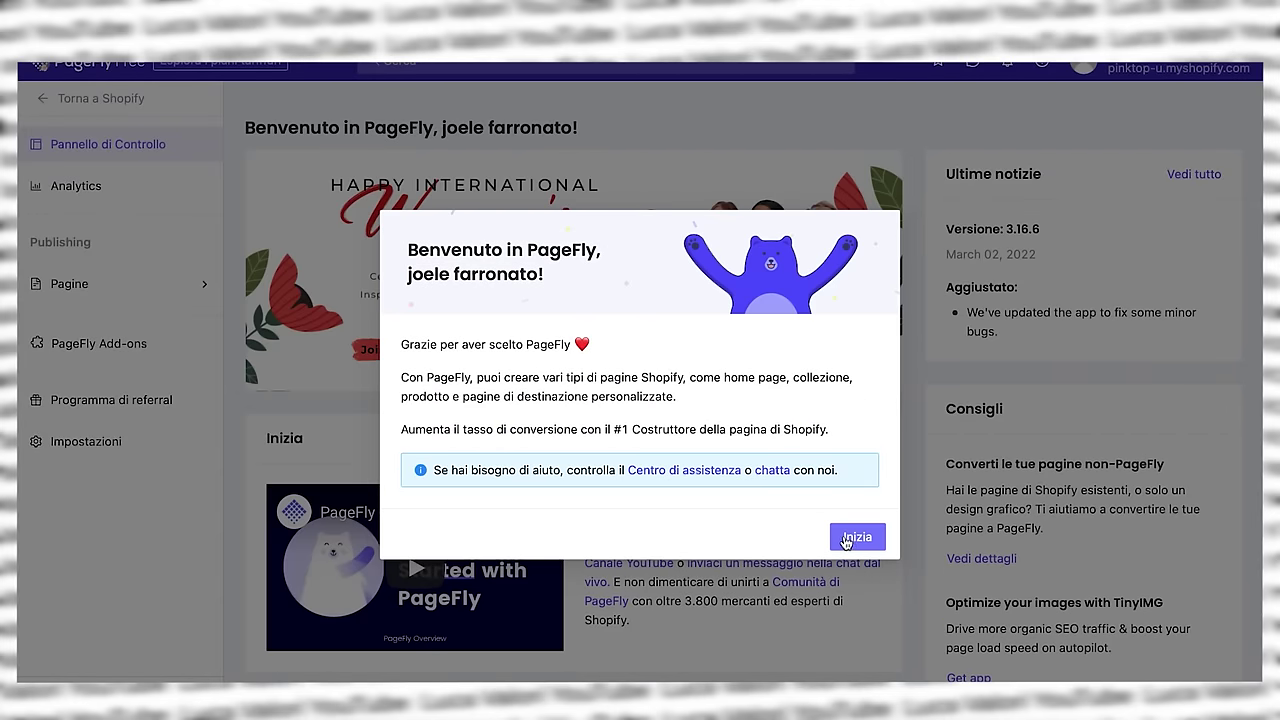
left_click(845, 541)
left_click(845, 541)
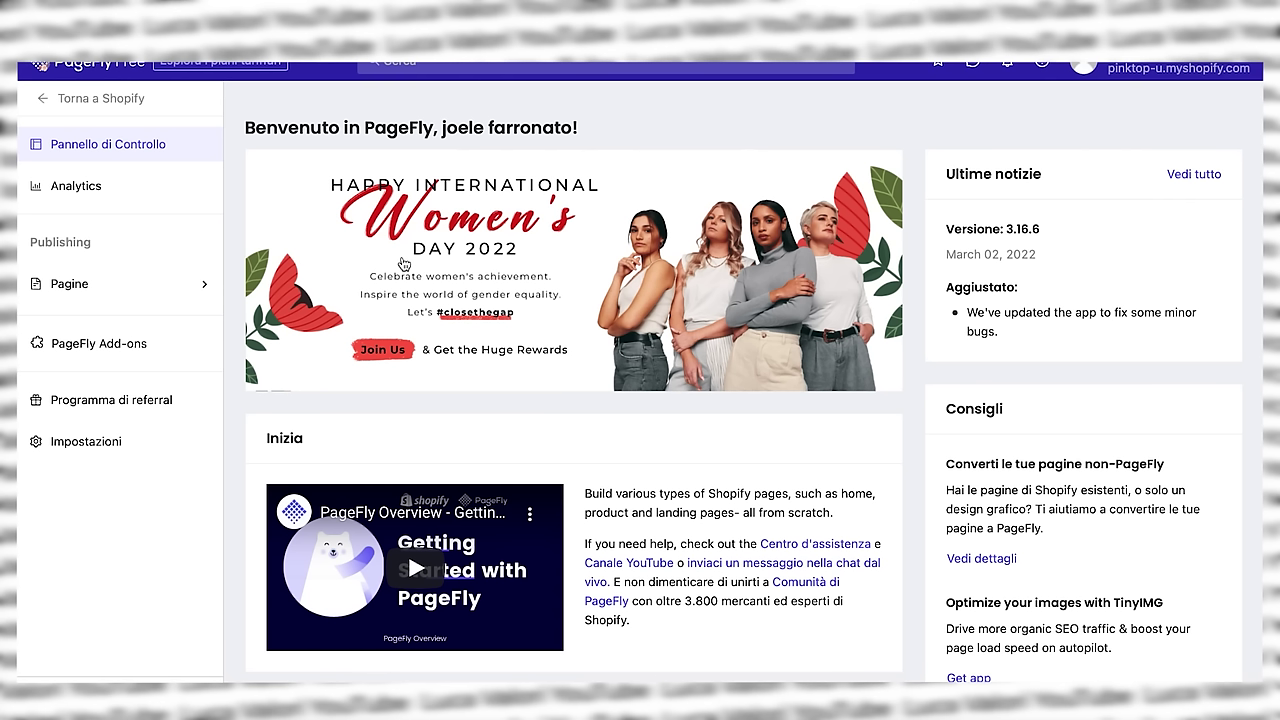
mouse_move(183, 286)
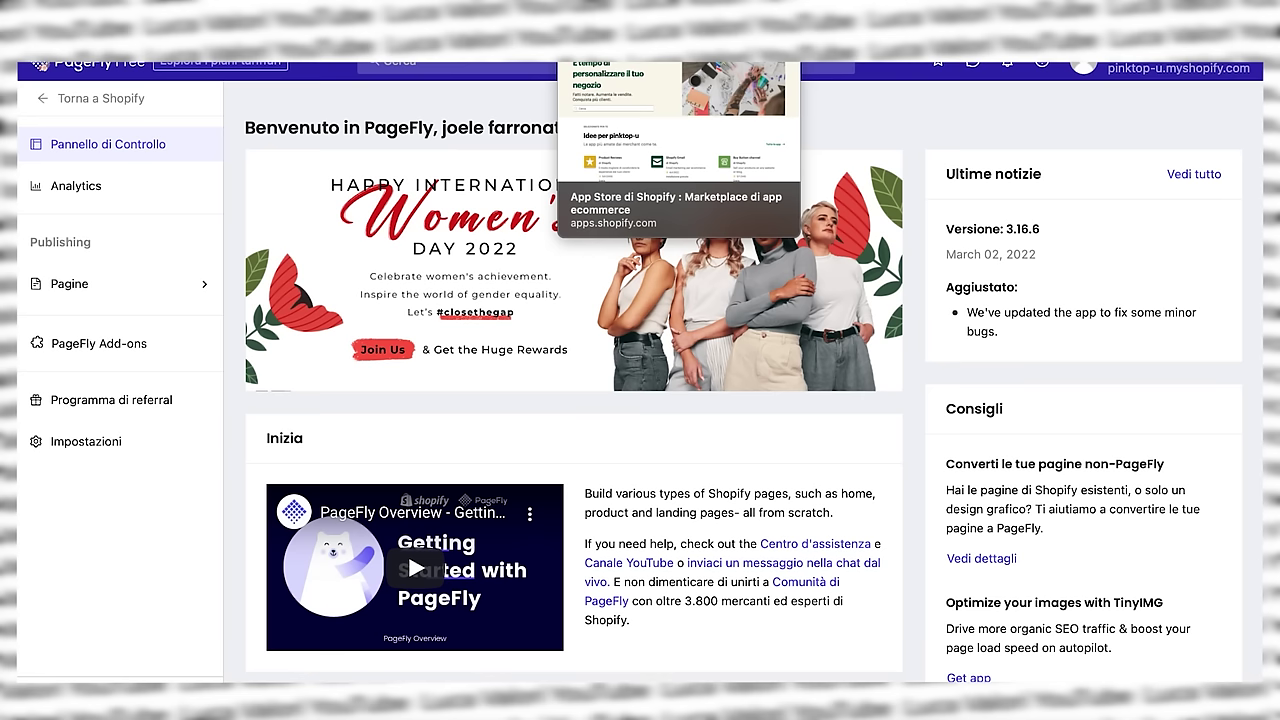
- Switch between the PageFly and App Store tabs, then view the six installed apps in Shopify admin
left_click(640, 45)
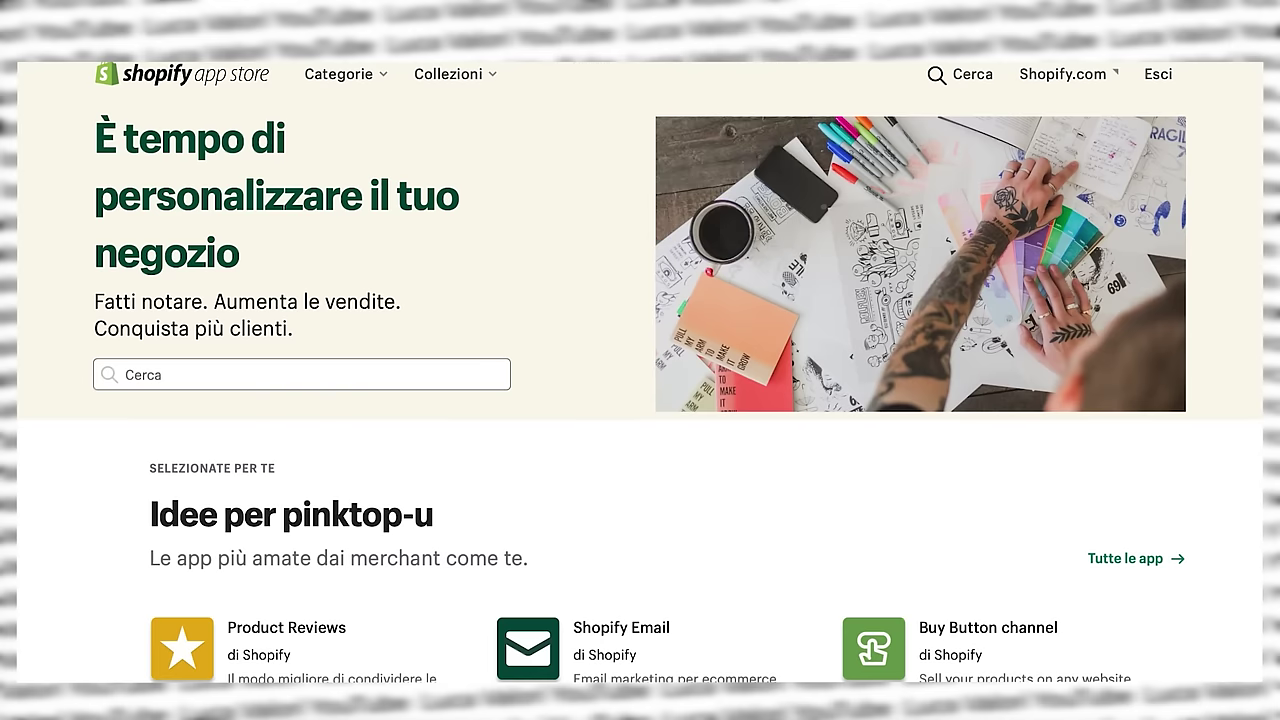
left_click(790, 45)
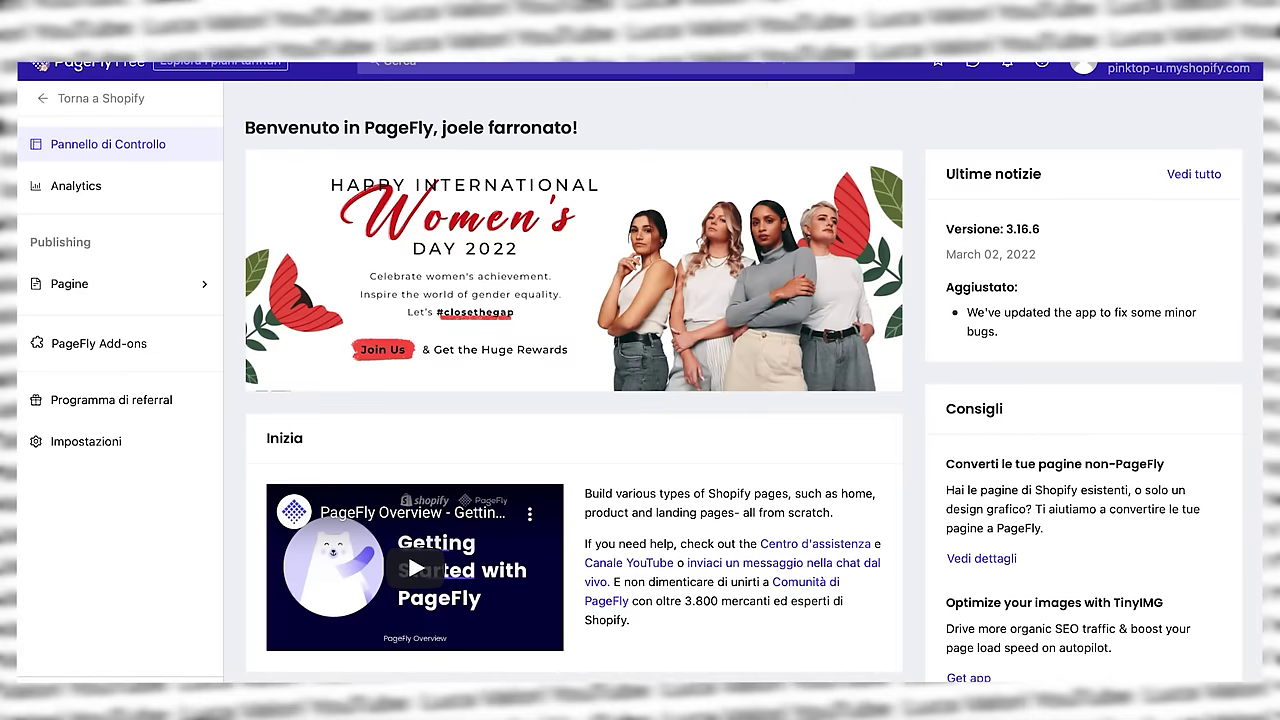
left_click(640, 45)
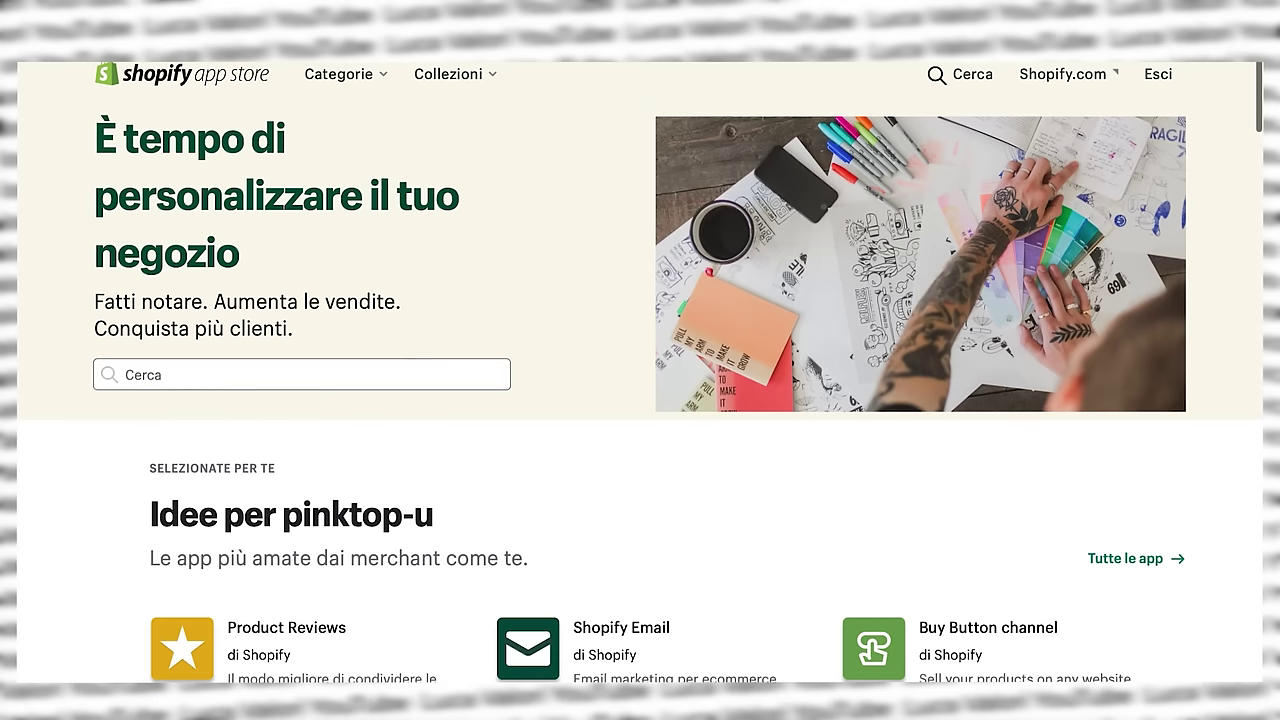
left_click(560, 45)
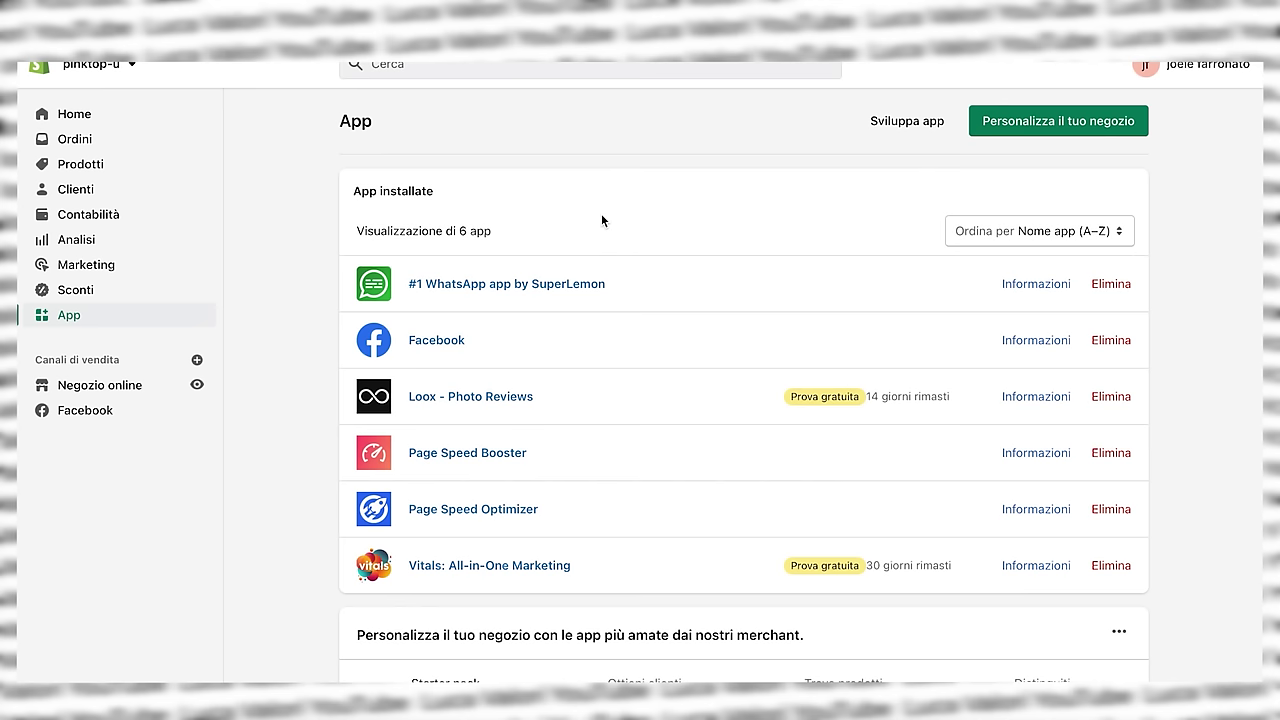
scroll(566, 371, "down", 1)
scroll(566, 371, "up", 1)
- Go to the Shopify App Store and start typing an app search
left_click(996, 123)
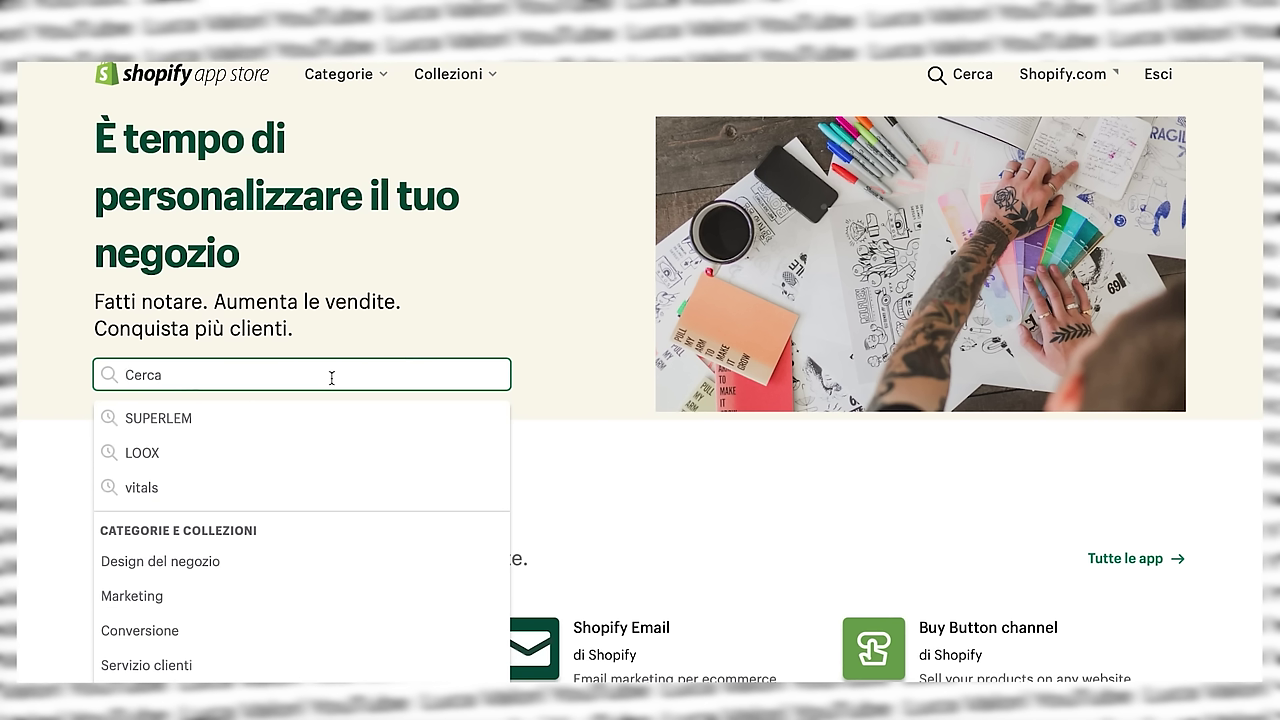
type("a")
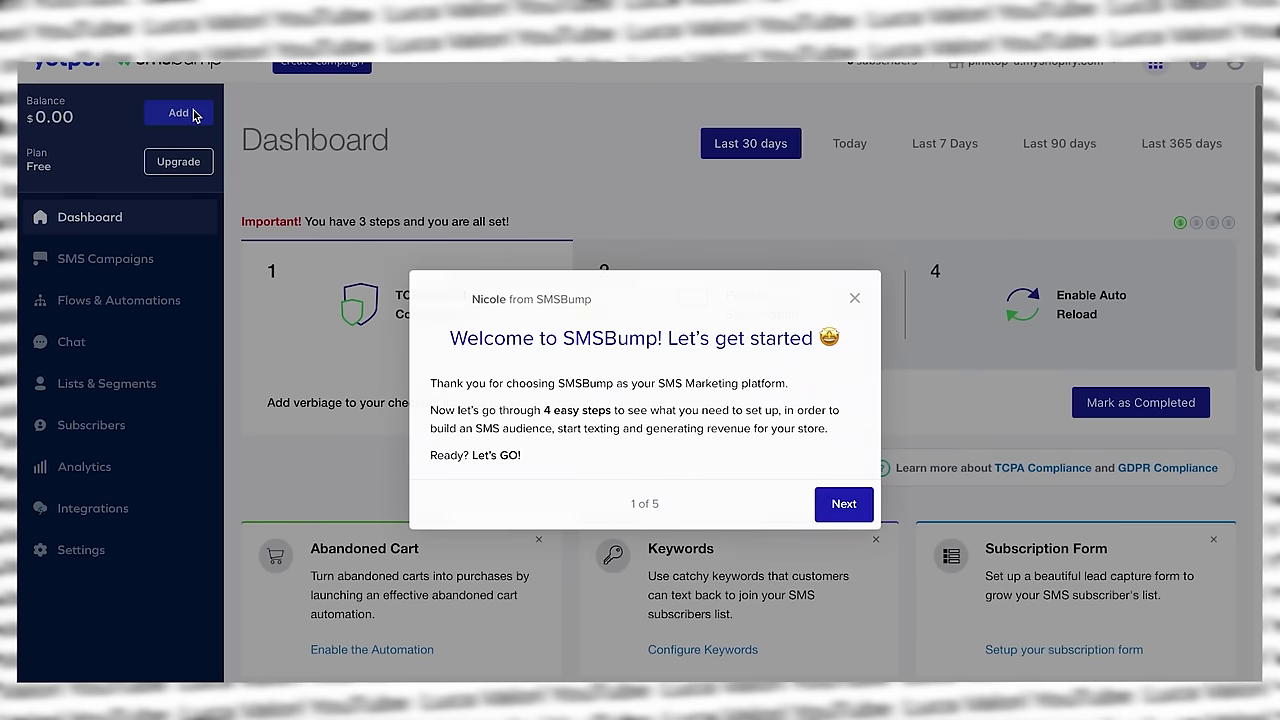
- Dismiss the SMSBump welcome tour and request account validation to add funds to the $0.00 balance
left_click(837, 505)
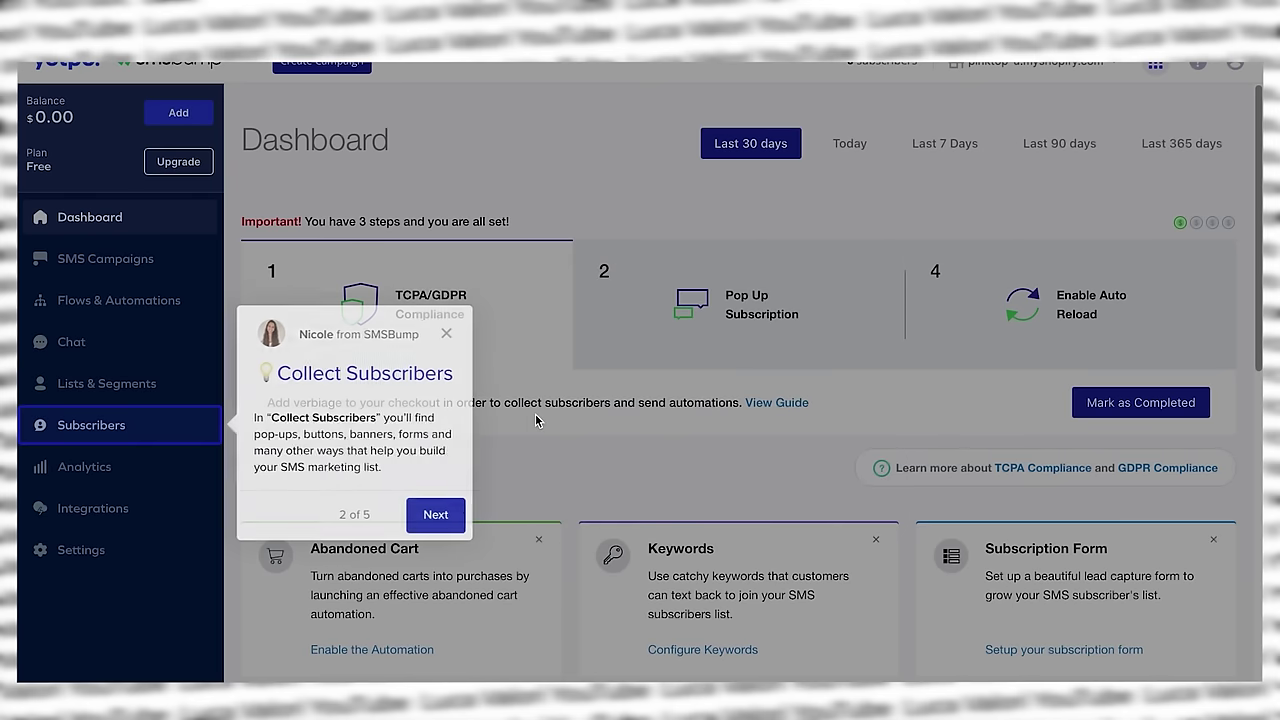
left_click(433, 514)
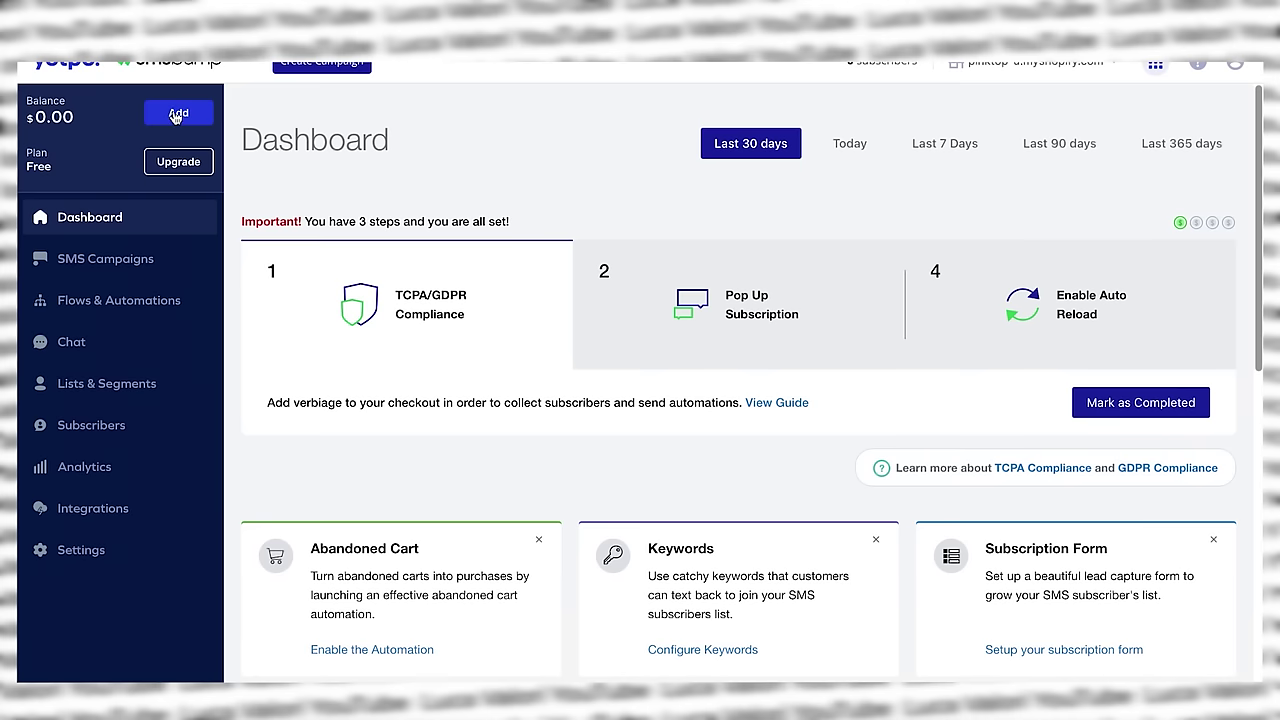
left_click(176, 114)
left_click_drag(813, 456, 420, 361)
left_click(465, 360)
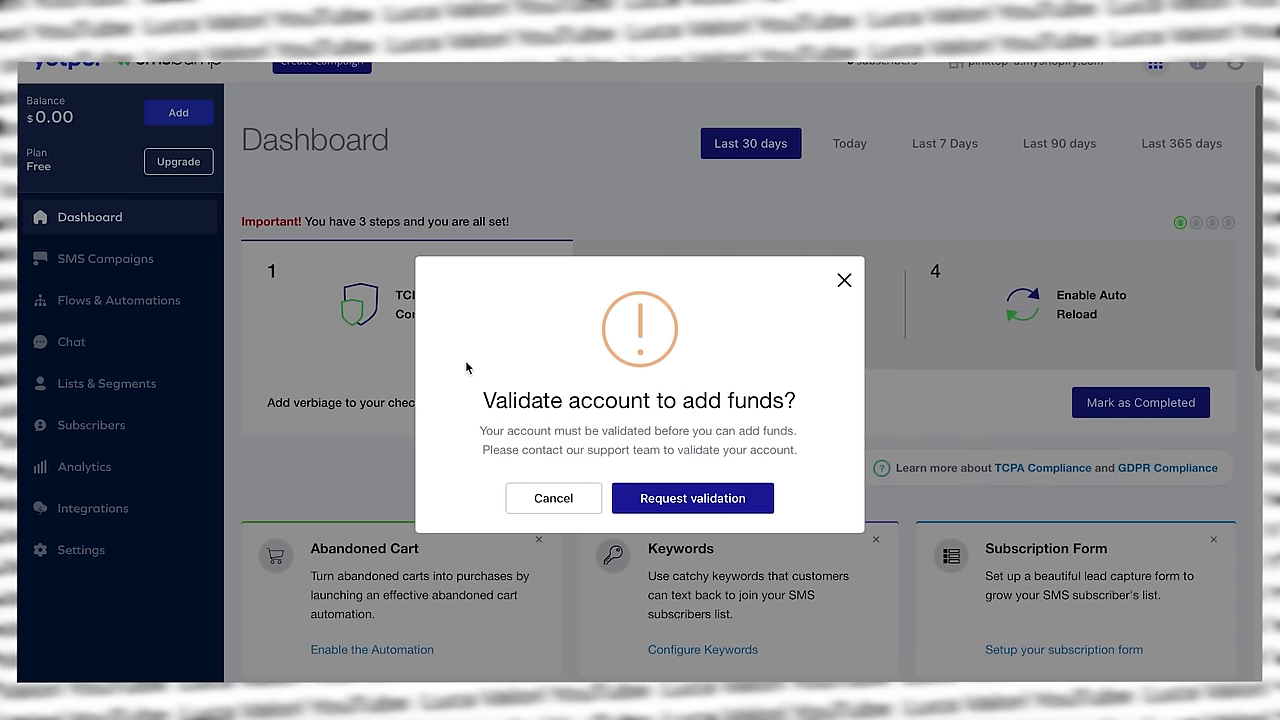
left_click(660, 500)
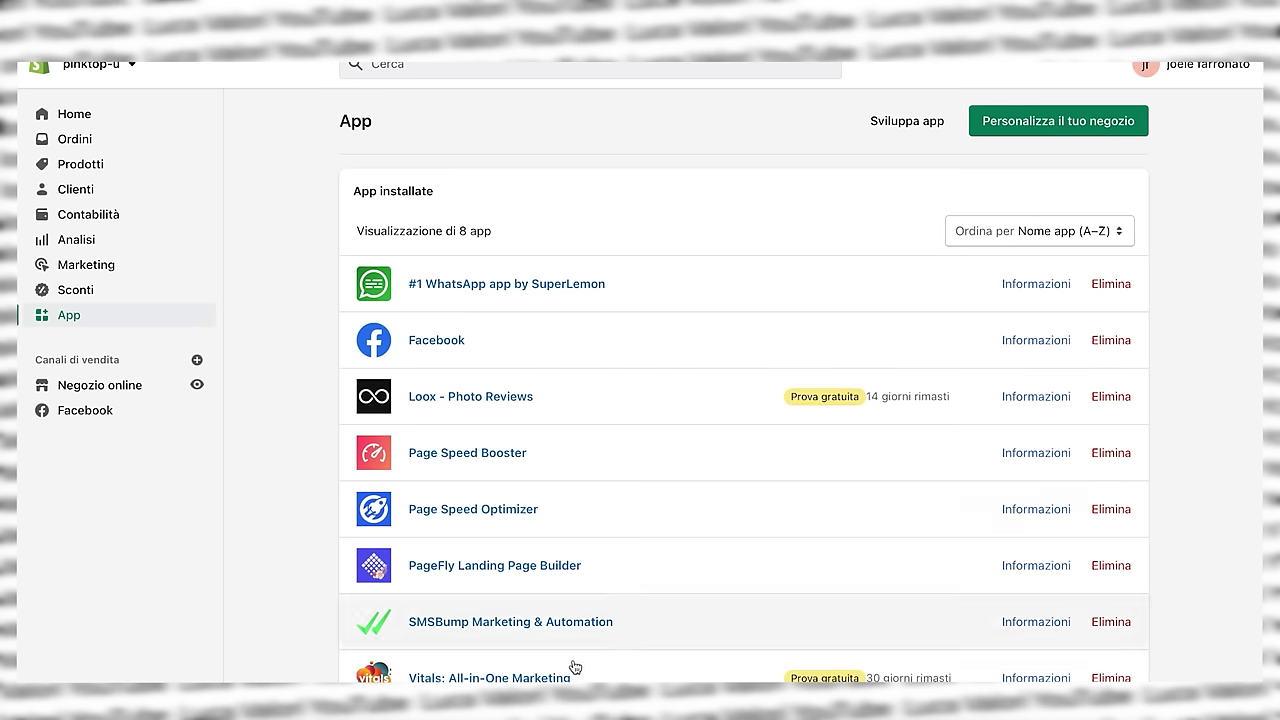
- Open the Booster SEO & Image Optimizer listing in the Shopify App Store from the Apps page
scroll(290, 506, "down", 1)
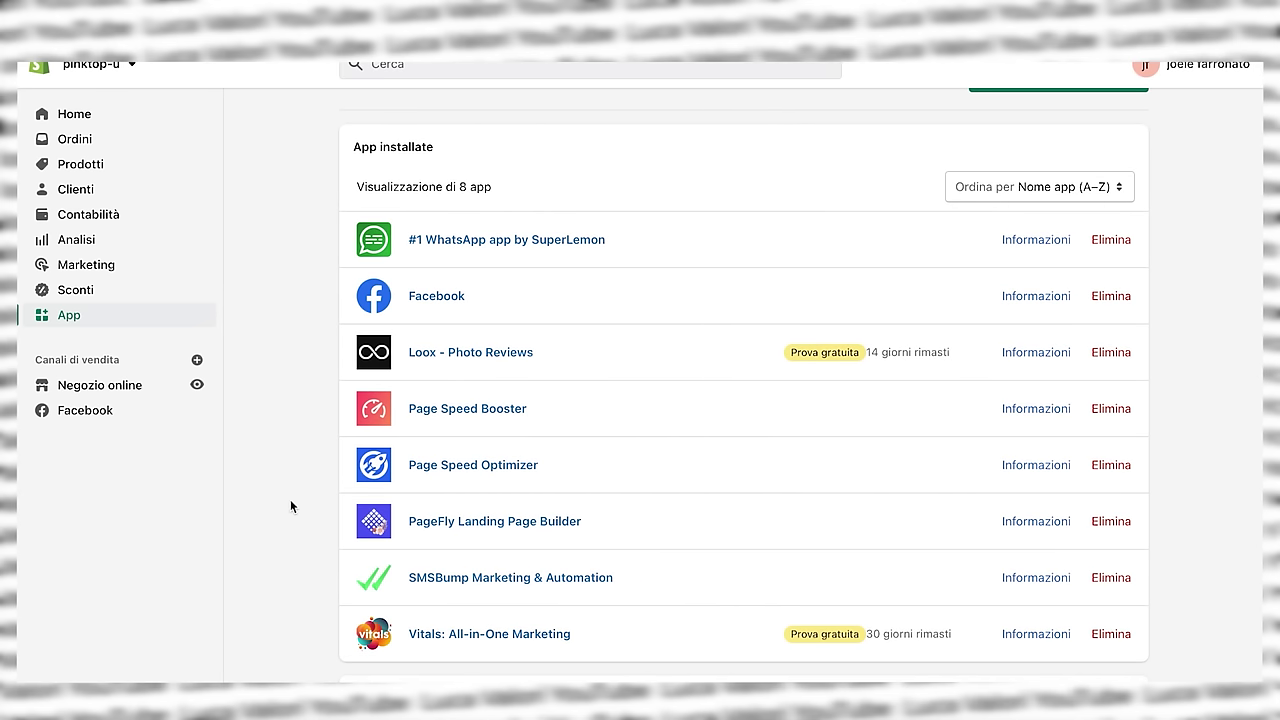
scroll(290, 506, "up", 1)
left_click(1049, 125)
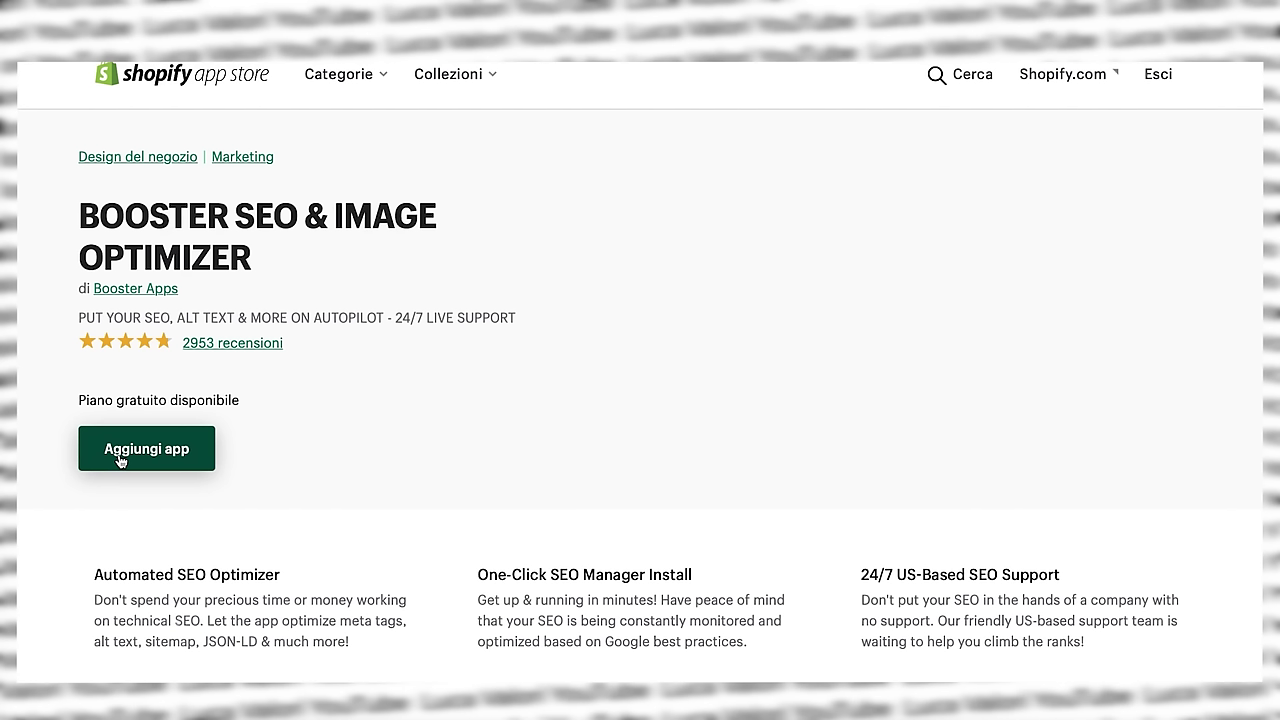
- Start adding Booster SEO, then review the Releasit Costo Contrassegno app listing
left_click(119, 458)
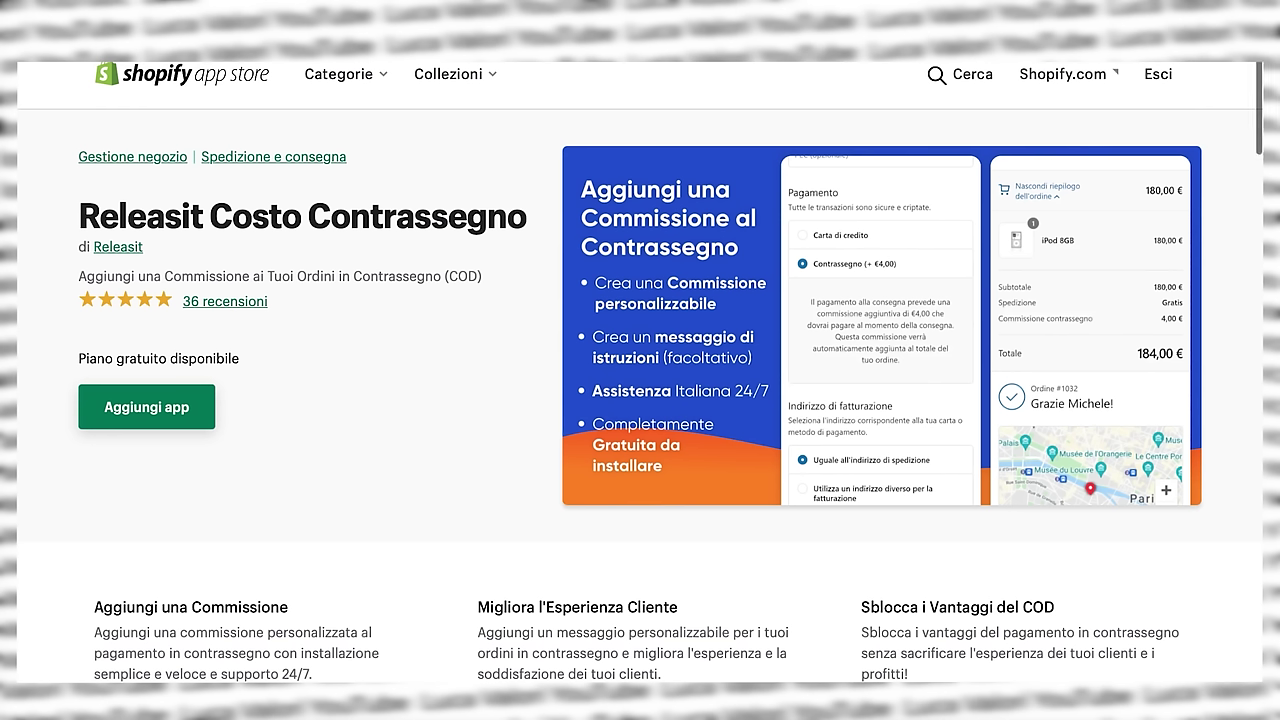
left_click_drag(46, 216, 517, 254)
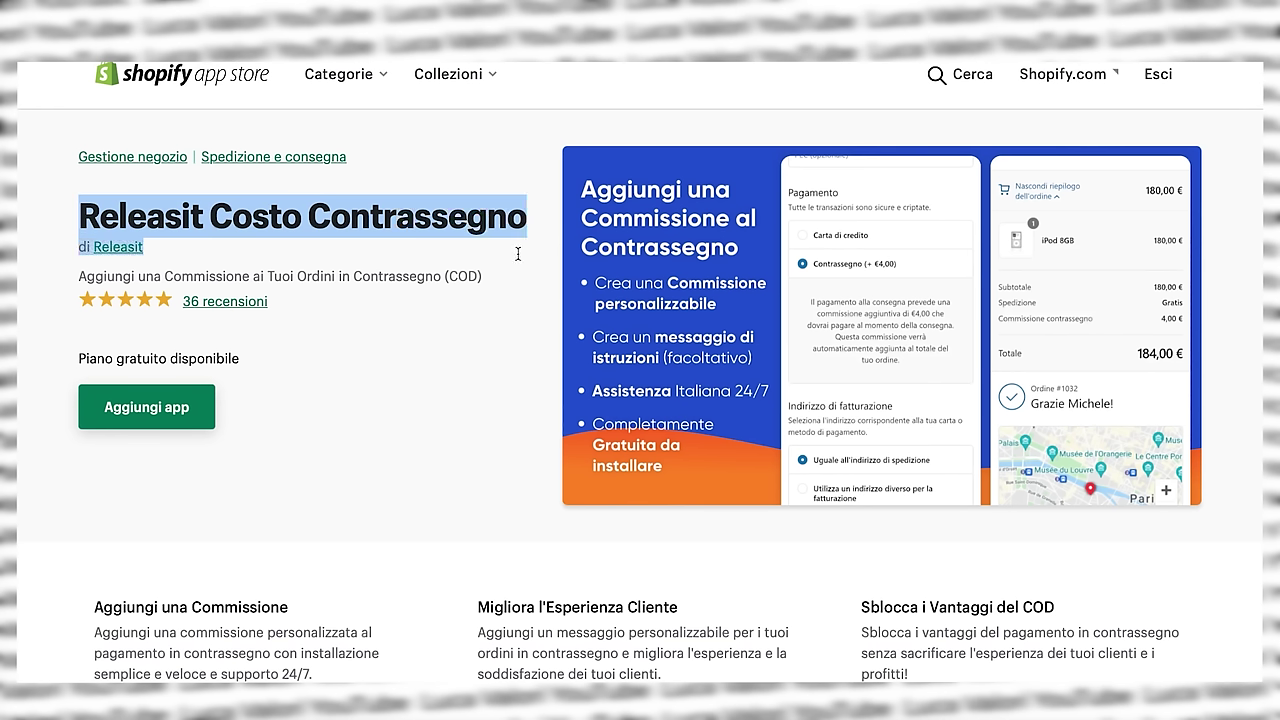
left_click(538, 251)
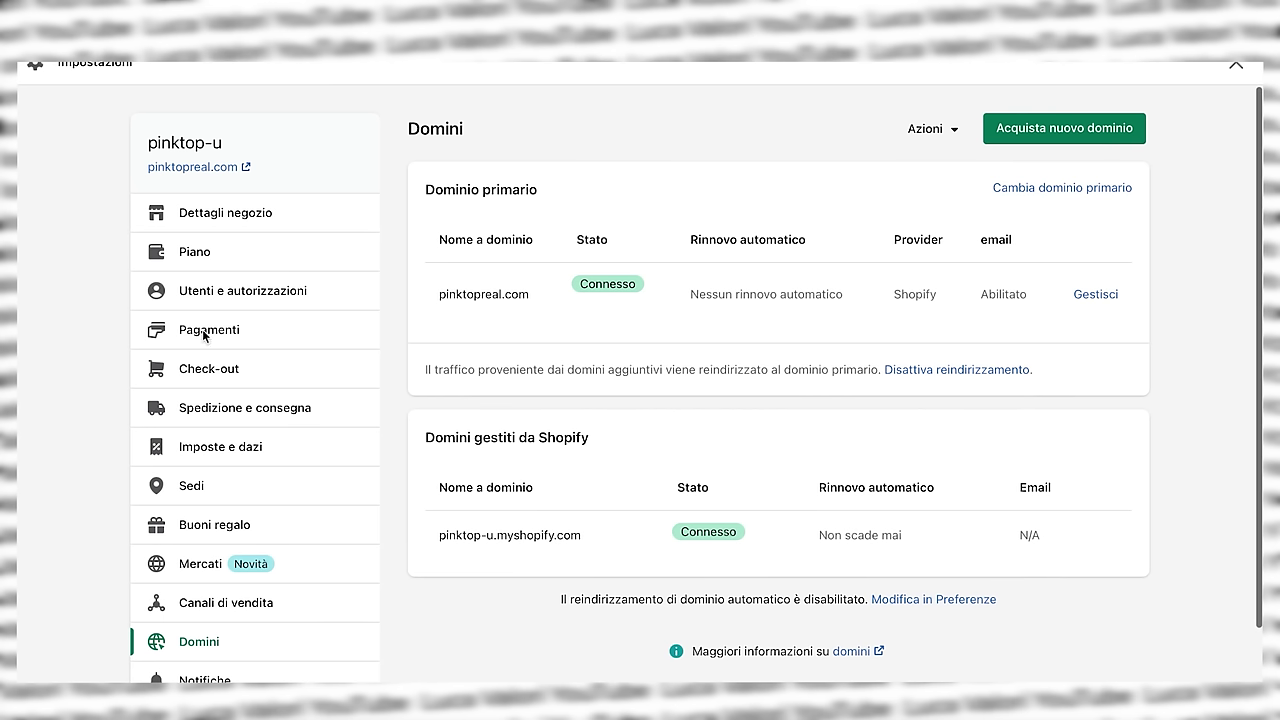
- Open Cash on Delivery (COD) from the manual payment methods in payment settings, then close its dialog
left_click(205, 333)
scroll(528, 495, "down", 3)
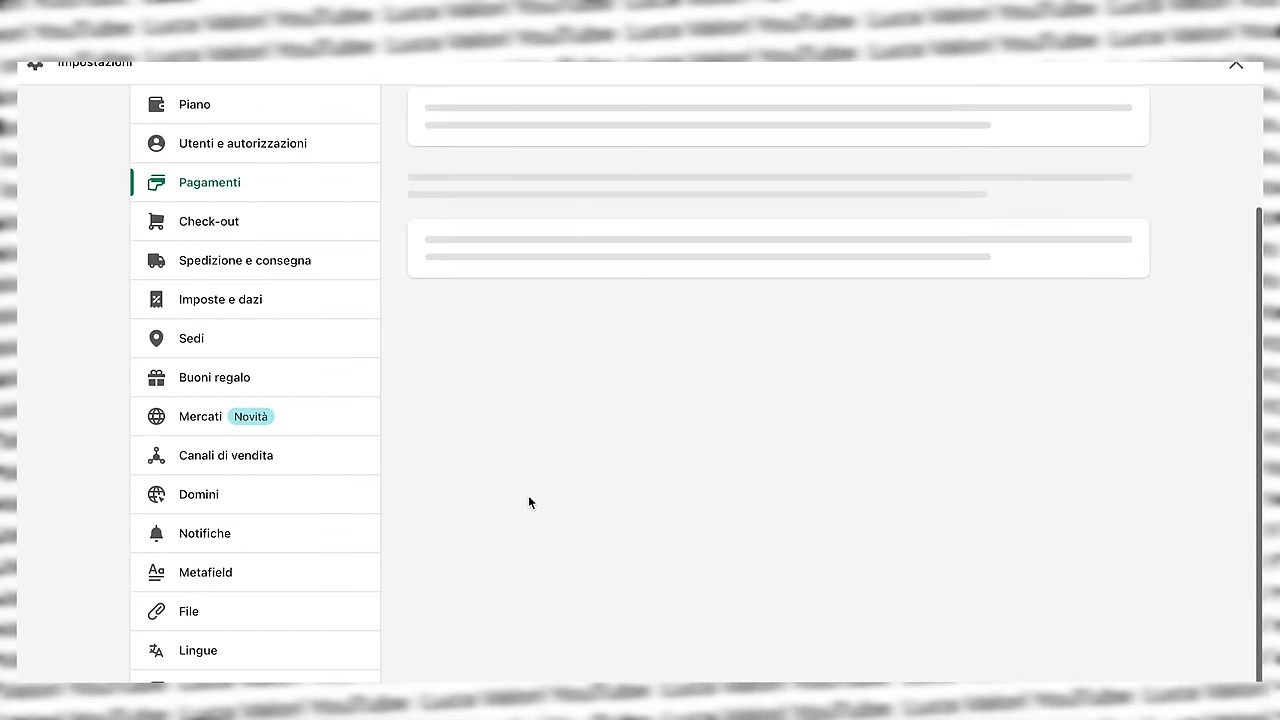
scroll(529, 500, "down", 4)
scroll(529, 500, "down", 1)
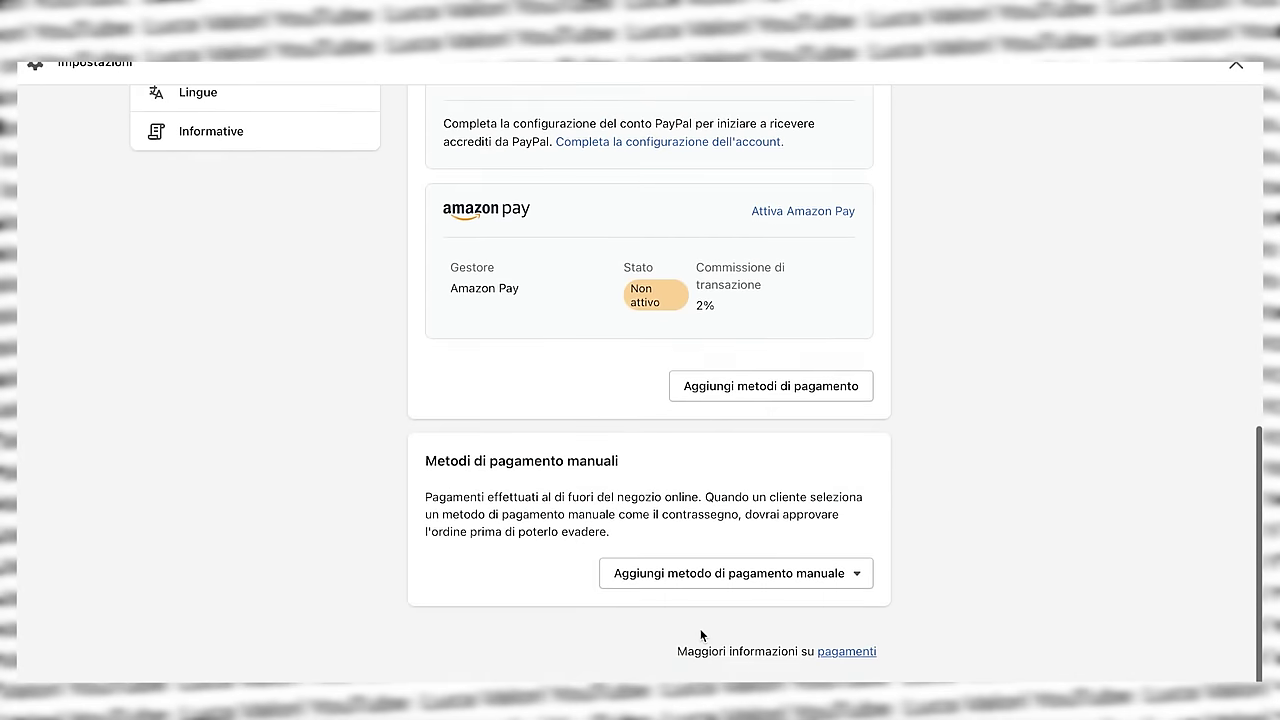
scroll(703, 635, "down", 1)
left_click(720, 630)
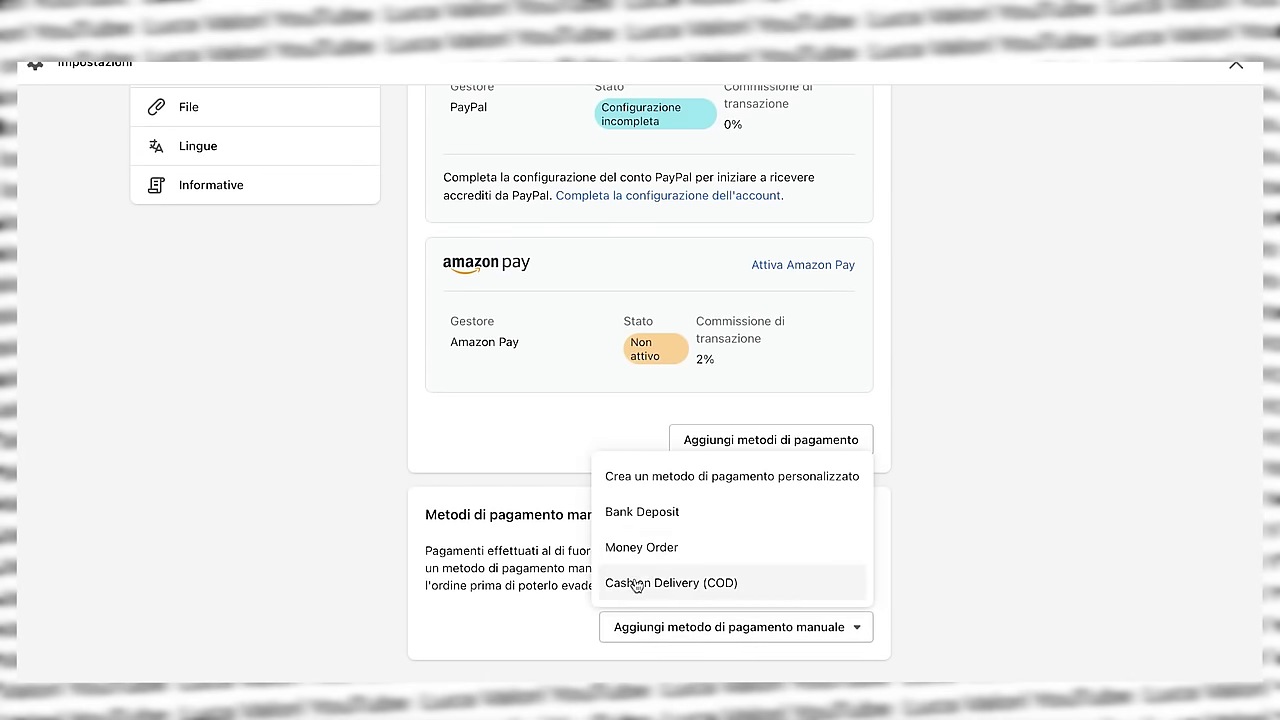
left_click(636, 584)
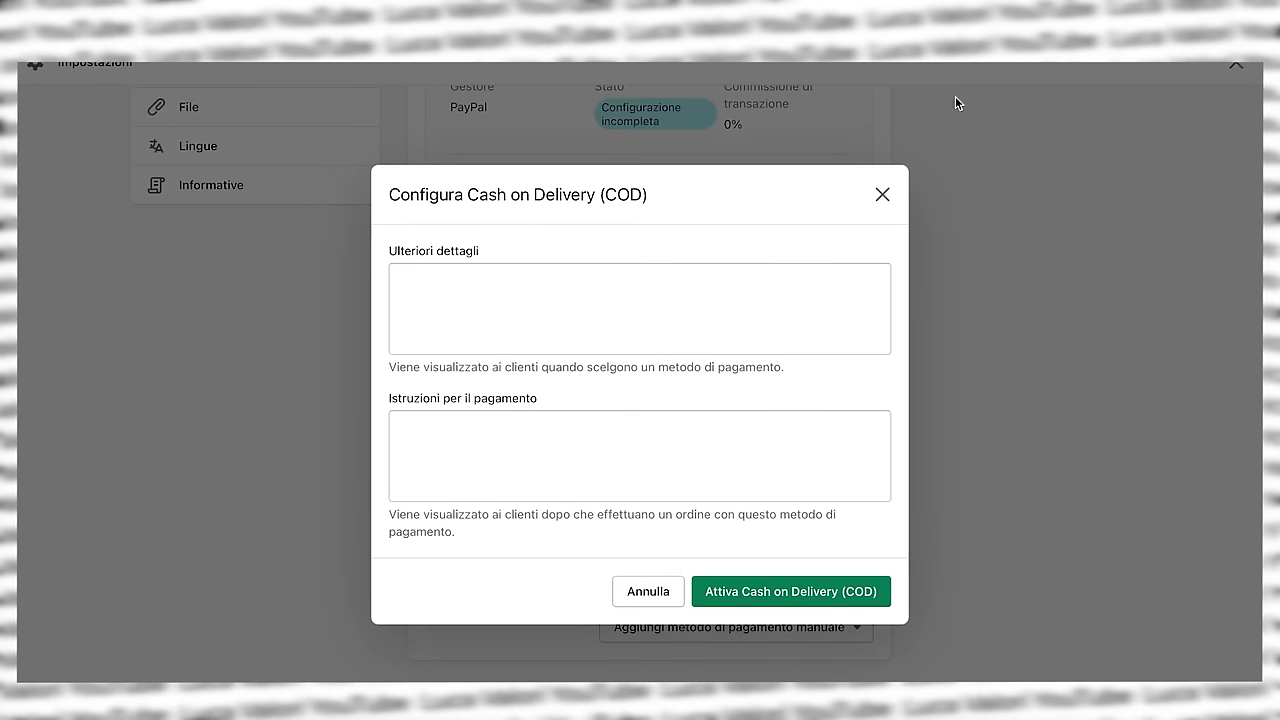
left_click(882, 194)
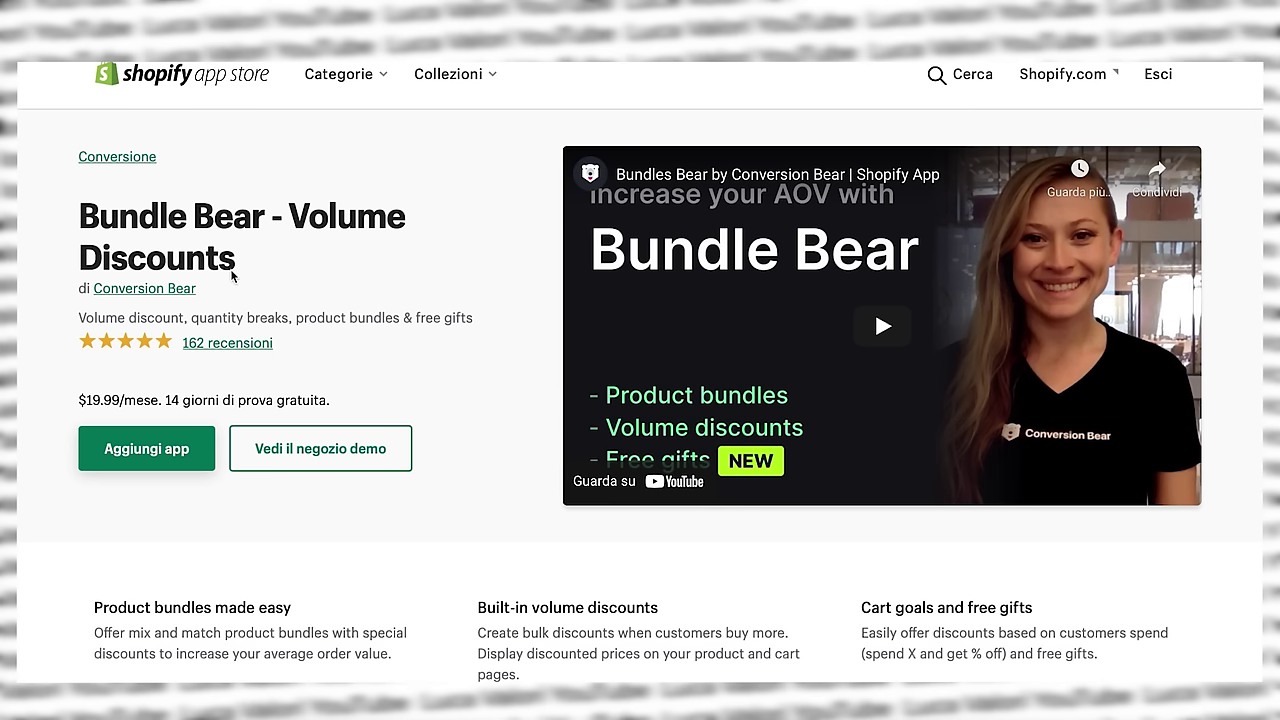
left_click_drag(236, 258, 84, 218)
left_click(310, 270)
left_click_drag(310, 270, 55, 218)
left_click(250, 258)
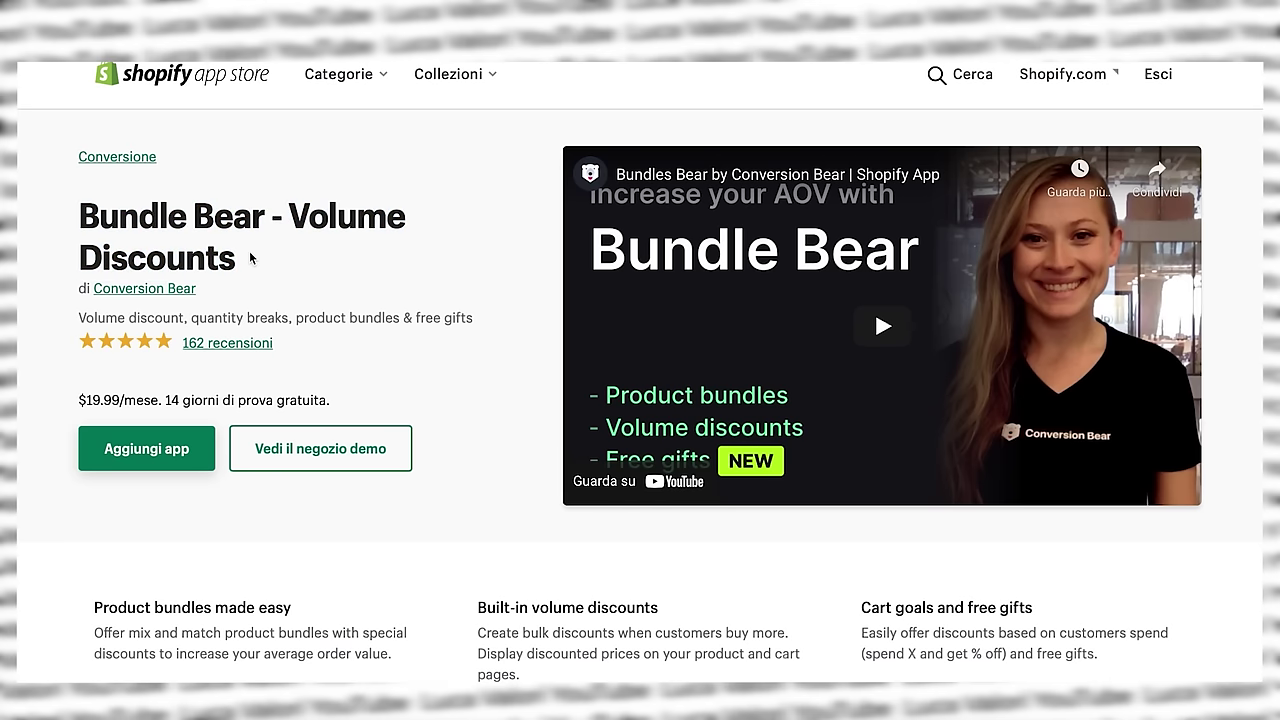
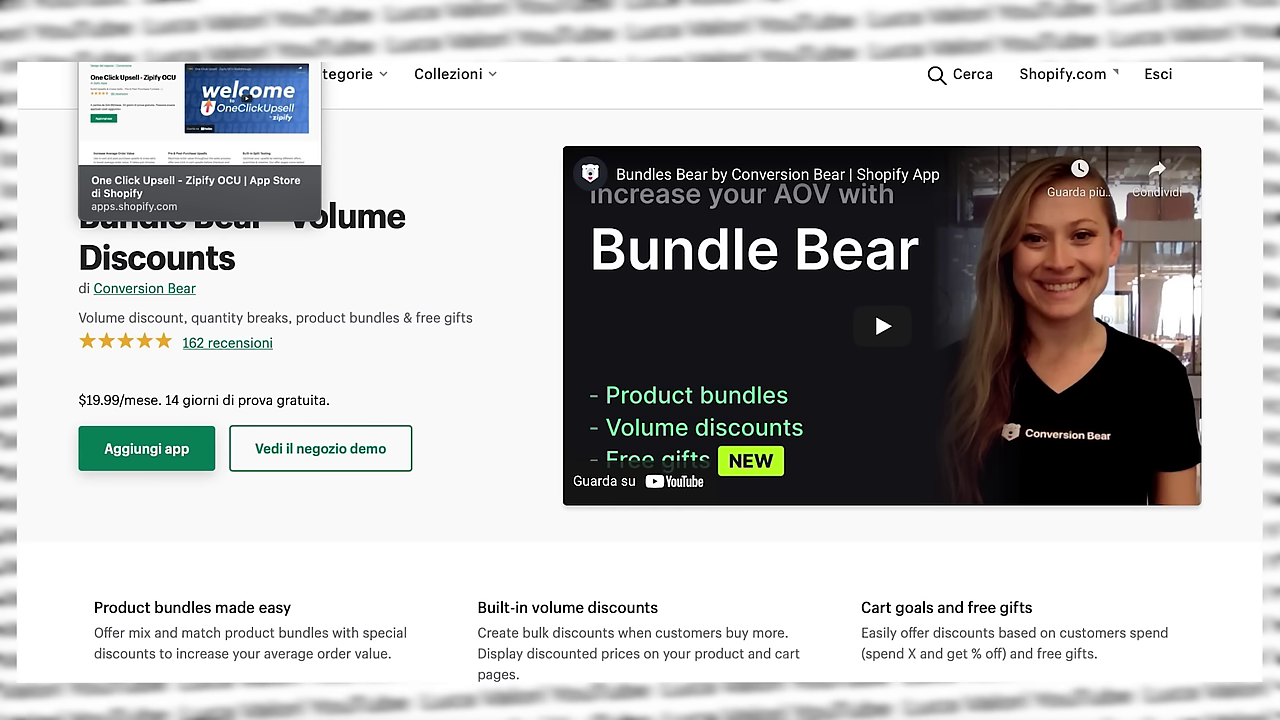
- Compare the Sweet Upsell title with One Click Upsell's $24.99/month price and 30-day free trial
key("ctrl+Tab")
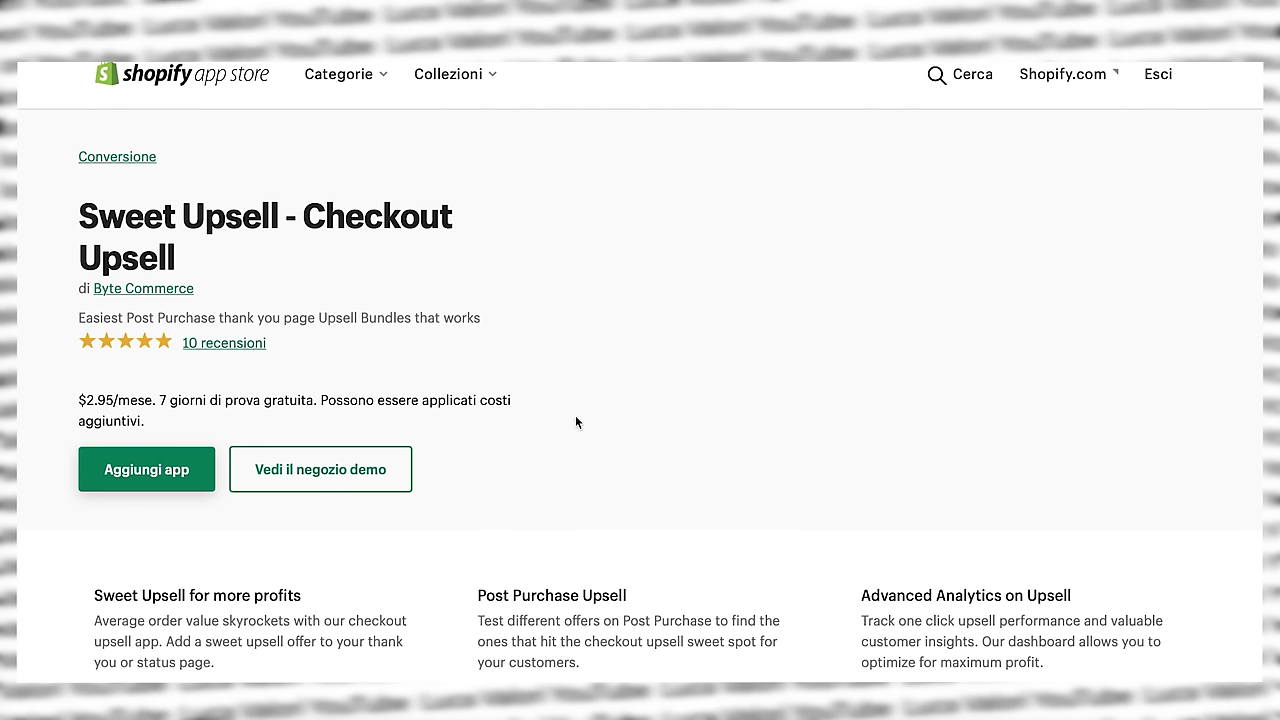
left_click_drag(200, 266, 88, 192)
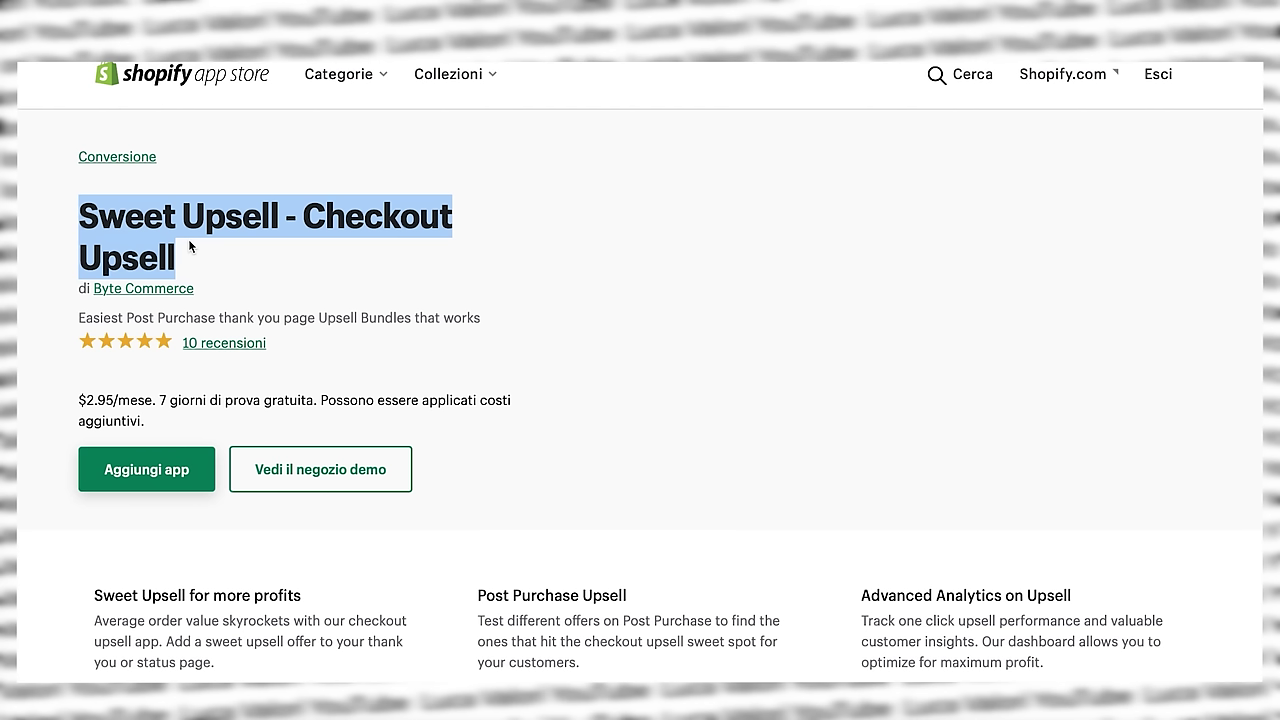
left_click(276, 261)
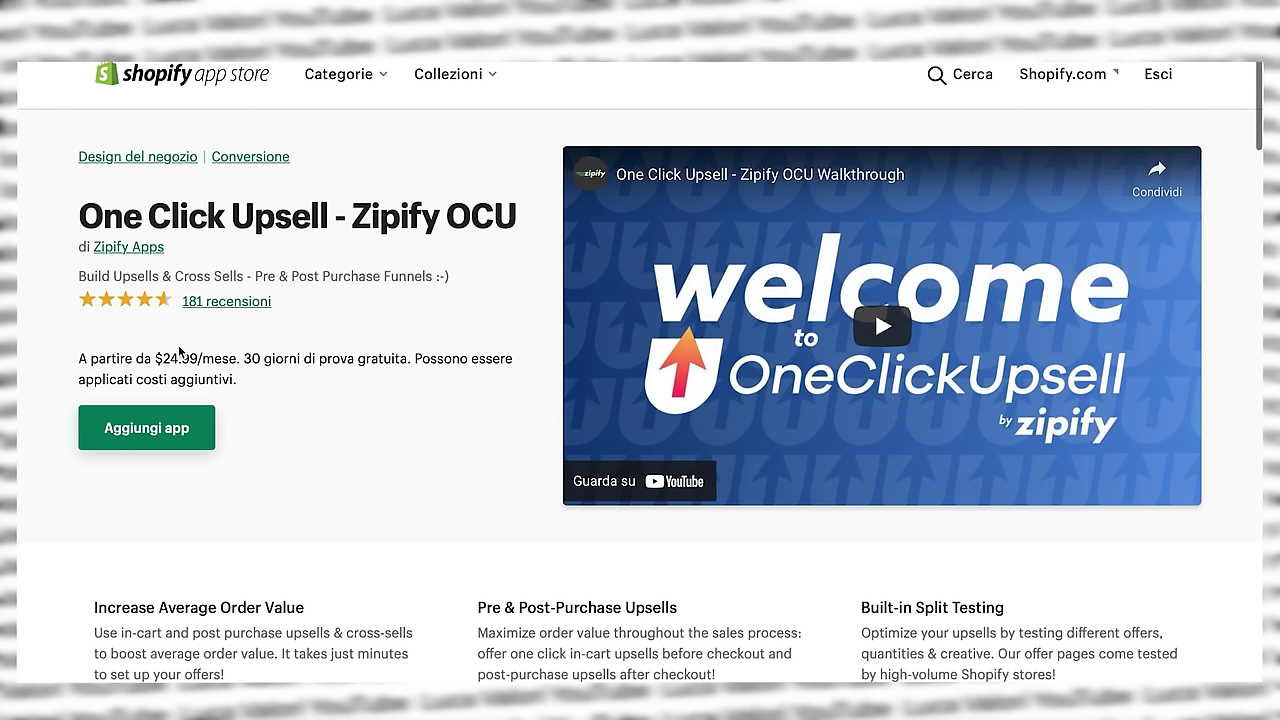
left_click_drag(156, 358, 408, 358)
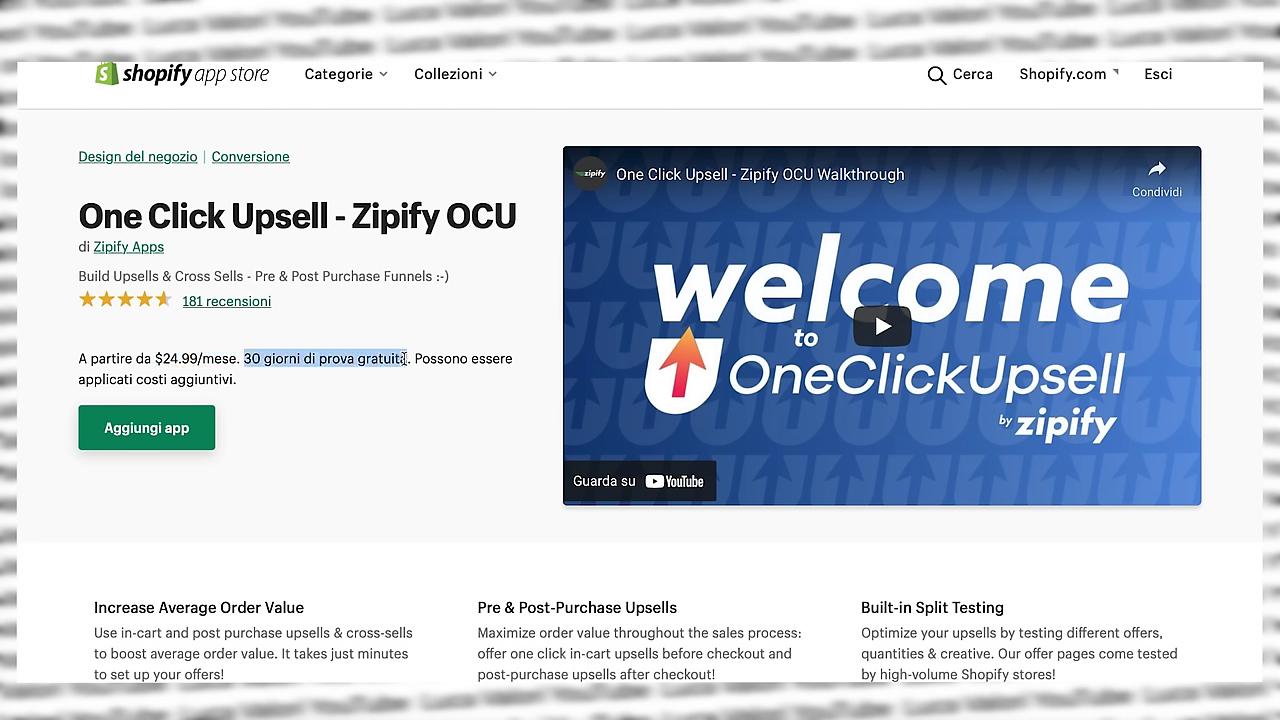
- Point out the Super Gift Options: Gift Wrap listing title, then return to the App Store home
left_click(250, 354)
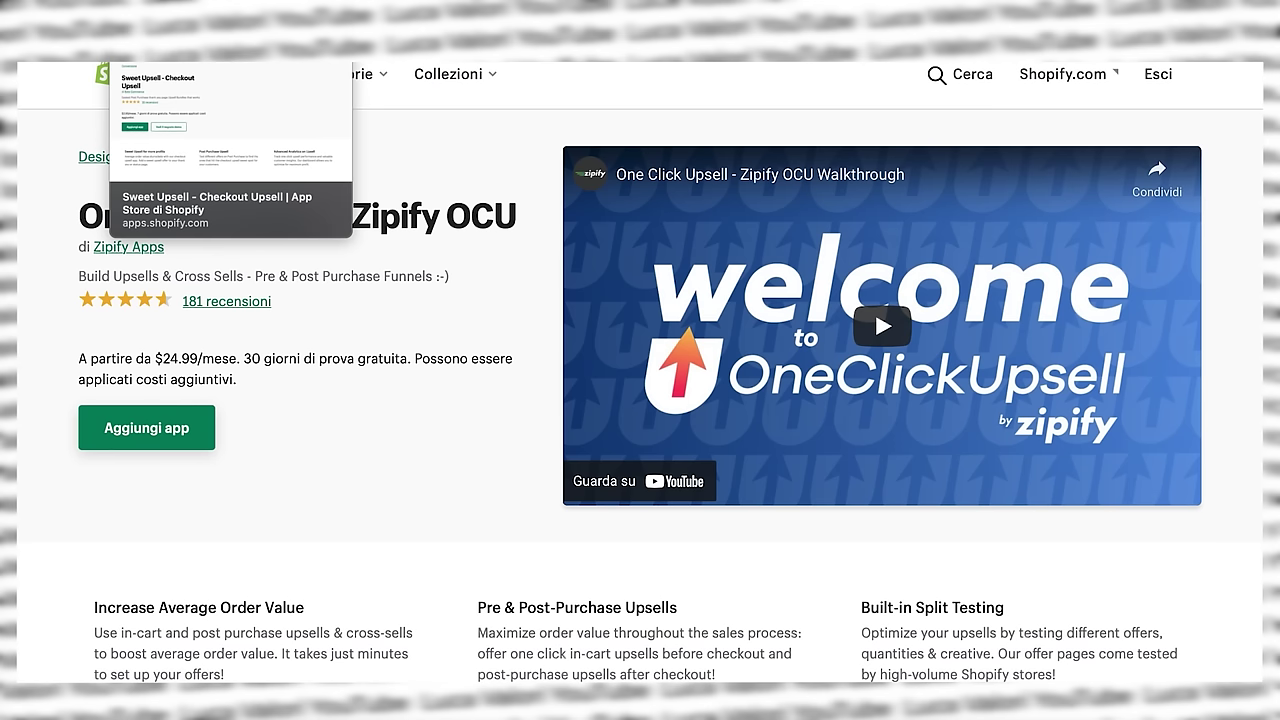
key("ctrl+Tab")
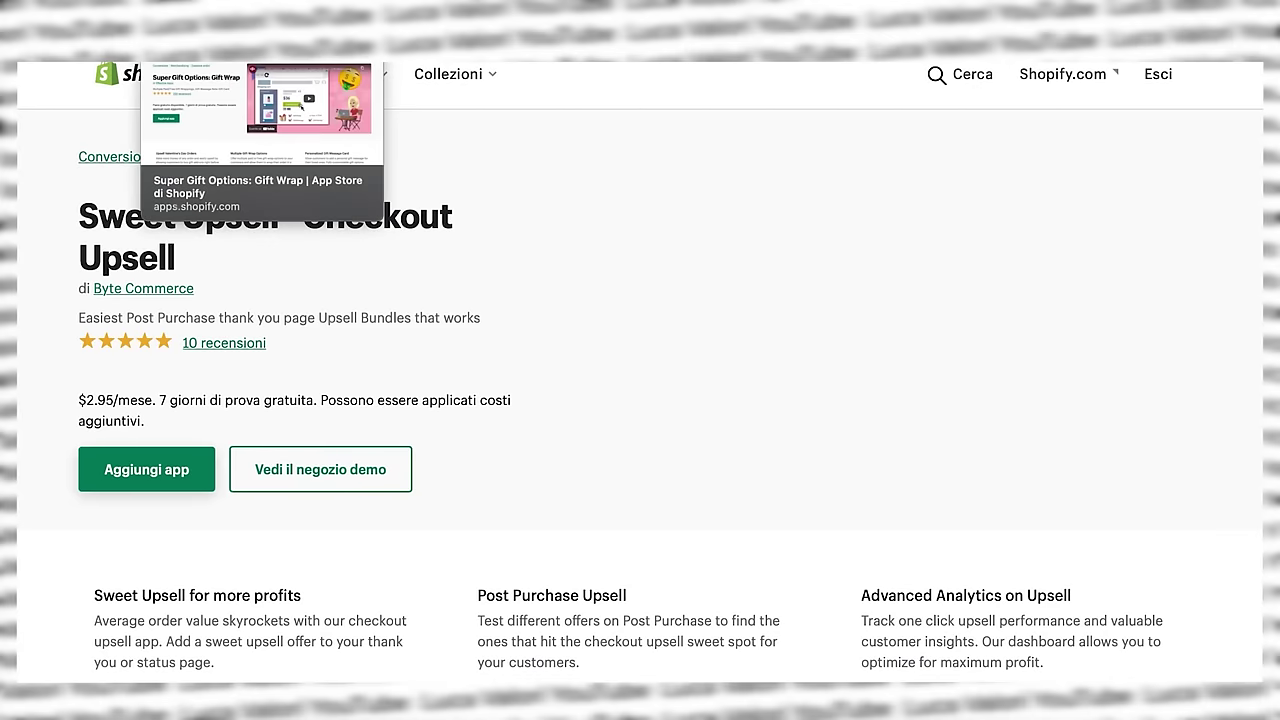
key("ctrl+Tab")
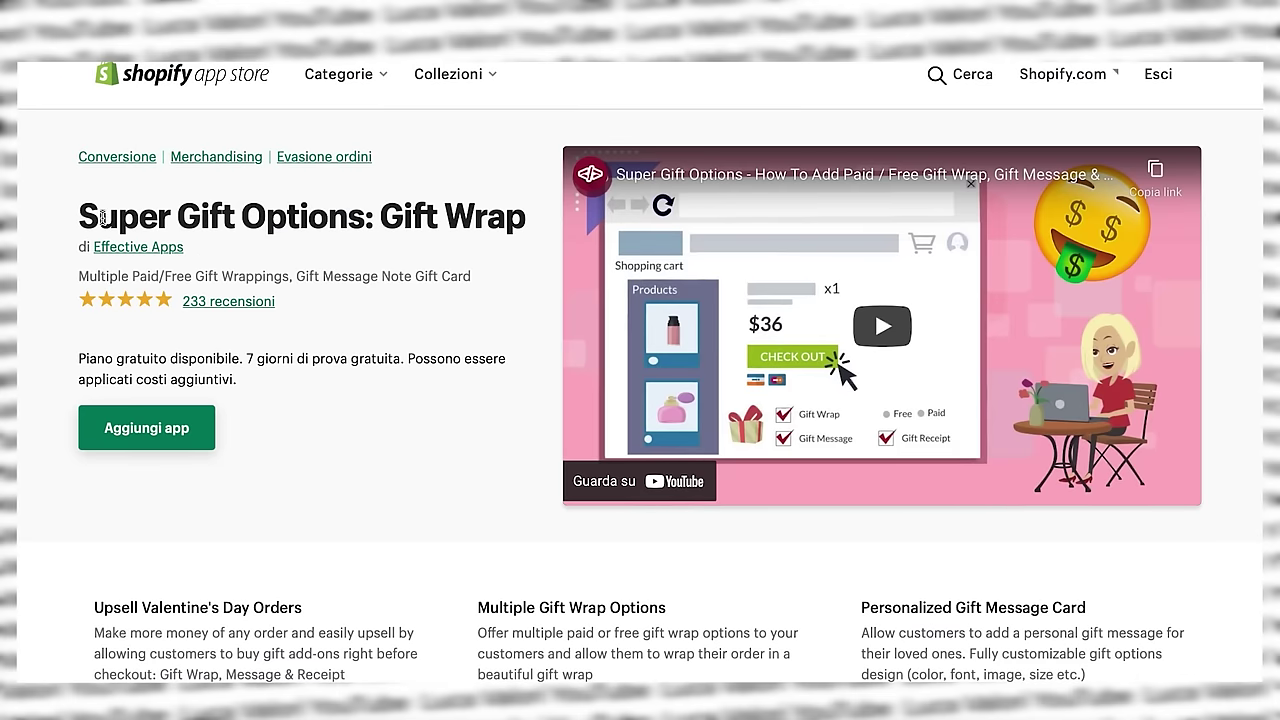
left_click_drag(93, 200, 540, 206)
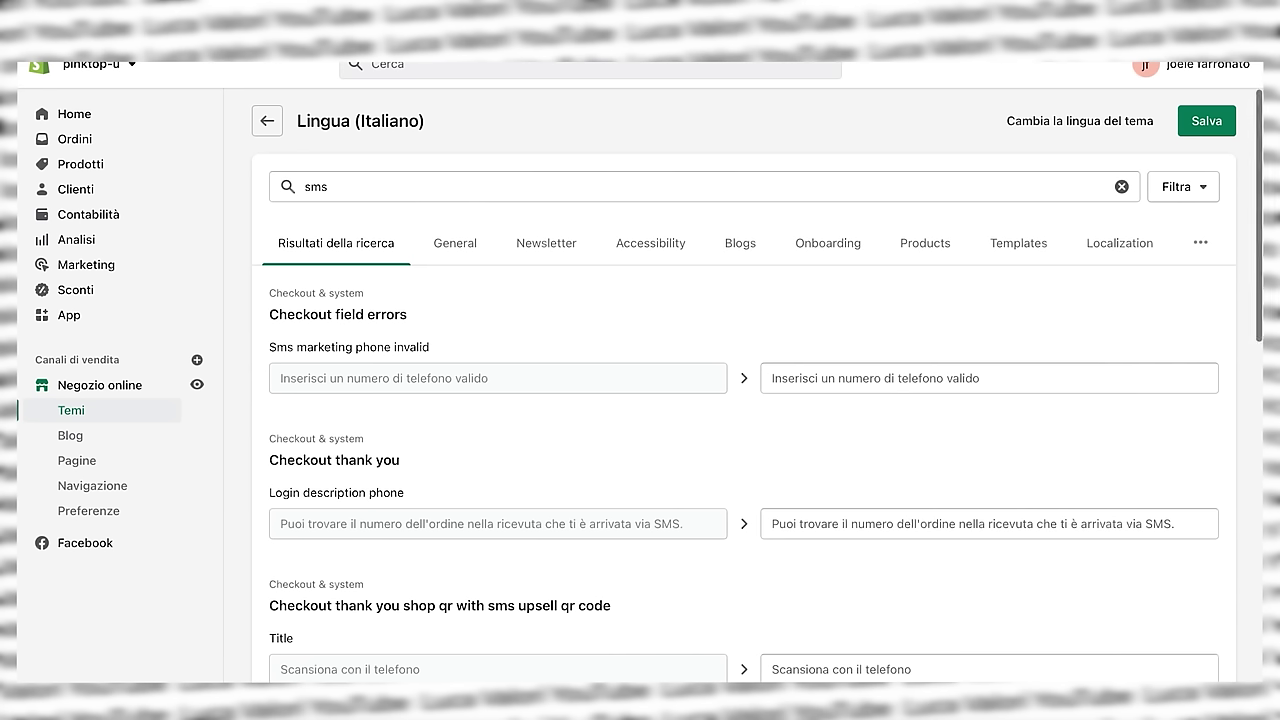
left_click(268, 122)
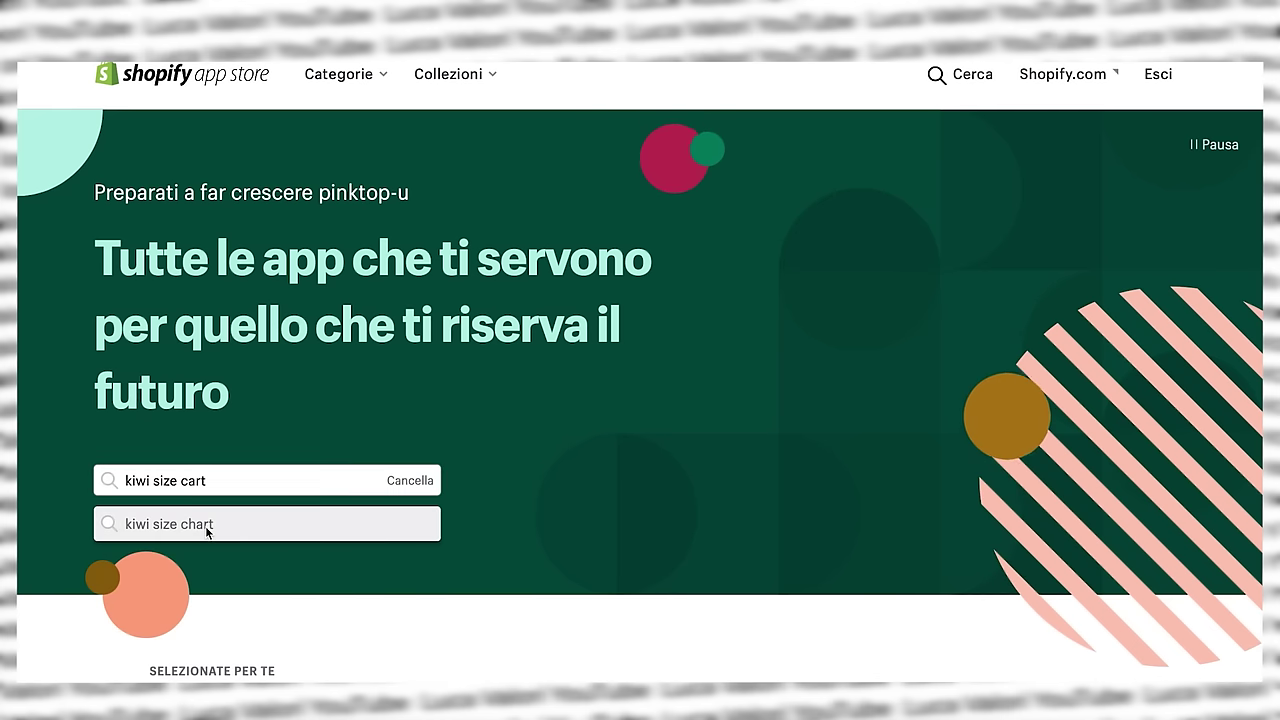
- Search the App Store for kiwi size chart and open Kiwi Size Chart & Recommender
left_click(207, 530)
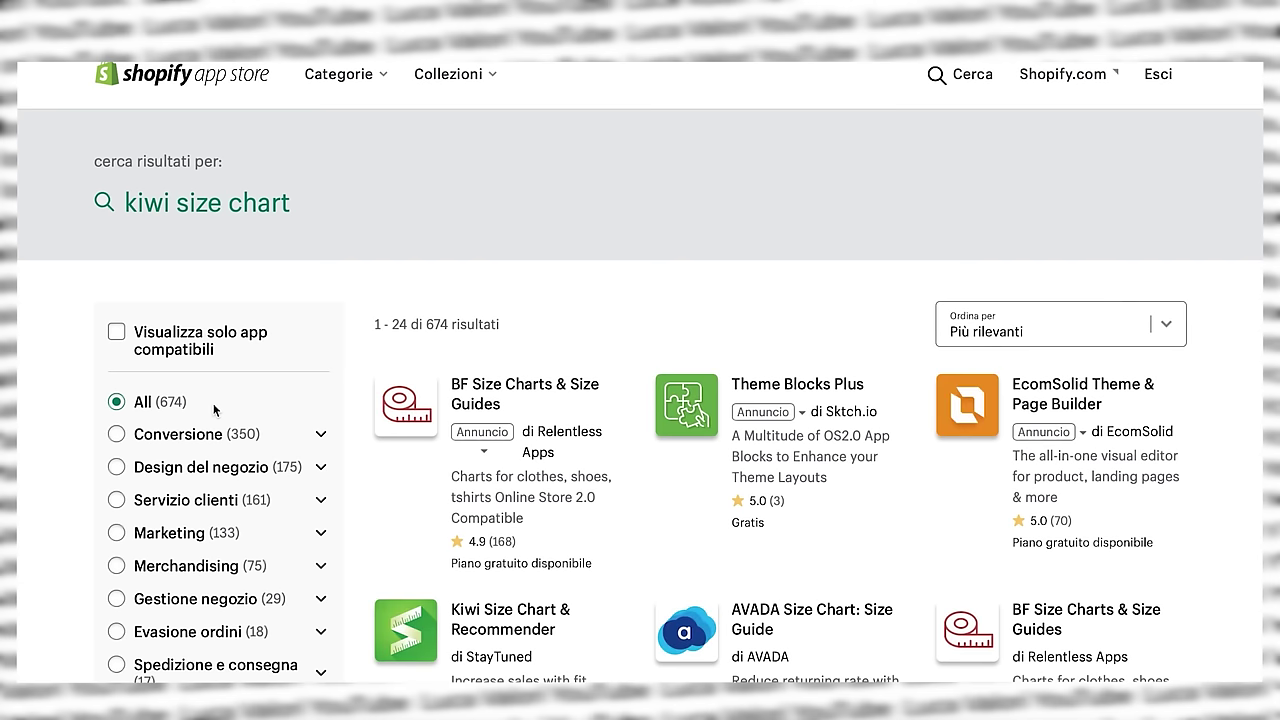
scroll(213, 409, "down", 2)
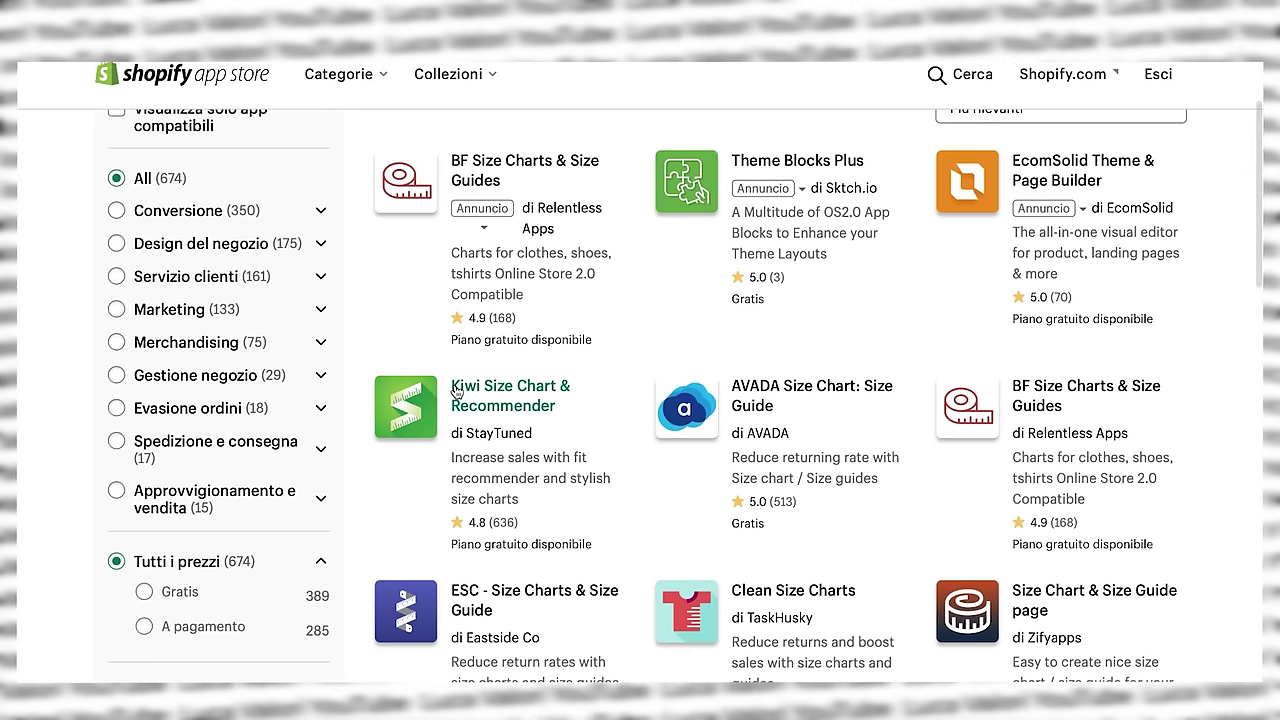
left_click(454, 391)
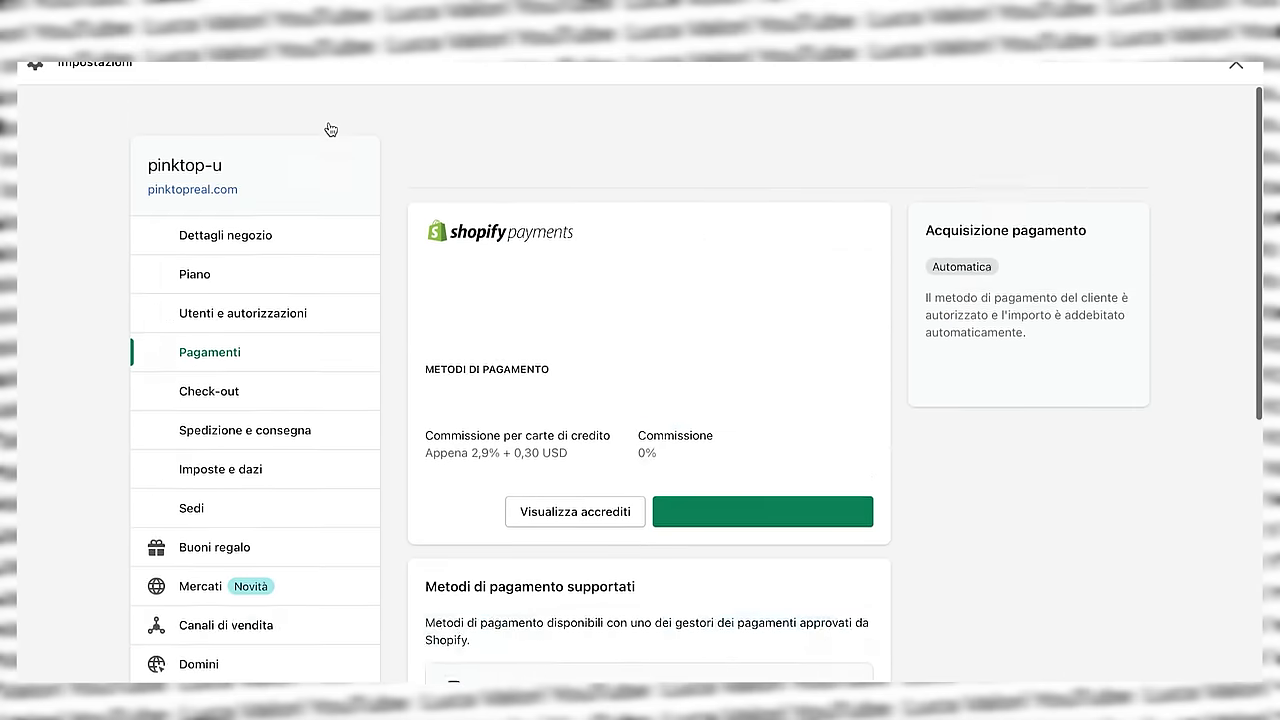
- Close the store settings window to get back to the admin
left_click(1236, 66)
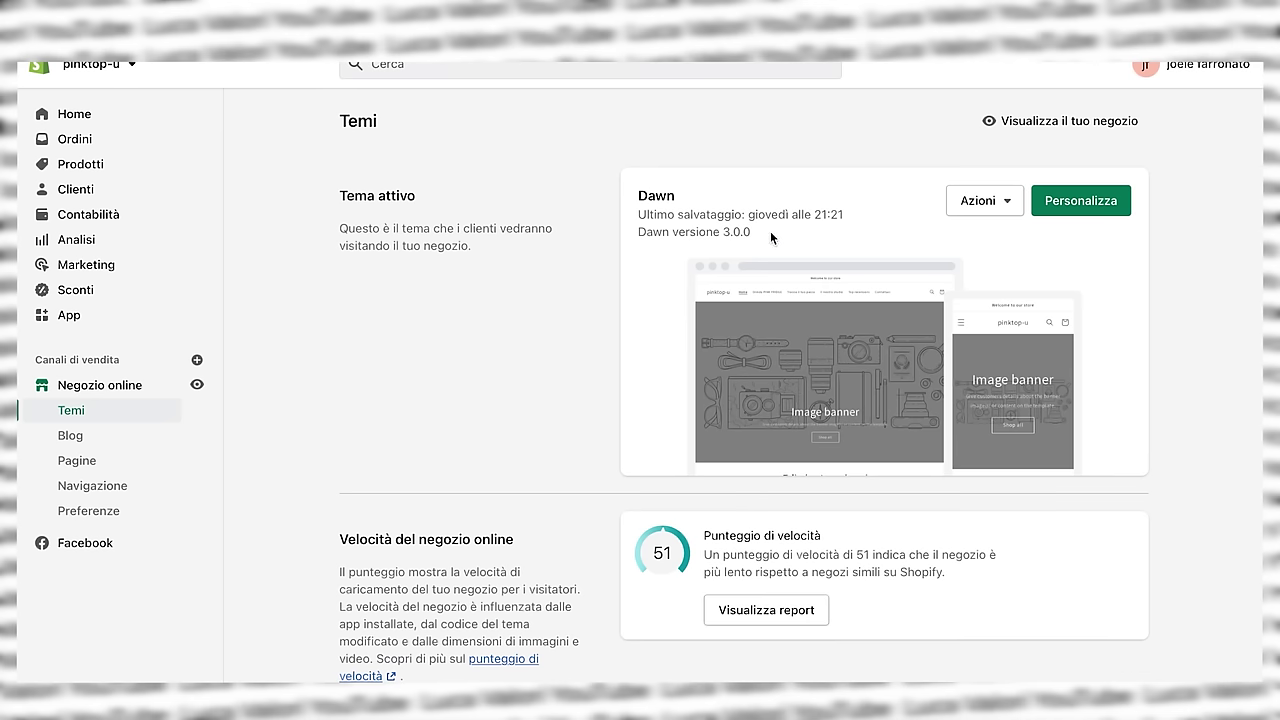
left_click_drag(770, 237, 633, 197)
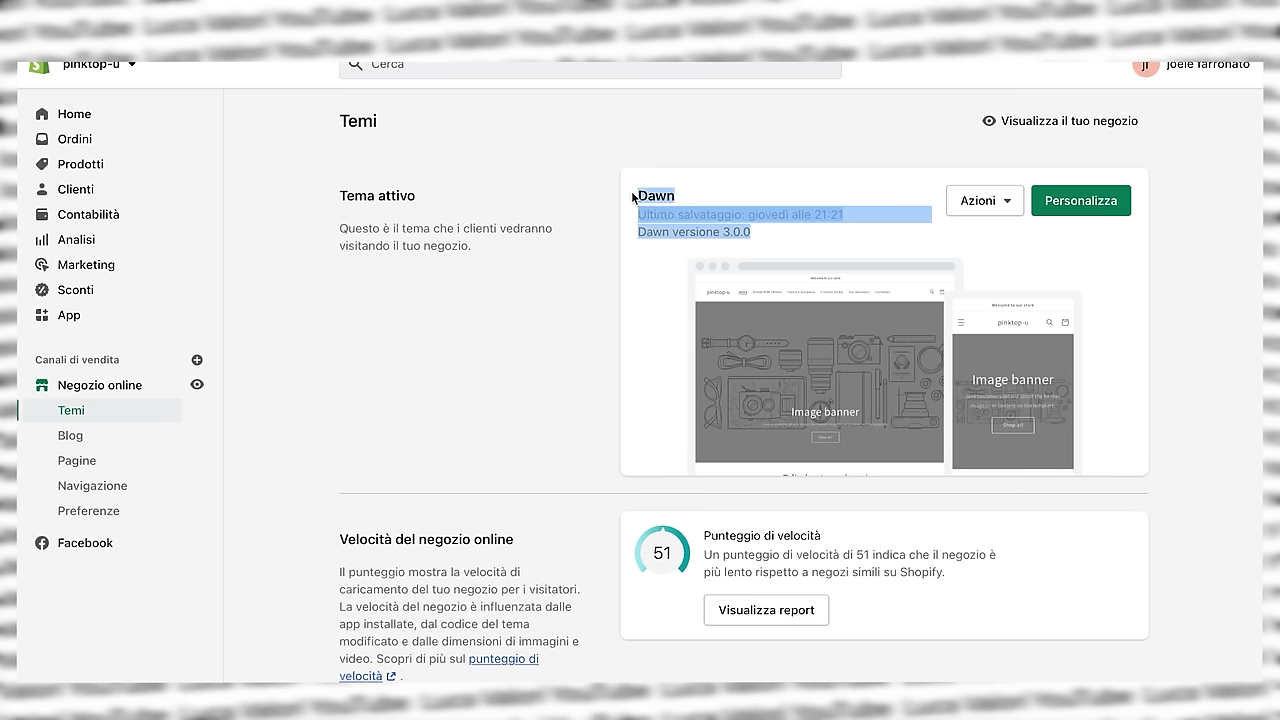
left_click(602, 312)
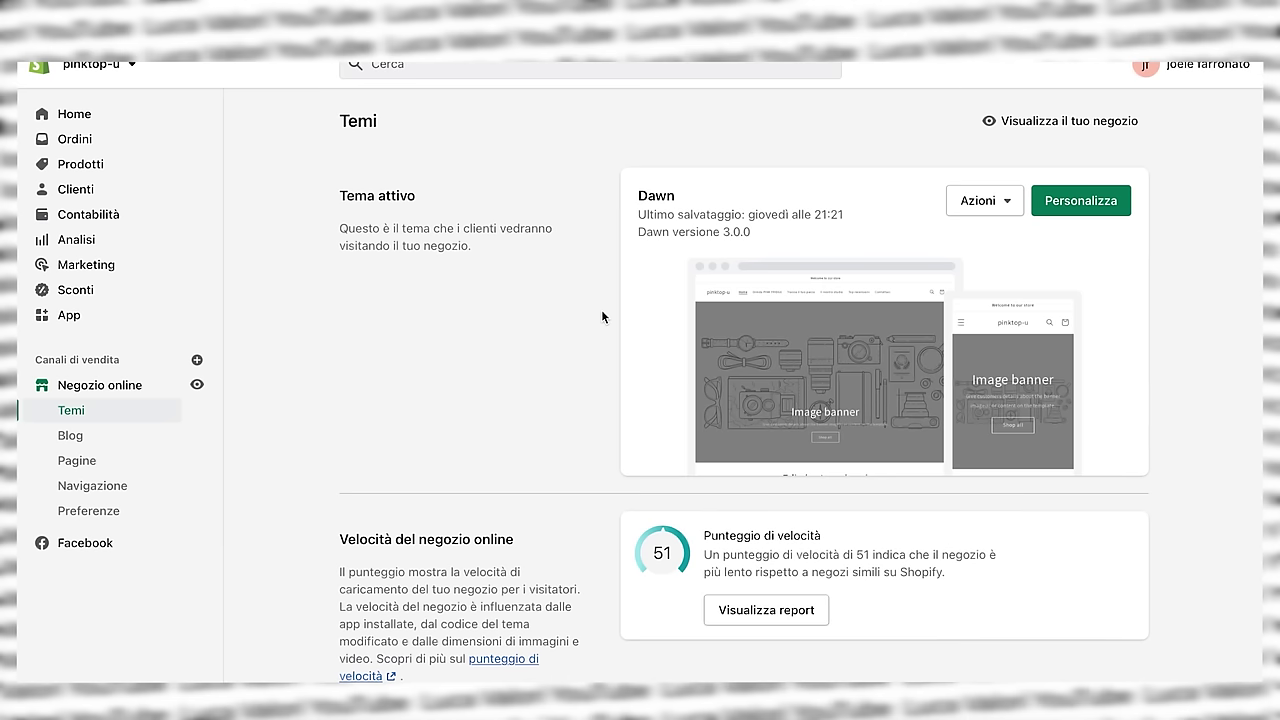
- Open the PINK FRIDGE product and type, then erase, test text in its description
left_click(103, 165)
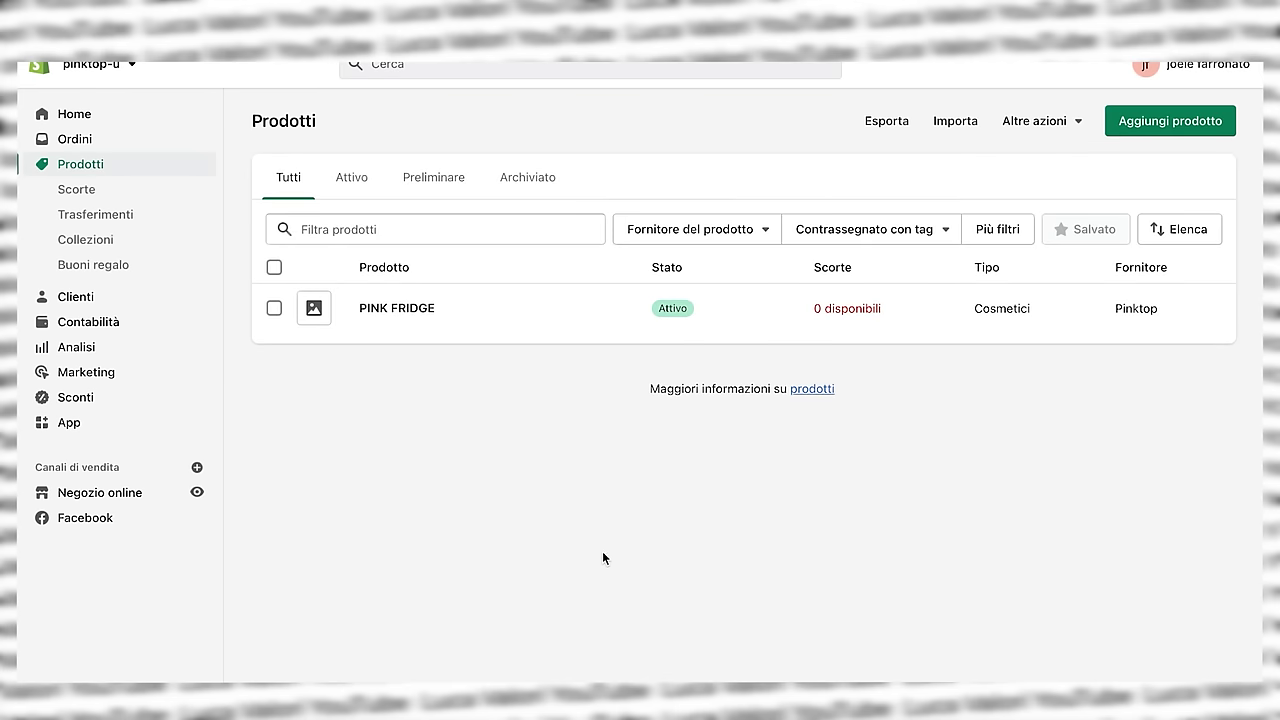
left_click(405, 312)
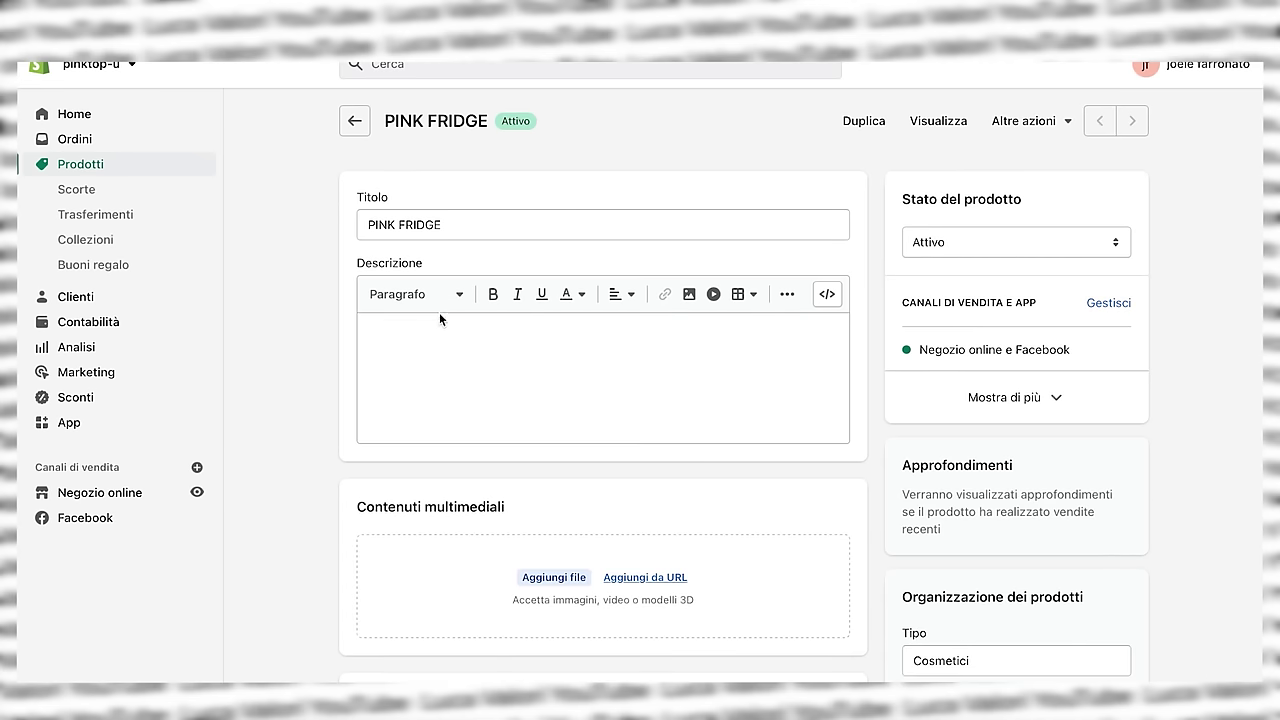
left_click(428, 359)
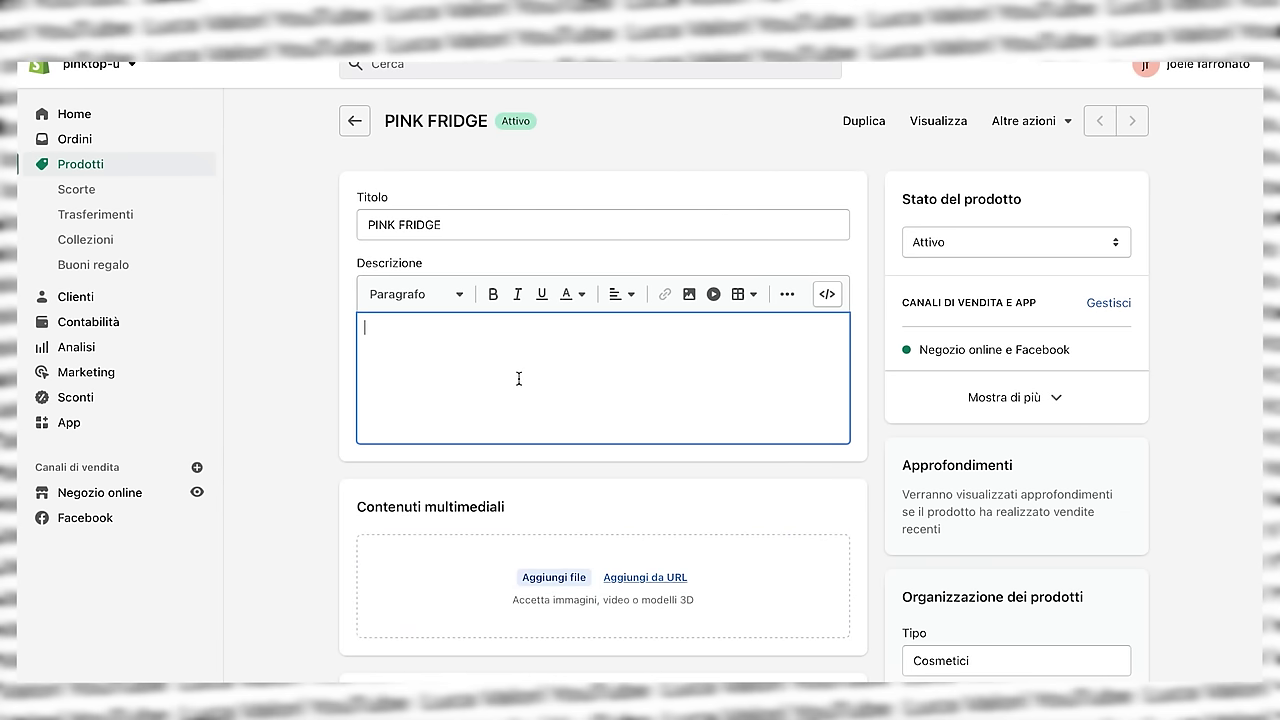
type("HNB")
key("BackSpace")
key("BackSpace")
key("BackSpace")
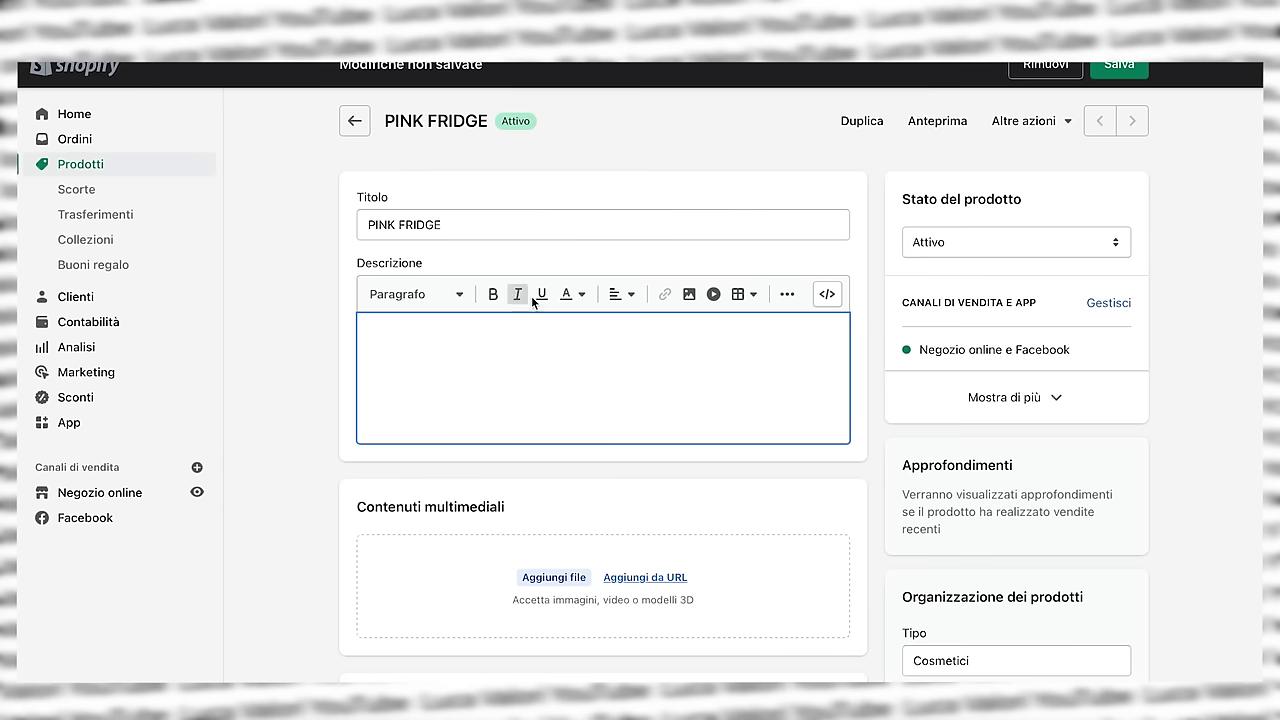
- Look at the description's text colour choices, then save PINK FRIDGE with an empty description
left_click(580, 296)
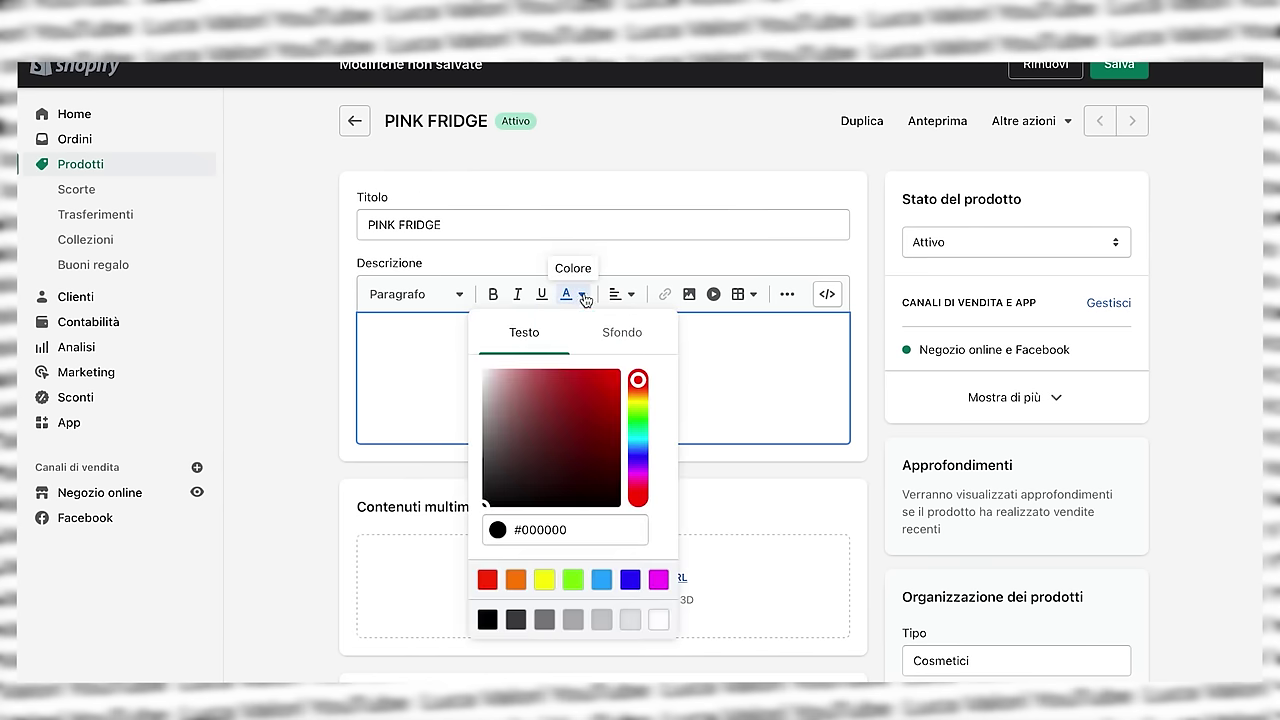
left_click(520, 301)
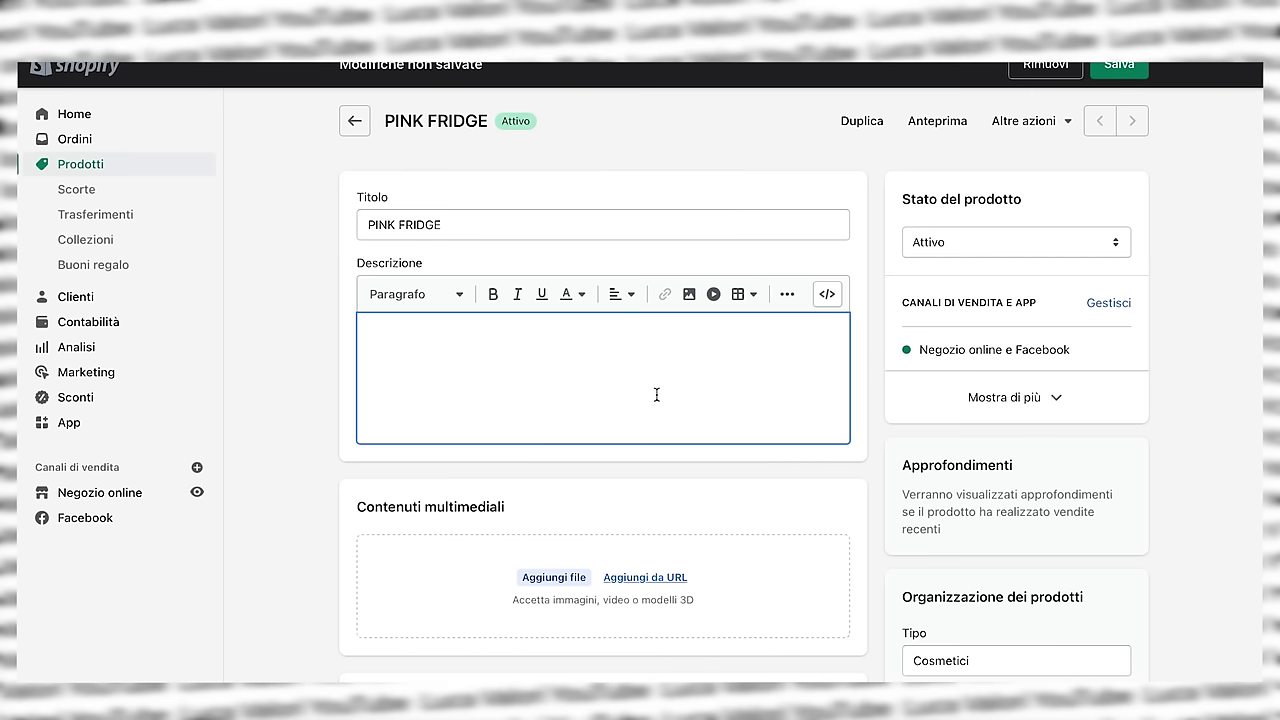
scroll(656, 394, "down", 1)
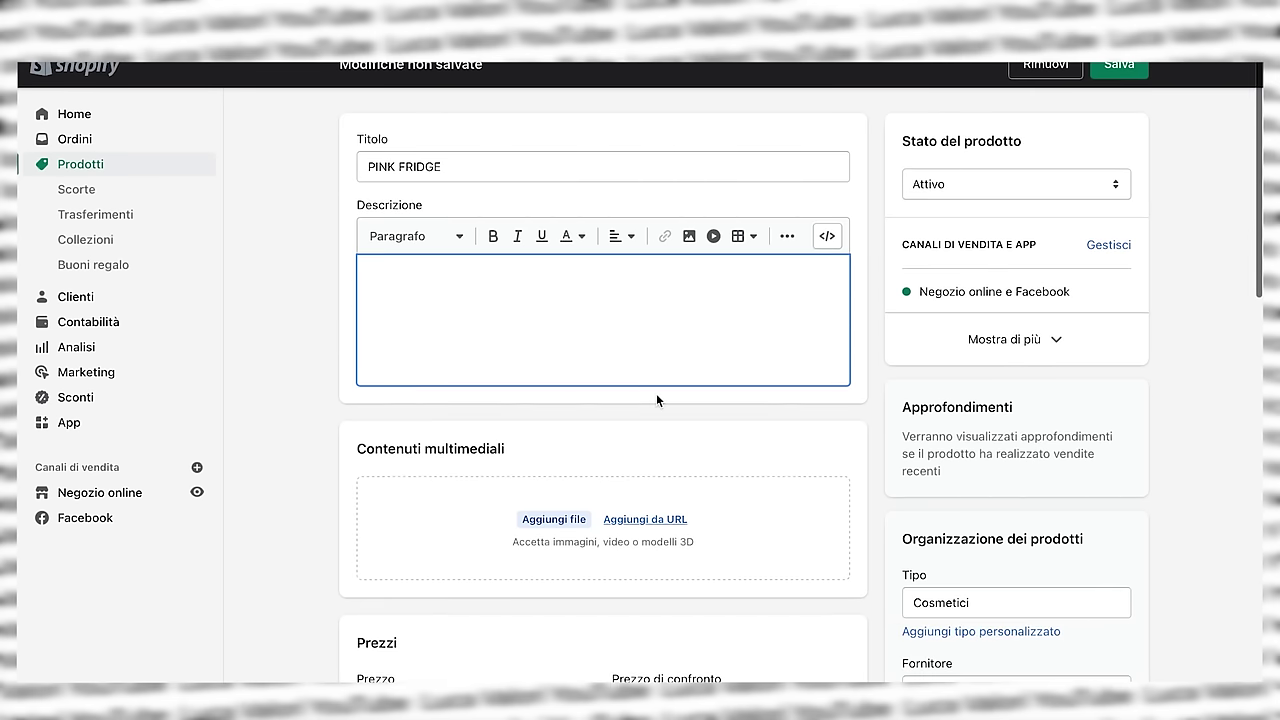
scroll(656, 393, "up", 1)
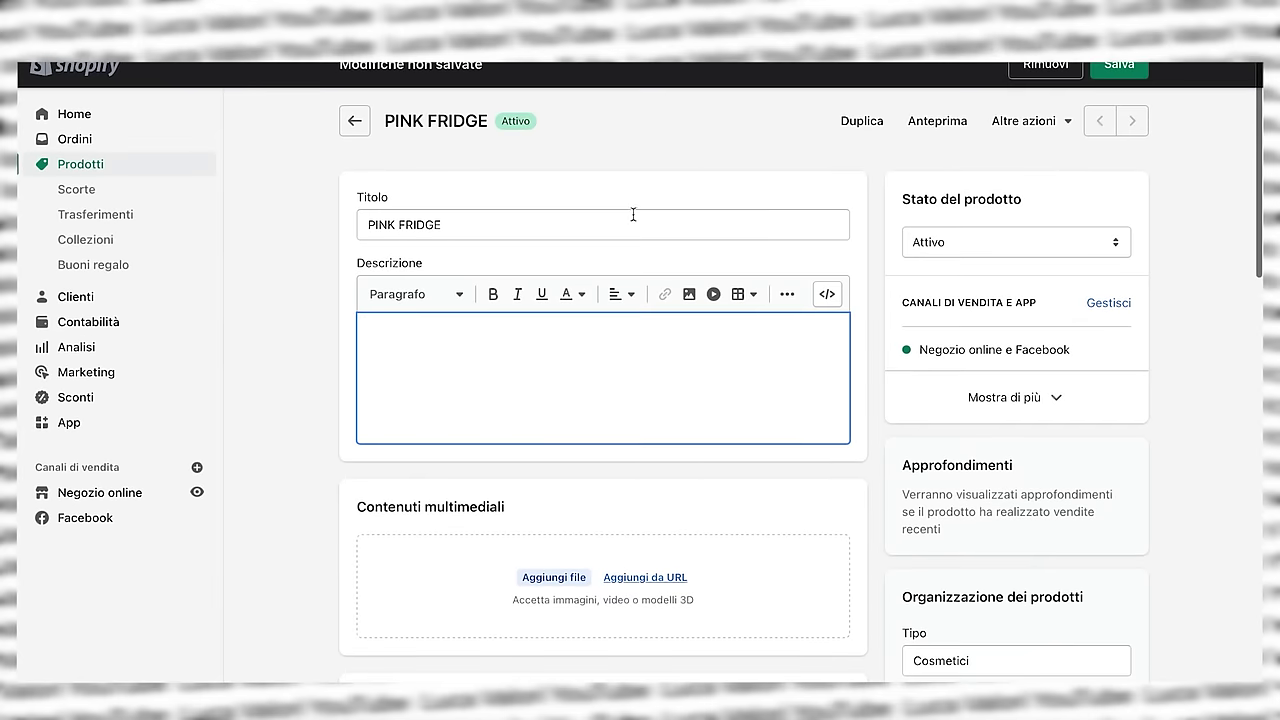
left_click(1119, 65)
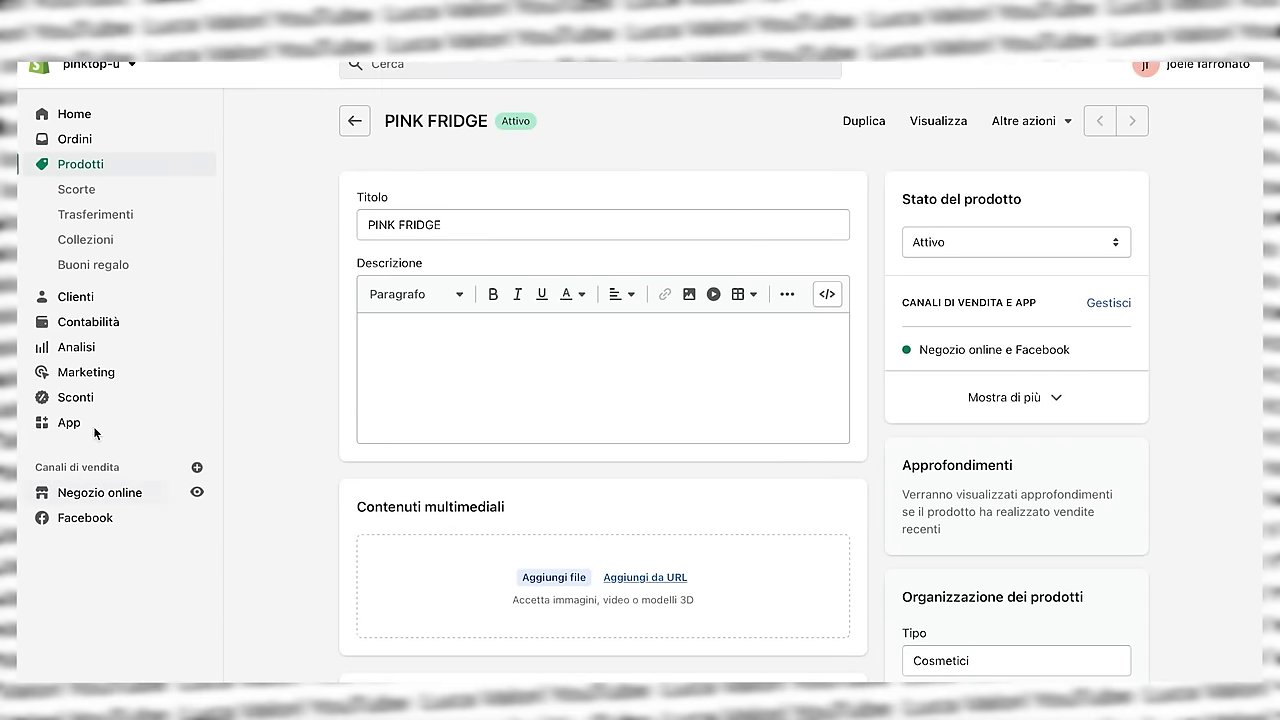
left_click(96, 493)
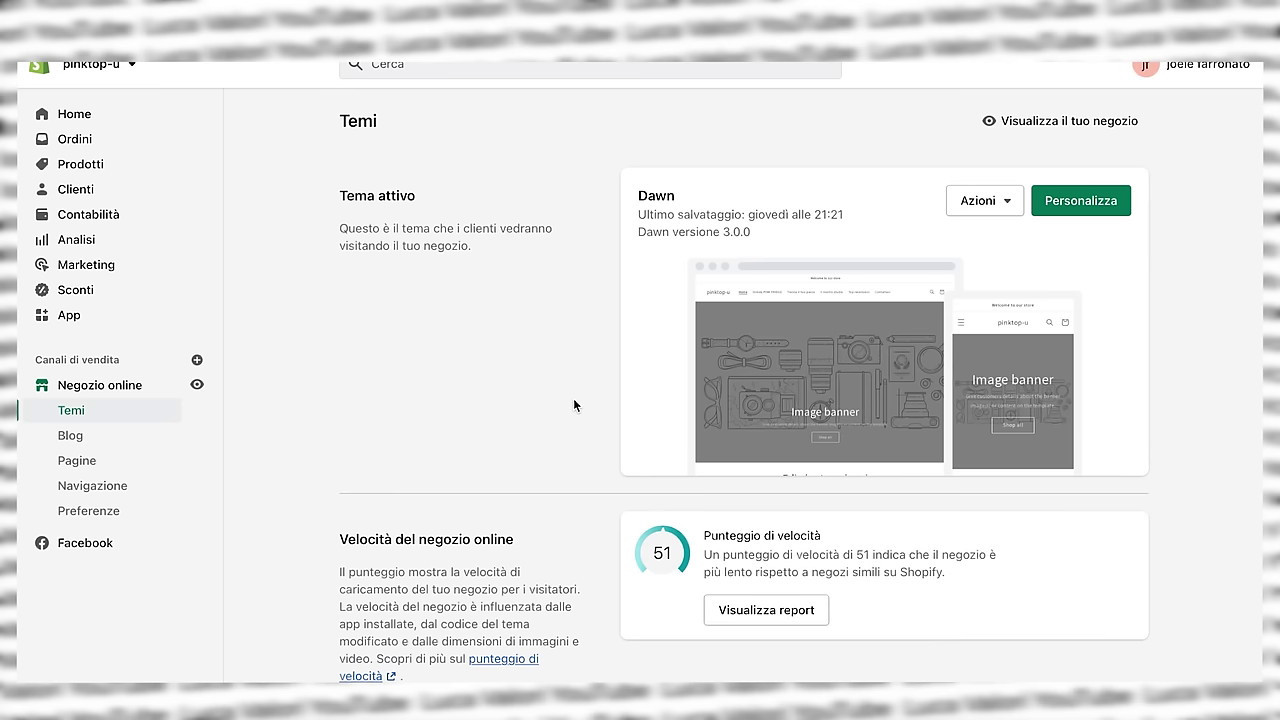
left_click(980, 200)
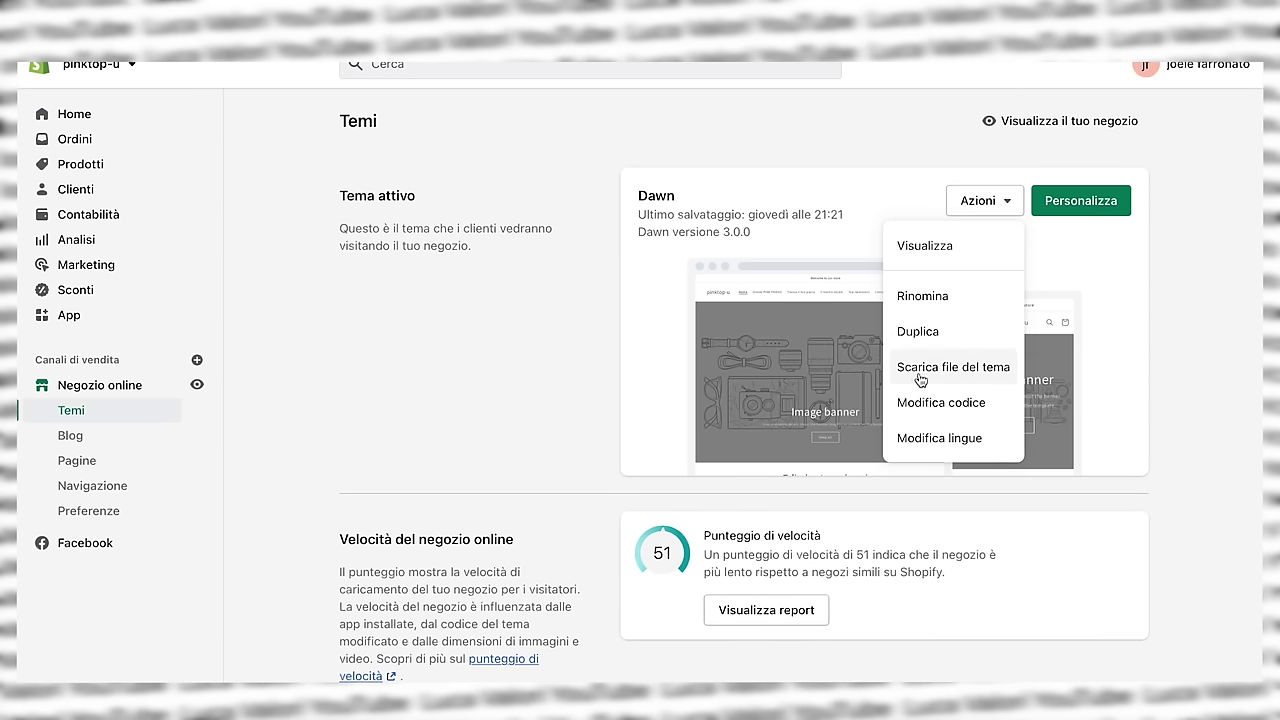
left_click(625, 563)
scroll(628, 534, "down", 4)
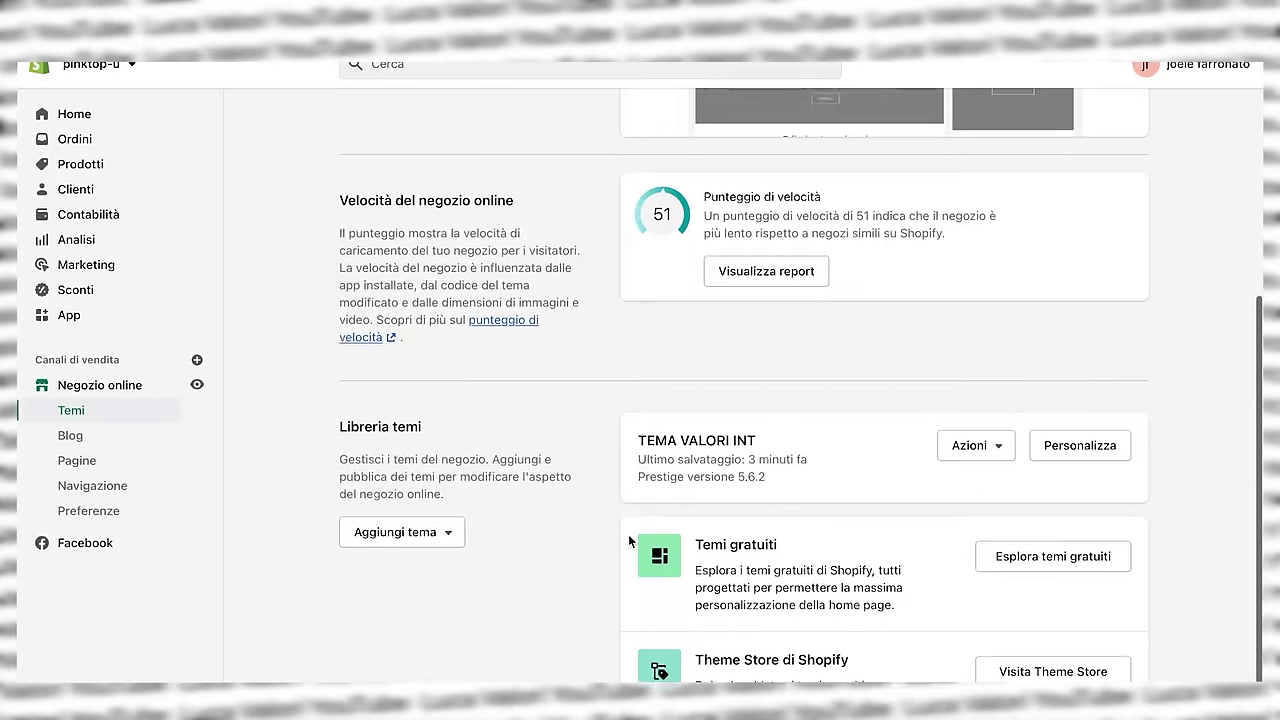
left_click_drag(633, 410, 808, 403)
scroll(668, 324, "up", 5)
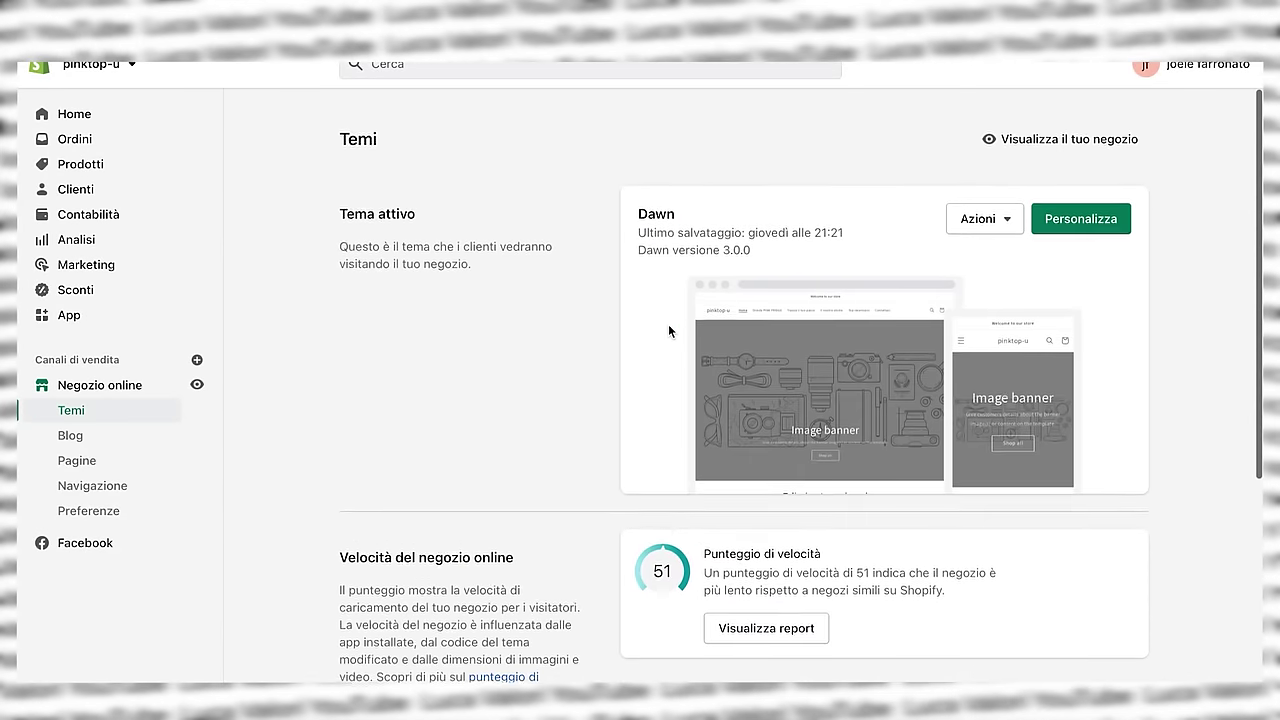
left_click_drag(615, 193, 782, 193)
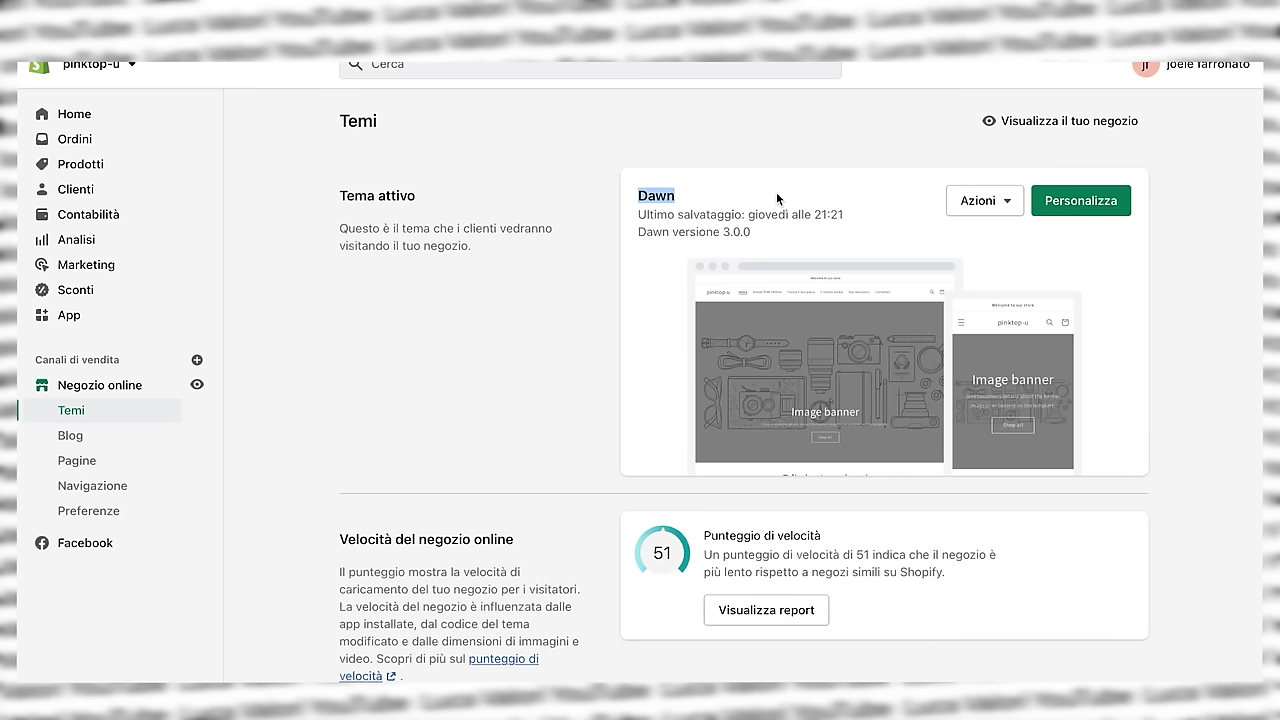
left_click(982, 204)
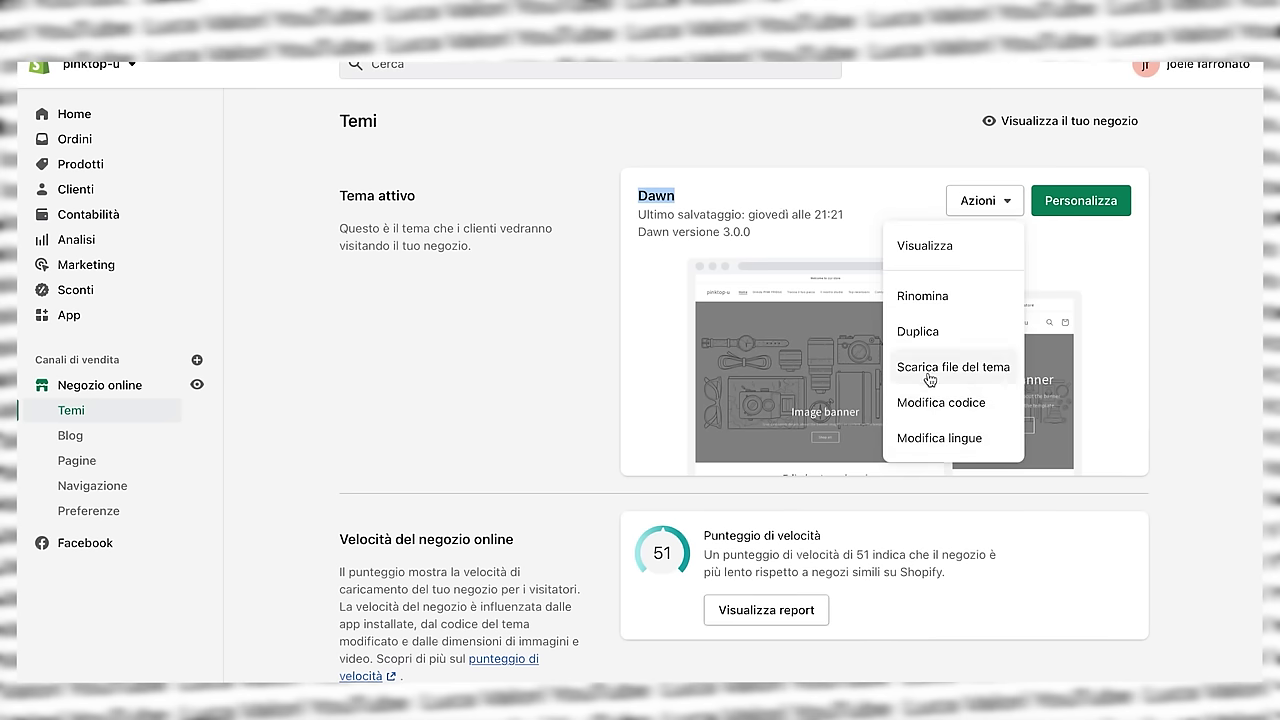
left_click(1214, 366)
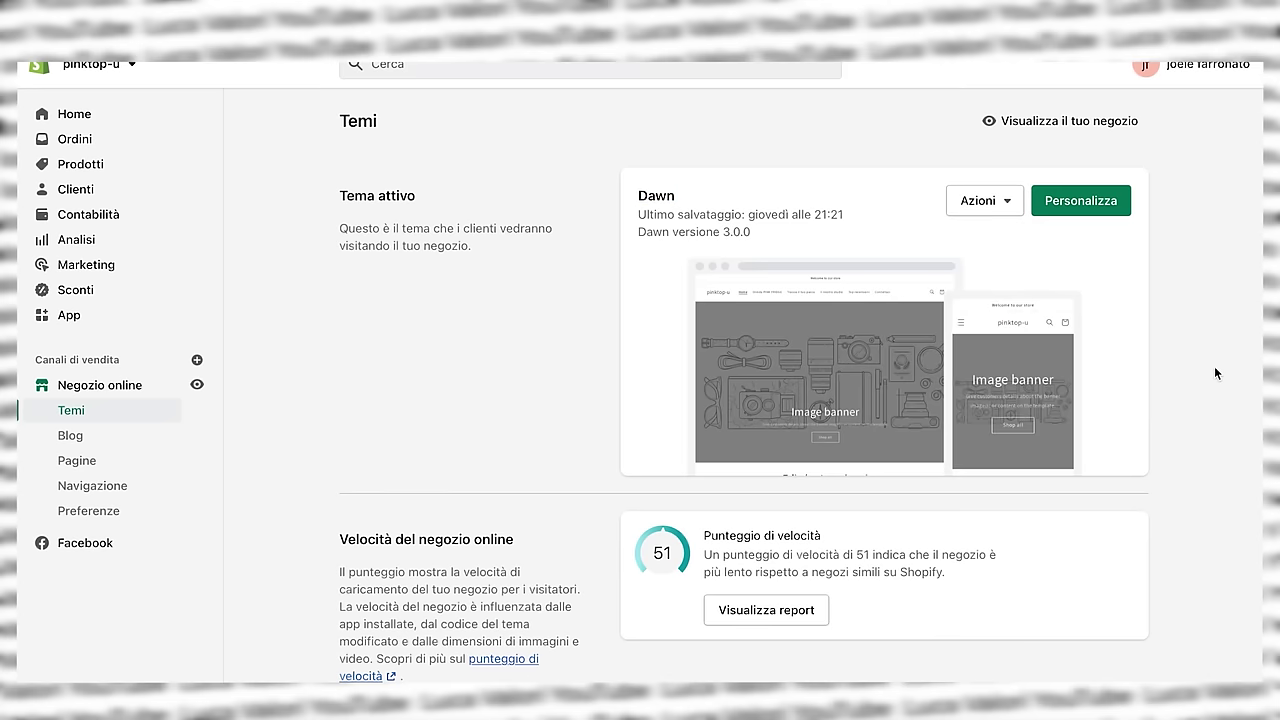
scroll(1140, 455, "down", 5)
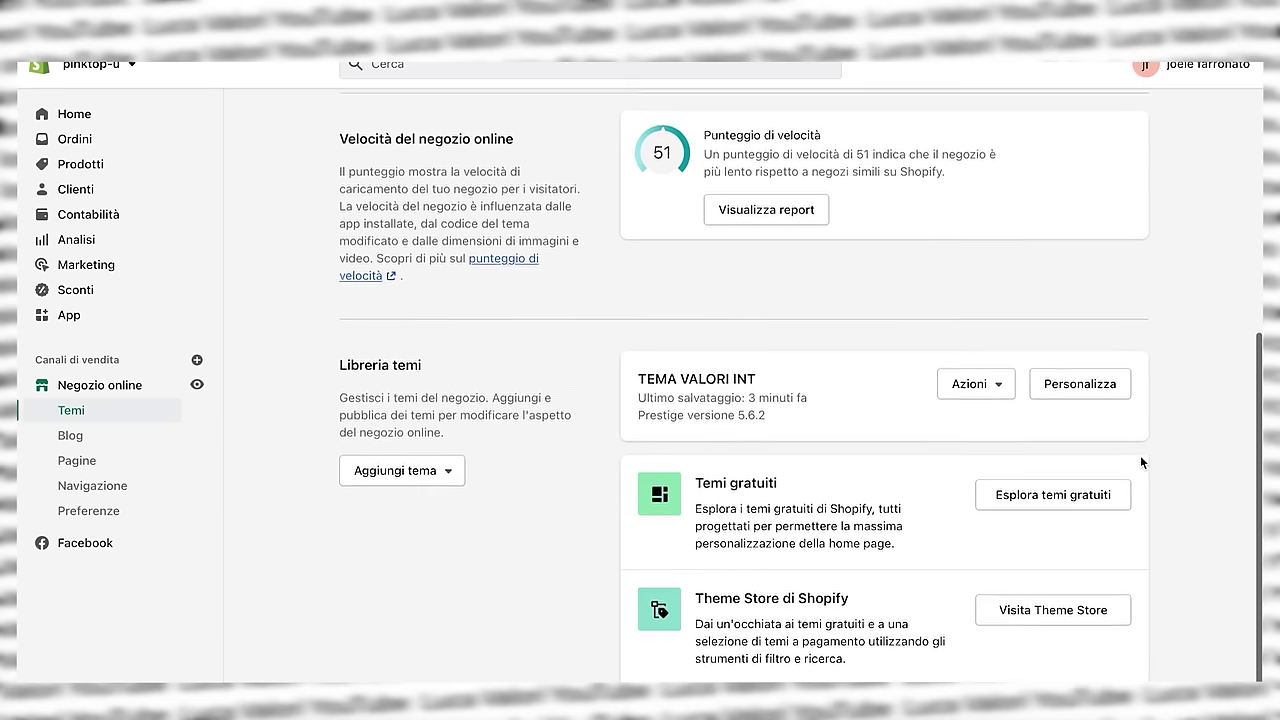
scroll(1025, 381, "up", 5)
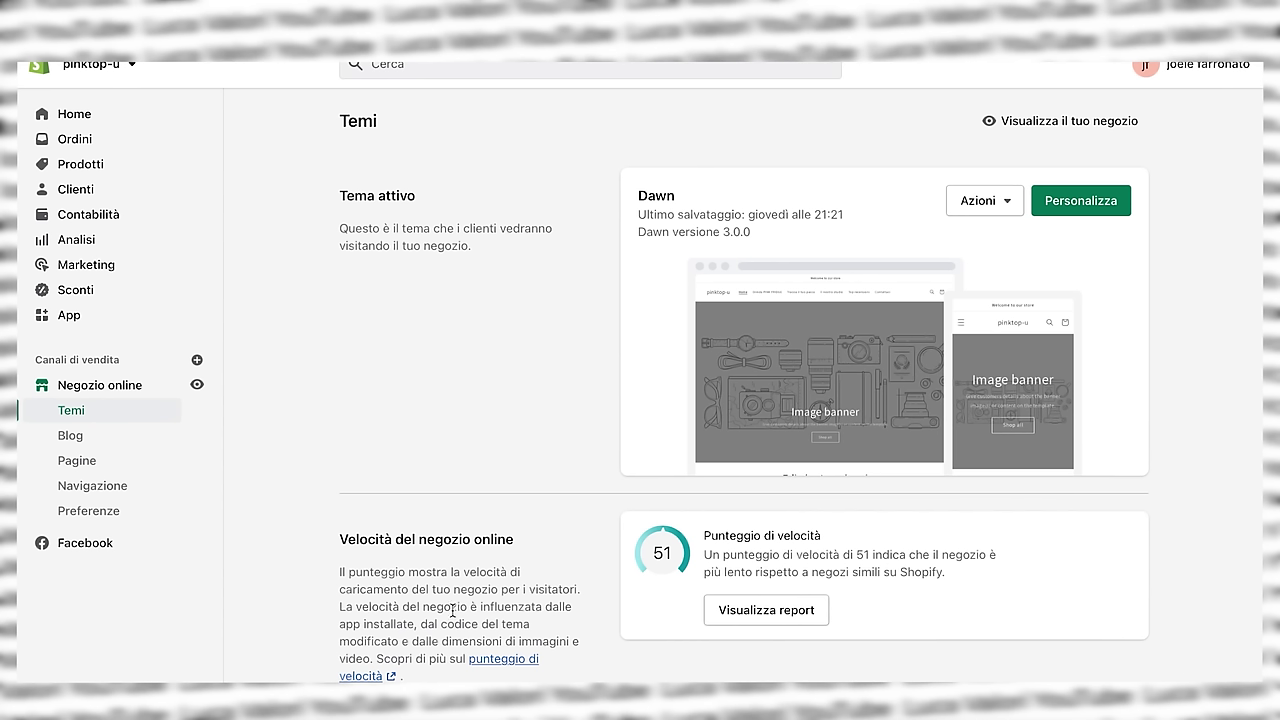
- Launch PageFly Landing Page Builder from the installed apps and go to Pagine Prodotto
left_click(89, 327)
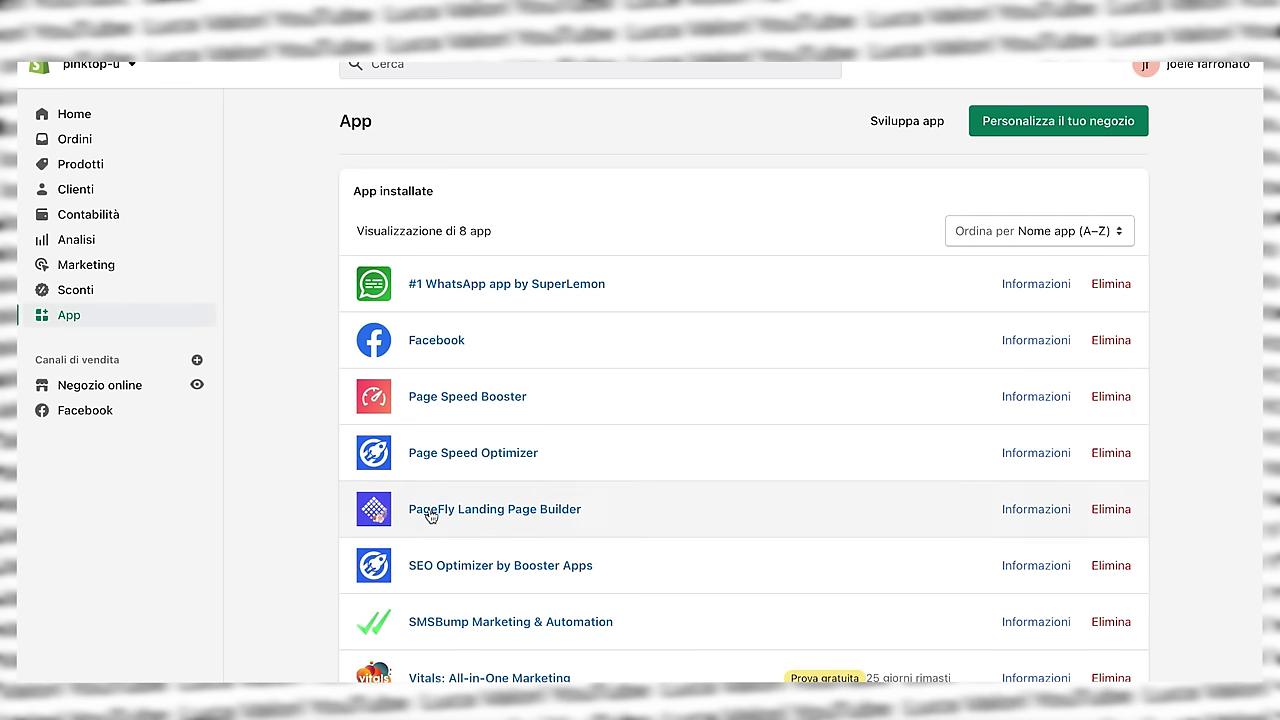
left_click(431, 514)
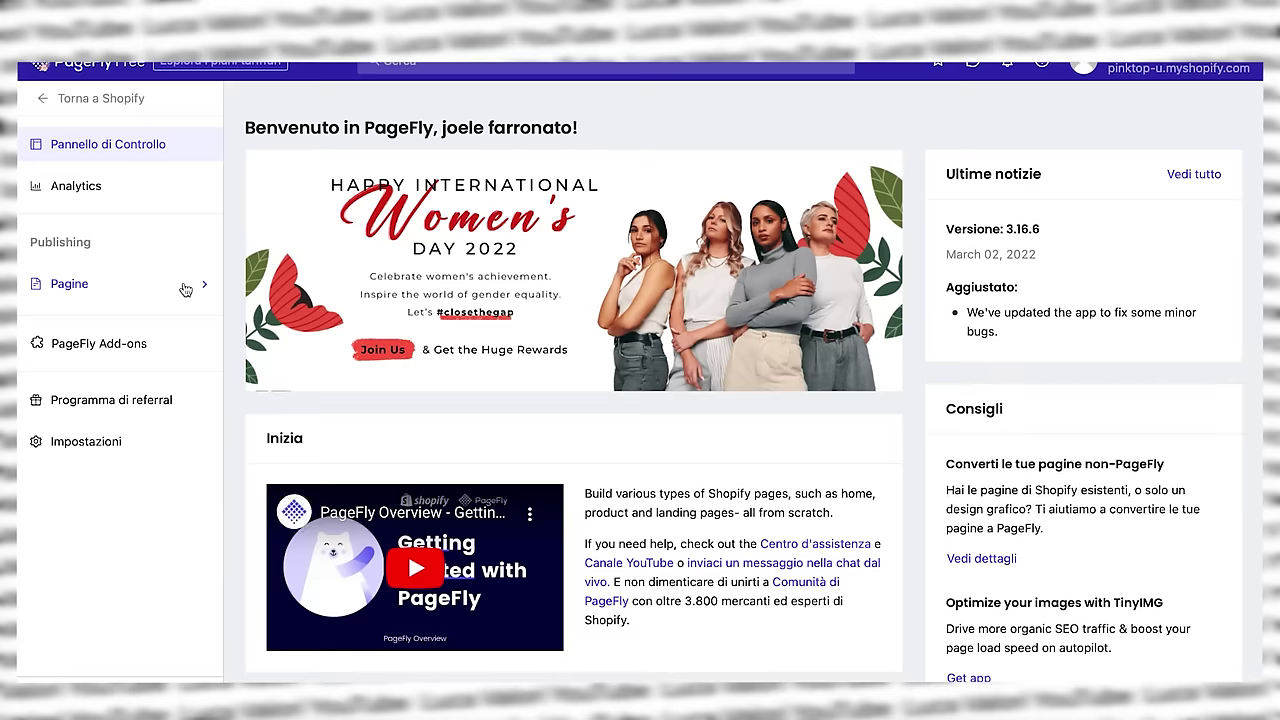
mouse_move(183, 286)
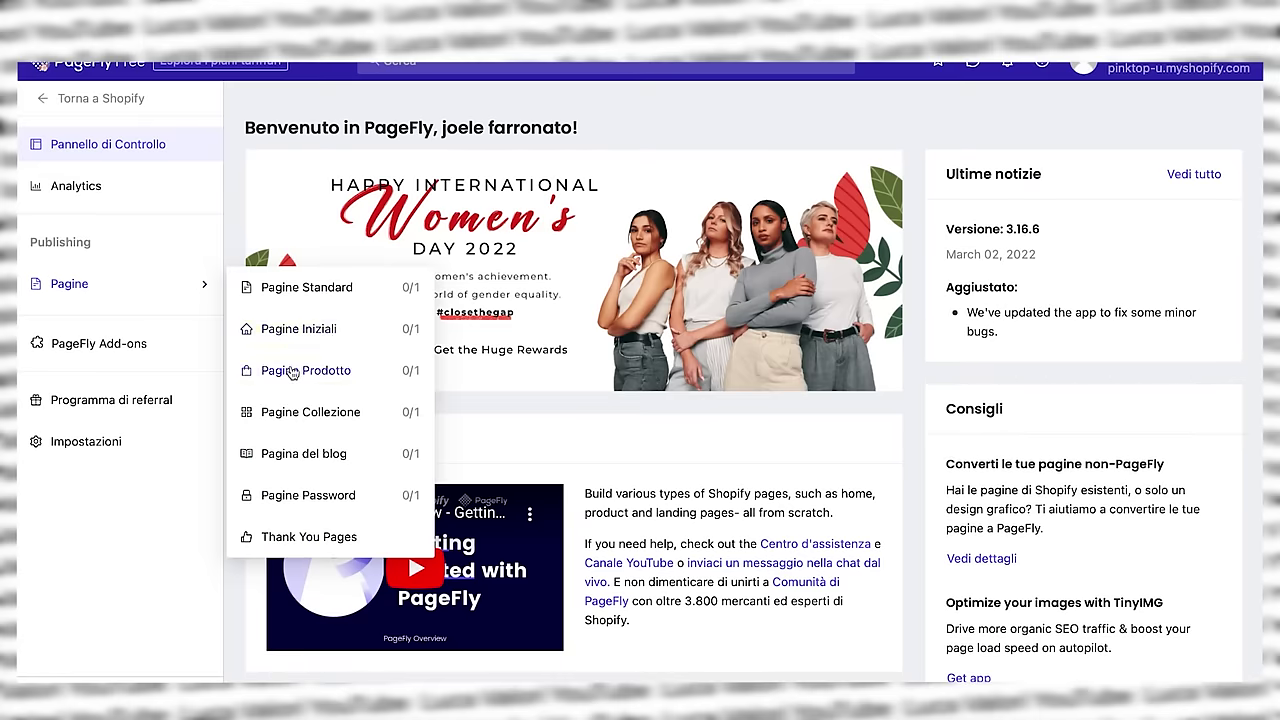
left_click(292, 371)
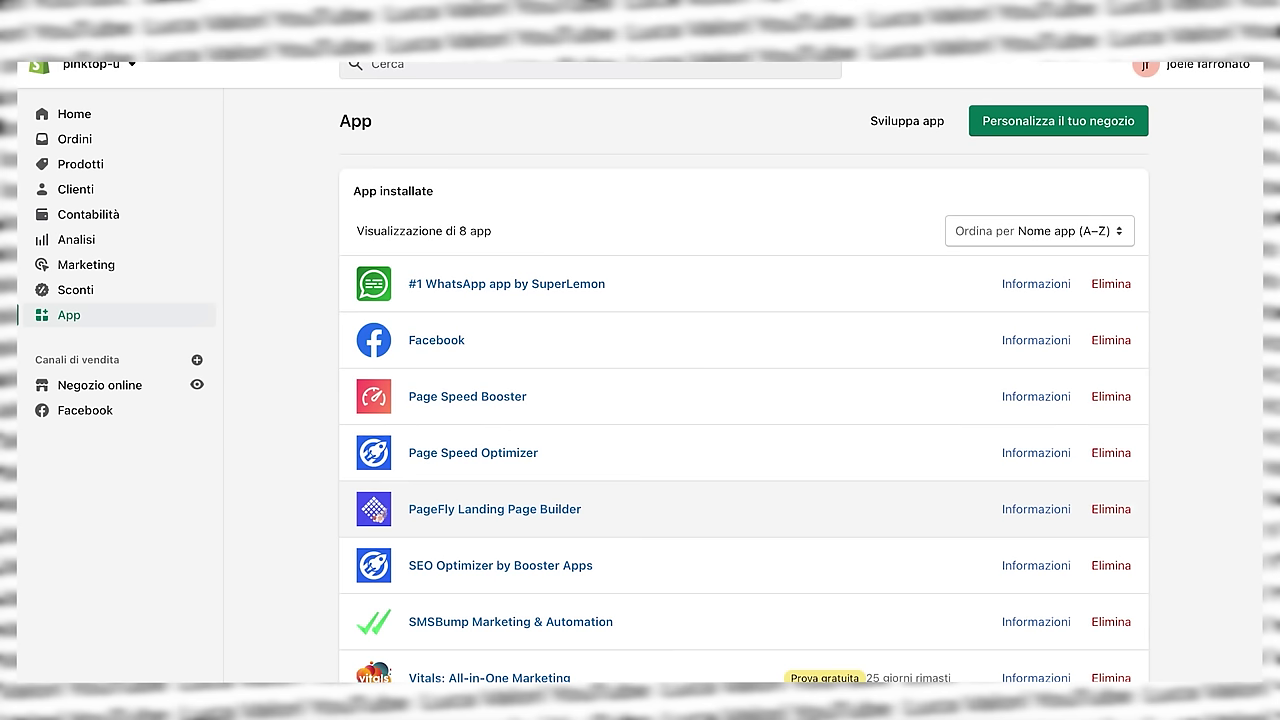
- In the Themes page's library, point out TEMA VALORI INT and its Prestige 5.6.2 version line
left_click(117, 389)
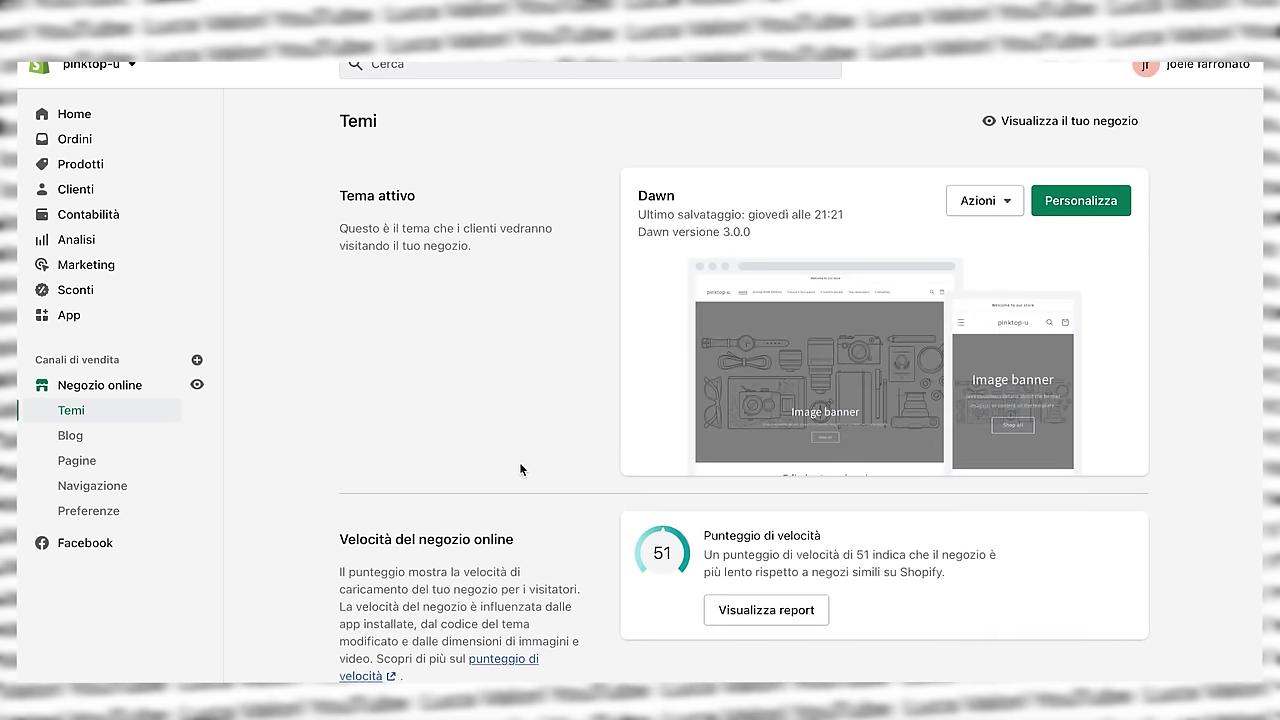
scroll(520, 460, "down", 3)
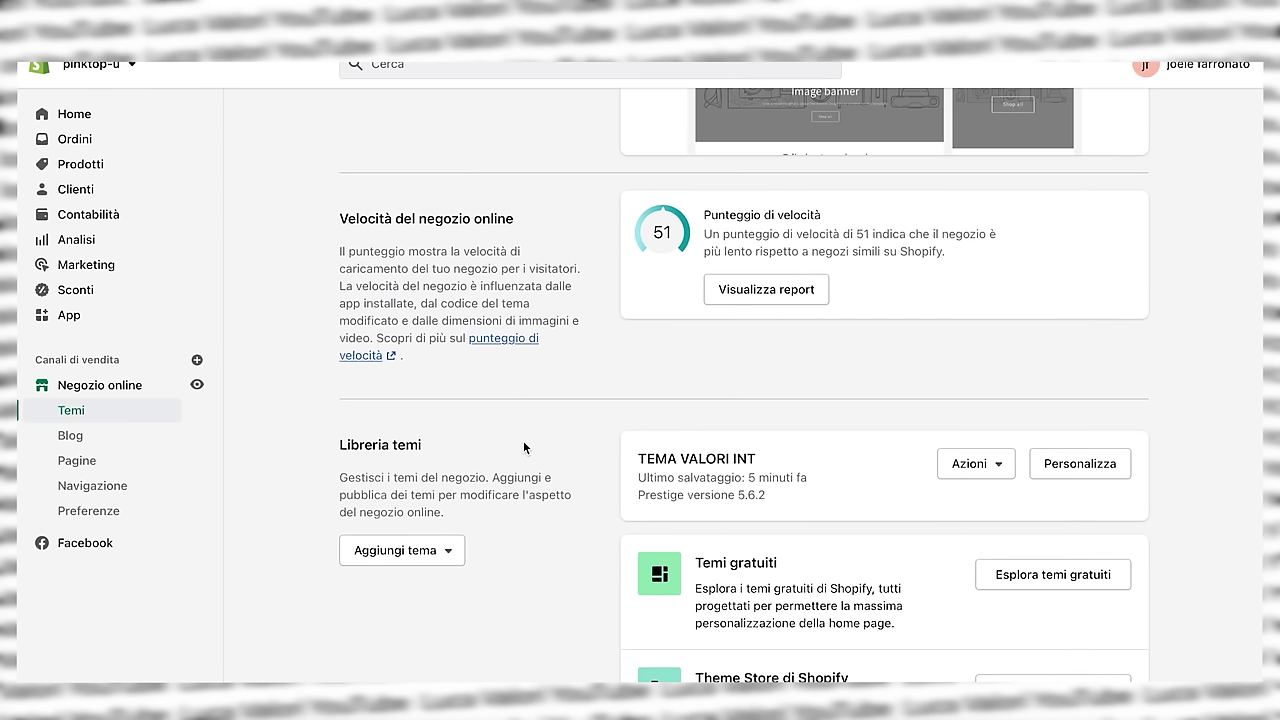
left_click_drag(770, 449, 632, 452)
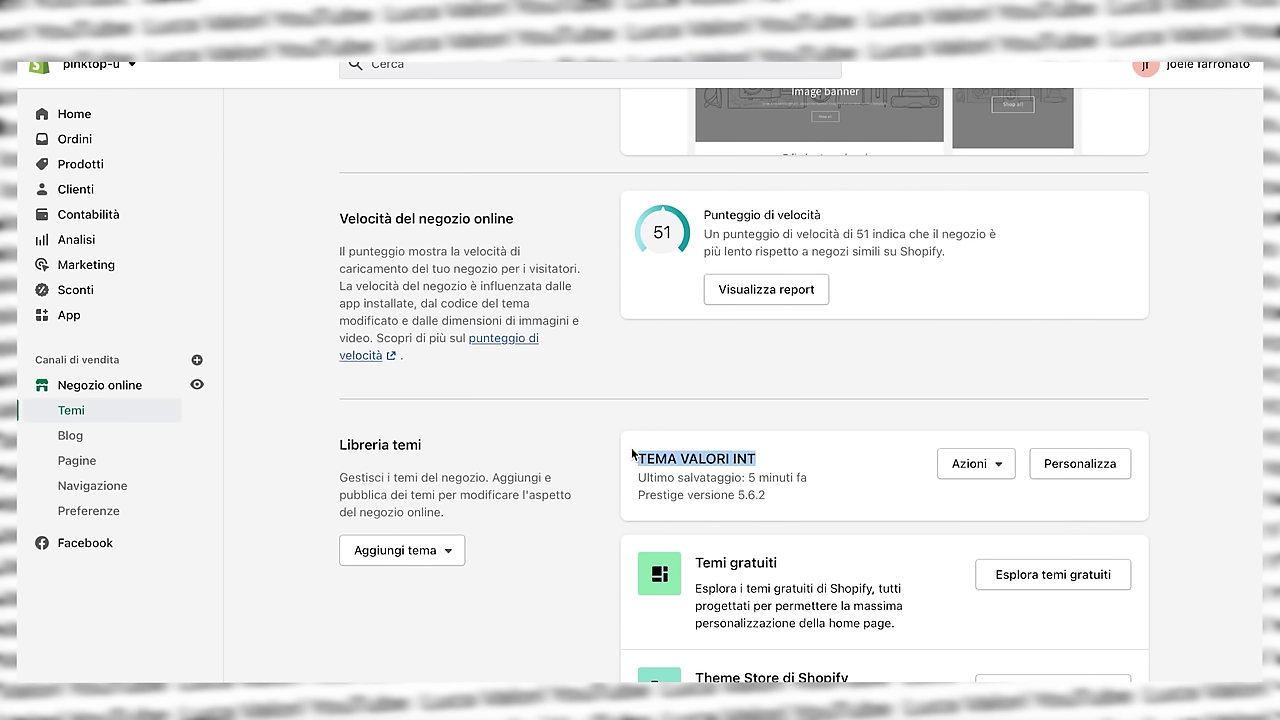
left_click(774, 456)
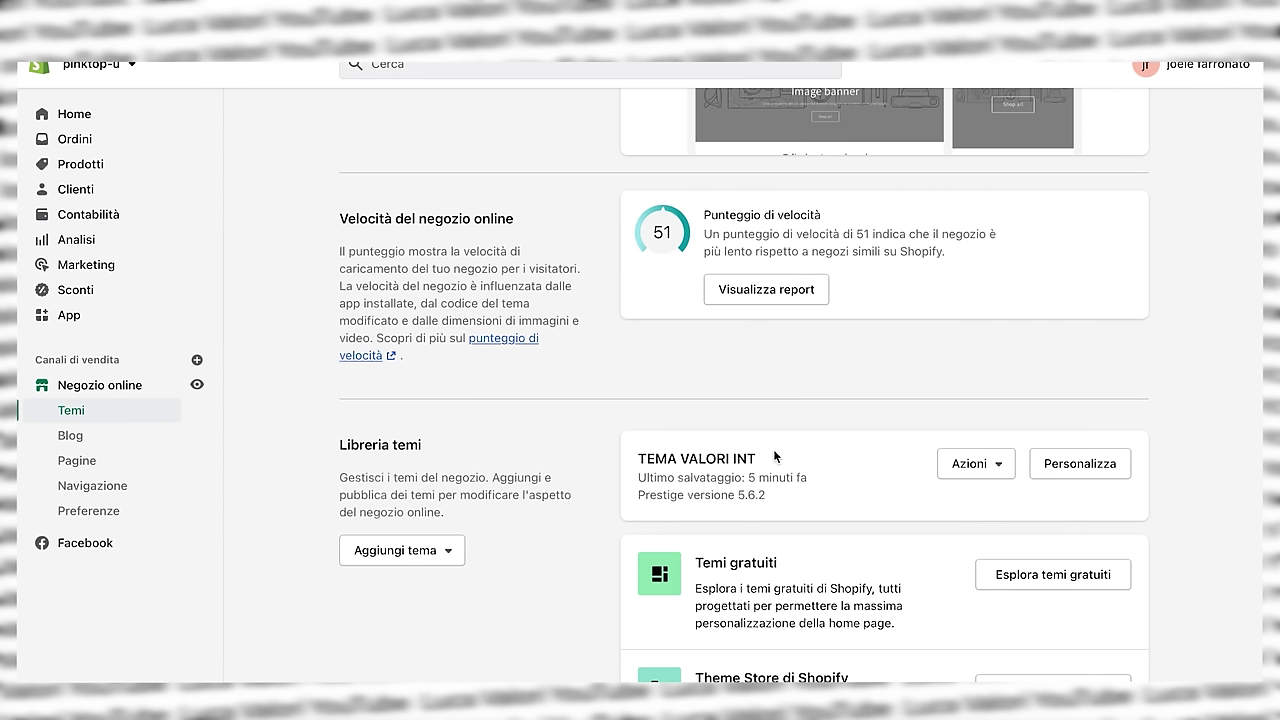
left_click_drag(773, 457, 534, 457)
left_click(609, 463)
left_click_drag(776, 504, 632, 500)
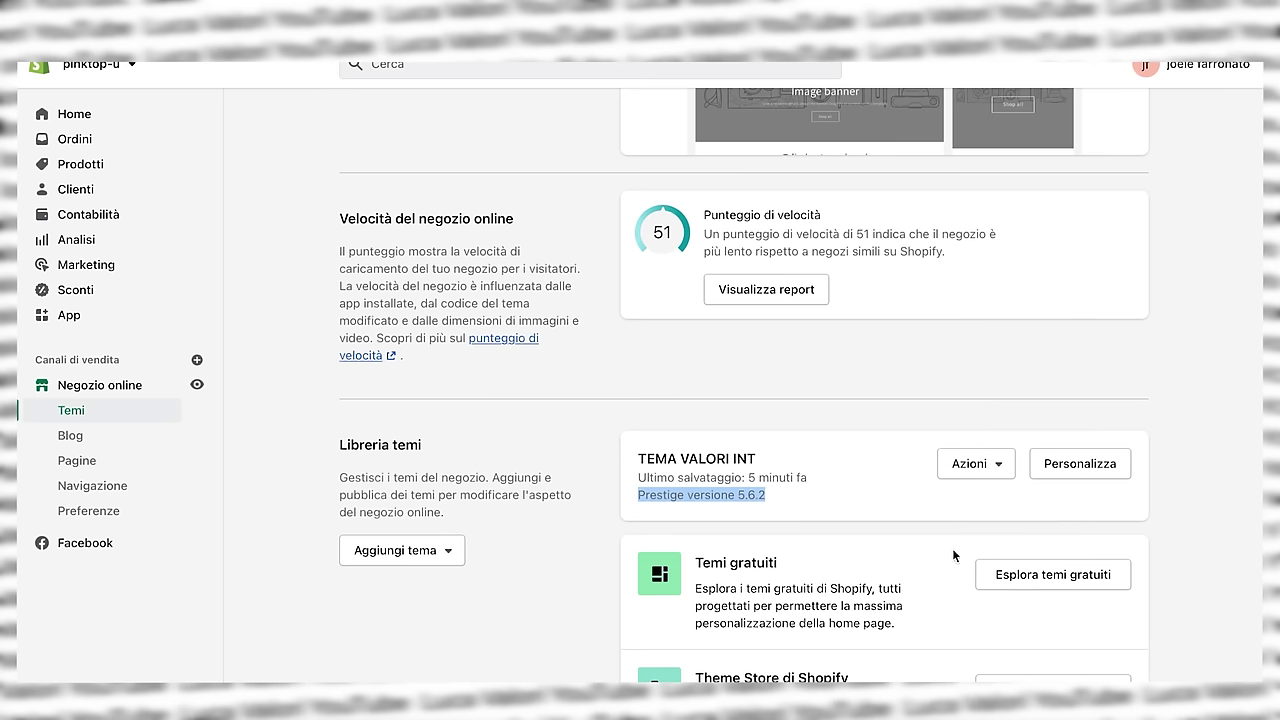
- Dismiss the zip theme upload, then publish TEMA VALORI INT as the store's live theme
left_click(426, 565)
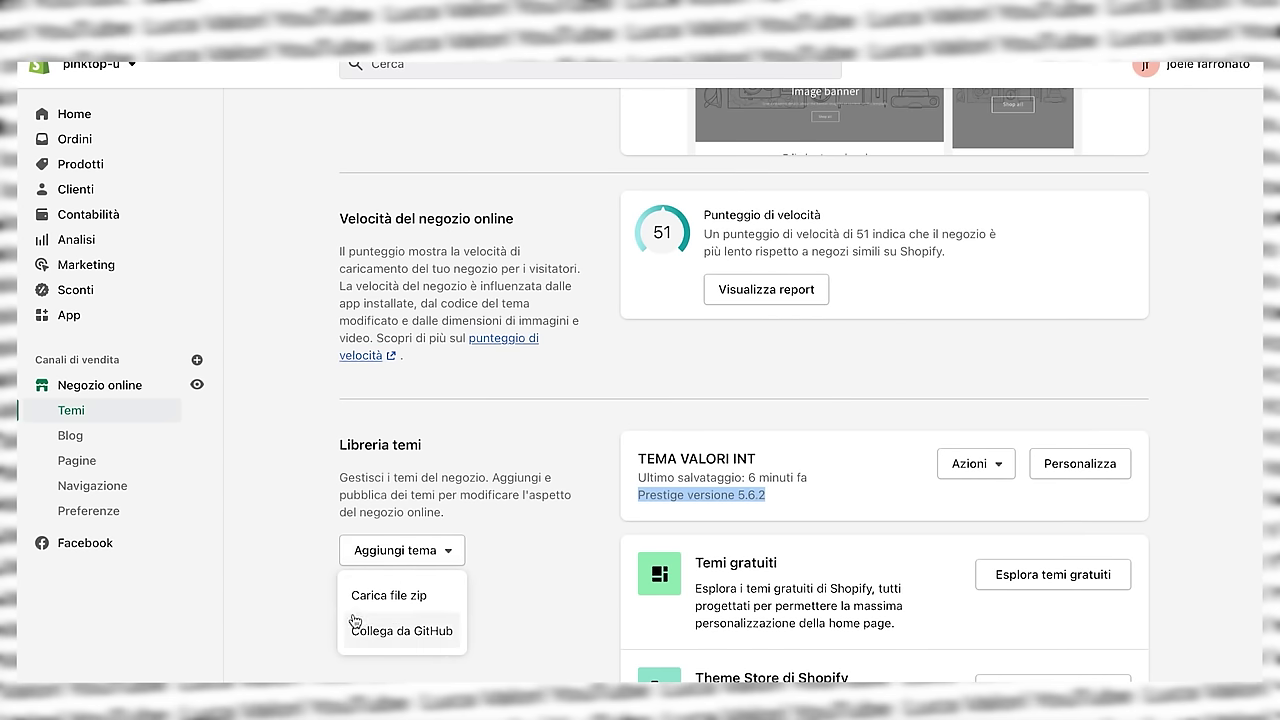
left_click(421, 602)
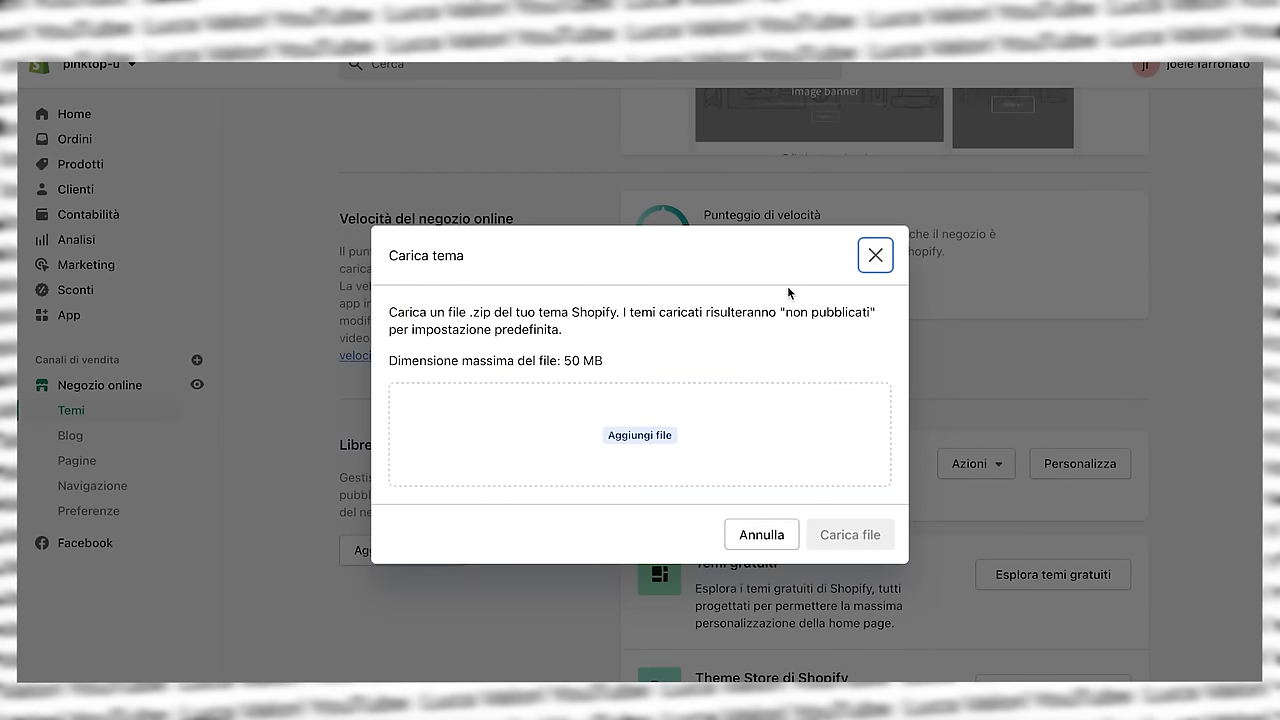
left_click(873, 257)
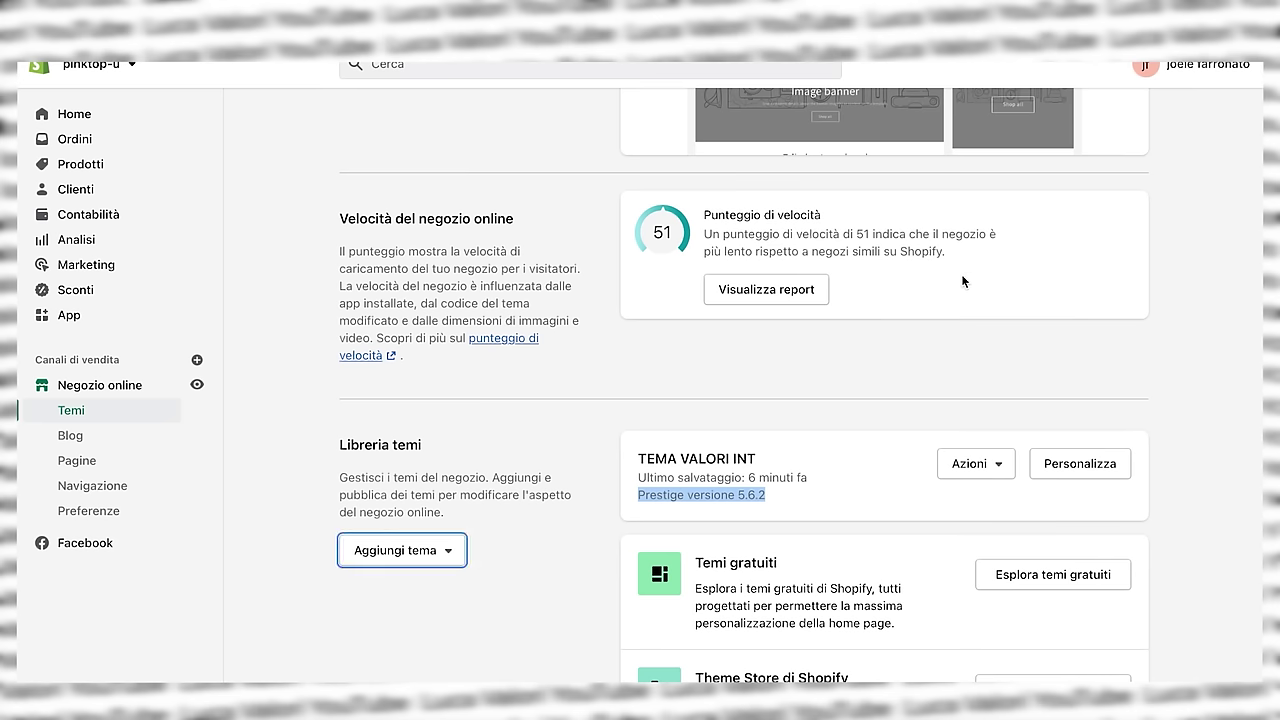
left_click_drag(573, 475, 807, 470)
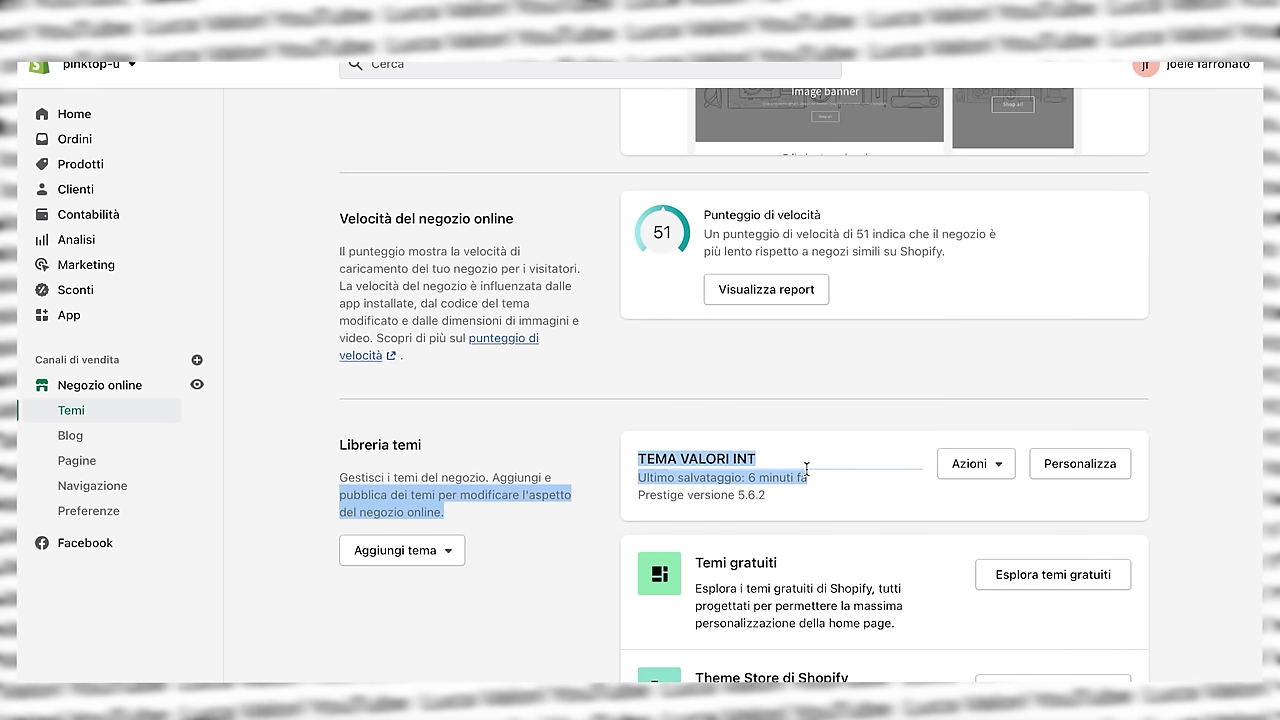
left_click(990, 466)
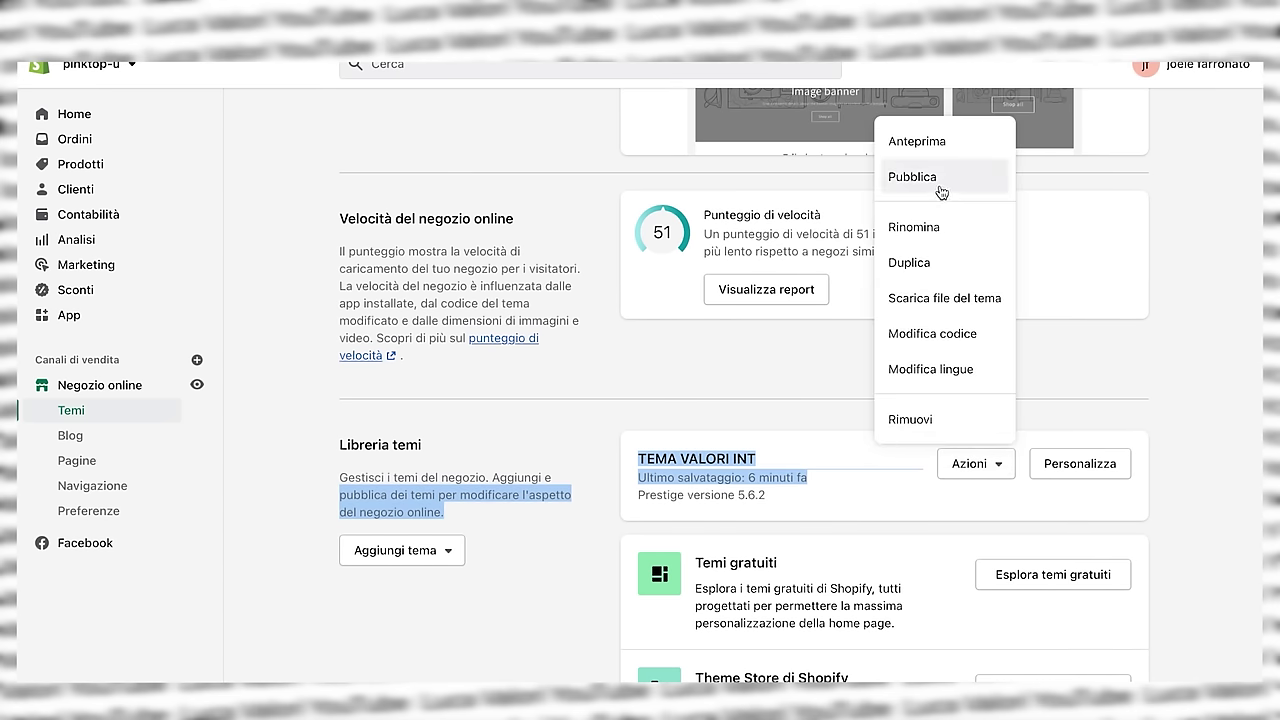
left_click(935, 180)
left_click(845, 582)
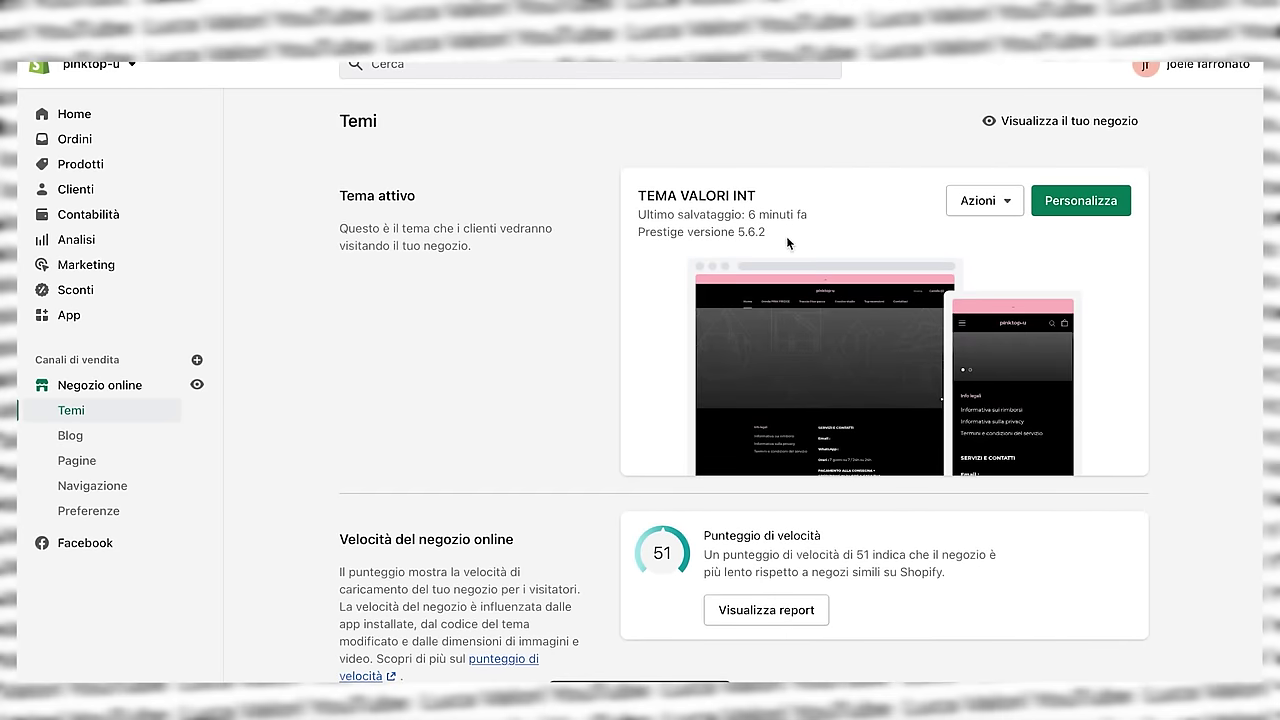
- Point out the new active theme's name, heading and description, scrolling down the page
left_click_drag(785, 228, 648, 174)
left_click(644, 179)
left_click_drag(479, 247, 328, 191)
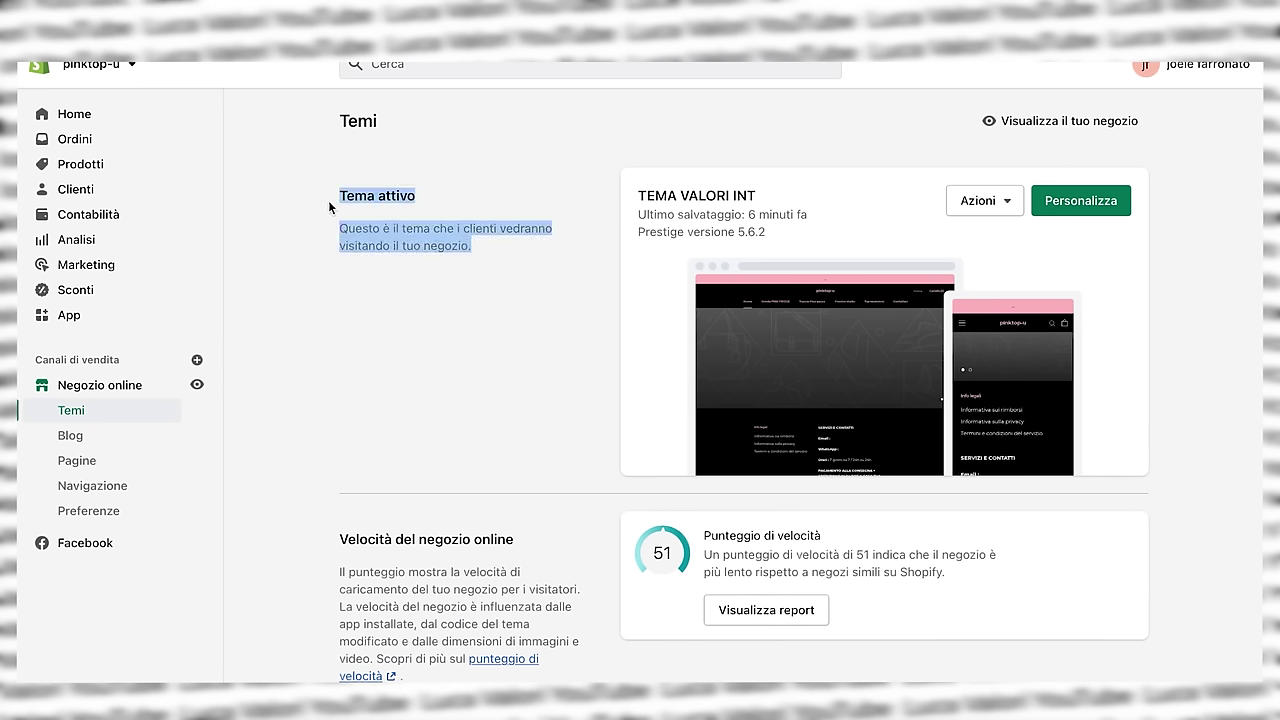
left_click(319, 275)
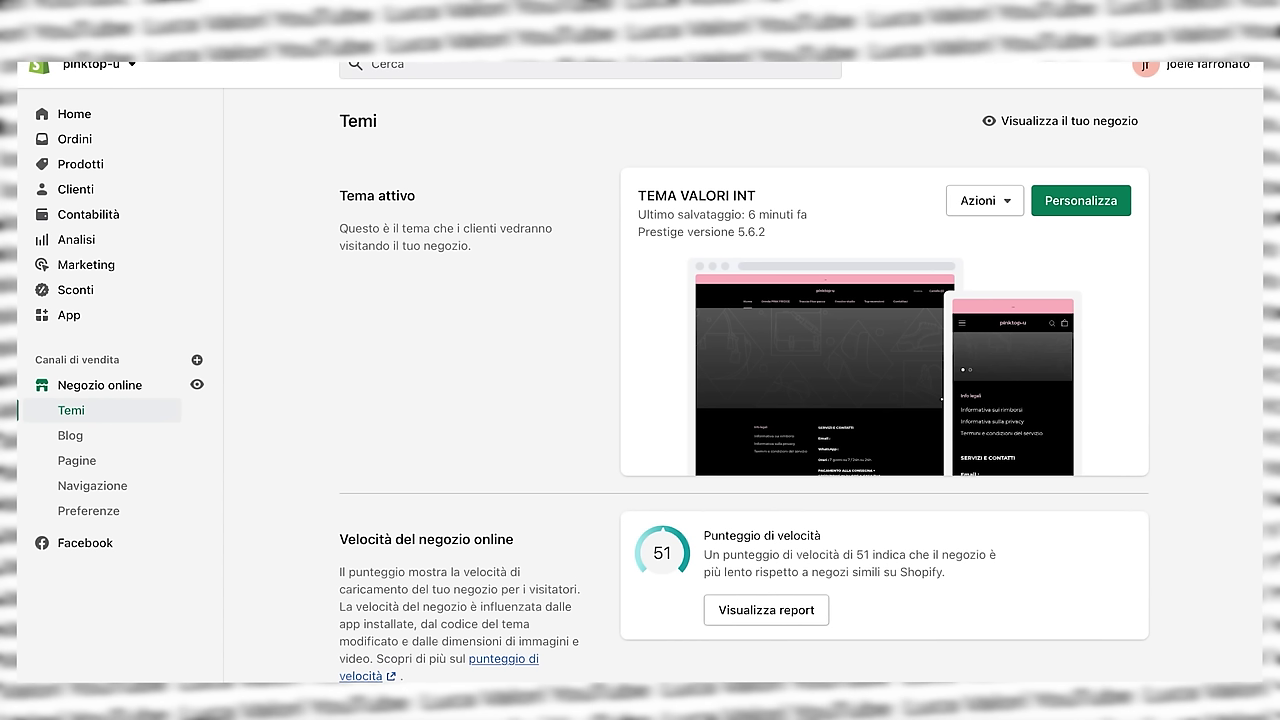
scroll(957, 400, "down", 5)
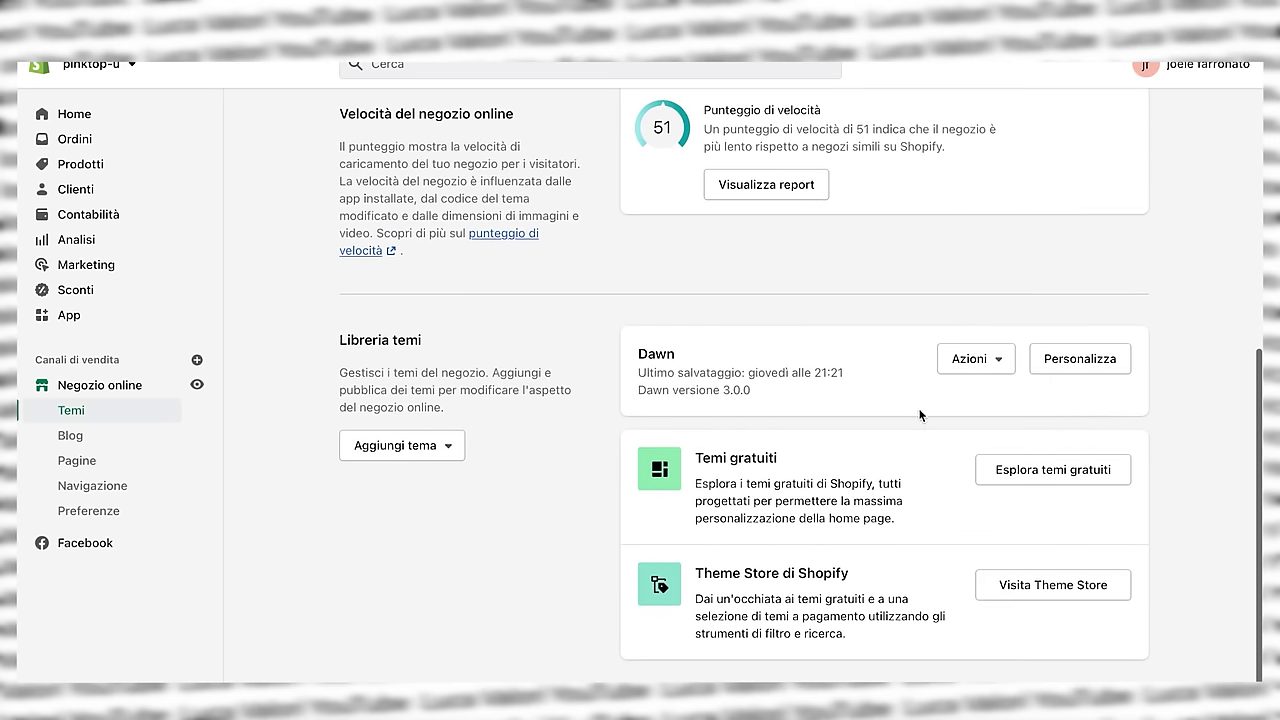
scroll(918, 427, "down", 2)
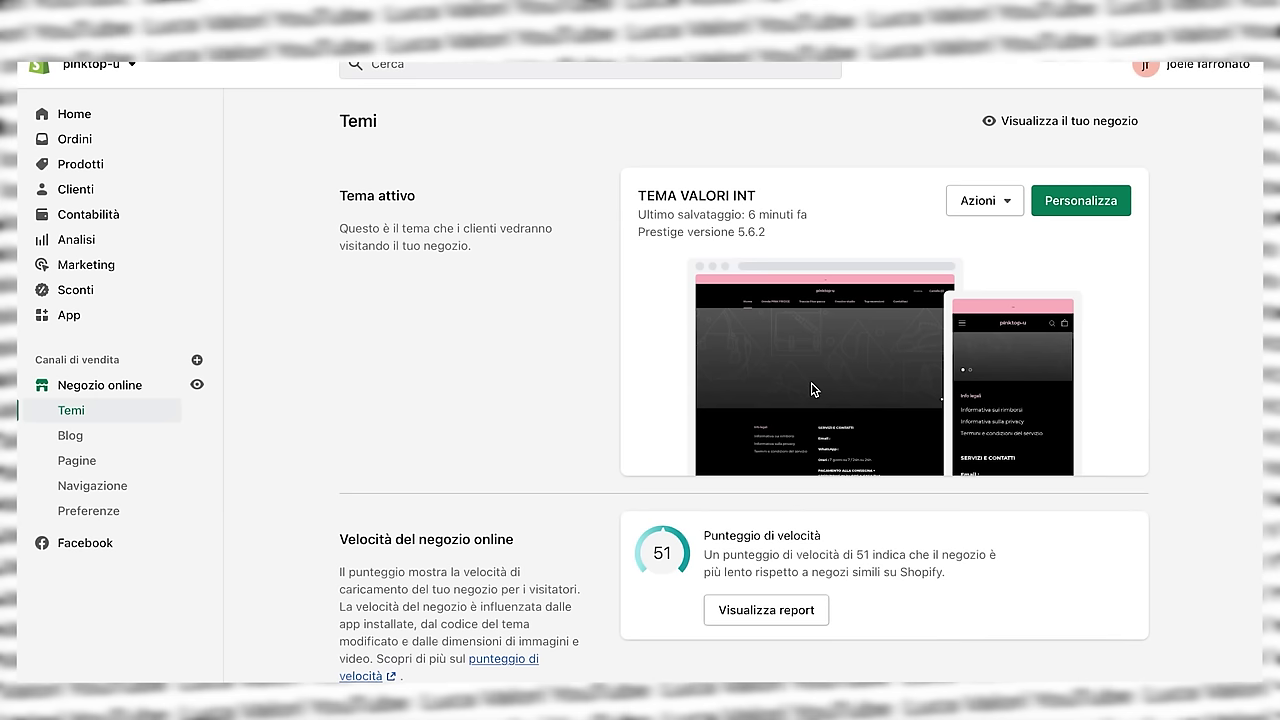
- Open TEMA VALORI INT in the theme editor with Personalizza and scroll the Home page preview
left_click(1068, 208)
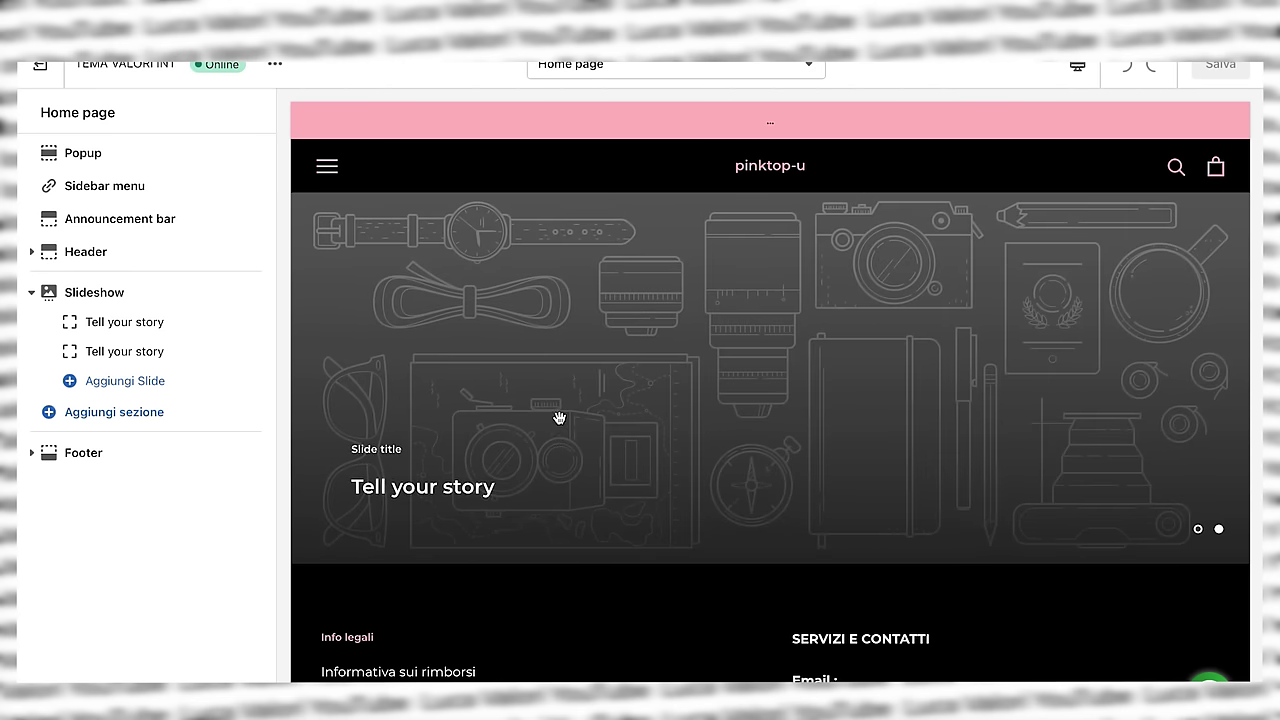
scroll(500, 440, "down", 3)
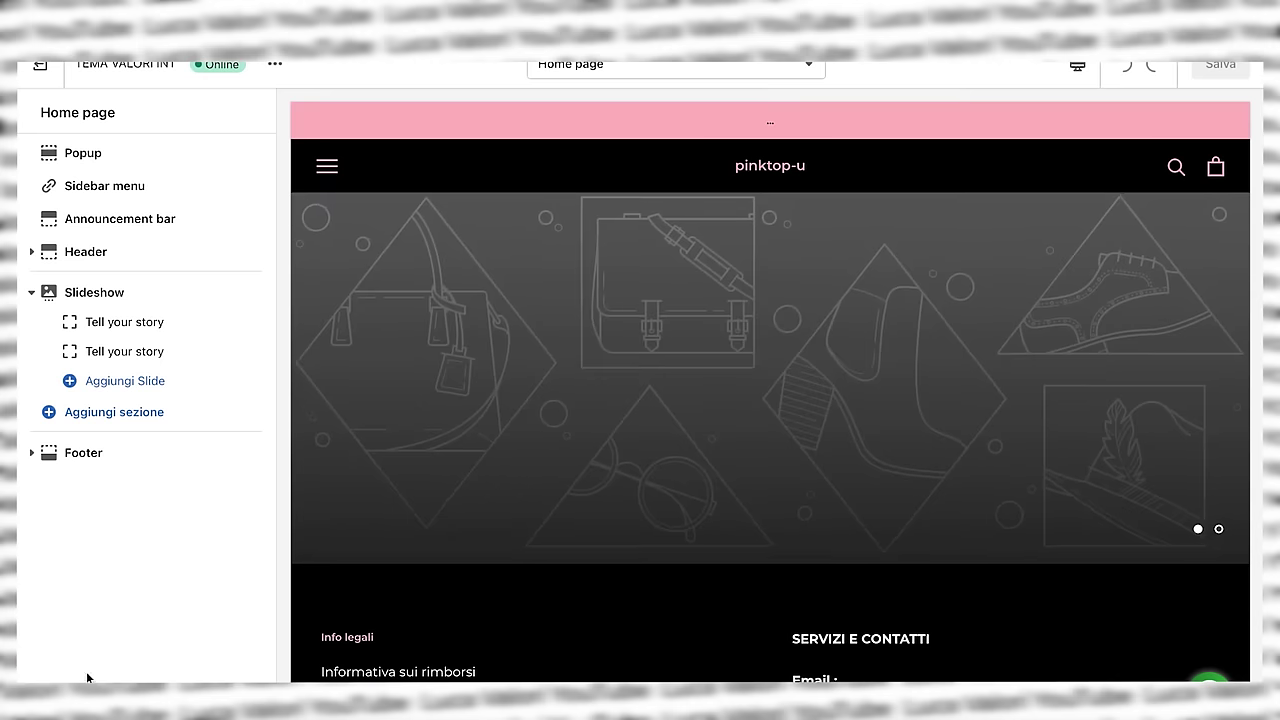
- Open the theme settings' COLORS section and scroll through its colour swatches
left_click(10, 190)
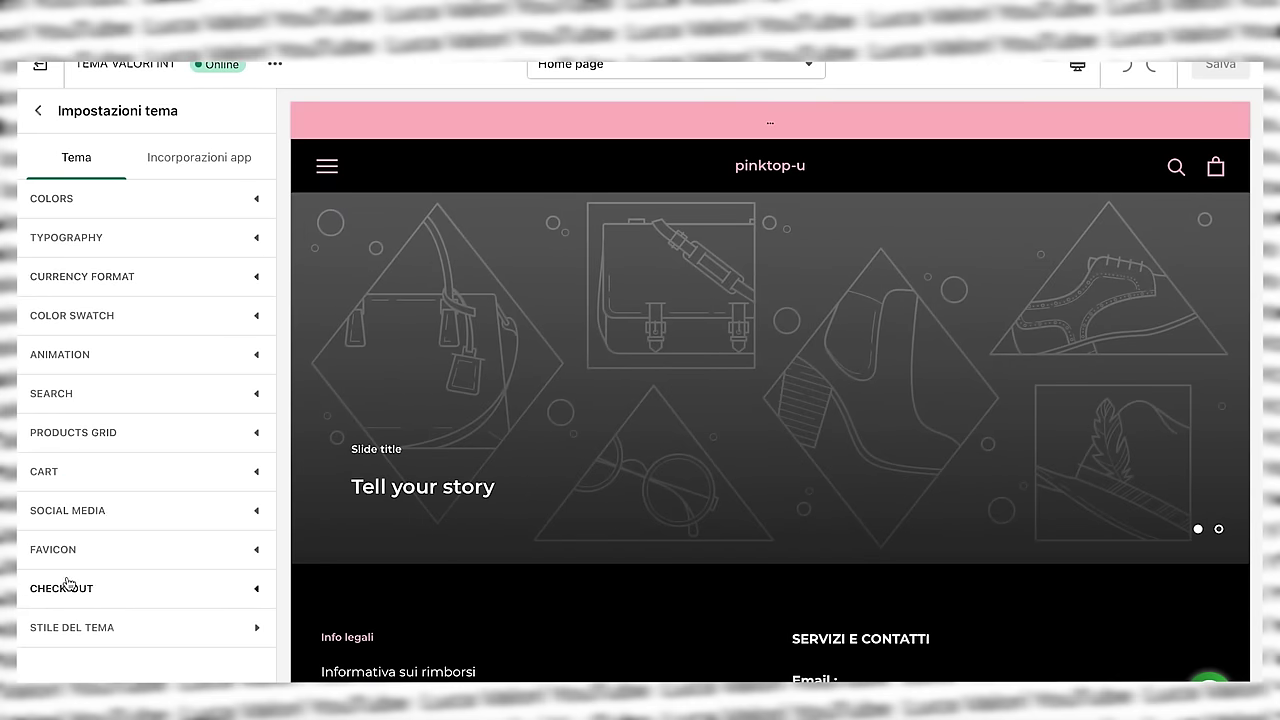
left_click(112, 207)
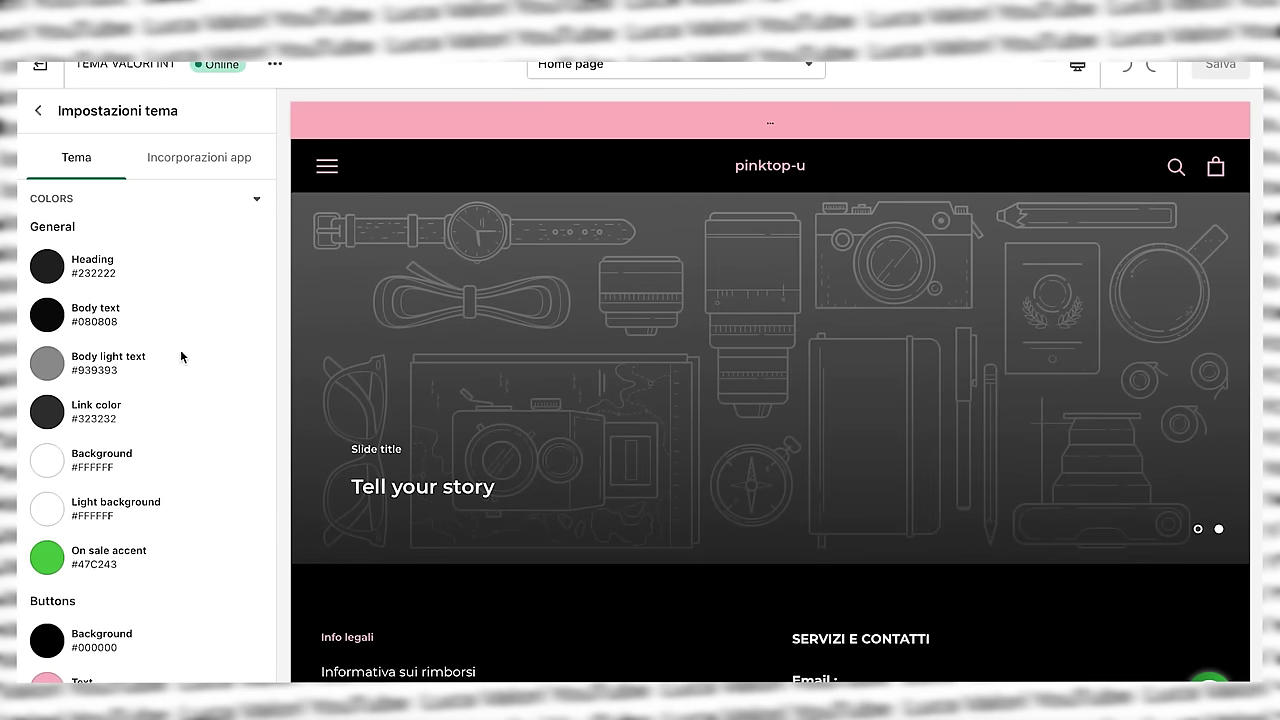
scroll(175, 358, "down", 2)
scroll(90, 440, "up", 2)
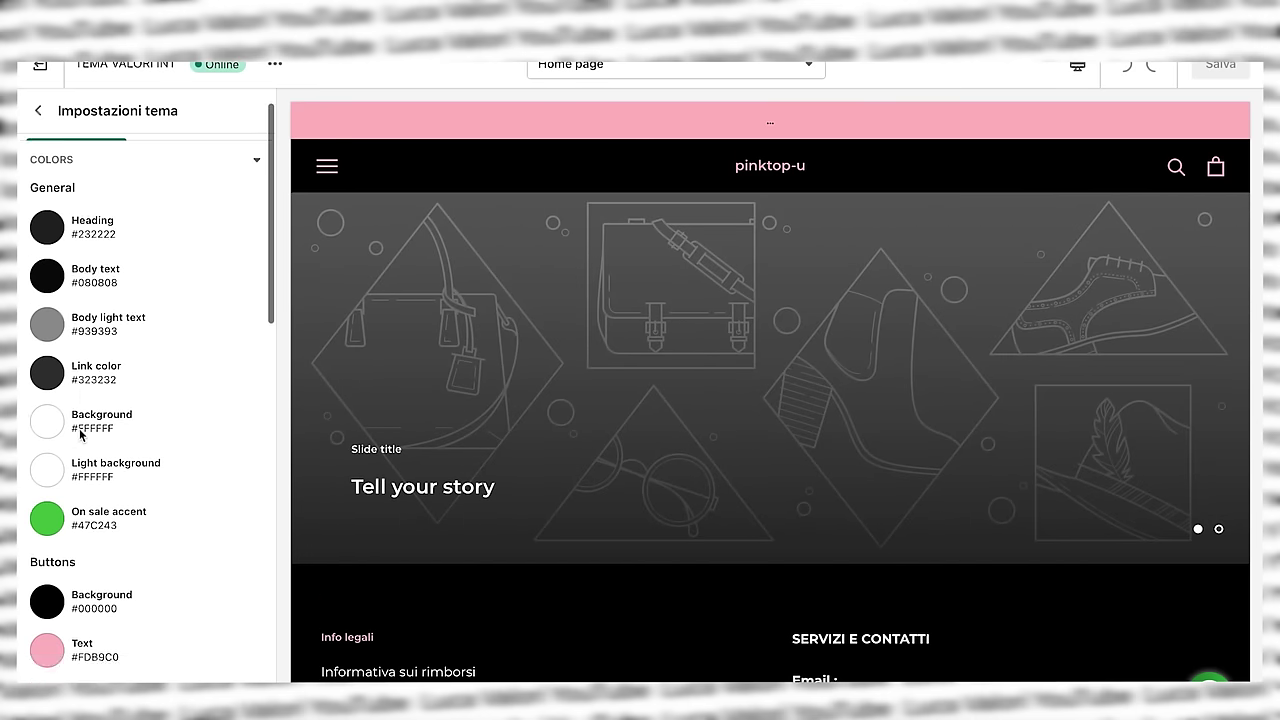
scroll(60, 430, "down", 3)
scroll(80, 432, "down", 1)
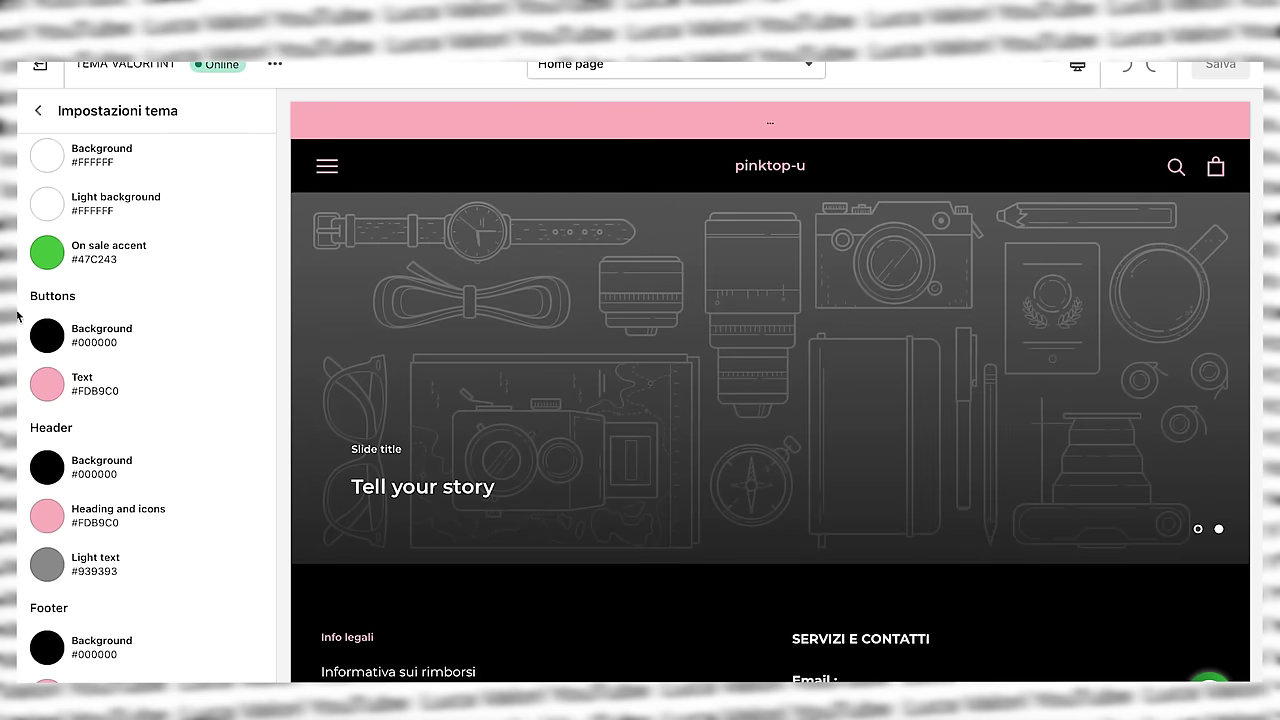
scroll(84, 242, "down", 2)
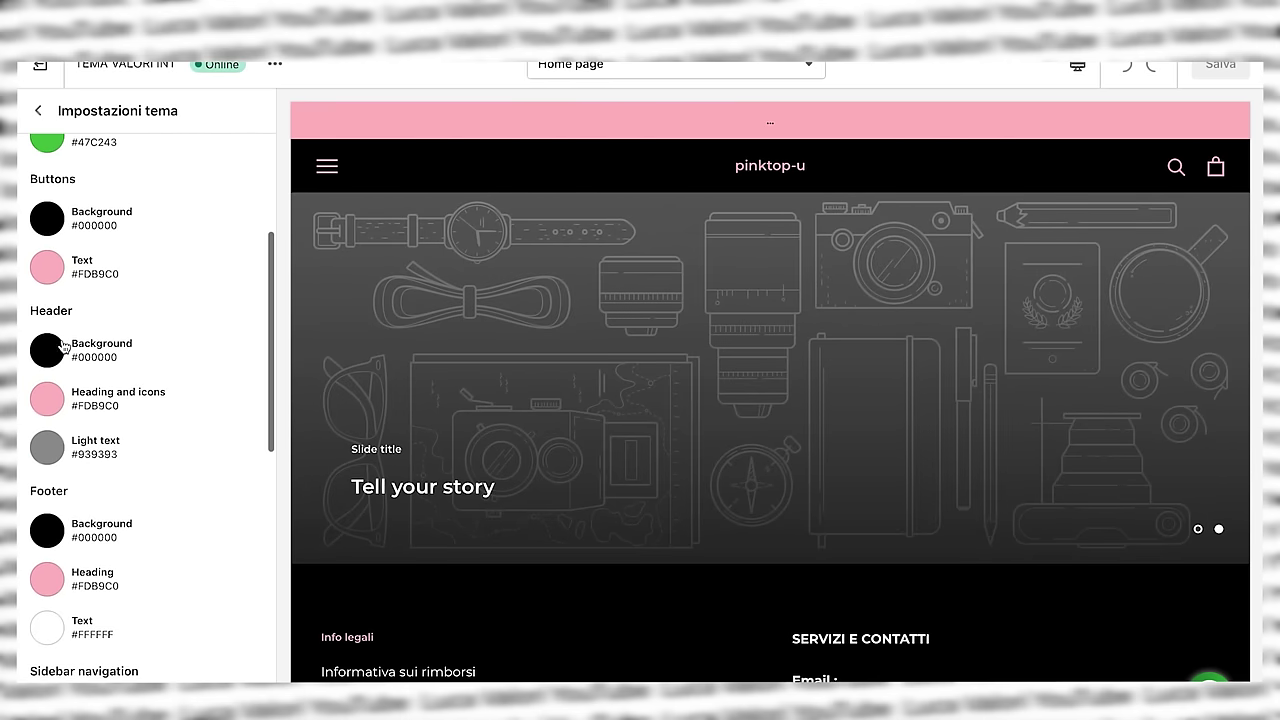
scroll(64, 347, "down", 1)
scroll(76, 340, "down", 2)
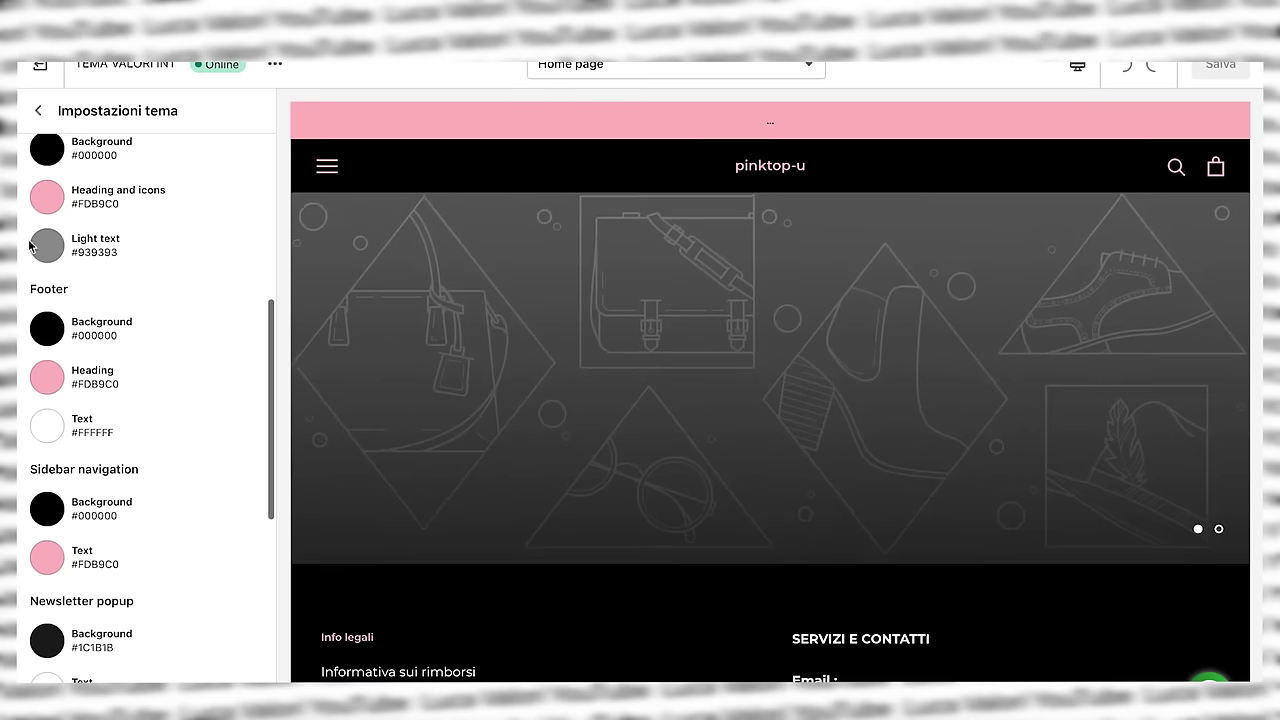
scroll(48, 350, "down", 2)
scroll(115, 428, "down", 1)
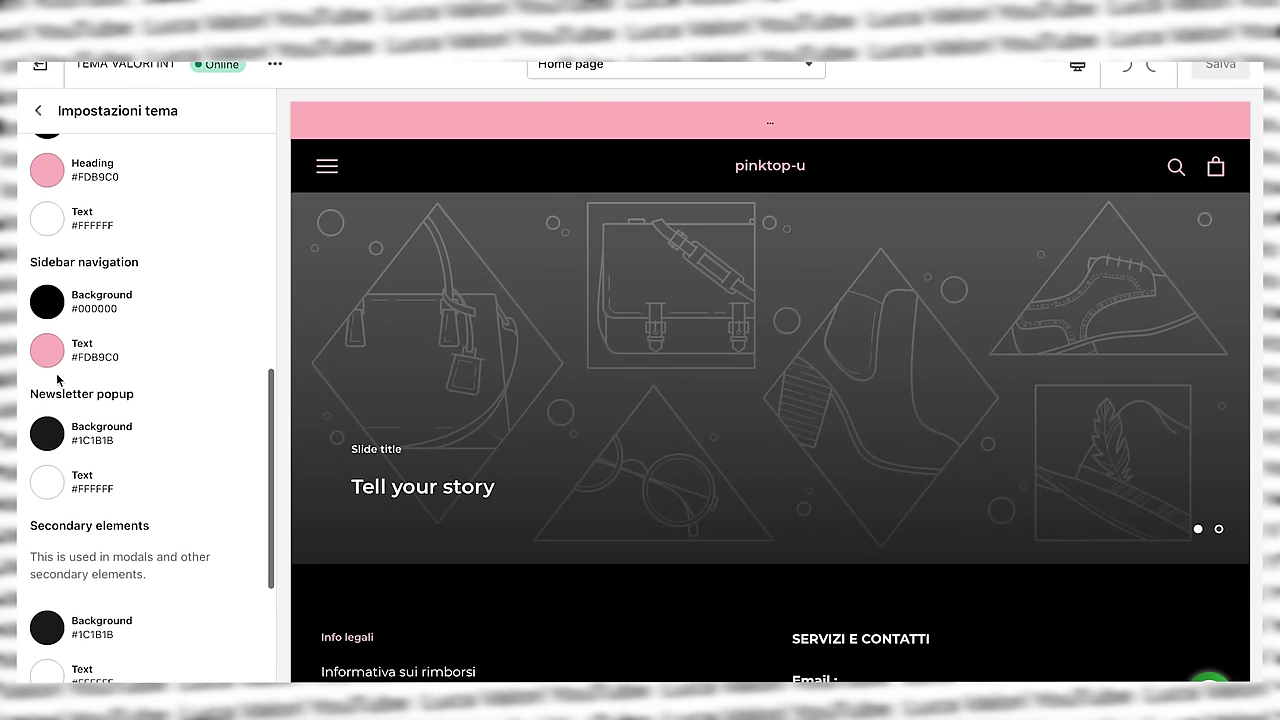
scroll(82, 300, "up", 5)
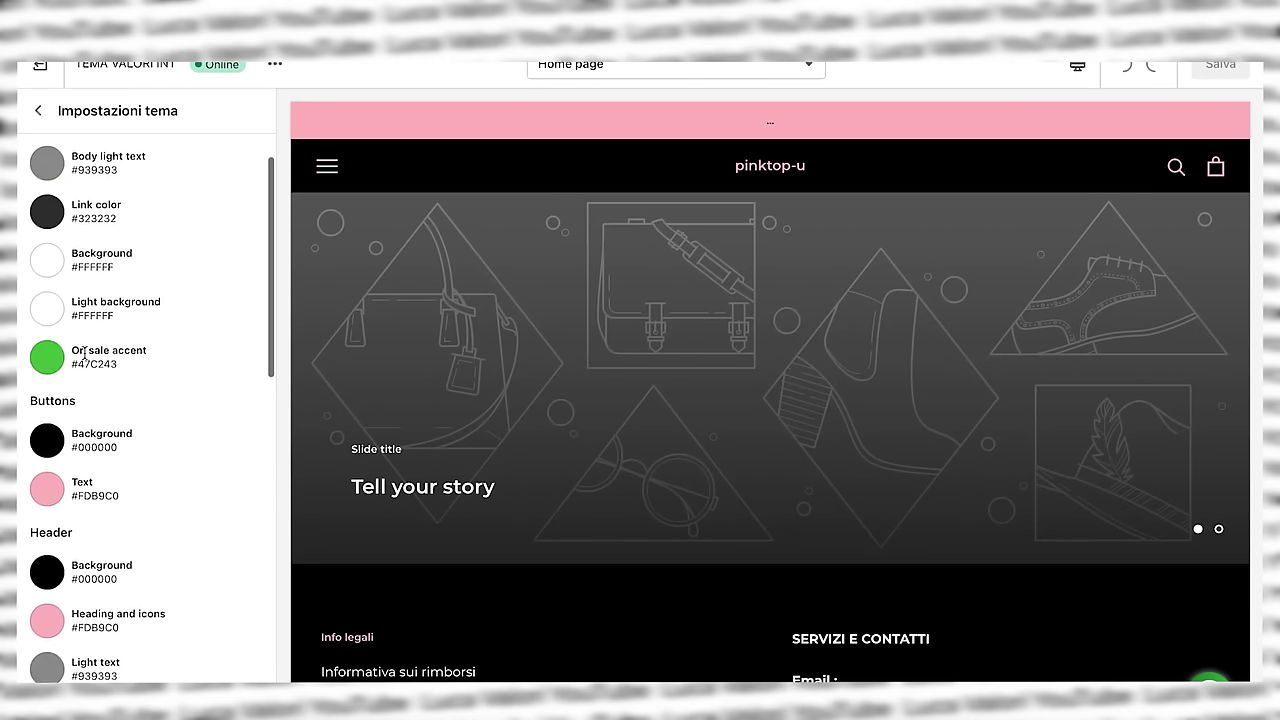
scroll(84, 352, "up", 1)
scroll(87, 296, "down", 2)
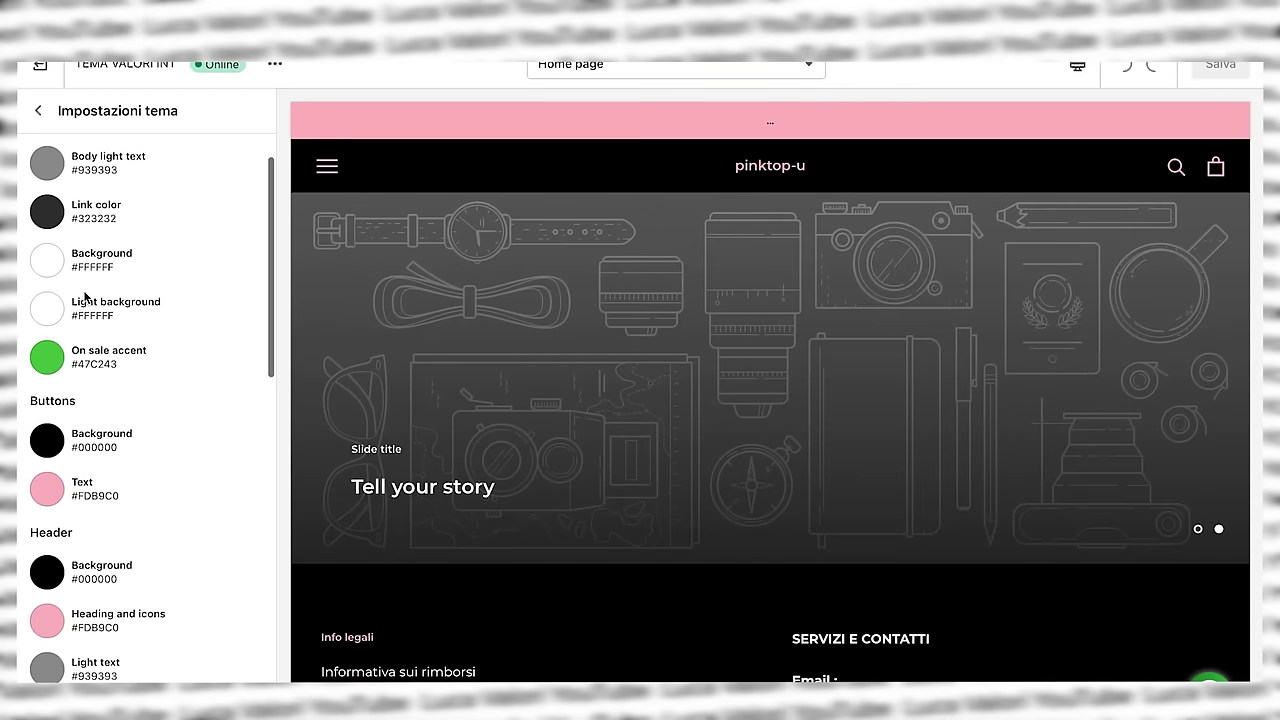
- Point out the Buttons and Header colour groups, check the header heading colour, and view the footer colours
left_click_drag(78, 402, 25, 400)
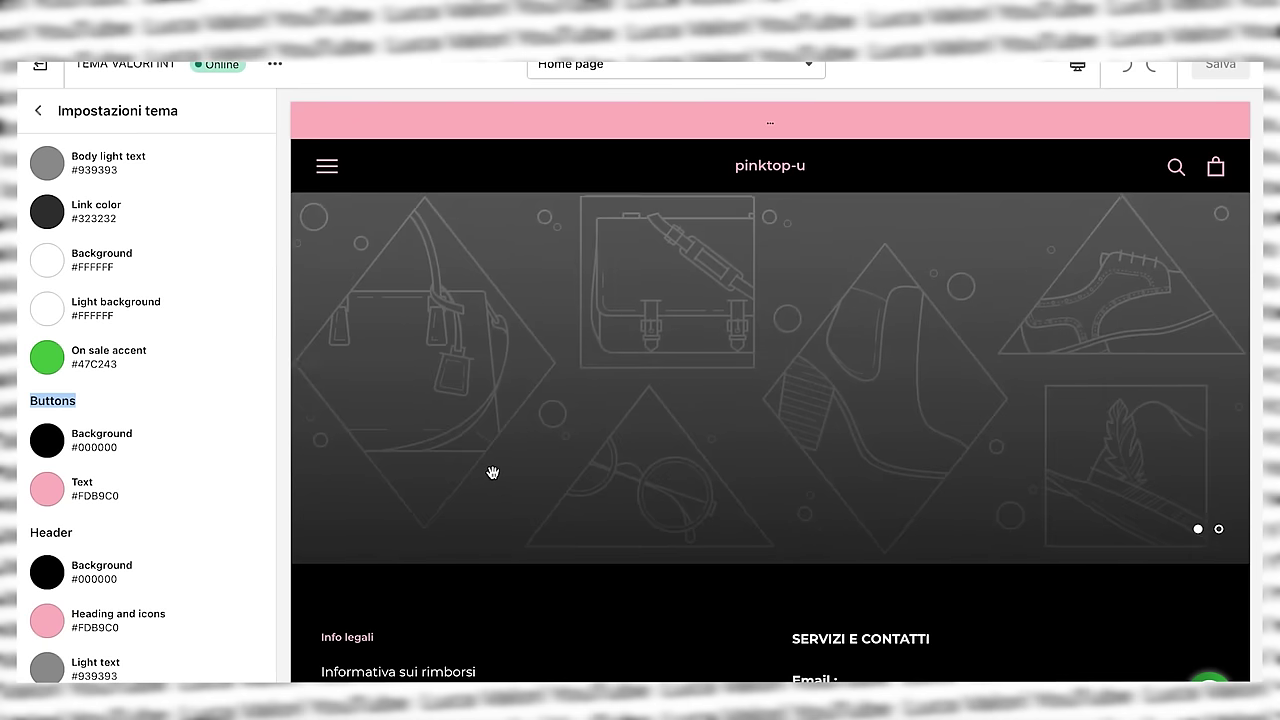
scroll(155, 410, "down", 2)
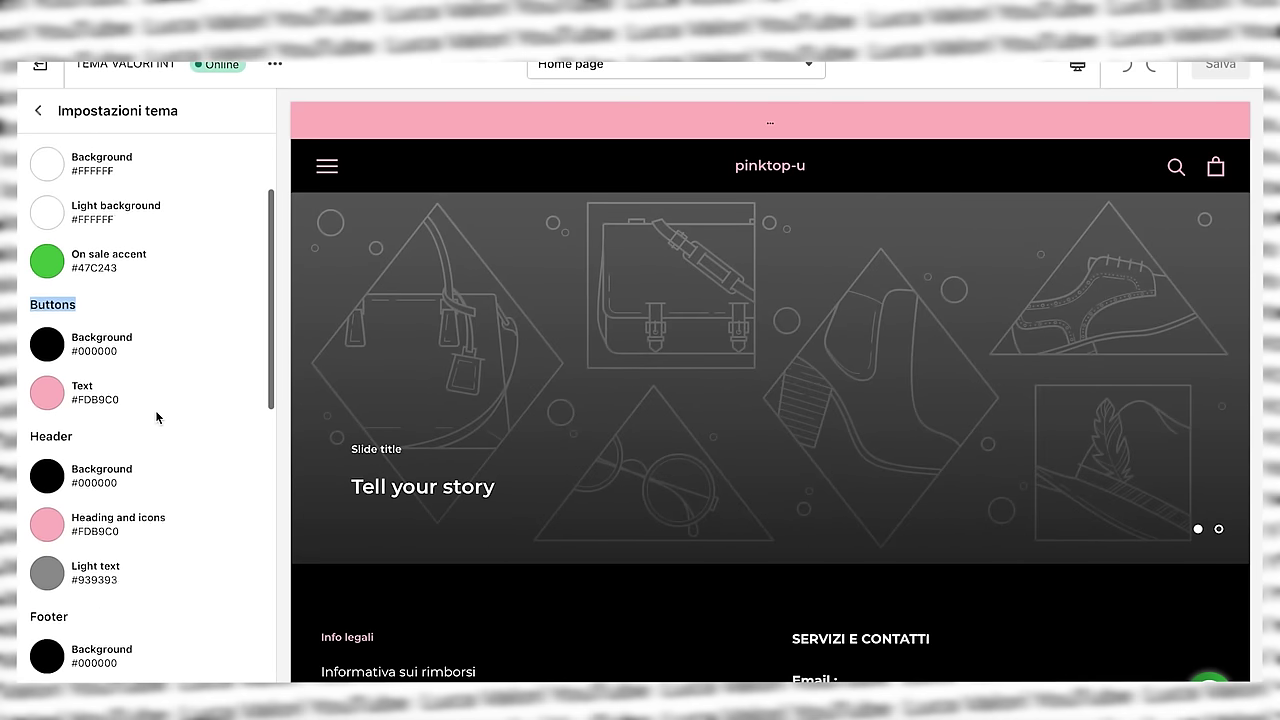
left_click_drag(101, 435, 20, 440)
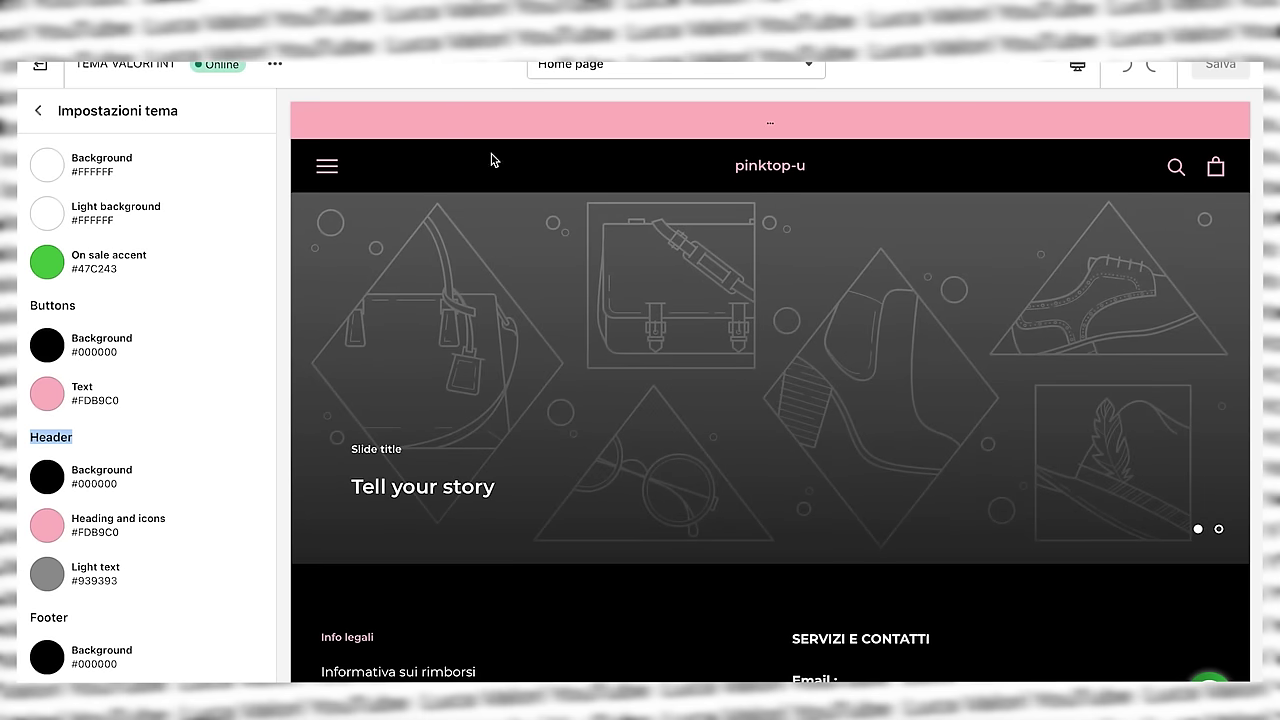
left_click(197, 520)
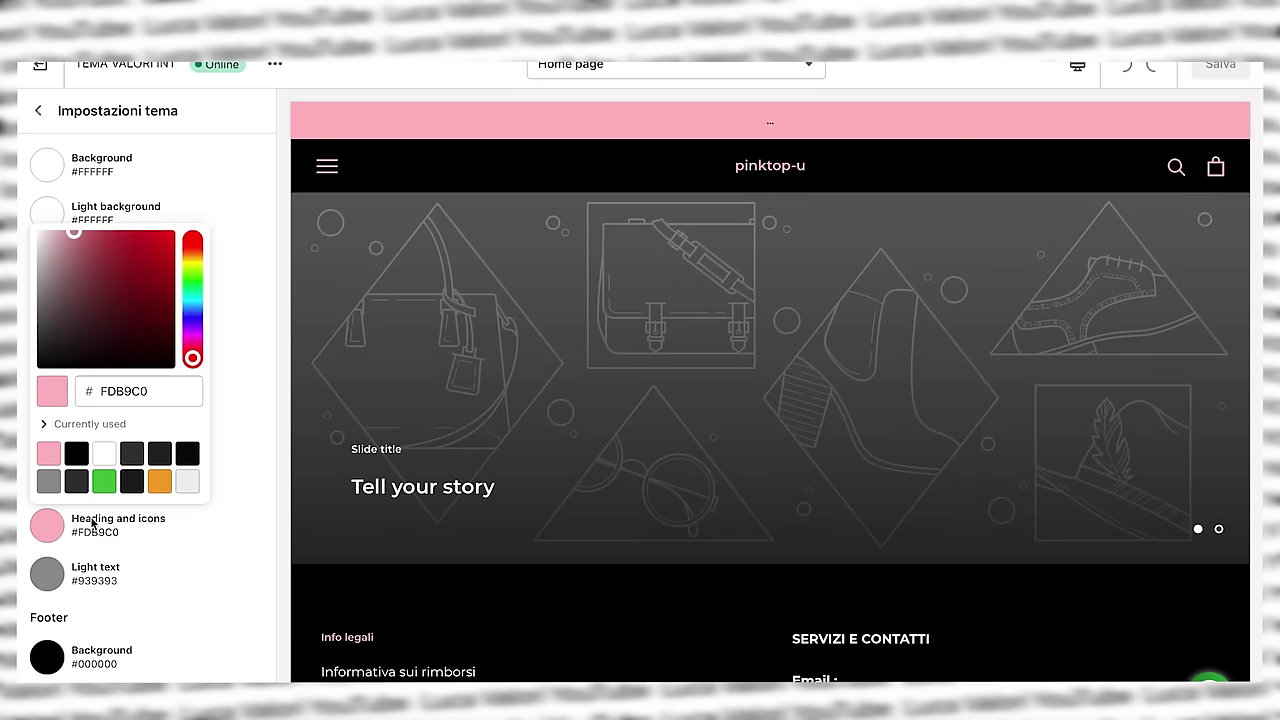
left_click(206, 549)
scroll(123, 578, "down", 2)
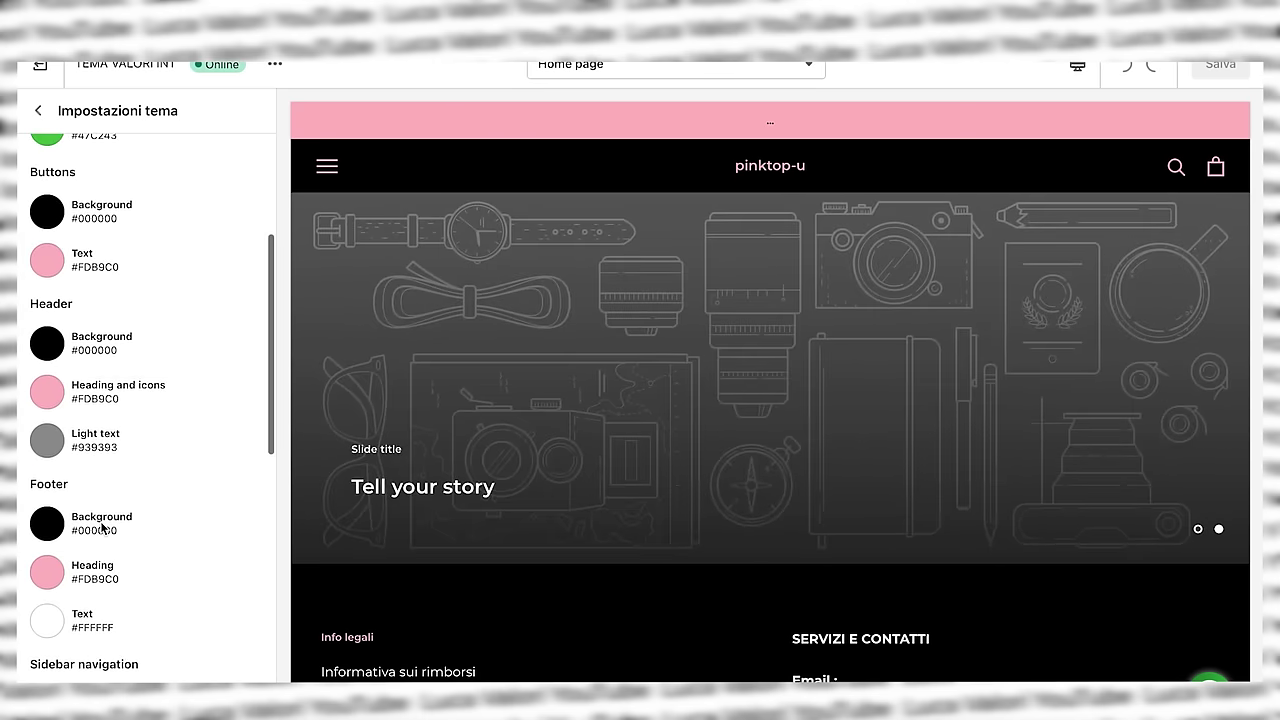
scroll(205, 480, "down", 1)
scroll(626, 512, "down", 3)
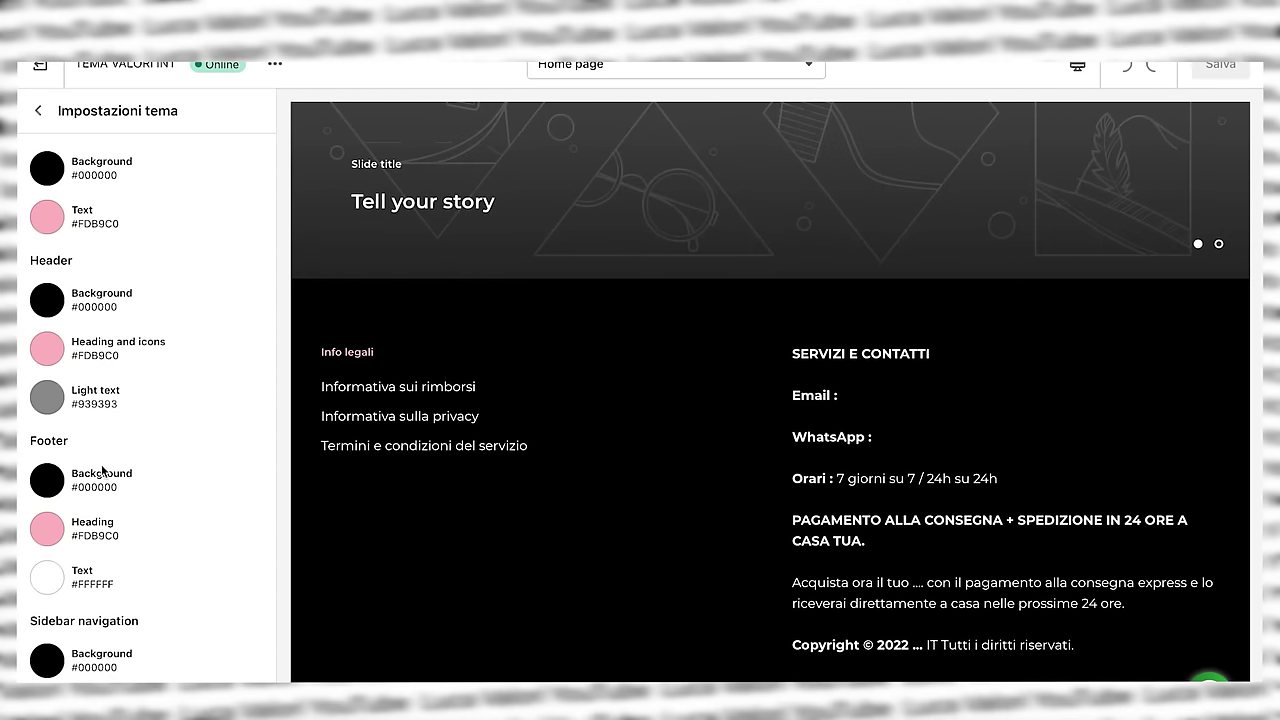
scroll(102, 470, "up", 5)
scroll(79, 204, "up", 2)
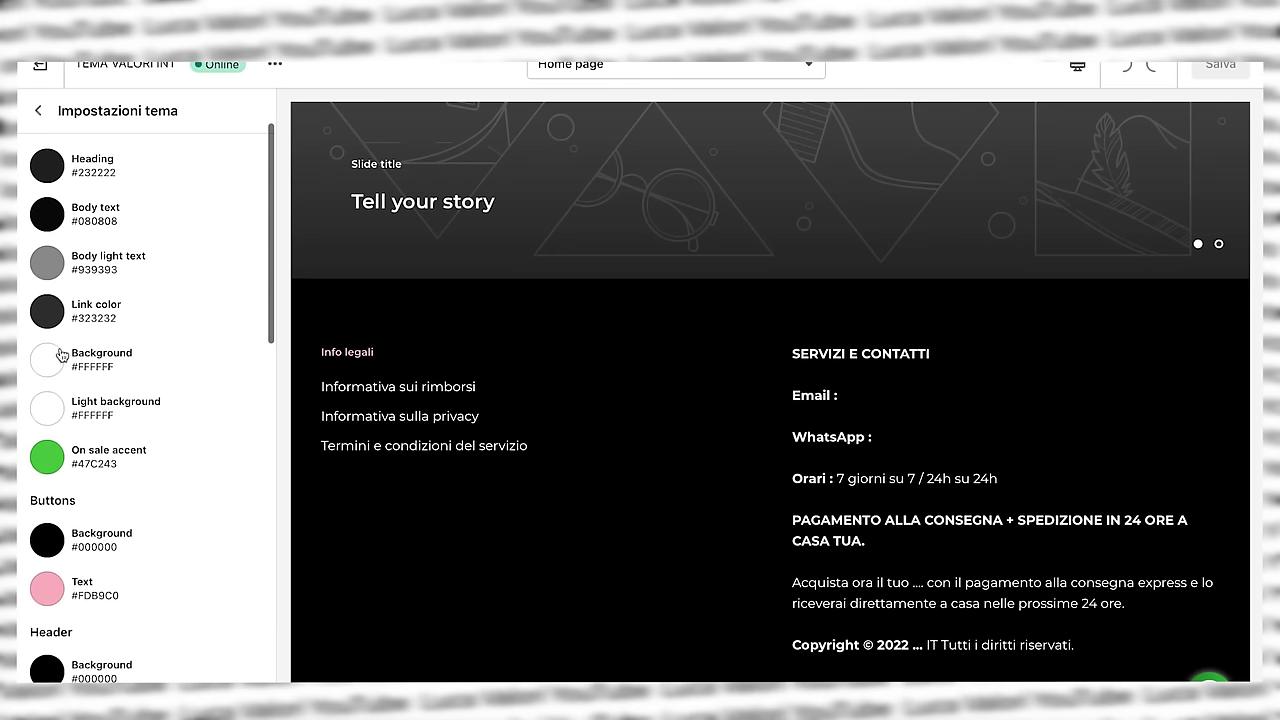
scroll(437, 380, "down", 1)
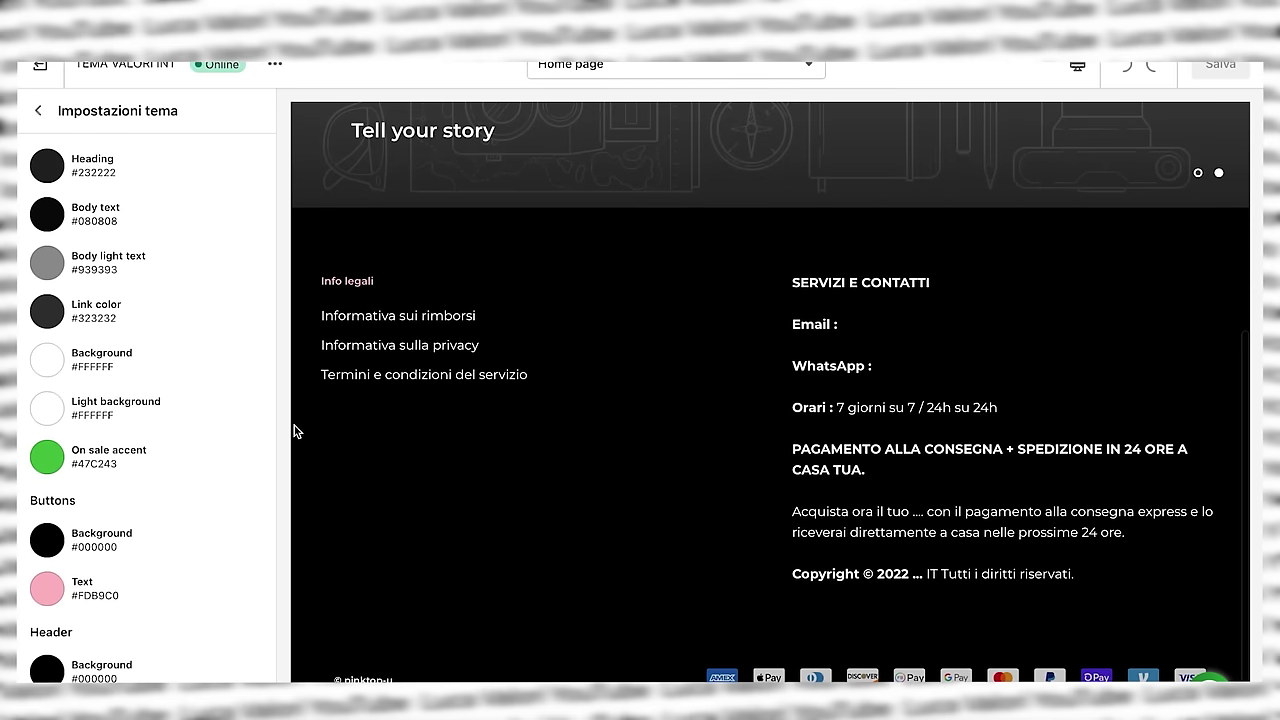
scroll(156, 470, "down", 8)
scroll(156, 470, "up", 1)
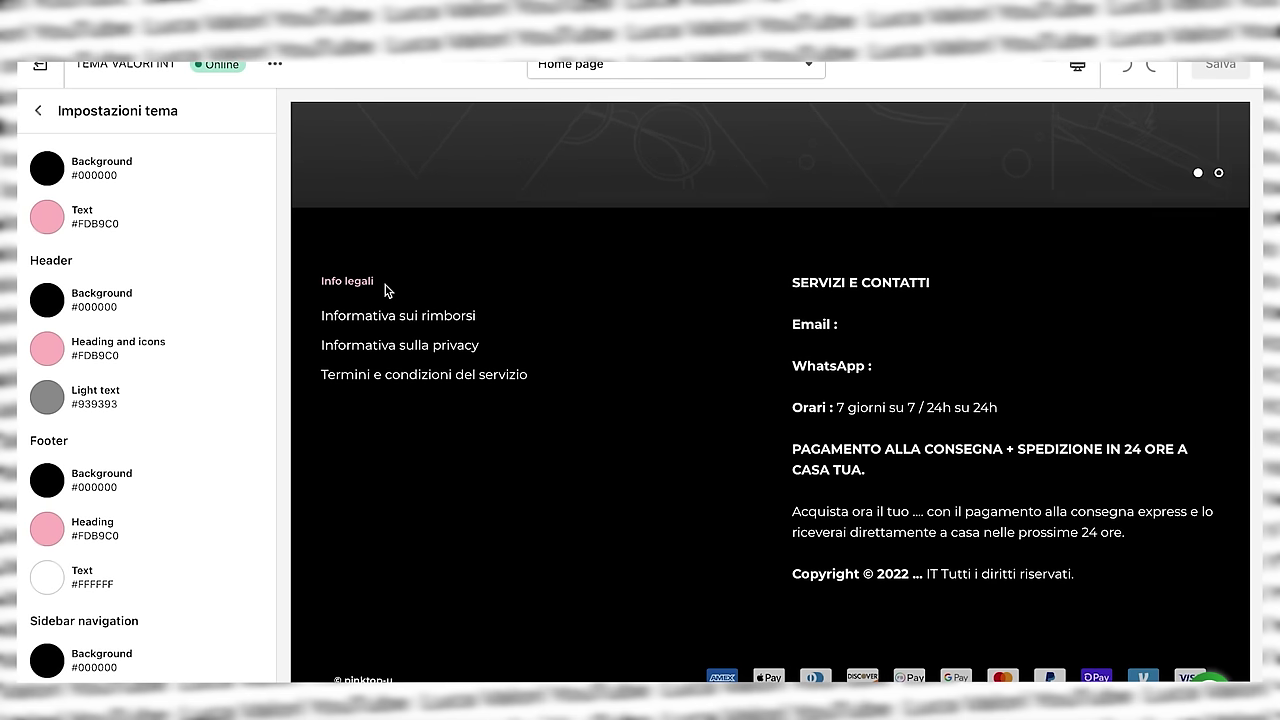
scroll(147, 600, "down", 2)
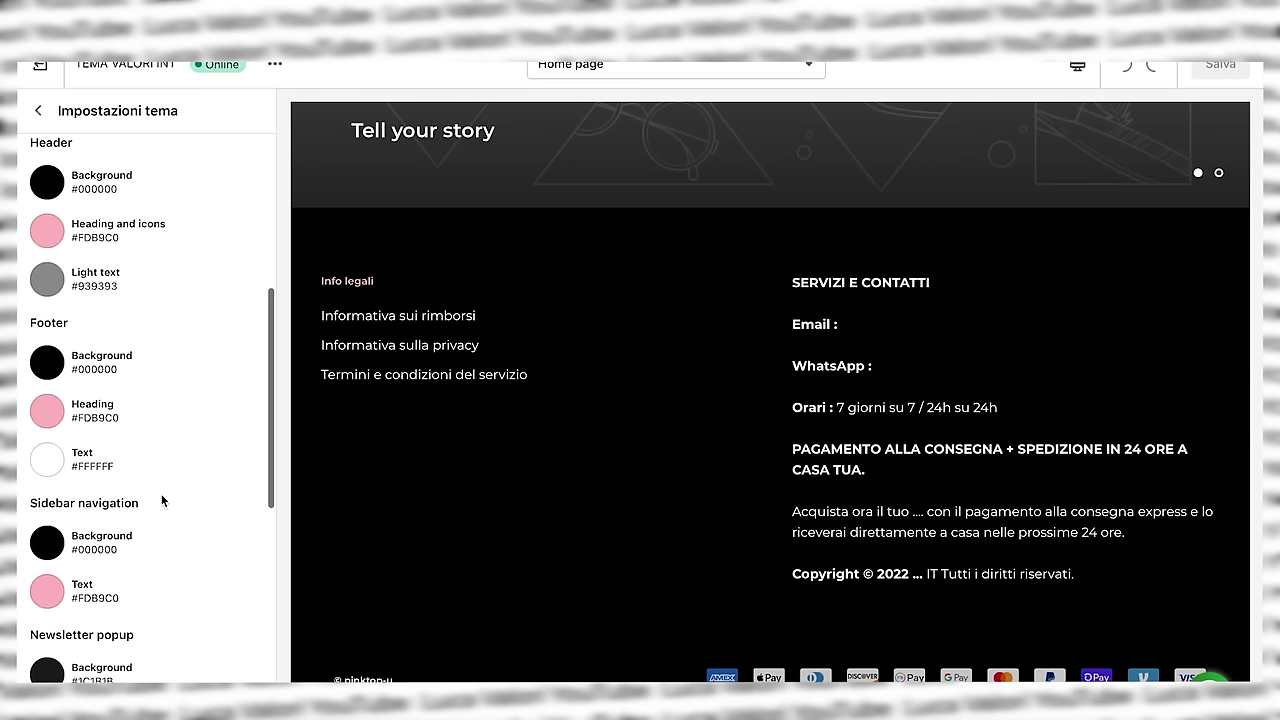
- Check the Sidebar navigation colours by opening and closing the store's side menu in the preview
left_click_drag(162, 500, 17, 494)
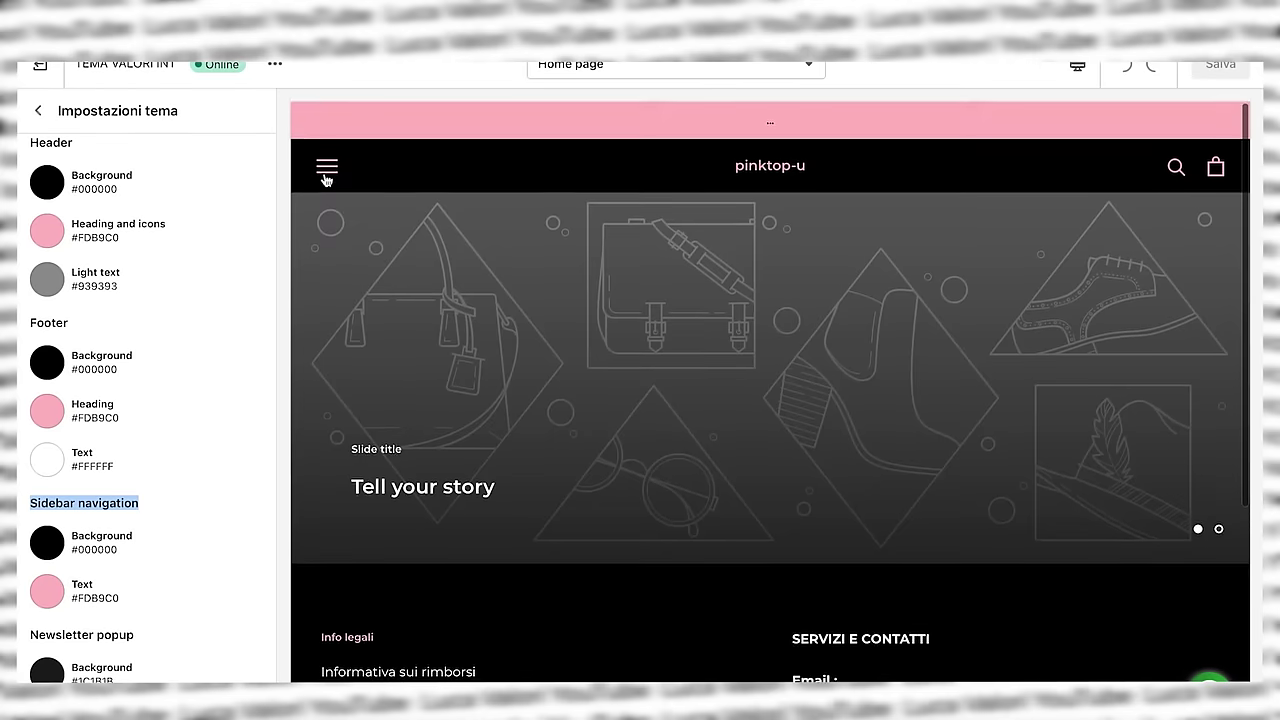
left_click(324, 170)
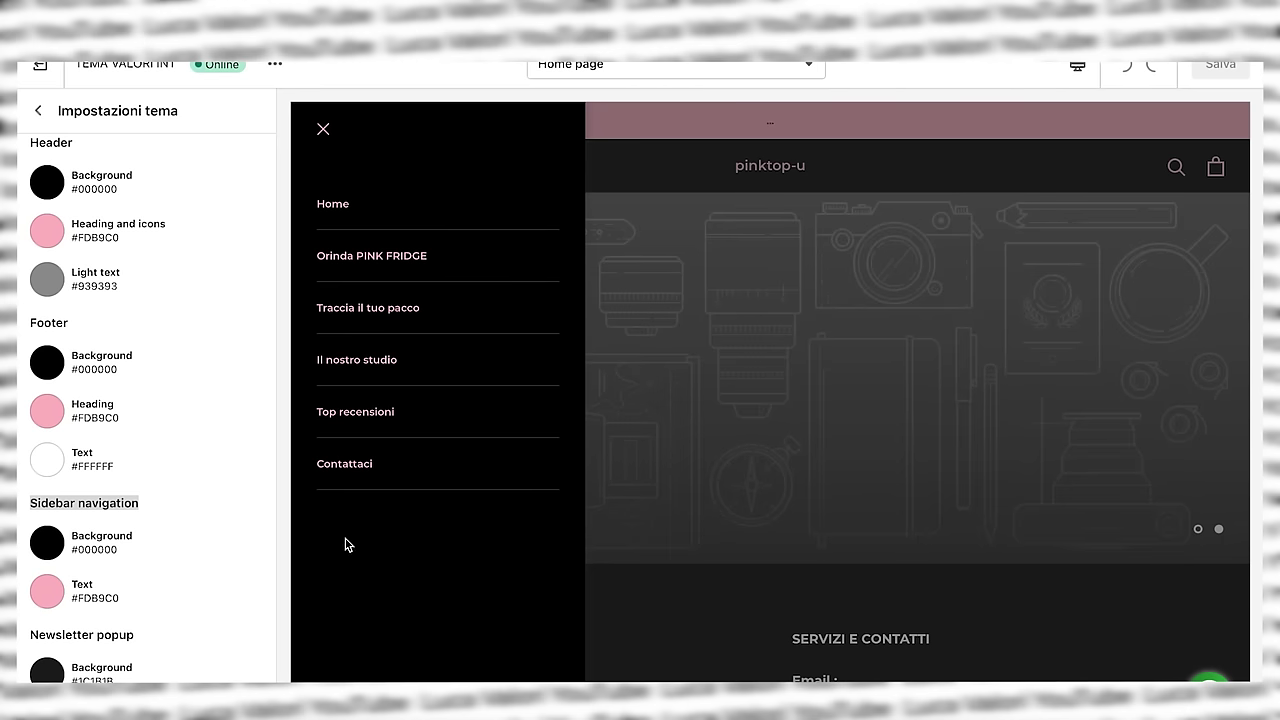
left_click(857, 232)
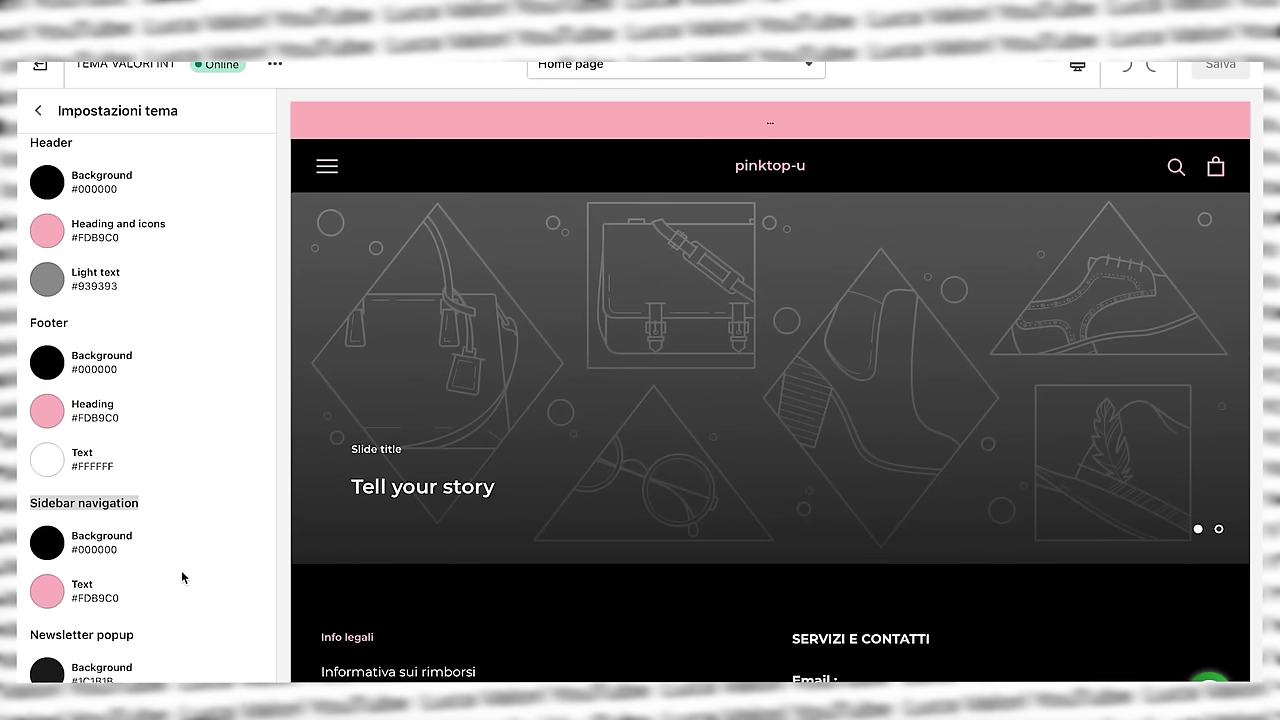
- Review the Newsletter popup colours and later groups: secondary elements #1C1B1B/#FFFFFF, star ratings #F6A429
scroll(181, 577, "down", 2)
scroll(105, 505, "down", 1)
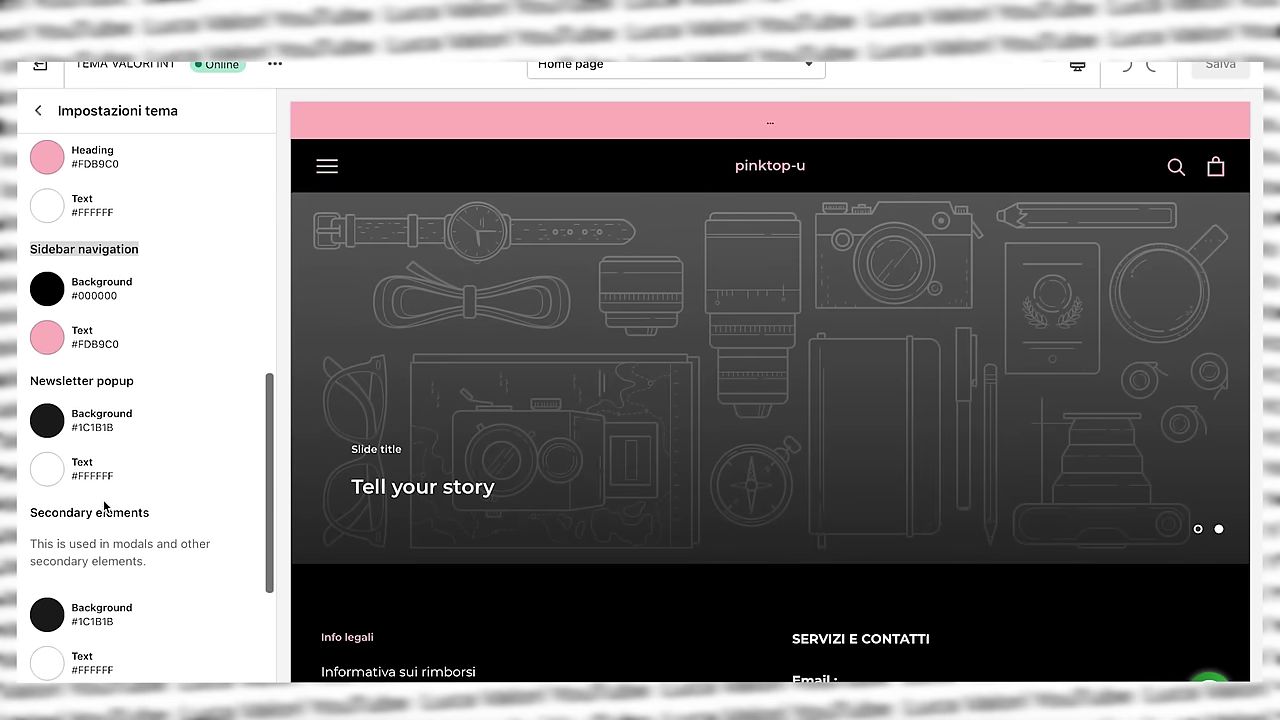
left_click_drag(149, 392, 18, 381)
scroll(117, 507, "down", 3)
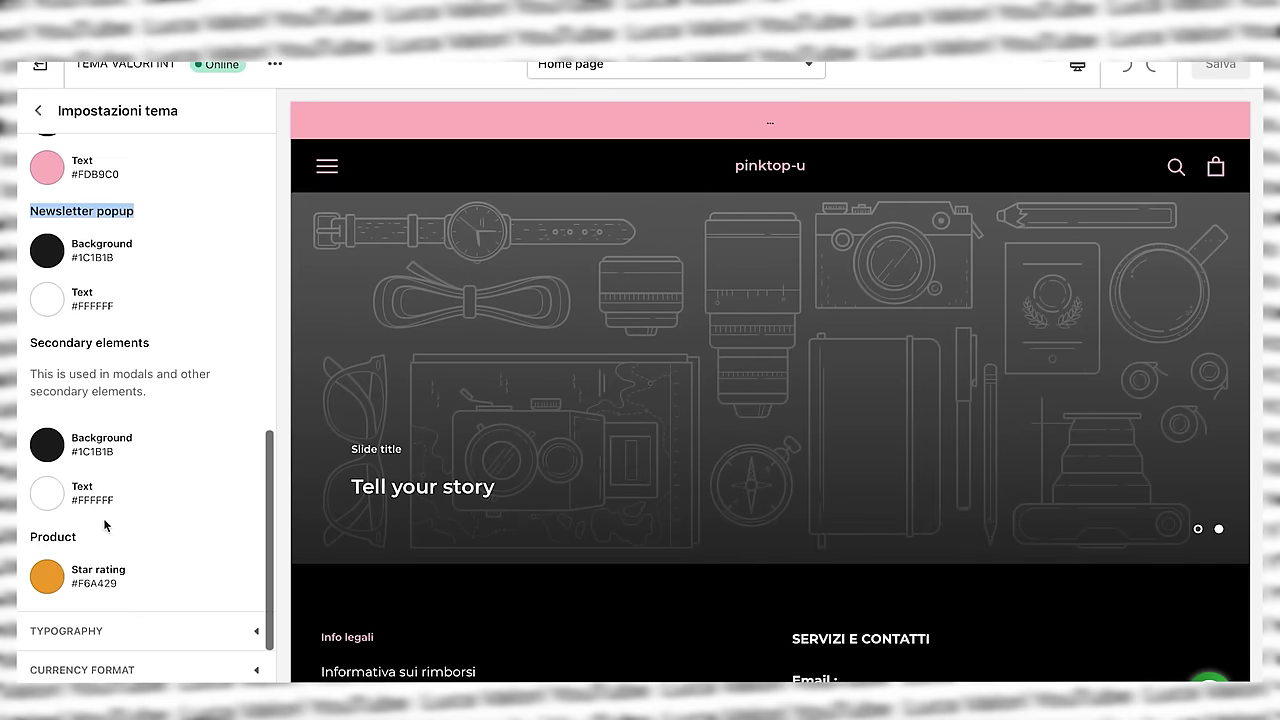
scroll(141, 412, "down", 2)
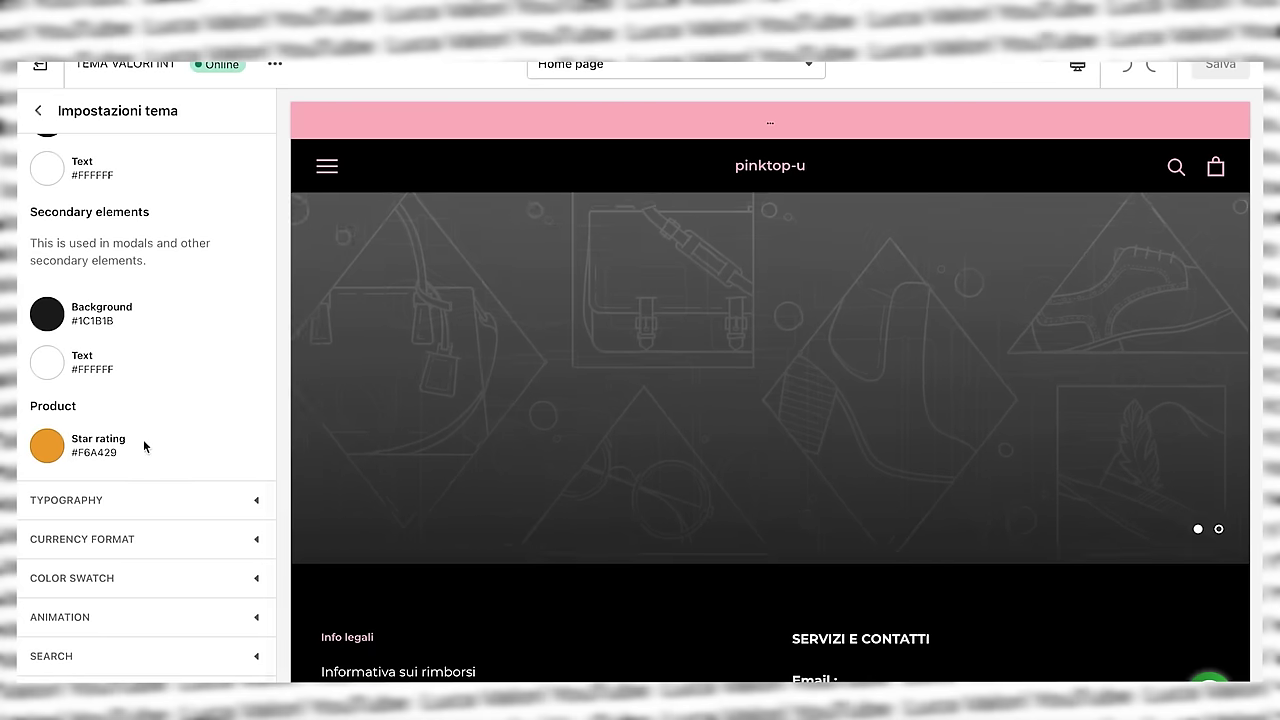
scroll(145, 515, "down", 1)
left_click(143, 408)
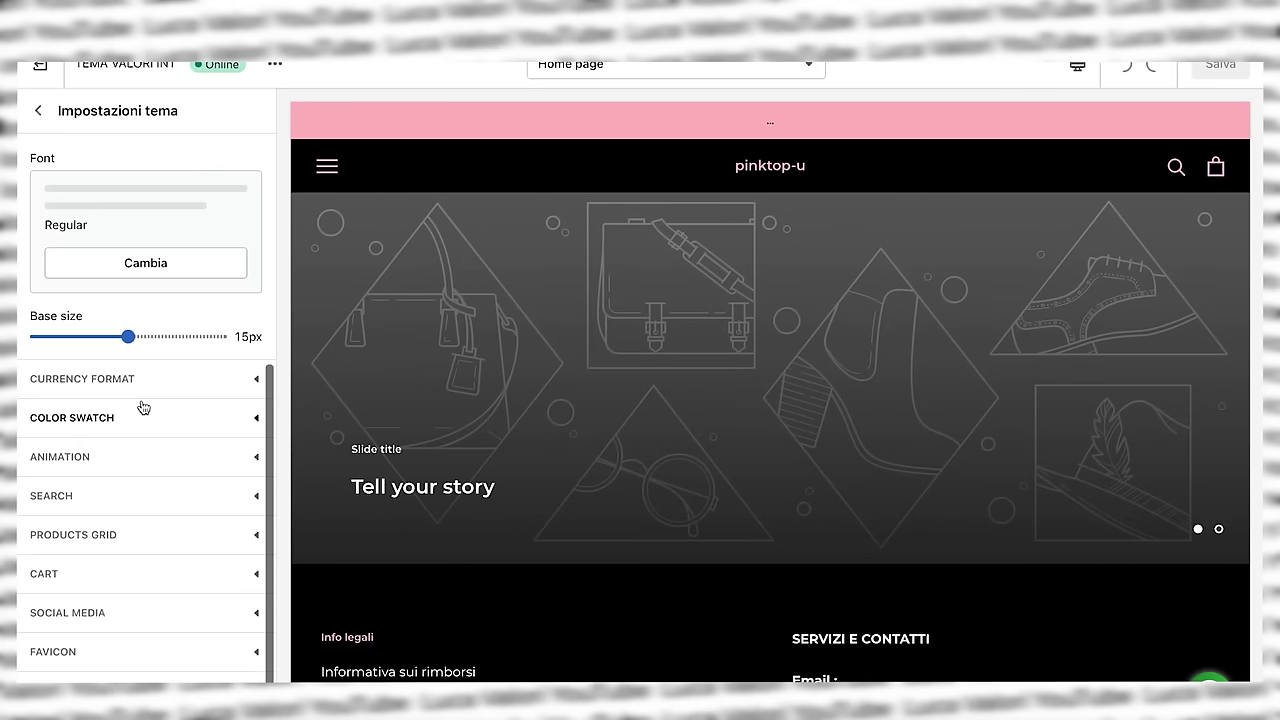
scroll(140, 449, "up", 5)
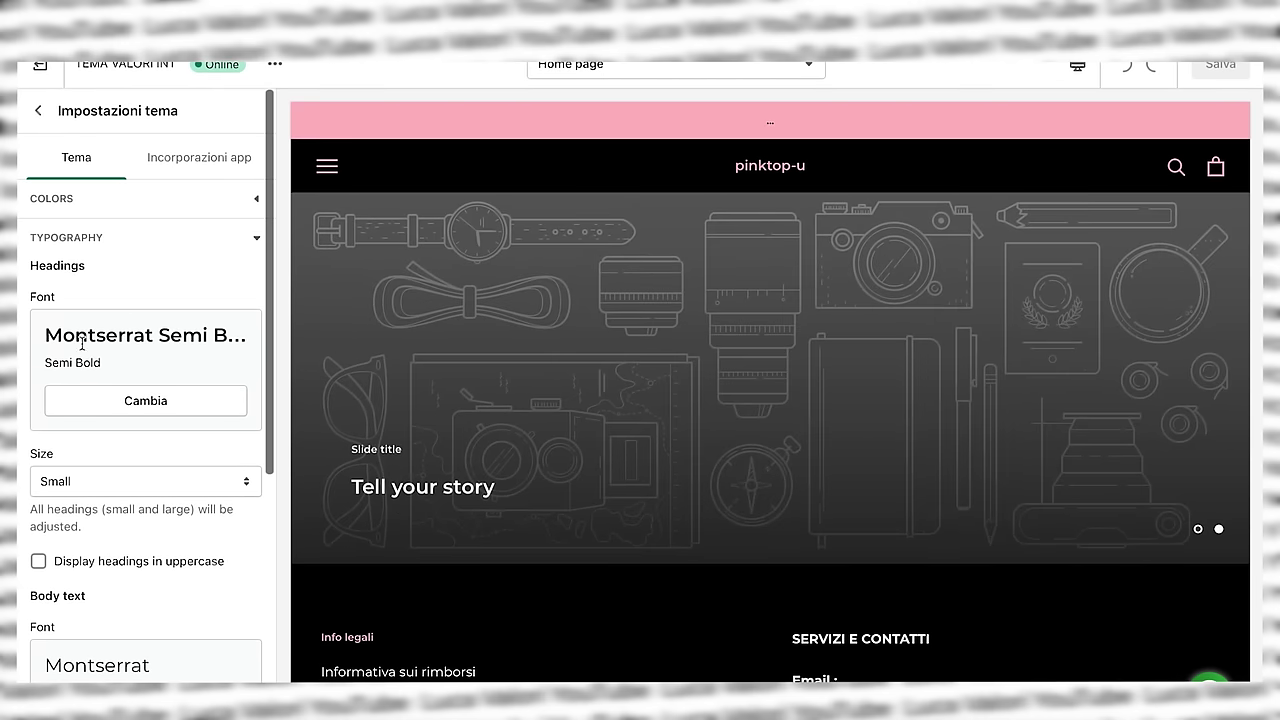
left_click_drag(45, 335, 250, 335)
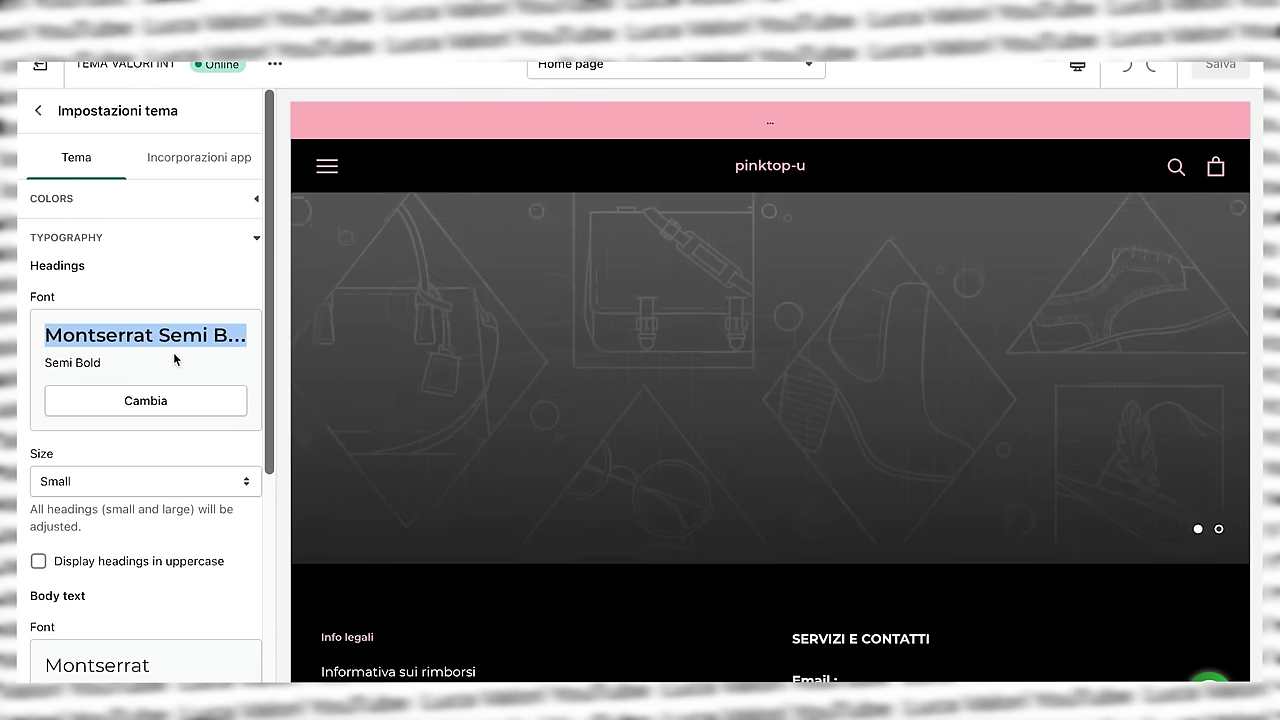
scroll(168, 364, "down", 2)
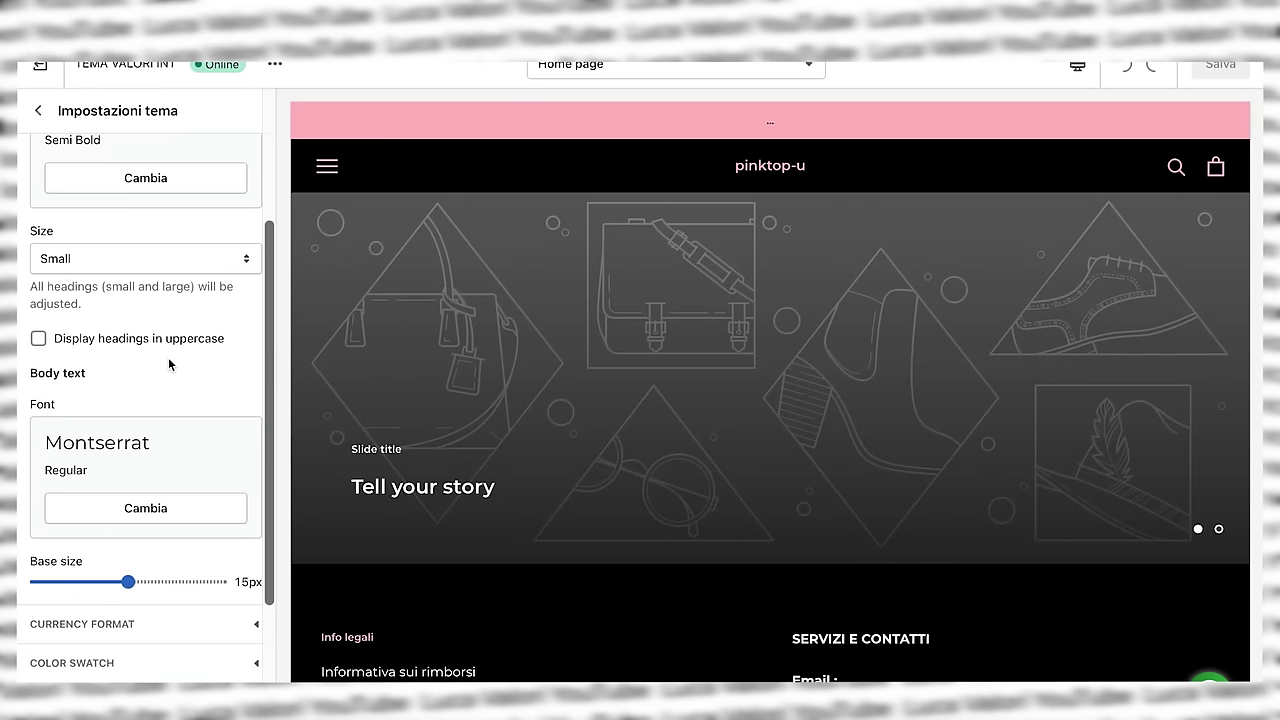
left_click_drag(187, 451, 21, 443)
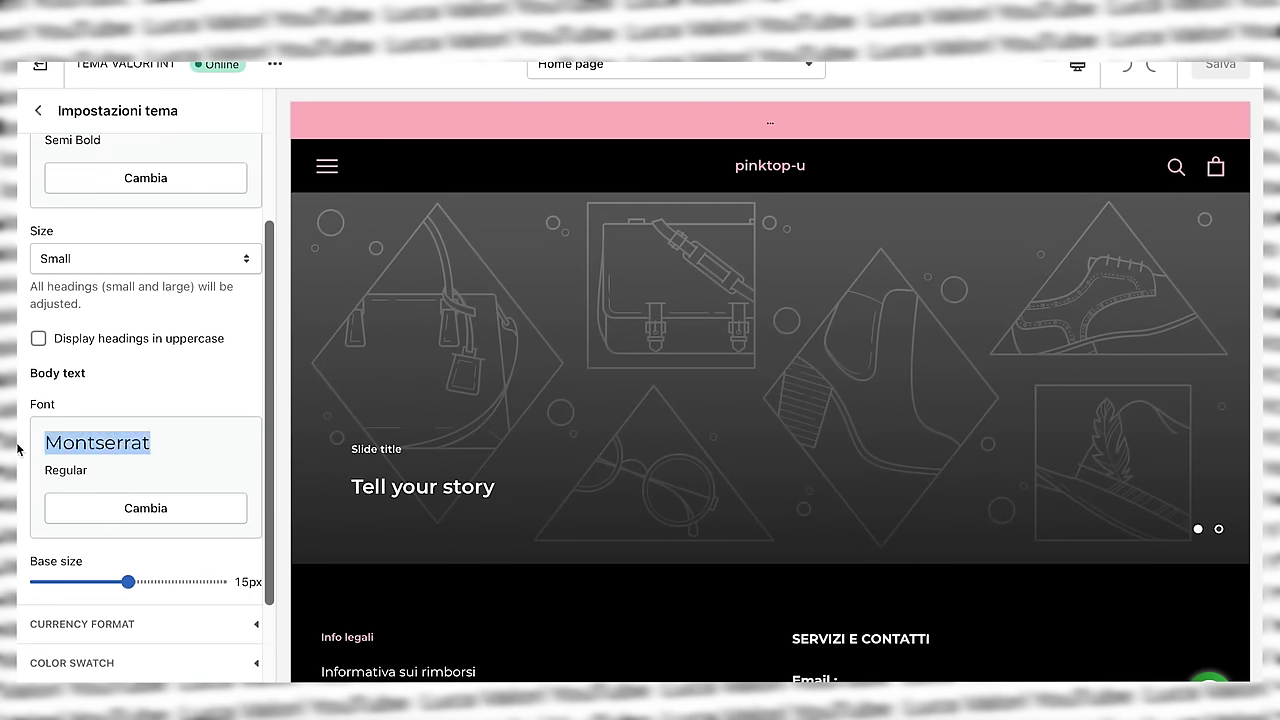
left_click_drag(115, 378, 36, 377)
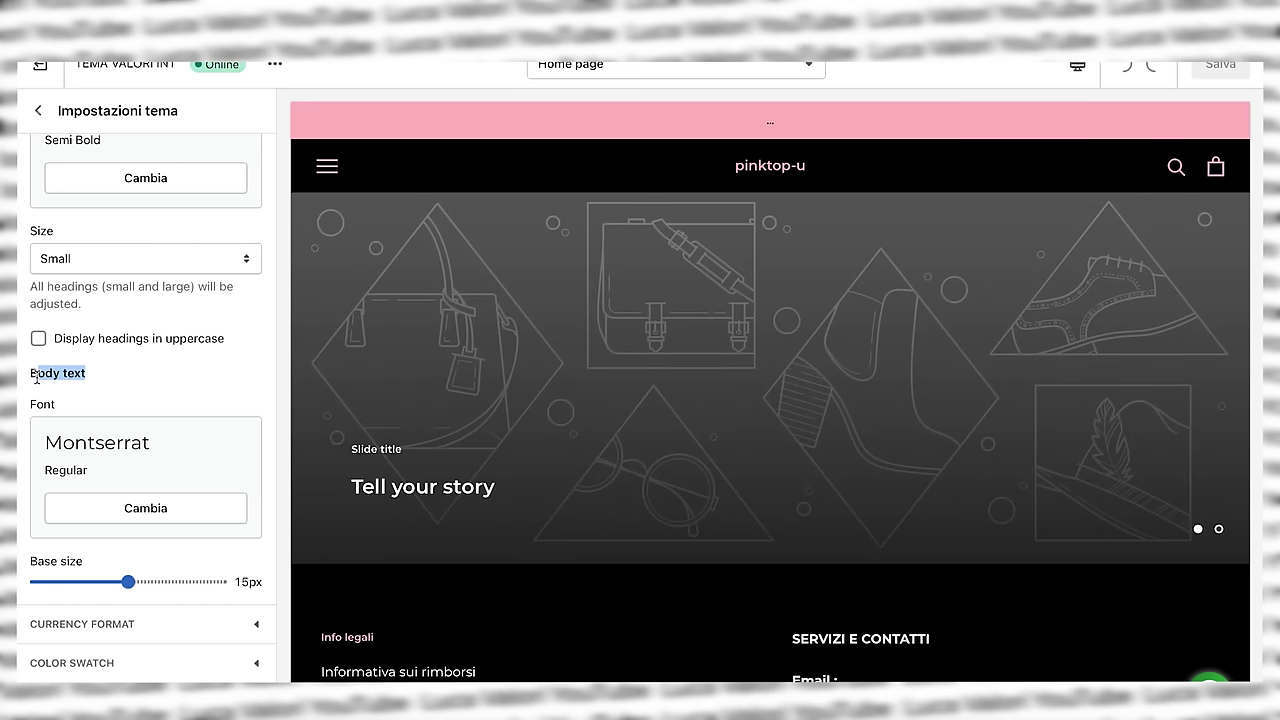
scroll(126, 440, "up", 2)
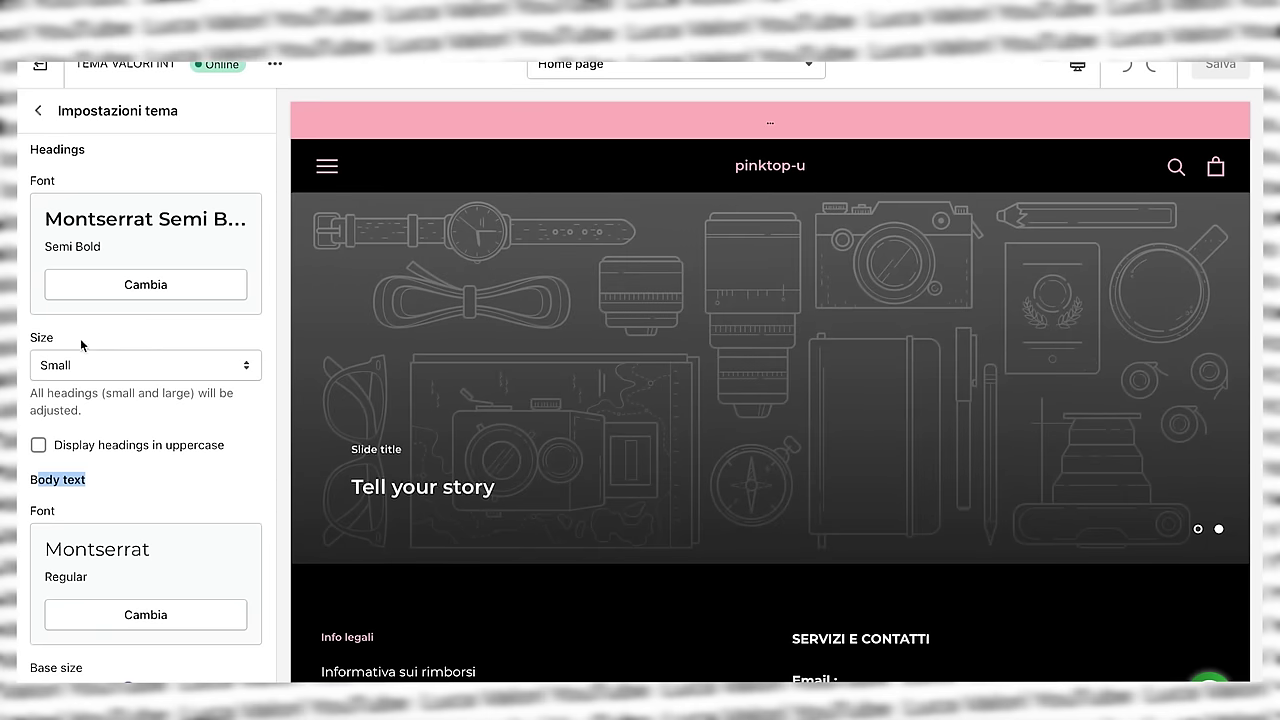
mouse_move(43, 232)
left_mouse_down()
mouse_move(219, 224)
mouse_move(46, 220)
left_mouse_up()
scroll(43, 557, "down", 1)
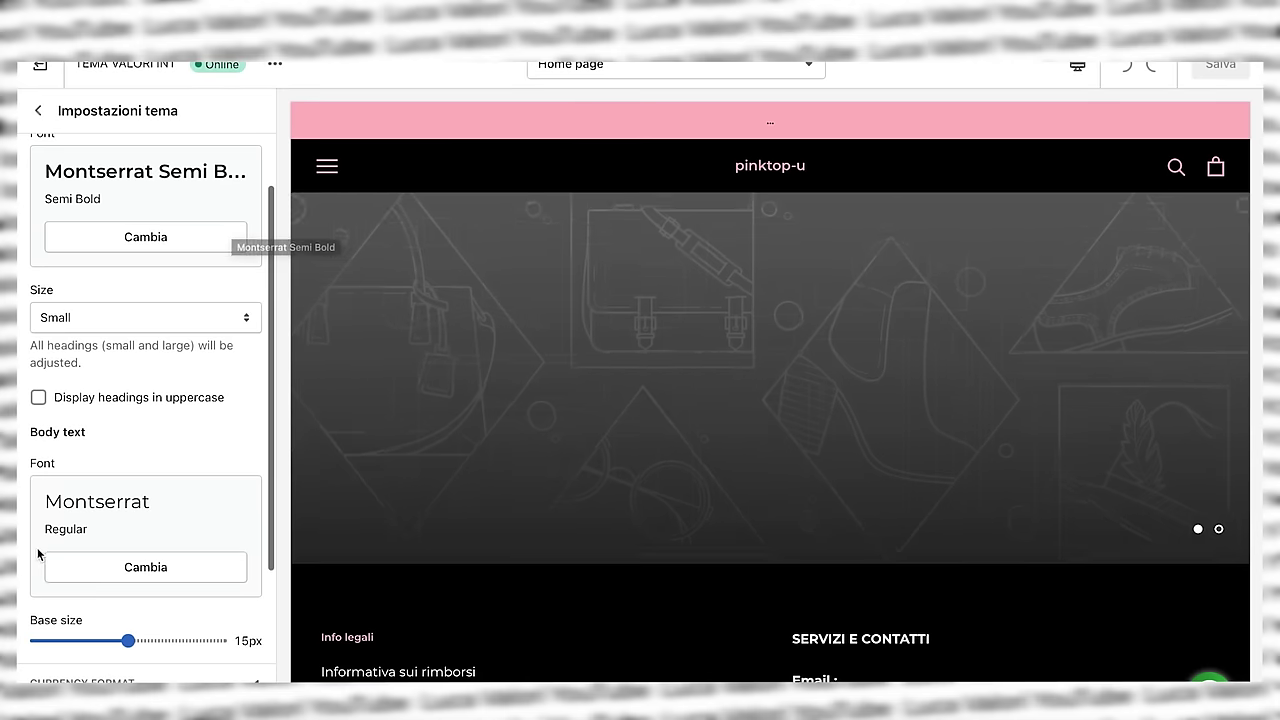
left_click_drag(36, 501, 175, 501)
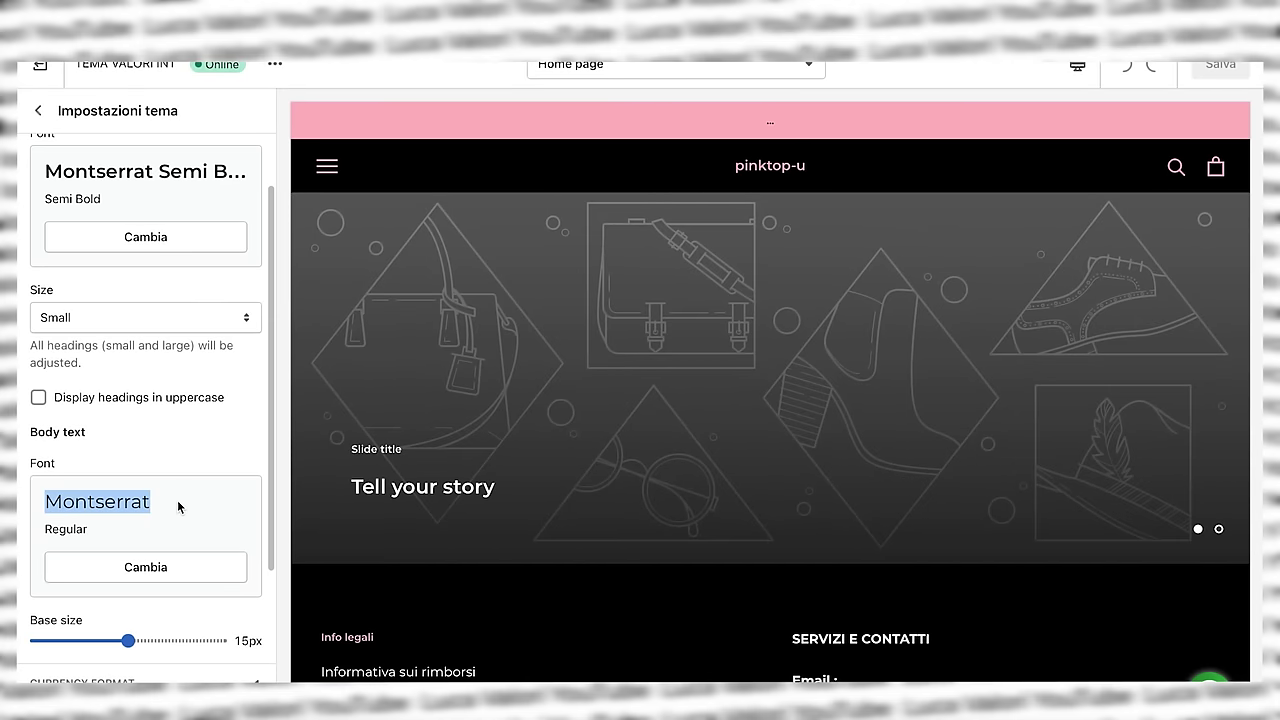
scroll(90, 420, "up", 3)
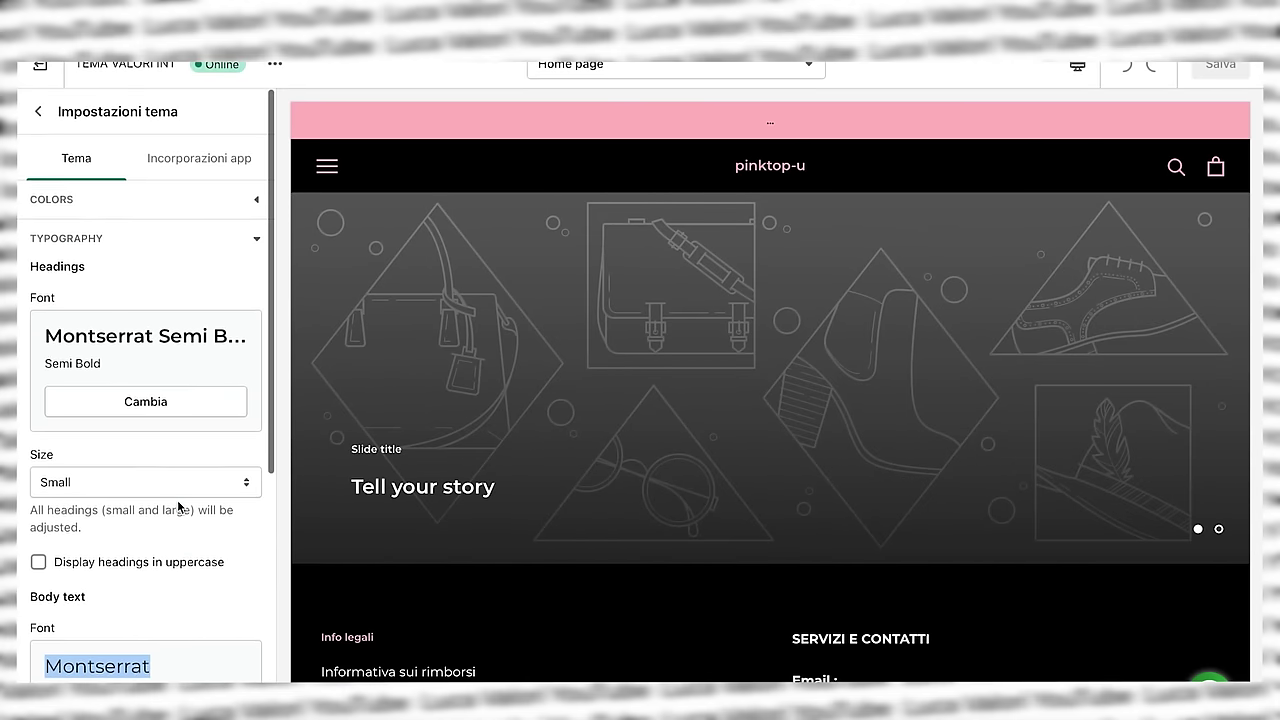
left_click(86, 406)
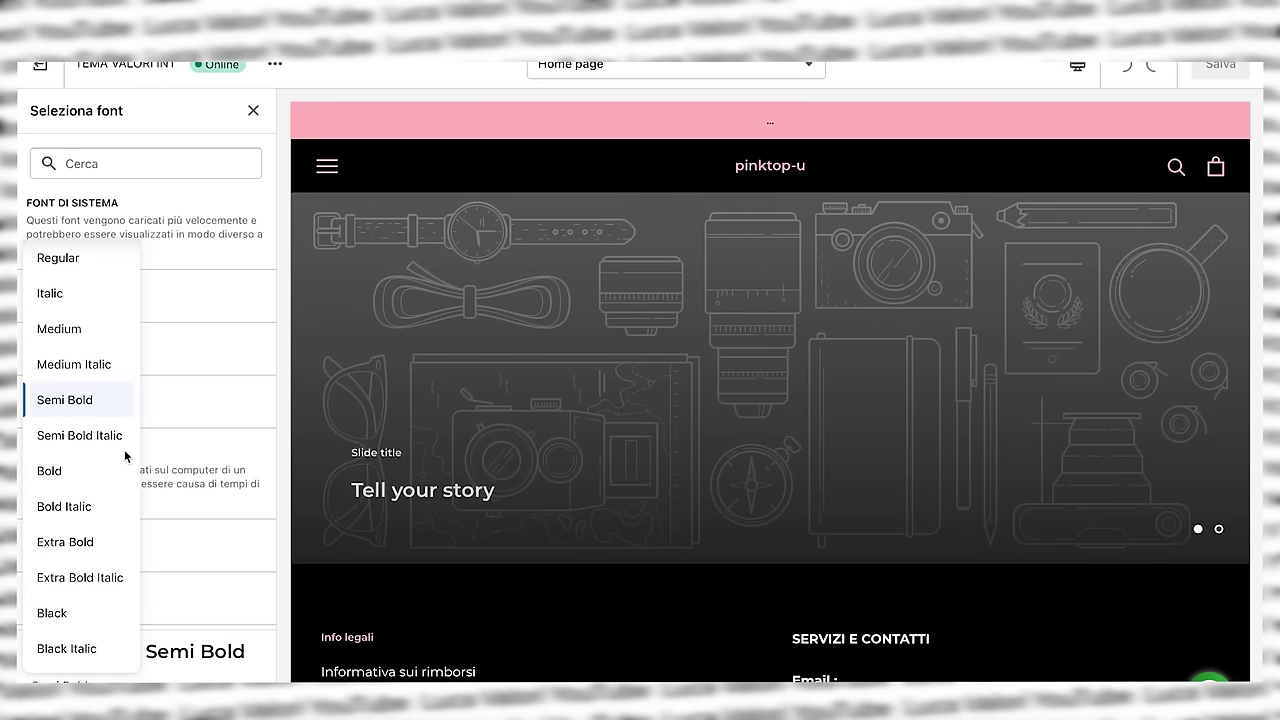
scroll(100, 500, "up", 3)
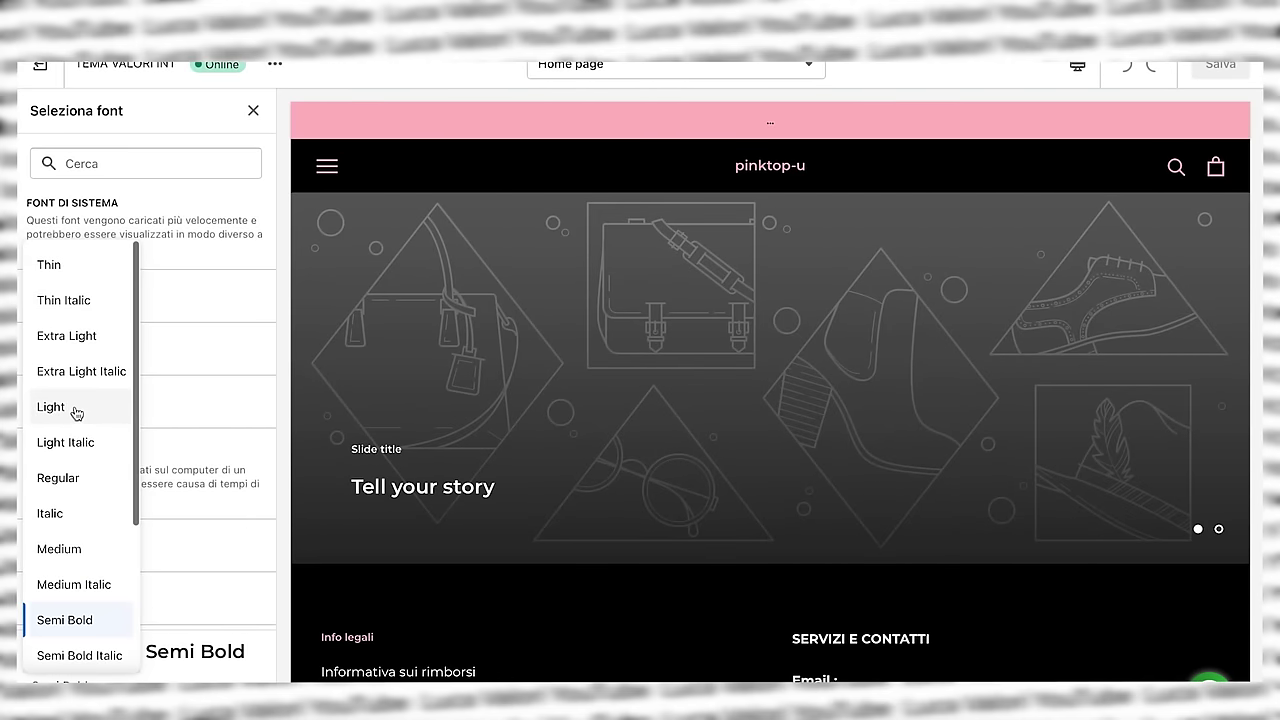
scroll(77, 415, "down", 1)
scroll(62, 470, "down", 2)
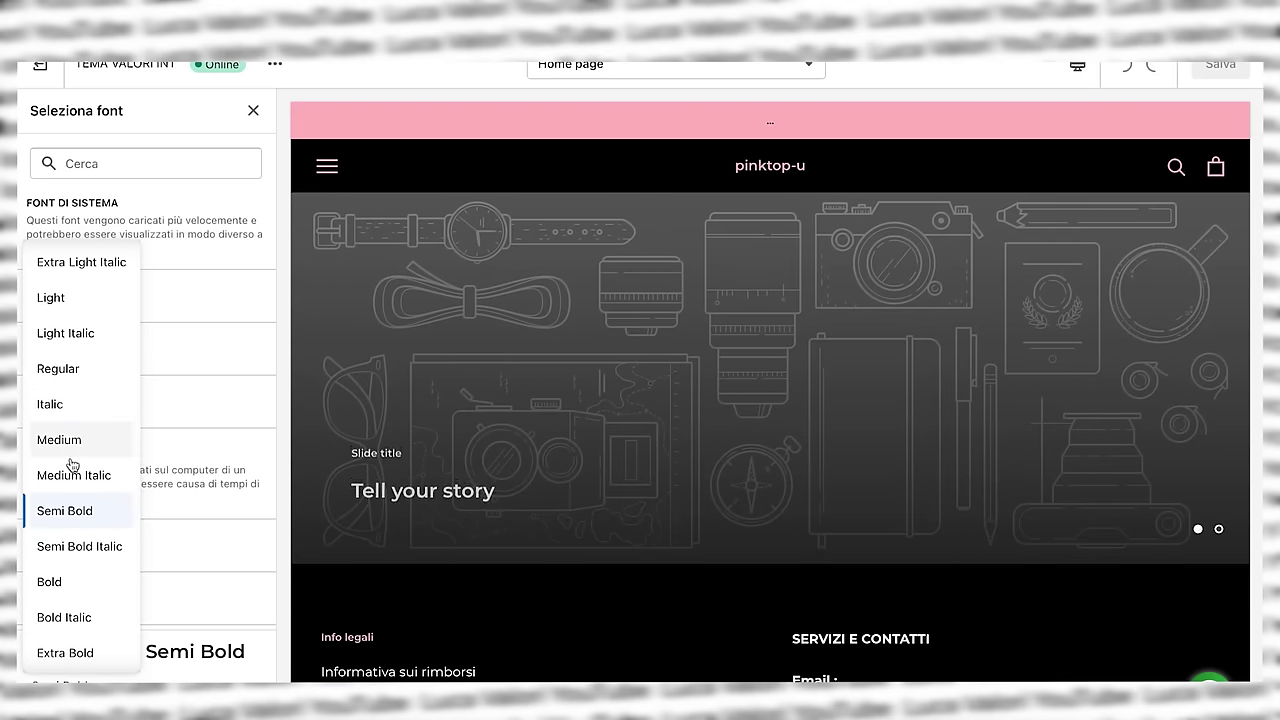
scroll(70, 511, "down", 2)
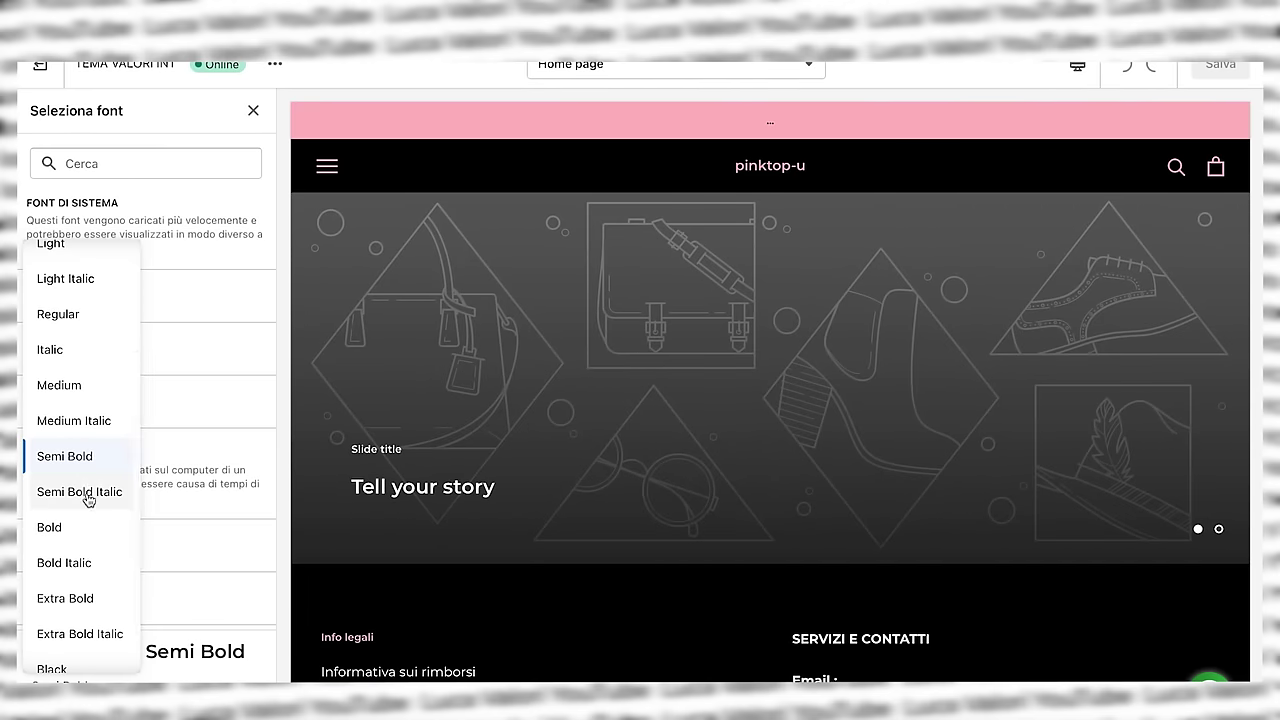
scroll(76, 525, "down", 2)
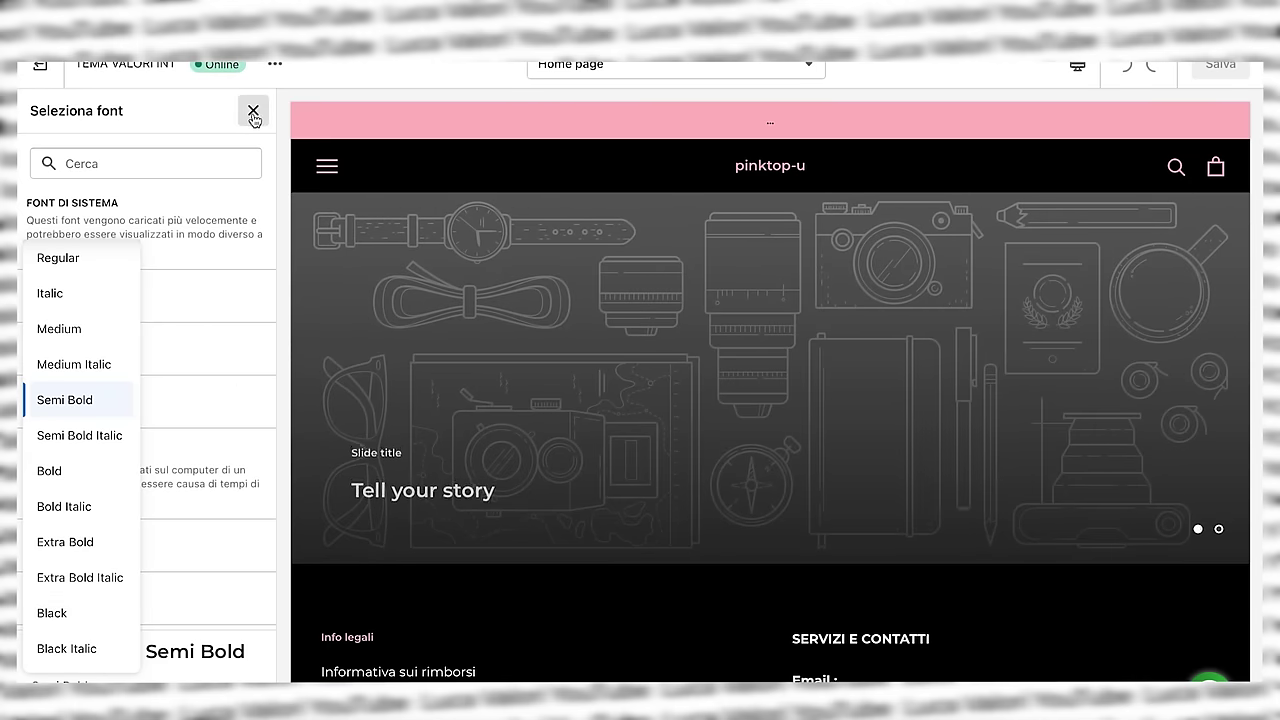
left_click(244, 204)
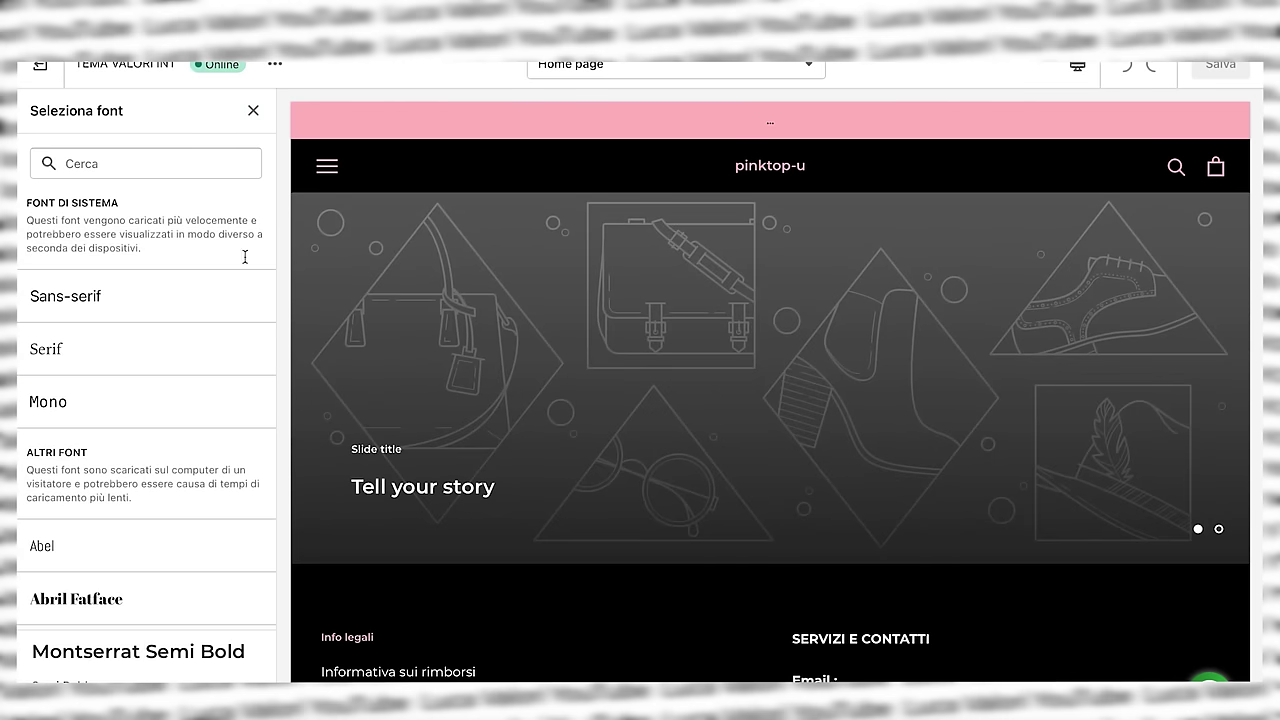
scroll(180, 503, "down", 3)
left_click(180, 503)
scroll(180, 503, "down", 1)
scroll(180, 503, "up", 4)
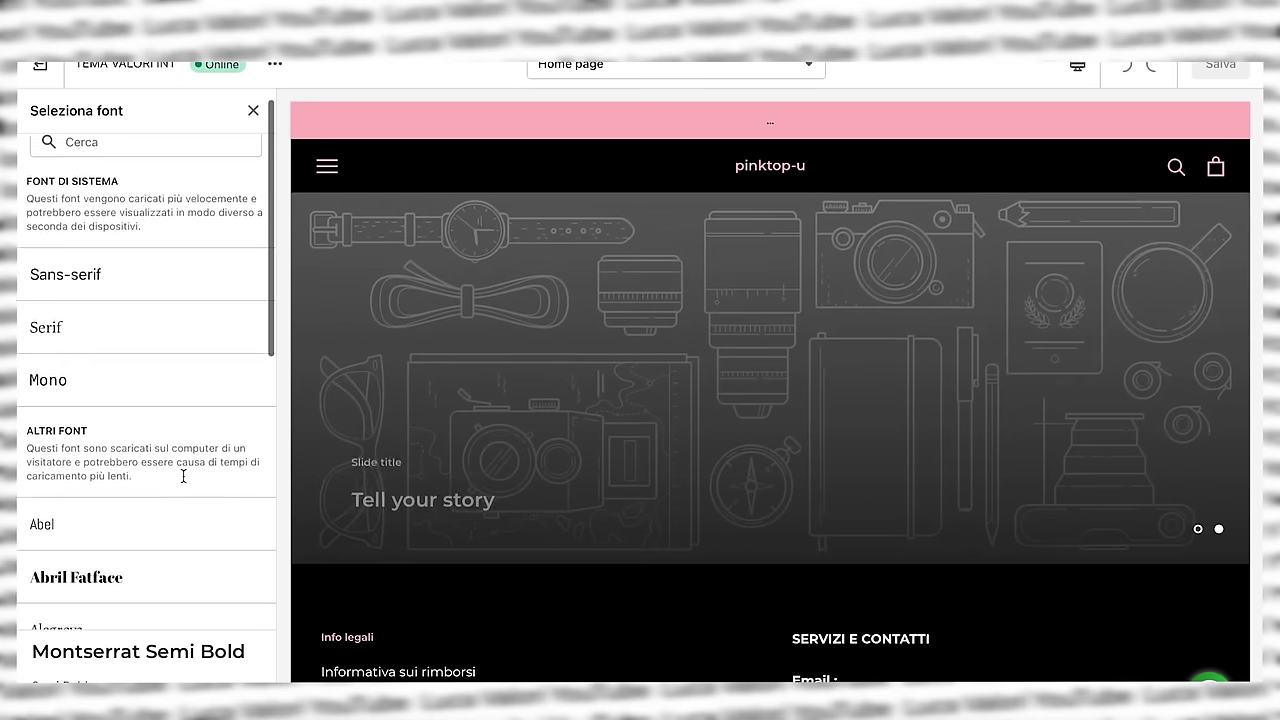
scroll(183, 490, "down", 2)
scroll(183, 481, "down", 4)
left_click(183, 481)
scroll(183, 481, "down", 1)
left_click(183, 480)
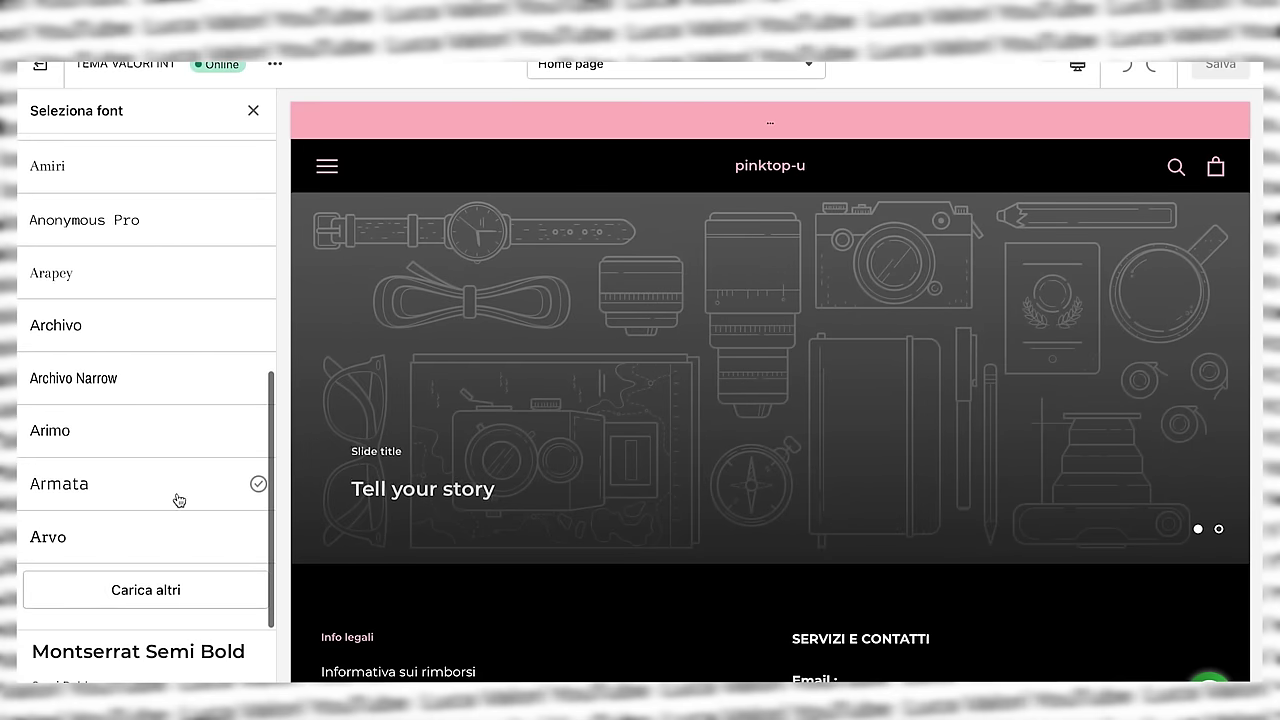
left_click(103, 597)
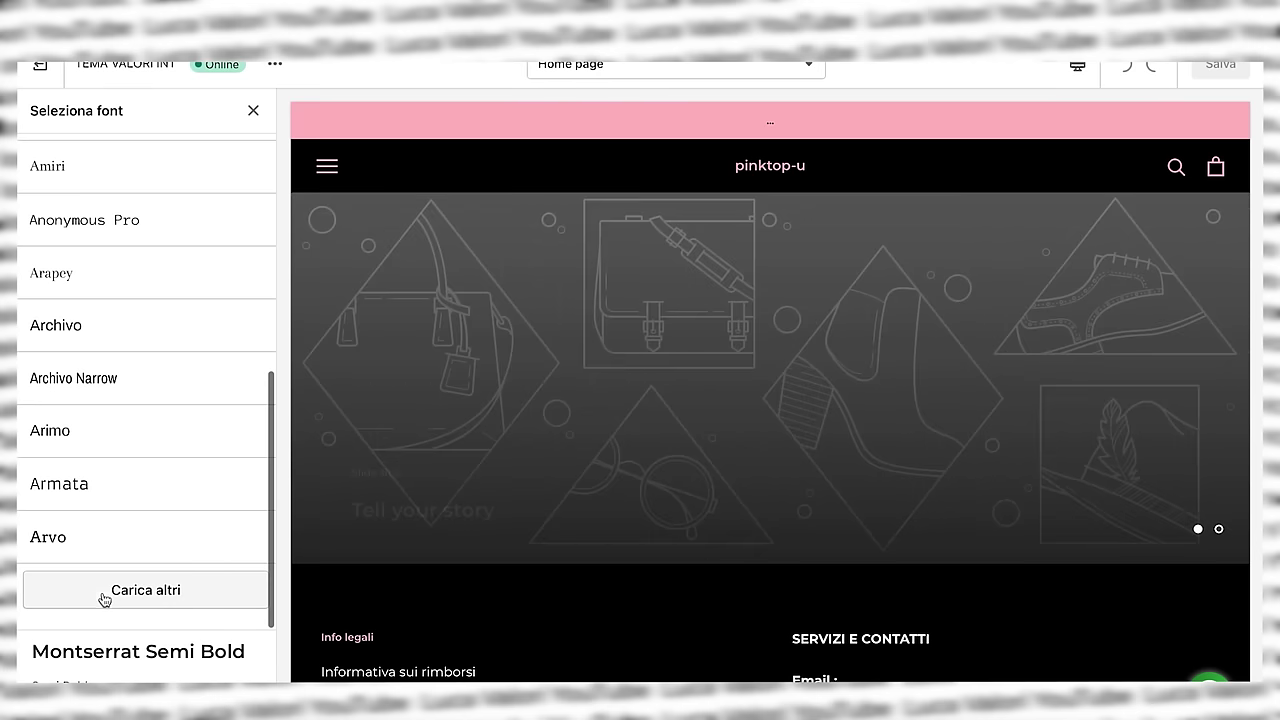
left_click(253, 111)
- Expand Currency format, Color swatch, Animation and Search, with search covering products and articles
scroll(126, 500, "down", 5)
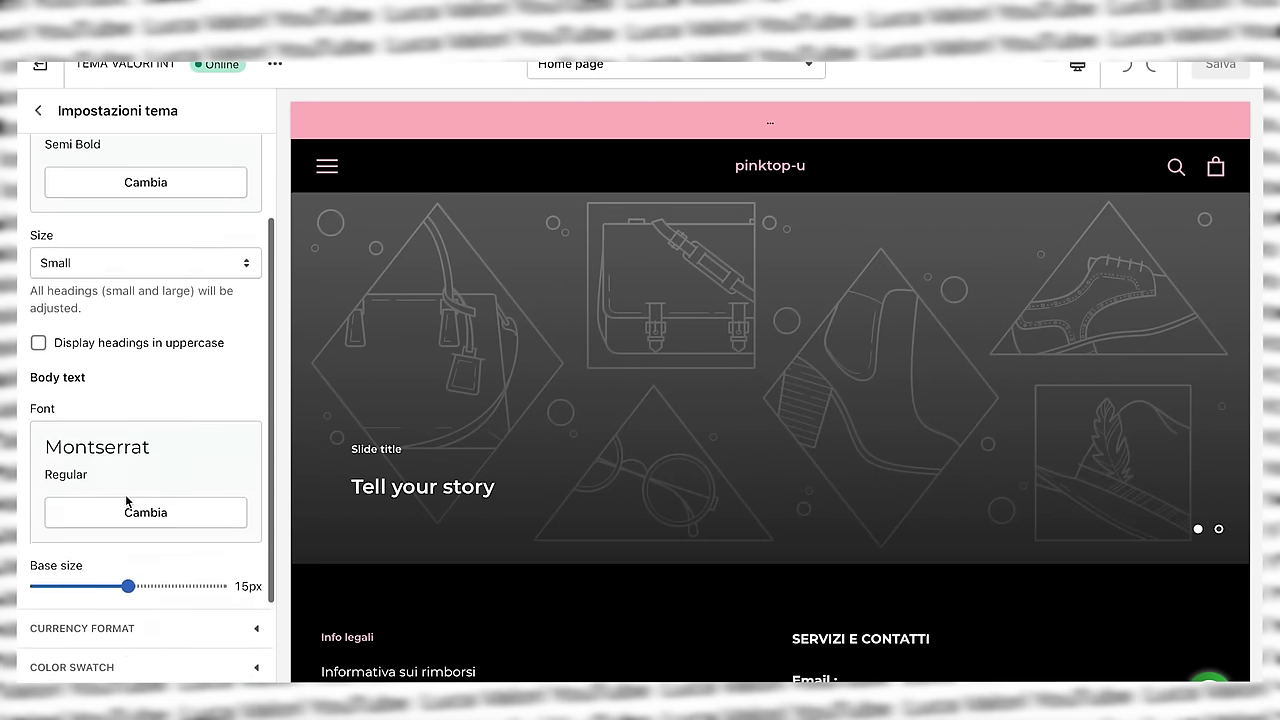
left_click(118, 386)
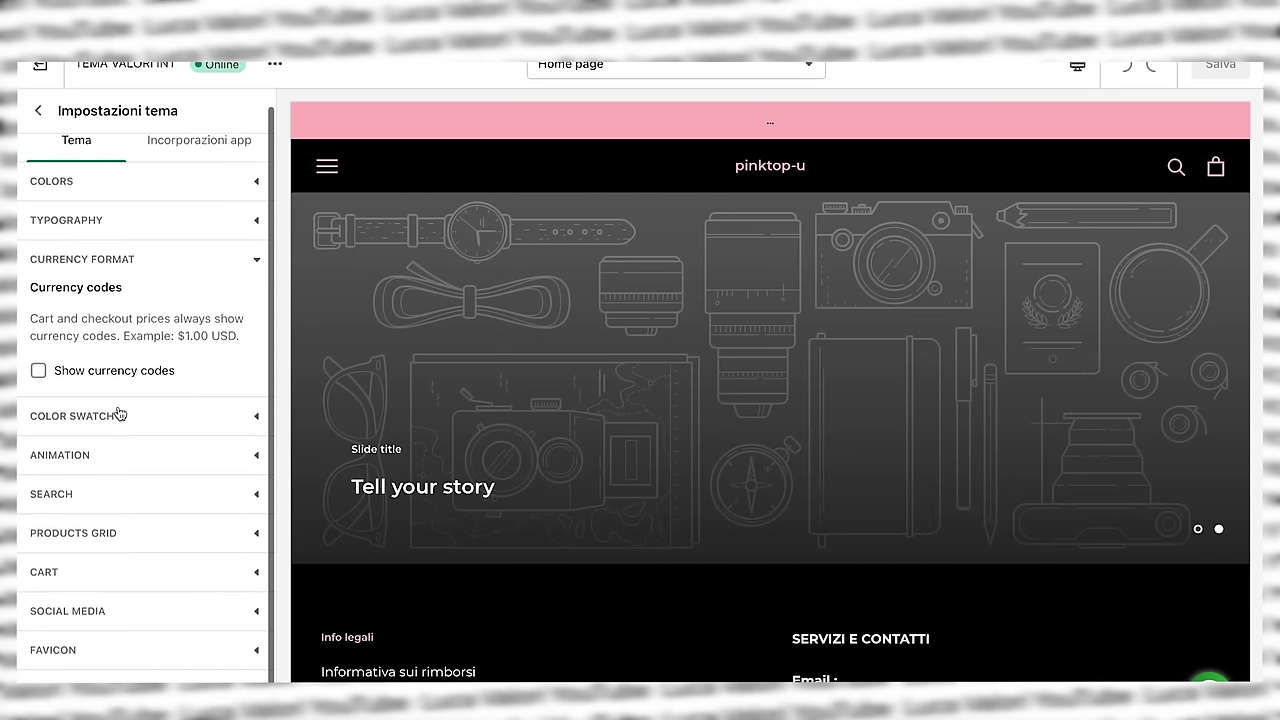
left_click(117, 418)
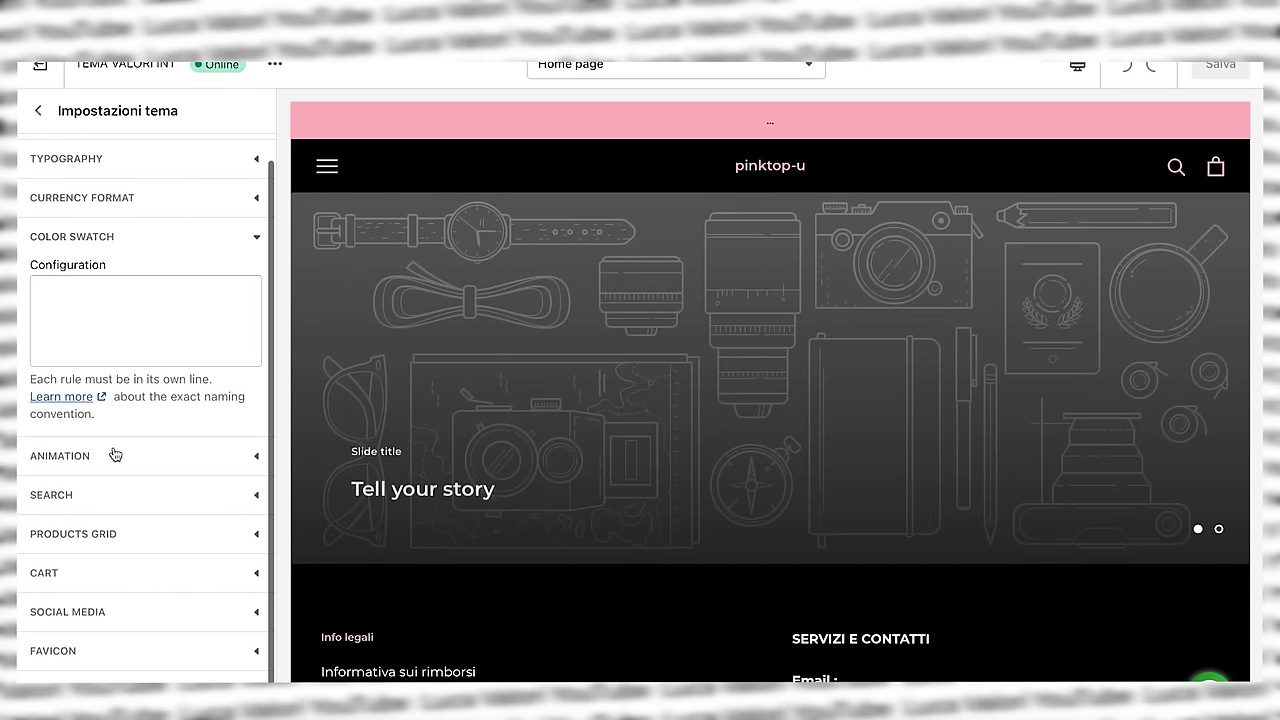
left_click(109, 457)
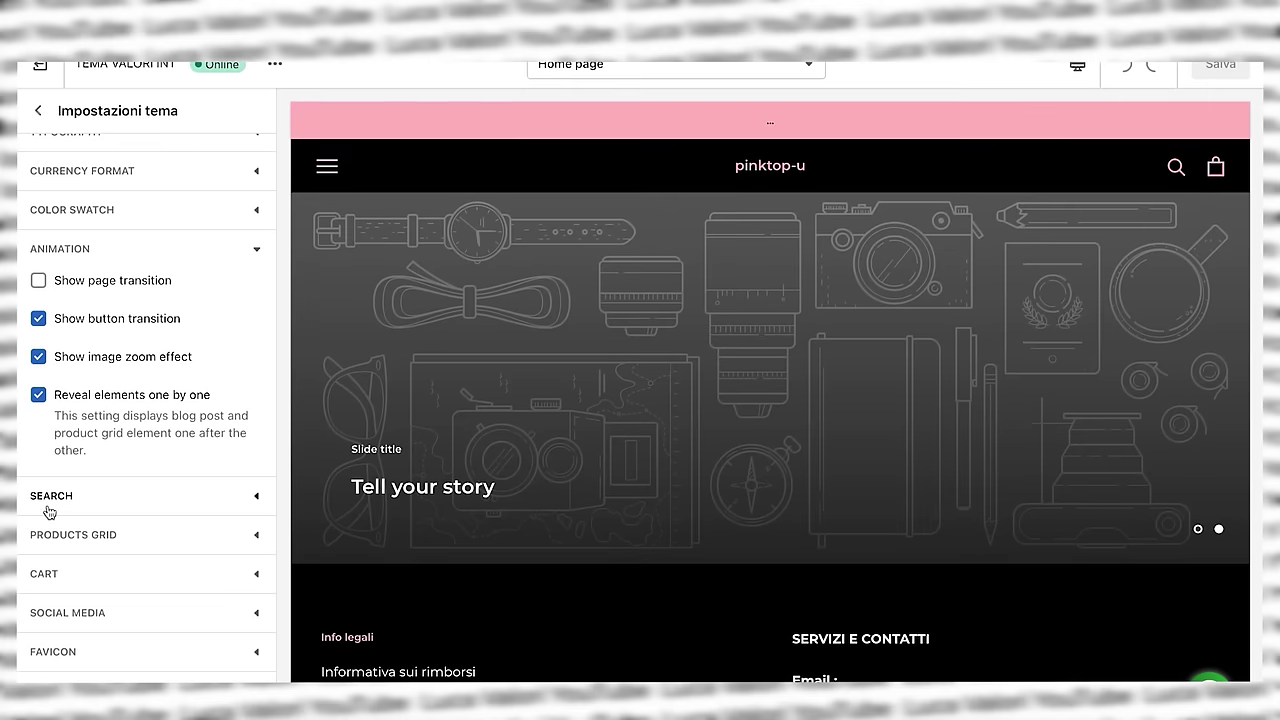
left_click(97, 505)
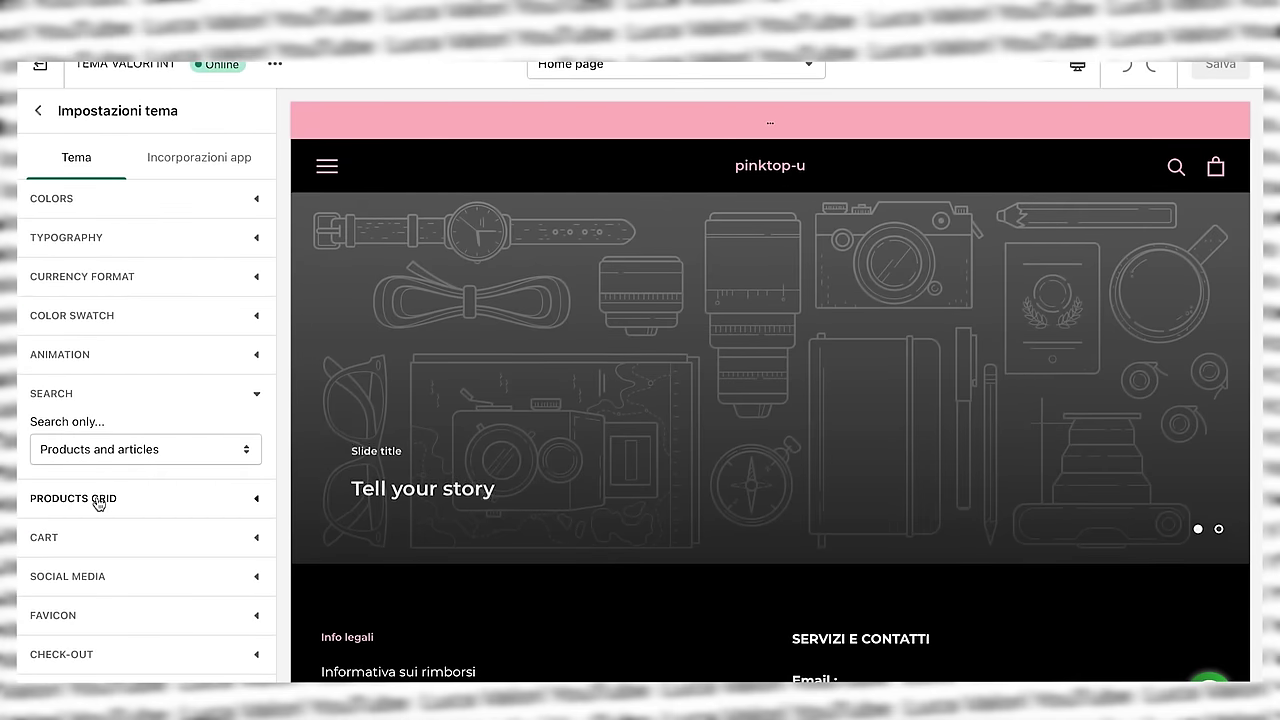
left_click(100, 513)
scroll(100, 505, "down", 3)
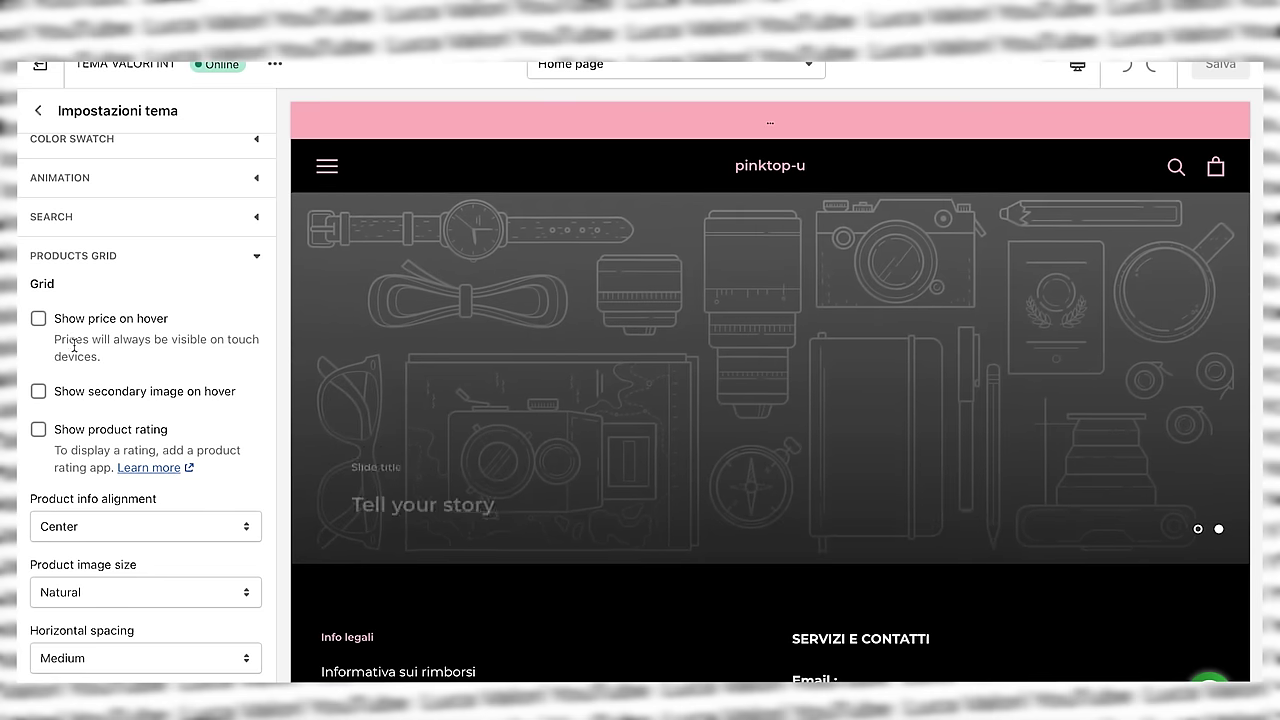
left_click_drag(182, 318, 52, 314)
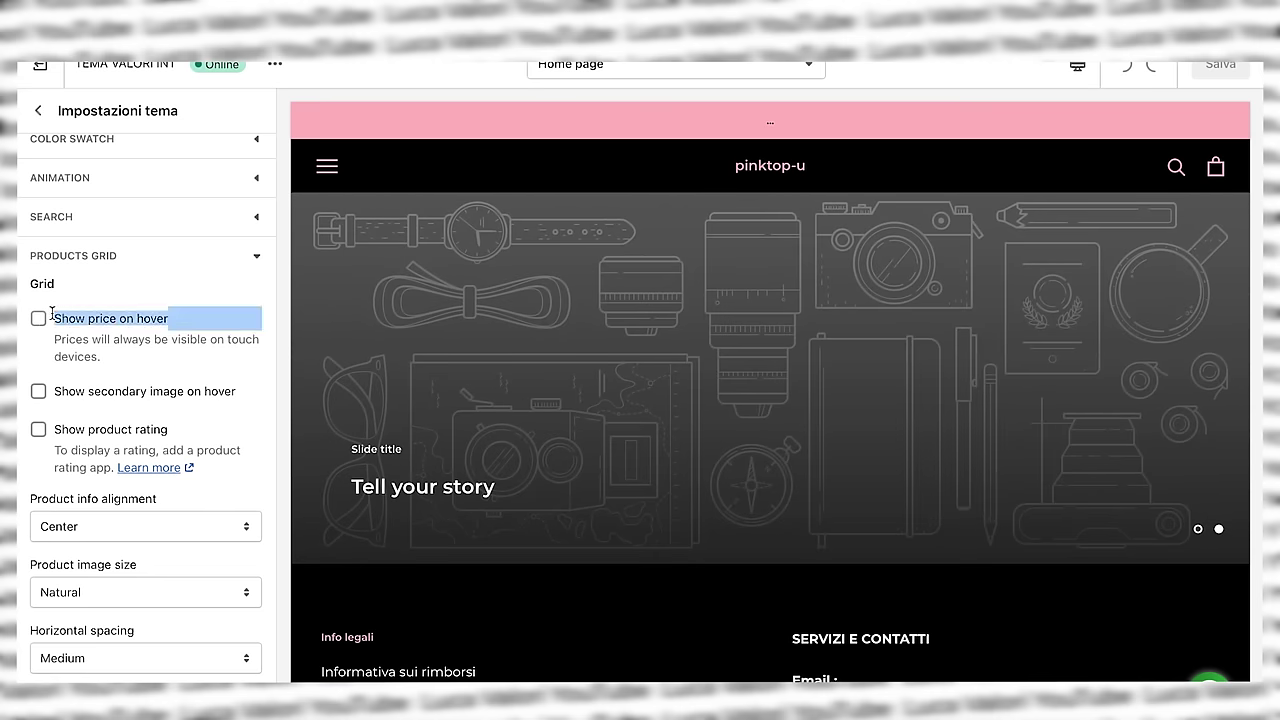
left_click(110, 318)
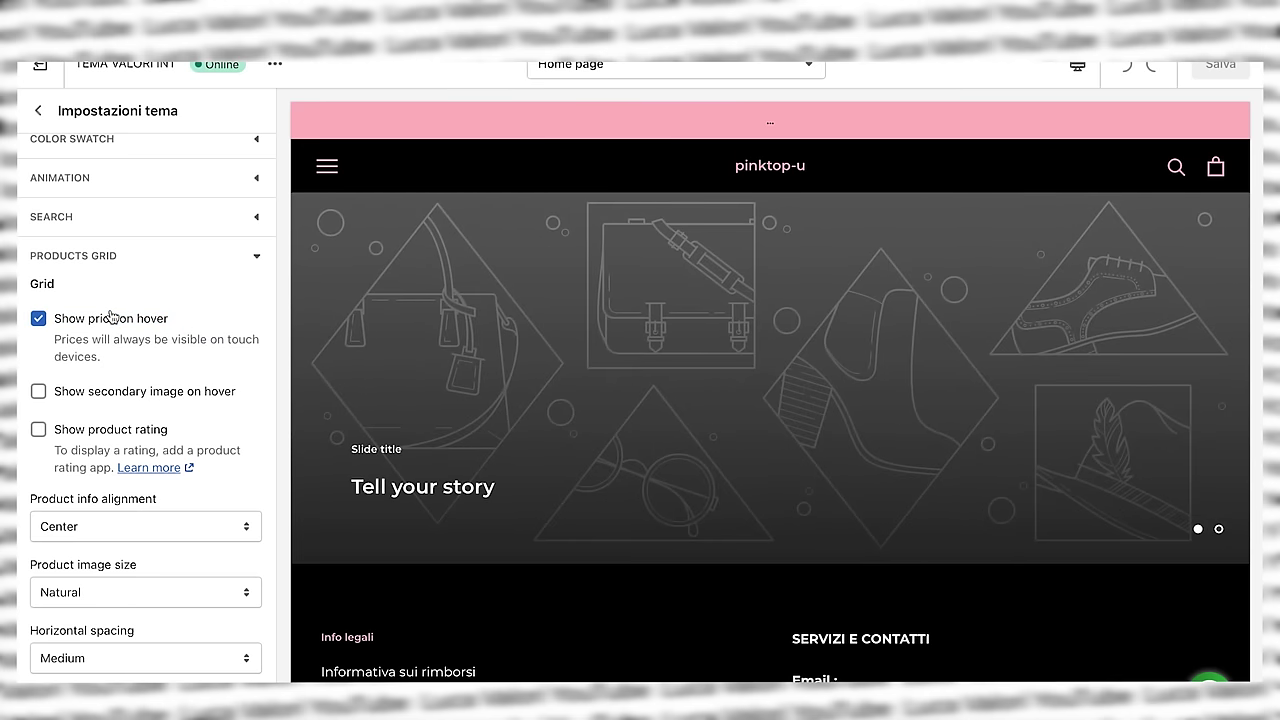
left_click(39, 319)
- Switch the store preview from desktop to the mobile layout
left_click(1077, 66)
left_click(1115, 109)
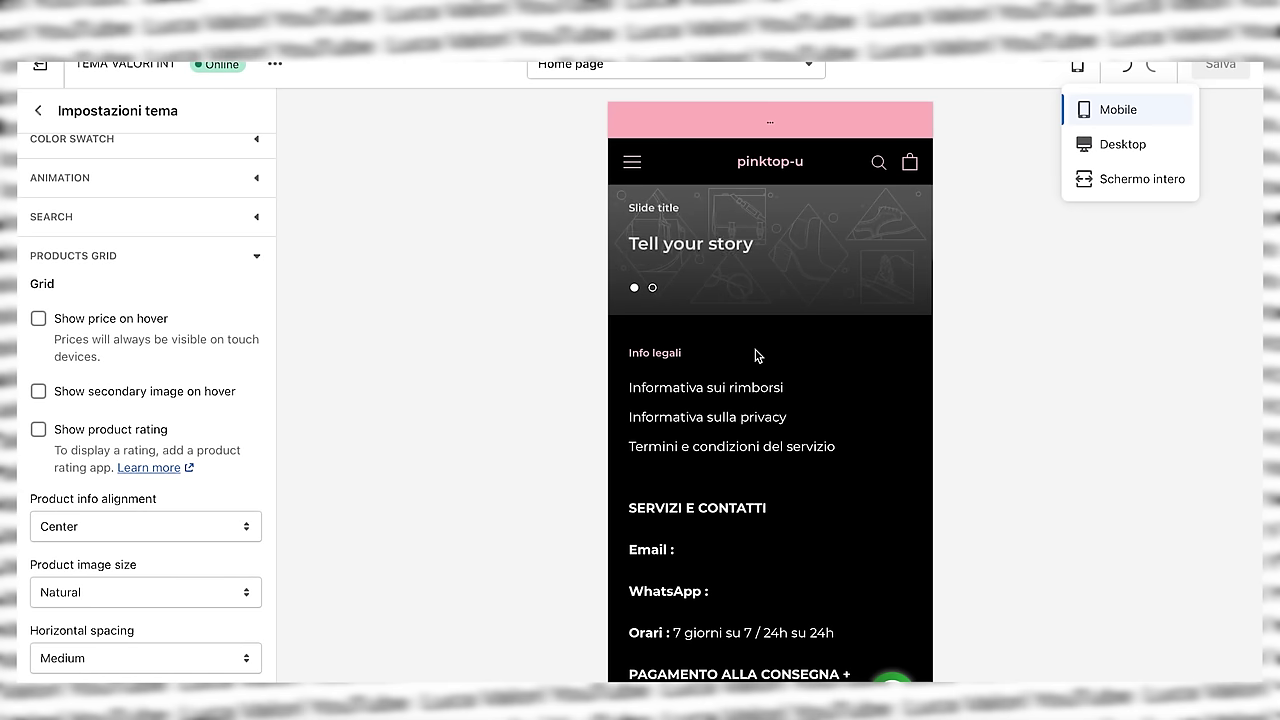
left_click(1016, 369)
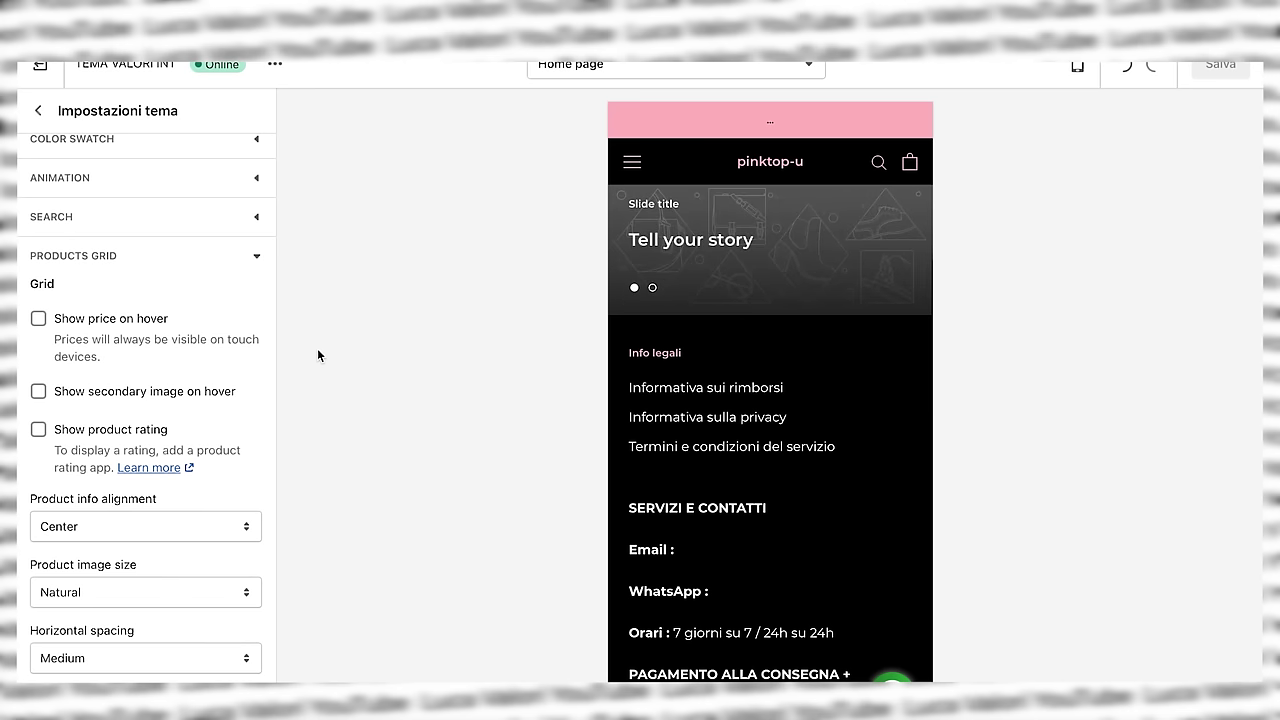
- Toggle Show price on hover on, then back off in the Products grid settings
left_click_drag(181, 310, 54, 316)
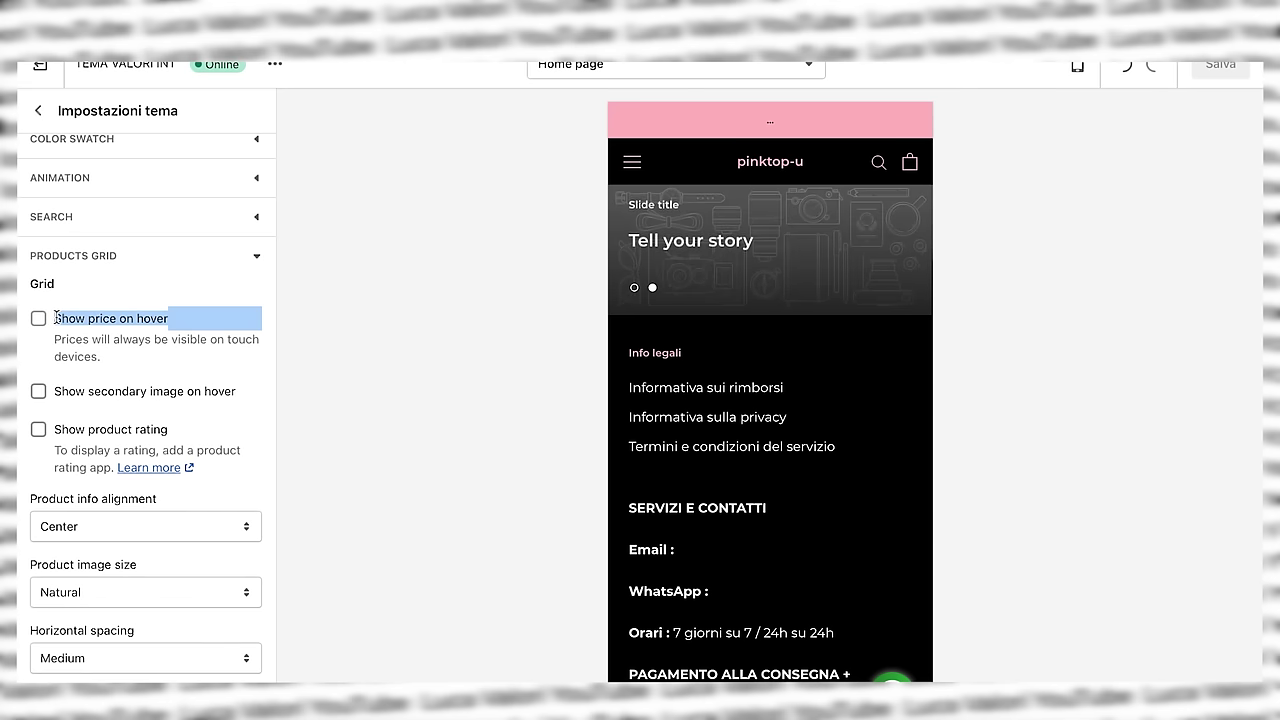
left_click(112, 314)
left_click(40, 320)
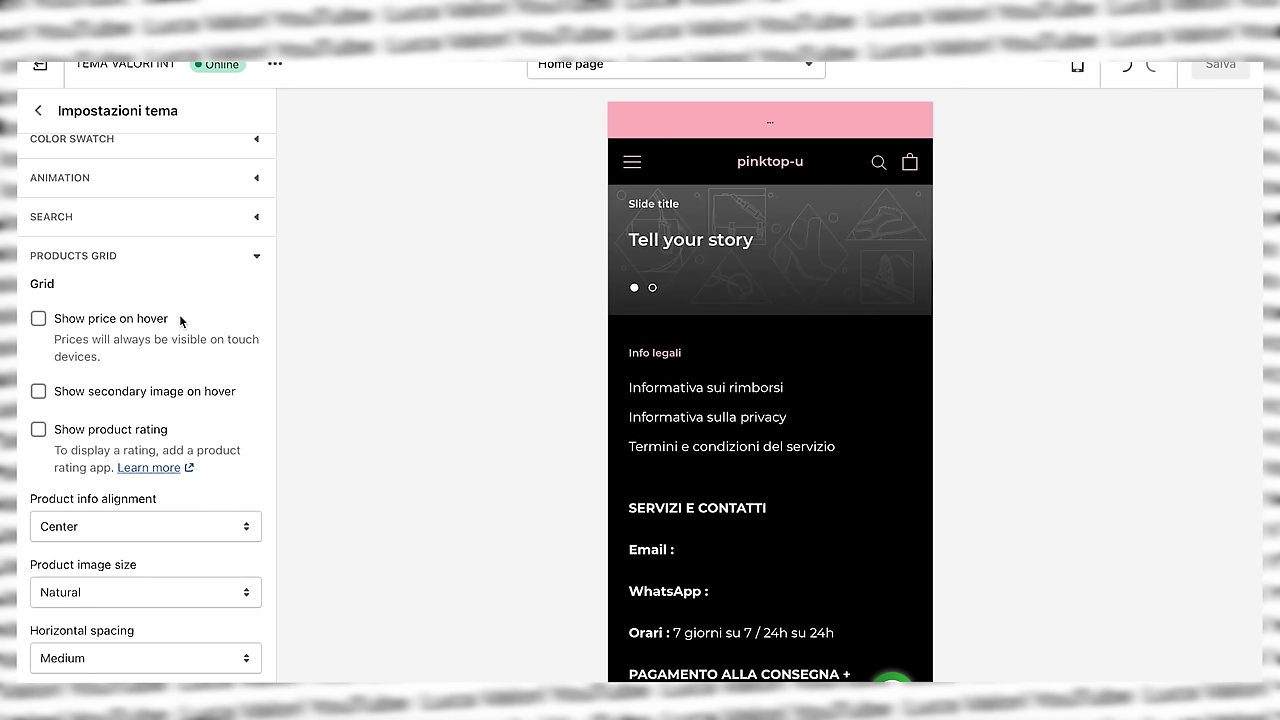
- Expand the Cart settings and keep Drawer as the cart type
scroll(171, 380, "down", 3)
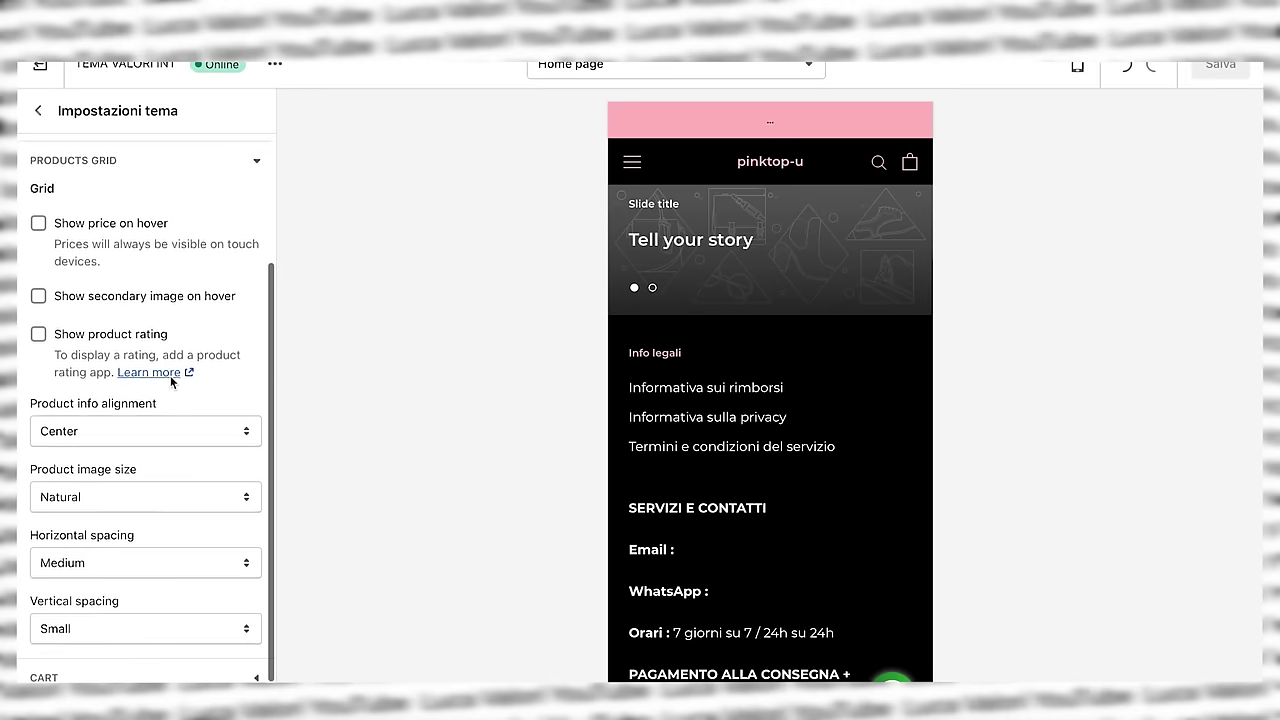
scroll(170, 380, "down", 1)
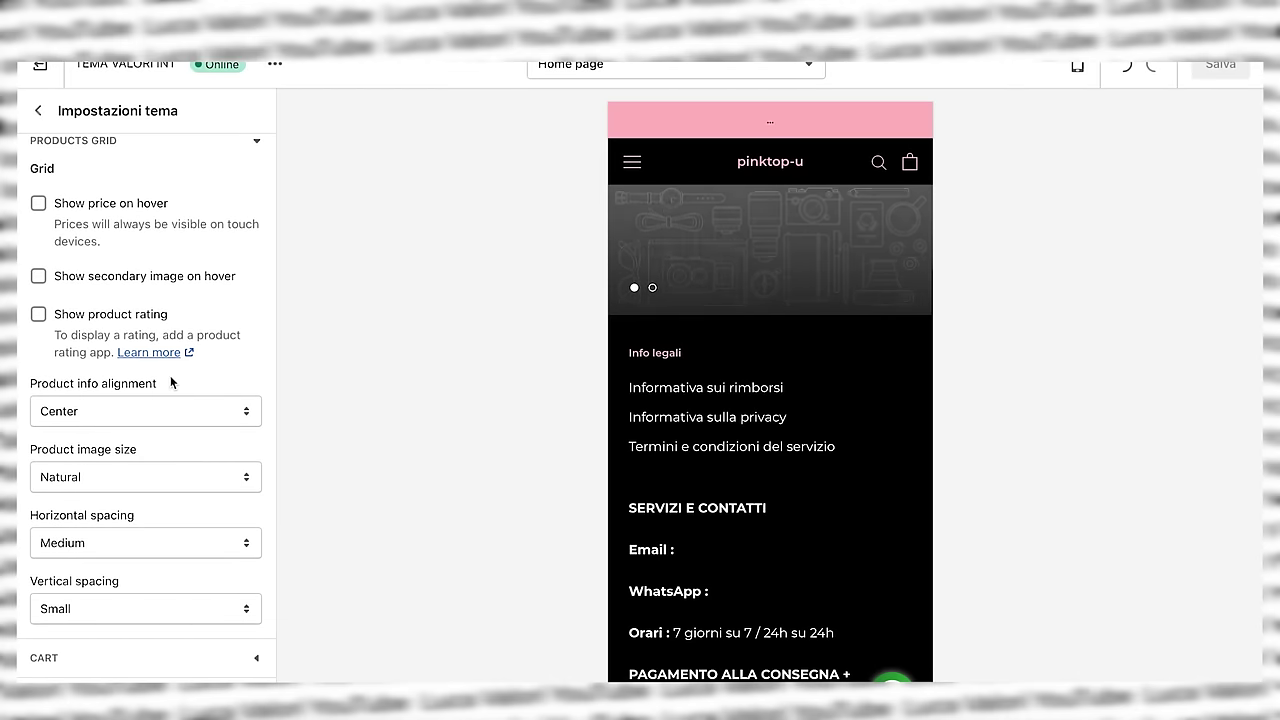
scroll(170, 375, "down", 1)
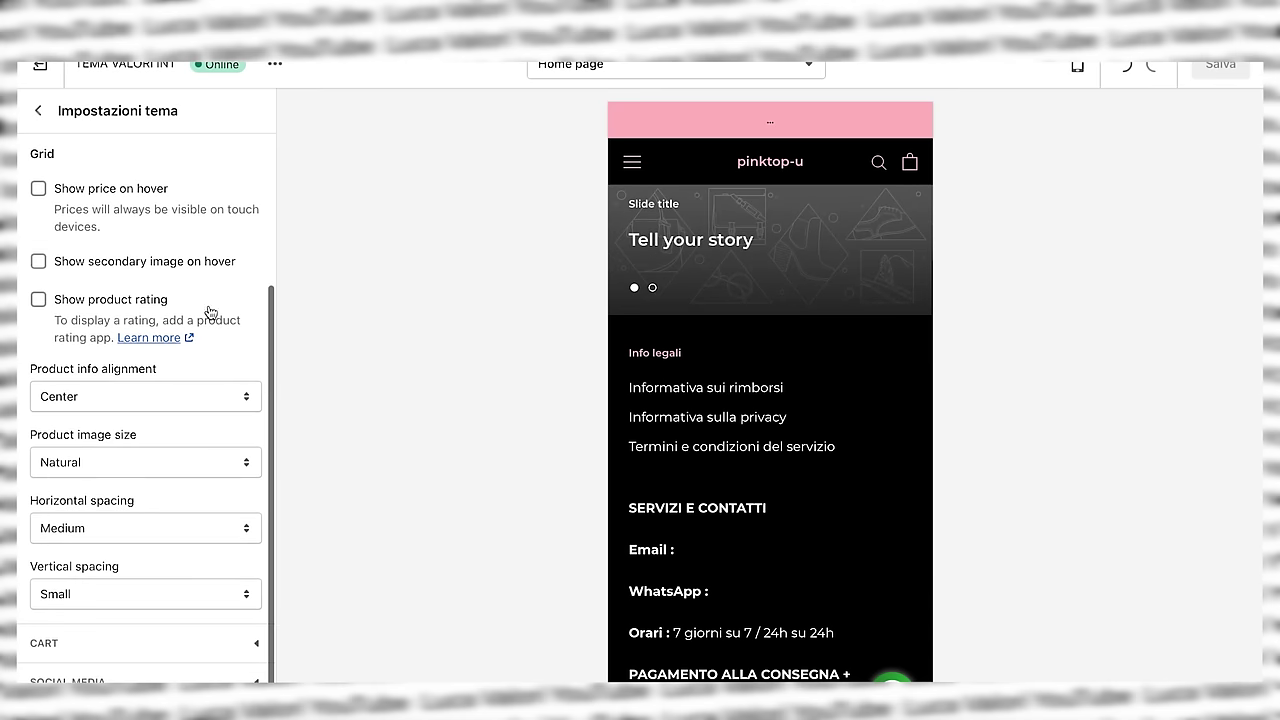
scroll(163, 432, "down", 2)
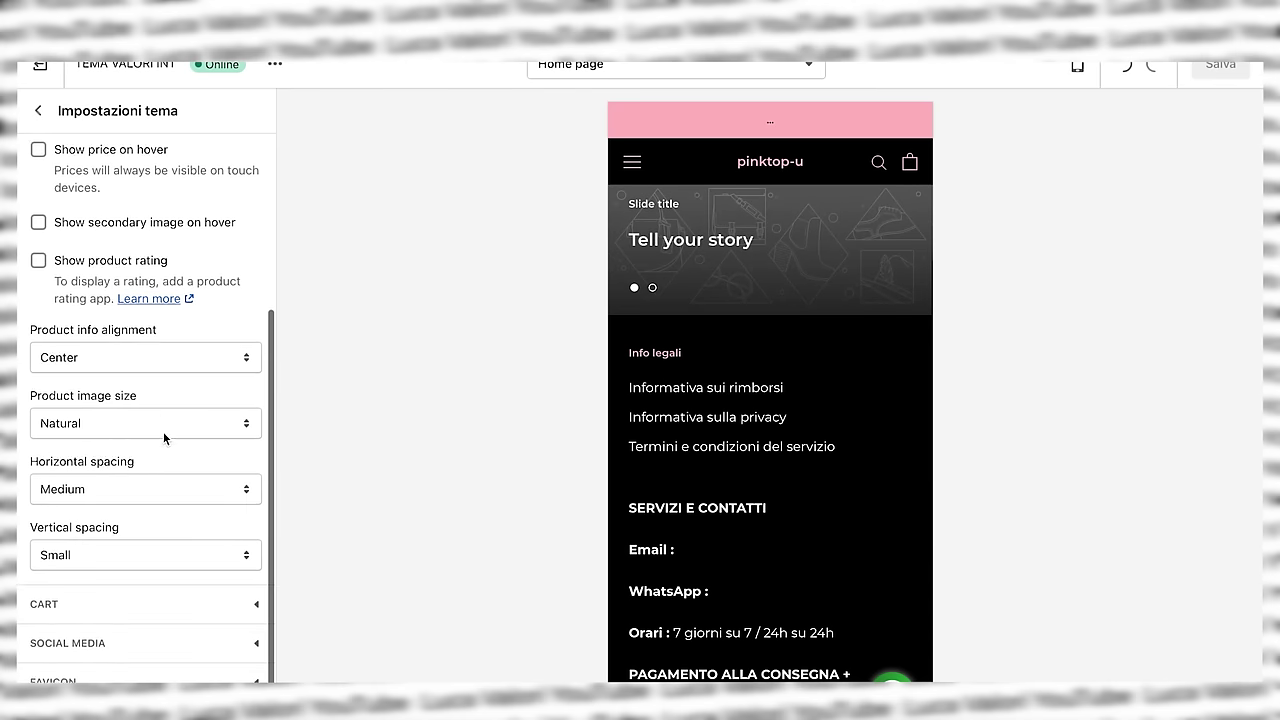
left_click(126, 584)
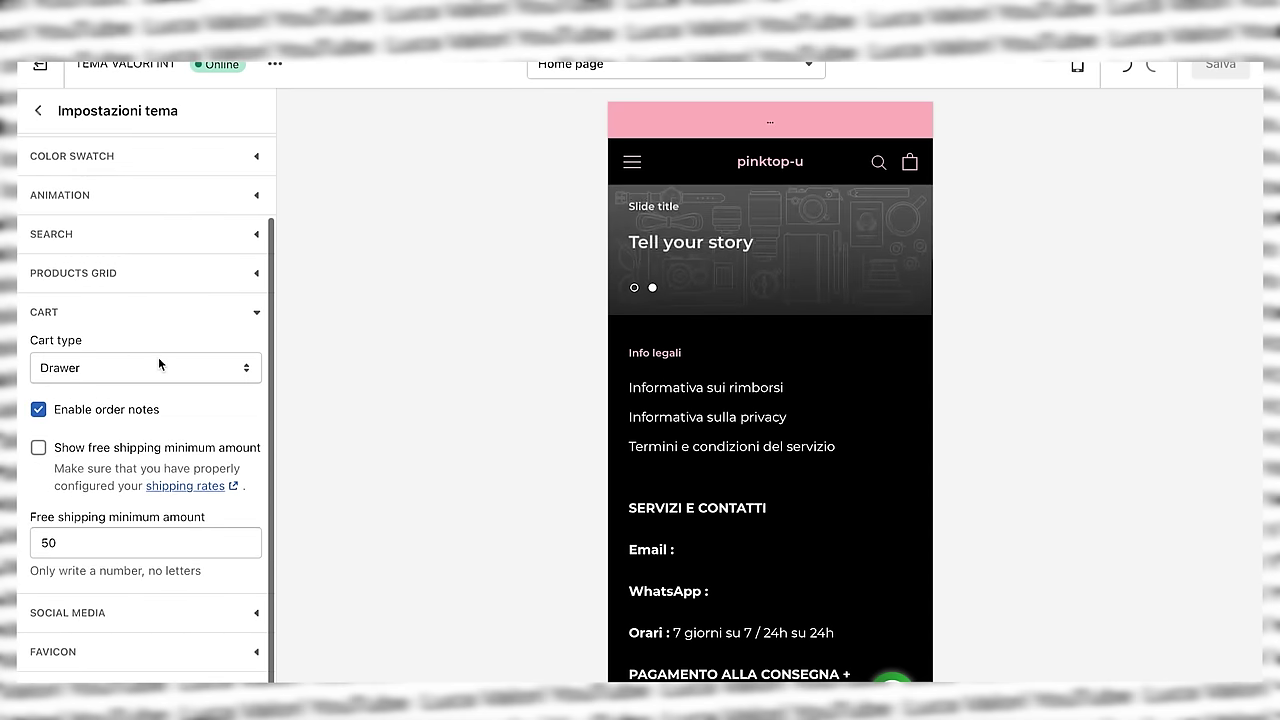
left_click(88, 370)
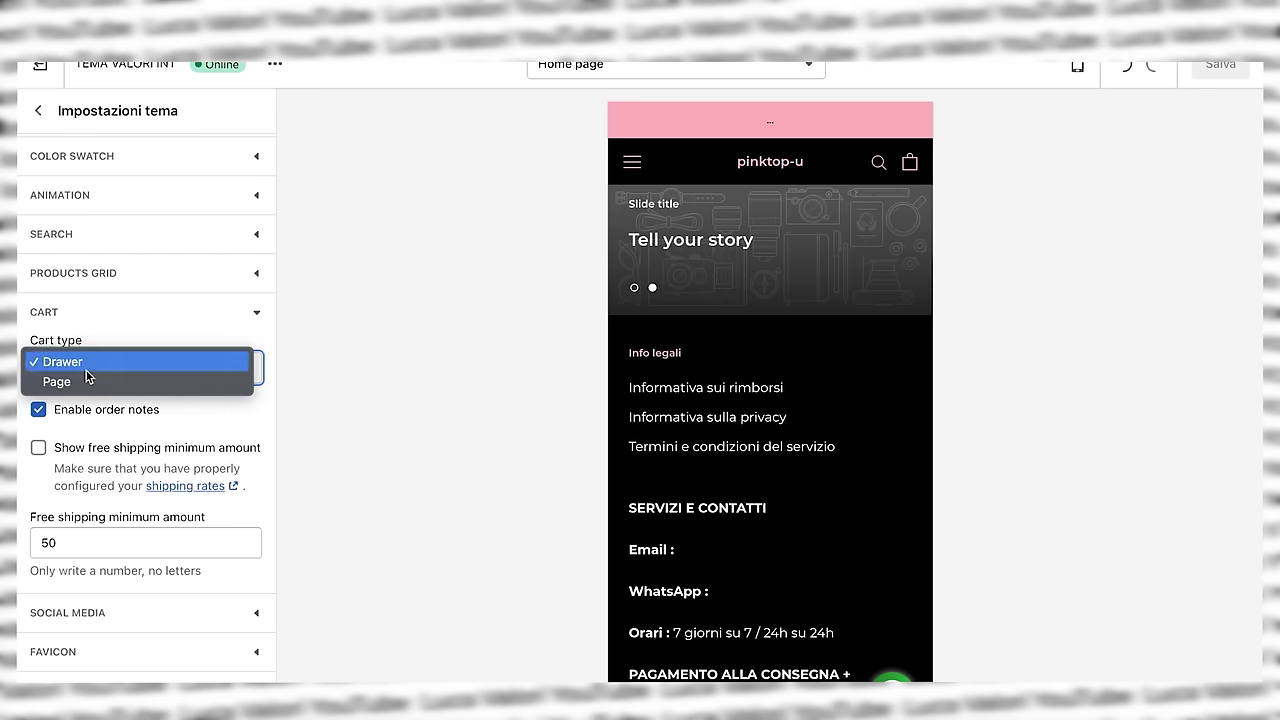
left_click(122, 332)
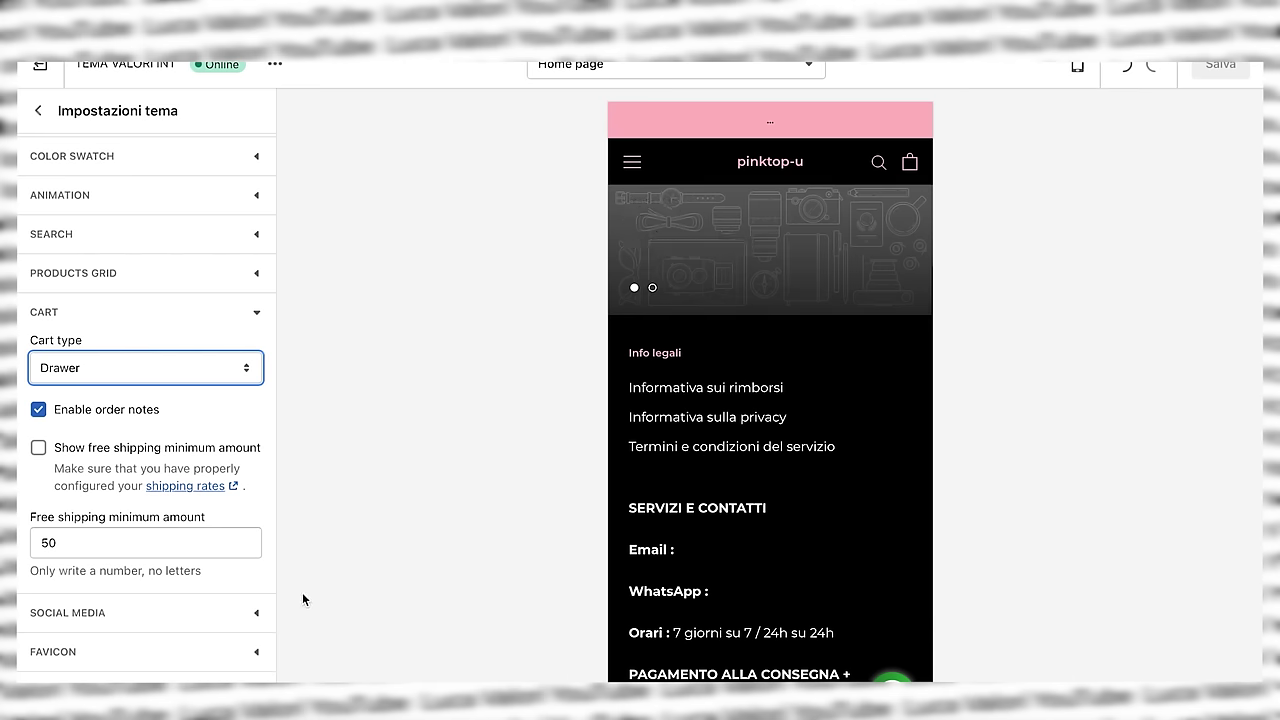
- Look through the Facebook, Pinterest and Instagram account fields, leaving them empty
left_click(110, 618)
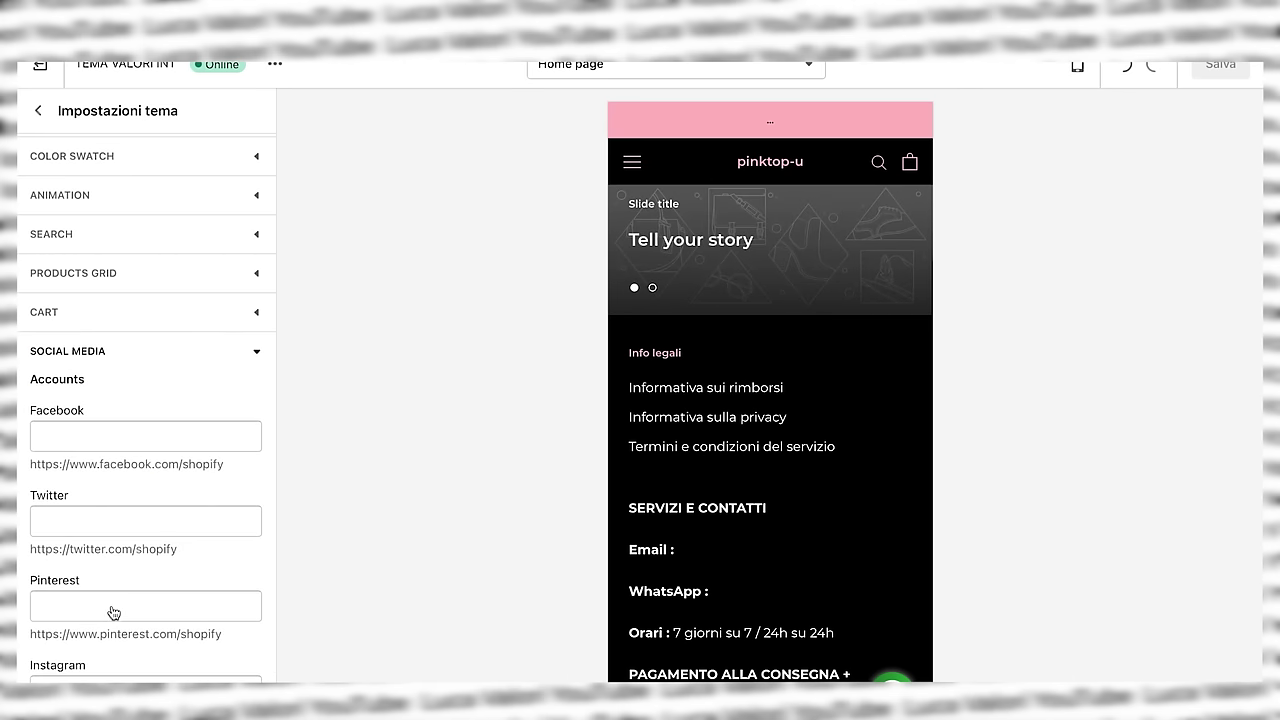
scroll(182, 515, "down", 2)
left_click(74, 235)
left_click(69, 412)
left_click(70, 491)
left_click(63, 237)
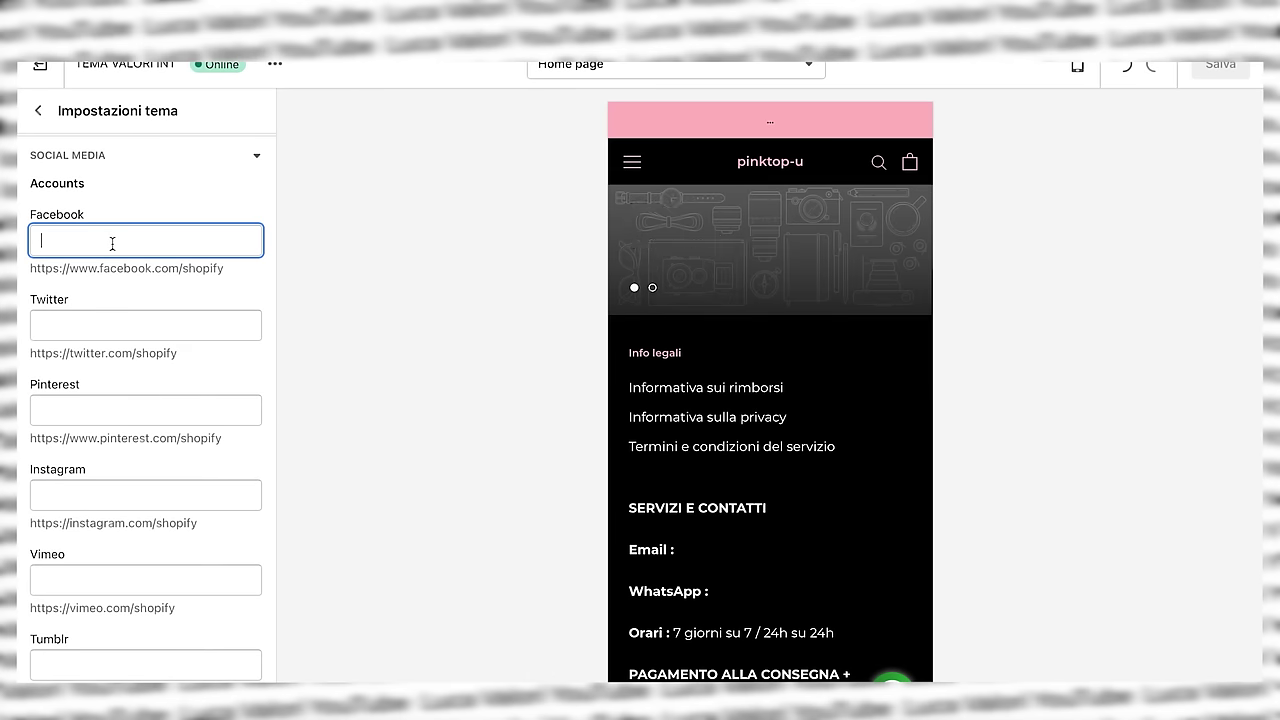
scroll(112, 243, "up", 1)
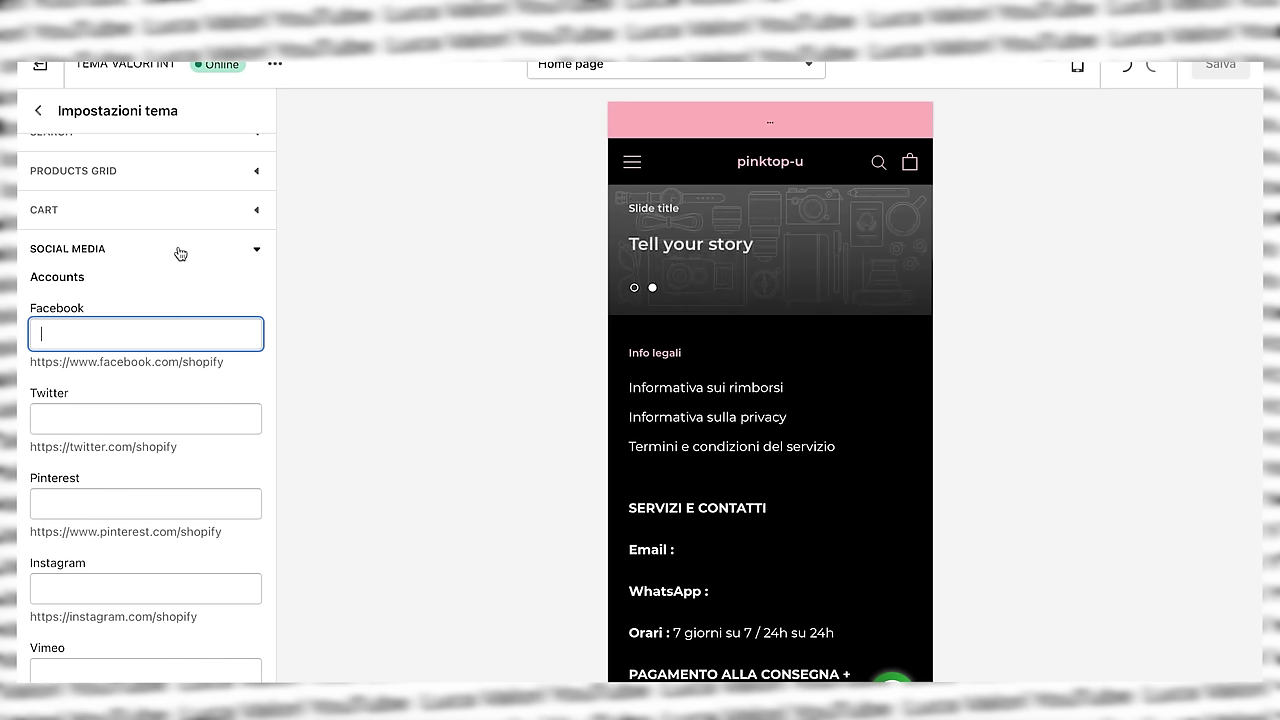
left_click(221, 378)
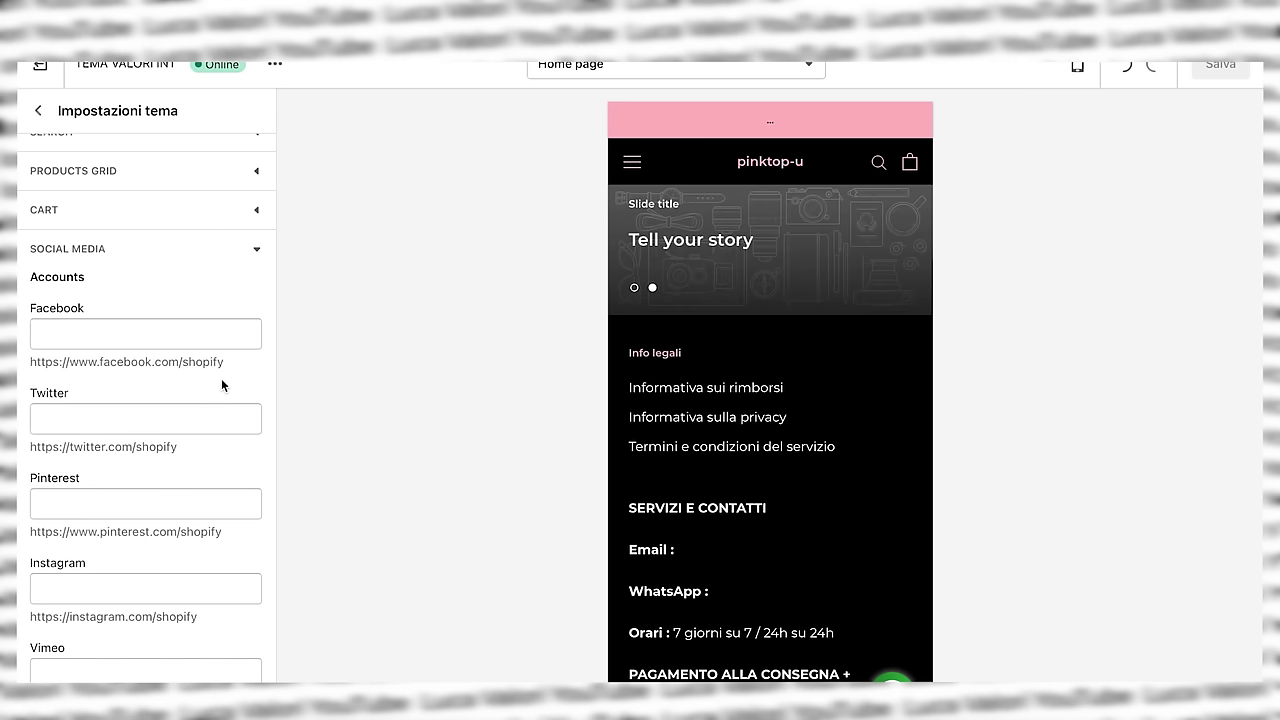
- Expand the Favicon settings, glance at Check-out, and return to Favicon
scroll(79, 478, "down", 5)
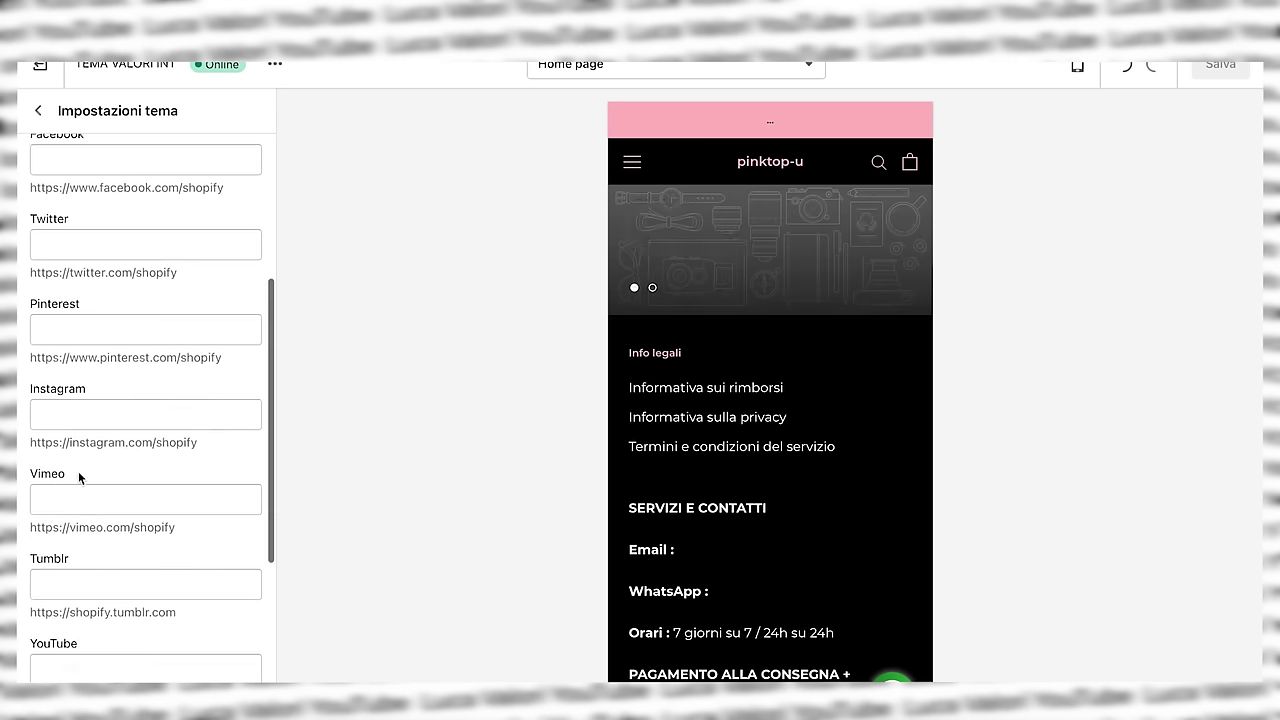
scroll(78, 470, "down", 5)
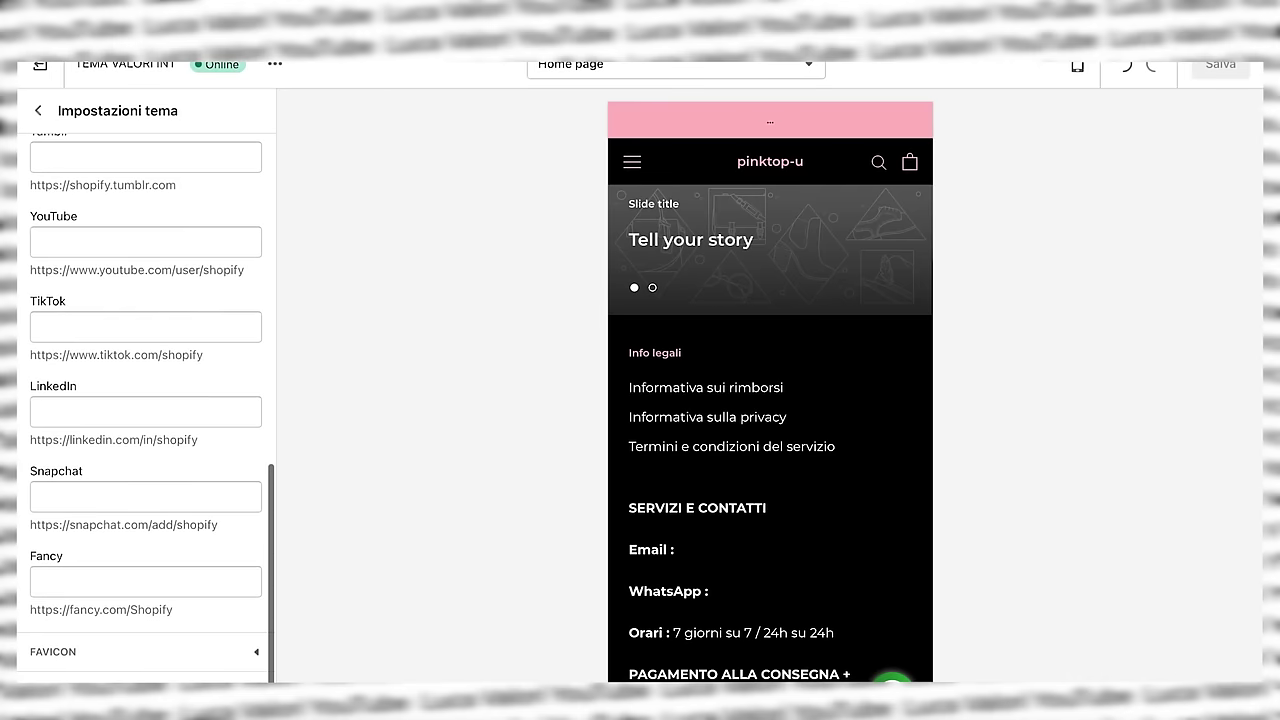
left_click(106, 655)
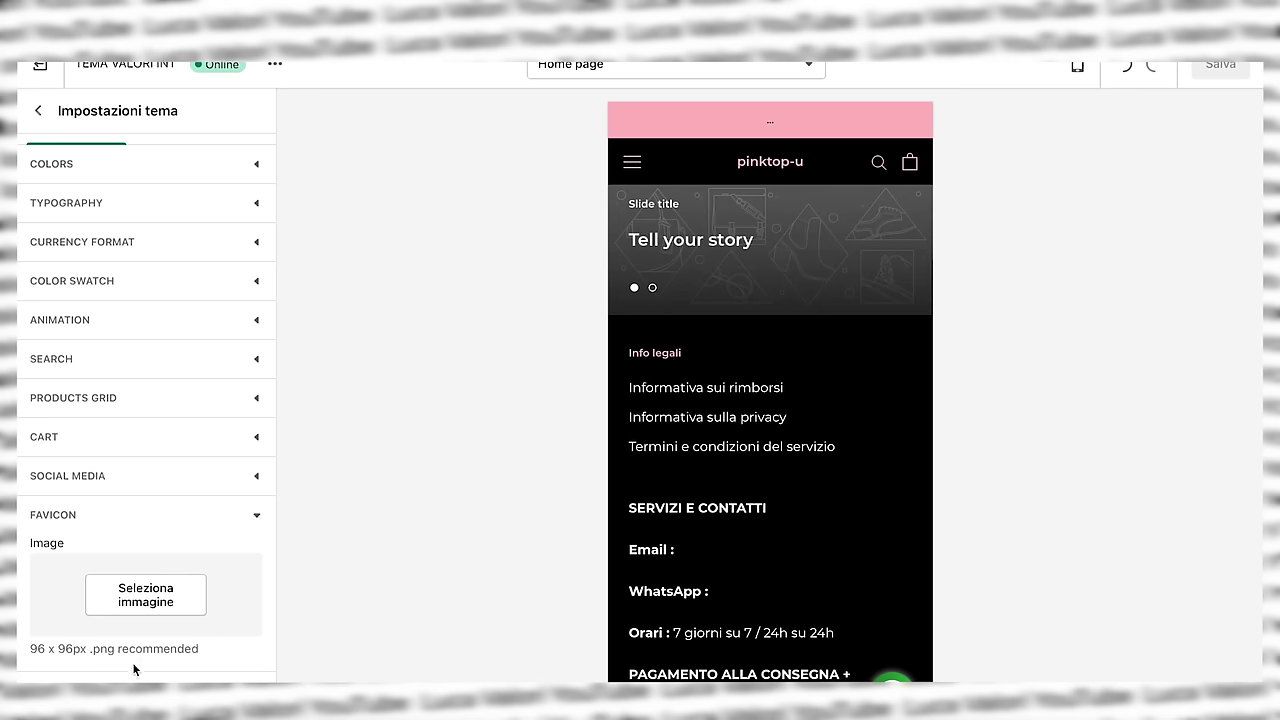
left_click(126, 695)
scroll(126, 657, "down", 5)
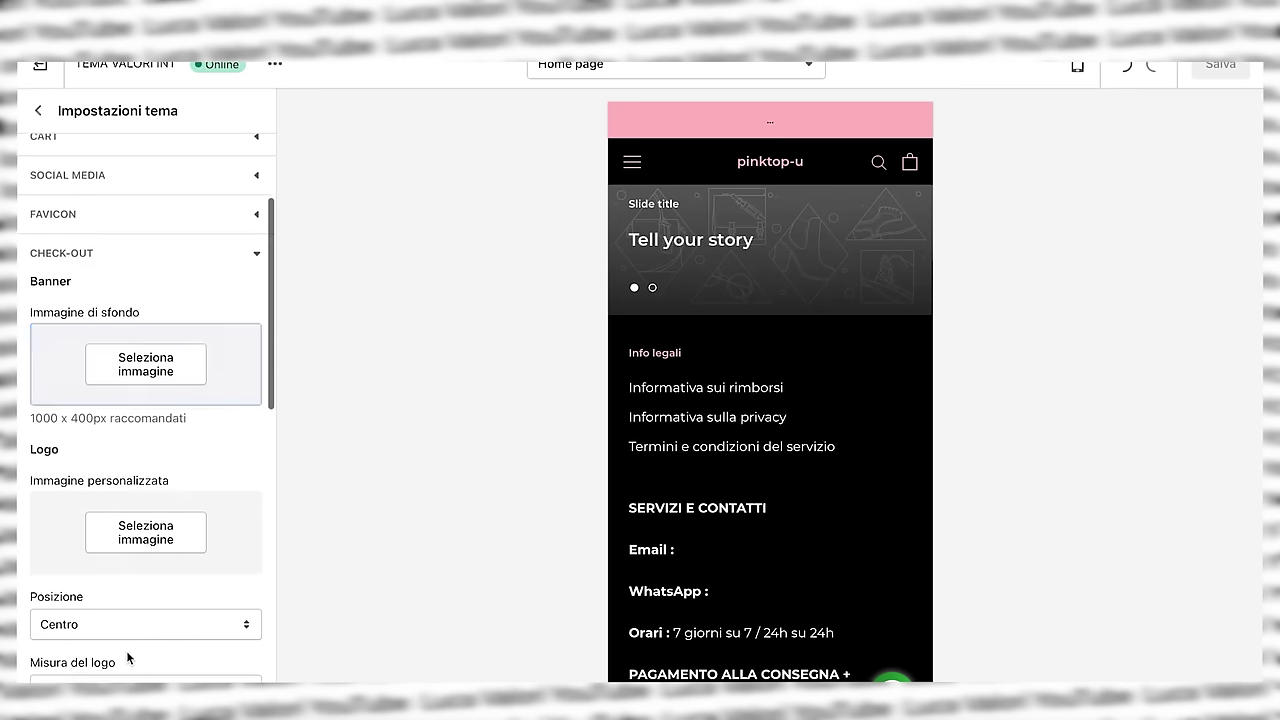
scroll(128, 500, "up", 2)
left_click(130, 340)
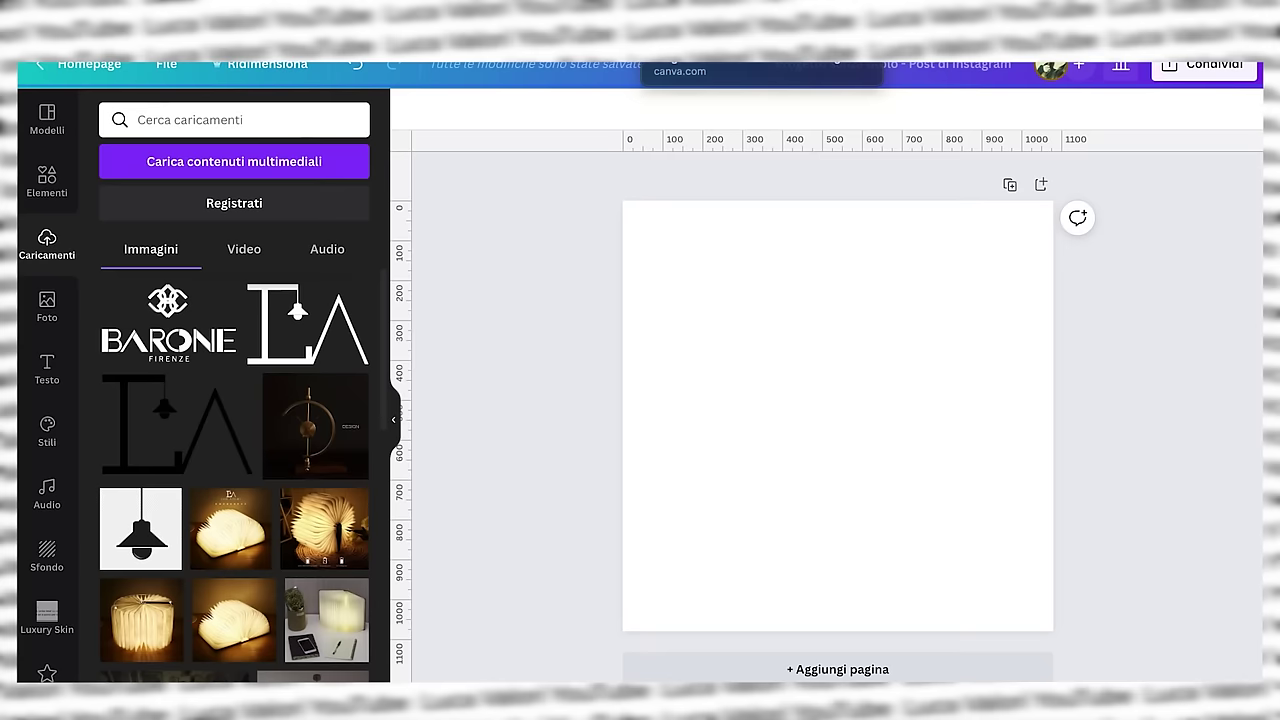
- Add a heading to the Canva page reading 'pinktop', copied from the store name without '-u'
left_click(752, 368)
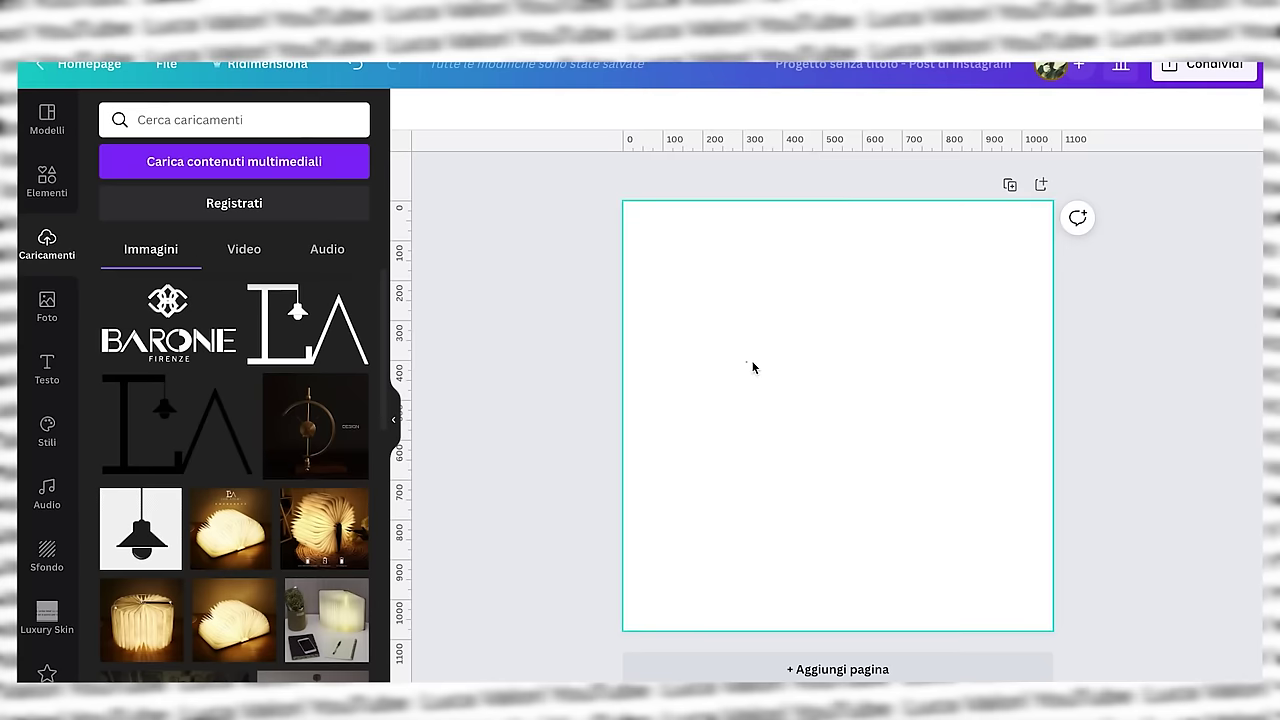
left_click(42, 380)
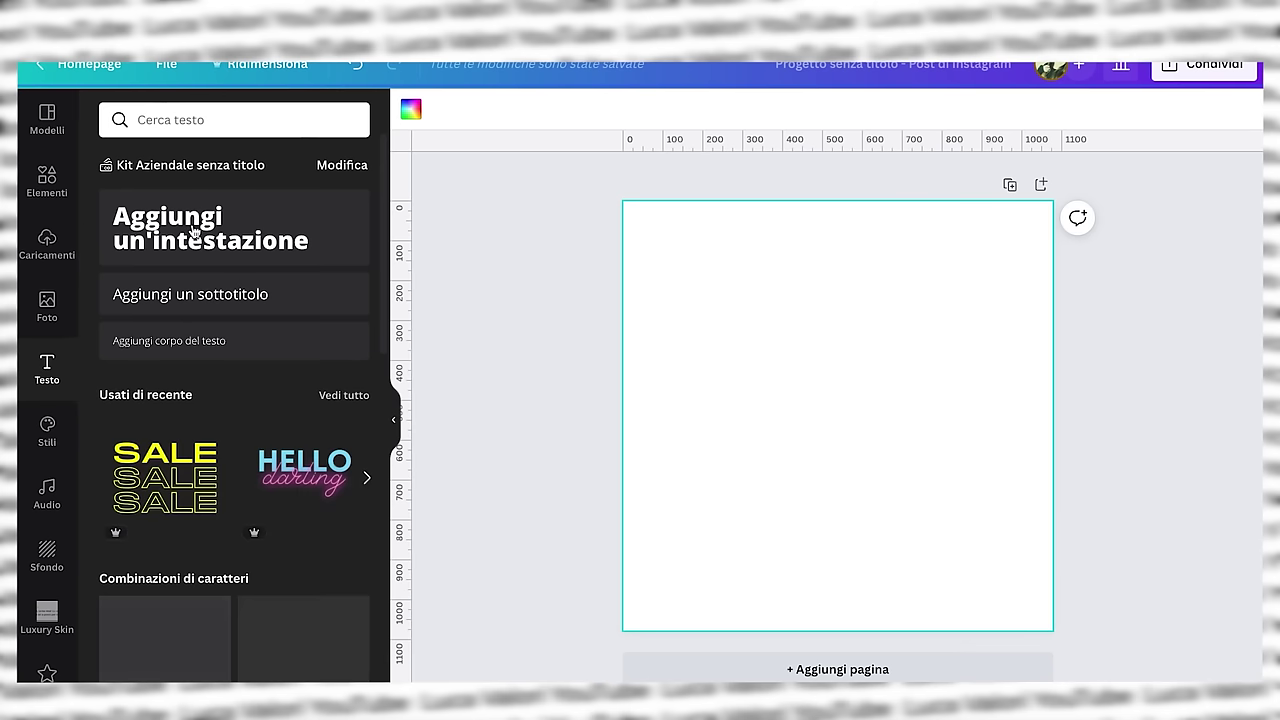
left_click(193, 228)
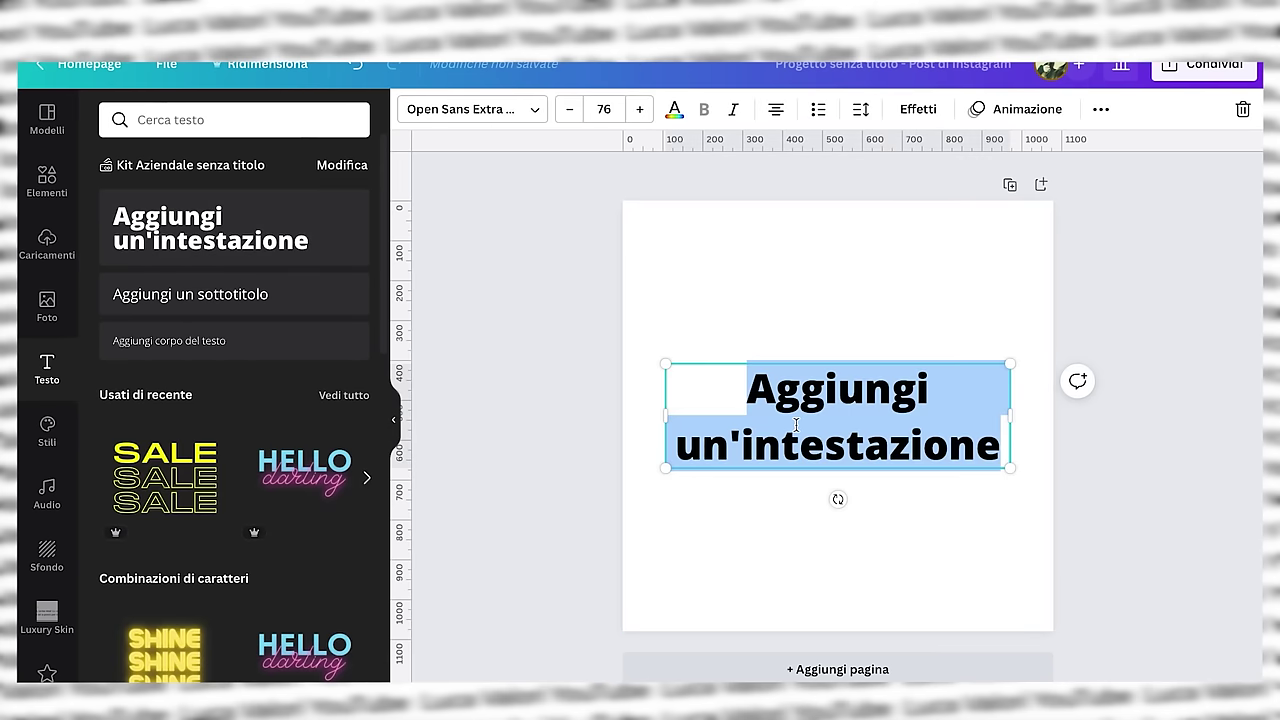
key("BackSpace")
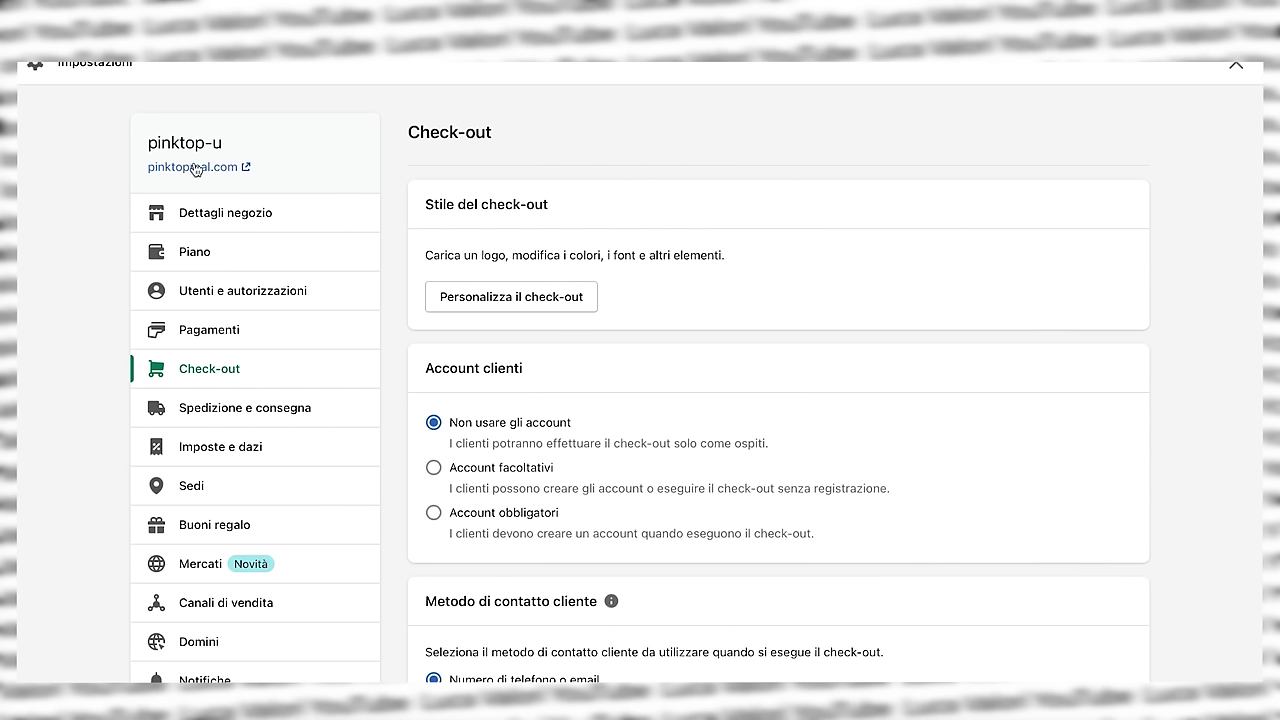
left_click_drag(152, 143, 217, 142)
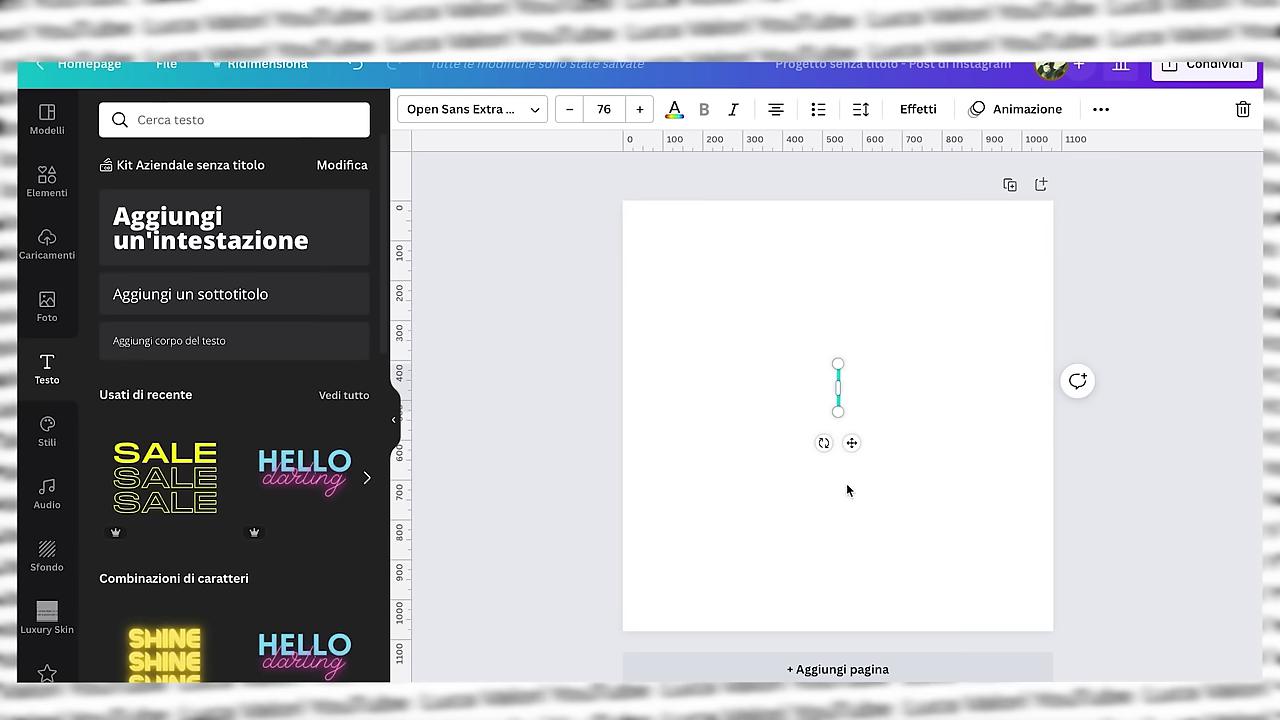
type("pinktop-u")
left_click_drag(936, 393, 898, 392)
key("BackSpace")
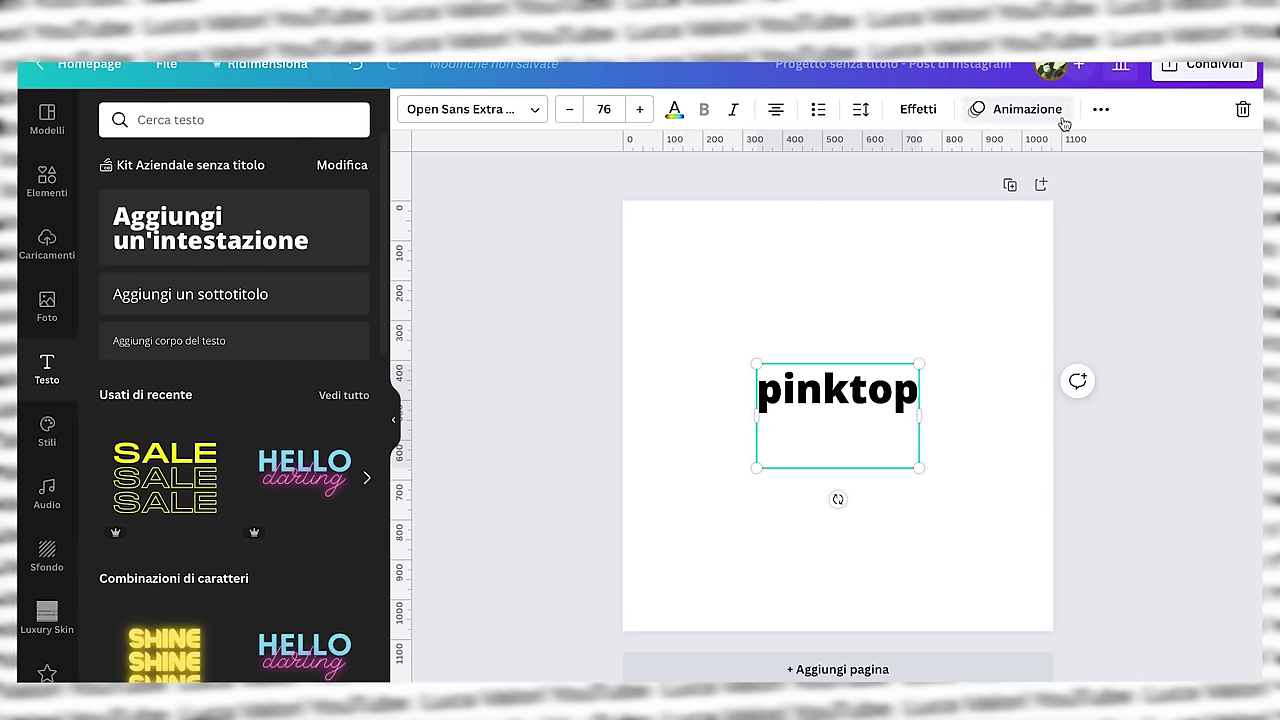
- Convert the heading to uppercase PINKTOP and start a font search
left_click(1100, 109)
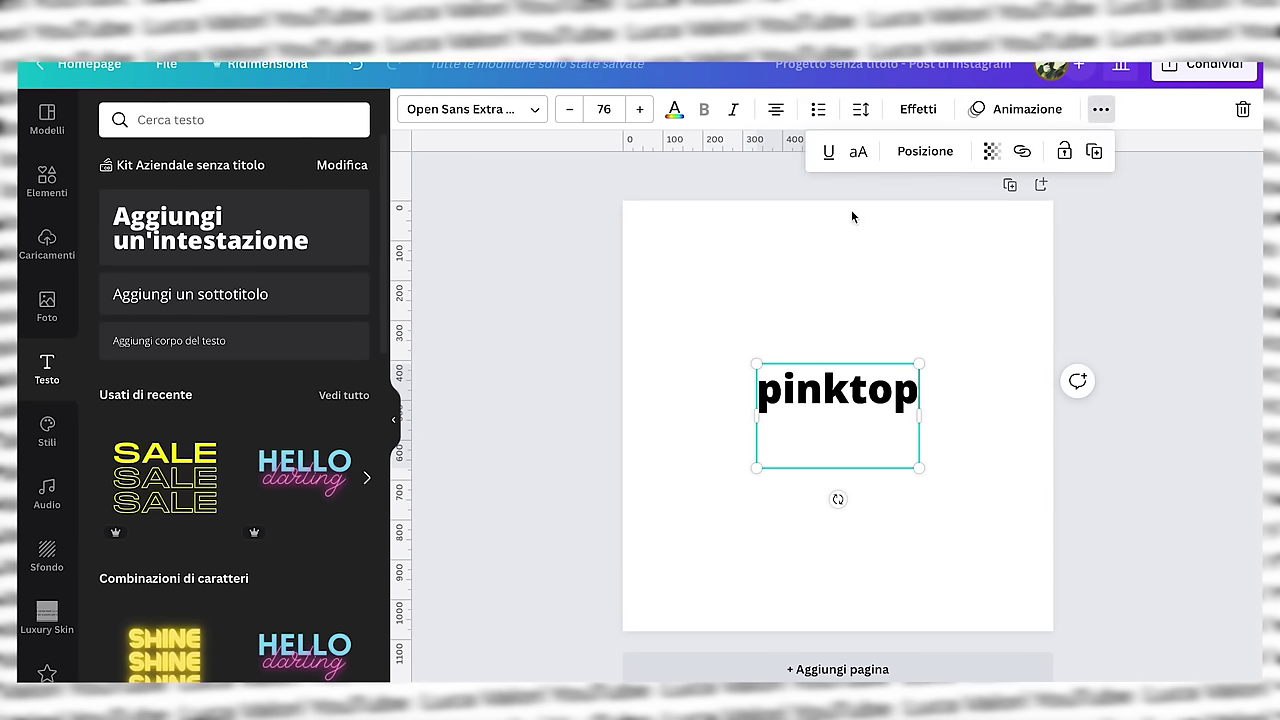
left_click(858, 153)
key("Escape")
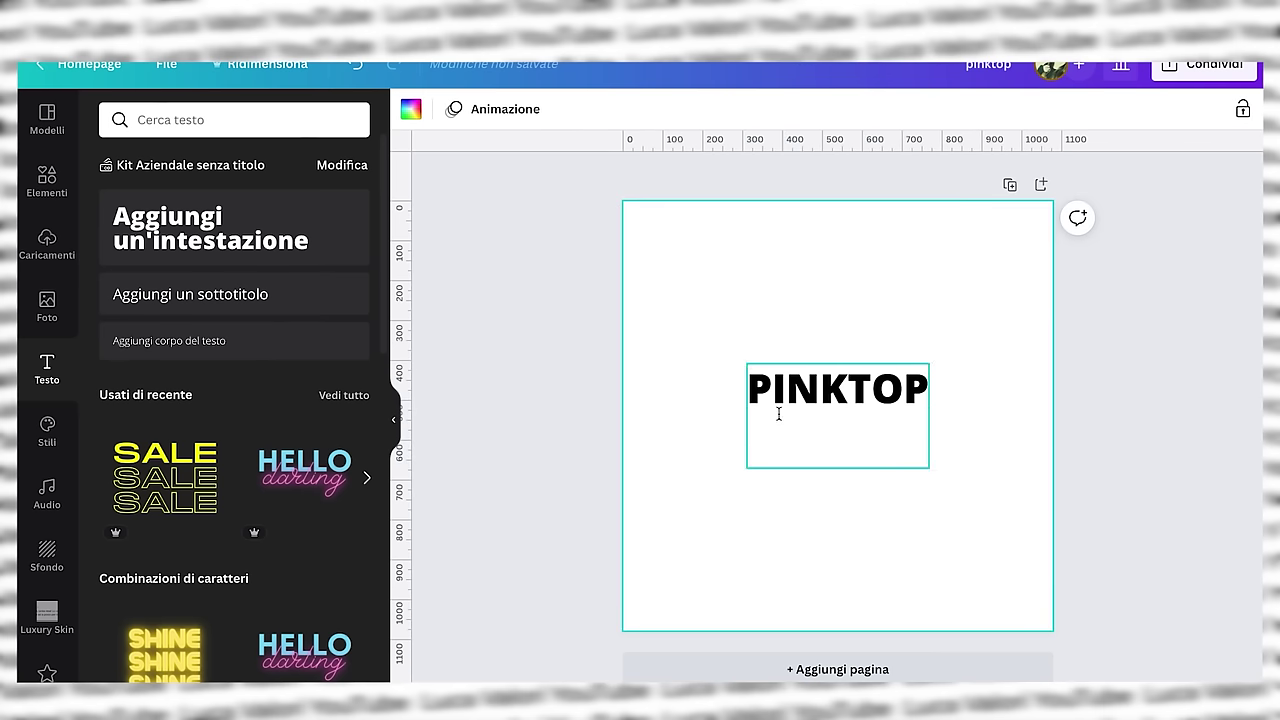
left_click(778, 414)
left_click(482, 120)
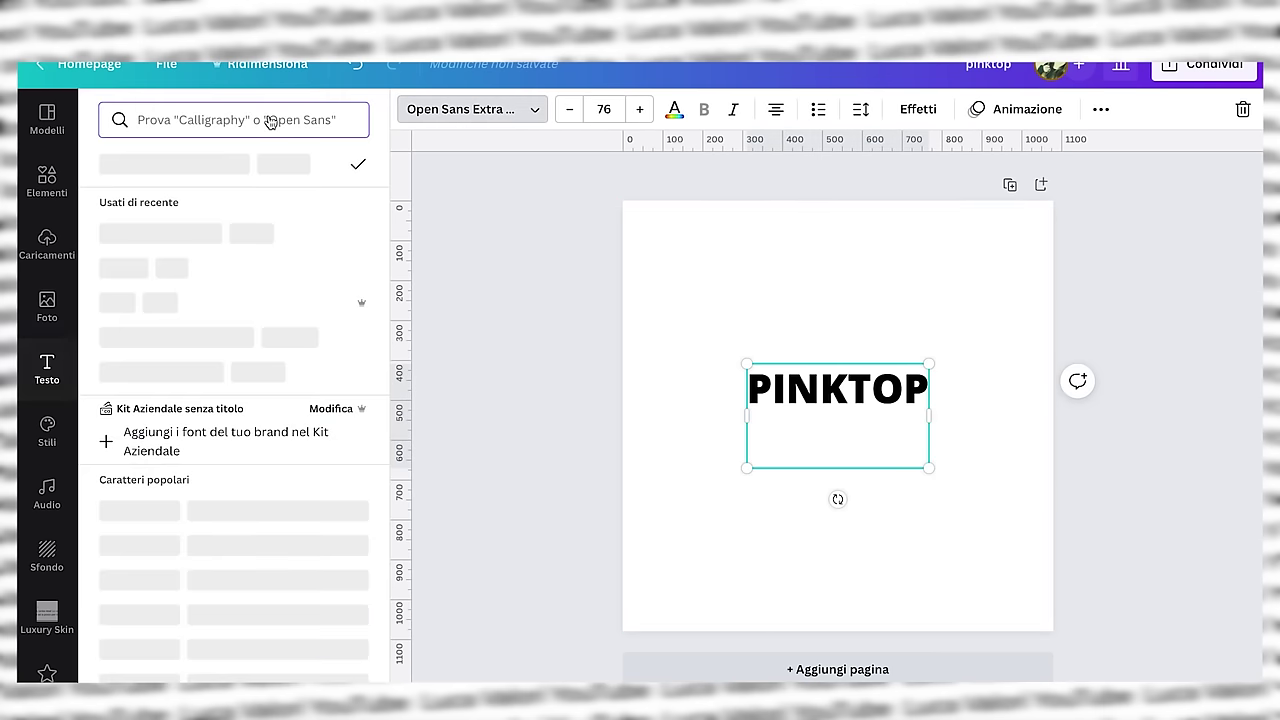
left_click(222, 120)
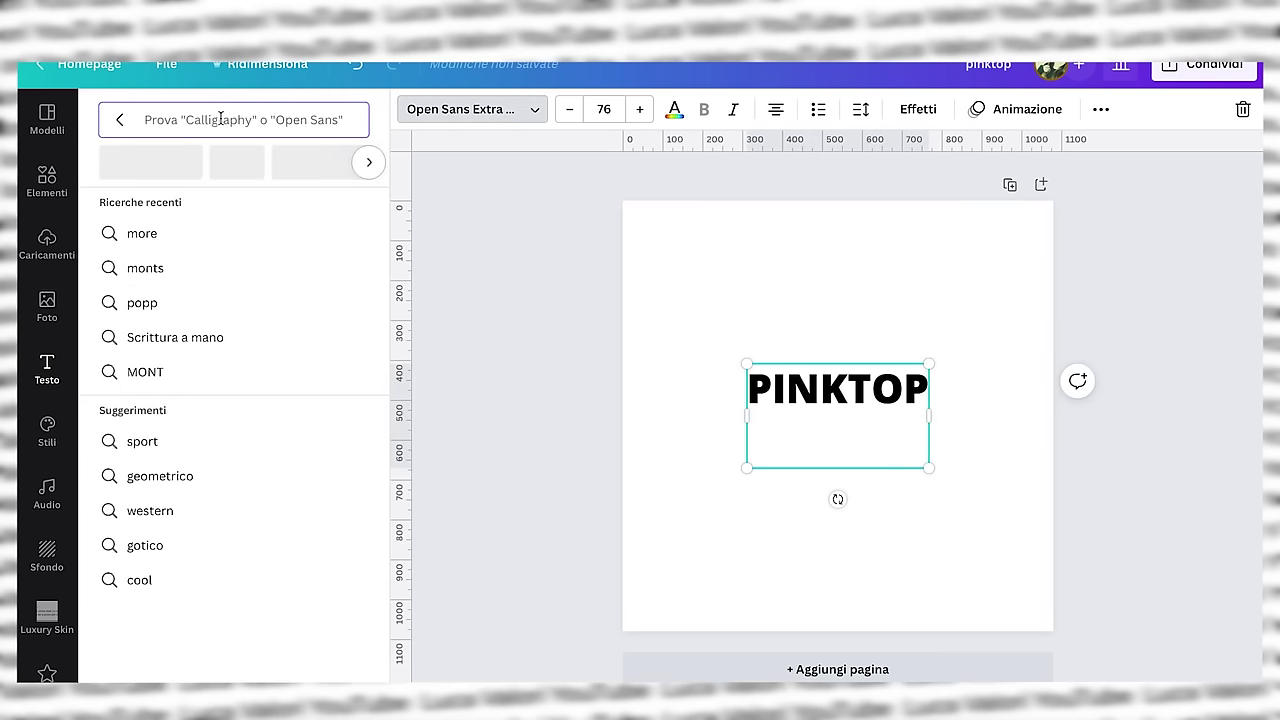
- Search fonts for 'MONT' and apply the Neon effect to PINKTOP
type("MO")
type("NT")
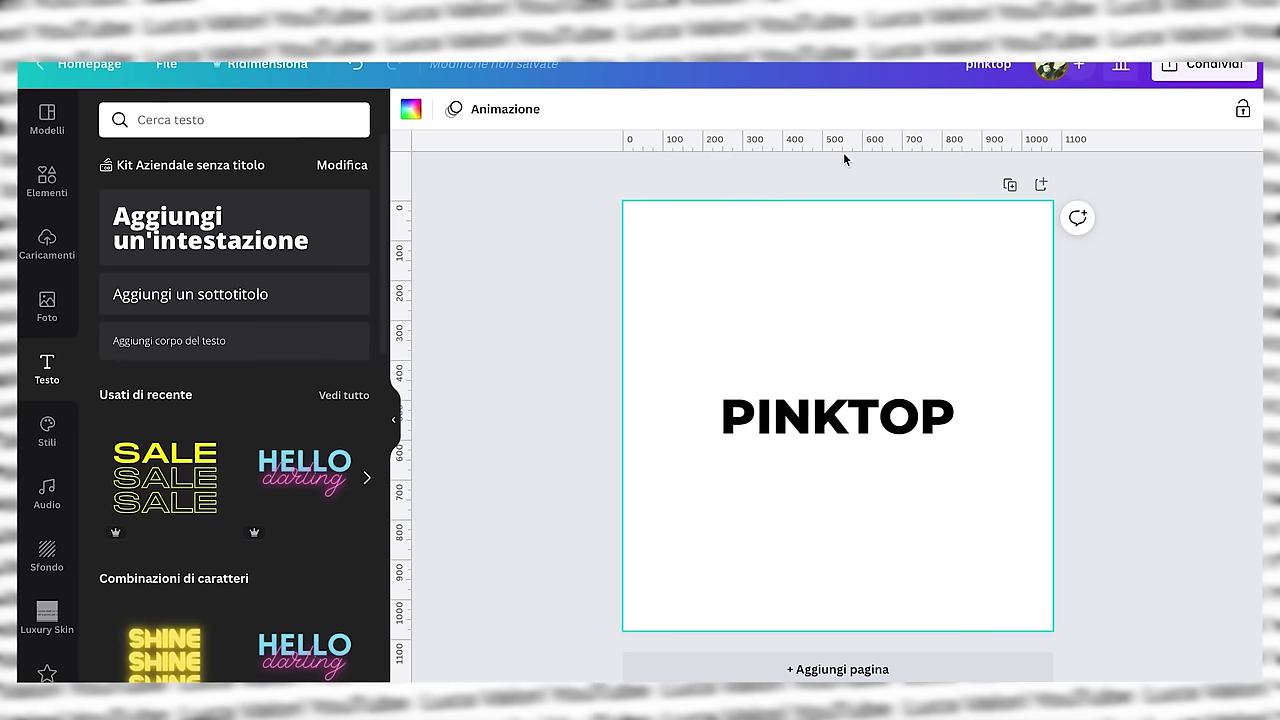
left_click(780, 432)
left_click(919, 112)
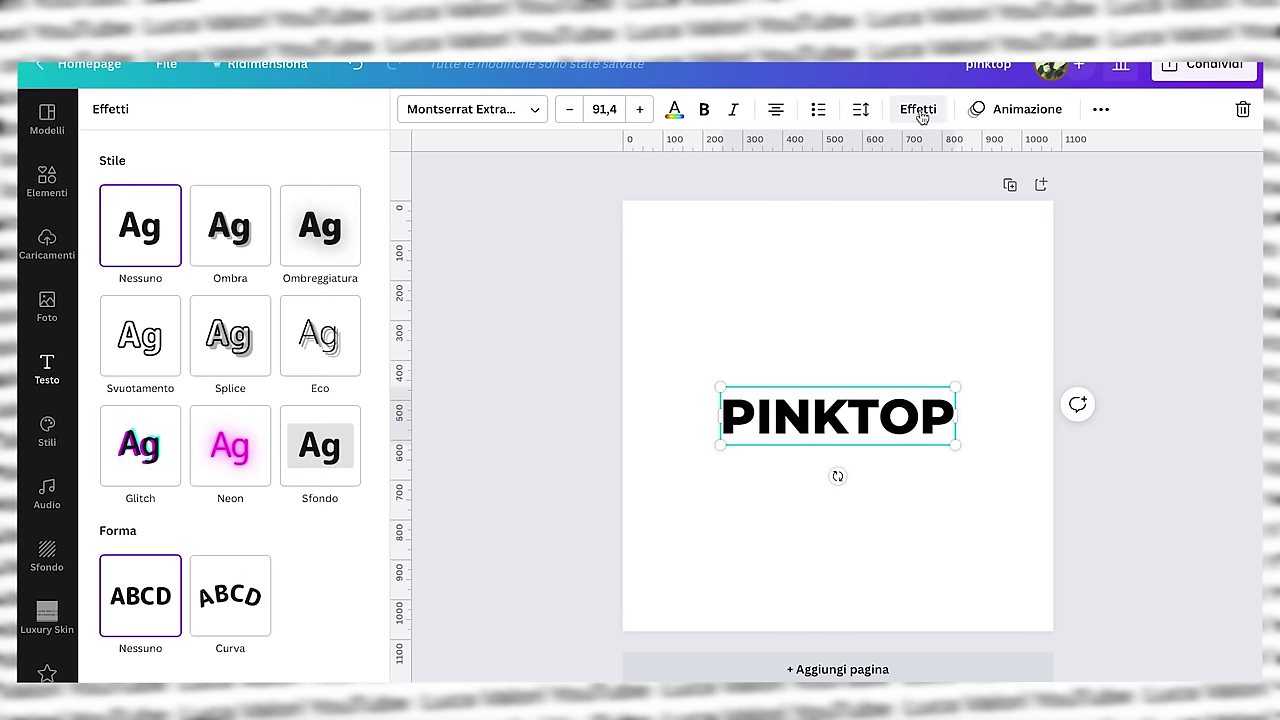
left_click(230, 440)
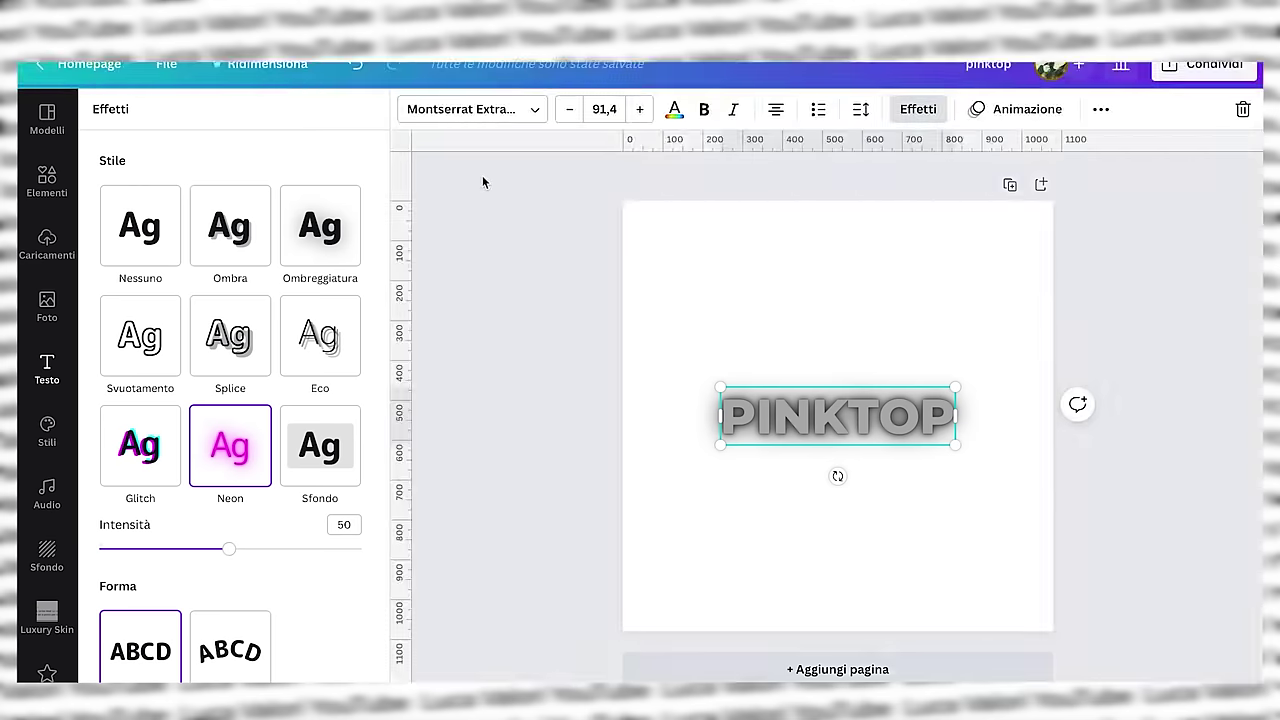
- Set the PINKTOP text colour to pink #FDB9C0
left_click(674, 108)
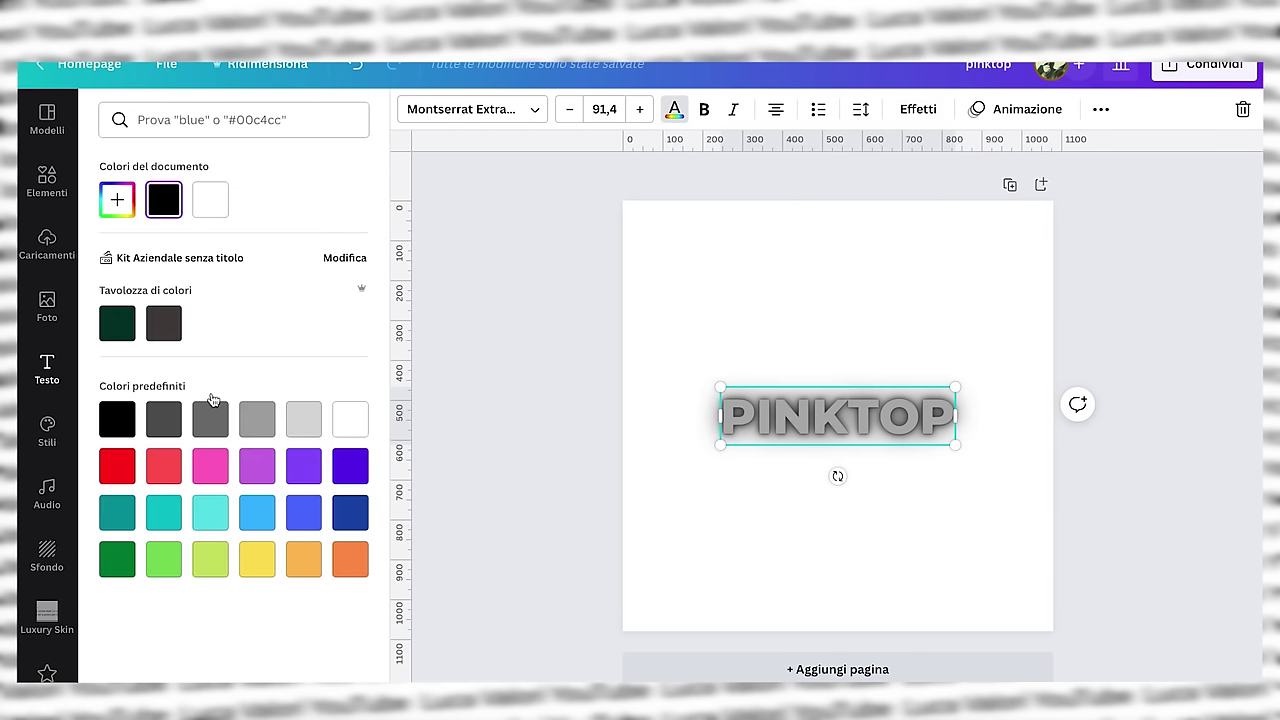
left_click(117, 200)
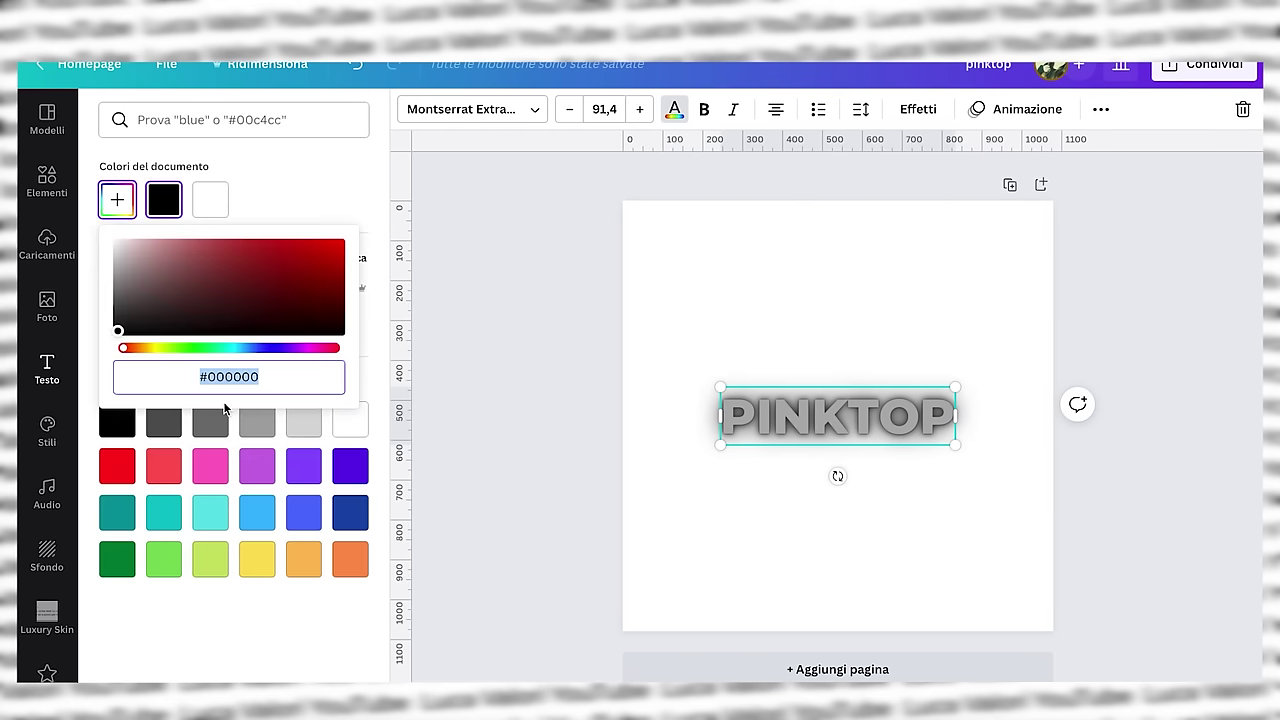
type("#FDB9C0")
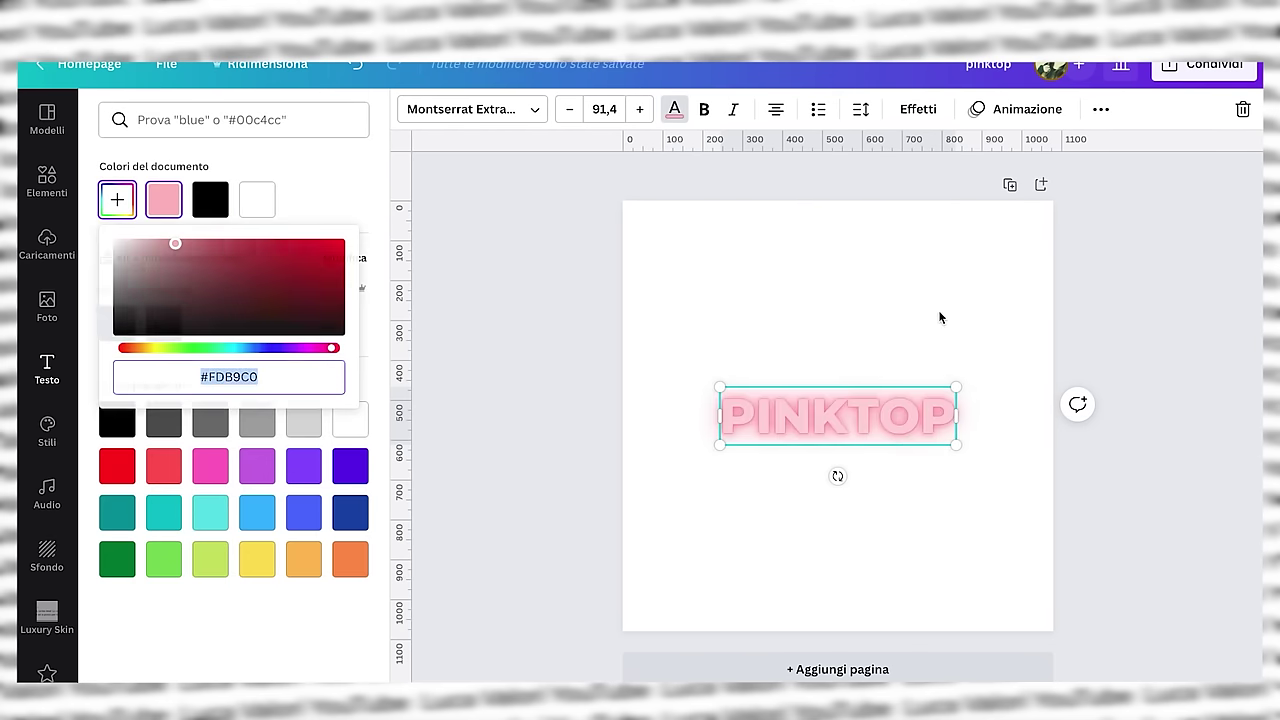
key("Escape")
- Raise the neon effect intensity to 100
left_click(940, 317)
left_click(908, 410)
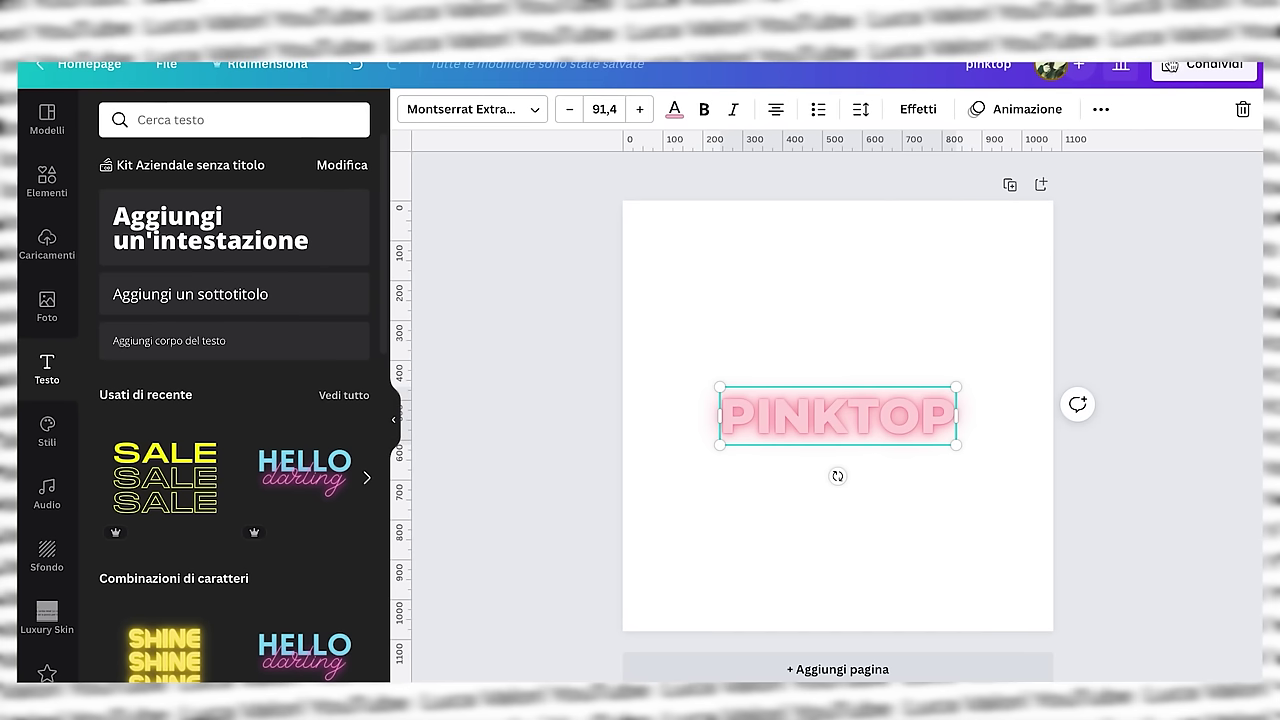
left_click(903, 118)
left_click_drag(232, 553, 409, 558)
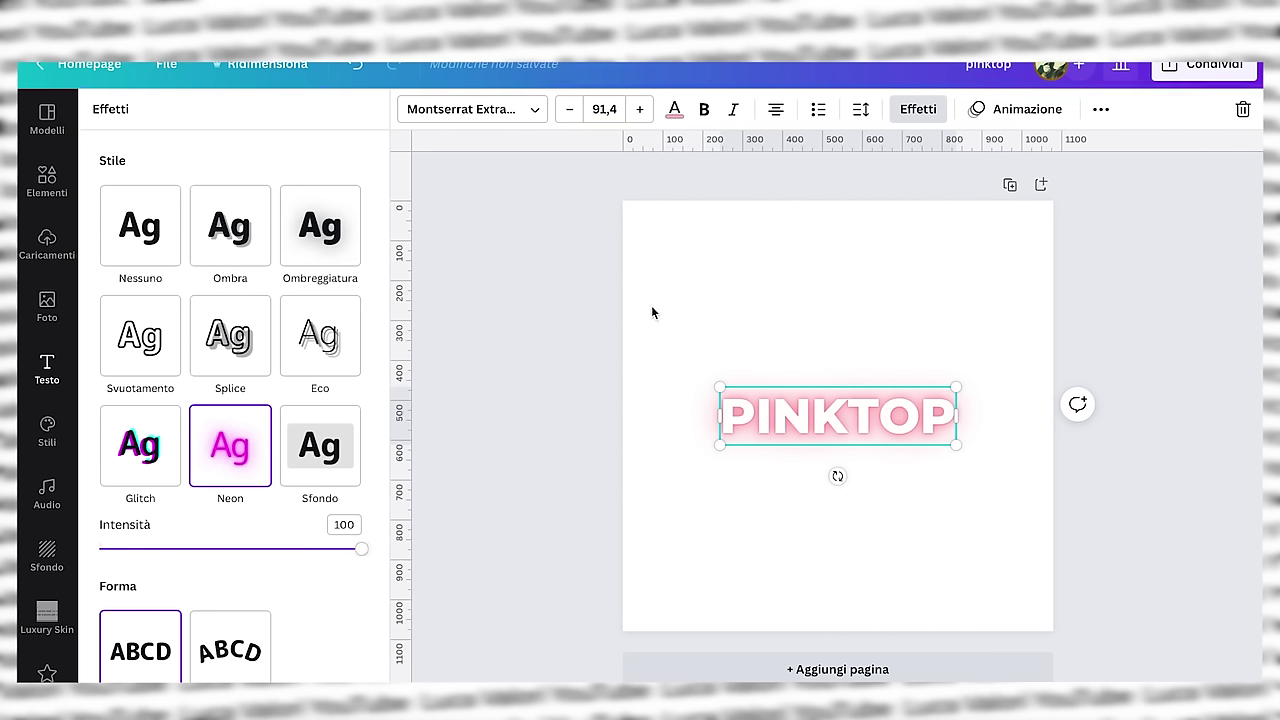
left_click(651, 309)
left_click(791, 412)
left_click(740, 316)
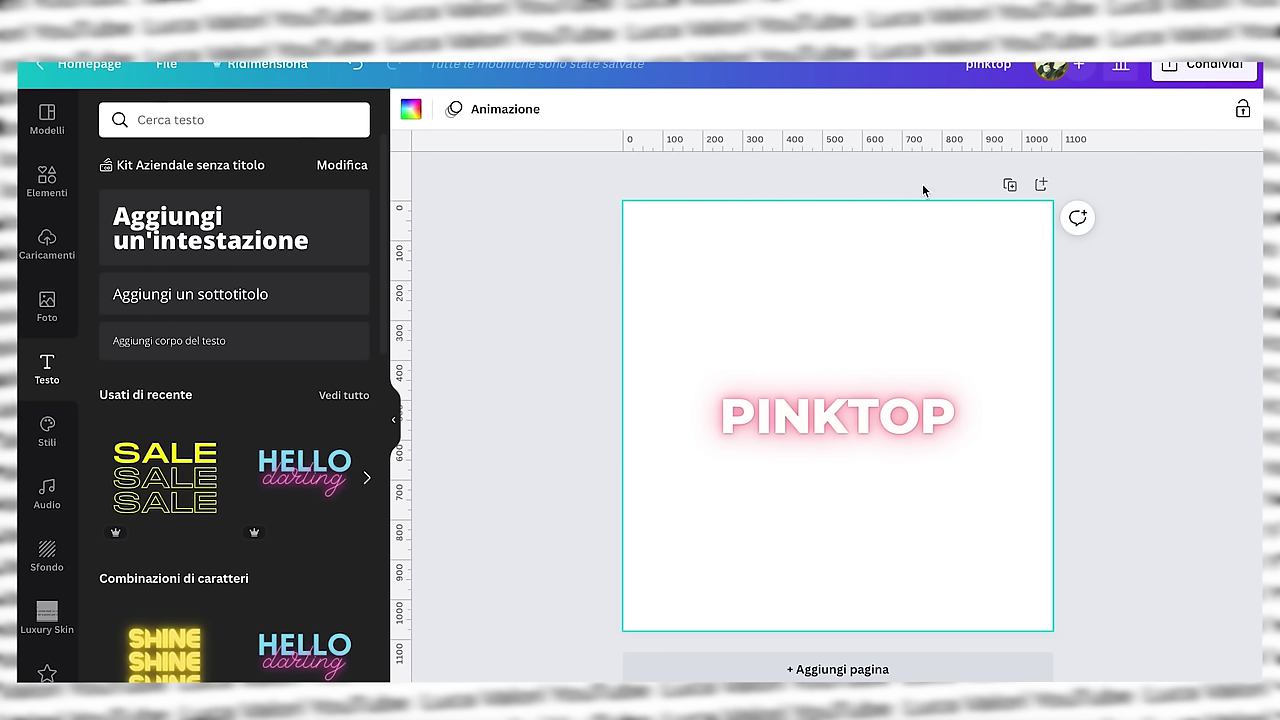
- Download the design as a PNG and return to the Canva home page
left_click(1204, 66)
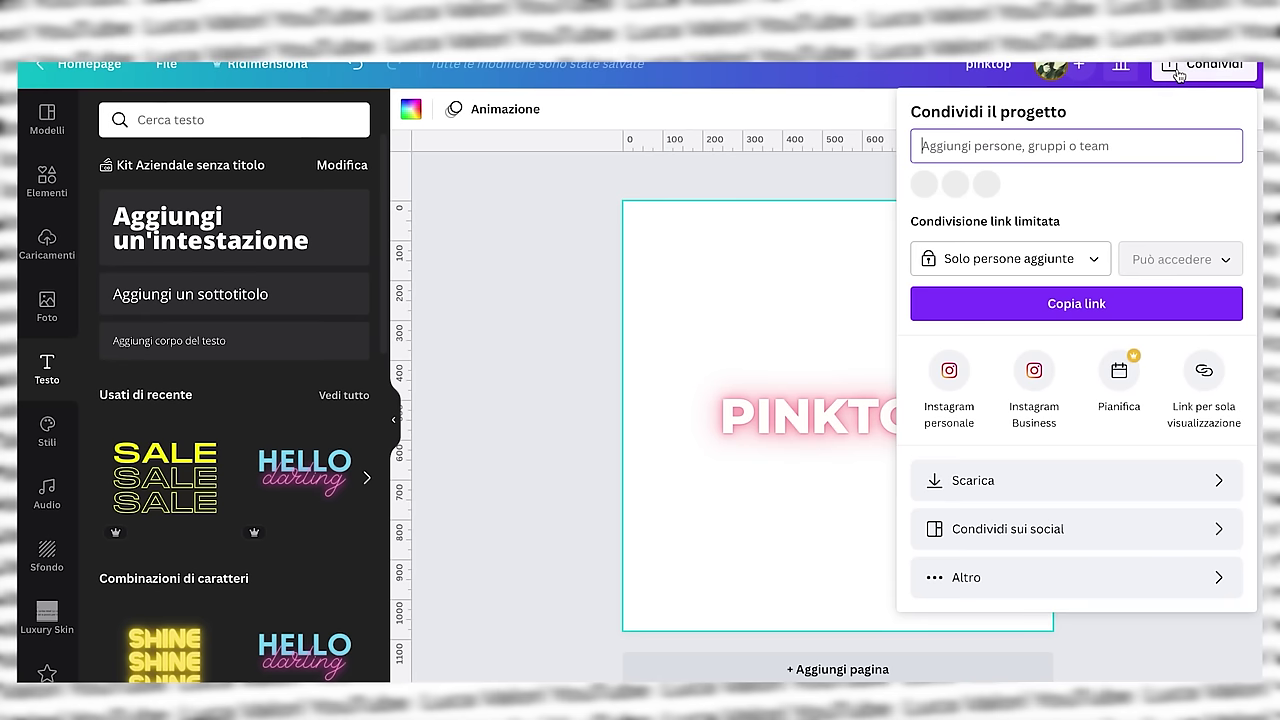
left_click(955, 482)
left_click(957, 508)
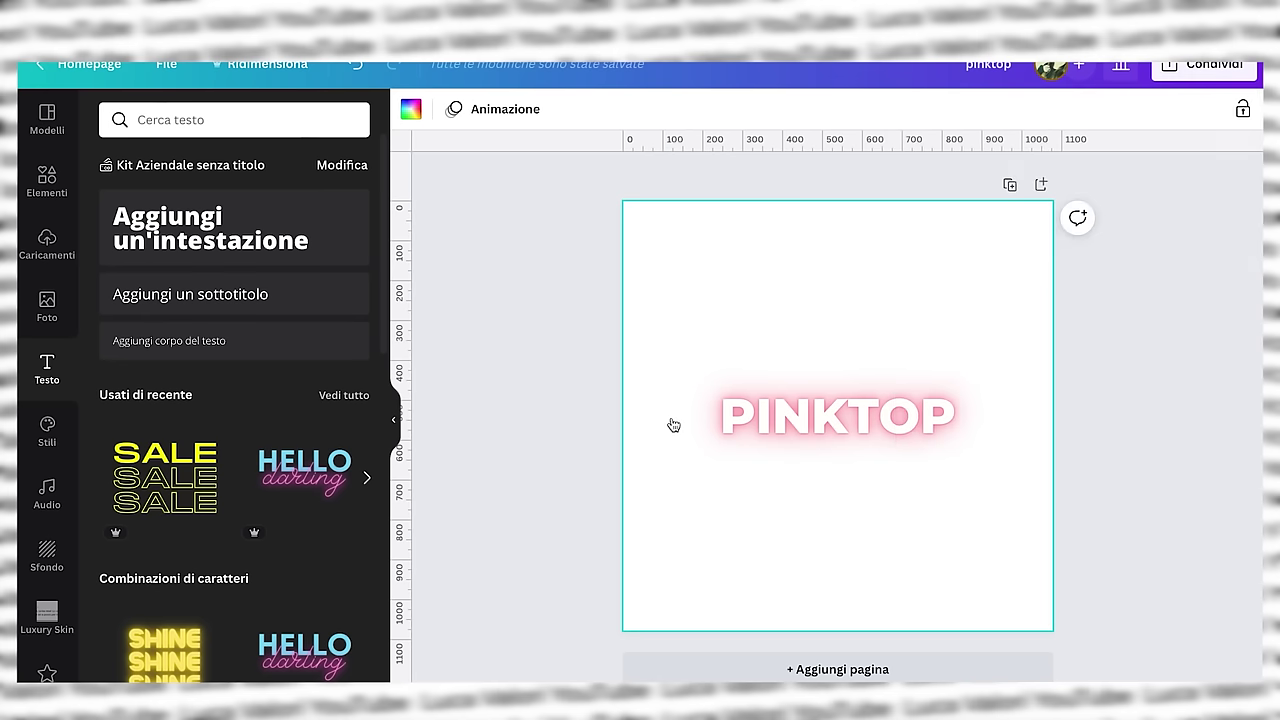
left_click(497, 369)
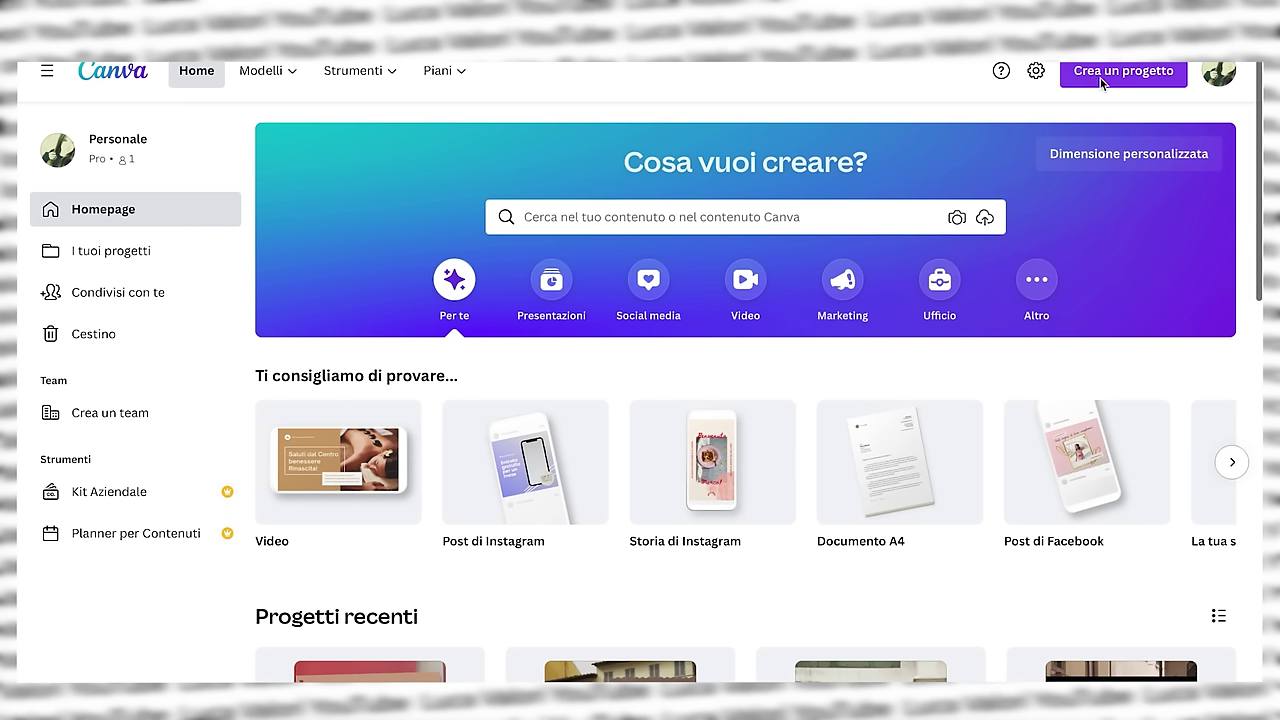
- Create a new custom design of 1000 × 200 px
left_click(1100, 78)
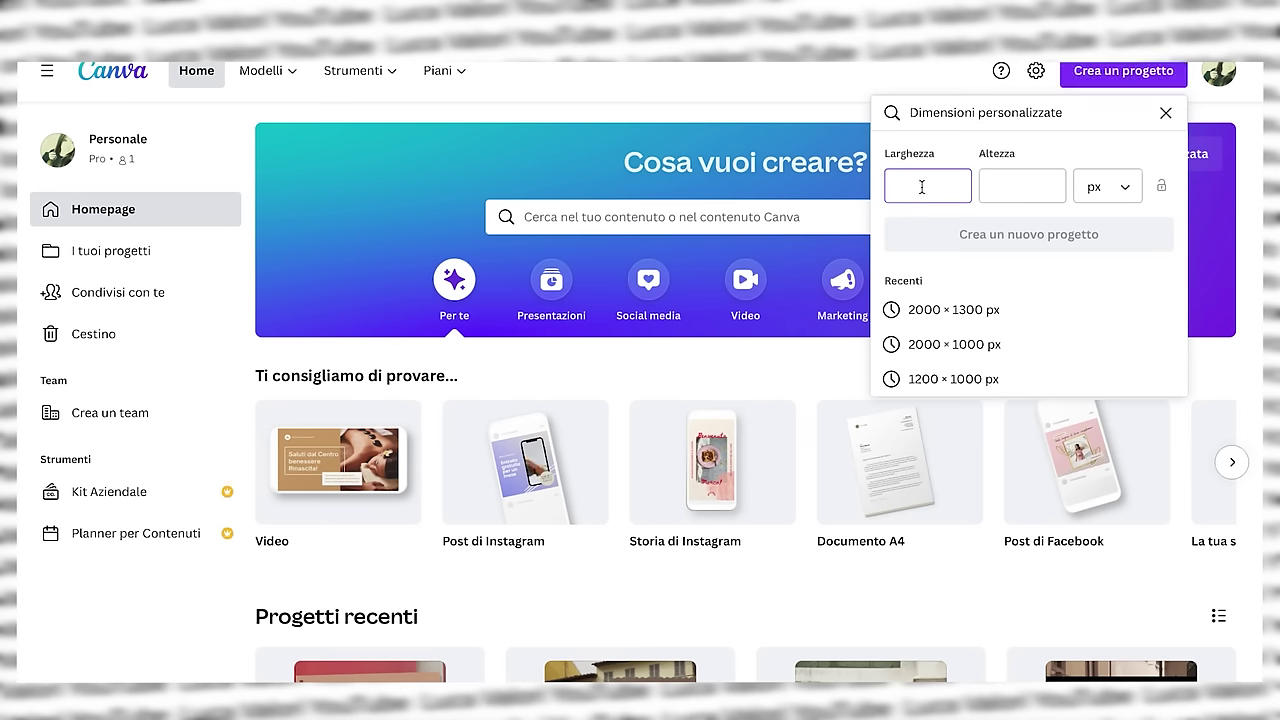
type("1000")
left_click(998, 190)
type("200")
left_click(979, 237)
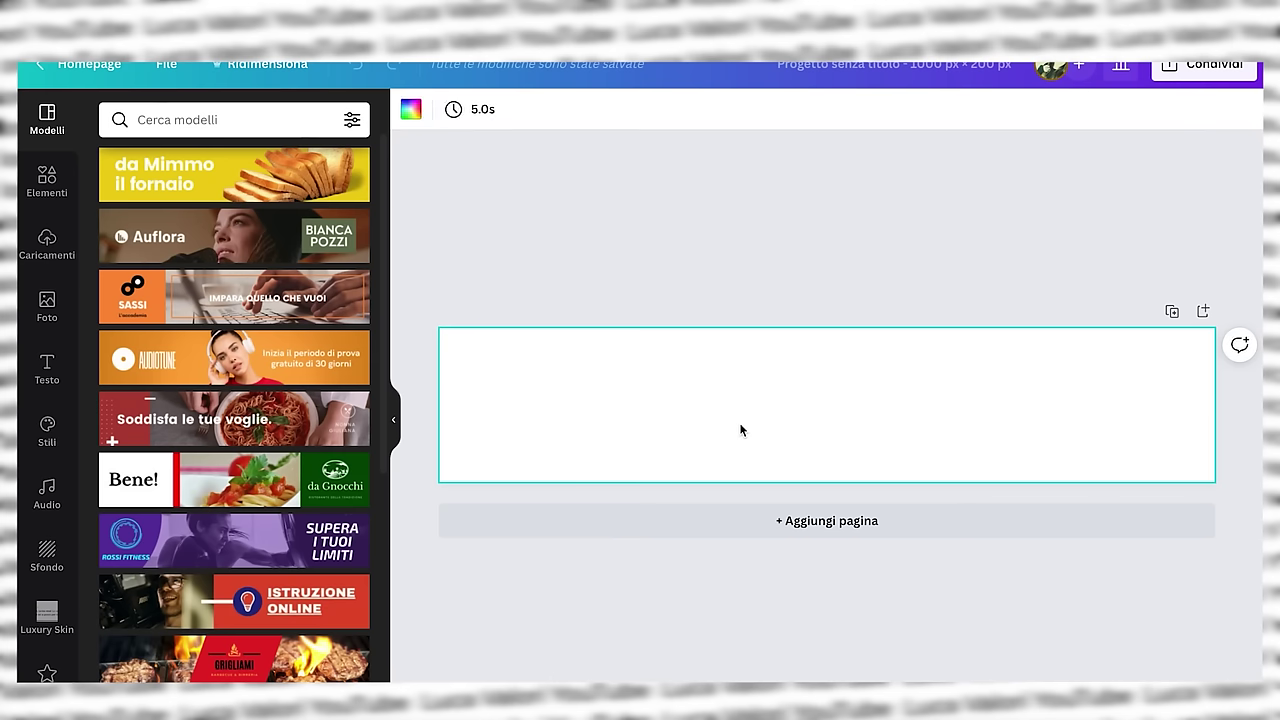
- Paste the neon PINKTOP text, centre it on the banner, and download as PNG
key("ctrl+v")
left_click_drag(702, 397, 851, 420)
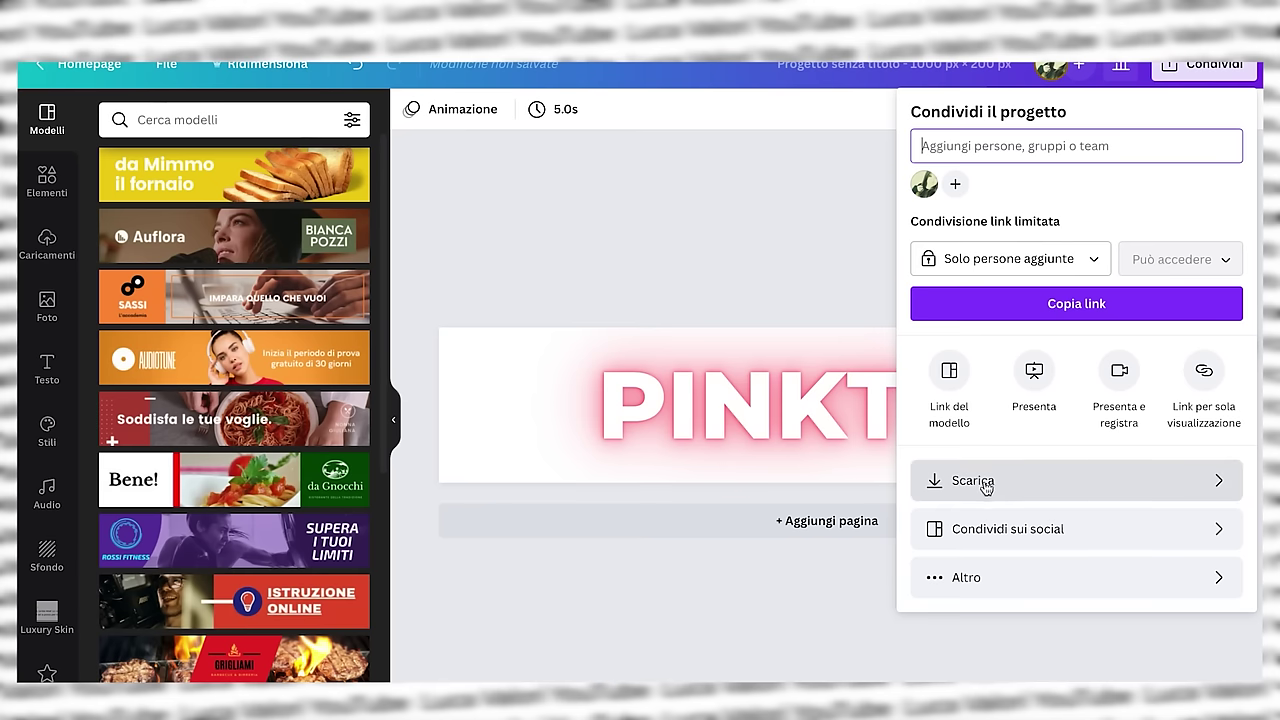
left_click(985, 481)
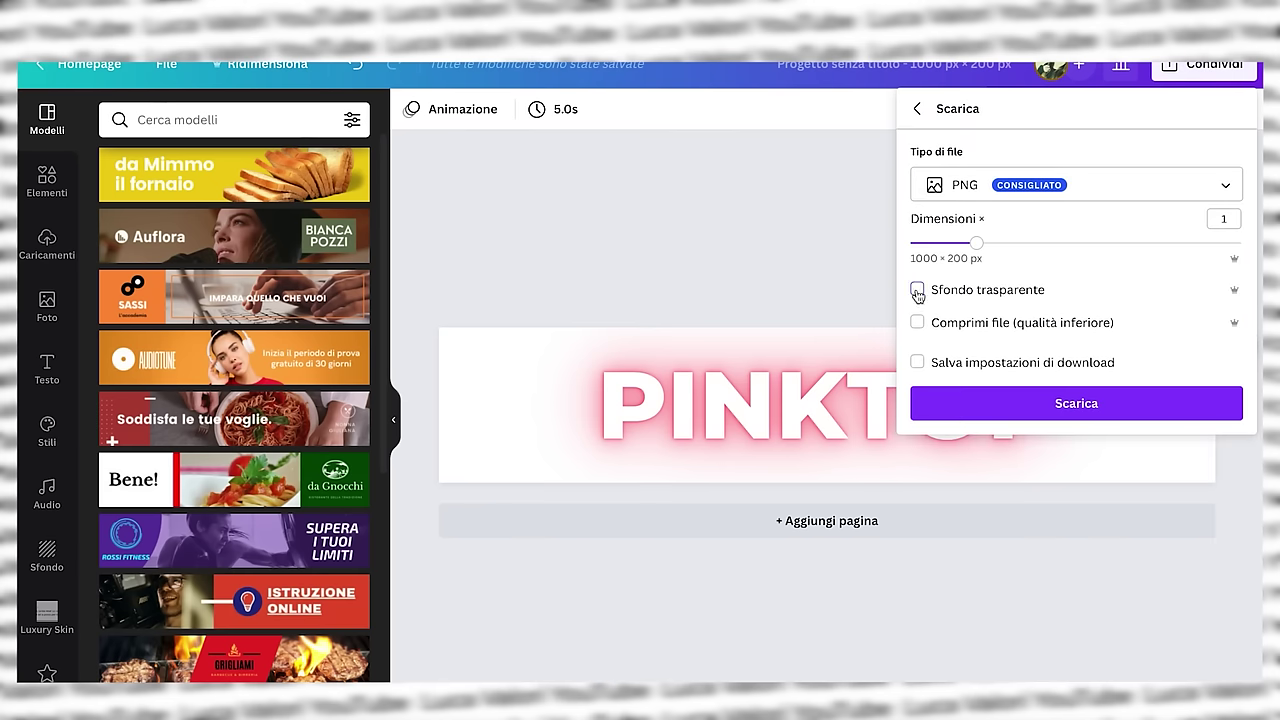
left_click(1004, 410)
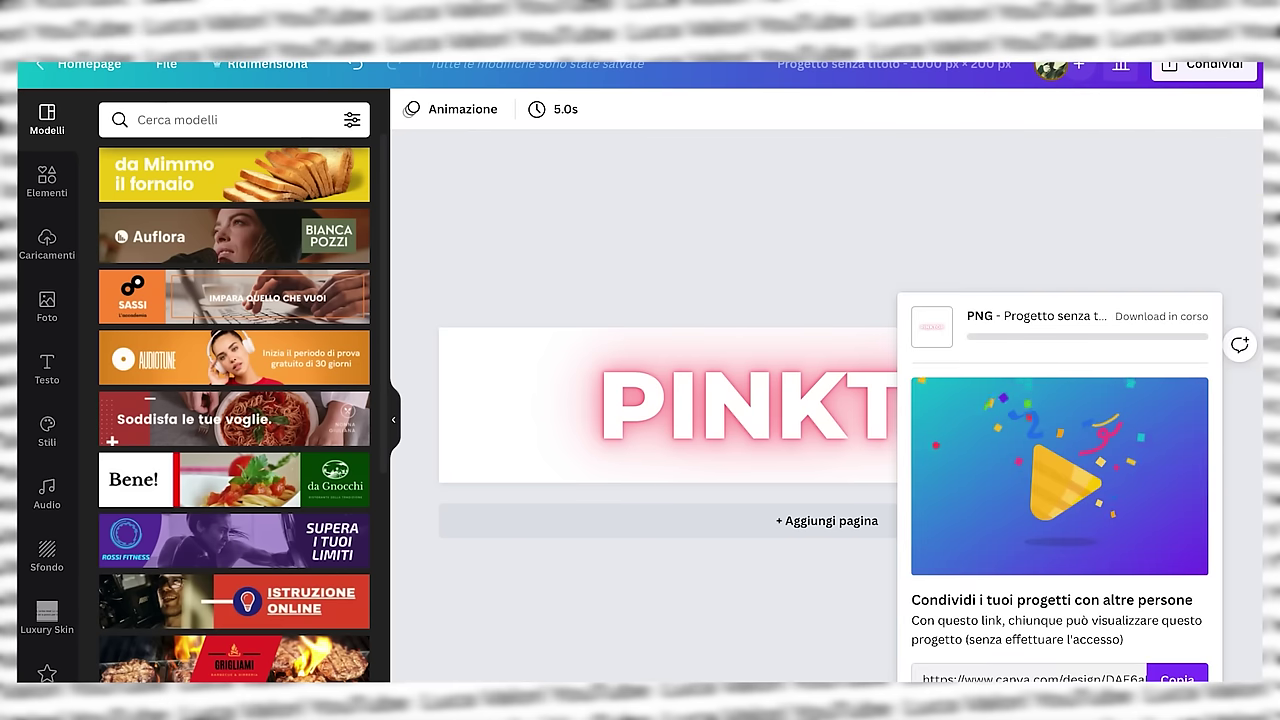
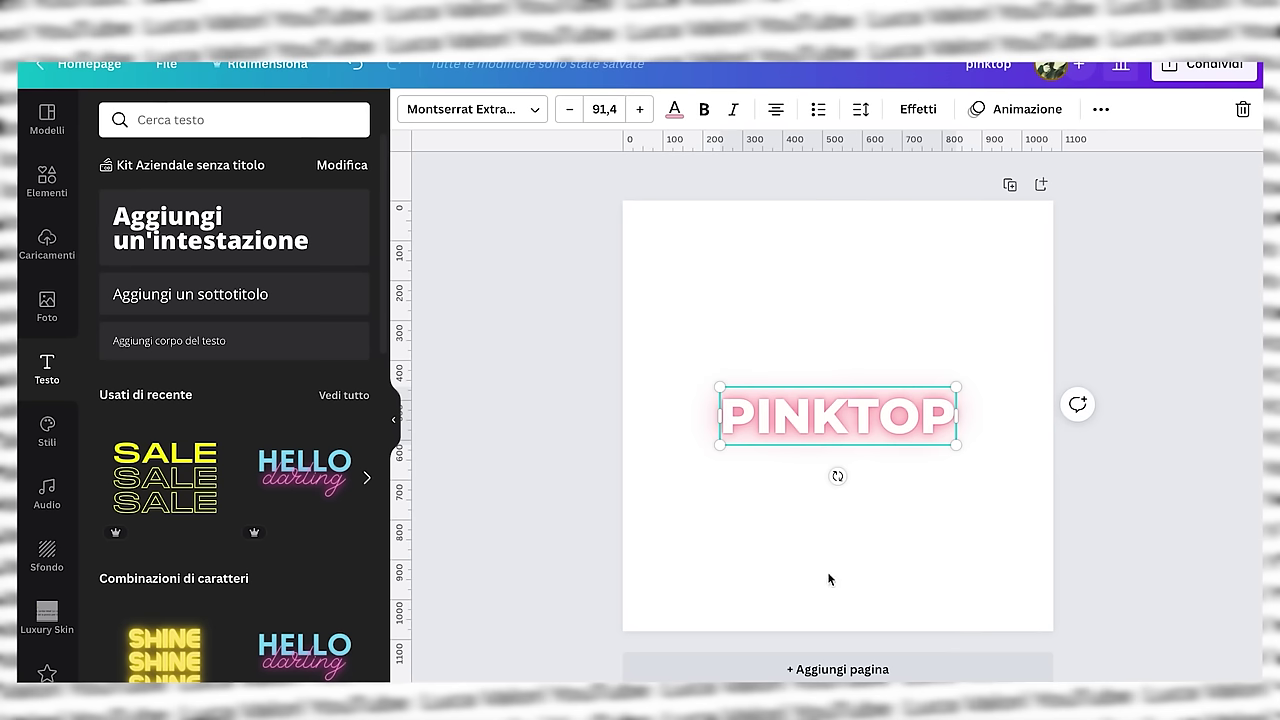
- Add a second page and set its background colour to black (#000000)
left_click(790, 671)
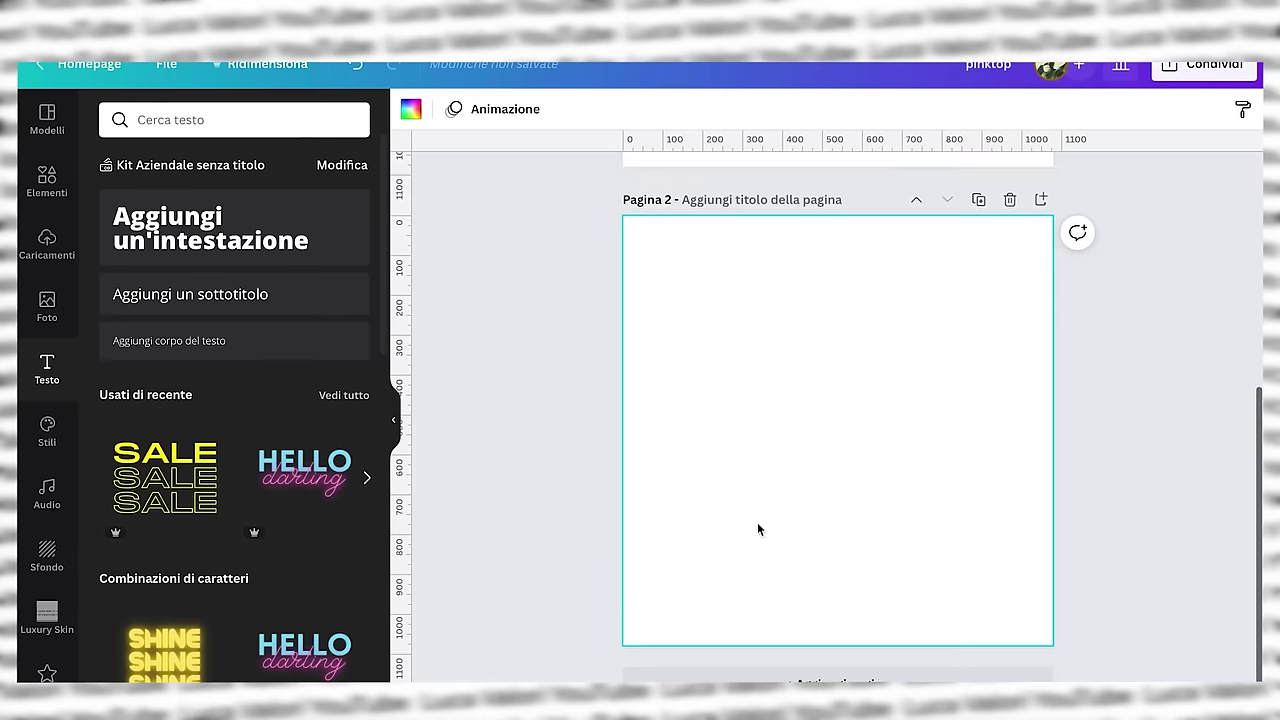
left_click(411, 110)
left_click(118, 197)
left_click(117, 422)
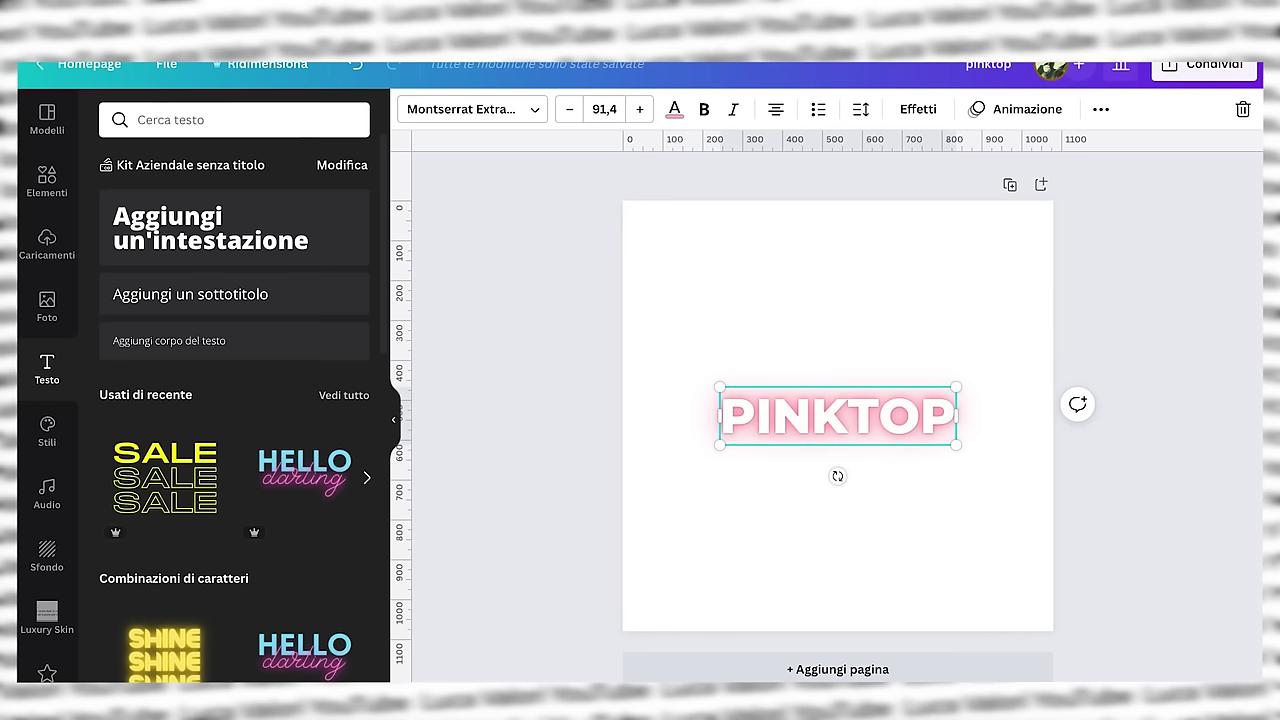
- Add another blank page and choose an image for the checkout background
left_click(786, 667)
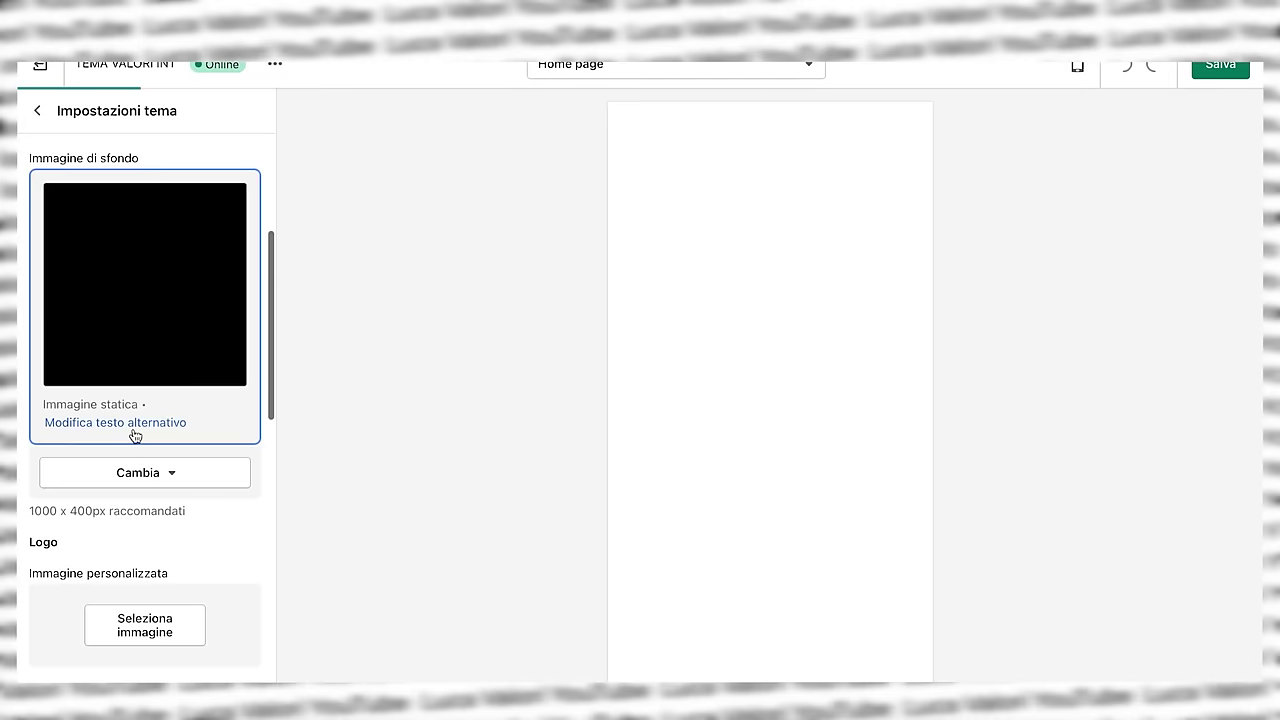
scroll(135, 435, "down", 4)
left_click(134, 434)
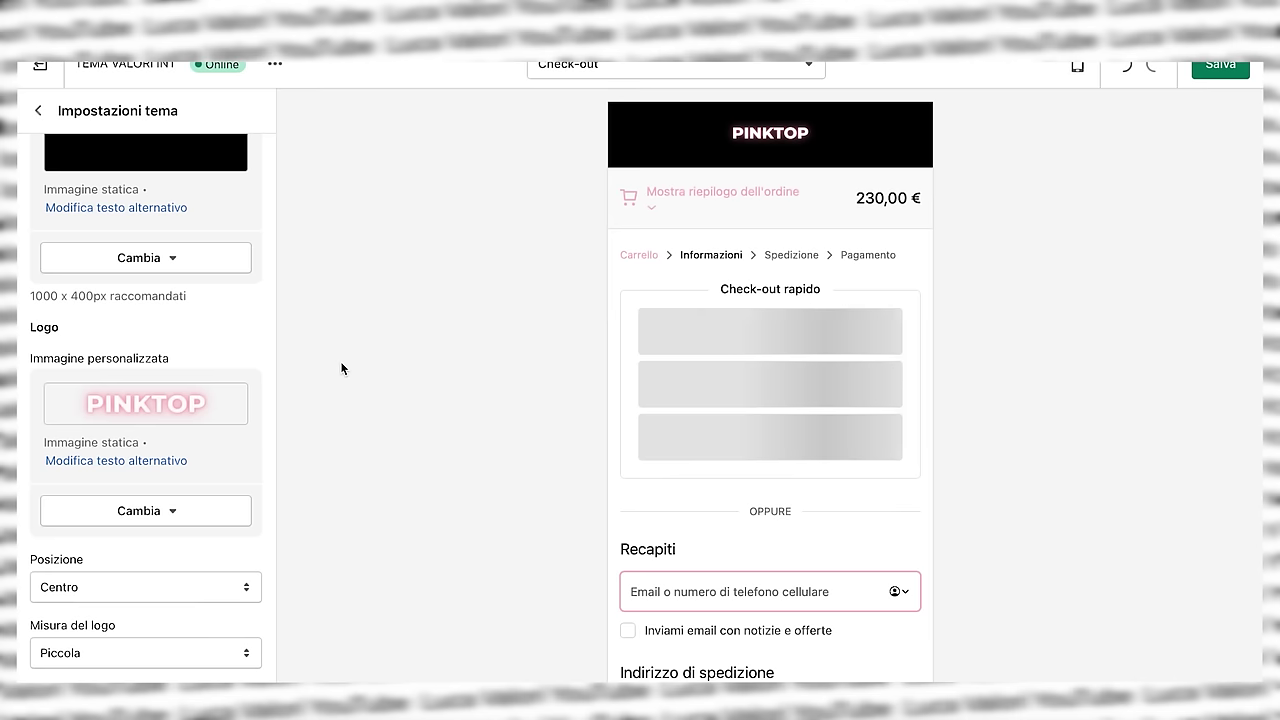
- Review the Check-out banner and logo options, return to theme settings and save the theme
scroll(89, 489, "down", 5)
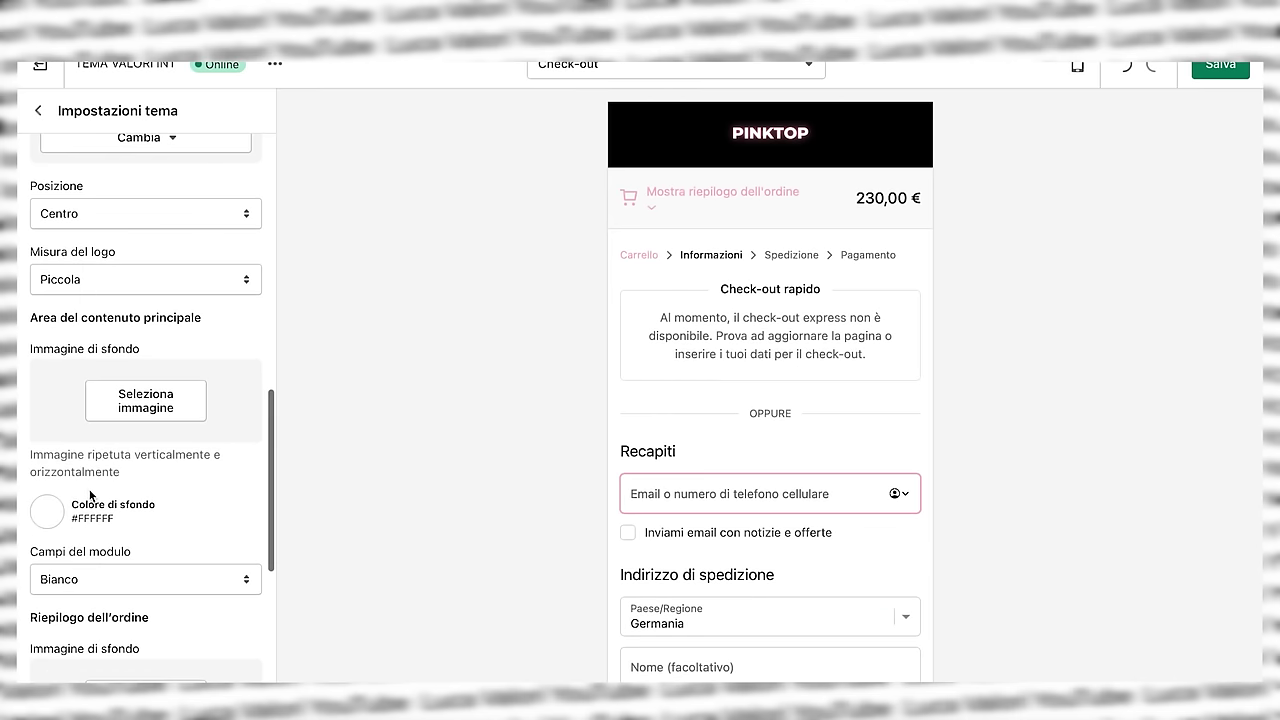
scroll(218, 613, "down", 8)
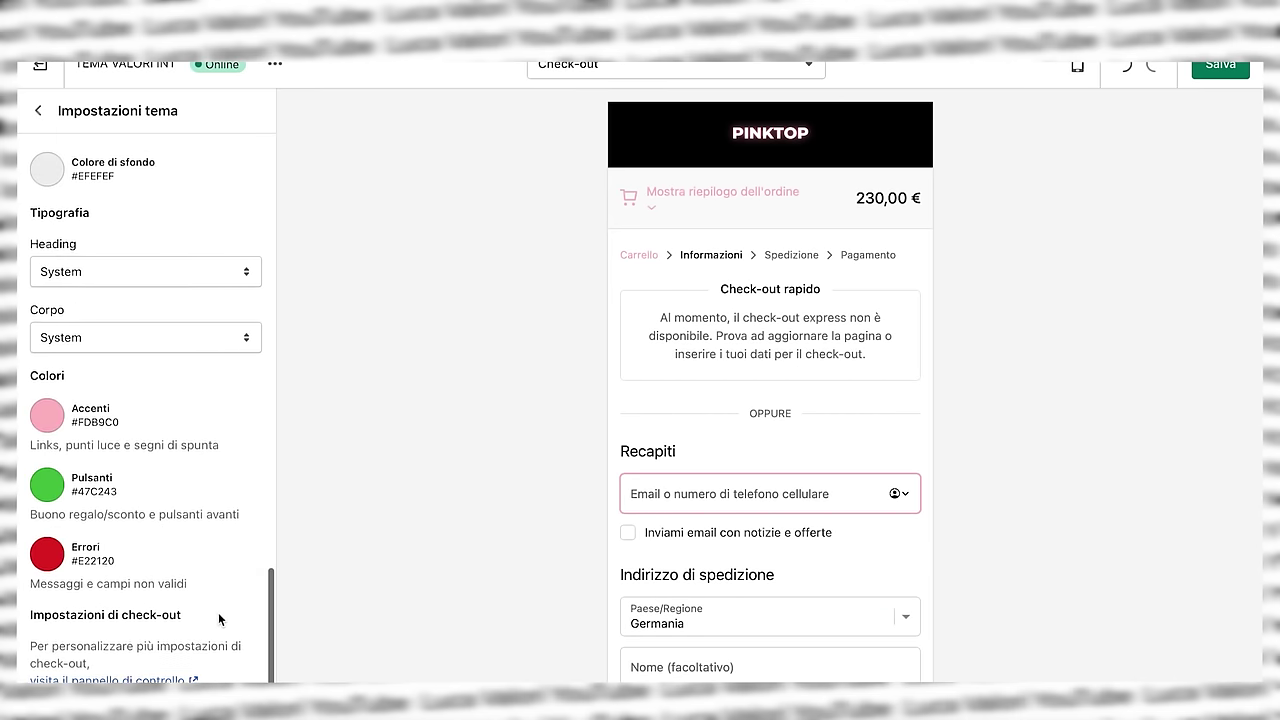
left_click(107, 679)
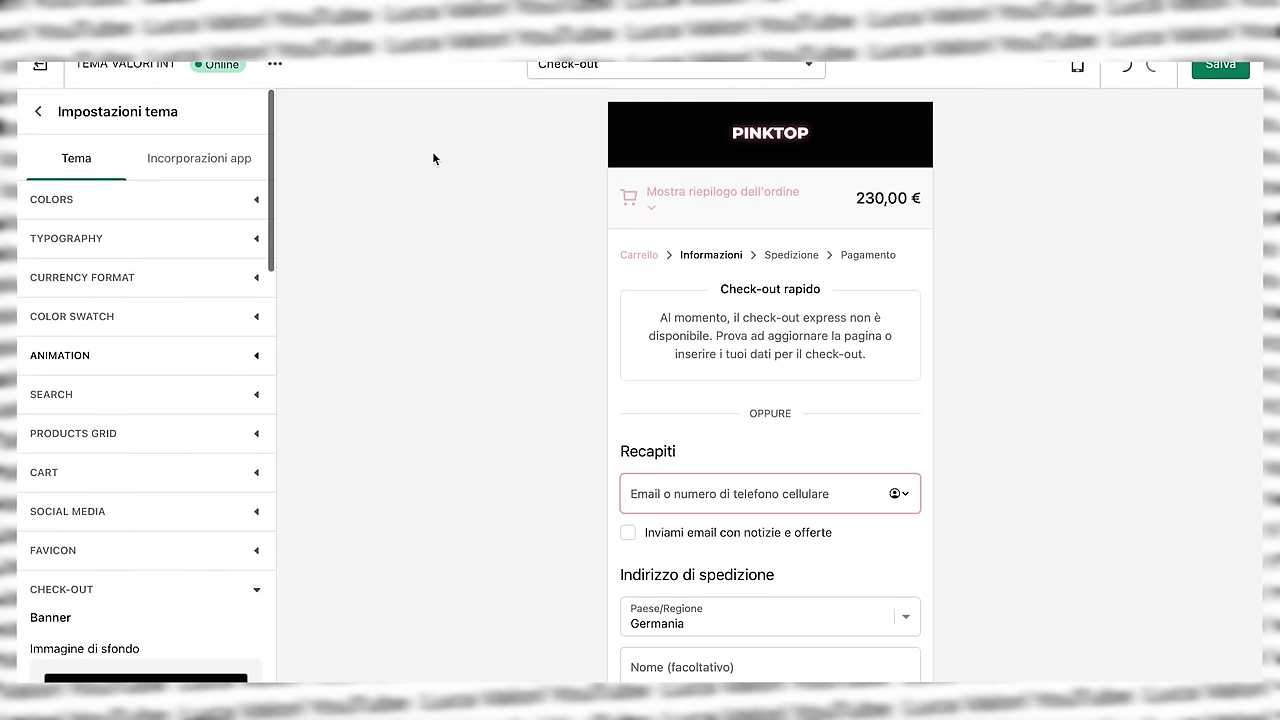
left_click(1216, 72)
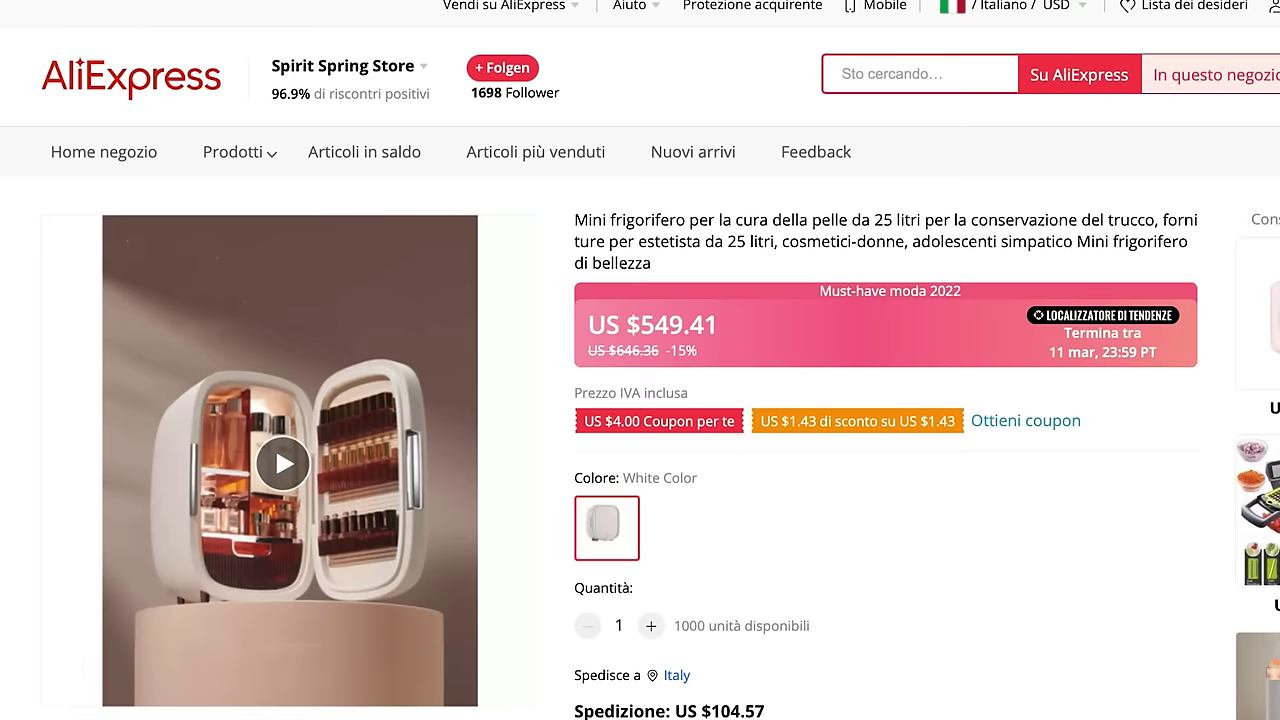
- Save the skin-care photo and the lamp-and-fridge photo to Downloads
scroll(543, 491, "down", 3)
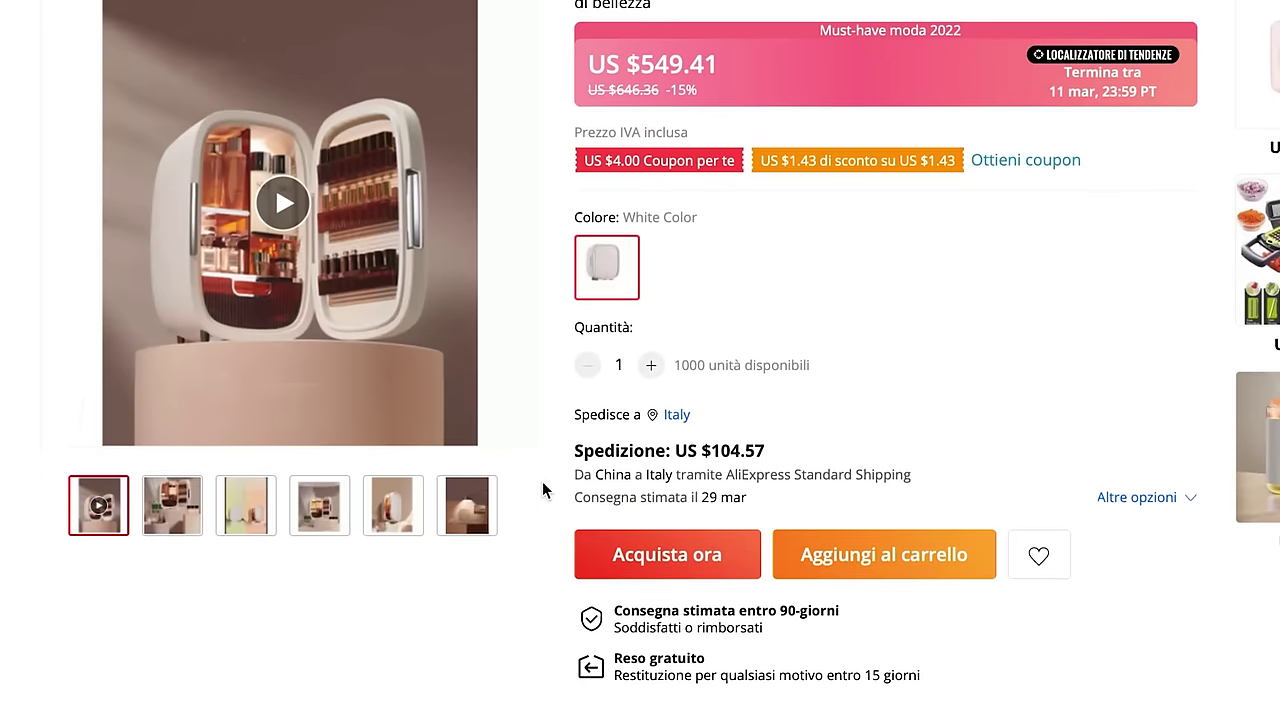
scroll(543, 490, "down", 10)
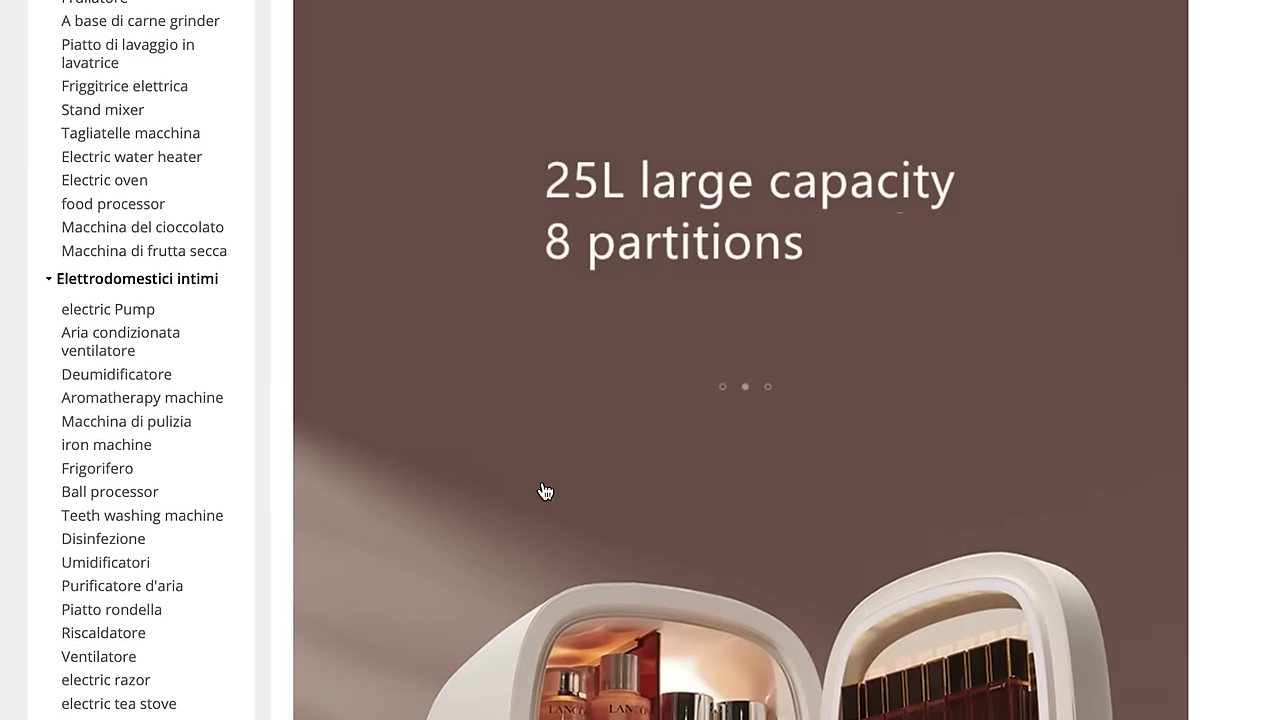
scroll(543, 490, "down", 5)
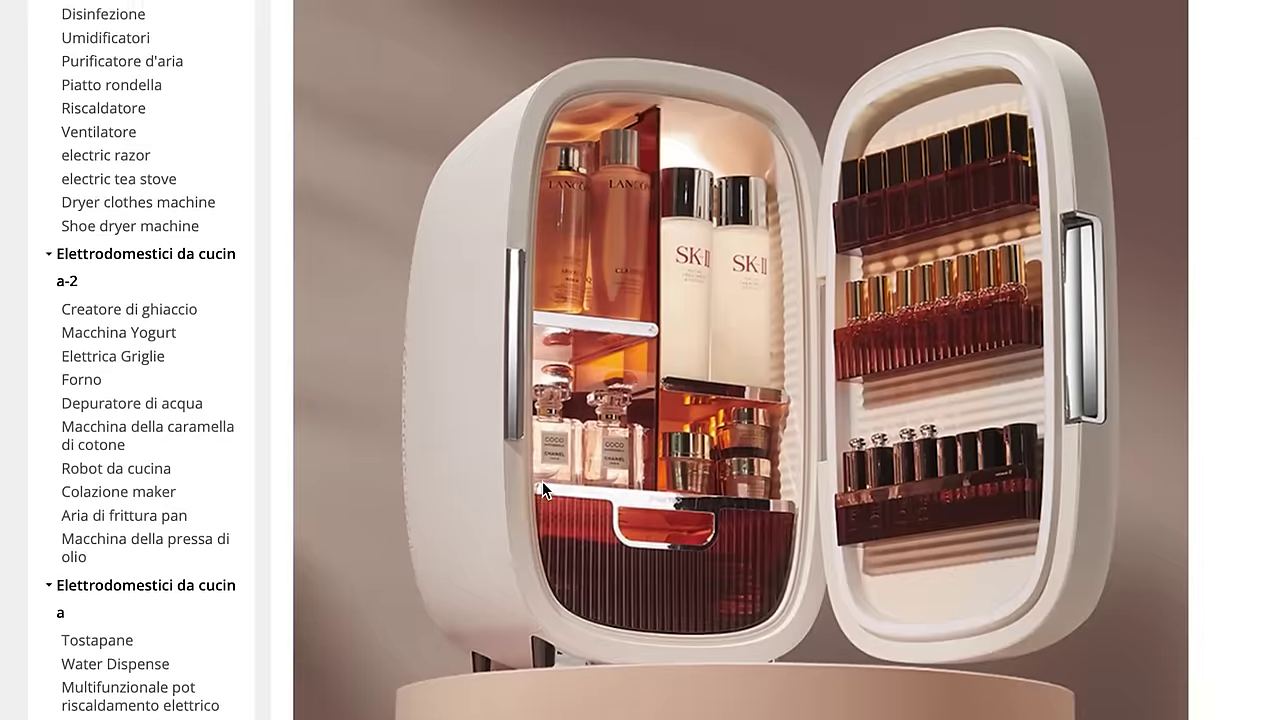
scroll(542, 488, "up", 7)
scroll(542, 488, "down", 3)
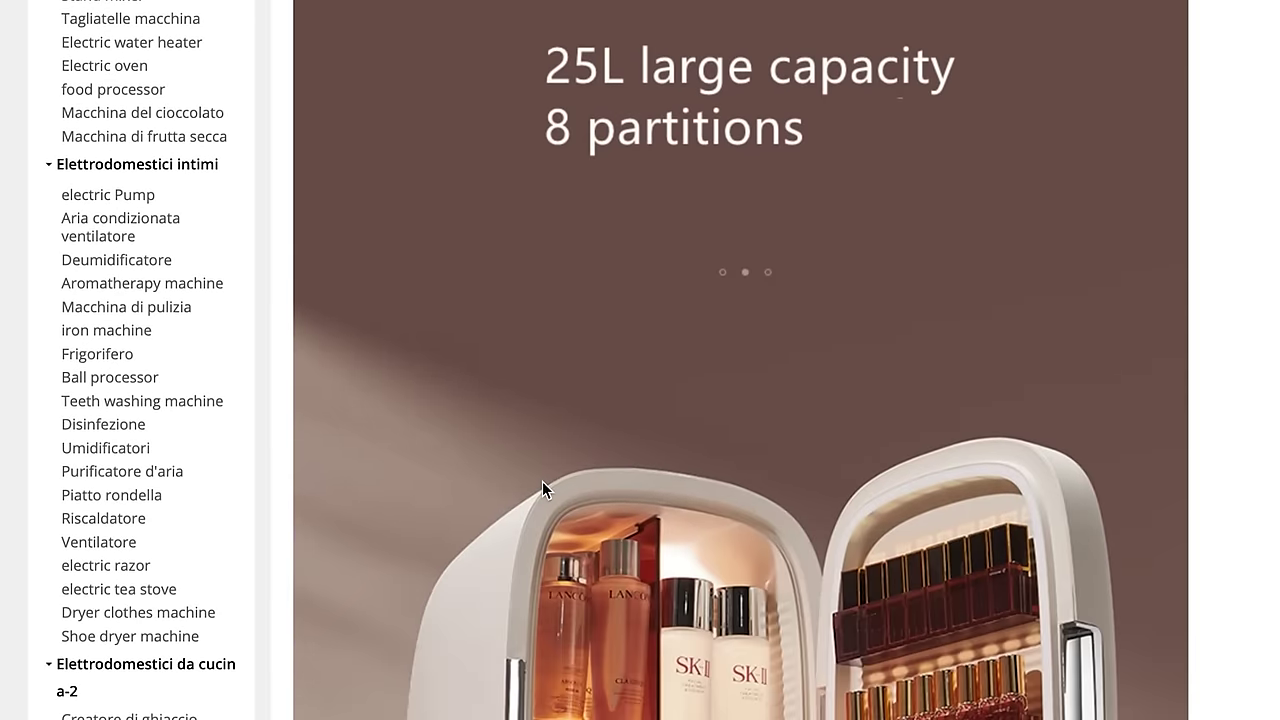
scroll(626, 311, "down", 8)
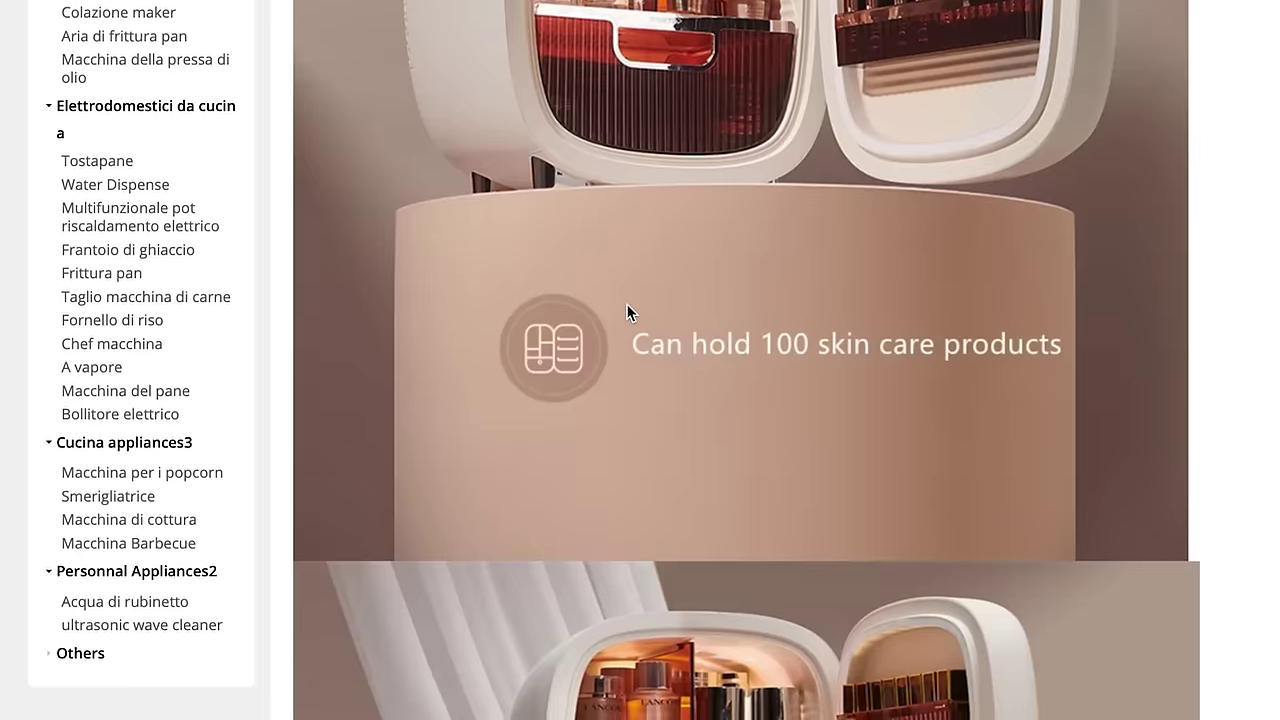
scroll(626, 311, "down", 1)
right_click(627, 304)
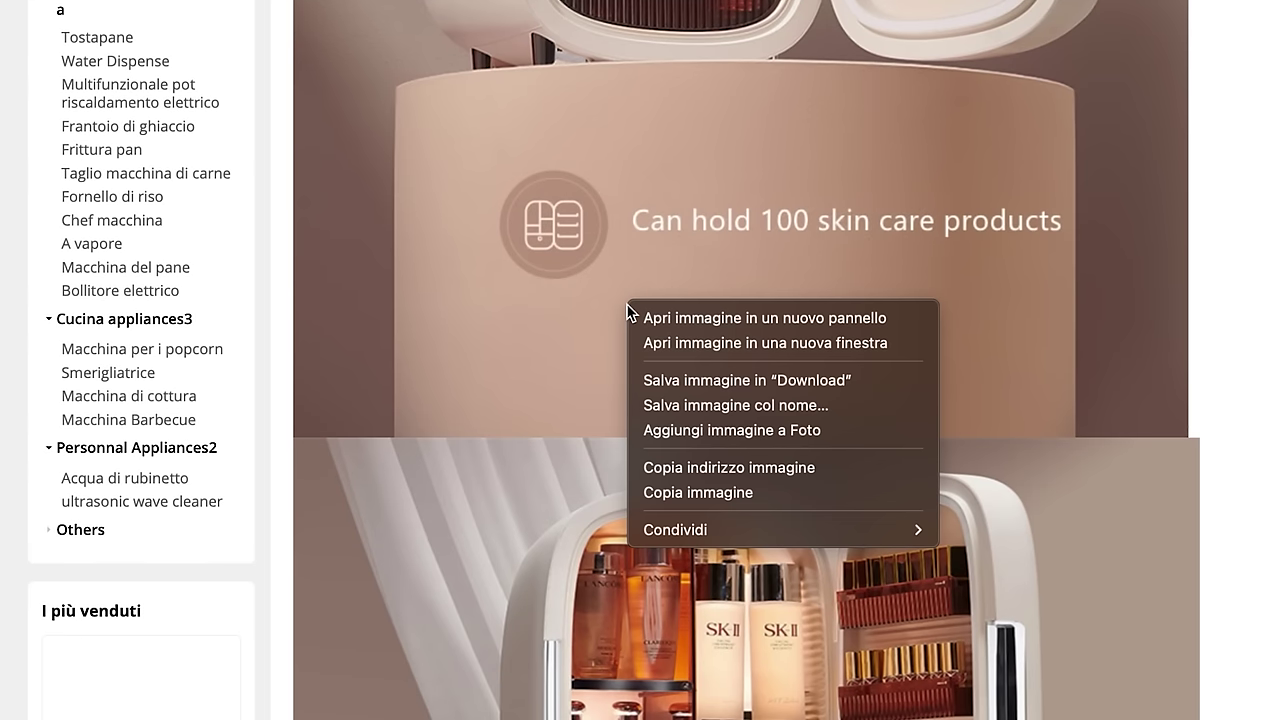
left_click(667, 388)
scroll(772, 578, "down", 10)
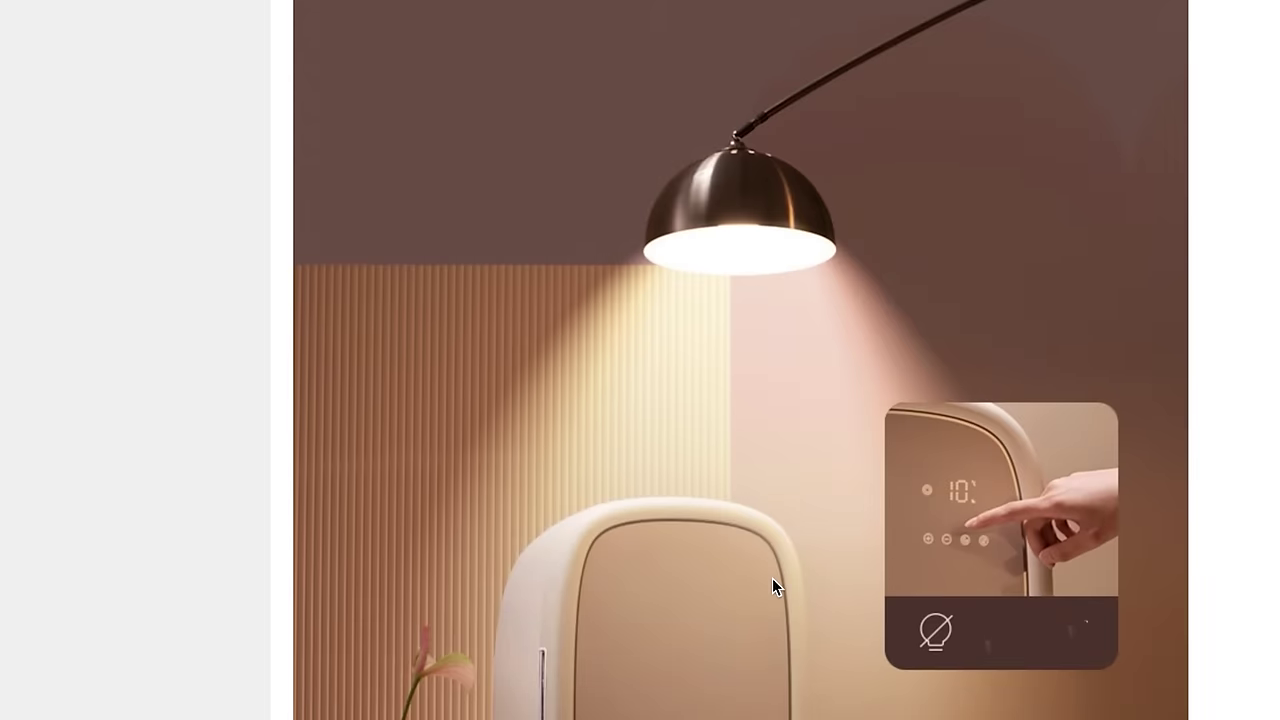
right_click(736, 410)
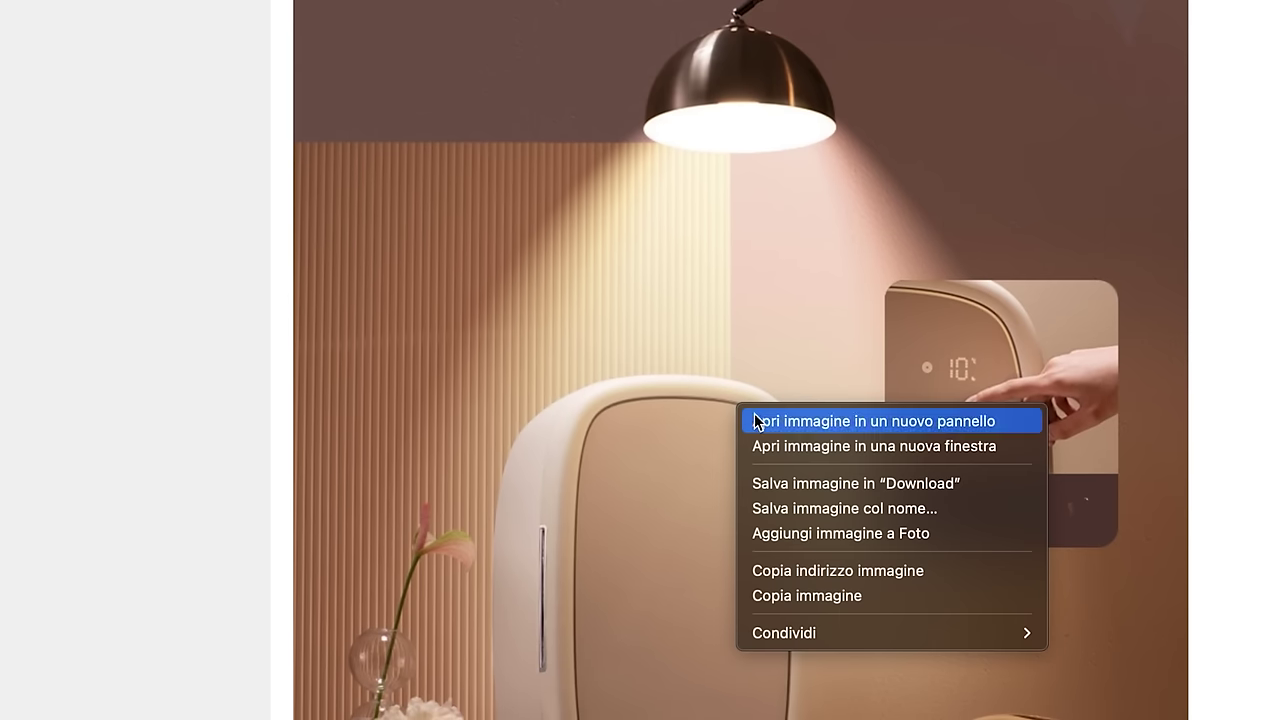
left_click(800, 484)
- Save the cutaway diagram, lipstick divider and adjustable shelf photos to Downloads
scroll(800, 492, "down", 12)
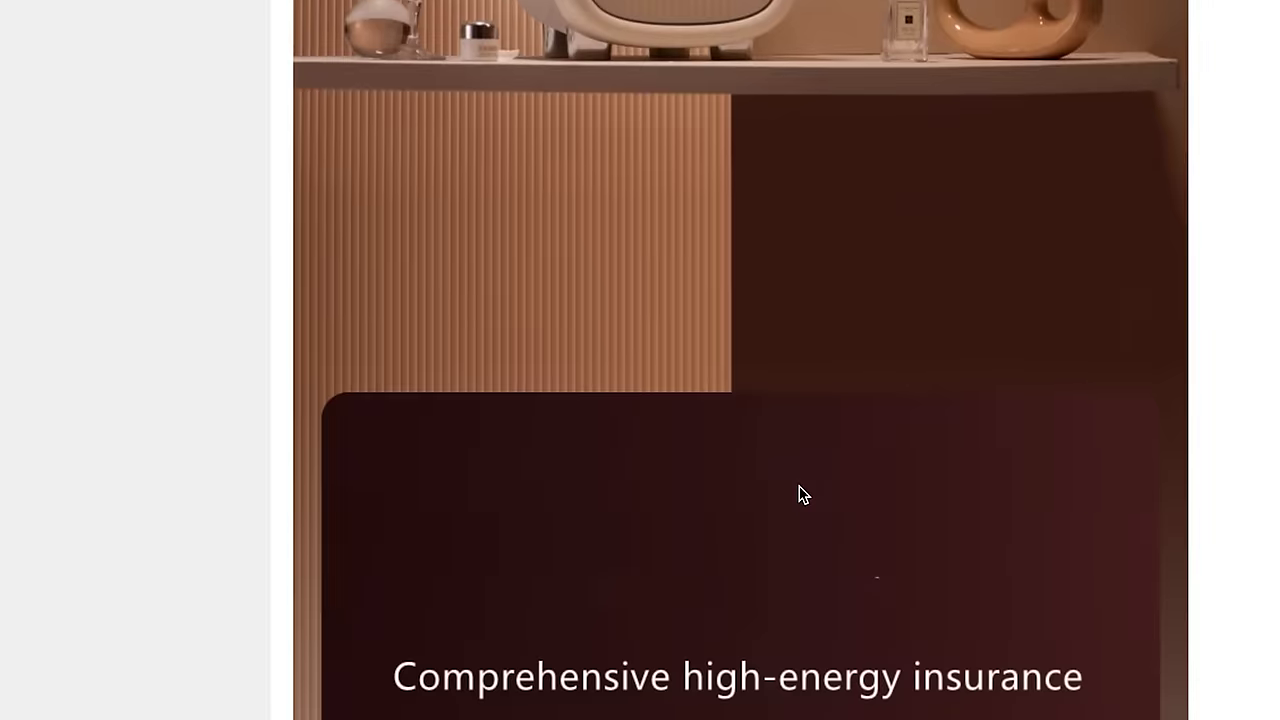
scroll(801, 493, "down", 5)
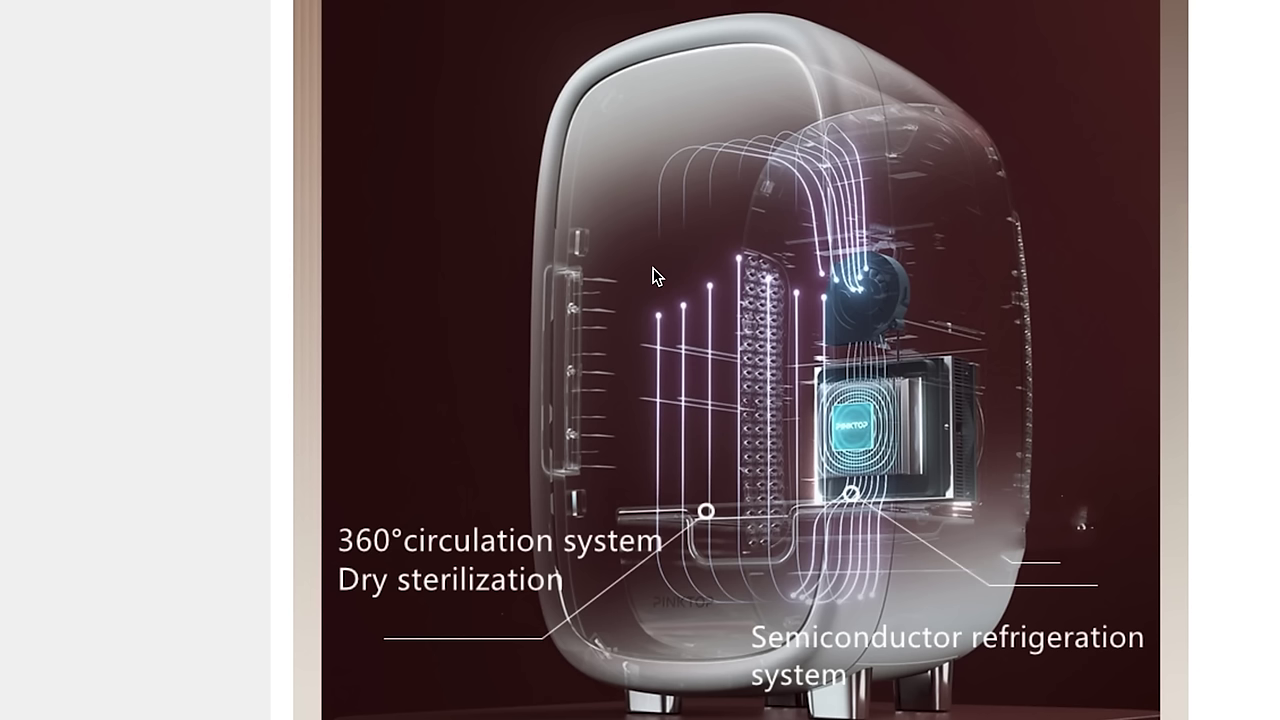
right_click(697, 527)
left_click(731, 595)
scroll(731, 595, "down", 15)
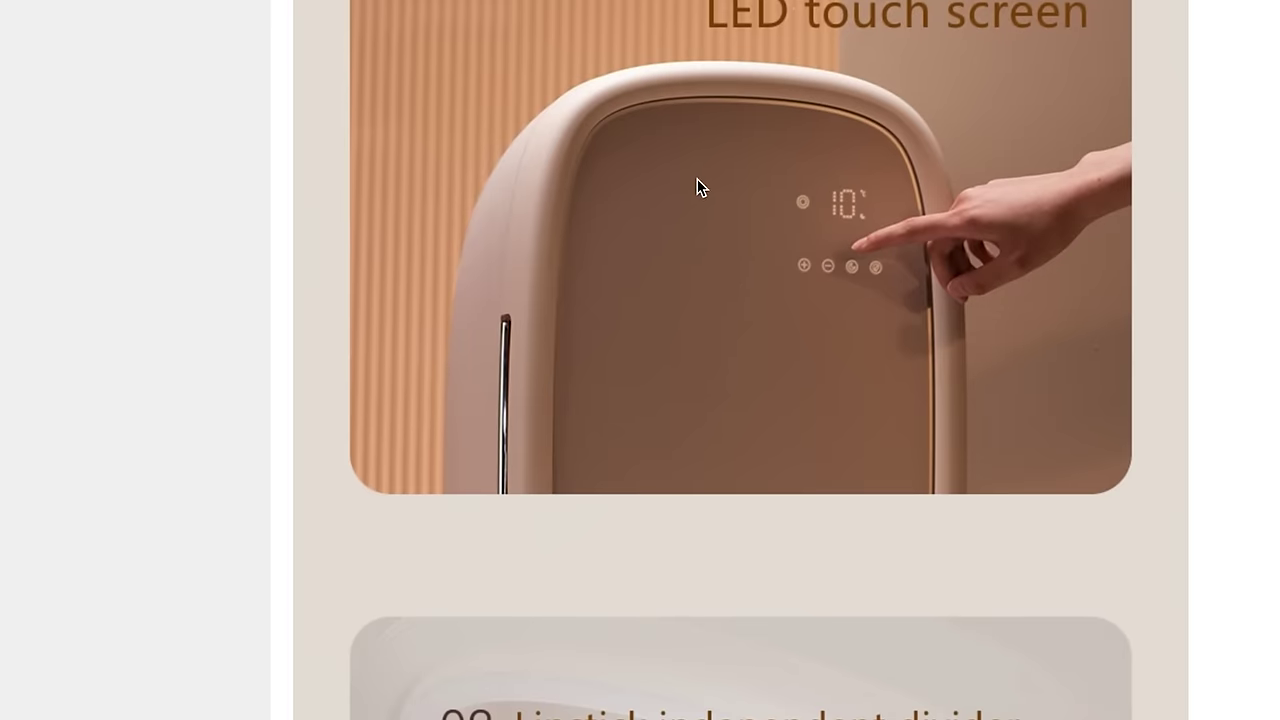
scroll(699, 188, "down", 5)
right_click(697, 337)
left_click(747, 414)
scroll(747, 420, "down", 2)
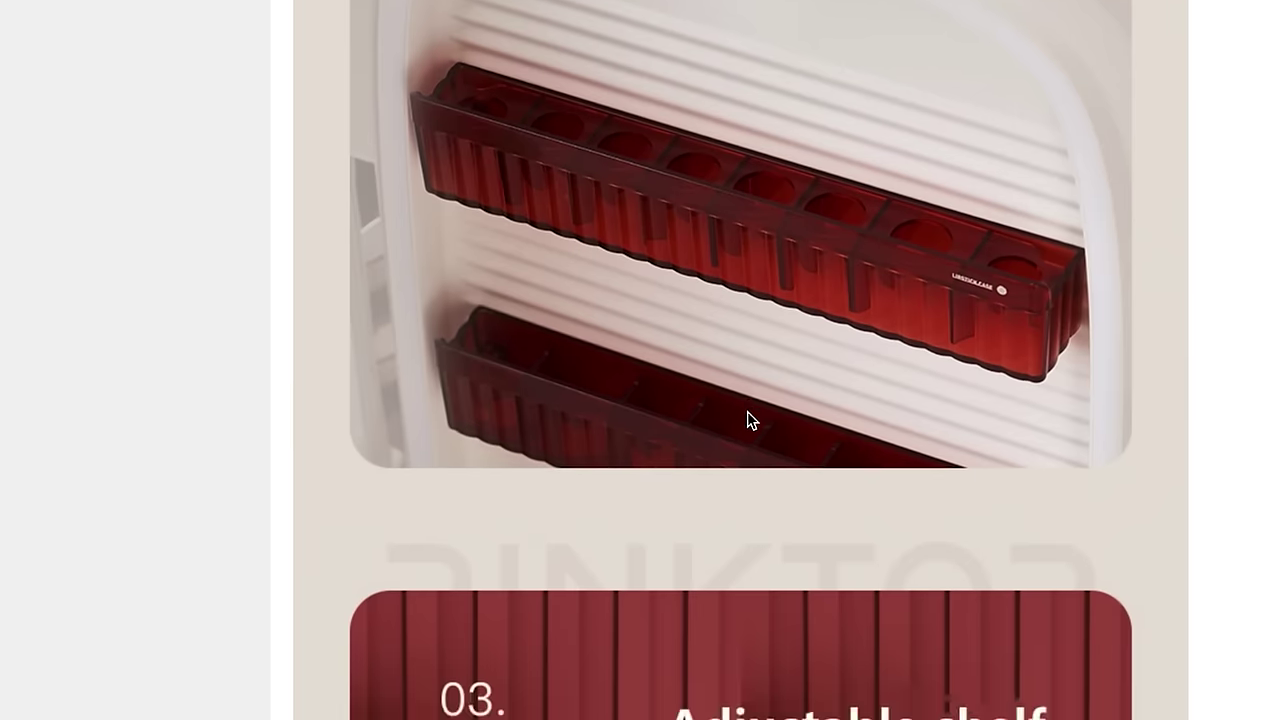
scroll(747, 420, "down", 5)
right_click(654, 291)
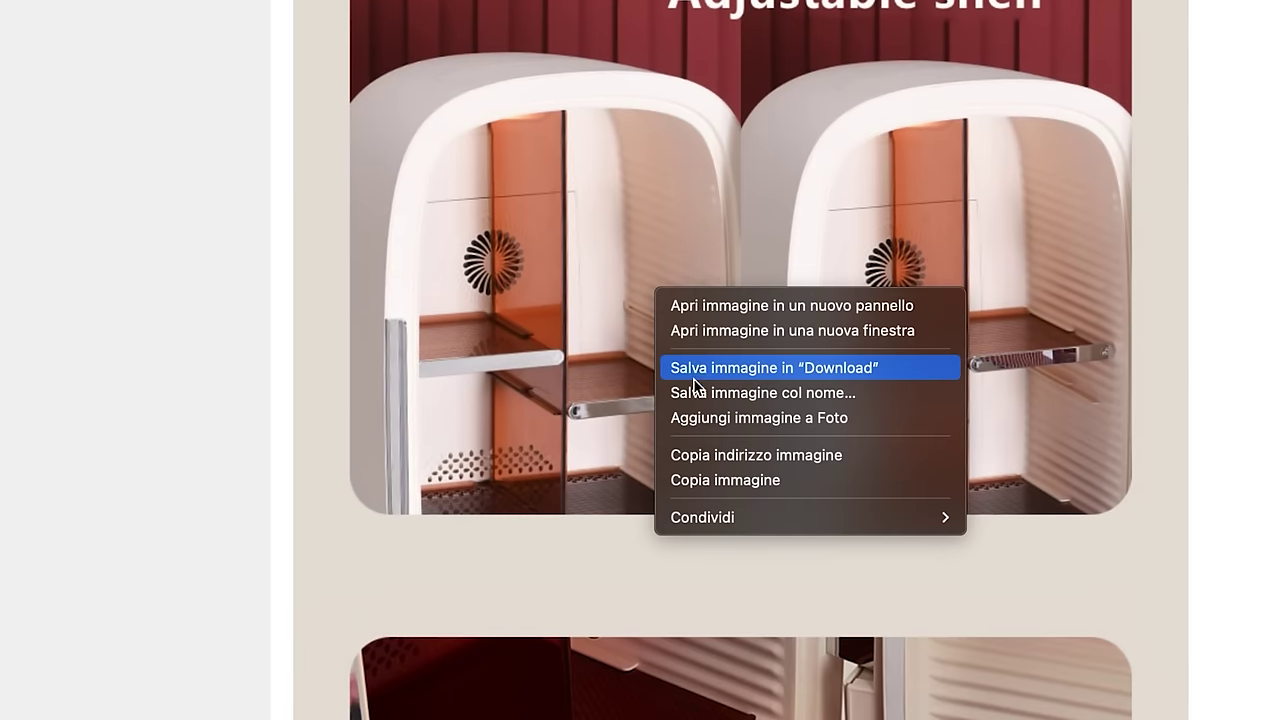
left_click(693, 369)
- Save the mask storage box photo and photo 05 to Downloads
scroll(693, 375, "down", 10)
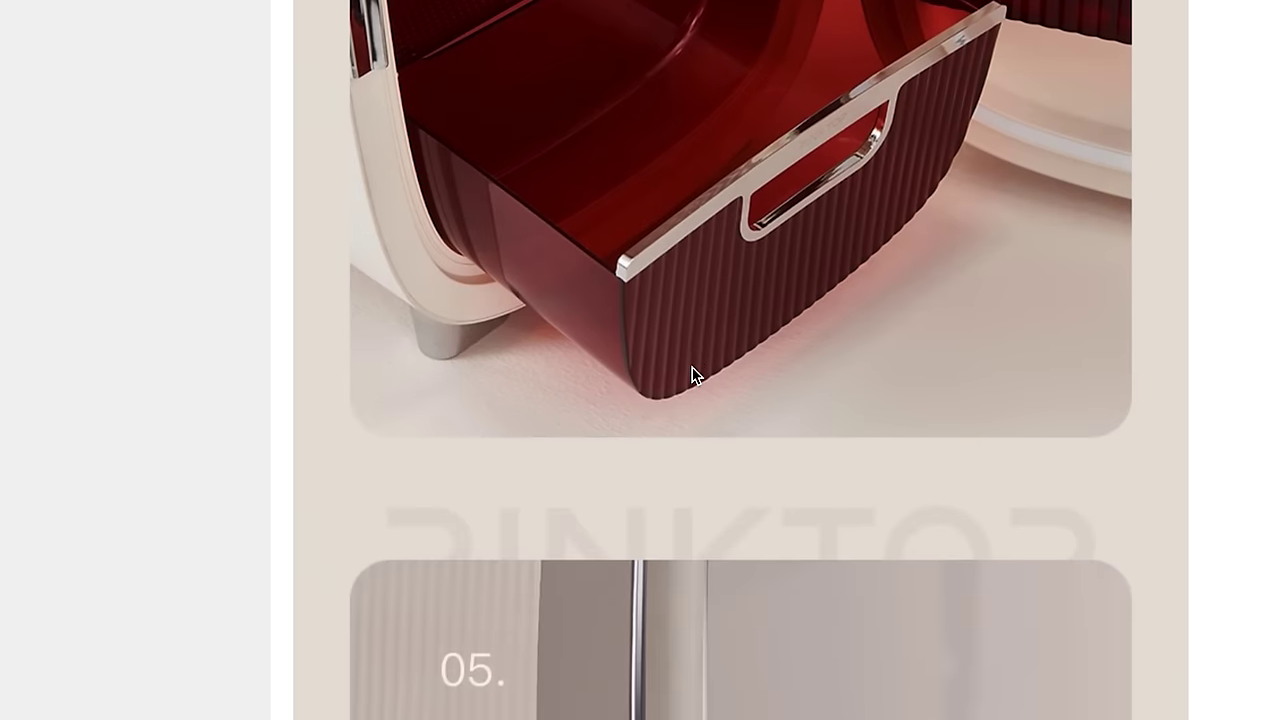
scroll(693, 375, "up", 2)
right_click(677, 347)
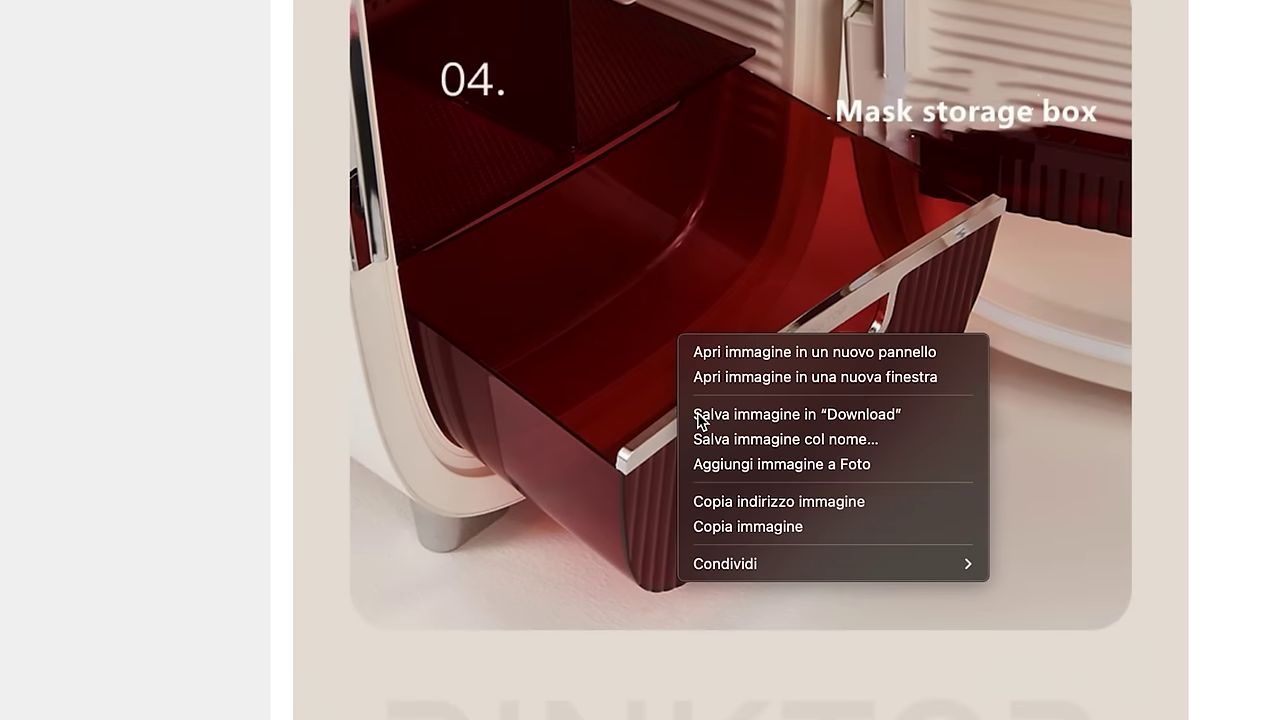
left_click(690, 421)
scroll(690, 421, "down", 5)
scroll(690, 421, "down", 3)
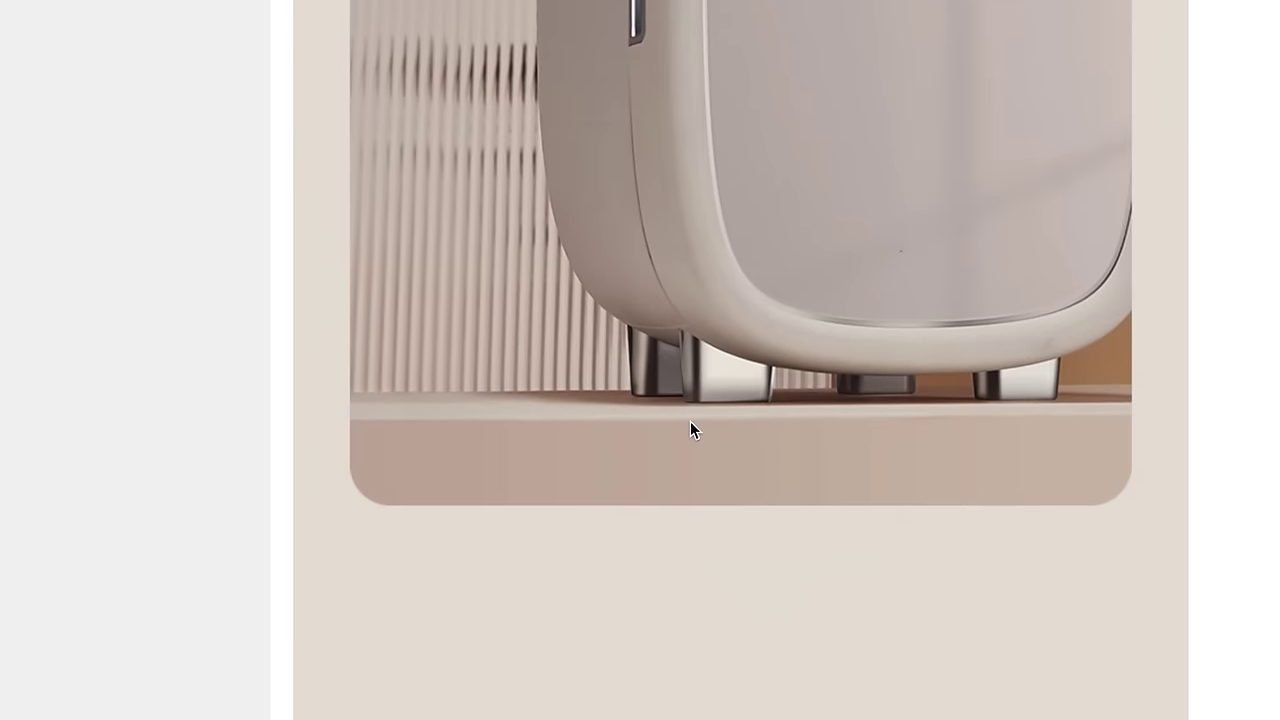
scroll(690, 428, "up", 1)
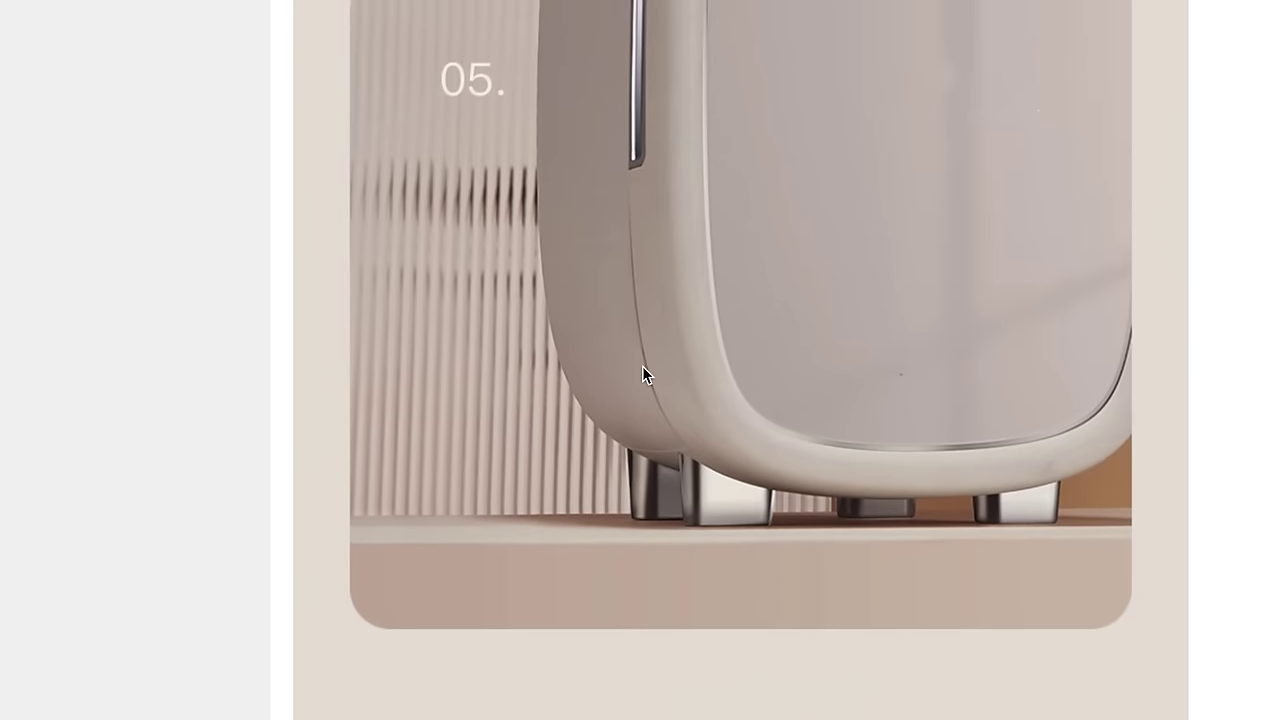
right_click(642, 366)
left_click(674, 443)
- Save the fridge dimensions photo to Downloads and scroll back up the description
scroll(672, 443, "down", 4)
scroll(672, 453, "down", 5)
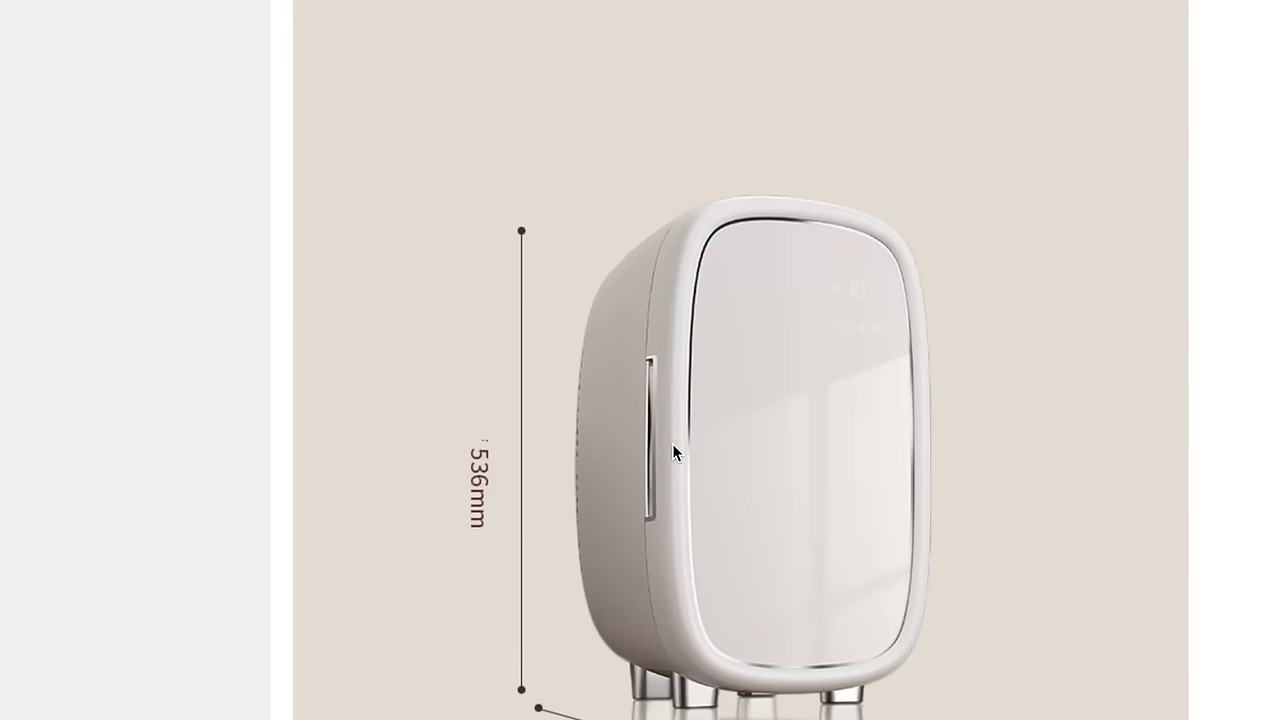
right_click(703, 266)
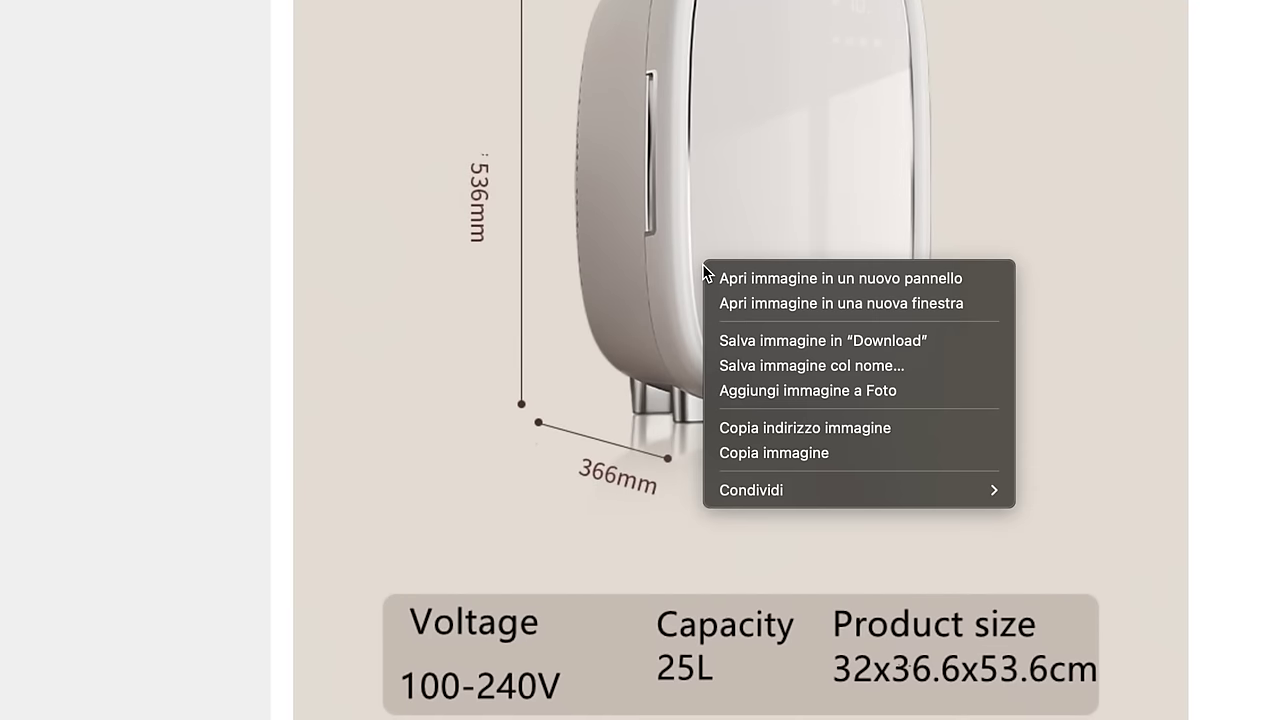
left_click(716, 337)
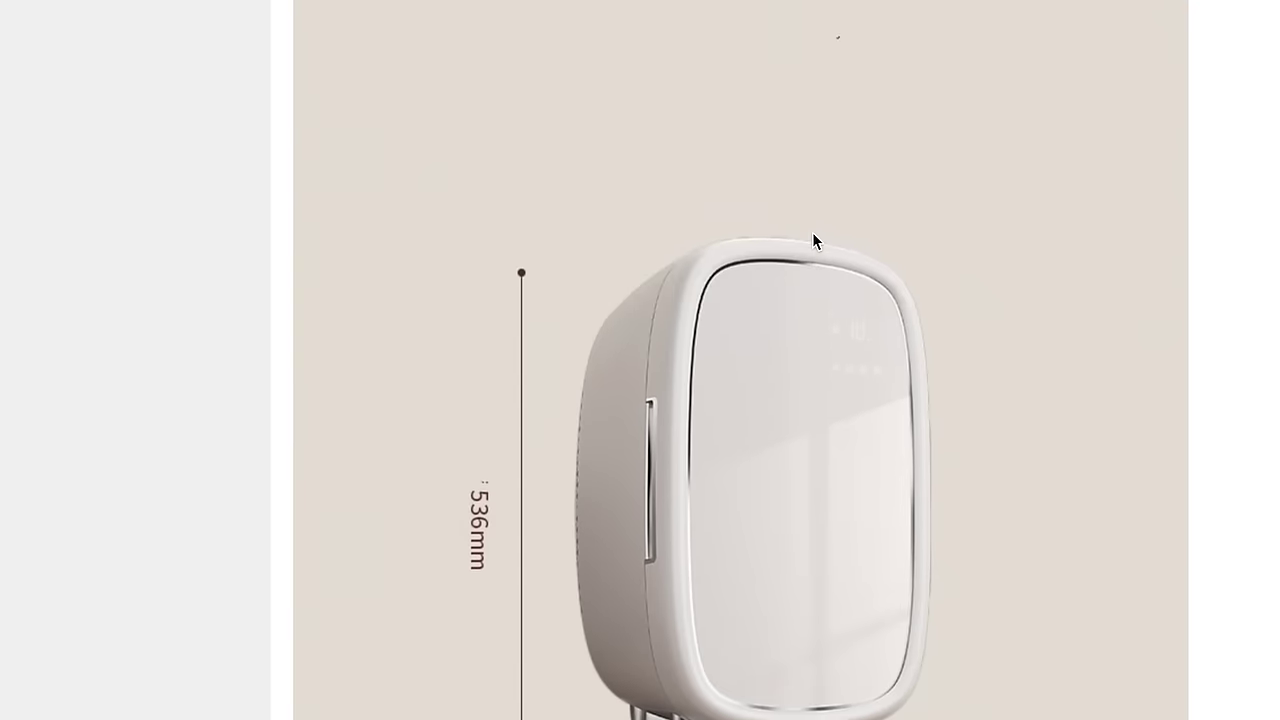
scroll(812, 240, "down", 10)
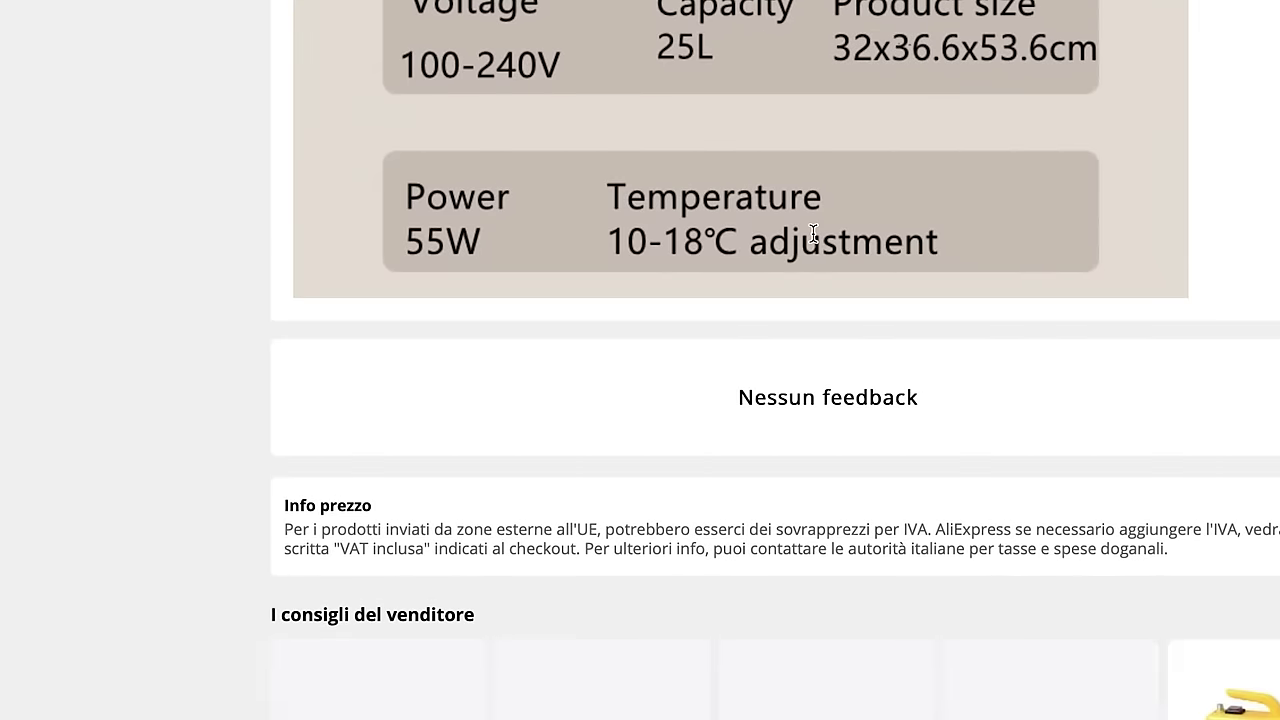
scroll(812, 240, "down", 4)
scroll(812, 240, "up", 4)
scroll(812, 233, "up", 15)
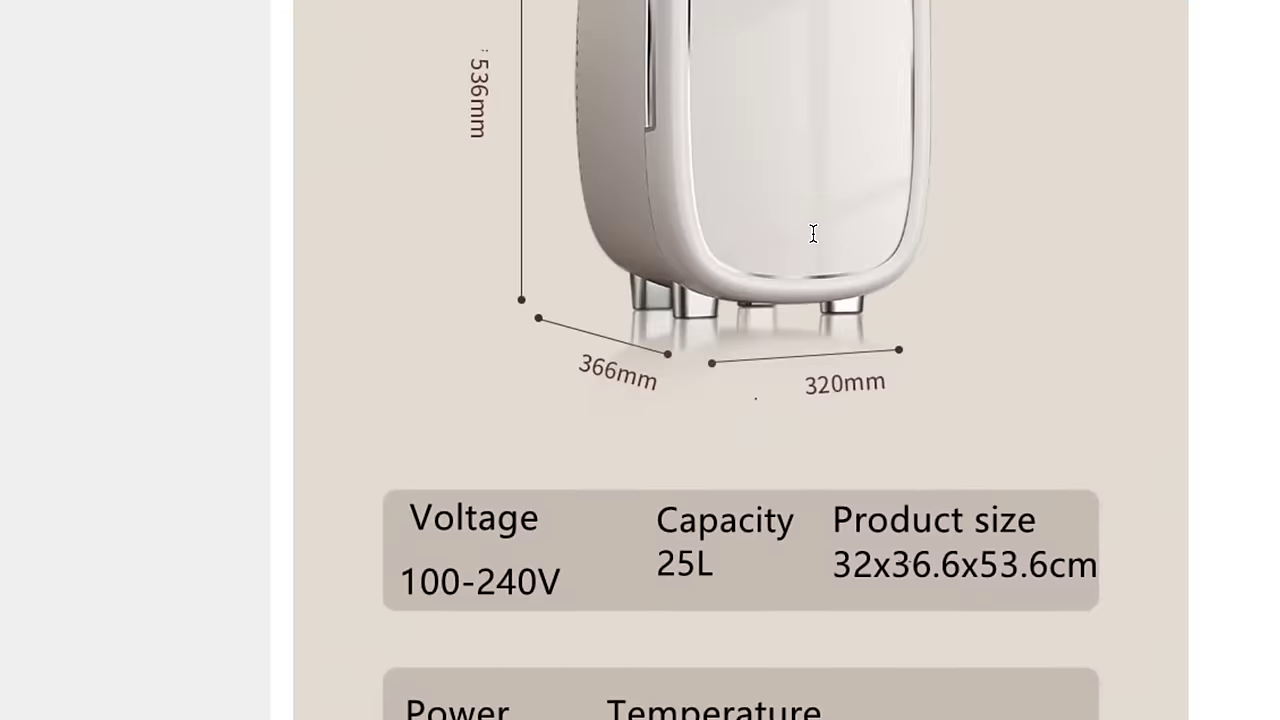
scroll(813, 233, "up", 5)
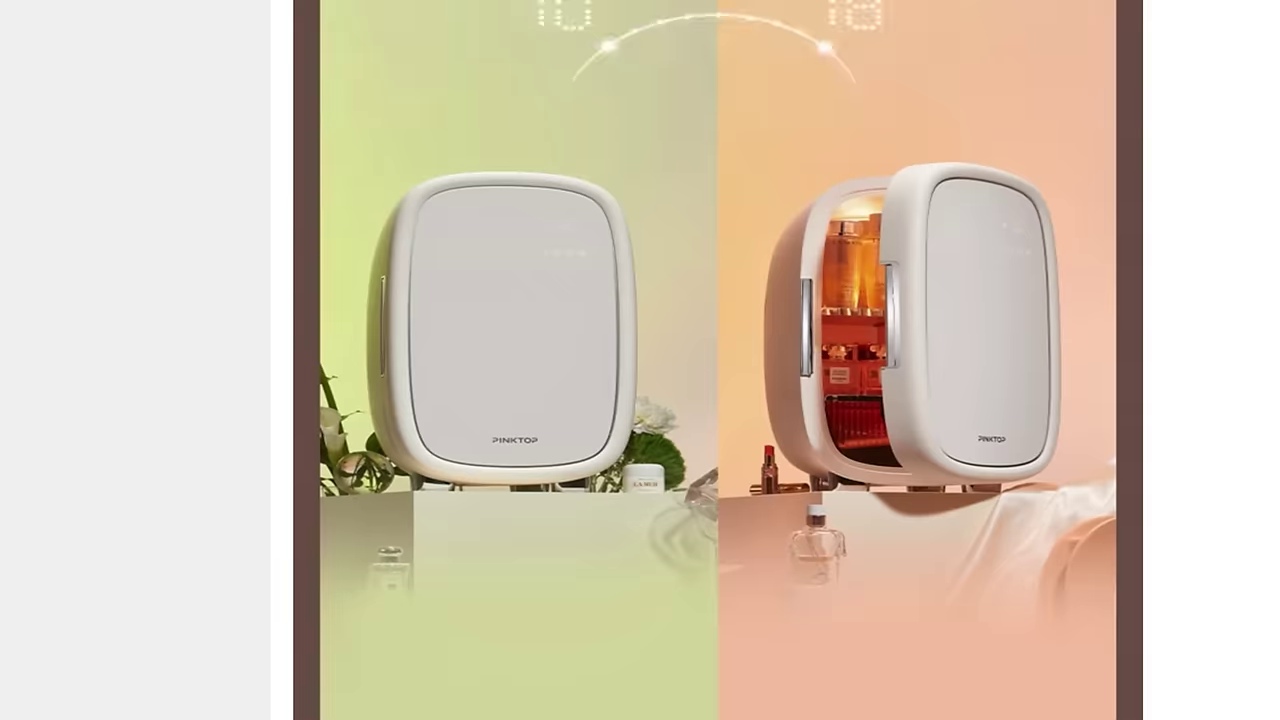
scroll(640, 360, "up", 10)
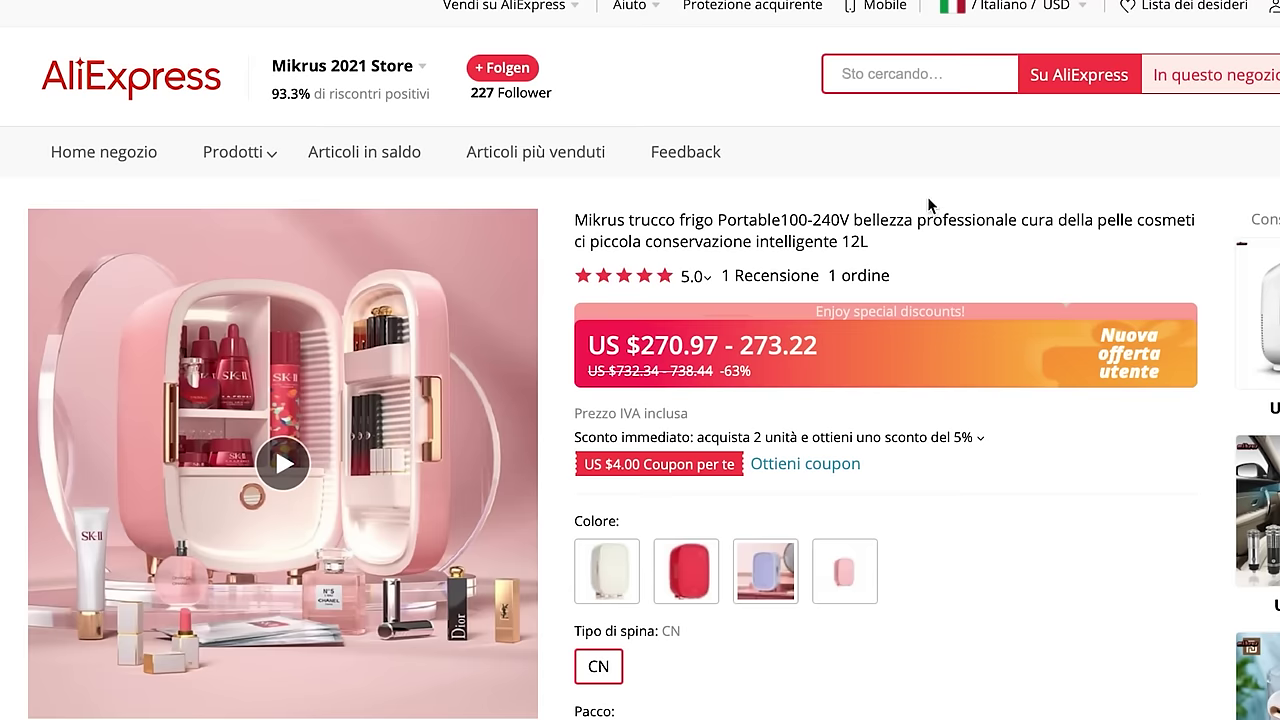
- Save the pastel four-fridge photo and the white fridge dimensions photo to Downloads
scroll(927, 205, "down", 15)
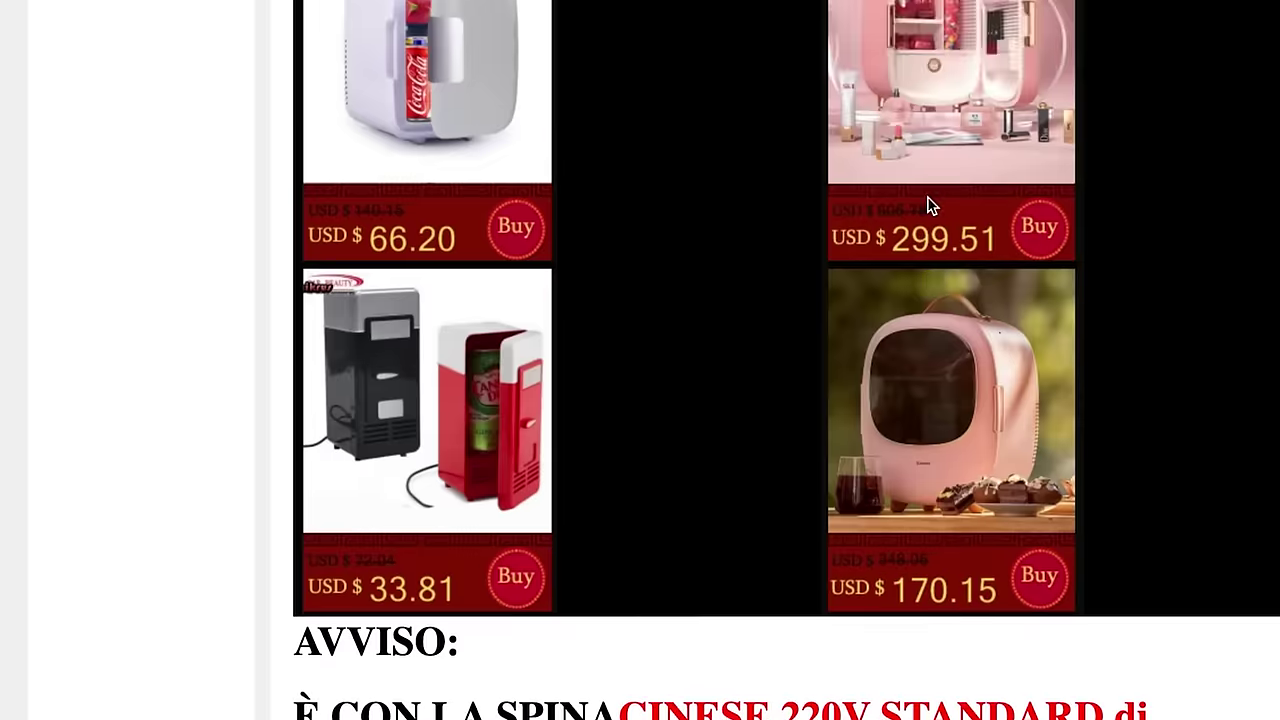
scroll(927, 205, "down", 10)
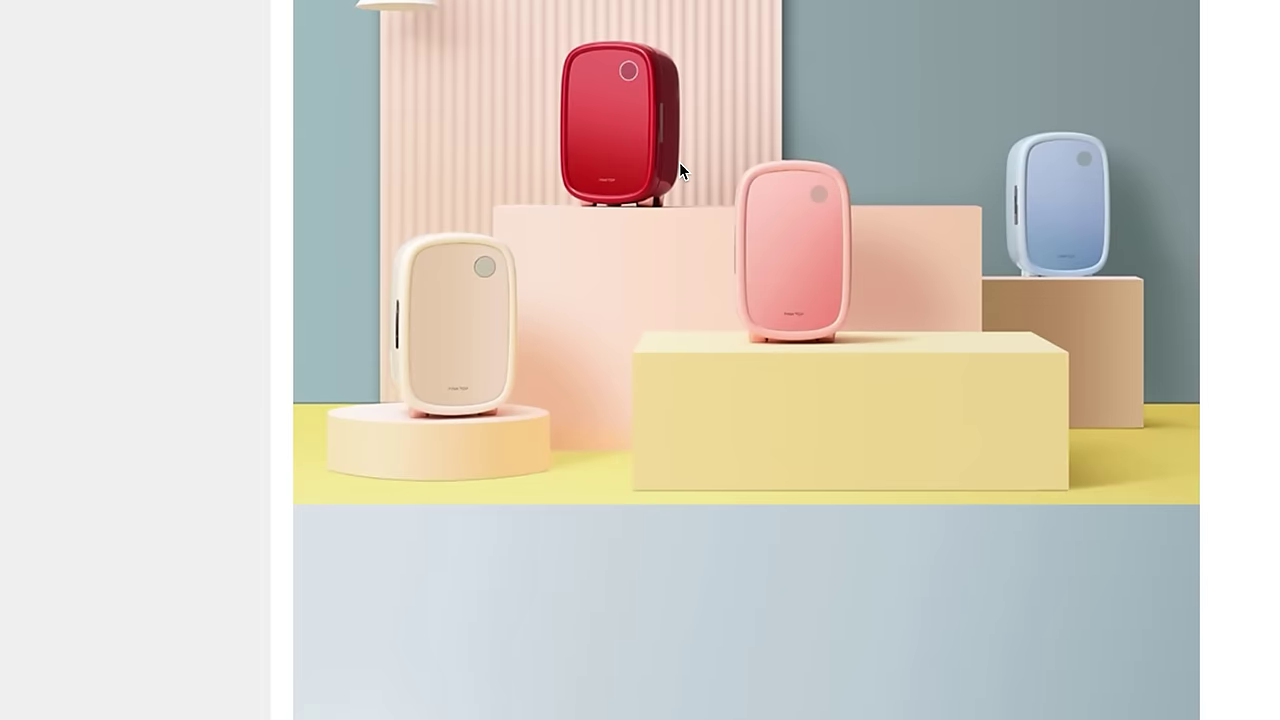
scroll(679, 162, "up", 1)
right_click(636, 302)
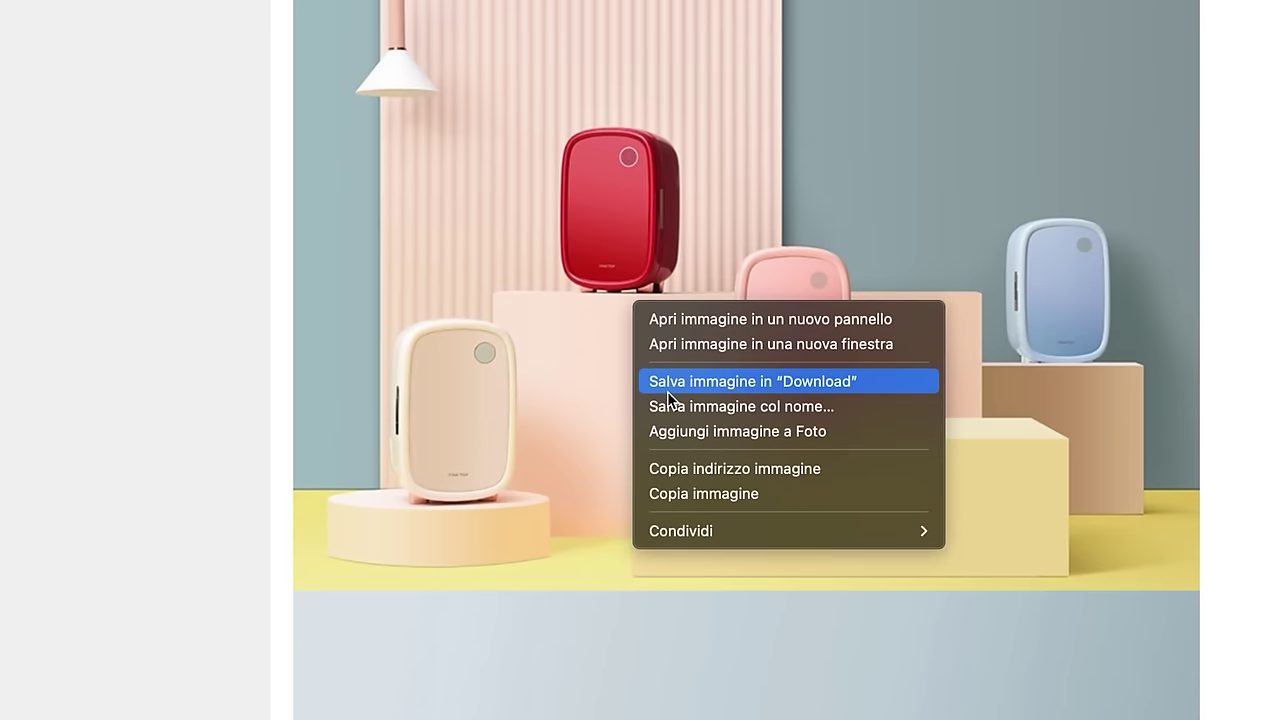
left_click(667, 391)
scroll(702, 264, "down", 5)
right_click(702, 264)
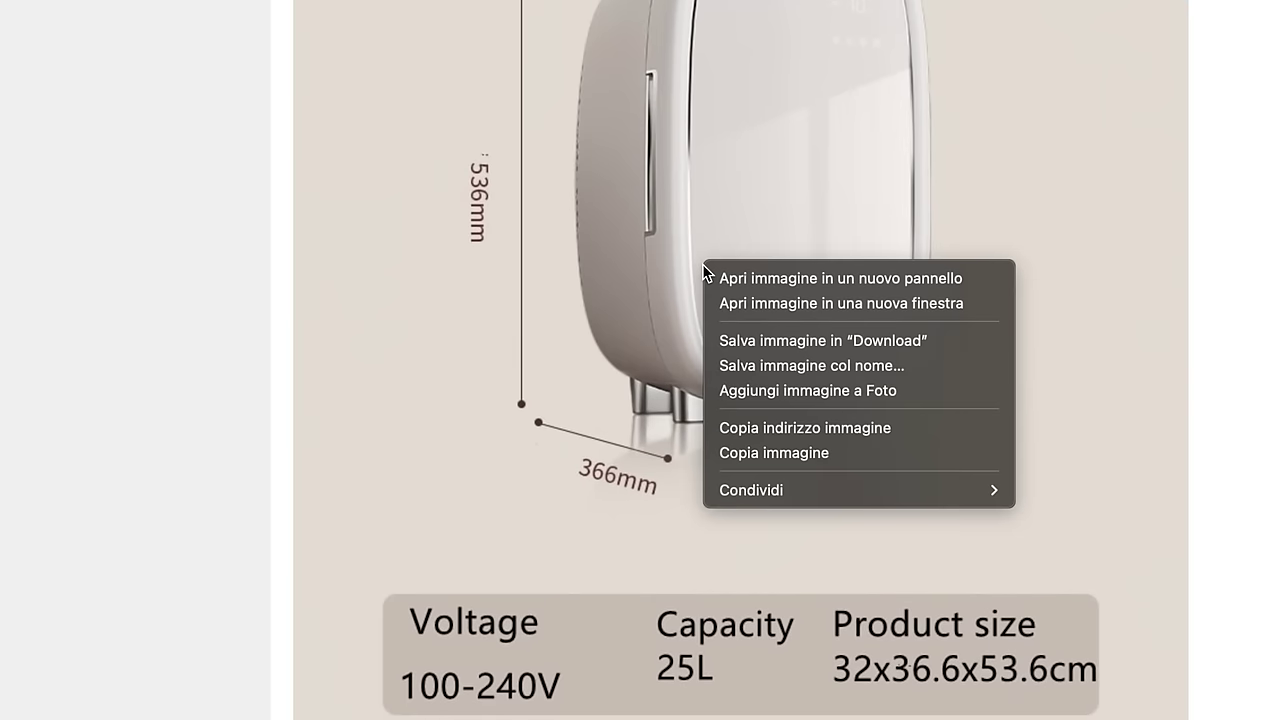
left_click(716, 340)
- Save the two-fridge comparison photo and the woman-with-pink-fridge vanity photo
scroll(812, 236, "up", 3)
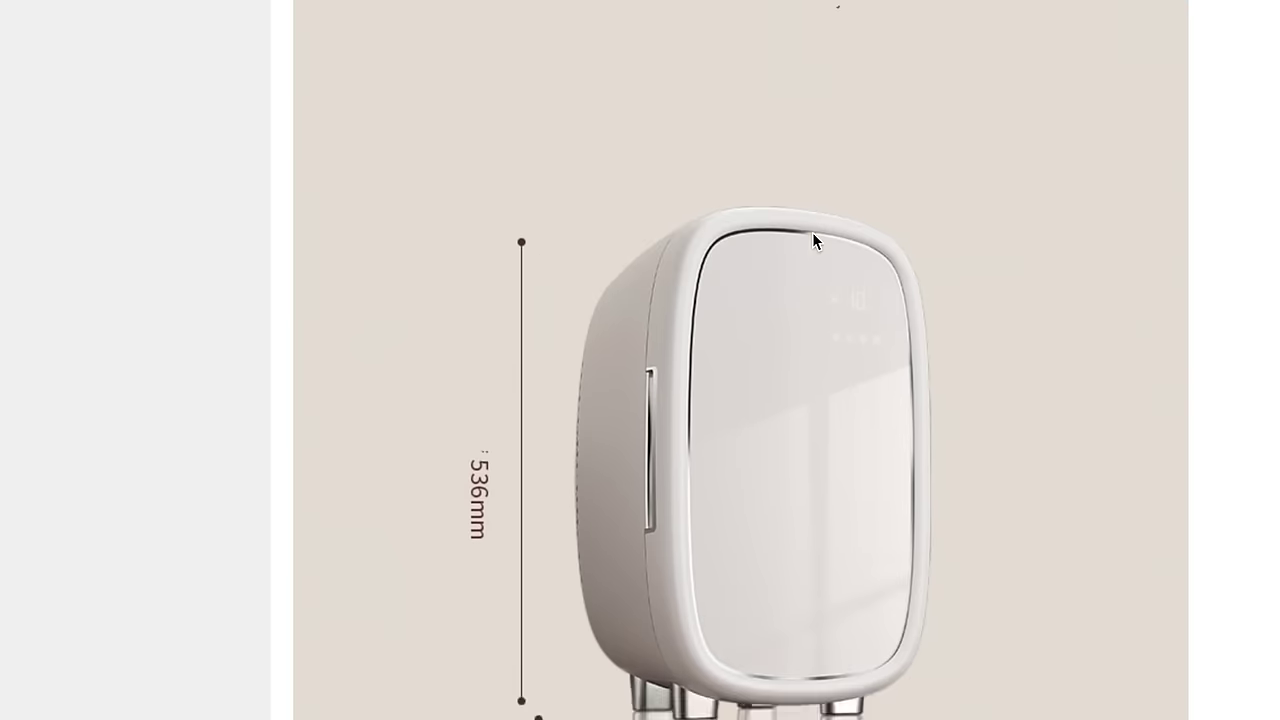
scroll(812, 236, "down", 10)
scroll(812, 236, "up", 3)
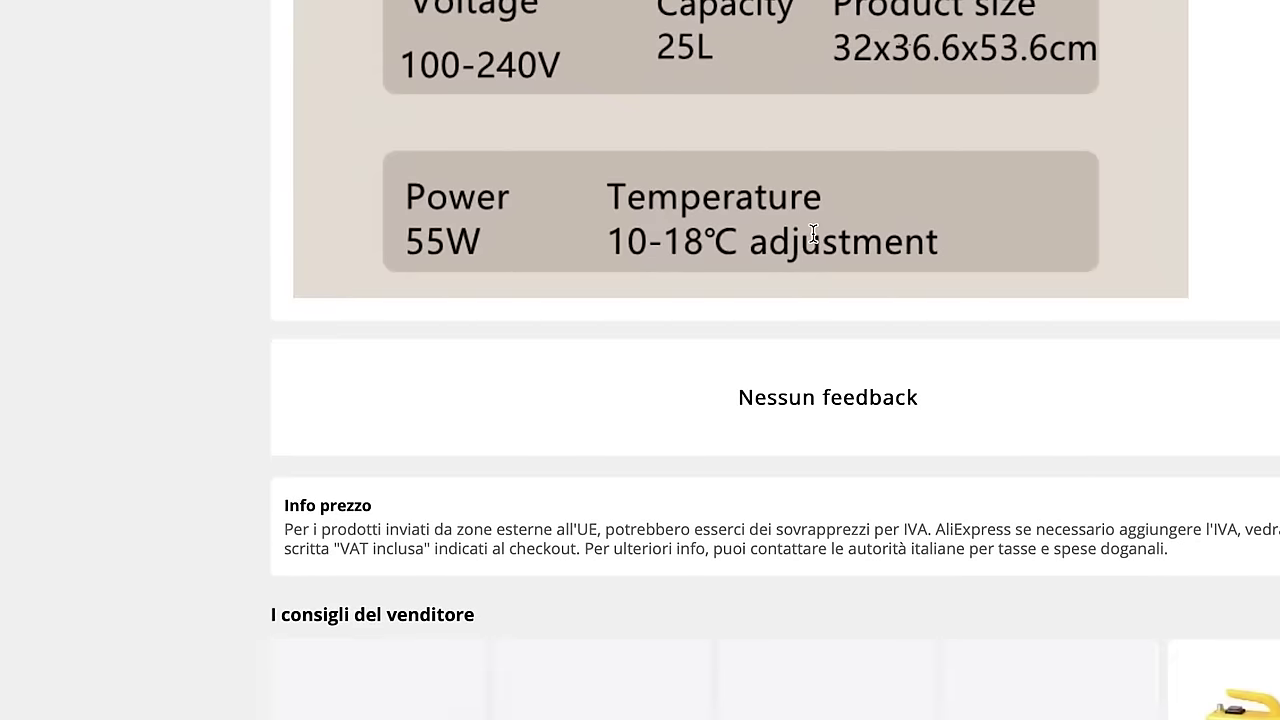
scroll(812, 233, "down", 4)
scroll(812, 233, "up", 10)
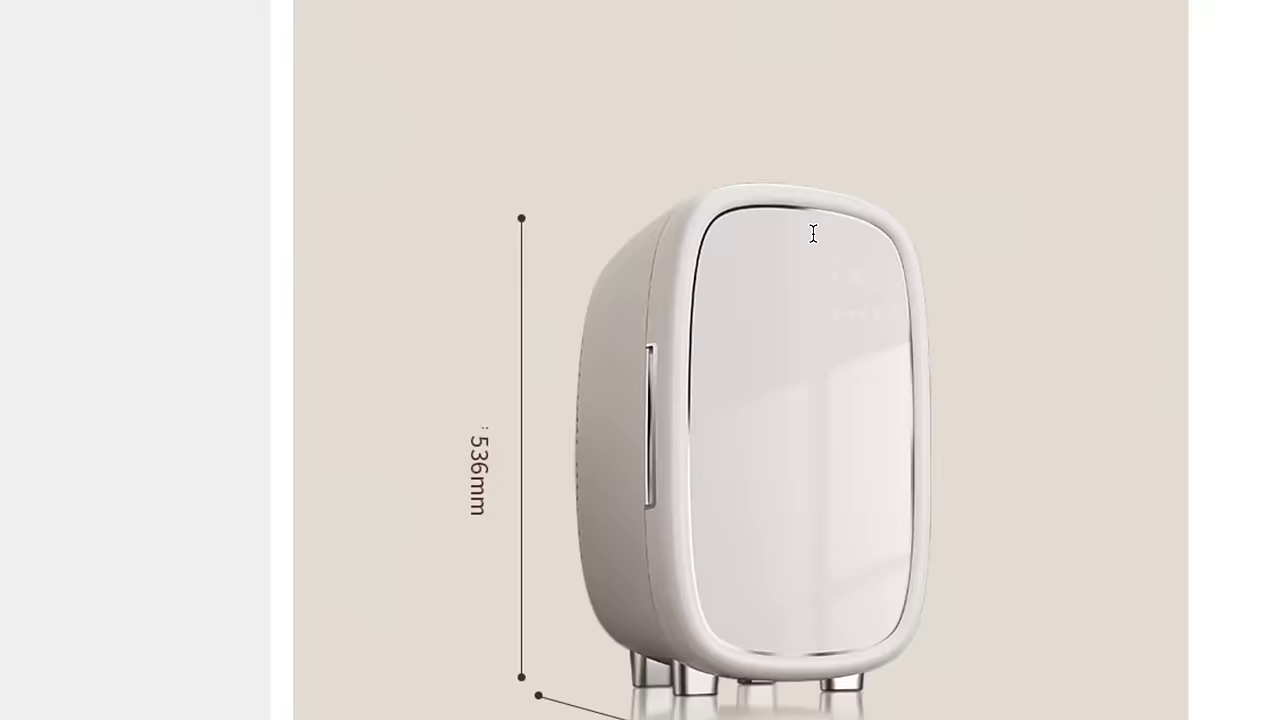
scroll(812, 233, "down", 15)
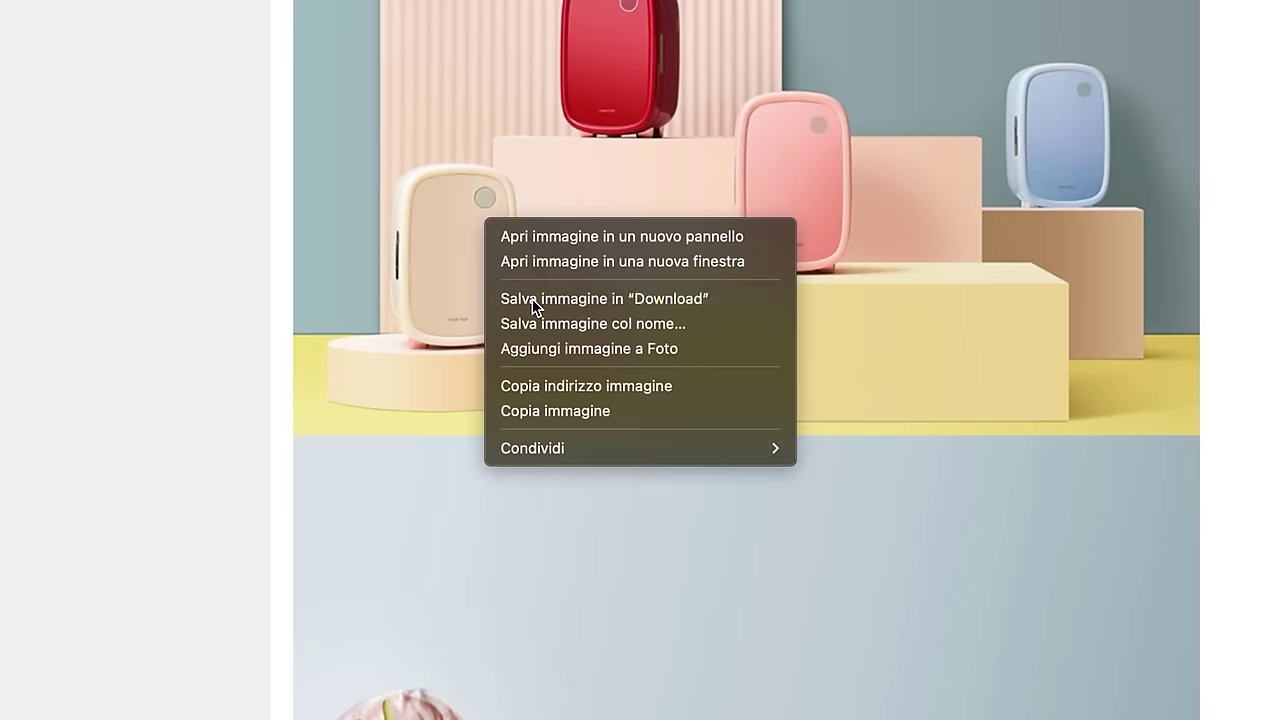
left_click(614, 406)
right_click(673, 488)
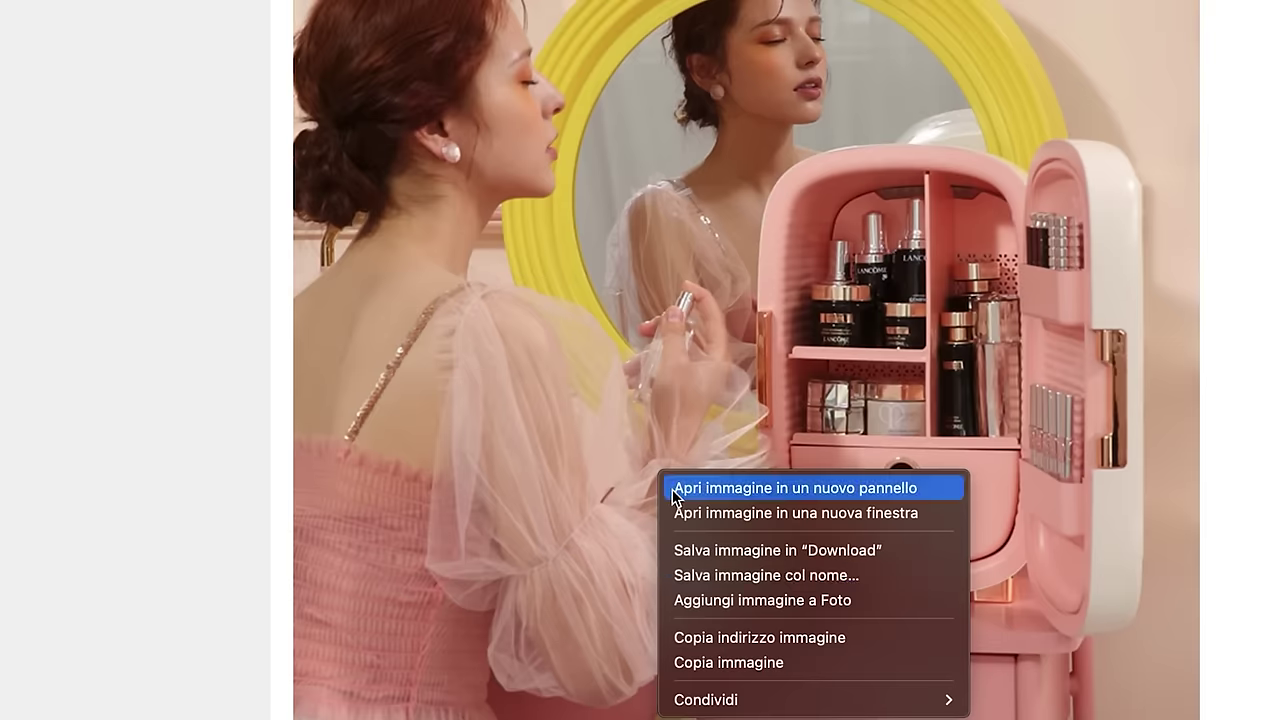
left_click(686, 575)
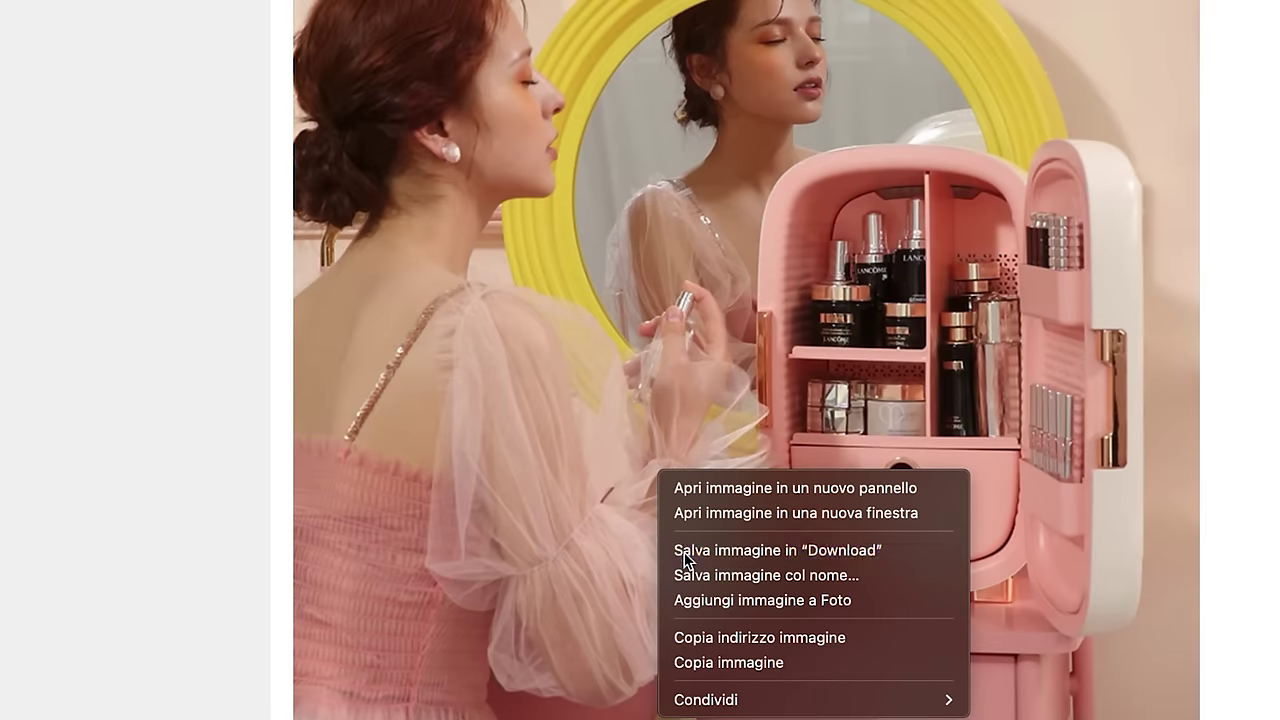
- Copy the SK-II pink fridge photo to the clipboard
scroll(719, 380, "up", 2)
scroll(719, 388, "down", 6)
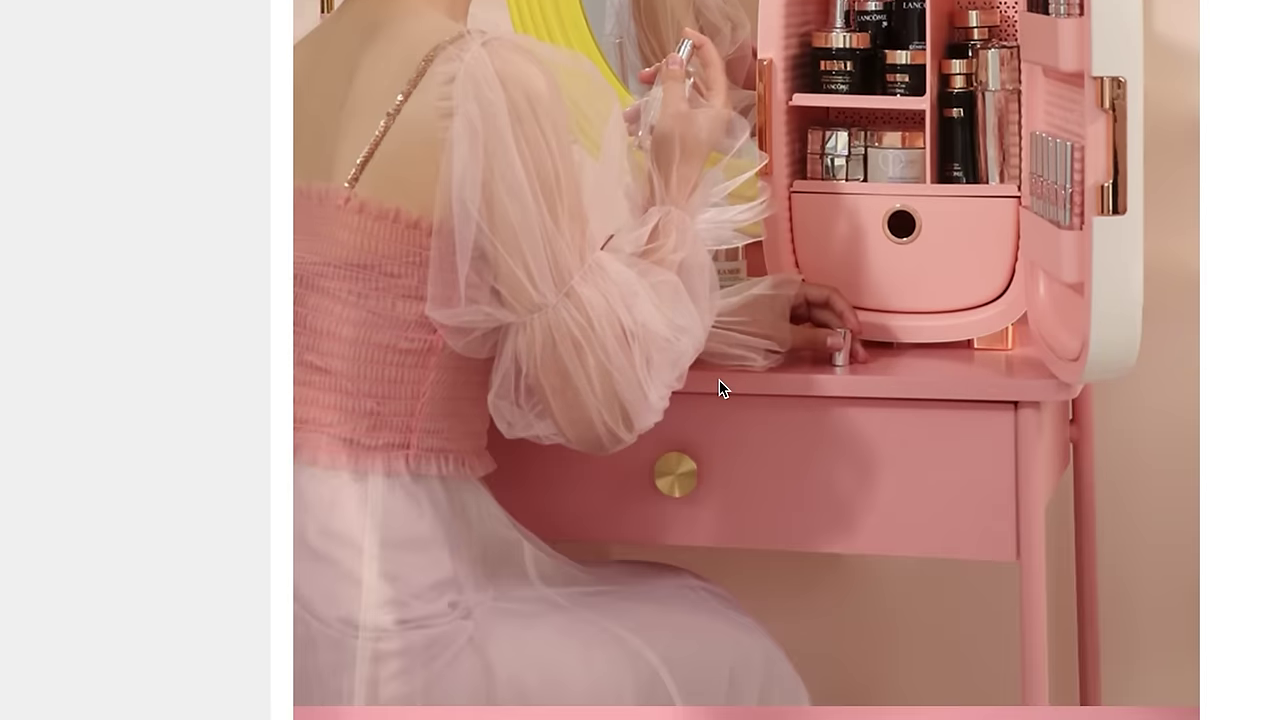
scroll(719, 388, "up", 5)
scroll(719, 380, "down", 8)
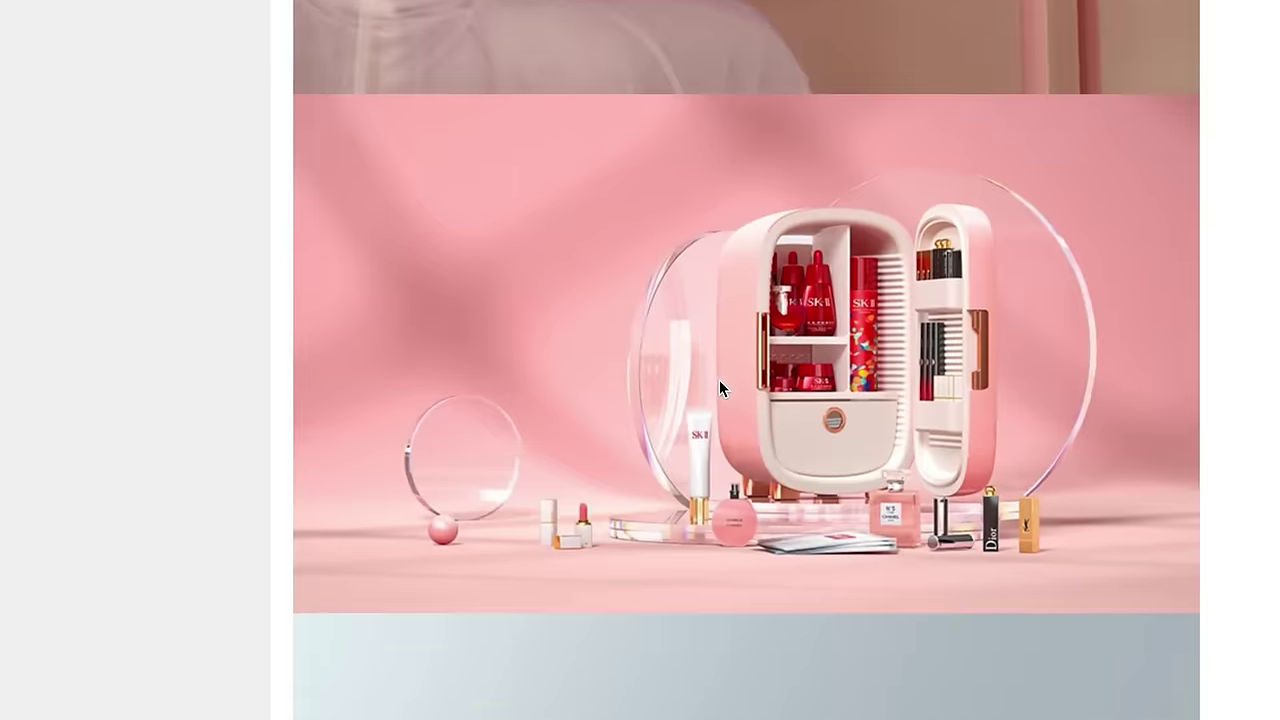
right_click(710, 245)
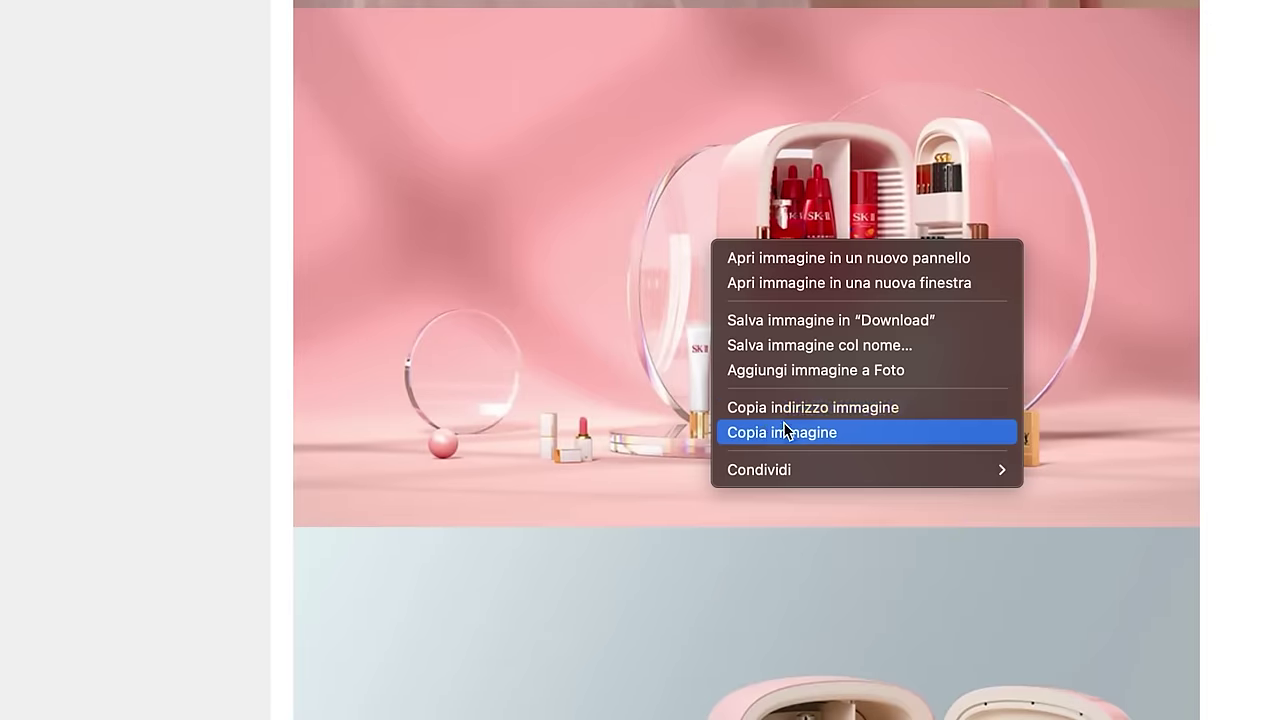
left_click(748, 322)
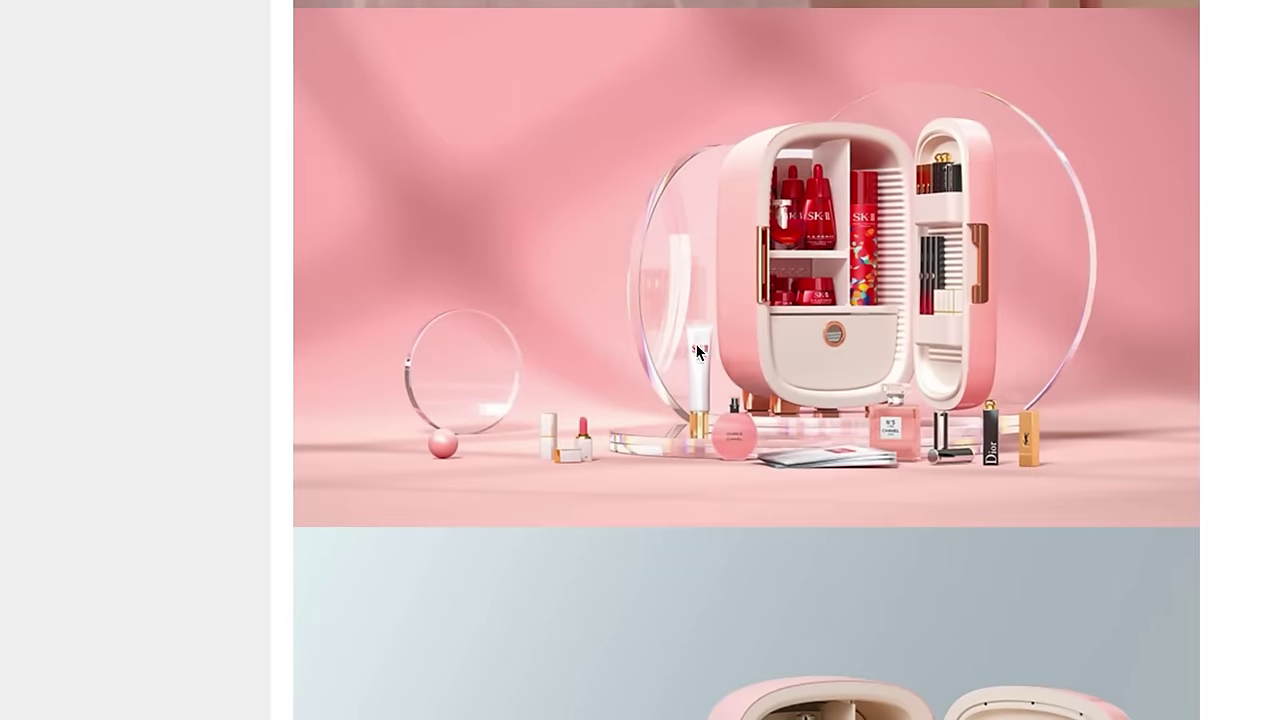
- Save the fridge-and-vase photo and the purple fridge vanity photo to Downloads
scroll(697, 351, "down", 1)
scroll(697, 351, "up", 1)
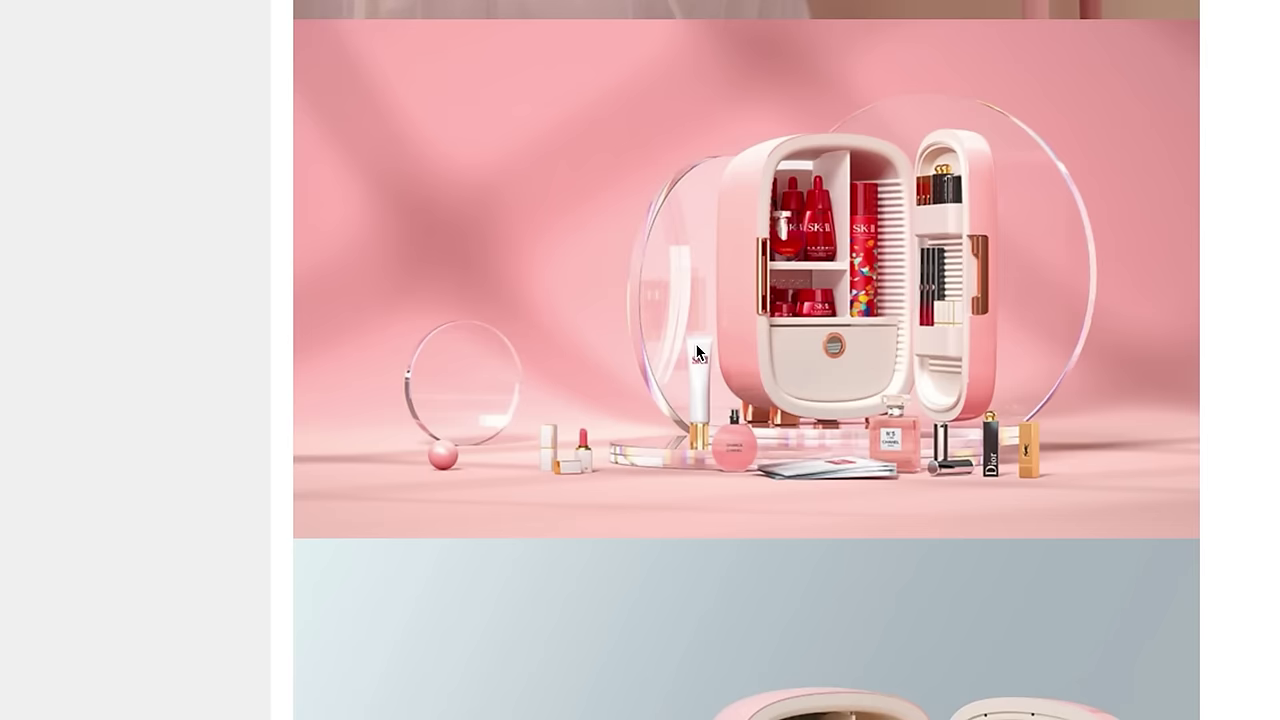
scroll(697, 351, "down", 5)
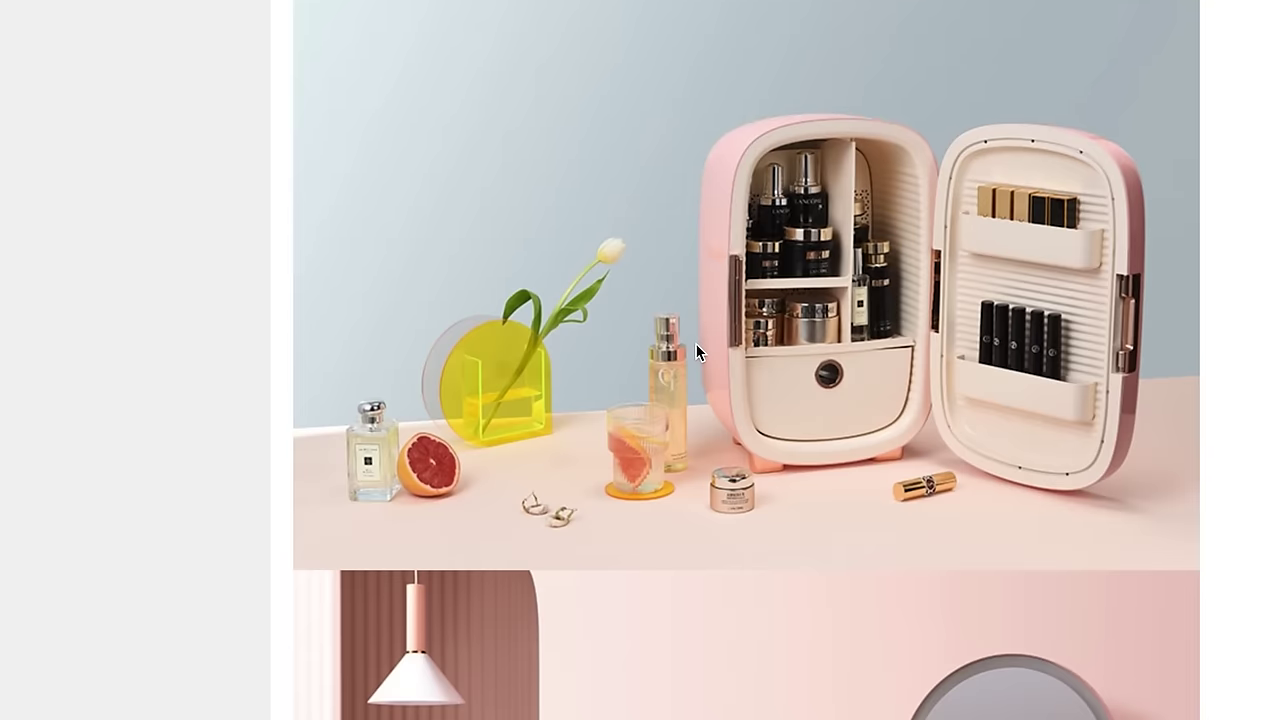
right_click(697, 350)
left_click(726, 420)
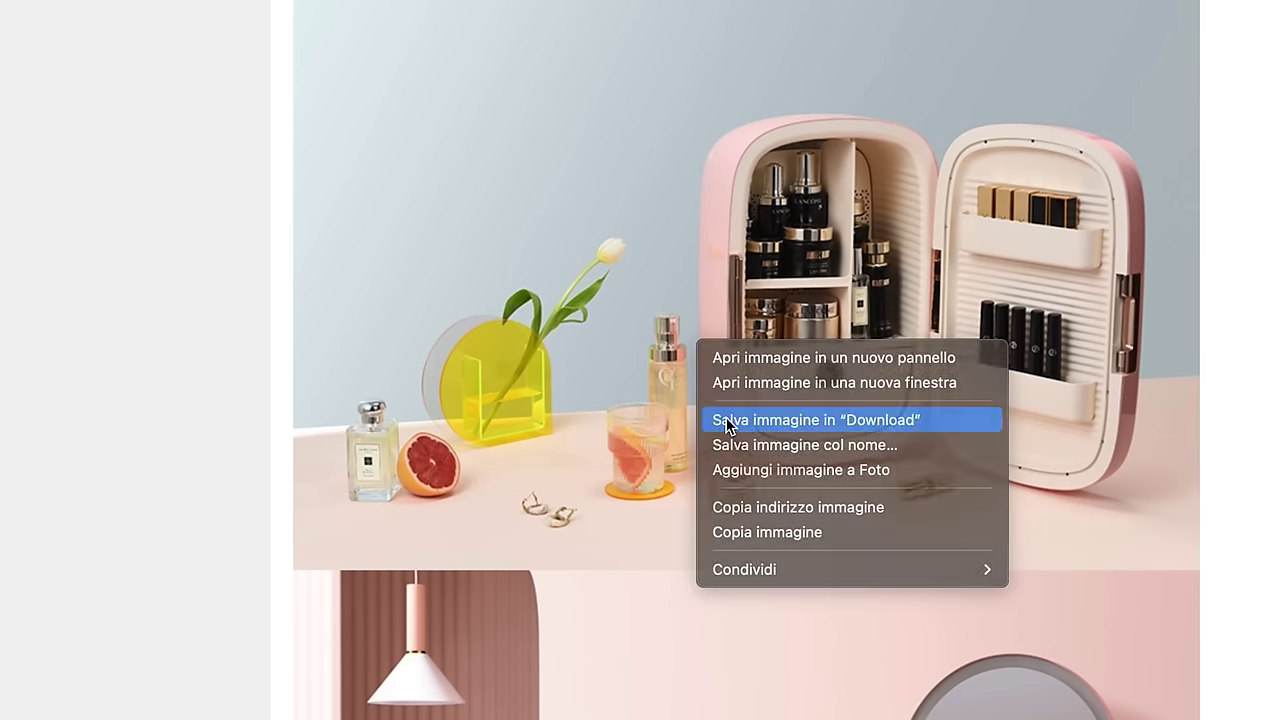
scroll(726, 417, "down", 5)
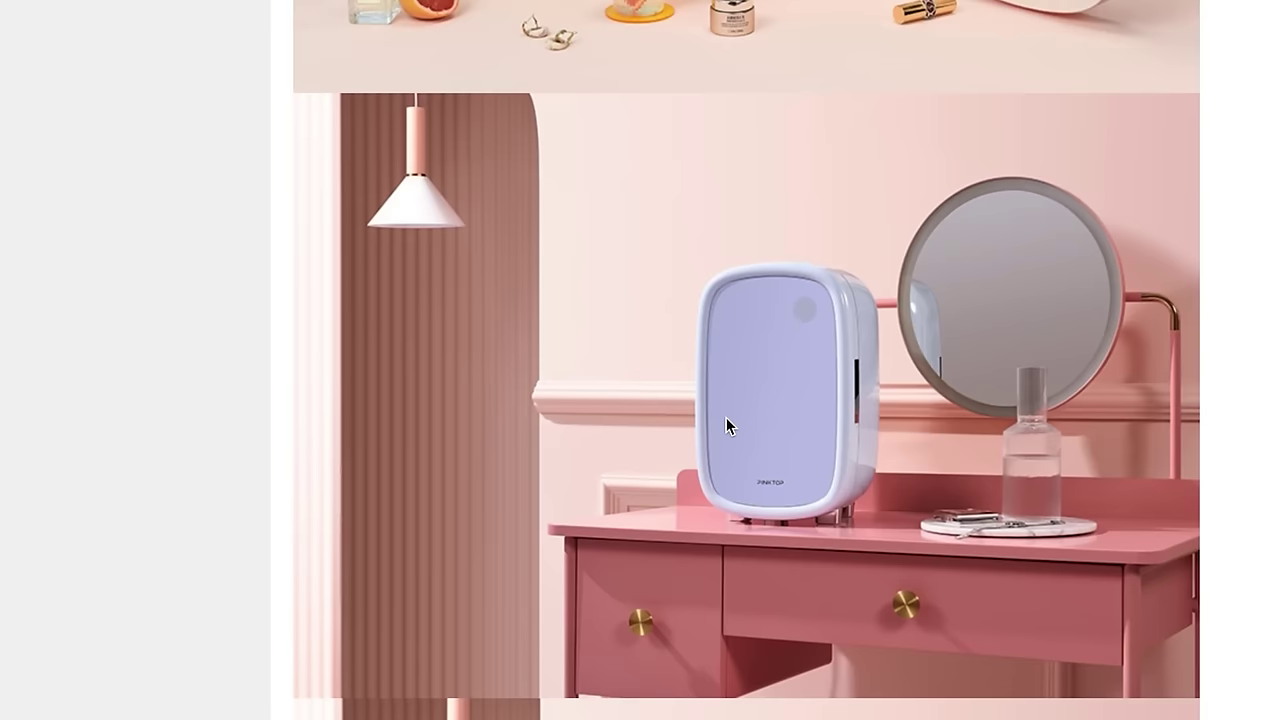
right_click(723, 379)
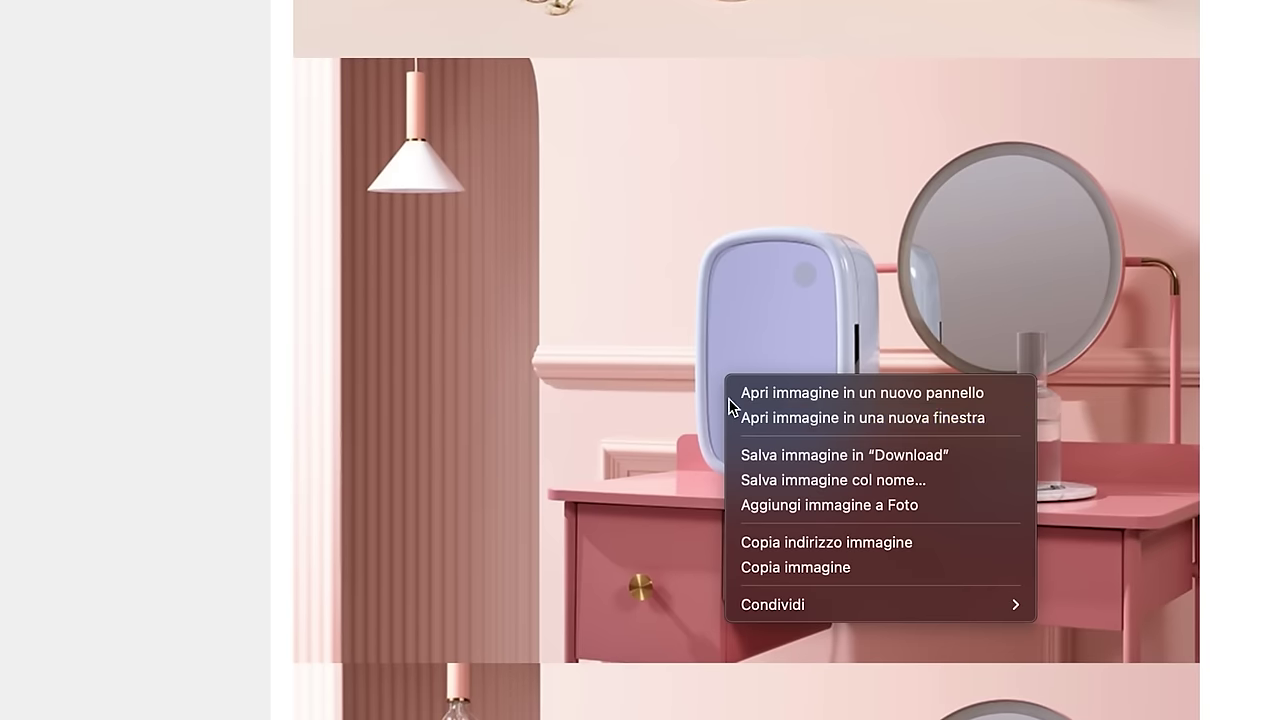
left_click(747, 451)
- Save the white fridge and pink fridge vanity photos to Downloads
scroll(747, 452, "down", 5)
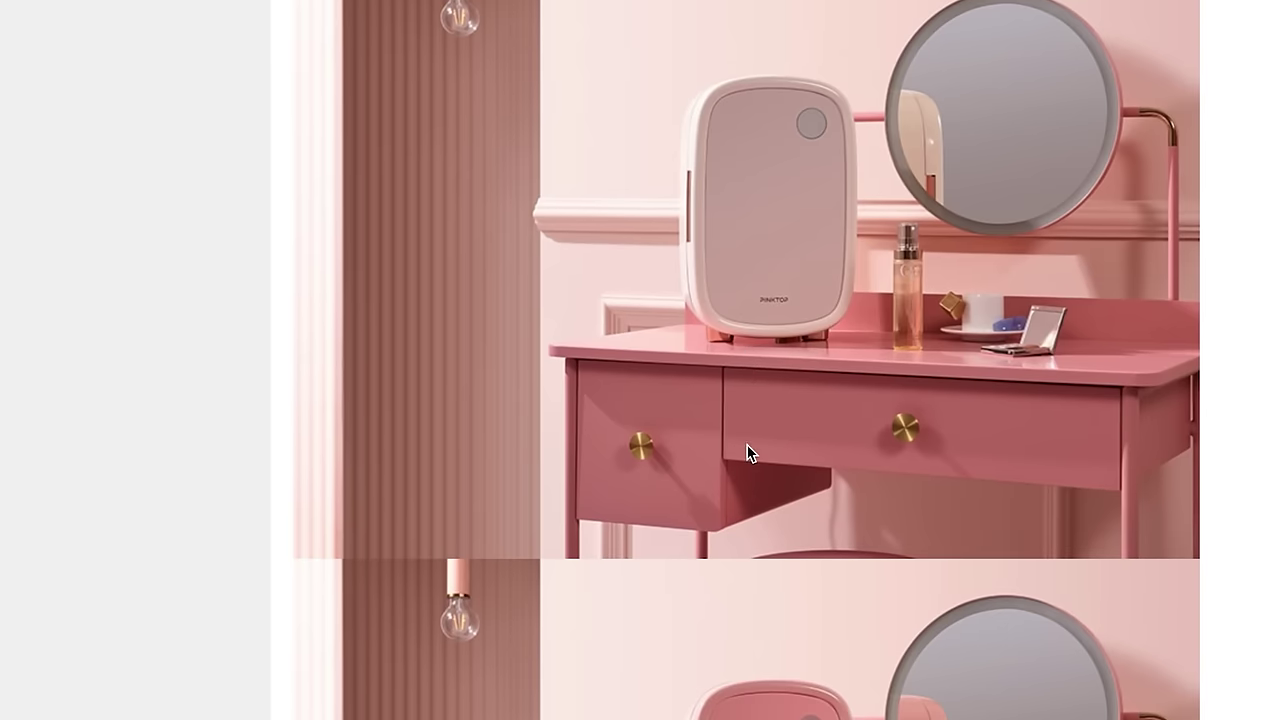
right_click(765, 360)
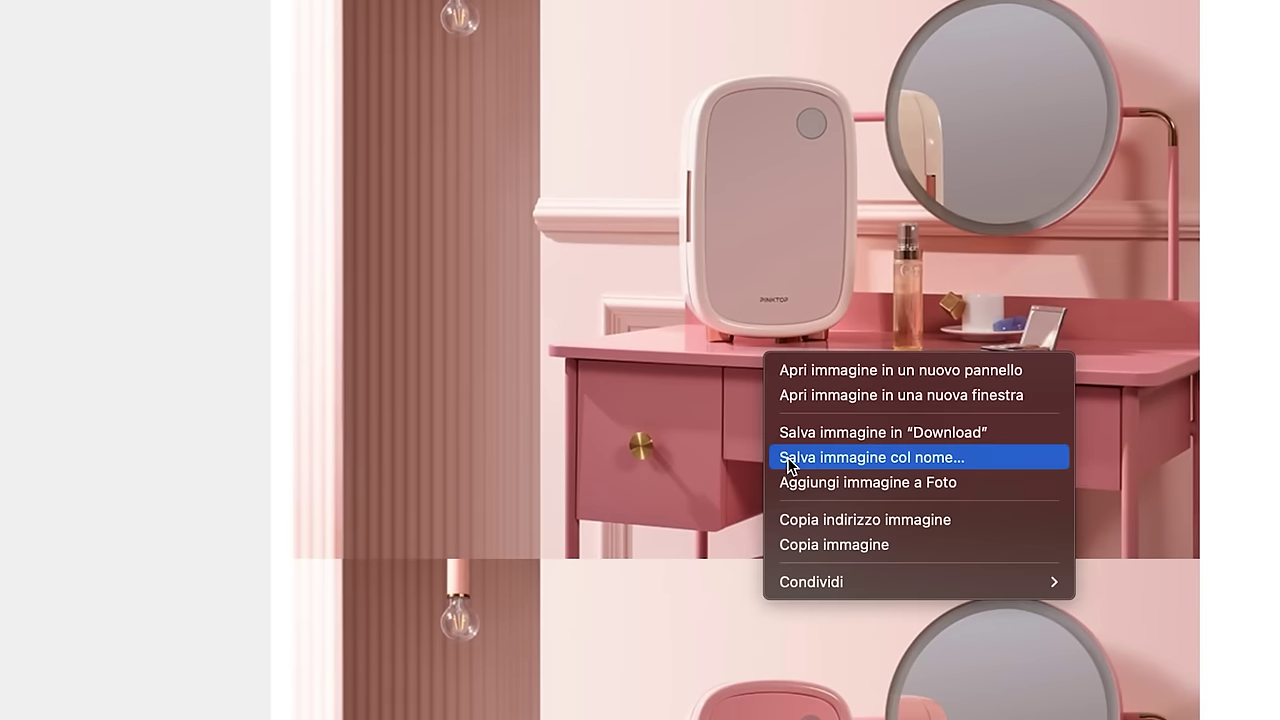
left_click(804, 433)
scroll(804, 433, "down", 5)
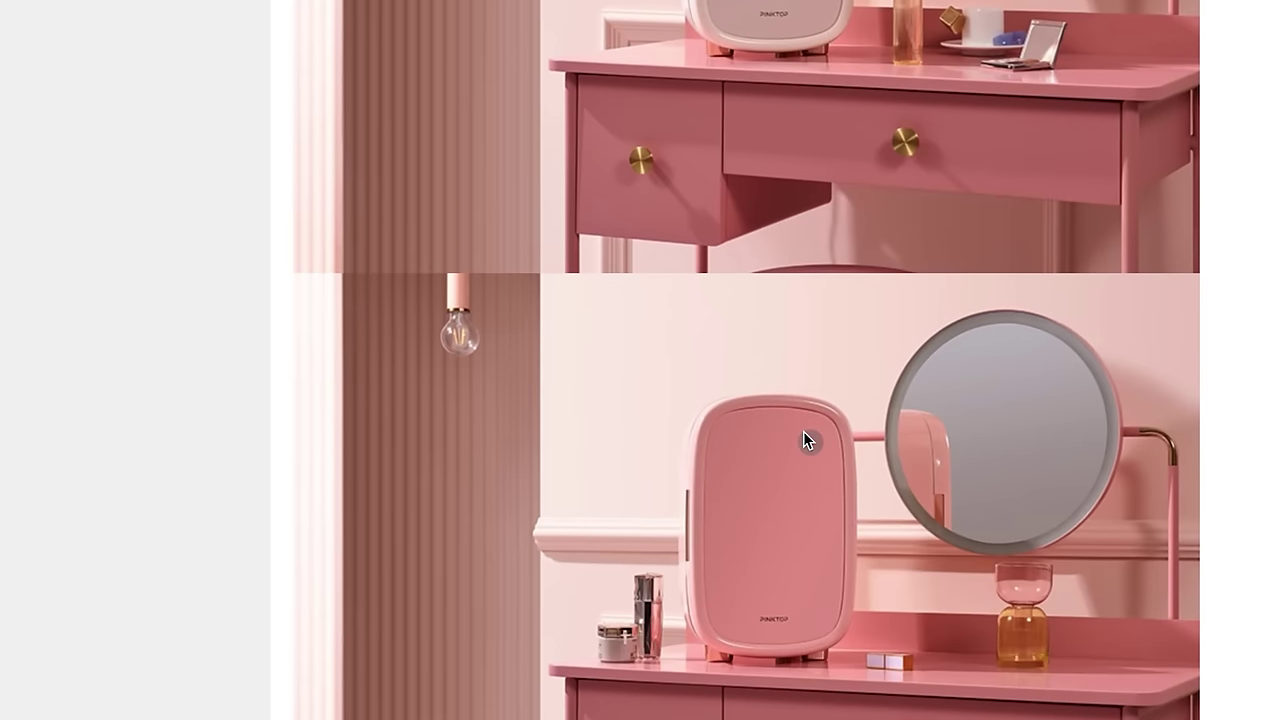
right_click(803, 431)
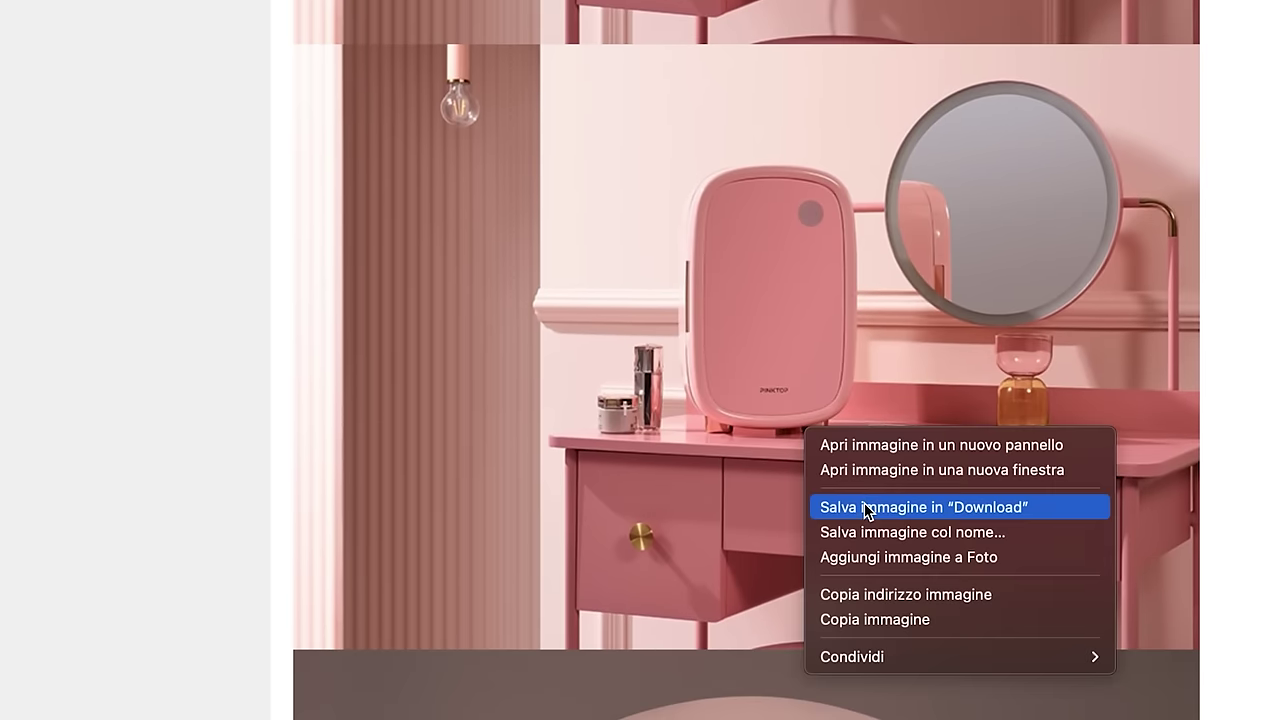
left_click(866, 500)
- Save the white fridge arch photo and the pink-dress fridge photo
scroll(865, 497, "down", 5)
scroll(865, 497, "down", 3)
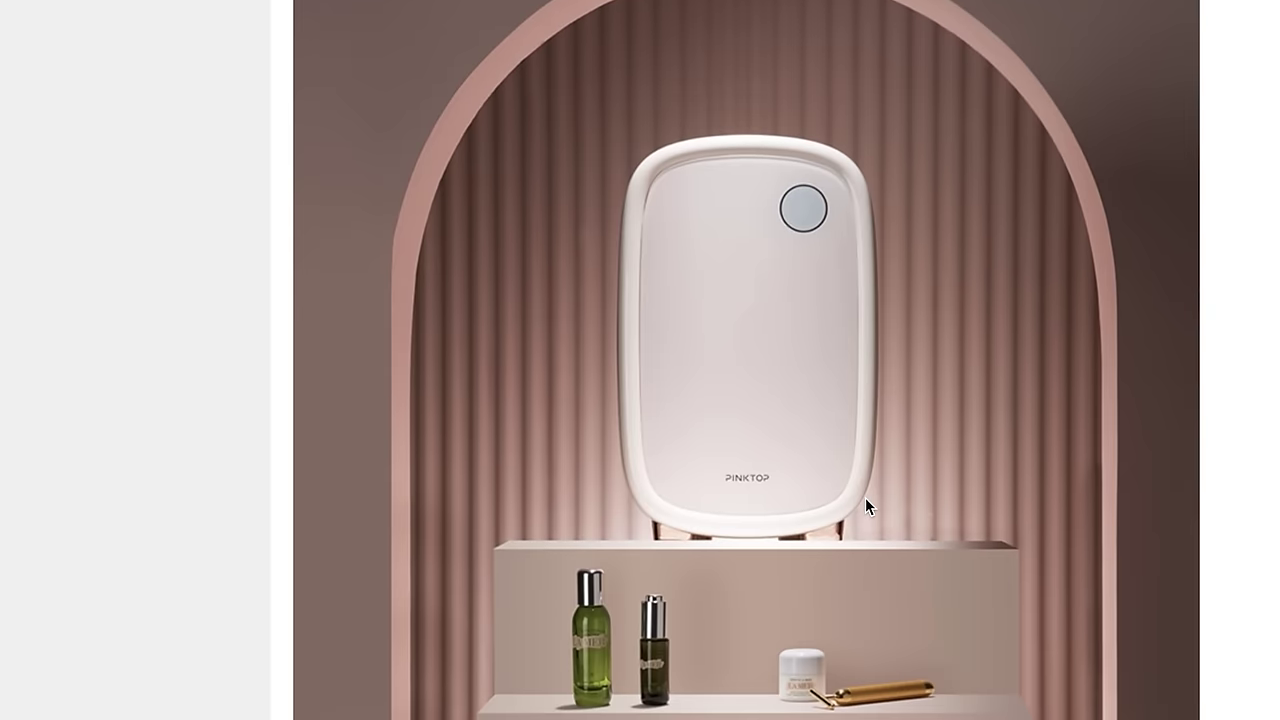
right_click(865, 503)
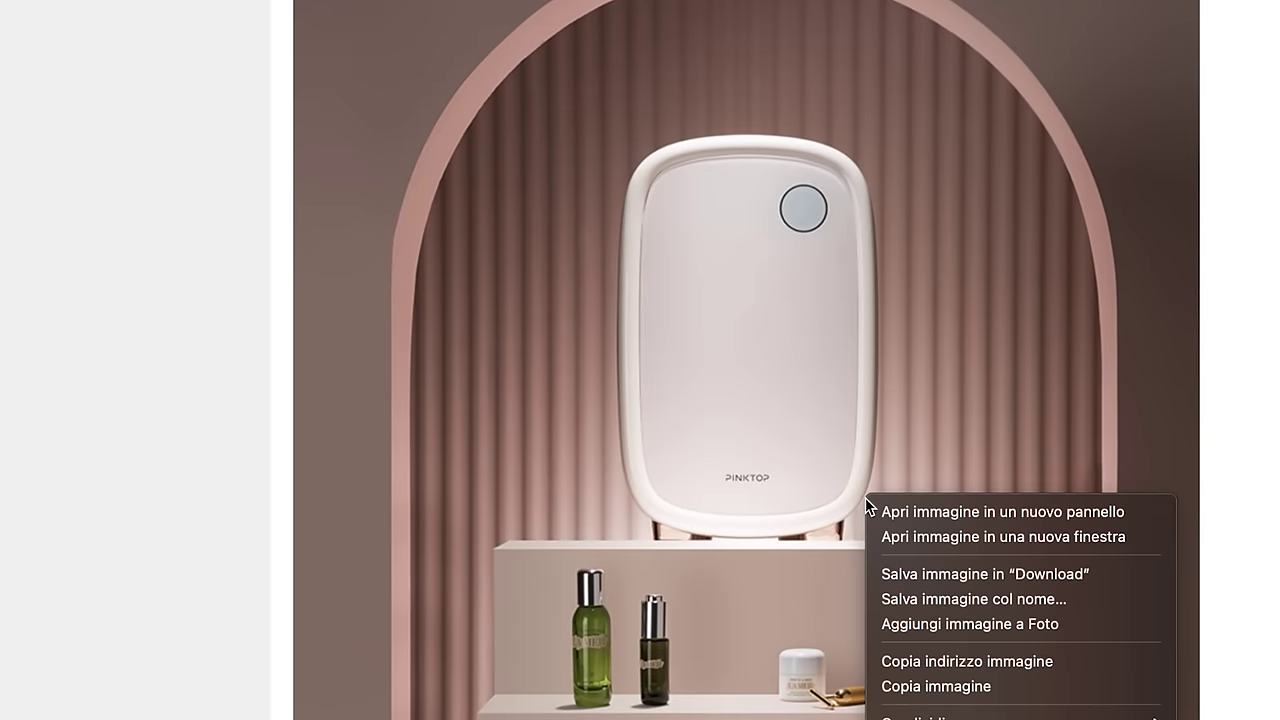
left_click(906, 574)
scroll(906, 570, "down", 15)
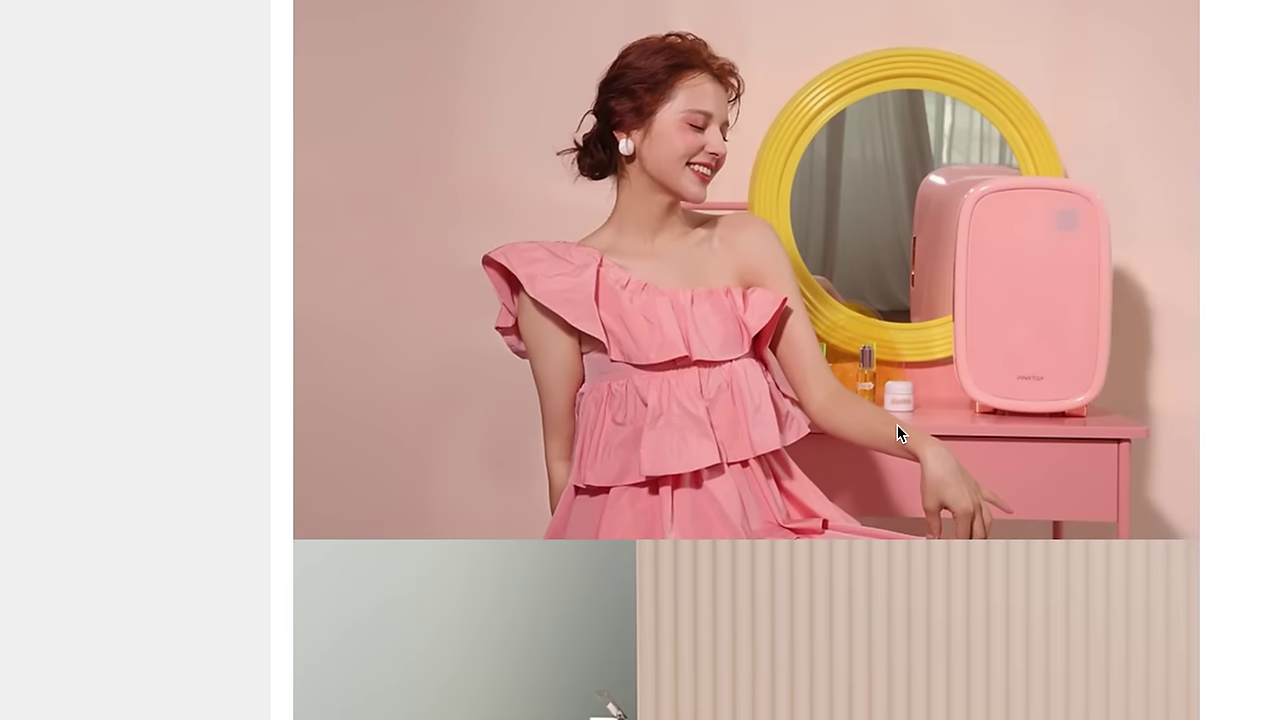
right_click(897, 424)
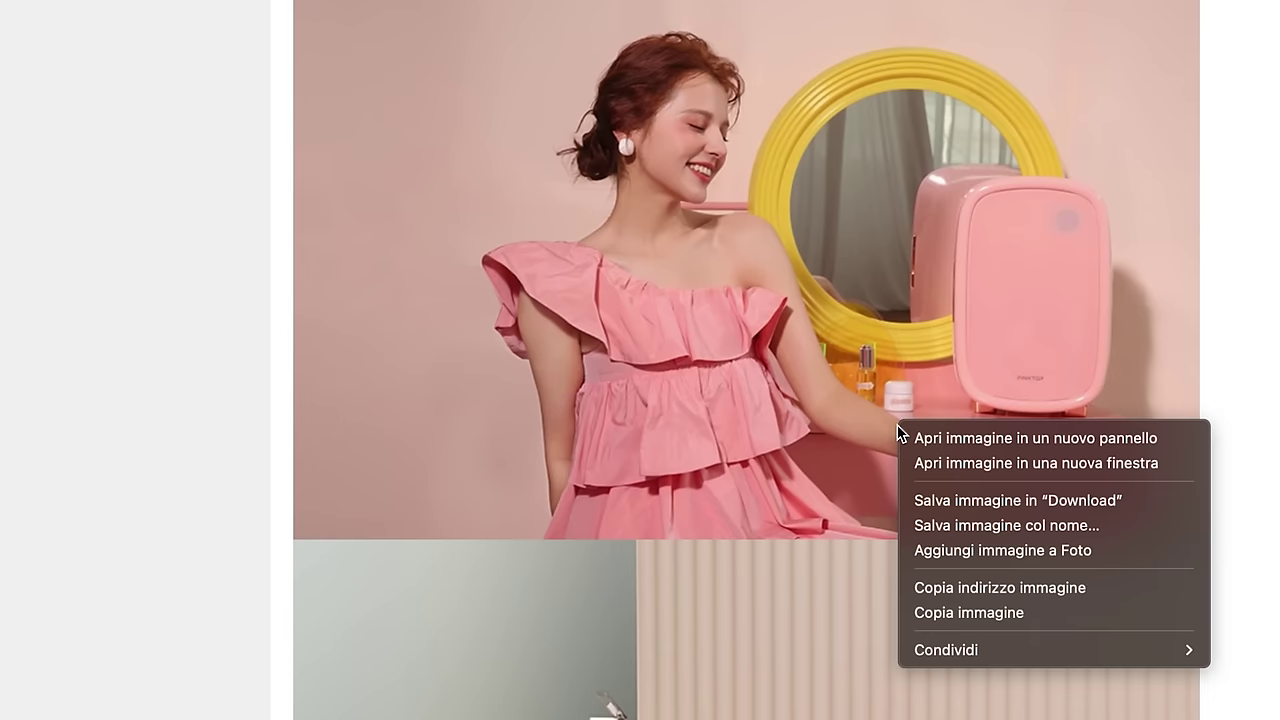
left_click(936, 500)
- Cancel the Salva col nome dialog and save the two mini-fridges photo to Download
scroll(862, 528, "down", 6)
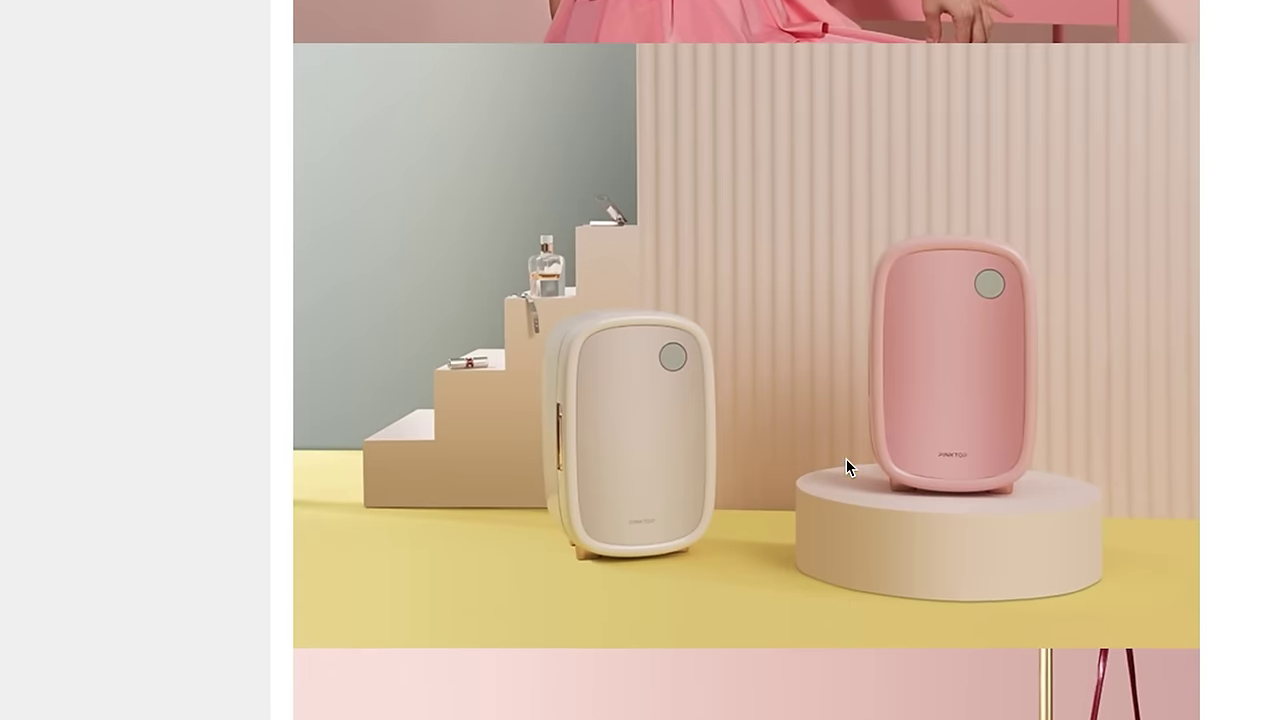
right_click(851, 320)
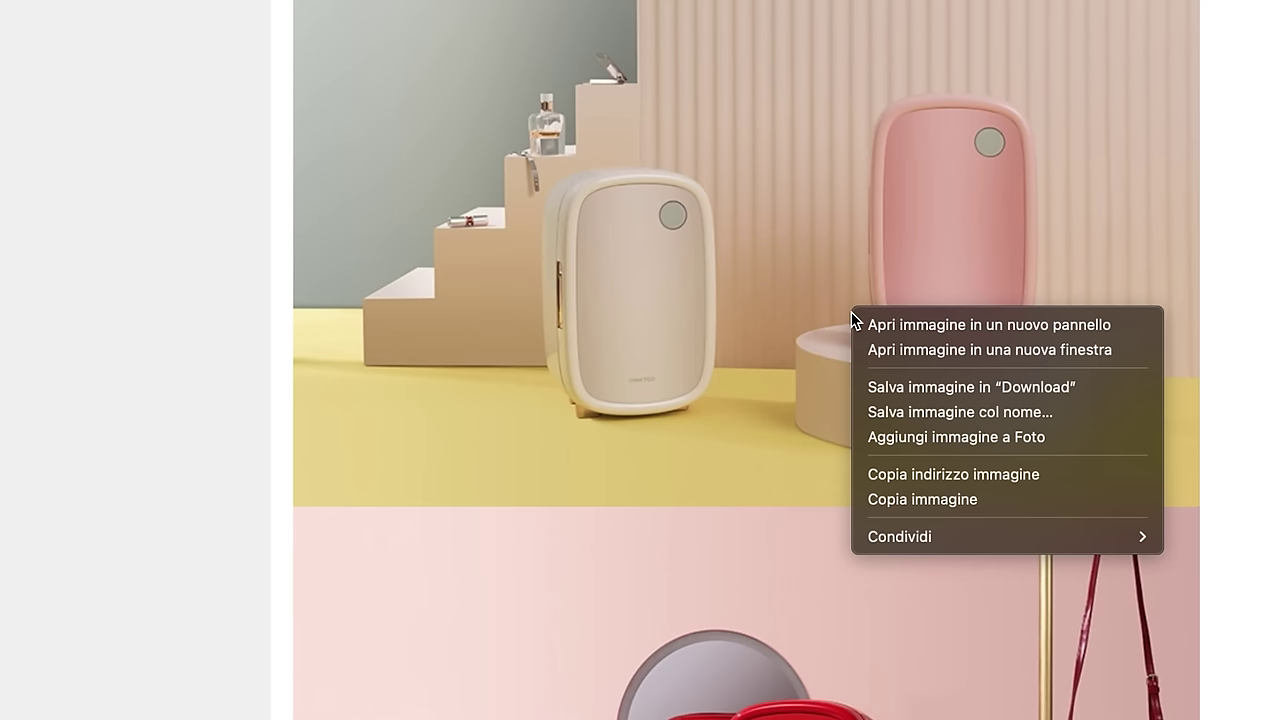
left_click(873, 410)
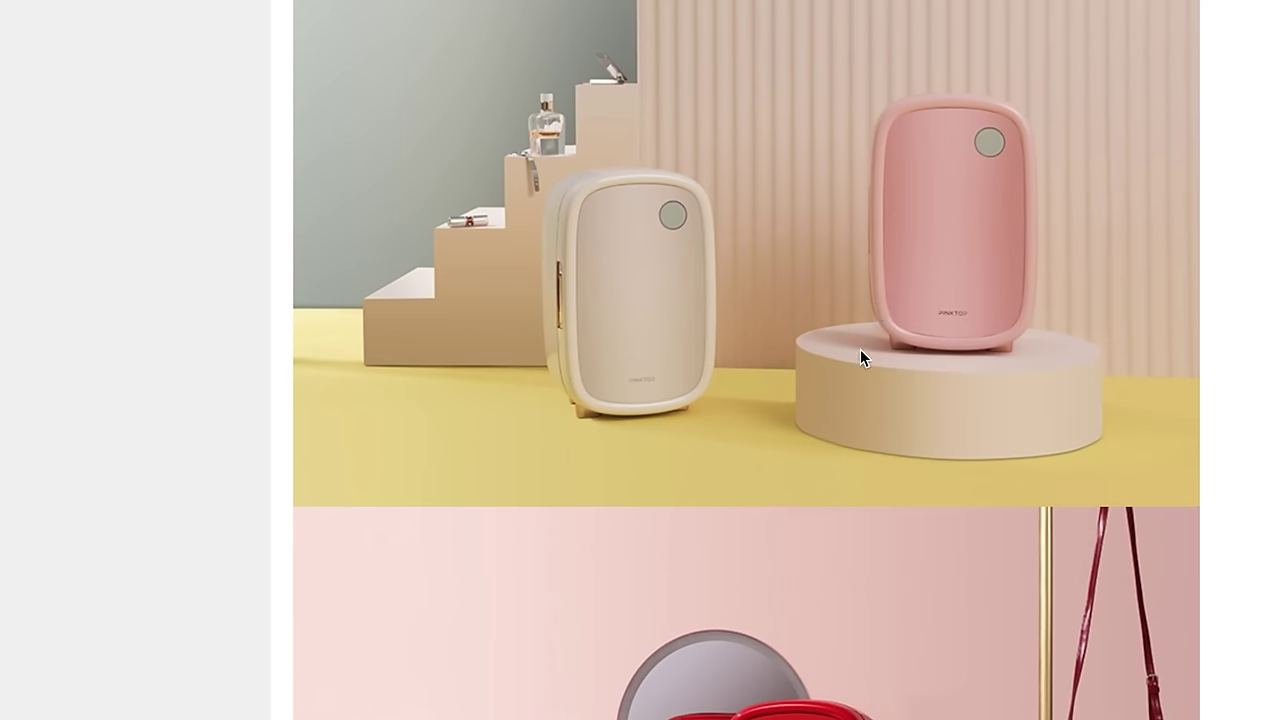
scroll(711, 276, "up", 3)
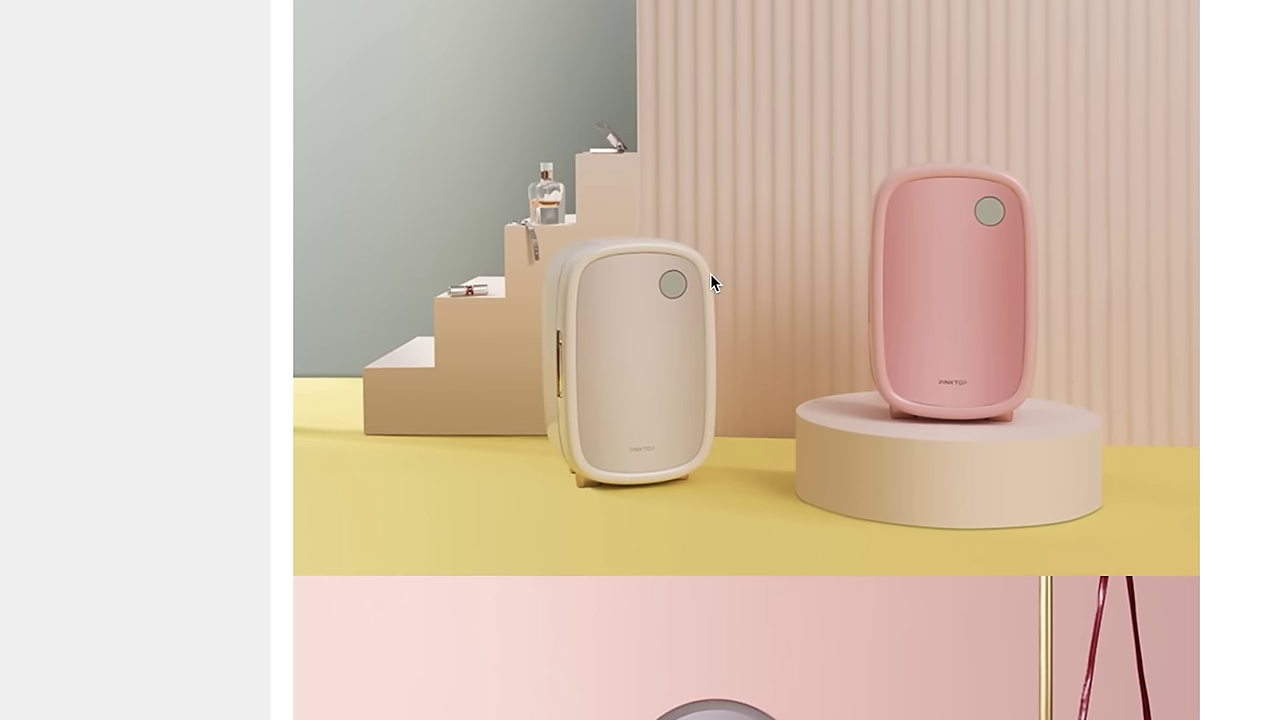
right_click(711, 273)
left_click(723, 349)
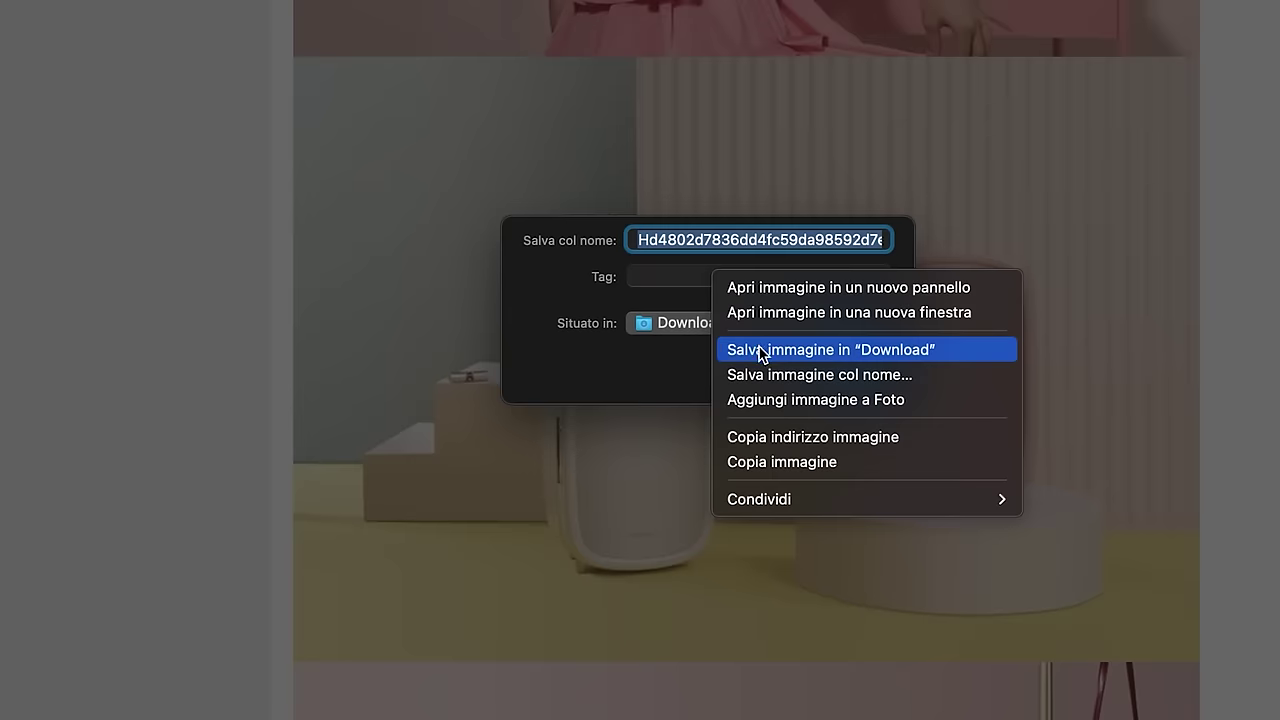
left_click(731, 370)
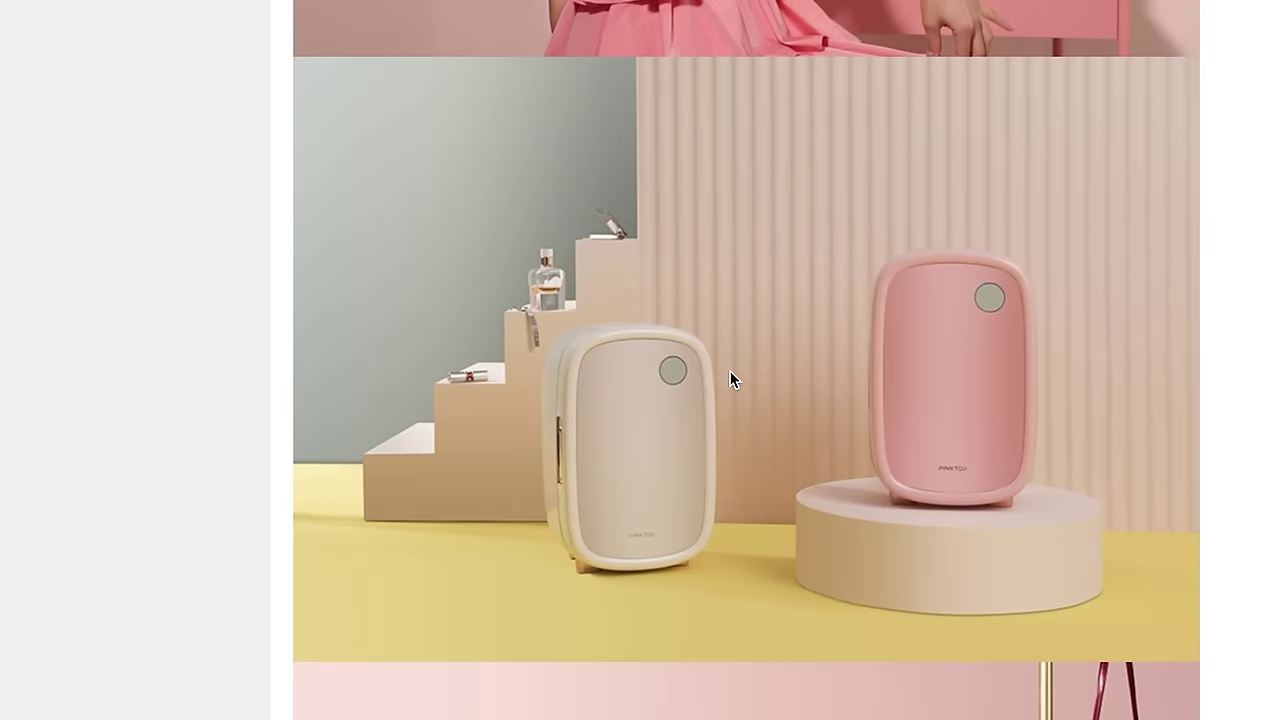
right_click(731, 370)
left_click(778, 449)
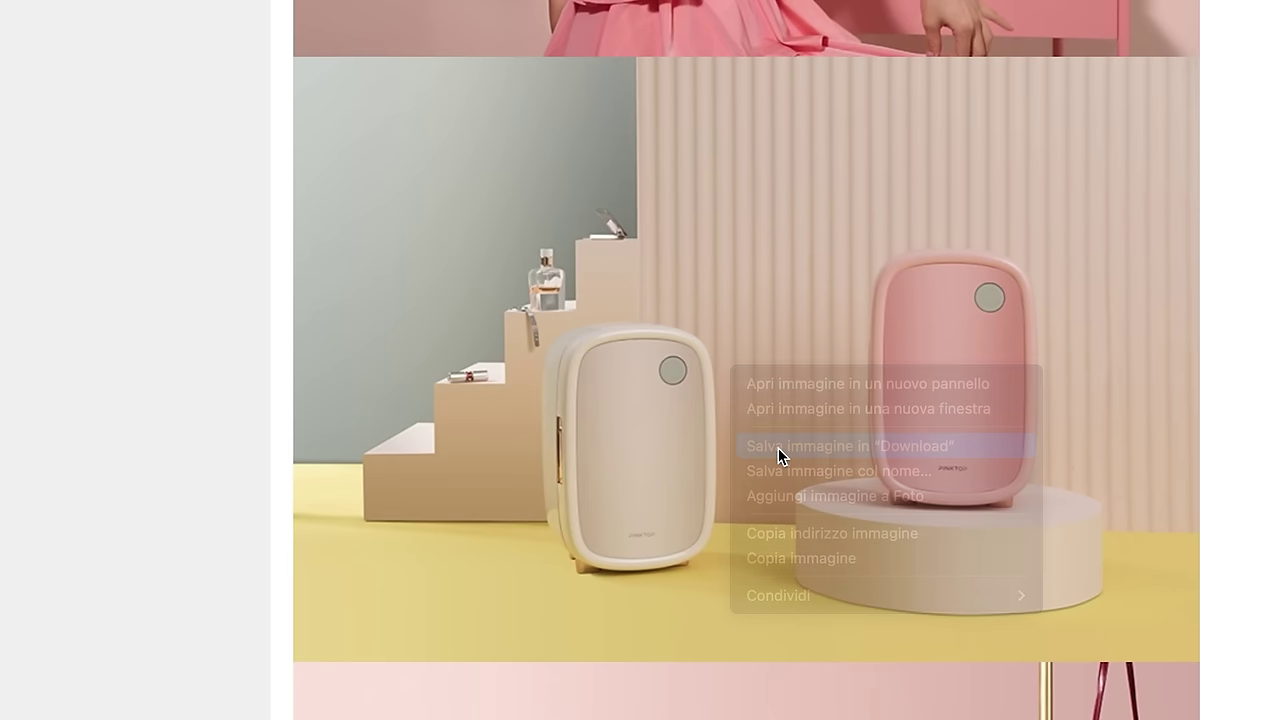
scroll(778, 449, "down", 7)
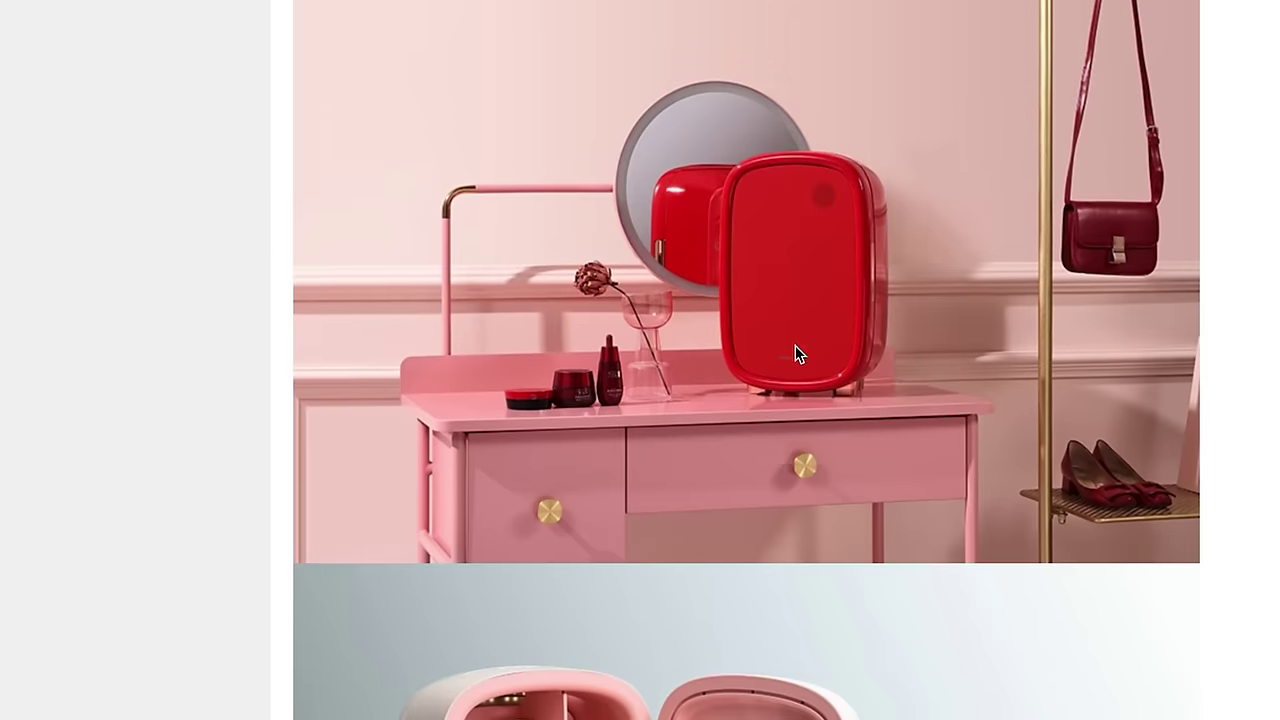
- Save the red fridge, open pink fridge and vanity fridge photos to Downloads
right_click(797, 353)
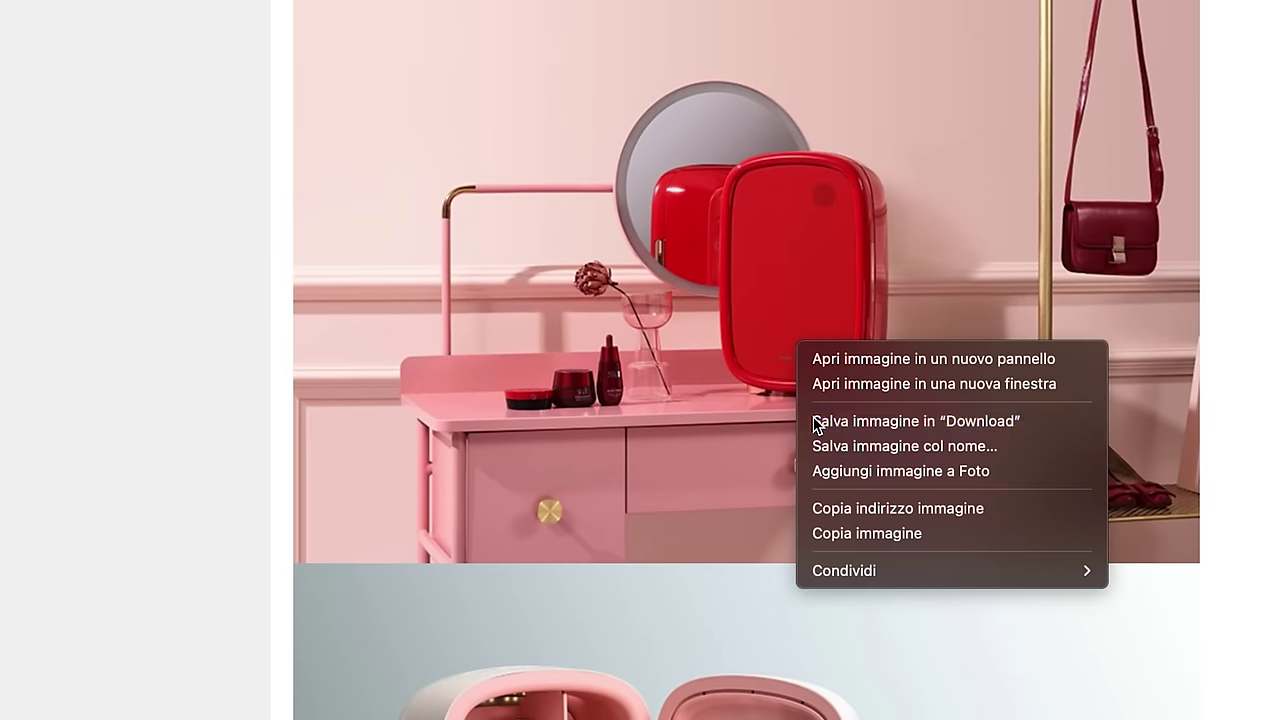
left_click(815, 422)
scroll(814, 423, "down", 6)
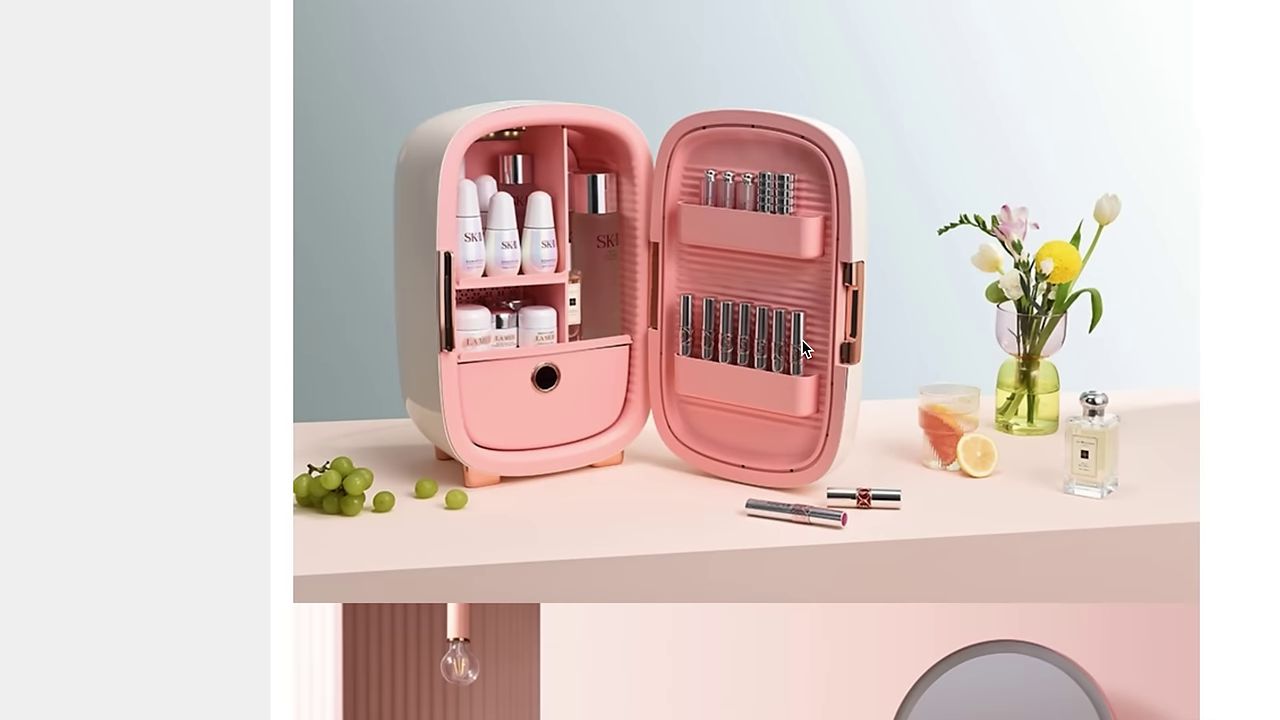
right_click(802, 348)
left_click(848, 414)
scroll(846, 418, "down", 5)
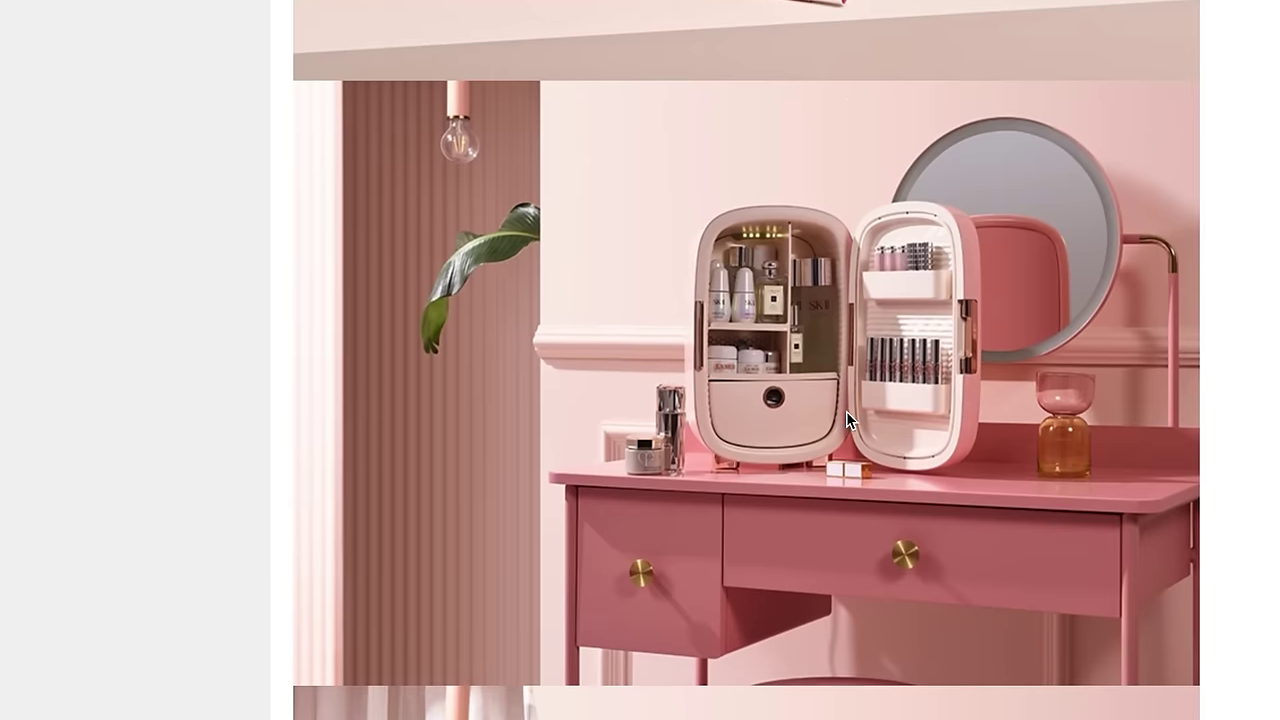
scroll(846, 418, "down", 1)
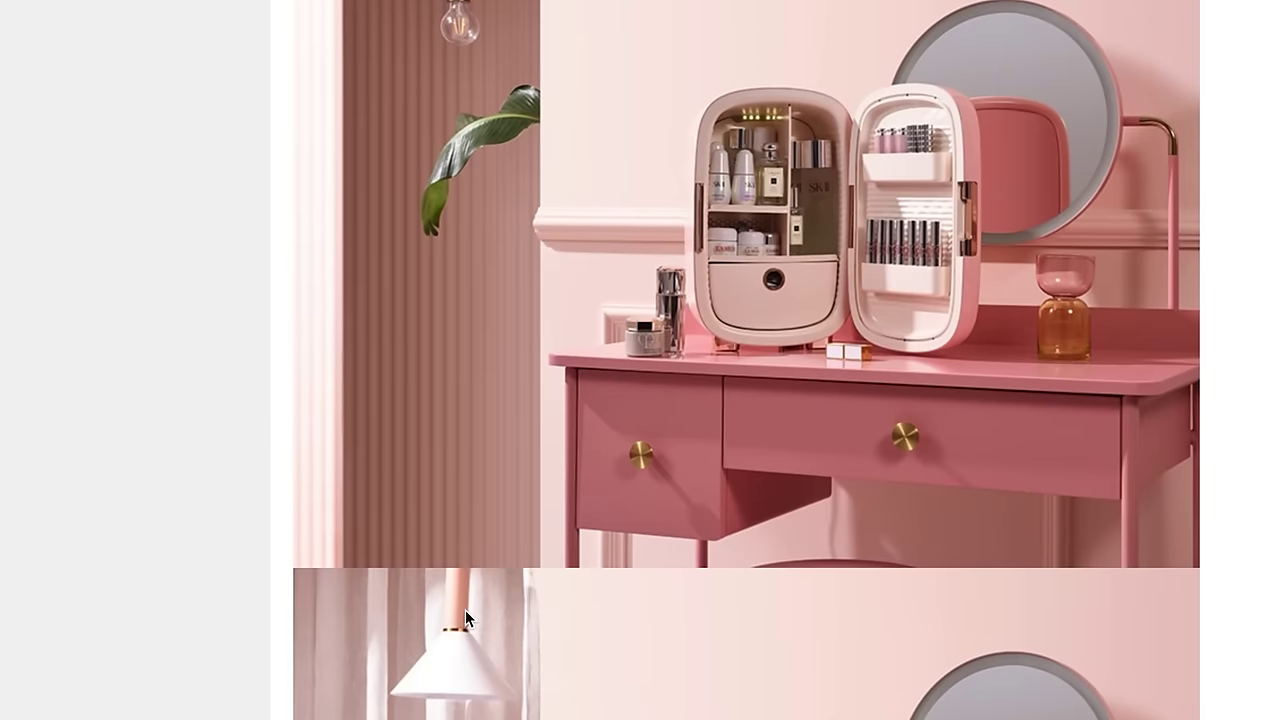
left_click_drag(768, 314, 868, 232)
right_click(868, 232)
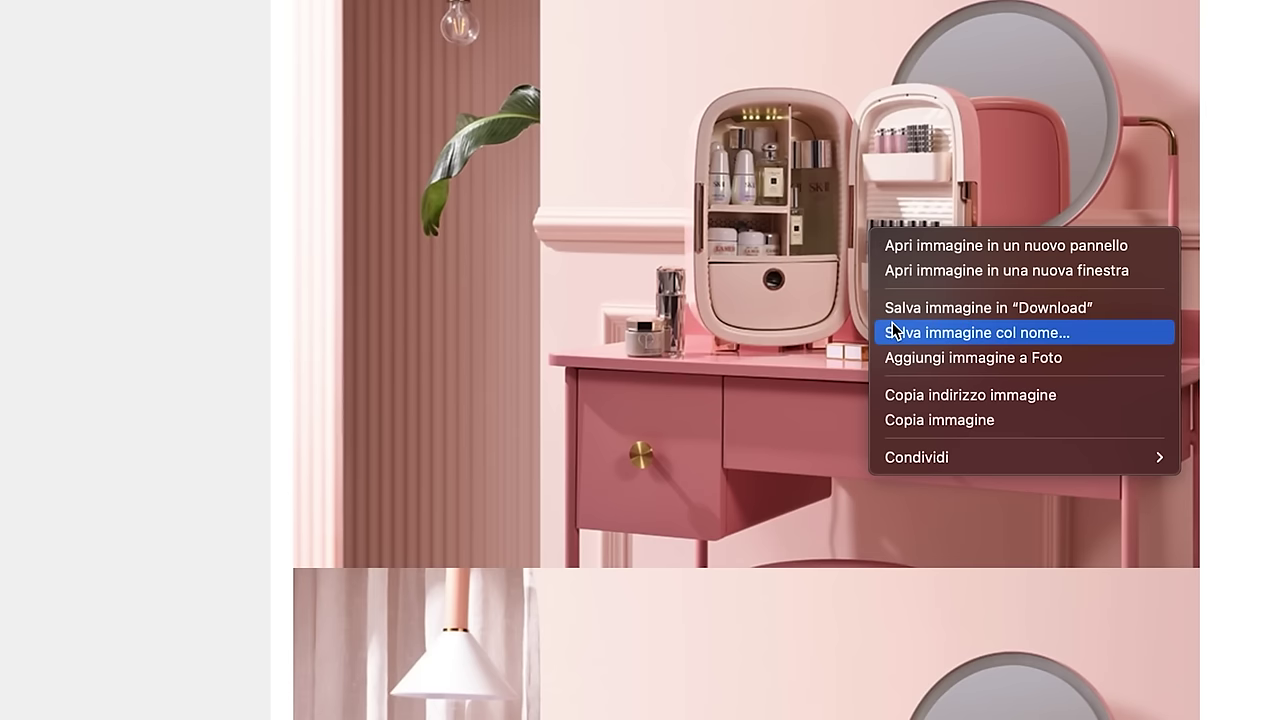
left_click(892, 331)
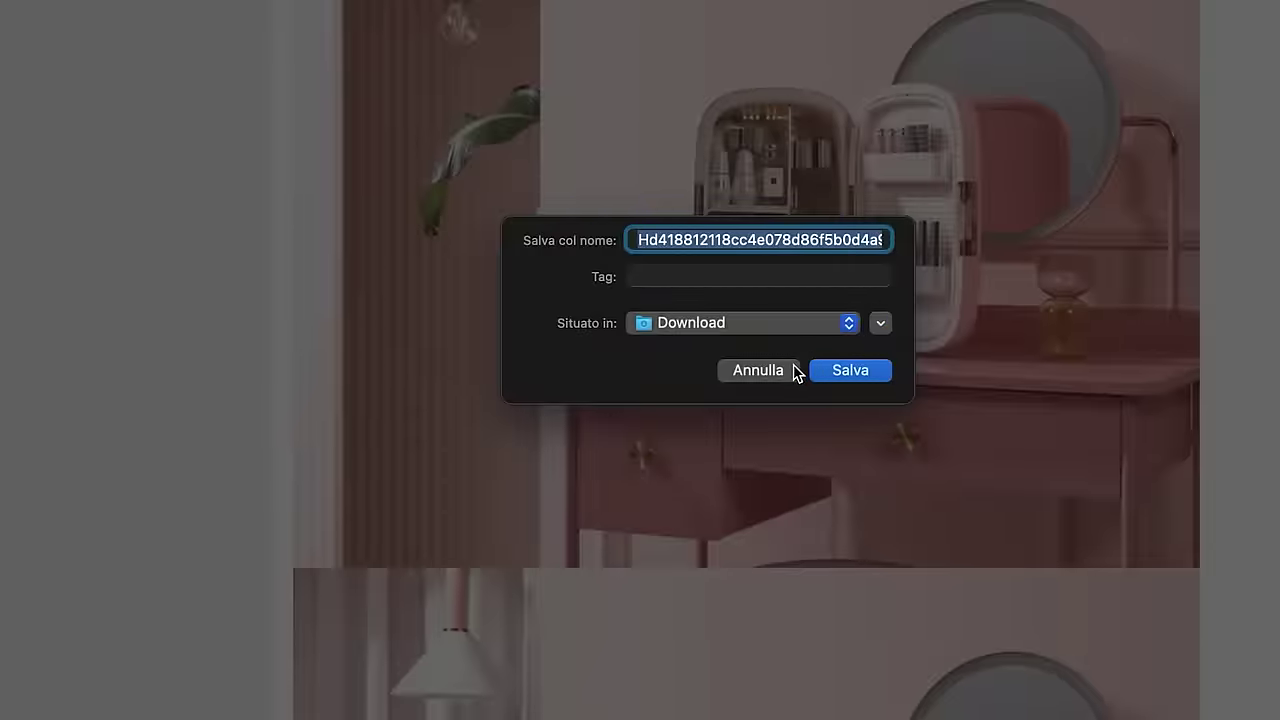
left_click(770, 384)
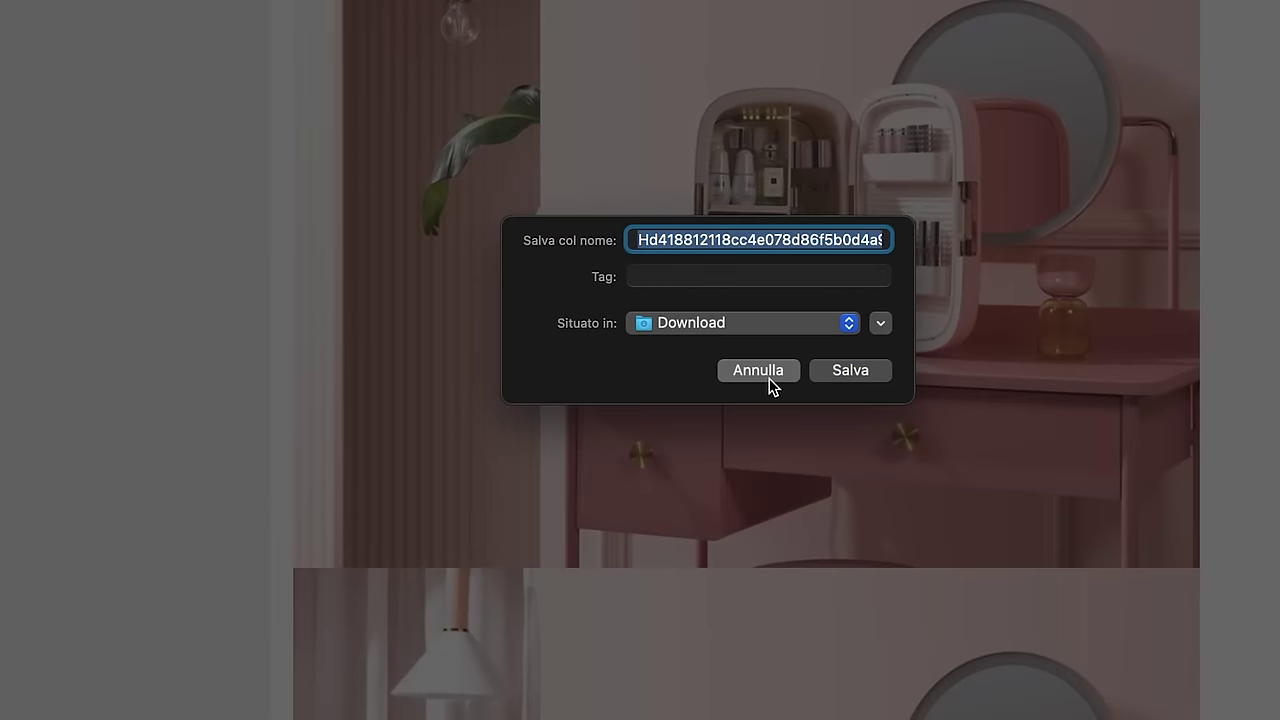
right_click(803, 288)
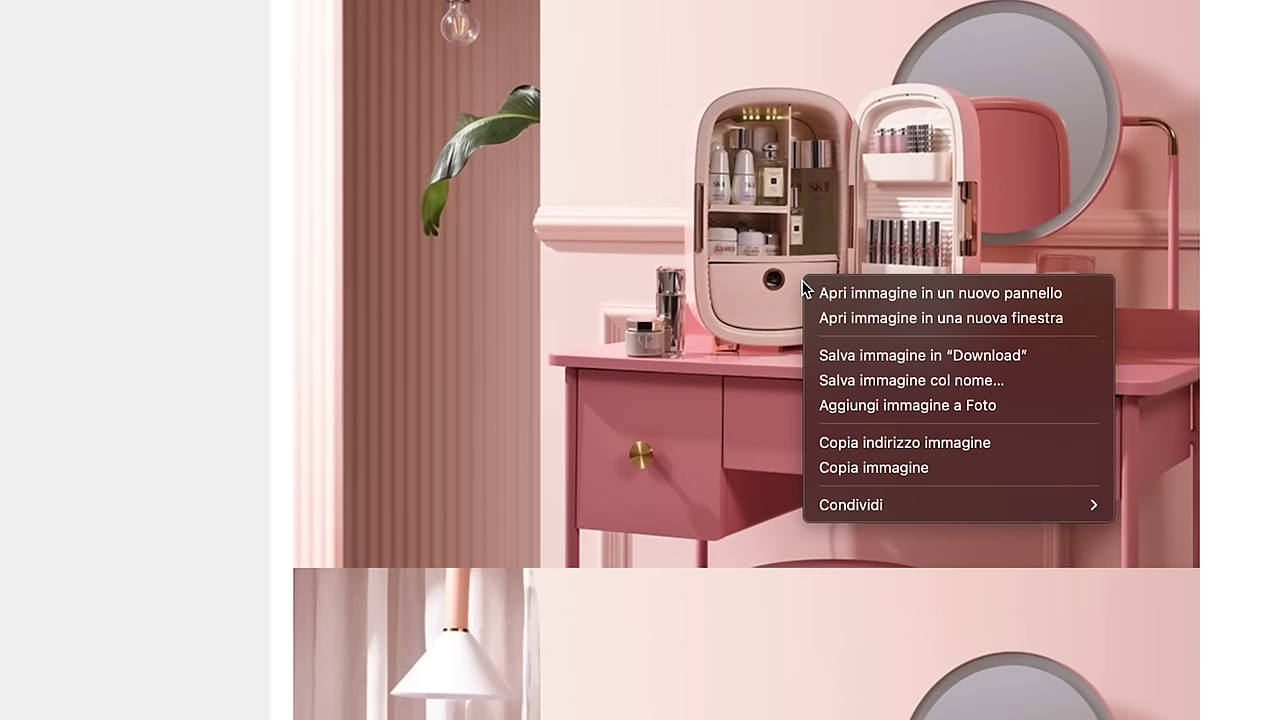
left_click(851, 354)
- Save the pink fridge-by-the-curtain and red open fridge photos to Downloads
scroll(849, 355, "down", 4)
scroll(849, 355, "down", 2)
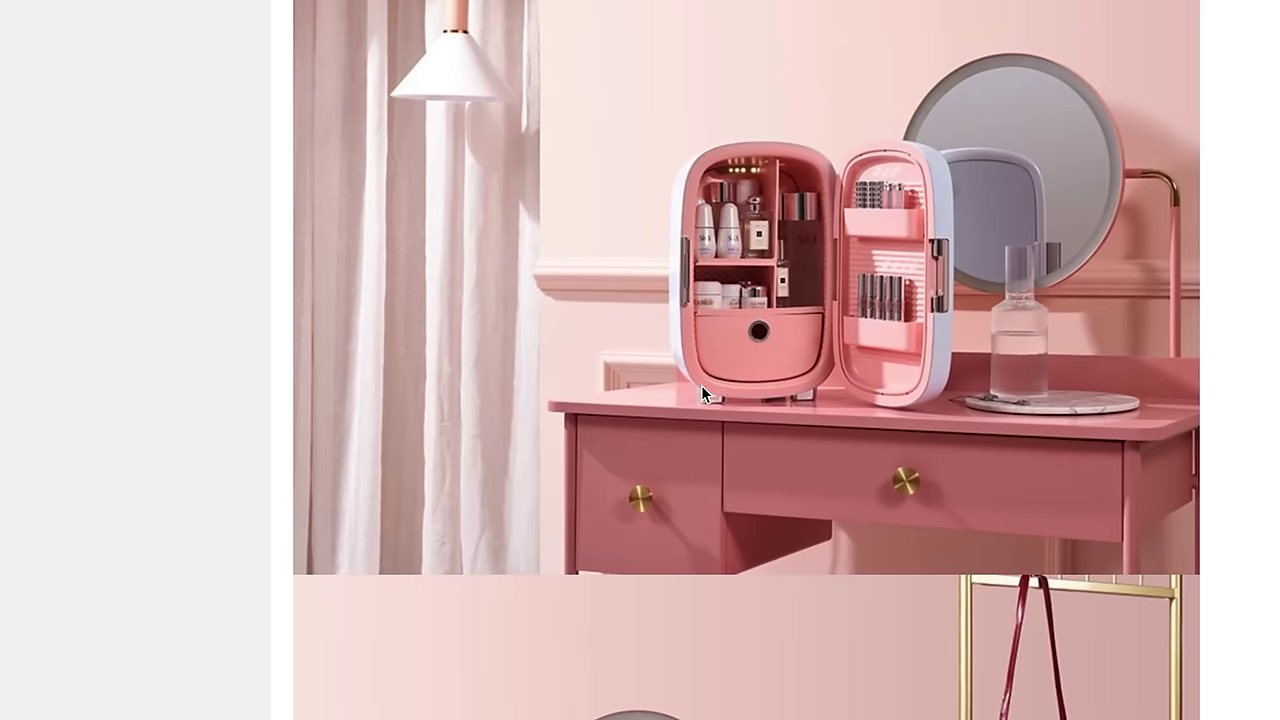
scroll(701, 387, "down", 10)
scroll(701, 385, "down", 10)
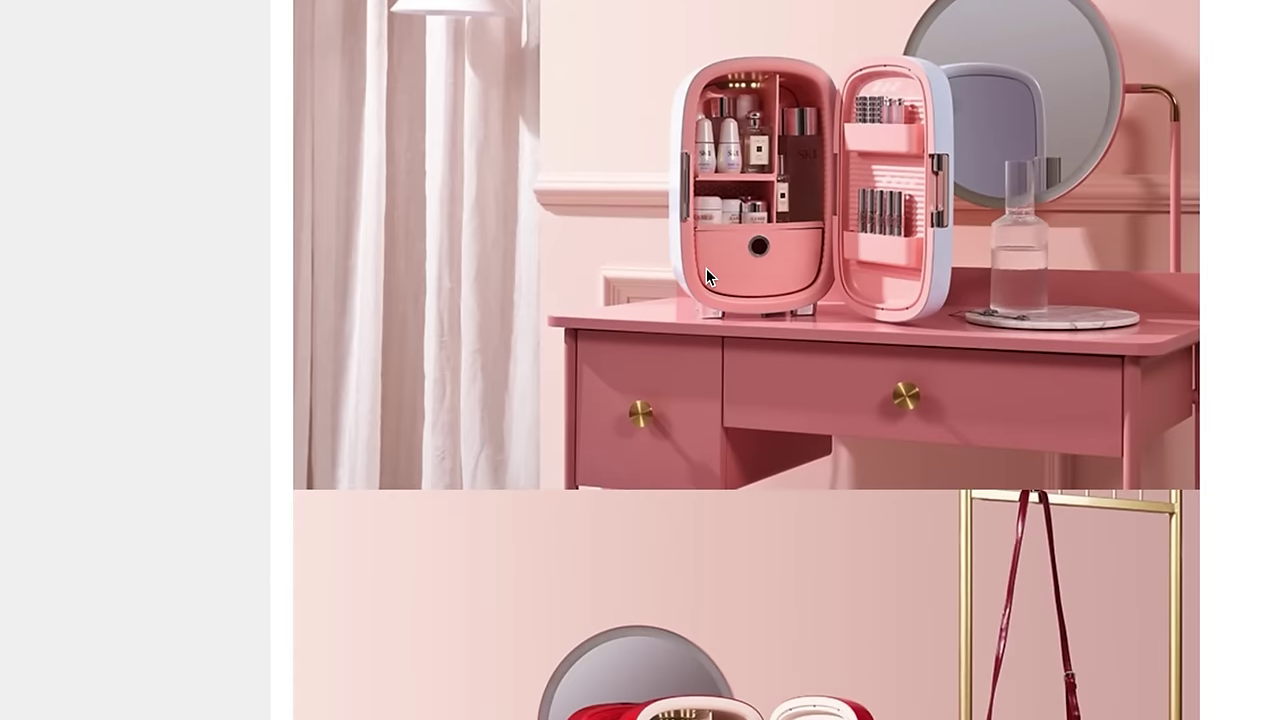
right_click(706, 268)
left_click(724, 344)
scroll(724, 350, "down", 5)
right_click(716, 327)
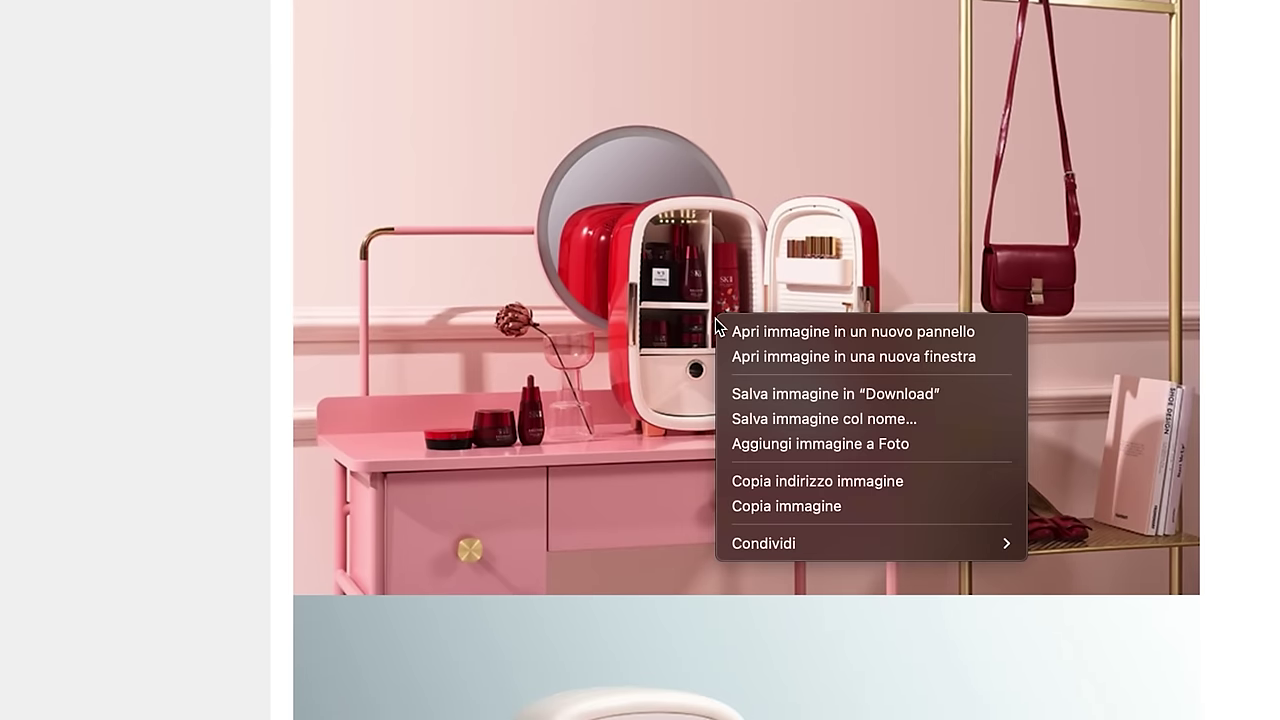
left_click(756, 395)
- Save the white PINKTOP, pedestal and two flower-filled fridge photos to Downloads
scroll(756, 397, "down", 5)
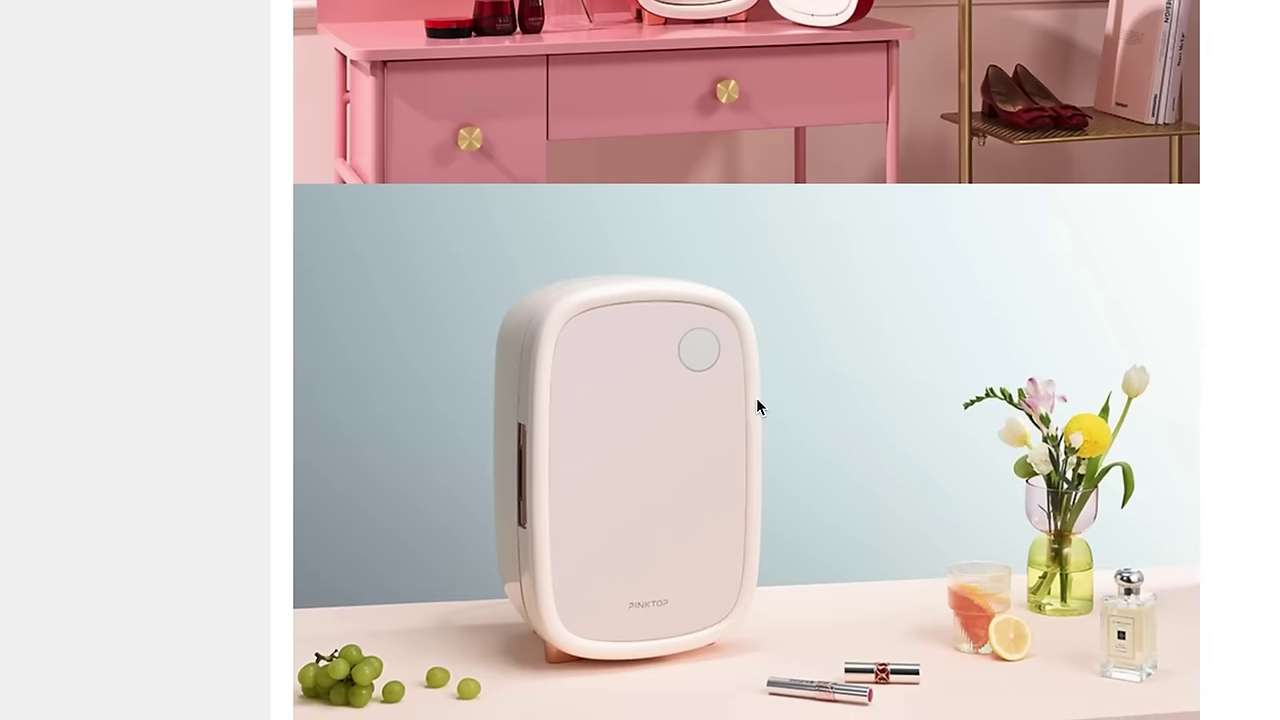
right_click(756, 397)
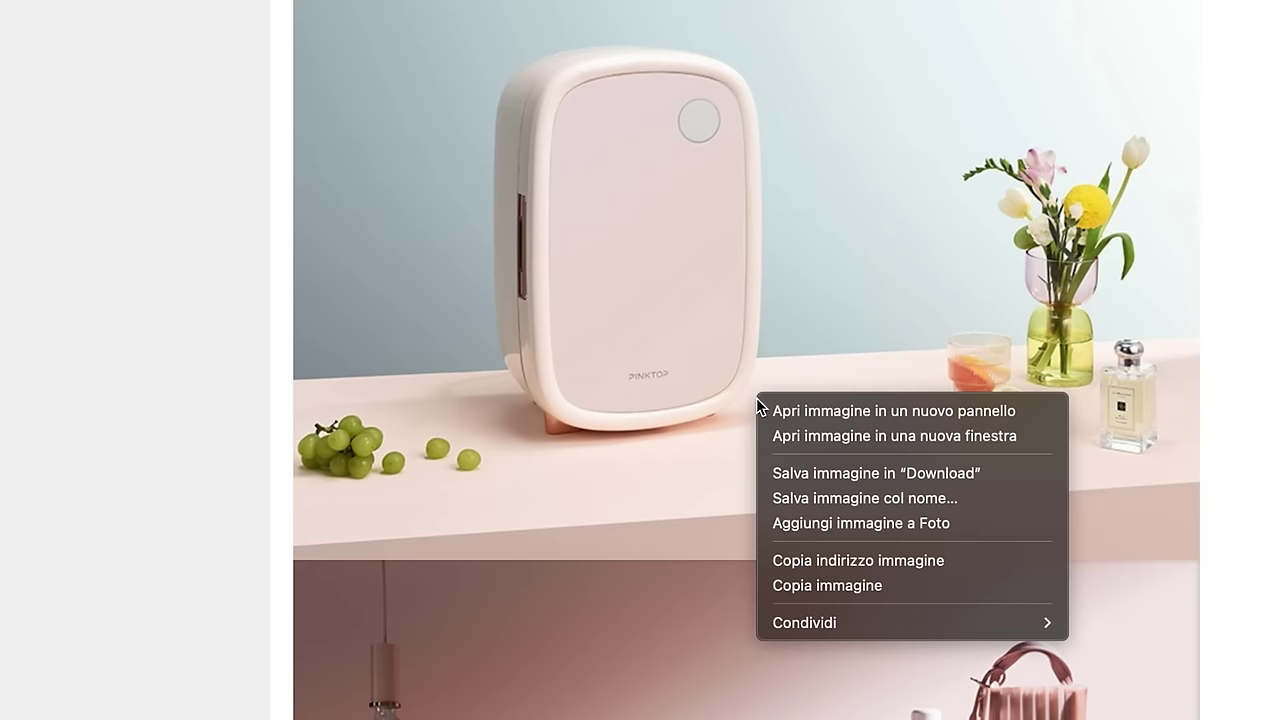
left_click(774, 475)
scroll(774, 475, "down", 3)
scroll(774, 475, "down", 2)
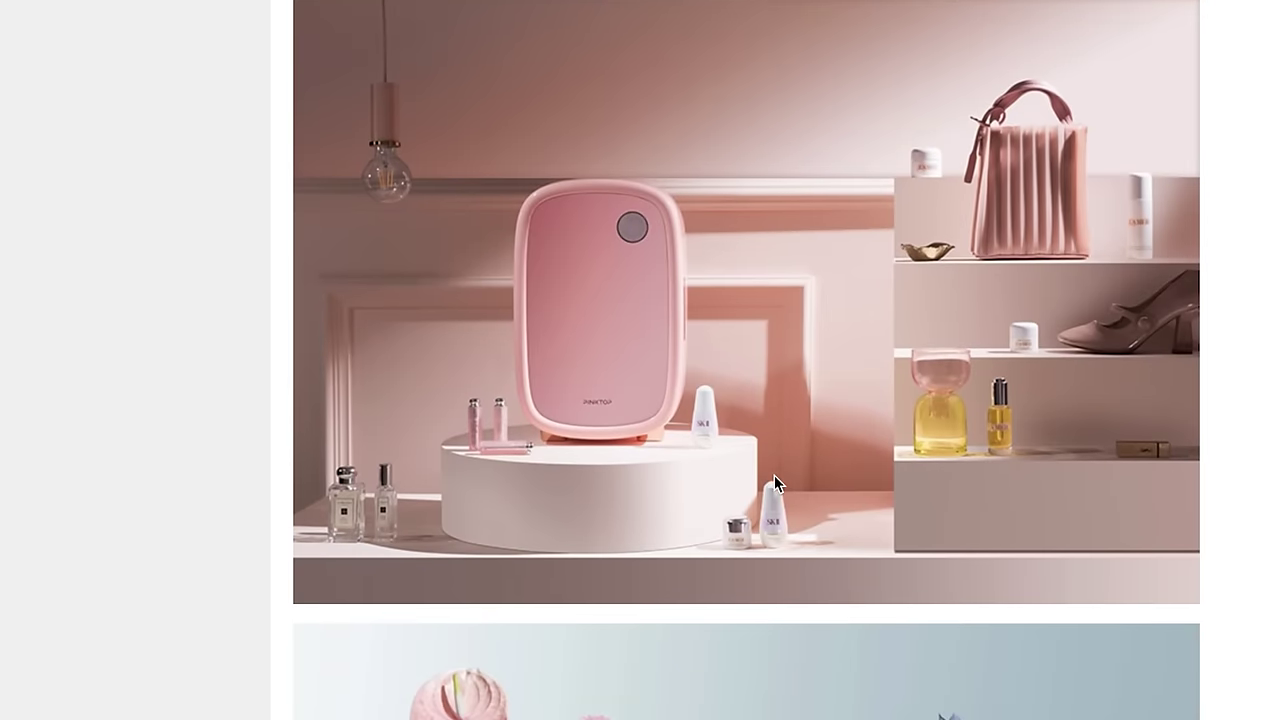
right_click(739, 292)
left_click(774, 371)
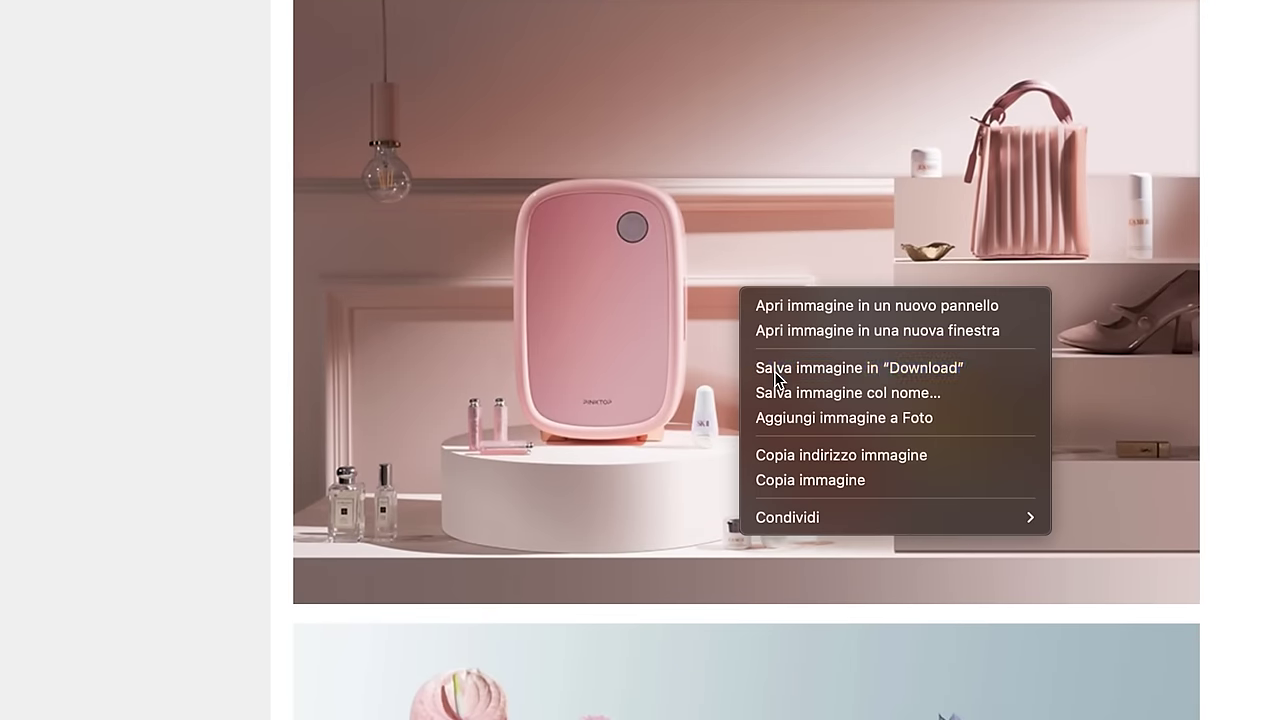
scroll(775, 372, "down", 7)
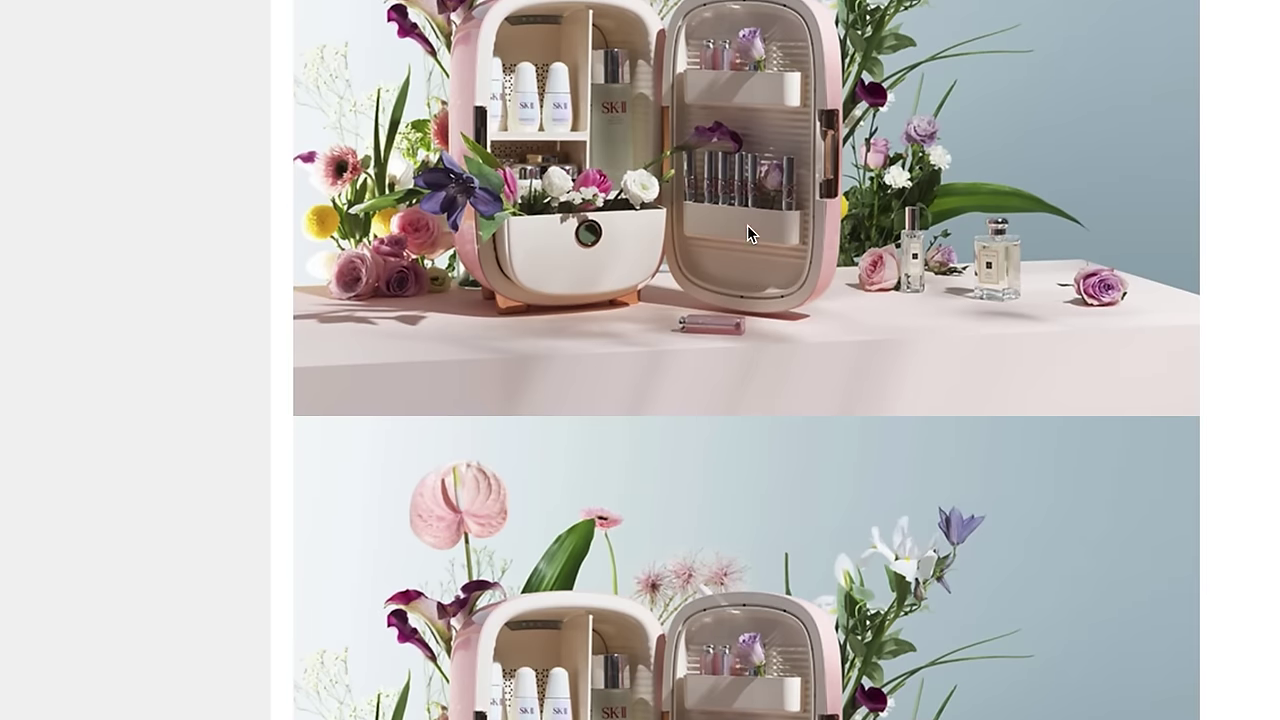
right_click(747, 225)
left_click(762, 298)
scroll(770, 313, "down", 3)
right_click(770, 312)
left_click(800, 379)
- Save the mirror-and-model, table fridge and open fridge with red products photos to Downloads
scroll(800, 379, "down", 5)
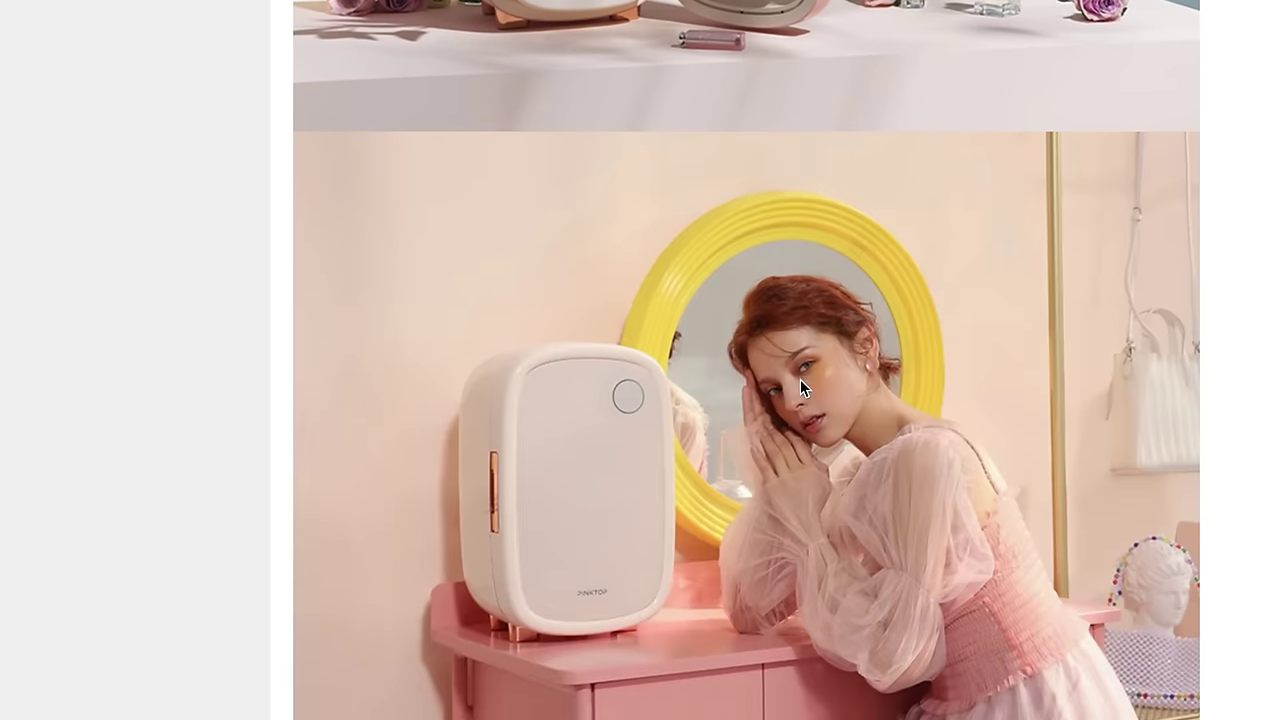
scroll(800, 379, "down", 2)
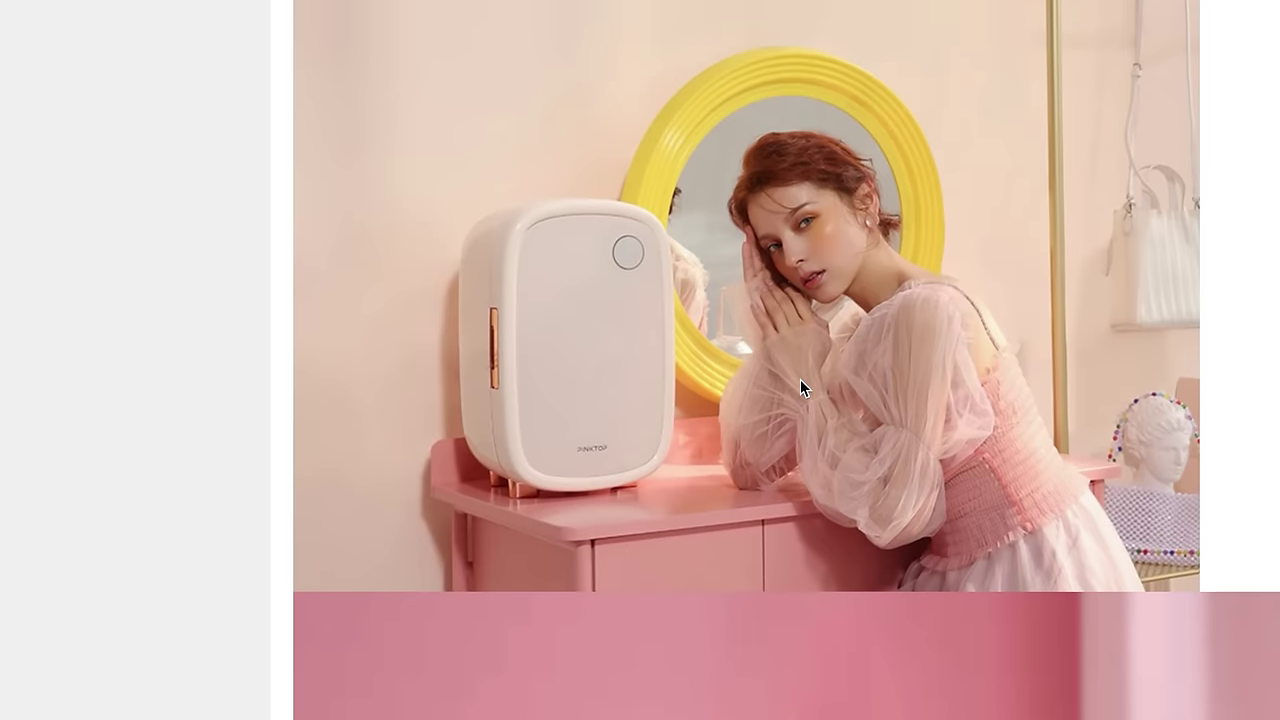
scroll(800, 388, "up", 1)
right_click(801, 376)
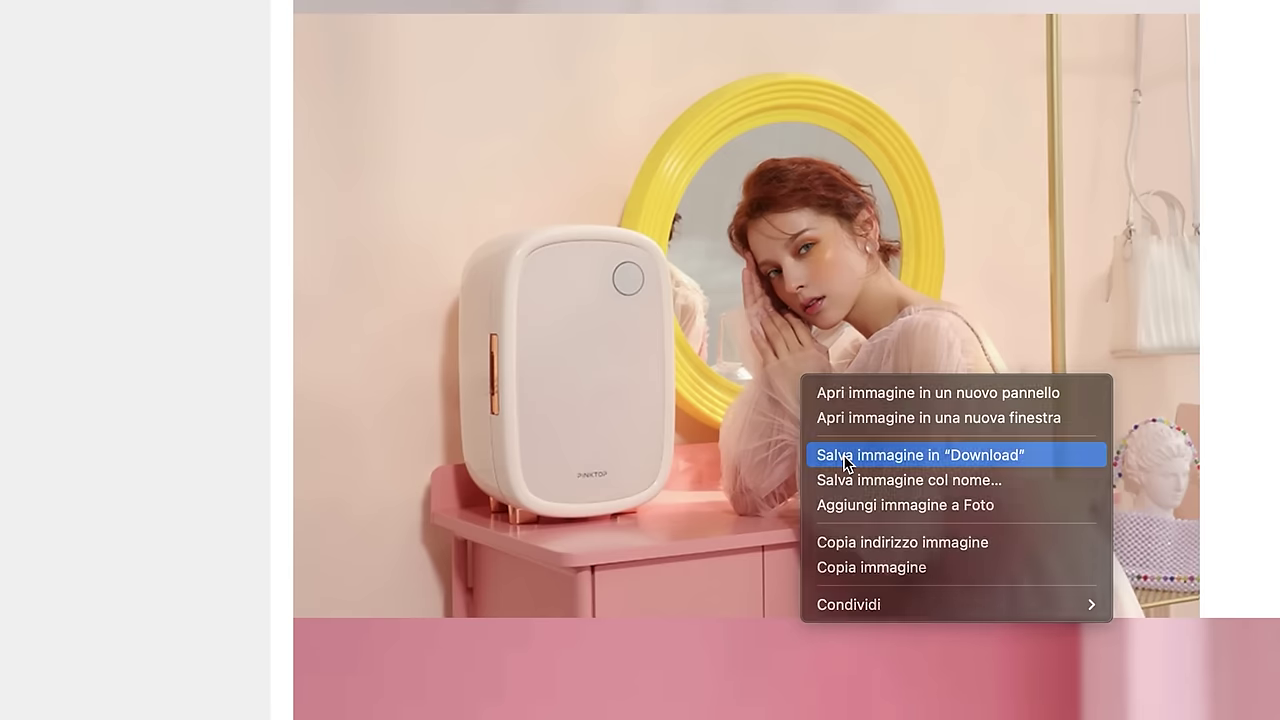
left_click(843, 457)
scroll(845, 462, "down", 15)
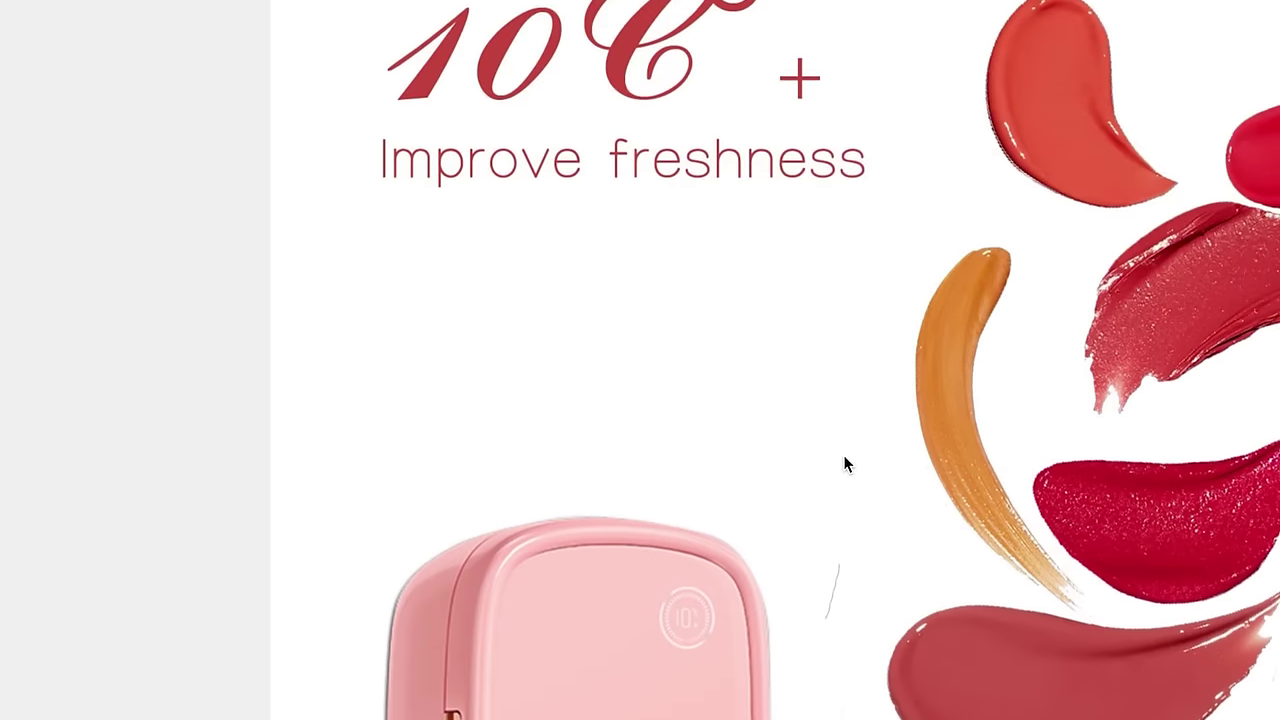
scroll(845, 463, "down", 15)
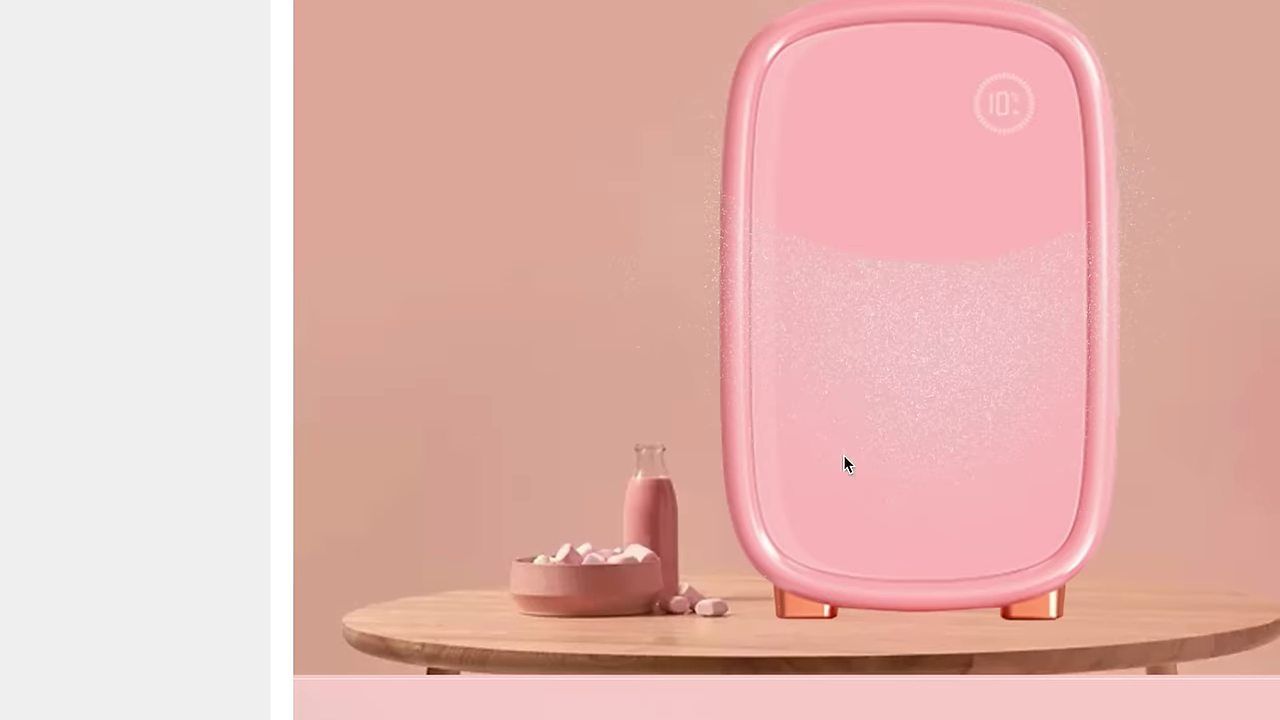
scroll(856, 299, "down", 4)
scroll(856, 299, "up", 6)
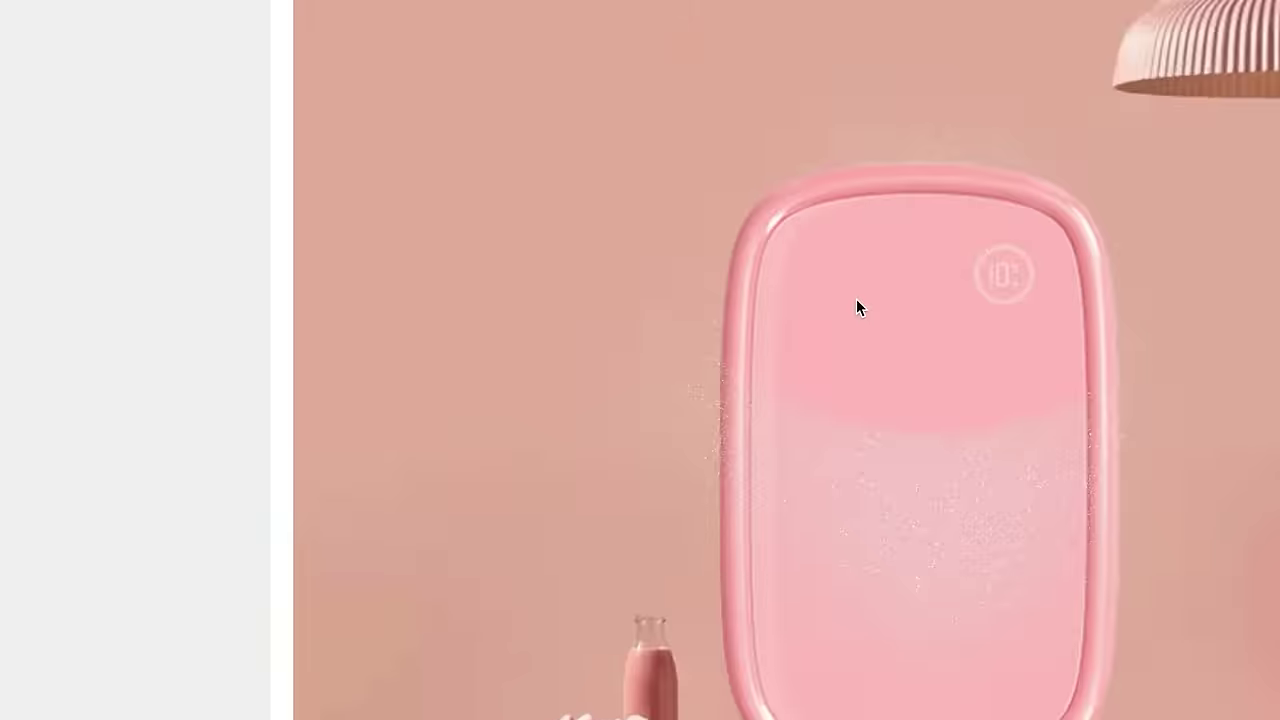
right_click(856, 299)
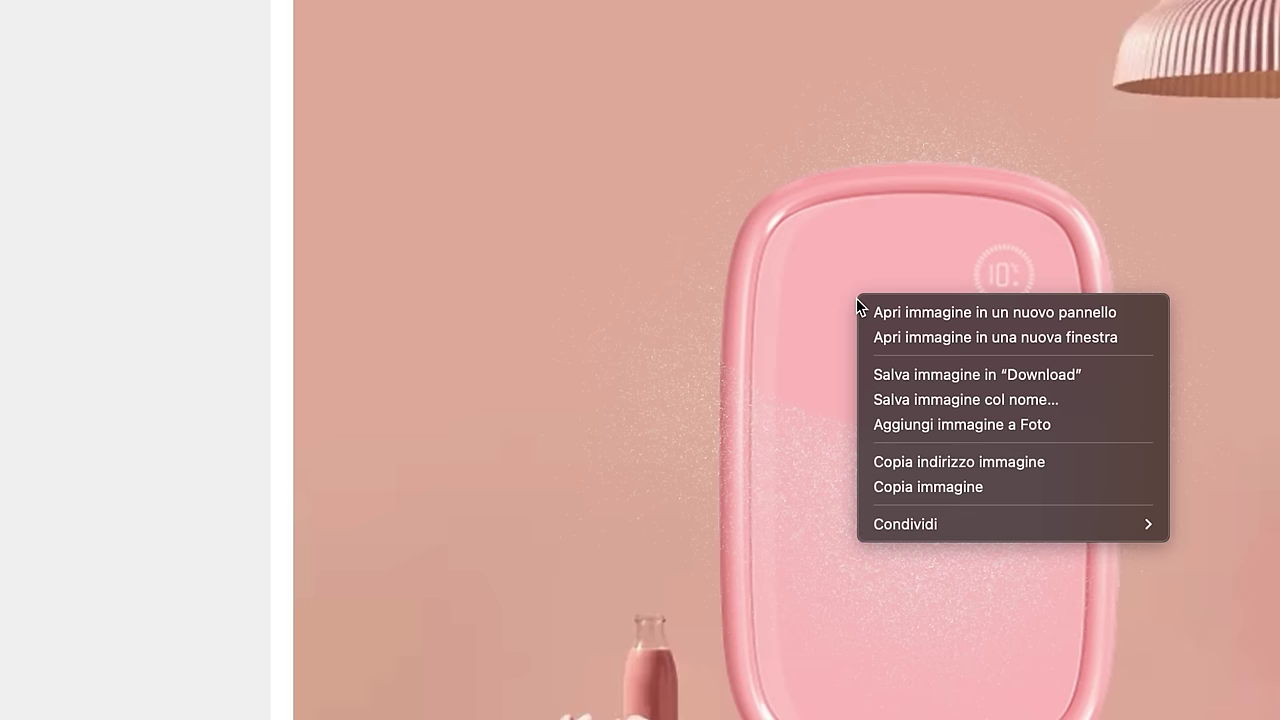
left_click(899, 368)
scroll(899, 366, "down", 10)
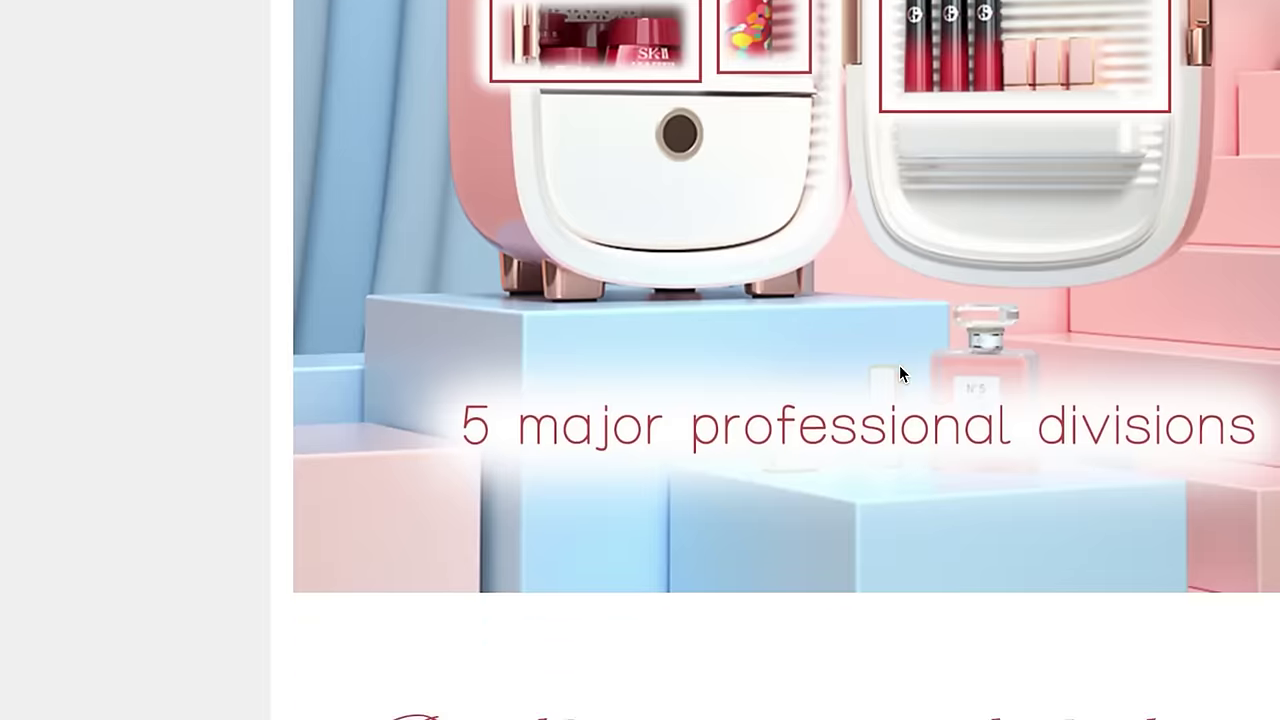
scroll(899, 365, "up", 1)
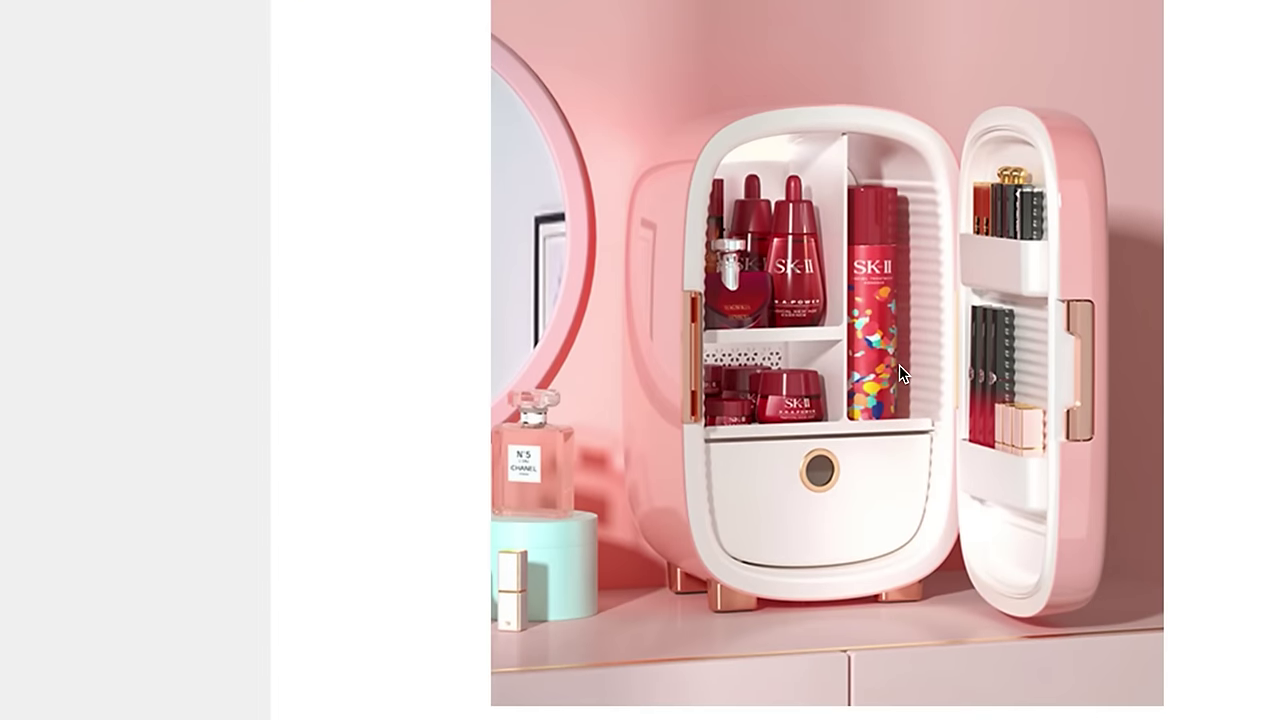
right_click(899, 365)
left_click(936, 448)
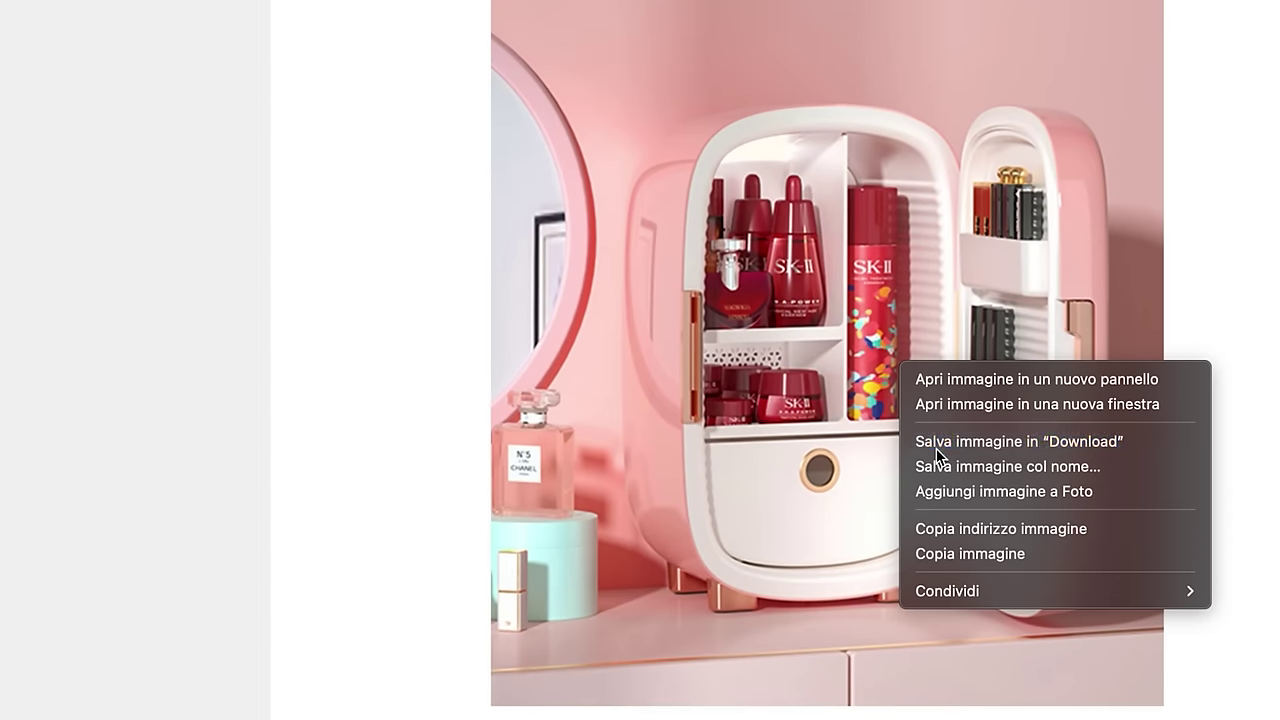
- Save the closed pink fridge photo, then scroll through the listing's remaining images
scroll(937, 455, "down", 8)
scroll(937, 455, "down", 10)
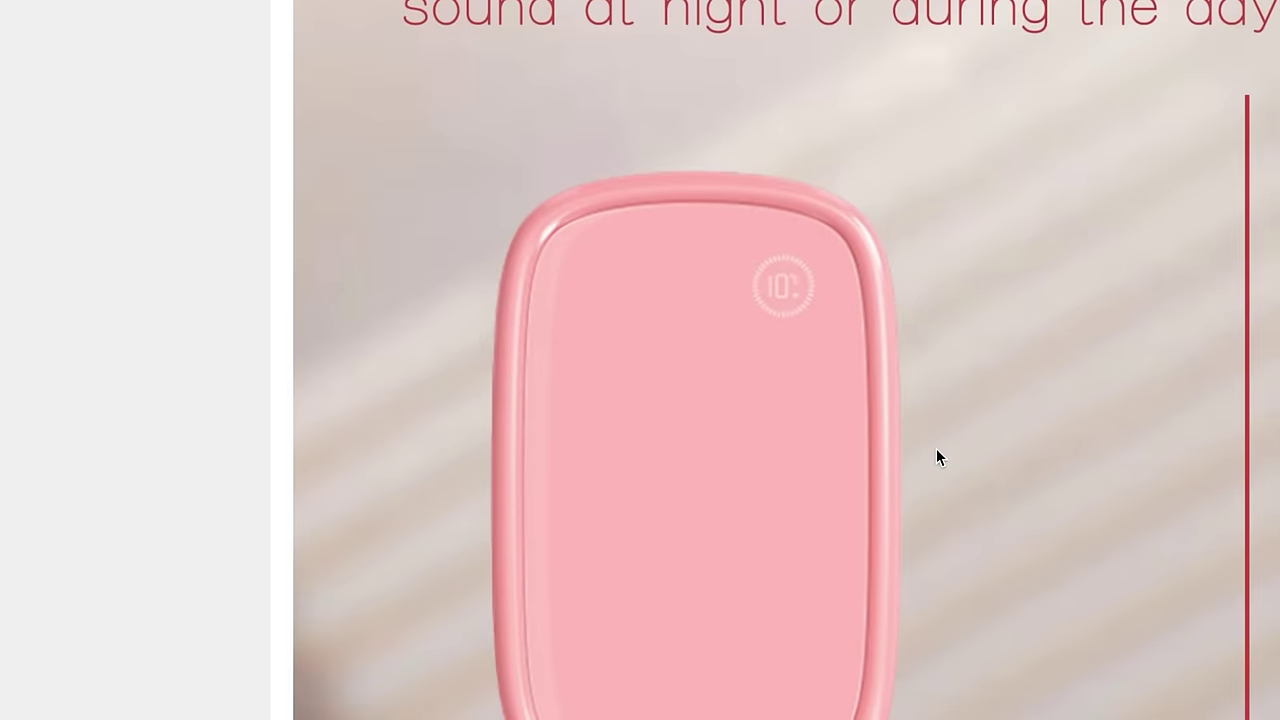
scroll(937, 448, "up", 6)
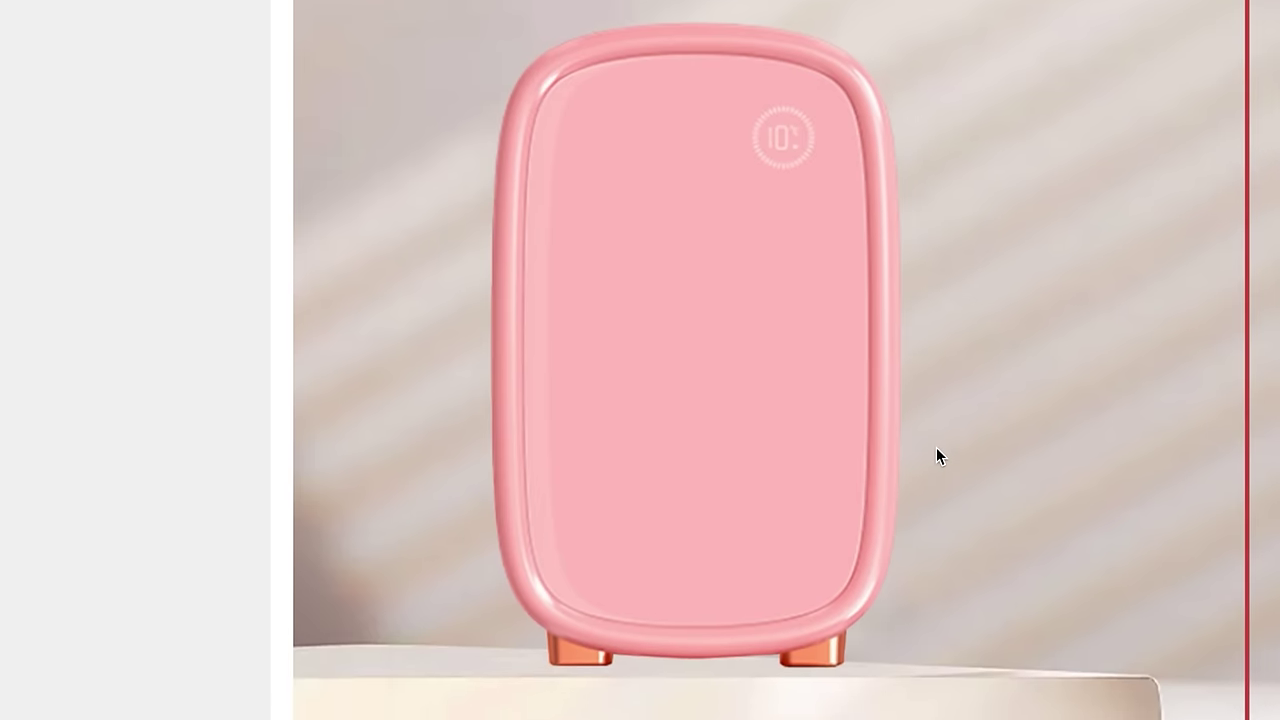
right_click(936, 455)
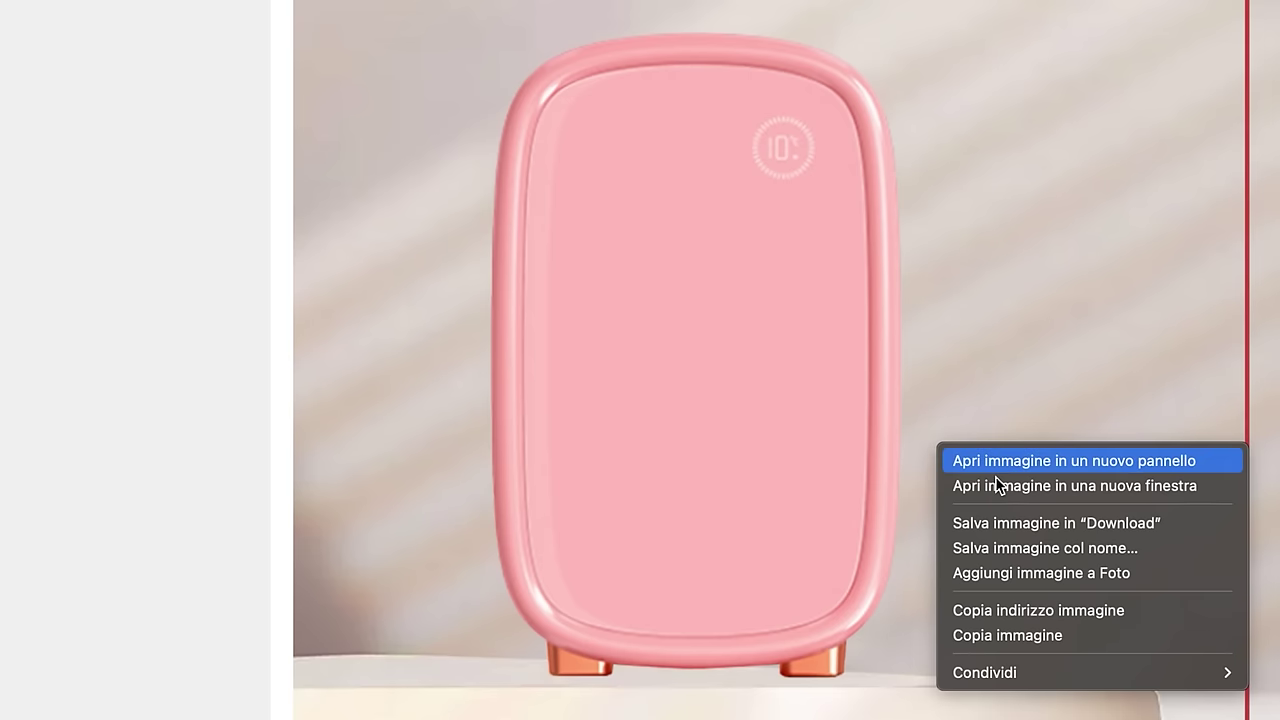
left_click(993, 525)
scroll(992, 520, "down", 12)
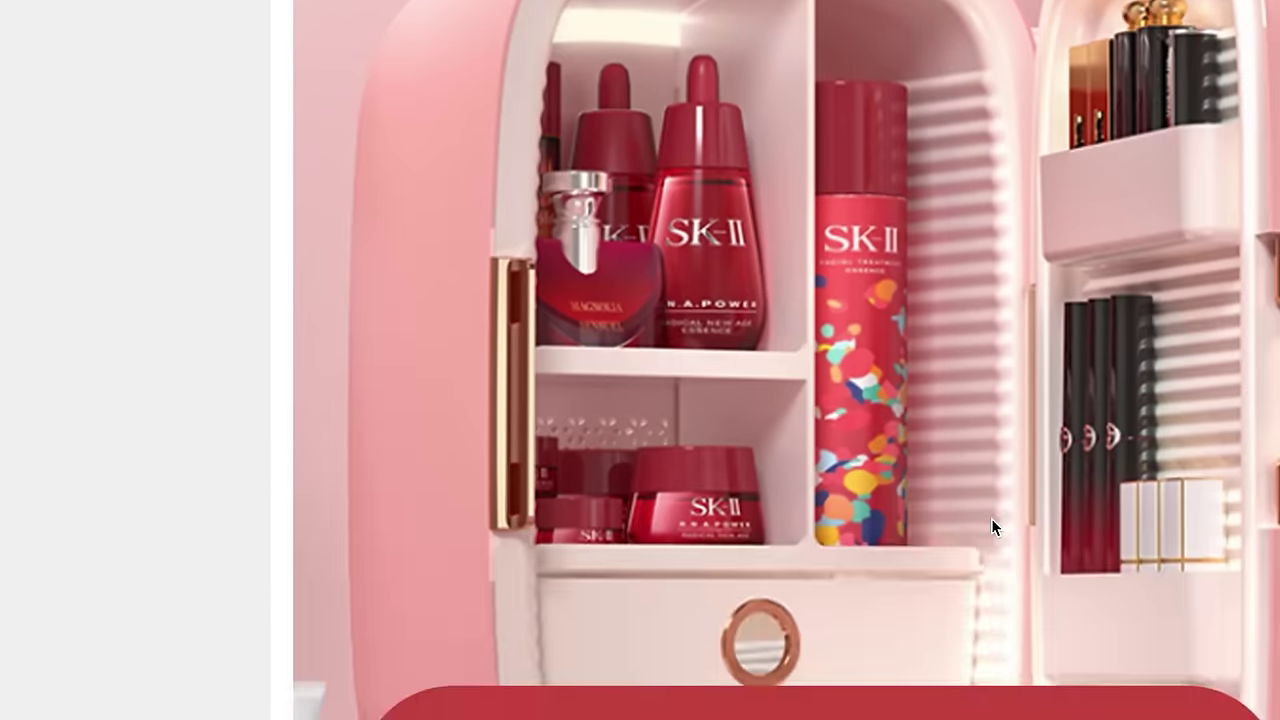
scroll(992, 520, "down", 15)
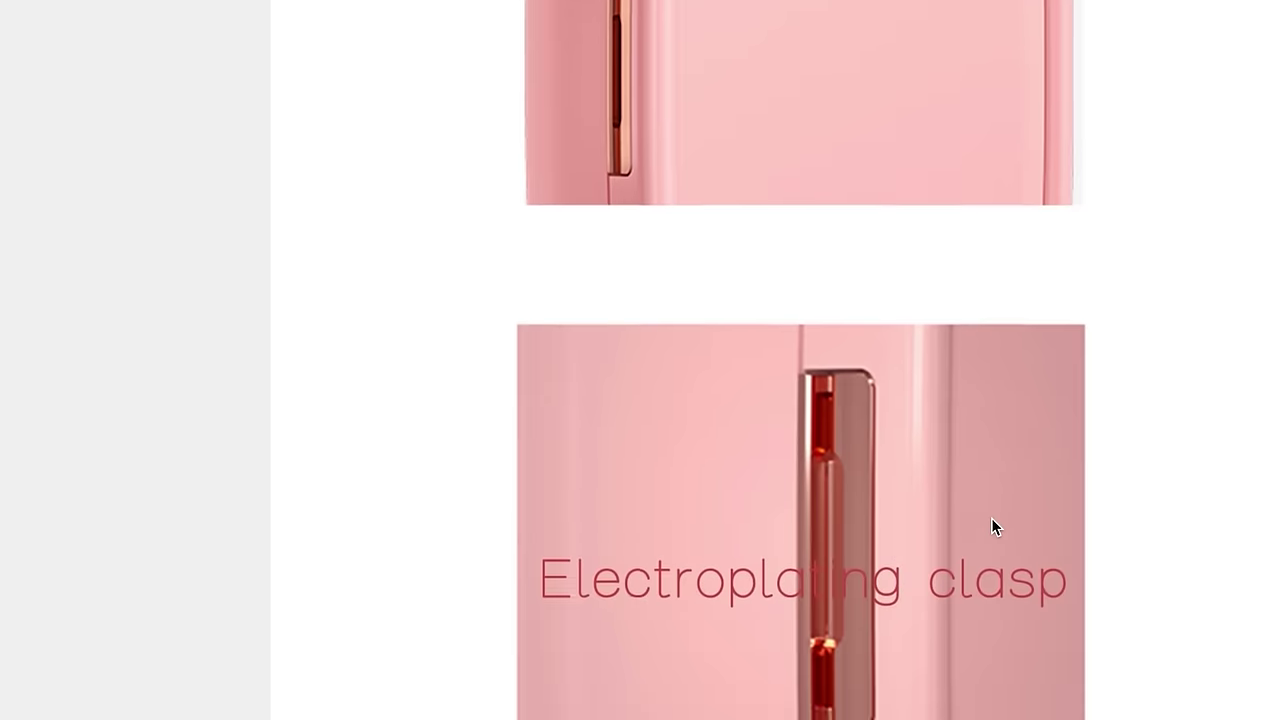
scroll(992, 520, "down", 15)
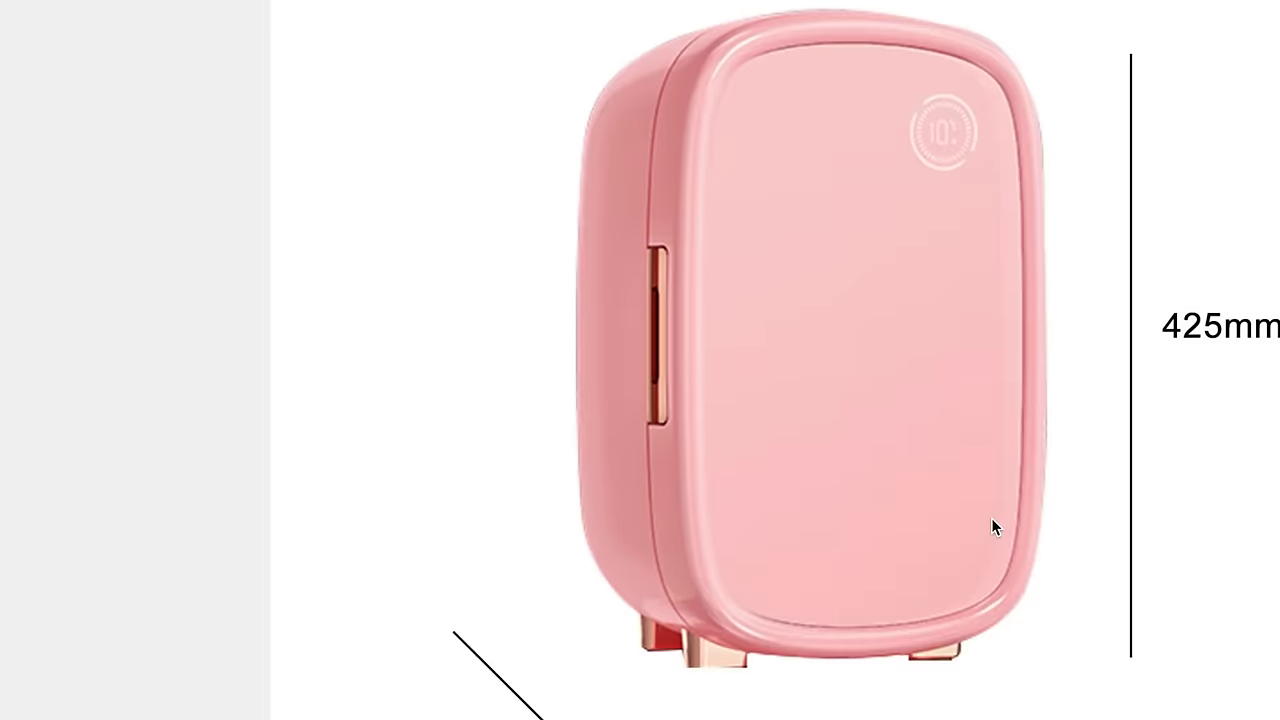
scroll(992, 519, "down", 15)
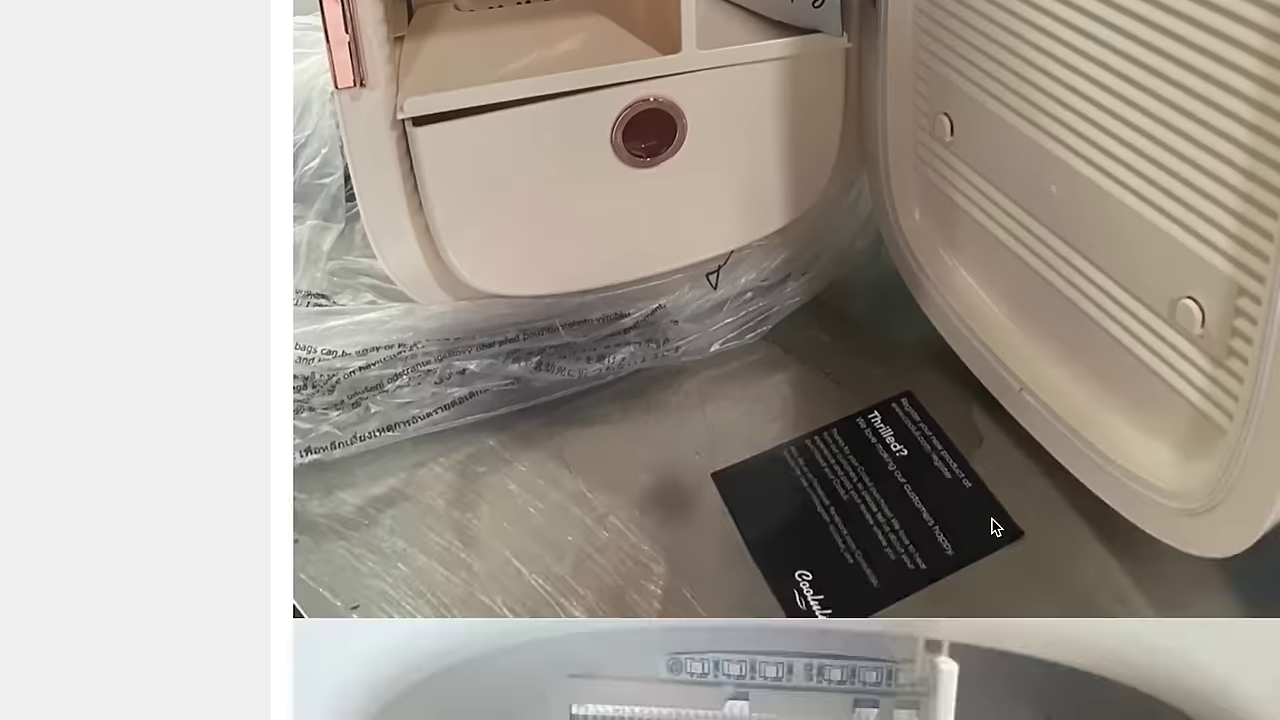
scroll(992, 526, "down", 15)
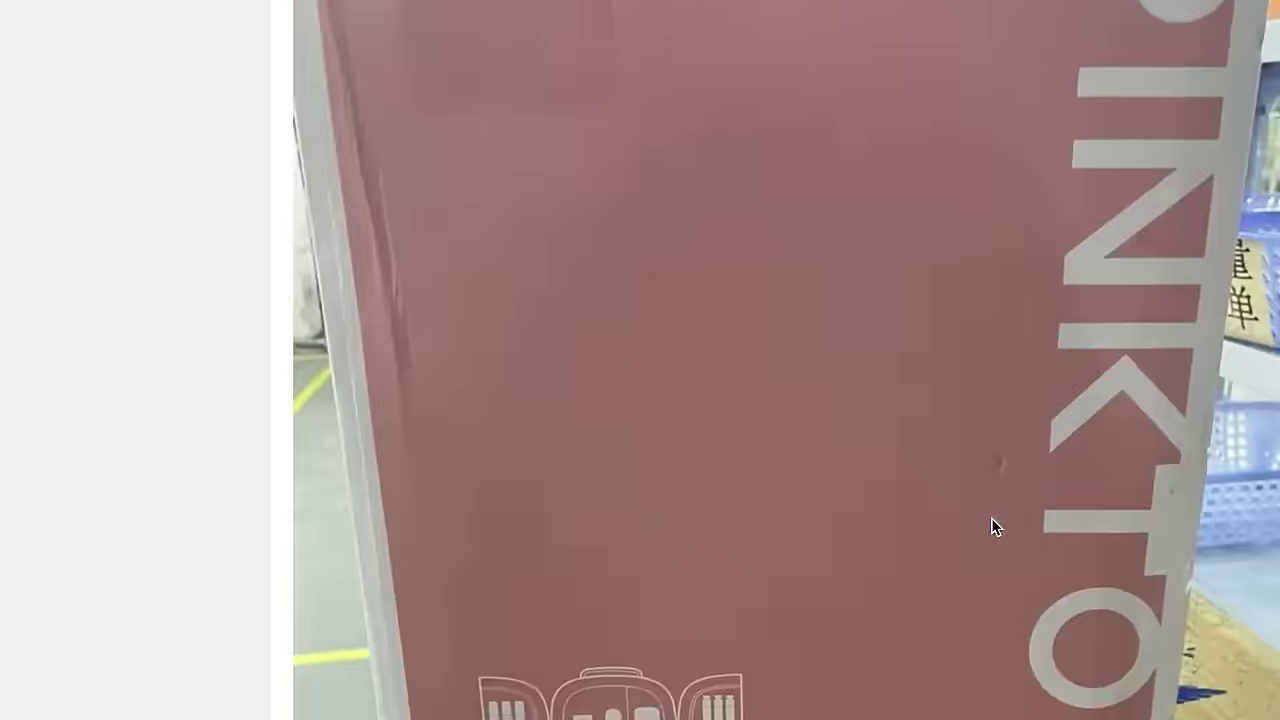
scroll(992, 526, "up", 15)
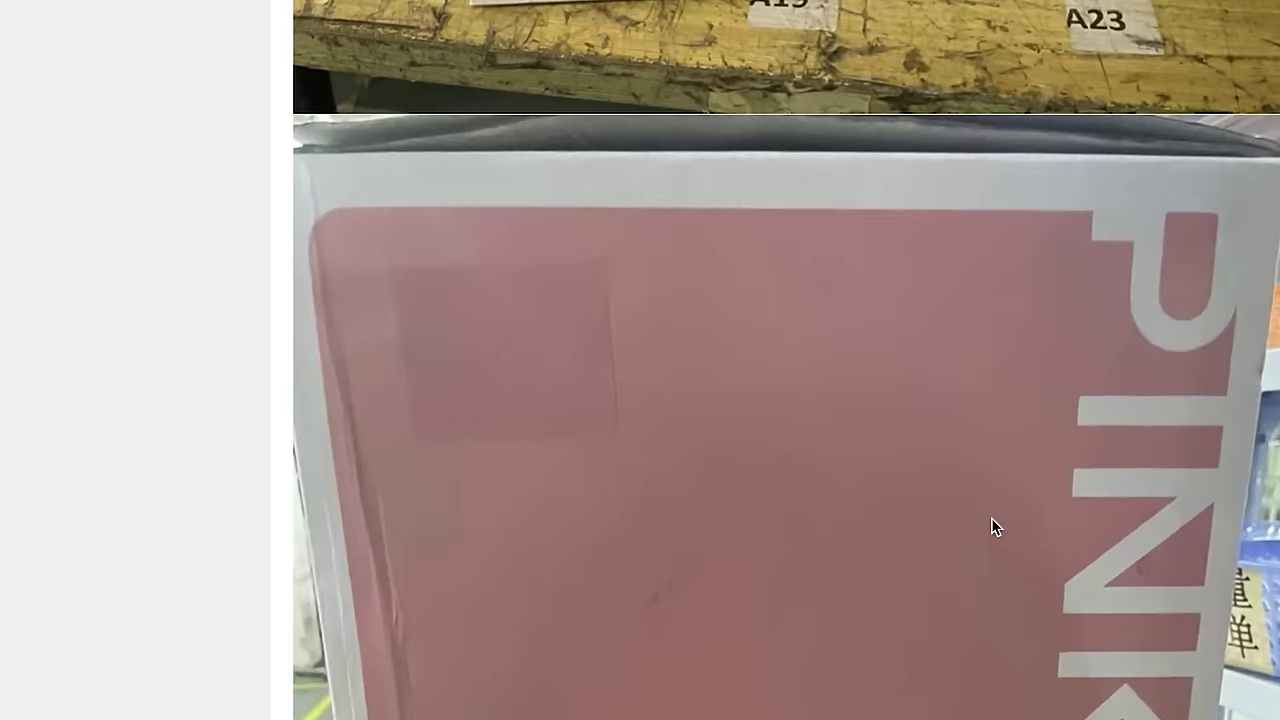
scroll(992, 527, "up", 15)
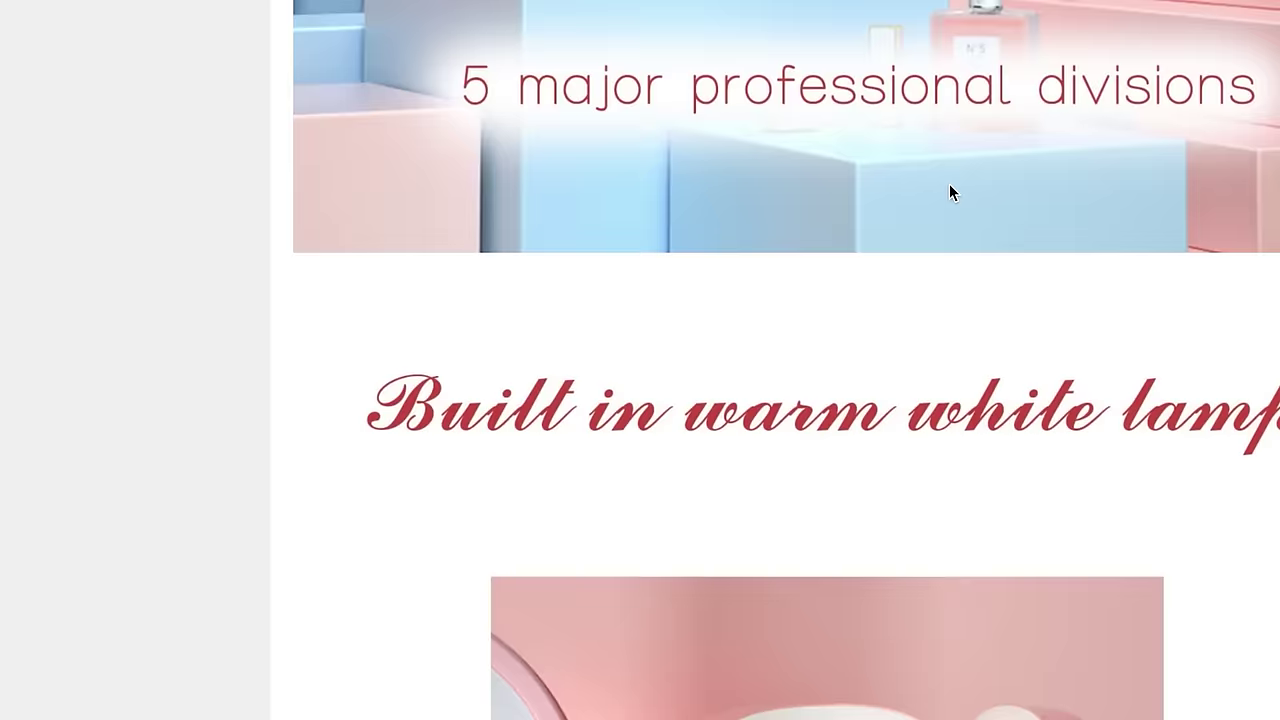
scroll(946, 393, "up", 8)
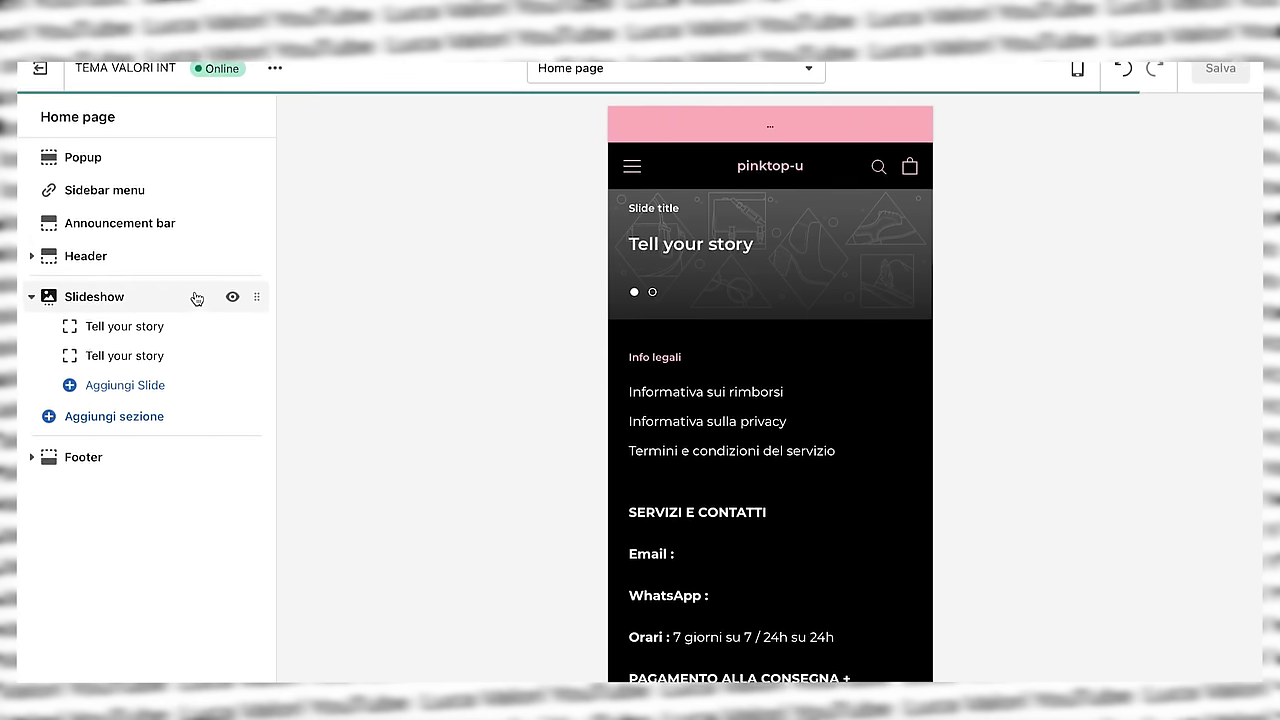
- Clear the '...' placeholder from the announcement bar's Text field
scroll(679, 288, "down", 1)
scroll(679, 288, "up", 1)
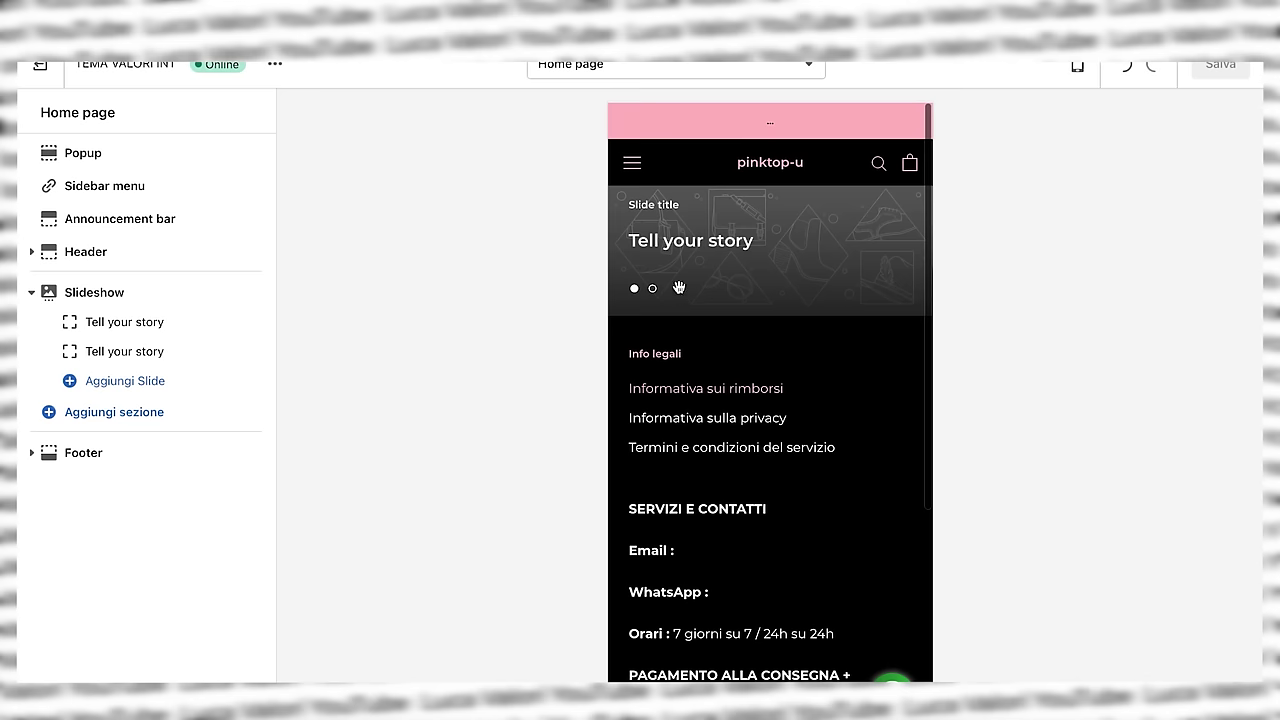
left_click(134, 218)
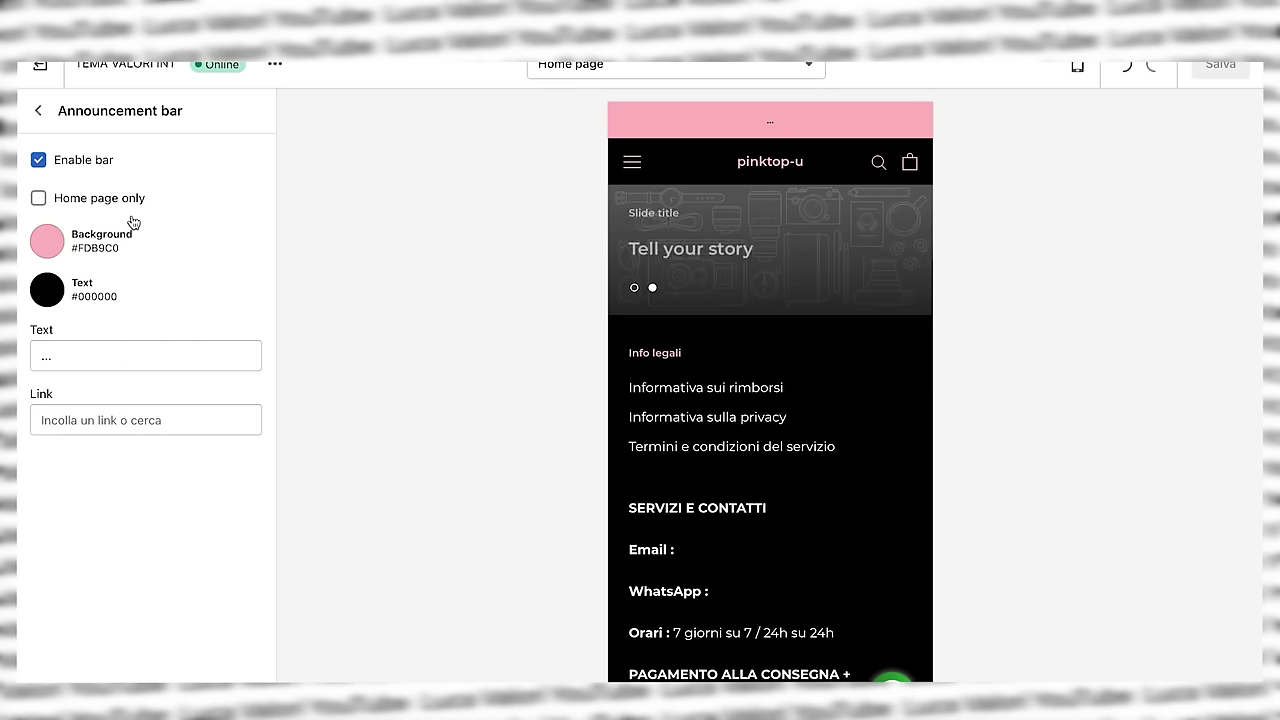
left_click_drag(117, 356, 18, 352)
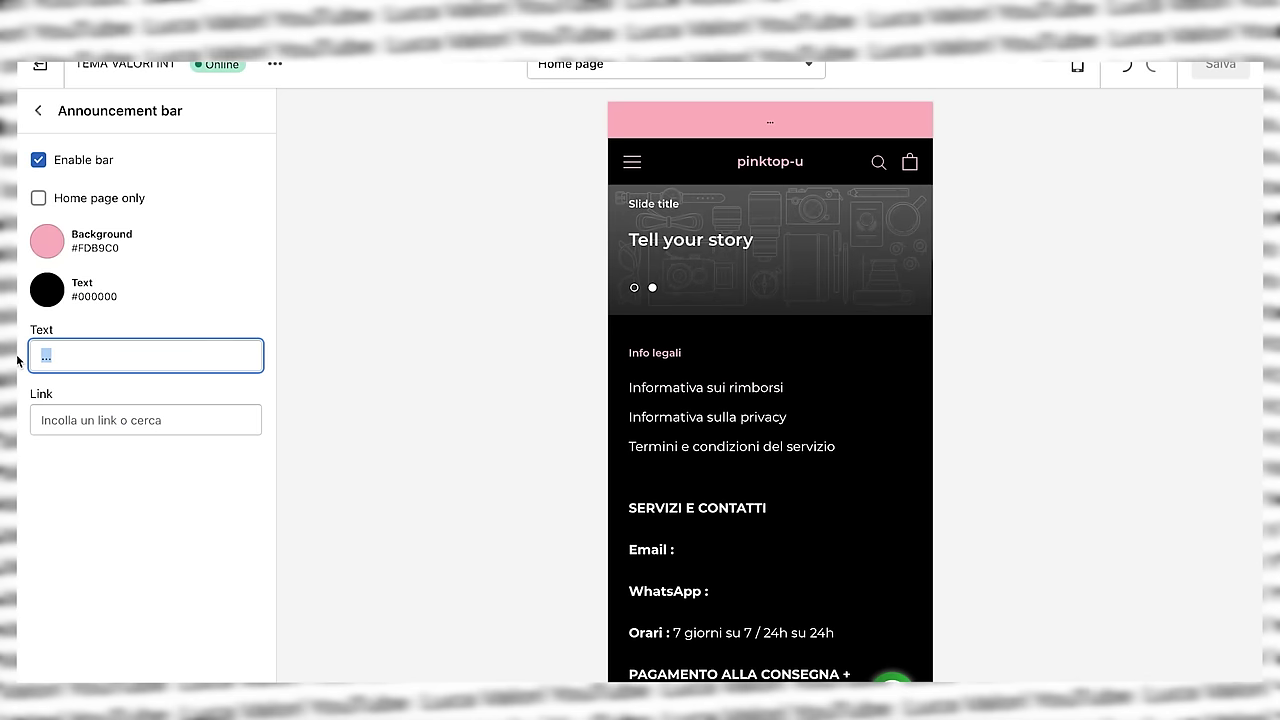
mouse_move(17, 358)
key("BackSpace")
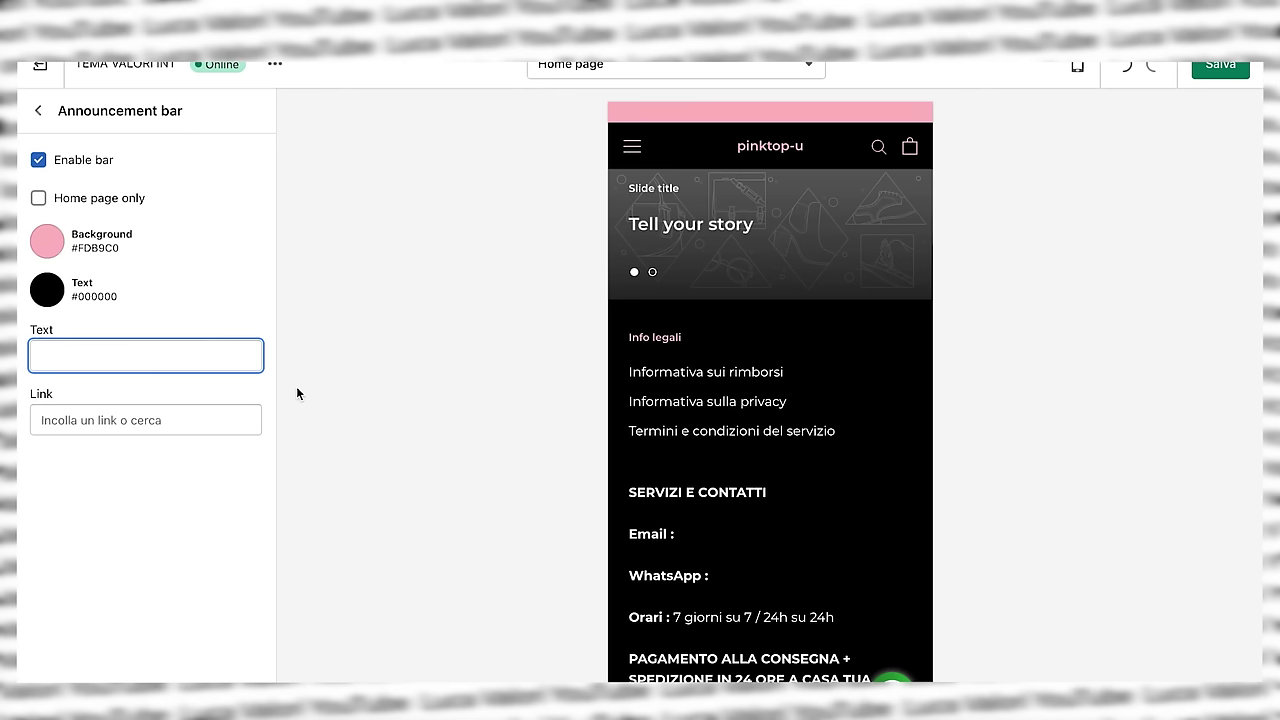
- Set the announcement text to 'SPEDIZIONE GRATUITA FINO AL 17 MARZO 2022' and go back to the sections
type("SPE")
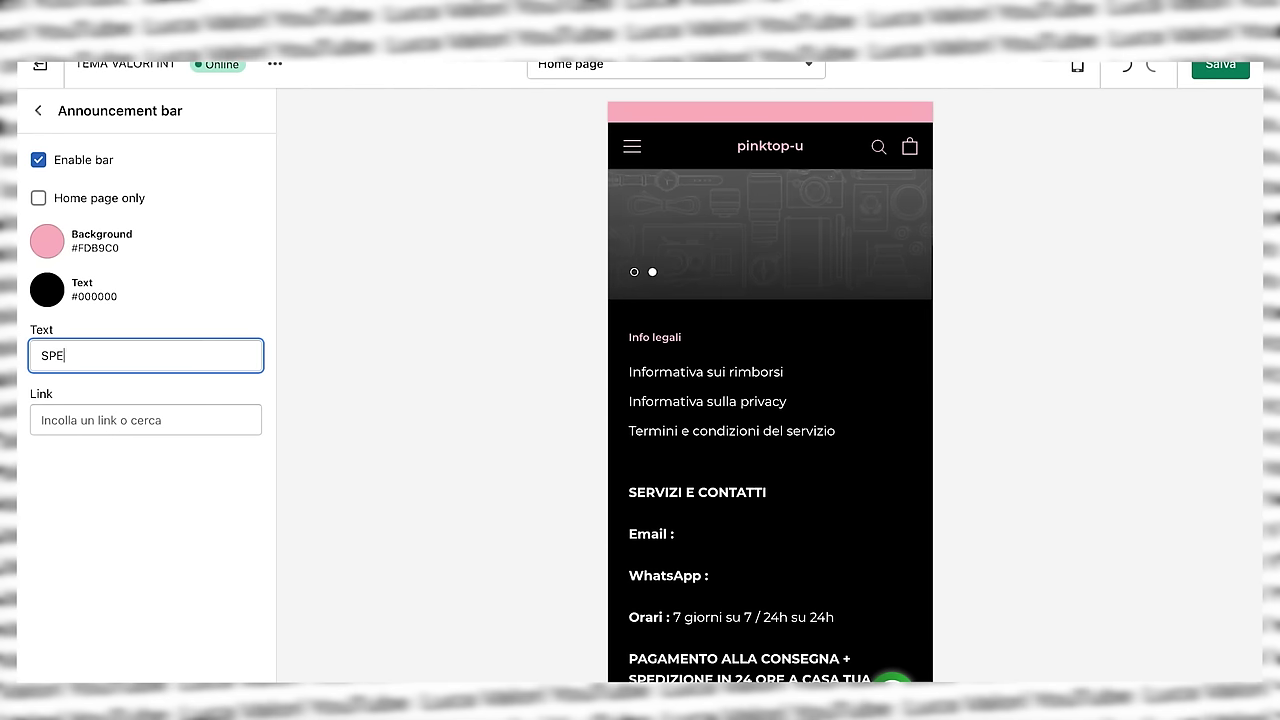
type("DIZIONE ")
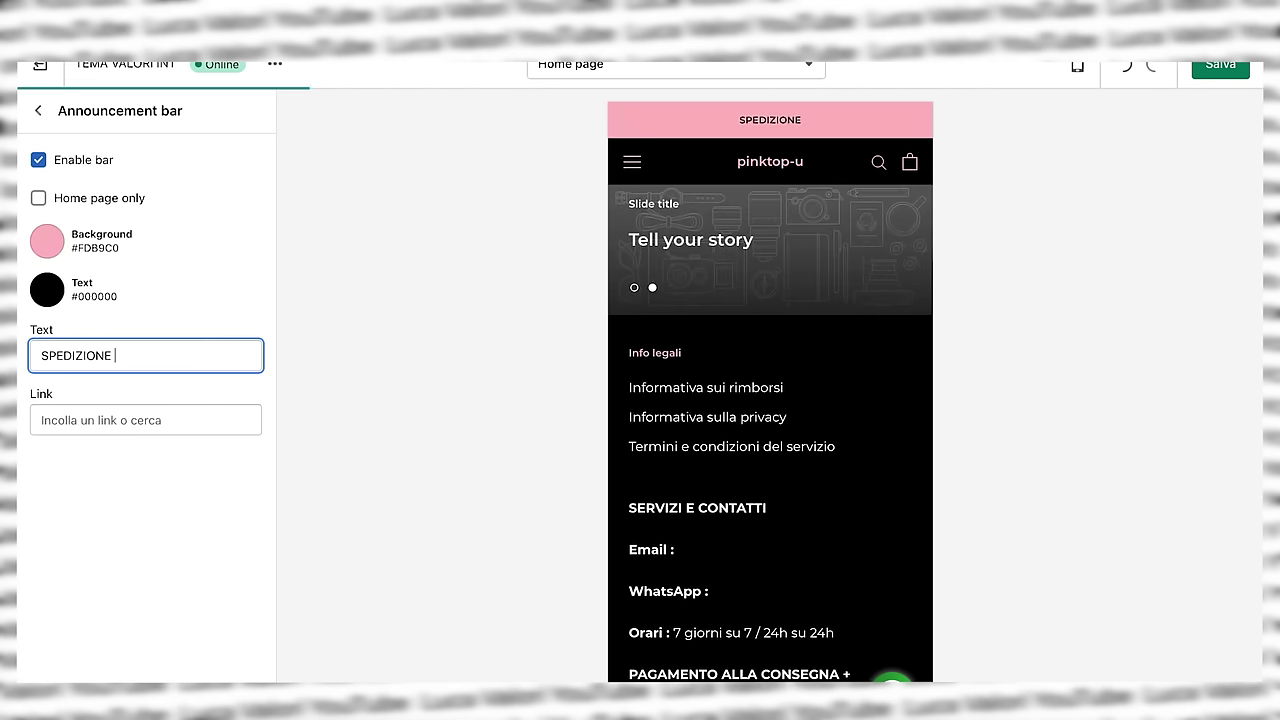
type("GRATUTIT")
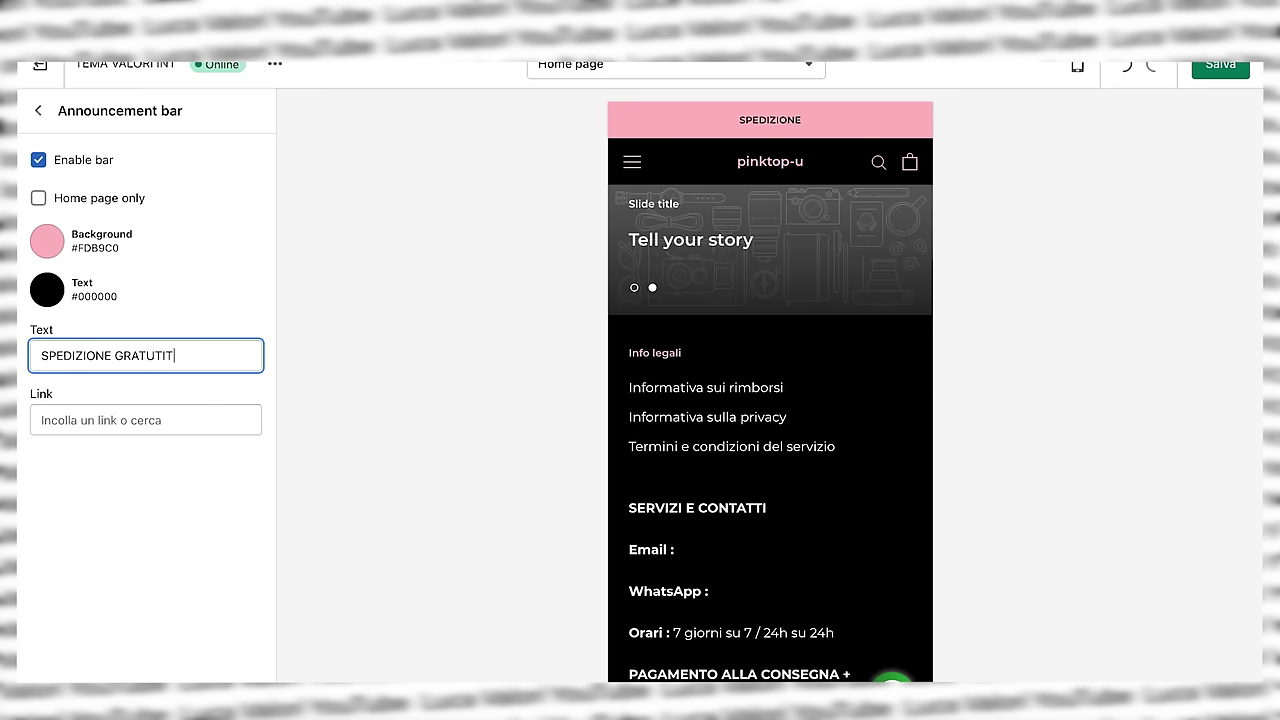
type("A")
key("BackSpace")
key("BackSpace")
key("BackSpace")
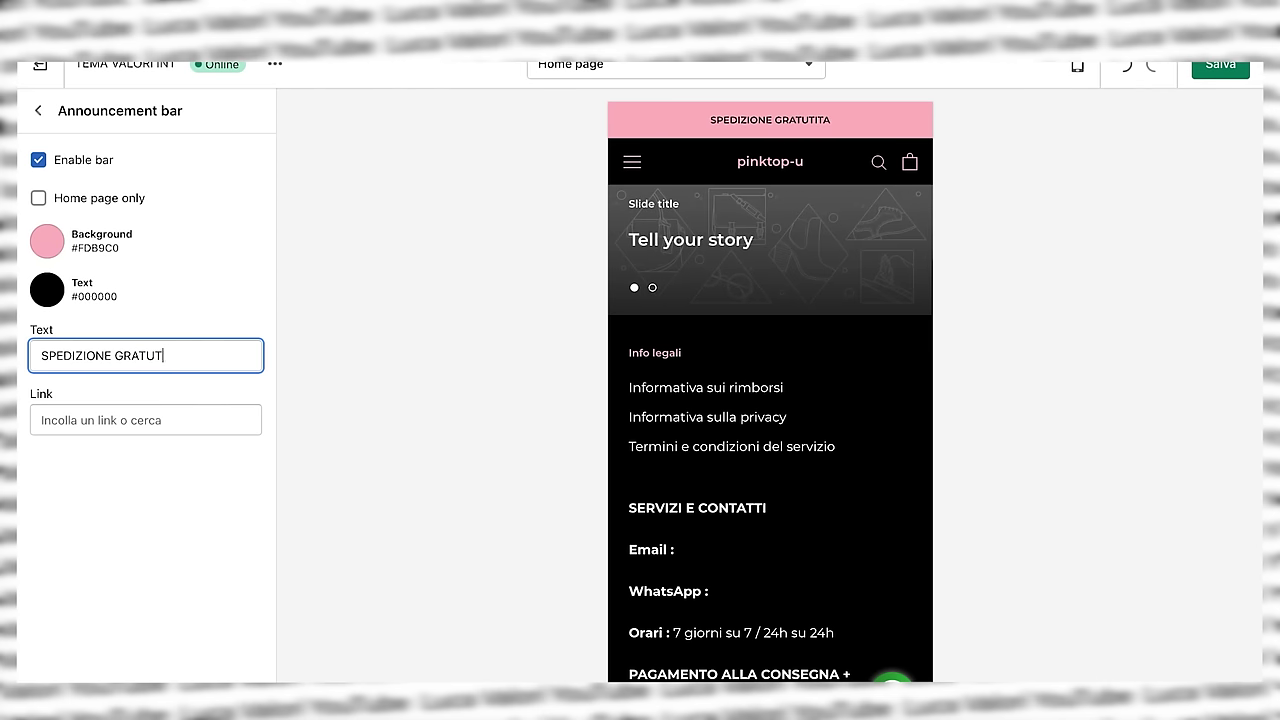
type("UIT")
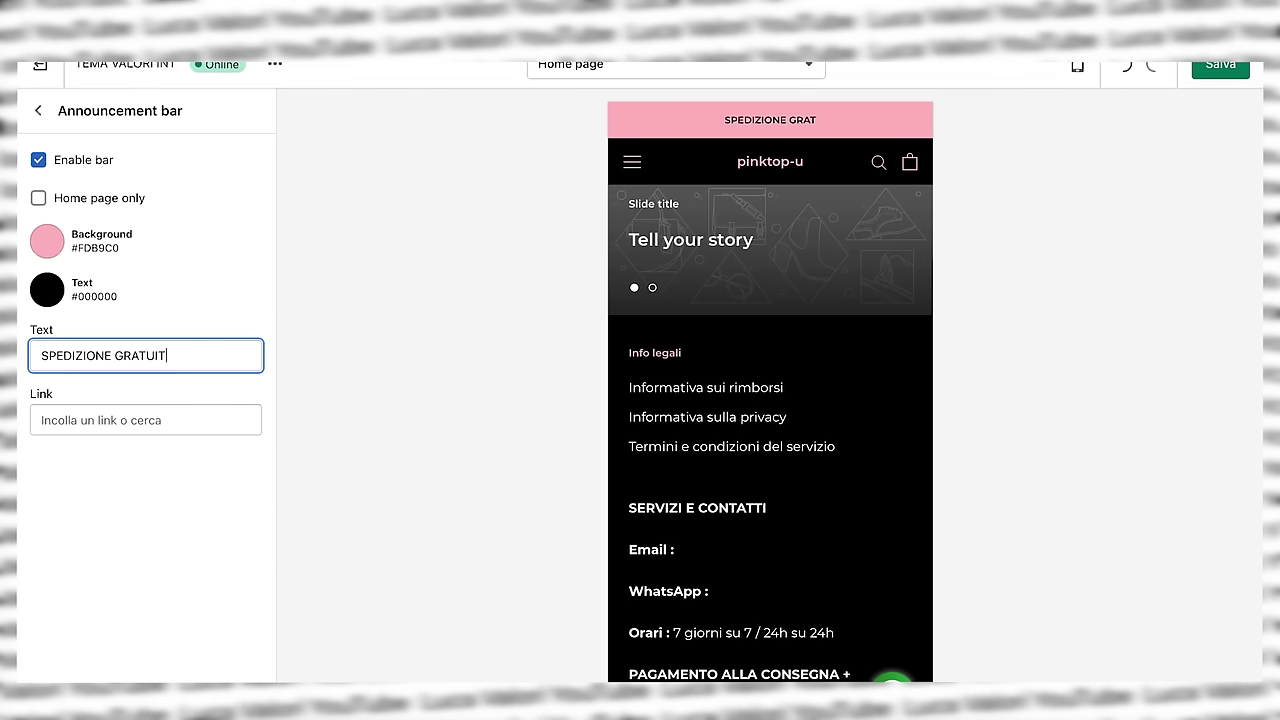
type("A FINO AL 2")
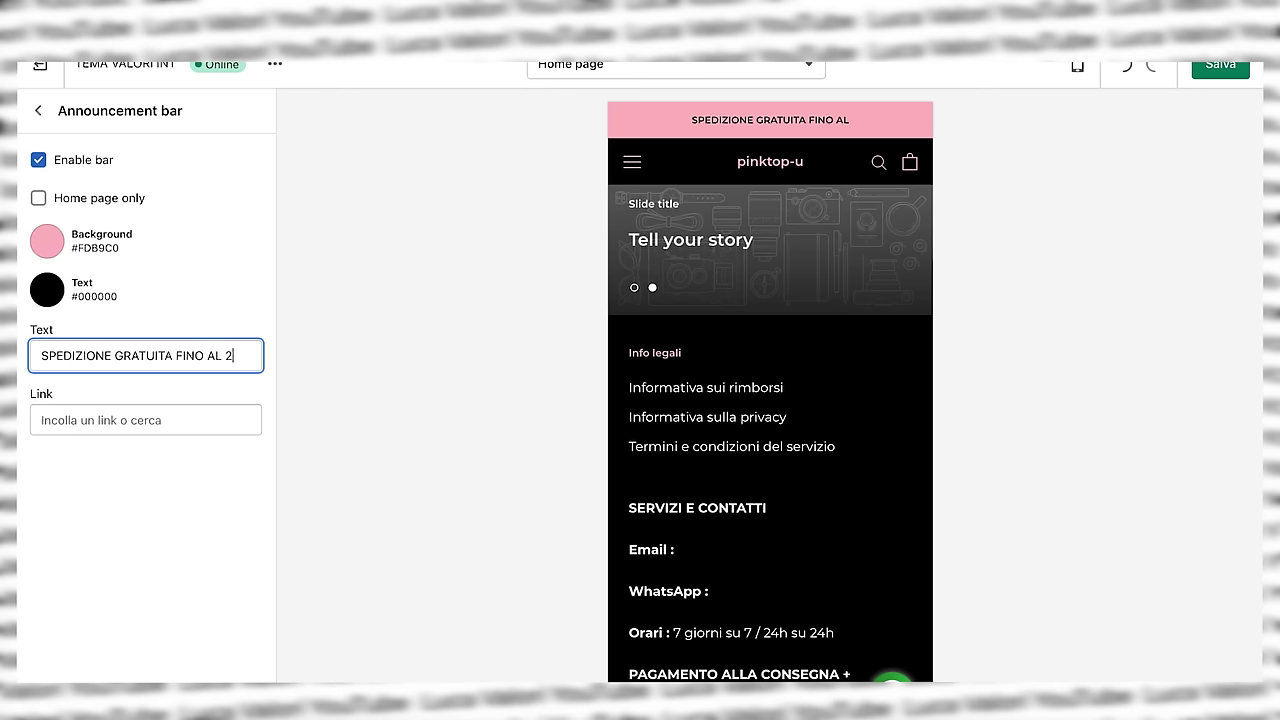
type("0")
type("ZO 2022")
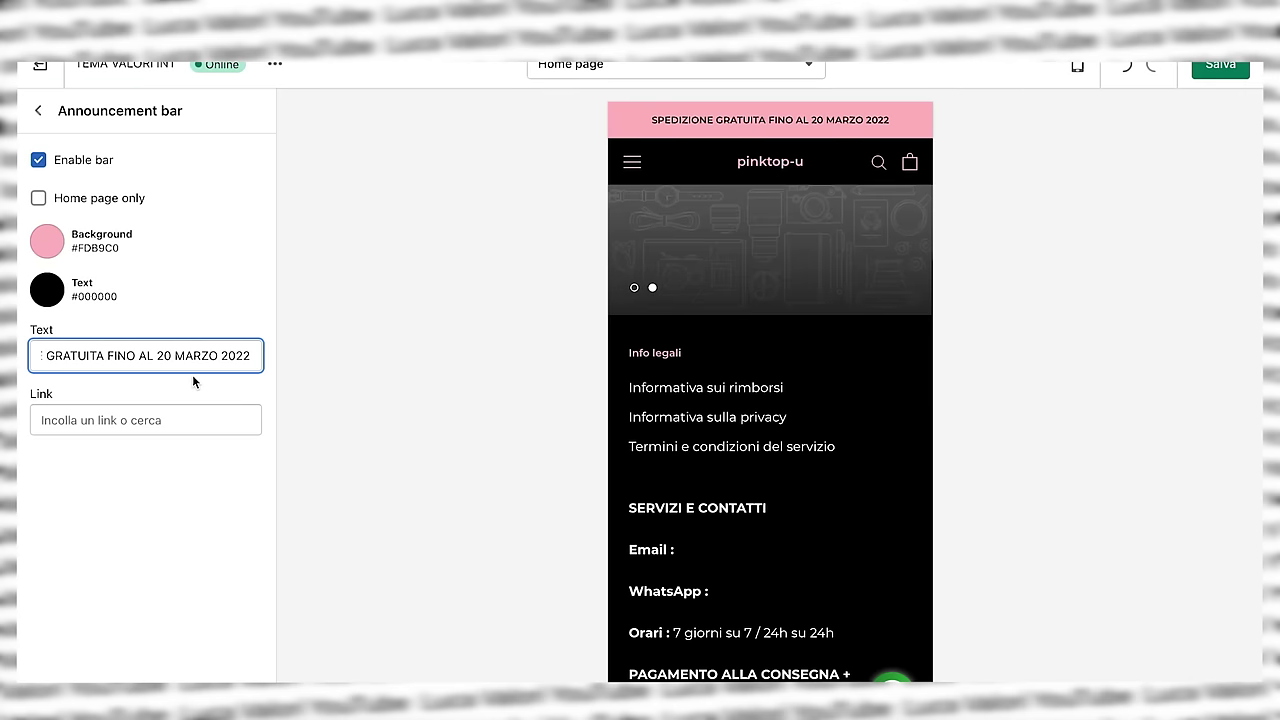
left_click(170, 355)
key("BackSpace")
key("BackSpace")
type("17")
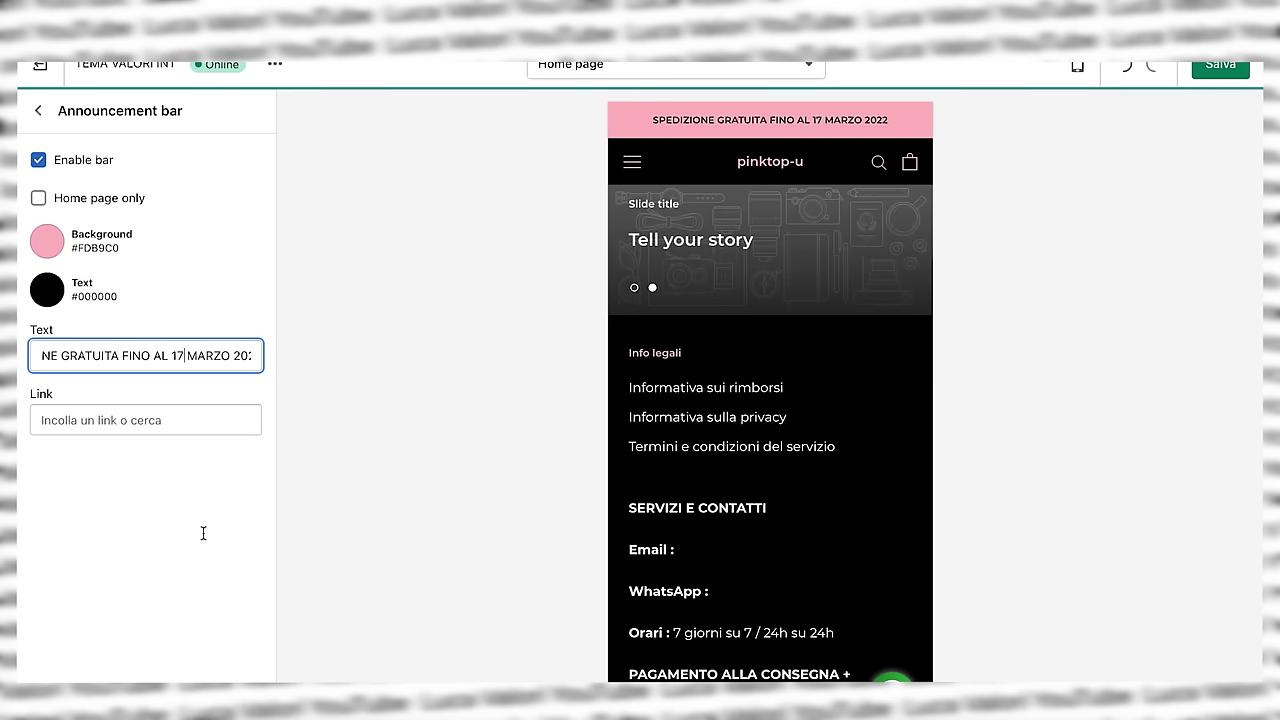
left_click(202, 556)
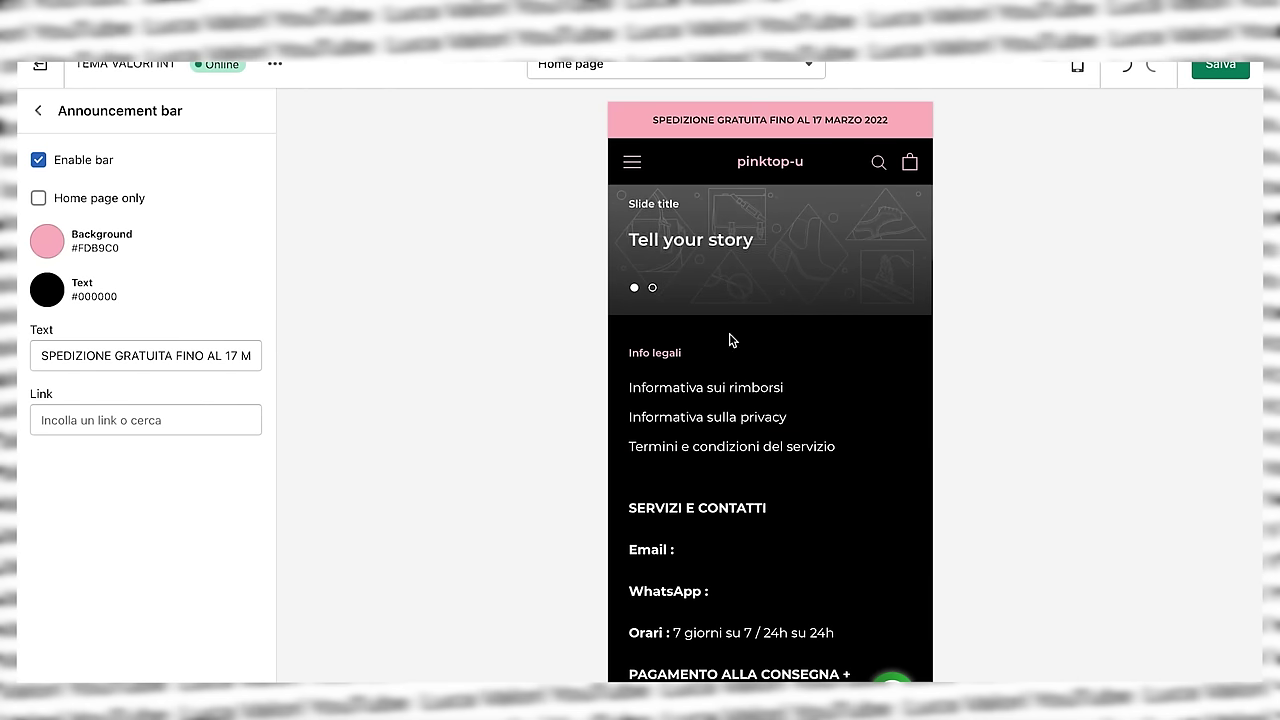
left_click(38, 111)
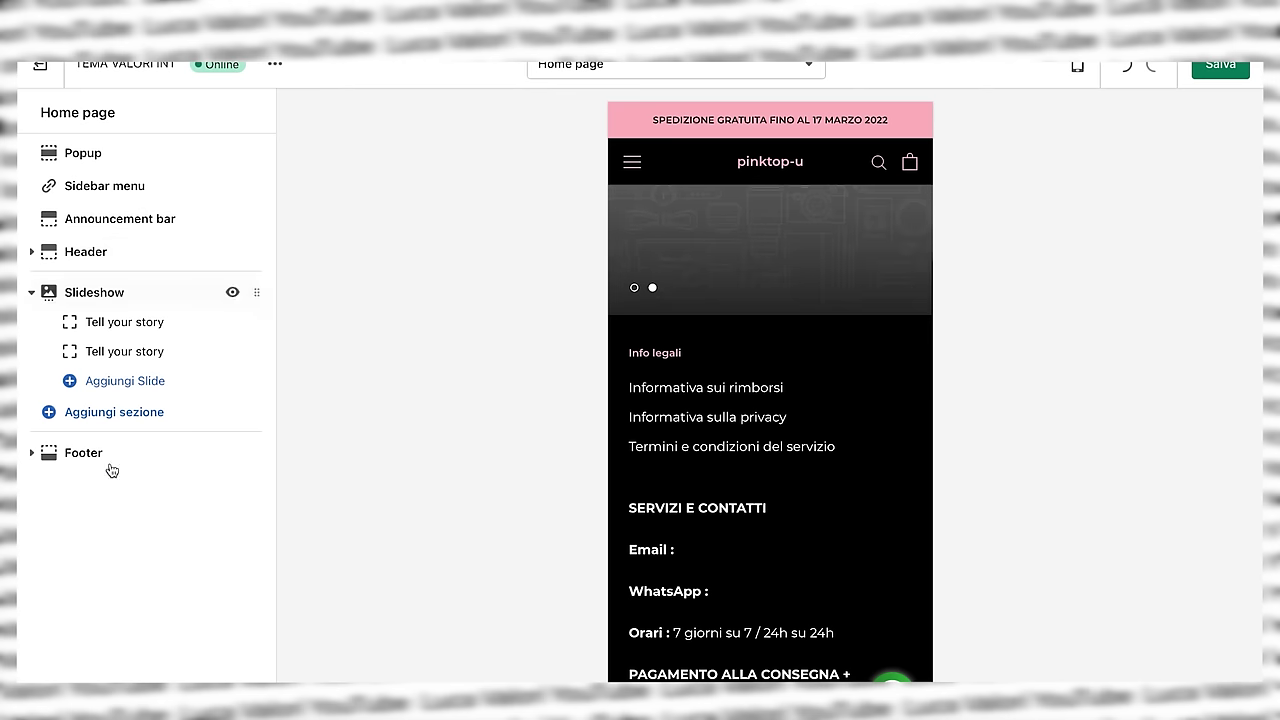
left_click(102, 188)
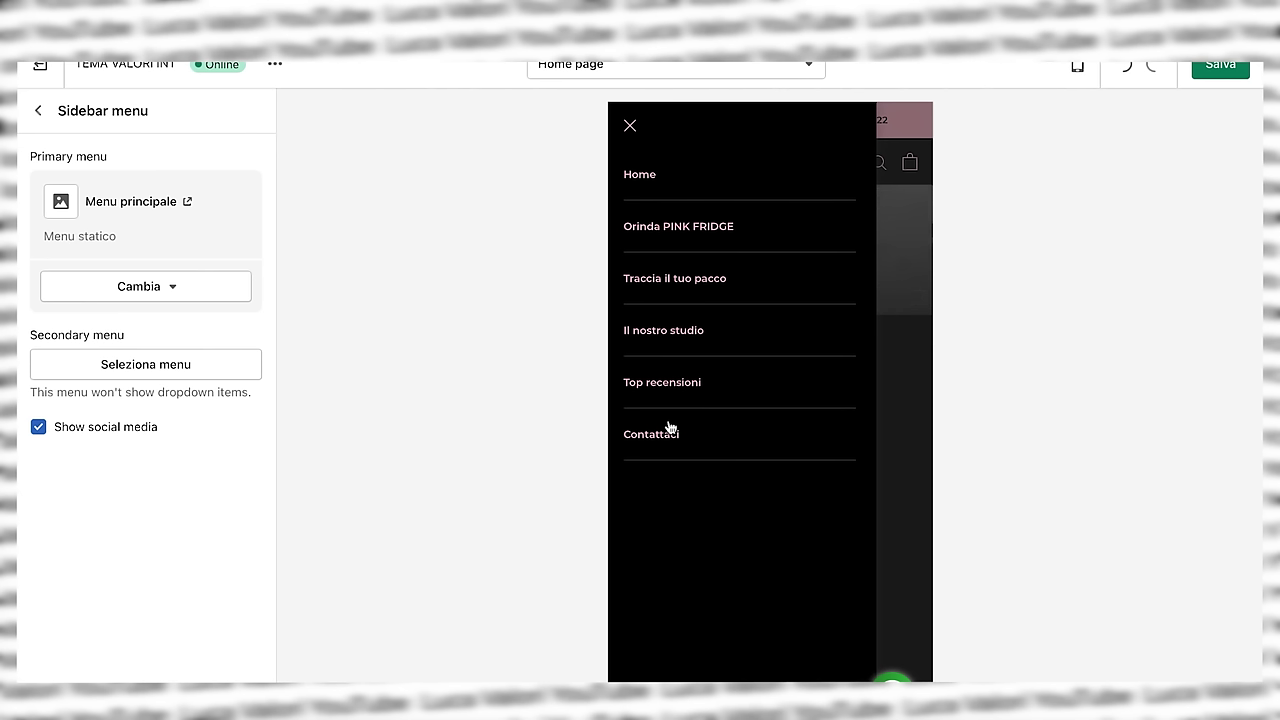
left_click(187, 370)
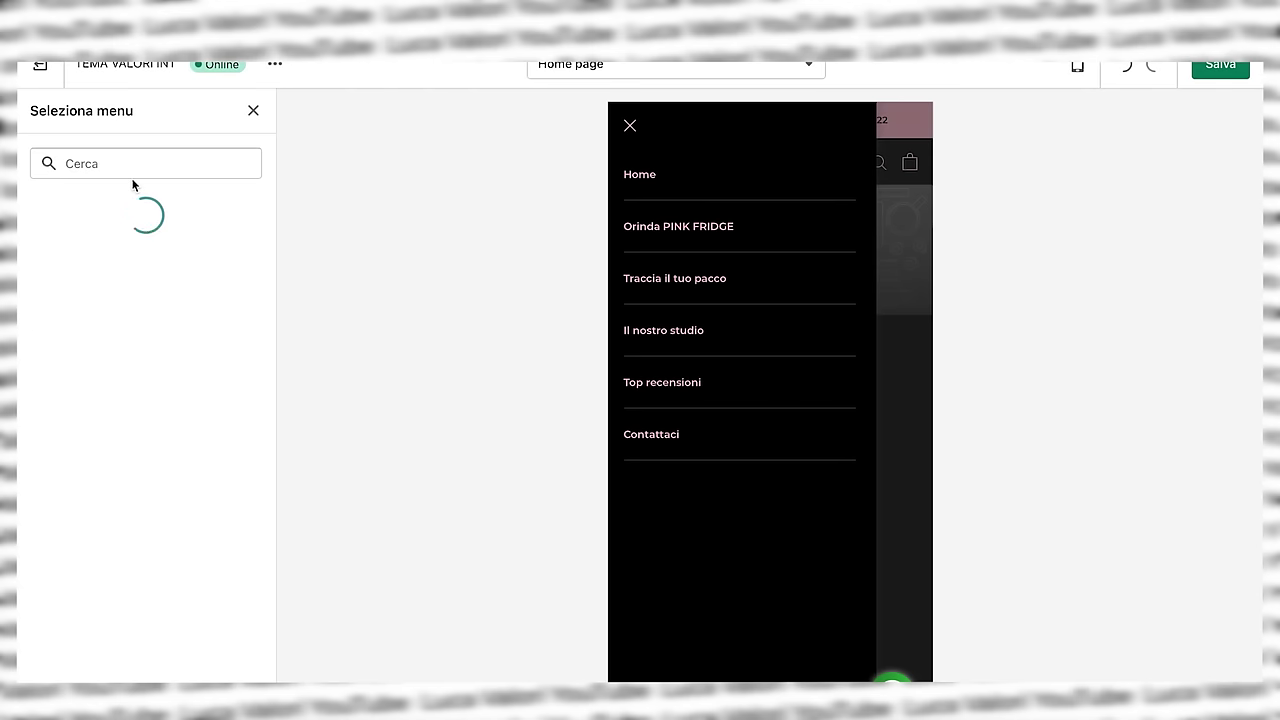
left_click(89, 260)
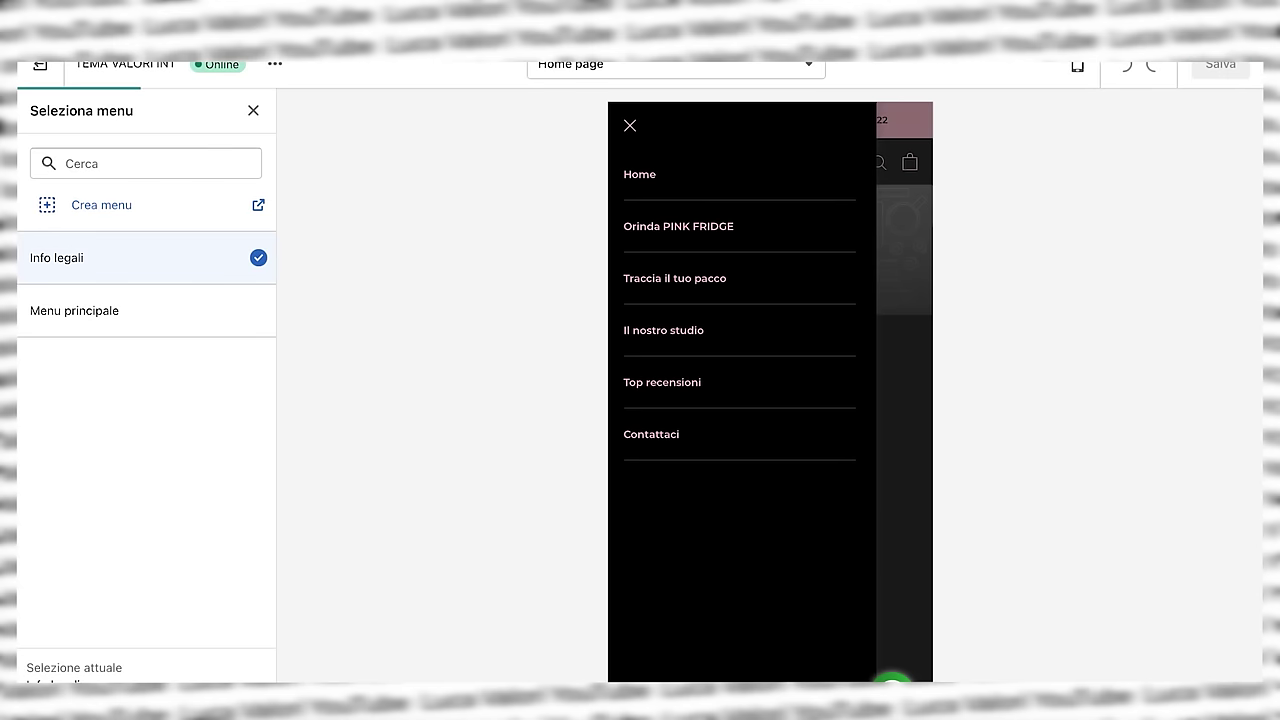
left_click(234, 660)
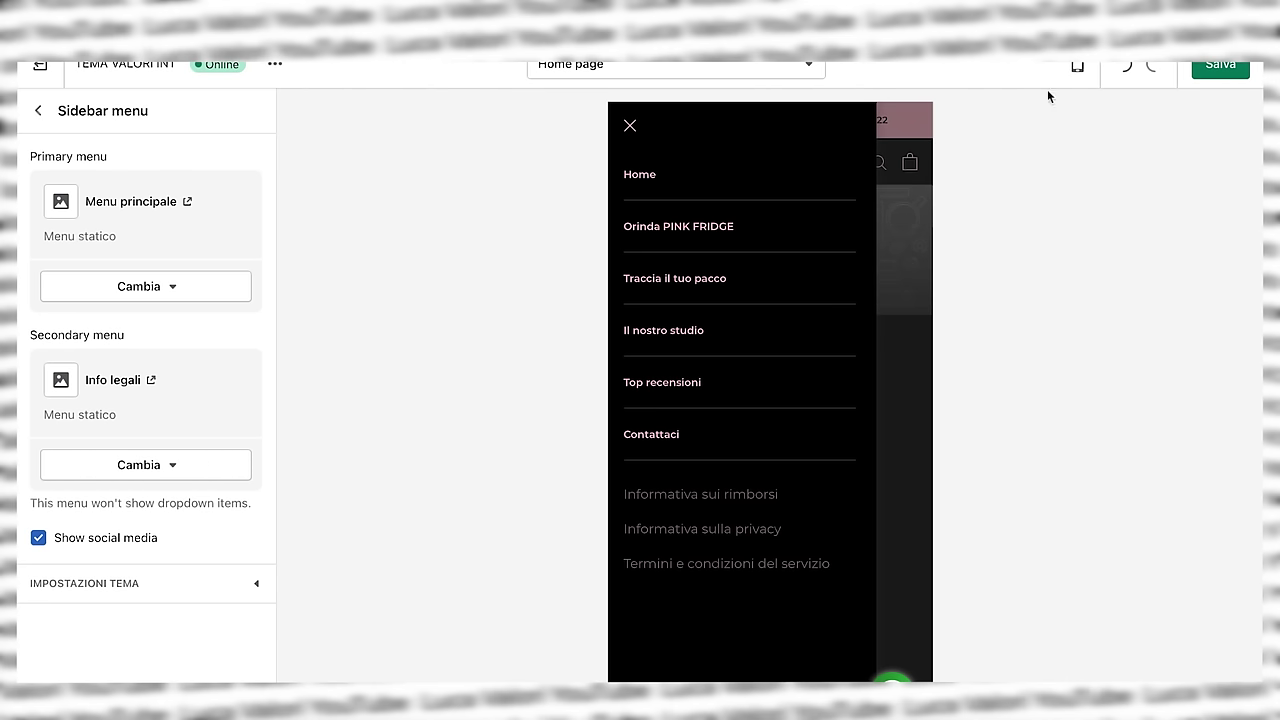
left_click(1125, 68)
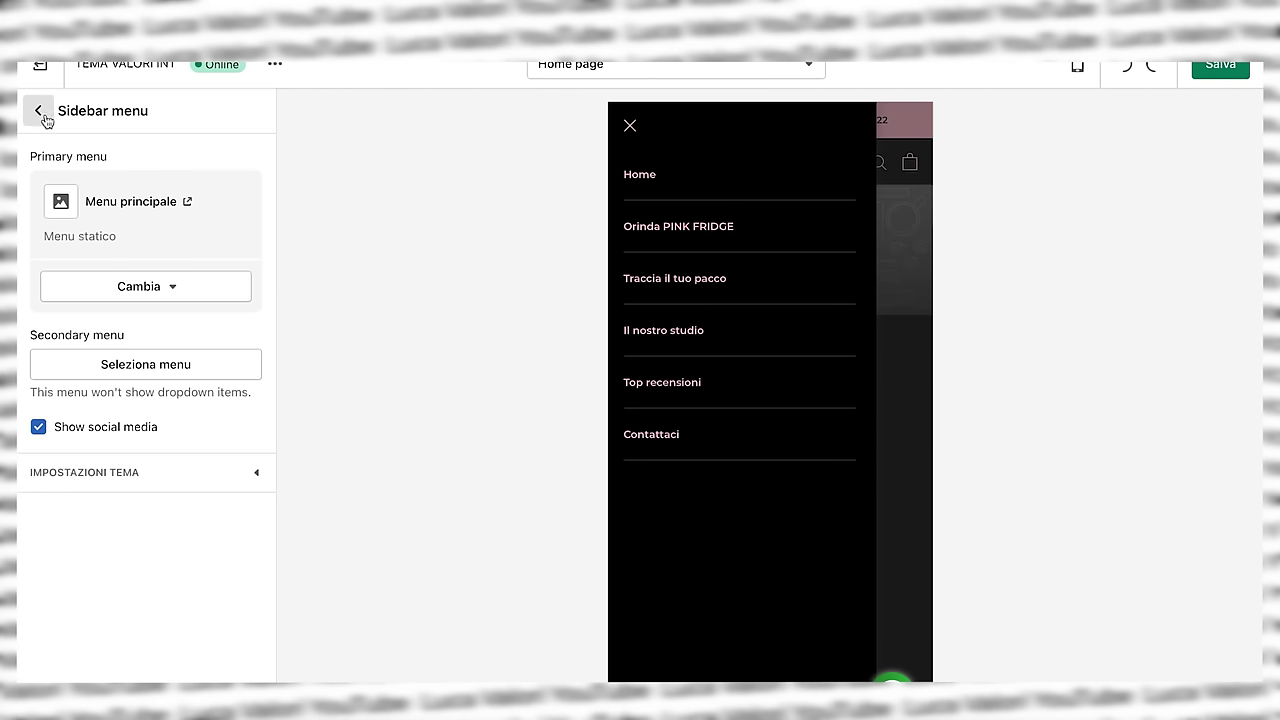
left_click(41, 112)
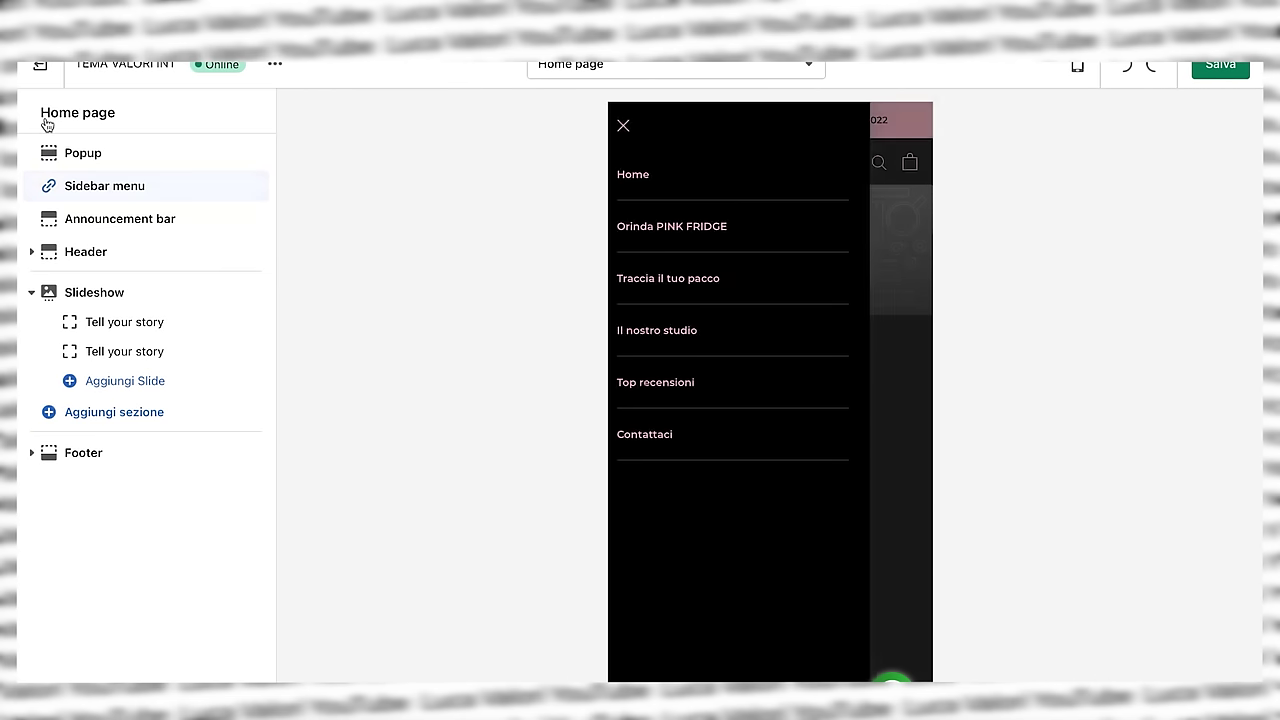
- Set the header logo to the transparent PINKTOP image
left_click(87, 255)
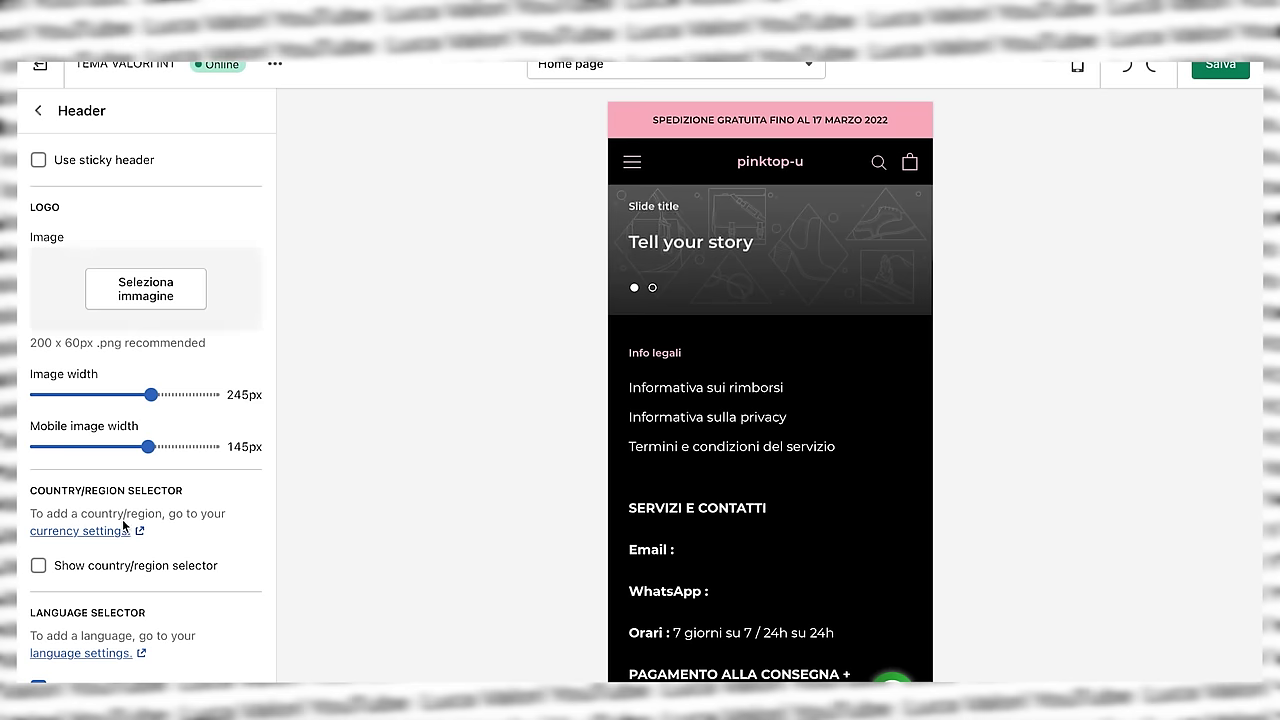
left_click(129, 298)
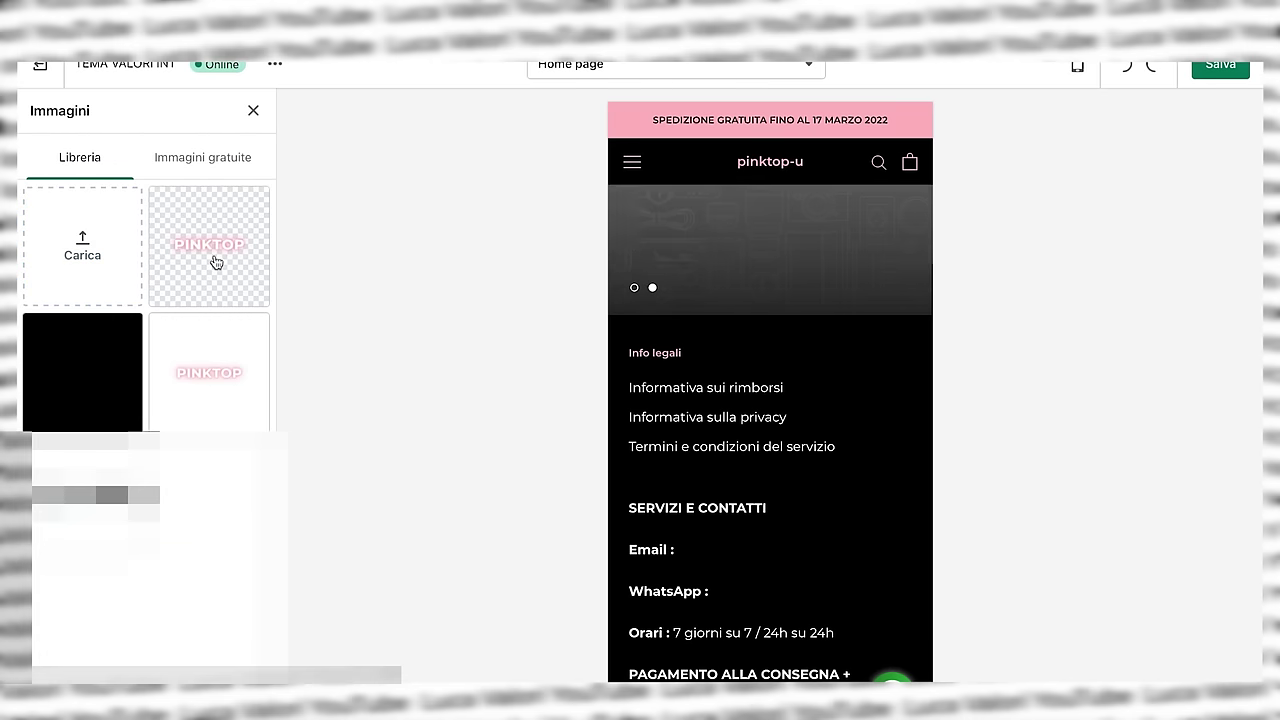
left_click(200, 382)
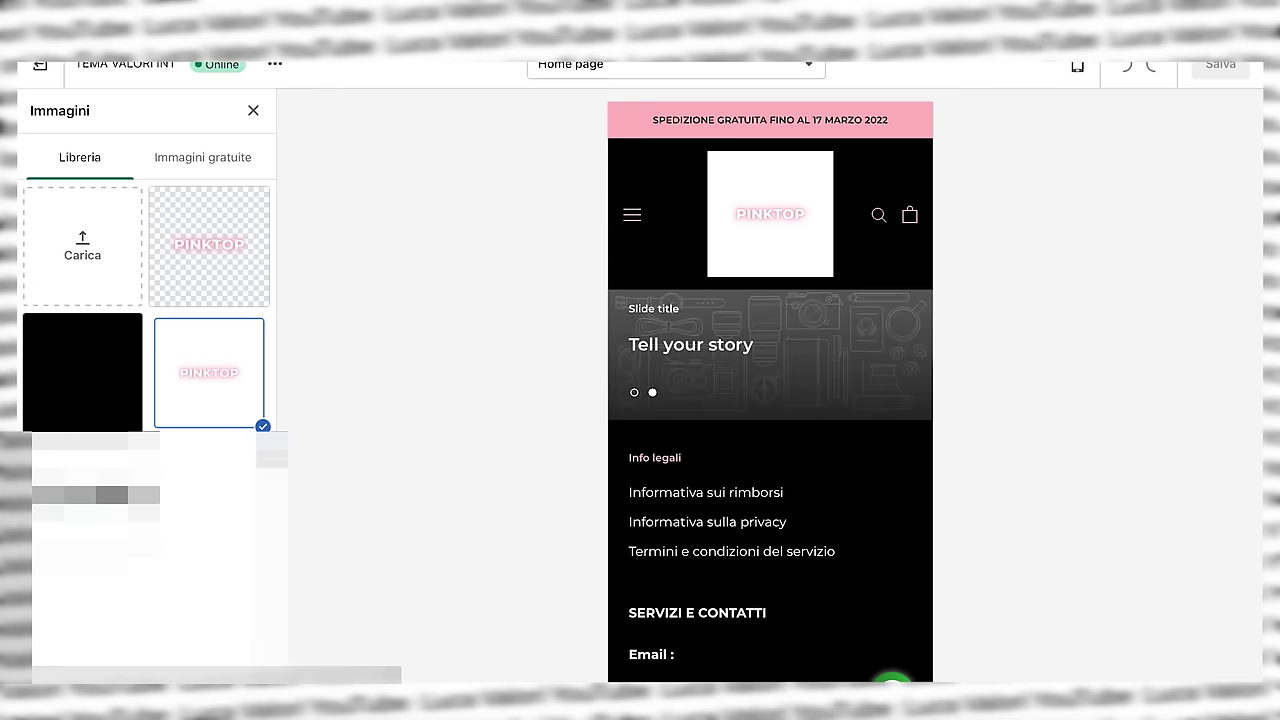
left_click(235, 293)
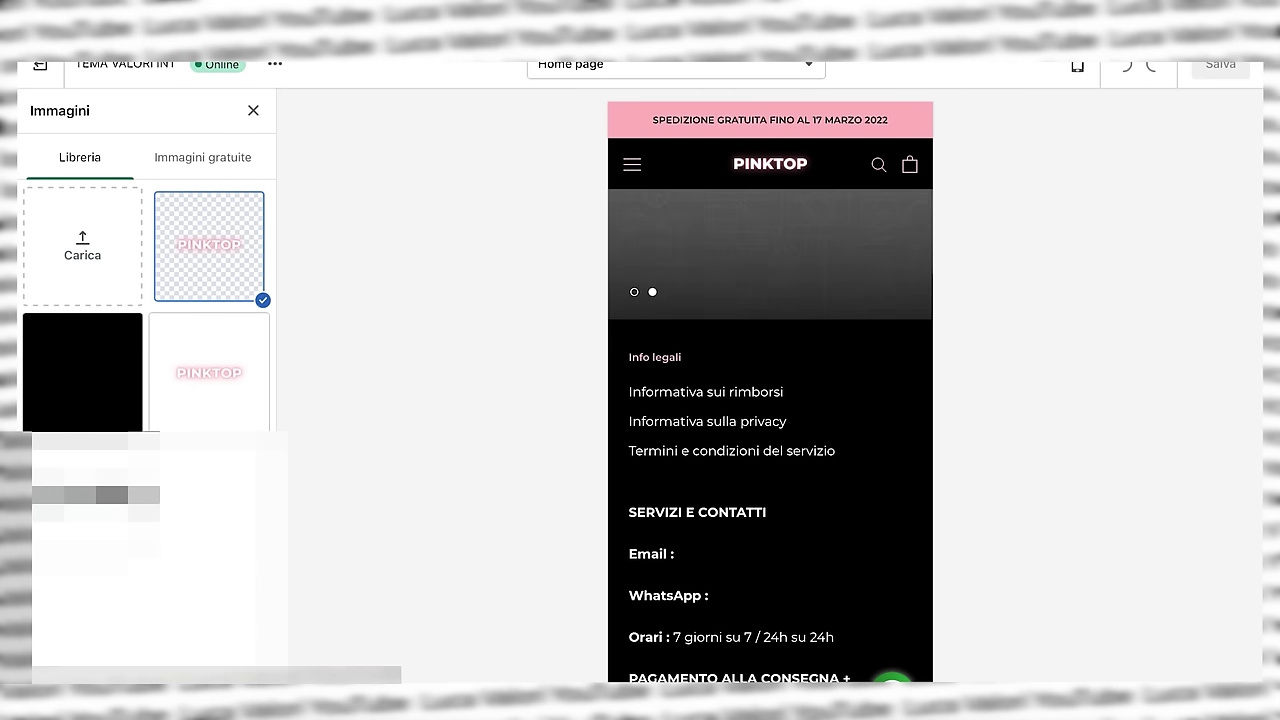
left_click(220, 660)
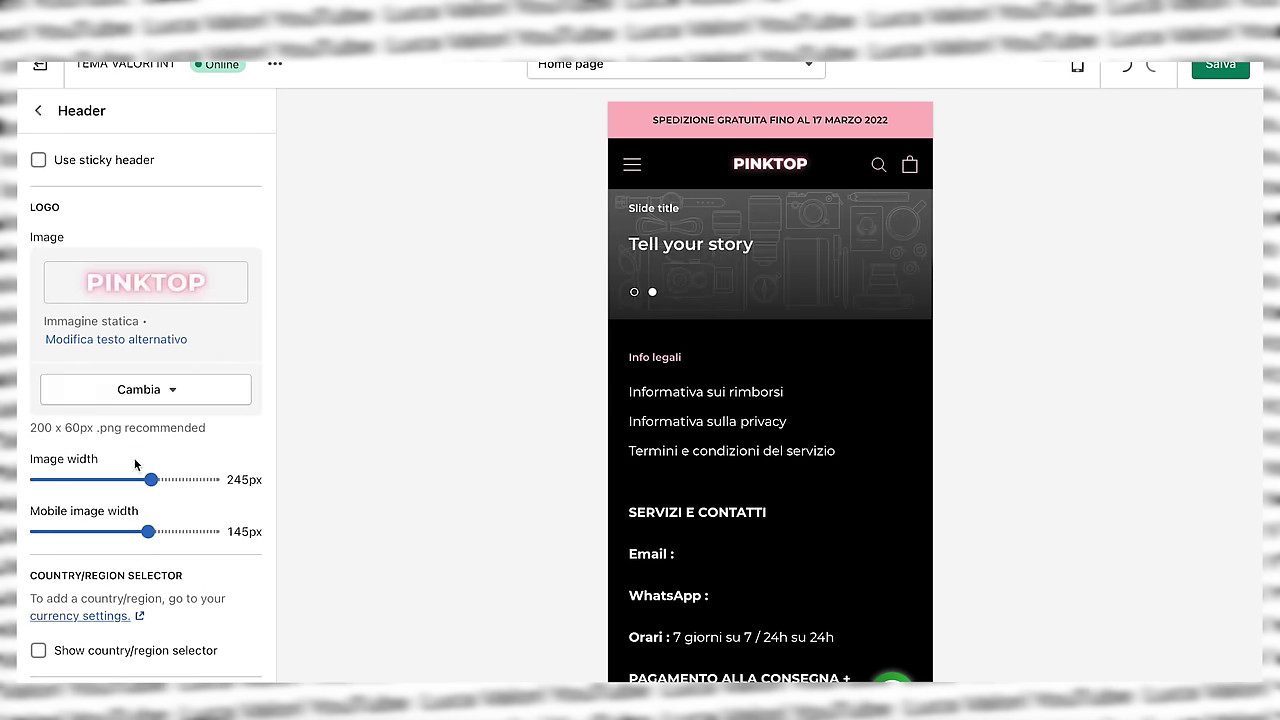
left_click_drag(95, 458, 21, 470)
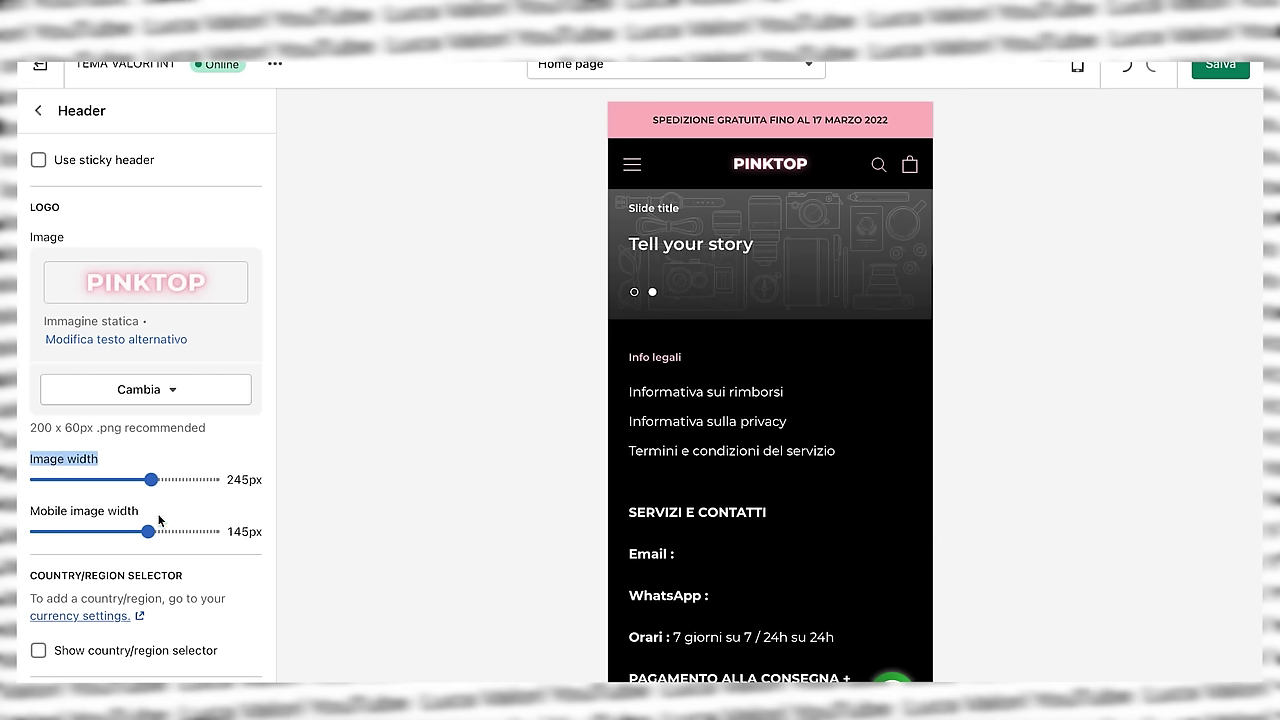
left_click_drag(160, 520, 38, 512)
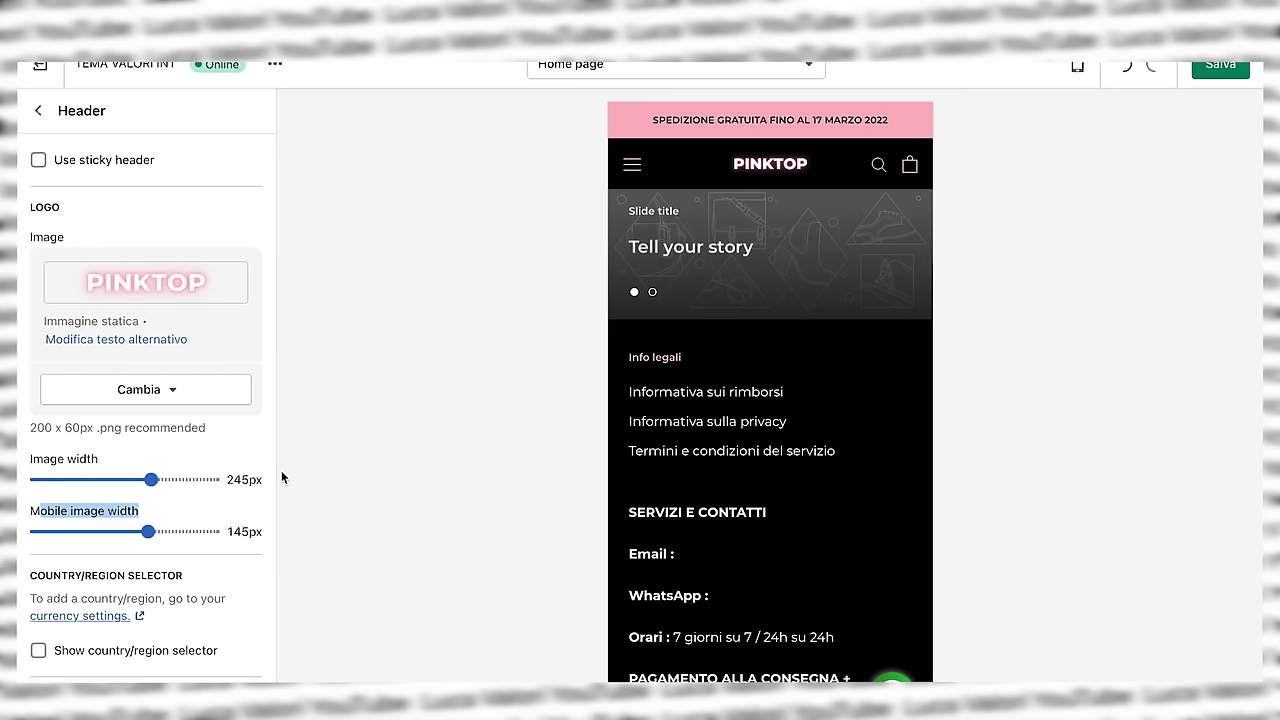
- Try 'Use sticky header' on, then leave it turned off
scroll(150, 300, "down", 1)
scroll(150, 300, "up", 1)
scroll(782, 367, "down", 3)
scroll(782, 367, "up", 3)
left_click(48, 168)
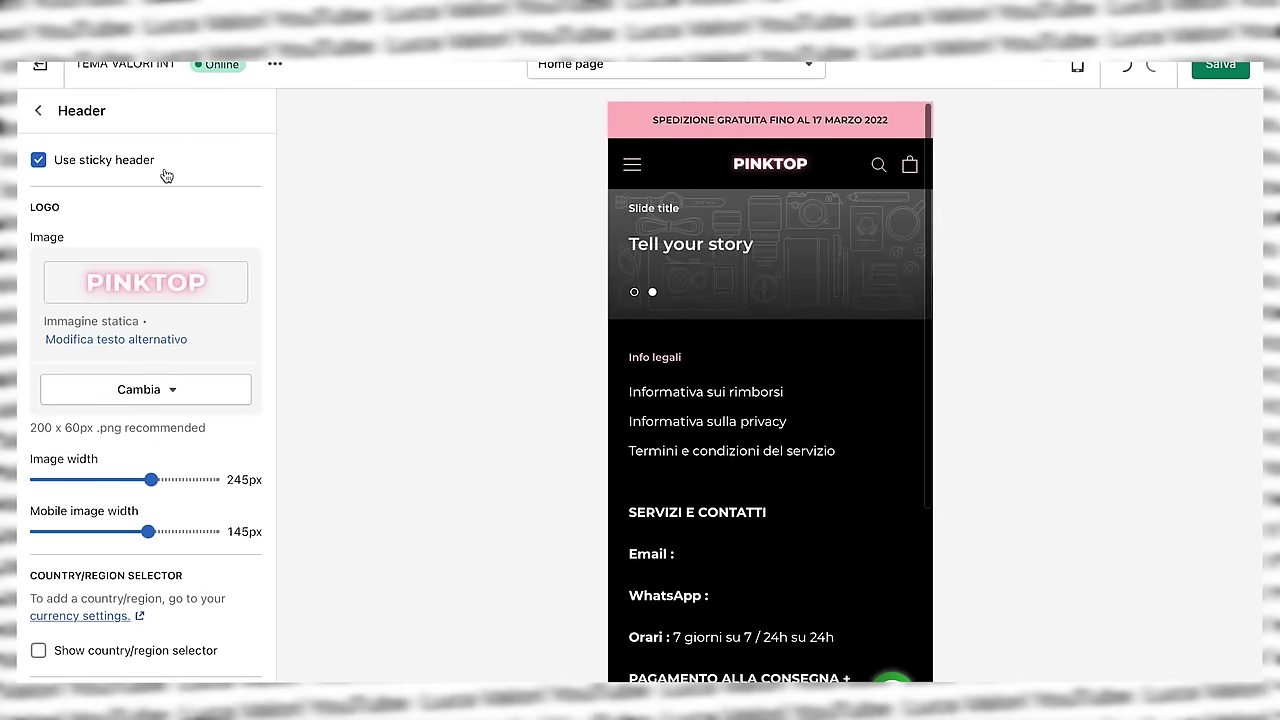
scroll(703, 397, "down", 4)
scroll(703, 397, "up", 4)
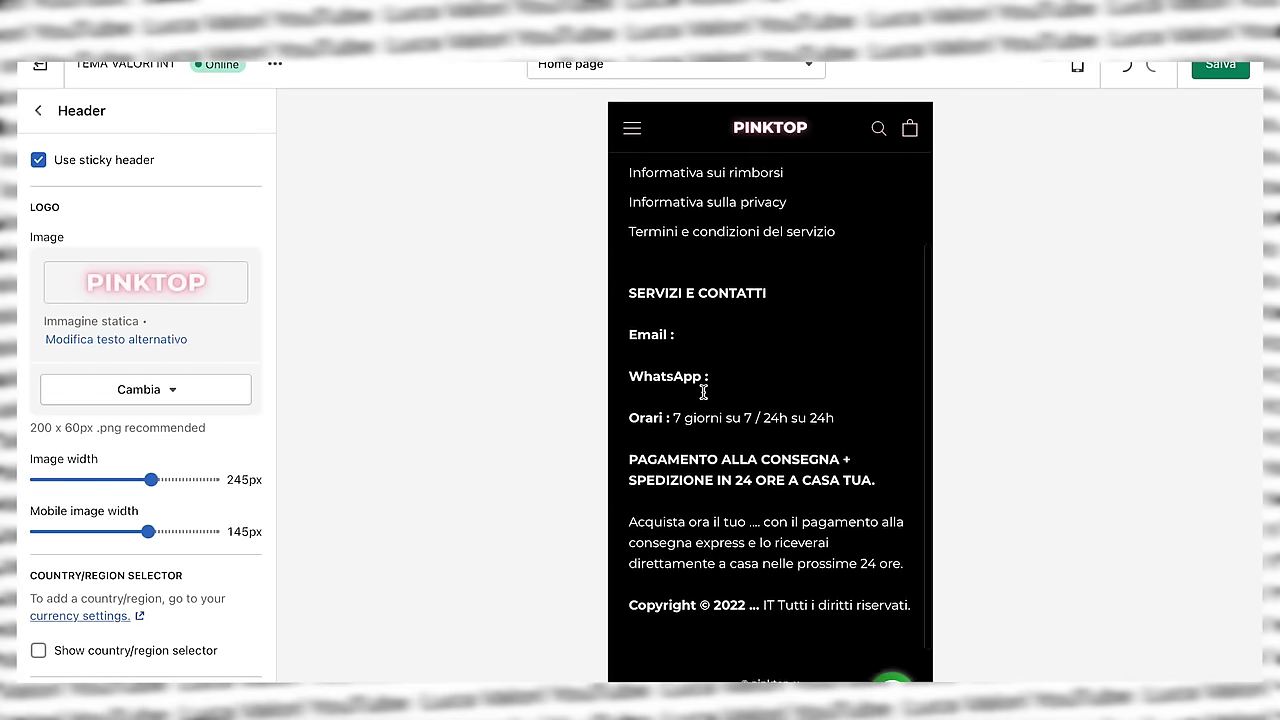
left_click(39, 161)
- Try the transparent homepage header, leave it off, and return to the Home page list
scroll(123, 373, "down", 4)
scroll(123, 373, "down", 5)
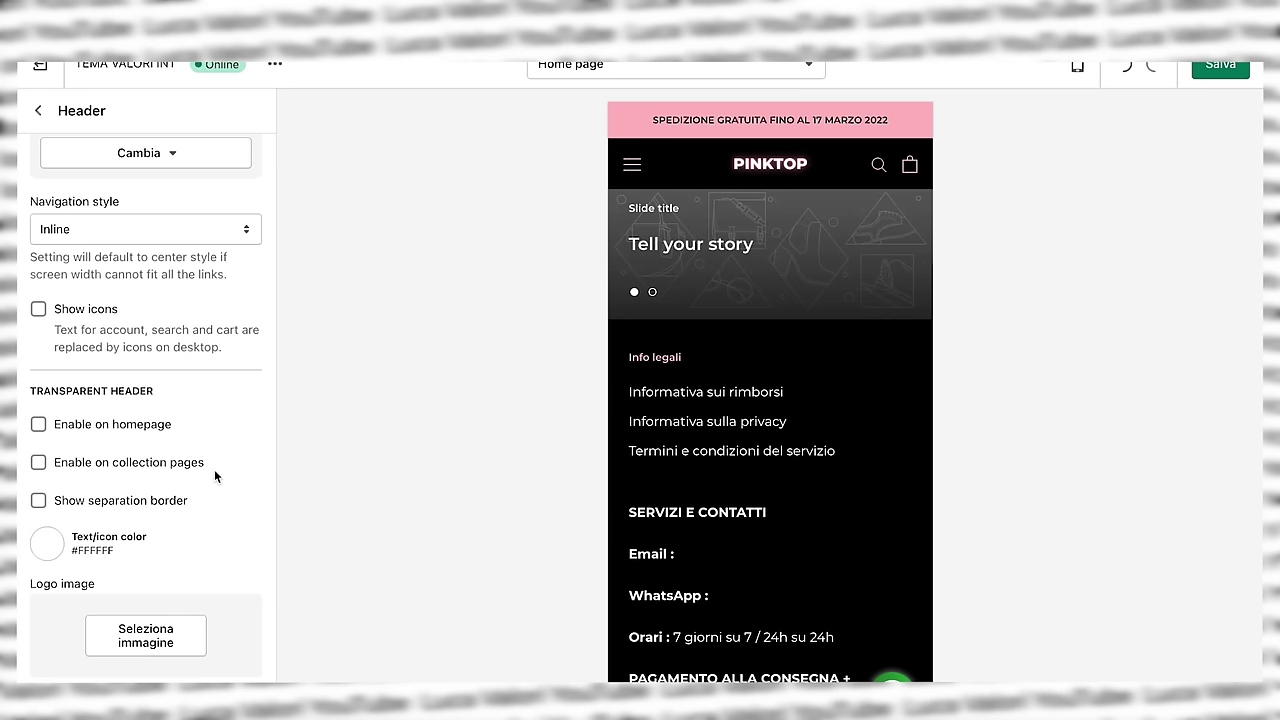
left_click(39, 425)
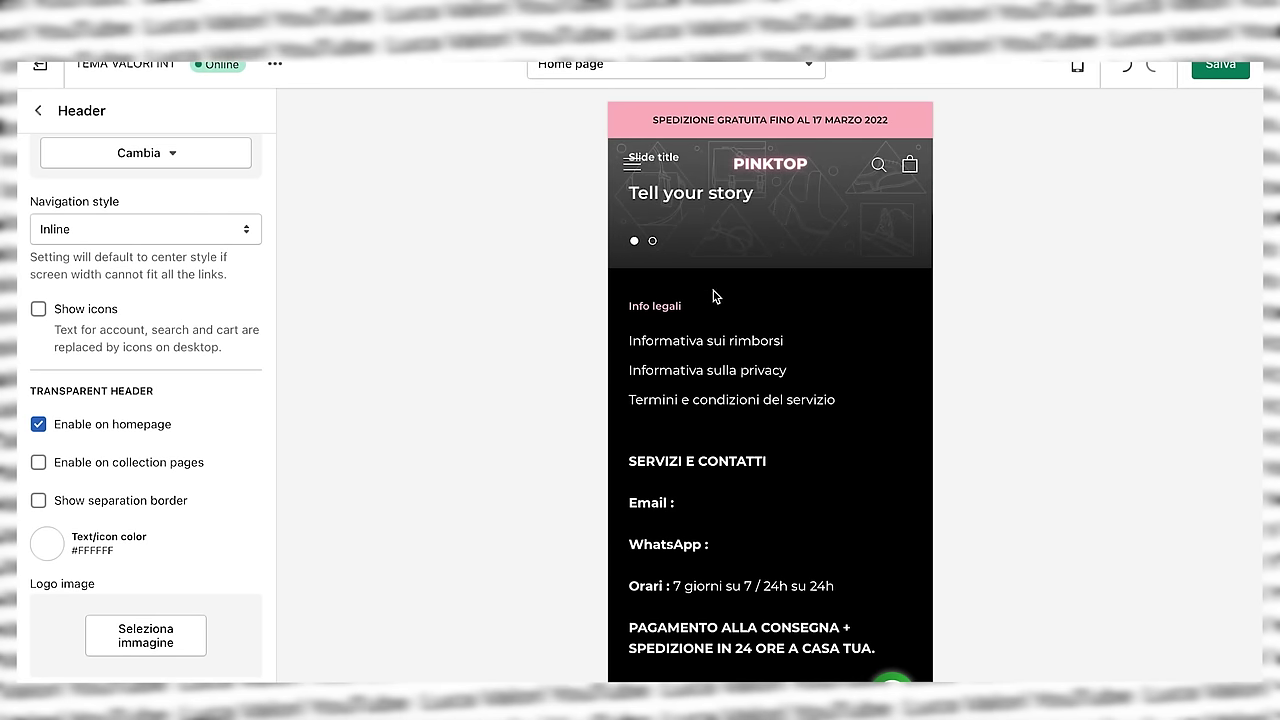
left_click(39, 425)
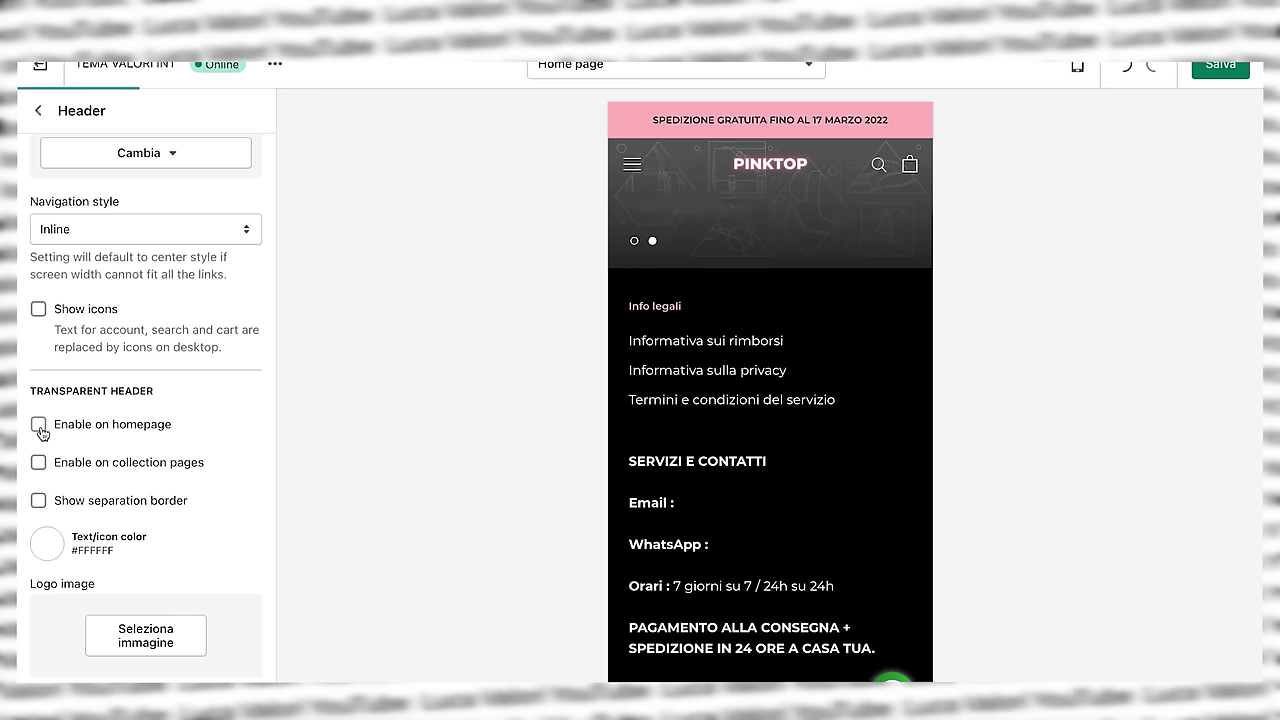
scroll(100, 520, "down", 1)
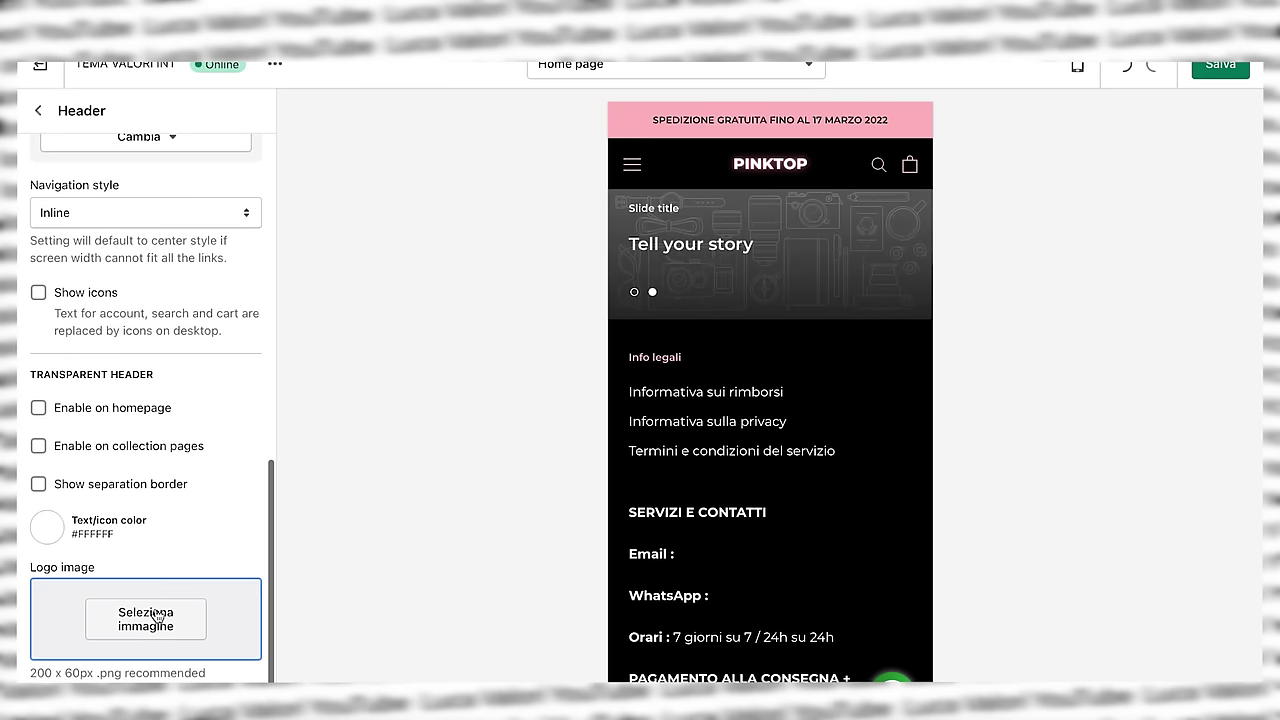
scroll(150, 404, "up", 10)
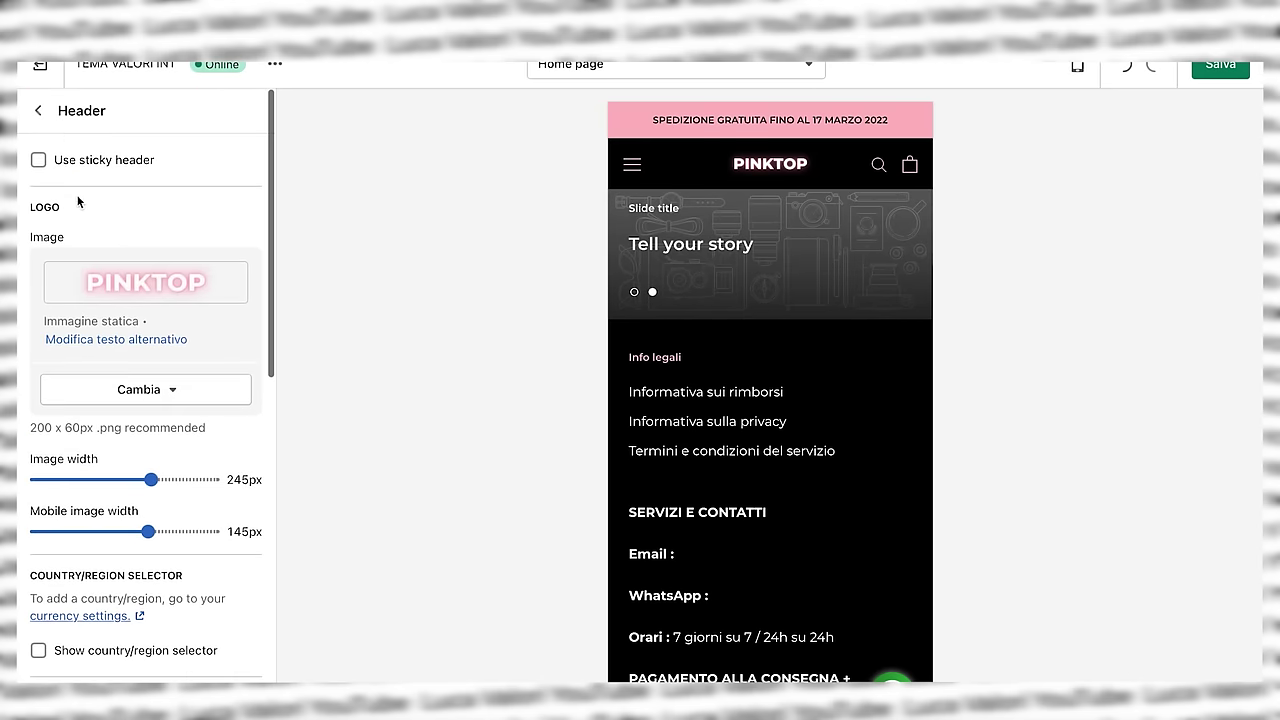
left_click(38, 120)
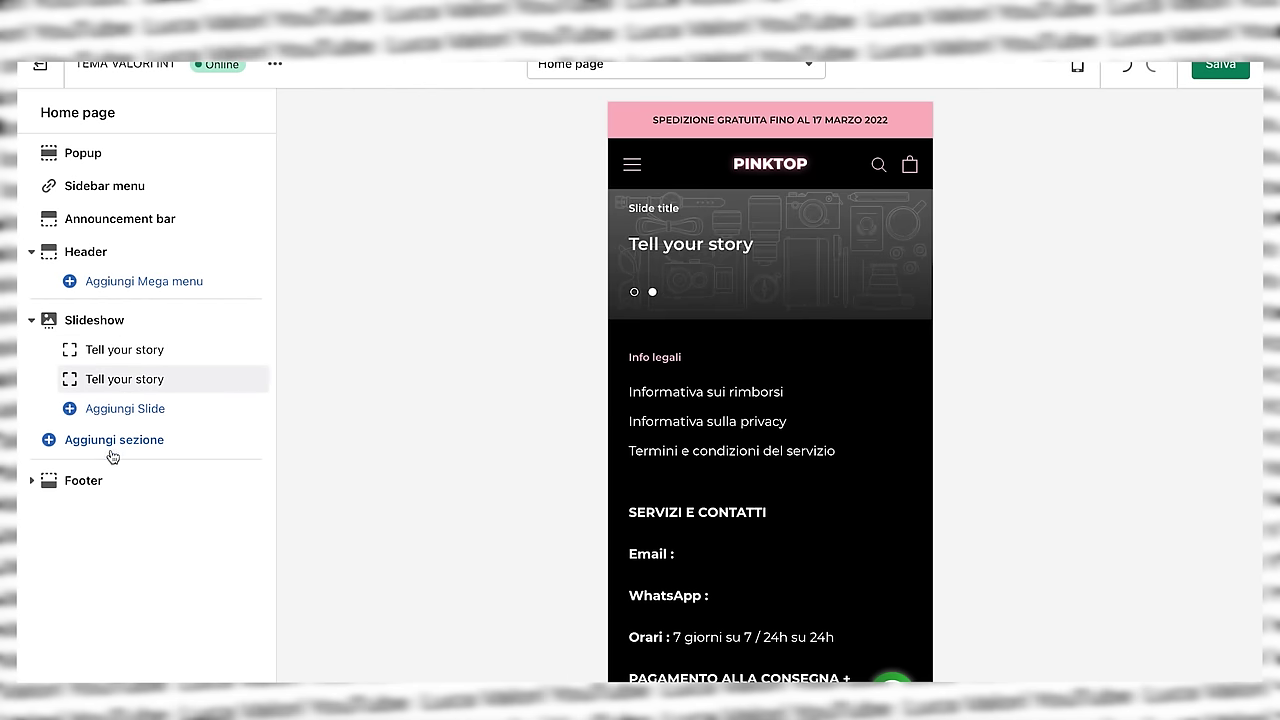
- Delete the second 'Tell your story' slide, check the remaining one, and return to the sections list
left_click(118, 381)
left_click(137, 346)
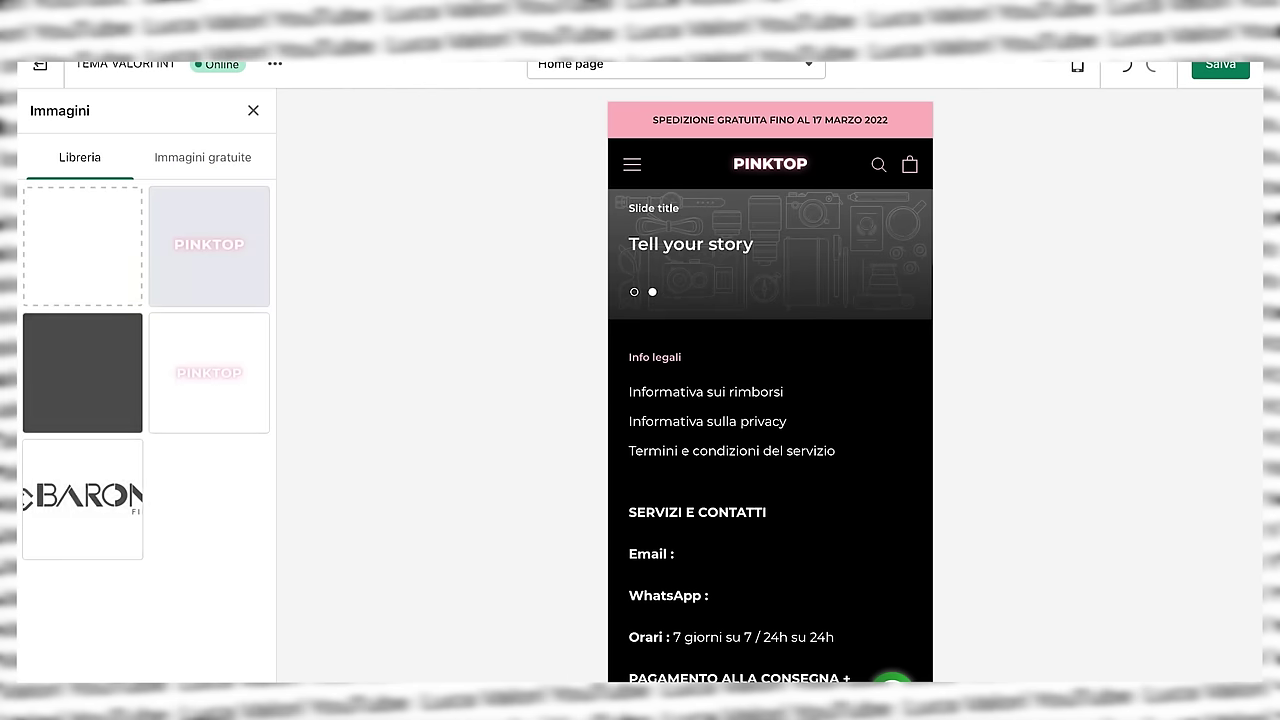
left_click(253, 110)
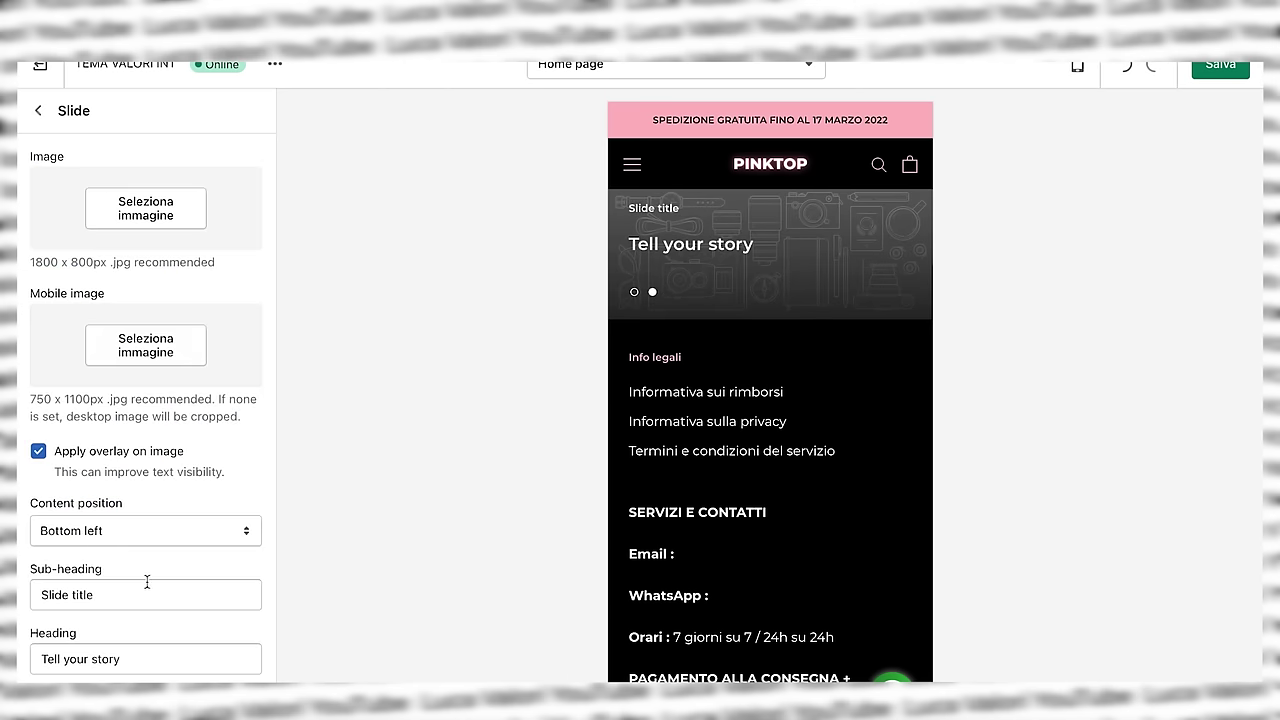
key("ctrl+z")
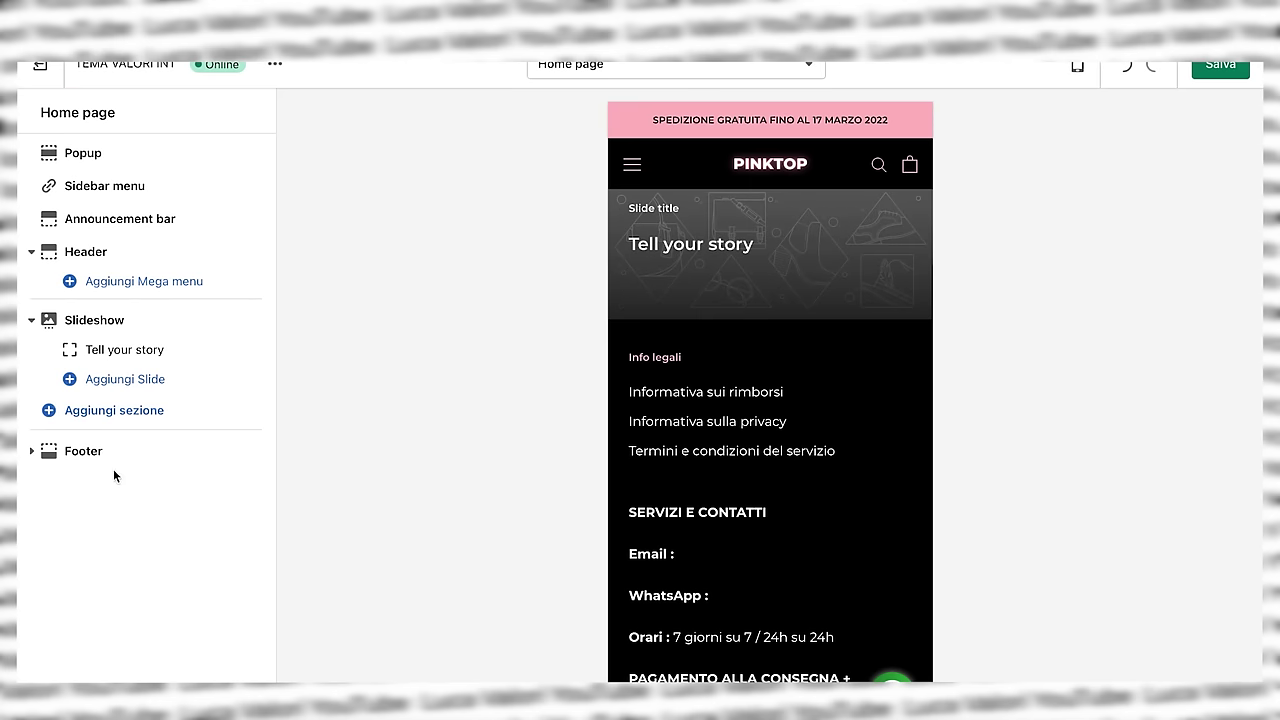
left_click(143, 352)
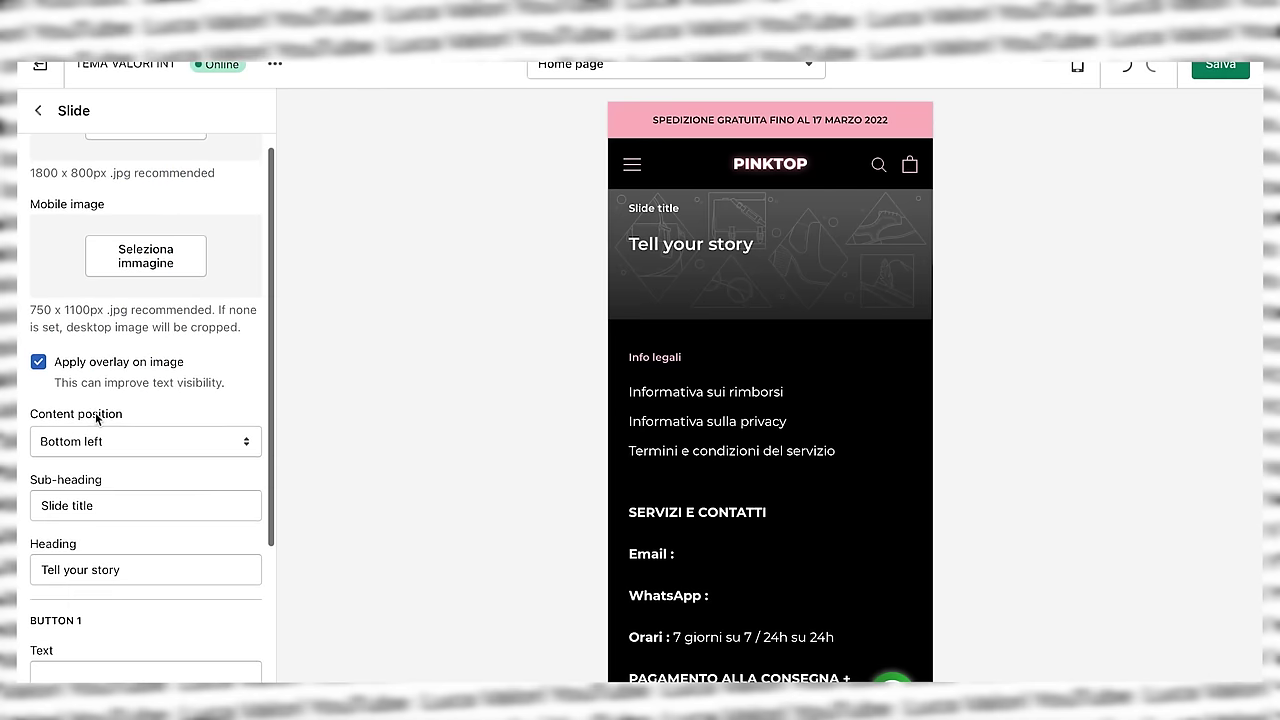
scroll(114, 409, "up", 2)
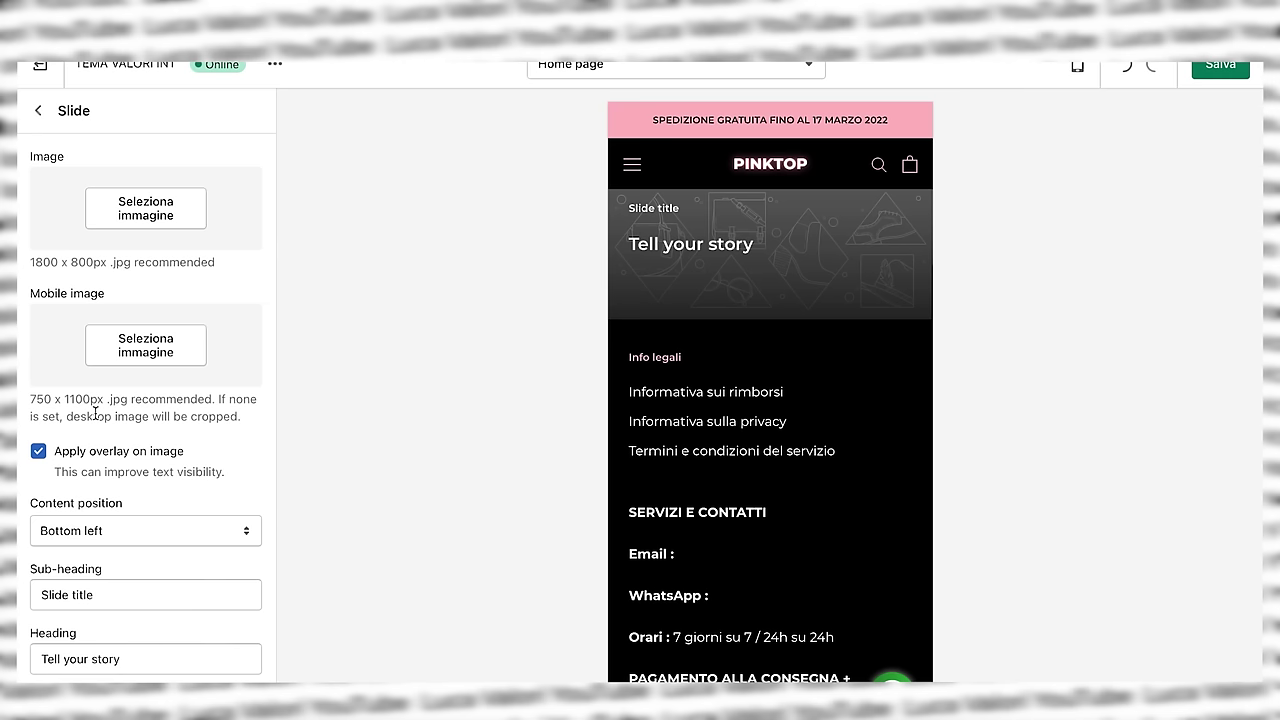
left_click(42, 114)
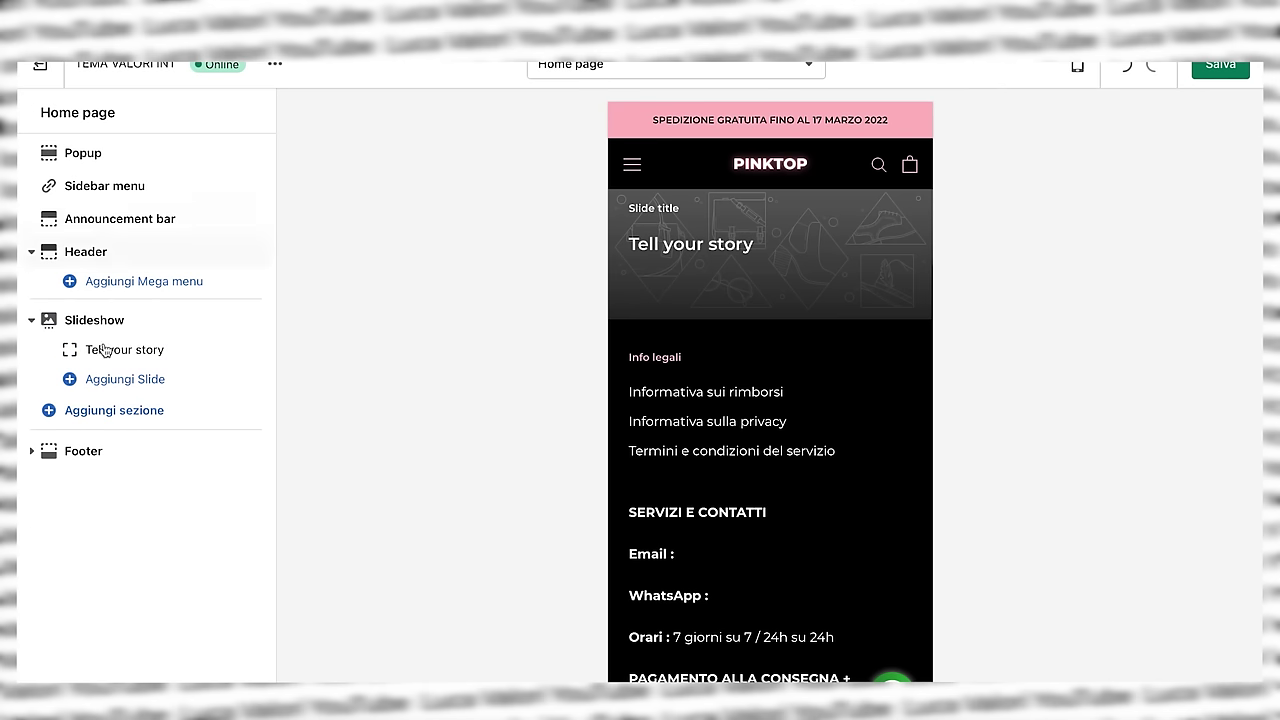
left_click(77, 322)
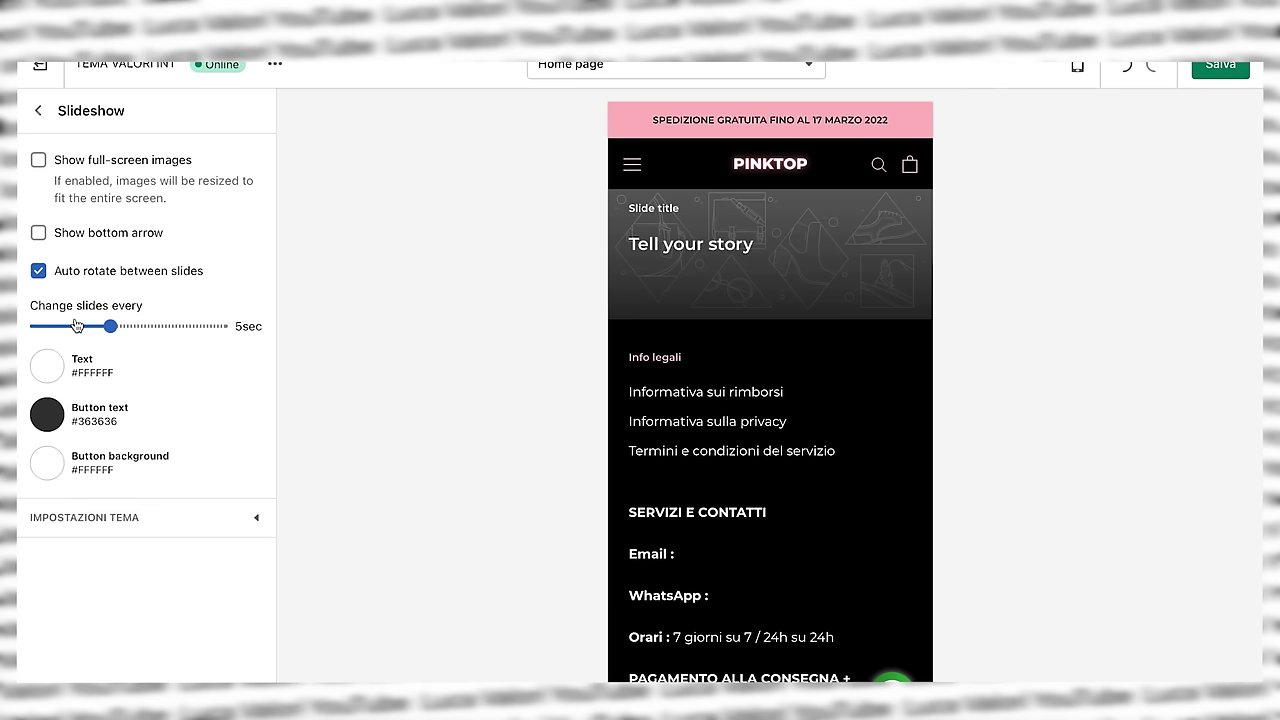
left_click_drag(208, 167, 49, 160)
left_click(39, 162)
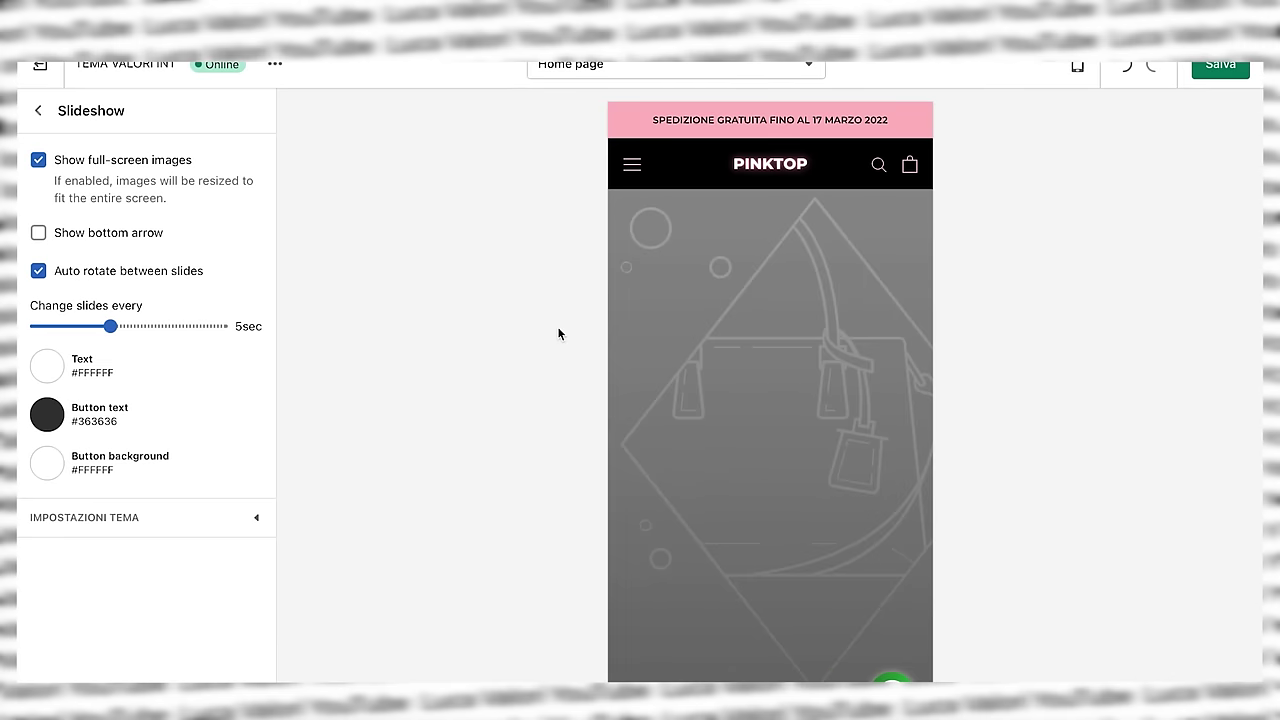
scroll(760, 489, "down", 2)
scroll(760, 489, "up", 2)
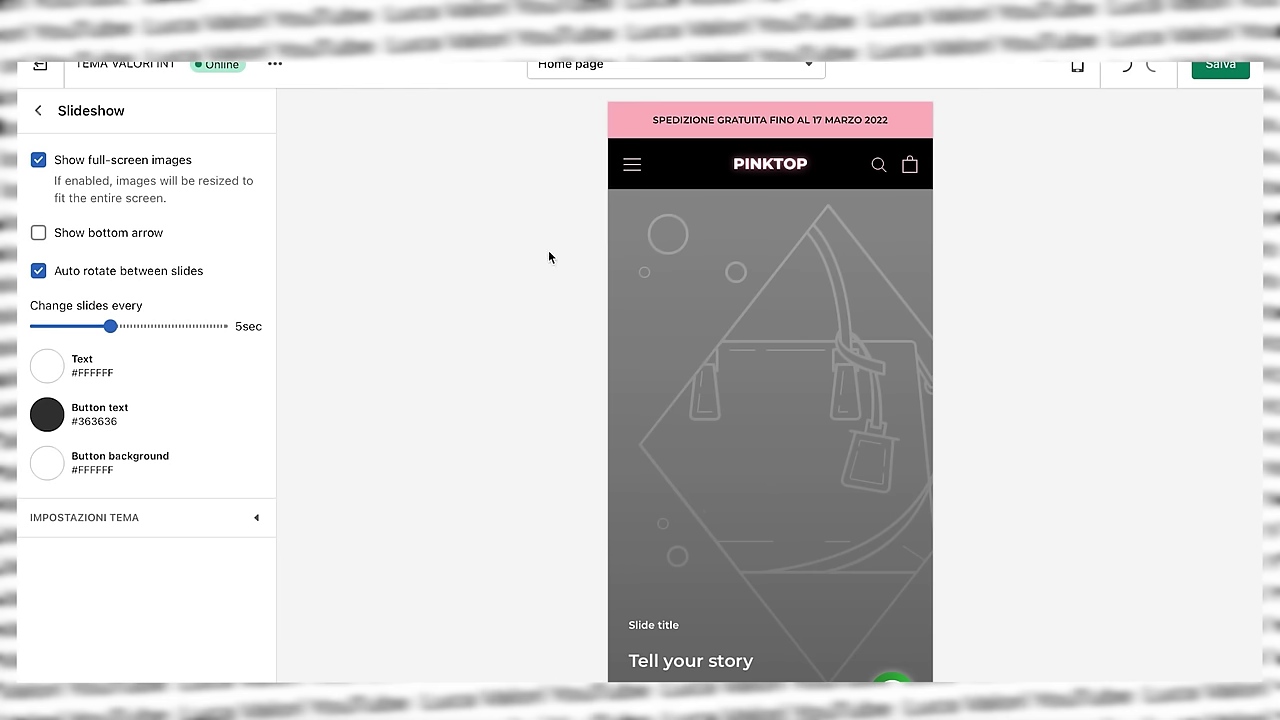
left_click(38, 162)
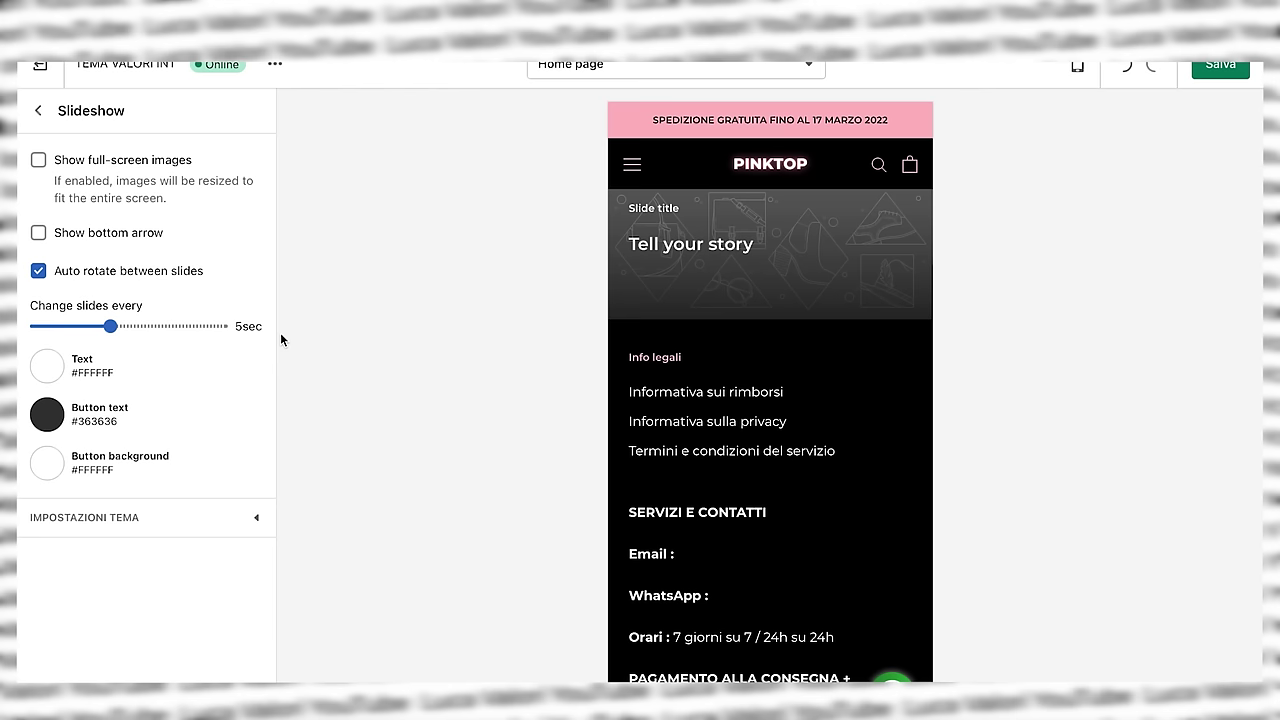
left_click(38, 161)
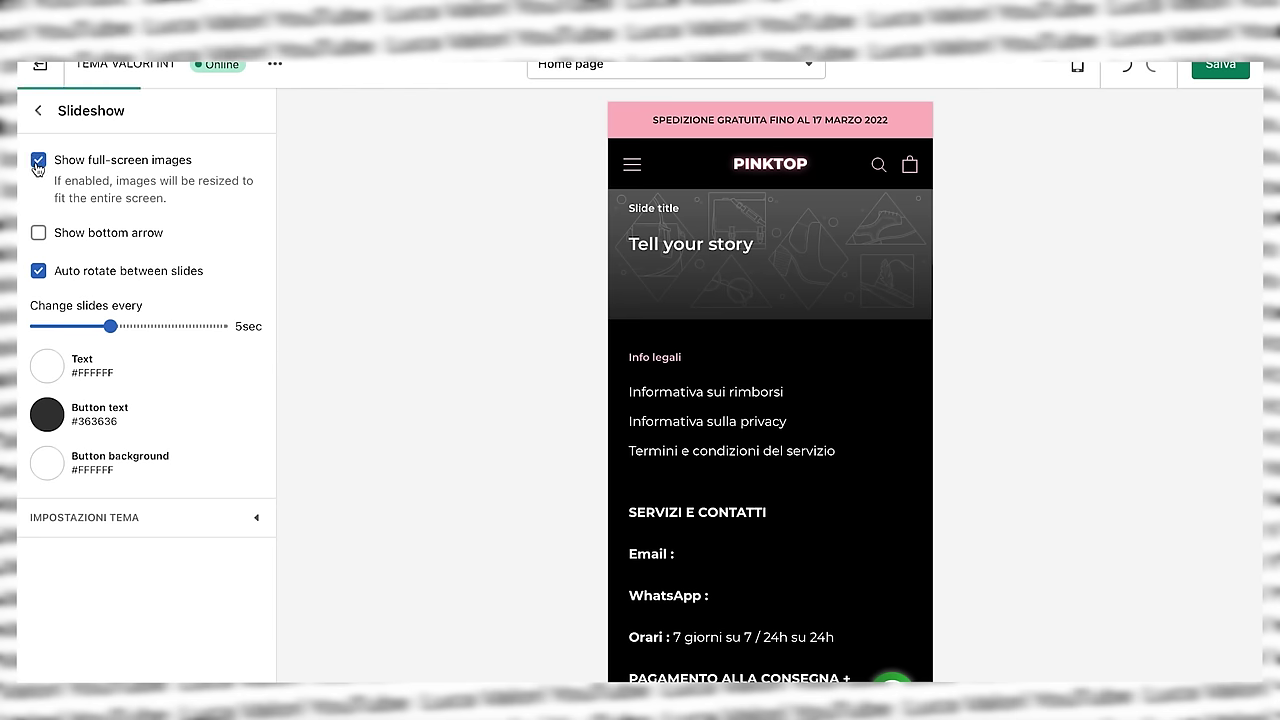
scroll(792, 488, "up", 2)
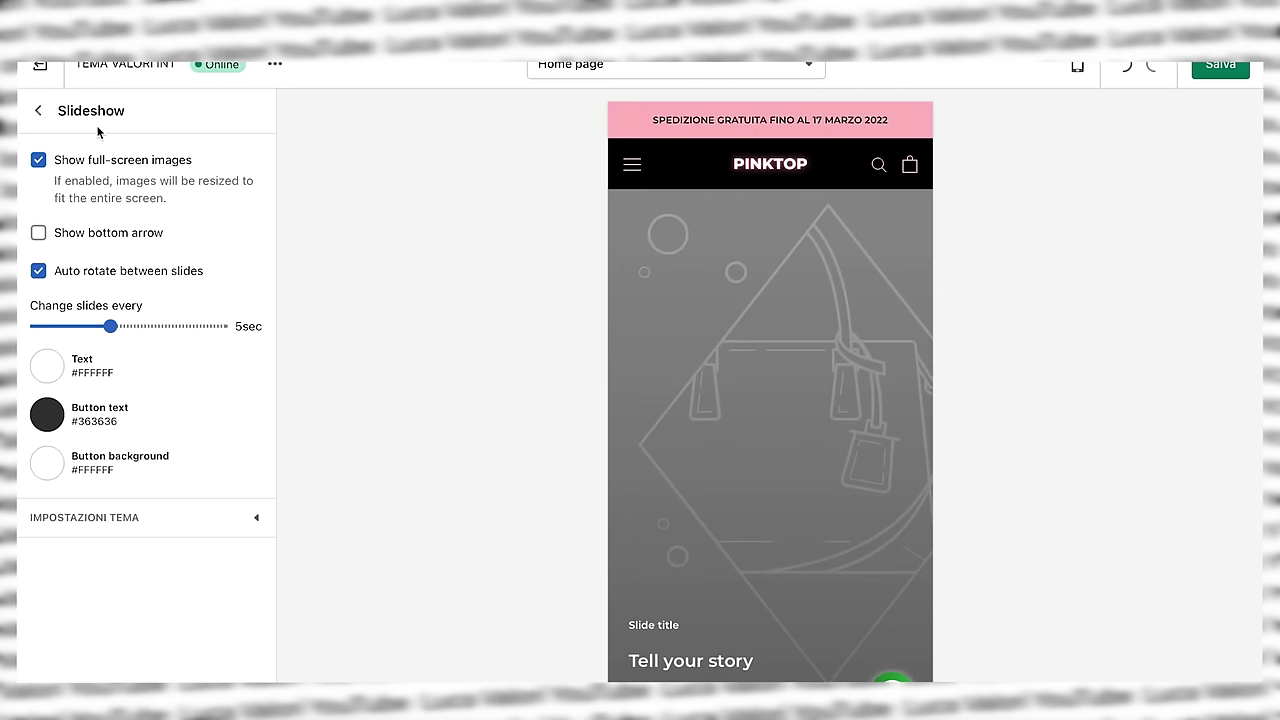
left_click(38, 161)
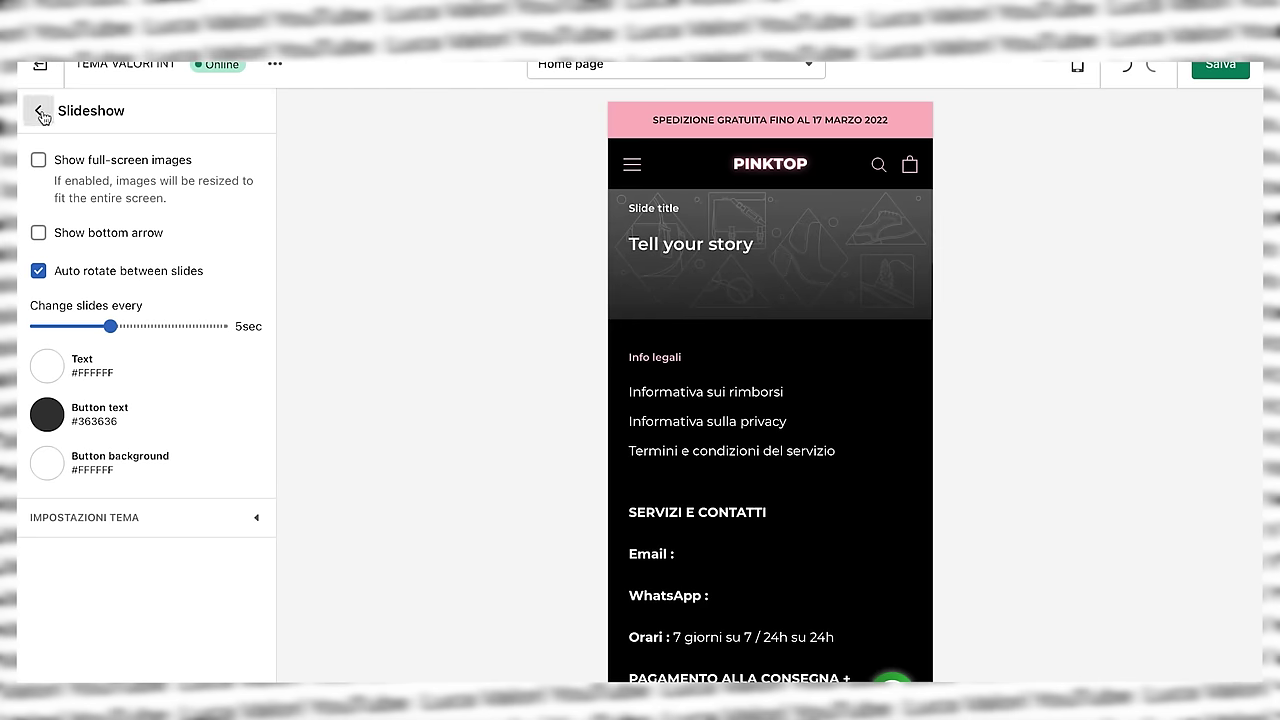
left_click(40, 112)
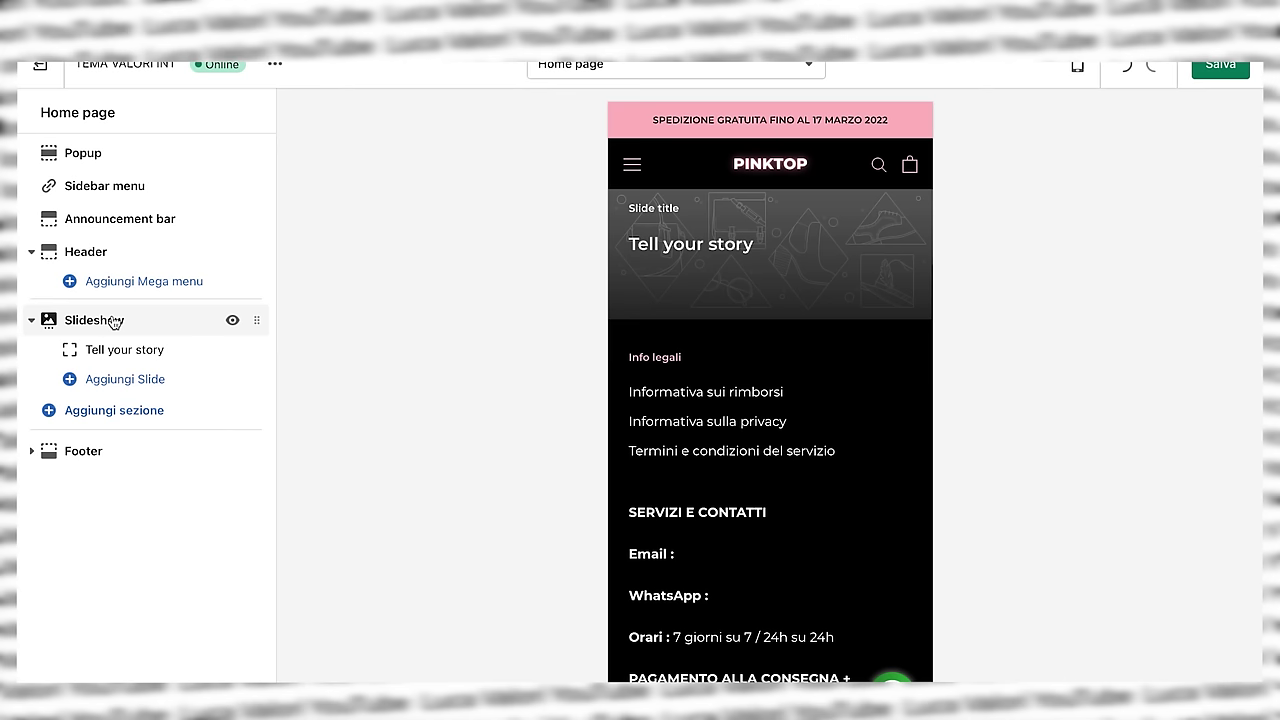
left_click(91, 351)
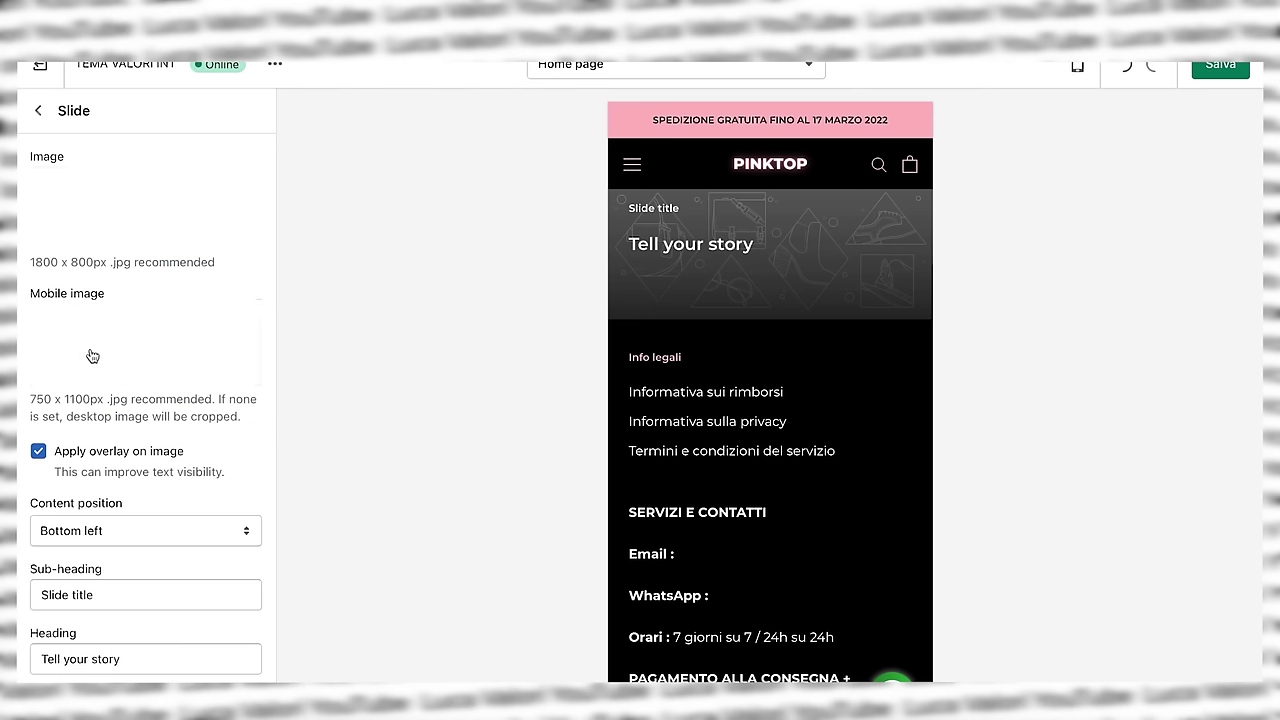
scroll(170, 430, "down", 4)
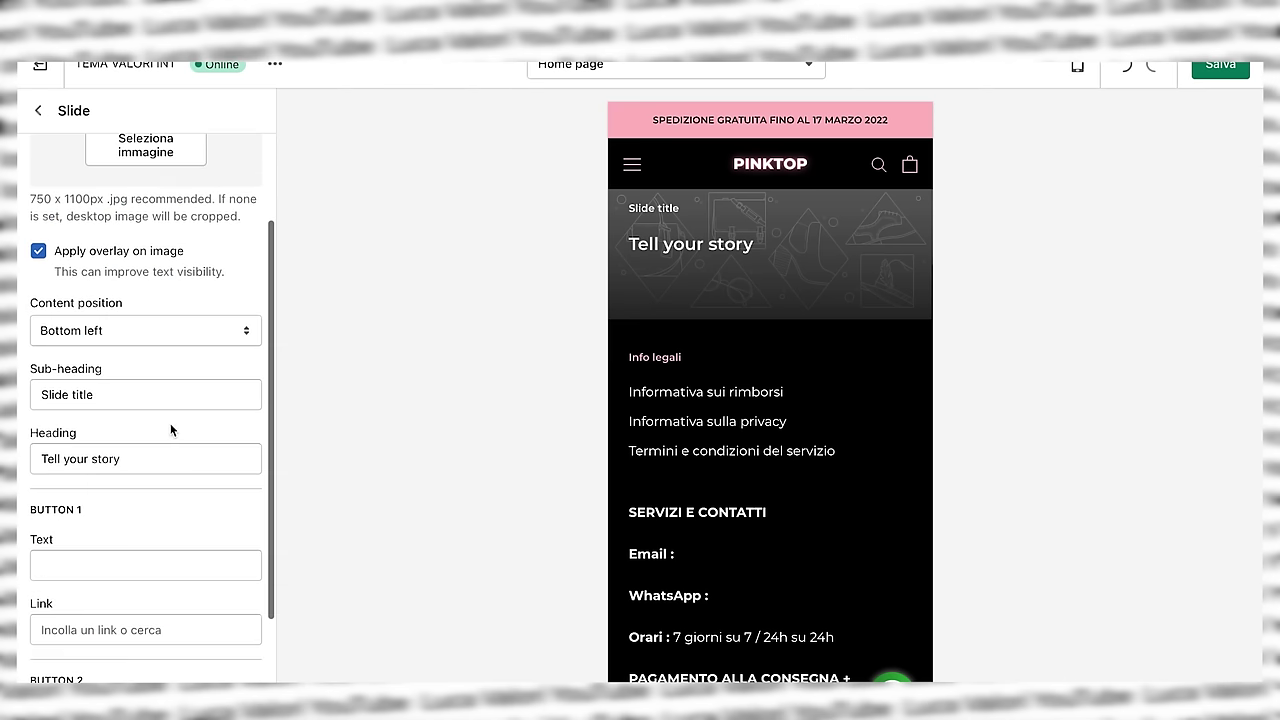
triple_click(111, 395)
key("BackSpace")
triple_click(169, 468)
key("BackSpace")
scroll(42, 456, "up", 3)
left_click(40, 450)
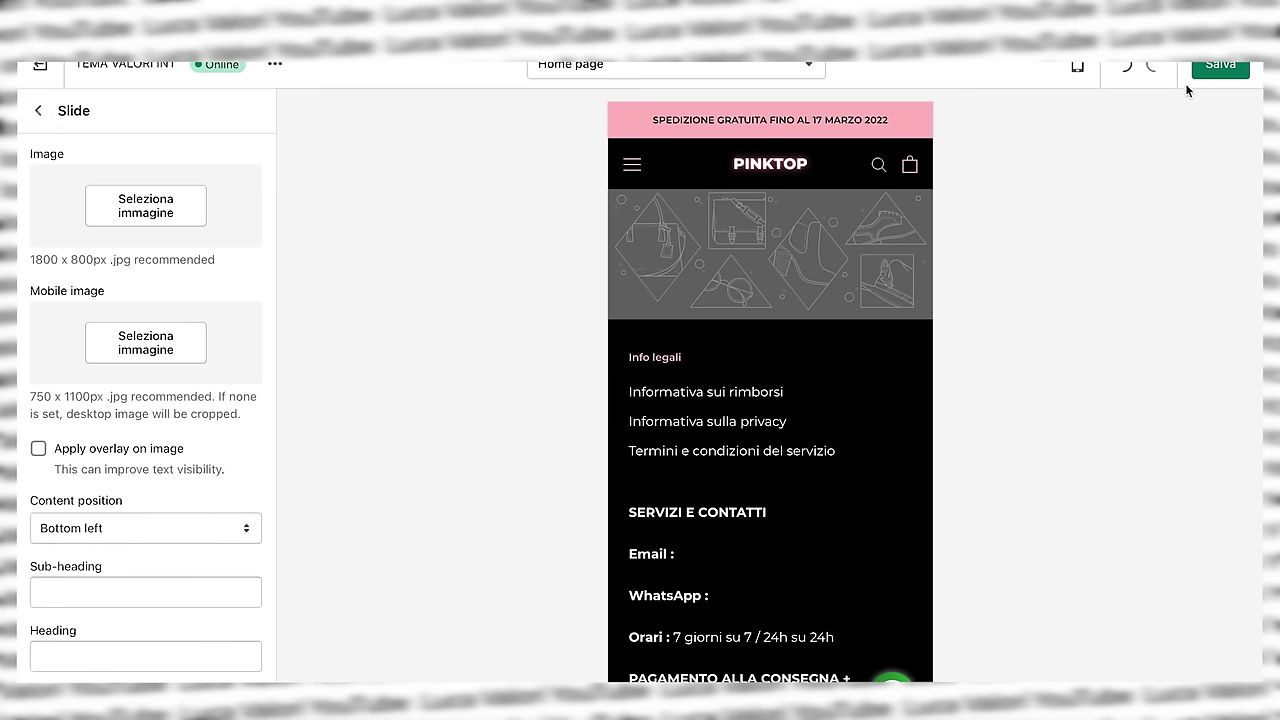
left_click(1125, 68)
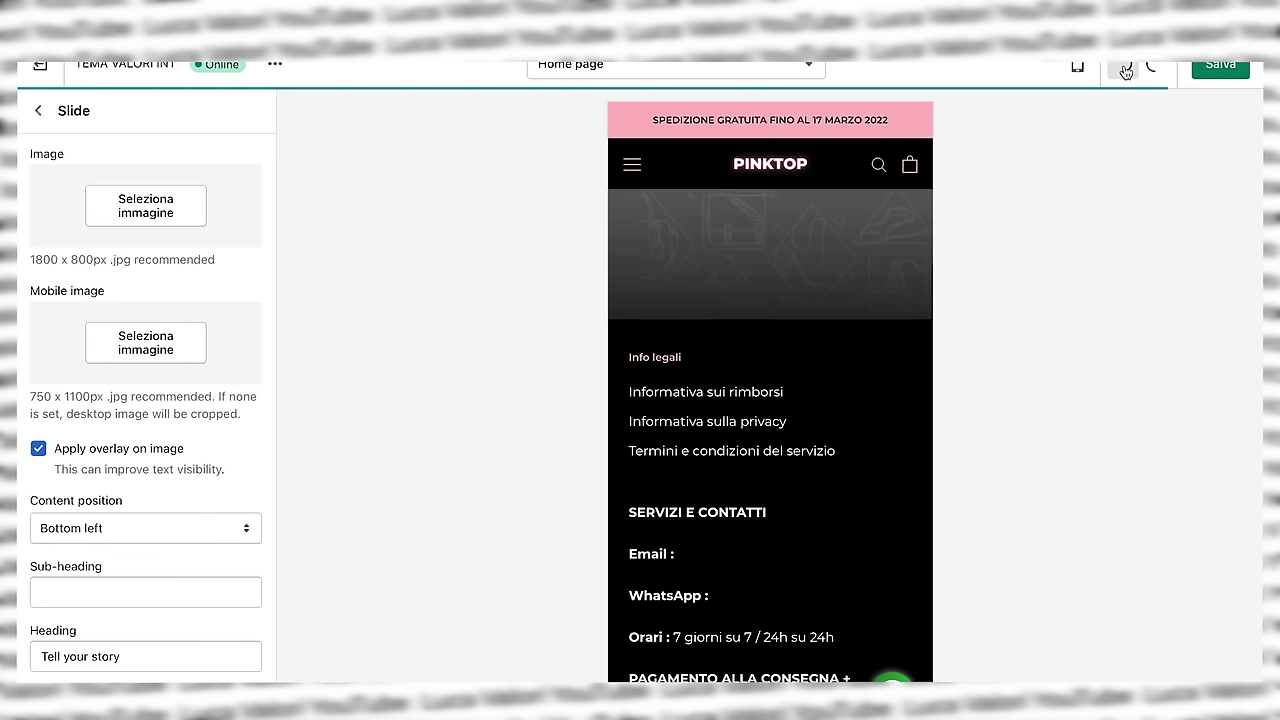
left_click(1125, 68)
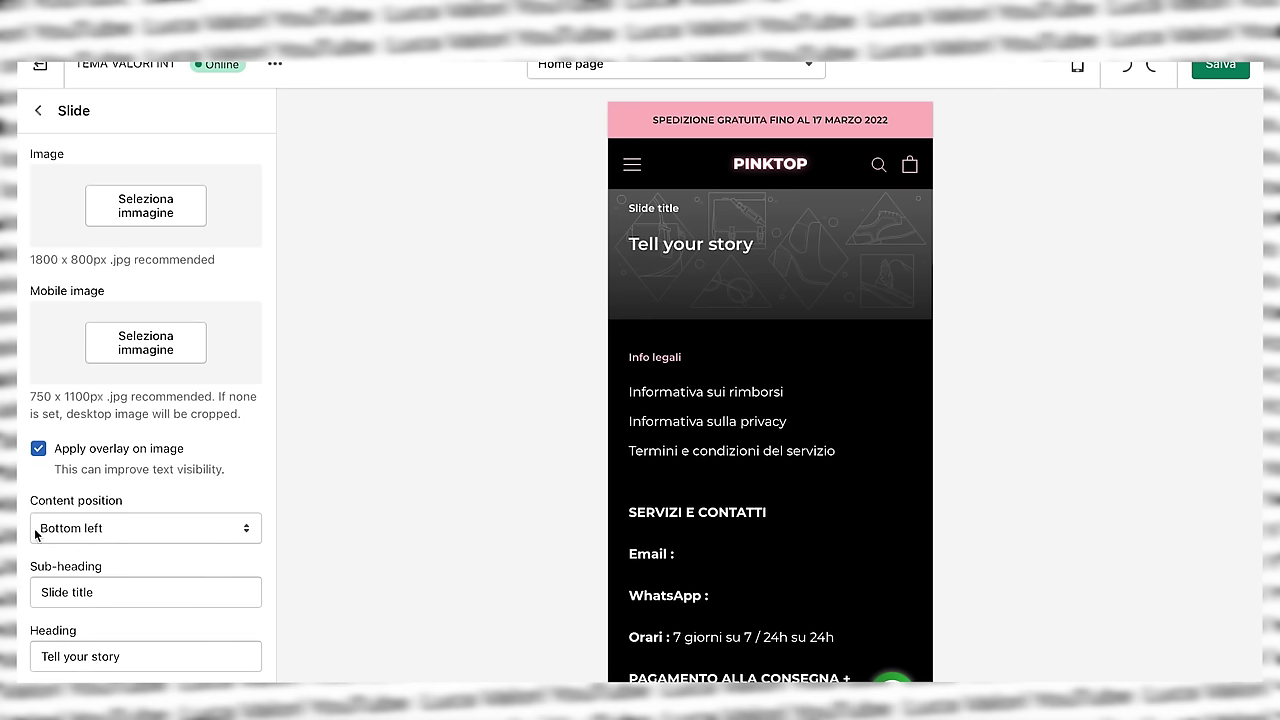
left_click(39, 112)
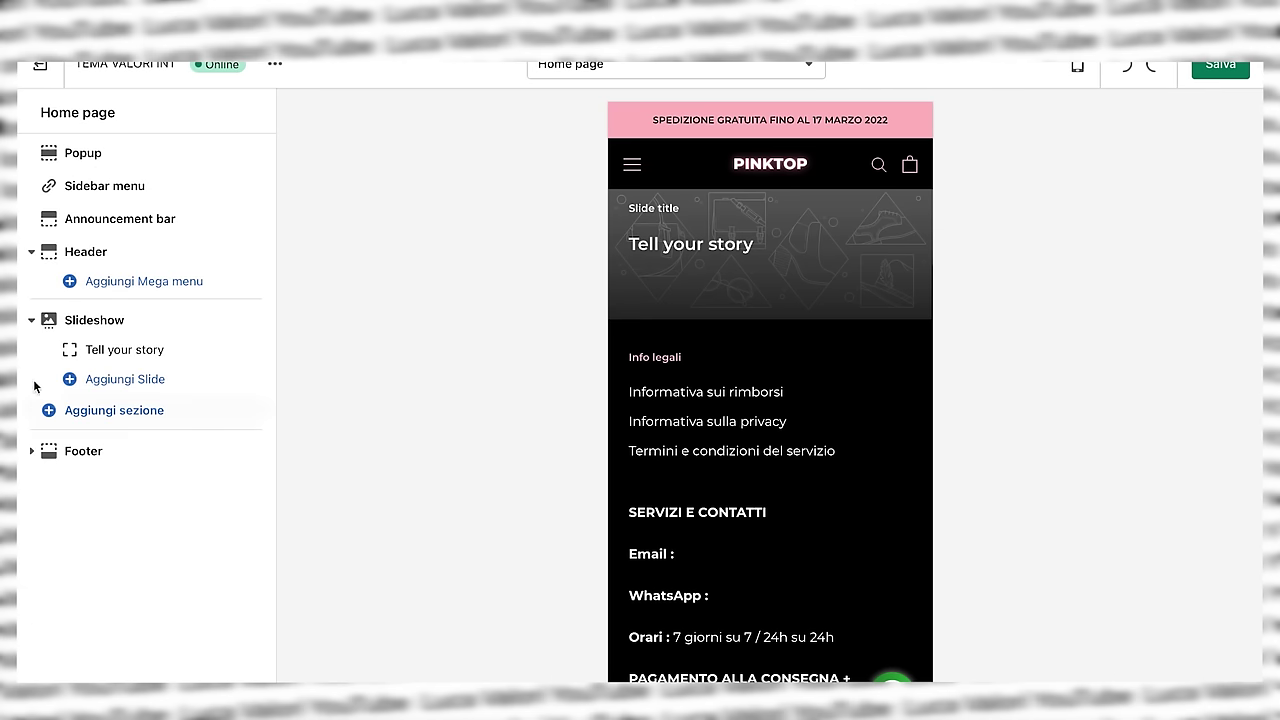
- Pick 'Rich text with image' from the expanded section picker to add it below the slideshow
left_click(61, 414)
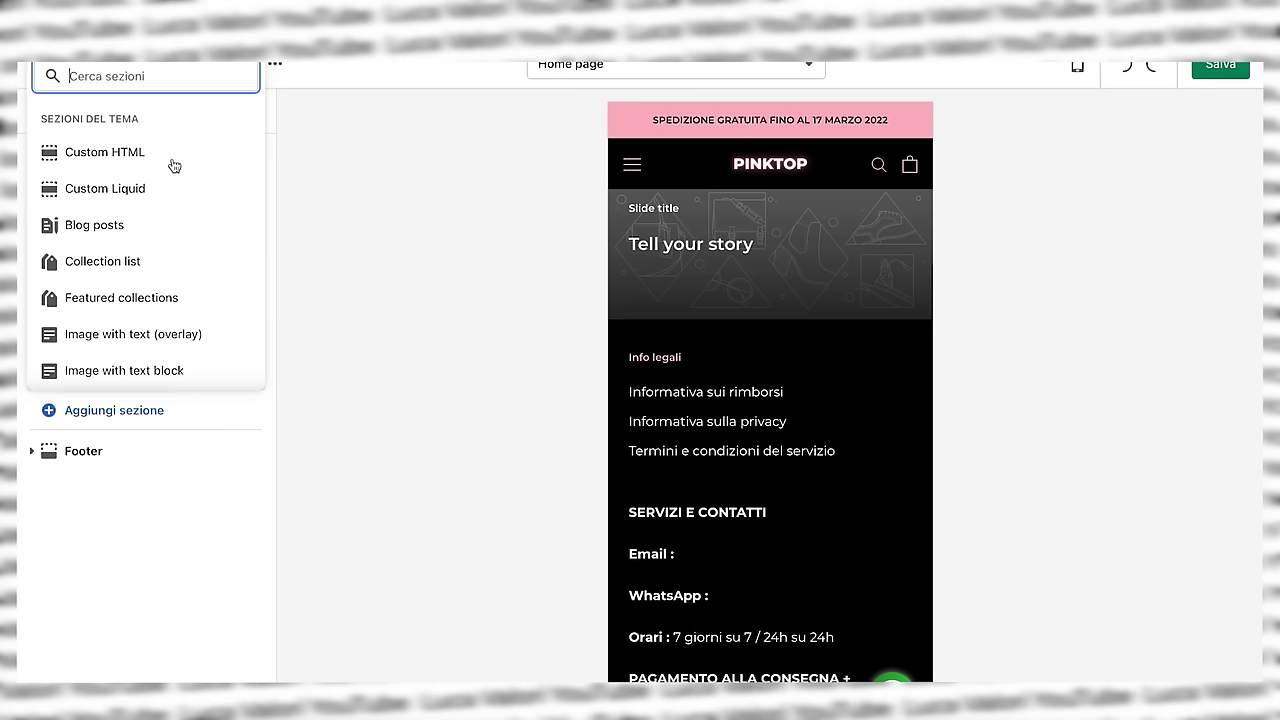
scroll(140, 294, "down", 5)
scroll(146, 294, "down", 1)
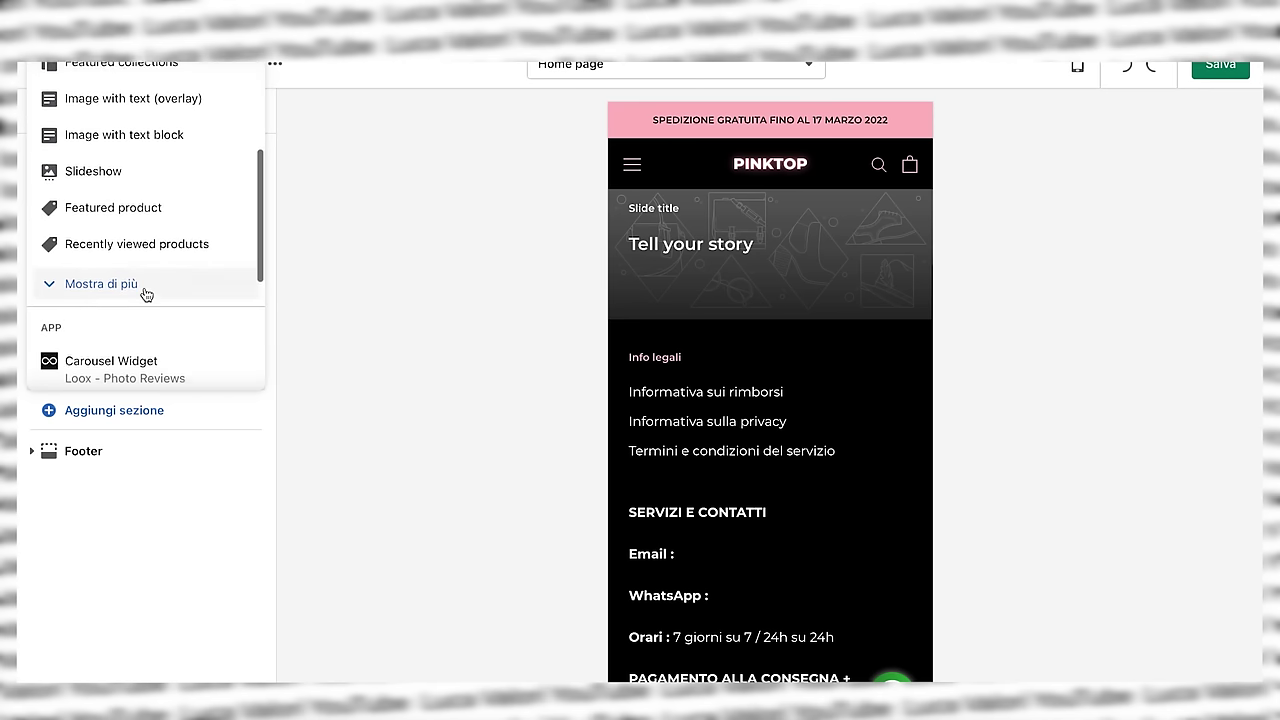
left_click(126, 268)
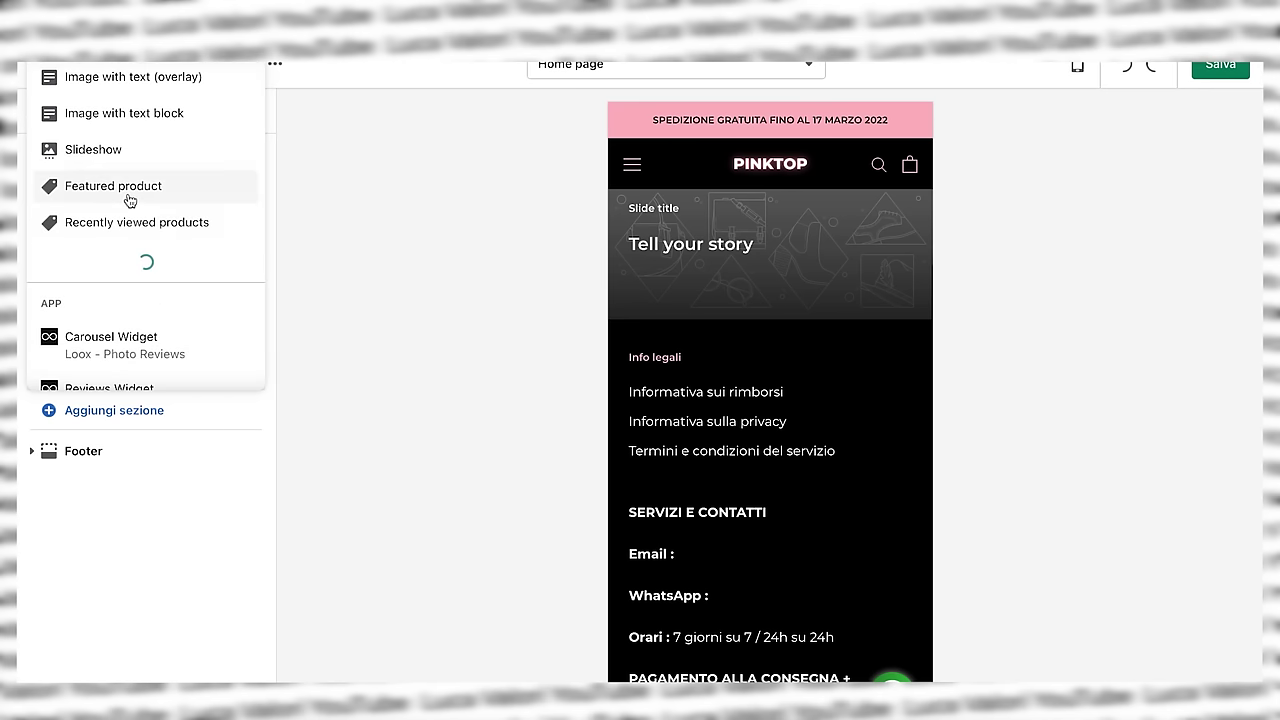
scroll(128, 263, "down", 7)
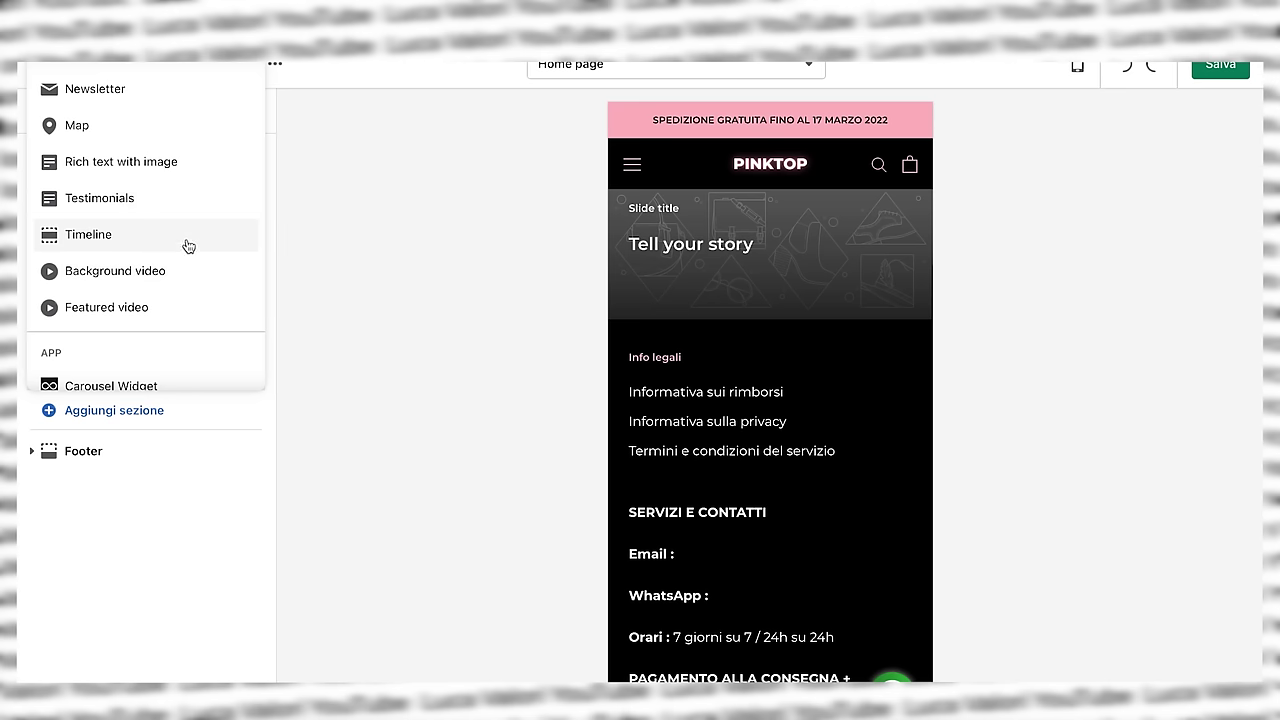
scroll(182, 218, "up", 5)
scroll(185, 219, "up", 1)
scroll(185, 219, "down", 5)
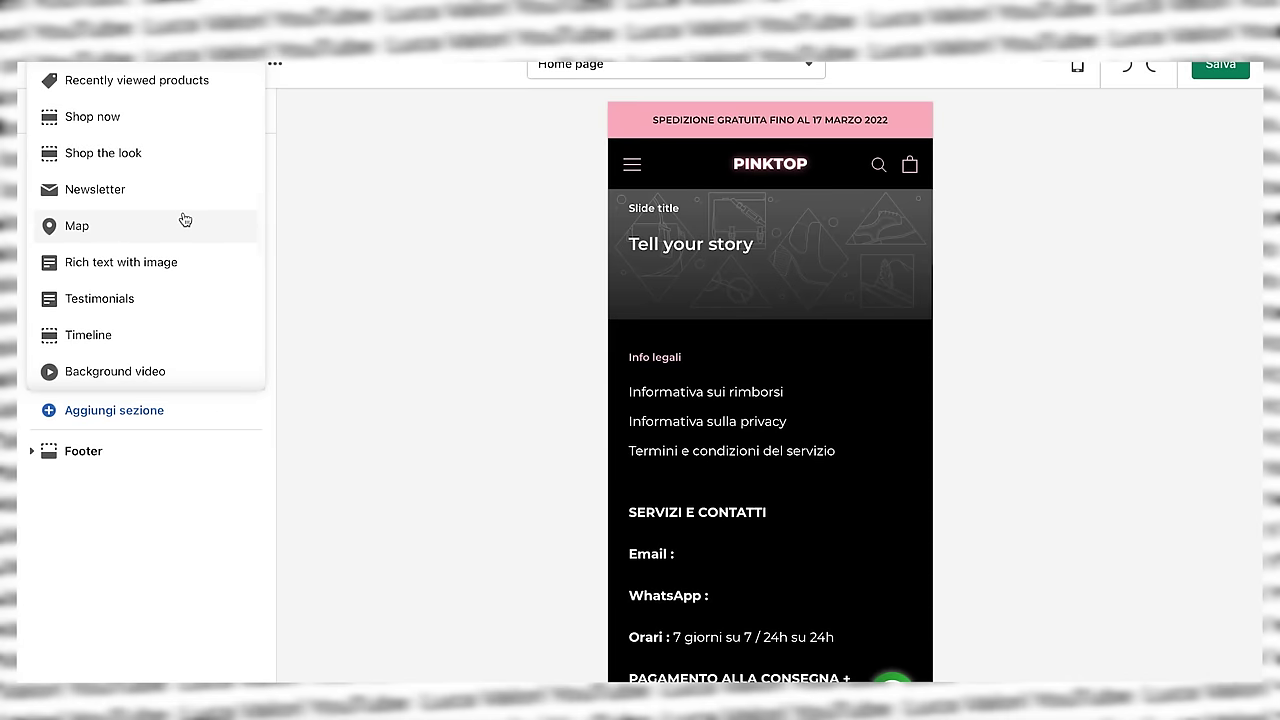
scroll(185, 219, "down", 1)
scroll(185, 219, "down", 2)
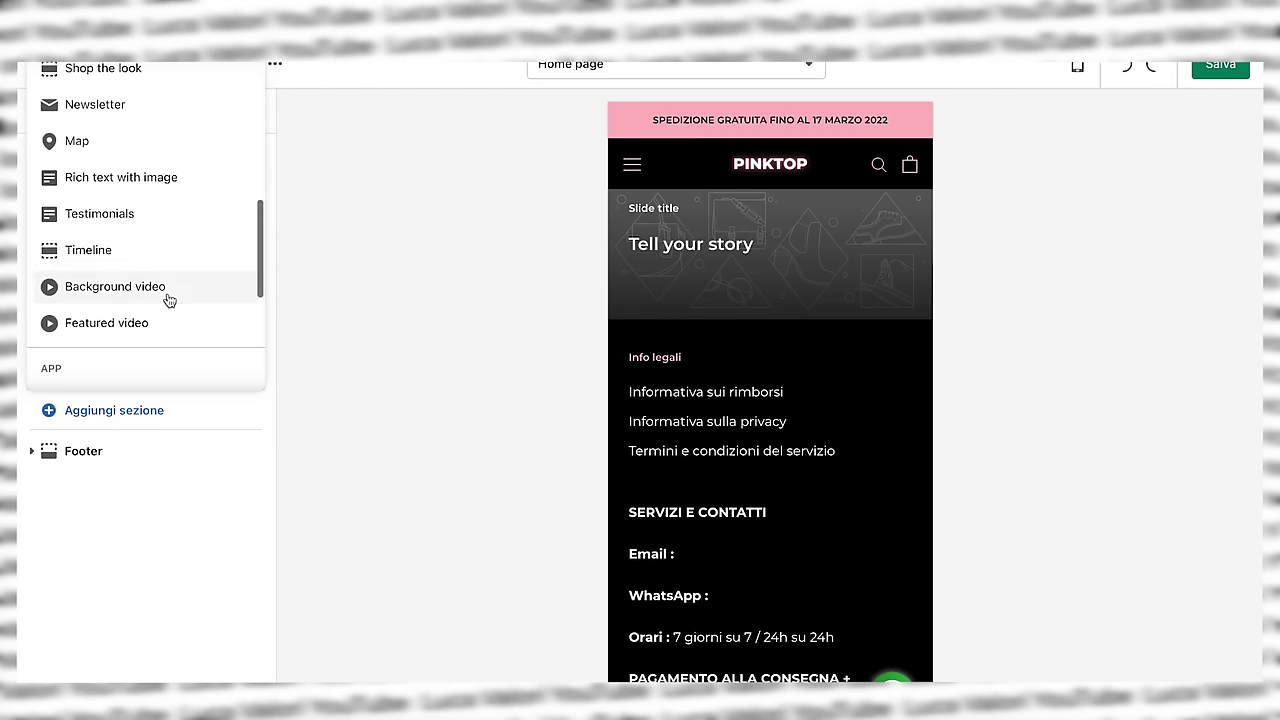
scroll(166, 297, "up", 2)
scroll(168, 290, "up", 1)
scroll(168, 284, "down", 2)
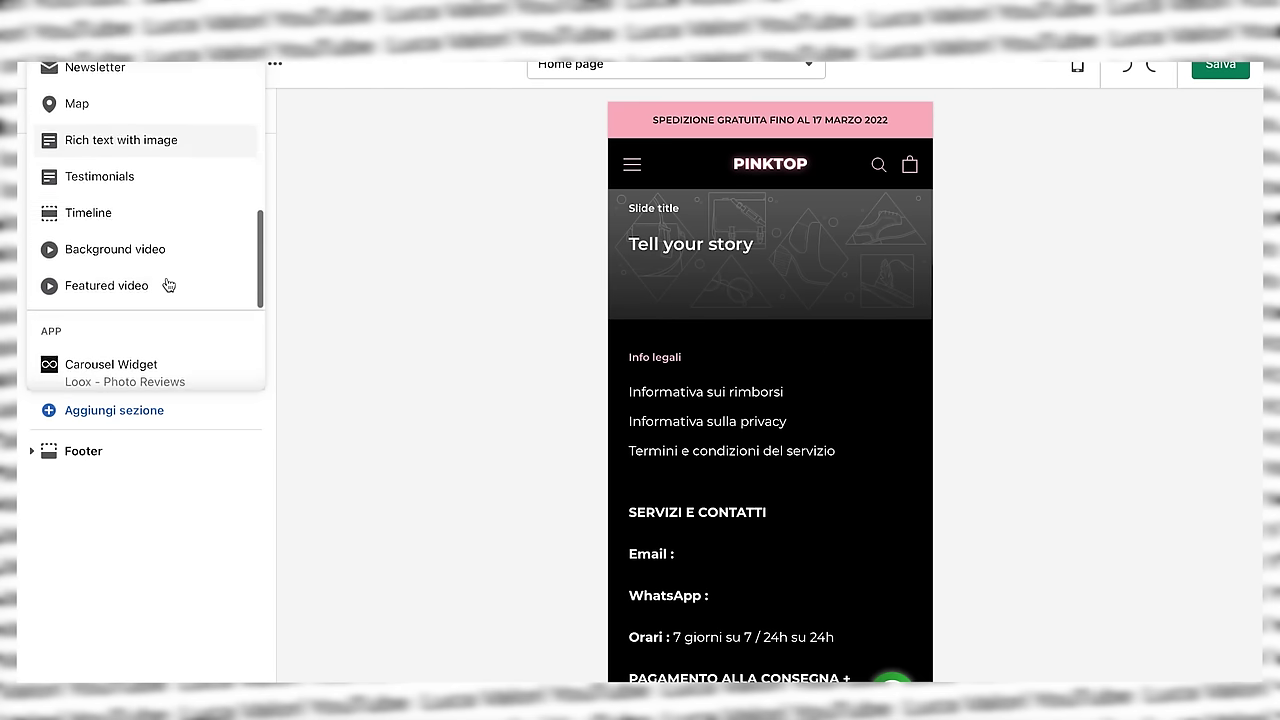
scroll(171, 277, "up", 1)
left_click(141, 212)
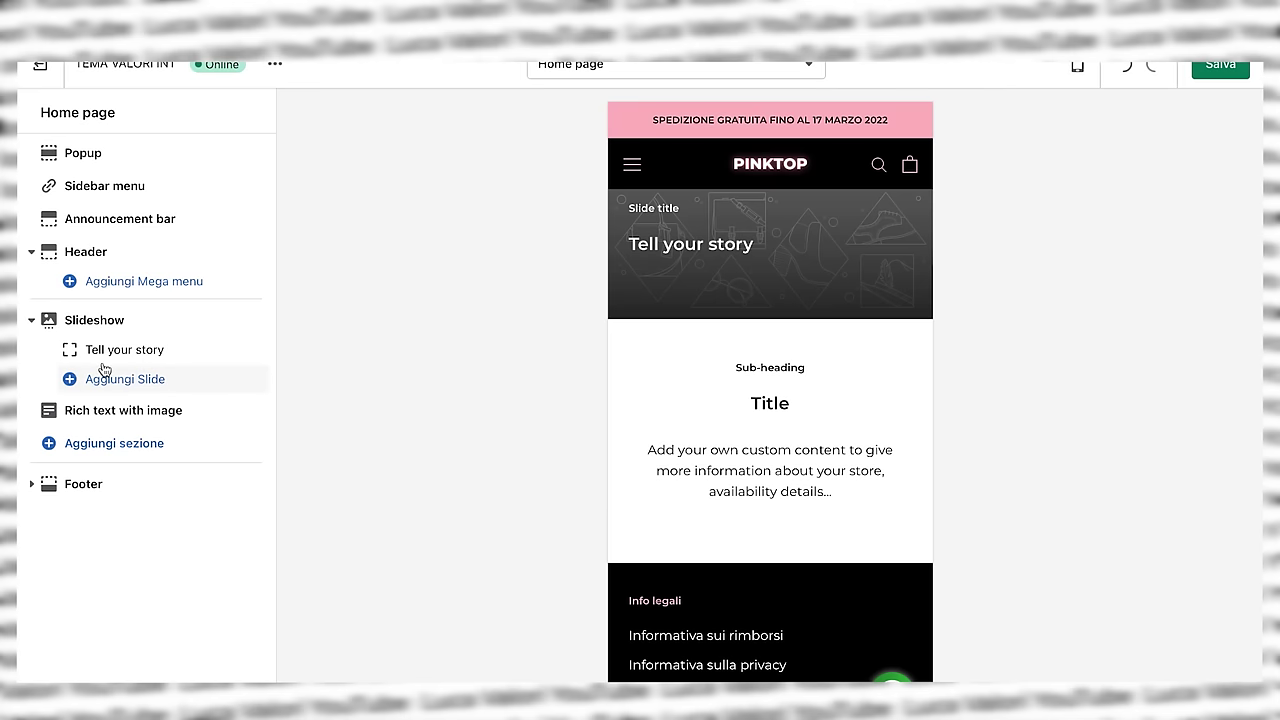
- Empty the rich text with image section's Sub-heading field
left_click(104, 412)
left_click(123, 175)
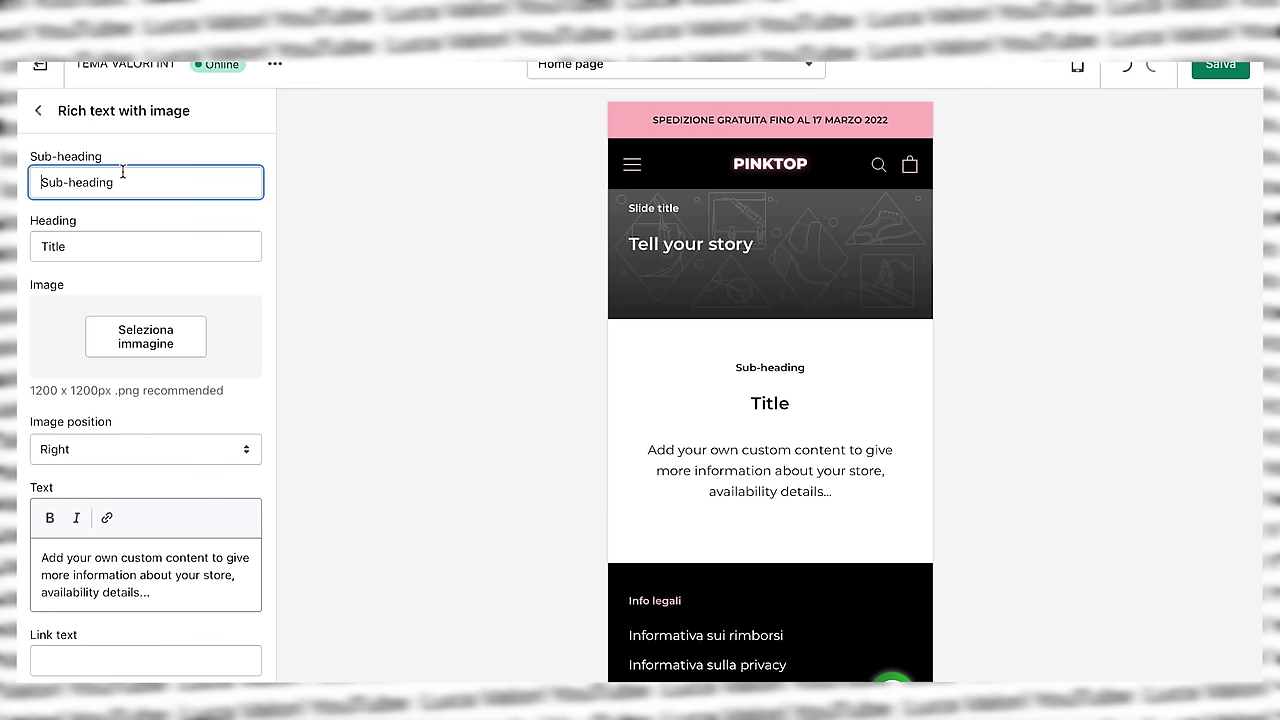
key("ctrl+a")
key("BackSpace")
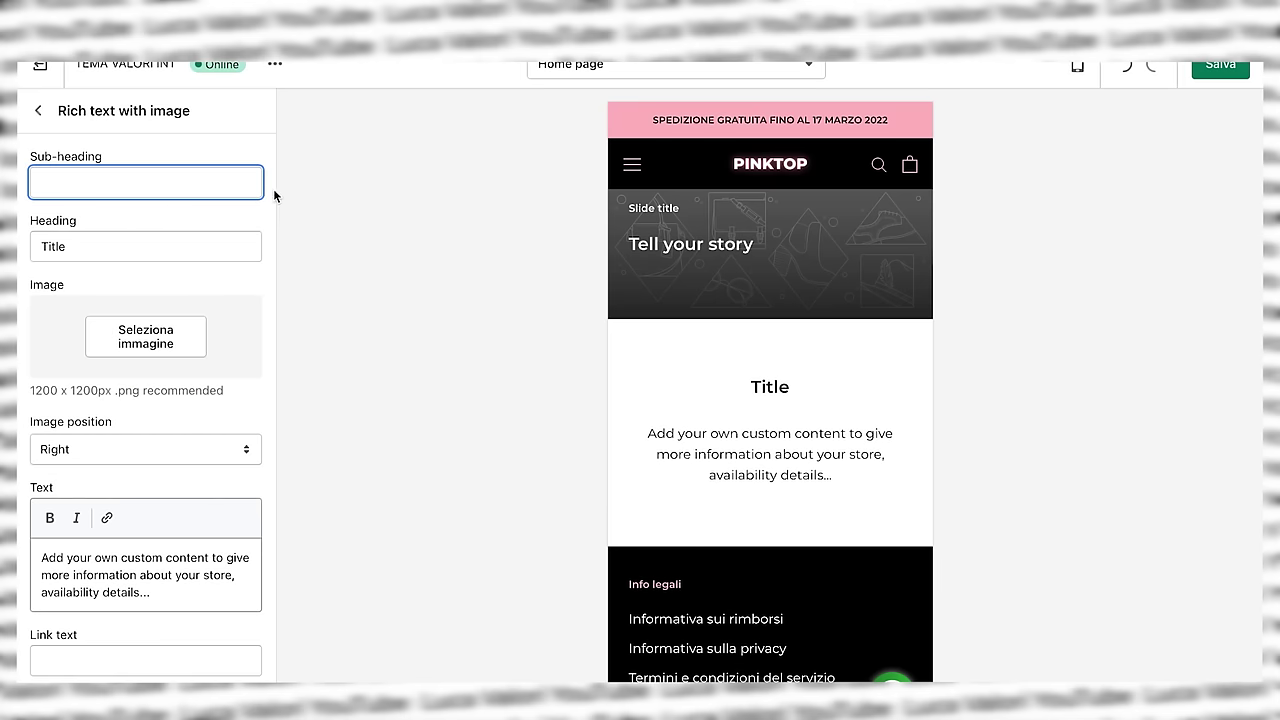
left_click(38, 110)
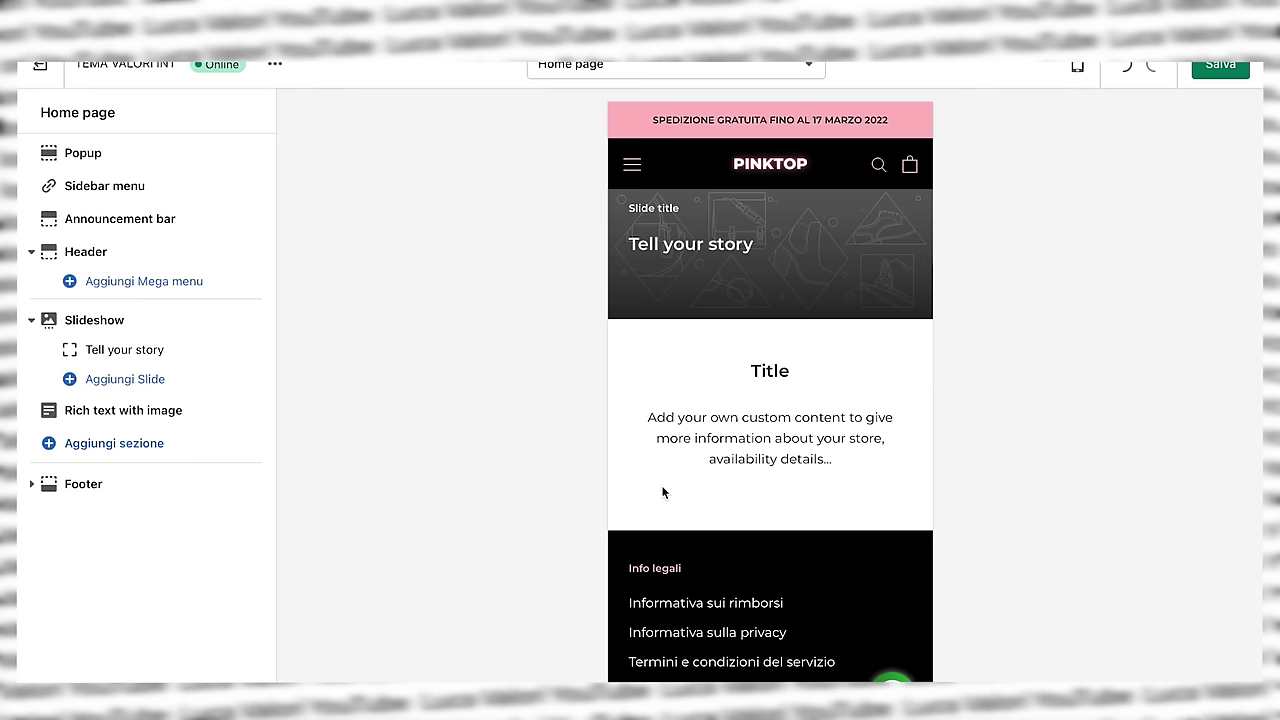
- Open Aggiungi sezione and expand it with Mostra di più to show all section types
left_click(112, 454)
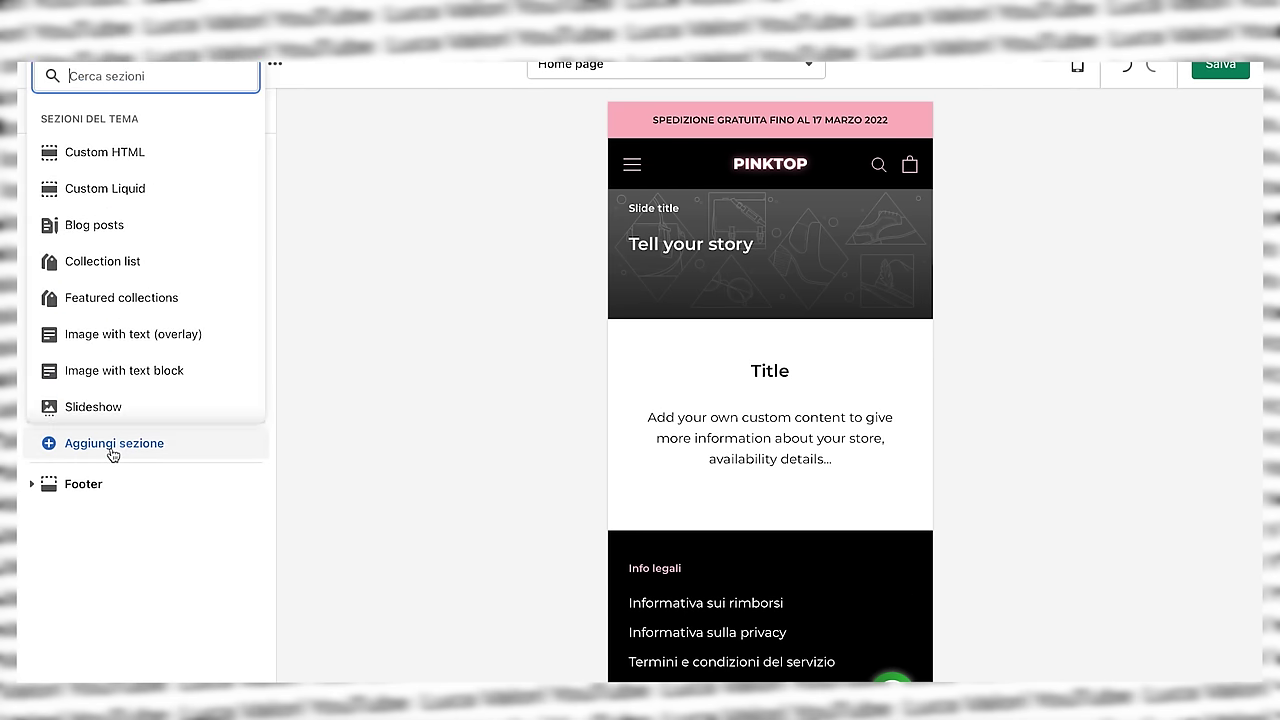
scroll(109, 308, "down", 3)
scroll(110, 290, "up", 3)
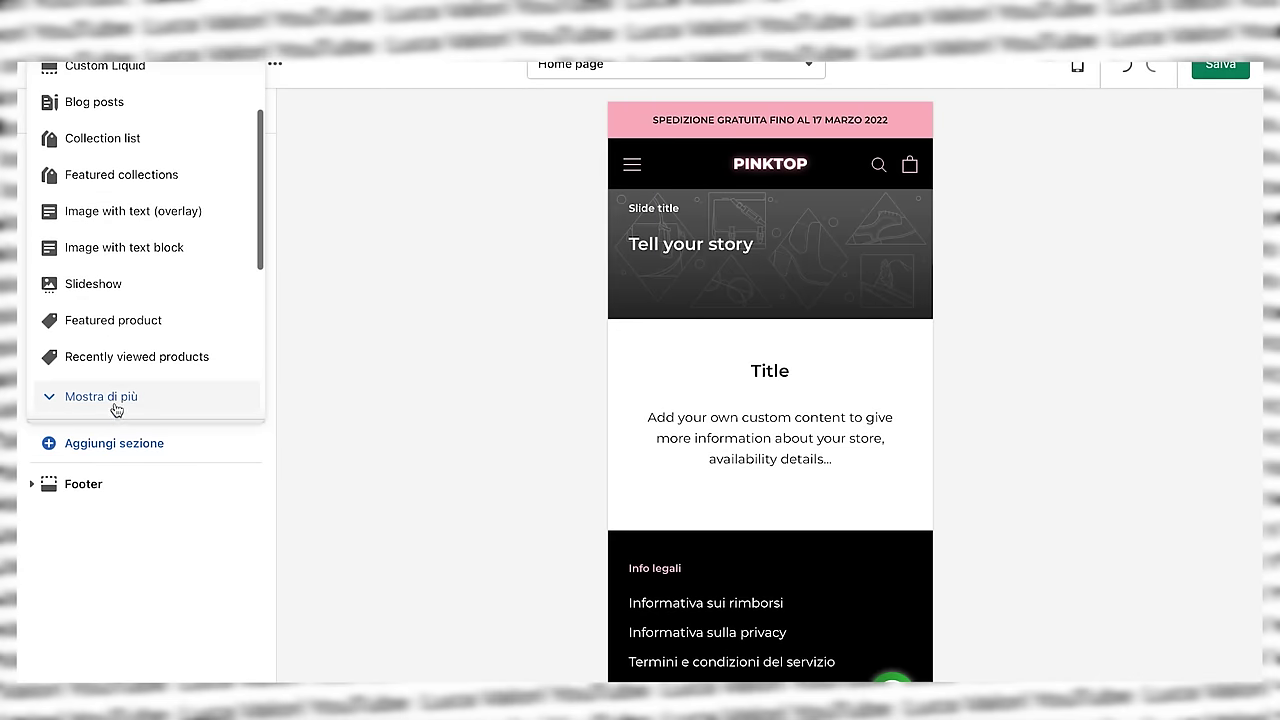
left_click(115, 397)
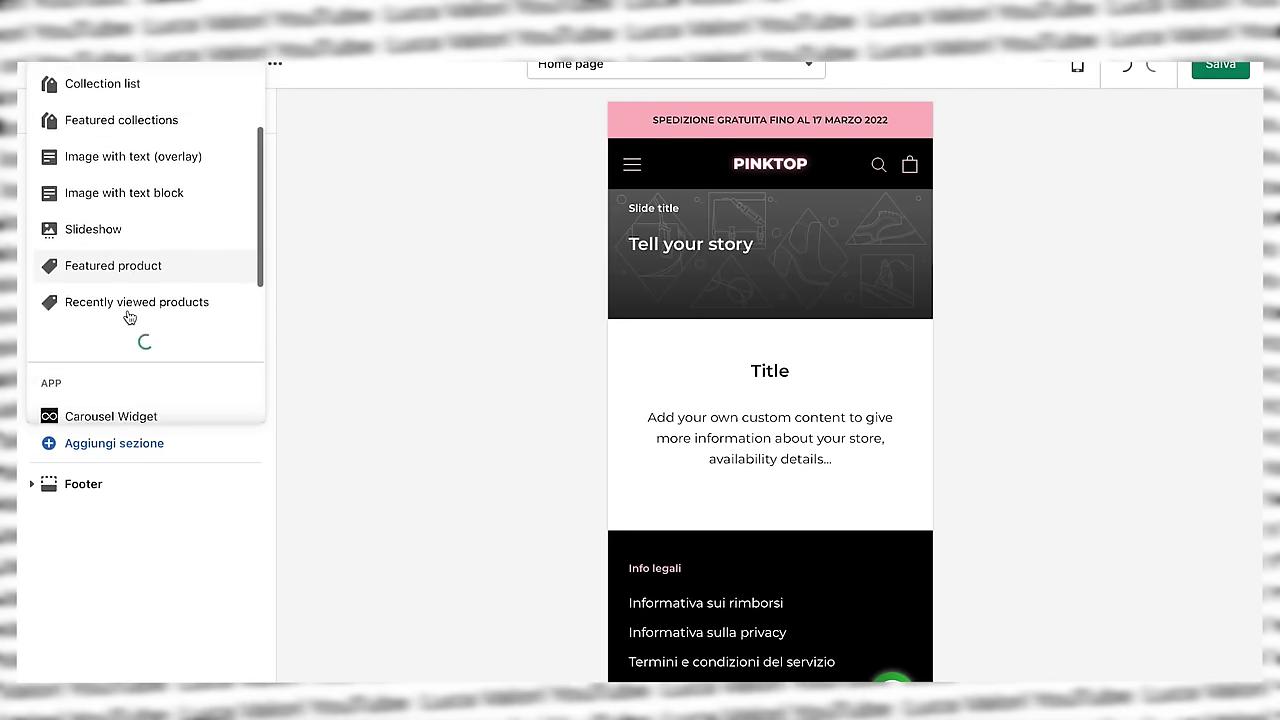
- Add a Featured product section to the home page
scroll(128, 317, "down", 5)
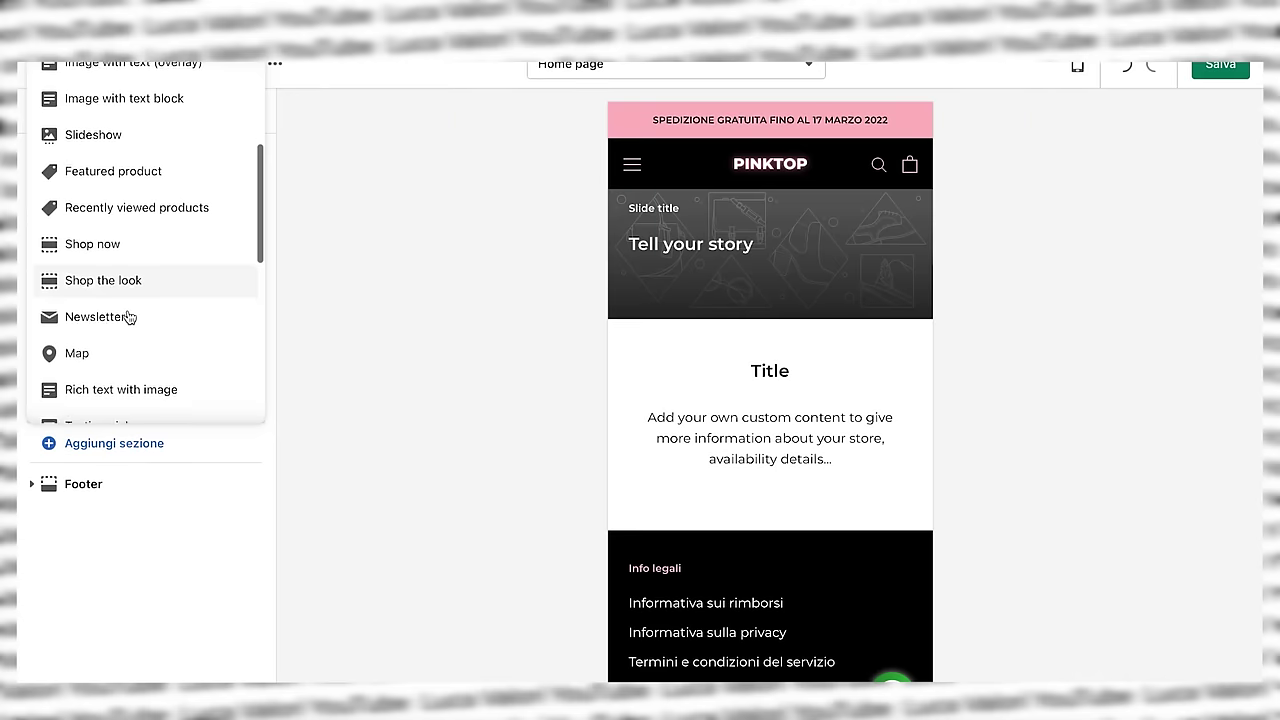
scroll(128, 317, "down", 3)
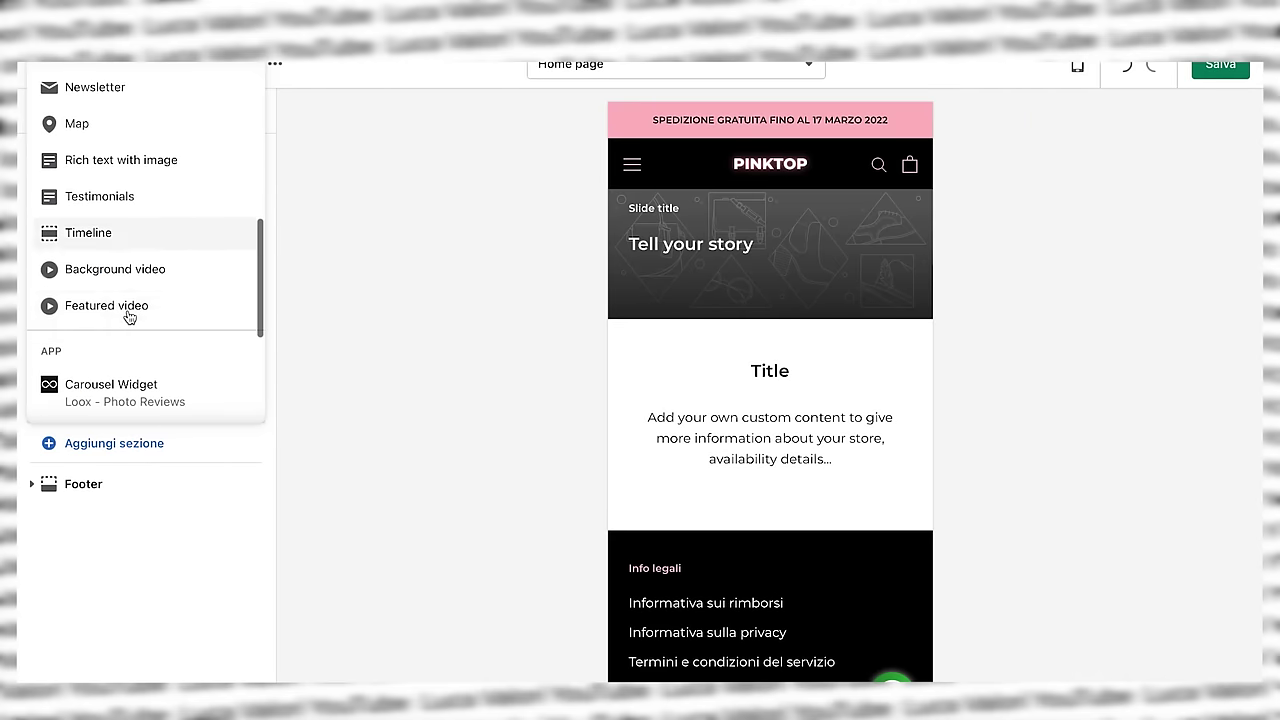
scroll(128, 317, "up", 5)
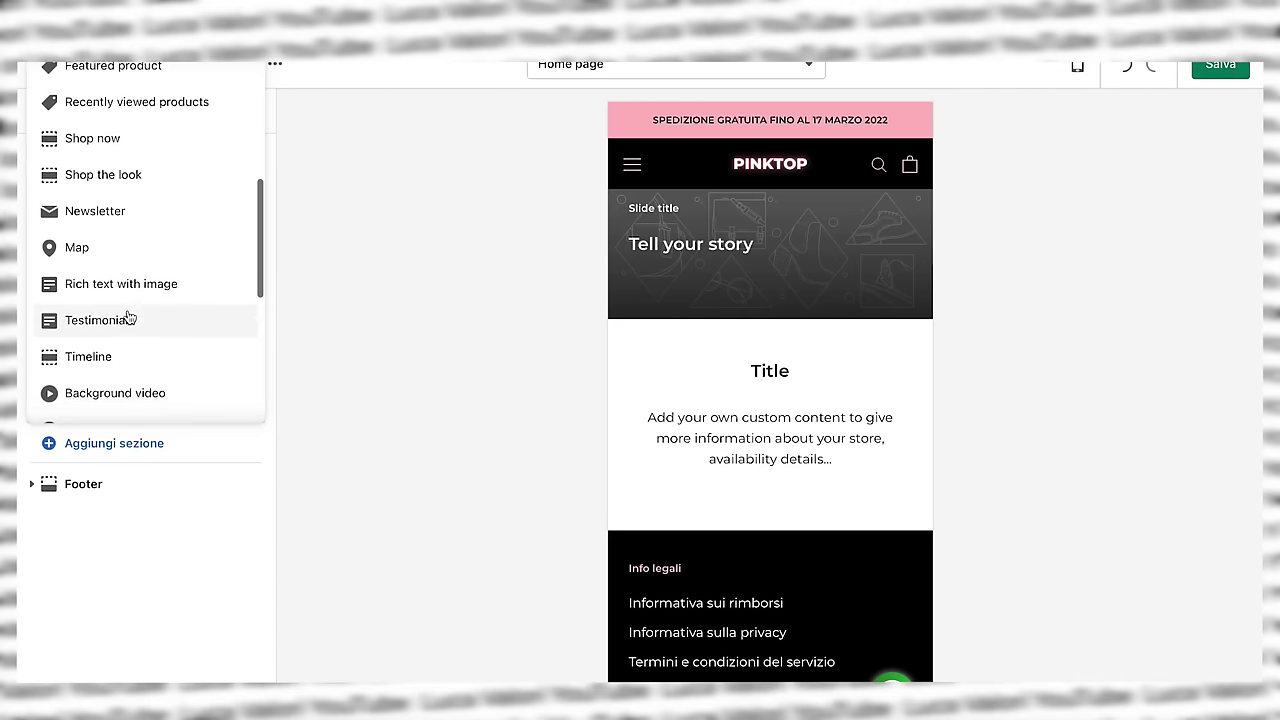
scroll(128, 317, "up", 1)
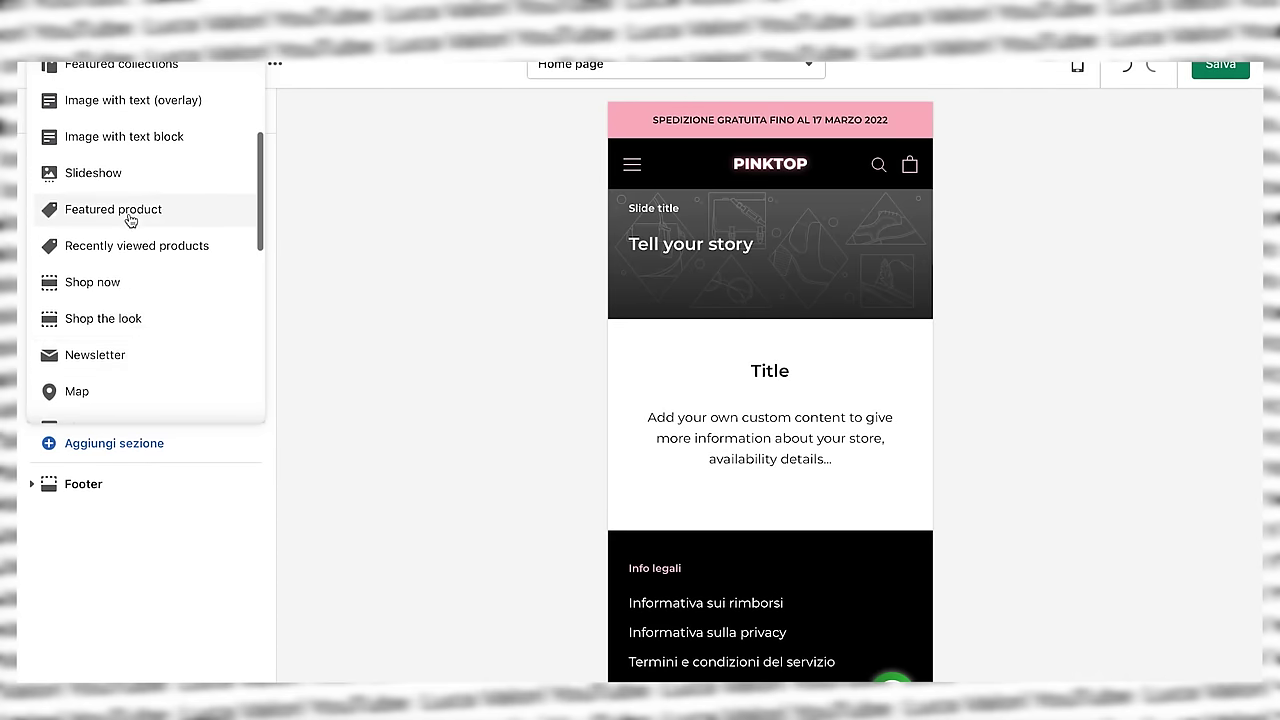
scroll(131, 214, "up", 1)
left_click(118, 266)
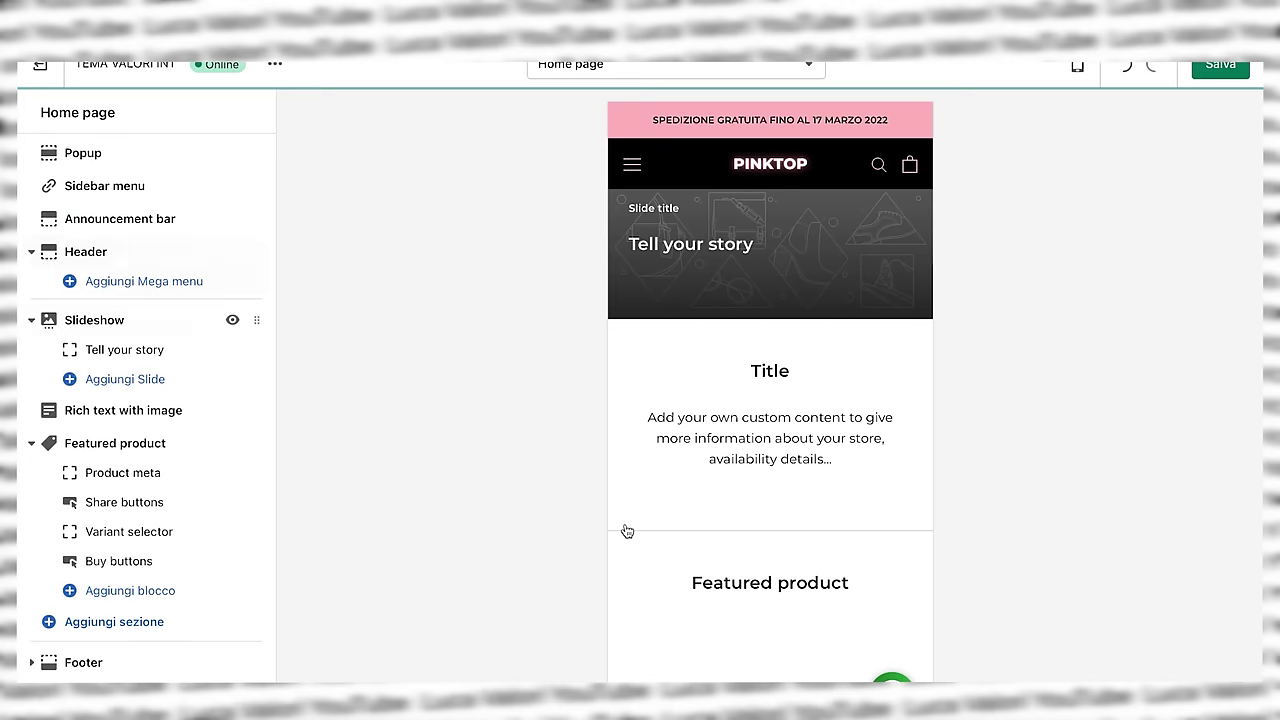
scroll(757, 528, "down", 3)
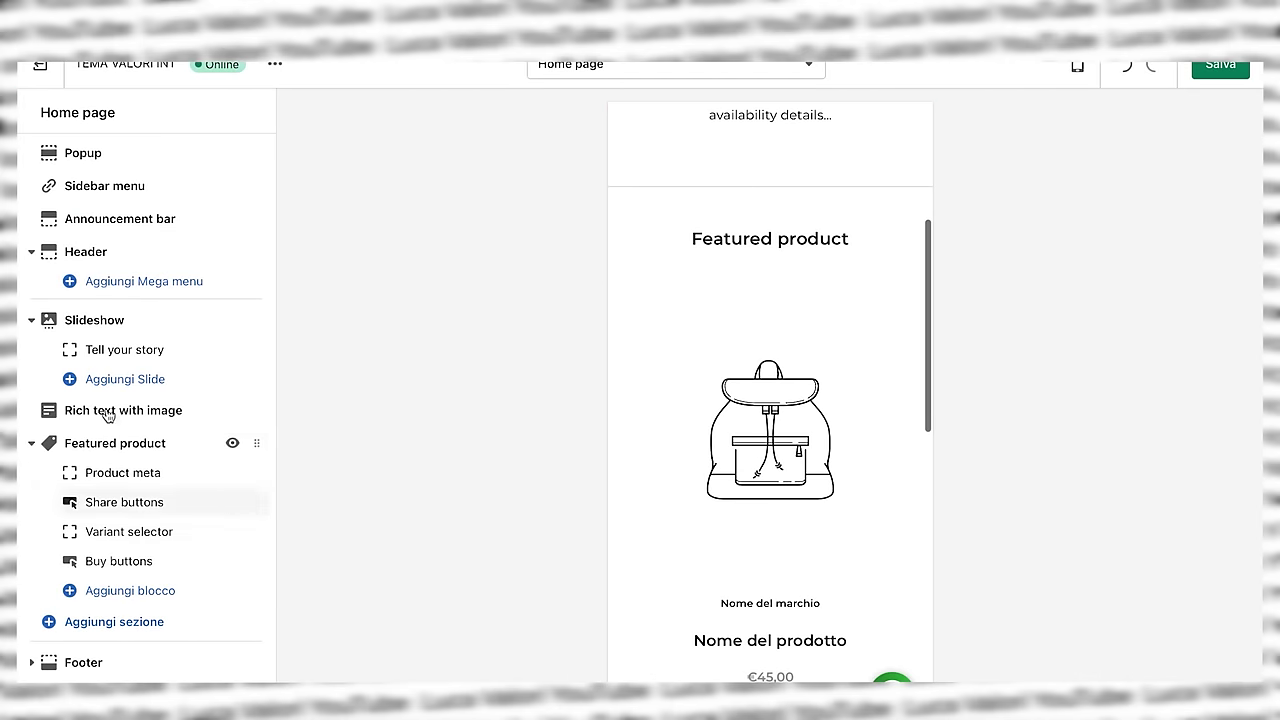
- Choose PINK FRIDGE as the section's product and return to the section list
left_click(107, 446)
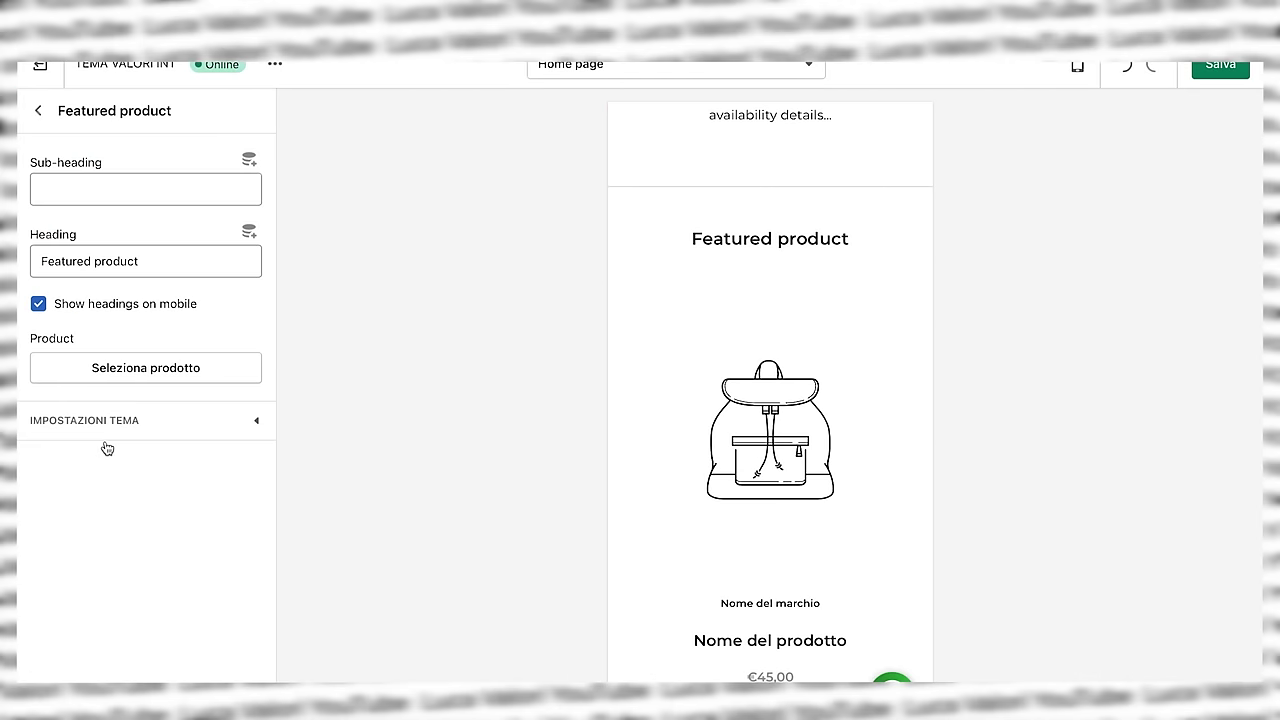
left_click(118, 360)
left_click(124, 272)
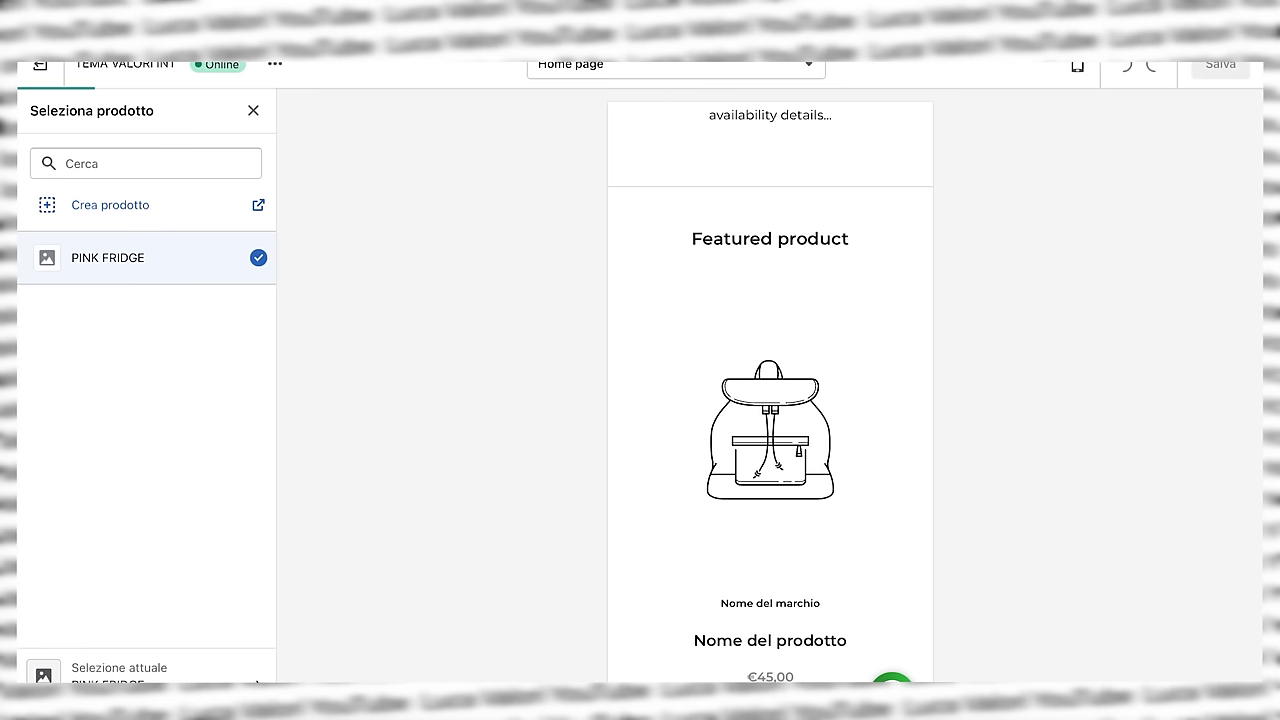
left_click(234, 672)
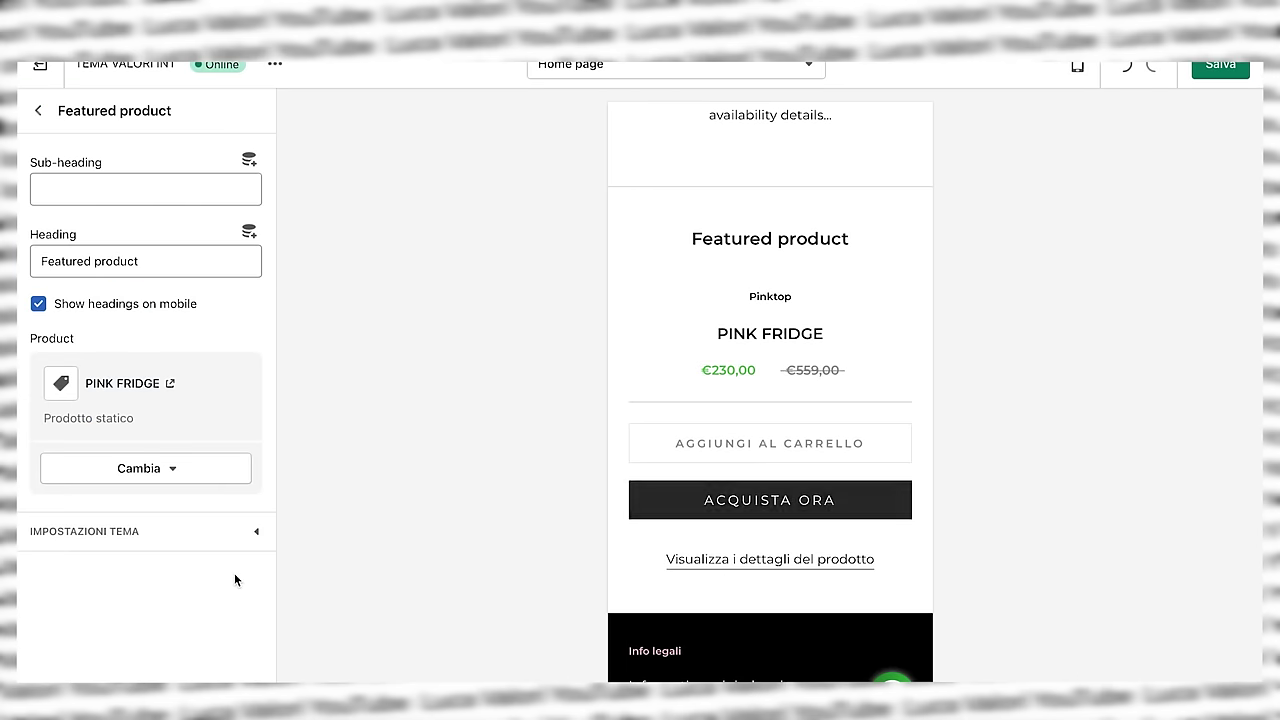
left_click(33, 111)
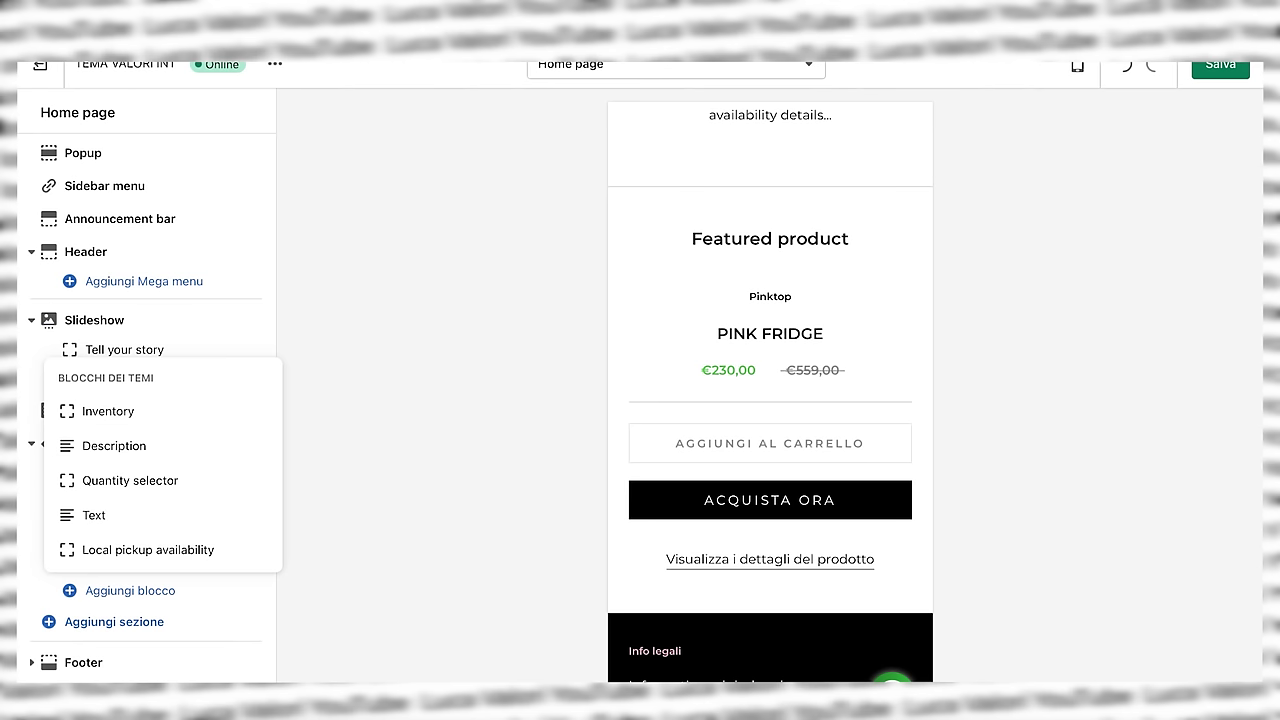
- Add a Local pickup availability block just below Share buttons and save the home page
left_click(764, 370)
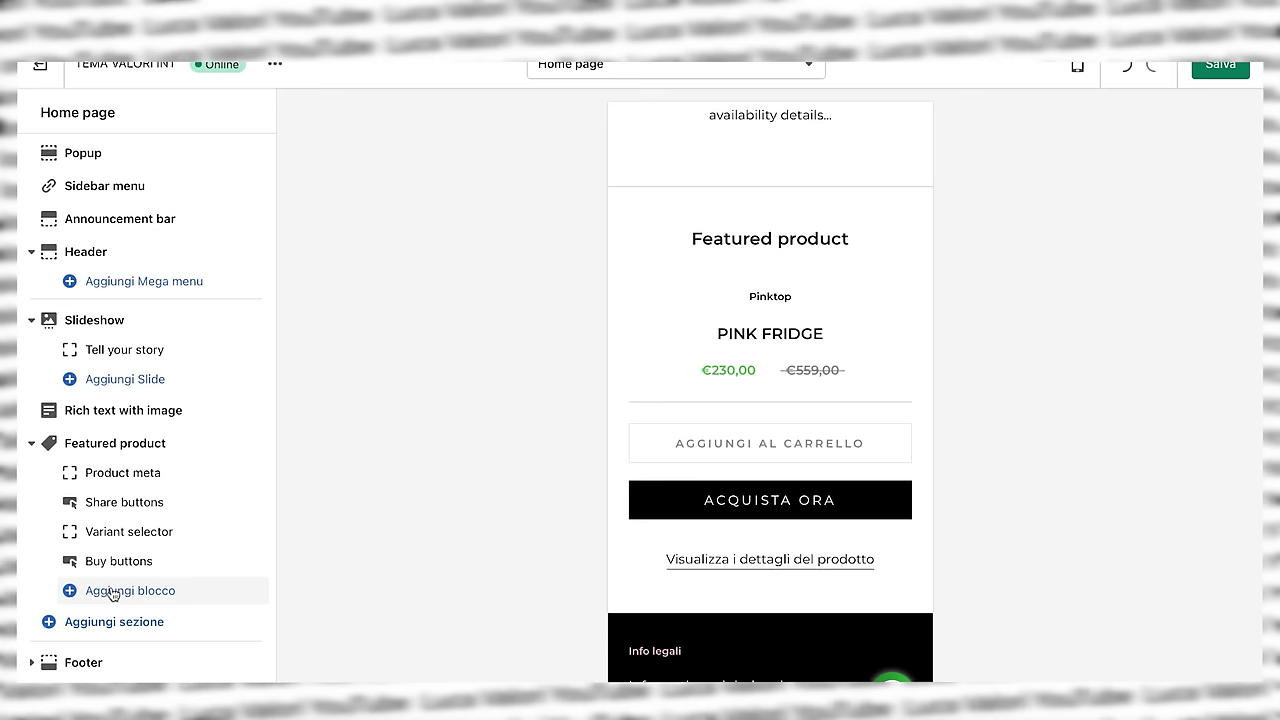
left_click(106, 592)
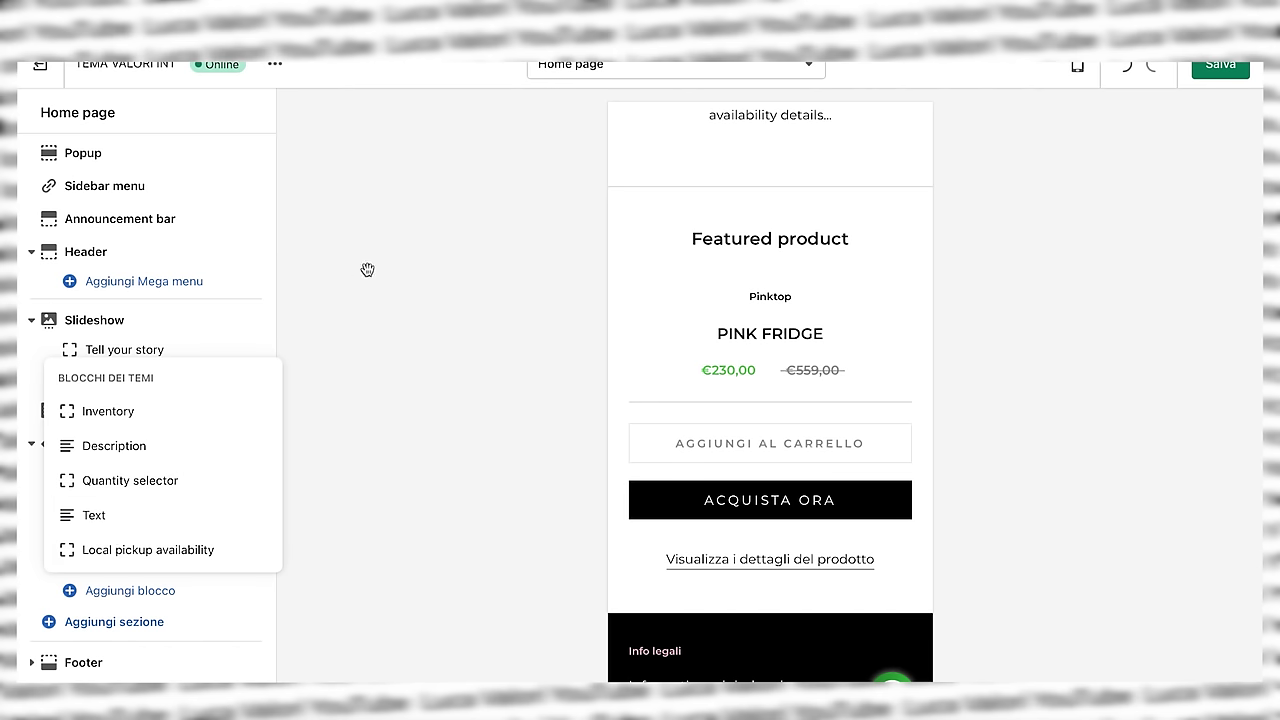
left_click(387, 316)
left_click(96, 590)
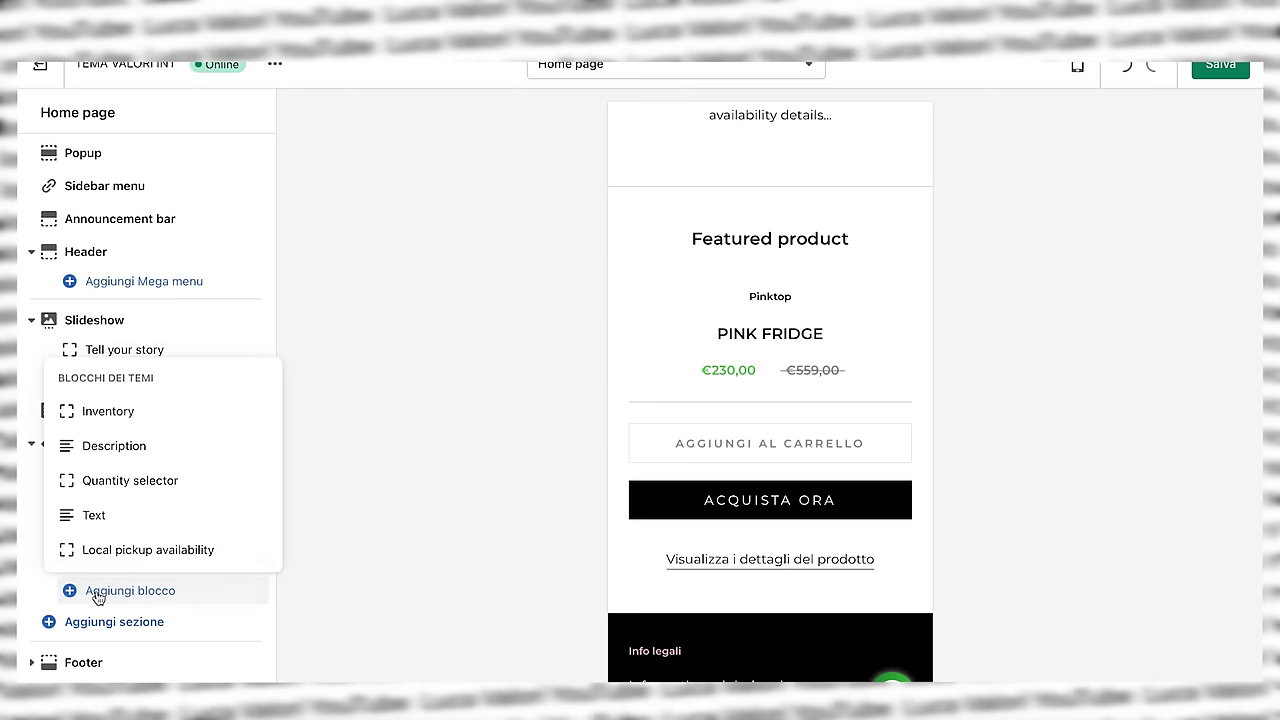
left_click(105, 558)
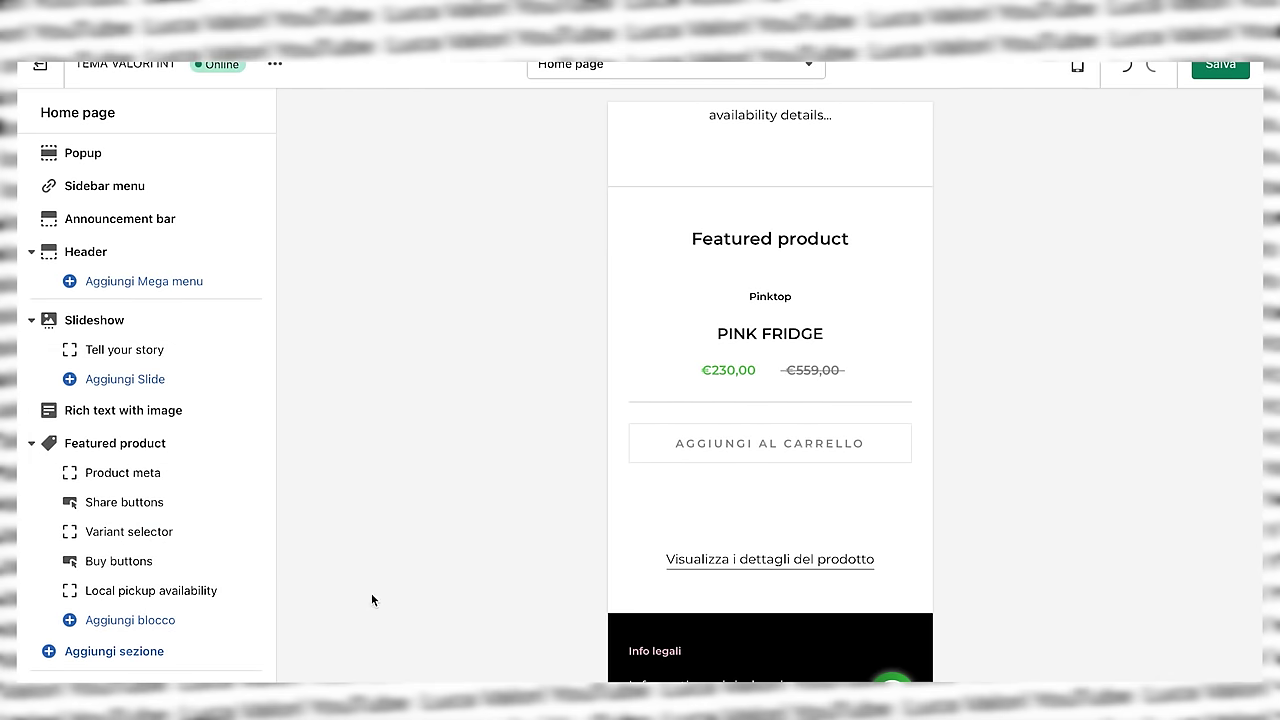
left_click_drag(256, 590, 244, 524)
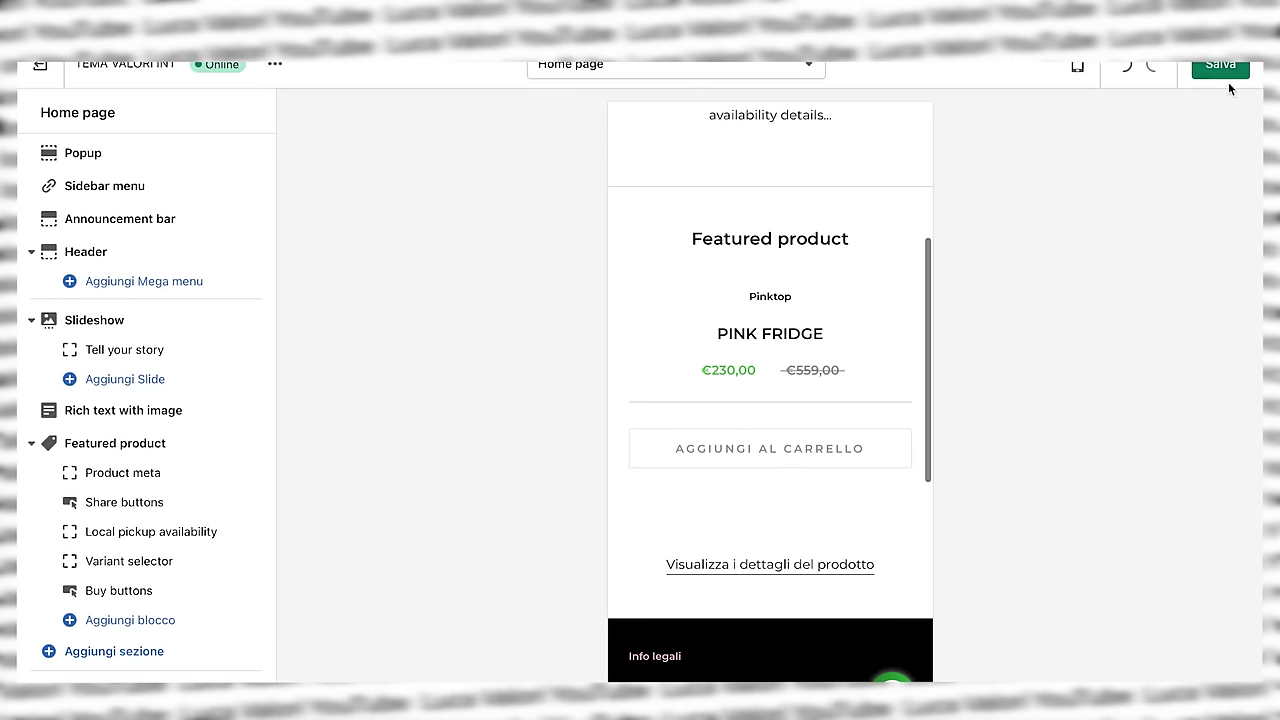
left_click(1218, 72)
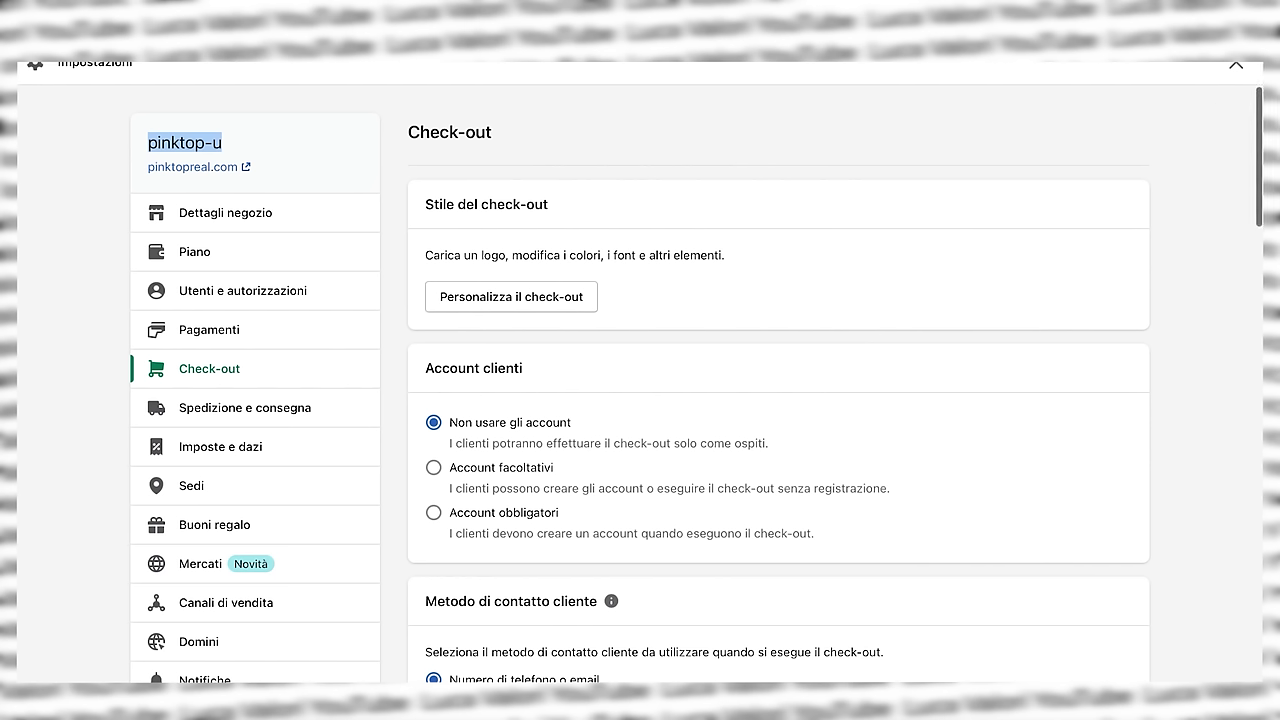
- Leave the checkout settings and open the PINK FRIDGE product from the Products list
left_click(1236, 65)
left_click(92, 263)
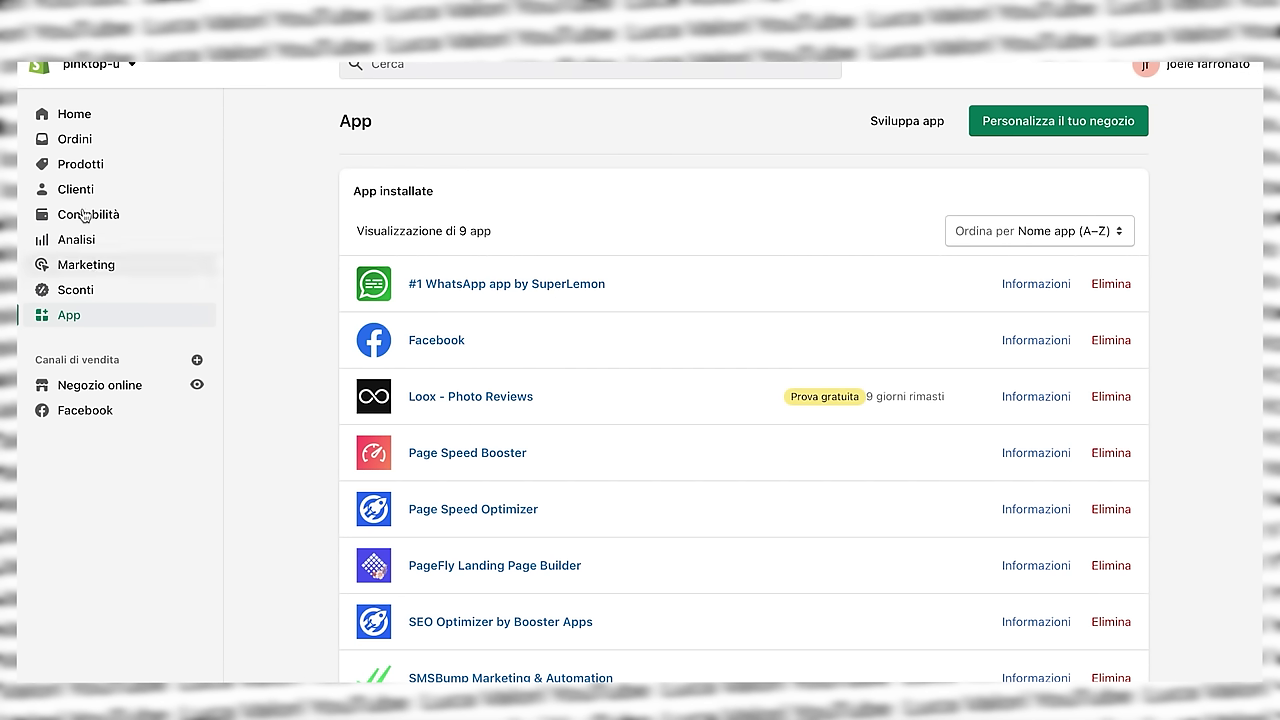
left_click(77, 170)
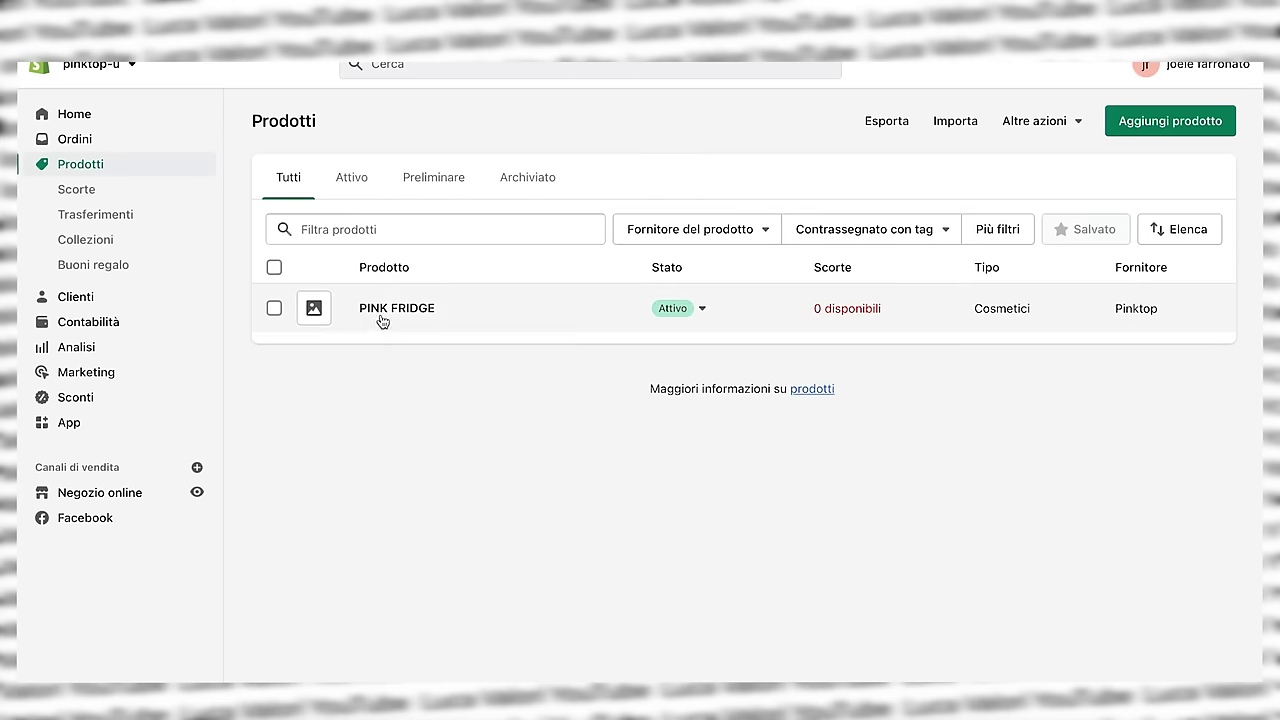
left_click(381, 313)
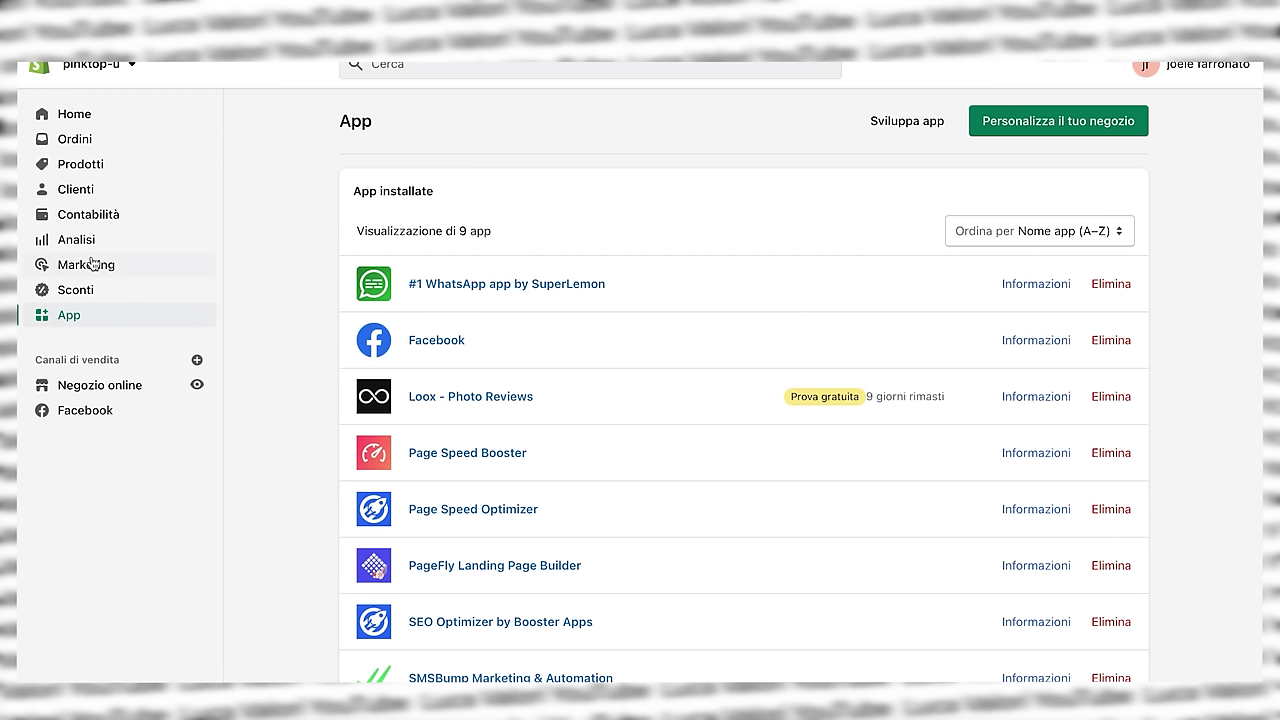
left_click(88, 260)
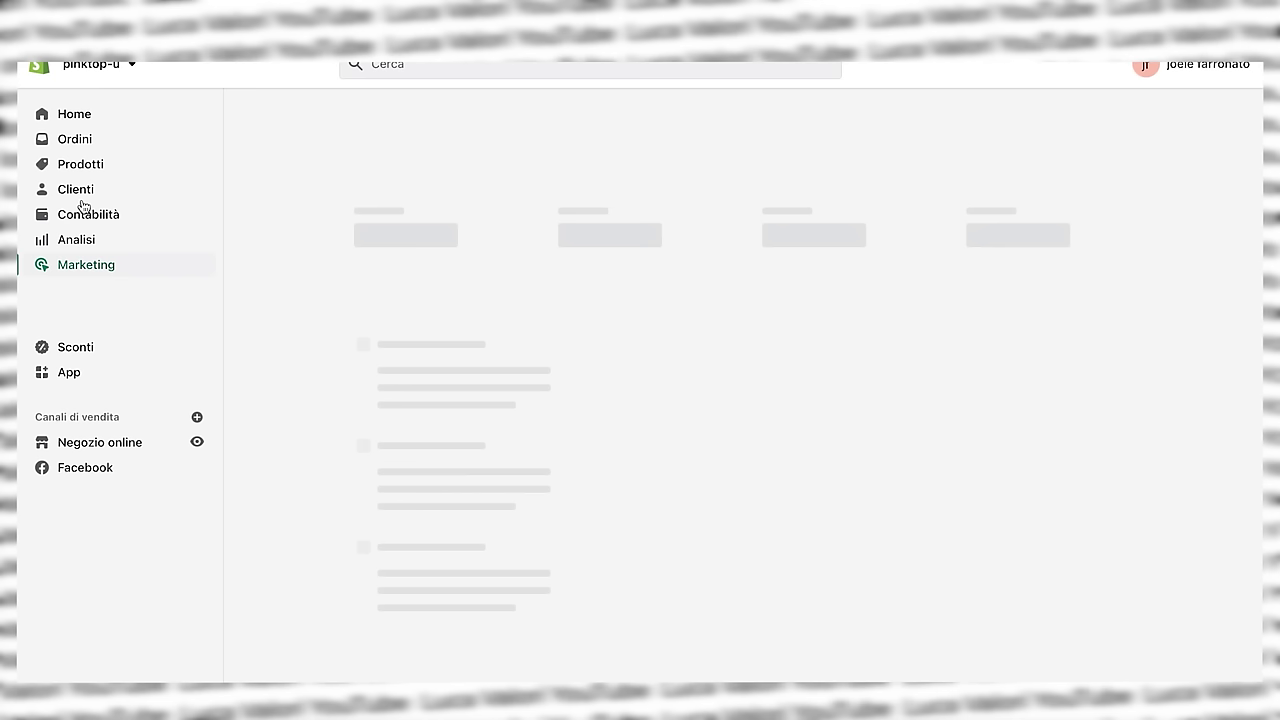
left_click(77, 170)
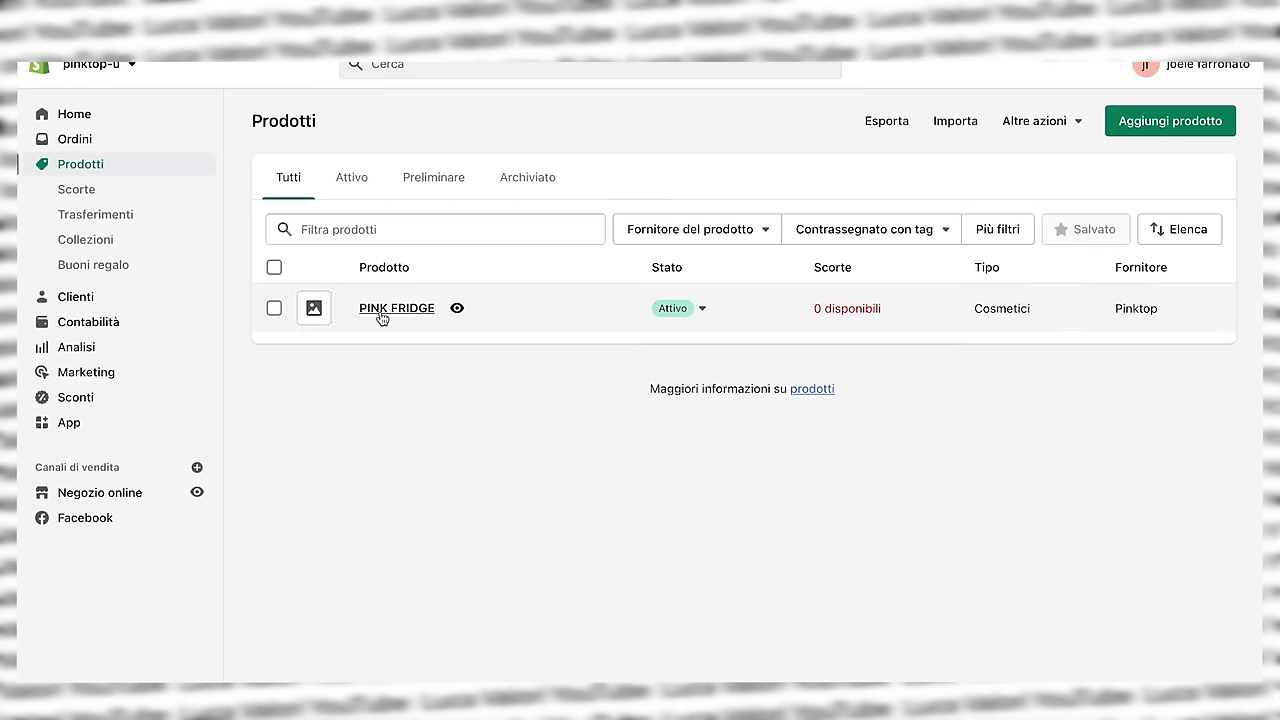
left_click(381, 312)
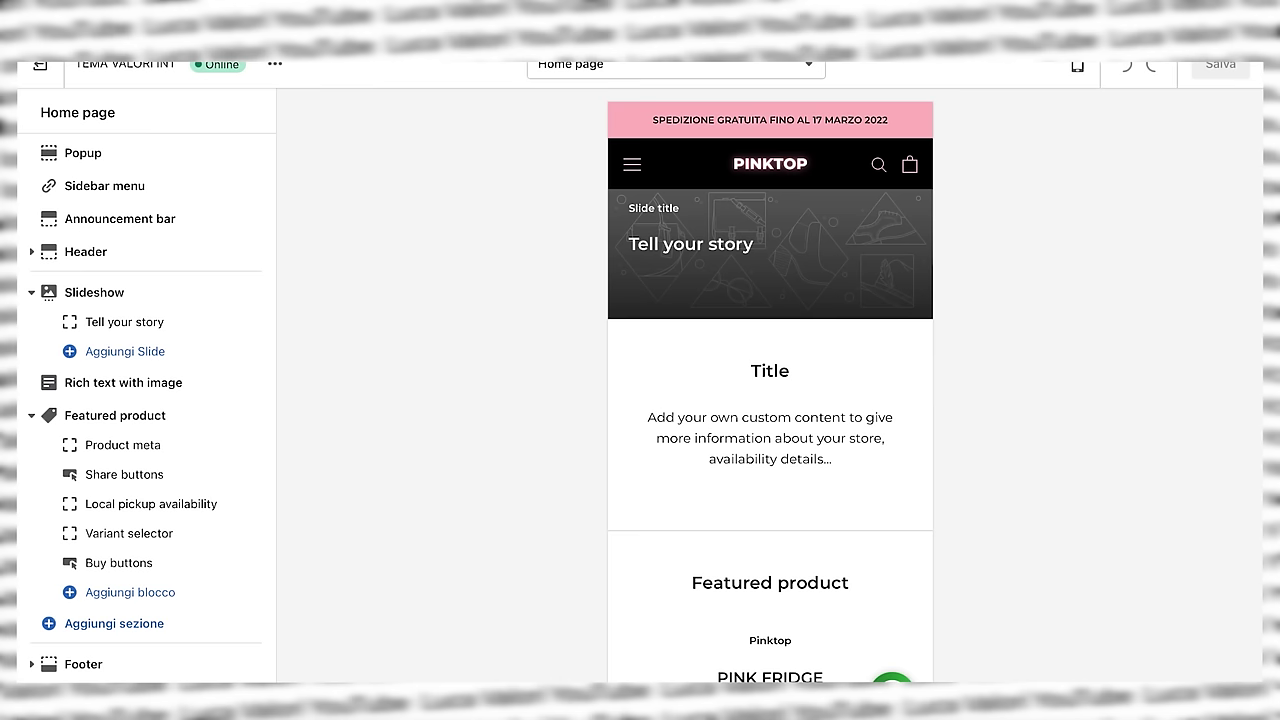
- Review the home page preview and save the changes
scroll(851, 371, "down", 5)
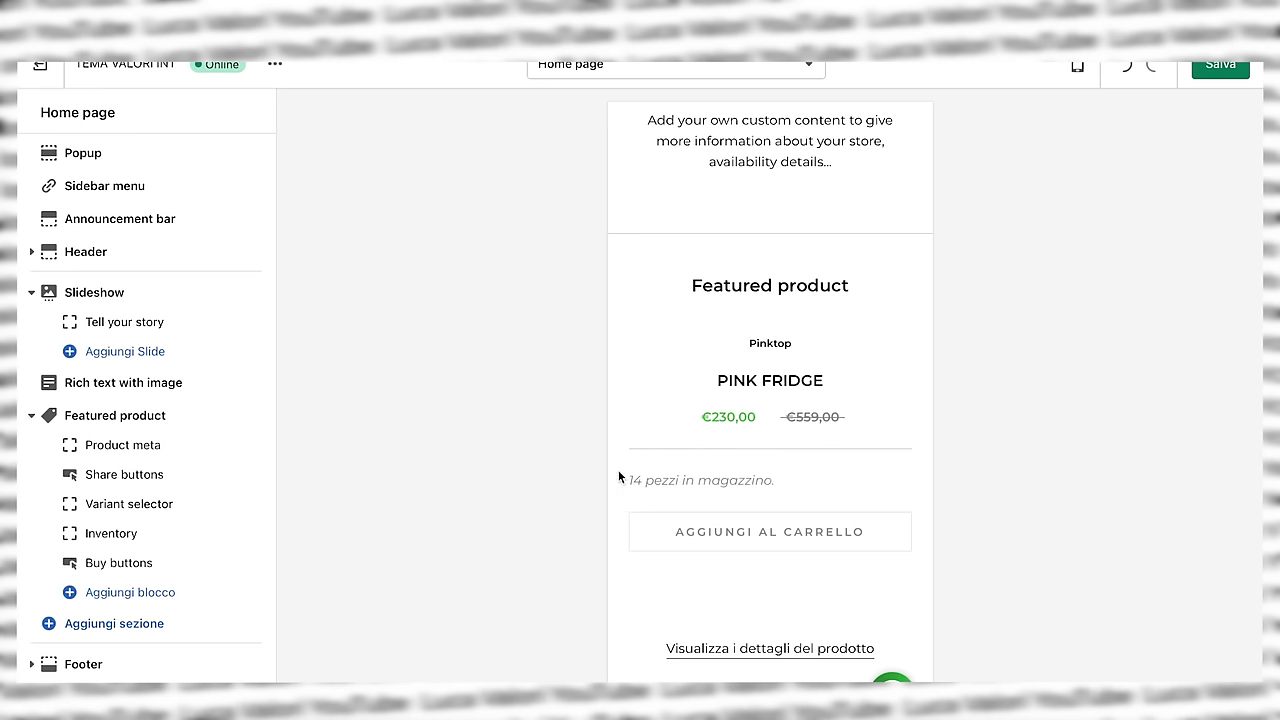
scroll(618, 470, "down", 1)
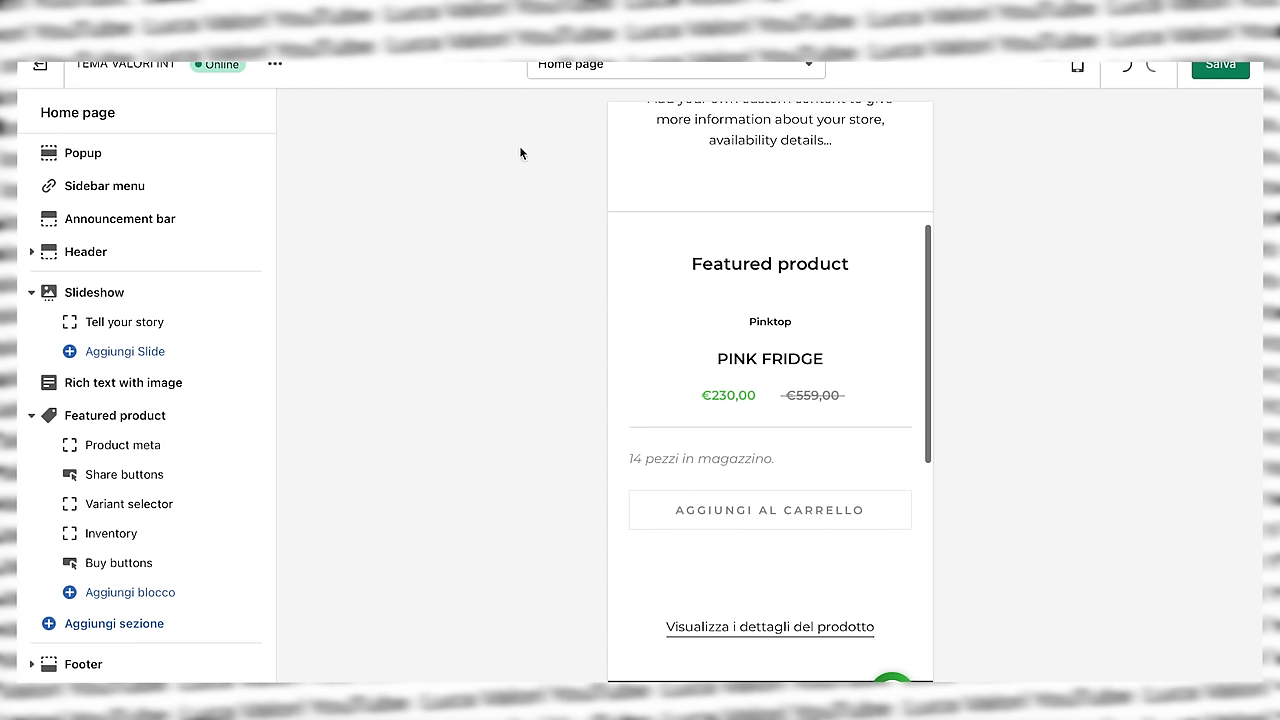
scroll(821, 478, "up", 1)
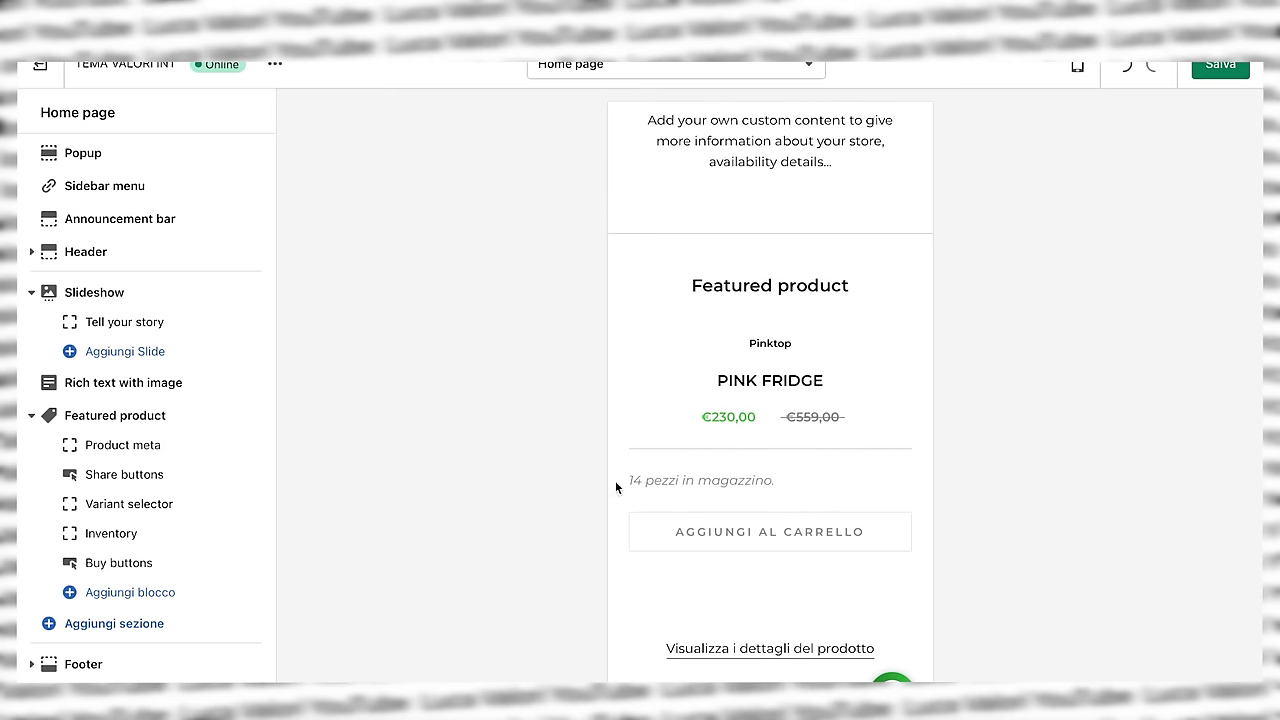
scroll(619, 473, "down", 1)
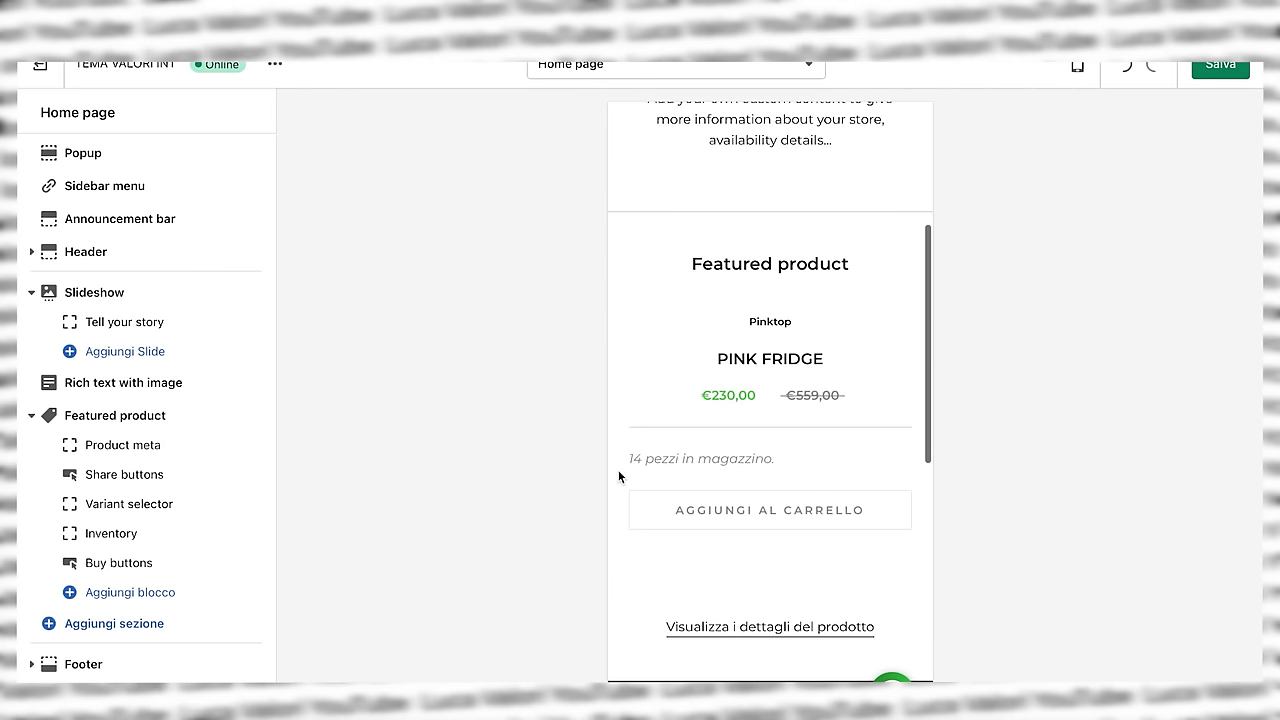
scroll(773, 478, "up", 4)
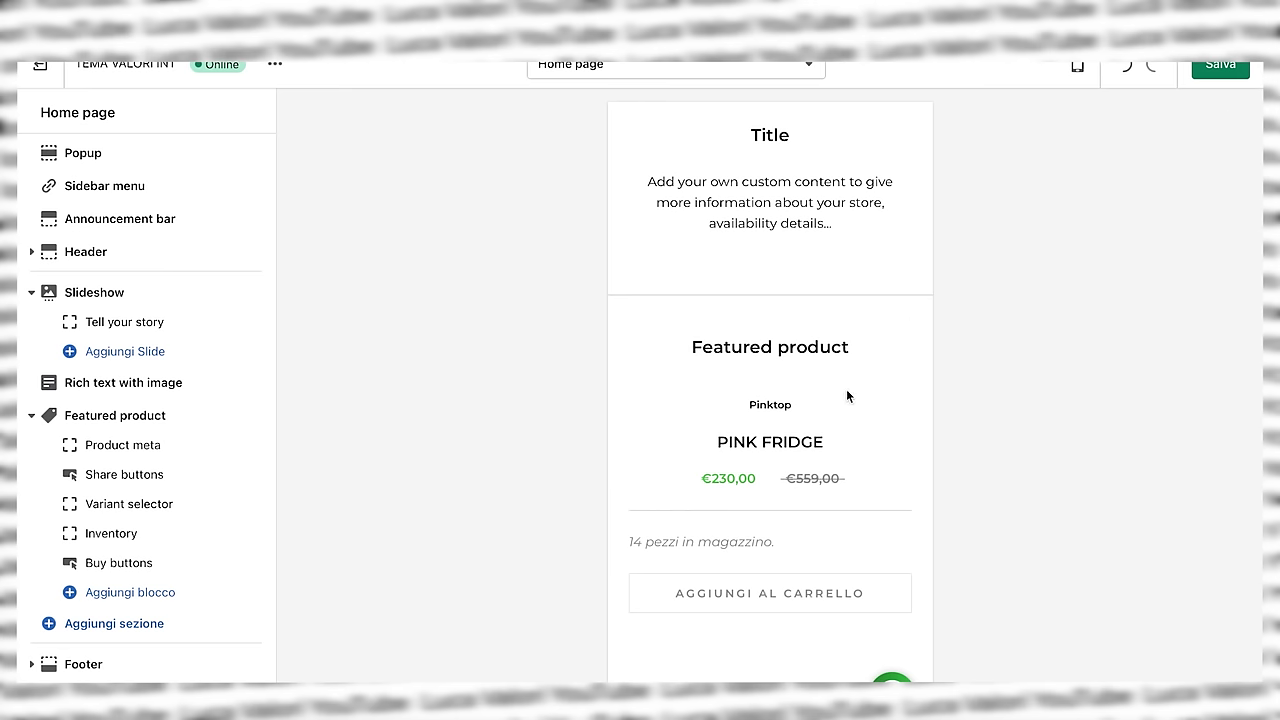
scroll(815, 375, "down", 1)
scroll(711, 468, "down", 5)
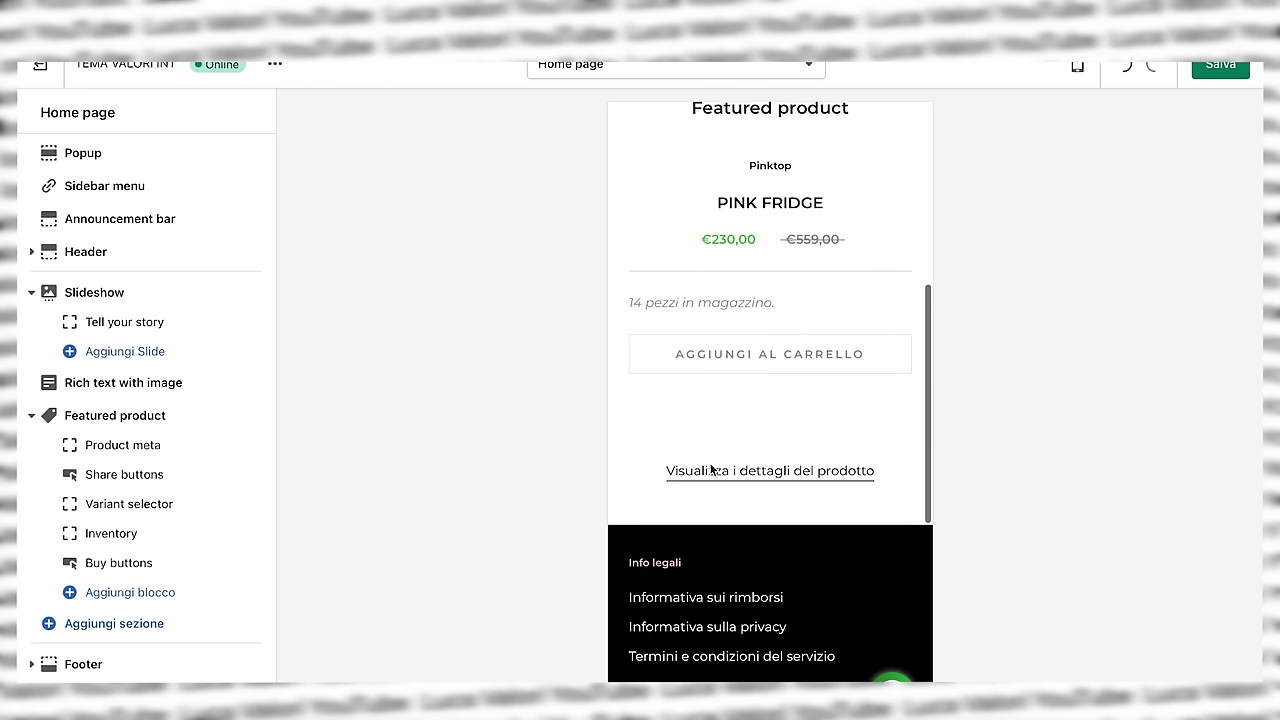
scroll(711, 468, "up", 4)
left_click(1219, 68)
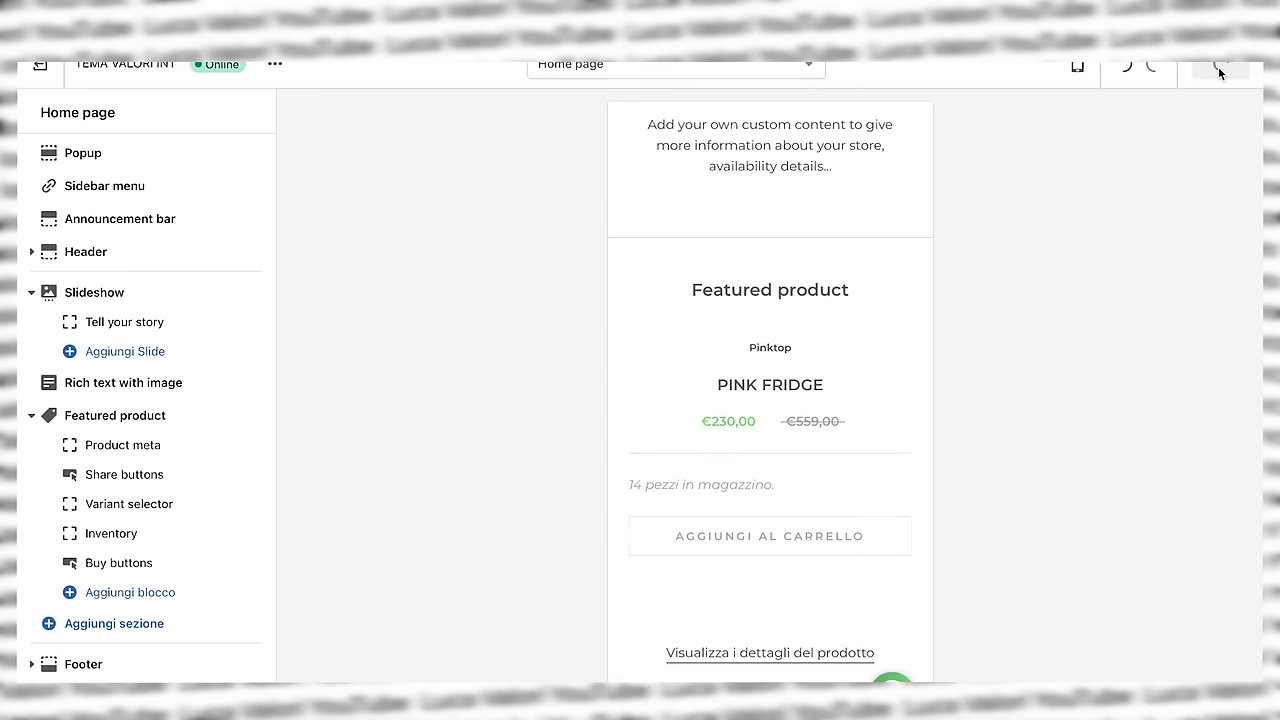
- Check the Featured product section's settings and return to the section list
left_click(90, 426)
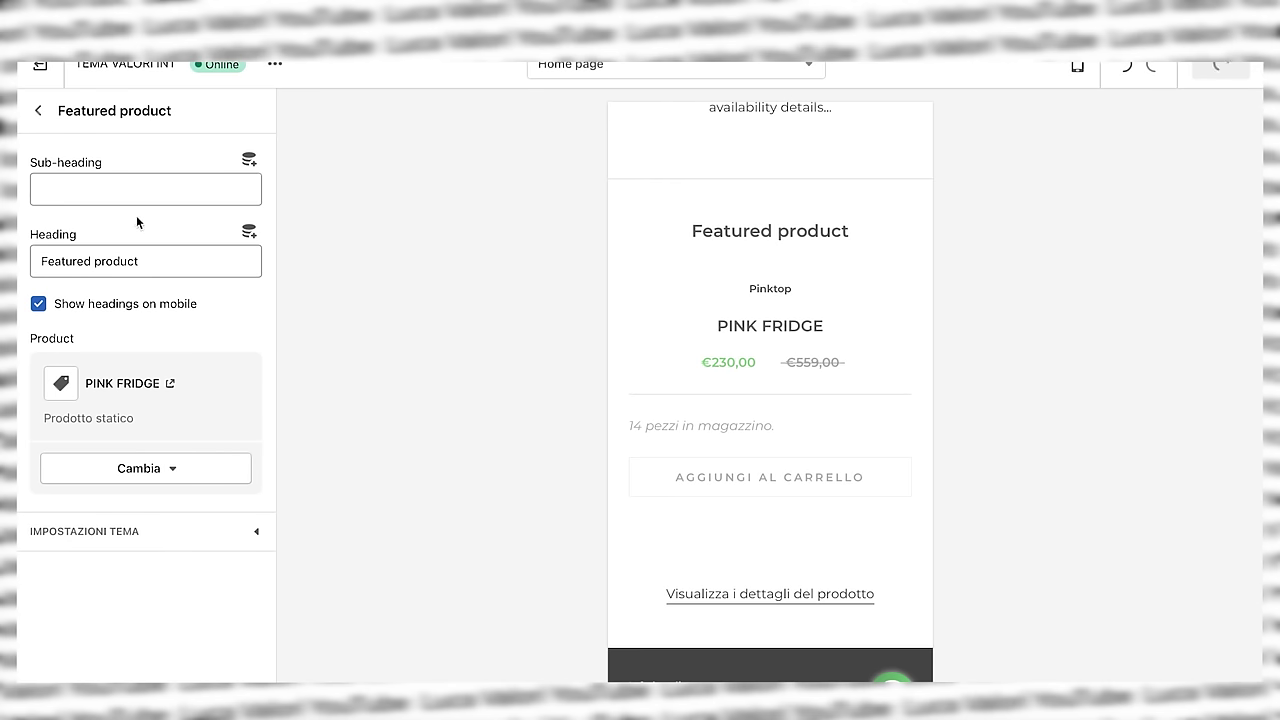
left_click(38, 110)
scroll(744, 285, "up", 3)
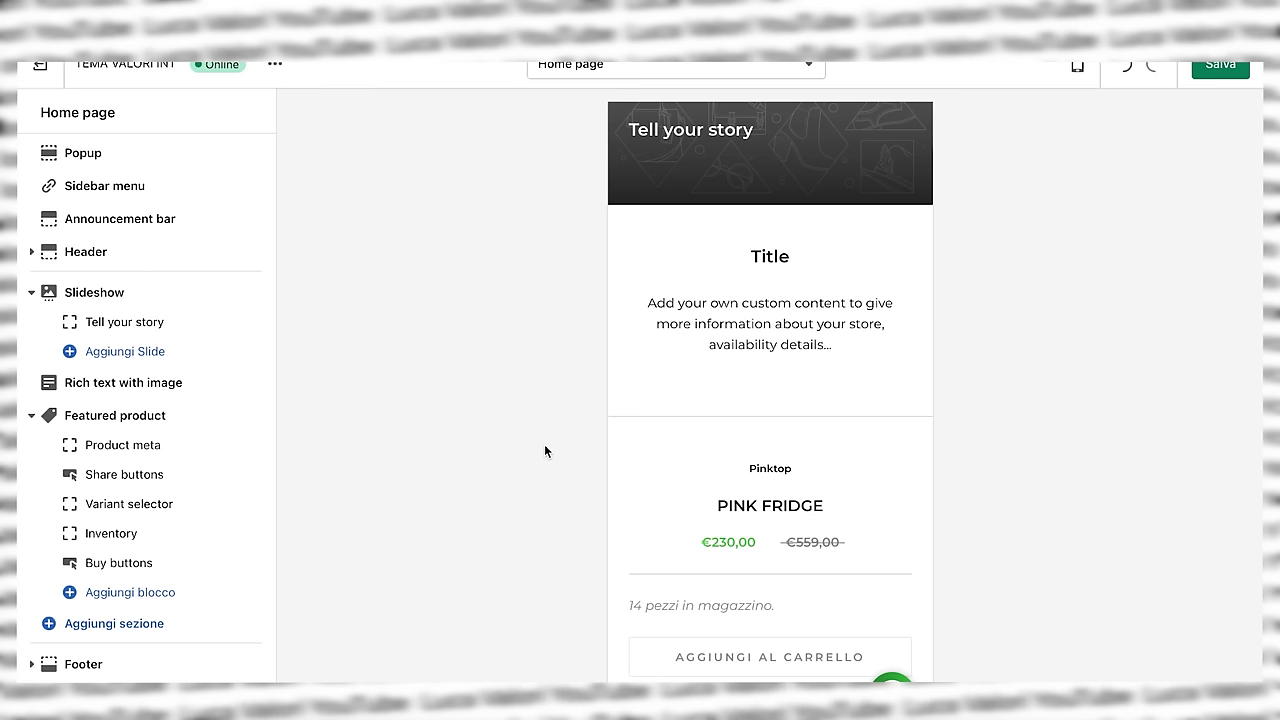
mouse_move(110, 452)
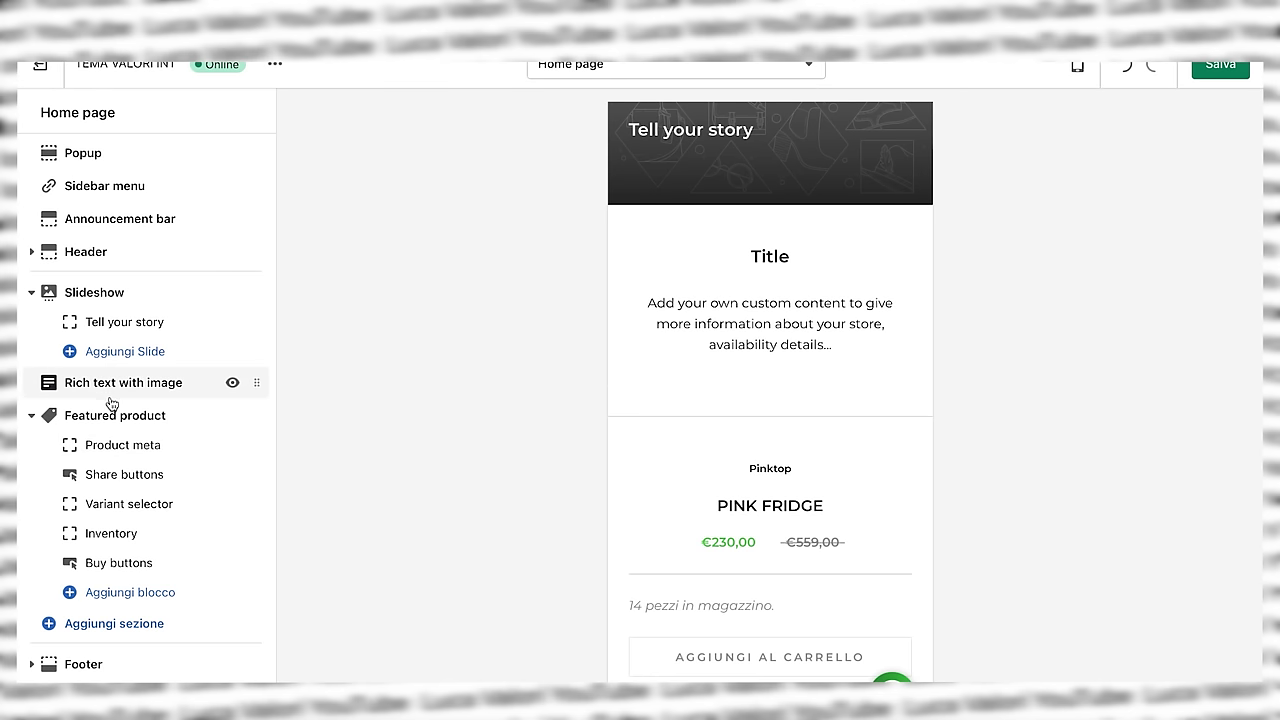
- Add a Slideshow between the rich text and Featured product, giving it a third slide
left_click(107, 625)
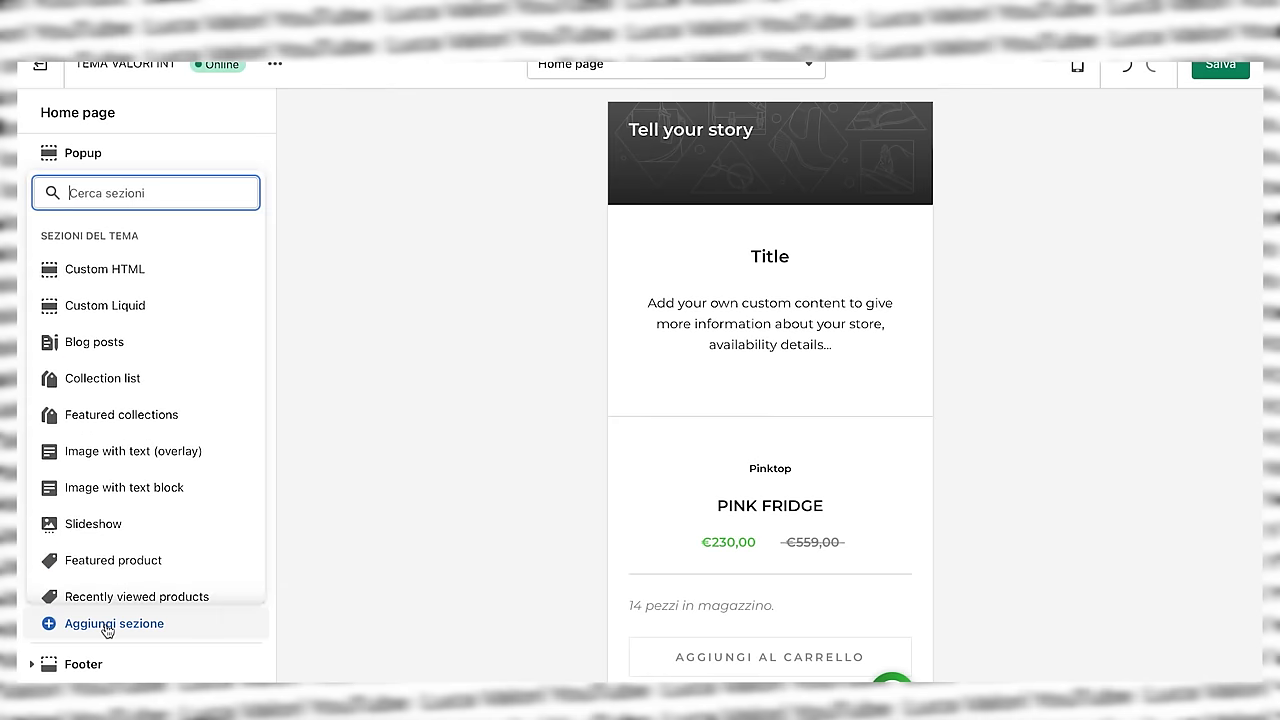
scroll(111, 444, "down", 3)
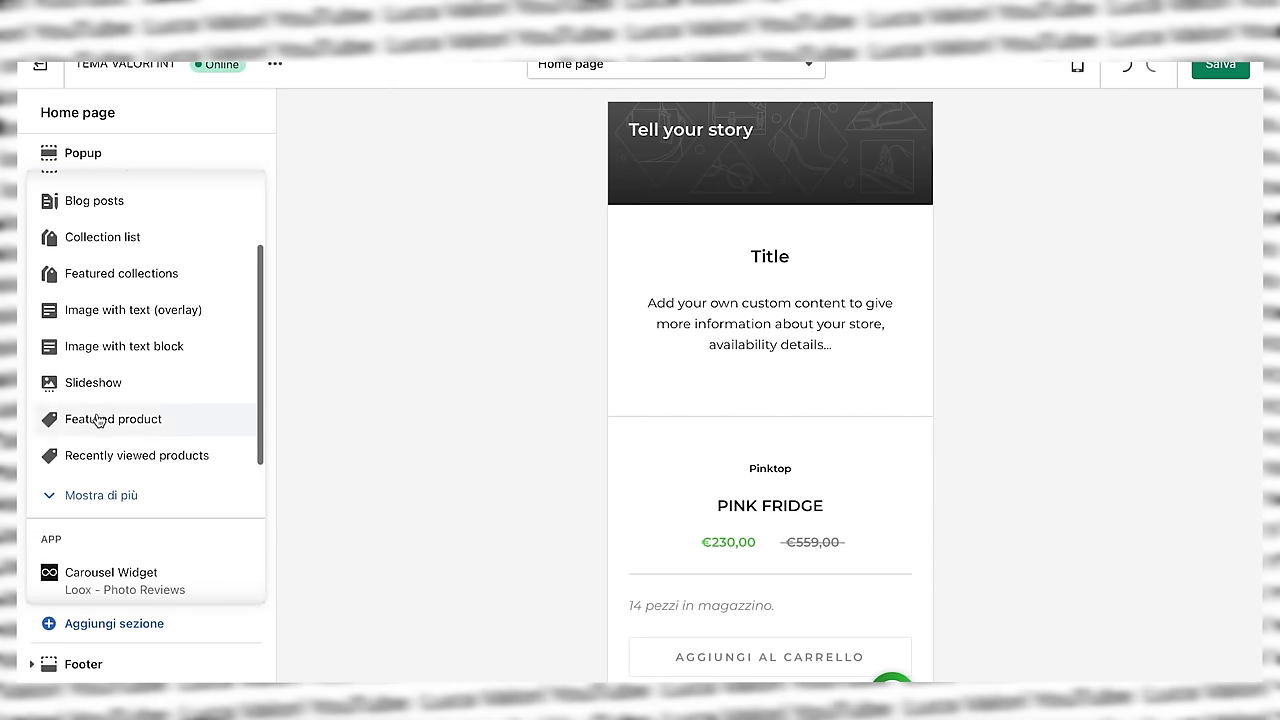
left_click(103, 388)
left_click_drag(256, 601, 220, 395)
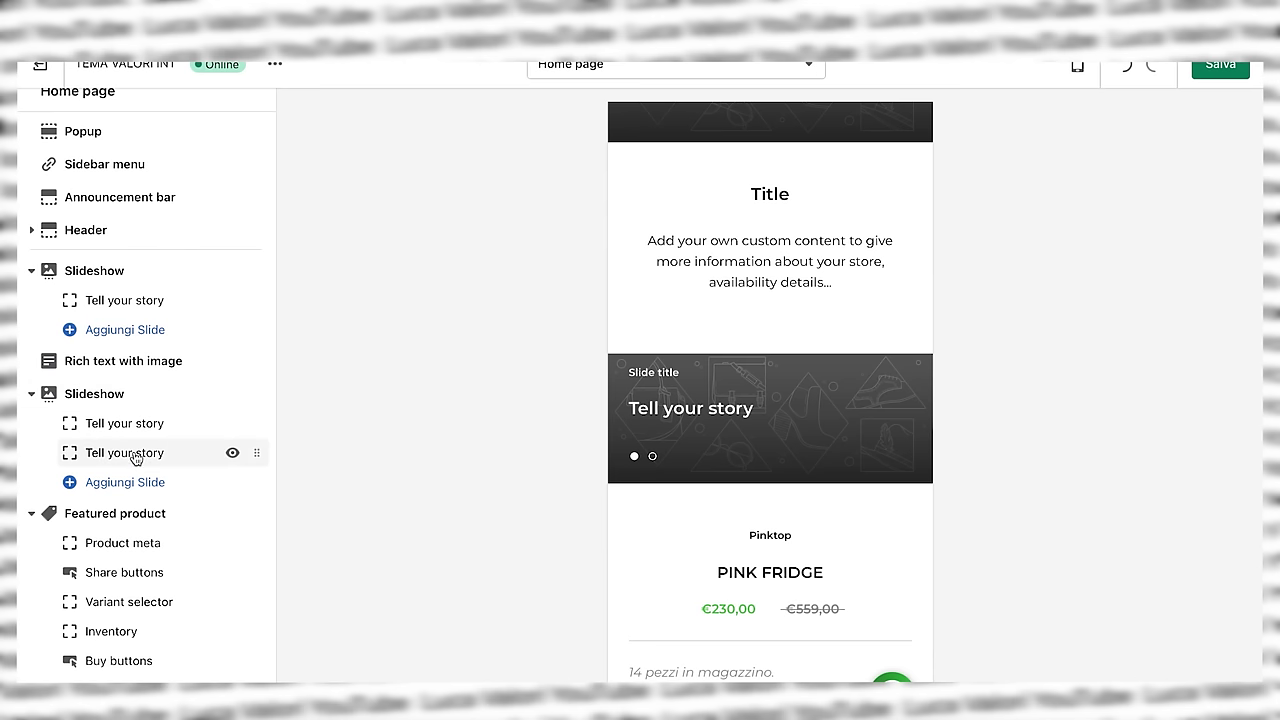
left_click(120, 483)
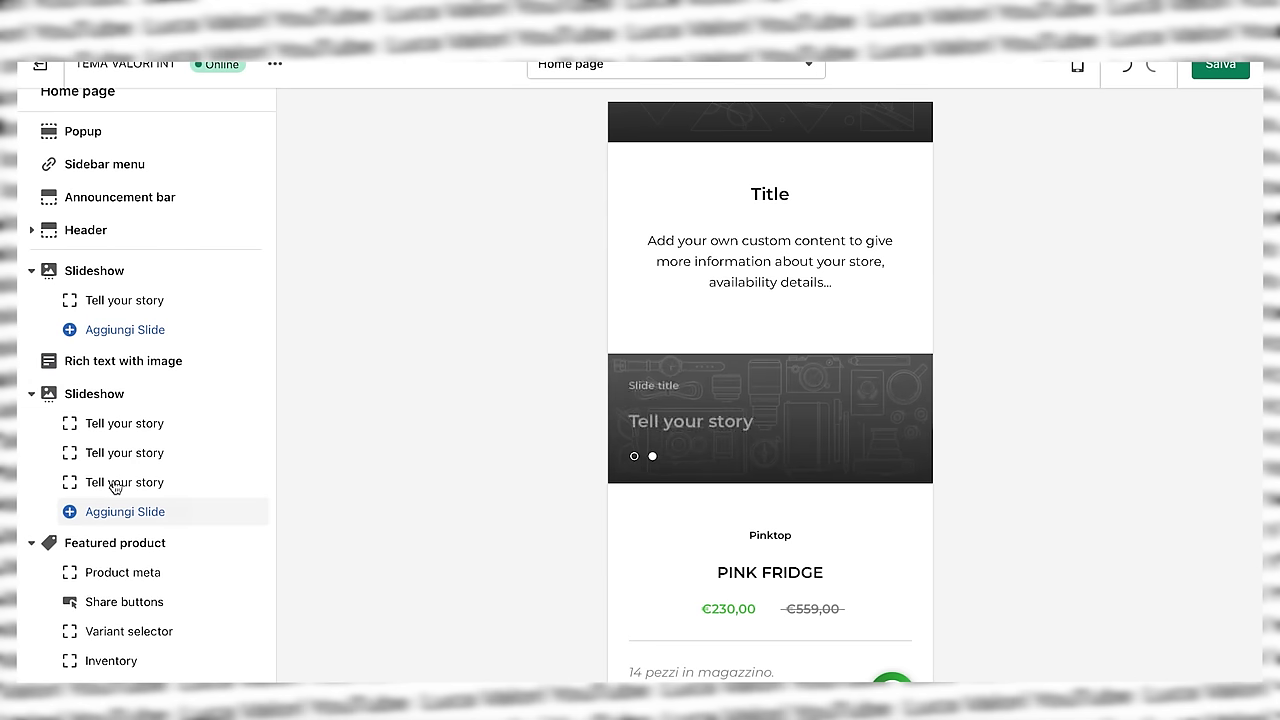
scroll(116, 525, "down", 2)
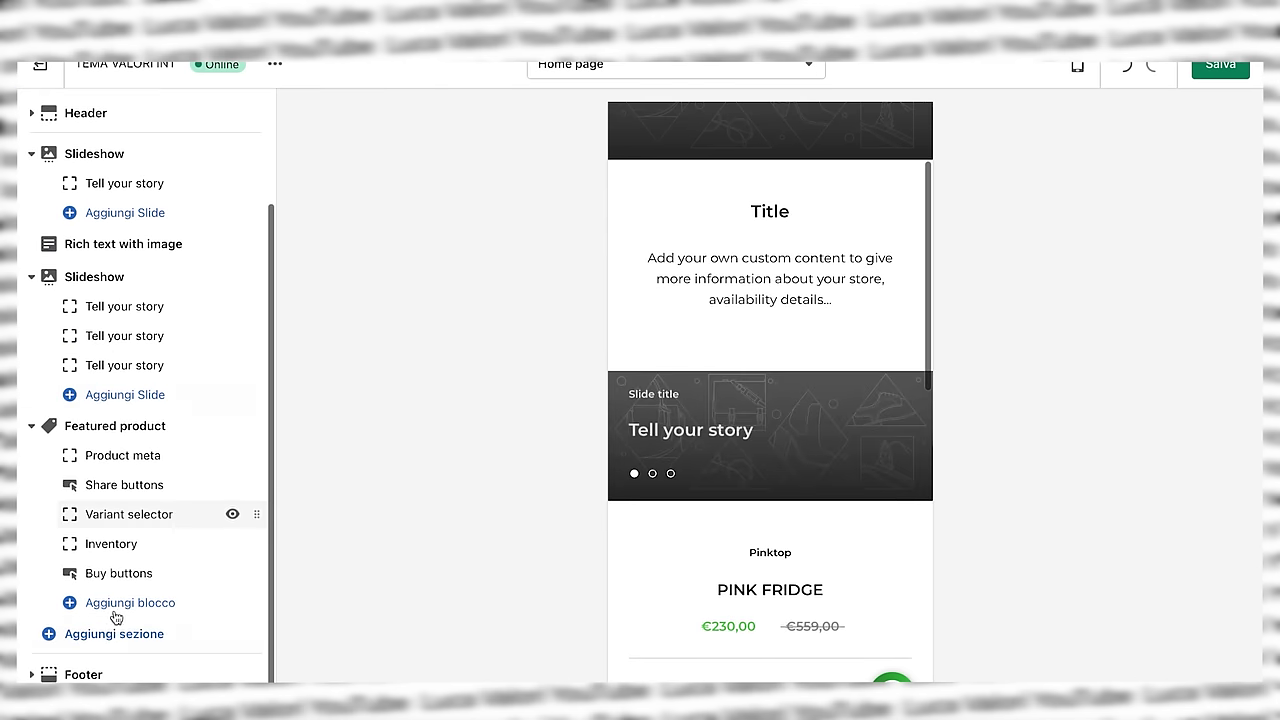
- Add another Slideshow above Featured product and turn off its slide's Apply overlay
left_click(103, 634)
scroll(127, 541, "down", 2)
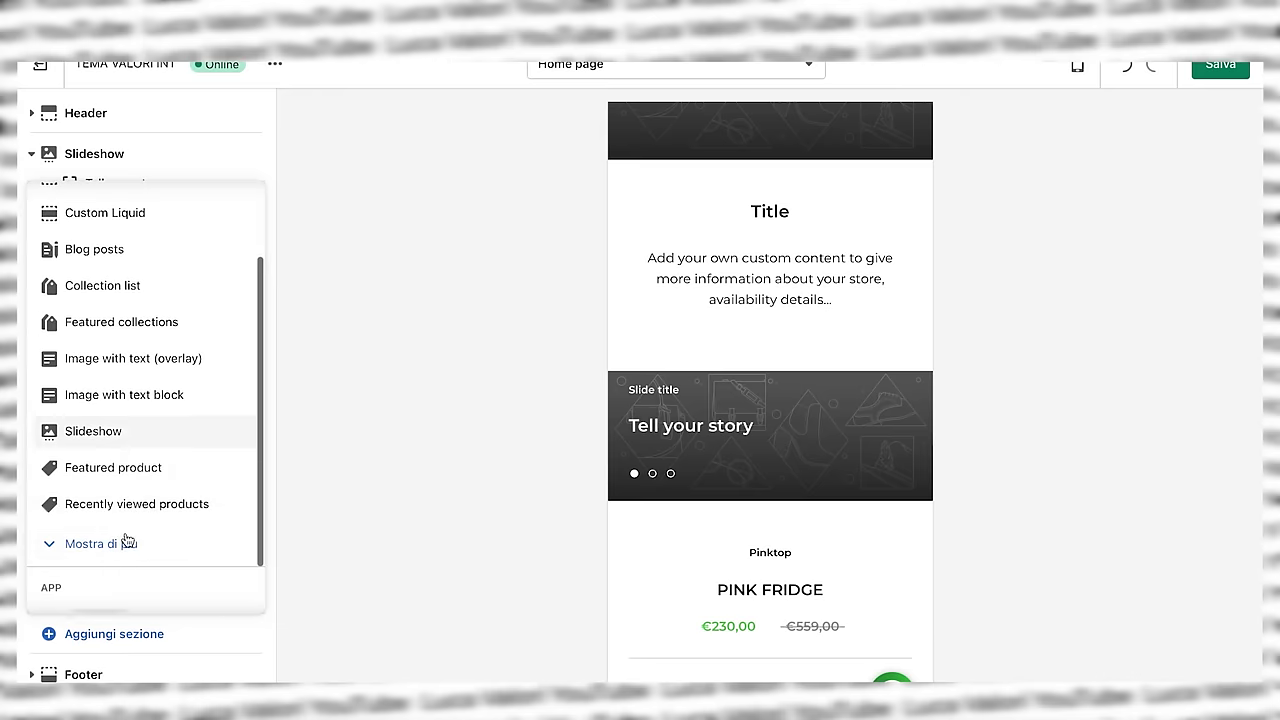
left_click(105, 431)
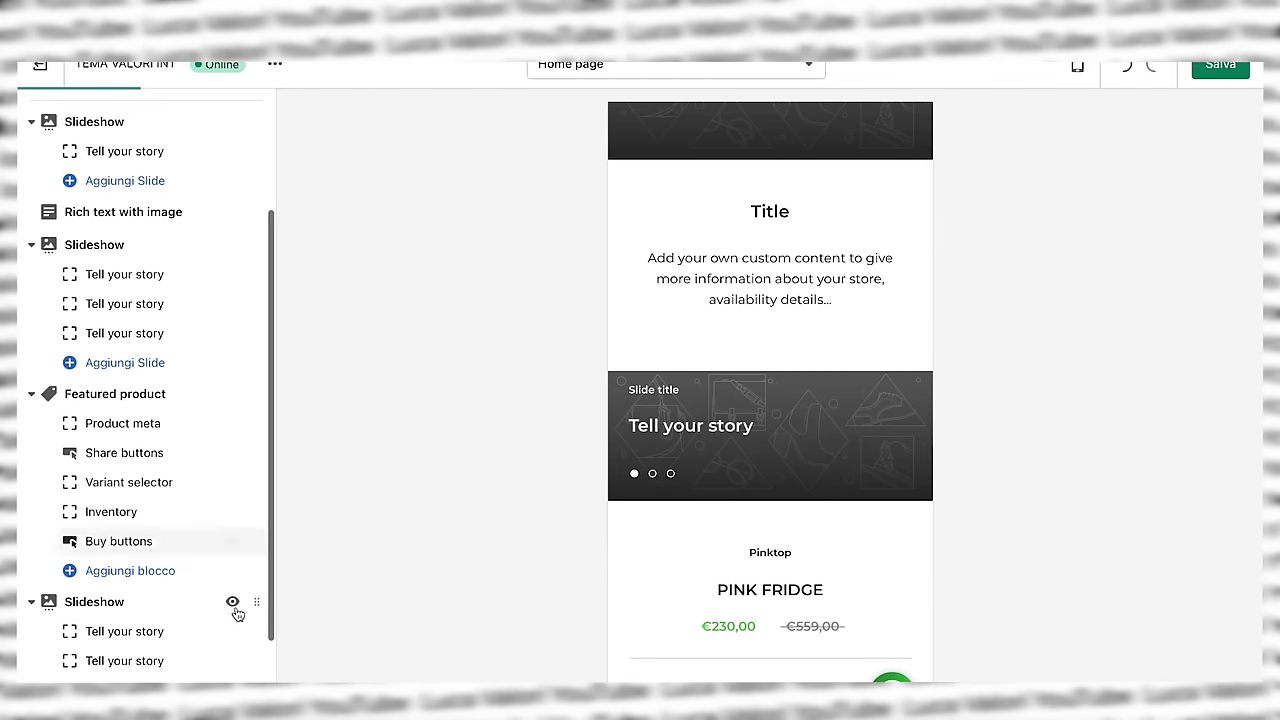
left_click_drag(257, 603, 254, 380)
left_click(120, 451)
left_click(40, 456)
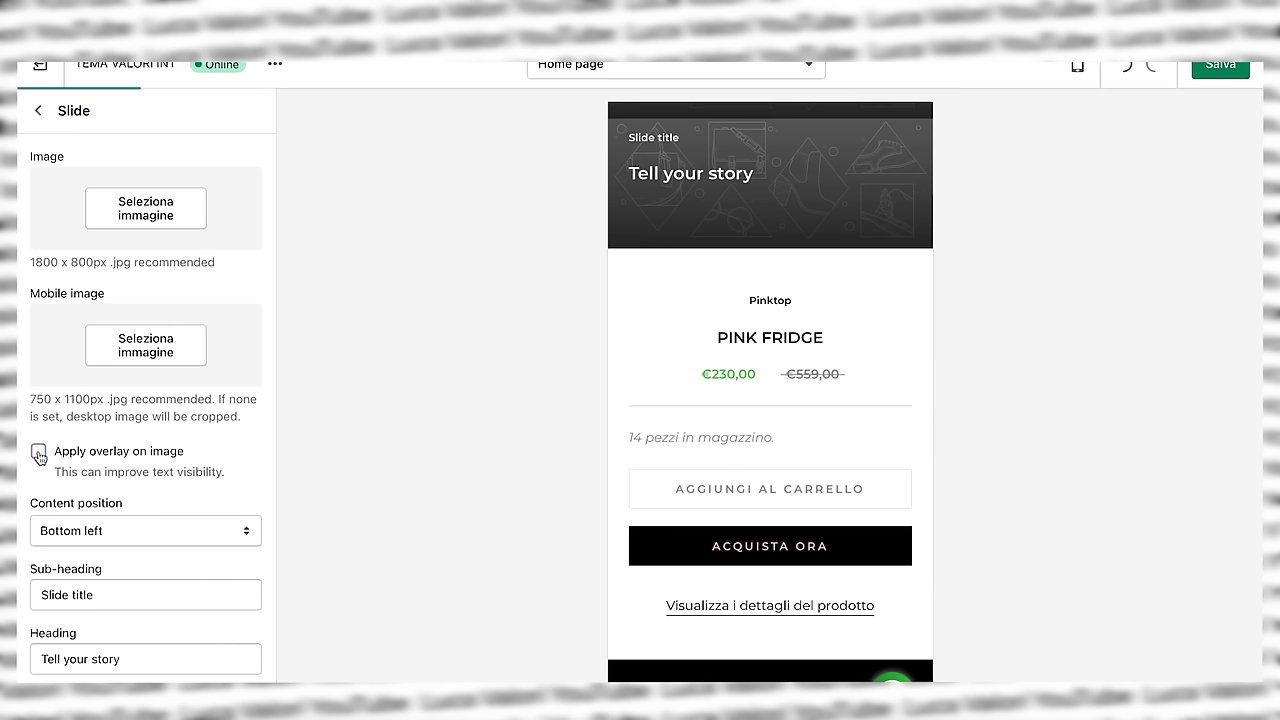
scroll(70, 494, "down", 5)
scroll(66, 495, "up", 4)
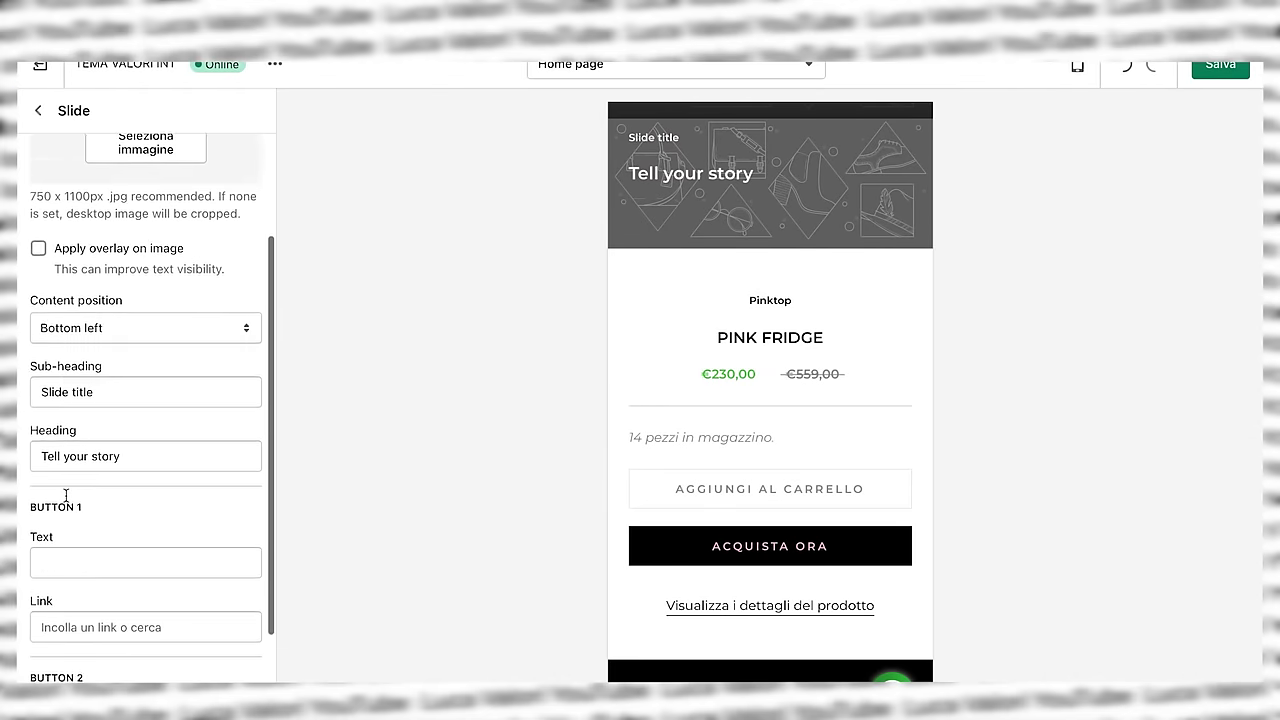
left_click(38, 113)
- Clear the heading and sub-heading of the slide in the third slideshow
scroll(743, 322, "up", 2)
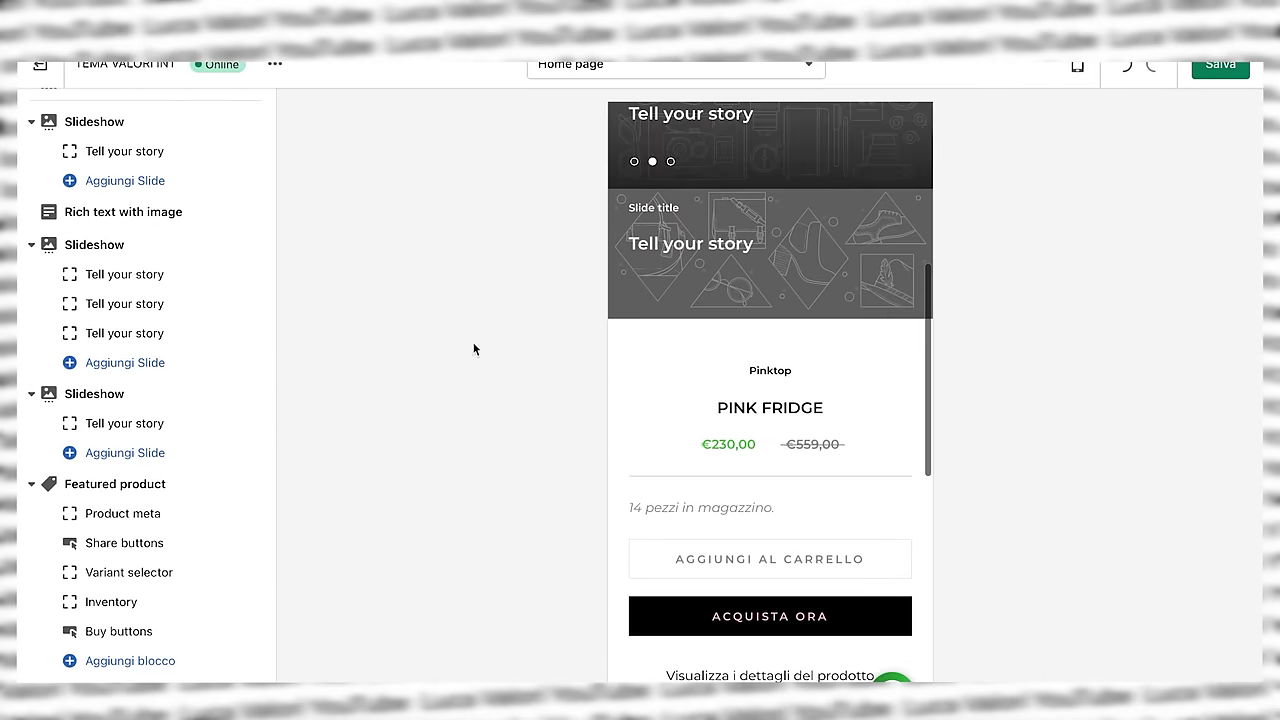
left_click(157, 423)
scroll(90, 610, "down", 1)
left_click_drag(119, 598, 30, 596)
key("BackSpace")
left_click_drag(113, 536, 34, 530)
key("BackSpace")
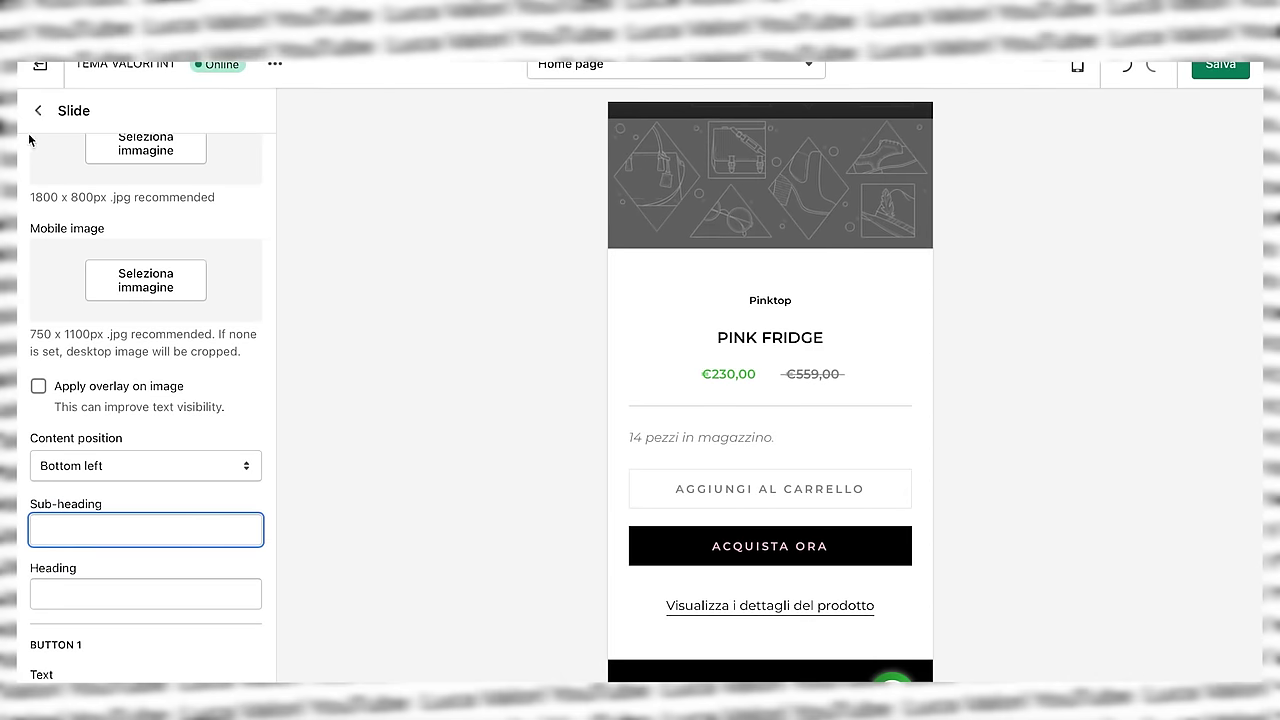
left_click(38, 110)
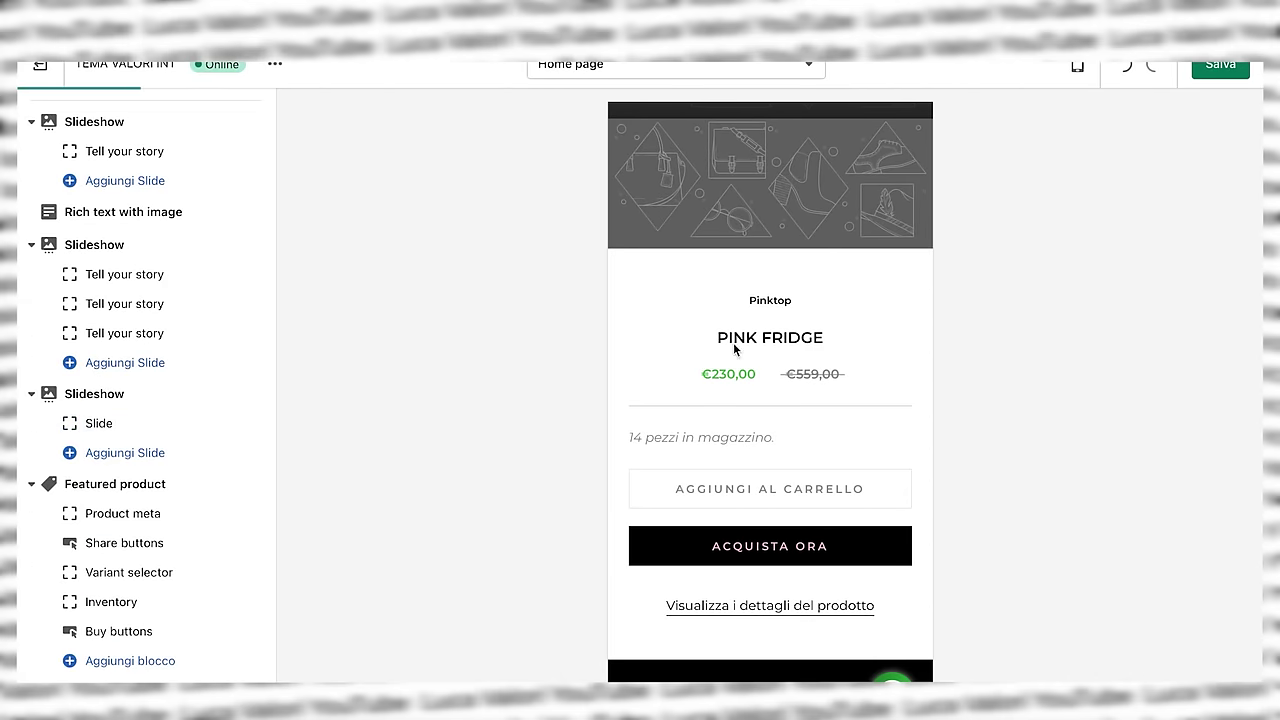
- Start adding another section below the home page sections
scroll(736, 345, "up", 3)
scroll(735, 348, "down", 6)
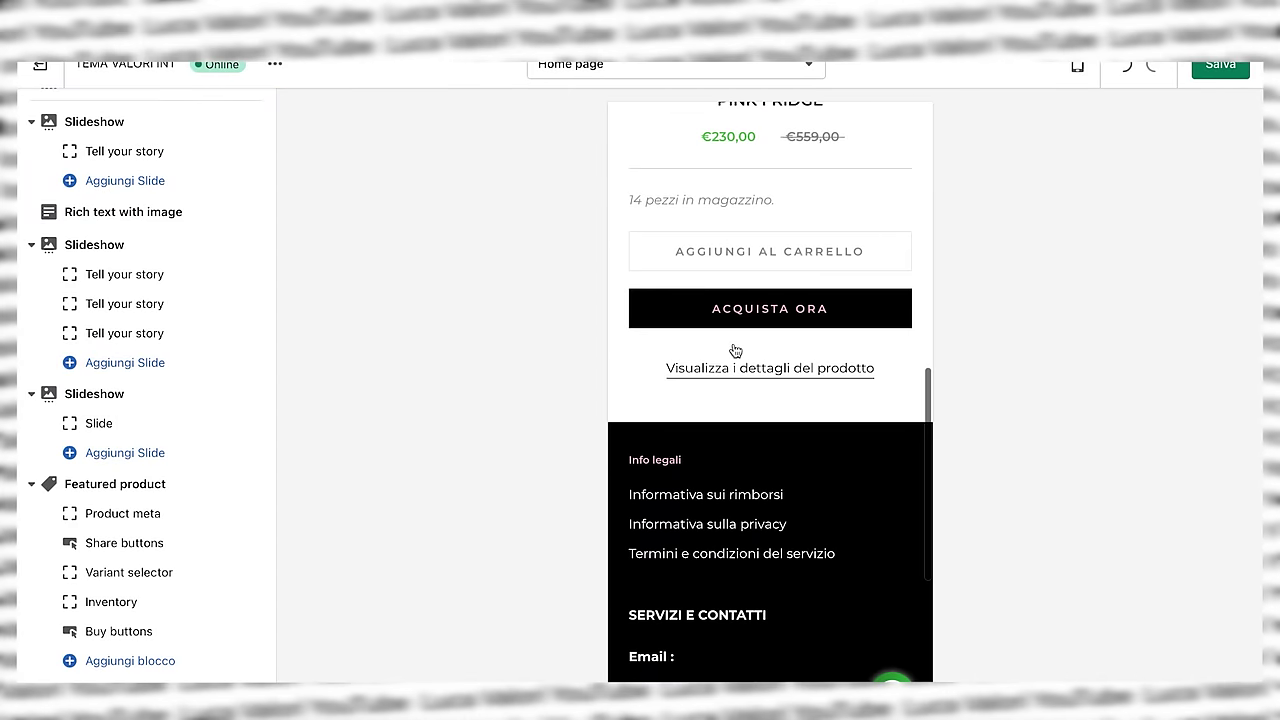
scroll(104, 614, "down", 1)
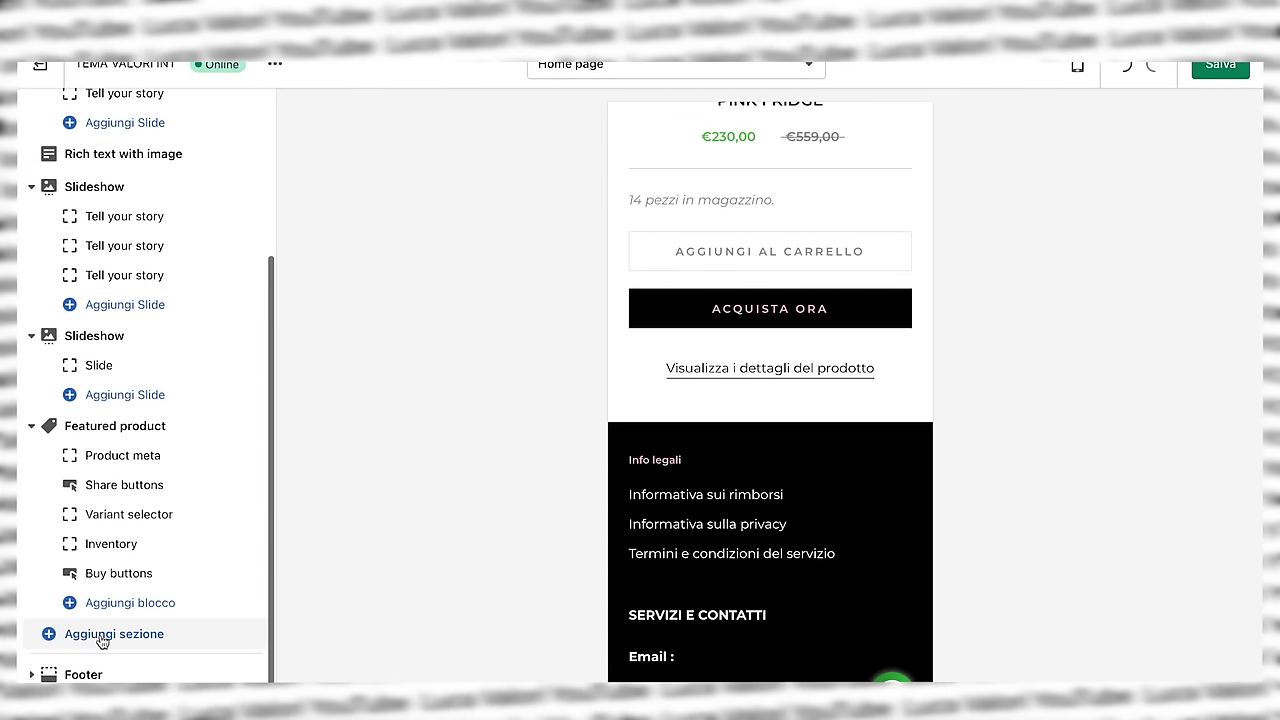
left_click(103, 636)
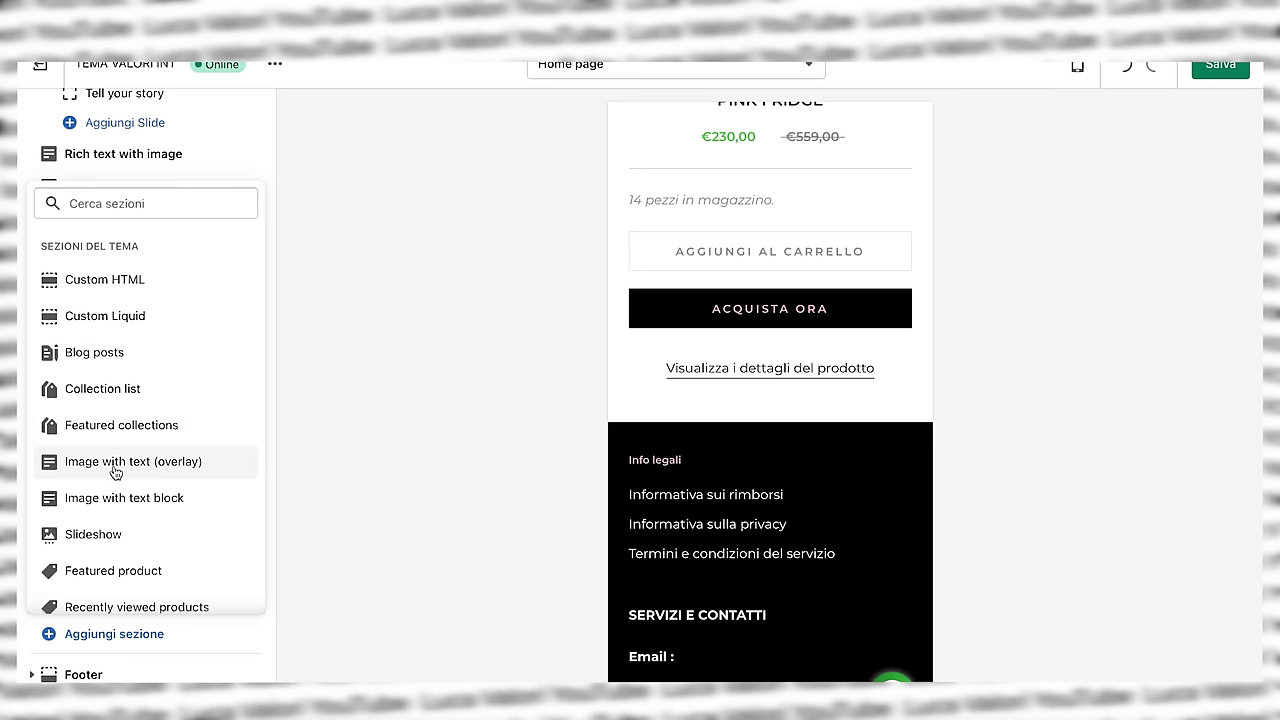
scroll(100, 460, "down", 1)
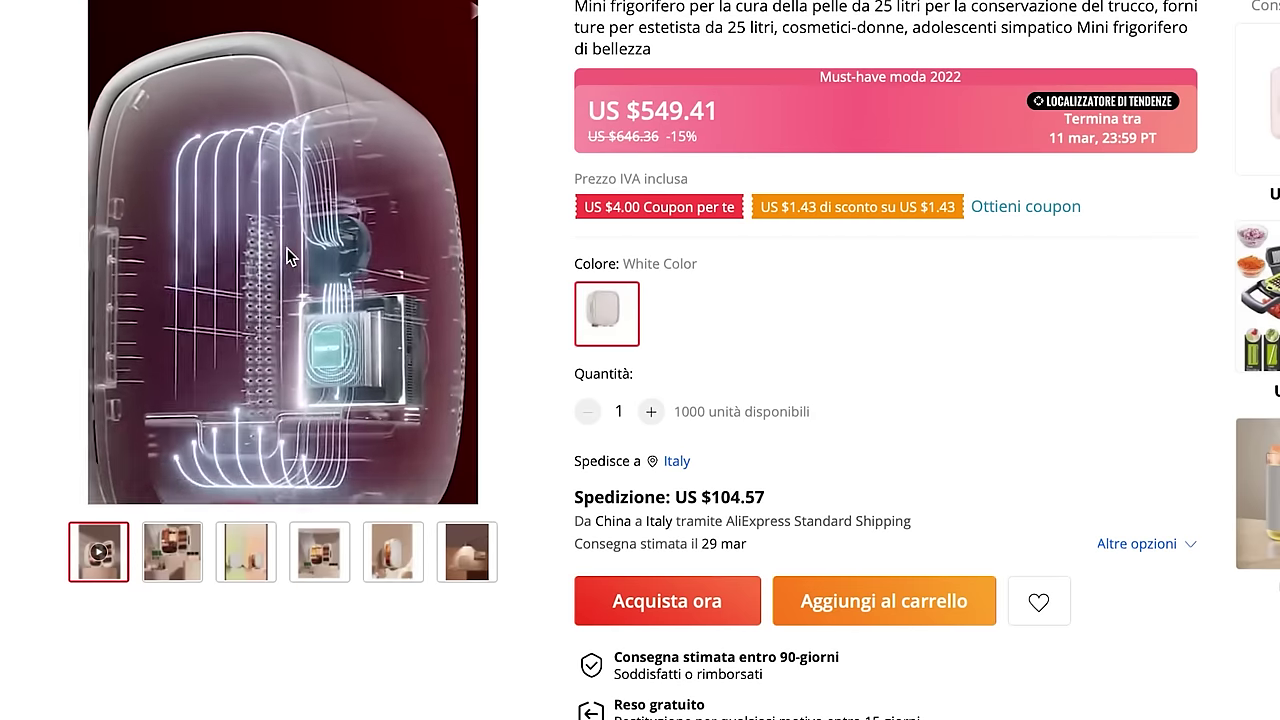
- Pause the AliExpress fridge video, locate it with the inspector and download the mp4
left_click(331, 270)
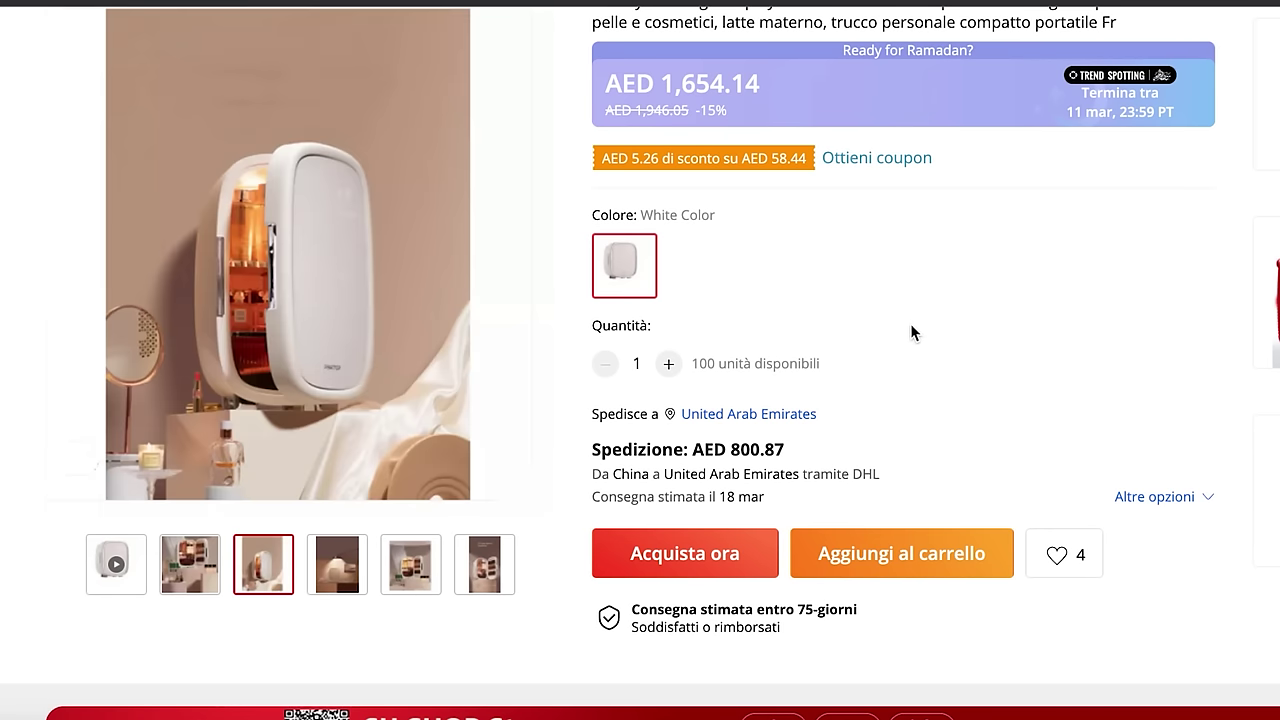
right_click(910, 323)
left_click(958, 700)
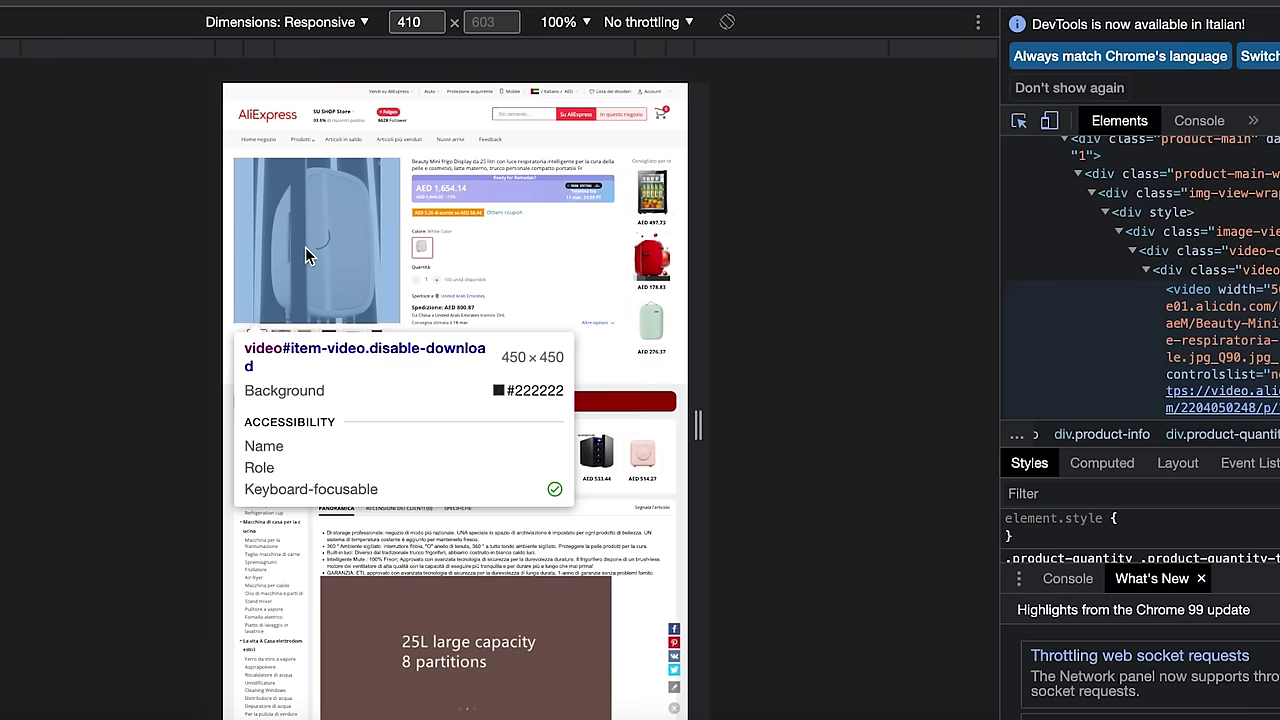
left_click(305, 247)
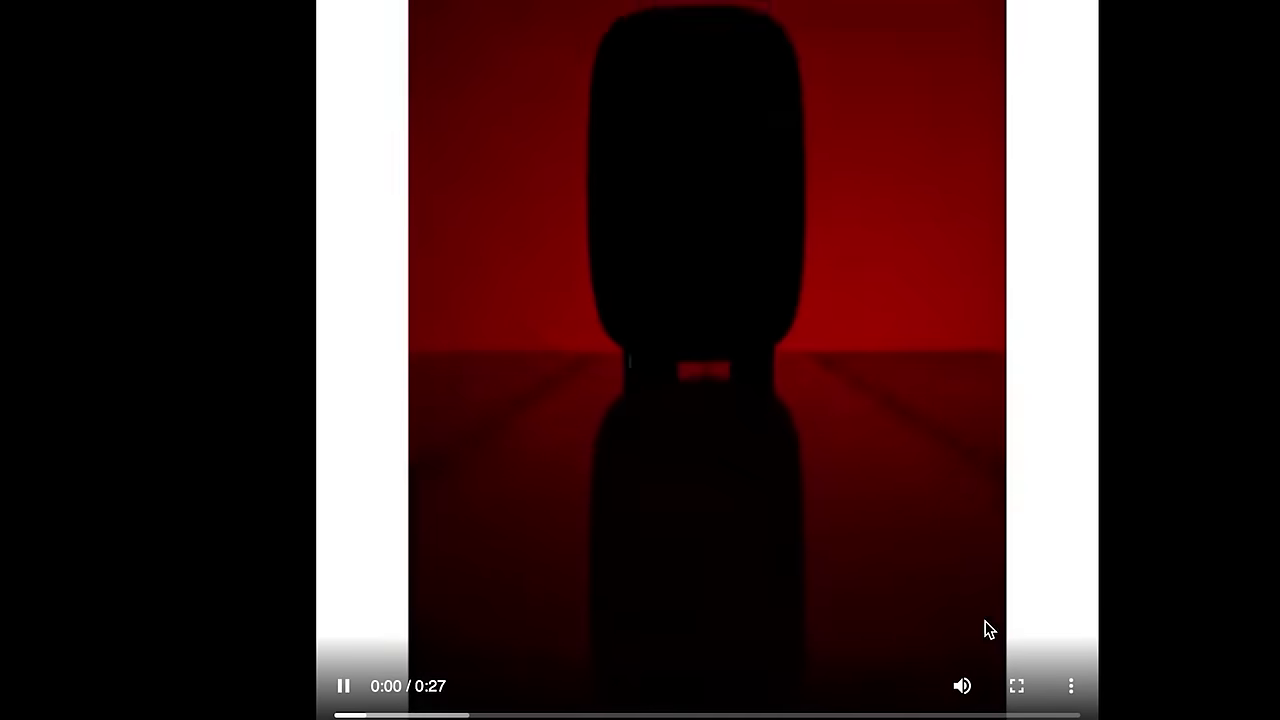
left_click(1064, 686)
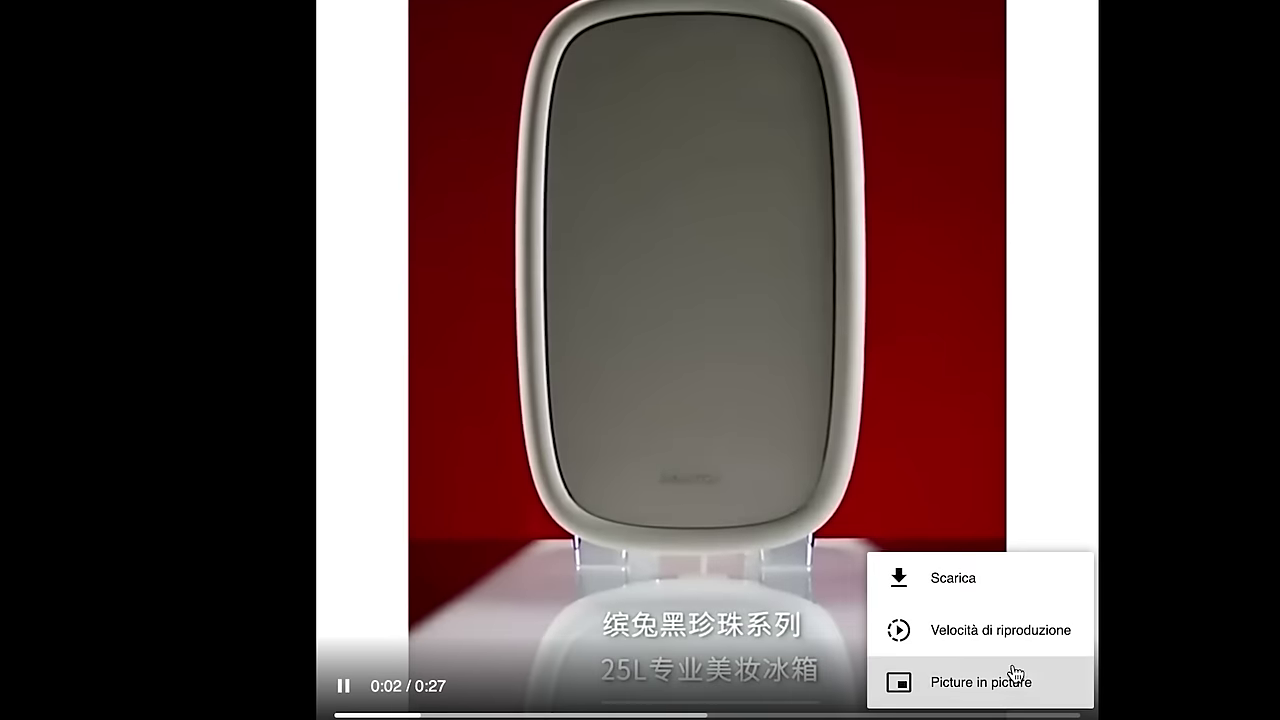
left_click(968, 580)
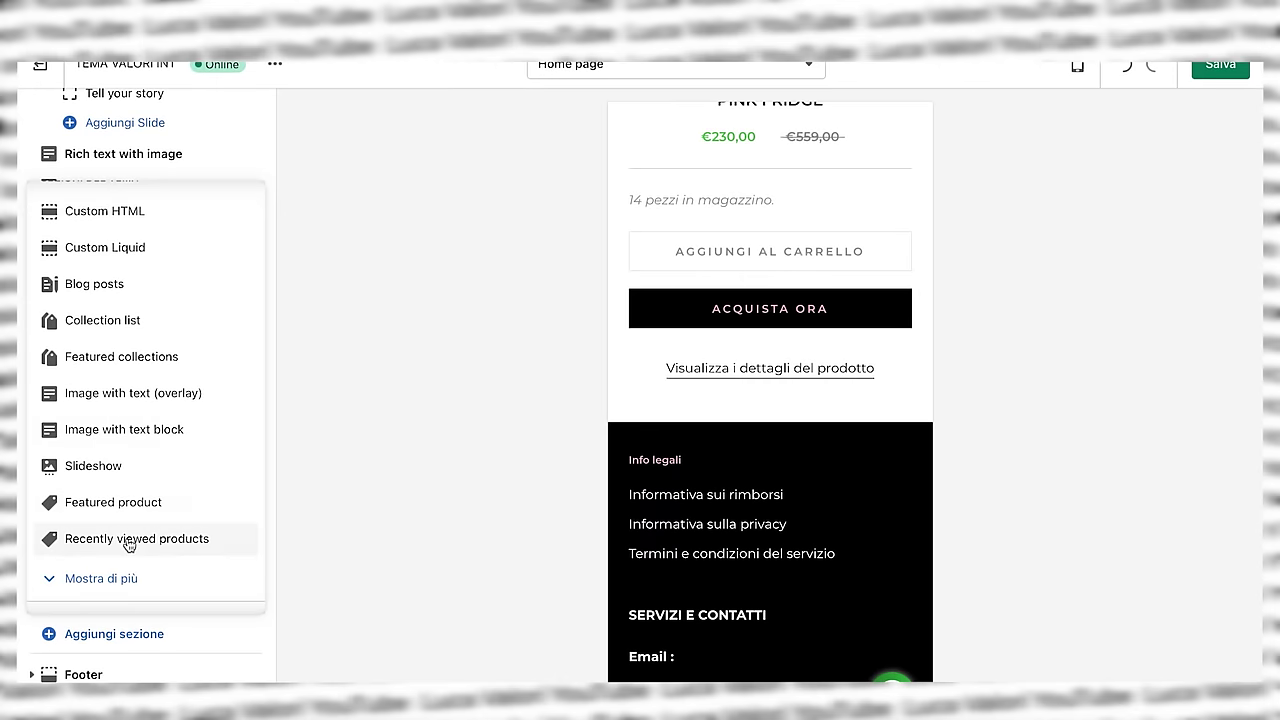
- Add a Background video section and check its Video URL
scroll(128, 540, "down", 2)
left_click(120, 472)
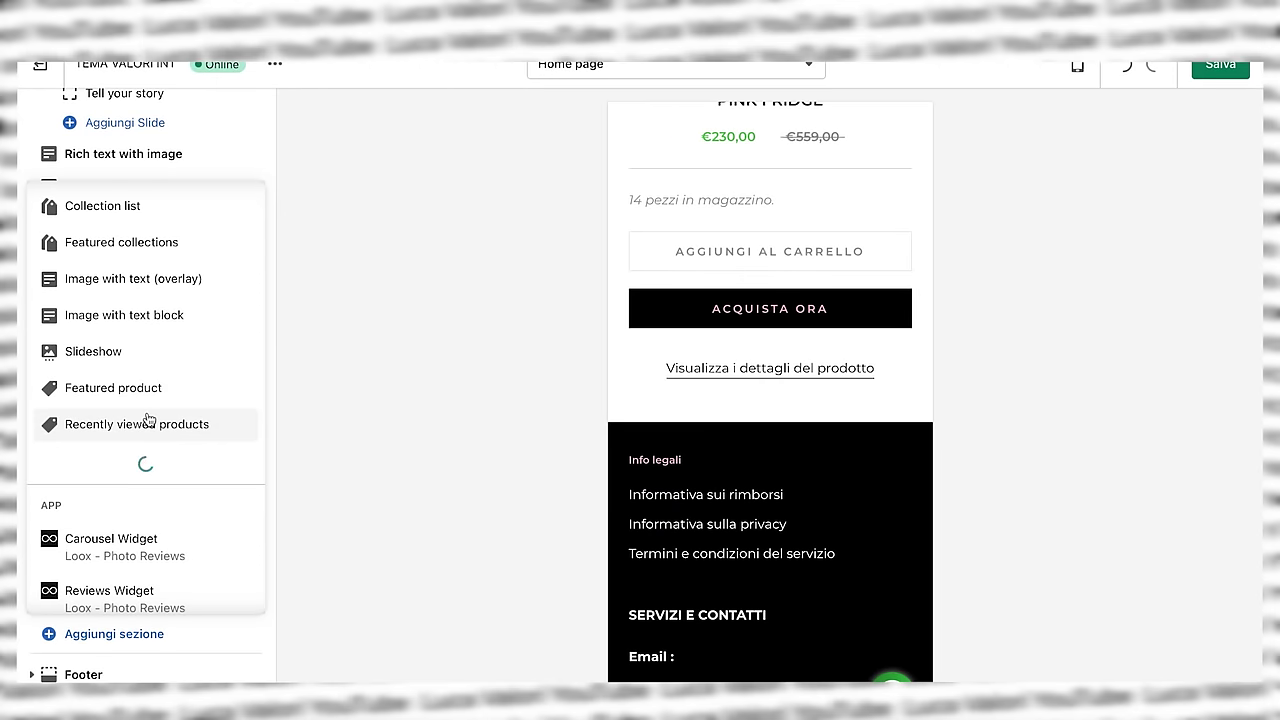
scroll(148, 420, "down", 5)
scroll(148, 420, "up", 1)
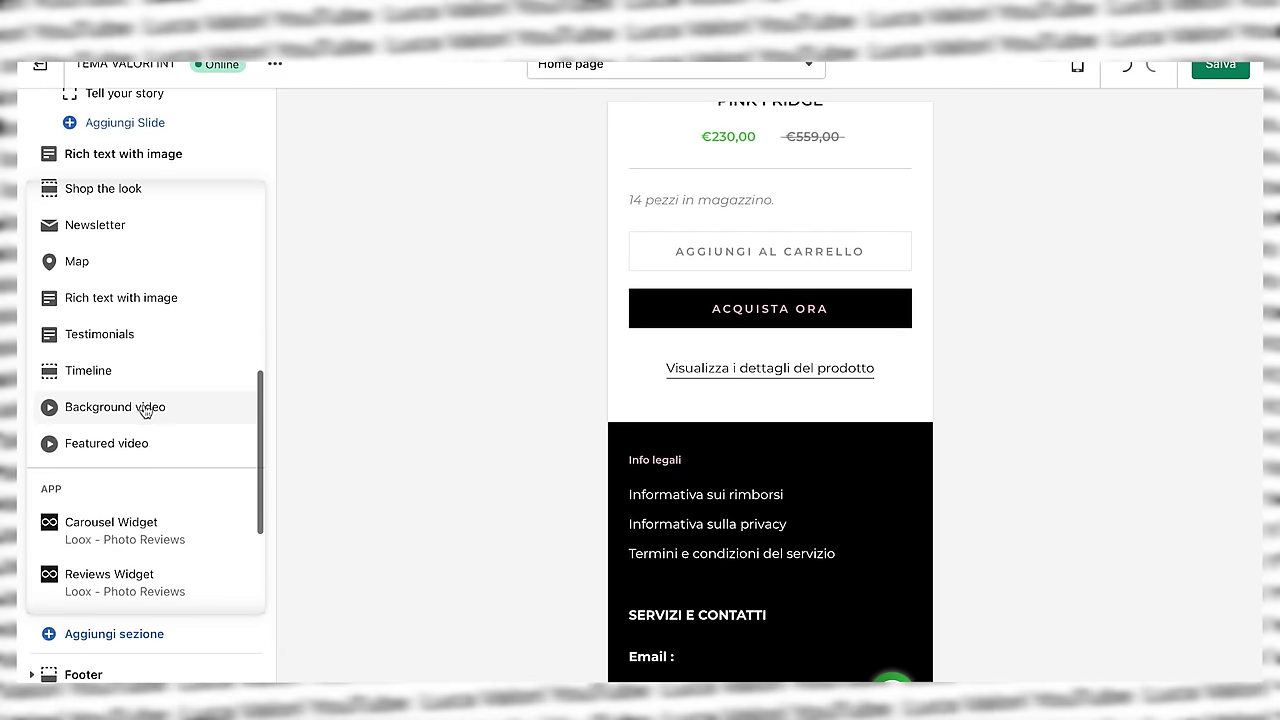
left_click(146, 408)
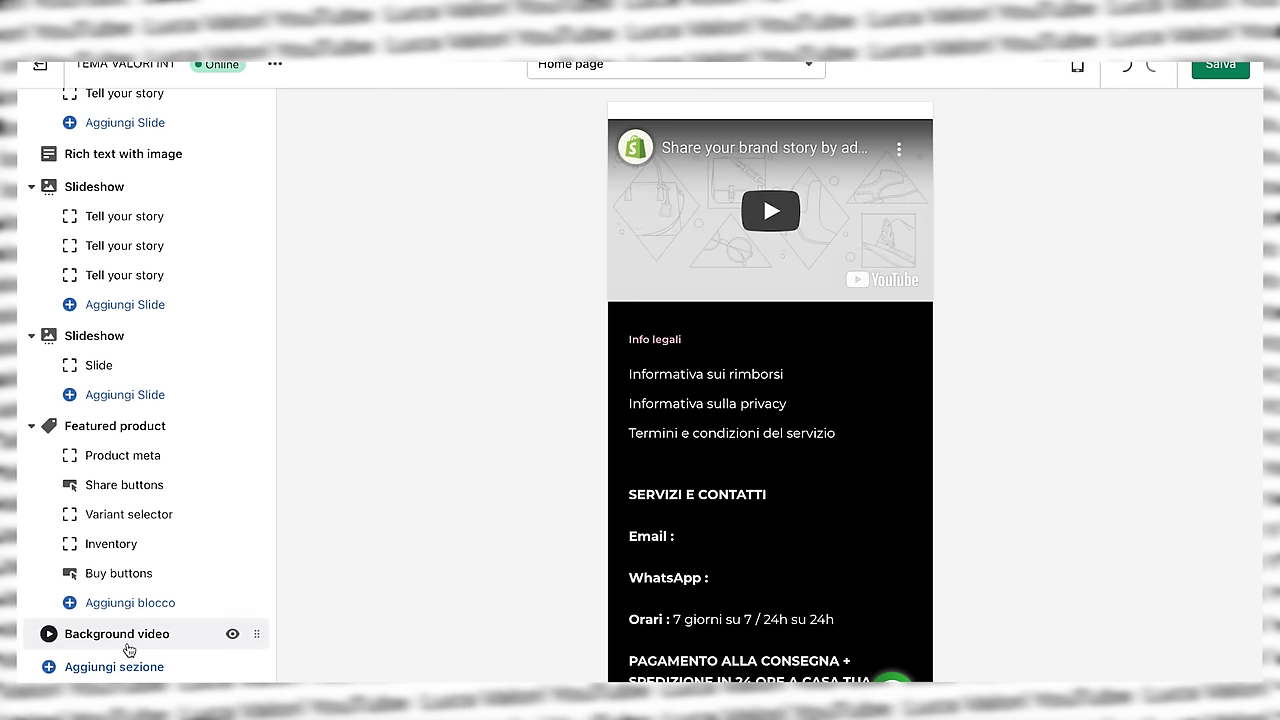
left_click(116, 634)
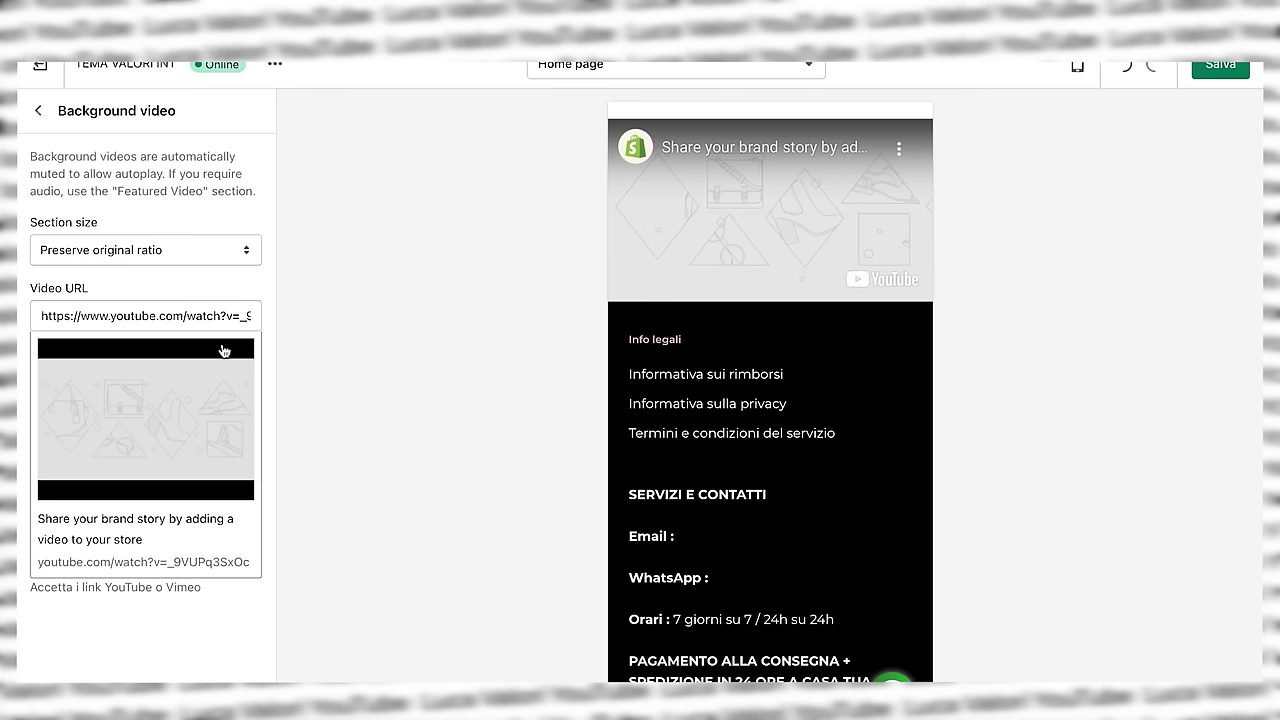
mouse_move(38, 316)
left_mouse_down()
mouse_move(305, 317)
mouse_move(18, 316)
mouse_move(331, 320)
mouse_move(20, 298)
mouse_move(303, 318)
mouse_move(25, 318)
left_mouse_up()
left_click(64, 637)
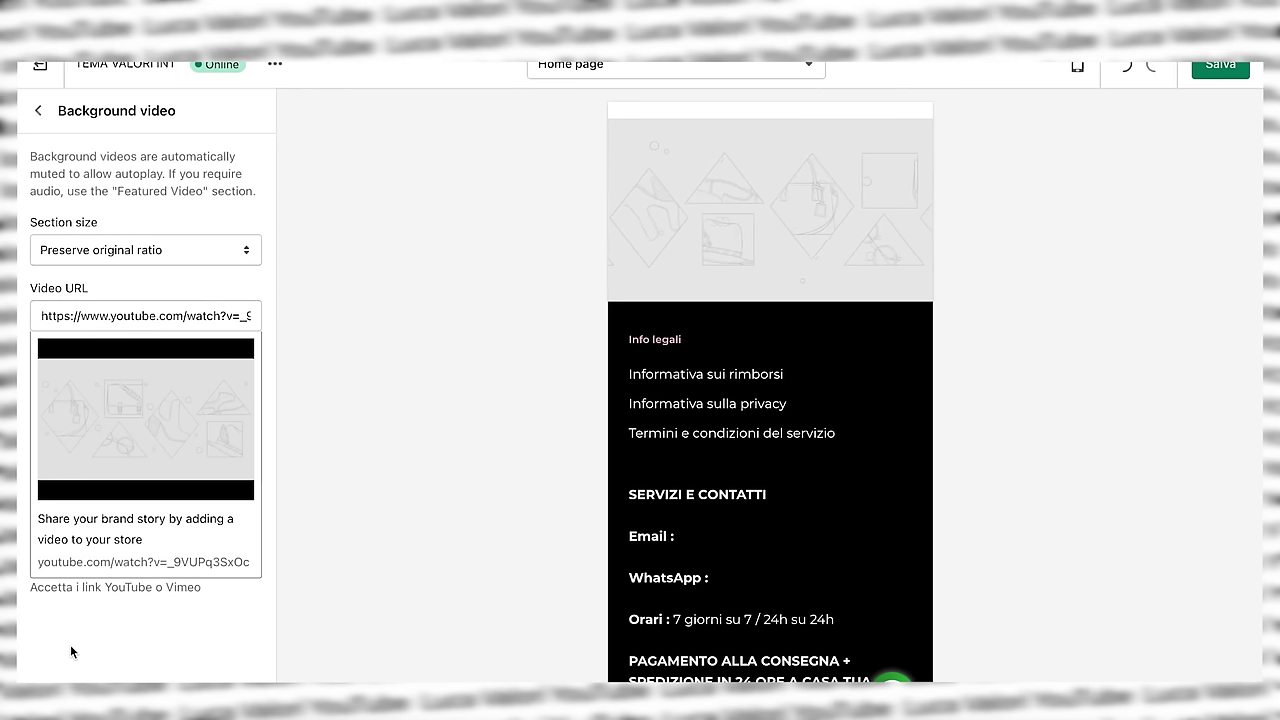
left_click(38, 112)
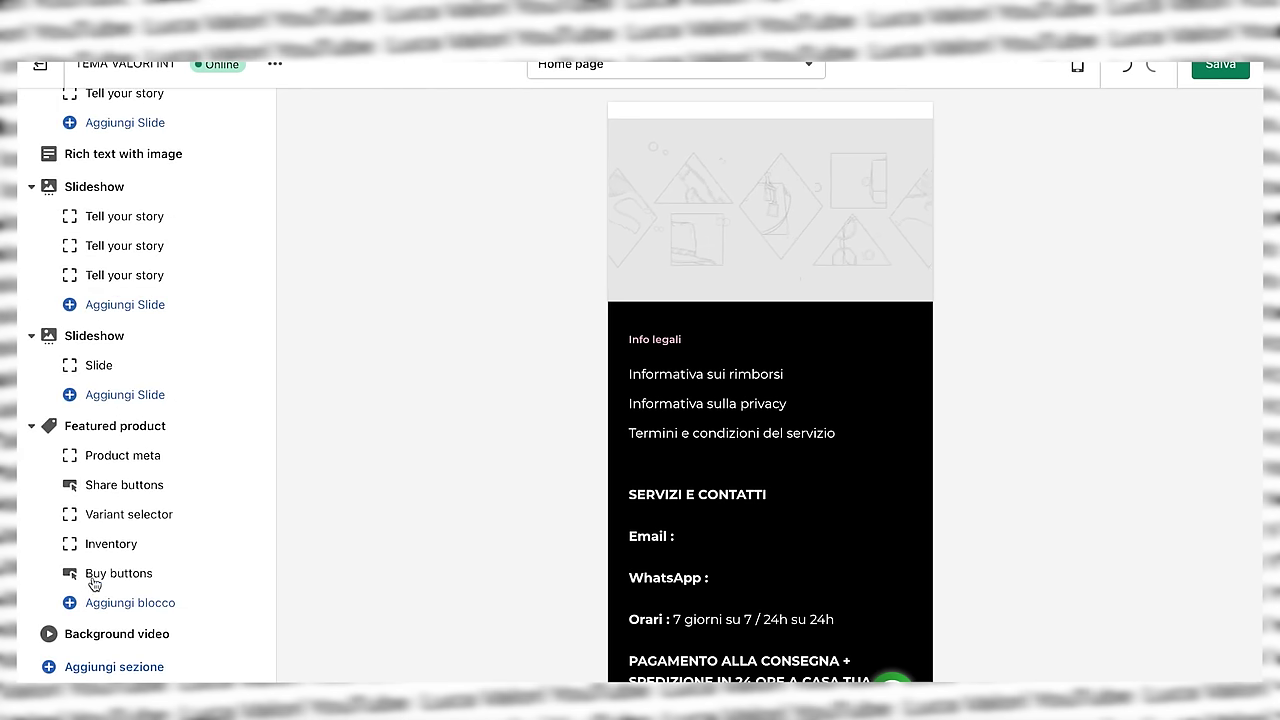
- Add a Featured video section from the expanded section list
scroll(94, 583, "down", 1)
left_click(86, 636)
scroll(116, 489, "down", 4)
scroll(114, 489, "up", 2)
left_click(98, 418)
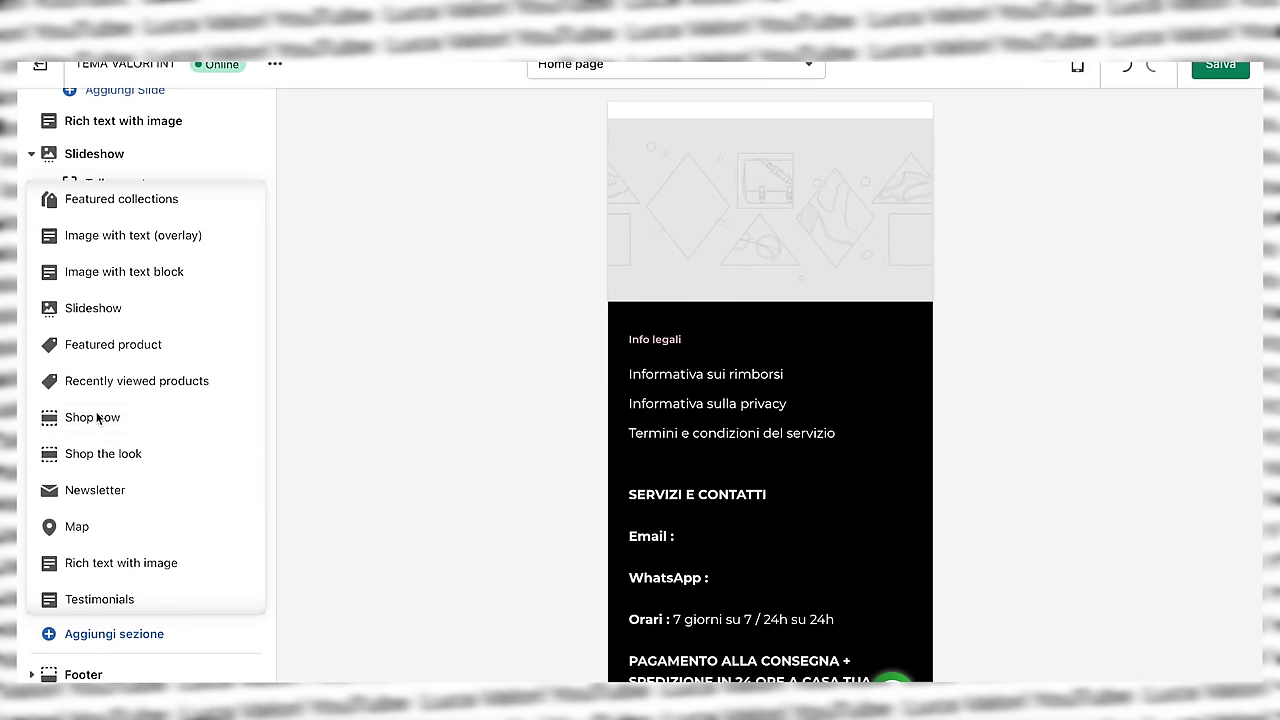
scroll(98, 563, "down", 3)
scroll(98, 560, "down", 1)
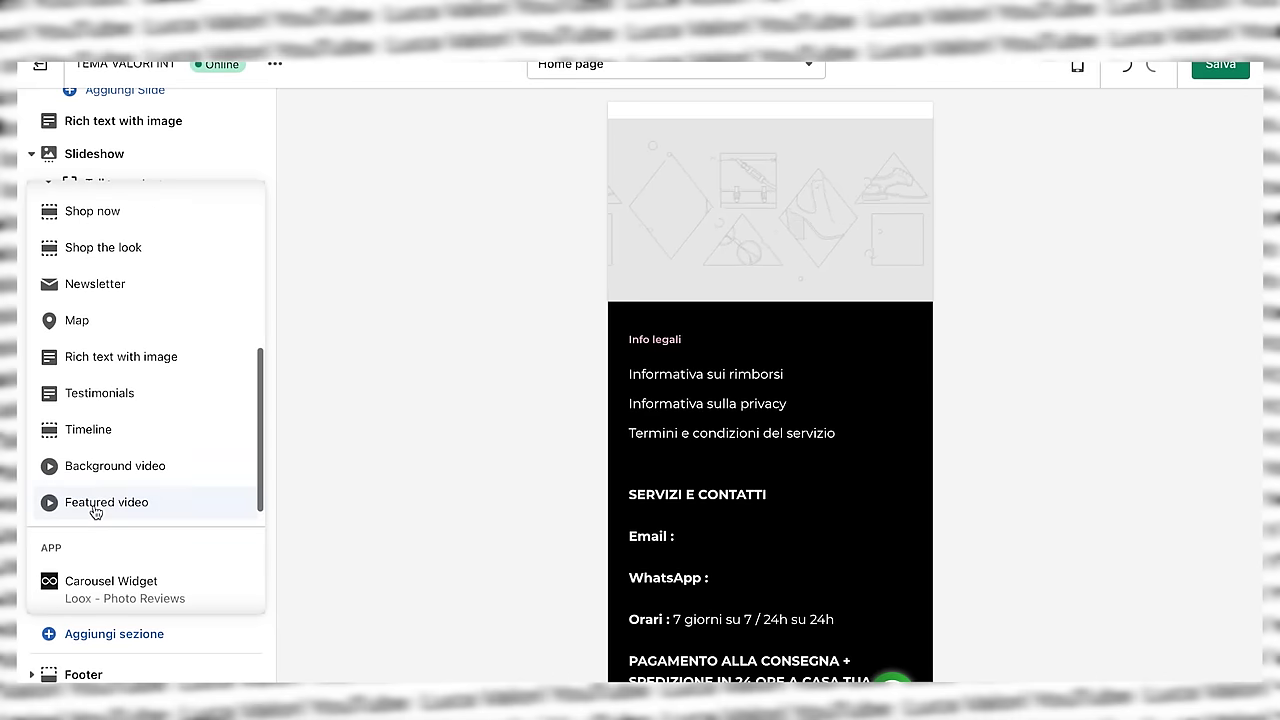
left_click(94, 509)
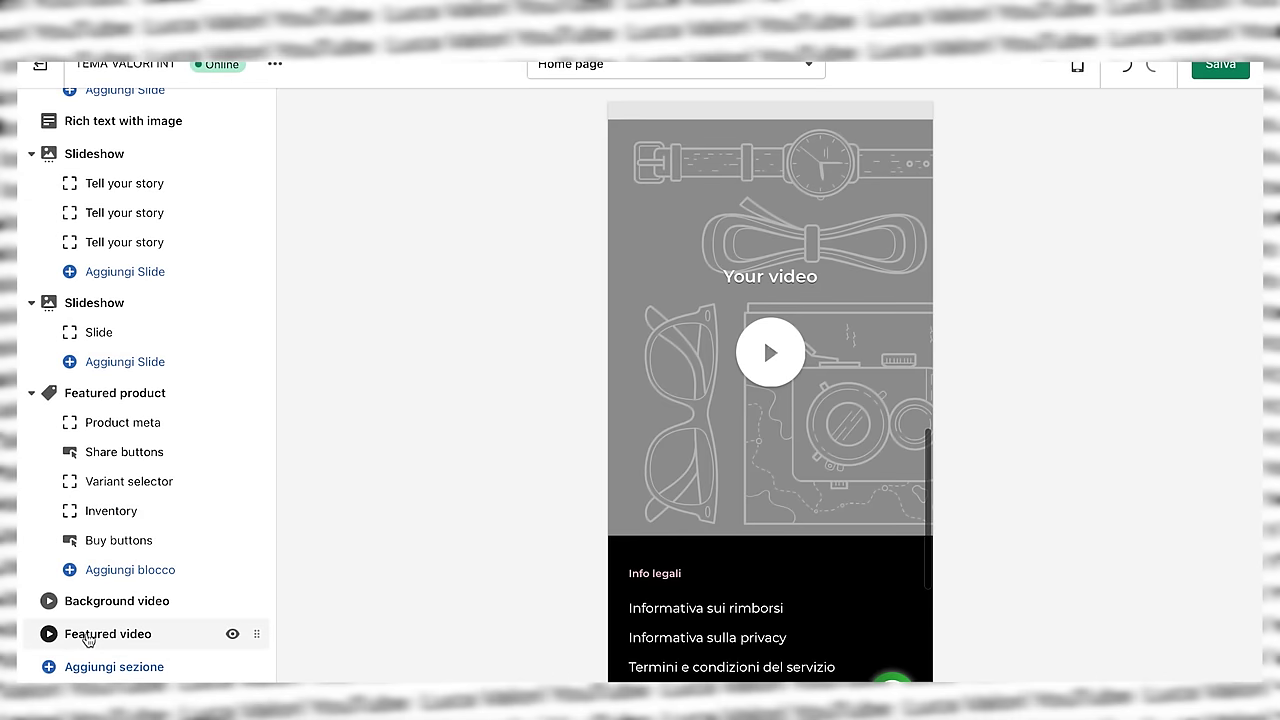
- Review the Featured video section's settings
left_click(86, 640)
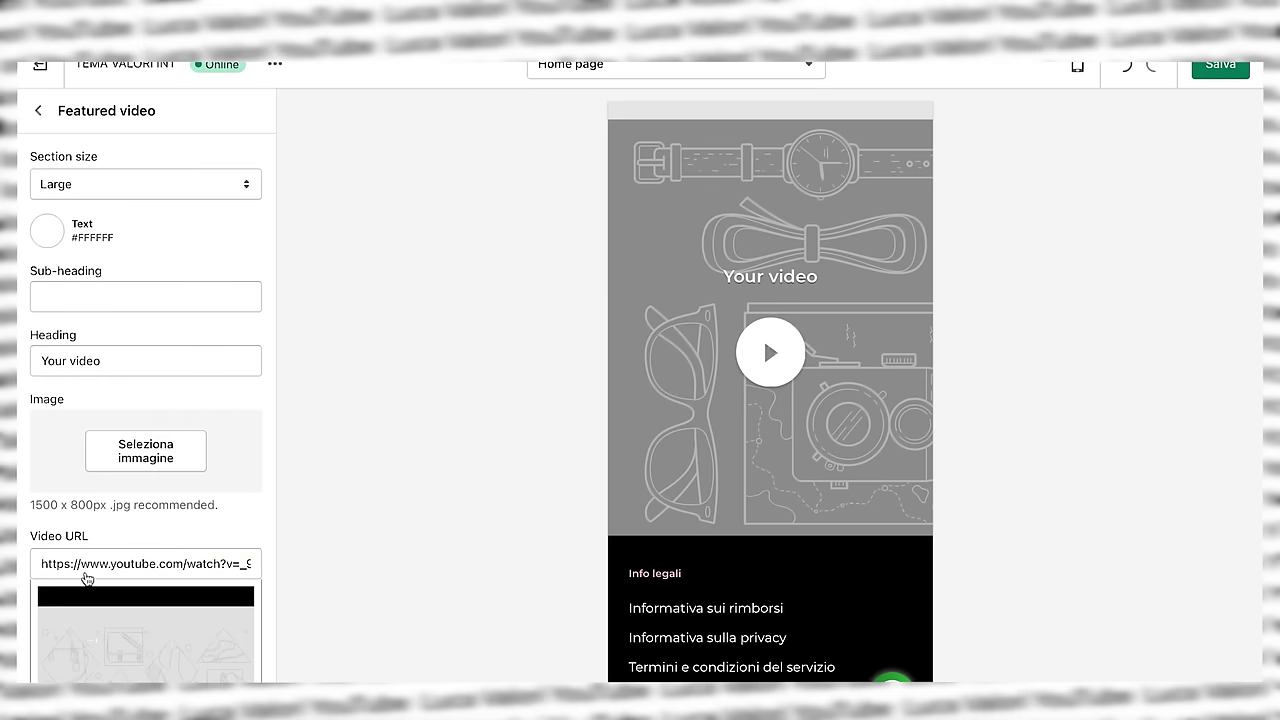
scroll(95, 541, "down", 3)
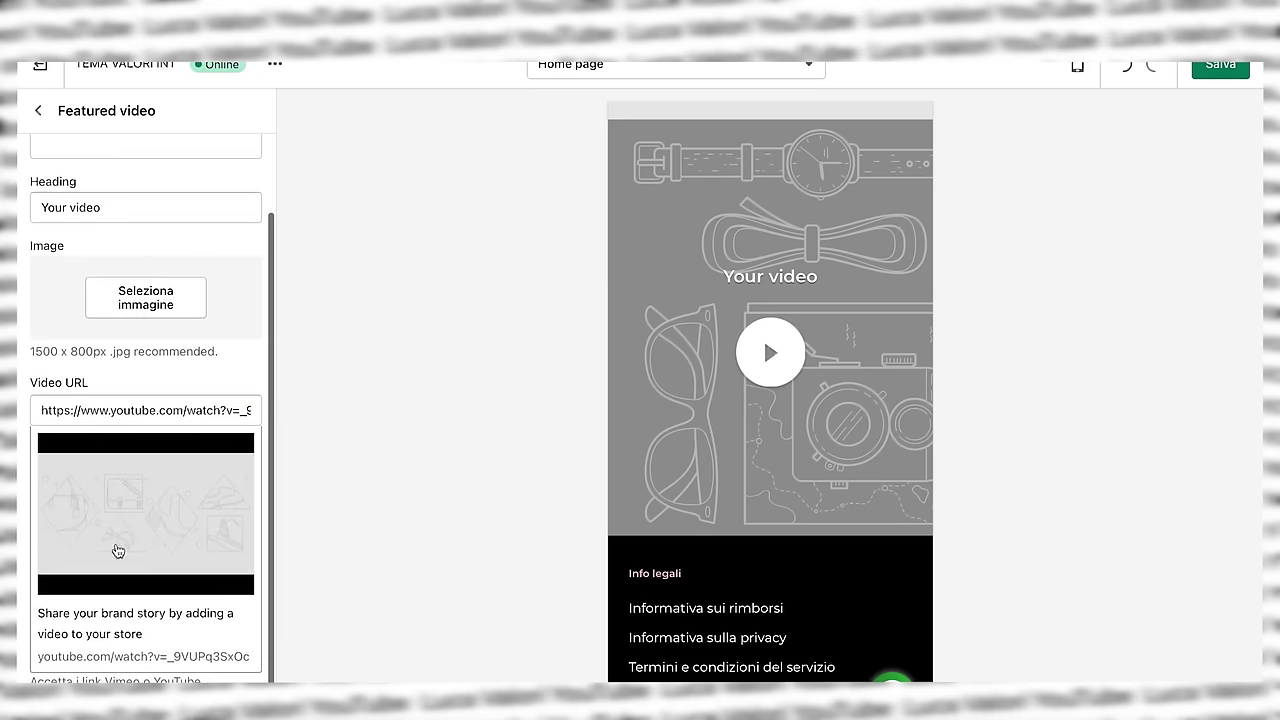
scroll(135, 407, "up", 3)
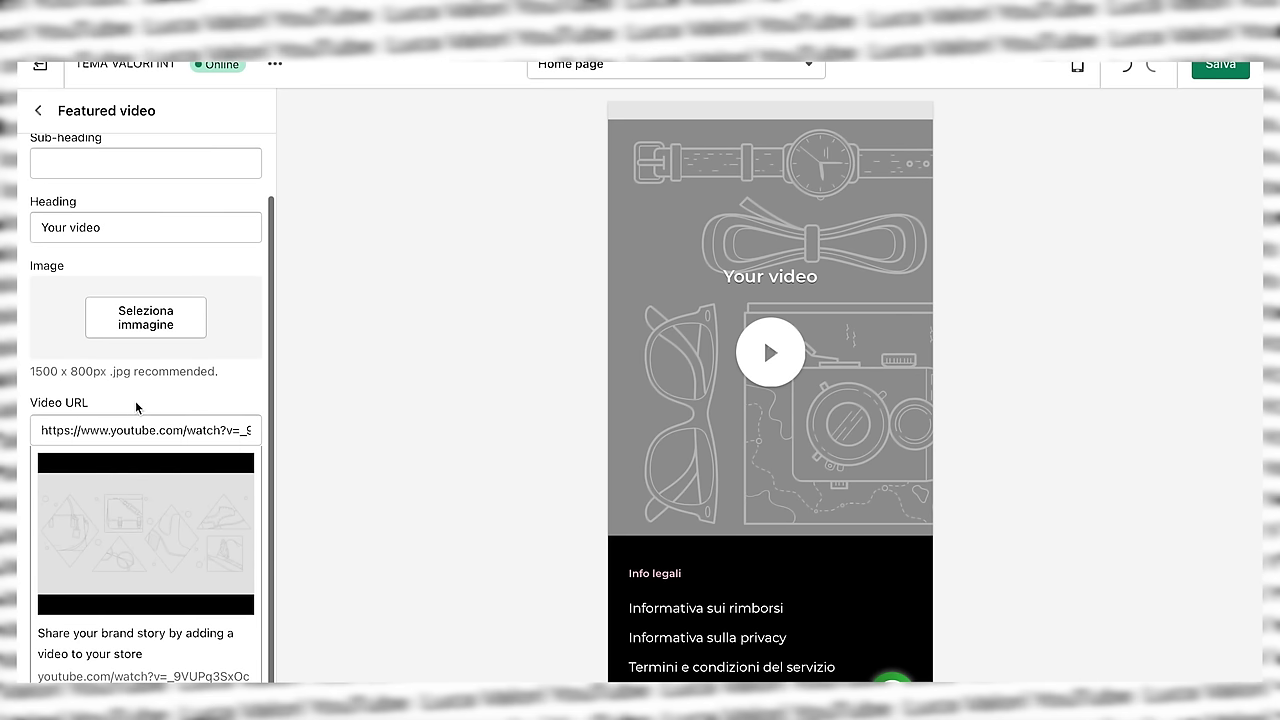
left_click(39, 112)
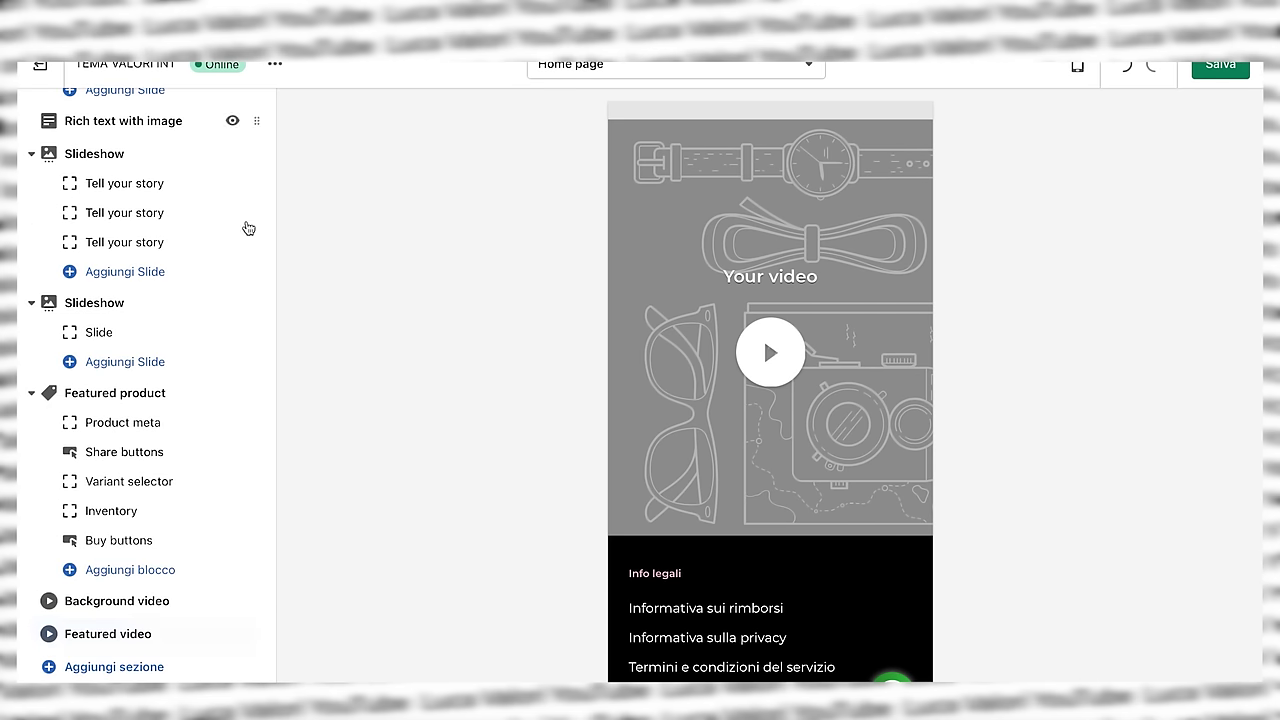
left_click(130, 635)
left_click(108, 634)
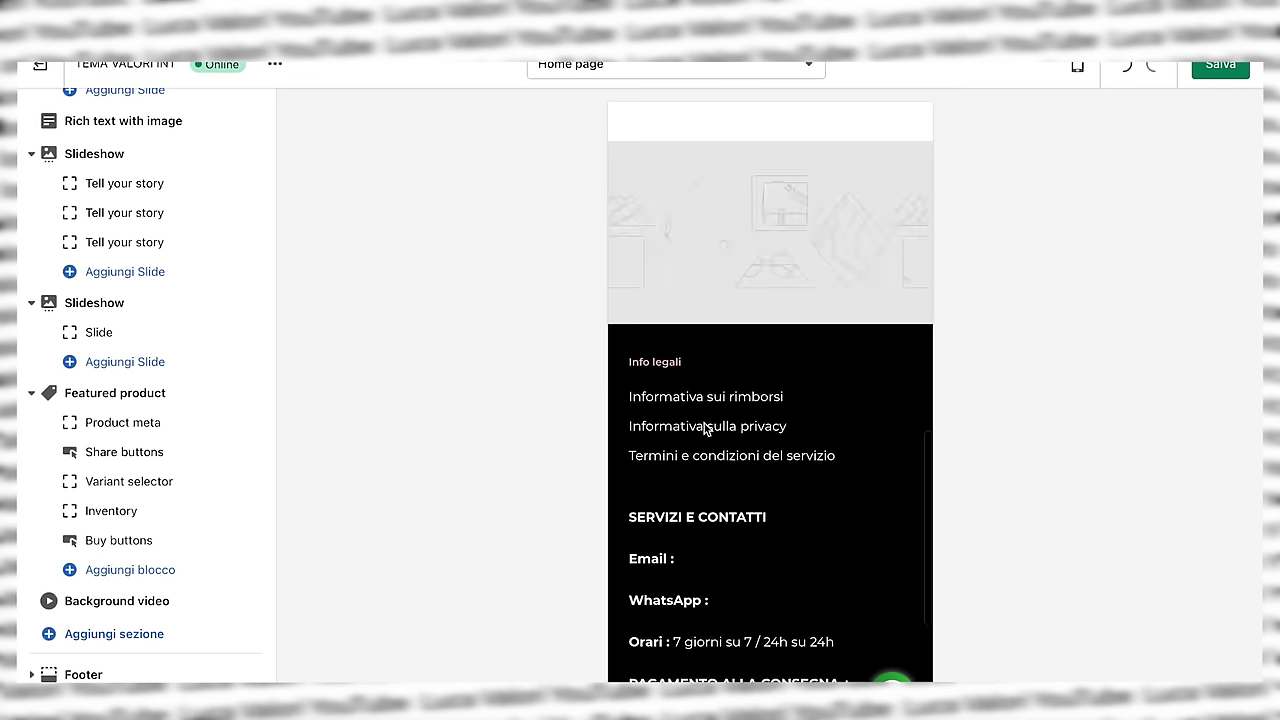
scroll(703, 429, "down", 2)
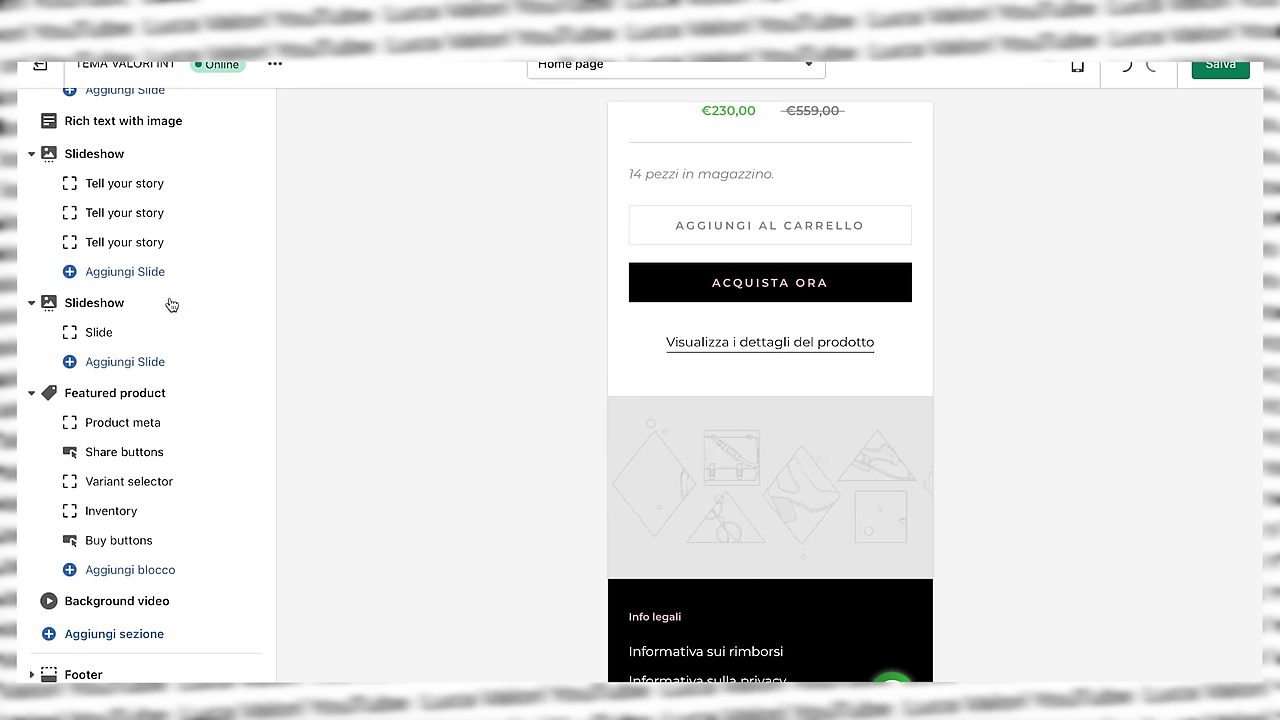
- Save the home page and add a first Rich text with image section
left_click(89, 636)
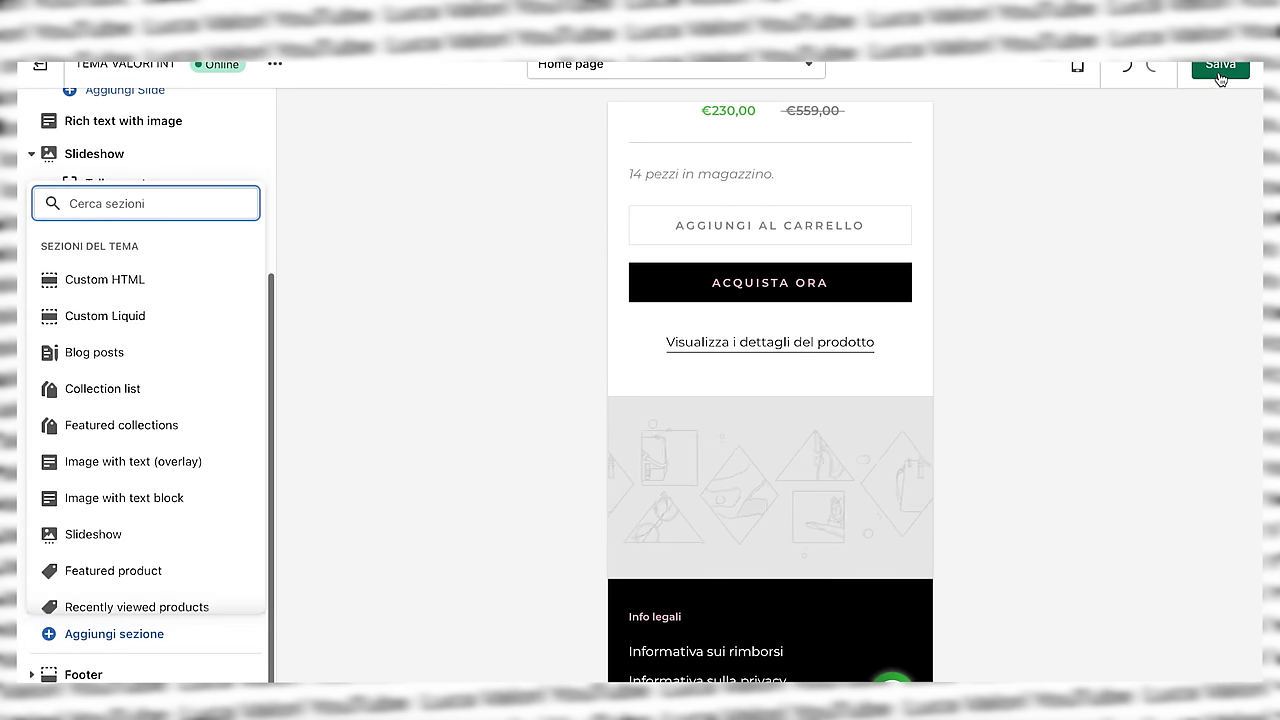
left_click(1220, 72)
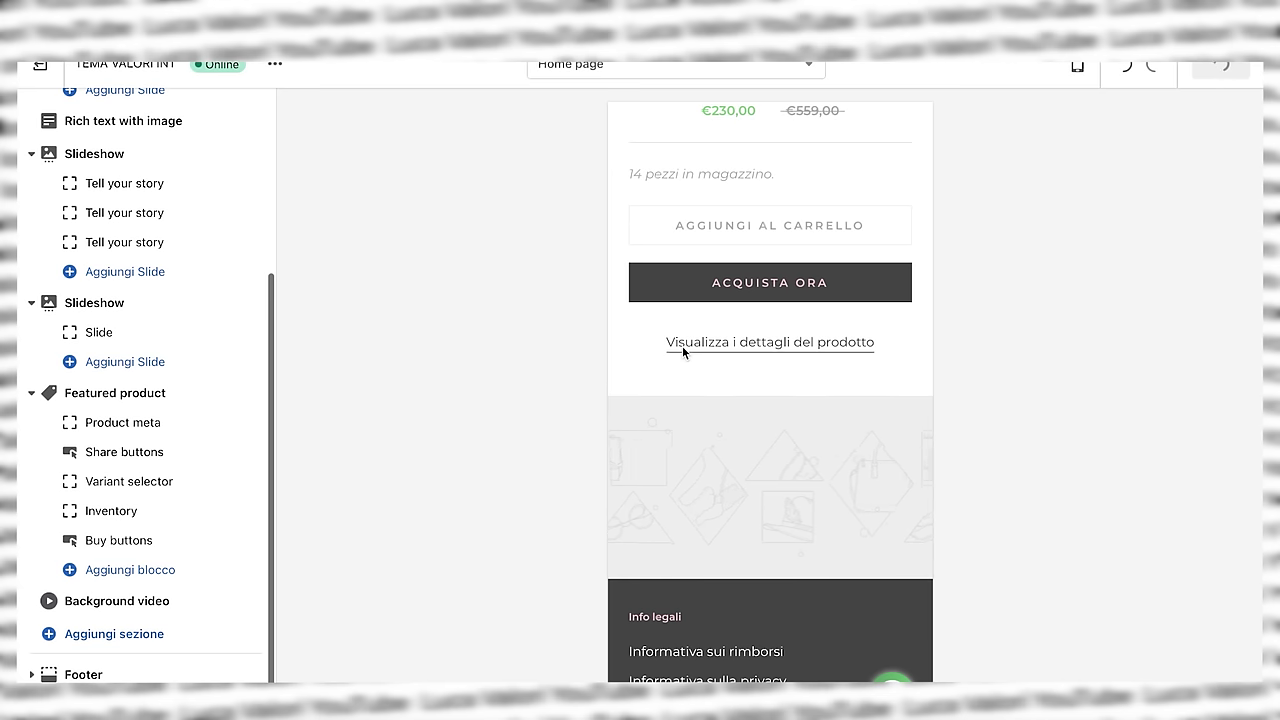
left_click(101, 636)
scroll(137, 489, "down", 1)
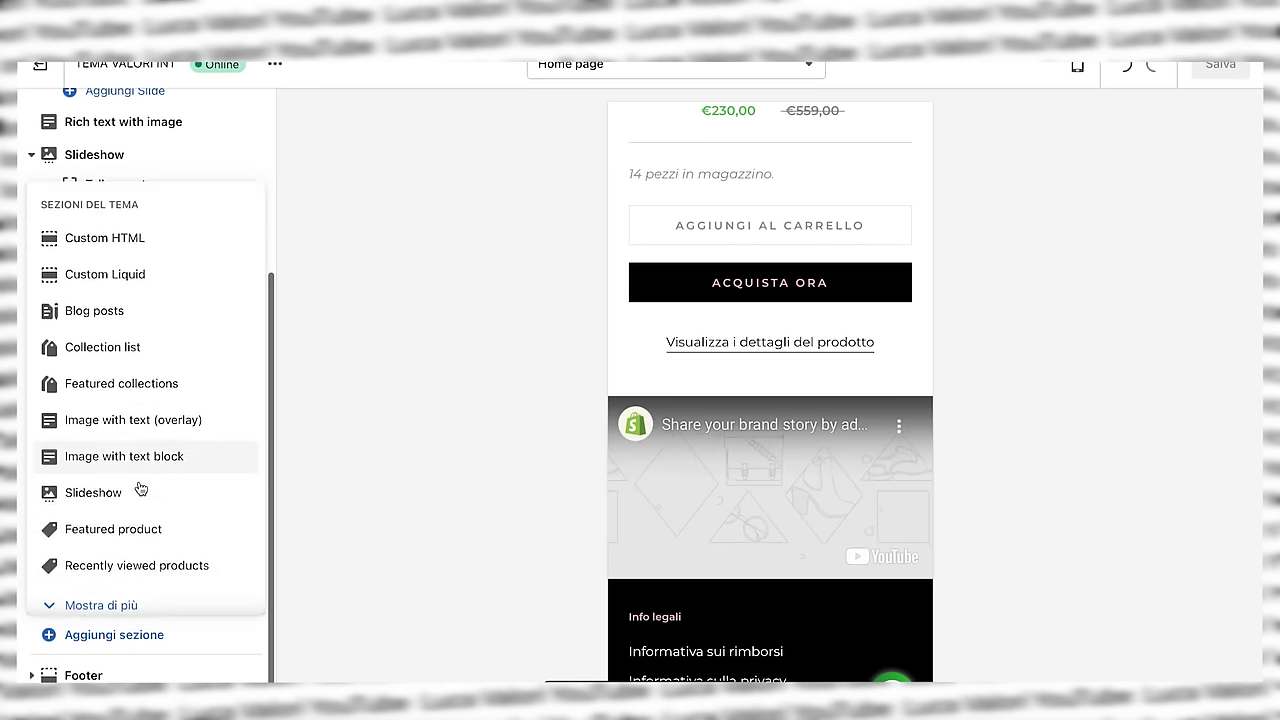
scroll(140, 488, "down", 3)
scroll(140, 490, "up", 1)
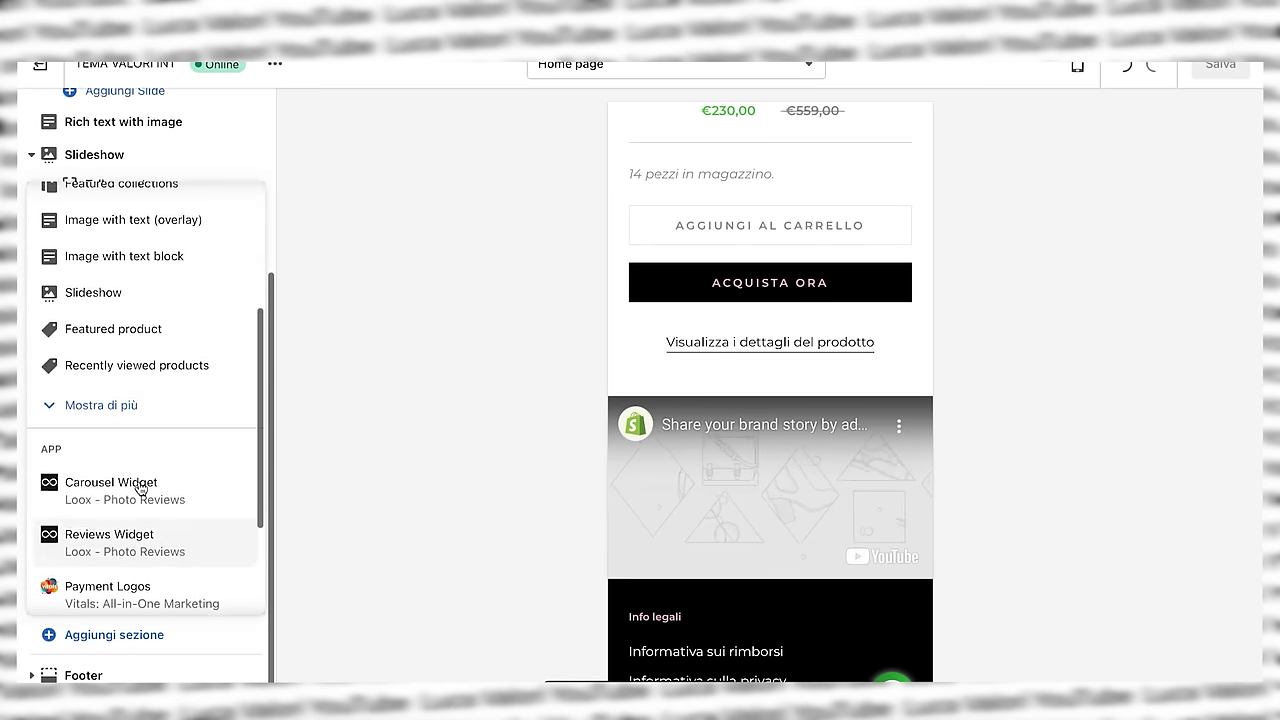
left_click(101, 404)
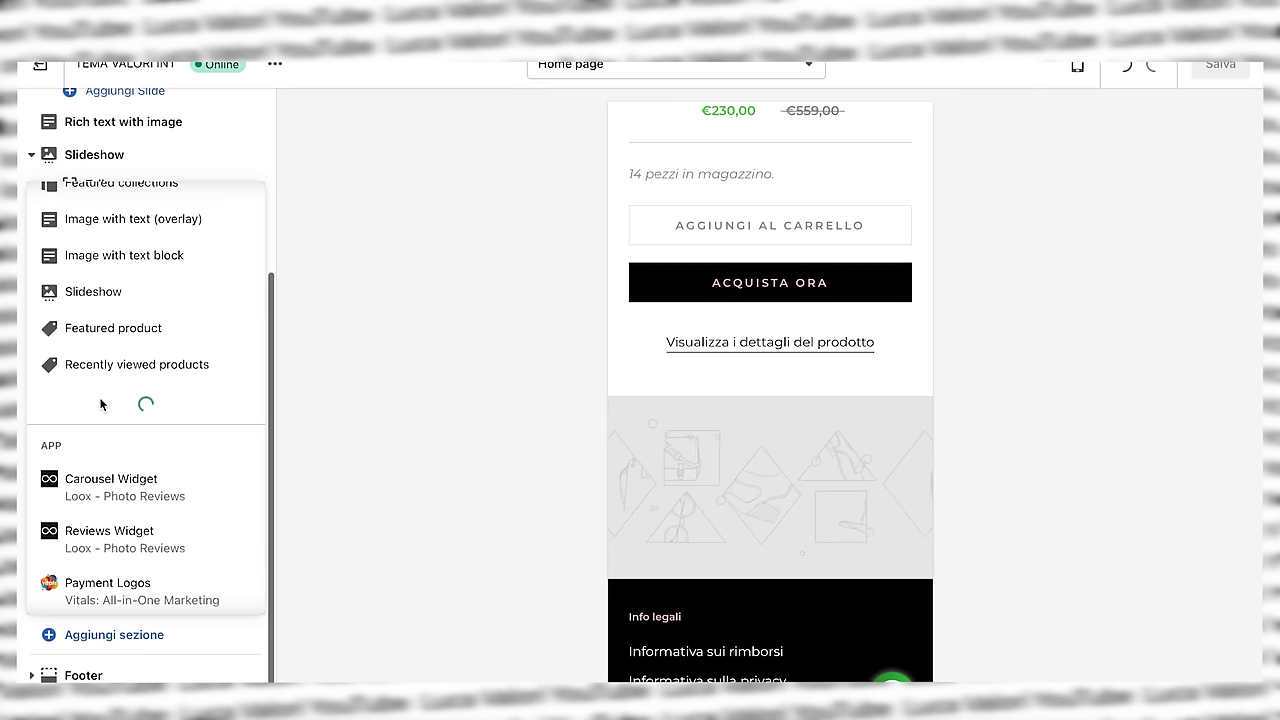
scroll(100, 408, "down", 1)
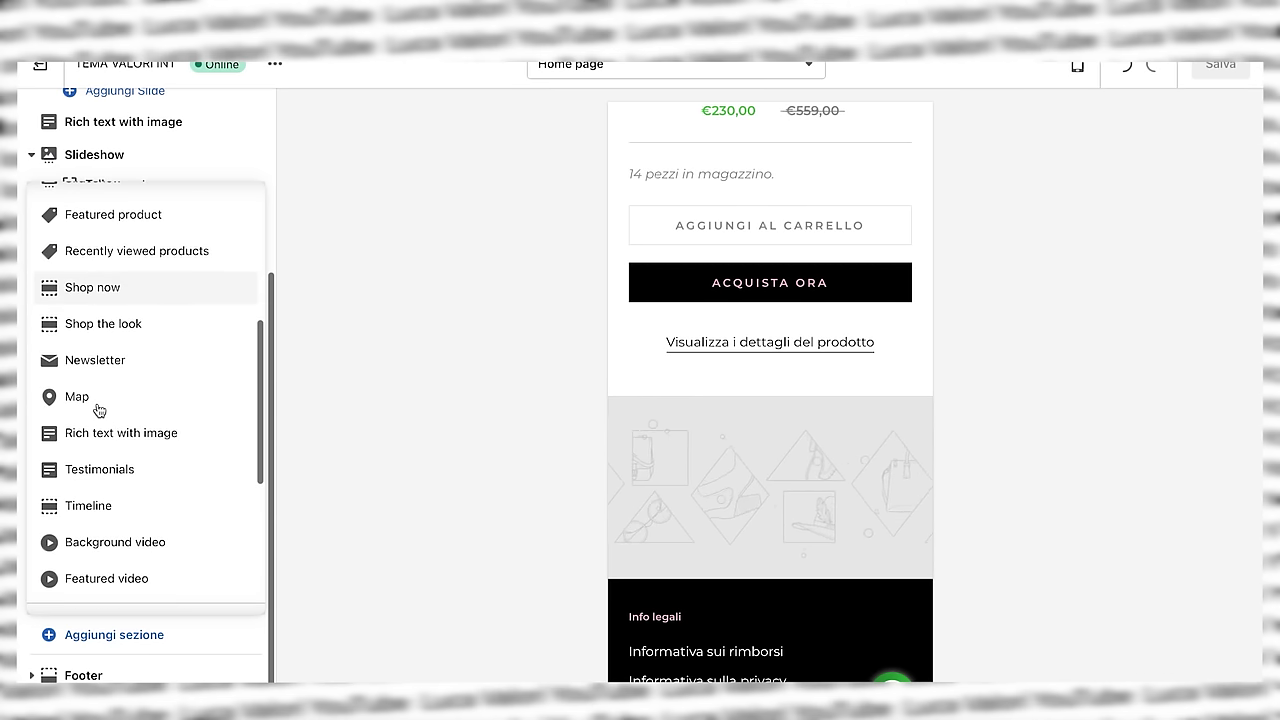
left_click(95, 434)
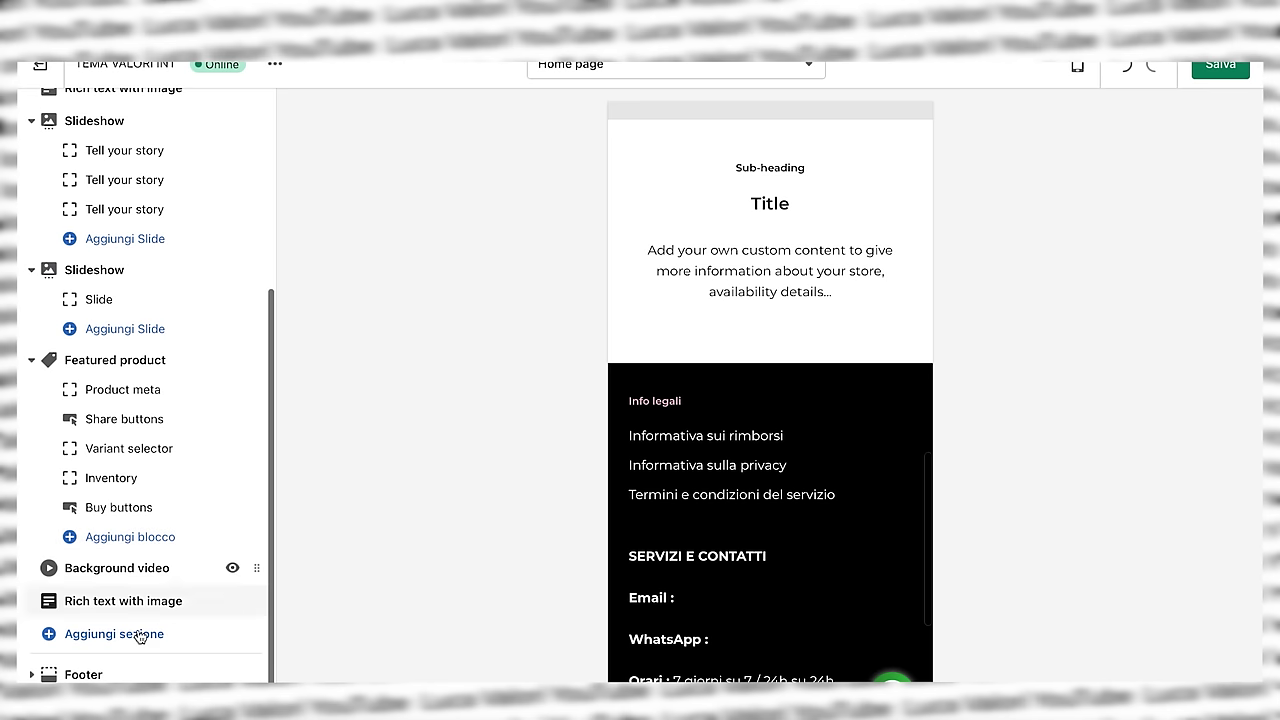
left_click(118, 604)
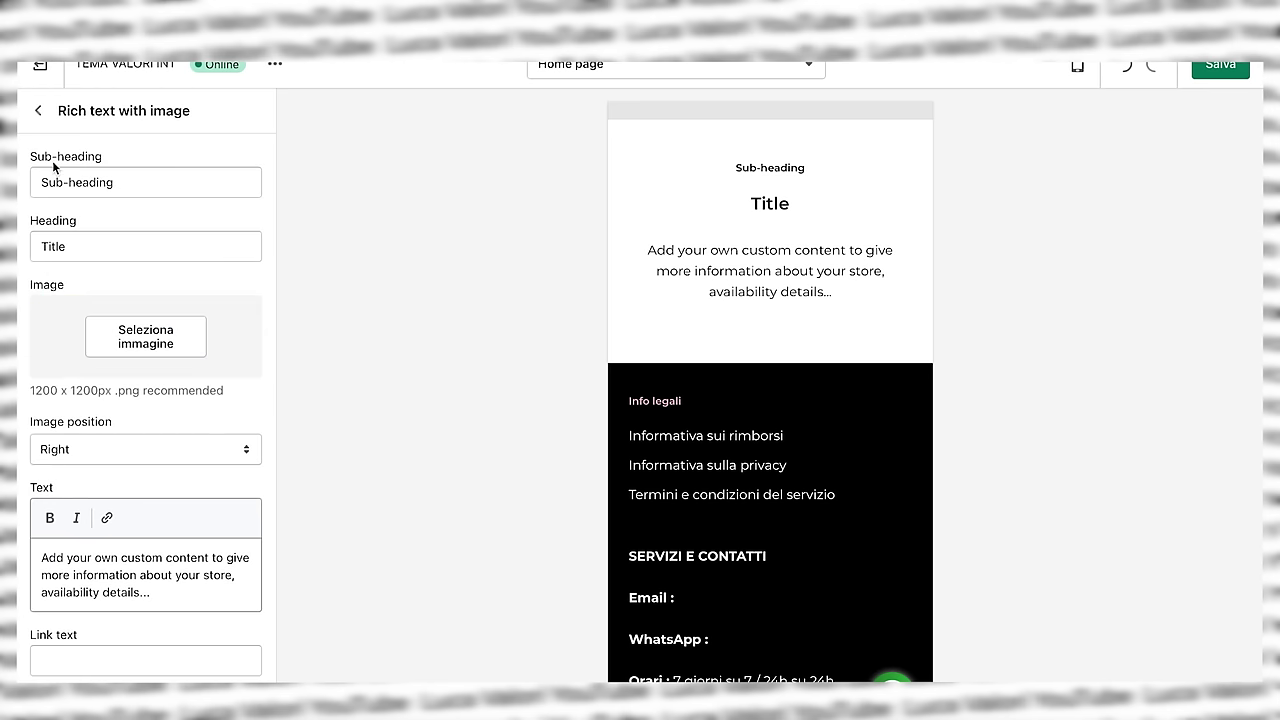
left_click(39, 112)
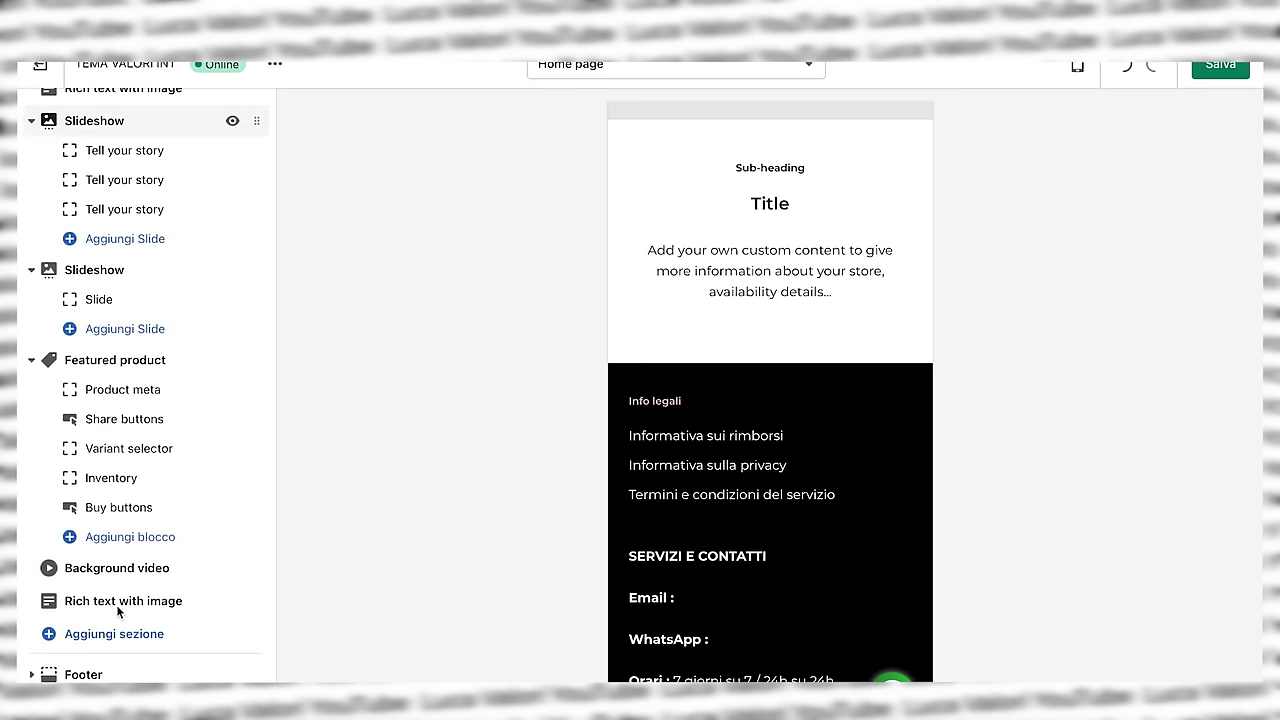
- Add a second Rich text with image section
left_click(75, 634)
scroll(100, 490, "down", 3)
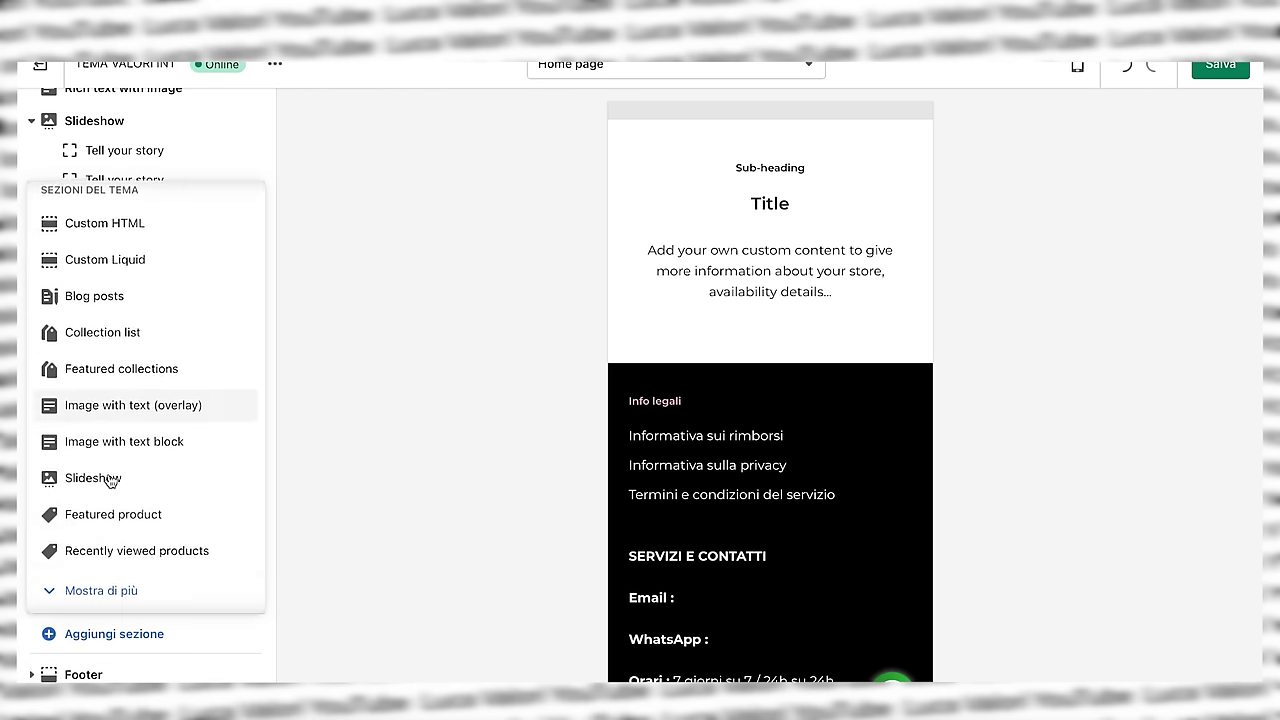
left_click(102, 516)
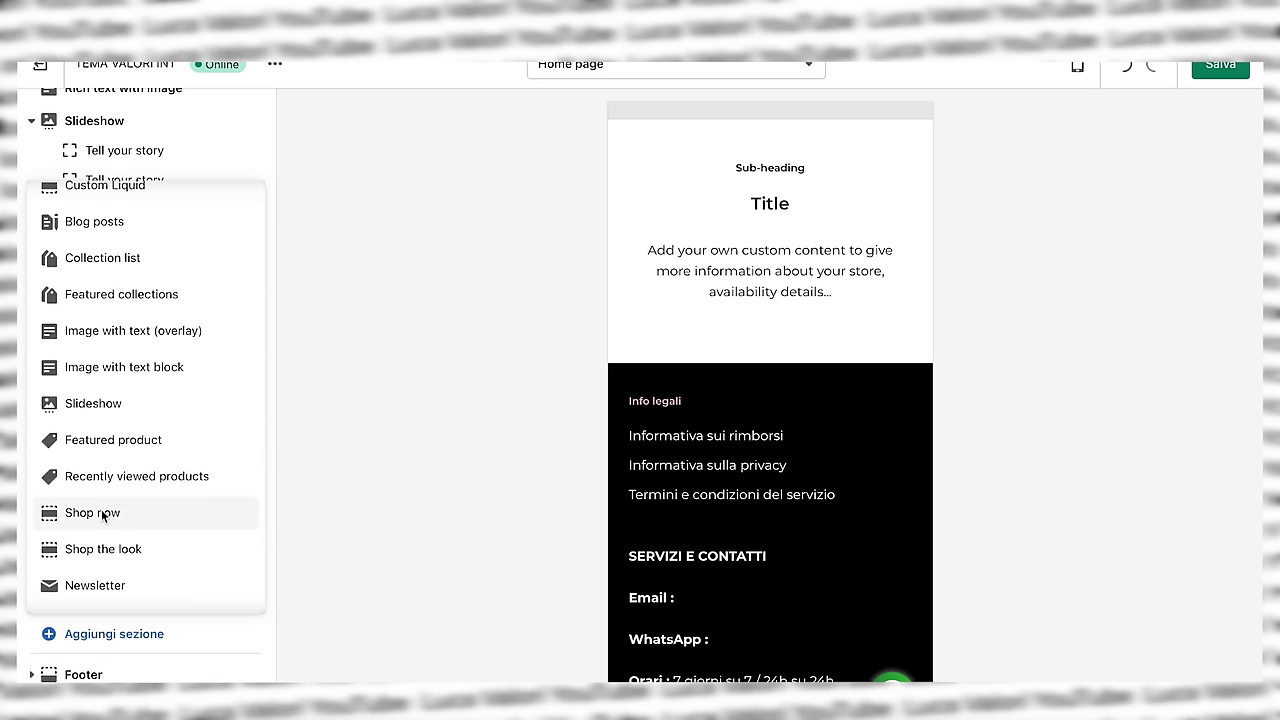
scroll(103, 516, "down", 5)
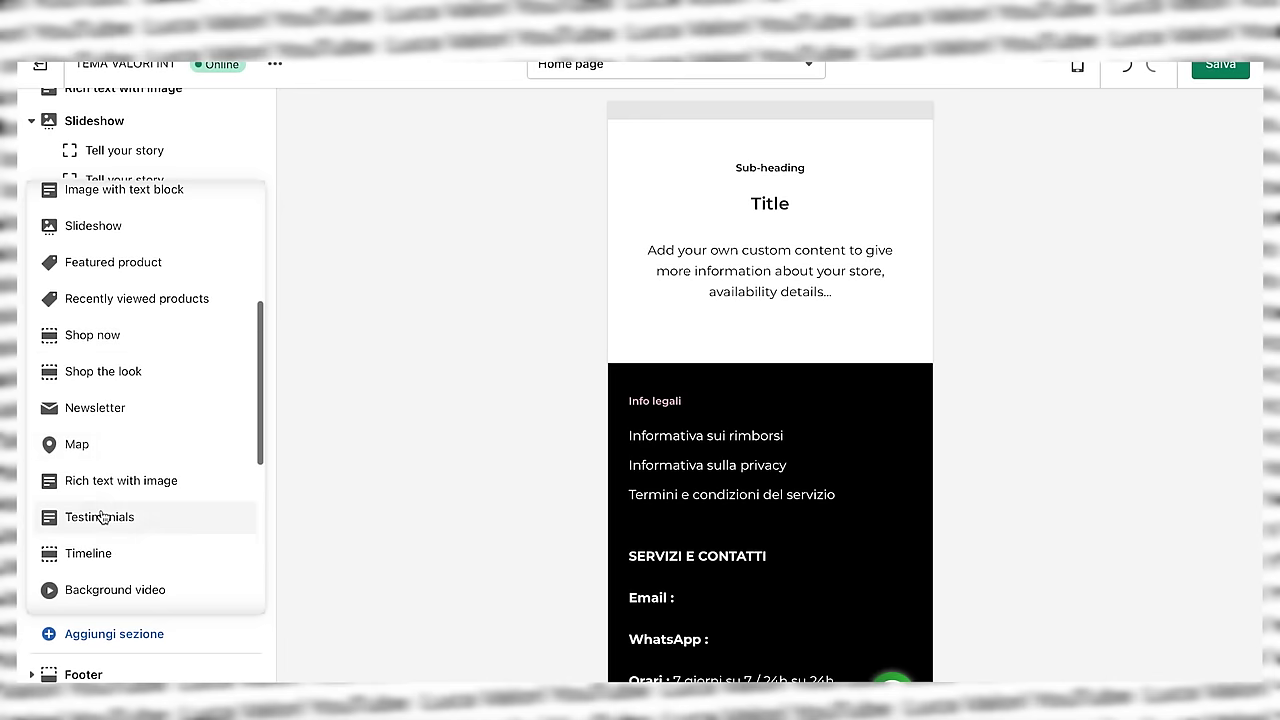
left_click(117, 488)
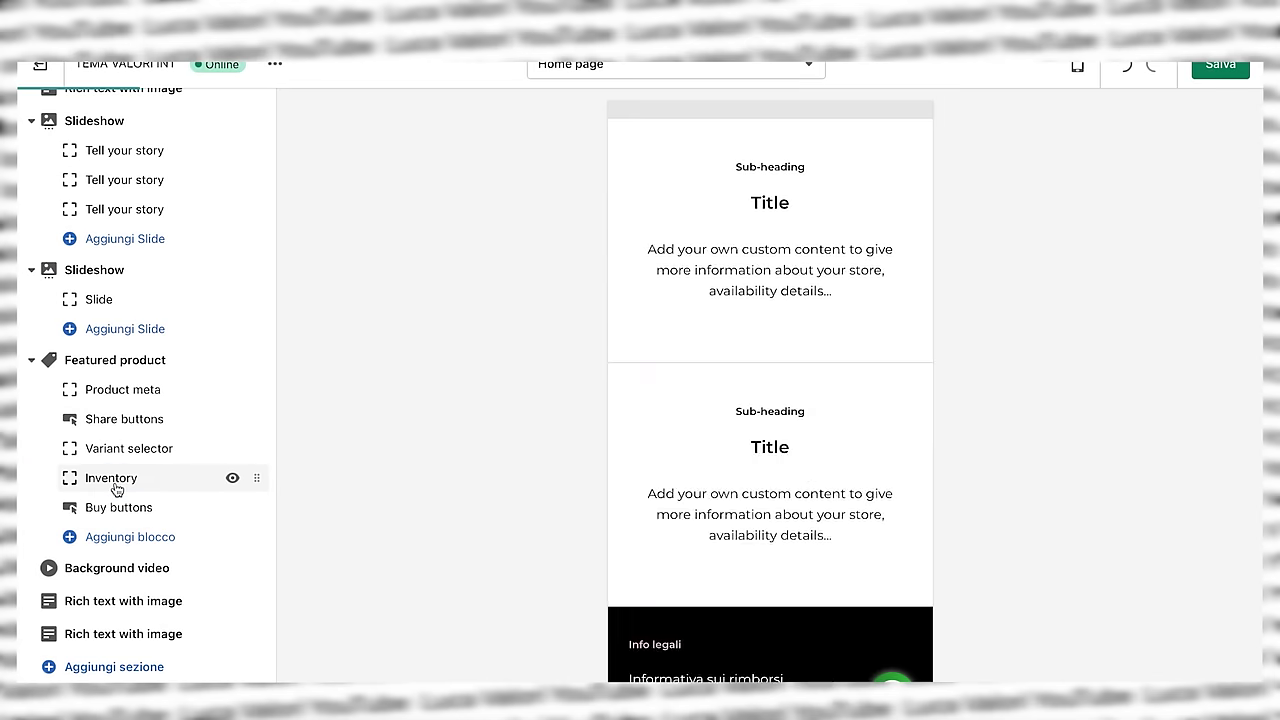
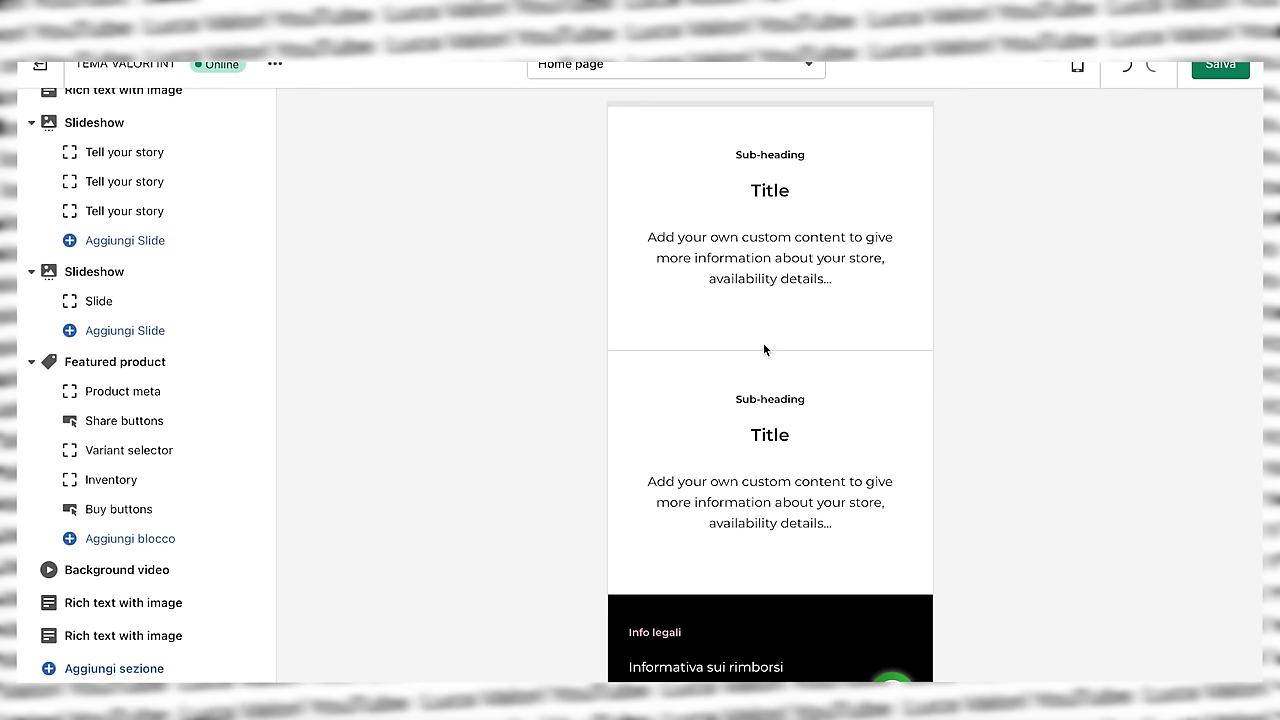
- Expand the home page's Aggiungi sezione picker with Mostra di più to list every theme section
scroll(82, 653, "down", 1)
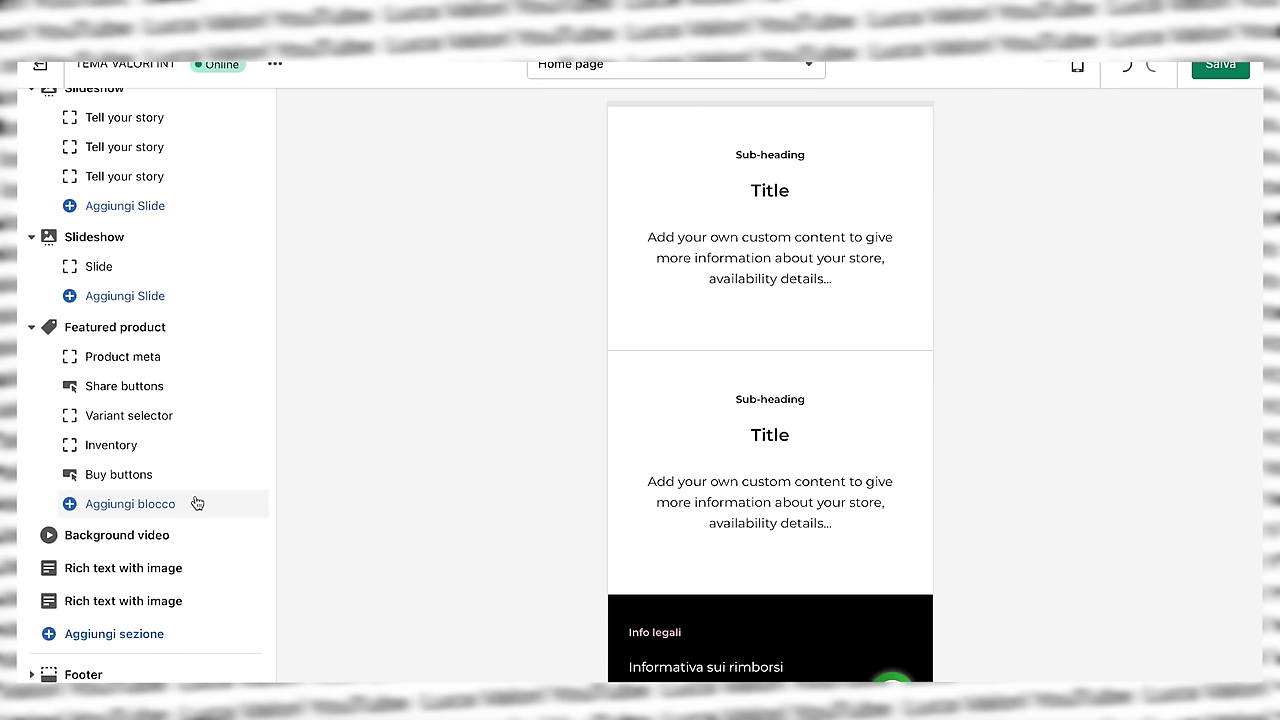
scroll(717, 345, "up", 2)
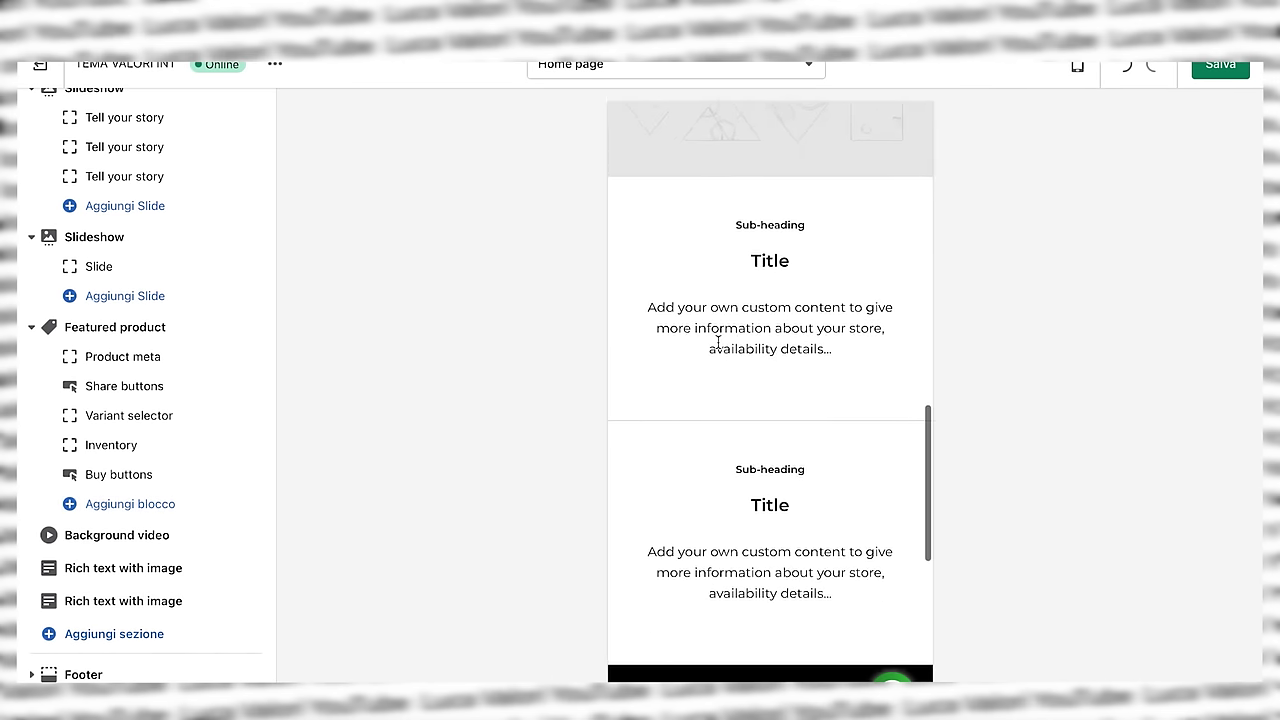
scroll(780, 440, "down", 3)
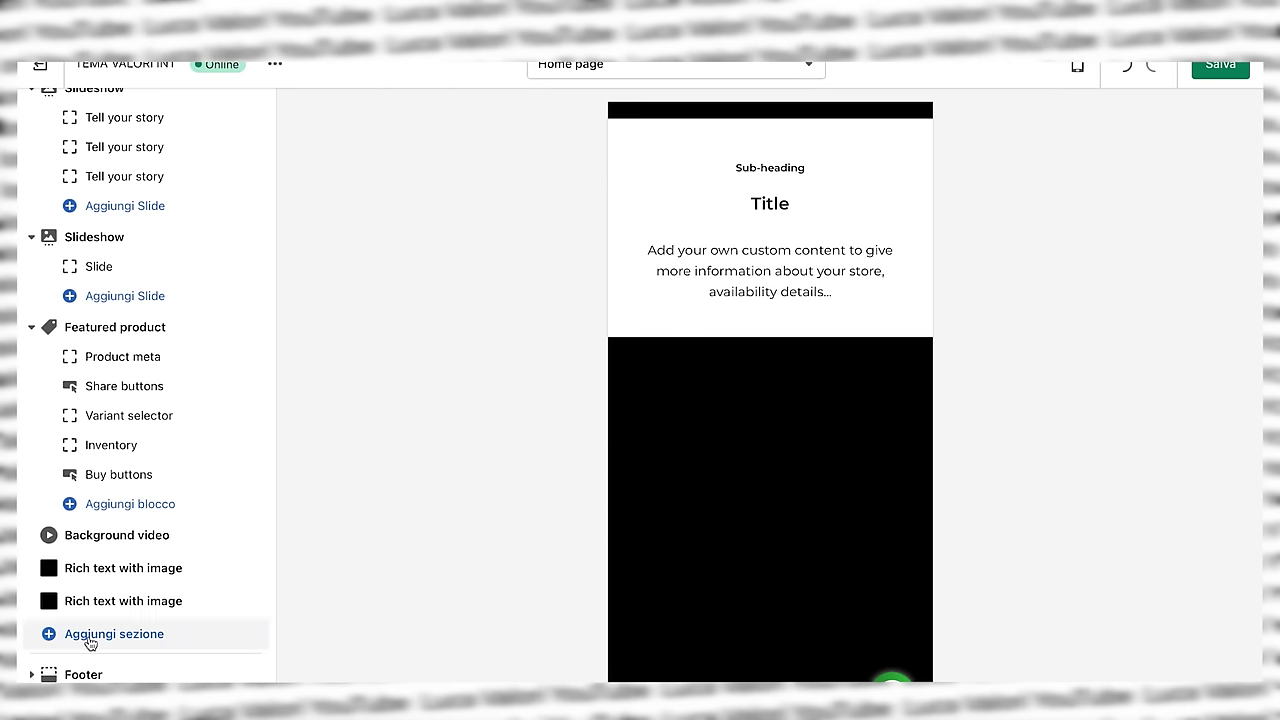
left_click(90, 636)
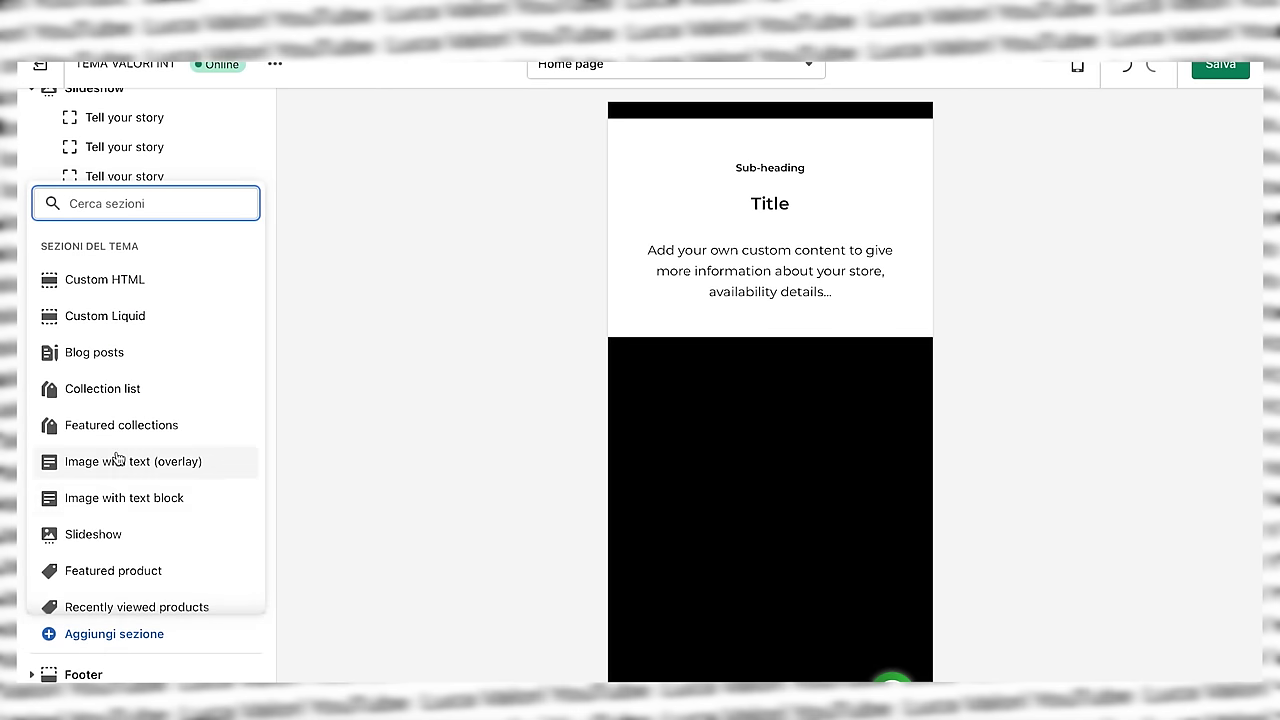
scroll(114, 457, "down", 2)
scroll(667, 525, "down", 2)
scroll(667, 525, "down", 2)
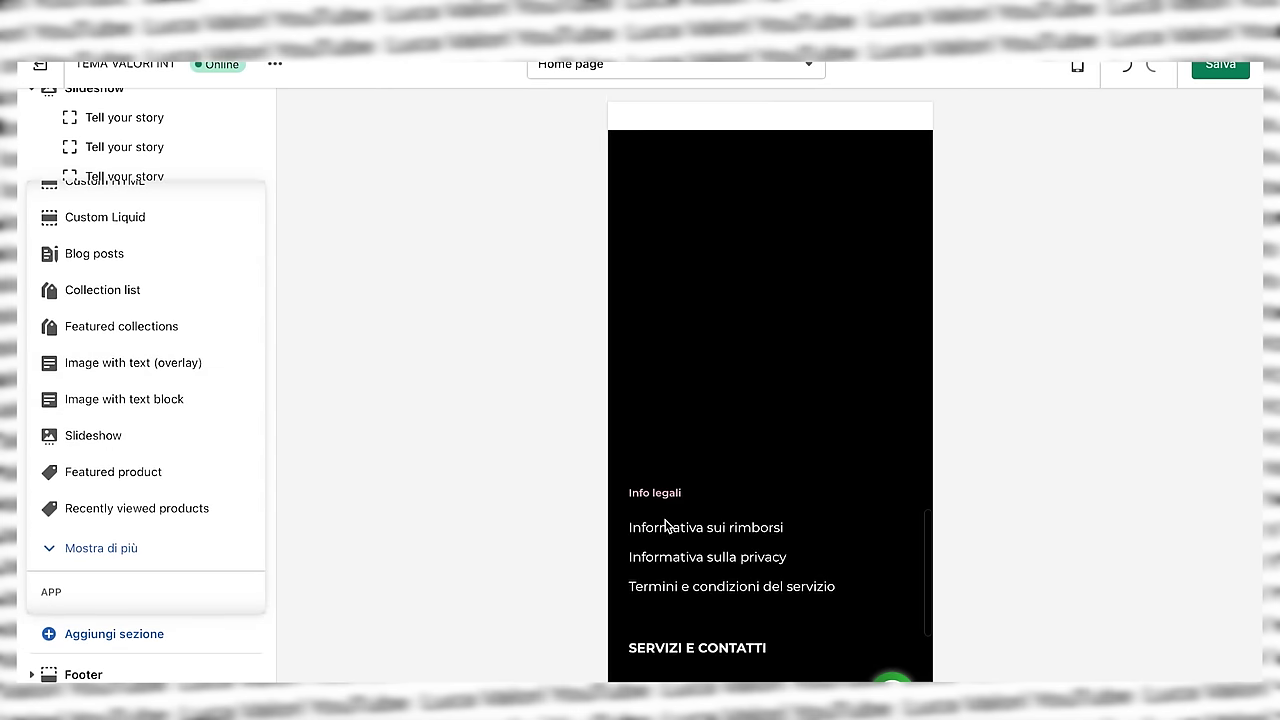
scroll(666, 526, "up", 1)
scroll(107, 488, "down", 1)
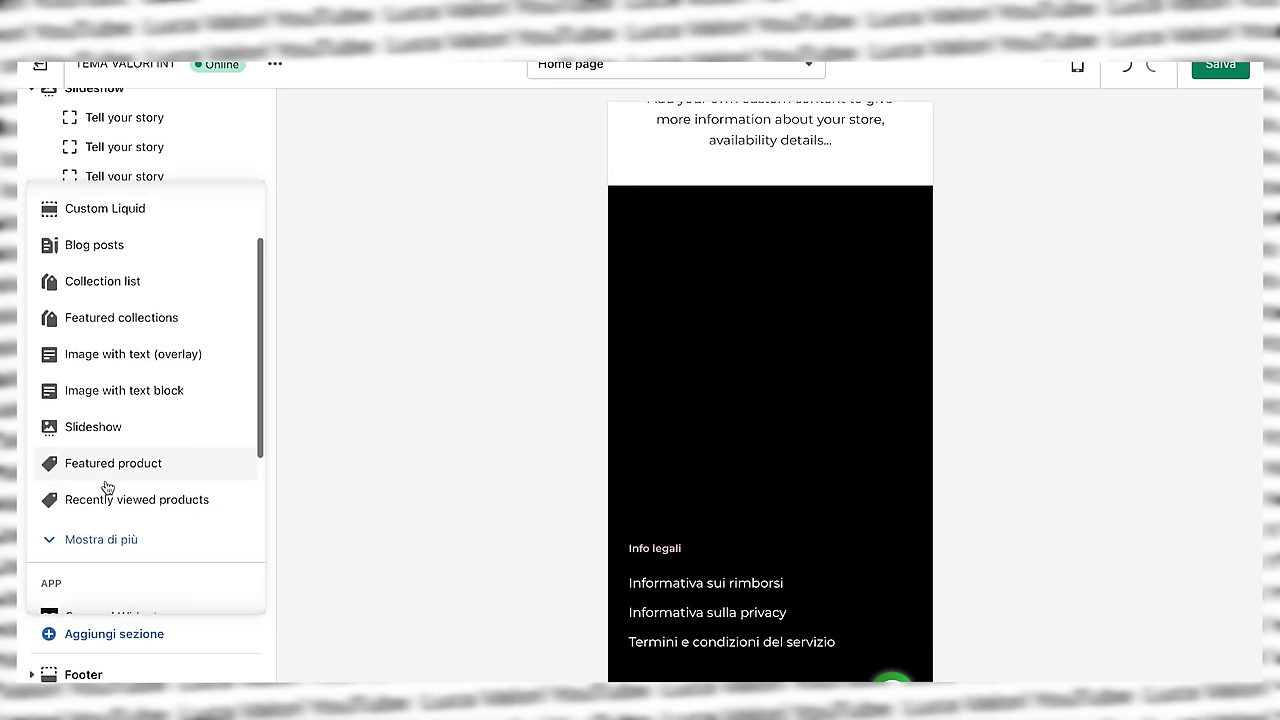
left_click(83, 533)
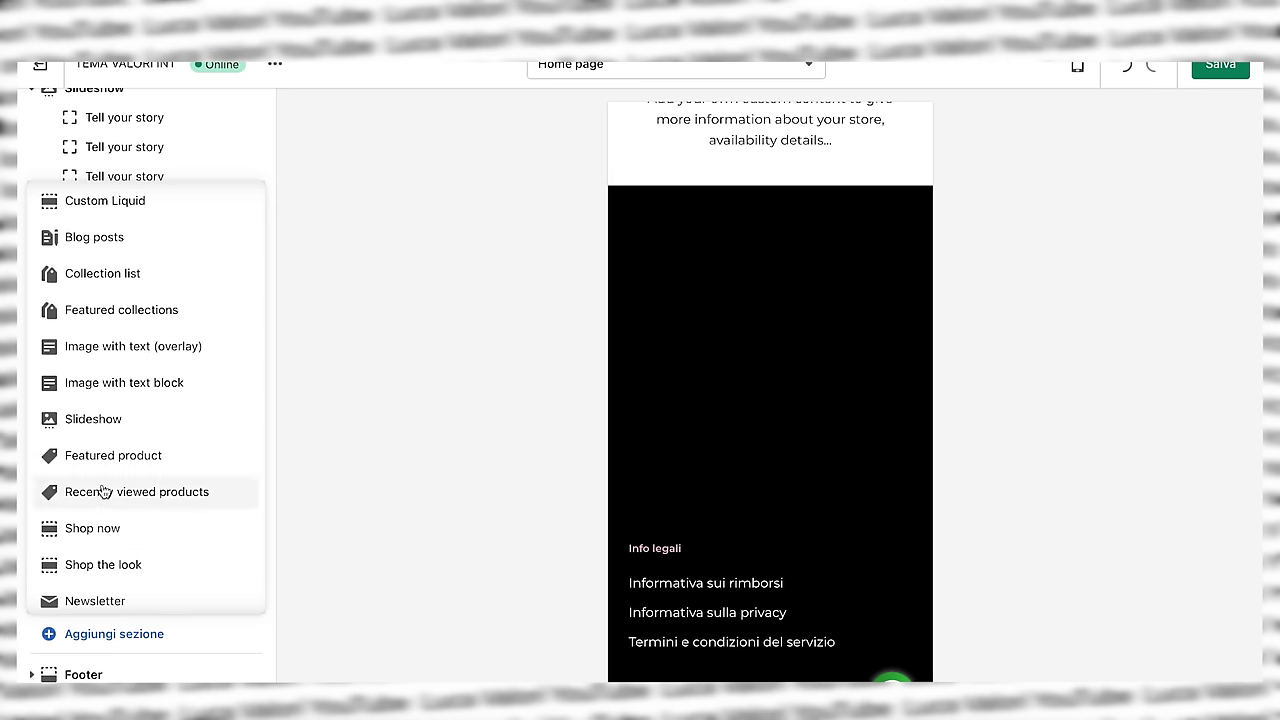
scroll(109, 471, "down", 4)
scroll(110, 468, "down", 2)
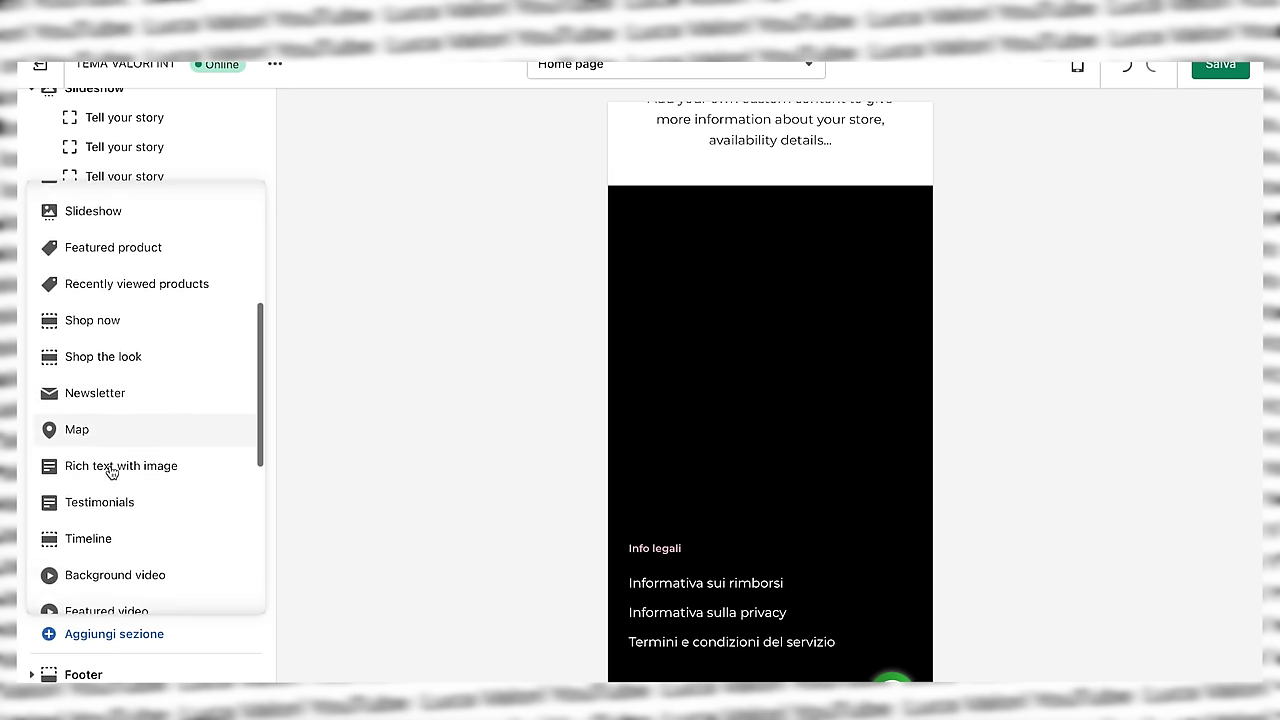
- Add a Timeline section and relabel its first item from 2000 to COMODO
left_click(100, 510)
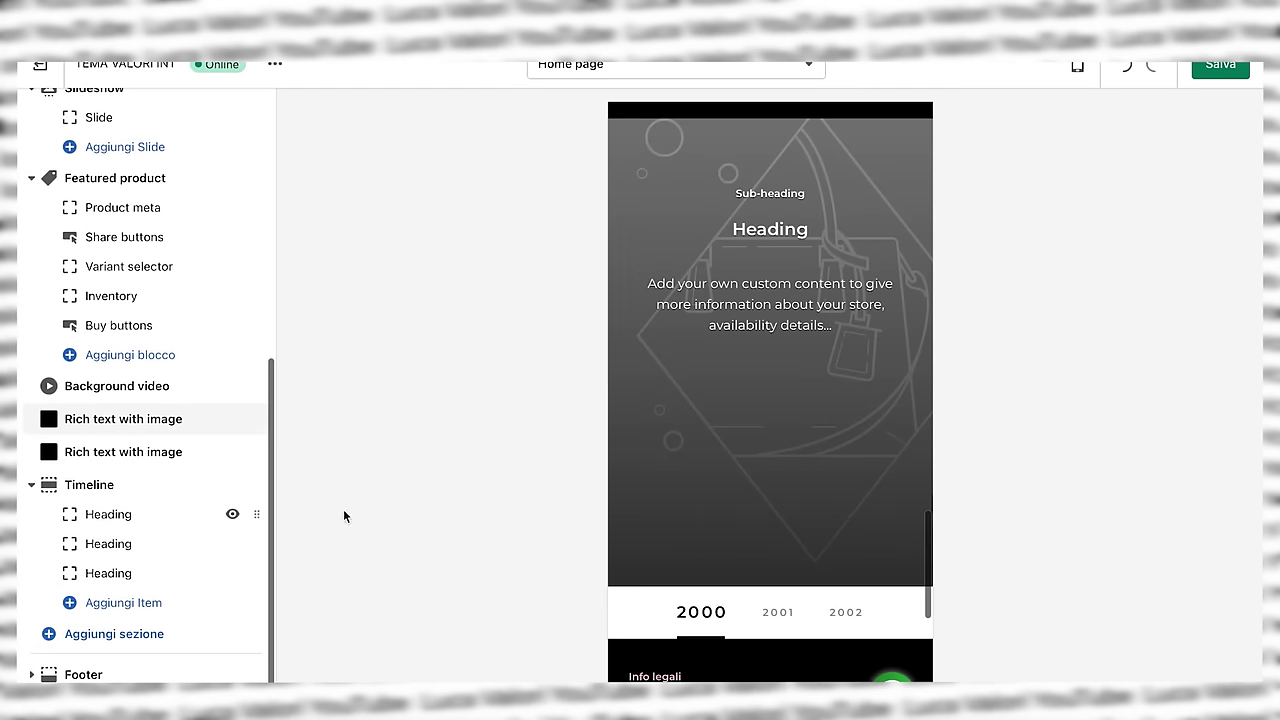
left_click(84, 524)
left_click(93, 393)
key("BackSpace")
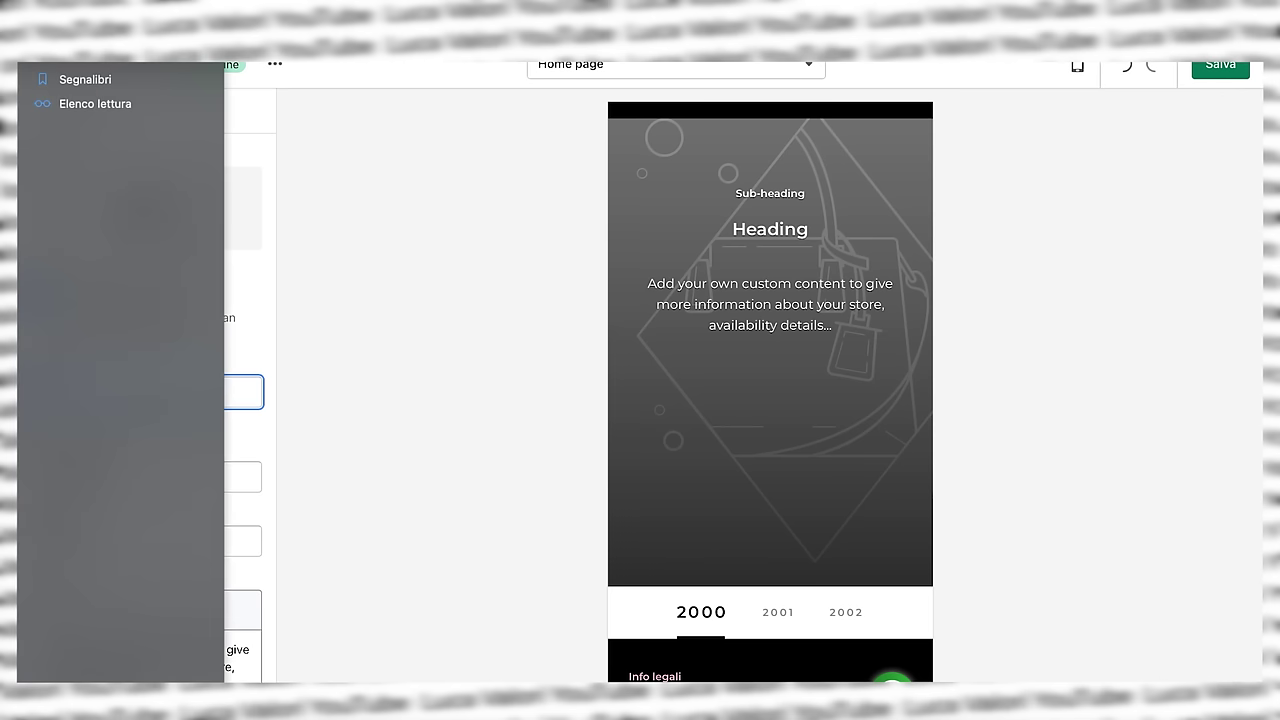
type("COMODO")
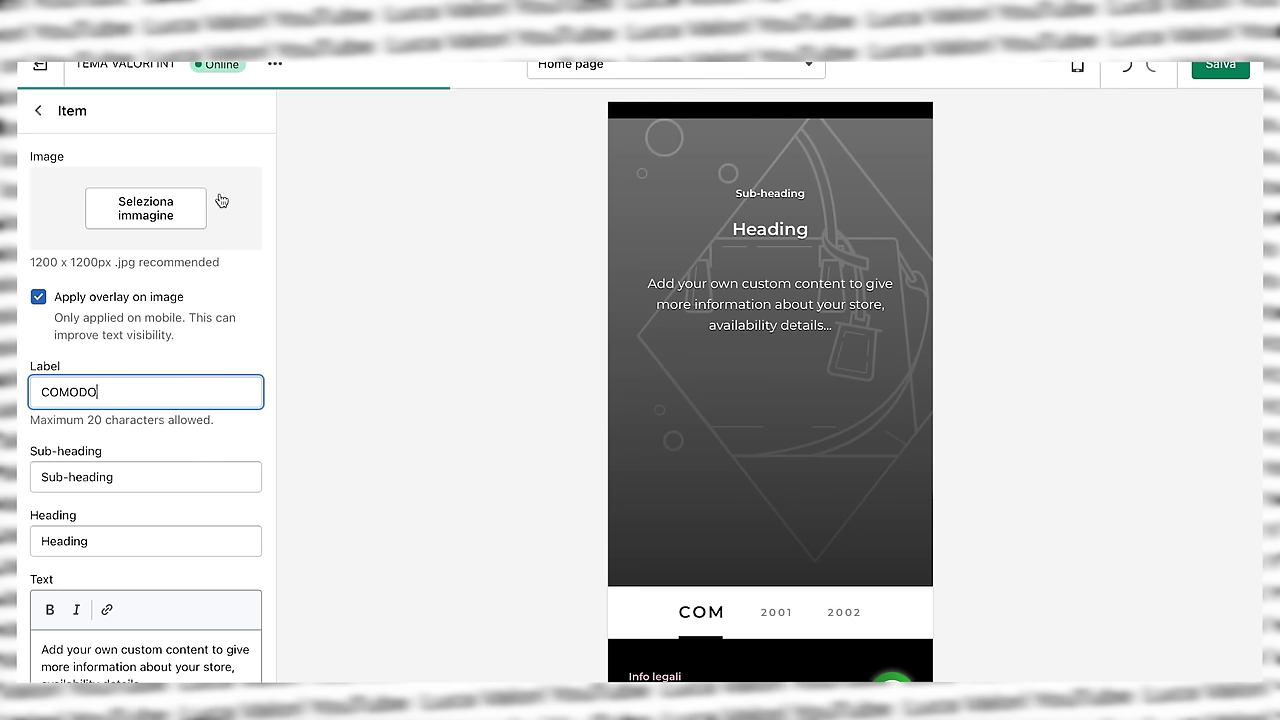
left_click(39, 110)
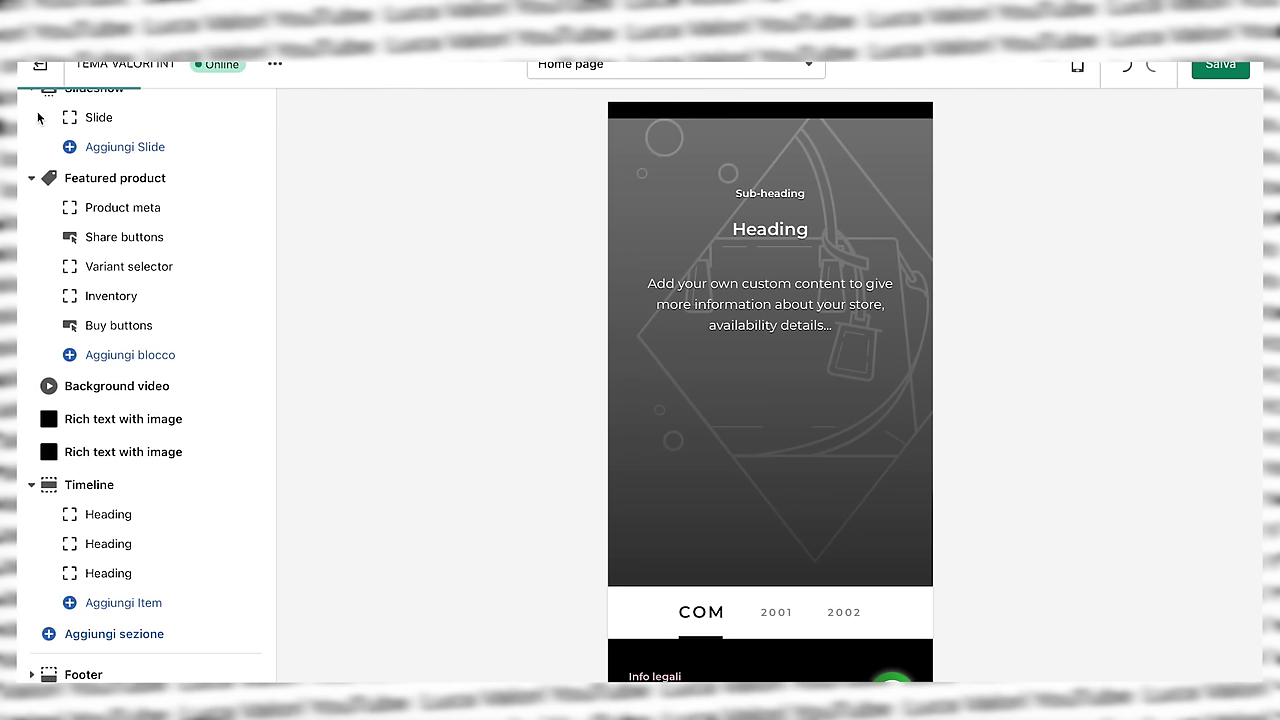
- Relabel the second and third timeline items (2001, 2002) as UTILE and PER TE
left_click(98, 545)
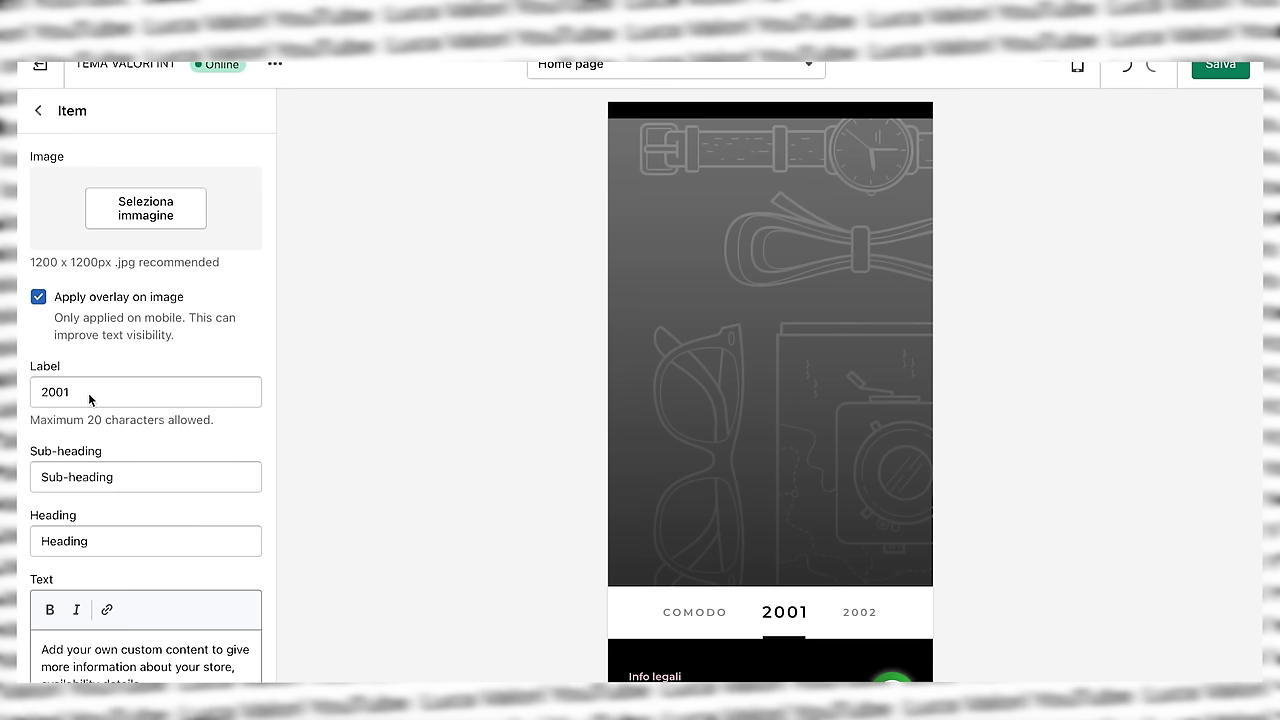
left_click_drag(89, 399, 38, 392)
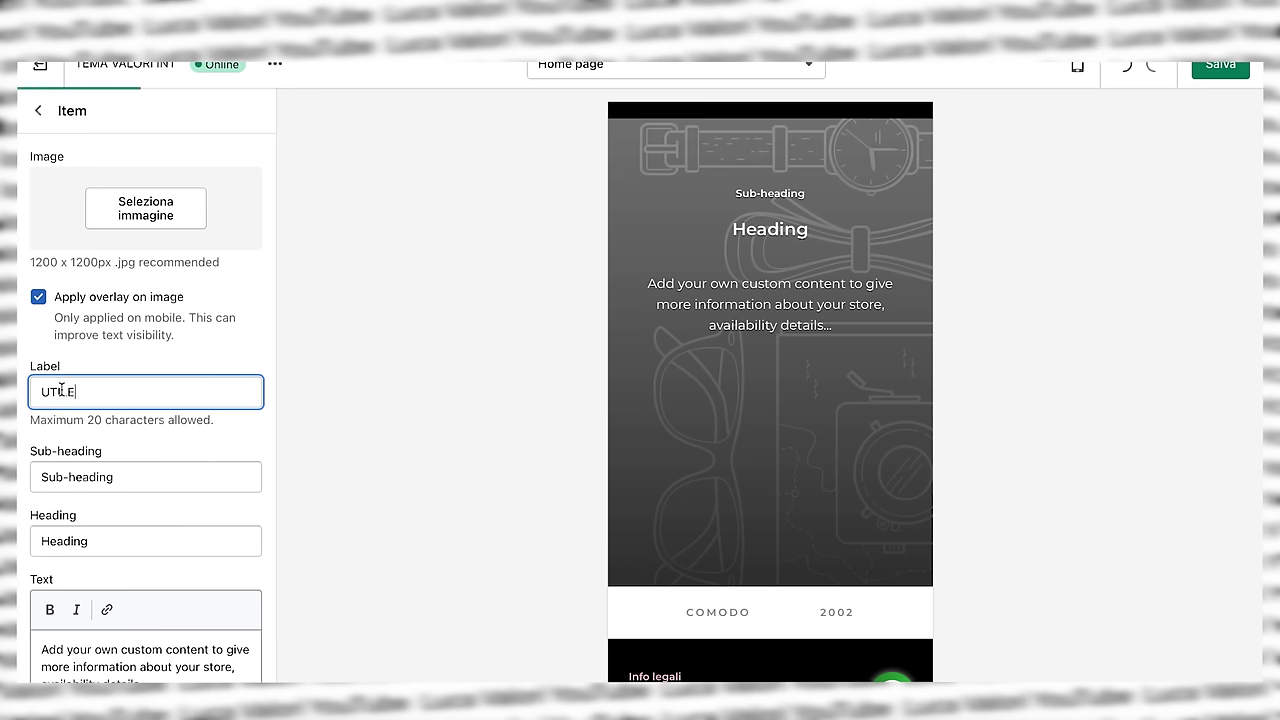
left_click(38, 110)
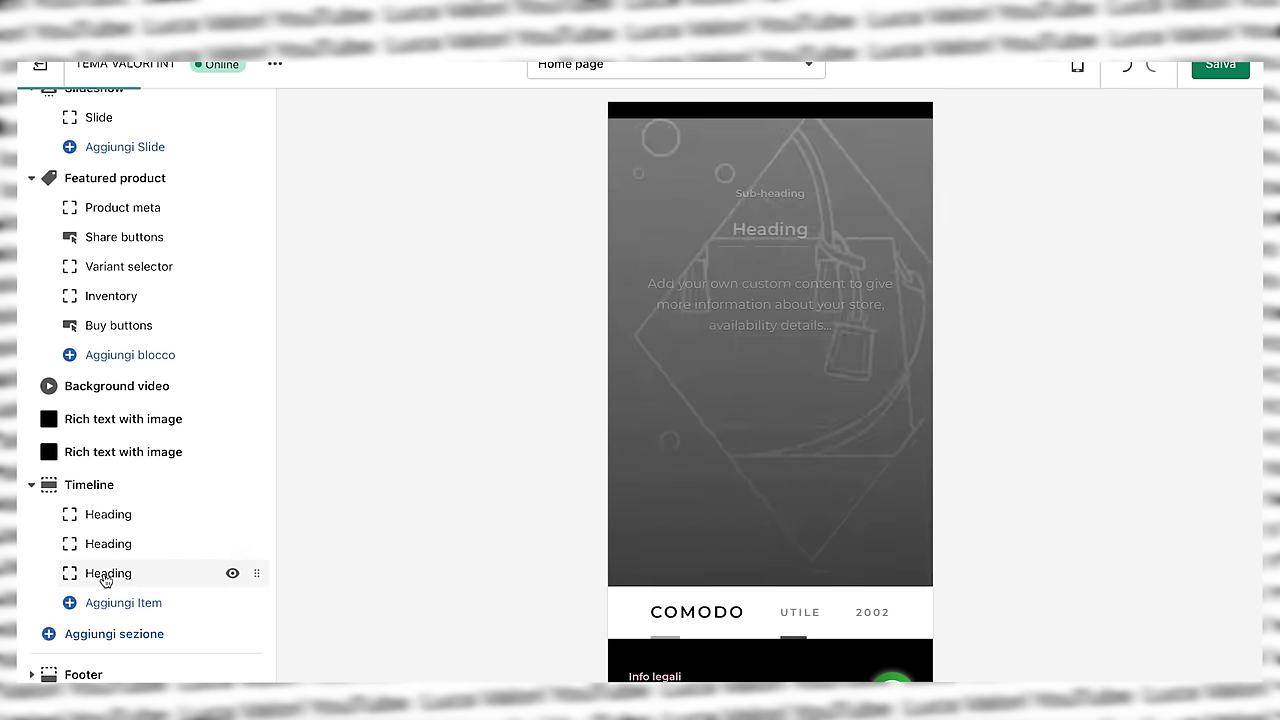
left_click(104, 573)
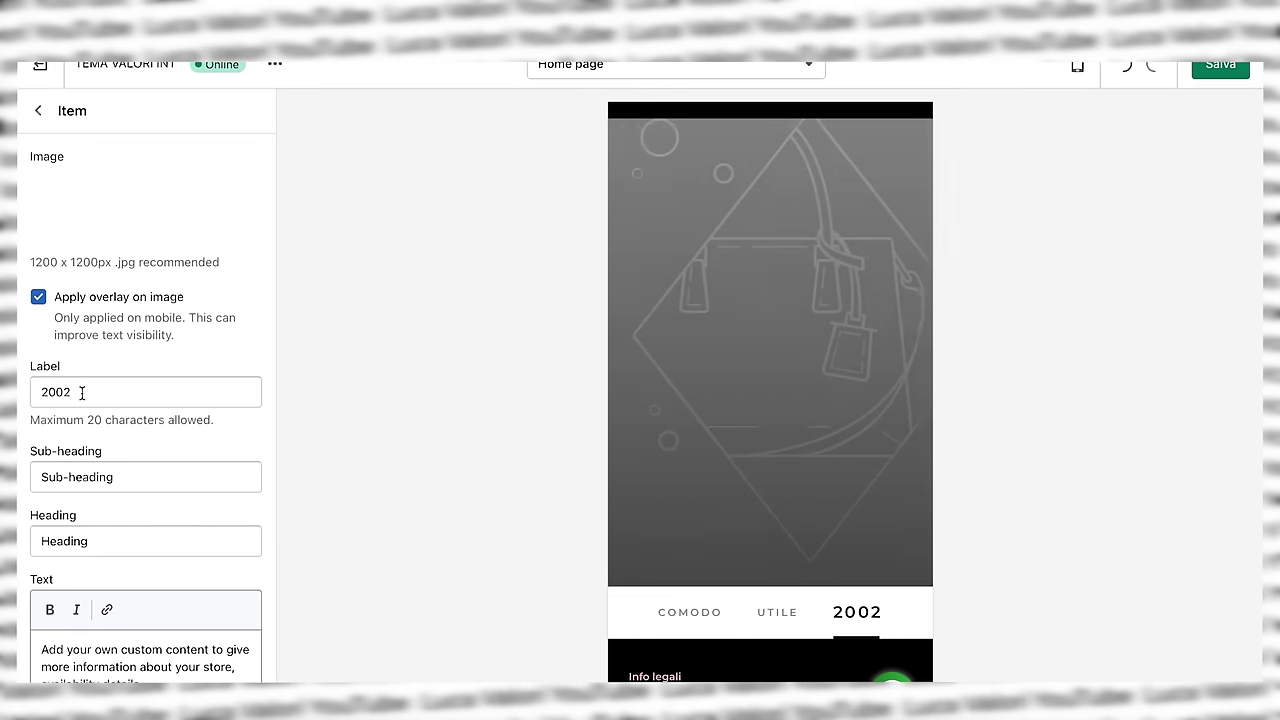
double_click(105, 392)
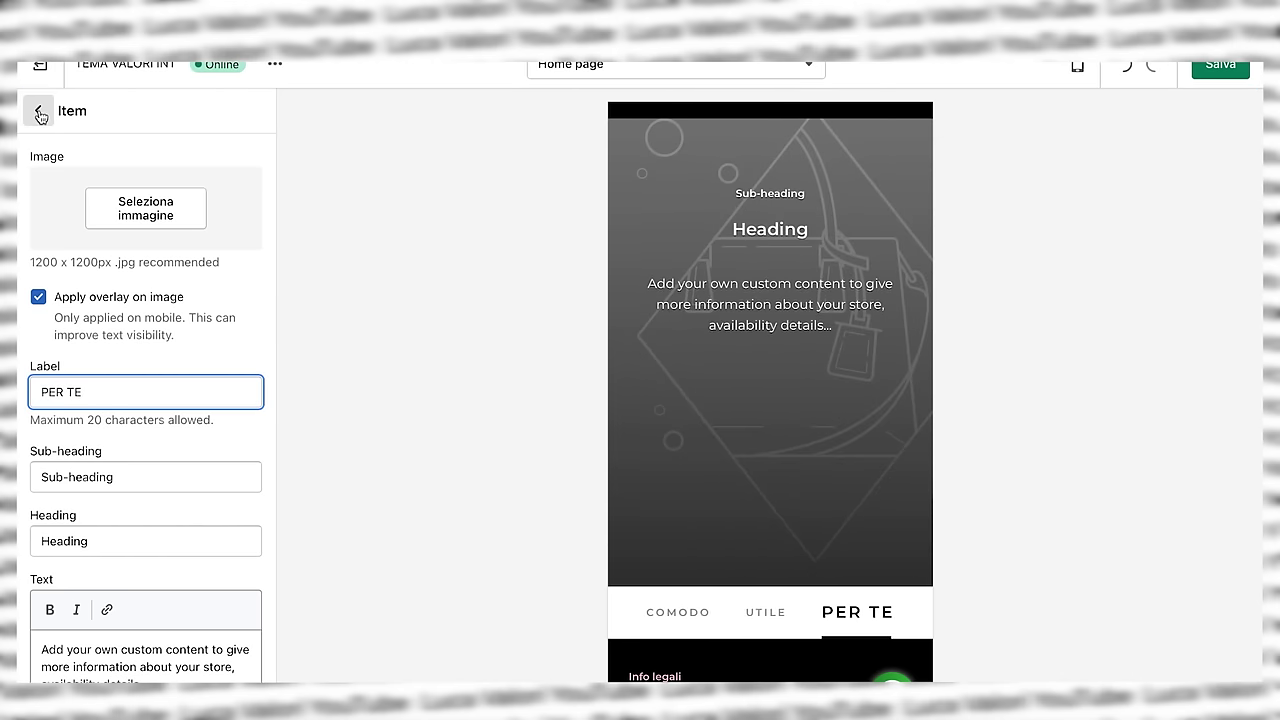
left_click(39, 115)
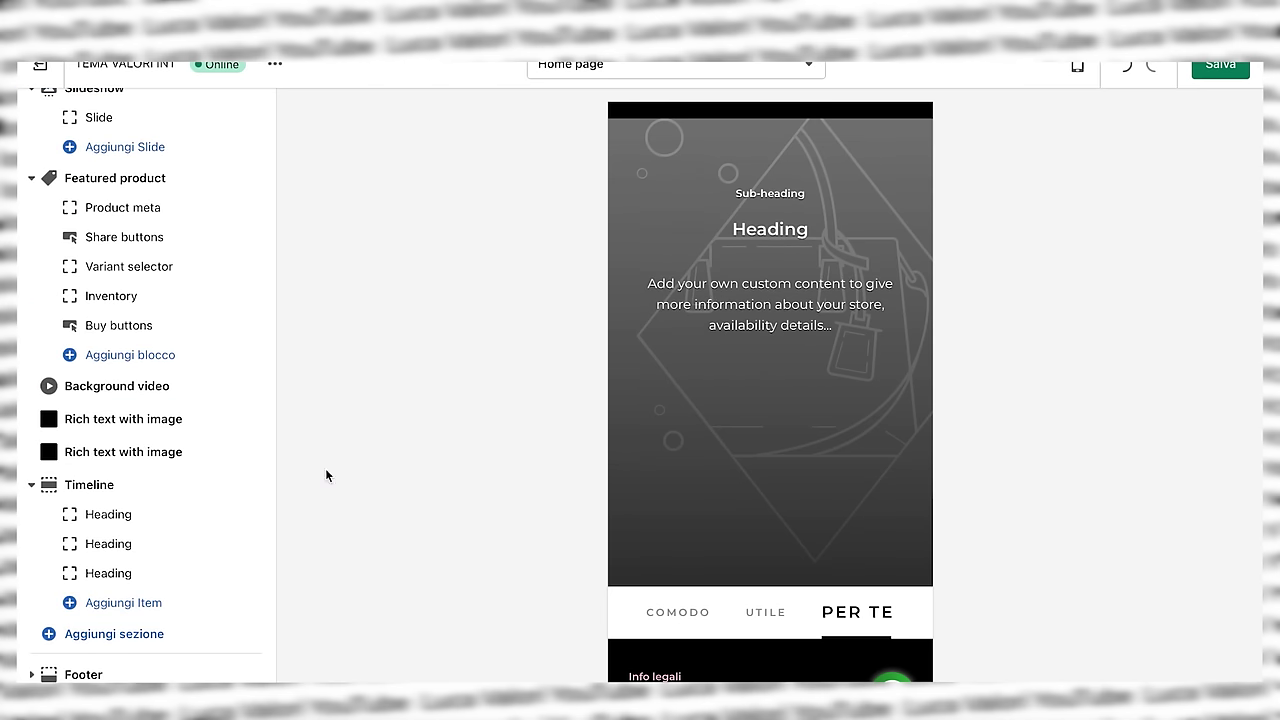
- Reopen the Aggiungi sezione picker, browse it and expand the full catalogue with Mostra di più
left_click(91, 641)
scroll(88, 444, "down", 2)
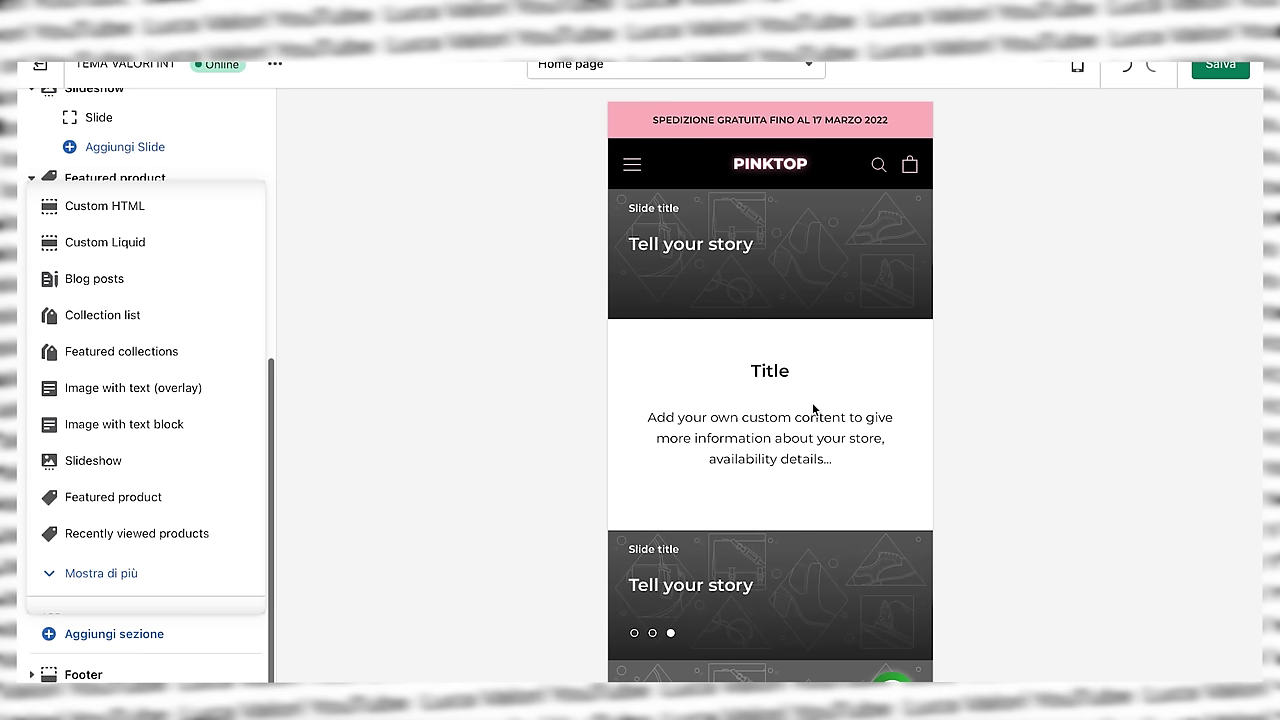
scroll(780, 425, "down", 1)
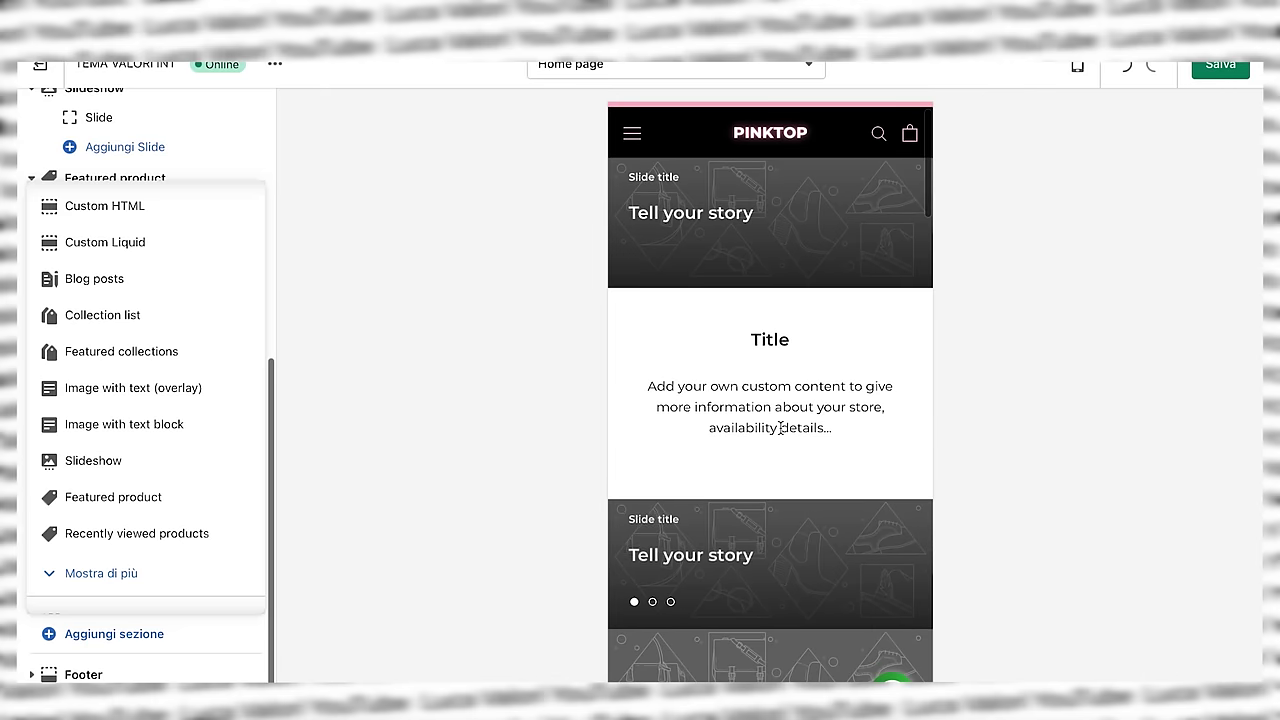
scroll(780, 428, "up", 1)
scroll(780, 428, "down", 5)
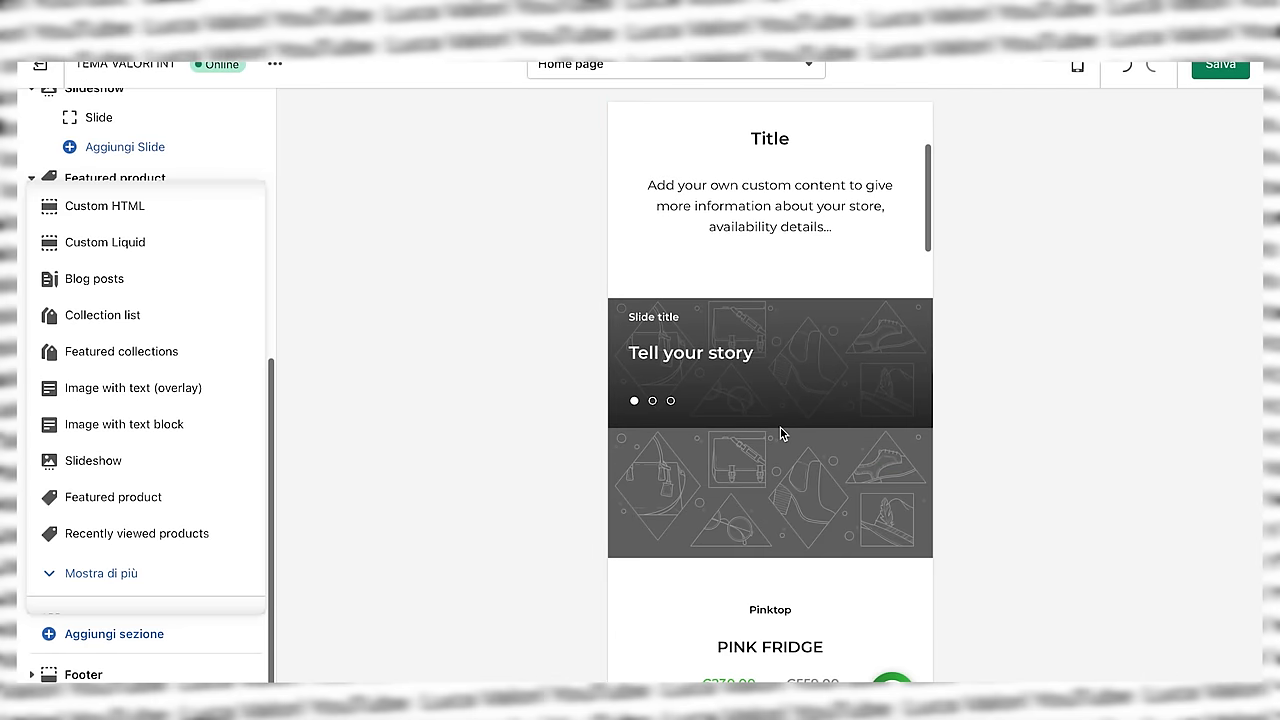
scroll(777, 431, "down", 4)
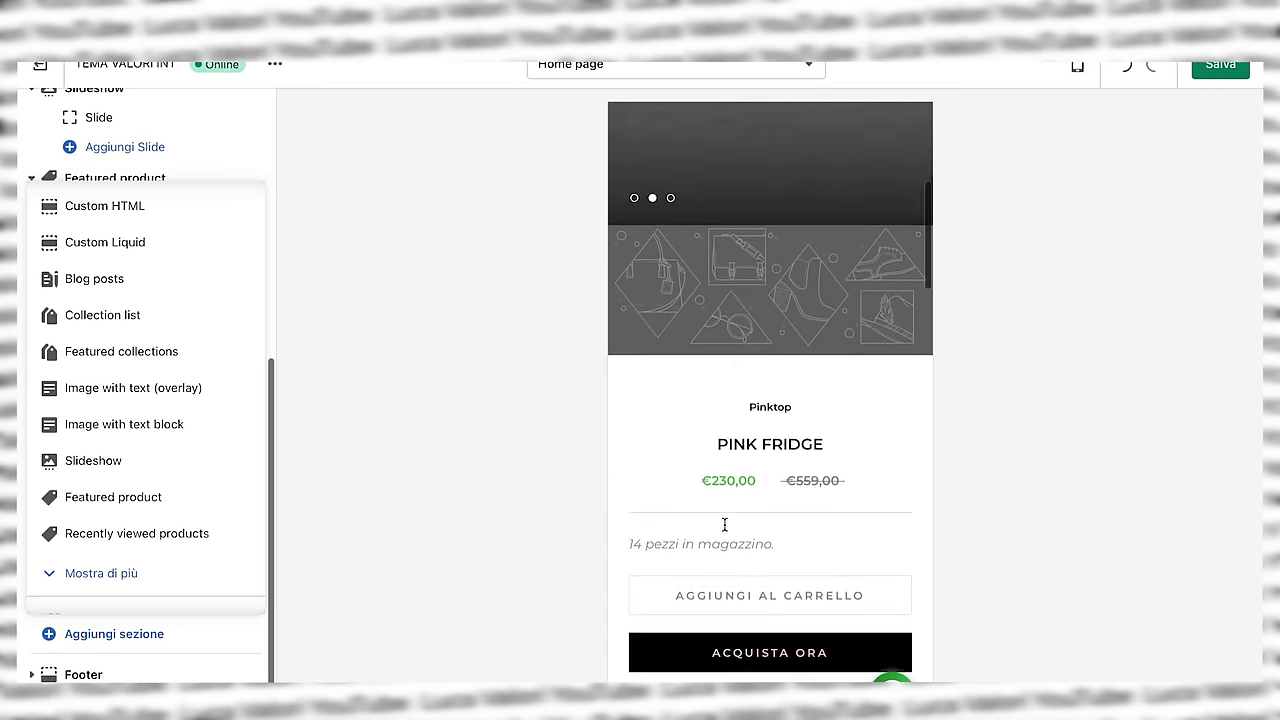
scroll(775, 230, "up", 5)
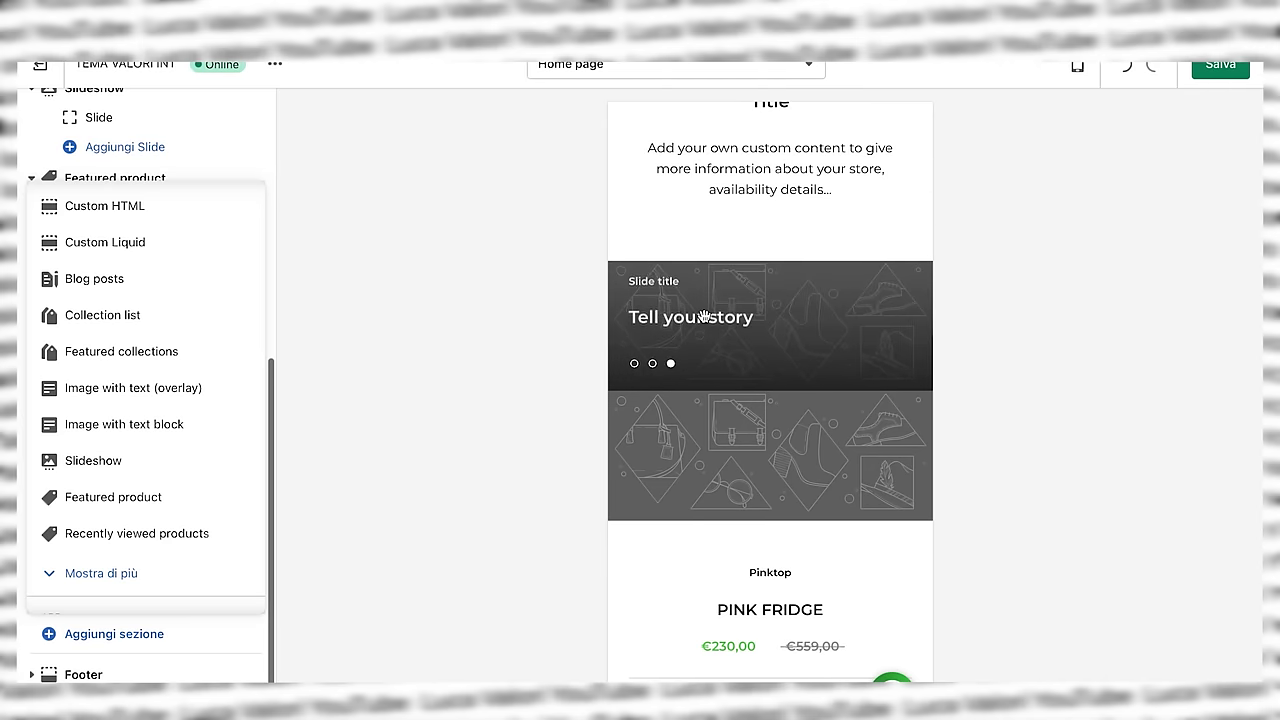
scroll(704, 317, "down", 2)
scroll(704, 317, "up", 1)
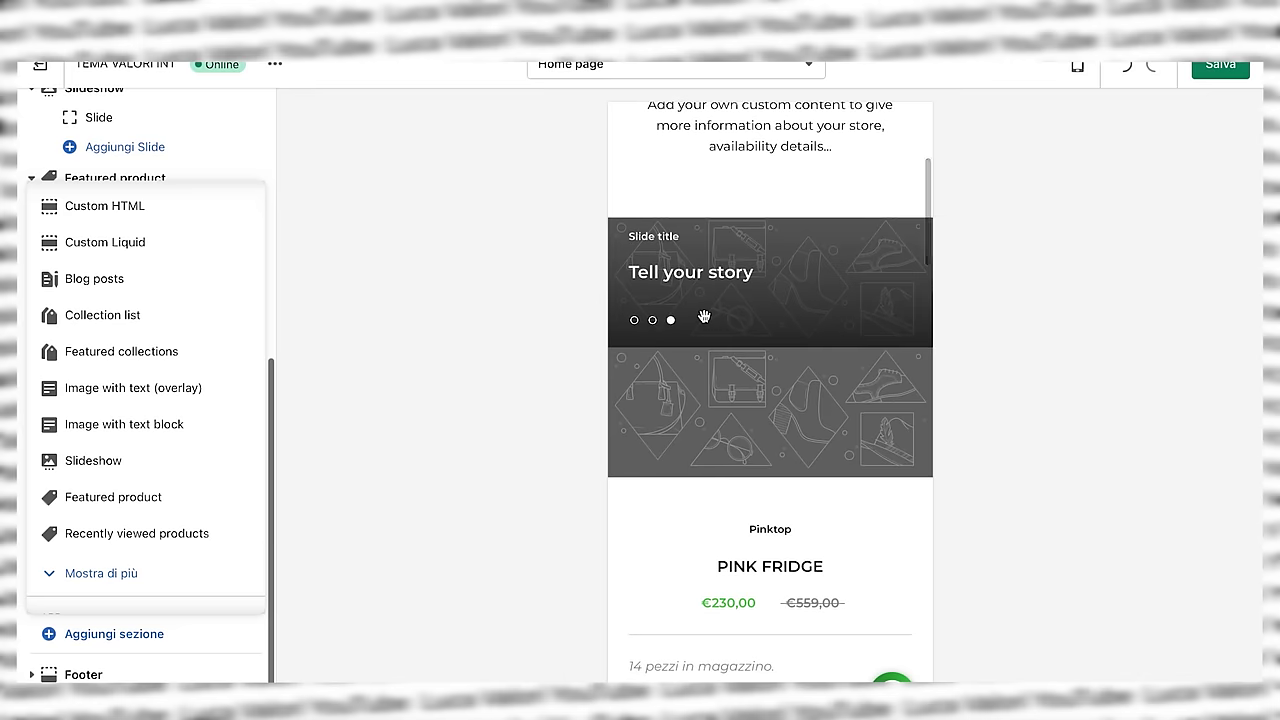
scroll(704, 317, "down", 5)
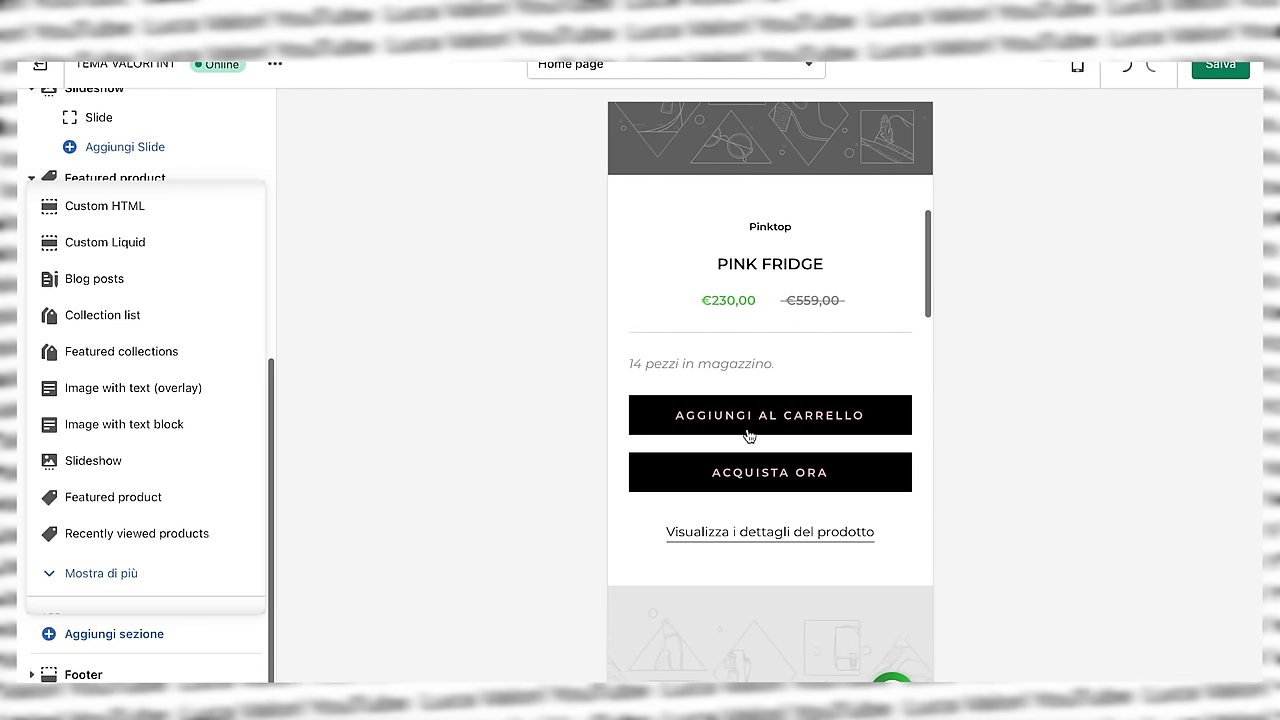
scroll(749, 436, "down", 7)
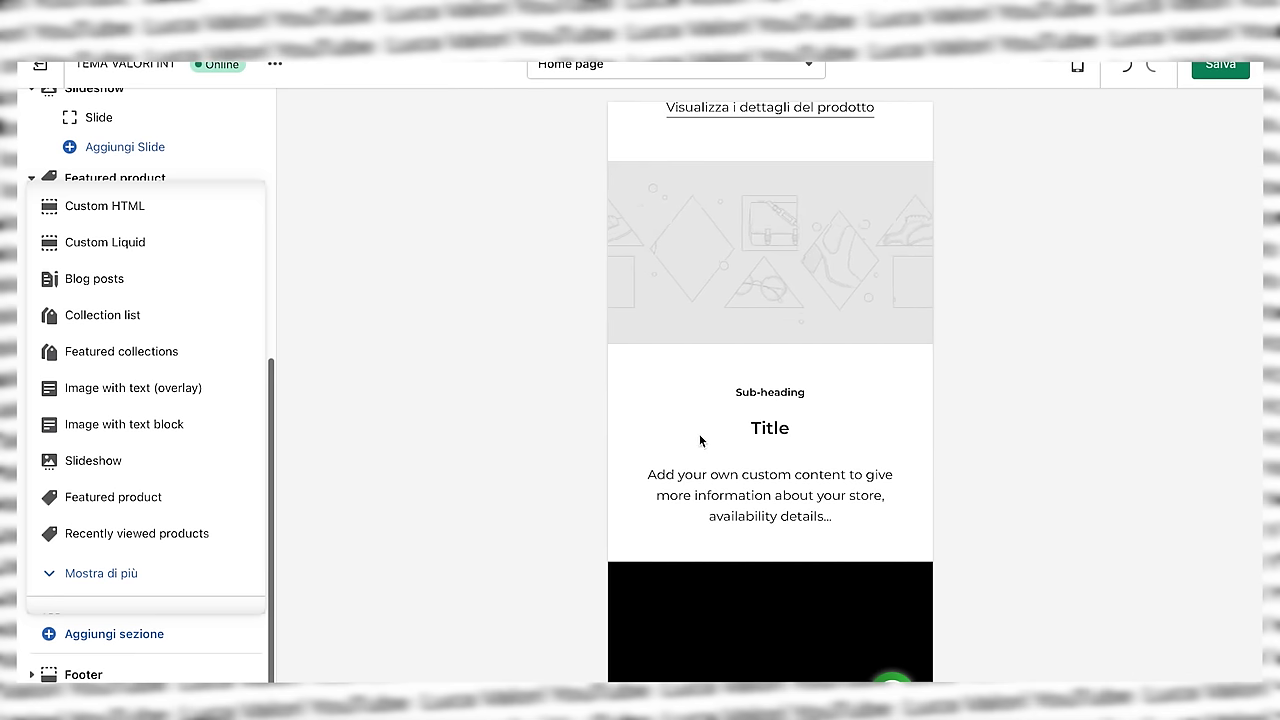
scroll(708, 379, "down", 2)
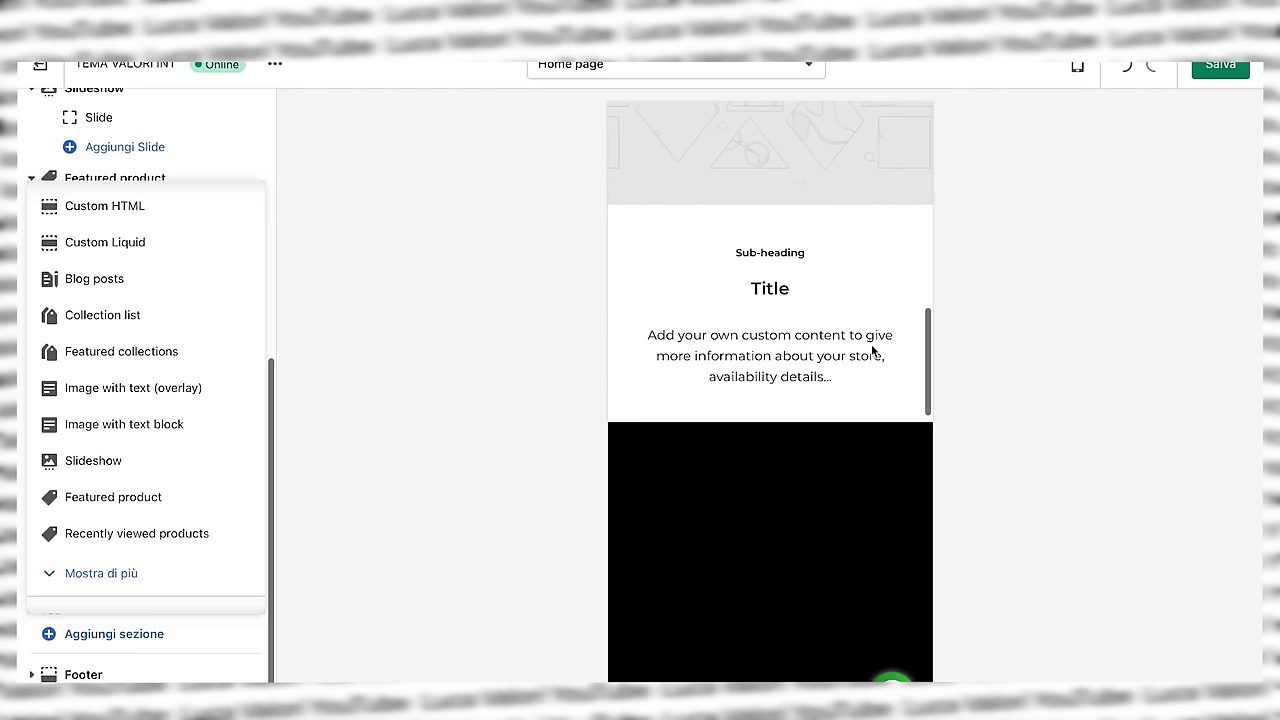
scroll(777, 330, "down", 15)
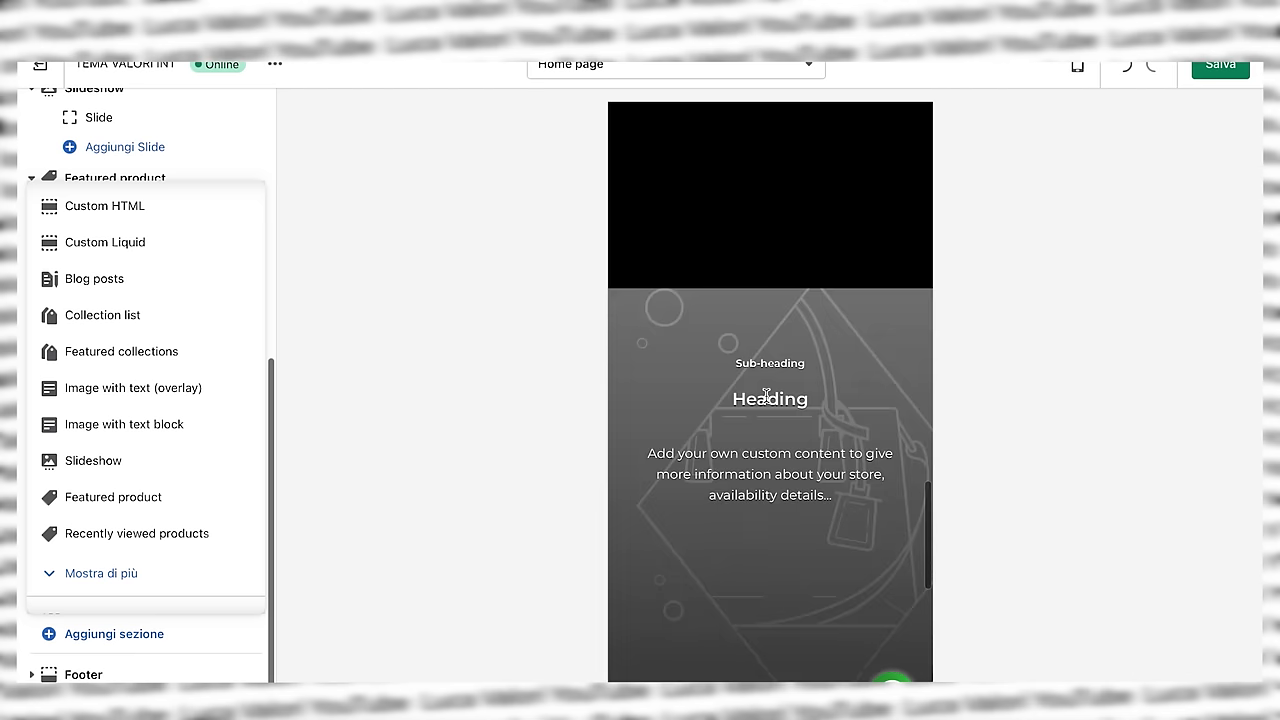
scroll(766, 396, "down", 3)
scroll(808, 522, "down", 3)
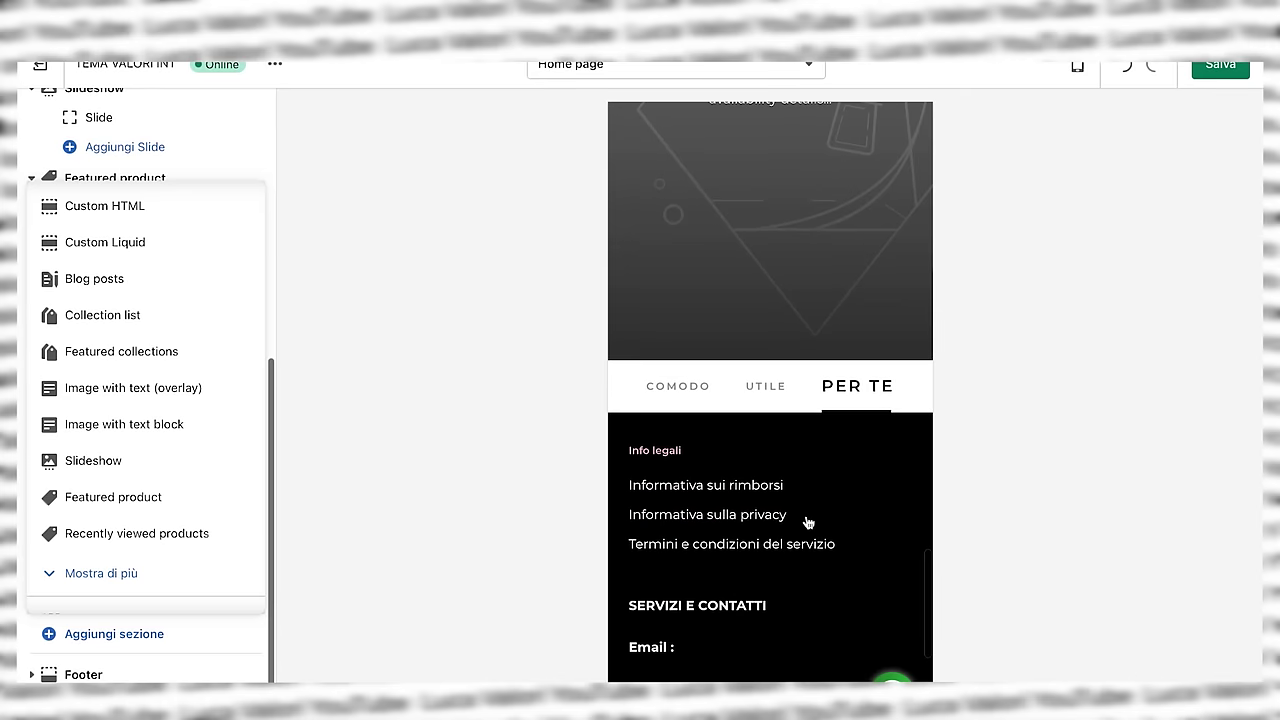
scroll(129, 414, "down", 1)
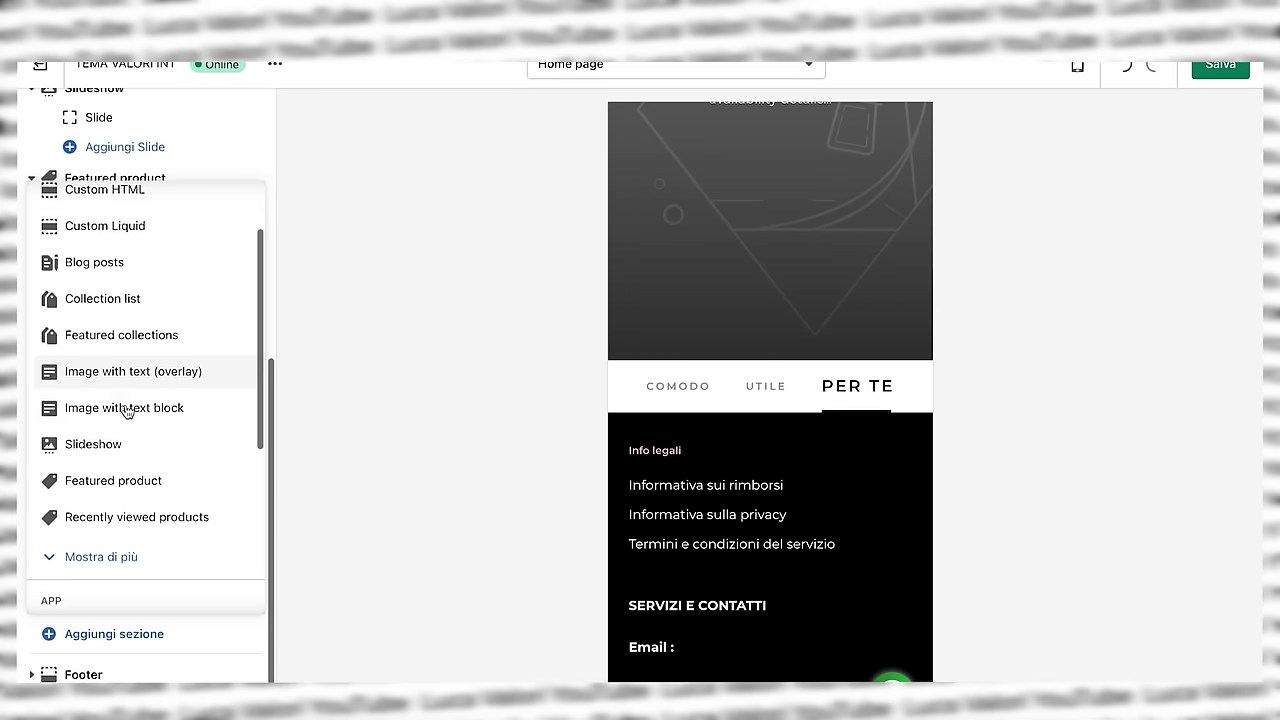
scroll(125, 413, "down", 3)
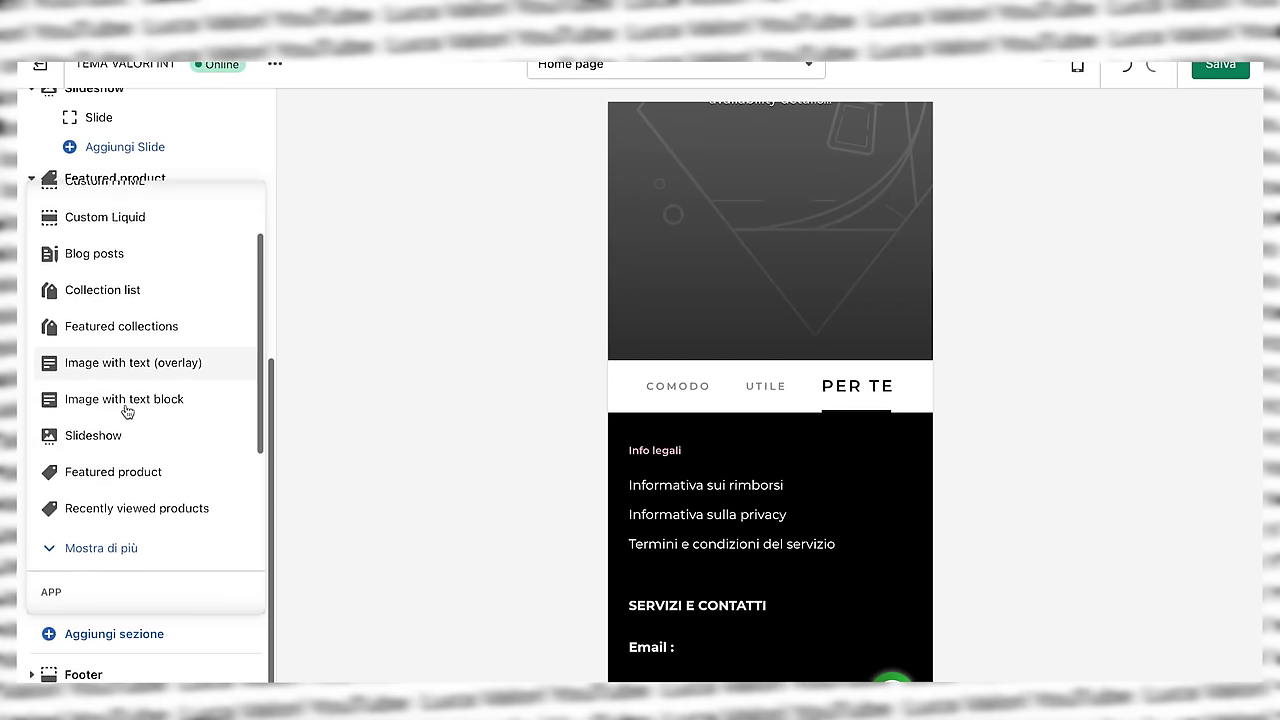
left_click(101, 528)
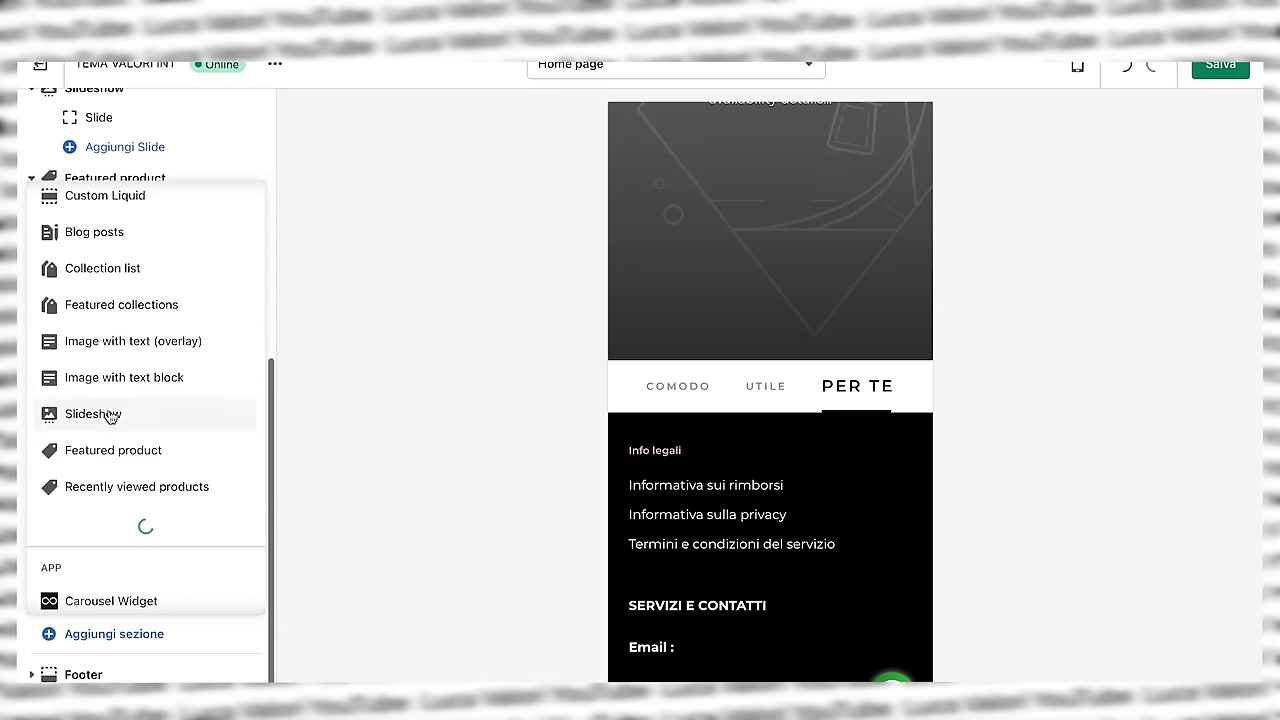
scroll(110, 416, "down", 5)
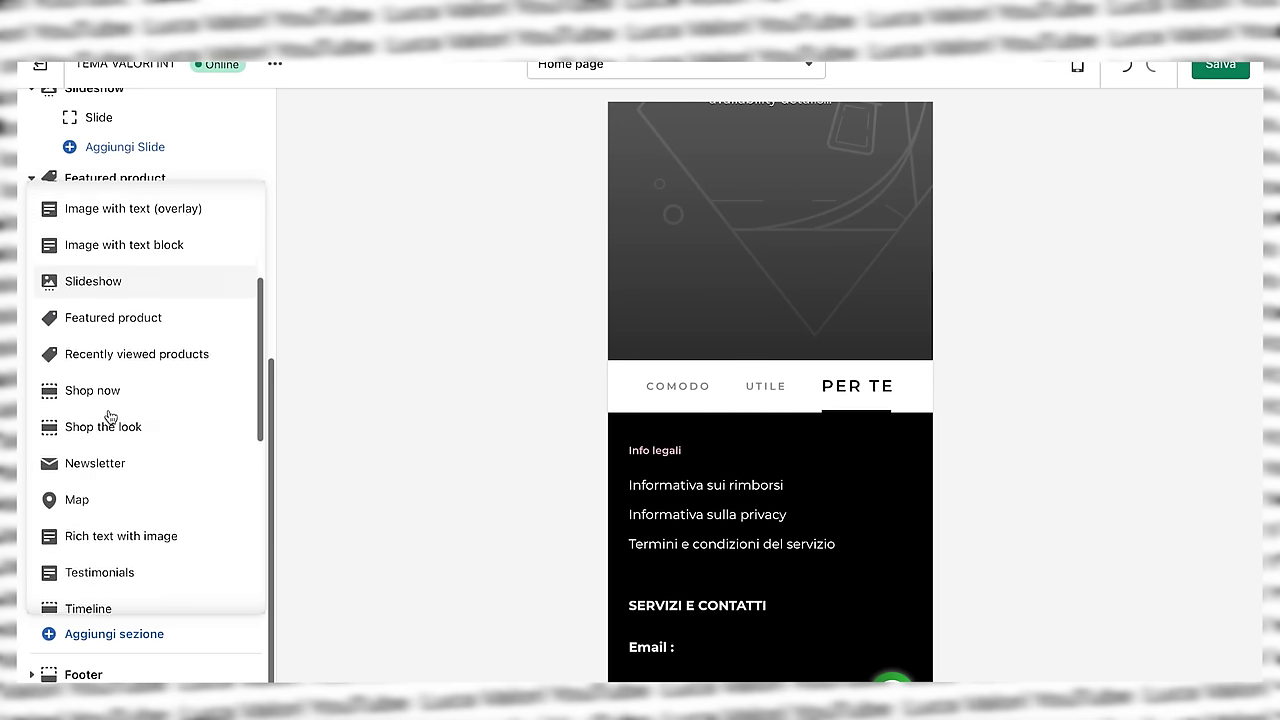
- Add a Rich text with image section, remove its sub-heading and retitle it ASSISTENZA
left_click(110, 455)
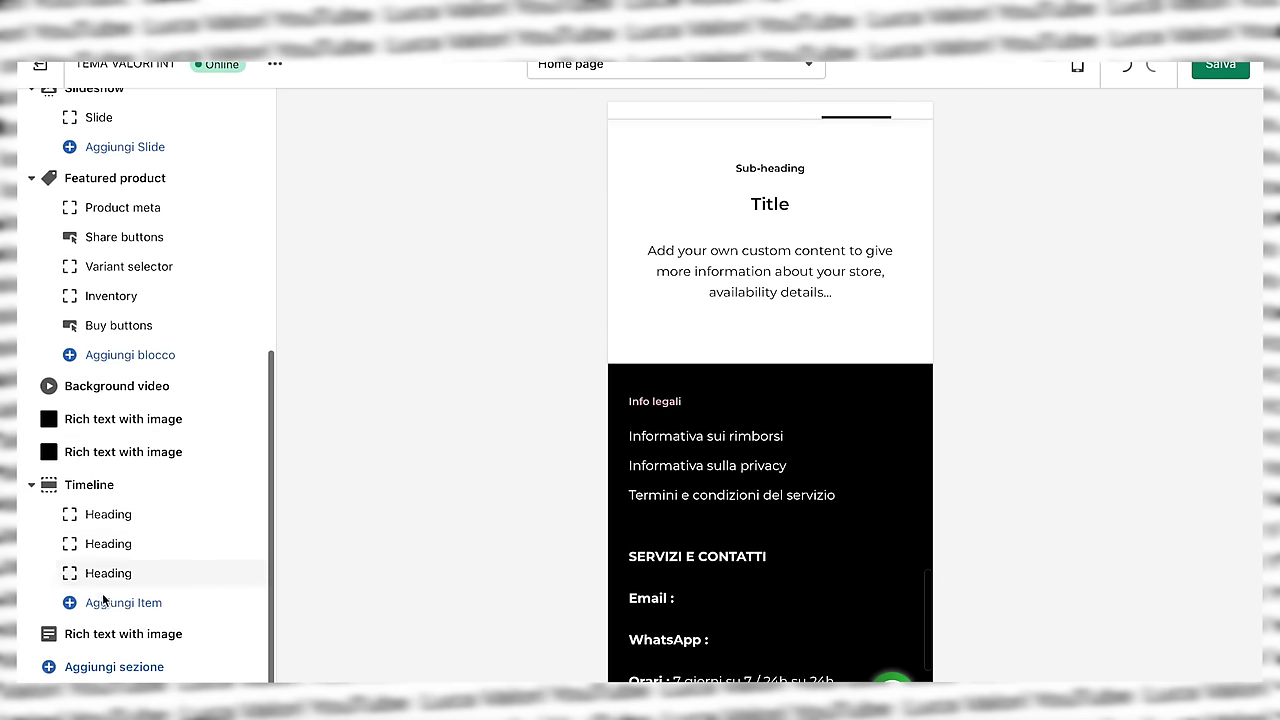
left_click(97, 636)
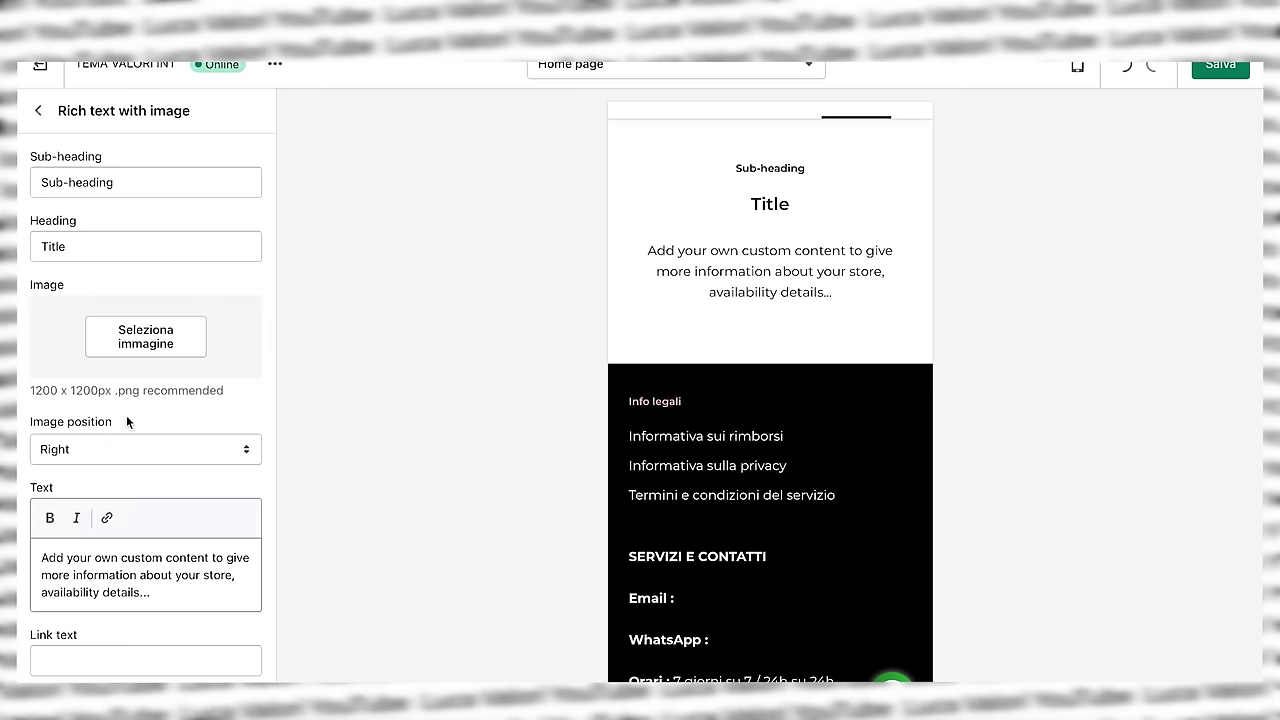
left_click(135, 183)
key("BackSpace")
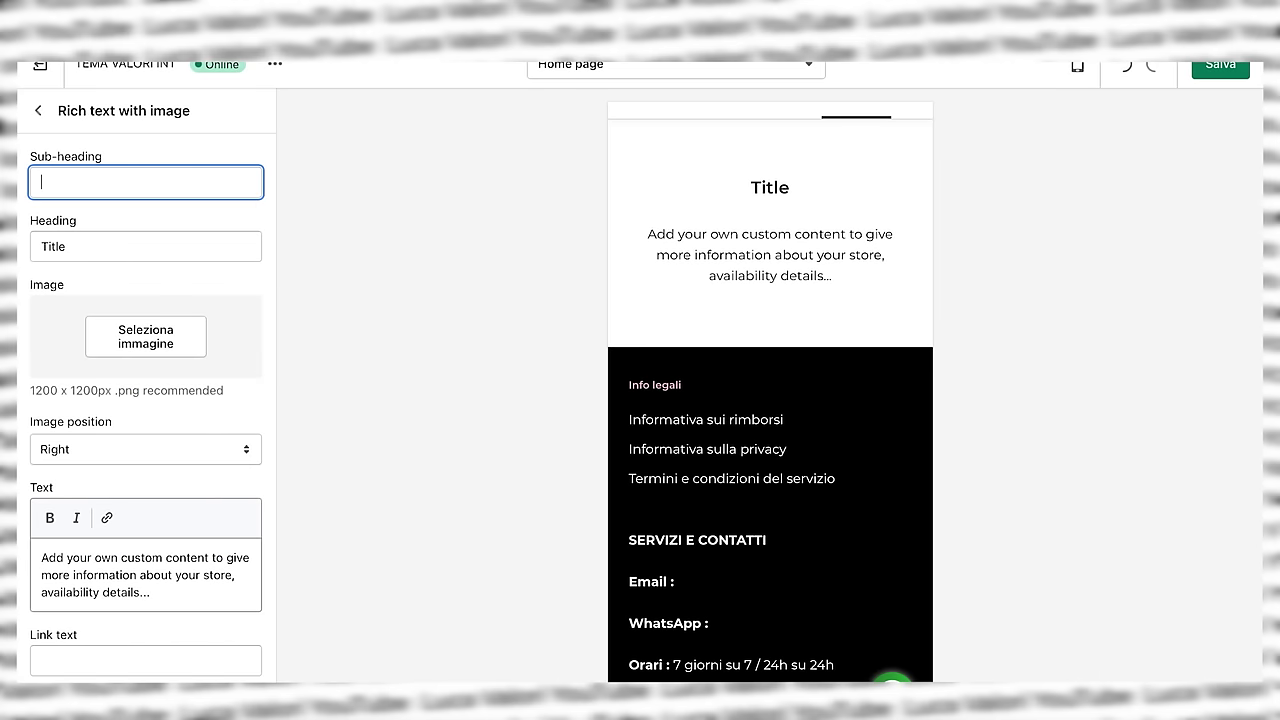
left_click_drag(92, 248, 33, 248)
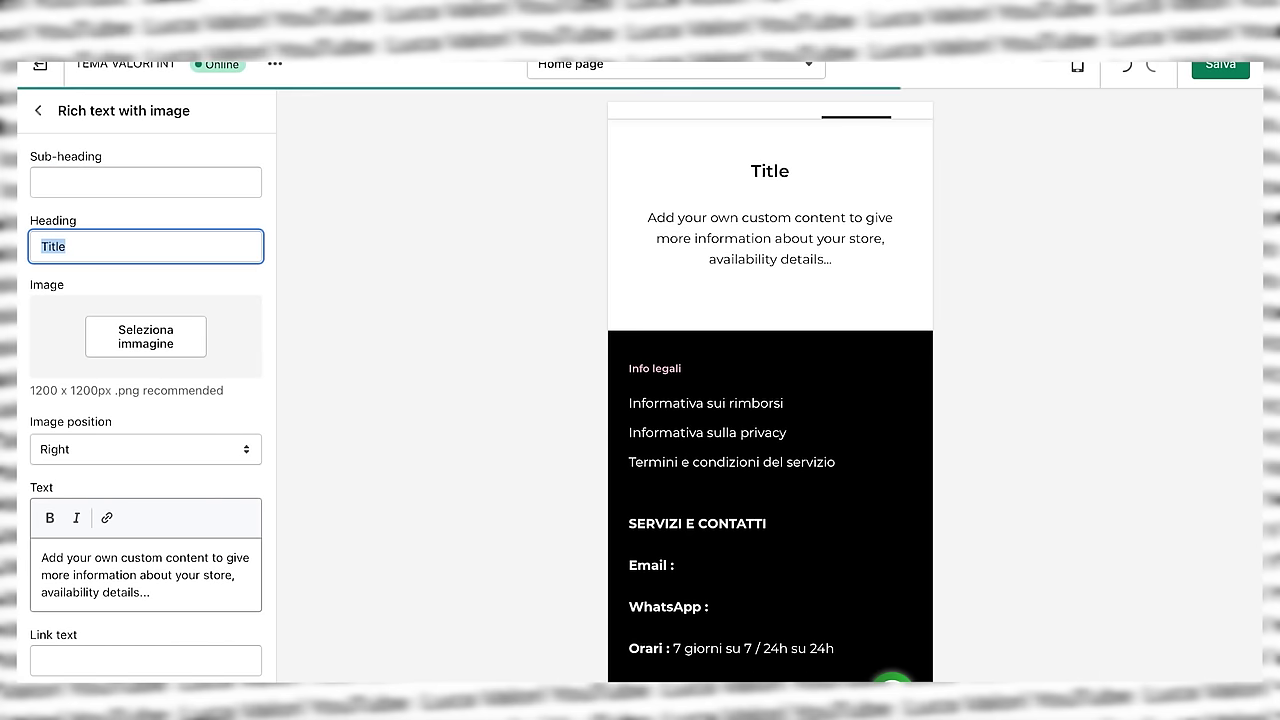
key("BackSpace")
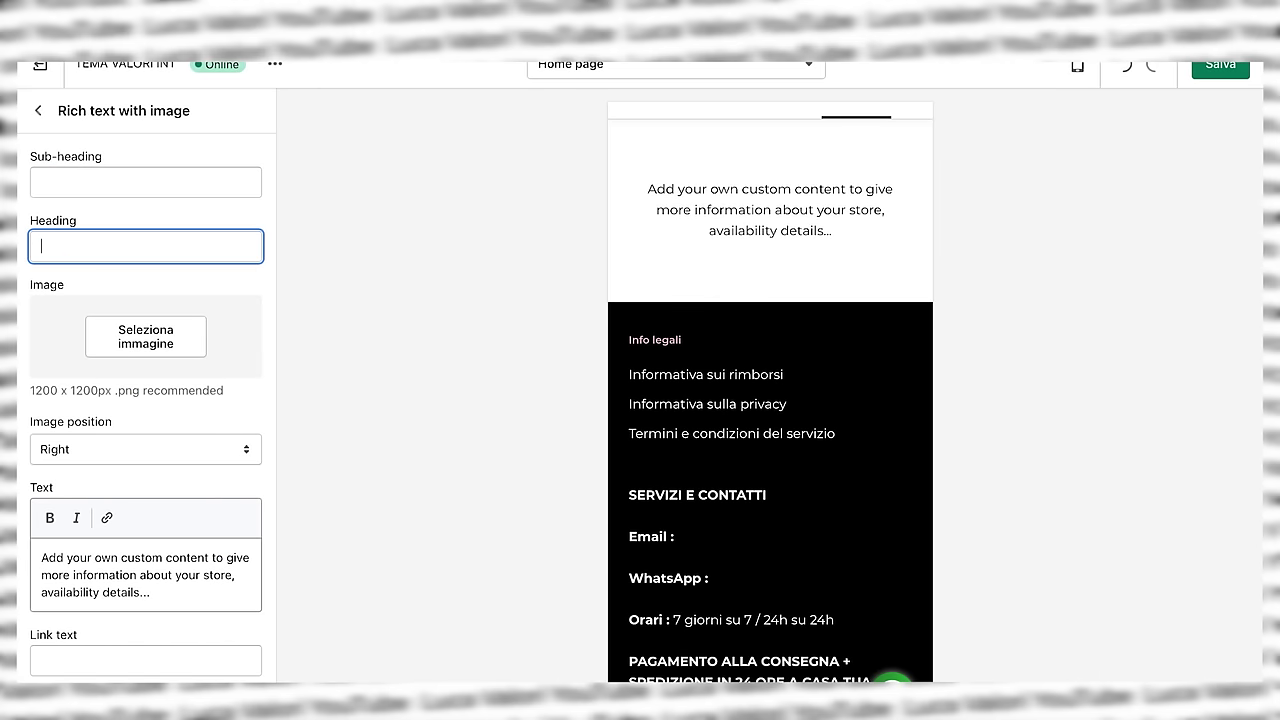
type("ASSISTENZA")
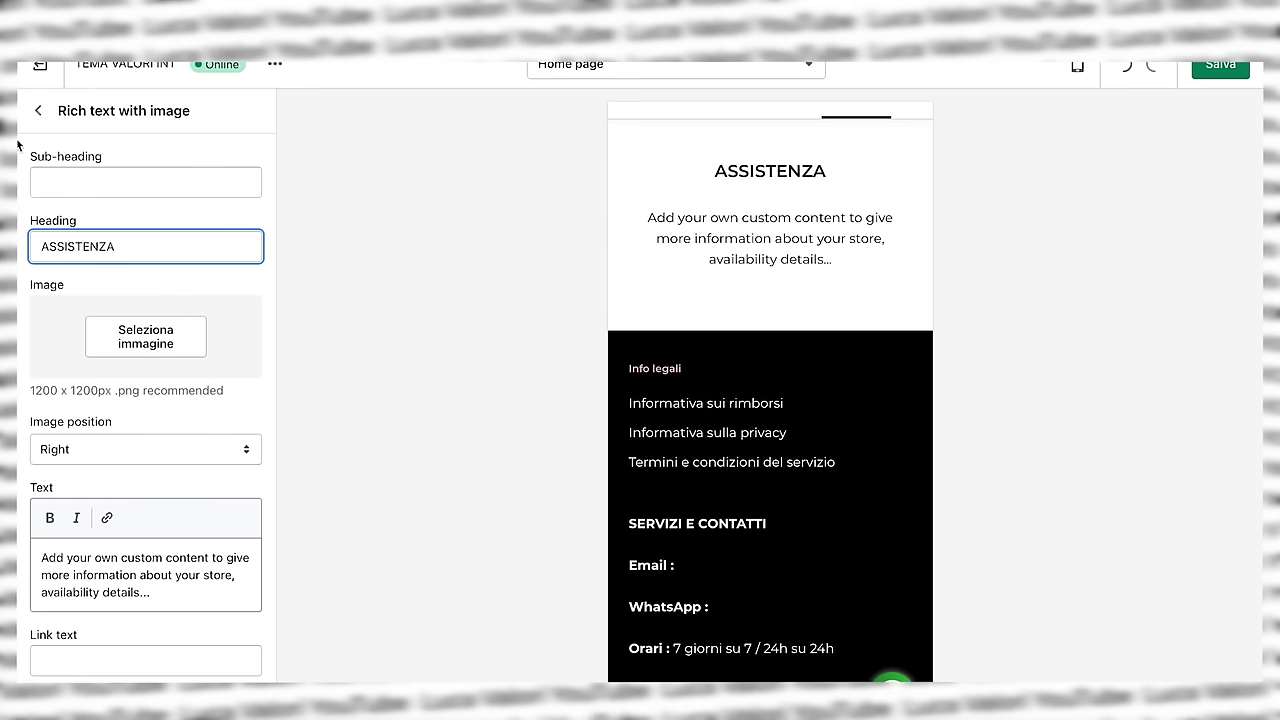
left_click(40, 112)
scroll(104, 451, "up", 5)
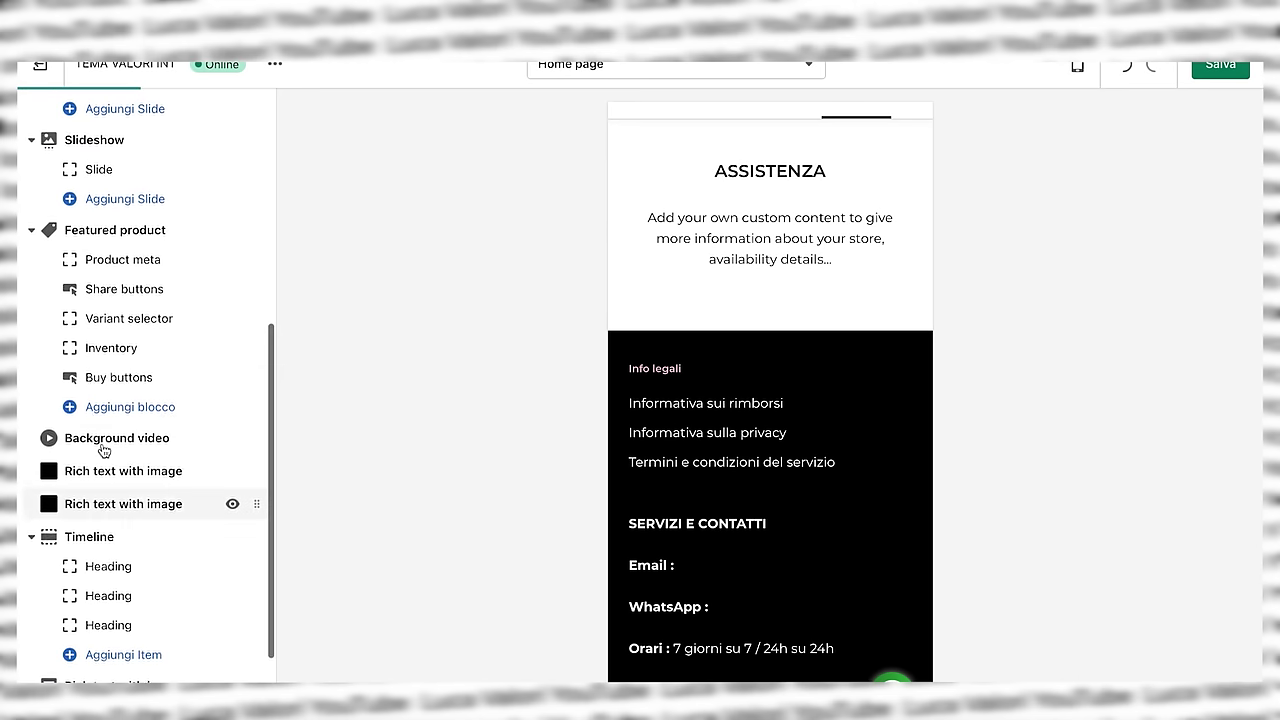
scroll(107, 199, "up", 2)
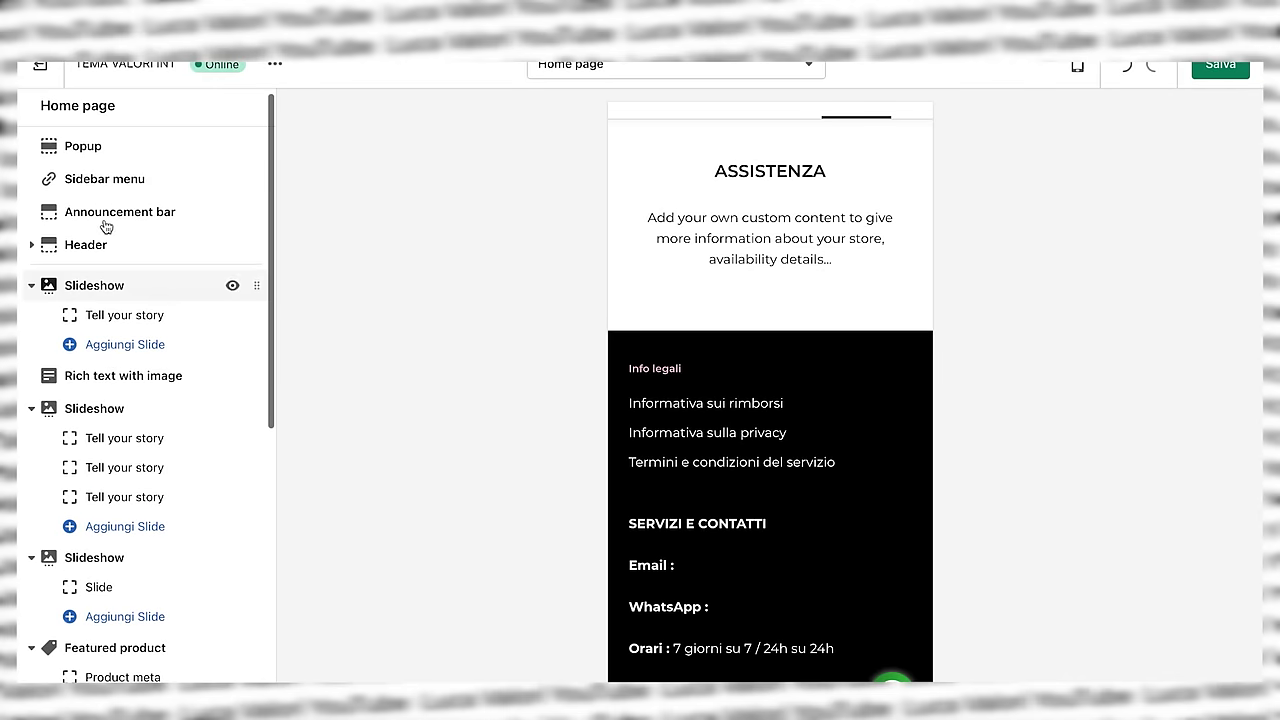
- Replace the placeholder Title heading of the first Rich text with image section with CHI SIAMO
left_click(81, 380)
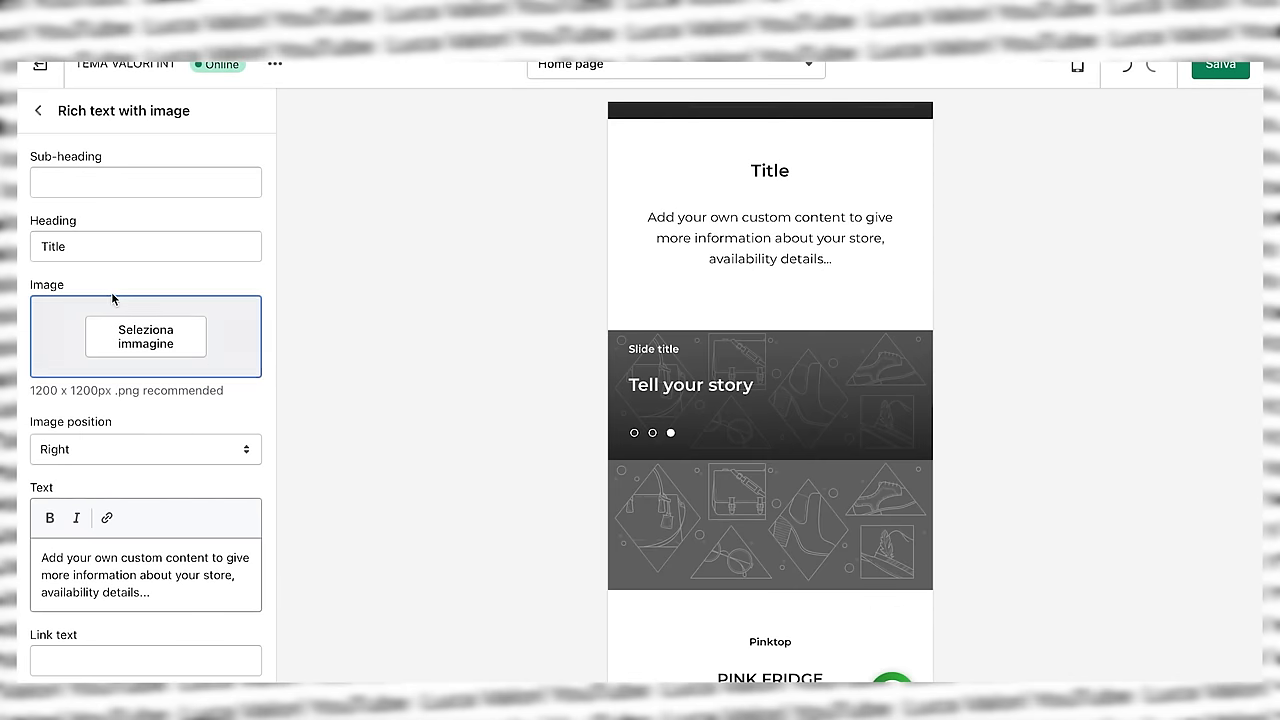
double_click(85, 250)
key("BackSpace")
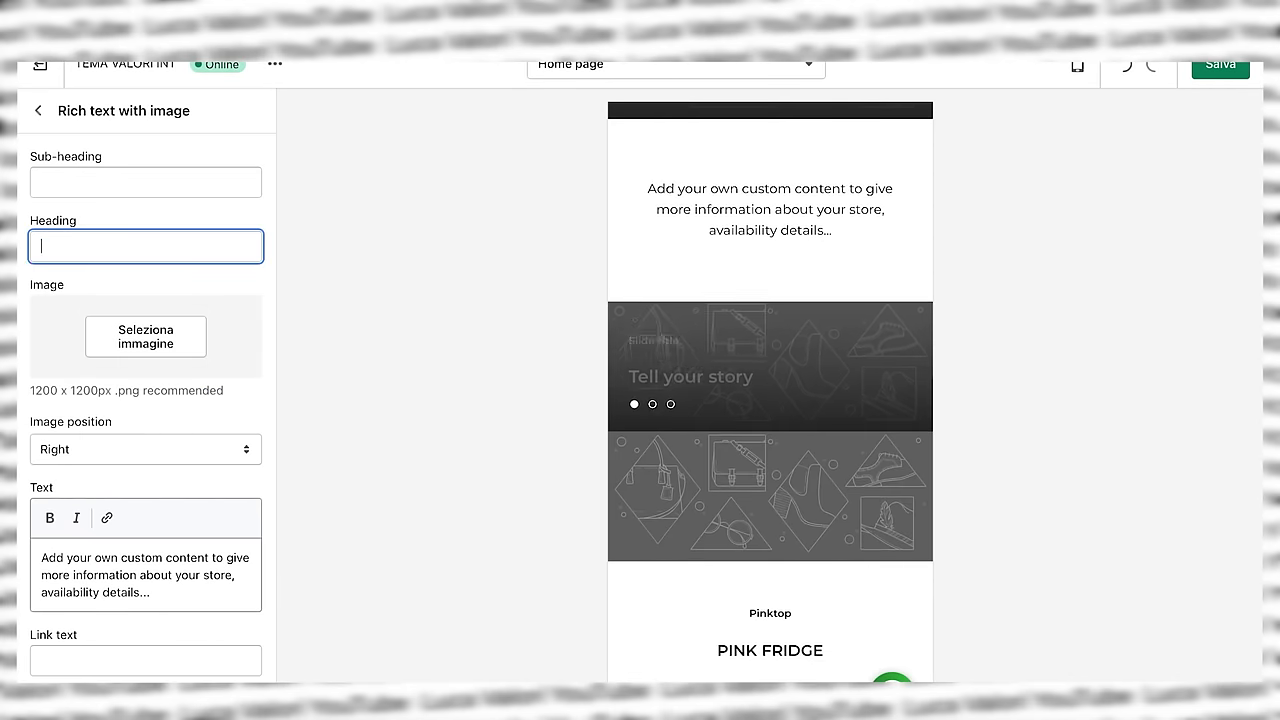
mouse_move(15, 250)
type("CHI SIAMO")
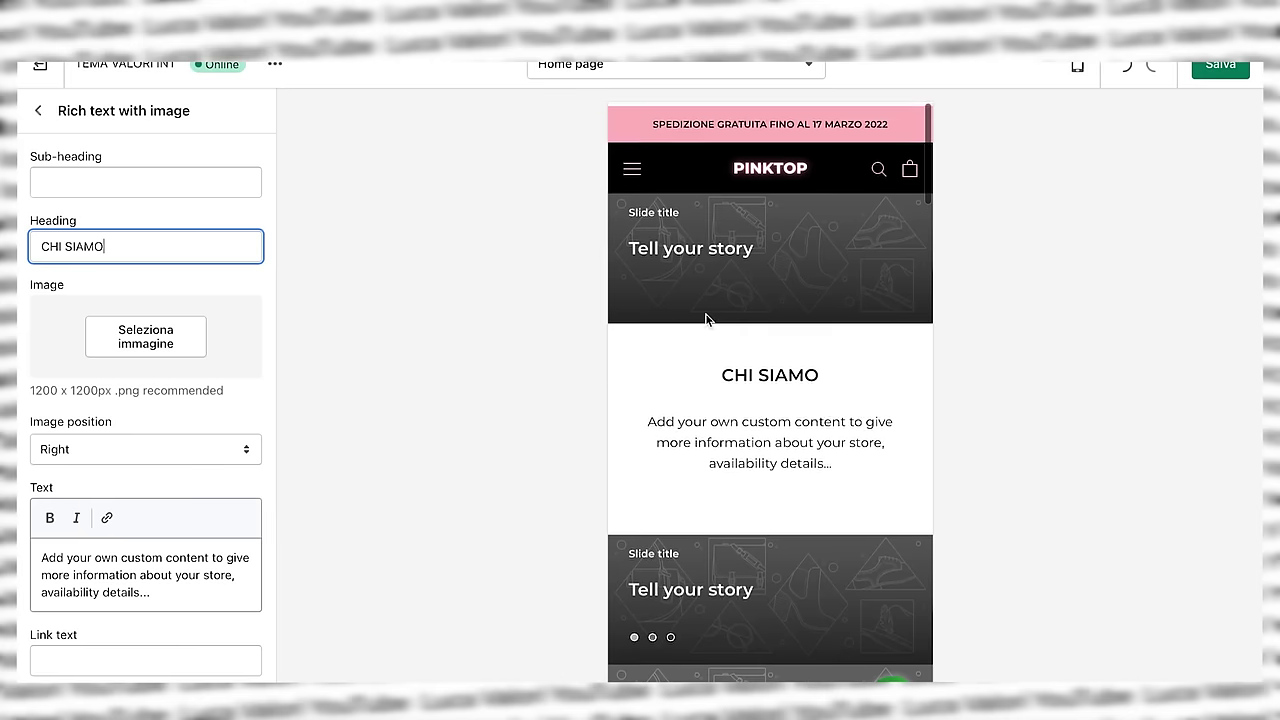
scroll(107, 385, "down", 1)
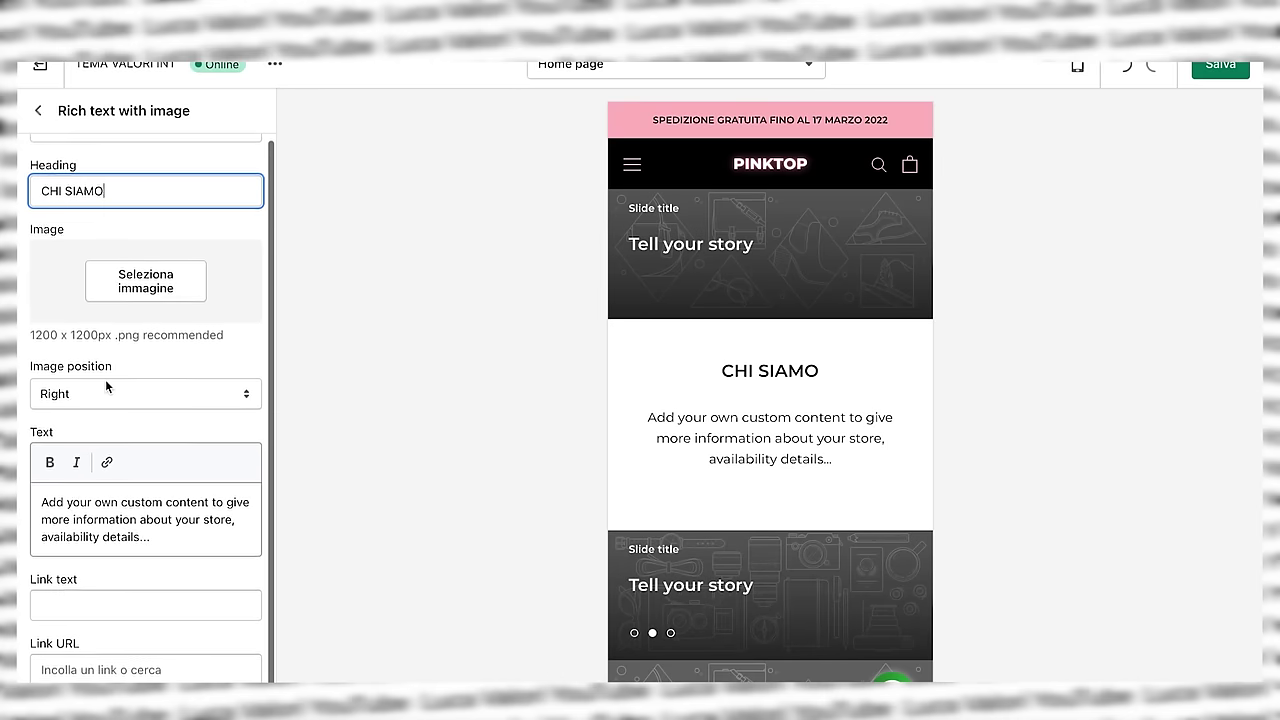
left_click(38, 110)
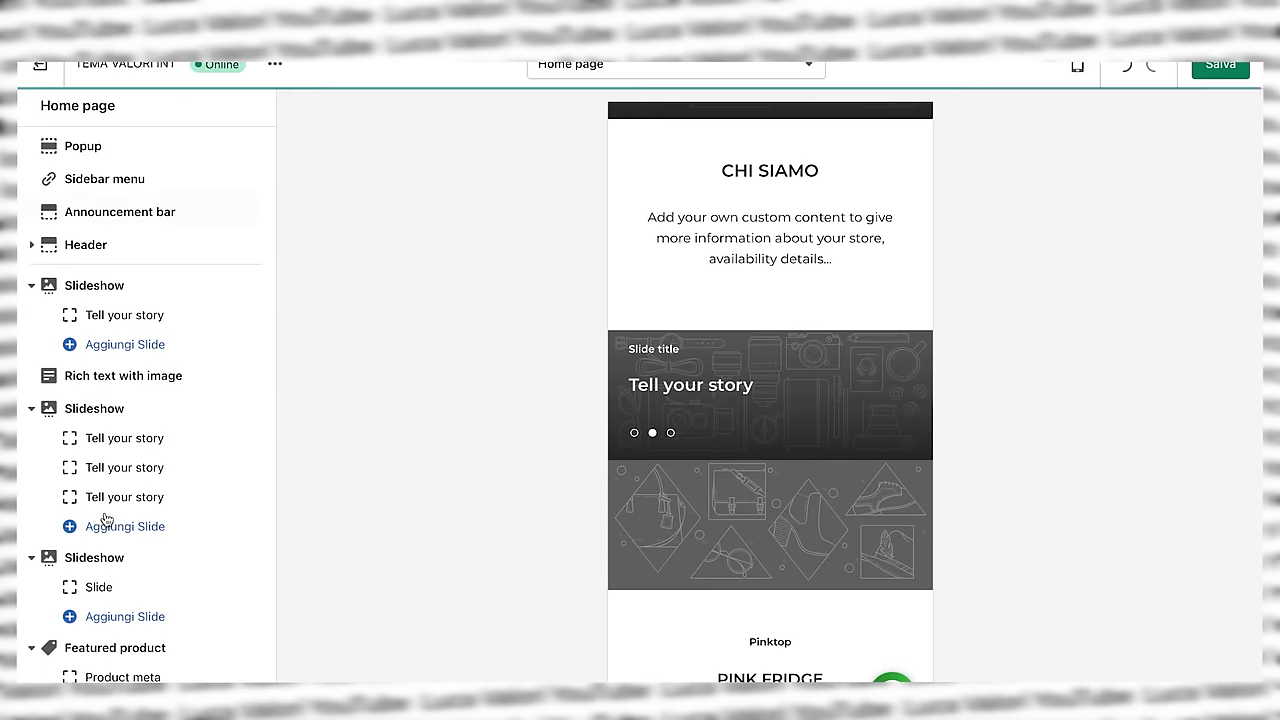
scroll(177, 520, "down", 1)
scroll(837, 318, "down", 2)
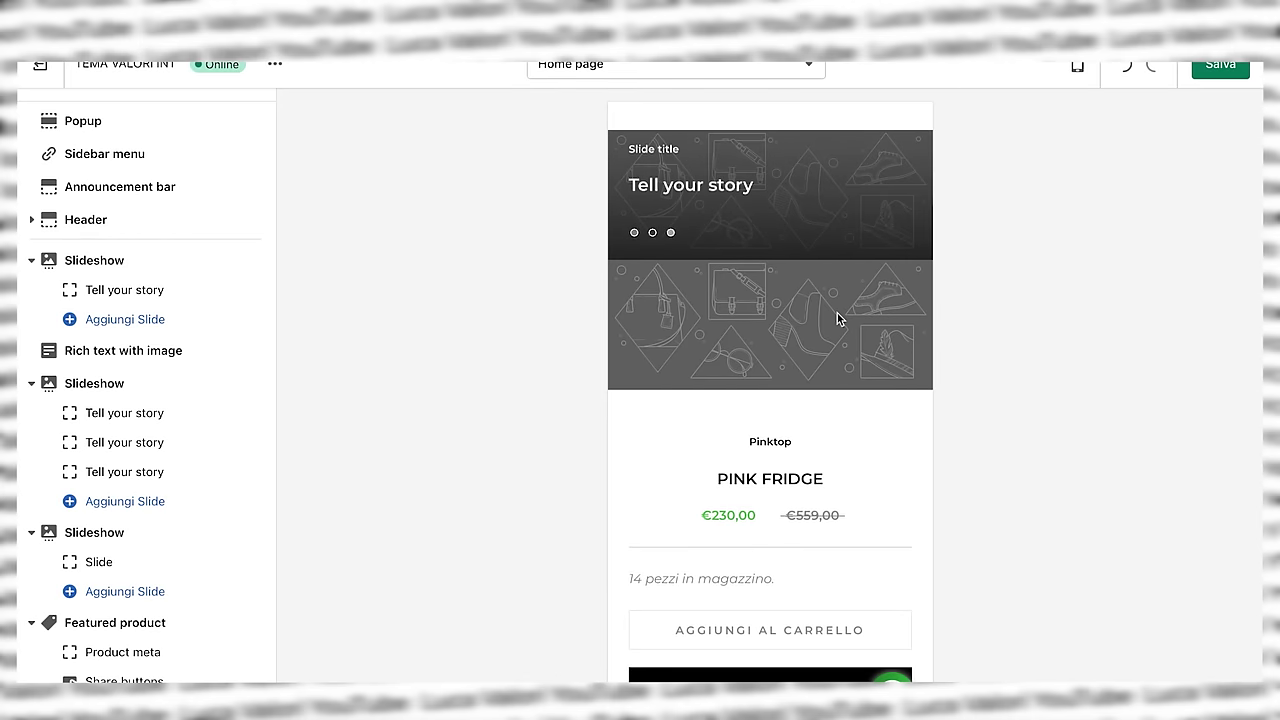
- Clear the first post-video section's sub-heading and title it MANIPOLAZIONE NEGATIVA
scroll(837, 315, "down", 5)
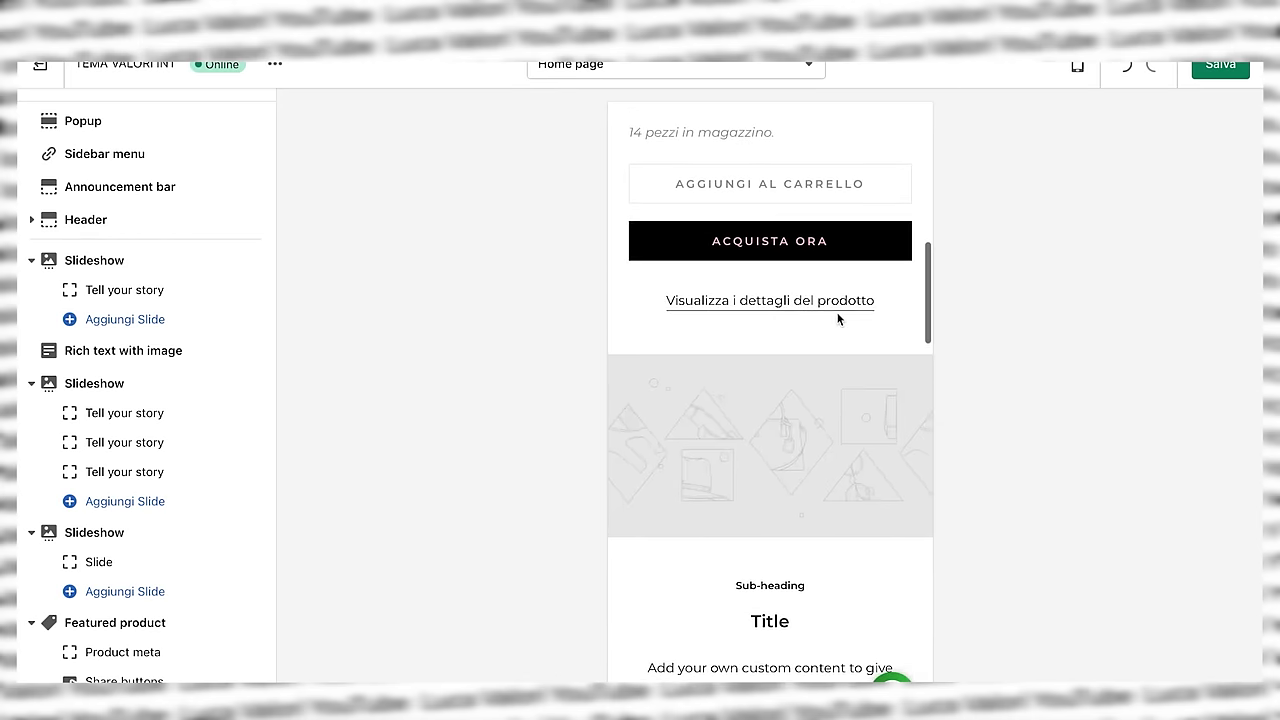
scroll(837, 315, "down", 2)
scroll(101, 513, "down", 1)
scroll(101, 513, "down", 5)
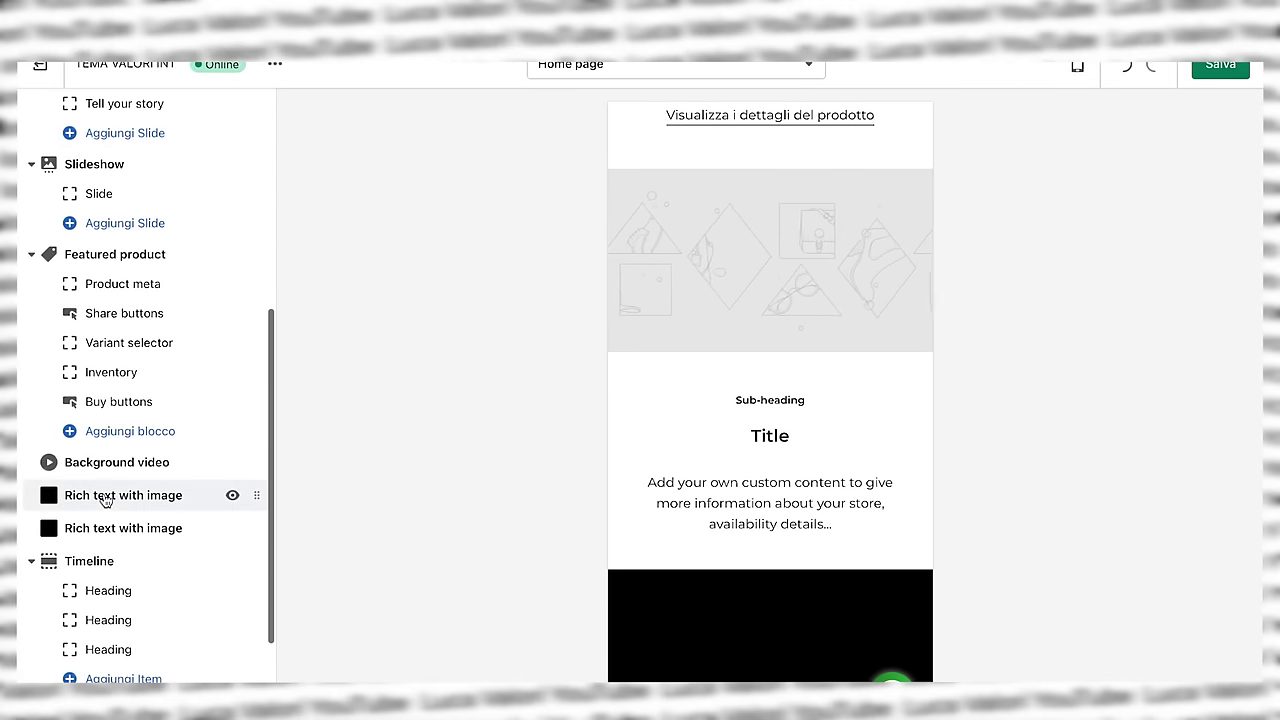
left_click(105, 497)
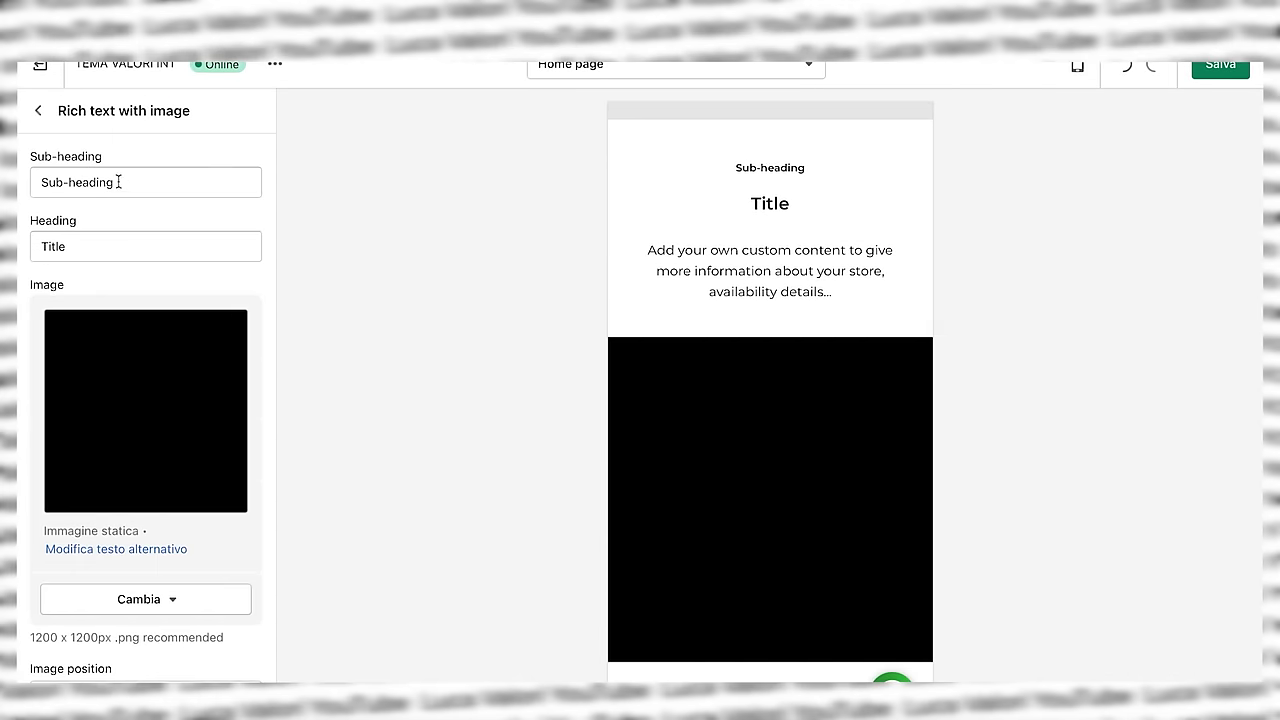
double_click(77, 182)
key("BackSpace")
double_click(86, 246)
type("MANIPOLAZIONE NEGATIVA")
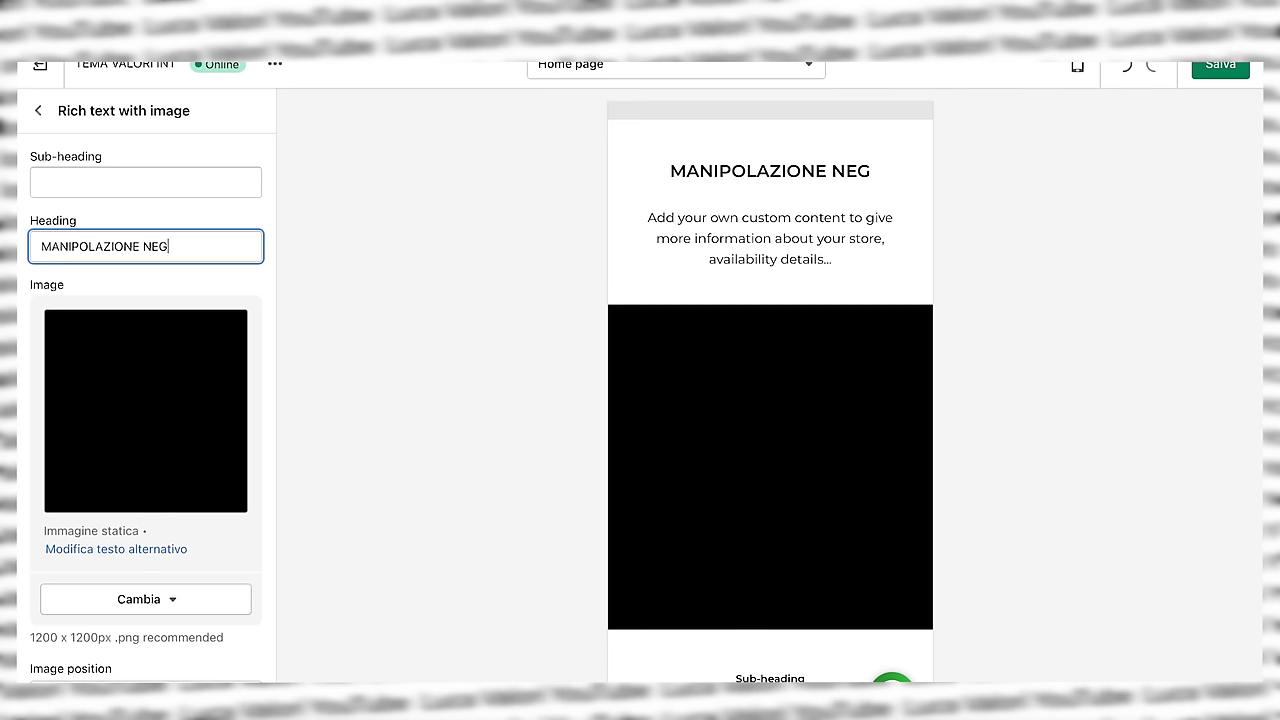
left_click(40, 113)
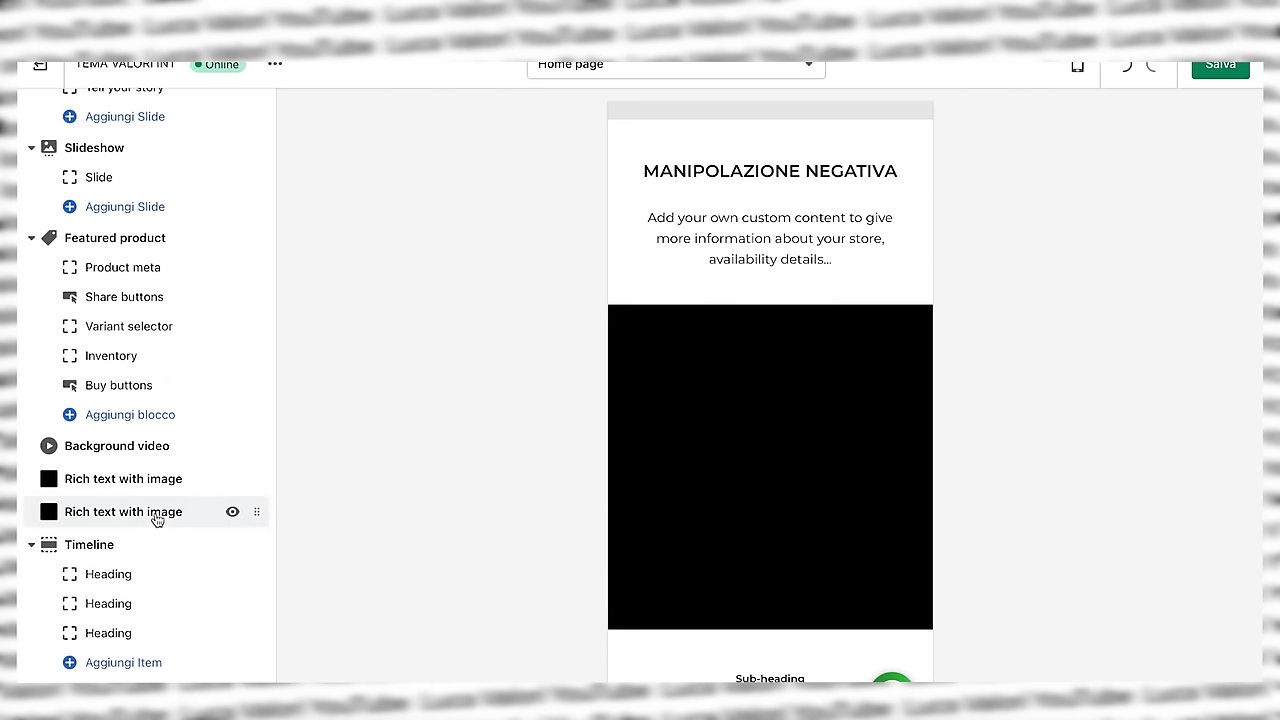
- Clear the second section's sub-heading and title it MANIPOLAZIONE POSITIVA
left_click(157, 518)
left_click_drag(136, 185, 34, 181)
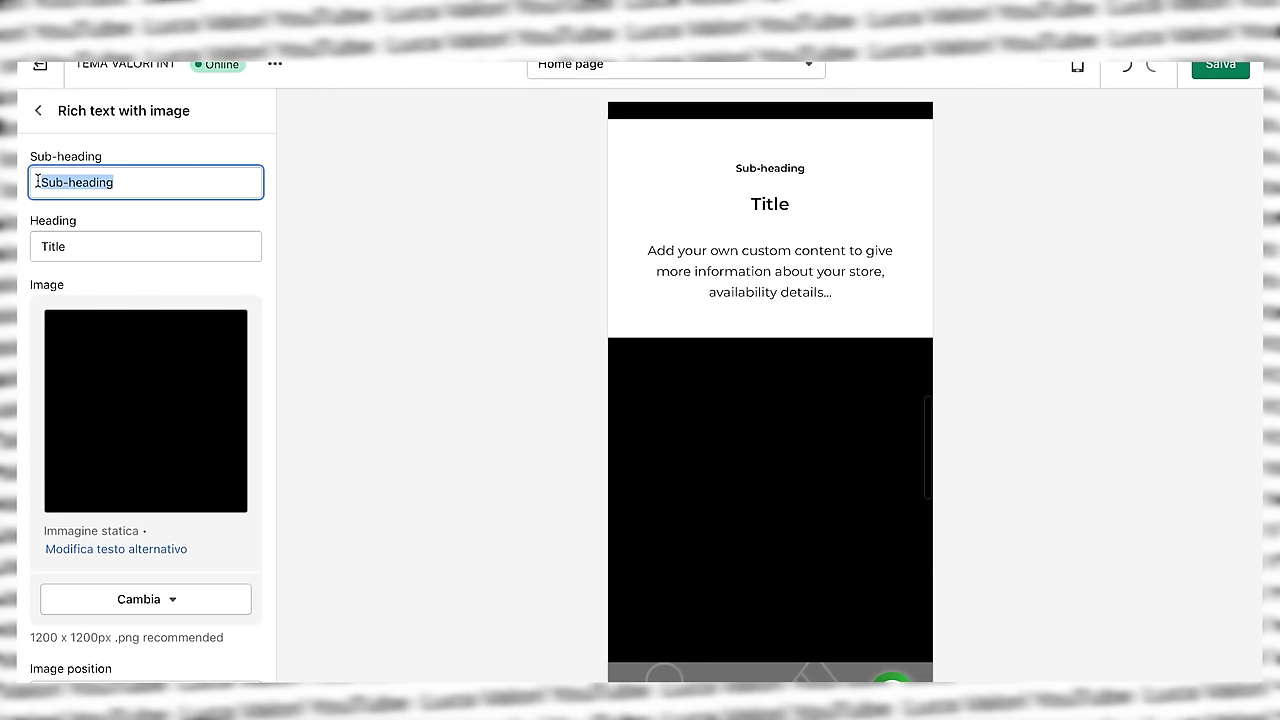
key("BackSpace")
left_click_drag(71, 245, 22, 247)
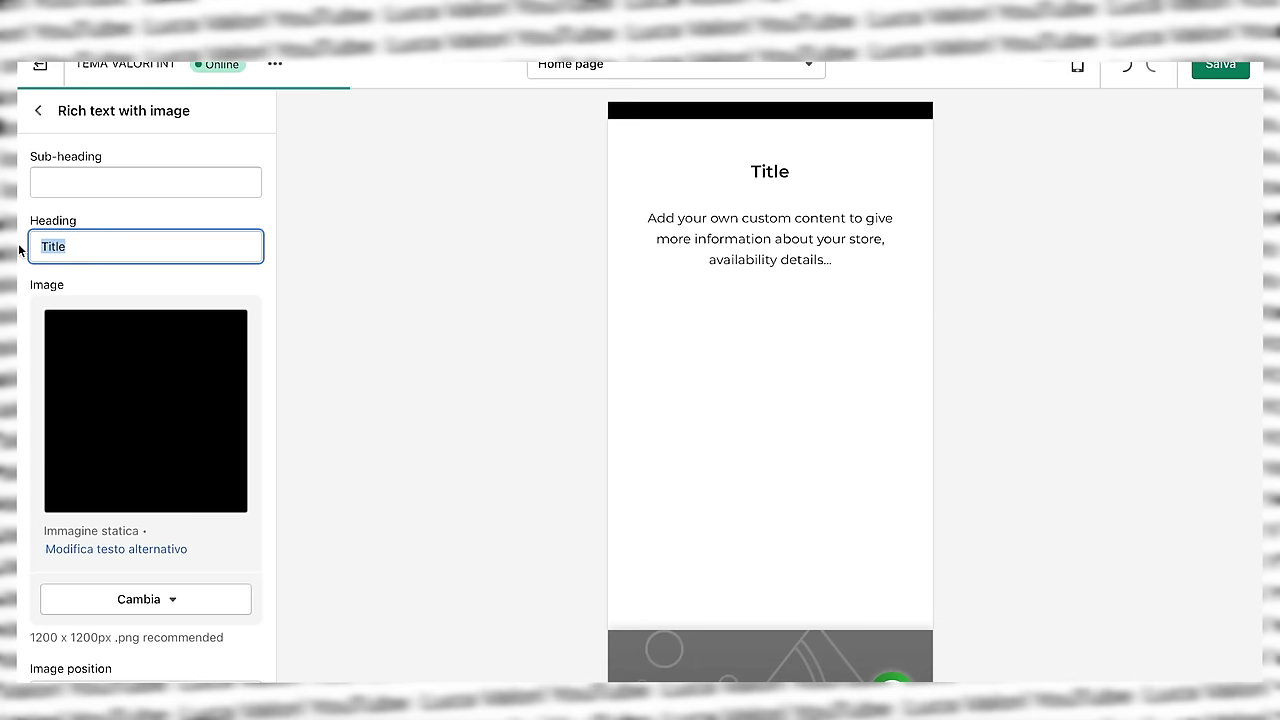
mouse_move(20, 250)
type("MANIPOLAZIONE POSITIV")
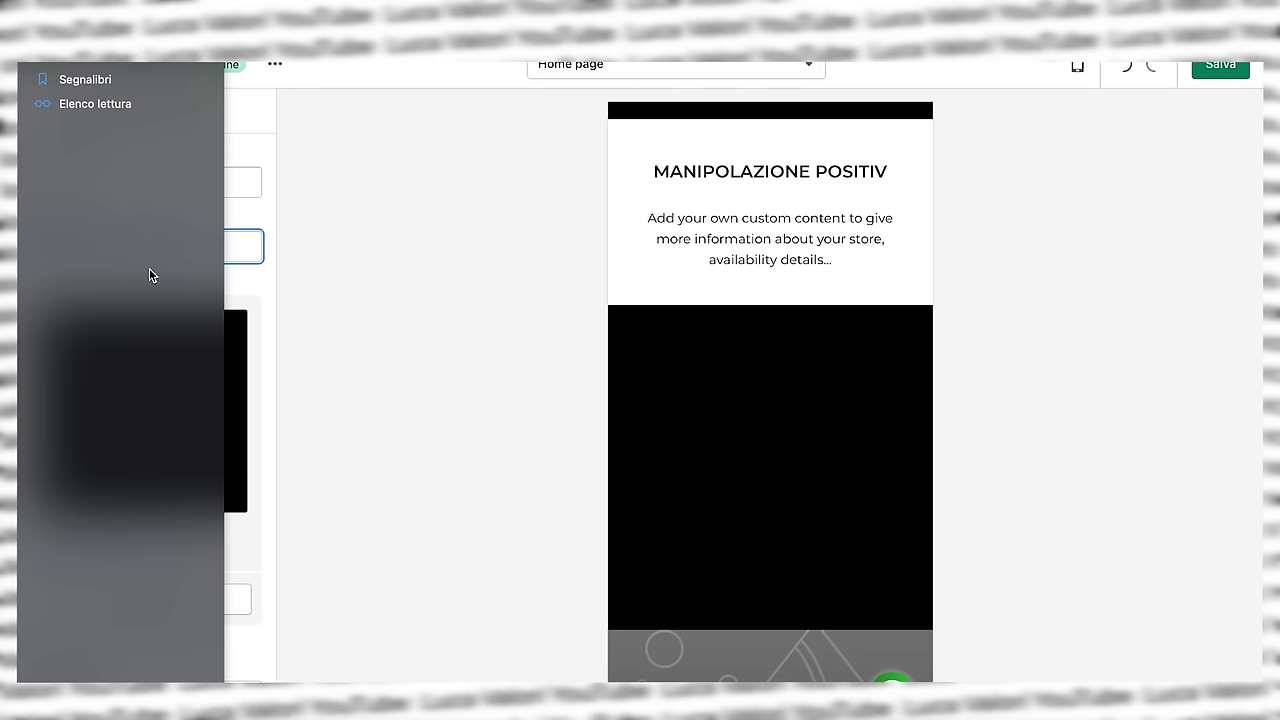
type("A")
left_click(50, 113)
scroll(113, 518, "down", 2)
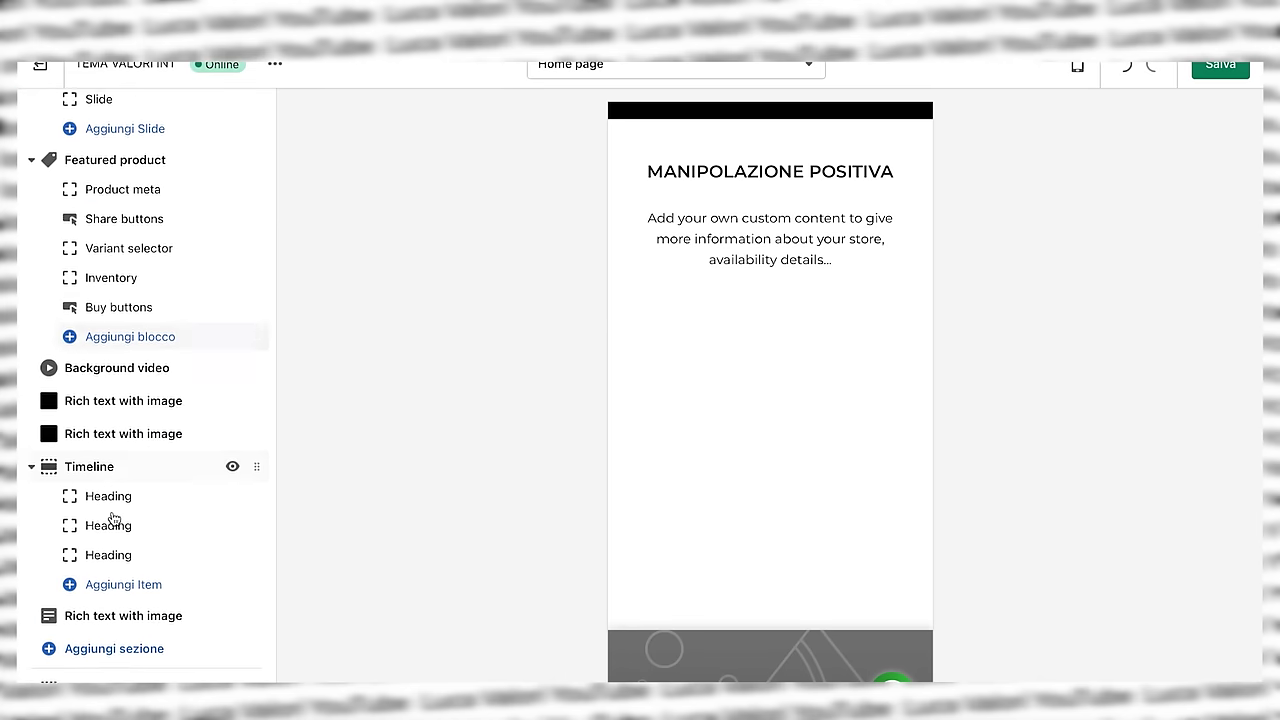
- Browse the expanded add-section catalogue, then save the home page changes with Salva
left_click(109, 638)
scroll(200, 457, "down", 2)
left_click(121, 501)
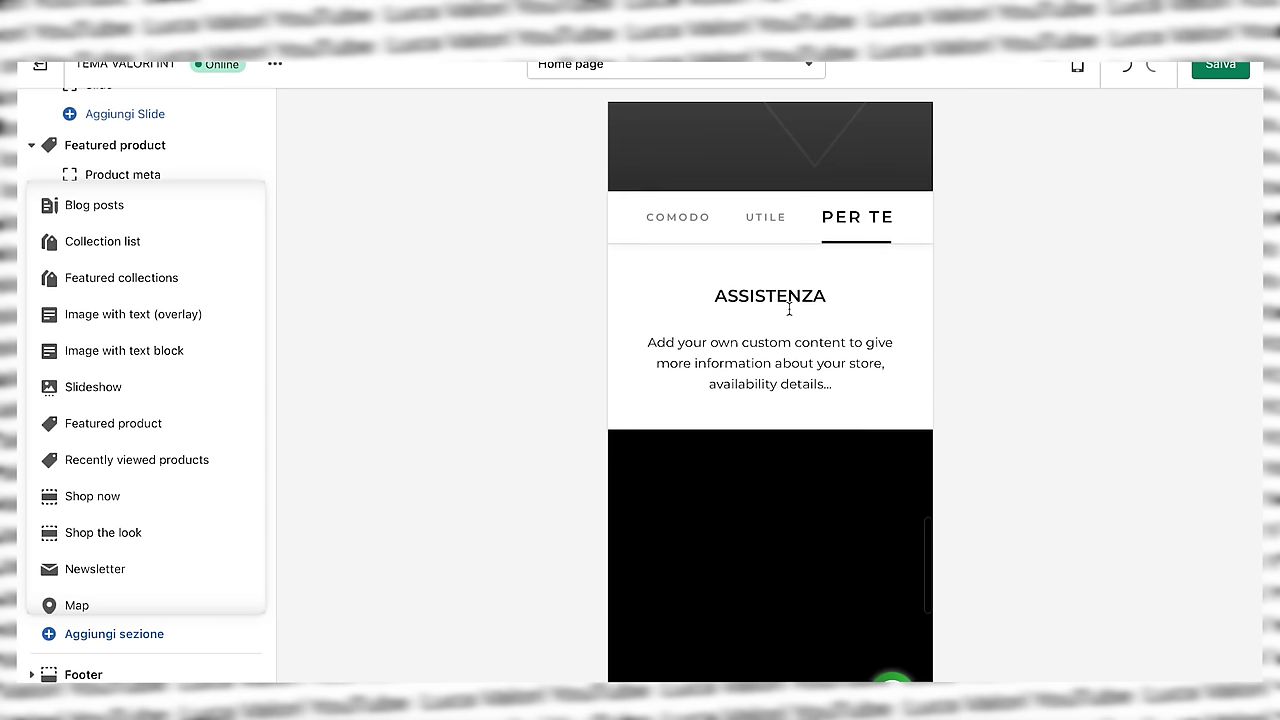
scroll(58, 540, "down", 5)
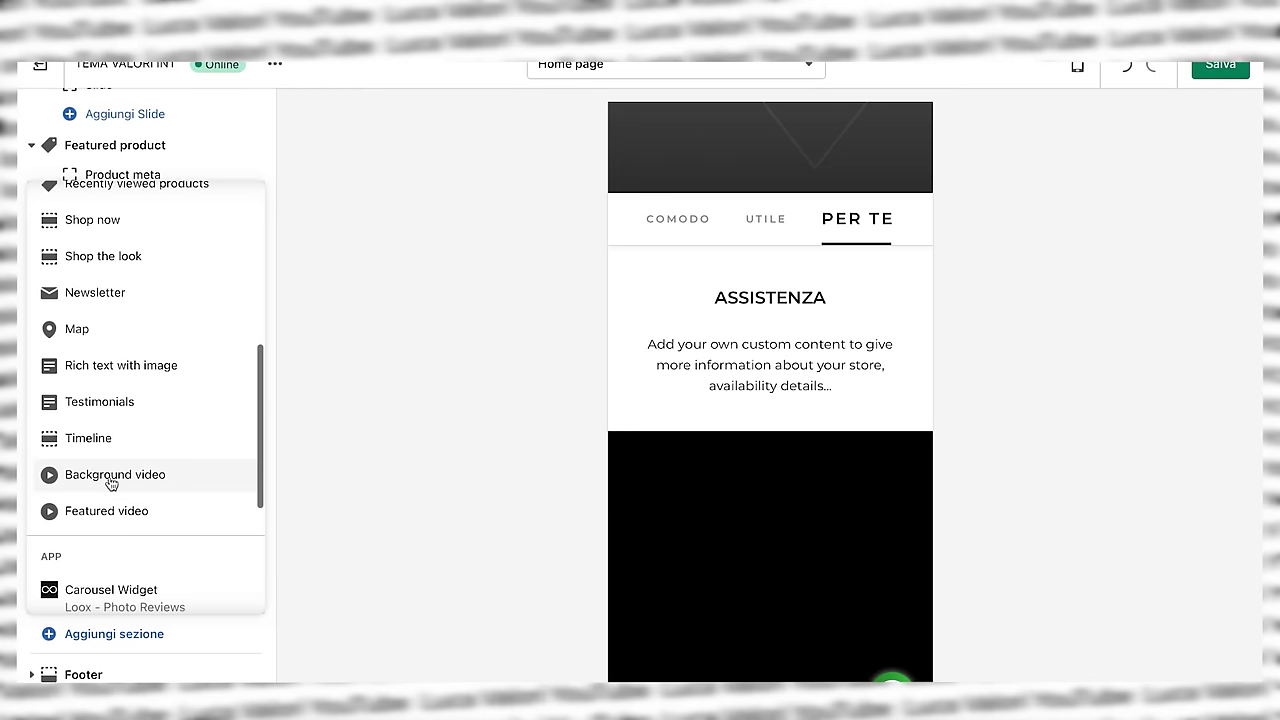
scroll(103, 554, "down", 1)
scroll(103, 554, "up", 2)
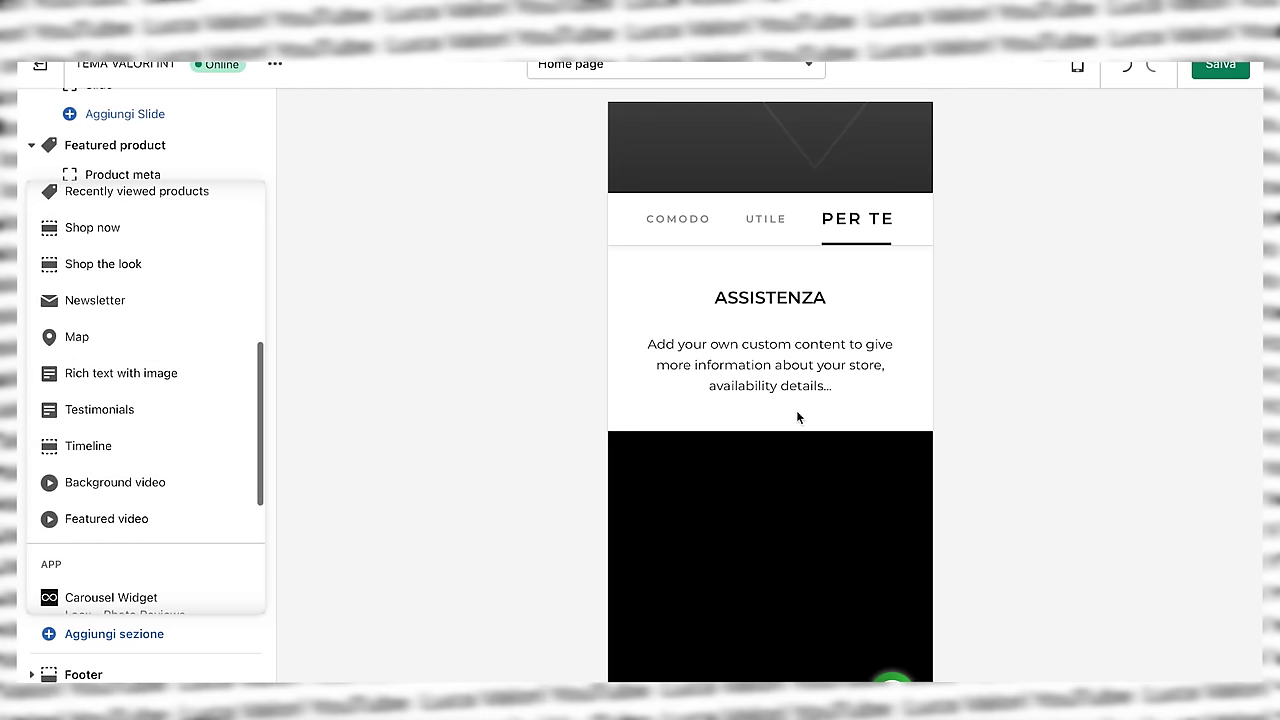
scroll(797, 414, "down", 4)
scroll(797, 414, "up", 1)
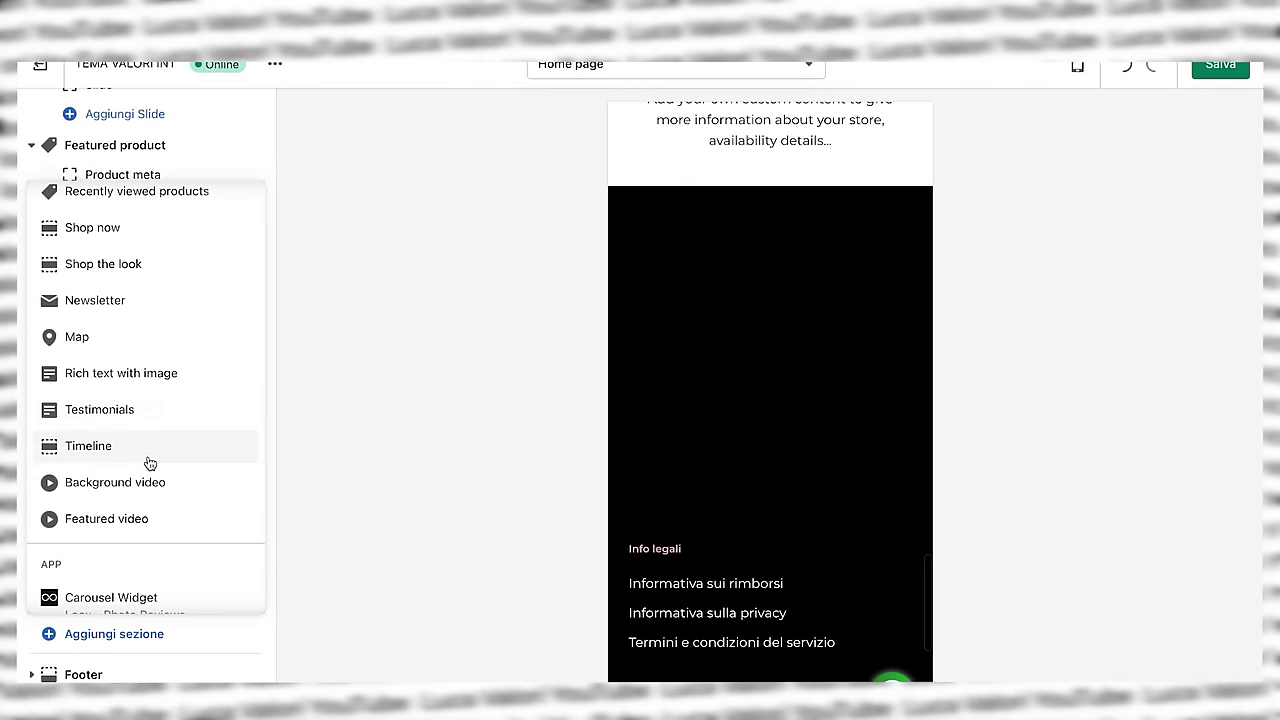
scroll(148, 460, "up", 4)
scroll(148, 462, "up", 4)
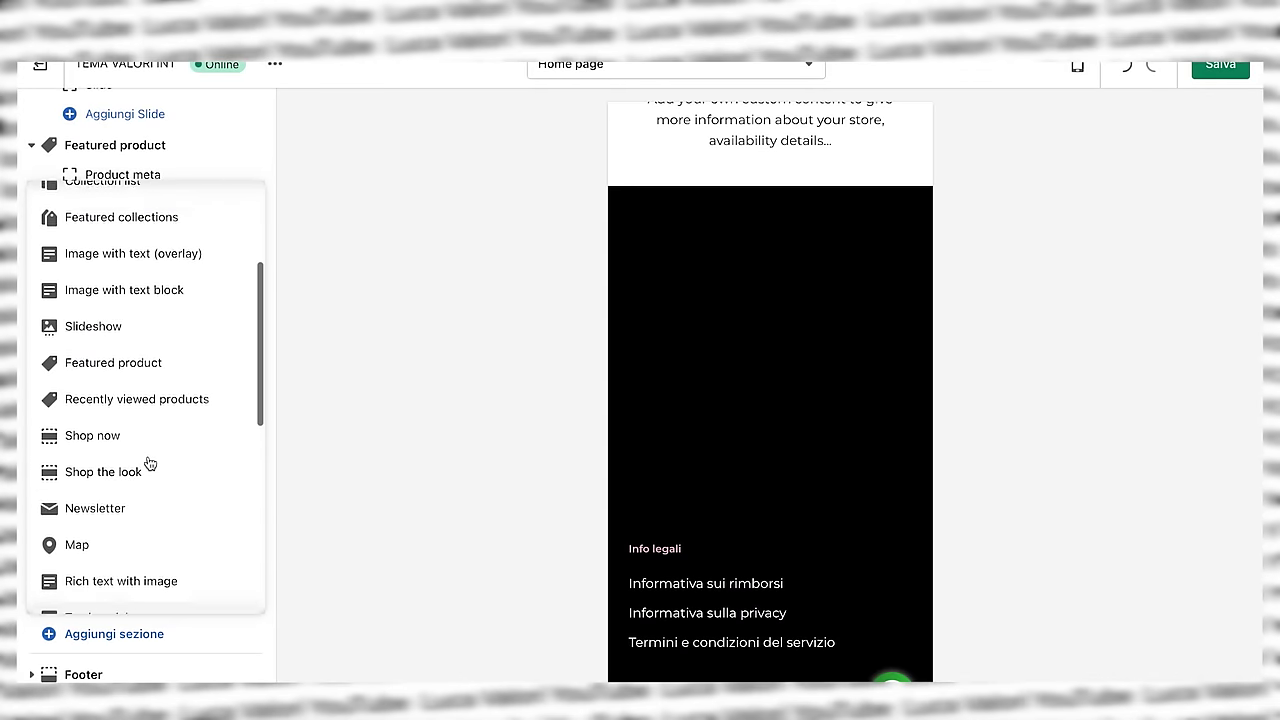
scroll(150, 462, "up", 2)
scroll(150, 462, "down", 8)
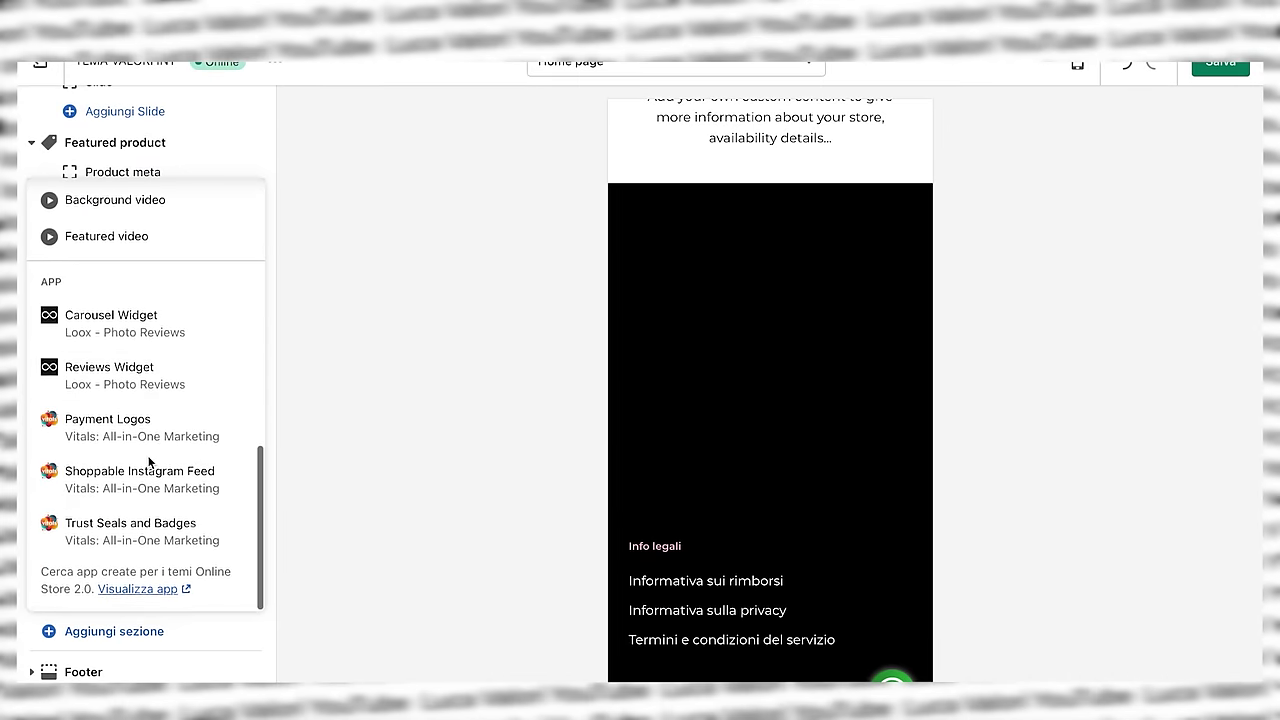
scroll(148, 462, "up", 4)
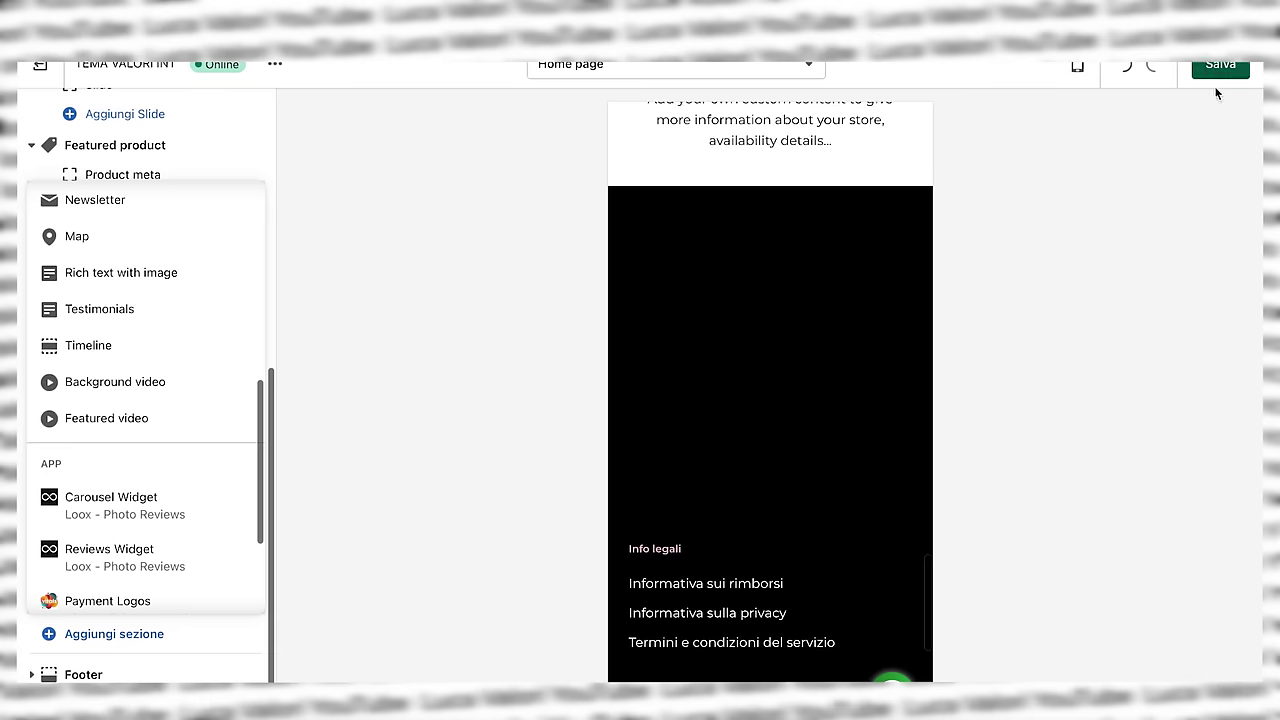
left_click(1219, 67)
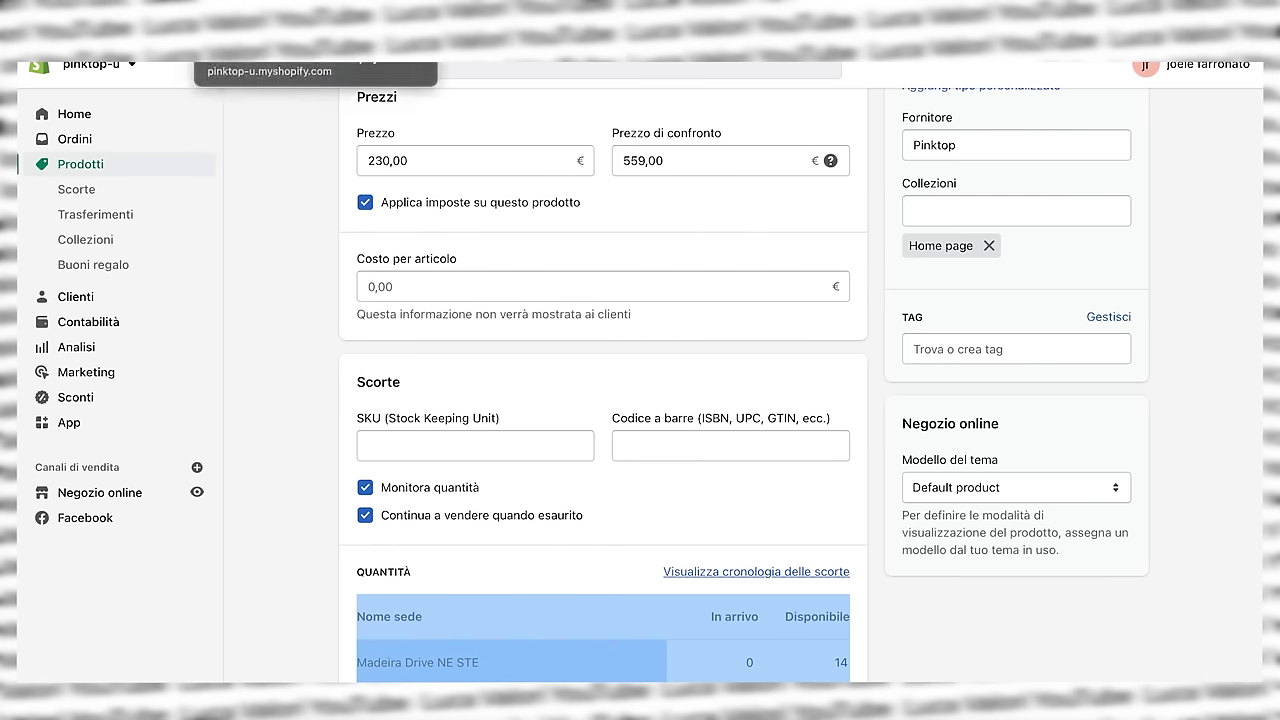
- Go from the installed apps list to the Shopify App Store via 'Personalizza il tuo negozio'
left_click(108, 430)
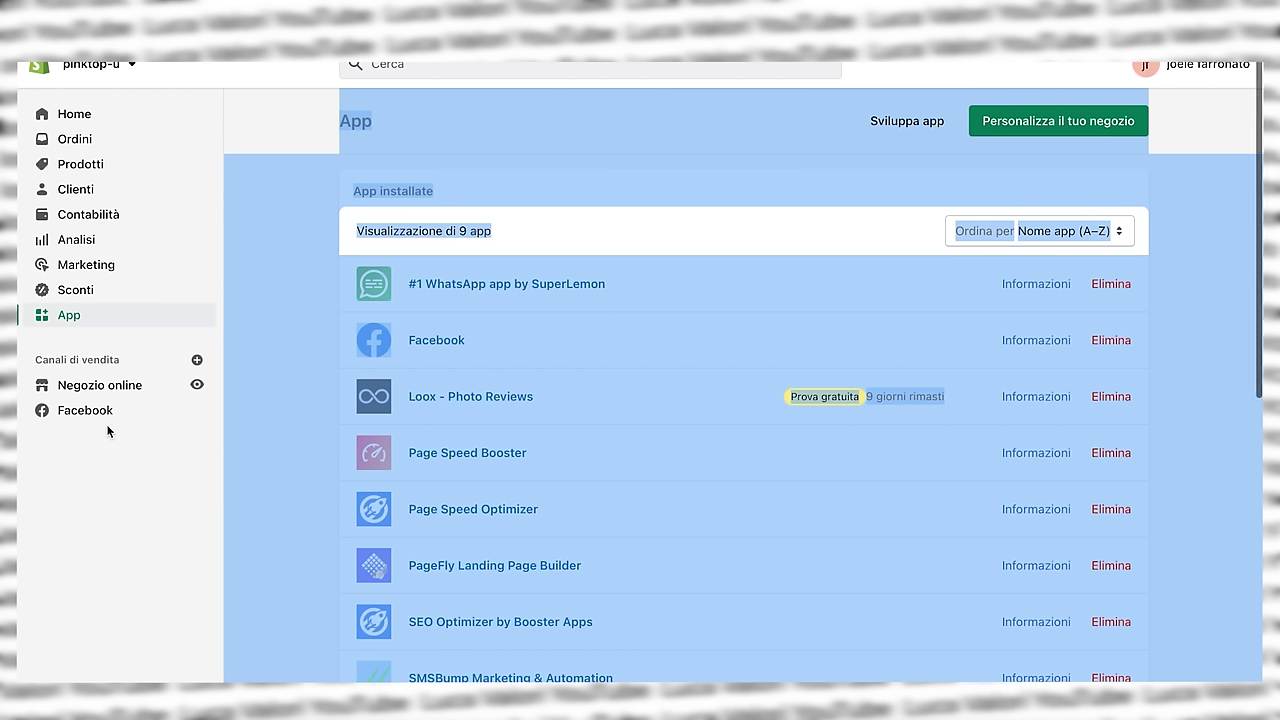
left_click(282, 410)
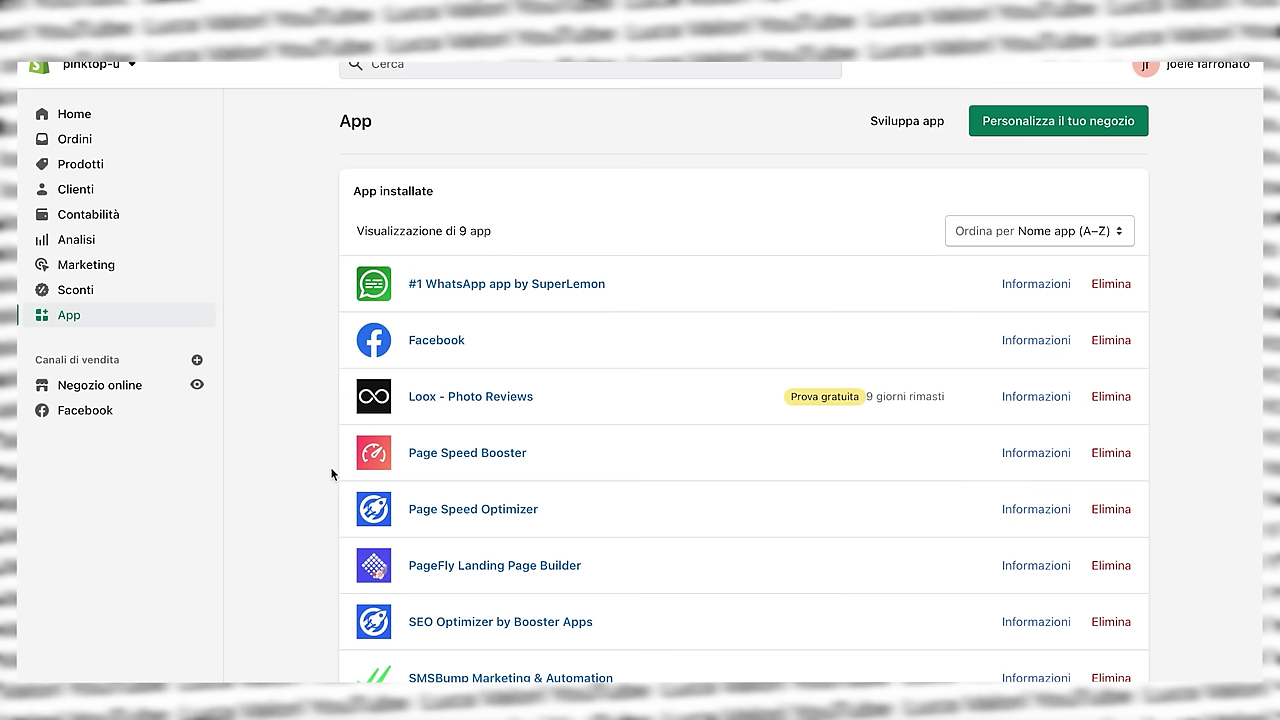
scroll(287, 523, "down", 1)
scroll(586, 409, "down", 2)
scroll(669, 331, "up", 3)
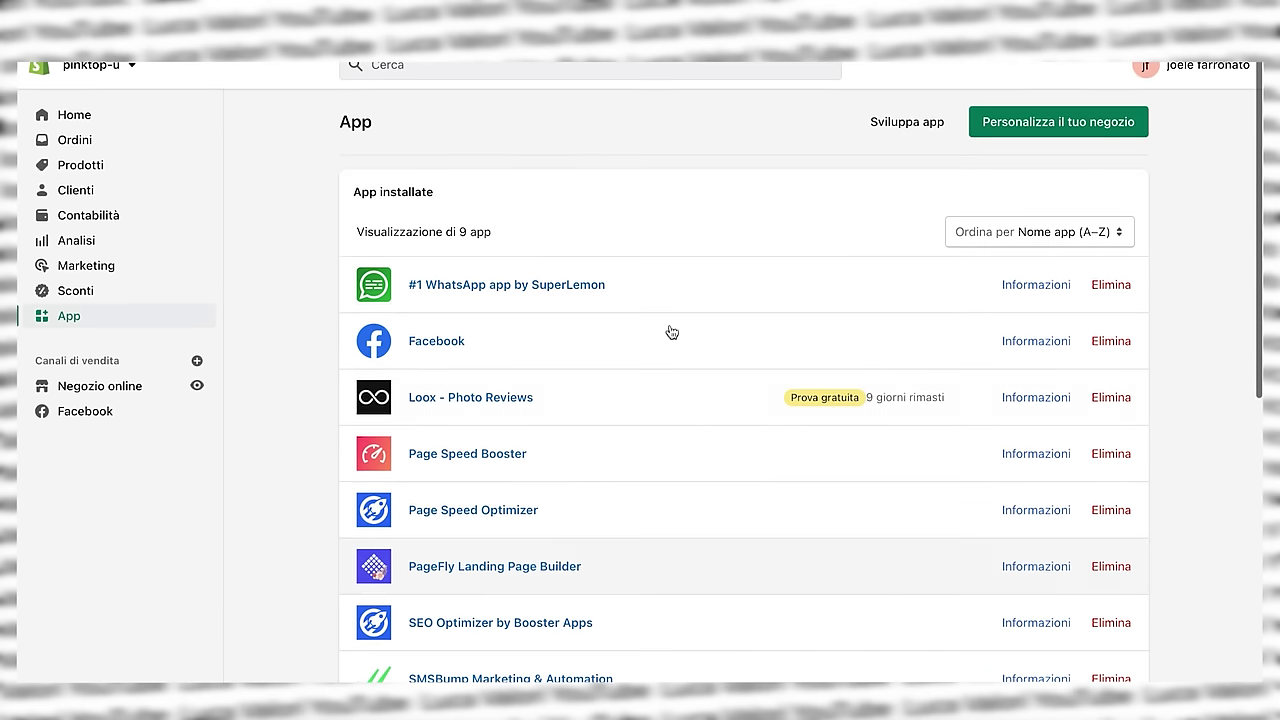
left_click(1033, 122)
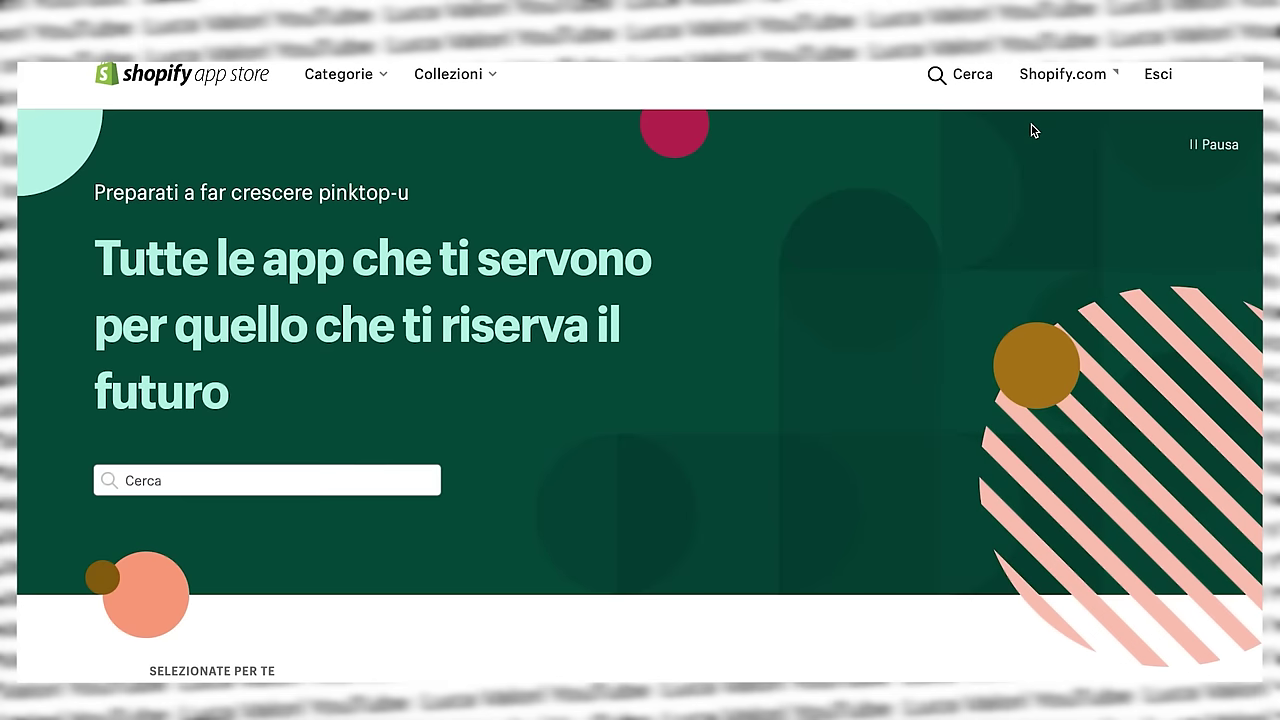
- Search the App Store for INSTA FEED and start adding the Instafeed - Instagram Feed app
left_click(348, 476)
type("NST")
type("AF FEED")
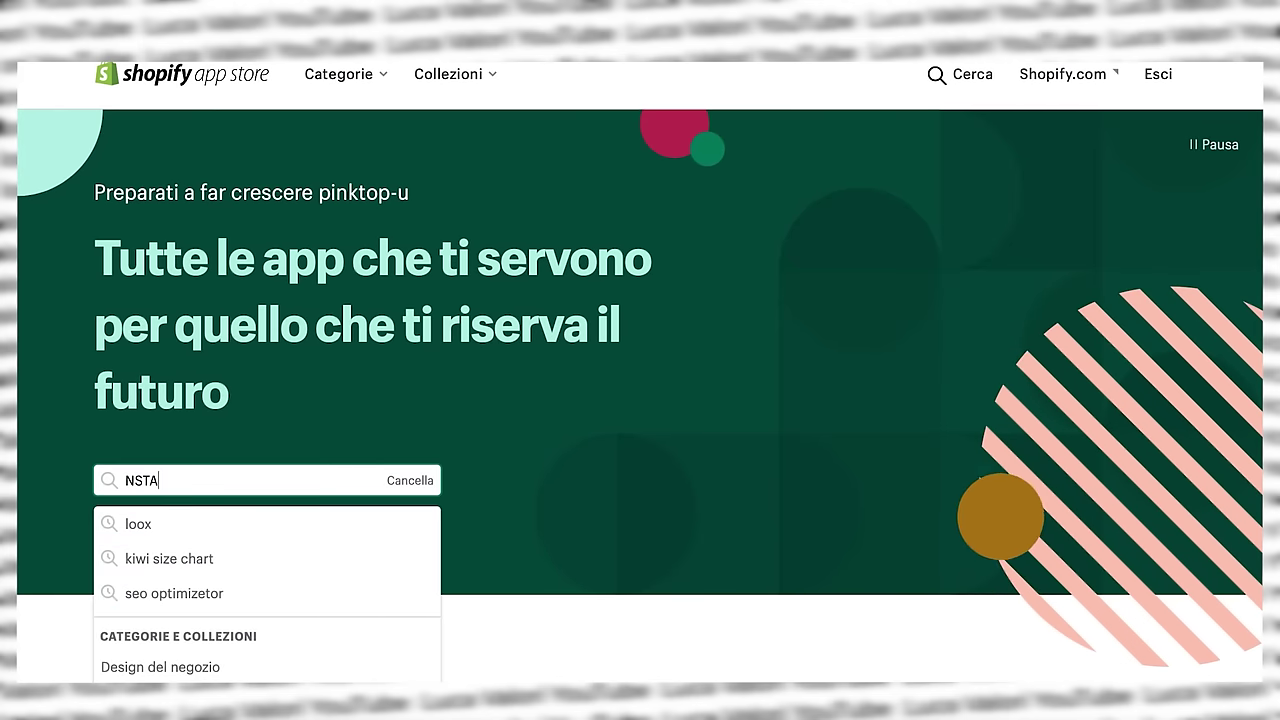
double_click(148, 480)
type("INSTA")
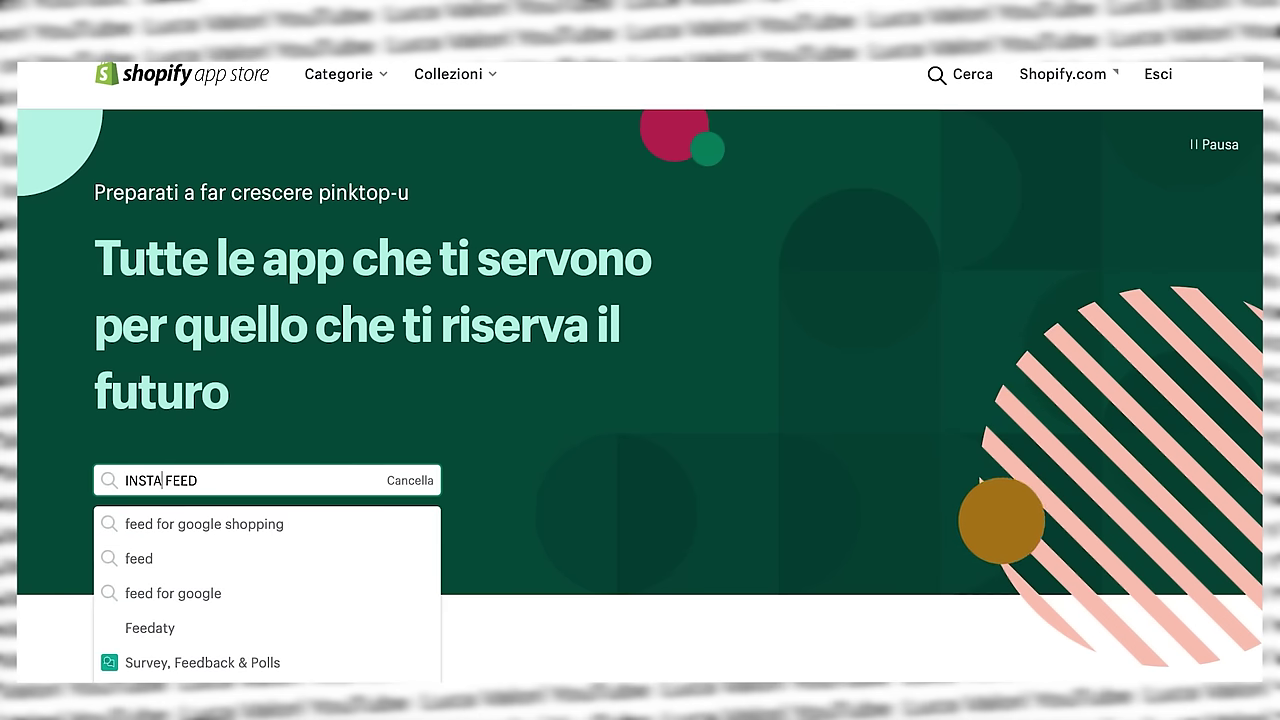
key("Return")
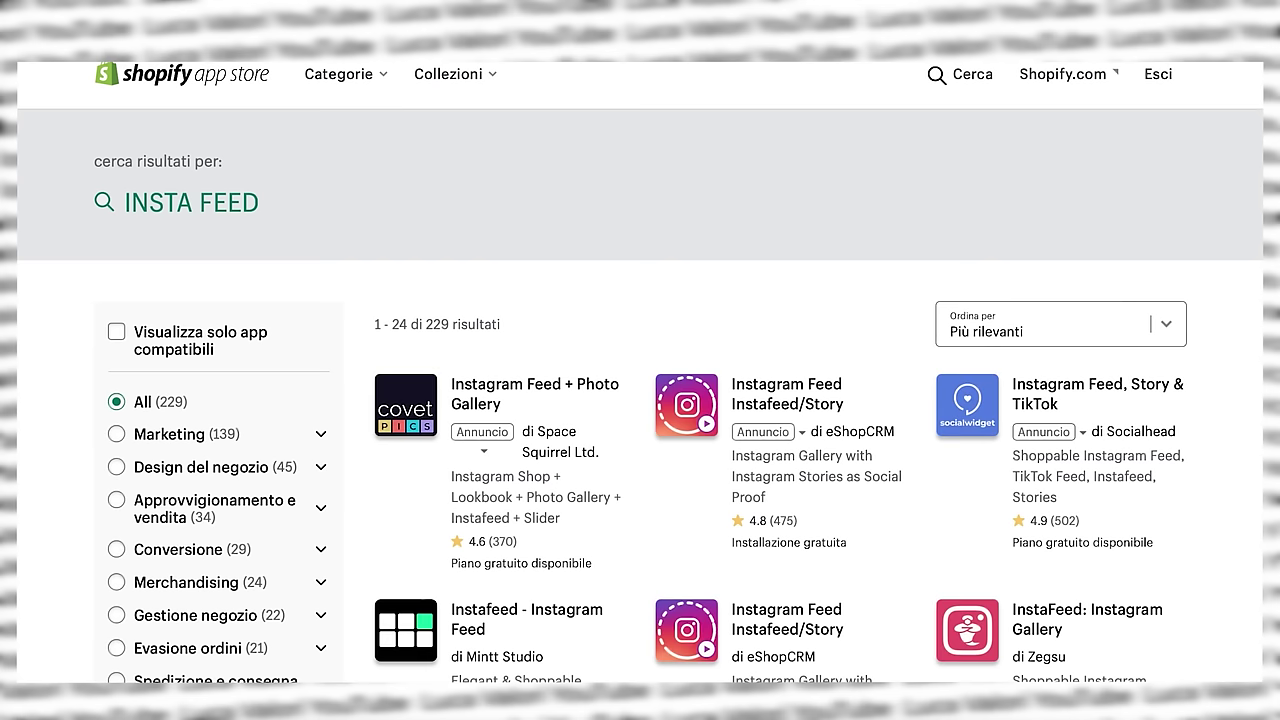
scroll(360, 600, "down", 1)
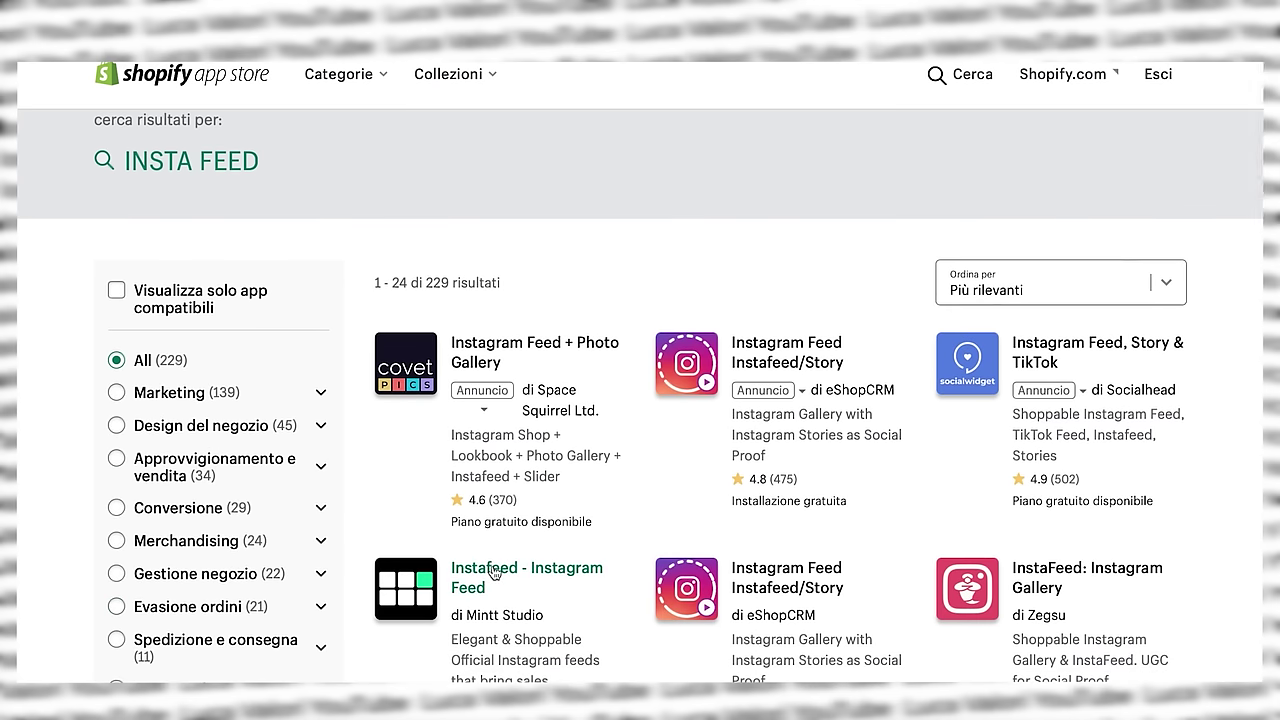
left_click(492, 571)
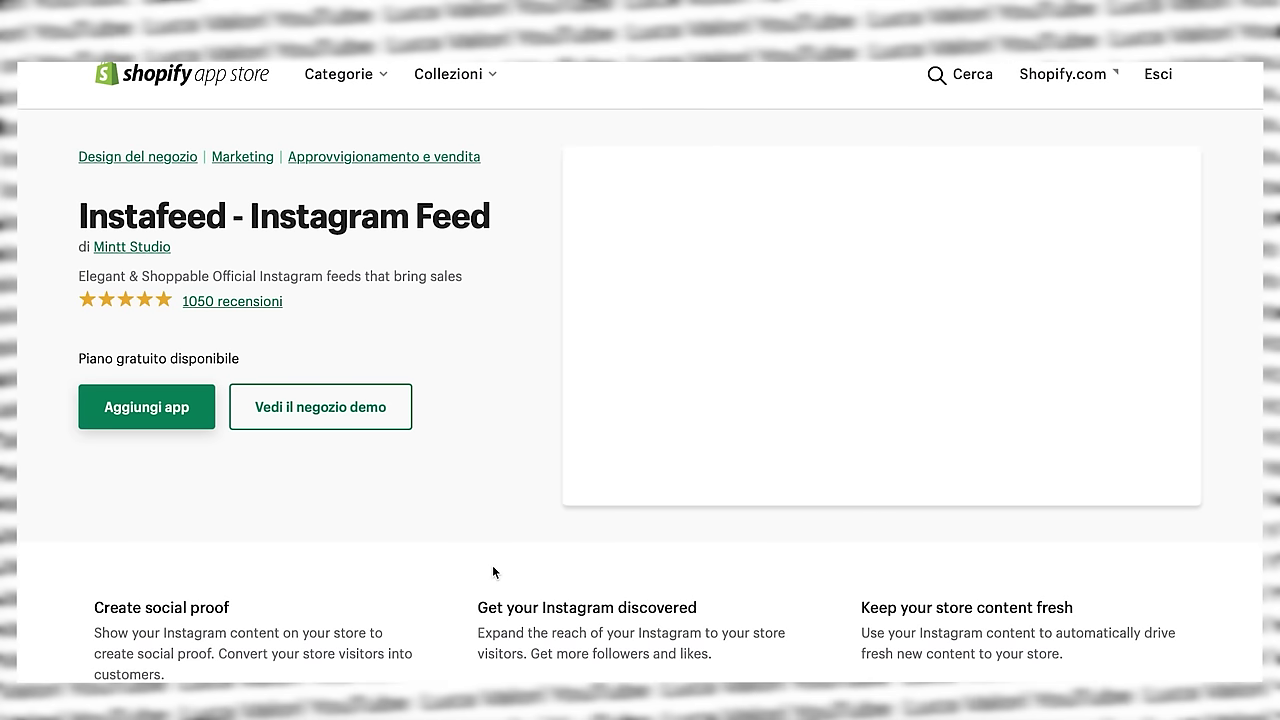
left_click(157, 409)
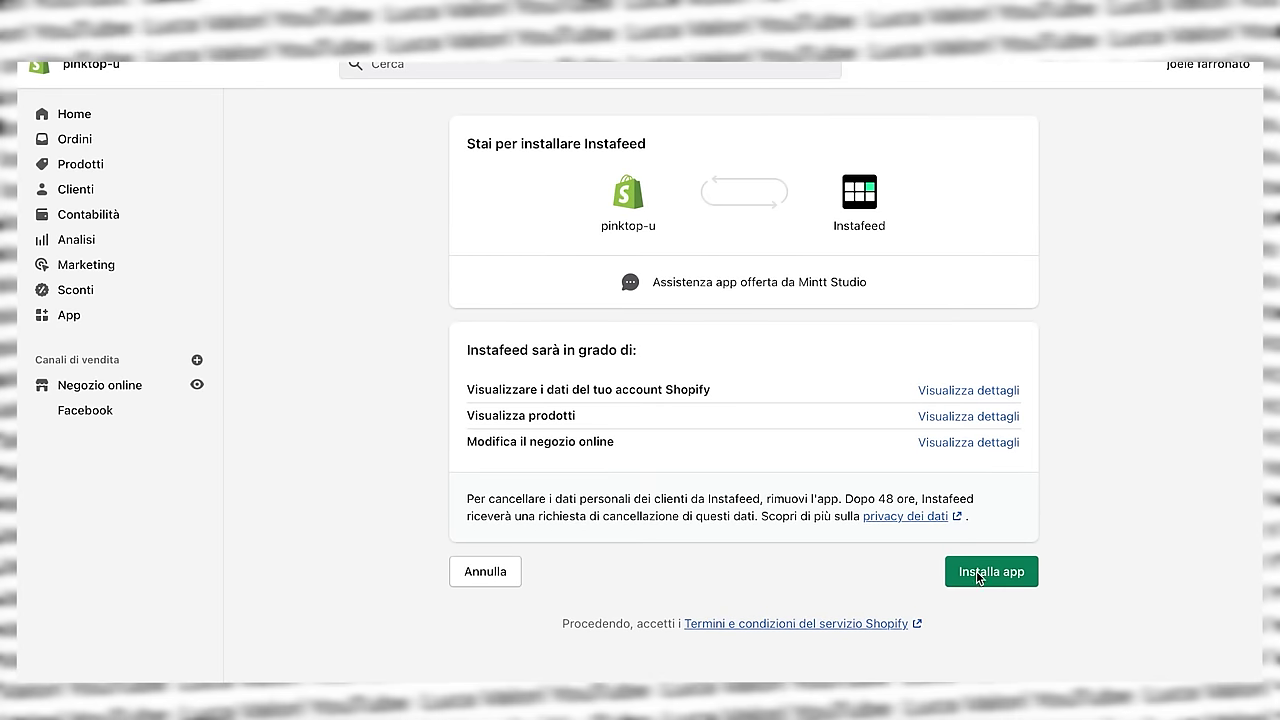
- Confirm installation of the Instafeed app with Installa app
left_click(978, 574)
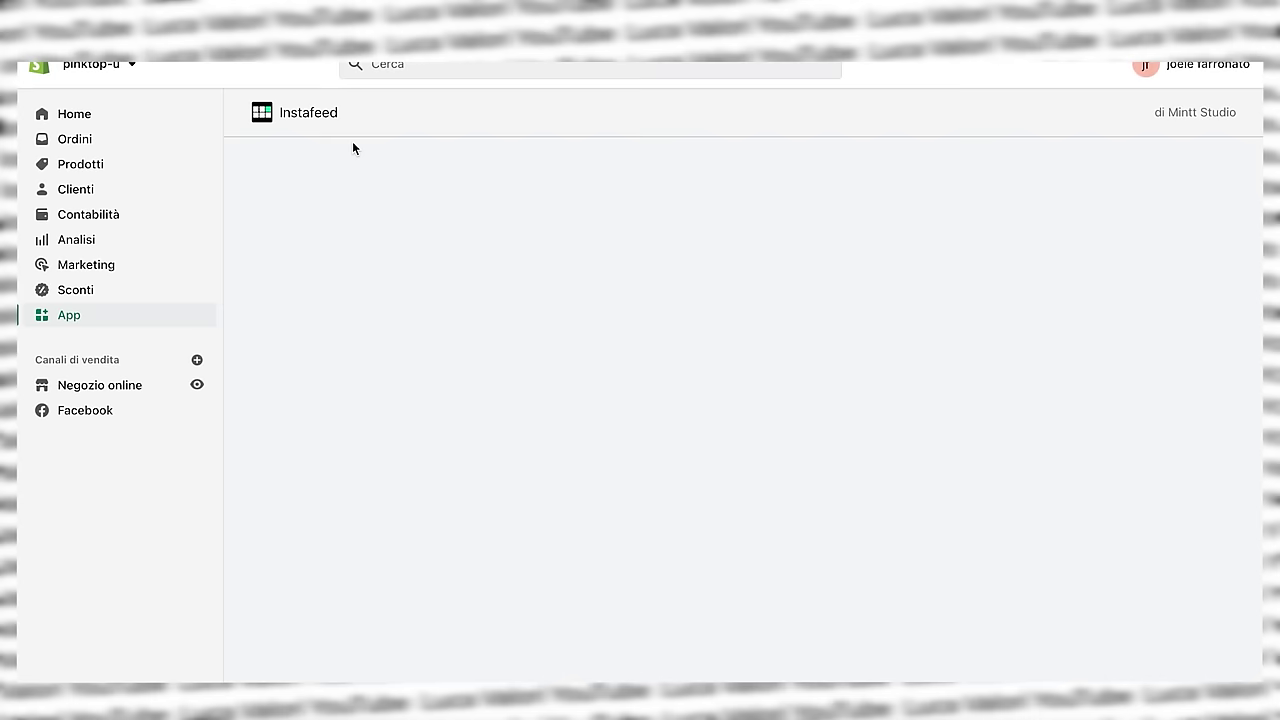
left_click_drag(300, 105, 258, 107)
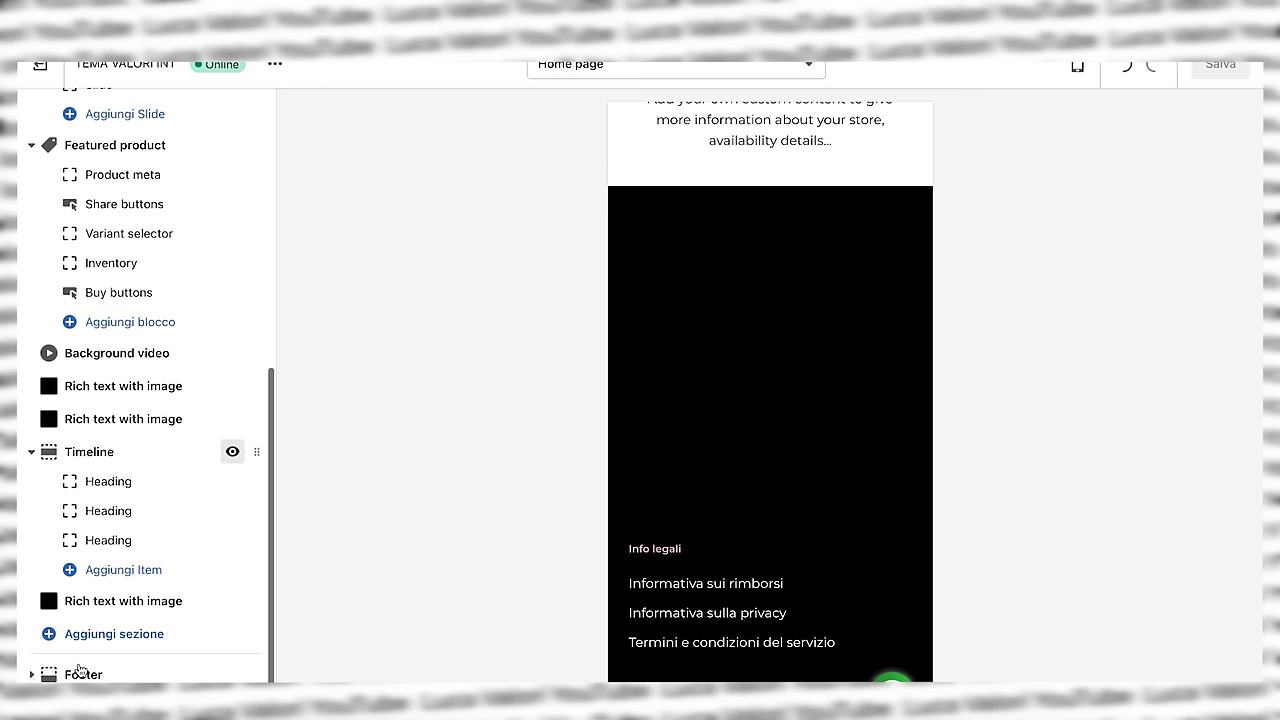
- Add a Rich text with image section to the home page and open its settings
left_click(76, 636)
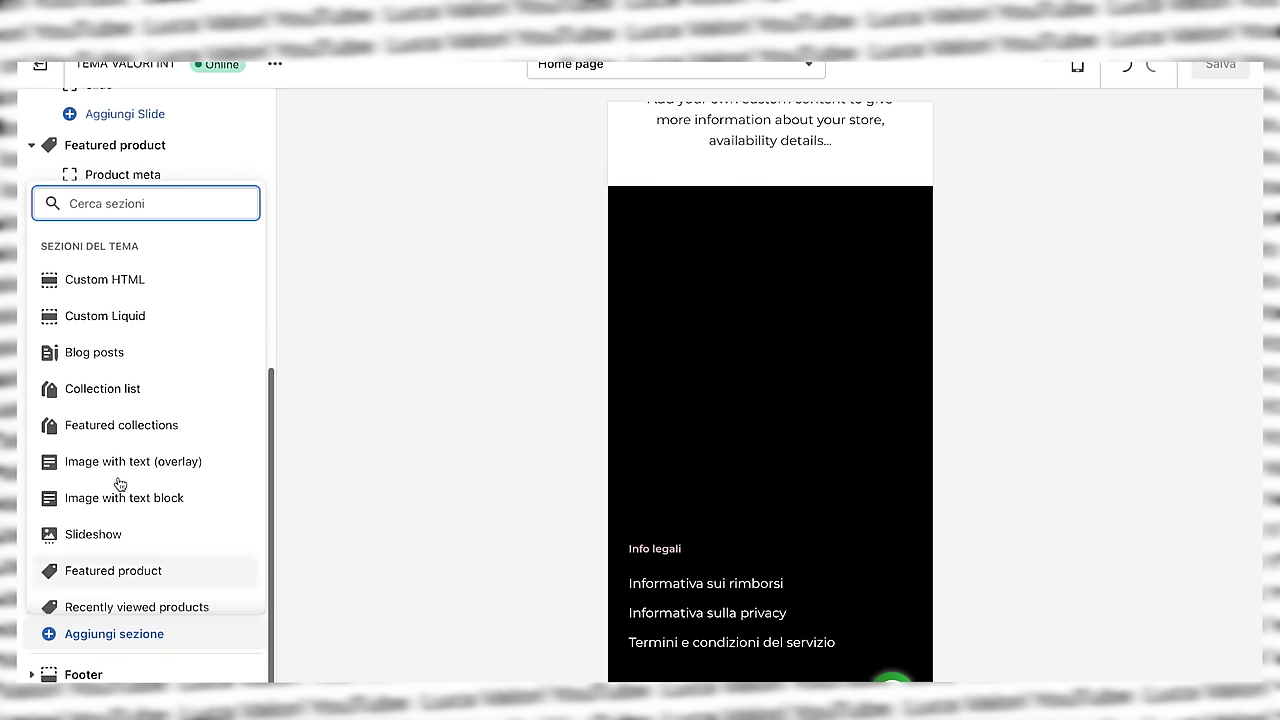
scroll(120, 484, "down", 7)
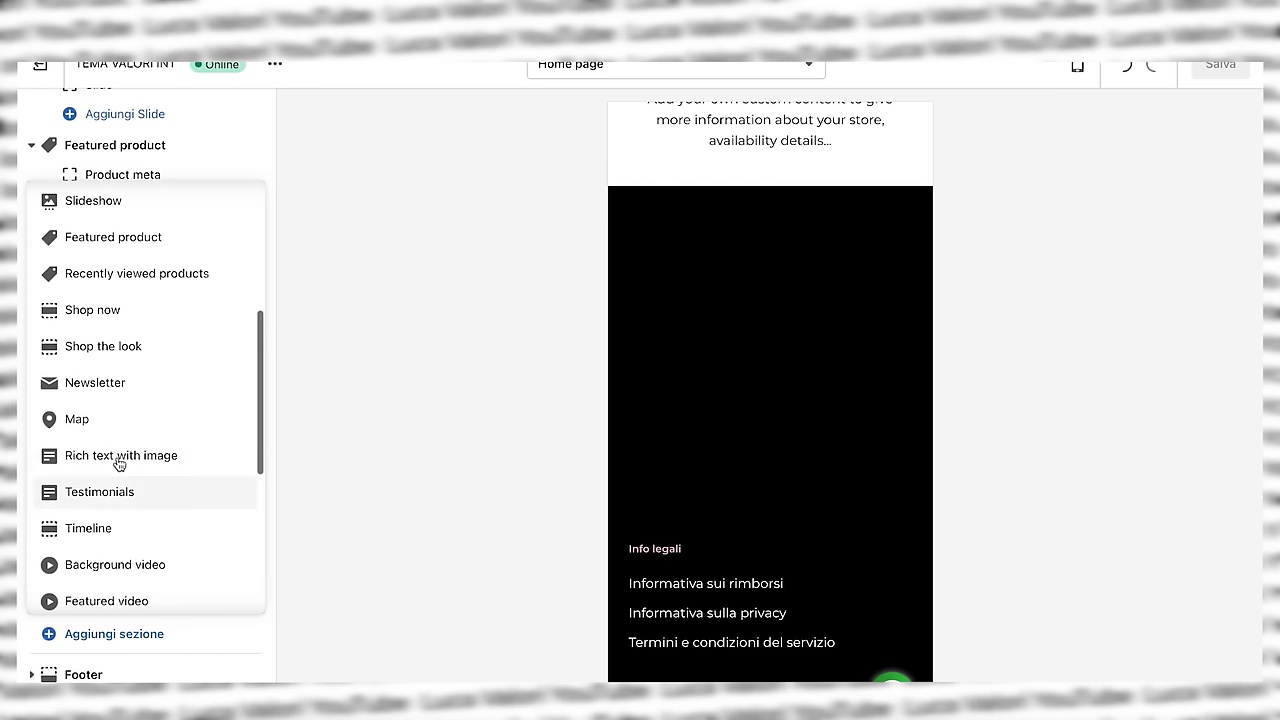
left_click(118, 457)
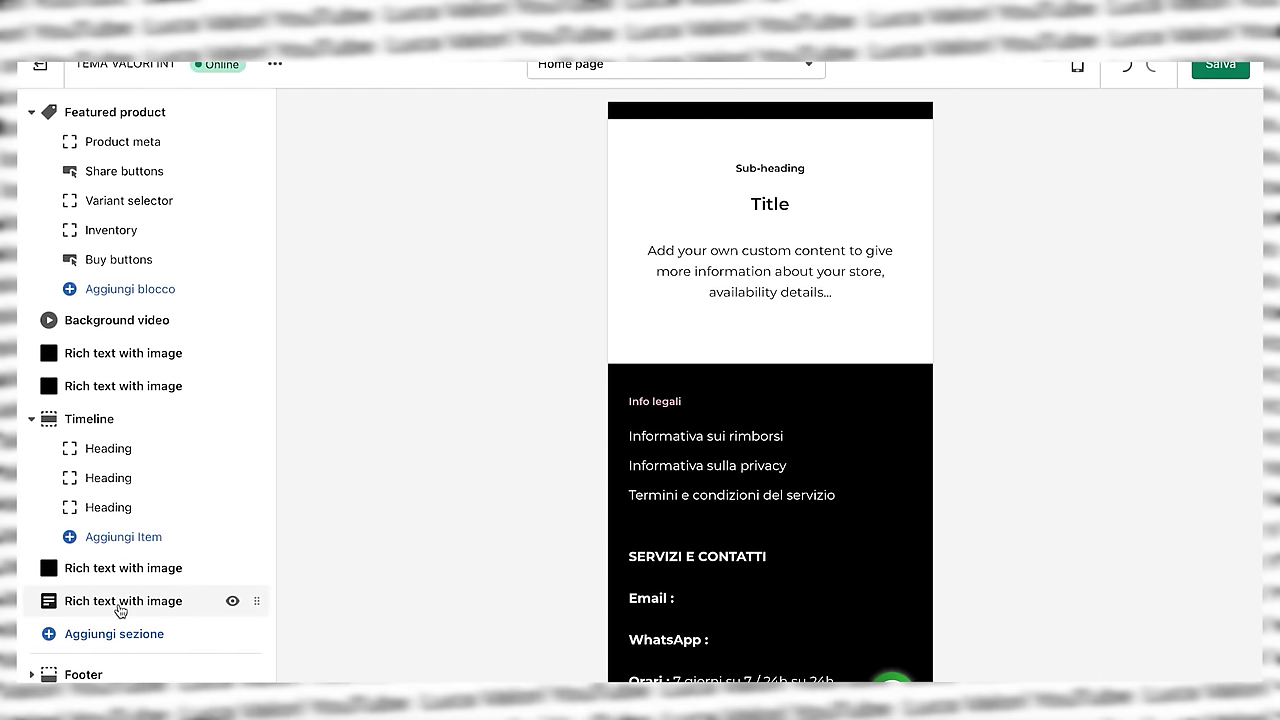
left_click(119, 601)
- Clear the section's sub-heading and set its heading to SERVIZI
left_click(151, 184)
key("ctrl+a")
key("BackSpace")
left_click(50, 246)
key("ctrl+a")
key("BackSpace")
type("SERVIZI")
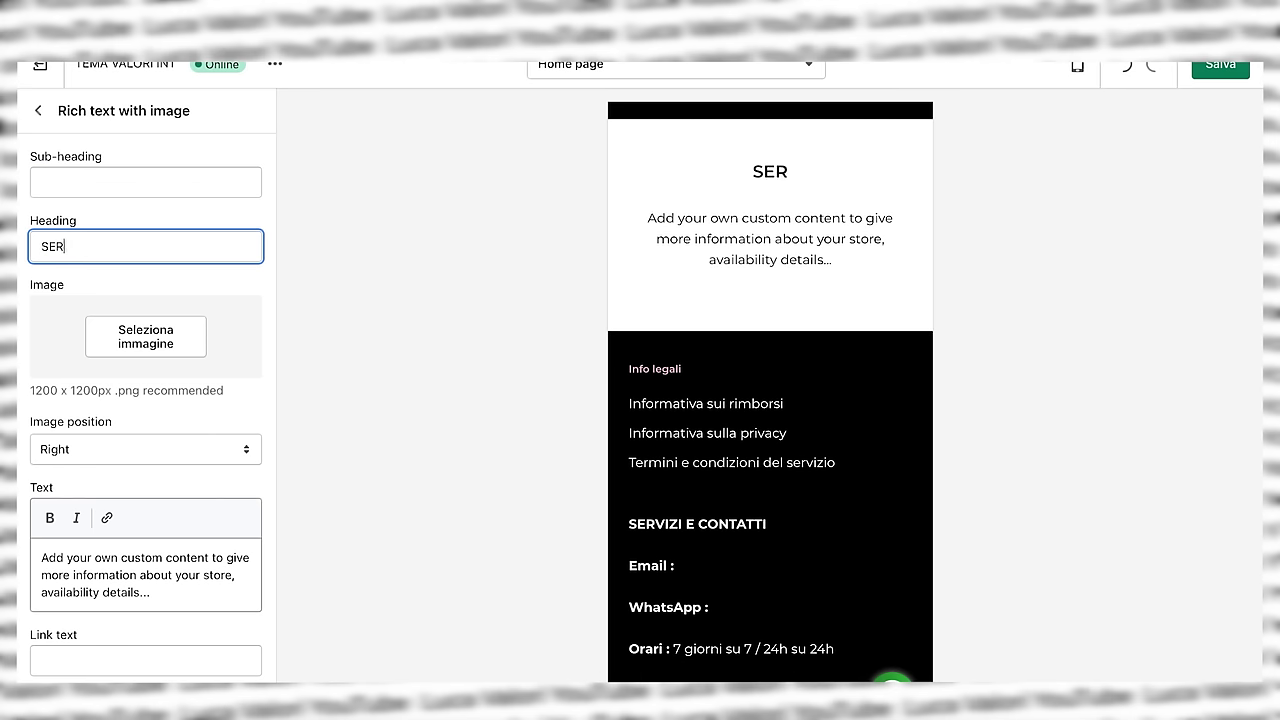
left_click(38, 110)
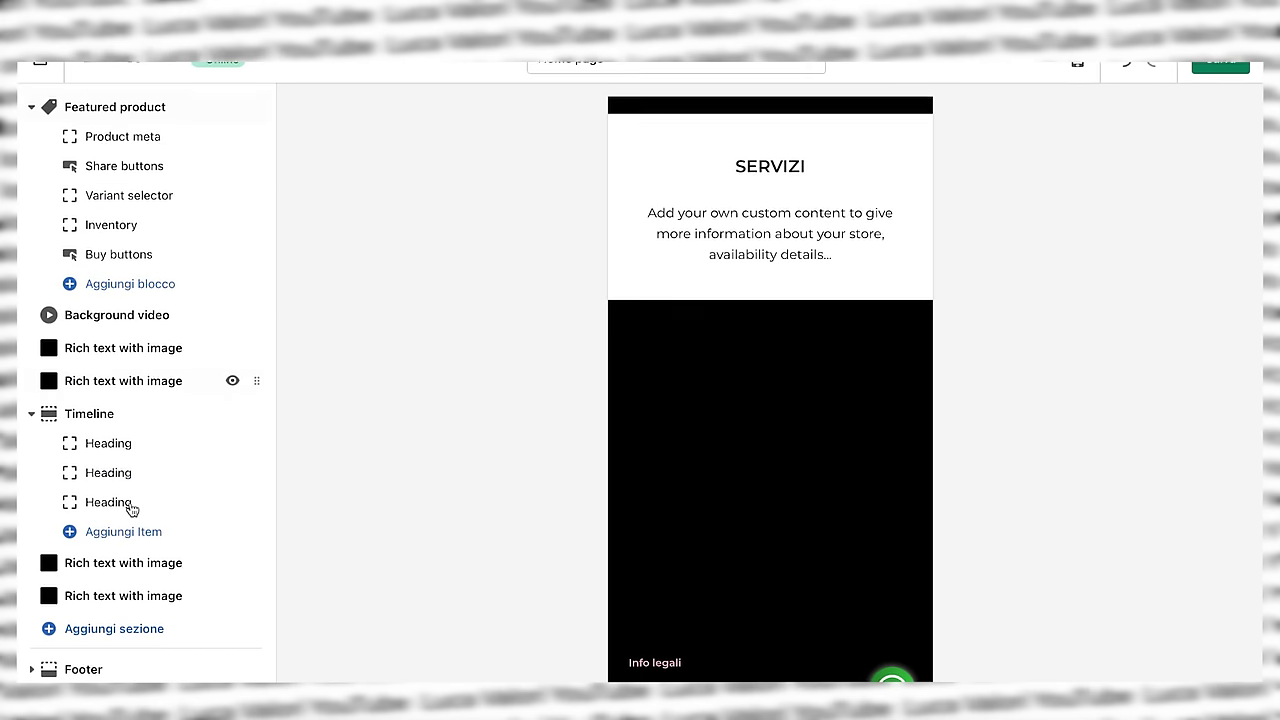
left_click(110, 642)
scroll(106, 480, "down", 5)
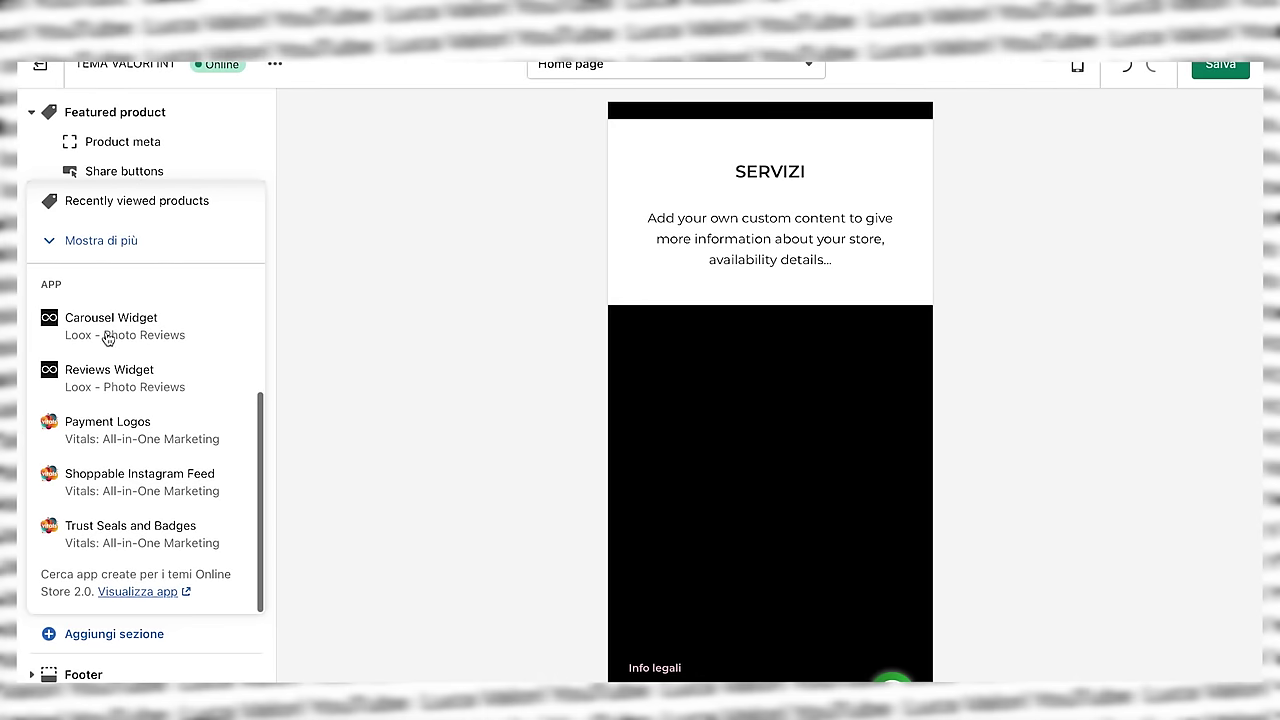
- Add the Loox Reviews Widget, link its Write a review button to PINK FRIDGE, and save
left_click(123, 390)
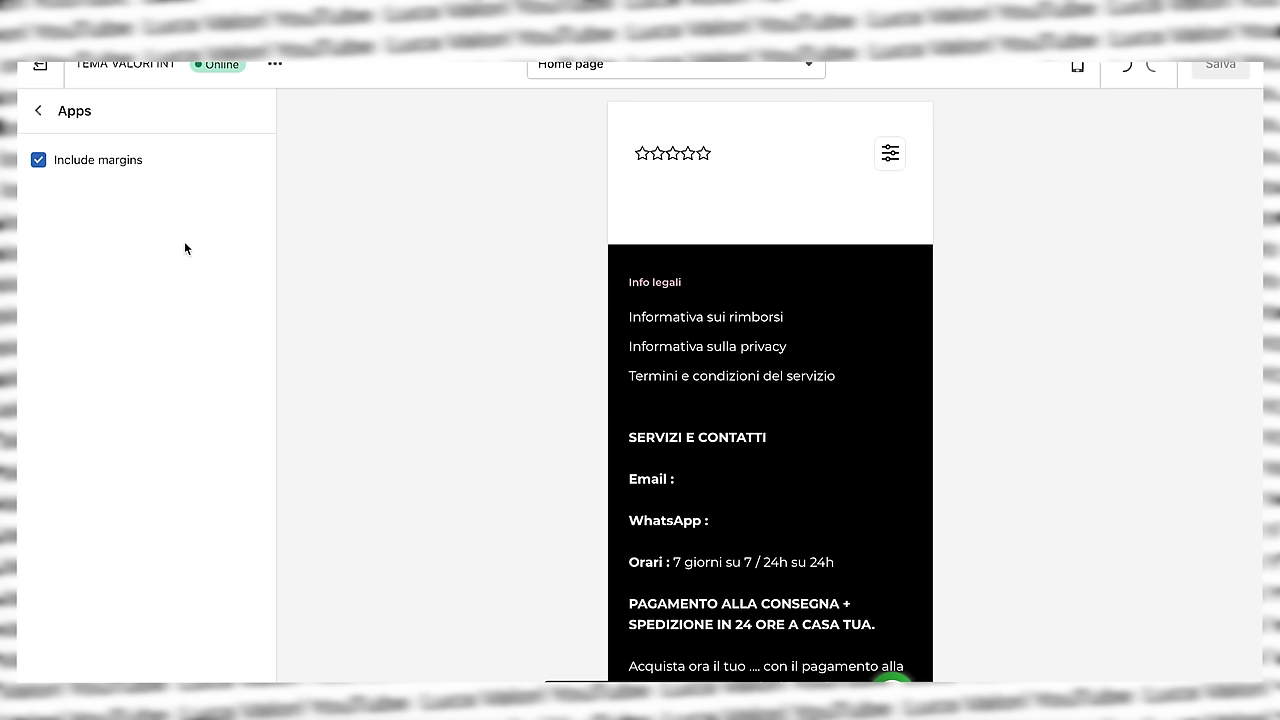
left_click(38, 113)
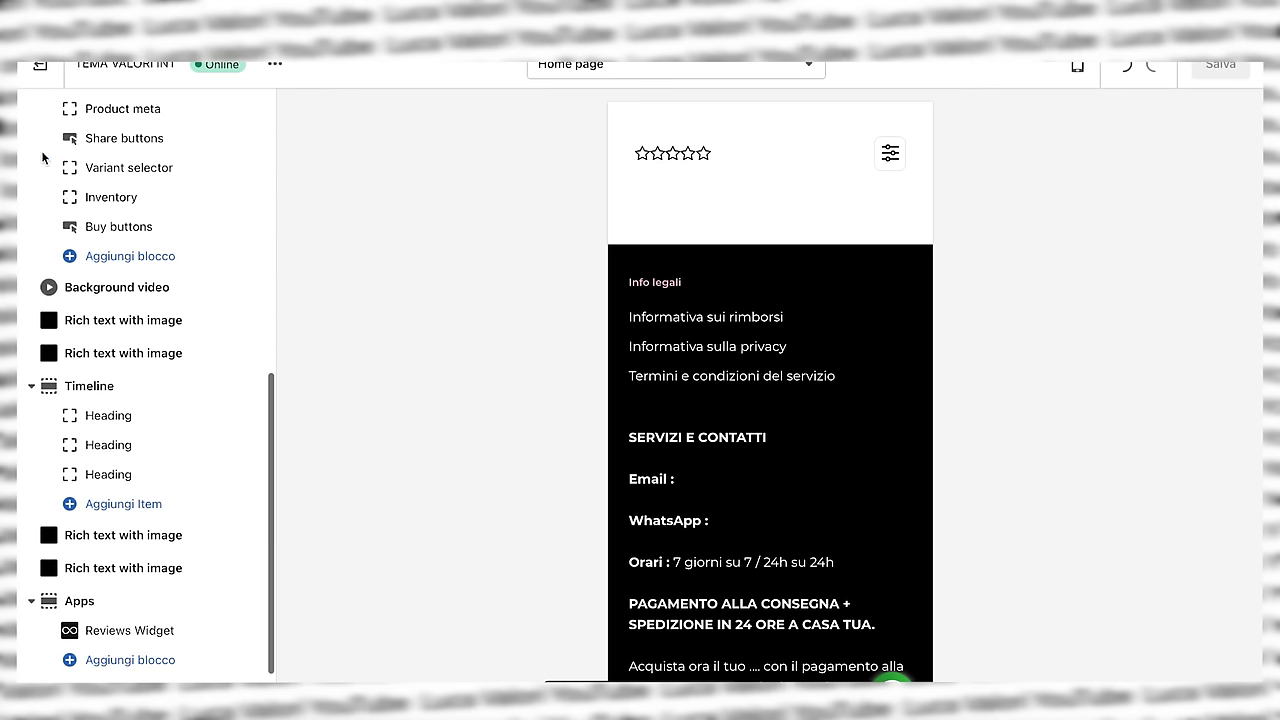
left_click(103, 636)
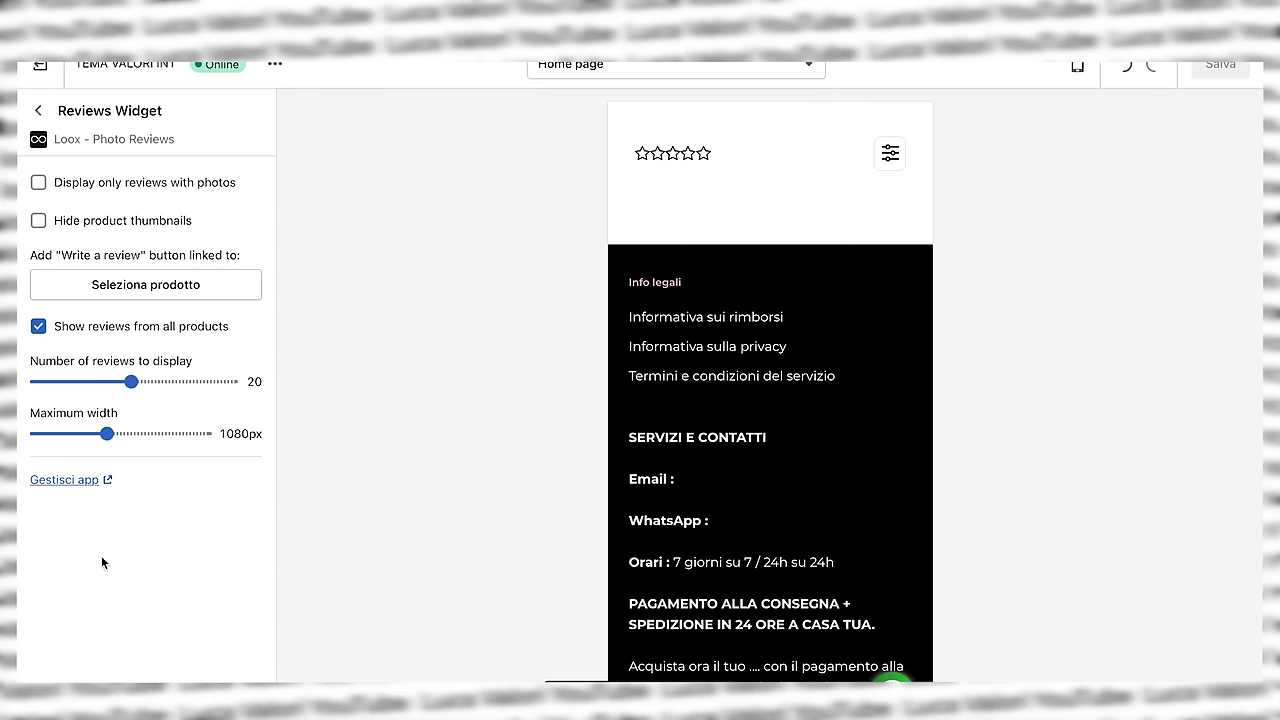
left_click(124, 289)
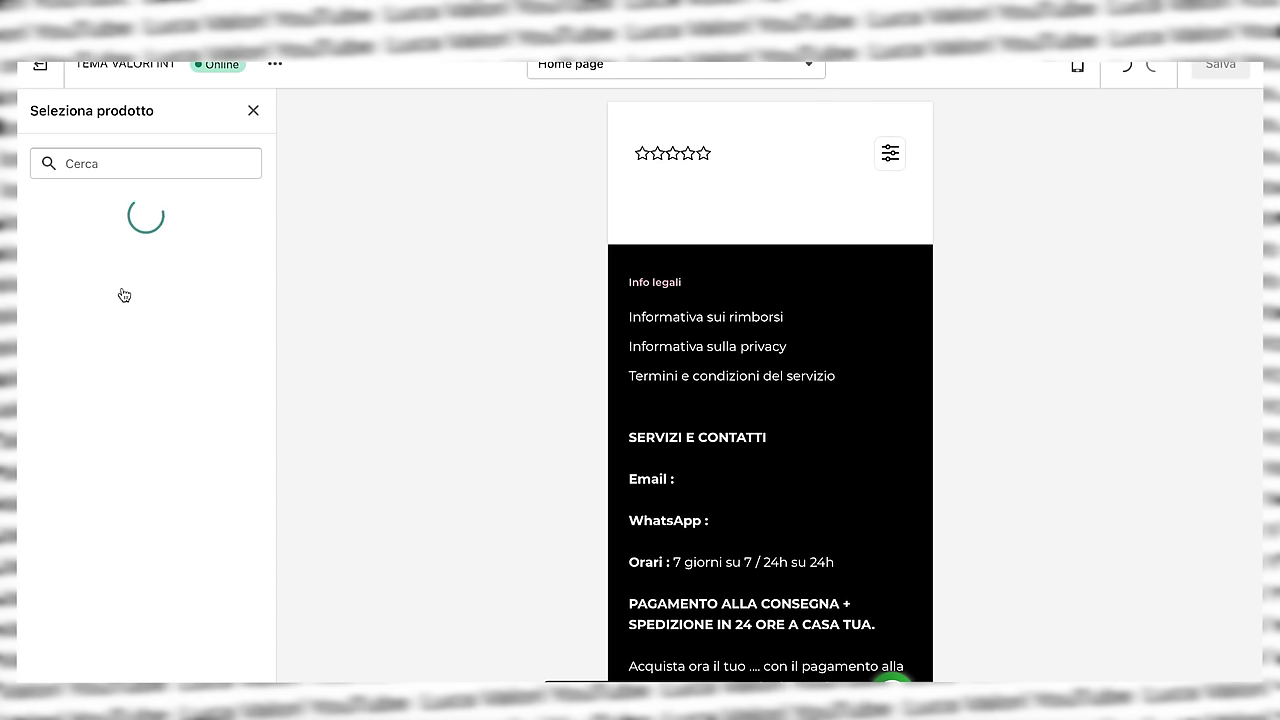
left_click(121, 271)
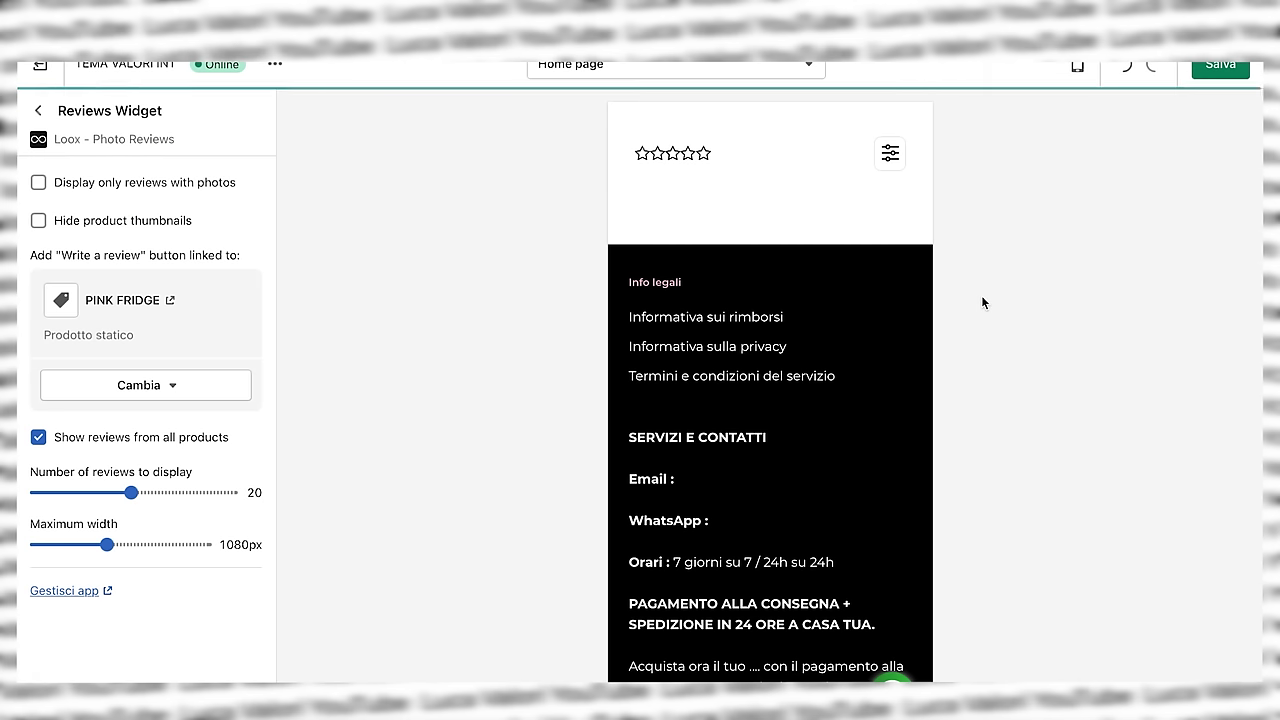
left_click(1218, 70)
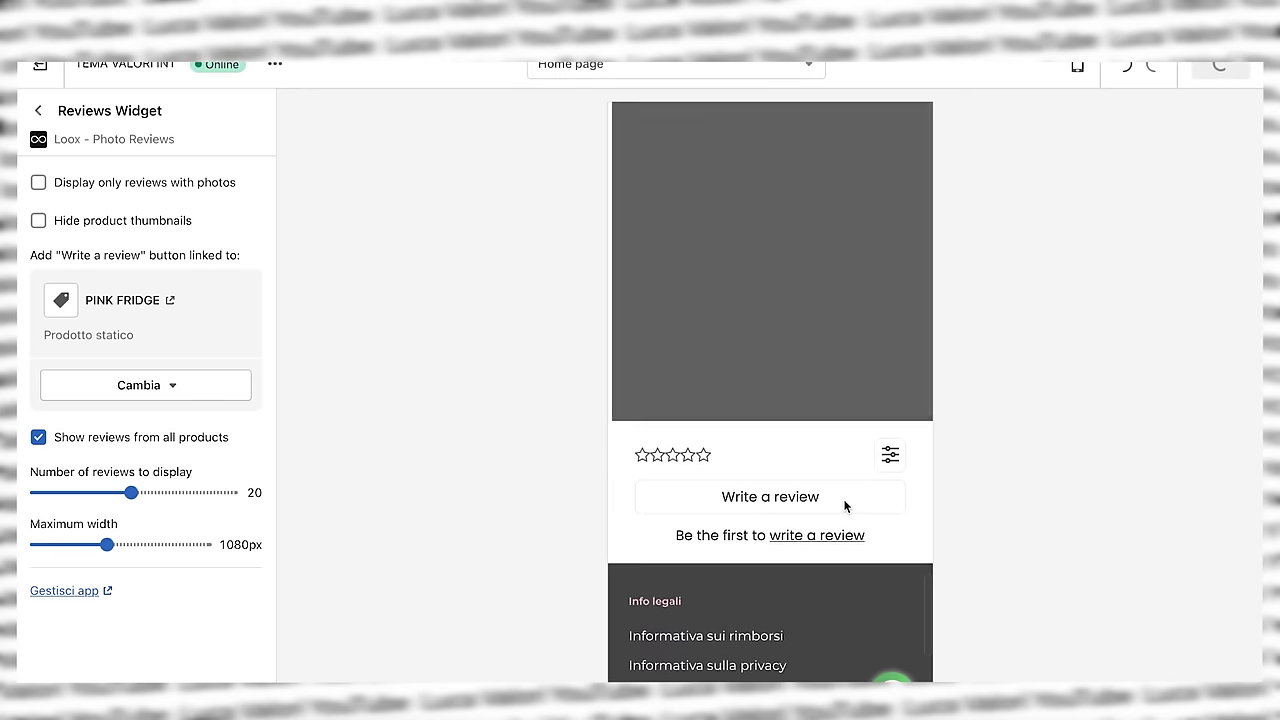
scroll(844, 507, "down", 1)
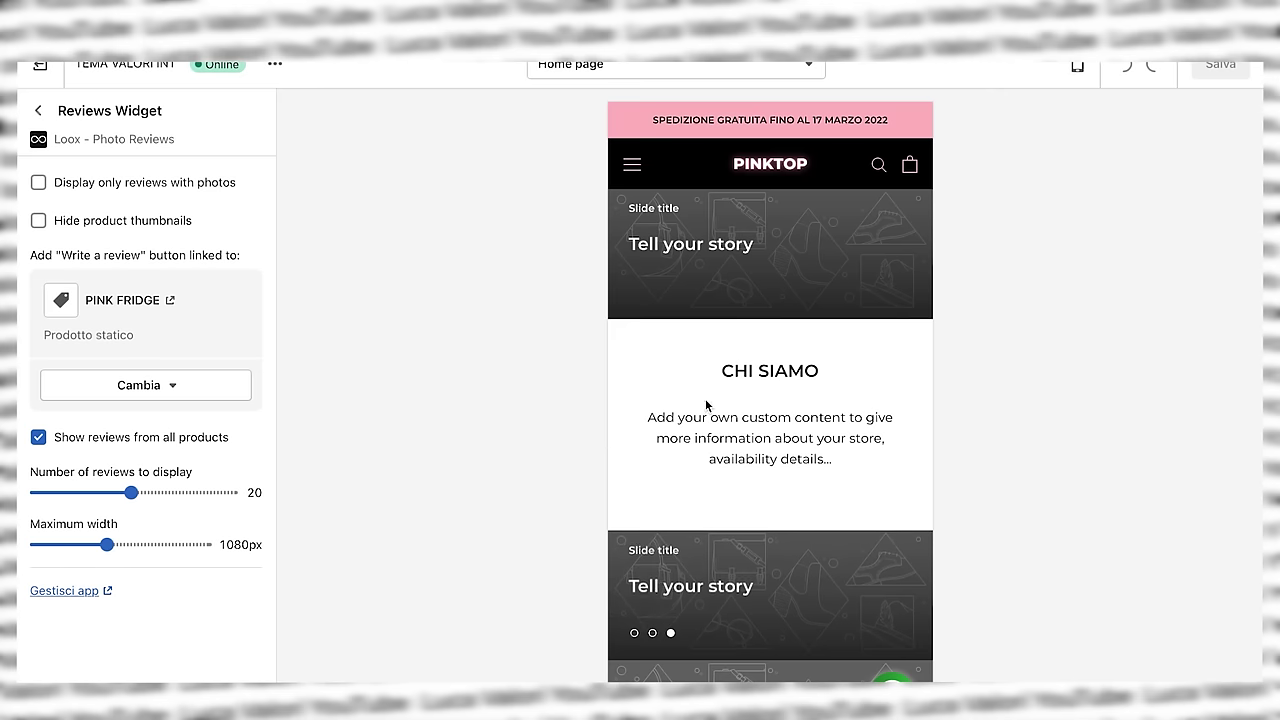
scroll(706, 405, "down", 2)
scroll(706, 405, "up", 2)
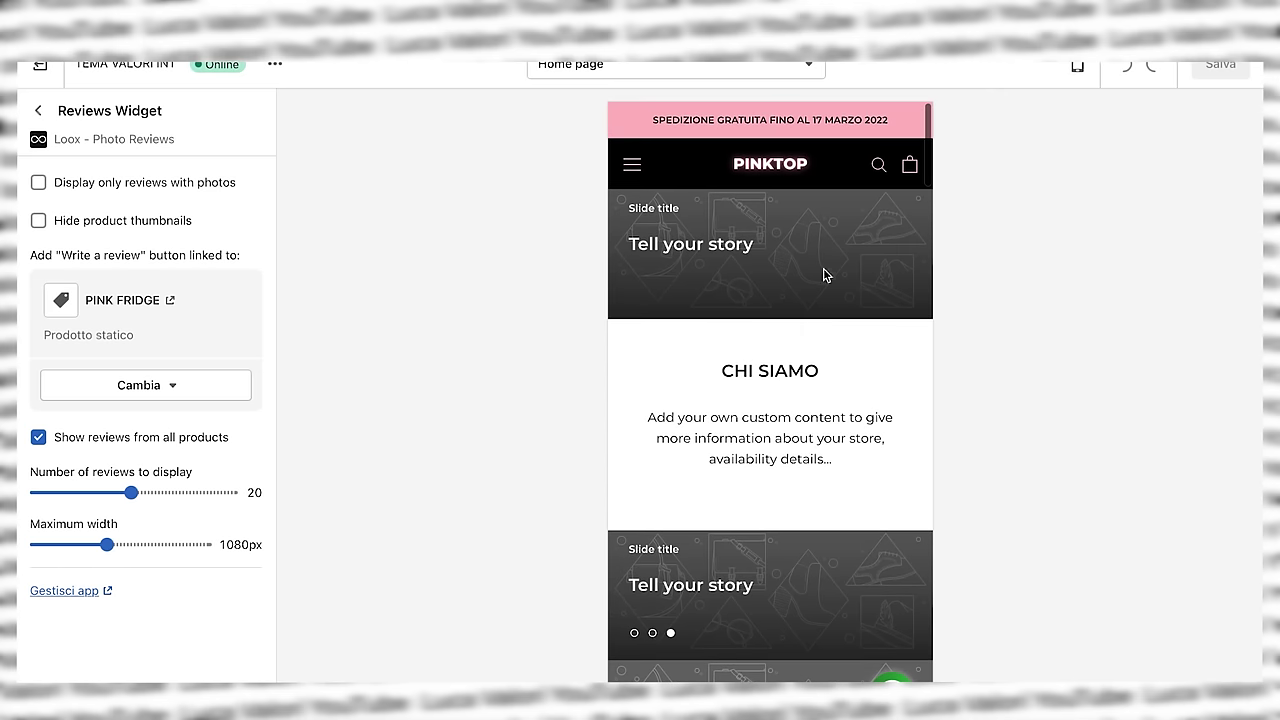
scroll(731, 300, "down", 5)
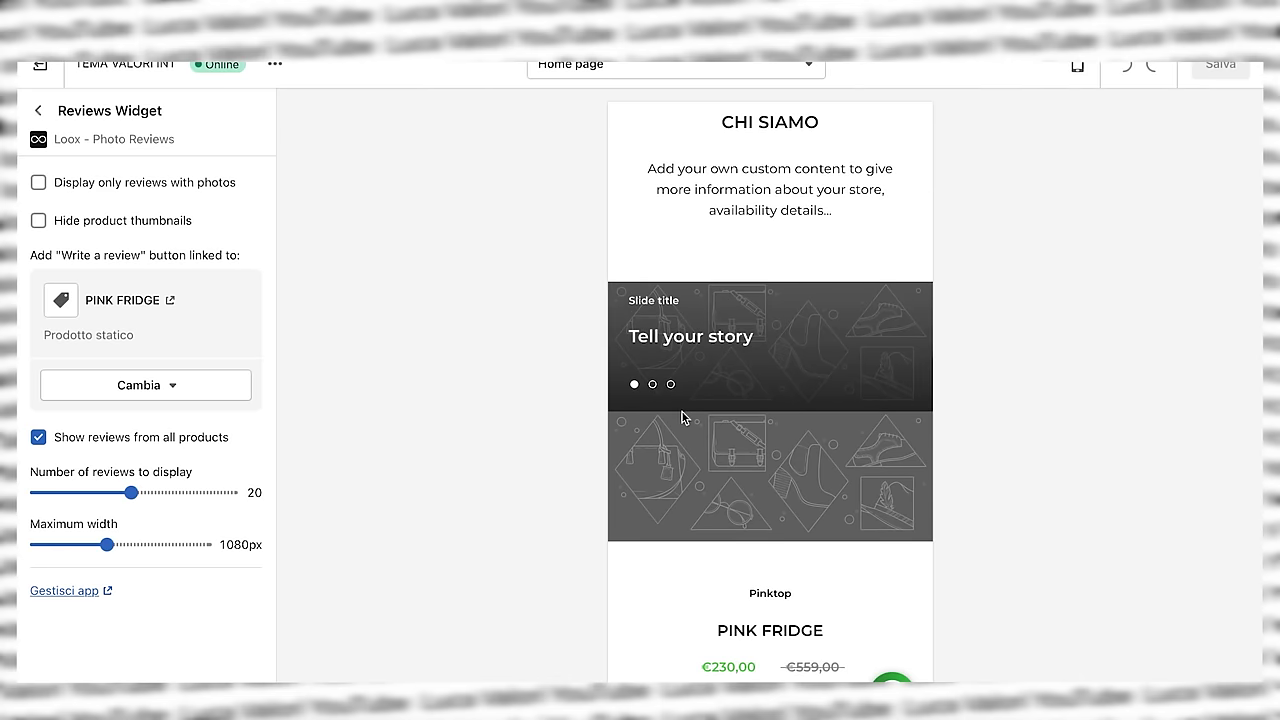
scroll(682, 416, "down", 6)
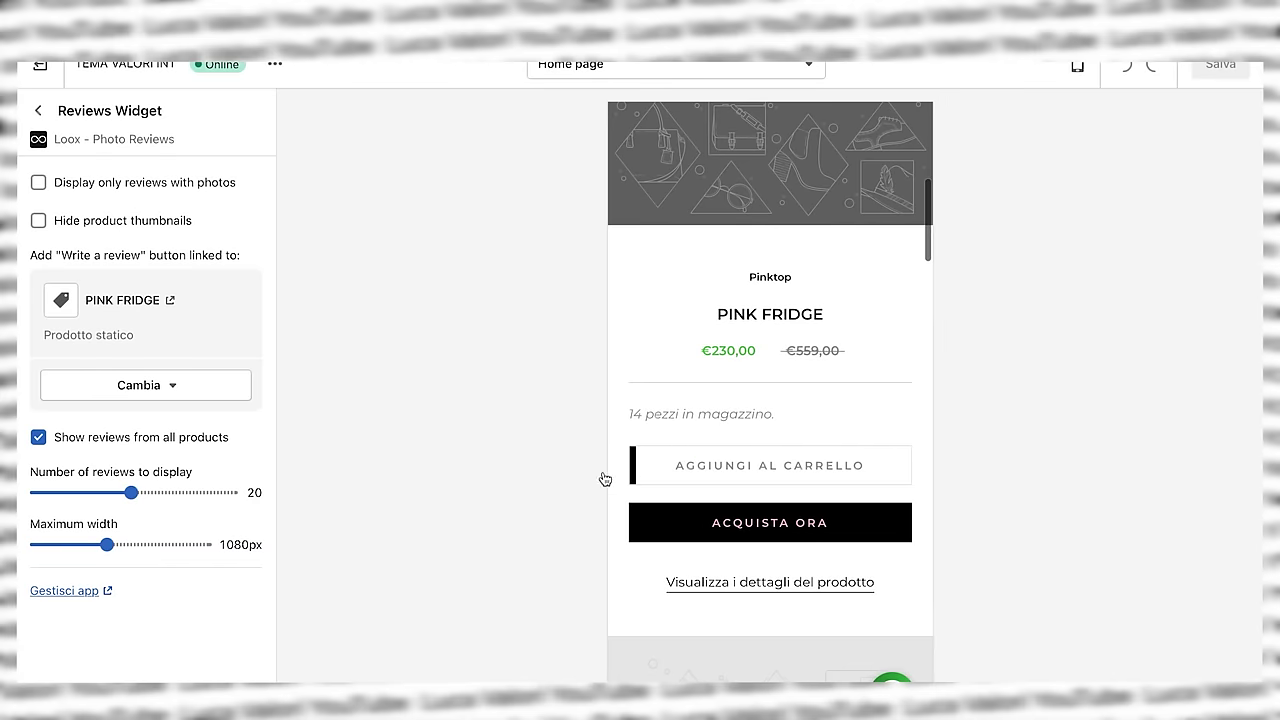
scroll(668, 238, "down", 7)
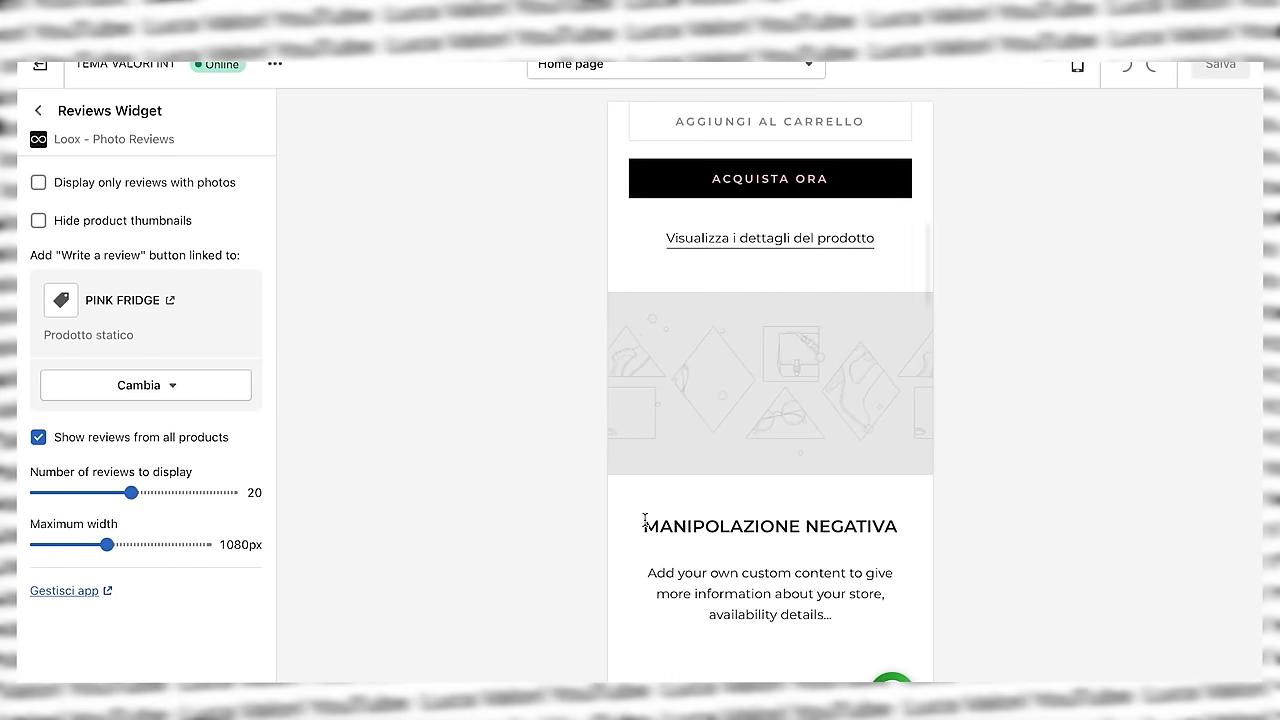
scroll(645, 520, "down", 6)
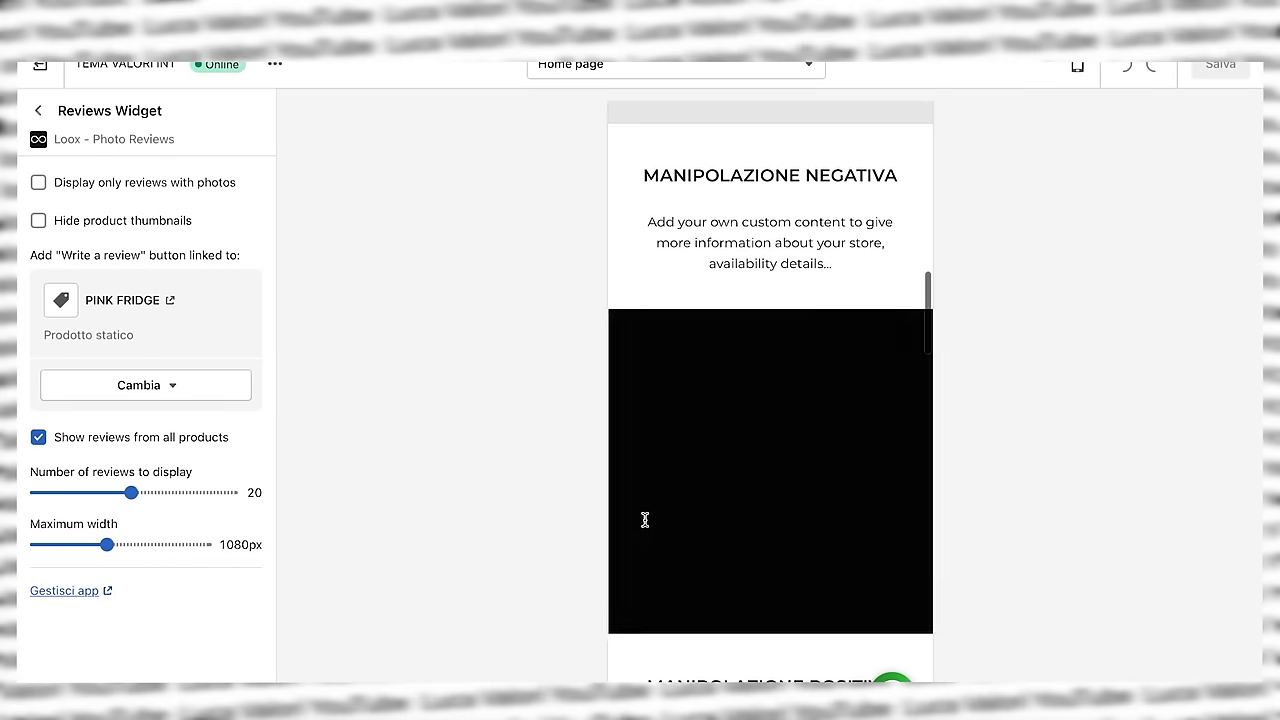
scroll(645, 520, "down", 15)
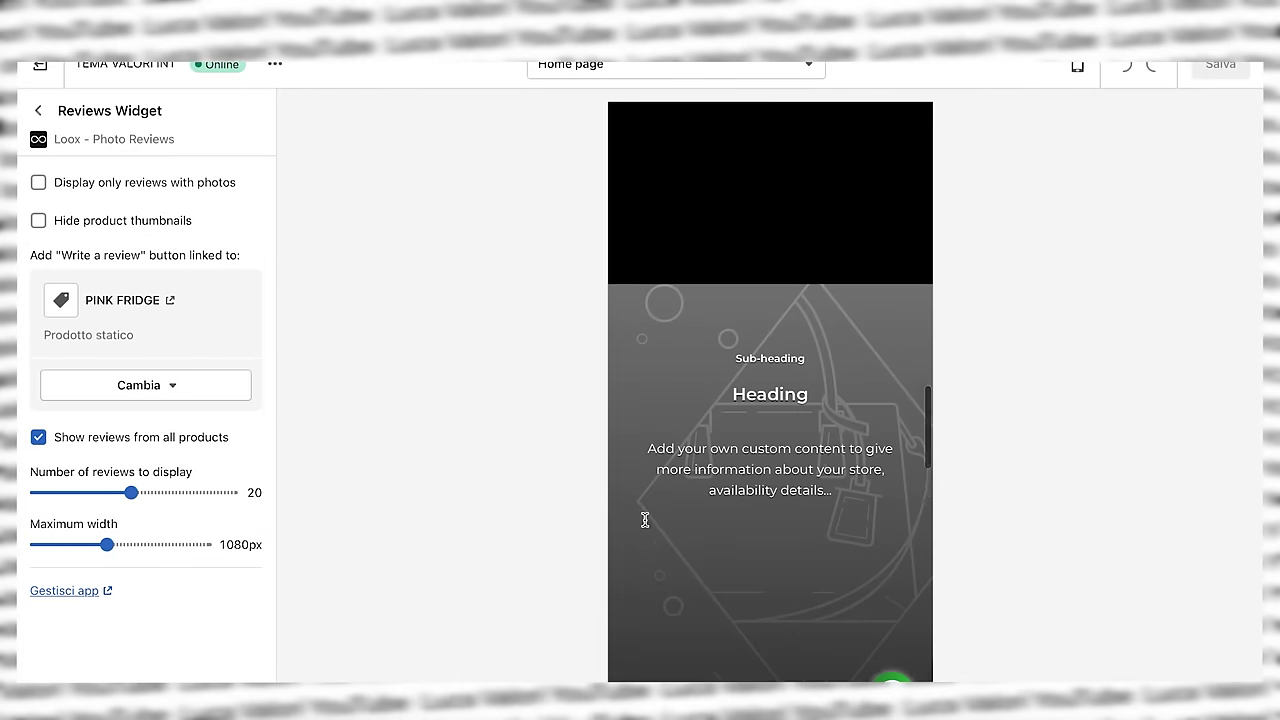
scroll(645, 525, "down", 3)
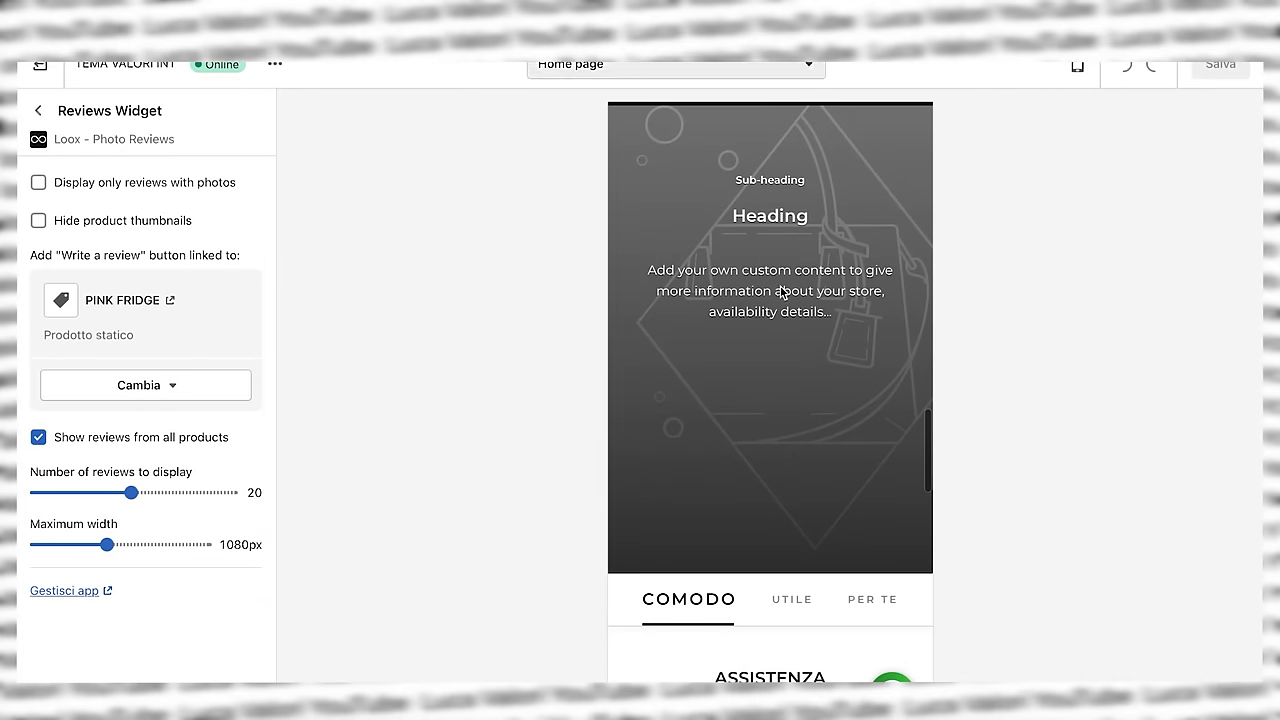
scroll(704, 514, "down", 8)
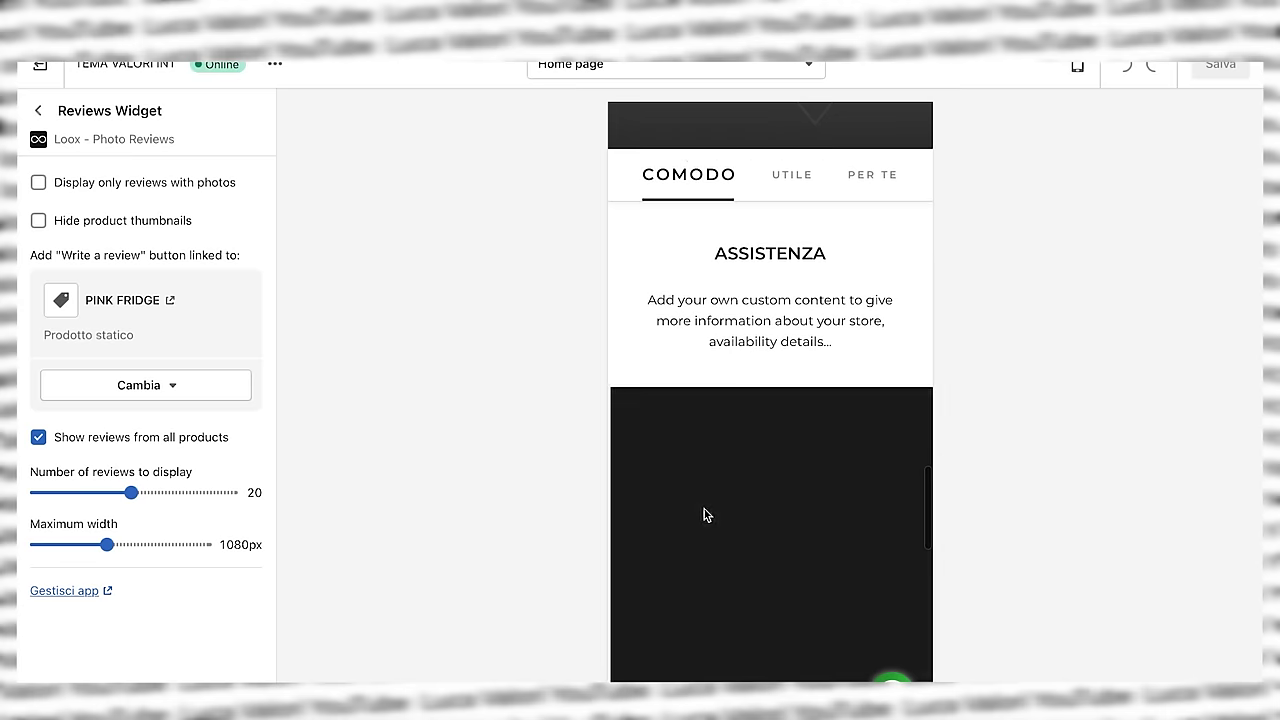
scroll(712, 338, "up", 15)
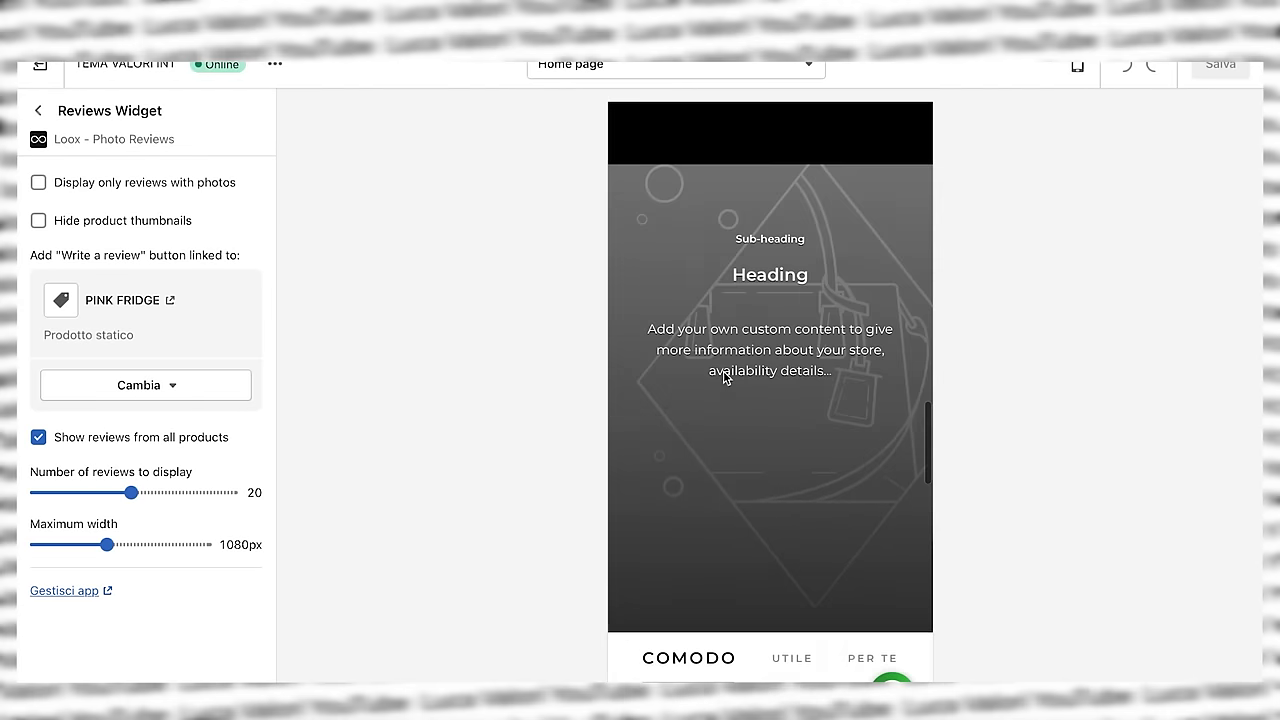
scroll(696, 255, "up", 5)
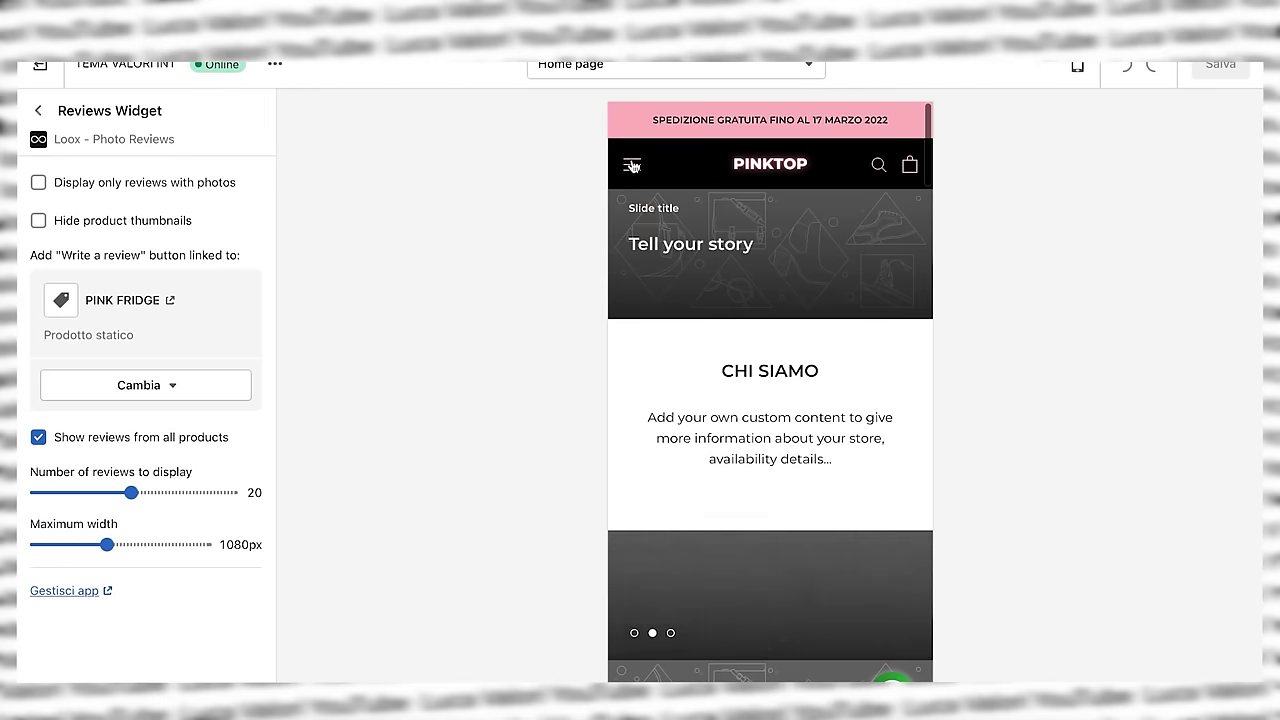
left_click(629, 165)
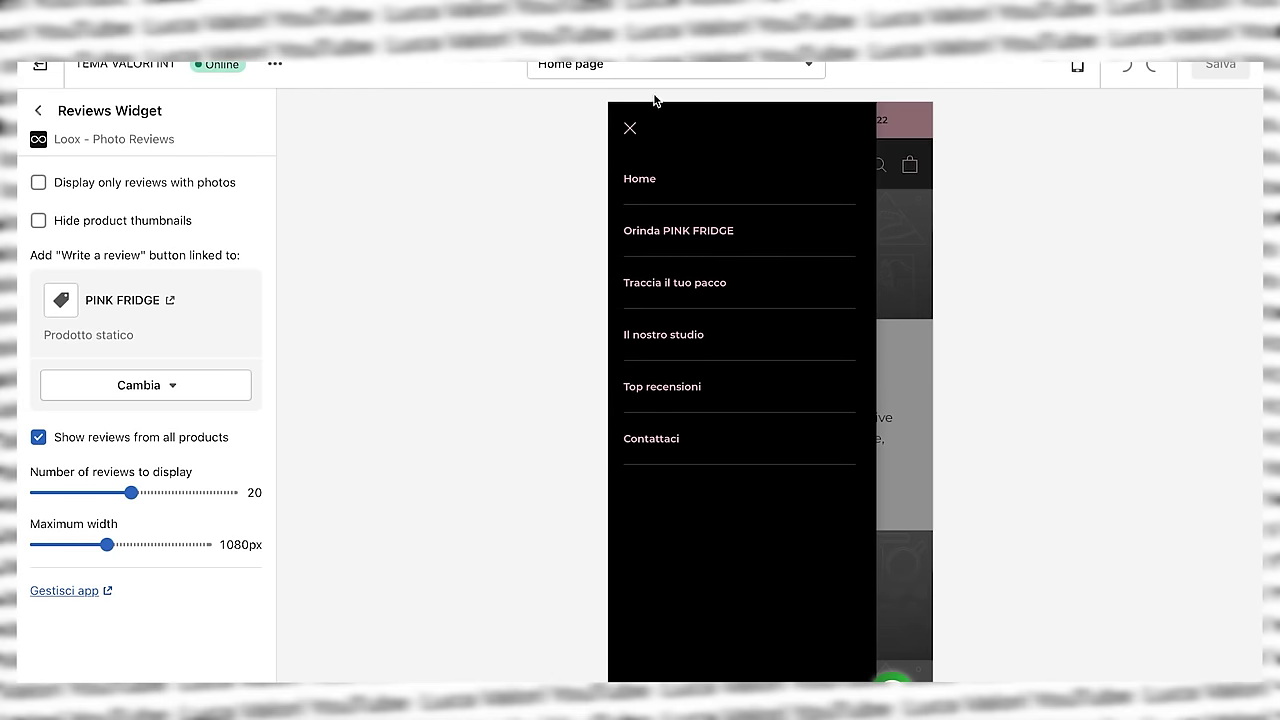
left_click(624, 135)
scroll(727, 509, "down", 15)
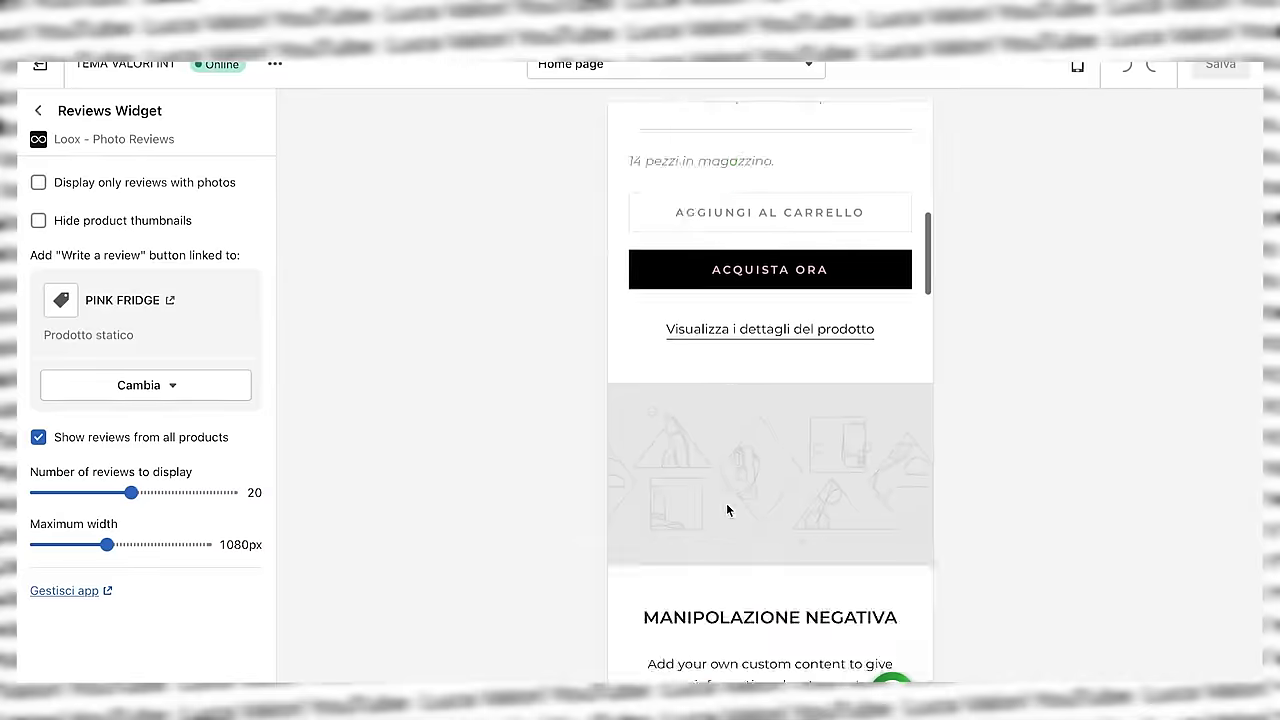
scroll(727, 509, "down", 10)
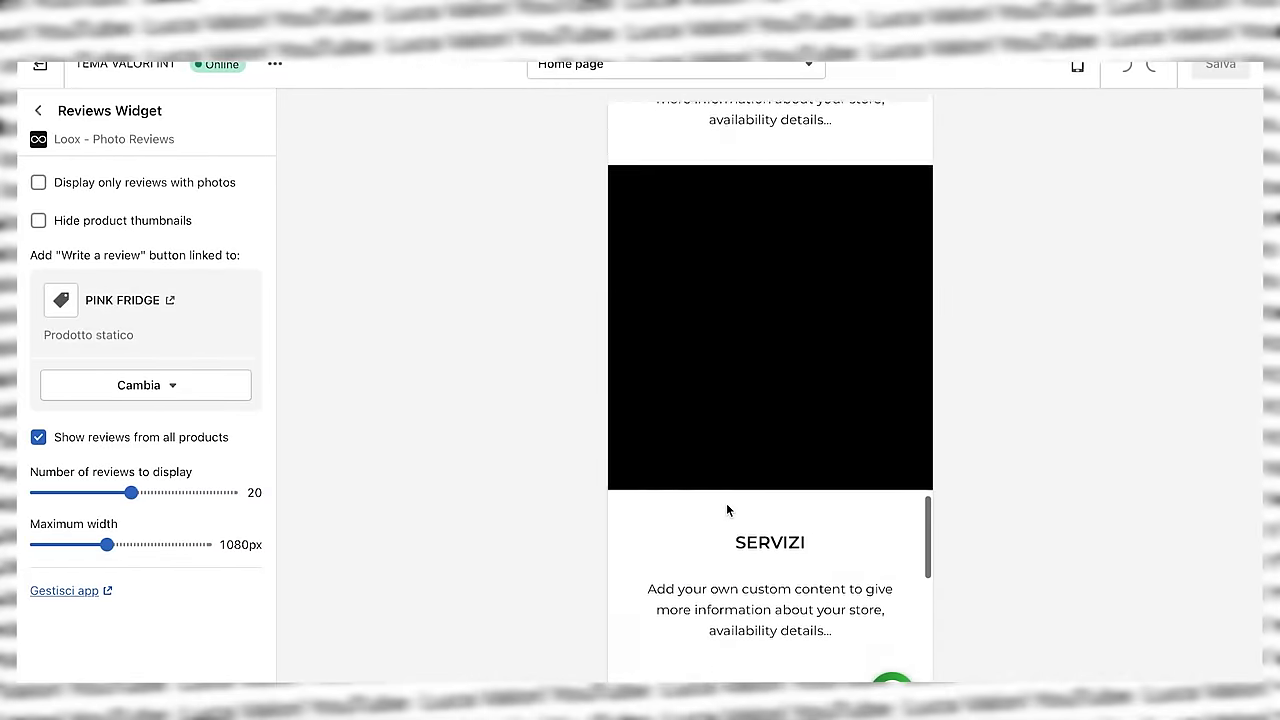
scroll(771, 443, "up", 12)
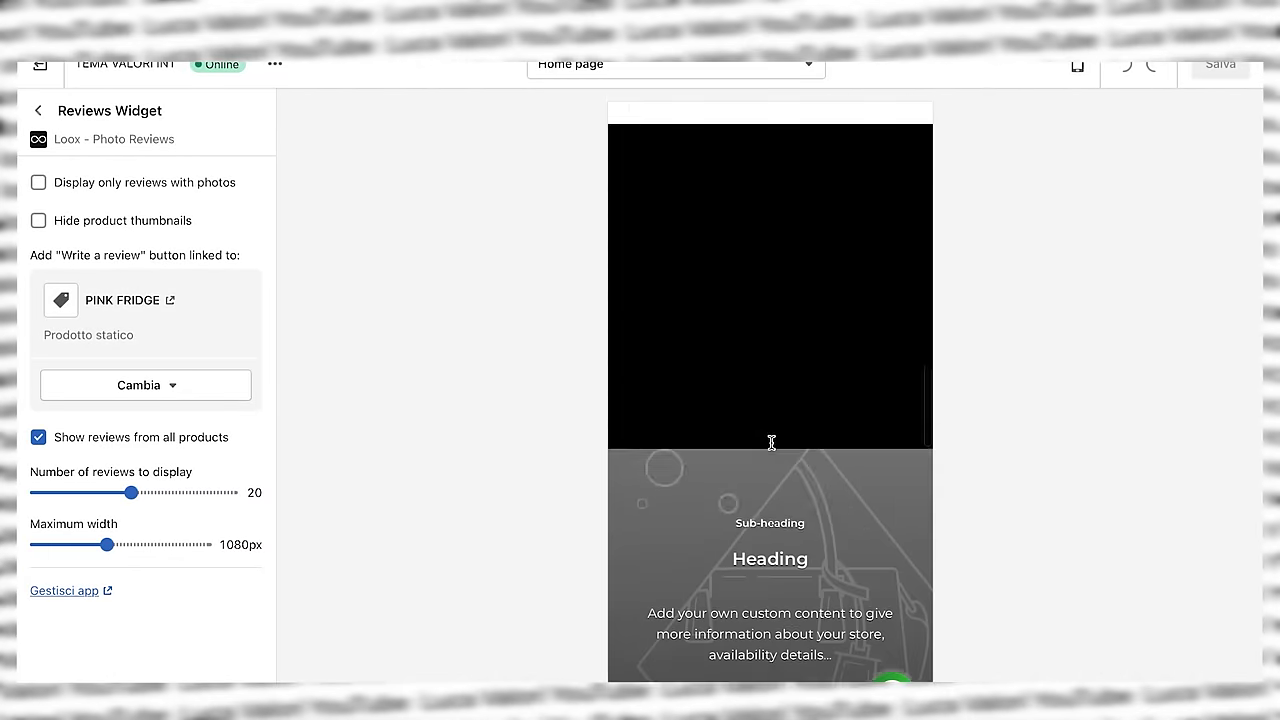
scroll(771, 443, "up", 10)
left_click(634, 170)
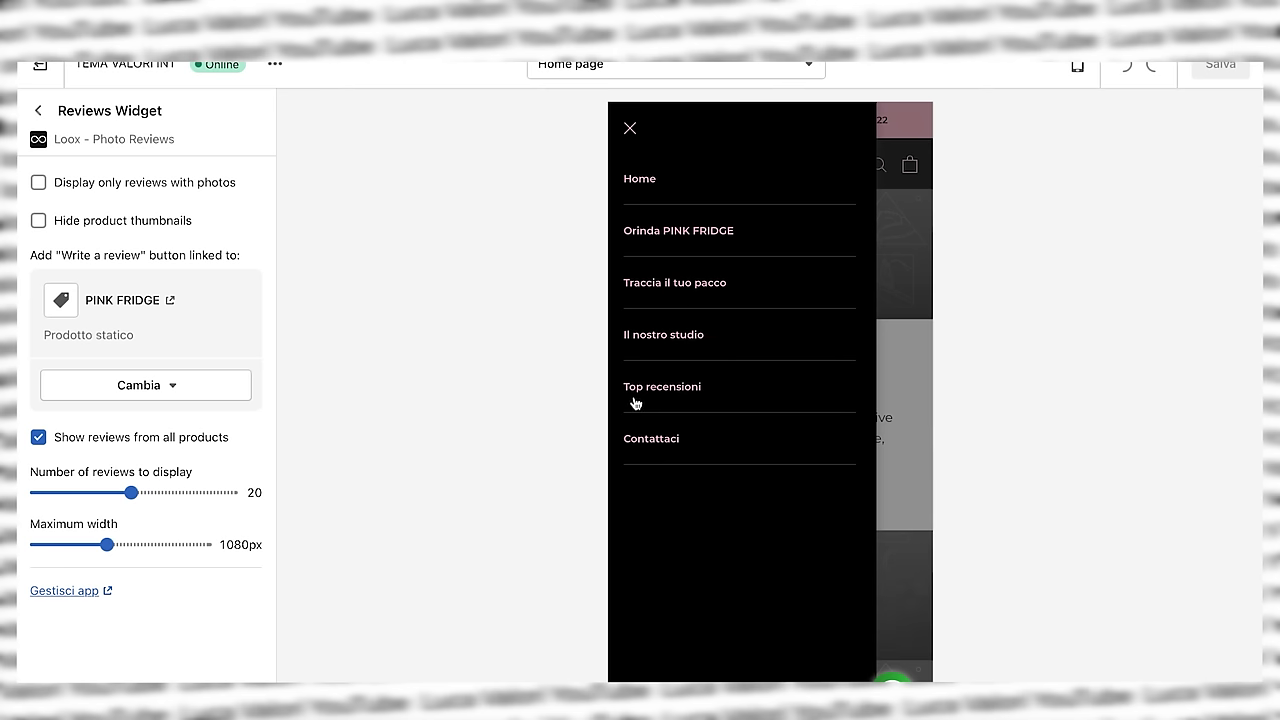
left_click(631, 129)
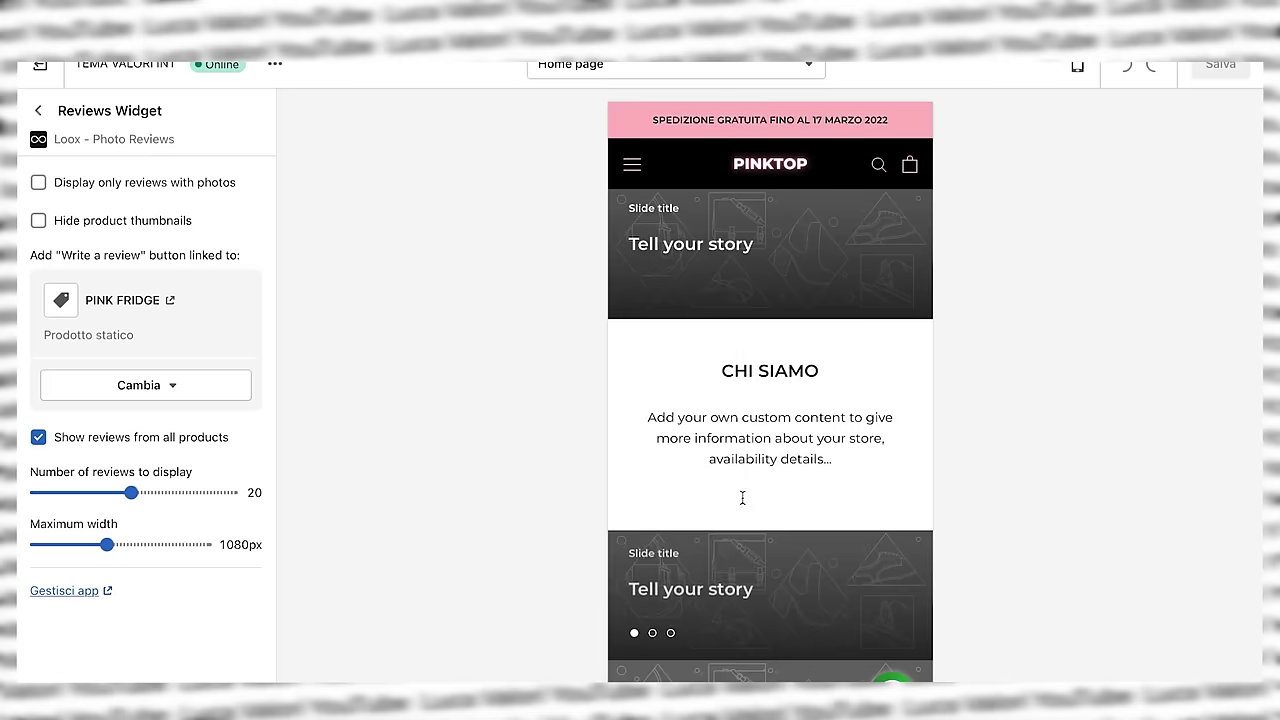
scroll(746, 488, "down", 10)
scroll(748, 486, "down", 10)
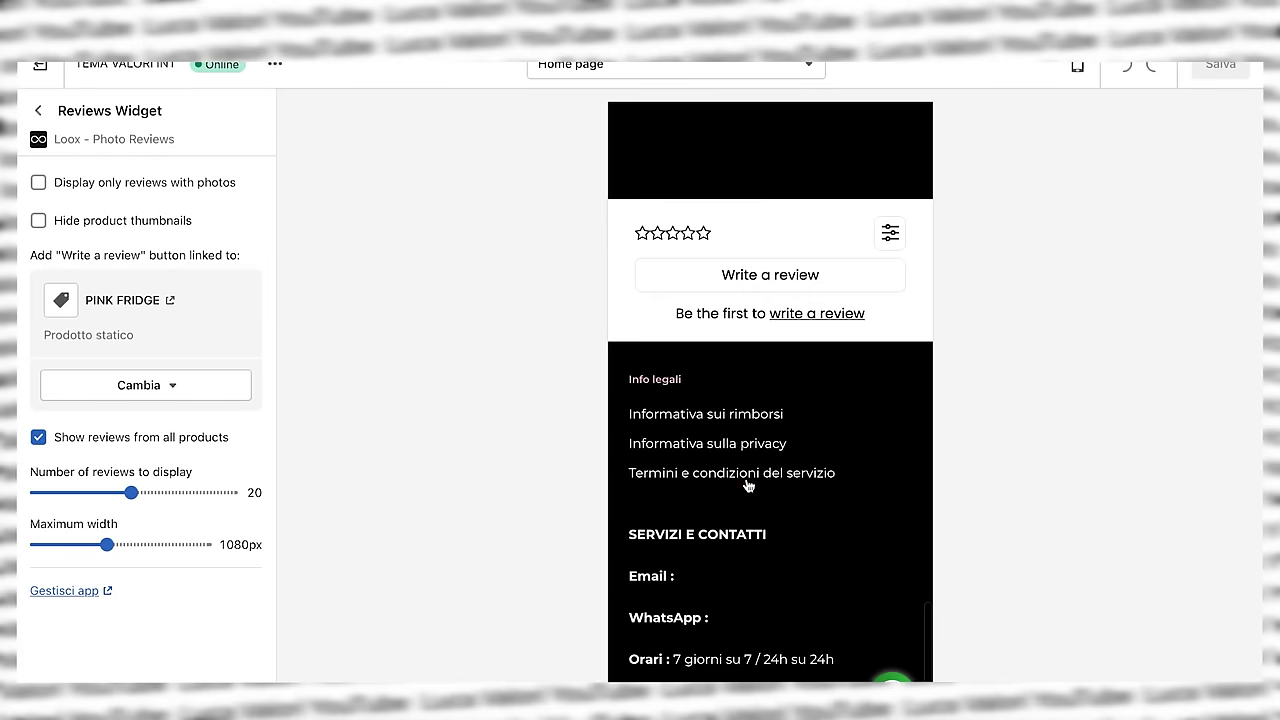
scroll(708, 454, "up", 10)
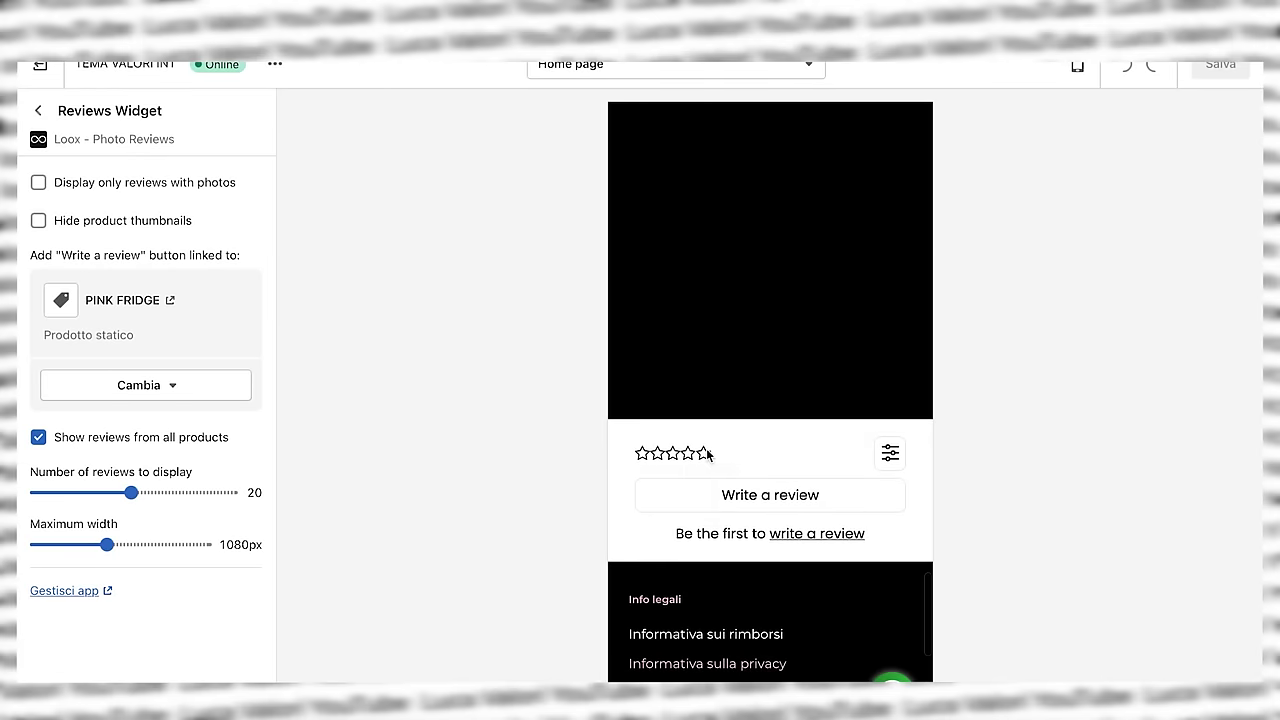
scroll(706, 455, "up", 10)
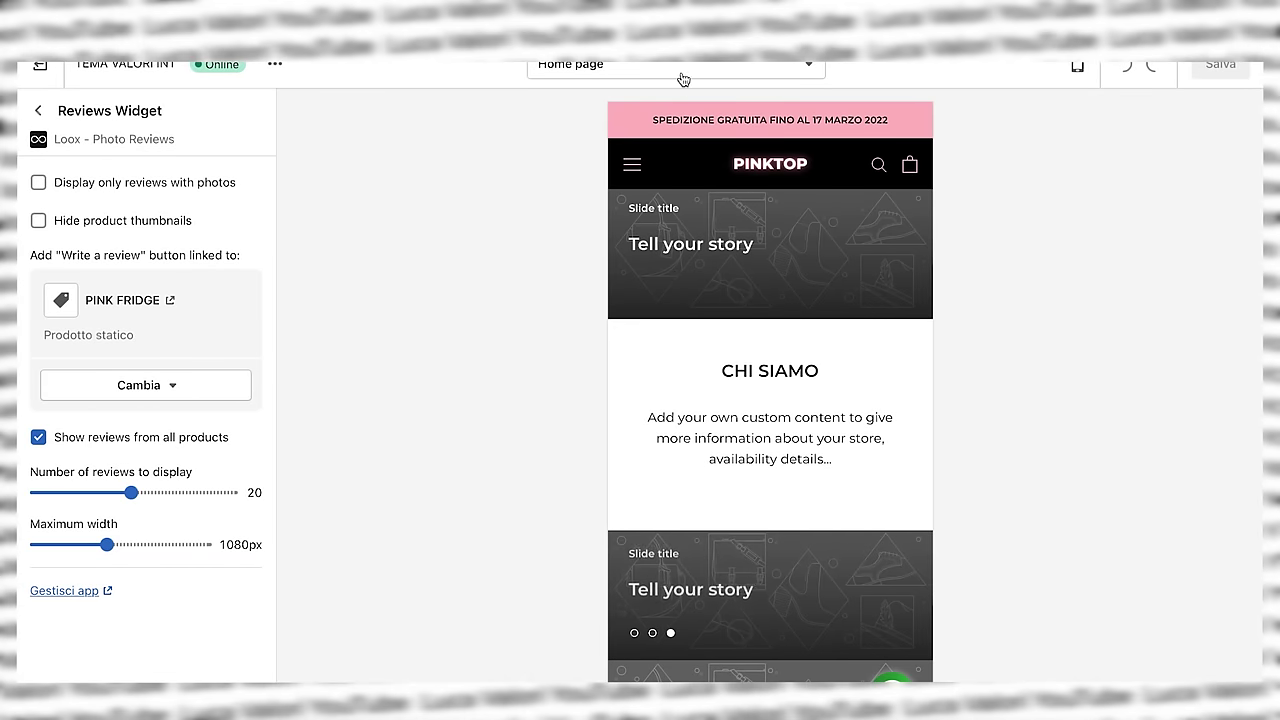
scroll(686, 361, "down", 2)
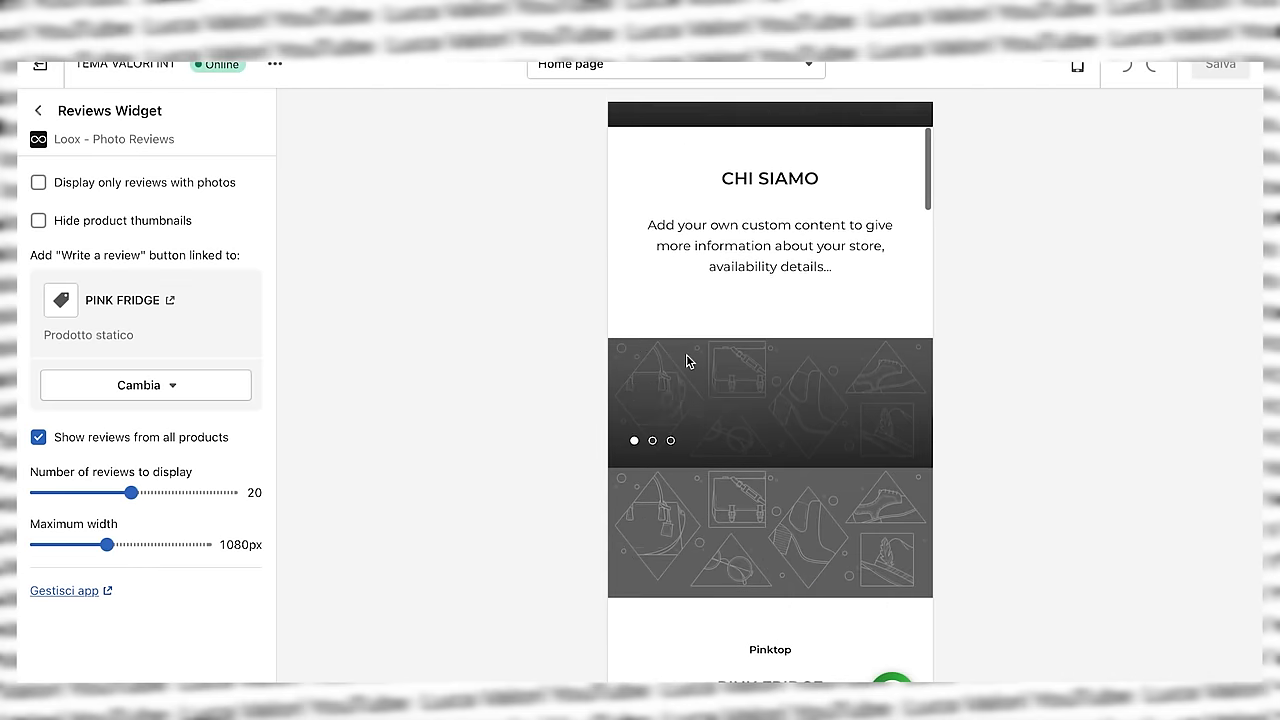
scroll(686, 357, "up", 2)
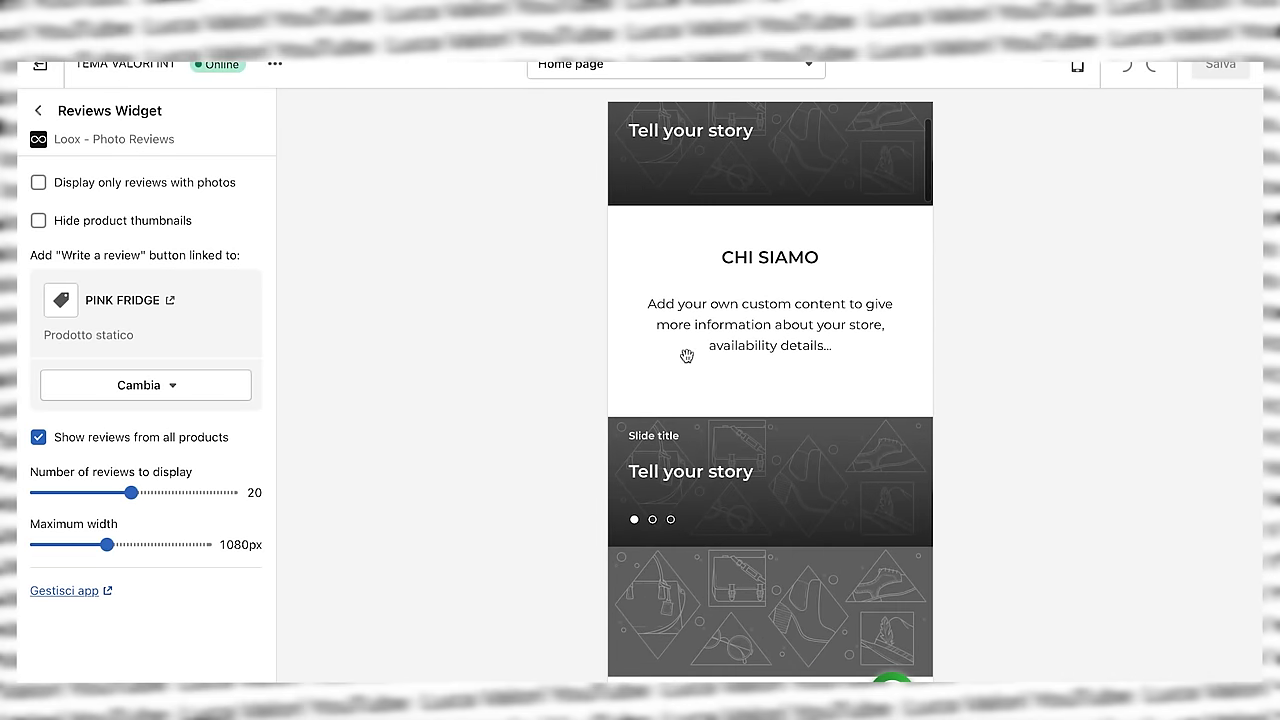
scroll(686, 354, "up", 2)
scroll(688, 345, "down", 4)
scroll(688, 347, "down", 8)
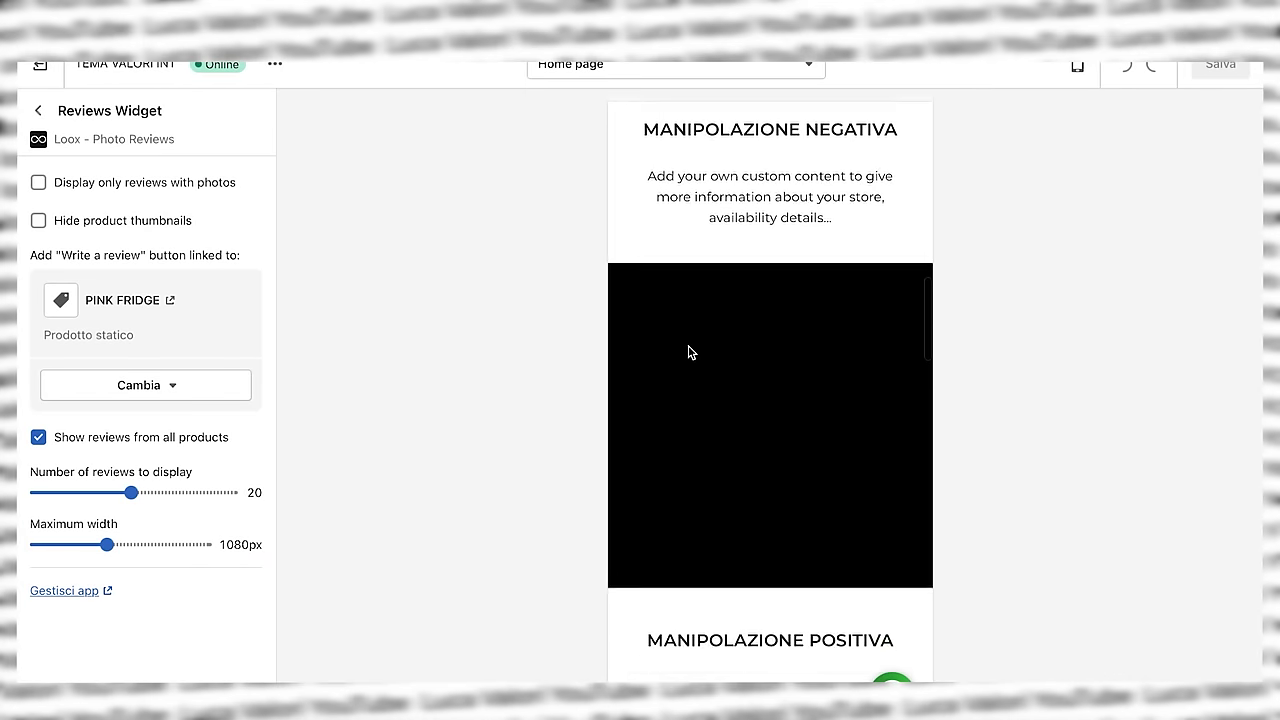
scroll(688, 352, "up", 8)
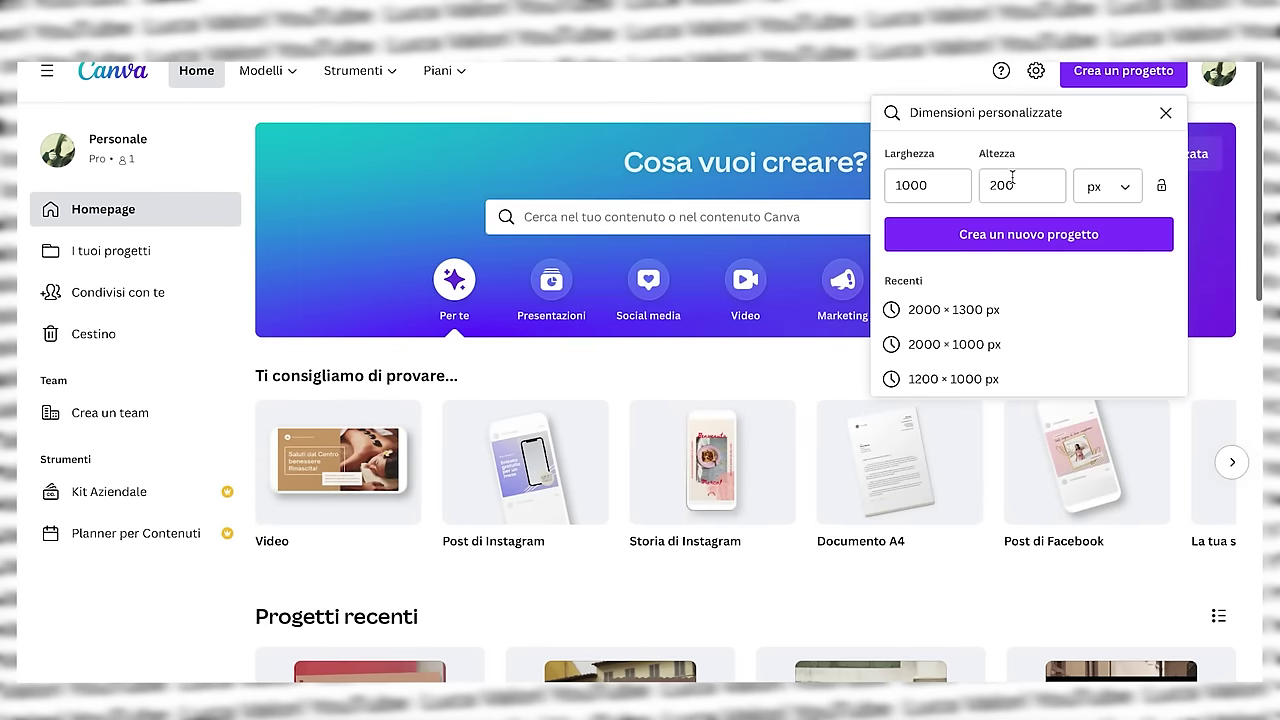
- Enter height 1000 and width 750 px and create the custom-size design
left_click_drag(1012, 184, 966, 180)
key("BackSpace")
type("740")
key("BackSpace")
key("BackSpace")
key("BackSpace")
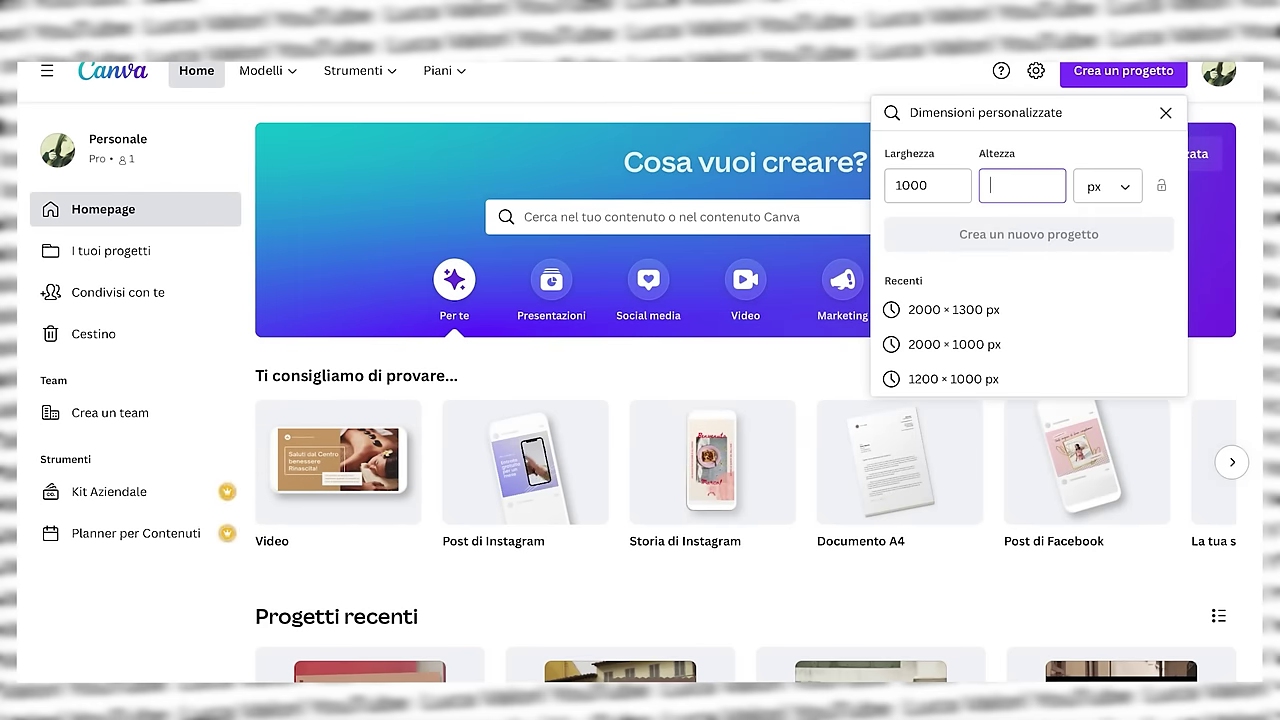
type("1000")
left_click(935, 185)
key("BackSpace")
key("BackSpace")
key("BackSpace")
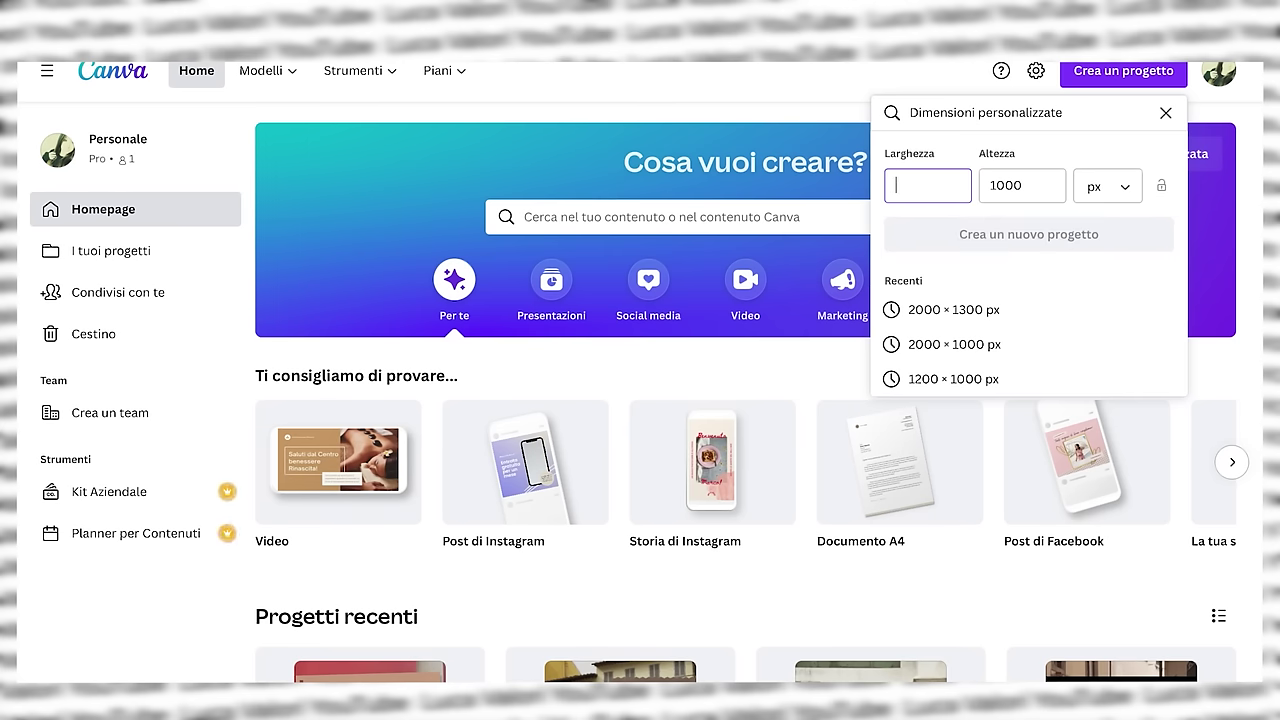
type("750")
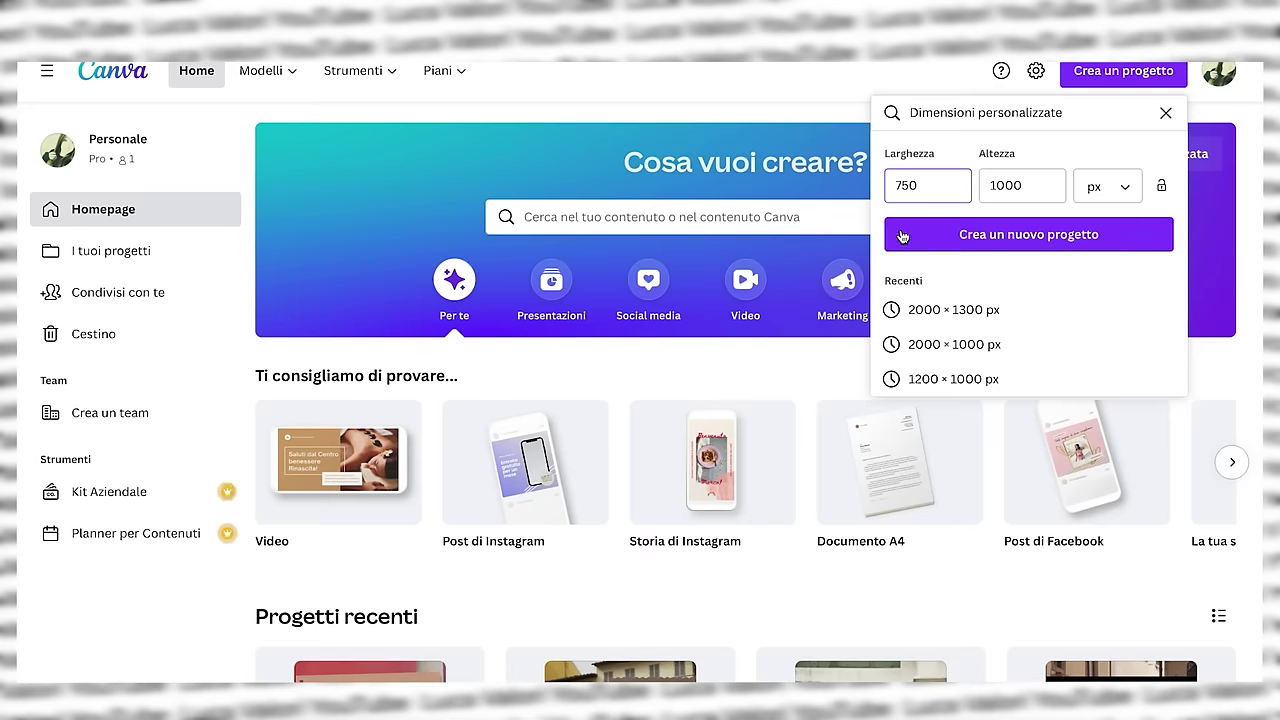
left_click(928, 244)
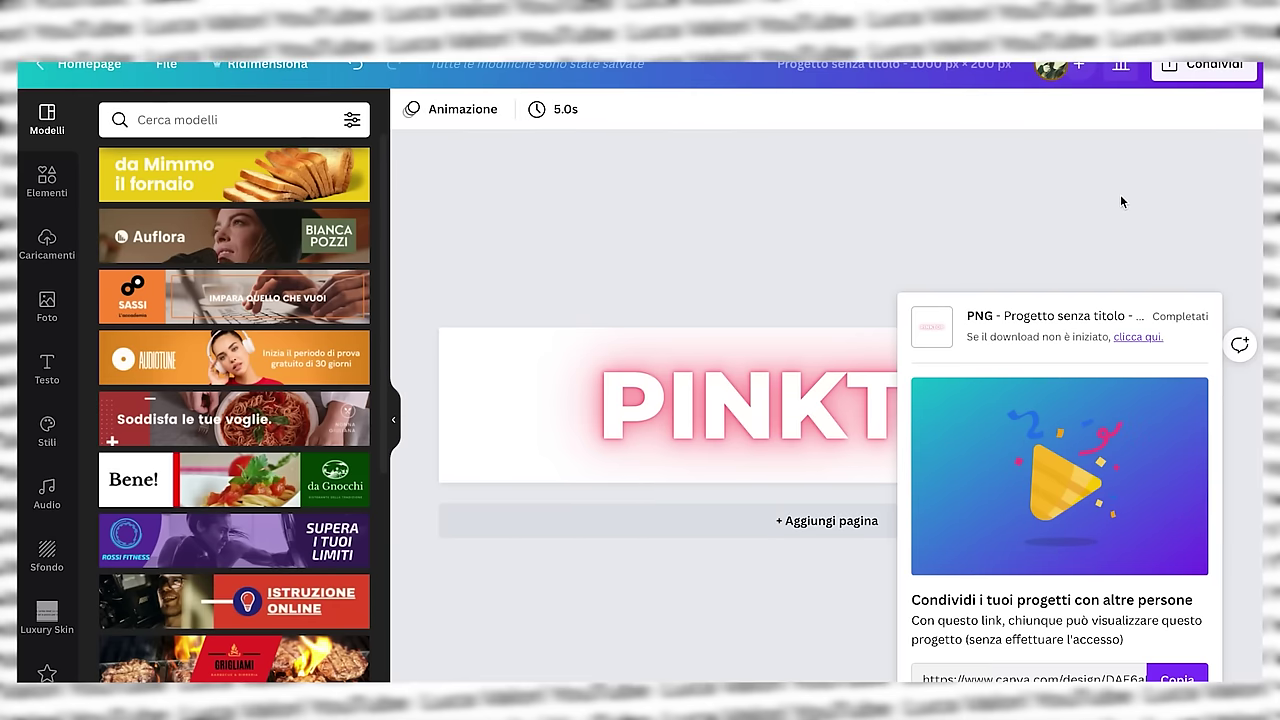
- Close the finished PNG download panel and delete page 2's black background
left_click(921, 323)
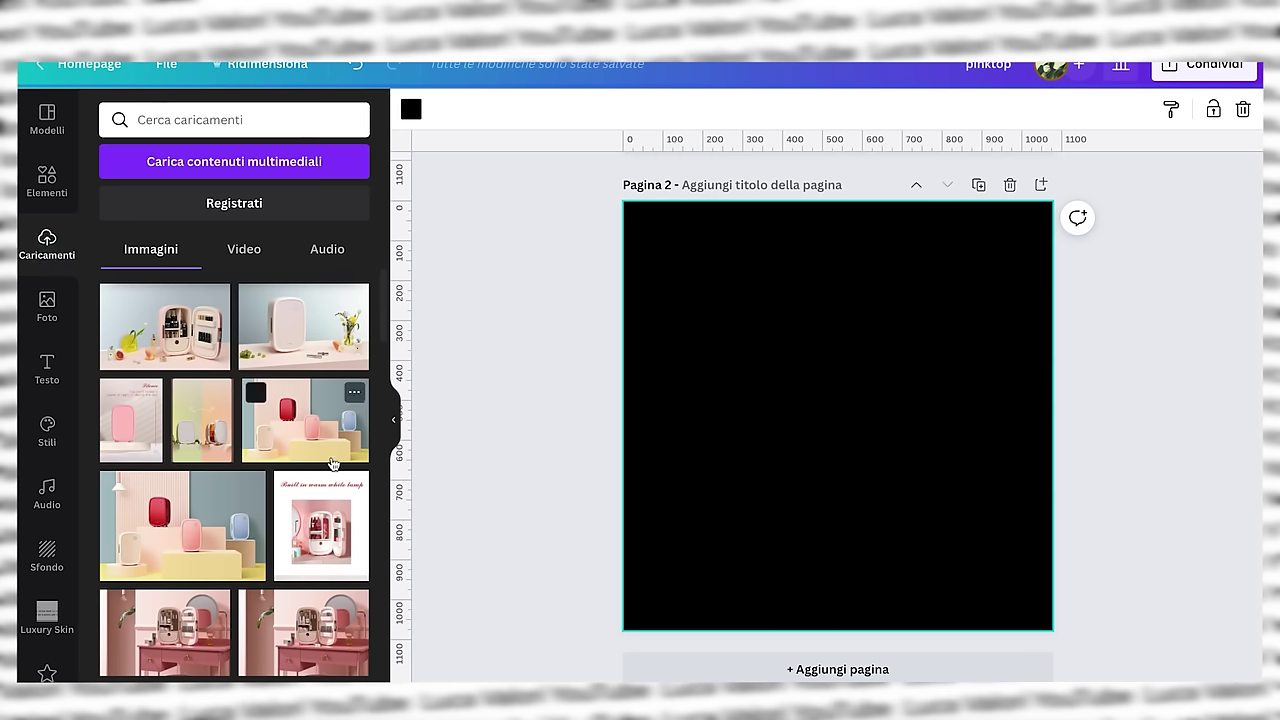
scroll(333, 463, "down", 4)
scroll(333, 463, "up", 4)
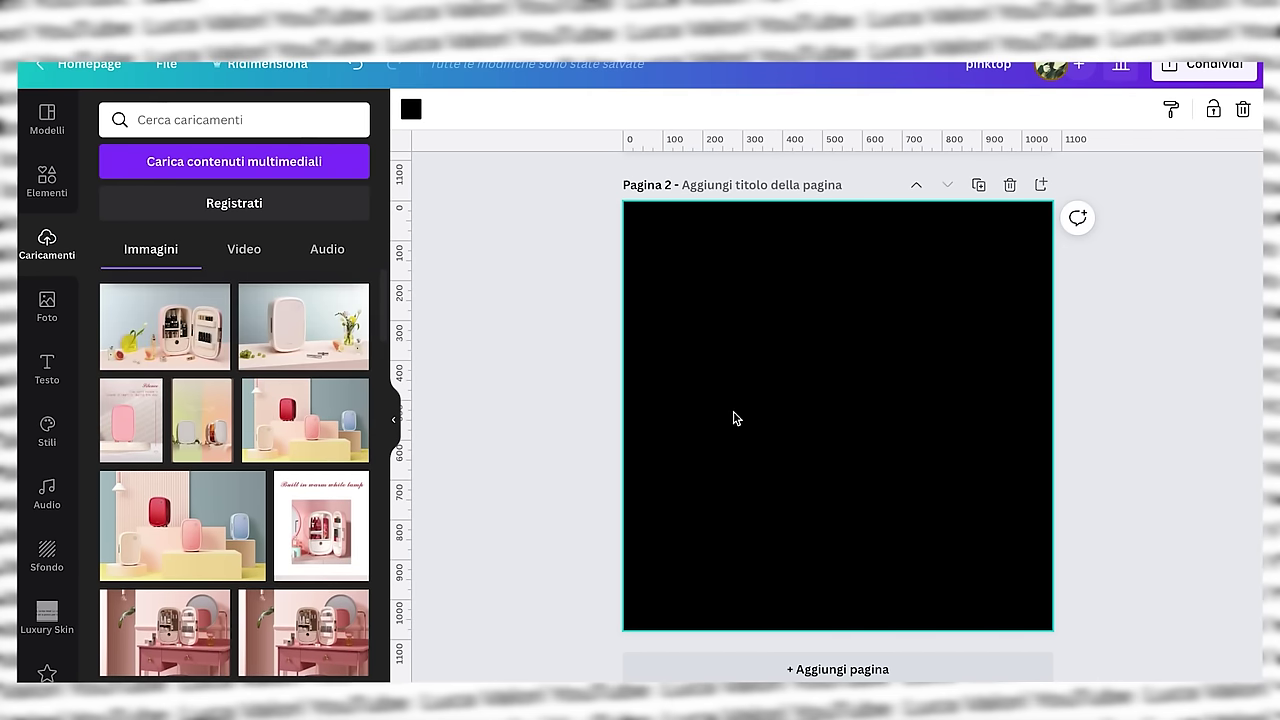
key("Delete")
- Scroll through the Uploads panel to look over the uploaded images
scroll(287, 543, "down", 2)
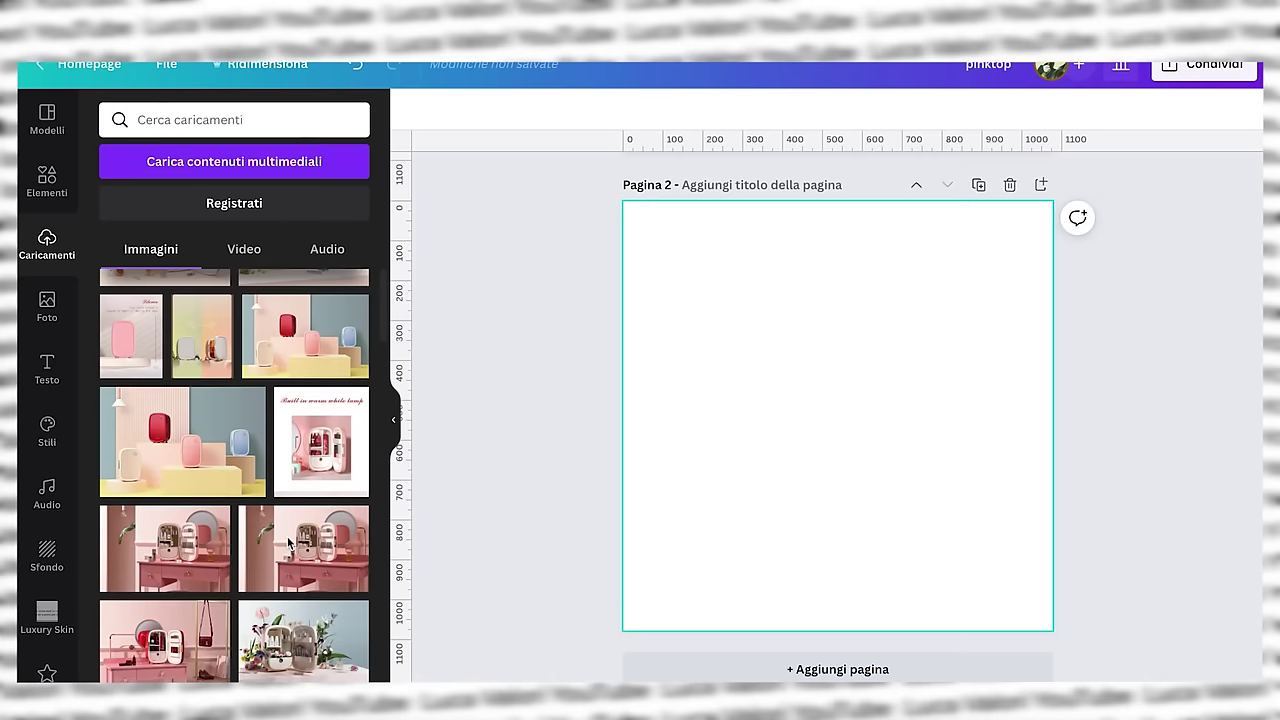
scroll(287, 543, "down", 4)
scroll(287, 543, "down", 1)
scroll(287, 543, "up", 3)
scroll(287, 535, "down", 4)
scroll(287, 530, "down", 5)
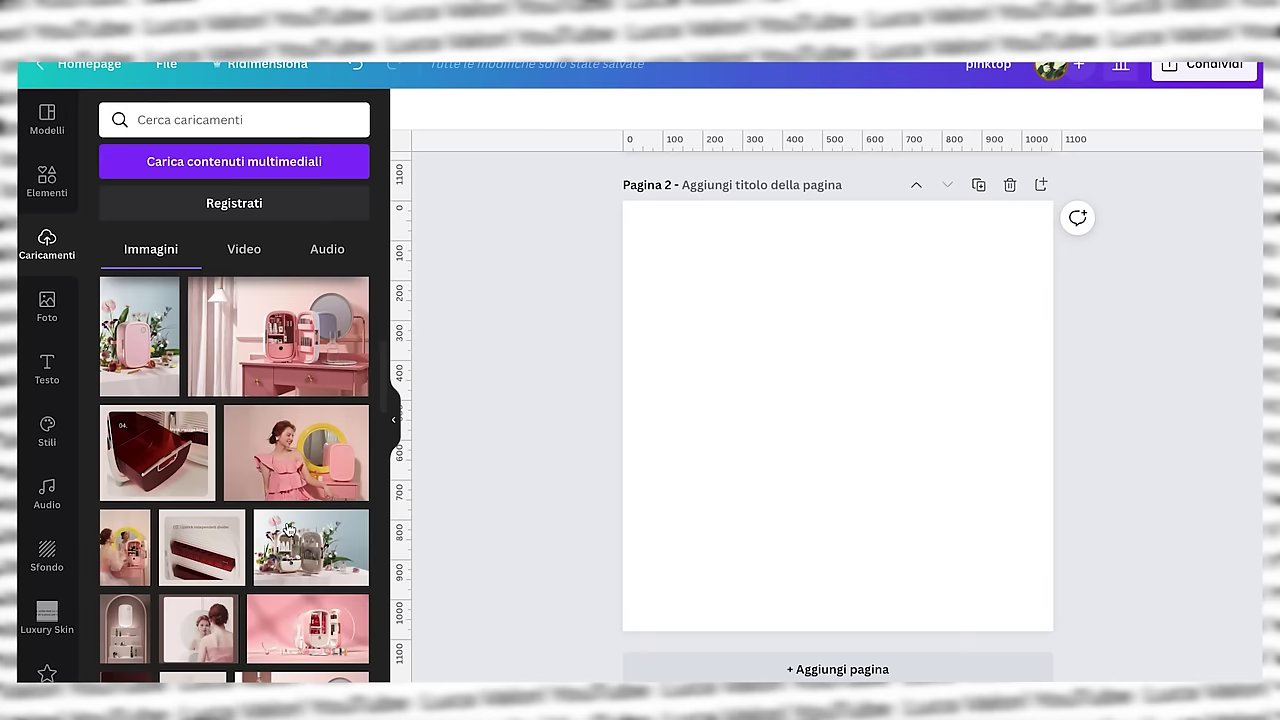
scroll(287, 530, "down", 5)
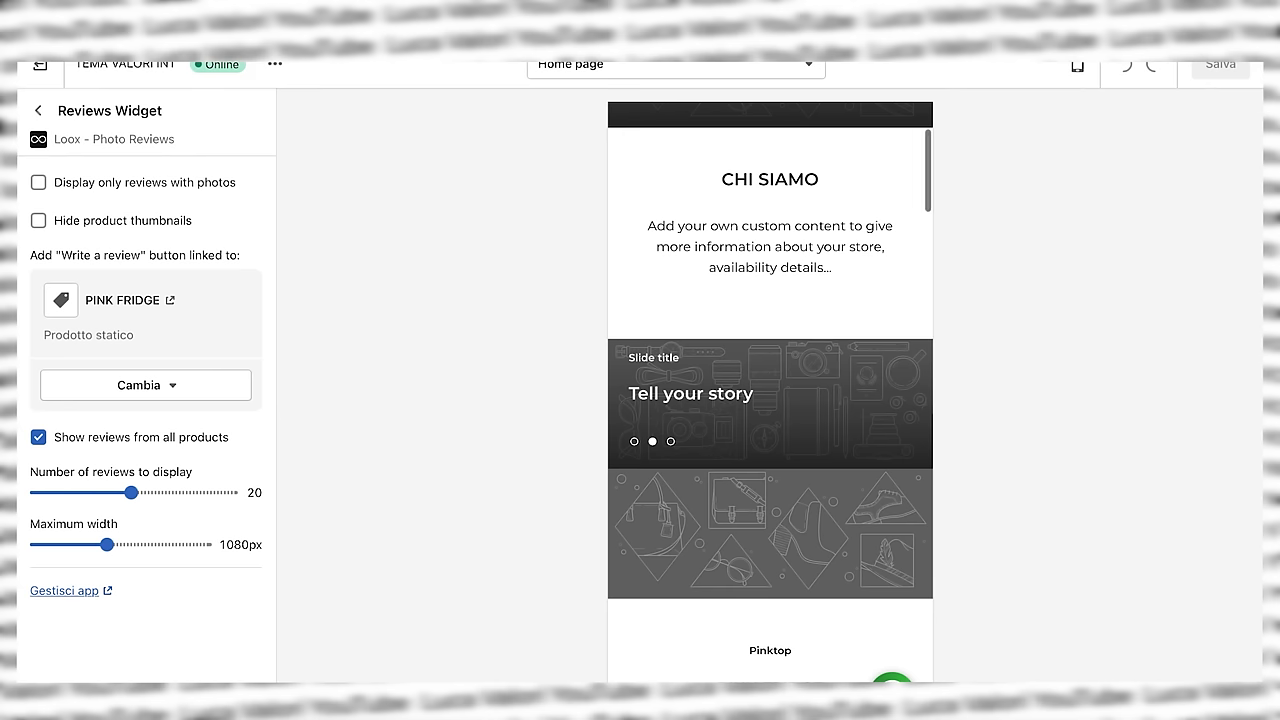
- Return to the Canva tab showing the blank 750 × 1000 px design
scroll(634, 404, "up", 3)
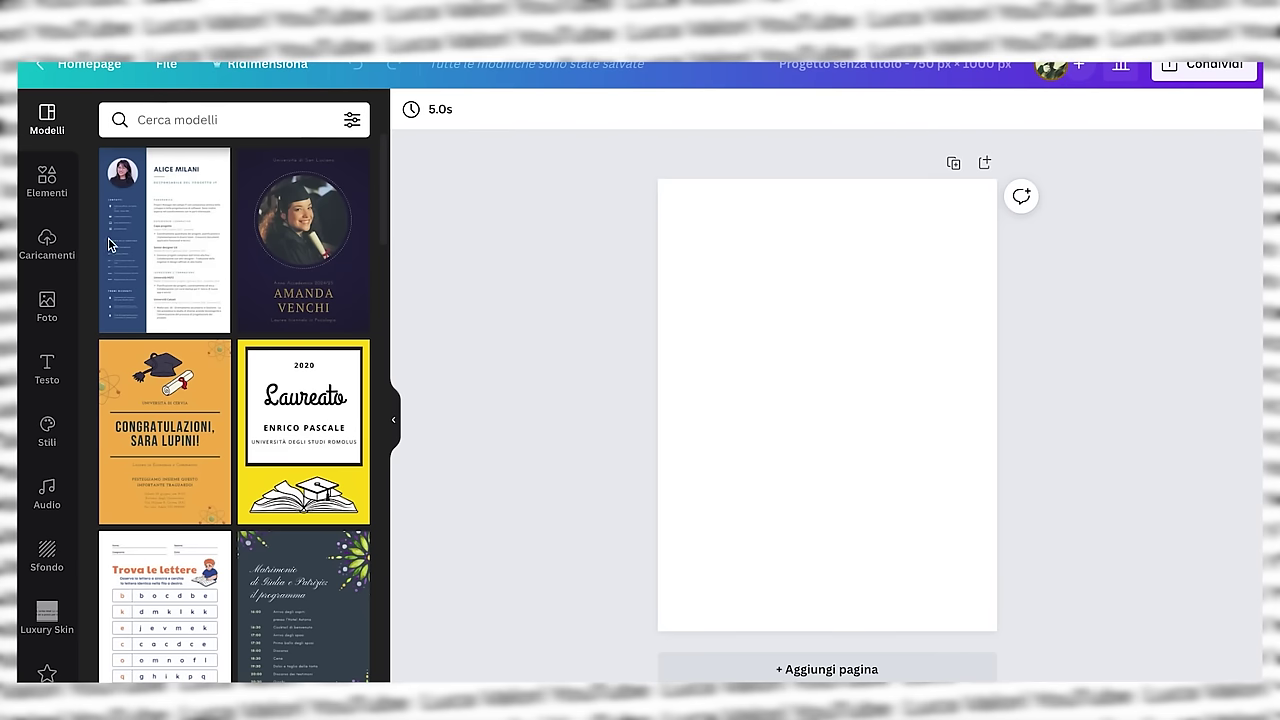
- Set an uploaded fridge photo as page 3's background, shifted right to frame the fridge
left_click(47, 245)
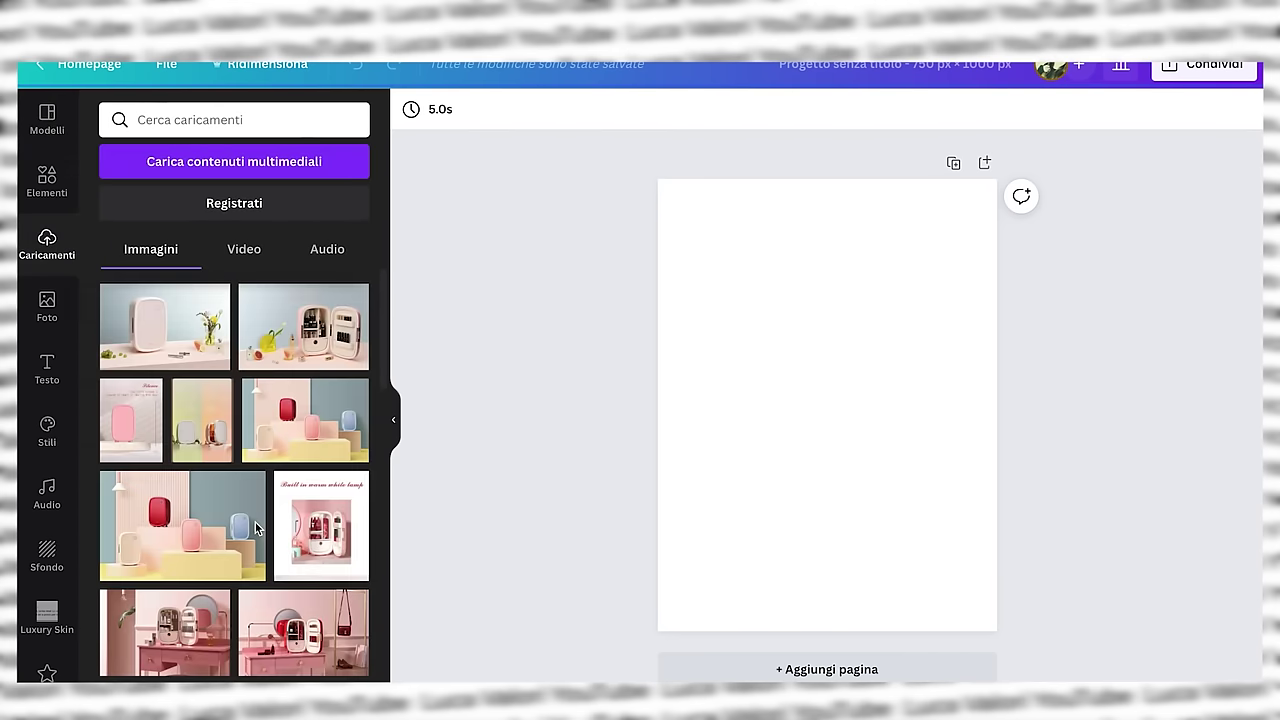
scroll(256, 528, "down", 3)
scroll(256, 514, "down", 10)
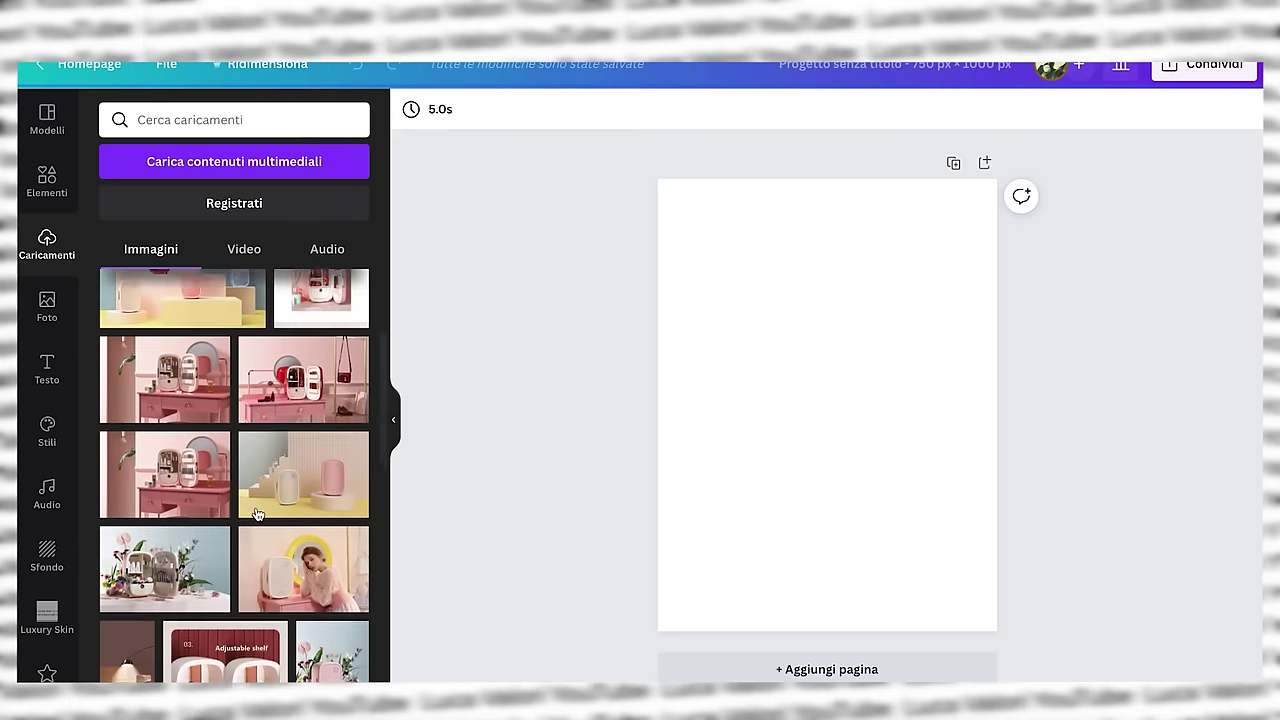
scroll(240, 476, "down", 8)
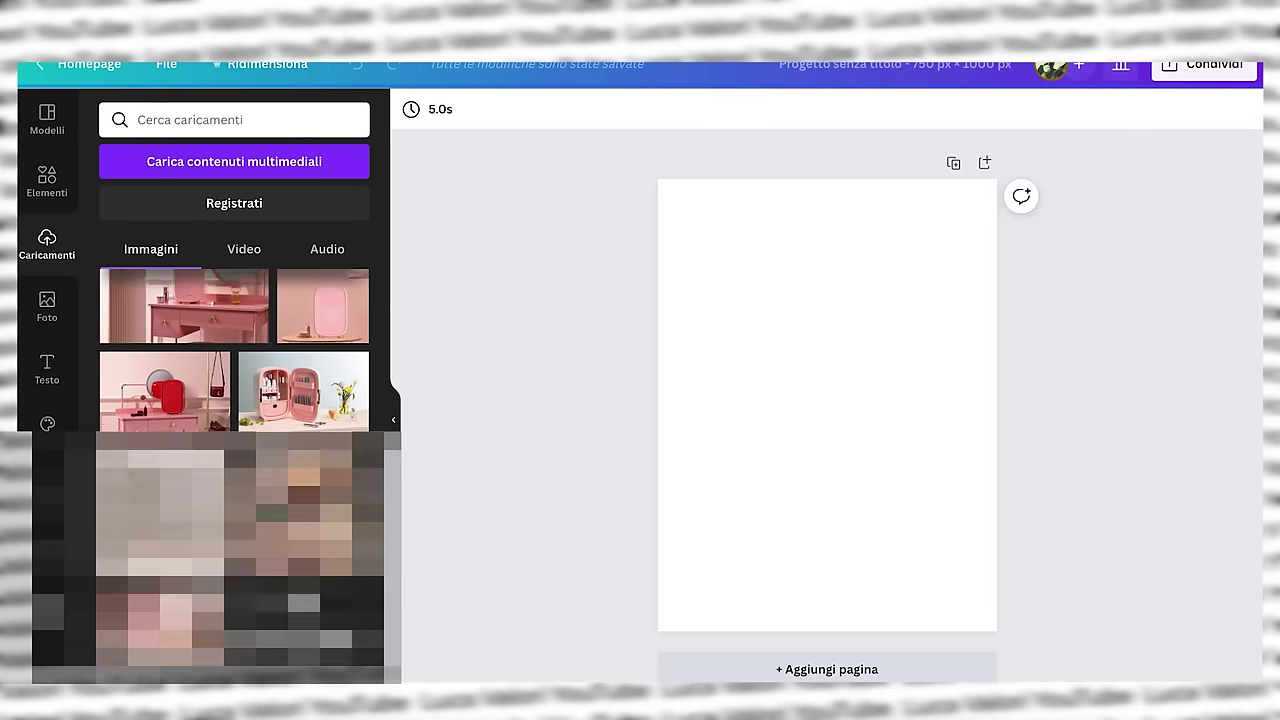
scroll(240, 476, "down", 2)
left_click(300, 410)
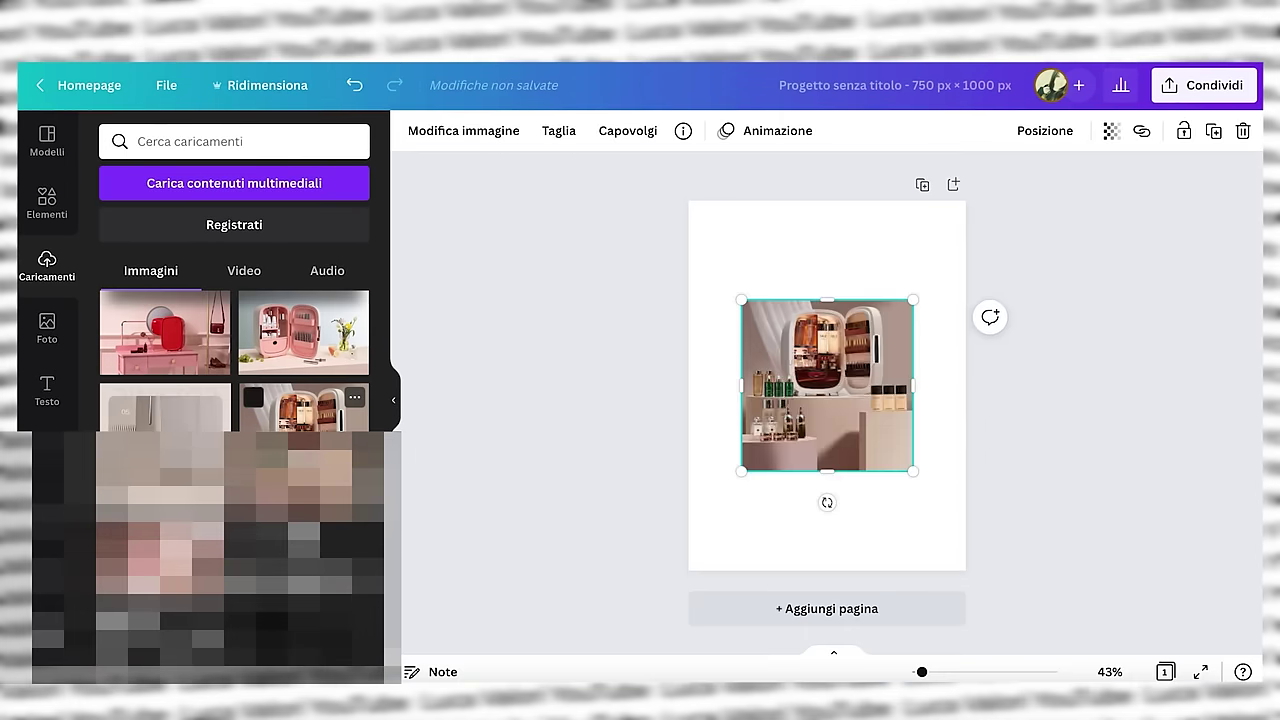
right_click(793, 392)
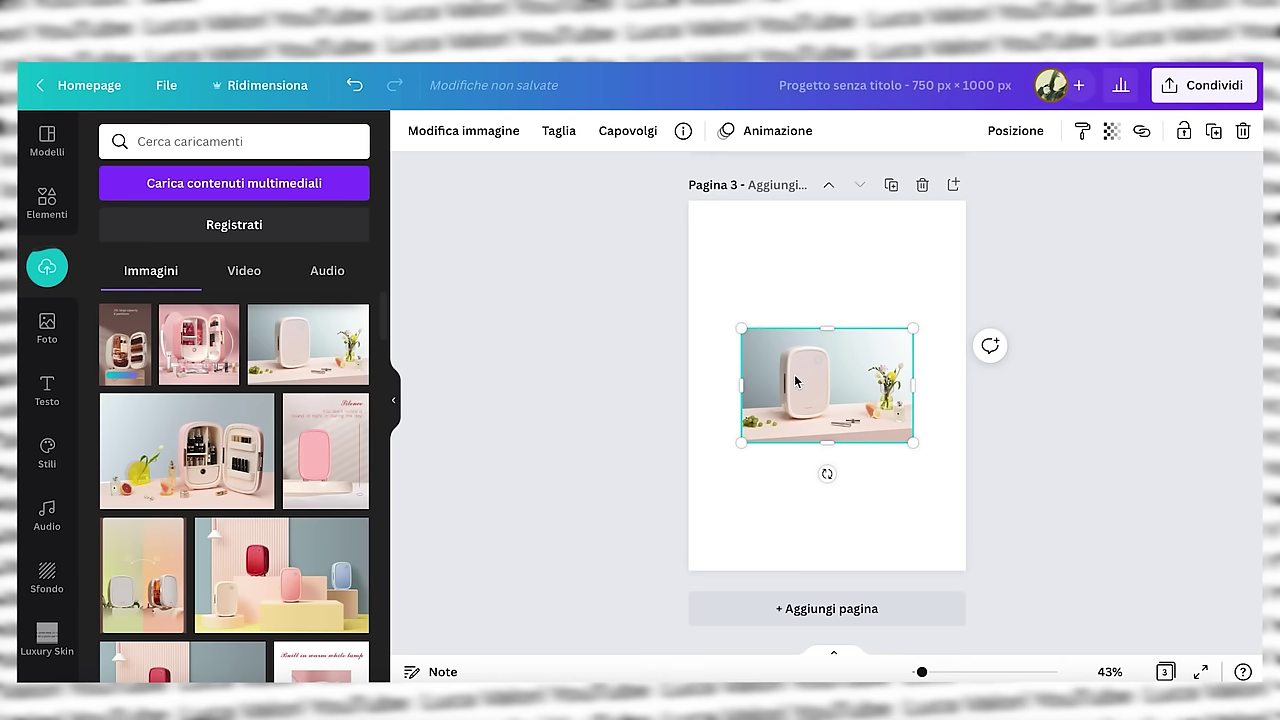
right_click(795, 395)
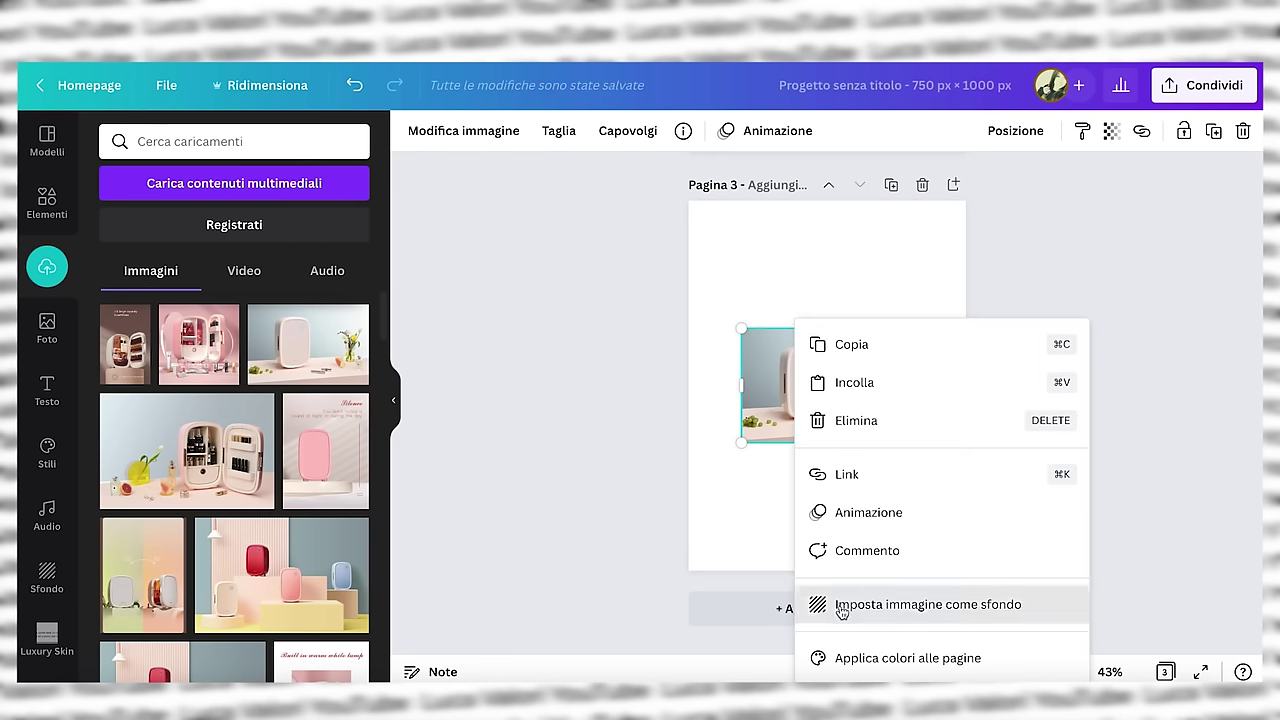
left_click(838, 607)
left_click(793, 445)
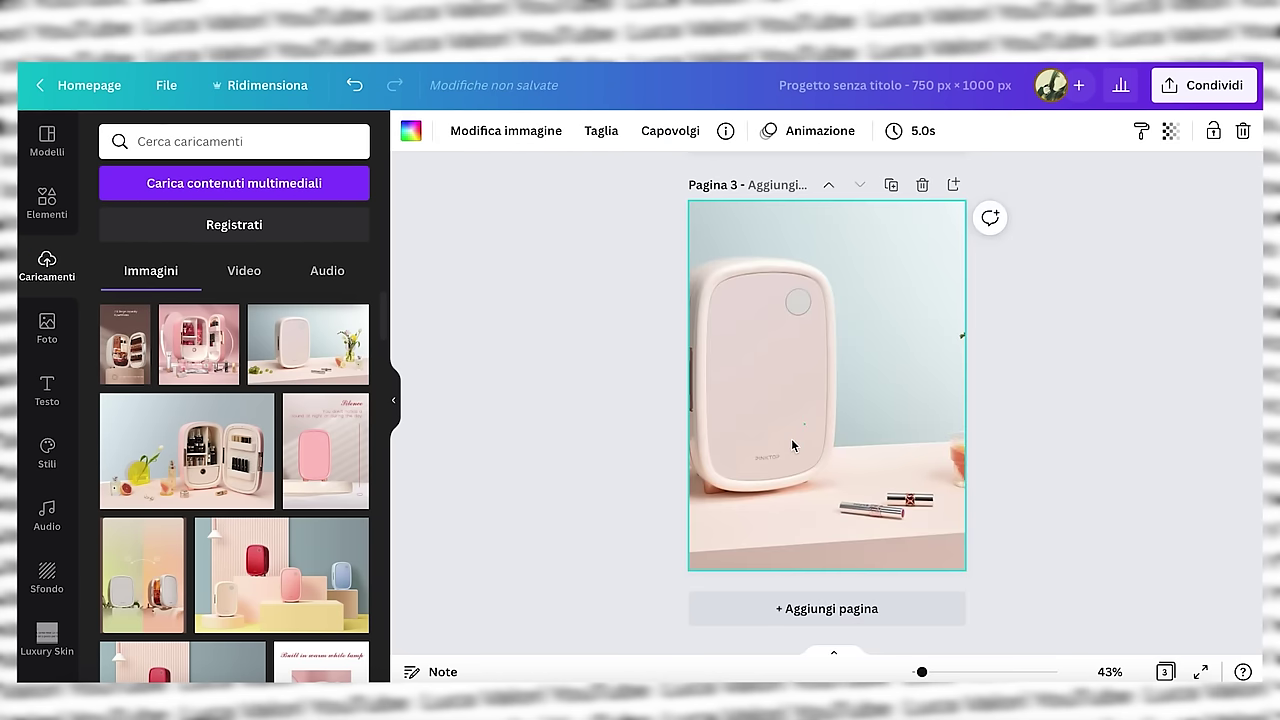
double_click(830, 445)
left_click_drag(857, 443, 874, 447)
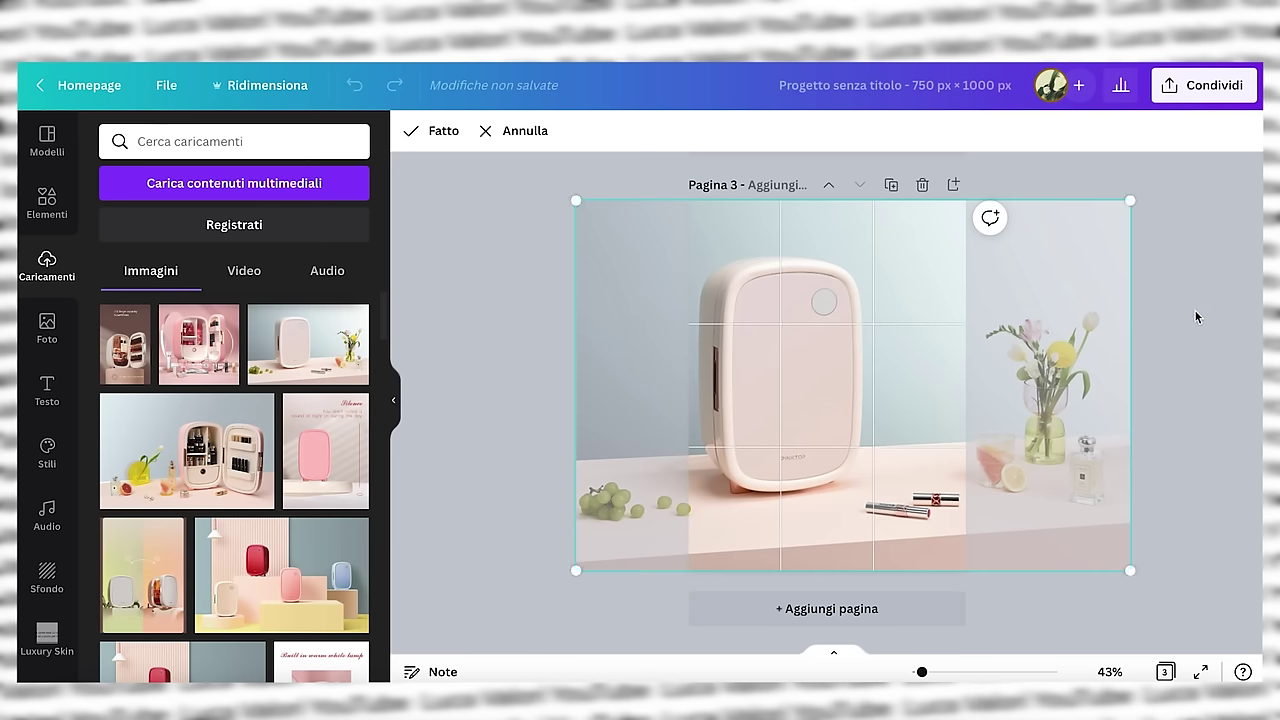
left_click(1195, 318)
- Add page 4 with a fridge photo background, moved up within the page
left_click(782, 609)
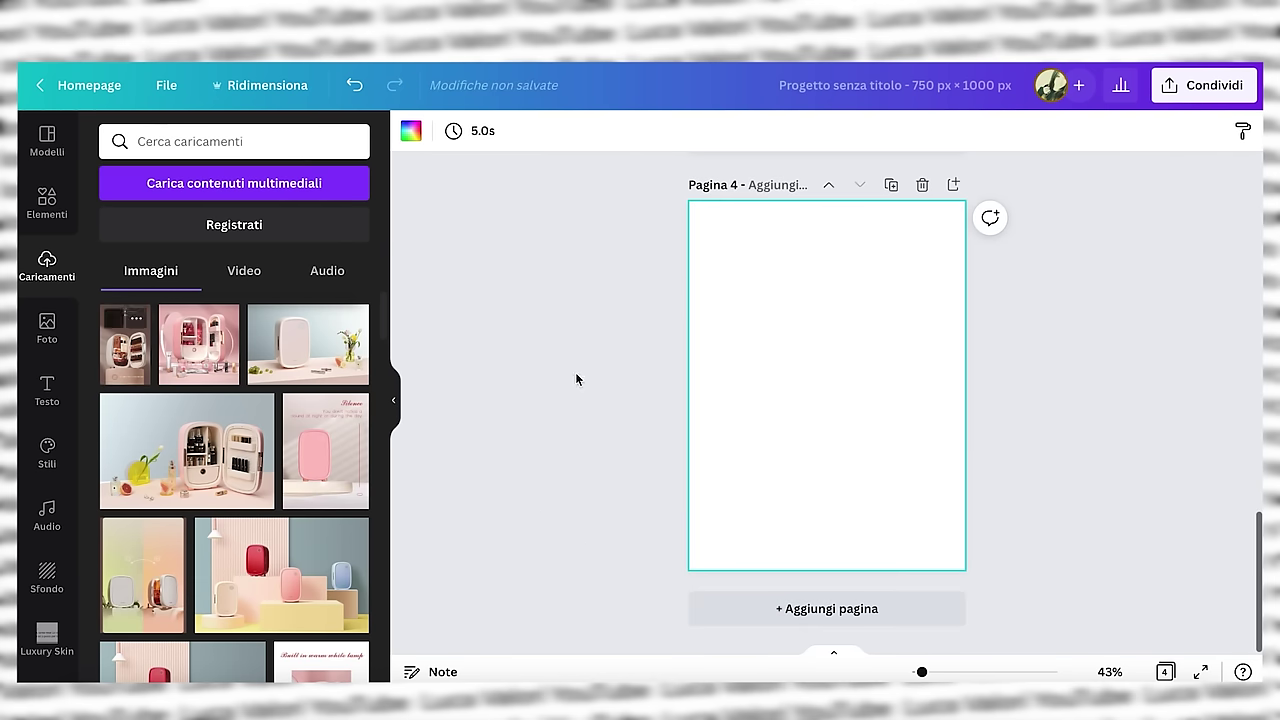
right_click(852, 405)
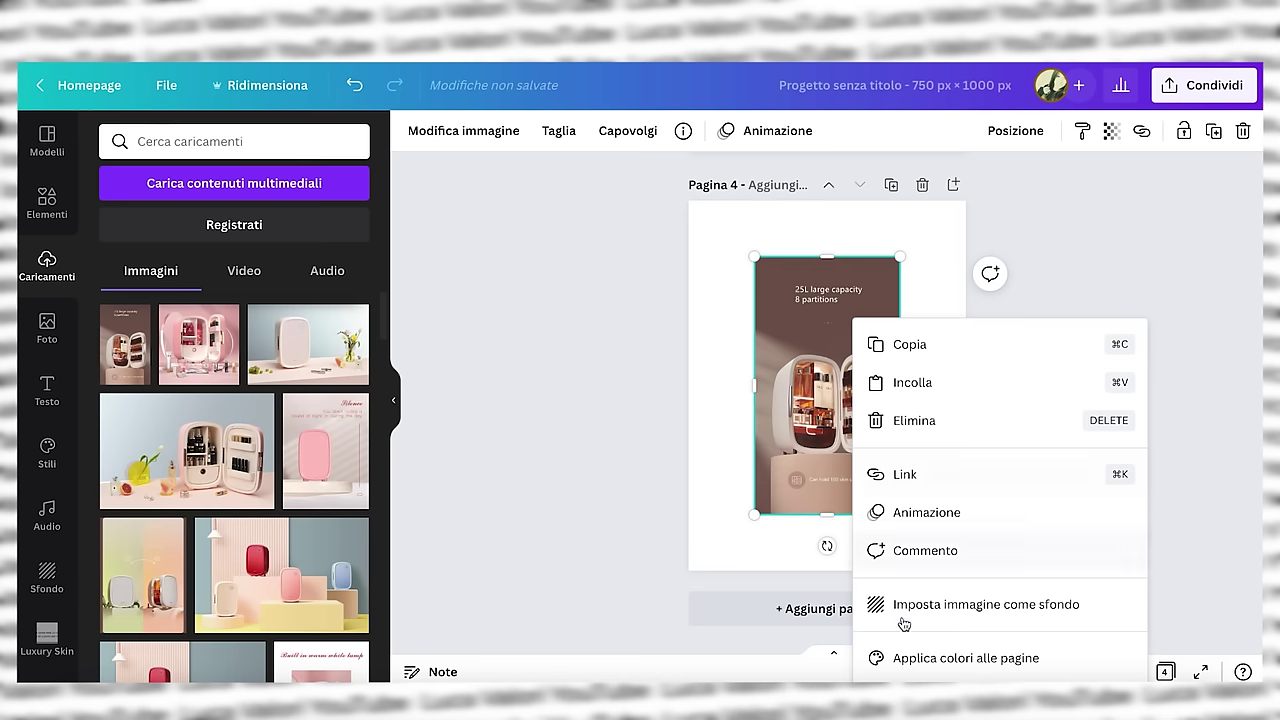
left_click(903, 620)
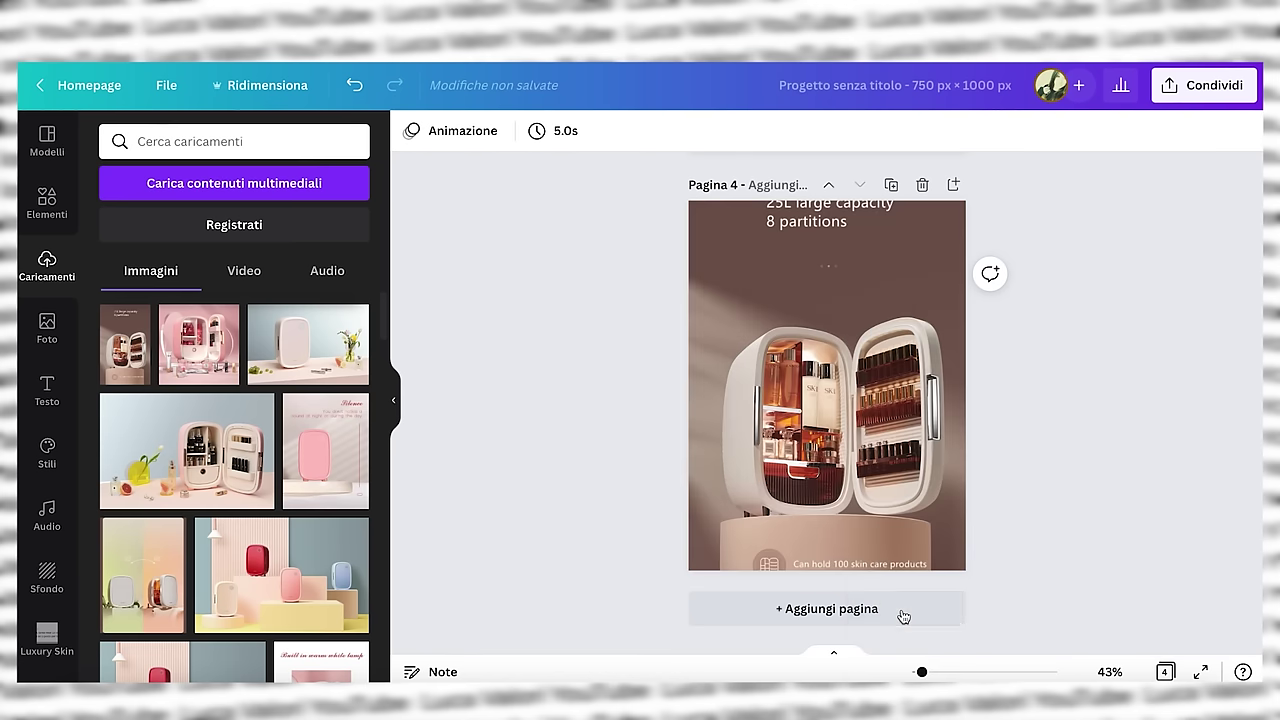
left_click(820, 397)
left_click(815, 380)
left_click_drag(811, 368, 820, 307)
left_click(1016, 330)
left_click(1016, 331)
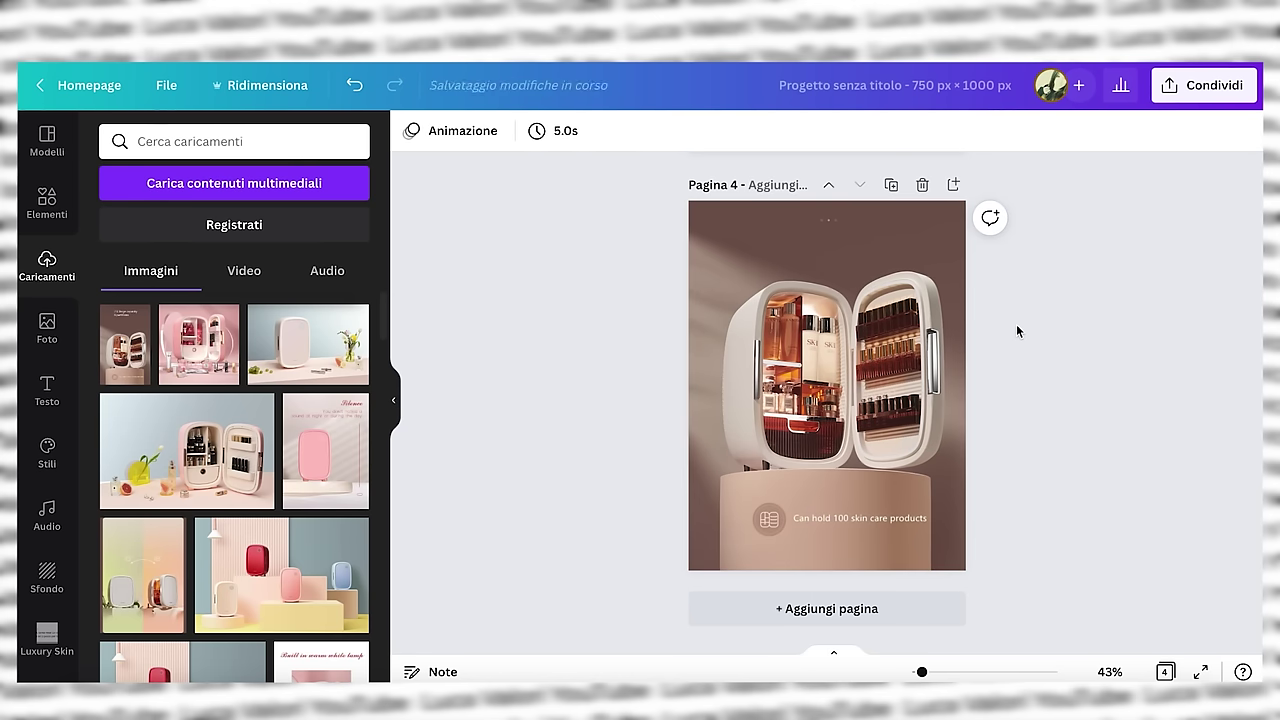
left_click(848, 380)
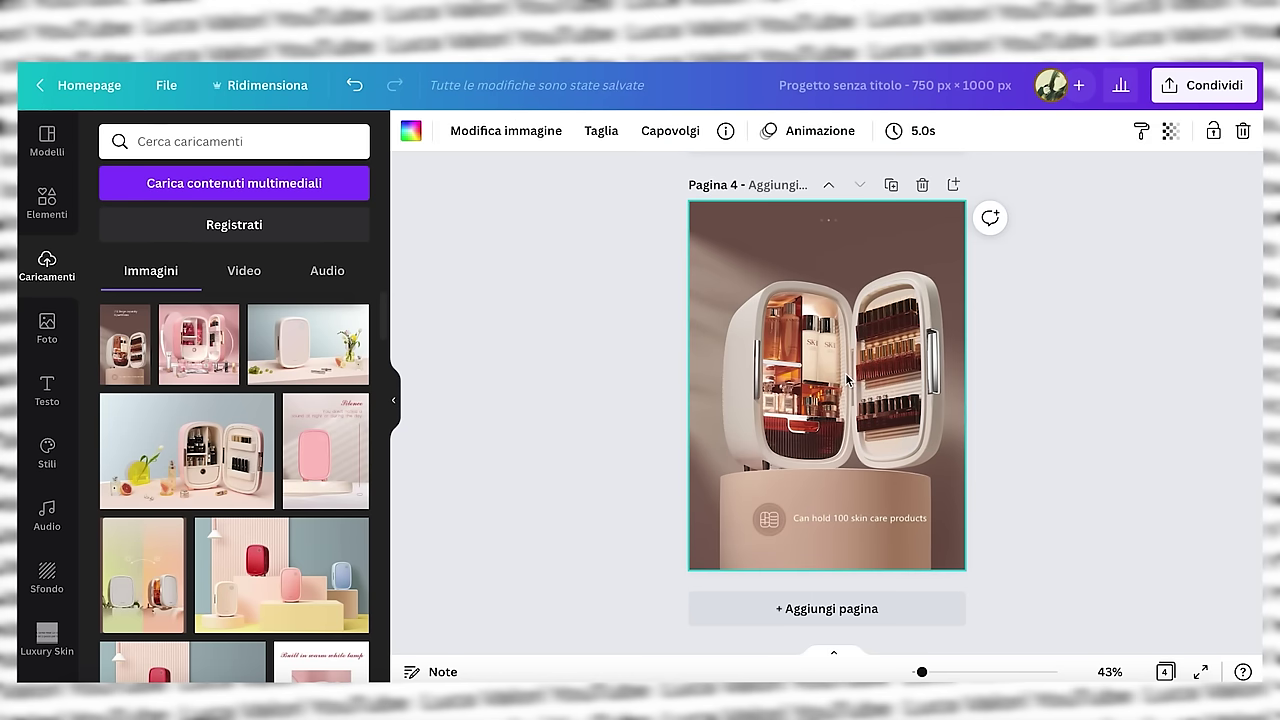
double_click(826, 404)
left_click_drag(826, 404, 826, 358)
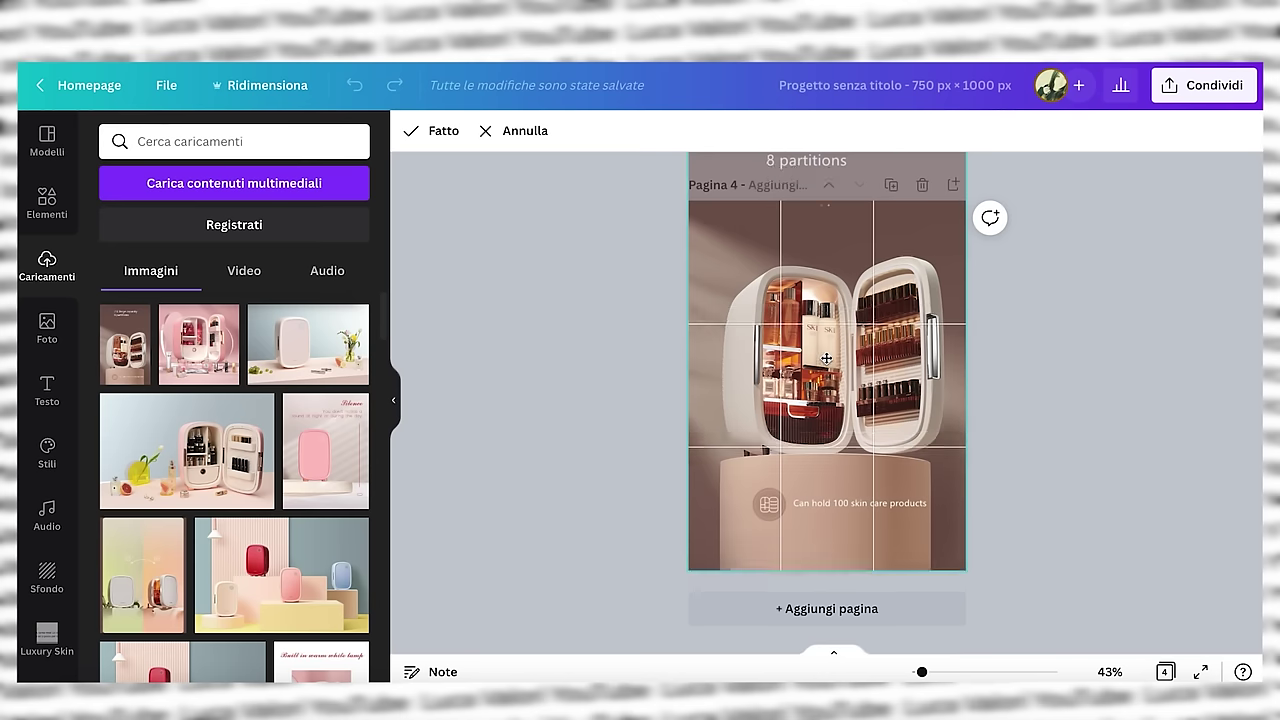
left_click(1066, 318)
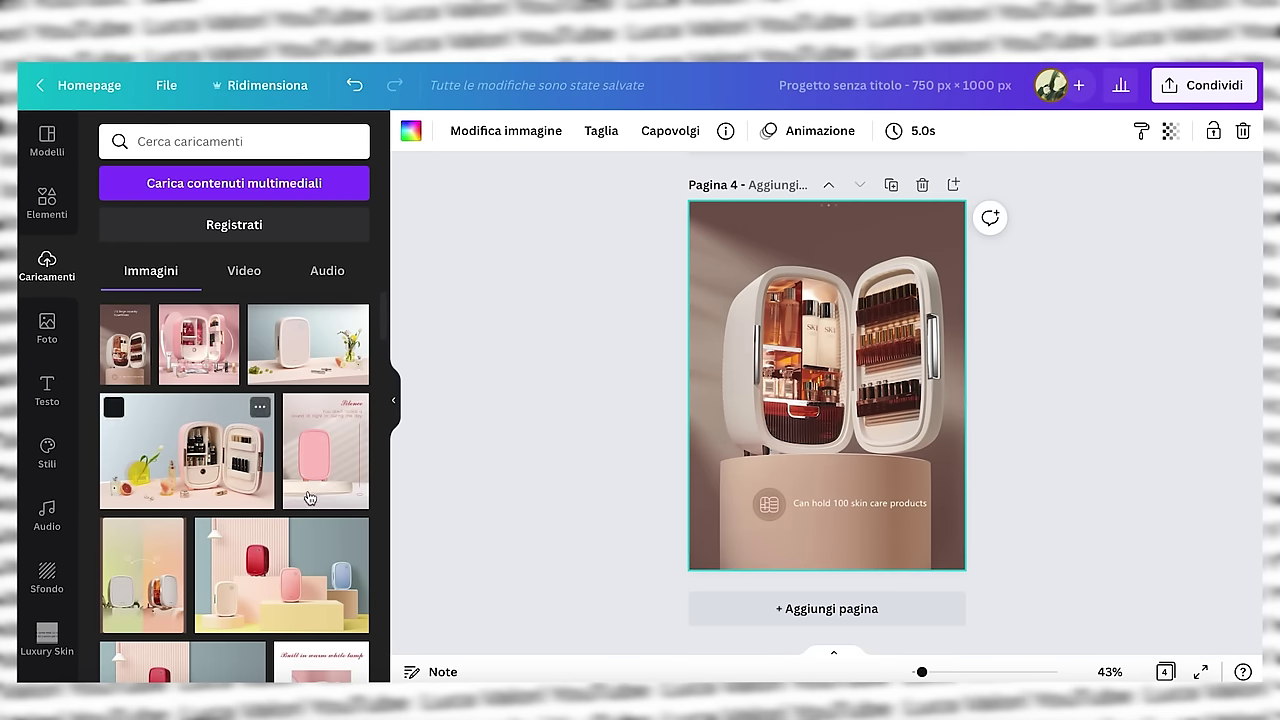
- Add page 5 filled with the pink fridge photo
left_click(724, 610)
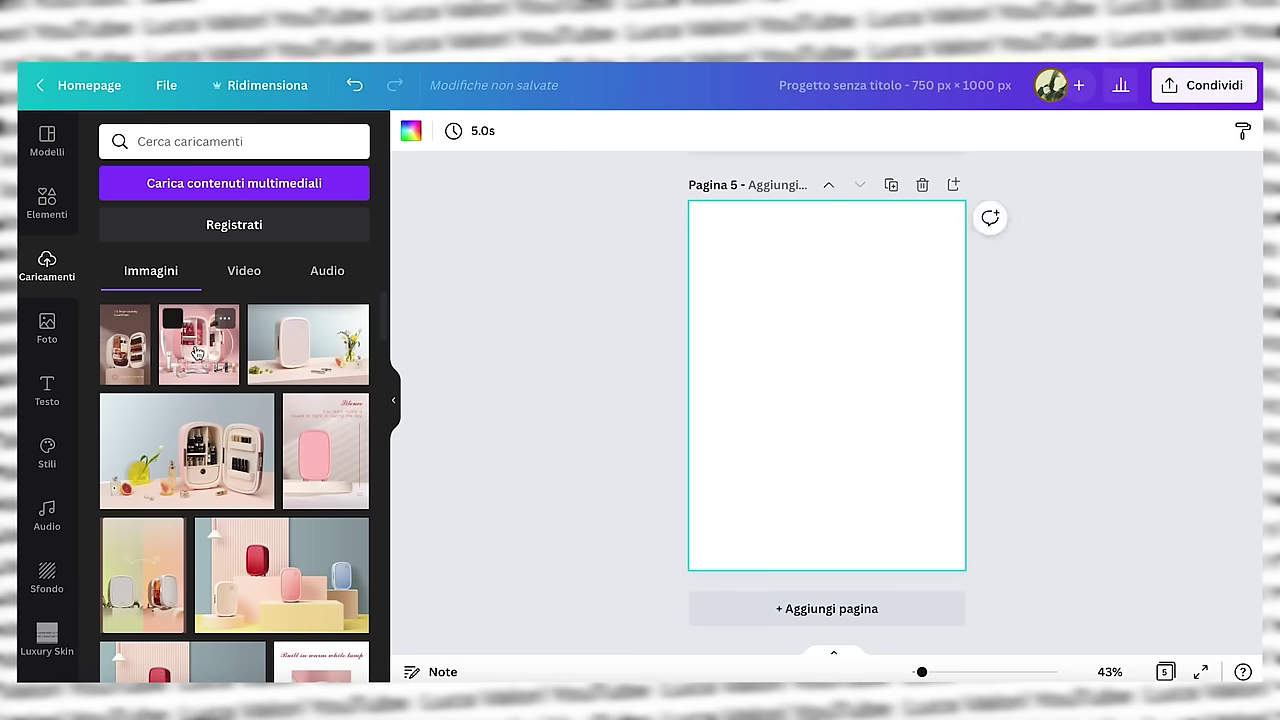
left_click(197, 350)
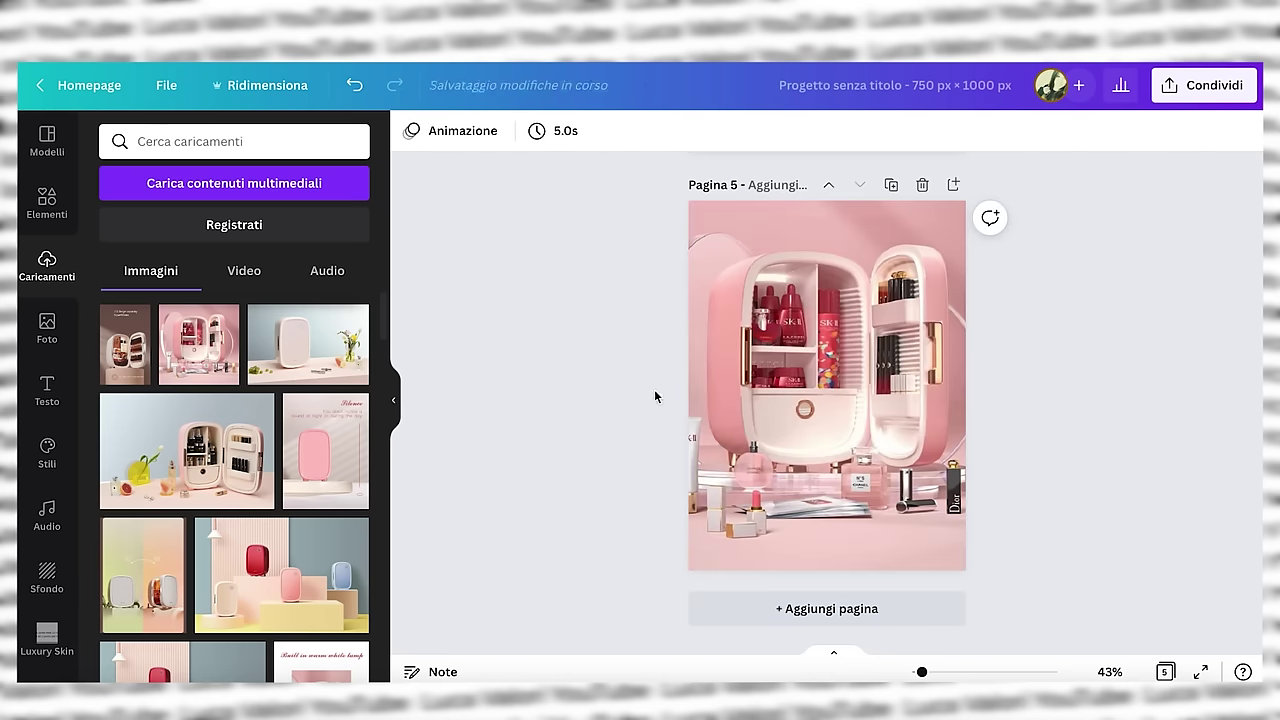
scroll(654, 392, "up", 15)
scroll(655, 397, "up", 2)
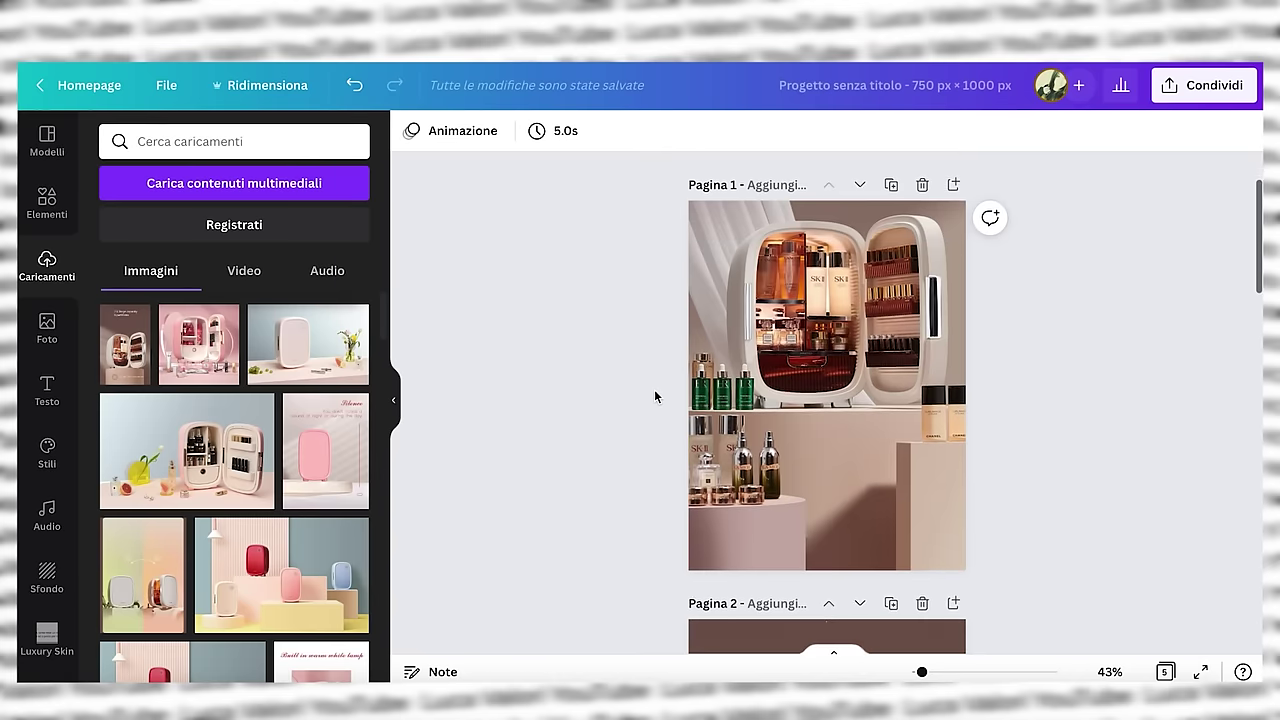
left_click(1195, 90)
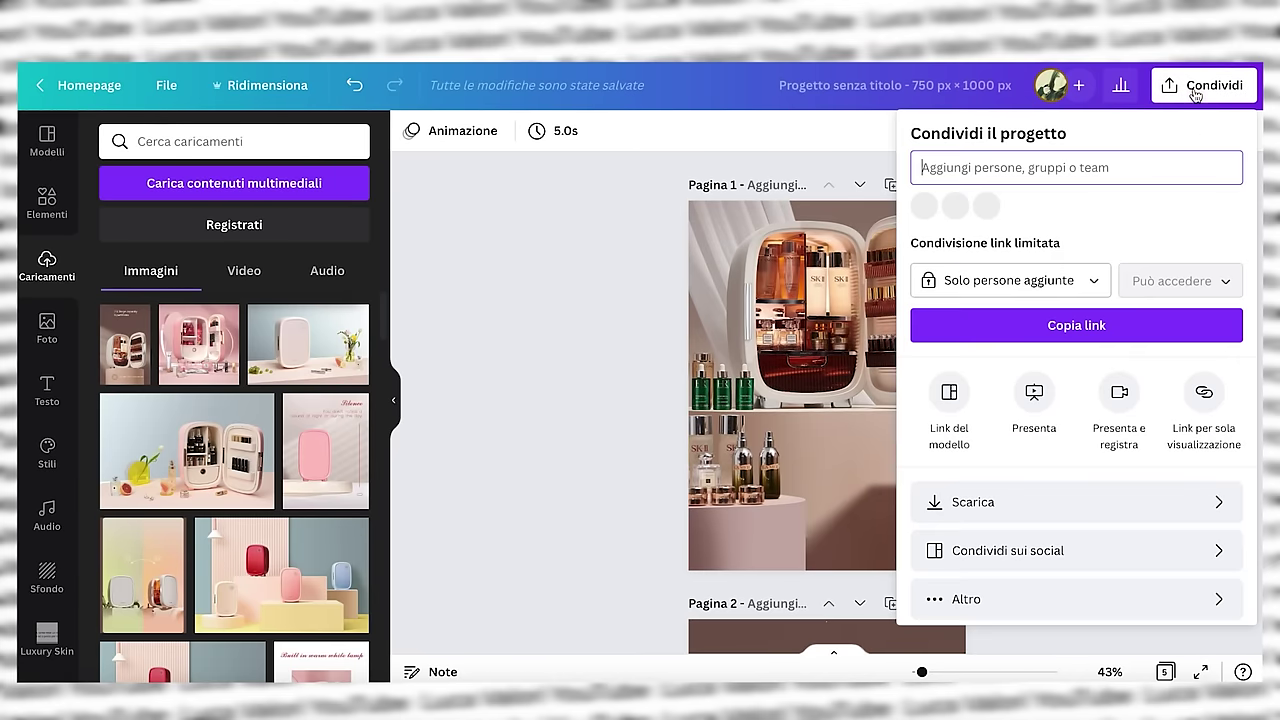
- Download pages 1–2 and 5 as PNG, excluding pages 3 and 4
left_click(1020, 502)
left_click(1040, 257)
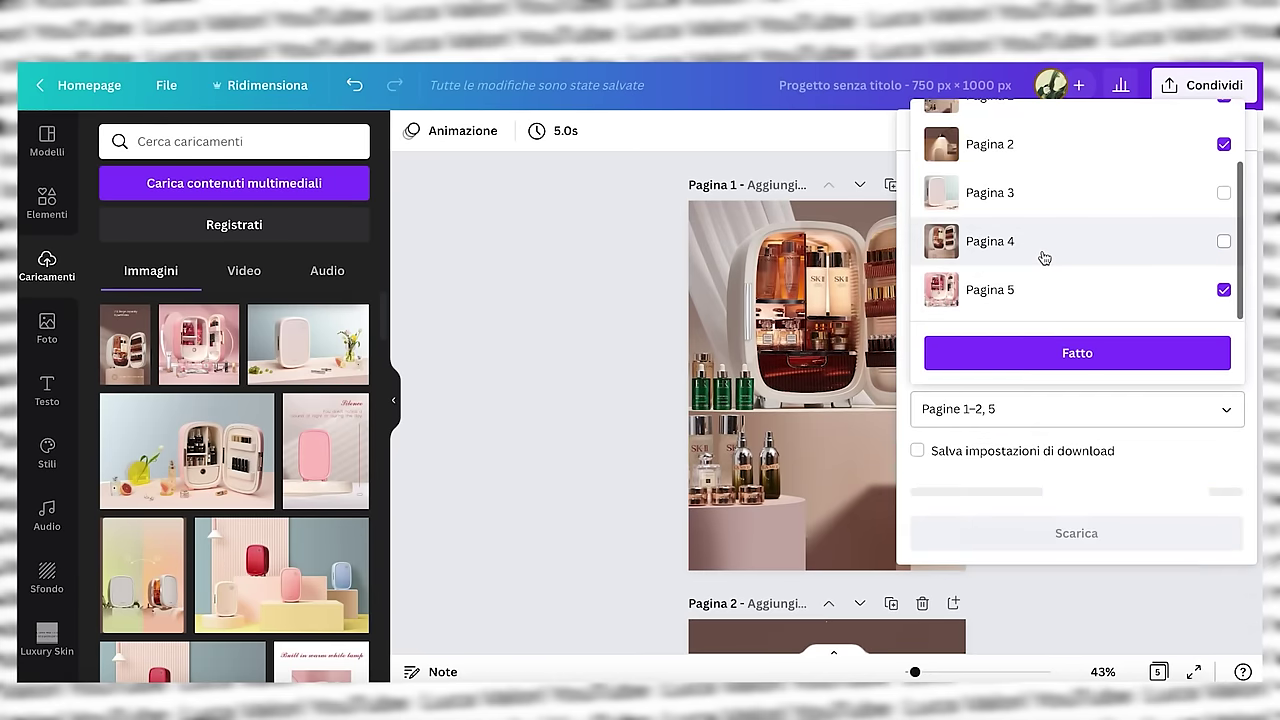
scroll(1040, 257, "up", 1)
scroll(1043, 259, "down", 1)
left_click(996, 358)
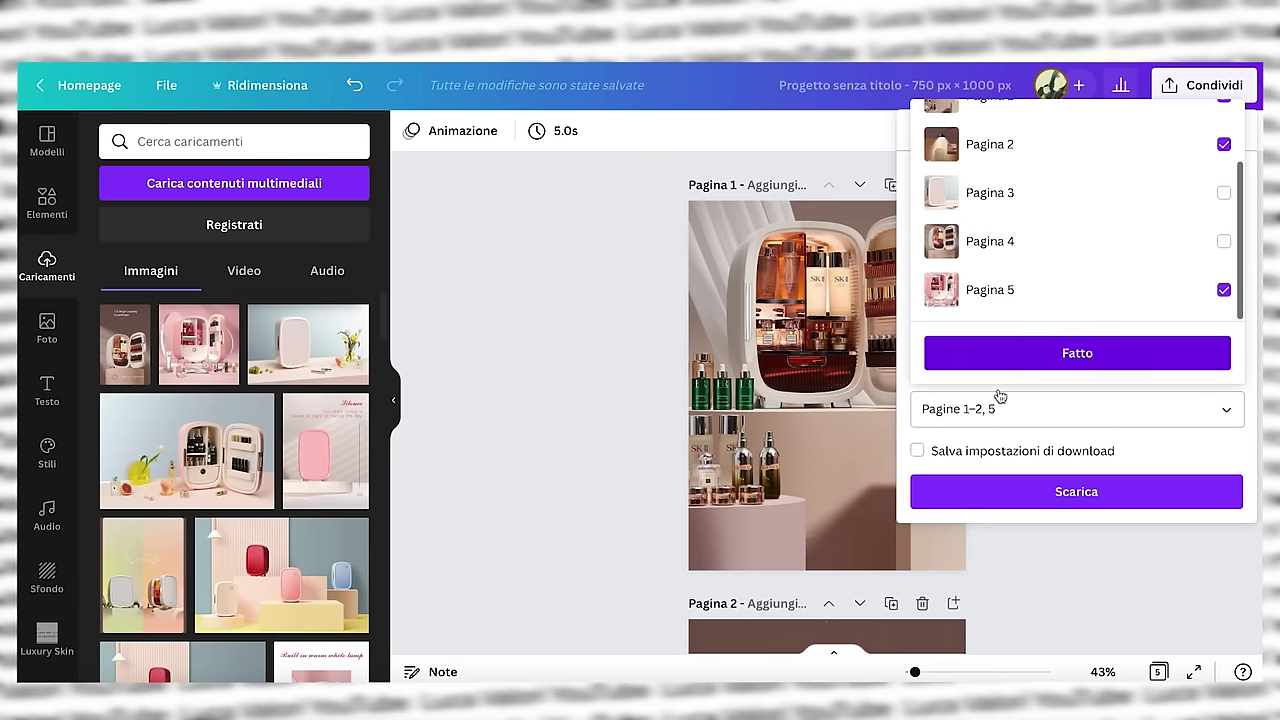
left_click(963, 503)
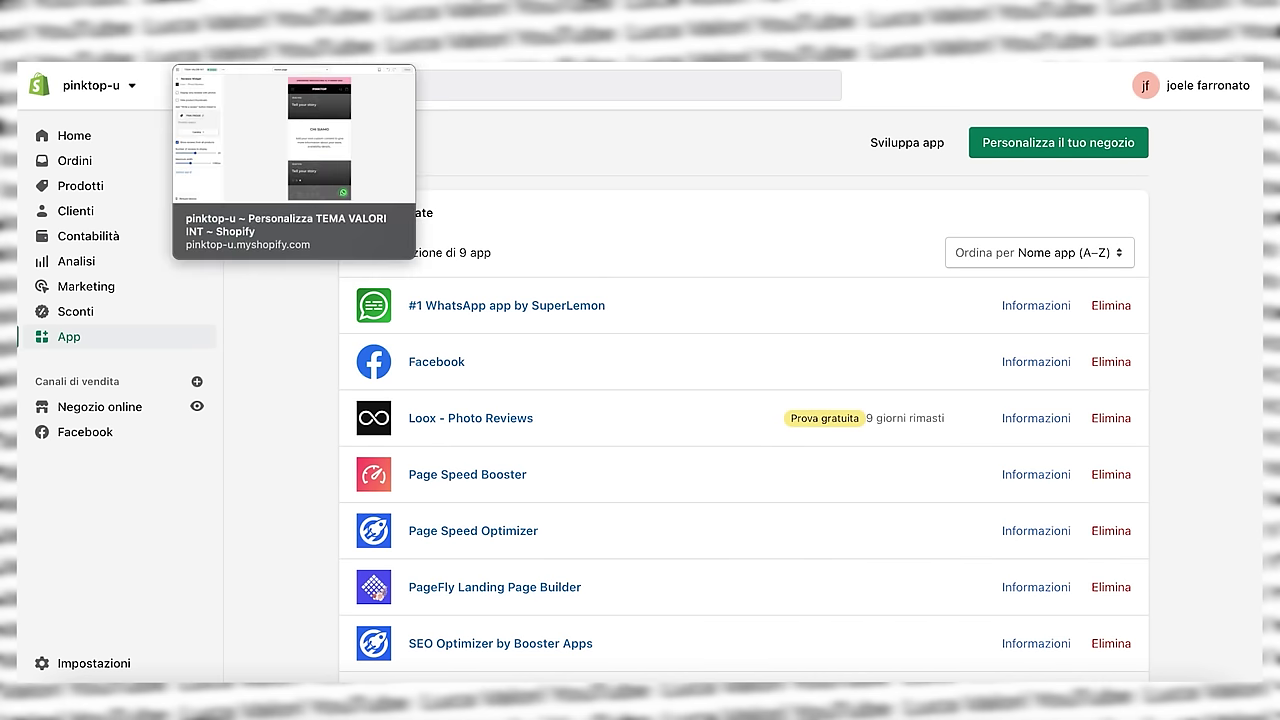
- Try the lamp photo as the first slide image, then revert to the pink fridge photo
left_click(240, 65)
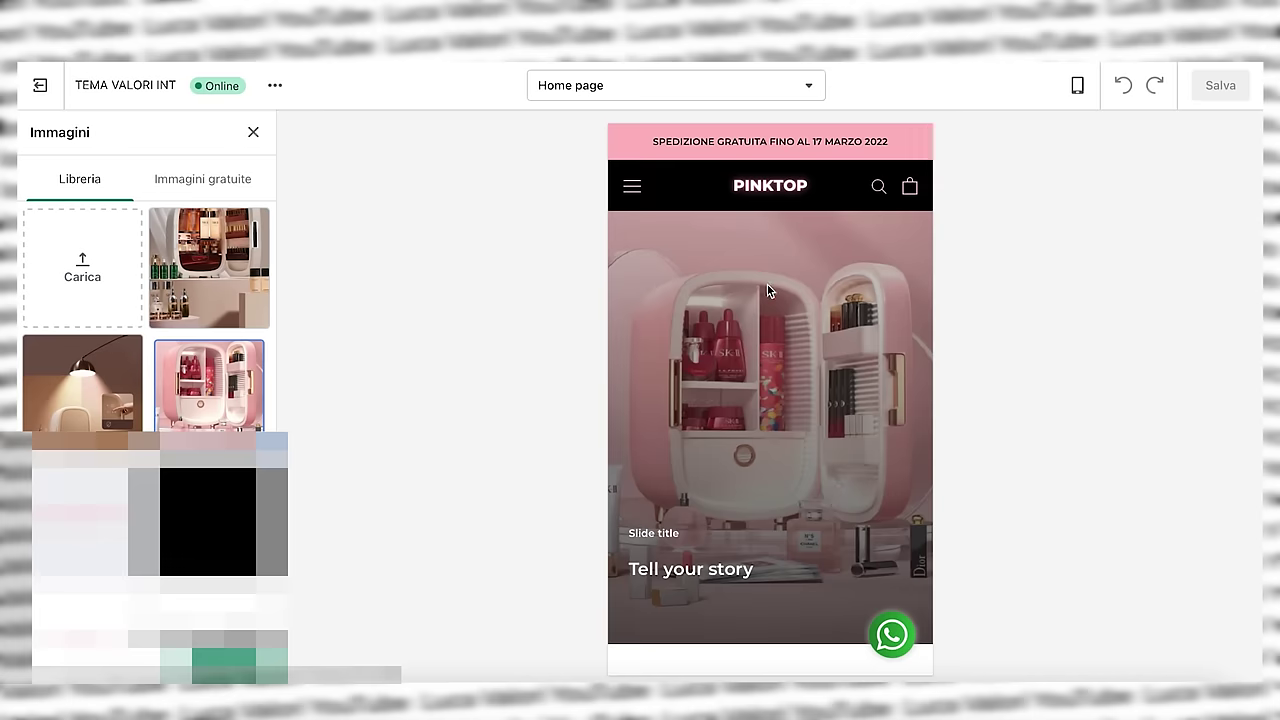
scroll(761, 312, "down", 2)
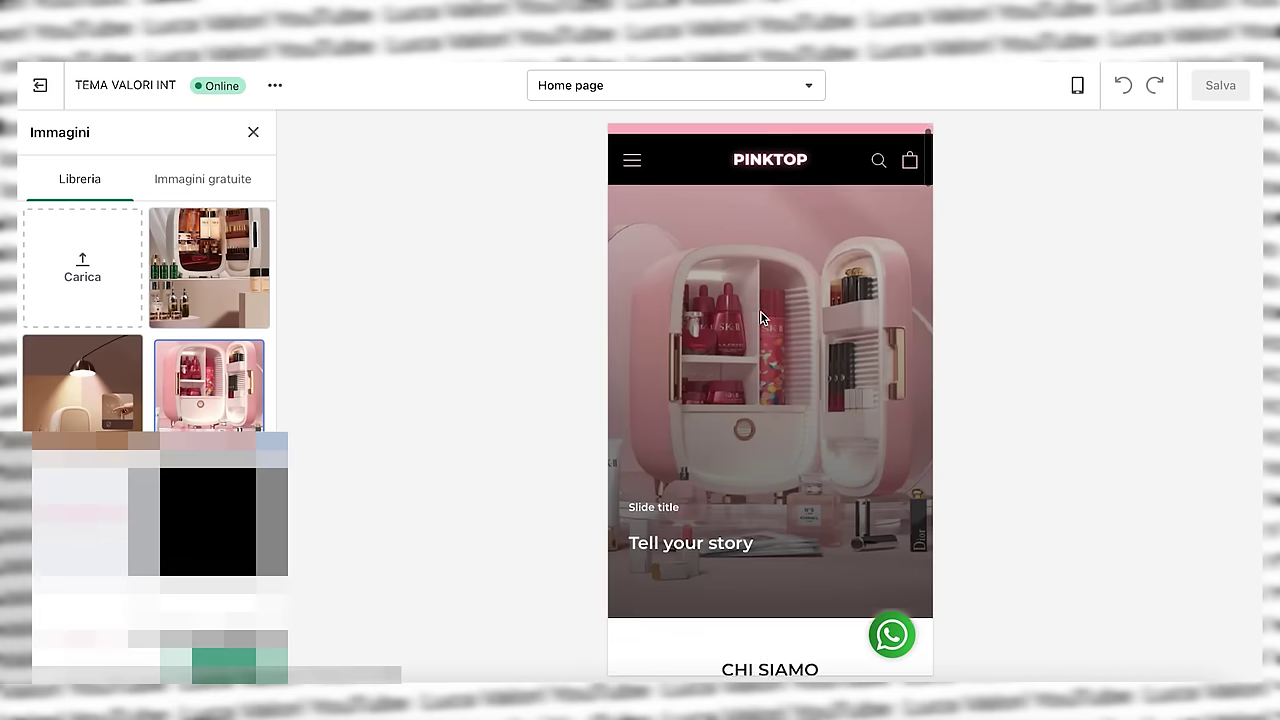
scroll(761, 312, "up", 2)
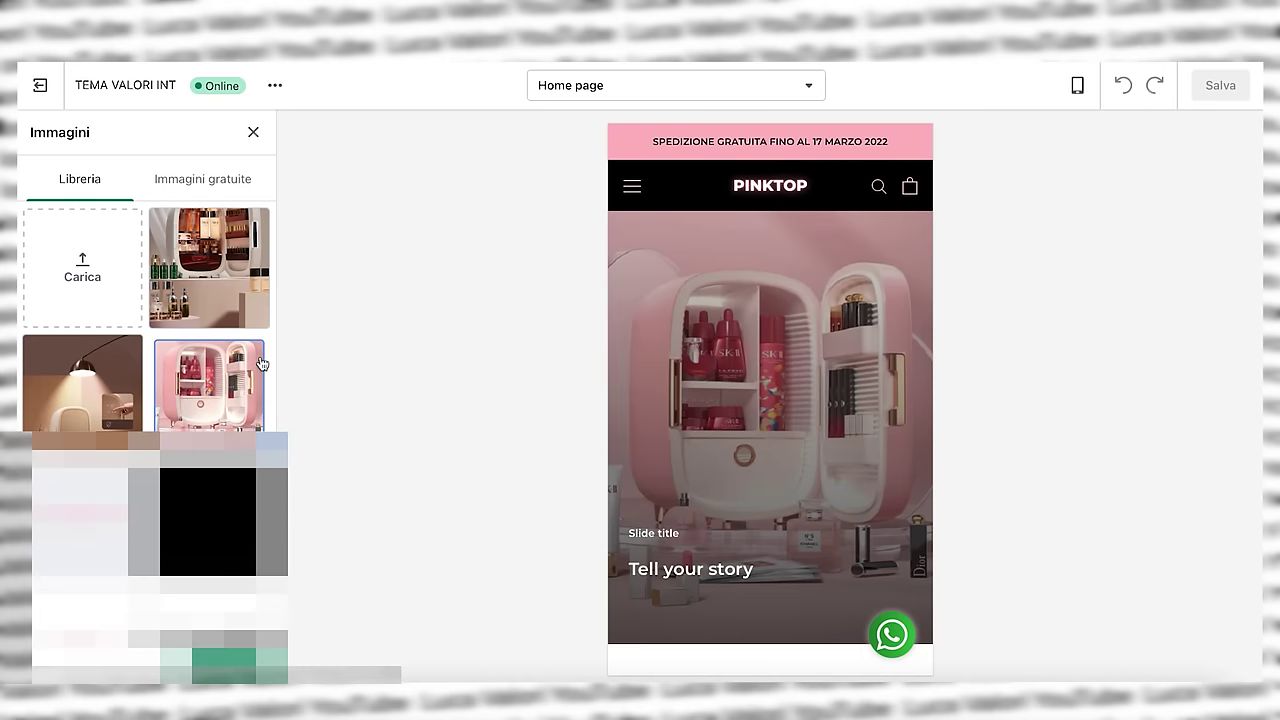
left_click(103, 411)
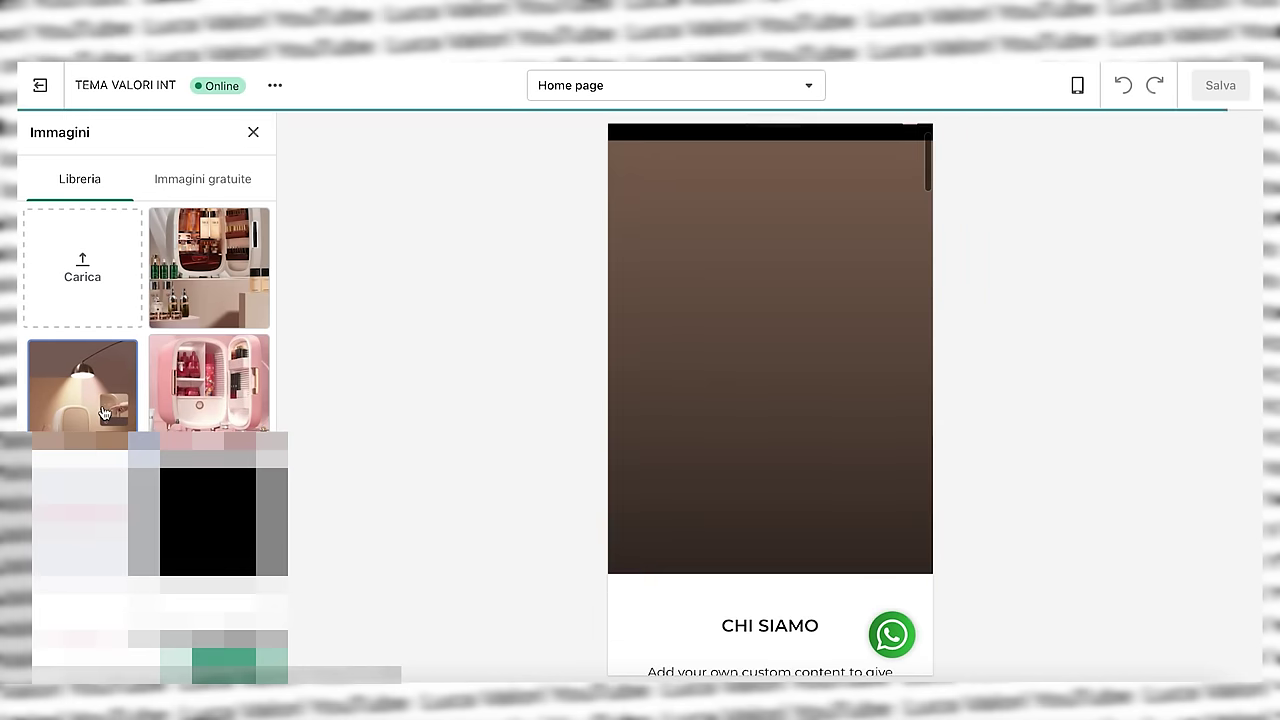
scroll(723, 399, "up", 2)
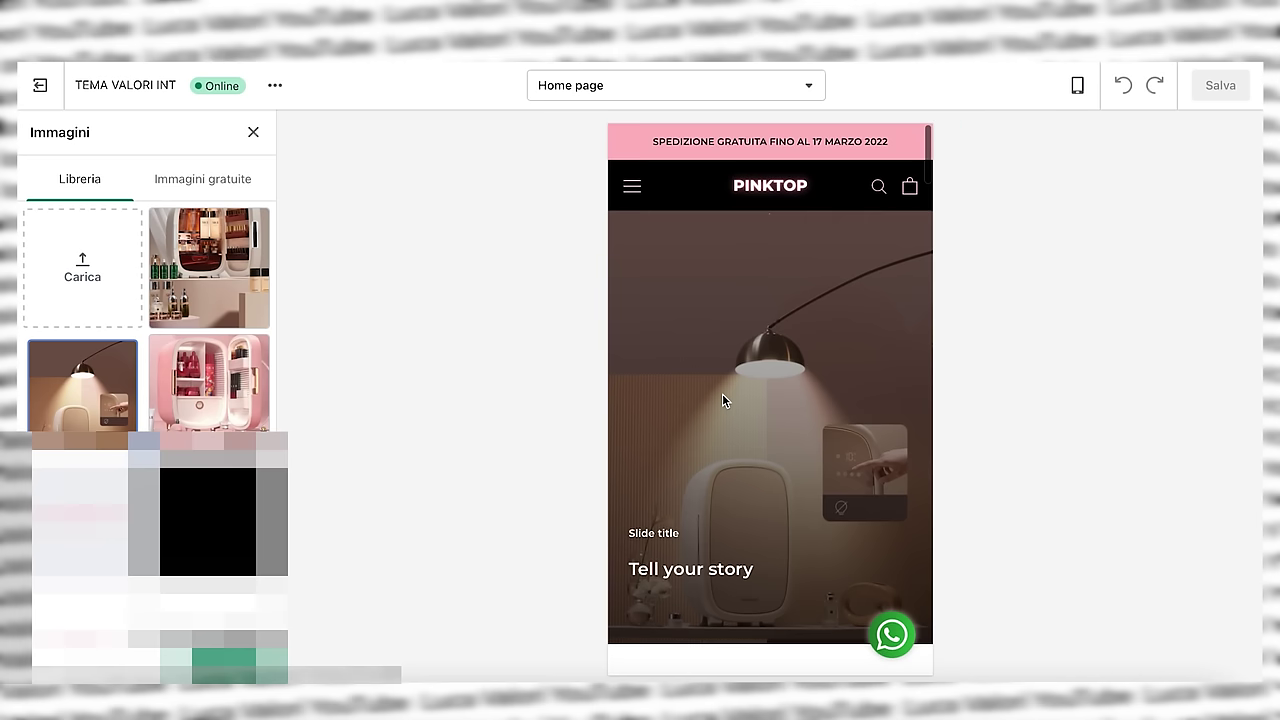
left_click(211, 381)
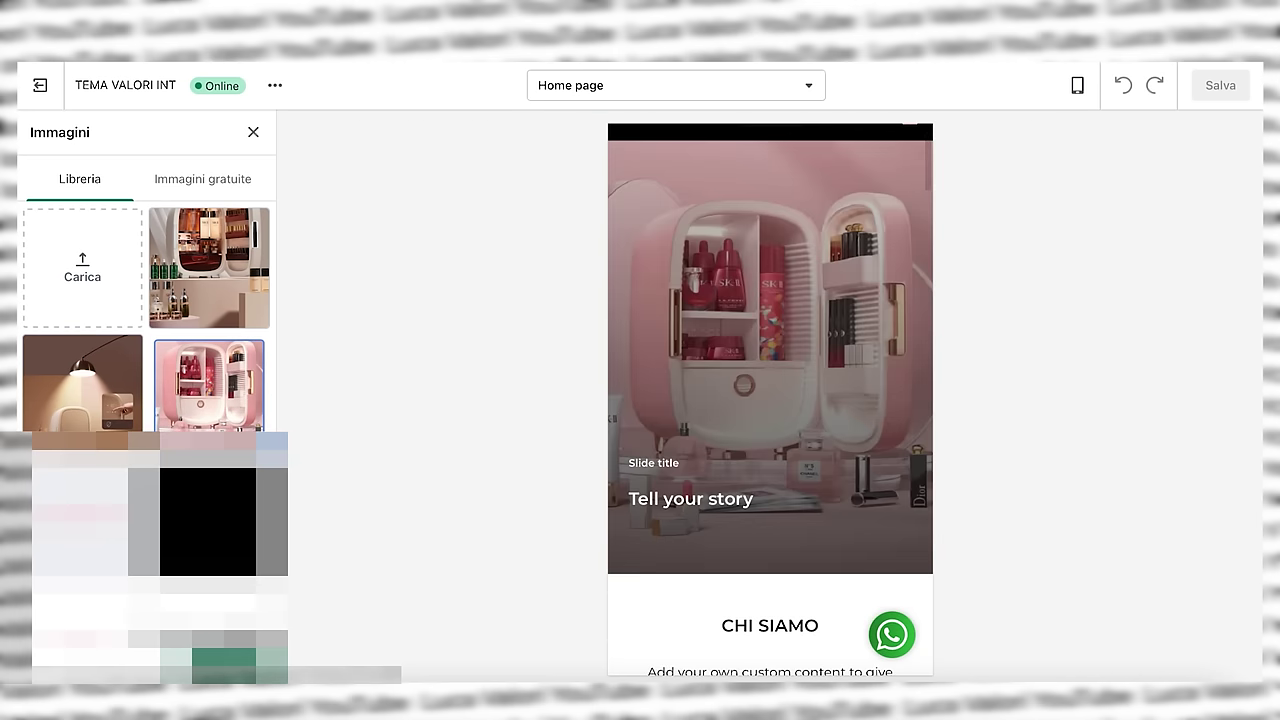
left_click(224, 666)
scroll(122, 488, "down", 5)
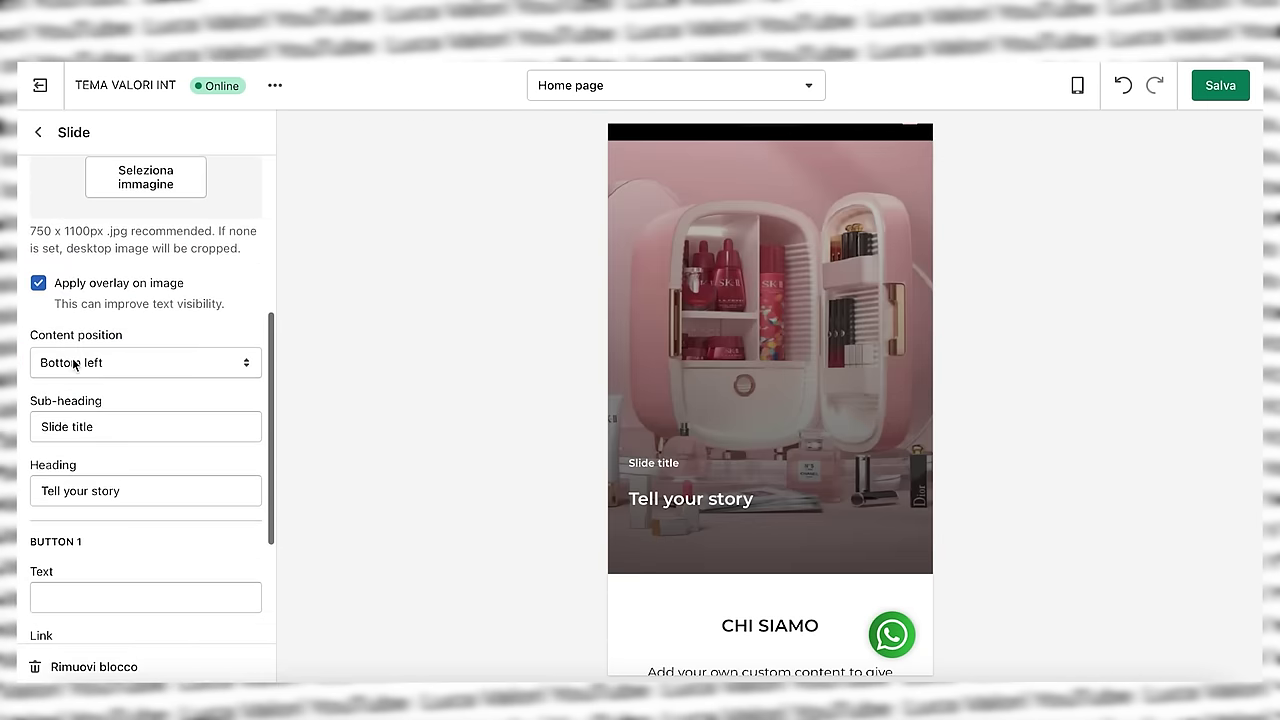
- Label the slide button ACQUISTA ORA and link it to the PINK FRIDGE product
scroll(179, 481, "down", 3)
left_click(126, 453)
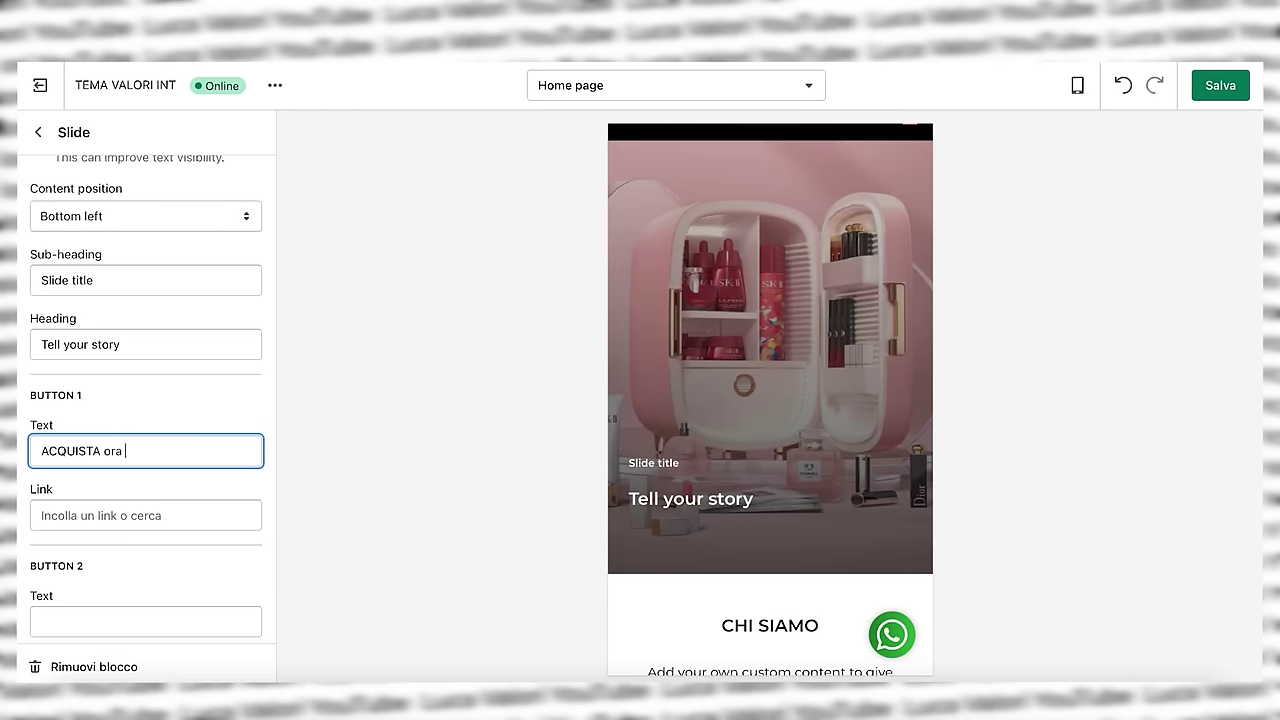
type("ACQUISTA ORA")
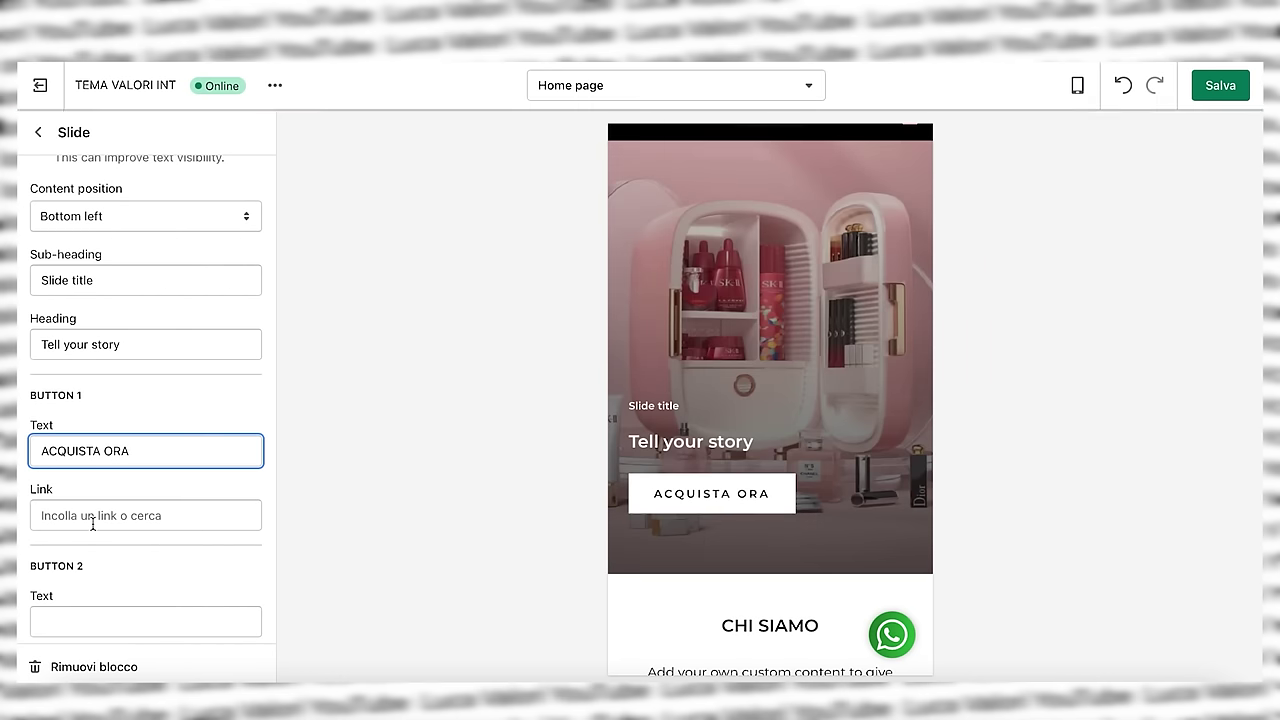
left_click(93, 517)
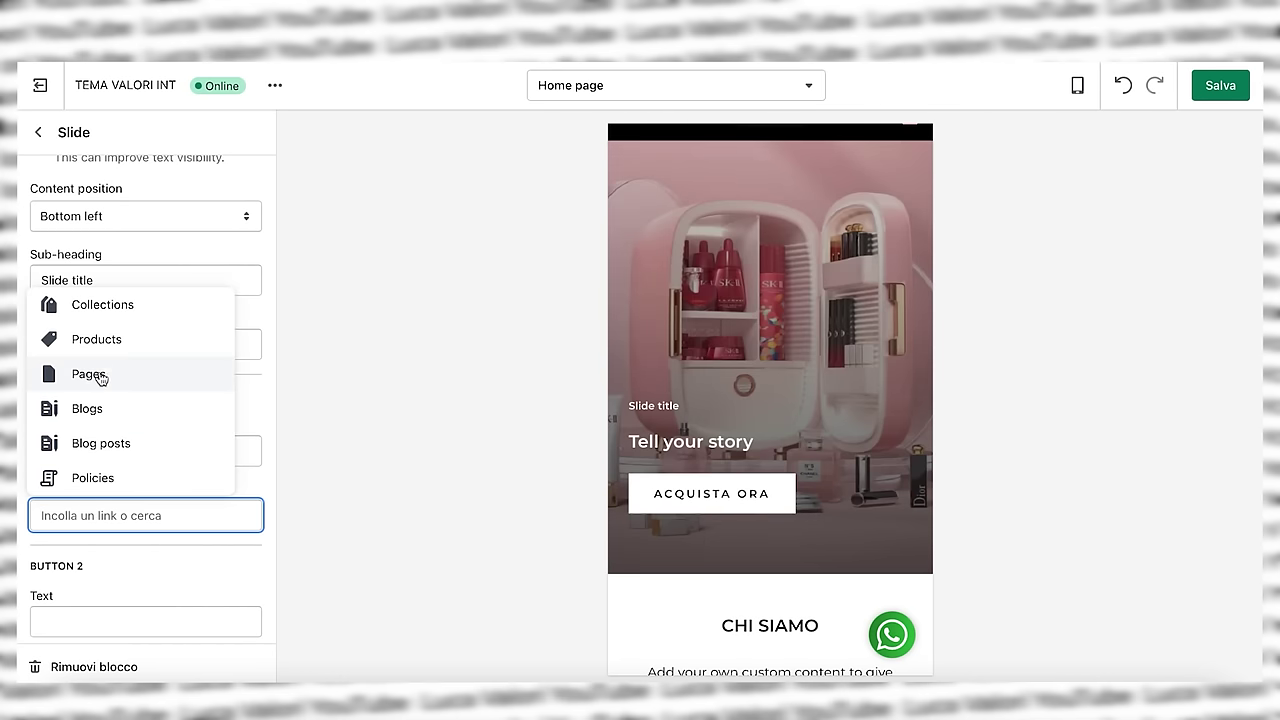
left_click(106, 348)
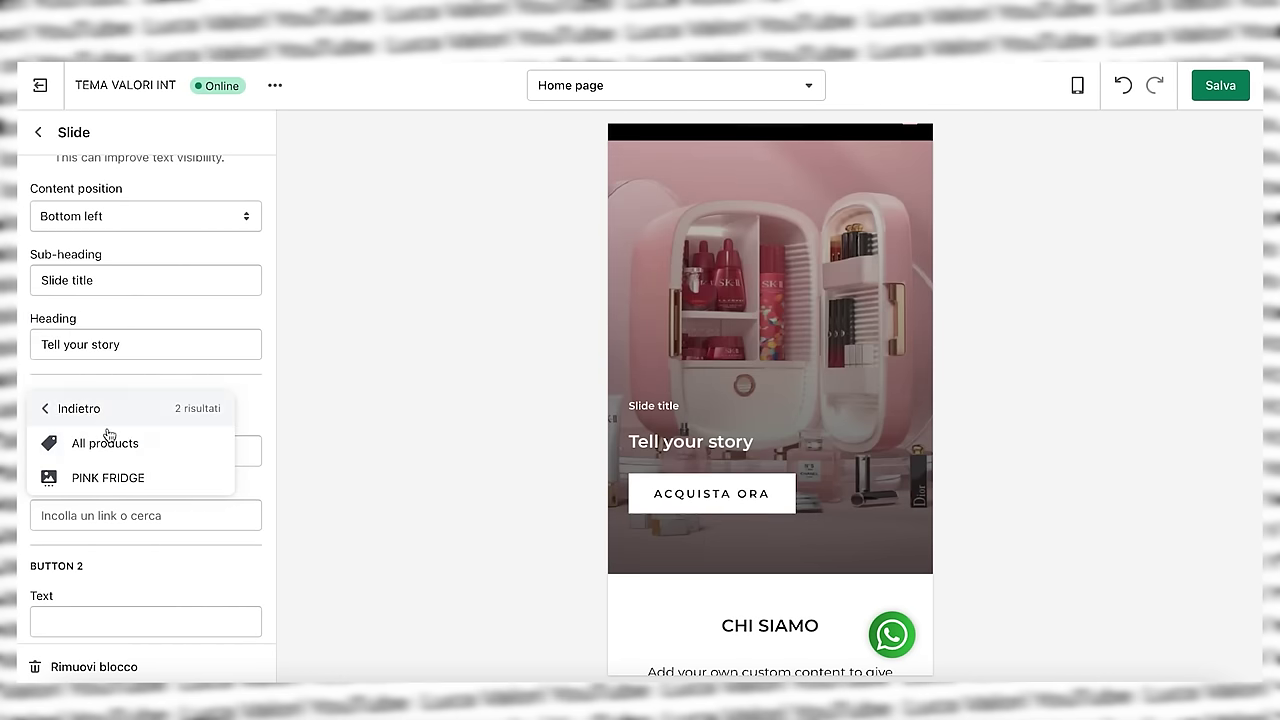
left_click(104, 477)
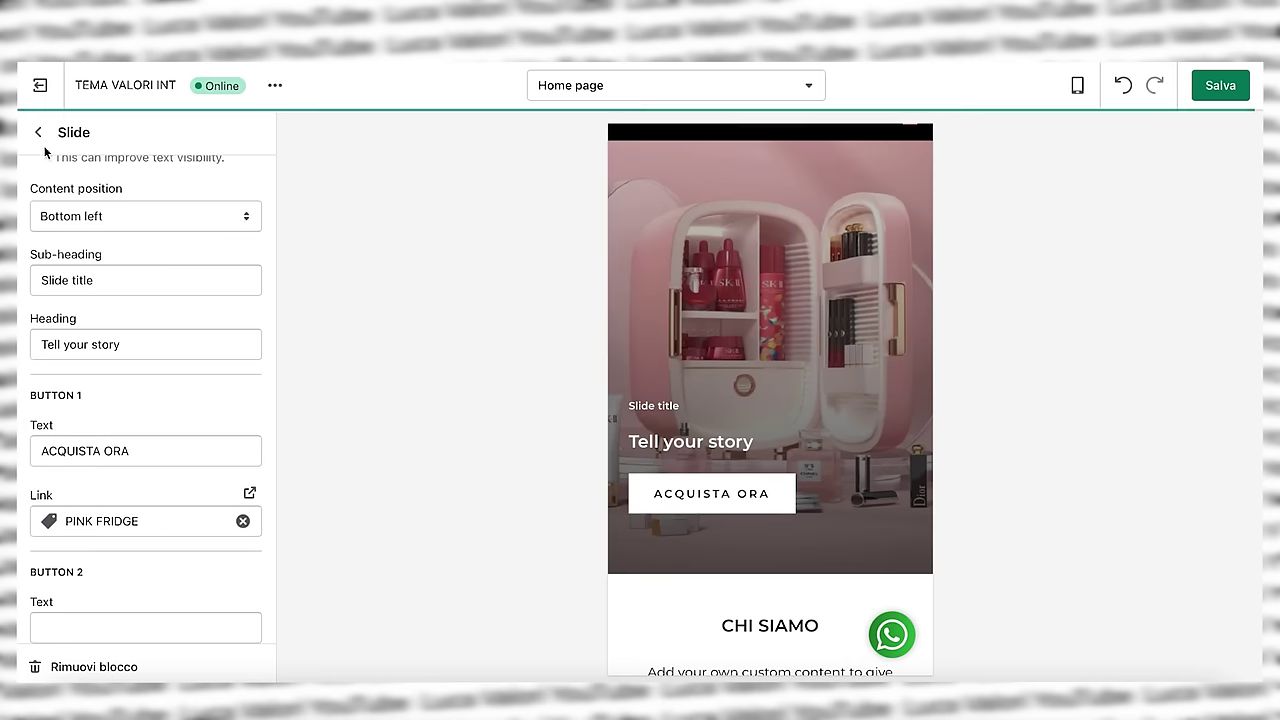
left_click(40, 133)
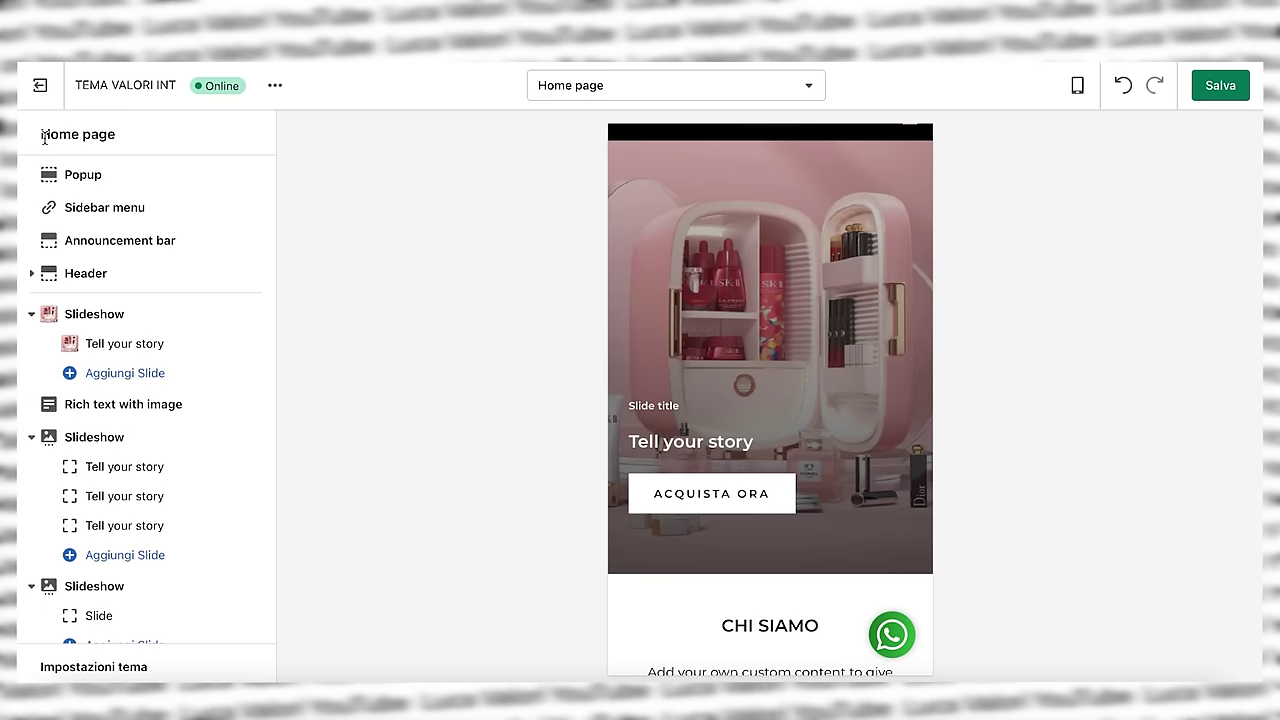
- Give slideshow buttons a black #000000 background and #FDB9C0 text, then save
left_click(88, 316)
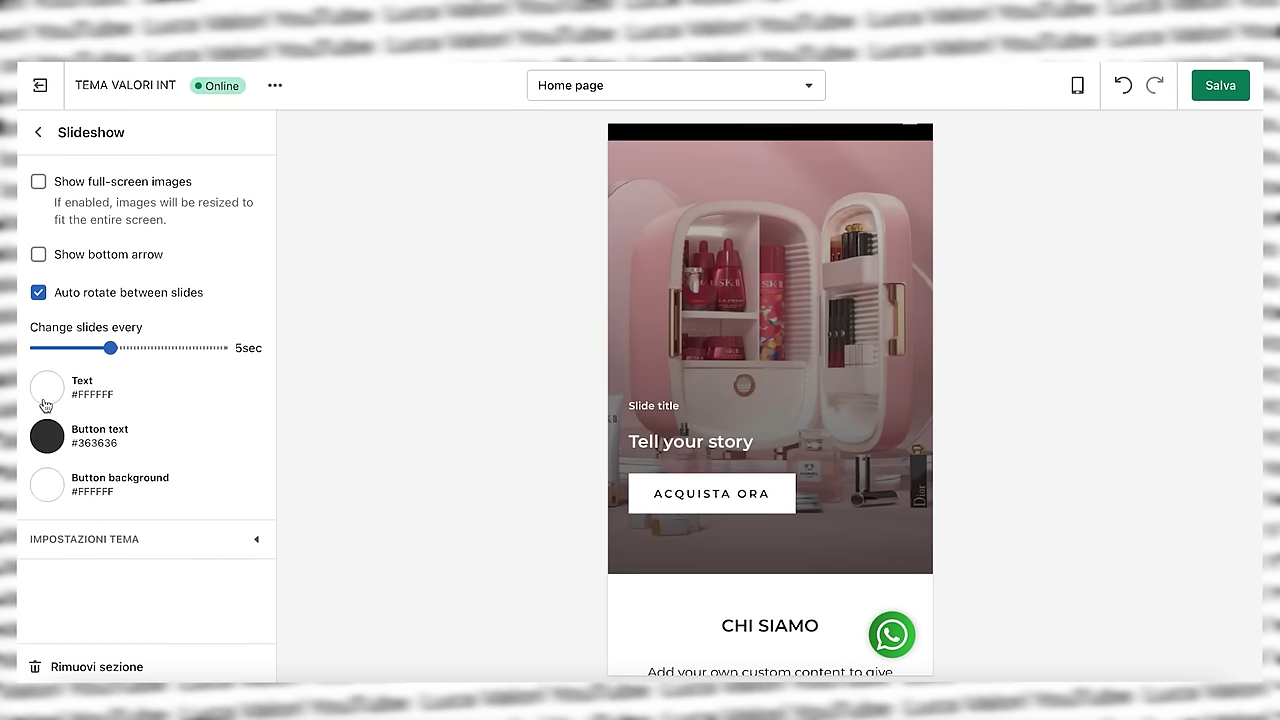
left_click(50, 486)
mouse_move(66, 272)
left_mouse_down()
mouse_move(30, 298)
mouse_move(25, 340)
left_mouse_up()
left_click(296, 500)
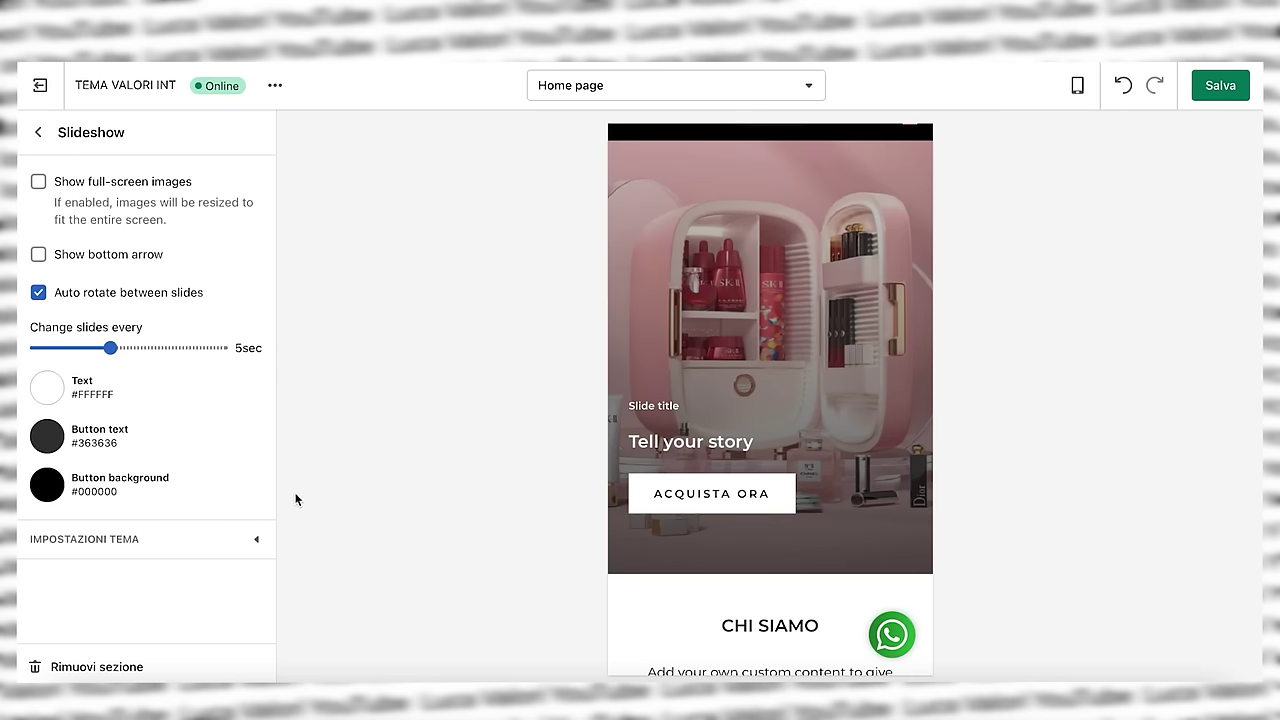
left_click(46, 440)
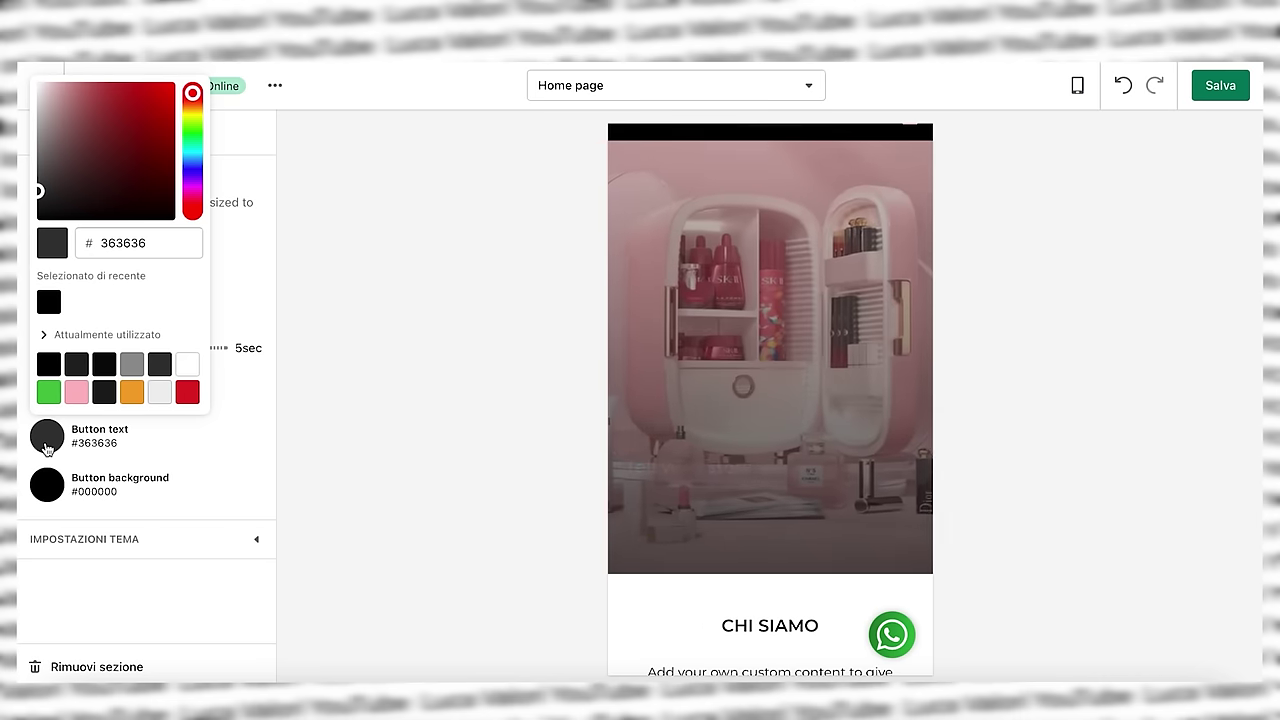
left_click(76, 393)
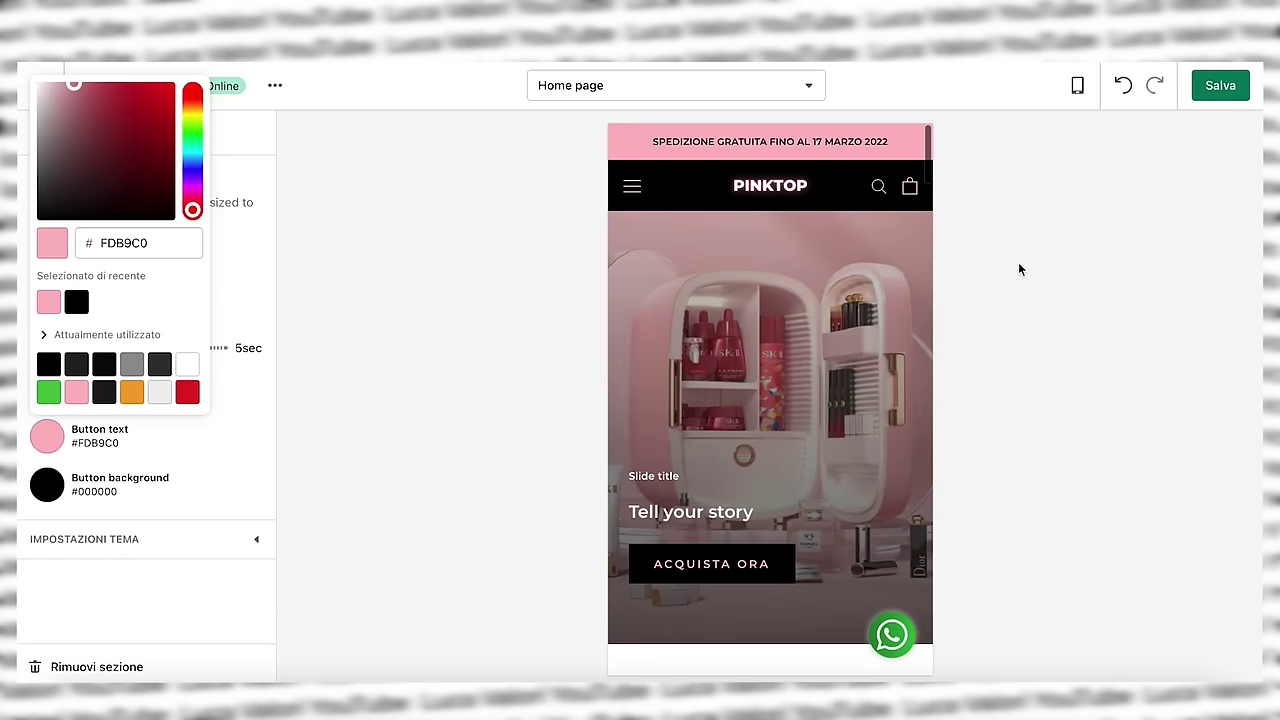
left_click(1220, 92)
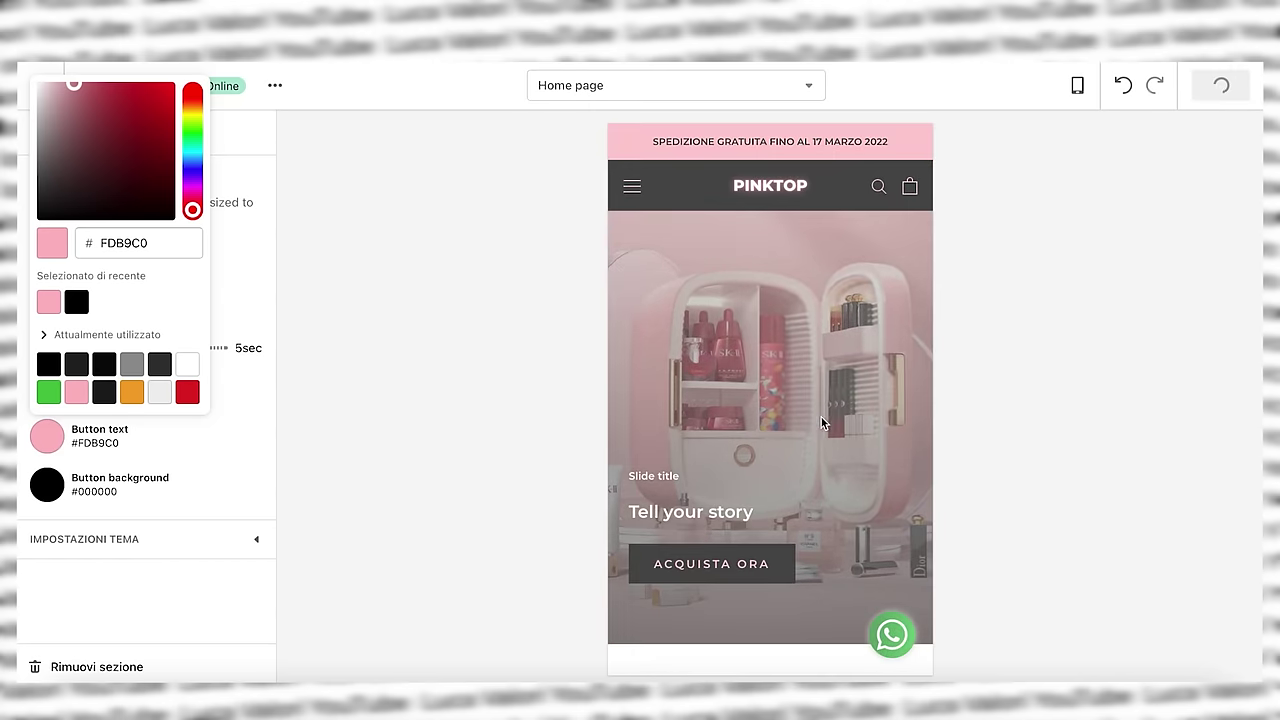
scroll(821, 417, "down", 3)
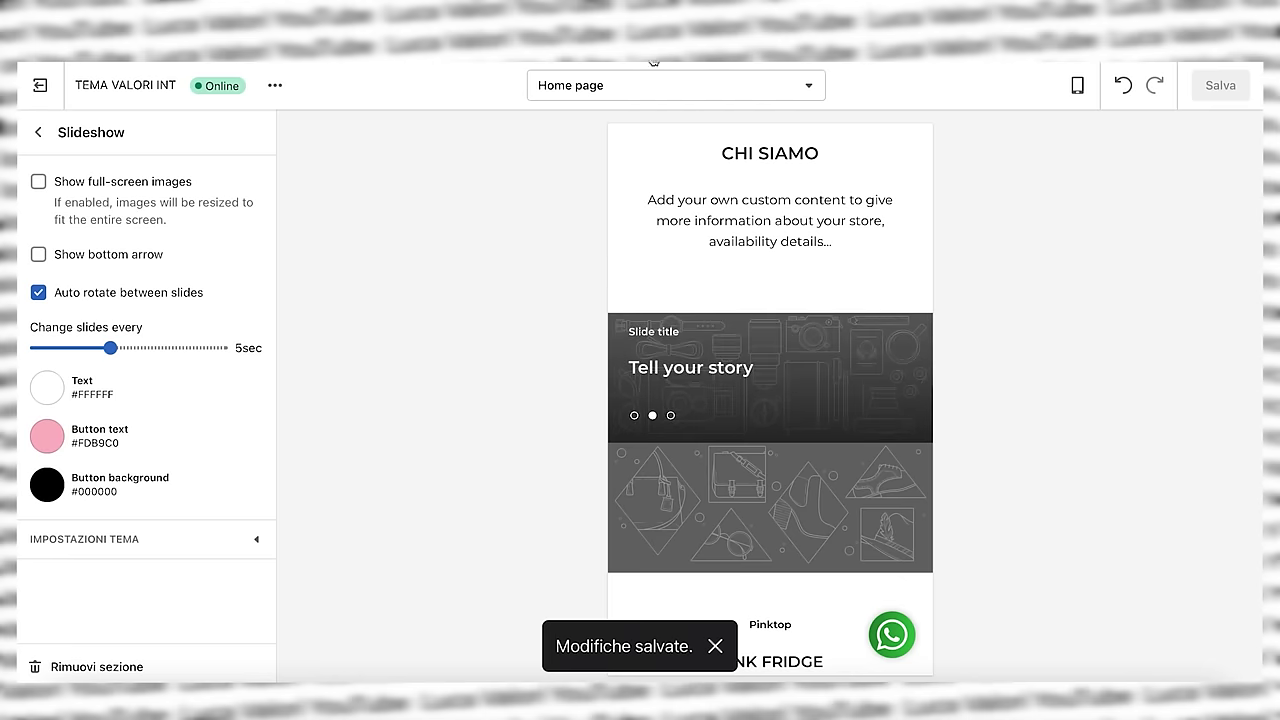
left_click(555, 62)
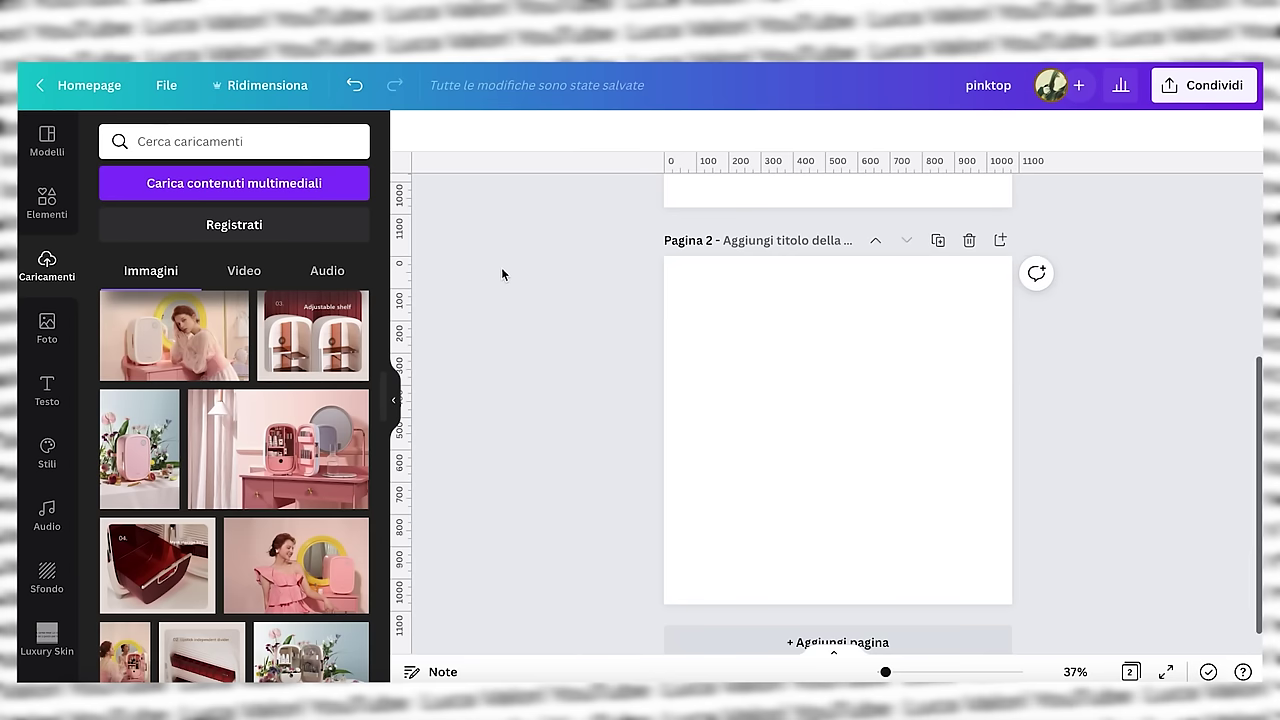
- Place the uploaded photo of the woman by the pink fridge and yellow mirror on page 2
scroll(226, 509, "down", 10)
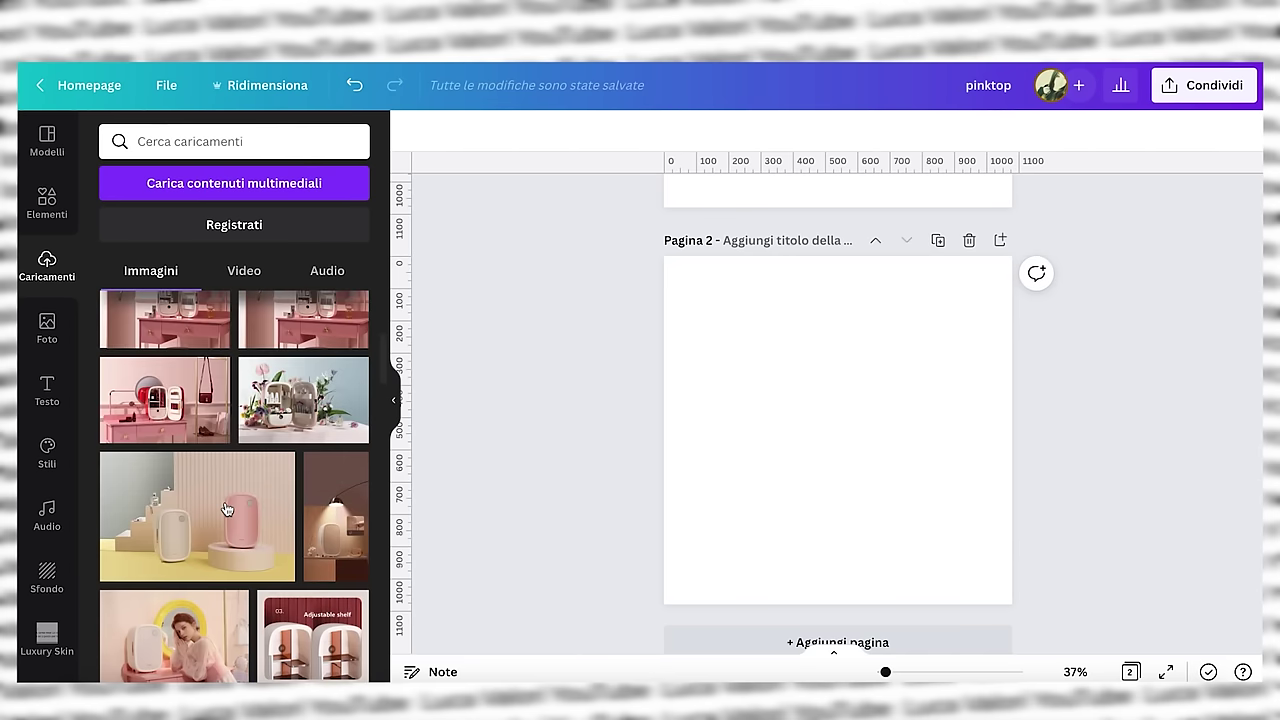
scroll(226, 509, "up", 5)
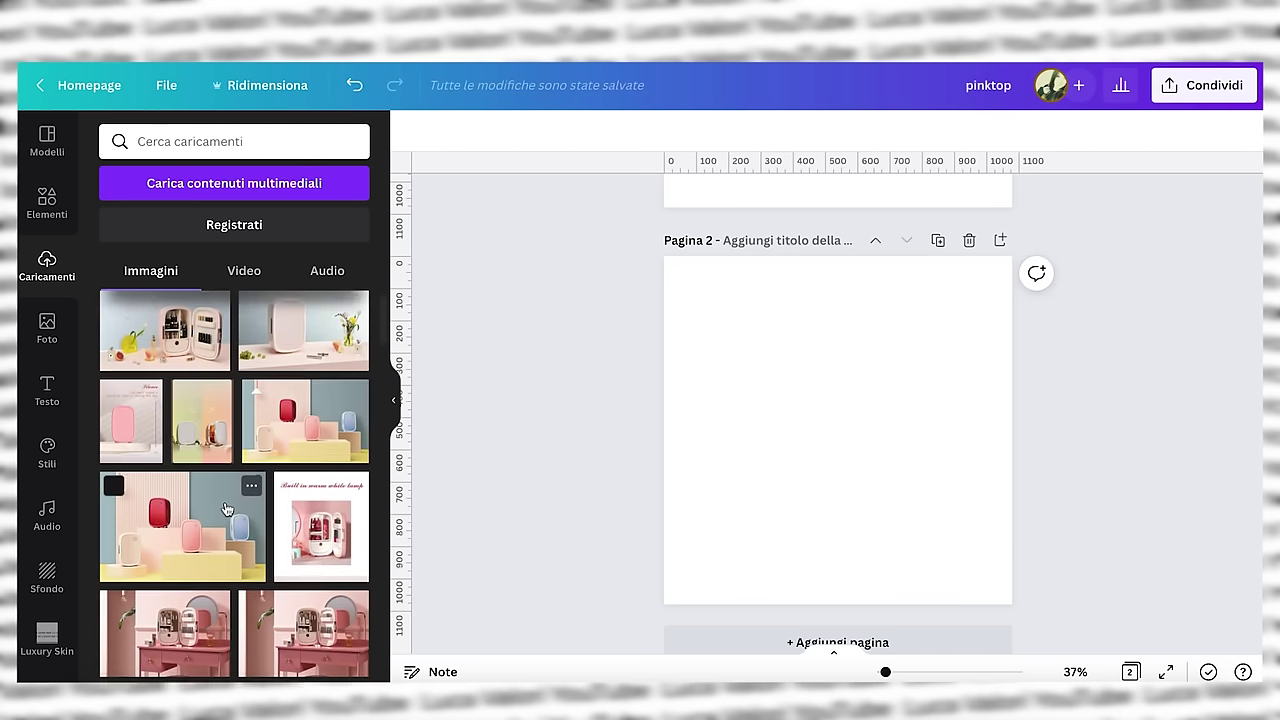
scroll(226, 509, "down", 5)
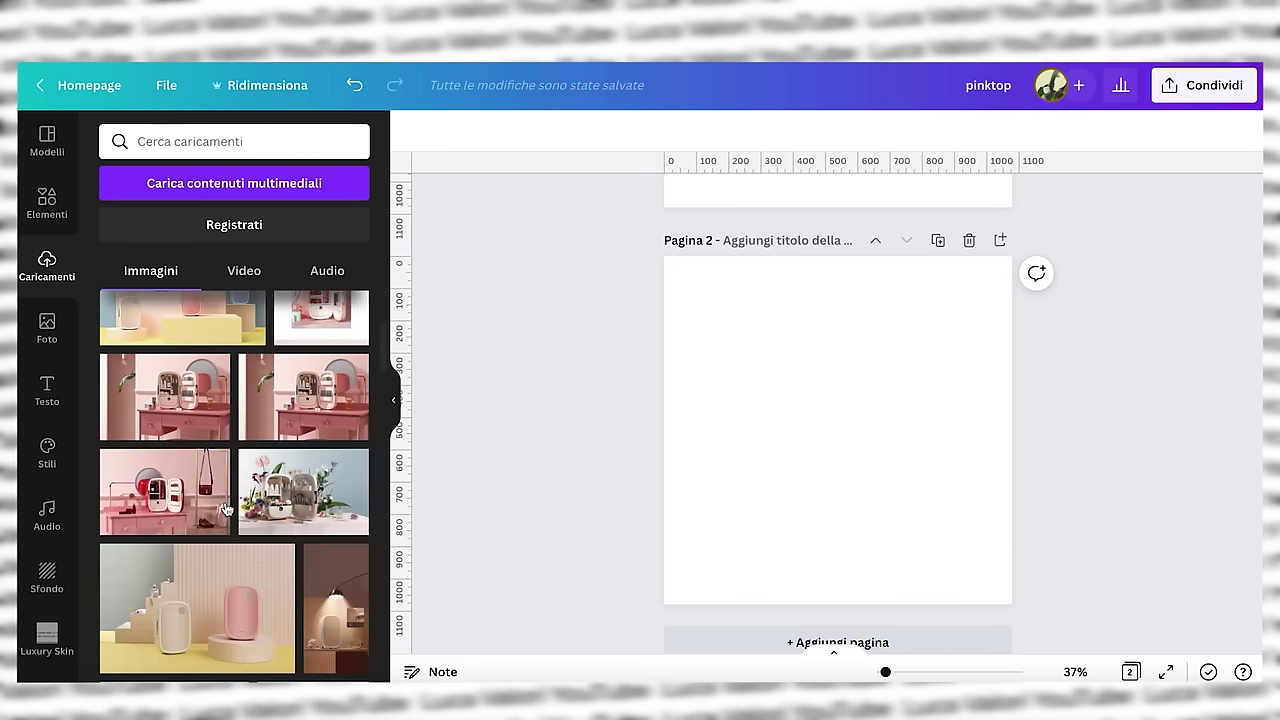
scroll(226, 509, "down", 5)
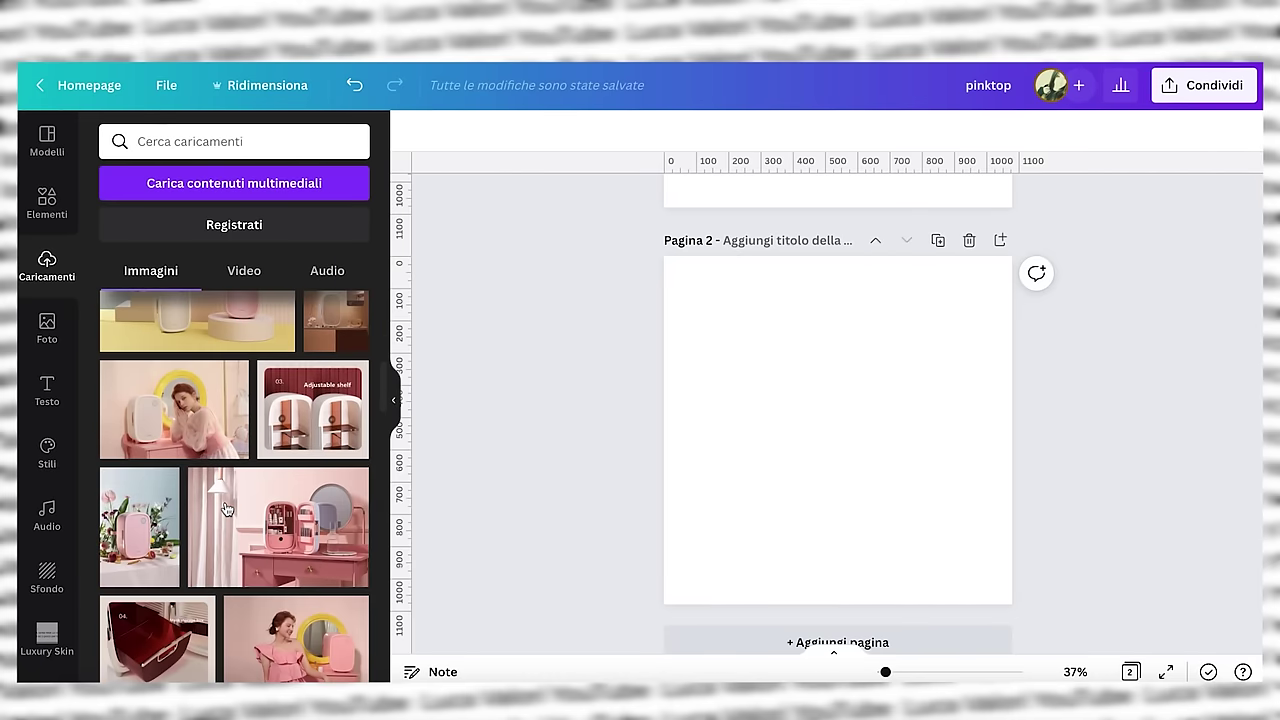
scroll(226, 509, "down", 3)
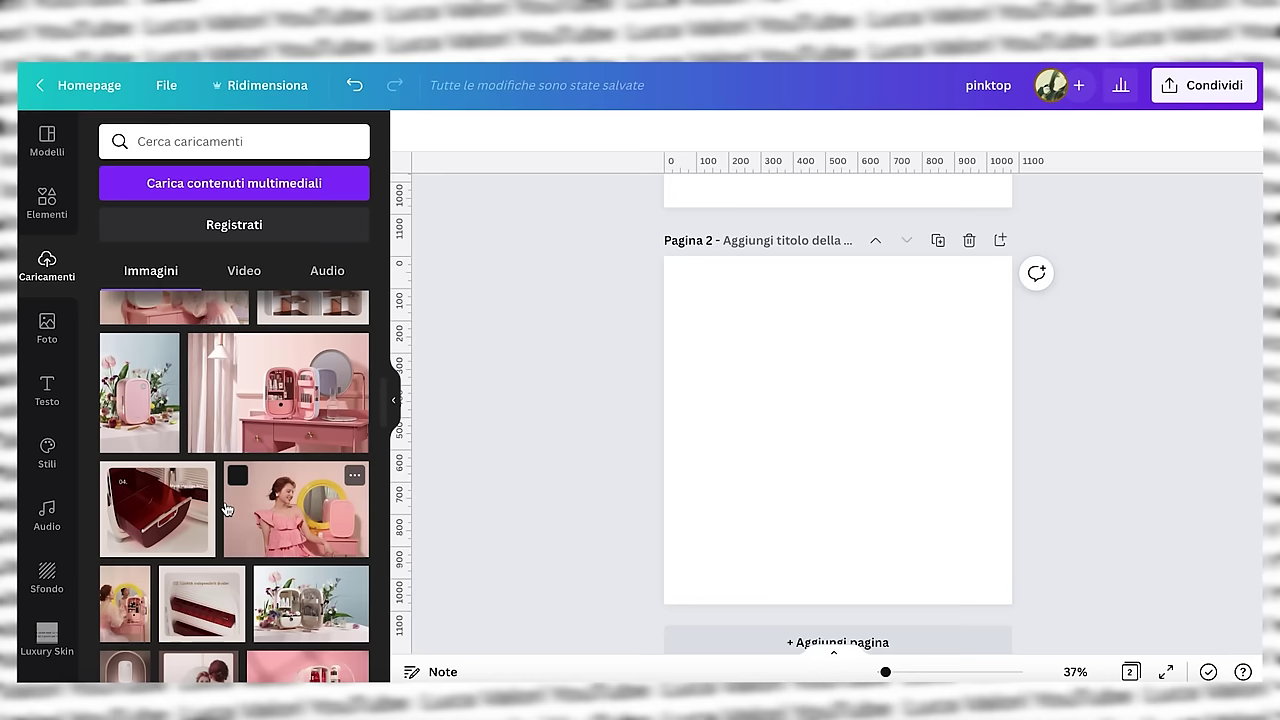
scroll(226, 509, "down", 4)
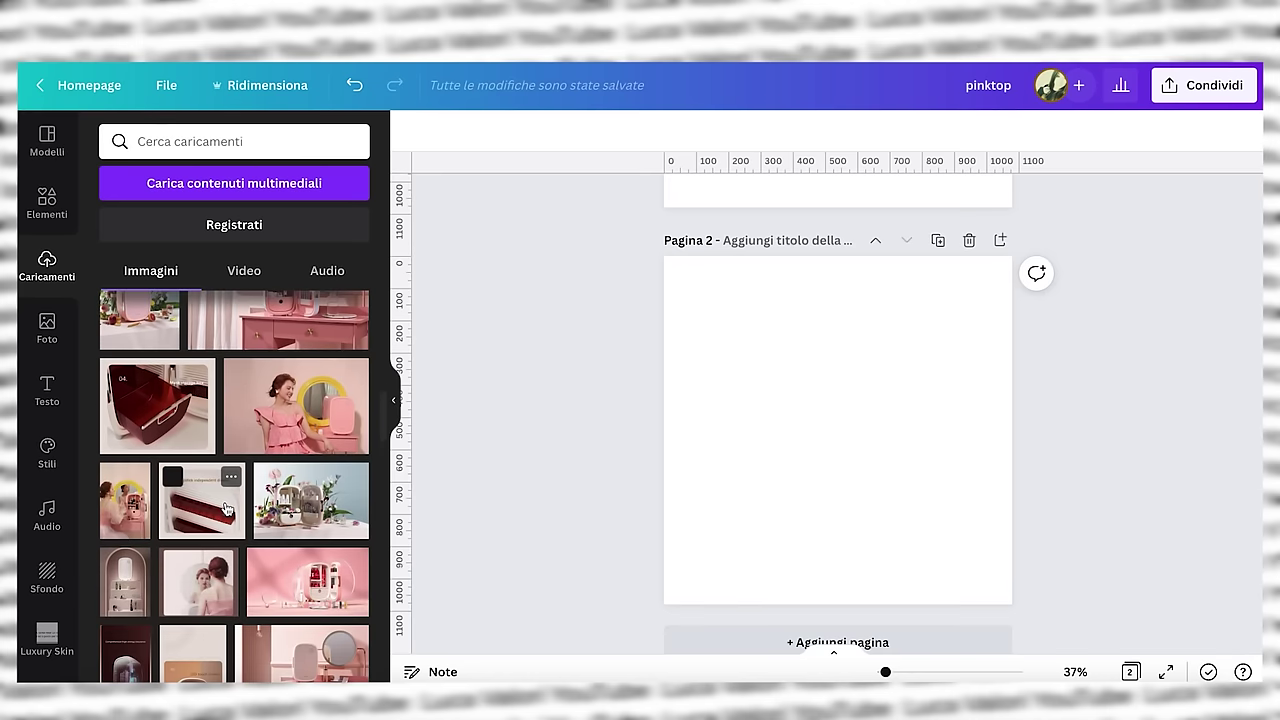
scroll(226, 509, "down", 3)
scroll(226, 509, "up", 3)
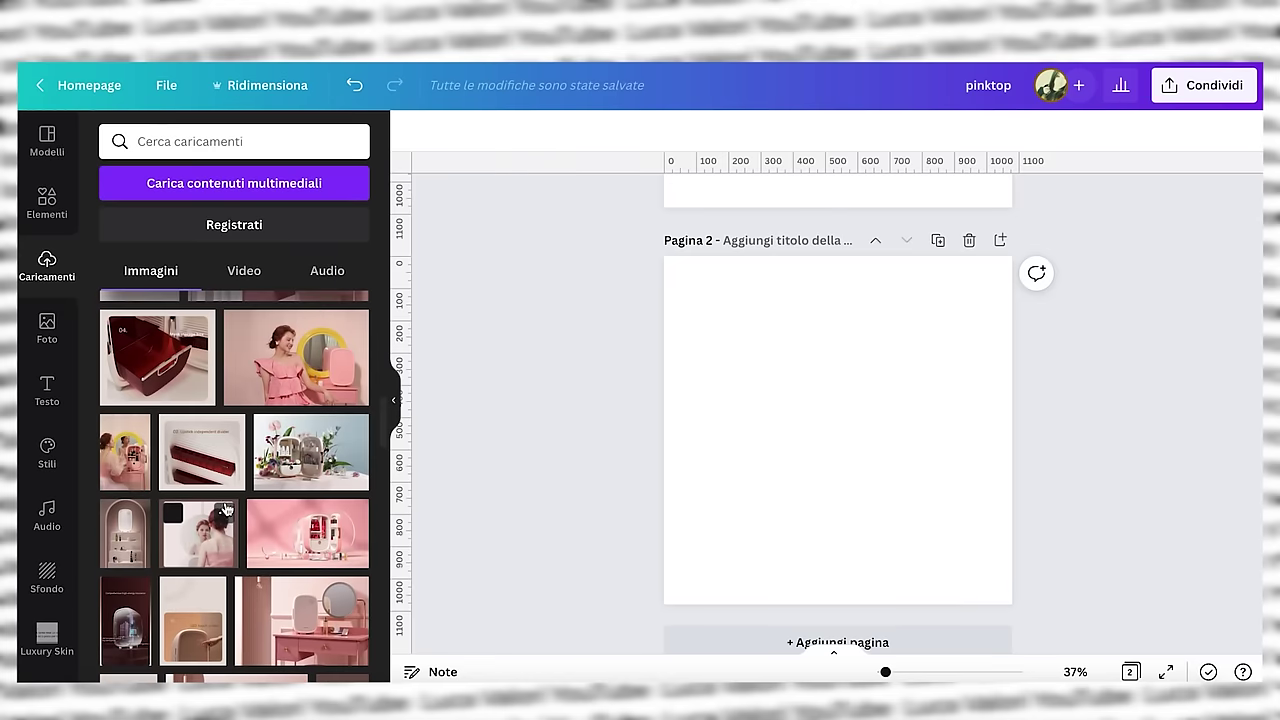
mouse_move(125, 472)
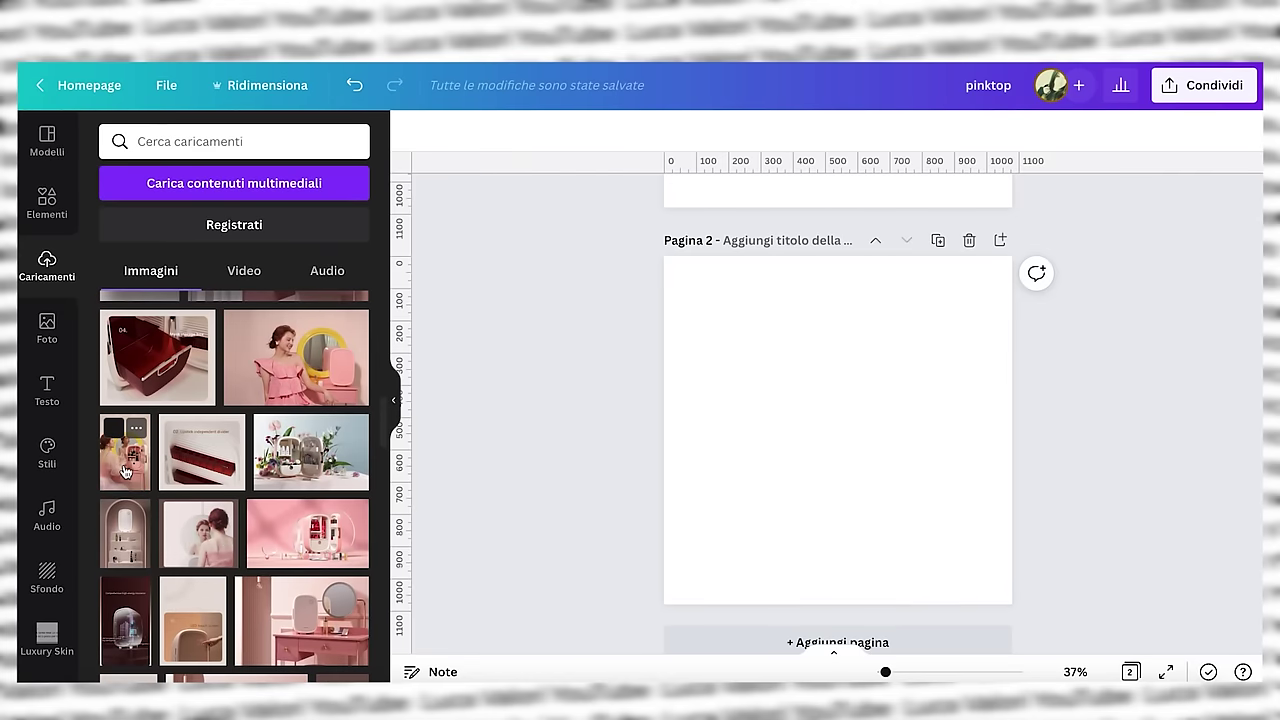
left_click(125, 472)
scroll(702, 427, "down", 1)
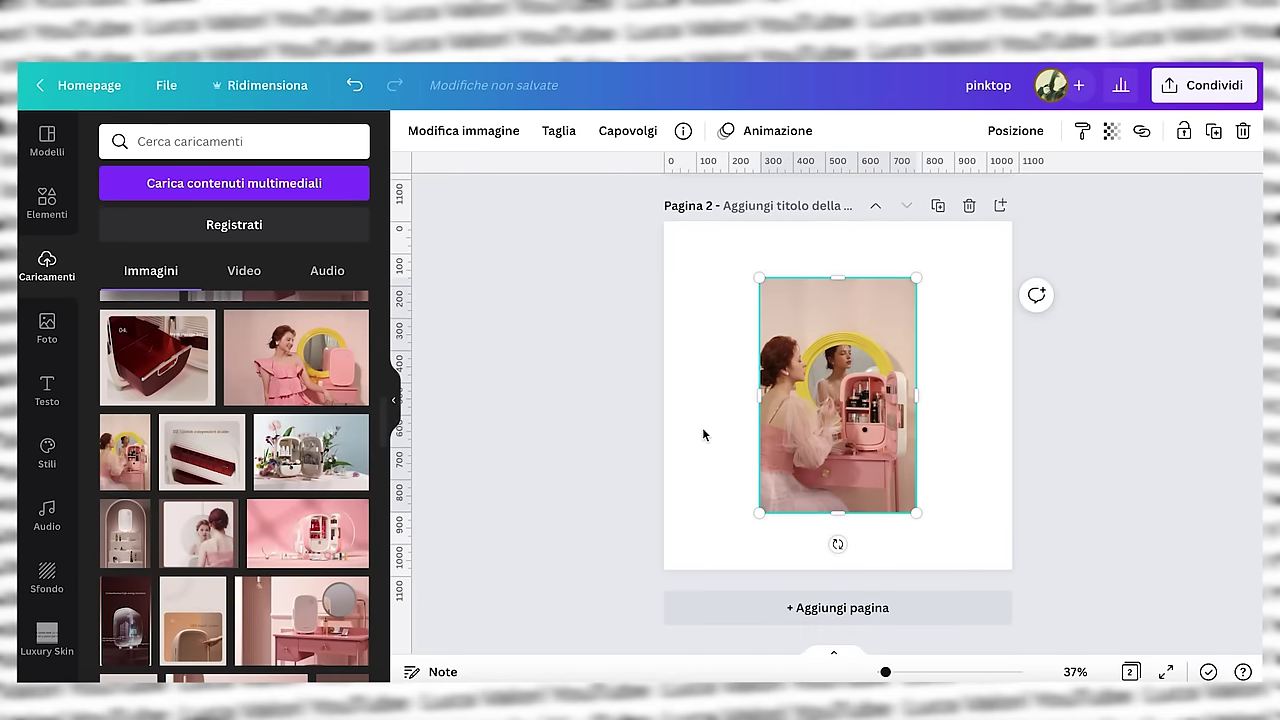
right_click(871, 395)
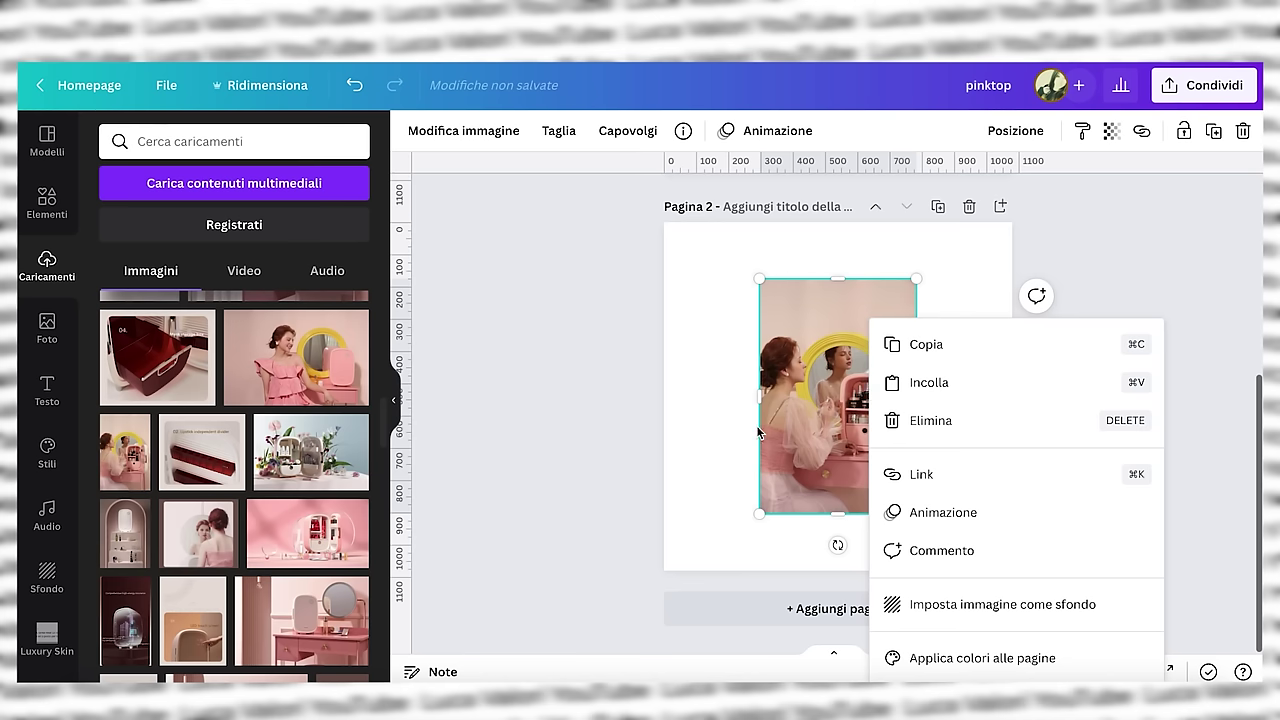
left_click(702, 434)
left_click(702, 434)
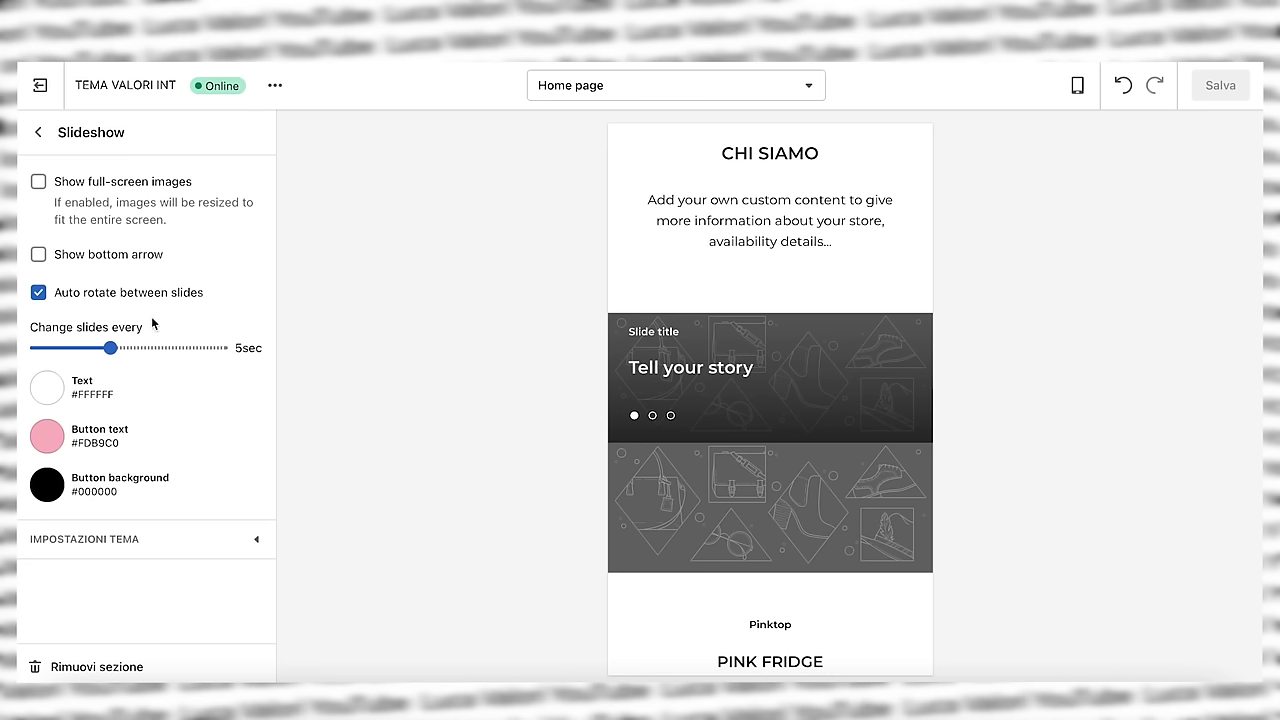
- Upload the woman-at-yellow-mirror vanity photo and select it as the first Tell your story slide's image
left_click(35, 136)
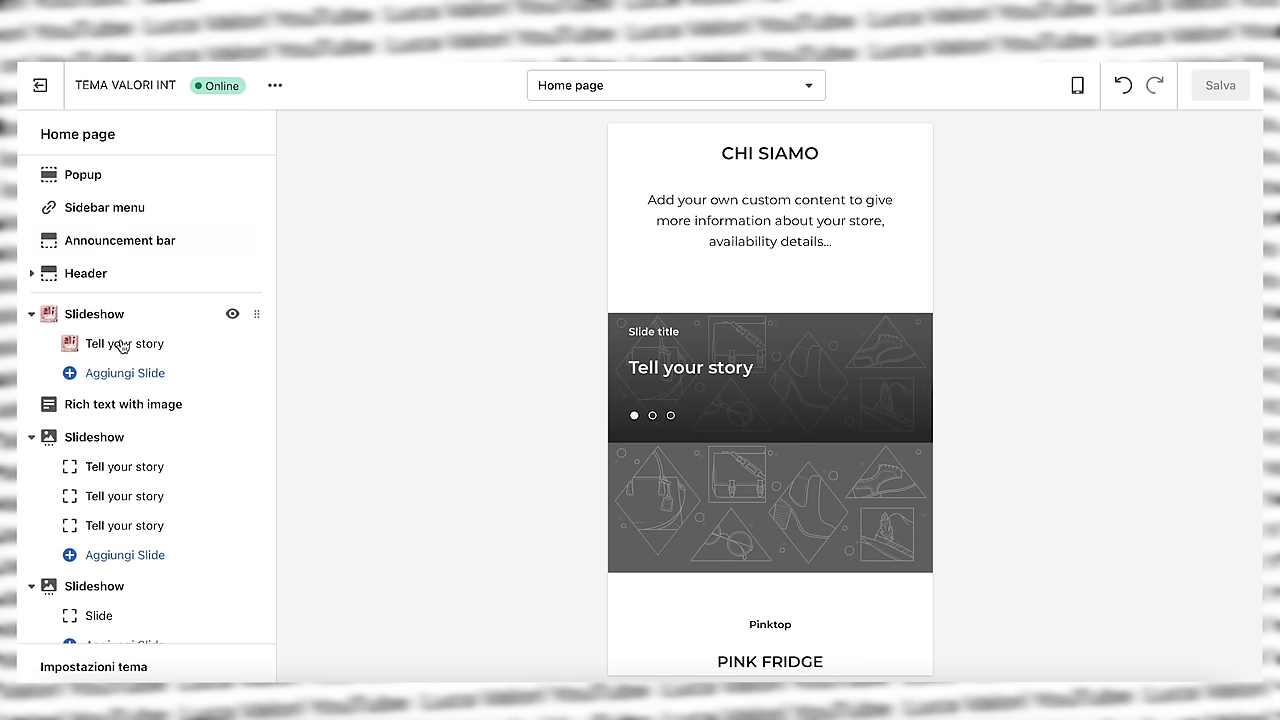
left_click(118, 345)
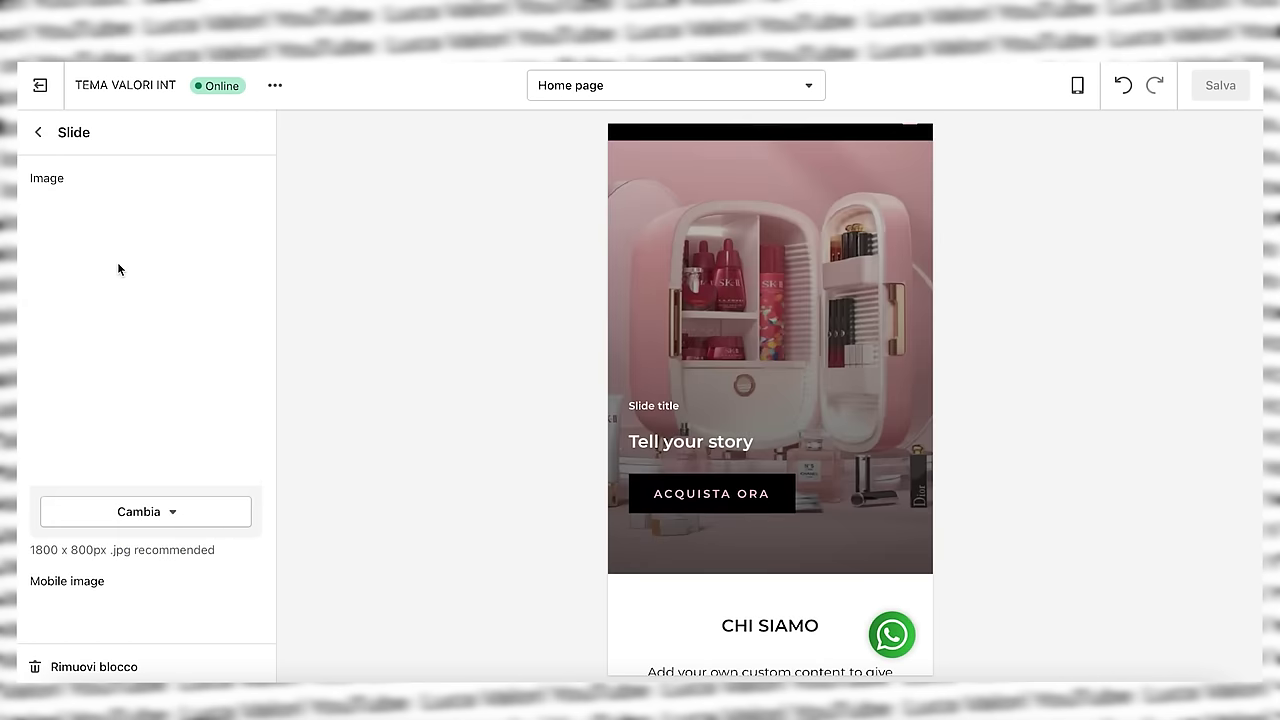
left_click(103, 300)
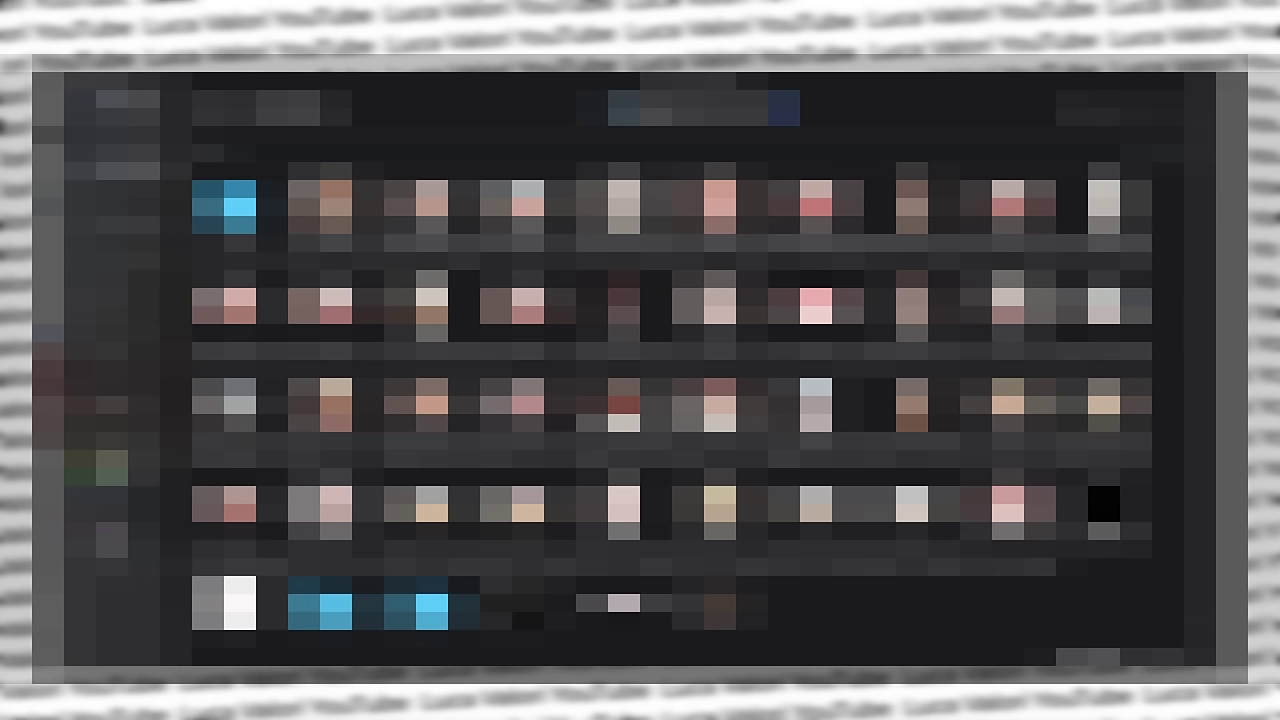
left_click(336, 410)
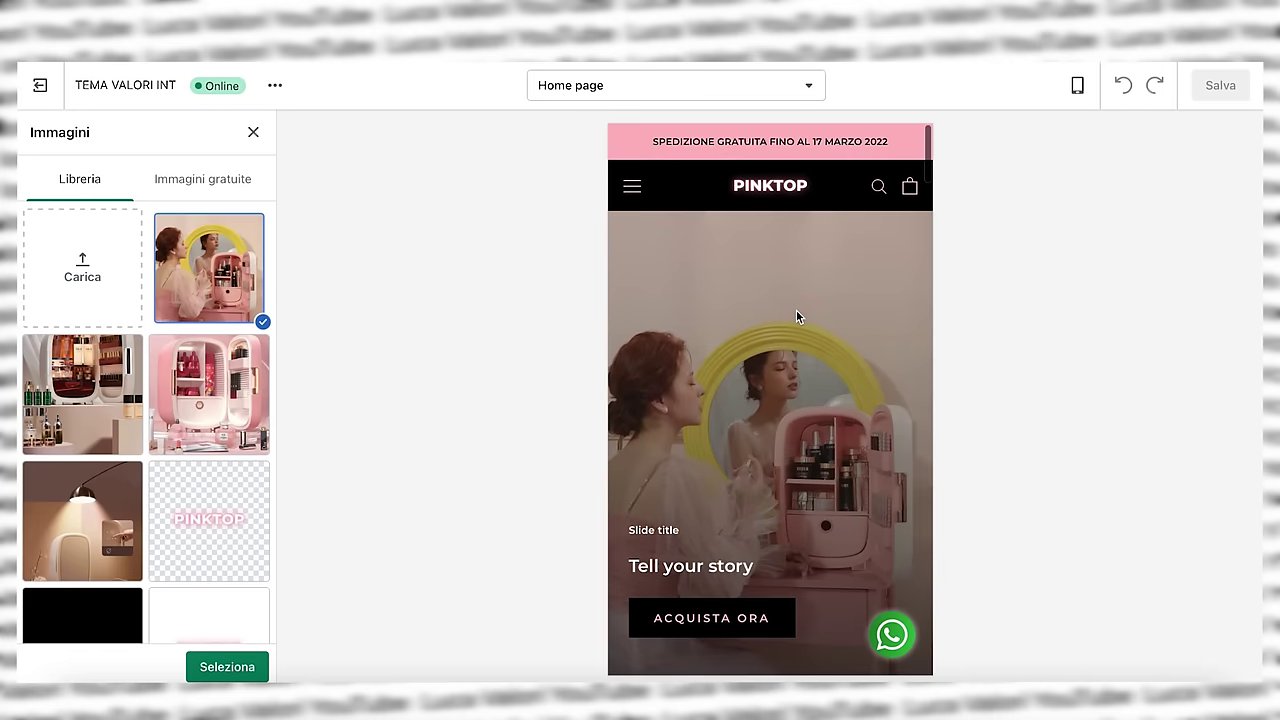
scroll(797, 316, "down", 1)
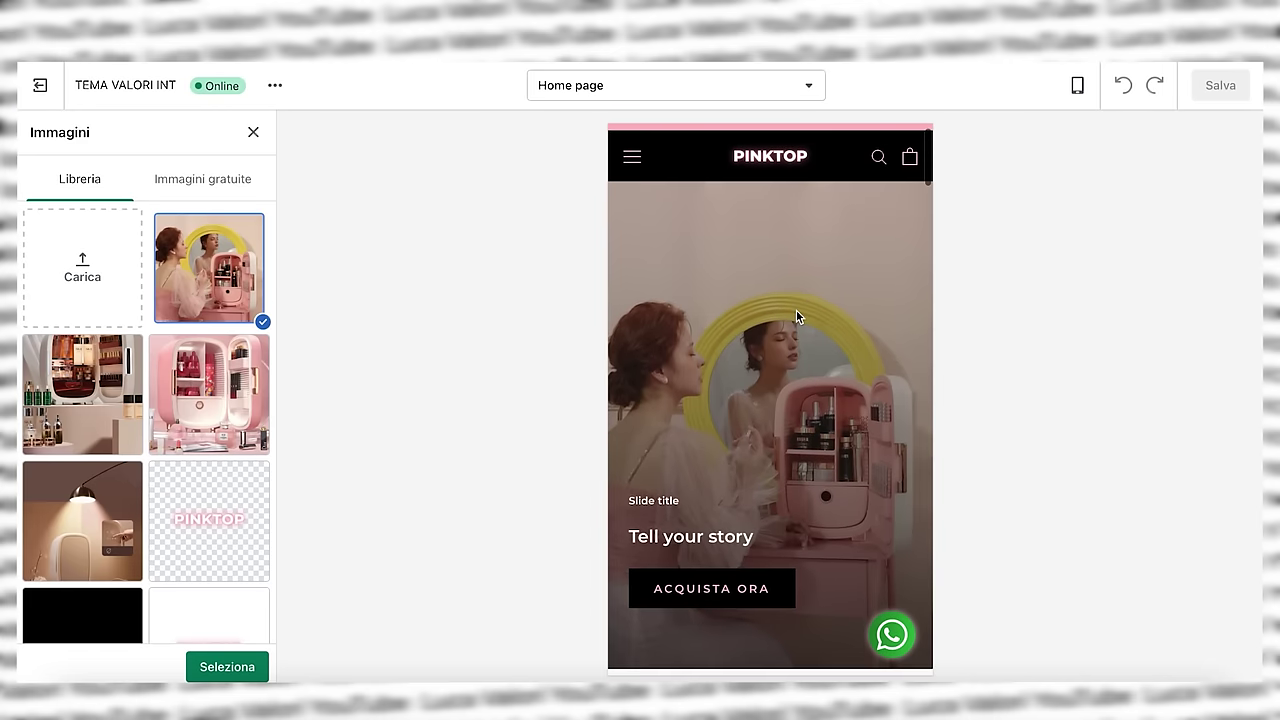
scroll(797, 312, "down", 1)
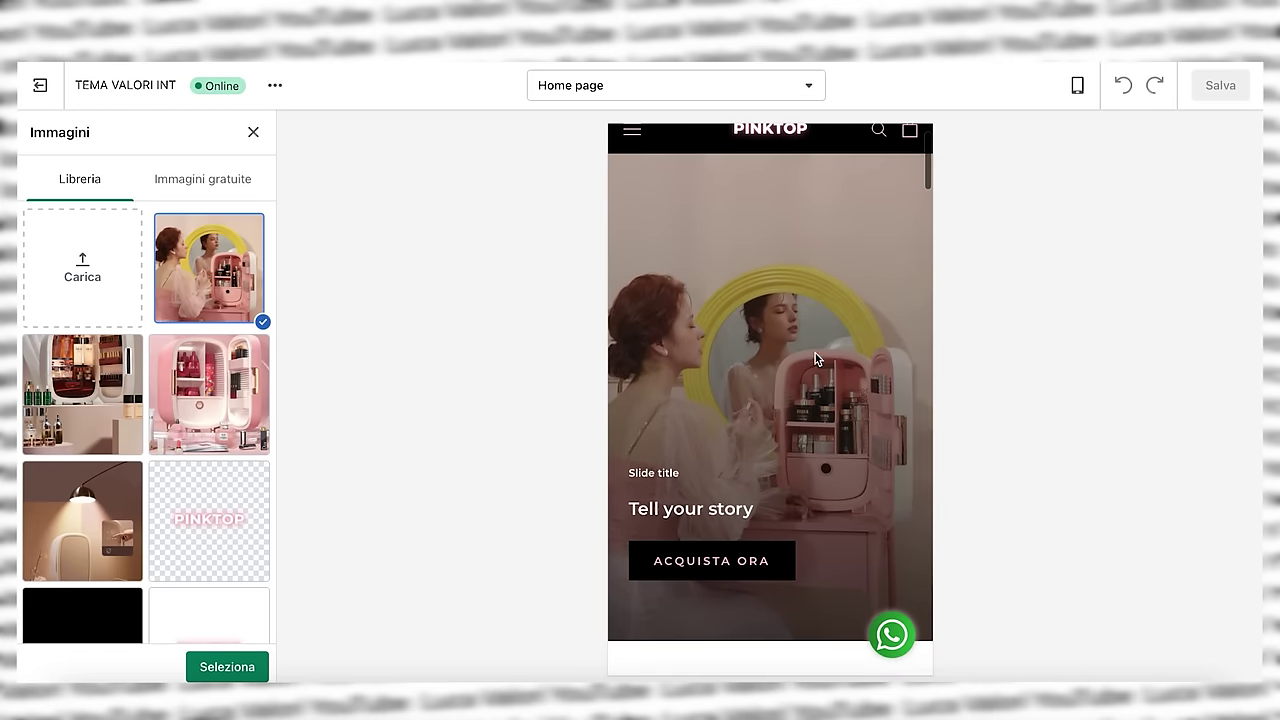
scroll(844, 397, "up", 2)
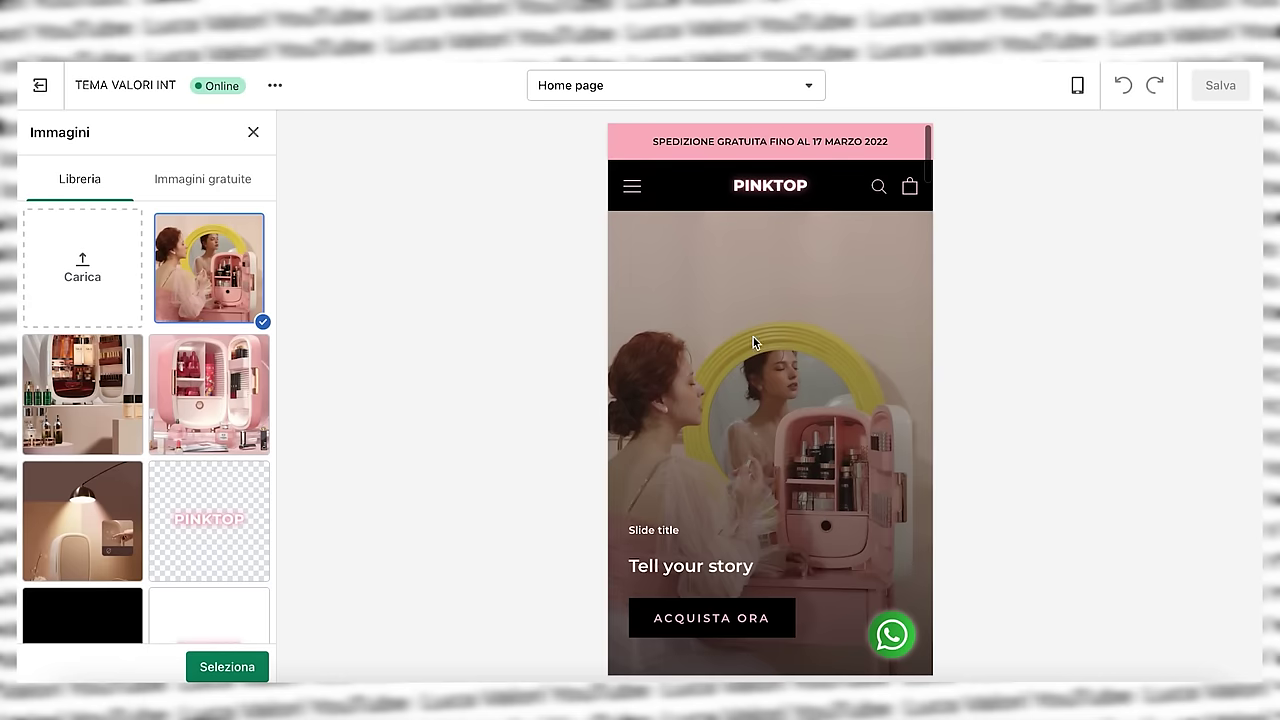
scroll(718, 388, "down", 3)
scroll(738, 322, "down", 10)
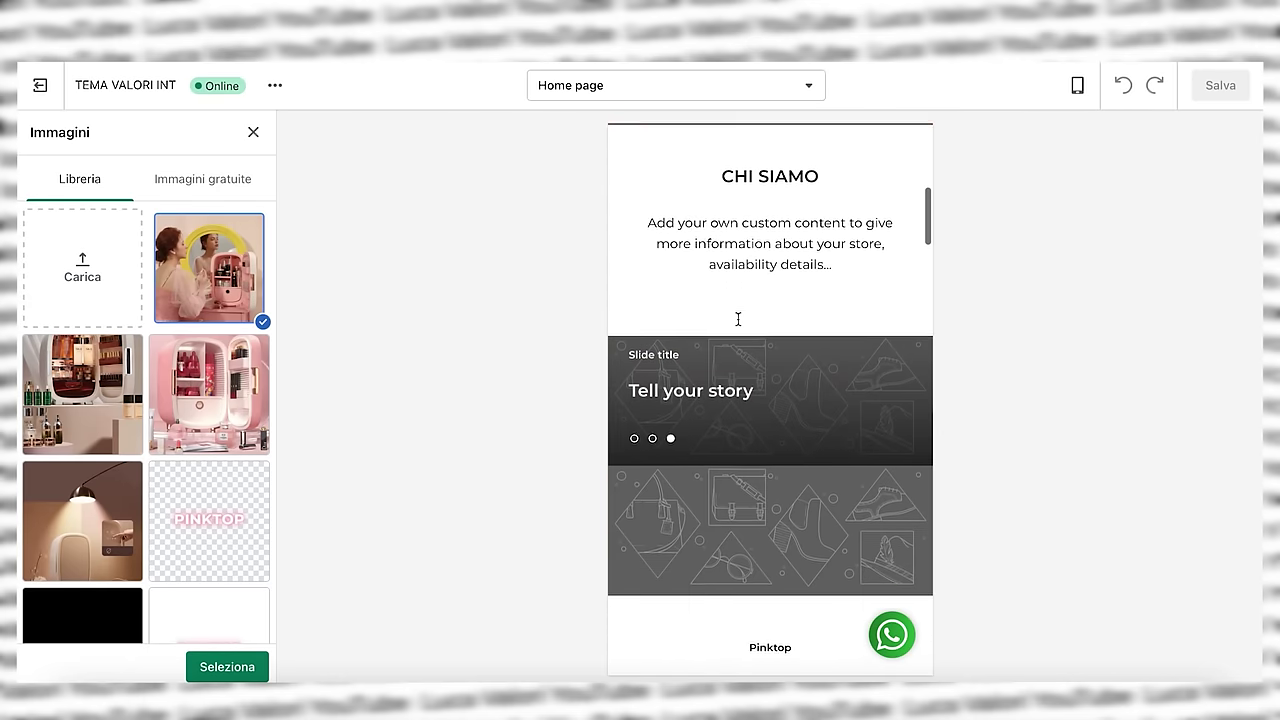
left_click(223, 668)
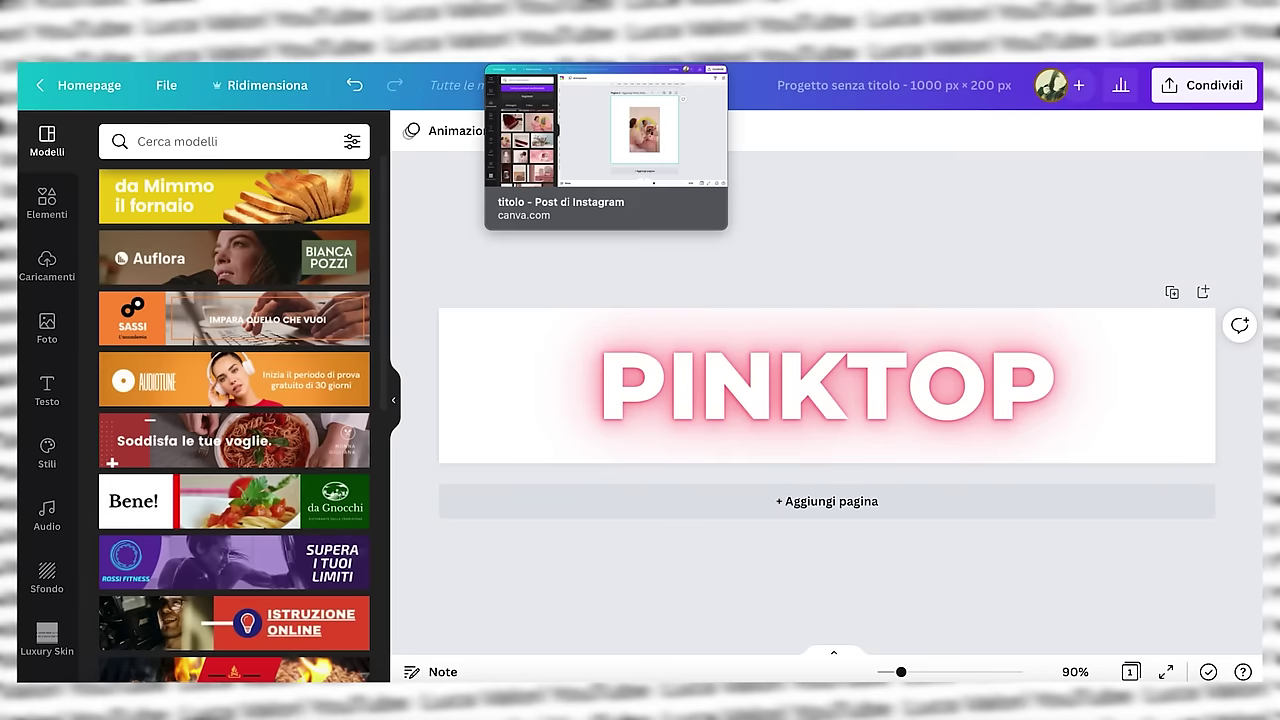
- Delete the woman-and-fridge photo from page 2 of the Canva design
left_click(530, 50)
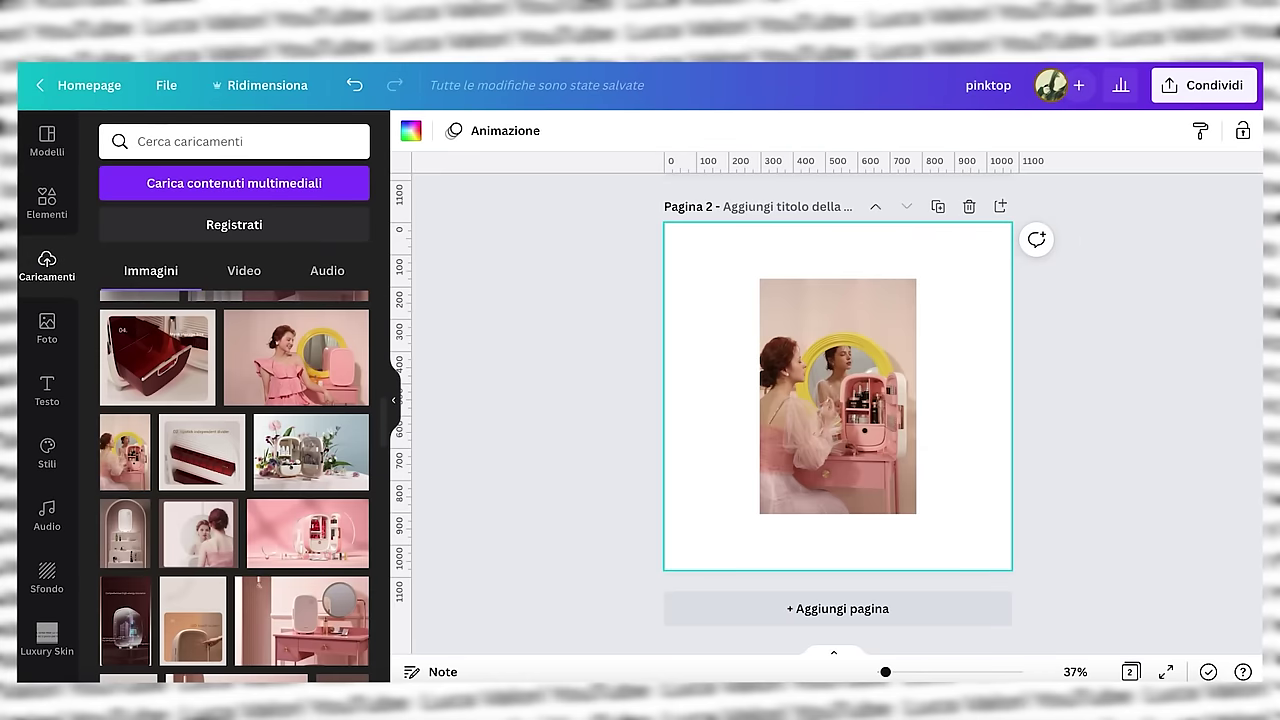
left_click(805, 349)
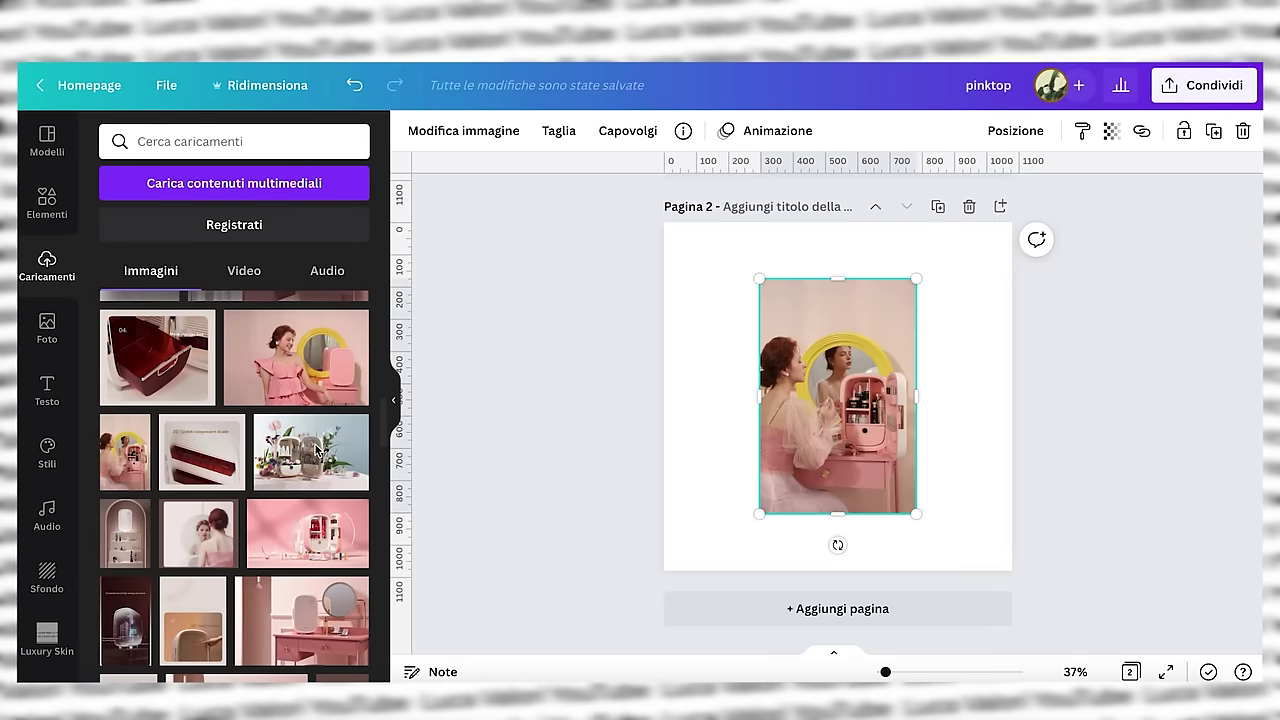
key("Delete")
- Set the pink fridge upload as page 2's background and shift it left to centre the fridge
scroll(310, 480, "down", 1)
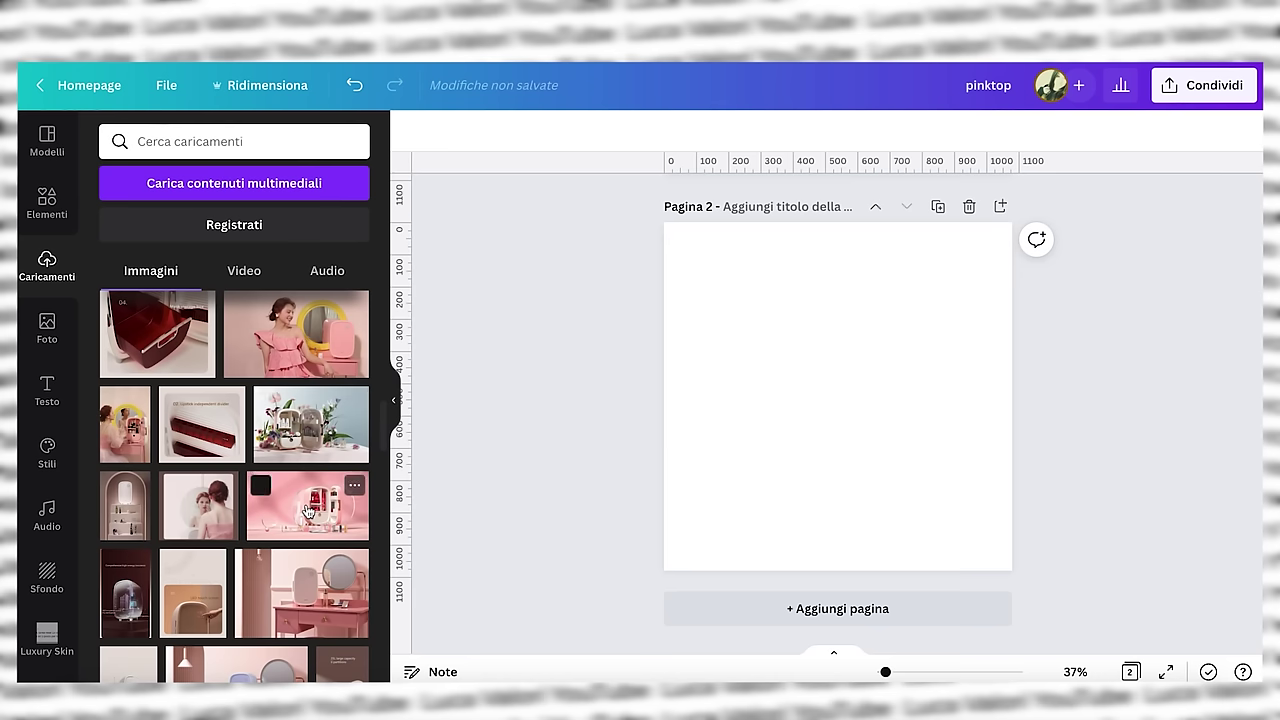
left_click(307, 511)
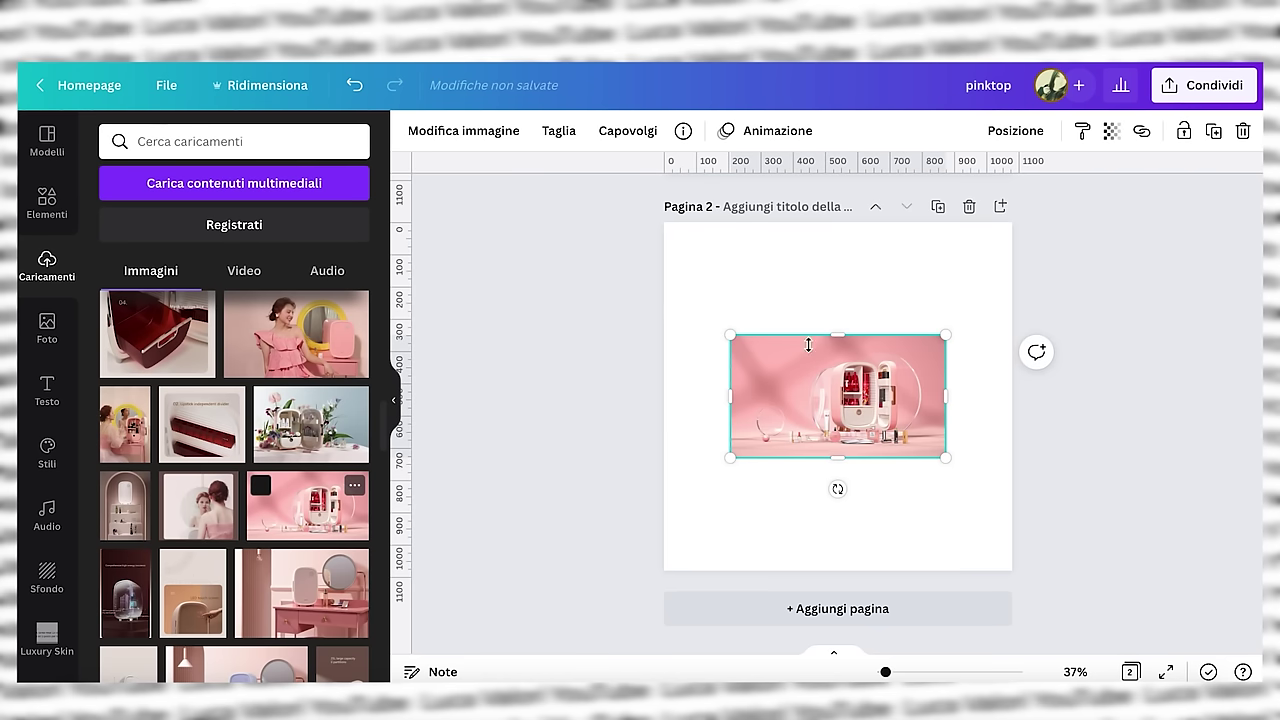
right_click(813, 382)
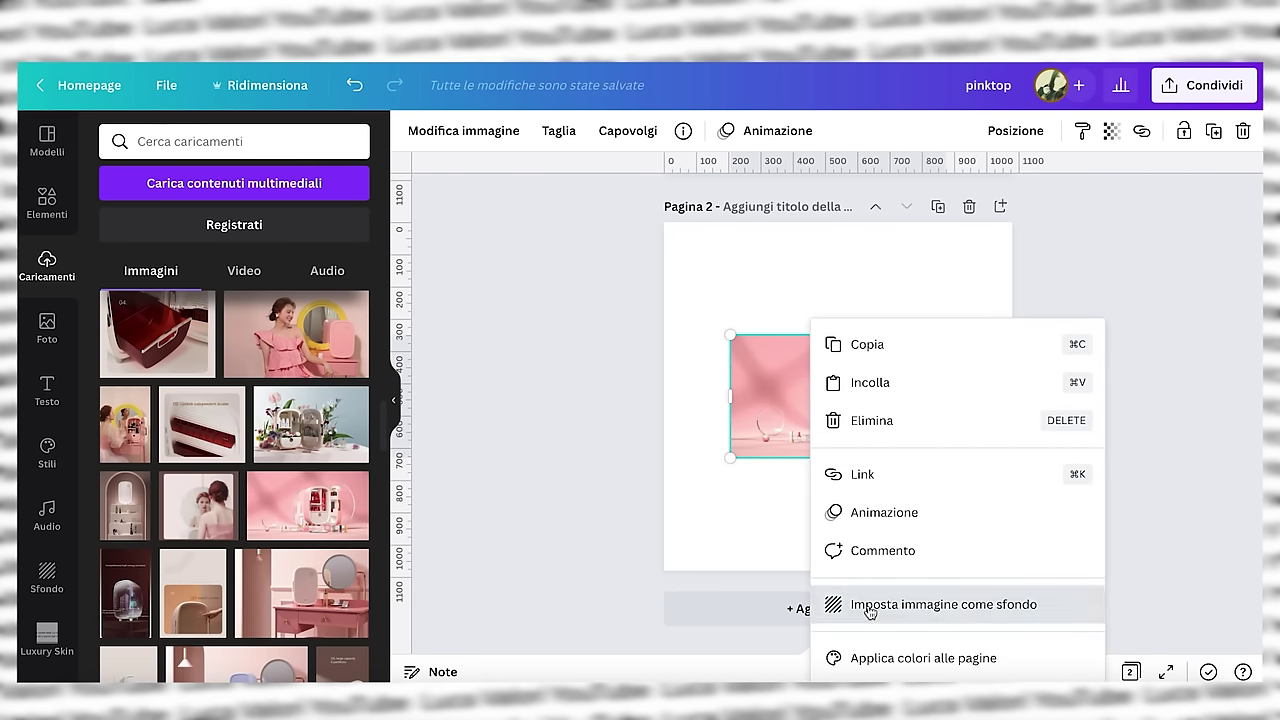
left_click(867, 604)
left_click(843, 460)
double_click(841, 454)
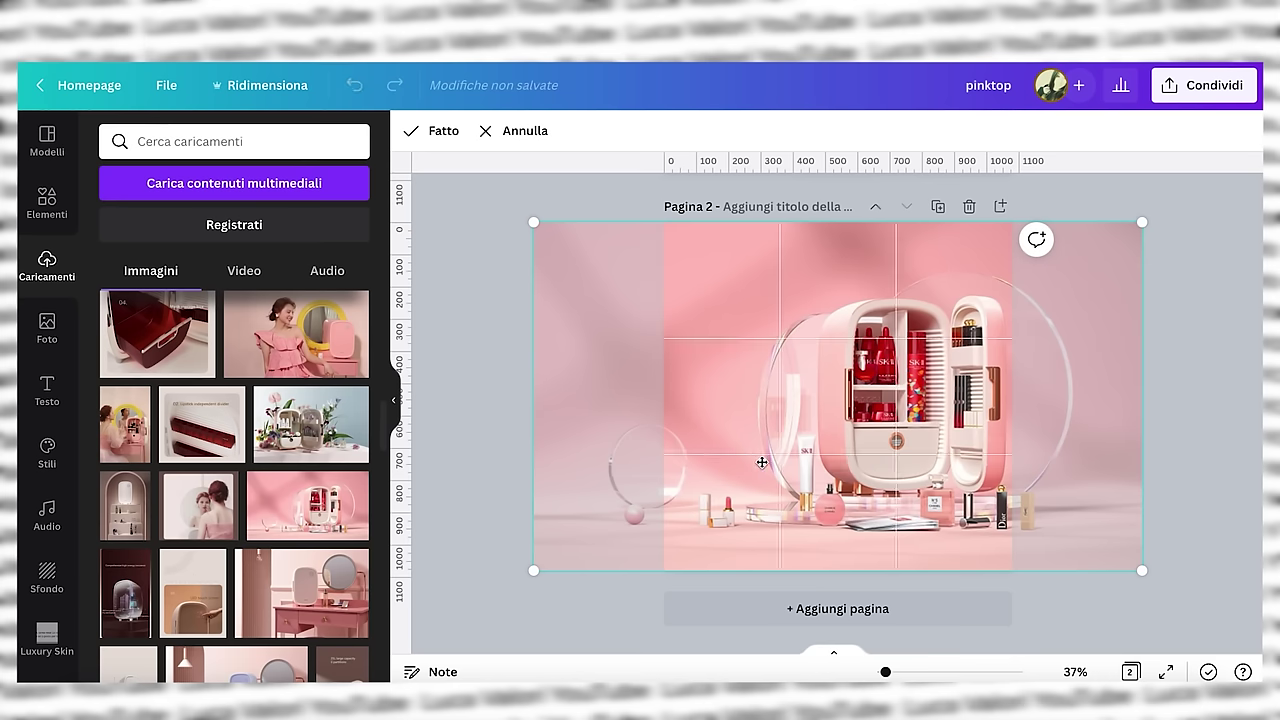
left_click_drag(746, 462, 700, 463)
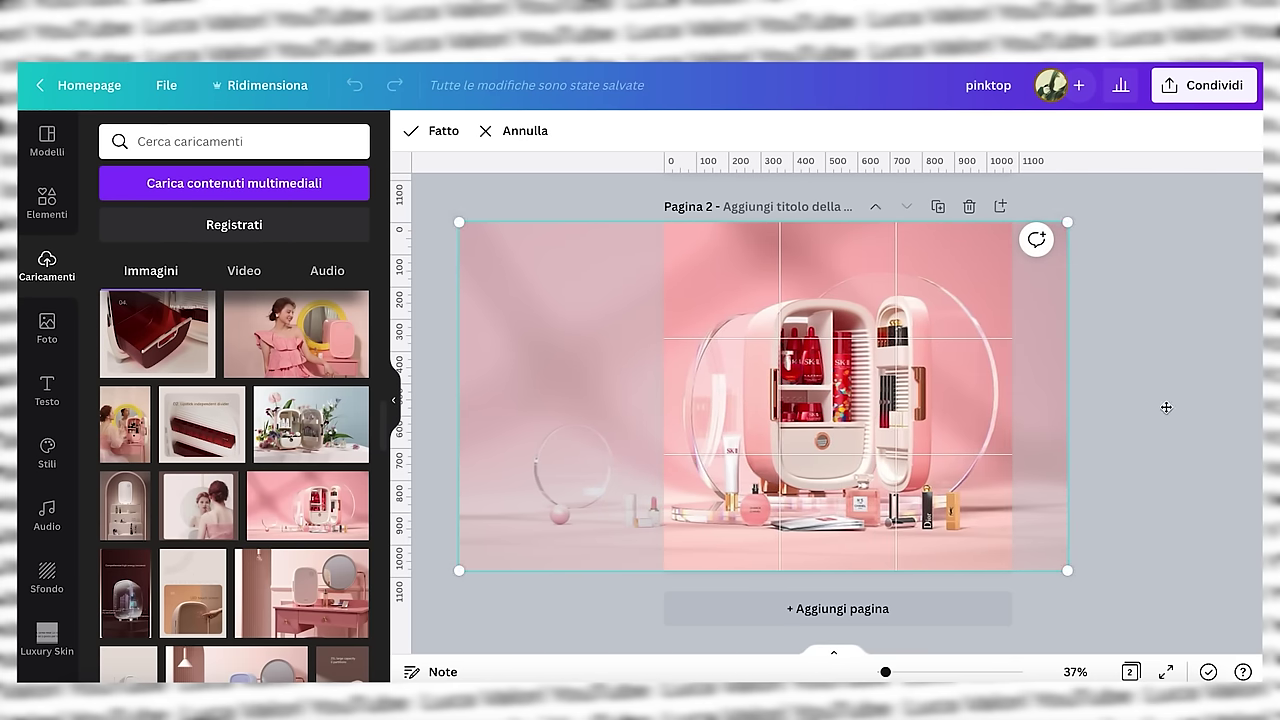
key("Return")
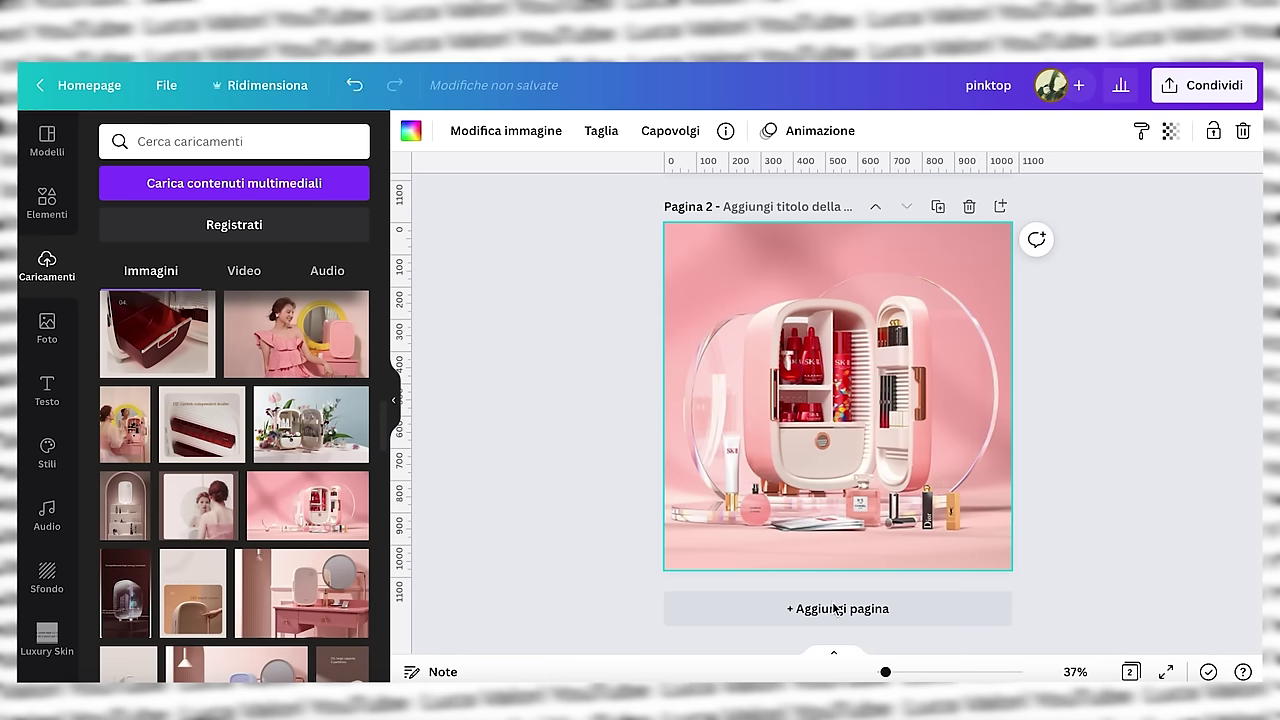
- Add a third page and set the woman-in-pink photo as its background
left_click(829, 613)
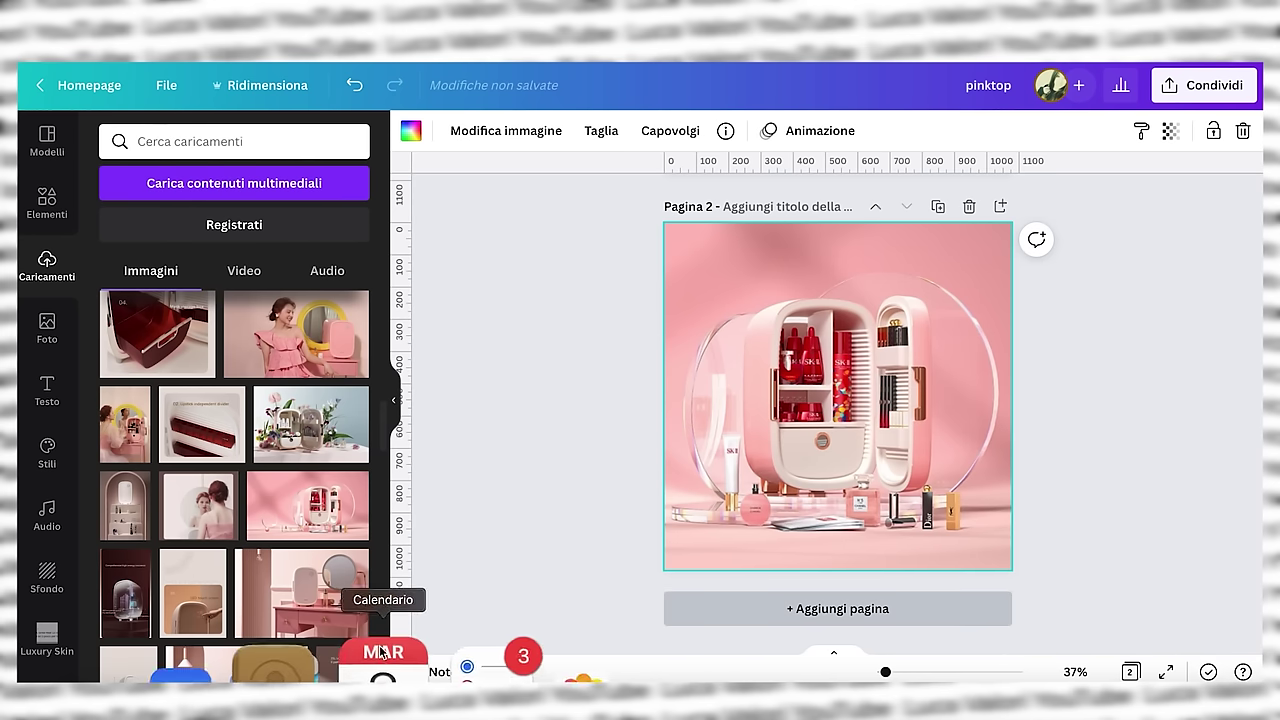
scroll(296, 440, "down", 2)
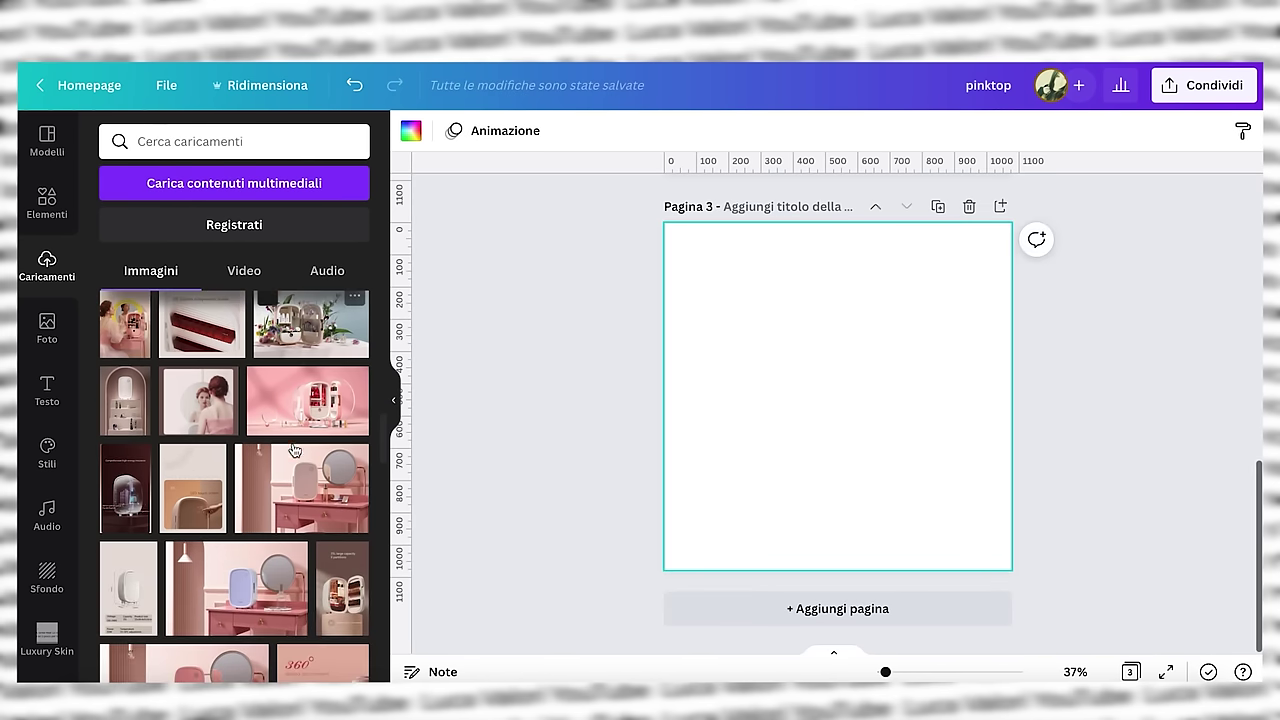
scroll(294, 449, "down", 2)
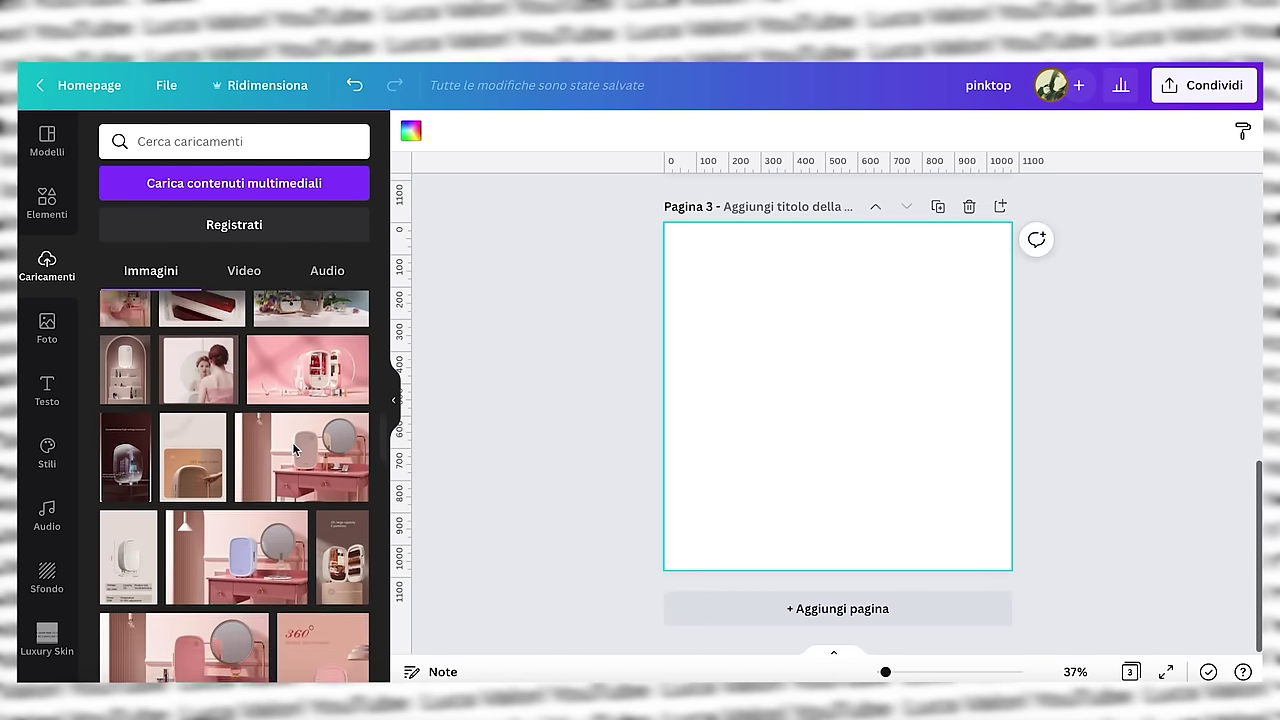
scroll(294, 449, "down", 12)
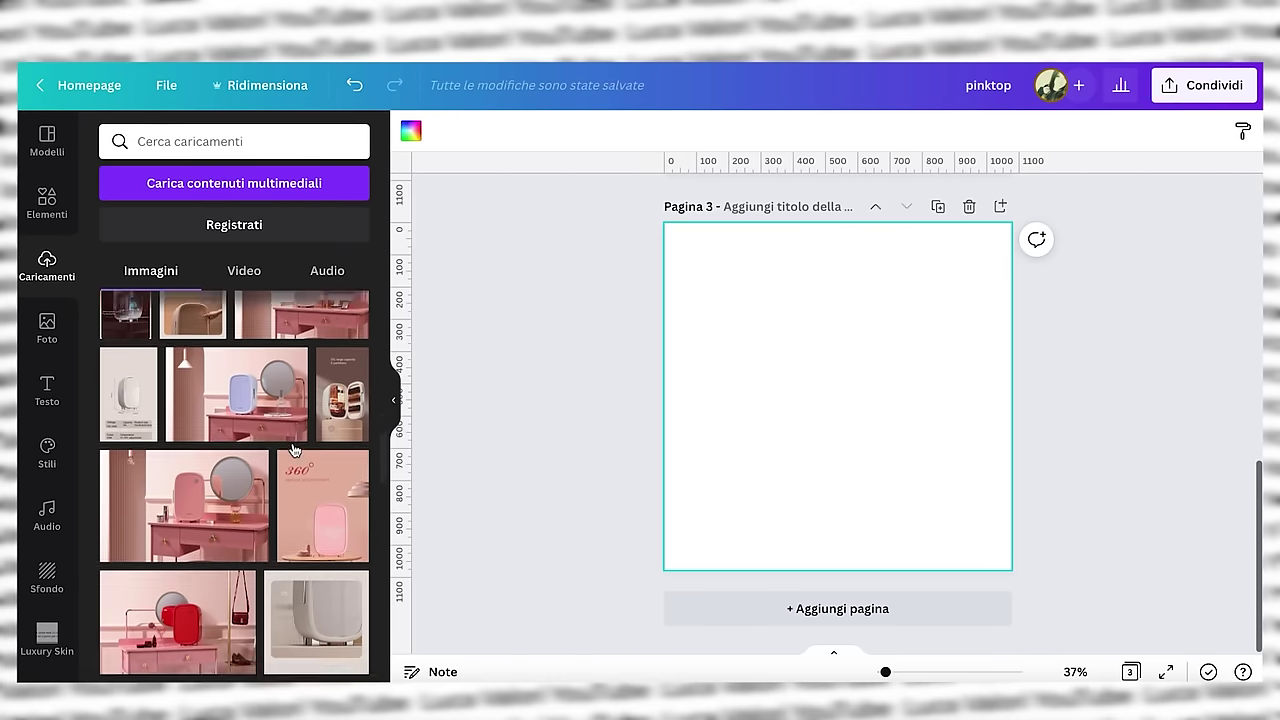
scroll(294, 449, "down", 3)
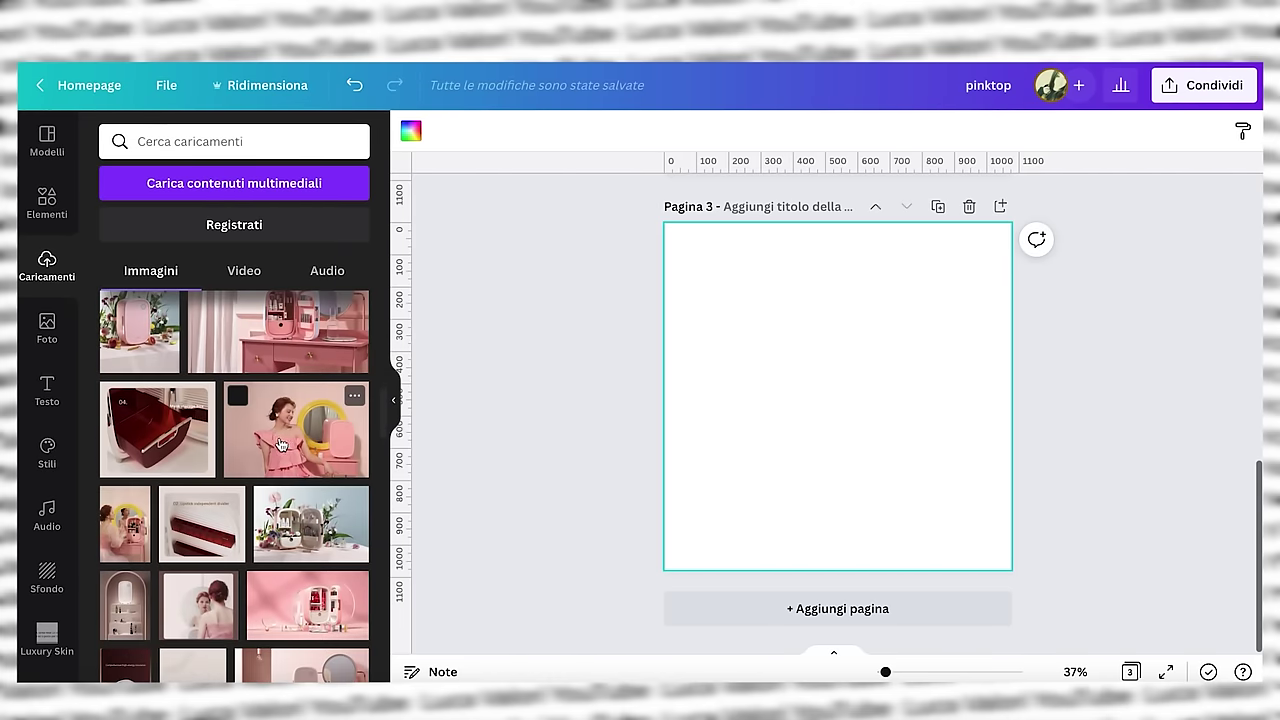
left_click(281, 445)
right_click(825, 399)
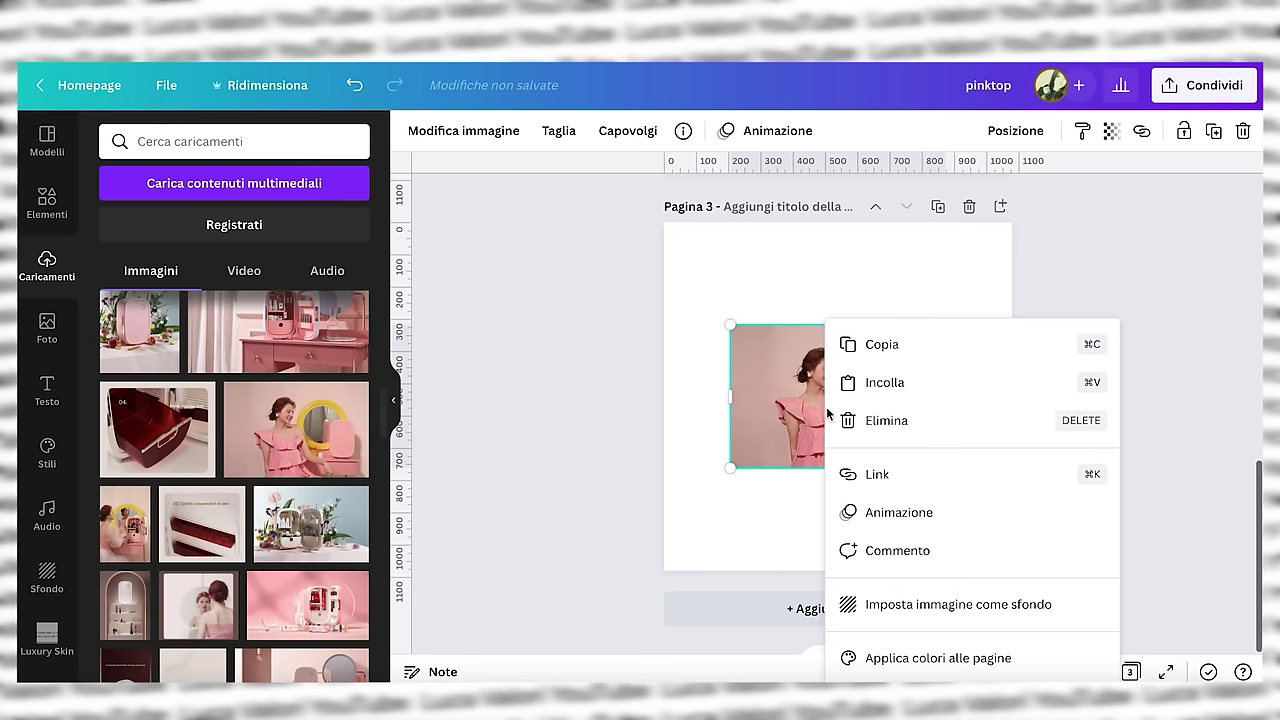
left_click(883, 608)
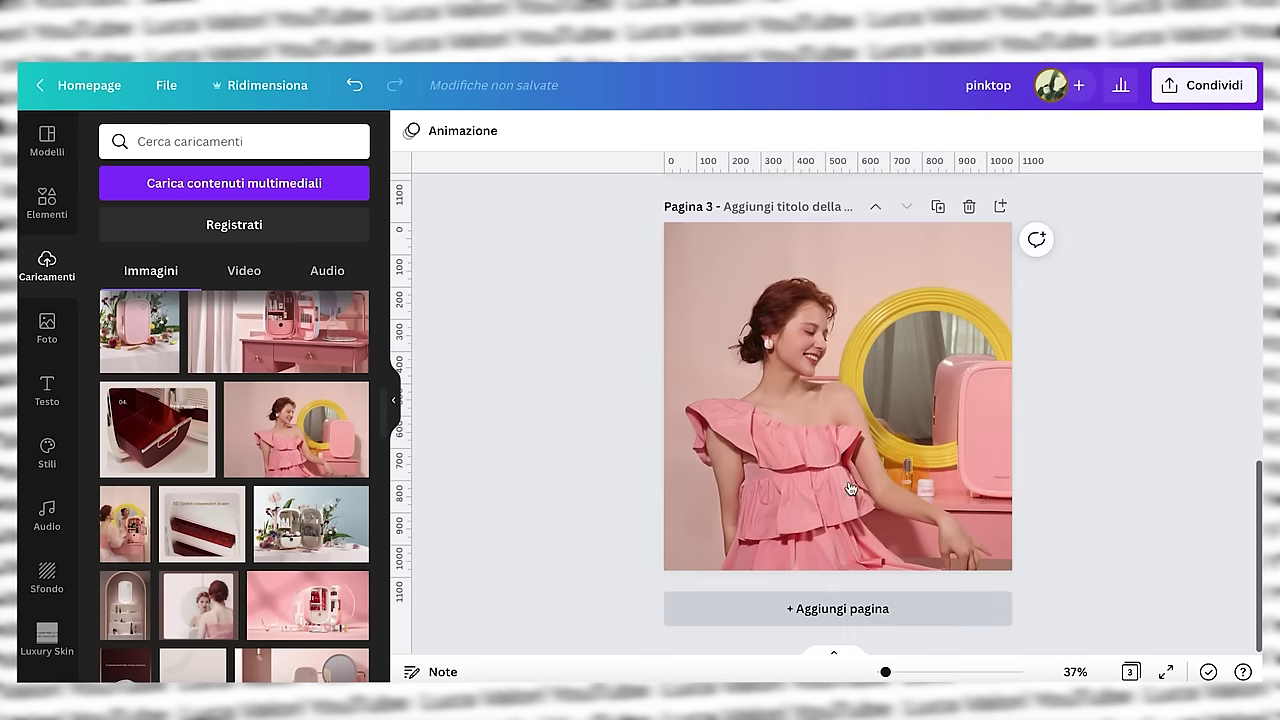
- Shift page 3's background left to frame the woman and fridge, then add a blank fourth page
double_click(853, 399)
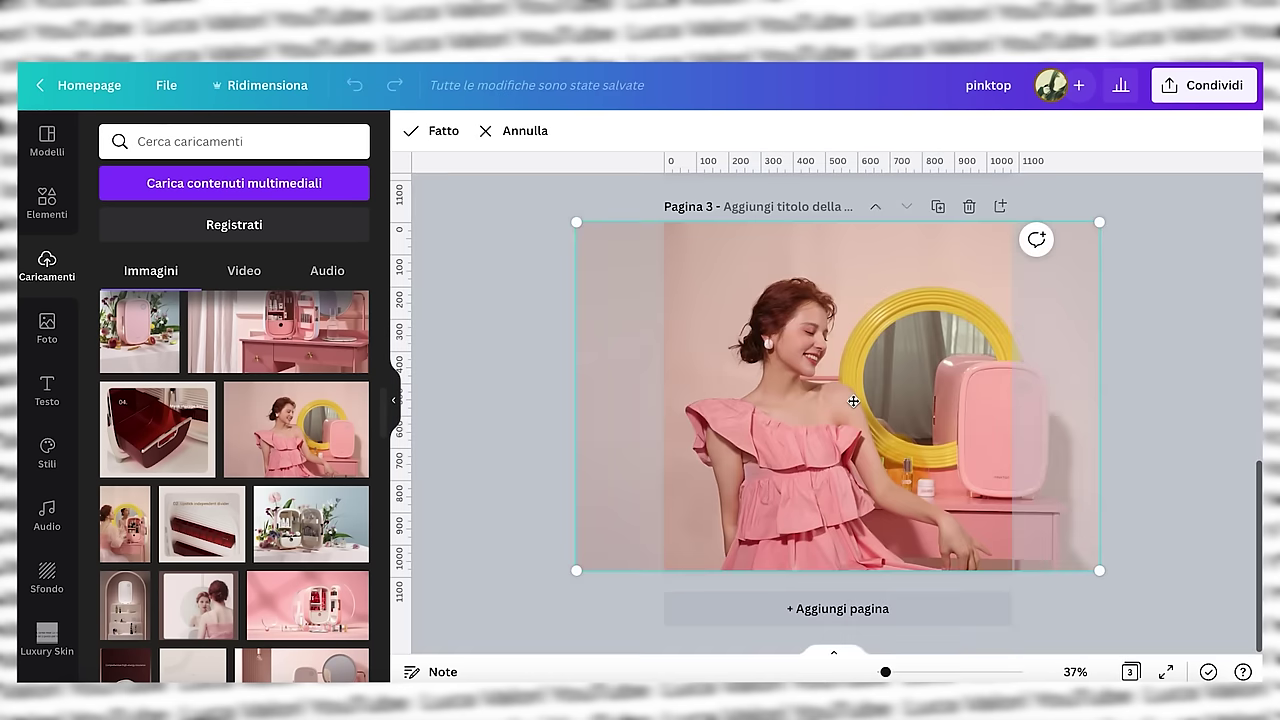
left_click_drag(770, 402, 725, 404)
left_click(1122, 377)
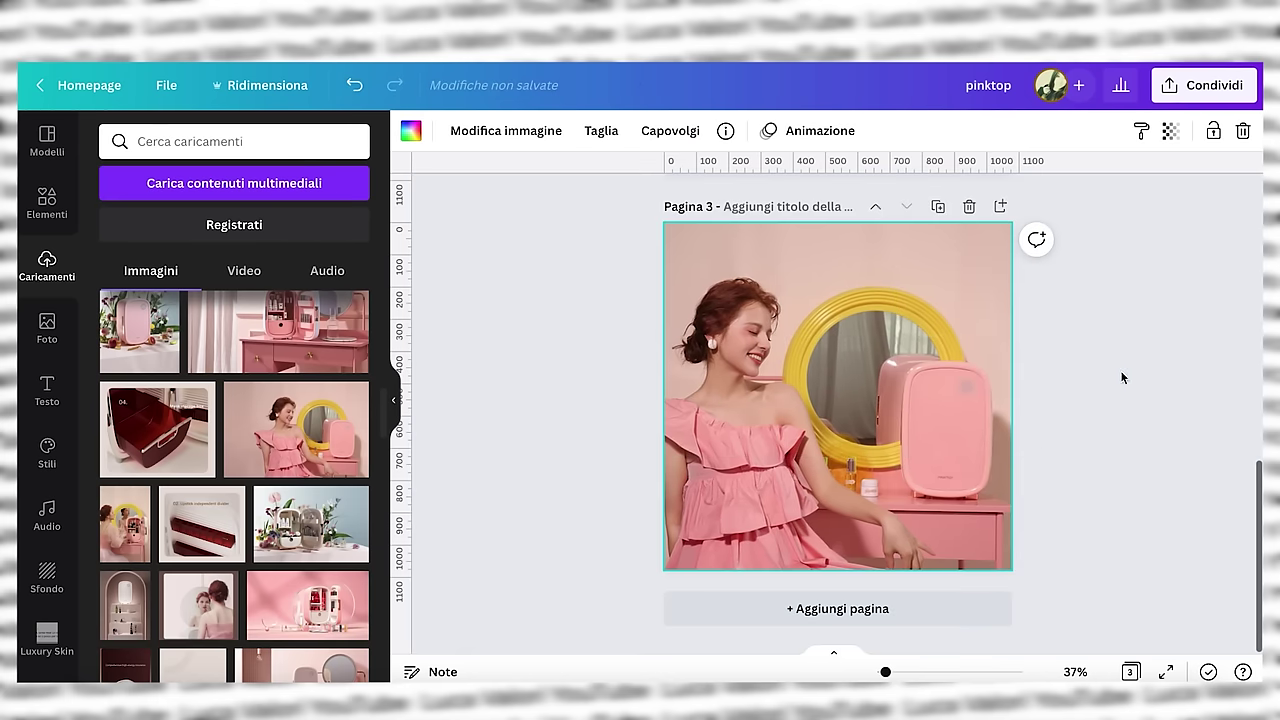
left_click(811, 618)
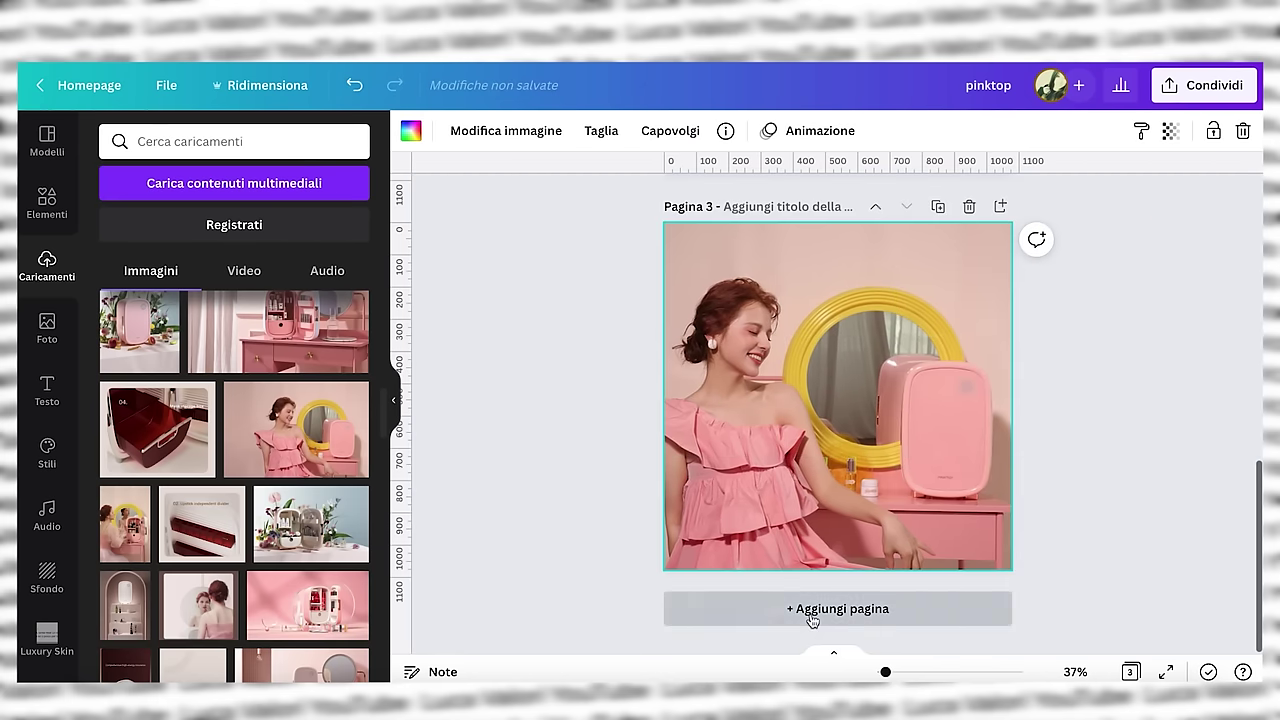
mouse_move(293, 515)
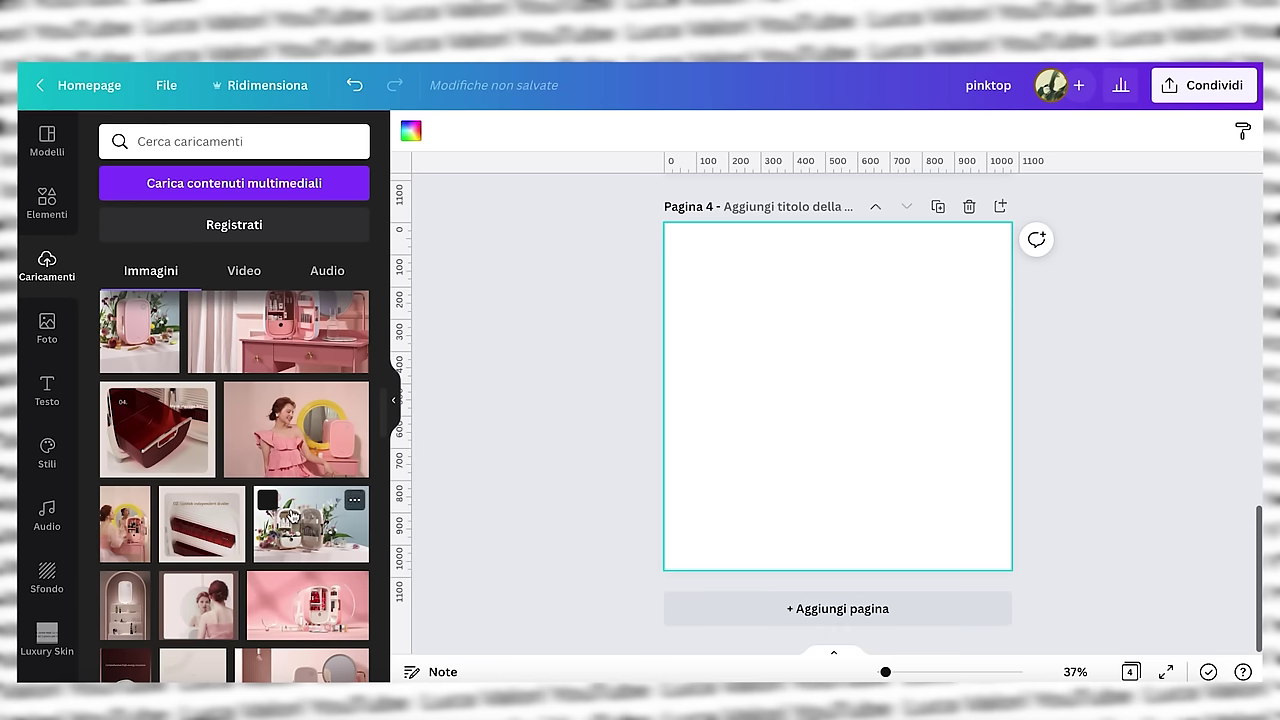
scroll(333, 520, "up", 2)
scroll(336, 460, "down", 3)
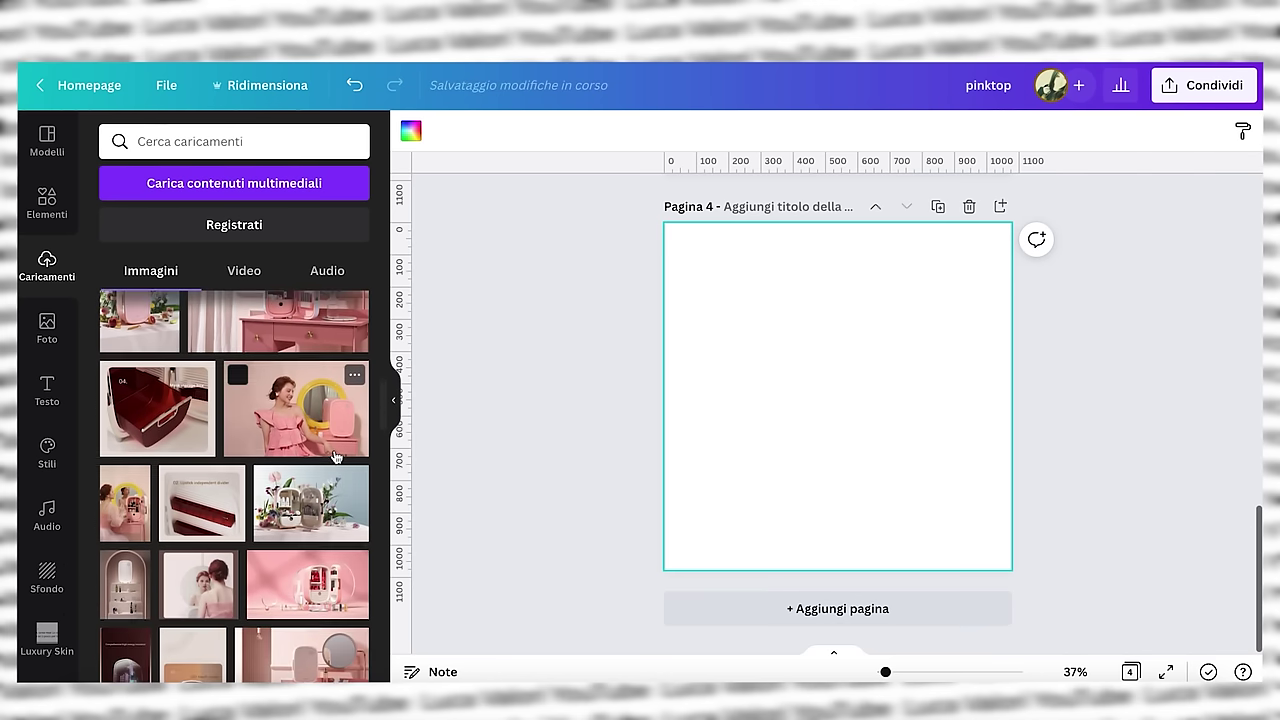
scroll(336, 458, "down", 4)
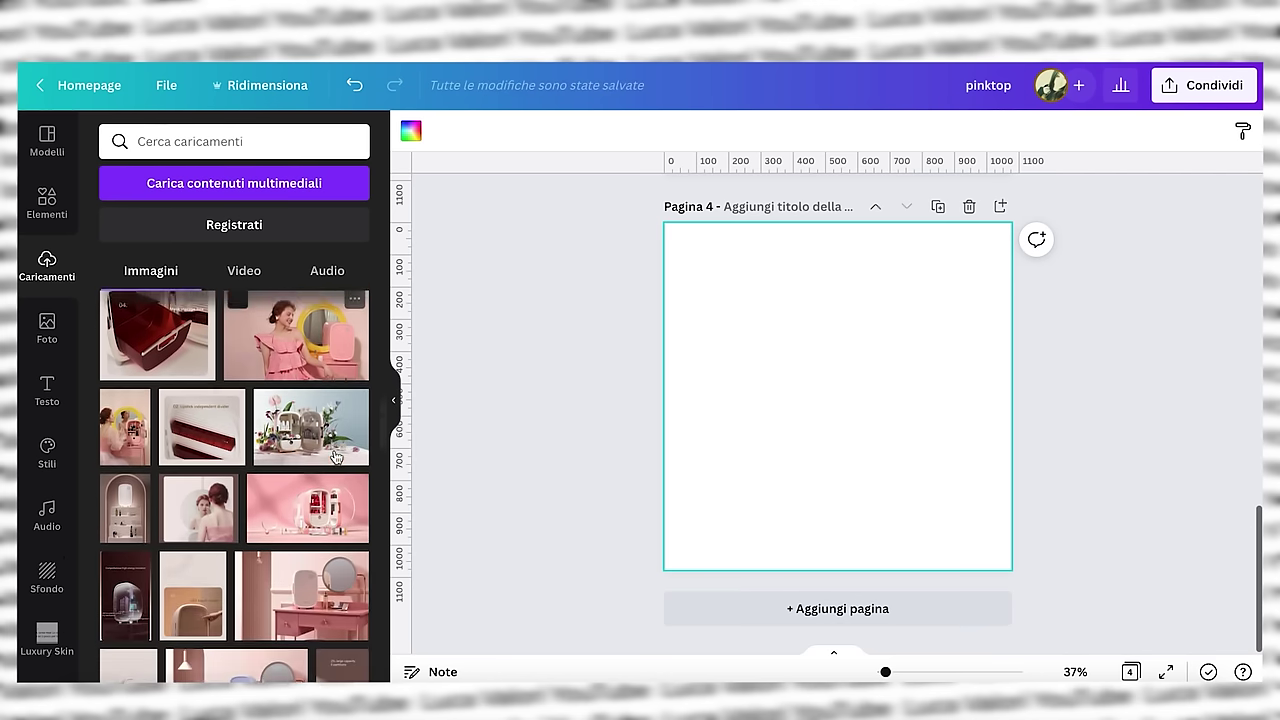
scroll(340, 465, "down", 2)
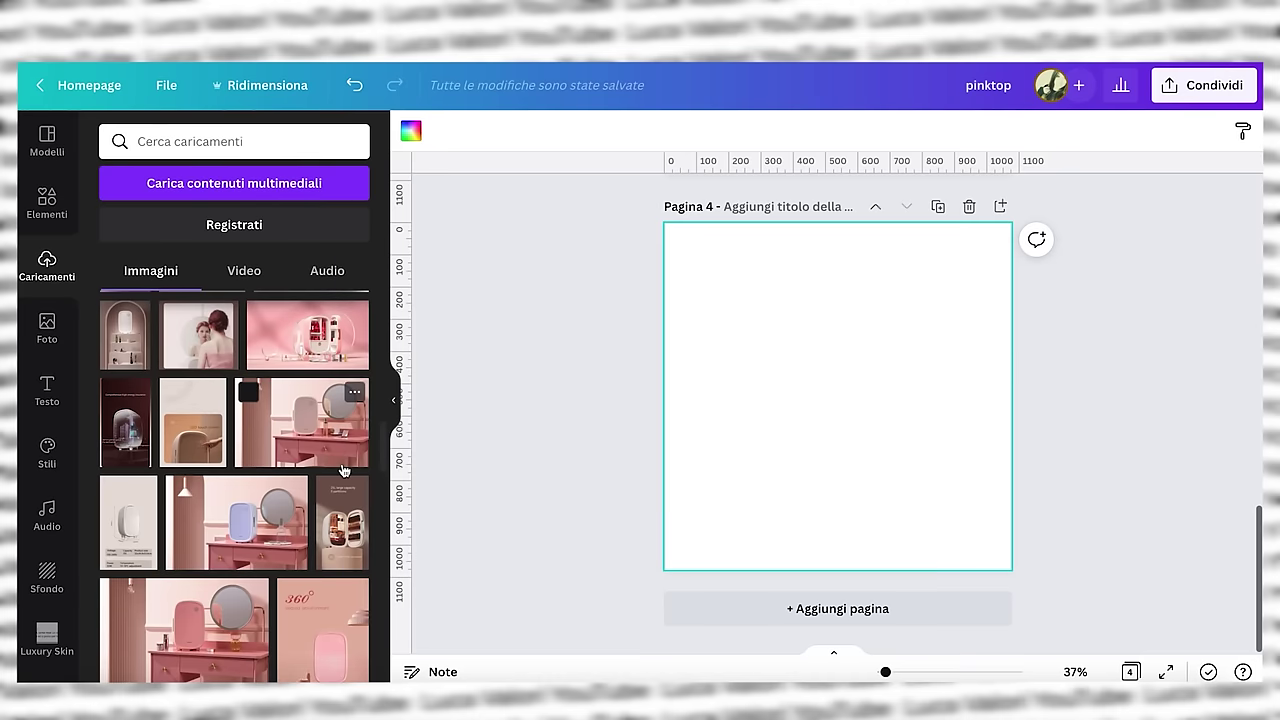
scroll(341, 470, "down", 3)
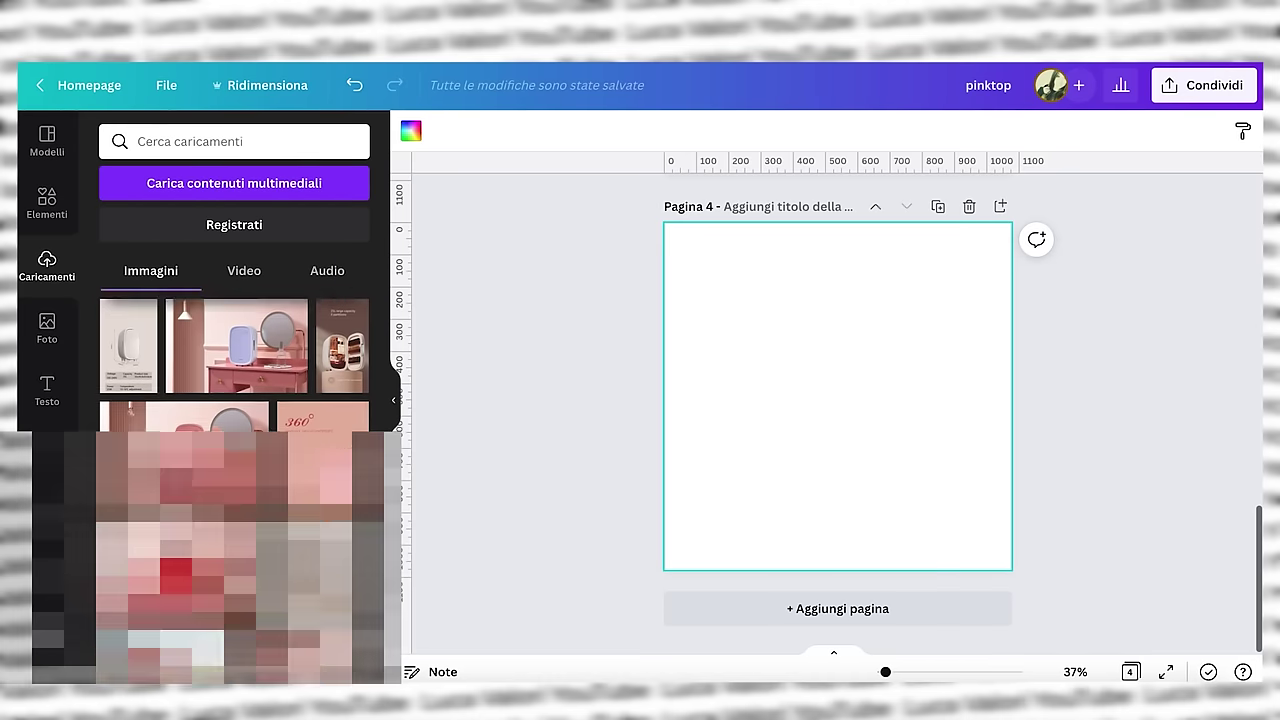
scroll(341, 470, "down", 4)
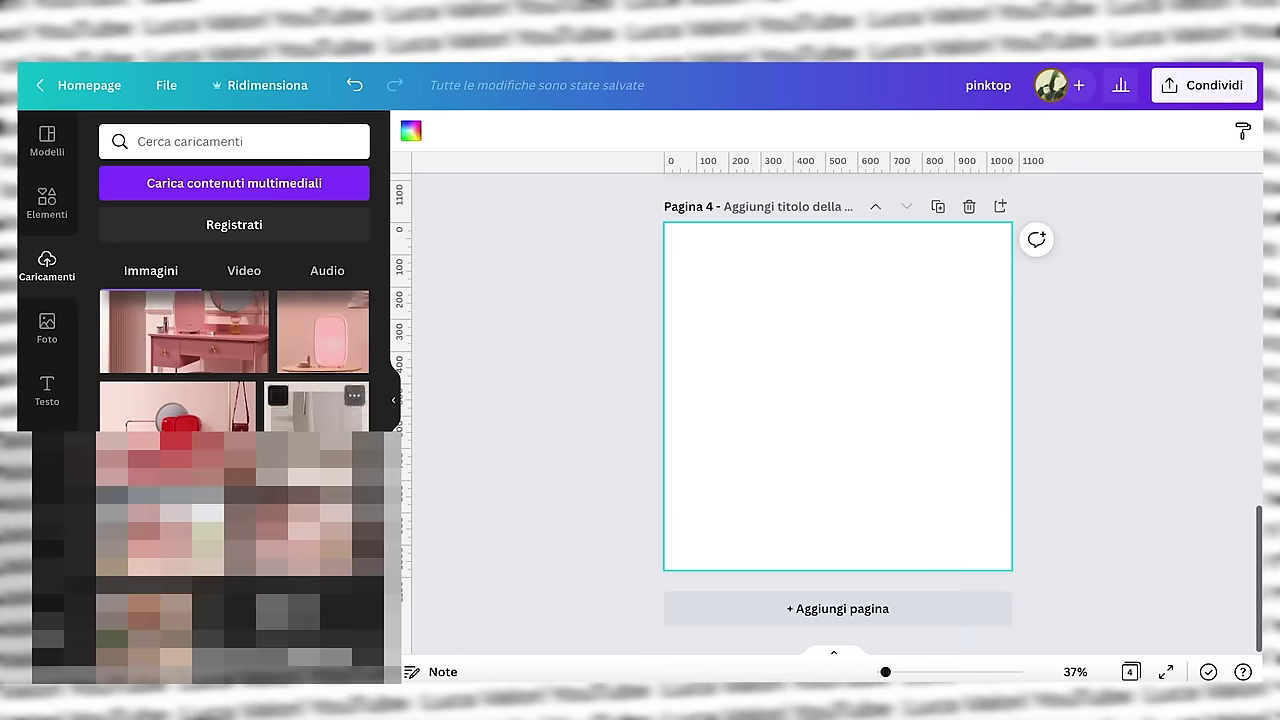
scroll(341, 470, "down", 3)
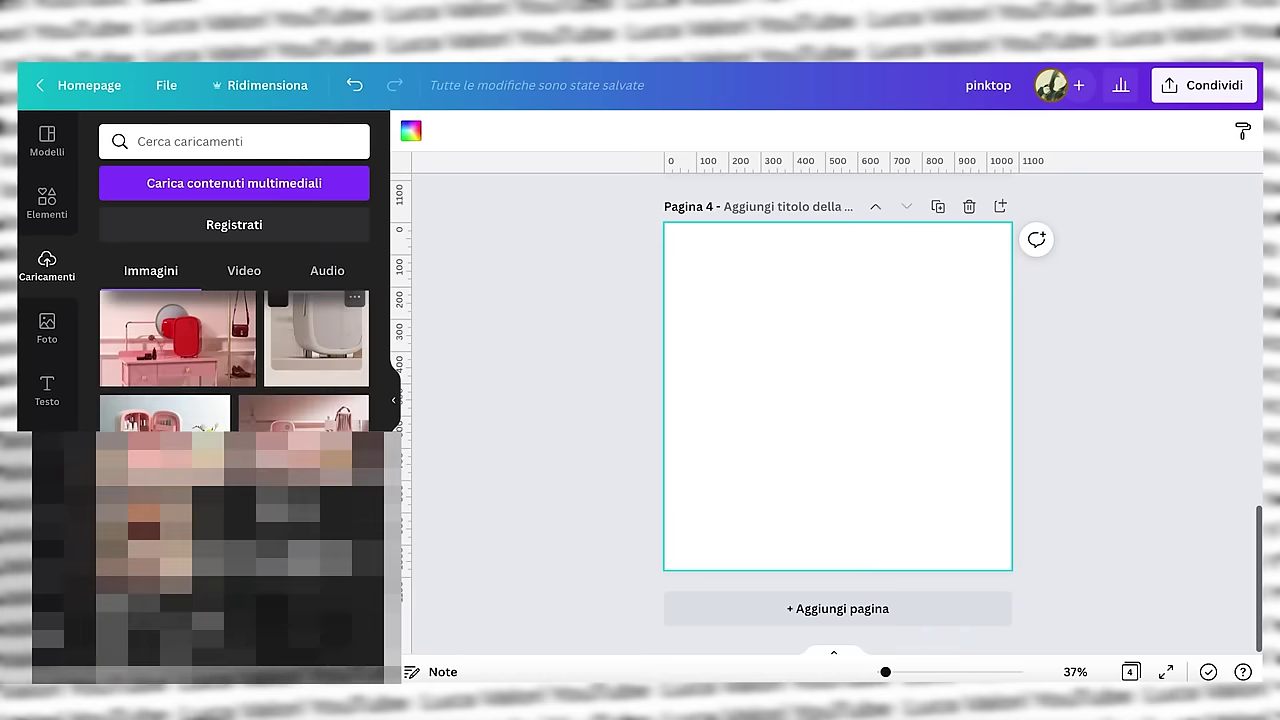
scroll(340, 452, "down", 3)
scroll(340, 452, "up", 5)
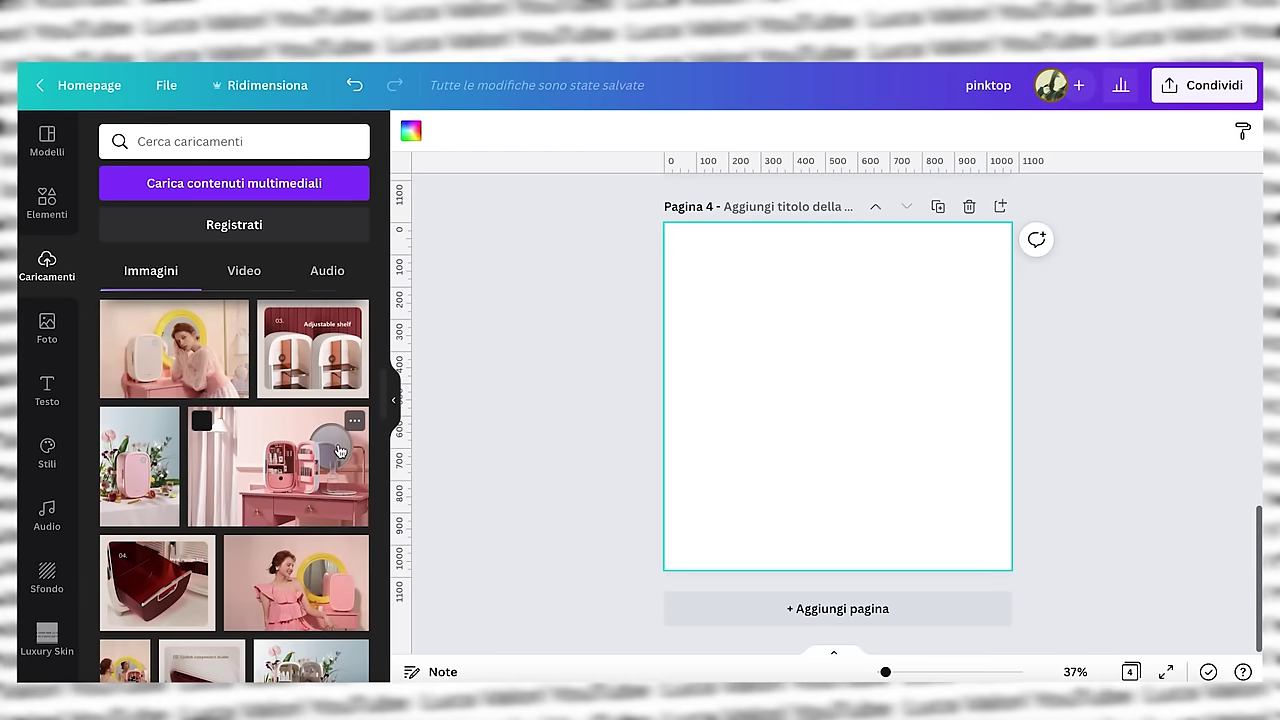
scroll(340, 452, "up", 2)
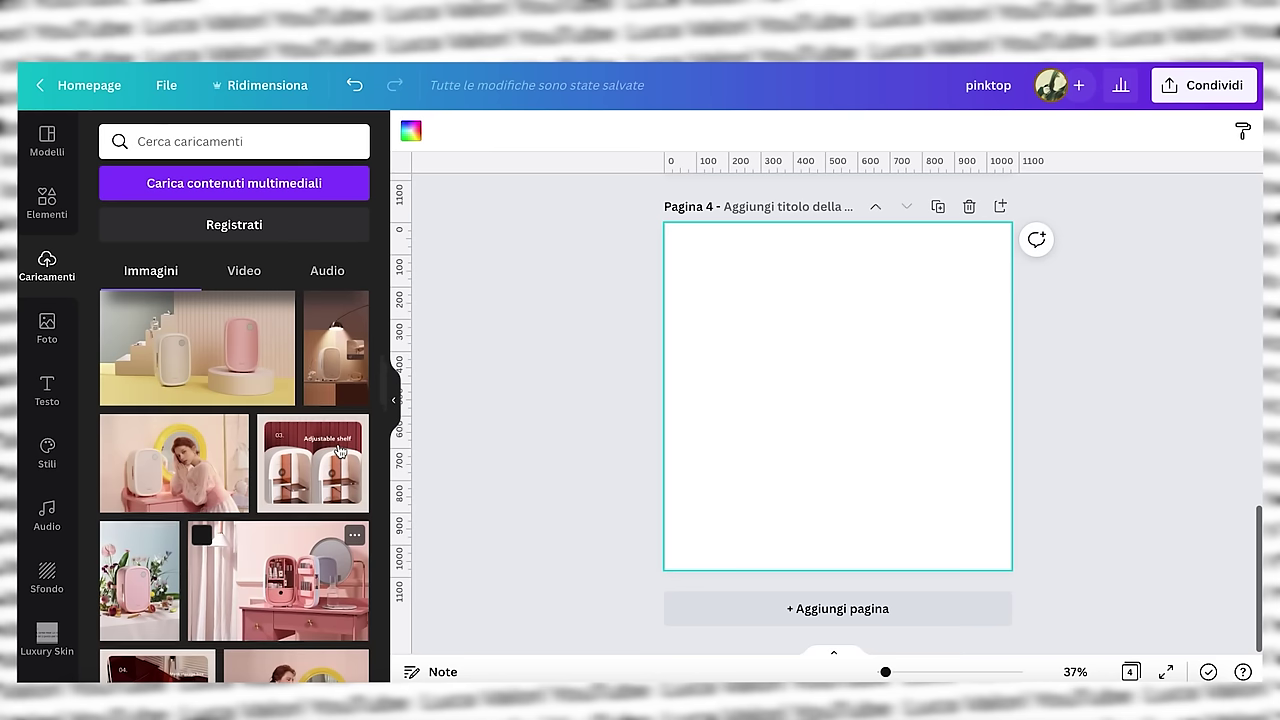
scroll(340, 452, "up", 3)
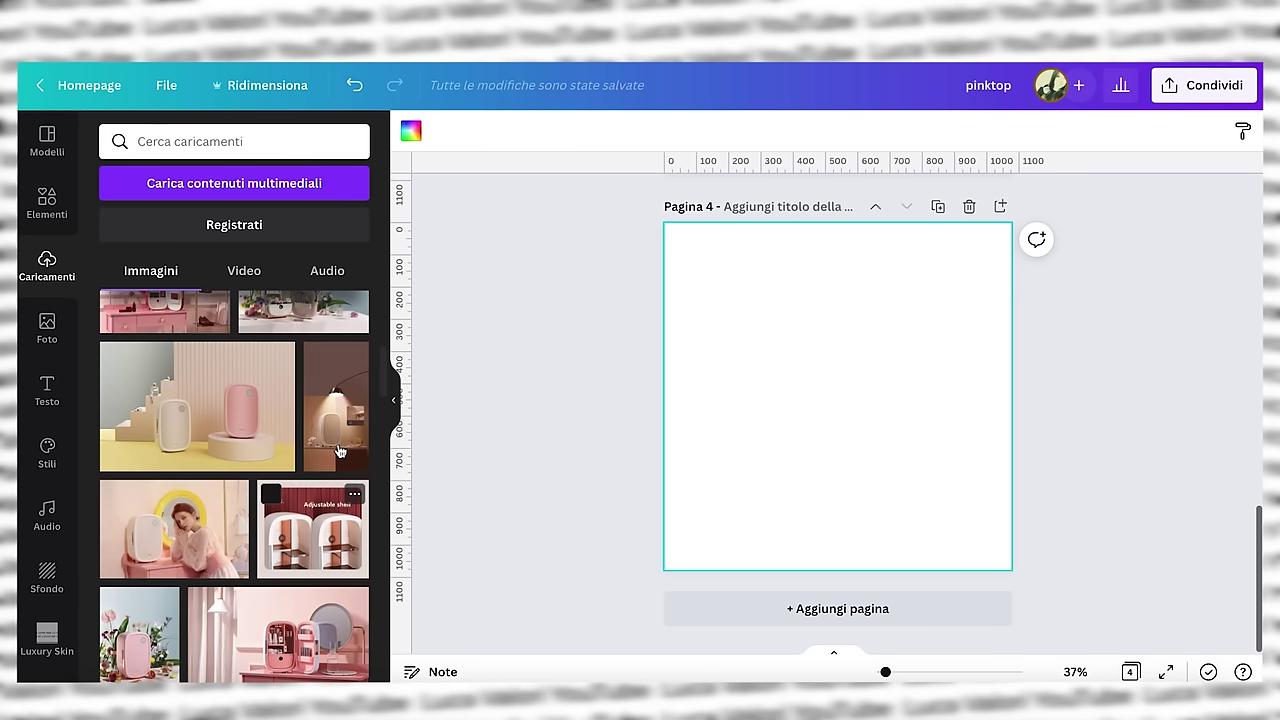
scroll(340, 452, "up", 1)
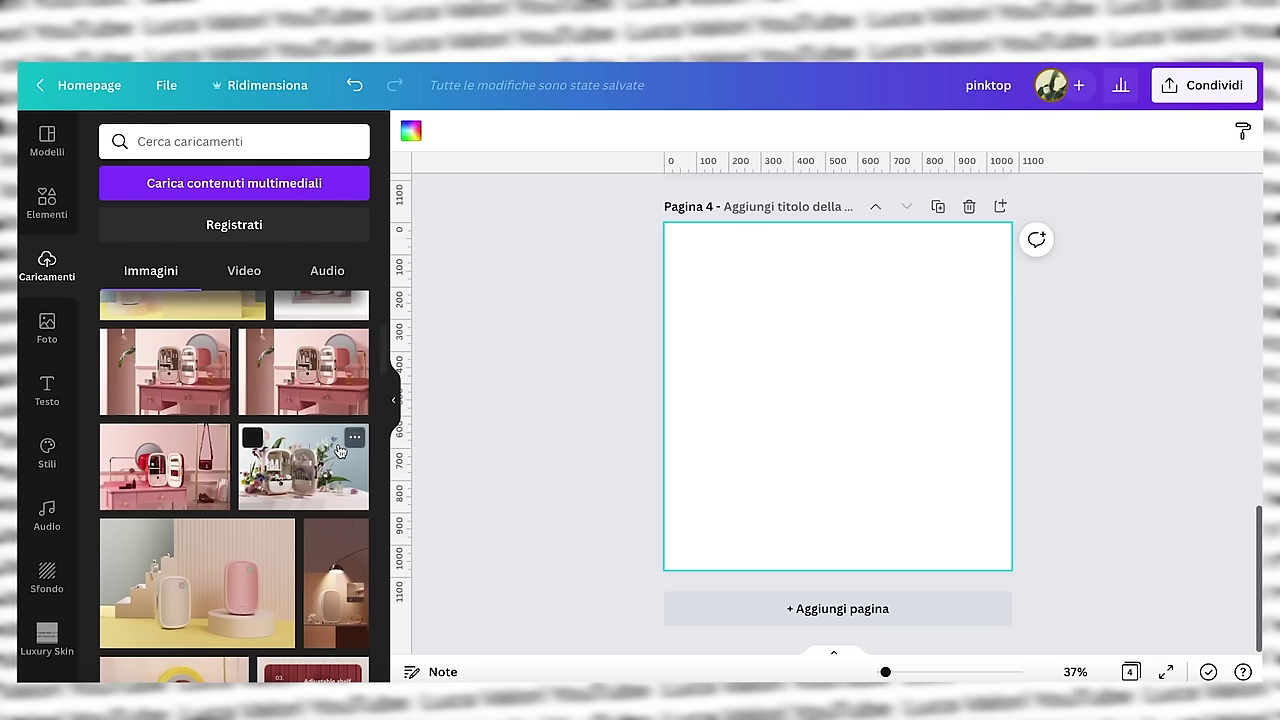
scroll(340, 452, "up", 5)
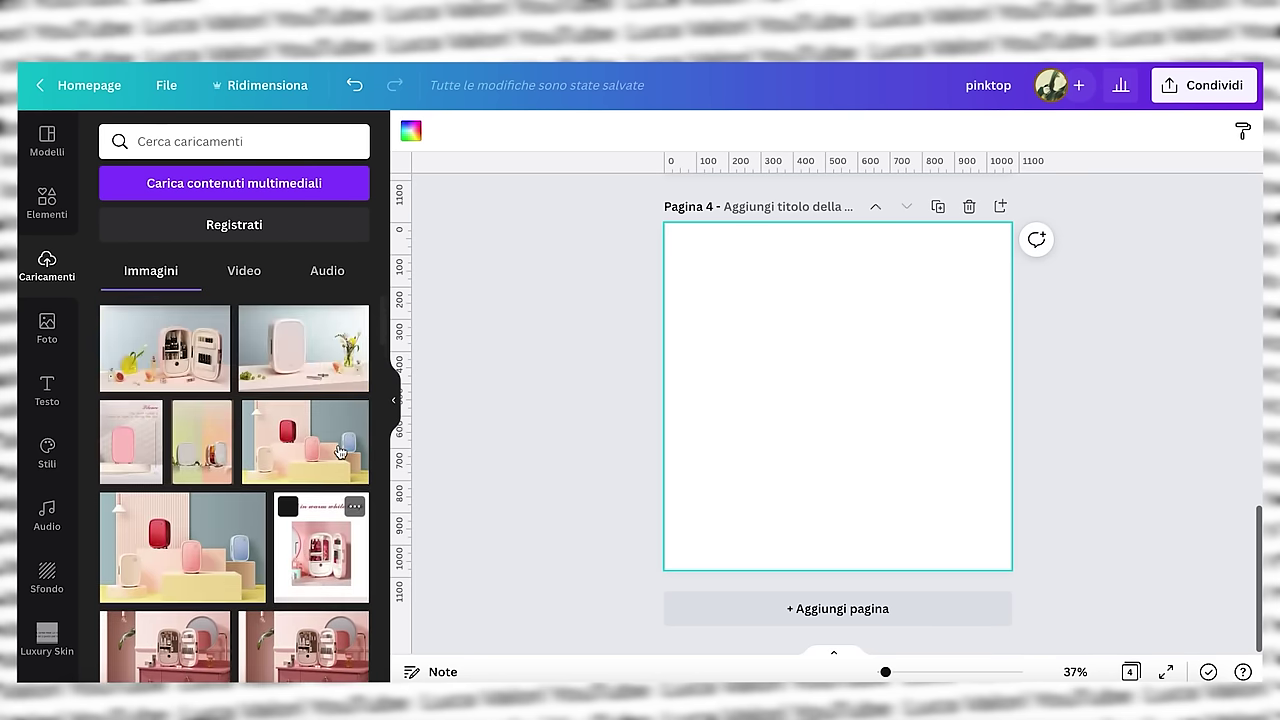
scroll(340, 452, "down", 6)
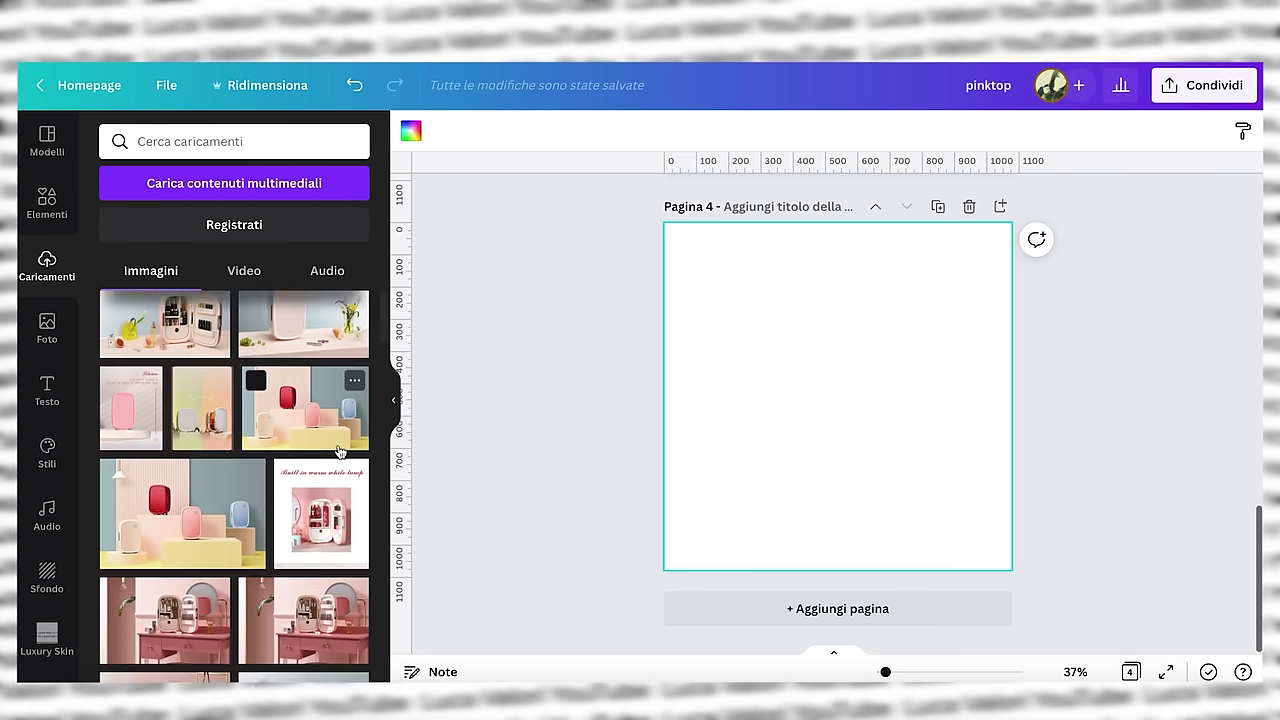
scroll(340, 452, "down", 5)
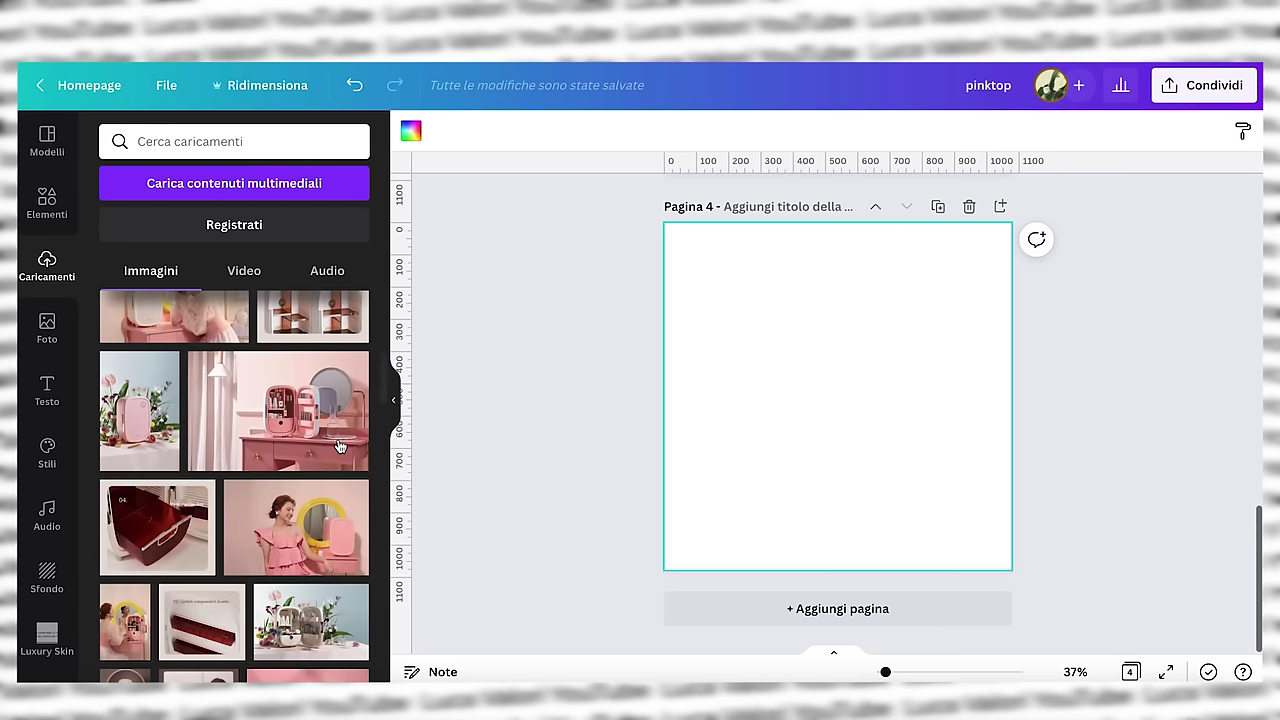
scroll(340, 447, "down", 8)
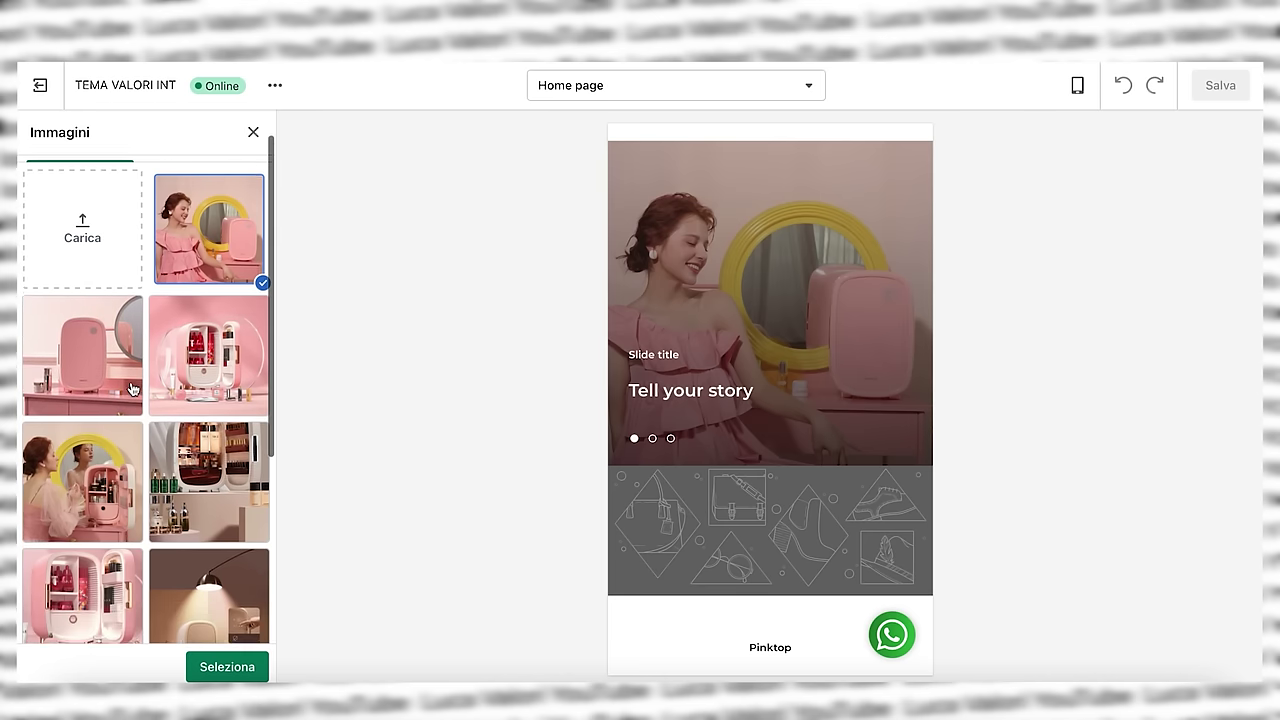
- Set the open pink fridge with red bottles image on the second slideshow's first slide
scroll(711, 372, "up", 3)
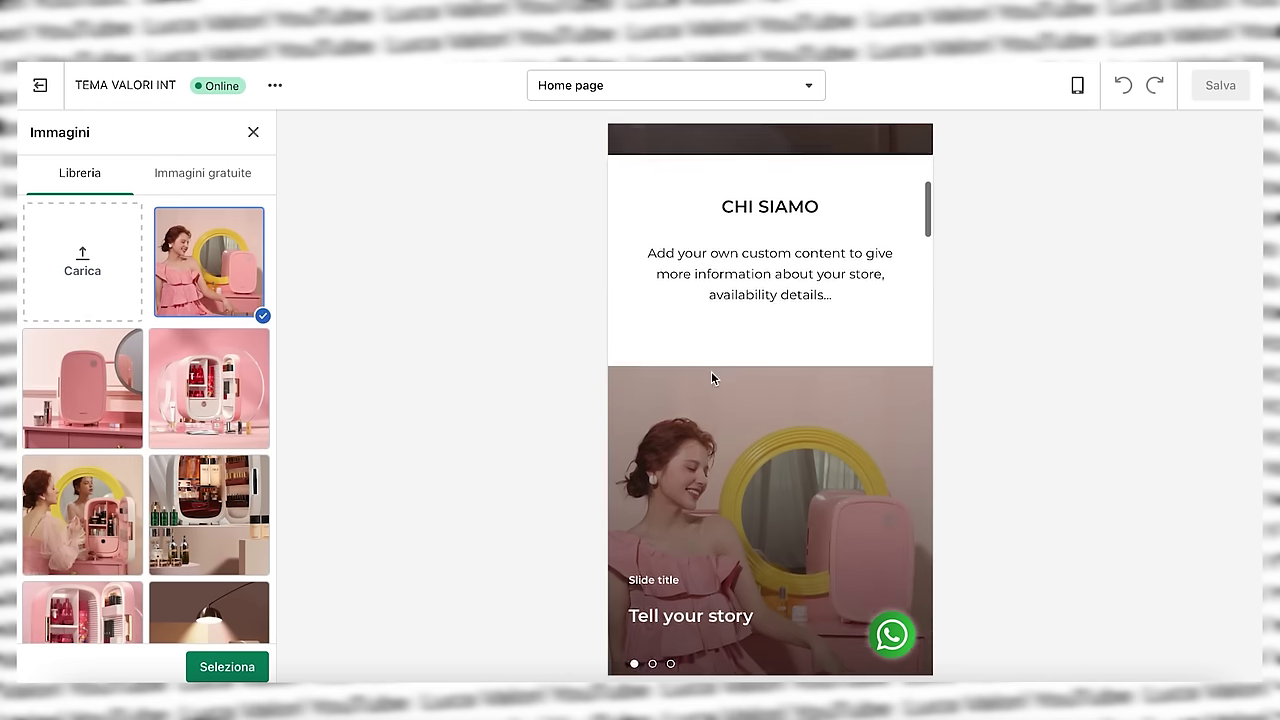
scroll(711, 372, "down", 3)
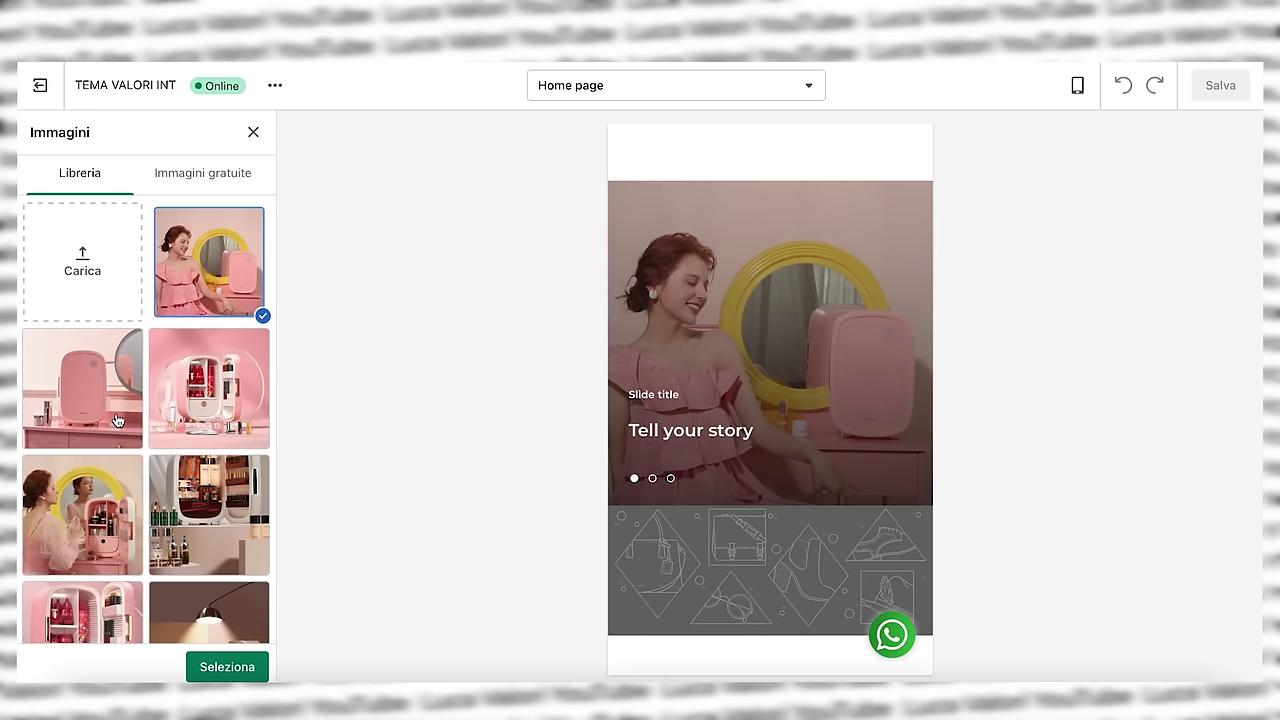
scroll(117, 420, "down", 1)
left_click(202, 390)
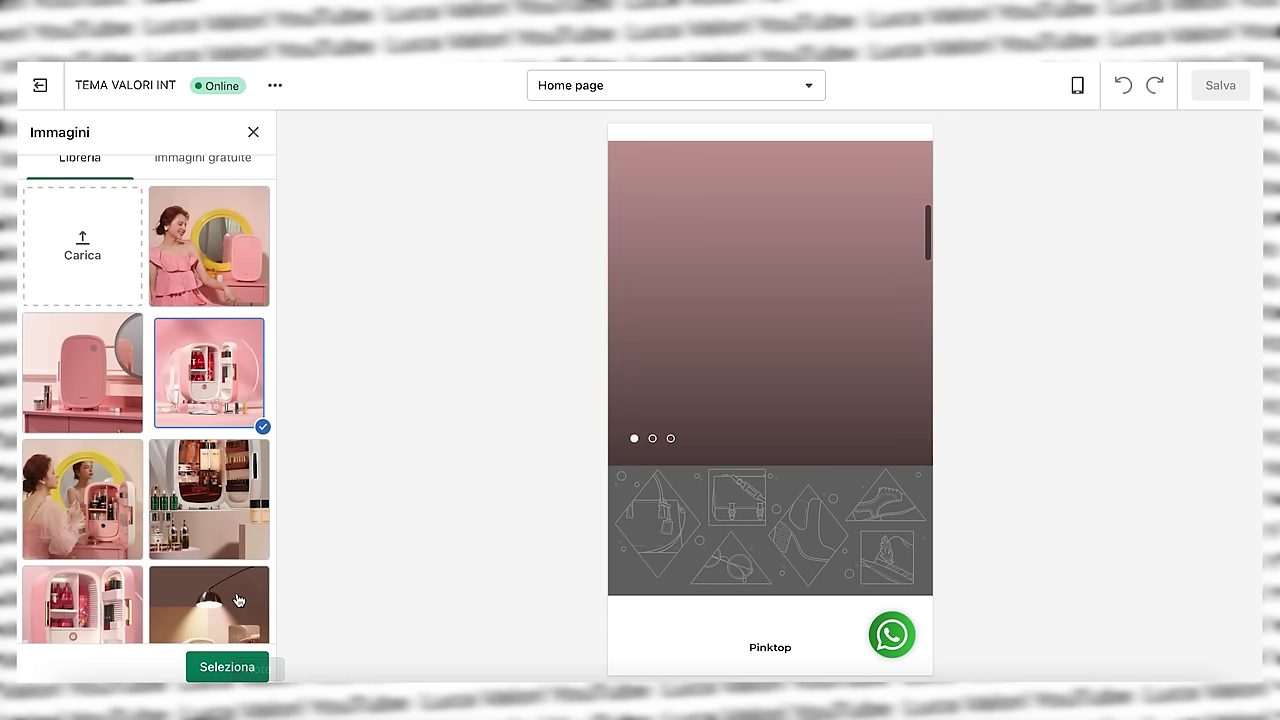
left_click(224, 665)
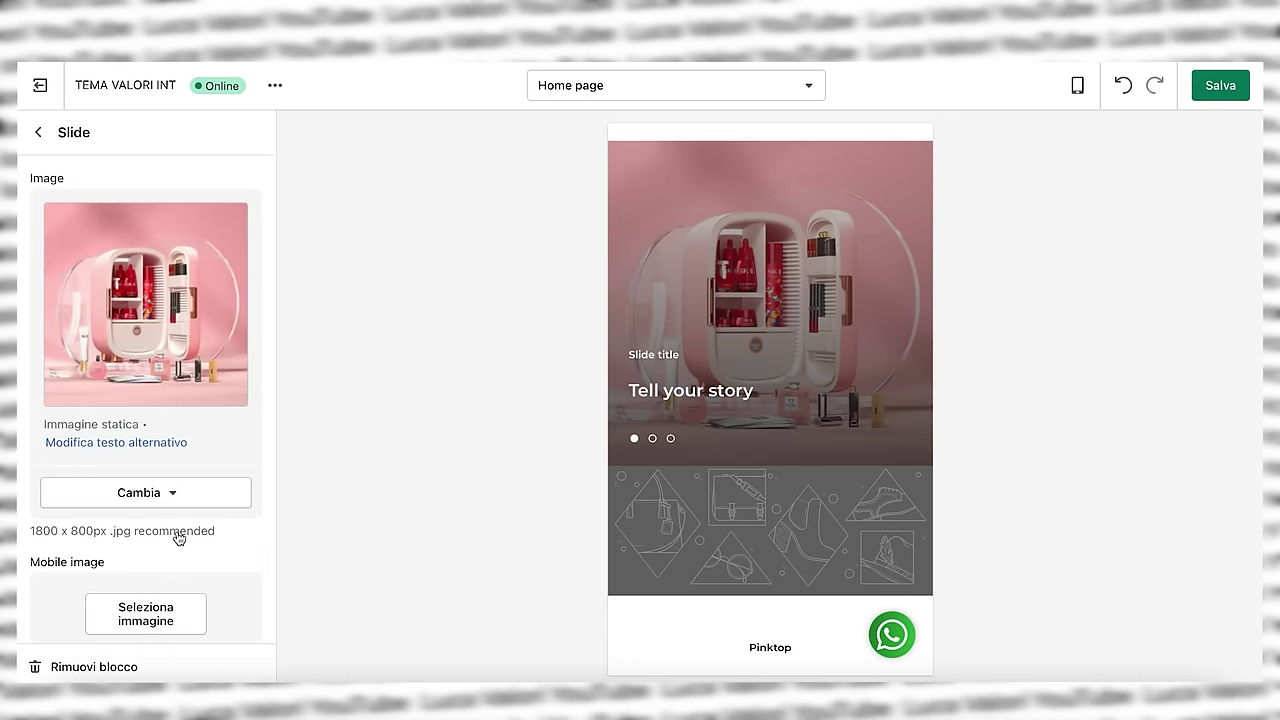
- Empty the slide's sub-heading and change its heading from Tell your story to TESTO 1
scroll(137, 354, "down", 3)
scroll(78, 557, "down", 3)
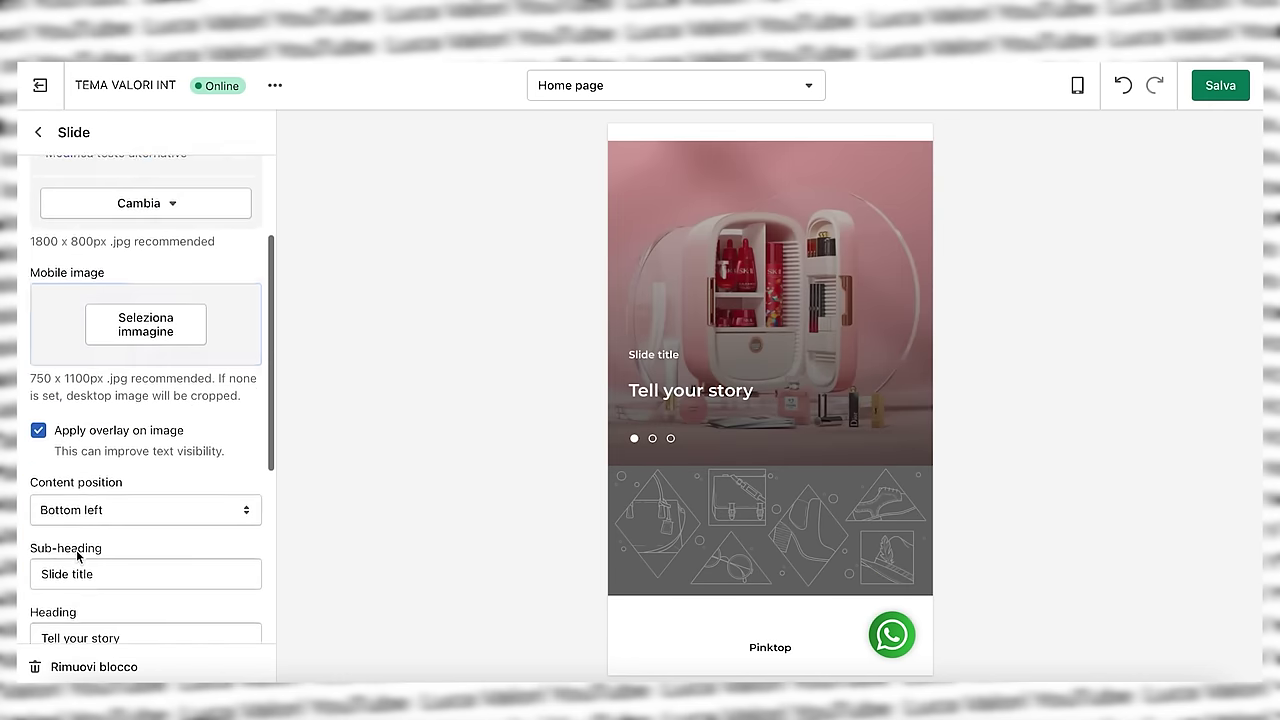
triple_click(46, 424)
type("S")
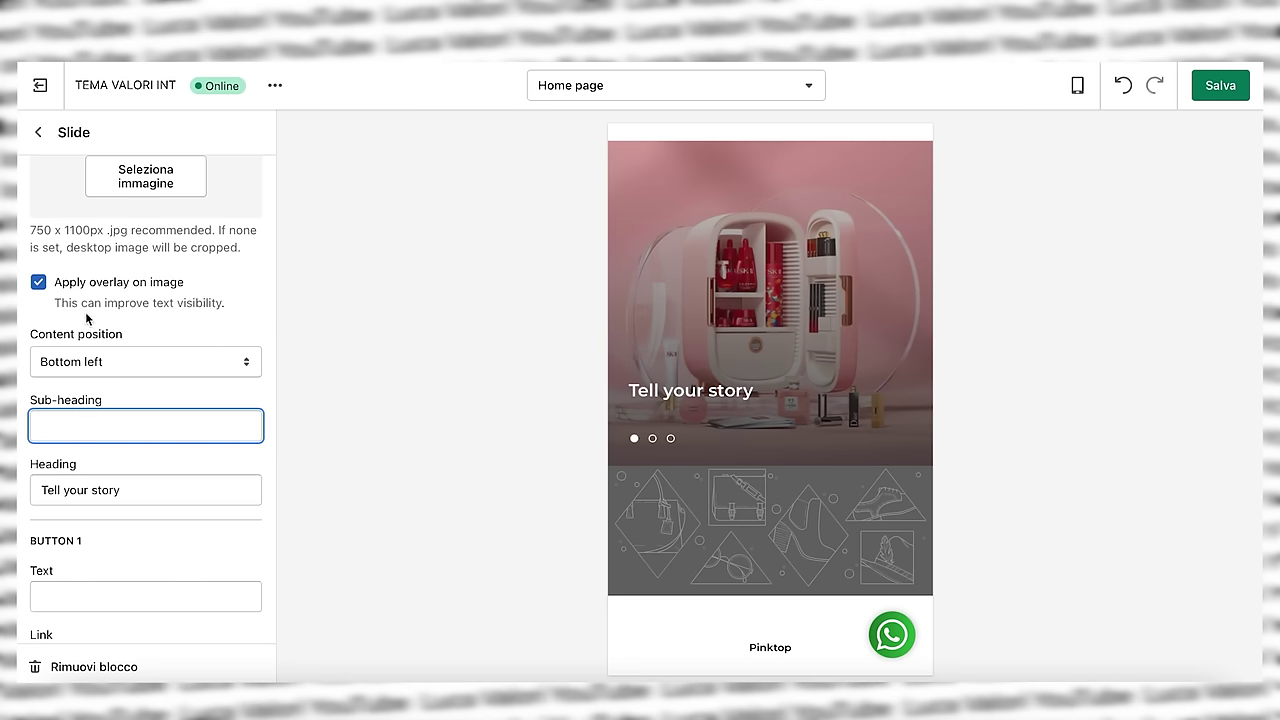
scroll(70, 336, "up", 2)
left_click(39, 380)
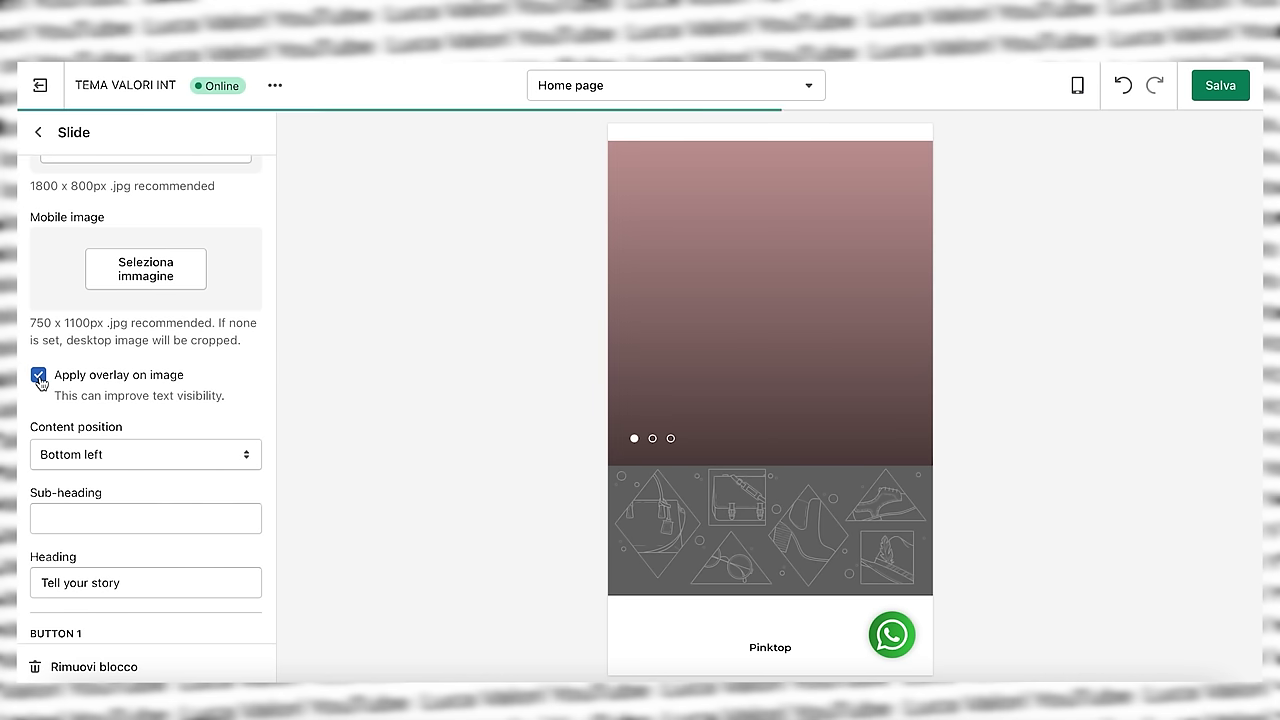
scroll(148, 357, "down", 1)
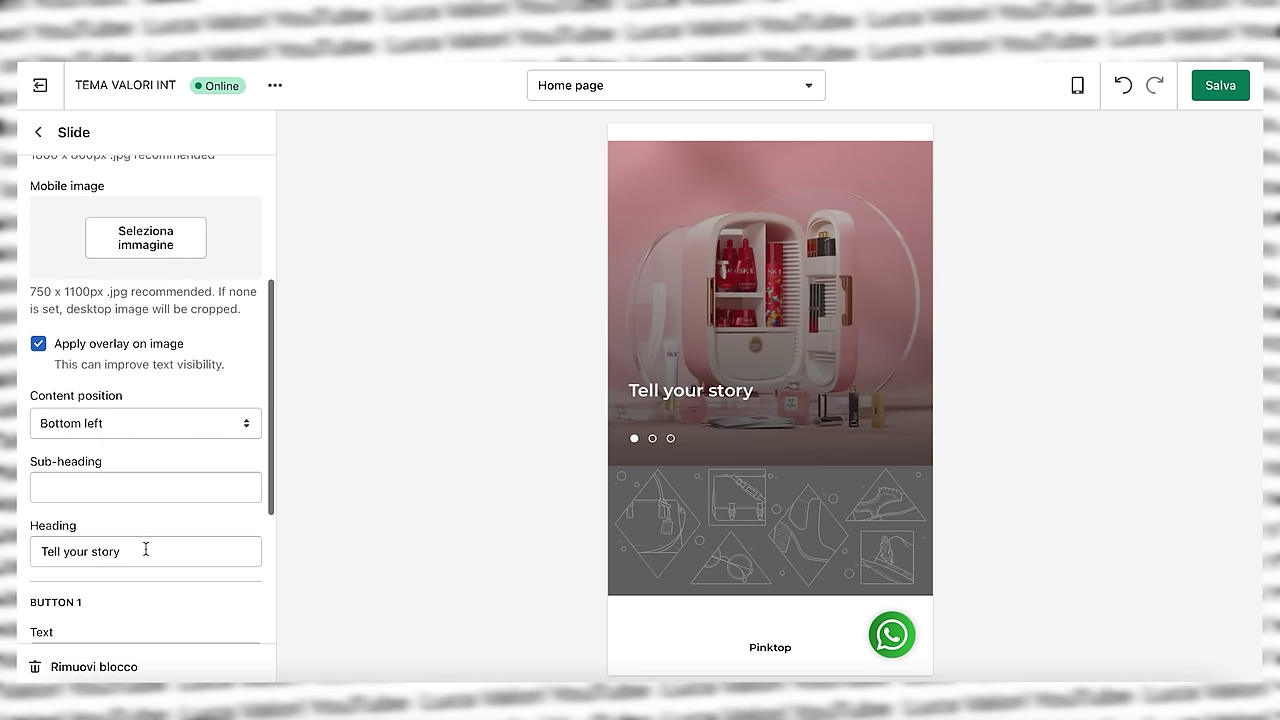
left_click_drag(146, 549, 17, 549)
key("BackSpace")
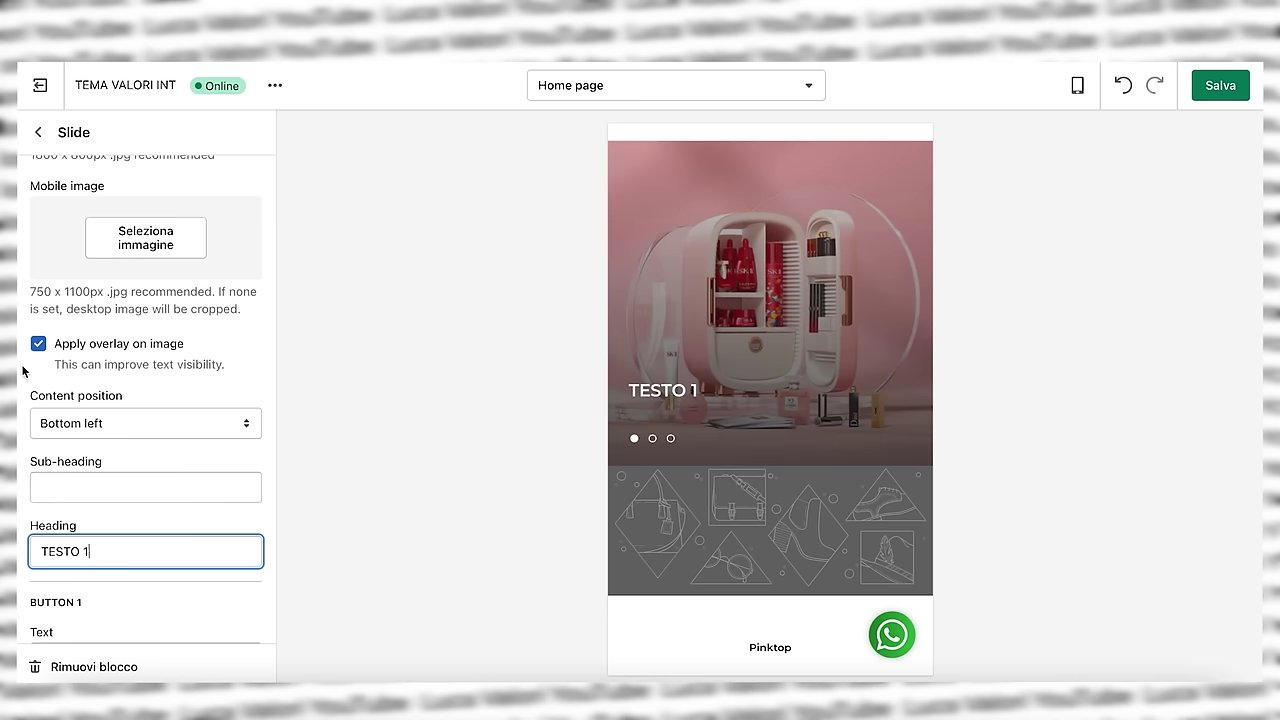
scroll(20, 340, "up", 3)
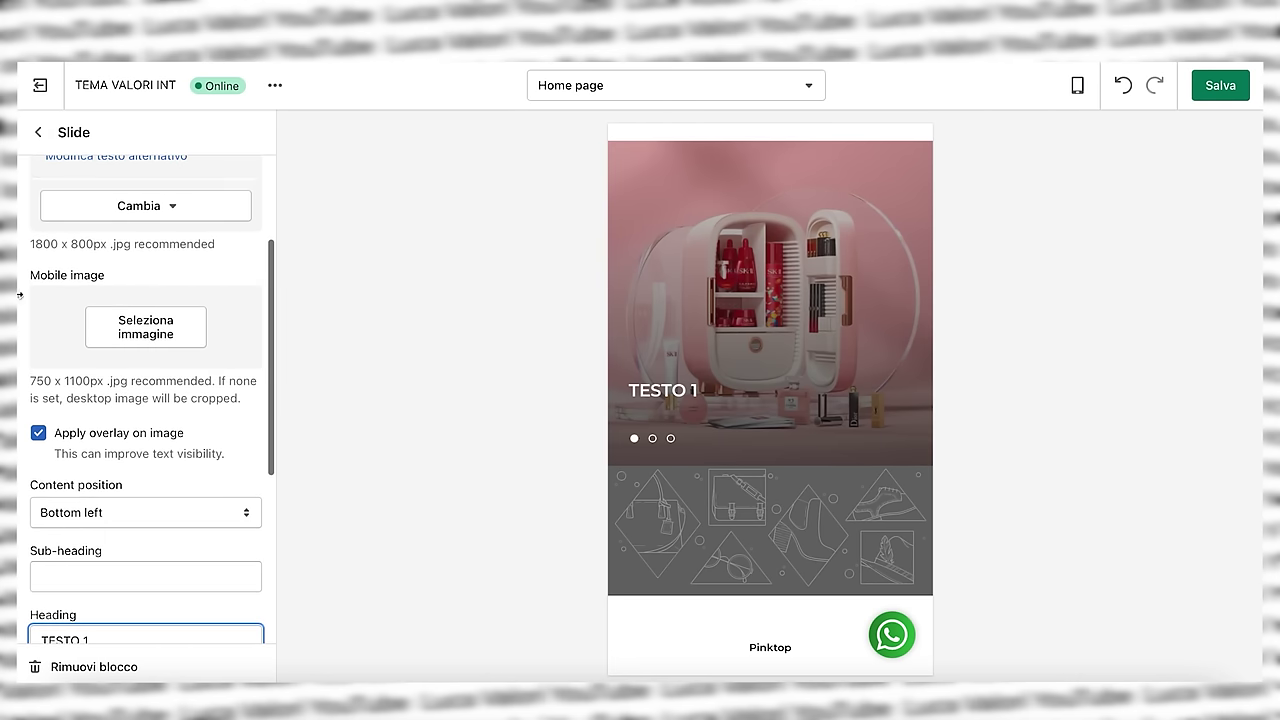
left_click(37, 136)
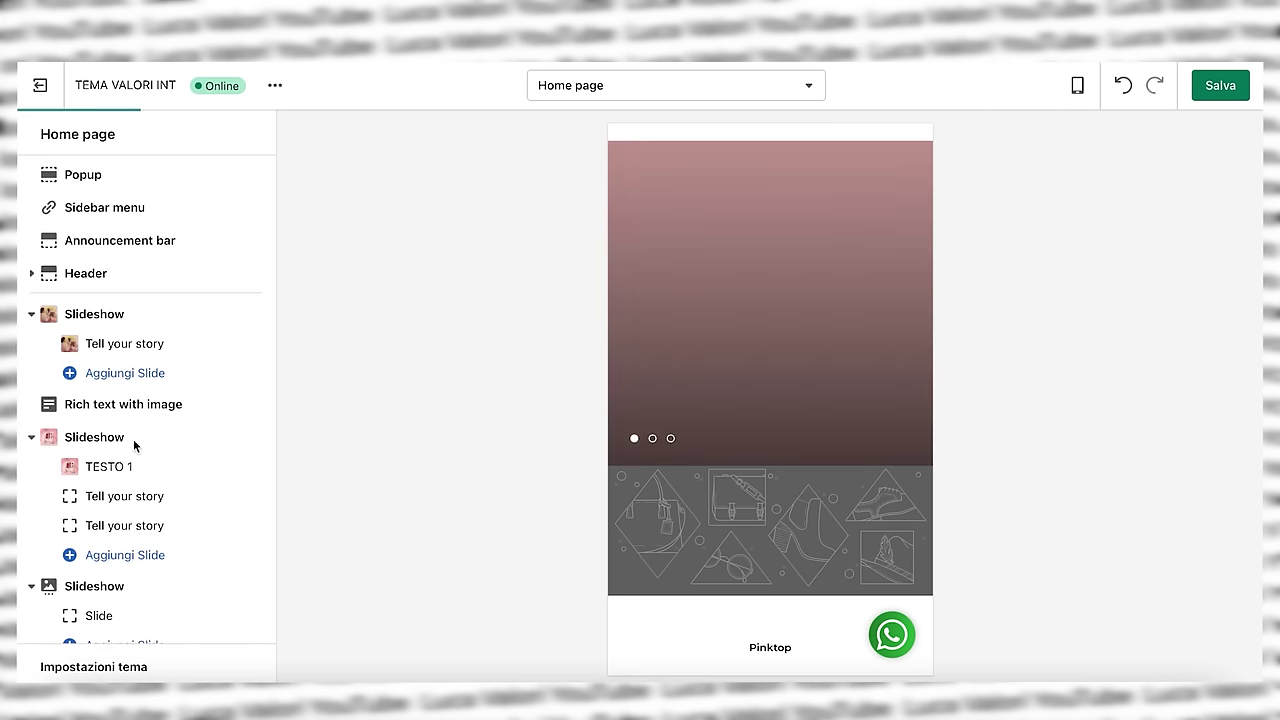
- Set the woman-with-pink-fridge image on the second slide
scroll(133, 440, "down", 1)
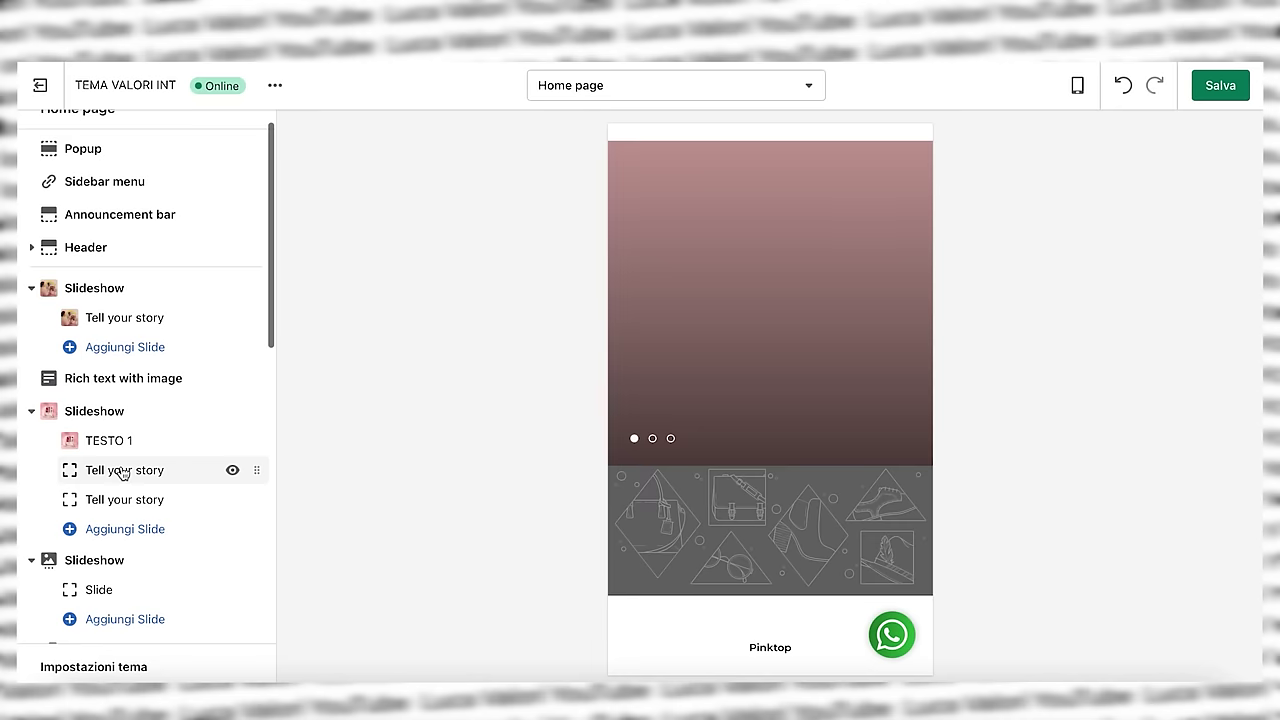
left_click(122, 472)
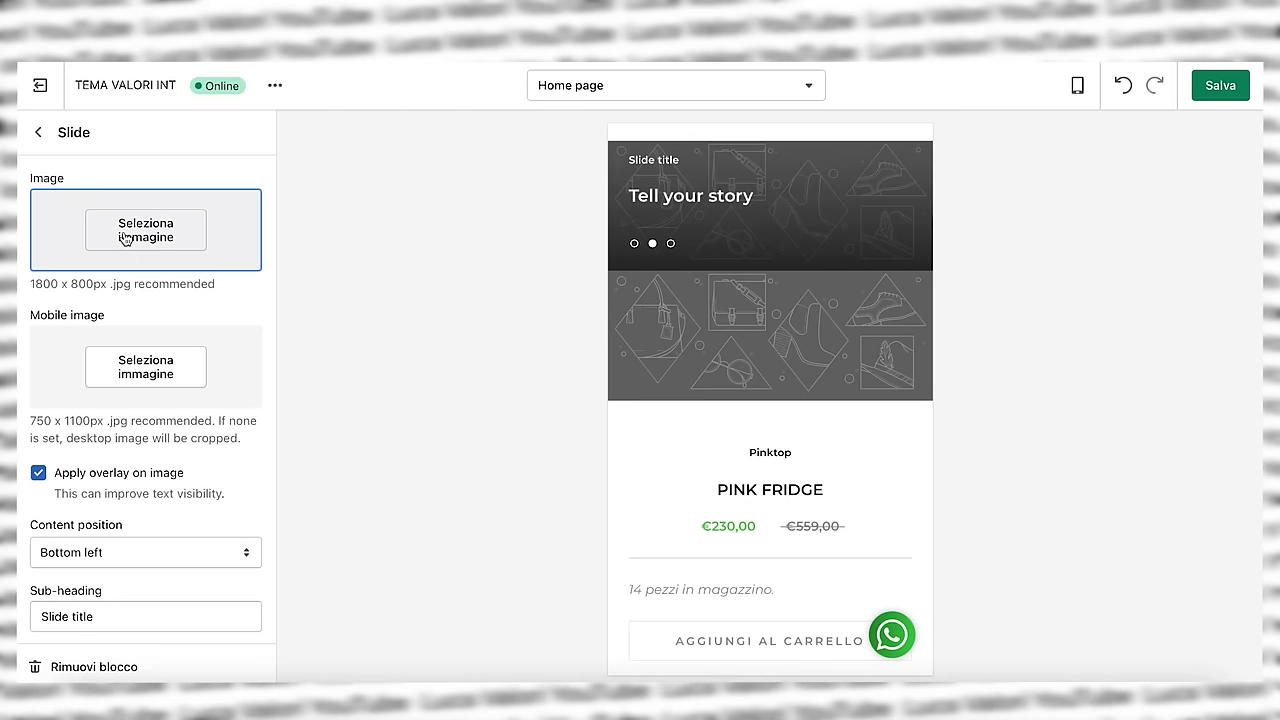
left_click(124, 237)
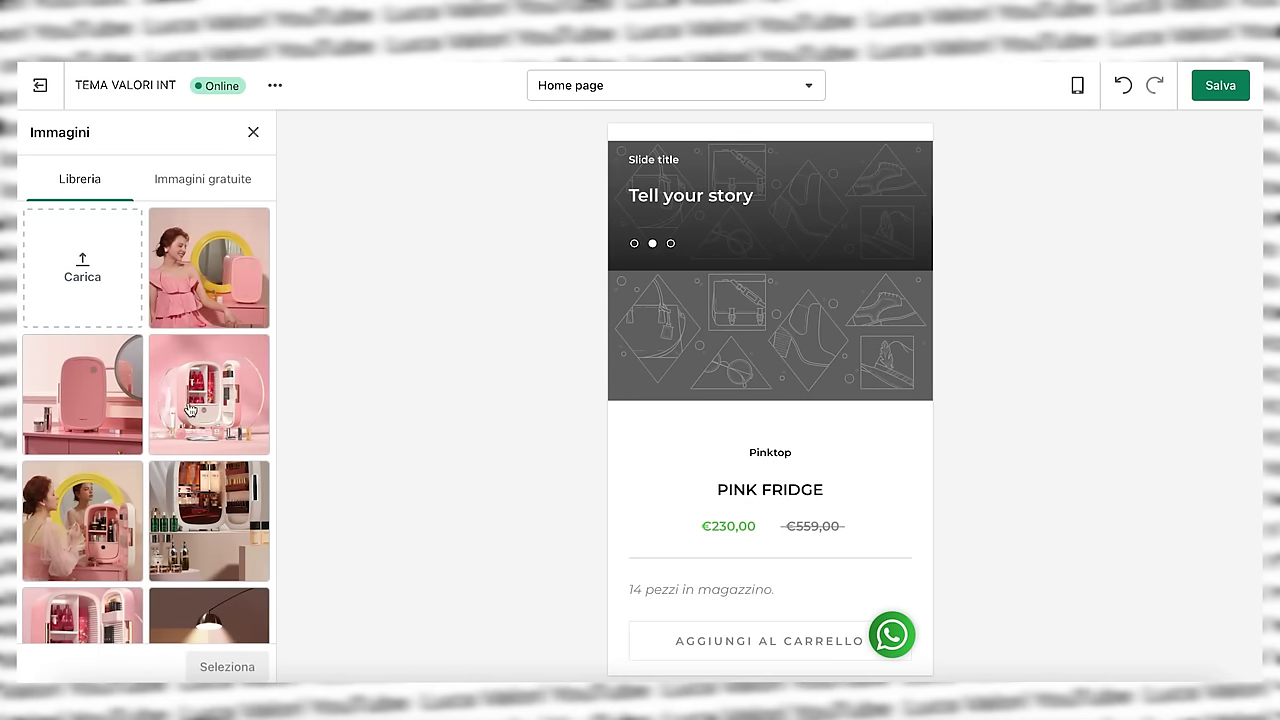
left_click(190, 276)
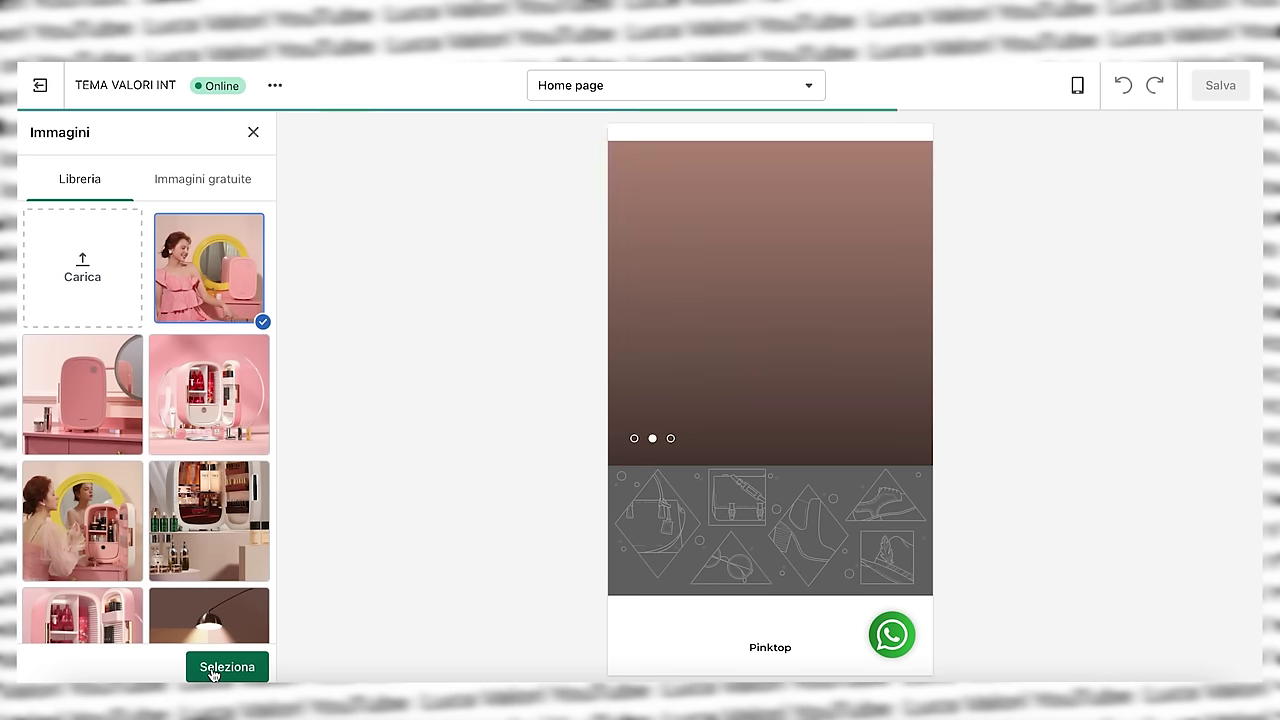
left_click(212, 676)
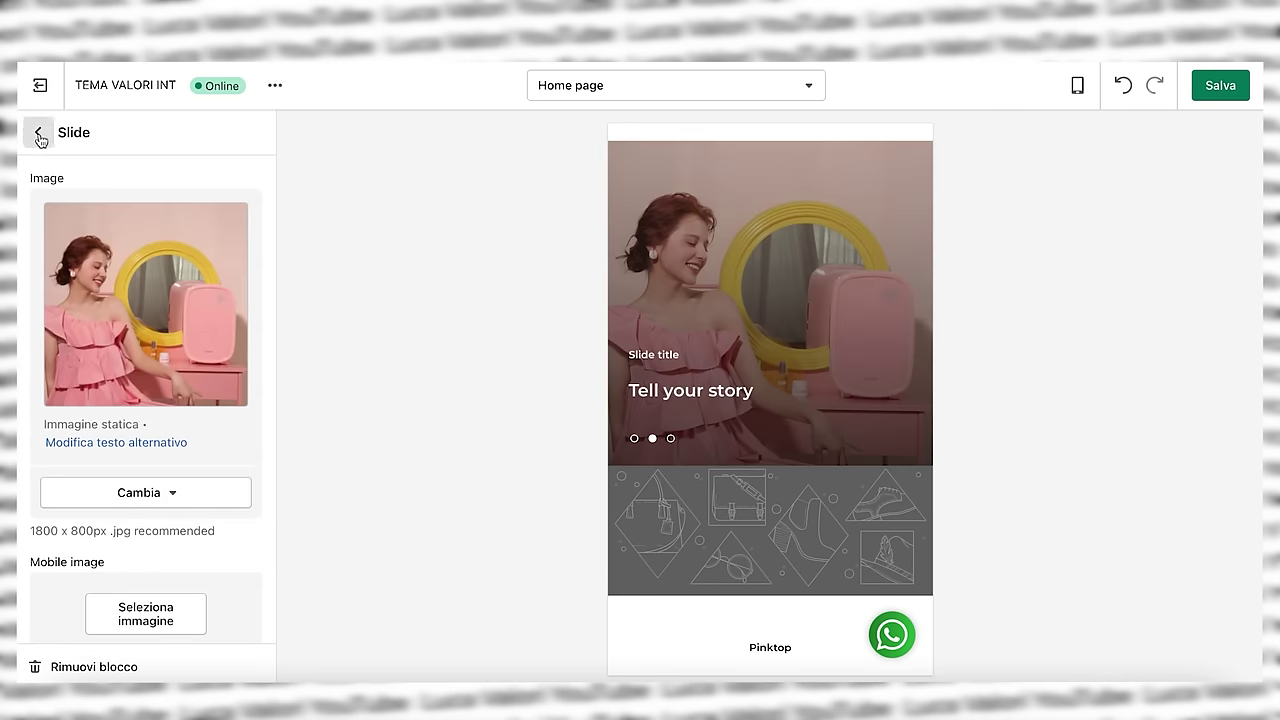
- Delete the second slide's sub-heading and replace its heading with TESTO 2
scroll(60, 510, "down", 4)
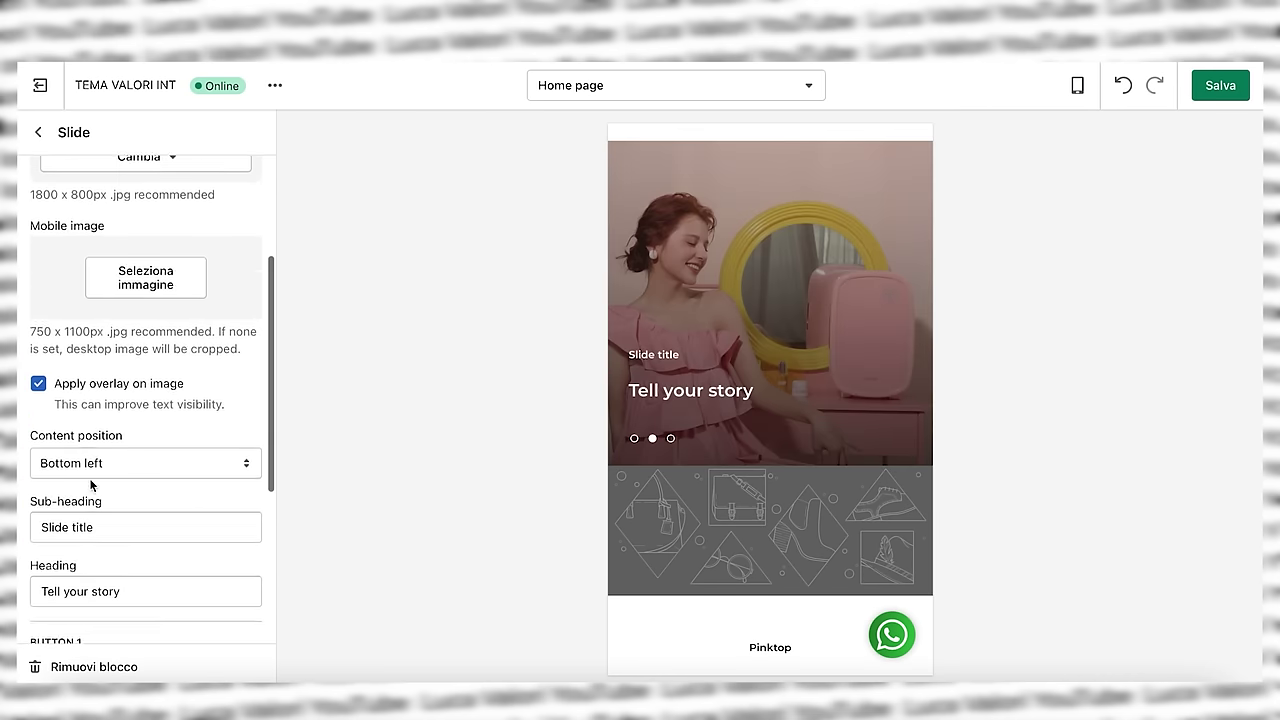
left_click(115, 503)
key("ctrl+a")
key("BackSpace")
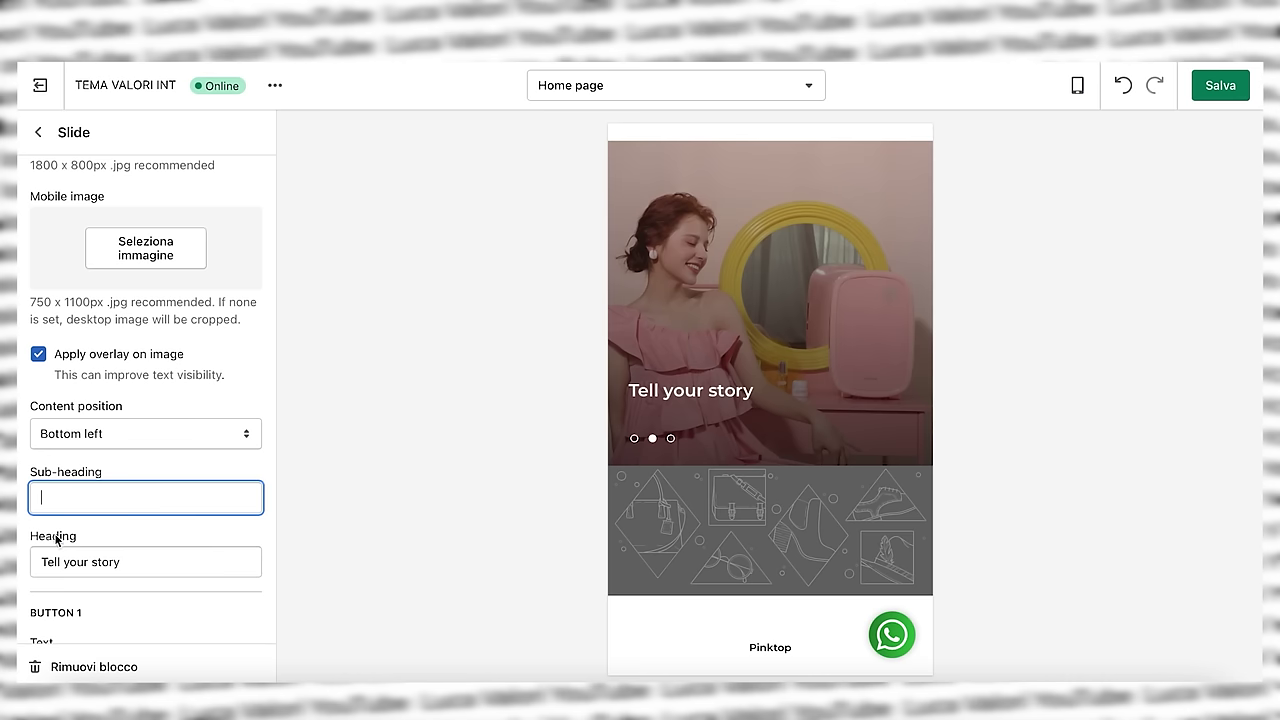
left_click_drag(132, 563, 25, 562)
key("BackSpace")
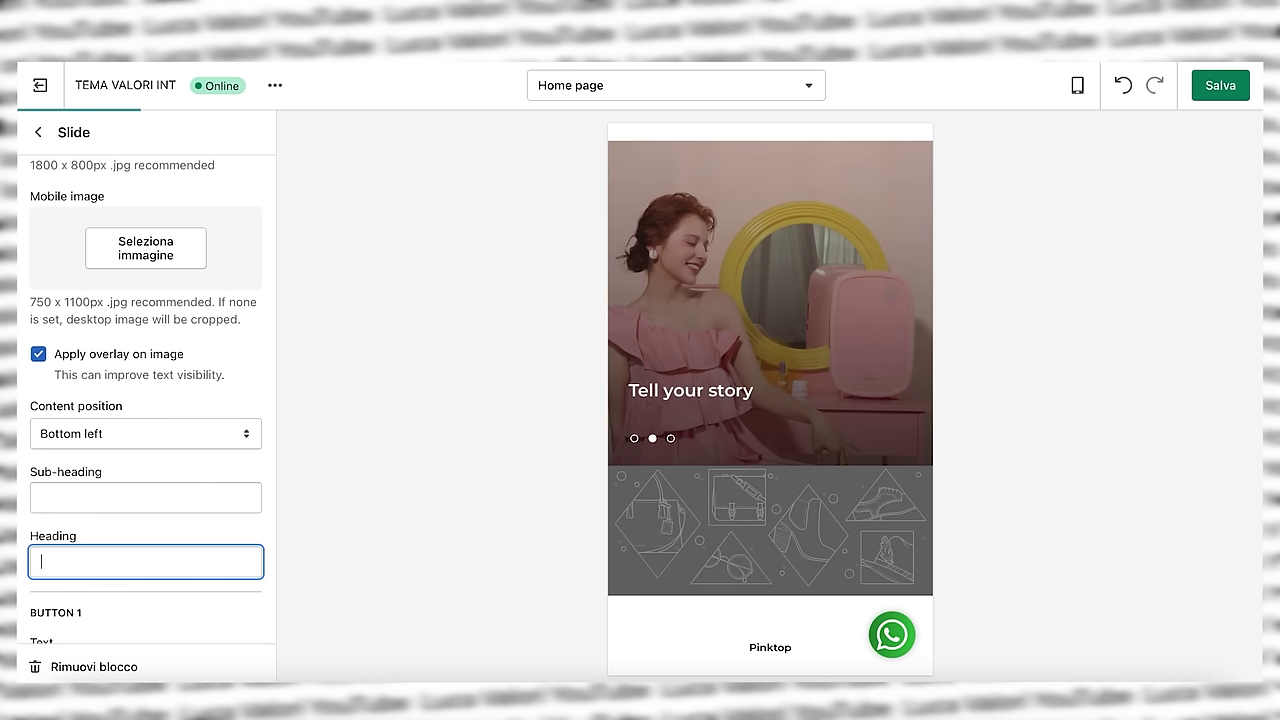
type("TESTO 2")
left_click(38, 132)
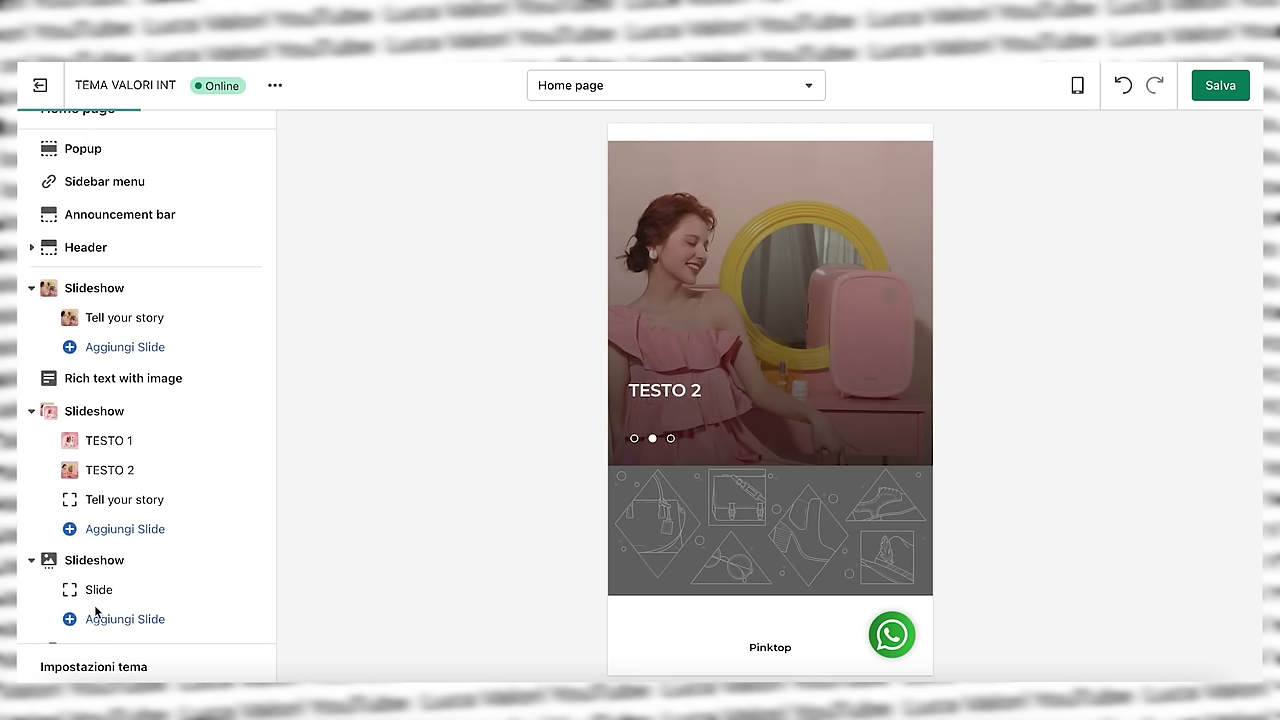
left_click(112, 508)
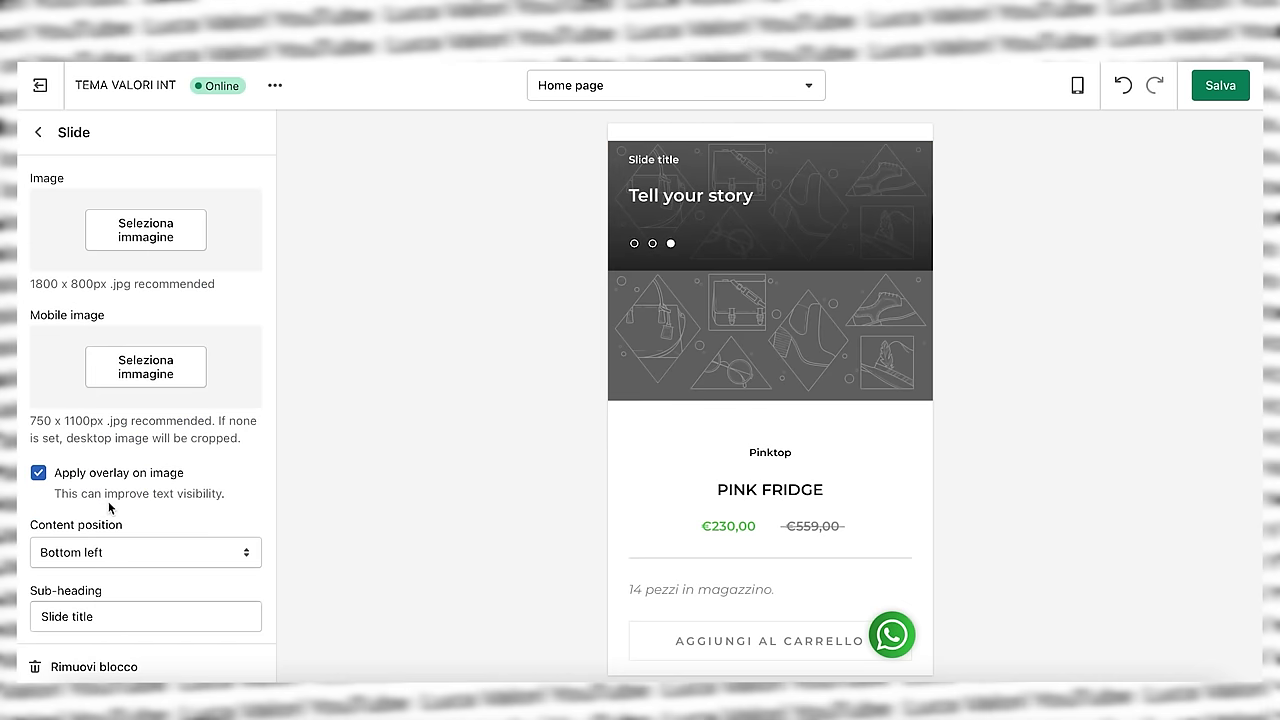
- Set the pink fridge beside the round mirror image on the third slide
left_click(151, 244)
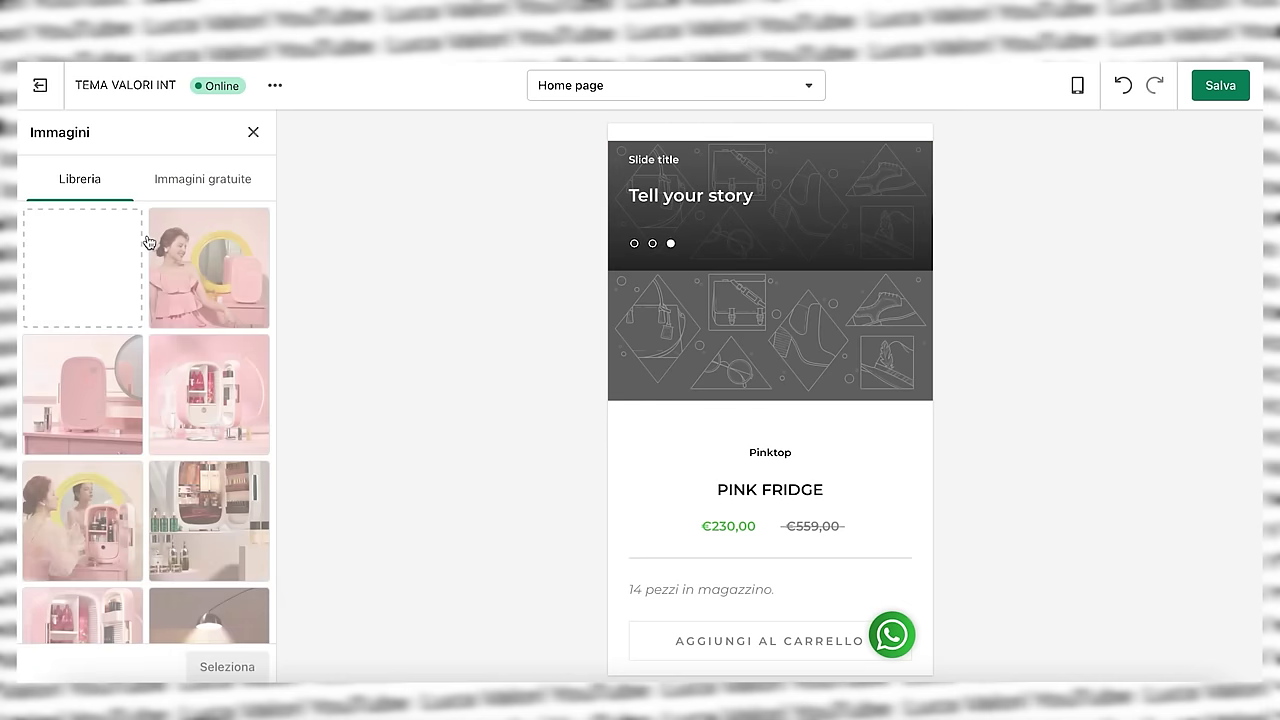
scroll(130, 443, "down", 2)
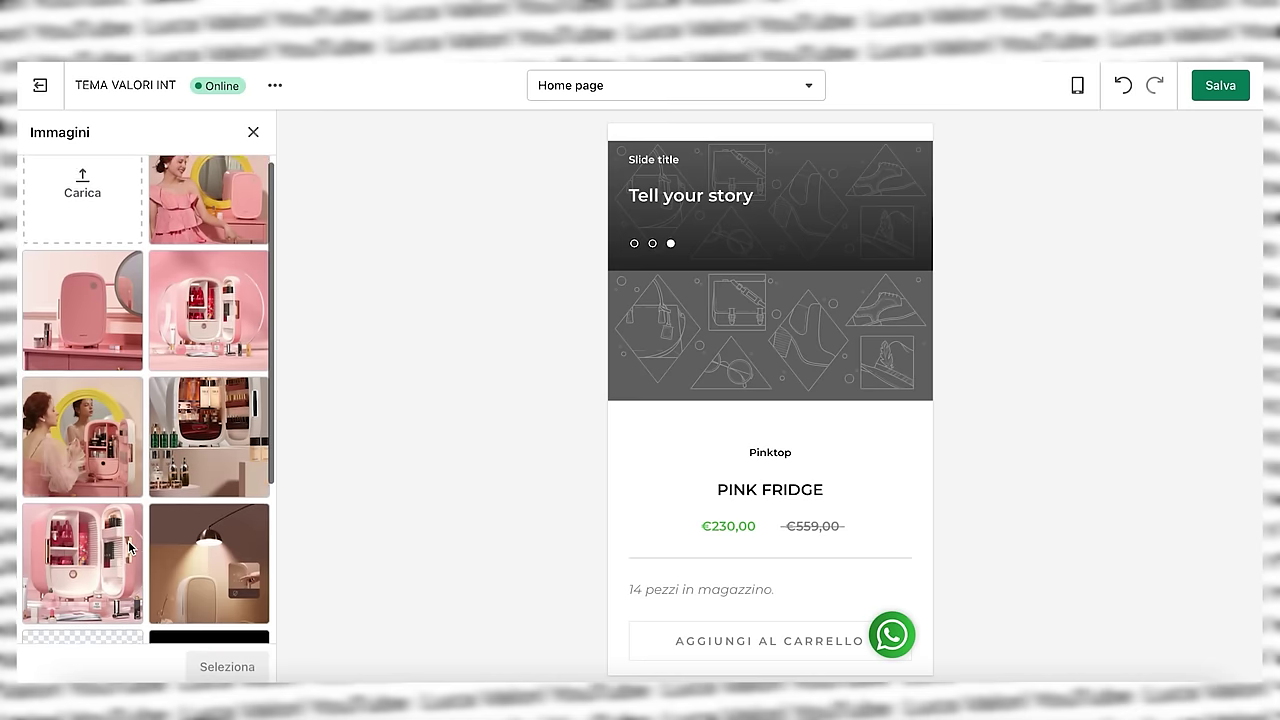
left_click(85, 310)
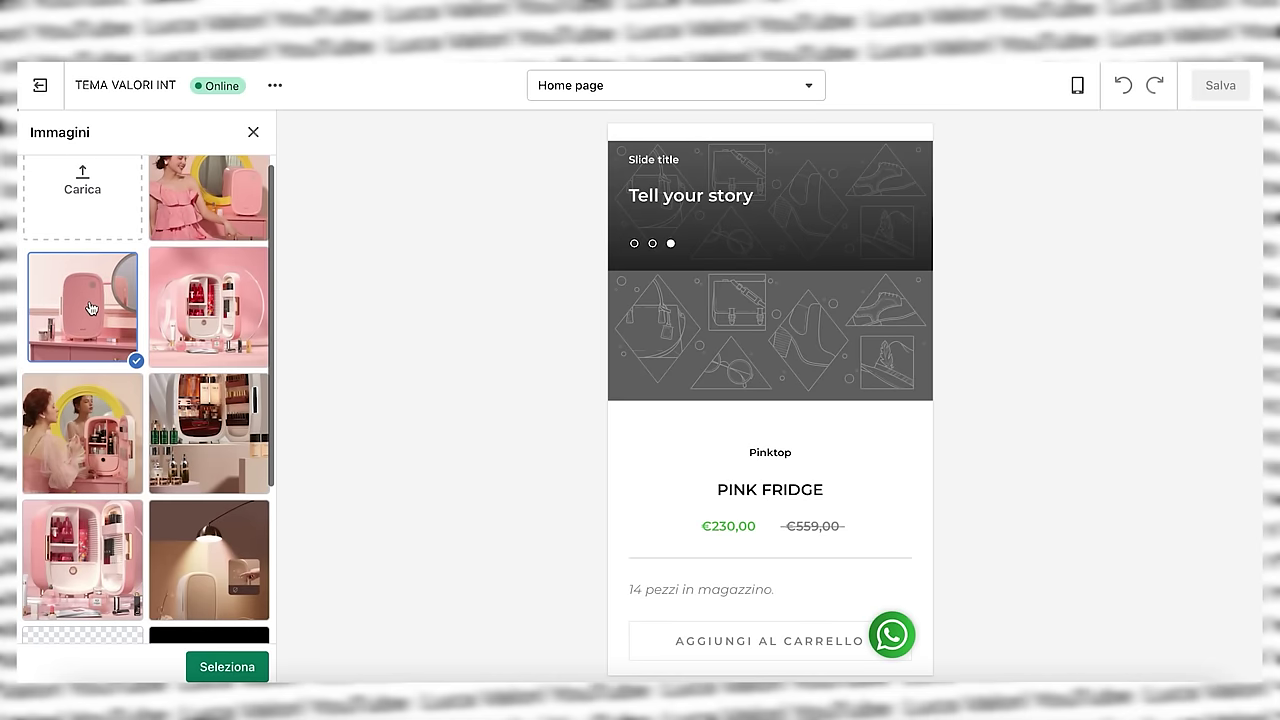
left_click(210, 670)
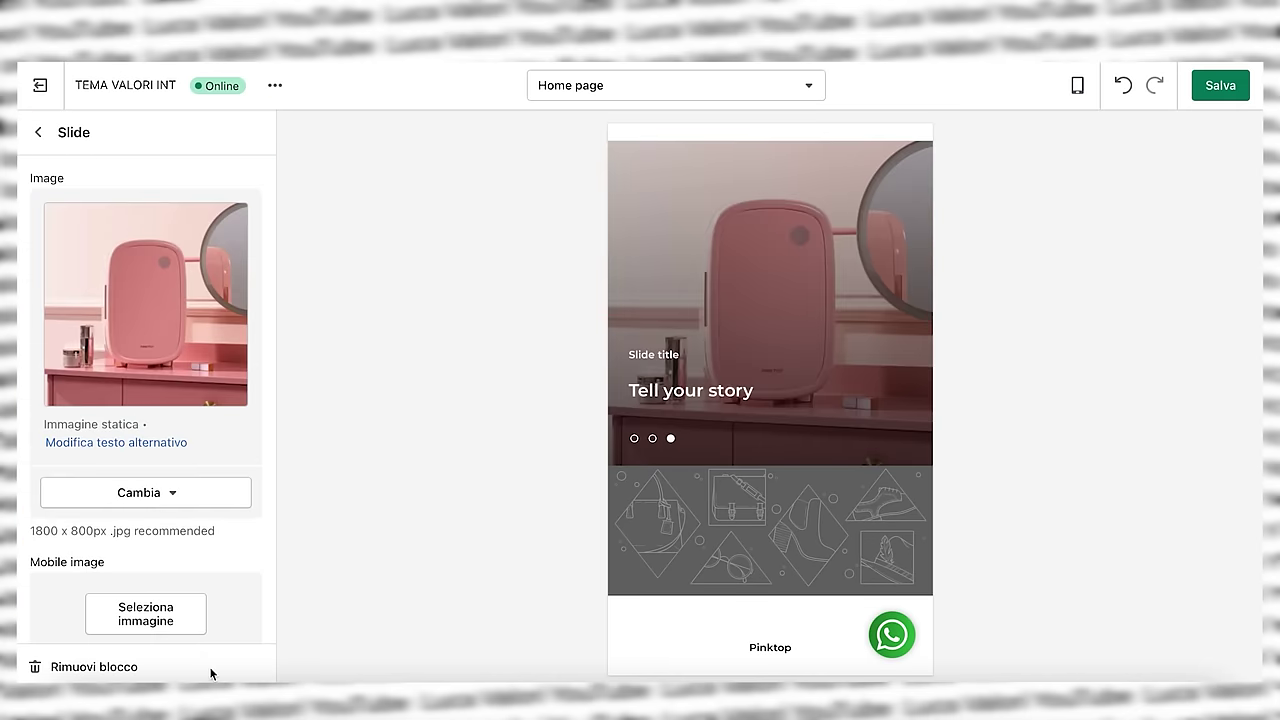
- Delete the third slide's sub-heading and replace its heading with TESTO 3
scroll(151, 560, "down", 4)
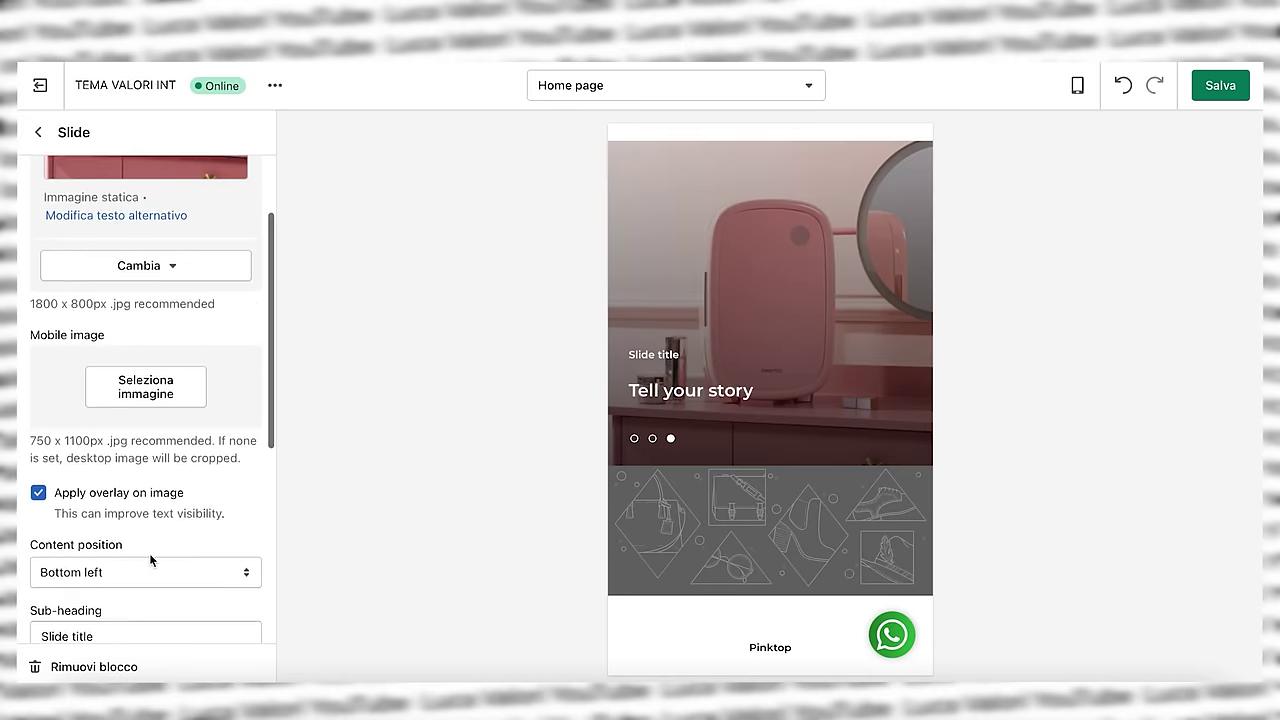
left_click(102, 437)
key("ctrl+a")
key("BackSpace")
double_click(140, 500)
key("ctrl+a")
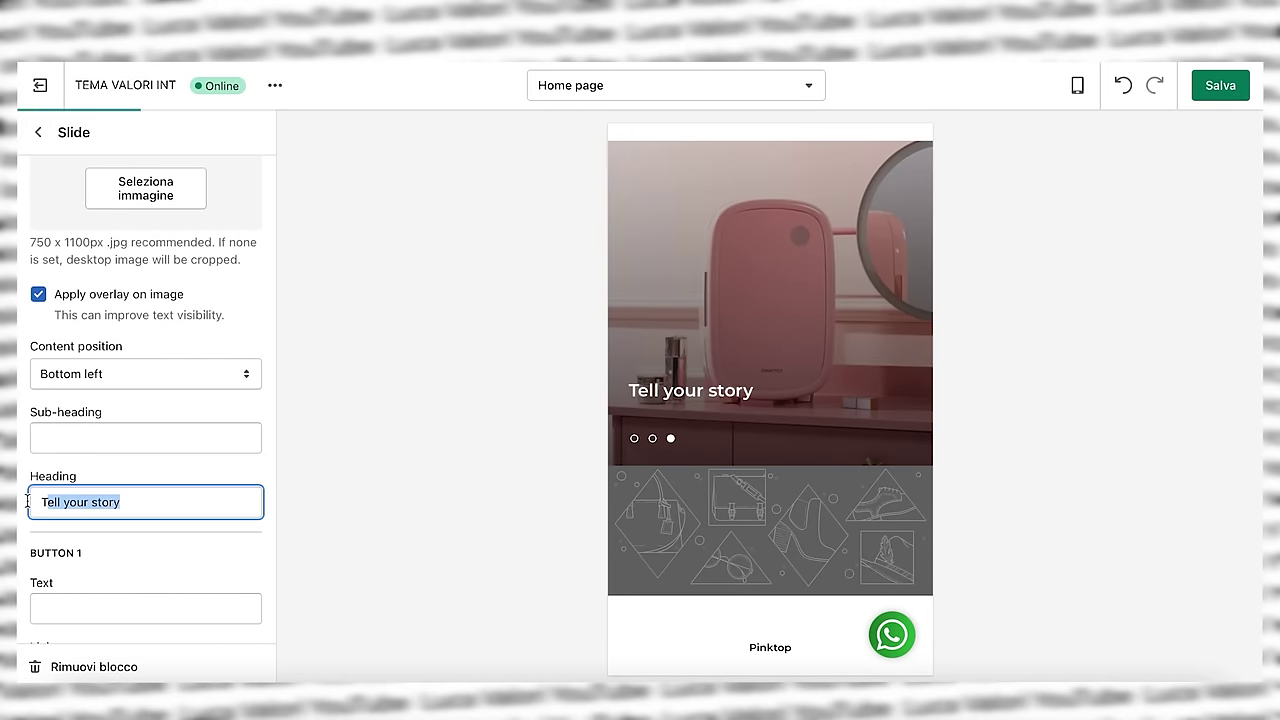
key("BackSpace")
type("TESTO 3")
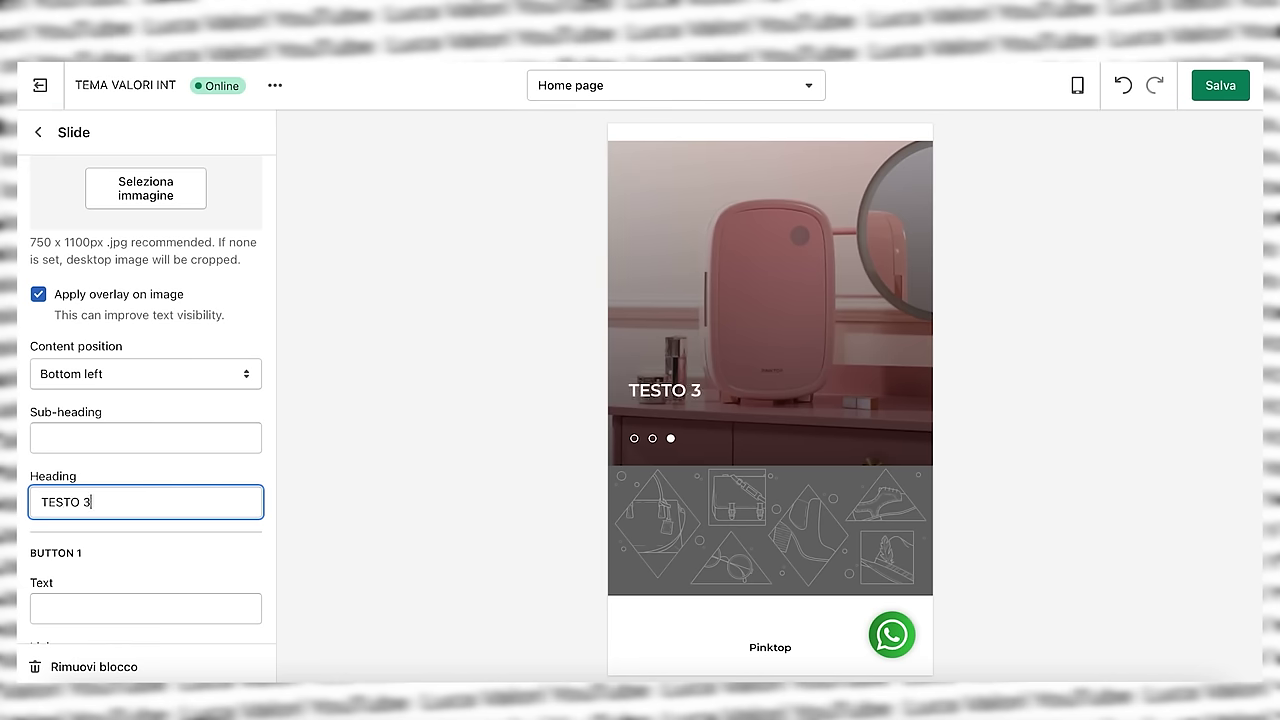
left_click(40, 134)
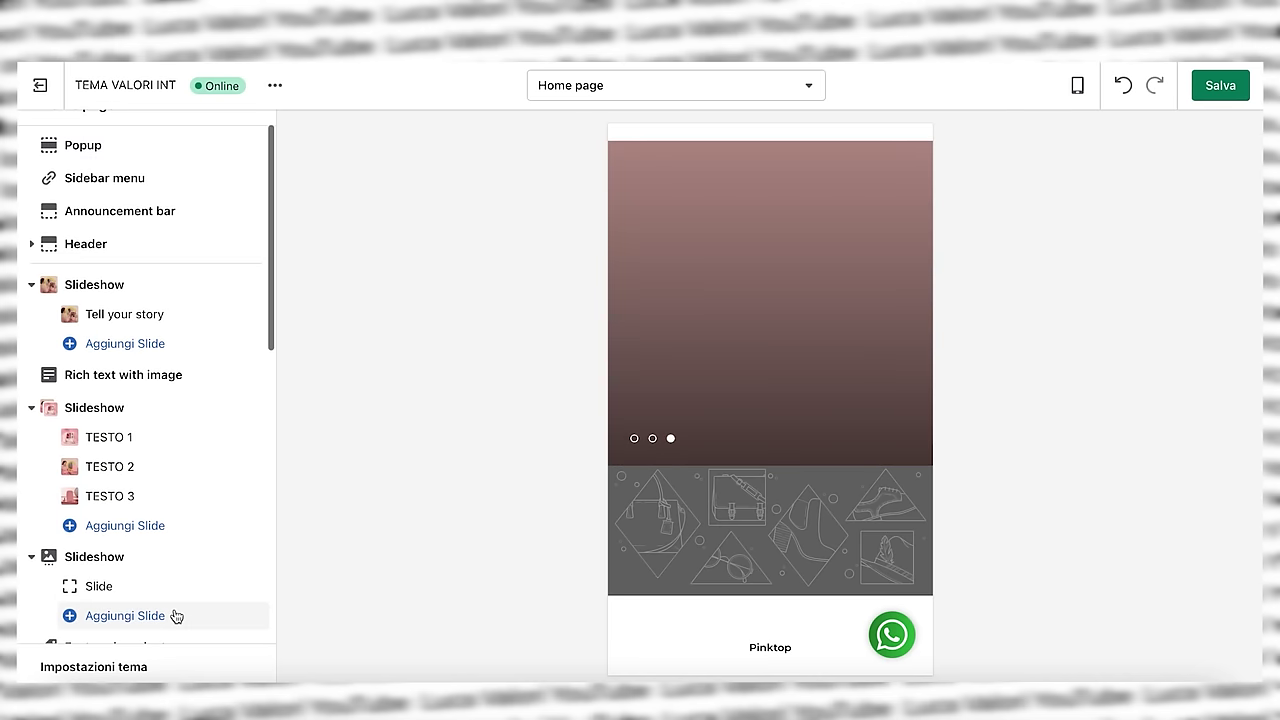
- Scroll the home page section list, then switch to the Canva fridge-image design
scroll(731, 400, "up", 3)
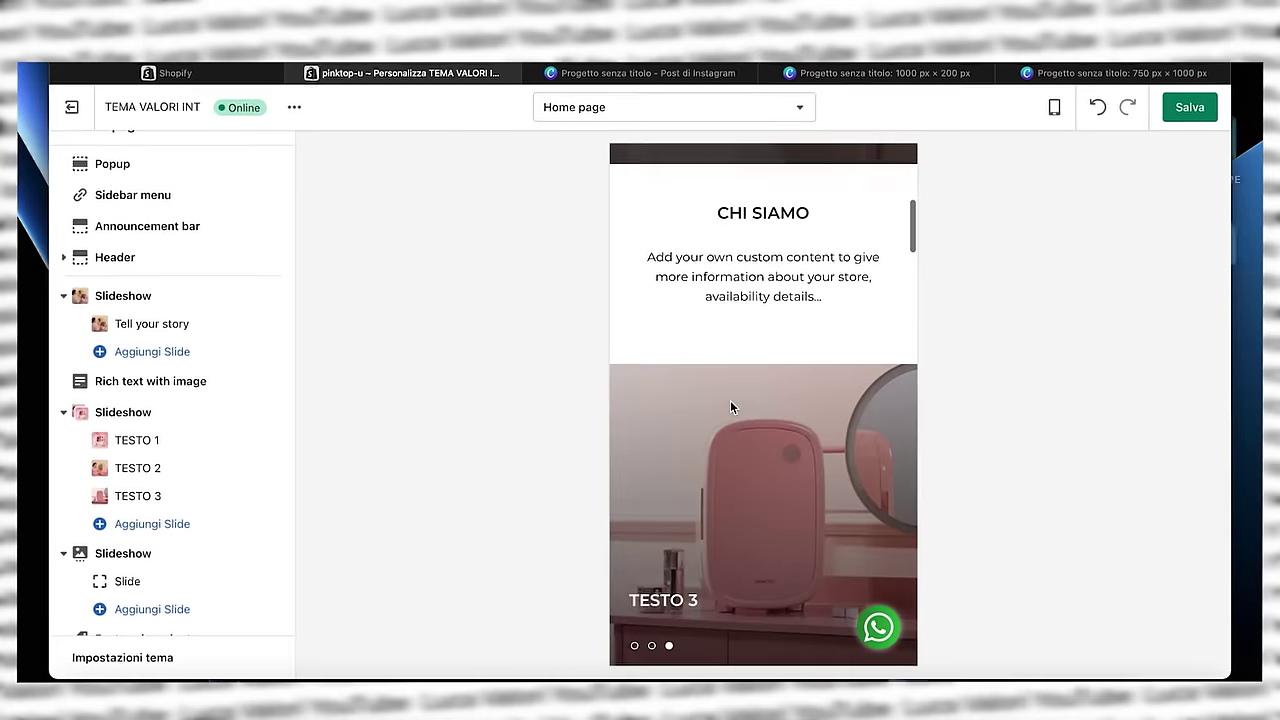
scroll(730, 405, "up", 5)
scroll(728, 412, "down", 4)
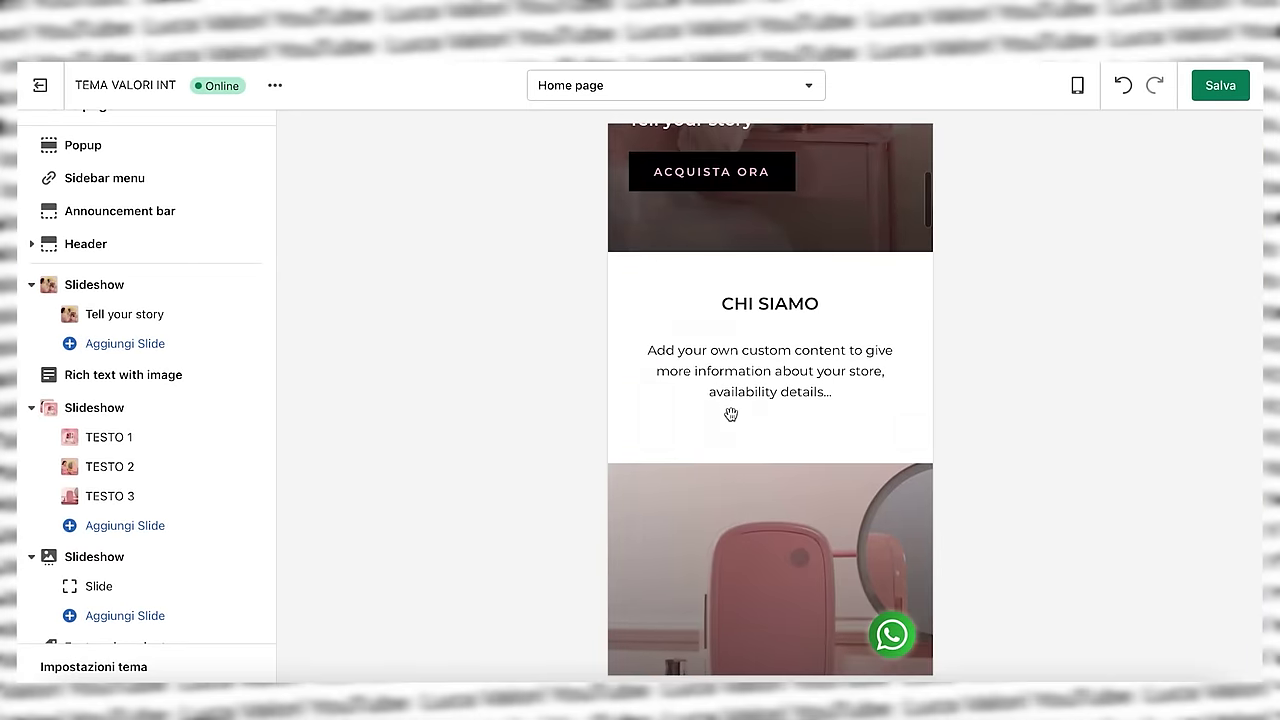
scroll(731, 414, "down", 3)
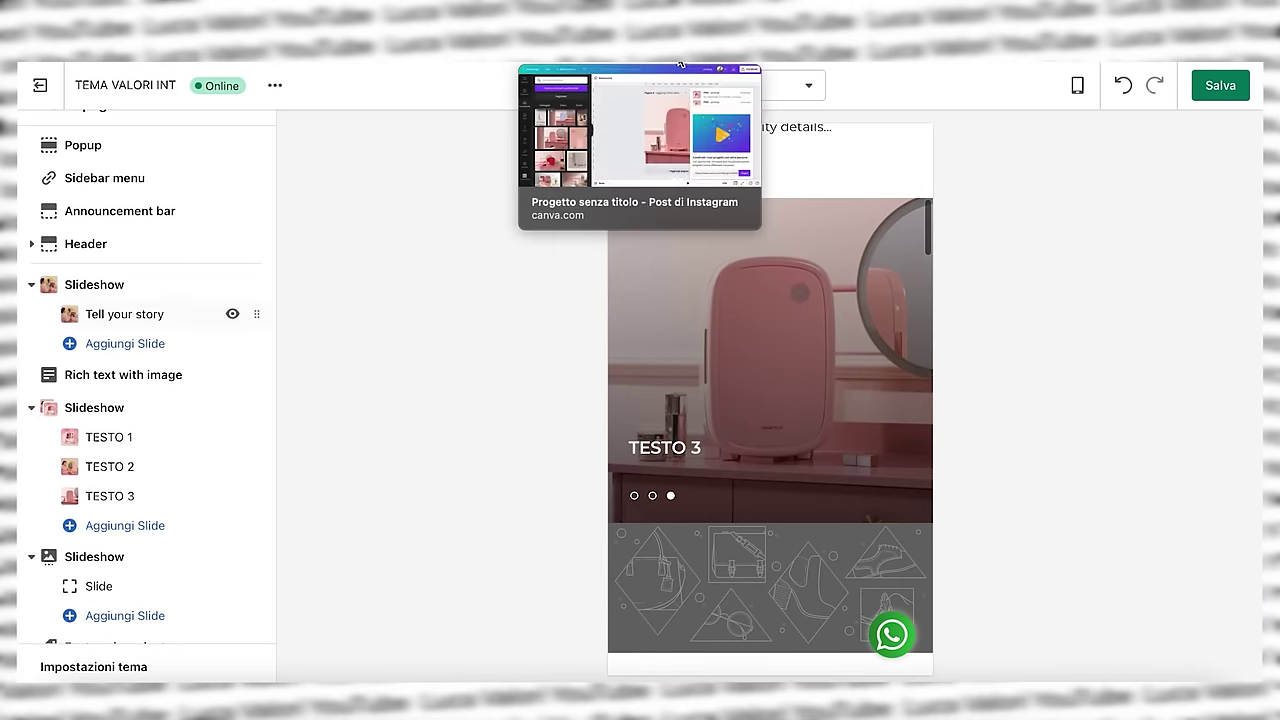
left_click(680, 64)
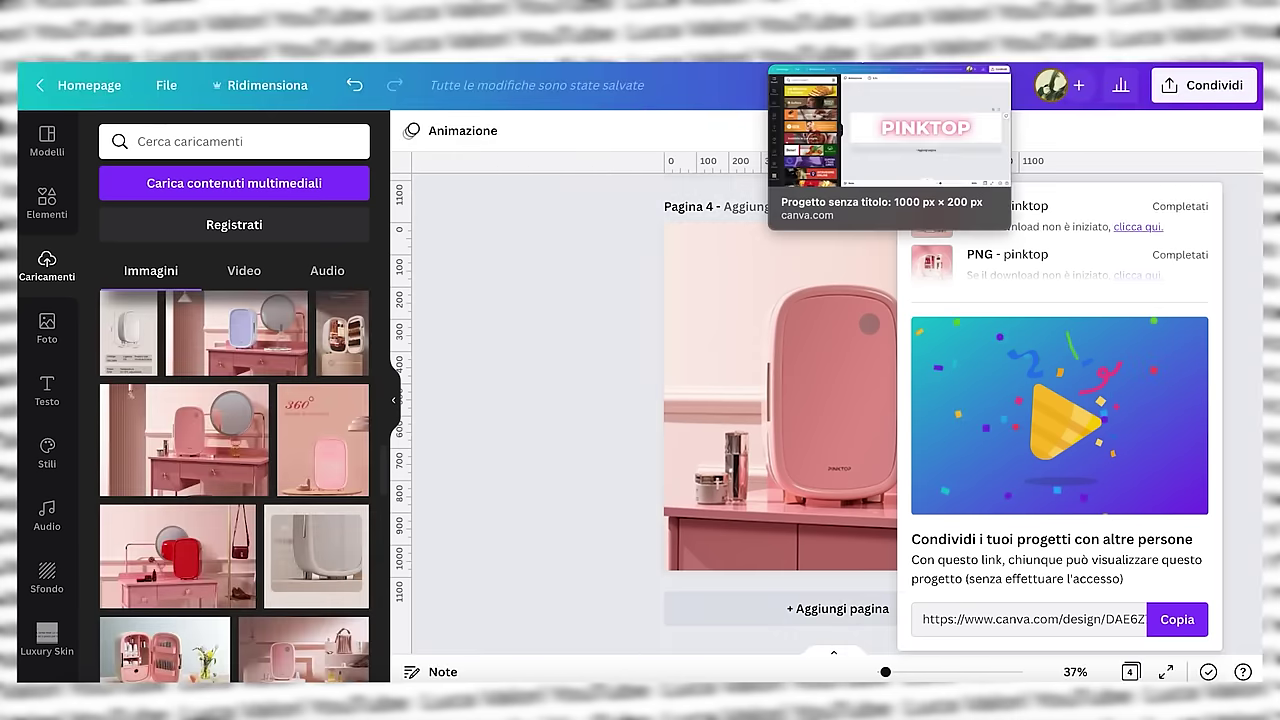
- Add a second page to the PINKTOP banner and place a cleared heading beside the Instagram logo
left_click(888, 66)
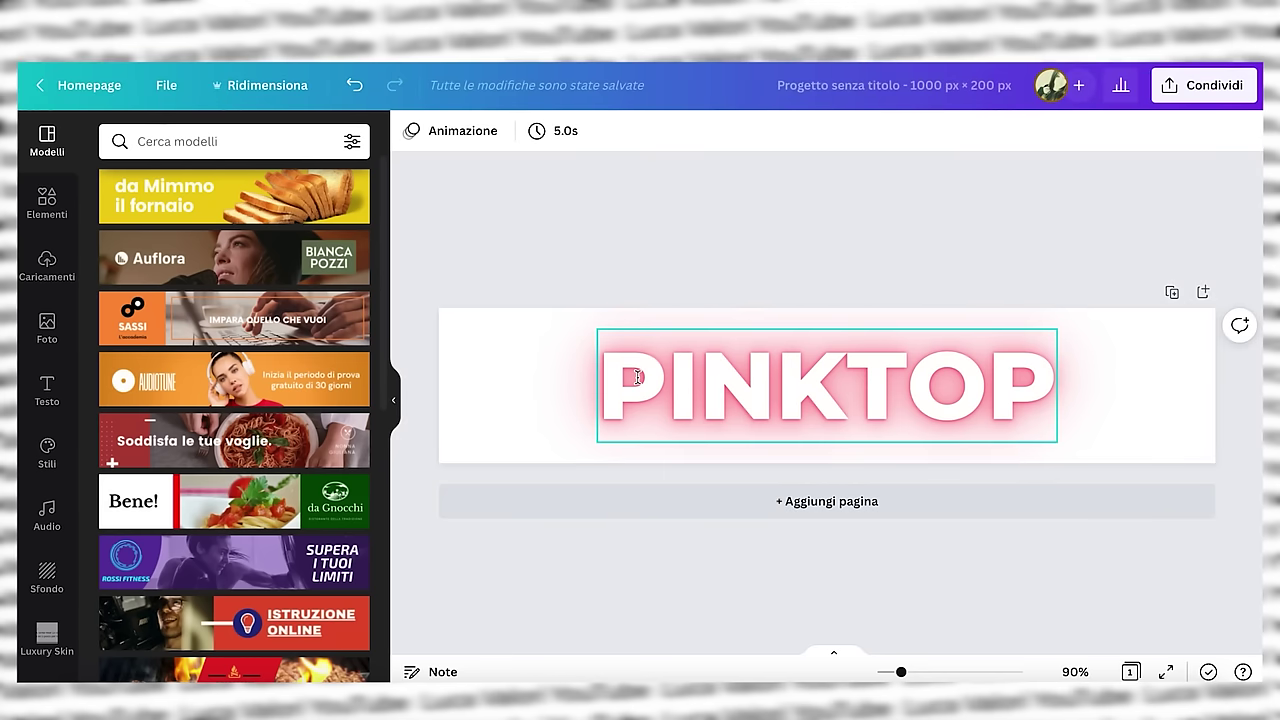
left_click(633, 500)
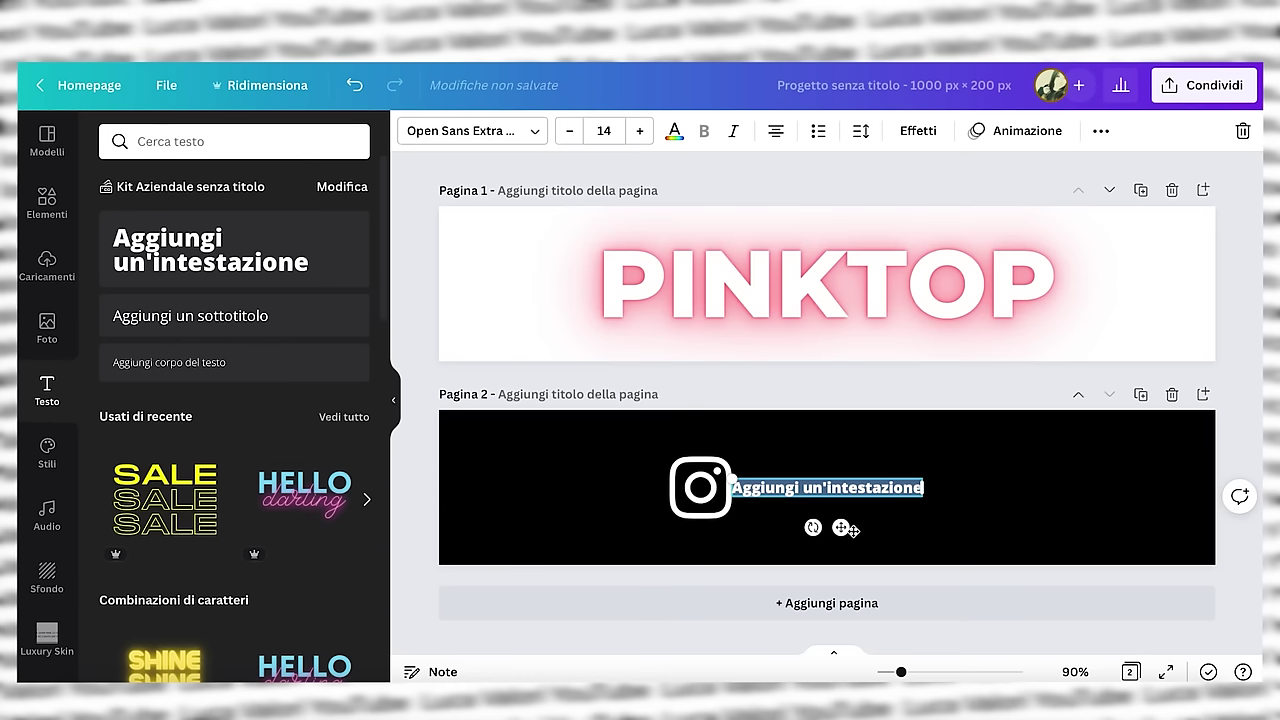
left_click_drag(849, 530, 884, 515)
key("BackSpace")
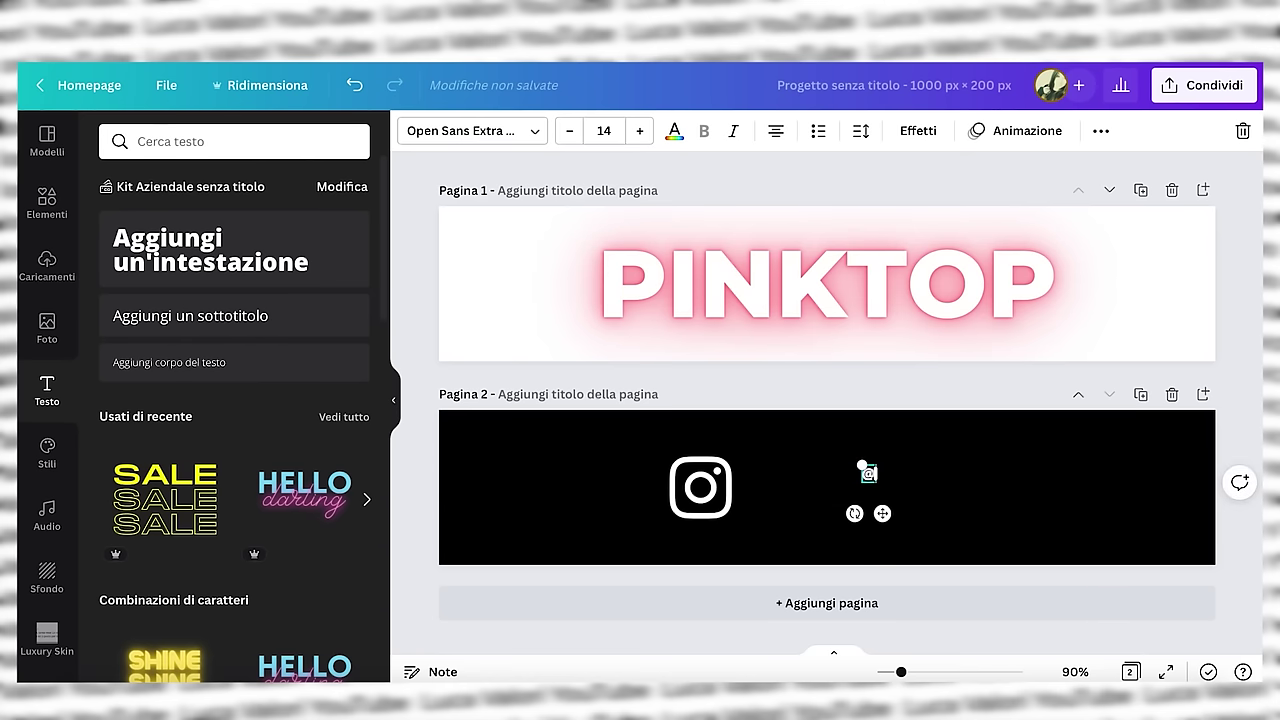
type("@PINT")
key("BackSpace")
type("T")
key("BackSpace")
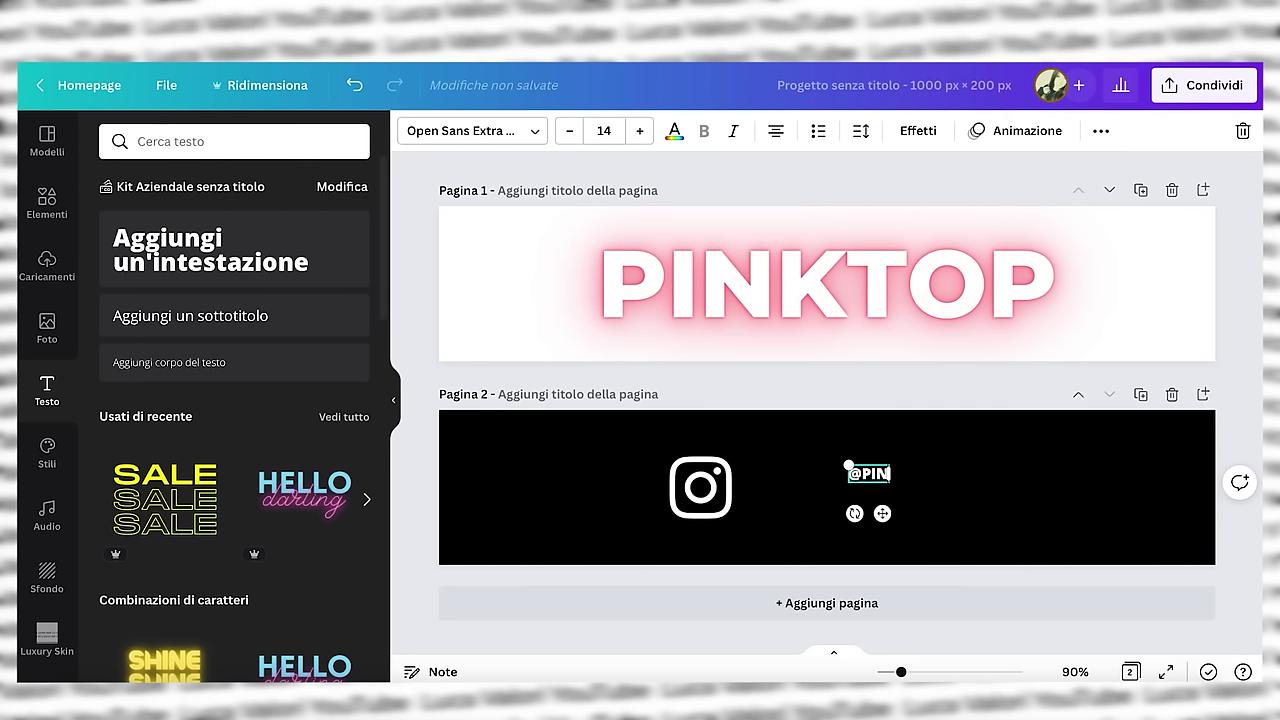
type("KTOP")
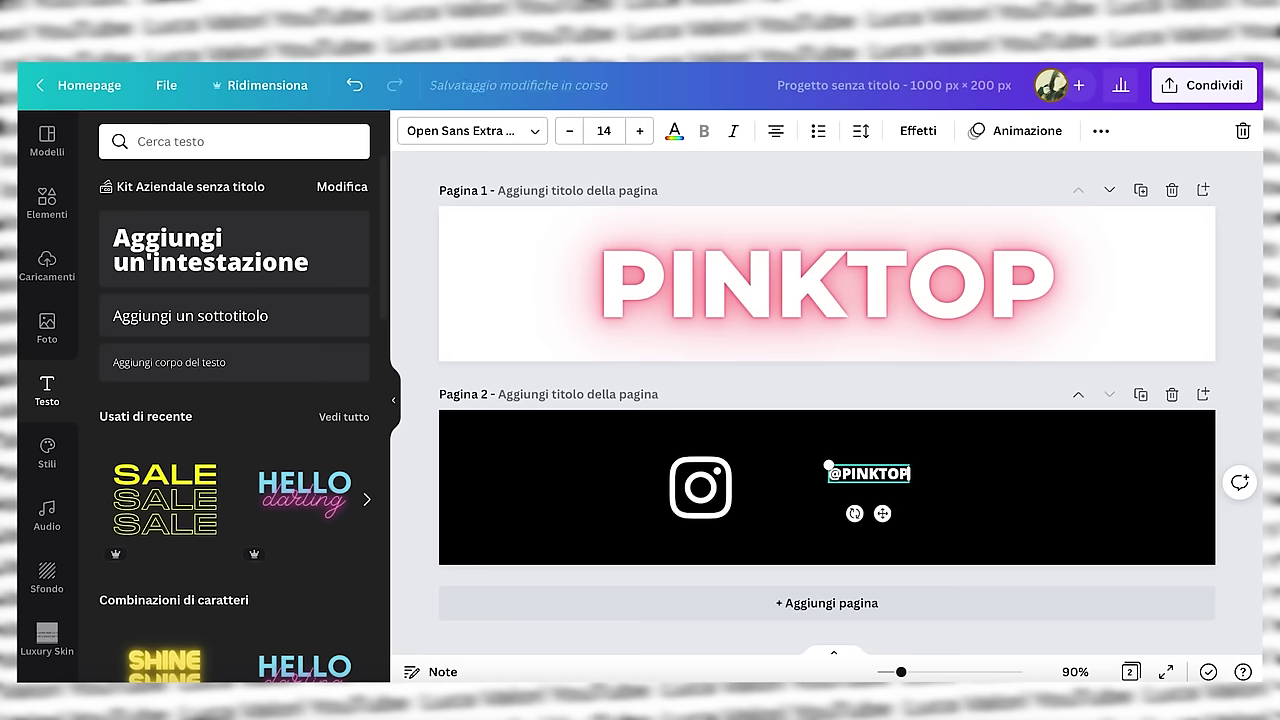
type(" ITALIA")
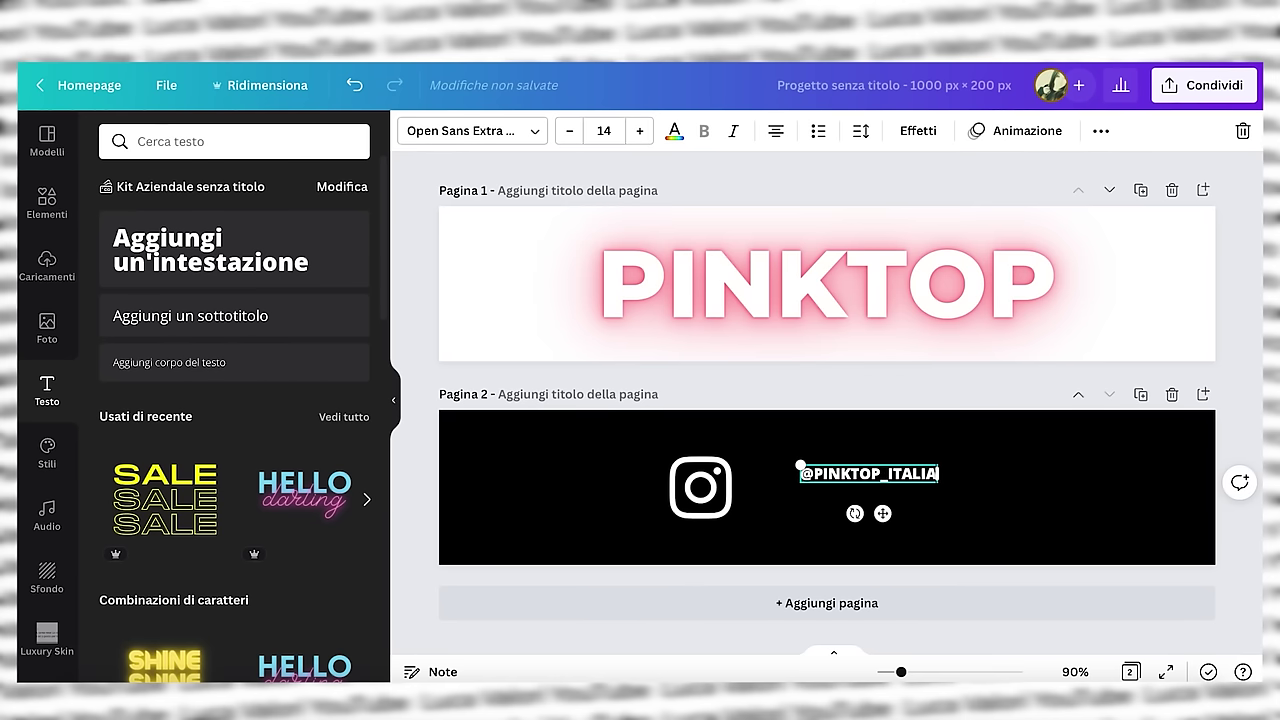
key("Return")
type("@")
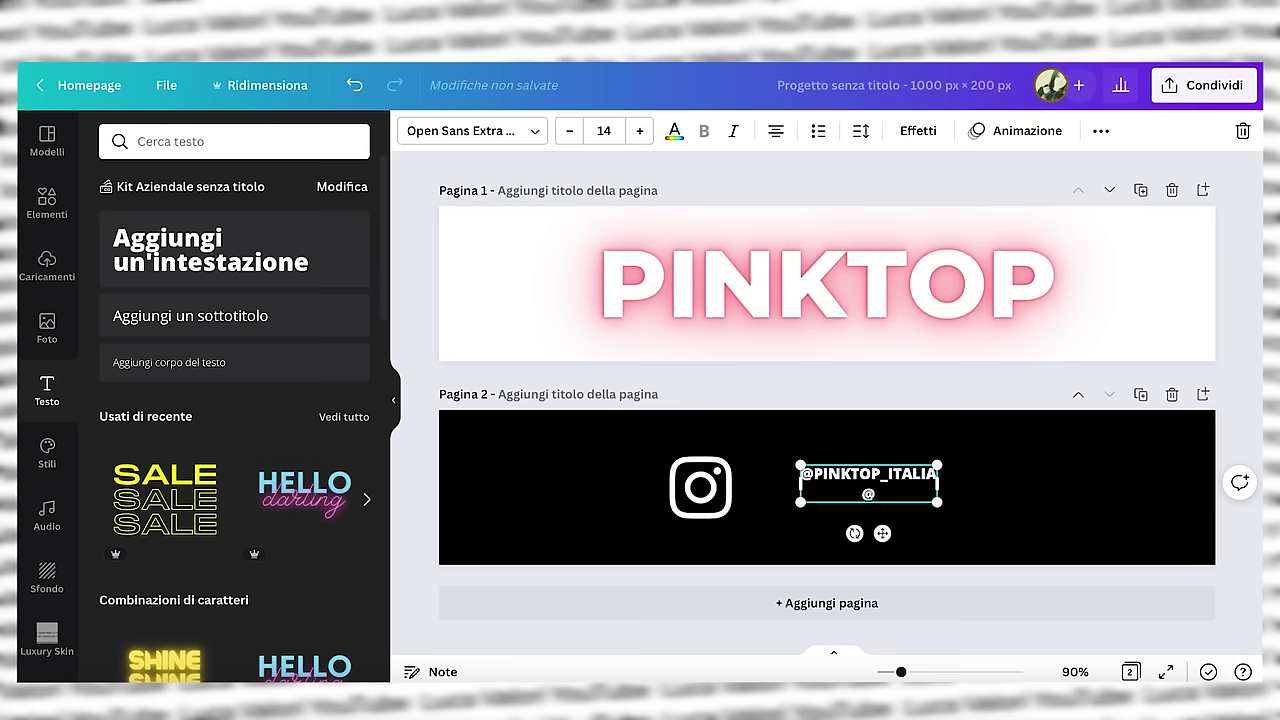
type("PINKTOPREAL")
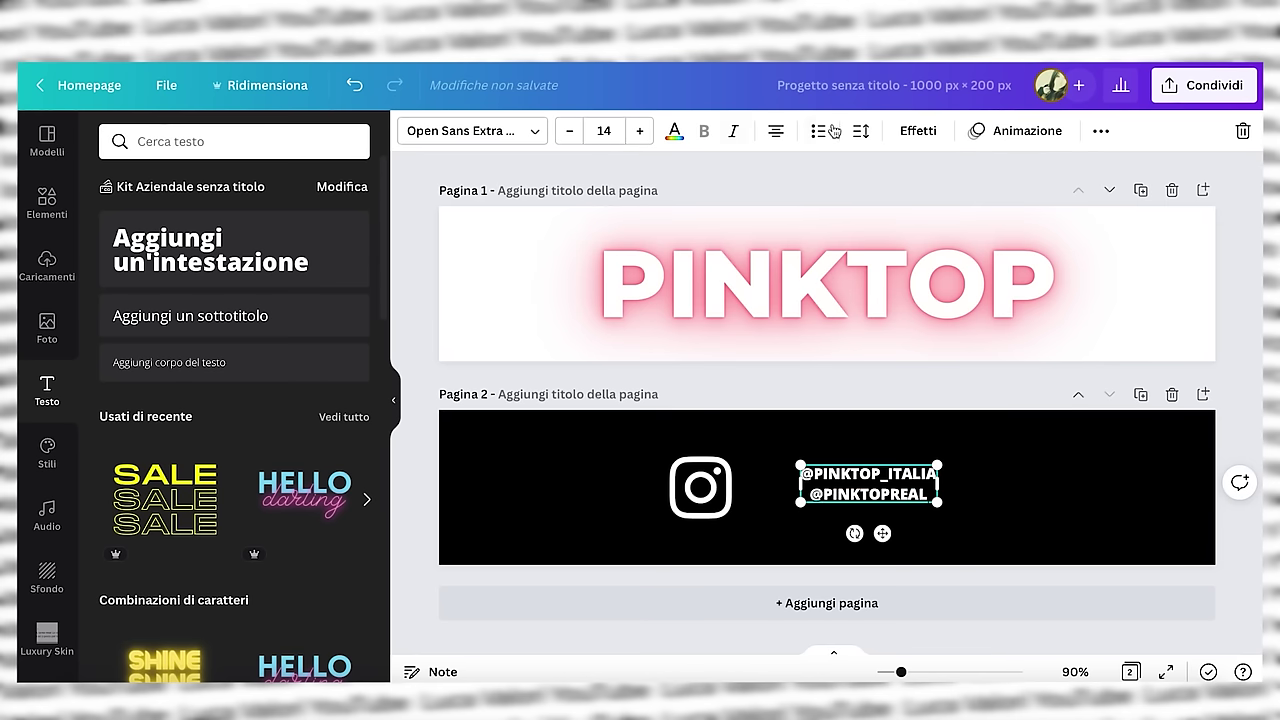
left_click(776, 131)
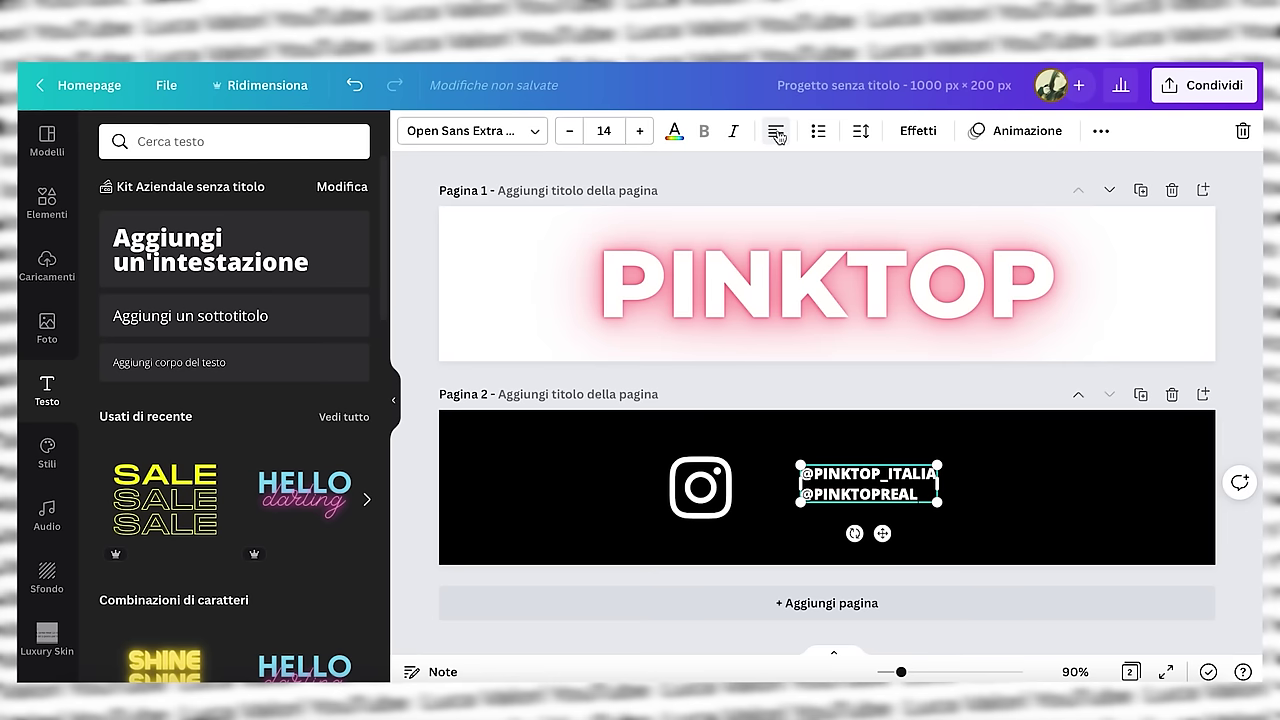
left_click(532, 135)
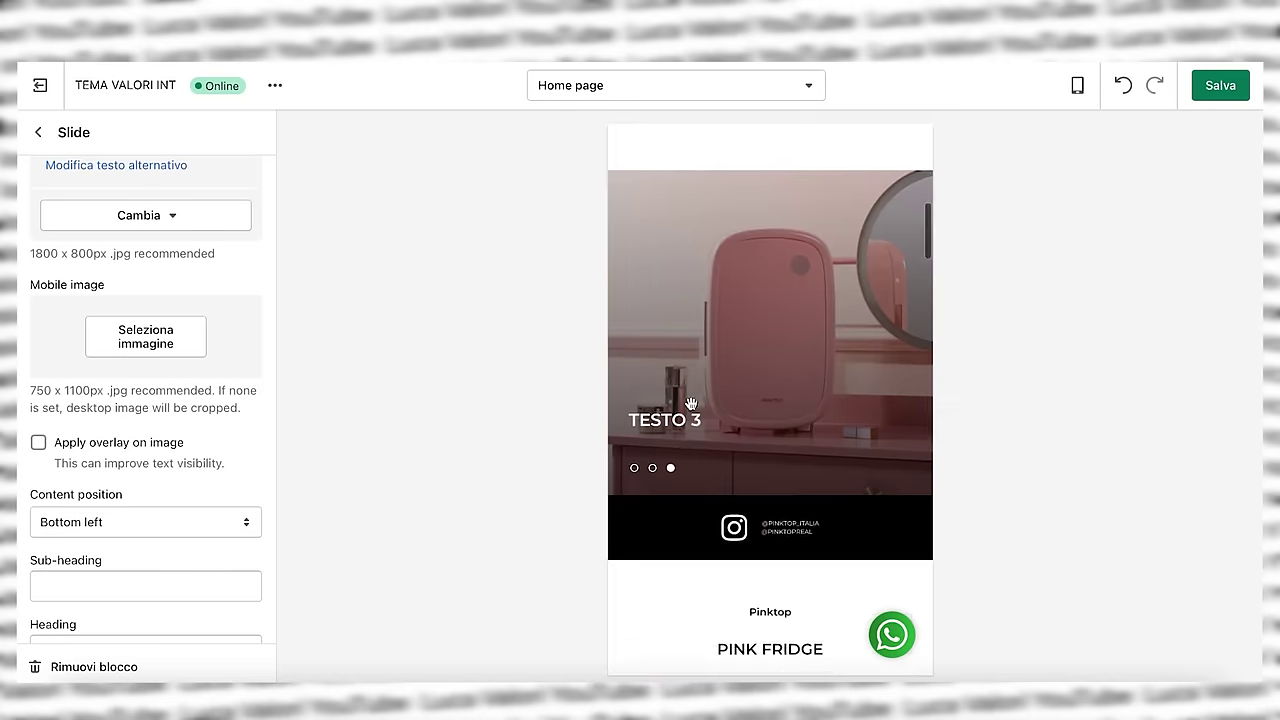
- Save the Shopify home page with the Instagram banner, then return to the Canva fridge design
scroll(691, 404, "down", 5)
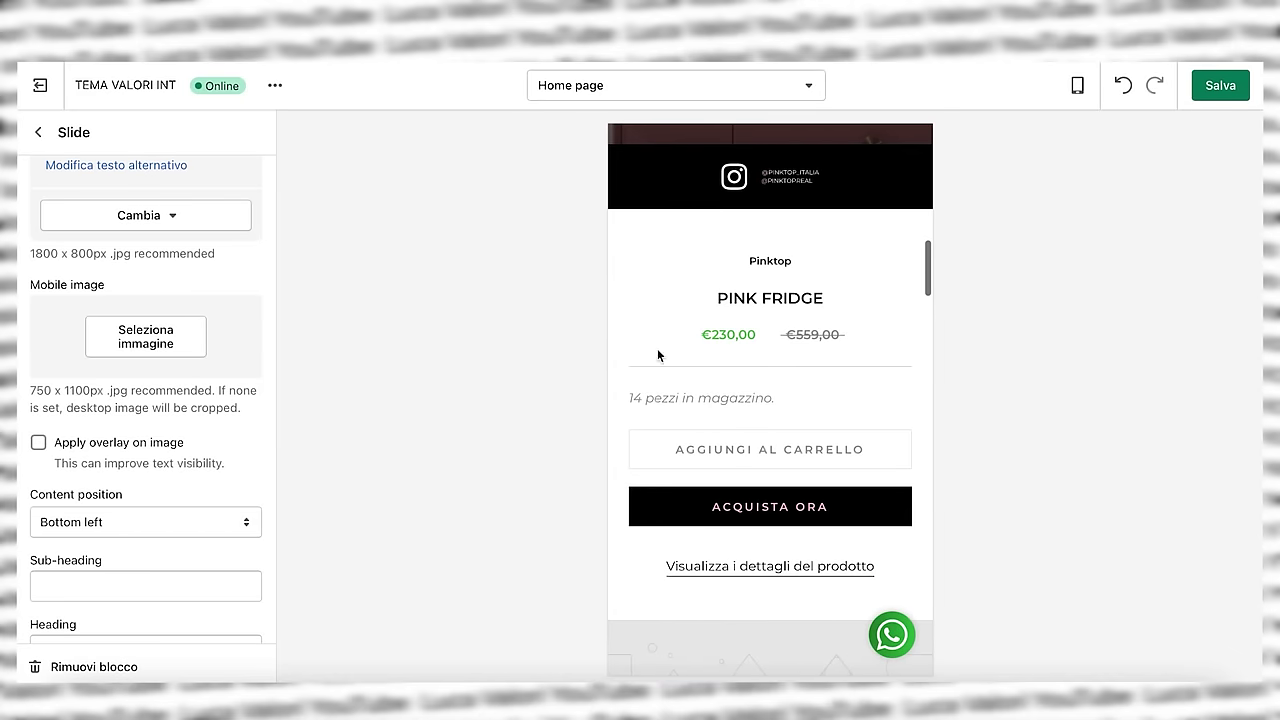
left_click(1220, 87)
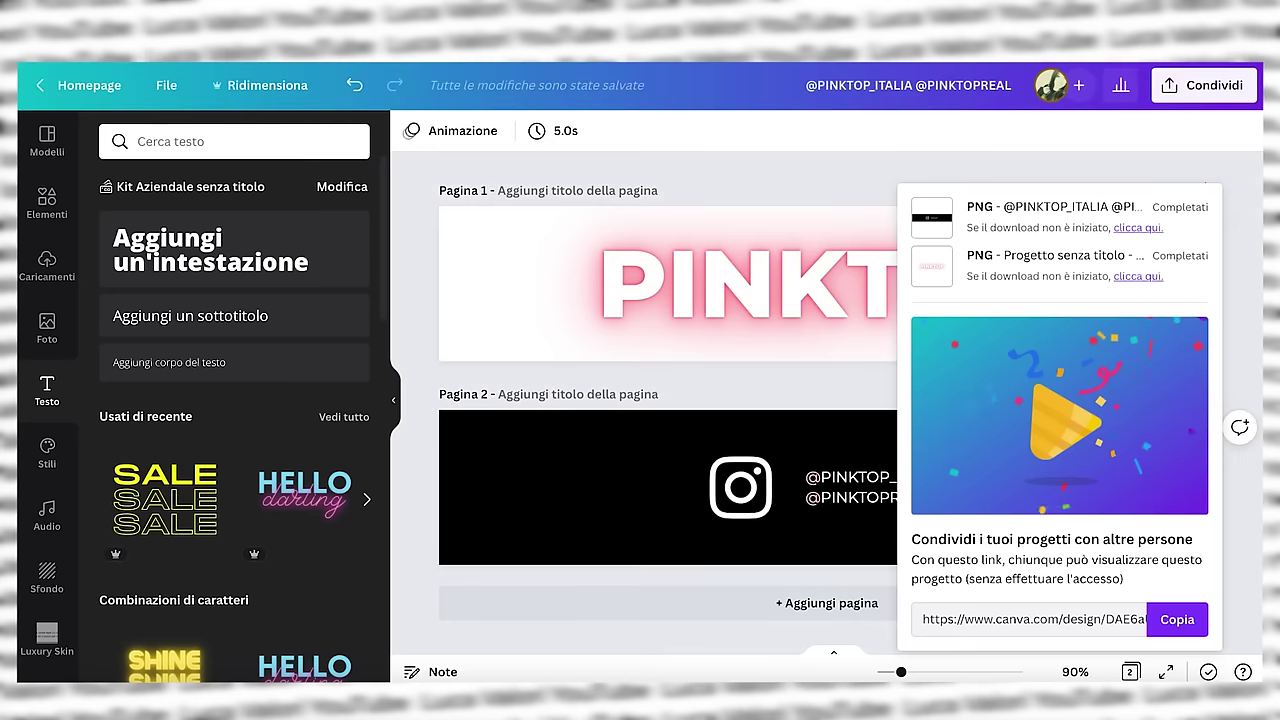
left_click(625, 64)
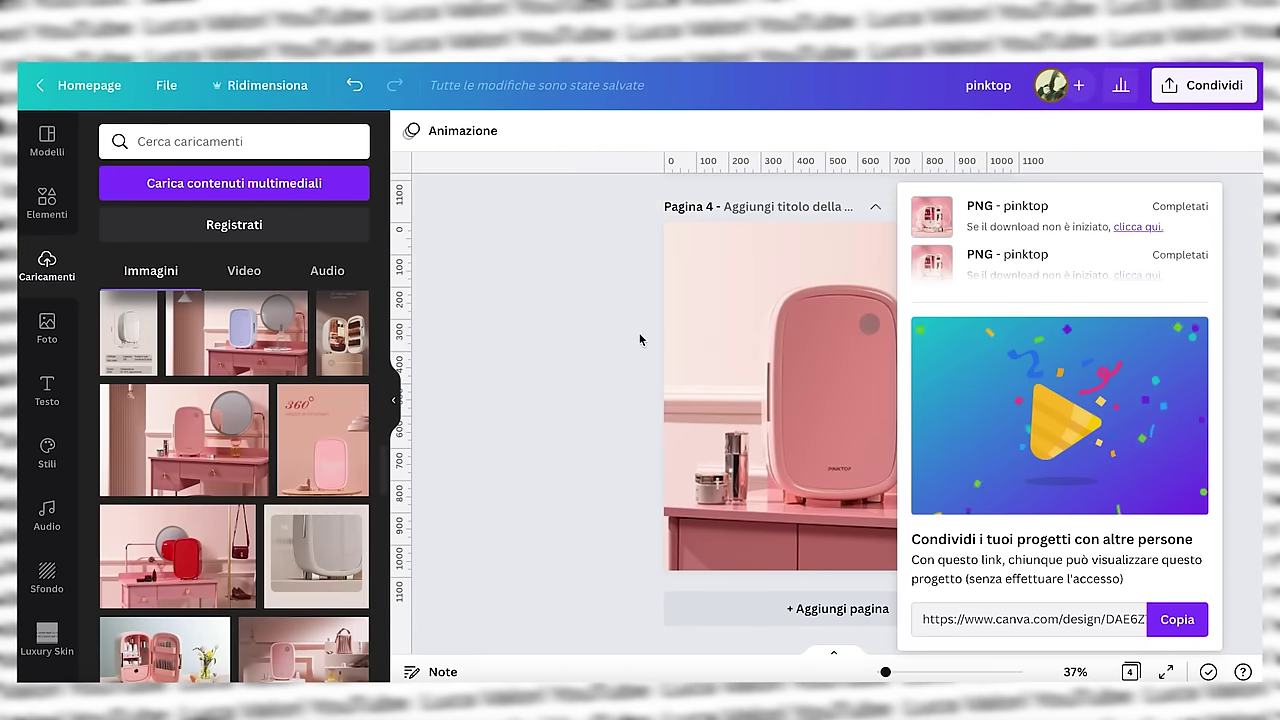
- Add a fifth page after page 4 and place the white fridge photo on it
left_click(584, 355)
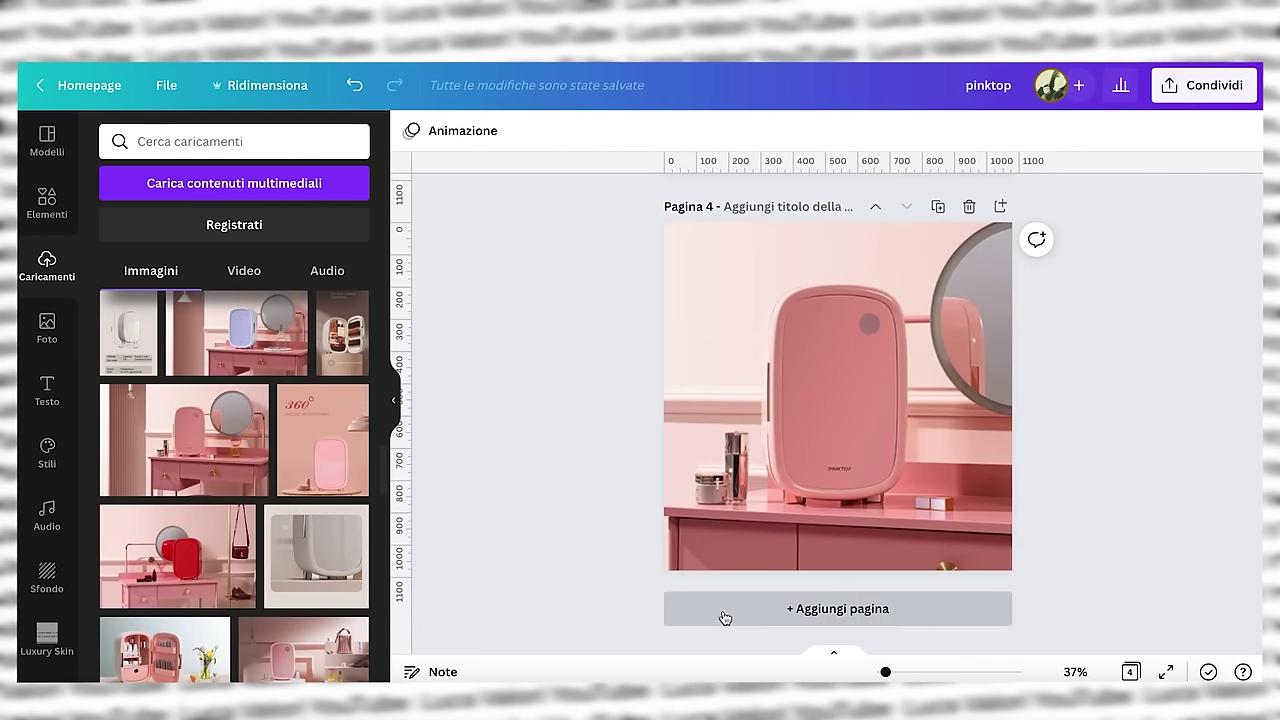
key("ctrl+Return")
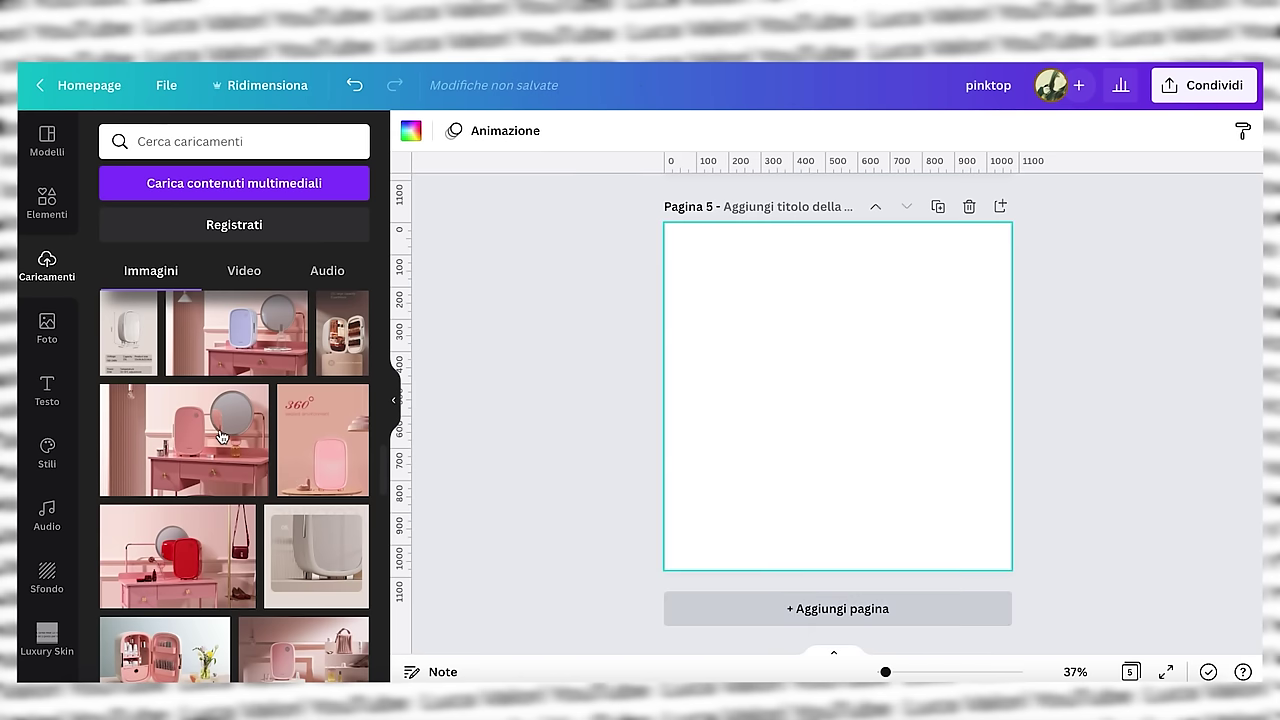
left_click(128, 342)
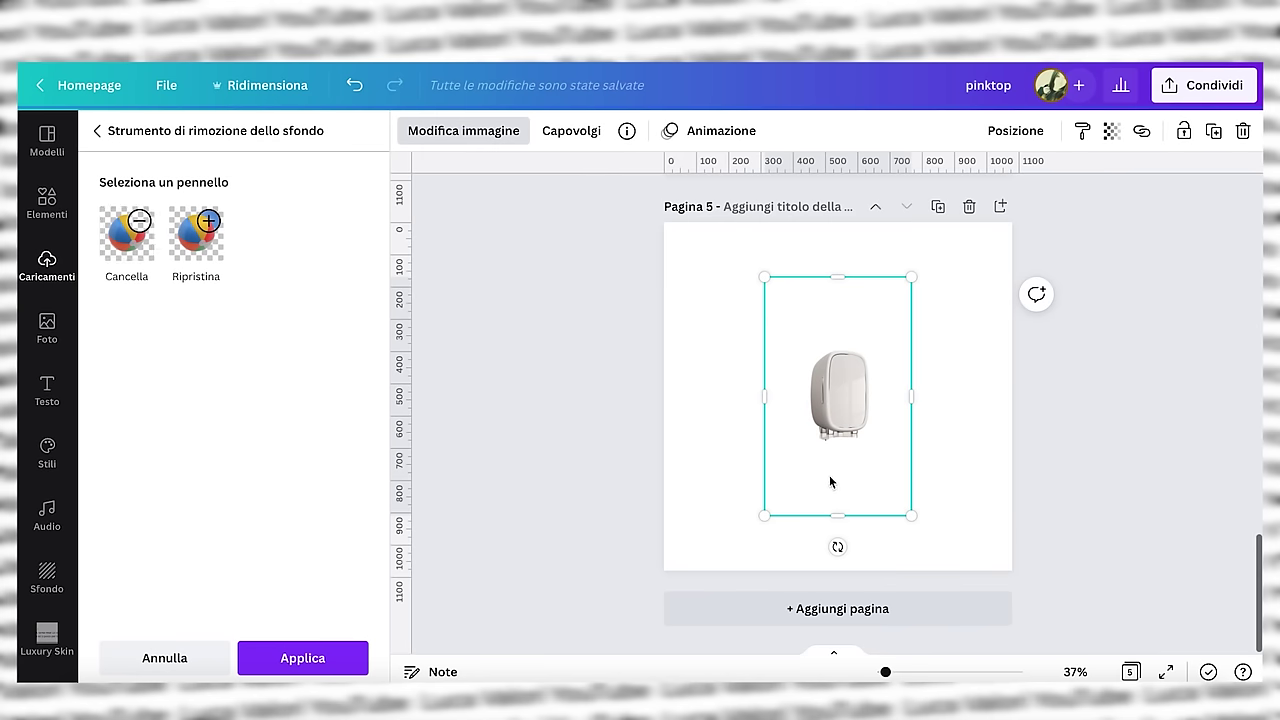
- Remove the fridge photo's background with Togli sfondo, then browse the uploads for the pink fridge
left_click(558, 528)
left_click(703, 420)
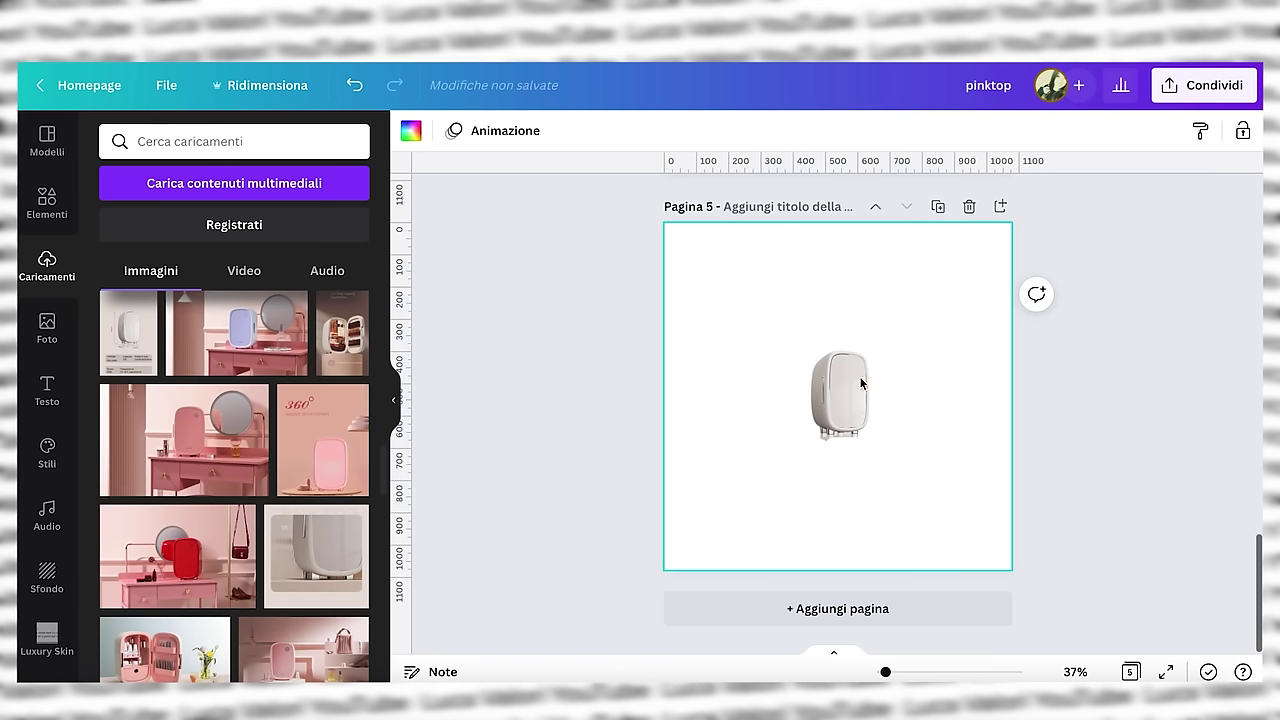
left_click(812, 392)
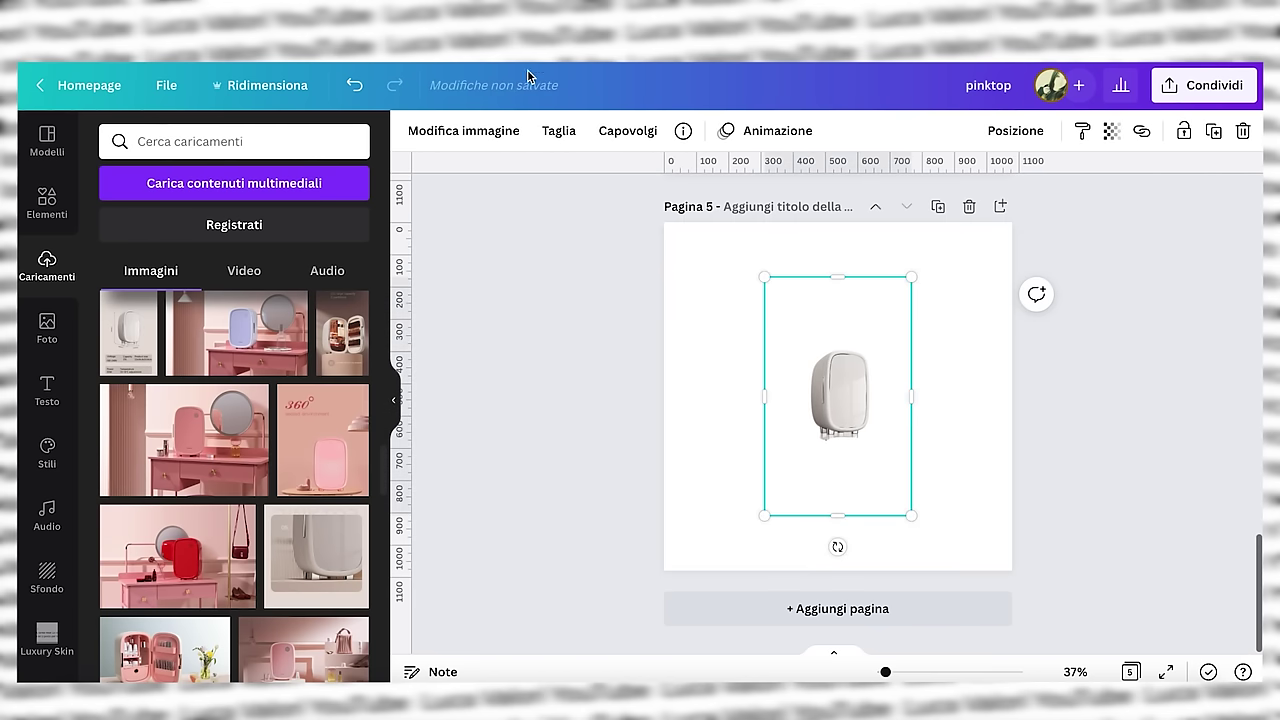
left_click(463, 135)
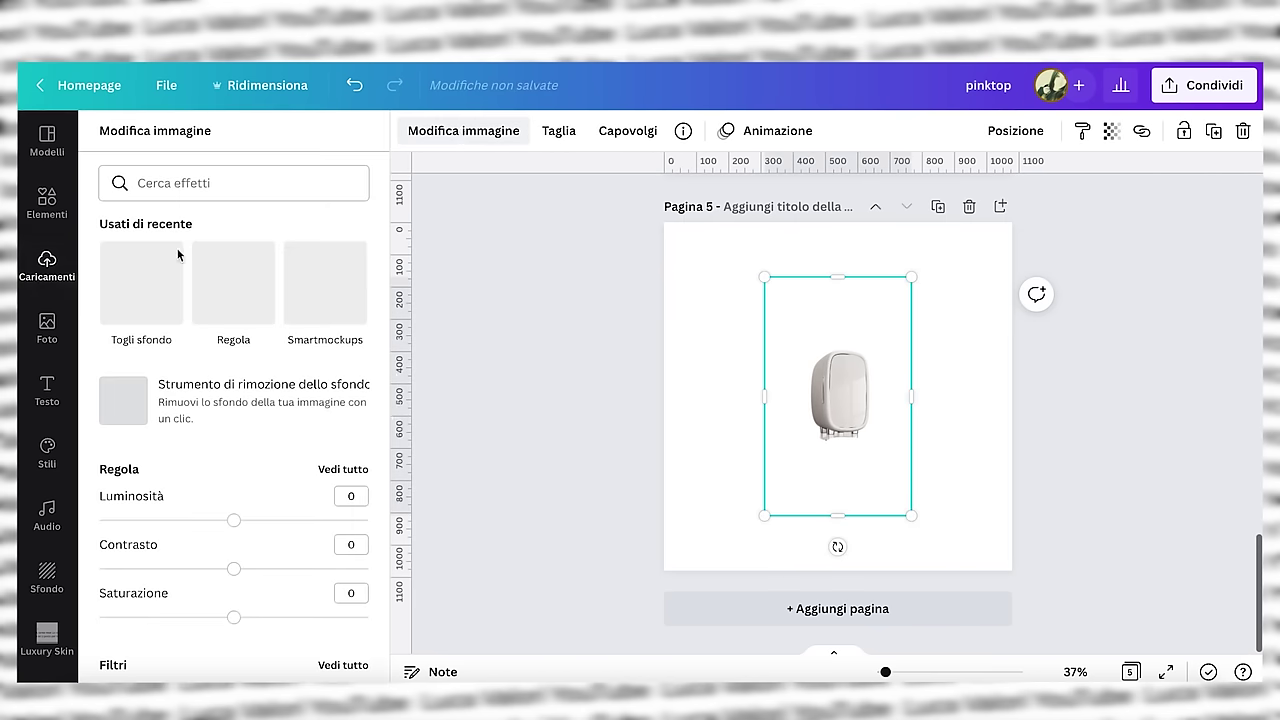
left_click(136, 318)
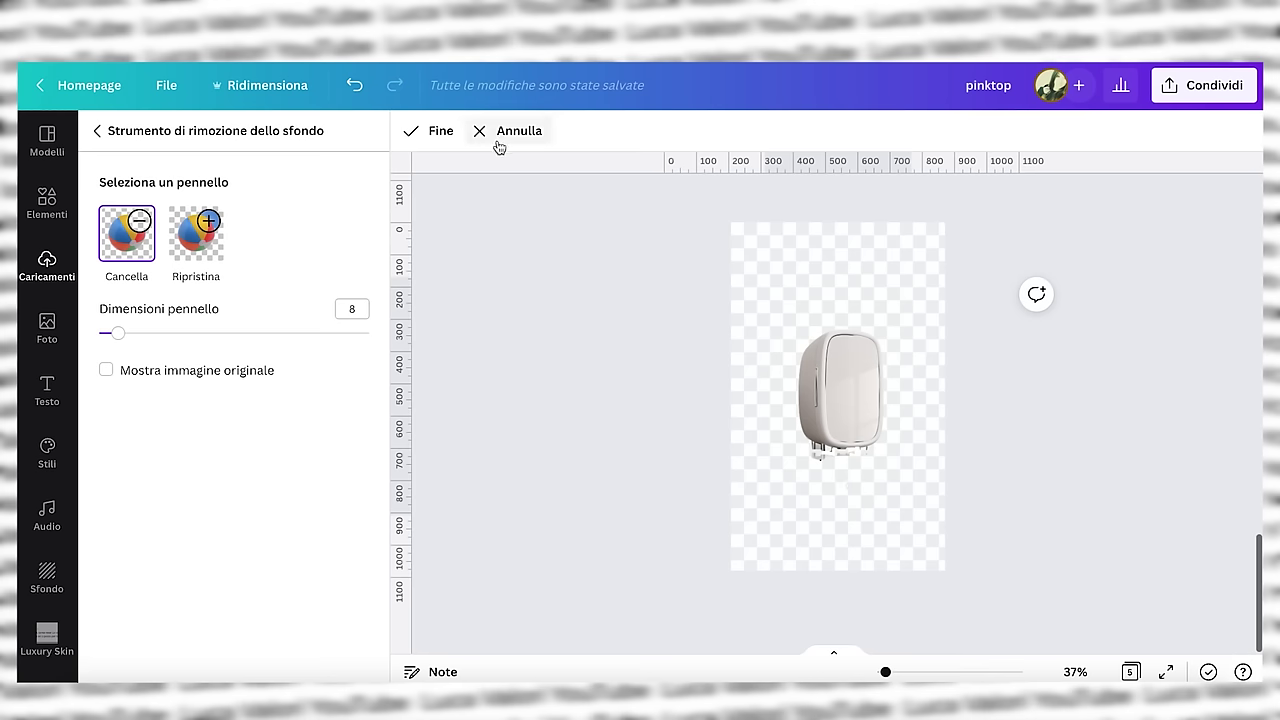
left_click(47, 262)
scroll(185, 515, "down", 3)
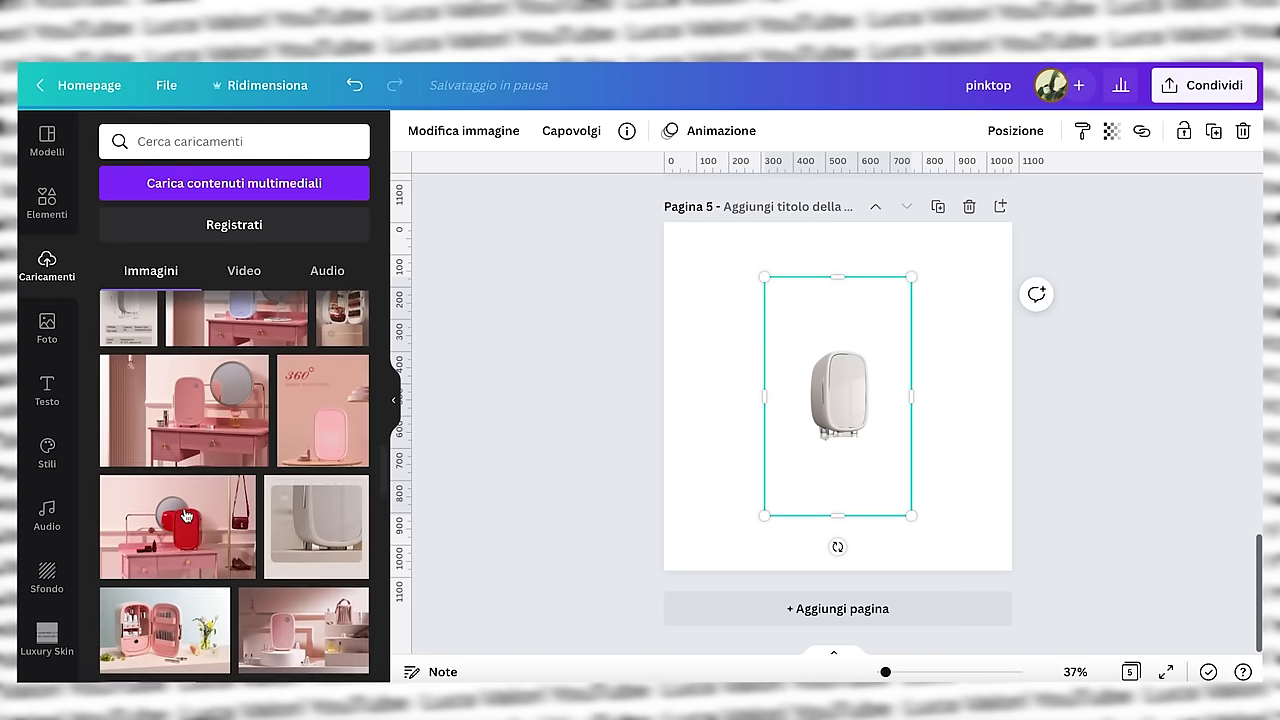
scroll(185, 515, "down", 1)
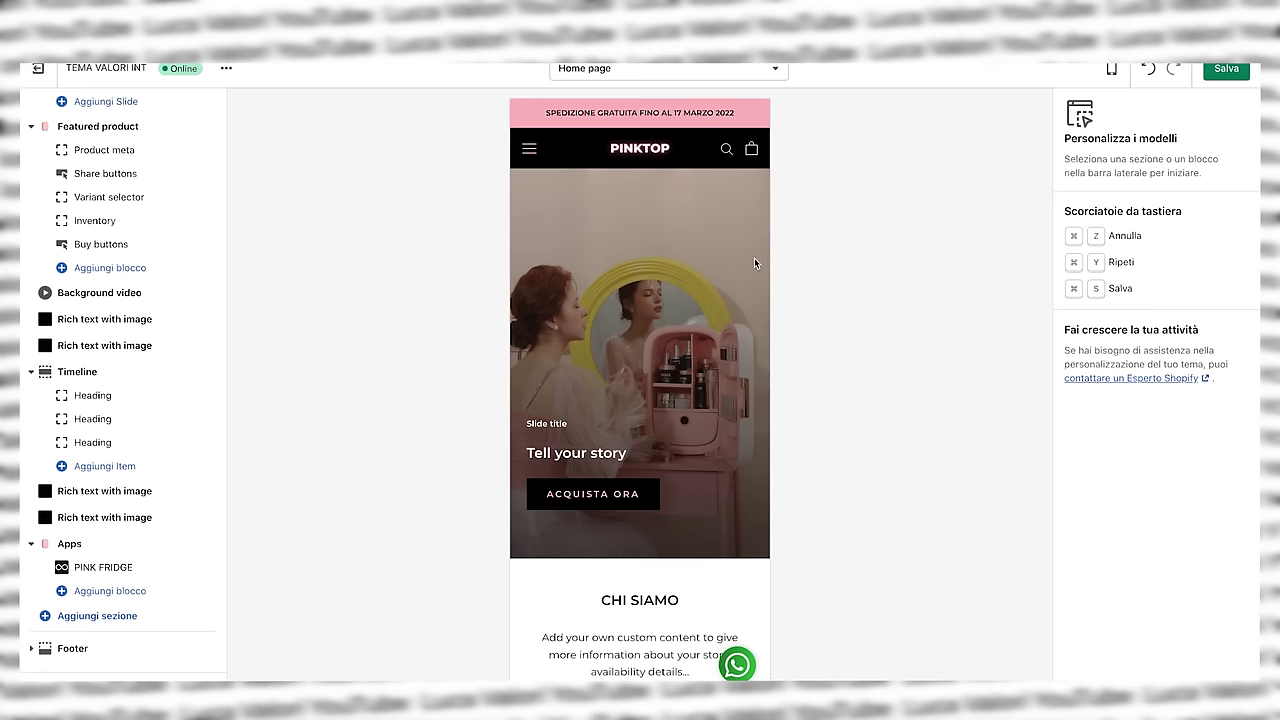
- Scroll the Shopify mobile preview past the slideshow and Instagram banner to the Pink Fridge product
scroll(709, 433, "down", 5)
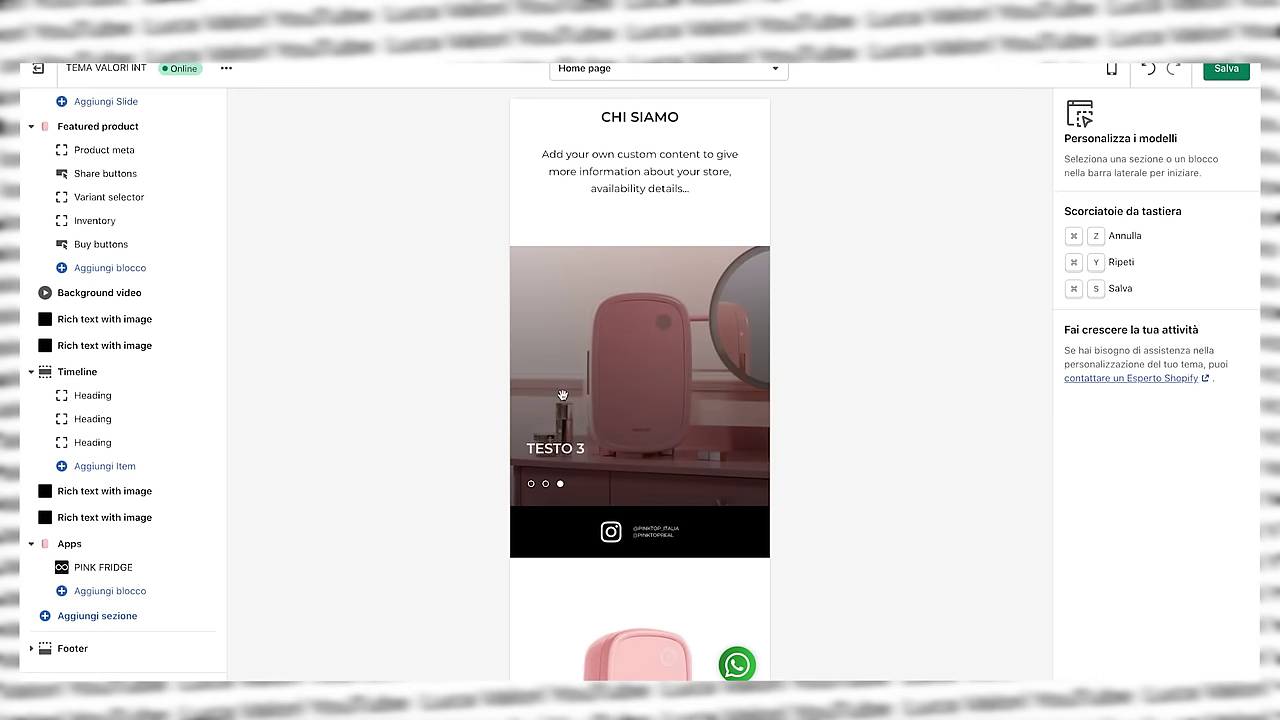
scroll(617, 394, "down", 1)
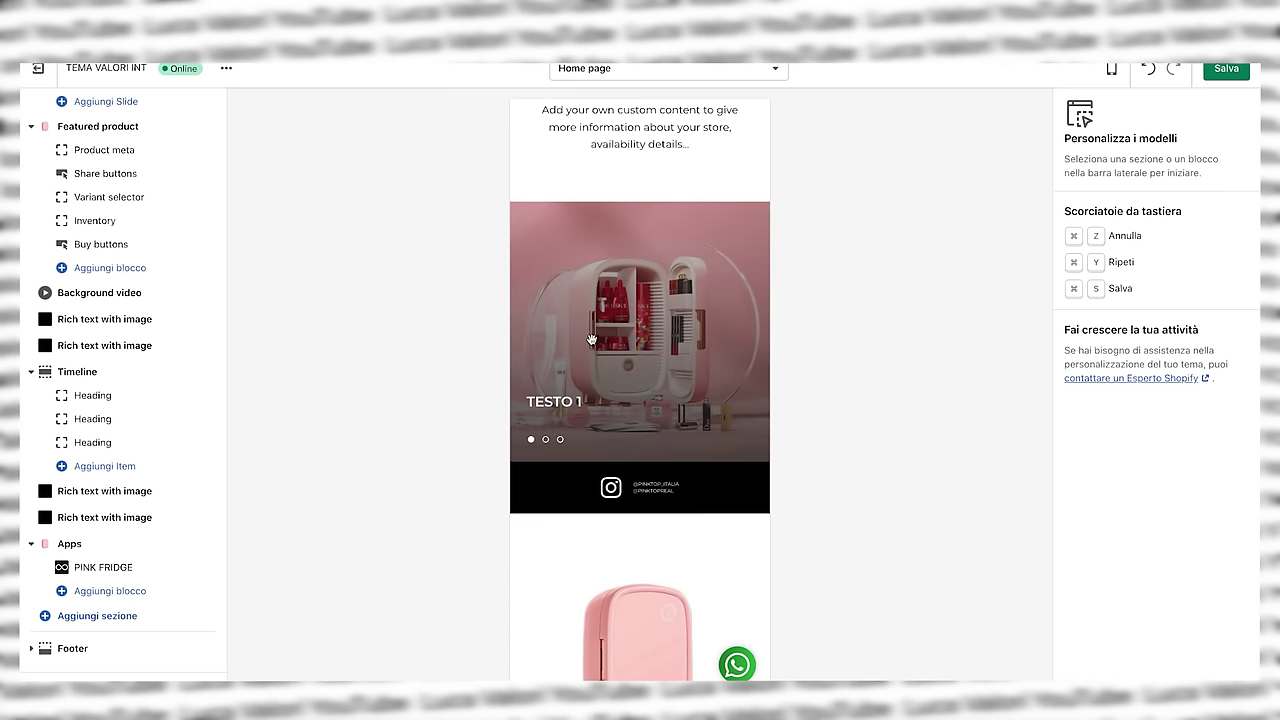
scroll(590, 305, "down", 5)
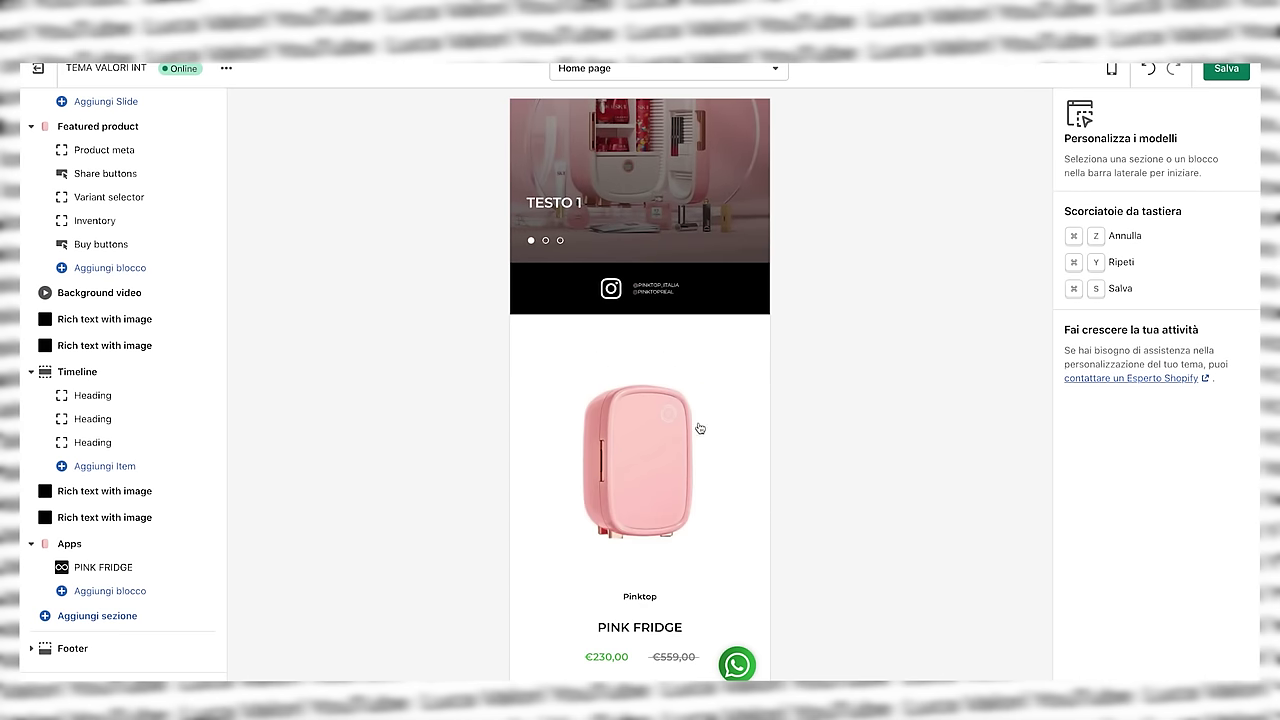
scroll(614, 457, "down", 2)
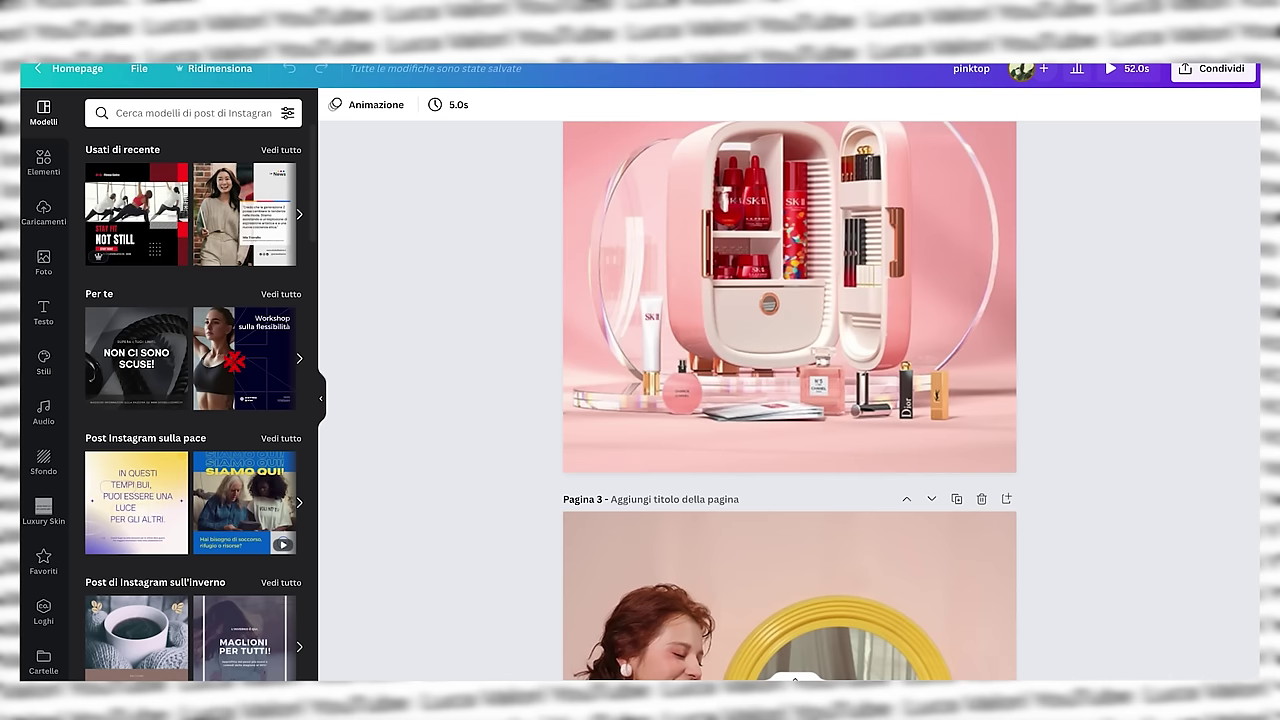
- Scroll the Canva design to page 5 with the background-removed pink fridge on white
scroll(869, 432, "up", 6)
scroll(869, 432, "down", 9)
scroll(869, 432, "down", 10)
scroll(724, 285, "up", 1)
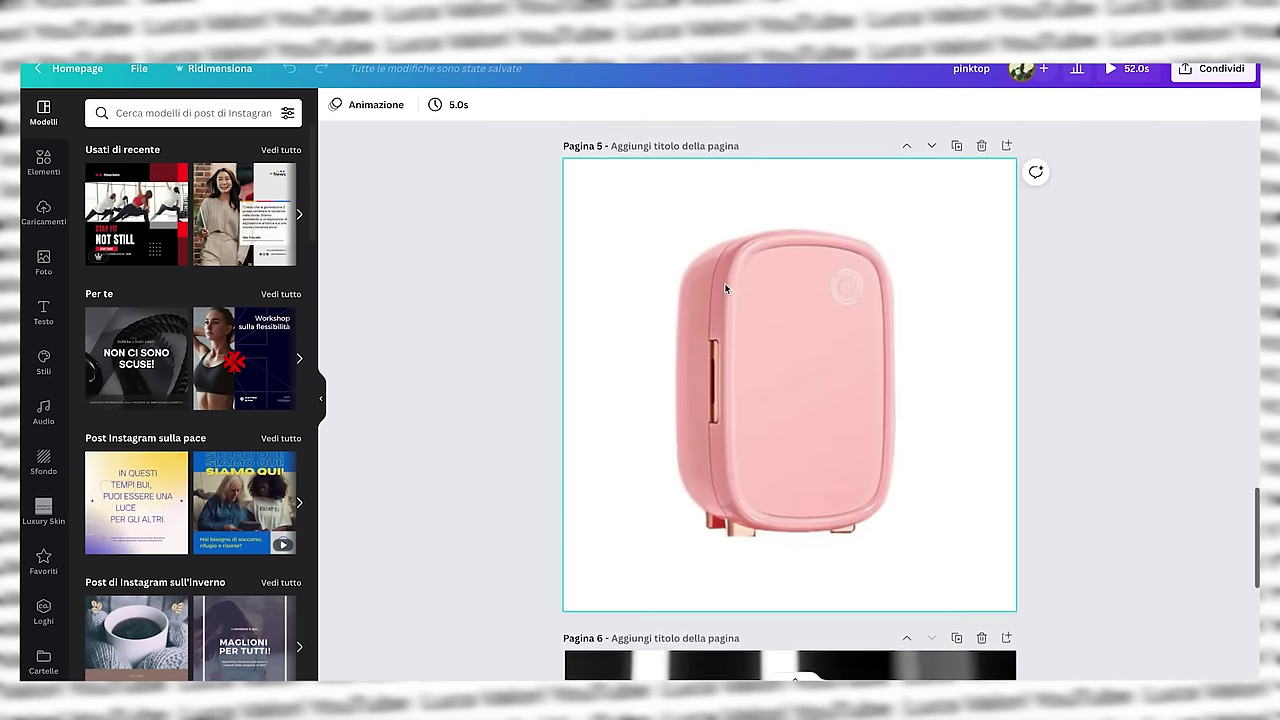
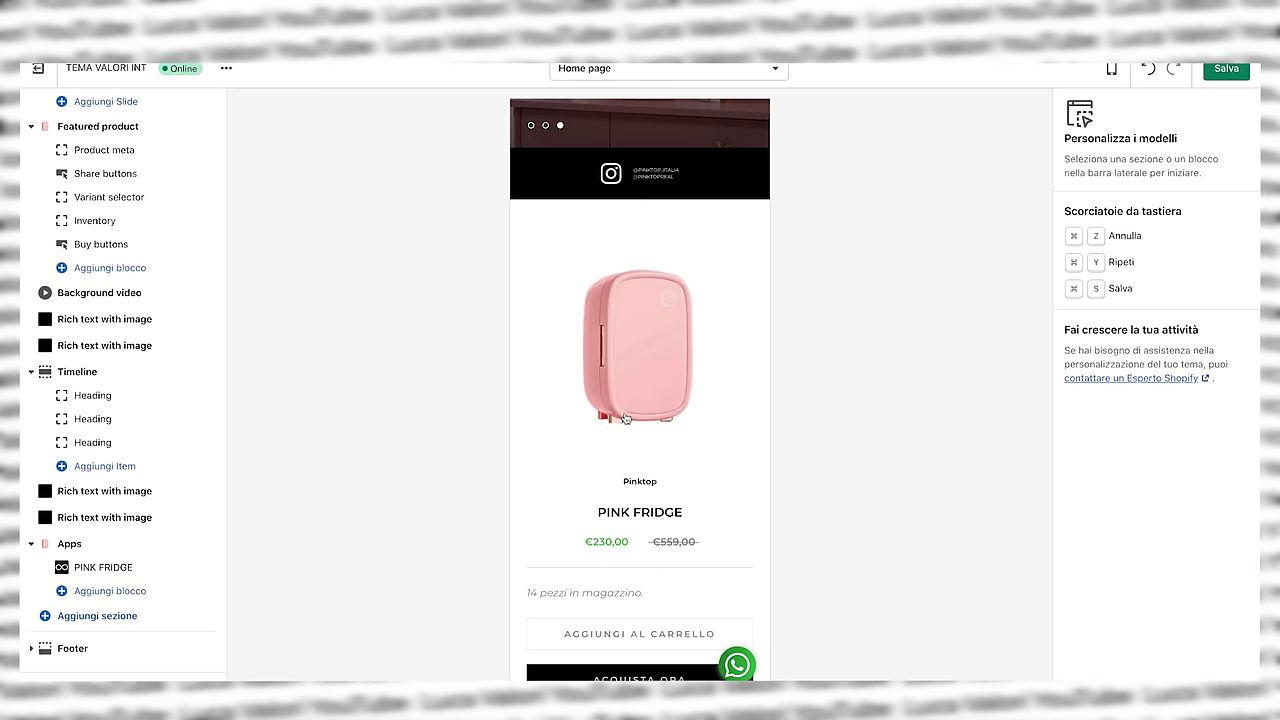
- Return to the Shopify admin and look over the PINK FRIDGE product's details
scroll(624, 418, "down", 2)
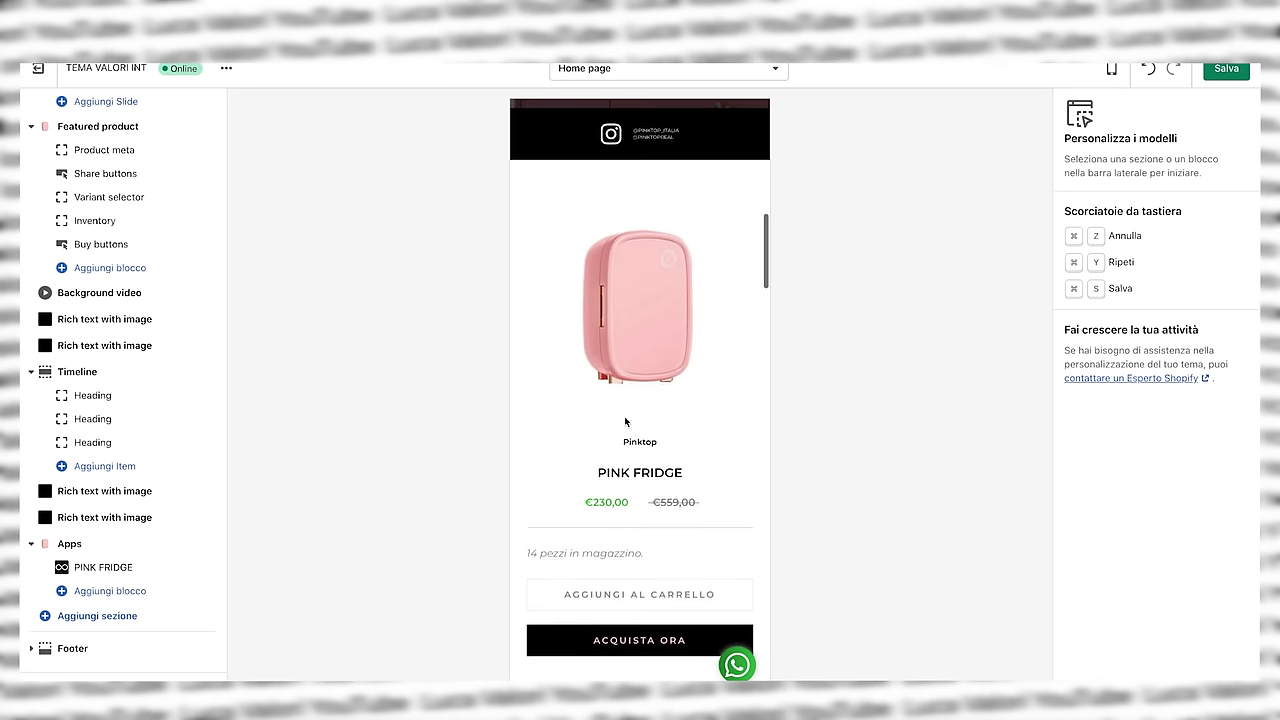
scroll(625, 421, "up", 1)
scroll(123, 380, "down", 1)
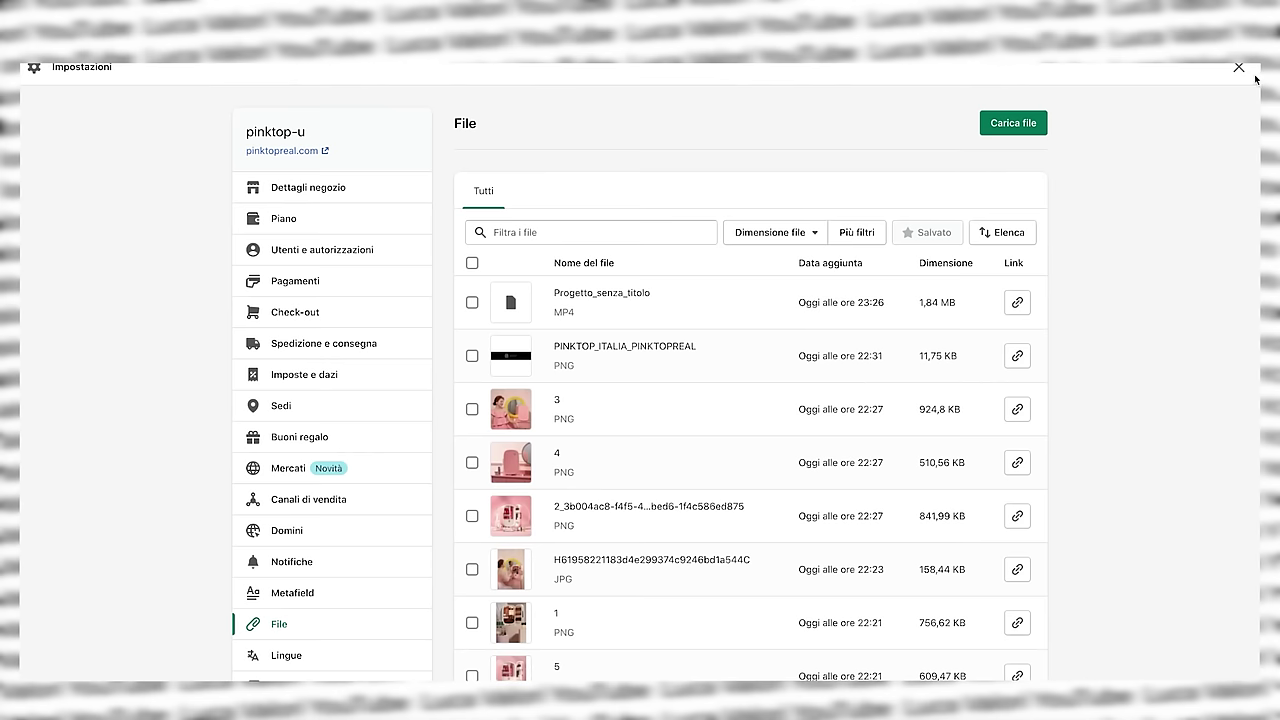
left_click(1239, 68)
left_click(63, 154)
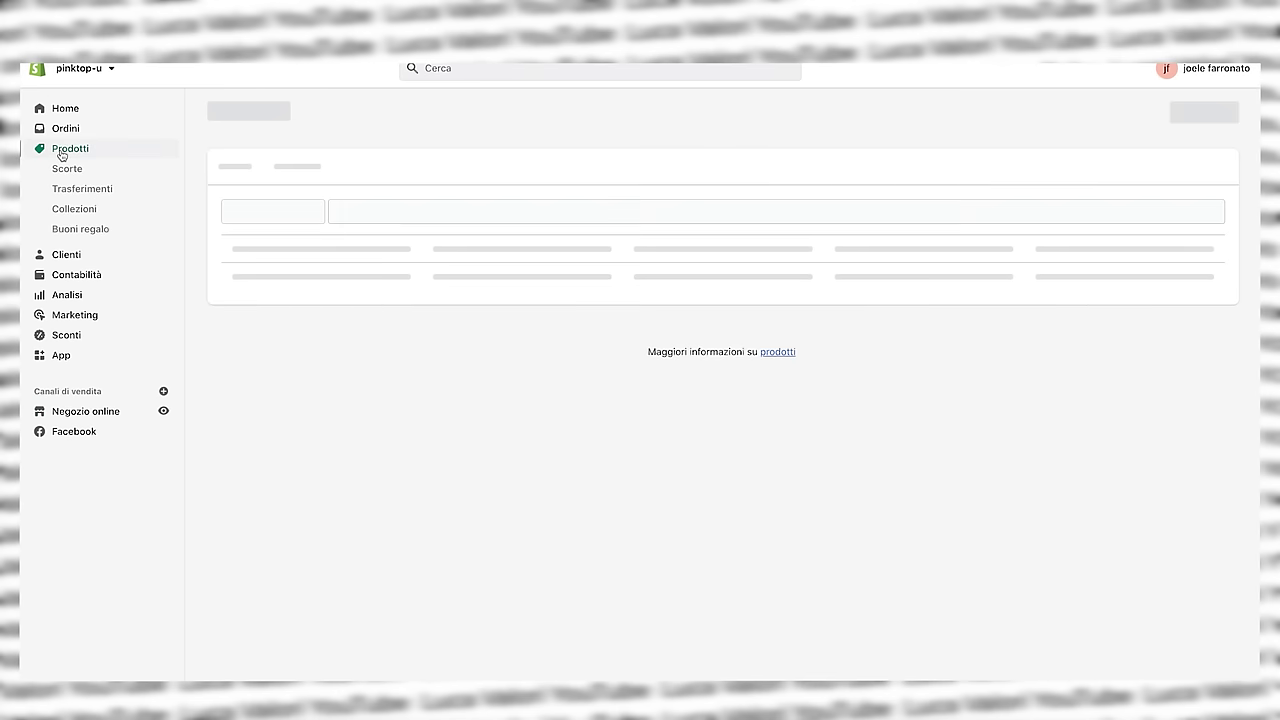
left_click(301, 266)
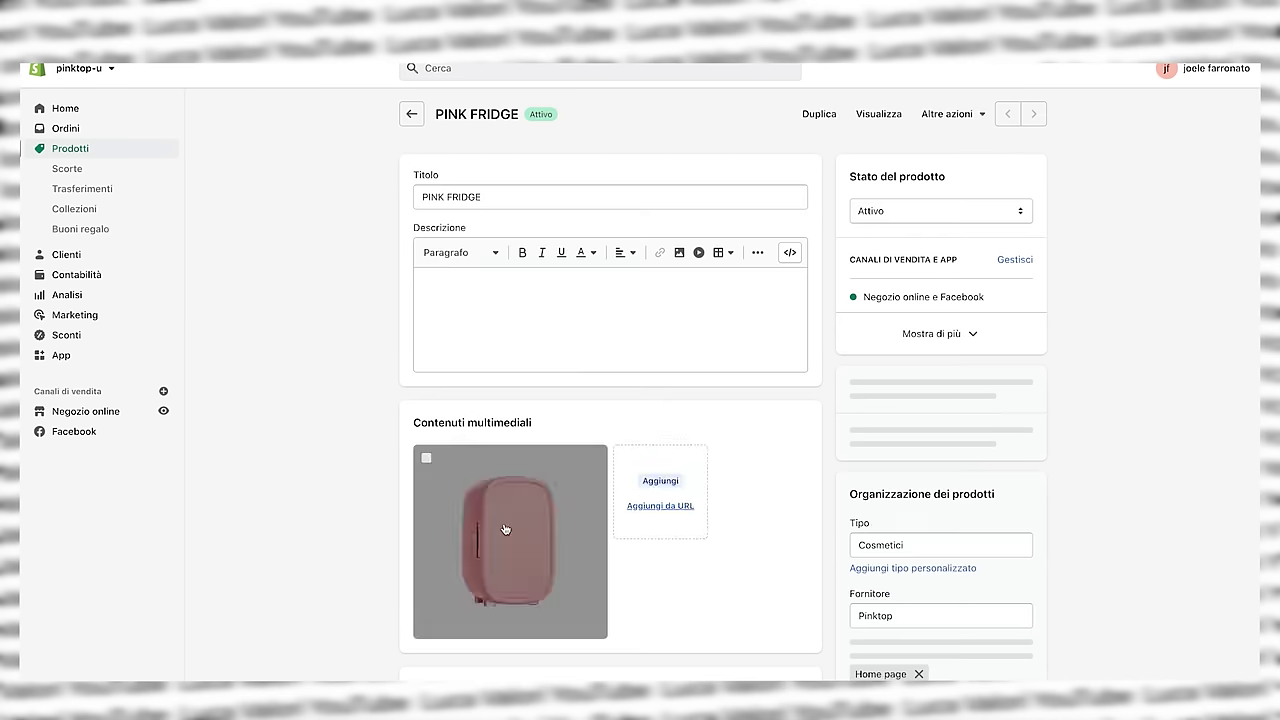
scroll(509, 522, "down", 3)
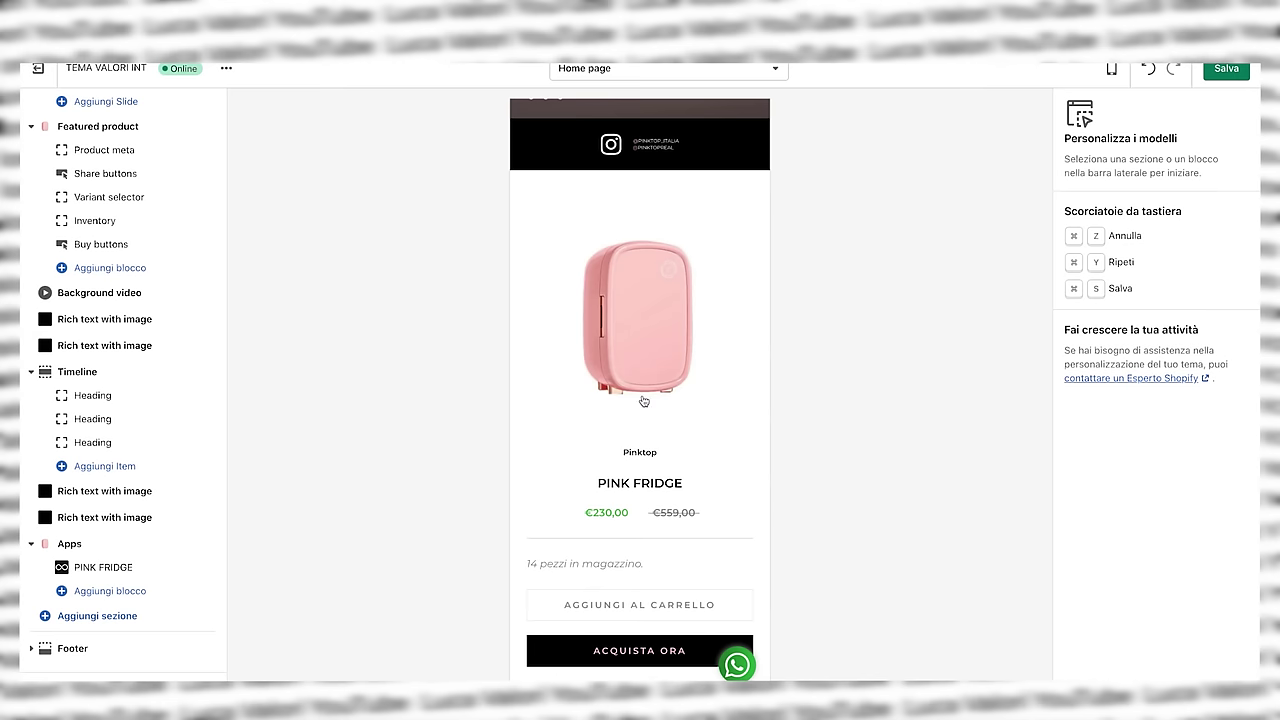
scroll(644, 401, "down", 5)
scroll(634, 440, "up", 4)
scroll(634, 440, "down", 3)
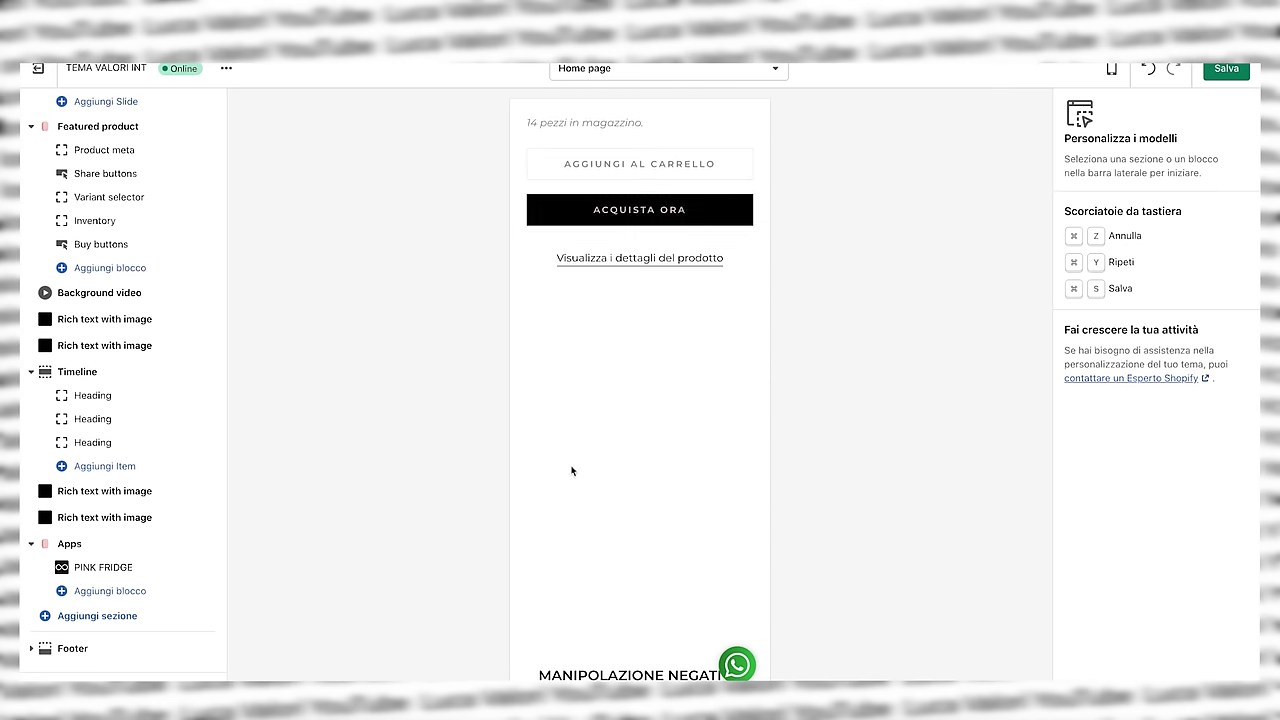
scroll(571, 466, "down", 4)
scroll(571, 470, "up", 5)
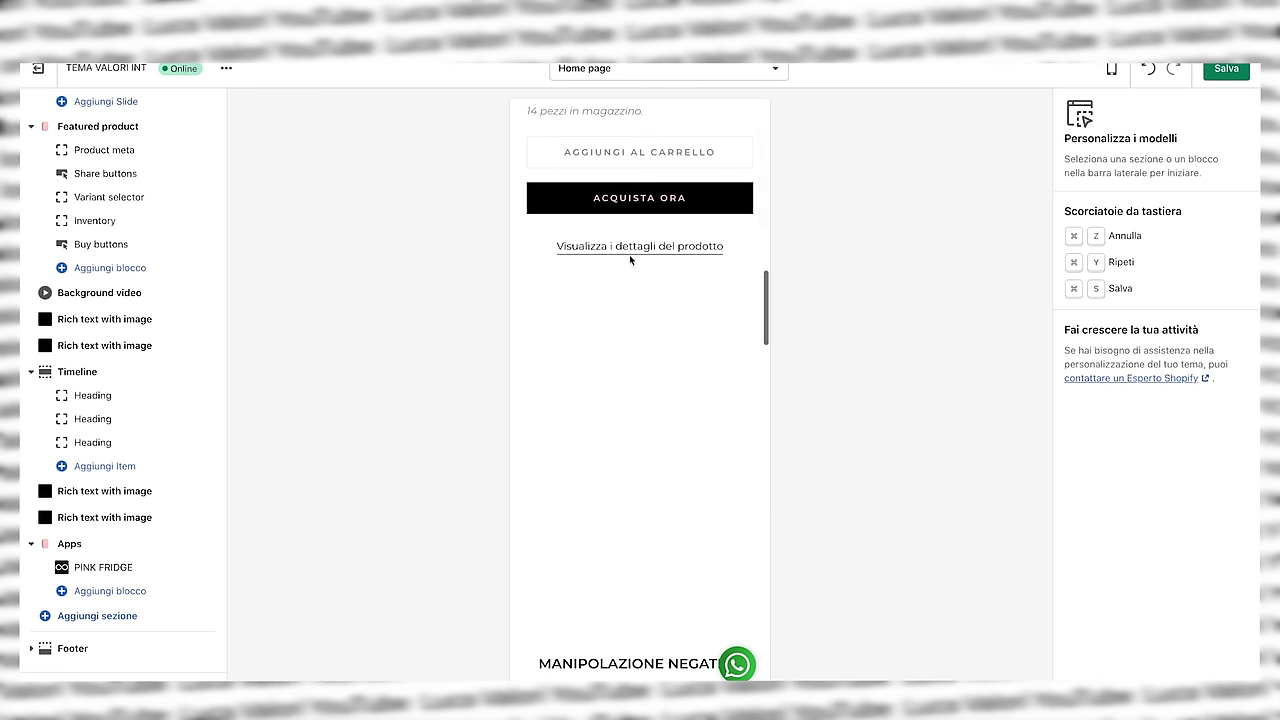
scroll(594, 318, "up", 3)
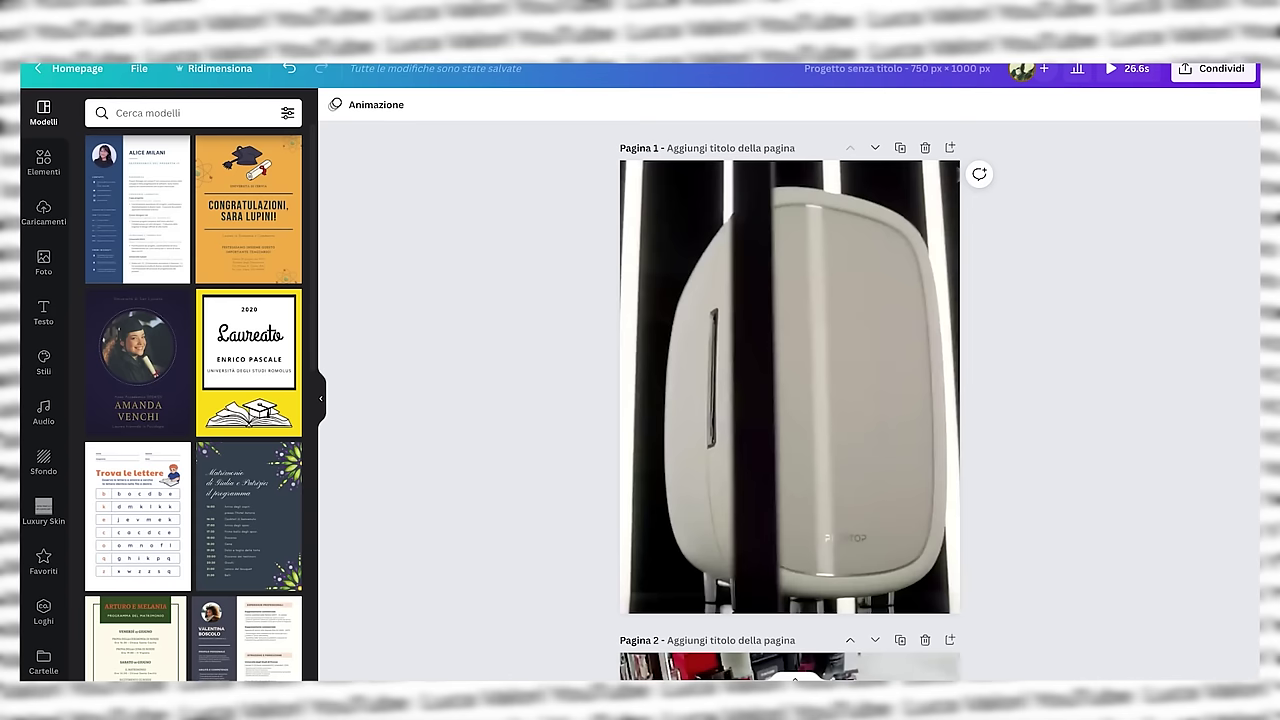
scroll(765, 430, "down", 3)
scroll(765, 430, "up", 3)
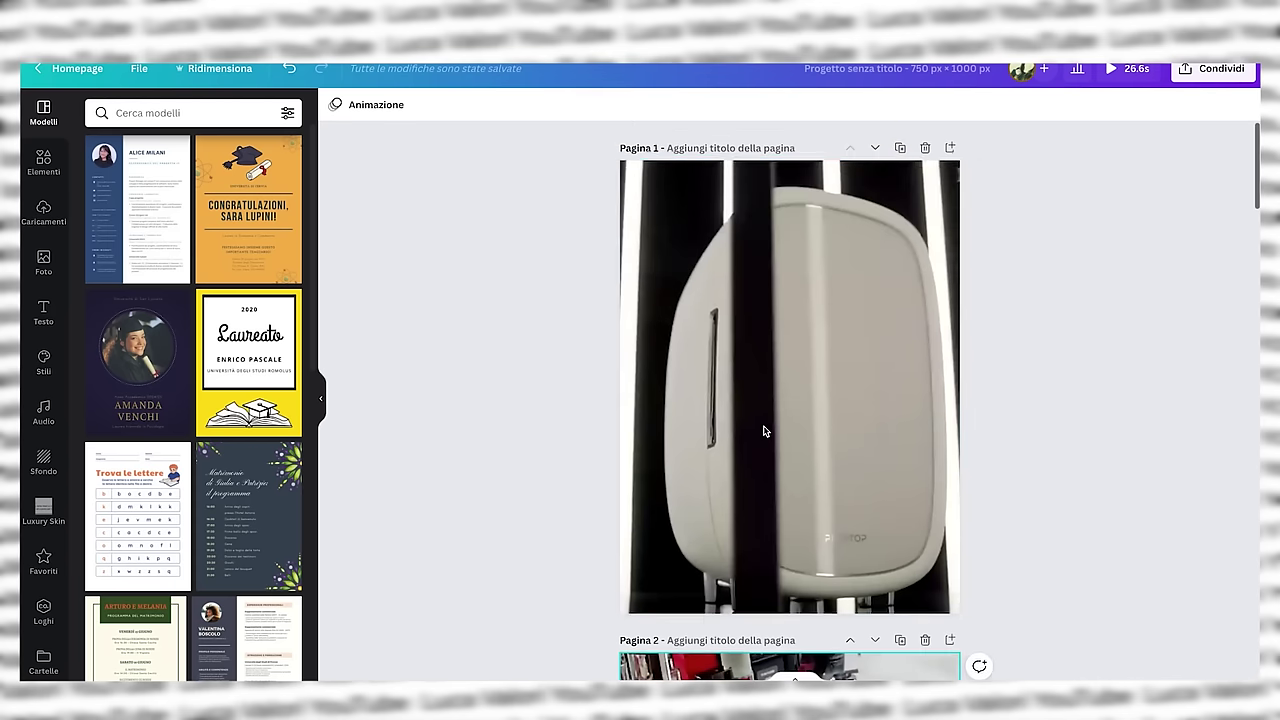
- Extend the page 1 fridge clip's trim slightly so more of it is kept
left_click(763, 429)
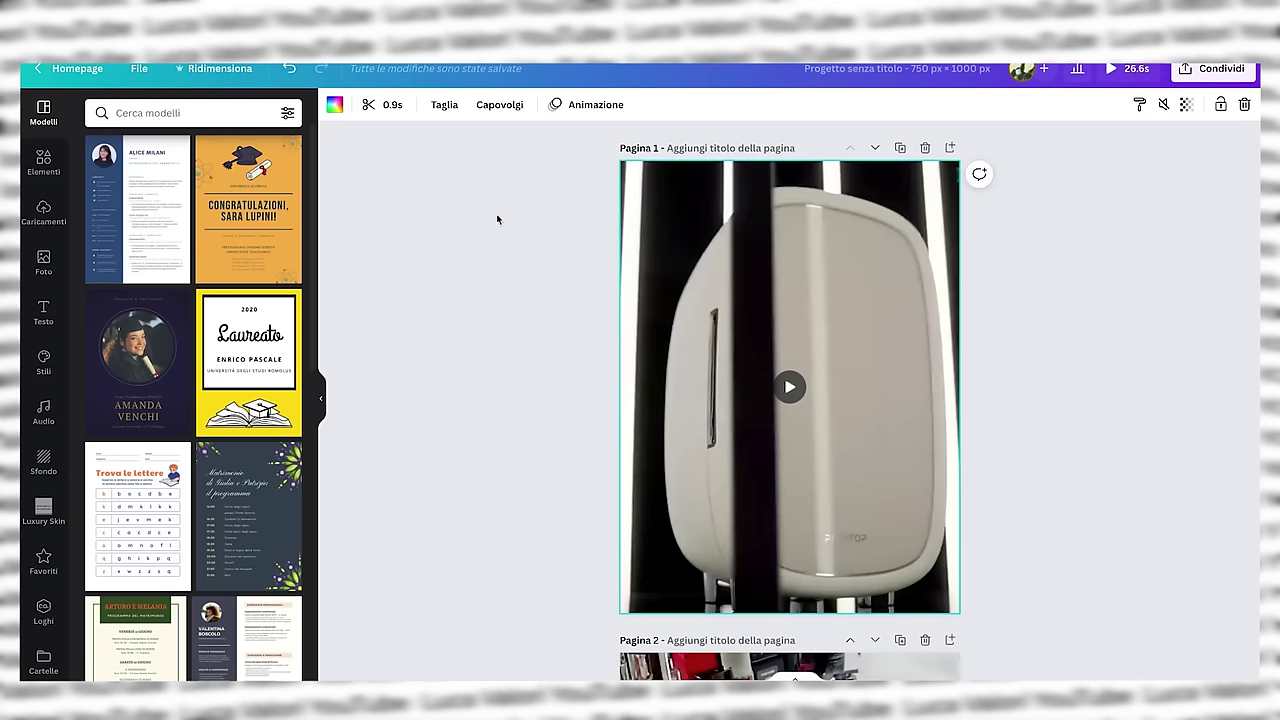
left_click(385, 107)
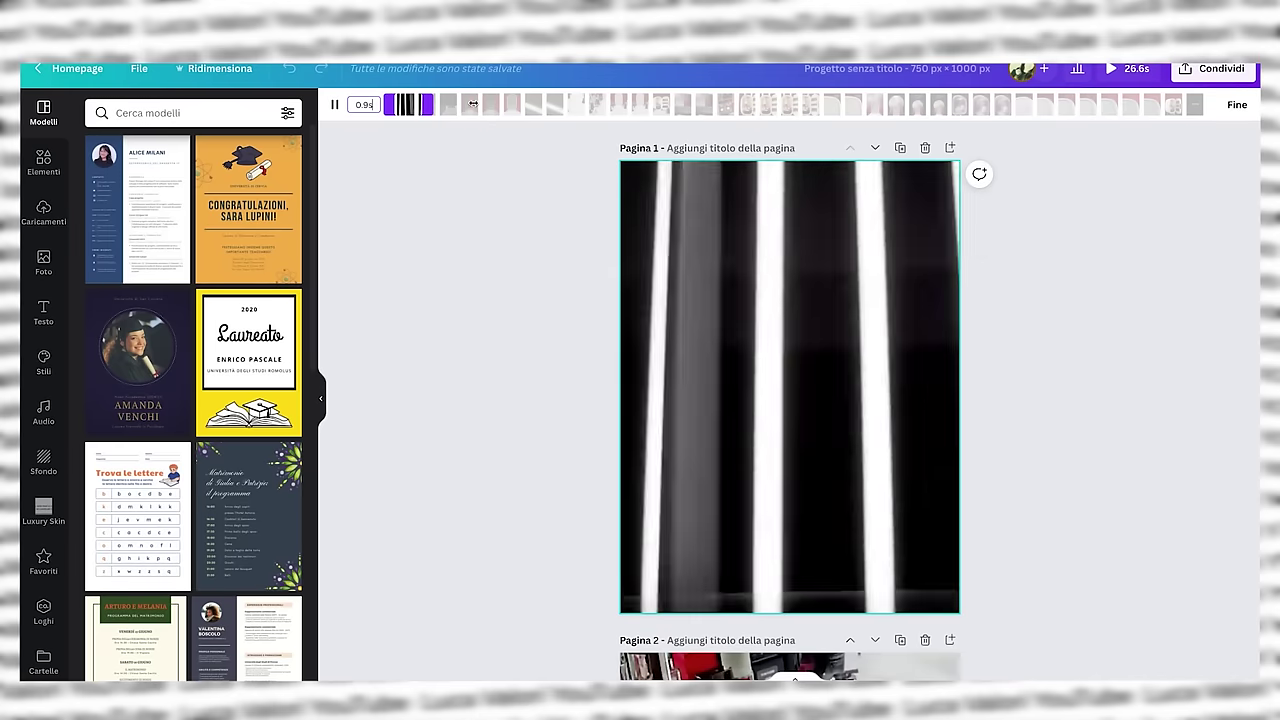
mouse_move(432, 105)
left_mouse_down()
mouse_move(478, 107)
mouse_move(427, 108)
left_mouse_up()
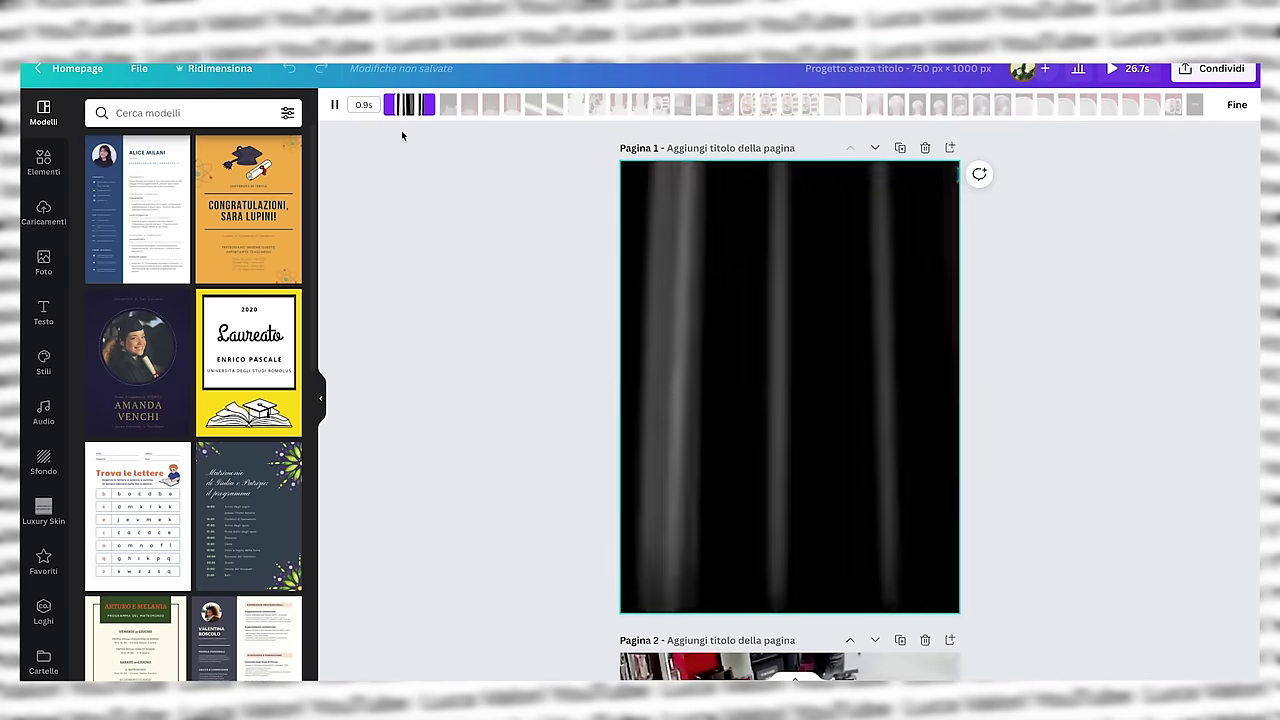
left_click(397, 231)
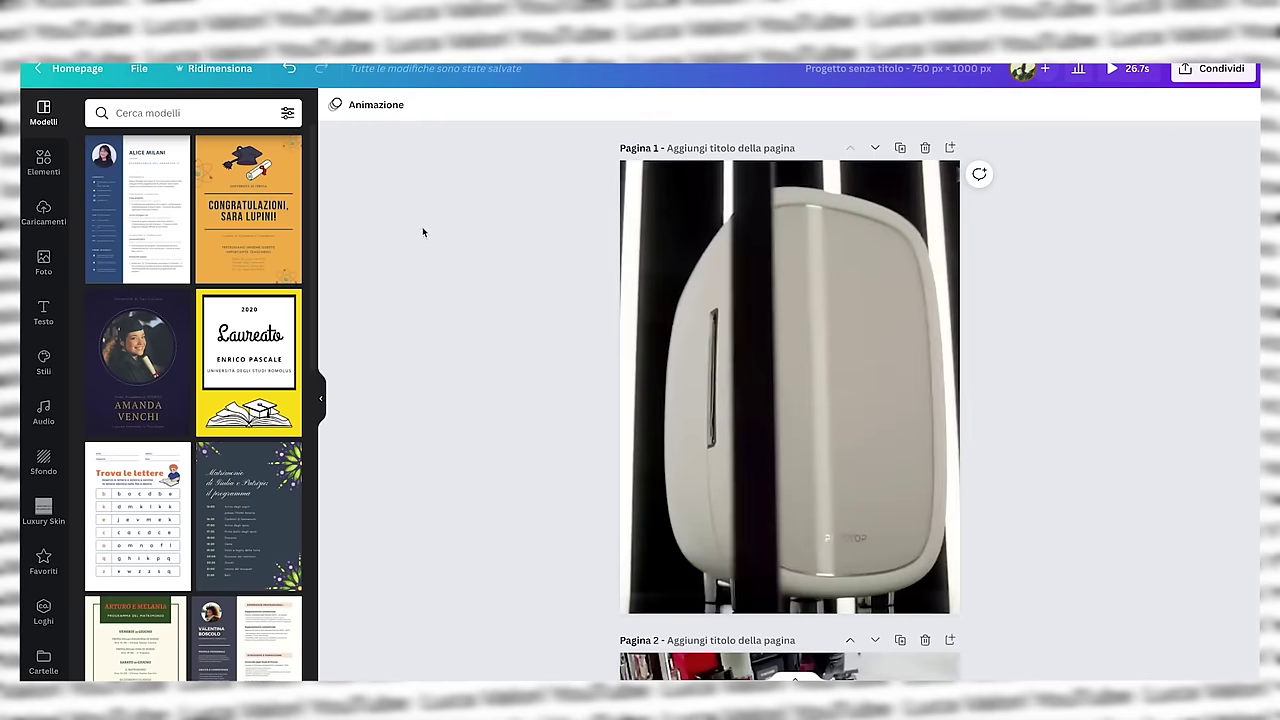
- Check the trims of the page 2 and page 3 clips, then bring up the Share options
scroll(422, 232, "down", 5)
left_click(718, 358)
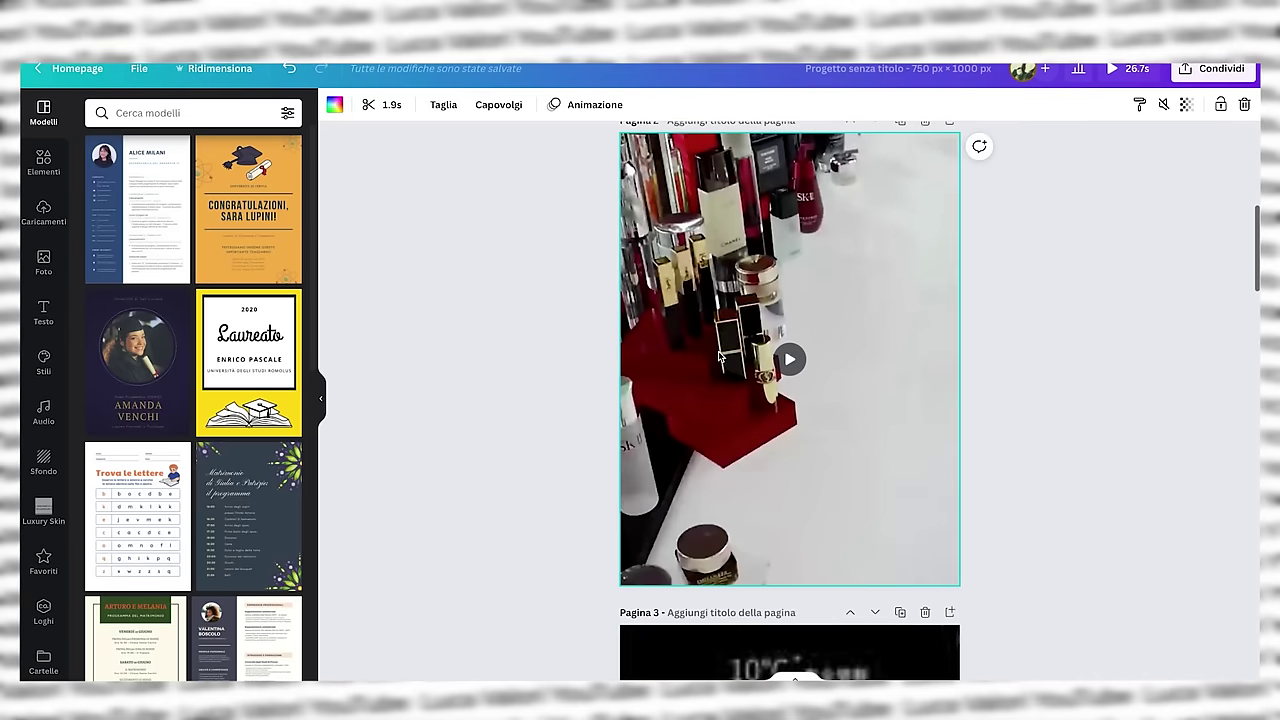
left_click(385, 104)
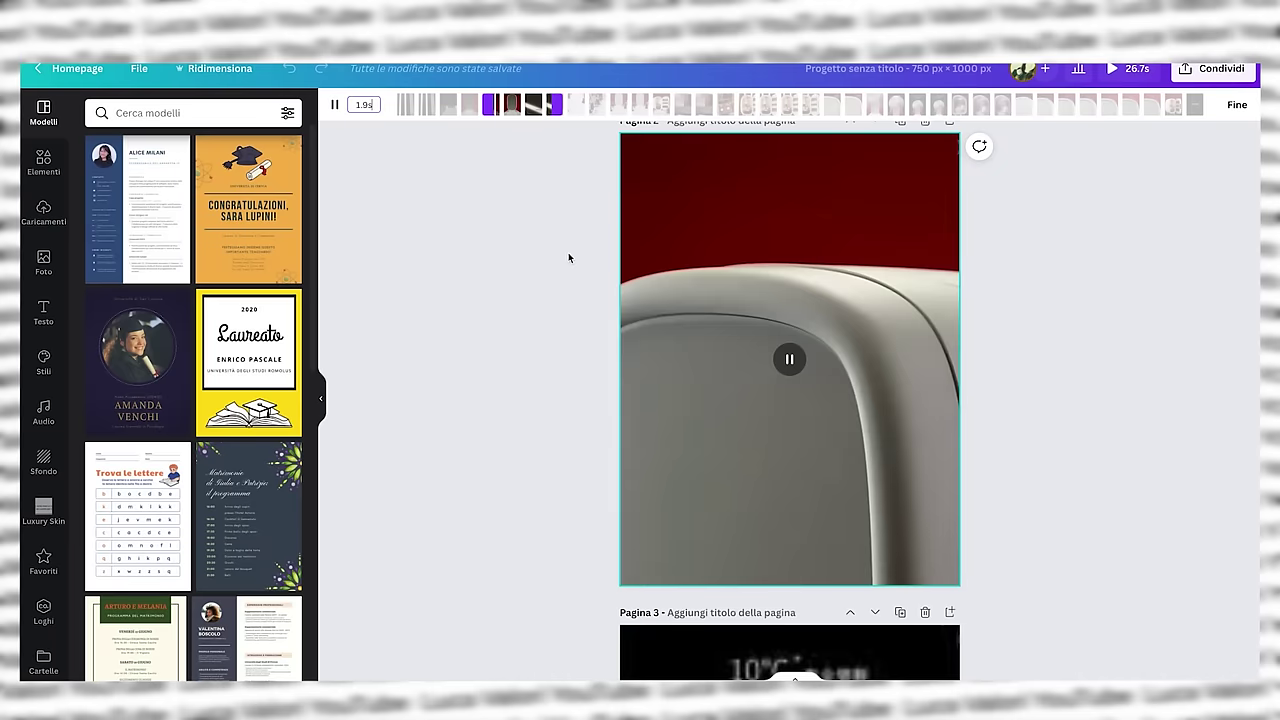
left_click(568, 258)
scroll(645, 349, "down", 5)
left_click(686, 320)
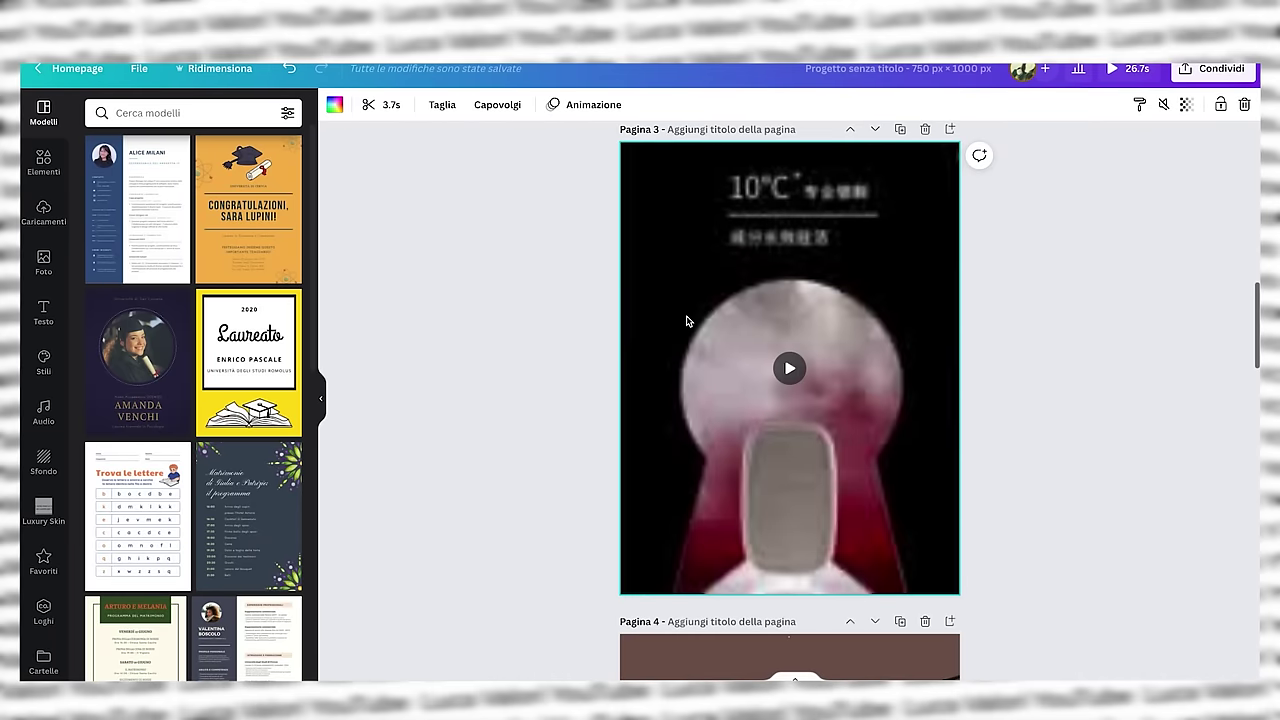
left_click(385, 104)
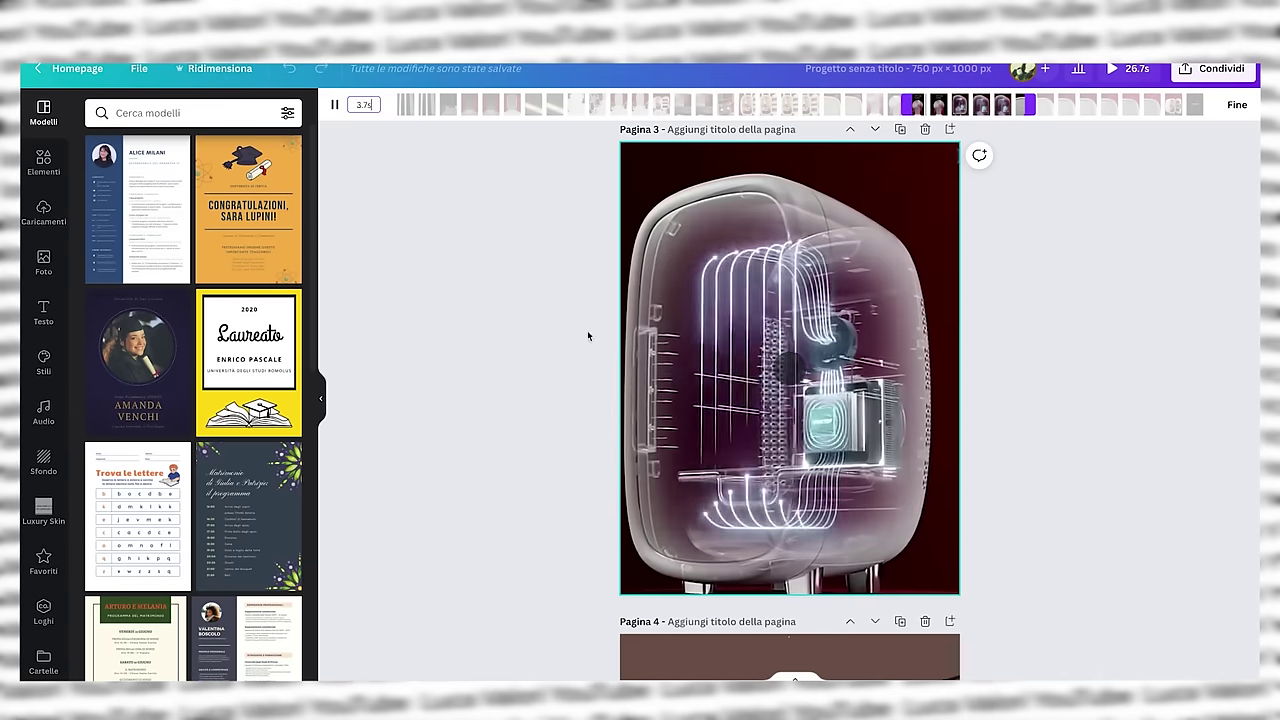
scroll(598, 281, "down", 2)
scroll(599, 421, "up", 7)
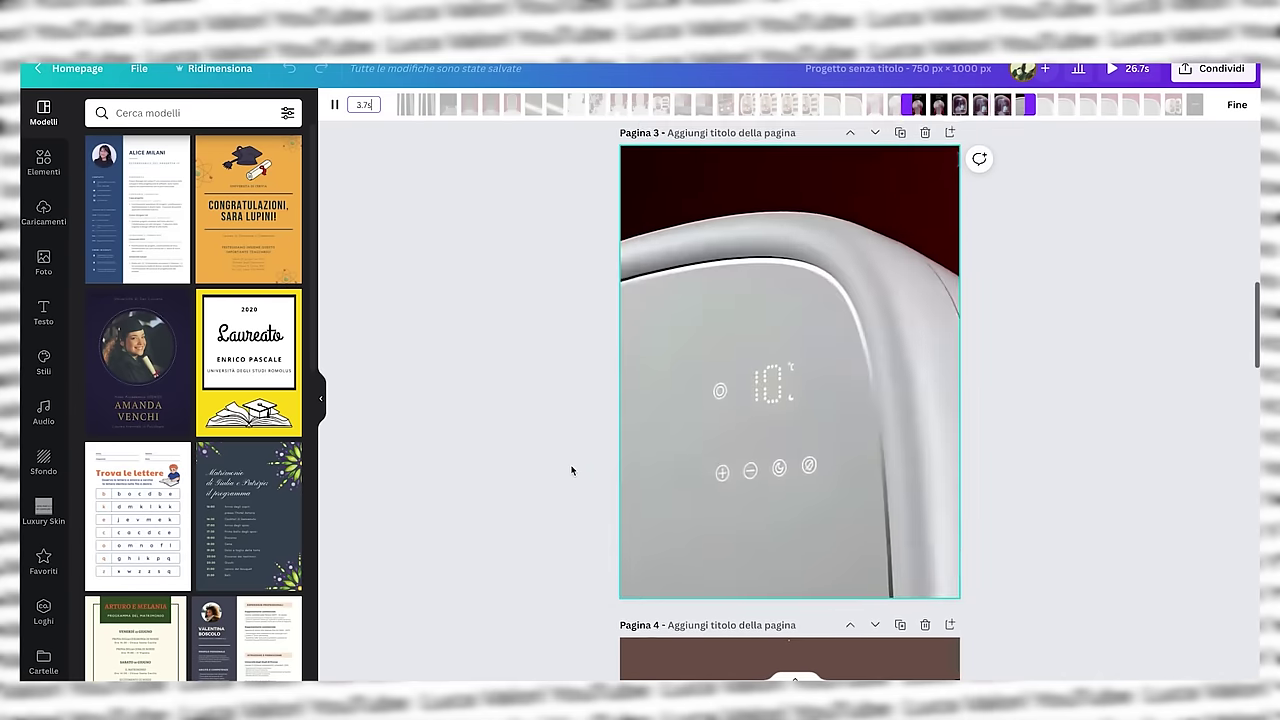
scroll(934, 291, "up", 5)
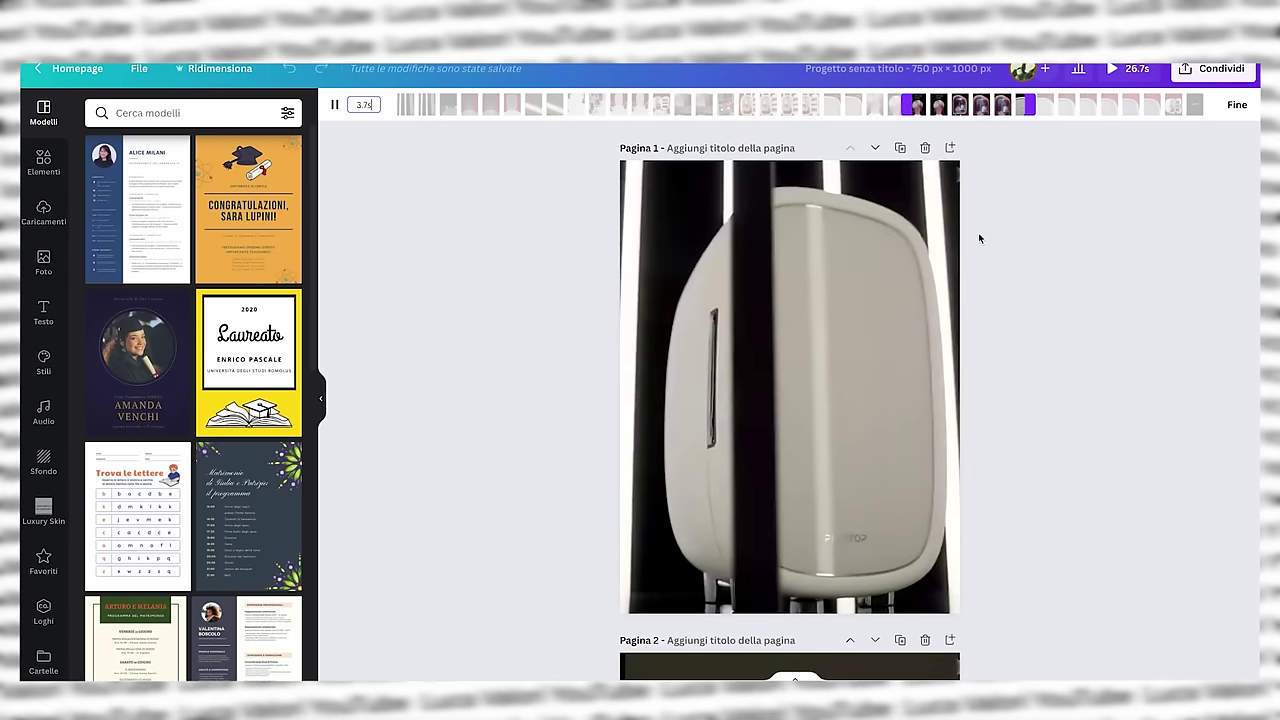
left_click(1196, 74)
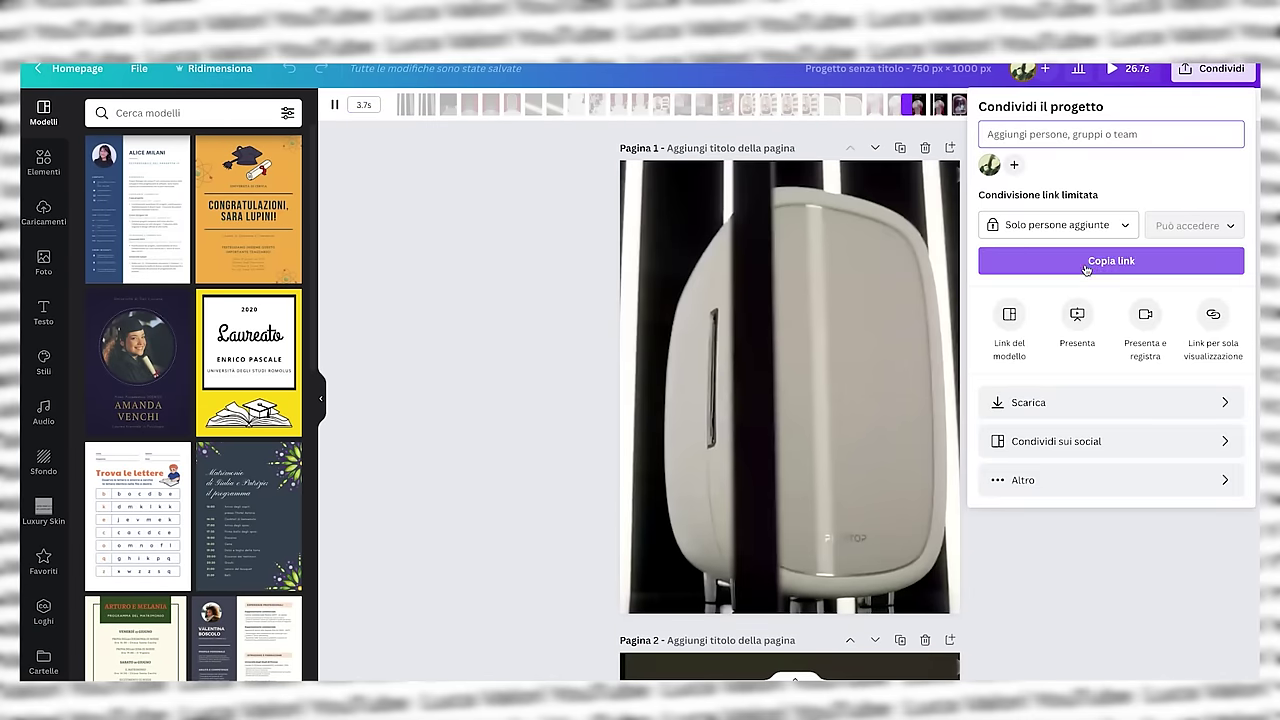
- Download only pages 1, 2 and 3 as an MP4 video, then close the download panel
left_click(1018, 402)
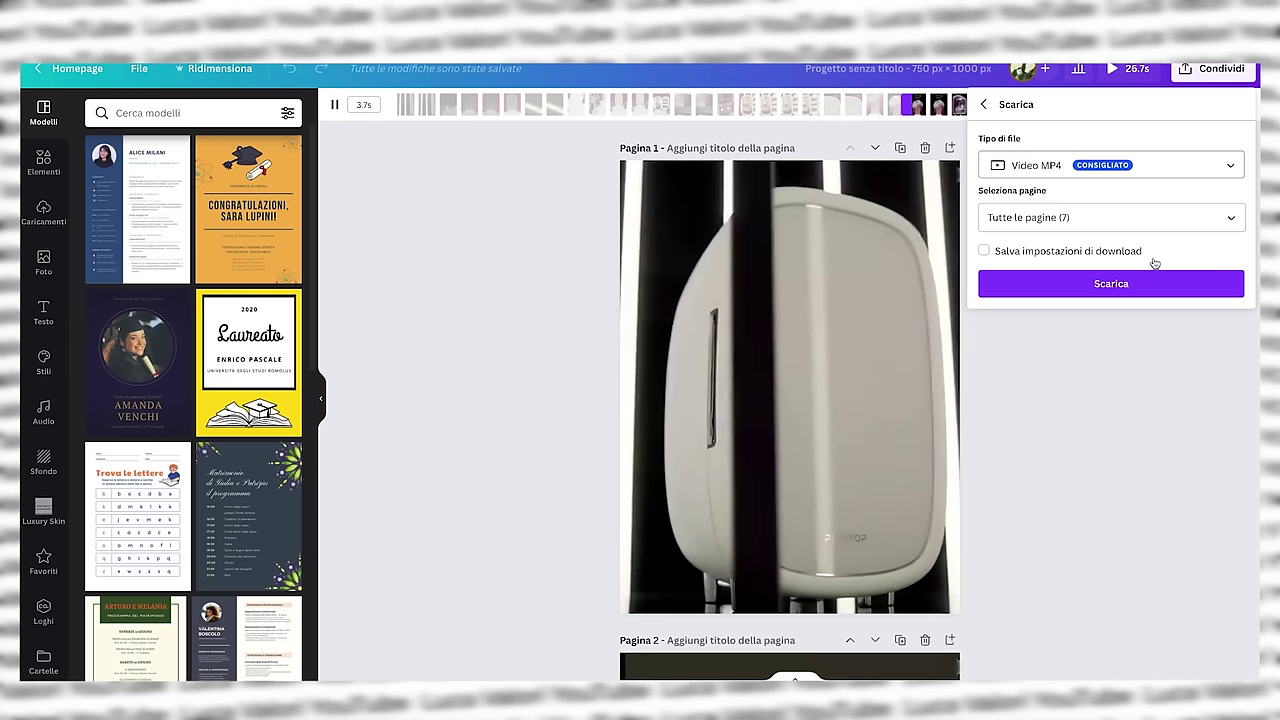
left_click(1079, 218)
left_click(1076, 257)
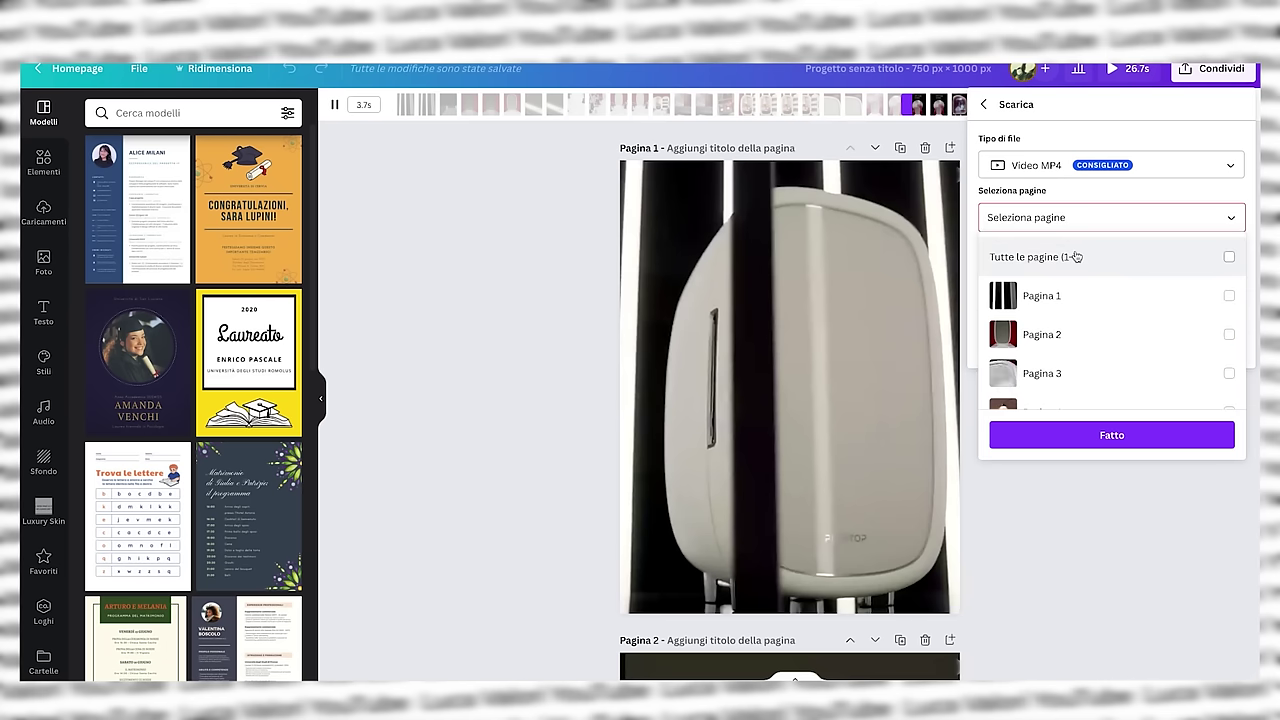
left_click(1050, 298)
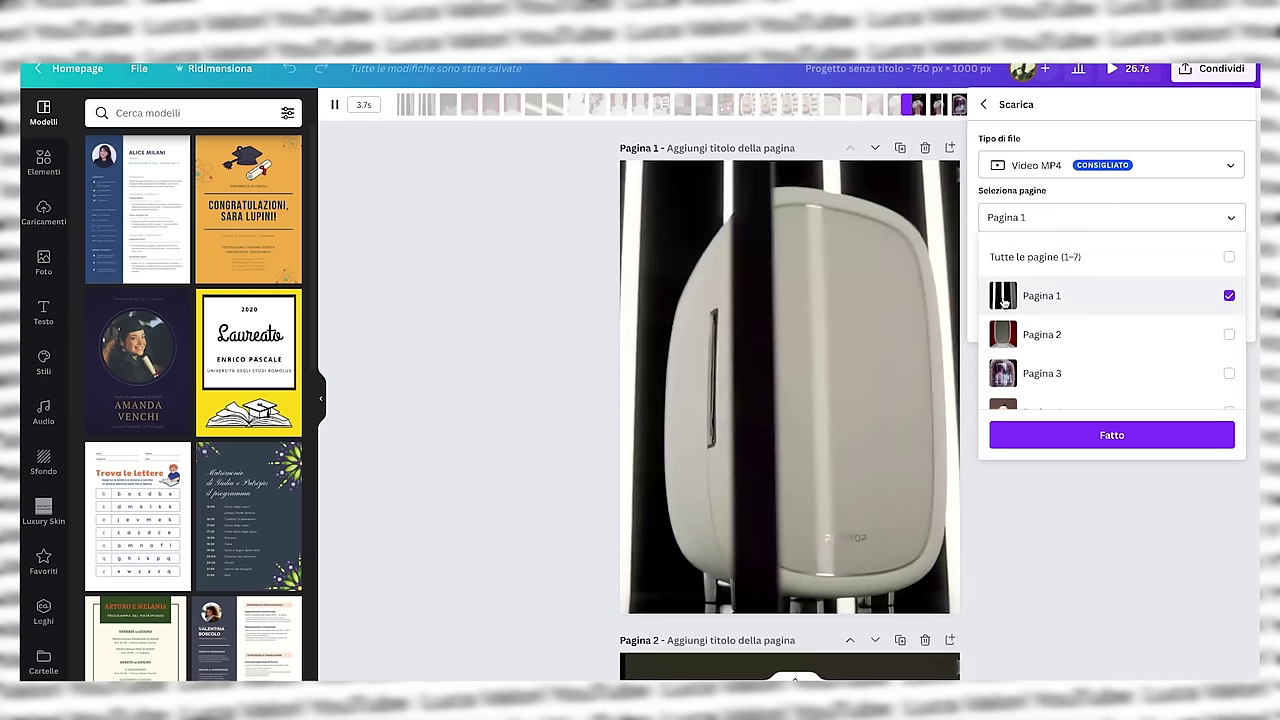
left_click(1040, 340)
left_click(1036, 378)
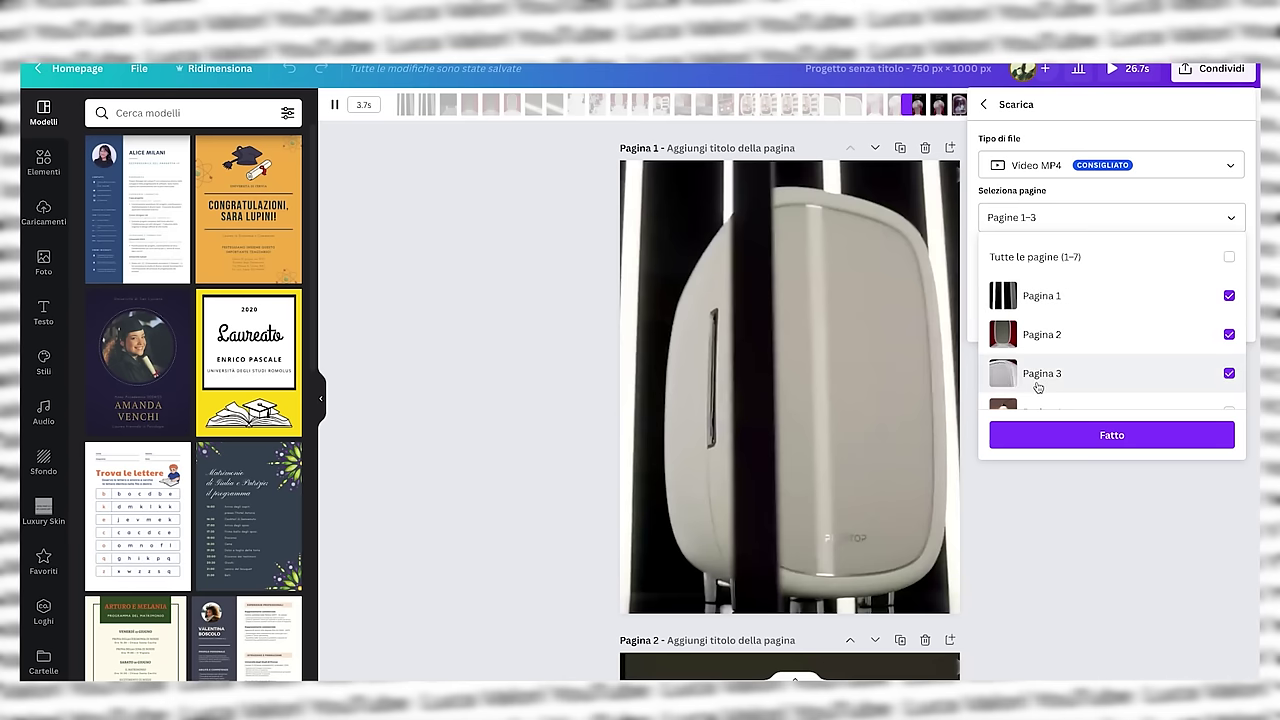
left_click(1088, 193)
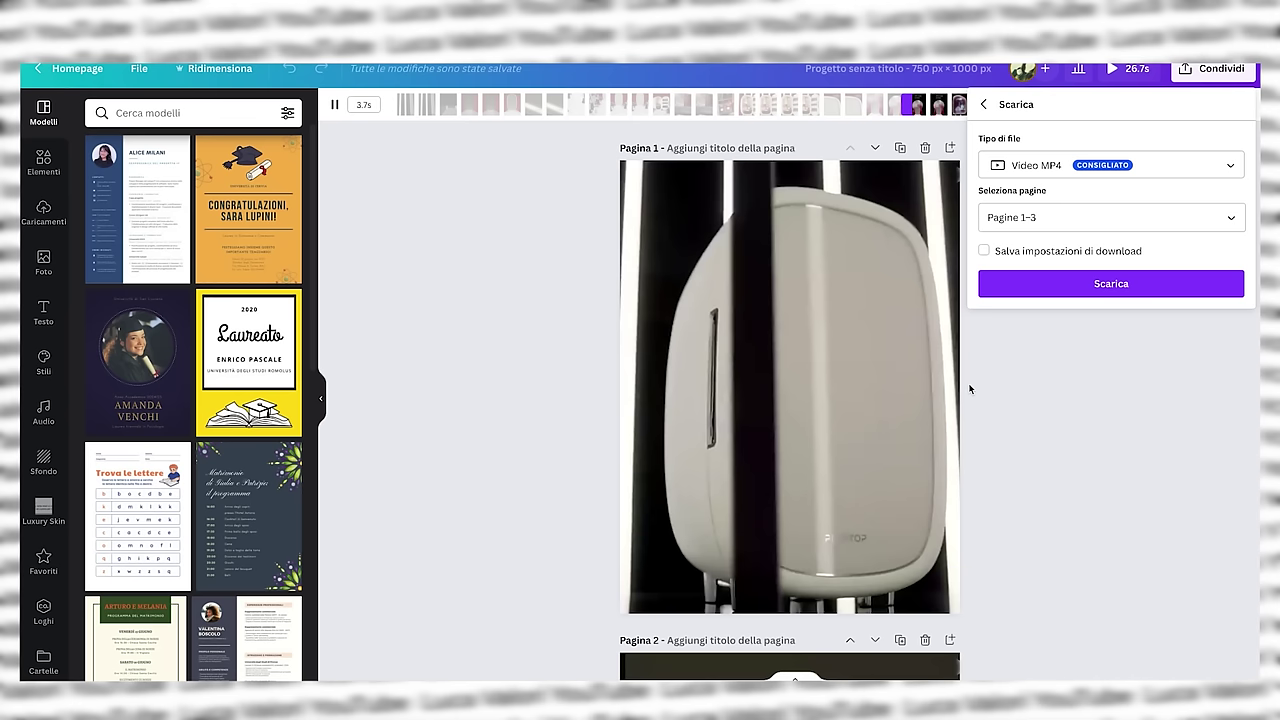
left_click(888, 379)
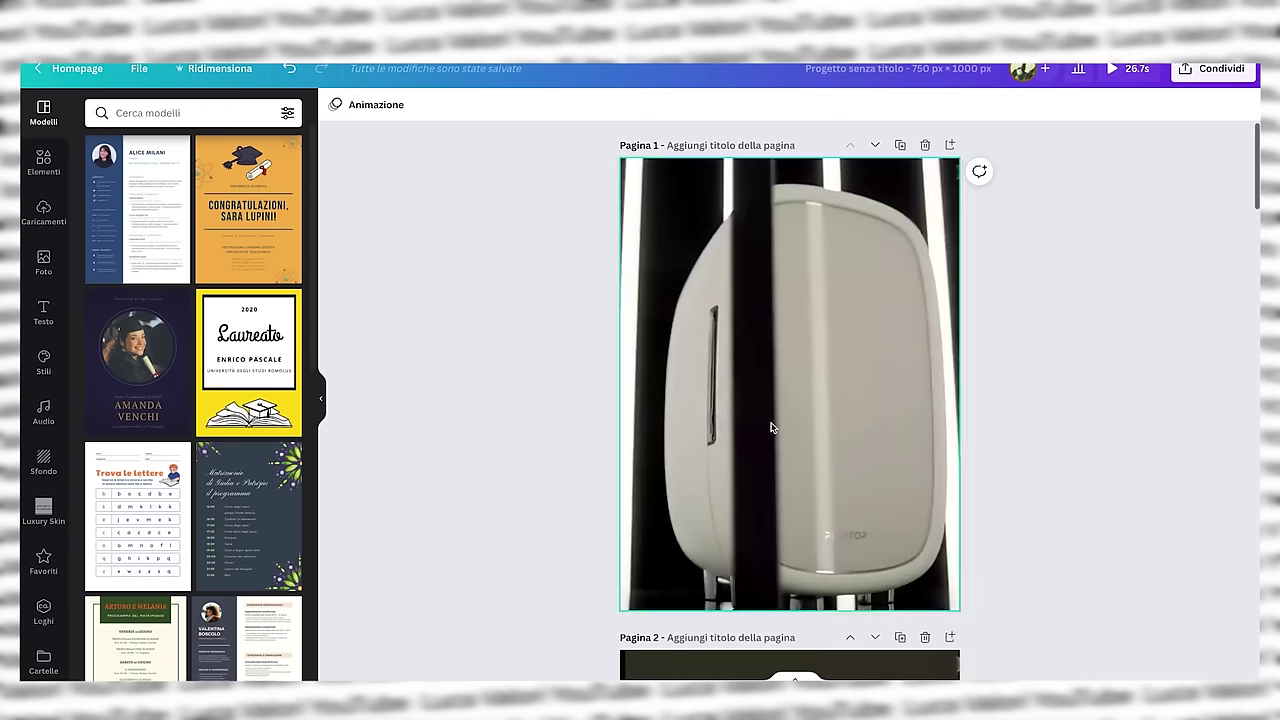
- Duplicate page 3 as a new page 4 and delete its video, leaving it blank
scroll(749, 543, "down", 3)
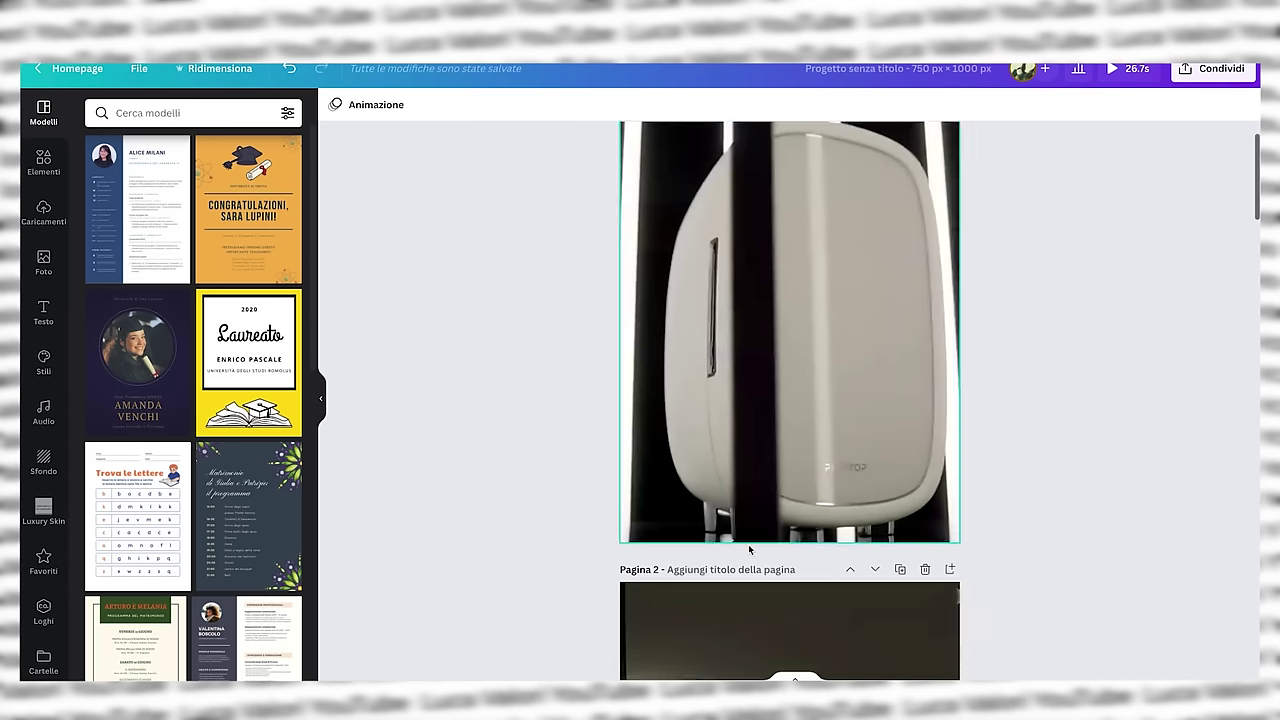
scroll(772, 557, "down", 3)
scroll(834, 543, "down", 6)
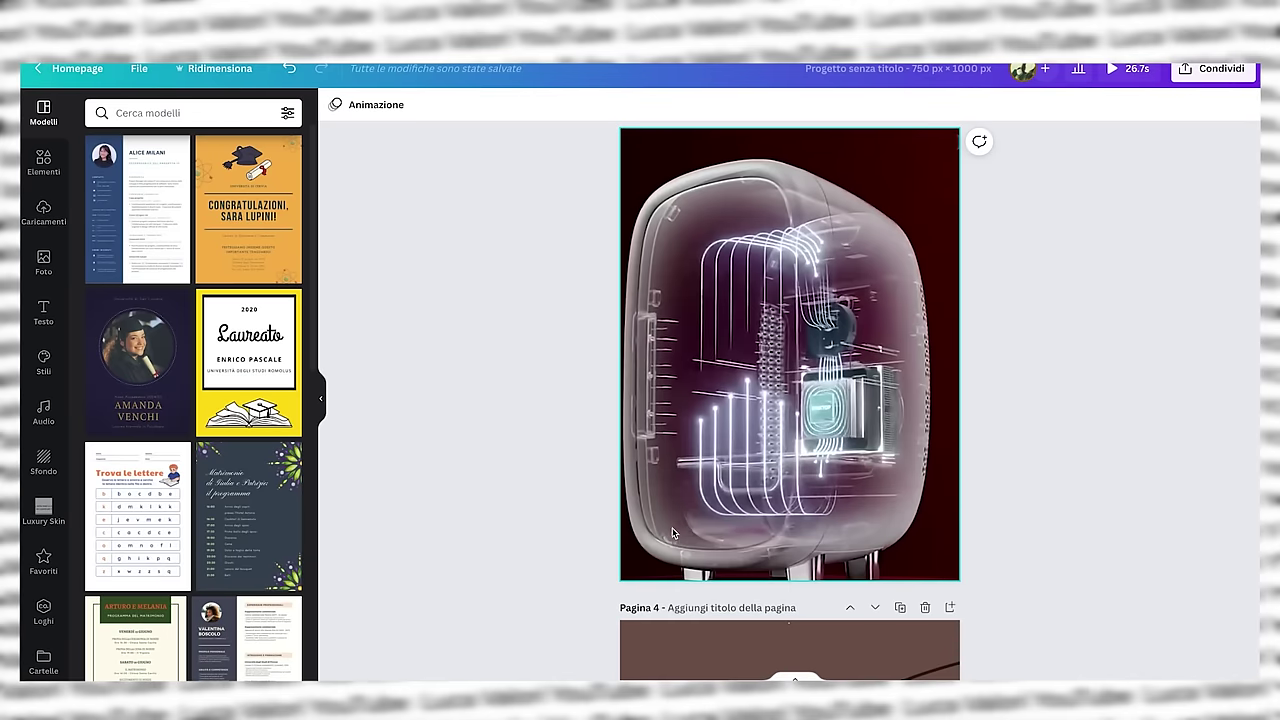
scroll(672, 533, "up", 2)
scroll(672, 533, "up", 7)
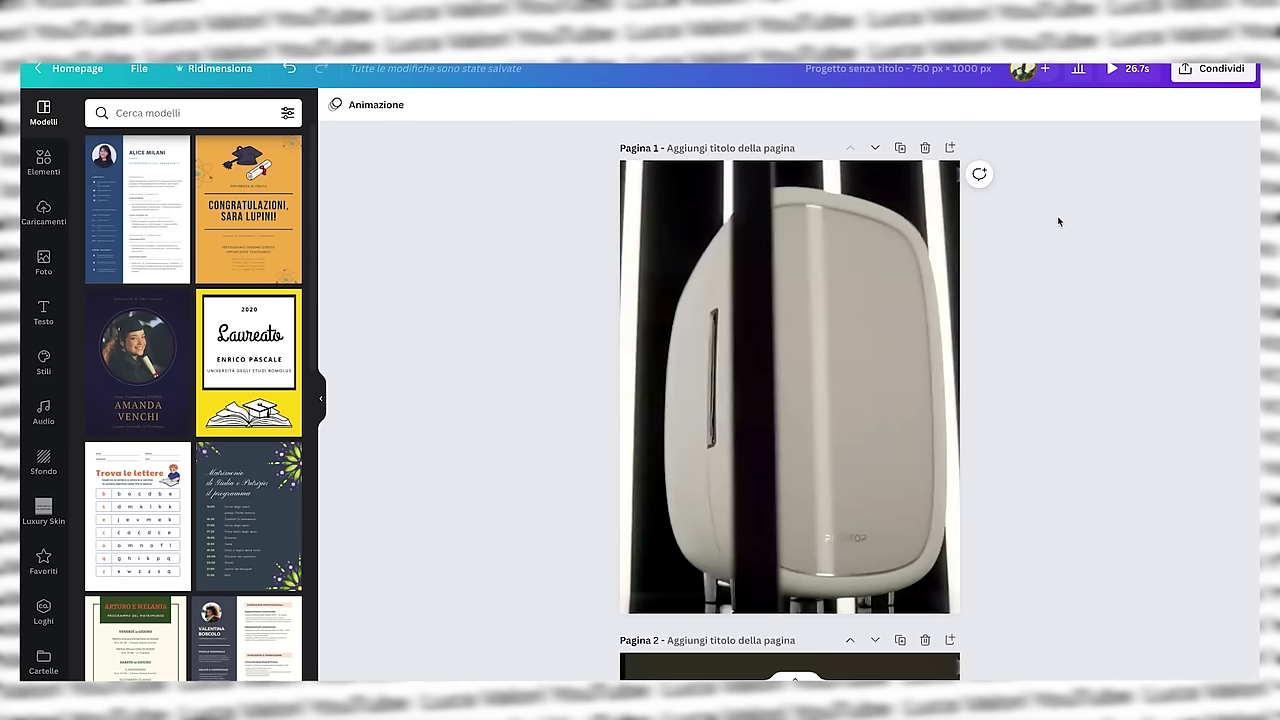
scroll(980, 356, "down", 10)
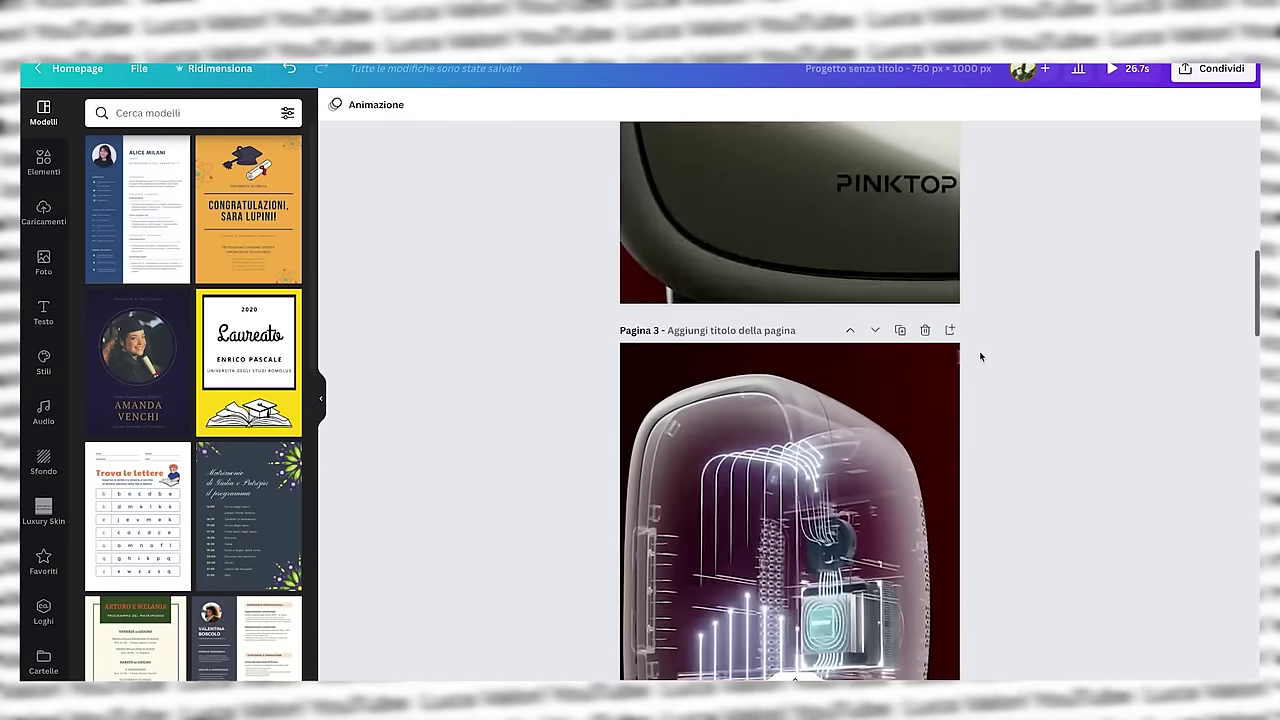
scroll(980, 356, "up", 3)
left_click(900, 244)
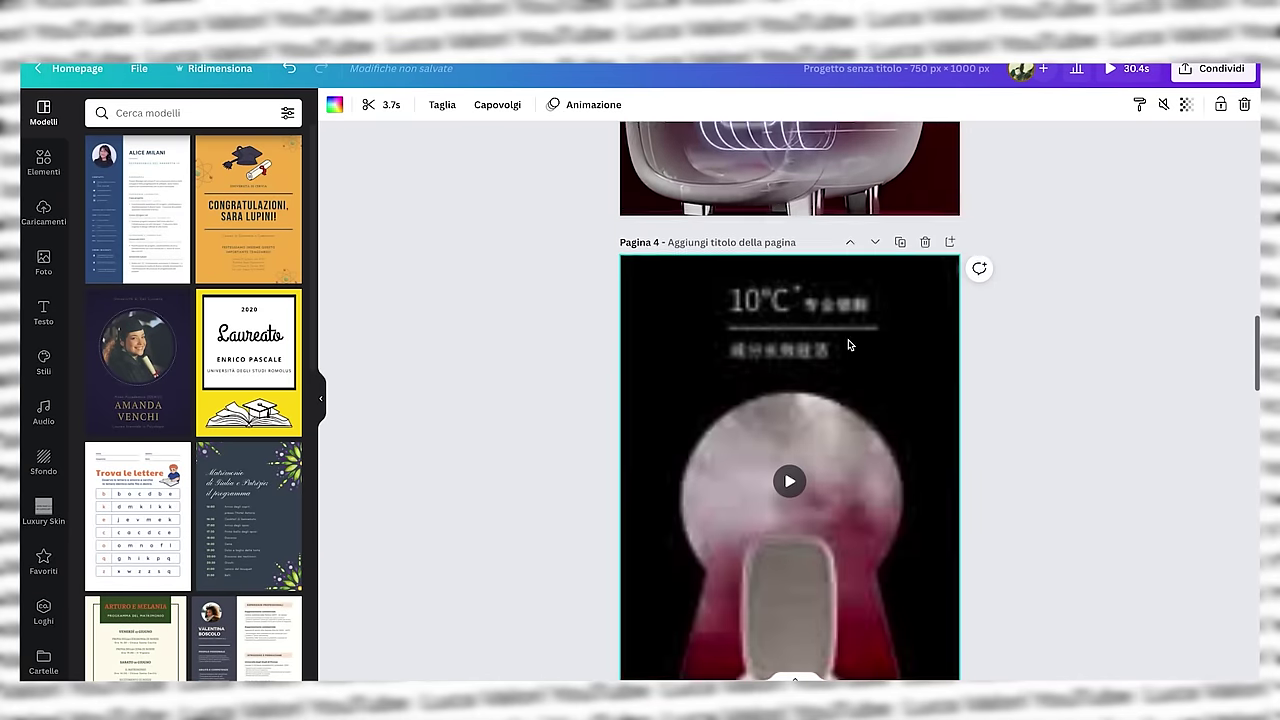
key("Delete")
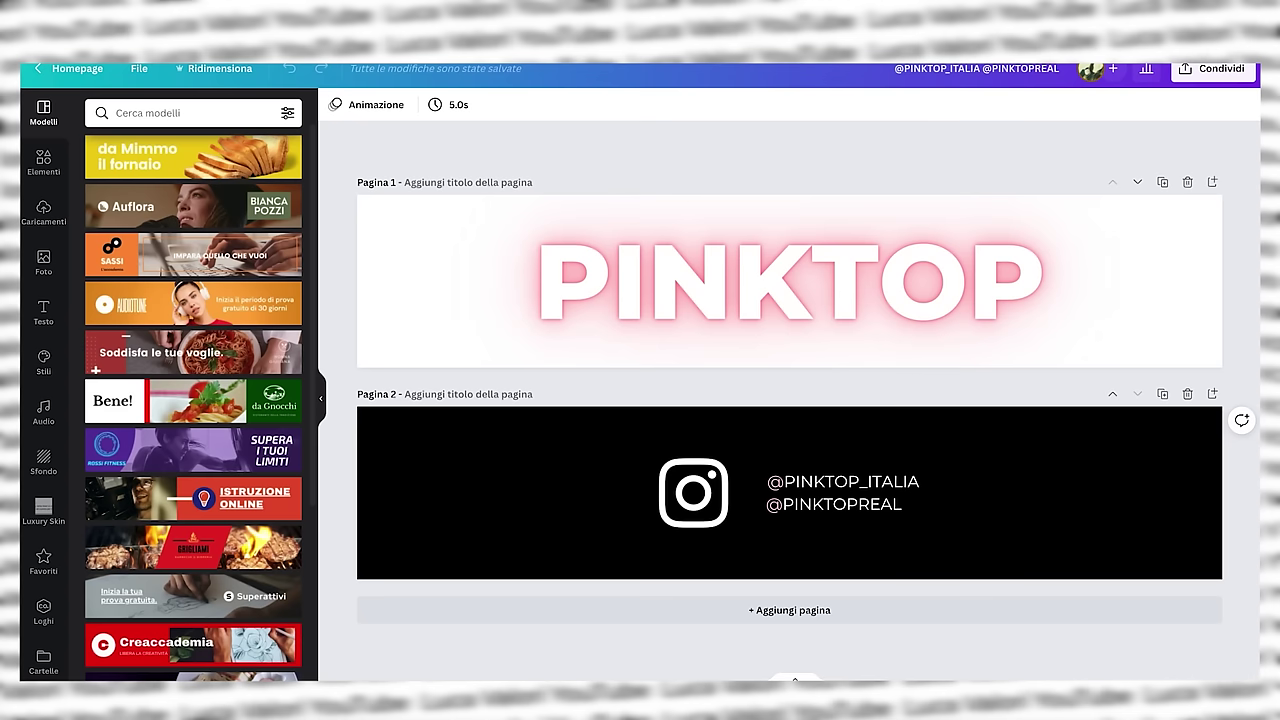
- Paste the PINKTOP title from the banner design onto page 4 and centre it vertically
left_click(883, 271)
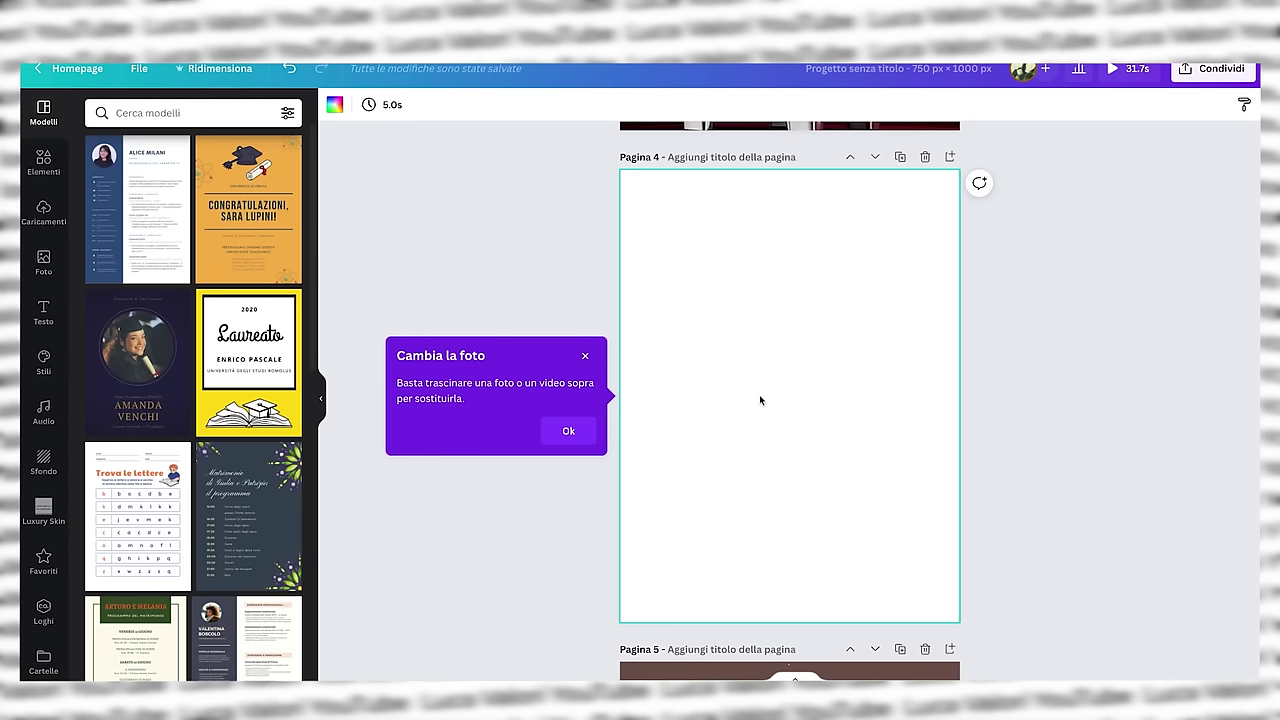
left_click(585, 356)
key("ctrl+v")
left_click_drag(765, 213, 731, 409)
left_click(378, 167)
left_click(770, 405)
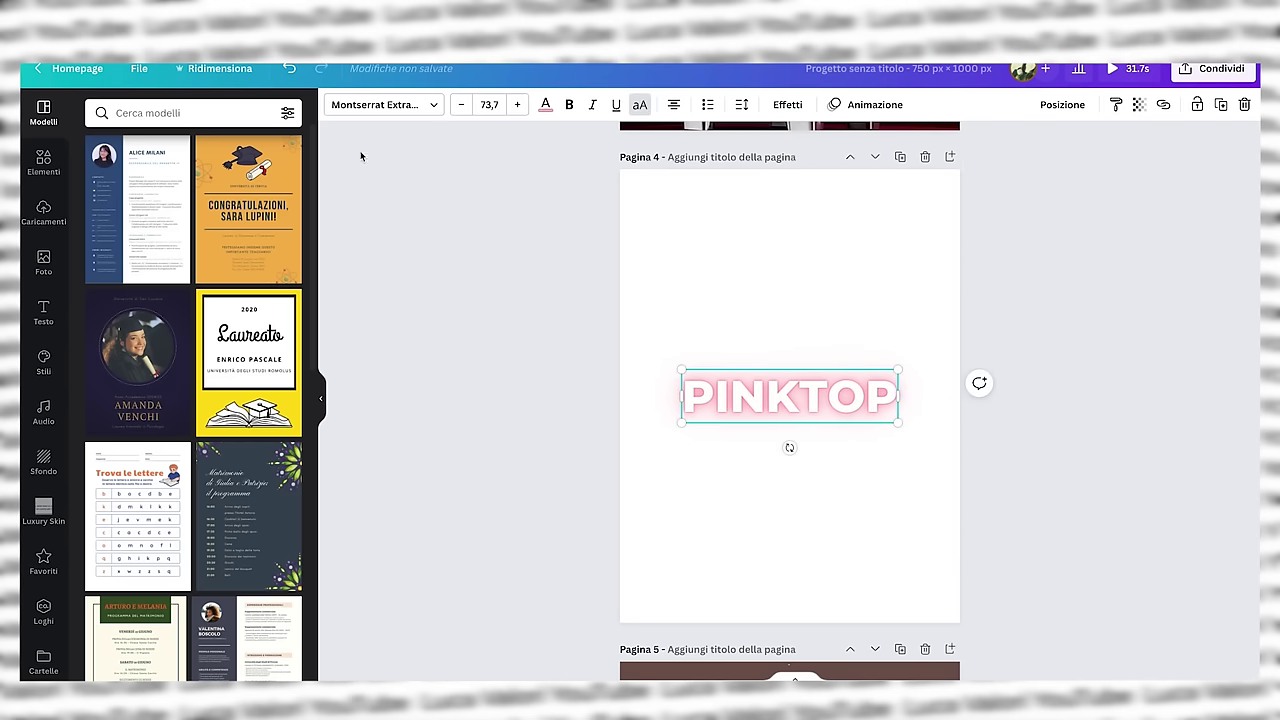
- Give the PINKTOP title the Pan animation after trying Scorrimento
left_click(380, 104)
left_click(380, 104)
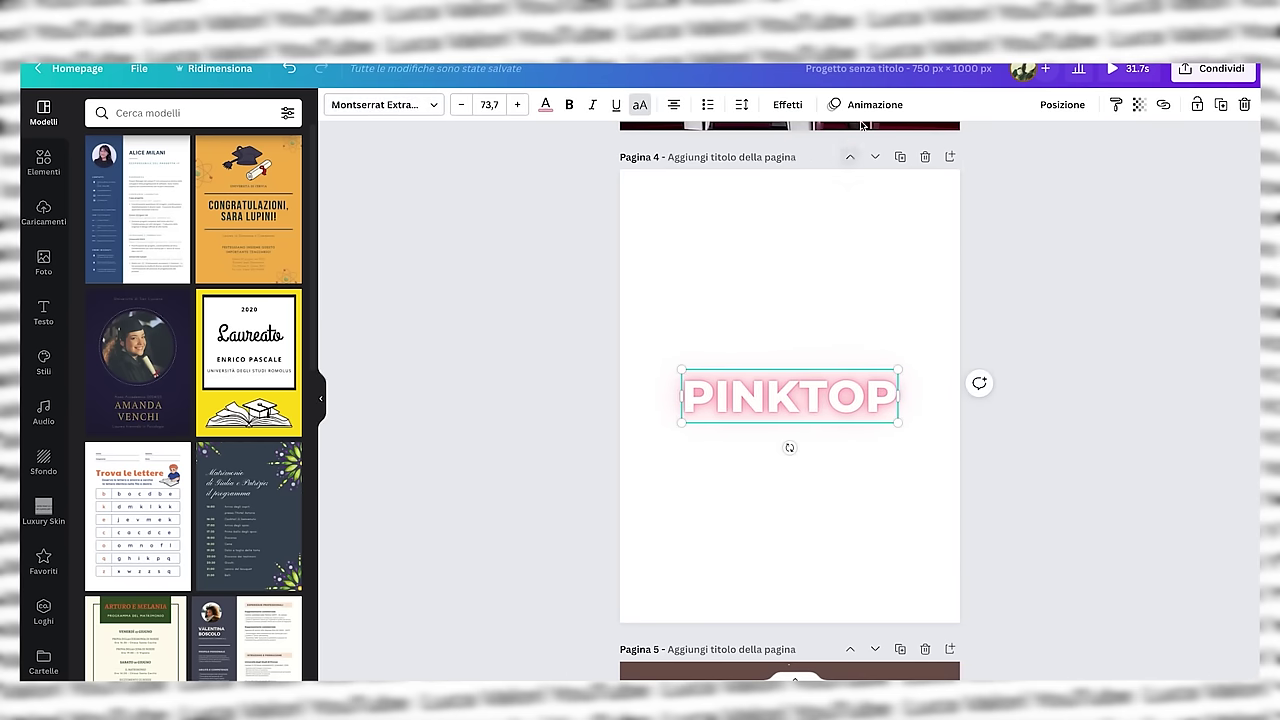
left_click(862, 105)
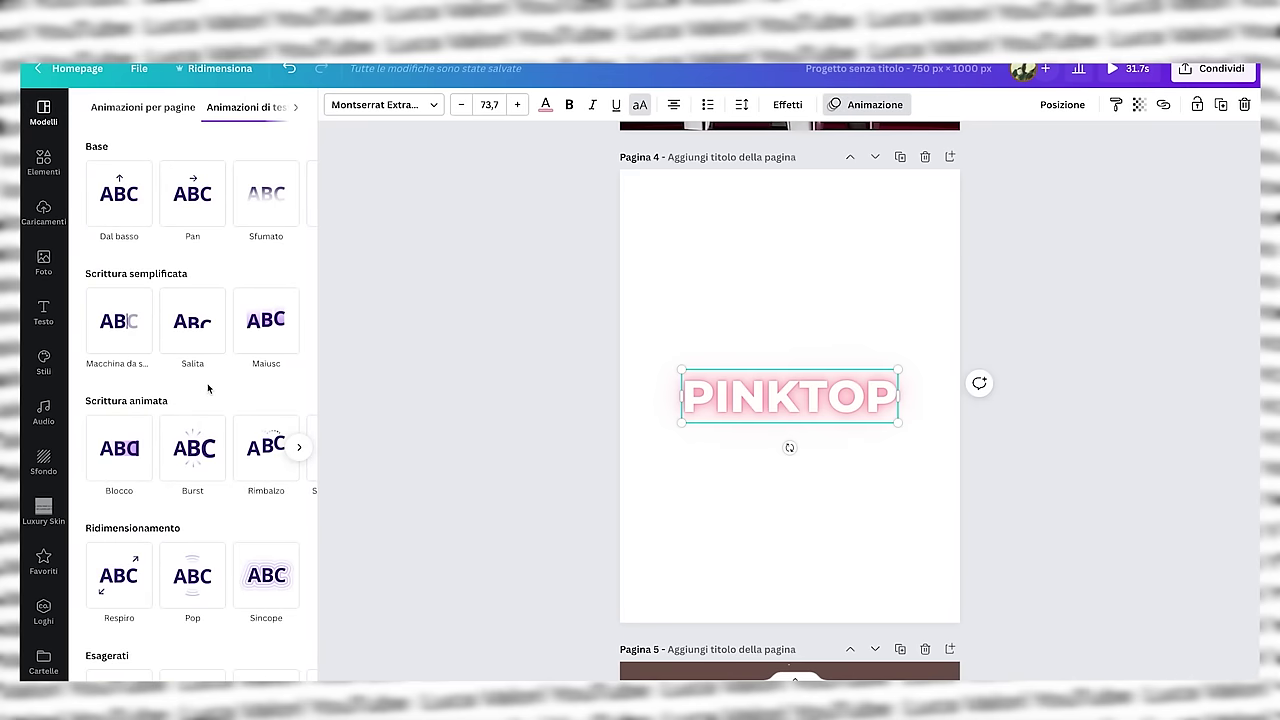
left_click(300, 453)
left_click(297, 449)
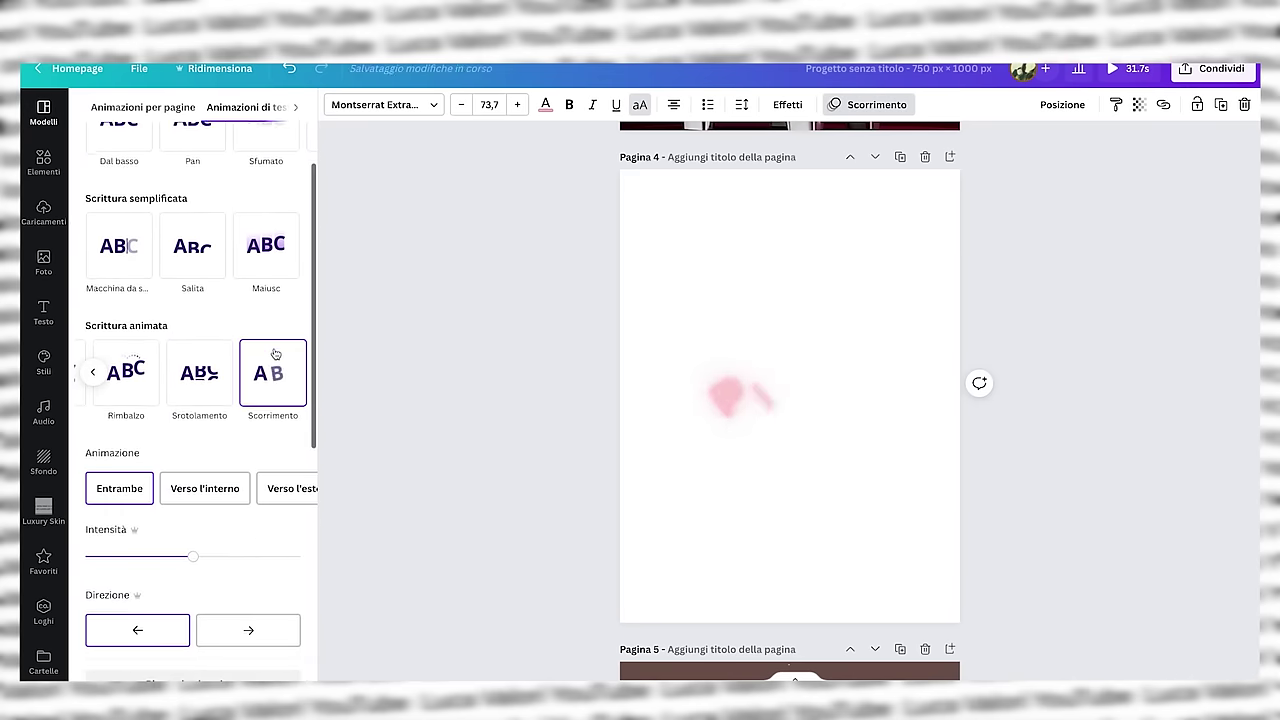
scroll(254, 491, "up", 3)
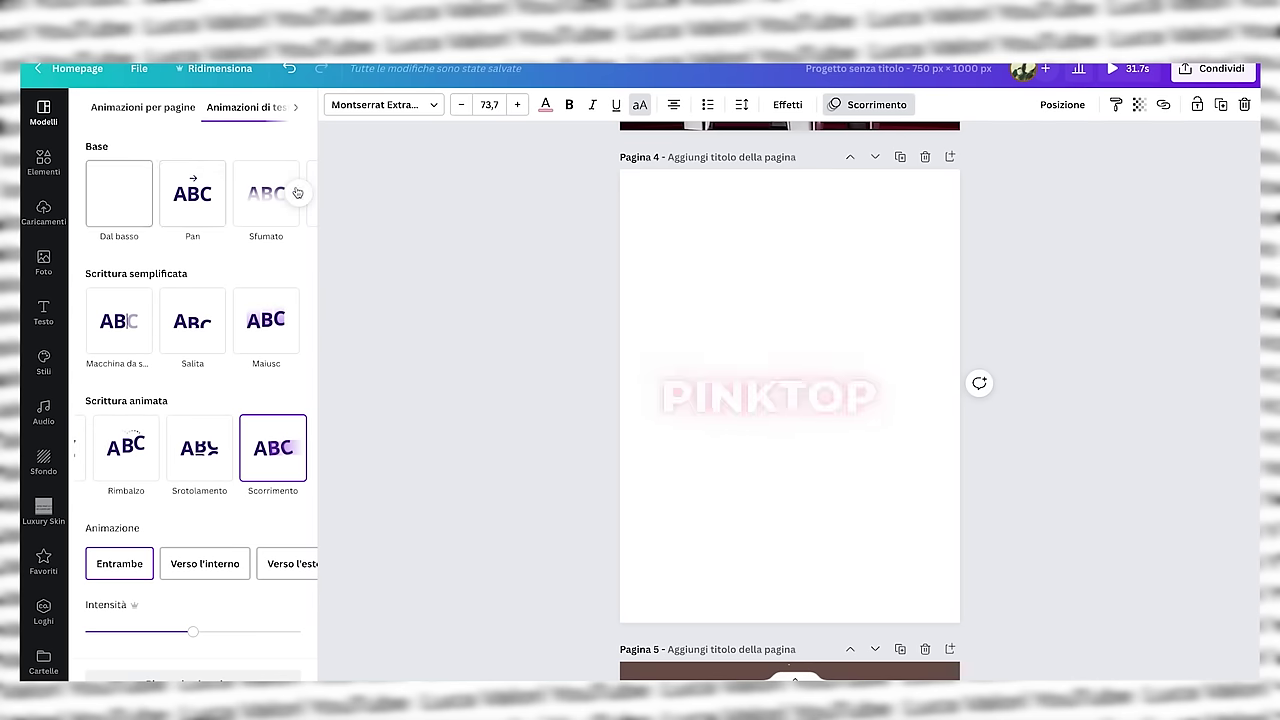
left_click(296, 195)
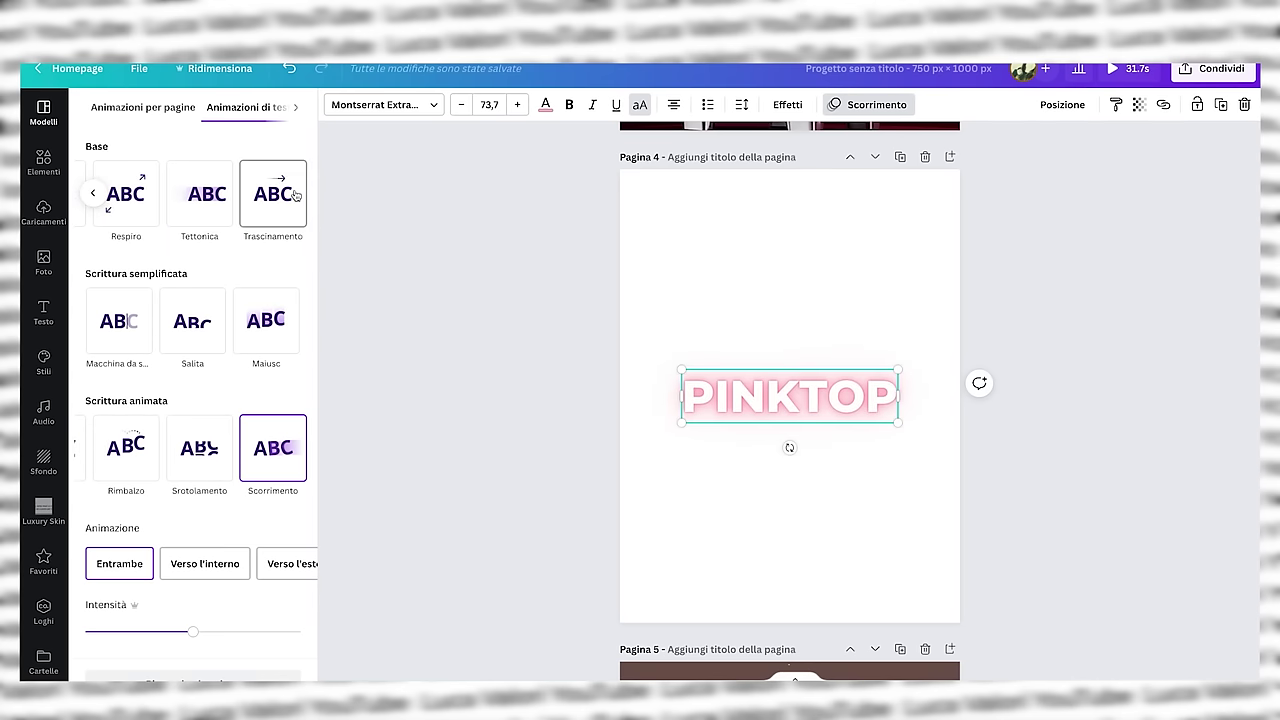
left_click(92, 193)
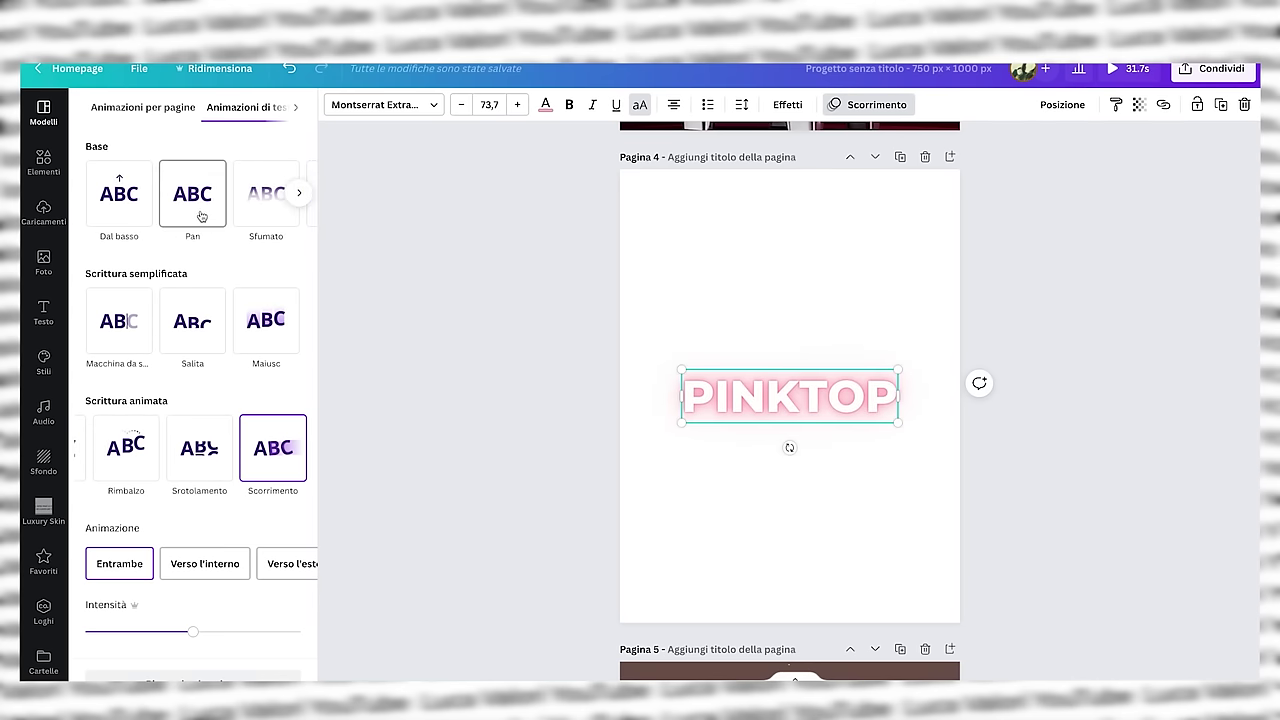
left_click(202, 214)
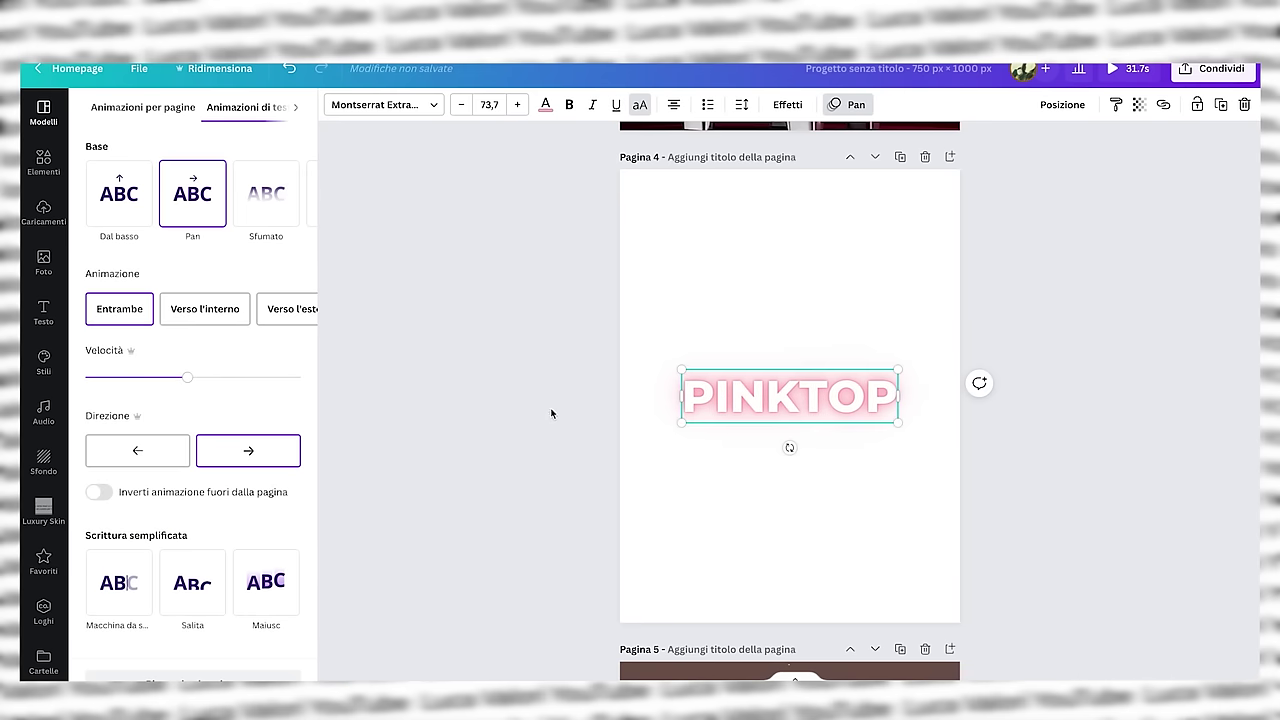
scroll(597, 274, "up", 3)
scroll(597, 274, "down", 3)
scroll(597, 274, "up", 2)
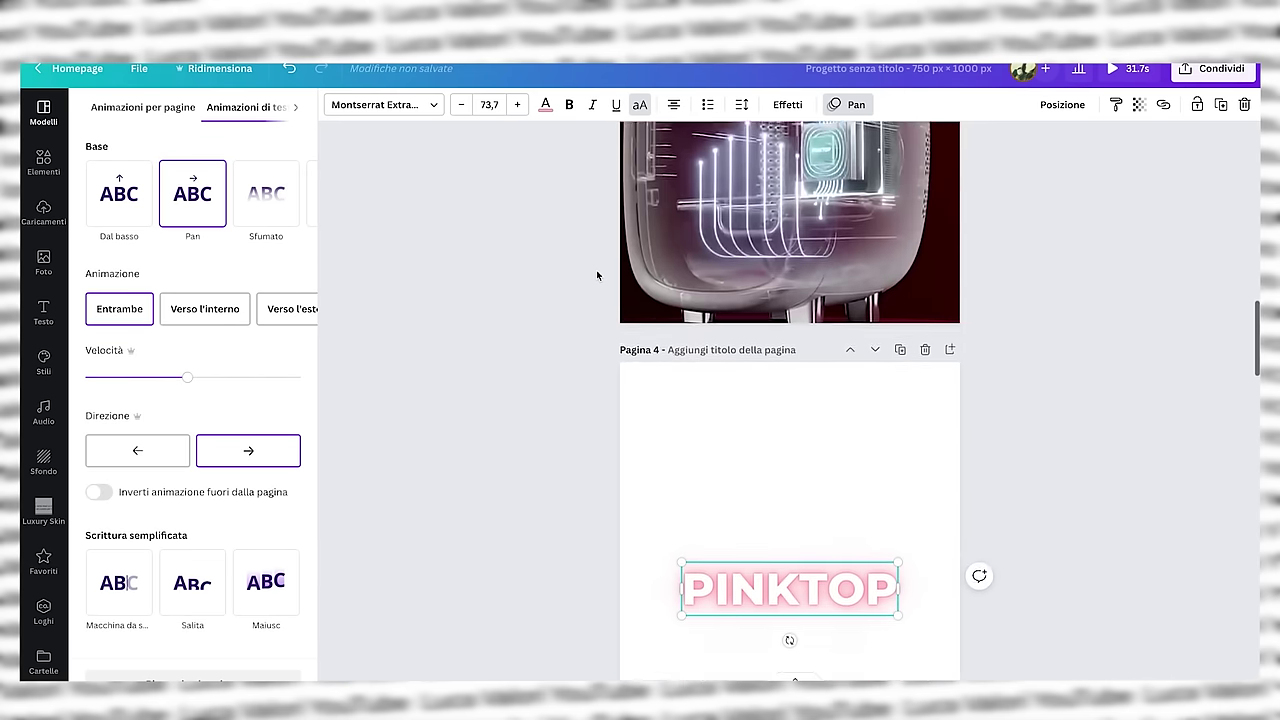
scroll(597, 274, "down", 2)
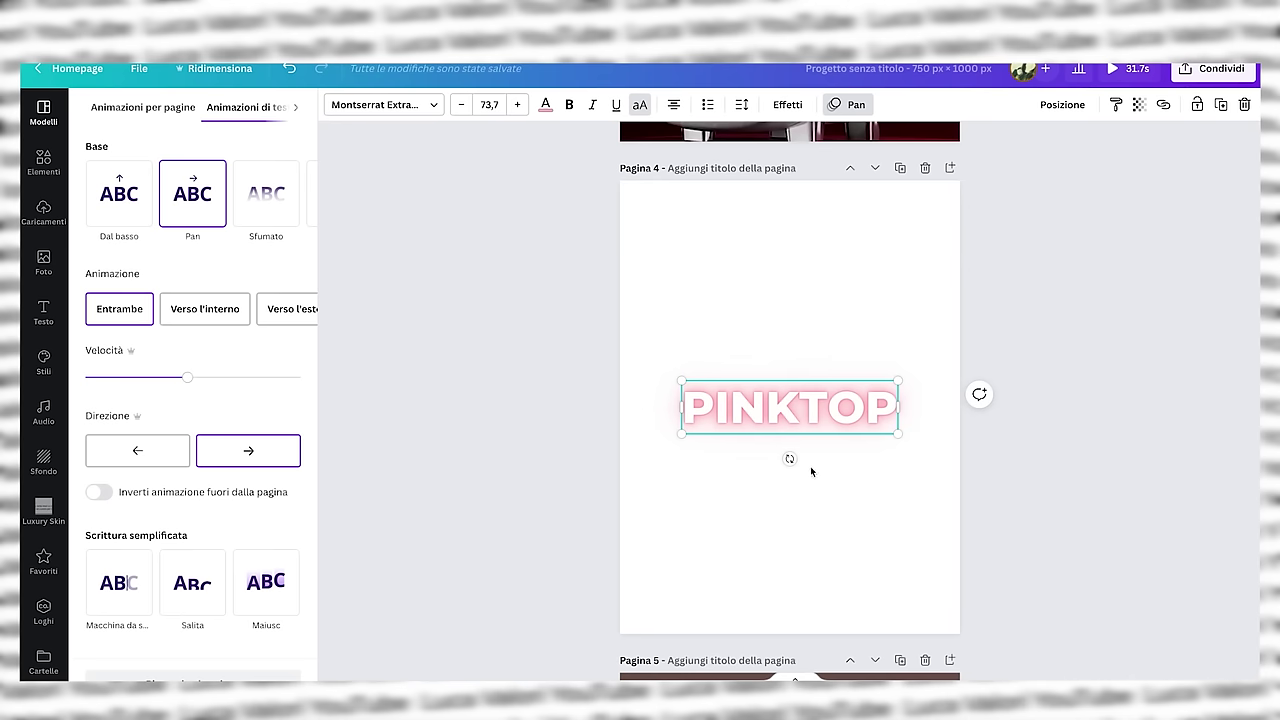
scroll(811, 471, "up", 15)
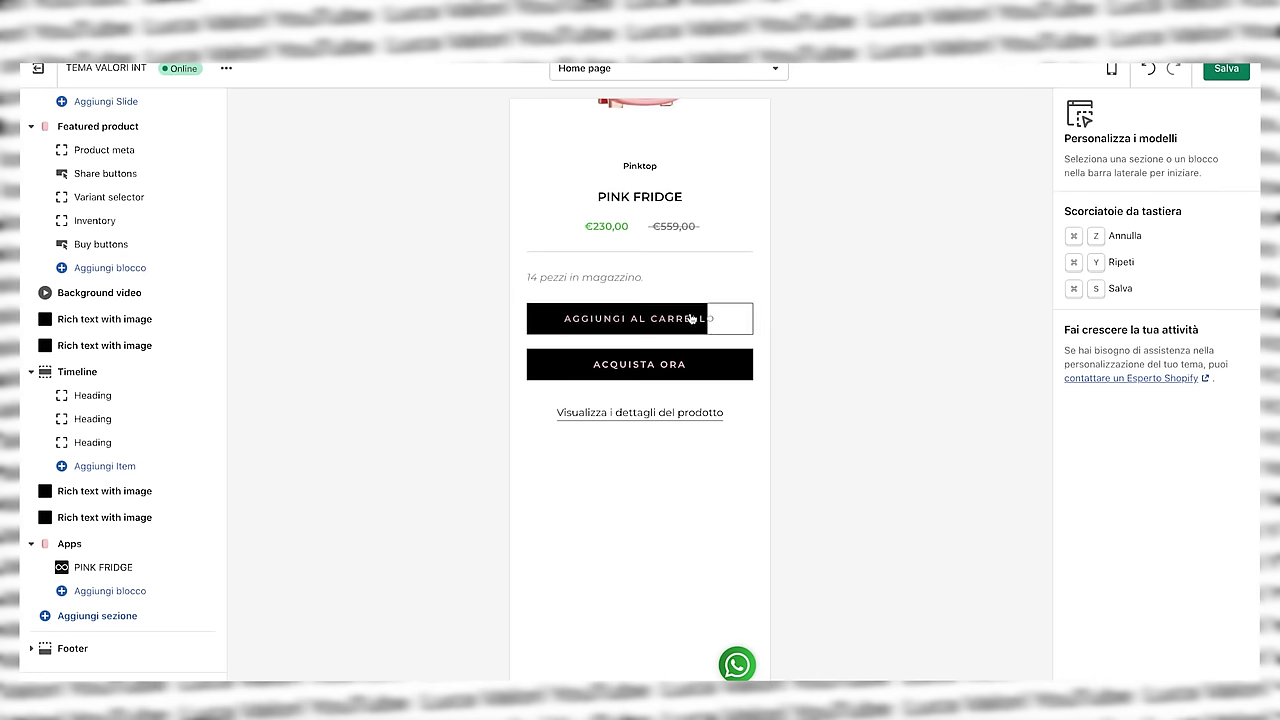
- Open the Background video section's settings in the Shopify theme editor
scroll(691, 316, "up", 10)
scroll(690, 318, "down", 5)
scroll(690, 318, "down", 5)
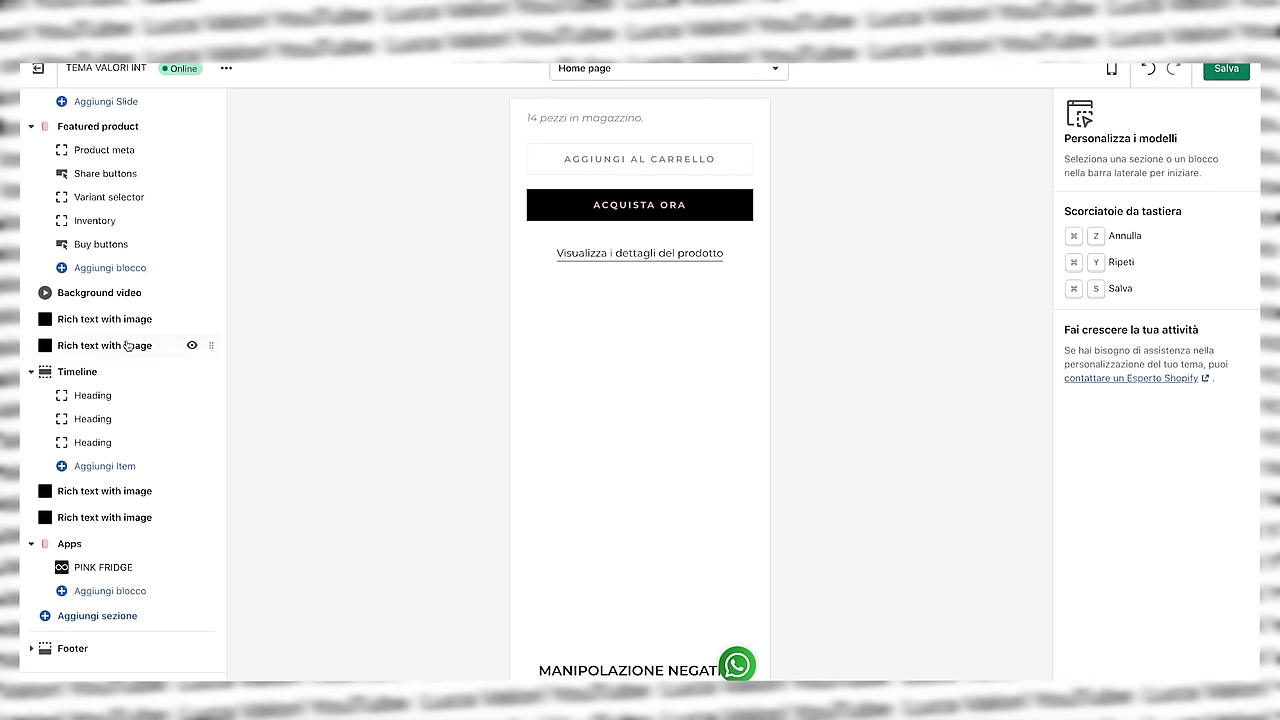
scroll(111, 550, "up", 1)
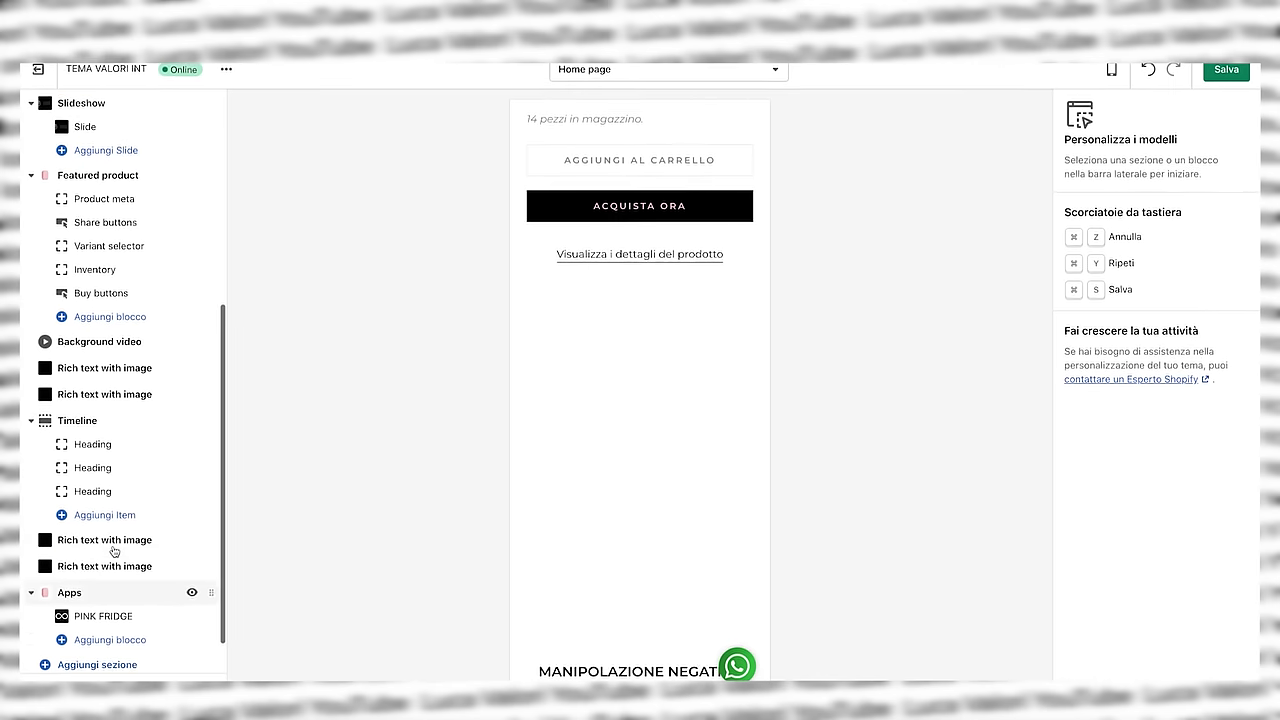
left_click(100, 352)
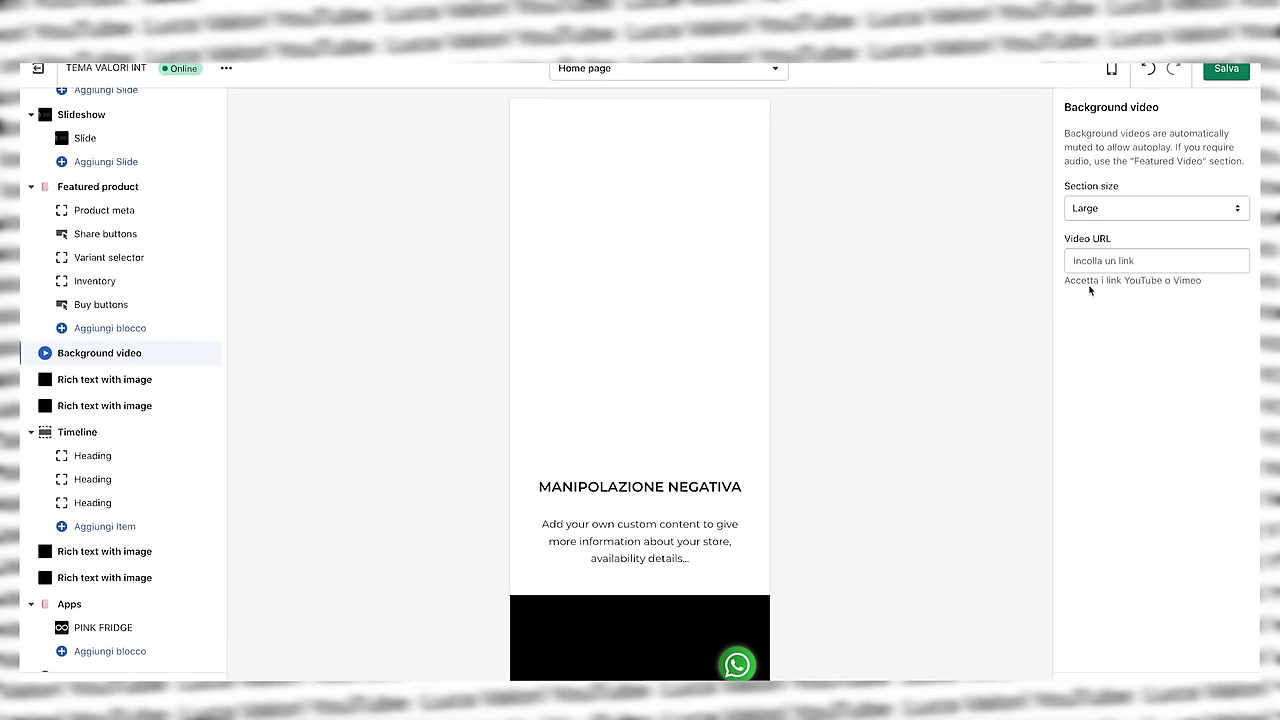
scroll(643, 354, "up", 5)
scroll(732, 258, "down", 1)
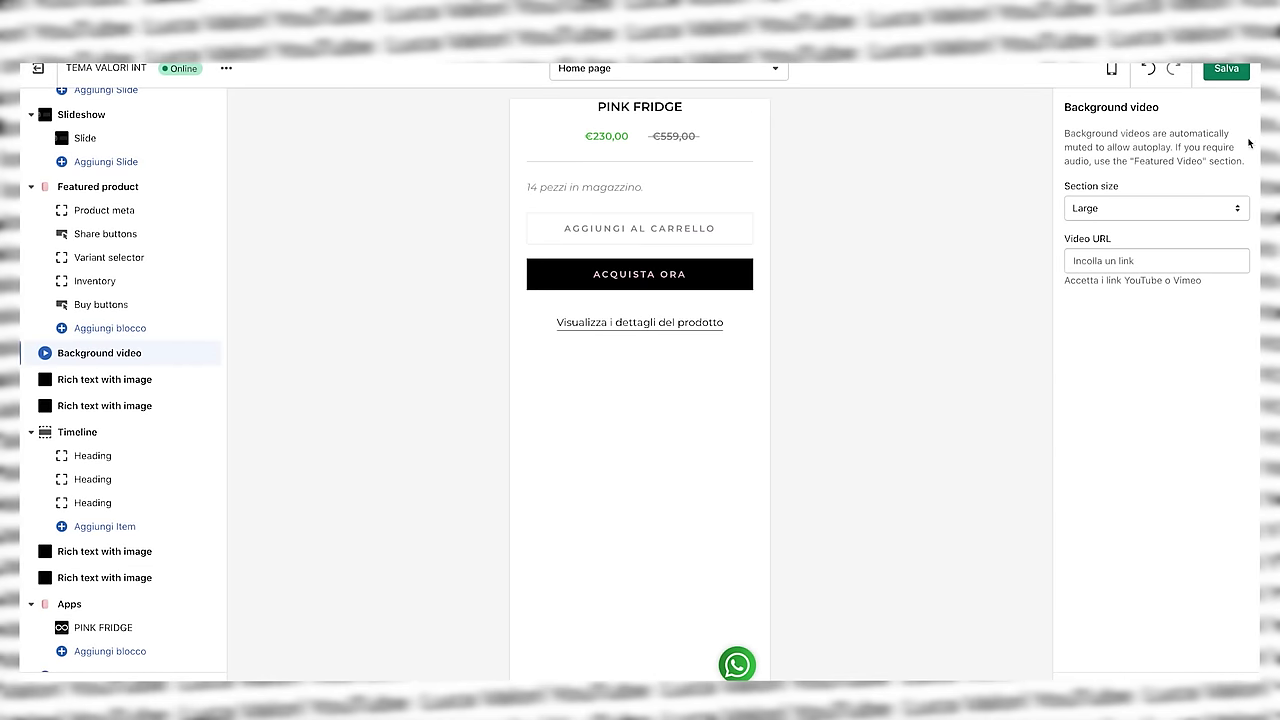
- Clear the invalid Video URL text and copy the uploaded fridge video's Vimeo link
left_click(1109, 263)
type("pinktop")
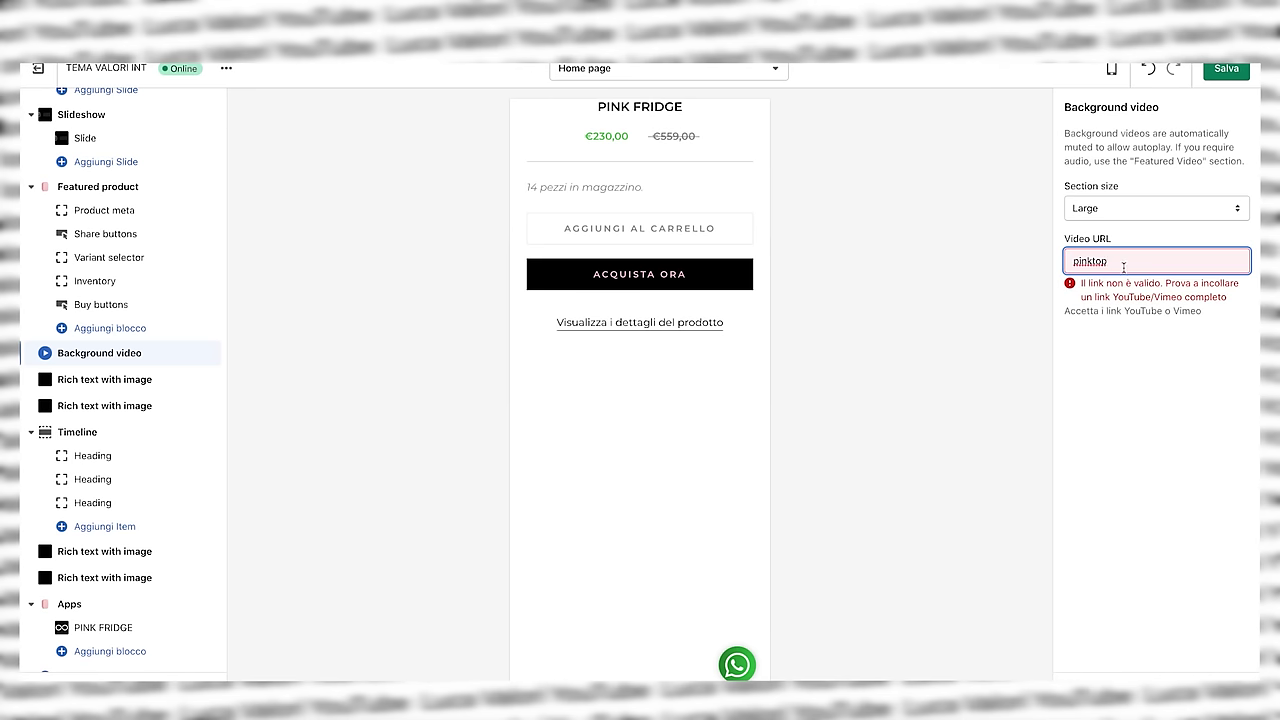
key("BackSpace")
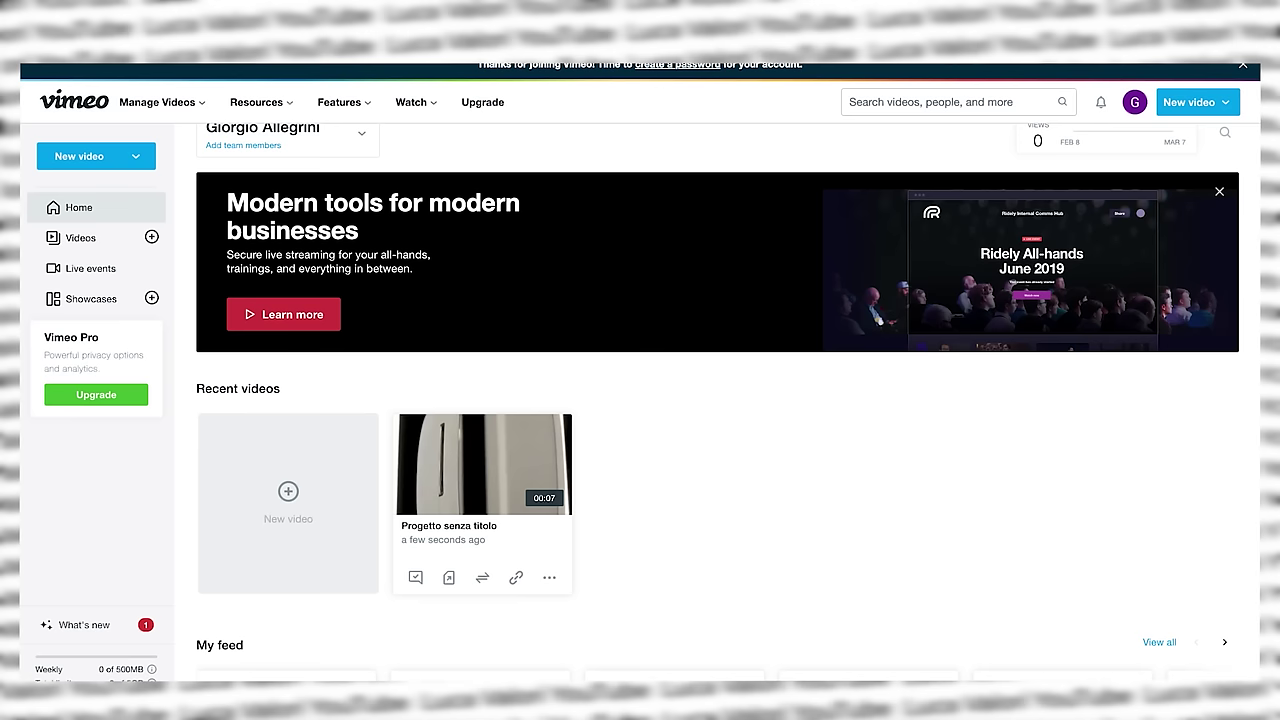
left_click(516, 578)
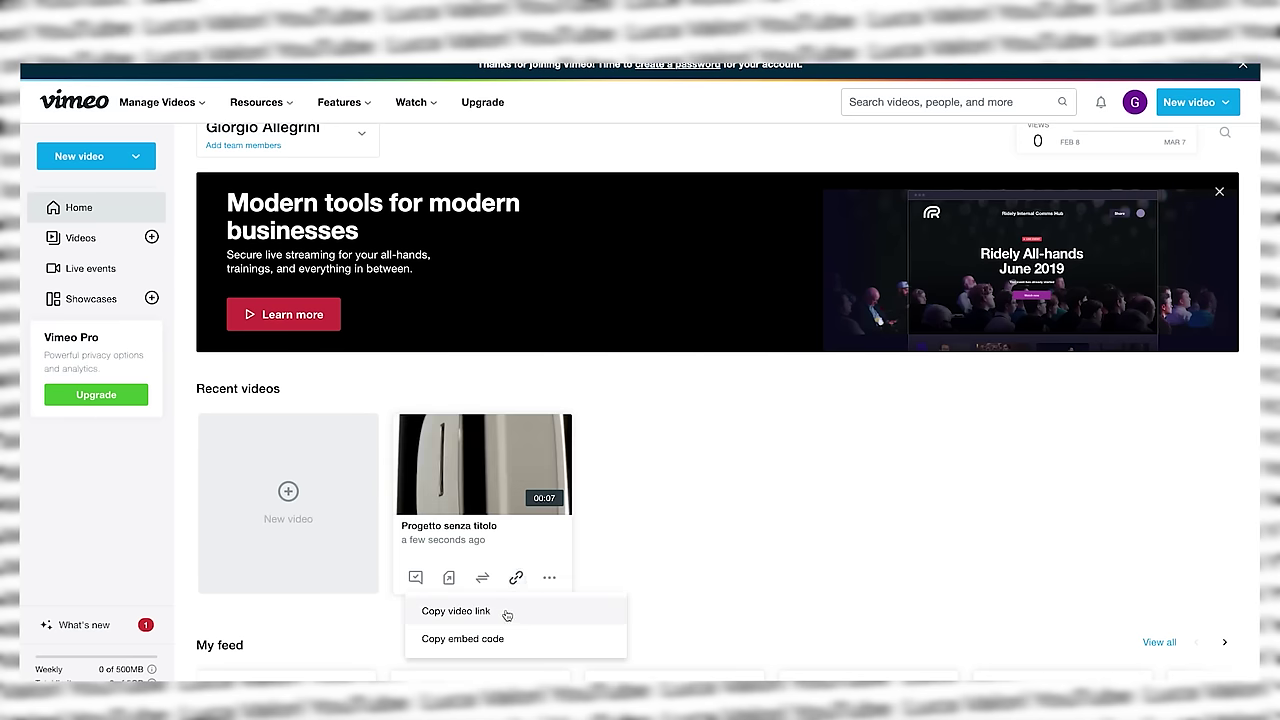
left_click(456, 611)
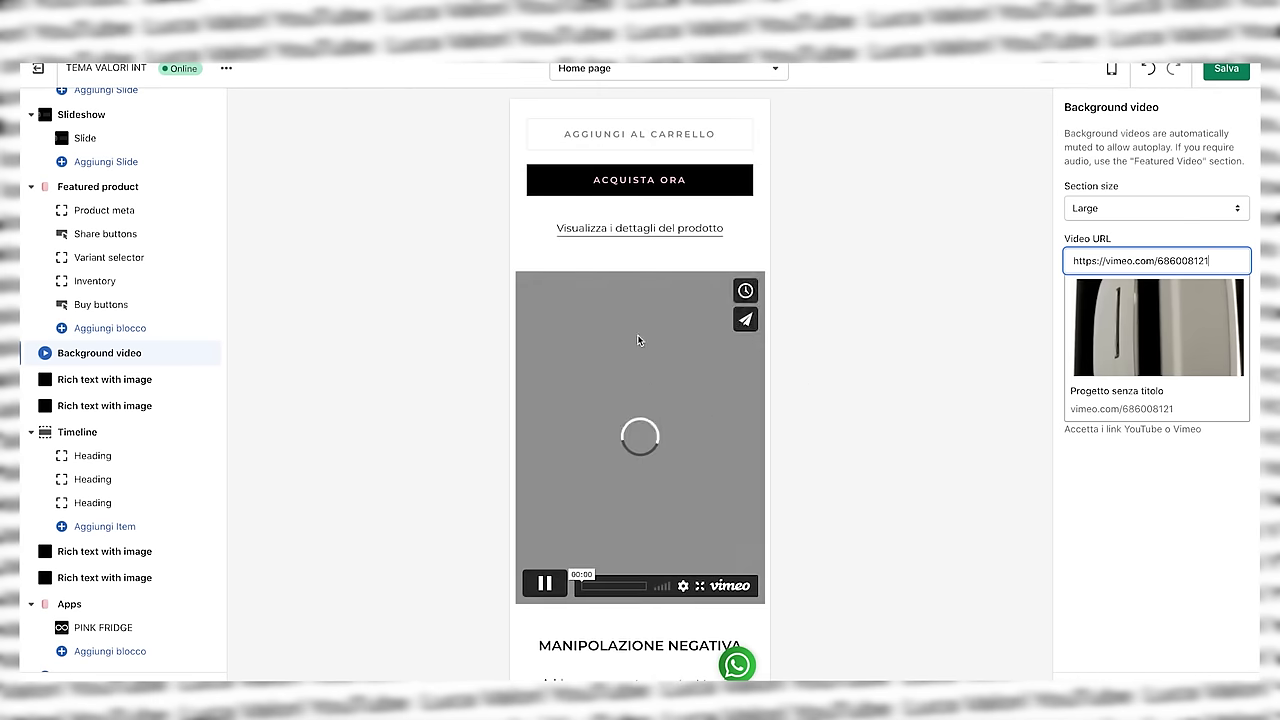
scroll(680, 330, "down", 1)
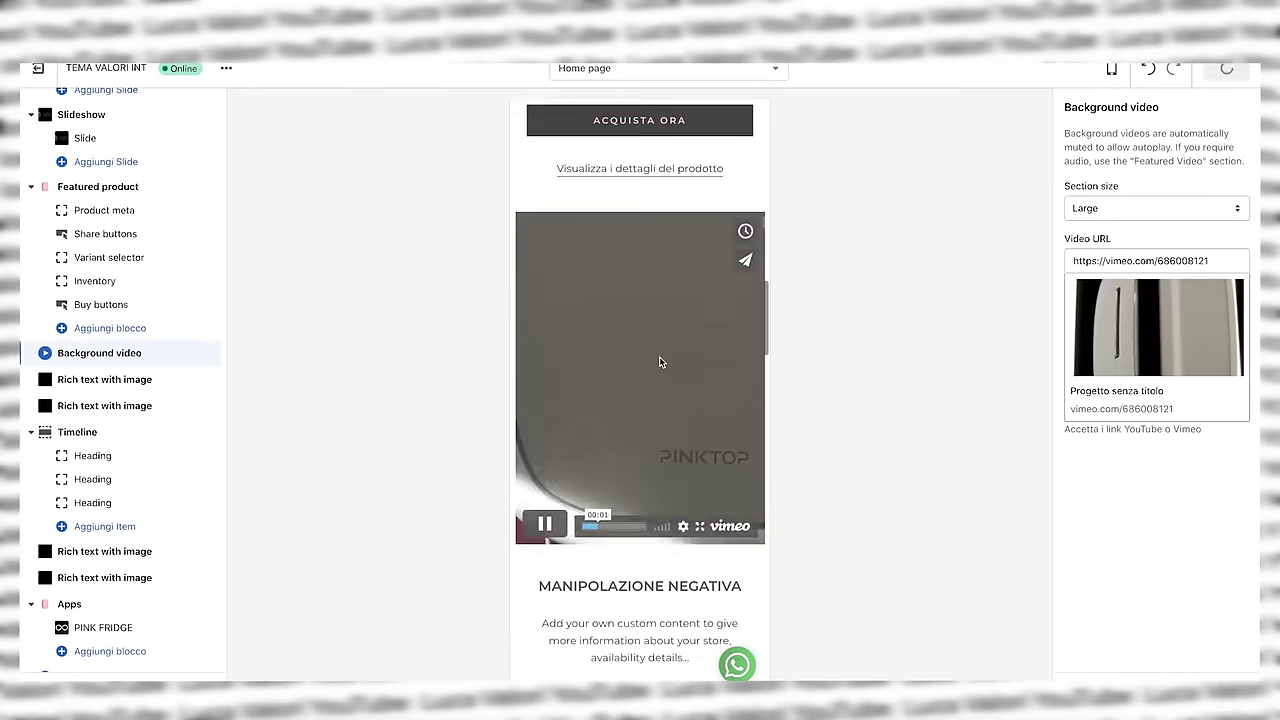
scroll(659, 356, "up", 6)
scroll(659, 356, "down", 4)
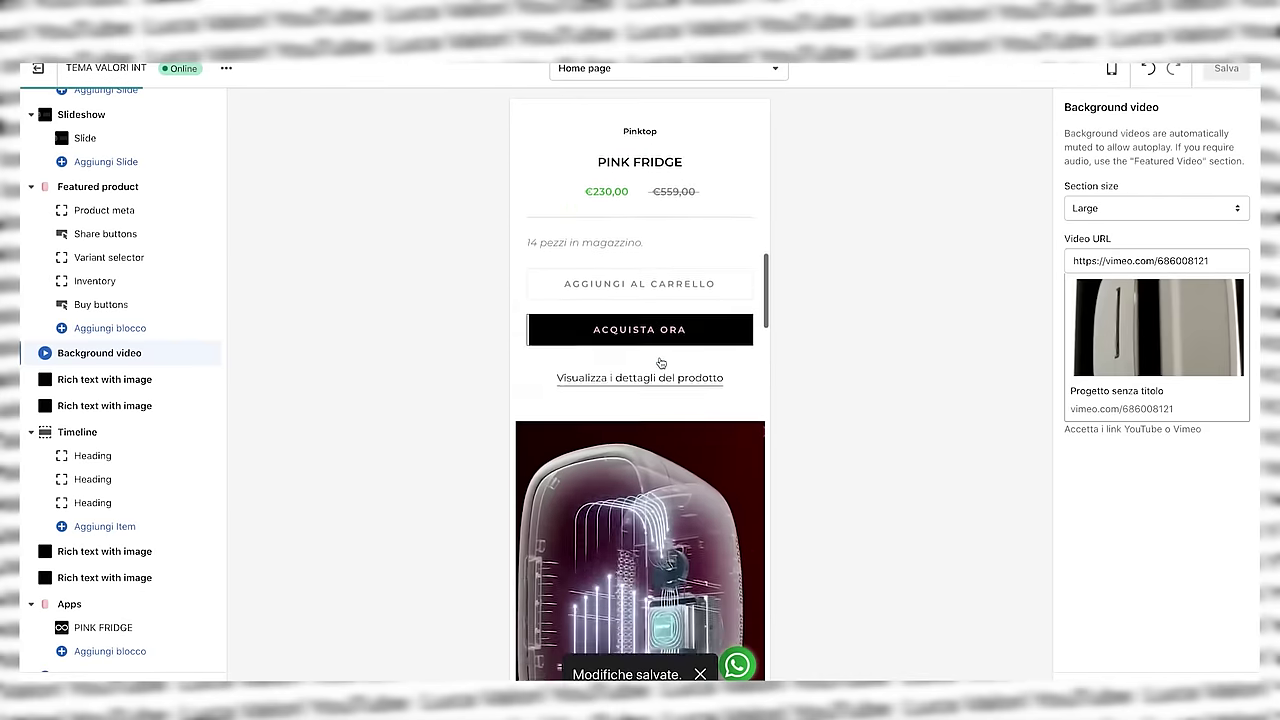
scroll(660, 362, "down", 6)
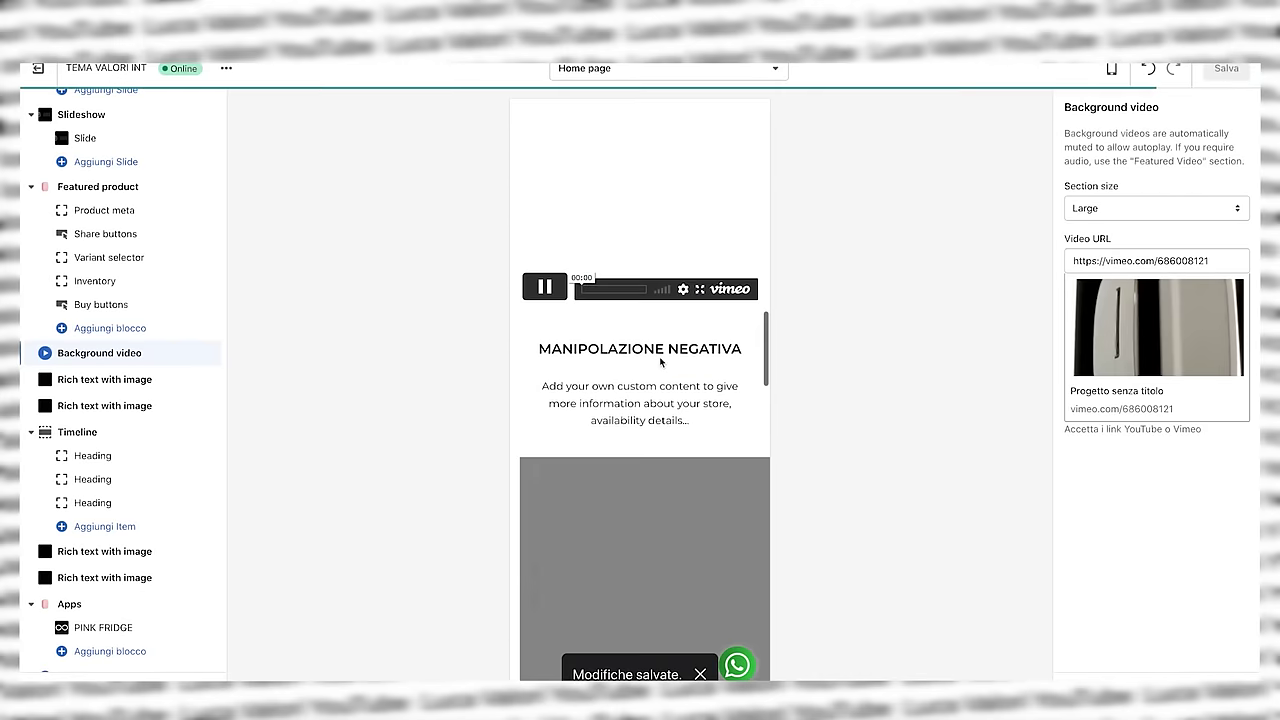
scroll(600, 380, "down", 1)
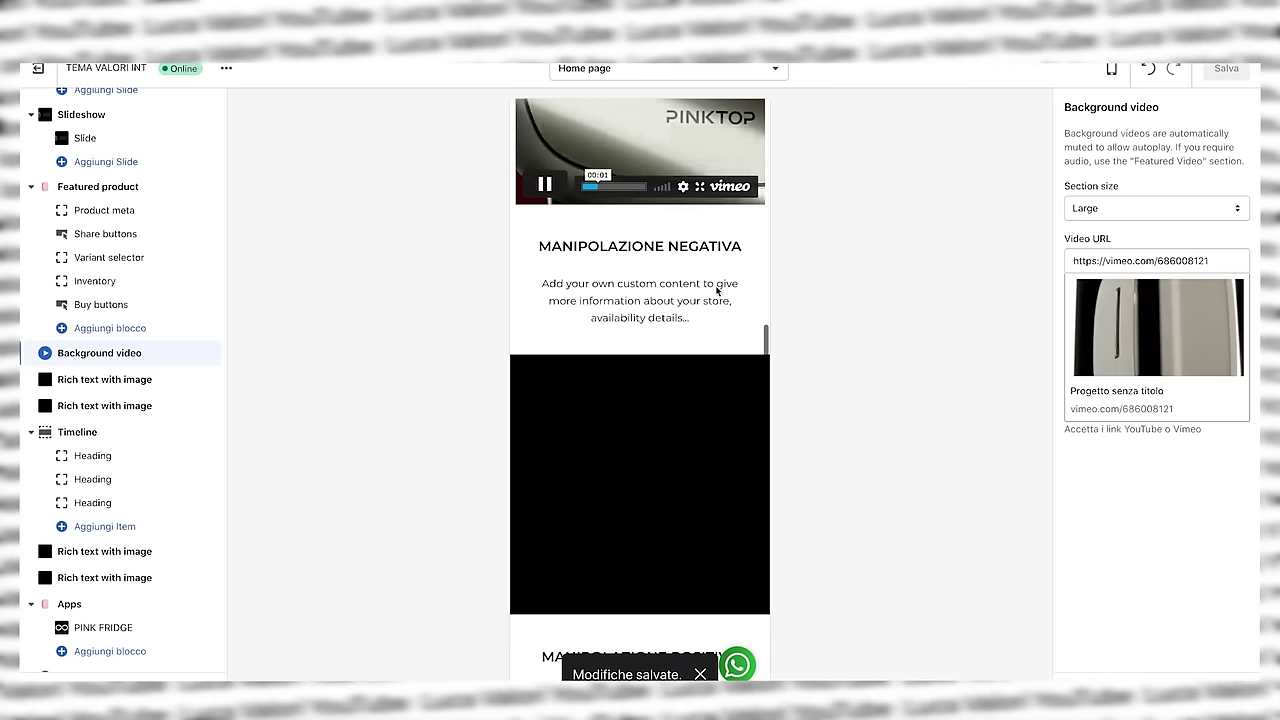
scroll(675, 289, "down", 1)
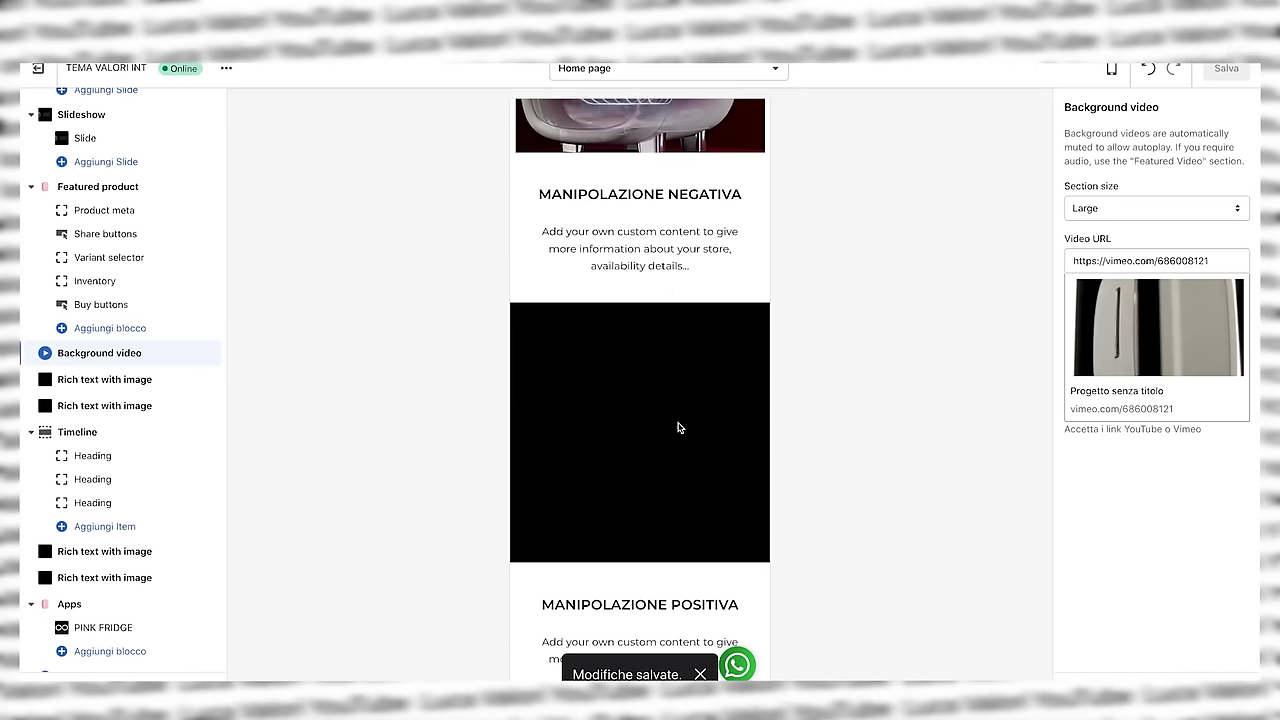
scroll(677, 428, "down", 2)
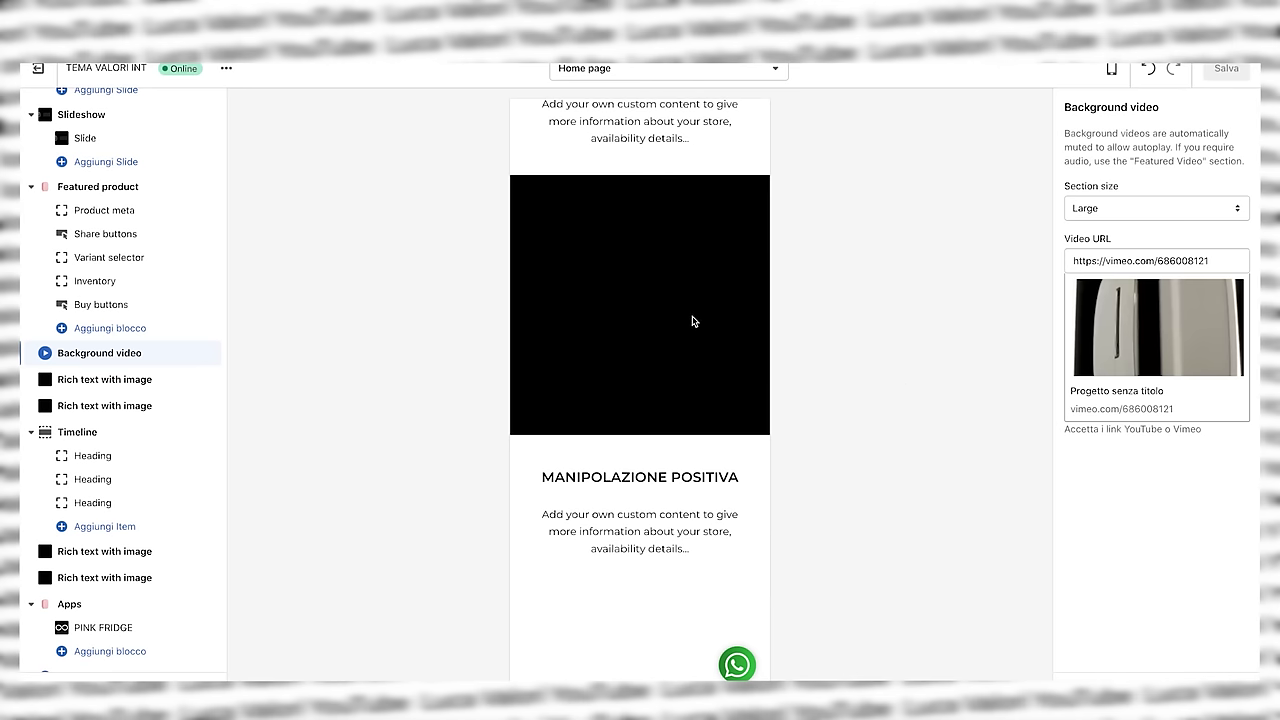
scroll(680, 333, "up", 2)
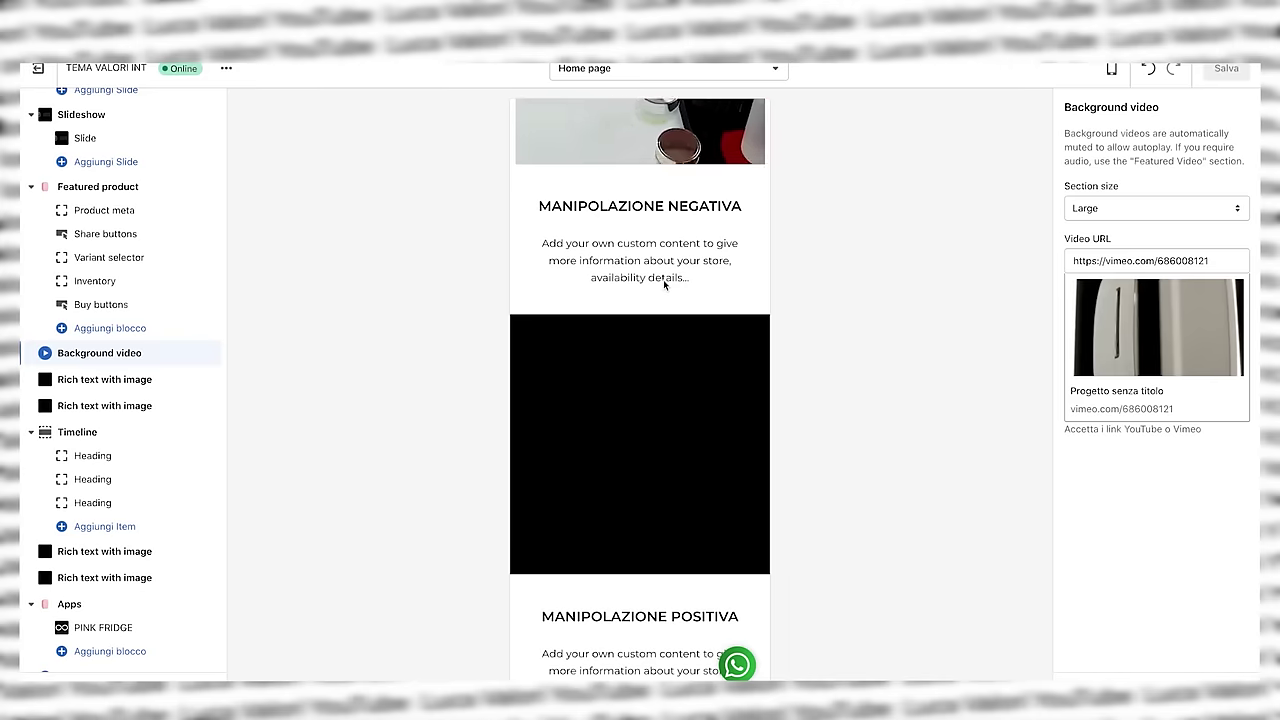
scroll(664, 287, "up", 3)
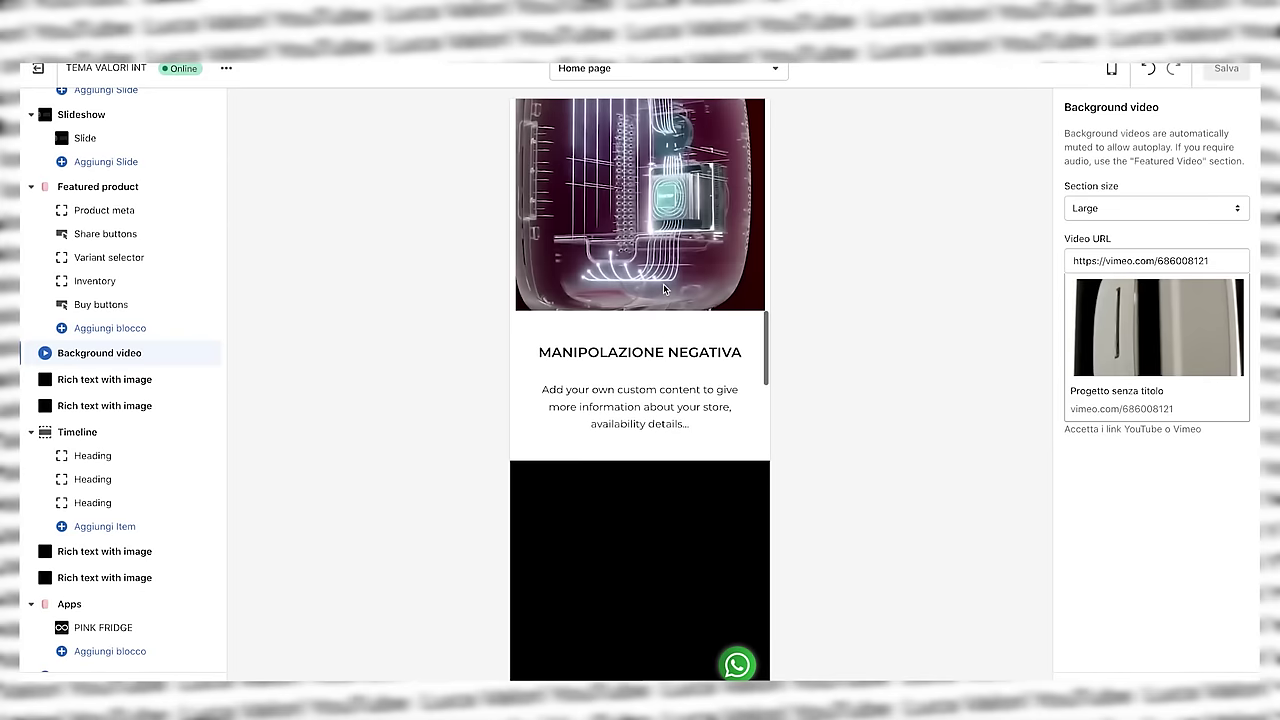
scroll(663, 288, "up", 2)
scroll(663, 288, "up", 2)
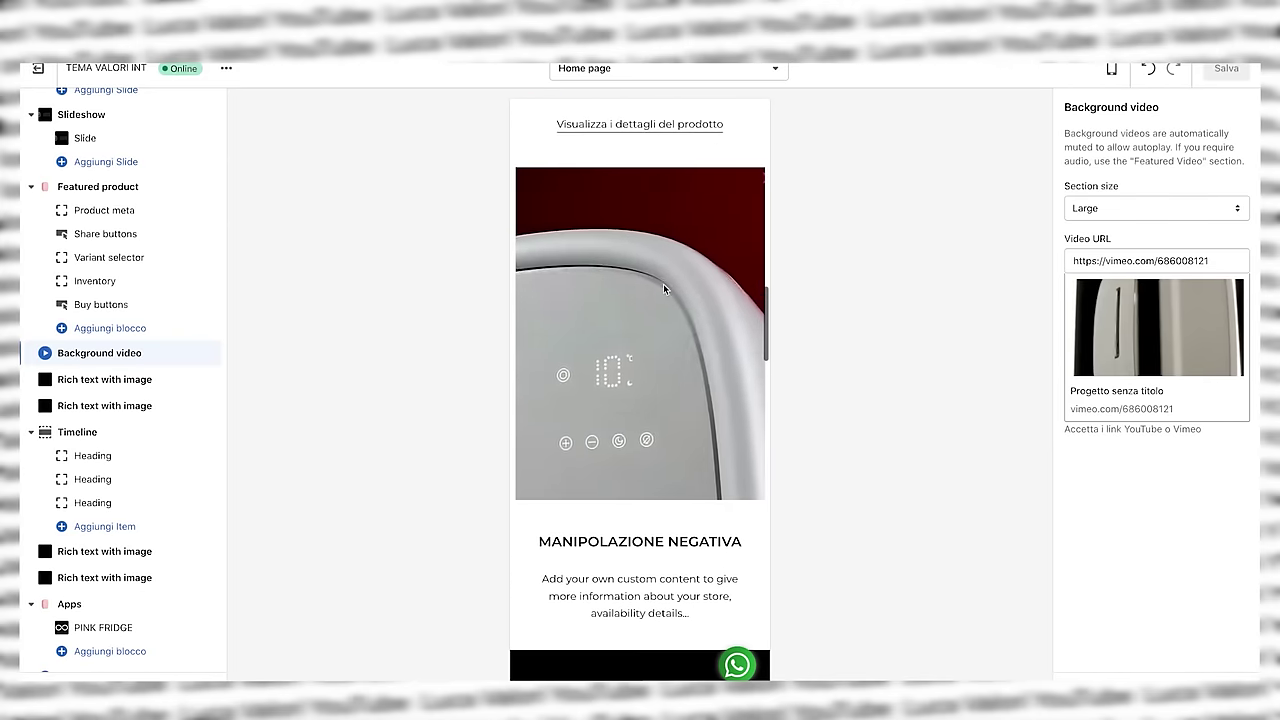
scroll(656, 366, "down", 3)
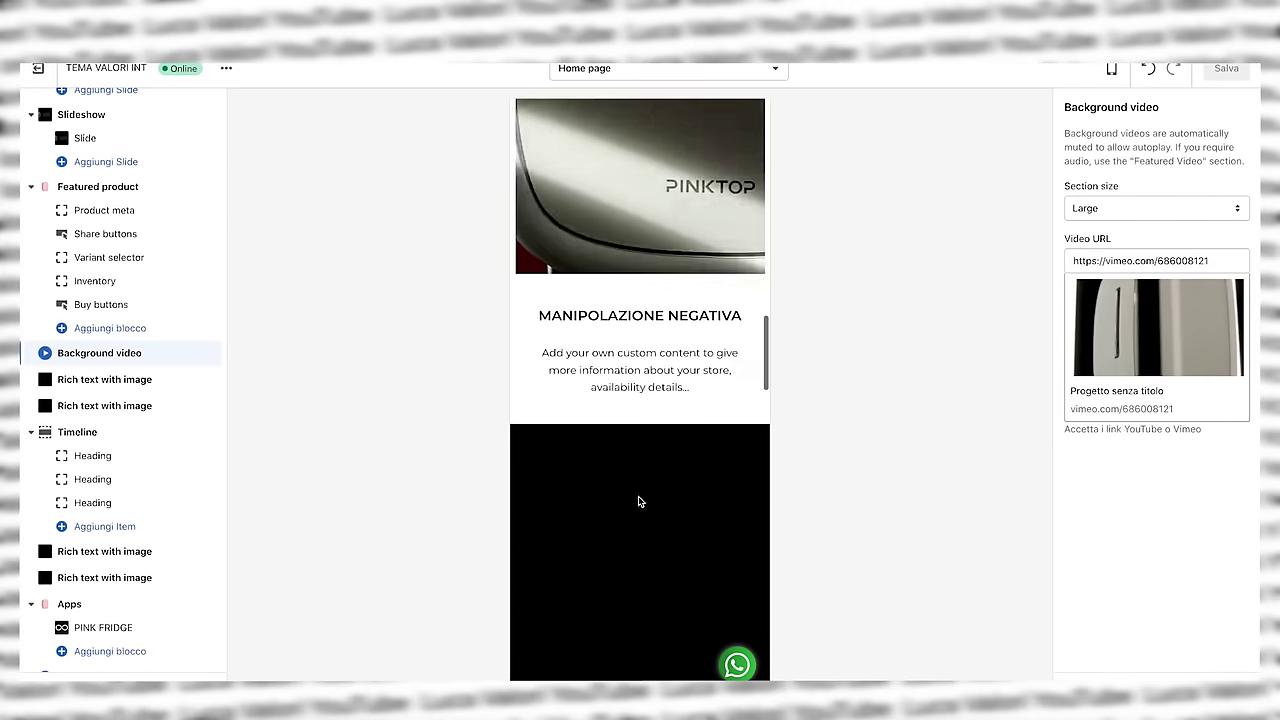
scroll(640, 501, "down", 3)
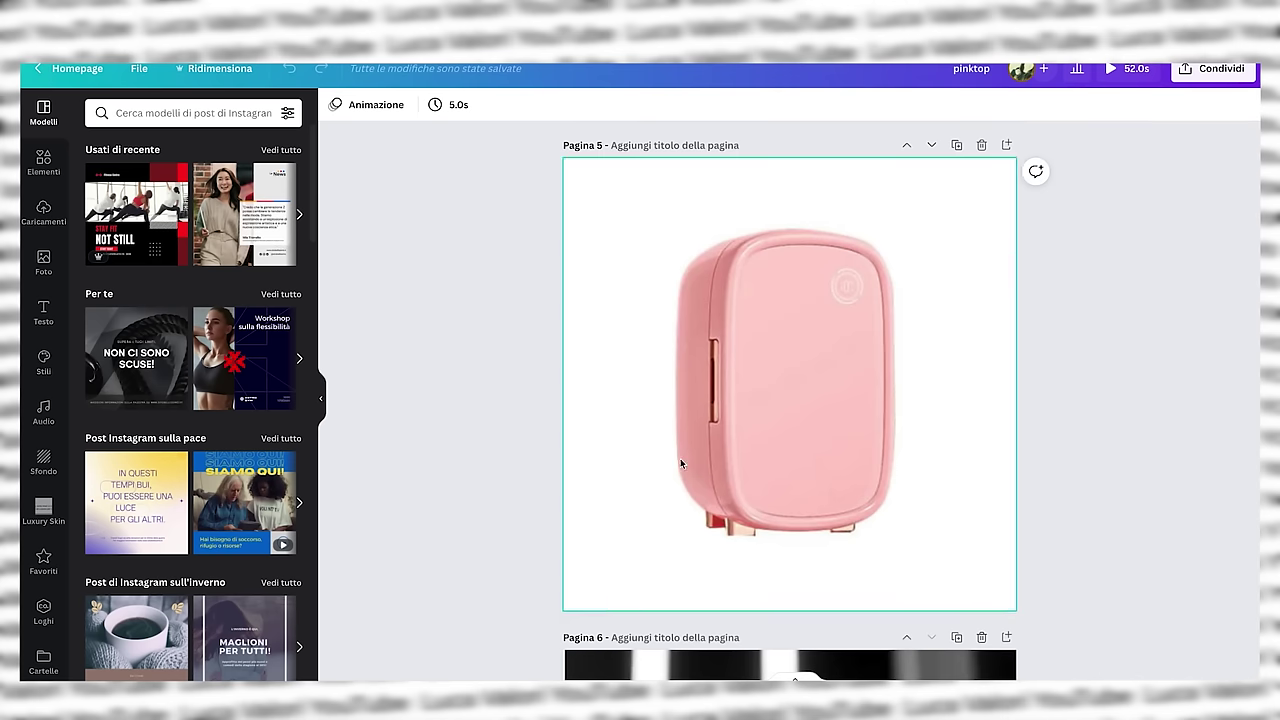
- Add page 7 with the uploaded open-fridge-with-flowers photo set as its background
scroll(680, 460, "down", 5)
left_click(623, 640)
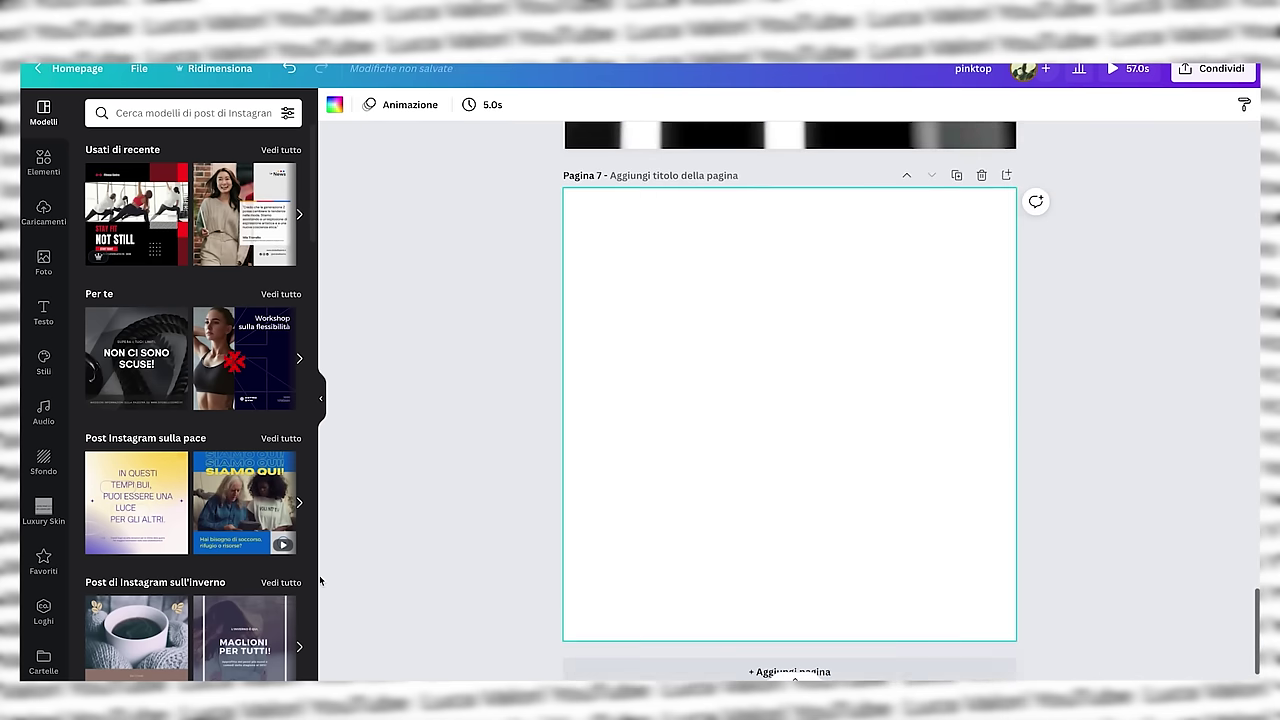
left_click(43, 210)
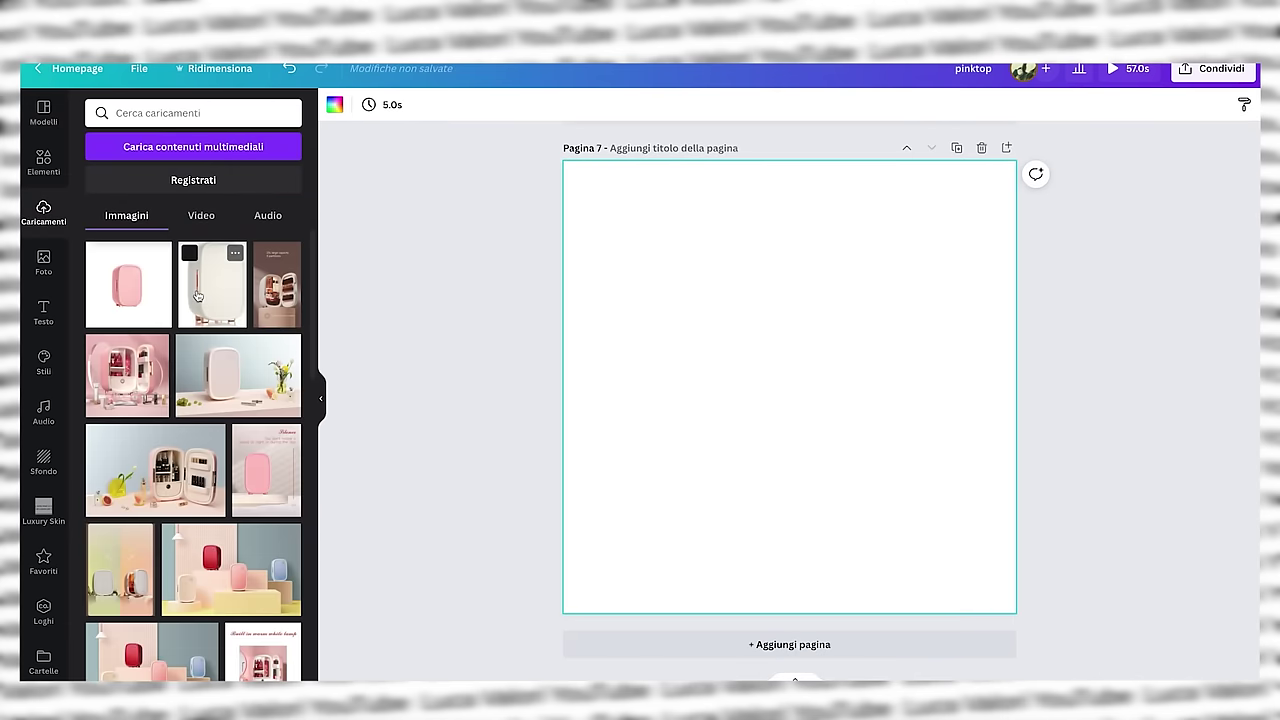
scroll(208, 419, "down", 1)
scroll(208, 419, "down", 1)
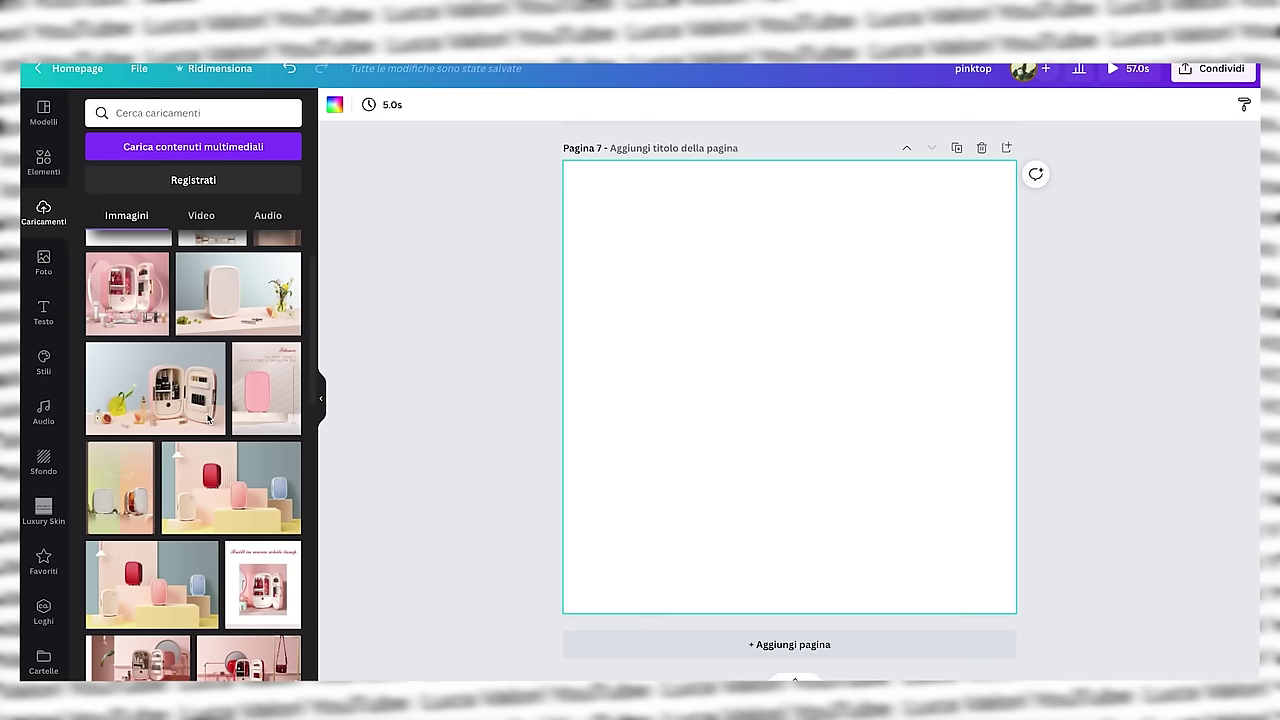
scroll(208, 419, "down", 5)
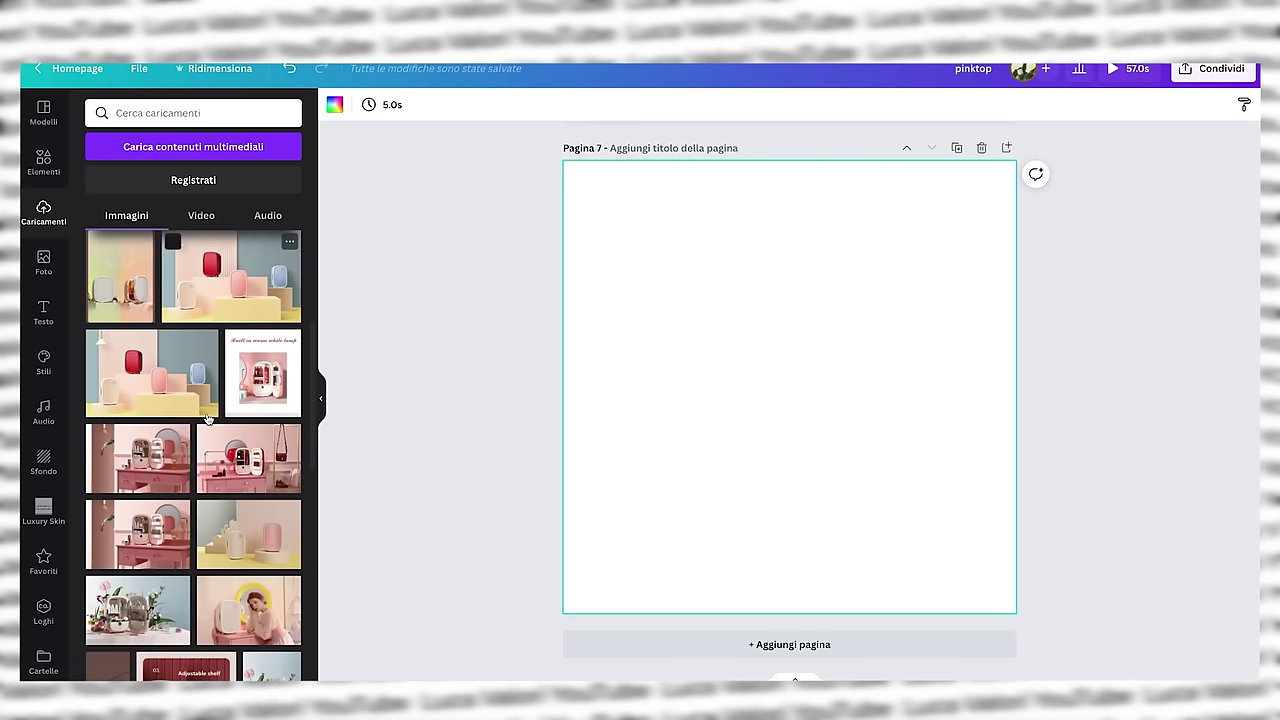
scroll(208, 419, "down", 2)
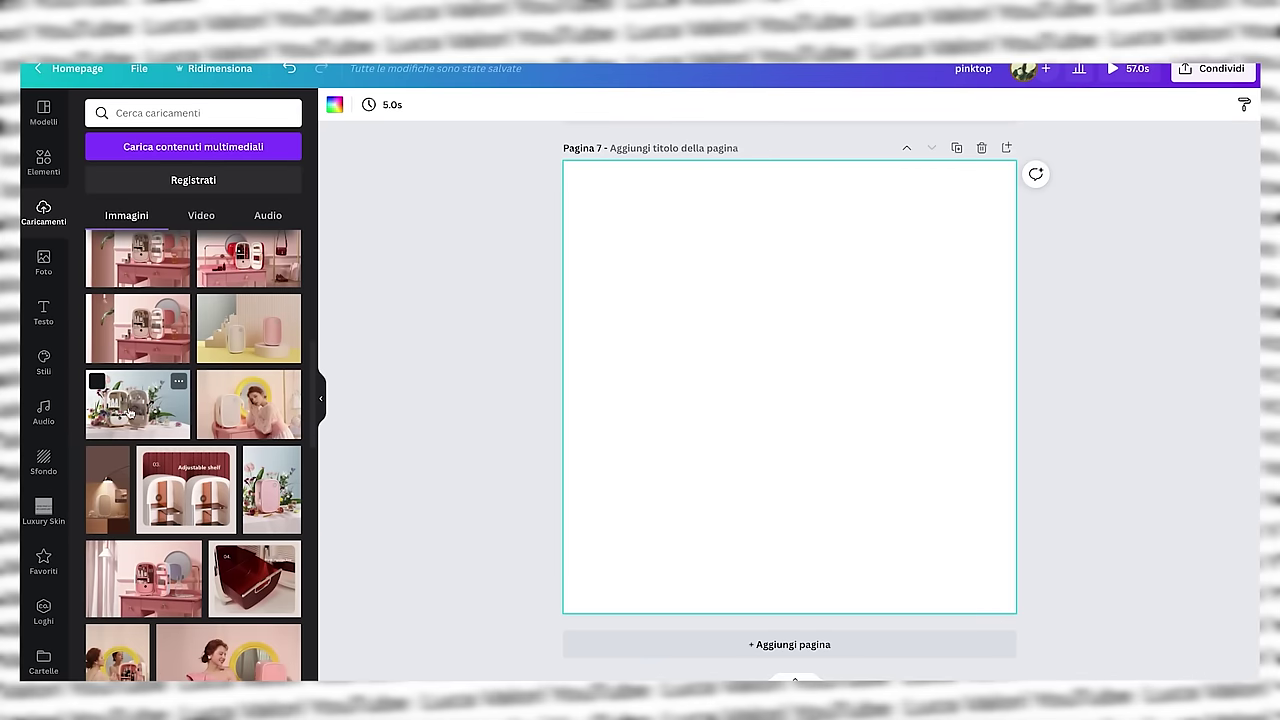
left_click(134, 406)
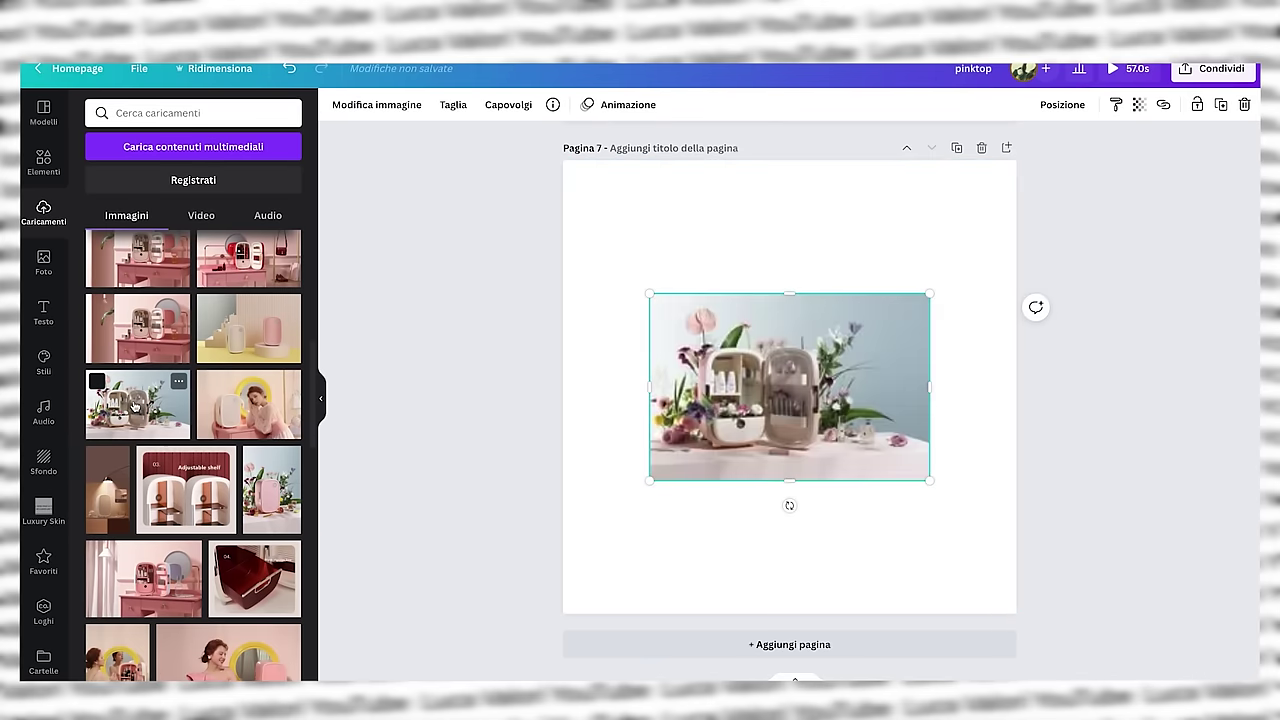
right_click(747, 407)
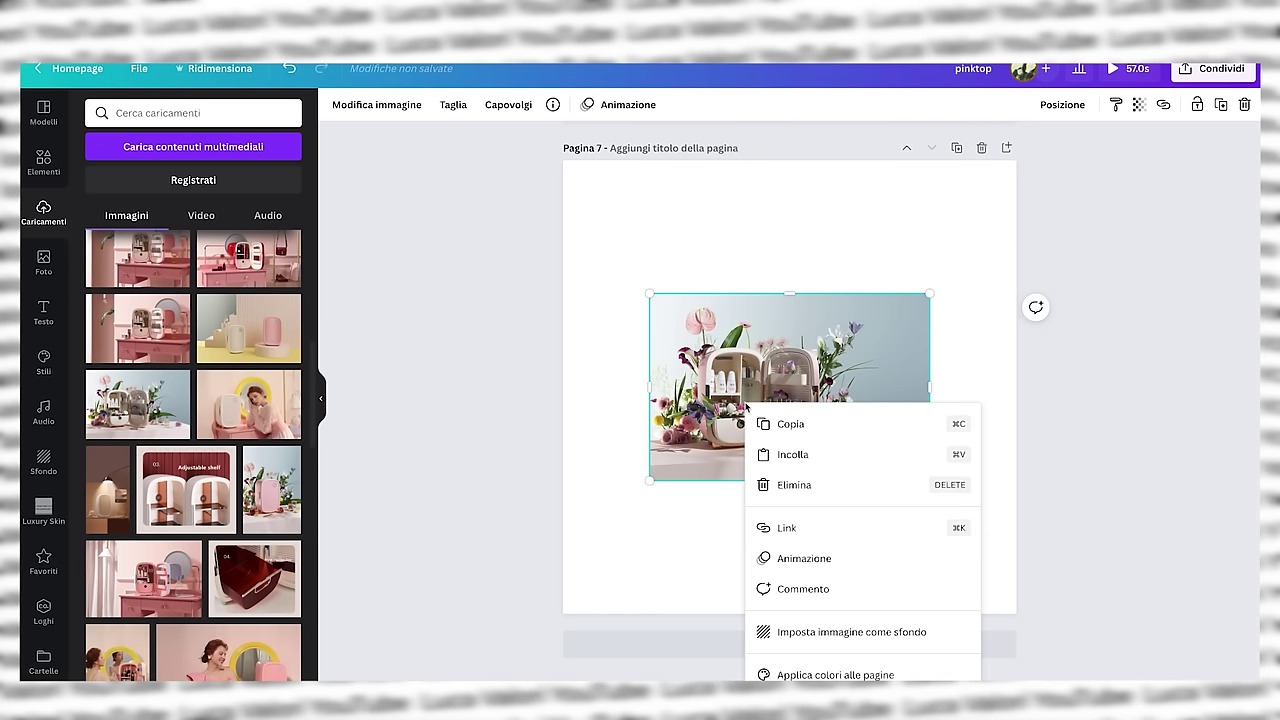
left_click(785, 632)
double_click(768, 471)
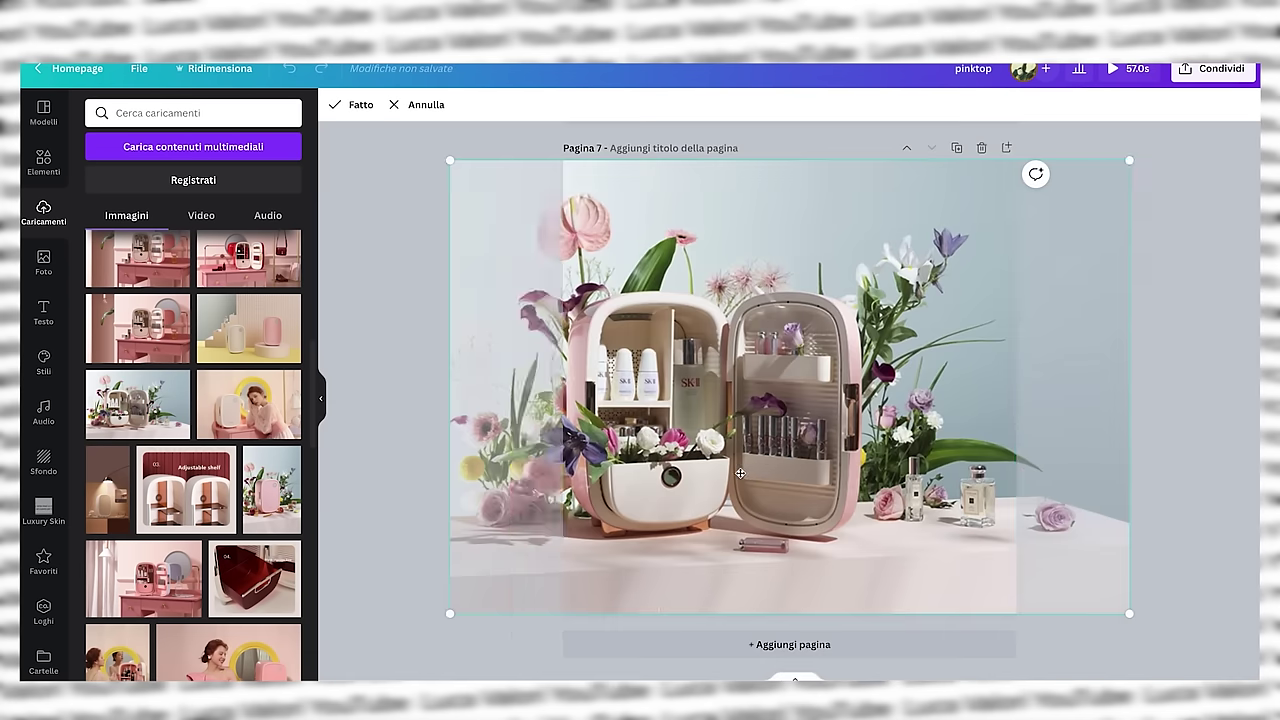
left_click(470, 410)
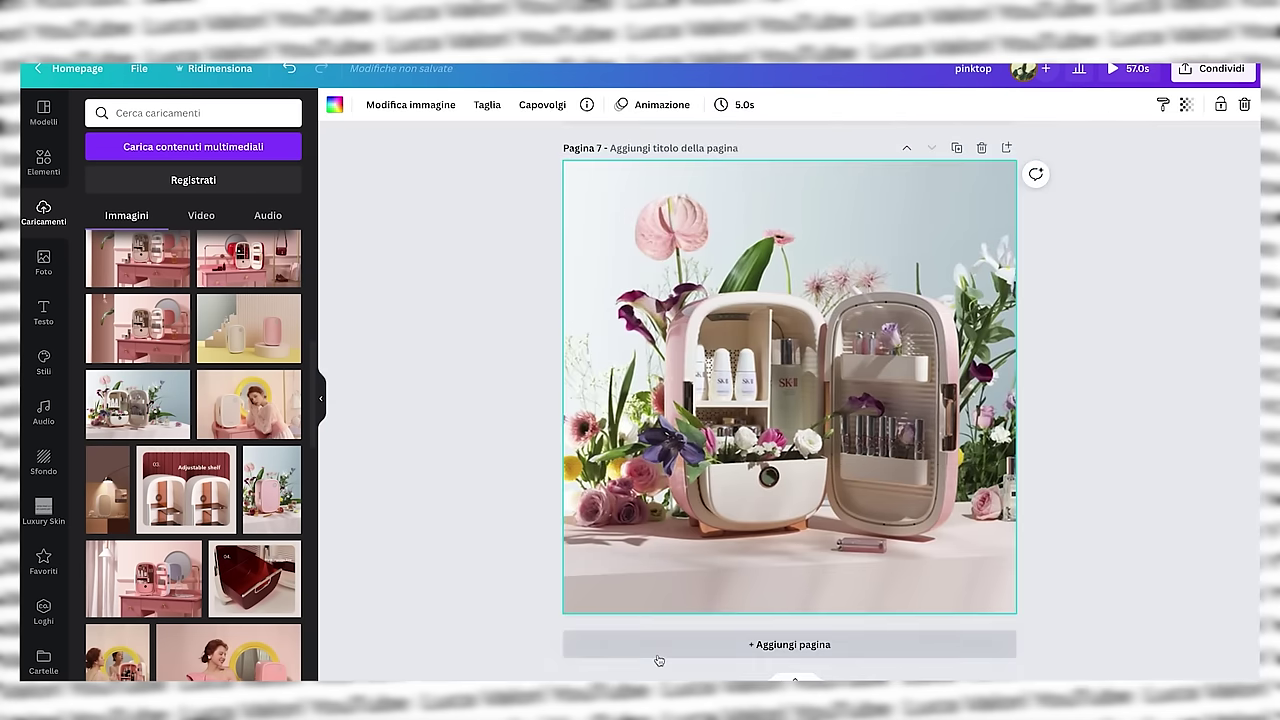
- Add a blank page 8 after the floral fridge page
left_click(655, 655)
scroll(170, 553, "down", 1)
scroll(170, 553, "down", 1)
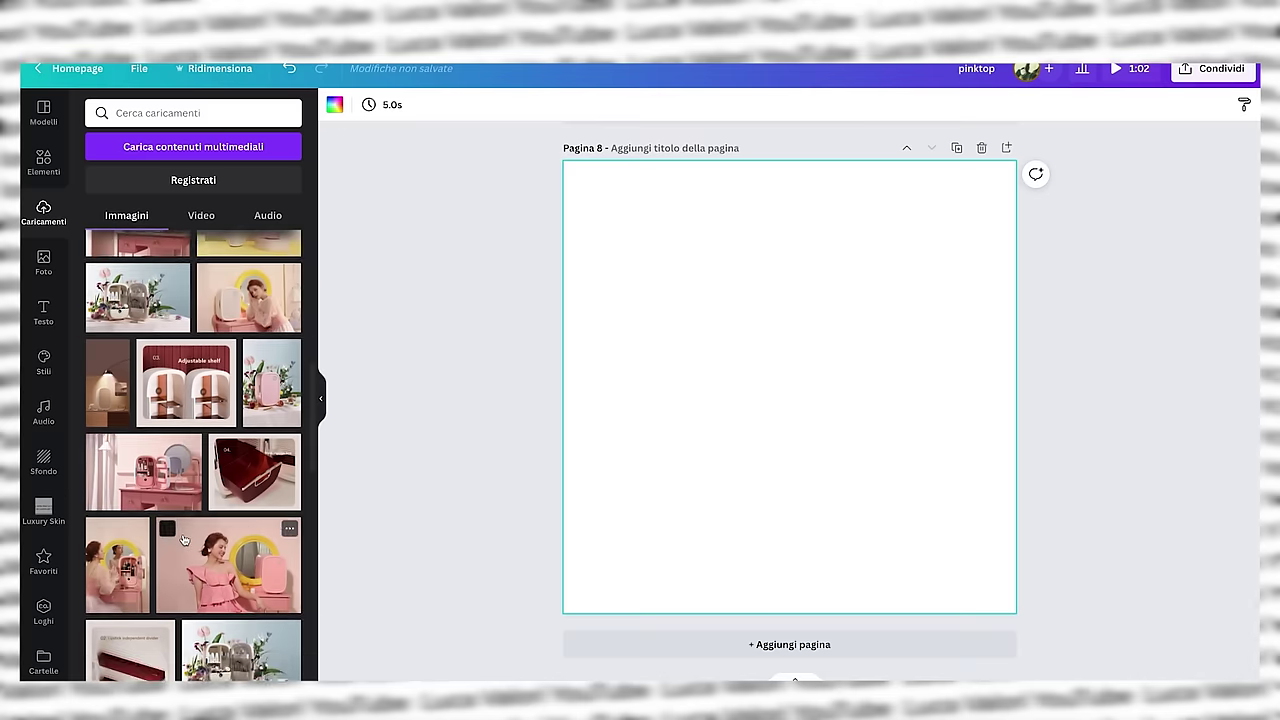
scroll(183, 540, "down", 6)
scroll(230, 528, "down", 5)
scroll(230, 528, "down", 6)
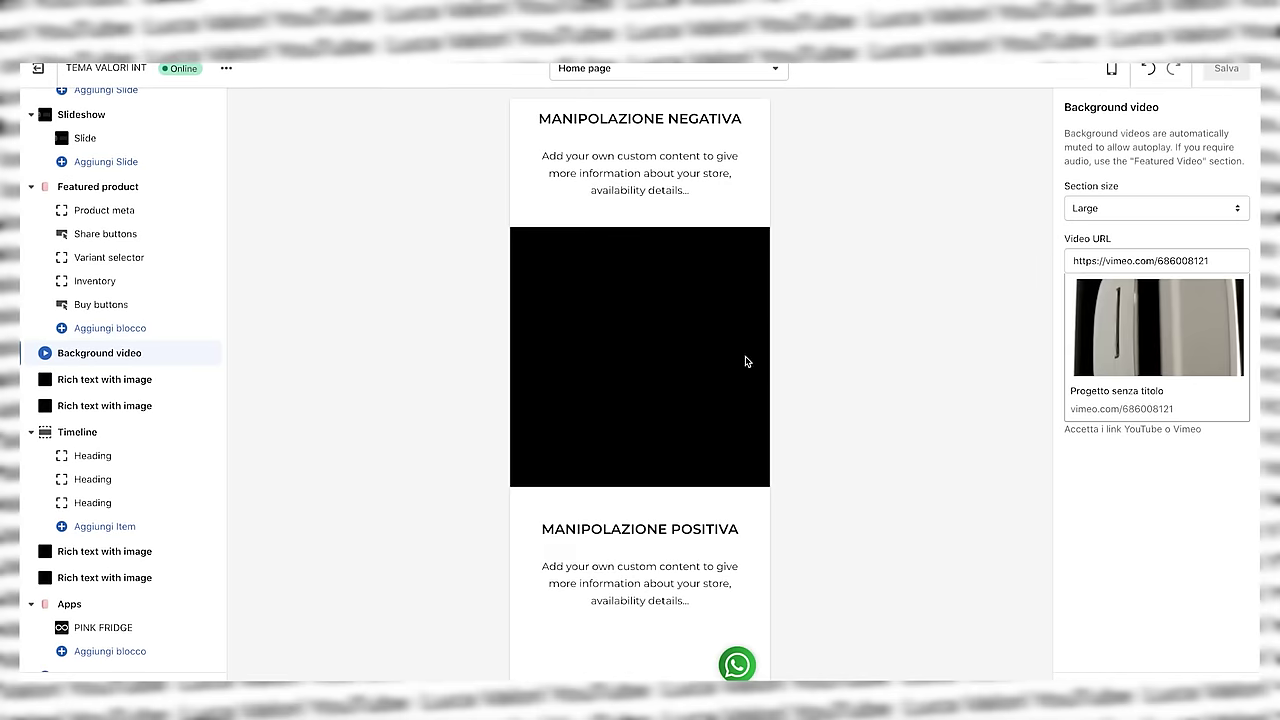
scroll(698, 372, "up", 10)
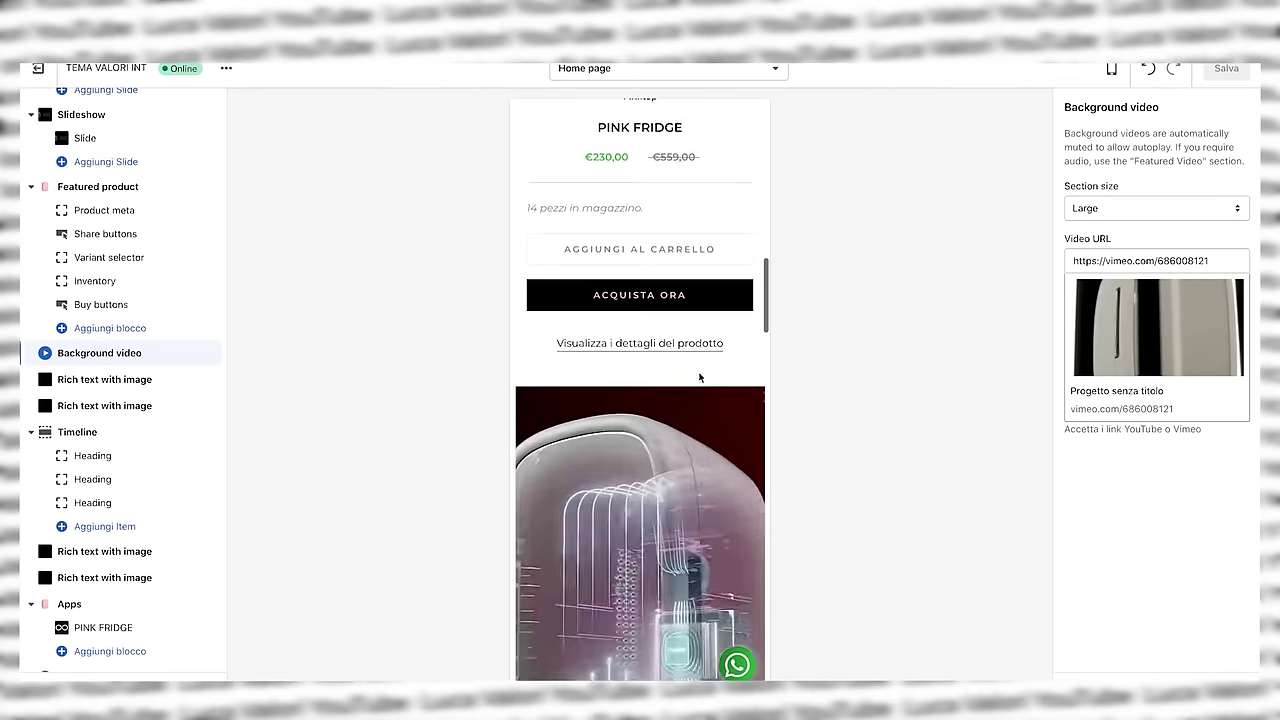
scroll(698, 372, "down", 1)
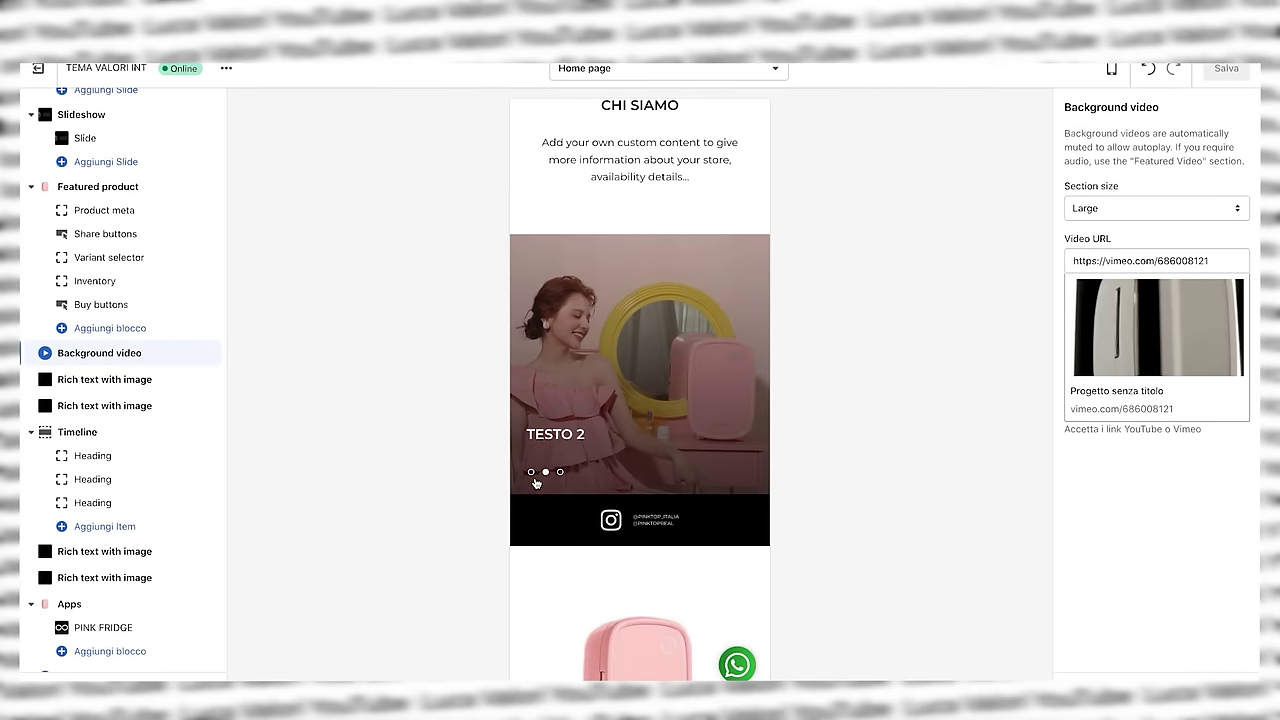
scroll(532, 474, "up", 5)
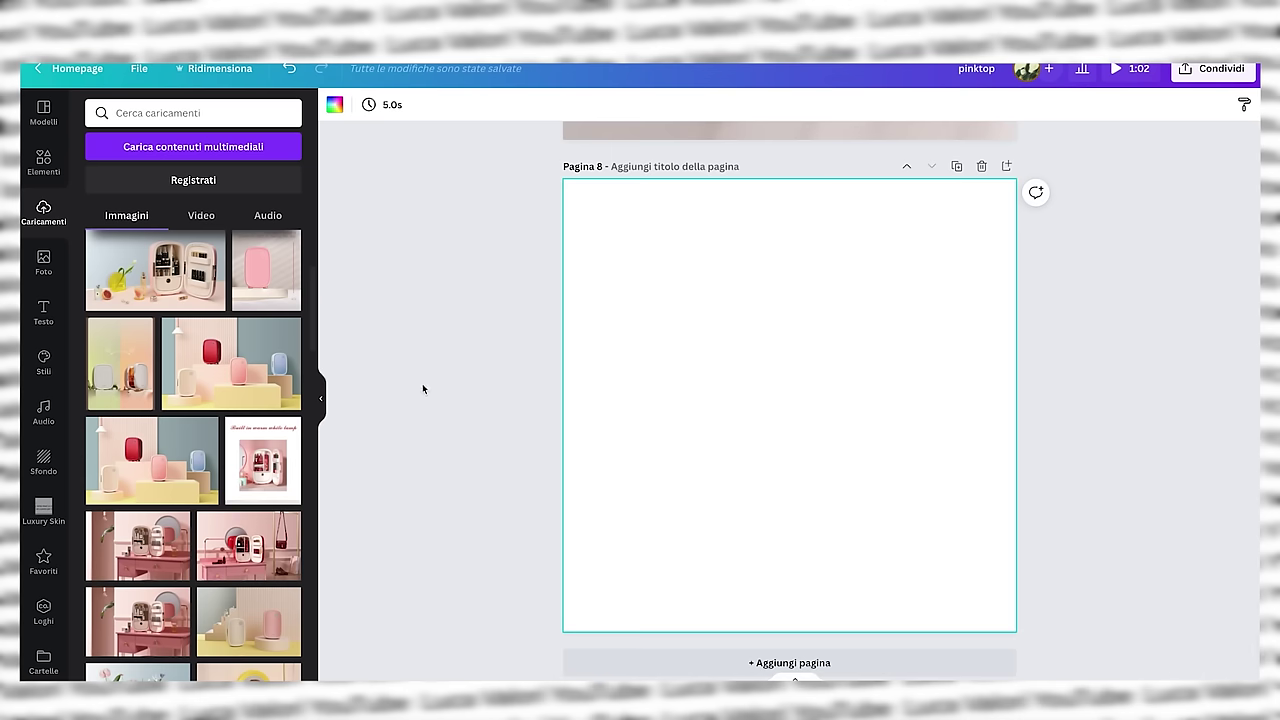
scroll(193, 450, "down", 5)
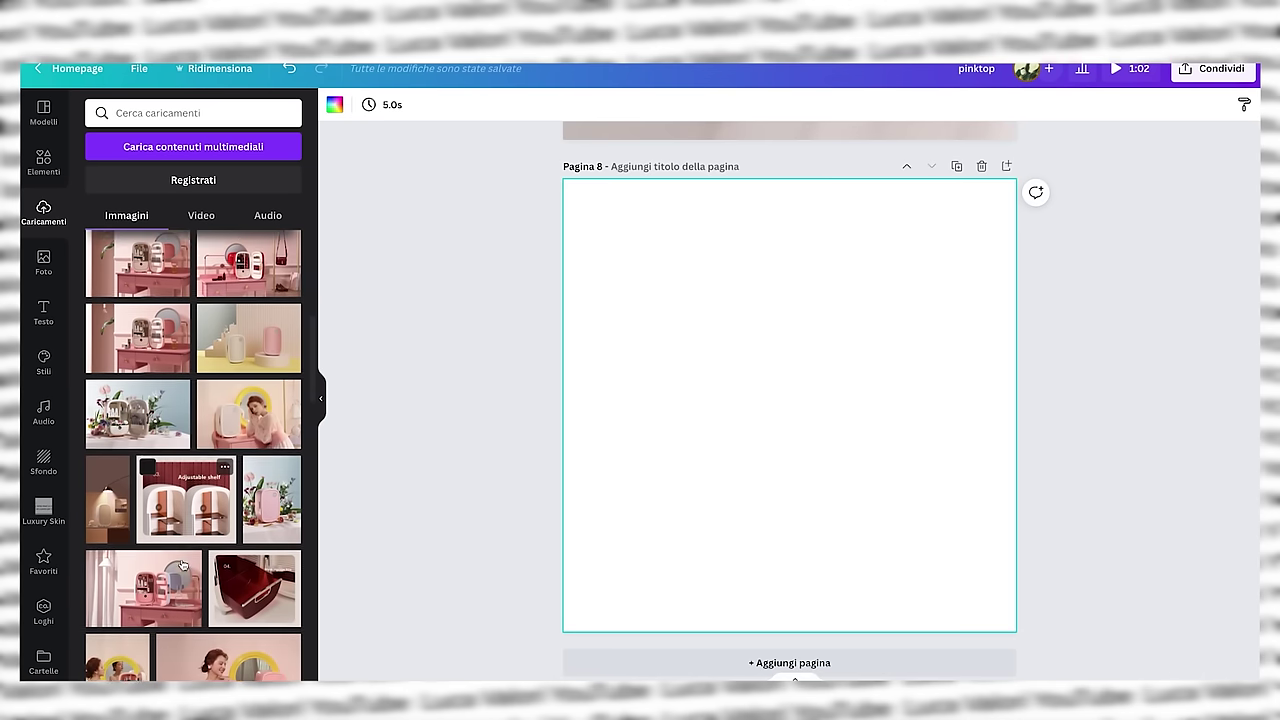
left_click(252, 428)
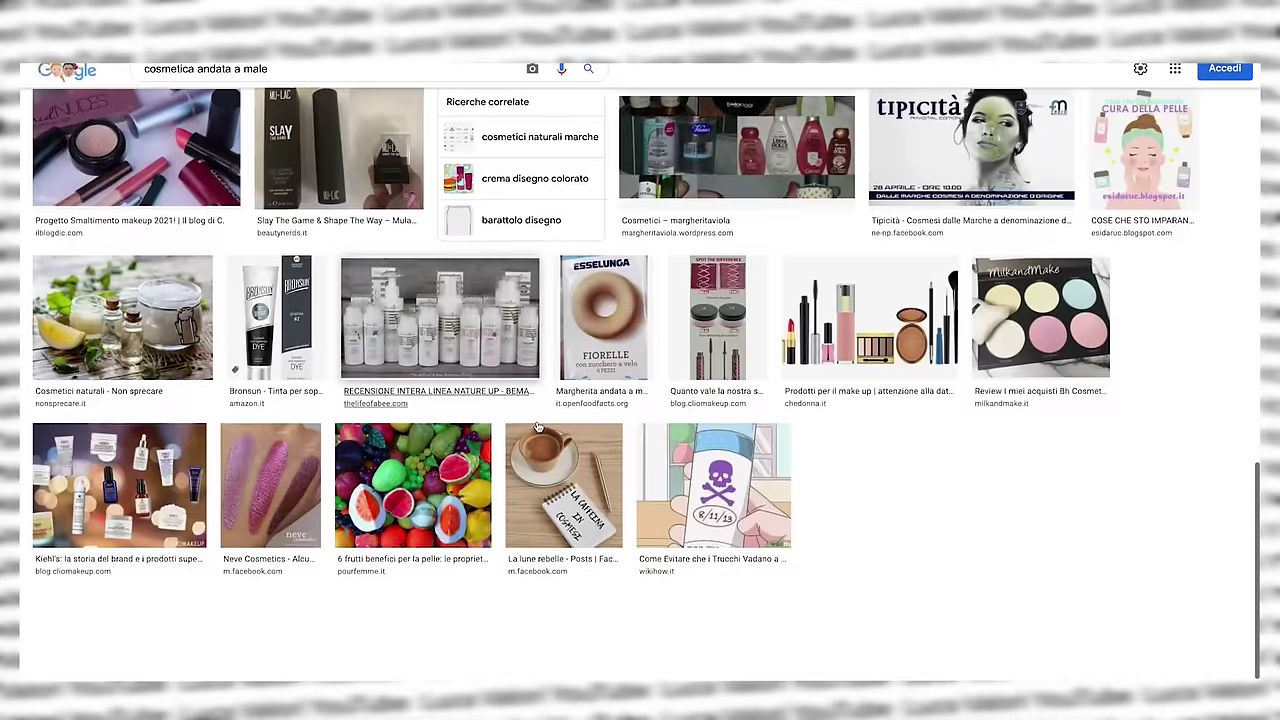
- Replace the Google Images query with 'pelli irritate' and search
scroll(668, 300, "up", 10)
left_click_drag(268, 78, 165, 82)
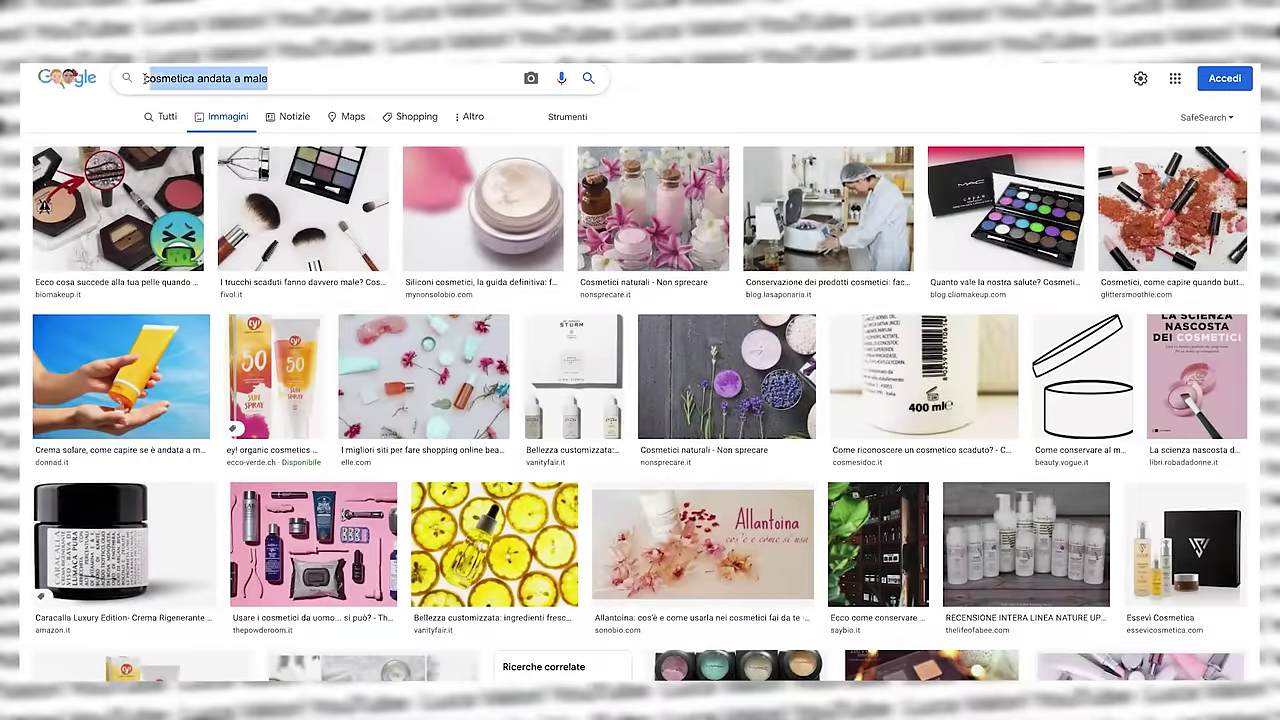
key("BackSpace")
type("pel")
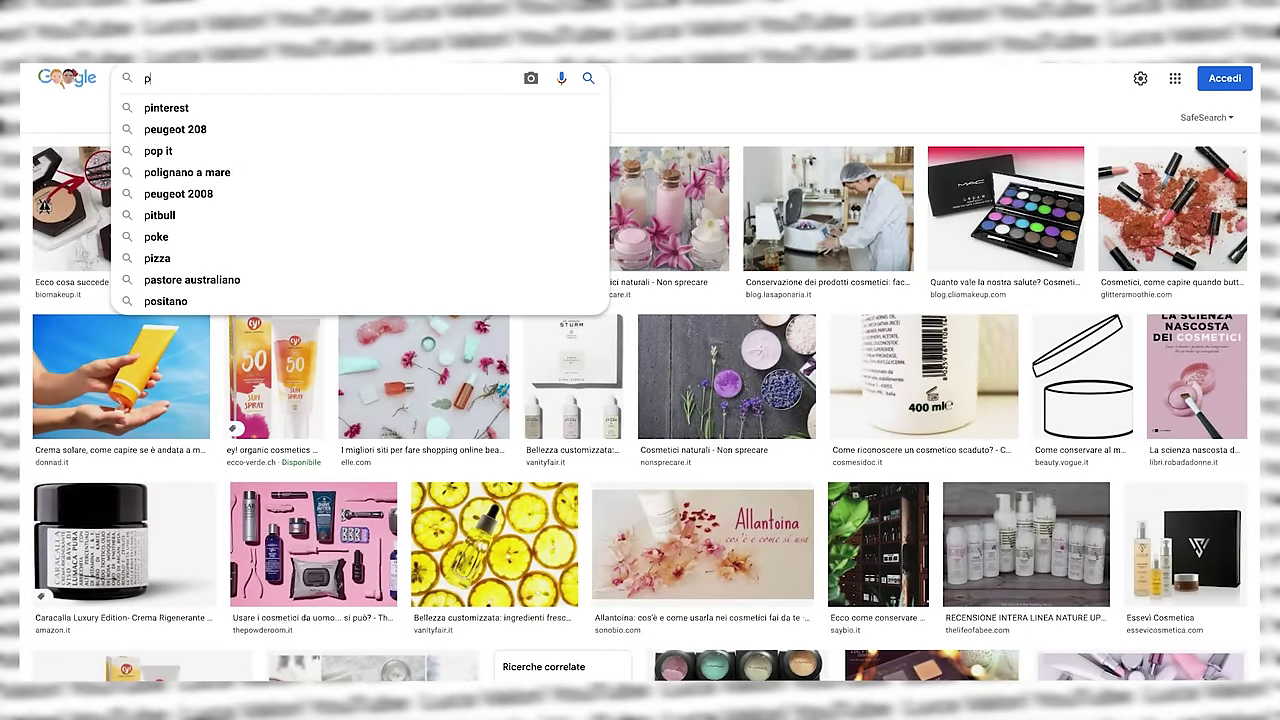
type("li irritate")
key("Return")
- Preview a couple of results while scrolling further down the image results
left_click(243, 257)
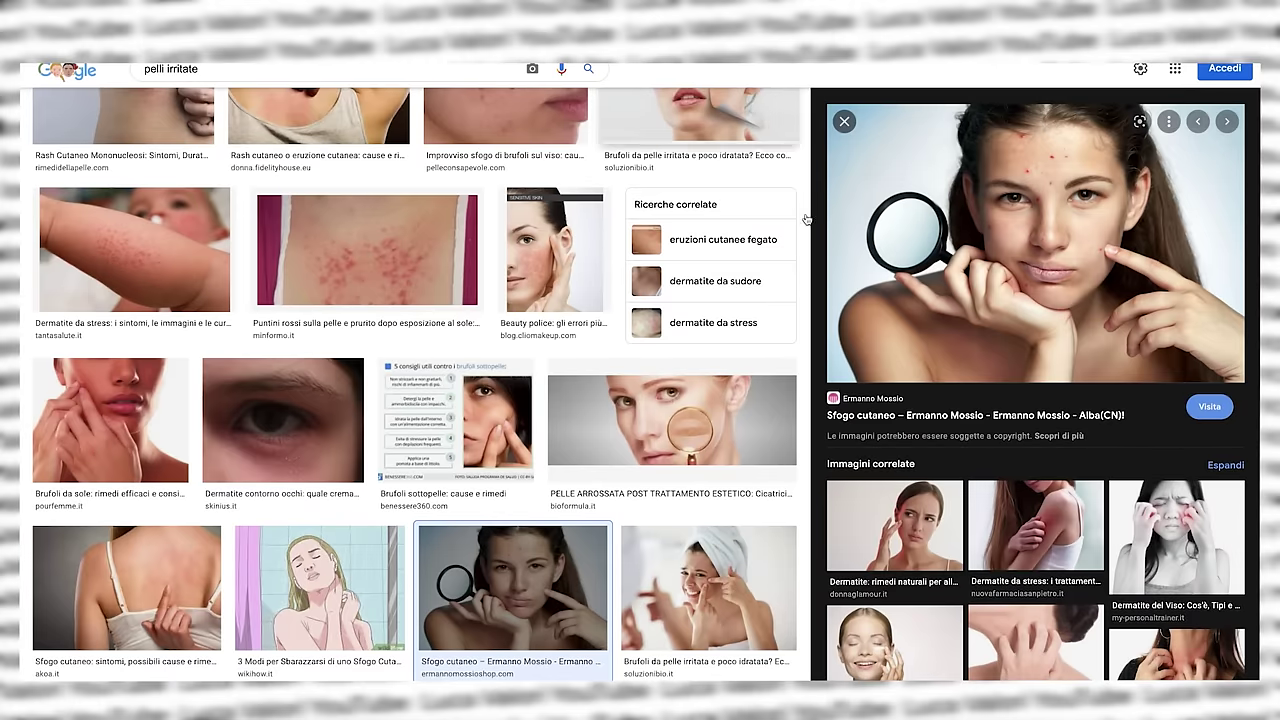
left_click(846, 125)
scroll(660, 366, "down", 5)
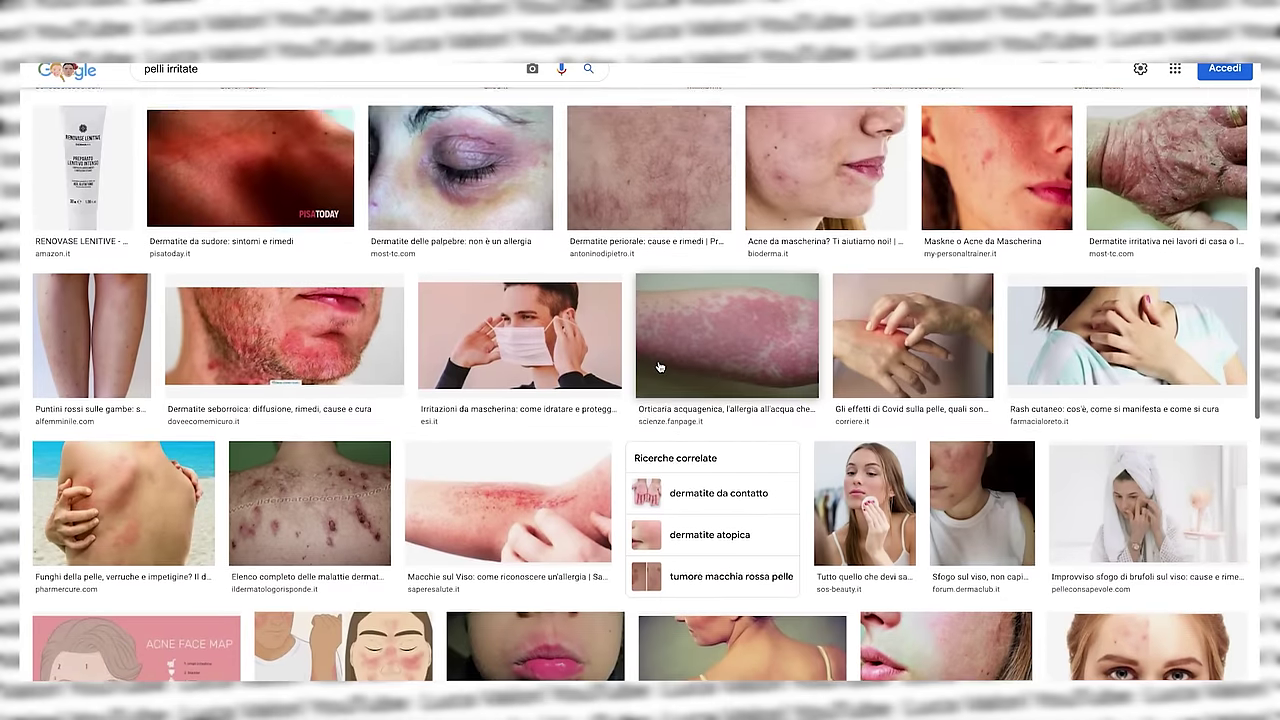
scroll(659, 367, "down", 3)
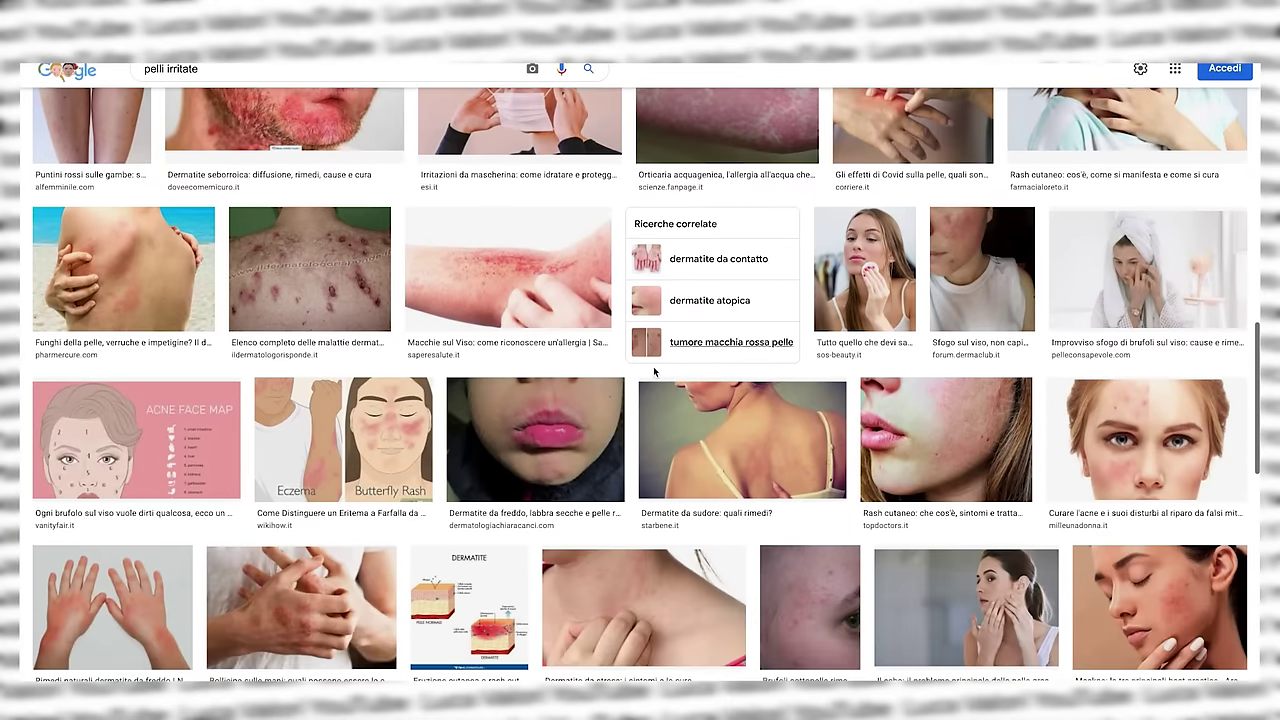
scroll(653, 373, "down", 1)
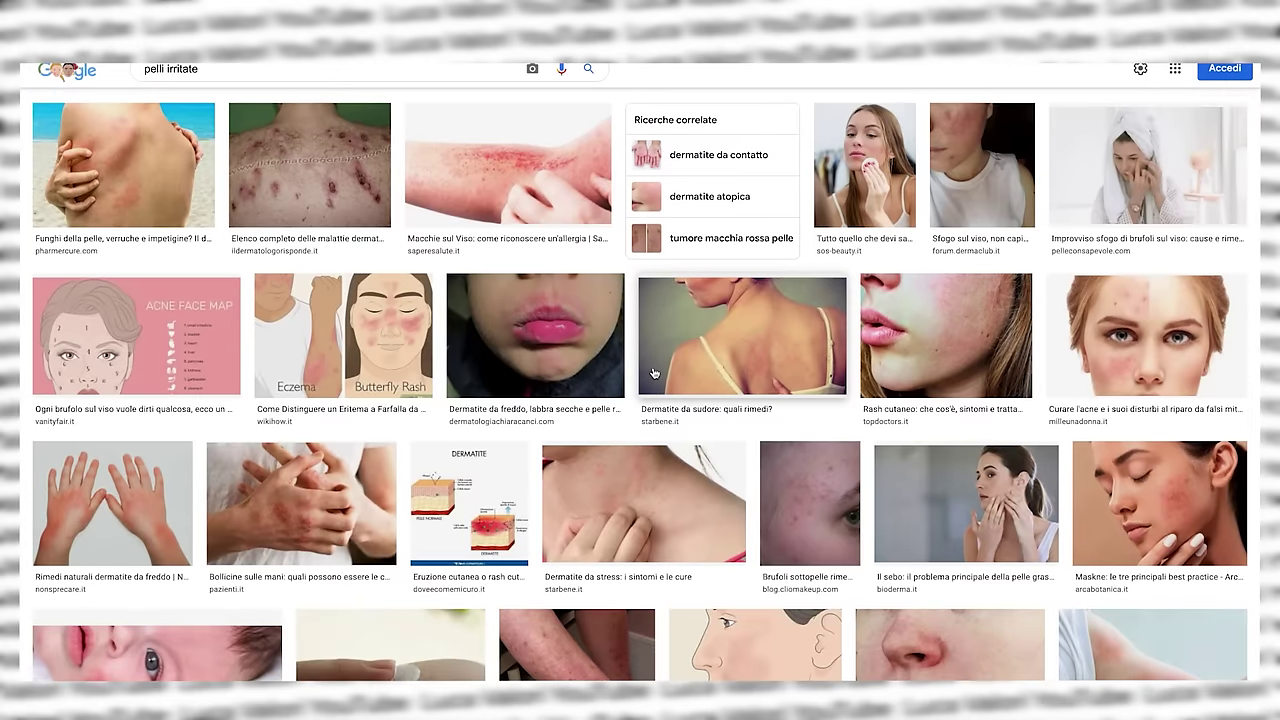
scroll(653, 373, "down", 1)
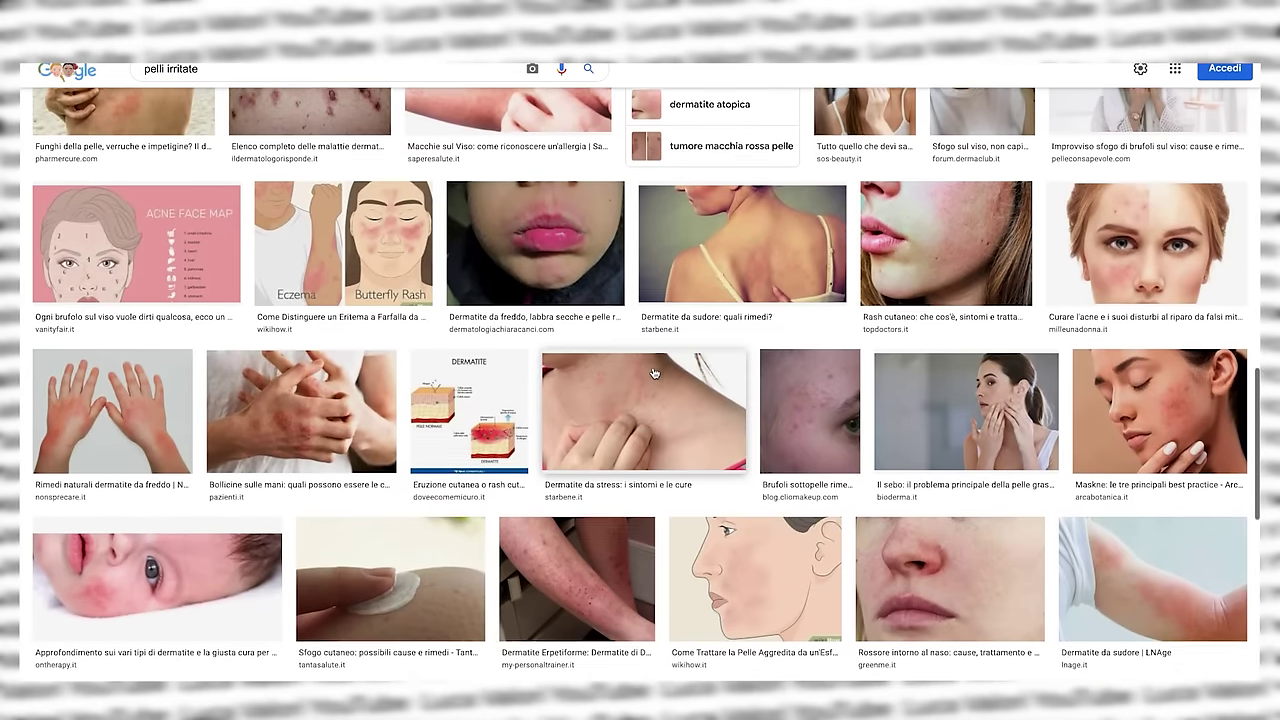
scroll(653, 373, "down", 1)
scroll(653, 373, "down", 1)
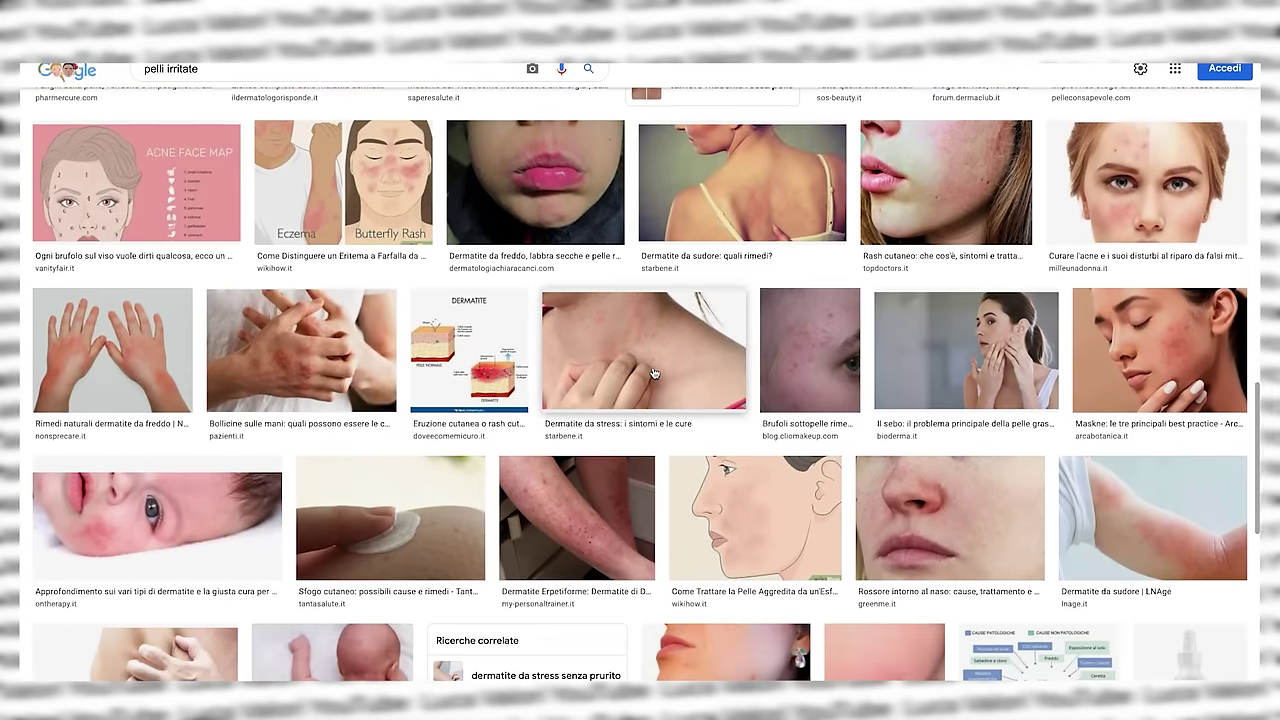
left_click(1150, 345)
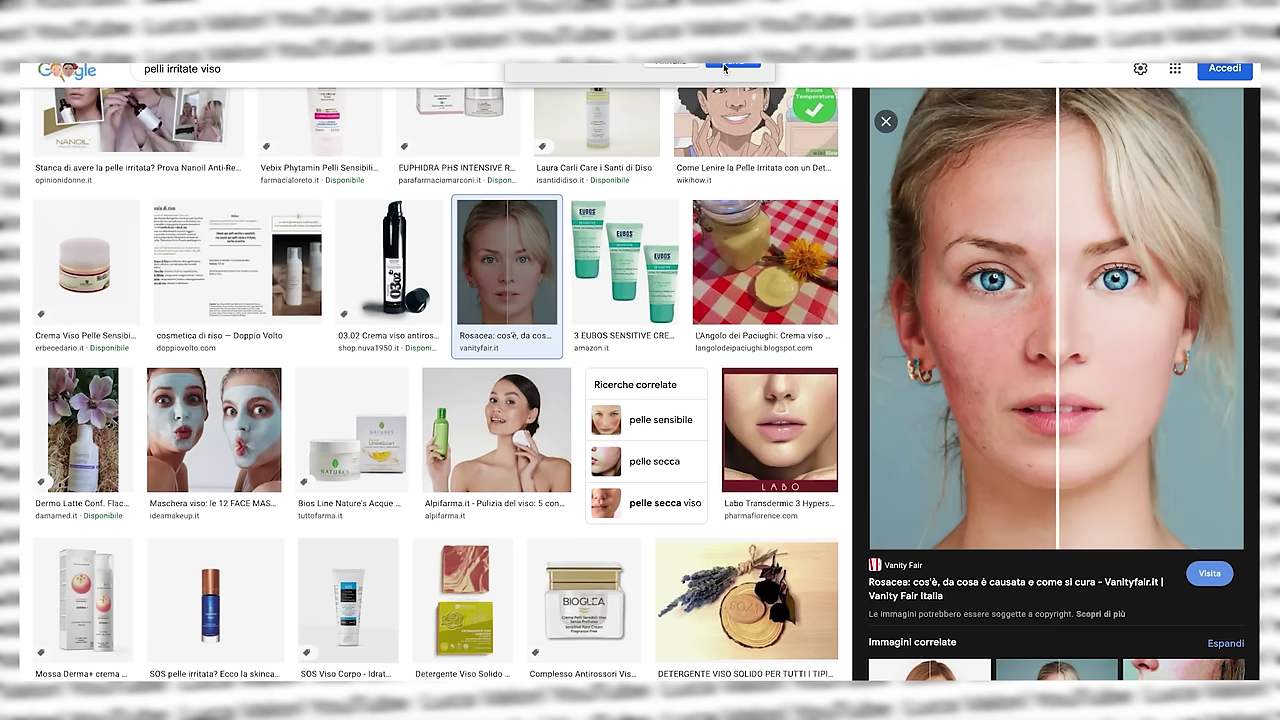
left_click(723, 63)
- Open the pink-background Ducray portrait in the side preview
scroll(567, 369, "down", 10)
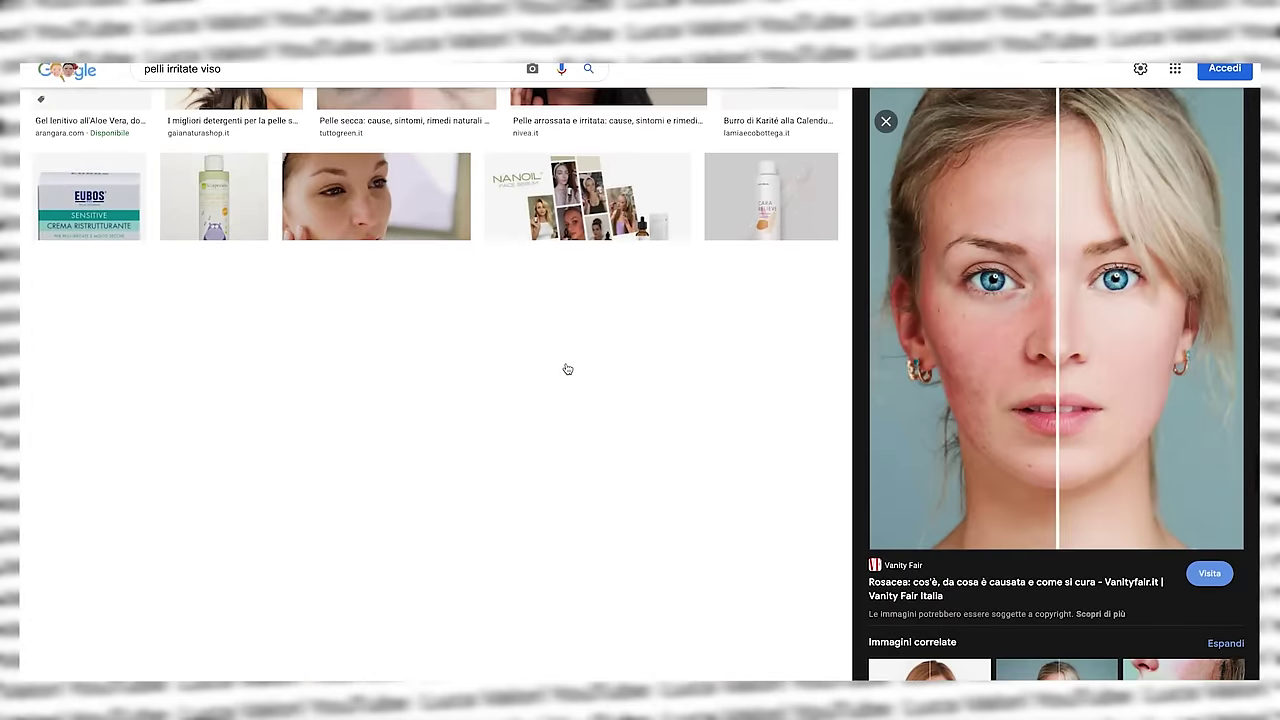
scroll(567, 369, "down", 4)
scroll(567, 369, "up", 3)
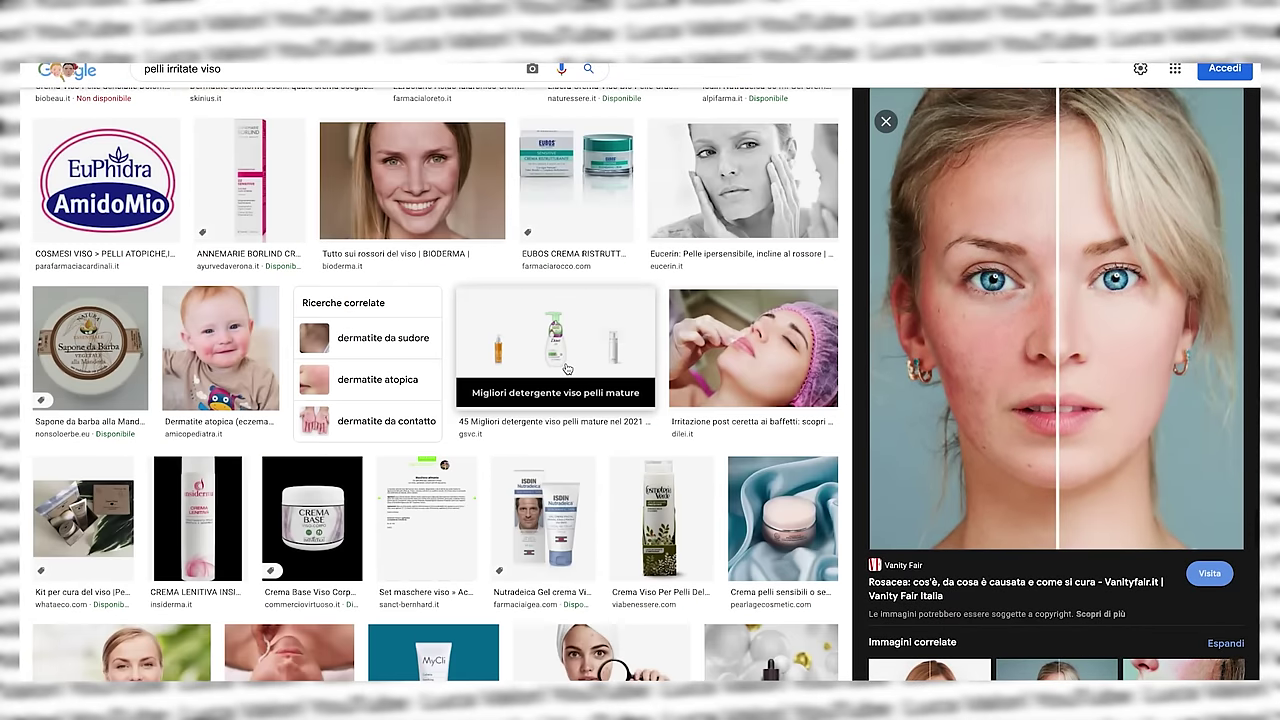
scroll(567, 369, "down", 4)
scroll(572, 360, "down", 6)
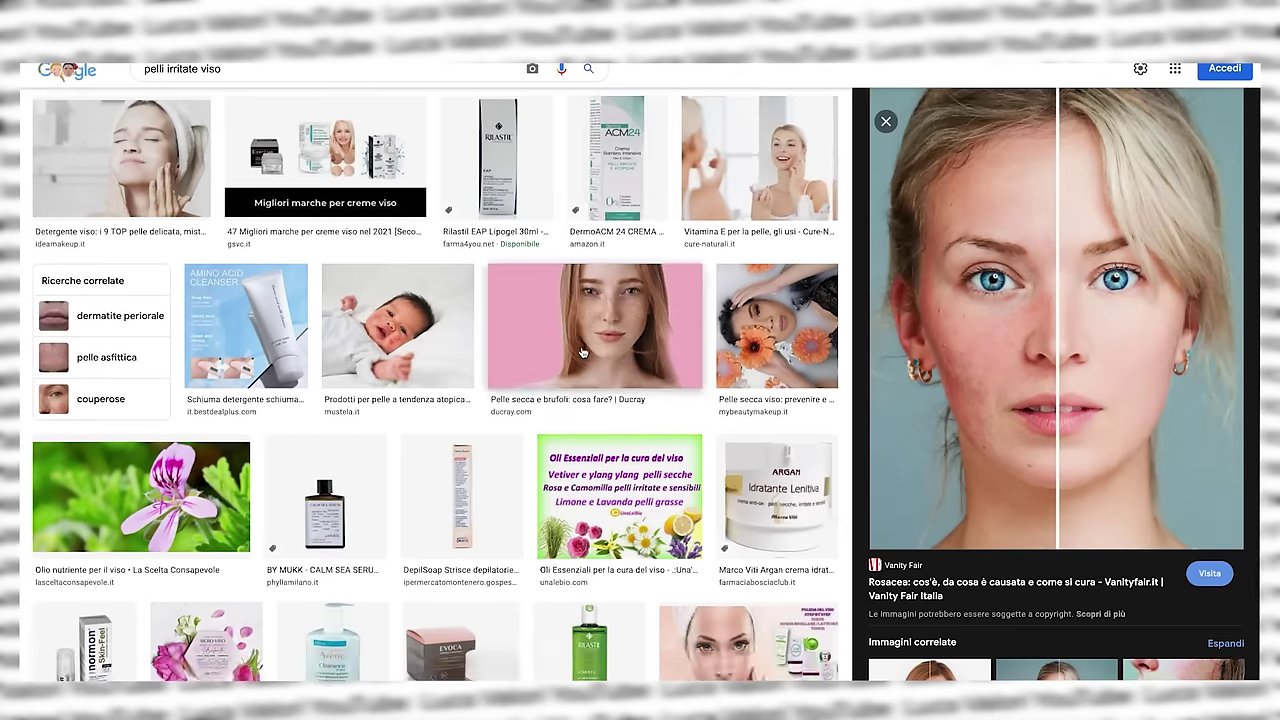
left_click(583, 350)
scroll(600, 365, "down", 1)
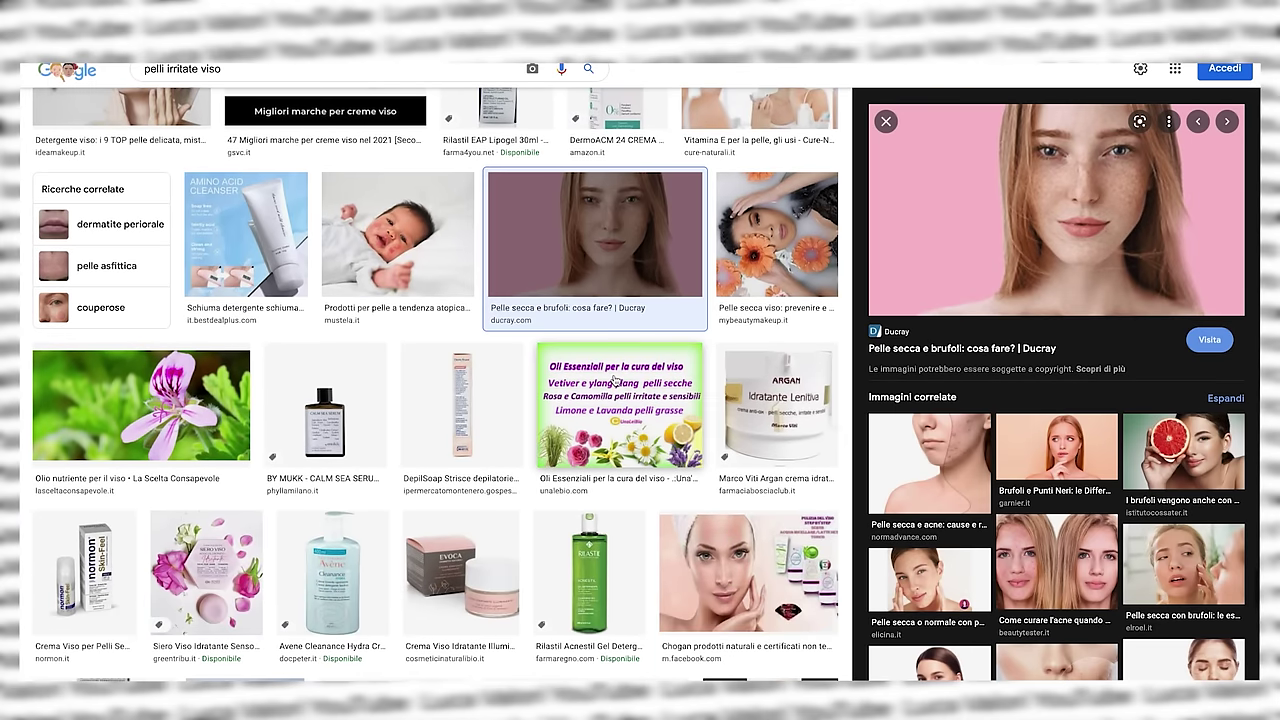
scroll(615, 381, "down", 4)
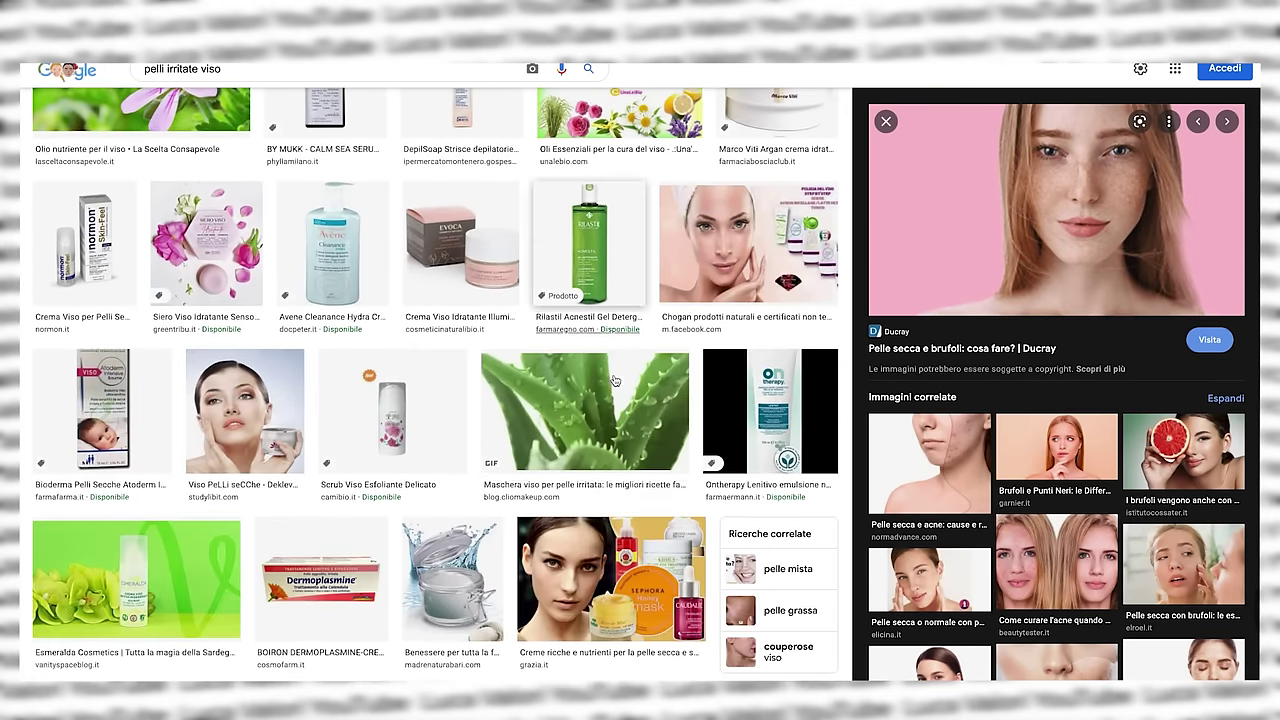
scroll(766, 587, "down", 6)
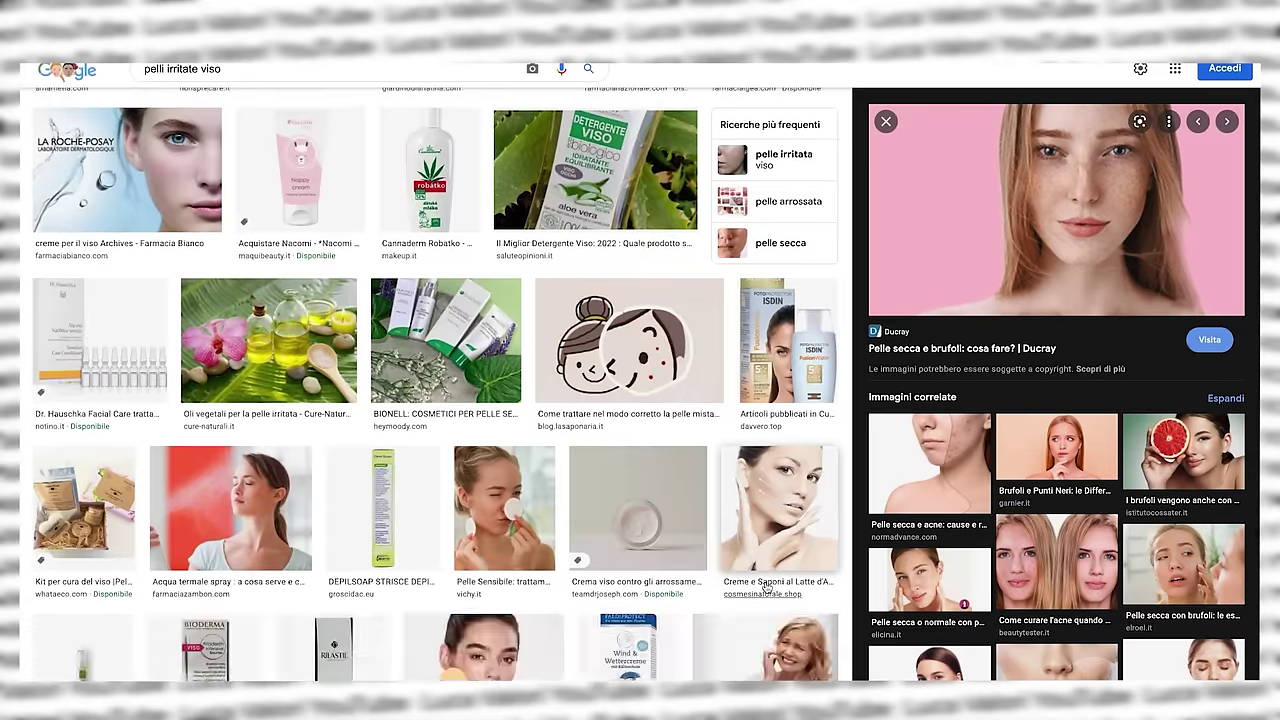
scroll(766, 587, "down", 20)
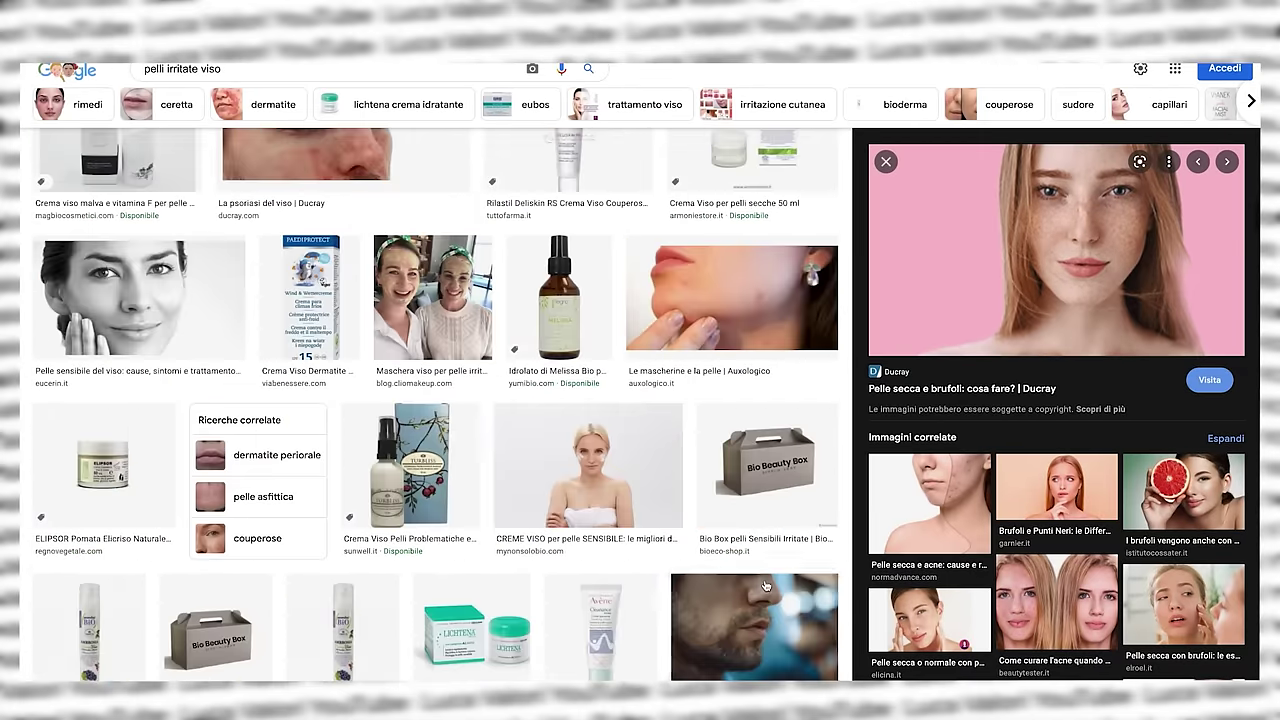
scroll(766, 587, "down", 10)
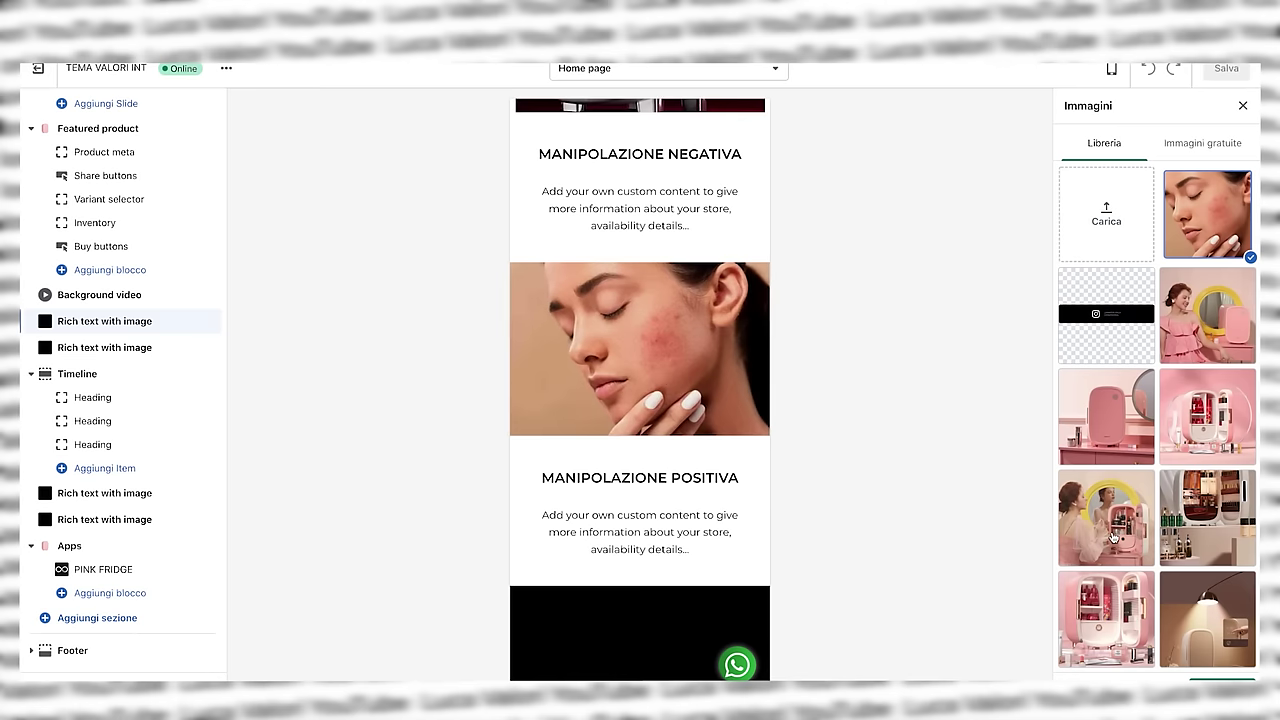
- Set the face close-up as the MANIPOLAZIONE NEGATIVA section's image
left_click(1222, 682)
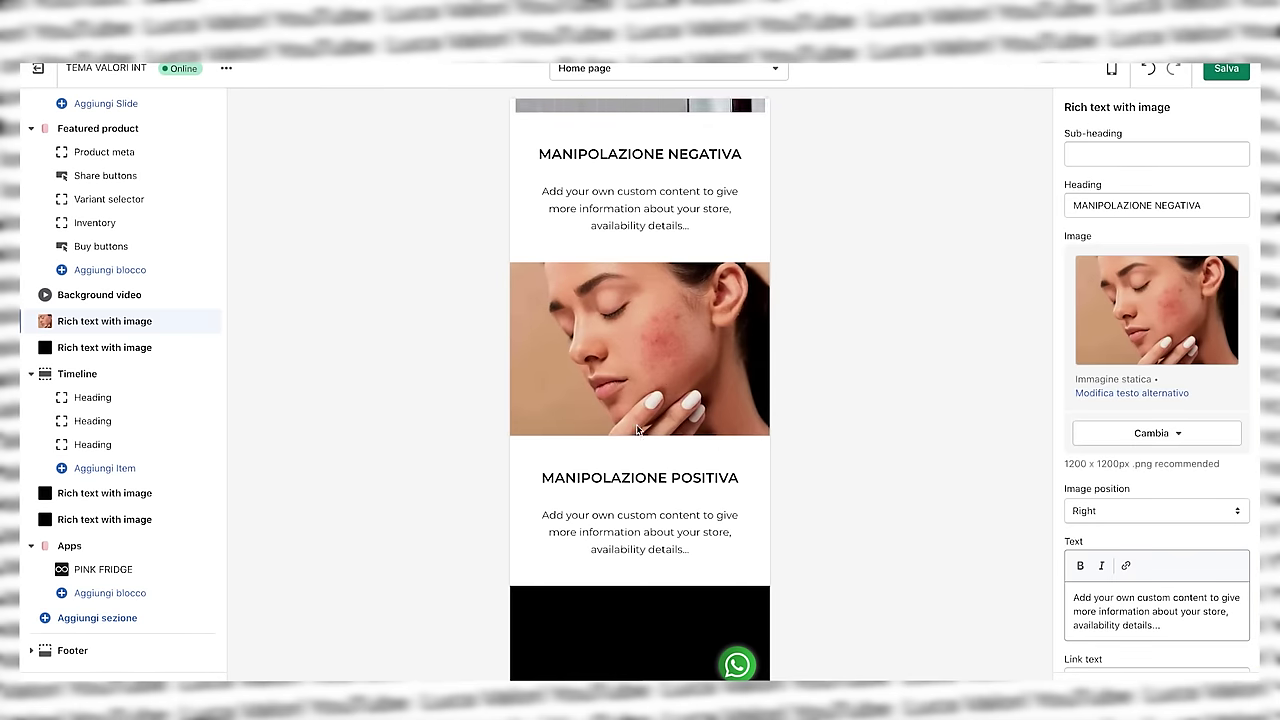
scroll(613, 418, "down", 3)
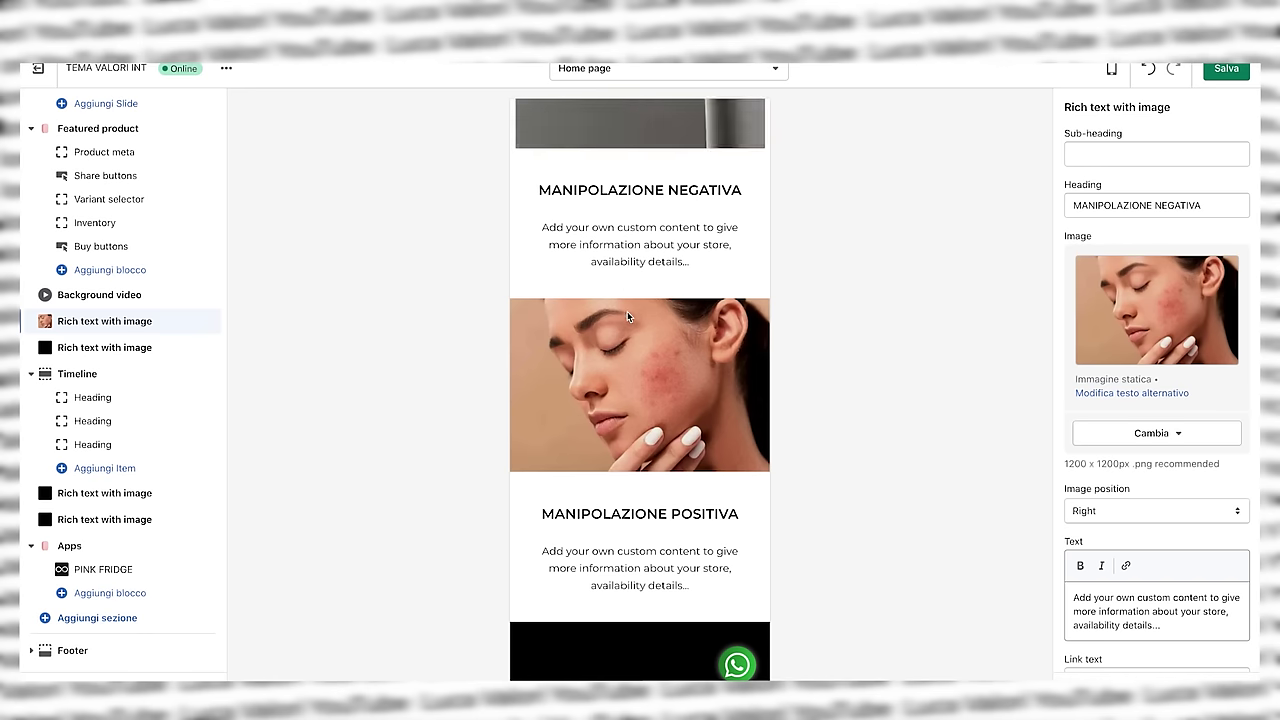
scroll(628, 317, "down", 4)
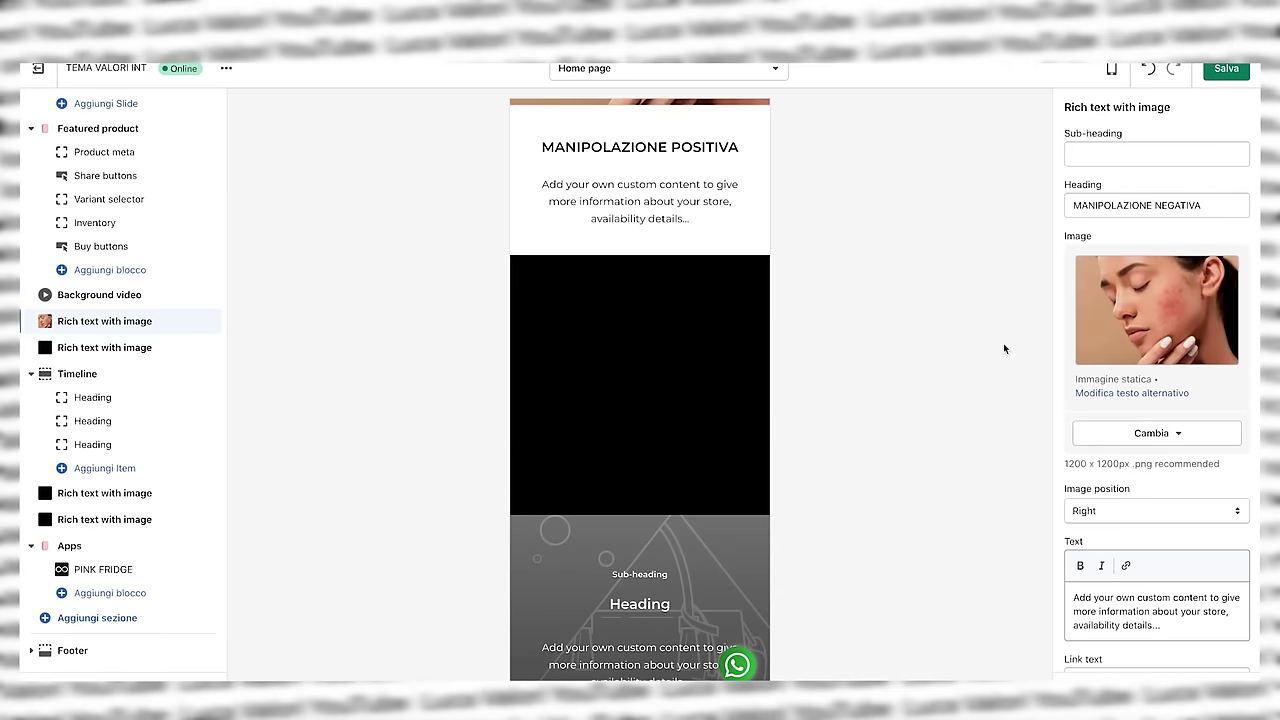
- Give the second Rich text with image section a pink fridge photo
left_click(97, 352)
left_click(1088, 349)
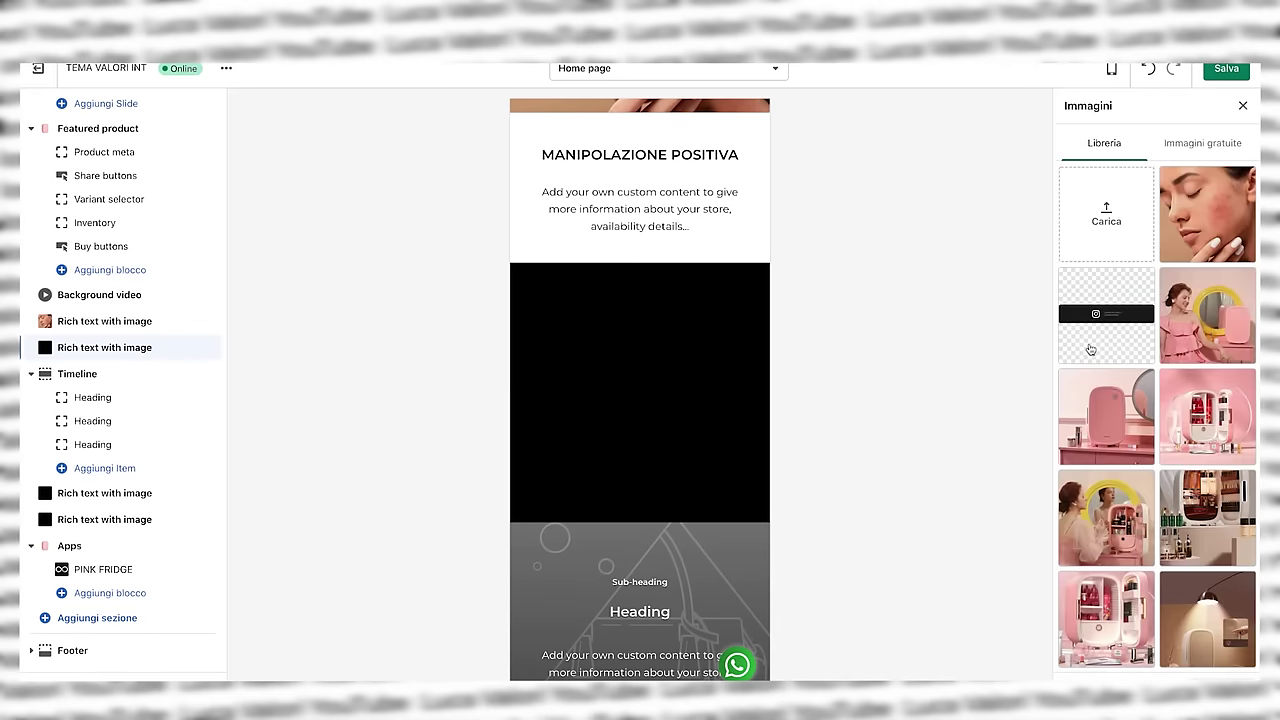
left_click(1090, 349)
scroll(646, 590, "down", 2)
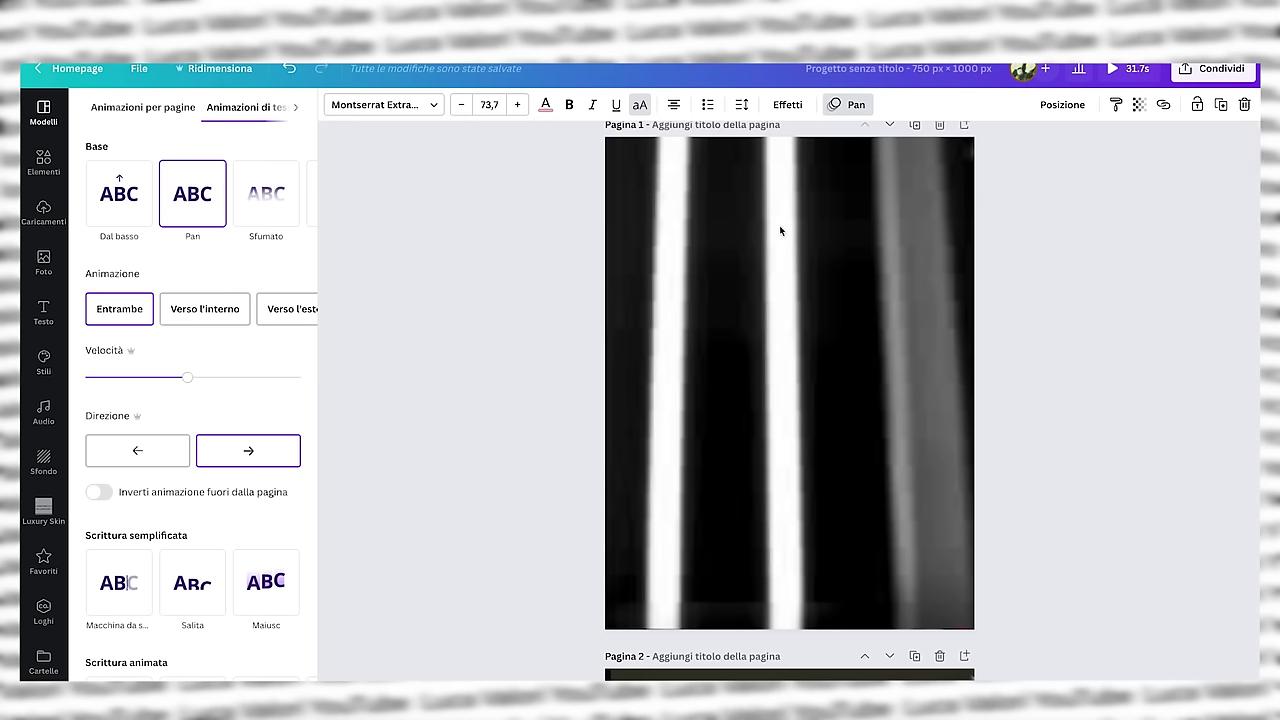
- Add the Adjustable shelf image from Caricamenti to blank page 9
scroll(780, 231, "down", 2)
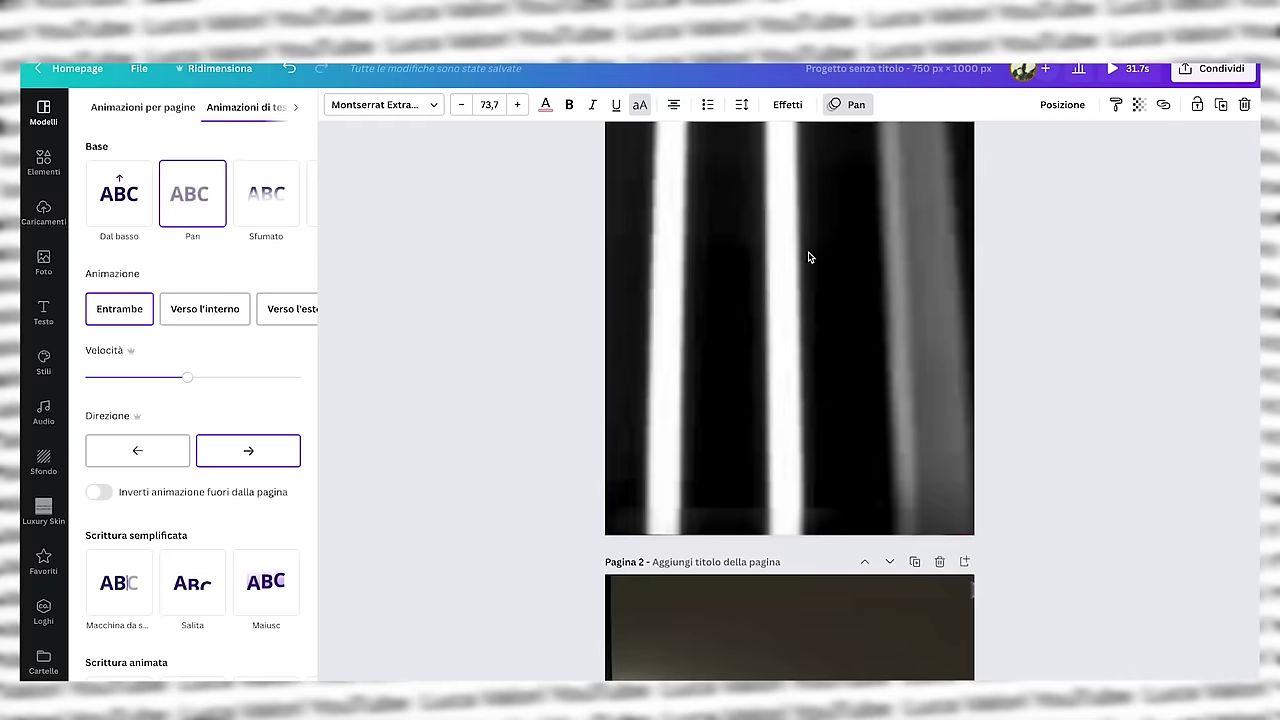
scroll(731, 418, "down", 10)
scroll(731, 419, "down", 15)
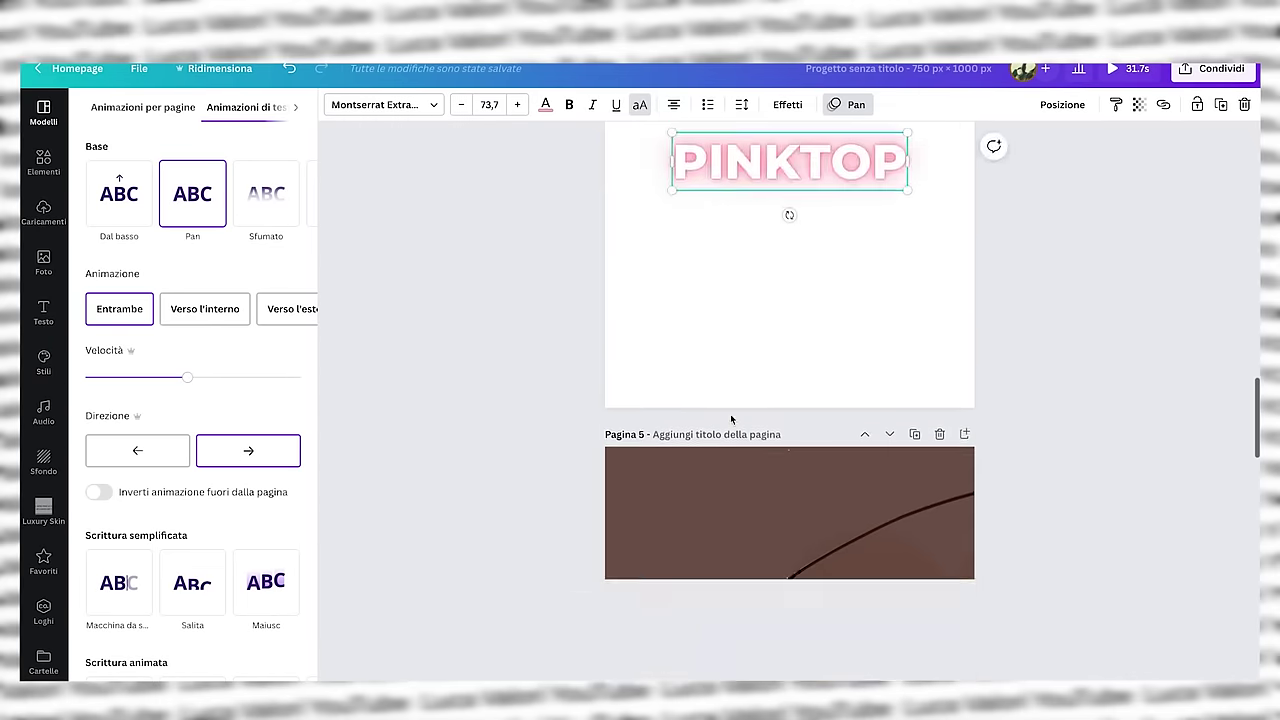
scroll(730, 422, "down", 4)
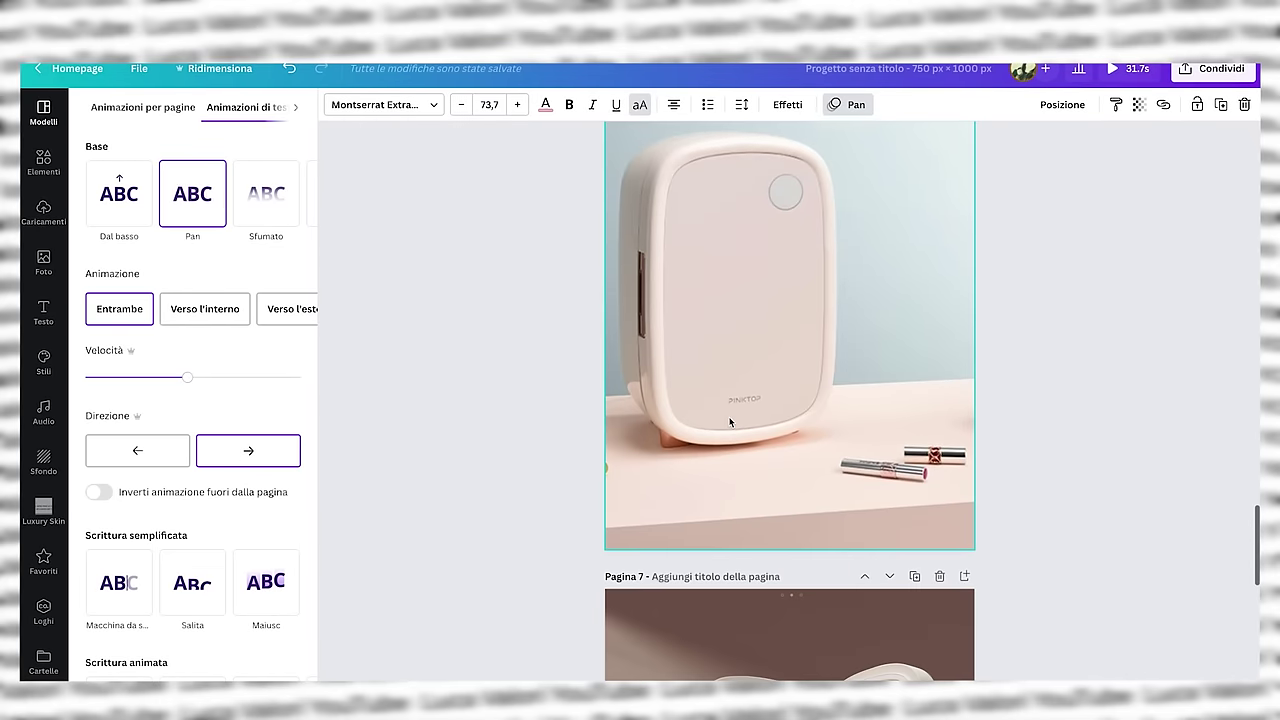
scroll(730, 422, "down", 6)
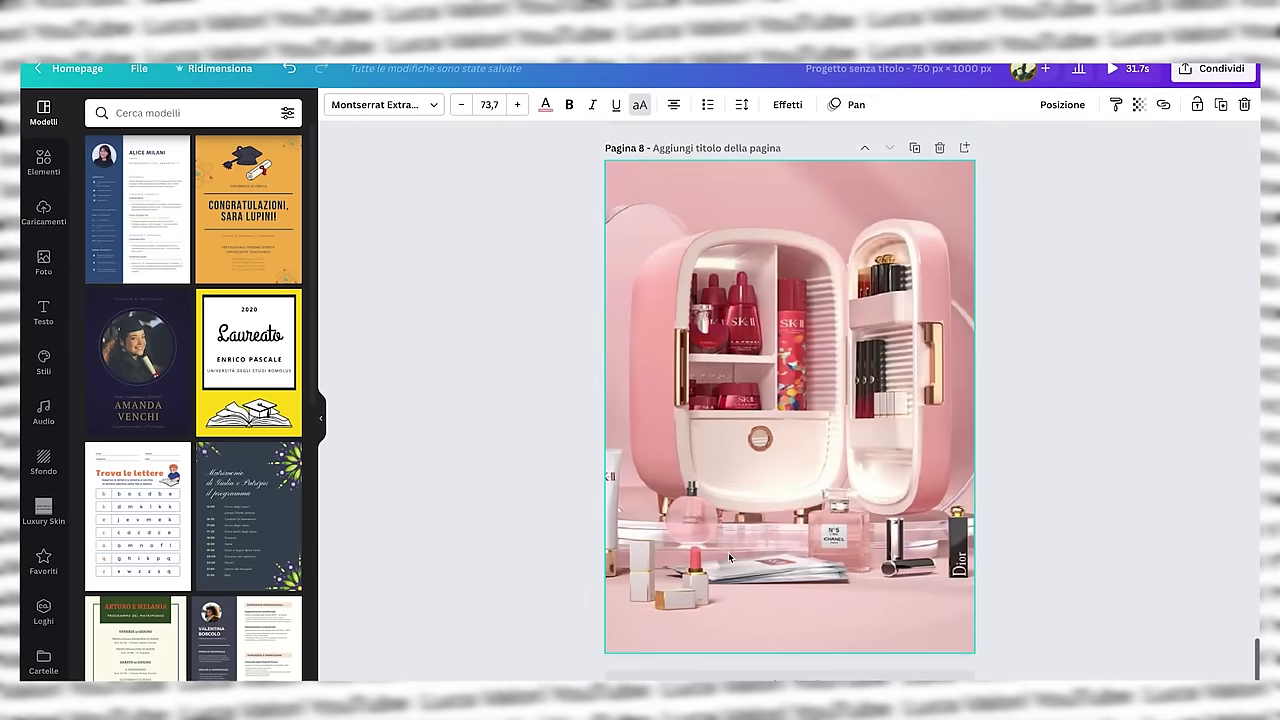
scroll(730, 558, "down", 5)
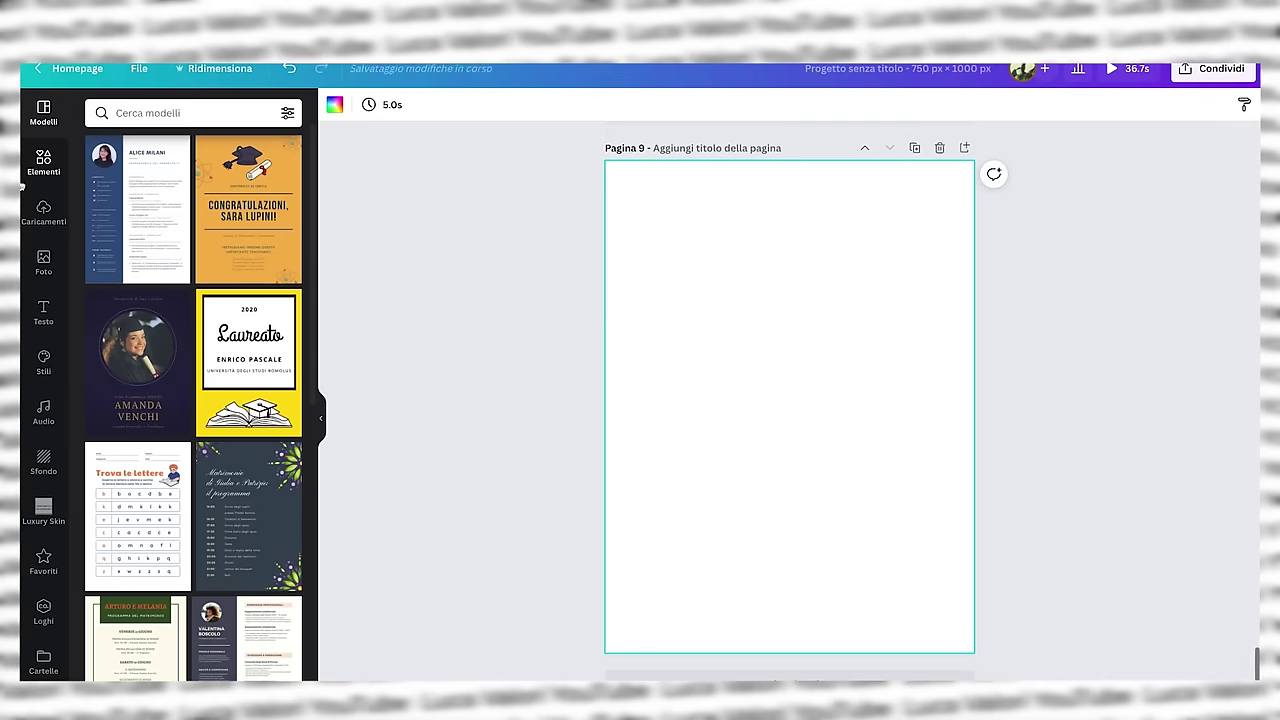
left_click(44, 212)
scroll(172, 428, "down", 5)
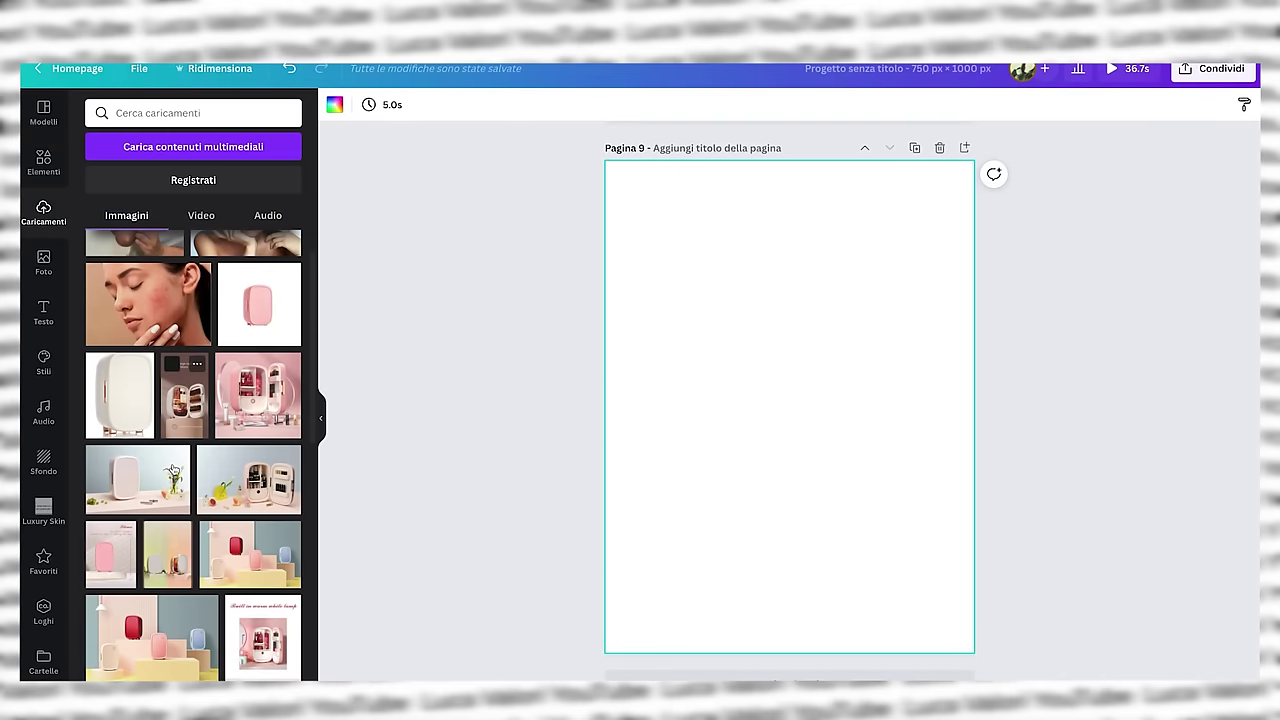
scroll(172, 468, "down", 5)
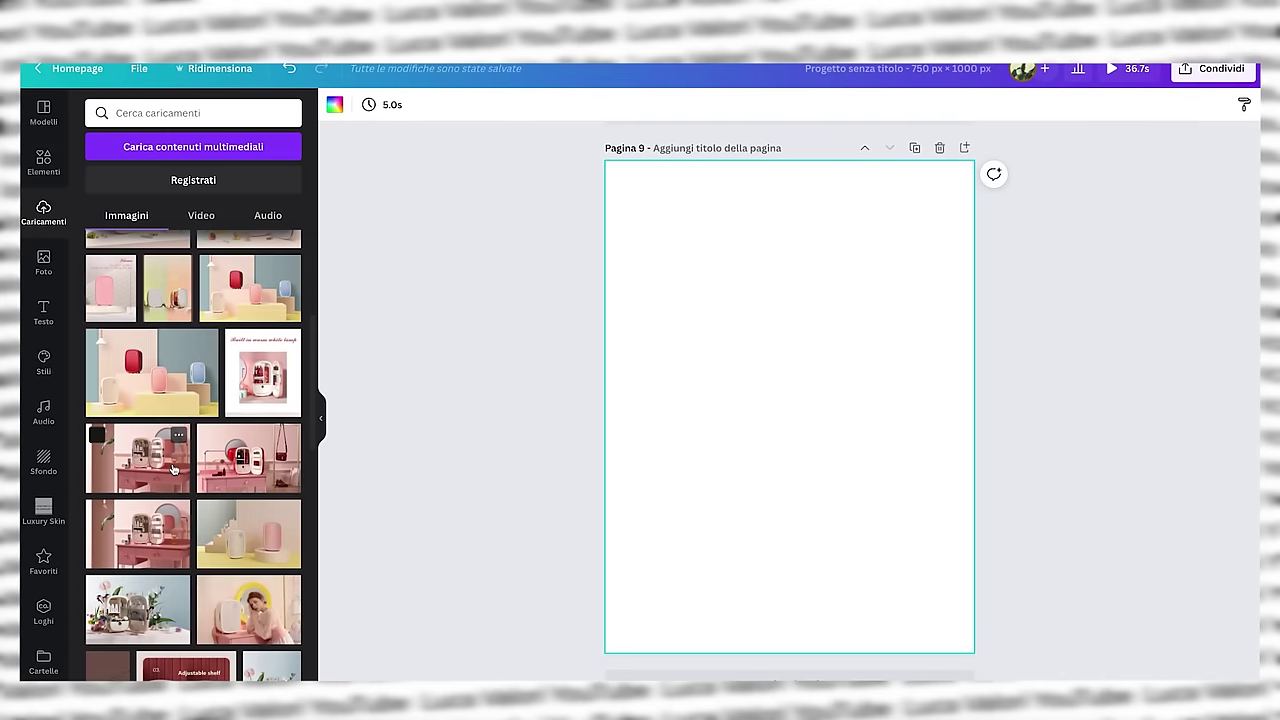
scroll(172, 468, "down", 1)
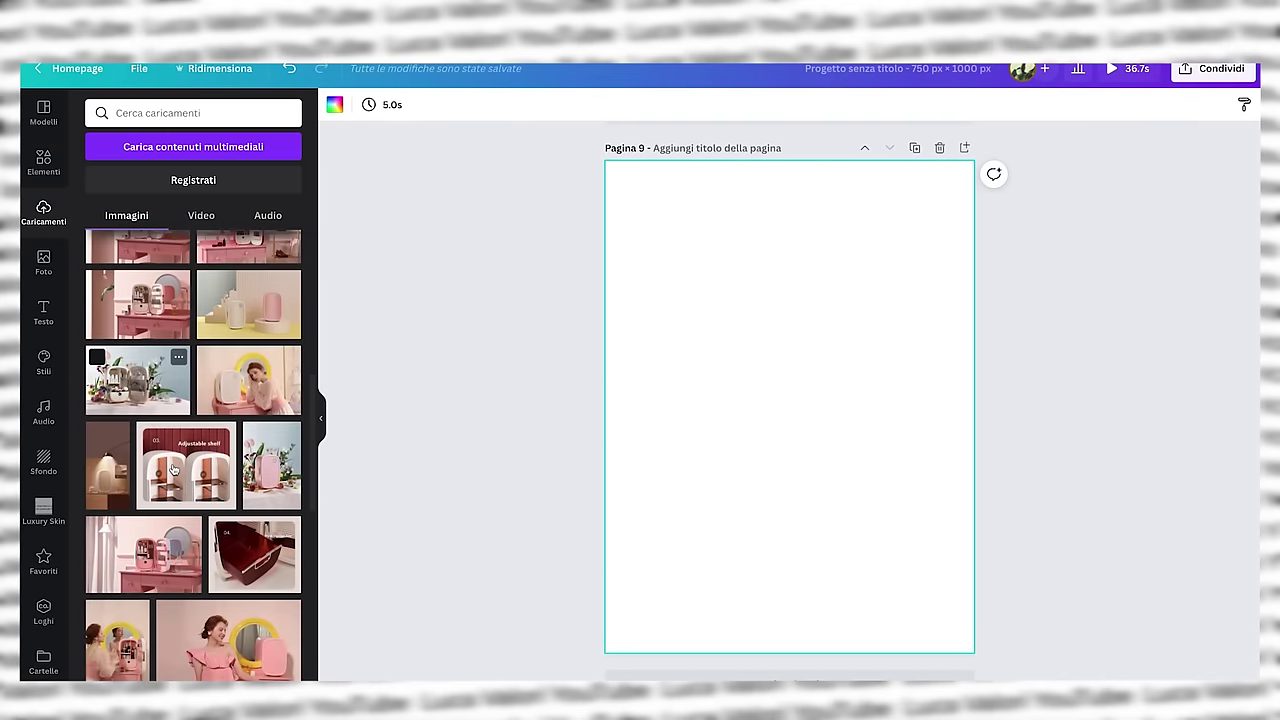
left_click(172, 468)
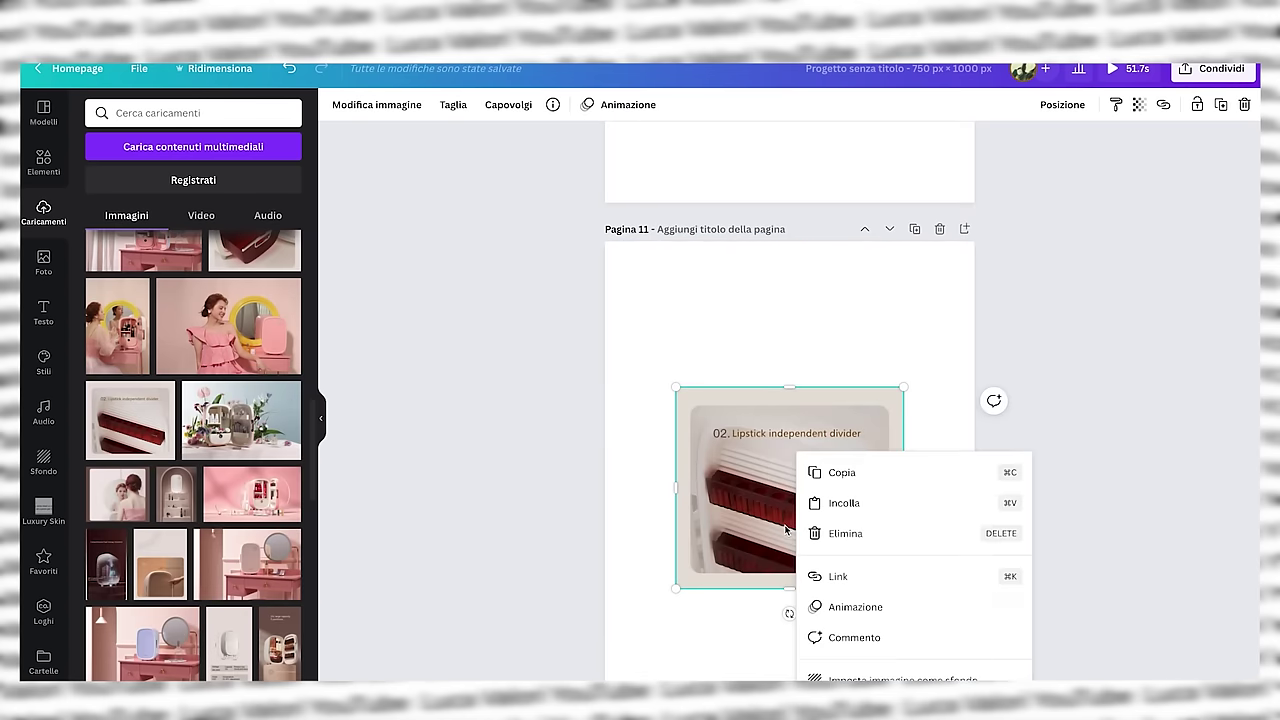
left_click(762, 510)
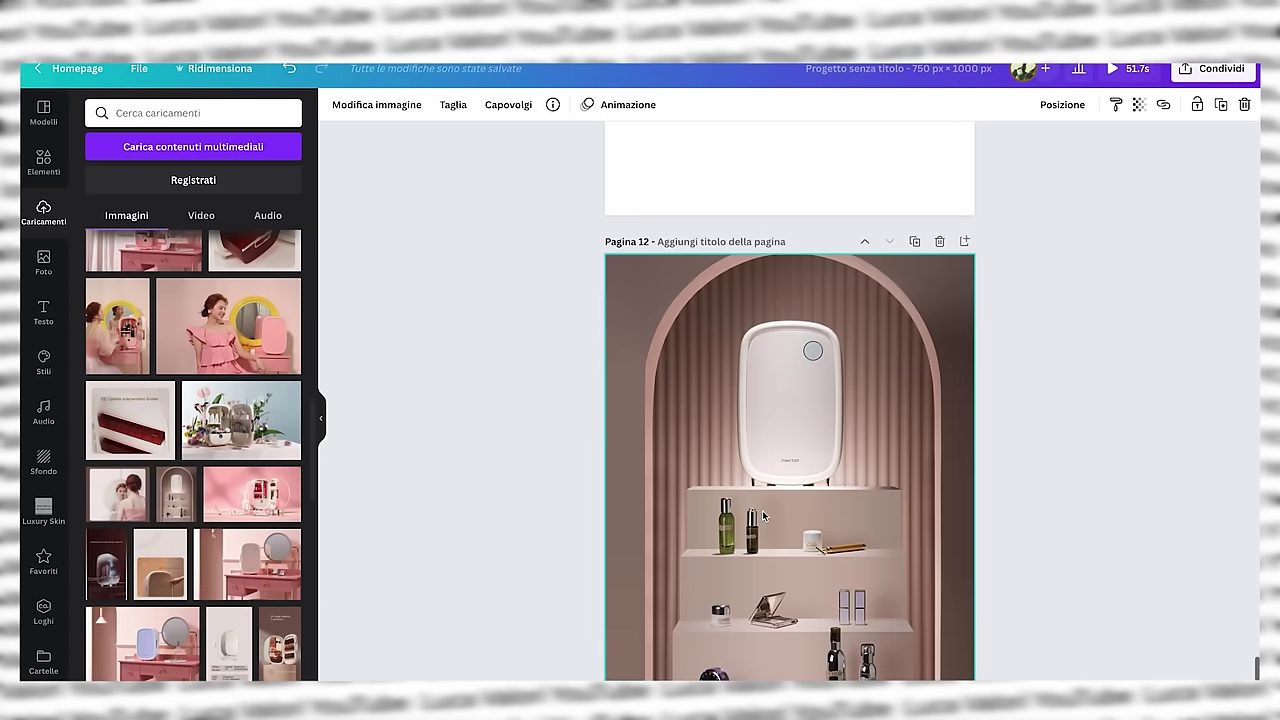
scroll(762, 514, "down", 1)
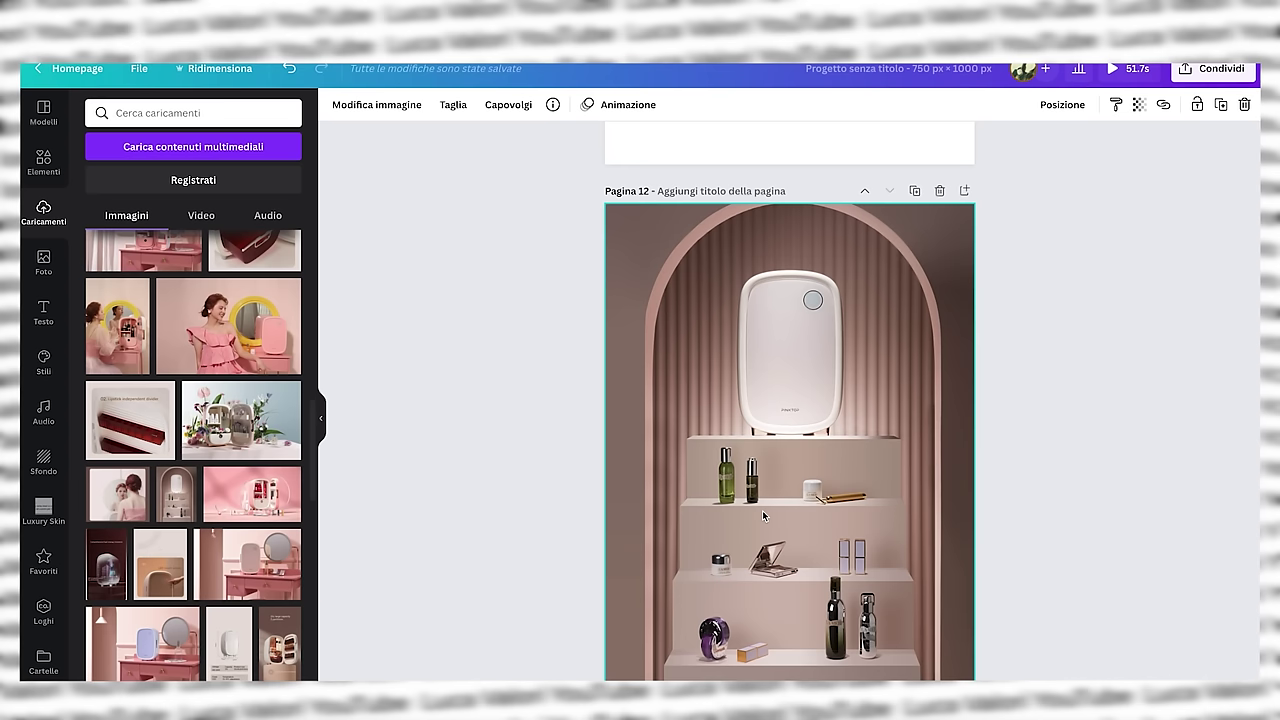
- Set the Lipstick independent divider image as the background of page 11
key("ctrl+z")
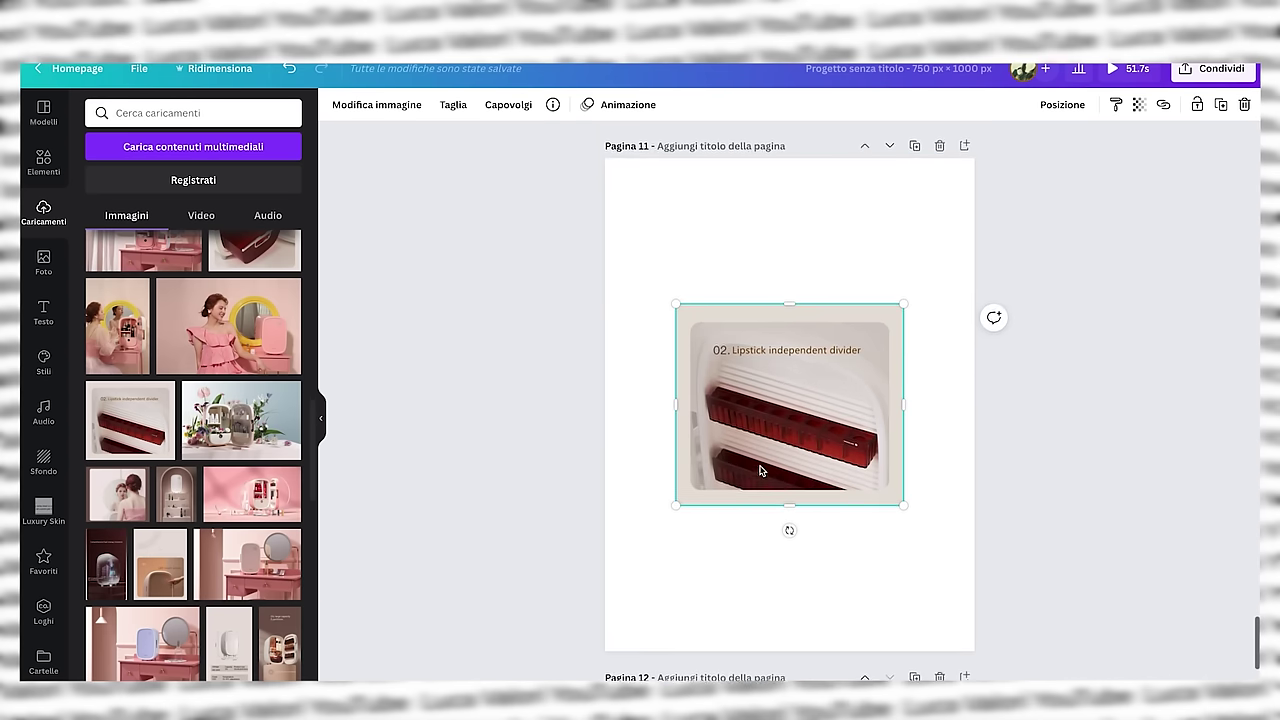
right_click(762, 437)
left_click(771, 661)
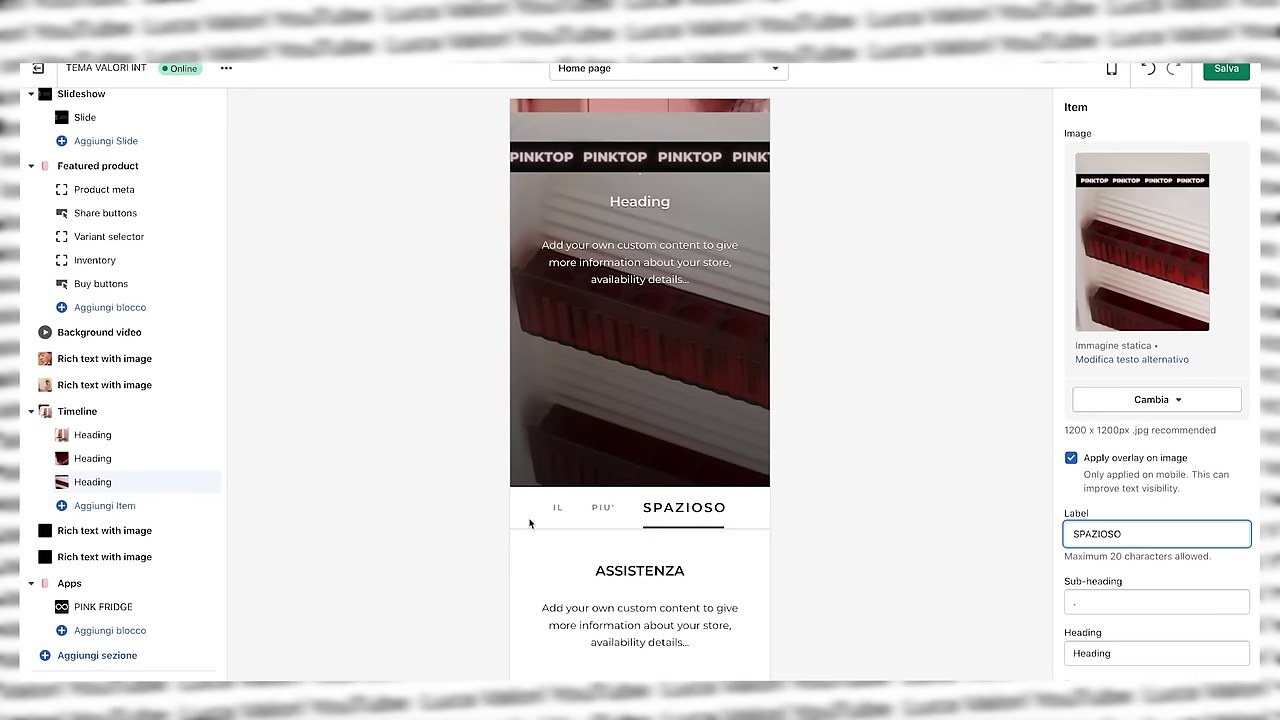
left_click(555, 511)
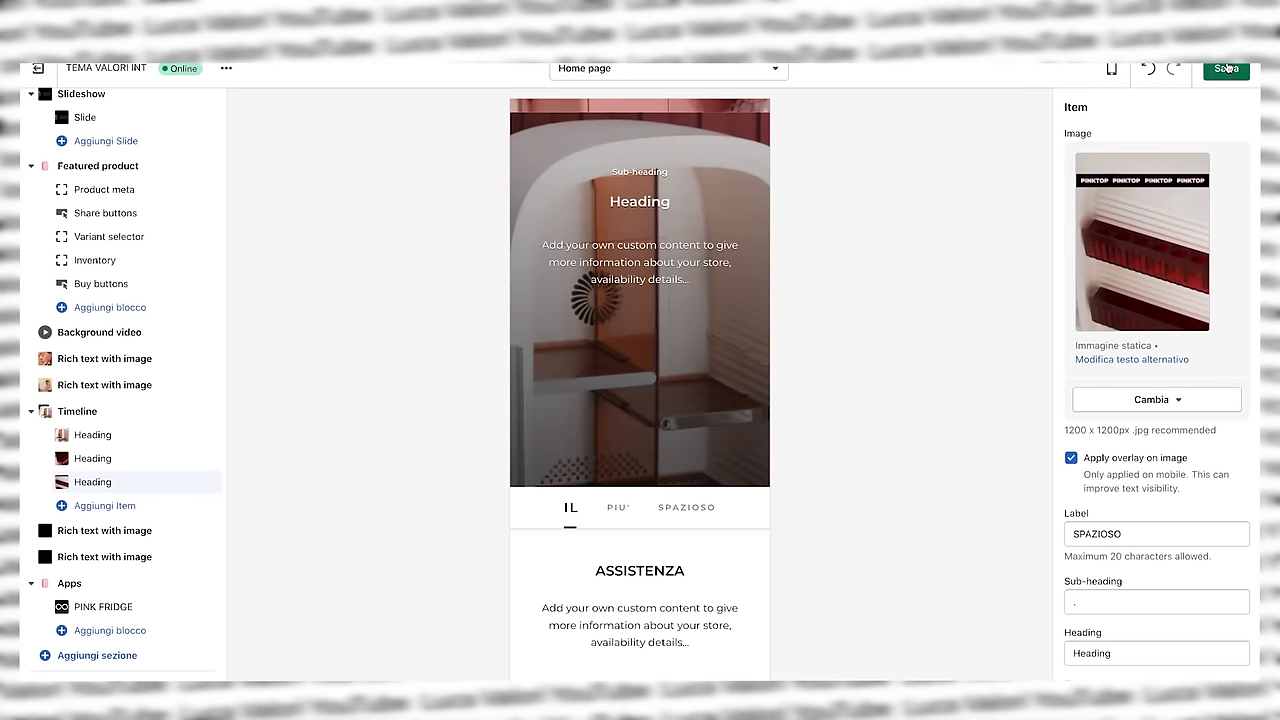
- Save the theme changes and preview the IL, PIU' and SPAZIOSO Timeline slides
left_click(1224, 69)
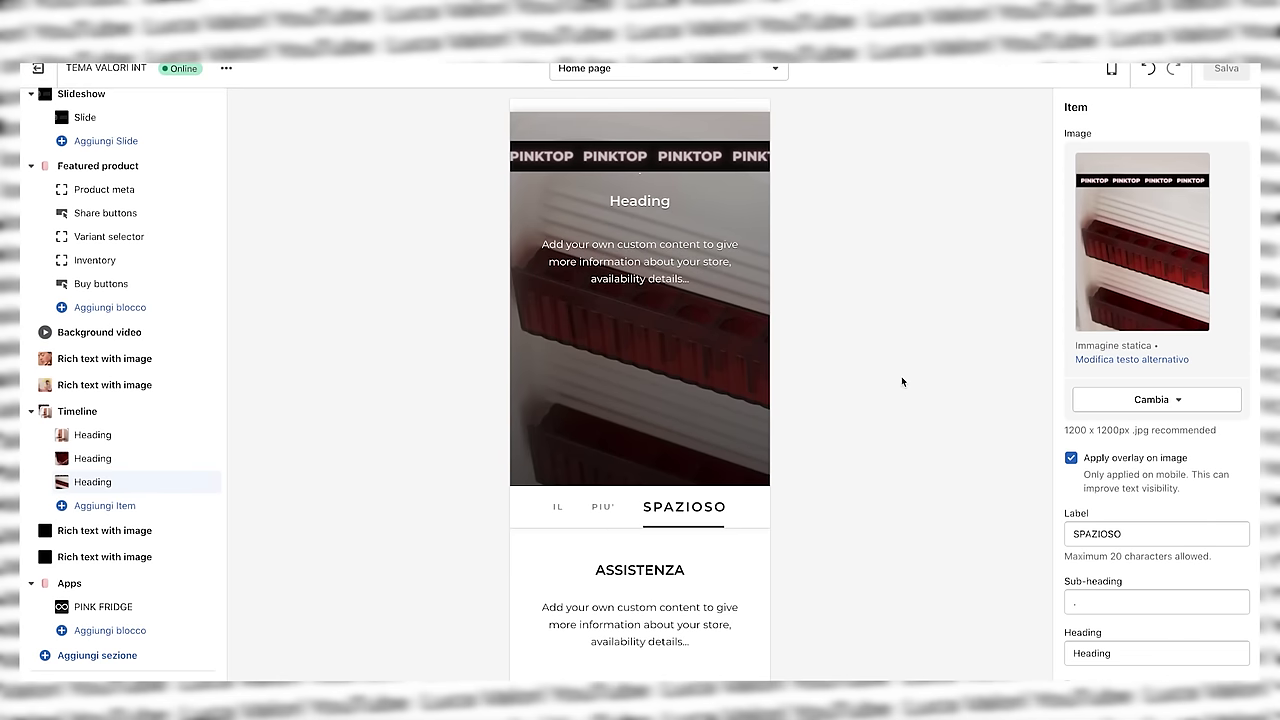
left_click(556, 510)
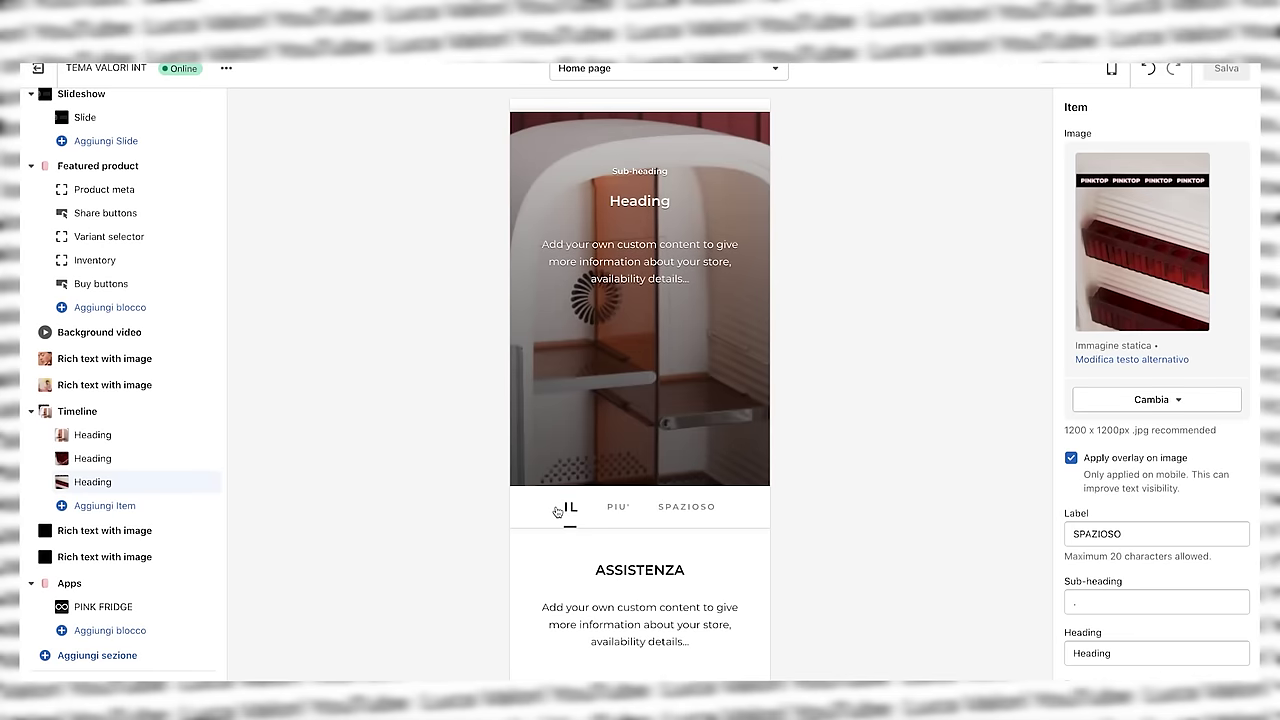
left_click(618, 510)
left_click(680, 510)
left_click(557, 512)
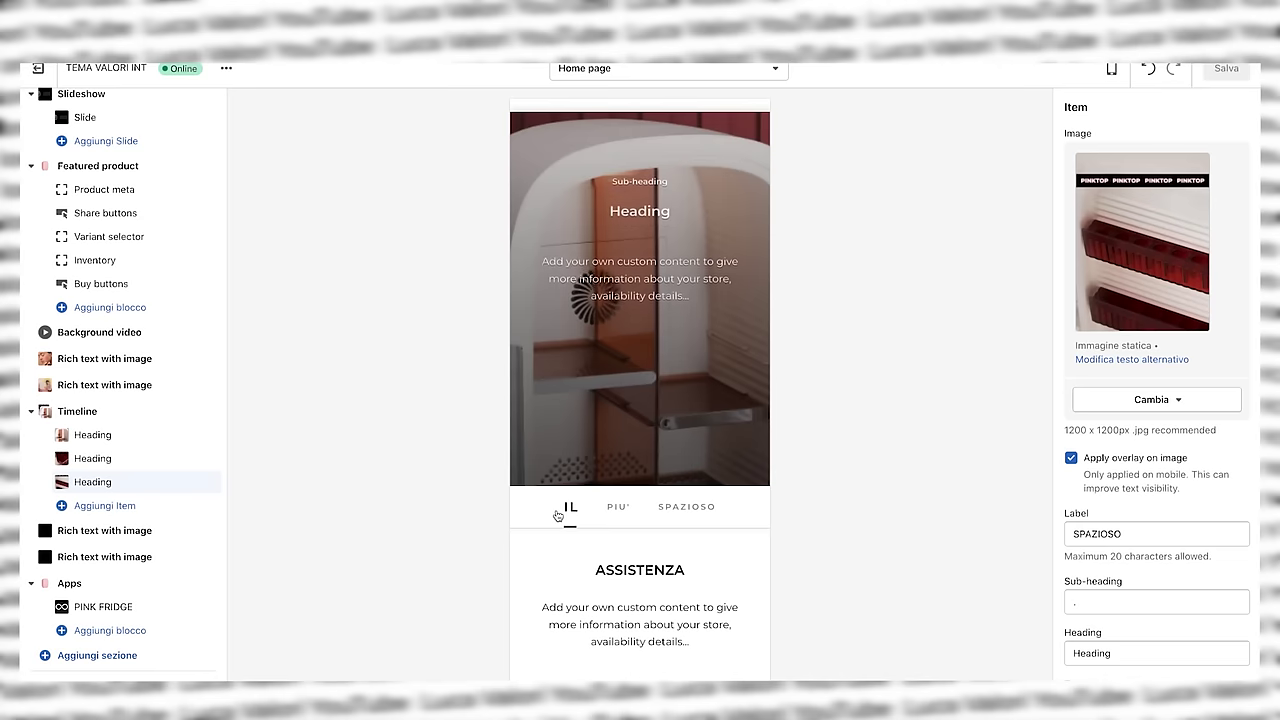
- Cycle the mobile preview through the Timeline slides again, ending on PIU'
scroll(620, 540, "up", 2)
scroll(627, 550, "down", 1)
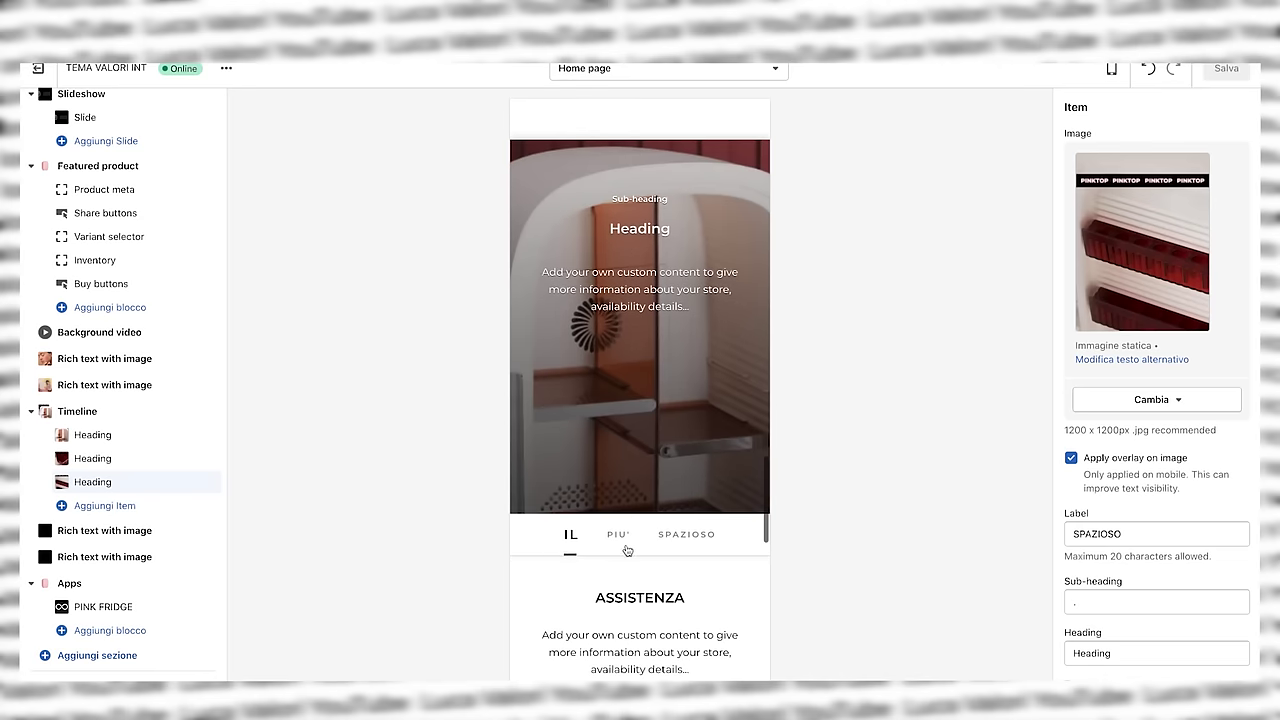
left_click(620, 545)
left_click(699, 545)
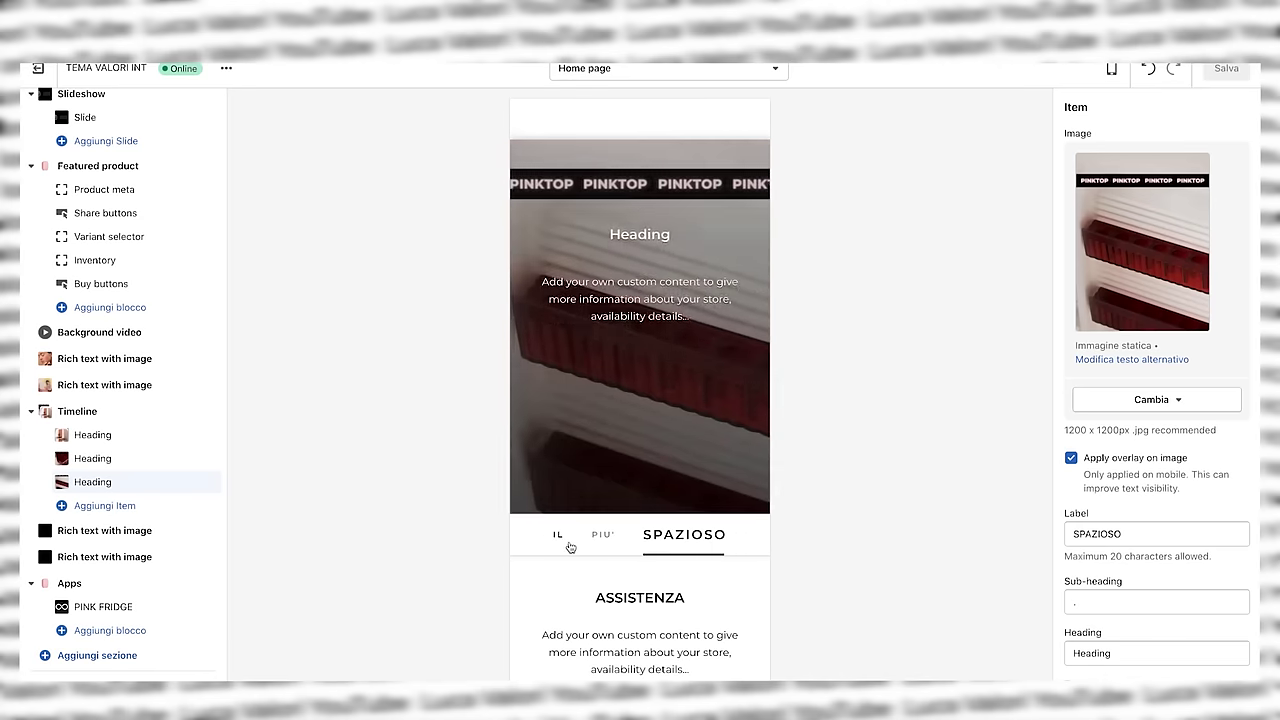
left_click(566, 540)
left_click(615, 537)
left_click(686, 537)
left_click(557, 537)
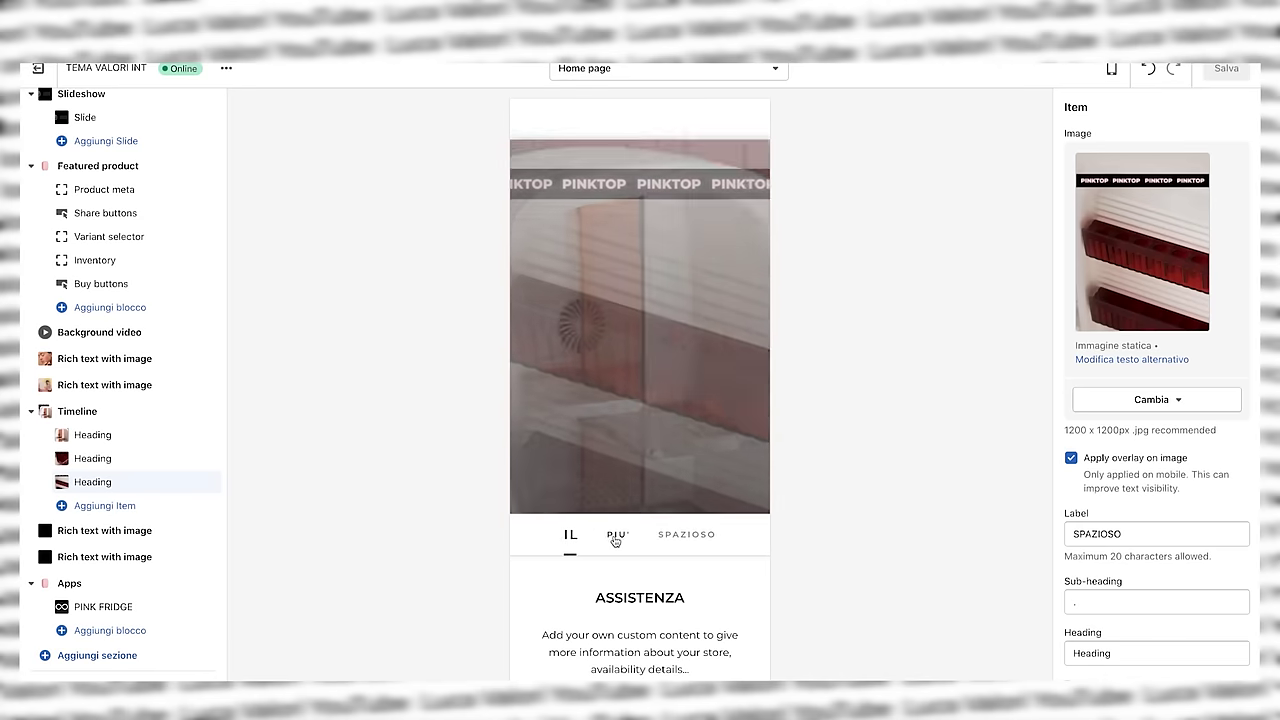
left_click(615, 540)
left_click(700, 545)
scroll(722, 383, "up", 2)
scroll(722, 383, "down", 3)
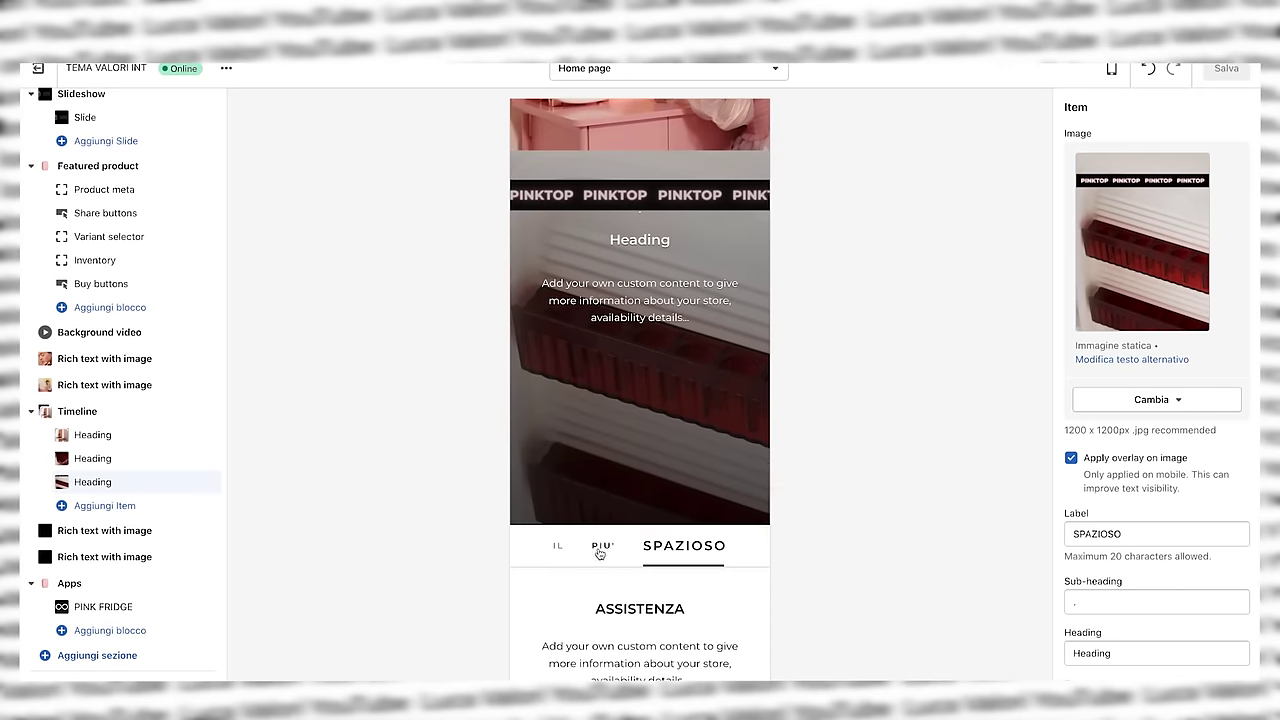
left_click(599, 550)
scroll(1161, 519, "down", 1)
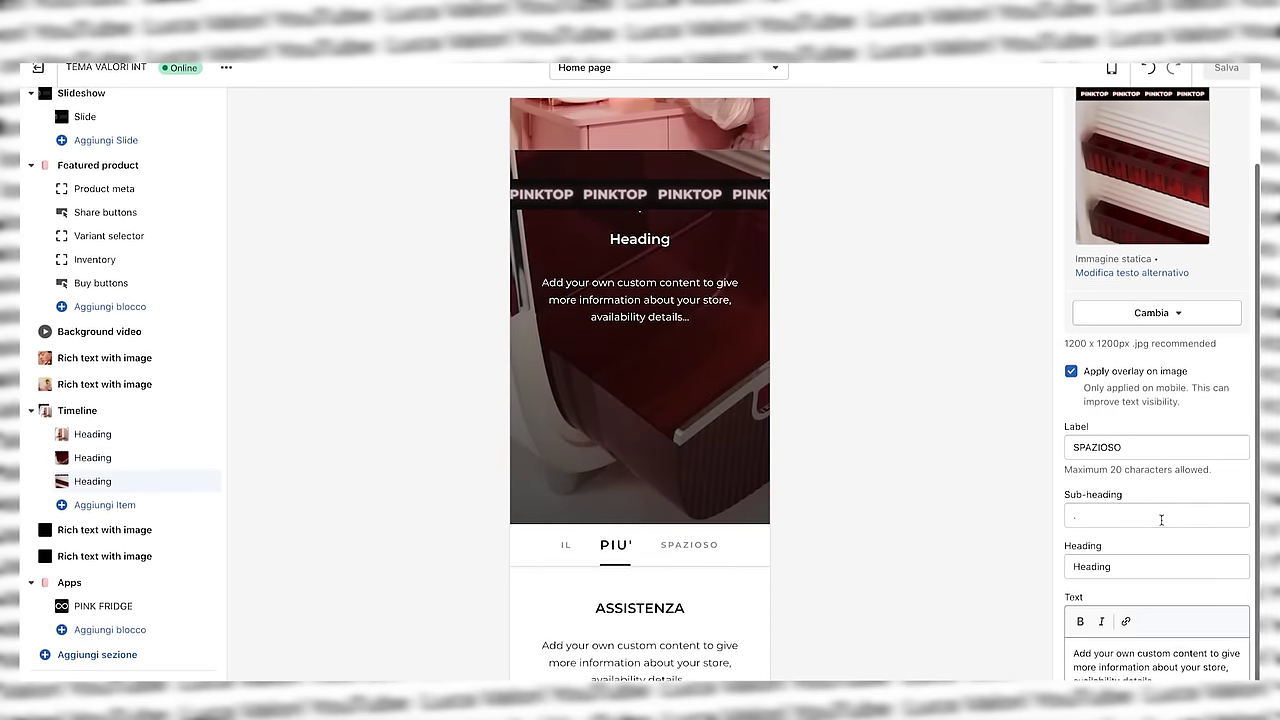
scroll(1161, 519, "up", 1)
- Open the Timeline section's settings and scroll the preview down
left_click(101, 411)
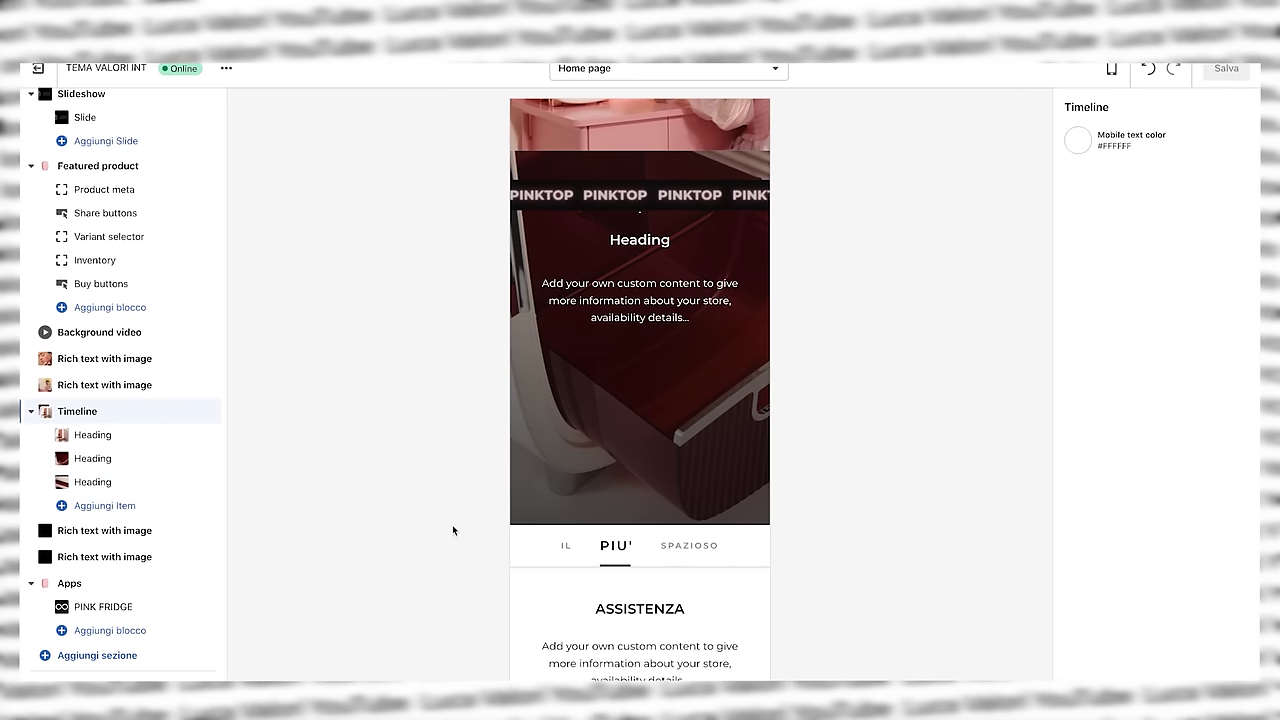
scroll(544, 480, "up", 1)
scroll(544, 480, "down", 1)
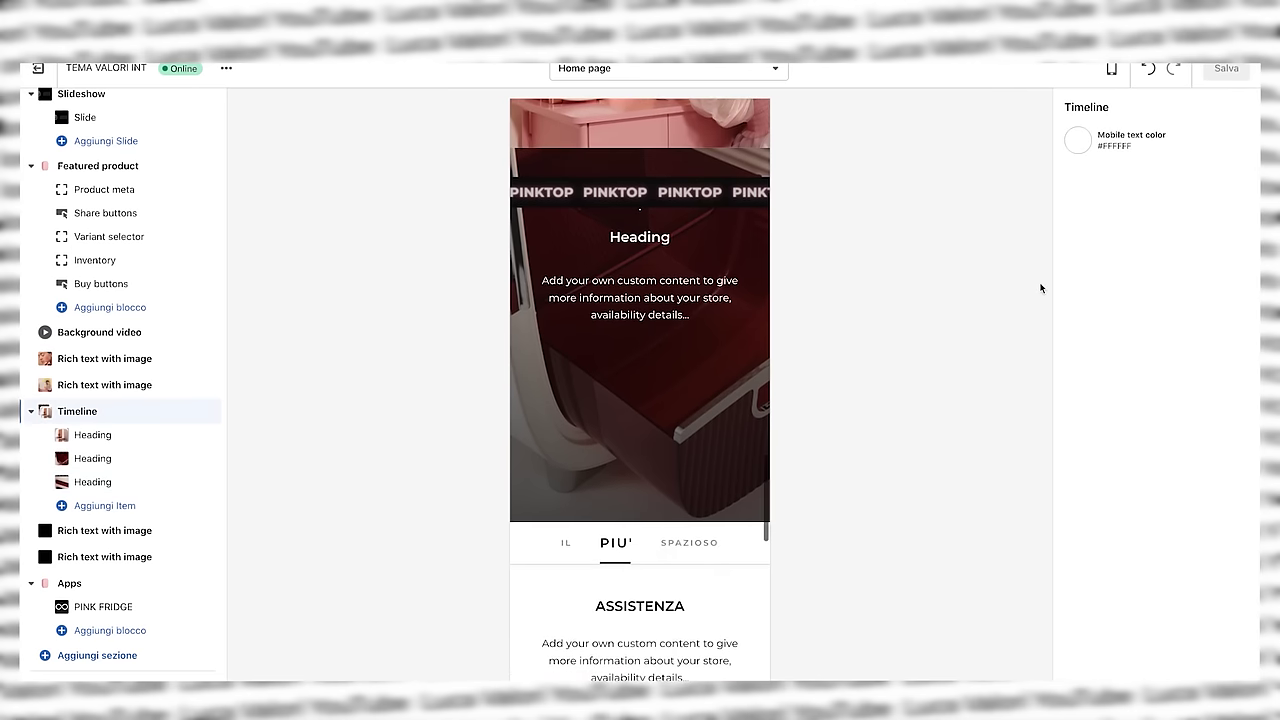
scroll(691, 503, "down", 4)
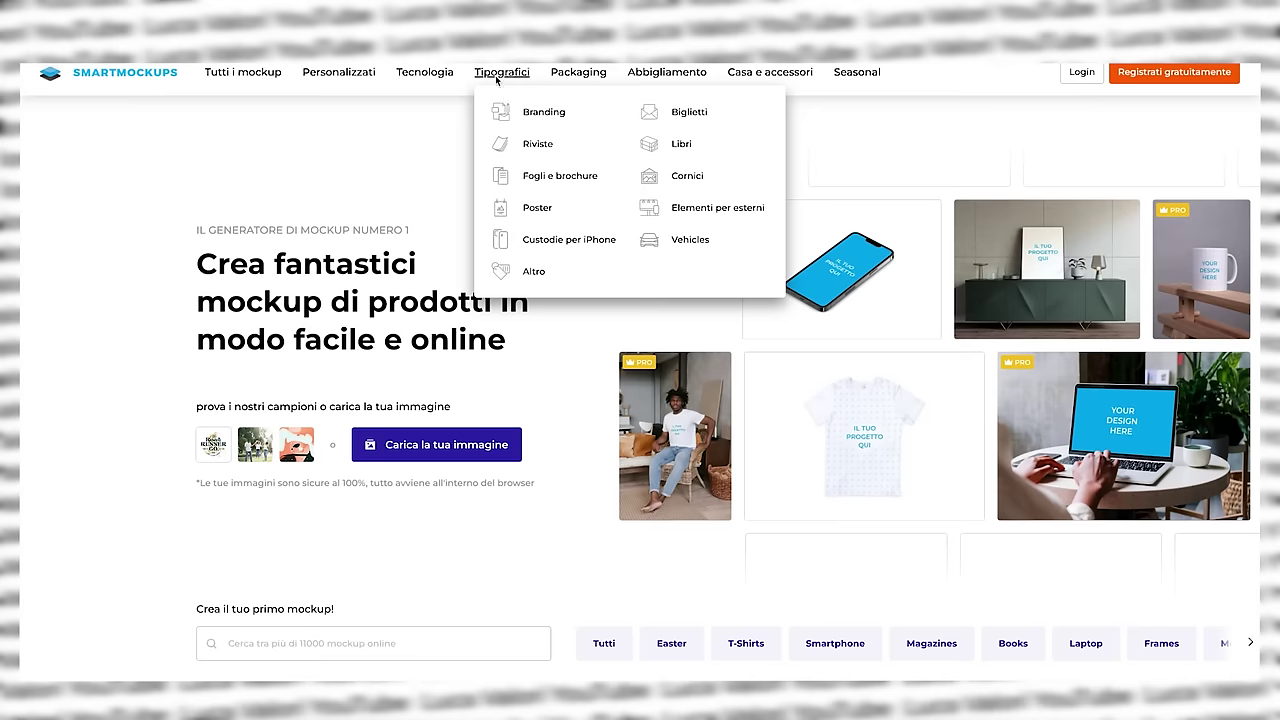
- Browse the Magliette mockups under Abbigliamento, scrolling through the t-shirt gallery
mouse_move(462, 92)
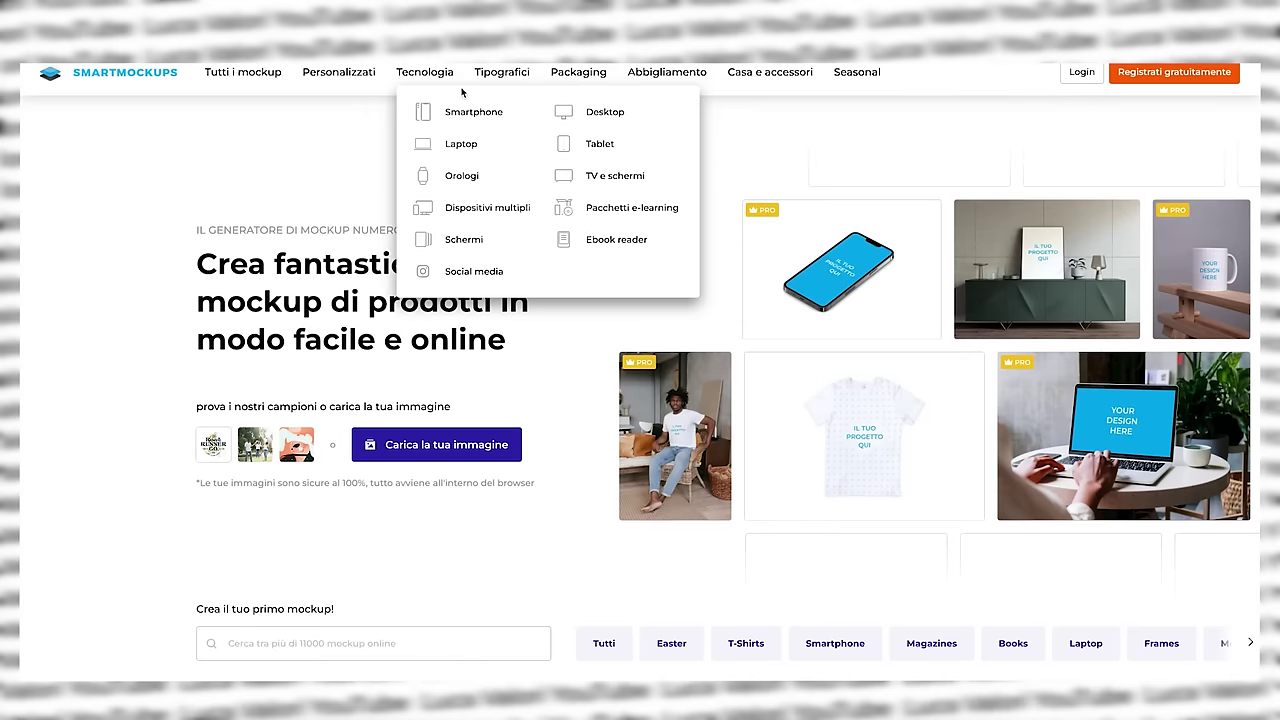
mouse_move(630, 74)
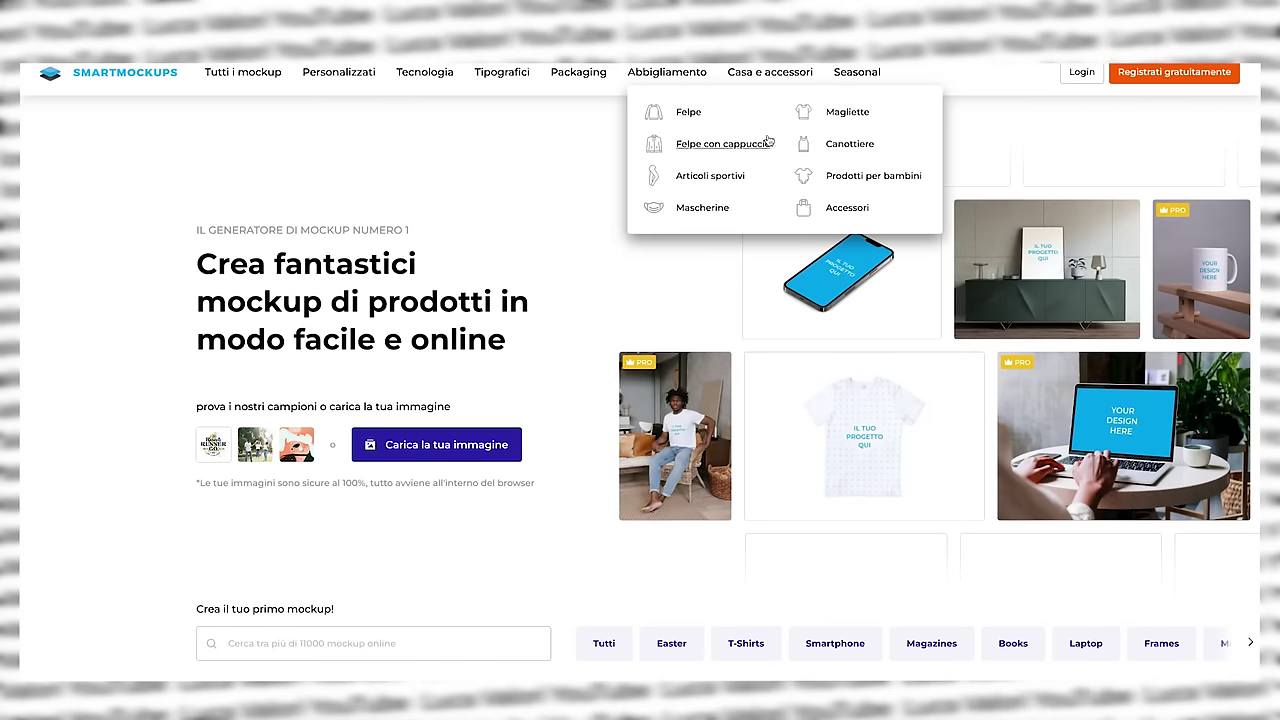
left_click(846, 112)
scroll(545, 513, "down", 1)
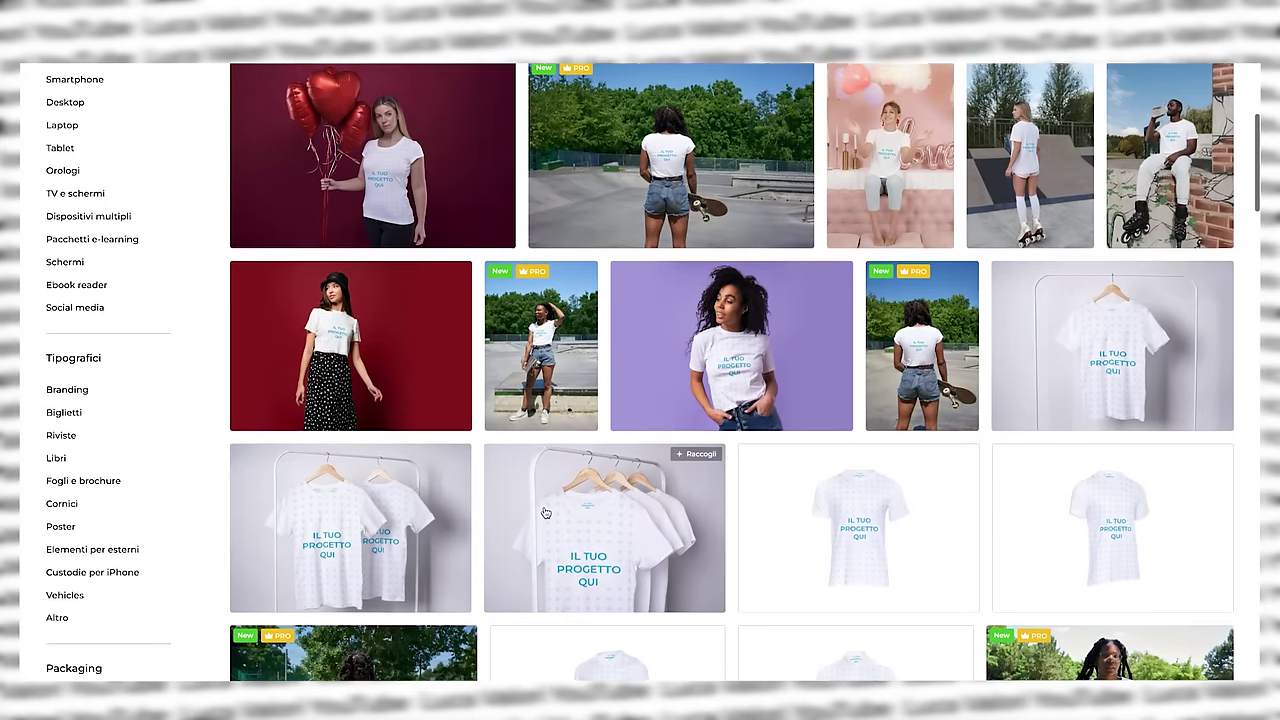
scroll(545, 513, "down", 10)
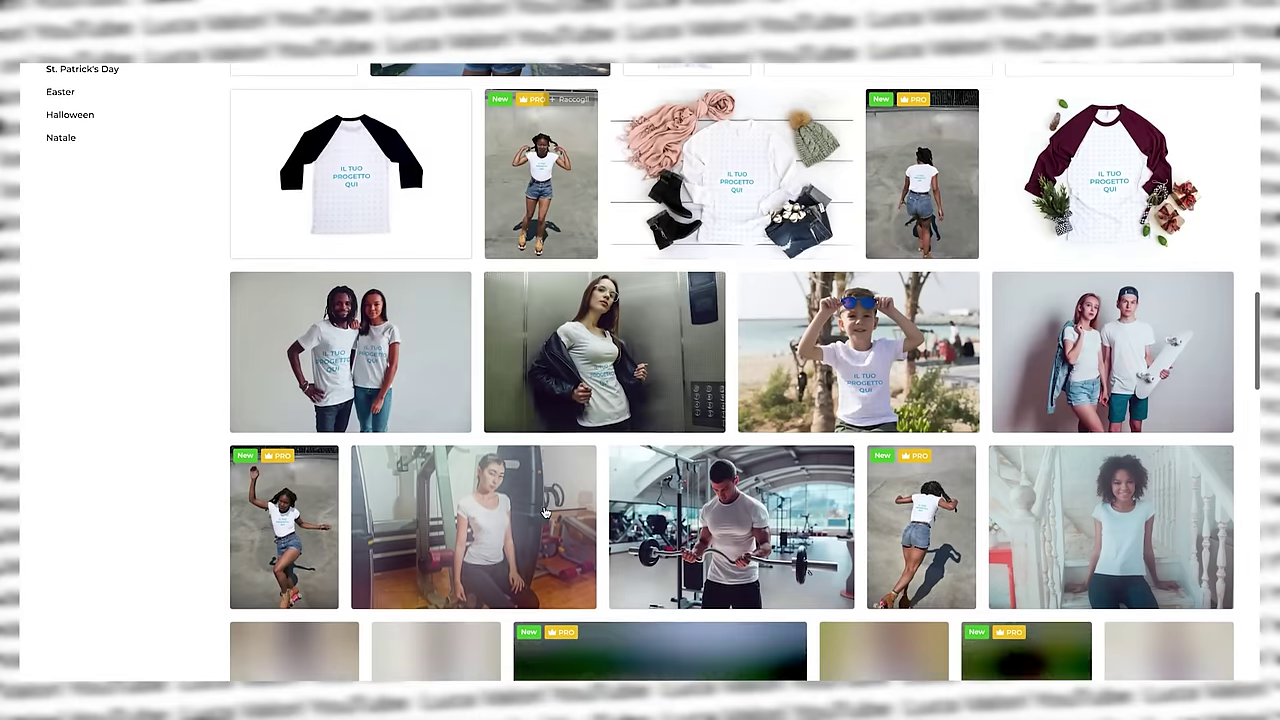
scroll(545, 513, "down", 3)
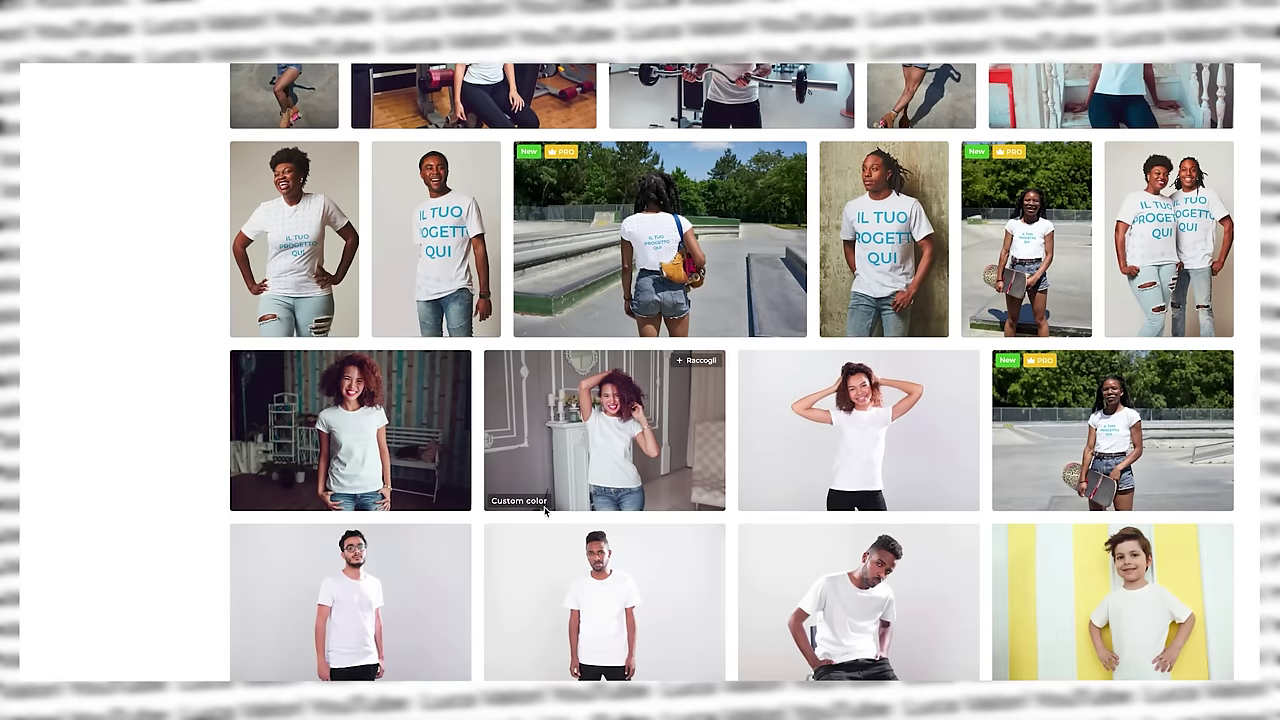
scroll(545, 510, "down", 2)
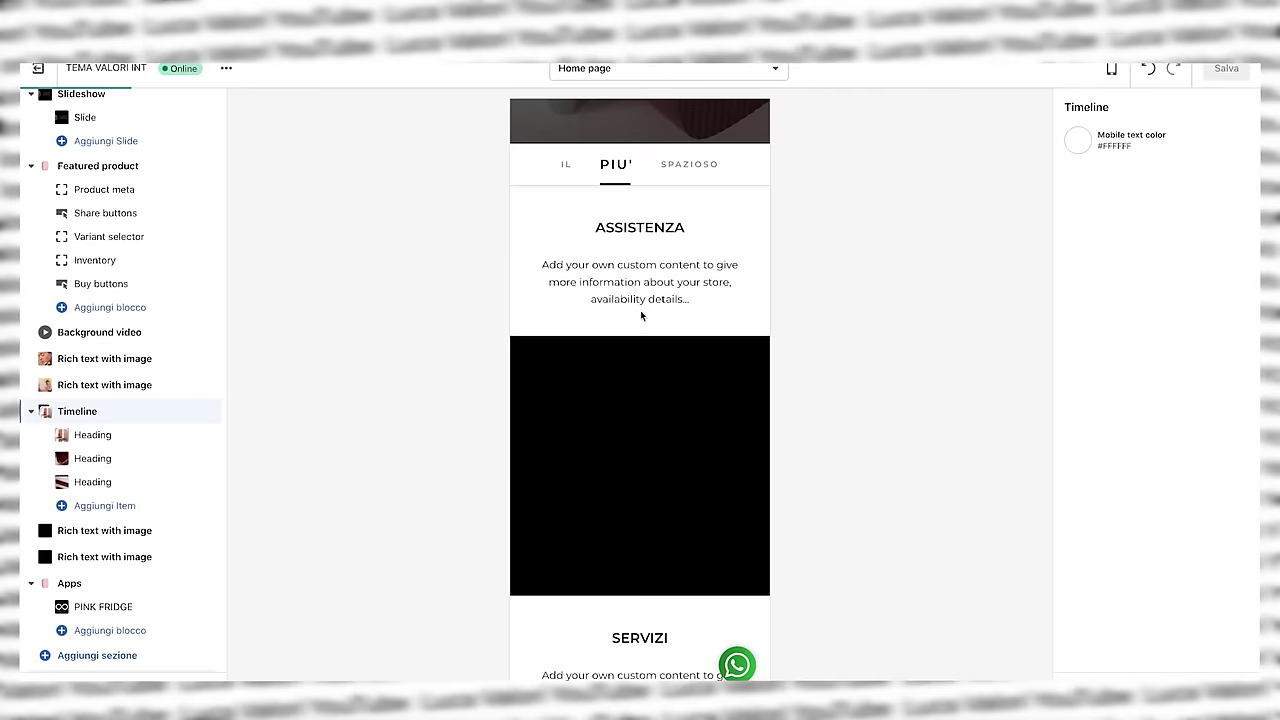
- Bring up the Immagini picker for the first Rich text with image section
scroll(618, 425, "down", 1)
scroll(86, 460, "down", 2)
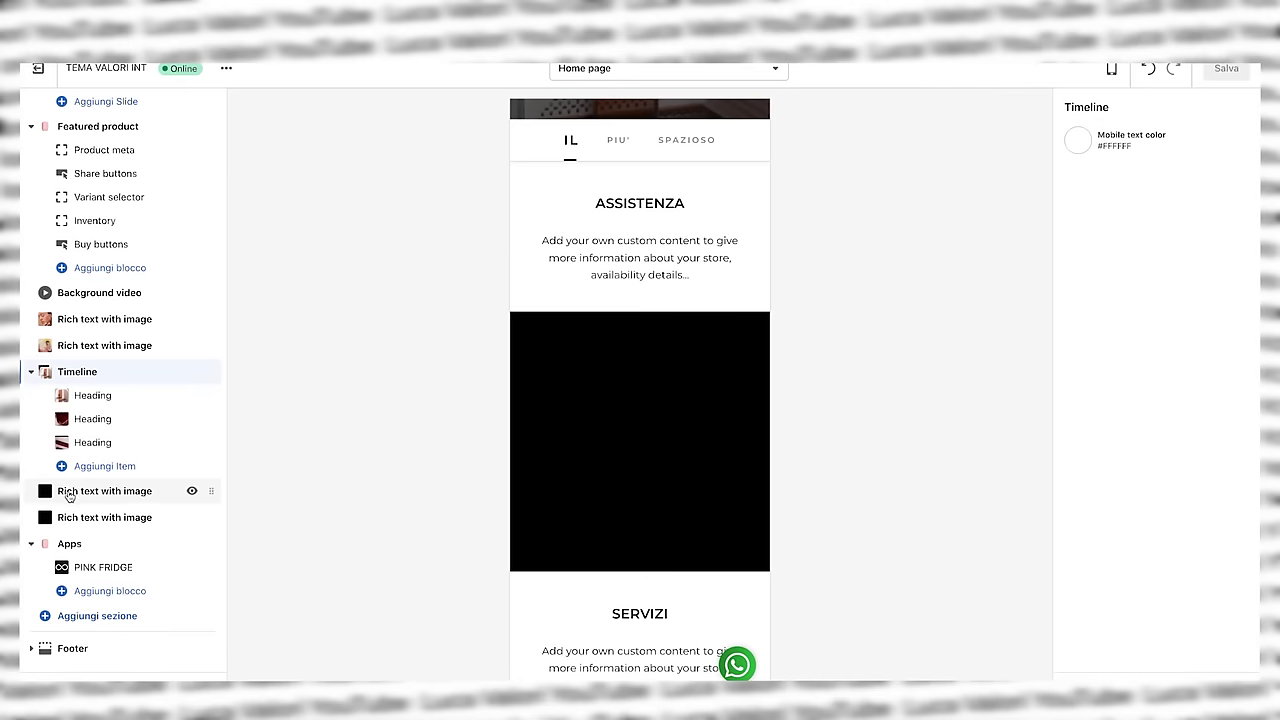
left_click(66, 491)
left_click(648, 311)
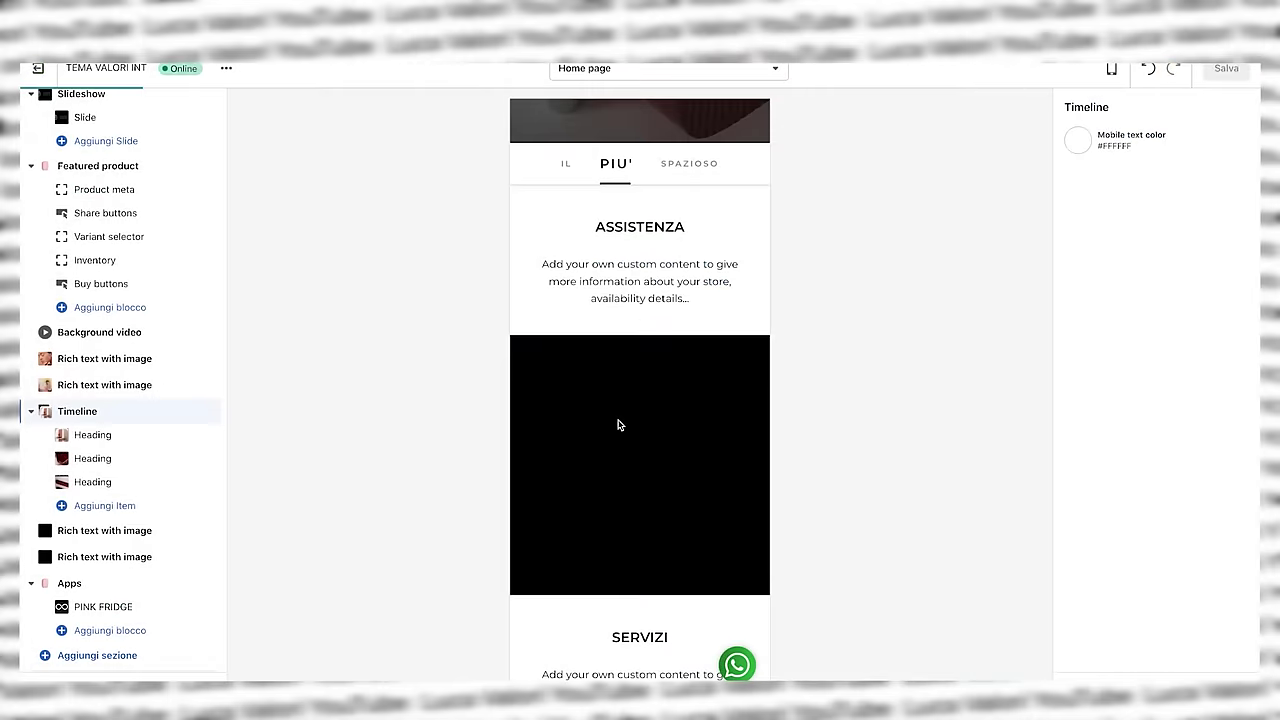
scroll(70, 472, "down", 2)
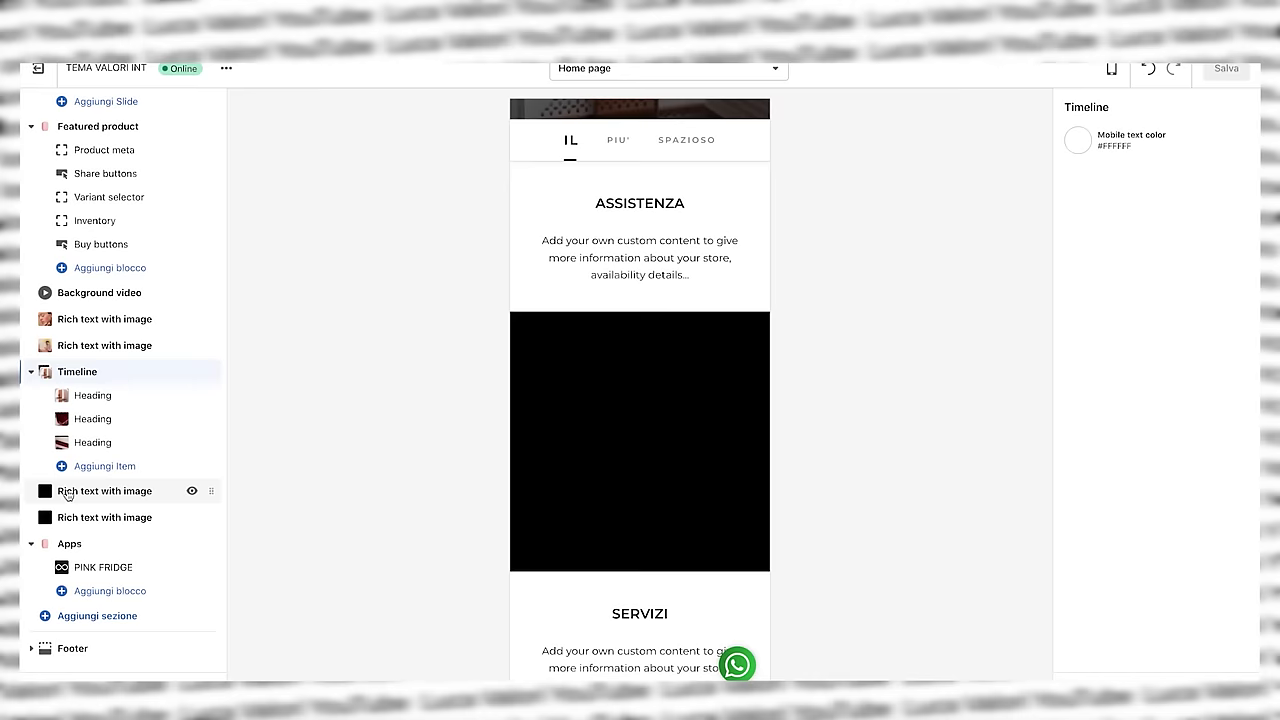
left_click(66, 491)
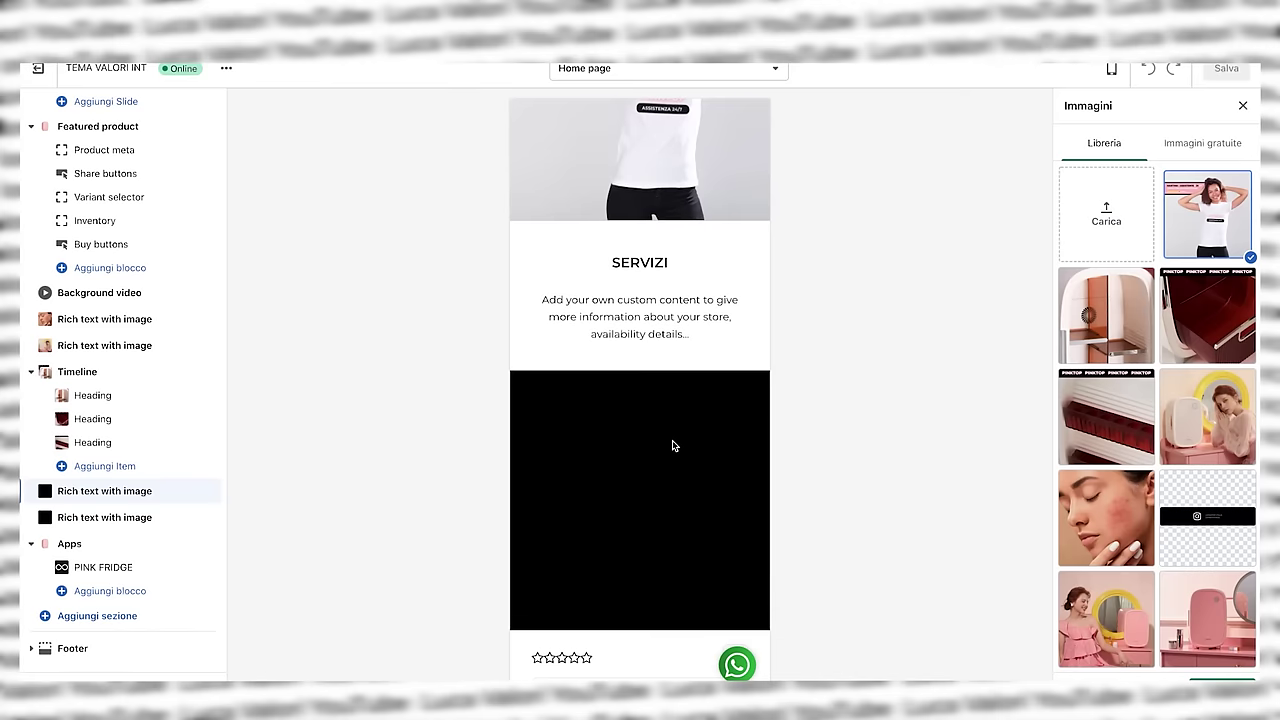
scroll(669, 463, "down", 2)
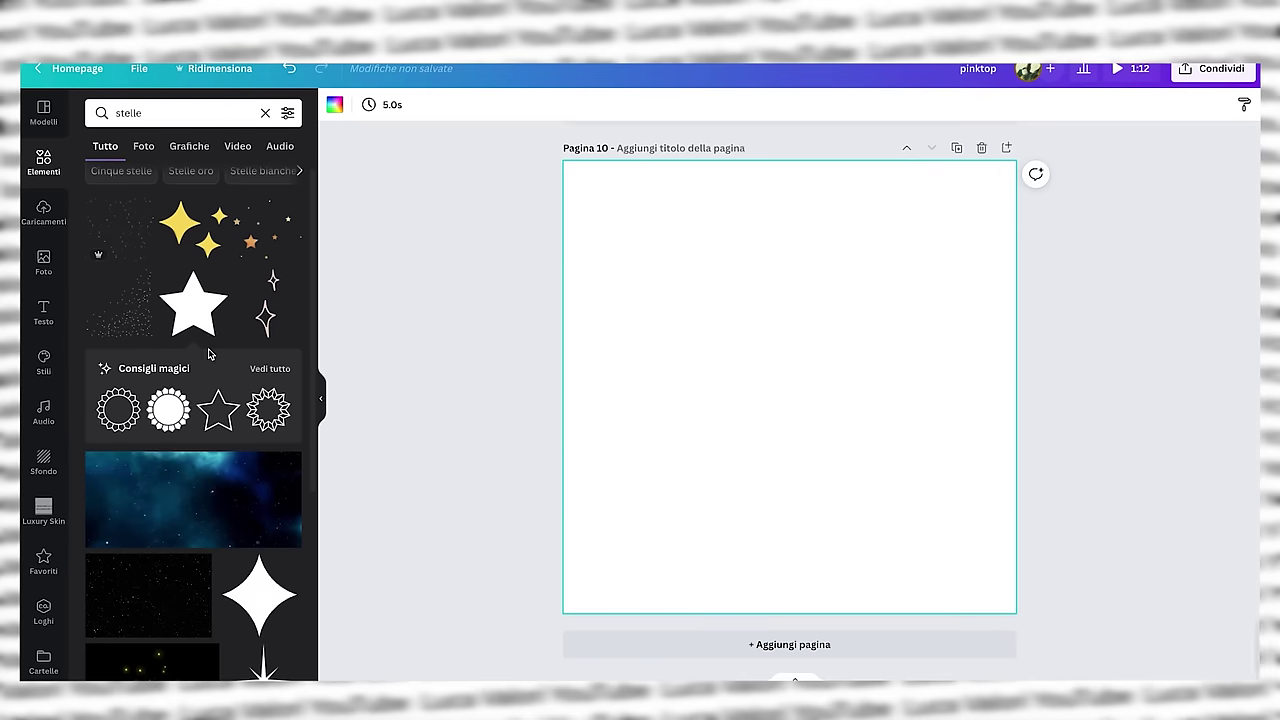
- Turn the words SPEDIZIONE GRATUITA white in the shipping banner
scroll(664, 336, "up", 15)
scroll(658, 332, "down", 12)
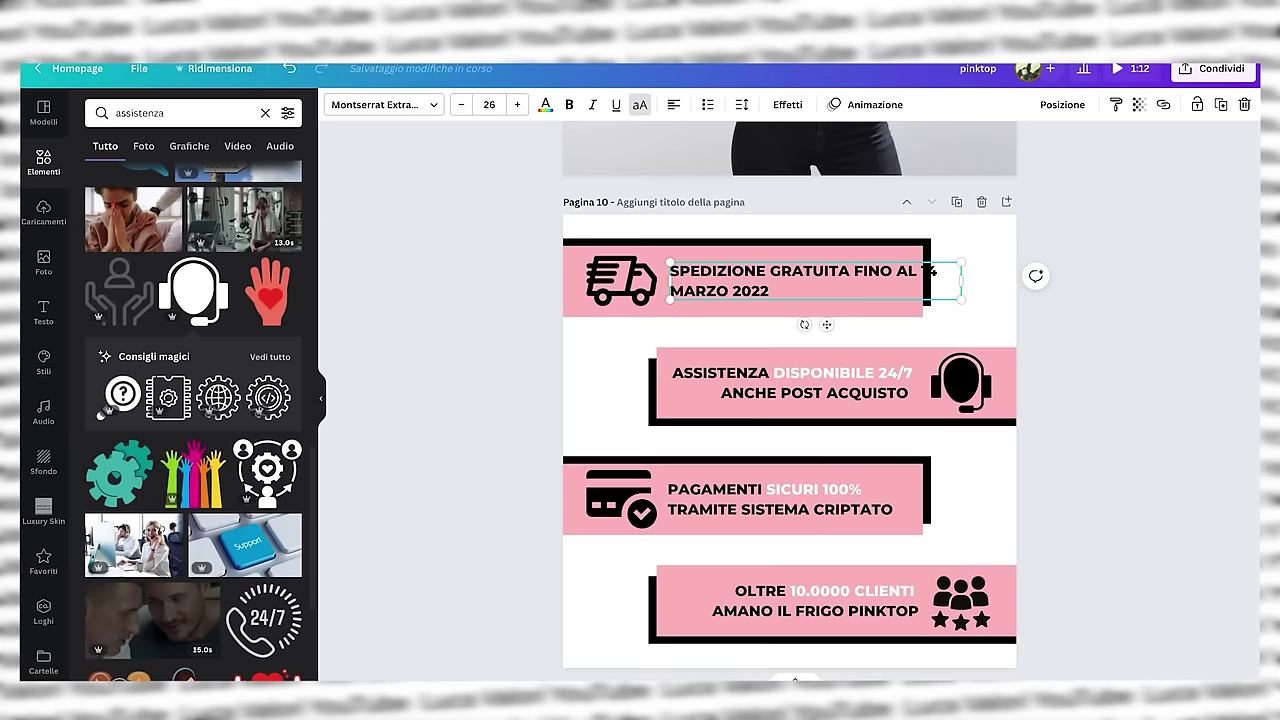
left_click(896, 268)
key("Return")
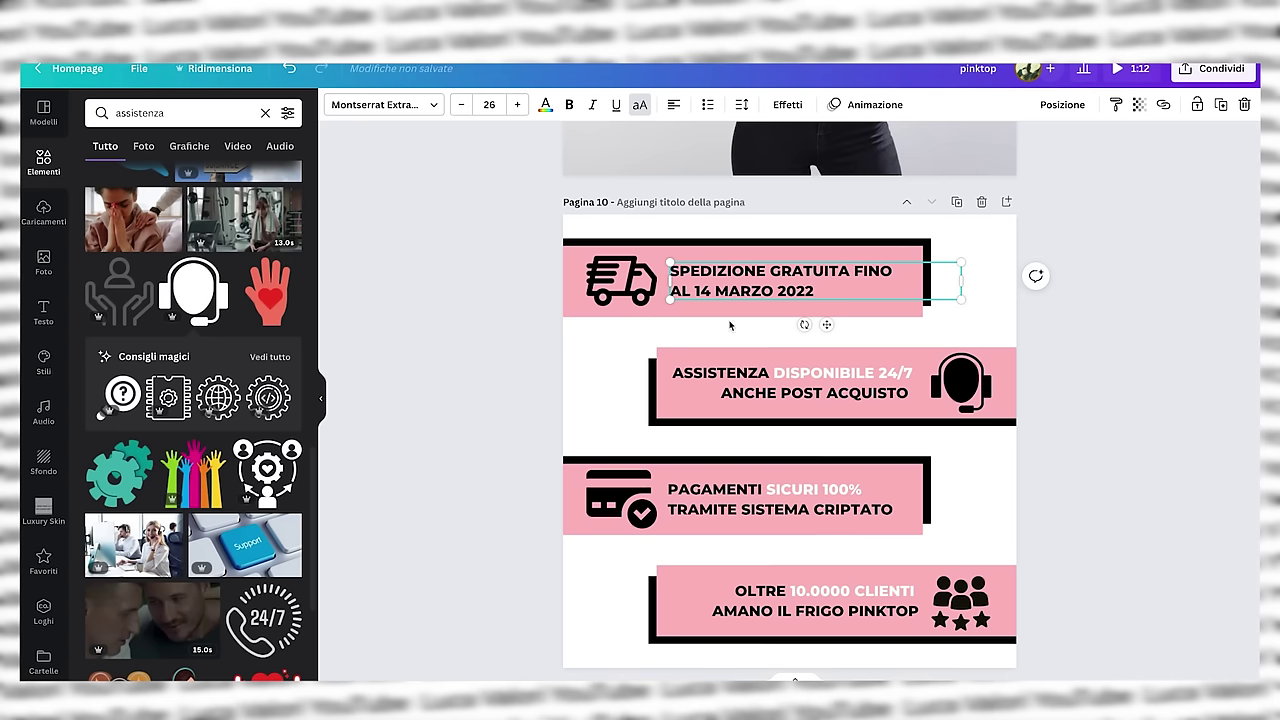
left_click_drag(845, 270, 715, 271)
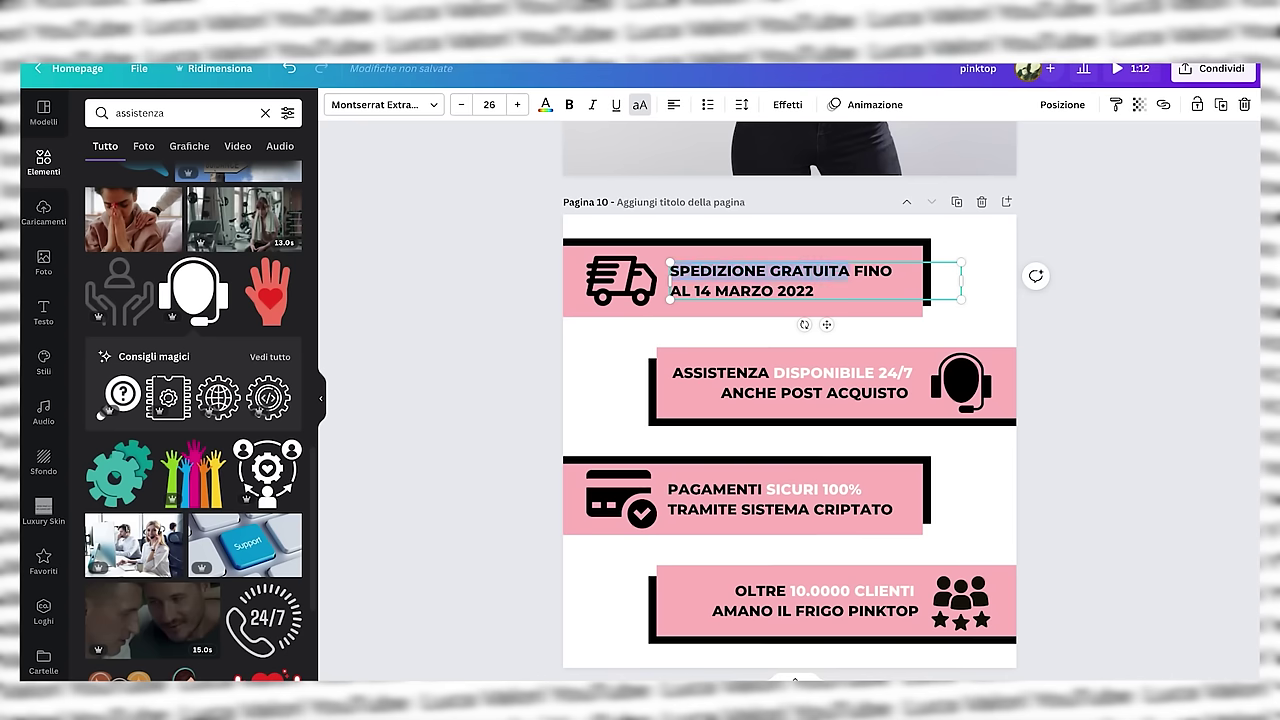
left_click(545, 106)
left_click(282, 176)
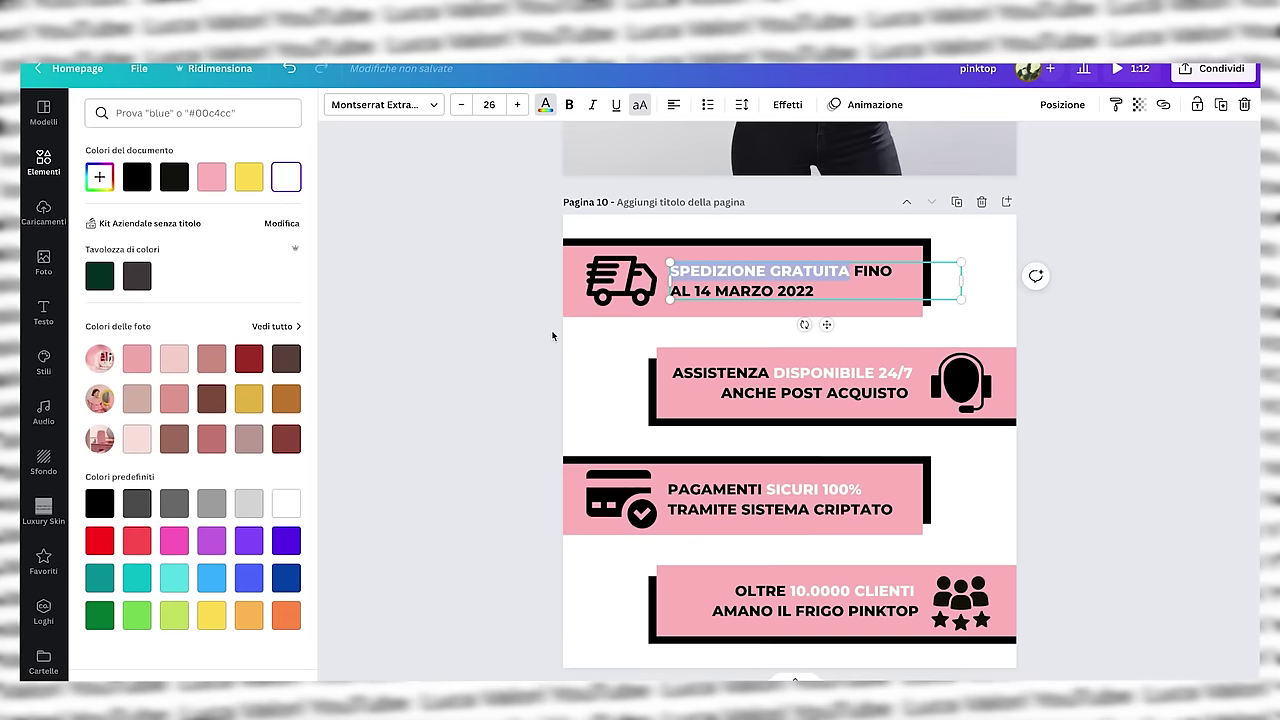
key("Escape")
key("Escape")
- Rebreak the banner text so FINO AL 14 MARZO 2022 sits on one line
left_click(860, 298)
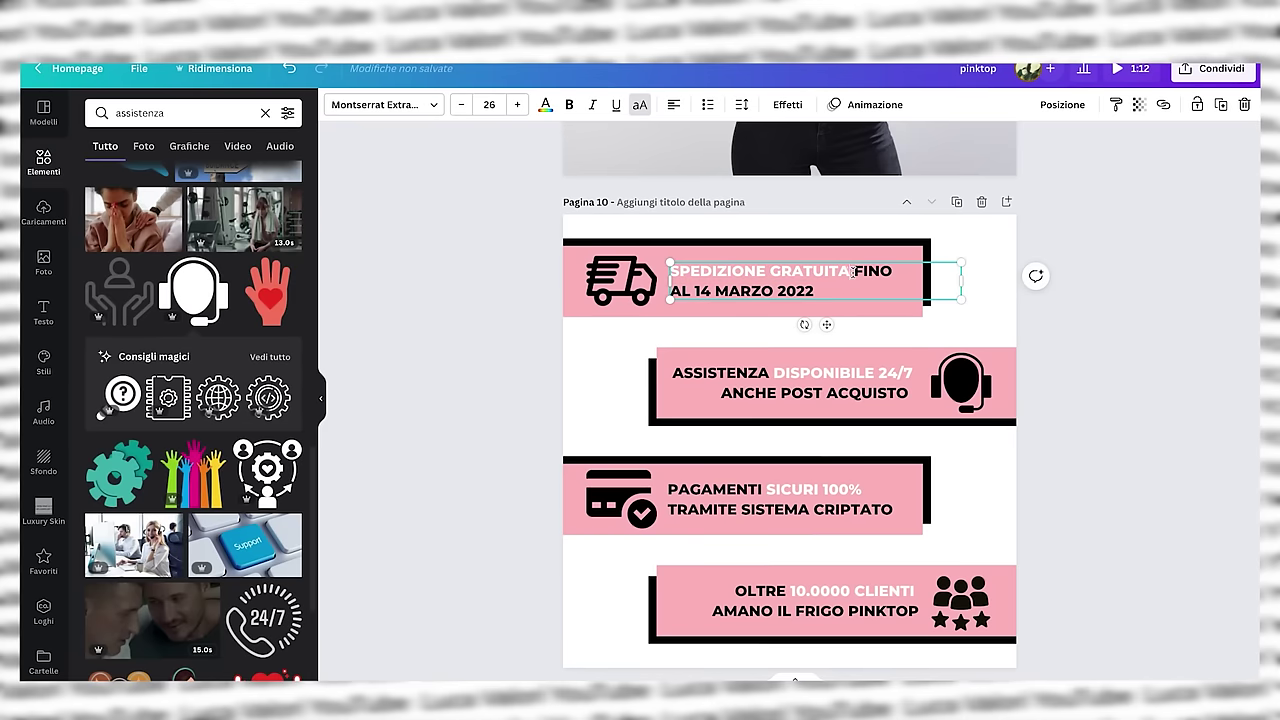
left_click(852, 272)
key("Return")
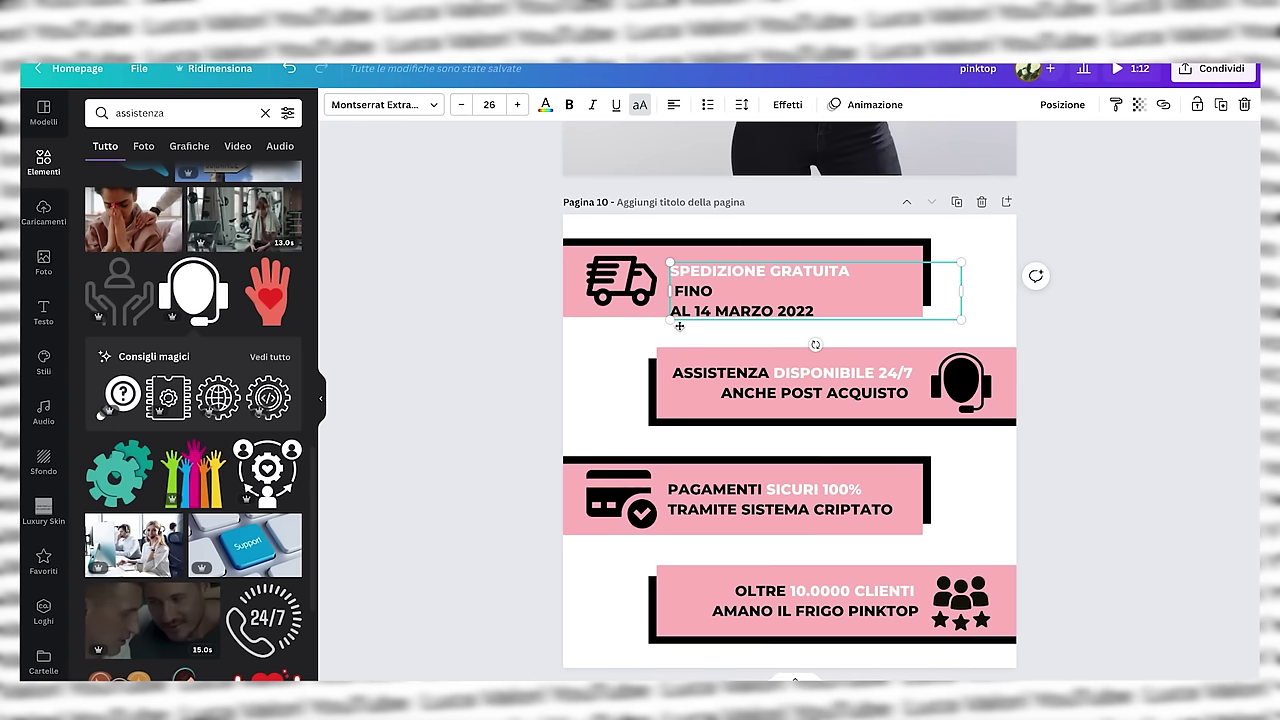
left_click(670, 311)
key("BackSpace")
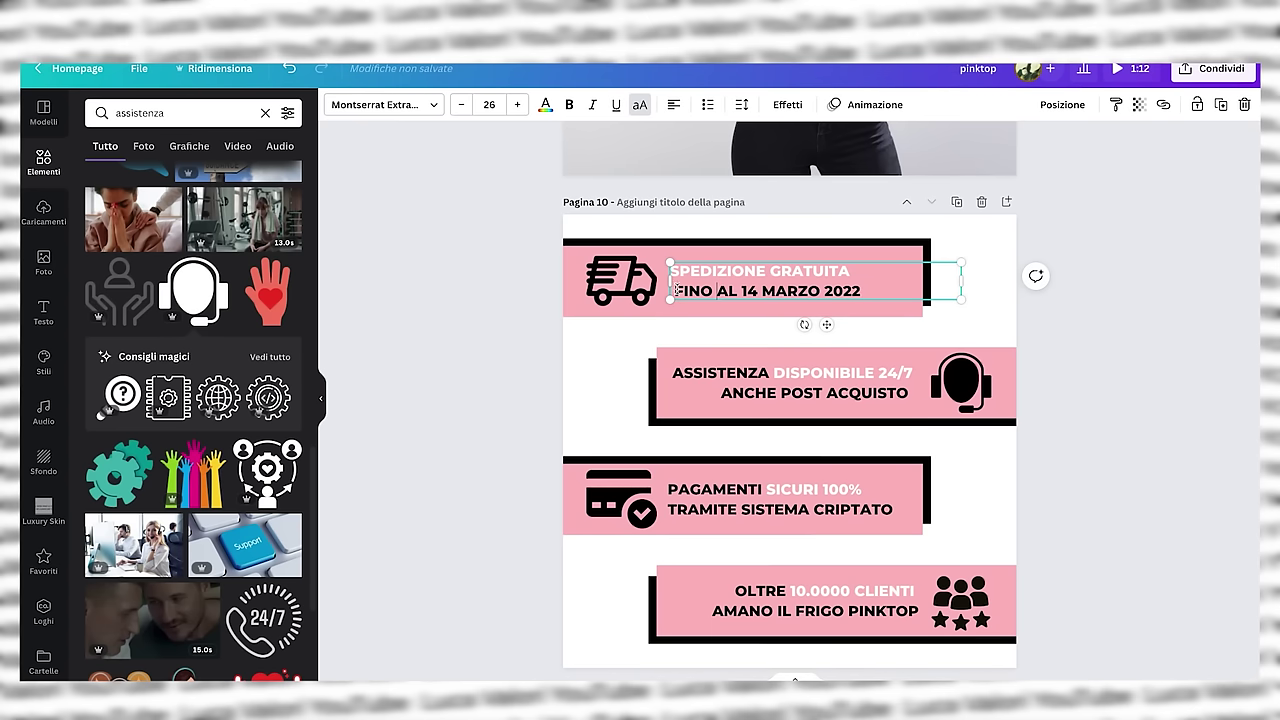
left_click(473, 344)
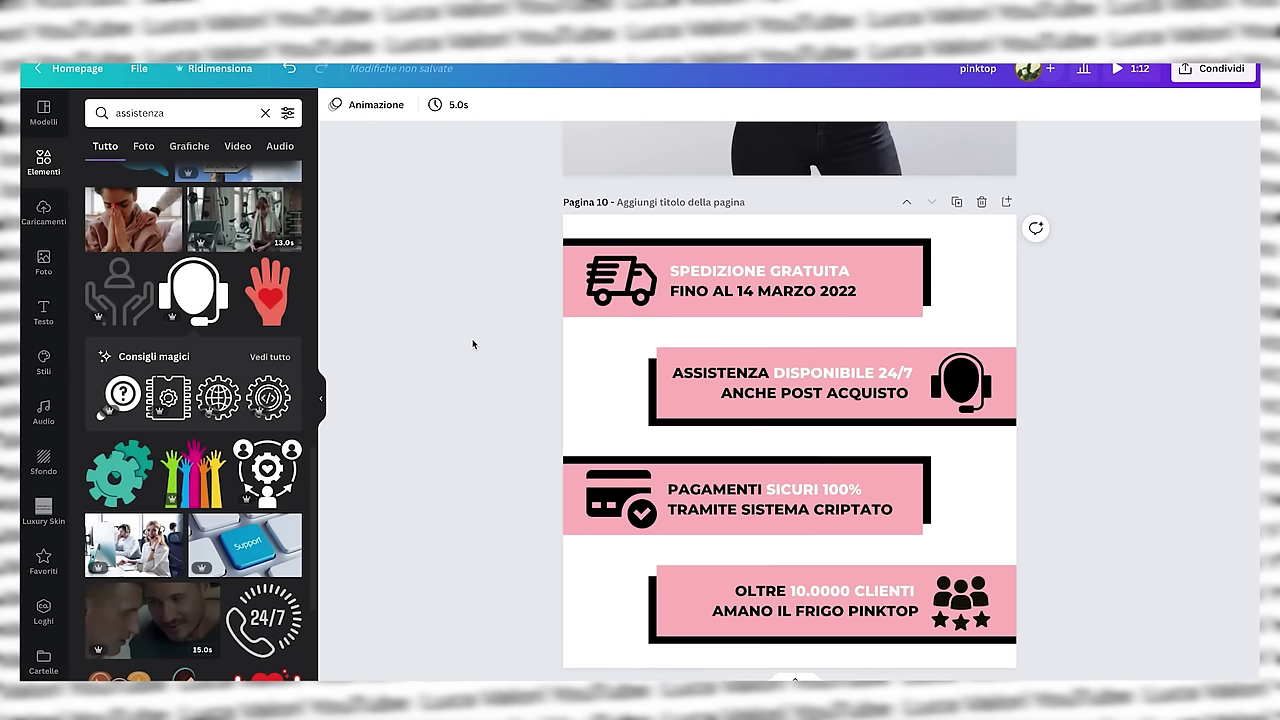
- Move all four banners on page 10 up and to the left
scroll(599, 299, "down", 1)
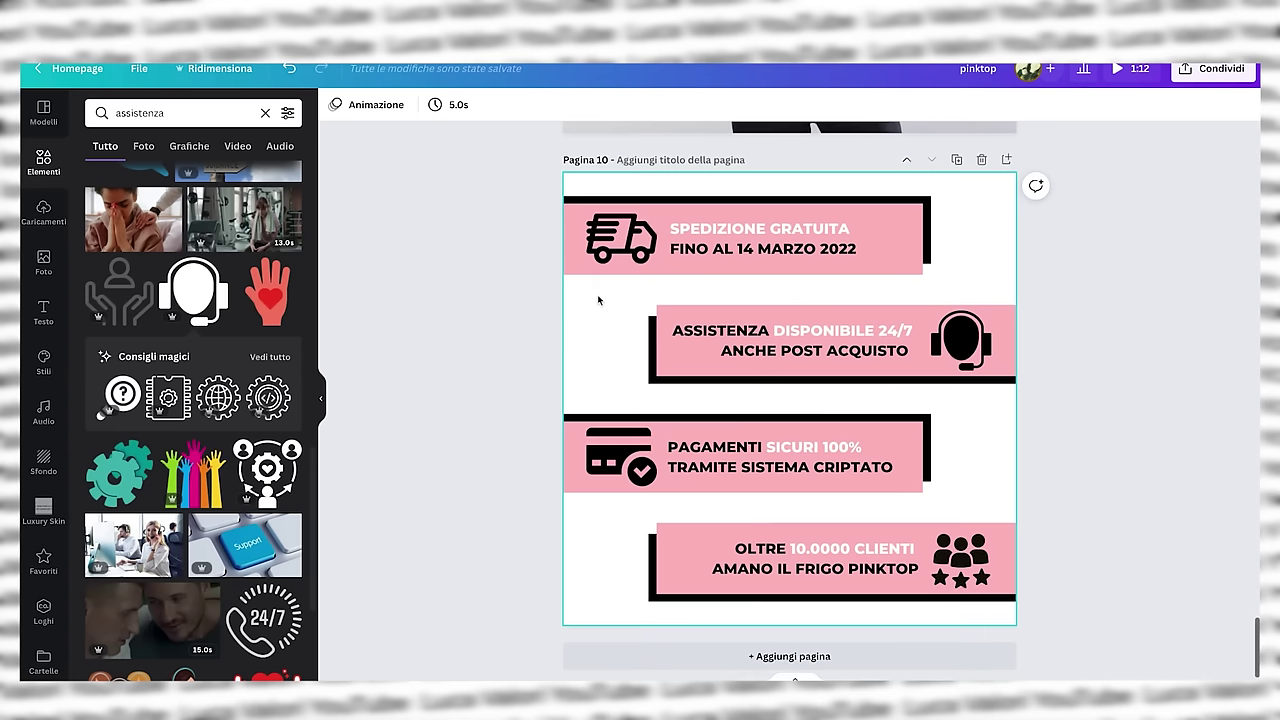
left_click_drag(506, 186, 1148, 620)
left_click_drag(672, 191, 630, 131)
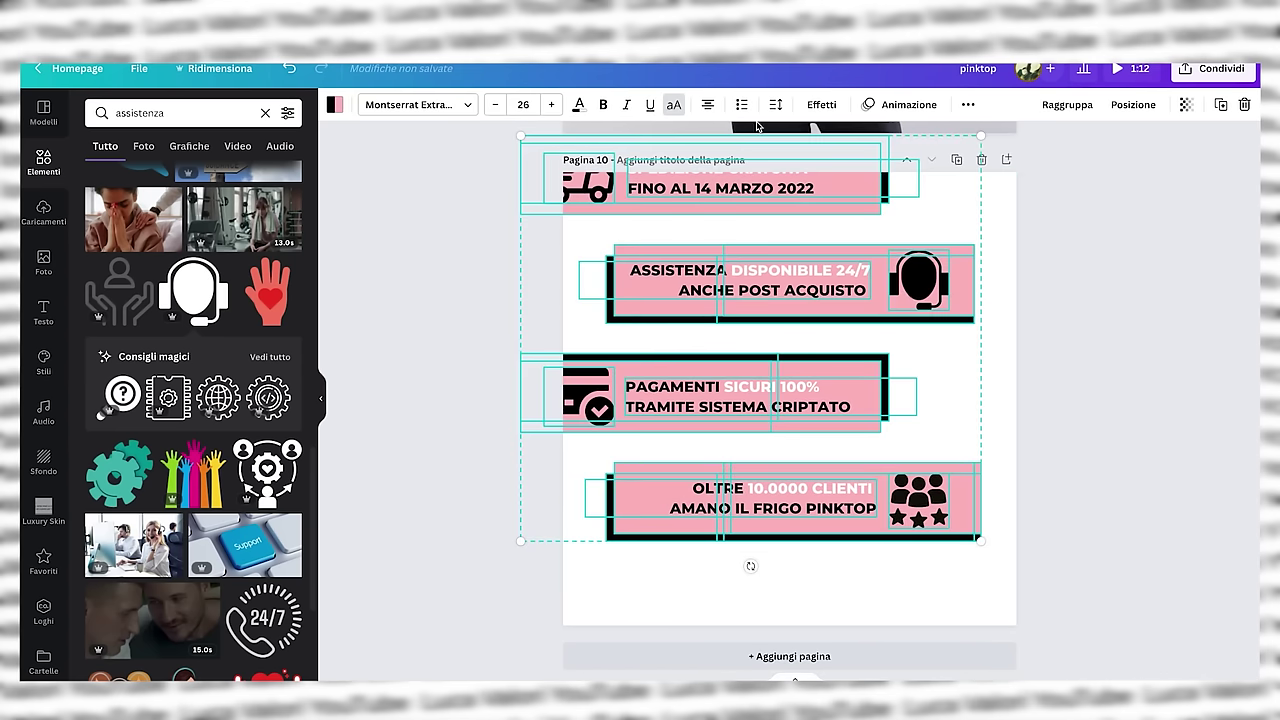
- Choose GIF as the download file type
left_click(905, 104)
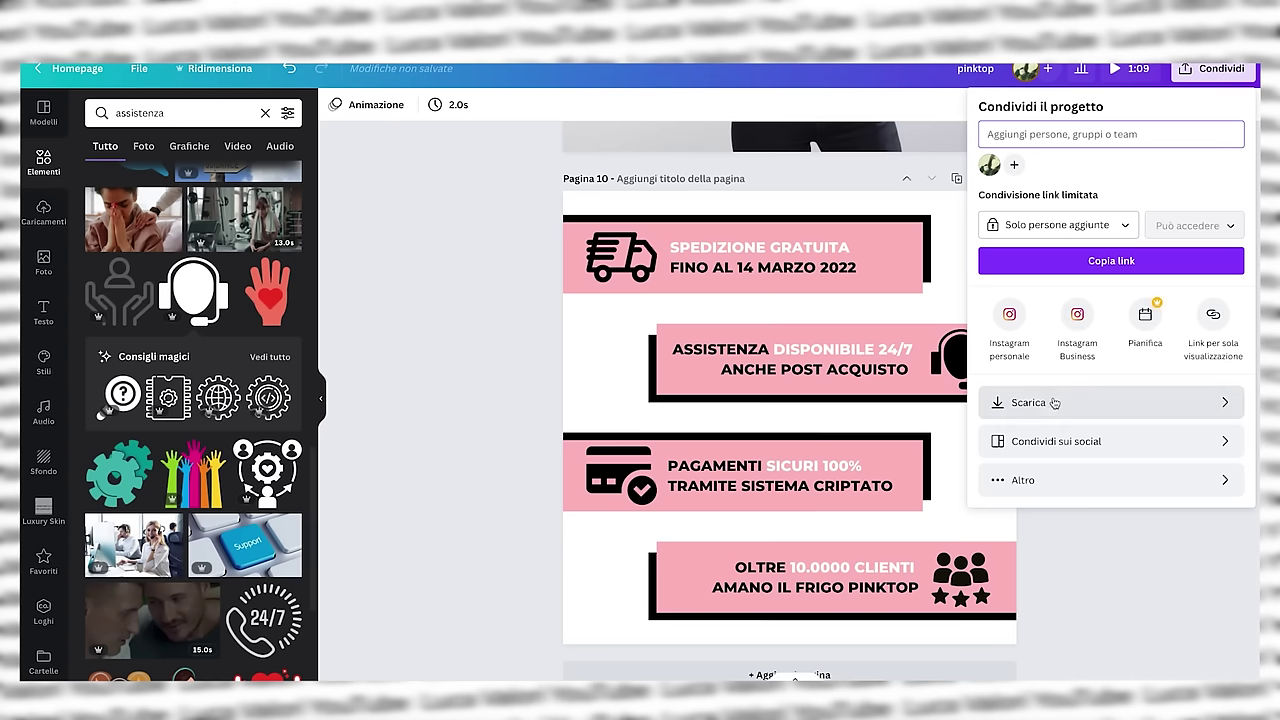
left_click(1052, 400)
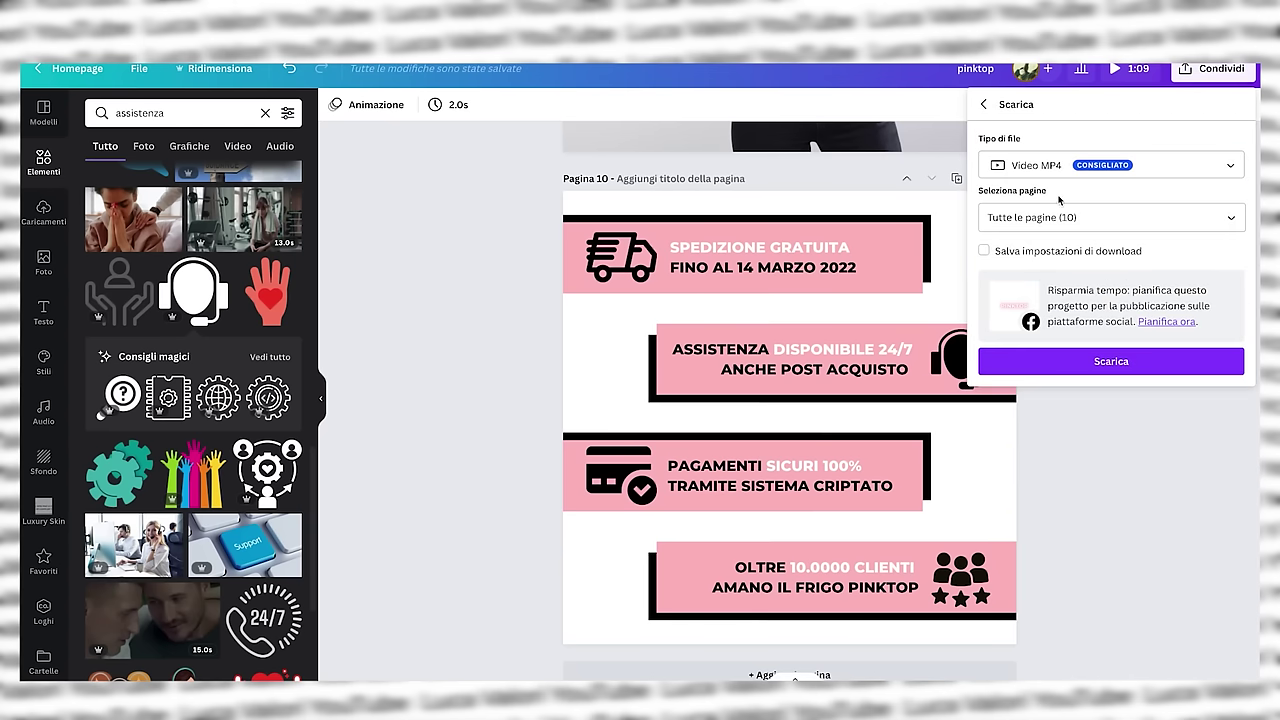
left_click(1068, 217)
left_click(1035, 172)
left_click(1035, 172)
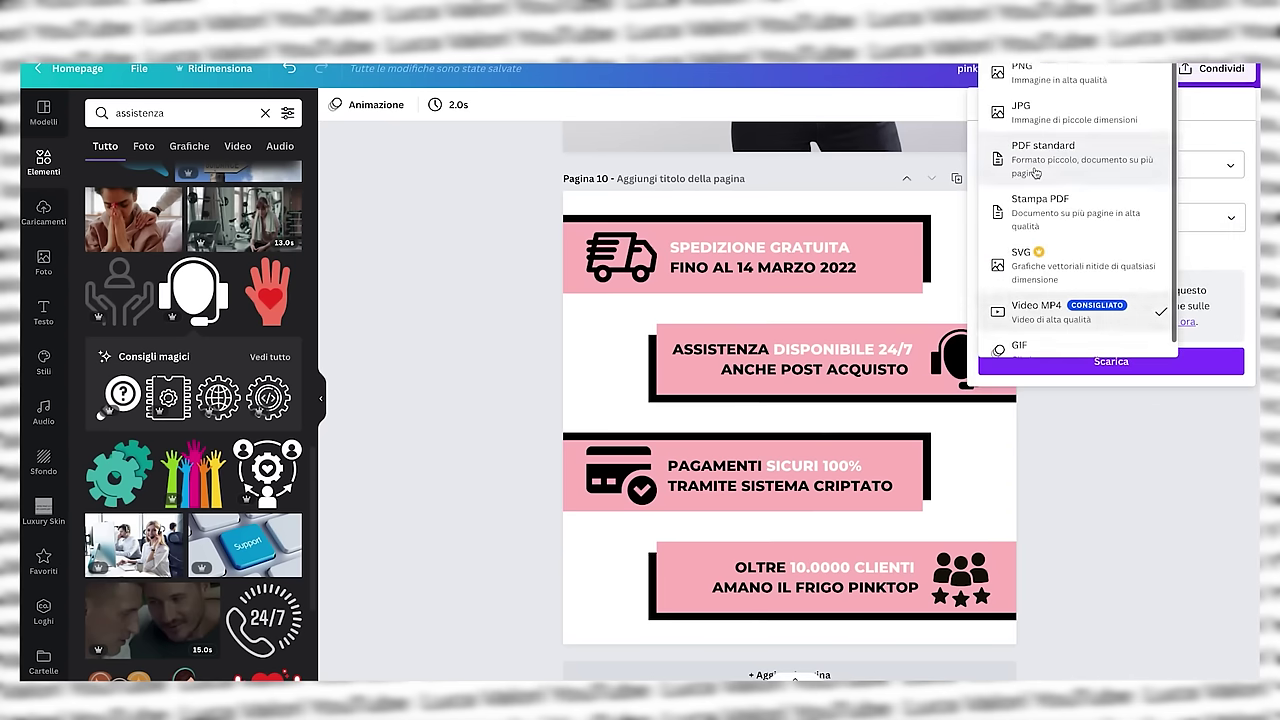
scroll(1066, 280, "down", 1)
left_click(1050, 345)
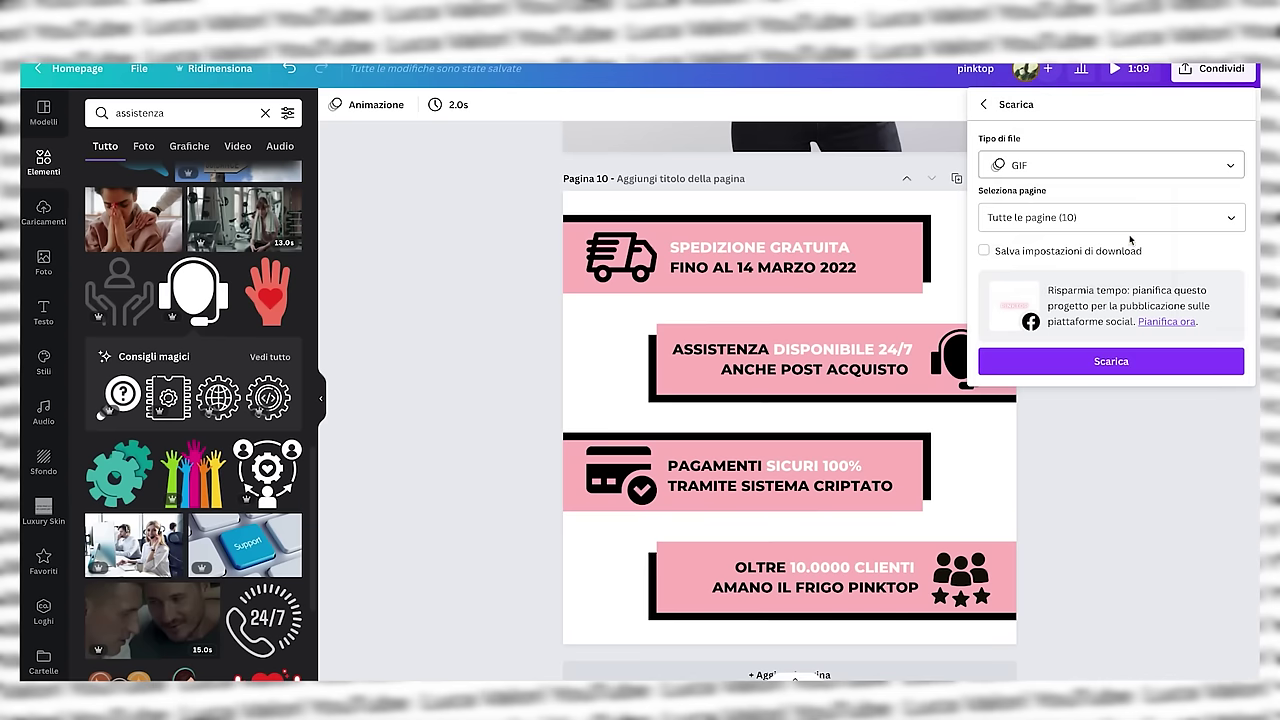
- Restrict the download to Pagina 10 only and download it
left_click(1122, 226)
left_click(1090, 257)
scroll(1086, 380, "down", 3)
left_click(1080, 388)
left_click(1078, 435)
left_click(1077, 358)
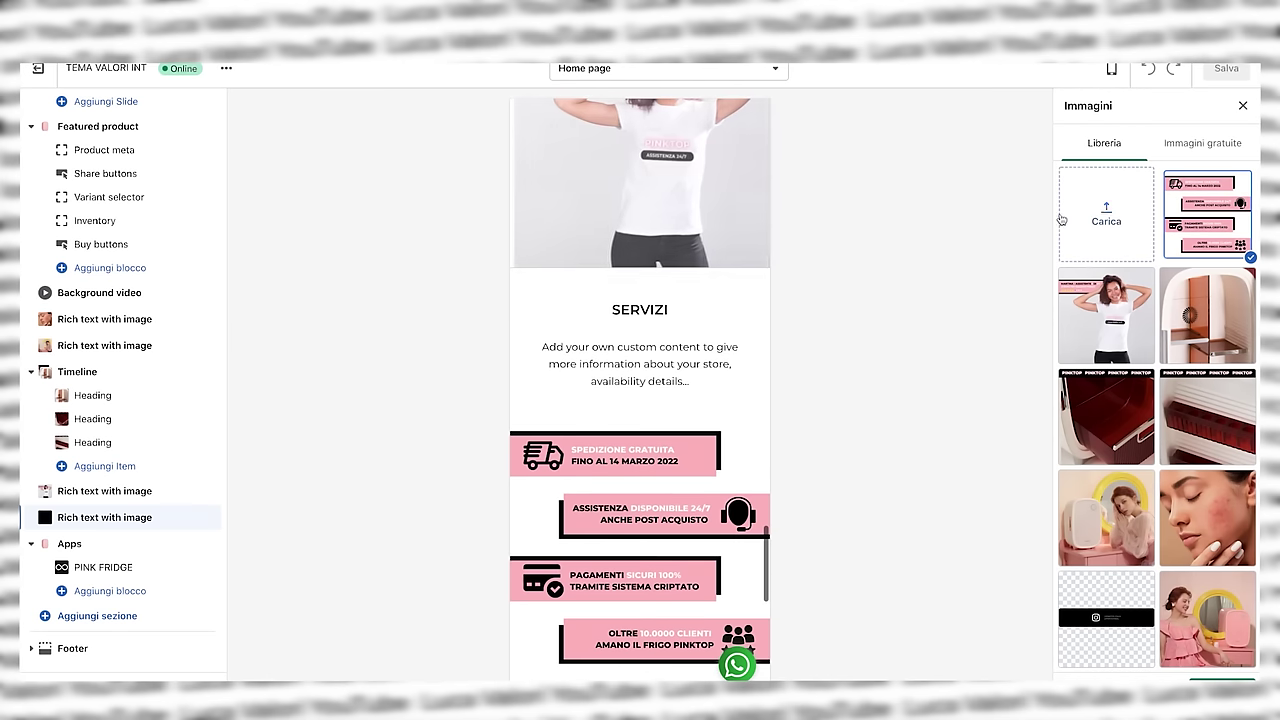
- Upload the banners GIF to the SERVIZI image picker; Shopify rejects it as corrupt
left_click(1066, 244)
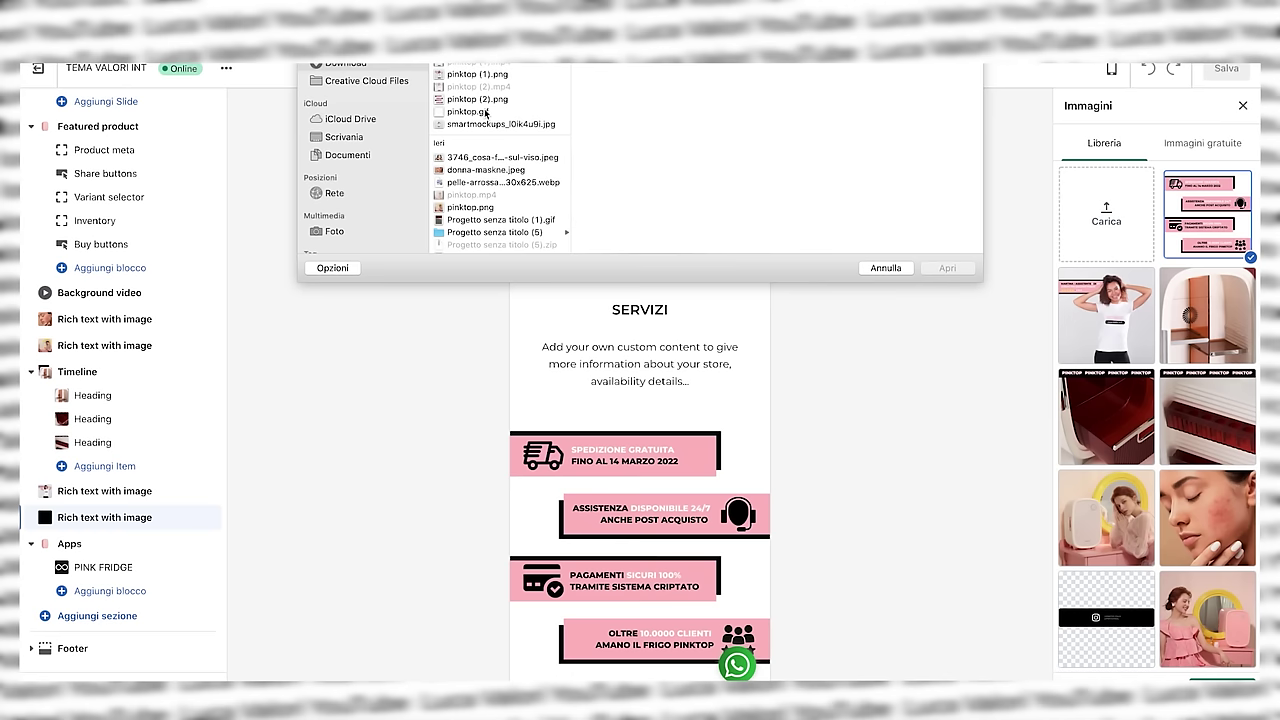
left_click(468, 111)
left_click(947, 268)
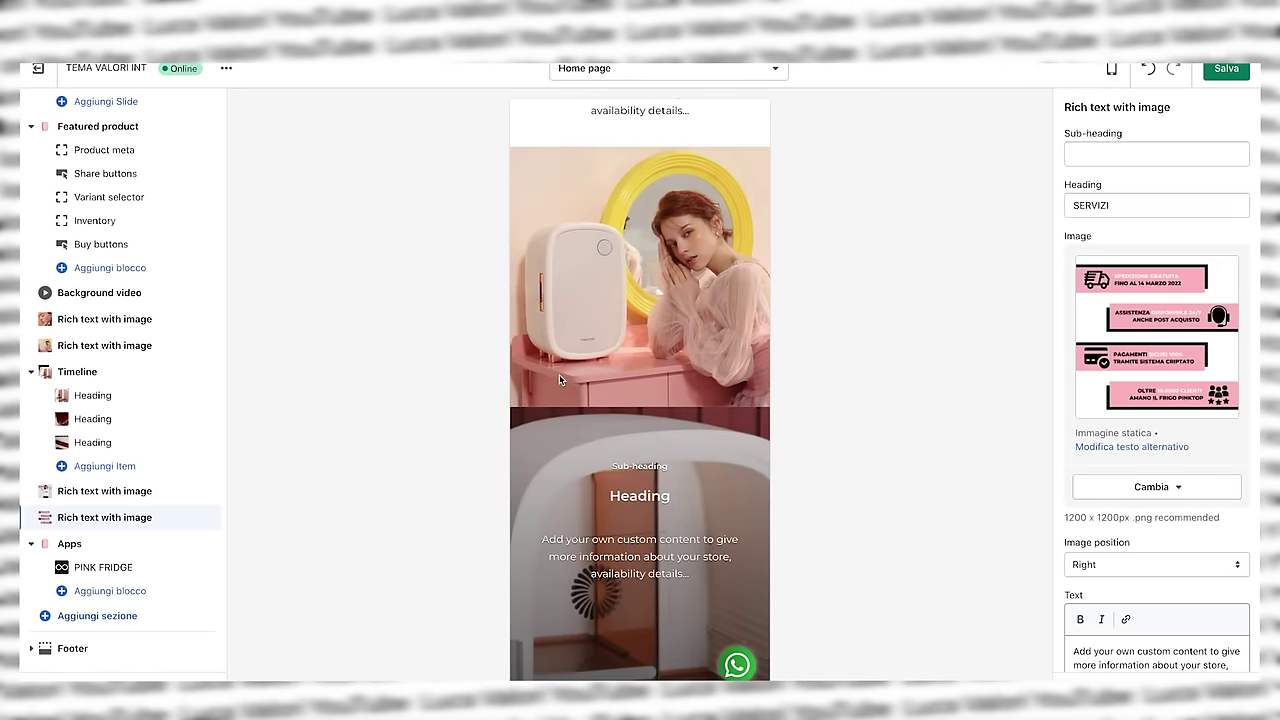
scroll(559, 380, "down", 1)
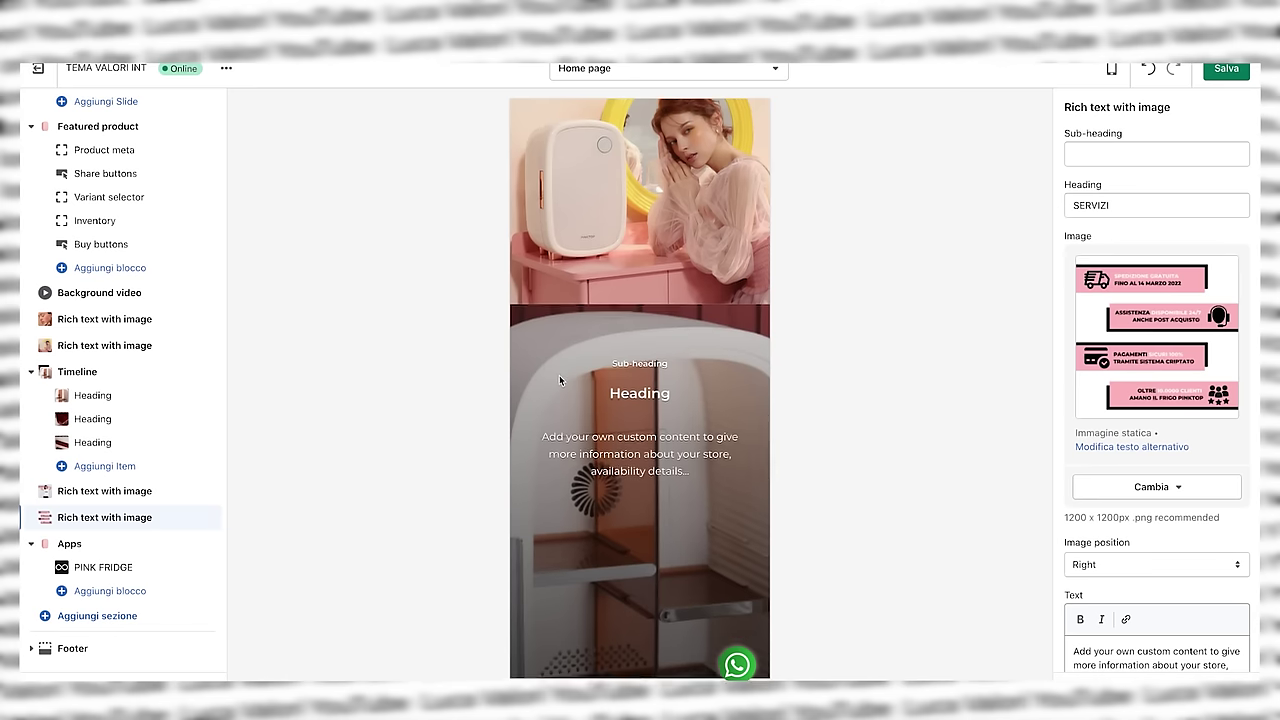
scroll(559, 378, "down", 1)
left_click(75, 608)
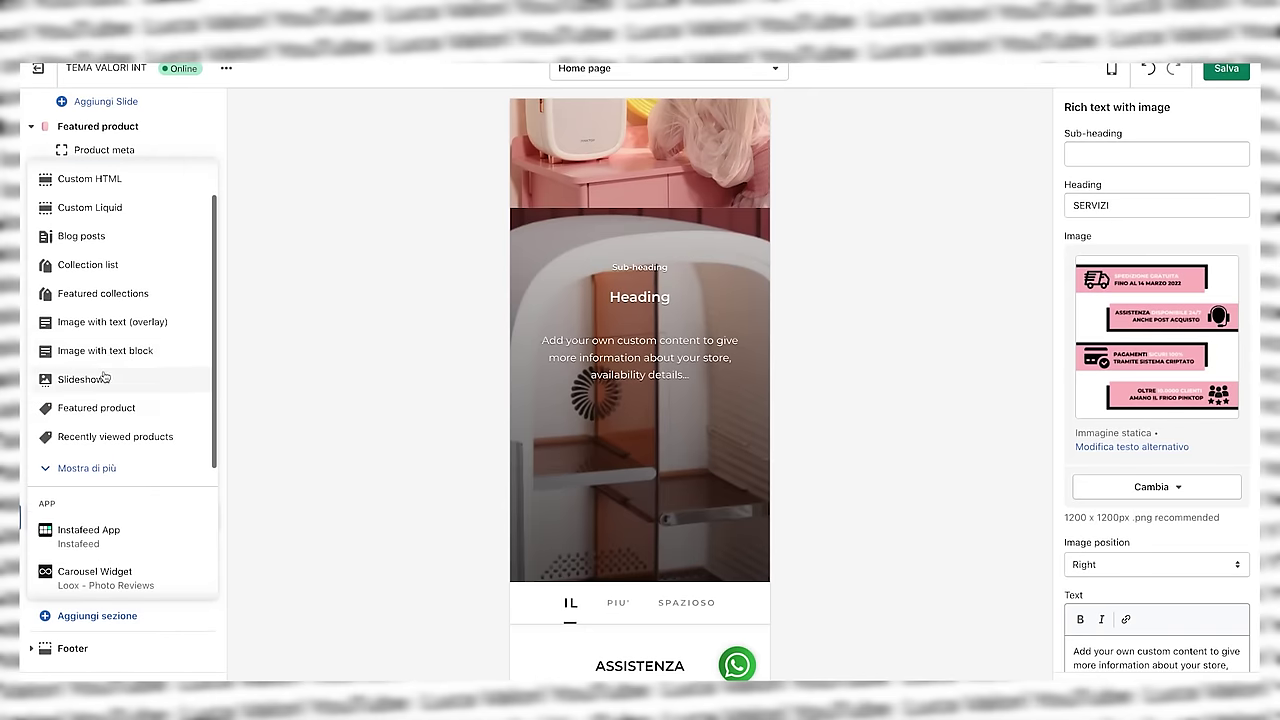
- Add a Slideshow section to the home page and open its slide's settings
left_click(103, 378)
left_click(105, 614)
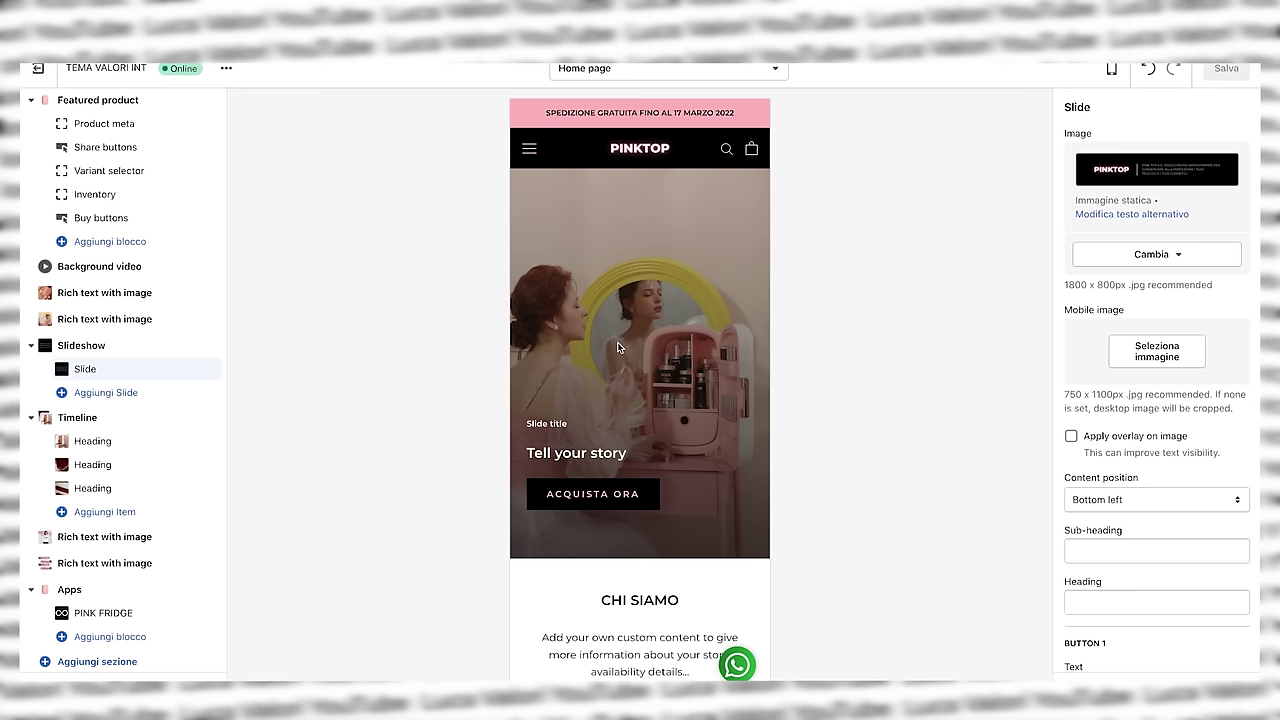
scroll(617, 470, "down", 6)
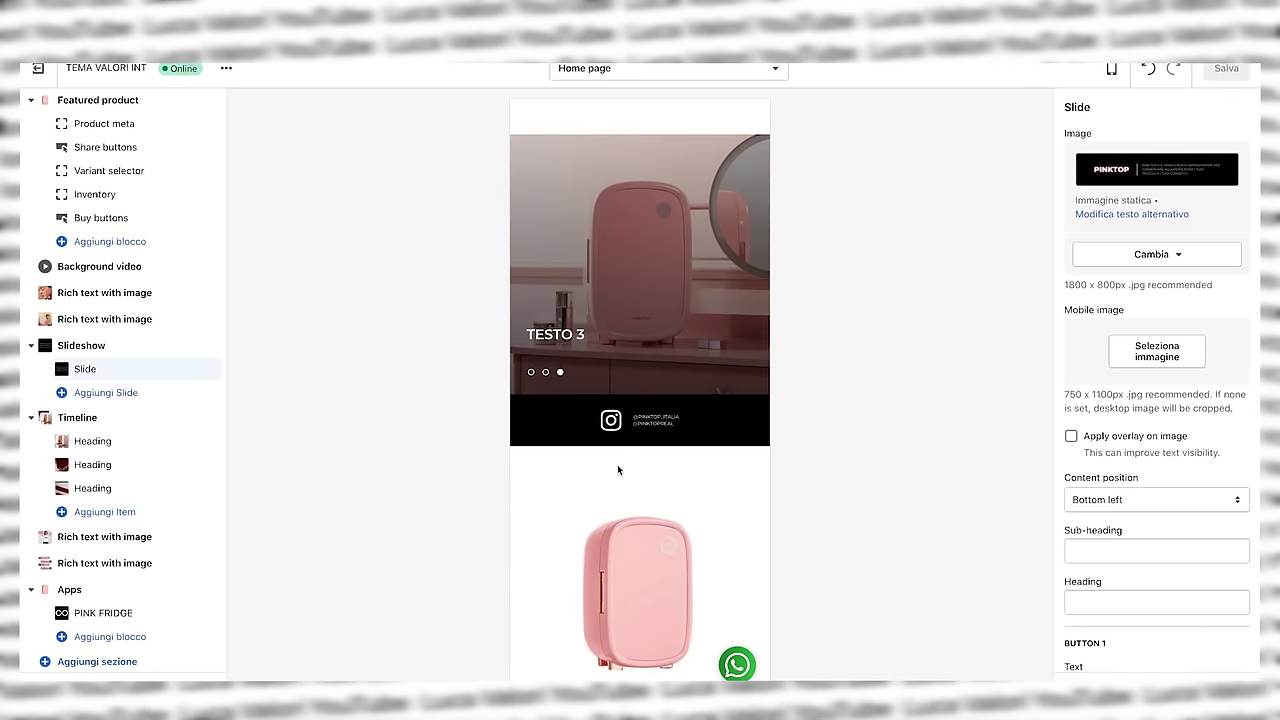
scroll(617, 470, "down", 1)
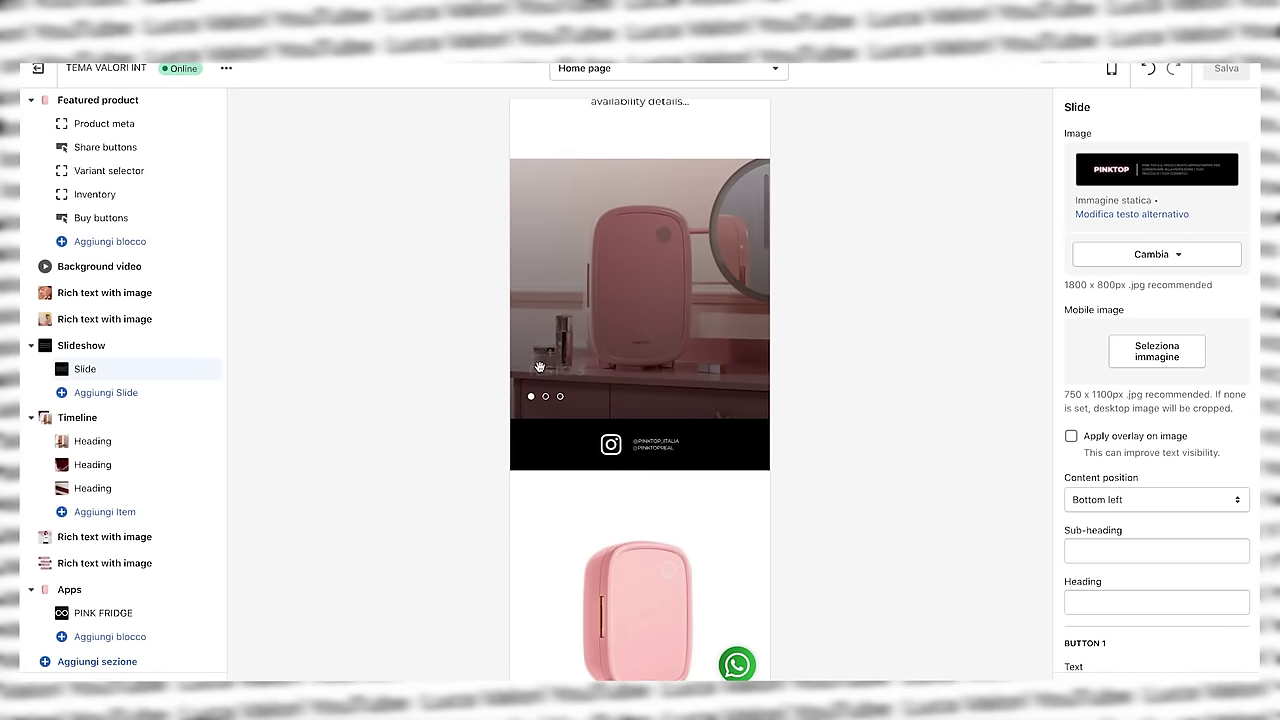
scroll(613, 417, "down", 2)
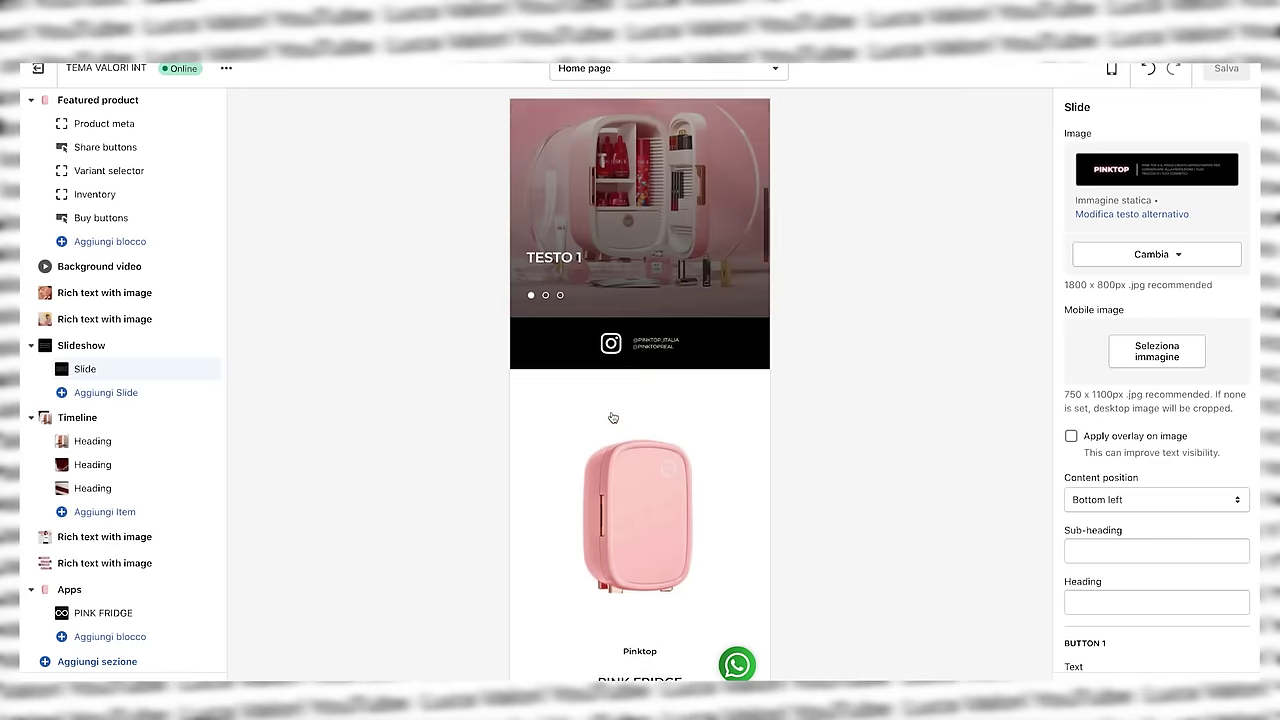
scroll(613, 417, "down", 10)
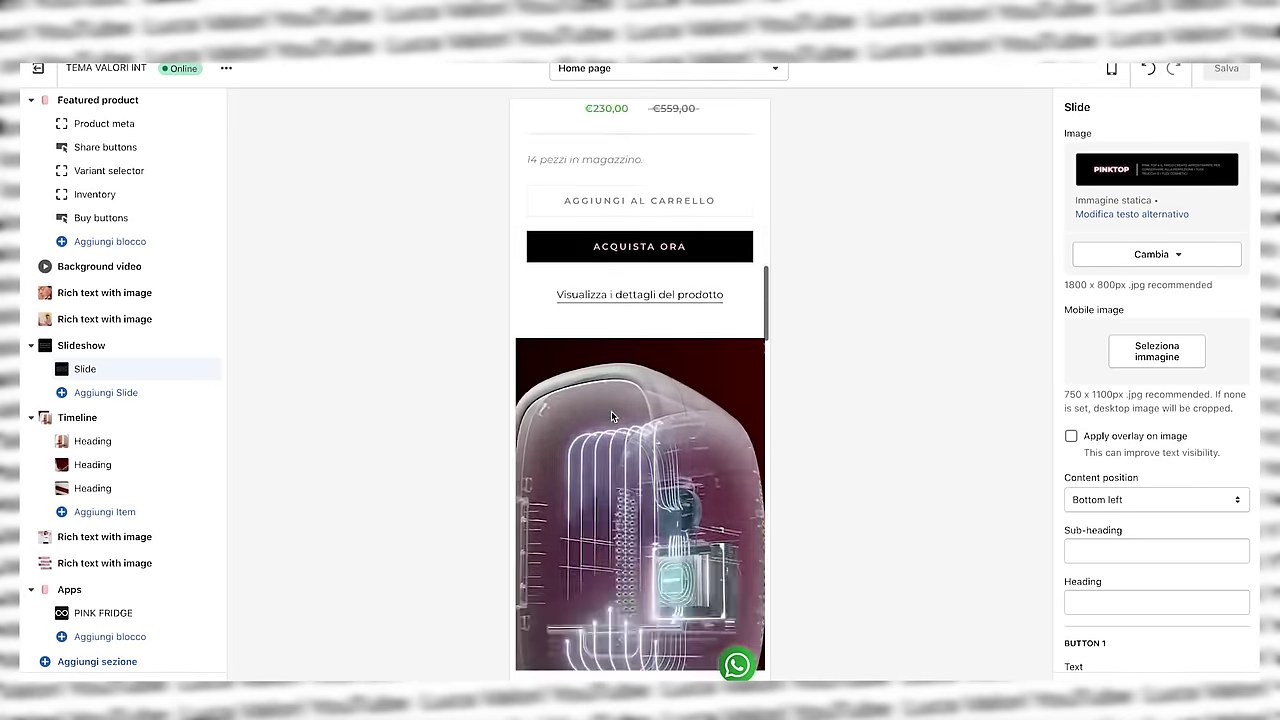
scroll(611, 411, "down", 8)
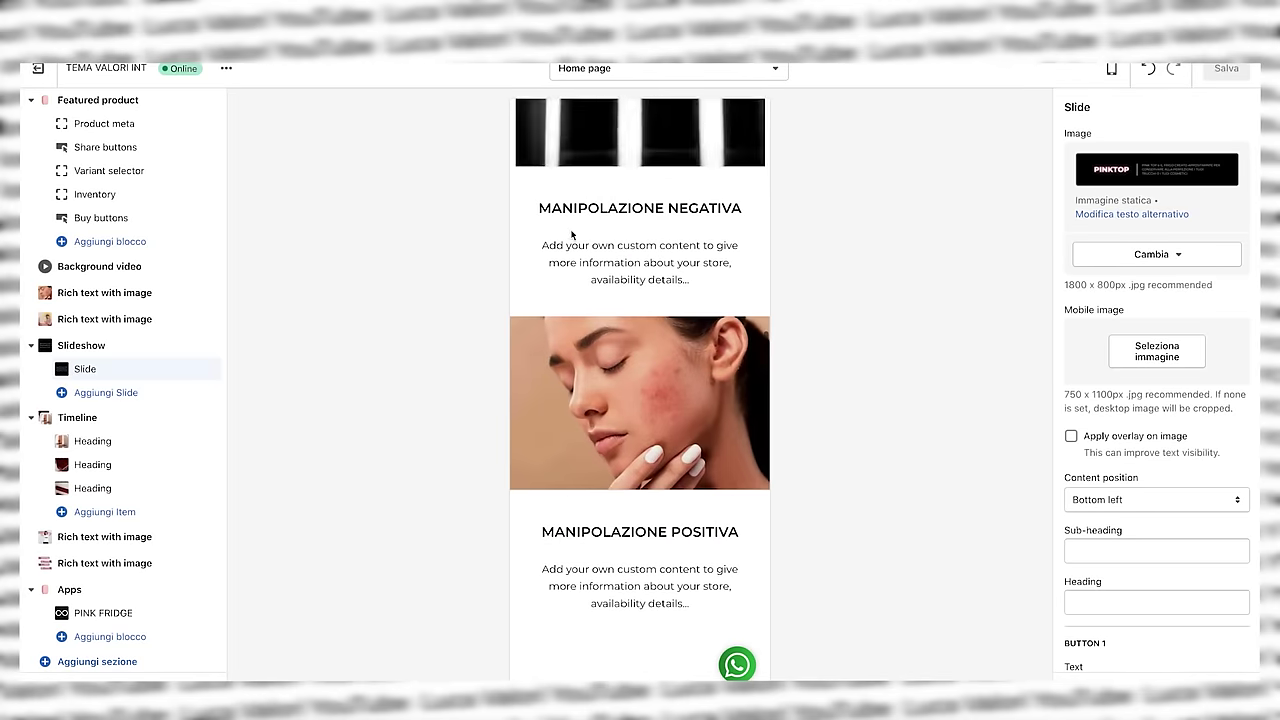
scroll(641, 262, "up", 4)
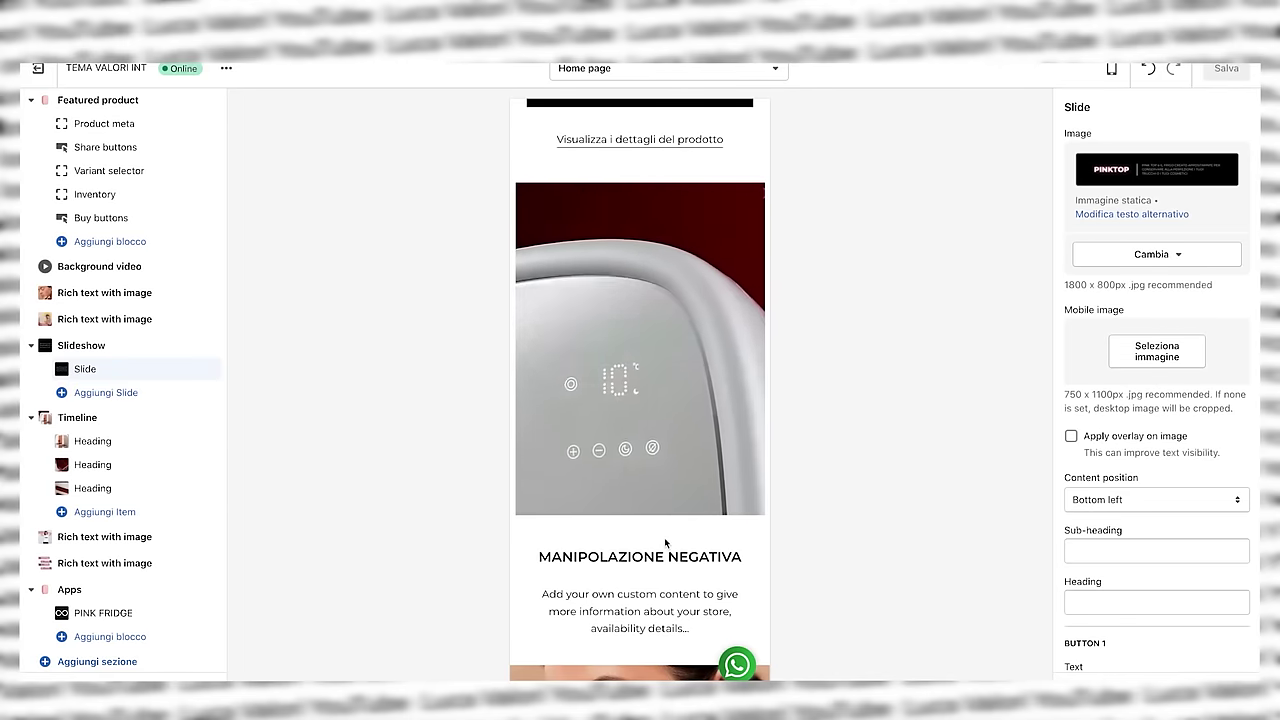
scroll(664, 537, "down", 2)
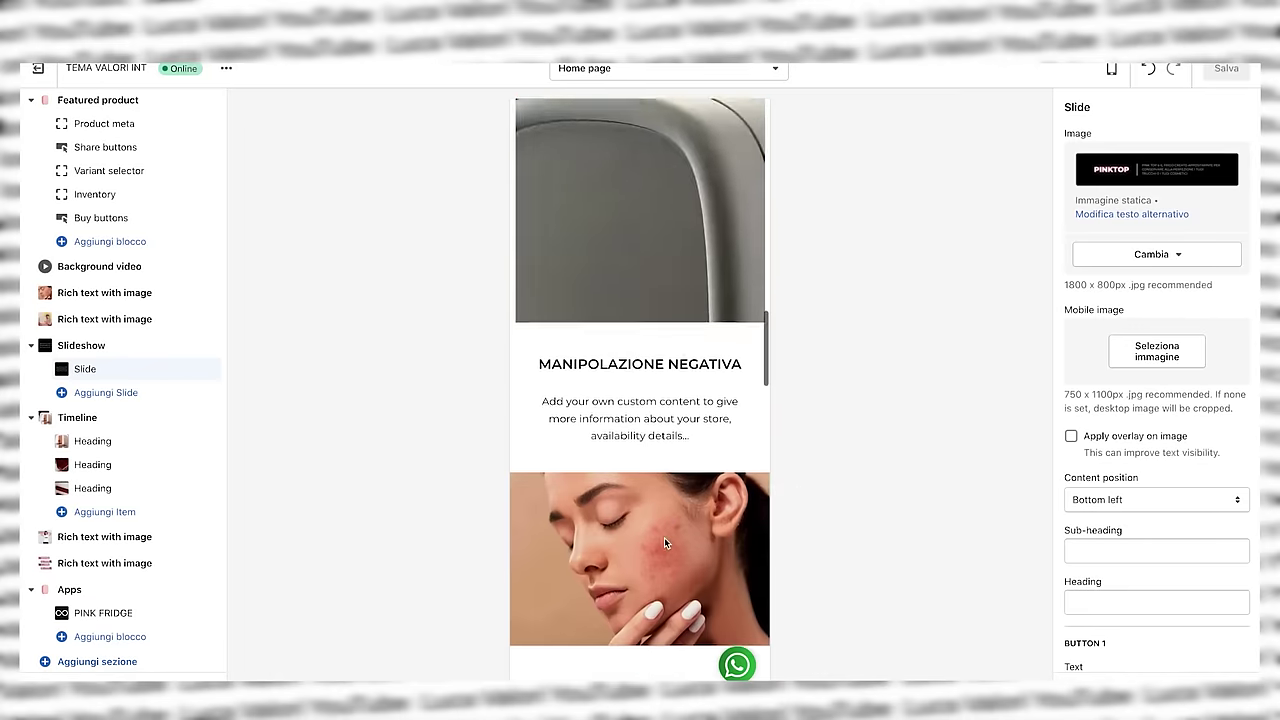
scroll(664, 537, "down", 2)
scroll(641, 413, "down", 1)
scroll(641, 413, "down", 2)
scroll(641, 418, "up", 3)
scroll(632, 322, "down", 1)
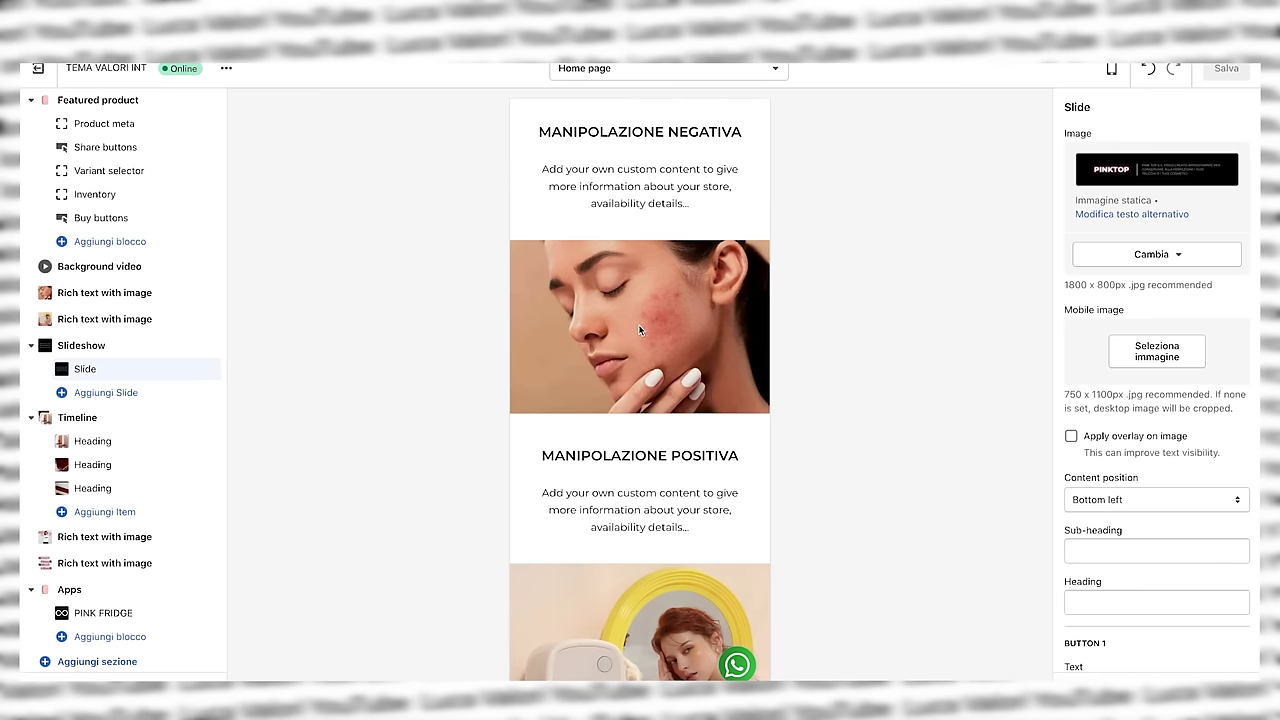
scroll(638, 324, "down", 3)
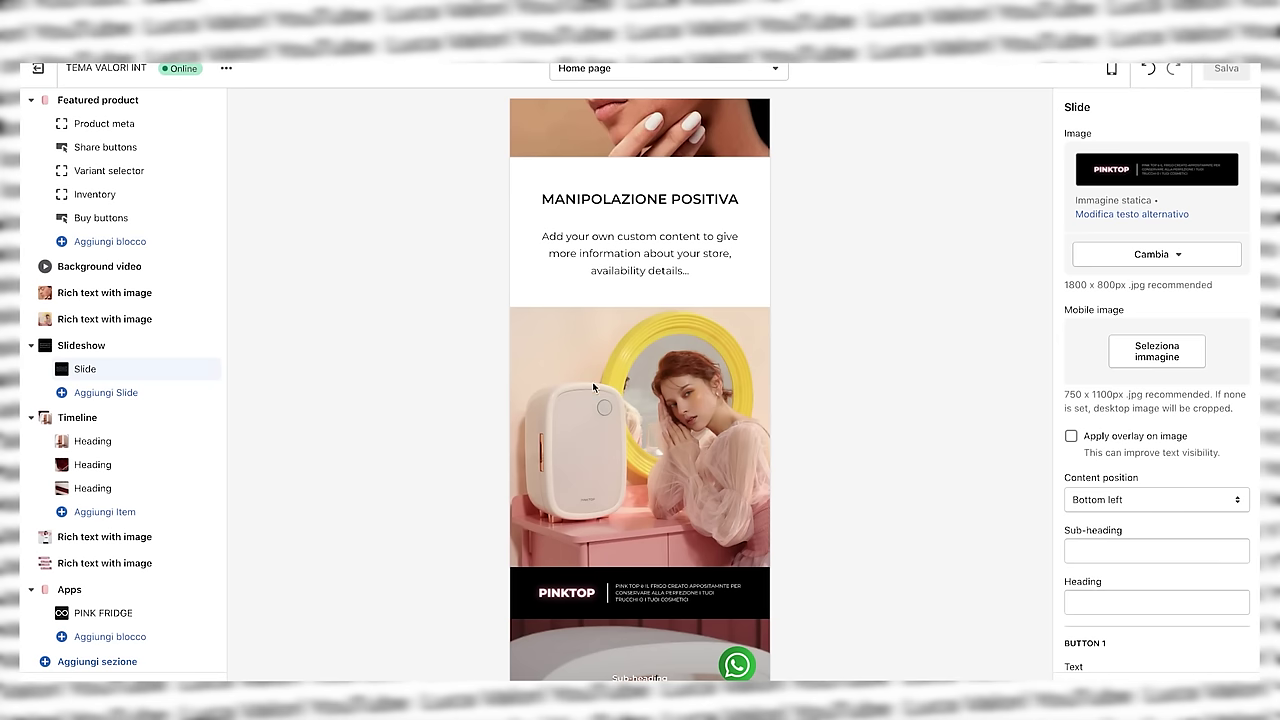
scroll(596, 465, "down", 3)
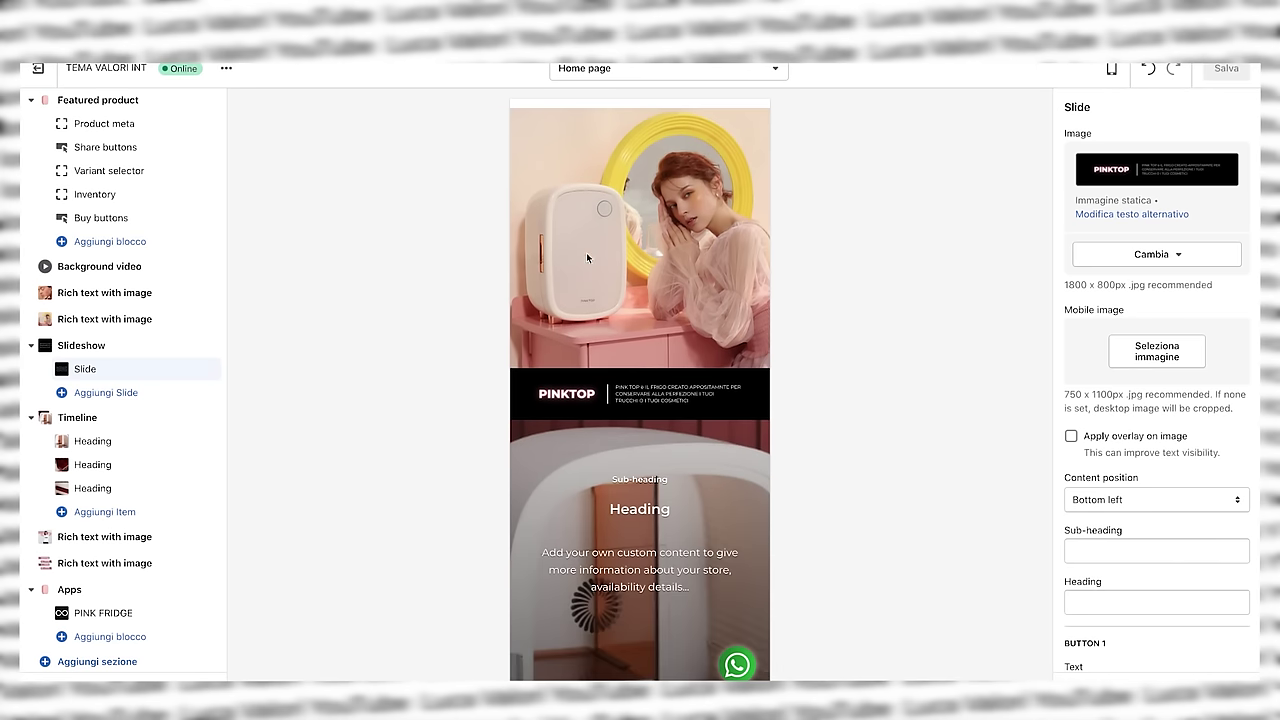
scroll(609, 348, "down", 4)
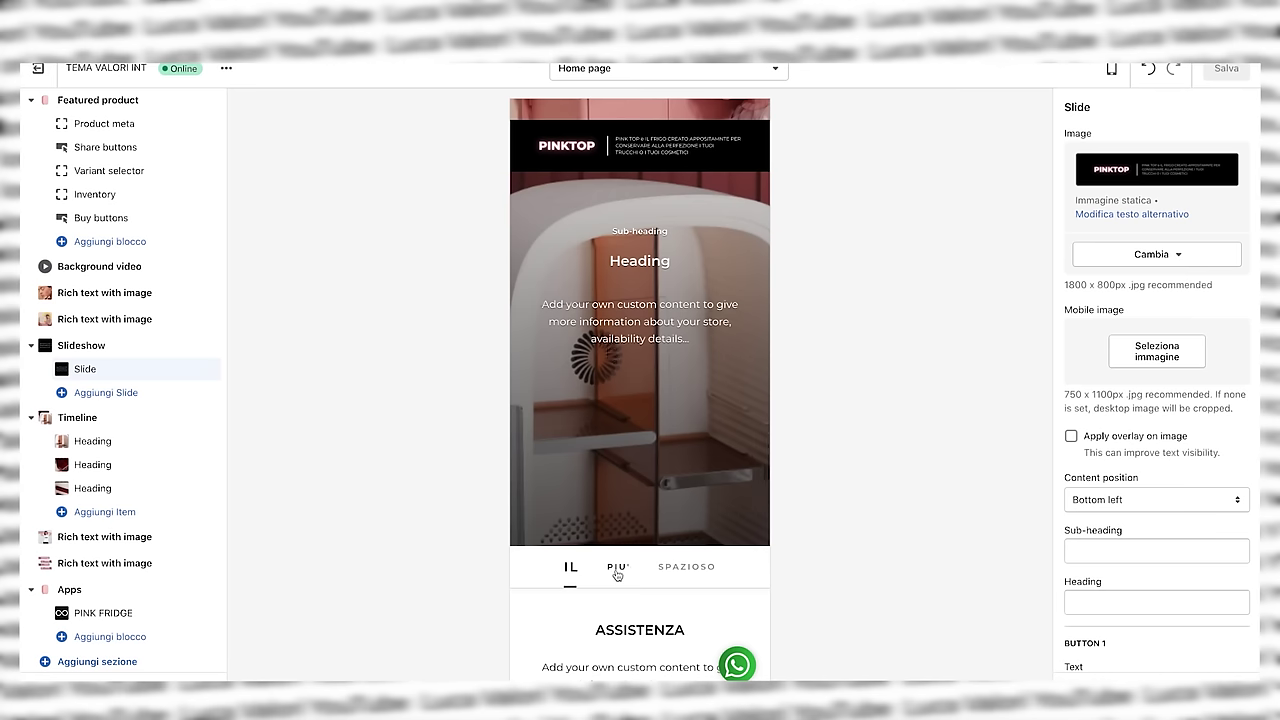
left_click(615, 572)
left_click(706, 570)
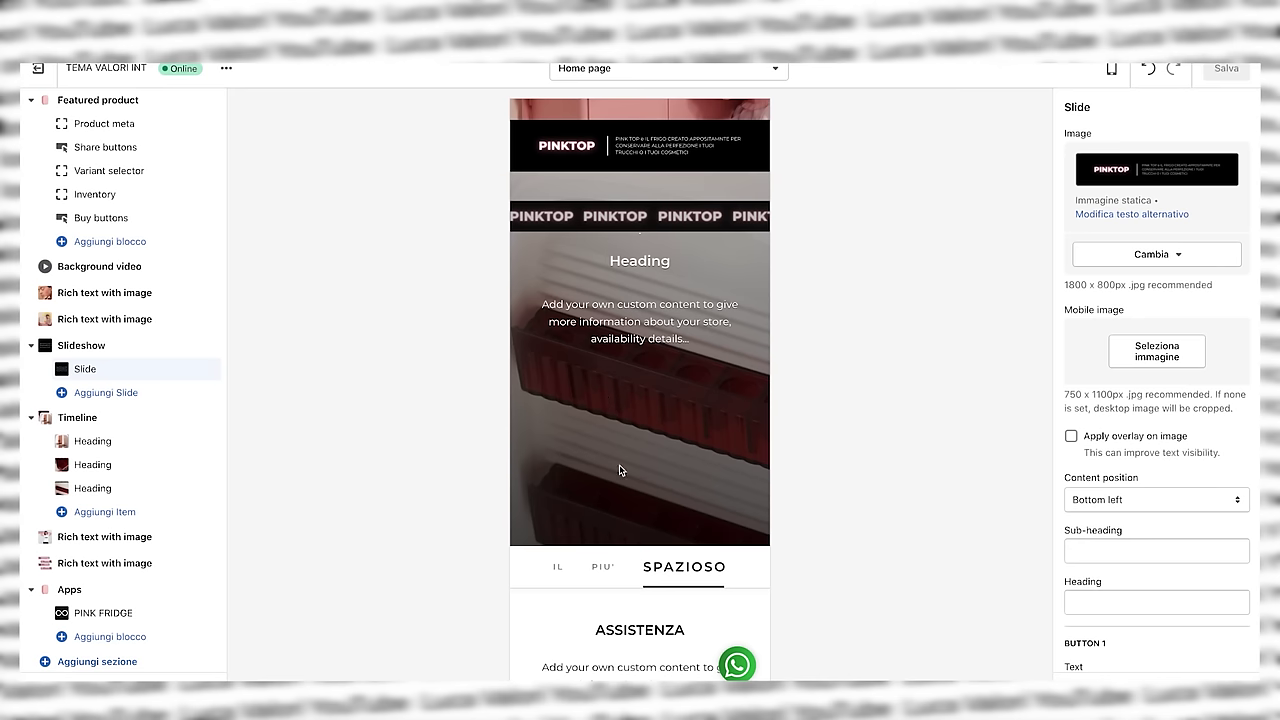
left_click(601, 566)
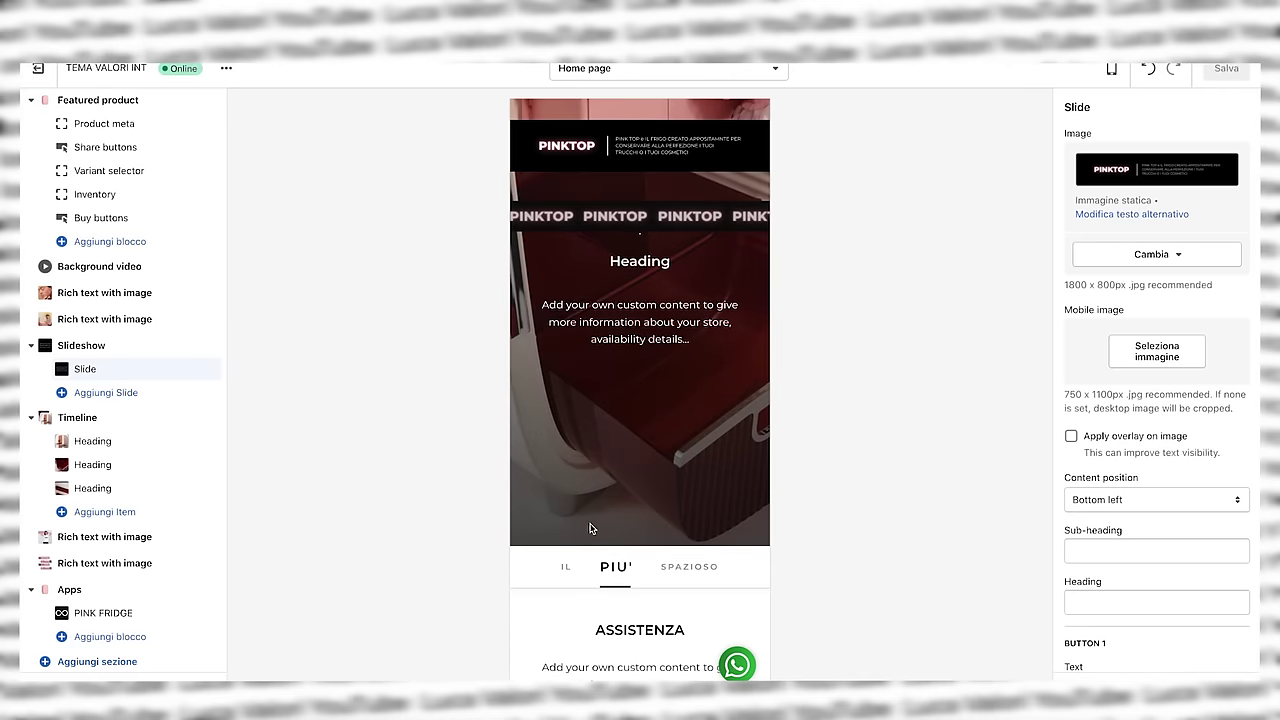
left_click(571, 573)
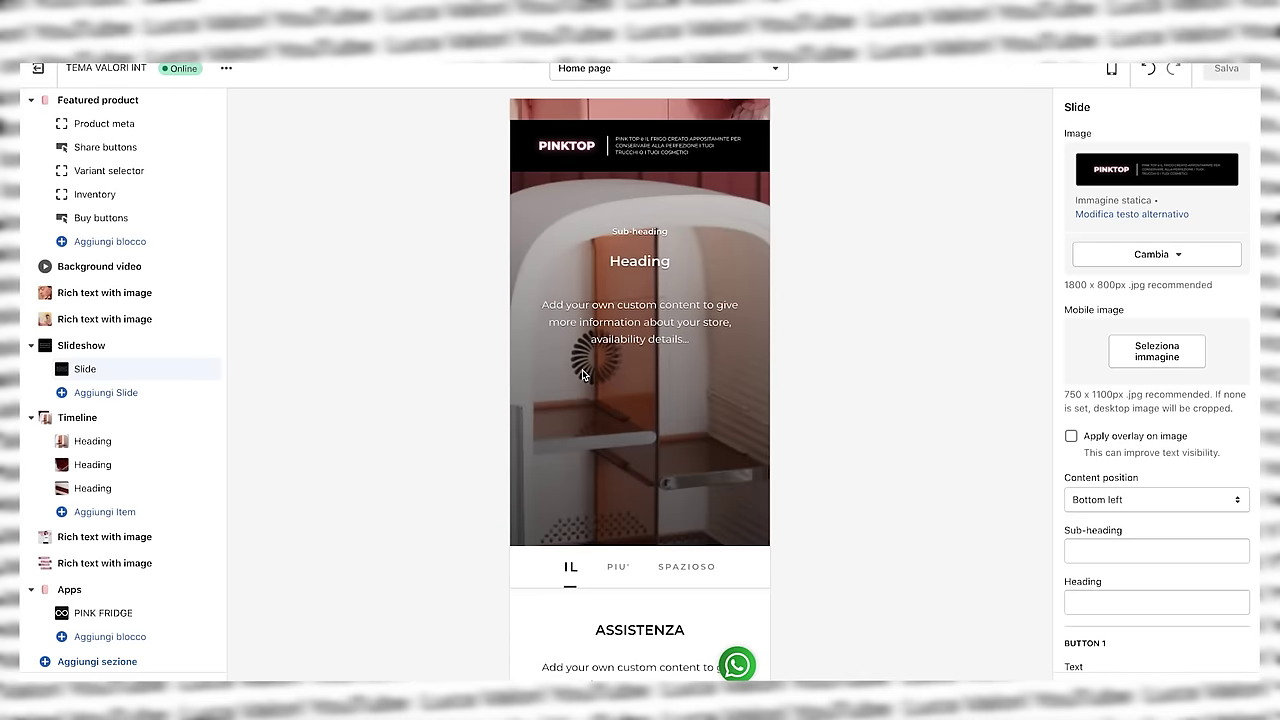
scroll(625, 357, "down", 3)
scroll(625, 357, "down", 2)
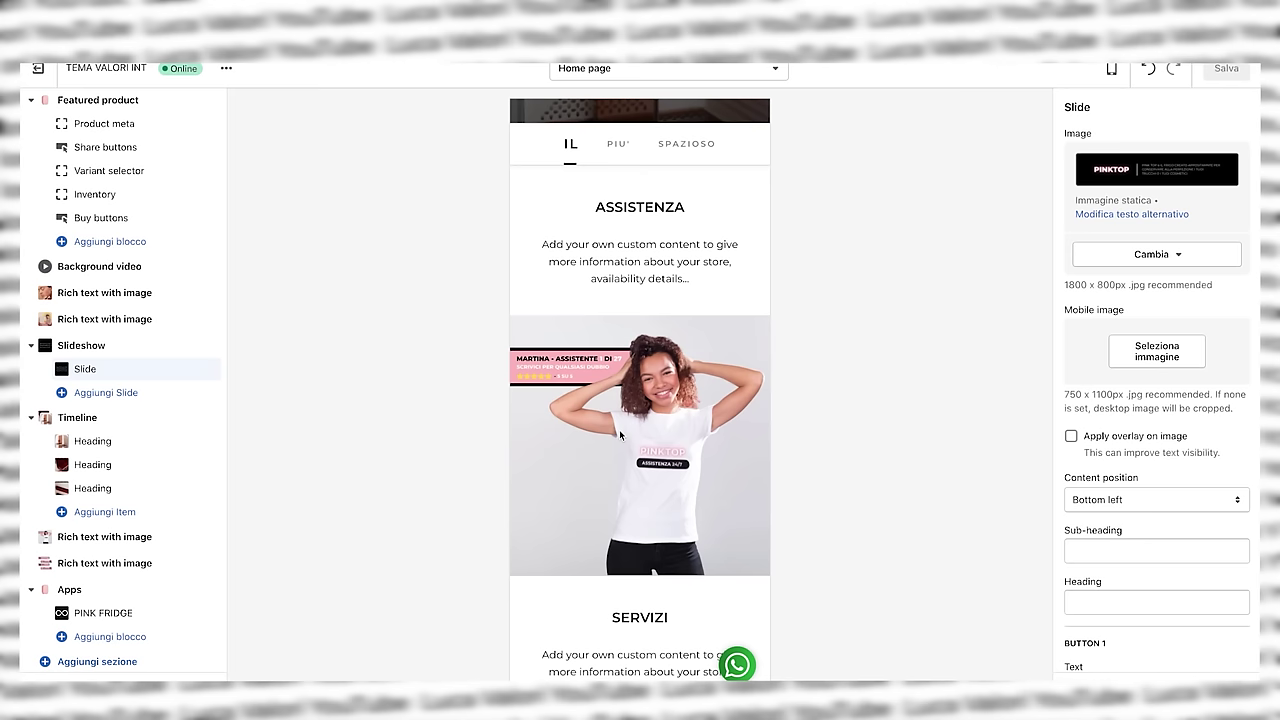
scroll(630, 435, "down", 5)
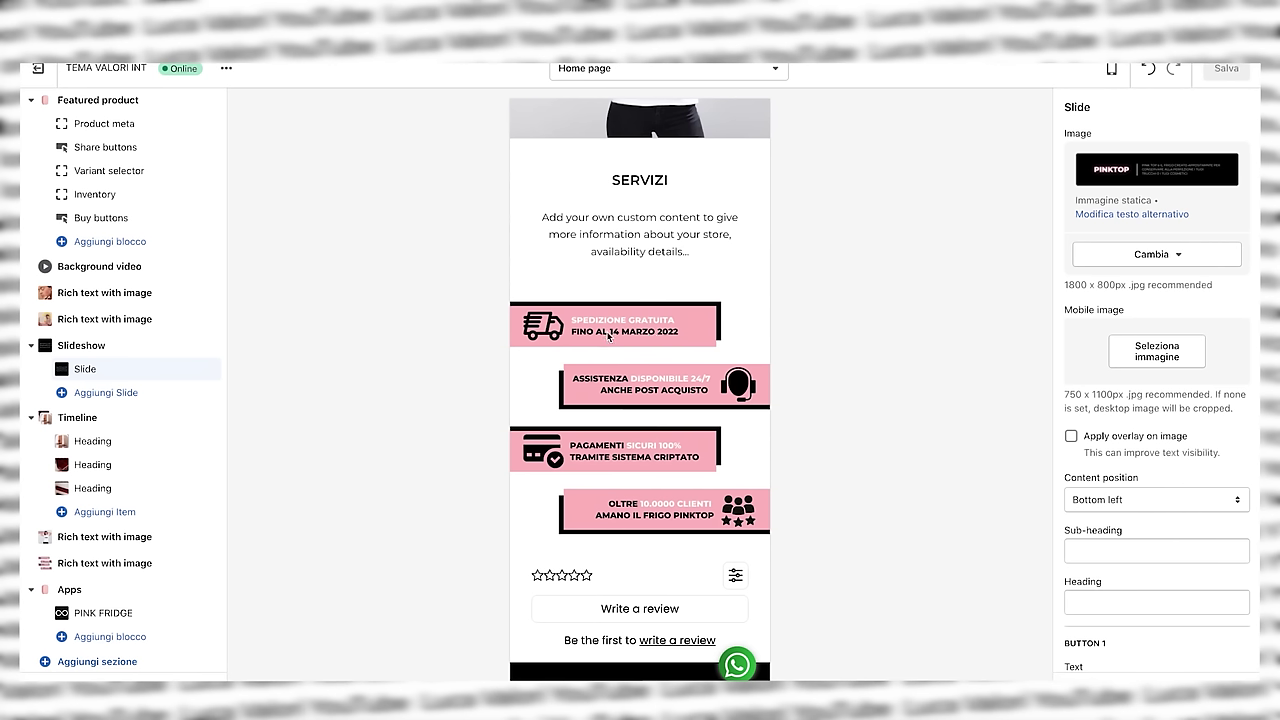
scroll(570, 193, "up", 4)
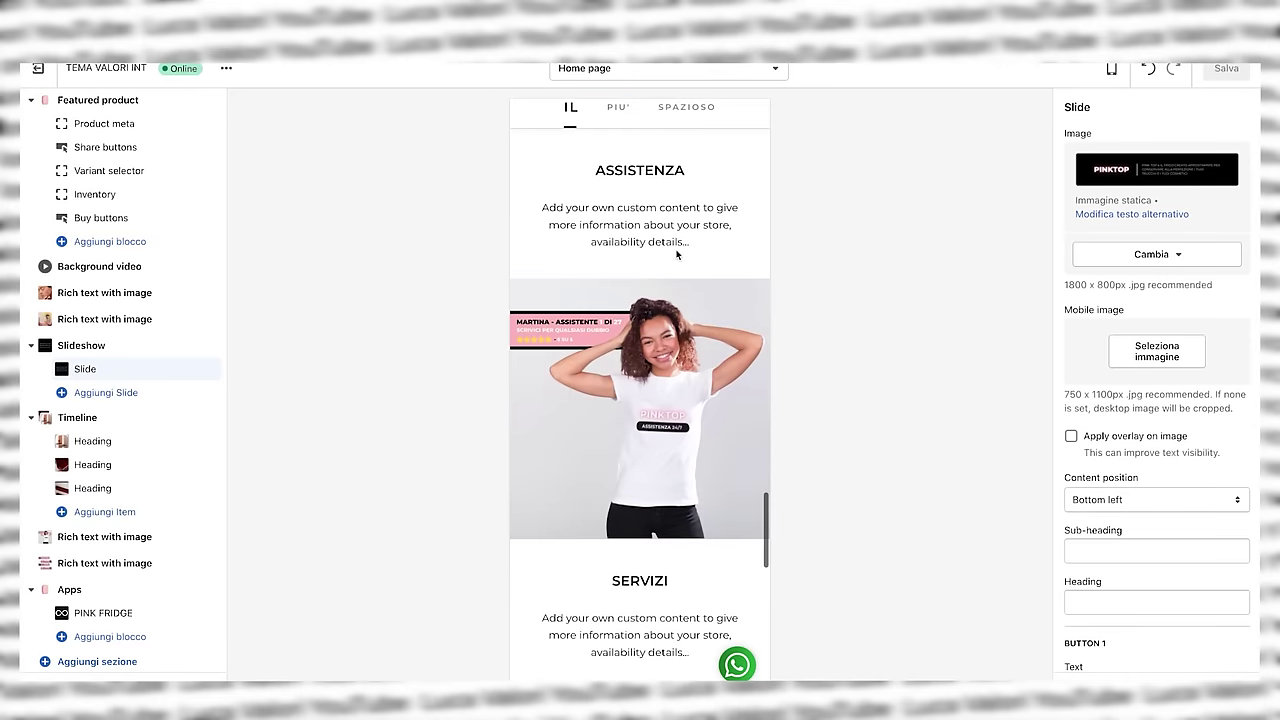
scroll(580, 391, "down", 3)
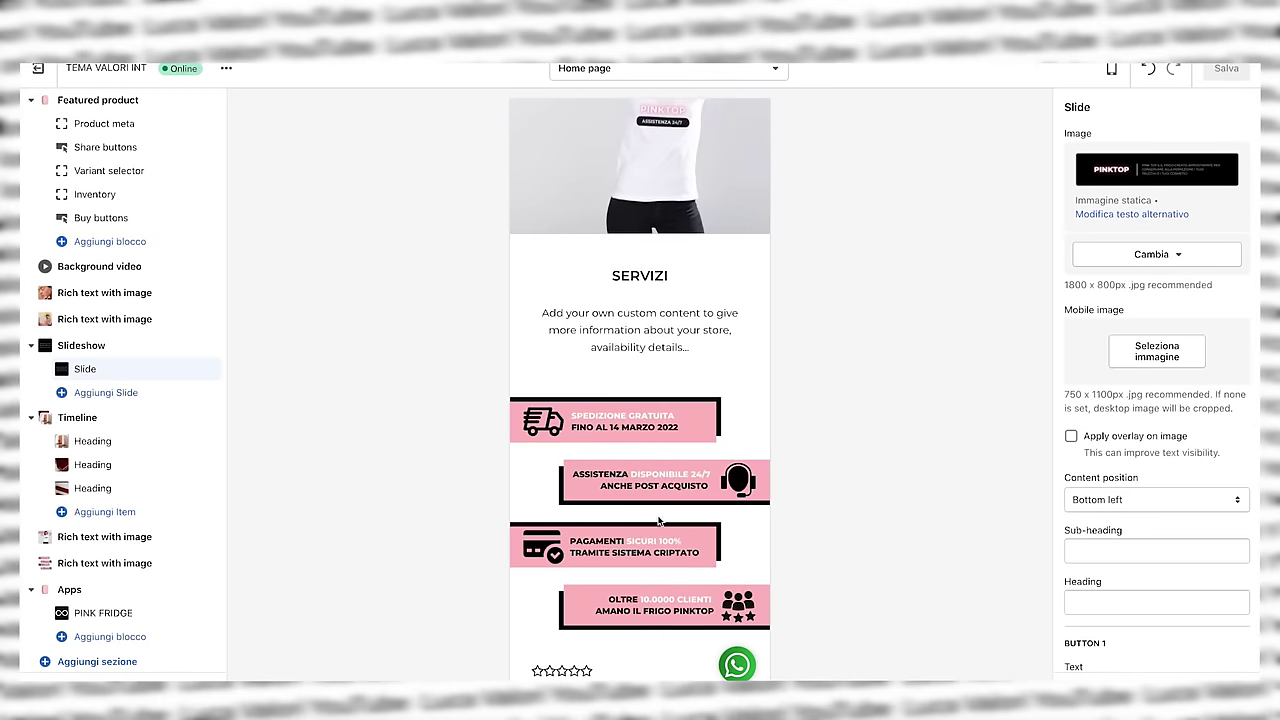
scroll(659, 574, "down", 1)
scroll(659, 574, "up", 5)
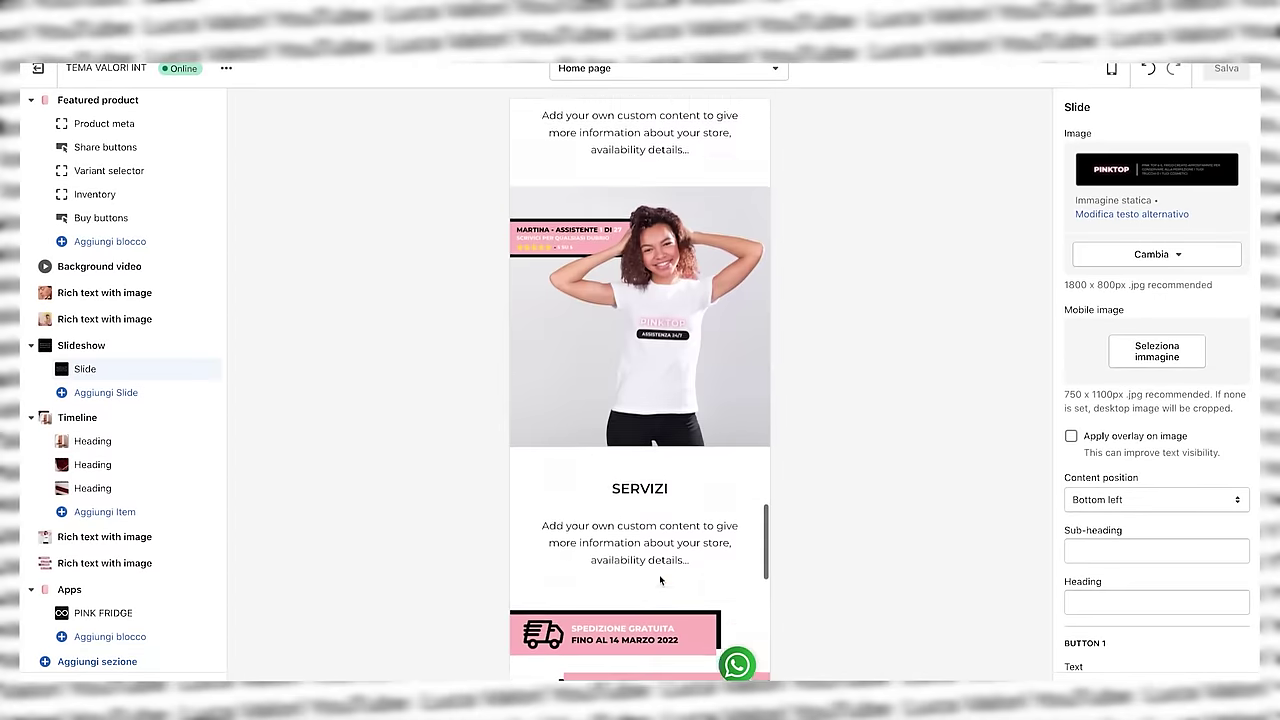
scroll(610, 480, "down", 2)
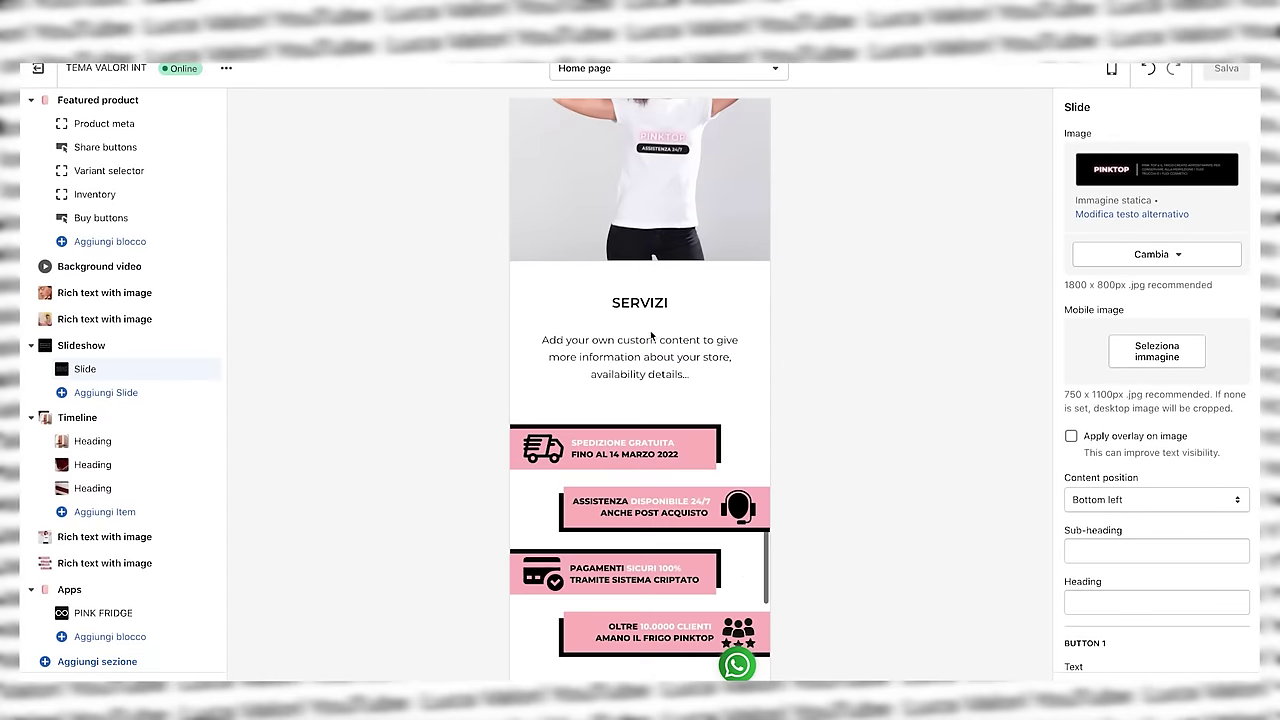
scroll(614, 490, "down", 4)
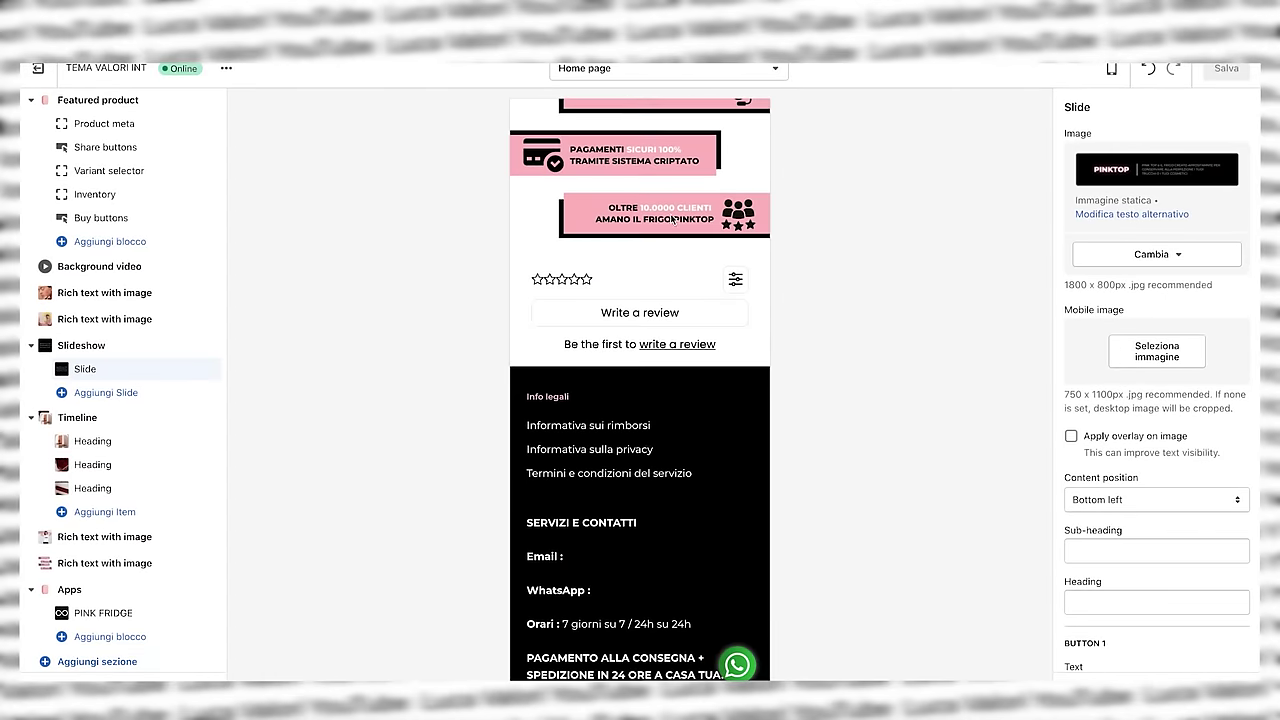
scroll(566, 384, "down", 2)
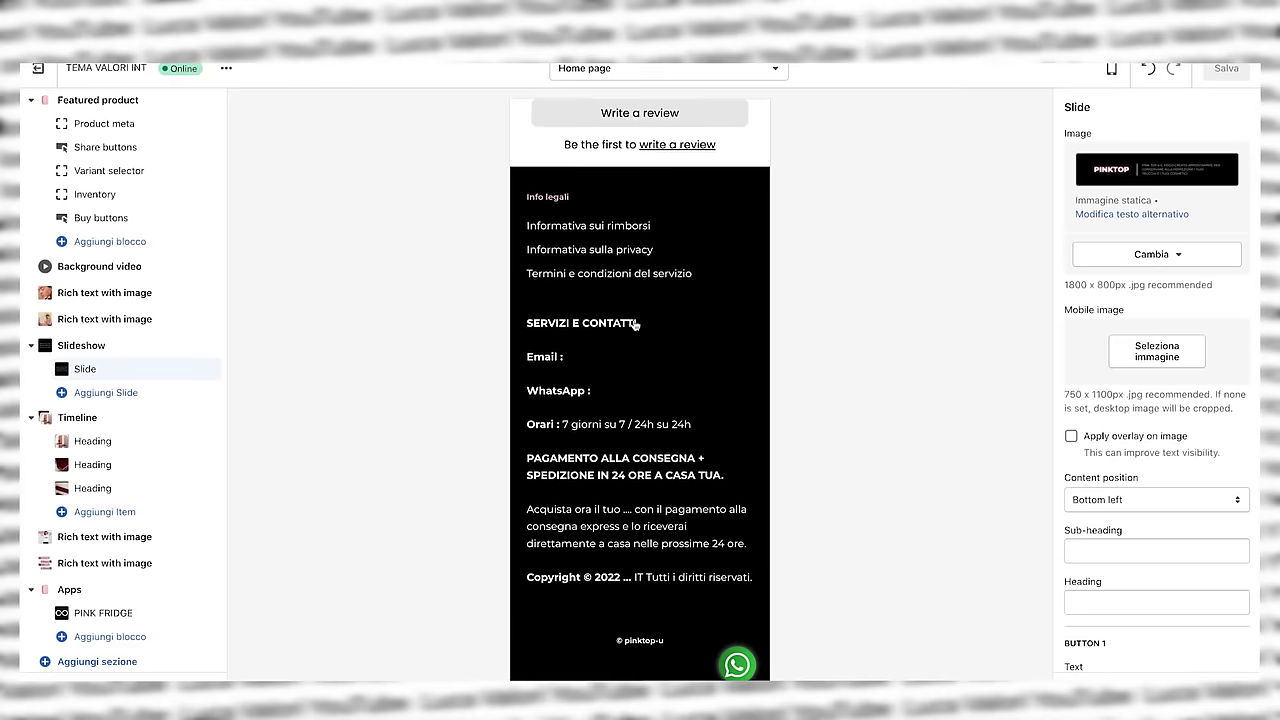
scroll(634, 325, "up", 5)
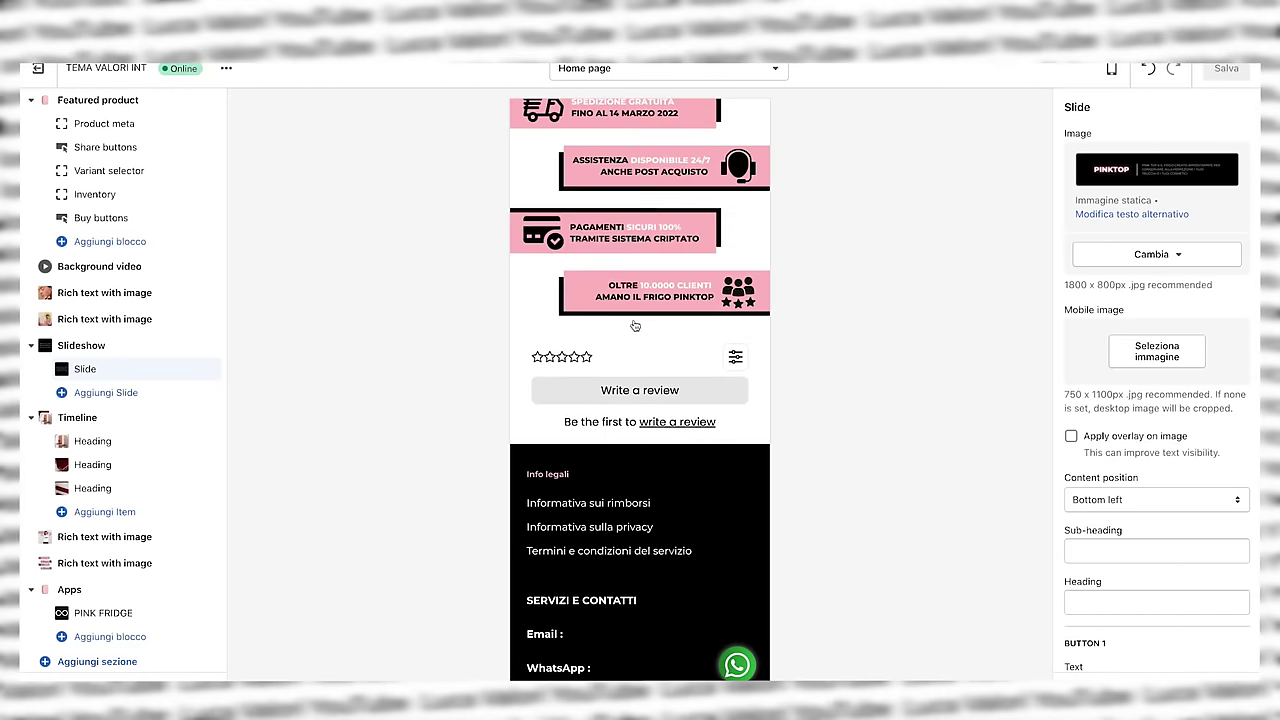
scroll(634, 325, "up", 12)
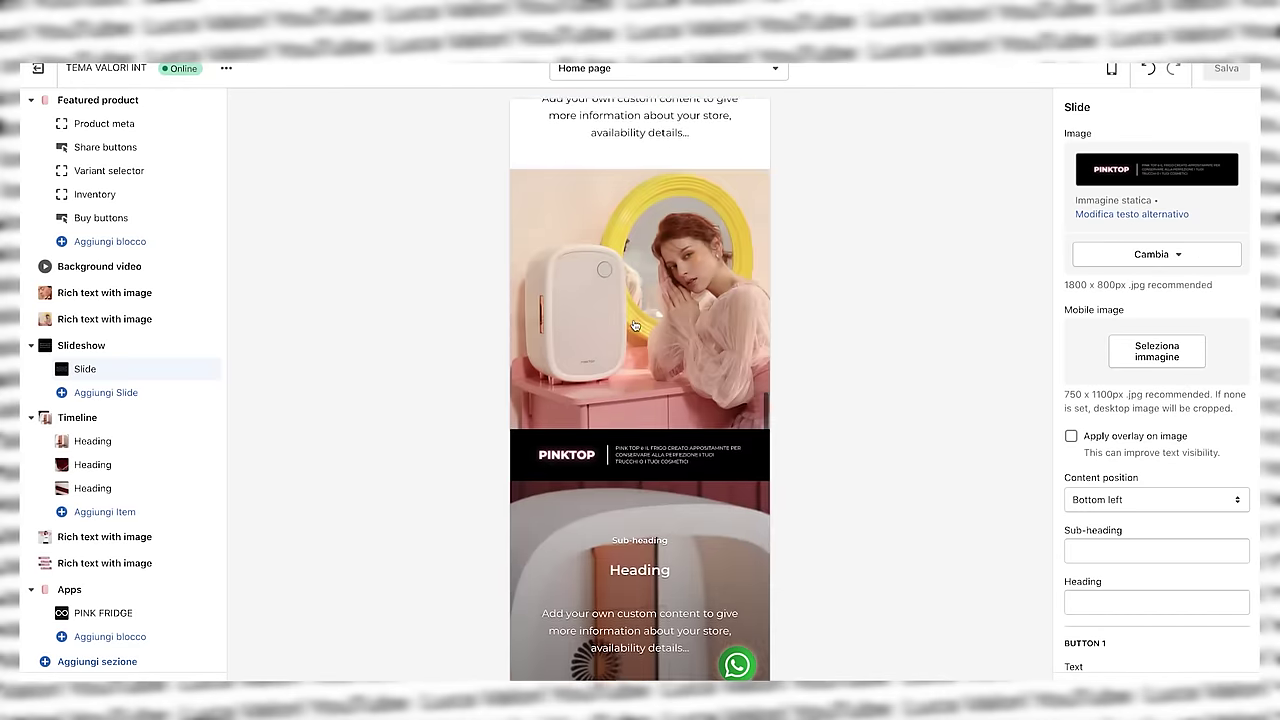
scroll(634, 325, "up", 12)
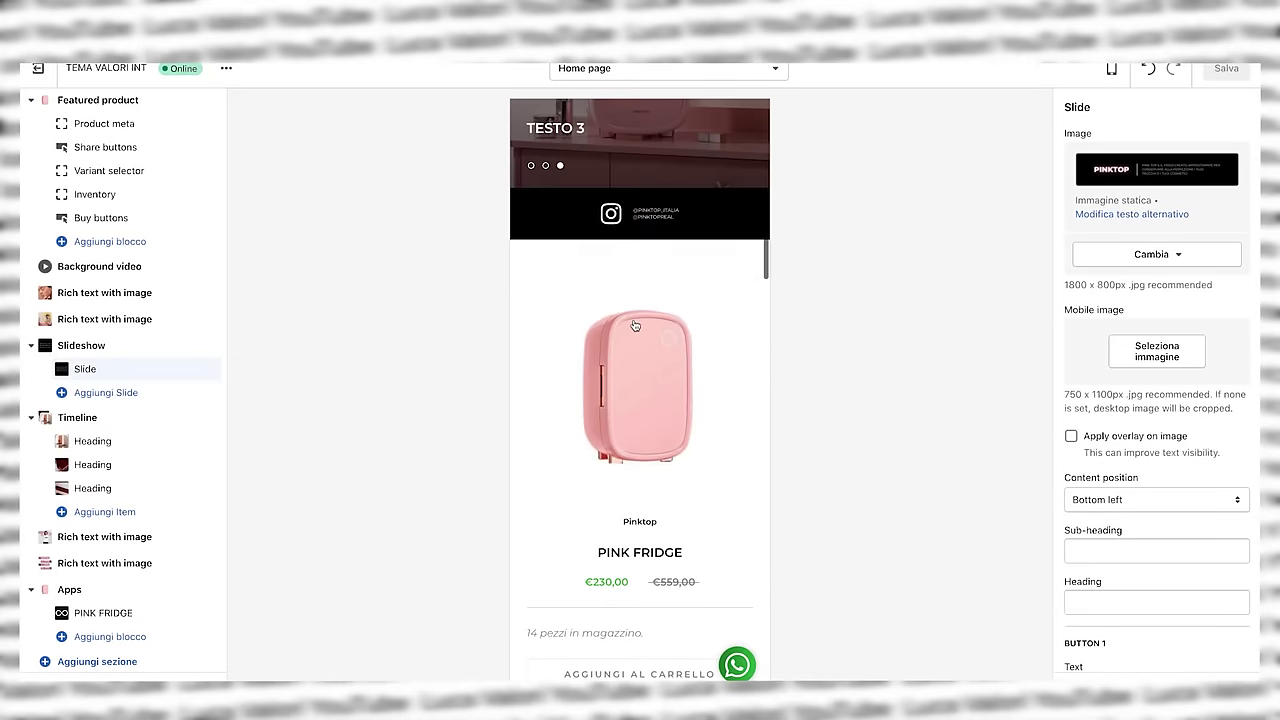
scroll(634, 325, "up", 5)
scroll(616, 551, "down", 1)
scroll(616, 551, "up", 2)
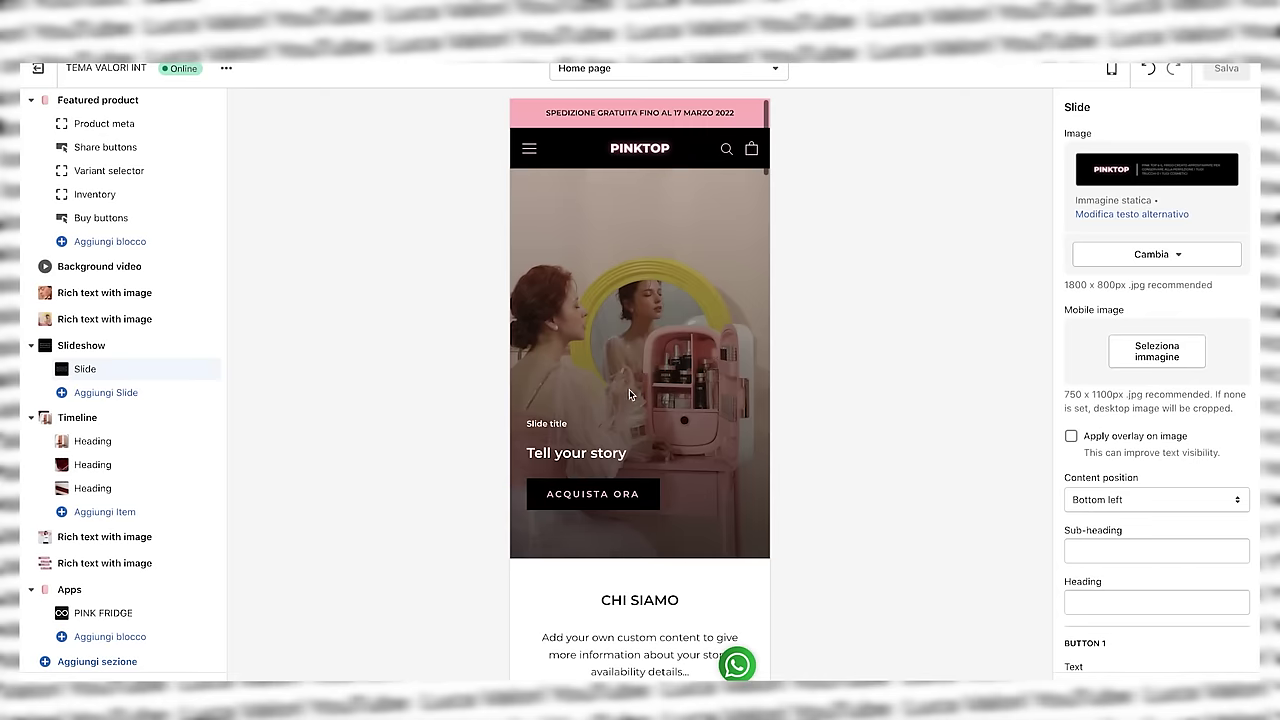
left_click(531, 149)
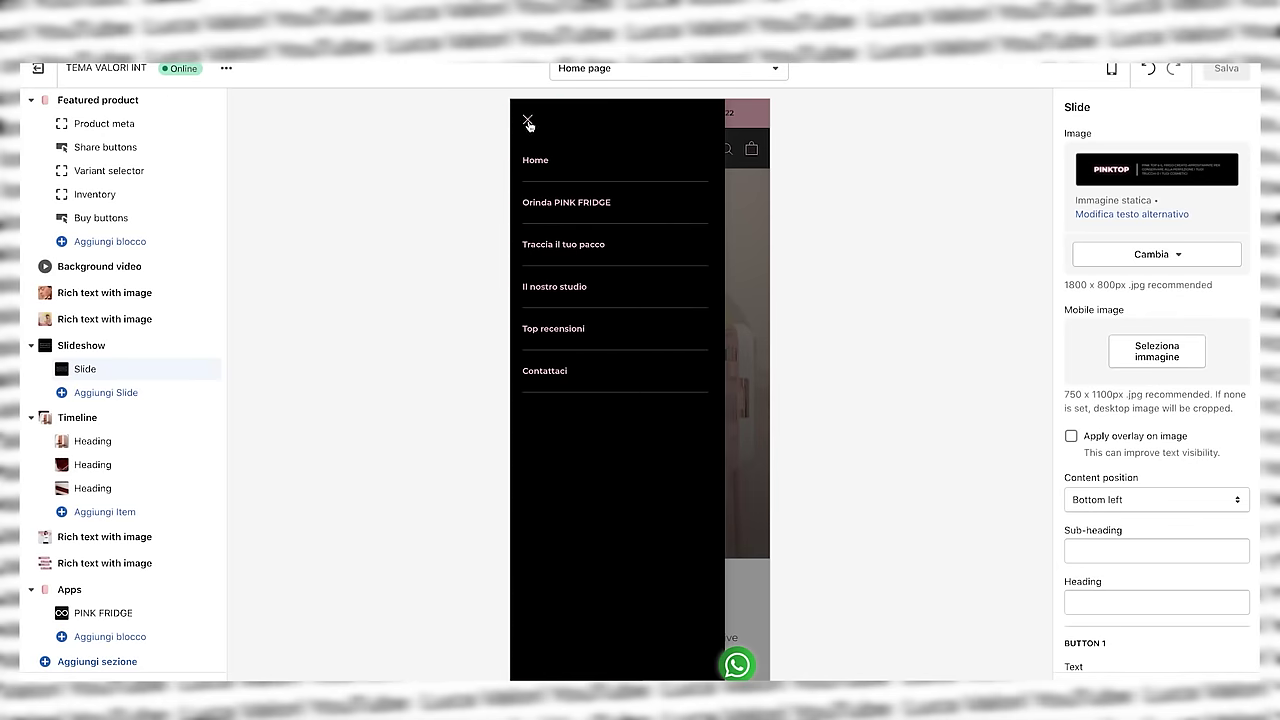
left_click(527, 119)
scroll(566, 396, "down", 5)
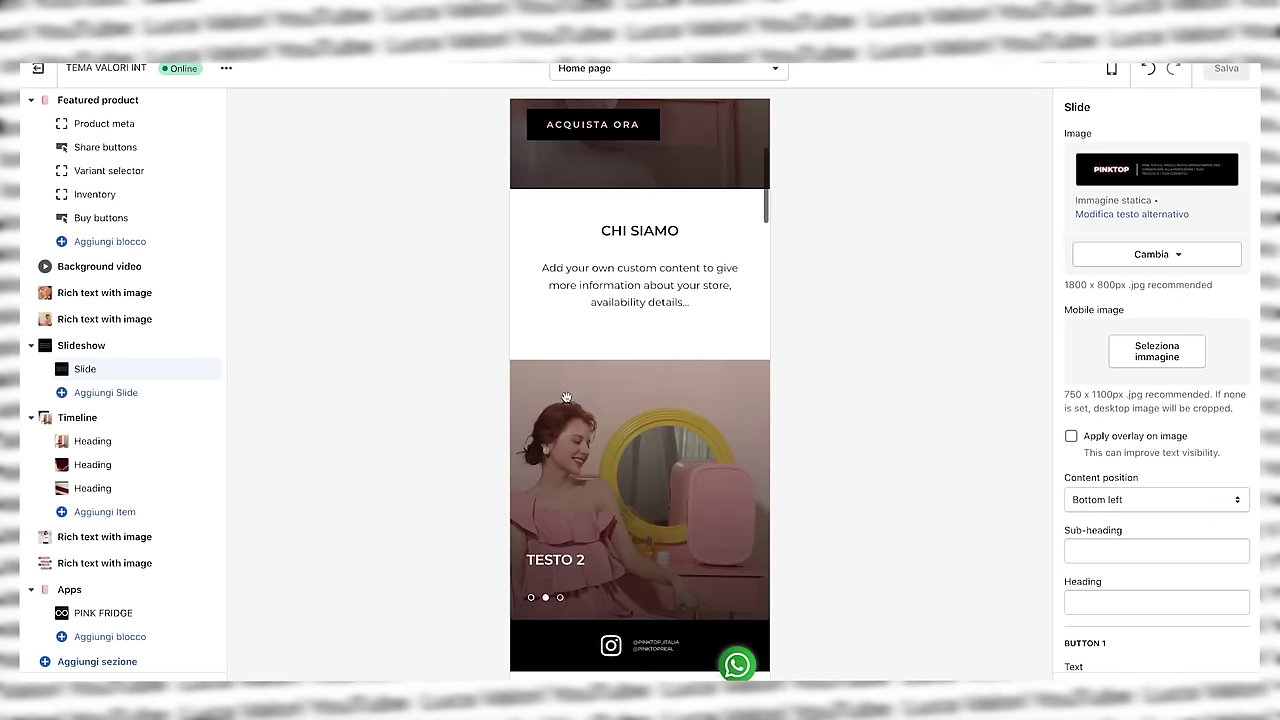
scroll(566, 396, "down", 1)
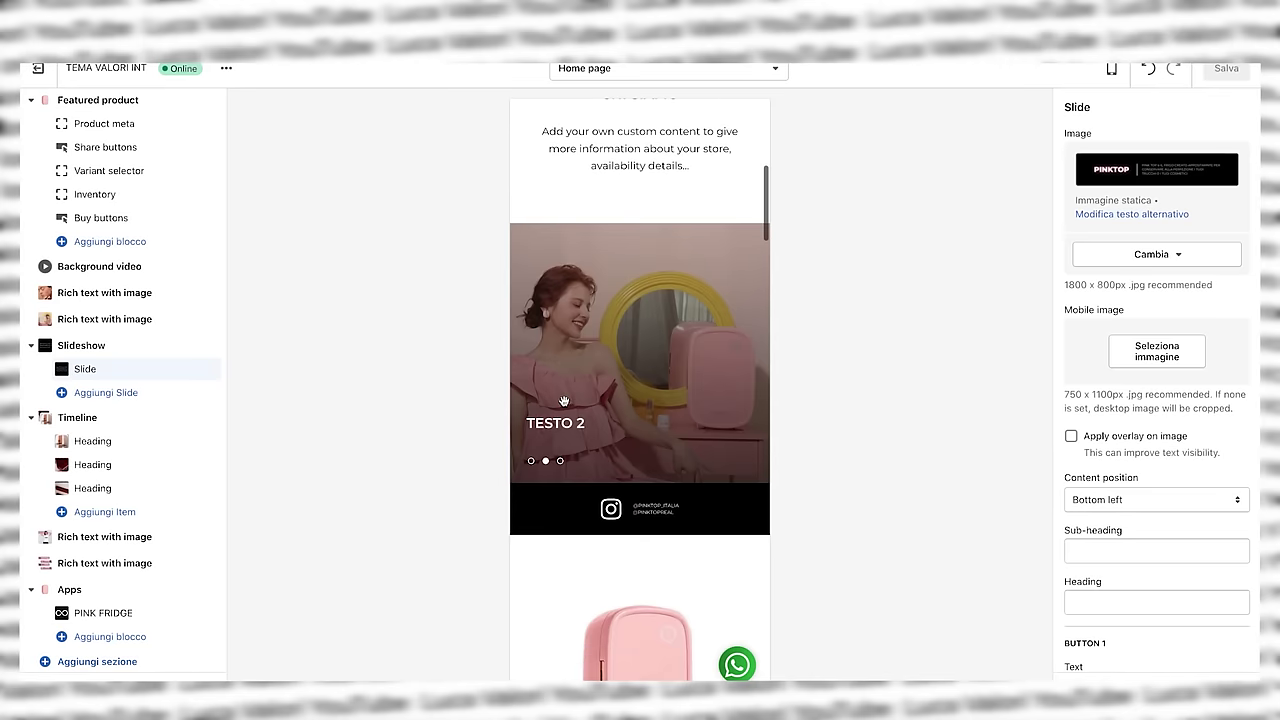
left_click(532, 462)
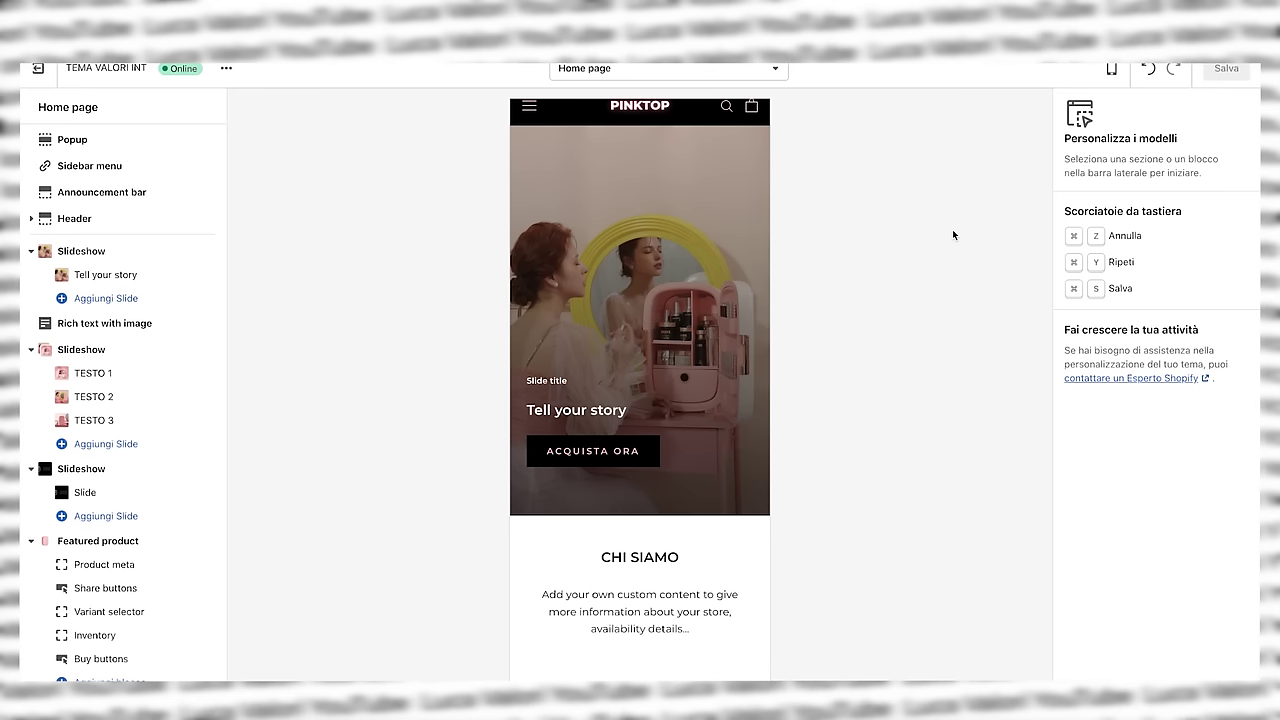
- Scroll the mobile homepage preview down through all sections and back to the top
scroll(643, 317, "up", 1)
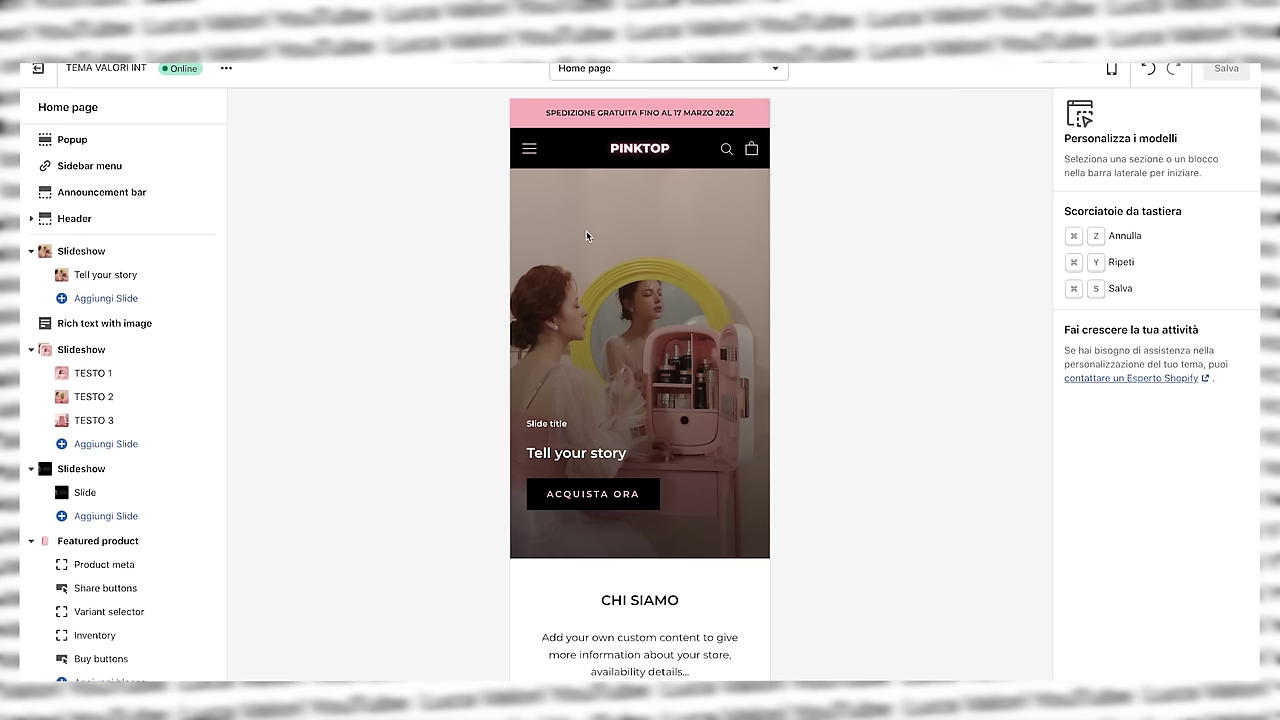
scroll(588, 271, "down", 5)
scroll(590, 276, "down", 12)
scroll(590, 275, "down", 3)
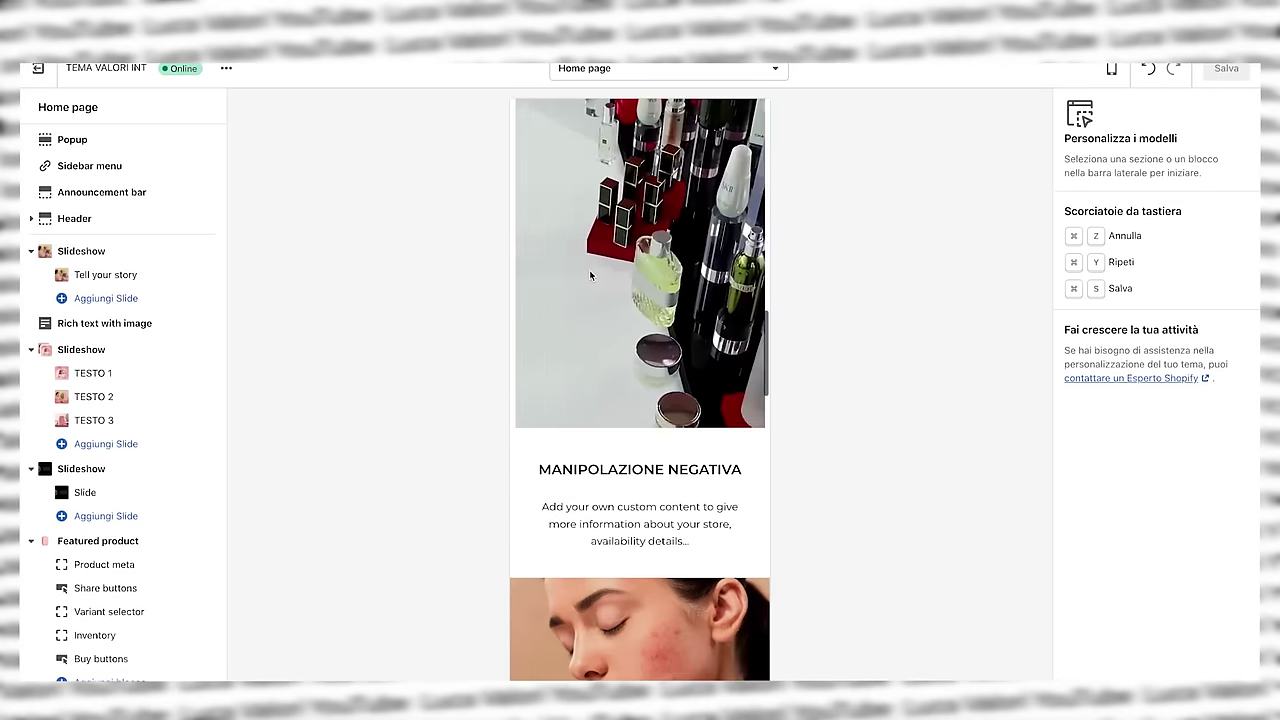
scroll(590, 276, "down", 4)
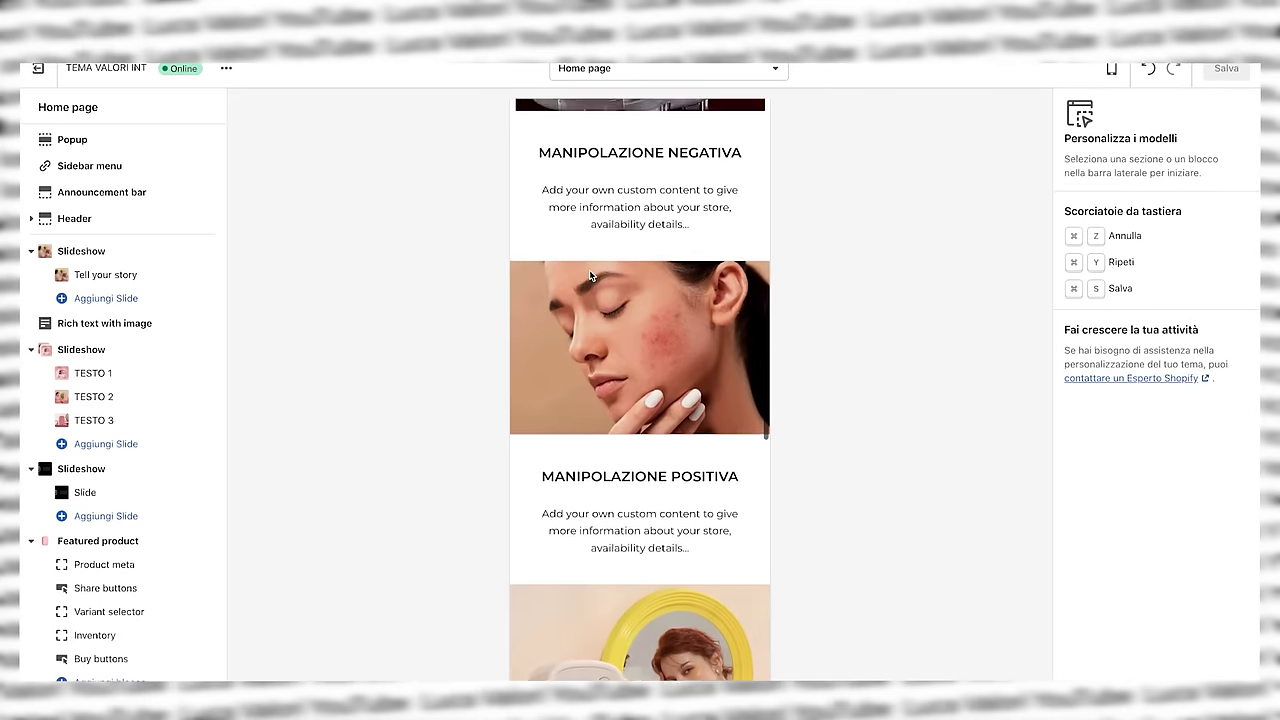
scroll(590, 276, "down", 4)
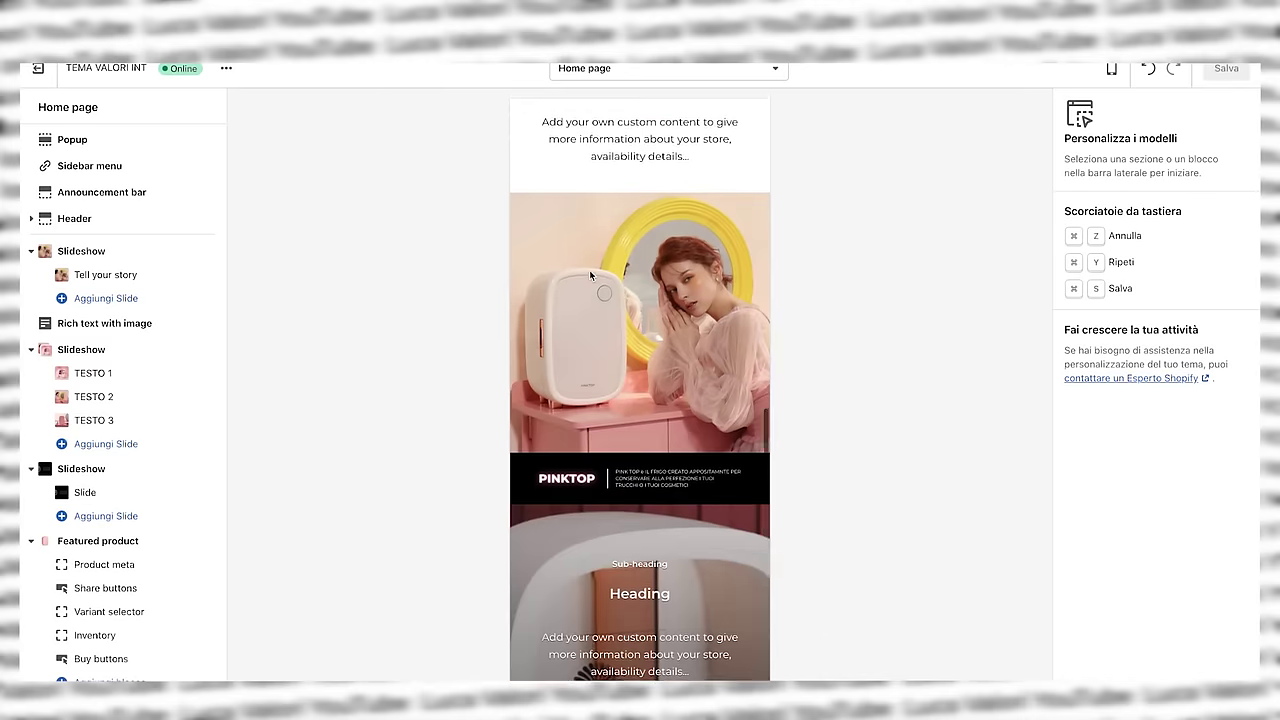
scroll(589, 269, "down", 2)
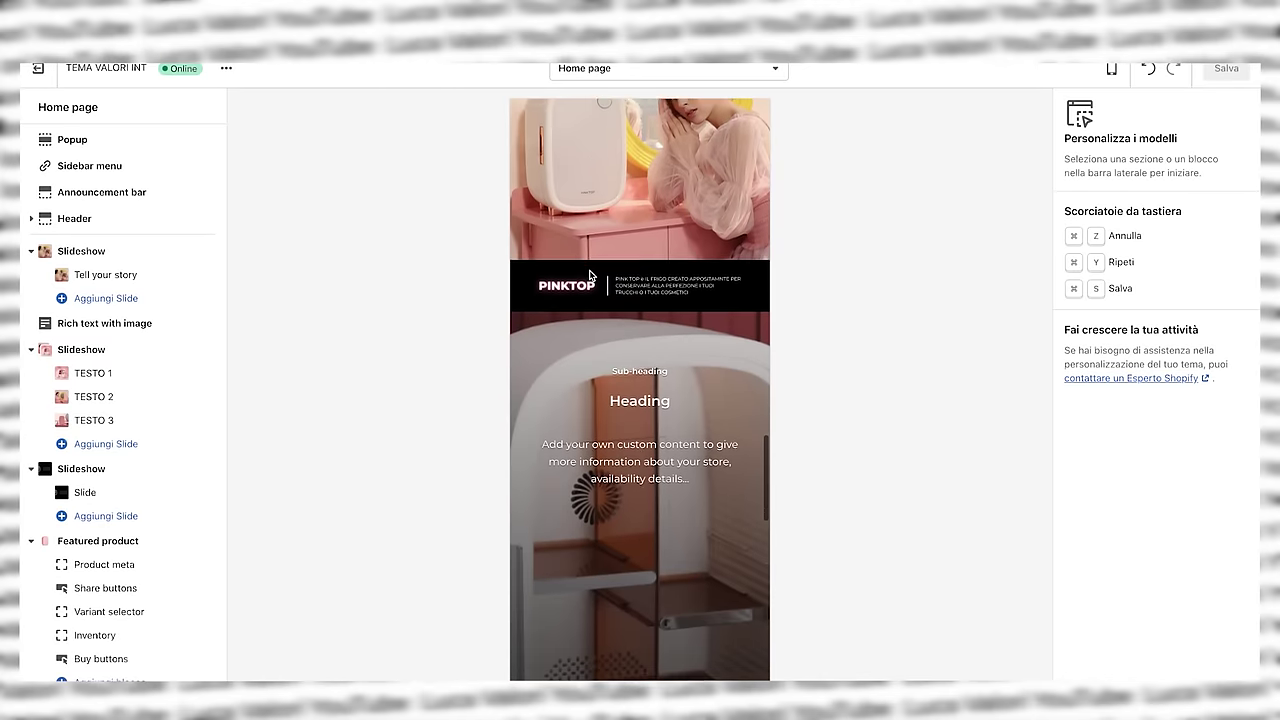
scroll(590, 276, "down", 4)
scroll(590, 276, "down", 7)
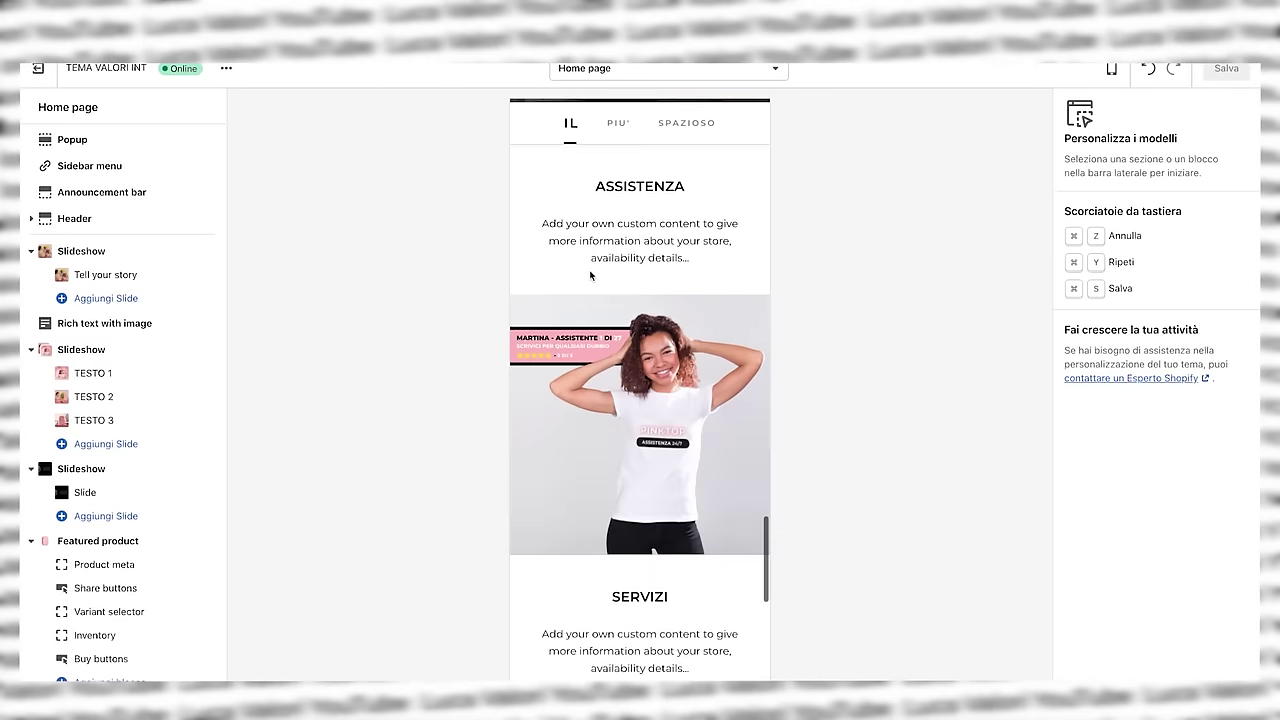
scroll(590, 272, "up", 12)
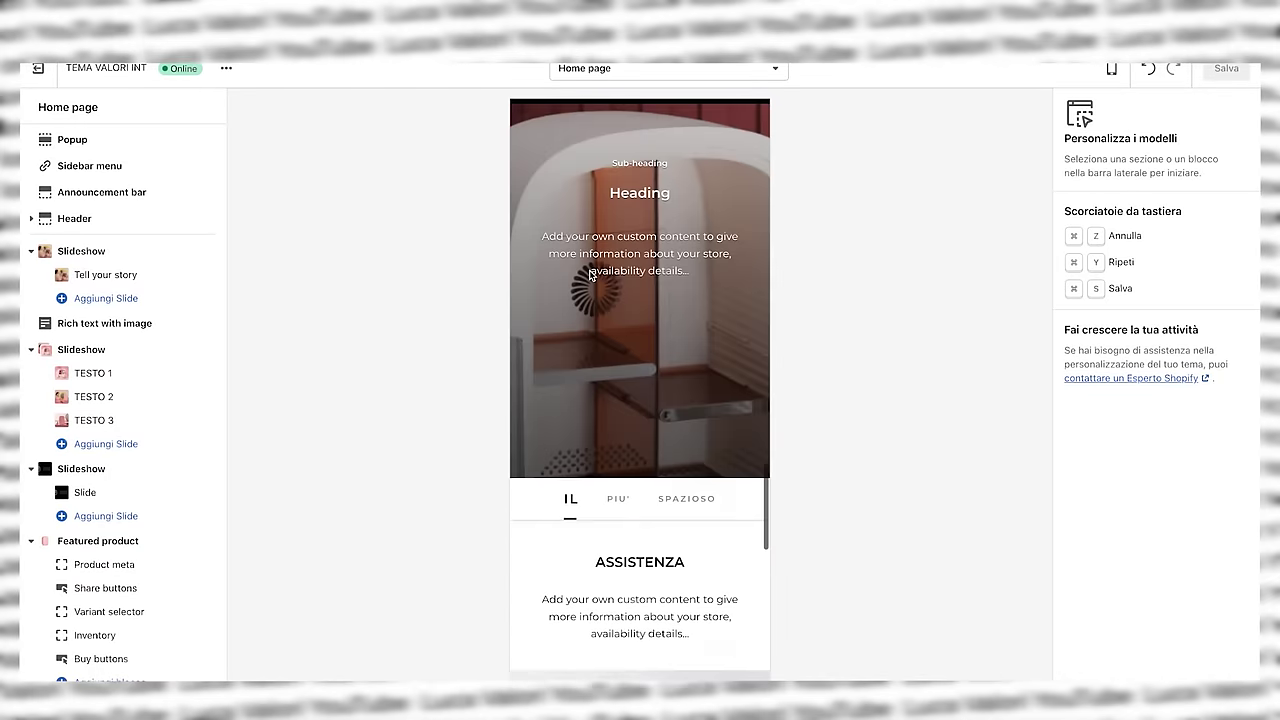
scroll(590, 276, "up", 8)
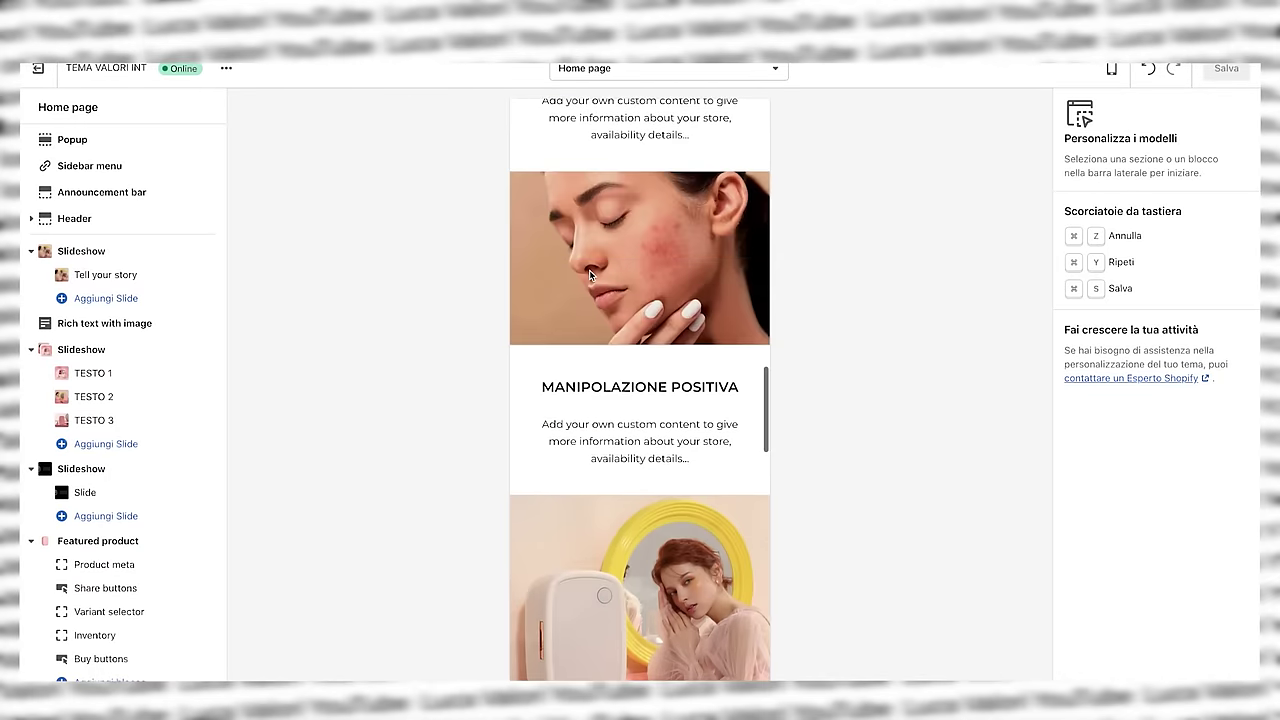
scroll(590, 276, "up", 3)
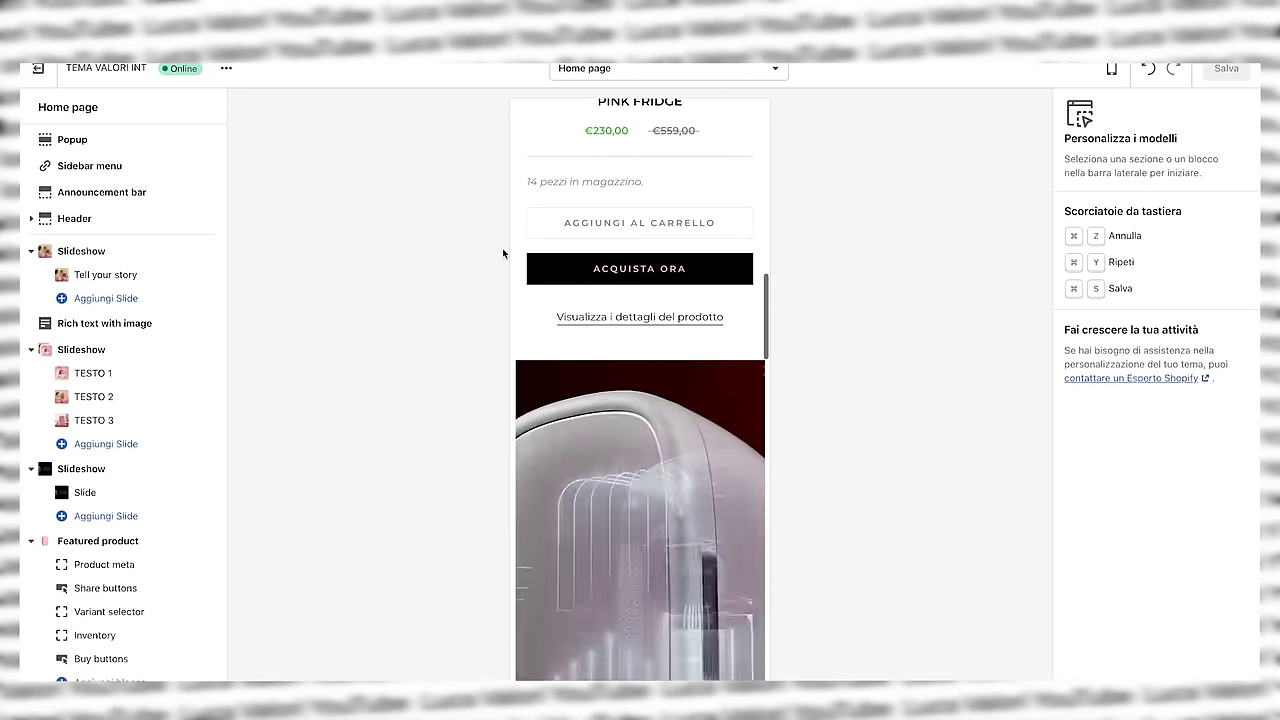
scroll(560, 260, "up", 3)
scroll(713, 313, "up", 12)
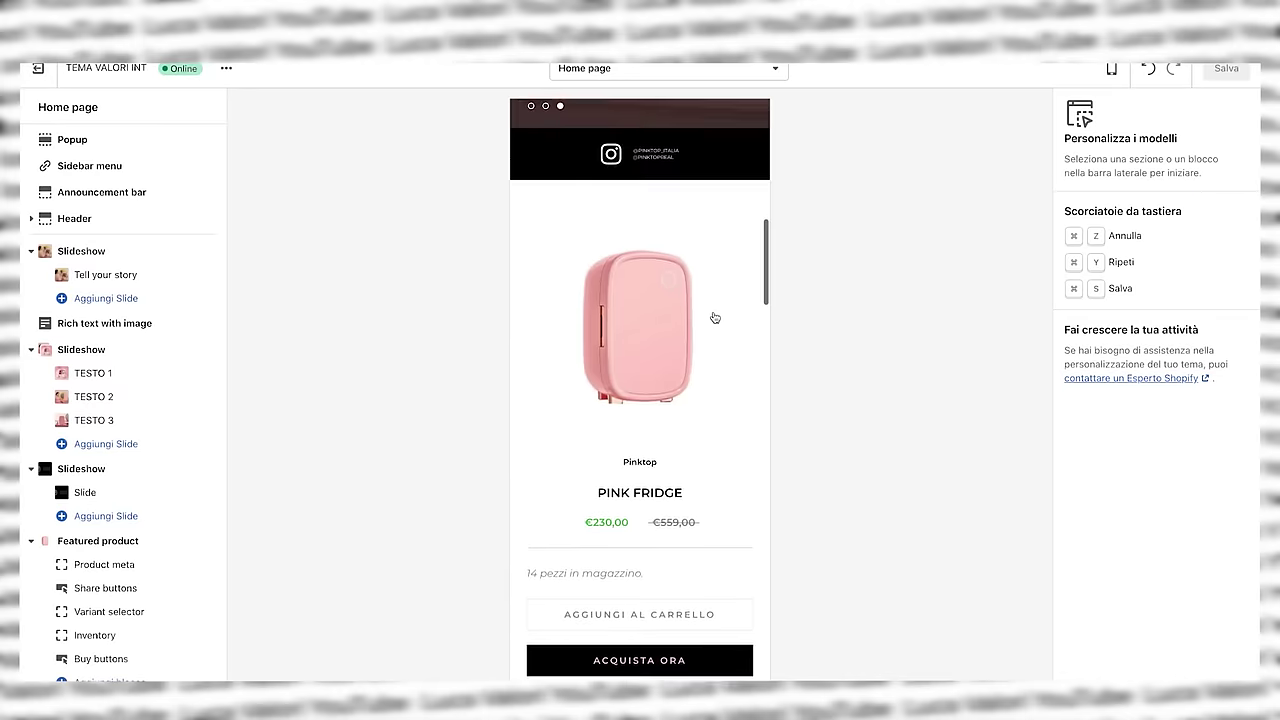
scroll(713, 313, "up", 4)
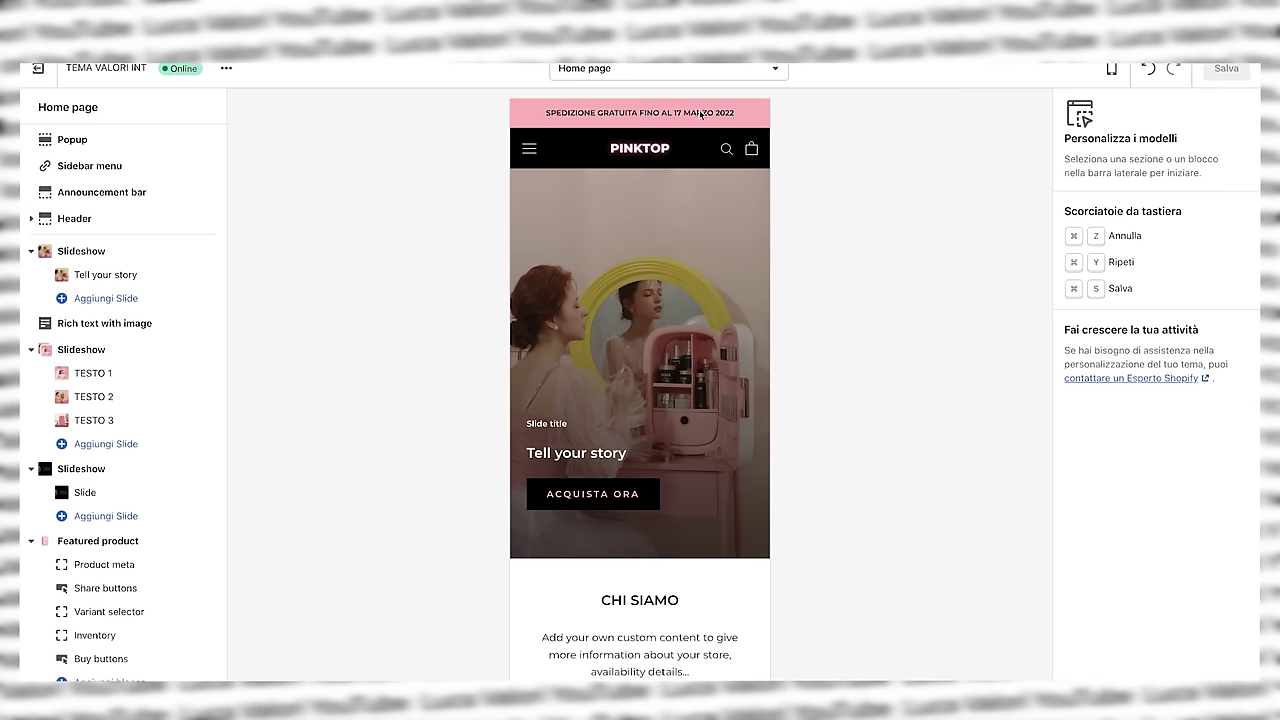
- Switch the preview to the Orinda PINK FRIDGE product page using the store menu
left_click(530, 149)
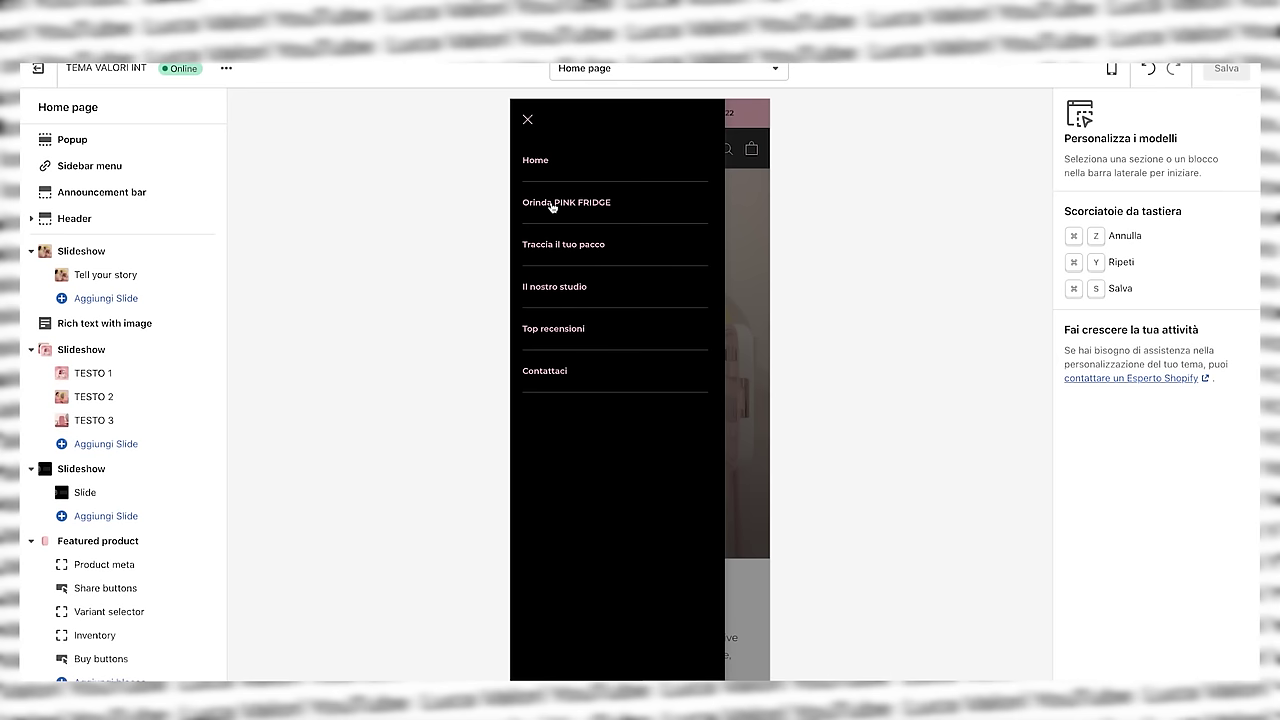
left_click(551, 203)
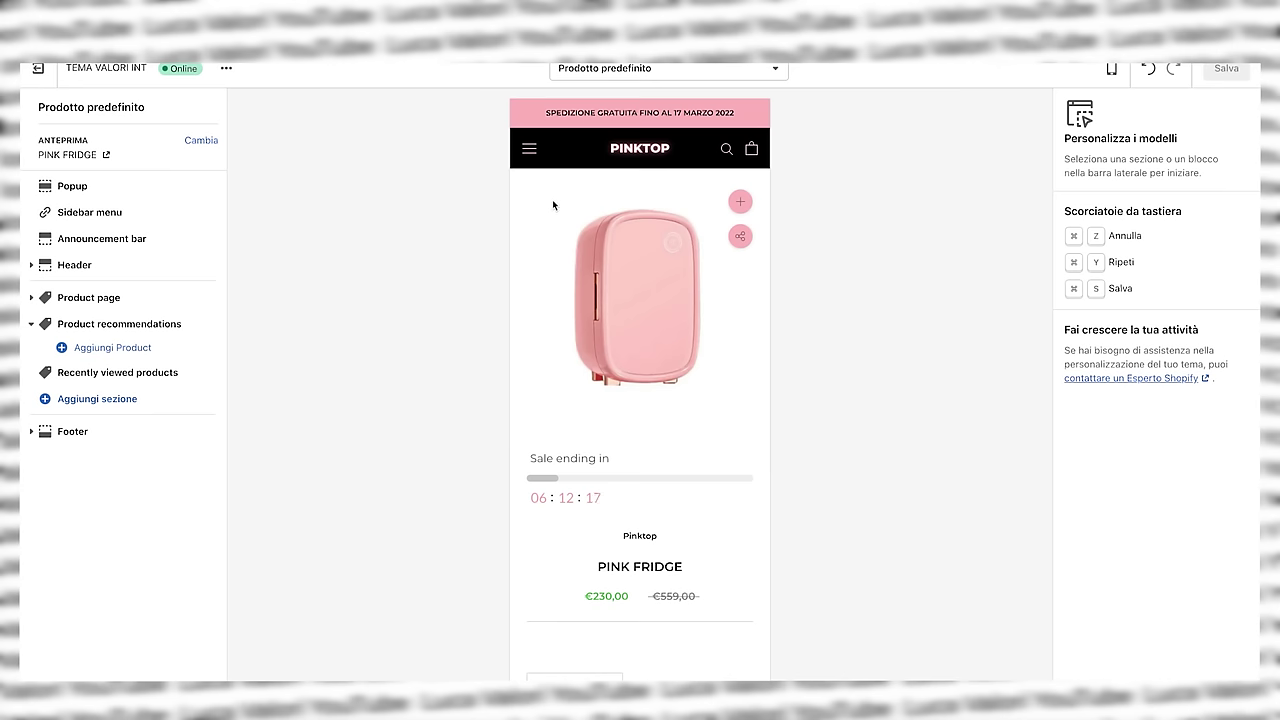
scroll(639, 448, "down", 1)
scroll(639, 453, "up", 1)
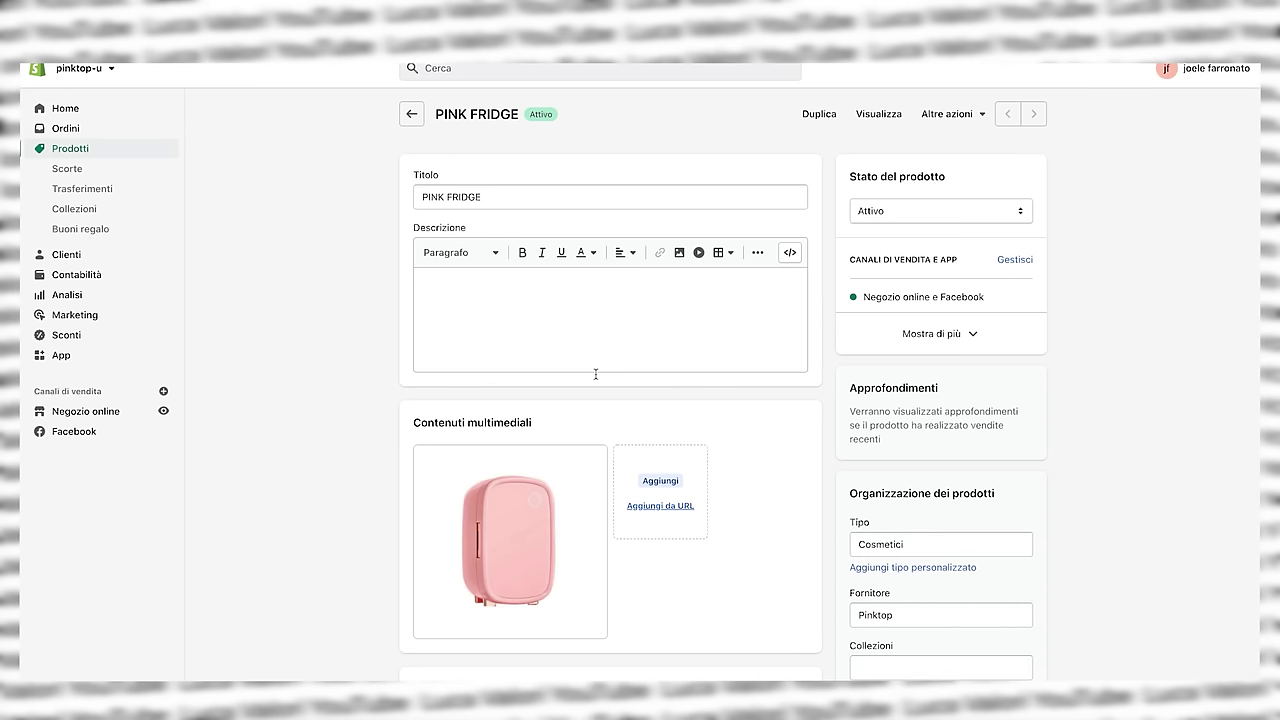
- Place the cursor in the PINK FRIDGE product's empty Descrizione field to begin writing
scroll(578, 120, "down", 6)
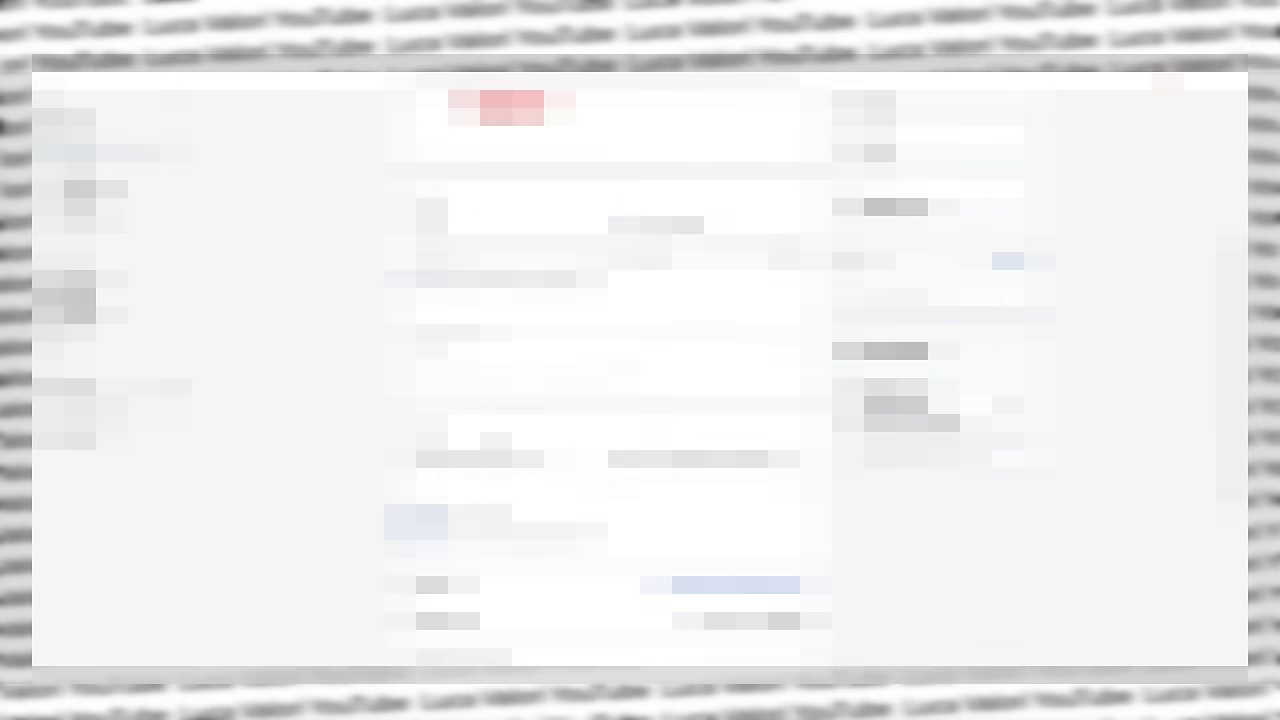
scroll(608, 380, "up", 6)
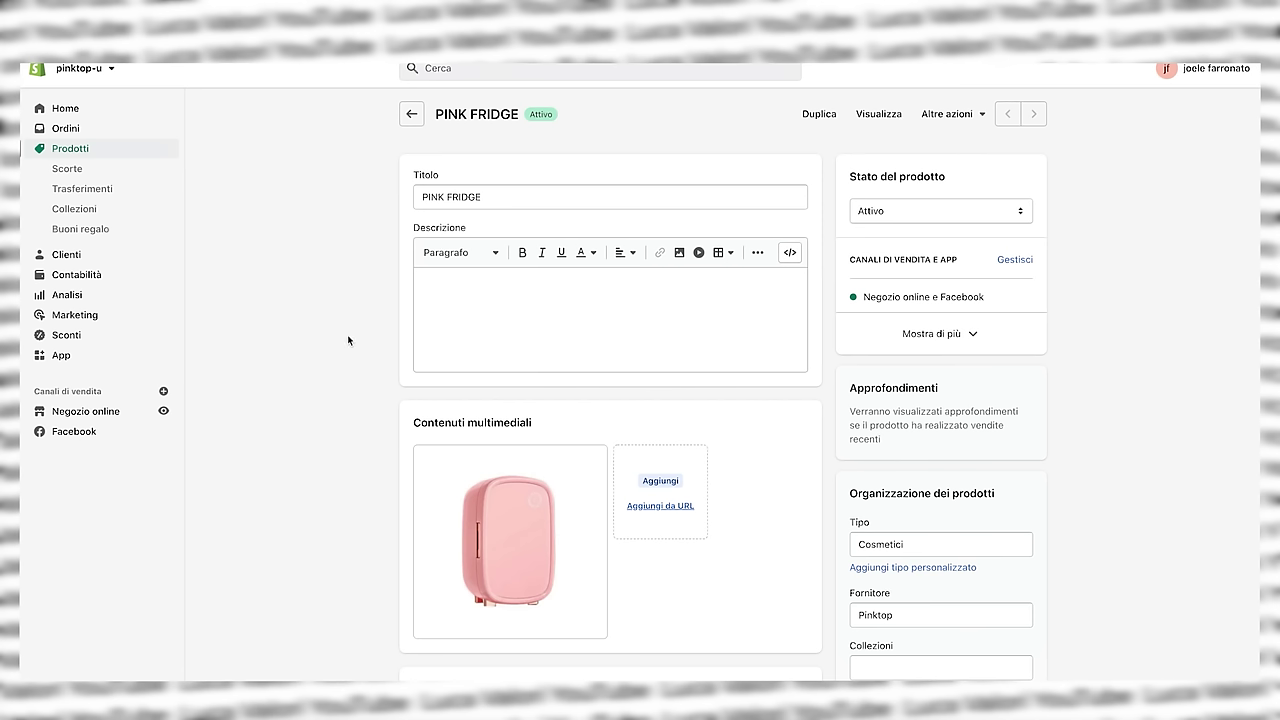
left_click(463, 300)
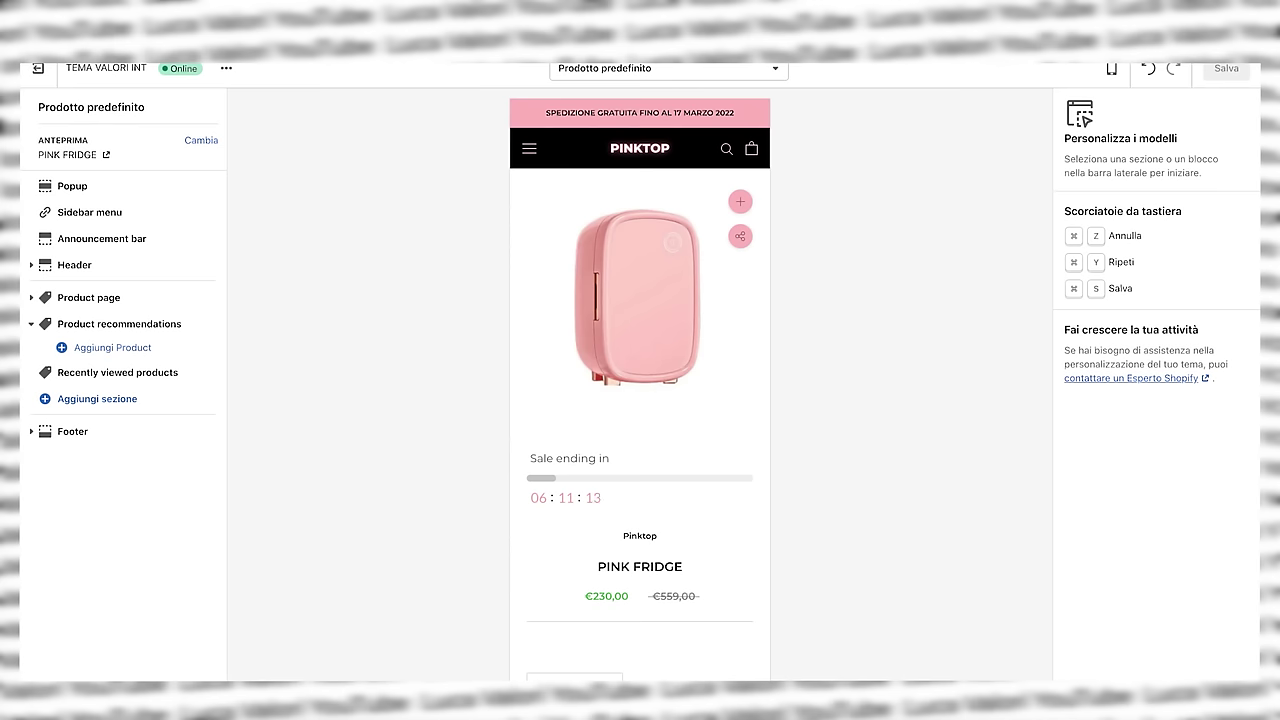
- Open Aggiungi sezione to list the section types for the PINK FRIDGE product template
scroll(660, 380, "down", 5)
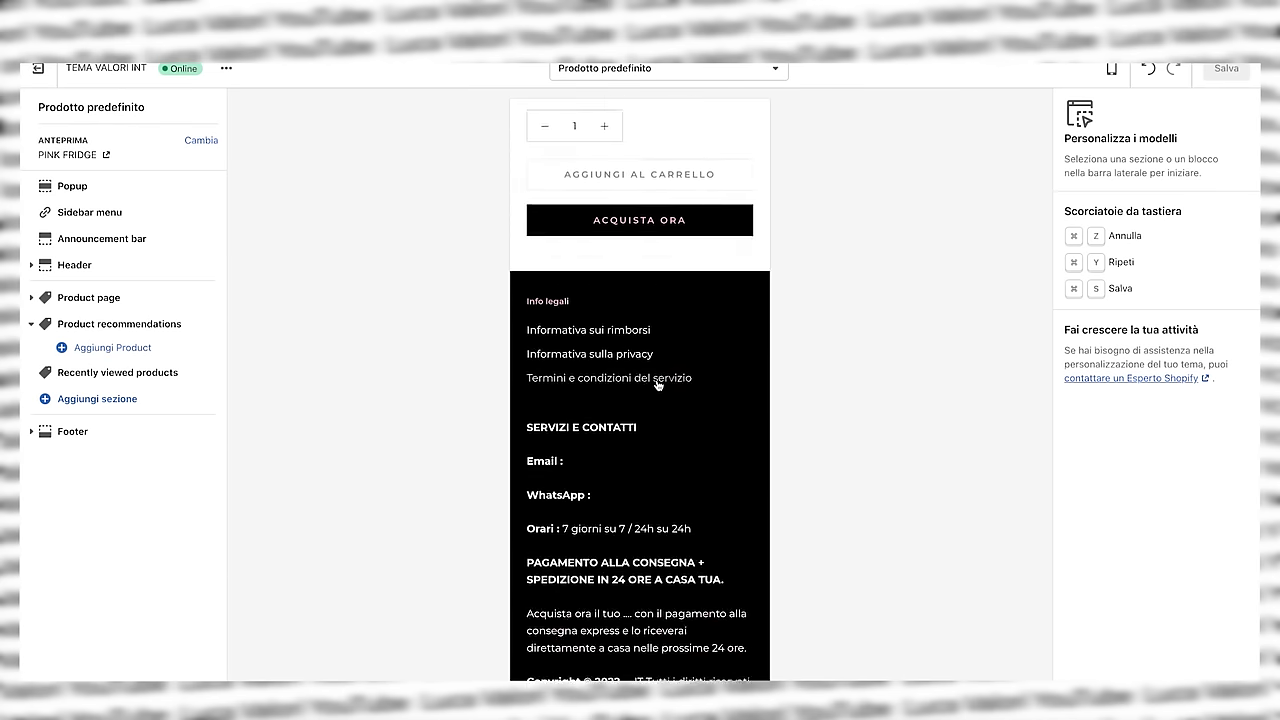
scroll(656, 385, "up", 10)
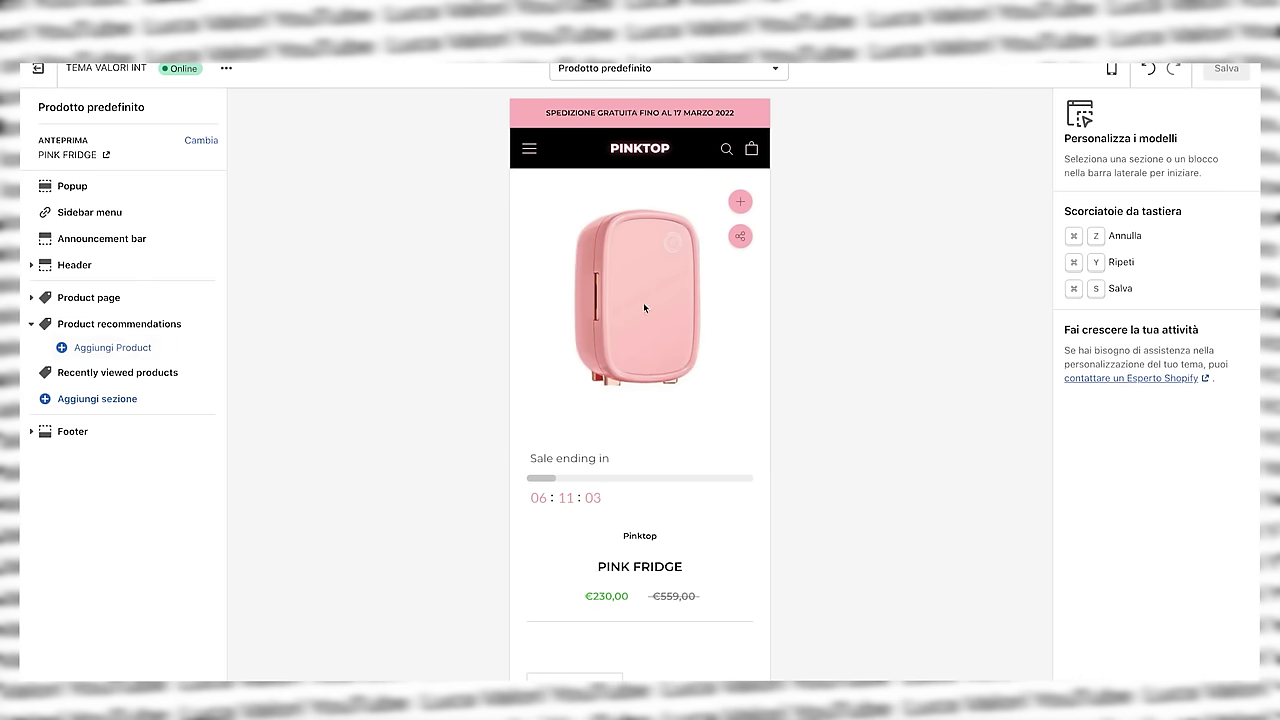
scroll(605, 332, "down", 1)
scroll(603, 354, "up", 1)
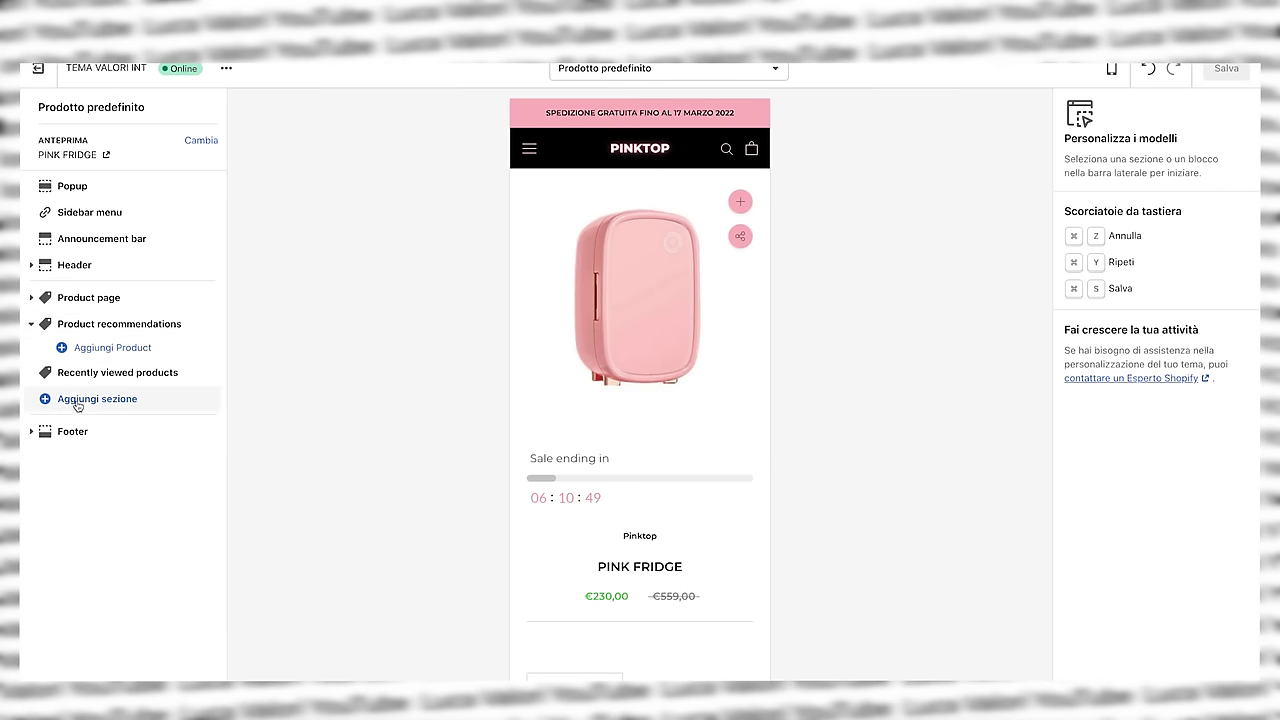
left_click(78, 401)
scroll(85, 282, "down", 2)
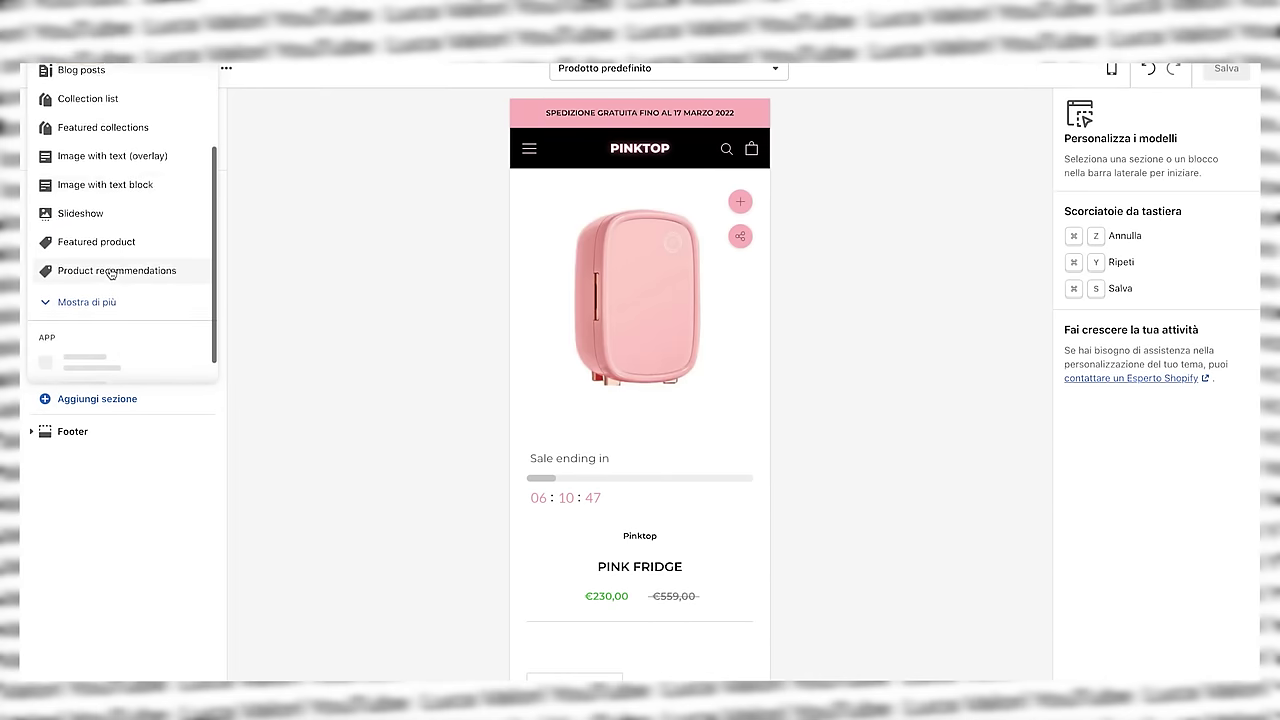
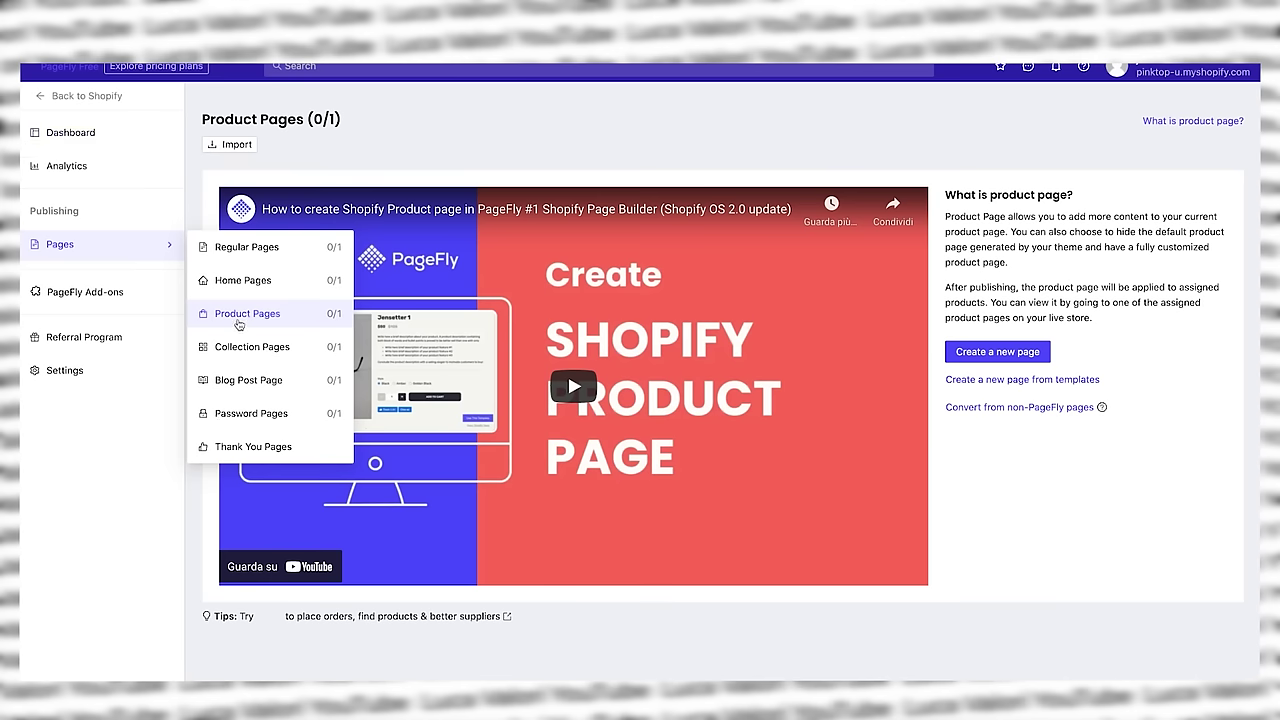
- Open the pricing plans page and scroll through the Free, Silver, Gold and Platinum plans
left_click(146, 67)
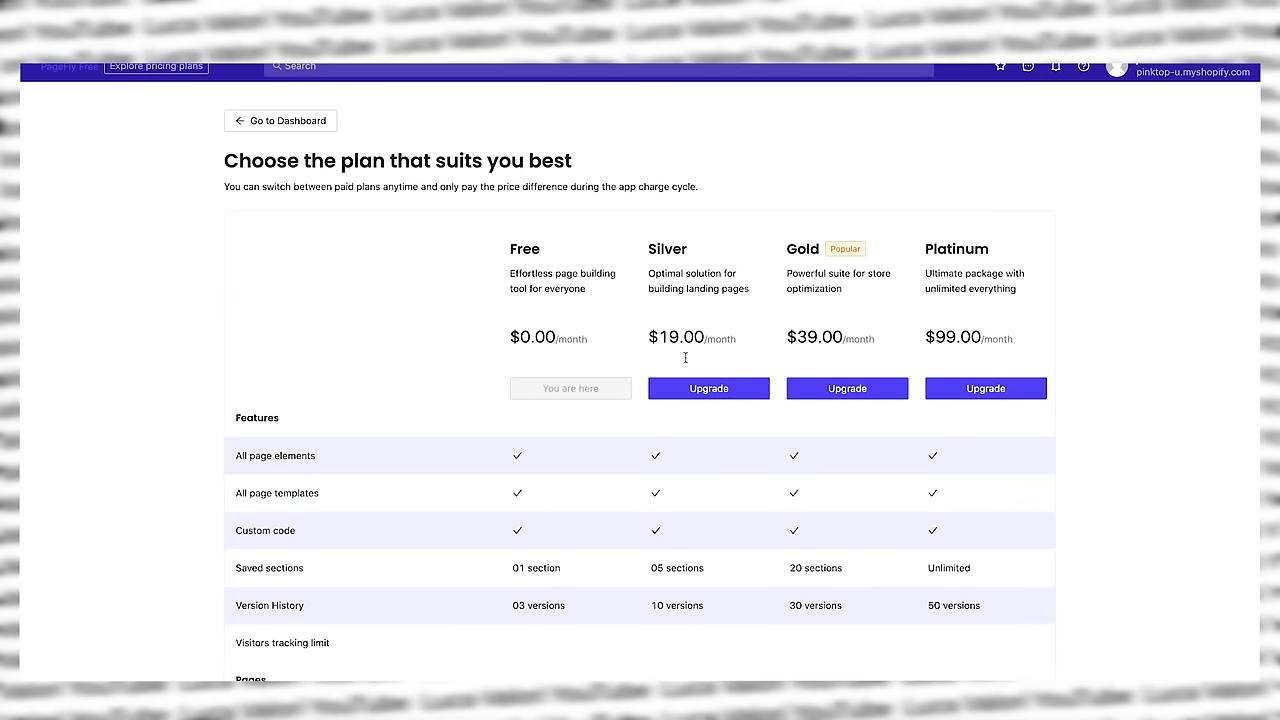
scroll(534, 394, "down", 3)
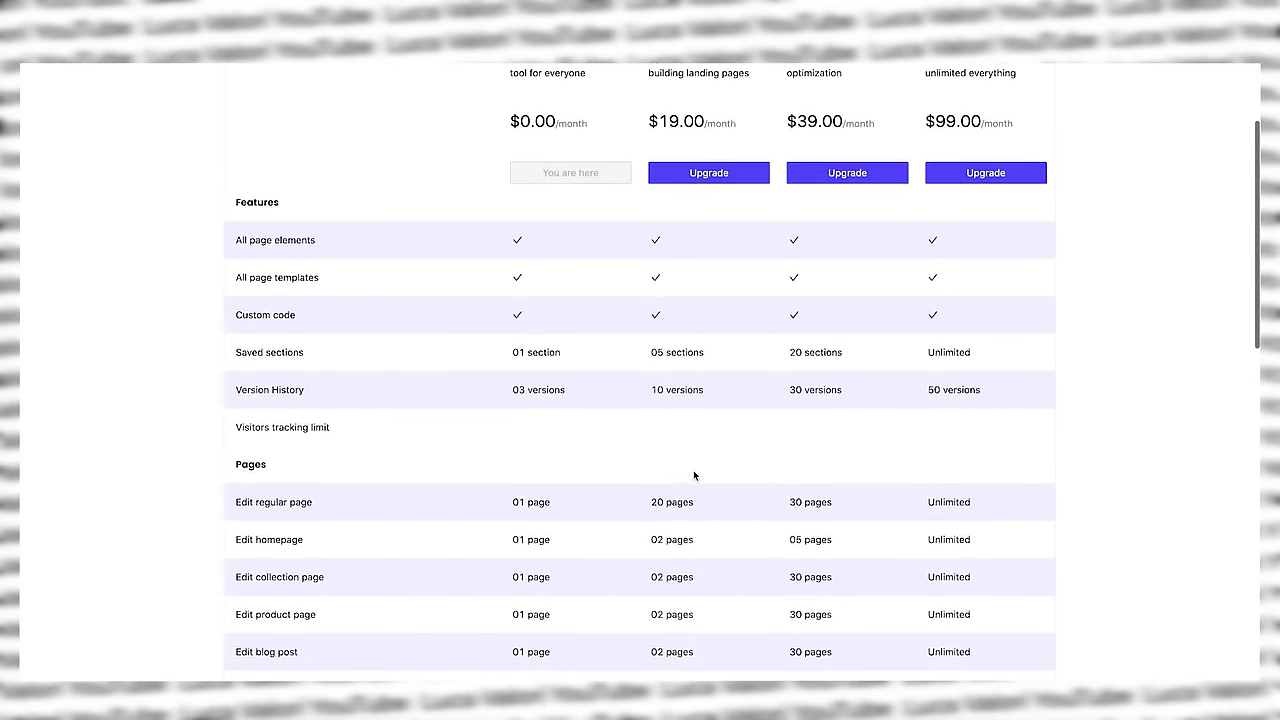
scroll(695, 476, "down", 4)
scroll(686, 477, "up", 7)
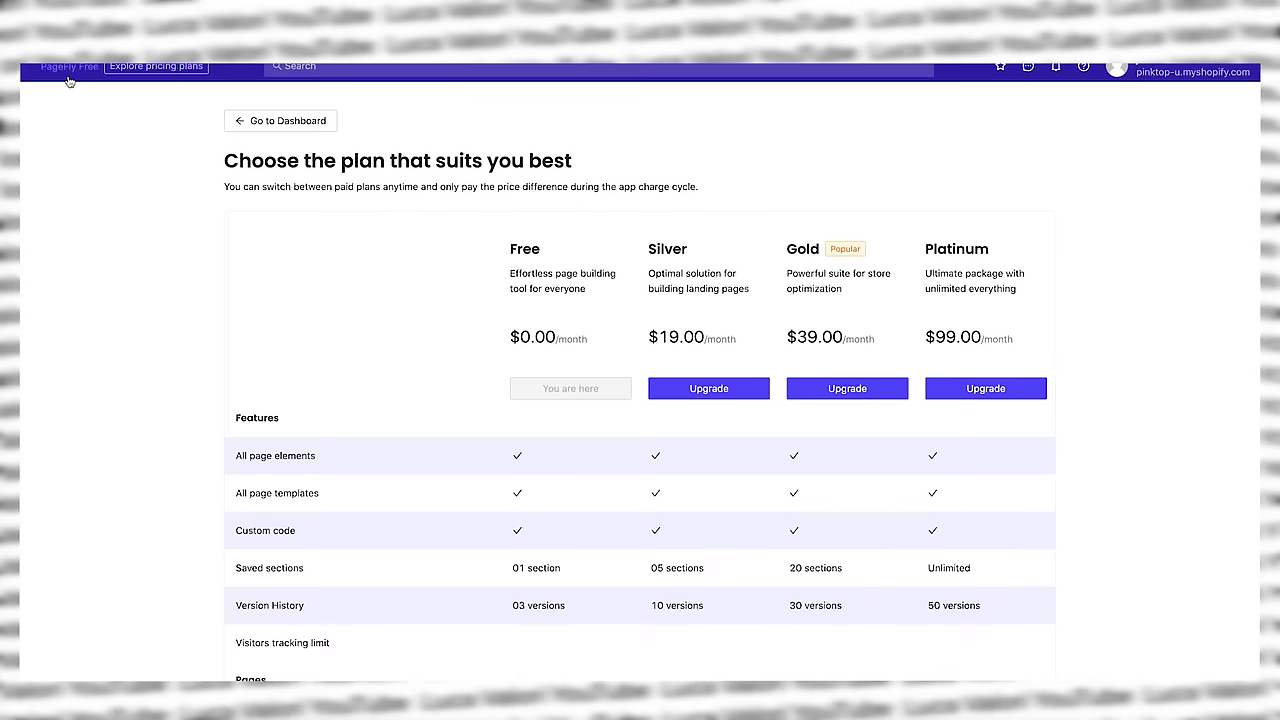
scroll(543, 406, "down", 1)
scroll(543, 406, "up", 1)
- Highlight the Free, Gold and Platinum plan descriptions, then go back to PageFly's page lists
left_click_drag(232, 417, 510, 253)
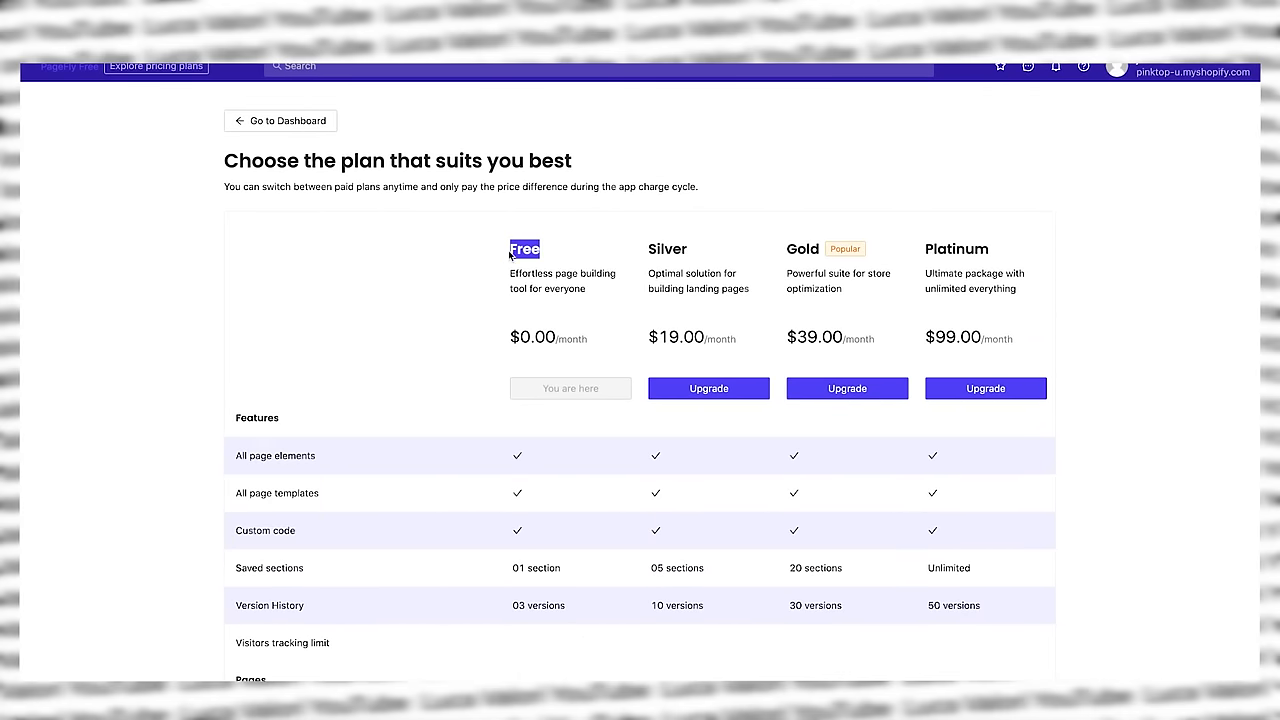
left_click_drag(590, 293, 510, 253)
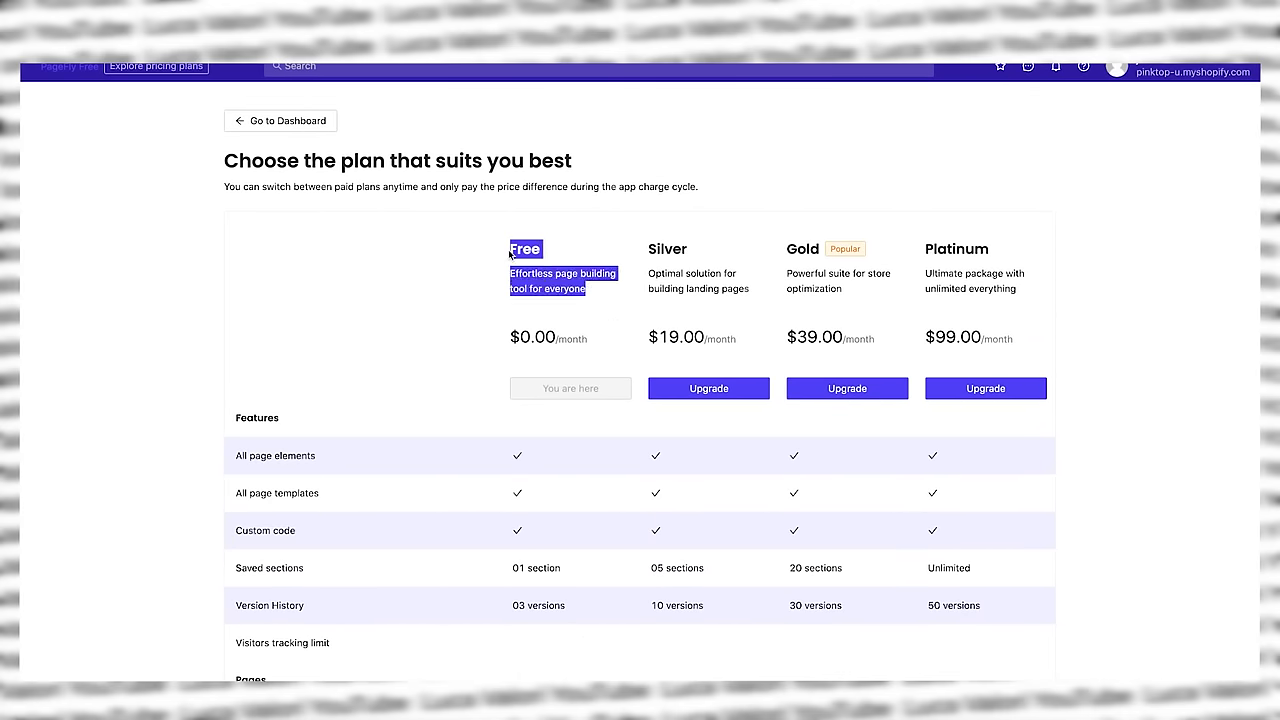
left_click(580, 264)
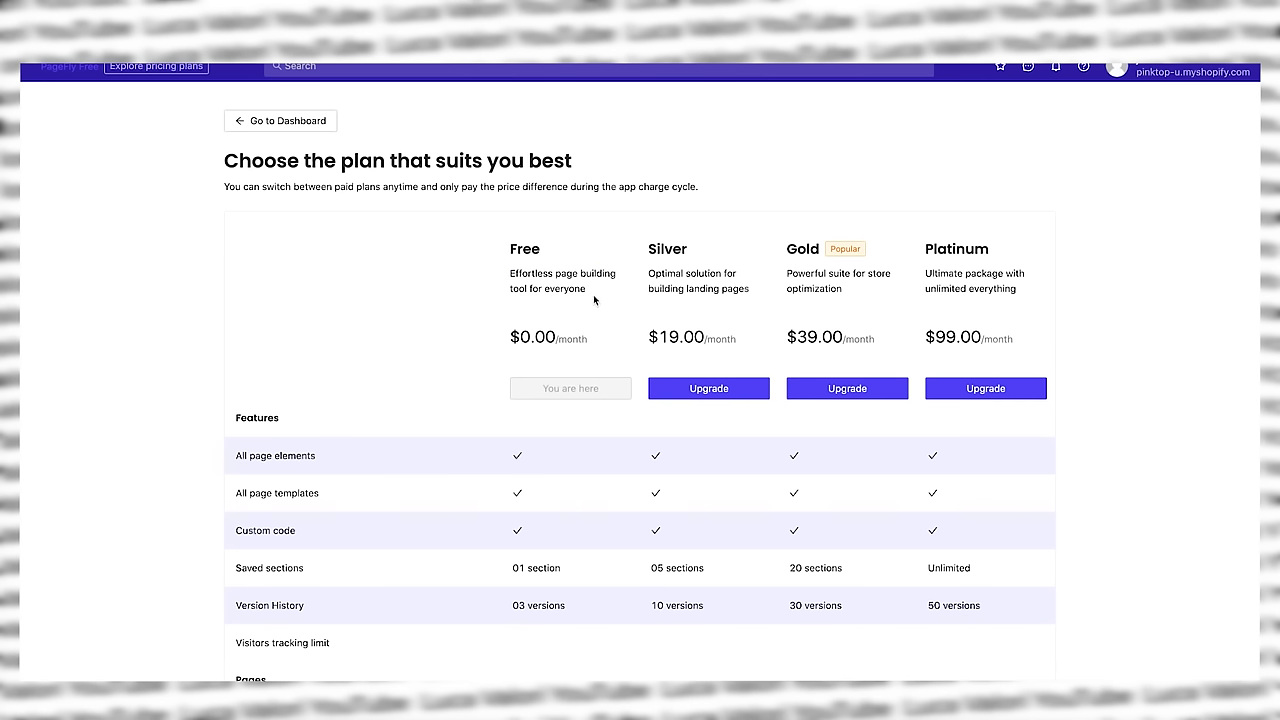
left_click_drag(593, 295, 510, 250)
left_click(617, 310)
left_click_drag(597, 297, 510, 247)
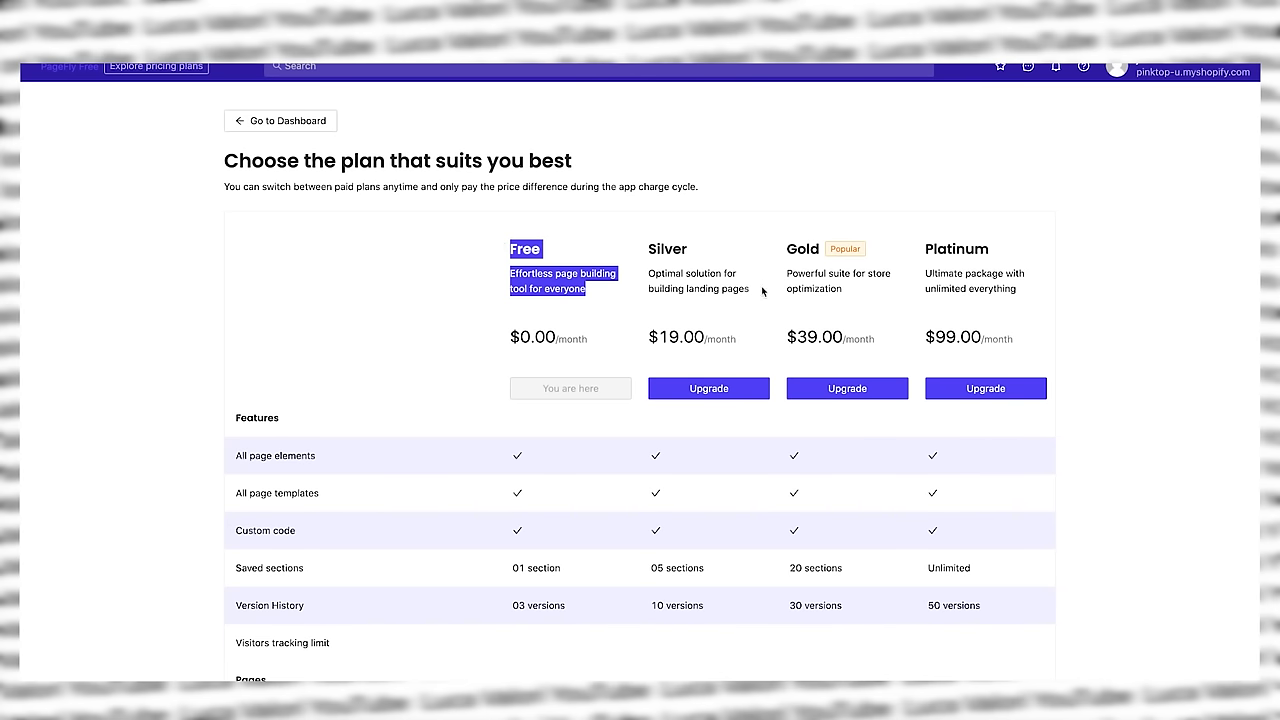
left_click(794, 243)
left_click_drag(848, 289, 798, 248)
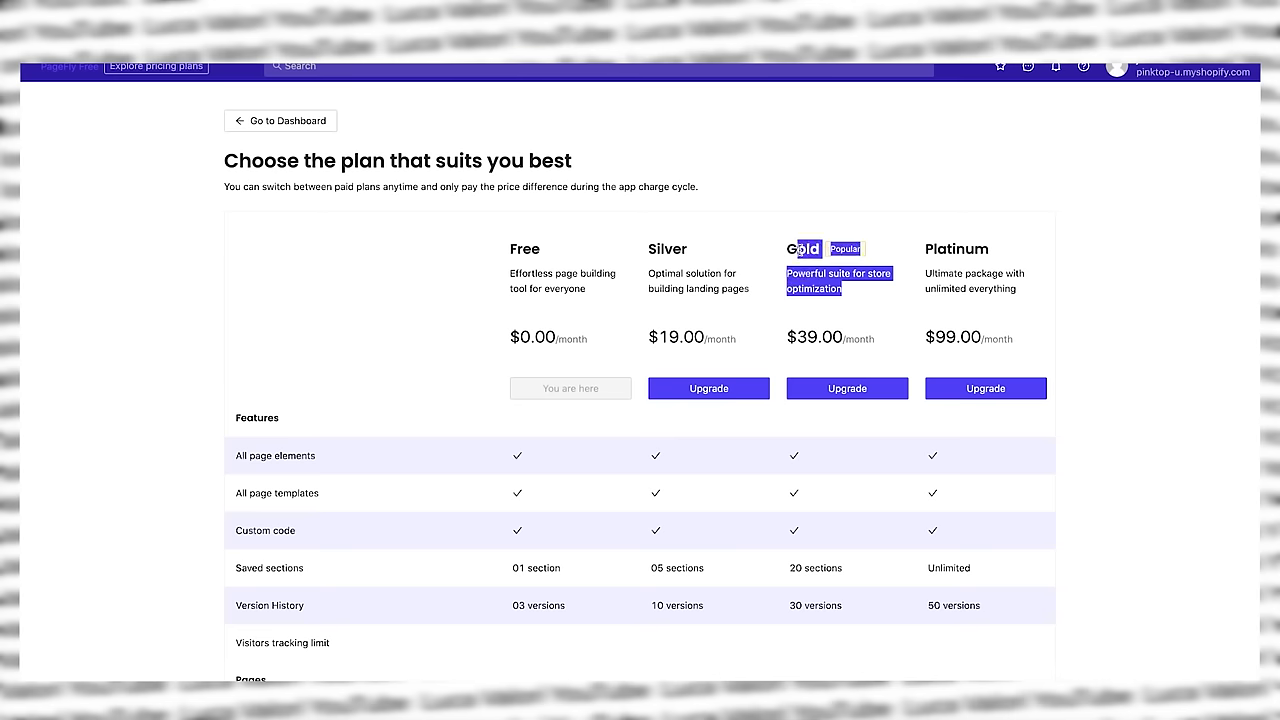
left_click_drag(1002, 304, 905, 237)
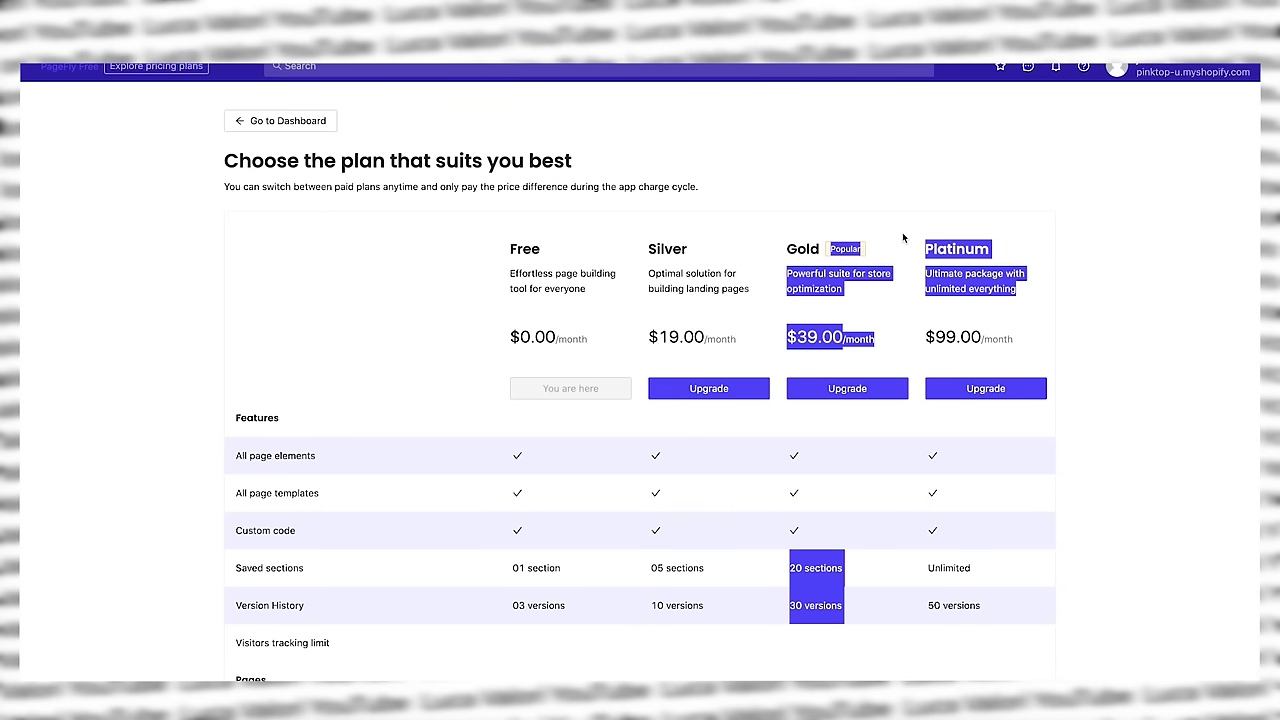
left_click(900, 232)
scroll(600, 300, "left", 3)
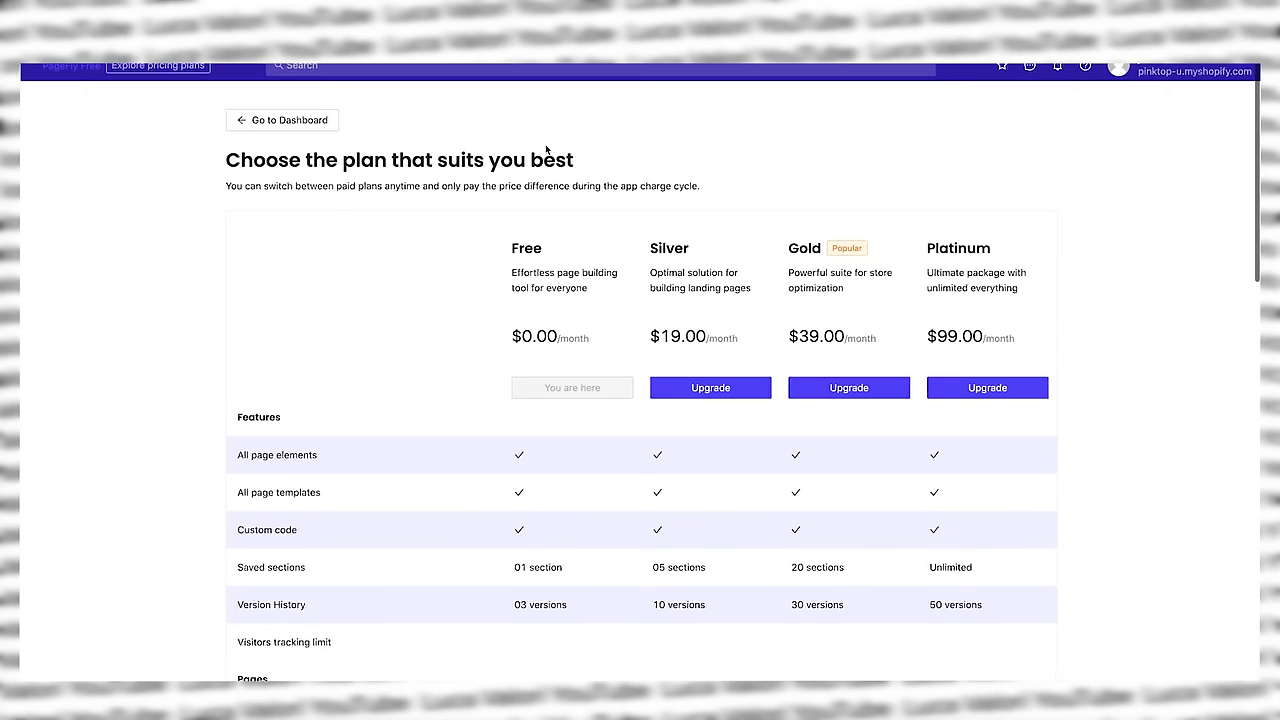
left_click(30, 90)
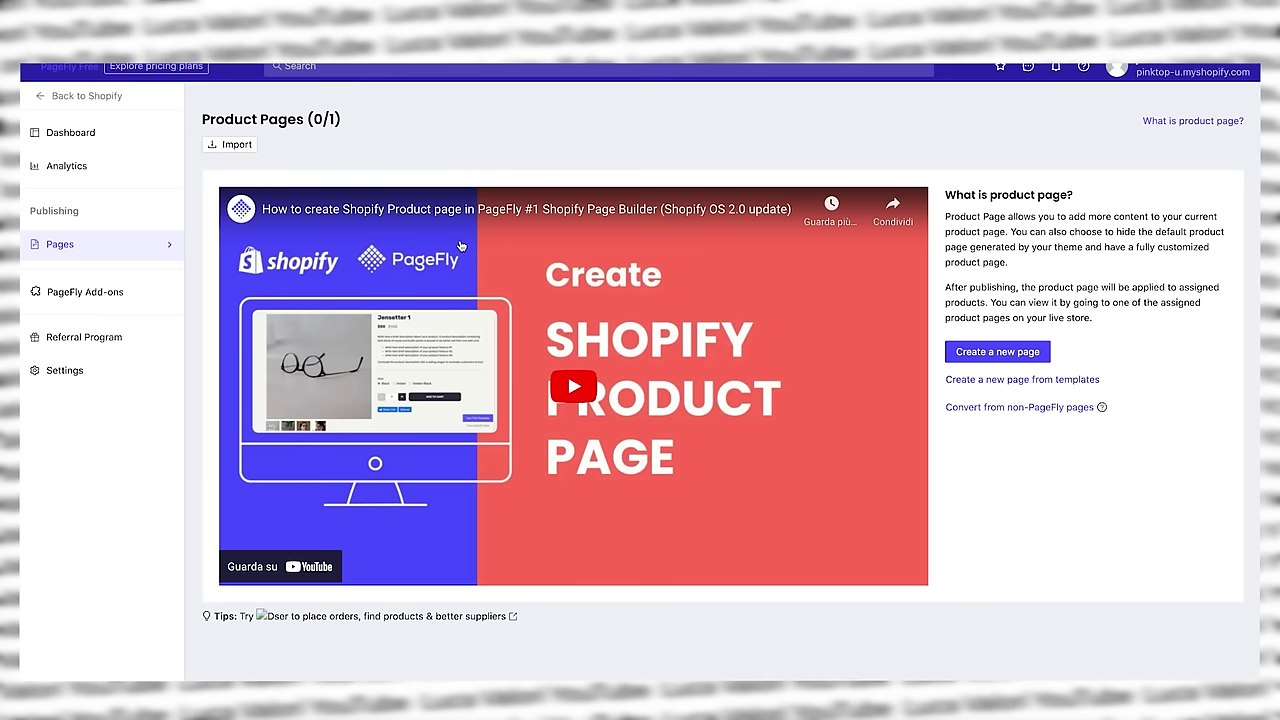
- Create a new product page and save it under the title 'pink top'
left_click(966, 353)
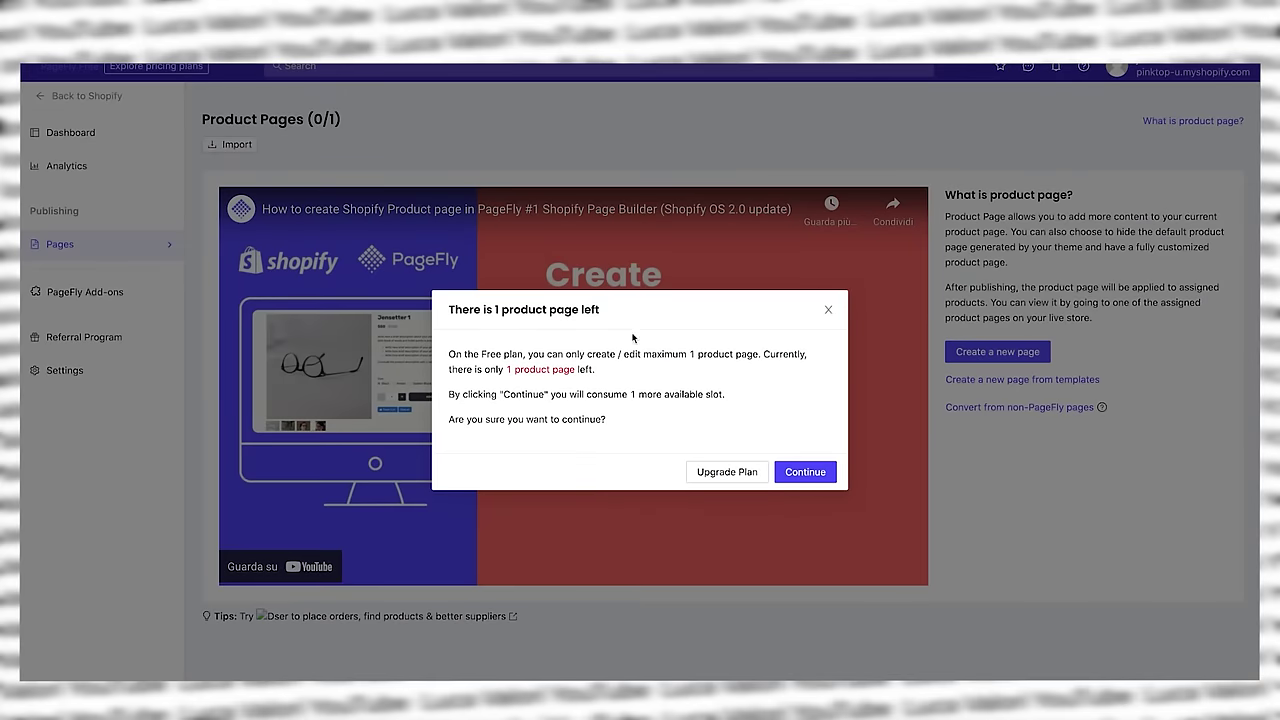
left_click(814, 474)
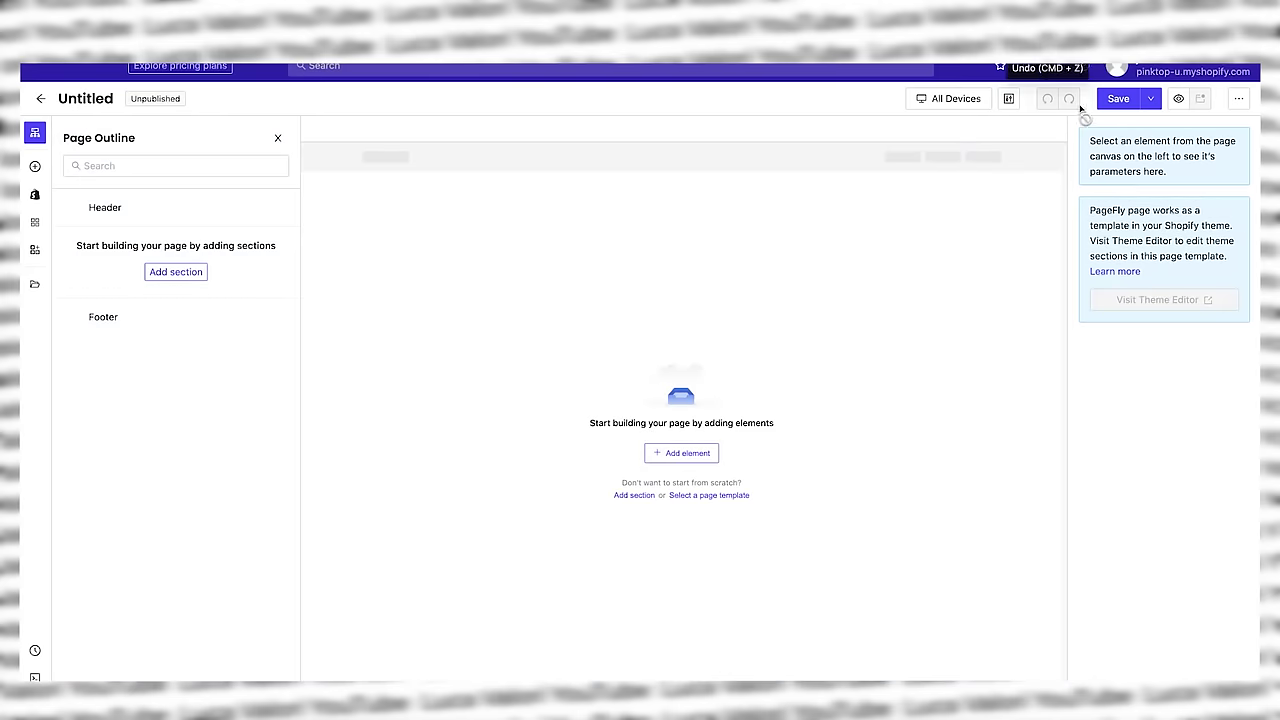
left_click(1118, 98)
left_click_drag(494, 397, 441, 398)
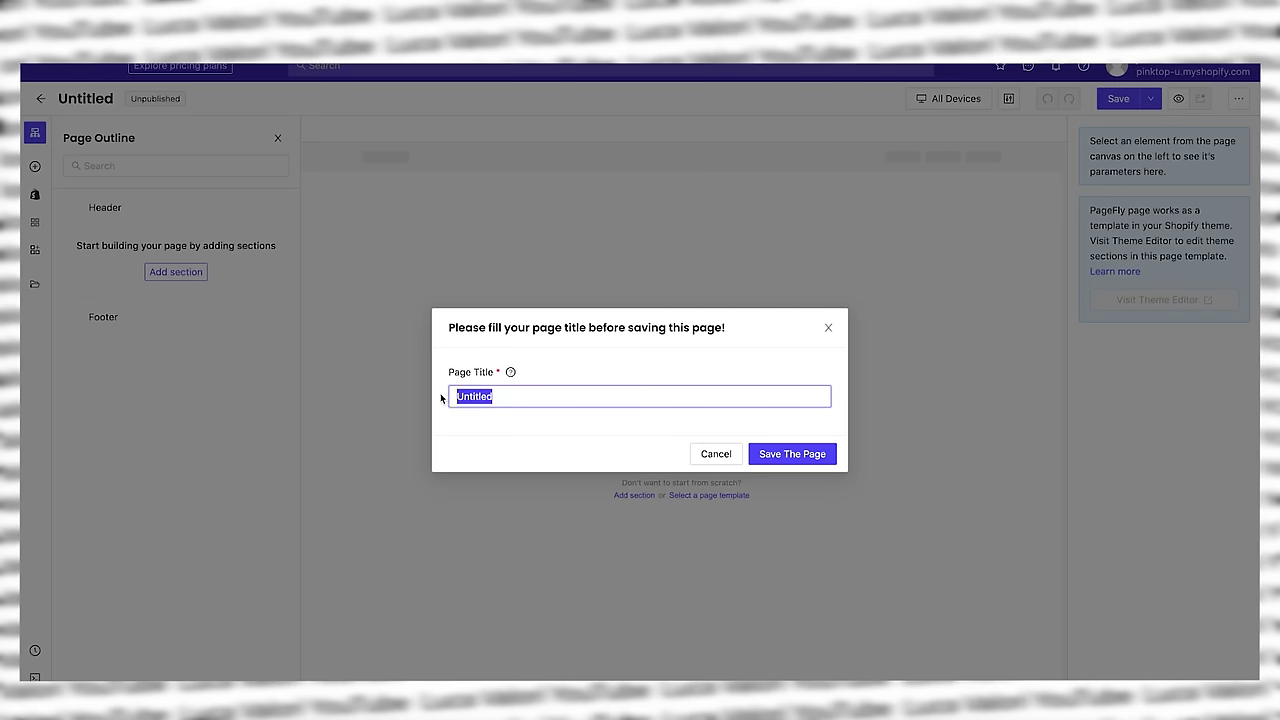
key("BackSpace")
type("pink top")
left_click(776, 454)
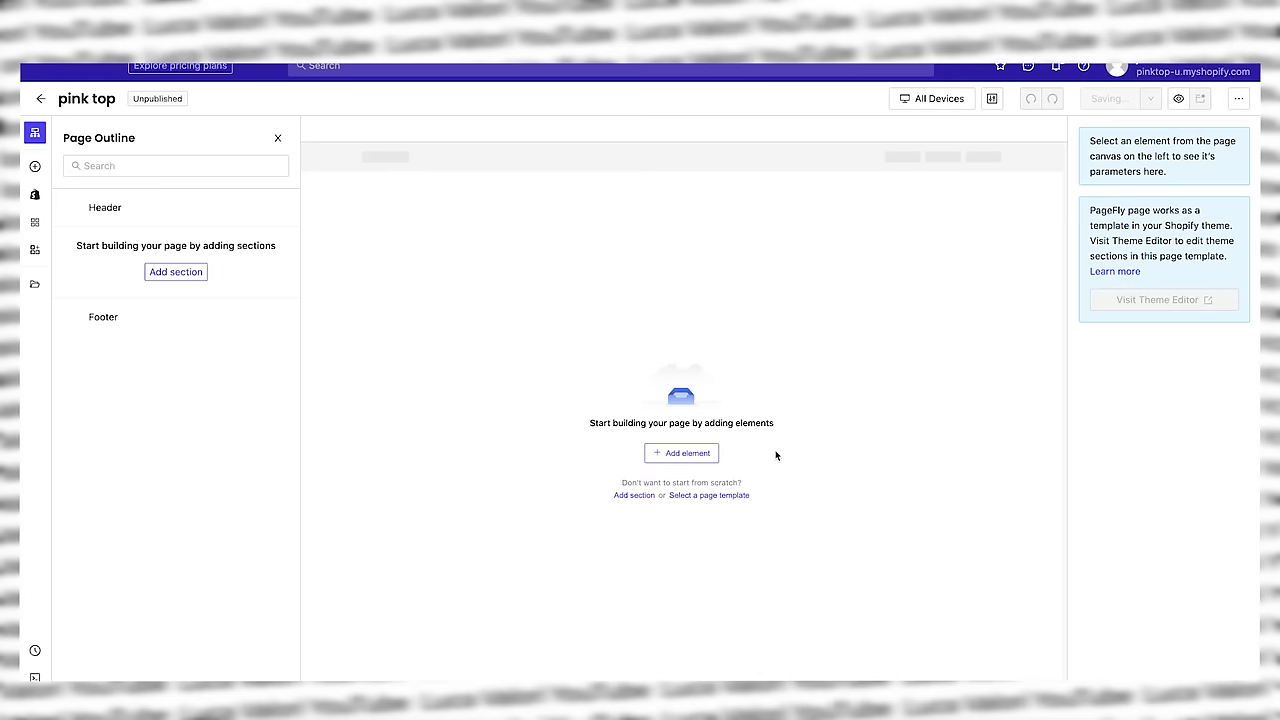
- Publish the page with PINK FRIDGE assigned, acknowledging the product page replacement warning
left_click(1110, 104)
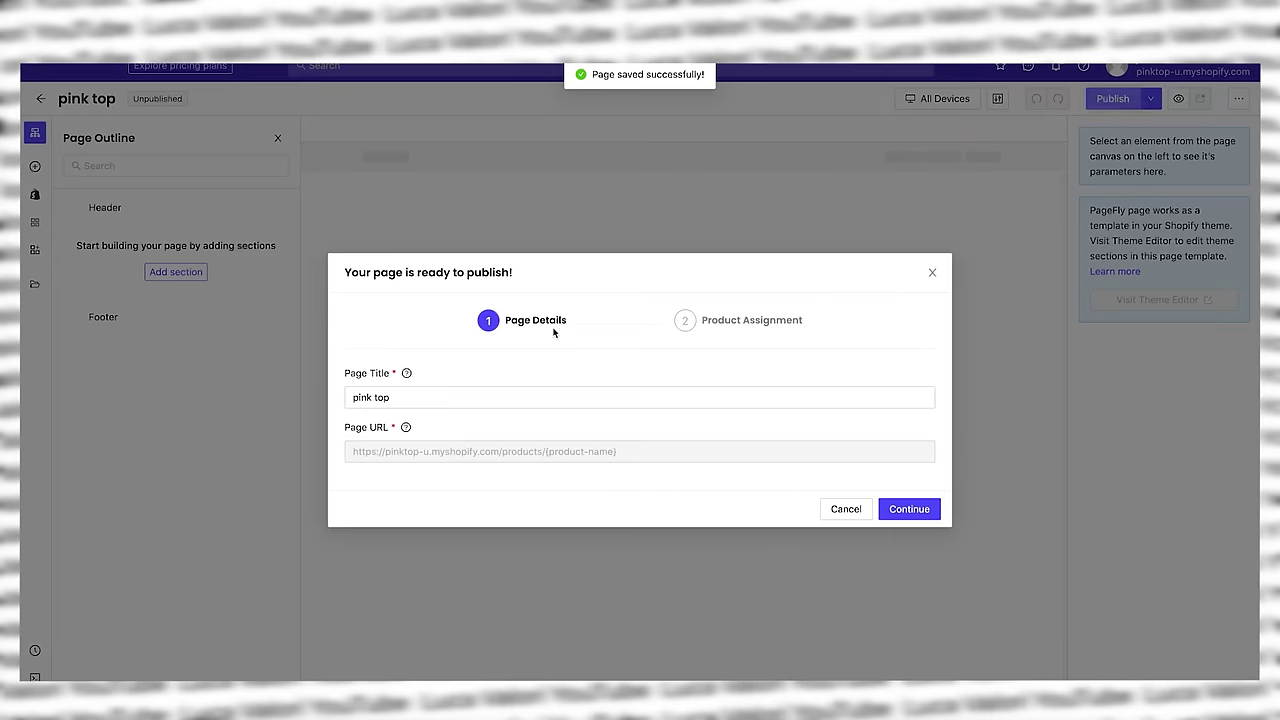
left_click(905, 509)
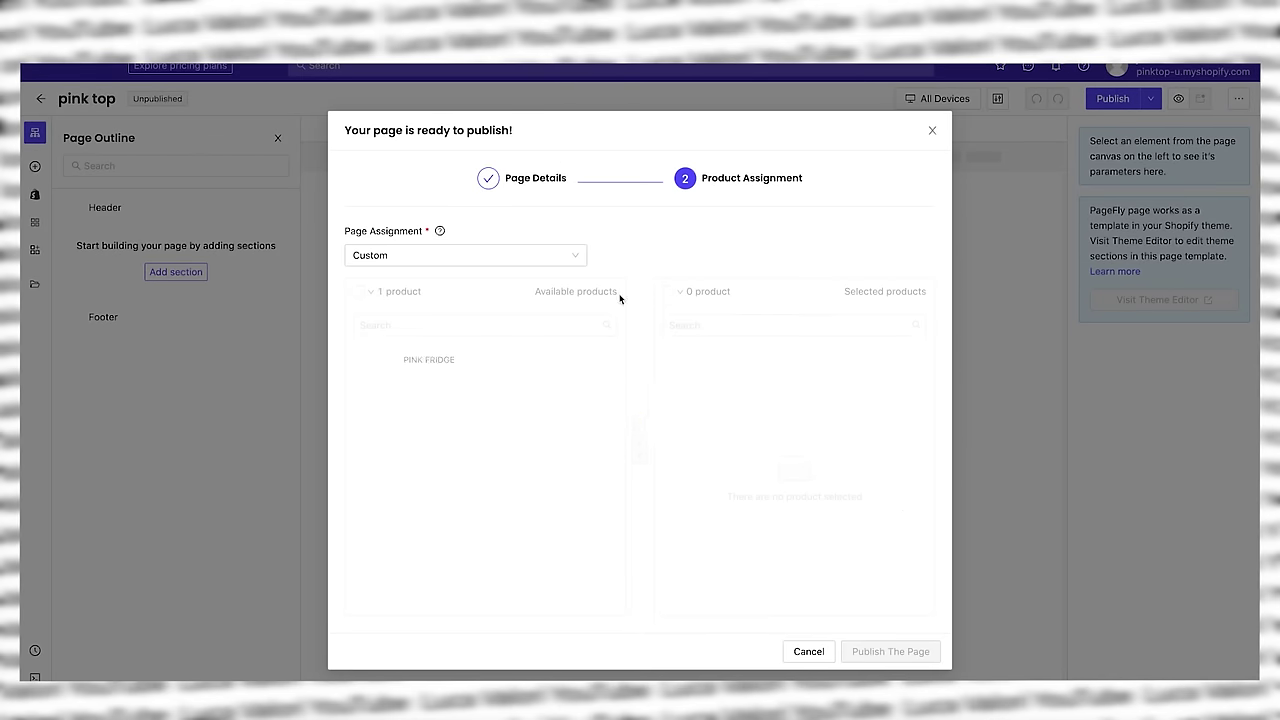
left_click(357, 366)
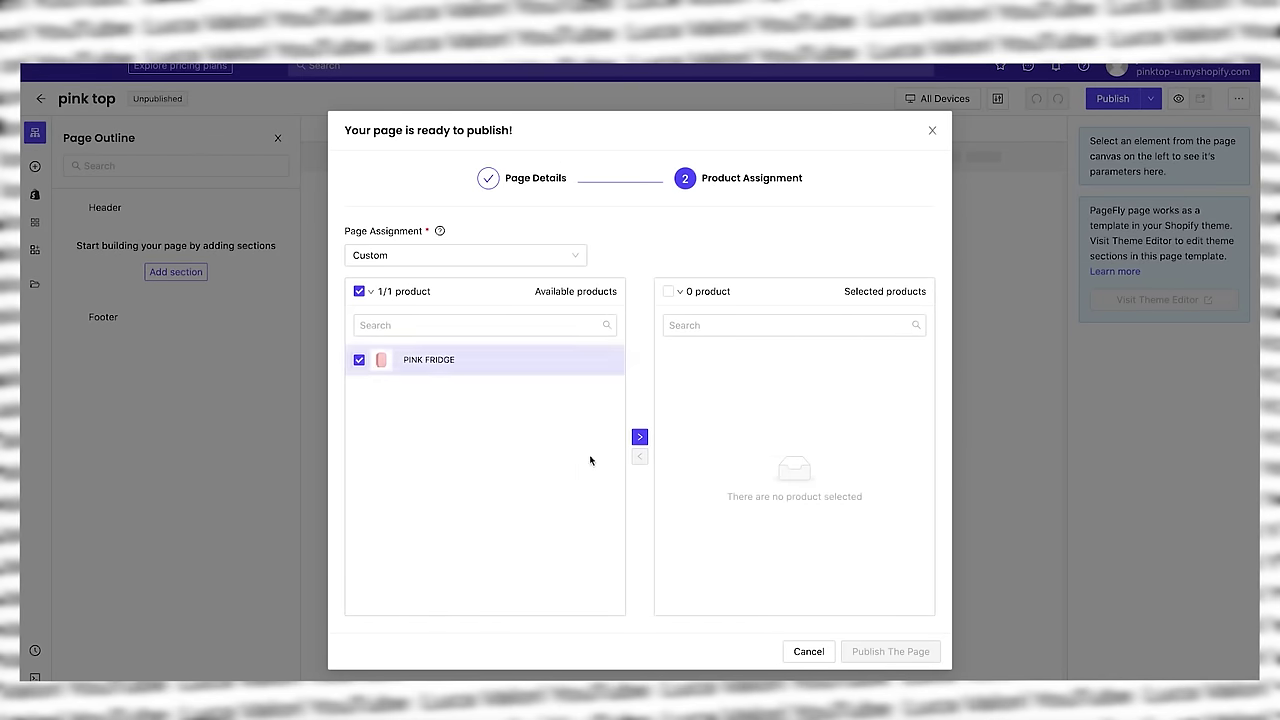
left_click(640, 437)
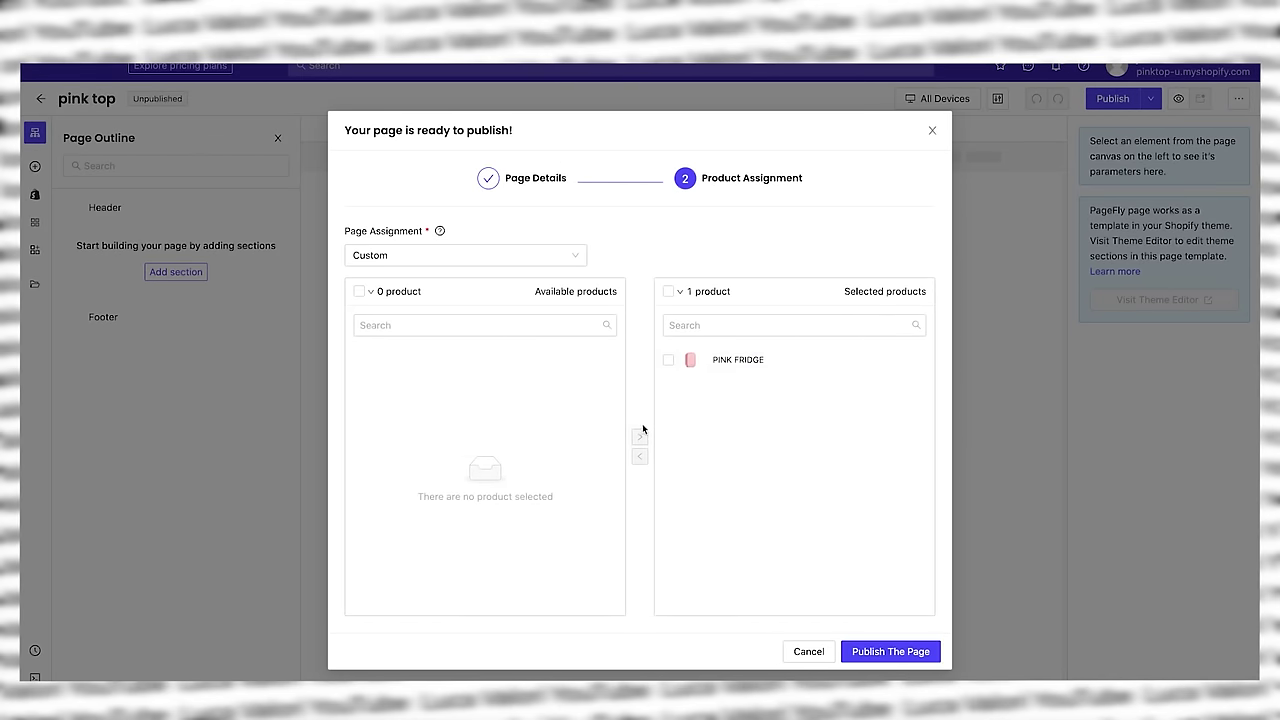
left_click(668, 360)
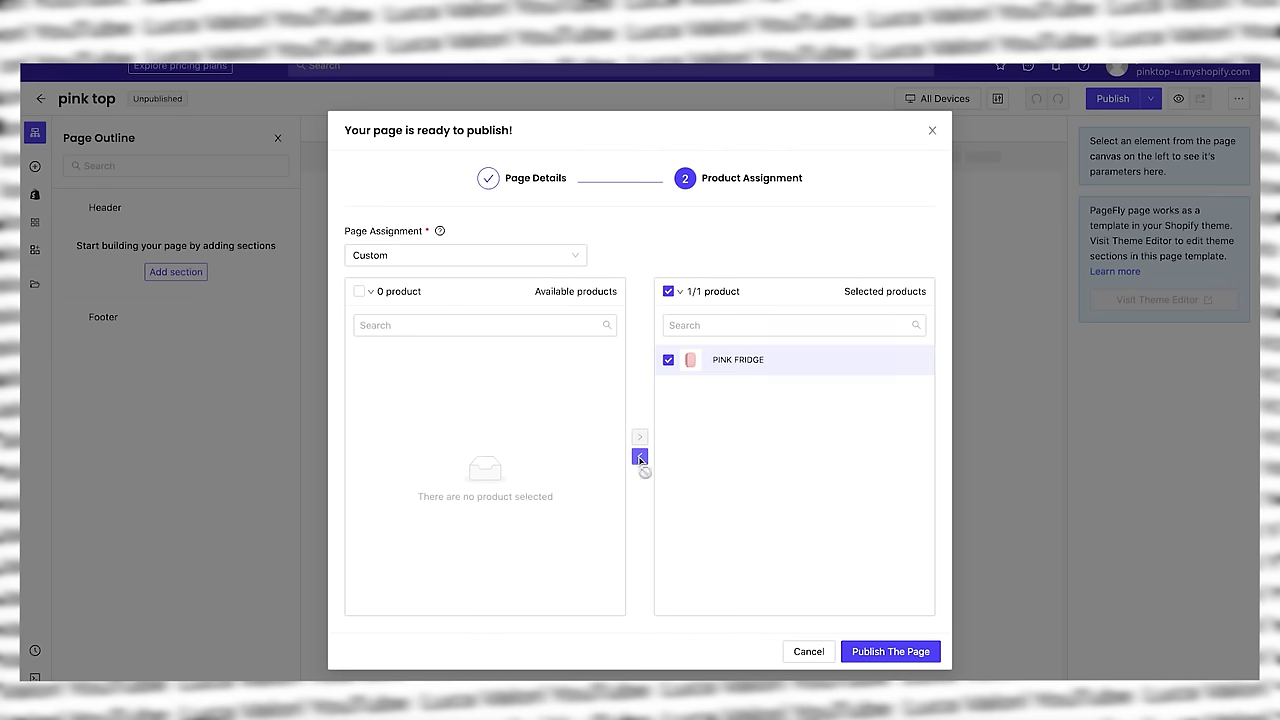
left_click(640, 458)
left_click(511, 368)
left_click(640, 437)
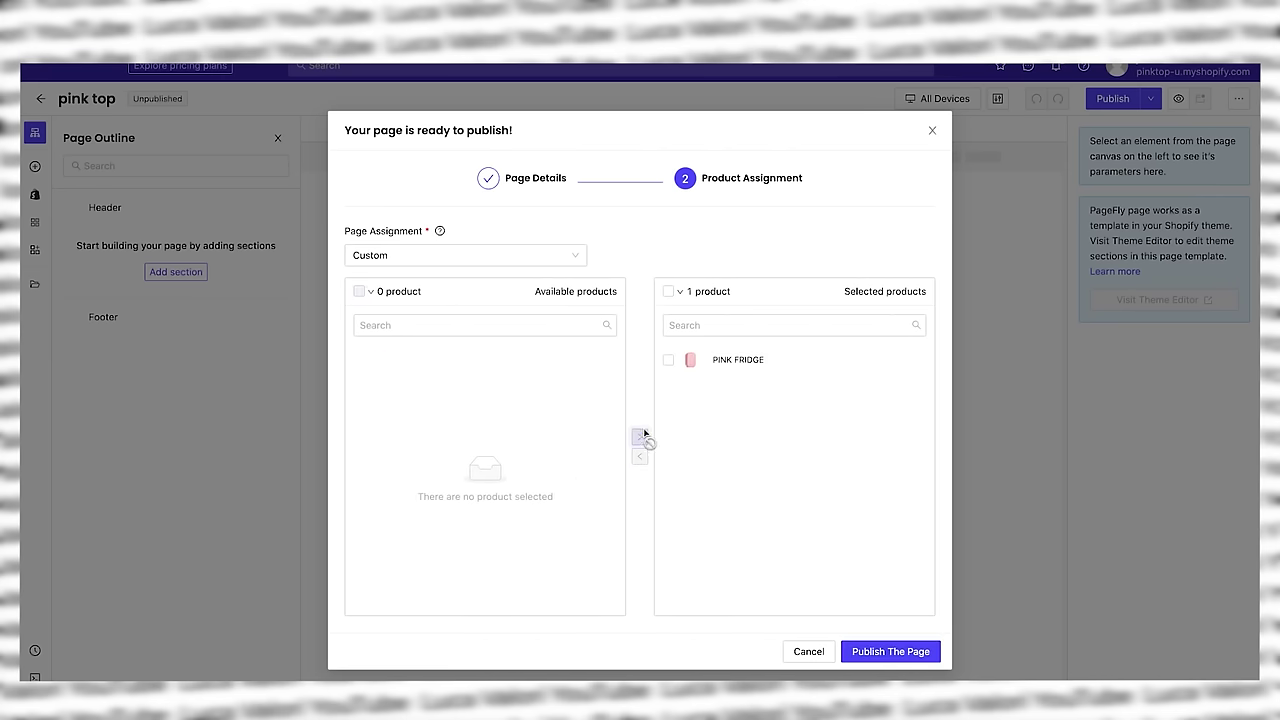
left_click(890, 651)
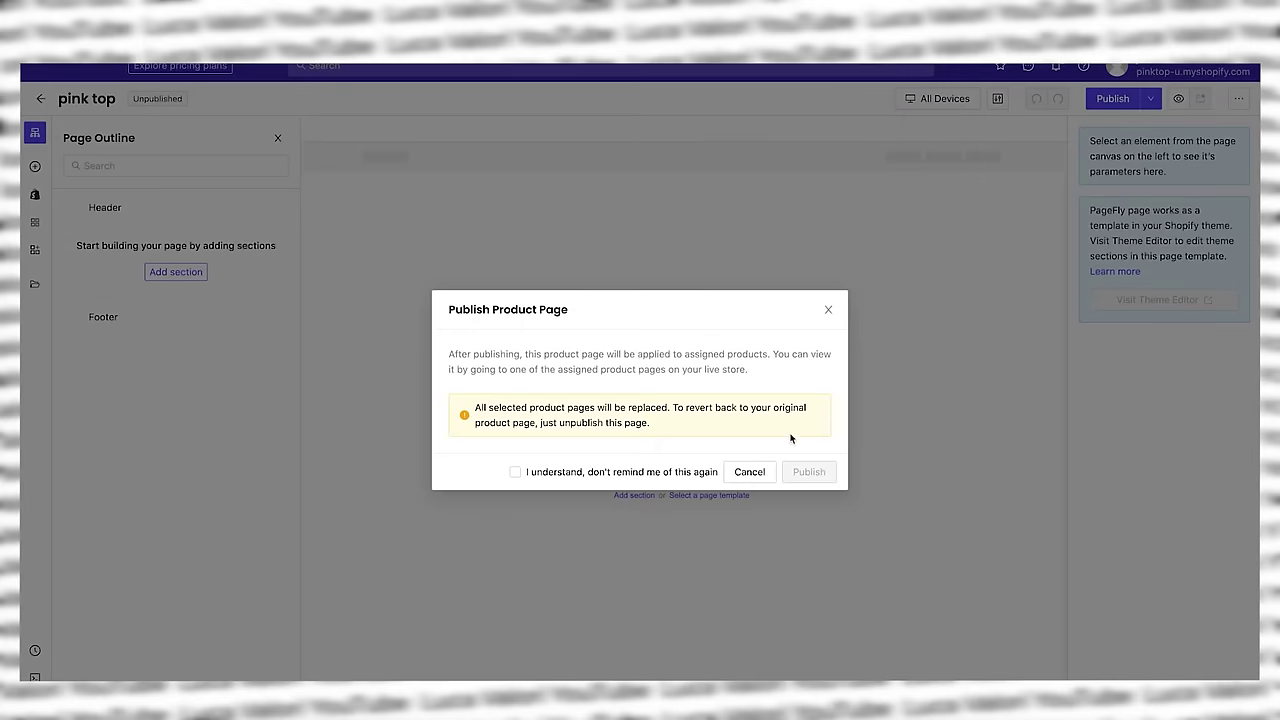
left_click(515, 471)
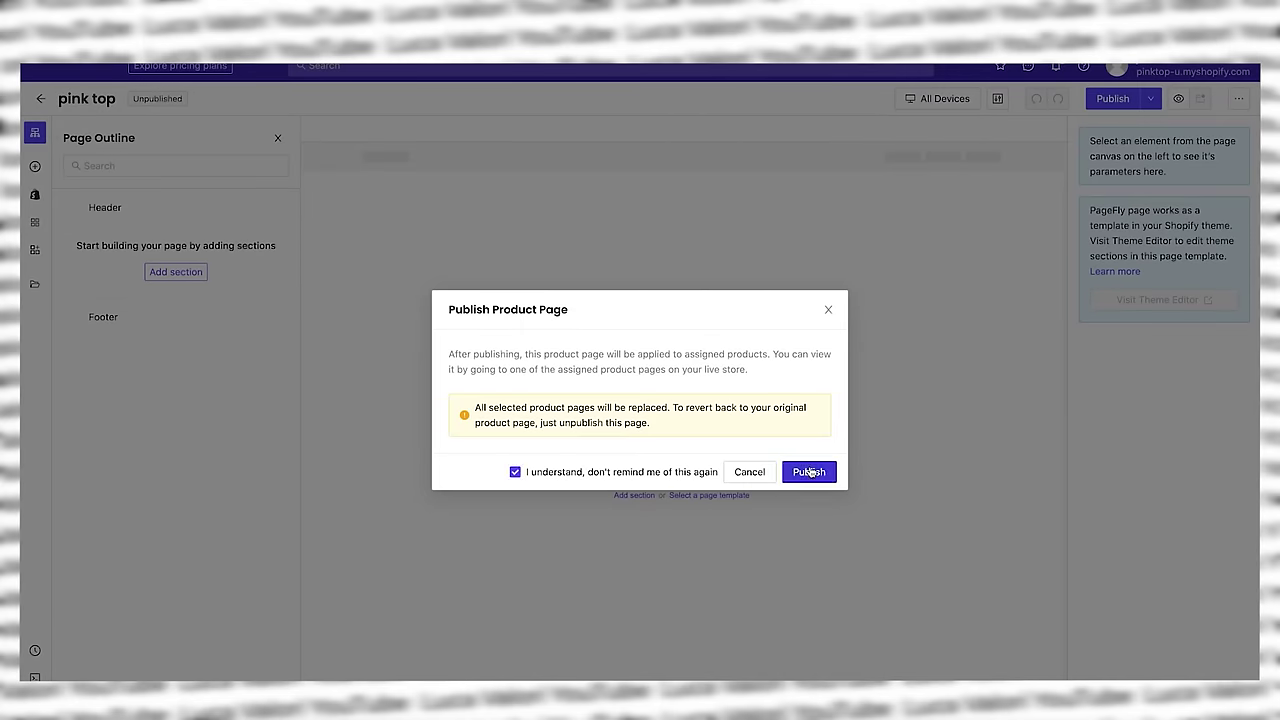
left_click(809, 471)
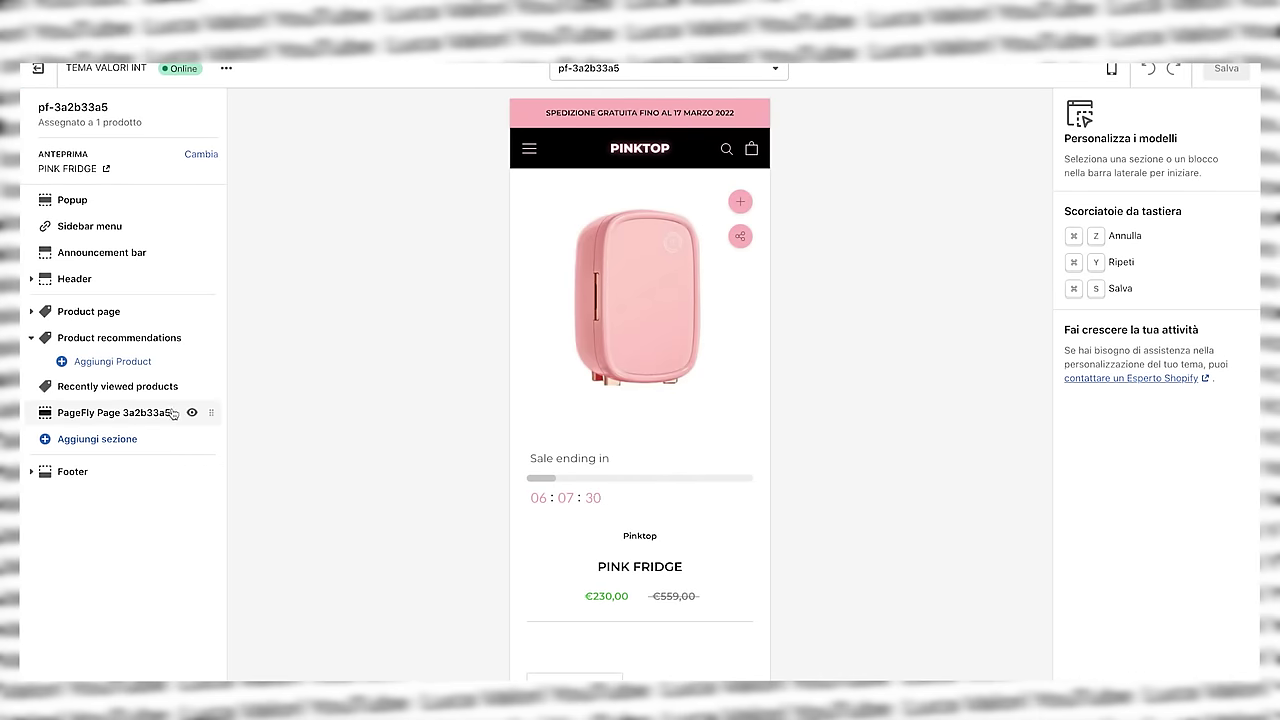
- Scroll the PINK FRIDGE mobile preview to check the PageFly Page 3a2b33a5 section
scroll(535, 496, "down", 3)
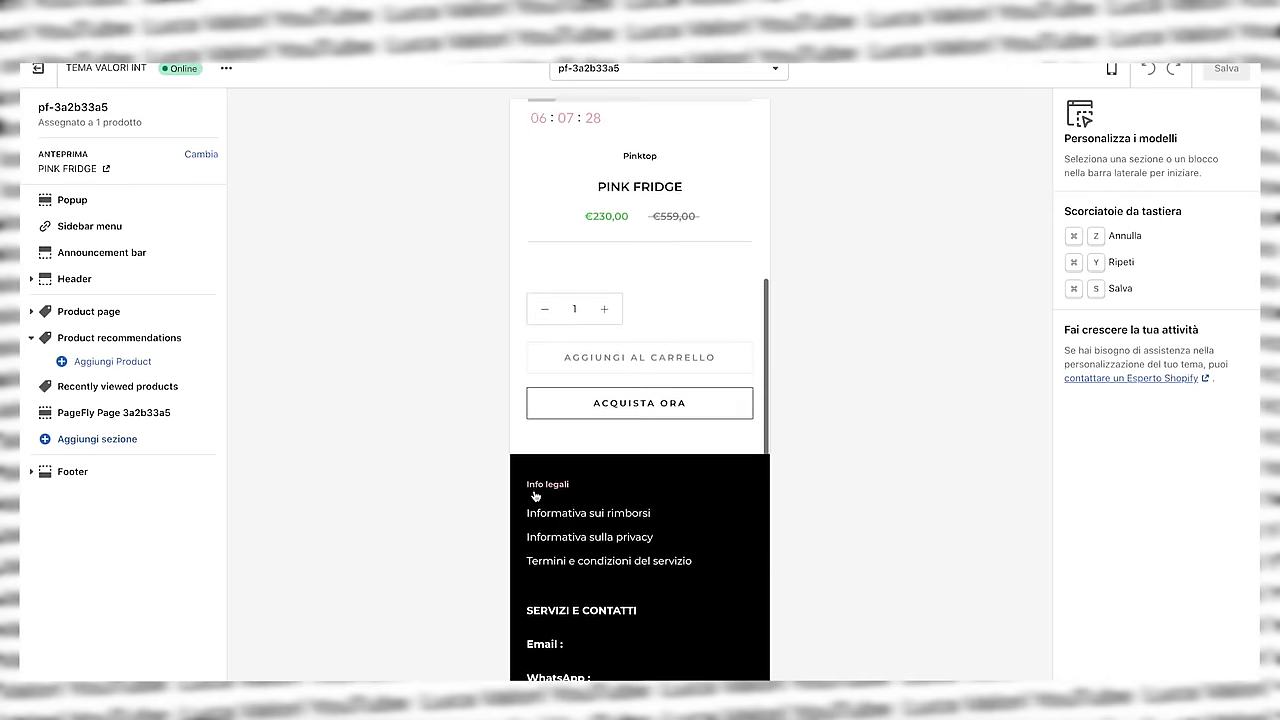
scroll(611, 420, "up", 5)
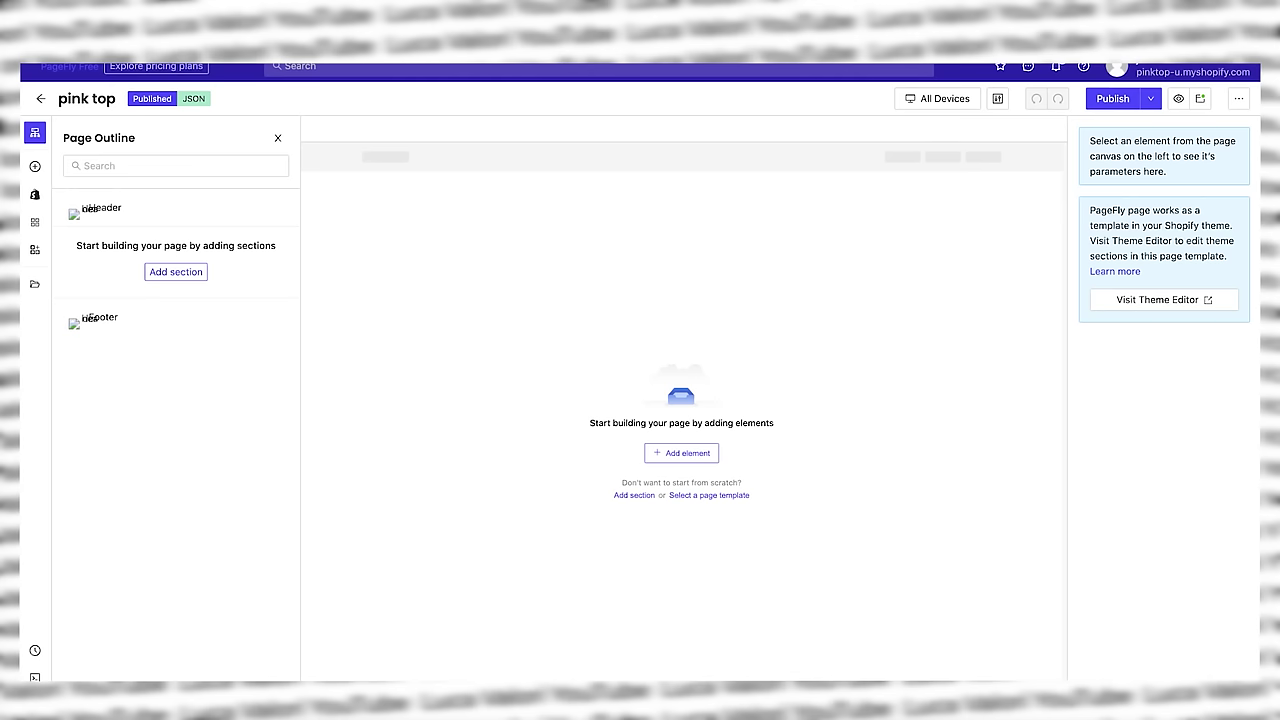
- Open pink top's Page Settings on the Layout tab and try Hide under Default Product Details
left_click(278, 139)
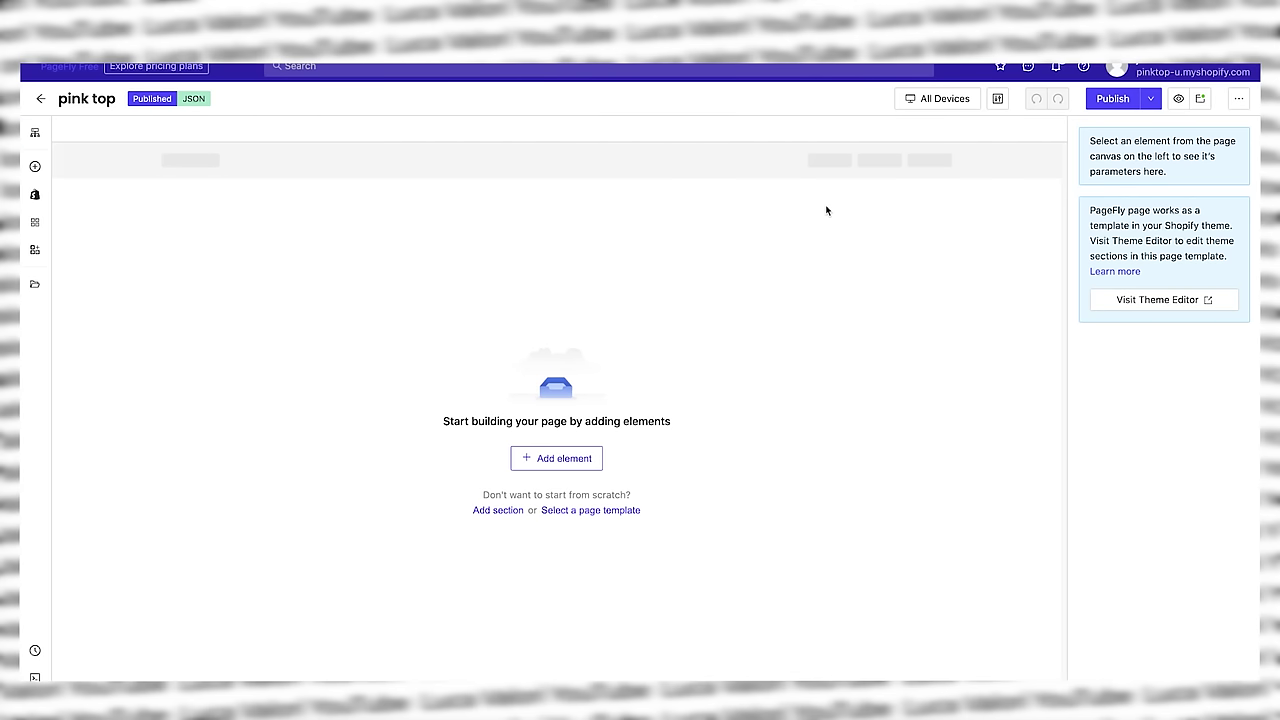
left_click(1238, 98)
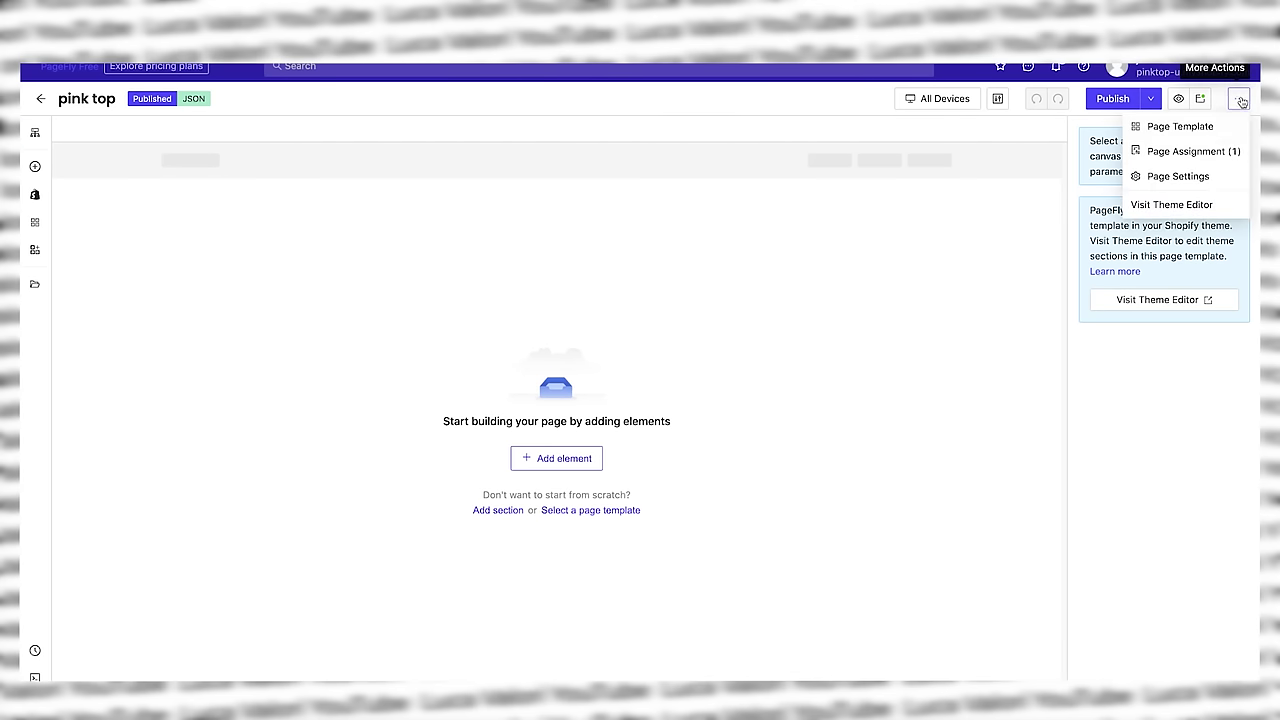
left_click(1160, 178)
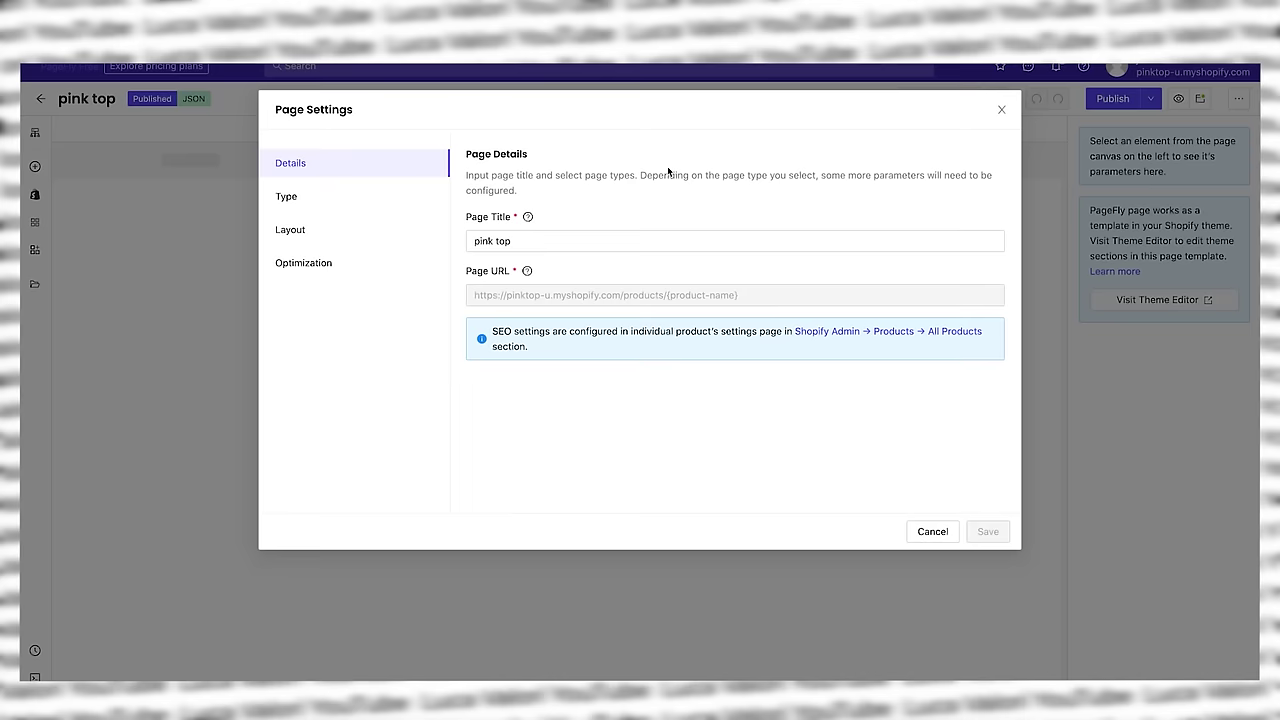
left_click(350, 237)
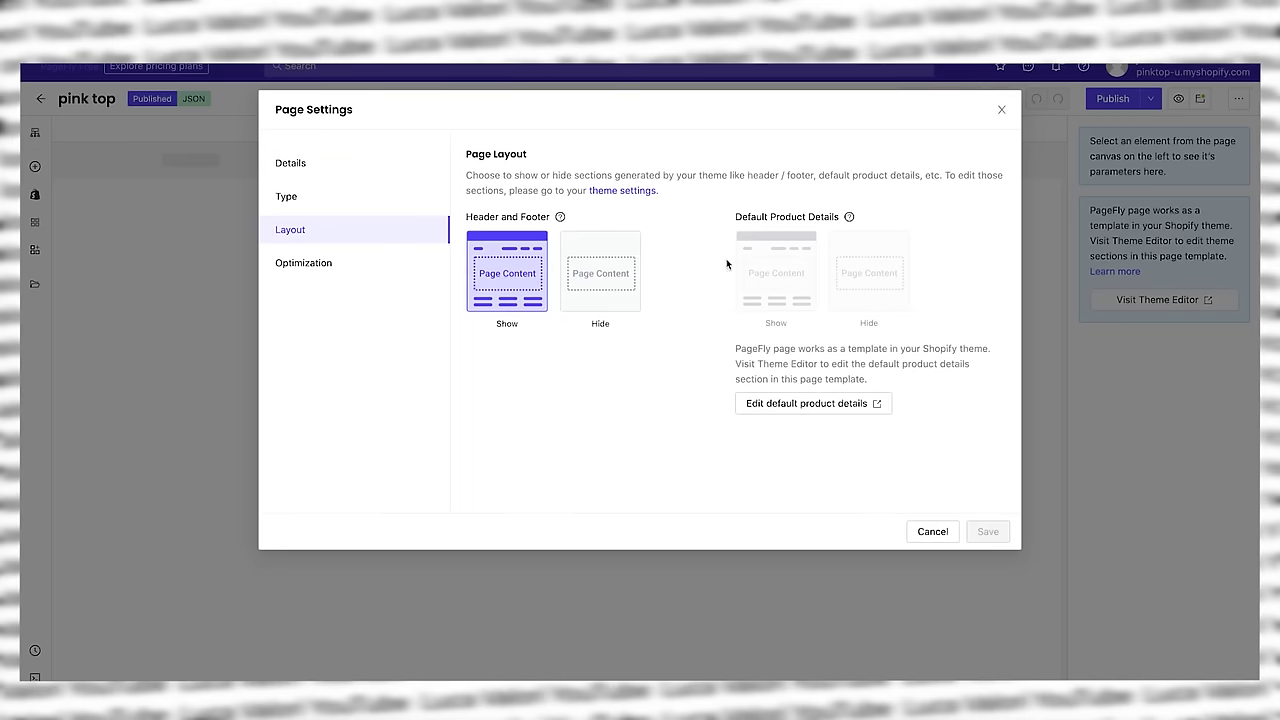
mouse_move(760, 268)
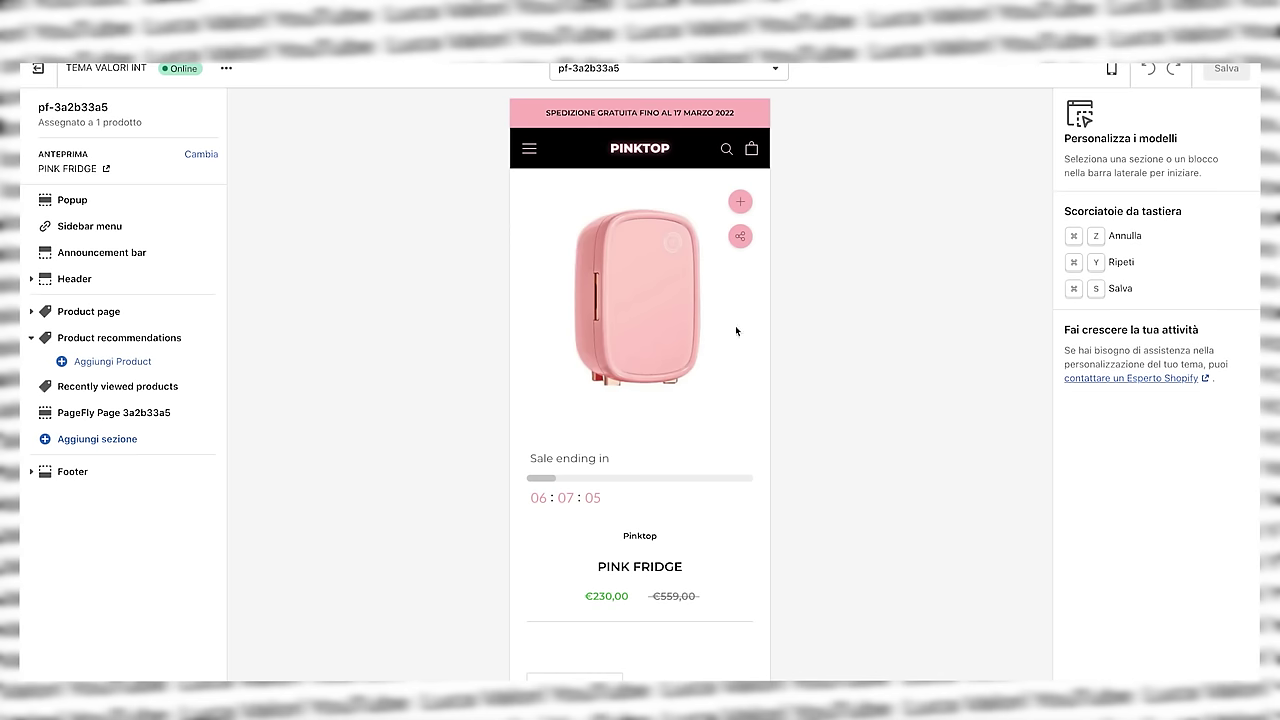
scroll(644, 381, "down", 5)
scroll(644, 381, "up", 5)
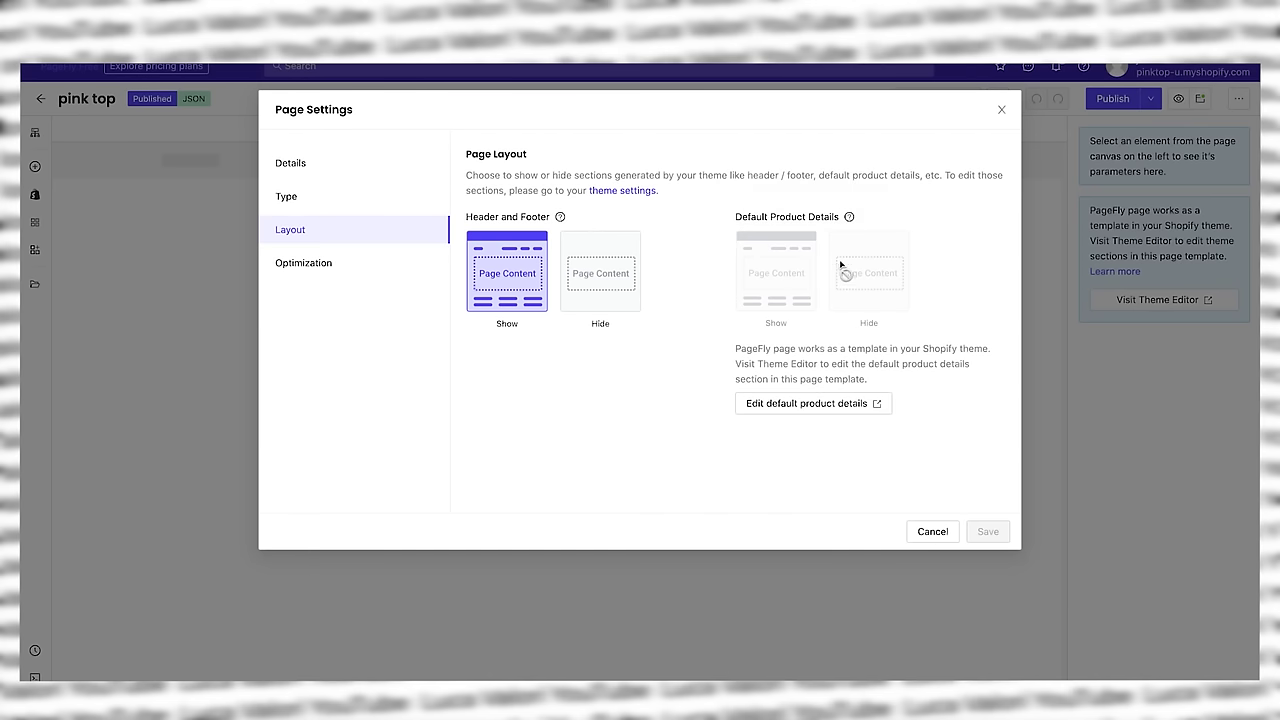
mouse_move(758, 310)
left_click_drag(873, 377, 736, 343)
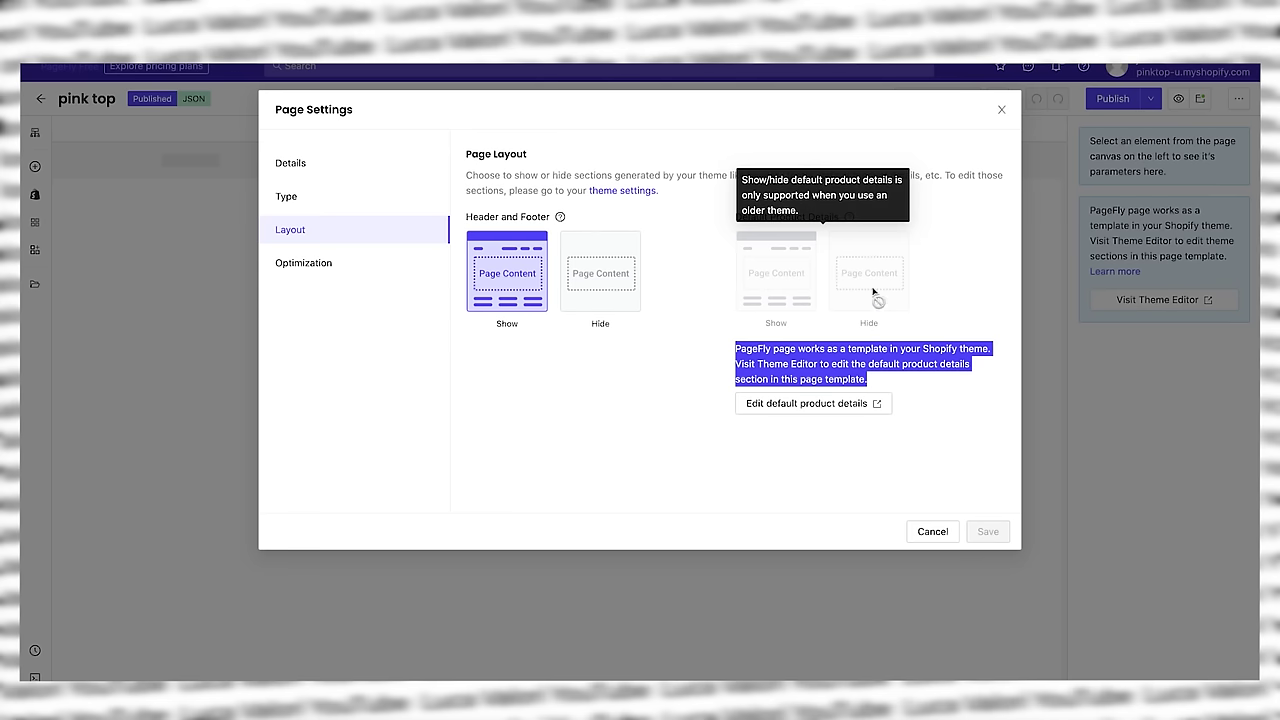
left_click(878, 272)
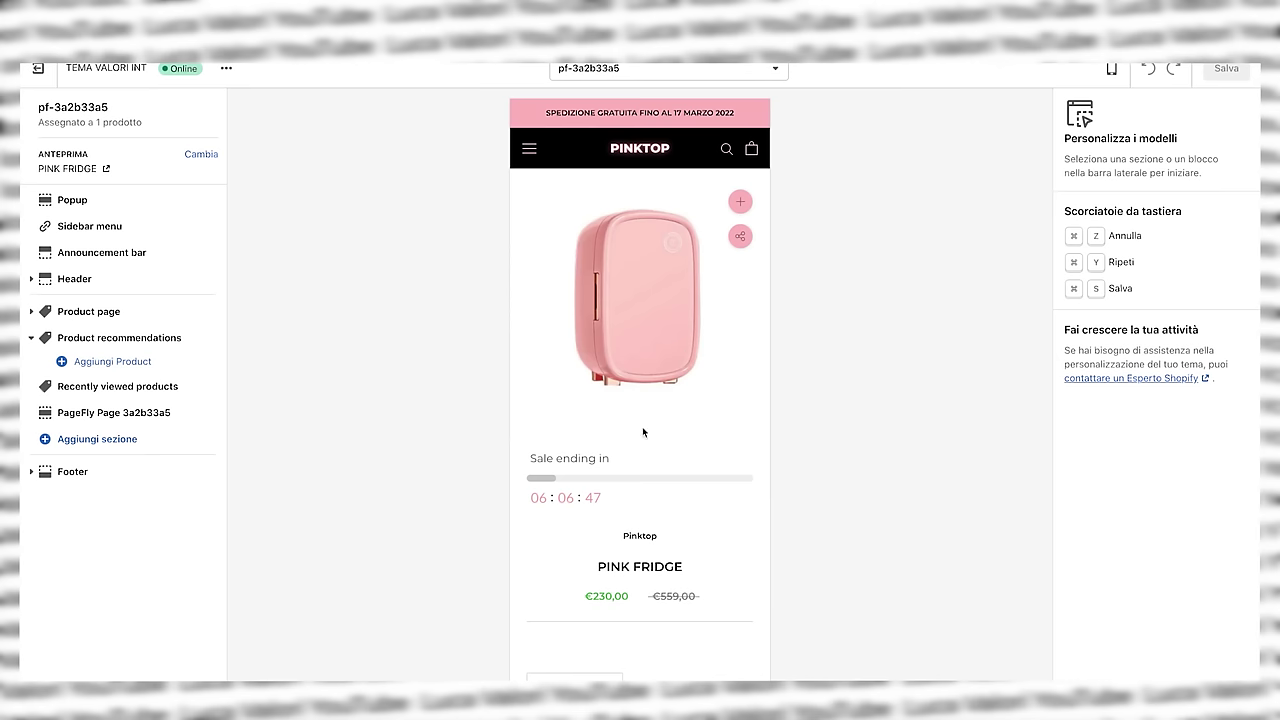
scroll(642, 432, "down", 2)
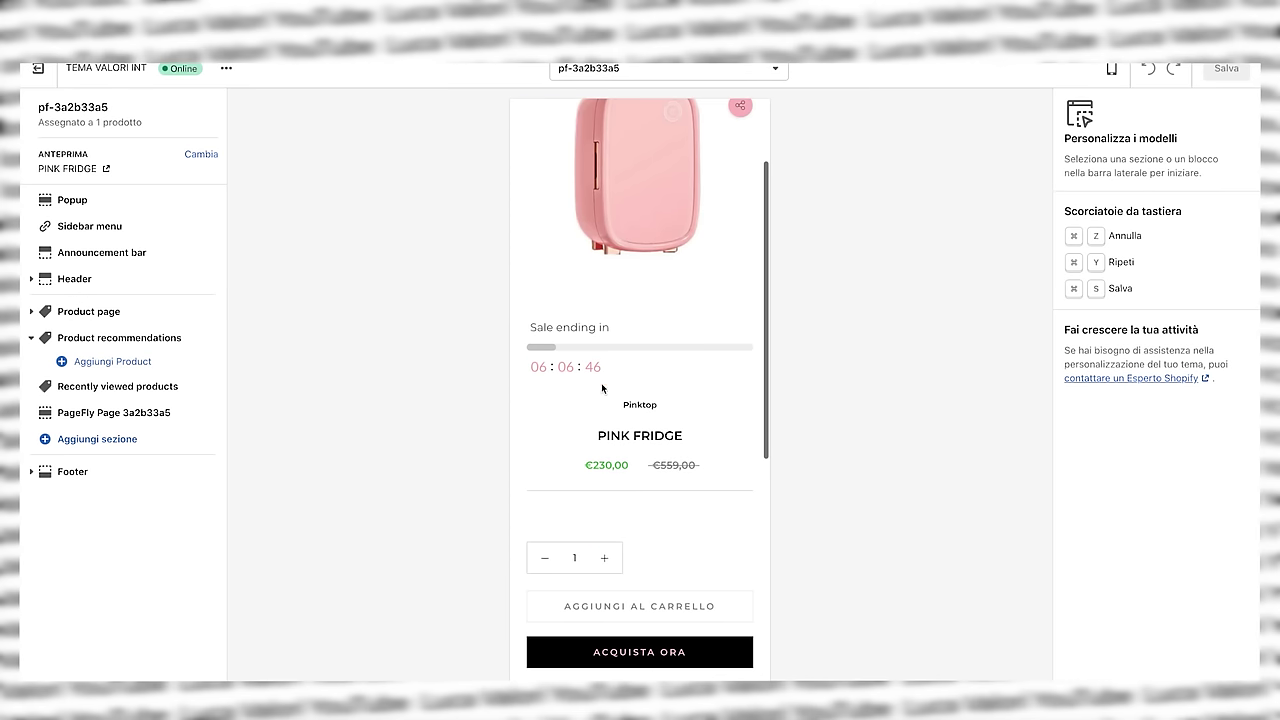
scroll(601, 383, "up", 3)
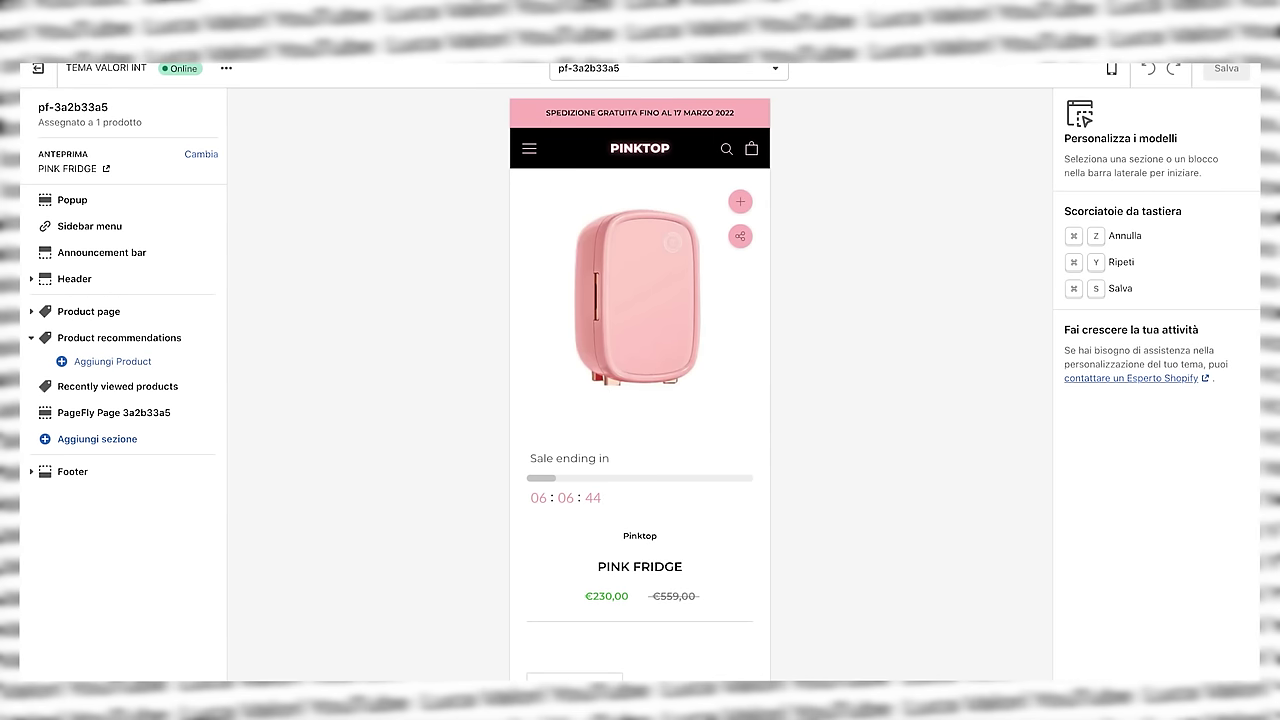
scroll(616, 527, "down", 5)
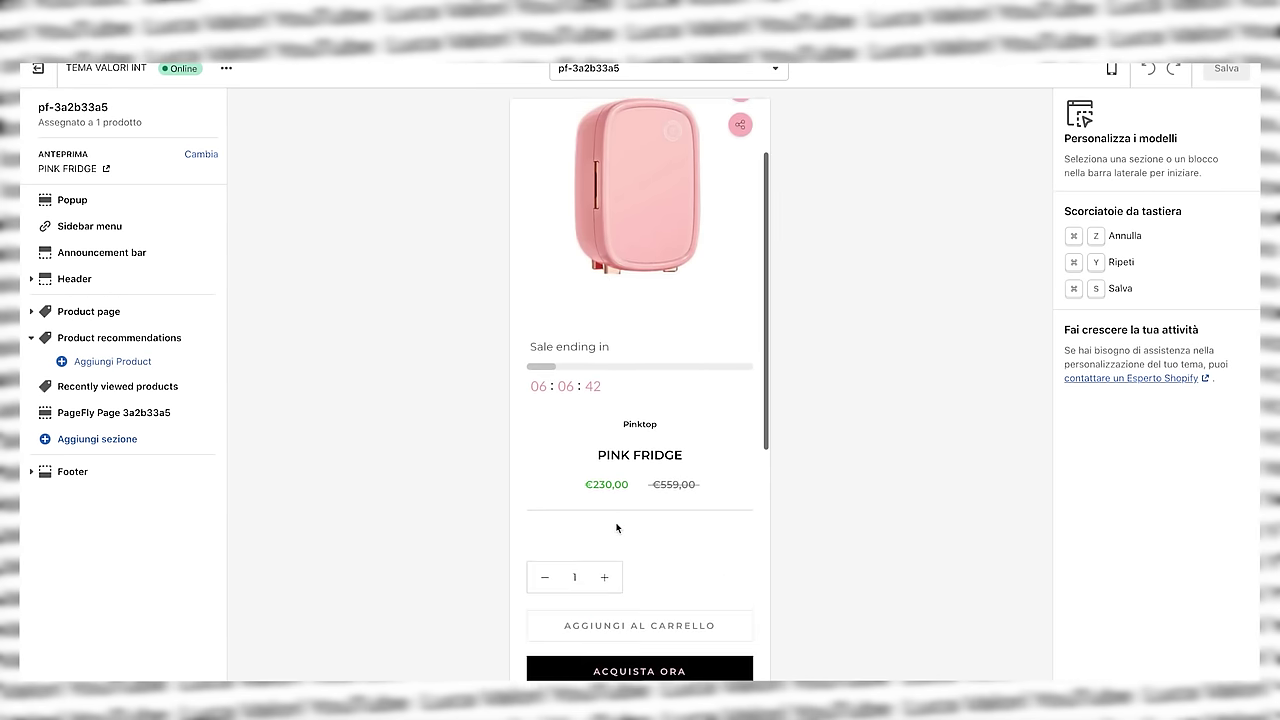
scroll(616, 527, "up", 3)
scroll(616, 527, "up", 3)
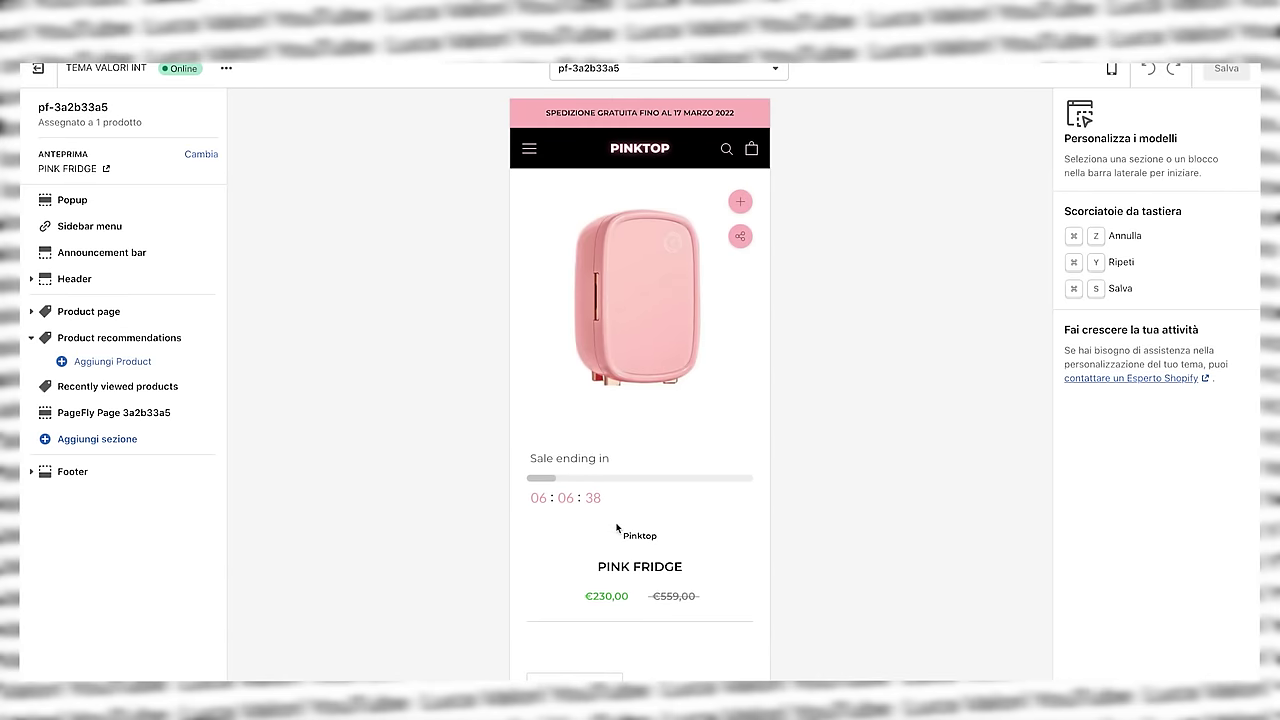
scroll(616, 527, "down", 5)
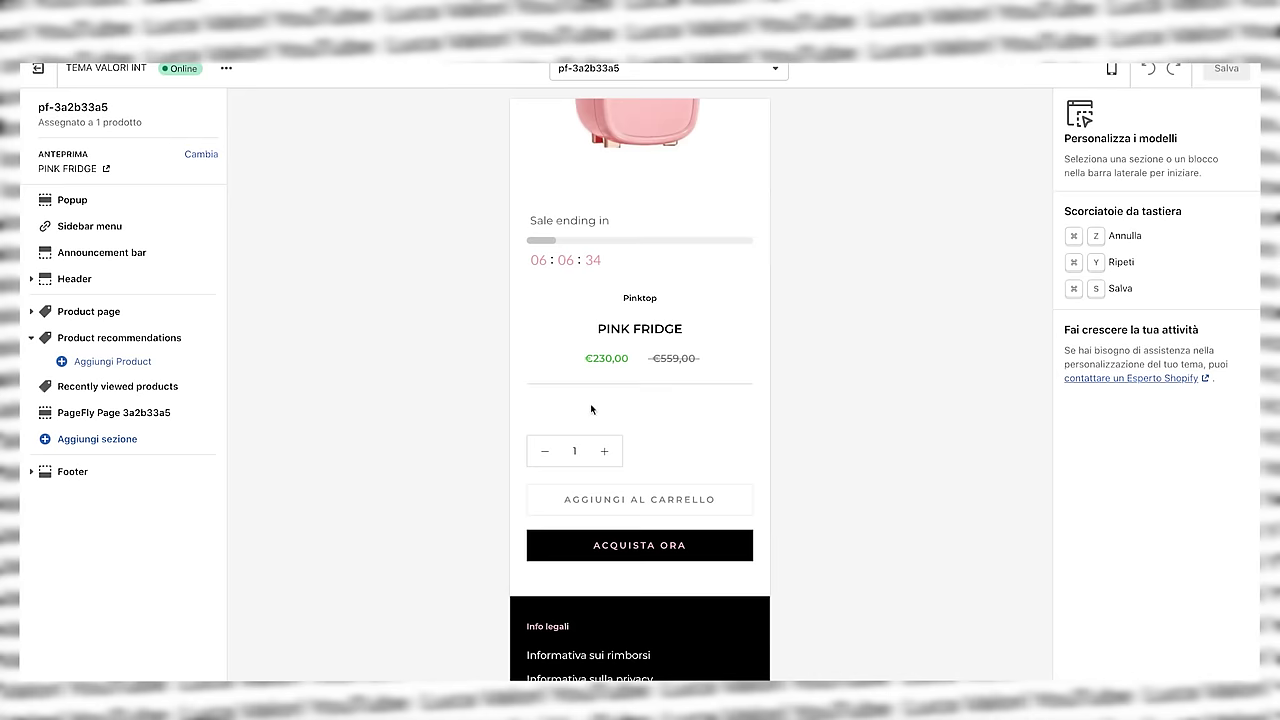
scroll(590, 403, "down", 3)
scroll(590, 403, "up", 3)
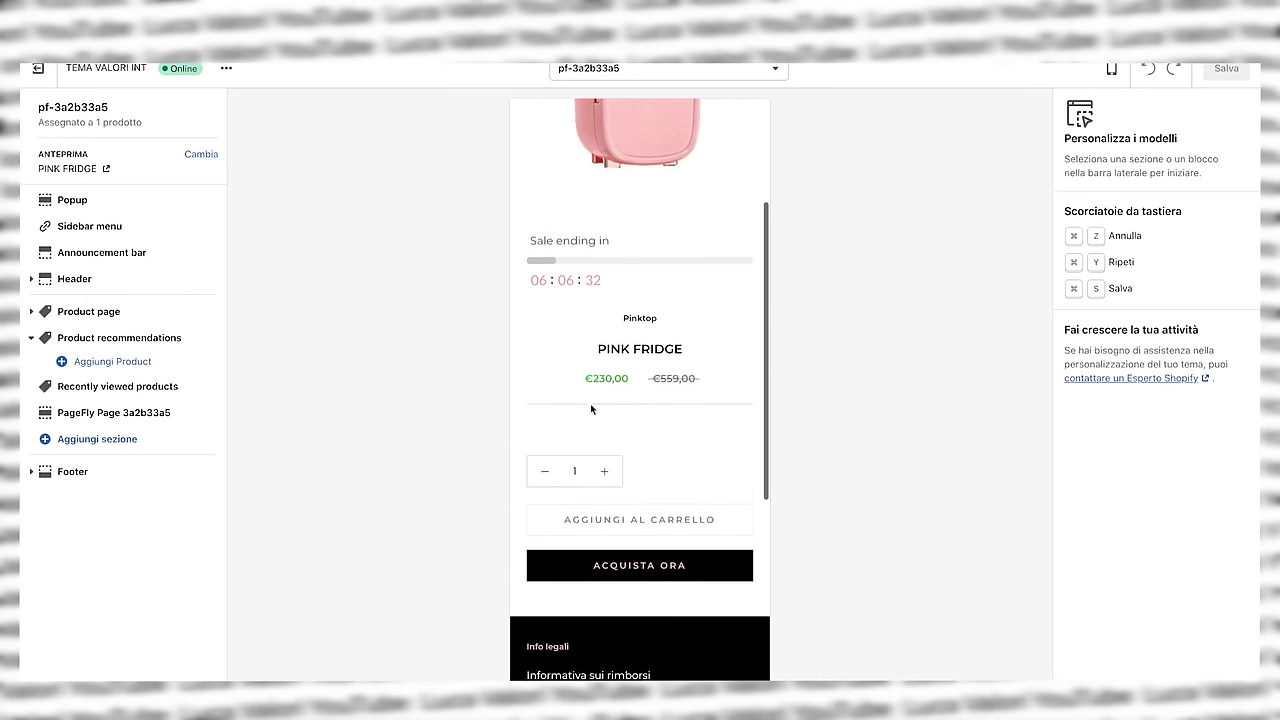
scroll(590, 403, "up", 1)
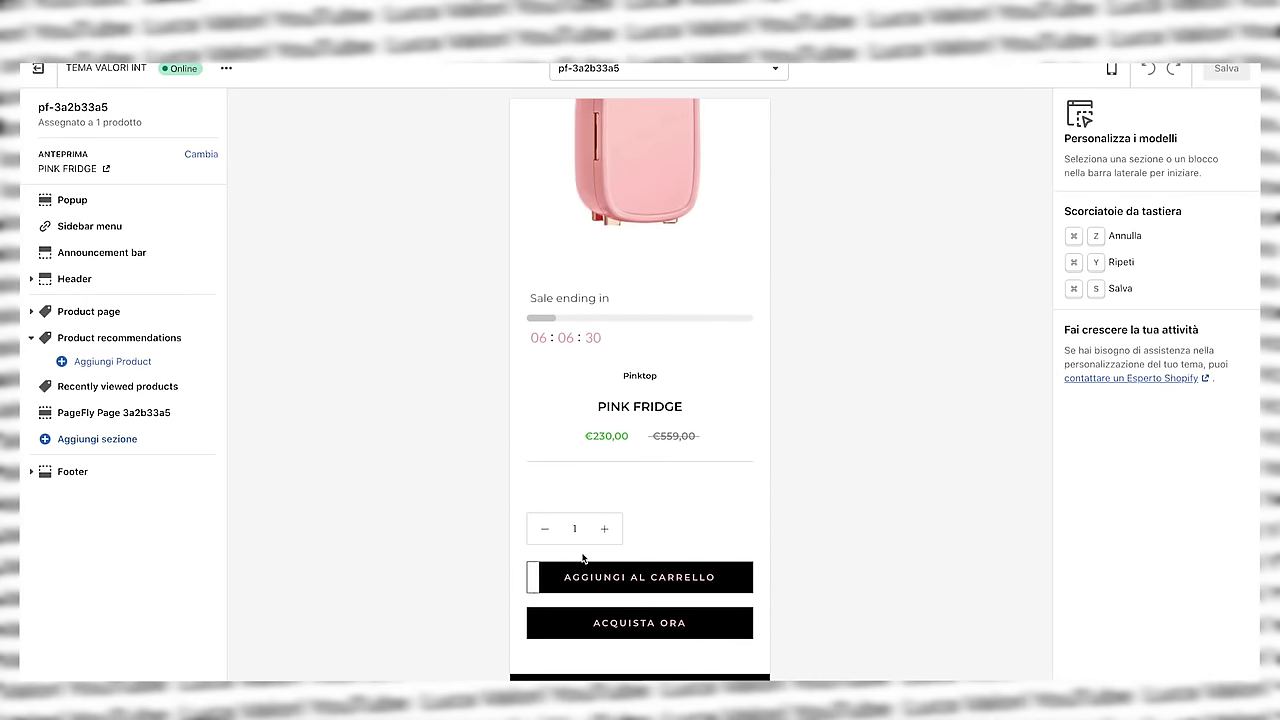
scroll(585, 552, "up", 1)
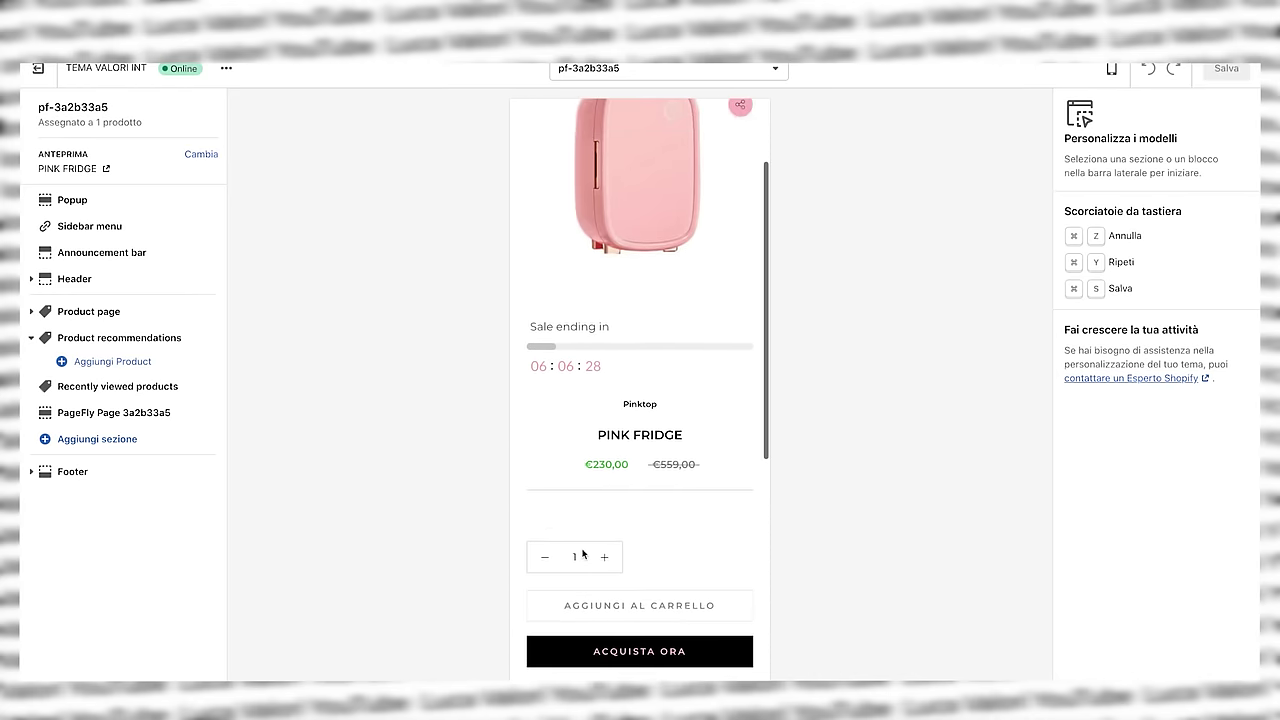
scroll(574, 511, "up", 3)
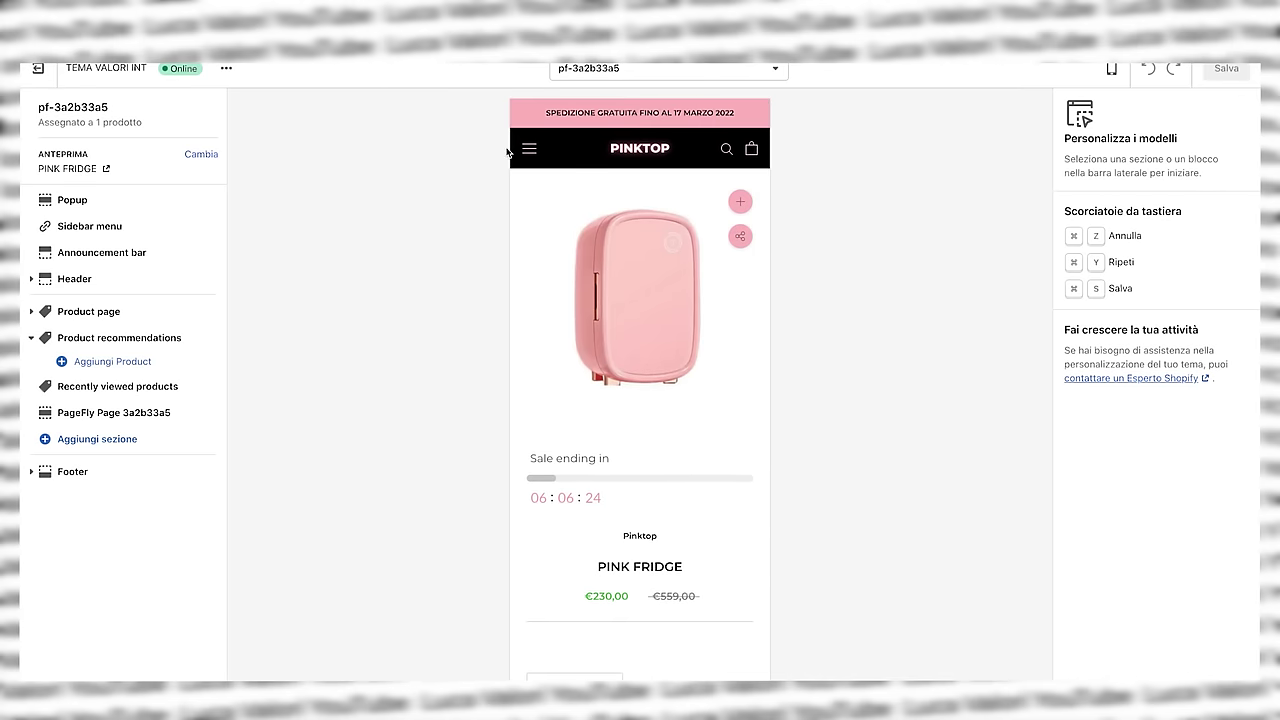
scroll(650, 327, "down", 3)
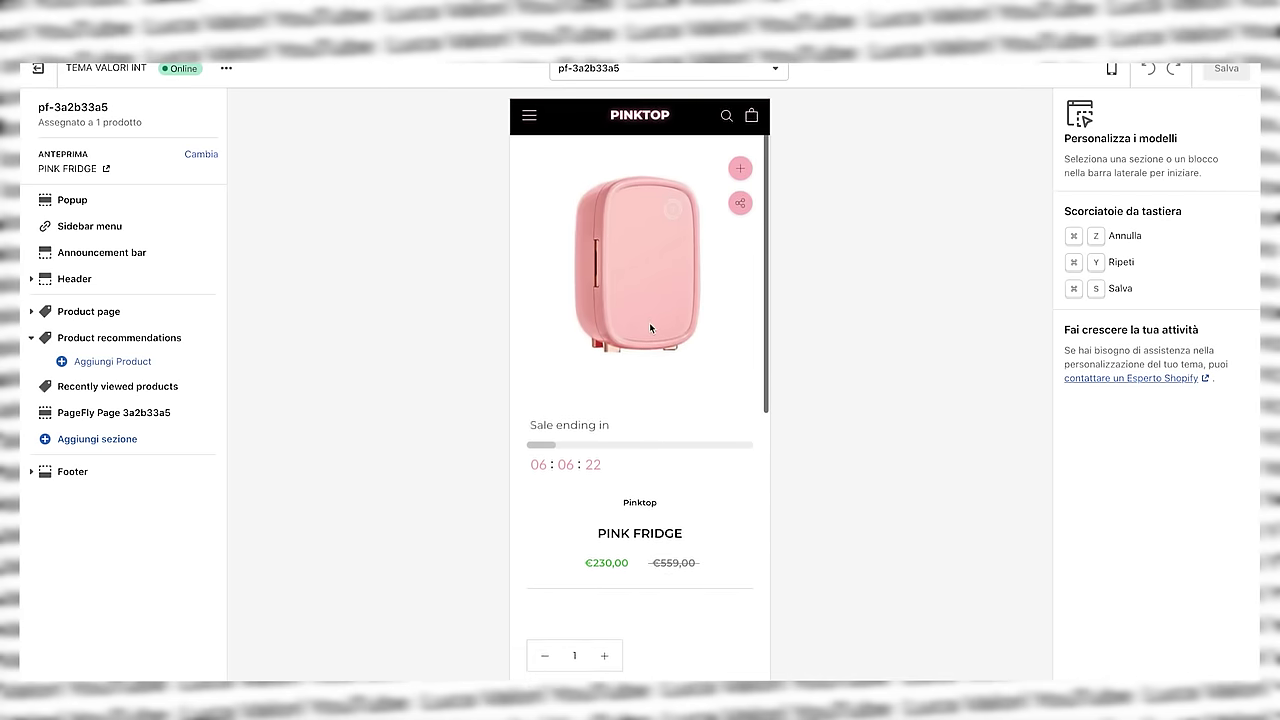
scroll(649, 322, "down", 3)
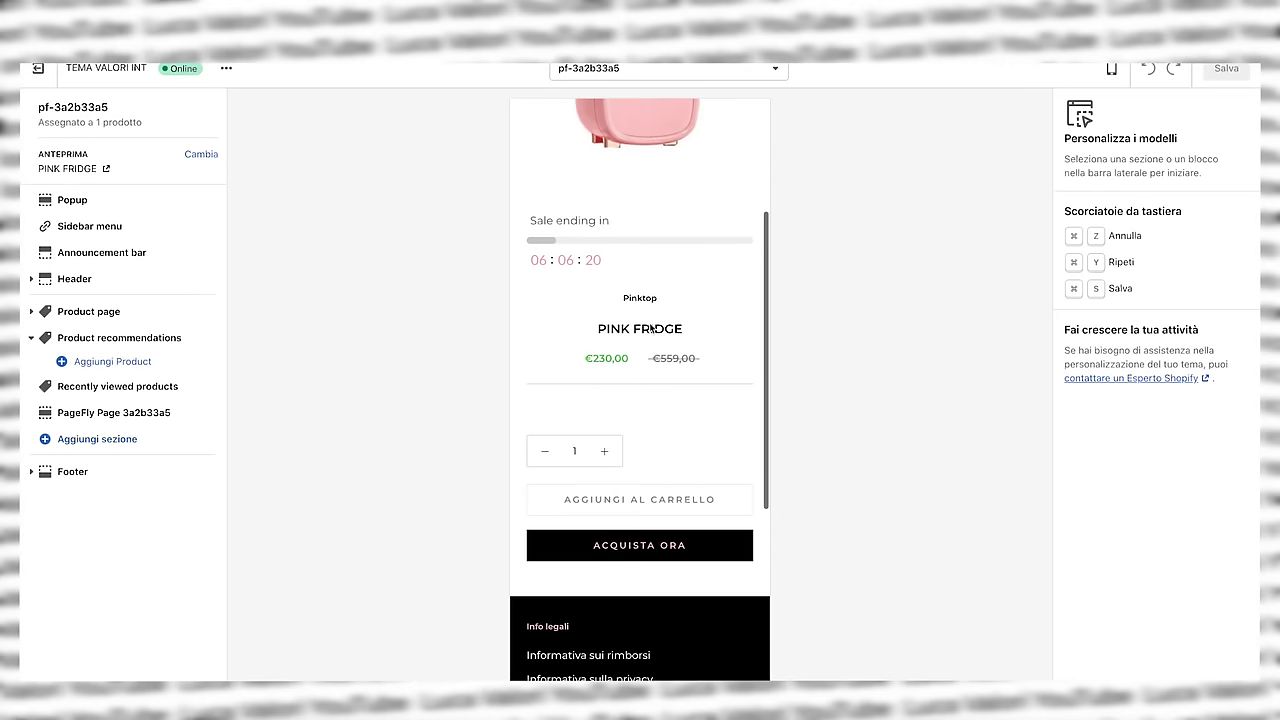
scroll(650, 328, "down", 2)
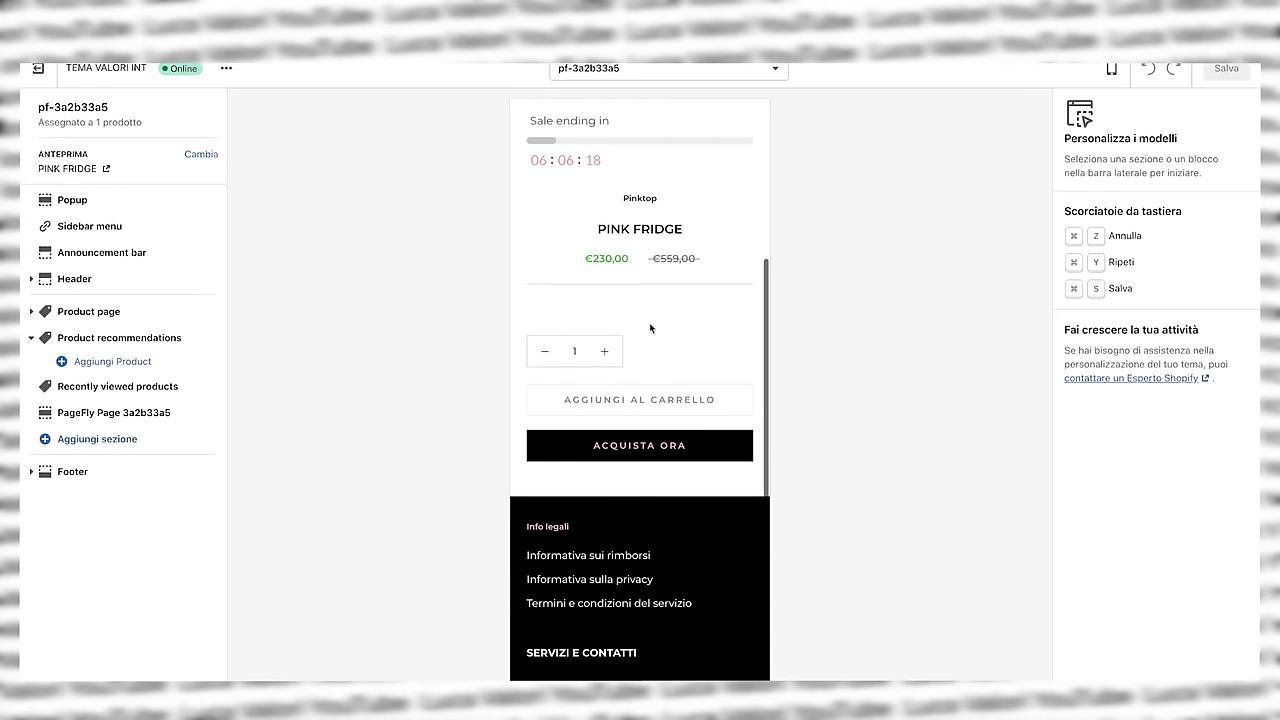
scroll(677, 296, "up", 3)
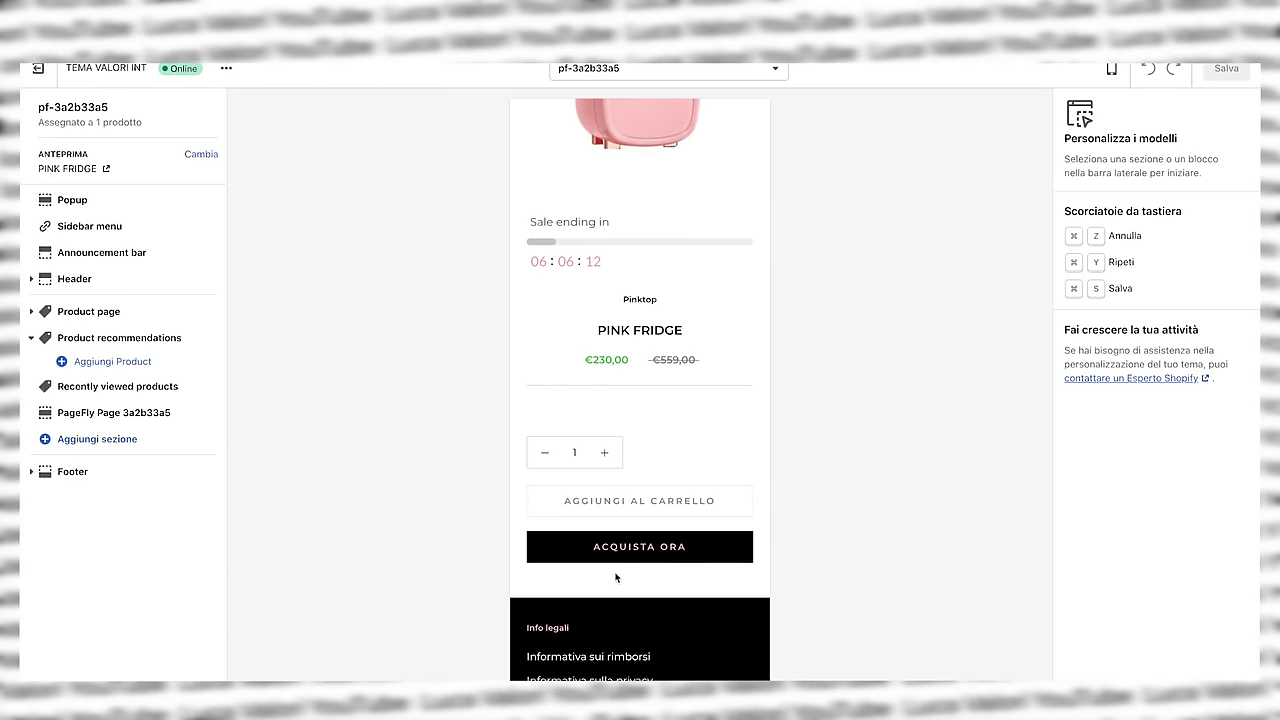
scroll(616, 578, "up", 5)
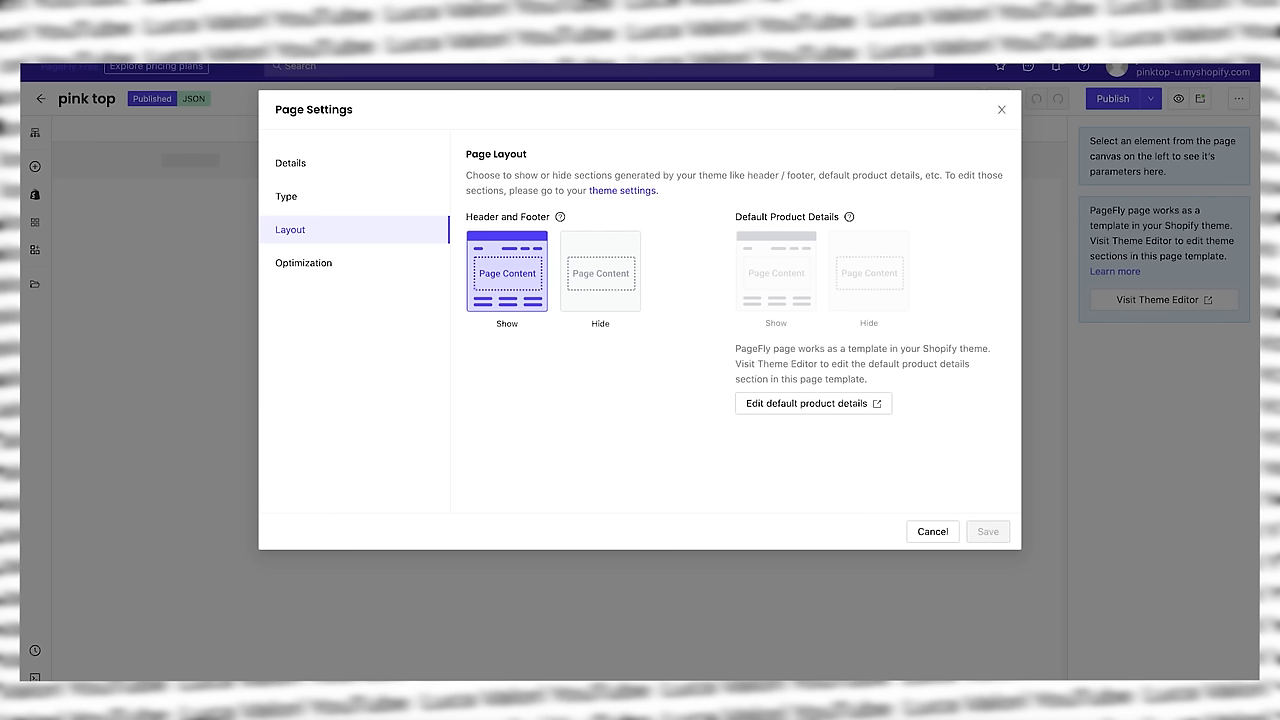
- Close the Page Settings dialog to get back to the empty pink top canvas
left_click(1001, 109)
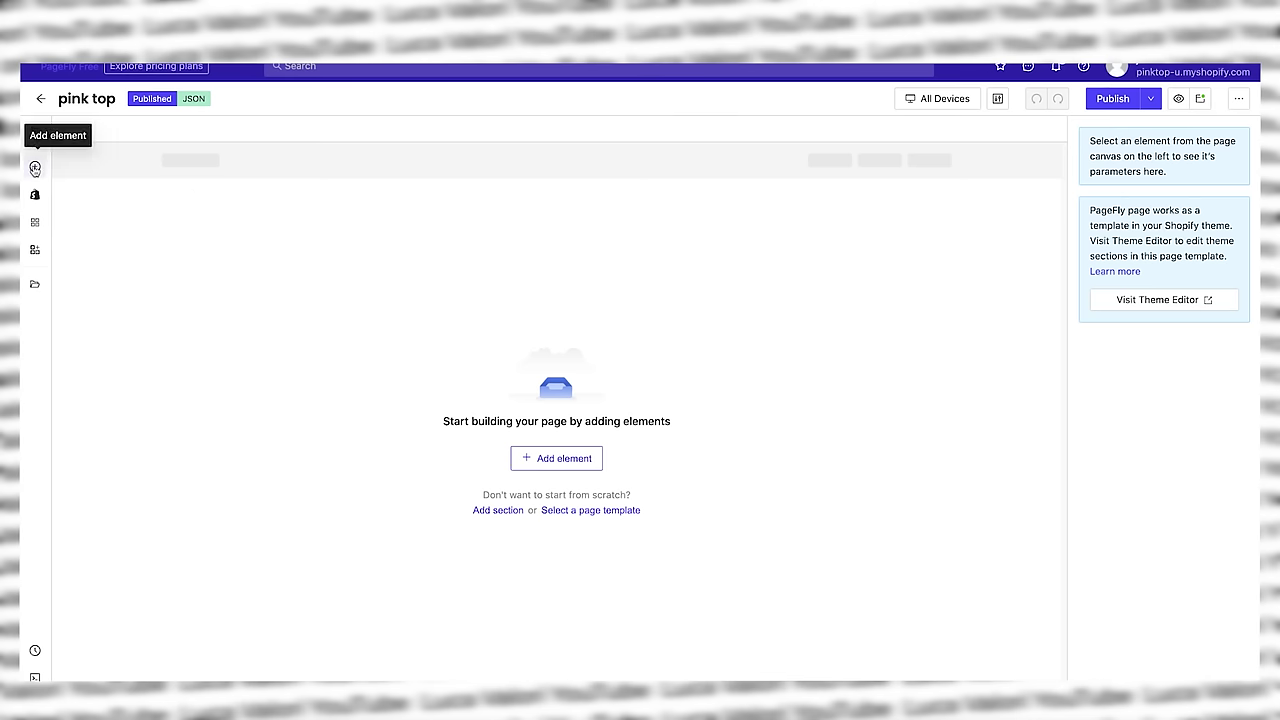
left_click(34, 169)
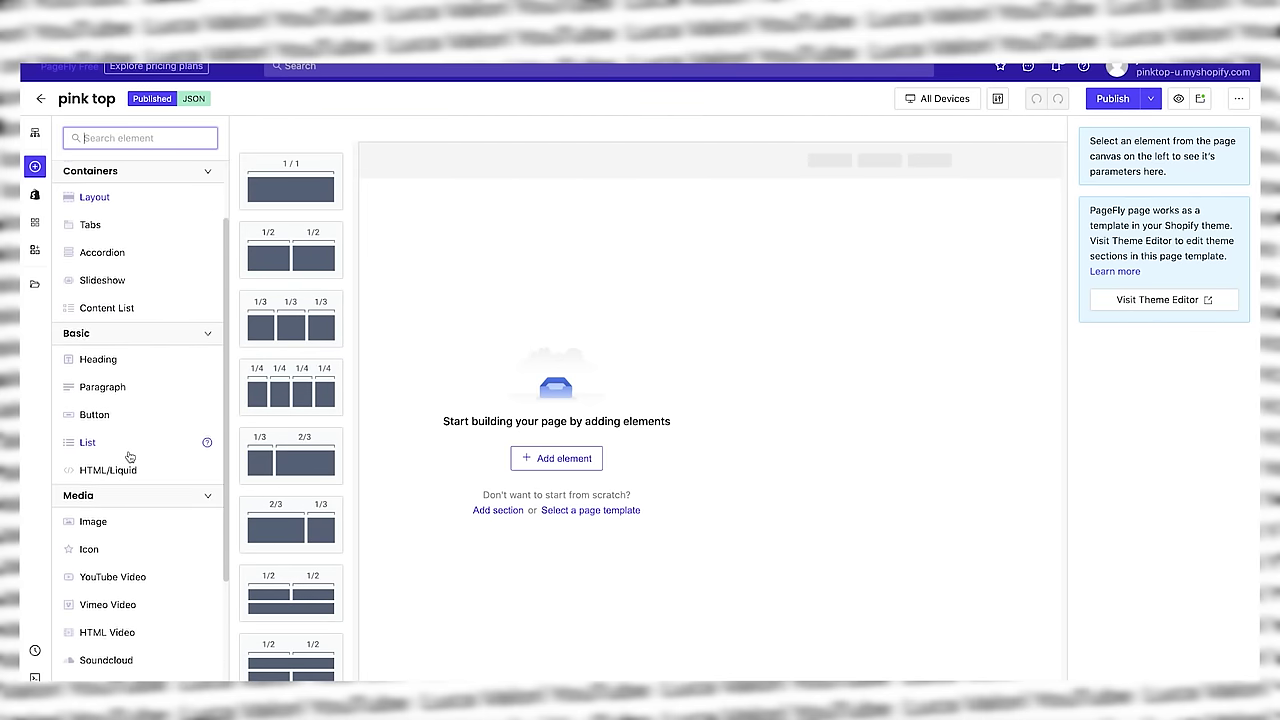
left_click(100, 386)
left_click(96, 362)
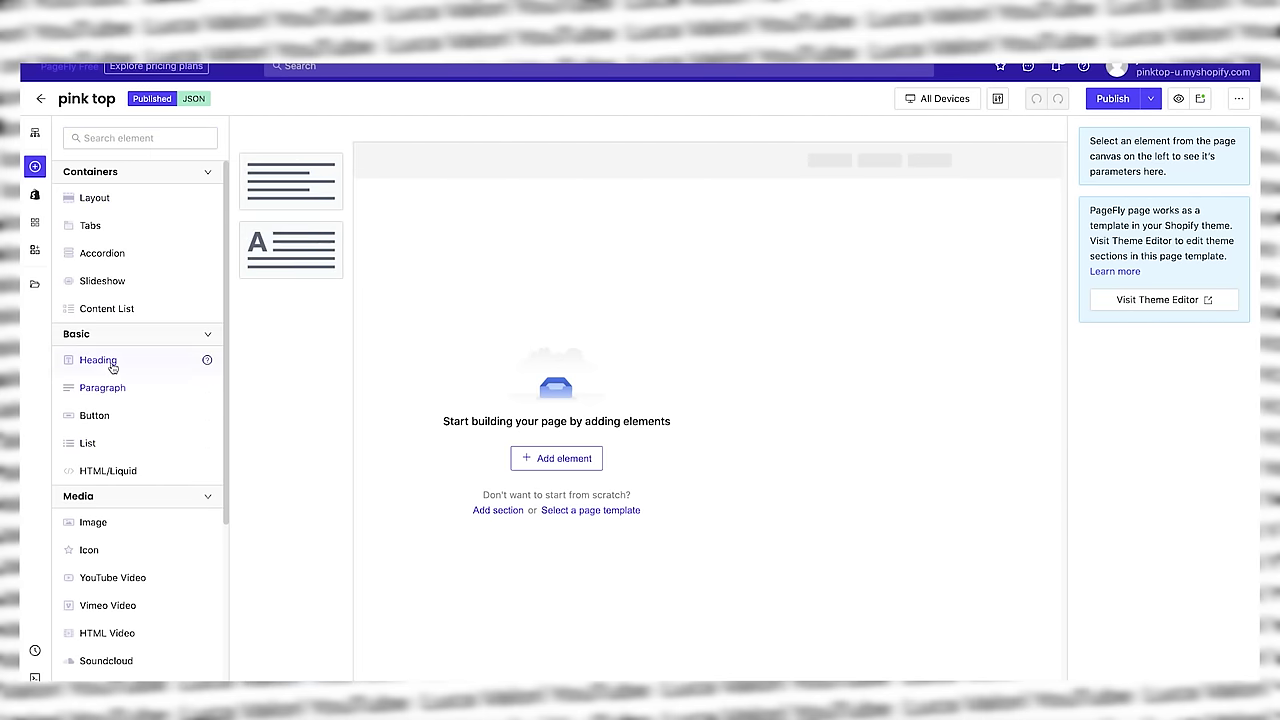
left_click(126, 258)
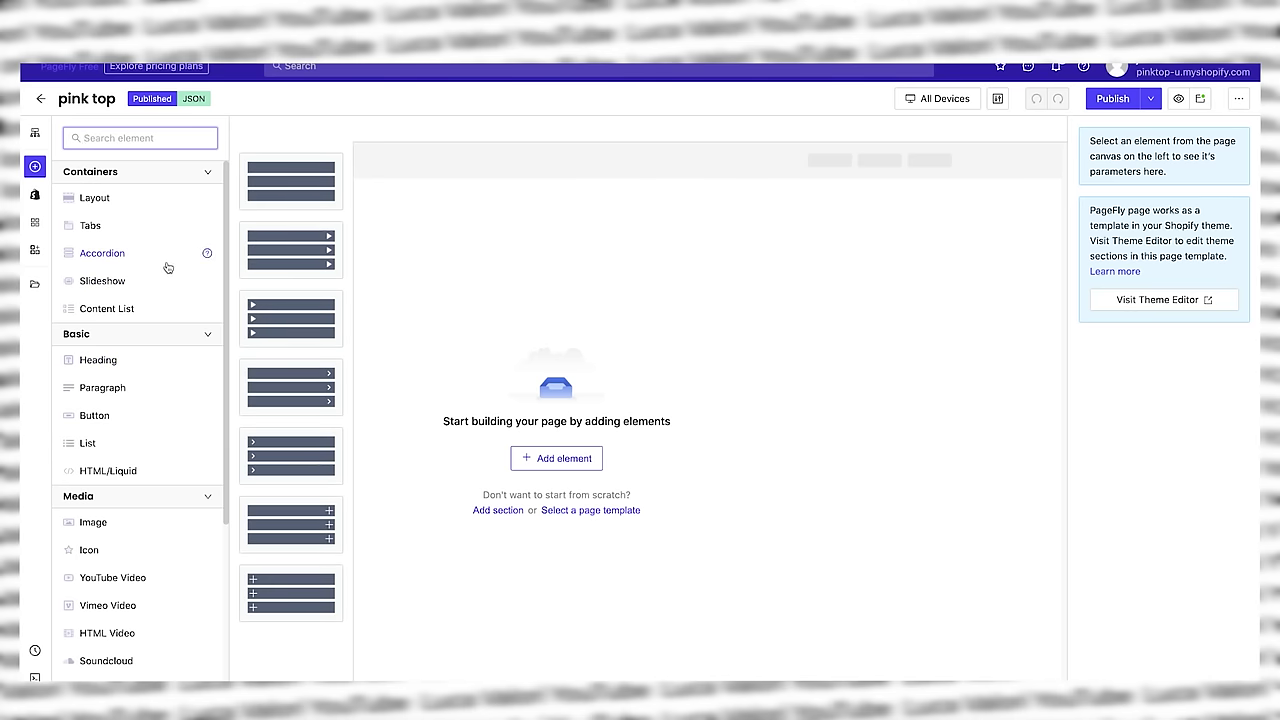
left_click(117, 199)
scroll(114, 305, "down", 3)
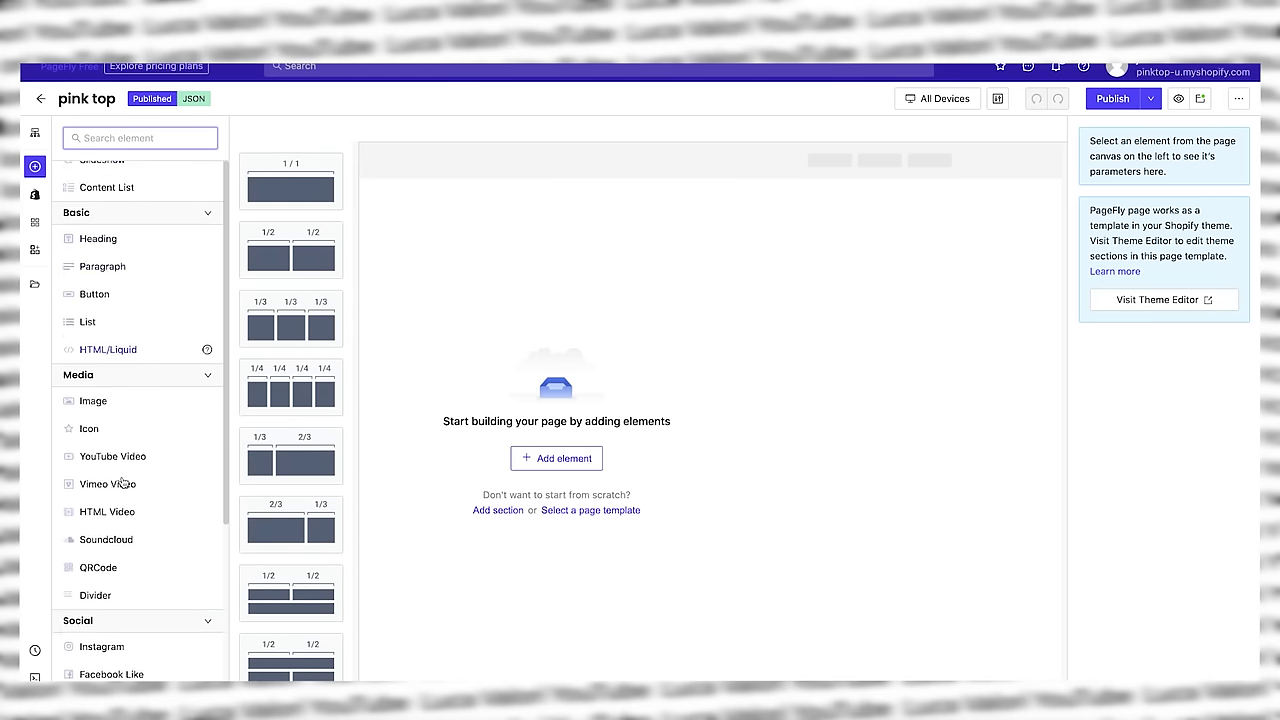
left_click(112, 219)
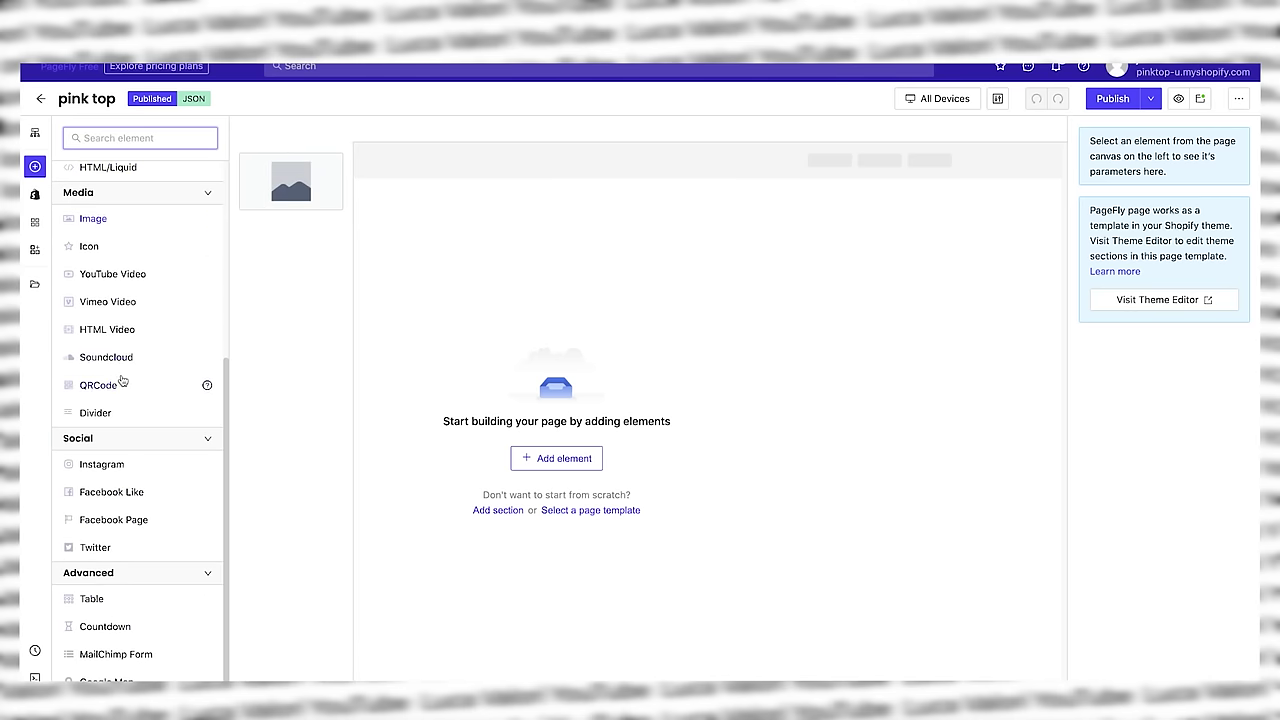
left_click(116, 625)
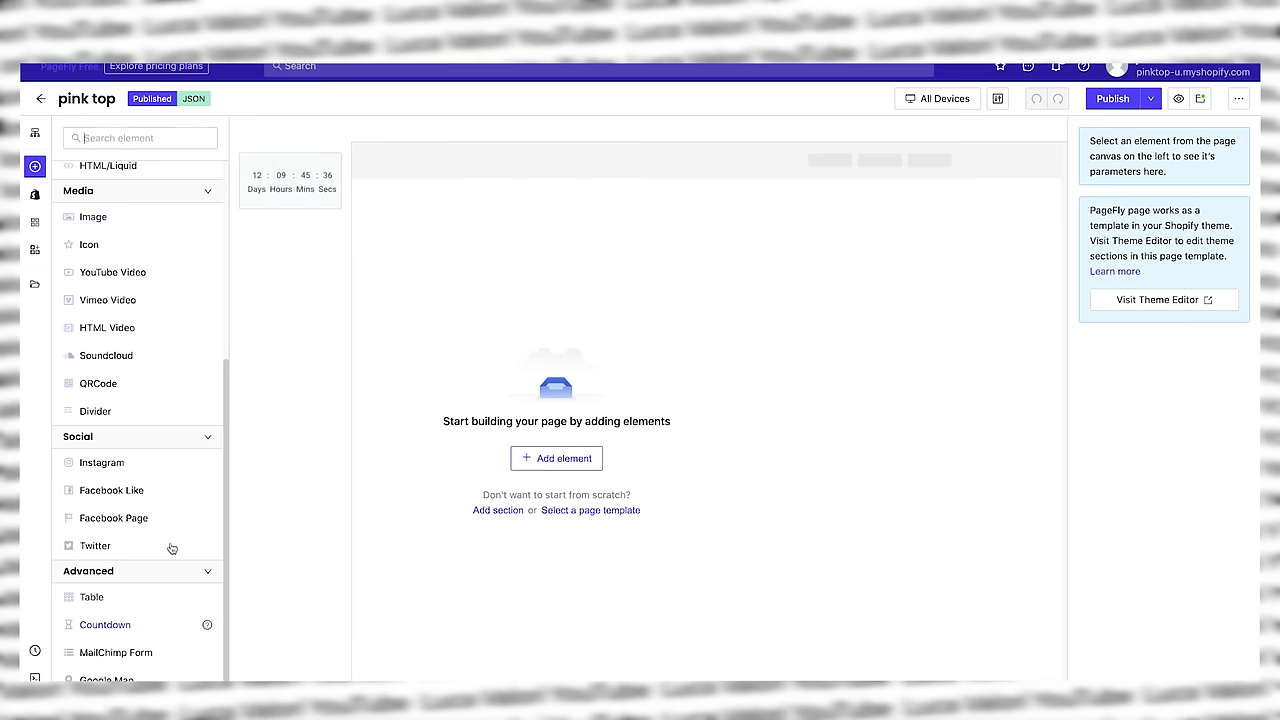
left_click(36, 194)
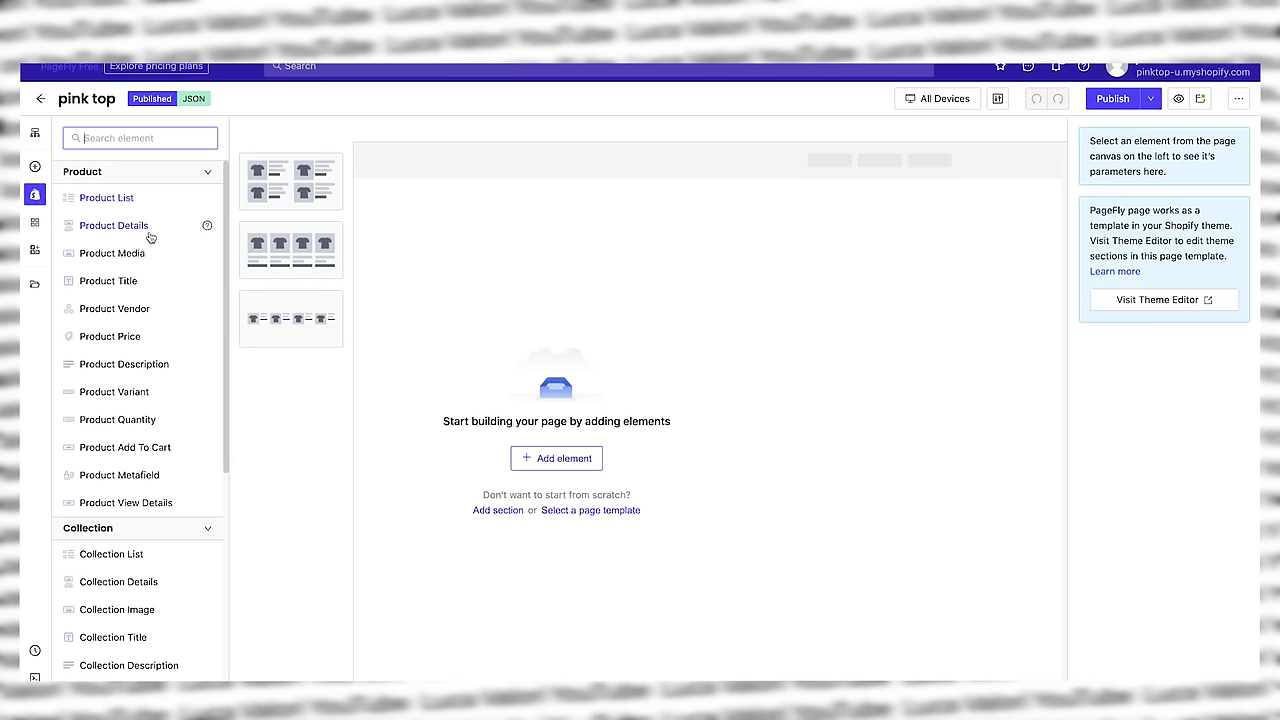
scroll(140, 391, "down", 2)
scroll(140, 391, "up", 2)
scroll(140, 391, "down", 1)
scroll(140, 391, "up", 1)
mouse_move(133, 369)
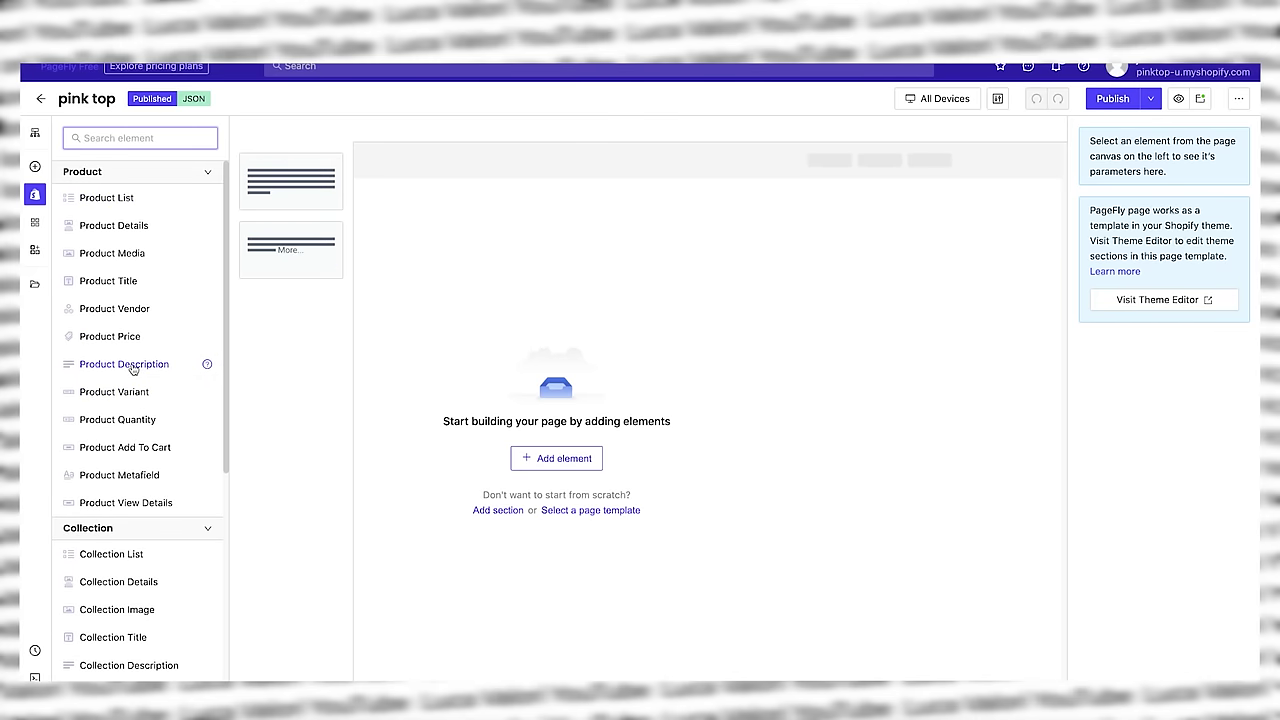
mouse_move(132, 345)
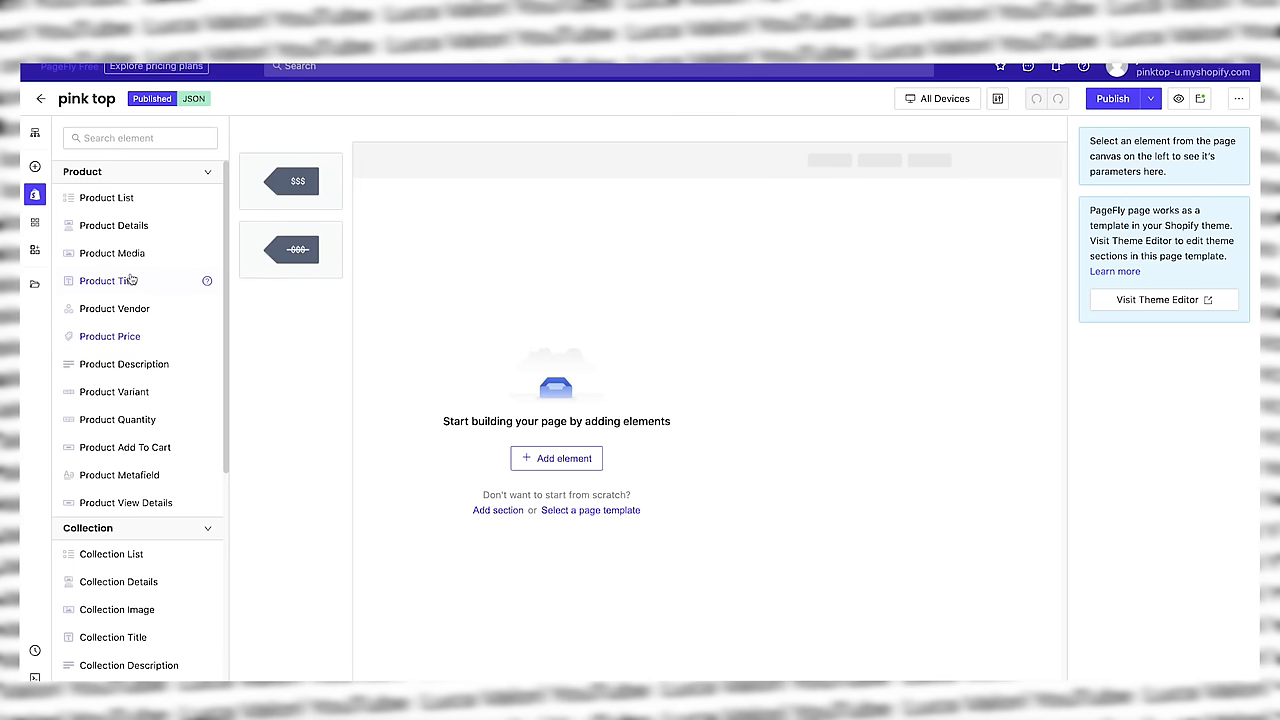
mouse_move(133, 283)
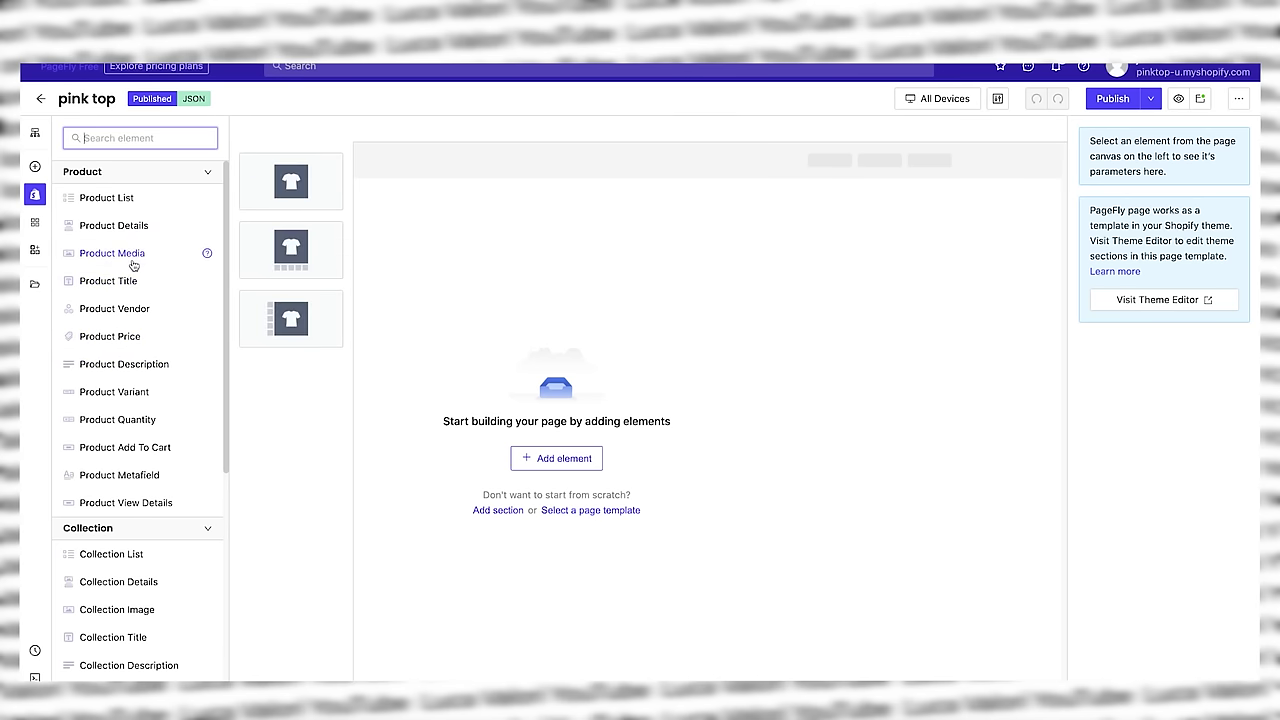
mouse_move(116, 404)
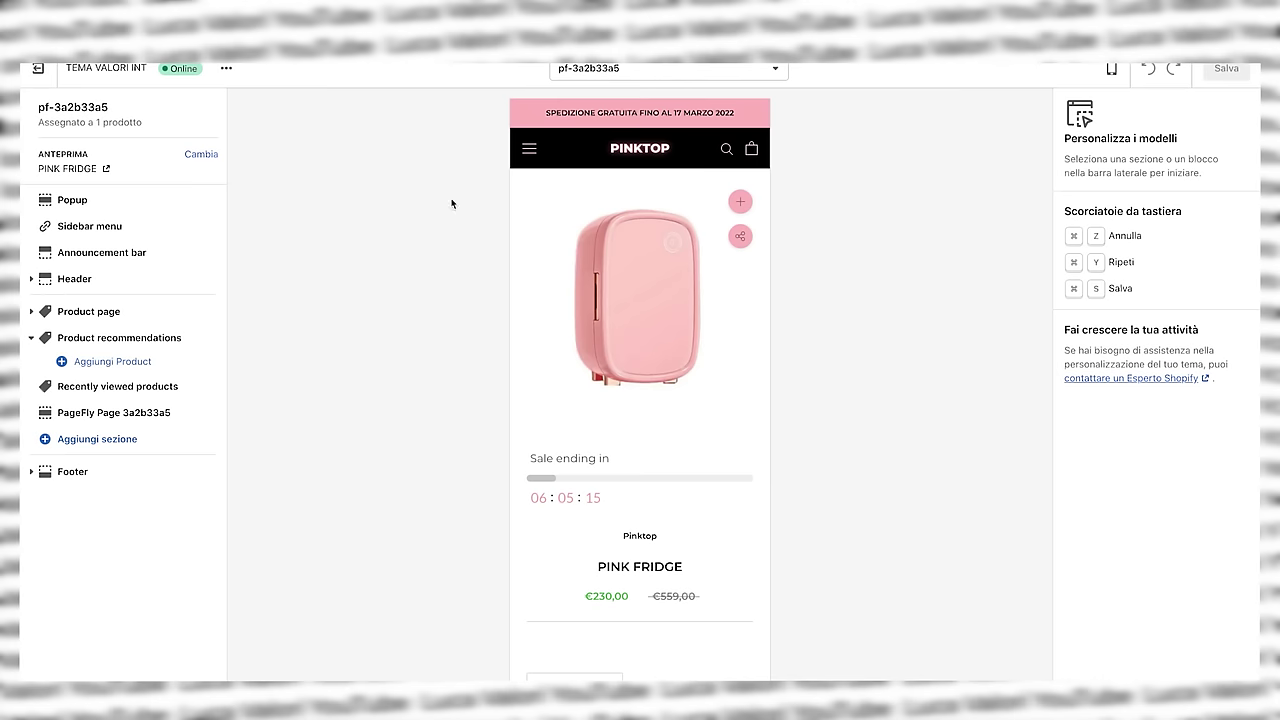
scroll(580, 500, "down", 3)
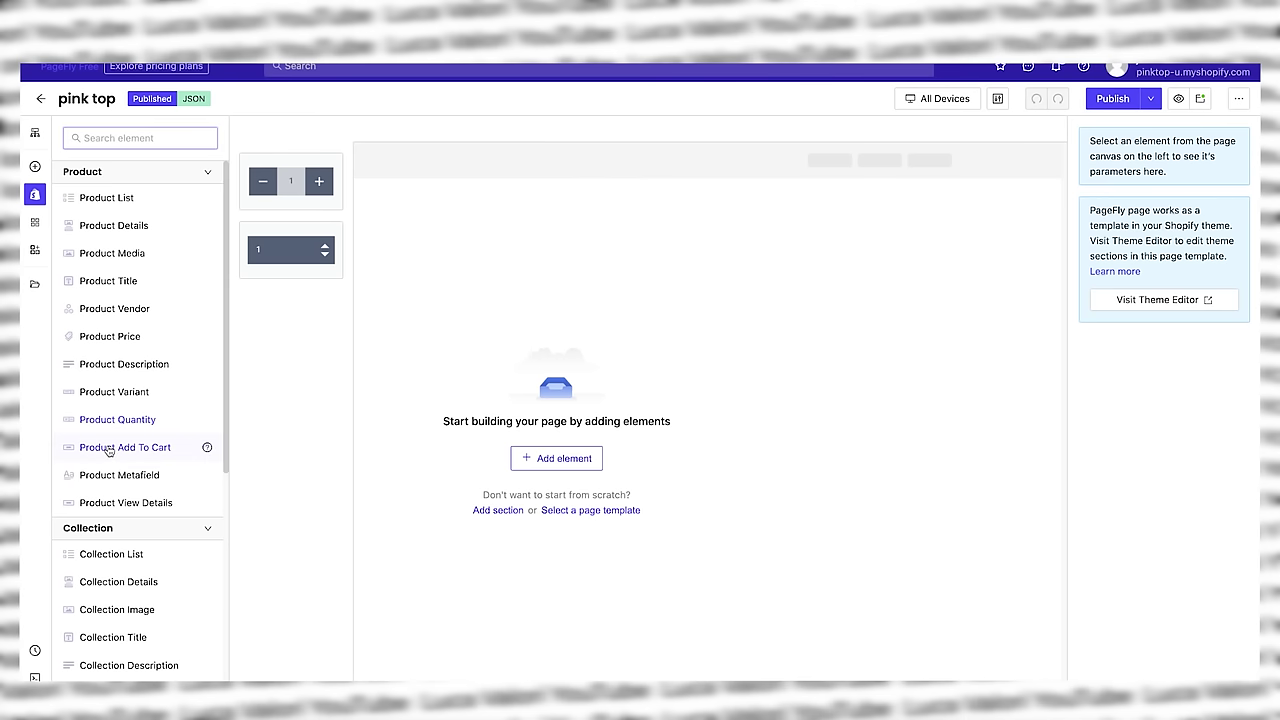
mouse_move(125, 447)
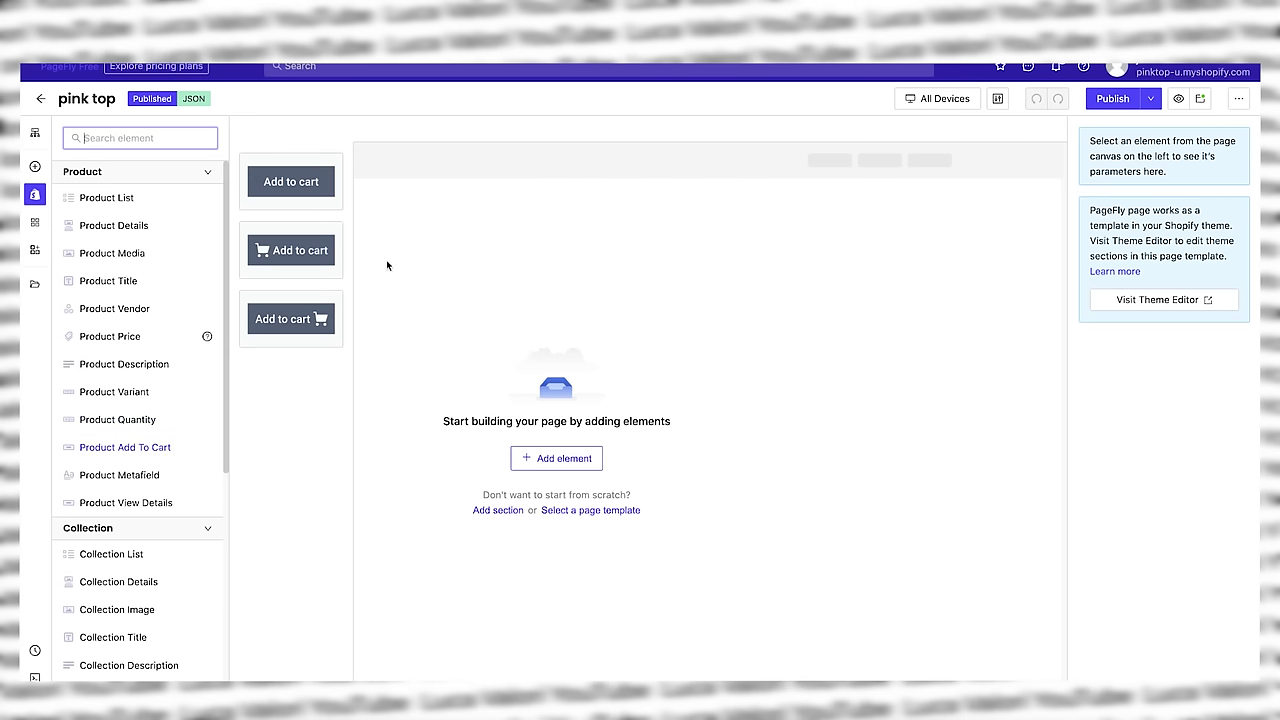
scroll(140, 470, "down", 3)
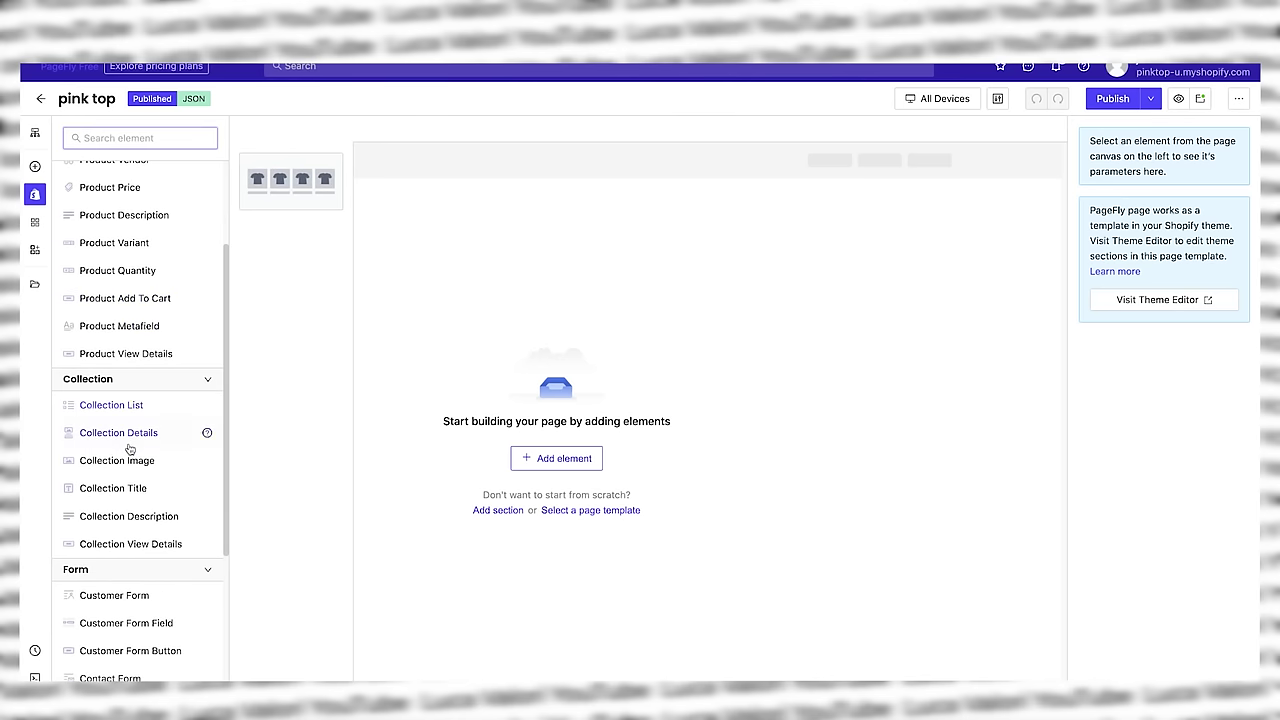
scroll(150, 440, "down", 3)
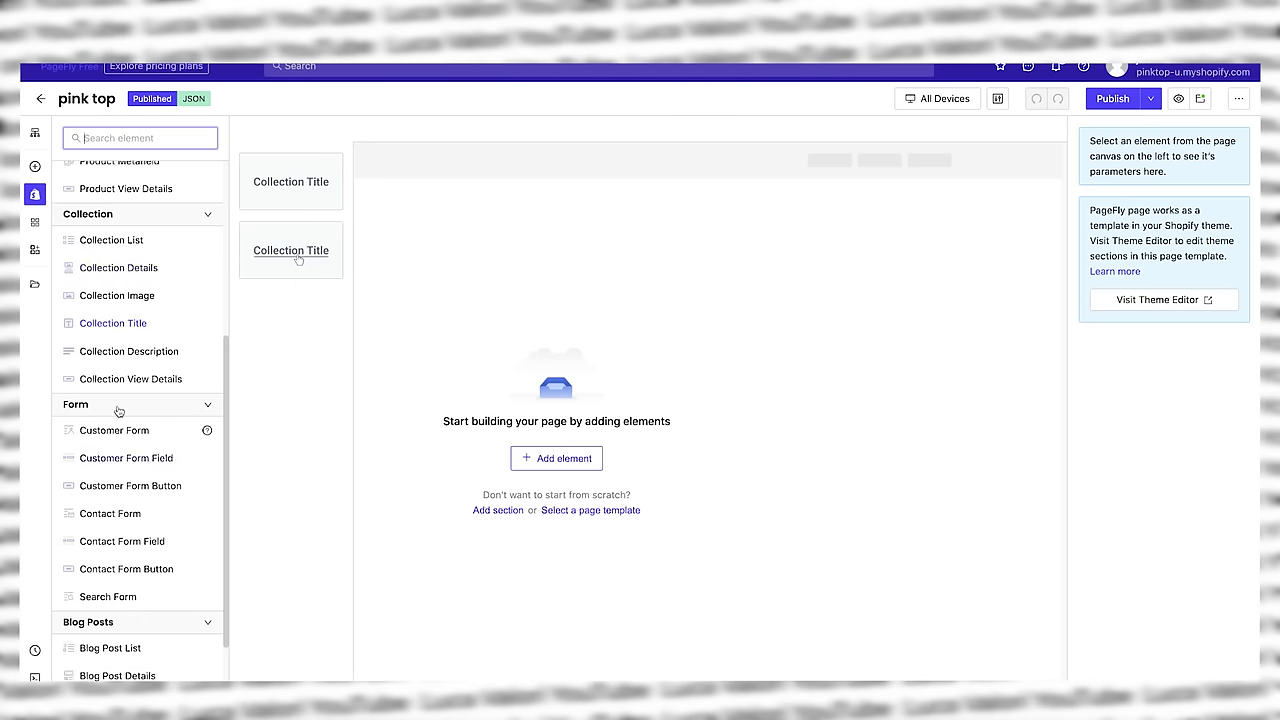
scroll(110, 520, "down", 2)
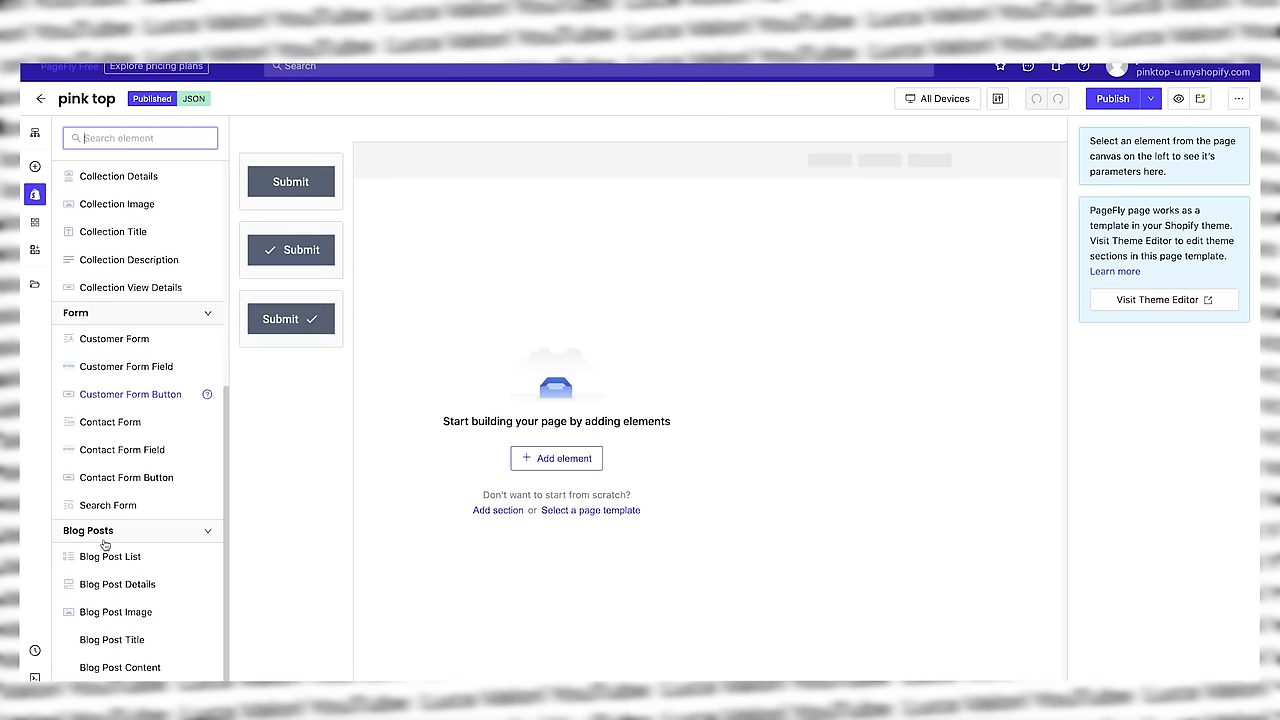
scroll(120, 450, "down", 1)
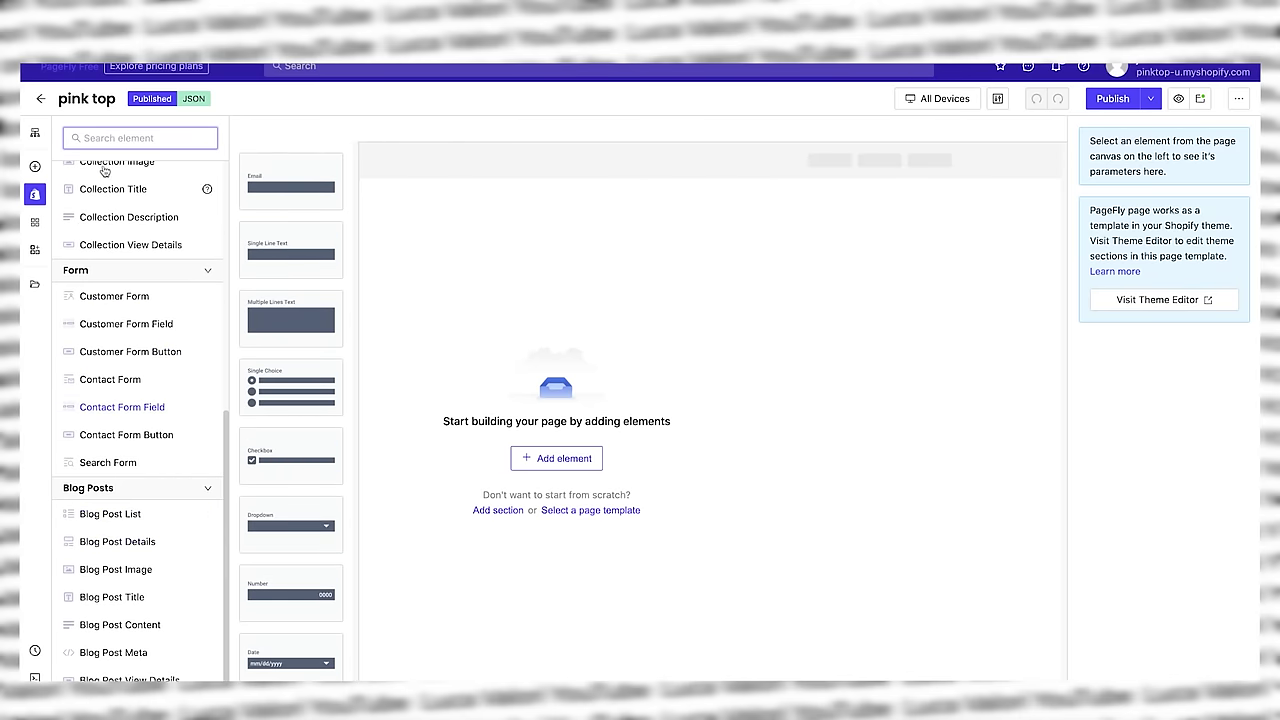
left_click(35, 194)
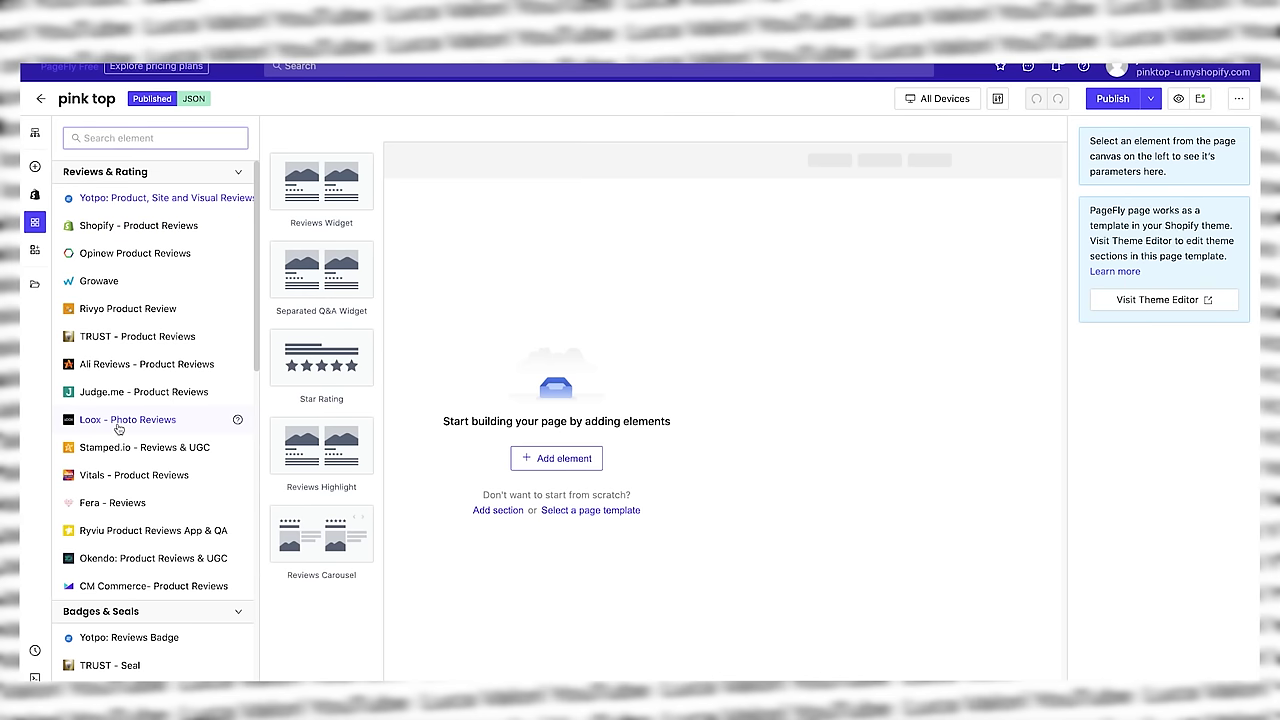
mouse_move(120, 420)
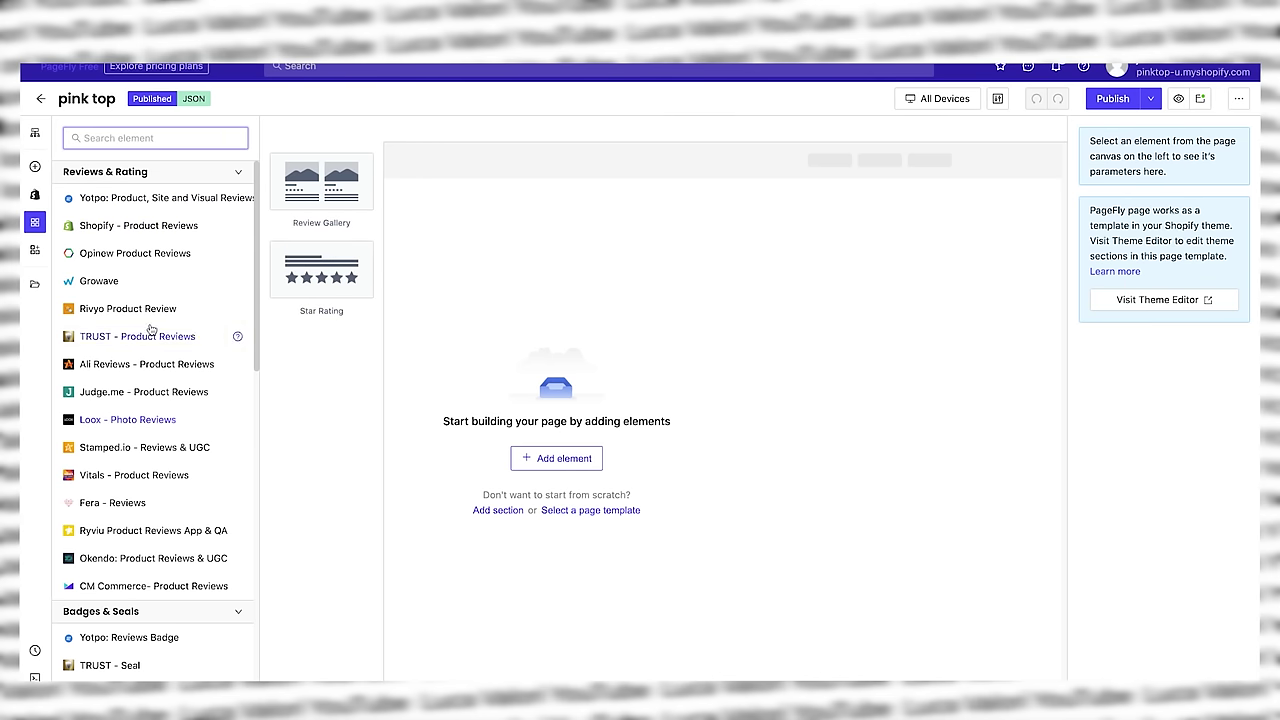
scroll(115, 405, "down", 3)
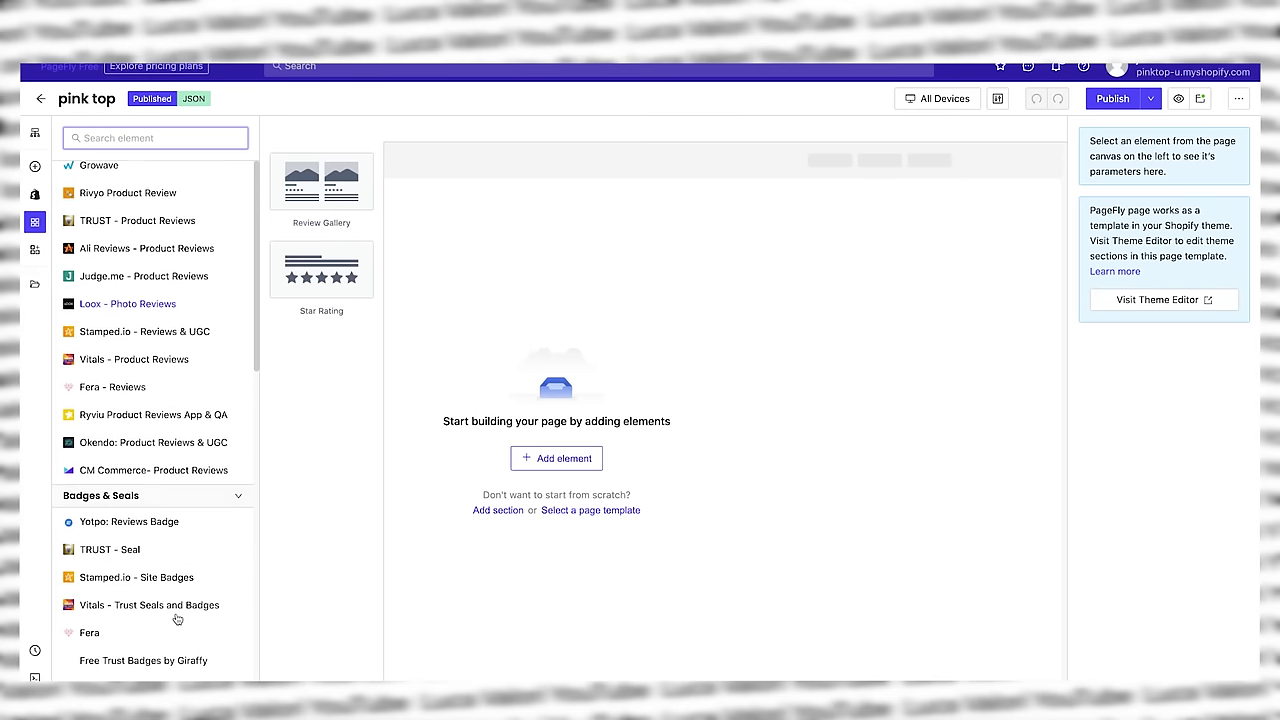
scroll(115, 410, "down", 2)
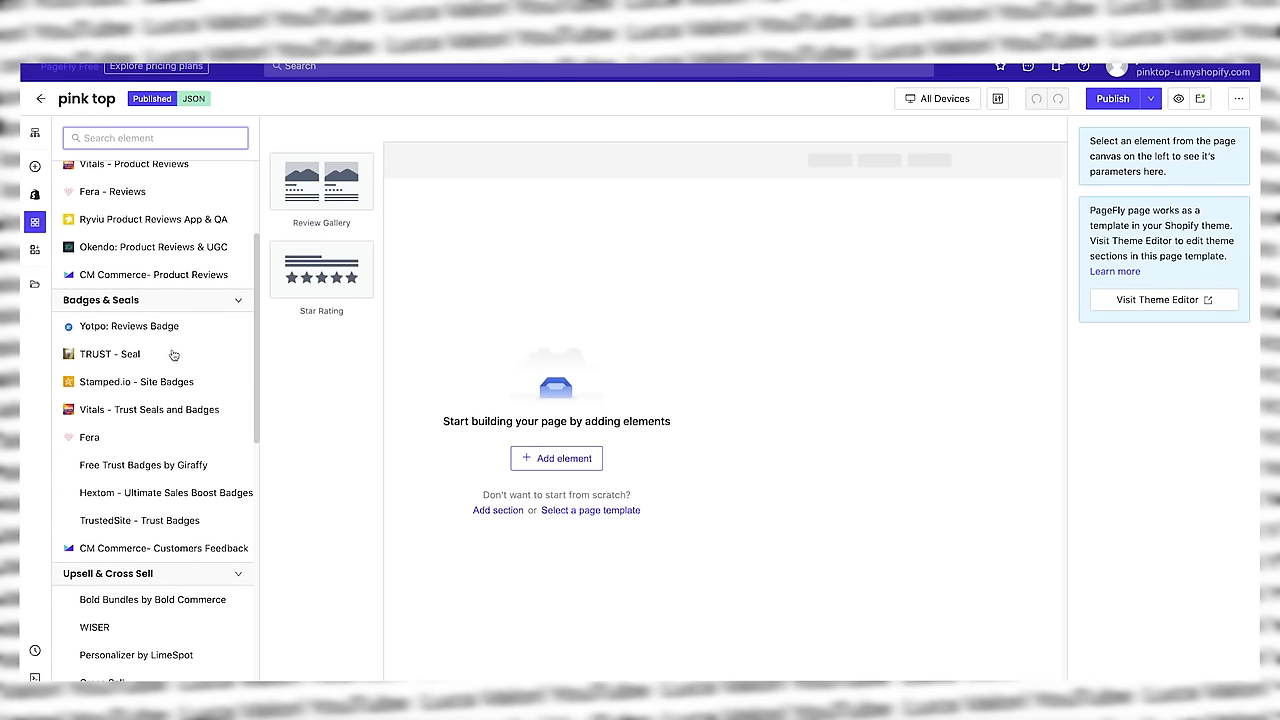
scroll(150, 450, "down", 4)
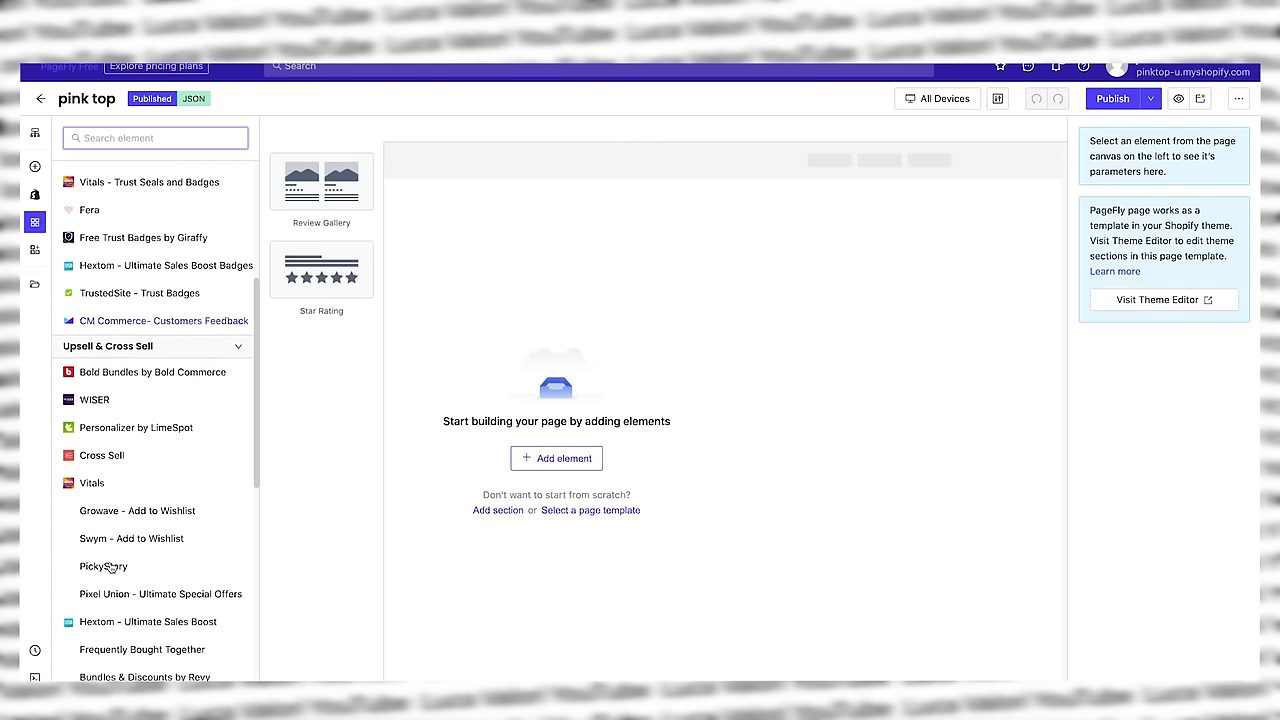
scroll(103, 474, "down", 1)
scroll(103, 474, "up", 10)
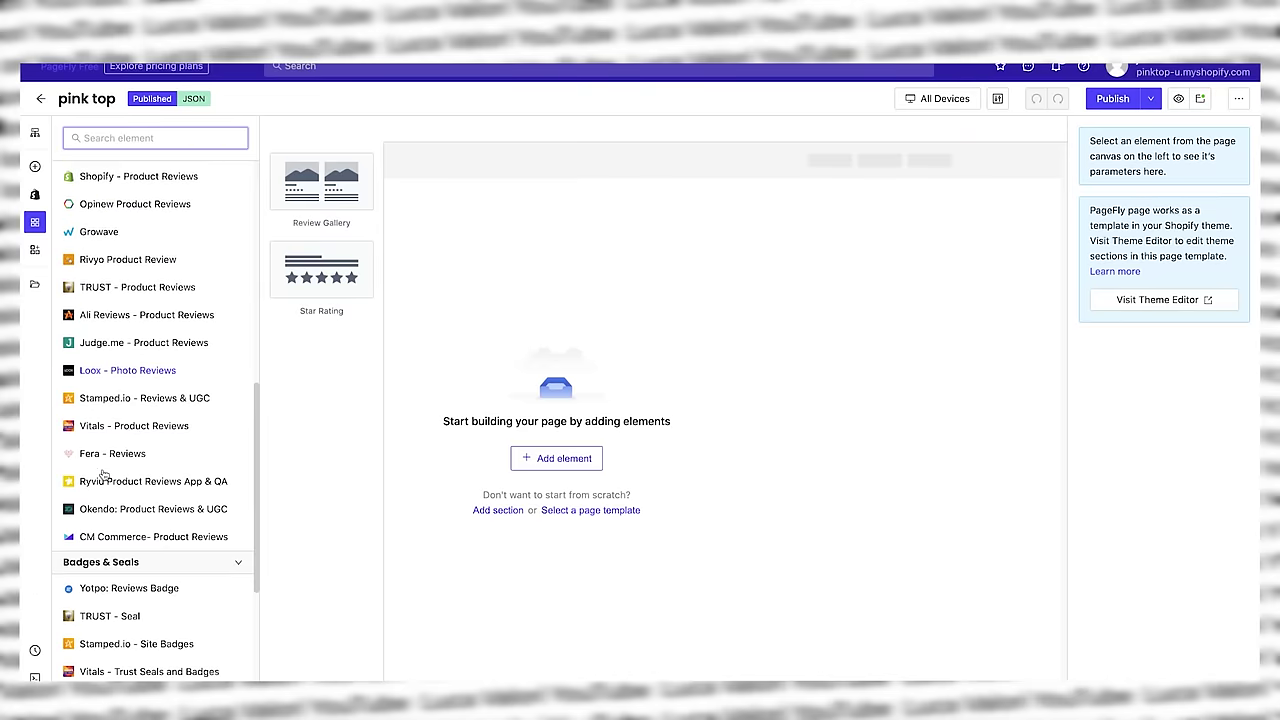
scroll(103, 474, "up", 1)
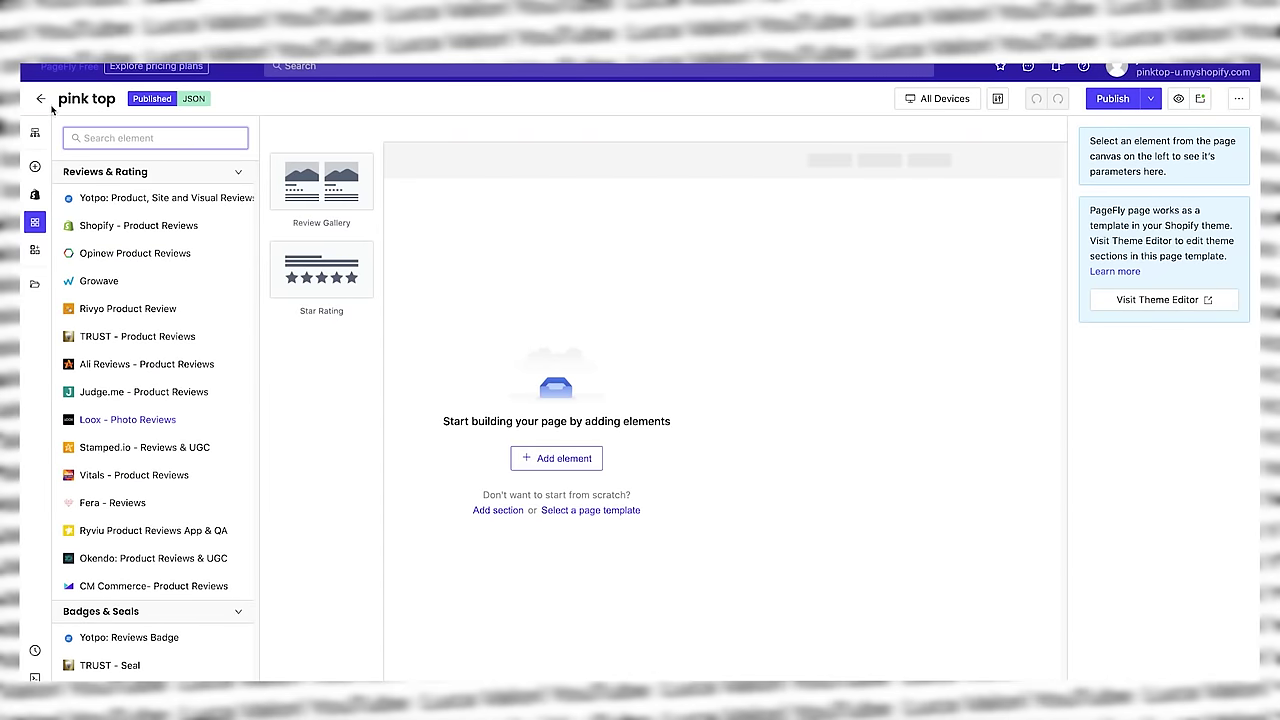
left_click(669, 346)
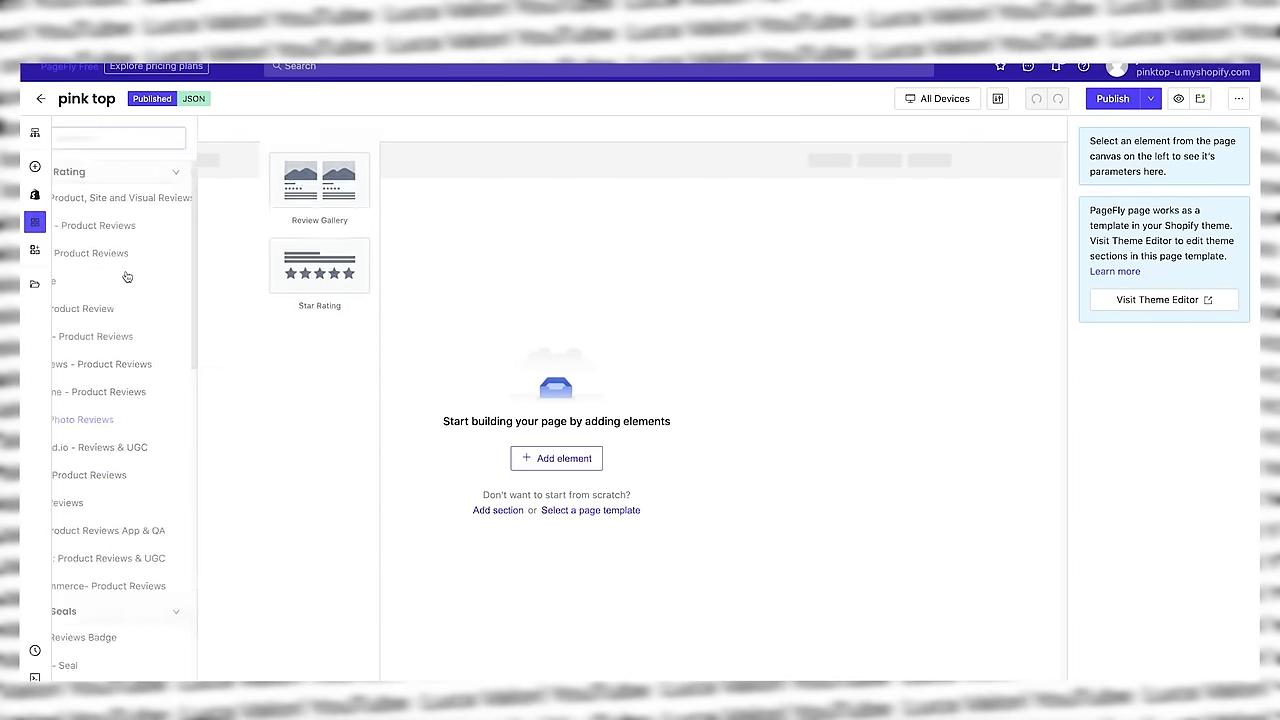
left_click(35, 166)
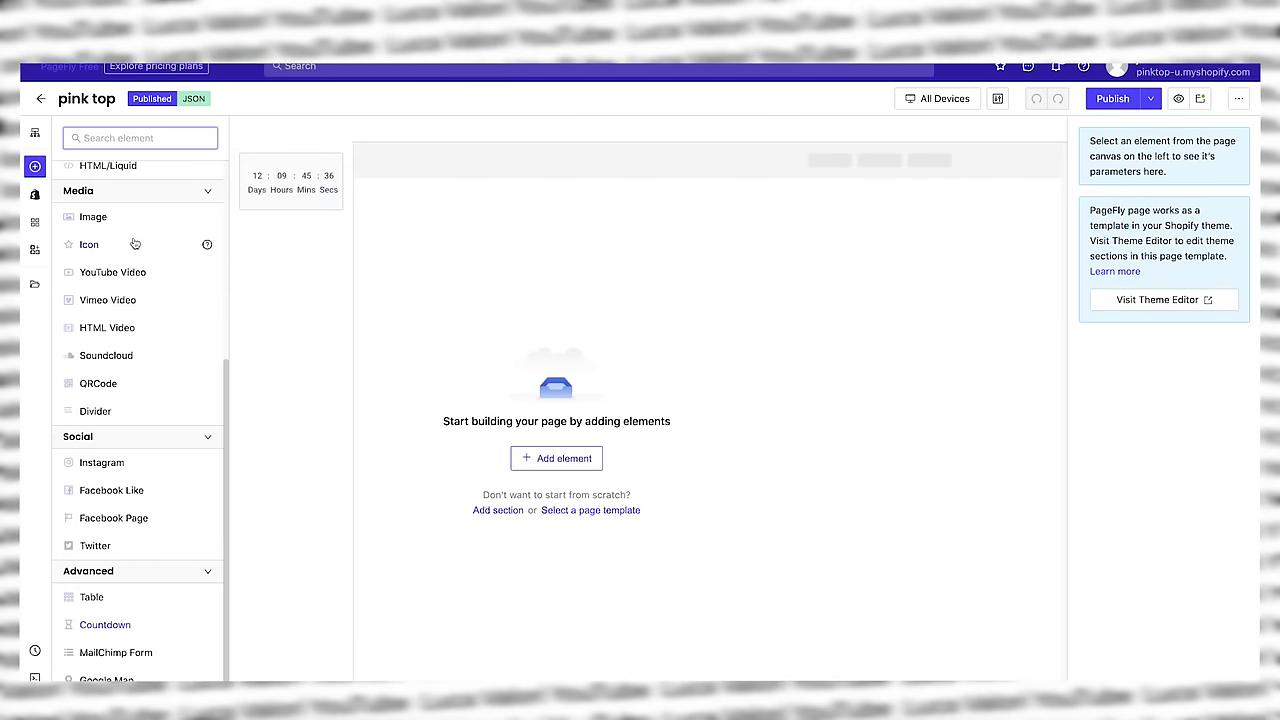
- Drag an Image element from Media onto the canvas and inspect its column, row and section
scroll(140, 300, "up", 3)
scroll(118, 262, "down", 1)
left_click_drag(97, 527, 591, 274)
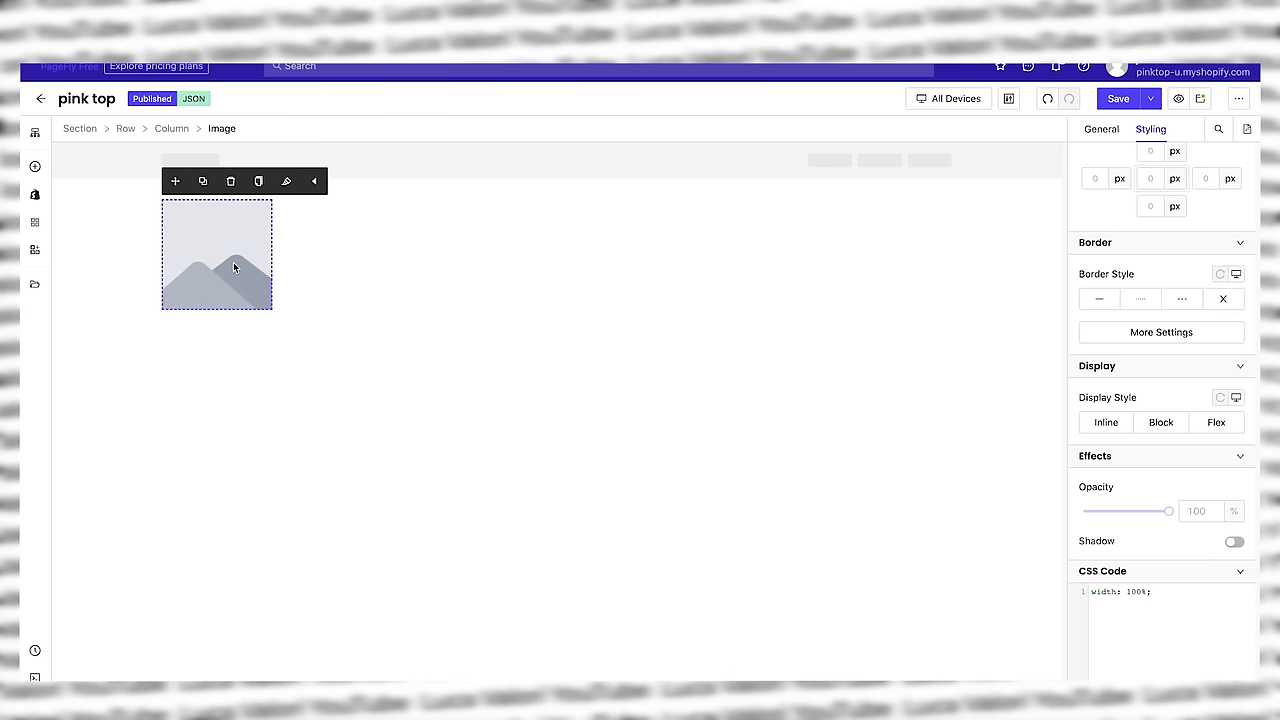
left_click(354, 238)
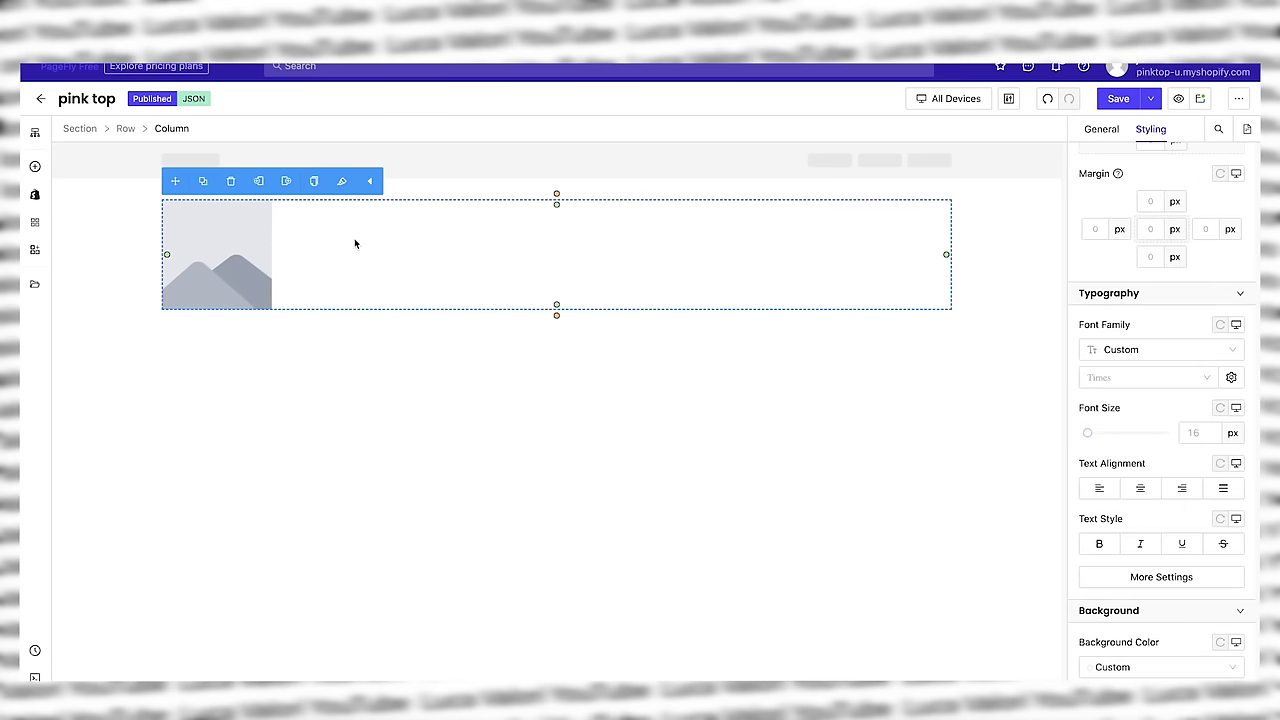
left_click(461, 194)
left_click(465, 183)
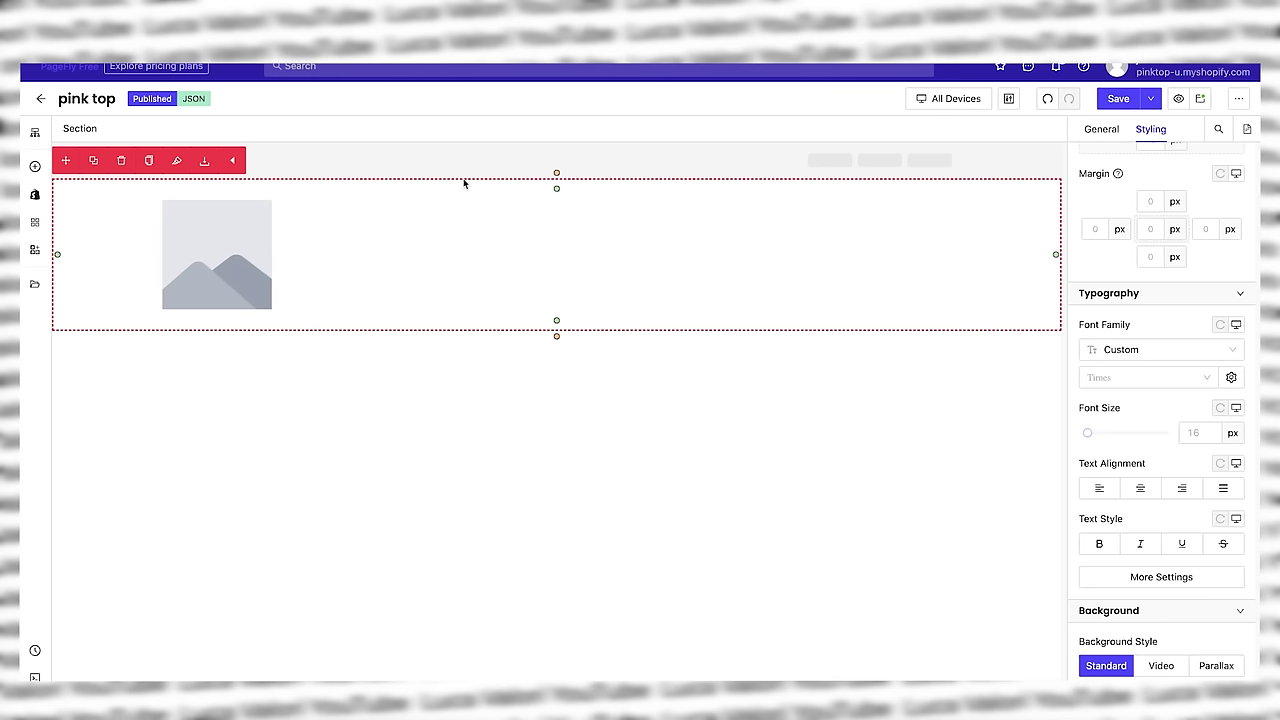
- Place a Heading below the image, undoing and redoing so only one heading remains
left_click(35, 167)
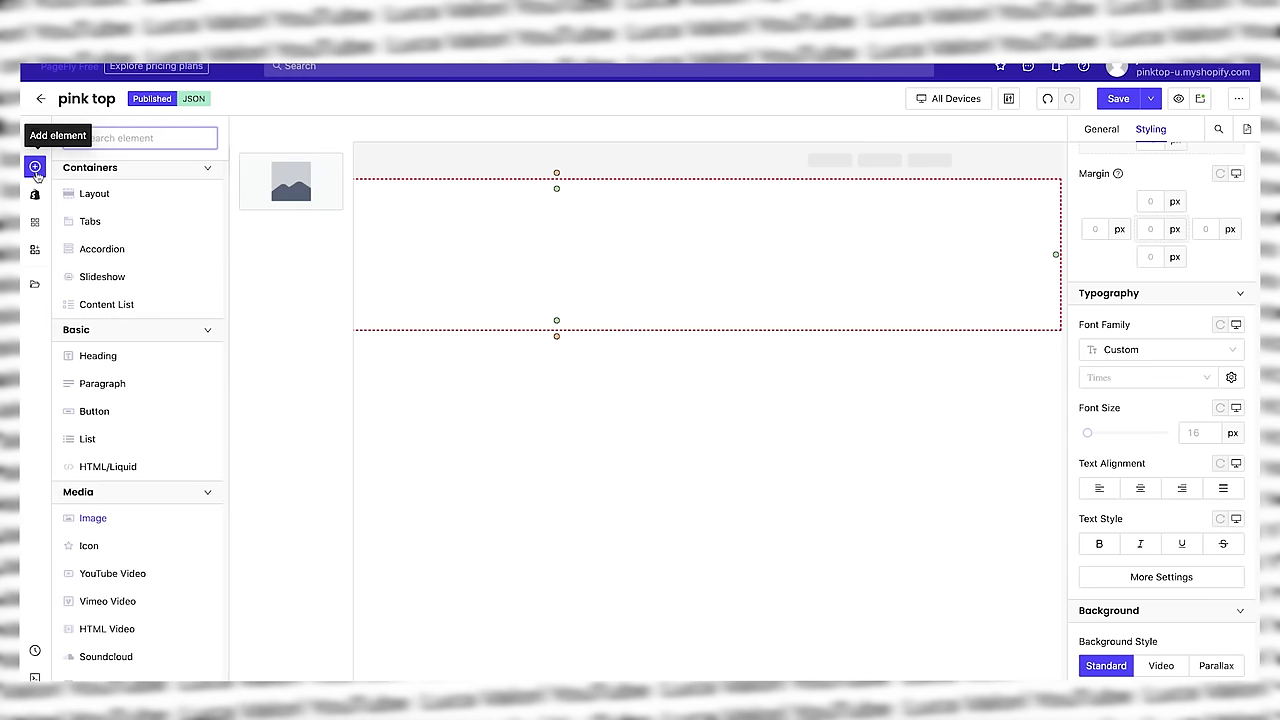
left_click_drag(146, 254, 458, 357)
mouse_move(114, 366)
left_click_drag(272, 186, 343, 334)
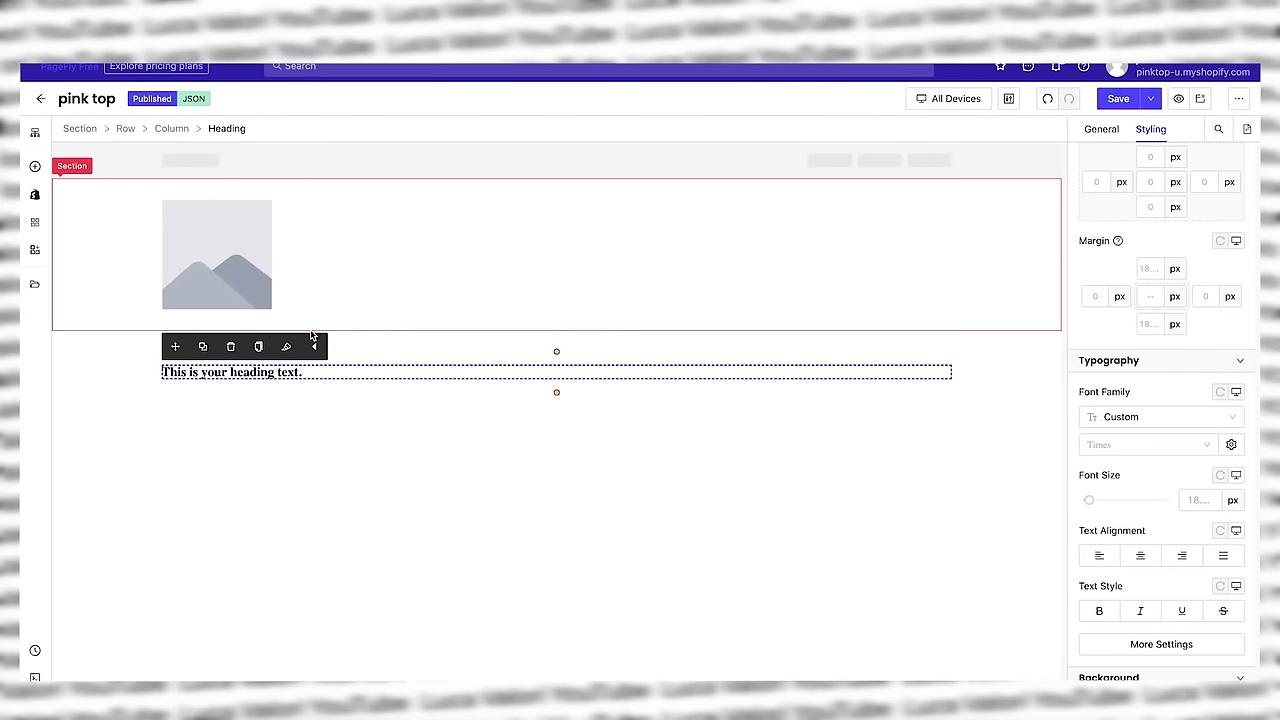
left_click(35, 166)
left_click_drag(290, 180, 410, 318)
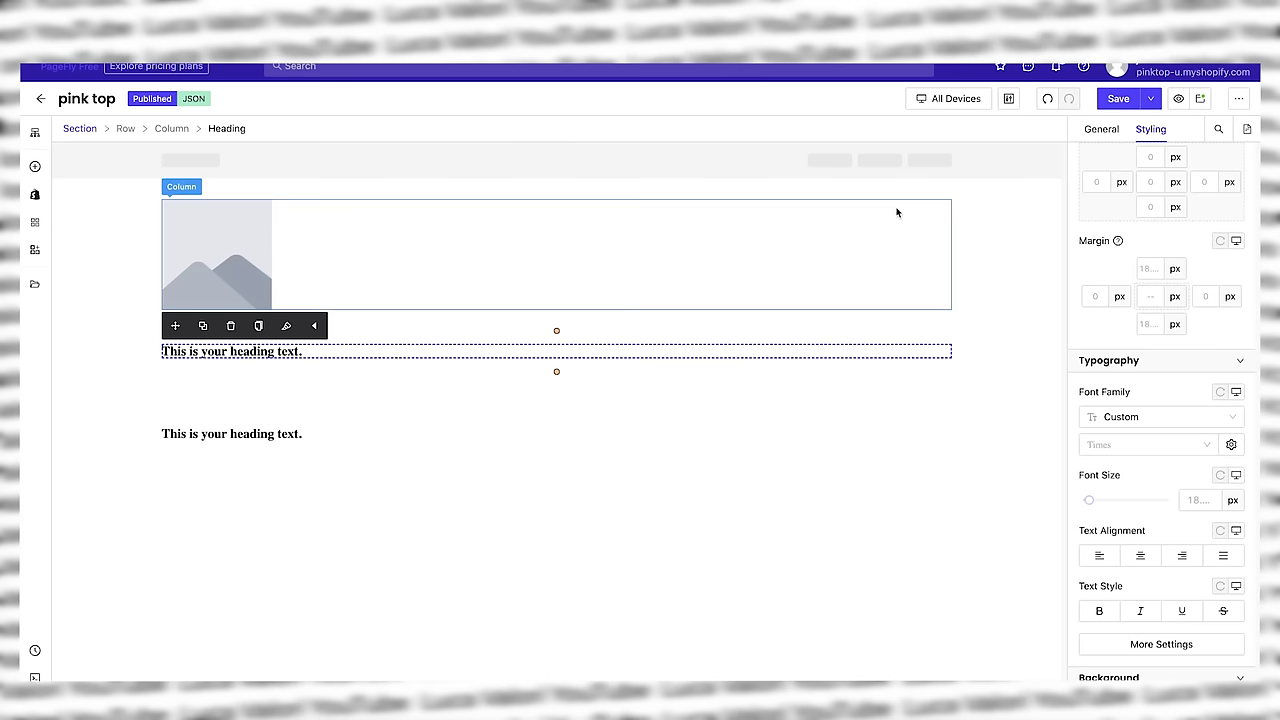
left_click(1047, 98)
left_click(1047, 98)
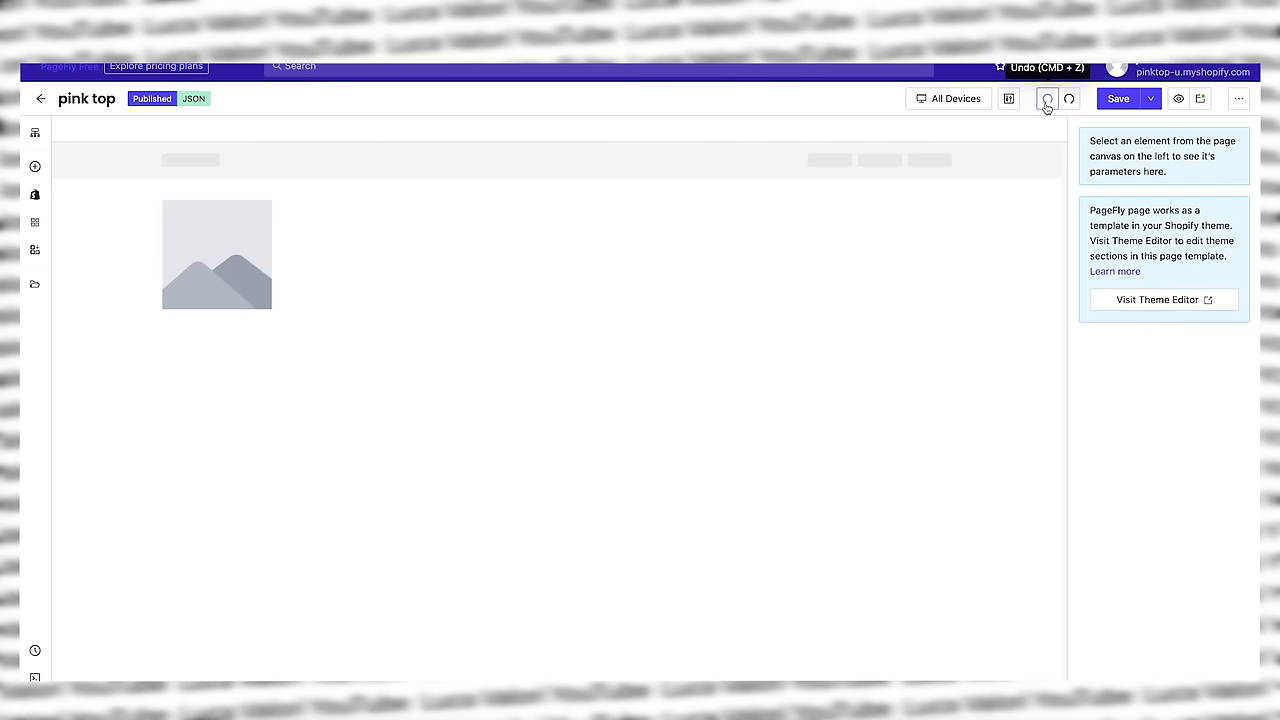
left_click(1069, 98)
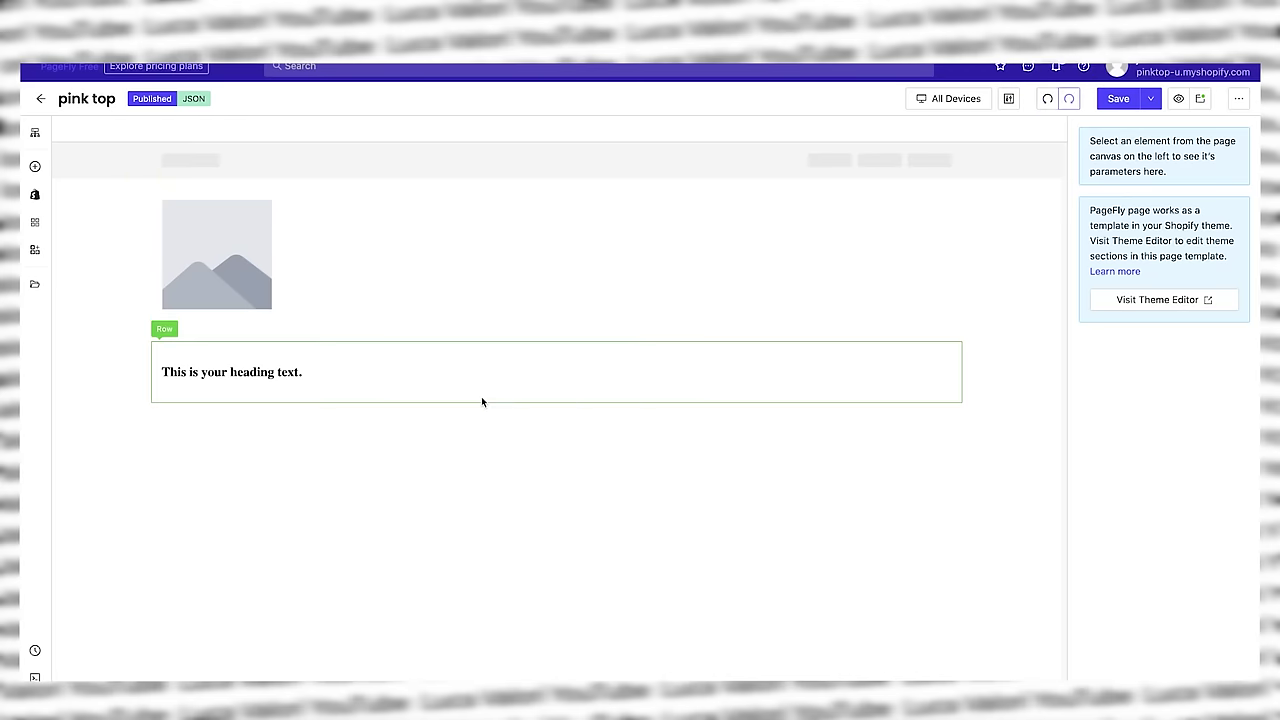
- Drag a Paragraph under the heading, undo twice, then redo to restore image, heading and paragraph
left_click(35, 166)
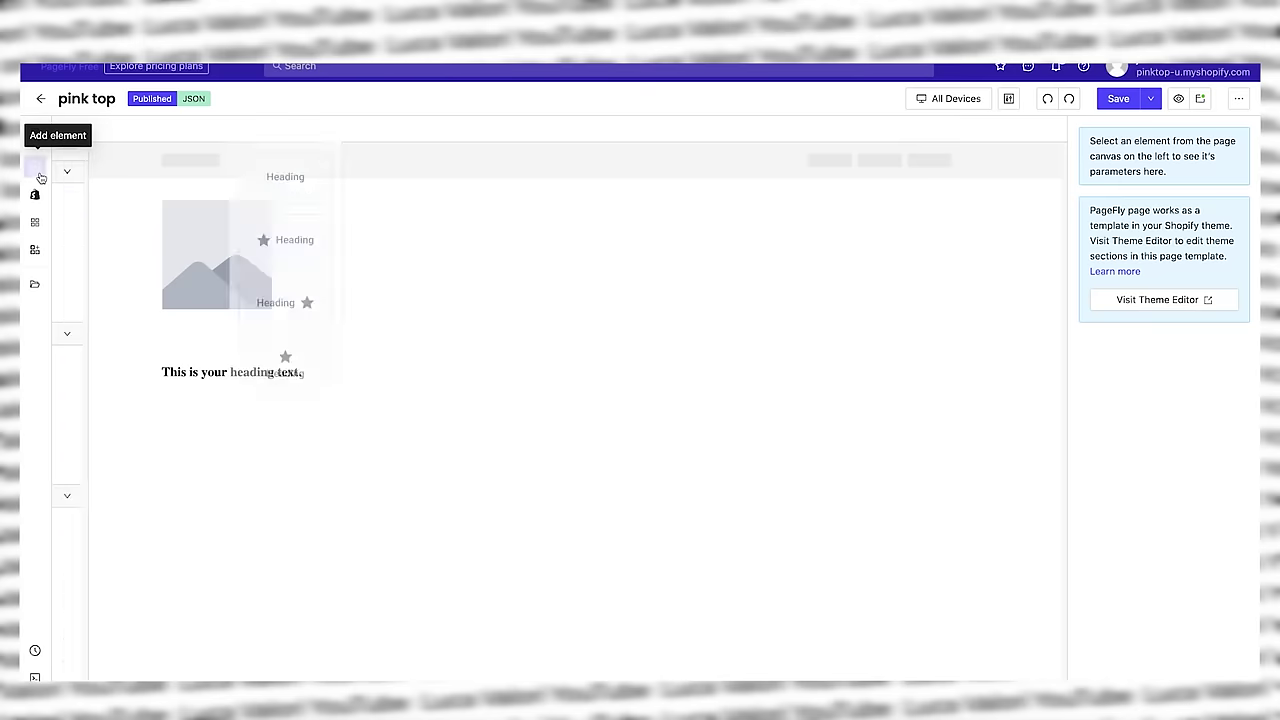
left_click(200, 386)
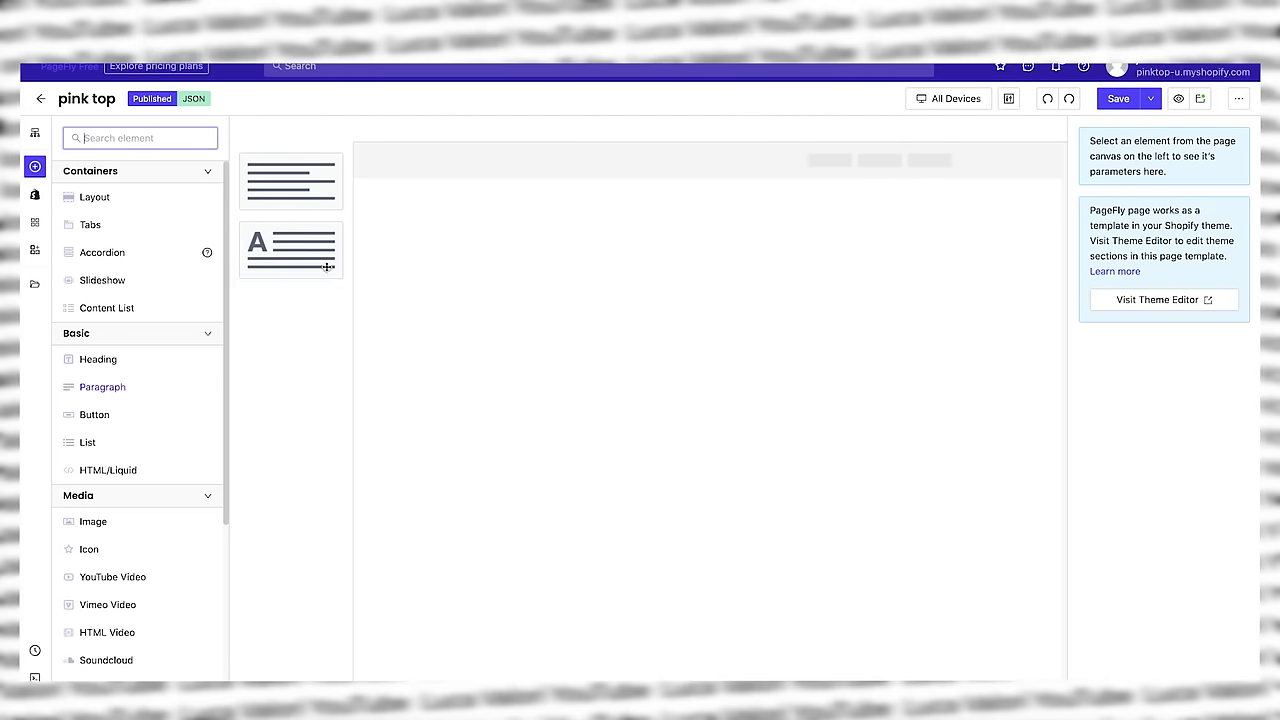
left_click_drag(285, 202, 317, 383)
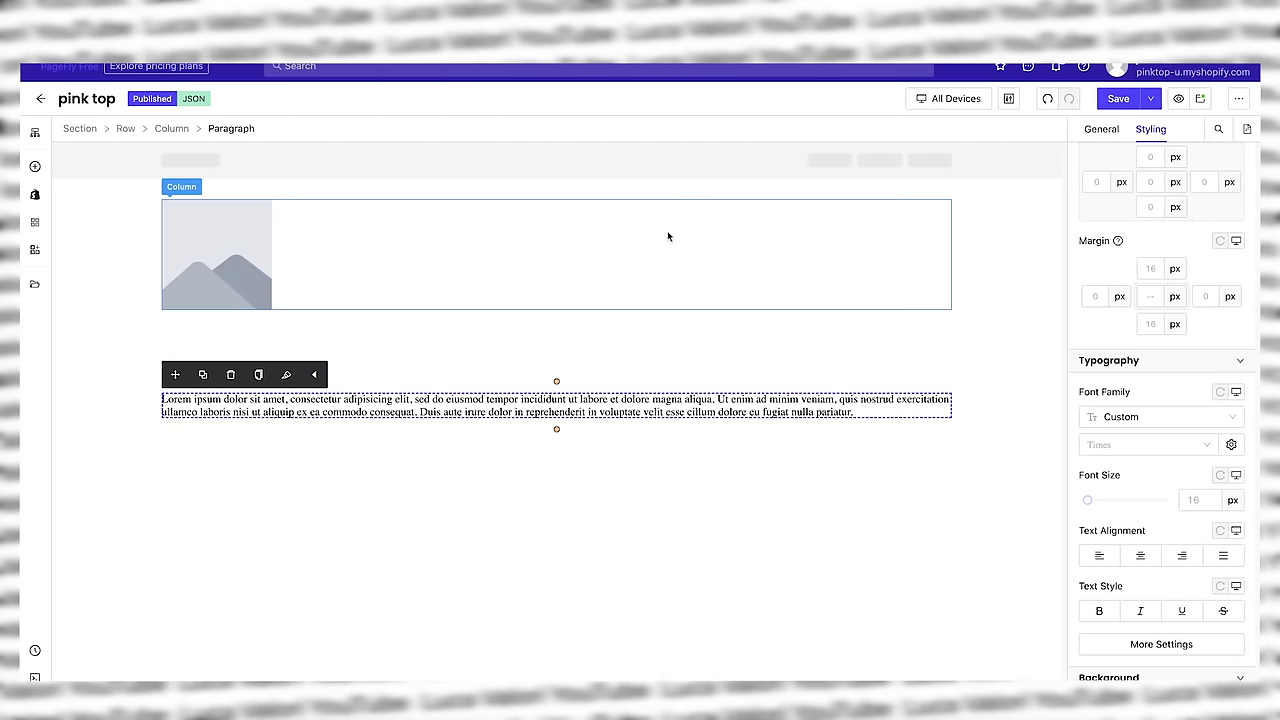
left_click(1046, 100)
left_click(1046, 100)
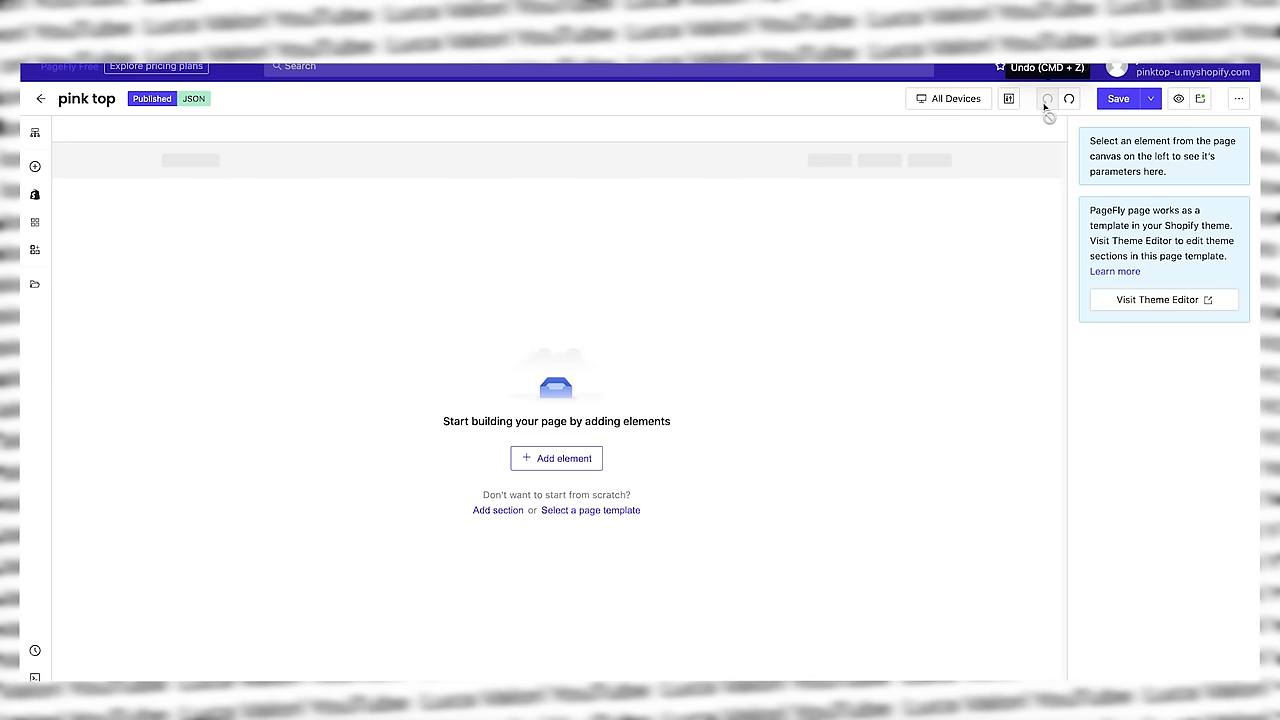
left_click(35, 168)
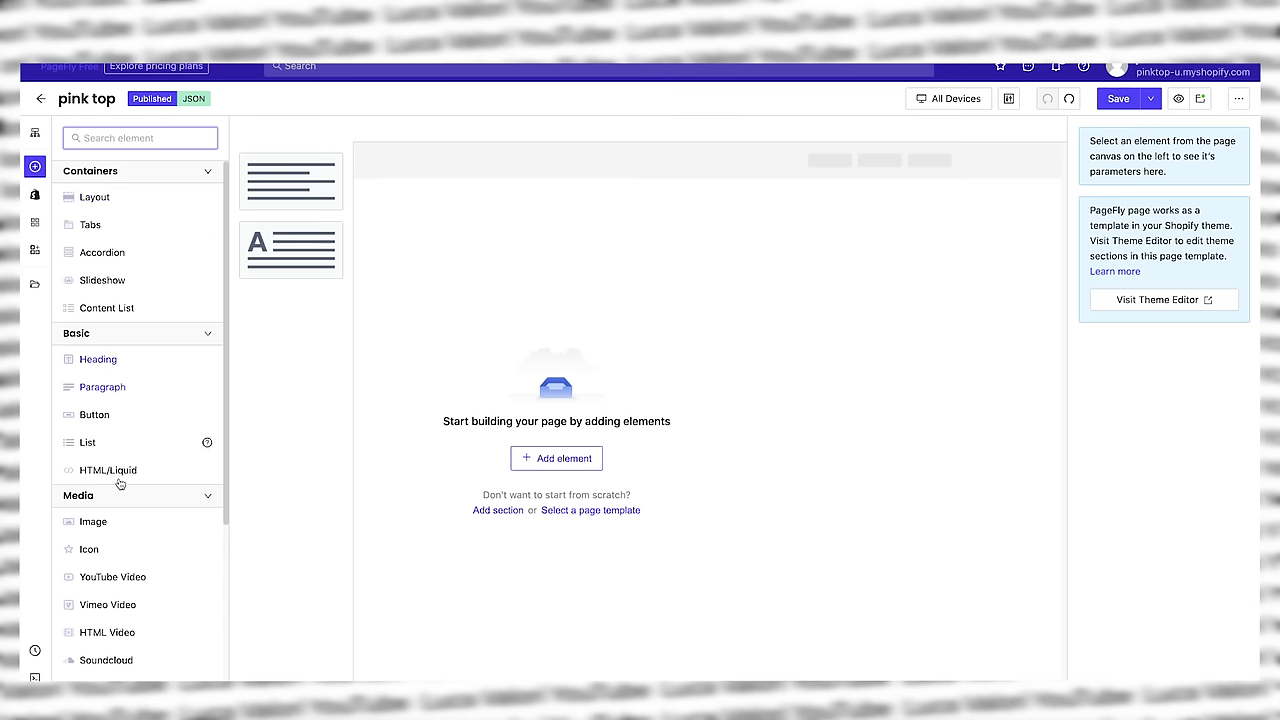
left_click(1069, 99)
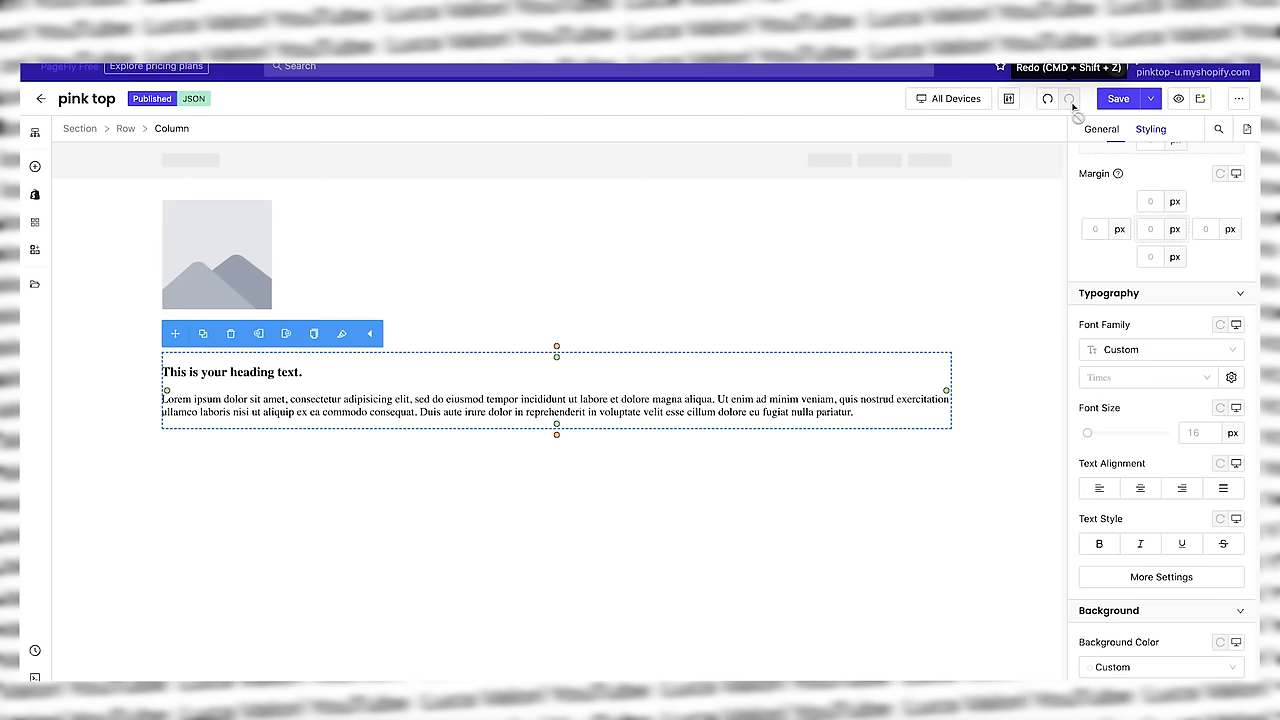
left_click(1104, 133)
left_click(1150, 129)
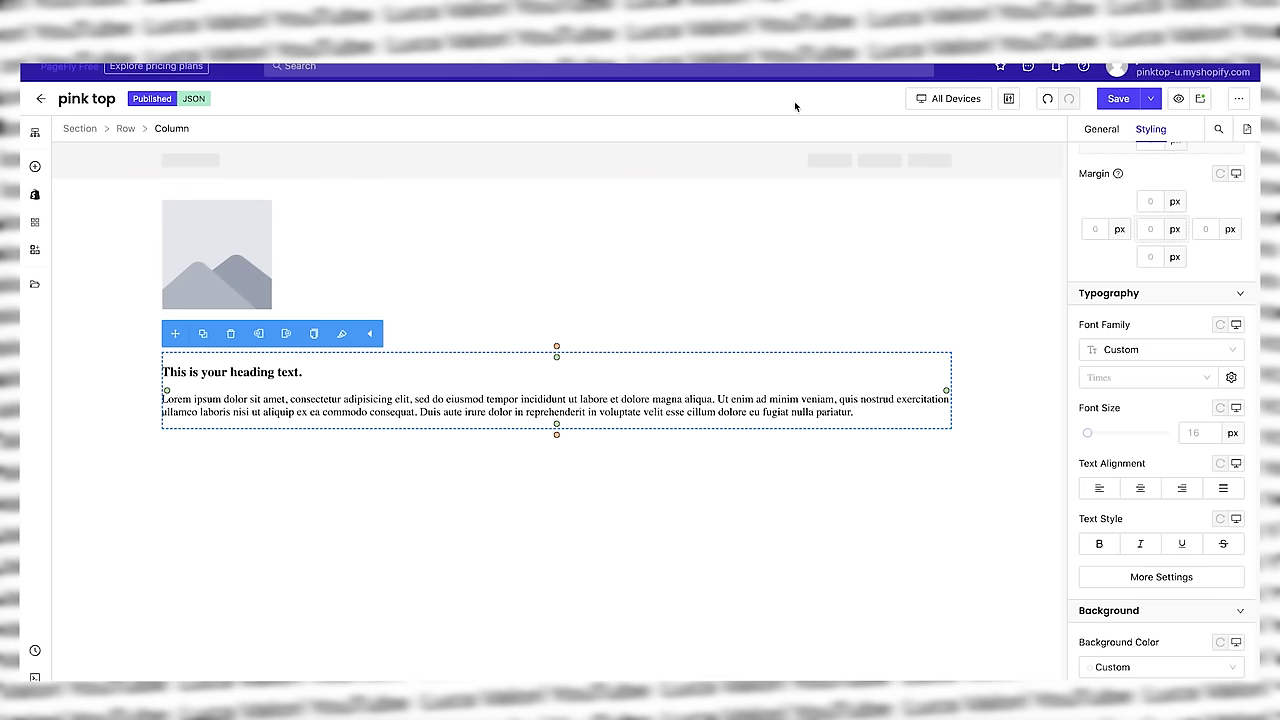
left_click(932, 103)
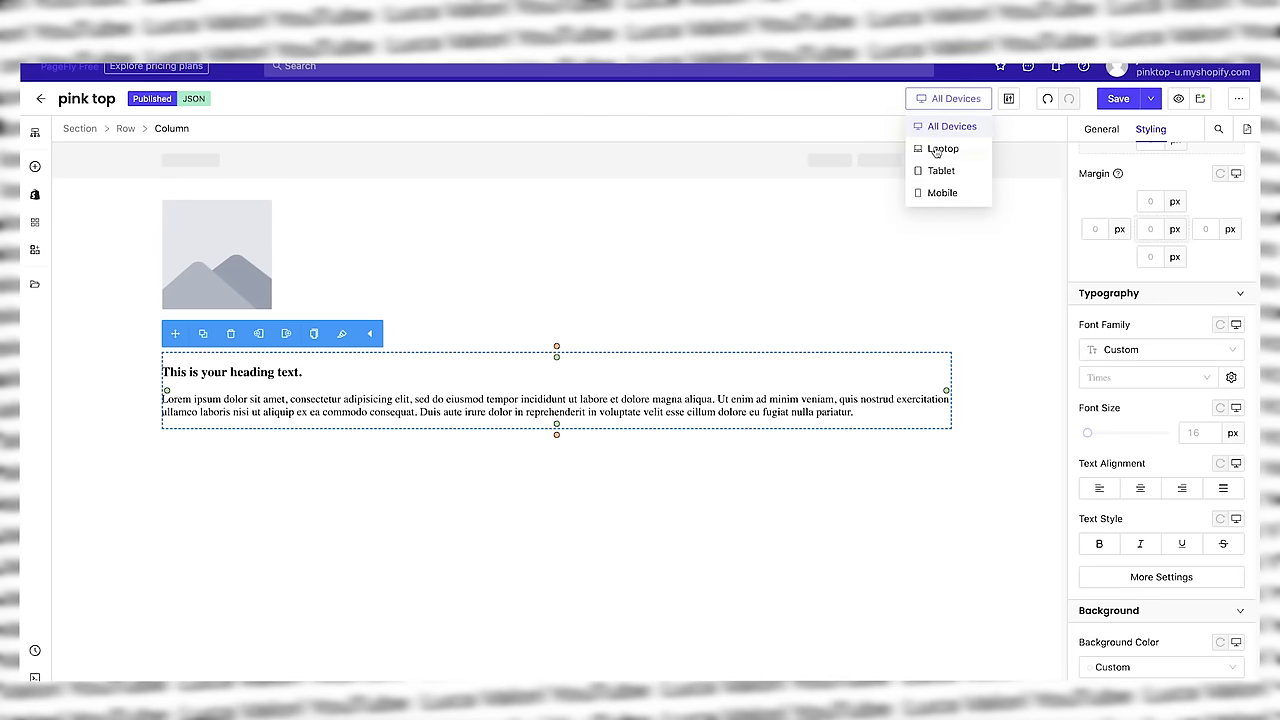
left_click(933, 150)
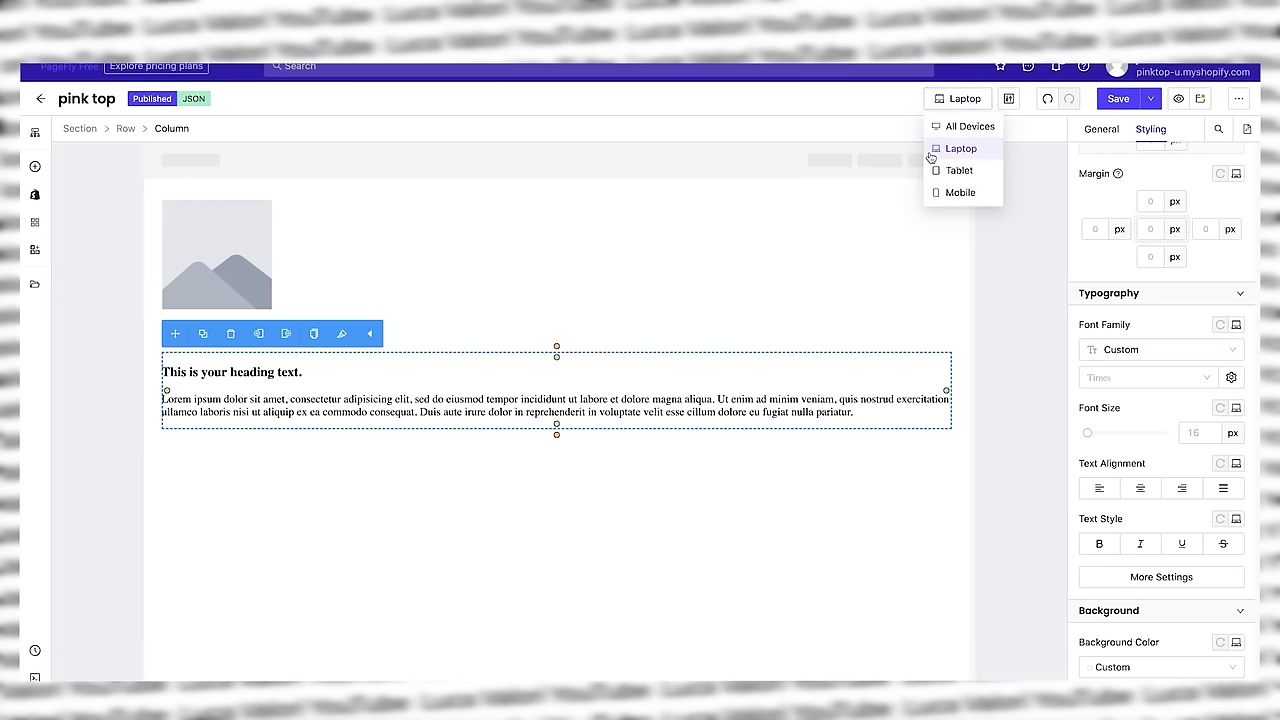
left_click(955, 100)
left_click(950, 174)
left_click(952, 100)
left_click(947, 184)
left_click(942, 100)
left_click(950, 126)
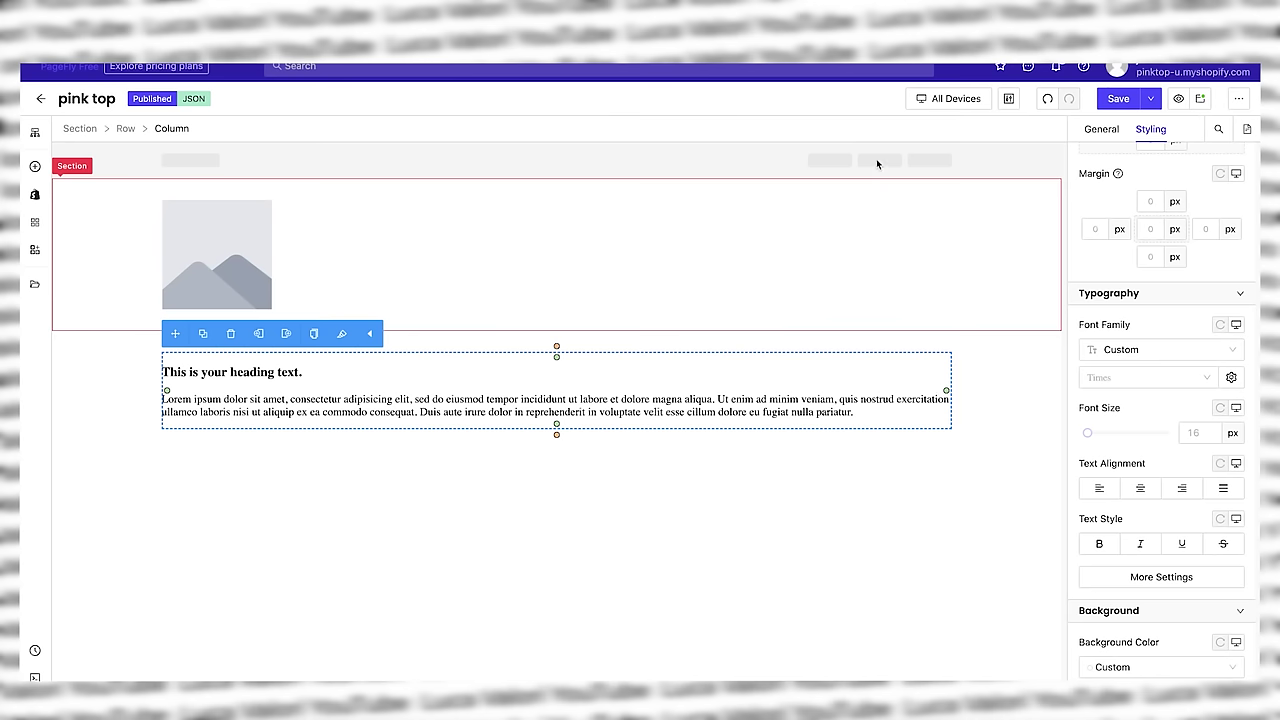
left_click(940, 98)
left_click(940, 150)
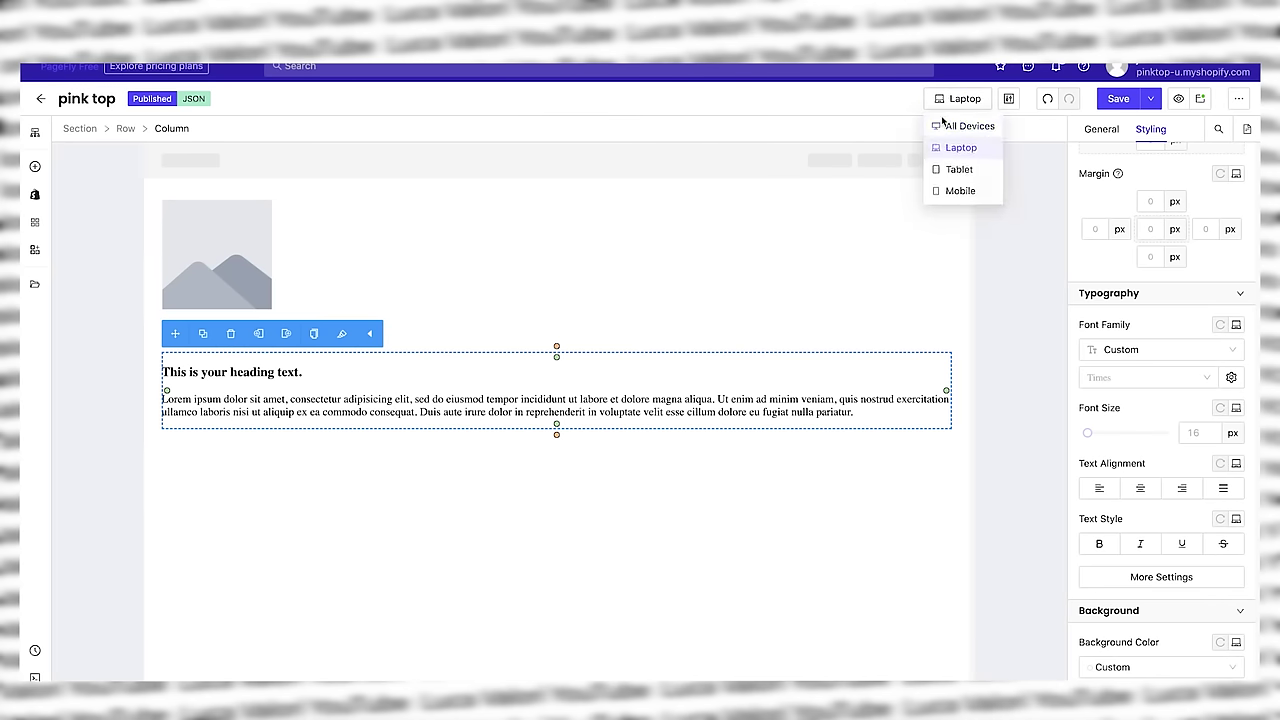
left_click(957, 98)
left_click(958, 170)
left_click(957, 98)
left_click(960, 190)
left_click(955, 97)
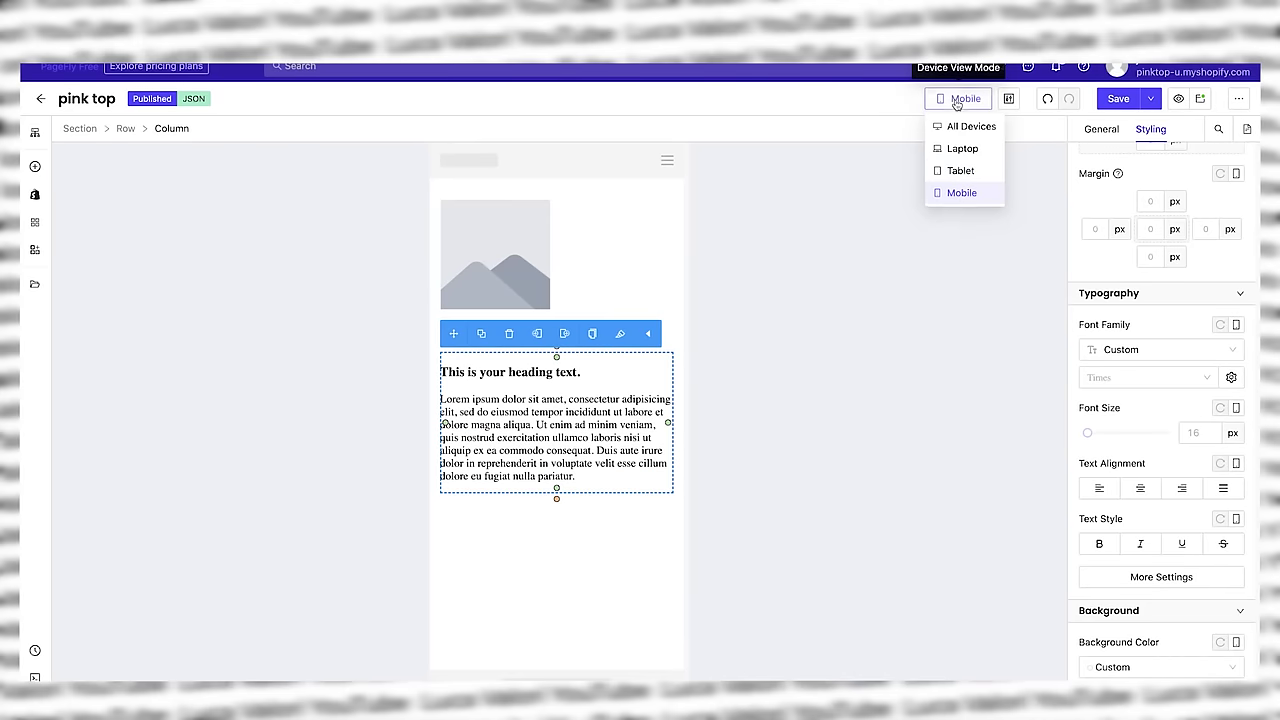
left_click(961, 170)
left_click(961, 98)
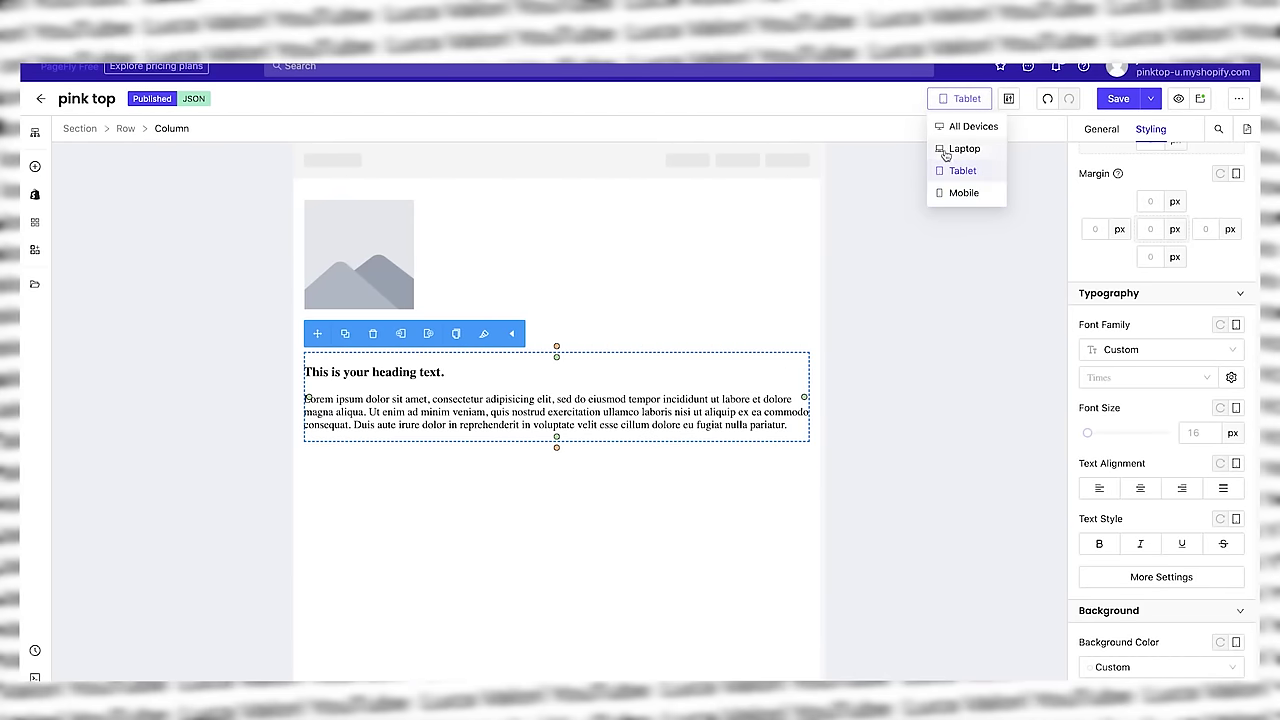
left_click(960, 149)
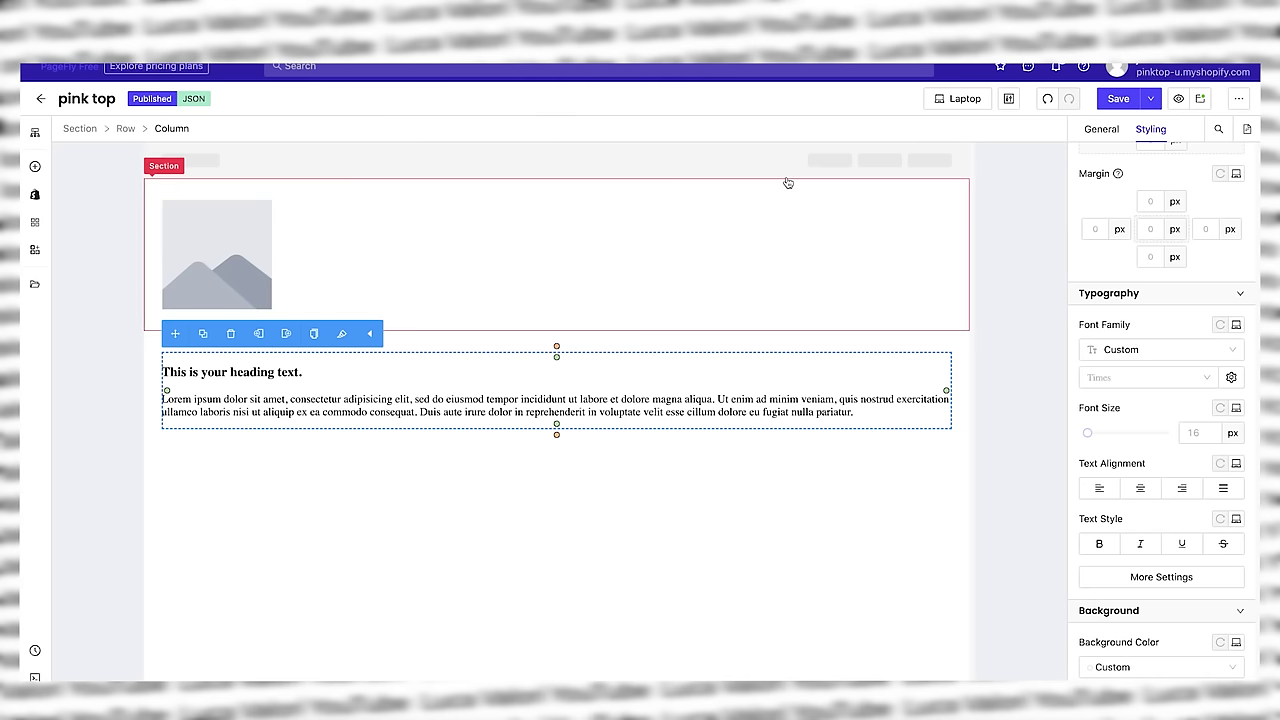
left_click(955, 99)
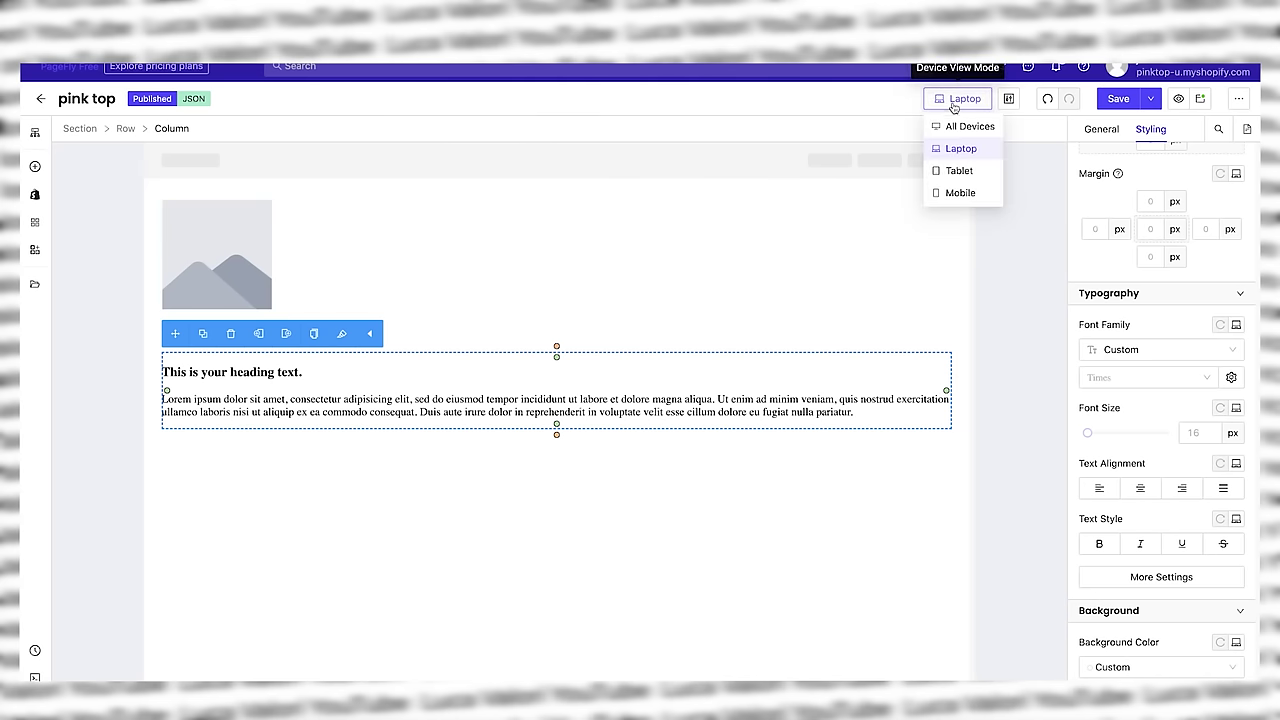
left_click(955, 127)
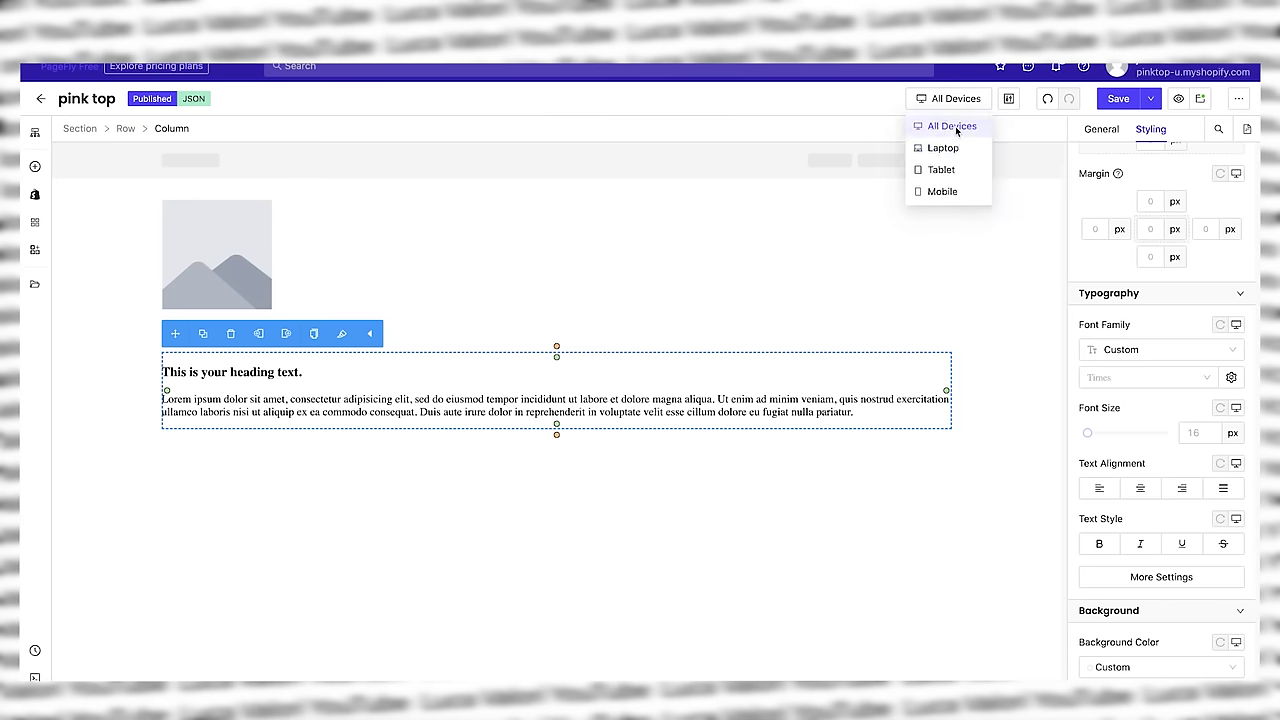
left_click(955, 100)
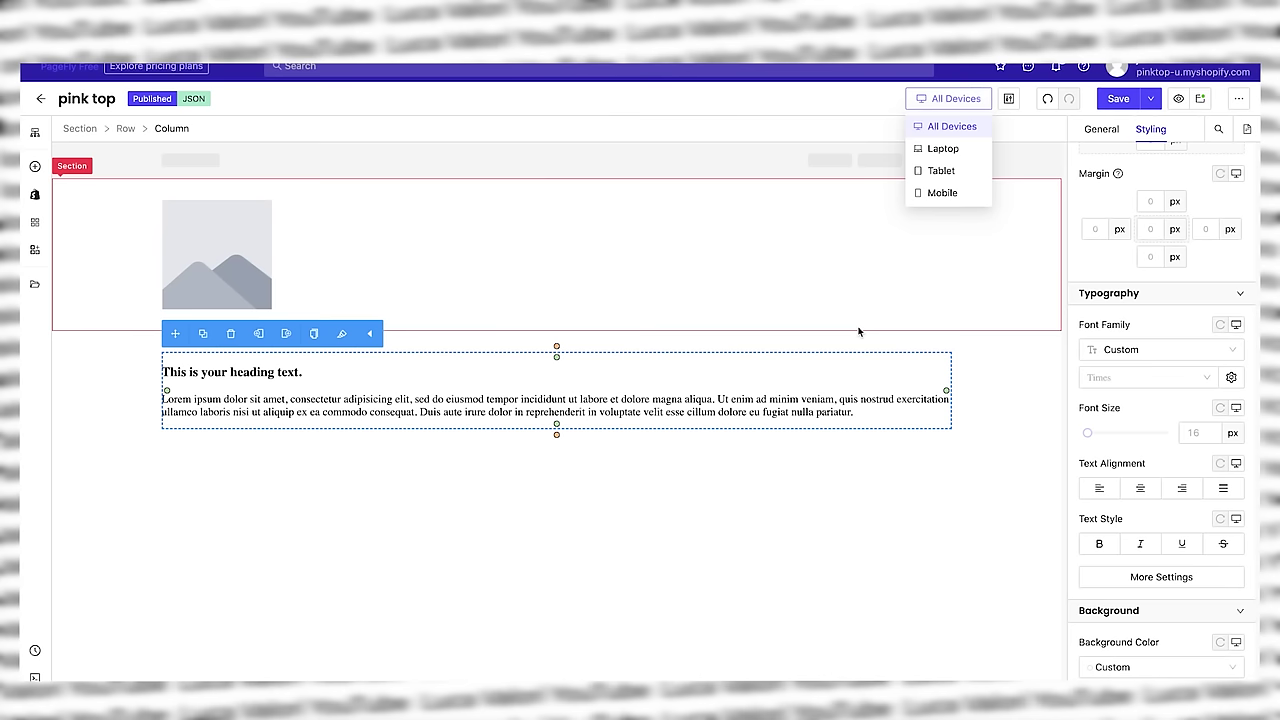
left_click(932, 193)
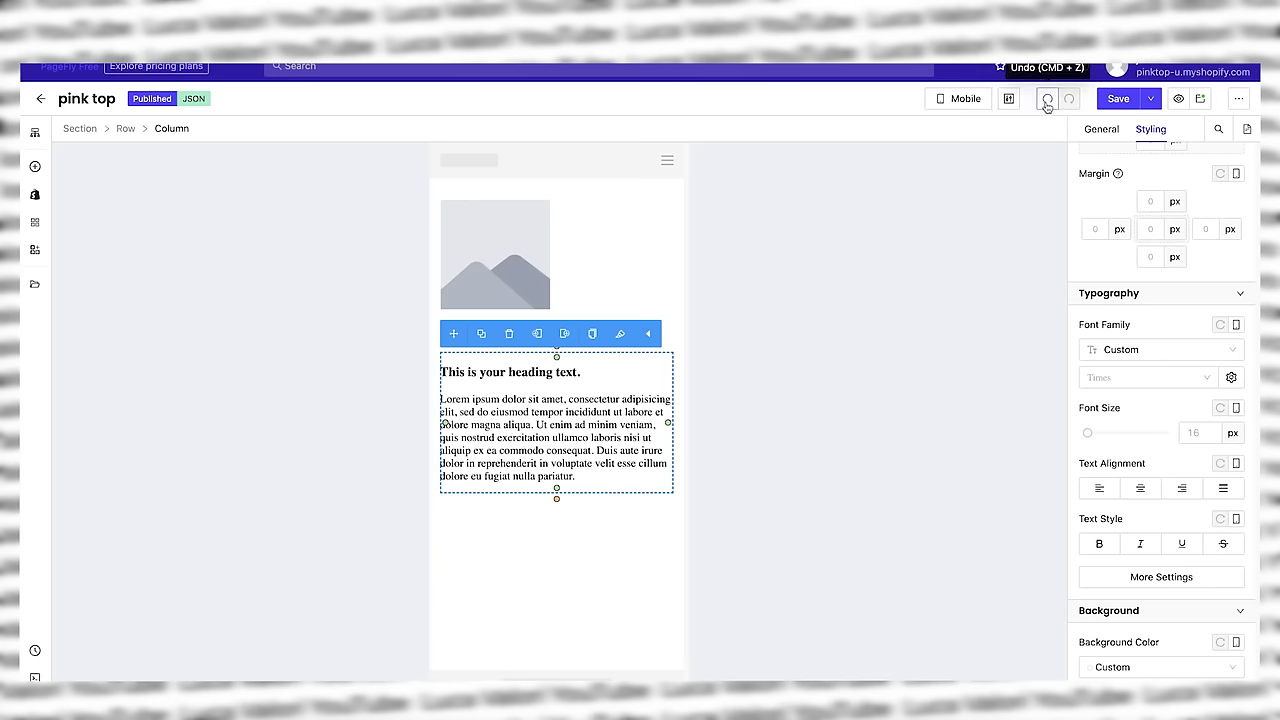
- Undo and redo the last change, then open and close the More Actions menu
left_click(1047, 100)
left_click(1068, 100)
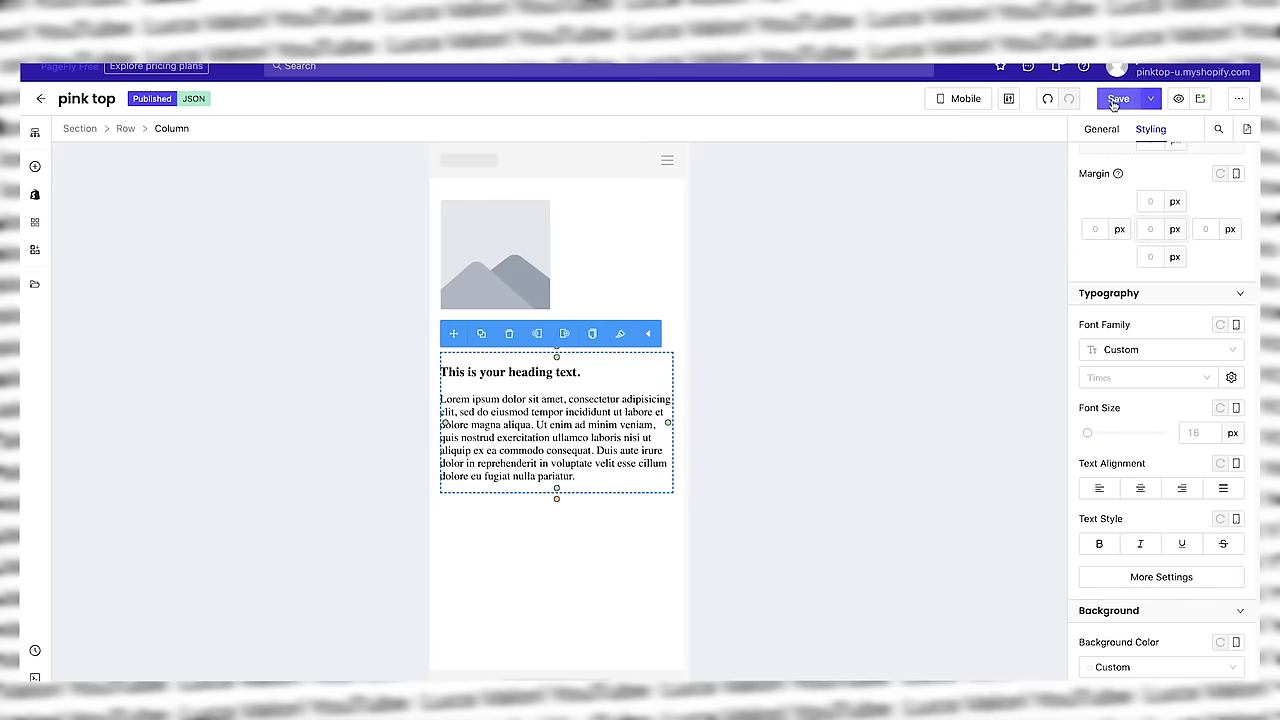
left_click(1238, 98)
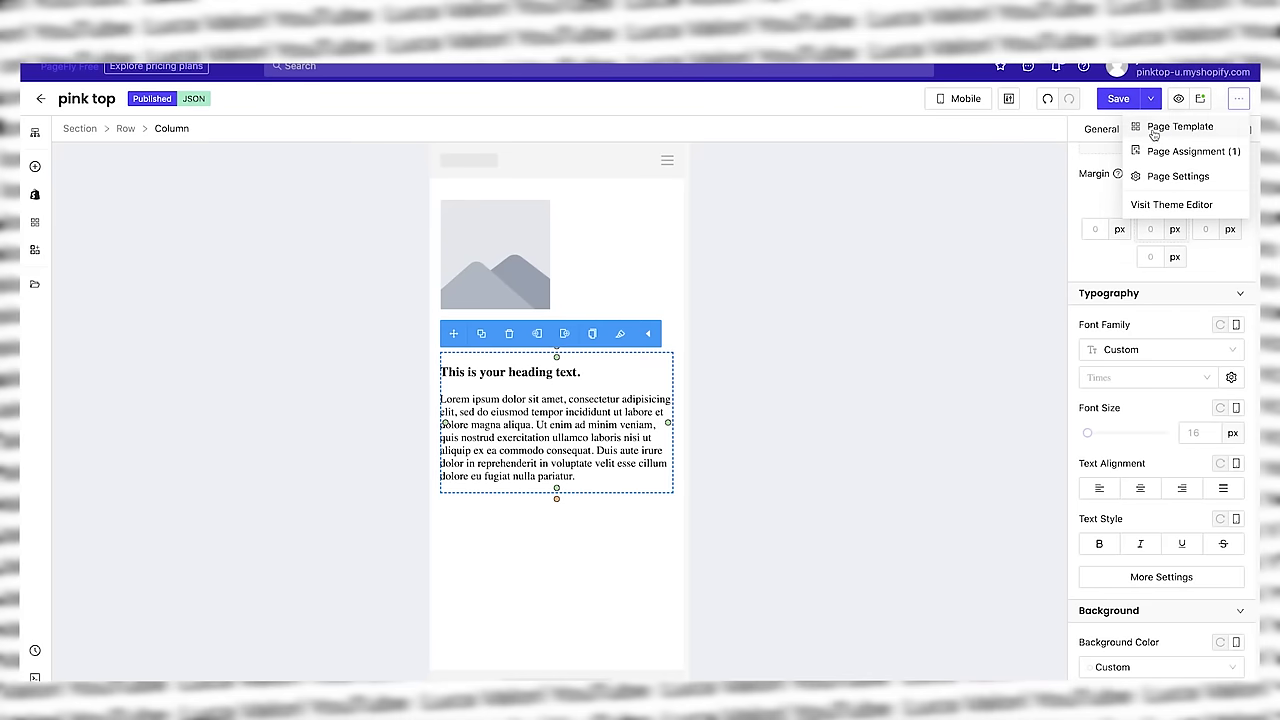
left_click(923, 253)
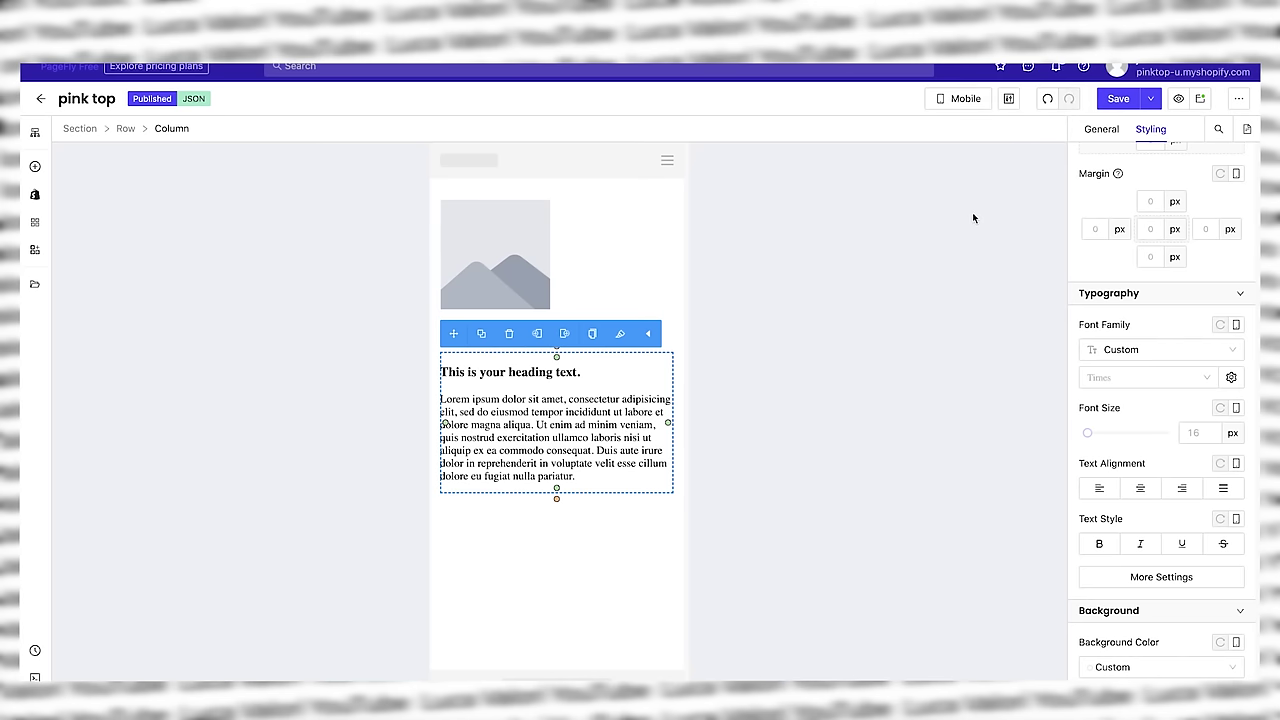
scroll(1106, 323, "down", 1)
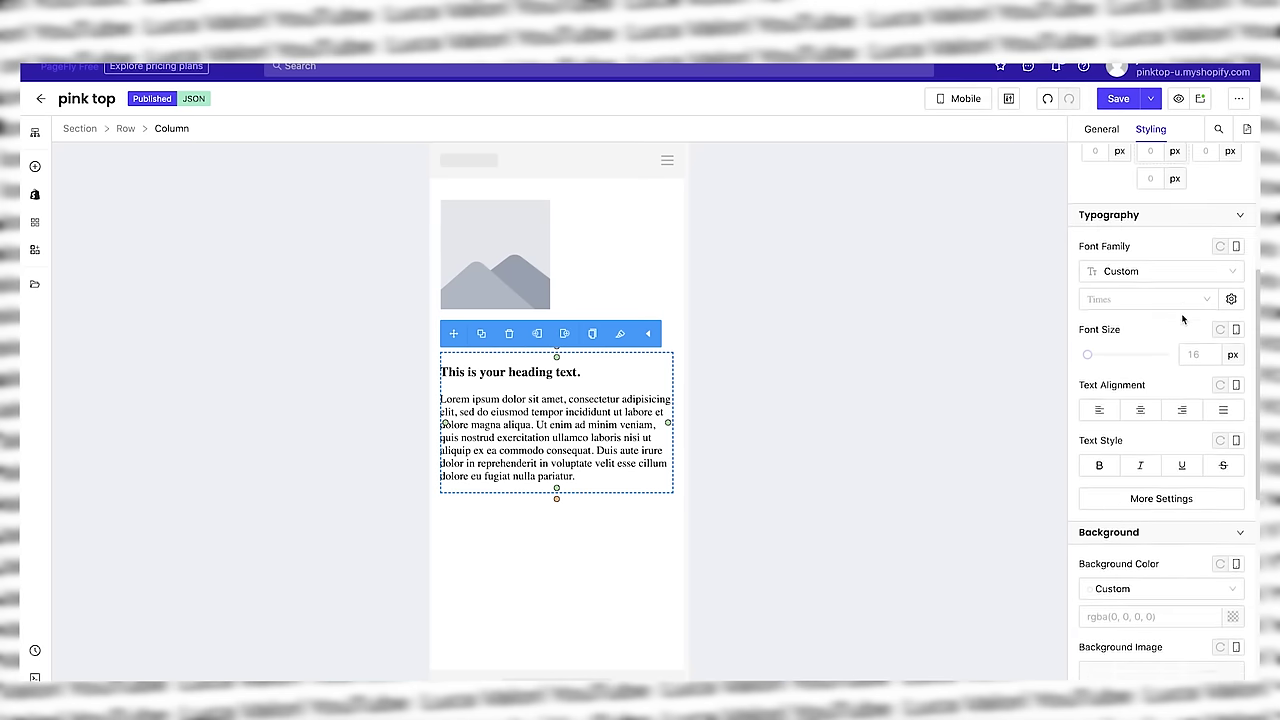
scroll(1159, 267, "up", 4)
- Select the placeholder image and show its General tab with source, click action and visibility
left_click(1104, 132)
left_click(1147, 132)
left_click(1101, 131)
left_click(1152, 131)
left_click(1097, 131)
left_click(1150, 131)
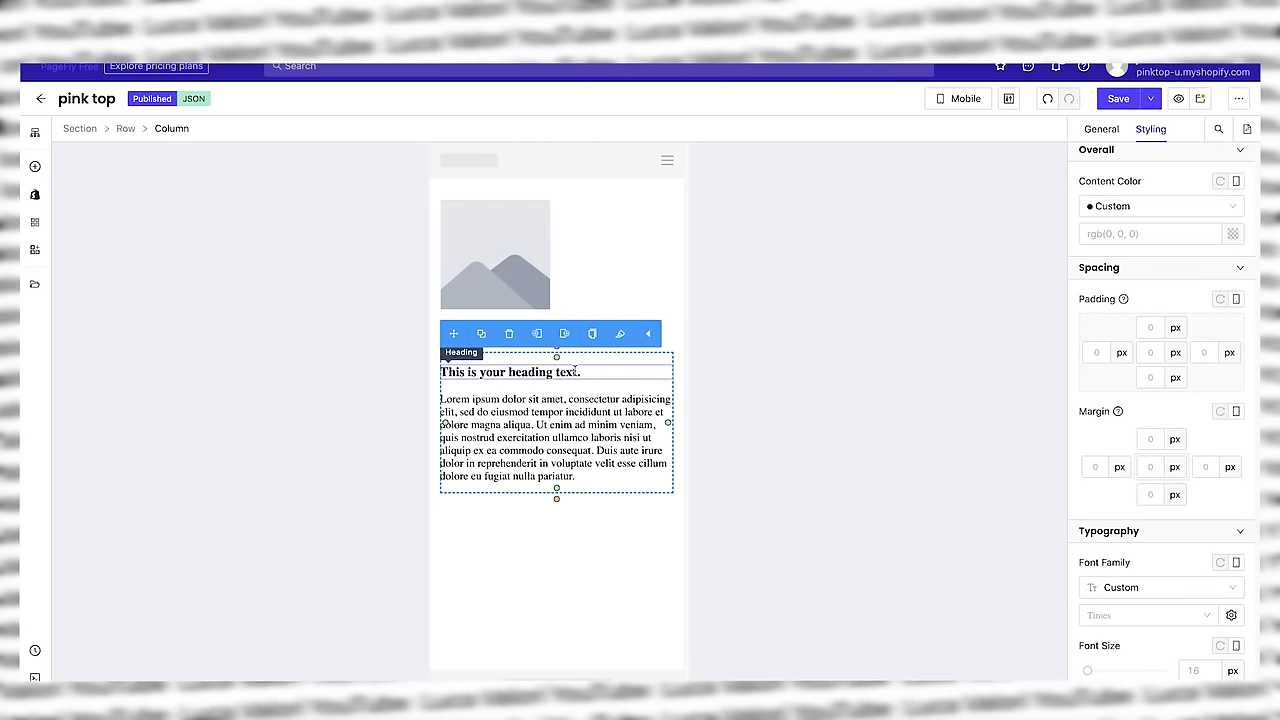
left_click(519, 268)
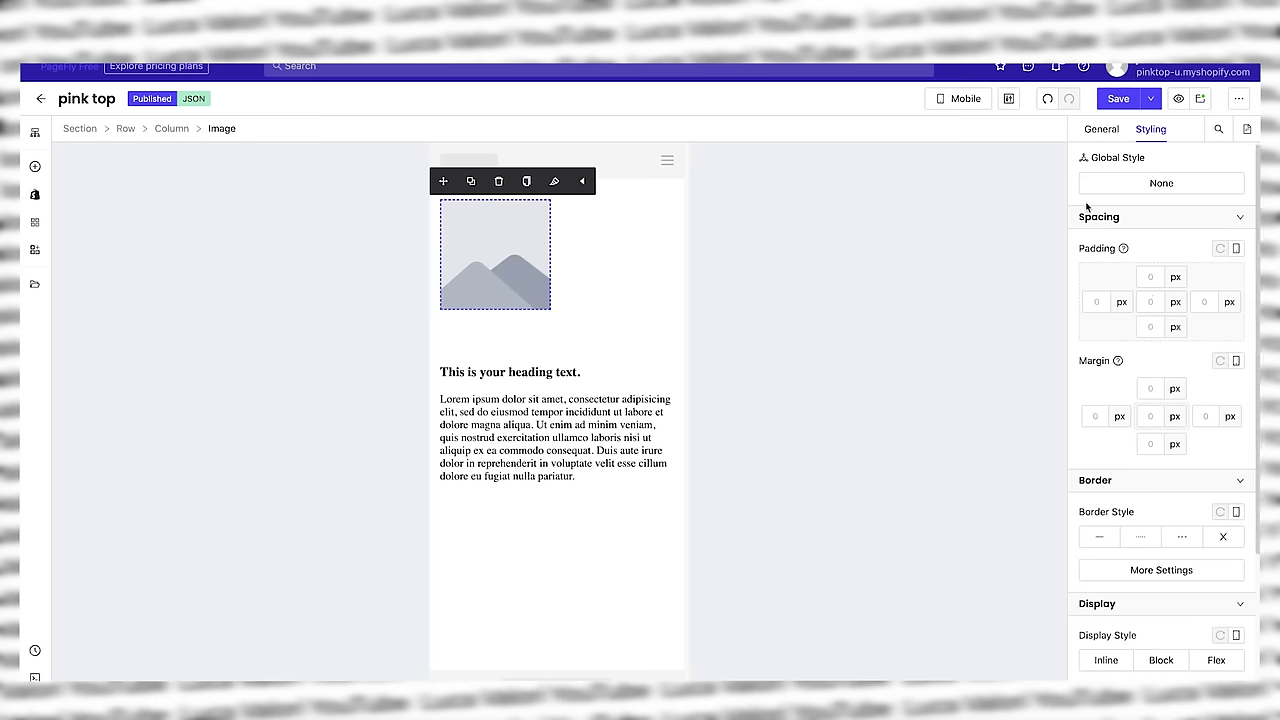
left_click(1101, 135)
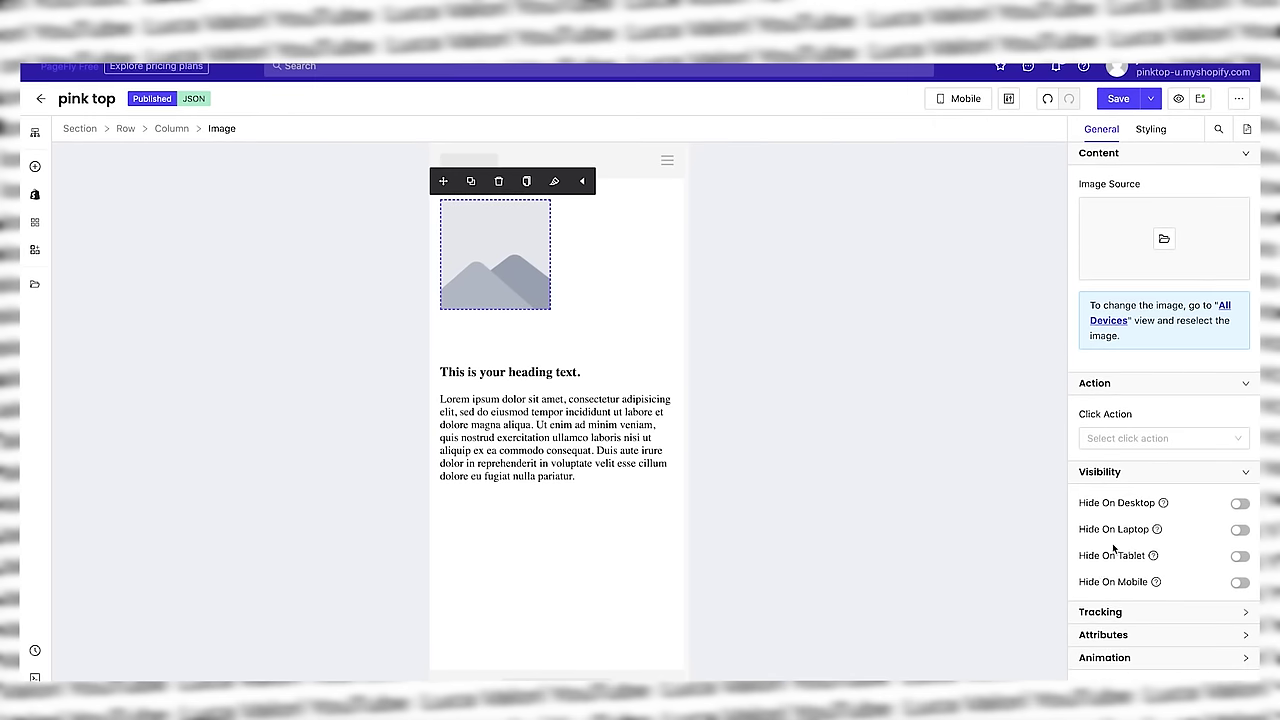
- Select the H3 heading and highlight its text 'This is your heading text.' in the settings
left_click(561, 372)
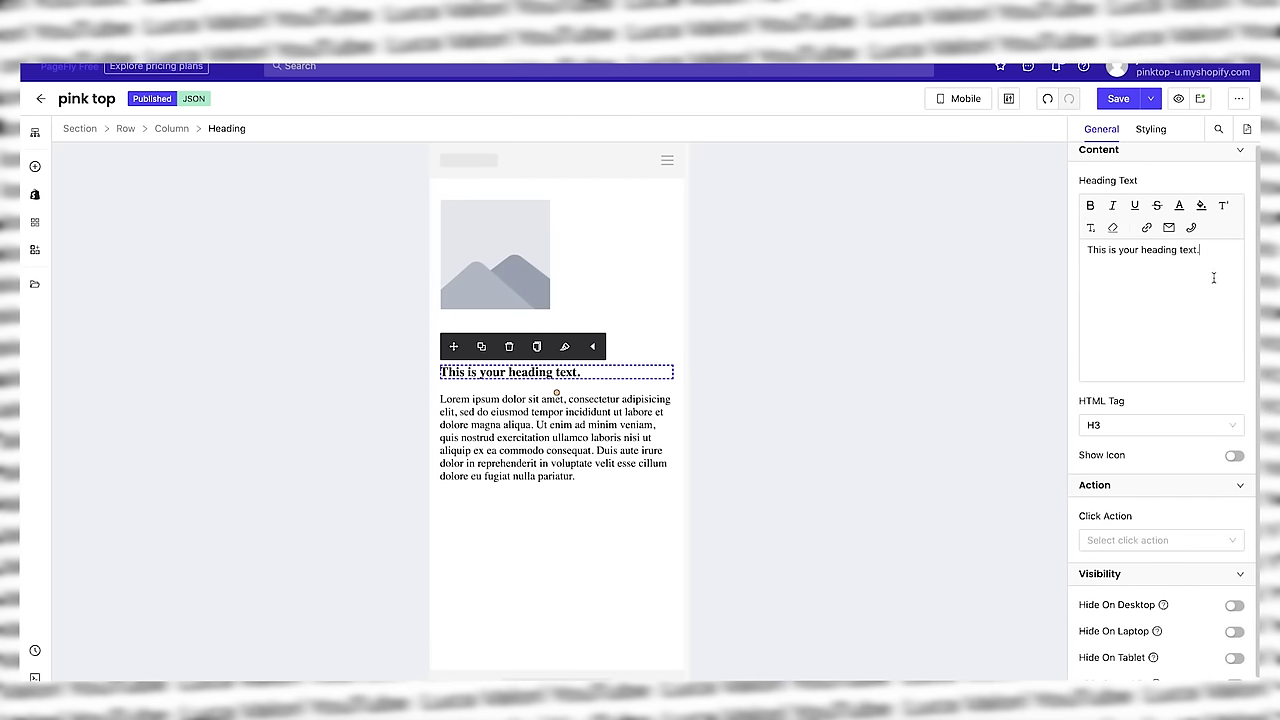
left_click_drag(1213, 278, 1090, 238)
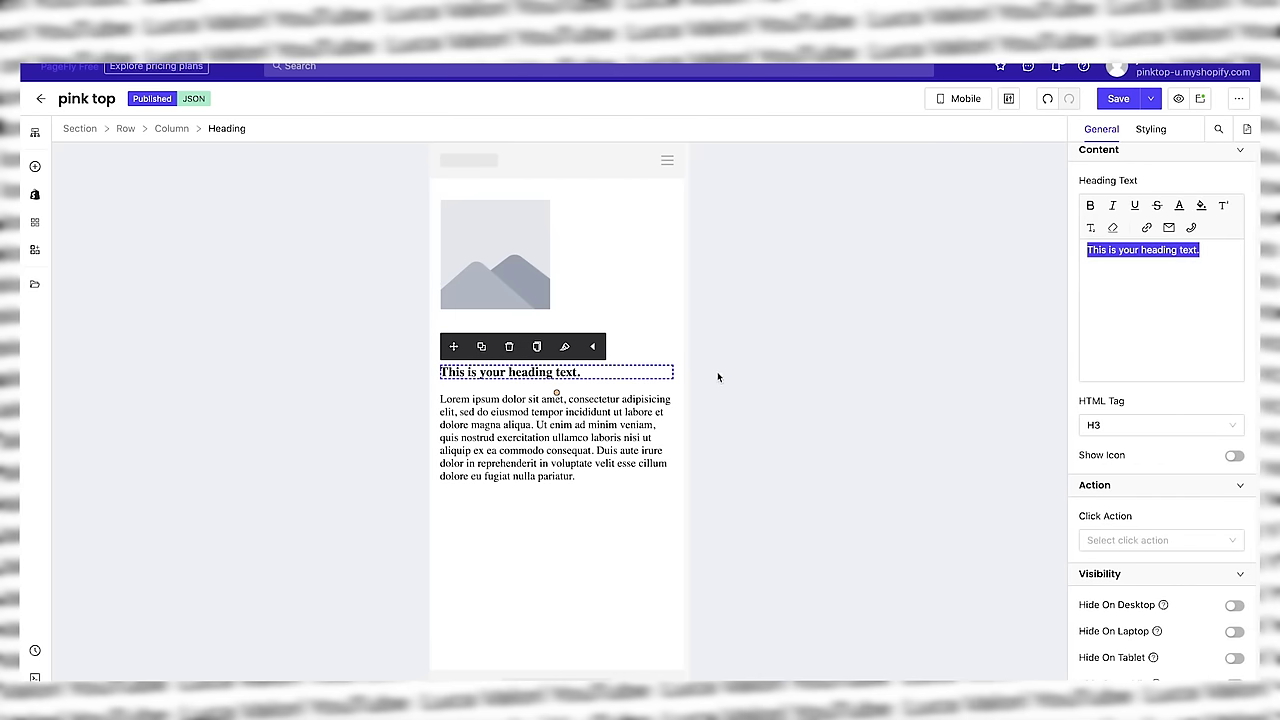
left_click(35, 166)
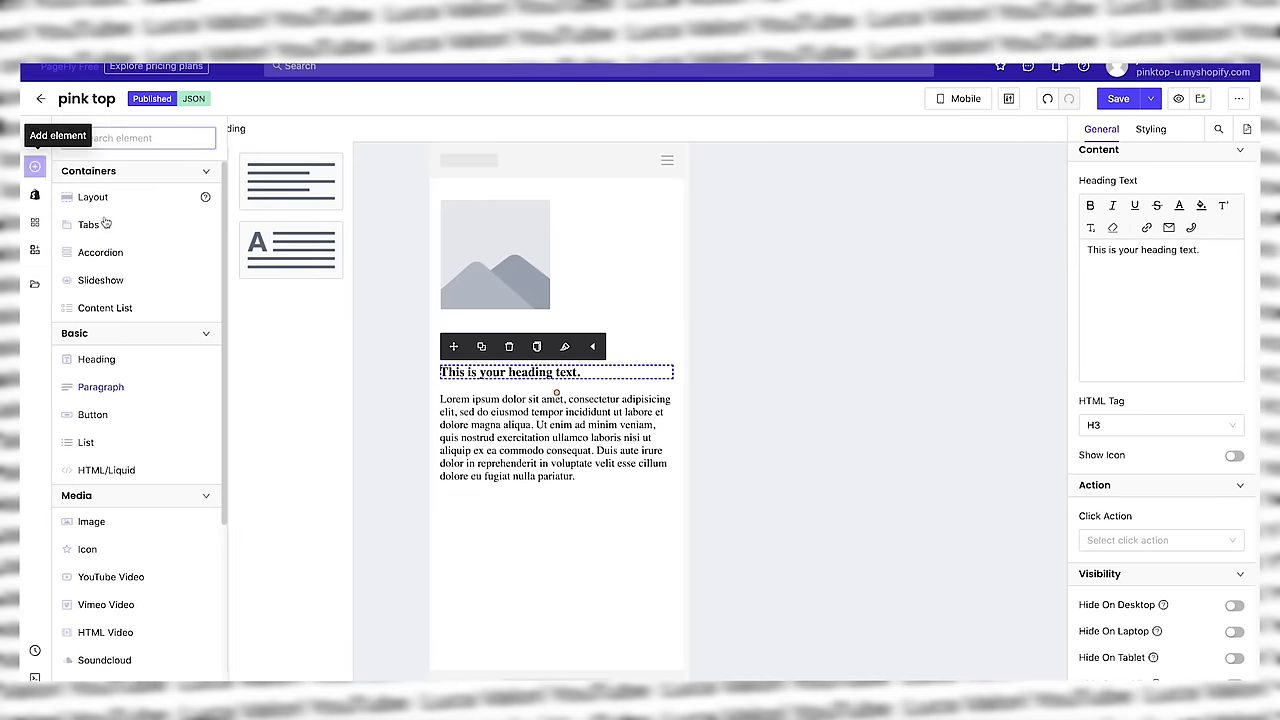
mouse_move(112, 257)
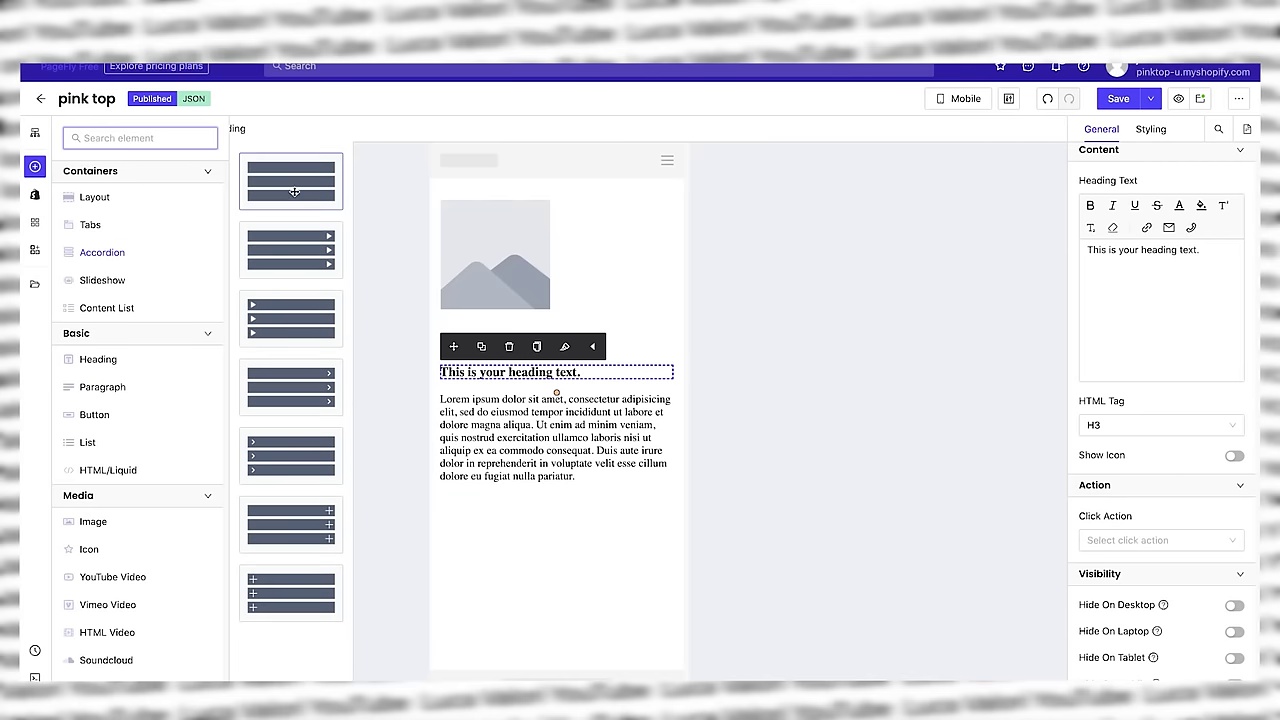
left_click(387, 267)
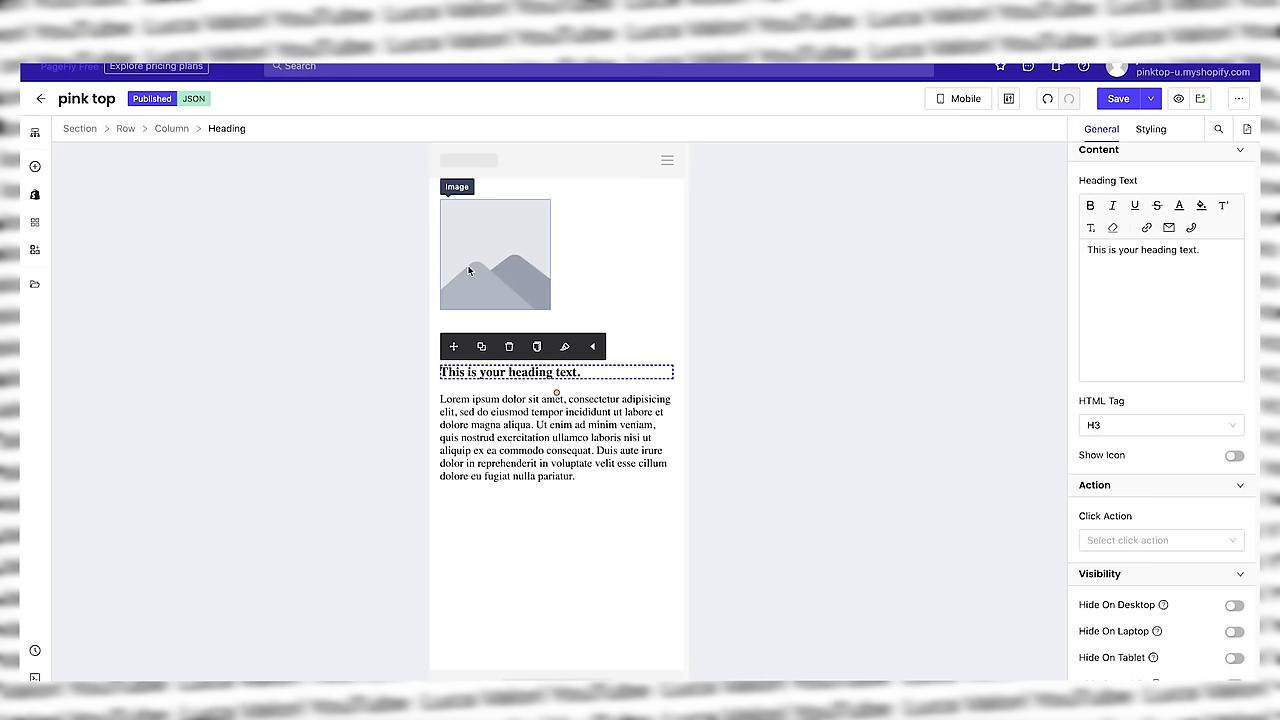
- Try a red text colour on the heading, then set it back to black
double_click(1101, 131)
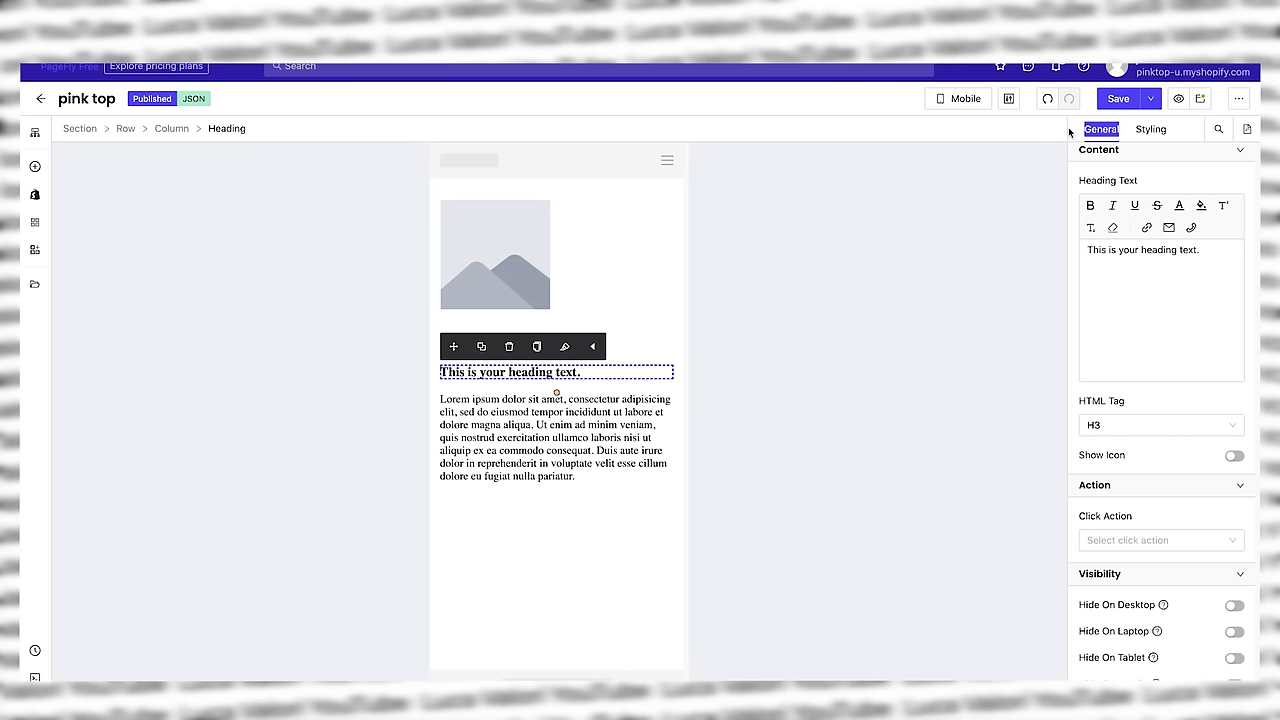
left_click(1152, 130)
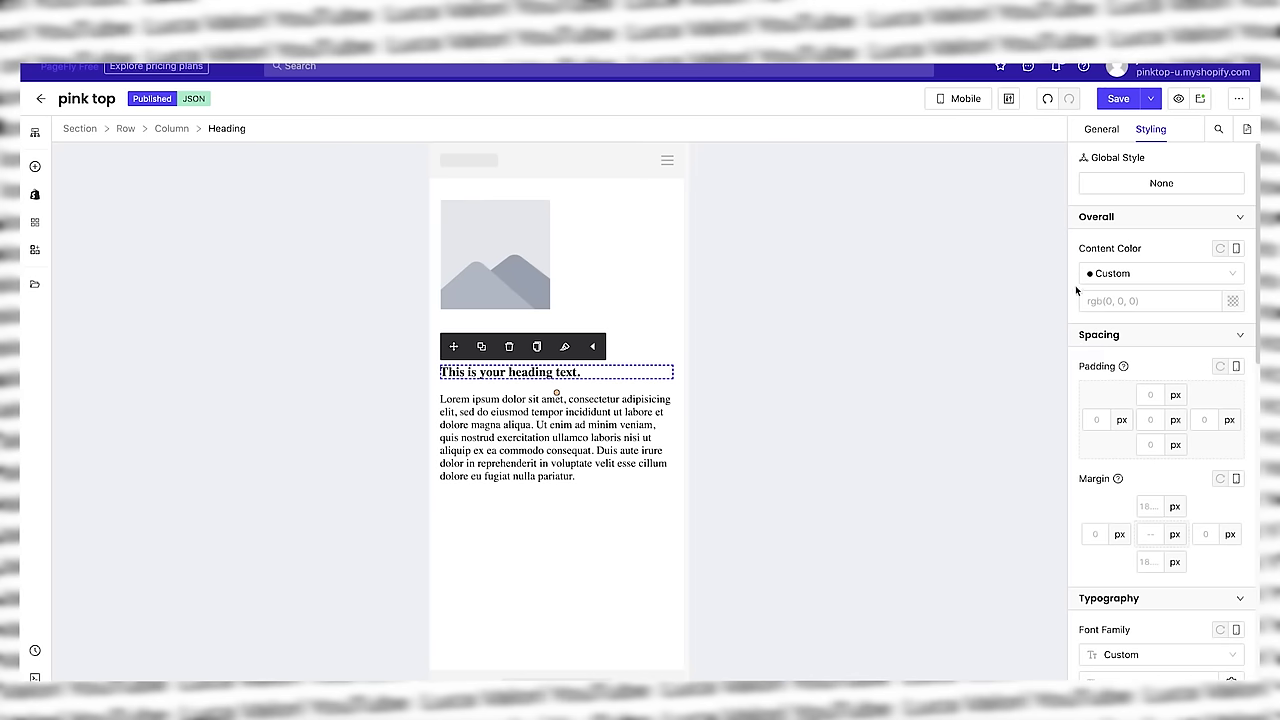
scroll(1107, 443, "down", 3)
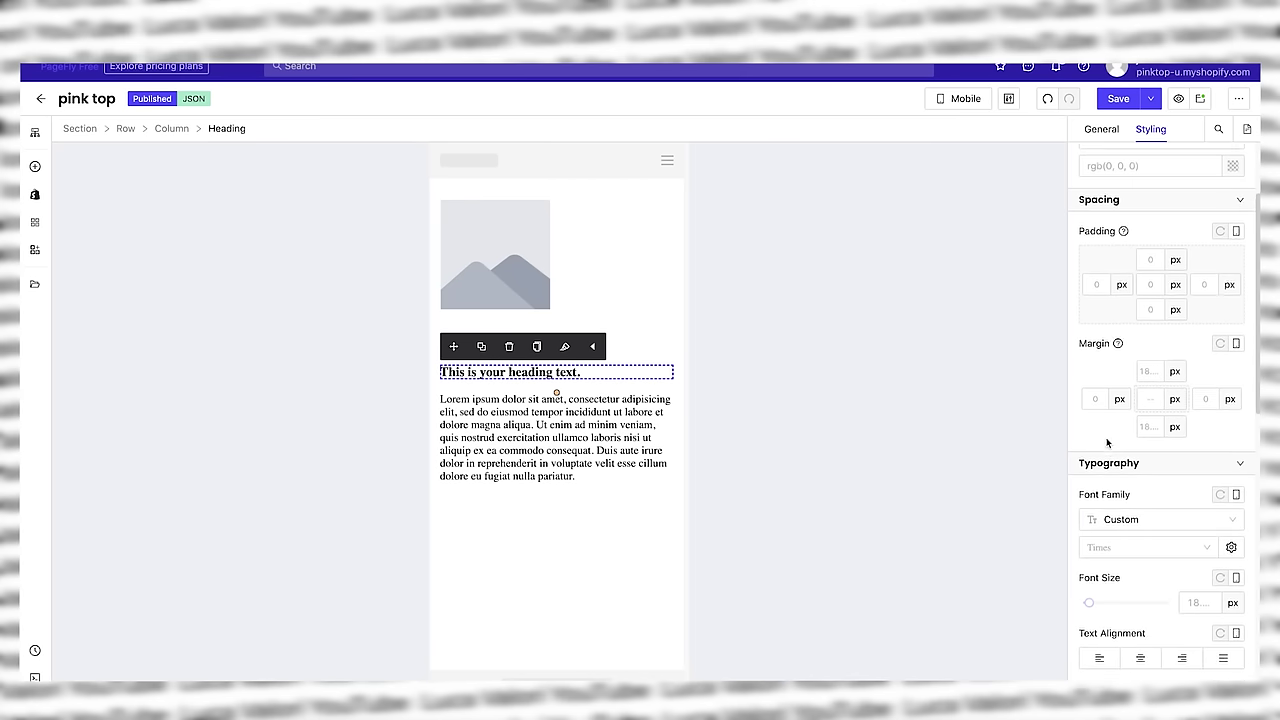
left_click(1092, 388)
scroll(1088, 381, "up", 2)
scroll(1088, 381, "up", 1)
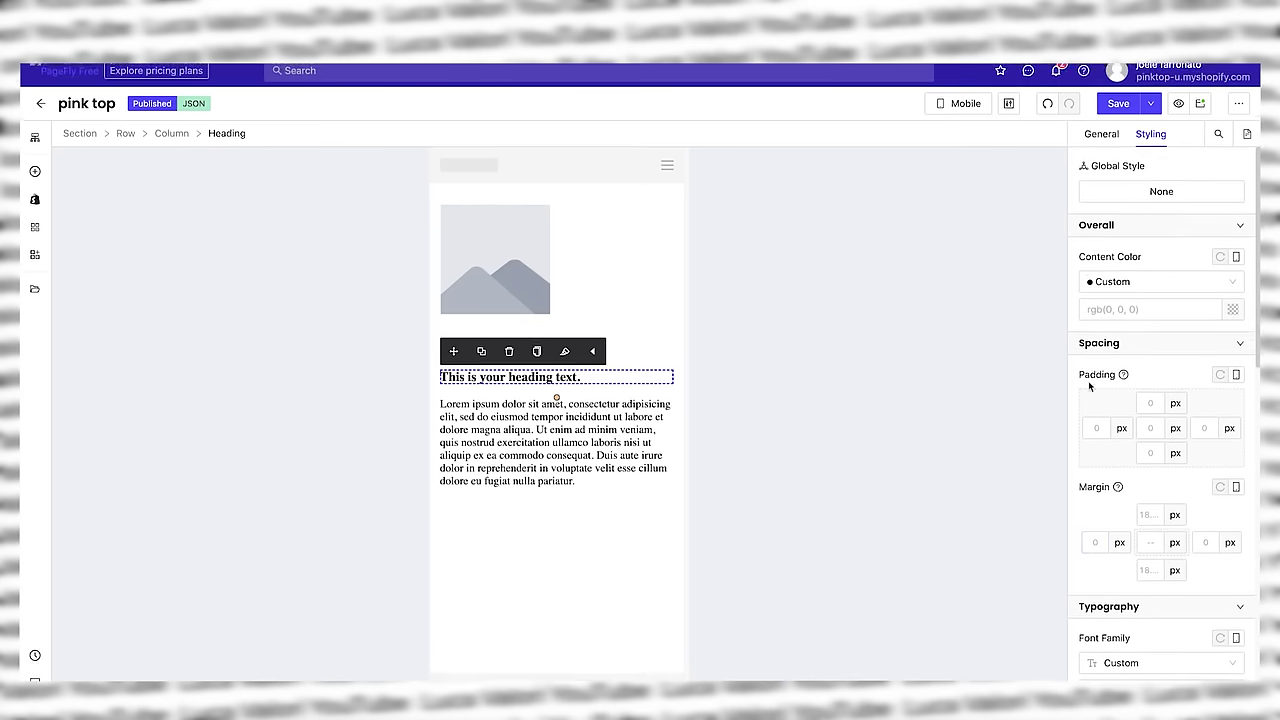
left_click(1123, 304)
left_click_drag(960, 268, 1009, 207)
left_click_drag(936, 243, 893, 302)
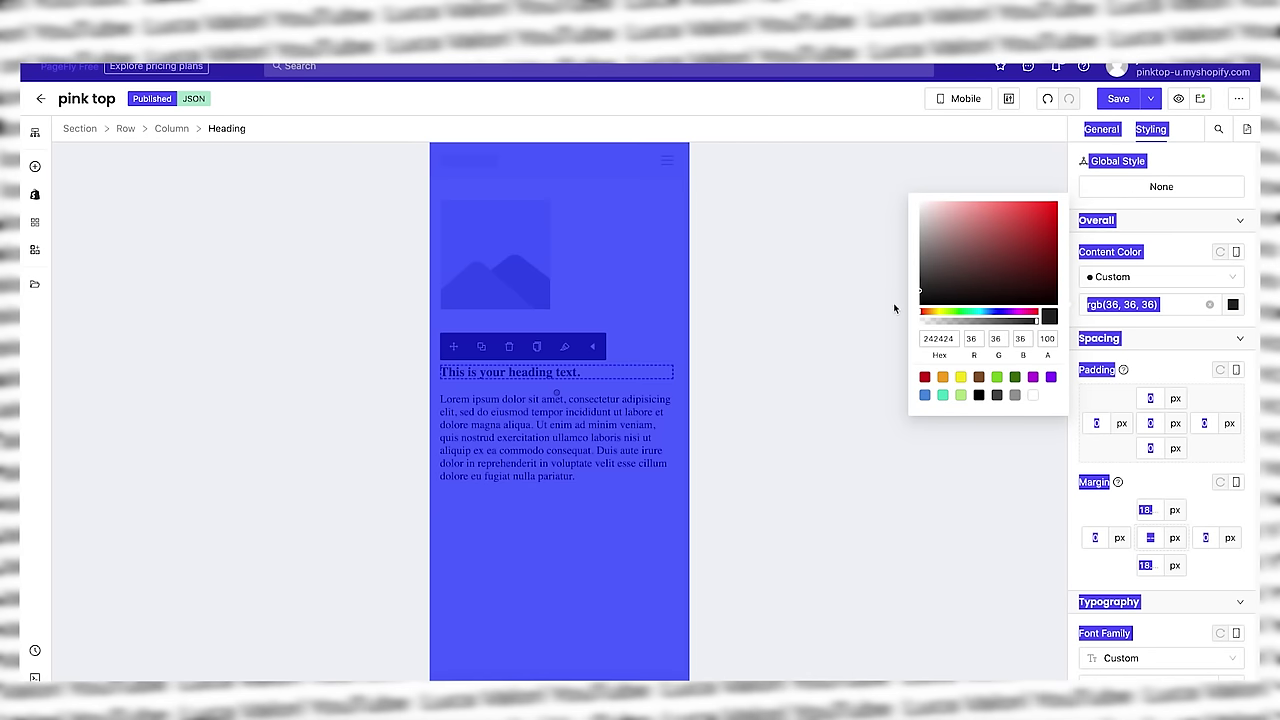
left_click(890, 336)
left_click(1086, 306)
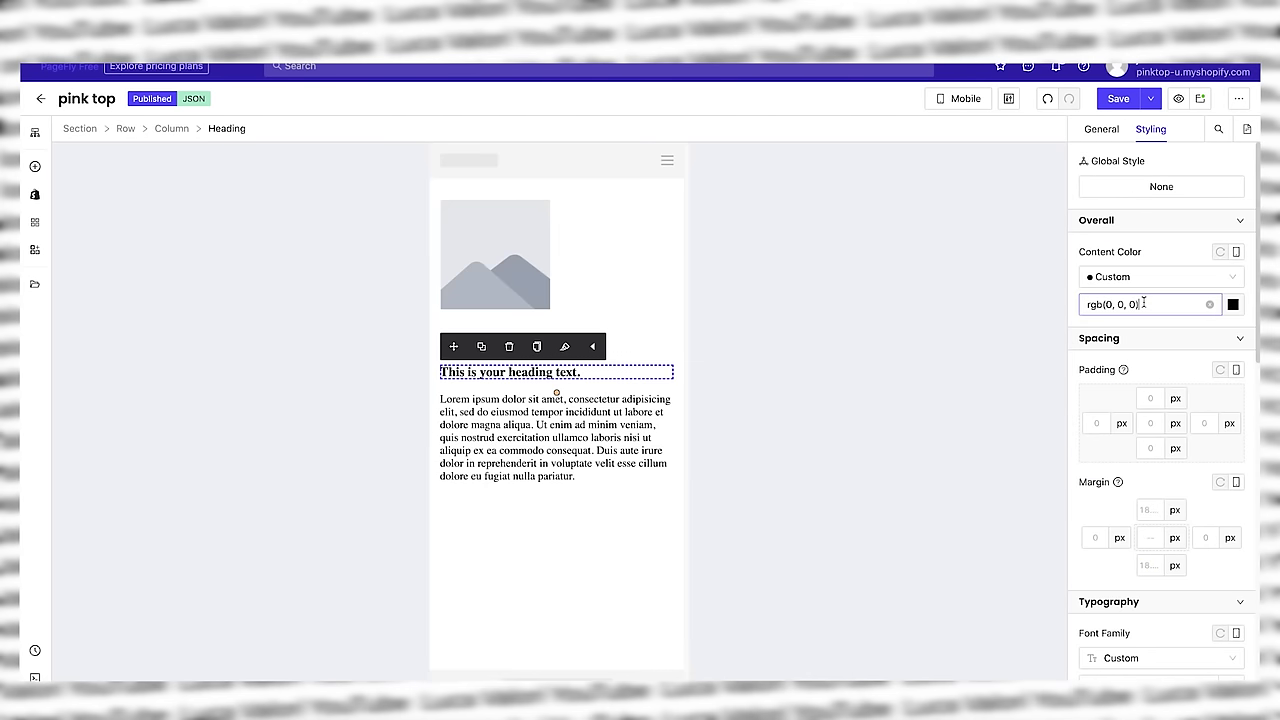
left_click(1150, 423)
- Try 10 px top padding and 10 px all-sides padding on the heading, then clear both
scroll(1150, 423, "down", 1)
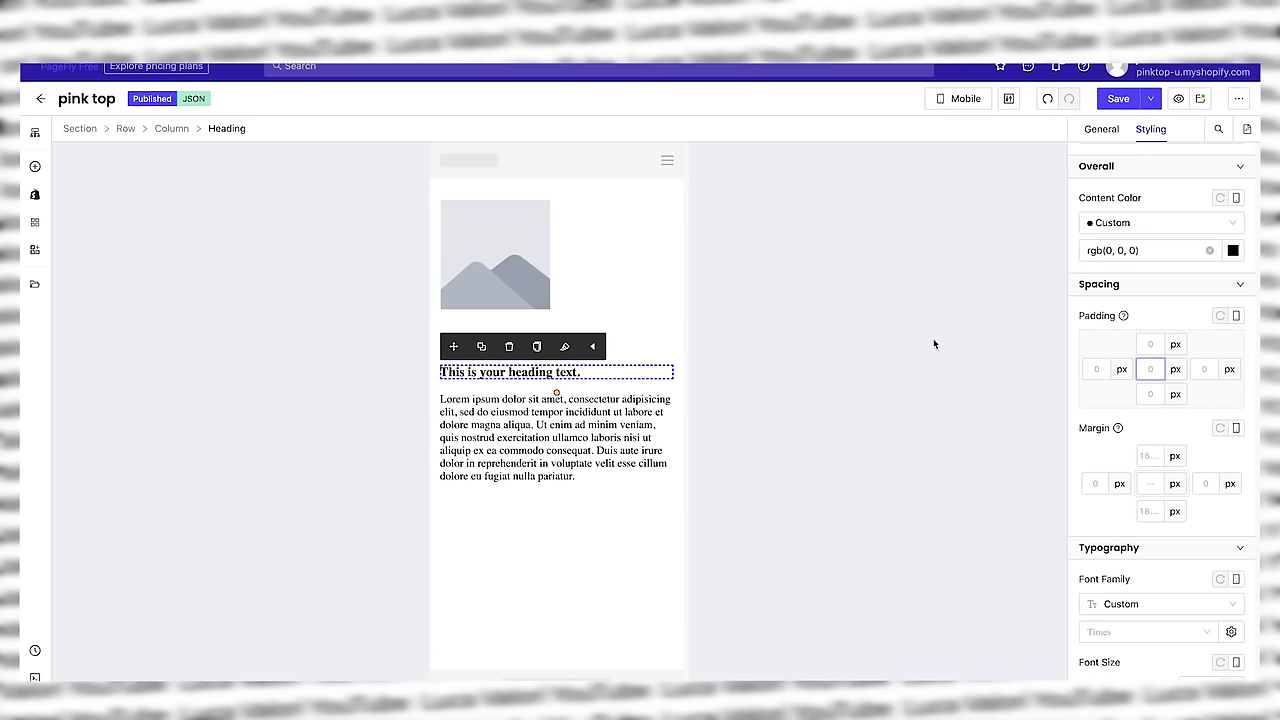
left_click(1147, 347)
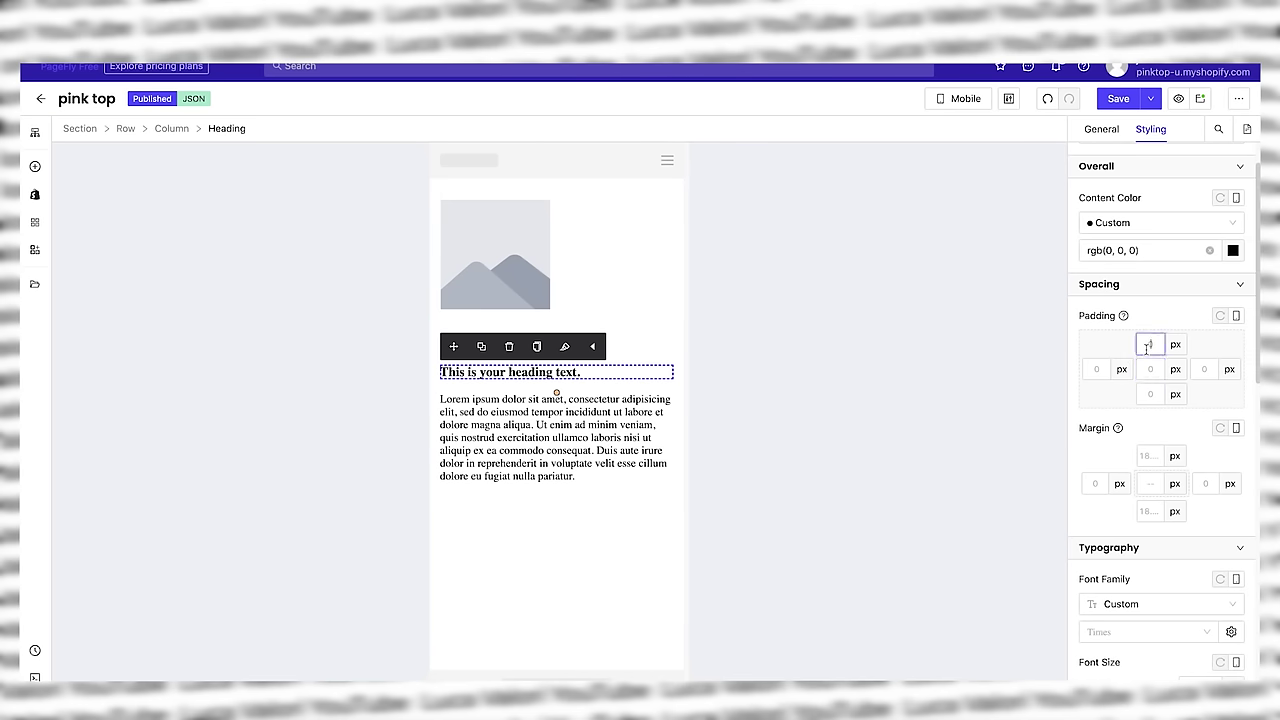
type("10")
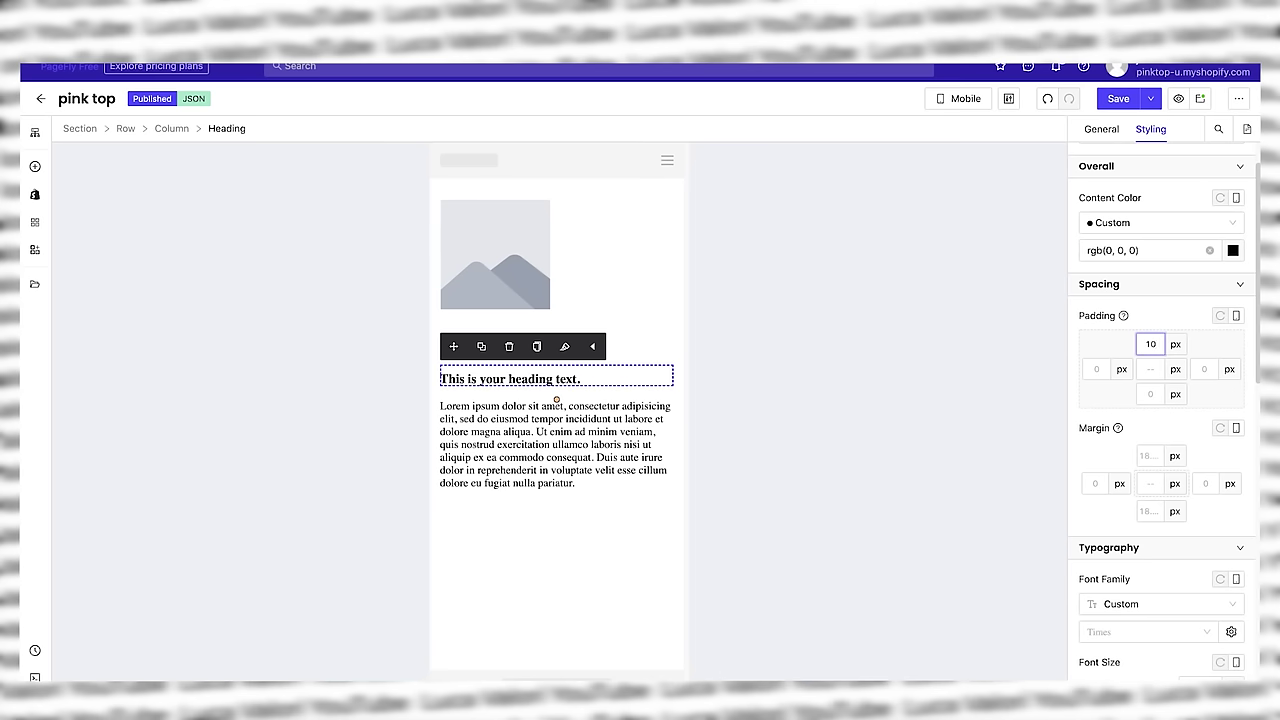
key("BackSpace")
key("BackSpace")
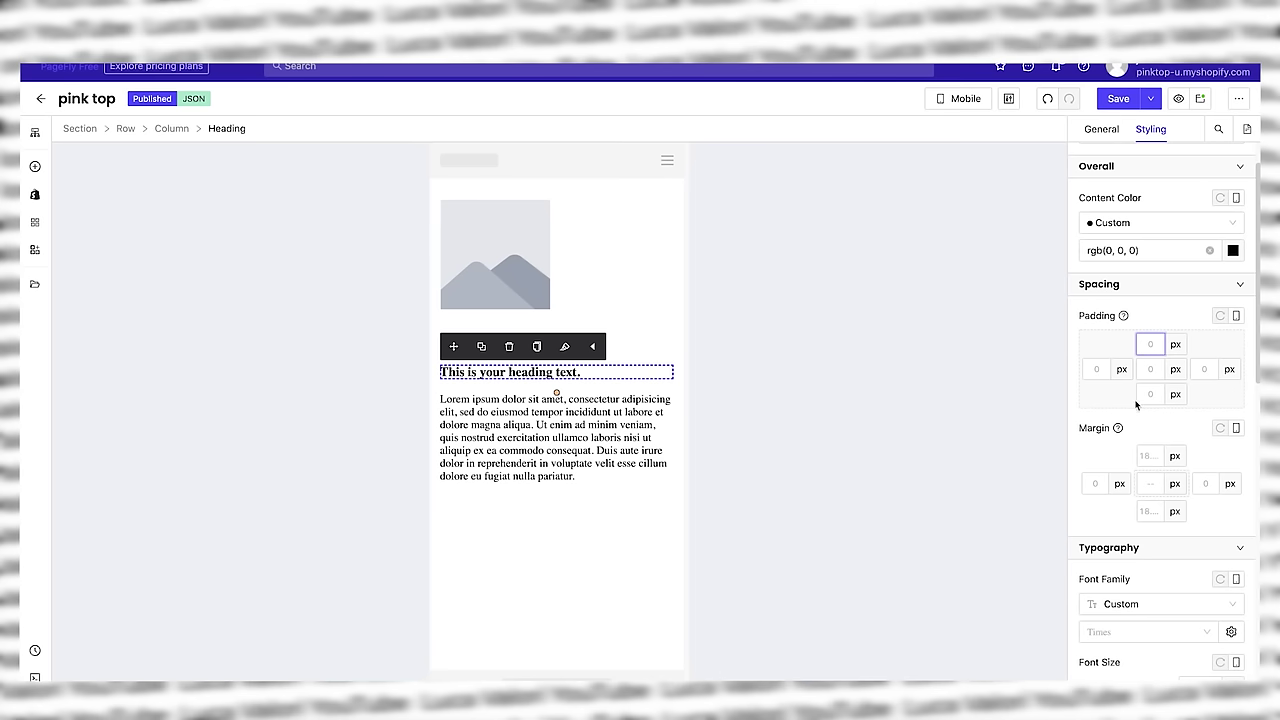
left_click(1147, 369)
type("10")
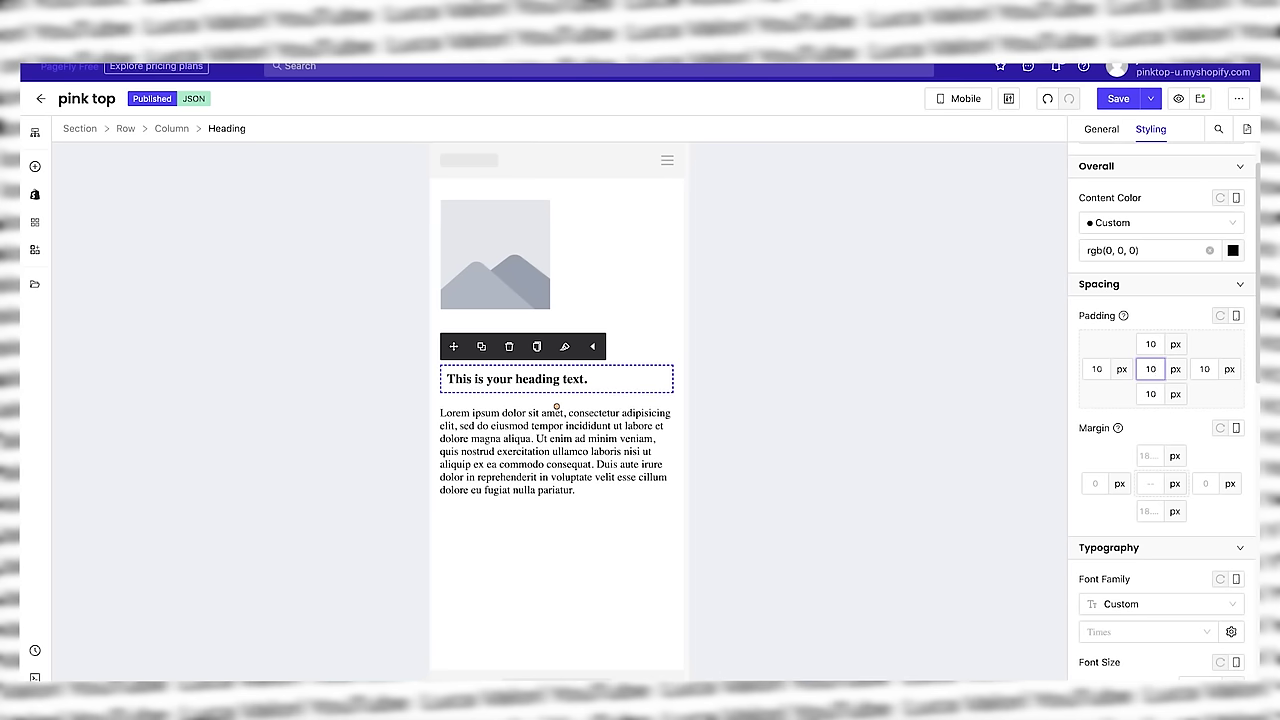
key("BackSpace")
key("BackSpace")
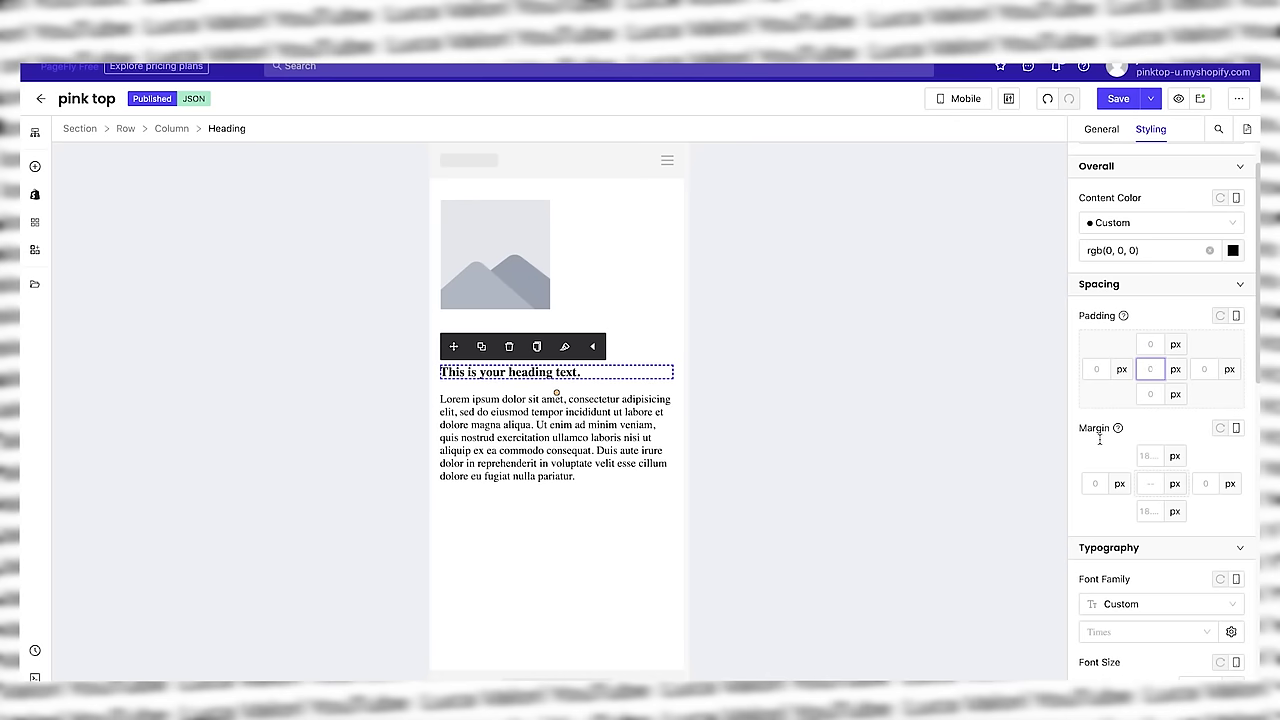
left_click_drag(1076, 433, 1114, 429)
left_click(1106, 449)
- Try 100 px and then -10 px top margin, then clear it back to default
left_click(1142, 456)
type("10")
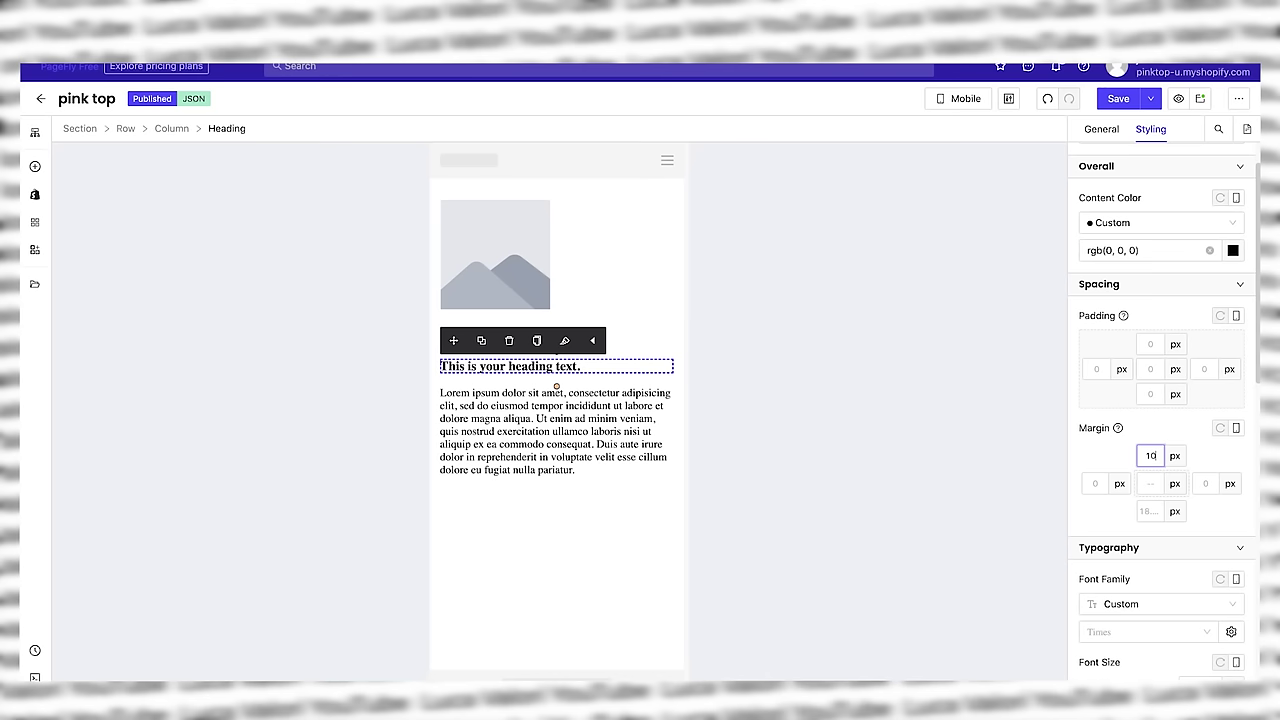
type("0")
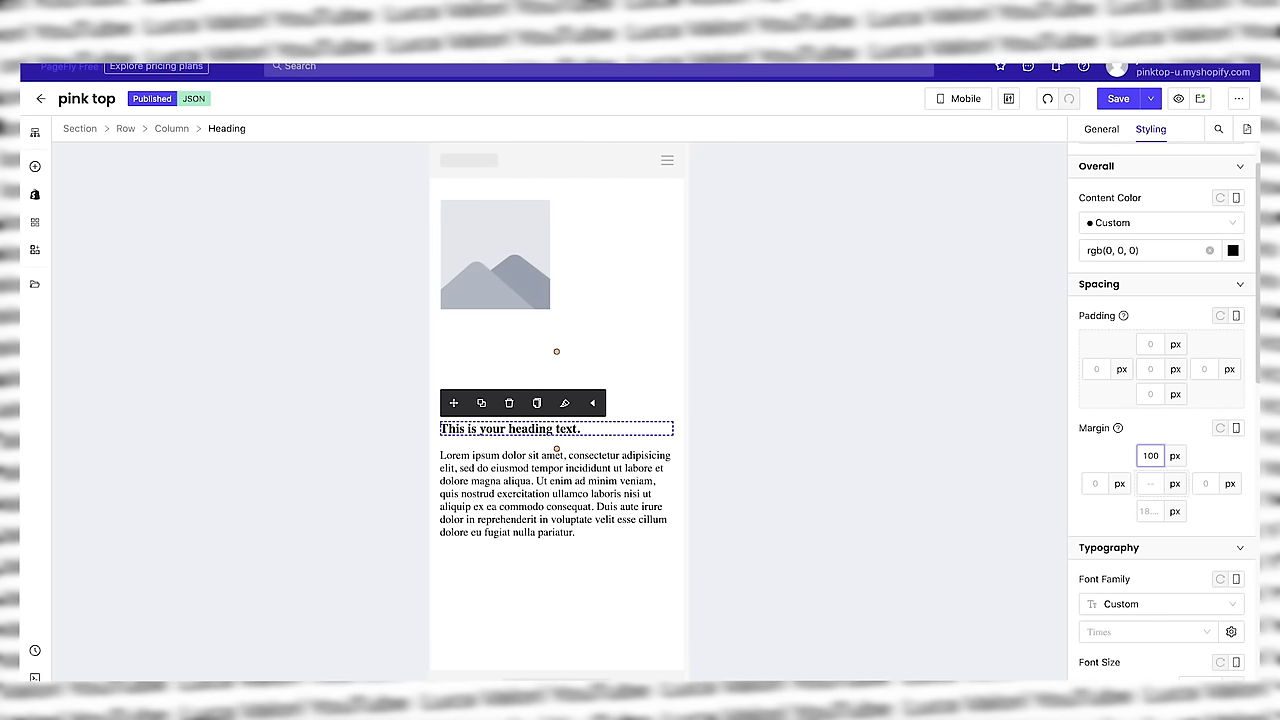
key("BackSpace")
key("BackSpace")
key("BackSpace")
type("-")
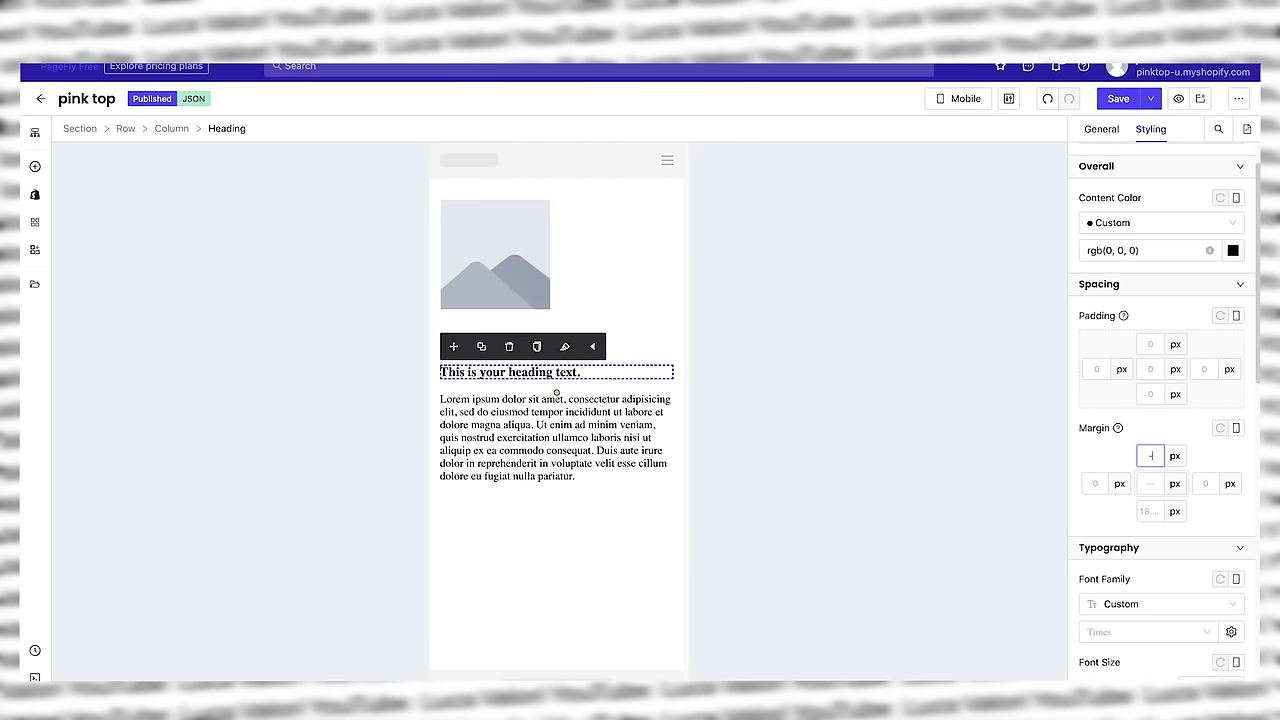
type("10")
key("BackSpace")
key("BackSpace")
key("BackSpace")
- Step through the heading's left and right margin fields without changing them
left_click(1095, 485)
key("Tab")
left_click(1096, 487)
left_click(1195, 484)
key("shift+Tab")
left_click(1195, 483)
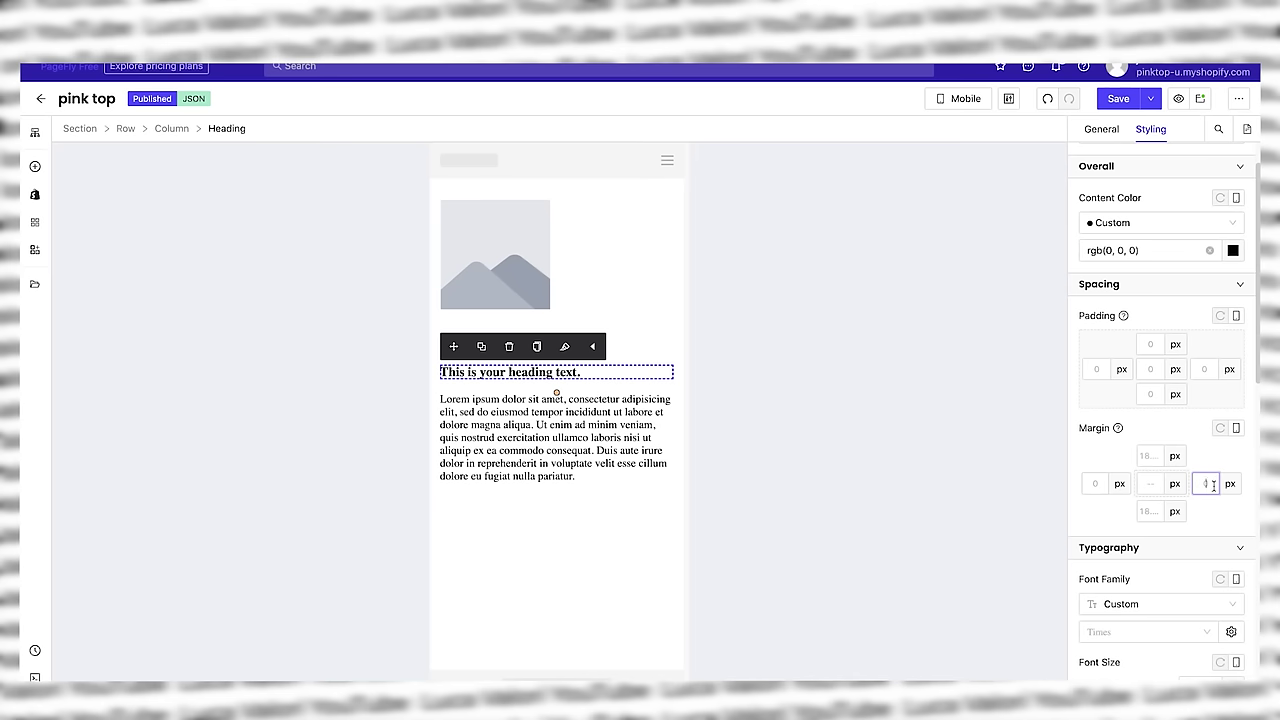
left_click(642, 361)
scroll(1165, 655, "down", 1)
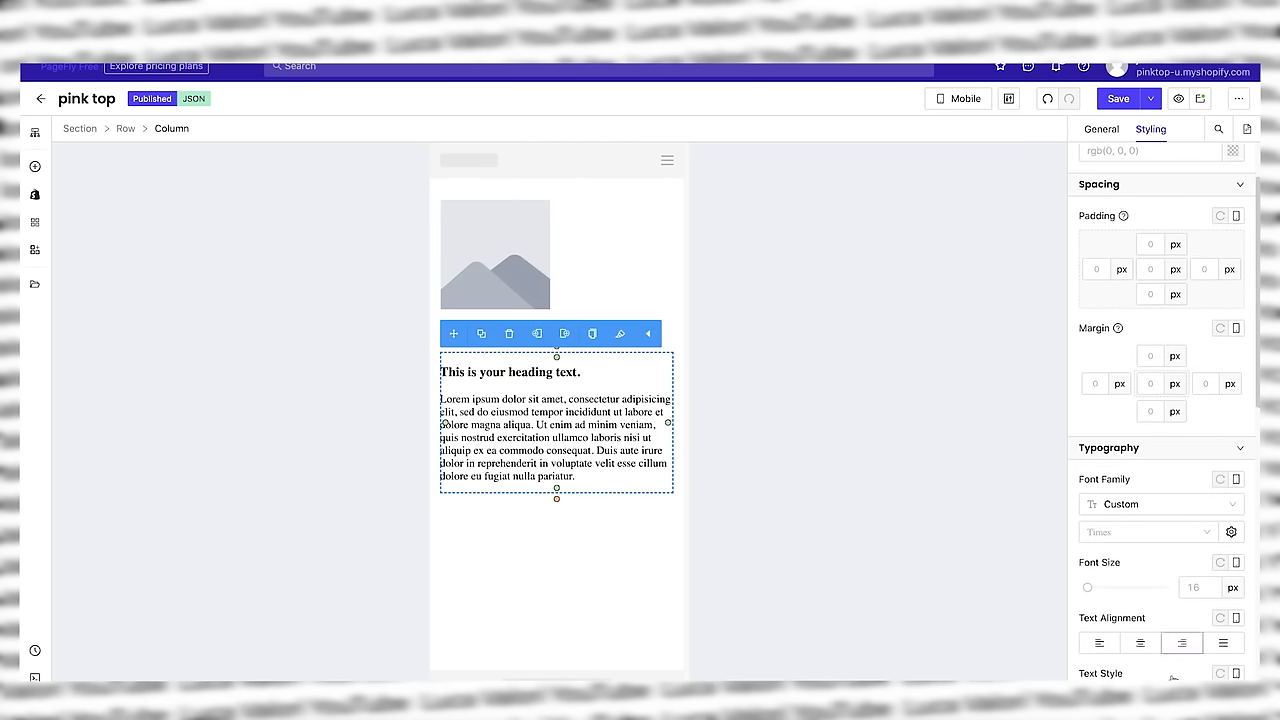
left_click(677, 346)
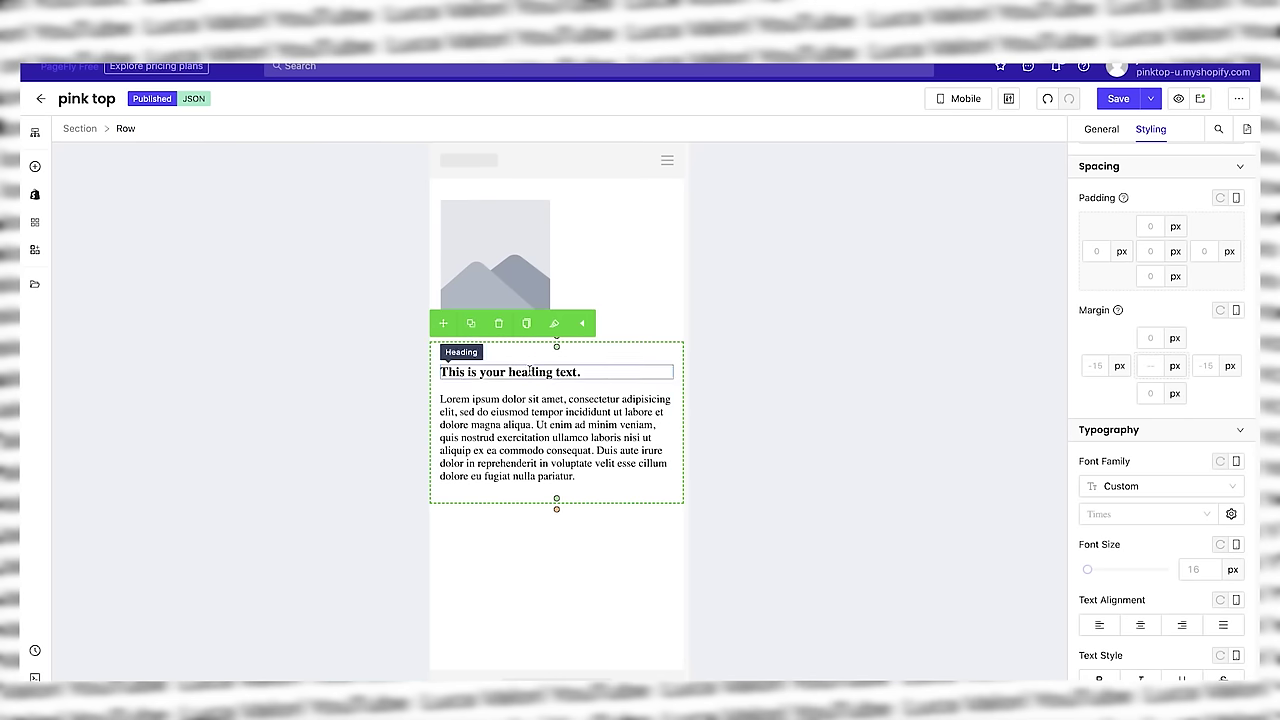
left_click(627, 374)
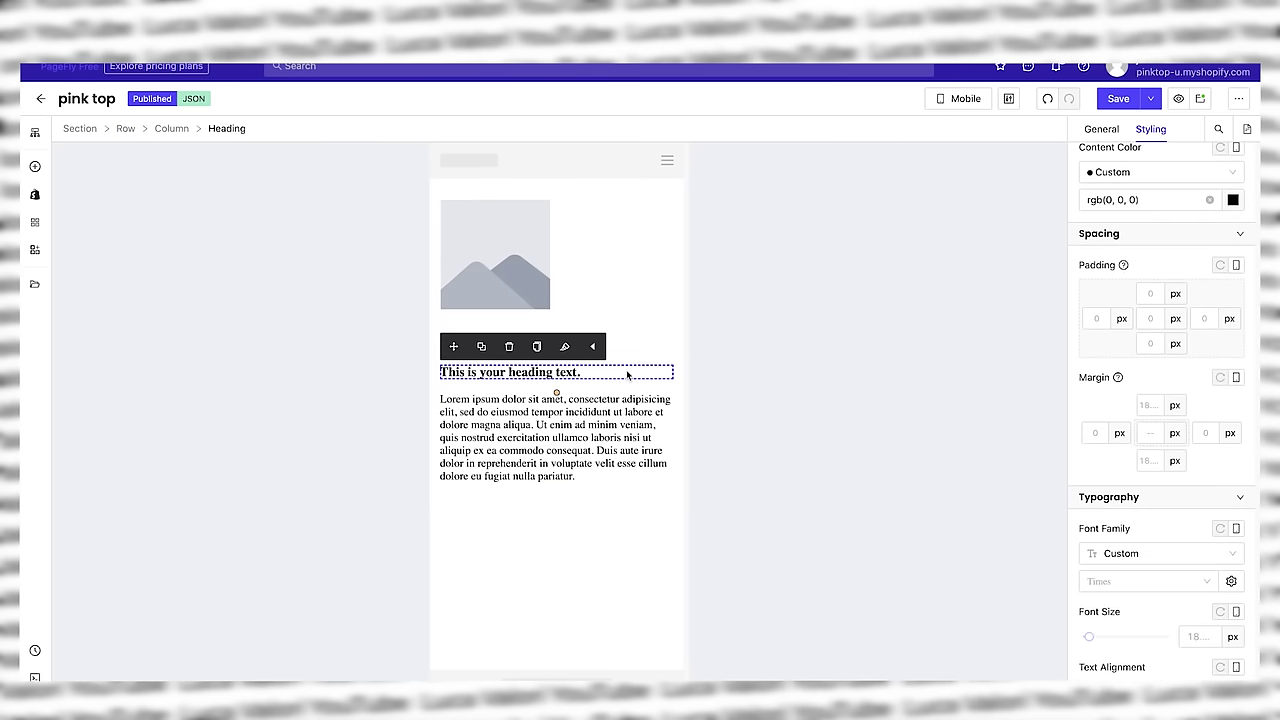
left_click(1095, 433)
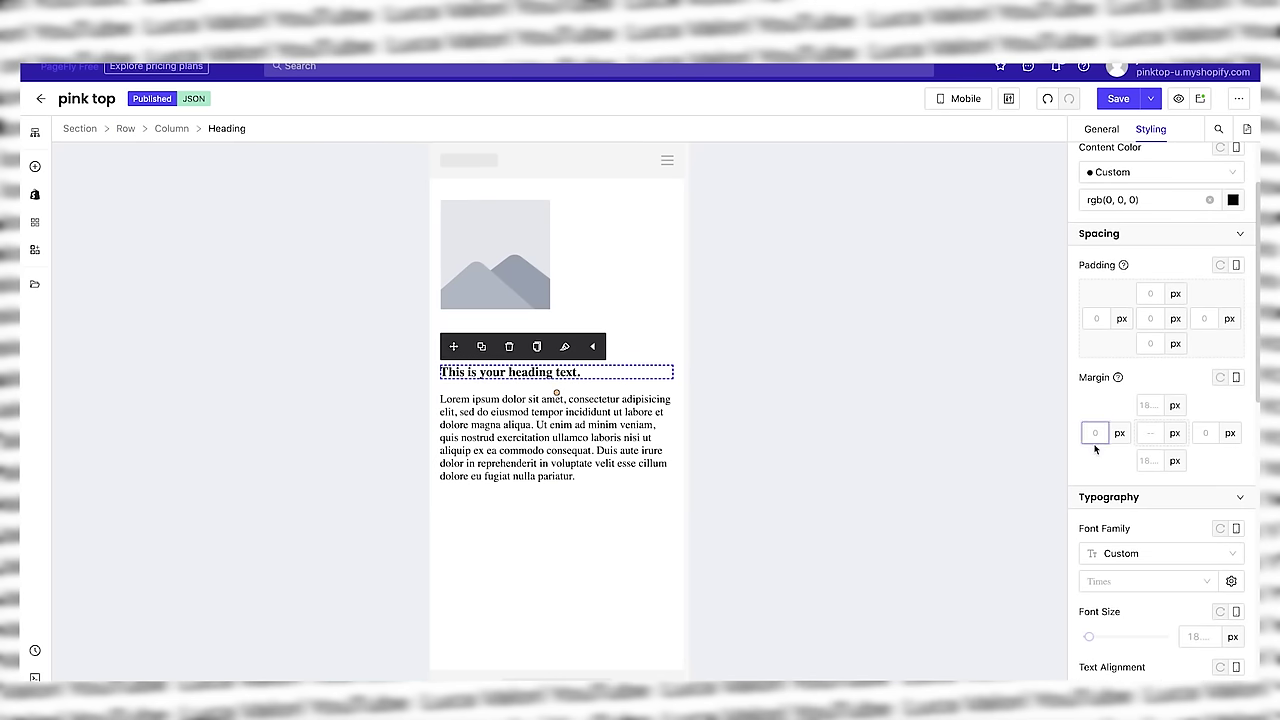
type("10")
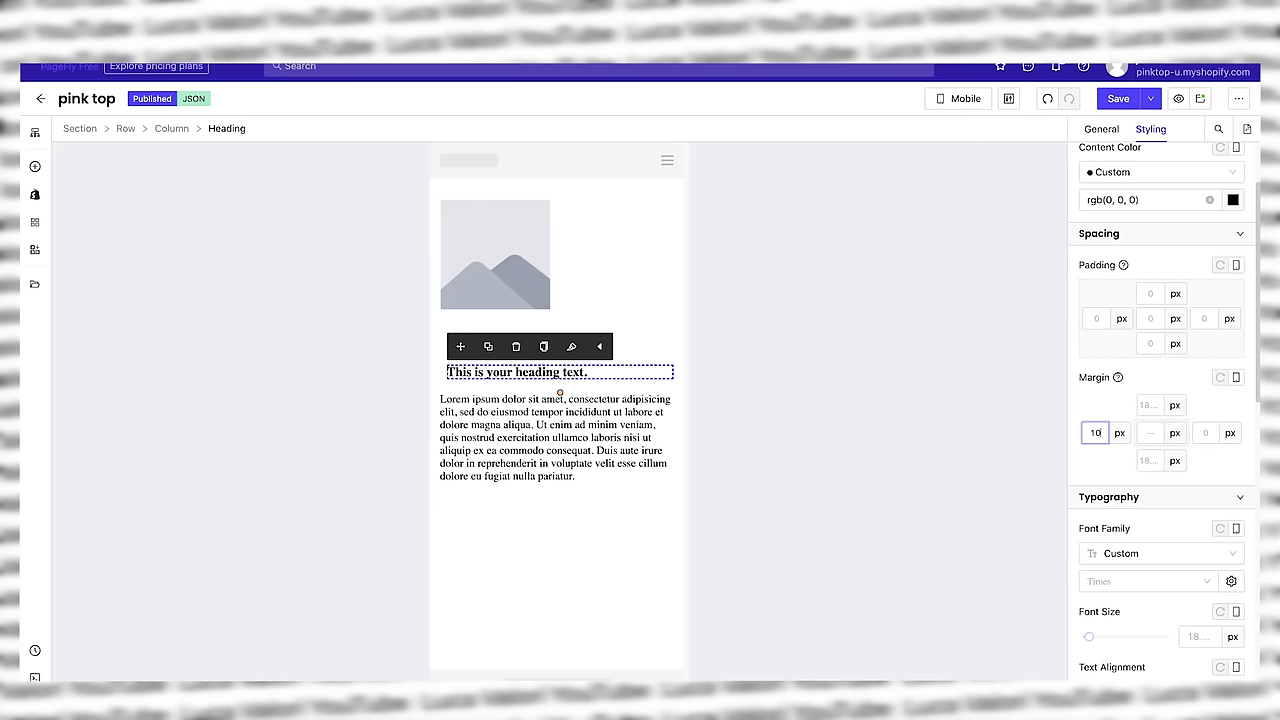
type("00")
key("BackSpace")
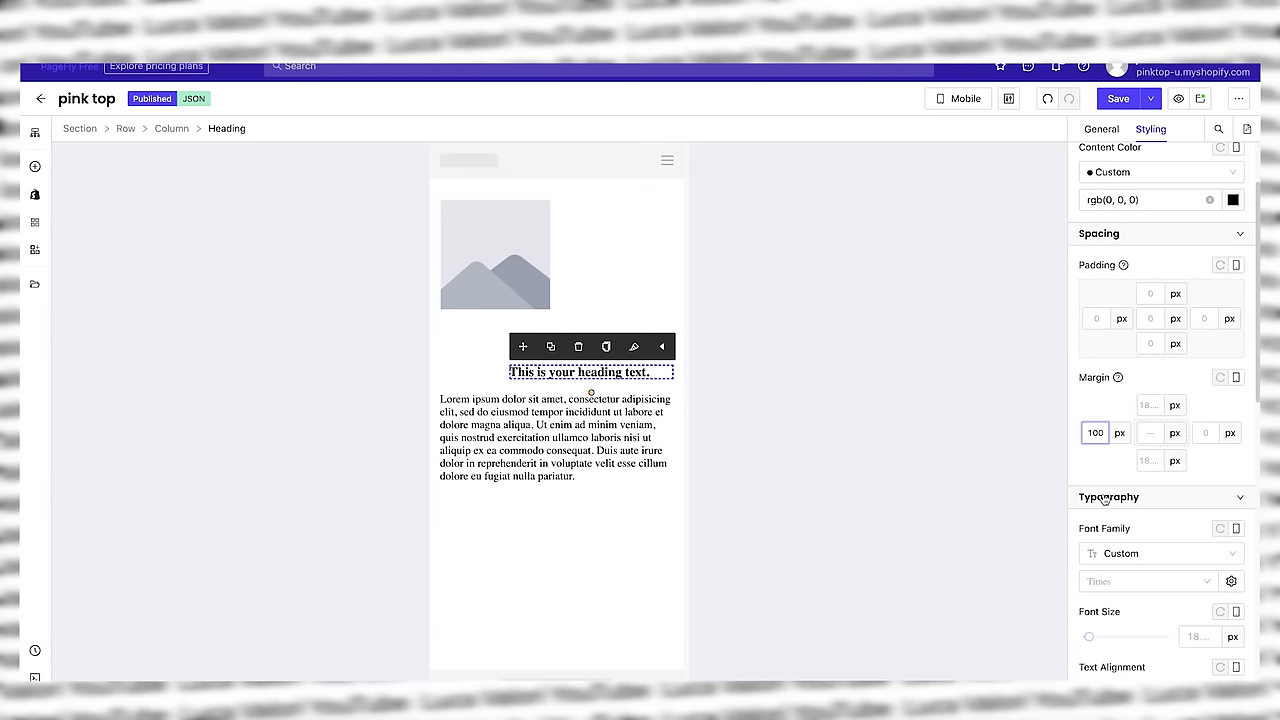
key("BackSpace")
key("BackSpace")
key("BackSpace")
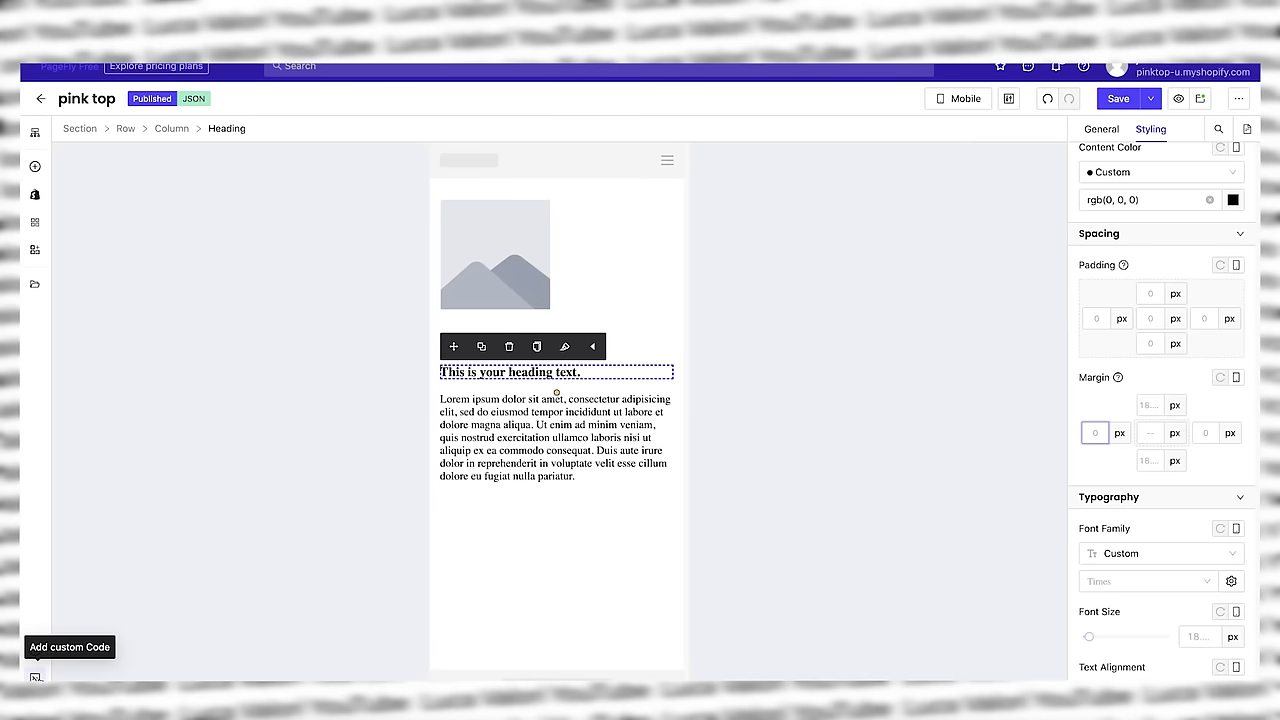
left_click(35, 677)
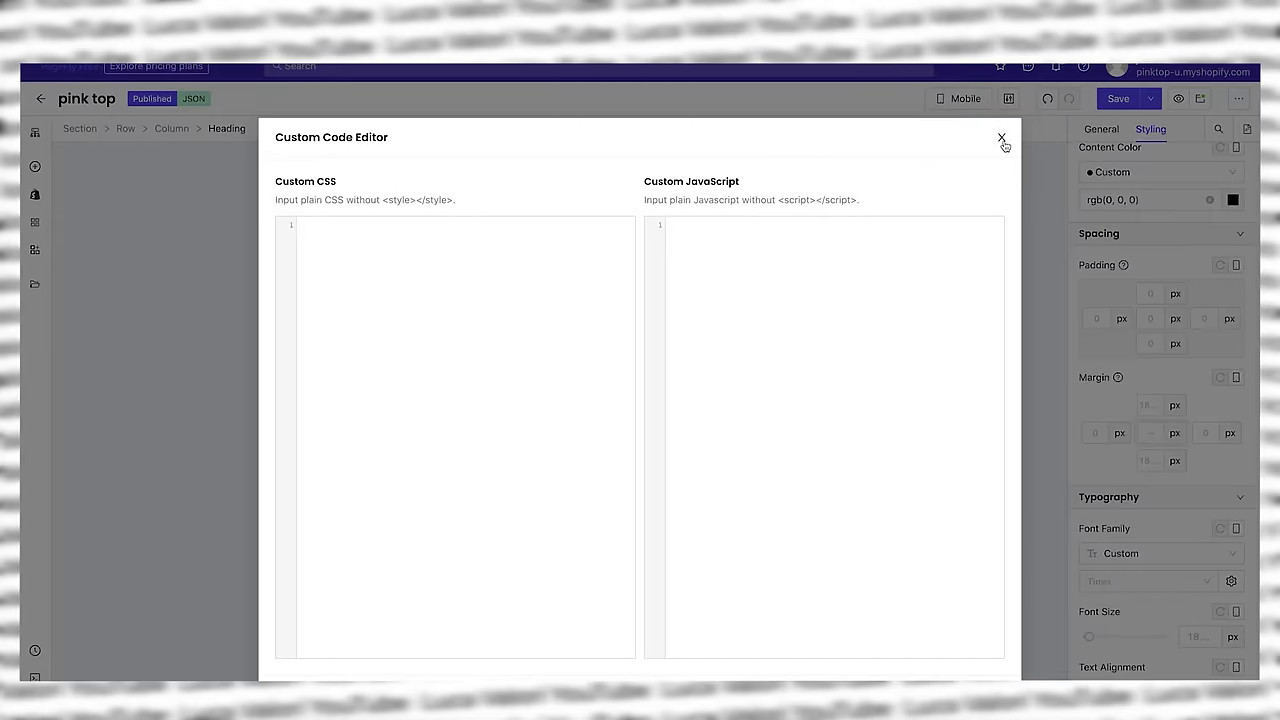
left_click(1001, 139)
left_click(1095, 432)
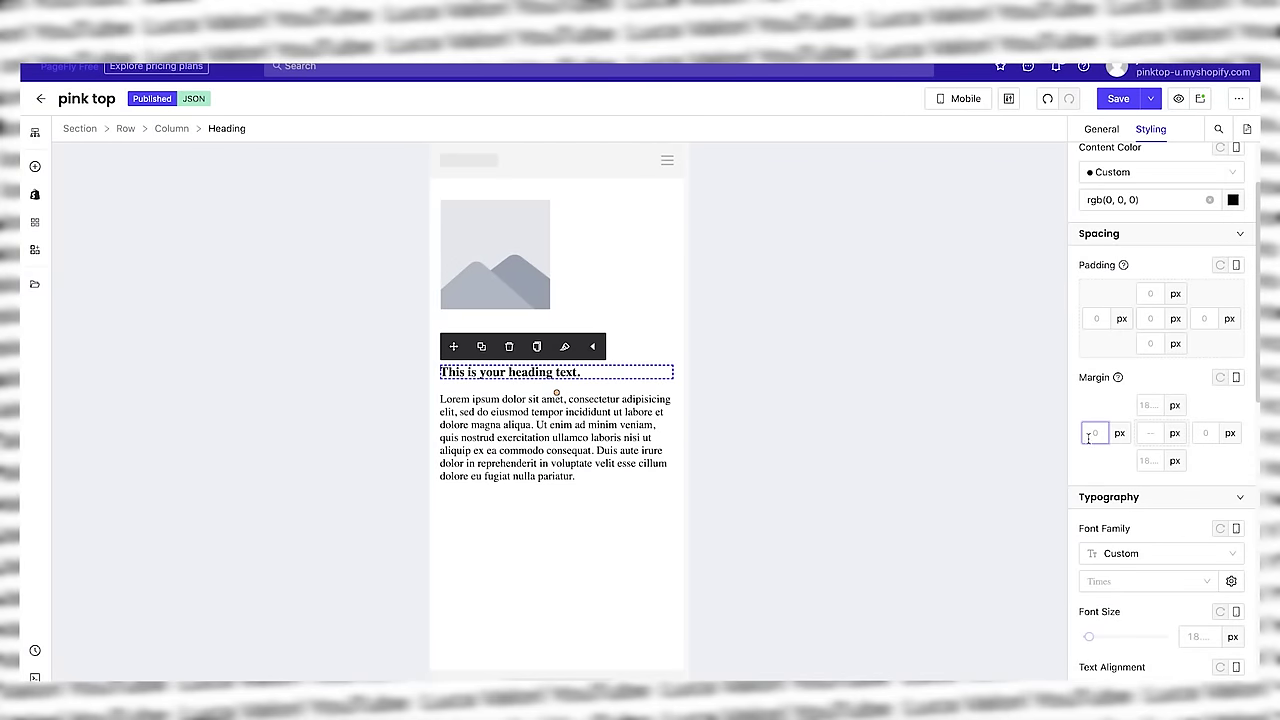
left_click(1205, 433)
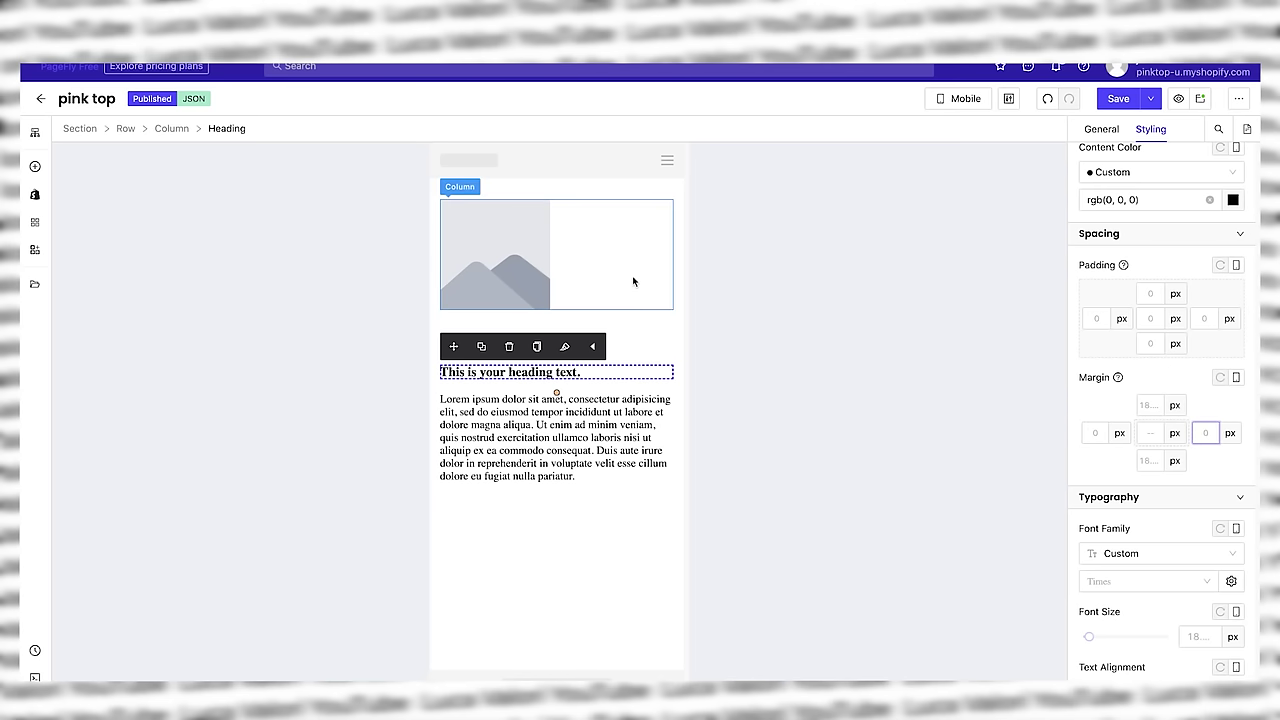
scroll(1224, 597, "down", 3)
scroll(1129, 426, "down", 1)
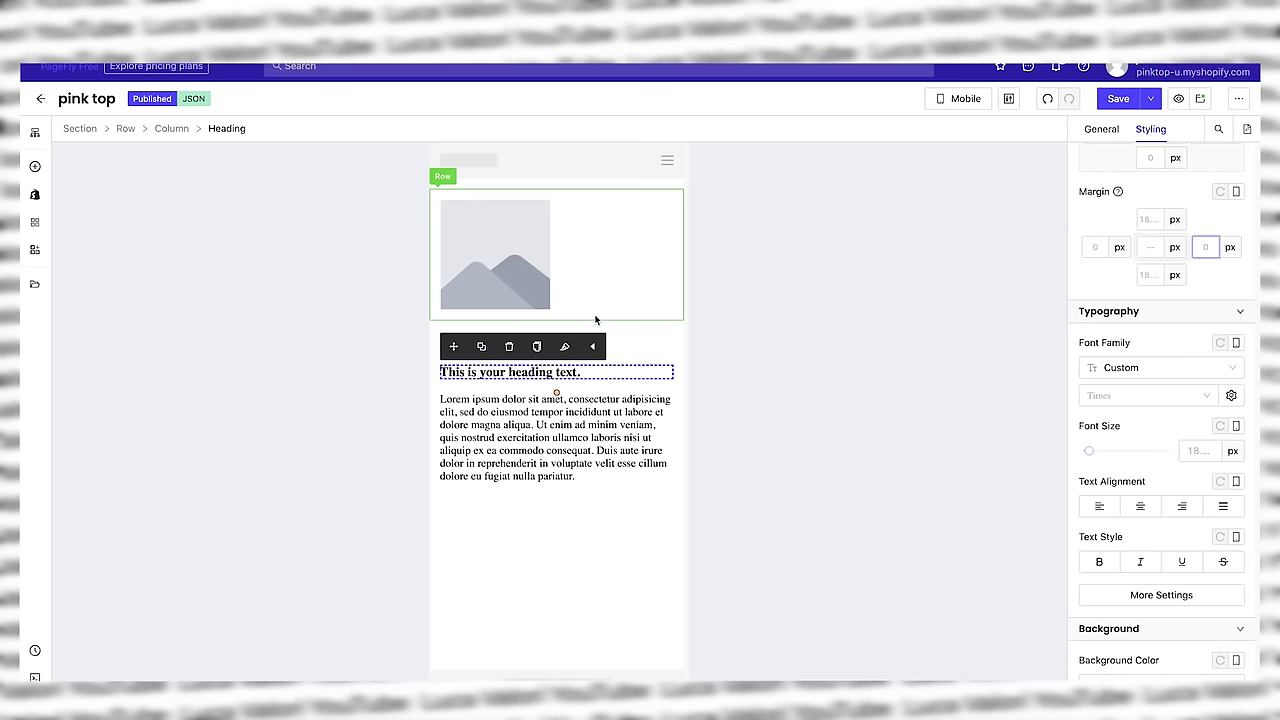
- Centre the heading text, after briefly trying left and right alignment
key("ctrl+a")
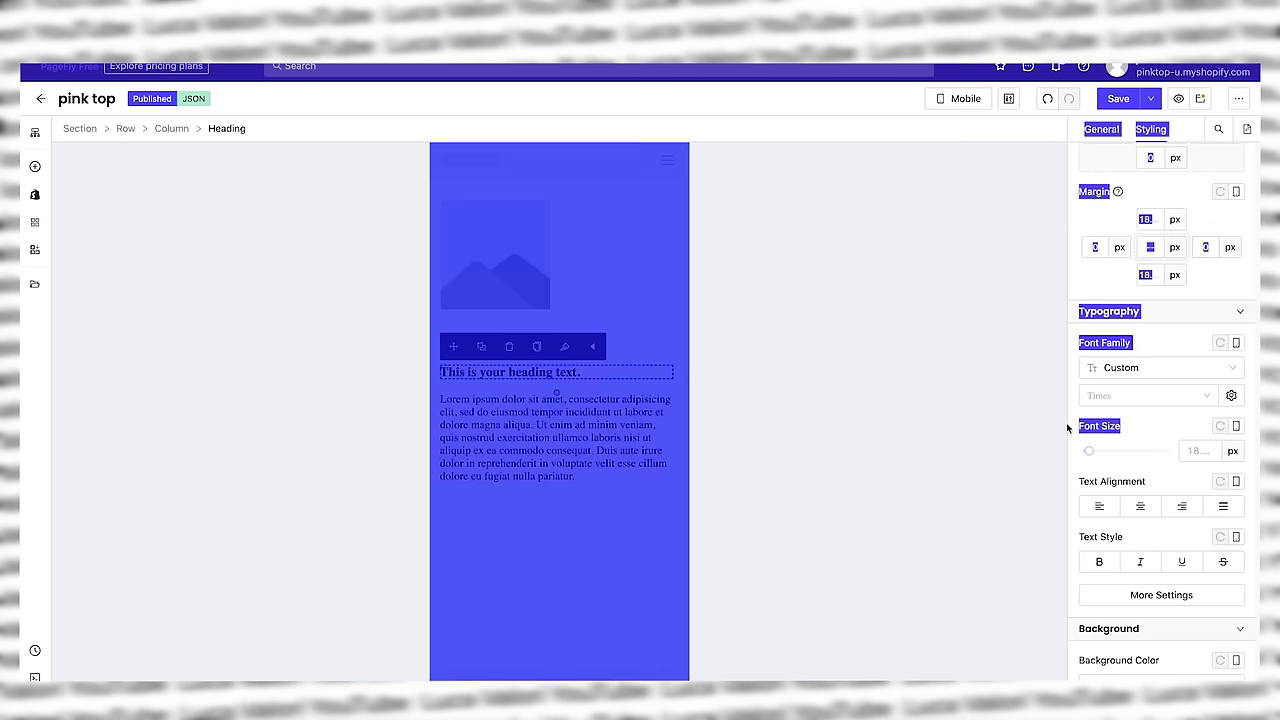
left_click(1150, 482)
scroll(1145, 510, "down", 1)
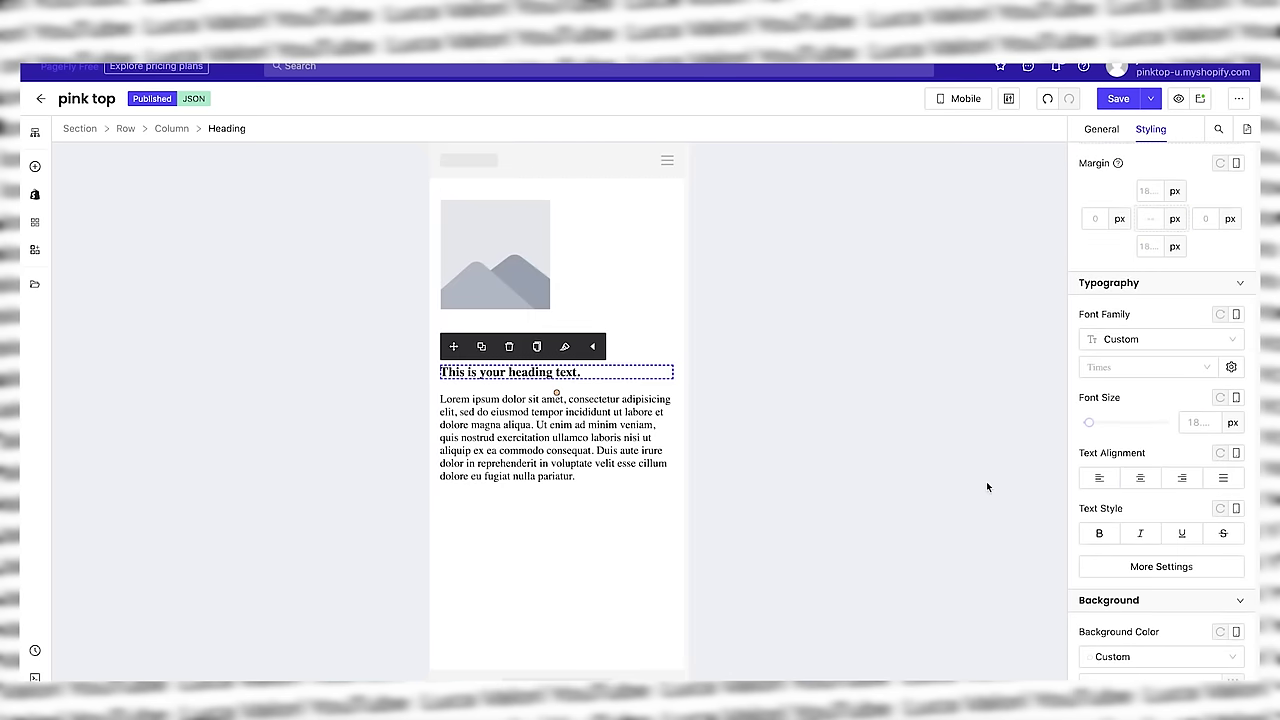
left_click(1140, 478)
left_click(1097, 480)
left_click(1182, 479)
left_click(1140, 479)
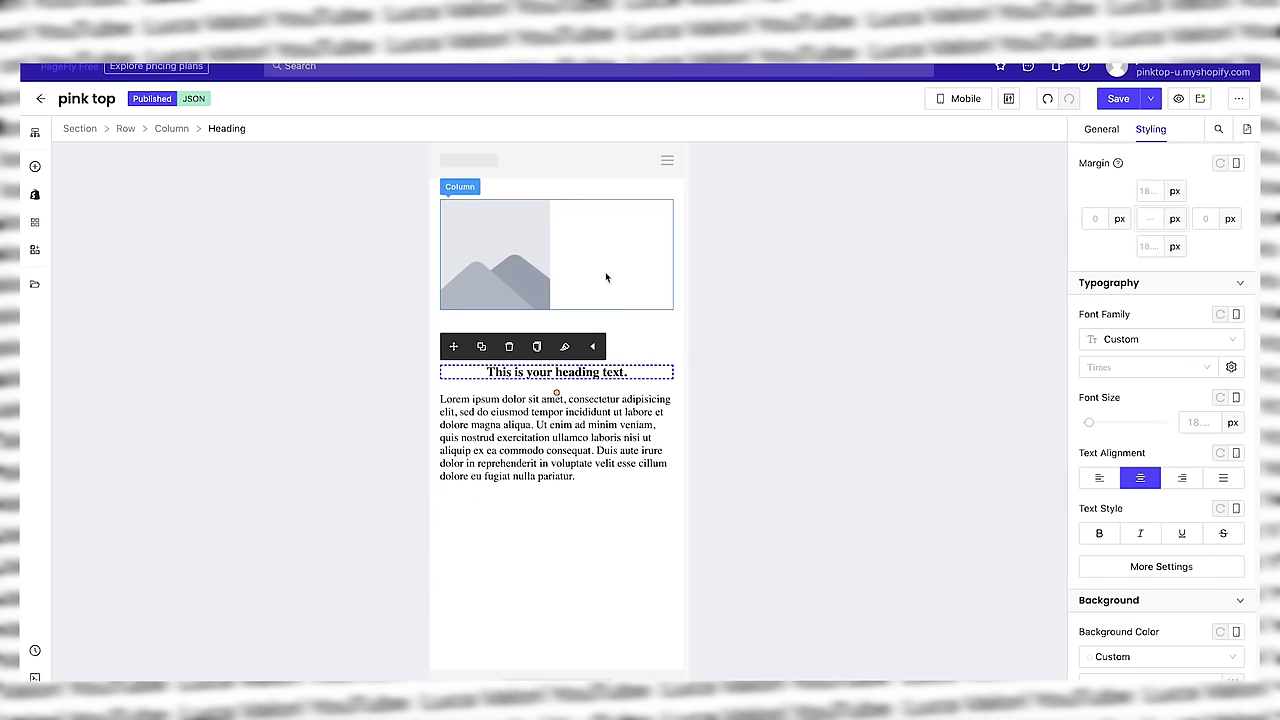
- Select the placeholder image's column and centre the image in it
left_click(531, 274)
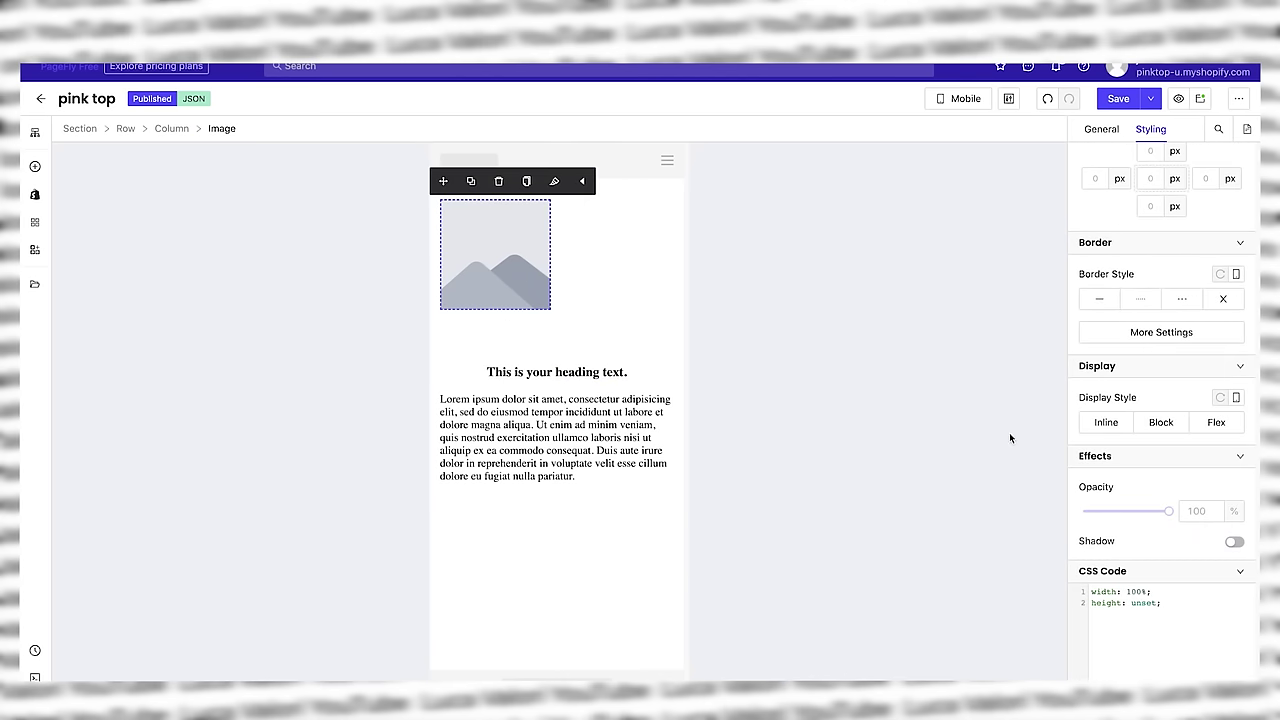
scroll(1115, 335, "up", 2)
scroll(1112, 337, "down", 2)
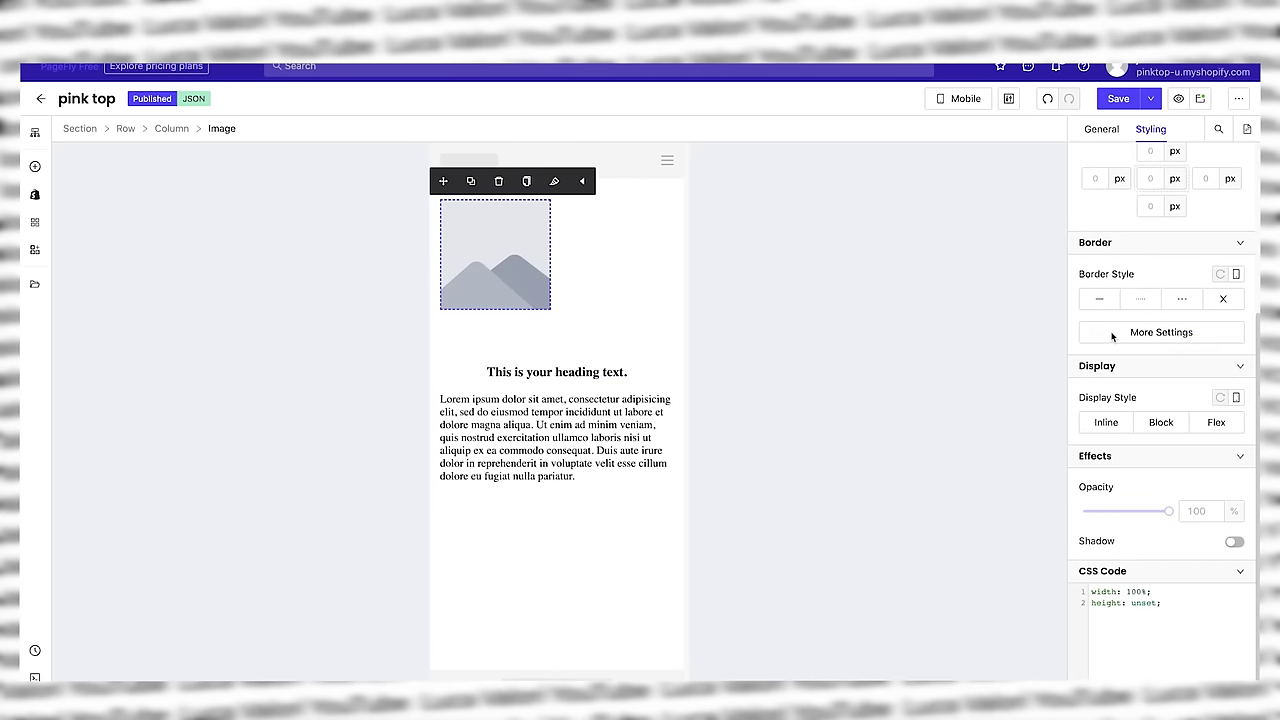
scroll(1115, 340, "up", 3)
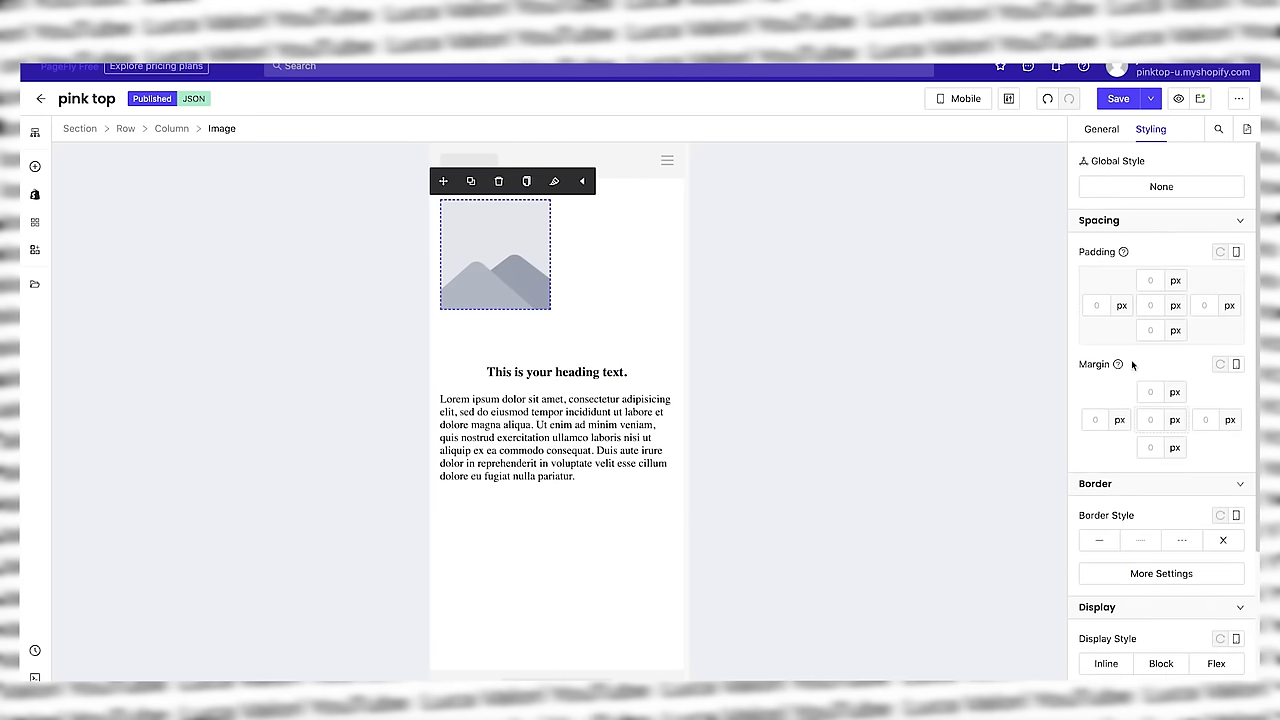
scroll(1132, 365, "down", 4)
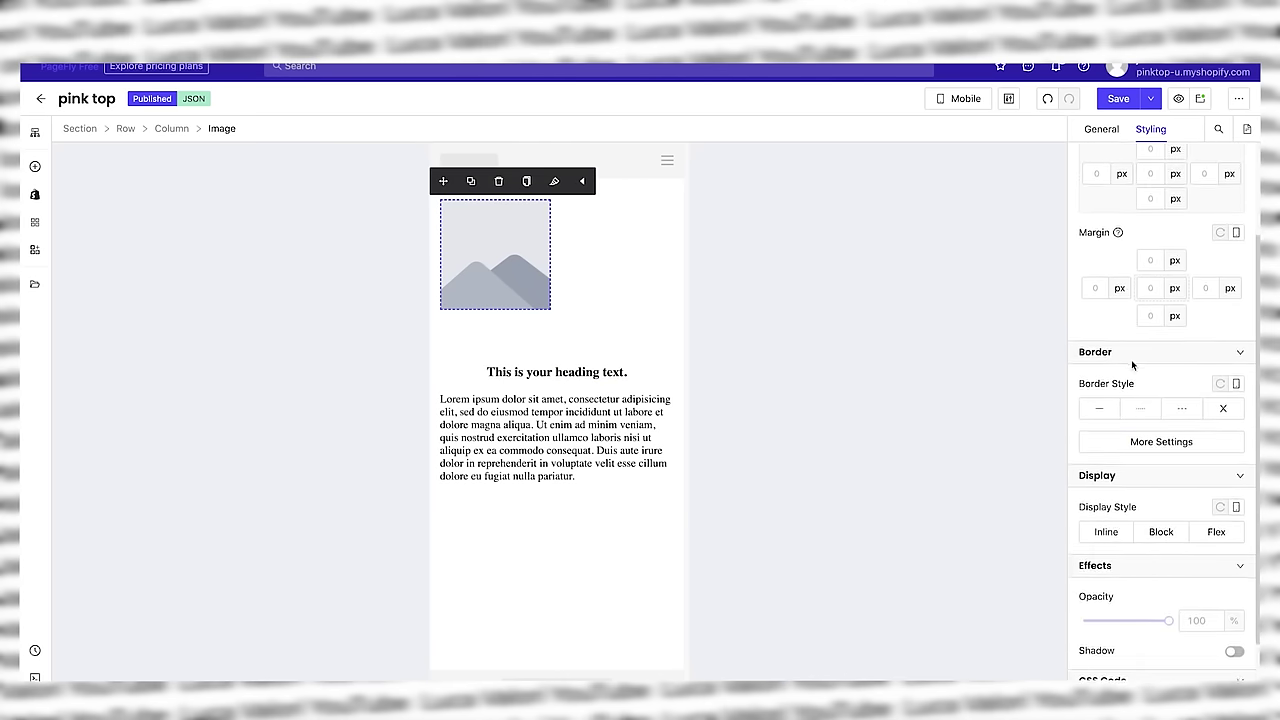
left_click(588, 273)
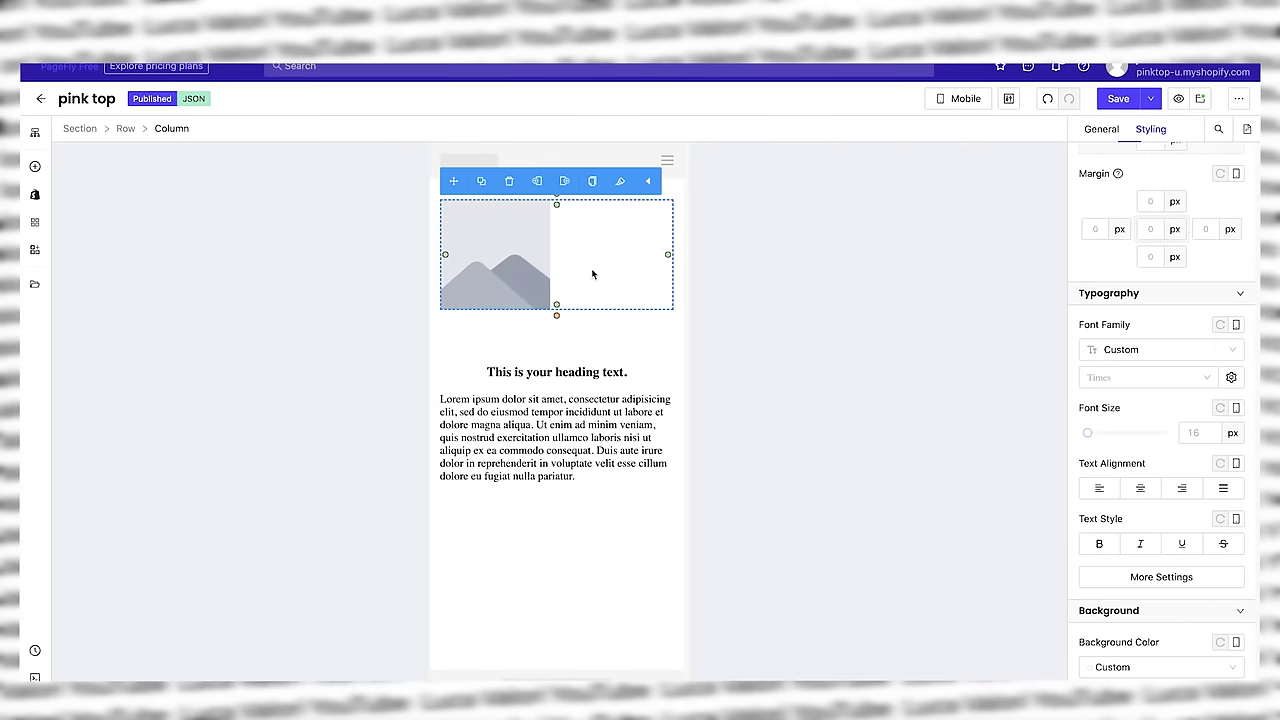
left_click(1140, 488)
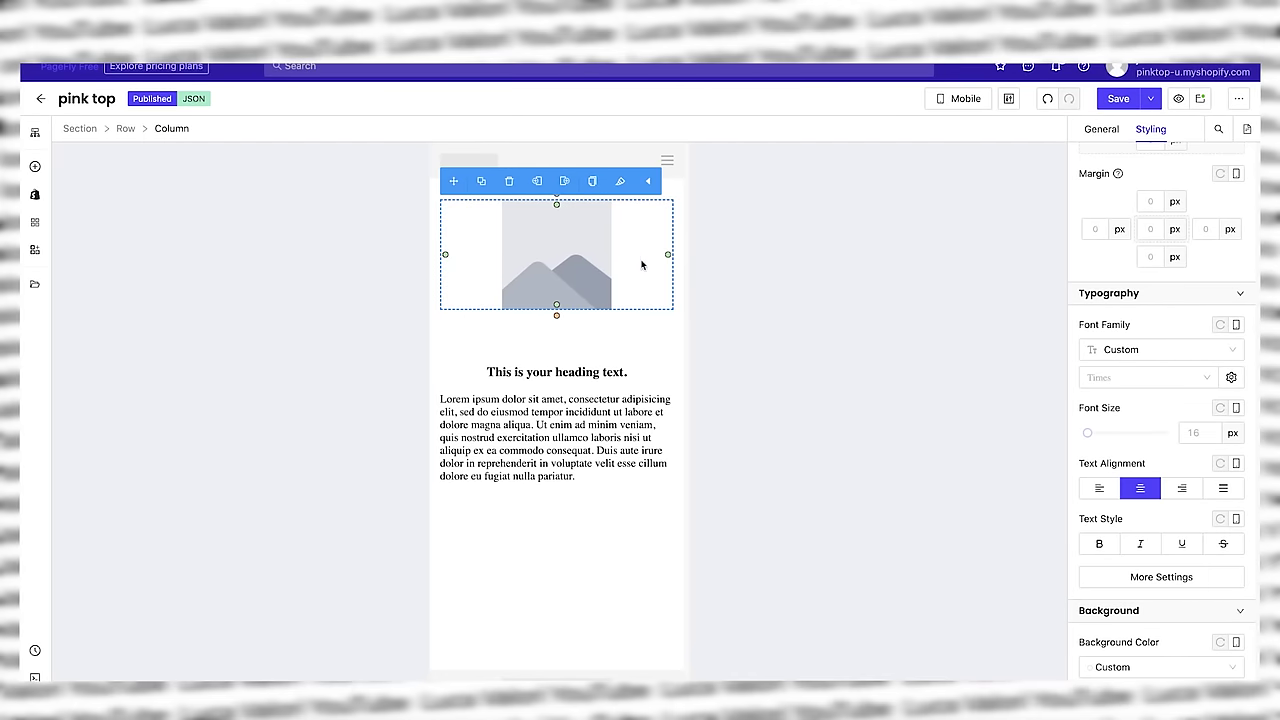
- Reselect the image column, try right alignment, and set it back to centre
left_click(552, 268)
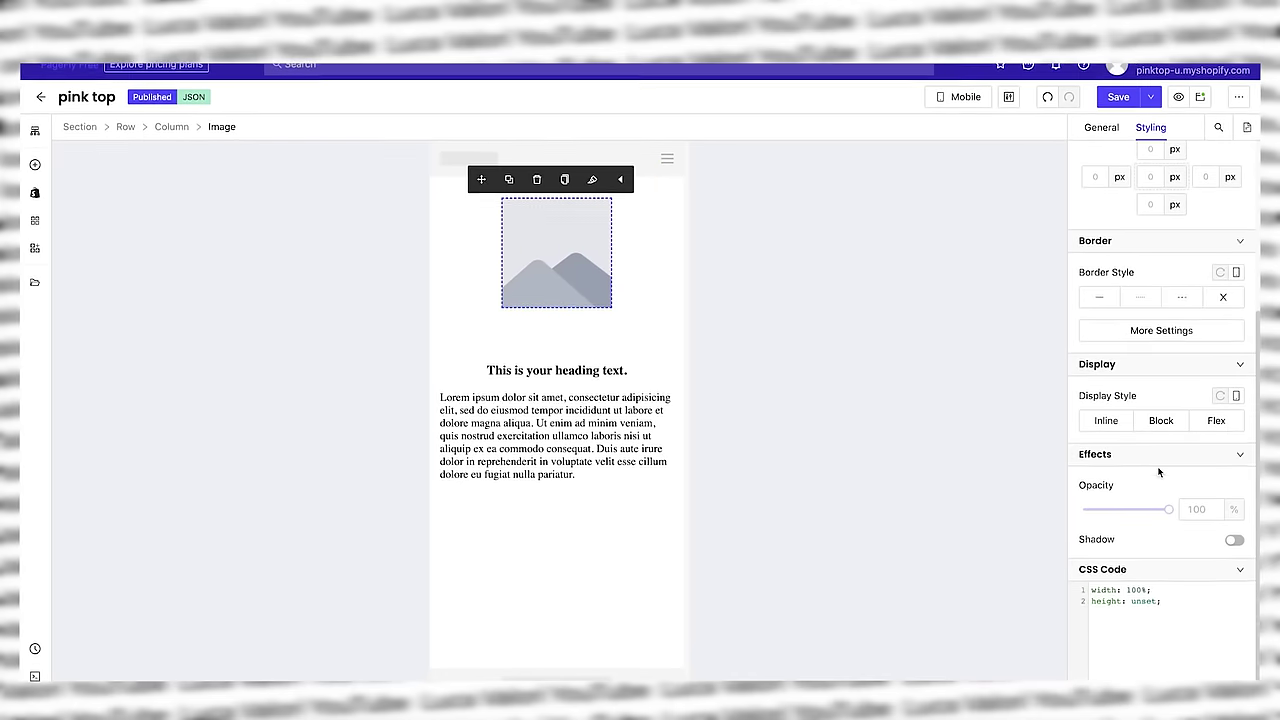
scroll(1150, 465, "up", 3)
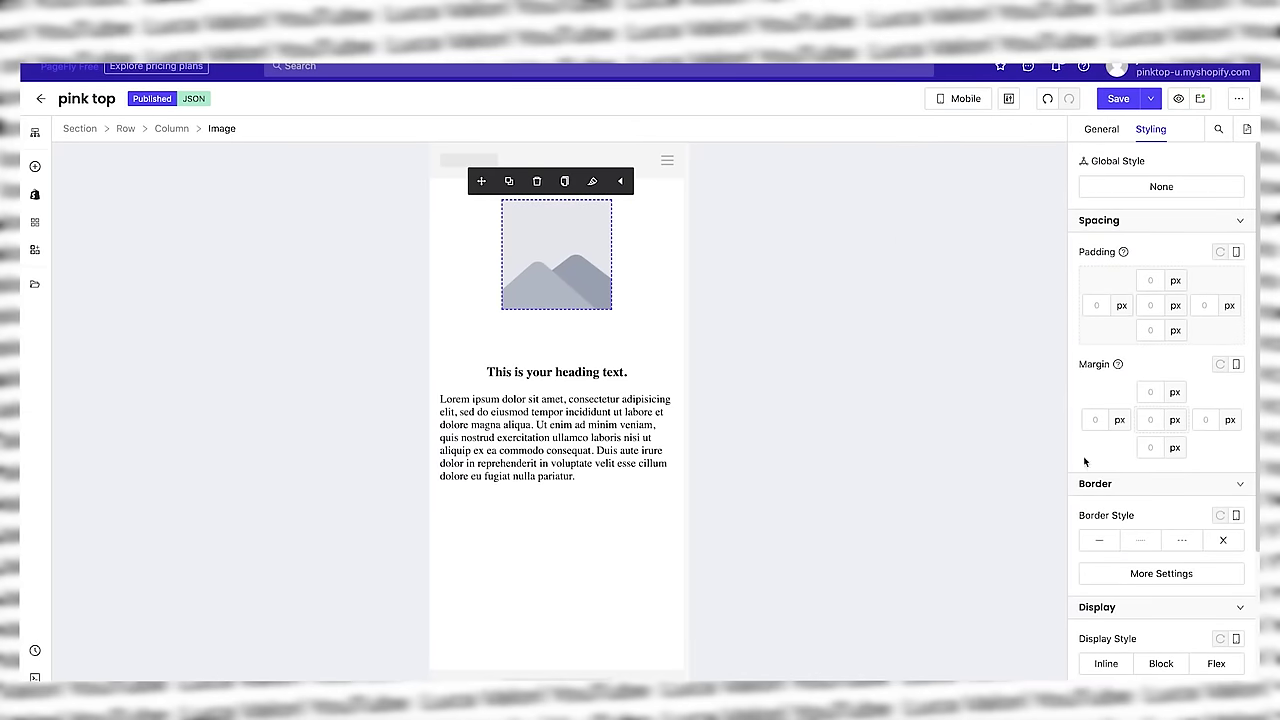
left_click(638, 252)
scroll(1143, 520, "down", 4)
left_click(1150, 565)
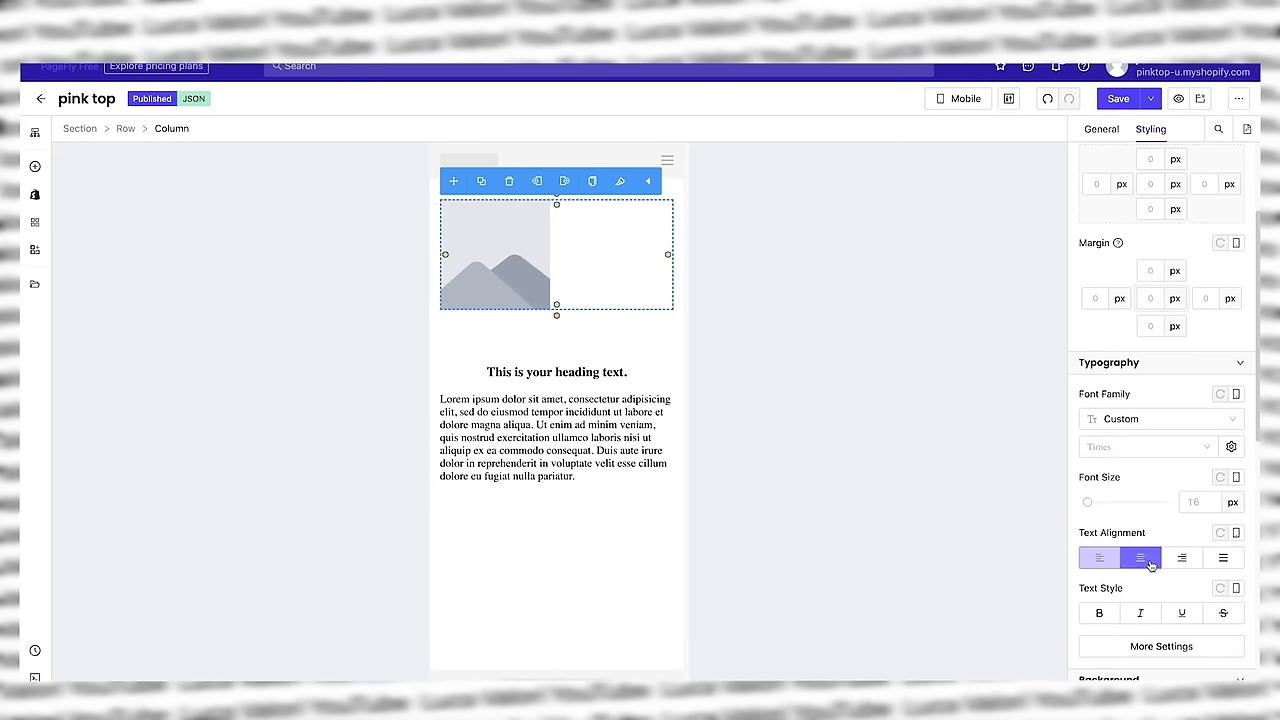
left_click(1182, 558)
left_click(1138, 560)
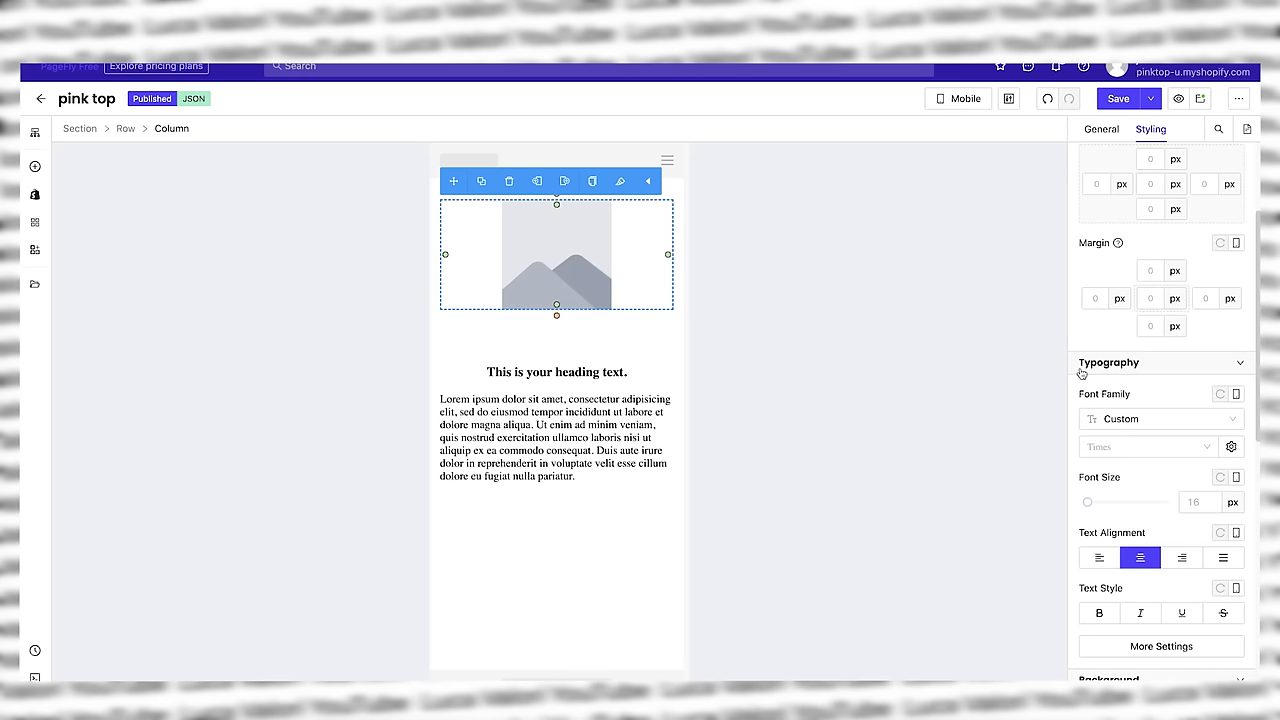
- Check the column's margin fields, then cycle image alignment left, right and back to centre
left_click(1094, 298)
key("Tab")
left_click(1089, 309)
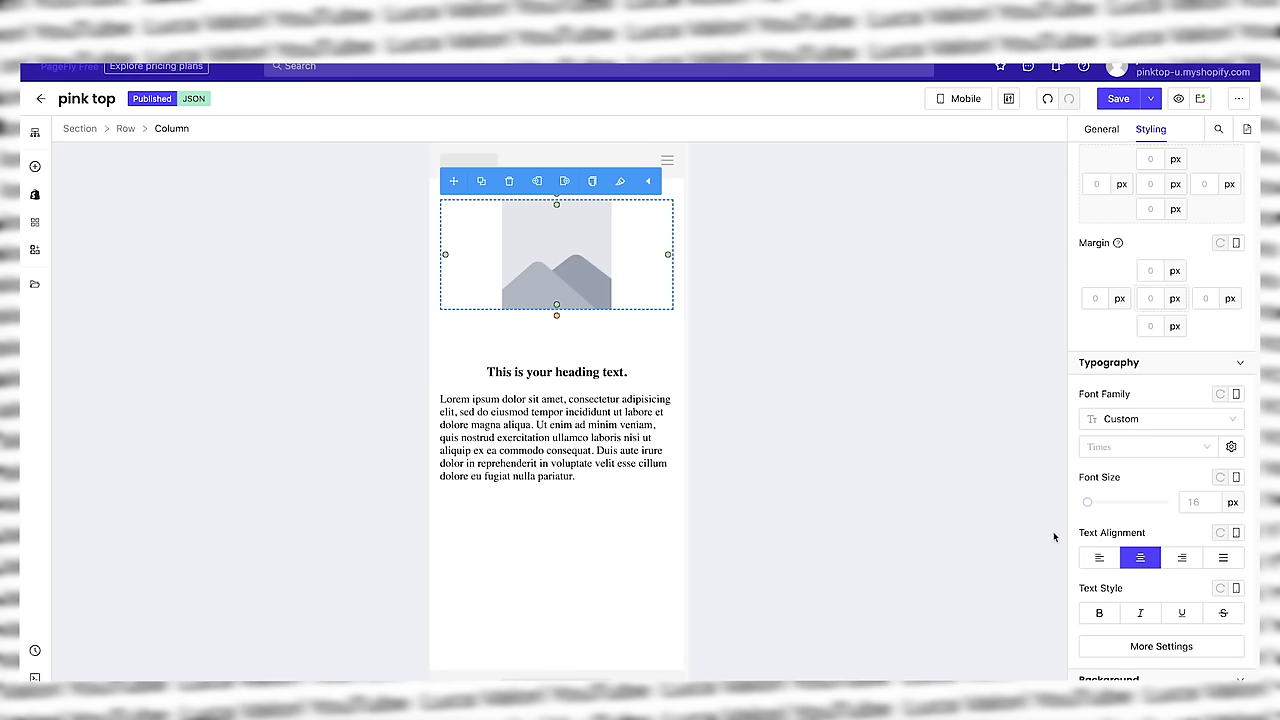
left_click(1101, 561)
left_click(1182, 560)
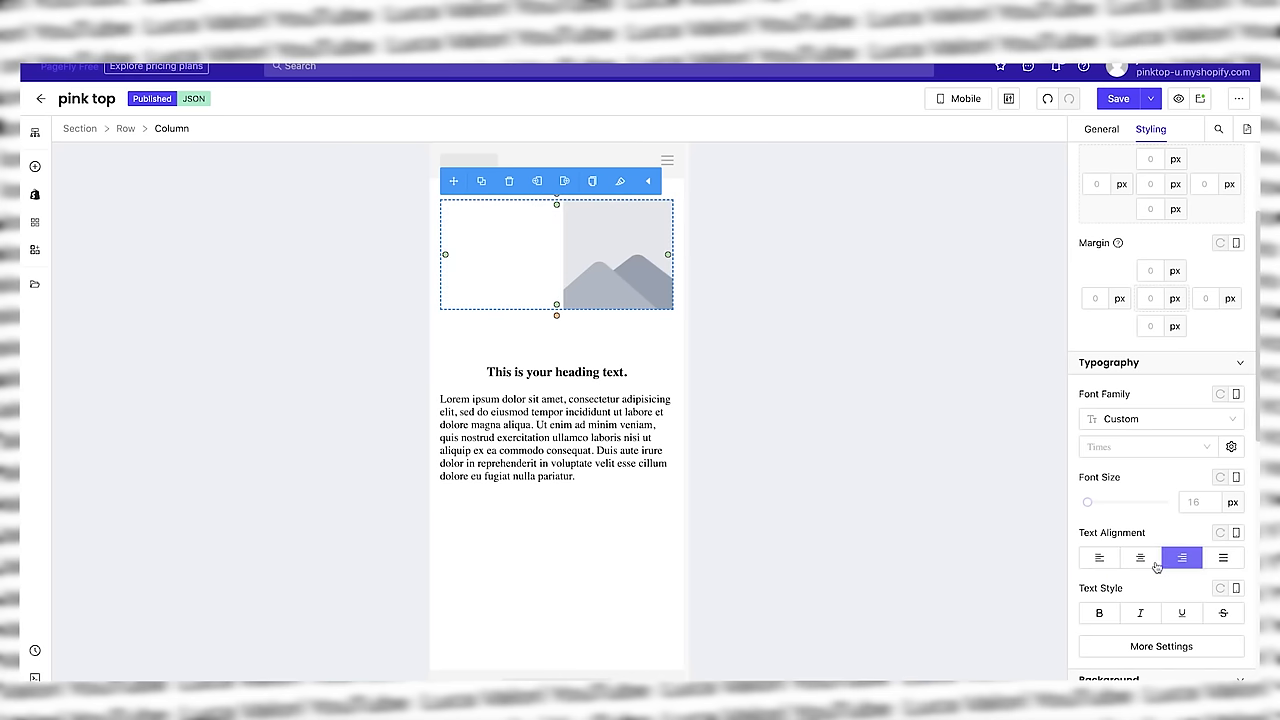
left_click(1148, 562)
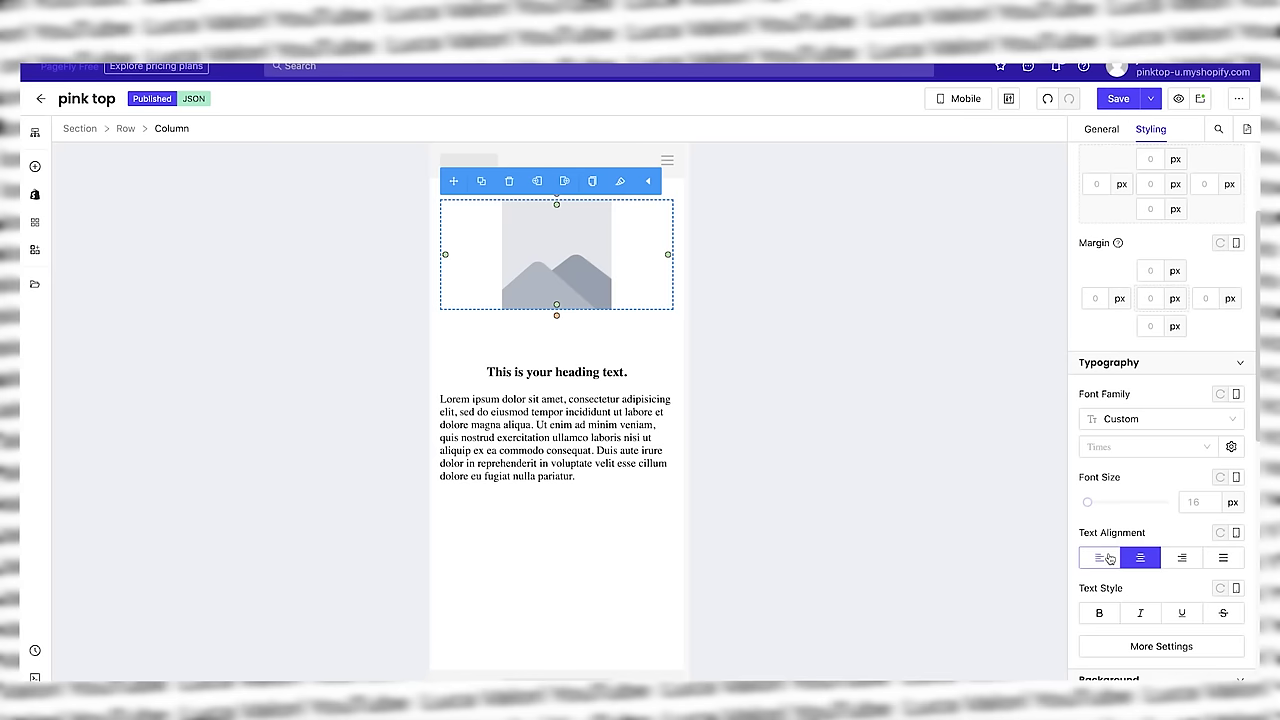
scroll(1072, 553, "down", 1)
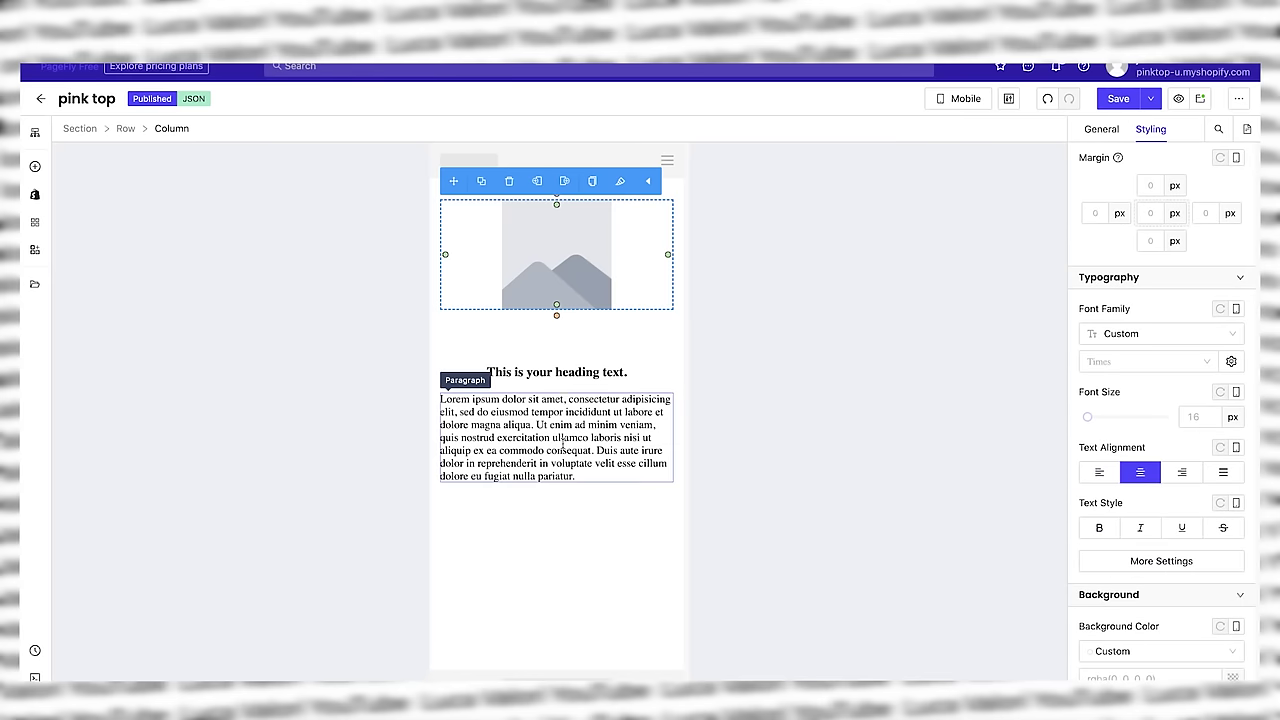
- Try bold and uppercase on the heading, then undo both
left_click(572, 376)
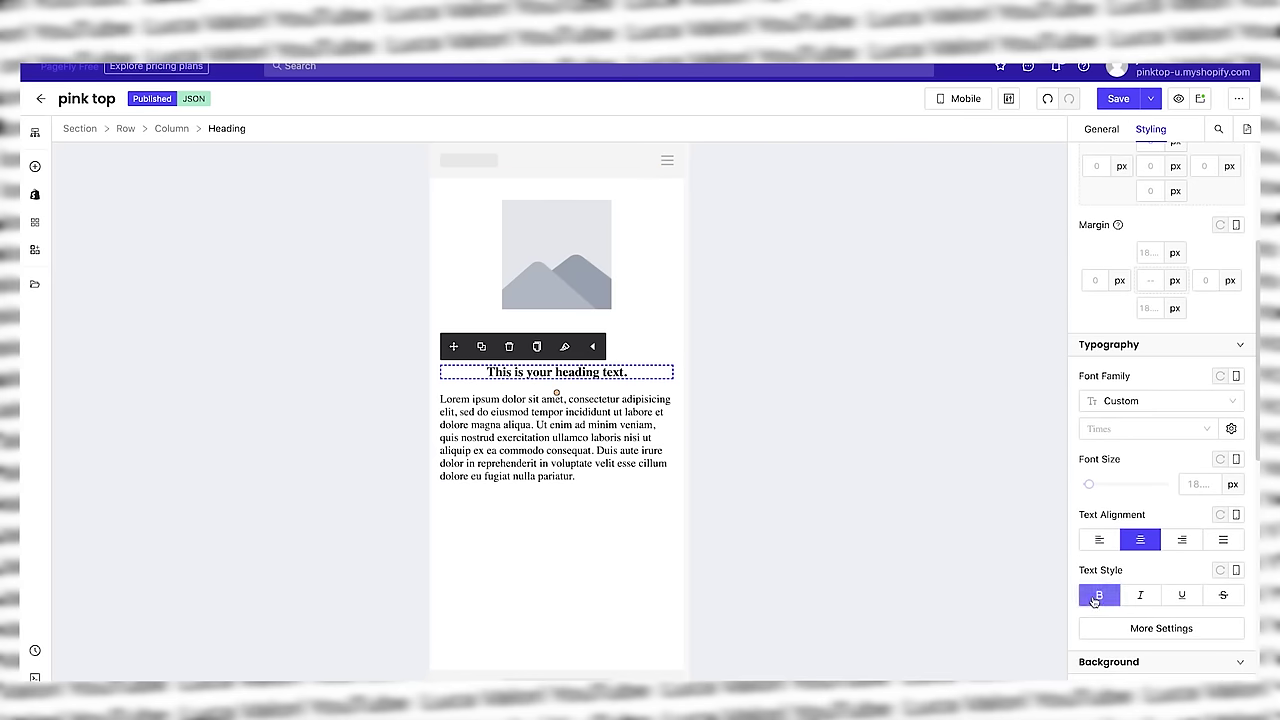
left_click(1099, 595)
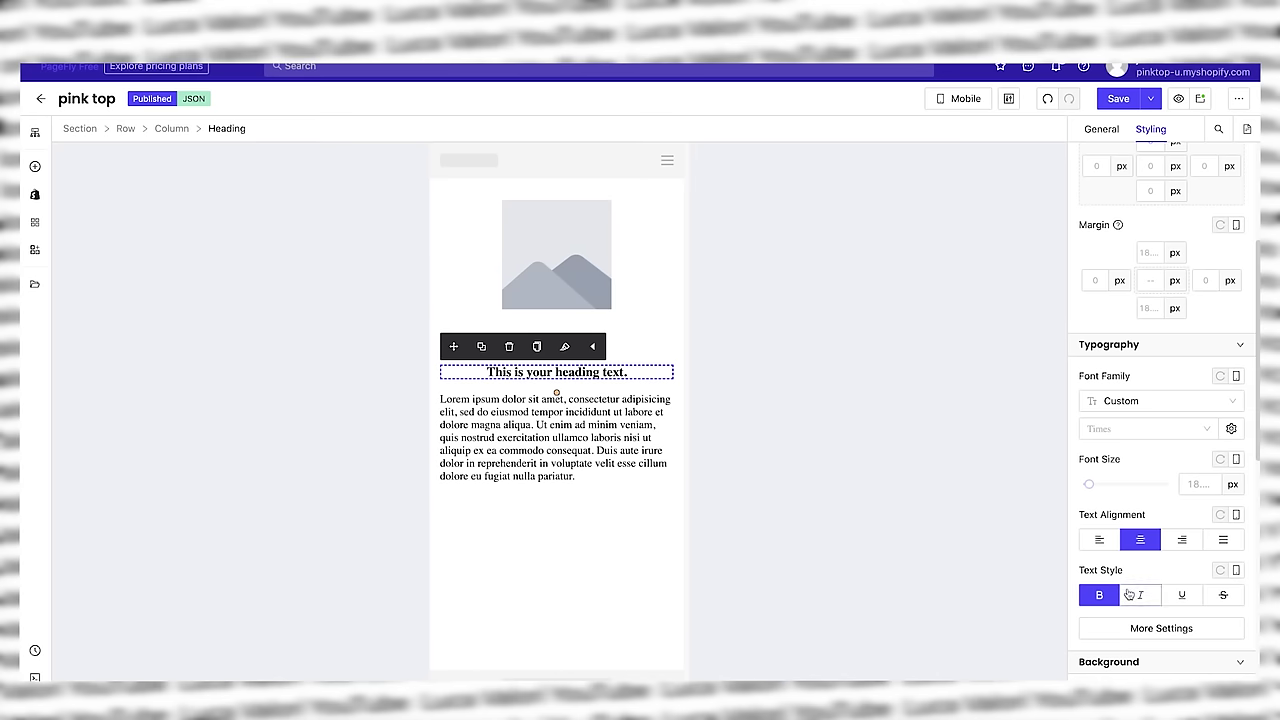
left_click(1111, 634)
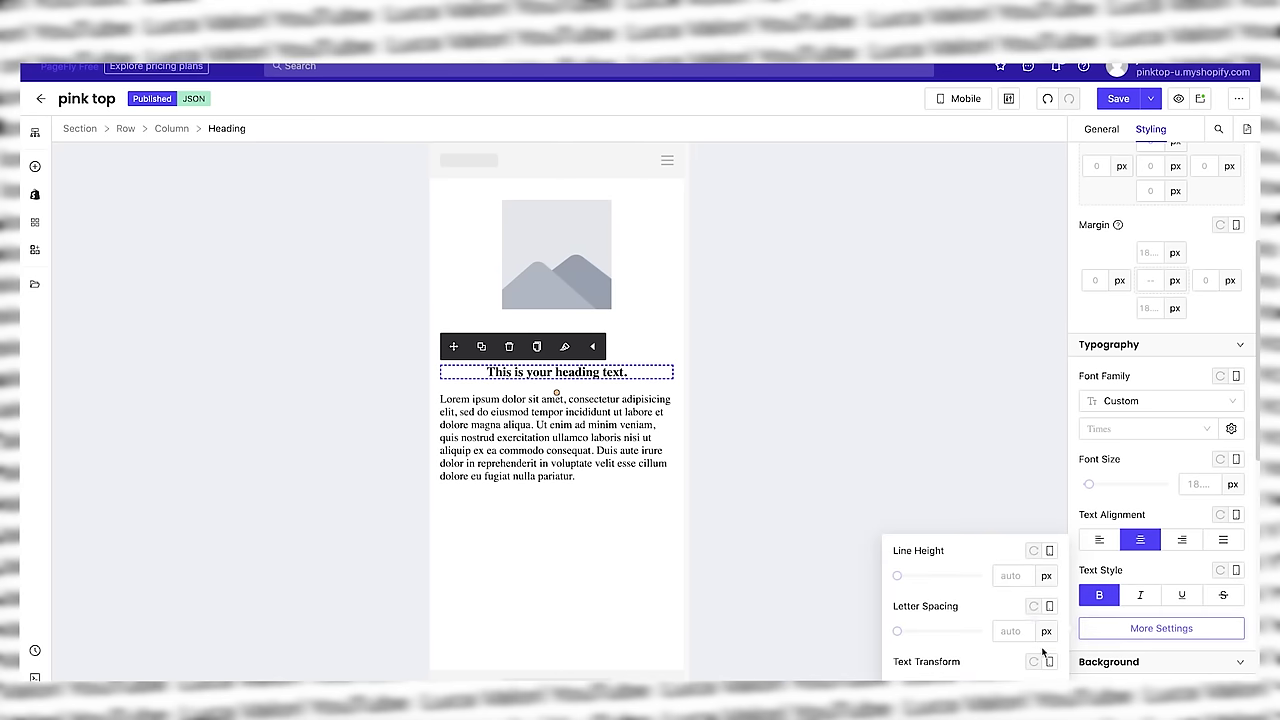
left_click(940, 686)
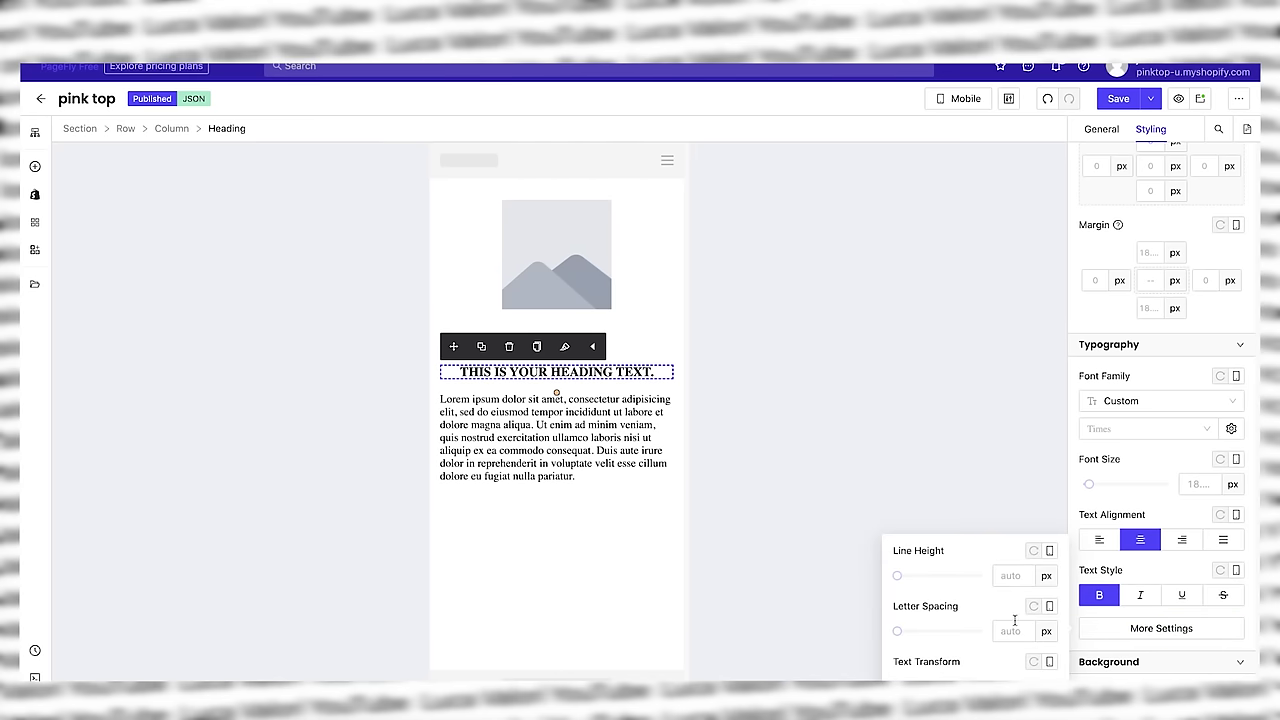
key("ctrl+z")
key("ctrl+z")
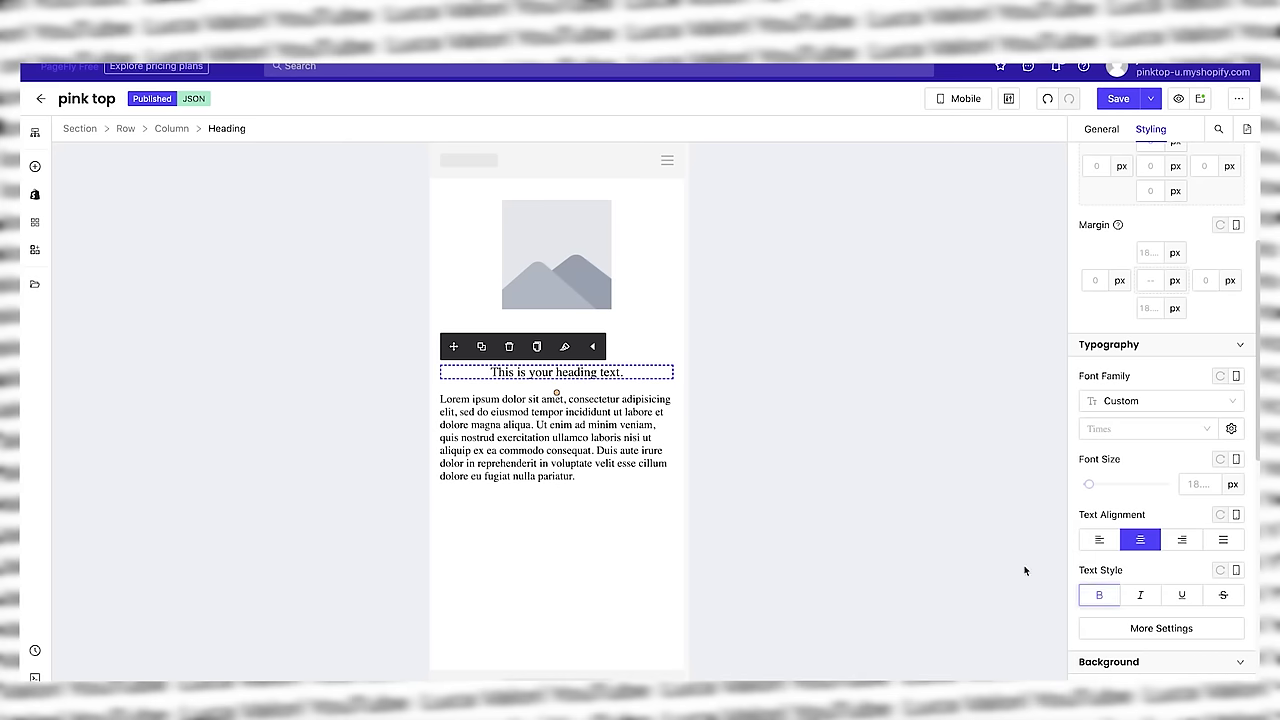
- Toggle bold on the word 'text.' in the heading's content, then return to Styling
left_click(1097, 131)
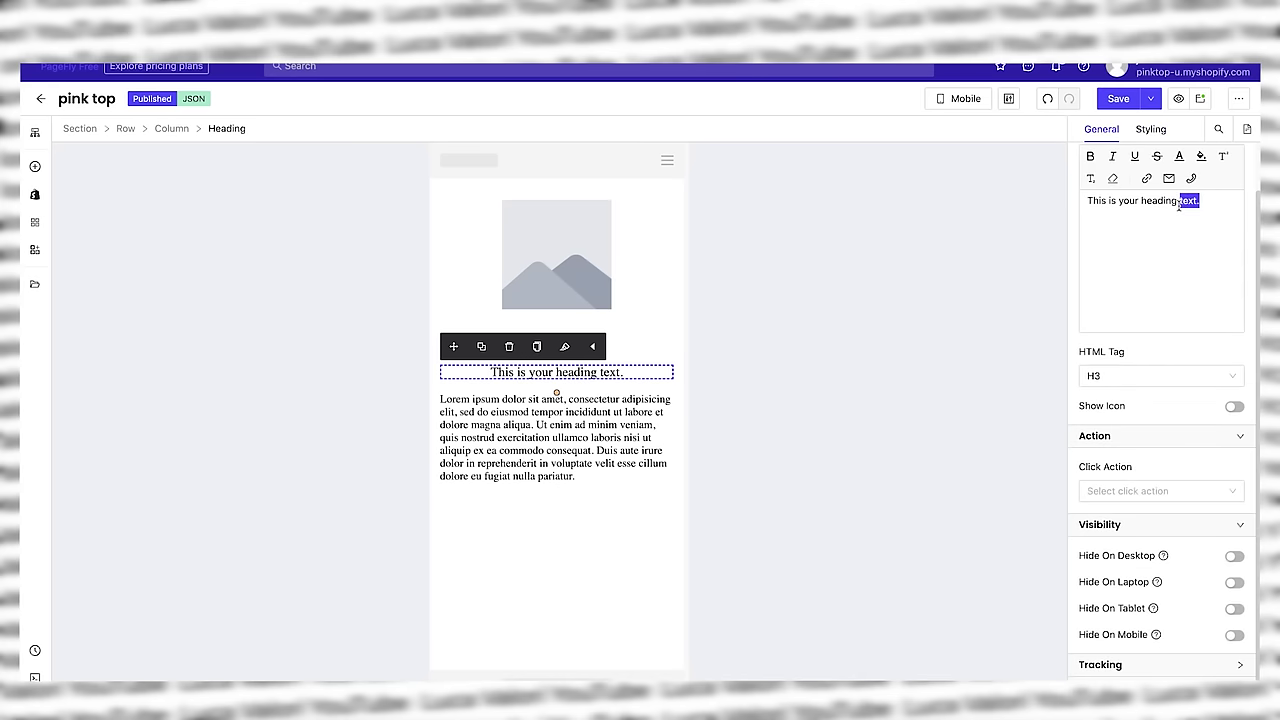
left_click(1092, 157)
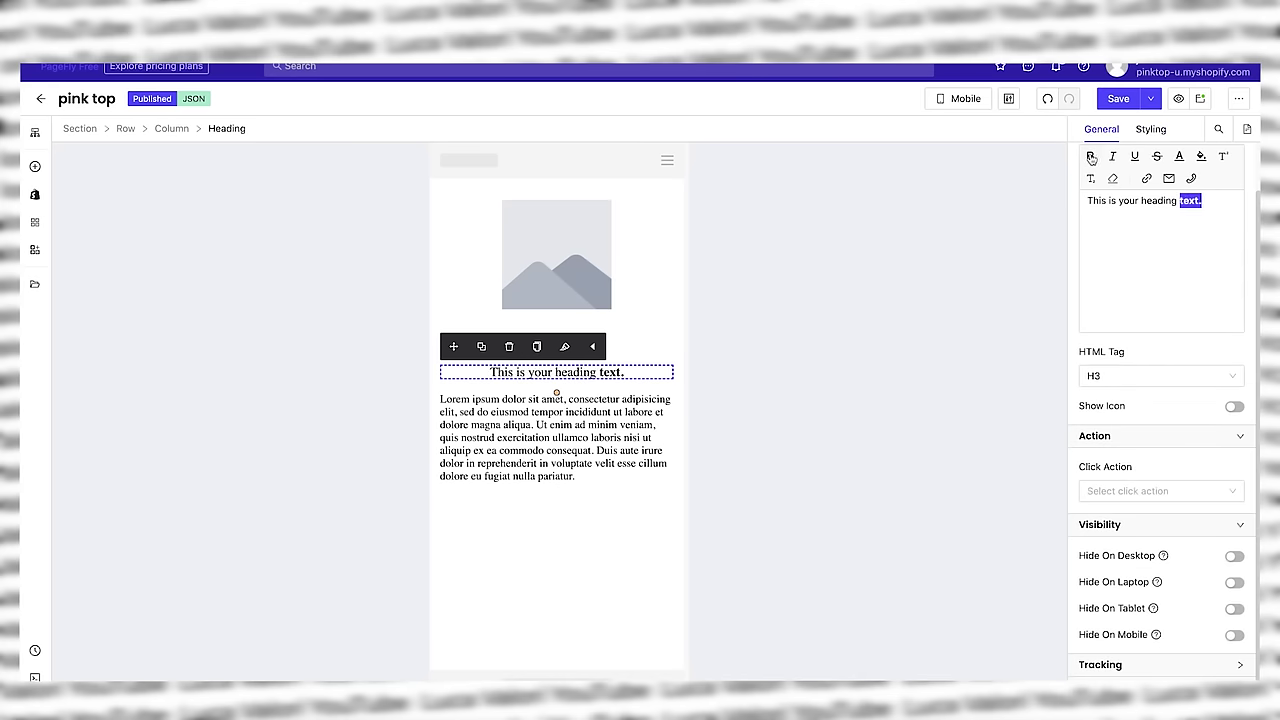
left_click(1091, 159)
left_click(1090, 228)
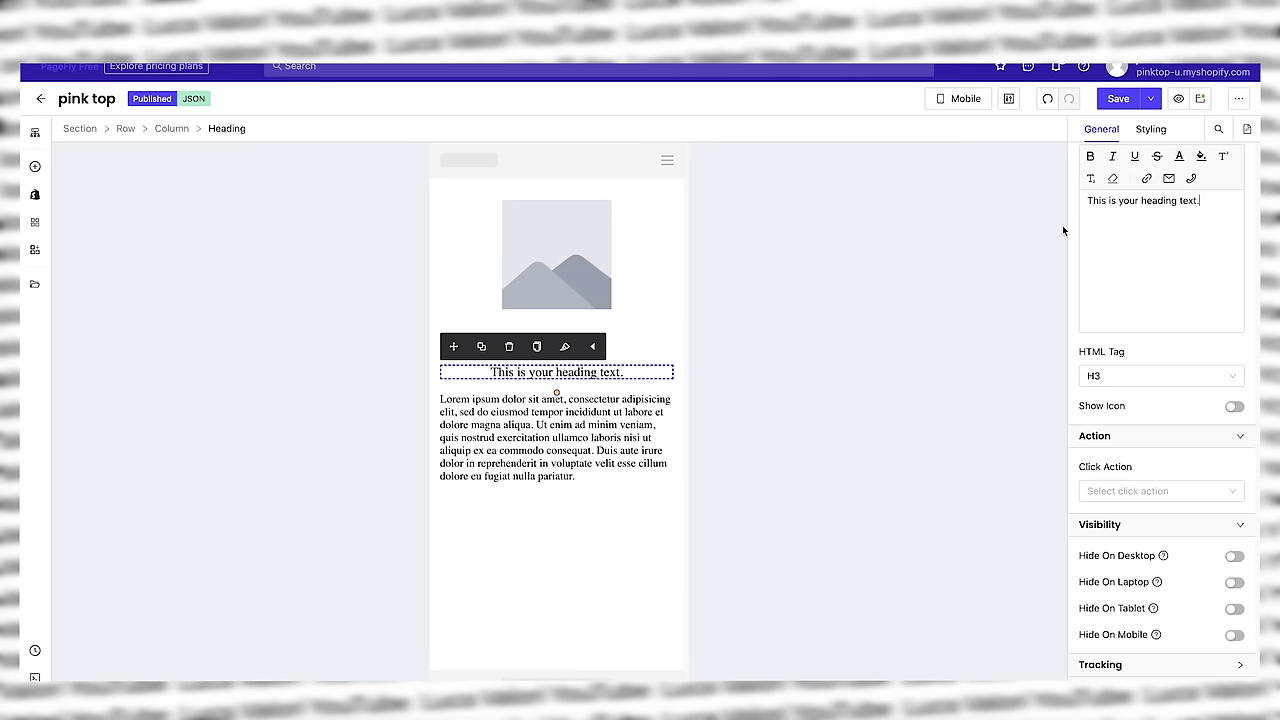
left_click(1145, 130)
- Give the heading a red (FF0000) background colour
scroll(1112, 457, "down", 5)
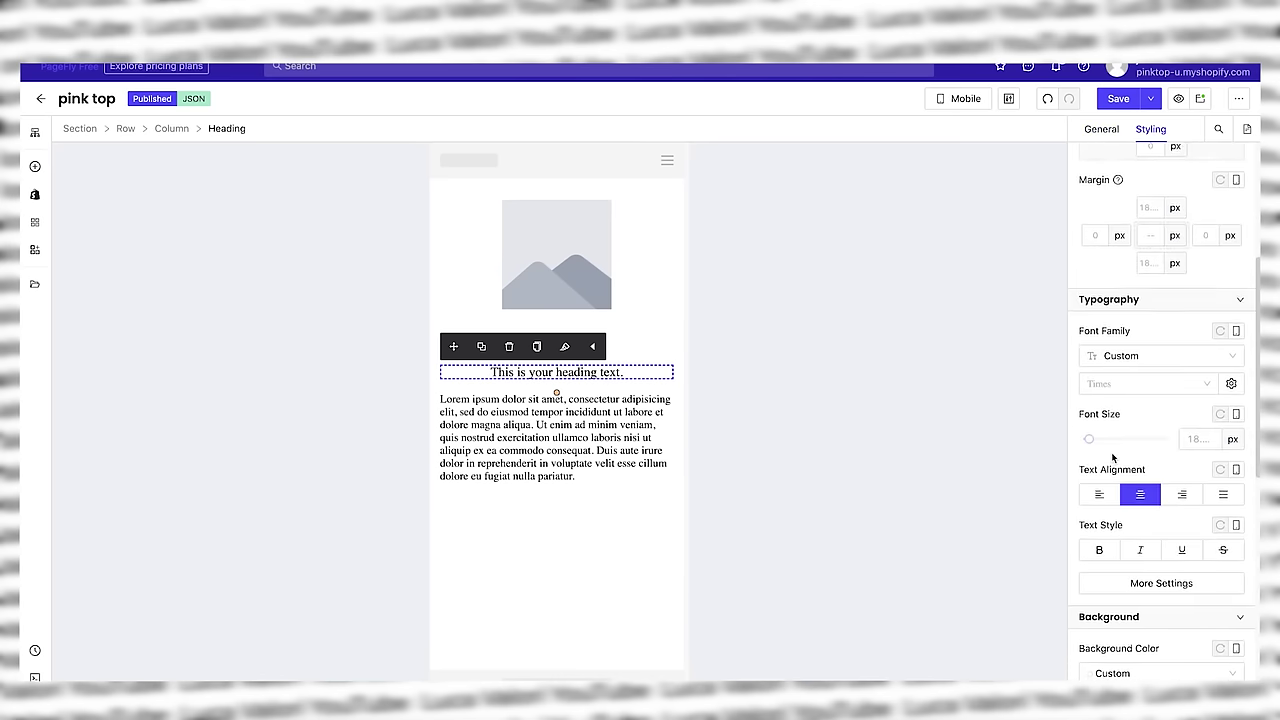
scroll(1115, 345, "down", 1)
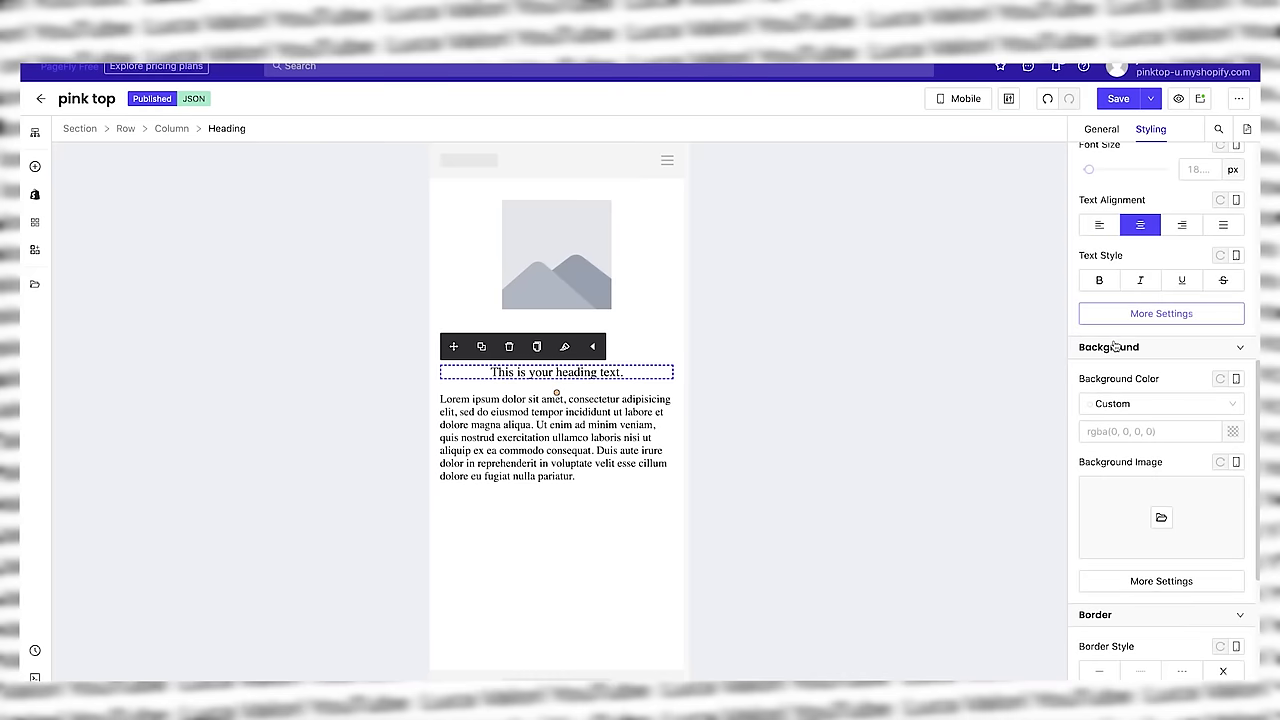
scroll(1121, 403, "down", 2)
left_click(1126, 381)
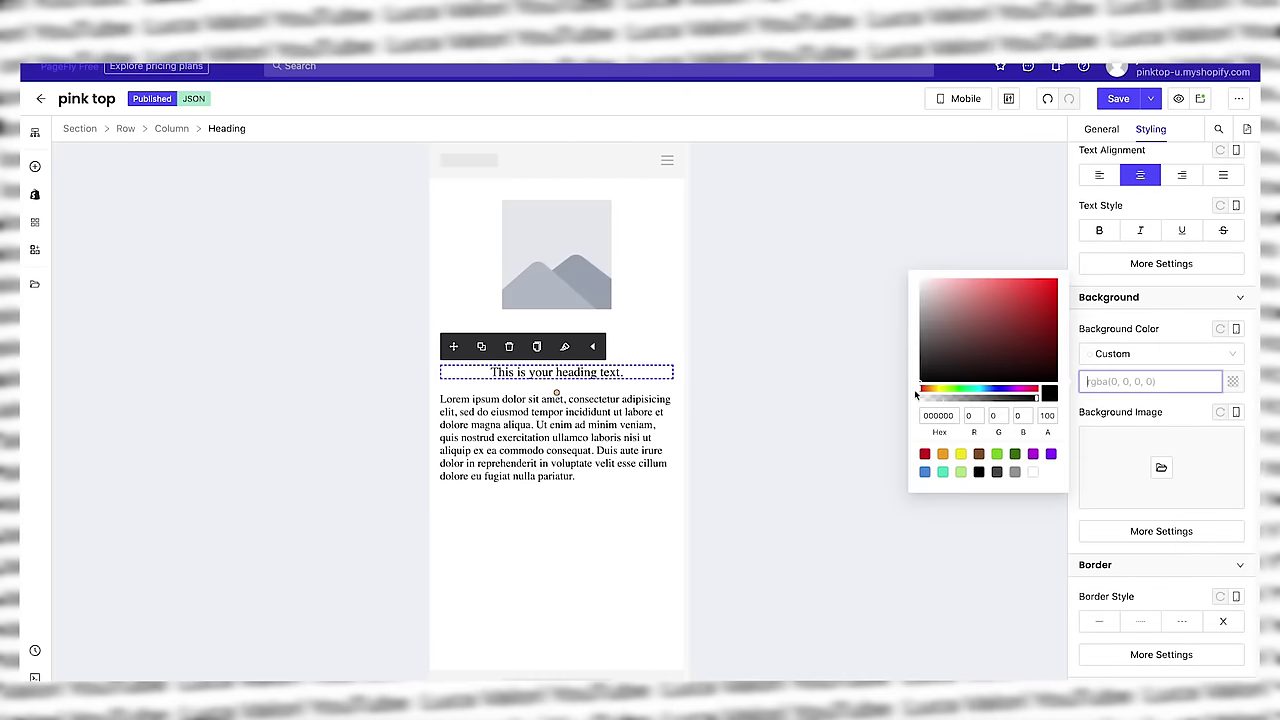
mouse_move(997, 352)
left_mouse_down()
mouse_move(935, 370)
mouse_move(1001, 295)
mouse_move(1080, 262)
mouse_move(930, 375)
mouse_move(1000, 306)
mouse_move(1057, 274)
left_mouse_up()
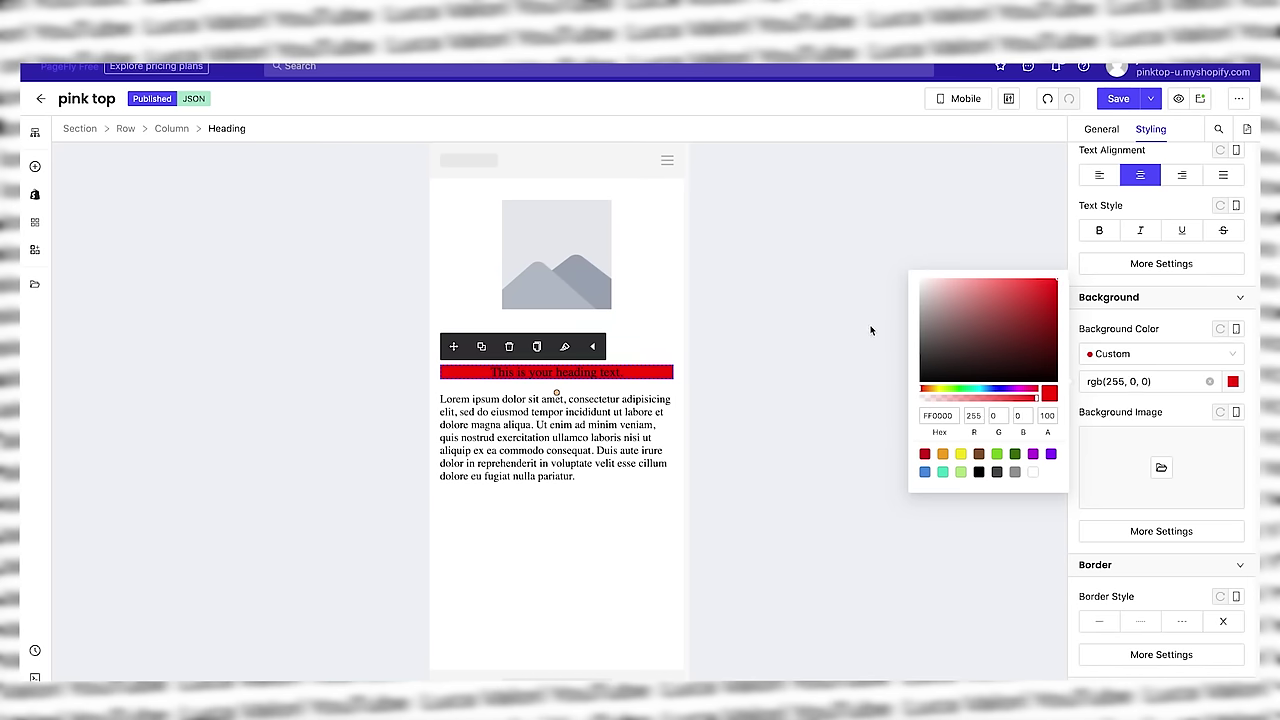
left_click(840, 412)
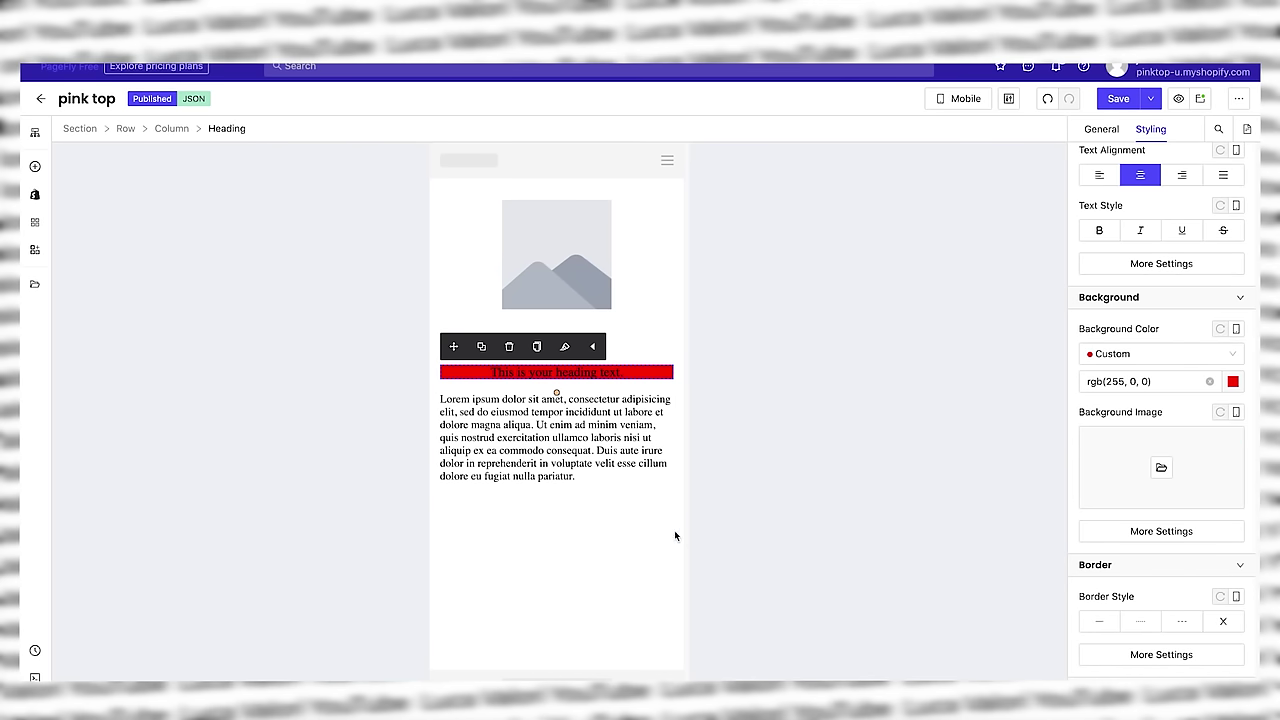
left_click(626, 514)
- Set the heading's all-sides padding to 10 px
left_click(593, 368)
scroll(1120, 405, "up", 5)
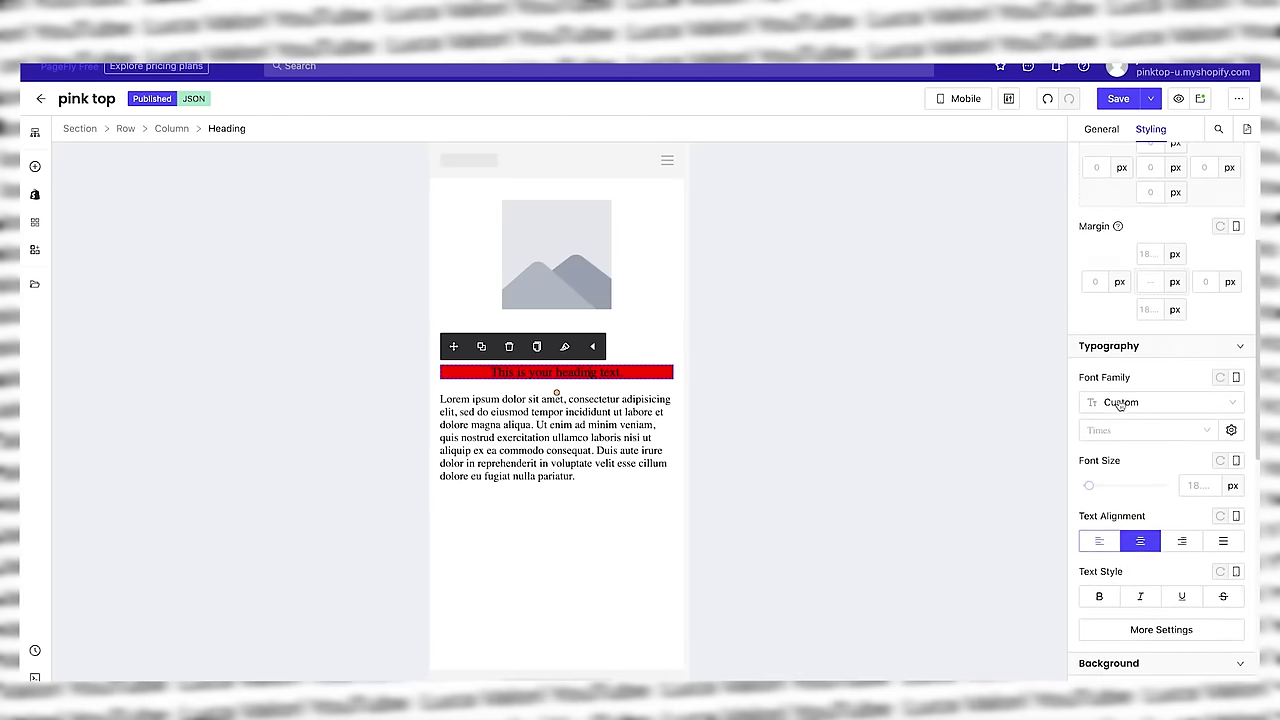
scroll(1120, 405, "up", 2)
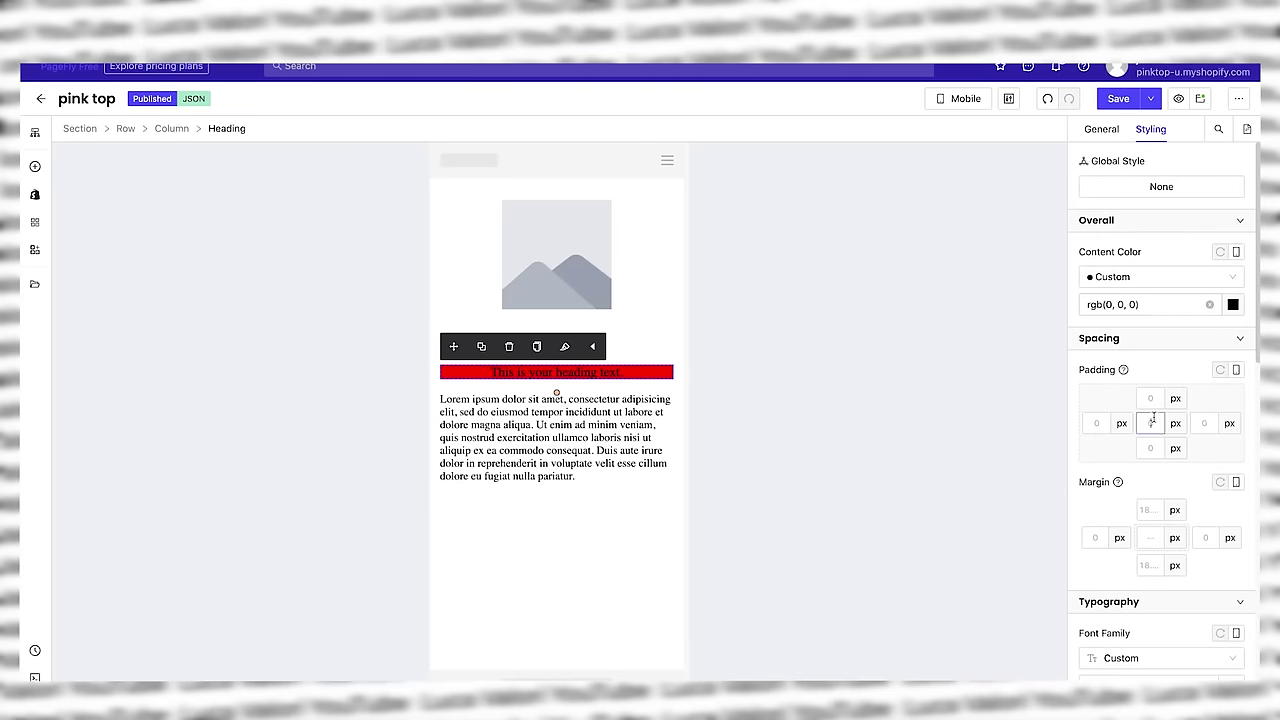
left_click(1150, 423)
type("10")
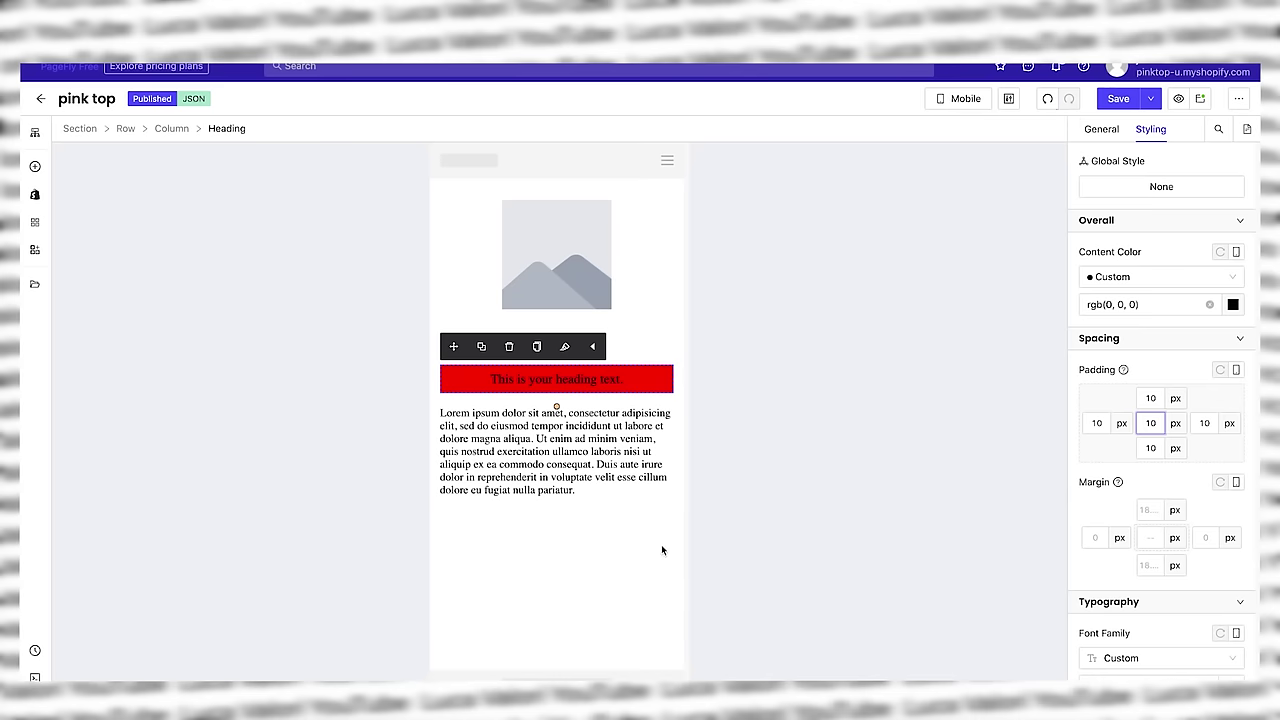
- Select the row holding heading and paragraph, and browse the element library without adding anything
left_click(681, 386)
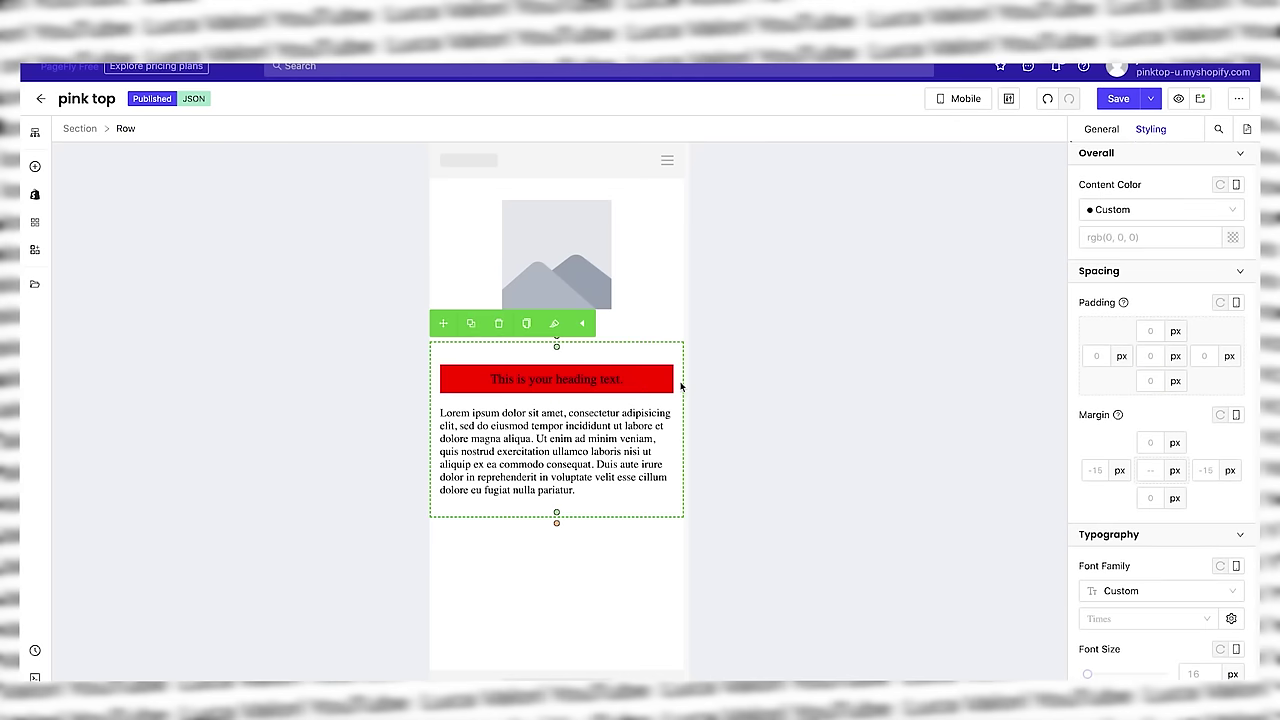
left_click(35, 166)
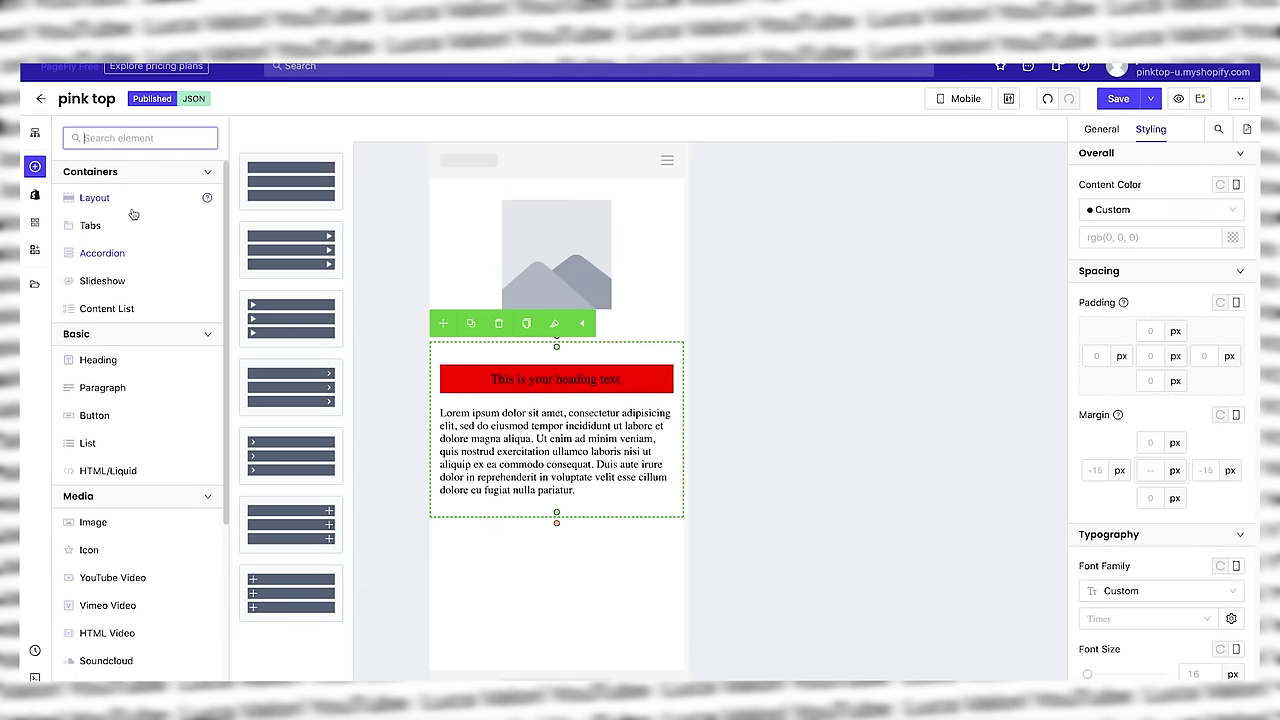
scroll(299, 411, "down", 5)
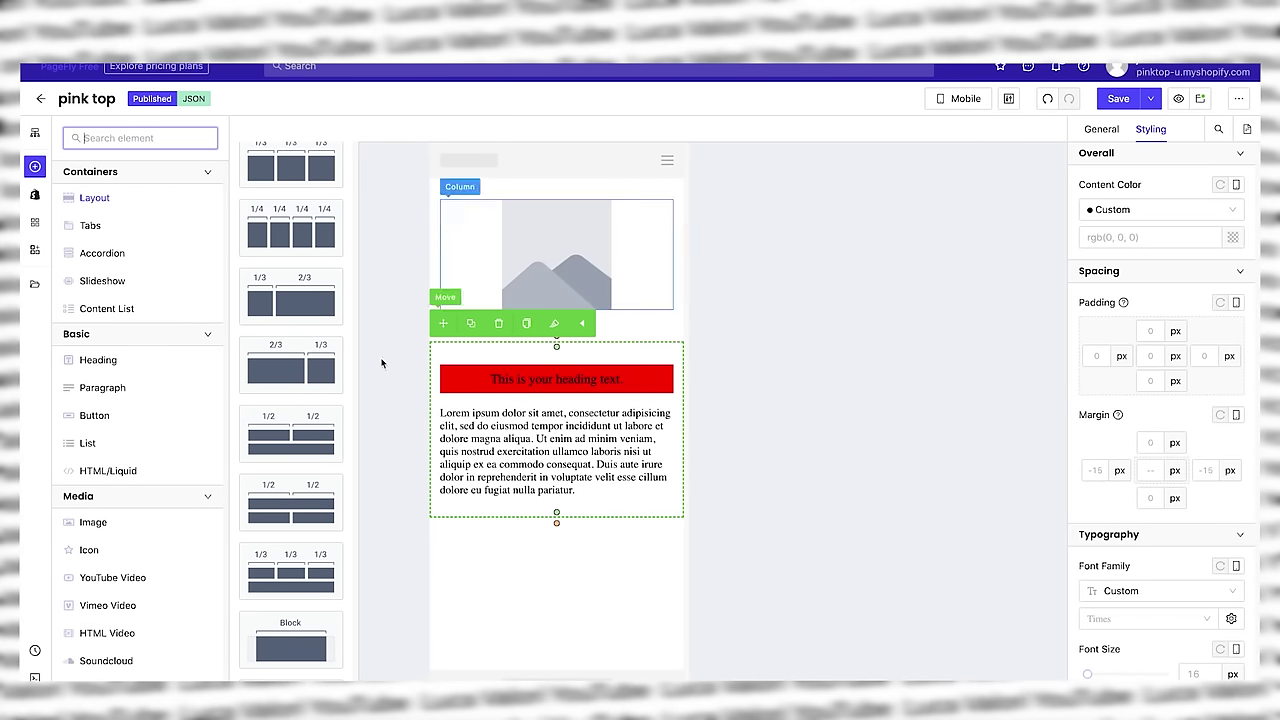
left_click(1095, 470)
- Toggle a solid border on the row off again, then select the heading
scroll(1100, 570, "down", 3)
scroll(1178, 568, "down", 4)
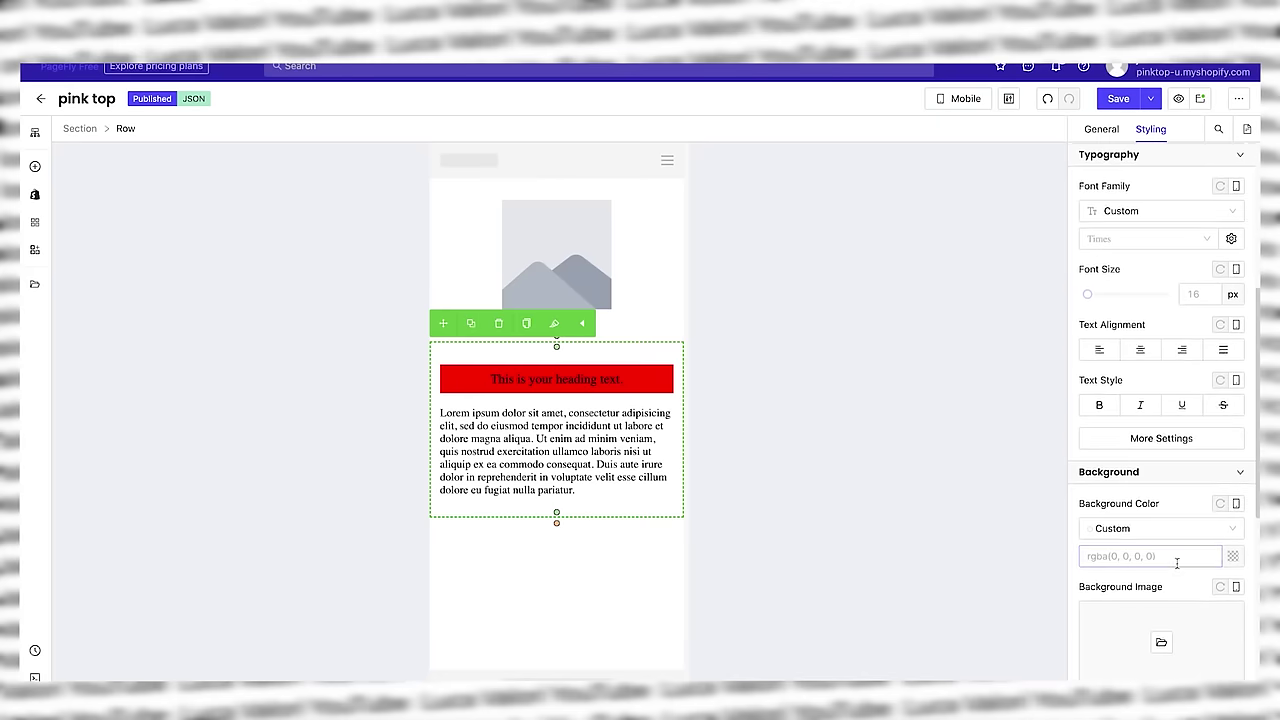
scroll(1114, 495, "down", 1)
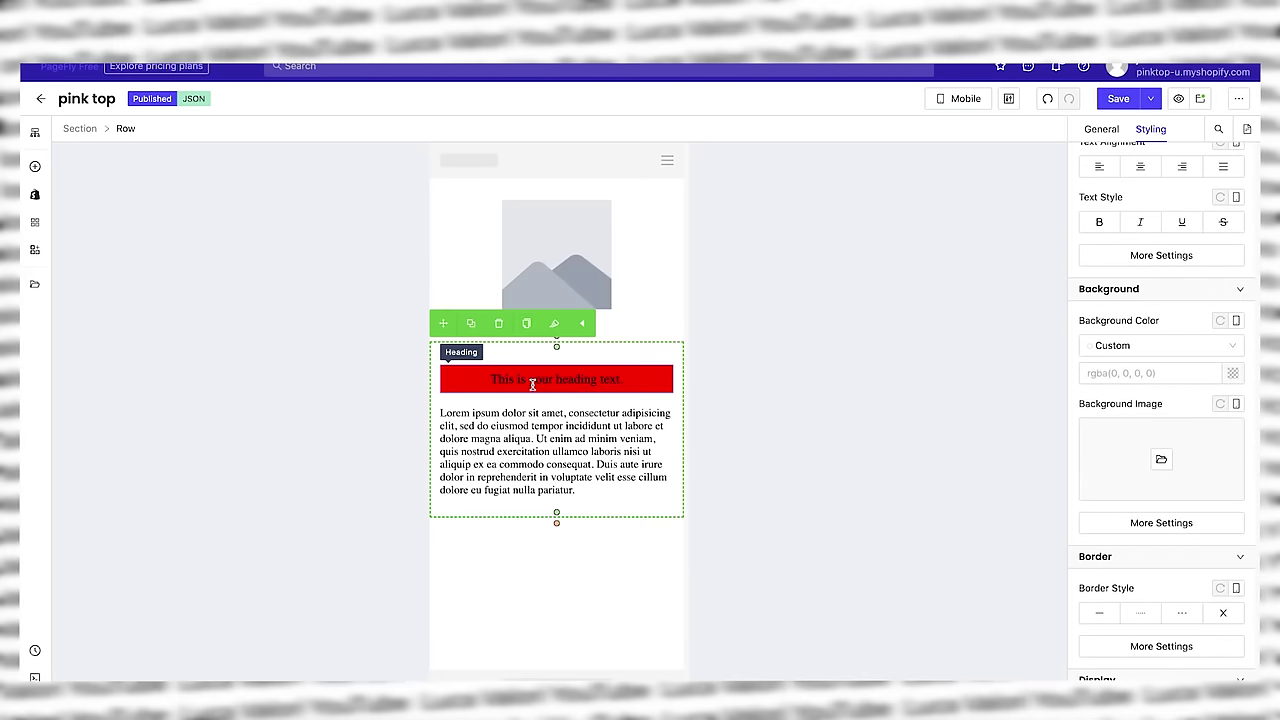
scroll(1160, 446, "down", 1)
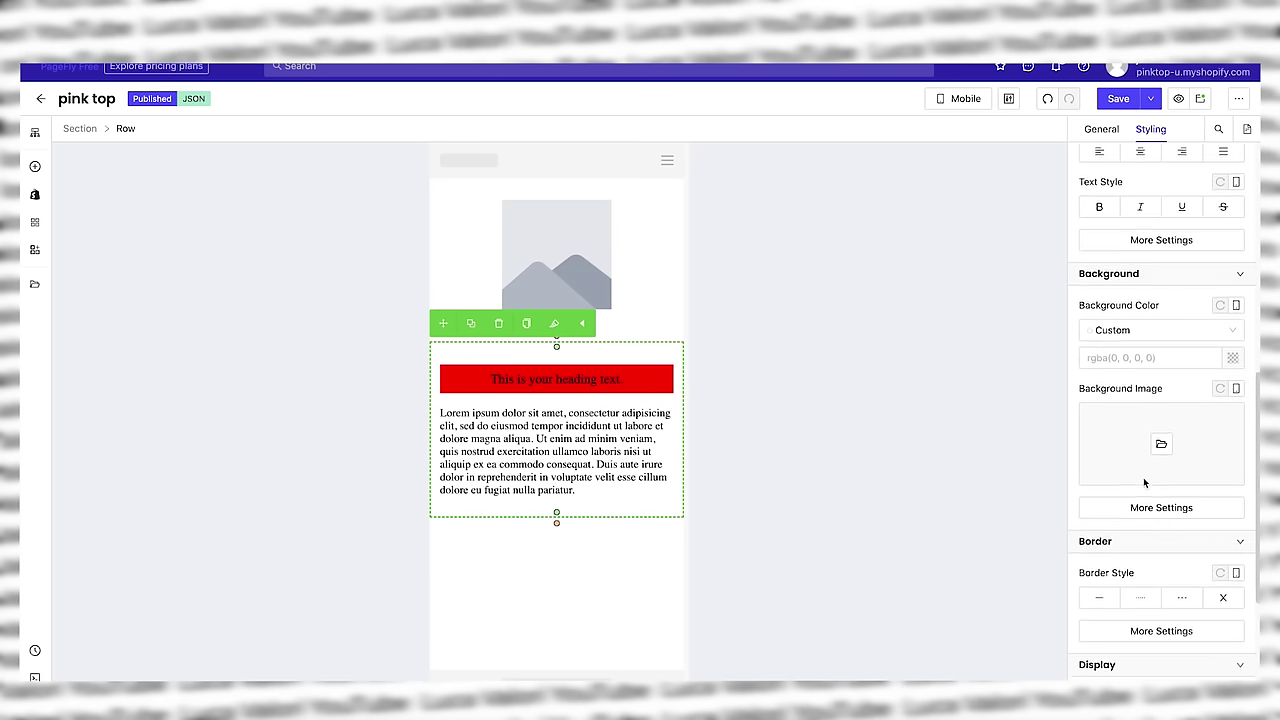
scroll(1157, 422, "down", 2)
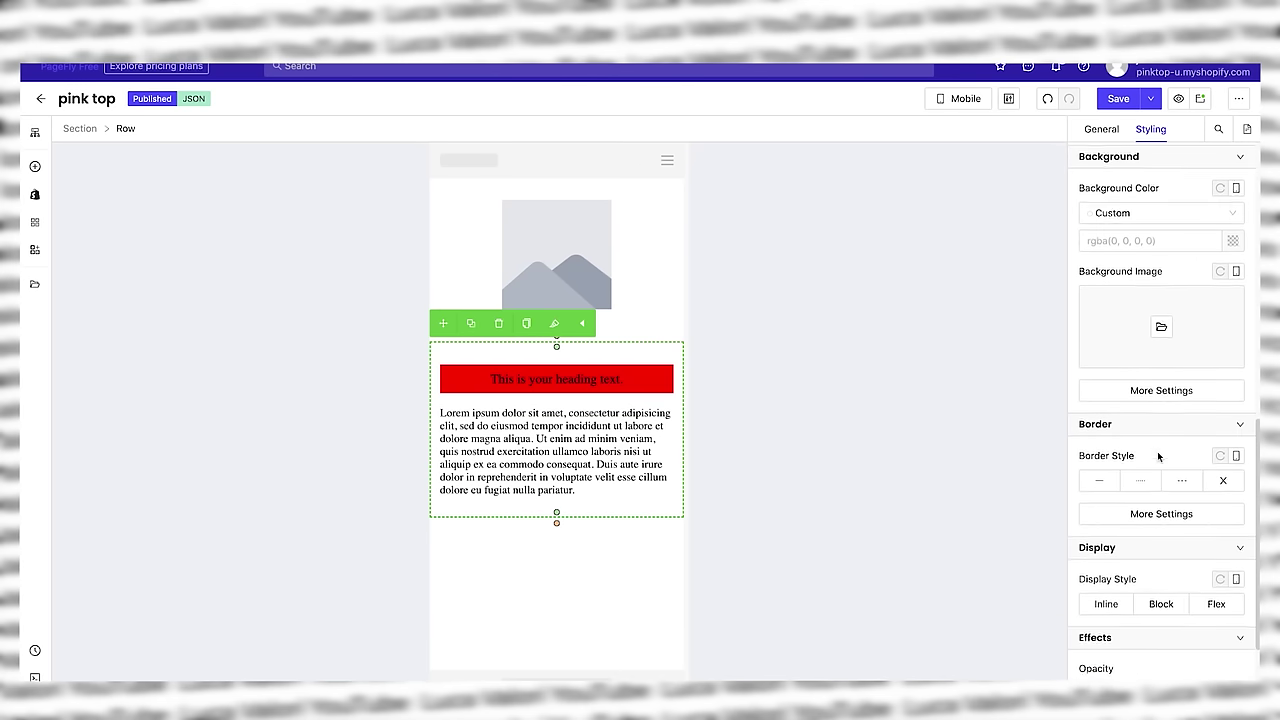
left_click(1098, 481)
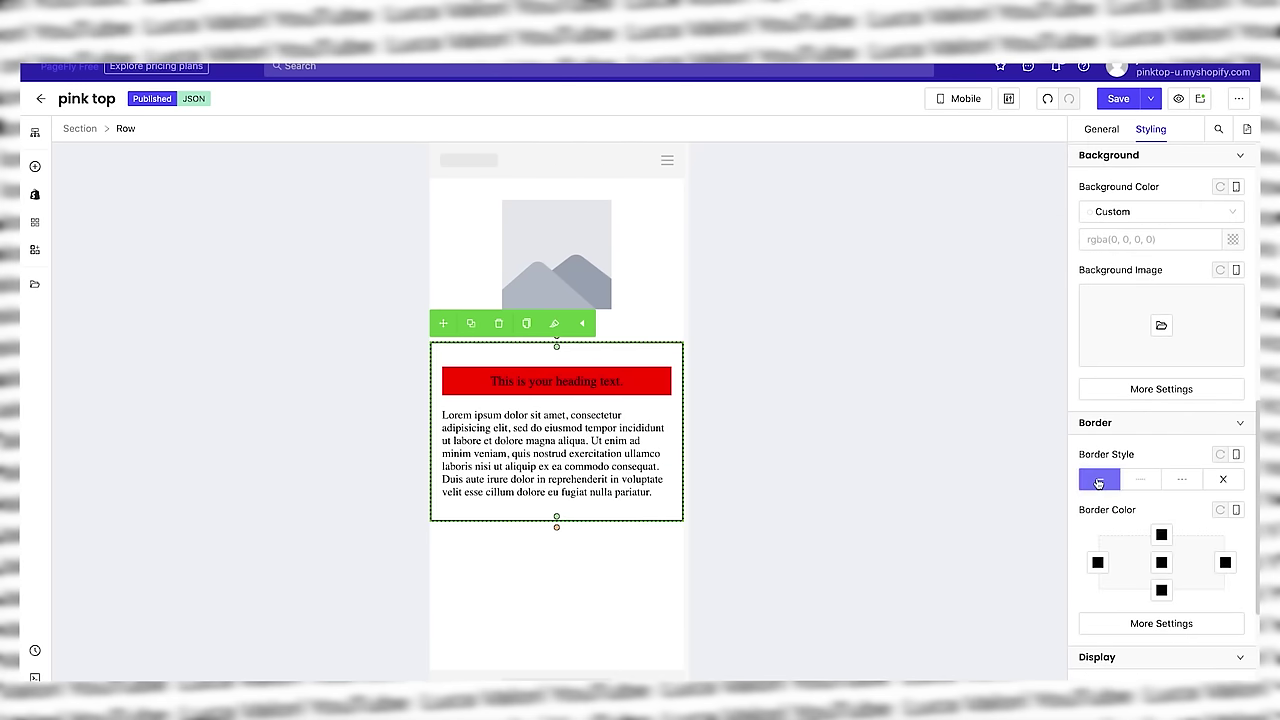
left_click(1223, 480)
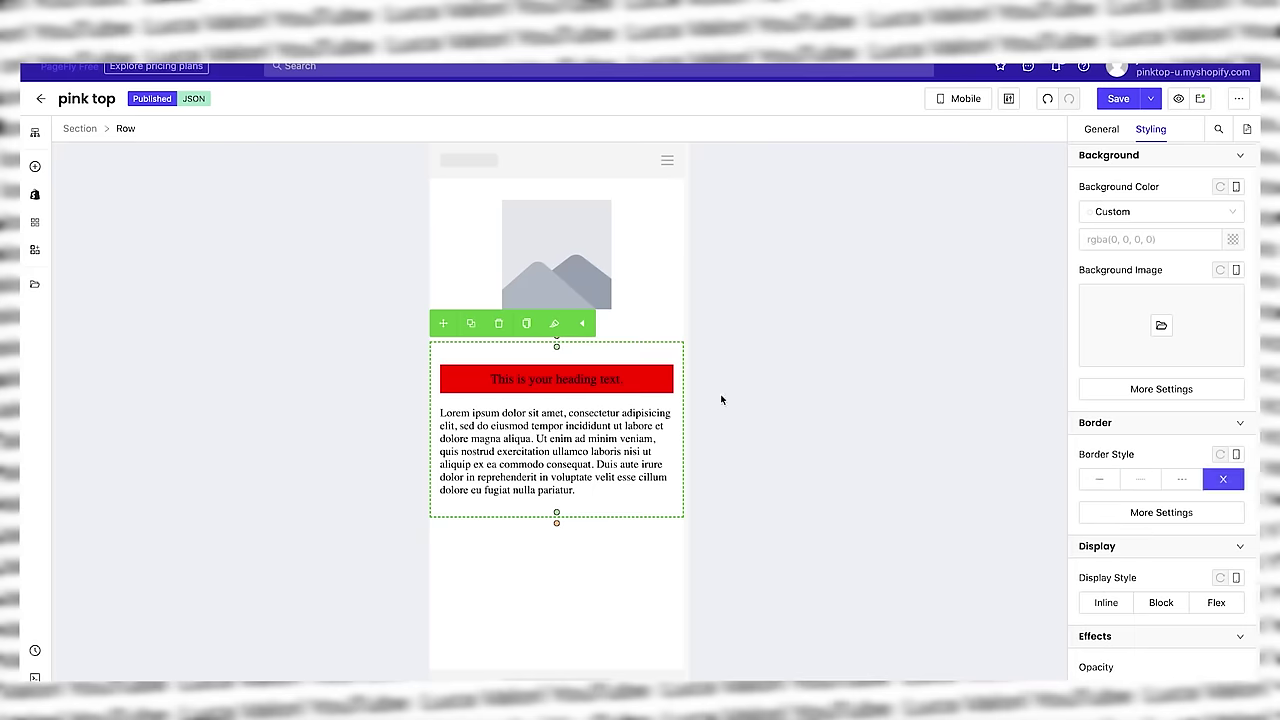
left_click(646, 378)
- Try a solid border on the heading, remove it, and inspect its border radius settings
left_click(1097, 548)
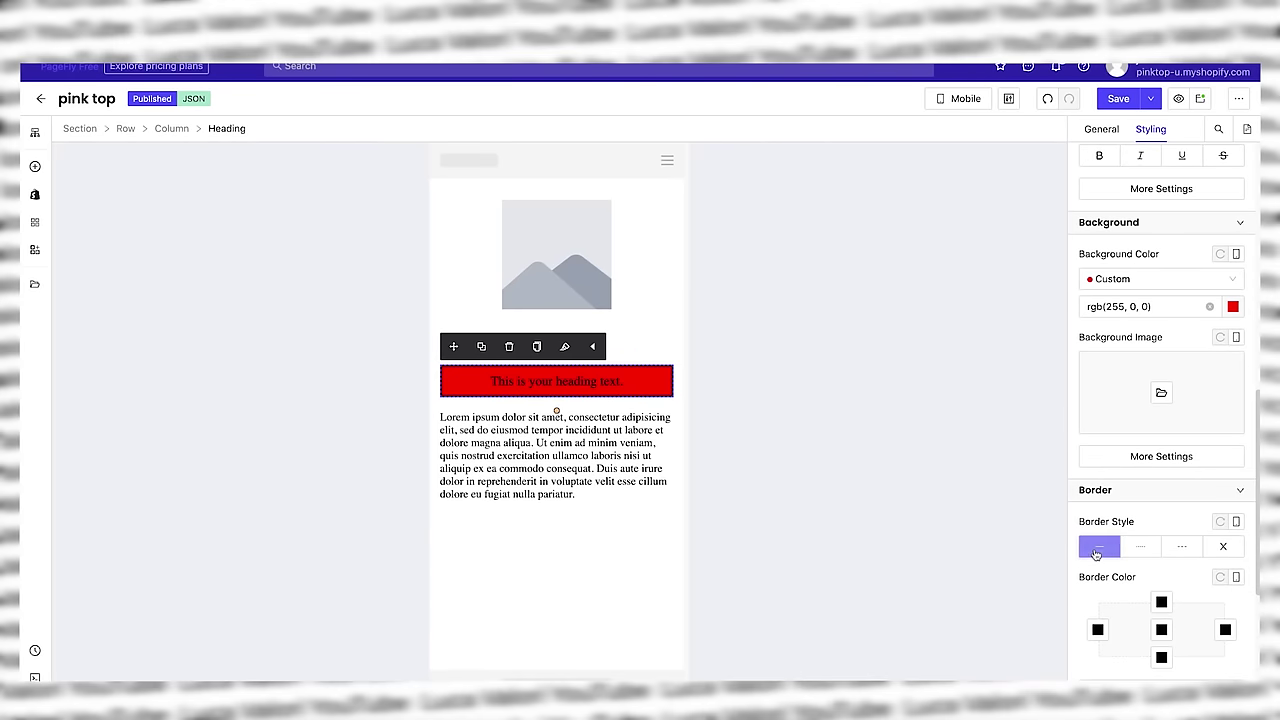
left_click(1223, 546)
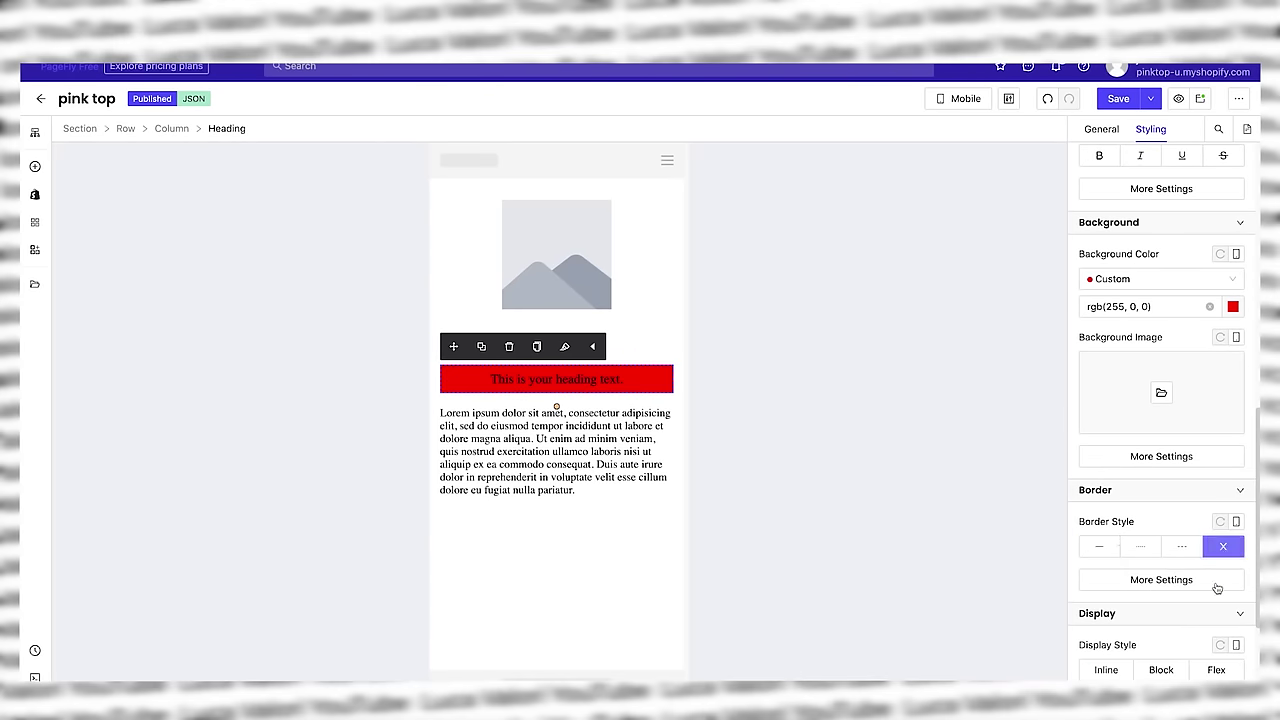
scroll(1217, 588, "down", 1)
left_click(1112, 518)
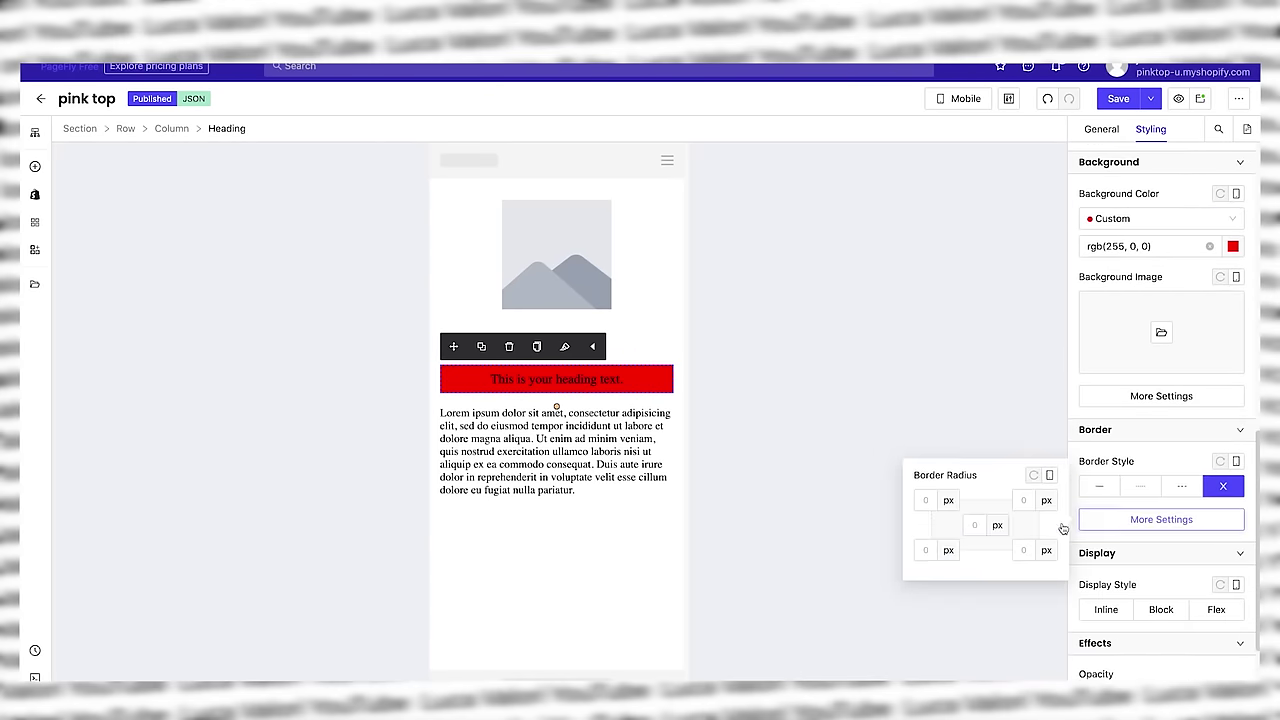
left_click(976, 524)
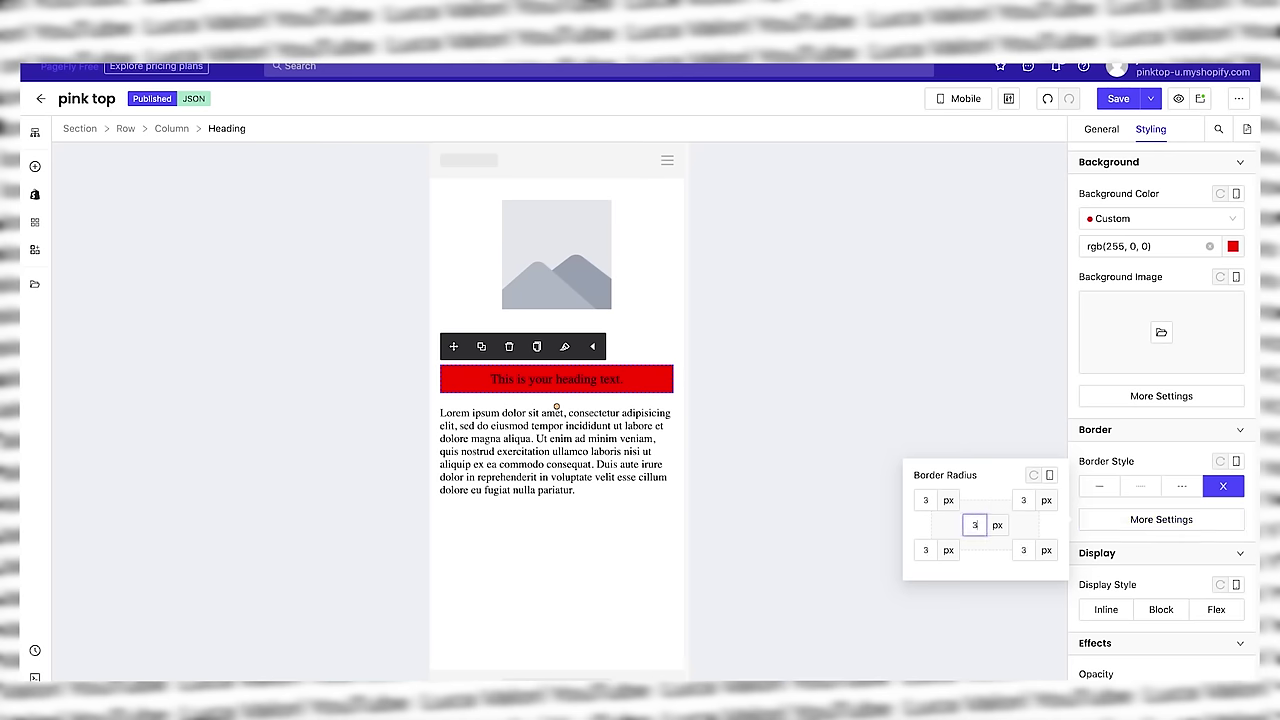
left_click(956, 430)
- Enter 20 into the heading's all-corners border radius, rounding it into a pill
left_click(643, 465)
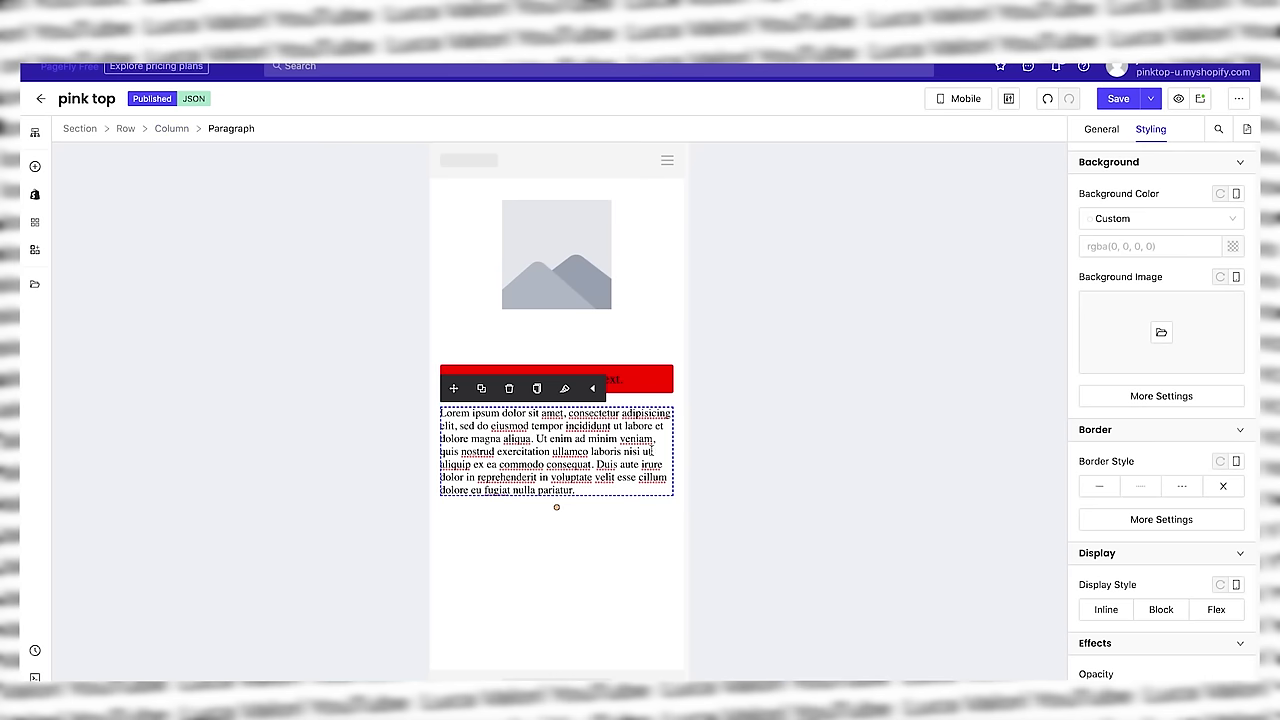
left_click(662, 382)
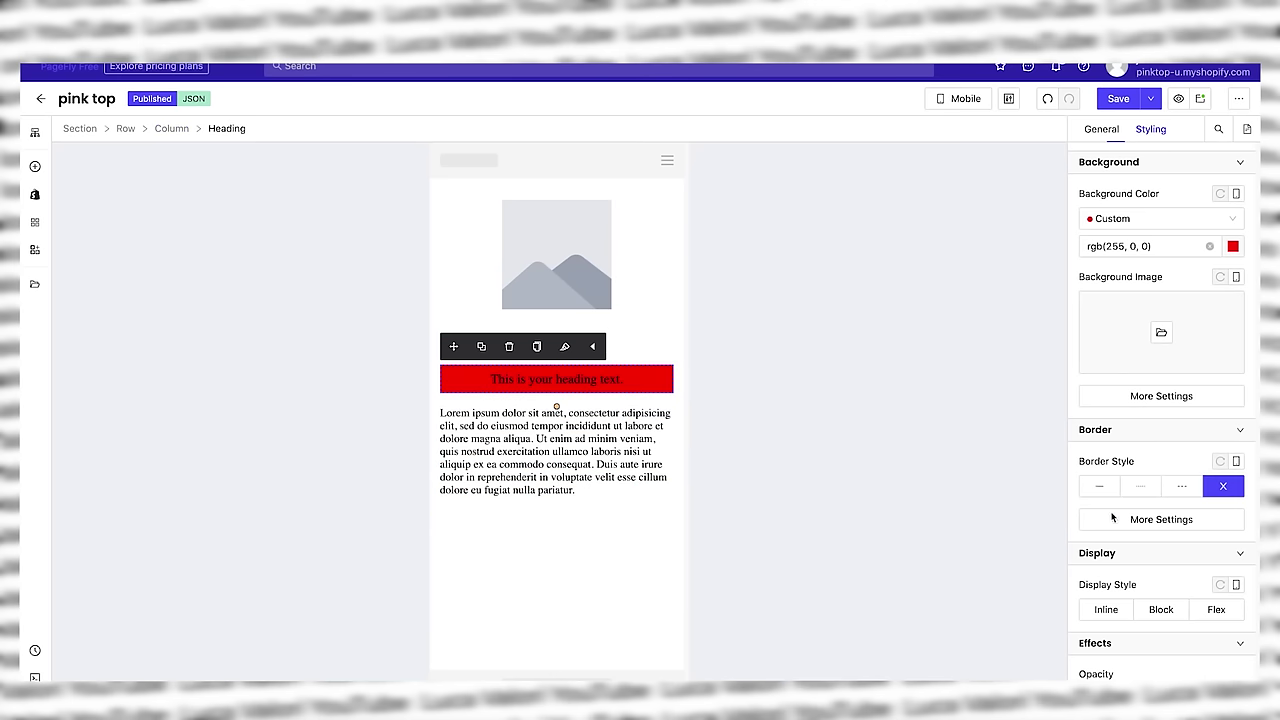
left_click(1161, 520)
left_click(975, 524)
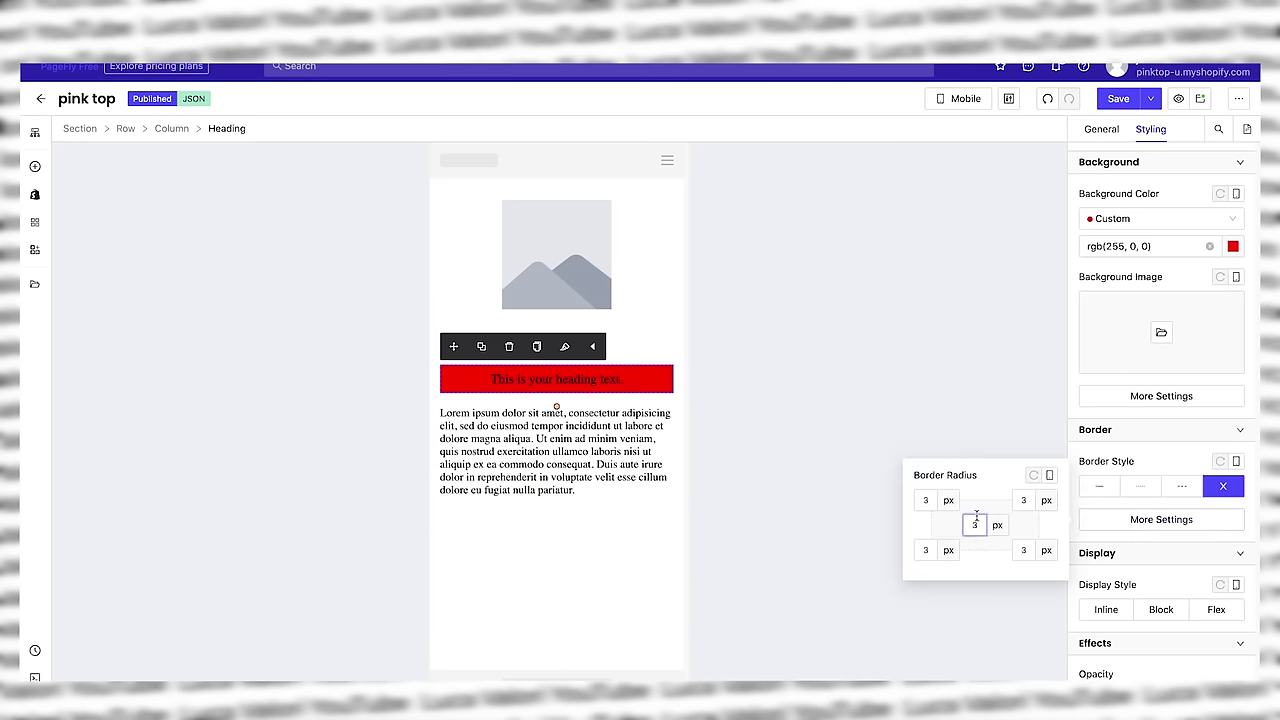
type("20")
left_click(955, 456)
- Reselect the red heading and clear its no-border setting
left_click(670, 428)
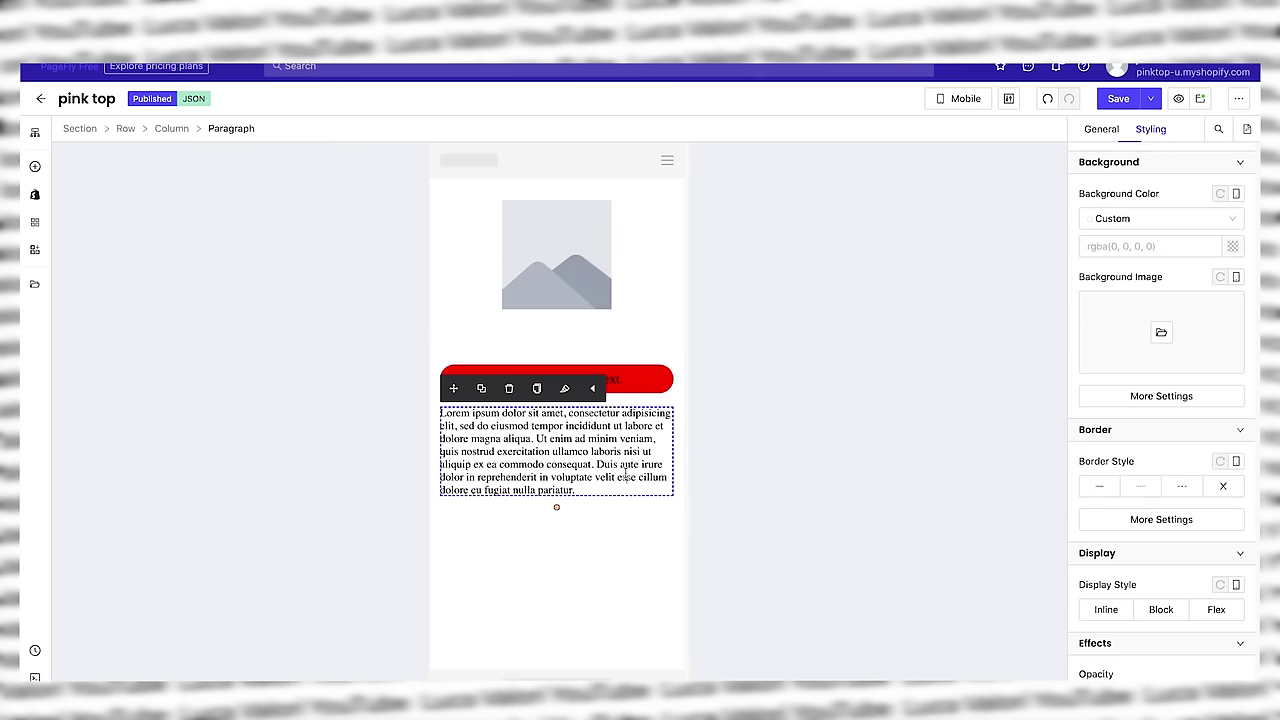
left_click(667, 388)
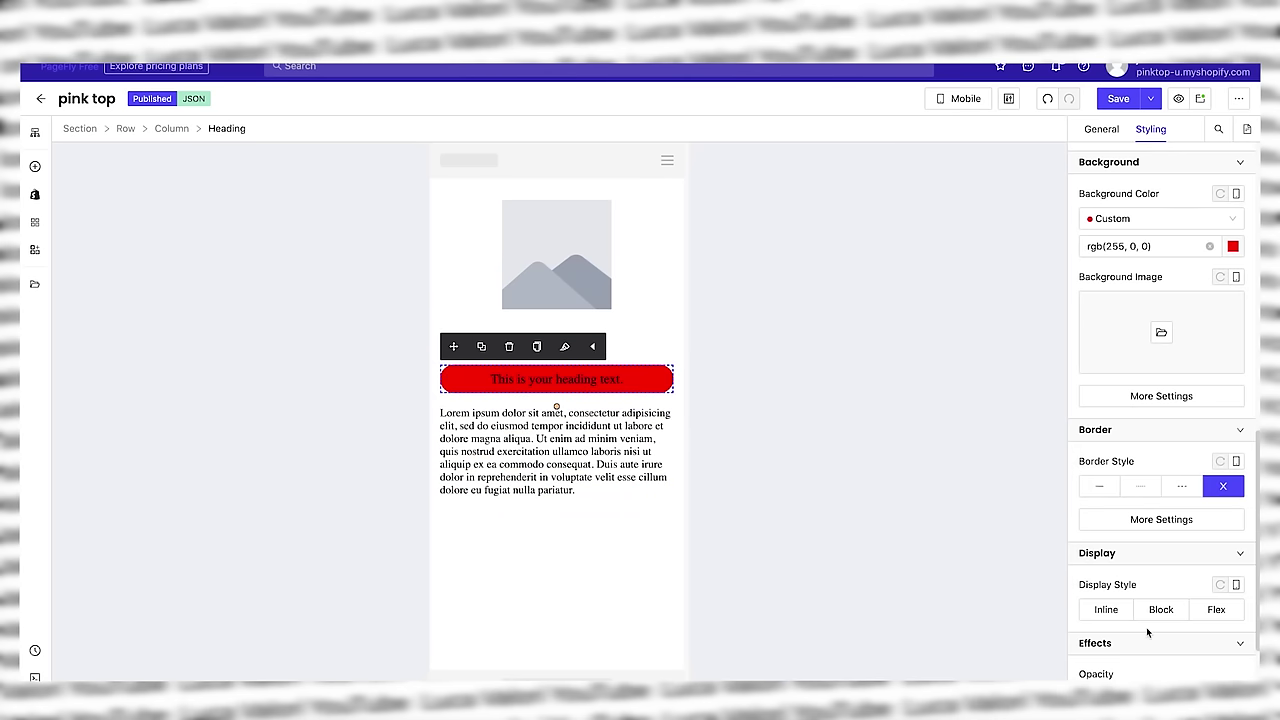
left_click(1210, 490)
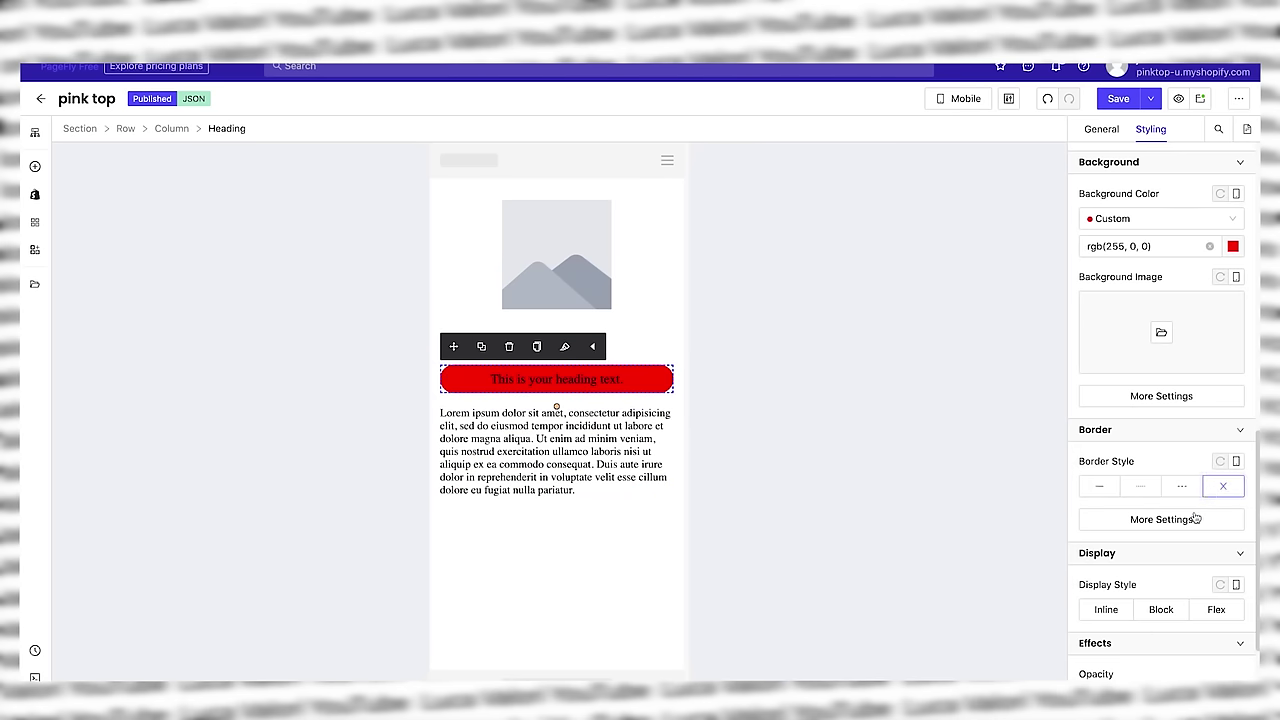
- Switch on the heading's shadow effect
scroll(1128, 531, "down", 1)
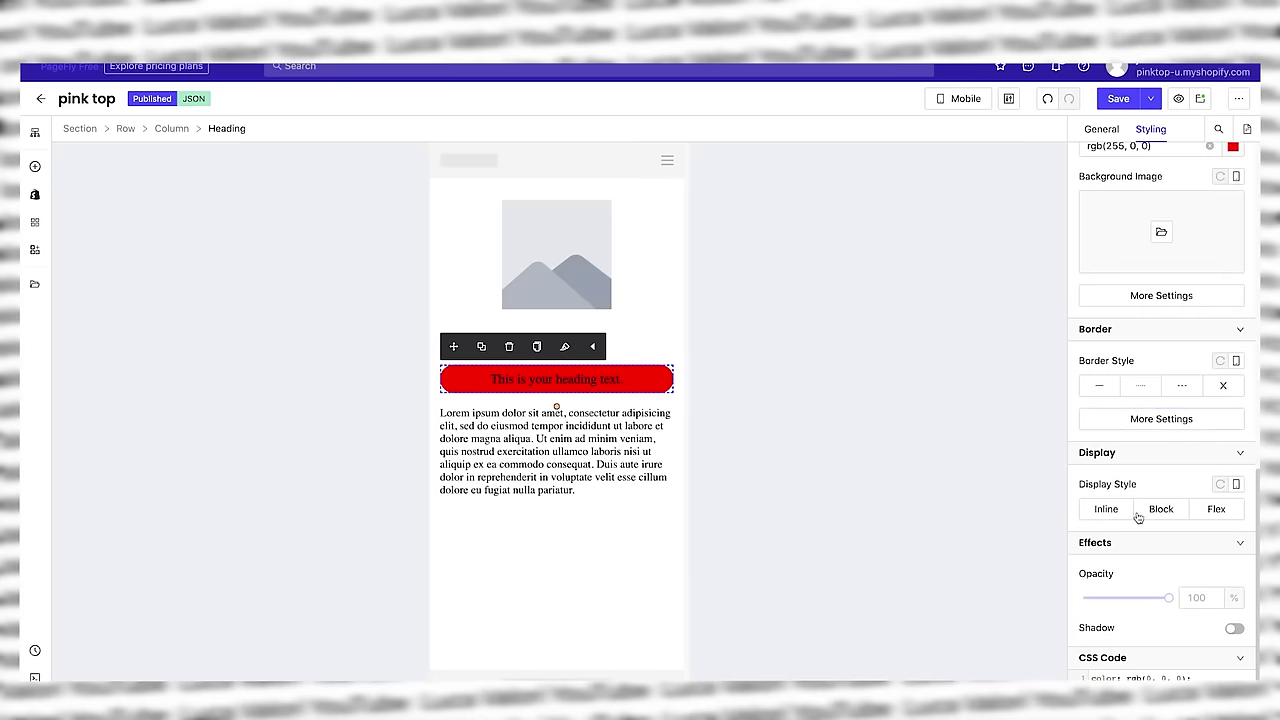
scroll(1157, 667, "down", 1)
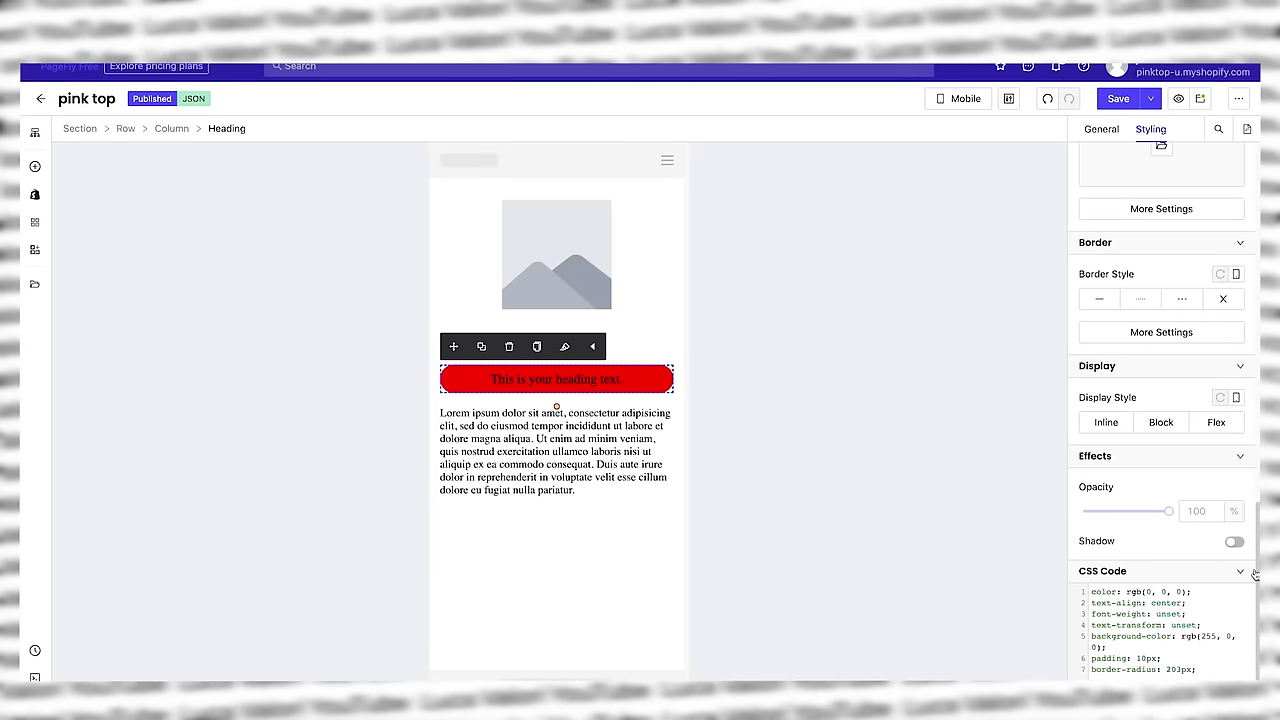
left_click(1235, 543)
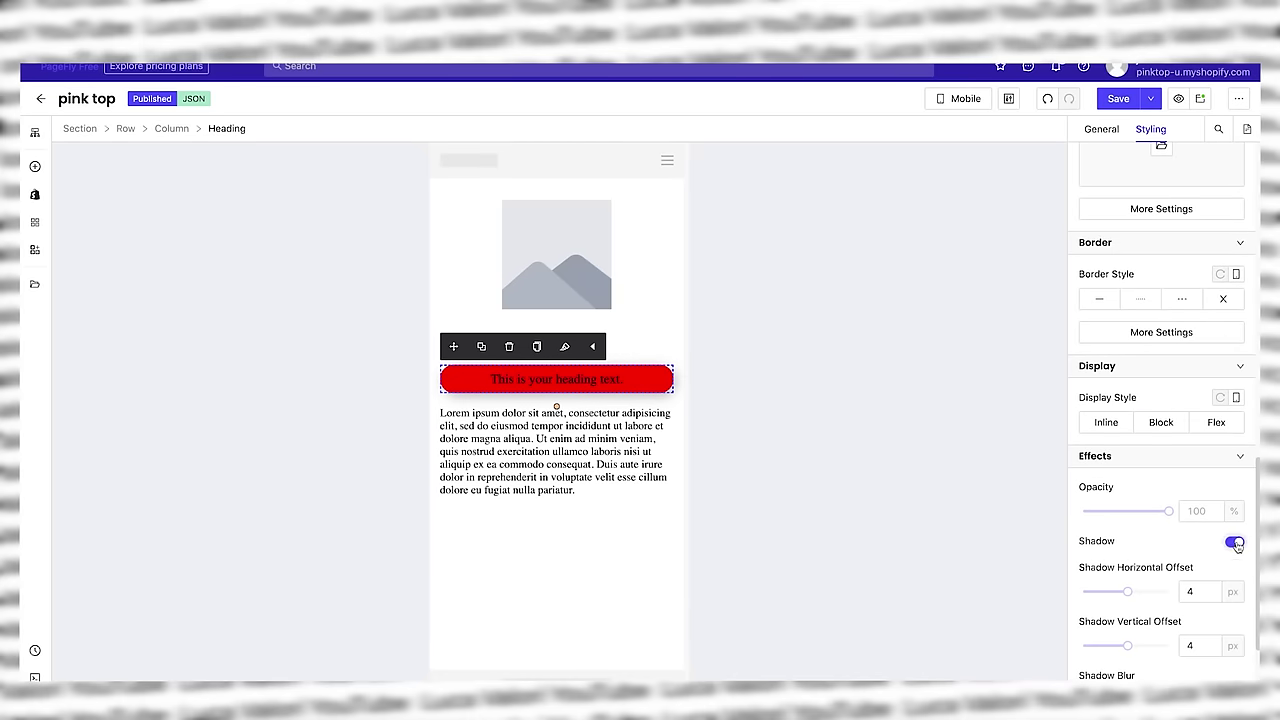
left_click(559, 576)
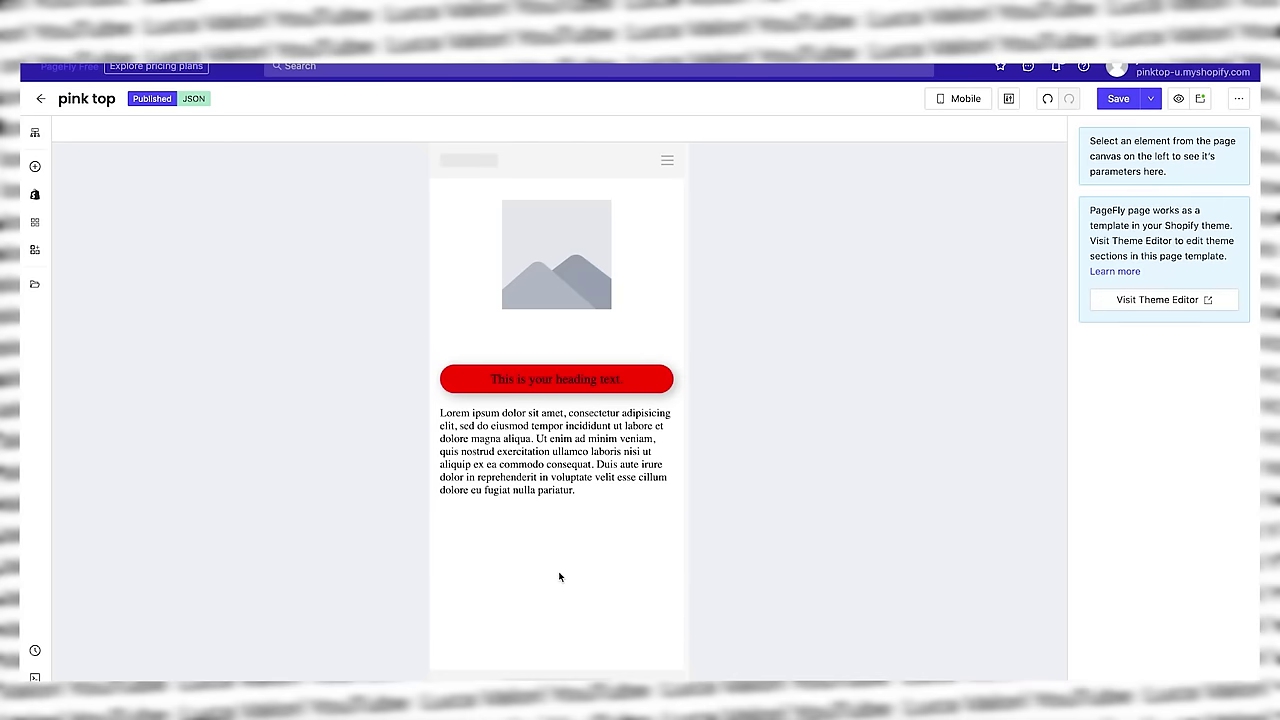
left_click(614, 381)
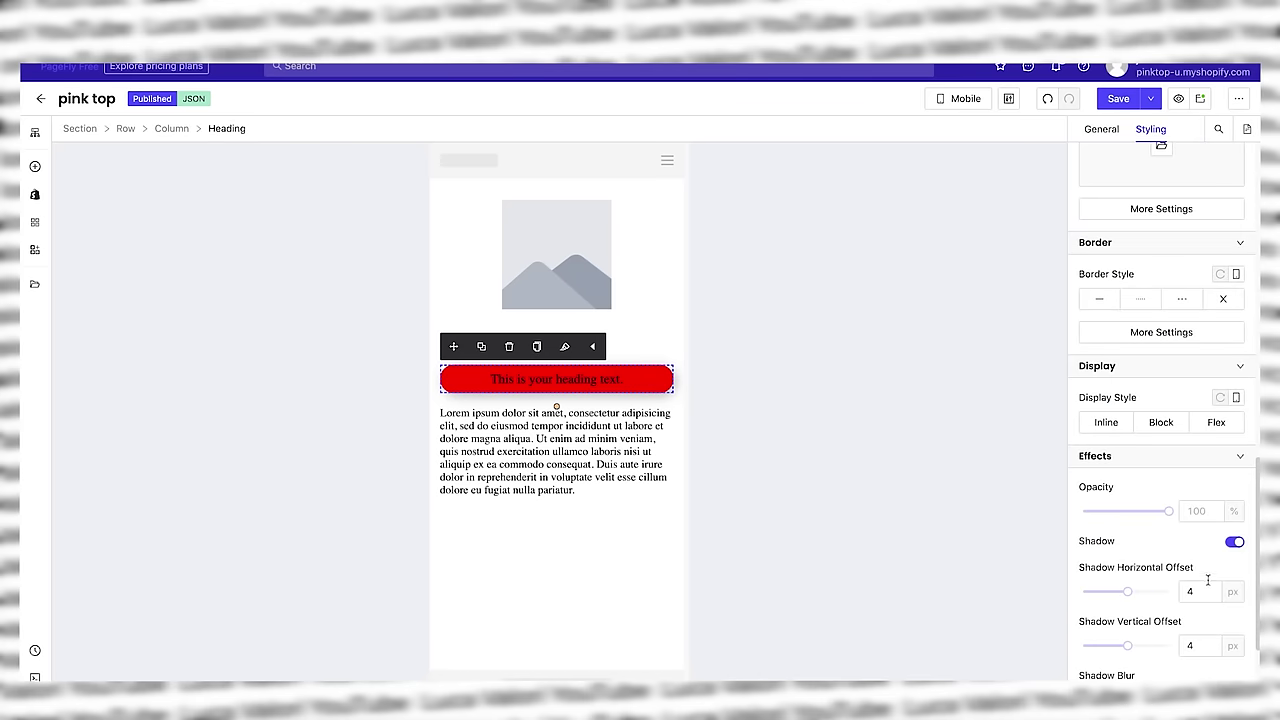
- Set the shadow to 43 px horizontal offset, 7 px vertical offset and 42 px blur
scroll(1180, 575, "down", 1)
scroll(1180, 575, "down", 1)
mouse_move(1127, 498)
left_mouse_down()
mouse_move(1157, 503)
mouse_move(1083, 497)
mouse_move(1163, 497)
mouse_move(1144, 498)
left_mouse_up()
left_click_drag(1127, 552, 1083, 526)
scroll(1130, 553, "down", 2)
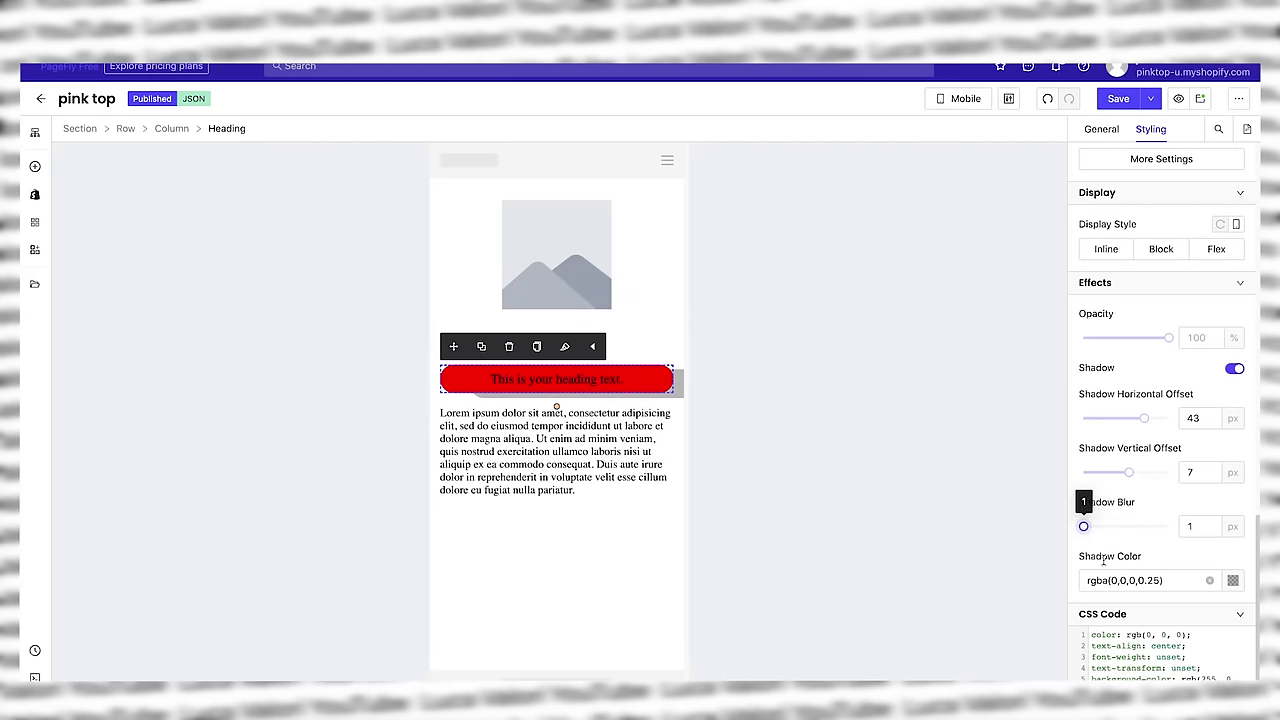
left_click(1119, 526)
scroll(1110, 540, "down", 1)
left_click(1093, 533)
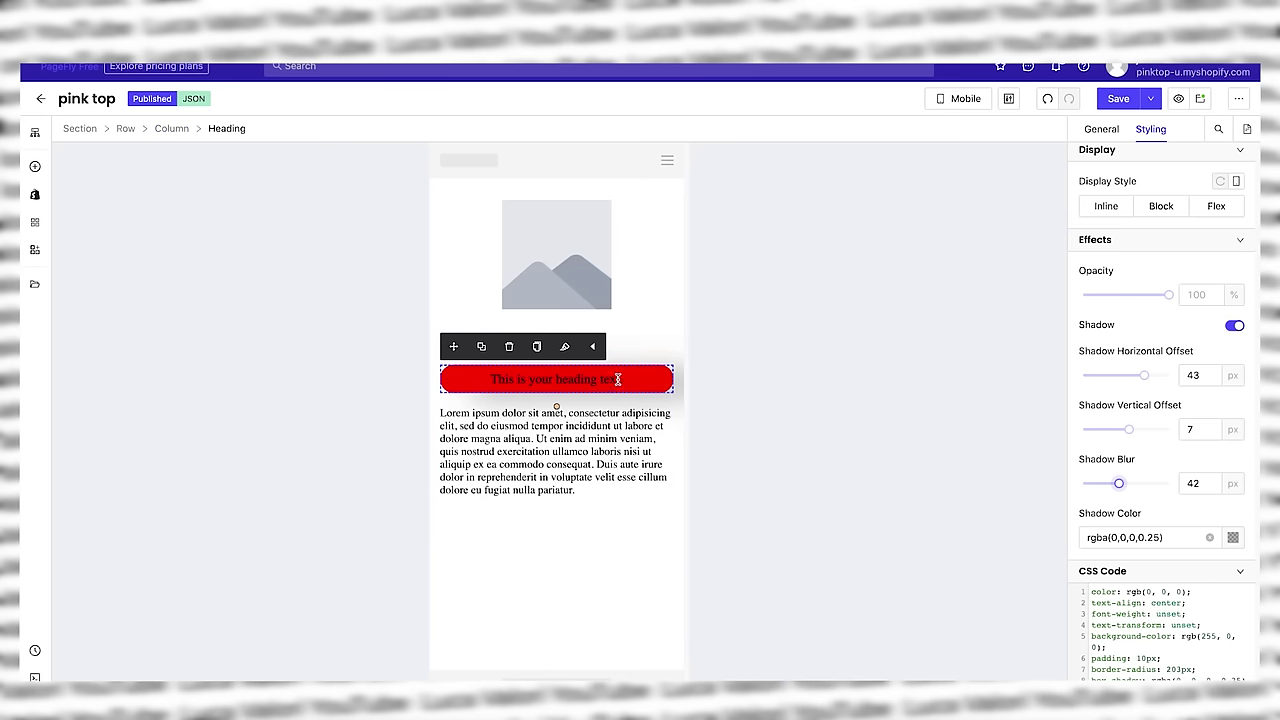
- Select the heading's CSS code text, then clear the selection
scroll(1160, 300, "up", 10)
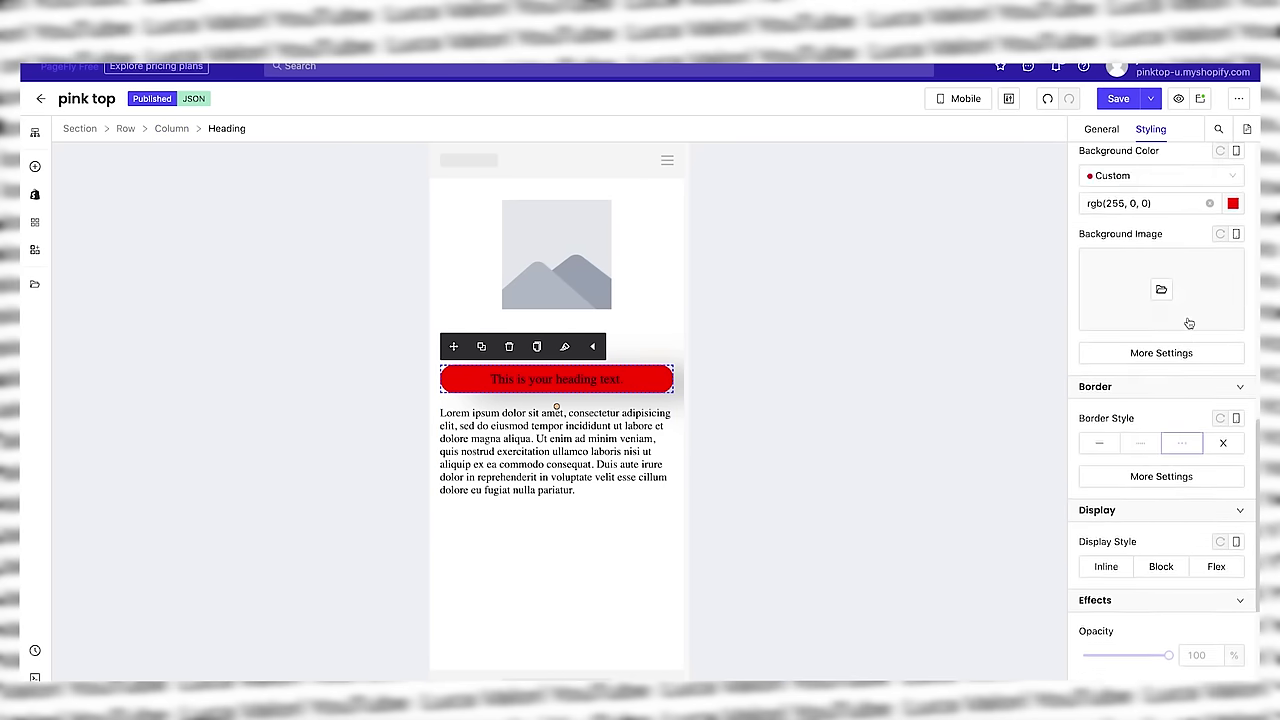
scroll(1188, 316, "down", 10)
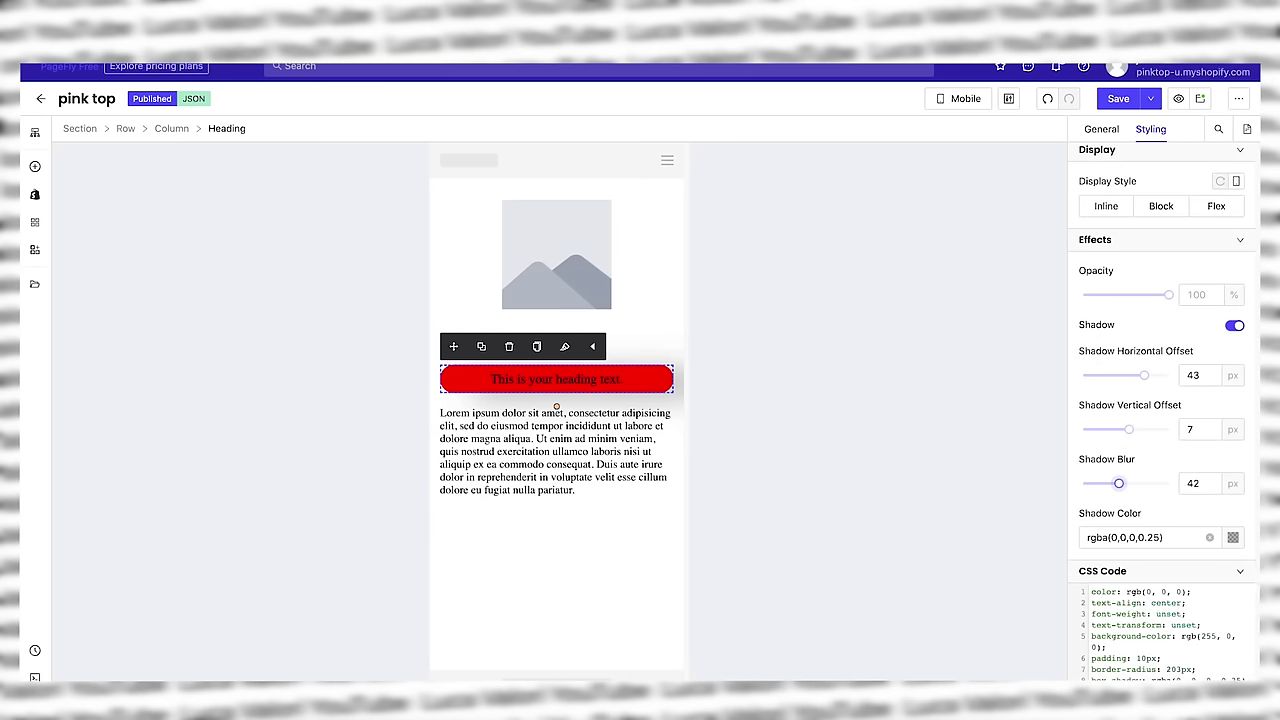
left_click_drag(1240, 676, 1092, 588)
left_click(1092, 588)
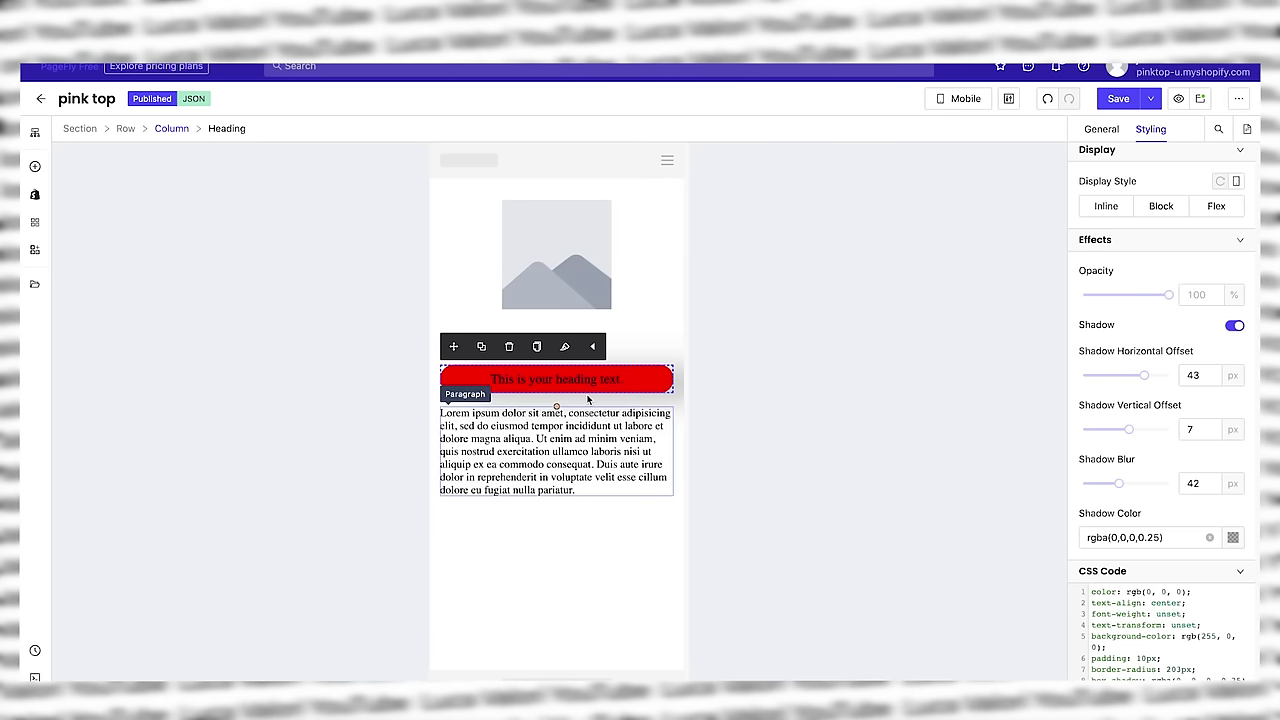
- Copy the heading's CSS, add a new heading with pasted styles, then undo both
left_click_drag(1200, 680, 1063, 577)
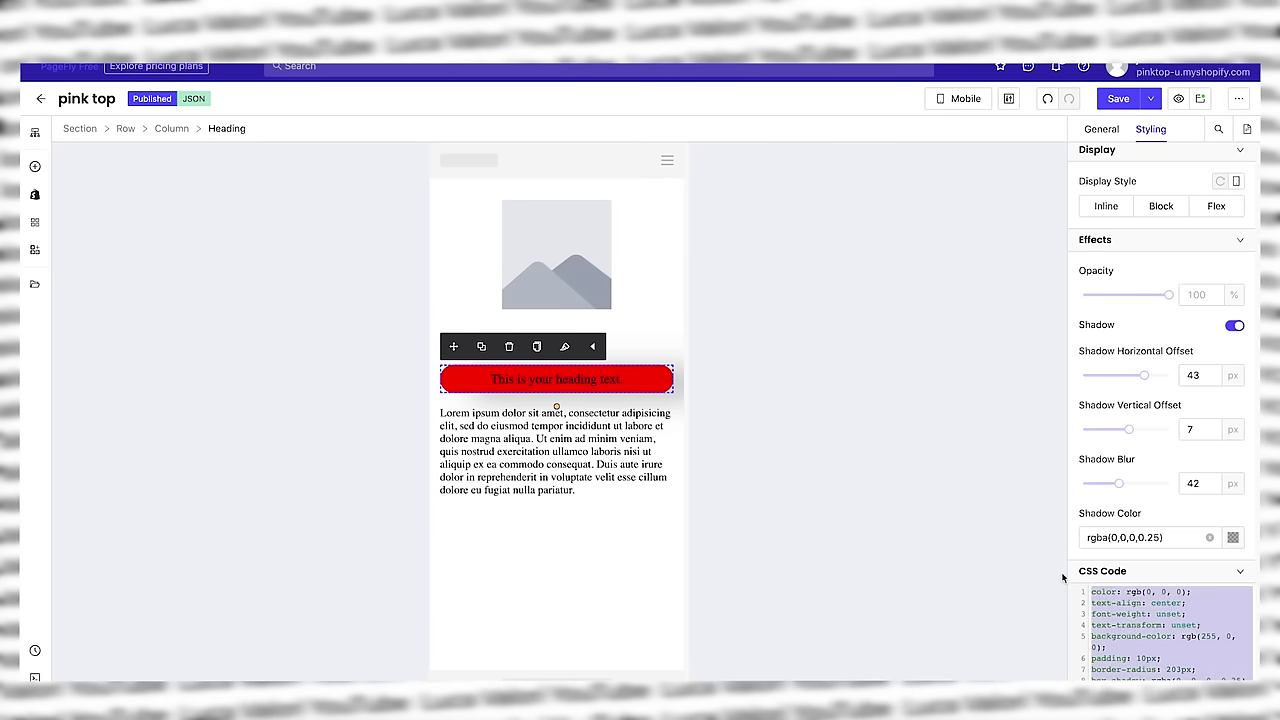
left_click(35, 166)
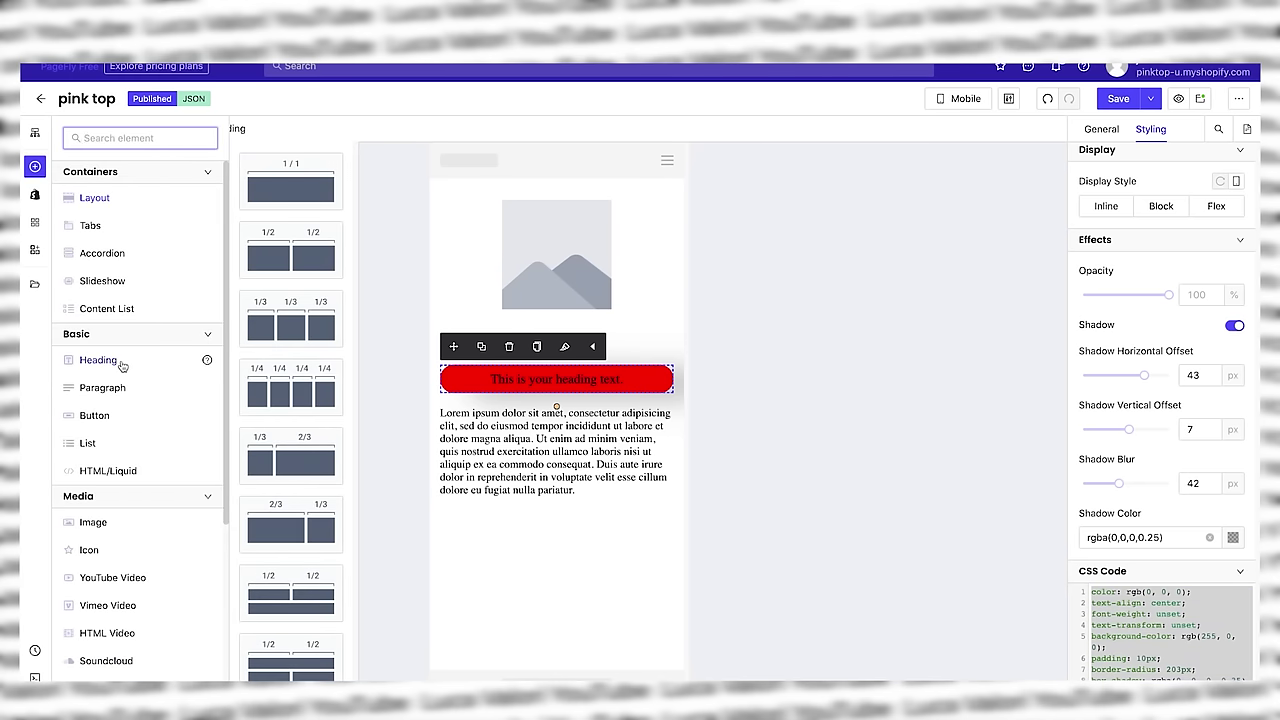
left_click_drag(121, 366, 550, 531)
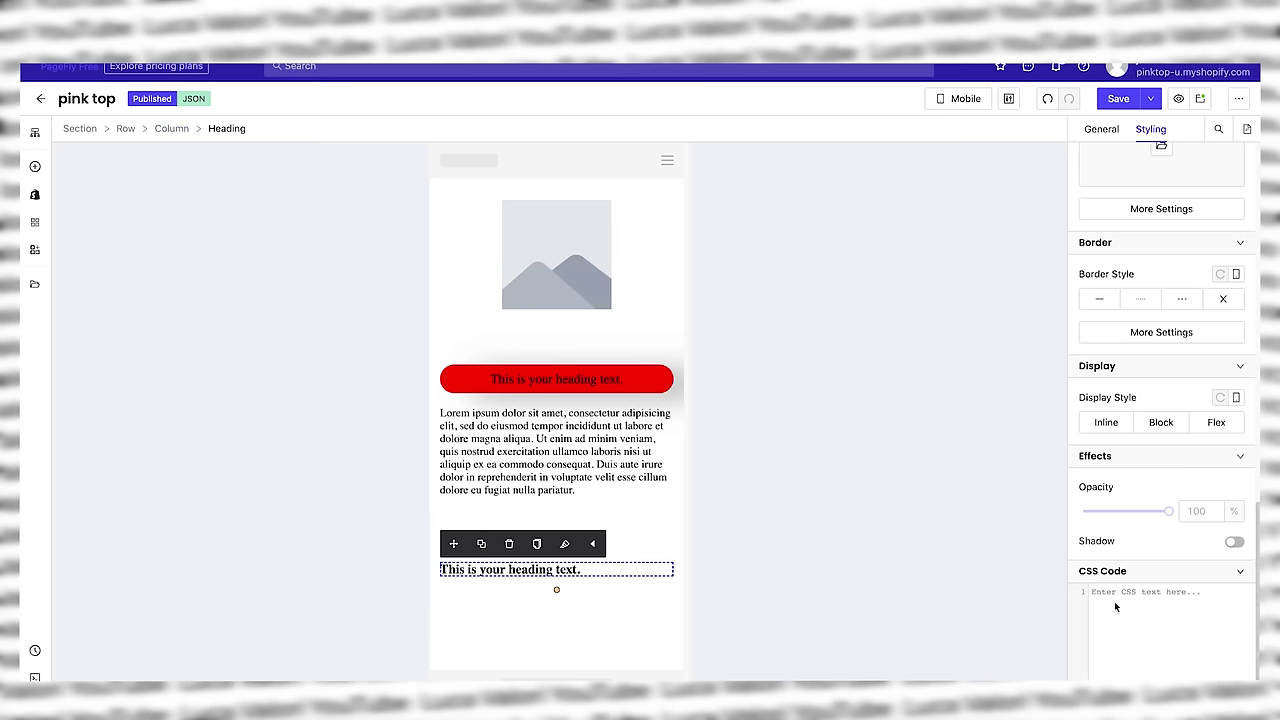
key("ctrl+shift+v")
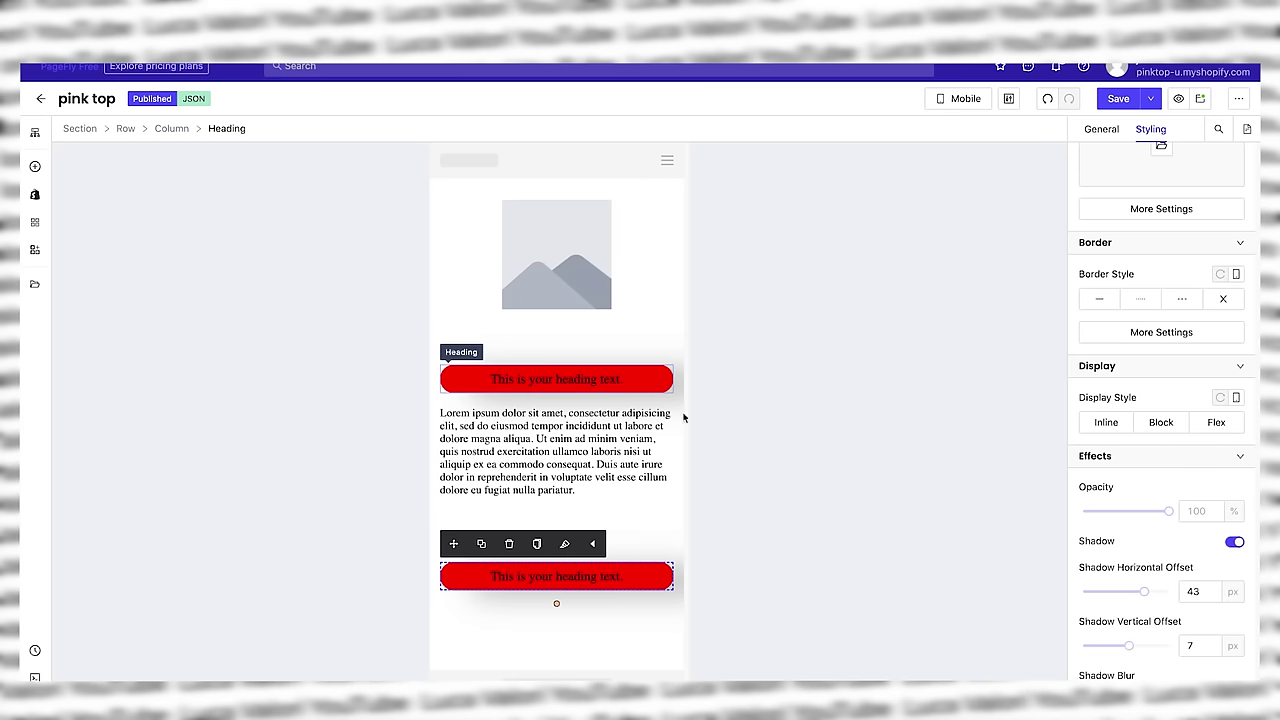
scroll(1177, 546, "down", 1)
scroll(1177, 546, "down", 5)
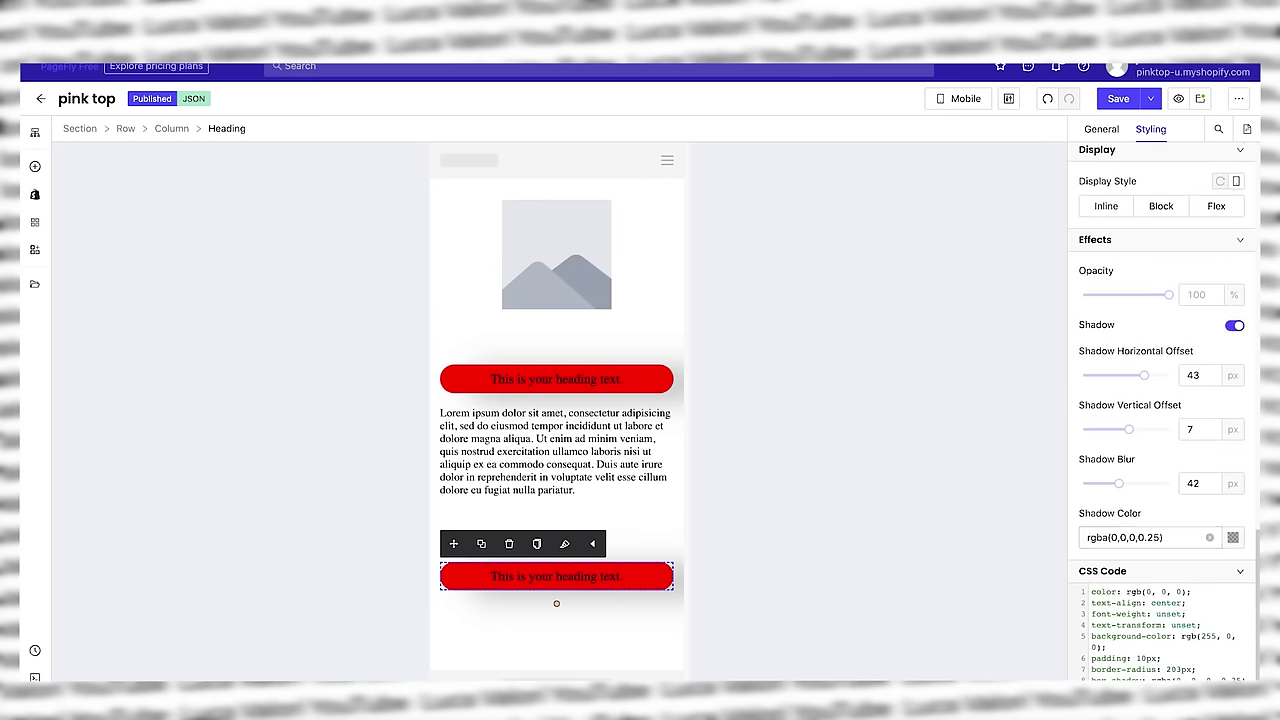
left_click(1048, 99)
left_click(1048, 99)
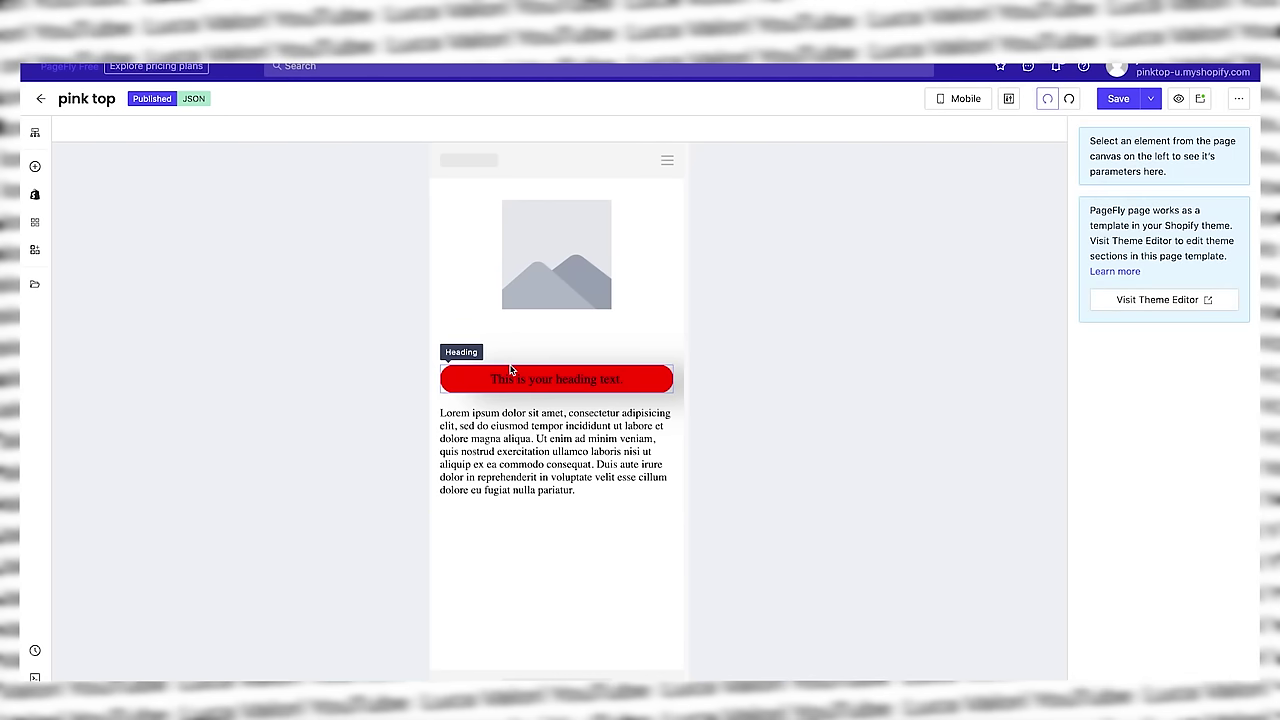
- Duplicate the red heading and move the copy below the paragraph
left_click(510, 370)
left_click(481, 353)
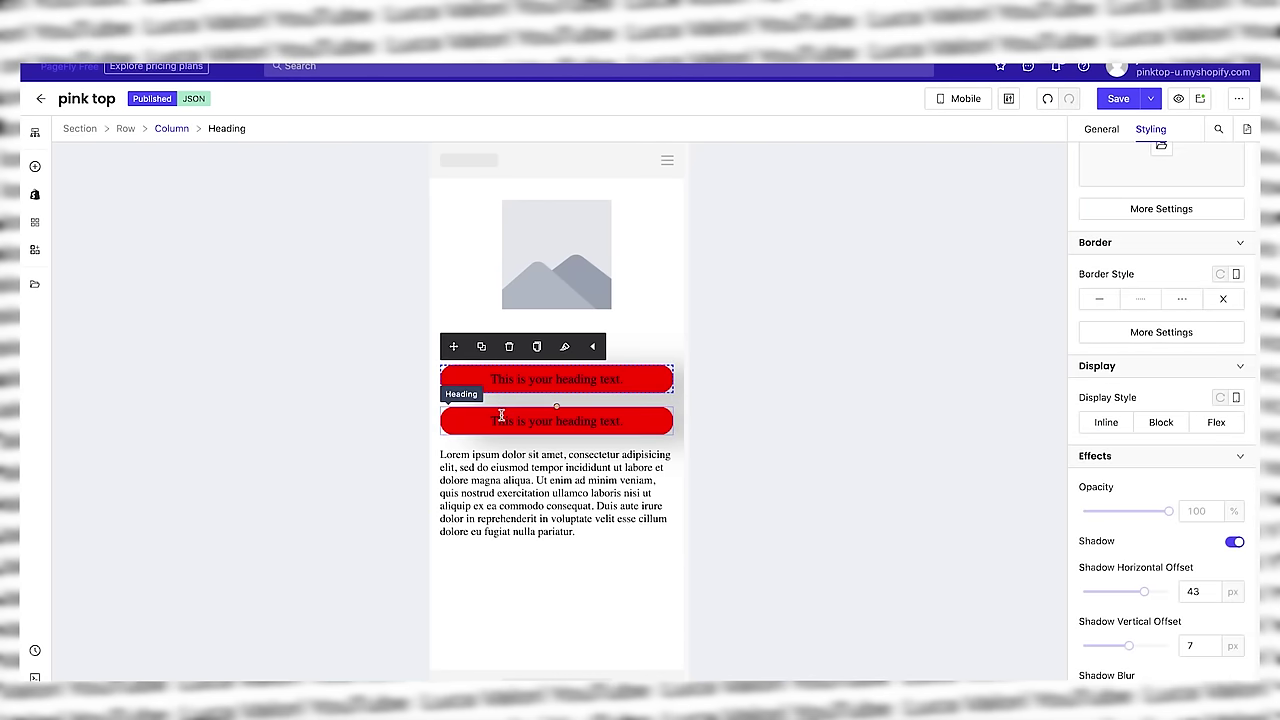
left_click_drag(455, 389, 456, 576)
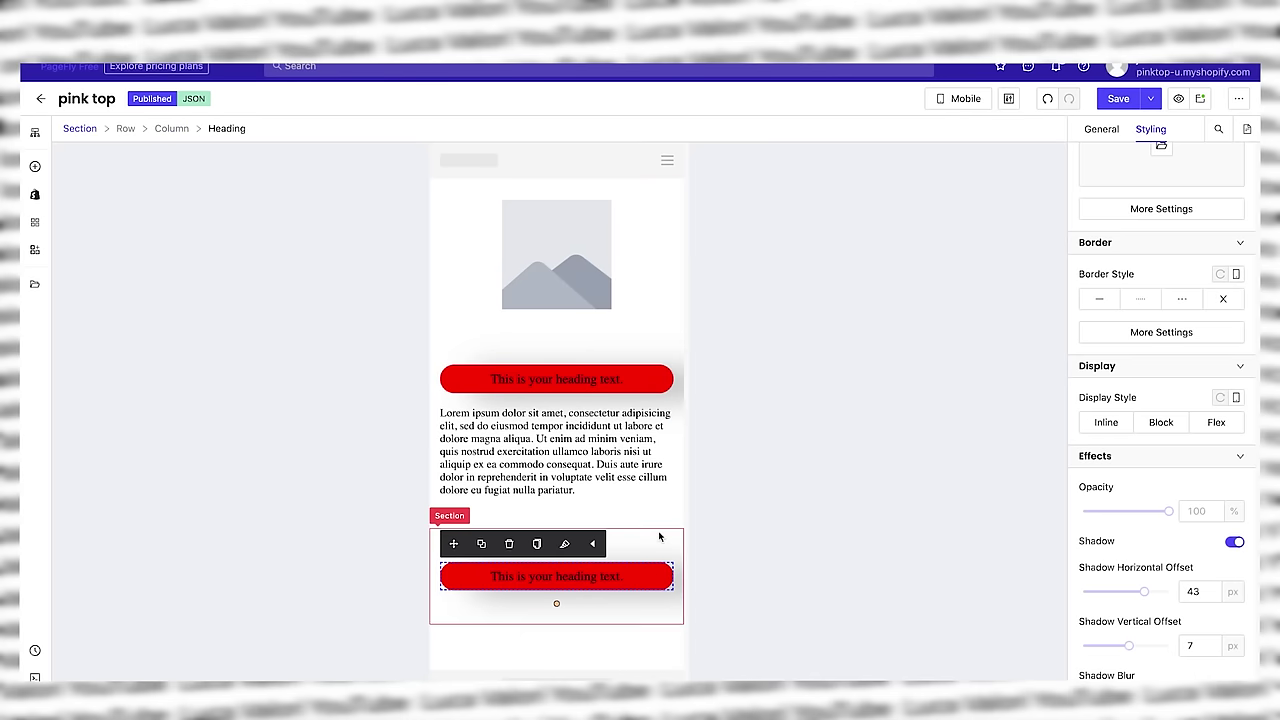
- Undo all sixteen earlier edits, including heading styling, image layout and paragraph, until the canvas is blank
left_click(1047, 99)
left_click(1047, 99)
left_click(1047, 99)
left_click(1047, 99)
left_click(1047, 99)
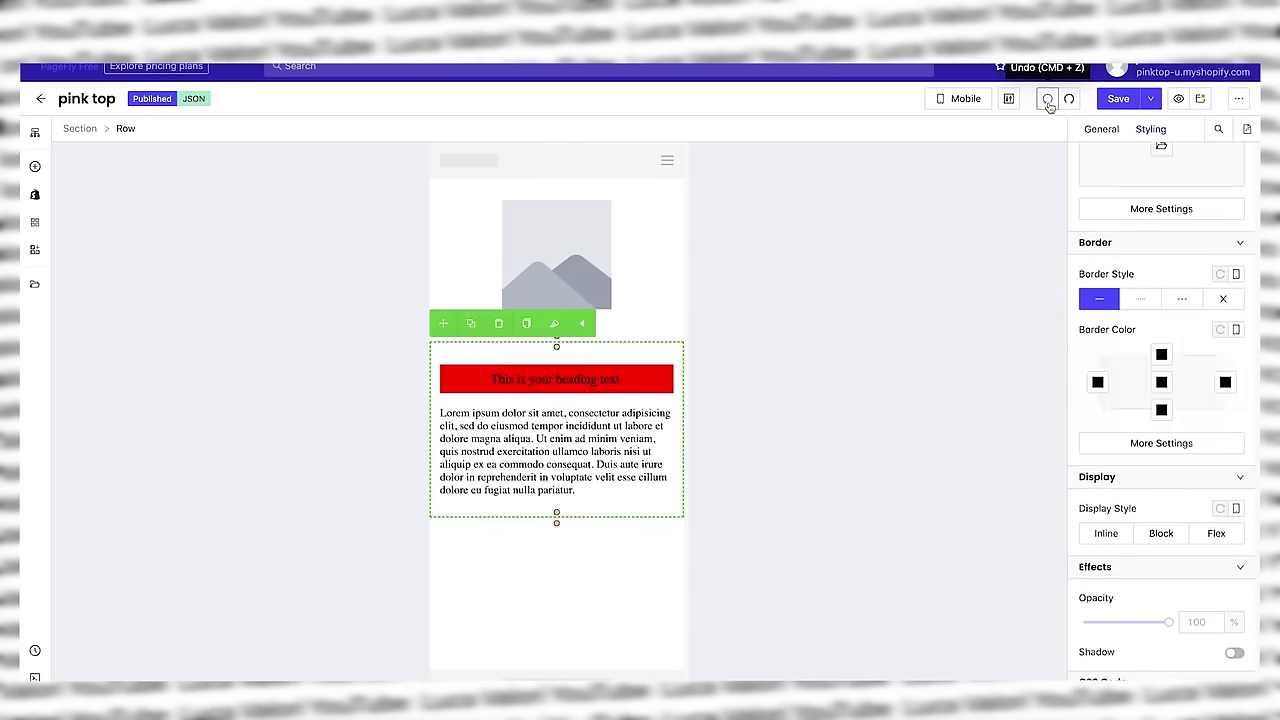
left_click(1047, 99)
left_click(1047, 99)
left_click(1047, 99)
left_click(1047, 99)
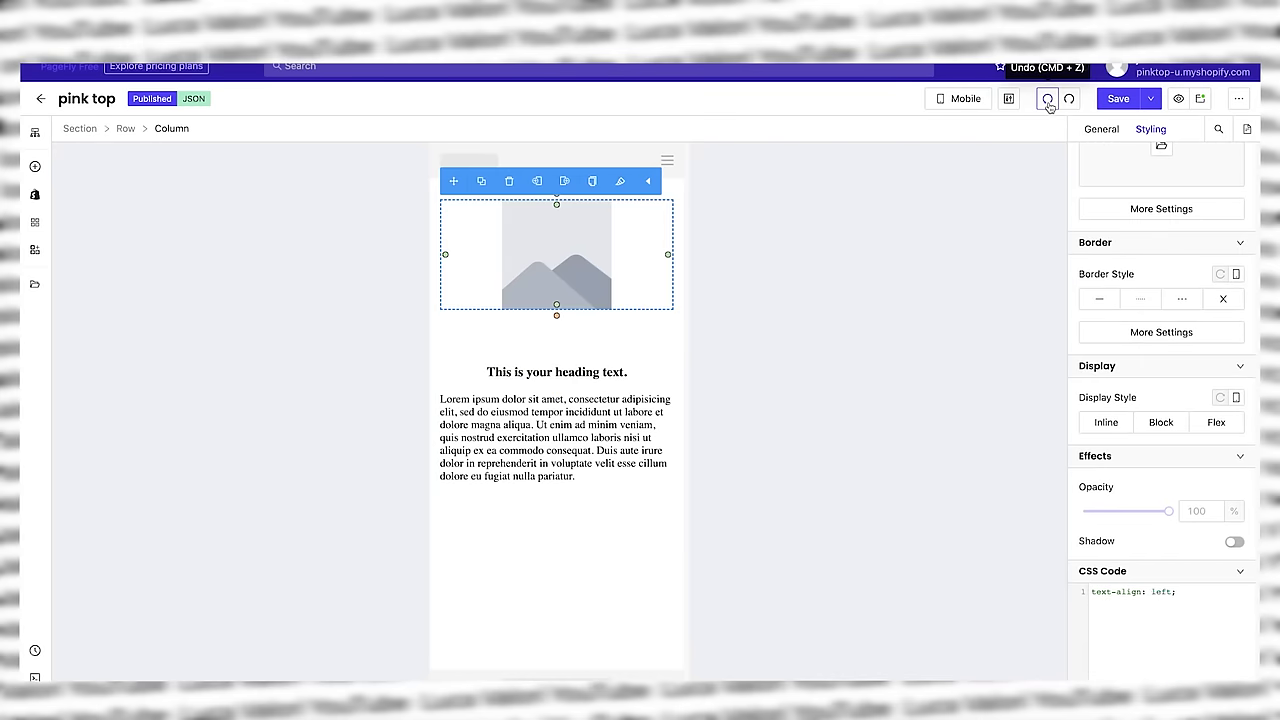
left_click(1047, 99)
left_click(1047, 99)
left_click(1047, 99)
left_click(1047, 99)
left_click(1047, 99)
left_click(1047, 99)
left_click(1047, 99)
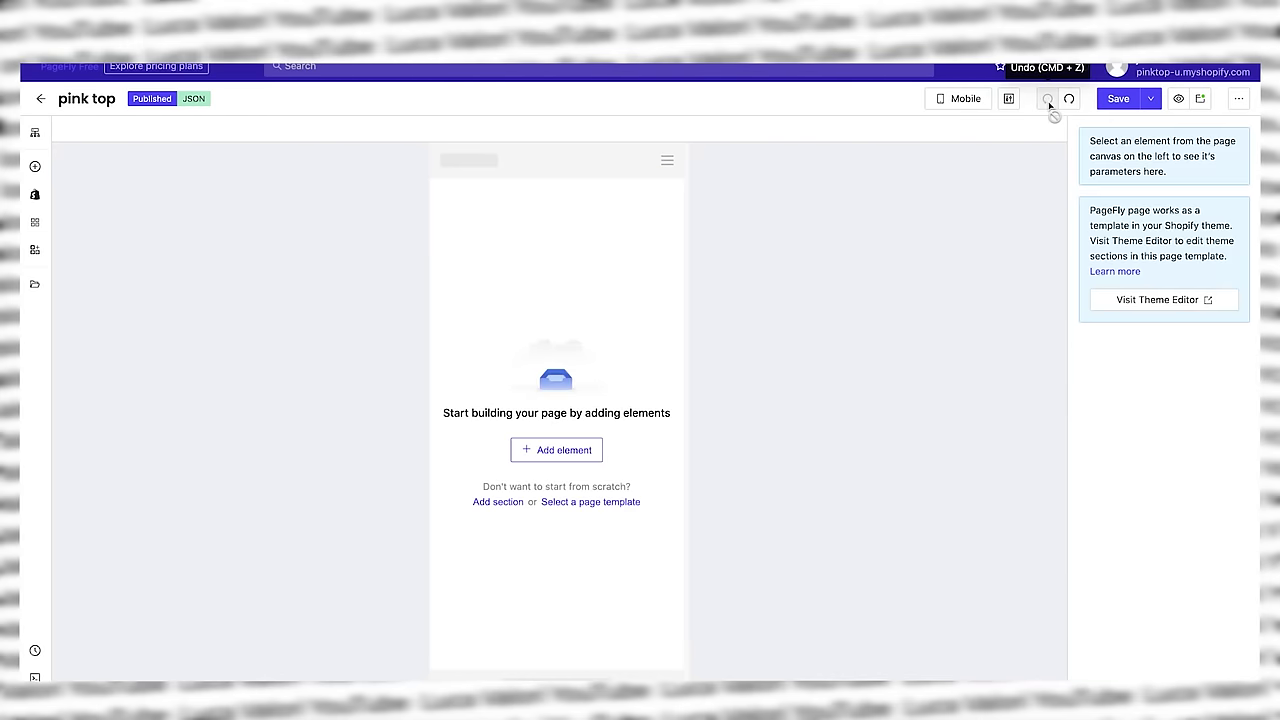
scroll(622, 334, "up", 1)
scroll(622, 336, "up", 1)
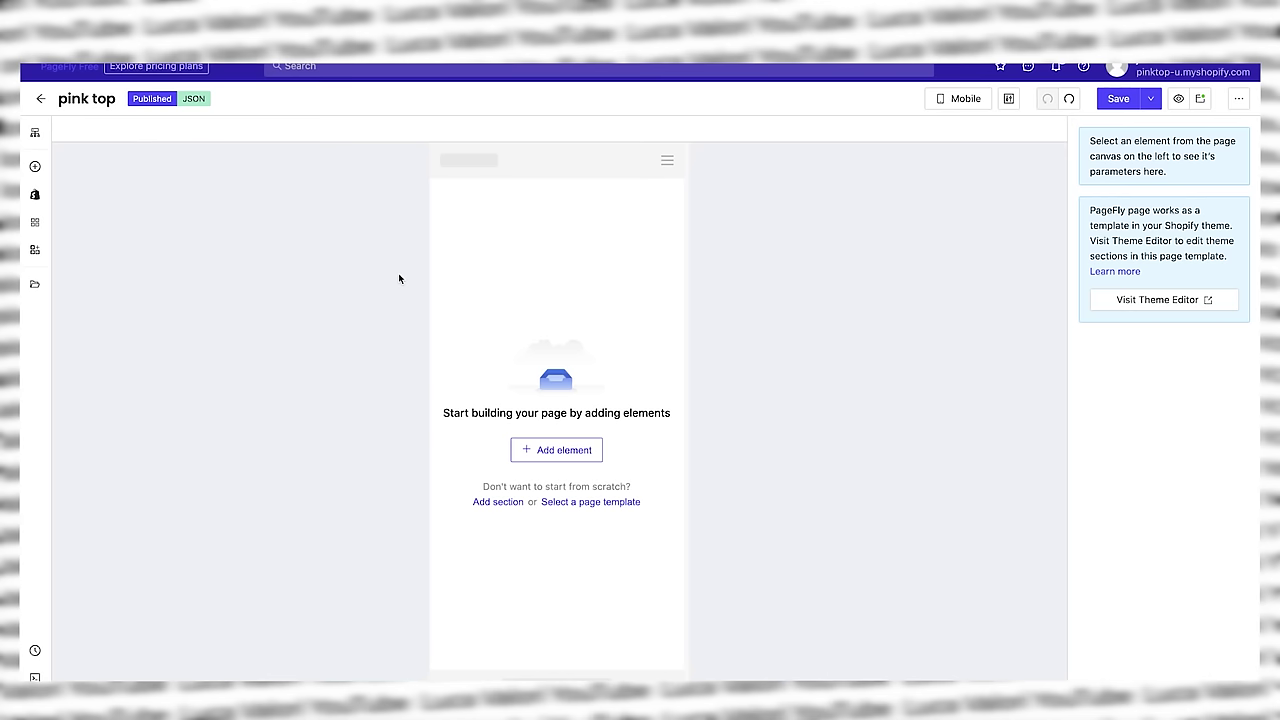
- Add a centred, all-uppercase heading 'THIS IS YOUR HEADING TEXT.' to the empty page
left_click(35, 166)
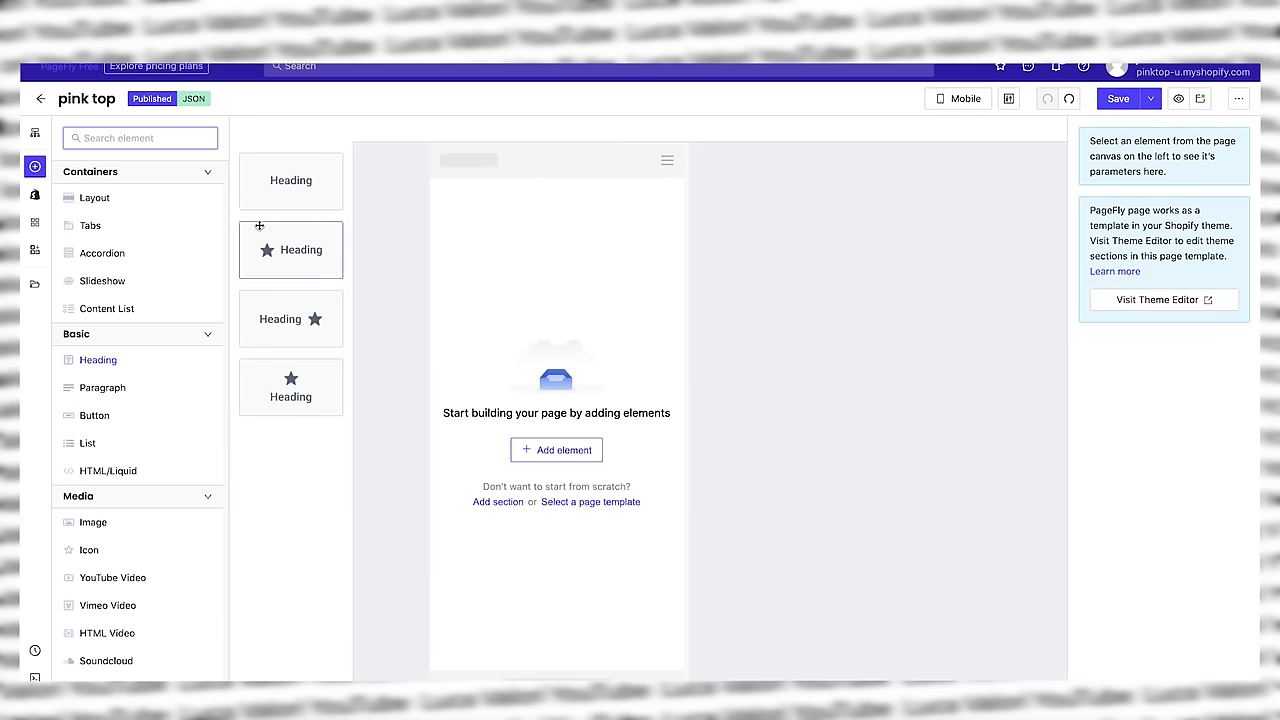
left_click_drag(266, 181, 517, 183)
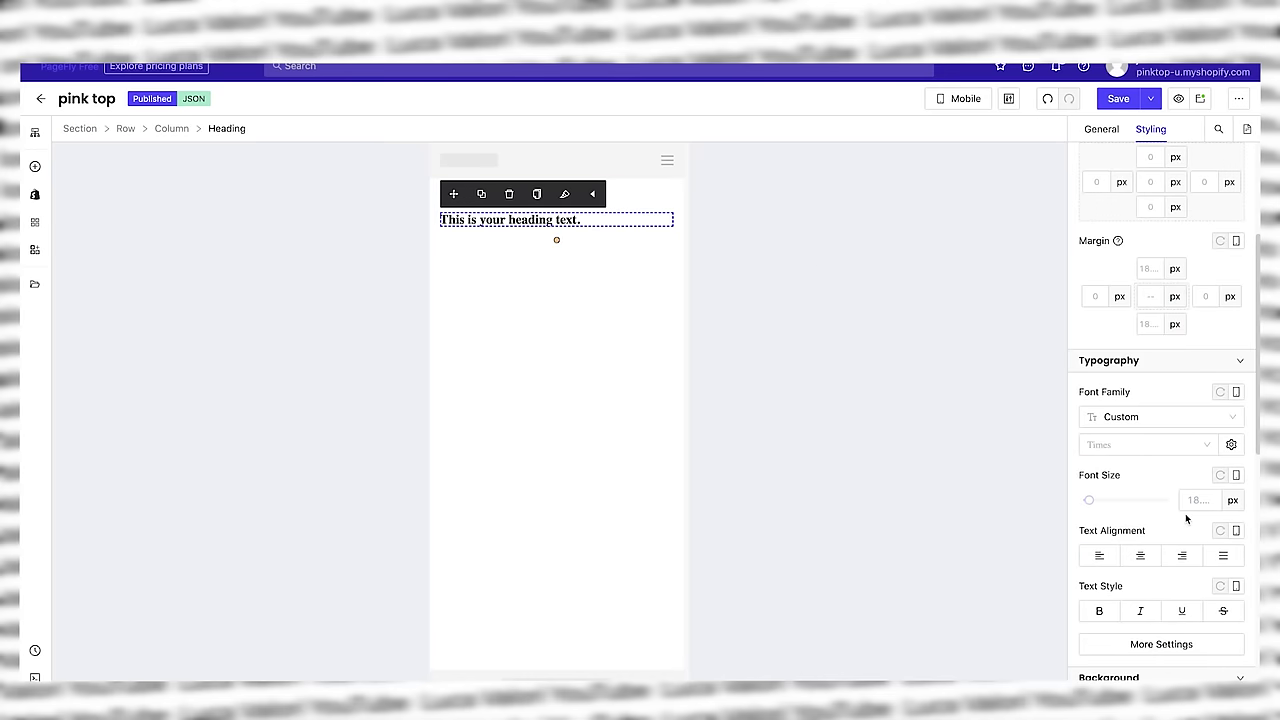
scroll(1185, 513, "down", 1)
left_click(1141, 521)
left_click(1125, 609)
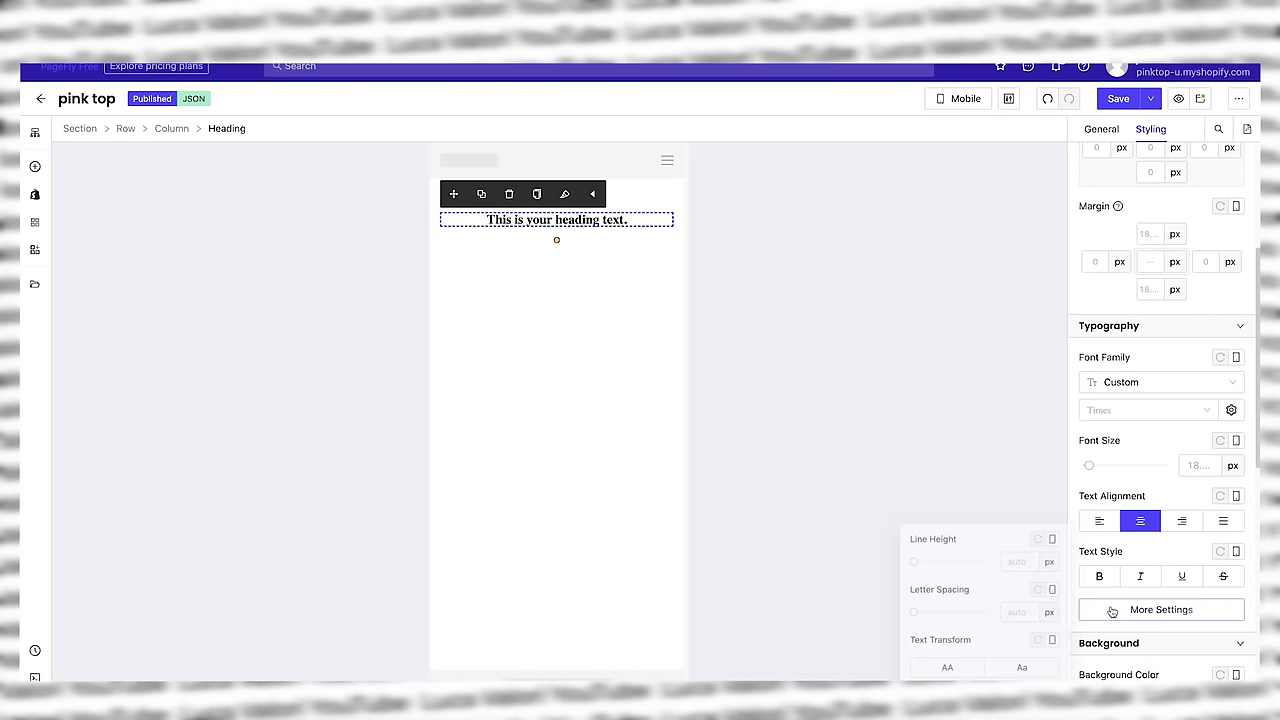
left_click(934, 674)
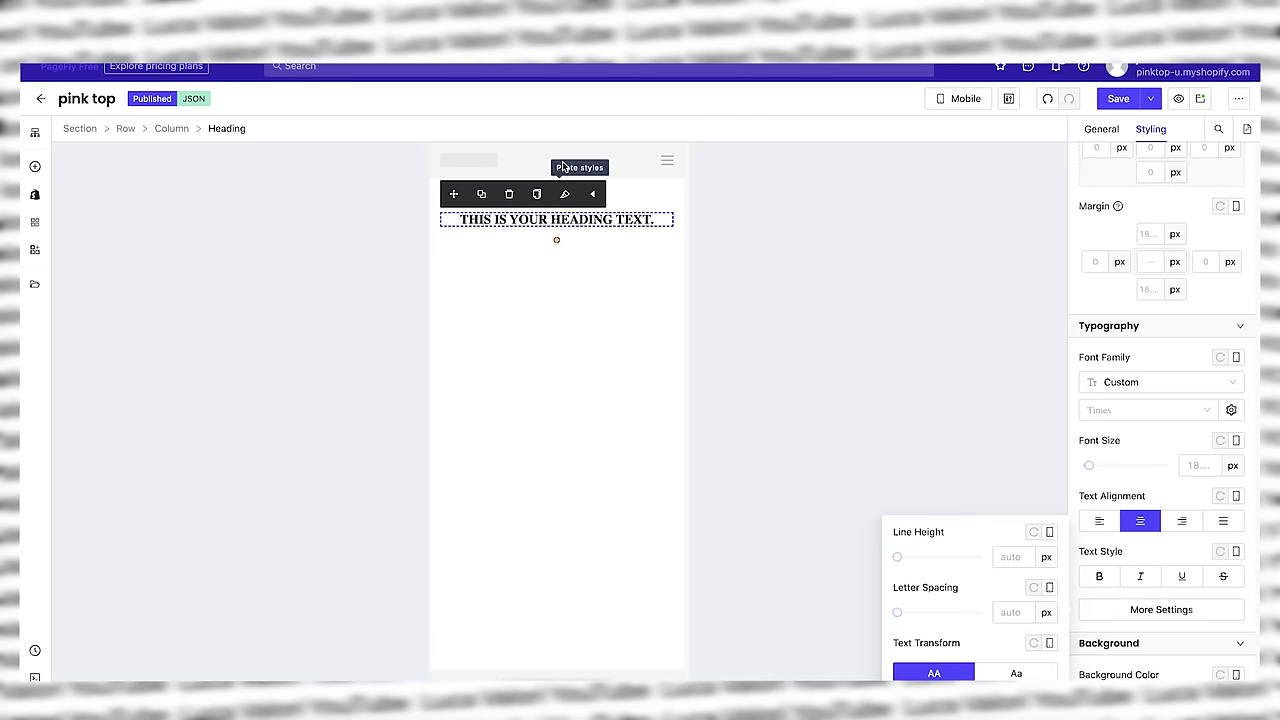
- Add a centre-aligned lorem ipsum paragraph below the heading
left_click(35, 167)
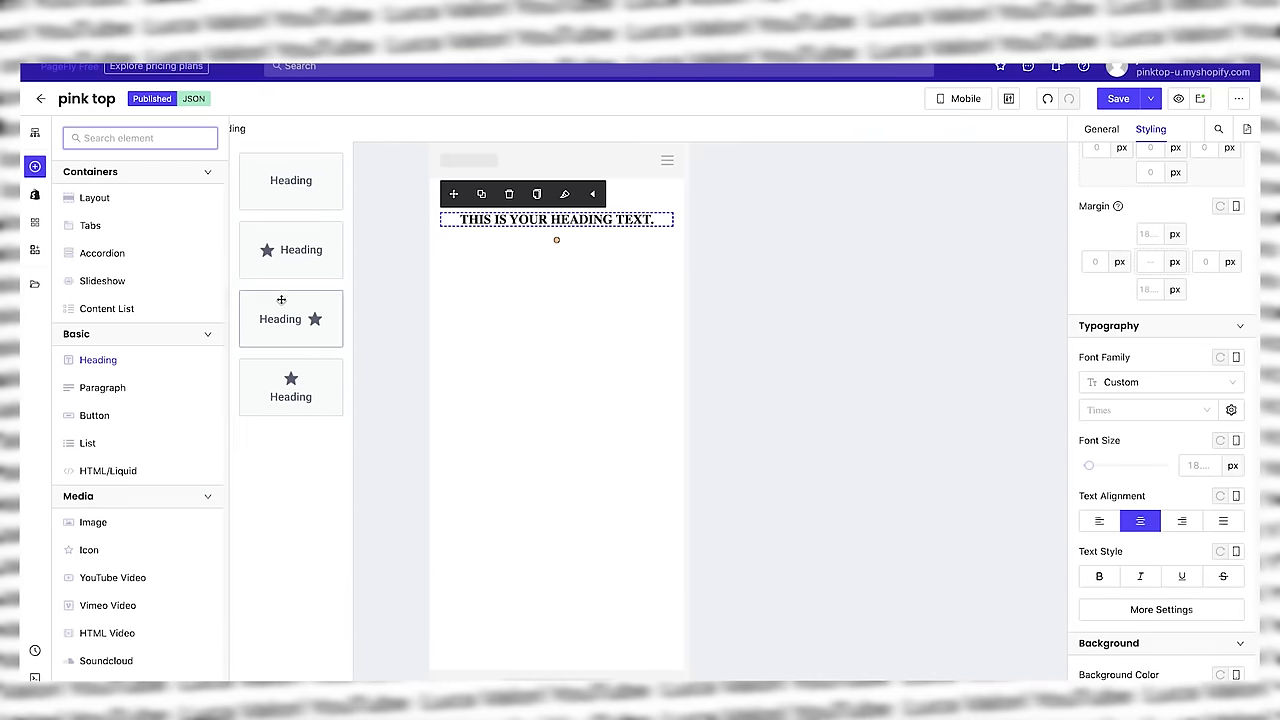
mouse_move(129, 395)
left_click_drag(290, 180, 498, 232)
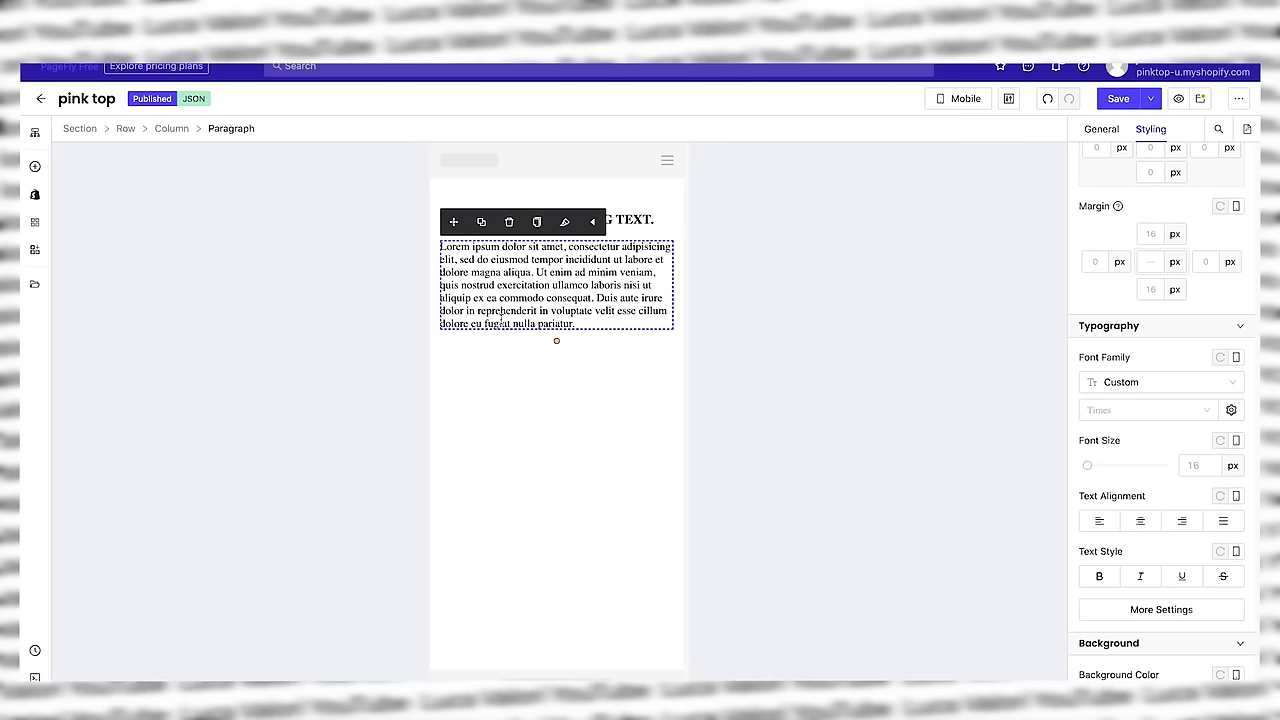
left_click(1140, 521)
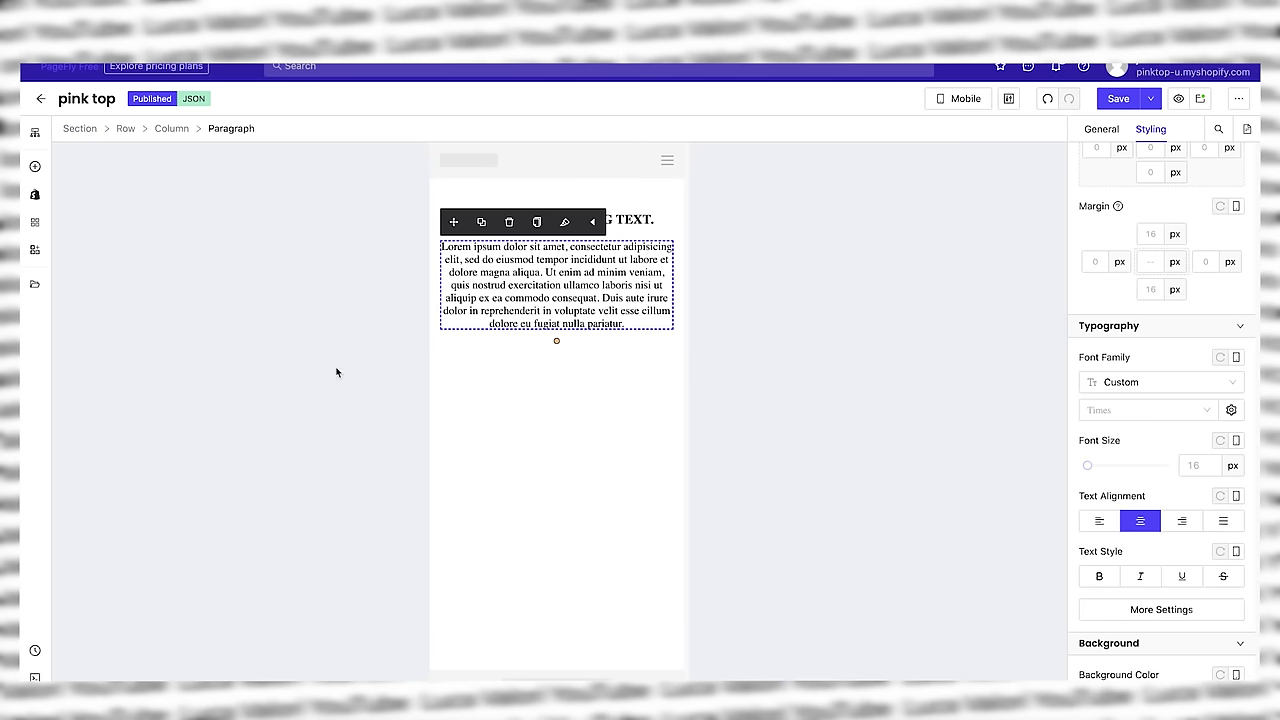
left_click(35, 167)
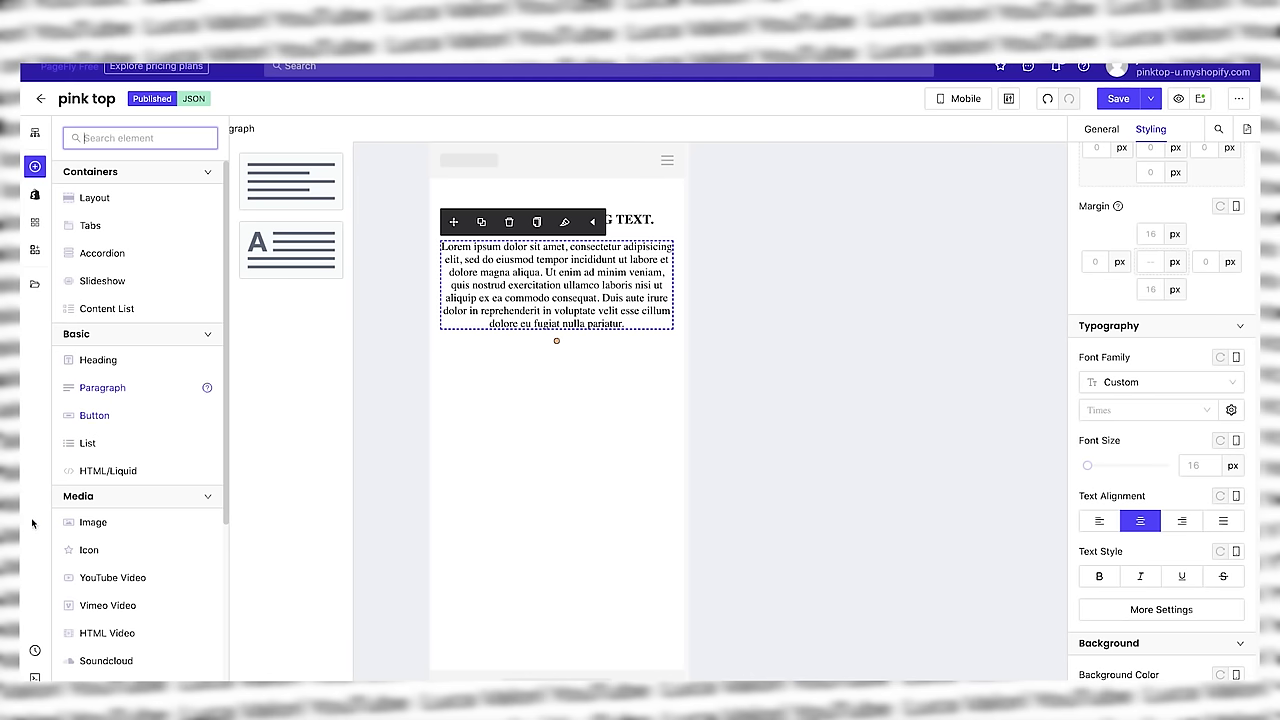
- Place a three-item accordion below the paragraph and give it a margin of 4
mouse_move(113, 257)
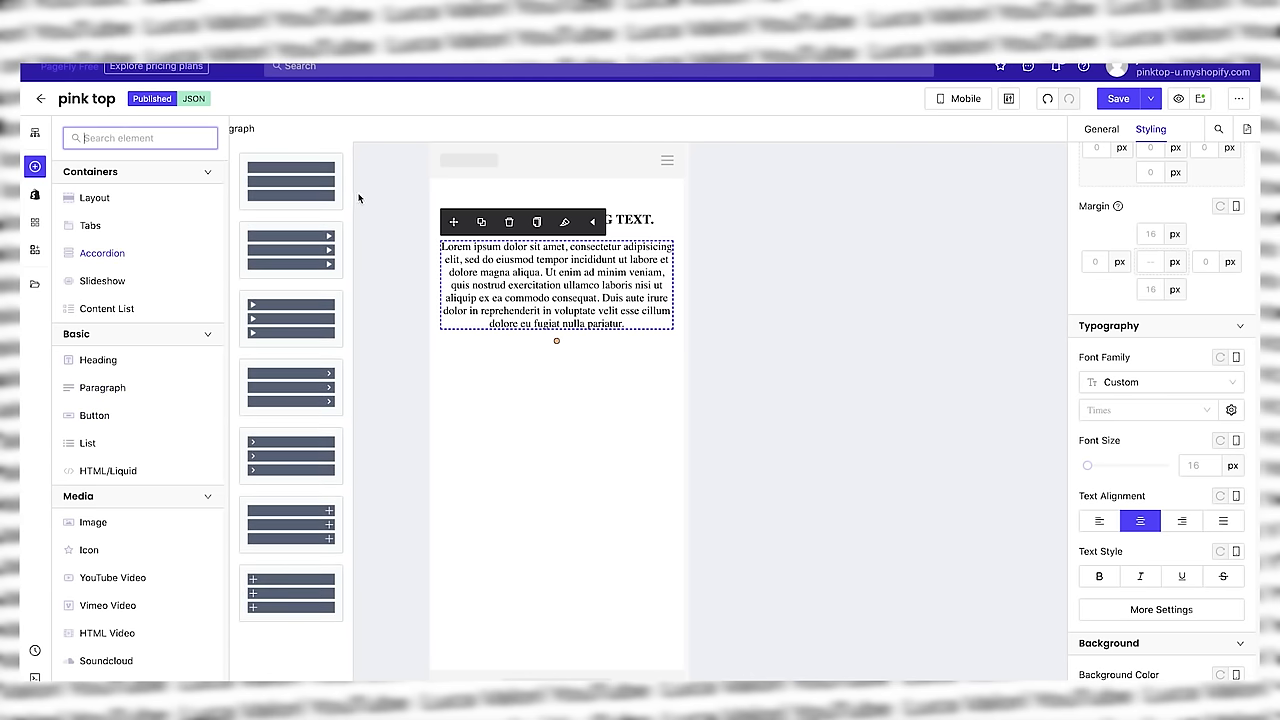
left_click_drag(284, 593, 508, 364)
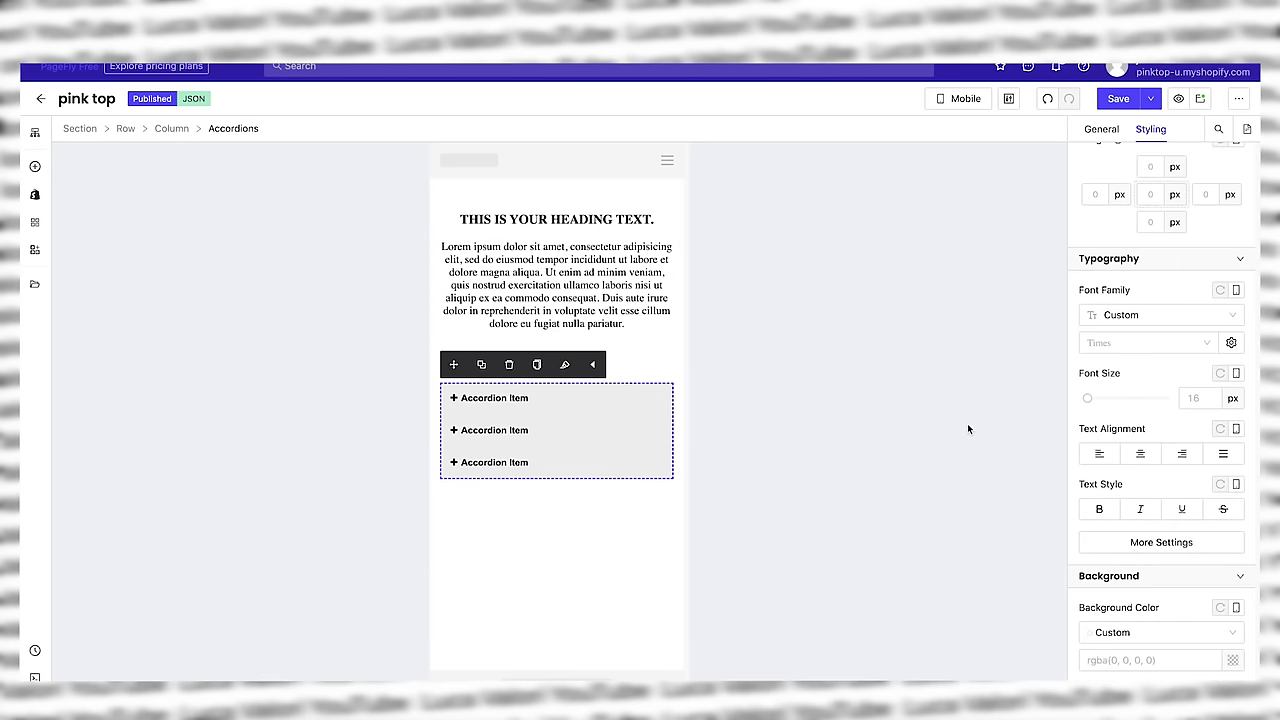
scroll(1118, 568, "up", 3)
left_click(1148, 468)
type("4")
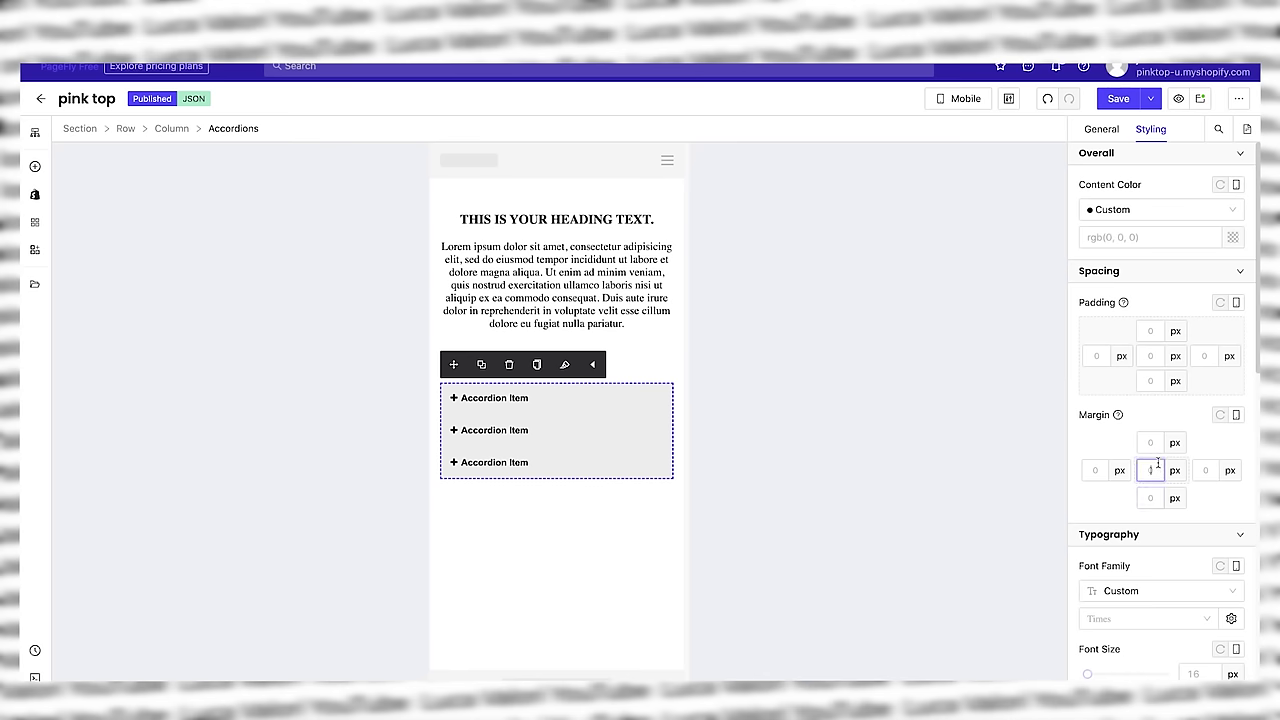
- Give the first accordion header 5 px top and bottom margins
left_click(564, 410)
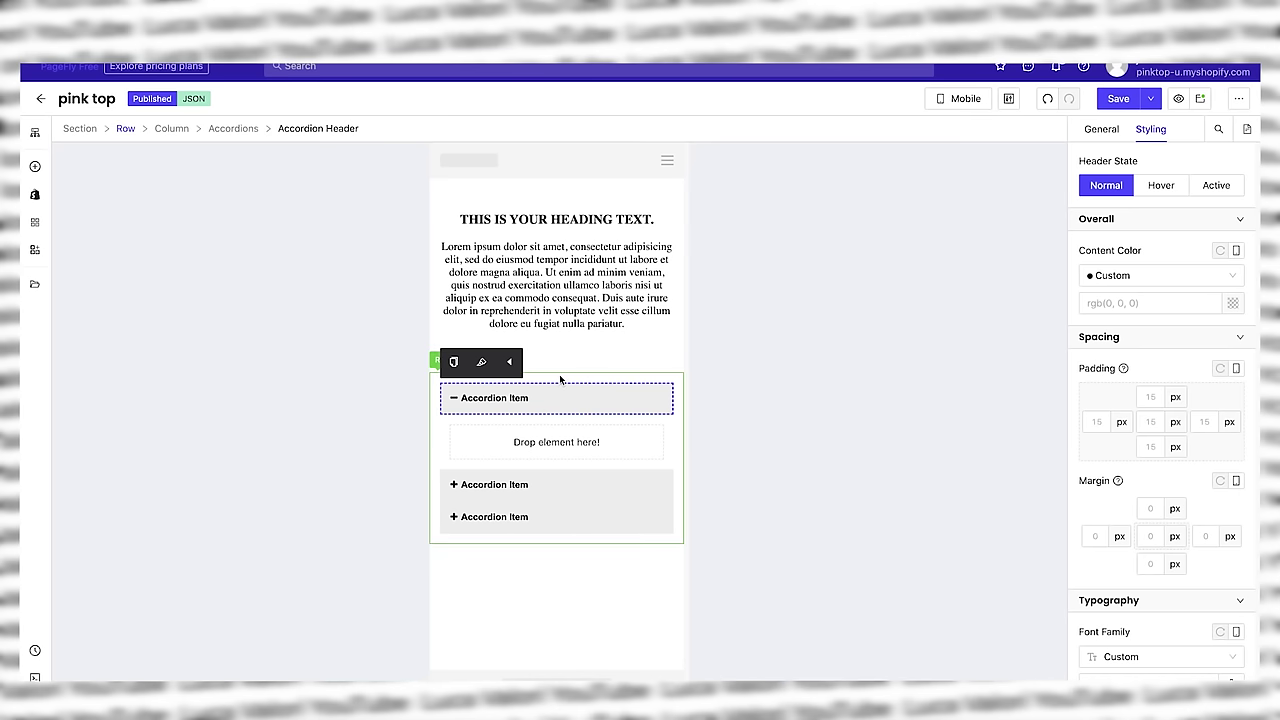
left_click(1152, 536)
type("5")
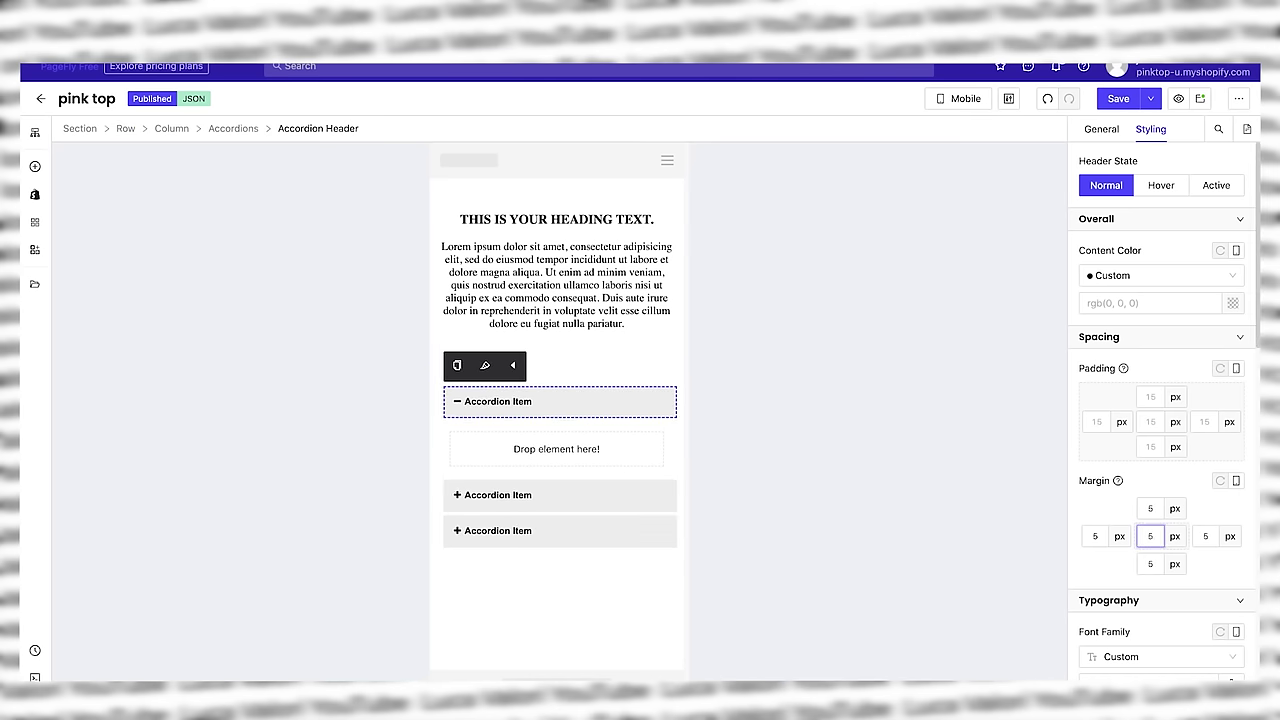
key("BackSpace")
left_click(1152, 508)
type("5")
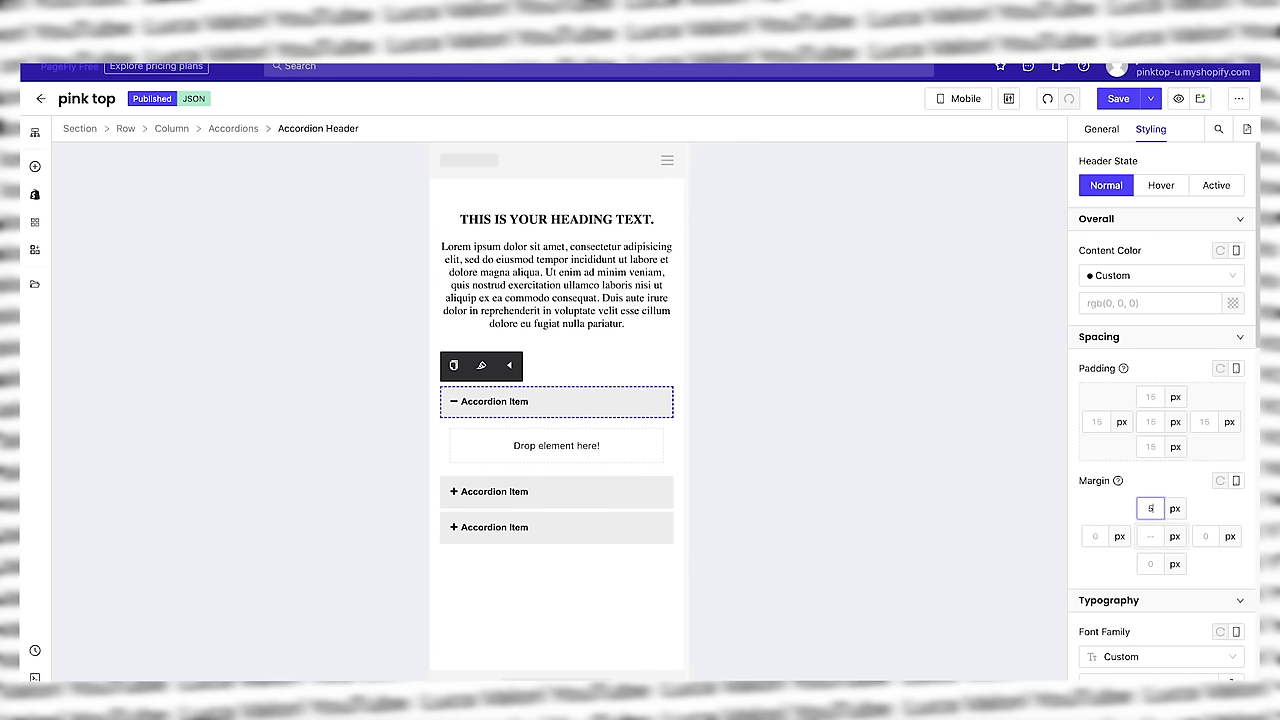
left_click(1151, 566)
type("5")
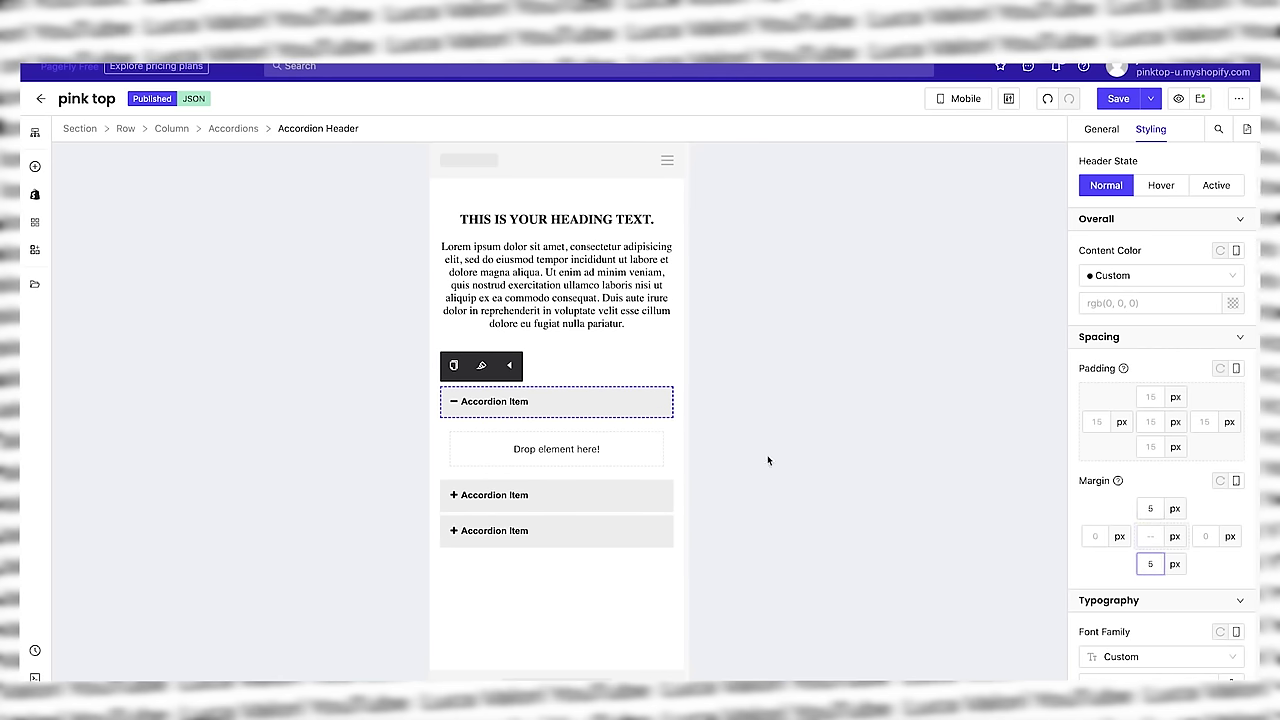
left_click(613, 416)
left_click(586, 572)
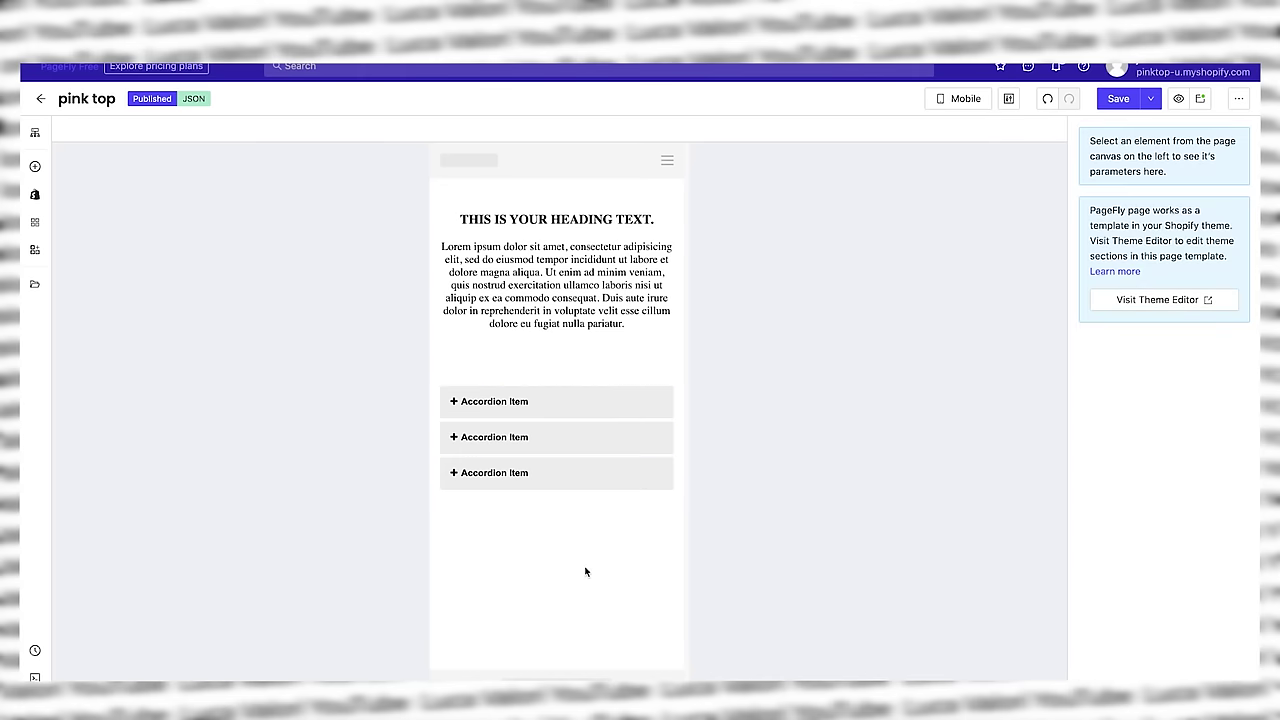
left_click(560, 405)
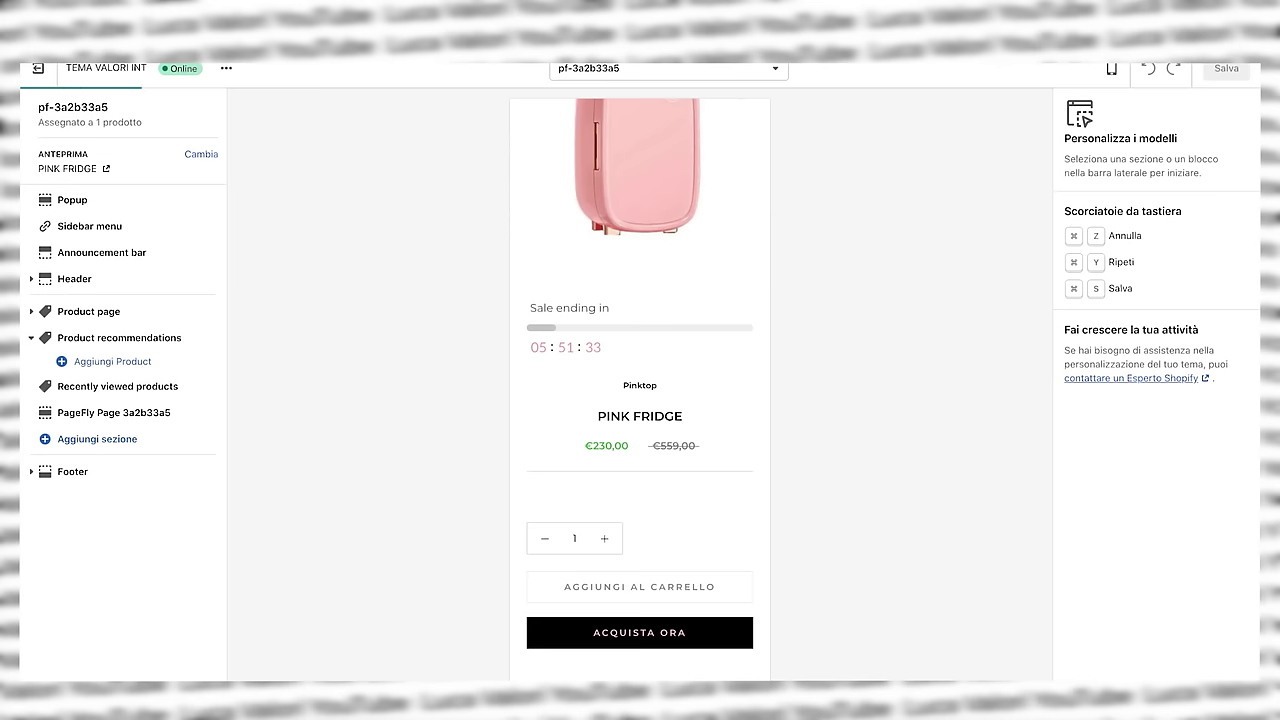
scroll(606, 551, "down", 1)
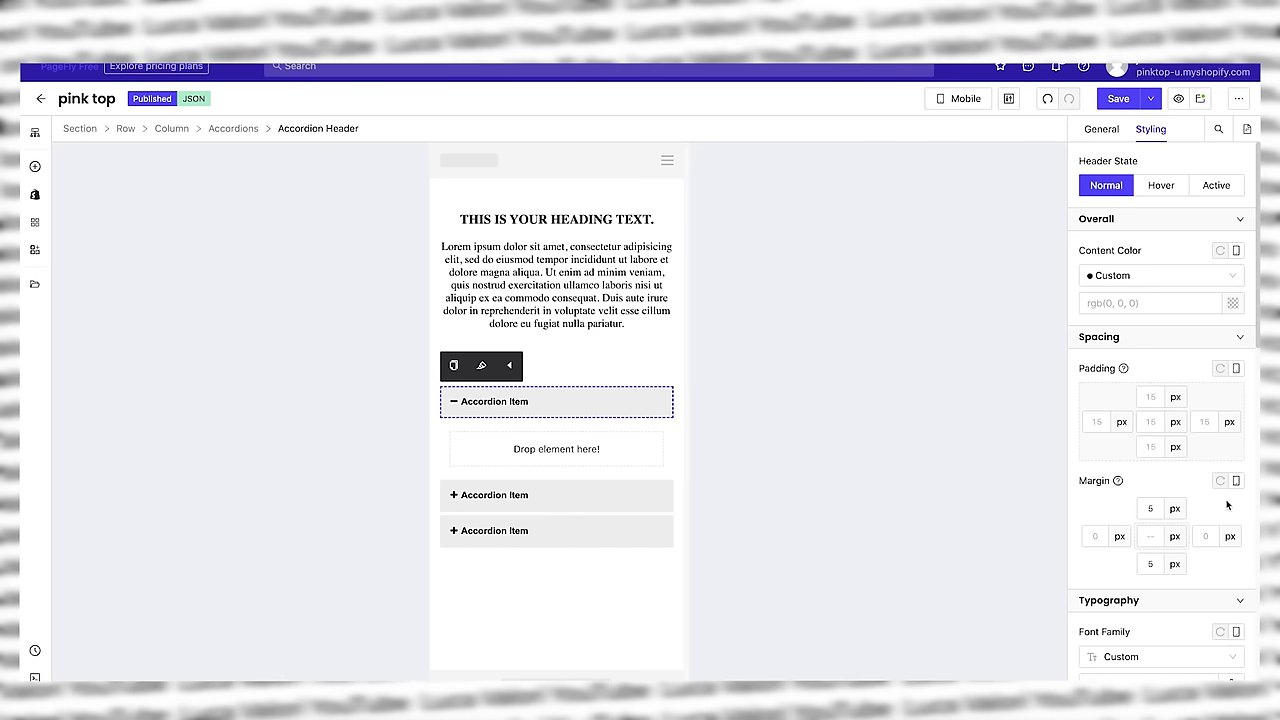
scroll(1165, 512, "down", 3)
- Set the accordion item headers' background colour to black rgb(0,0,0)
scroll(1156, 506, "down", 3)
left_click(1143, 494)
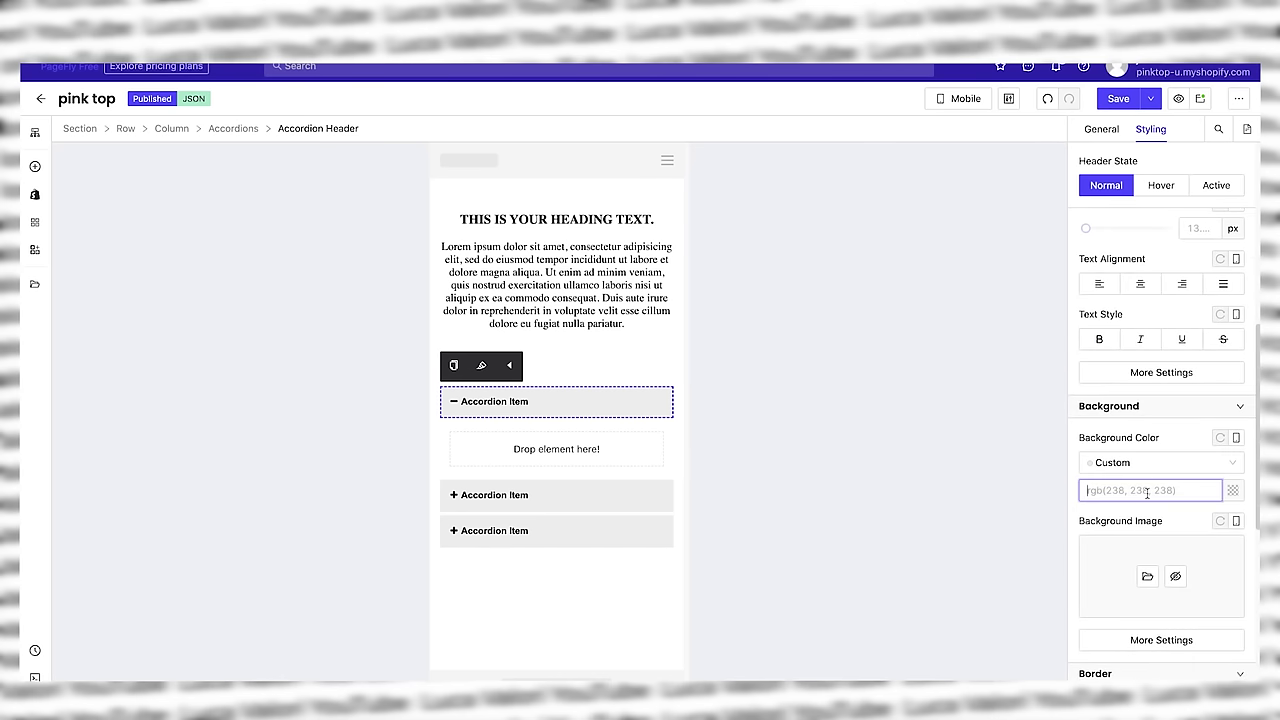
left_click_drag(948, 435, 875, 531)
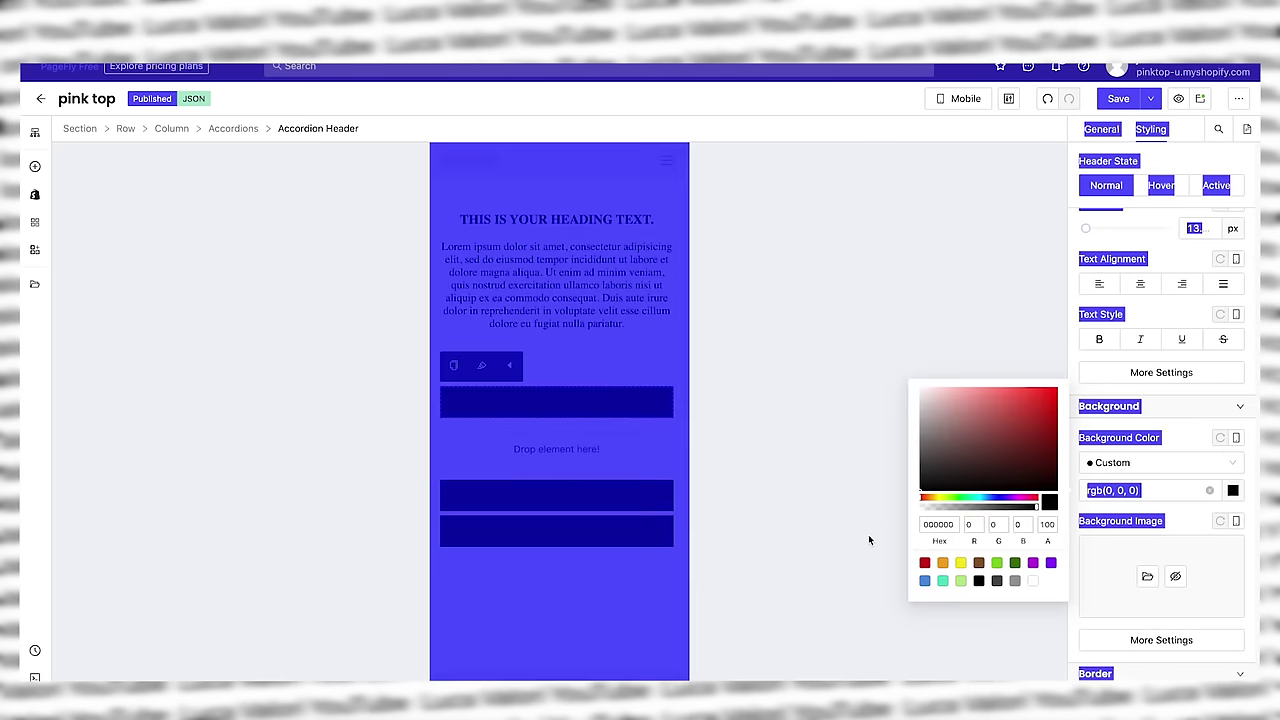
left_click(910, 345)
scroll(1071, 363, "up", 5)
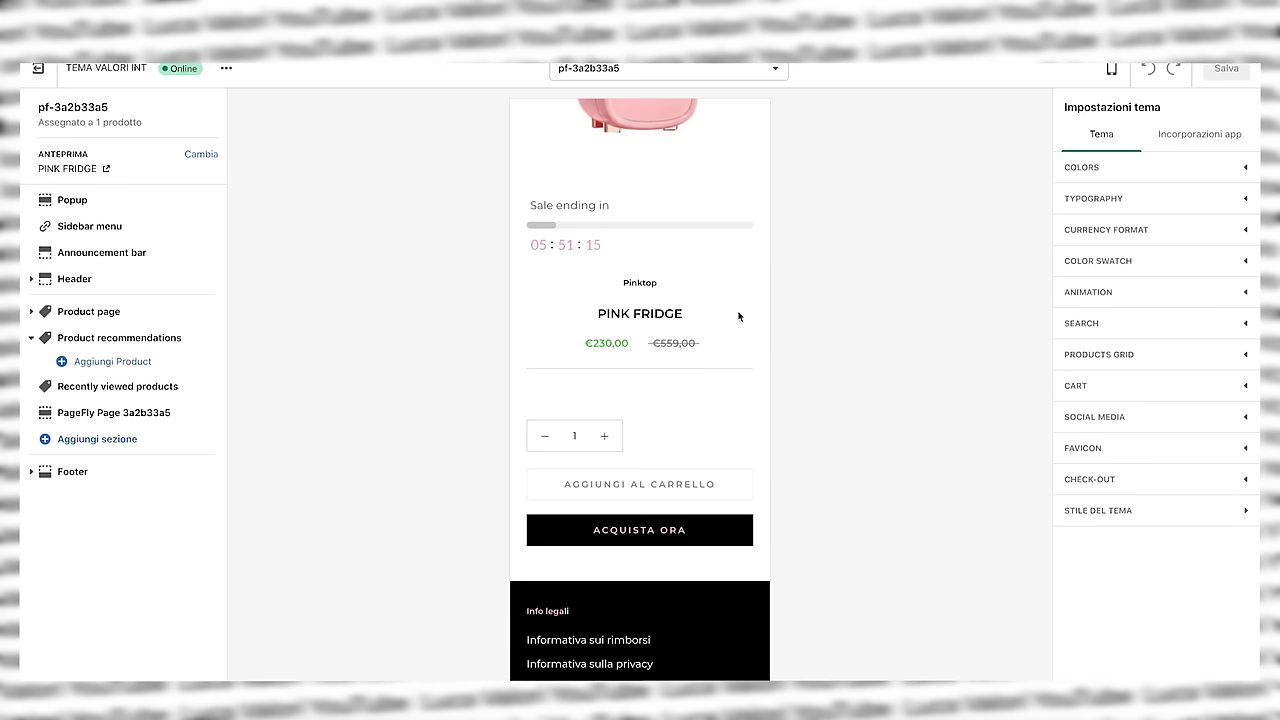
- Copy the hex code FDB9C0 from the theme's Buttons Text colour setting
left_click(1121, 172)
scroll(1114, 300, "down", 1)
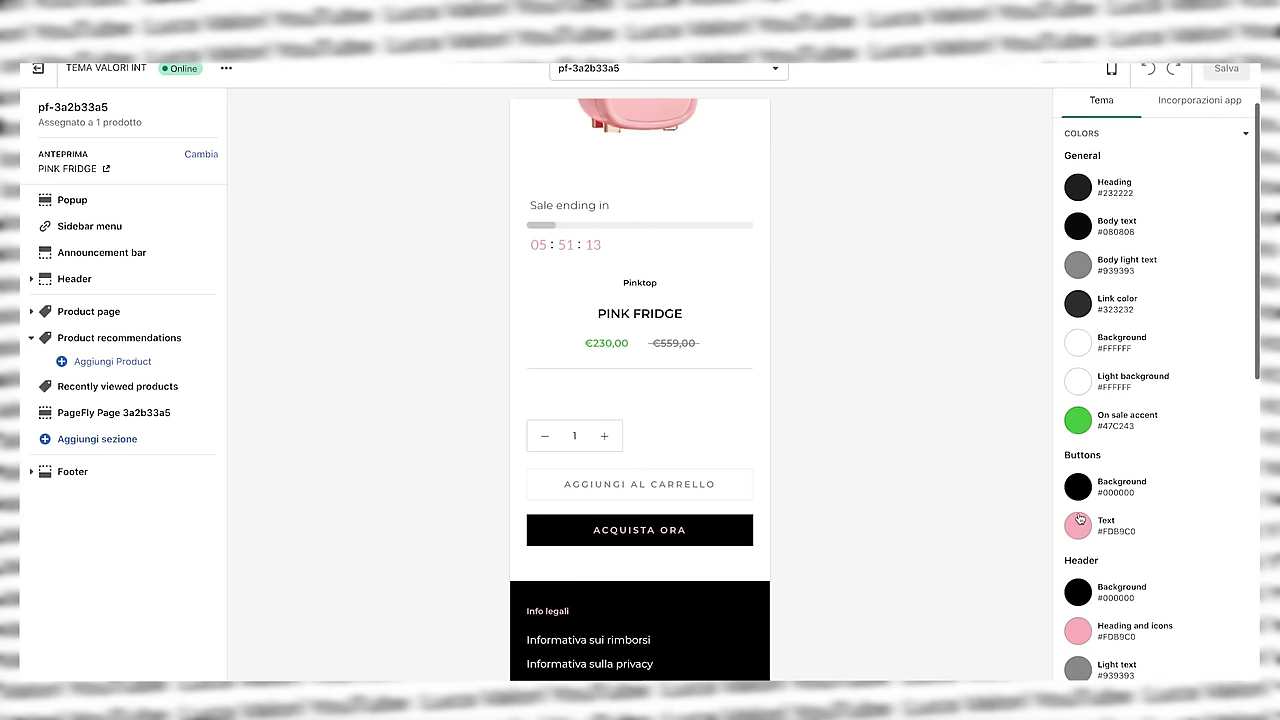
left_click(1078, 526)
left_click(1155, 420)
double_click(1162, 420)
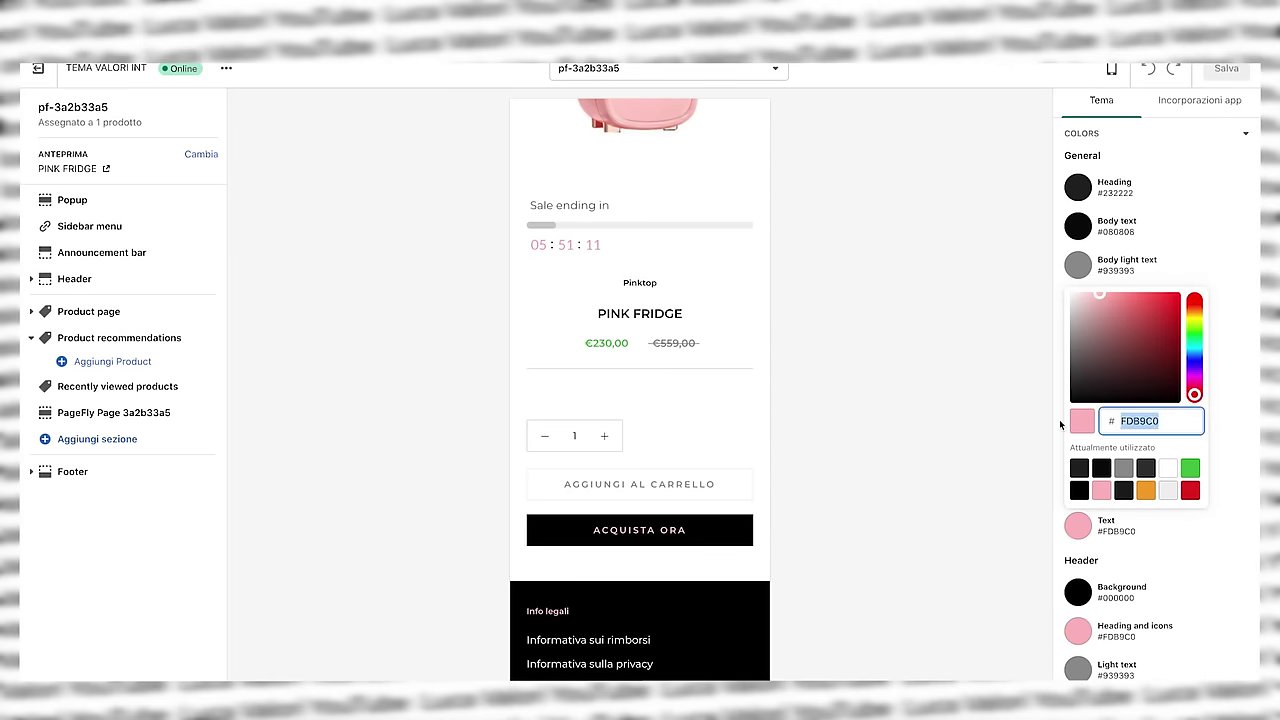
left_click(1045, 424)
left_click(1078, 527)
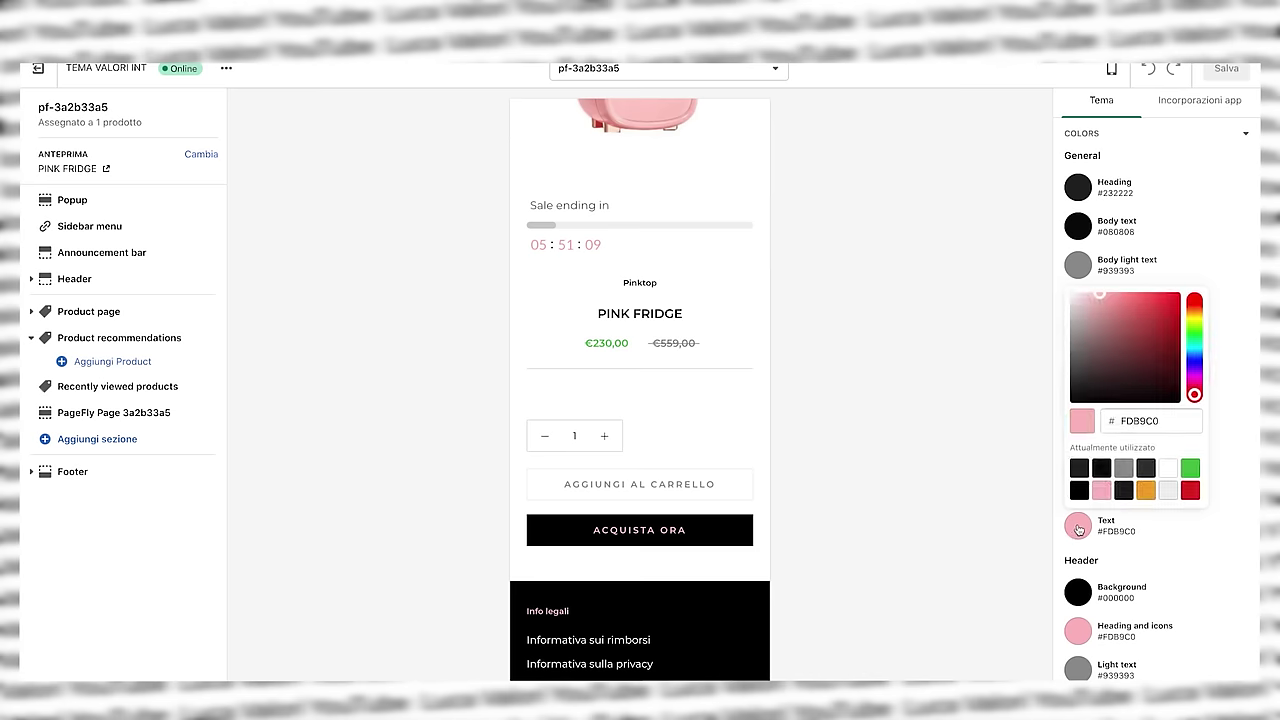
left_click_drag(1162, 420, 1077, 418)
key("ctrl+c")
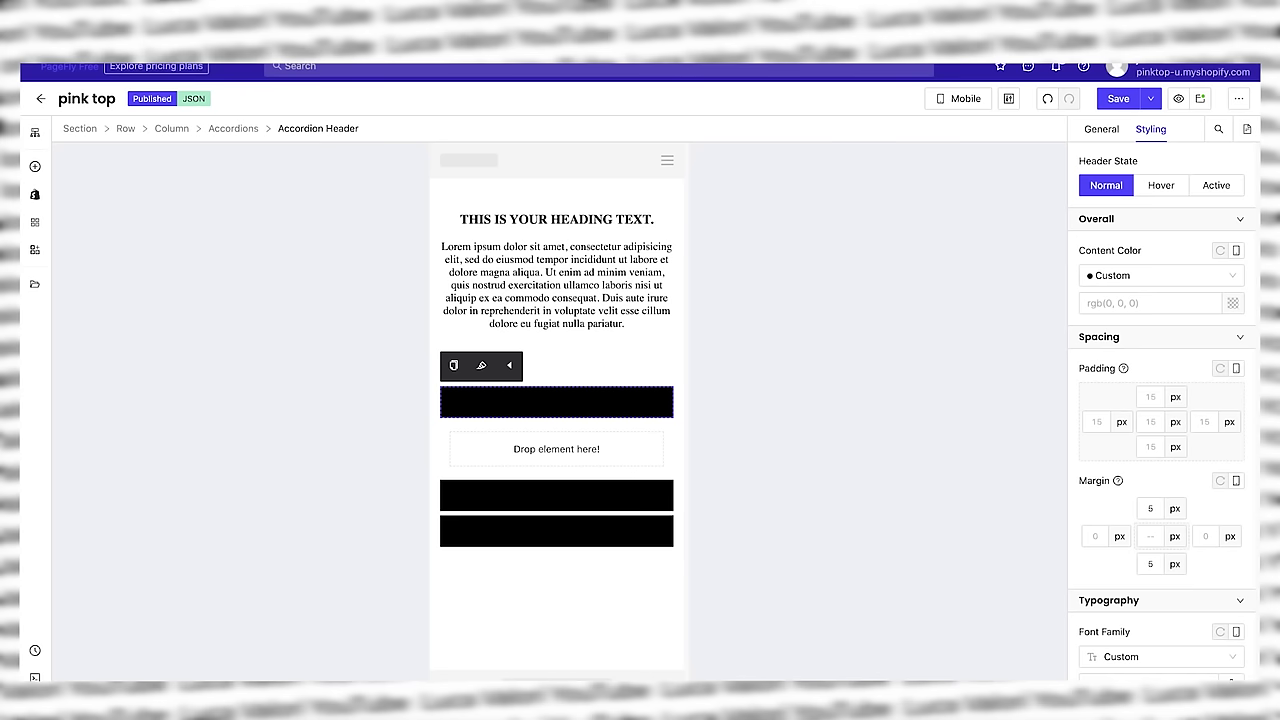
- Make the accordion labels pink FDB9C0 and set them to uppercase
left_click(1110, 303)
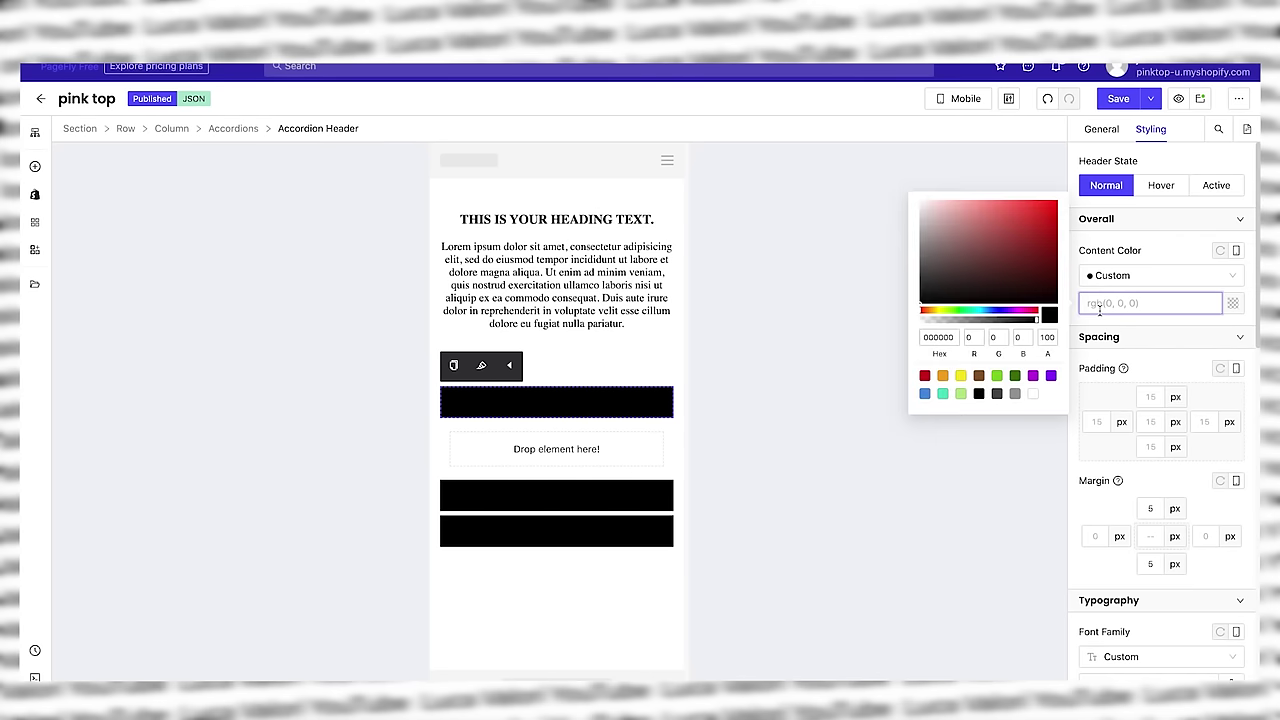
left_click_drag(926, 337, 997, 338)
key("ctrl+v")
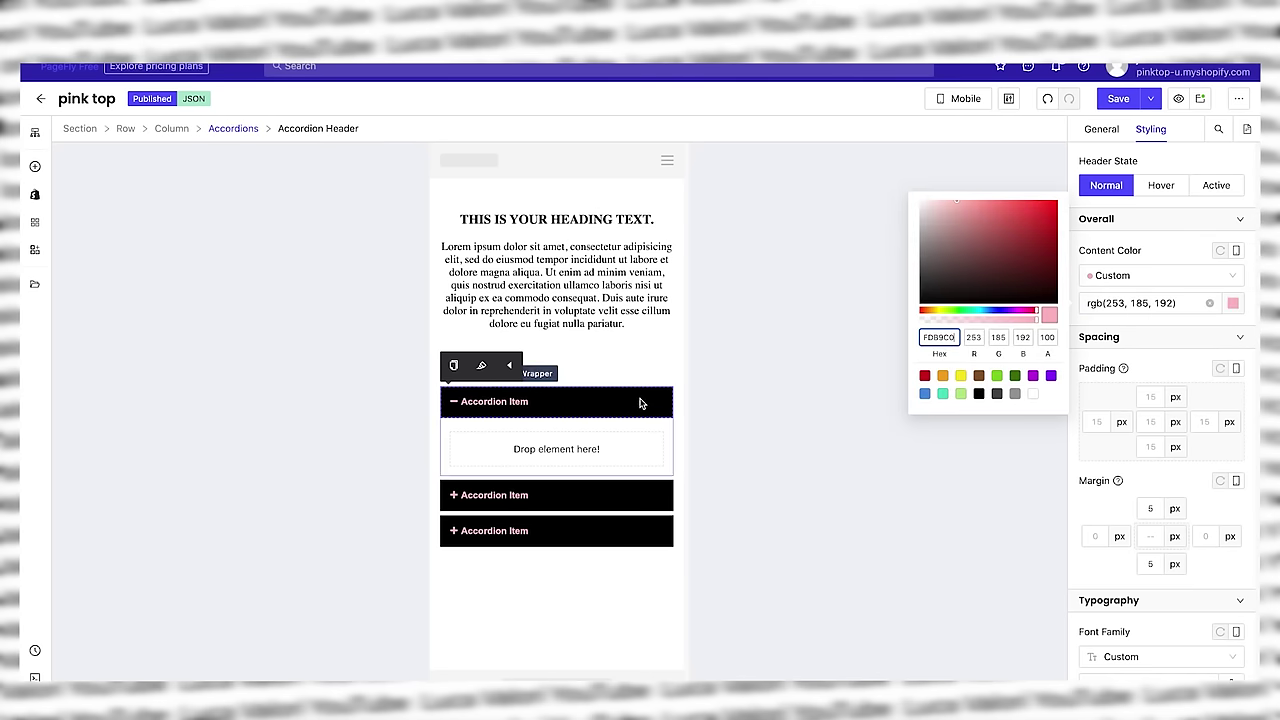
left_click(1092, 504)
scroll(1095, 515, "down", 3)
scroll(1095, 580, "down", 2)
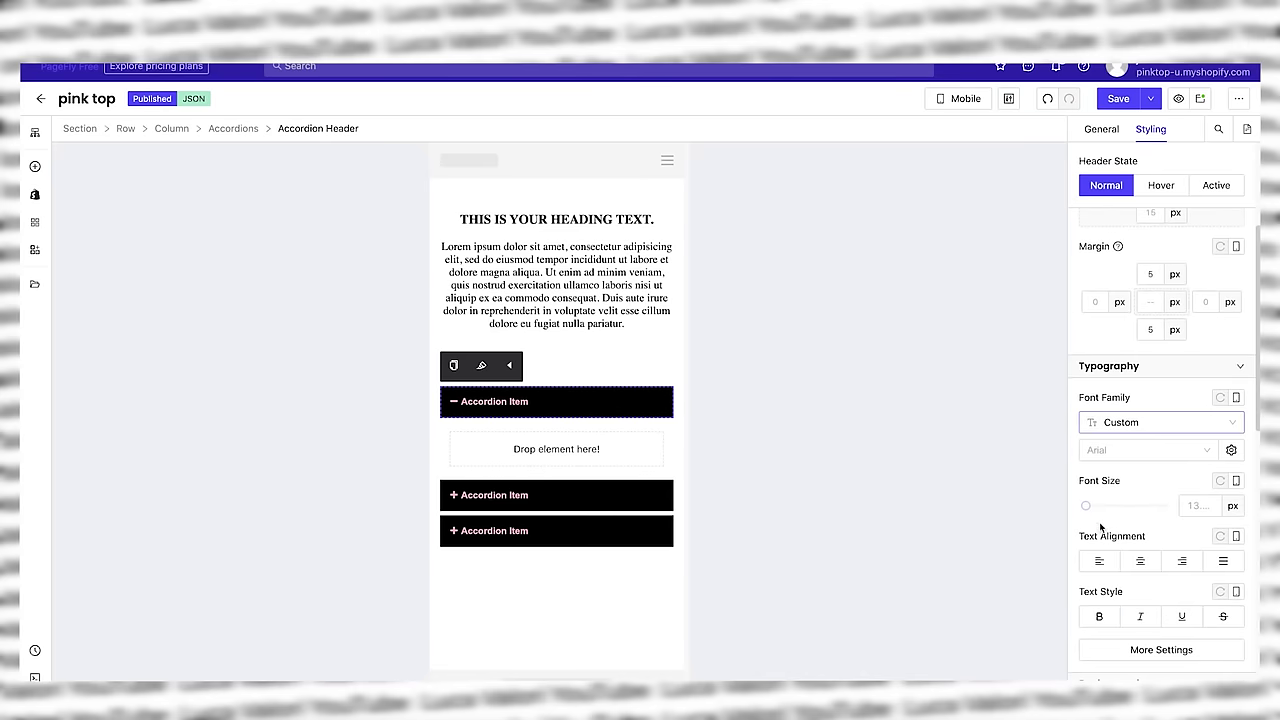
left_click(1090, 652)
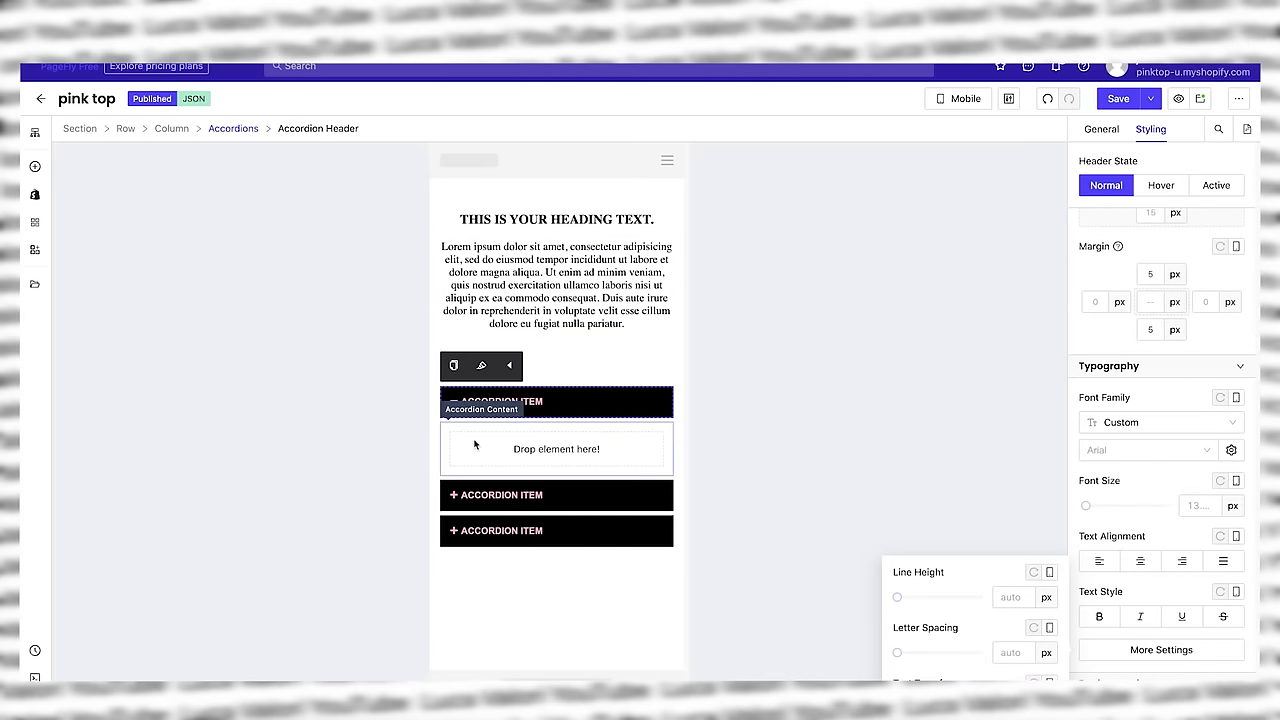
- Add lorem ipsum paragraphs inside the accordion items
left_click(34, 168)
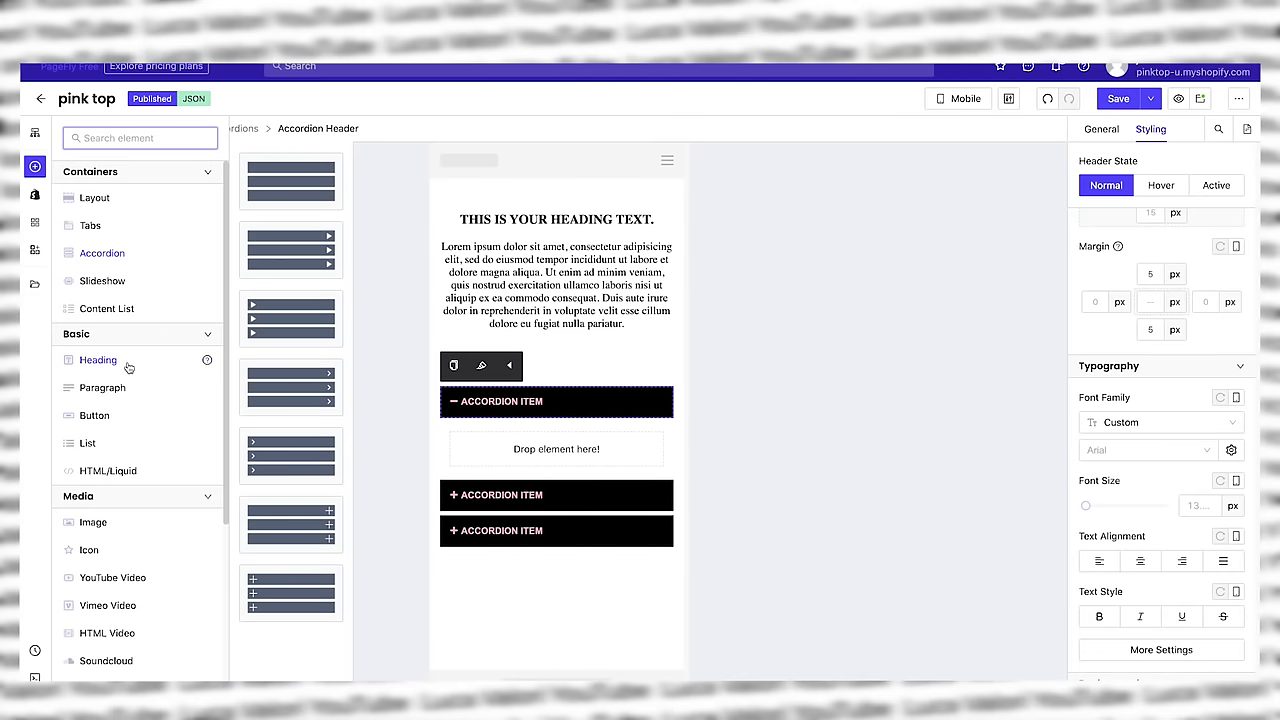
mouse_move(120, 388)
left_click_drag(289, 184, 540, 442)
key("ctrl+z")
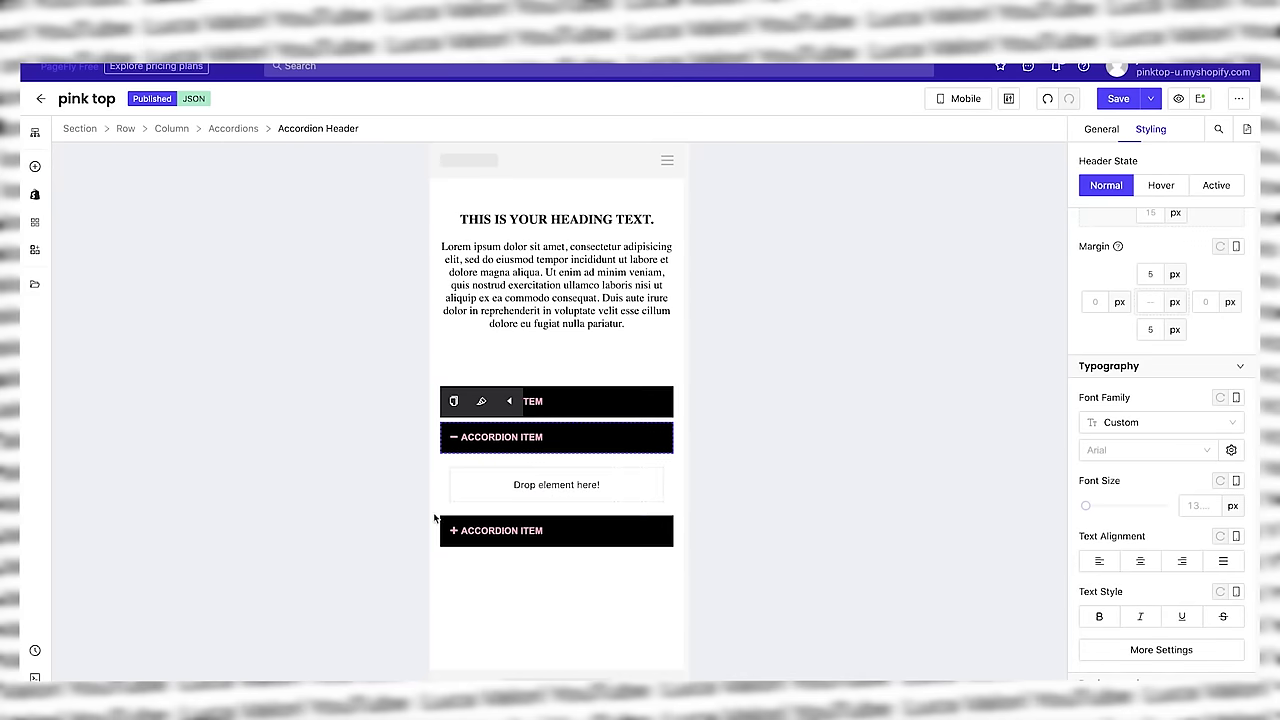
left_click(34, 166)
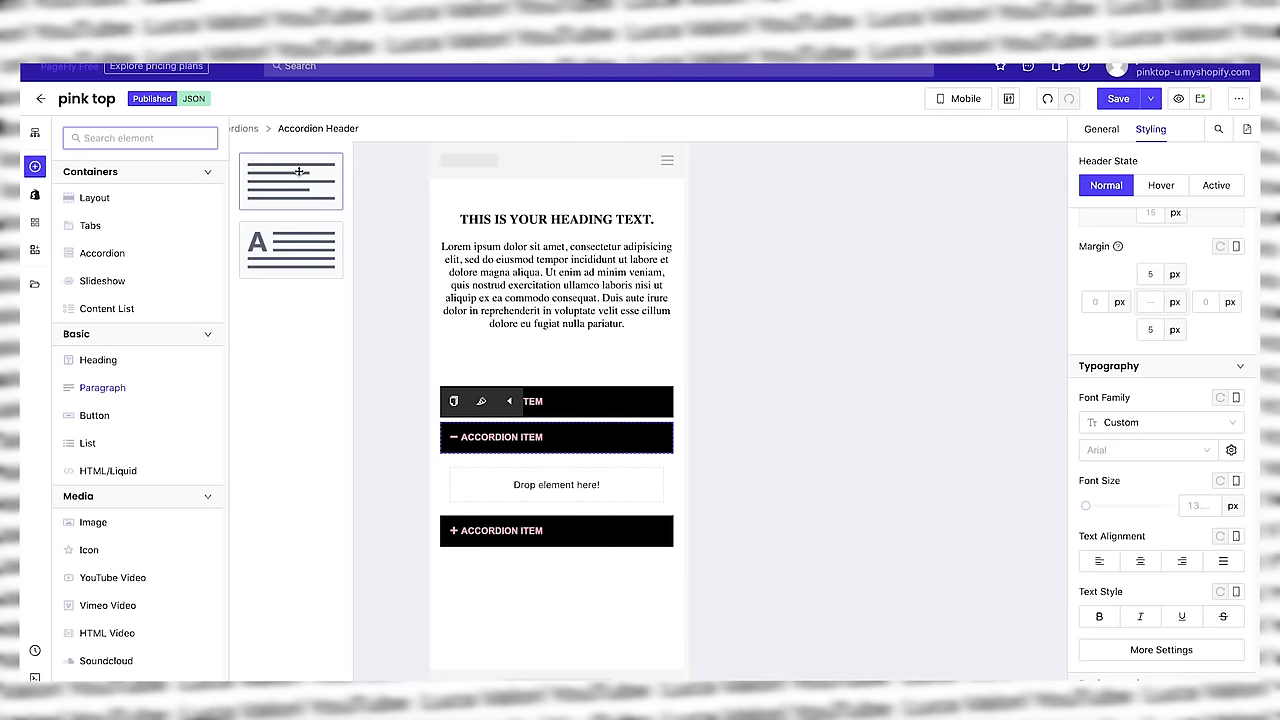
left_click_drag(411, 330, 545, 490)
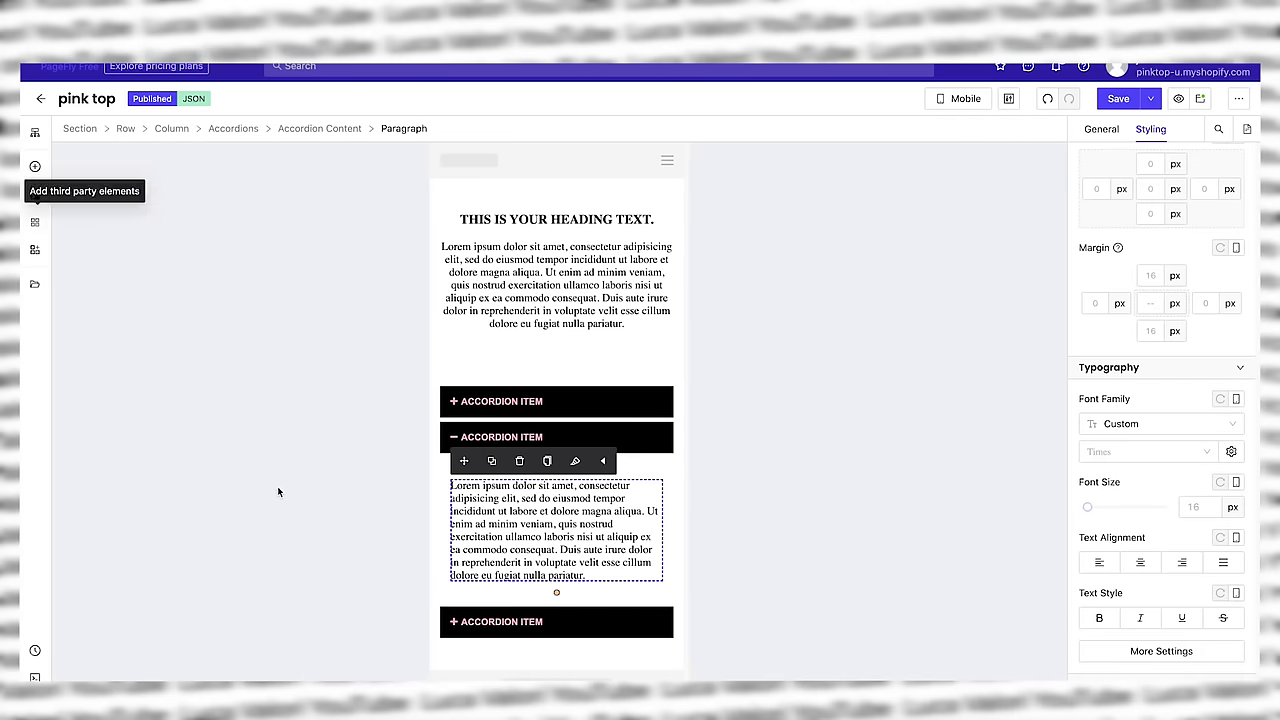
left_click(484, 620)
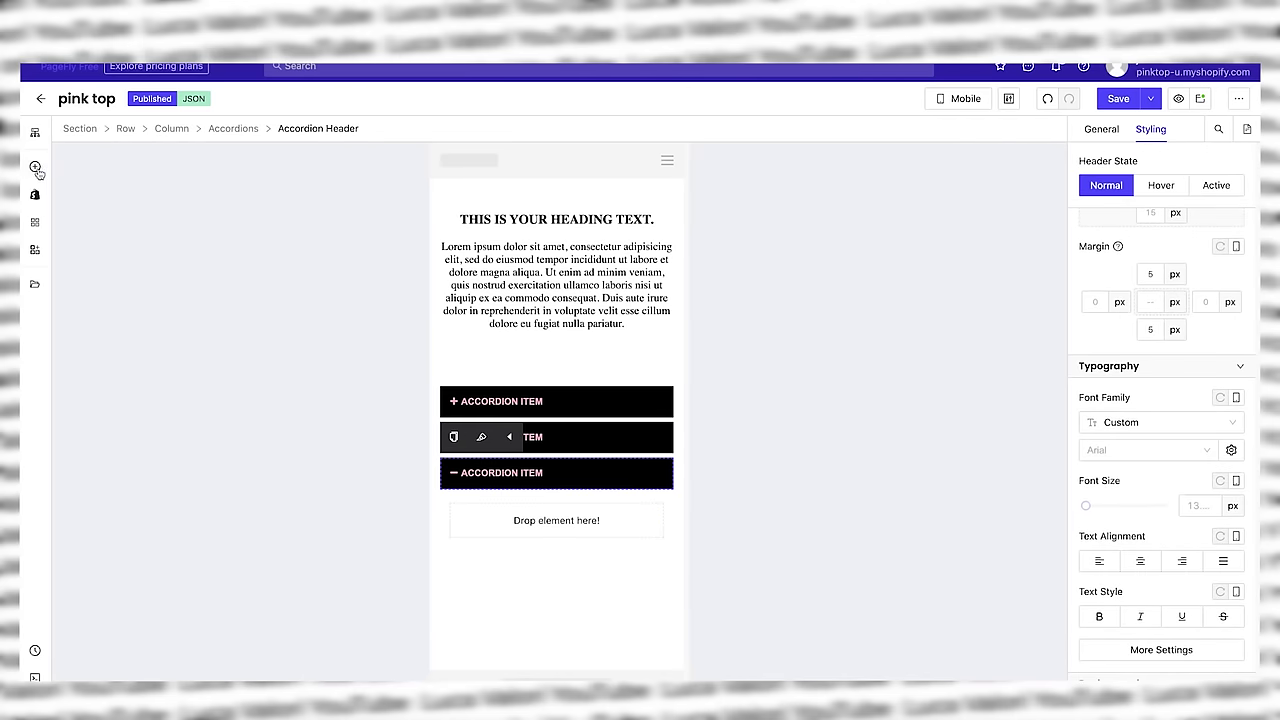
left_click(34, 166)
left_click_drag(300, 178, 486, 526)
left_click(562, 404)
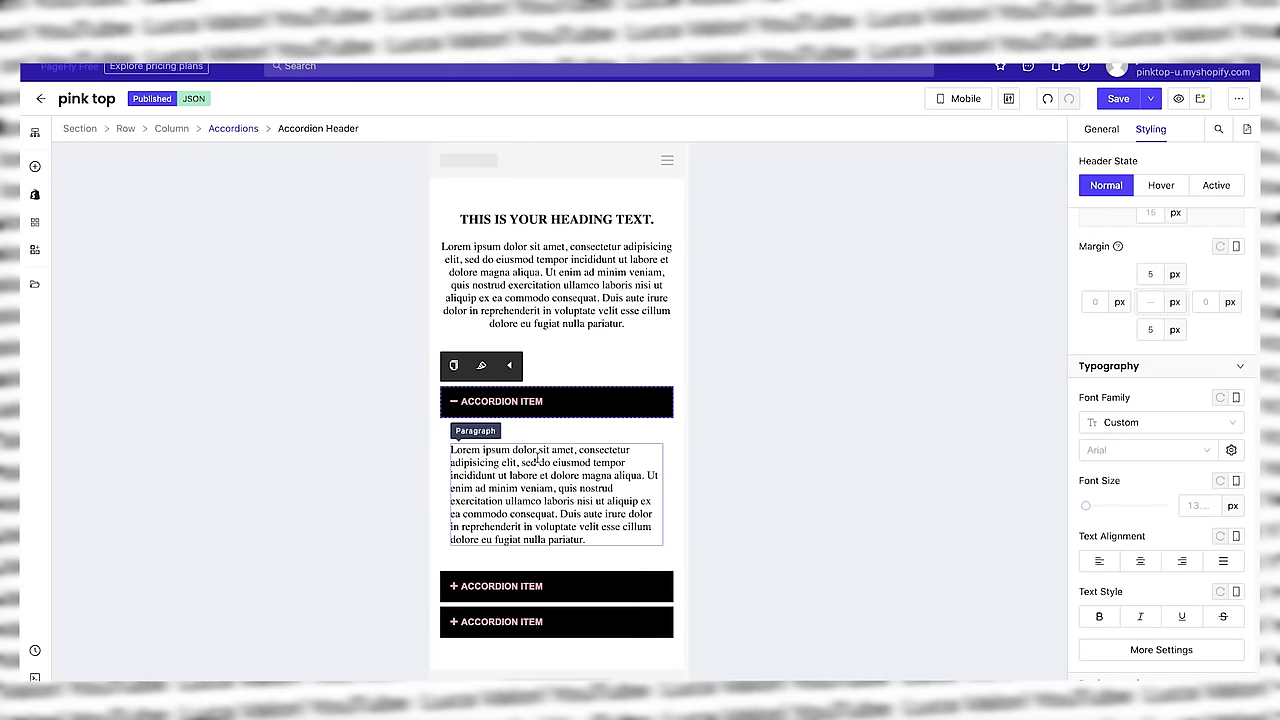
scroll(1094, 345, "up", 3)
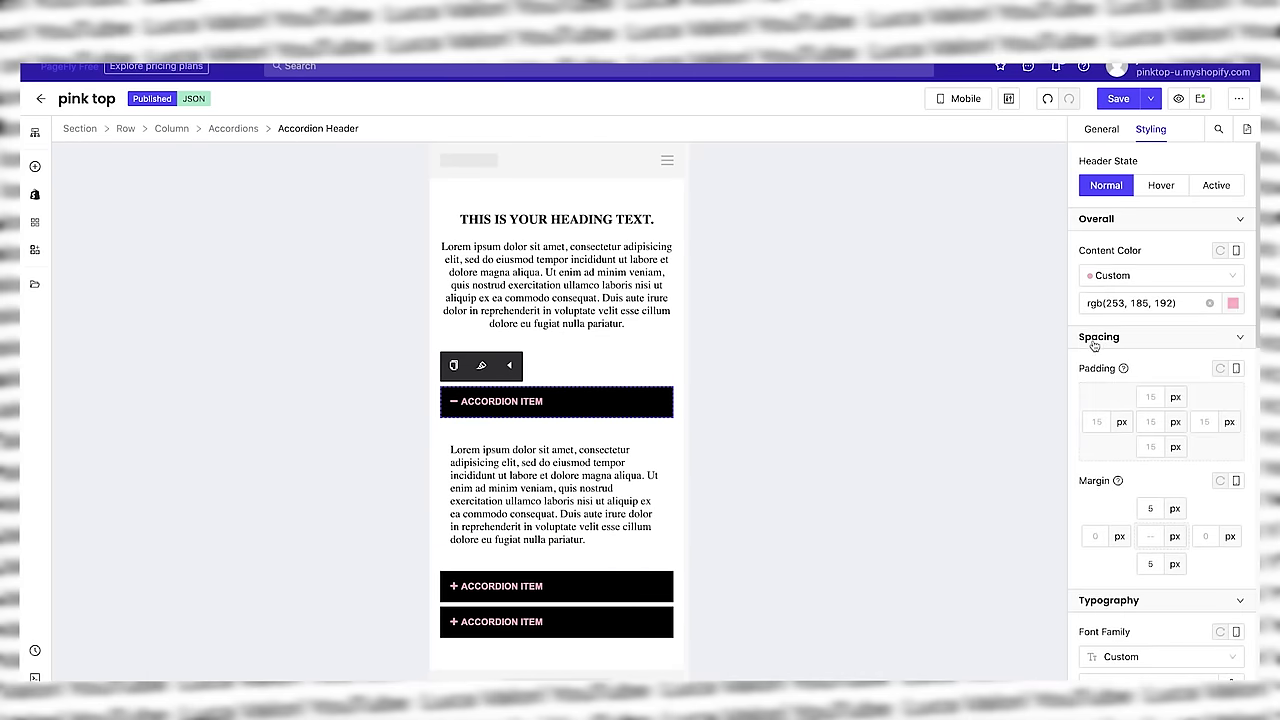
- Retitle the first two accordion items 'COME FUNZIONA' and 'COME SI USA'
left_click(1100, 129)
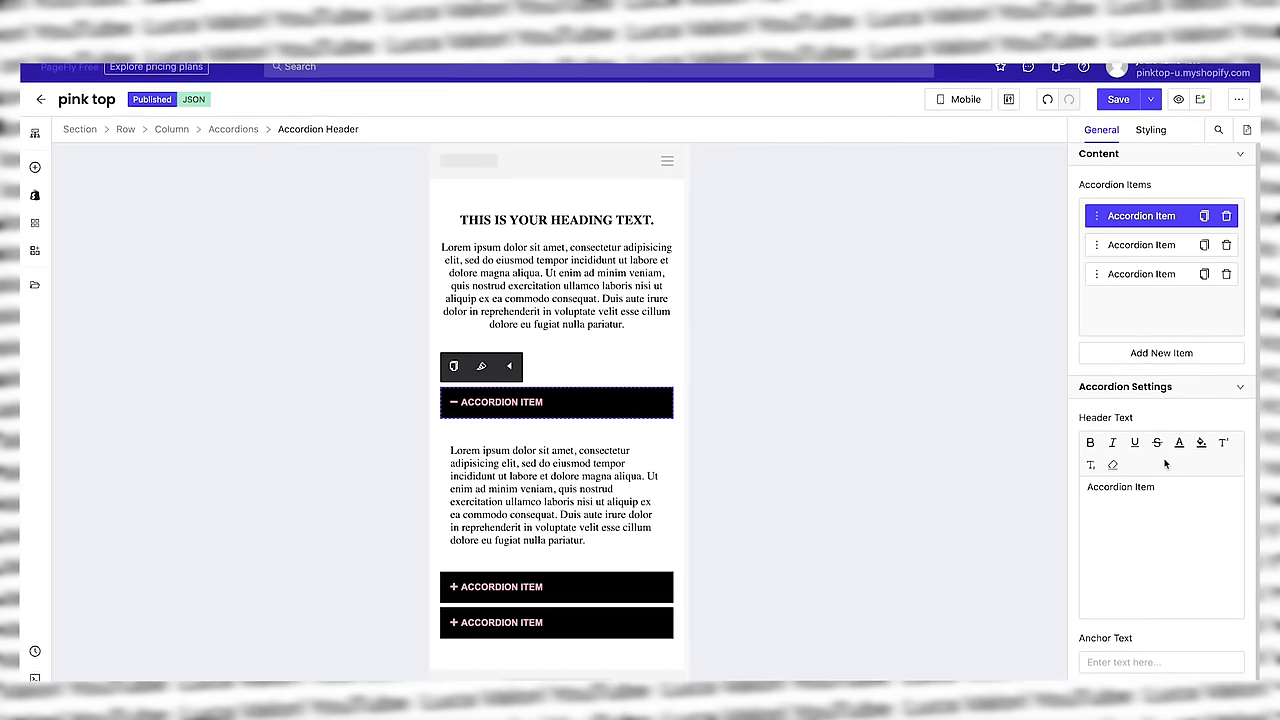
left_click_drag(1166, 488, 1066, 487)
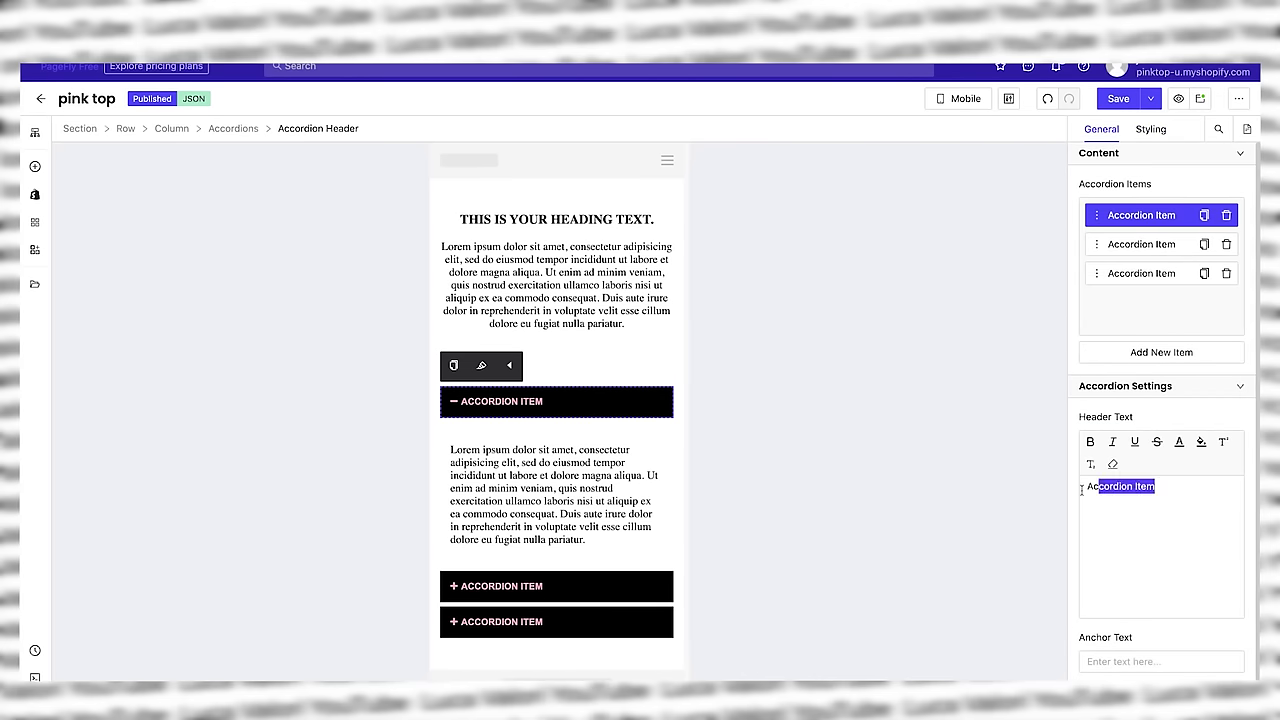
key("BackSpace")
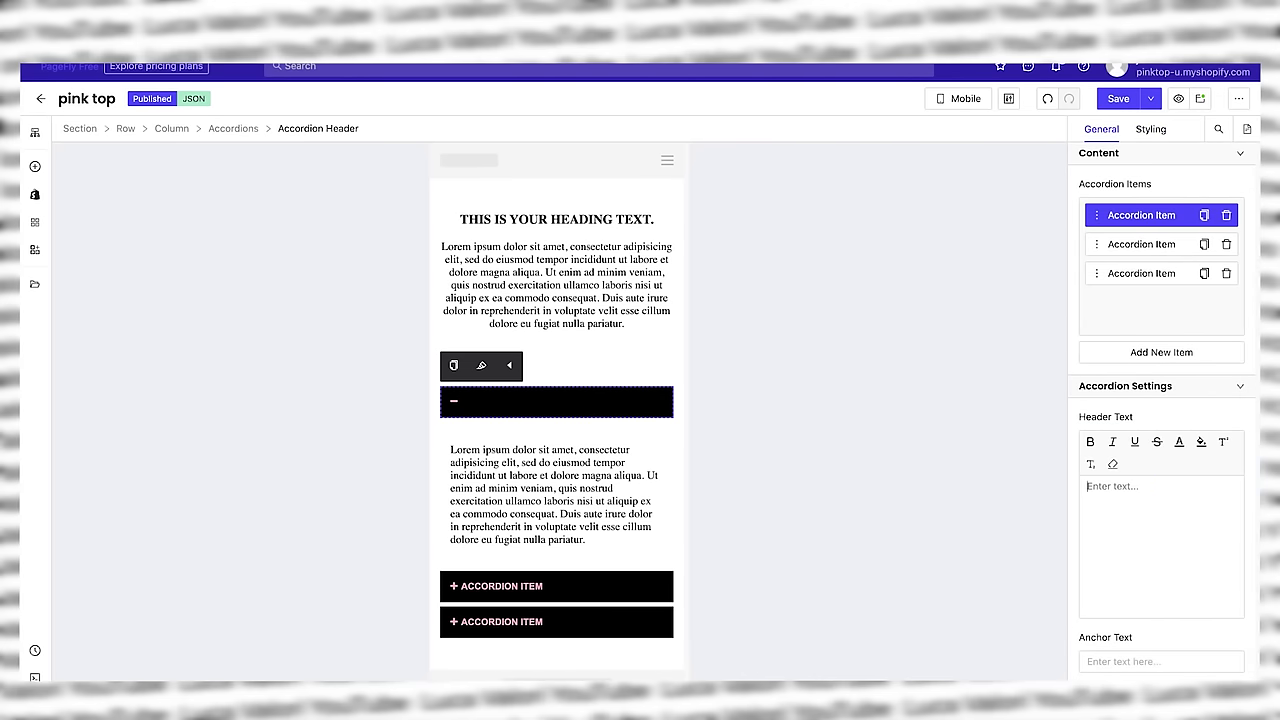
type("COME FUNZIONA")
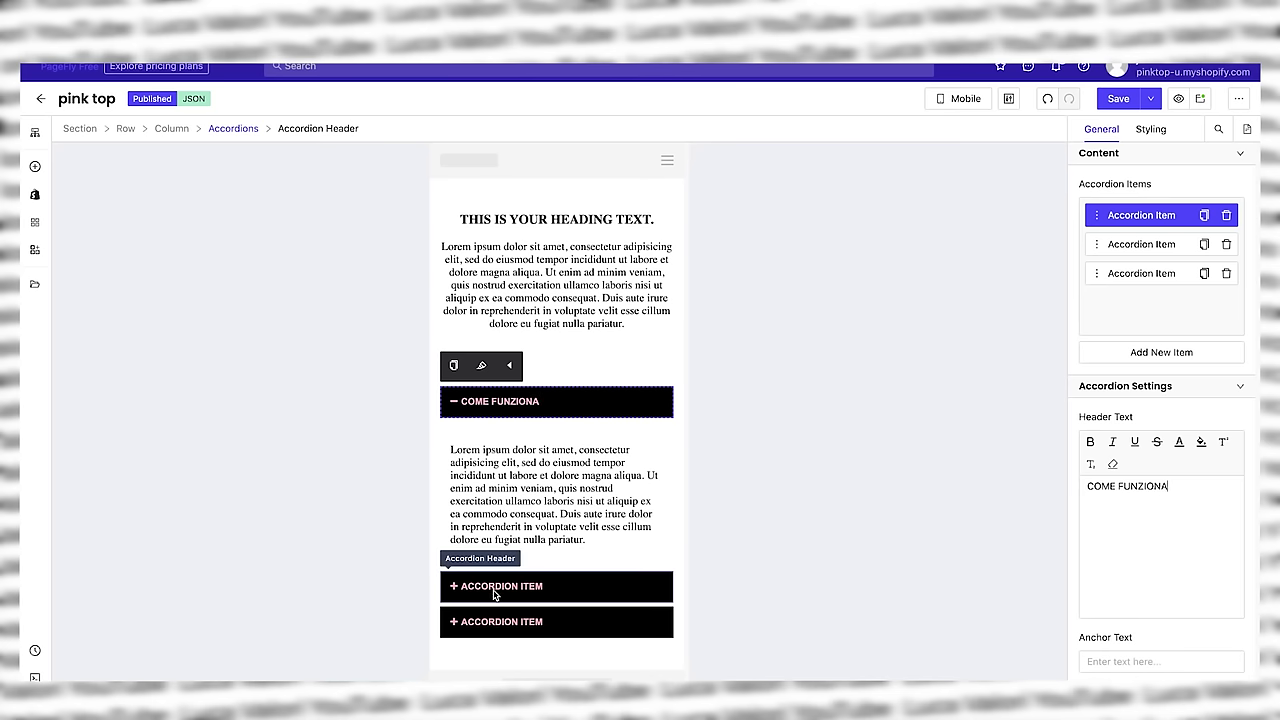
left_click(646, 591)
left_click_drag(1158, 487, 1052, 484)
key("BackSpace")
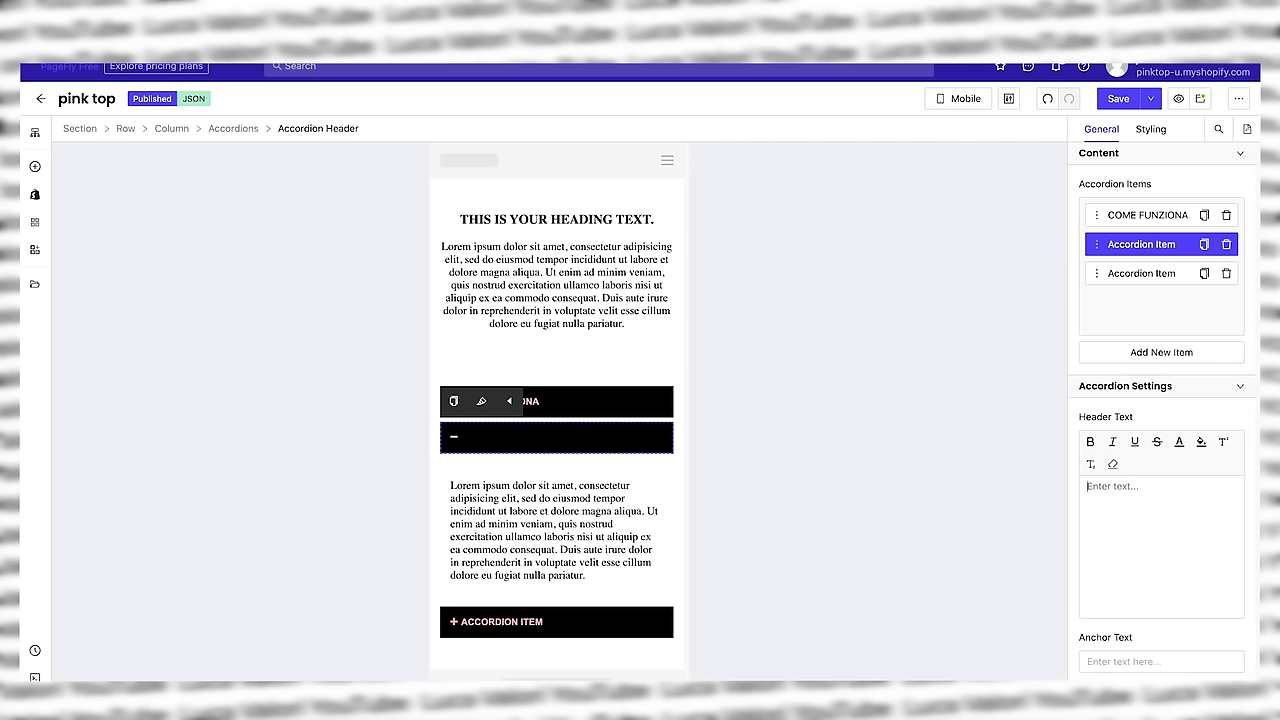
type("COME SI USA")
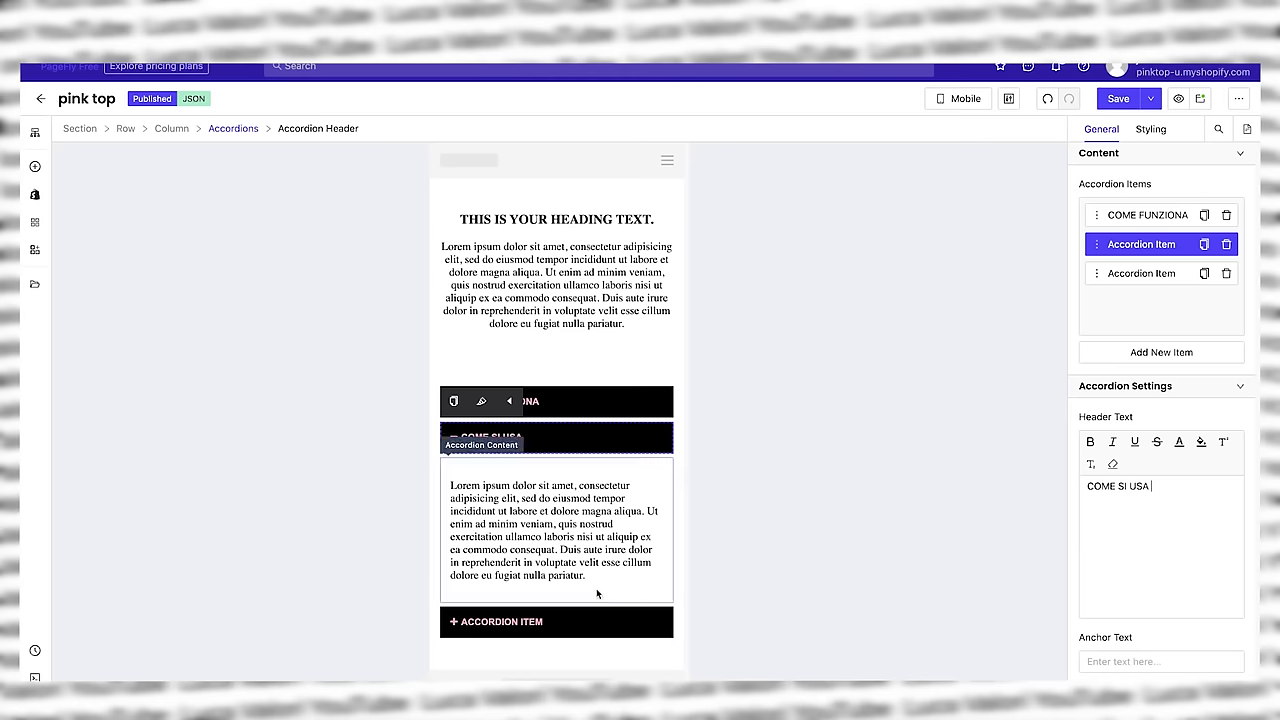
- Retitle the third accordion item 'PERCHÈ AVERLO' with an accented È
left_click(574, 621)
left_click_drag(1161, 496, 1085, 488)
key("BackSpace")
type("PERCHE AVERLO")
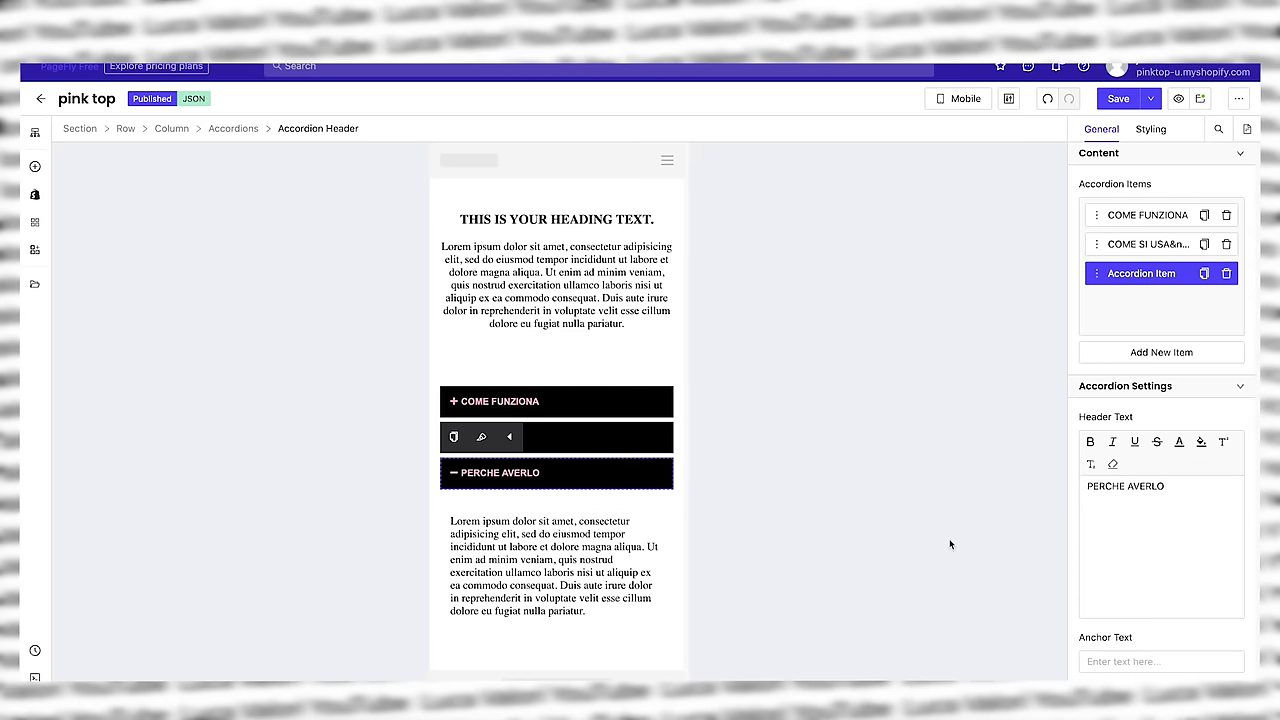
key("BackSpace")
type("è")
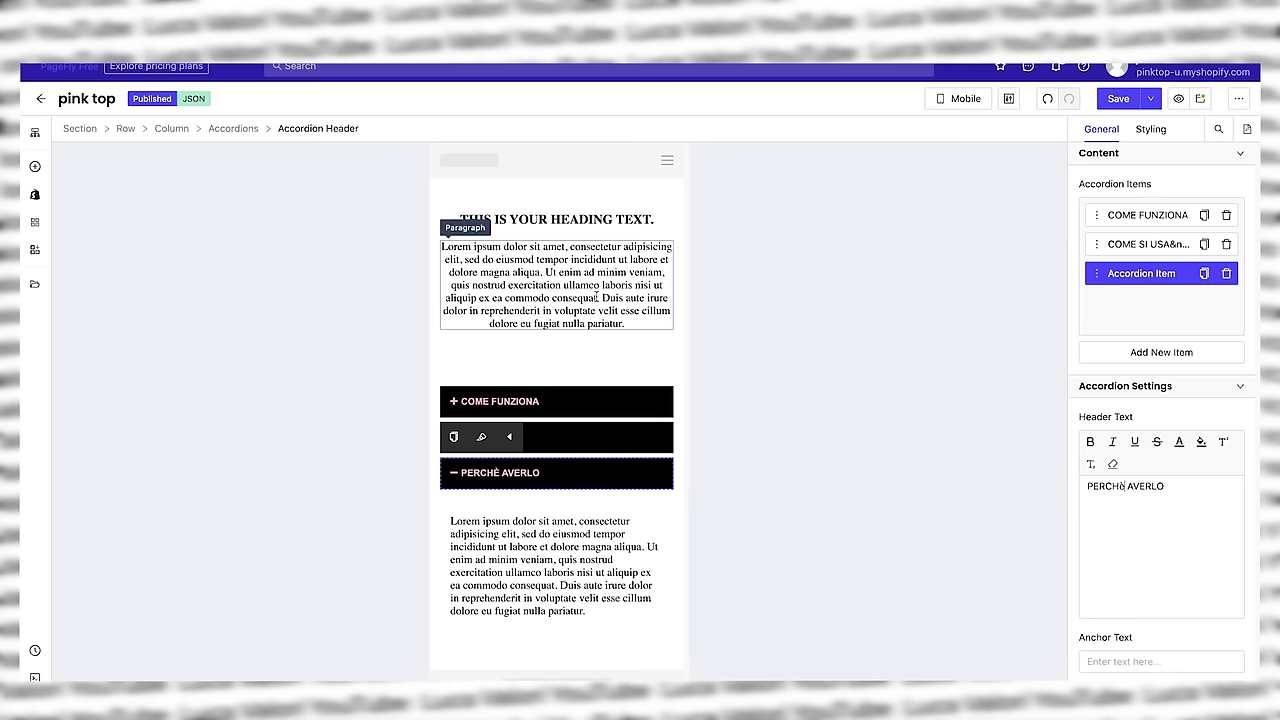
- Move PERCHÈ AVERLO to the top of the accordion items
left_click(596, 297)
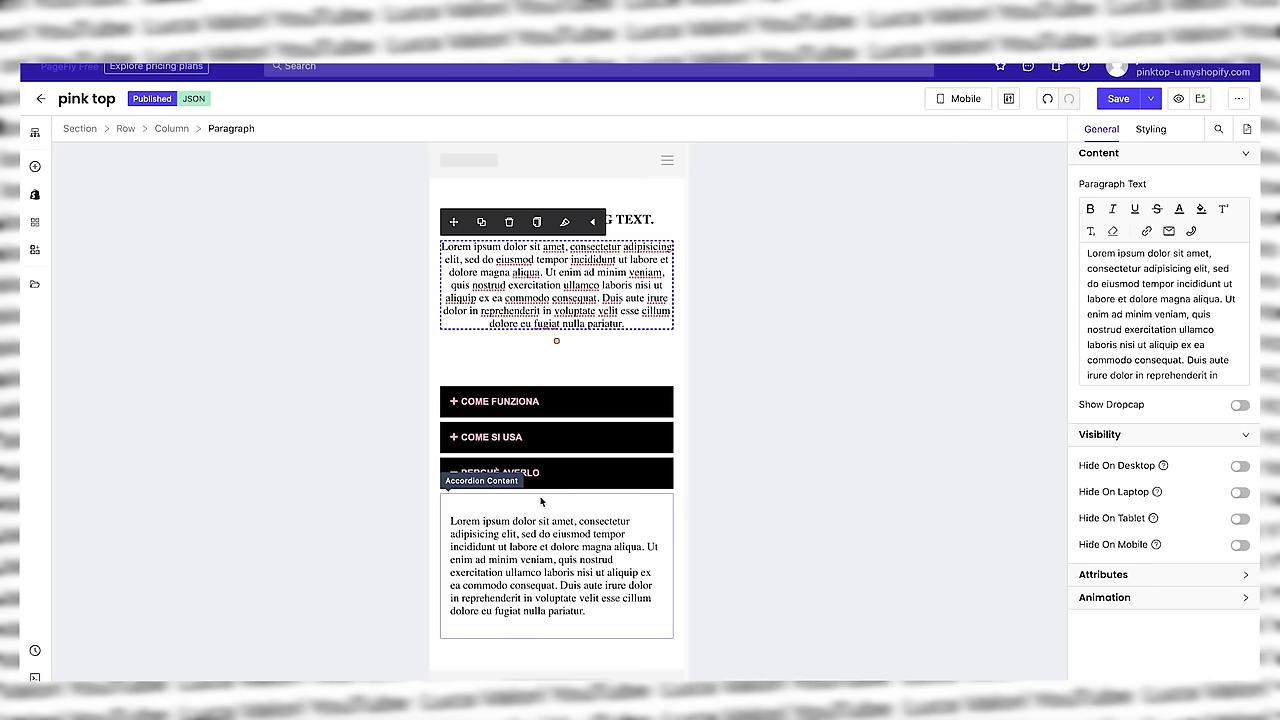
left_click(595, 388)
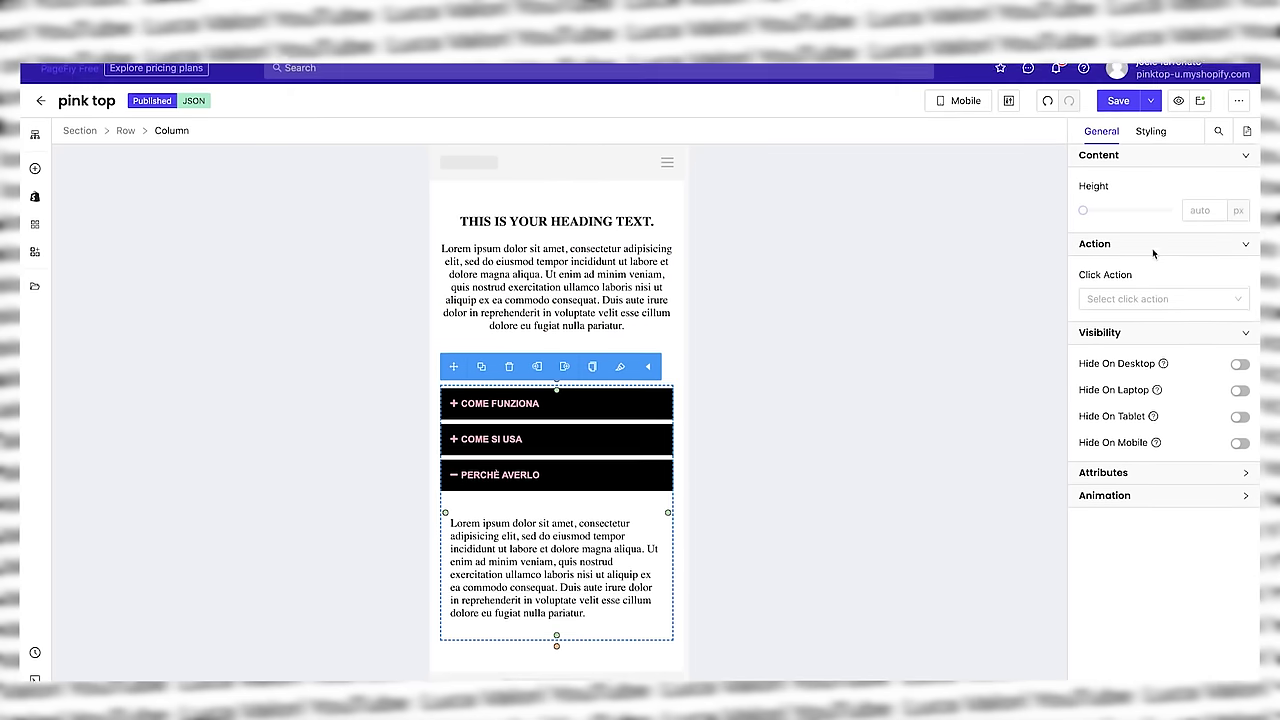
left_click(605, 406)
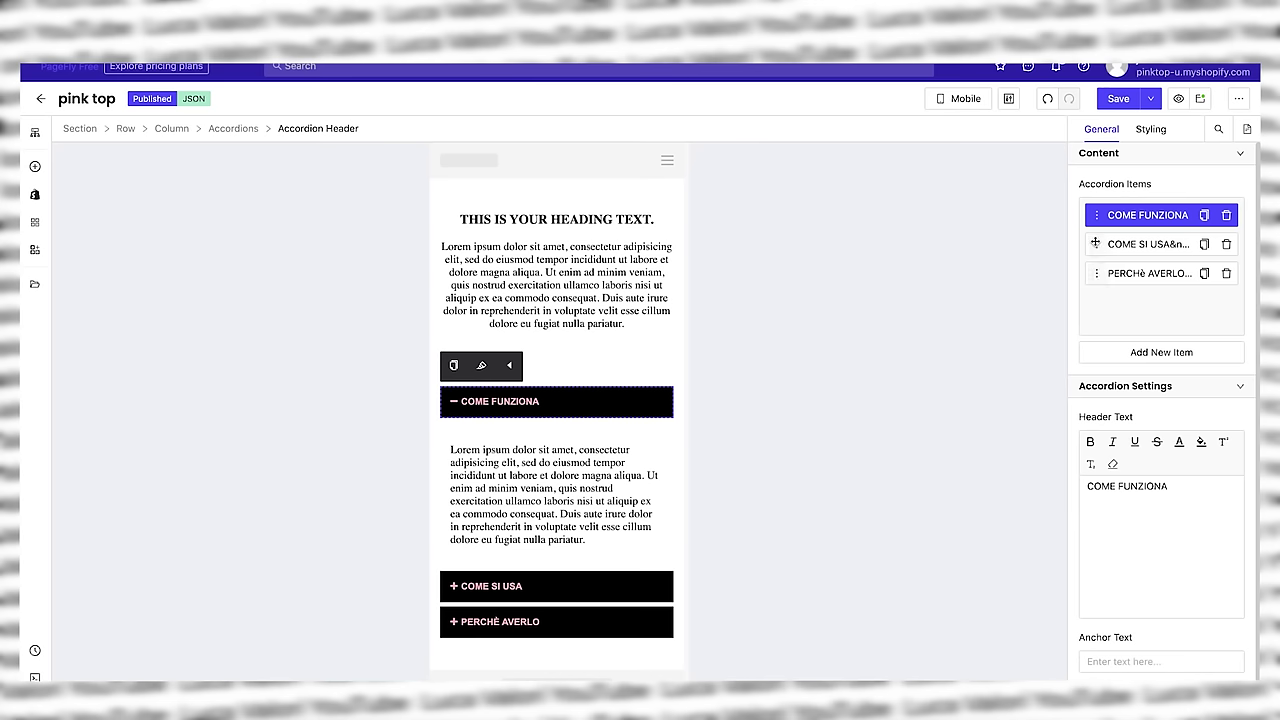
left_click_drag(1096, 273, 1096, 245)
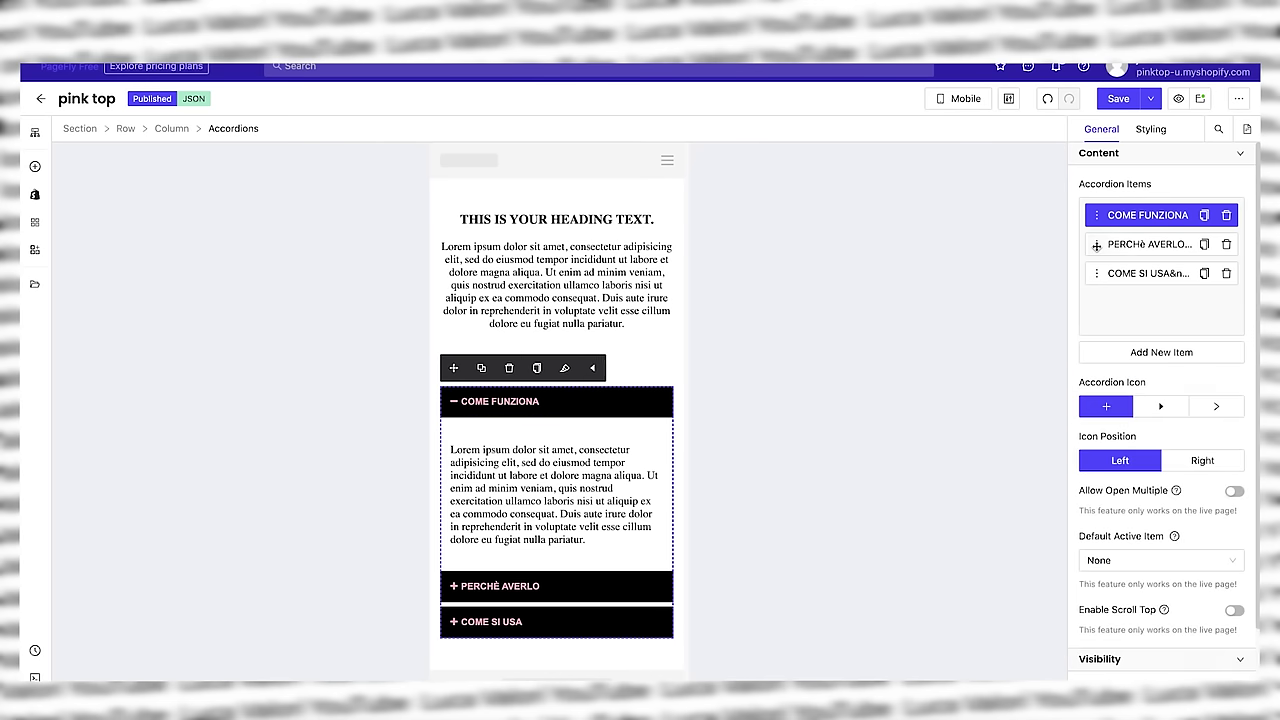
mouse_move(1096, 245)
left_mouse_down()
mouse_move(1096, 218)
mouse_move(1096, 245)
left_mouse_up()
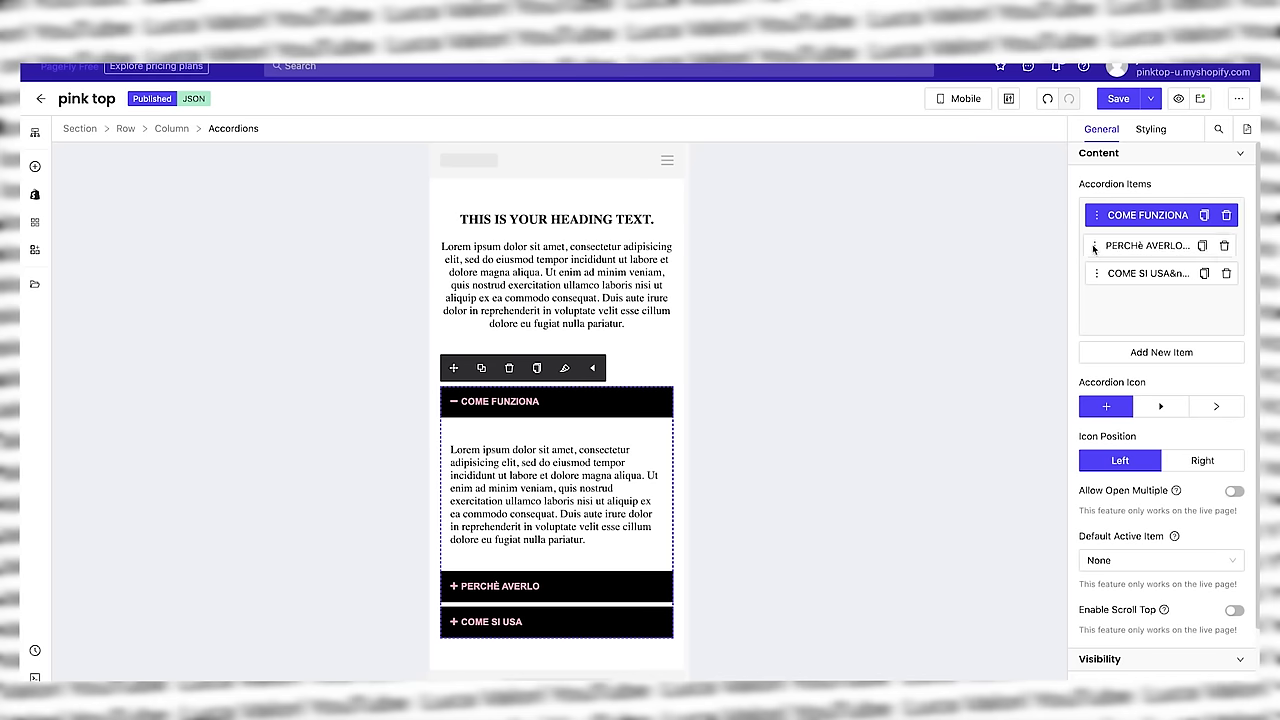
left_click(488, 402)
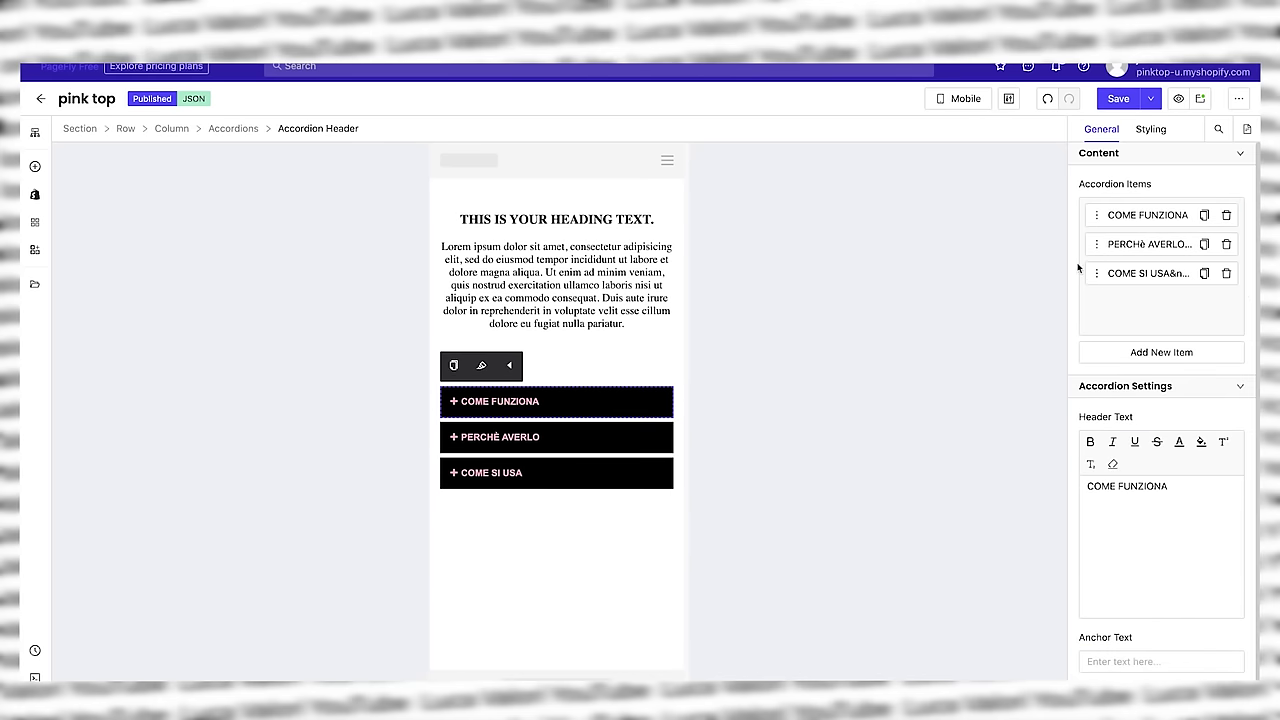
left_click_drag(1097, 245, 1097, 215)
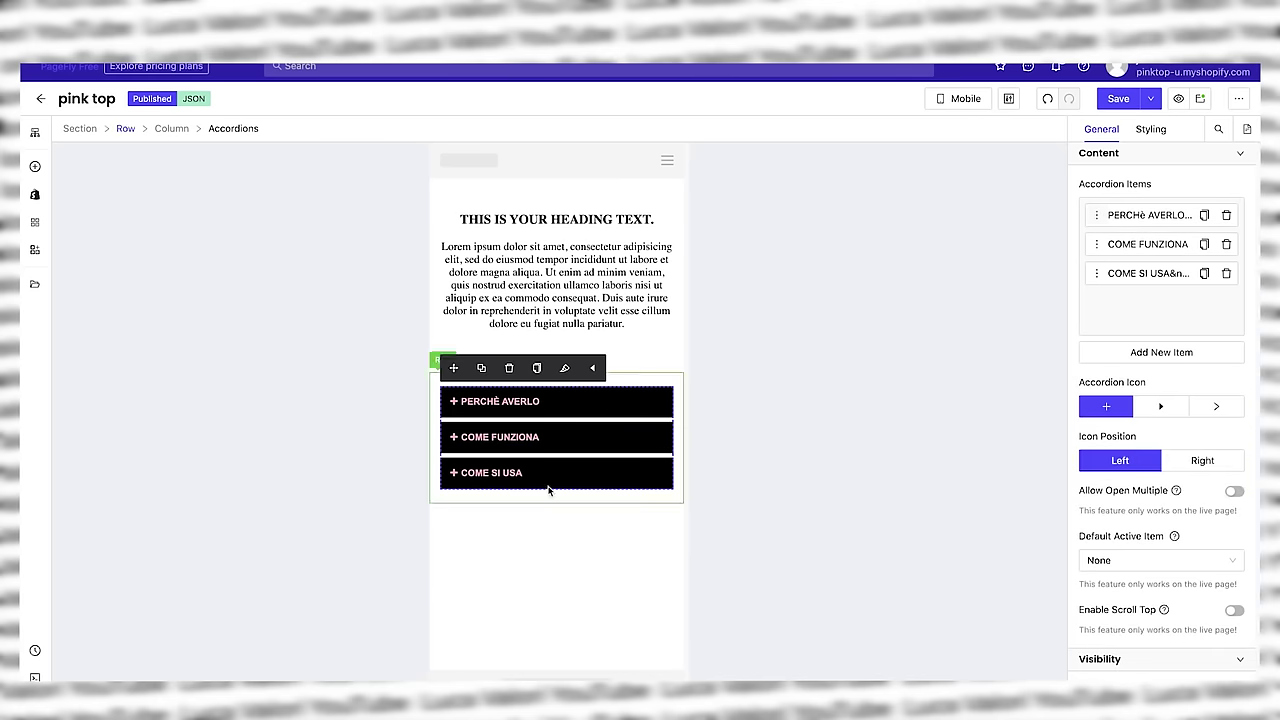
left_click(541, 325)
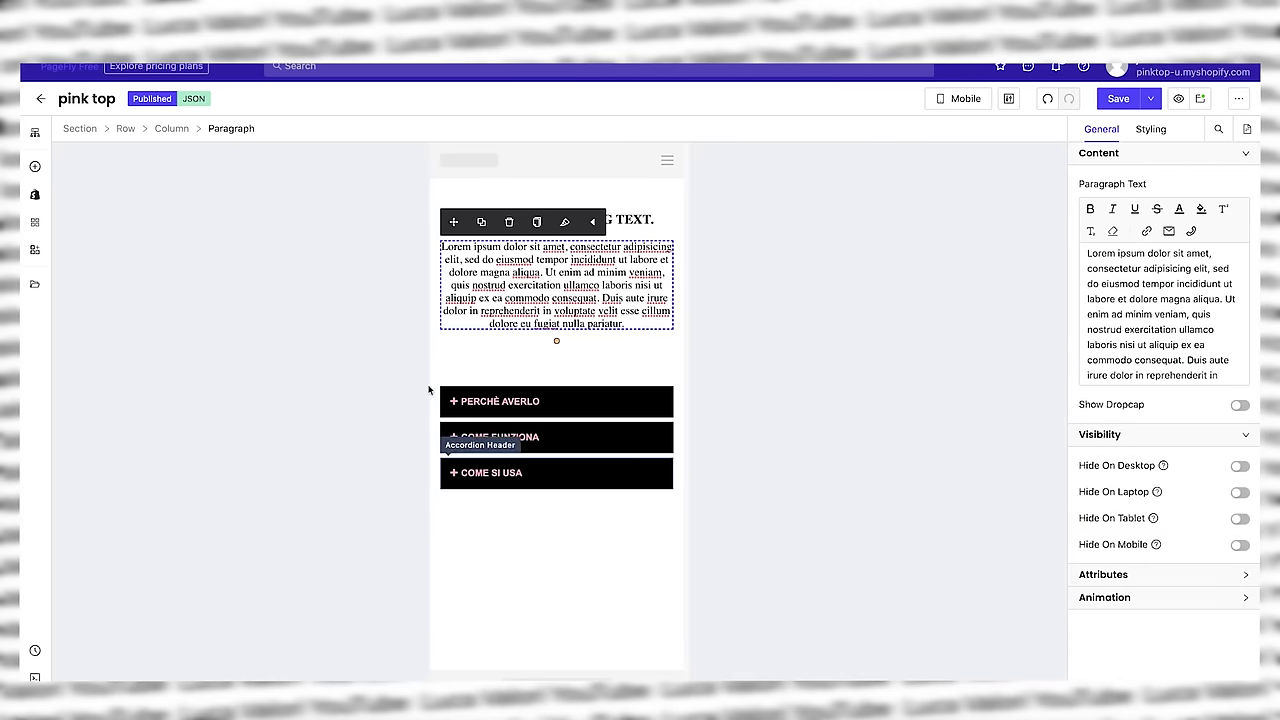
- Add a column layout row below the accordion
left_click(34, 166)
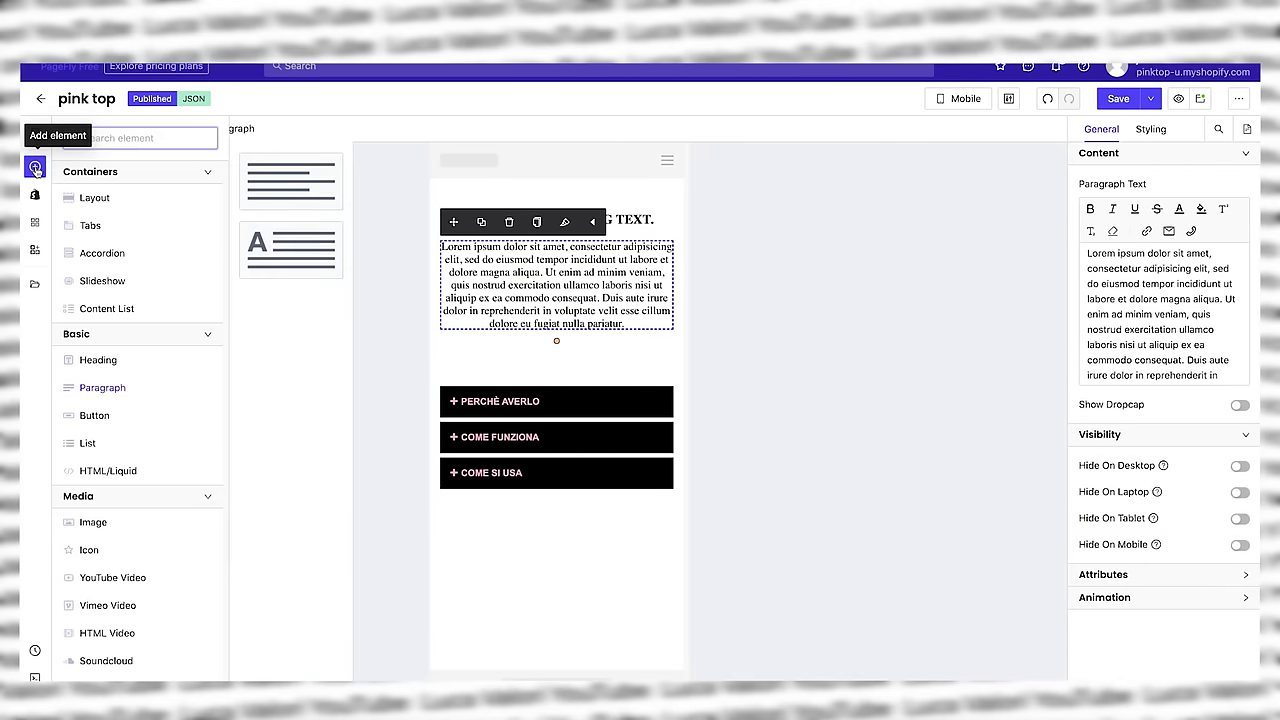
scroll(168, 430, "down", 1)
scroll(168, 428, "down", 1)
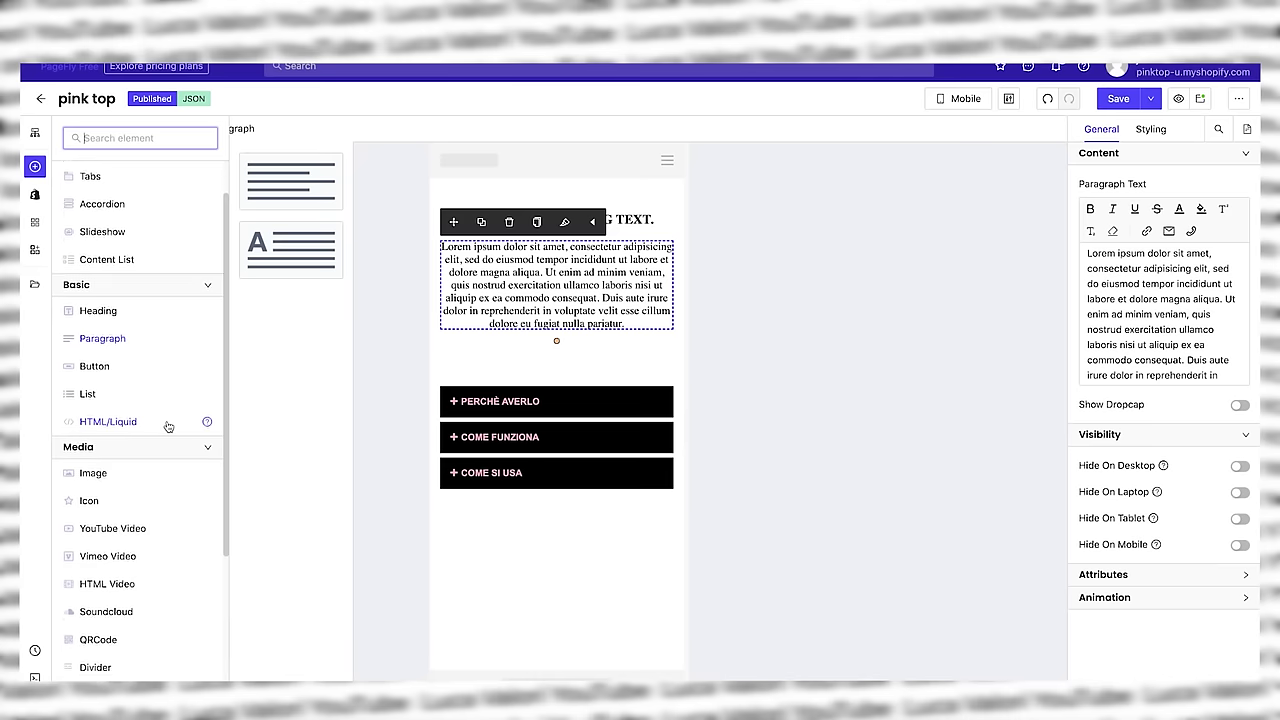
scroll(168, 426, "down", 3)
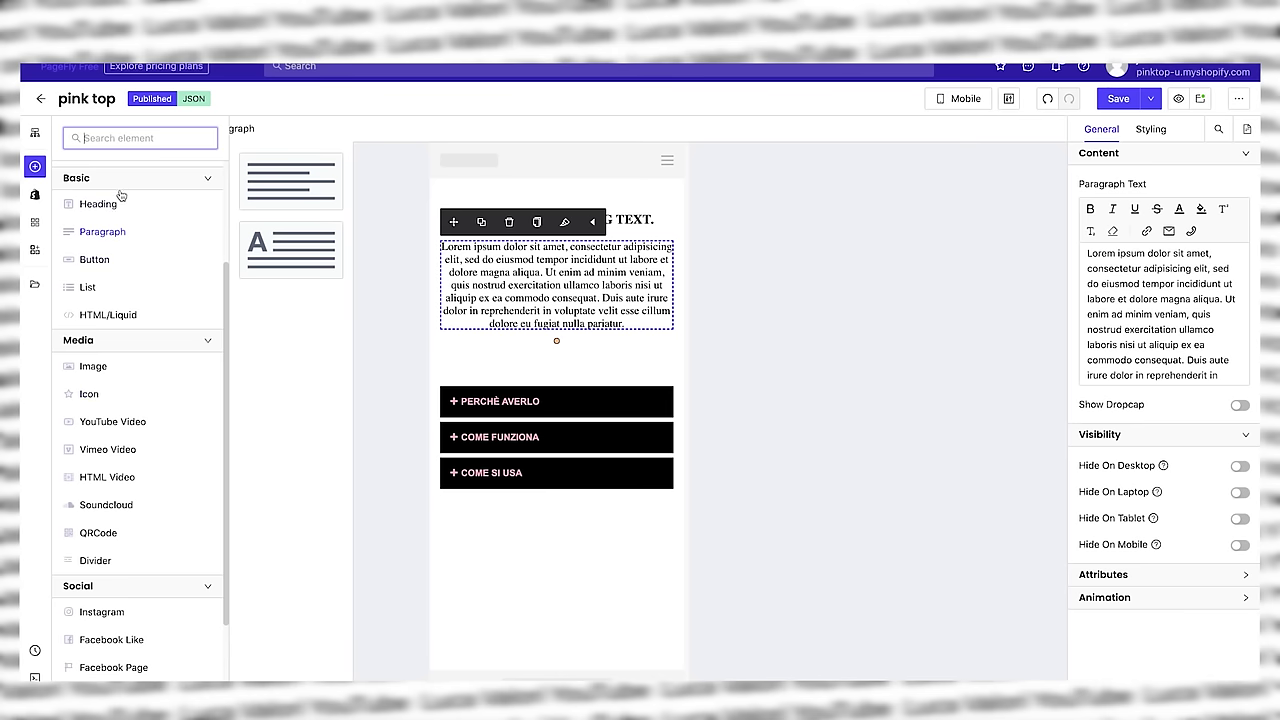
scroll(150, 237, "up", 4)
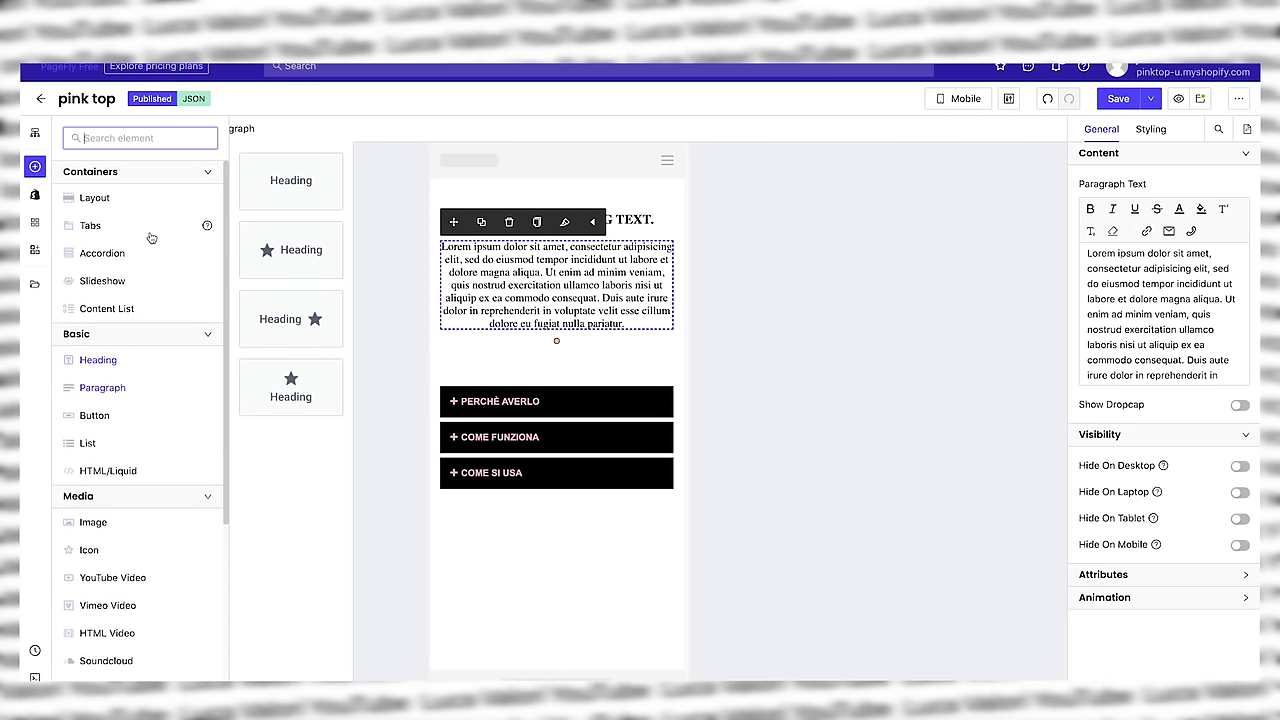
left_click(112, 205)
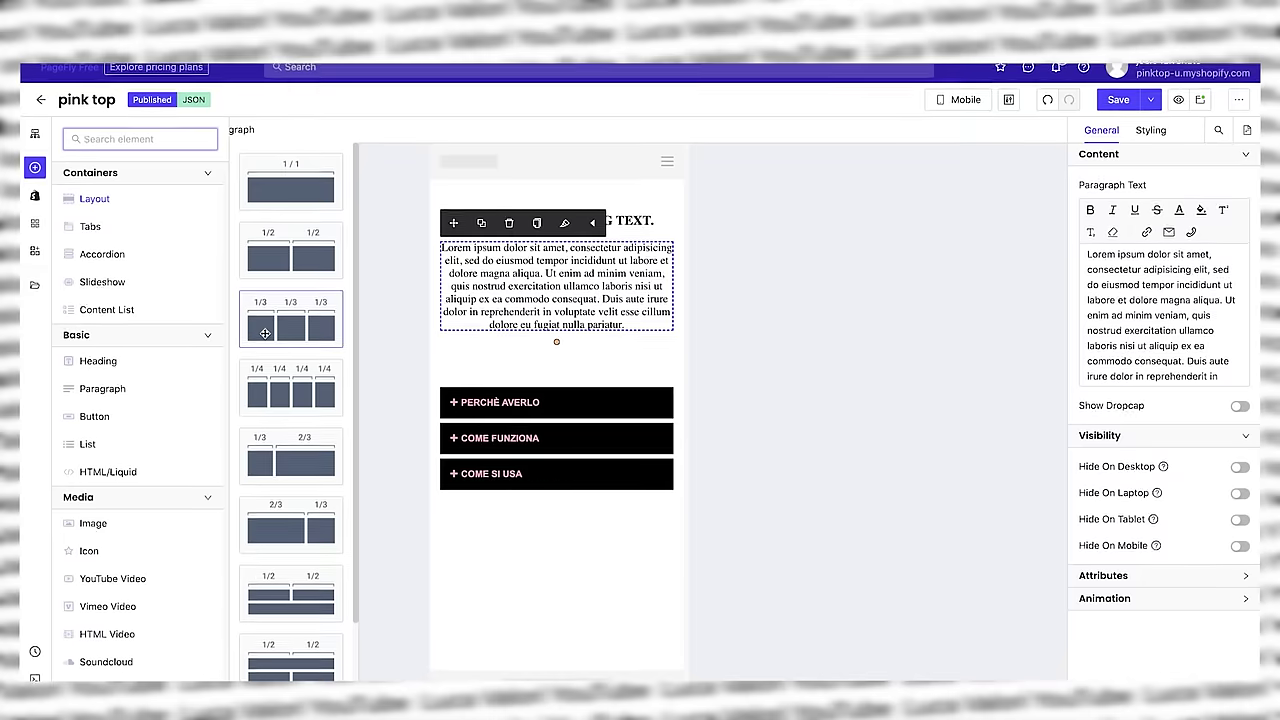
scroll(265, 333, "down", 3)
left_click_drag(265, 333, 528, 516)
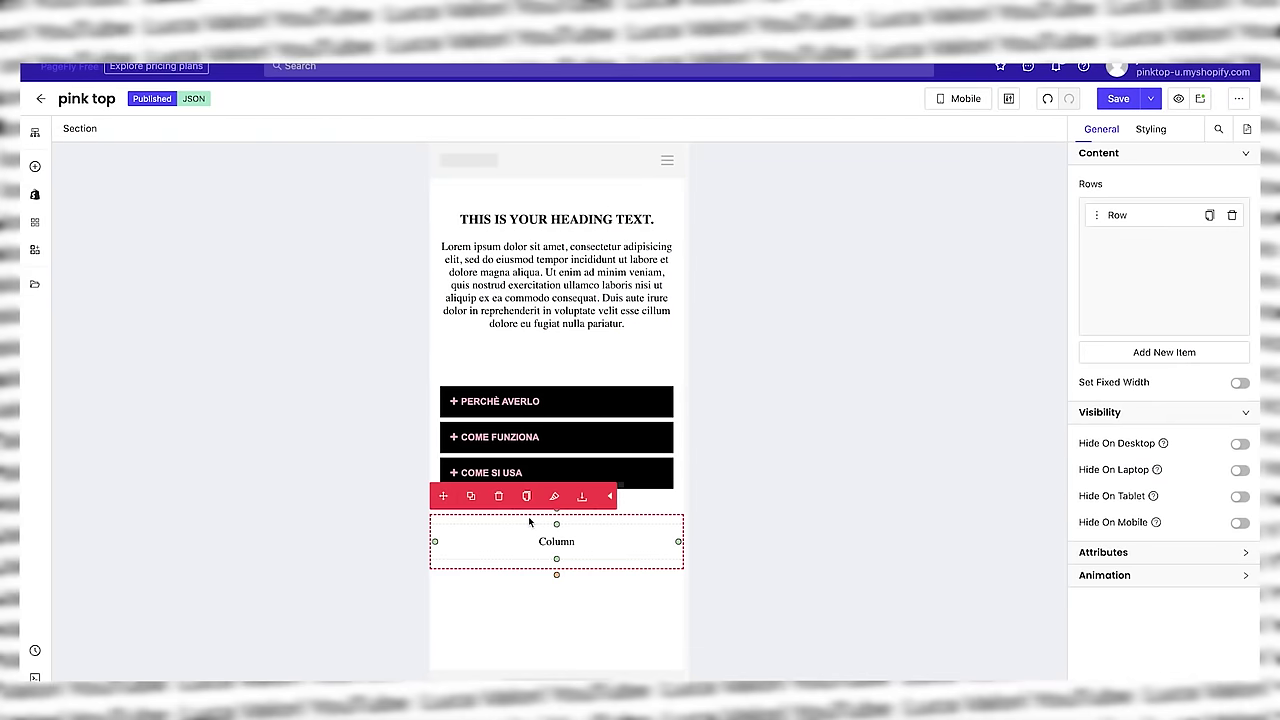
- Place an Image element into the new row's column
left_click(35, 165)
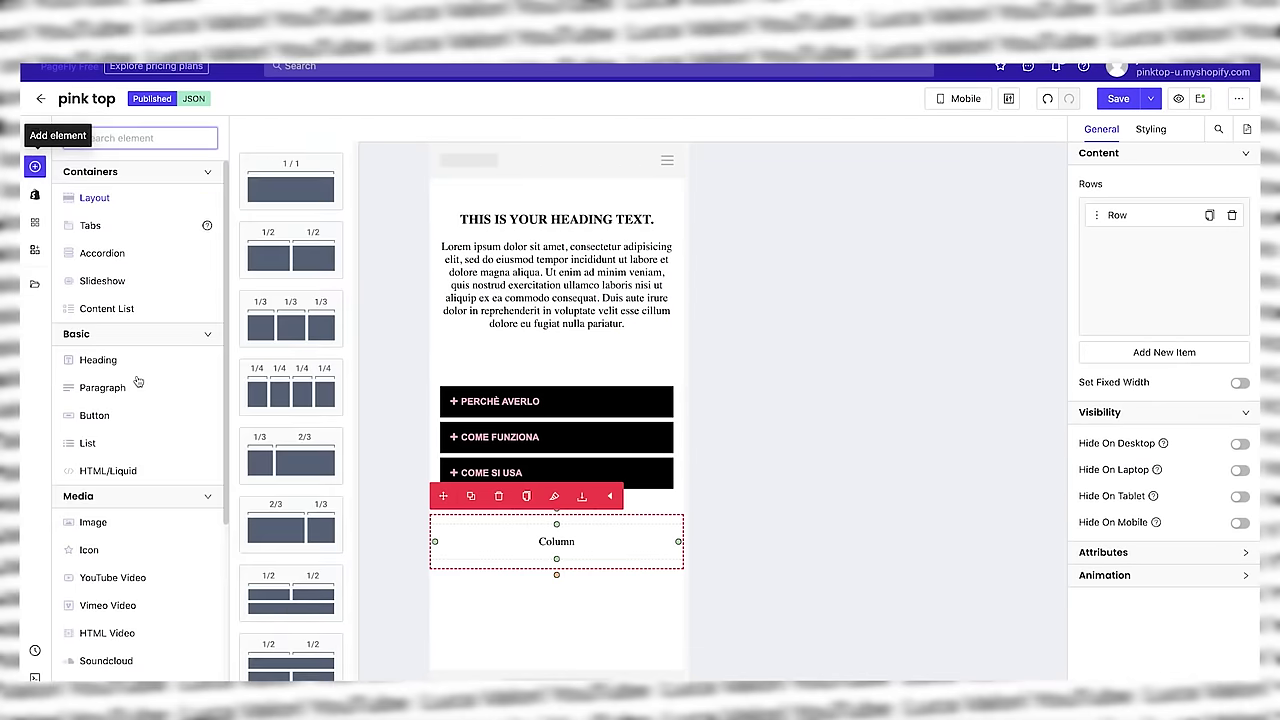
scroll(126, 488, "down", 2)
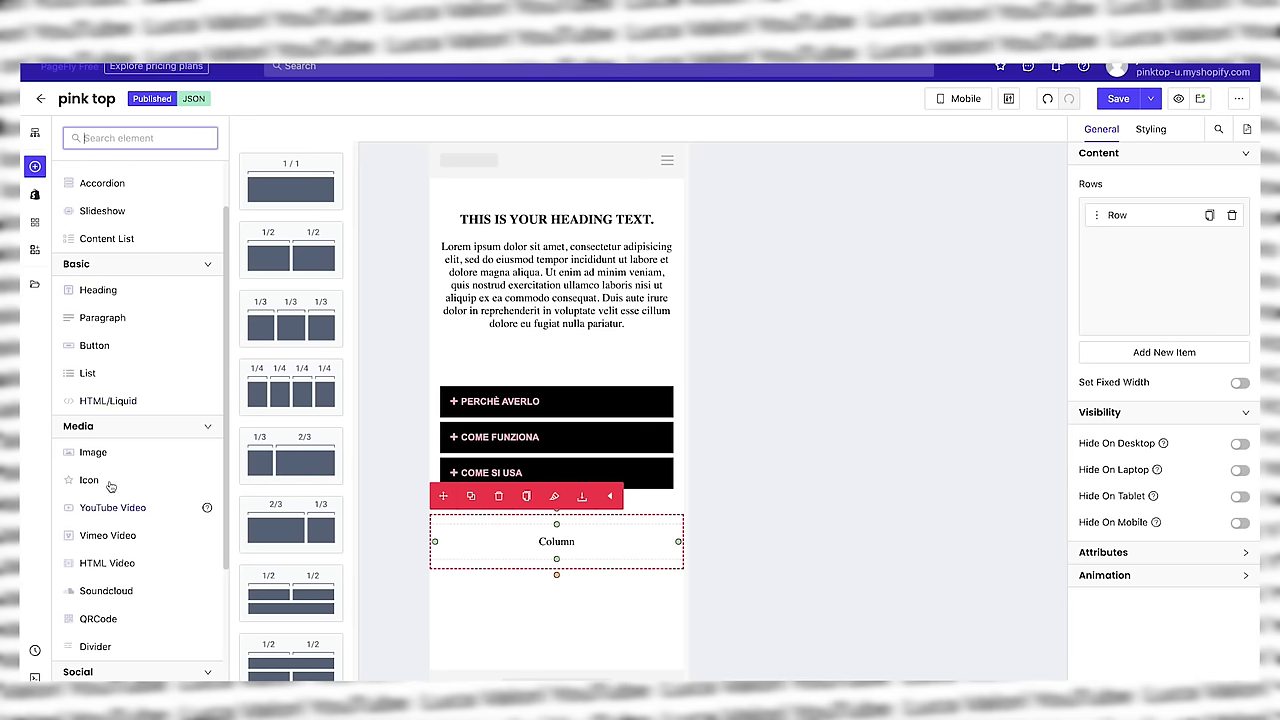
left_click_drag(108, 456, 503, 537)
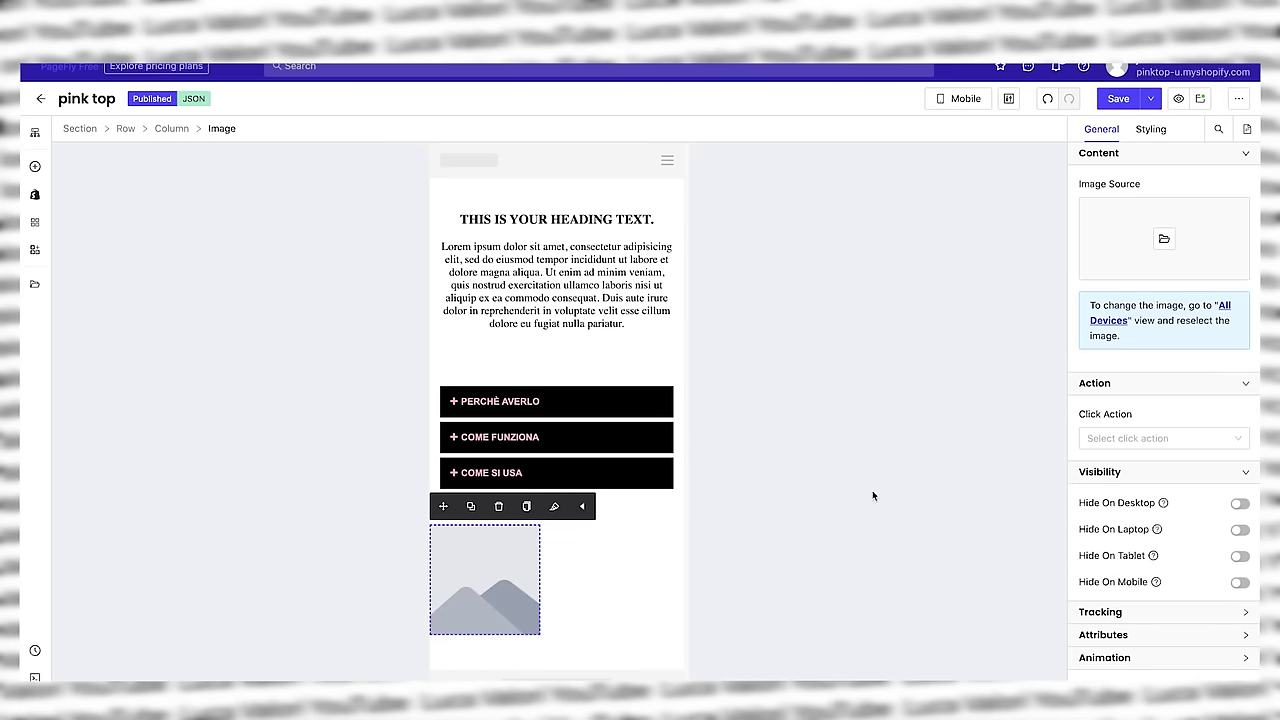
left_click(1150, 130)
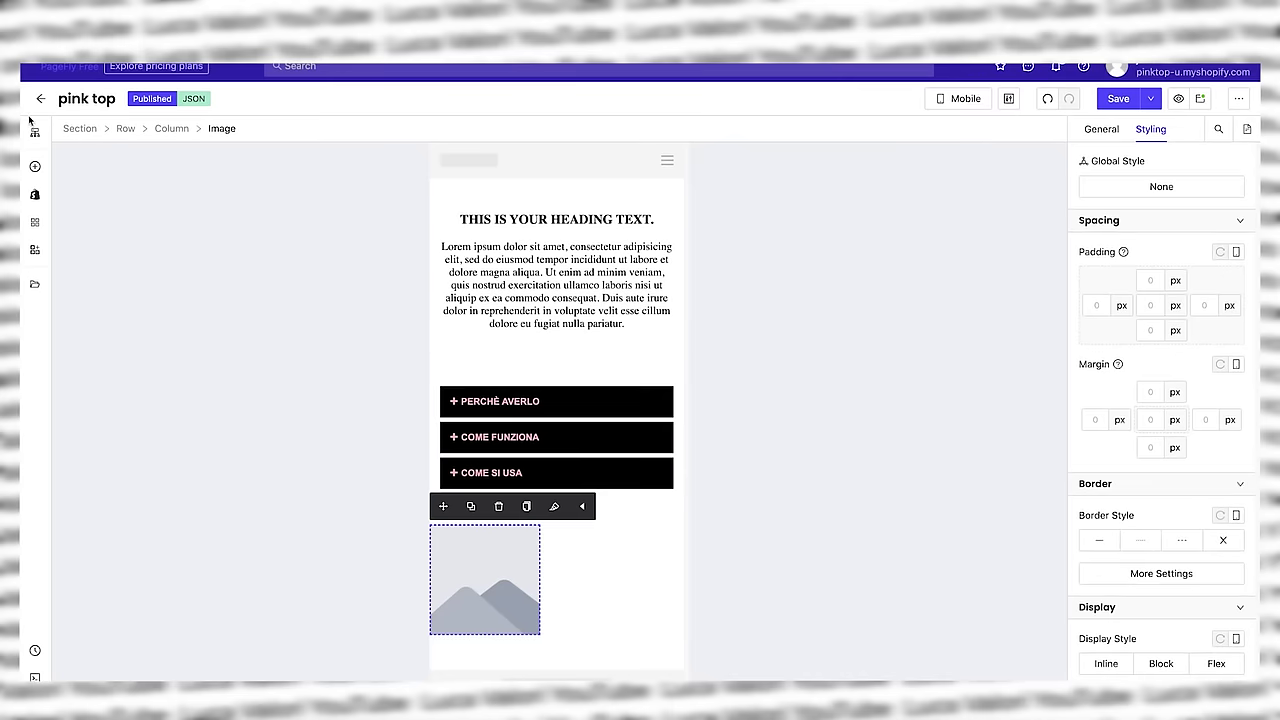
- Add an Image element below the three black tabs and assign it the pinktop photo
left_click(33, 168)
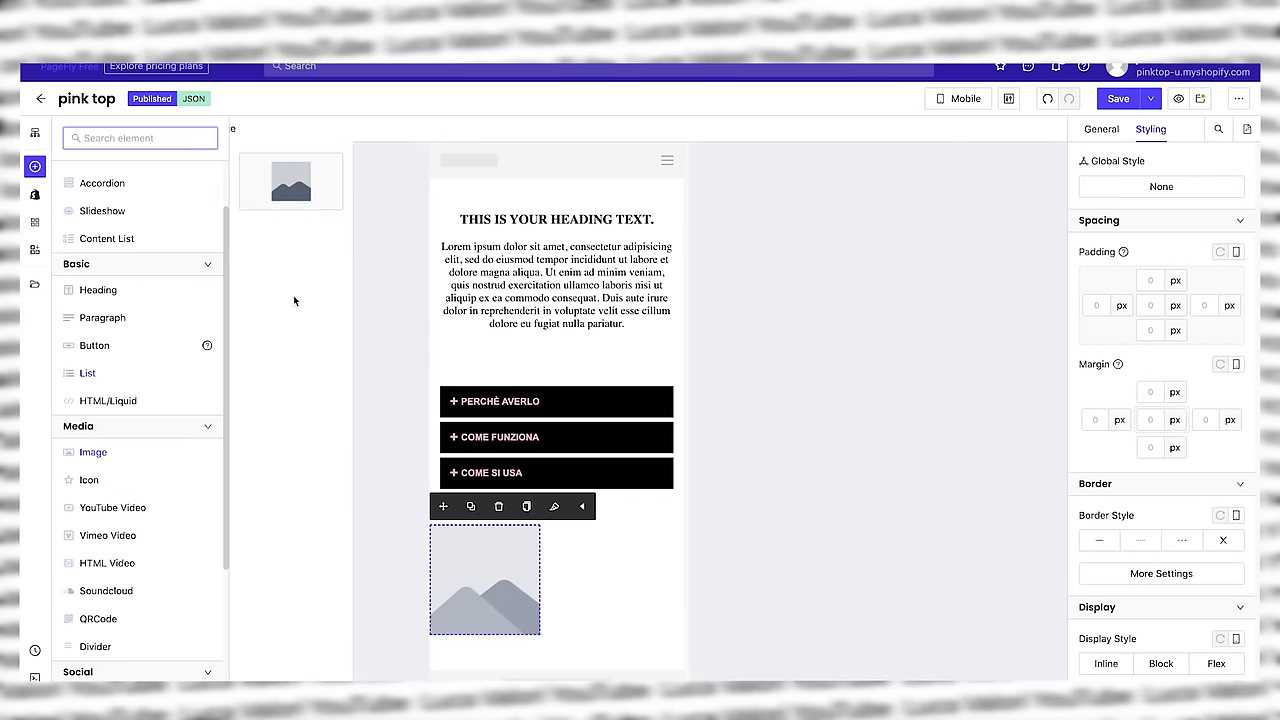
left_click_drag(94, 449, 497, 680)
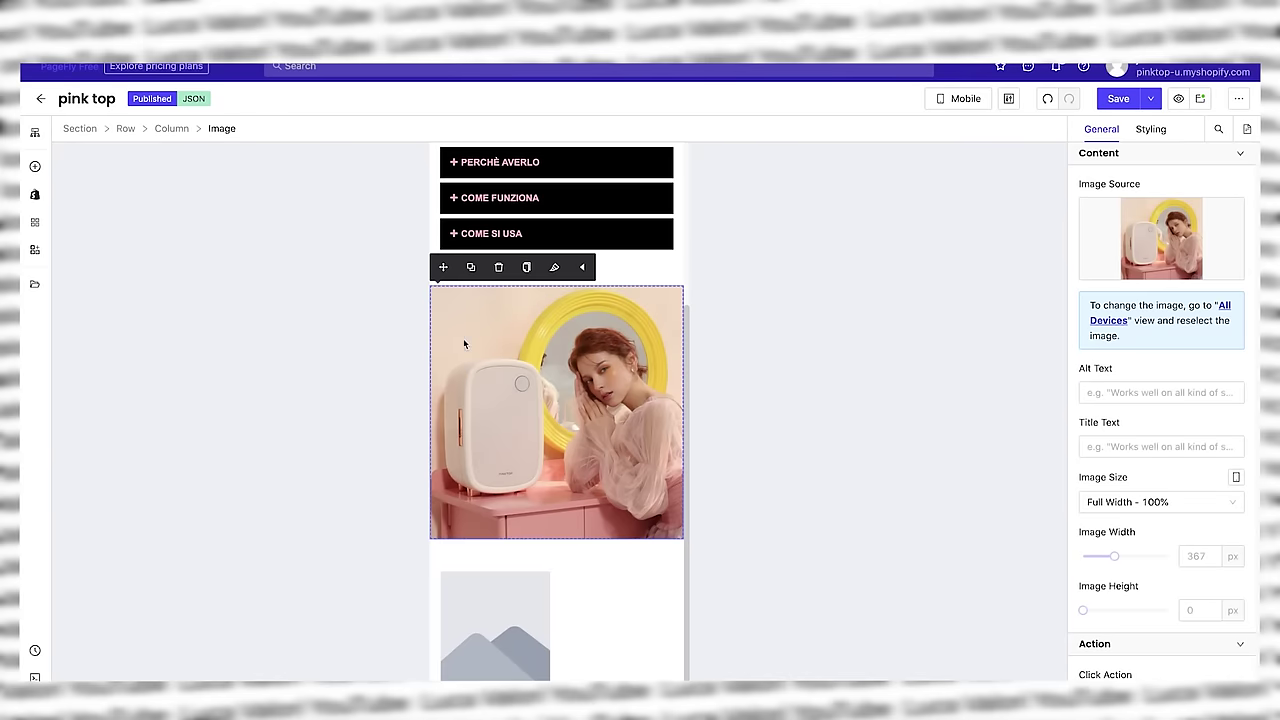
scroll(491, 495, "down", 1)
left_click(512, 602)
left_click(1163, 238)
left_click(329, 322)
left_click(986, 523)
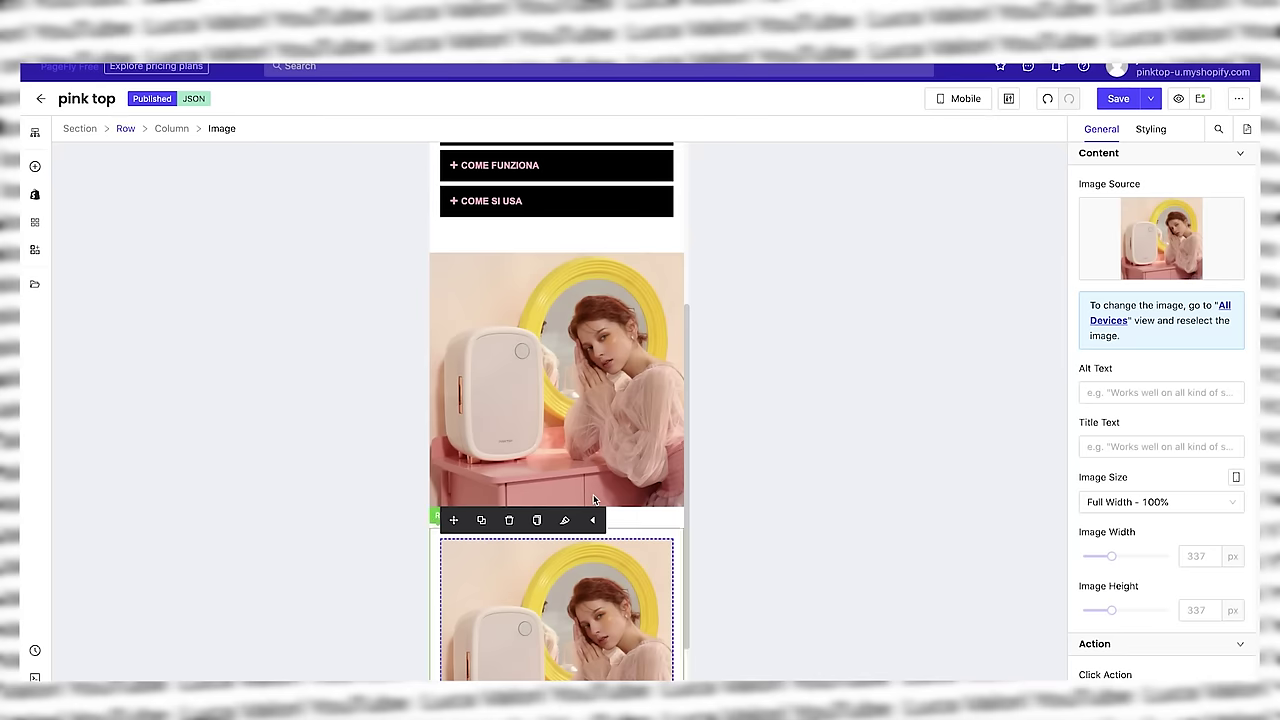
scroll(499, 515, "down", 3)
scroll(640, 377, "up", 3)
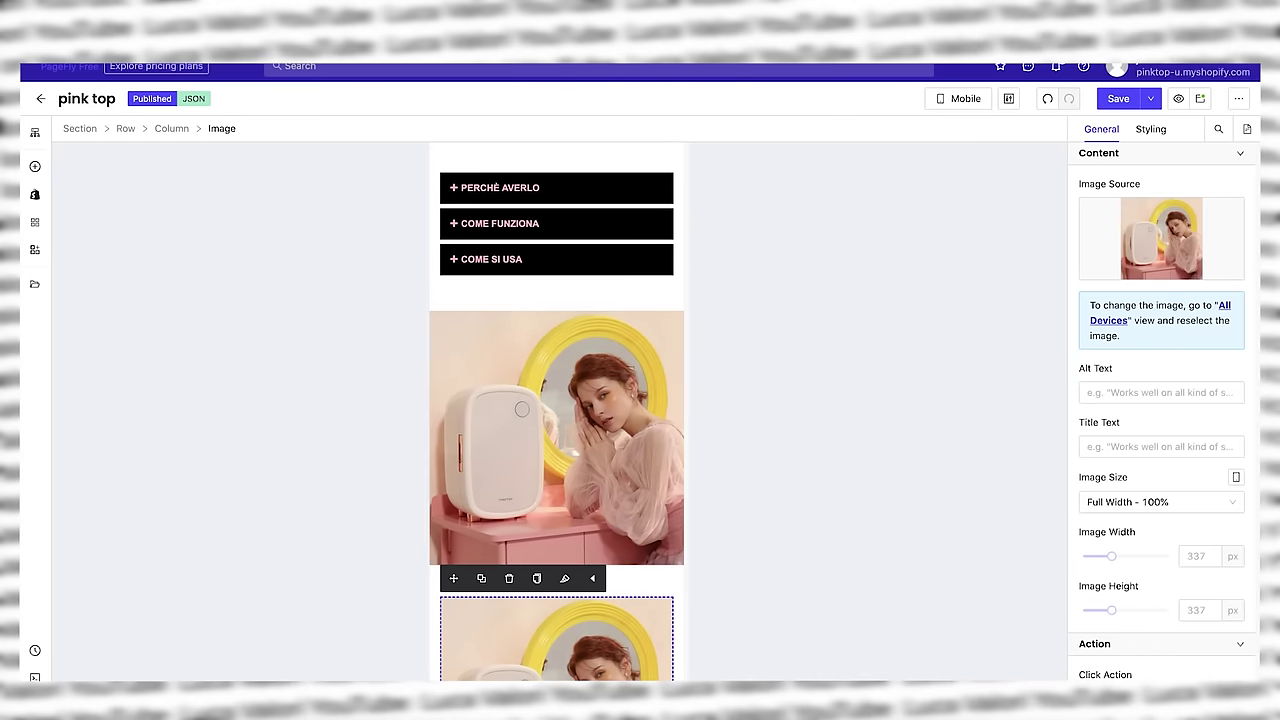
- Undo the photo on the lower image and delete the empty placeholder section
left_click(1048, 99)
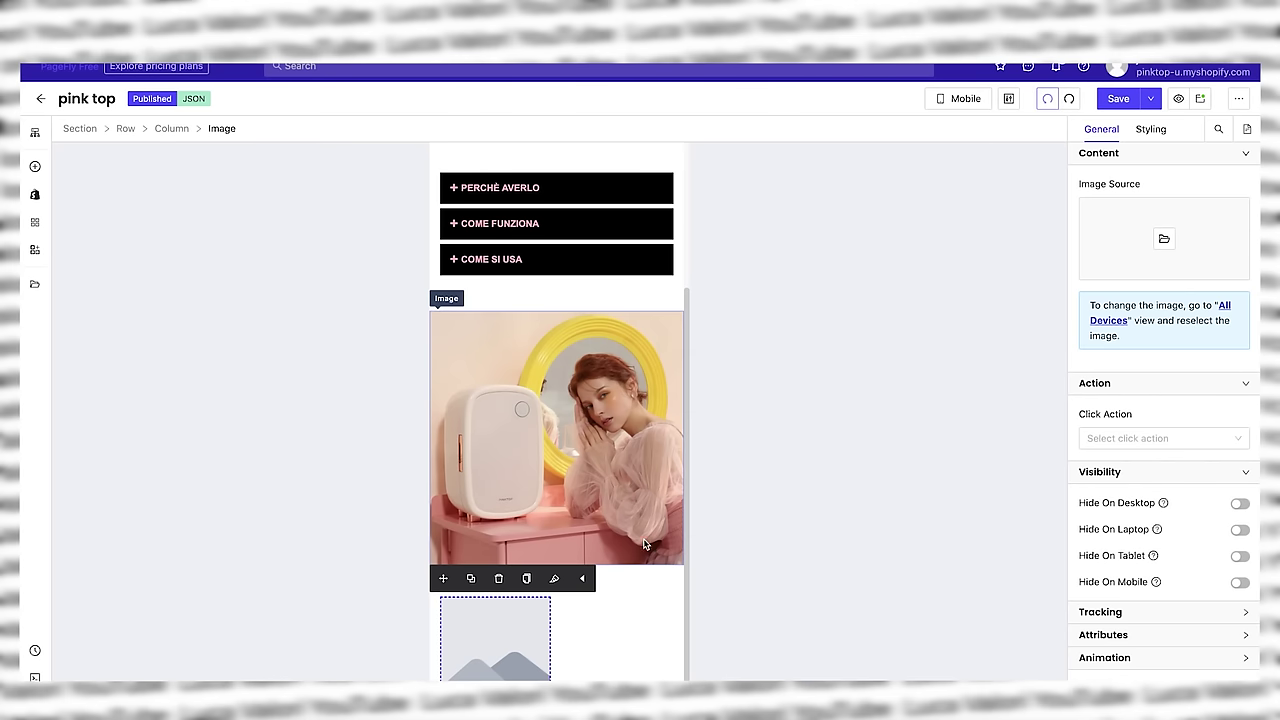
left_click(626, 581)
left_click(499, 558)
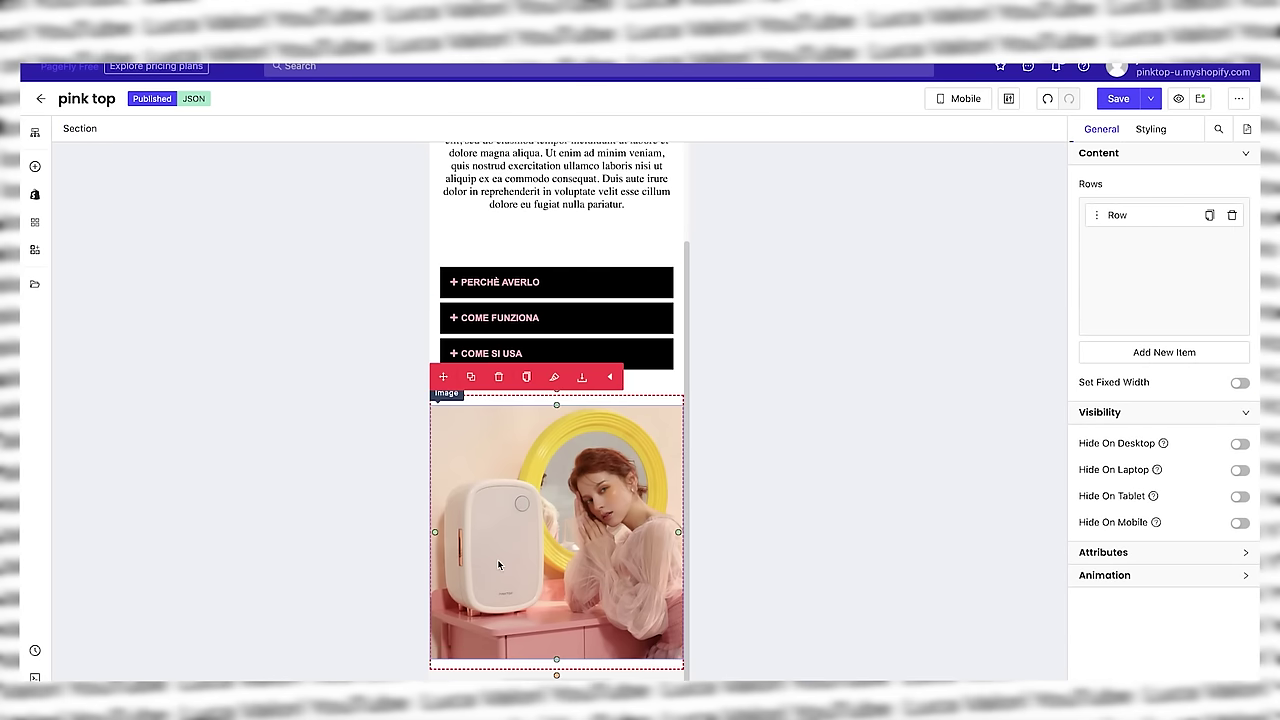
left_click(34, 166)
scroll(152, 410, "down", 1)
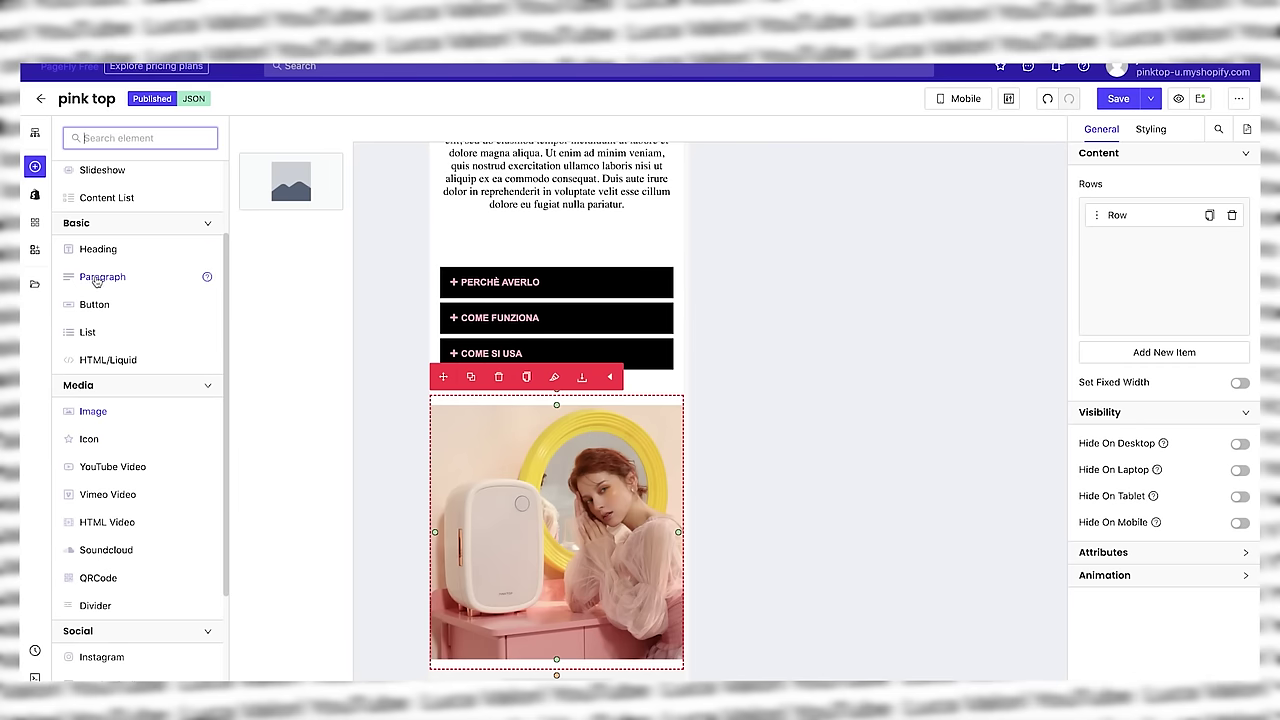
- Add a star-topped heading below the photo, styled uppercase and bold
mouse_move(96, 251)
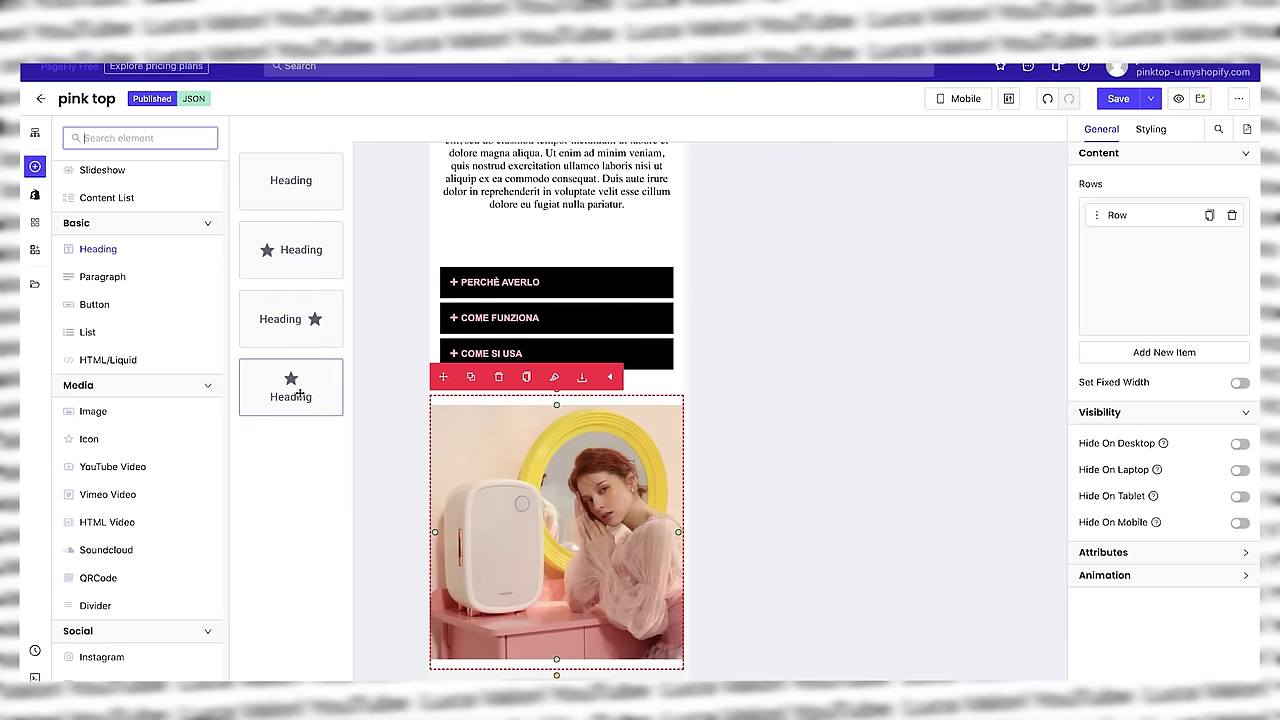
left_click_drag(285, 388, 494, 676)
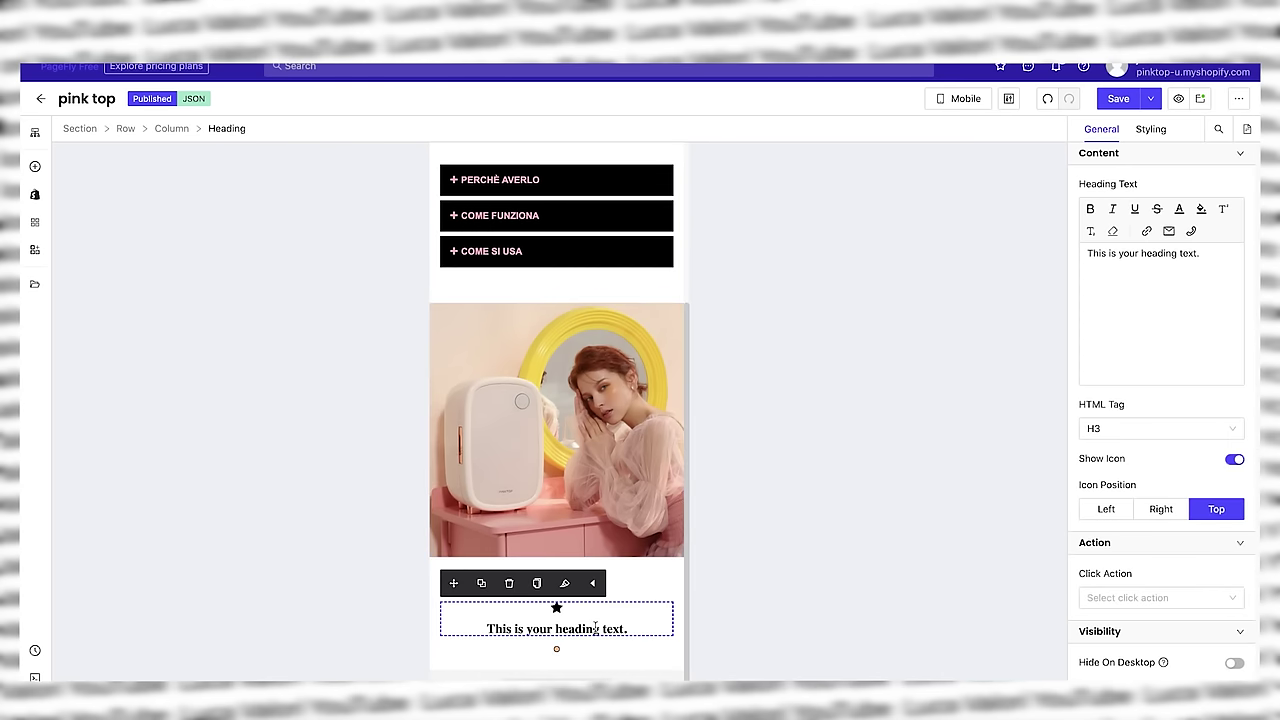
left_click(1150, 129)
scroll(1150, 420, "down", 5)
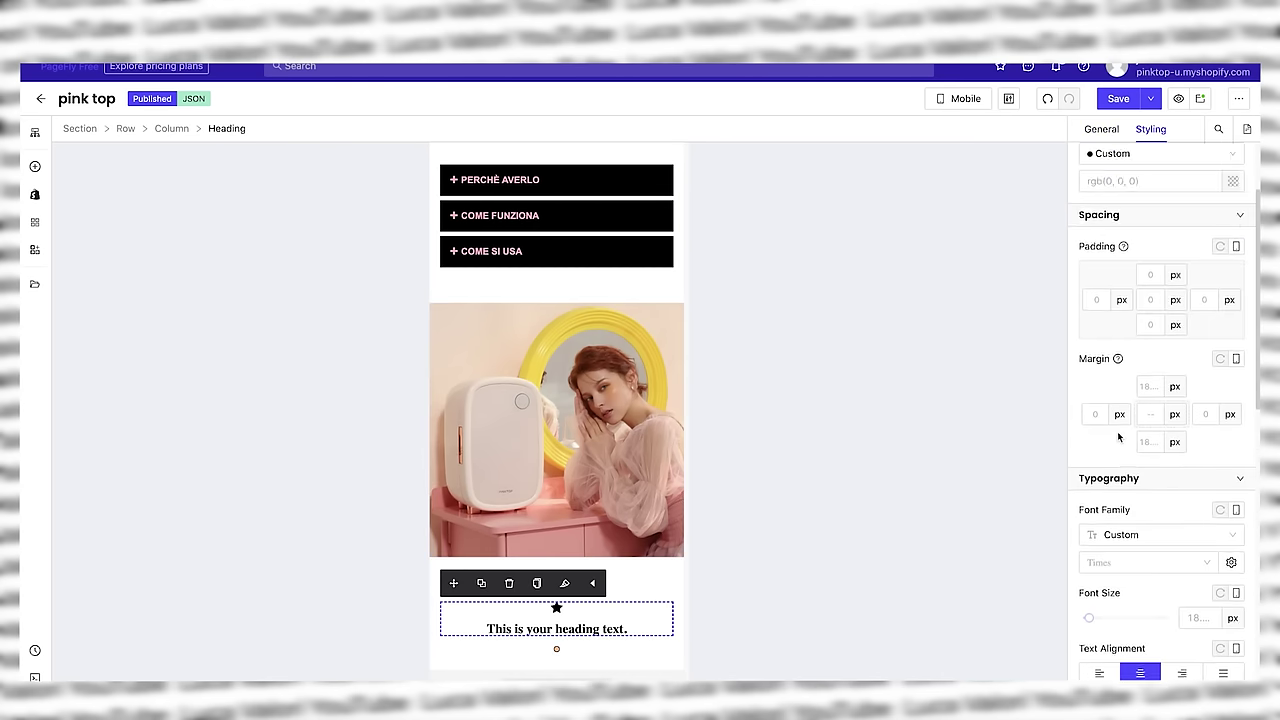
left_click(1120, 556)
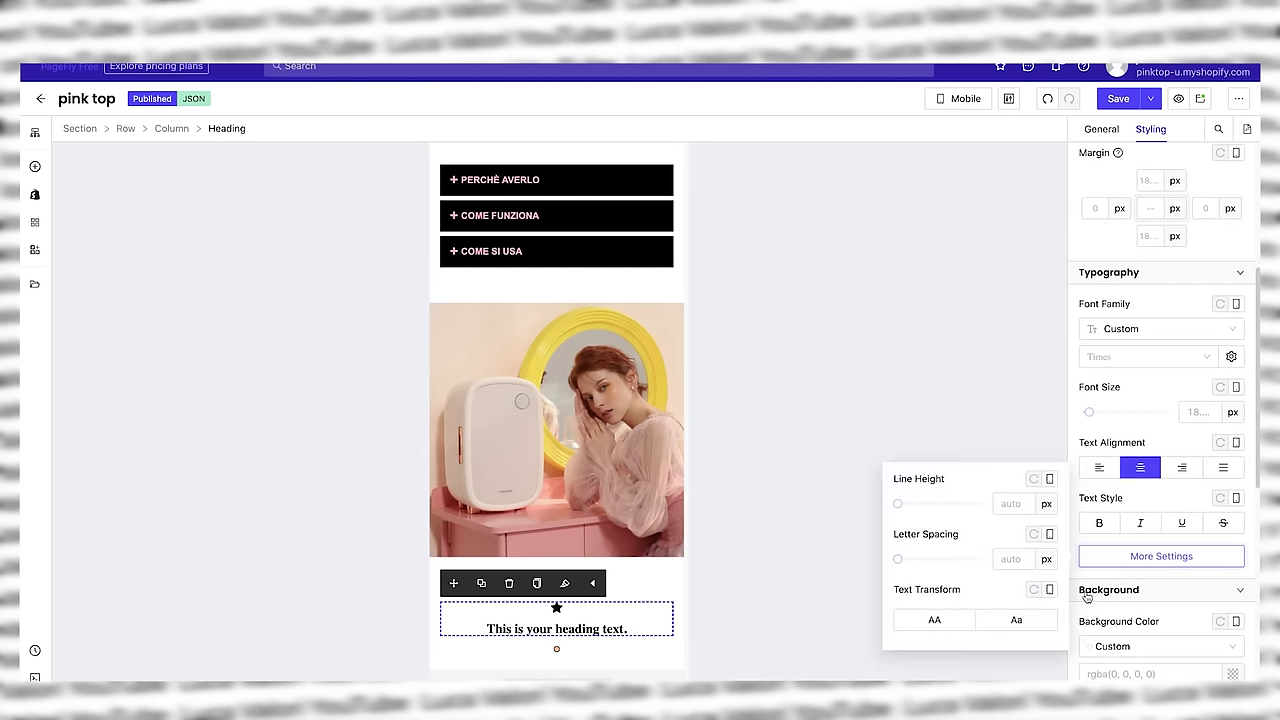
left_click(932, 620)
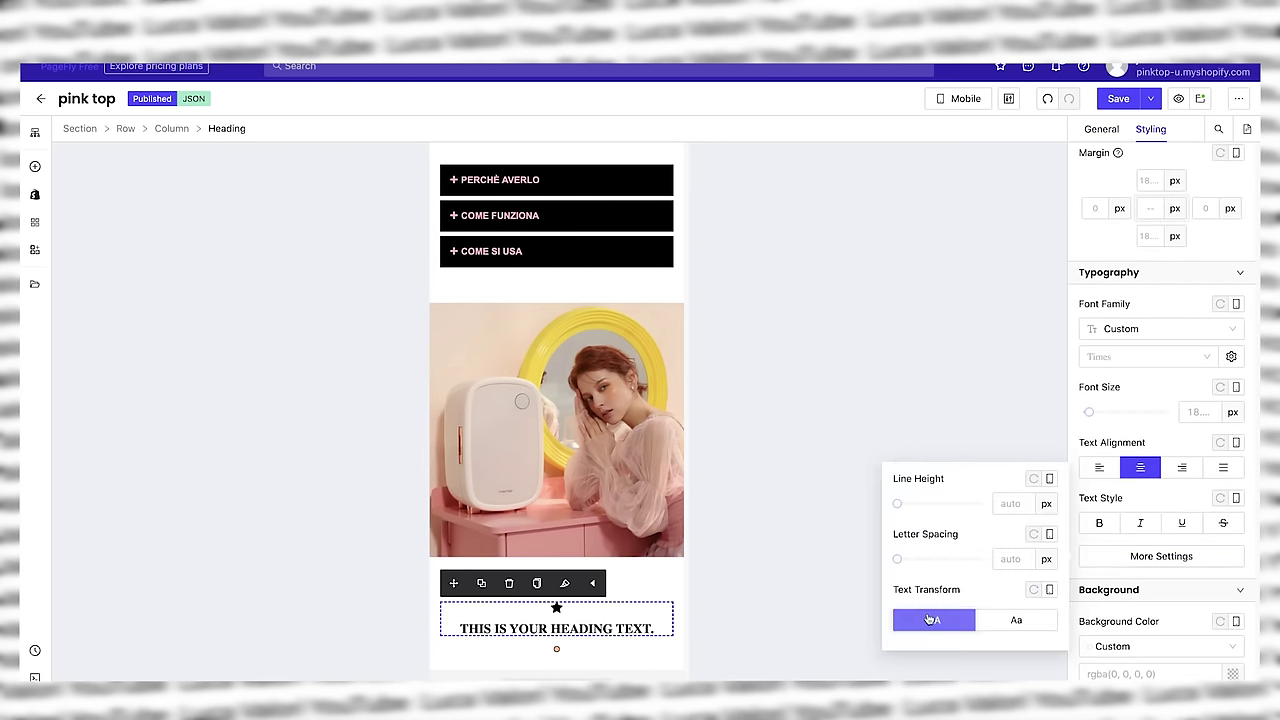
left_click(1099, 523)
scroll(668, 463, "up", 3)
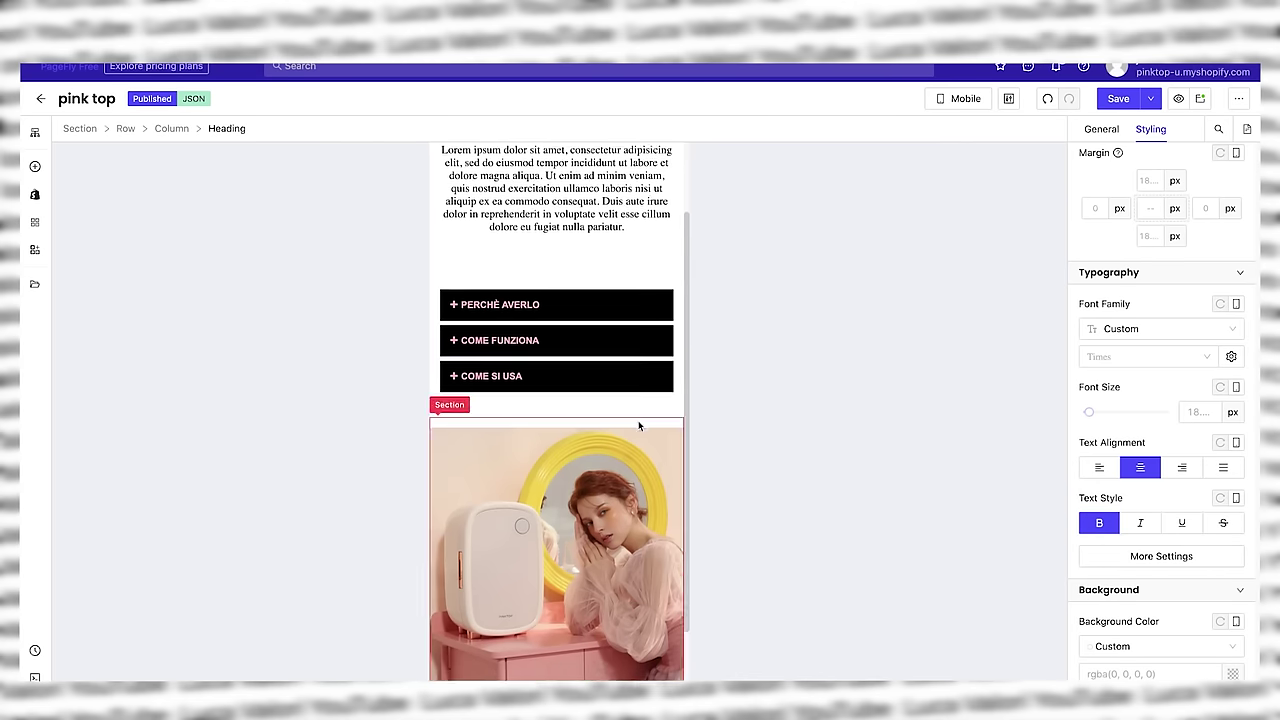
scroll(639, 426, "up", 2)
left_click(1099, 523)
left_click(1099, 523)
scroll(608, 449, "down", 4)
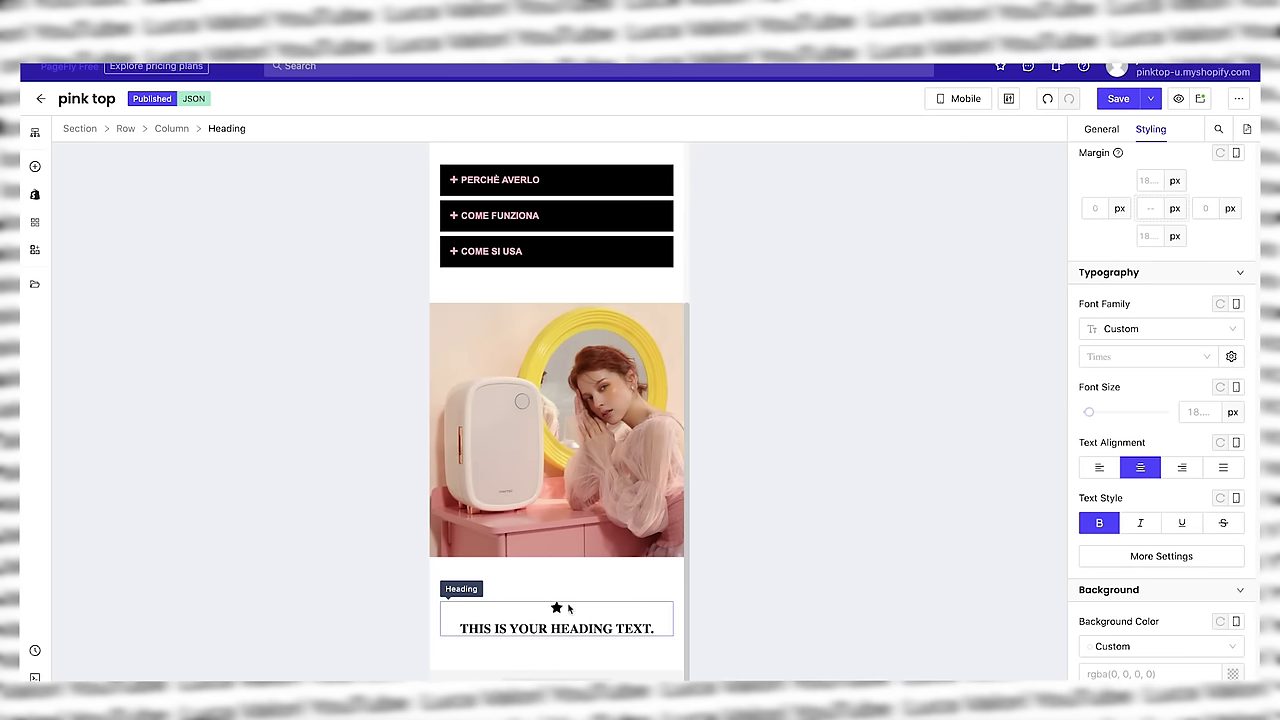
- Add a Lorem ipsum paragraph below the heading with centre-aligned text
left_click(35, 167)
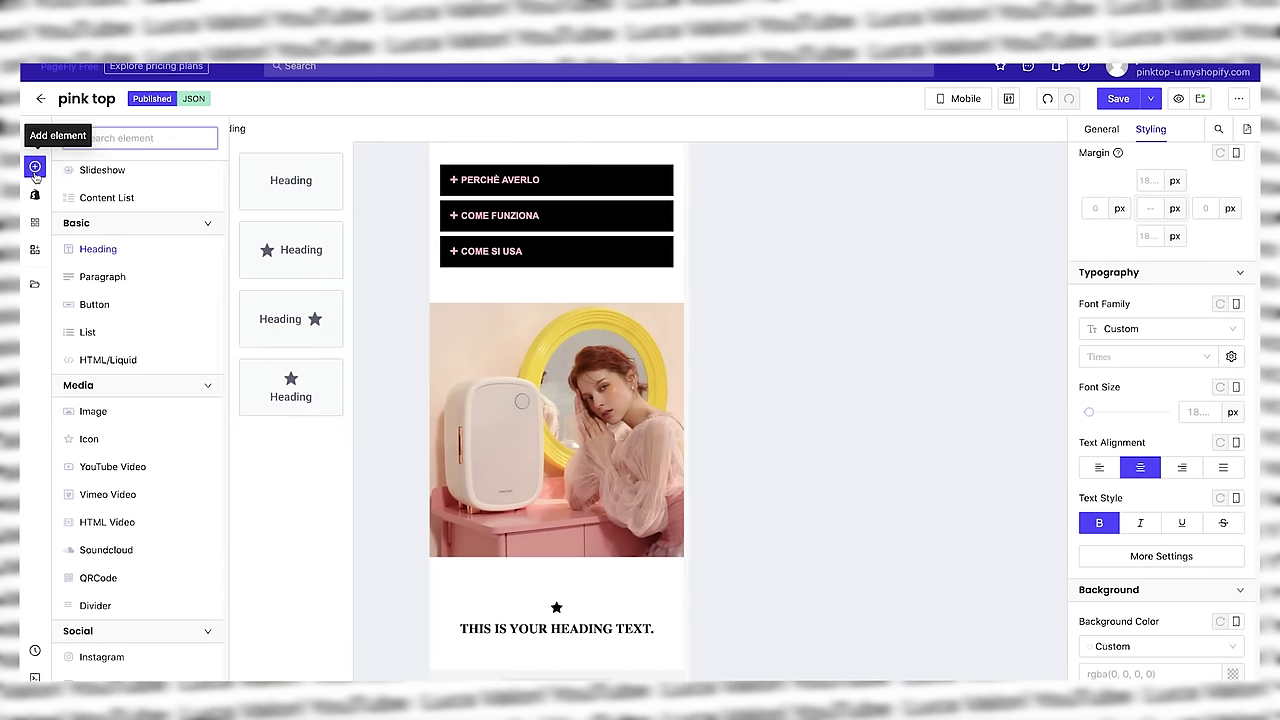
mouse_move(190, 276)
left_click_drag(290, 180, 530, 640)
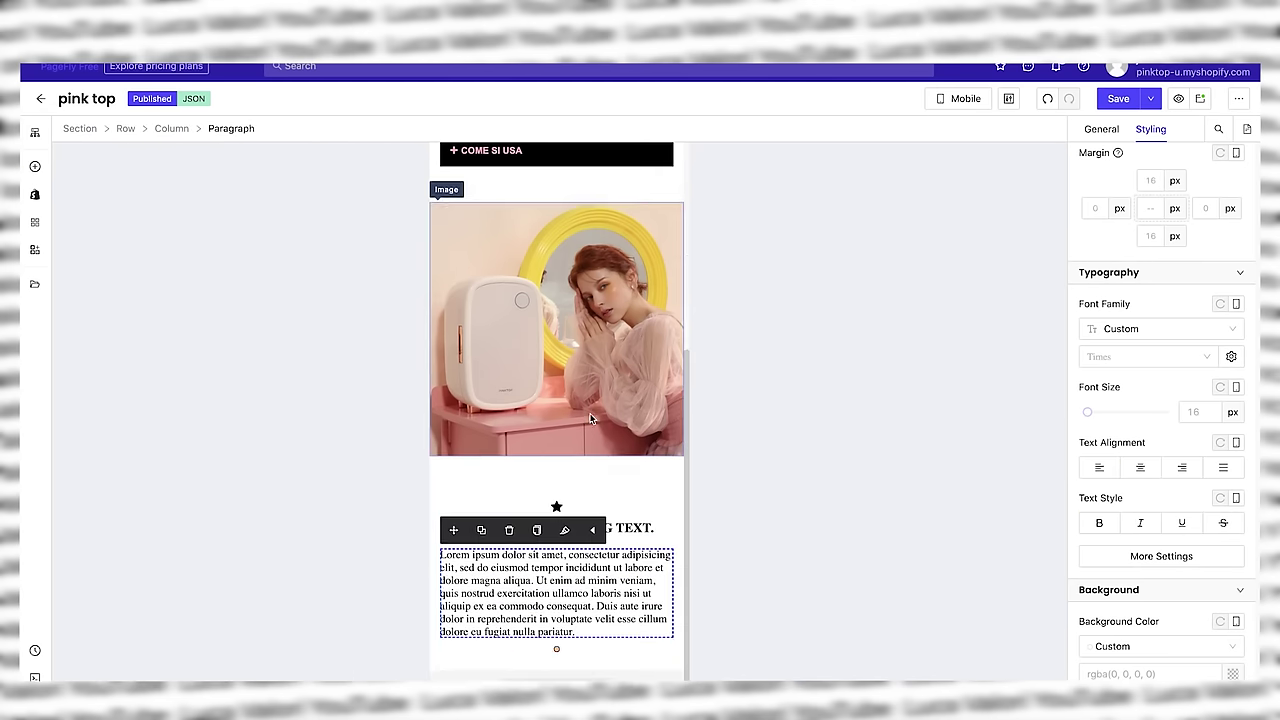
left_click(1141, 470)
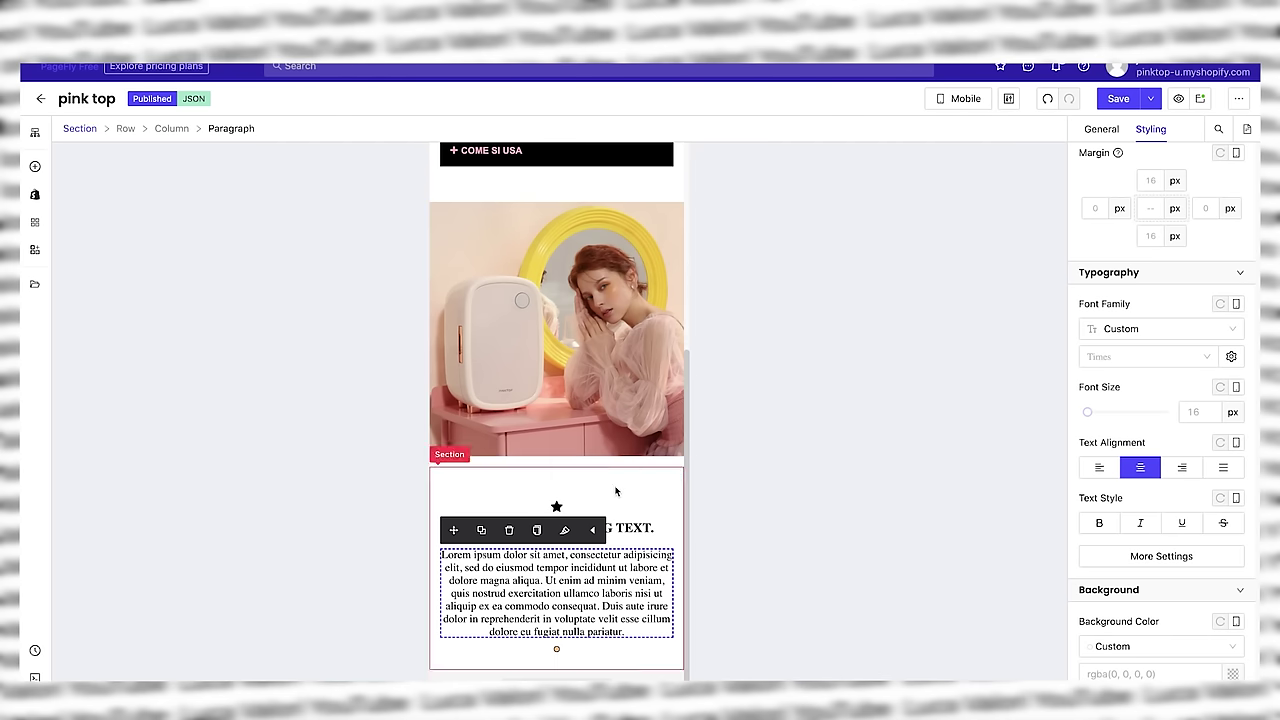
left_click(610, 451)
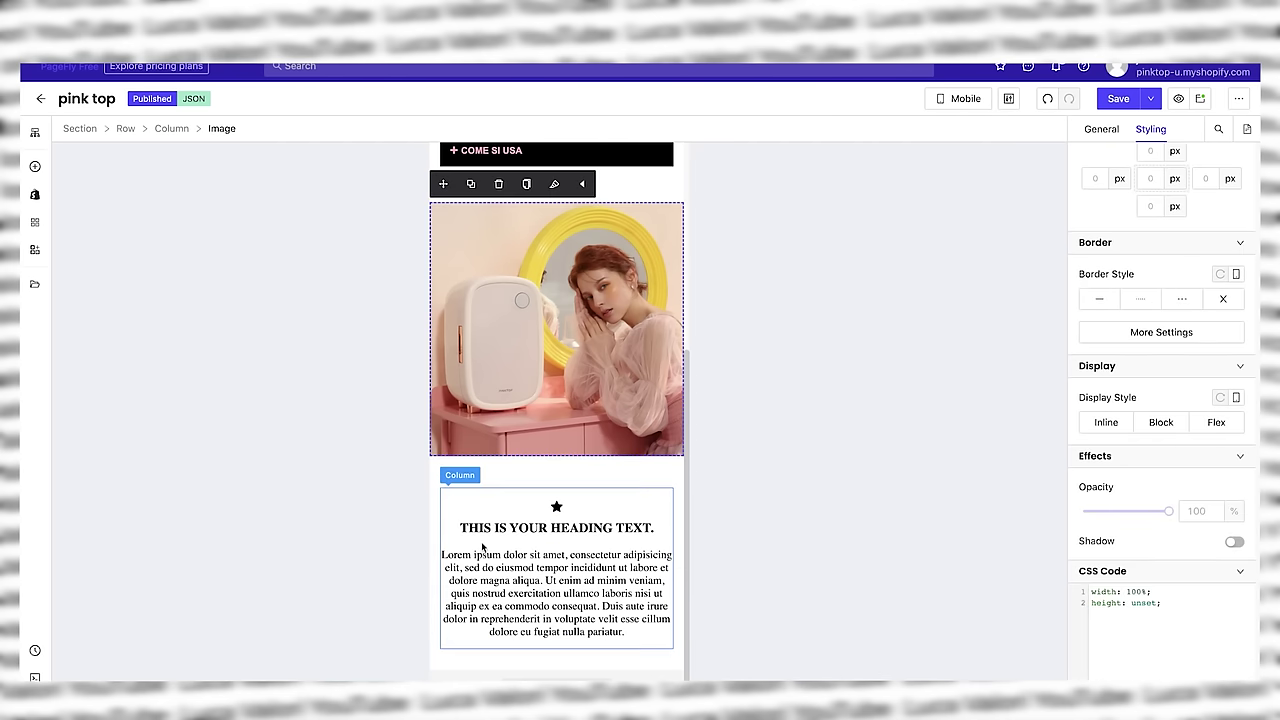
left_click(36, 168)
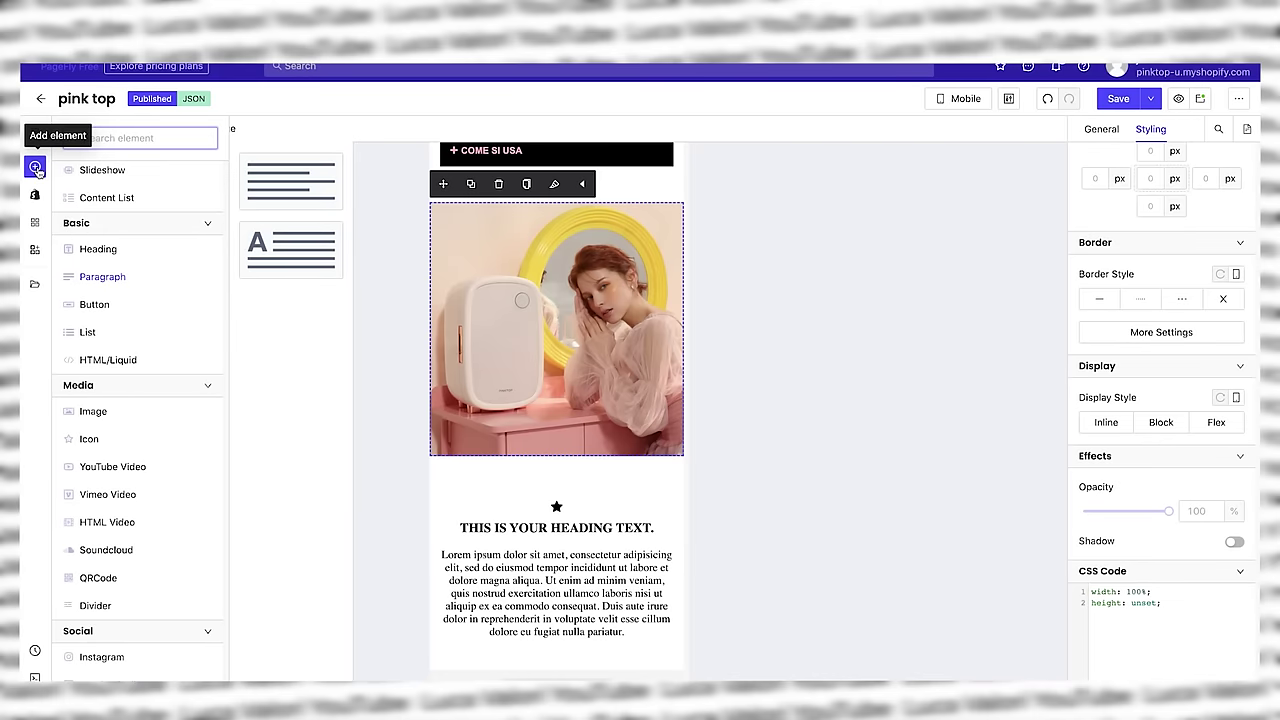
- Add an accordion below the paragraph and delete its two extra items, leaving one
scroll(156, 303, "down", 2)
scroll(155, 303, "down", 2)
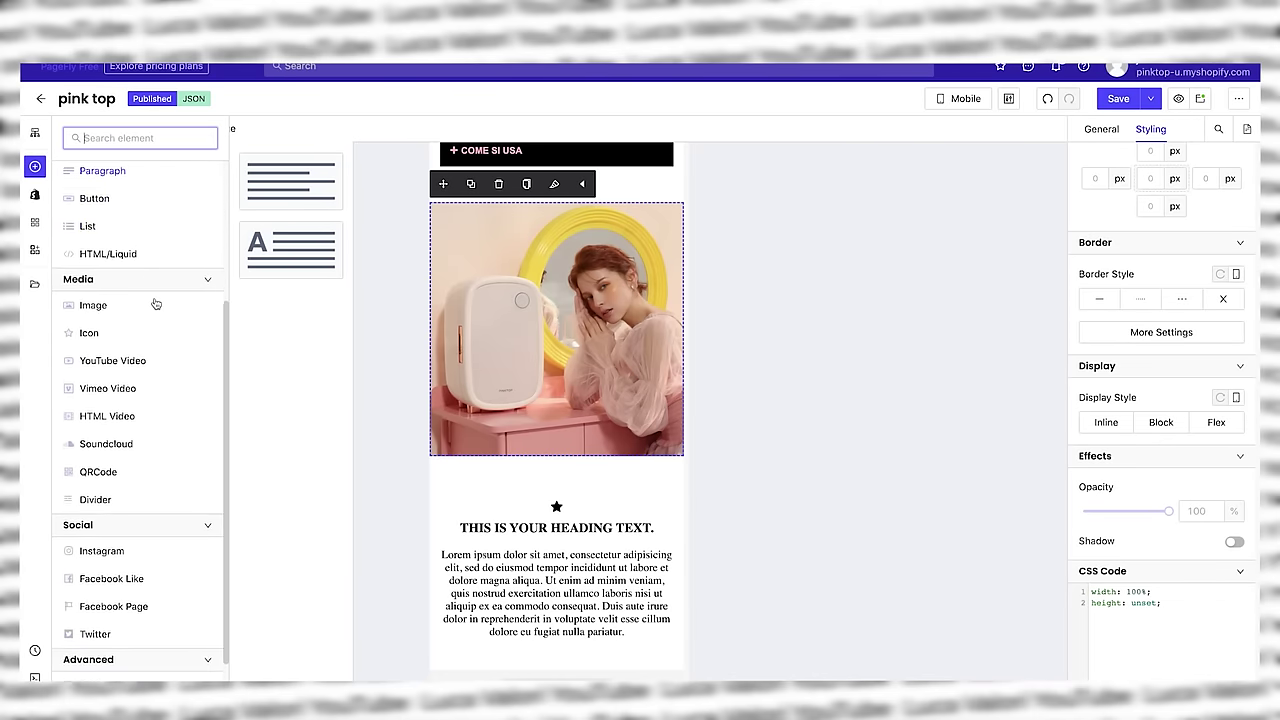
scroll(149, 339, "up", 6)
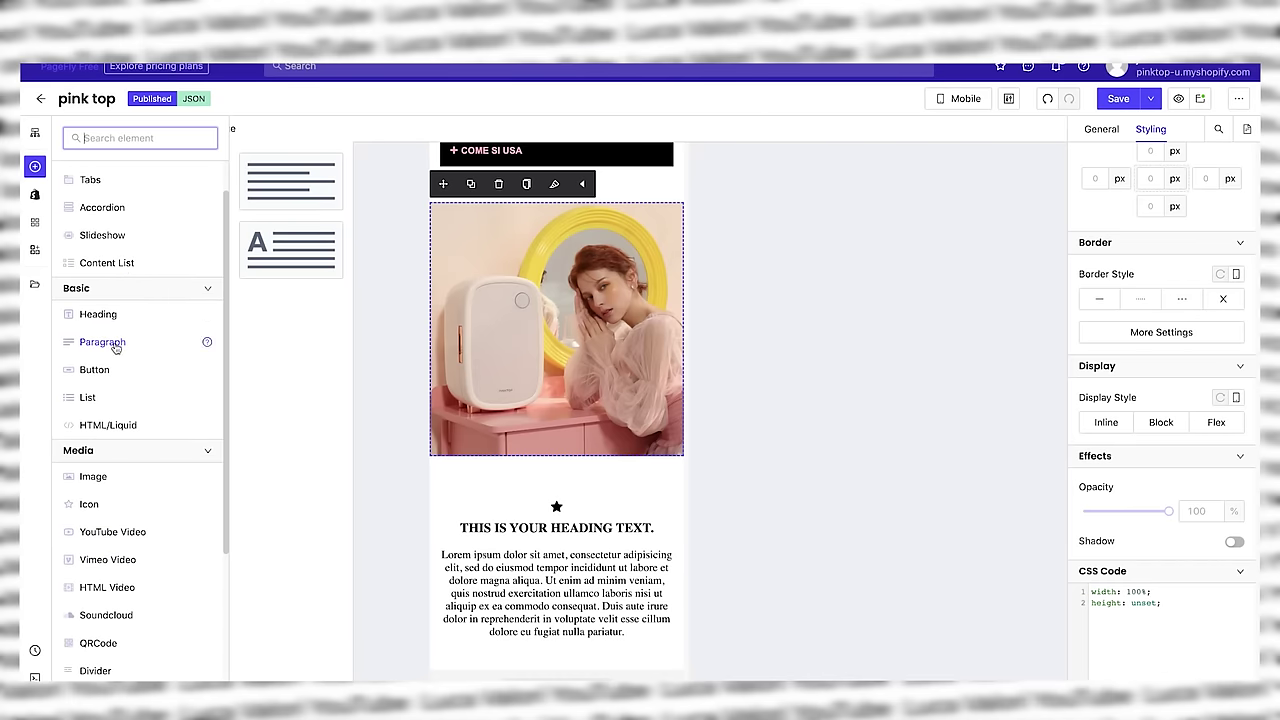
scroll(113, 378, "down", 1)
scroll(113, 347, "up", 3)
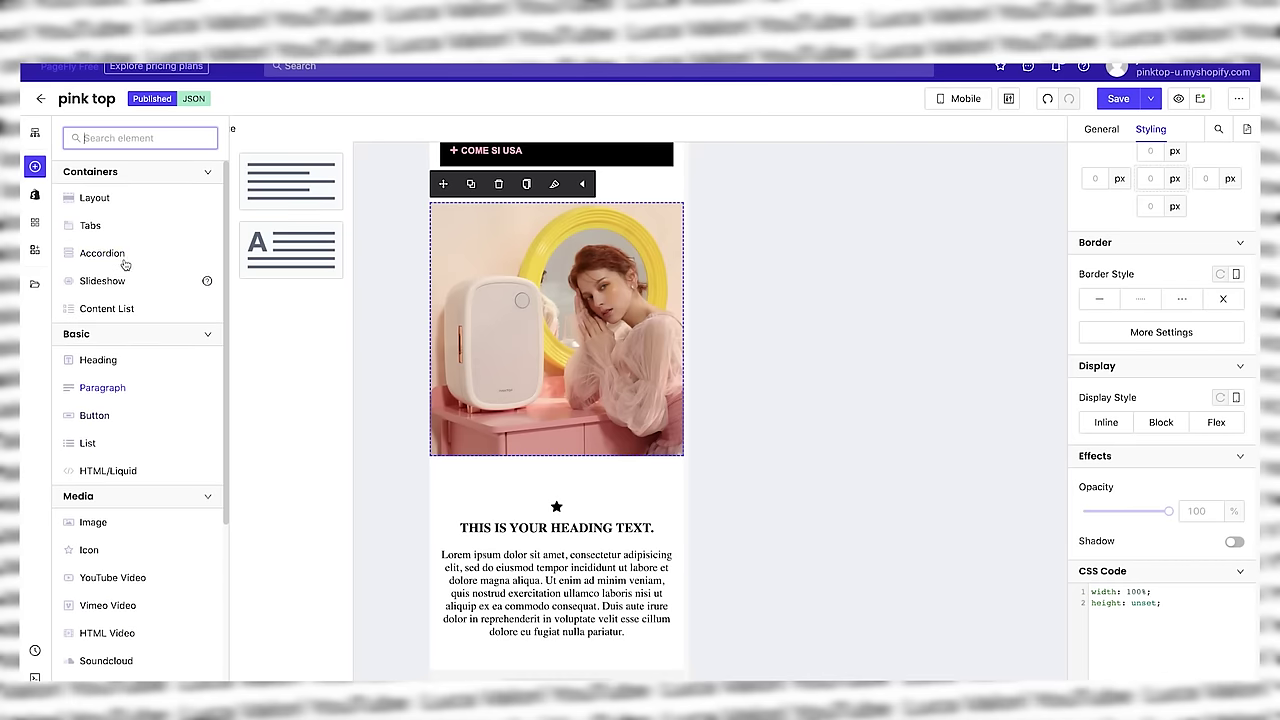
mouse_move(200, 256)
left_click_drag(338, 581, 508, 646)
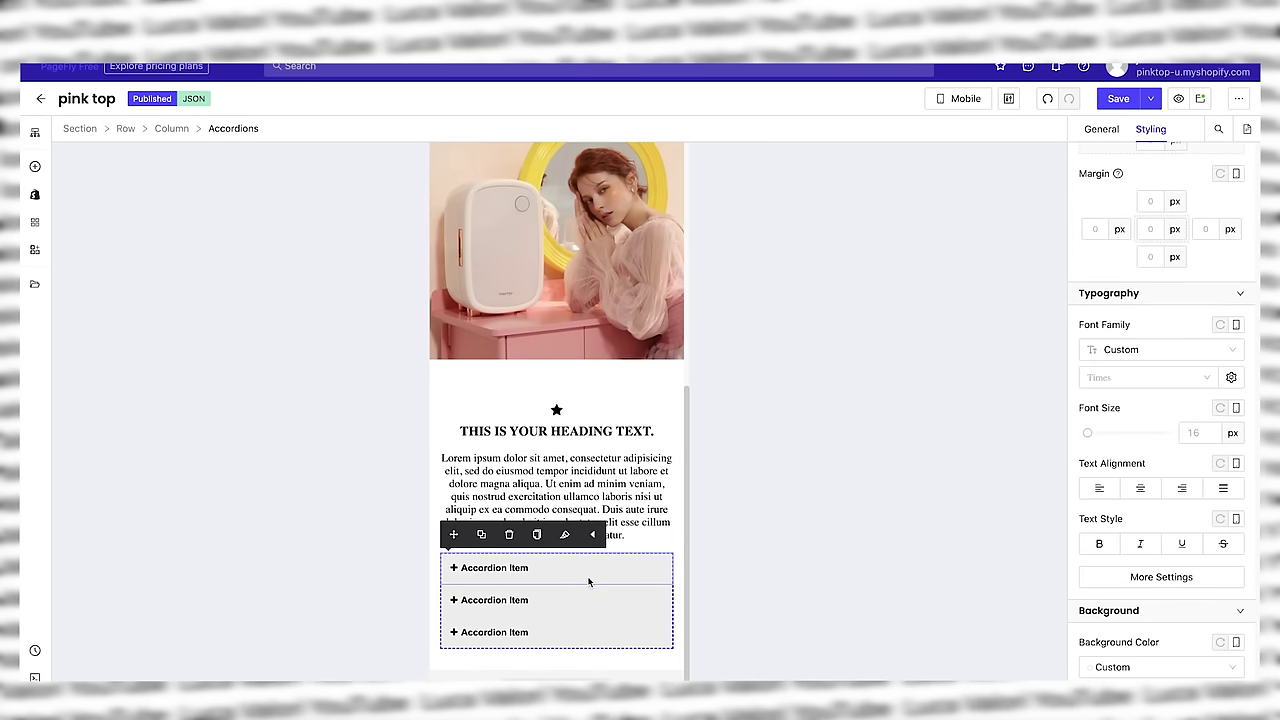
left_click(589, 567)
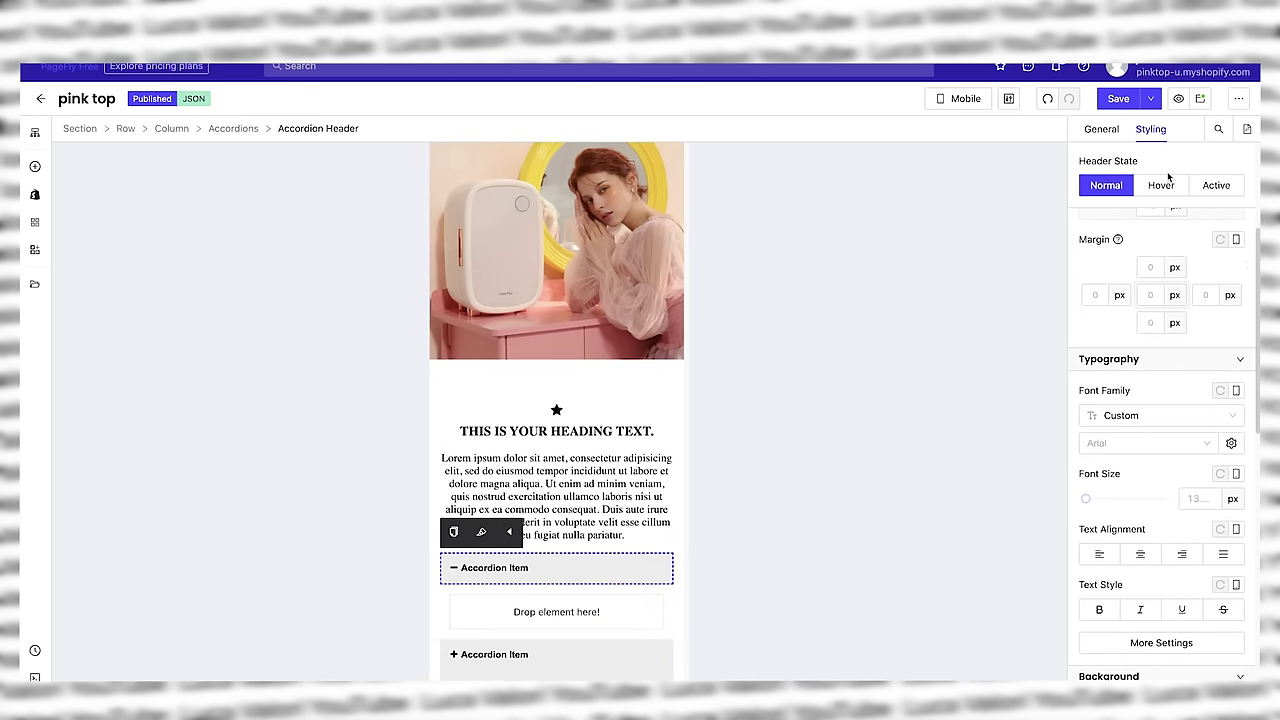
left_click(1101, 129)
left_click(1226, 245)
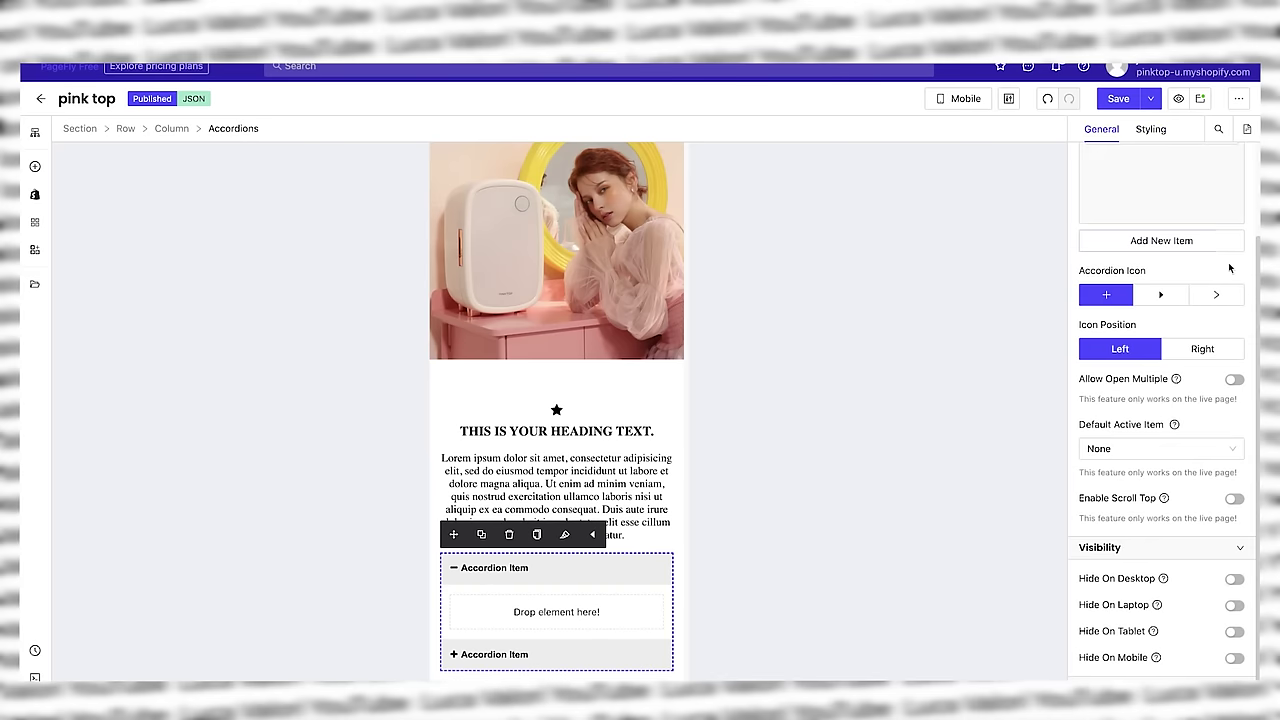
left_click(1227, 245)
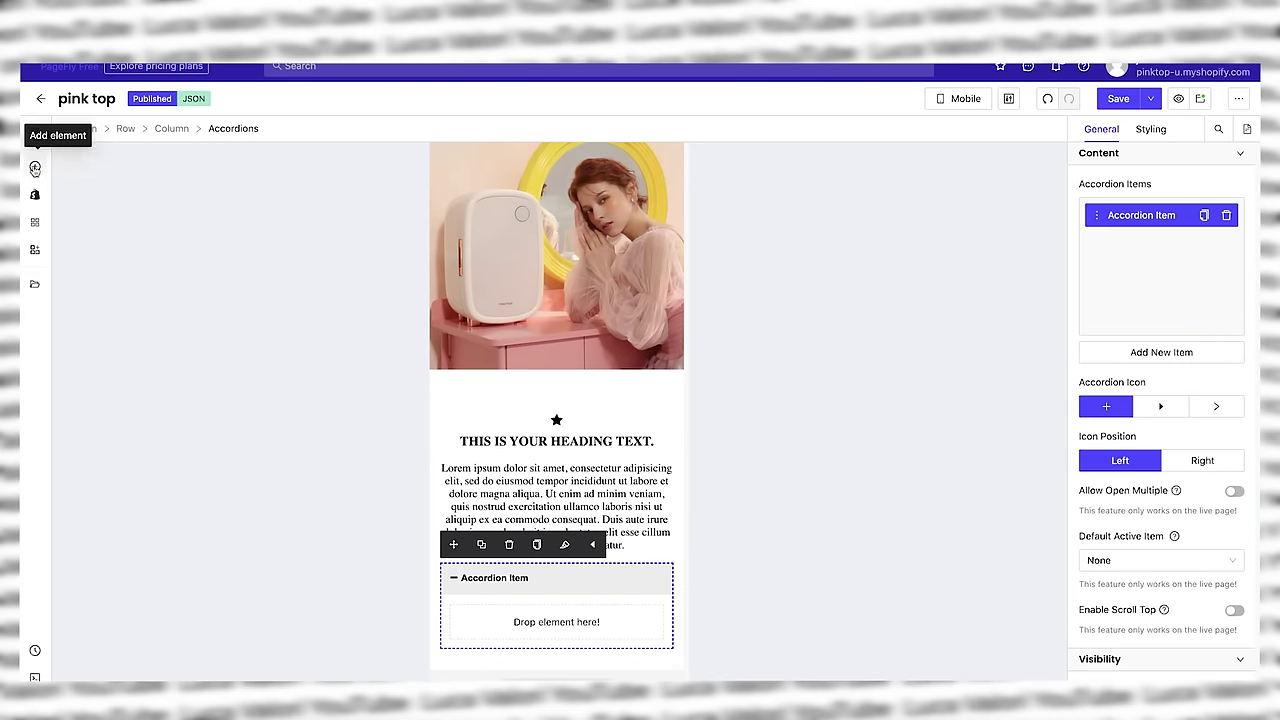
- Drop a paragraph into the accordion item and clear its default header text
left_click(35, 168)
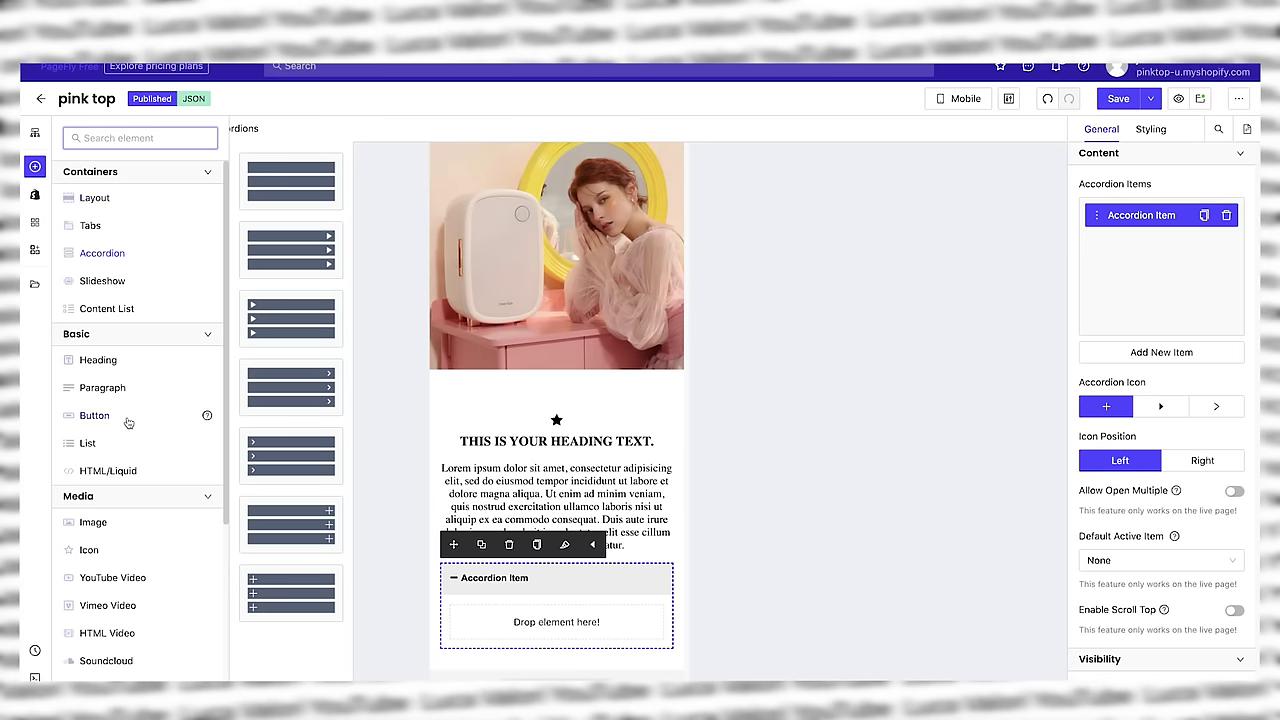
scroll(128, 423, "down", 1)
mouse_move(105, 351)
left_click_drag(289, 182, 523, 623)
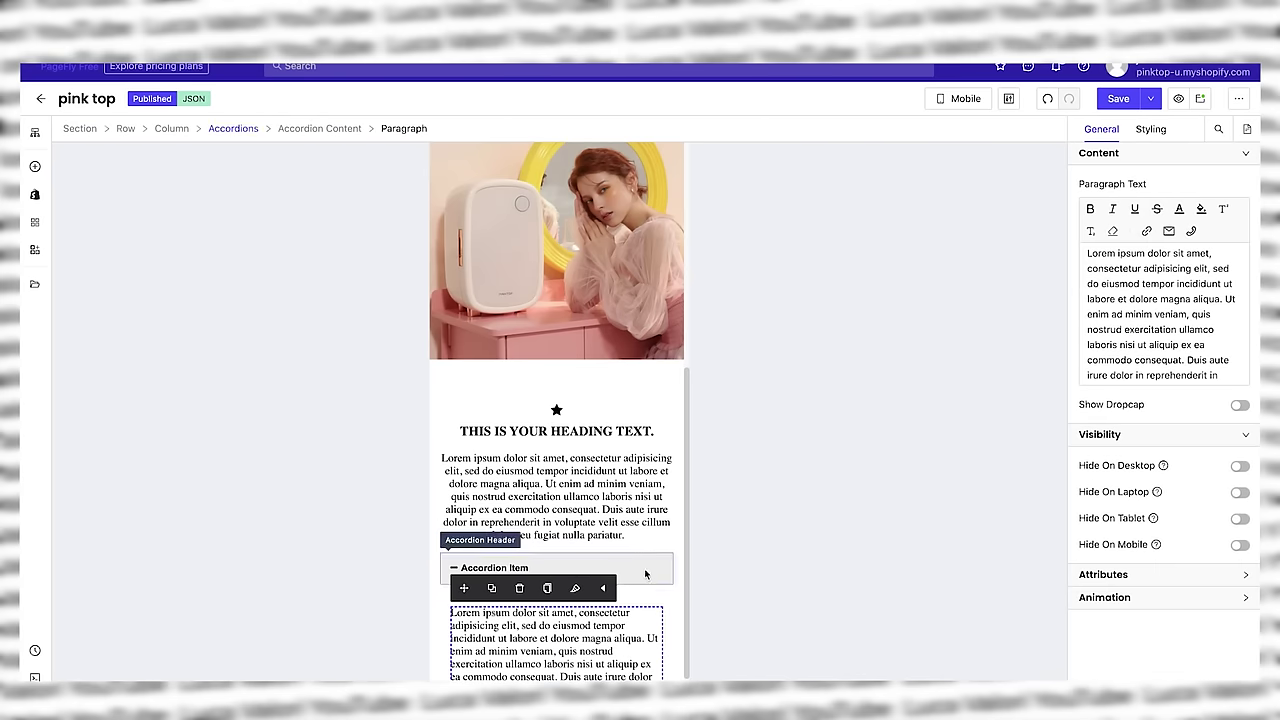
left_click(645, 574)
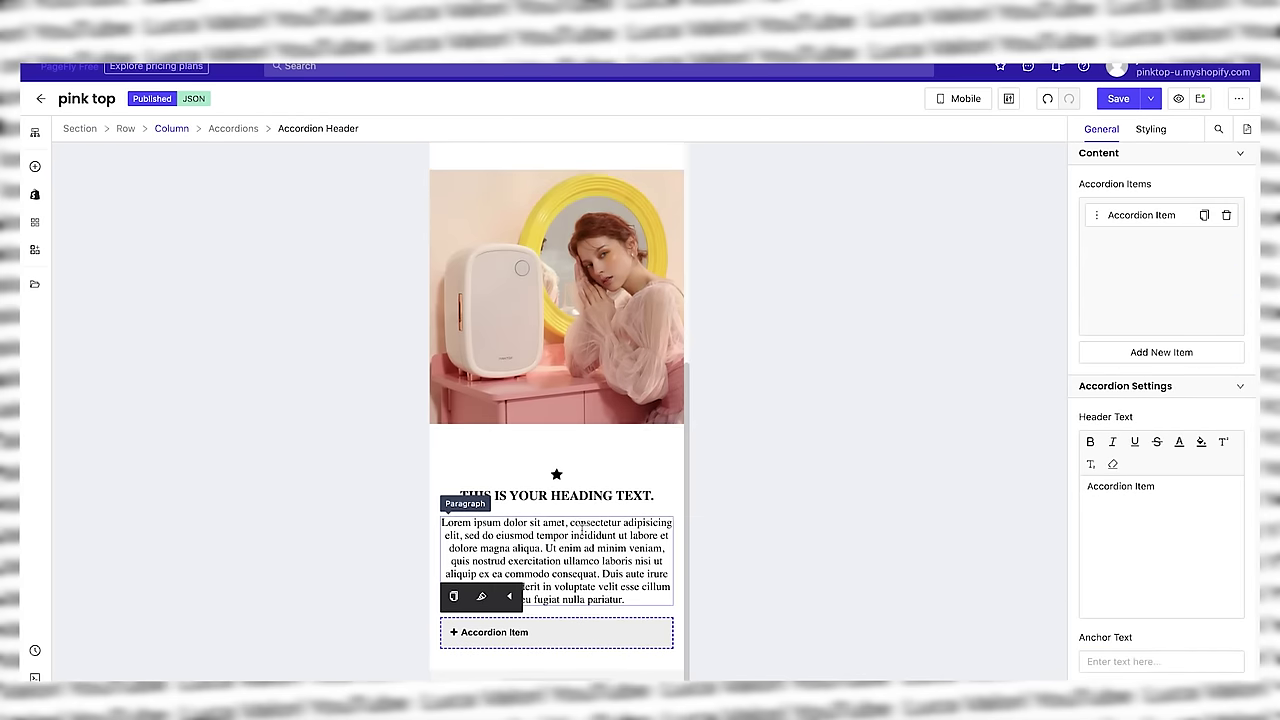
triple_click(1140, 490)
left_click_drag(1080, 483, 1180, 488)
key("BackSpace")
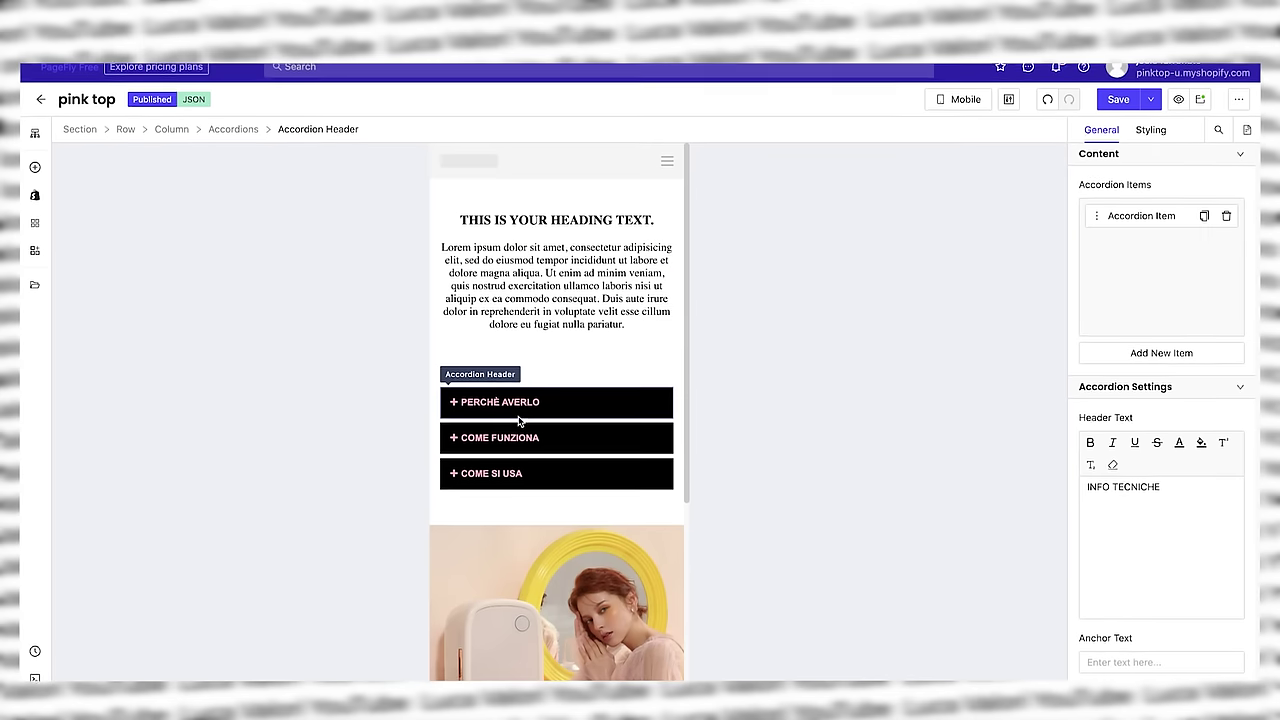
- Paste the PERCHÈ AVERLO header's CSS into the INFO TECNICHE header's CSS Code
left_click(516, 405)
scroll(1157, 638, "down", 1)
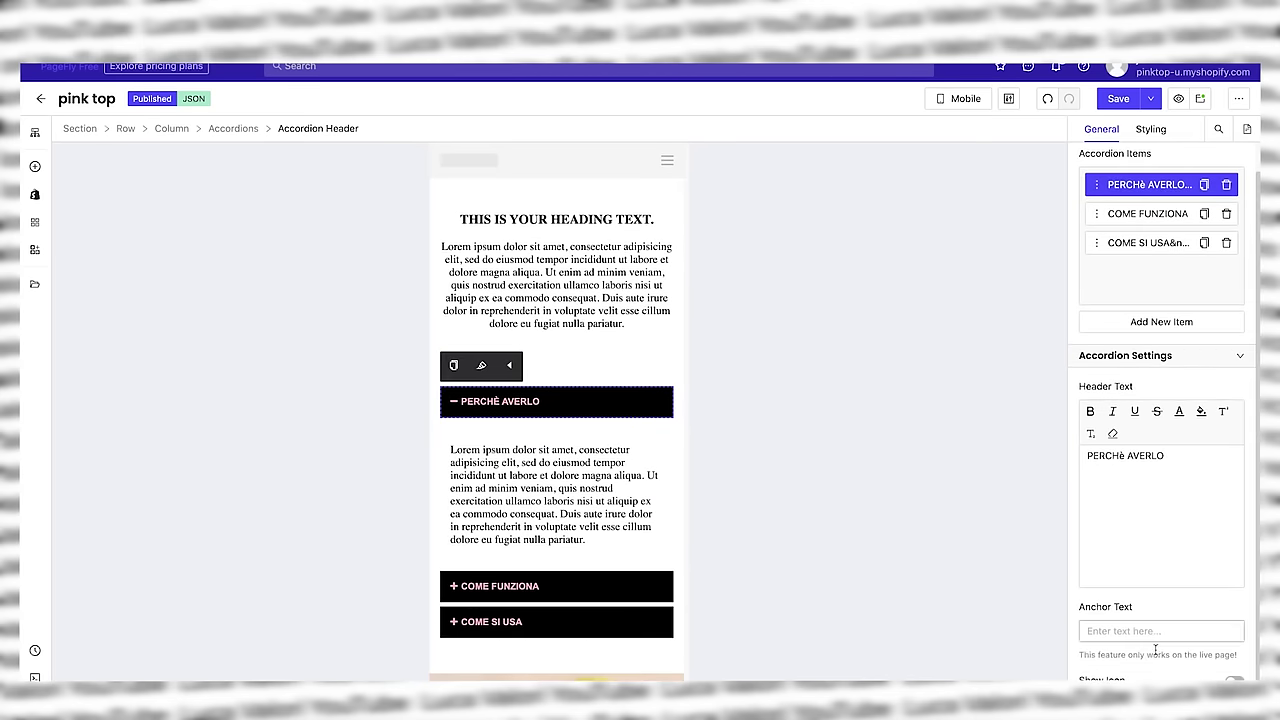
left_click(1160, 140)
scroll(1092, 562, "down", 10)
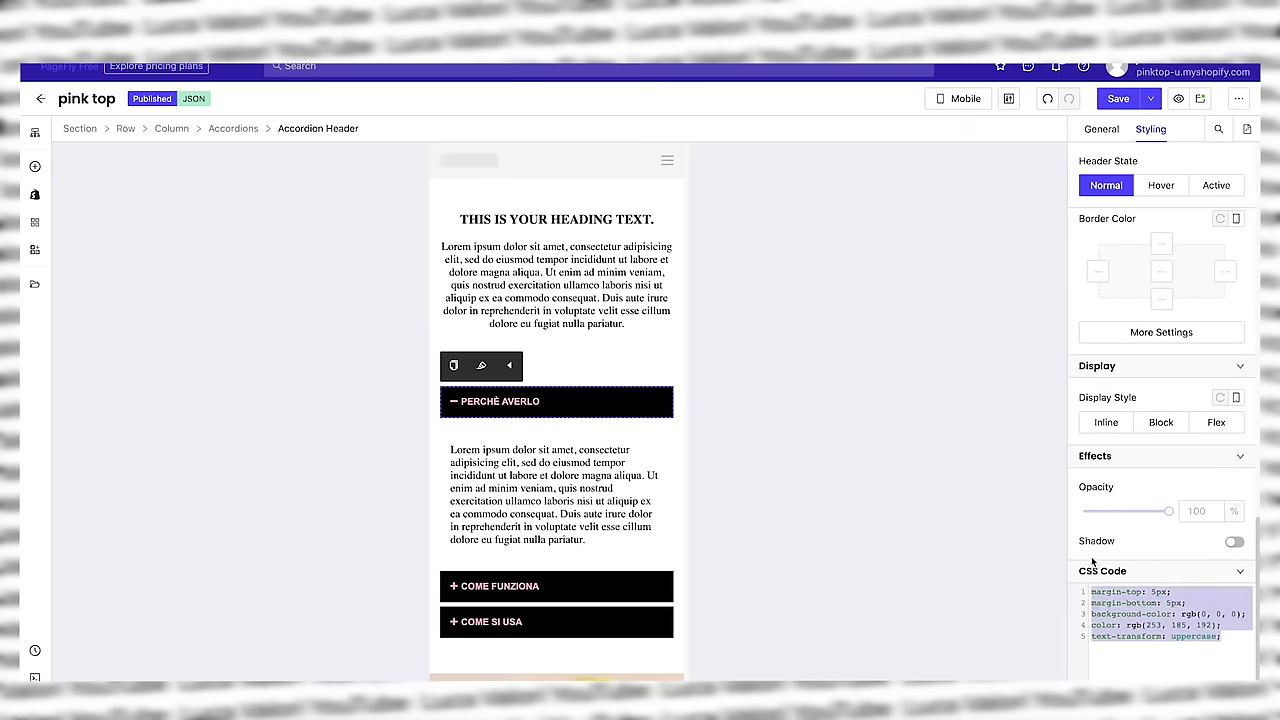
scroll(700, 524, "down", 5)
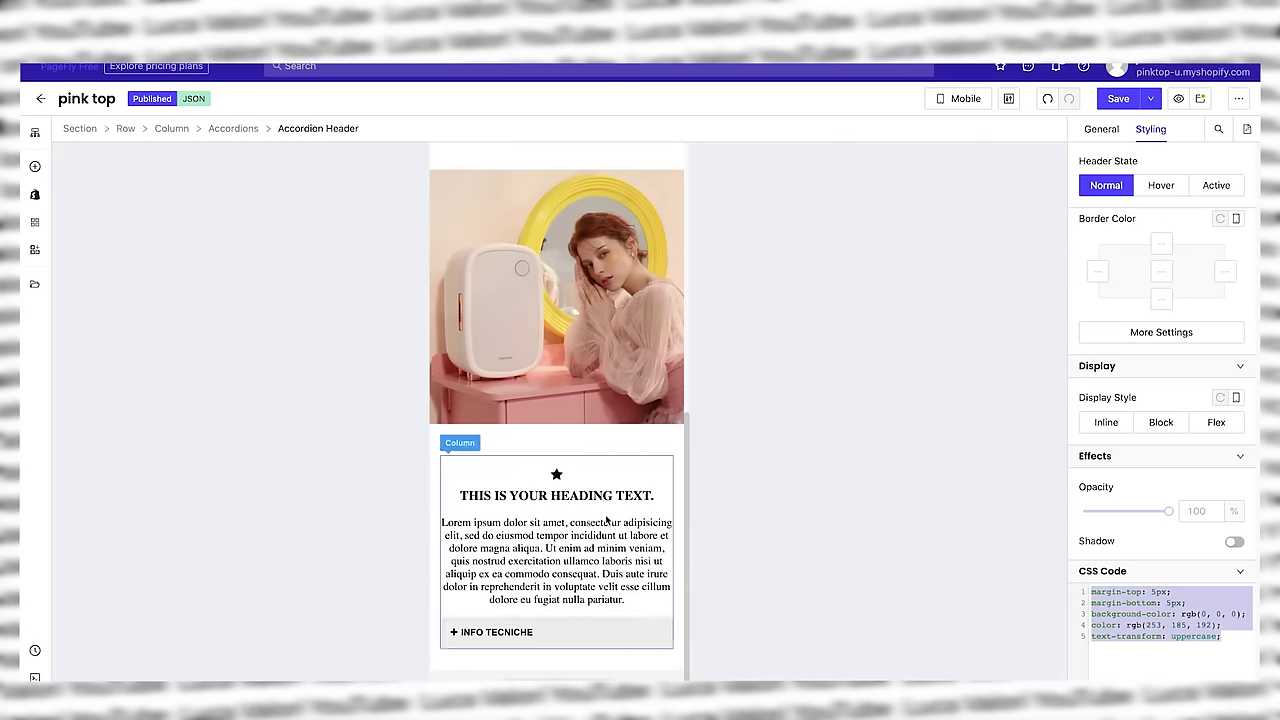
left_click(585, 643)
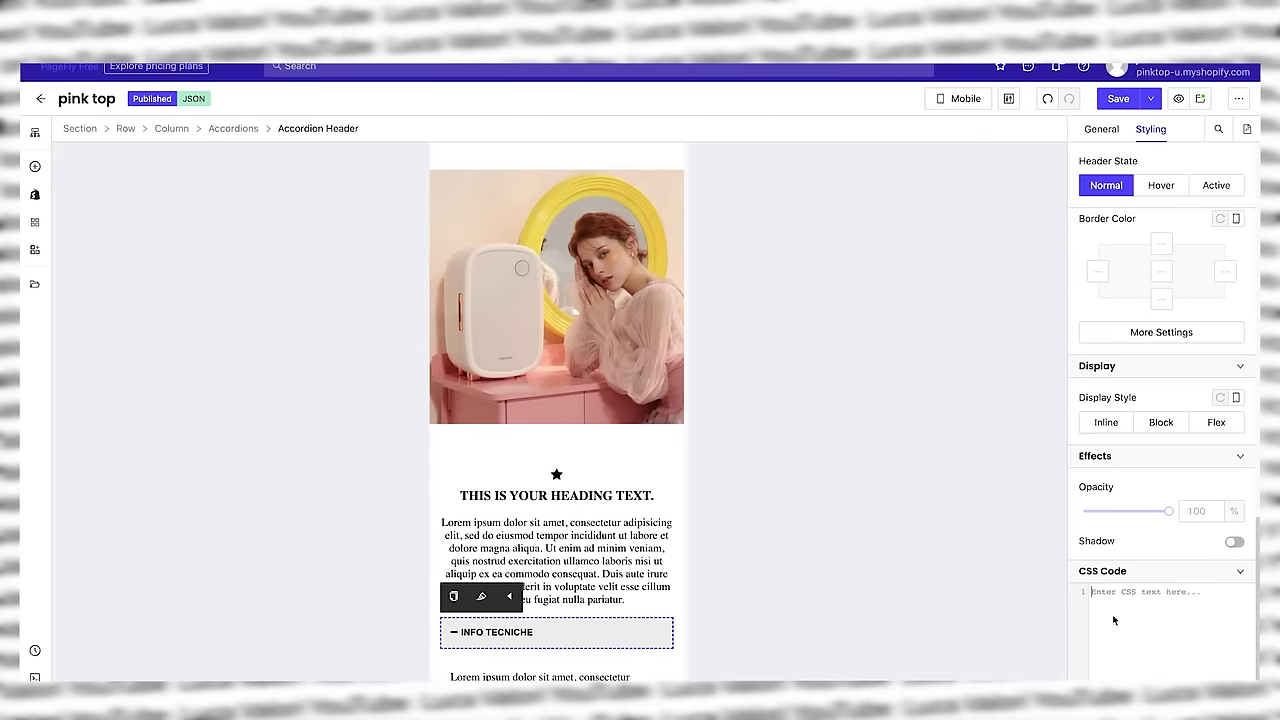
type("margin-top: 5px; margin-bottom: 5px; background-color: rgb(0, 0, 0); color: rgb(253, 185, 192); text-transform: uppercase;")
- Collapse INFO TECNICHE and set the header's bottom margin to 0
scroll(580, 490, "down", 2)
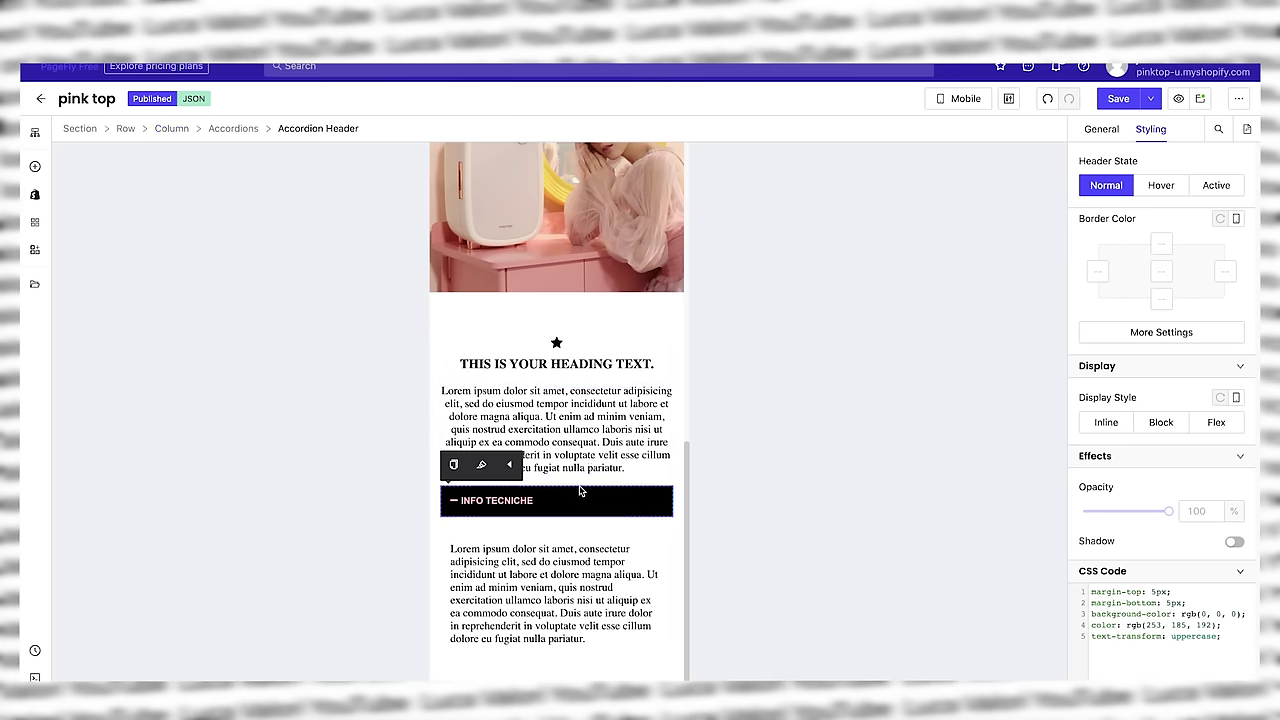
left_click(576, 440)
left_click(564, 503)
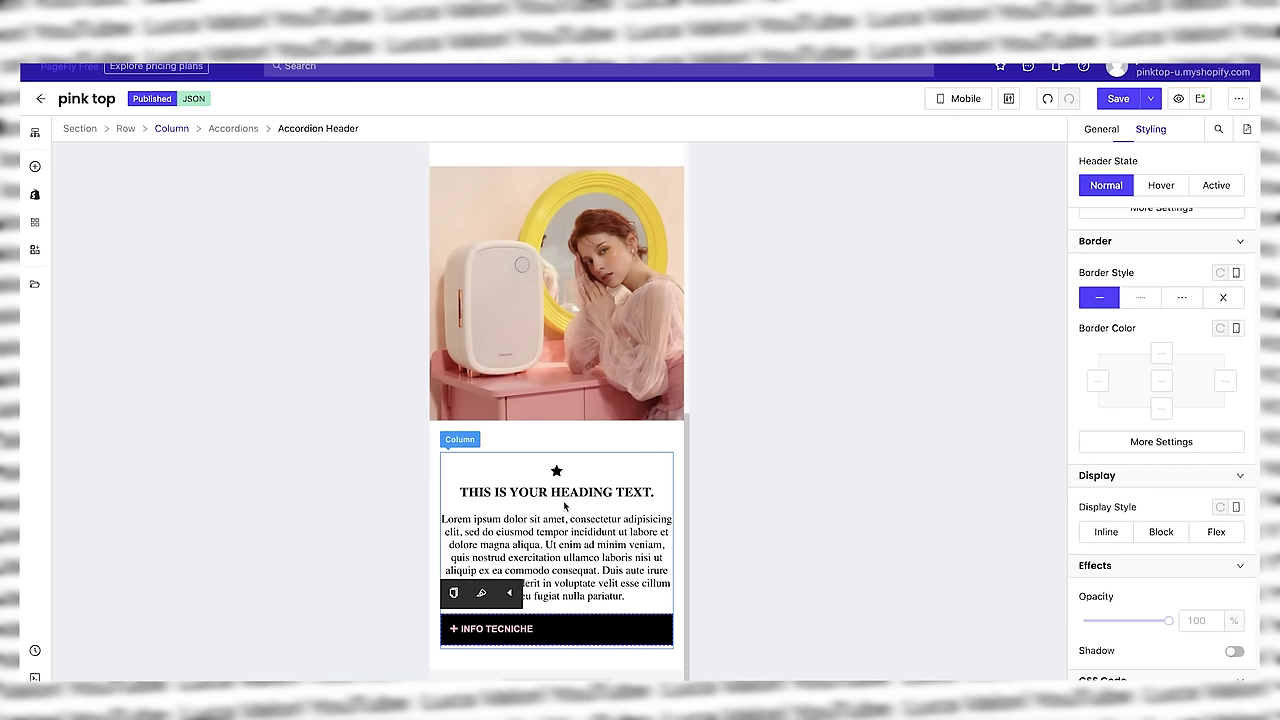
scroll(1155, 440, "up", 8)
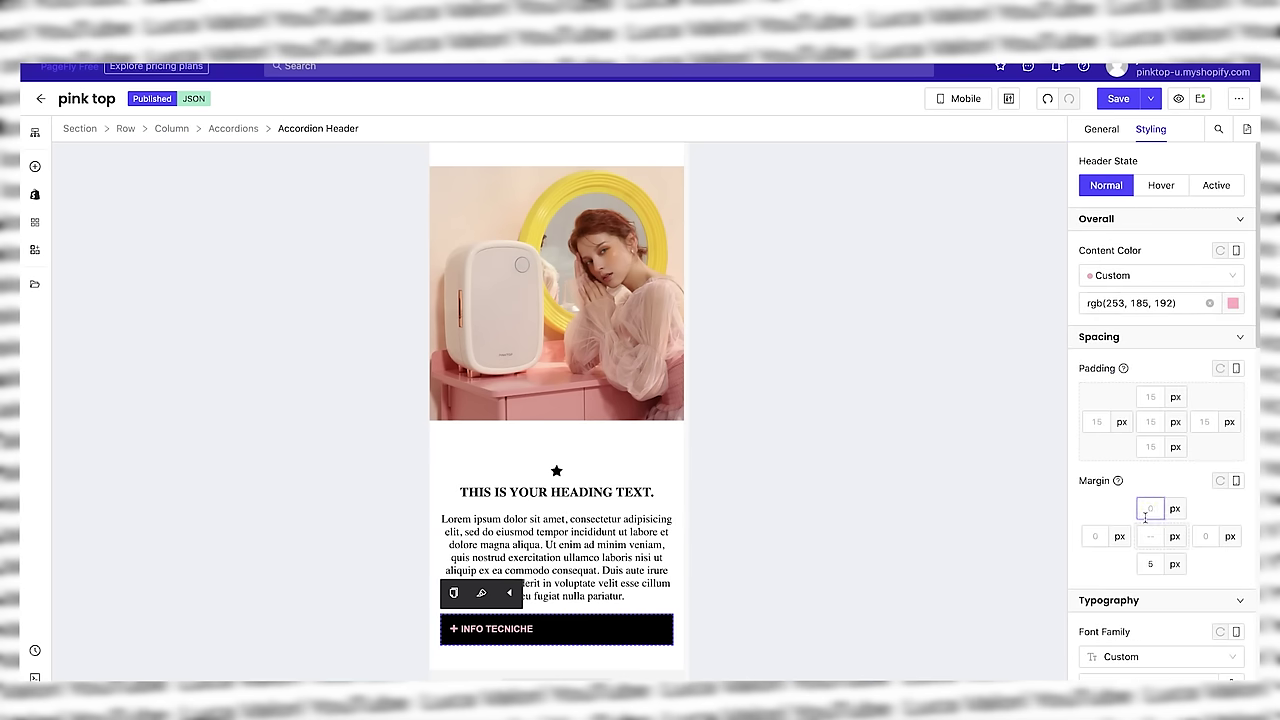
key("BackSpace")
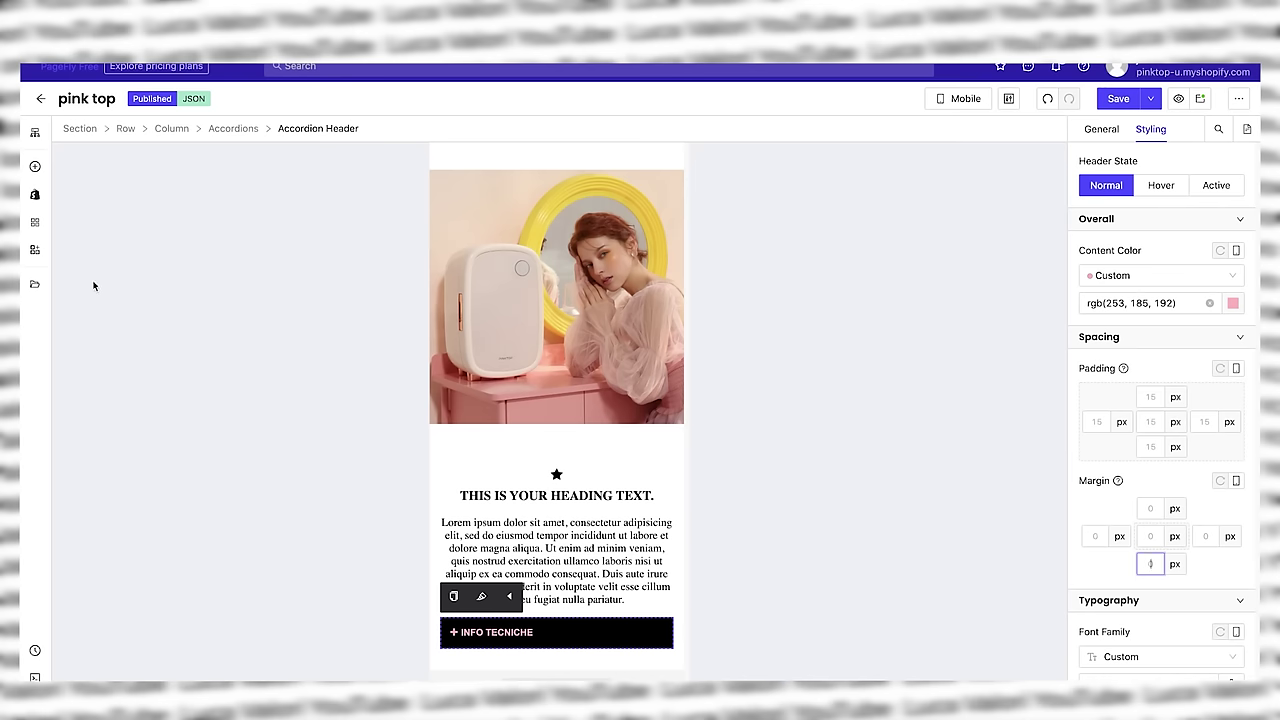
left_click(36, 166)
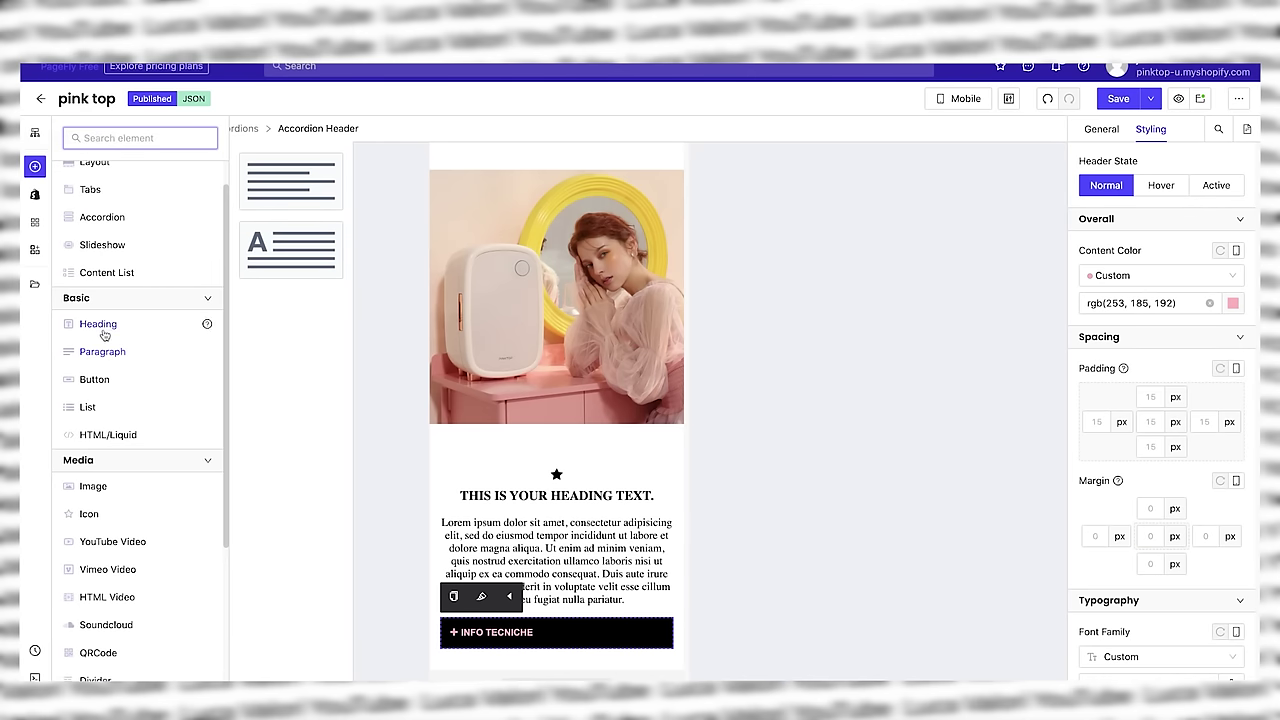
- Add a 1/3-1/3-1/3 column layout section below the INFO TECNICHE accordion
scroll(136, 271, "up", 1)
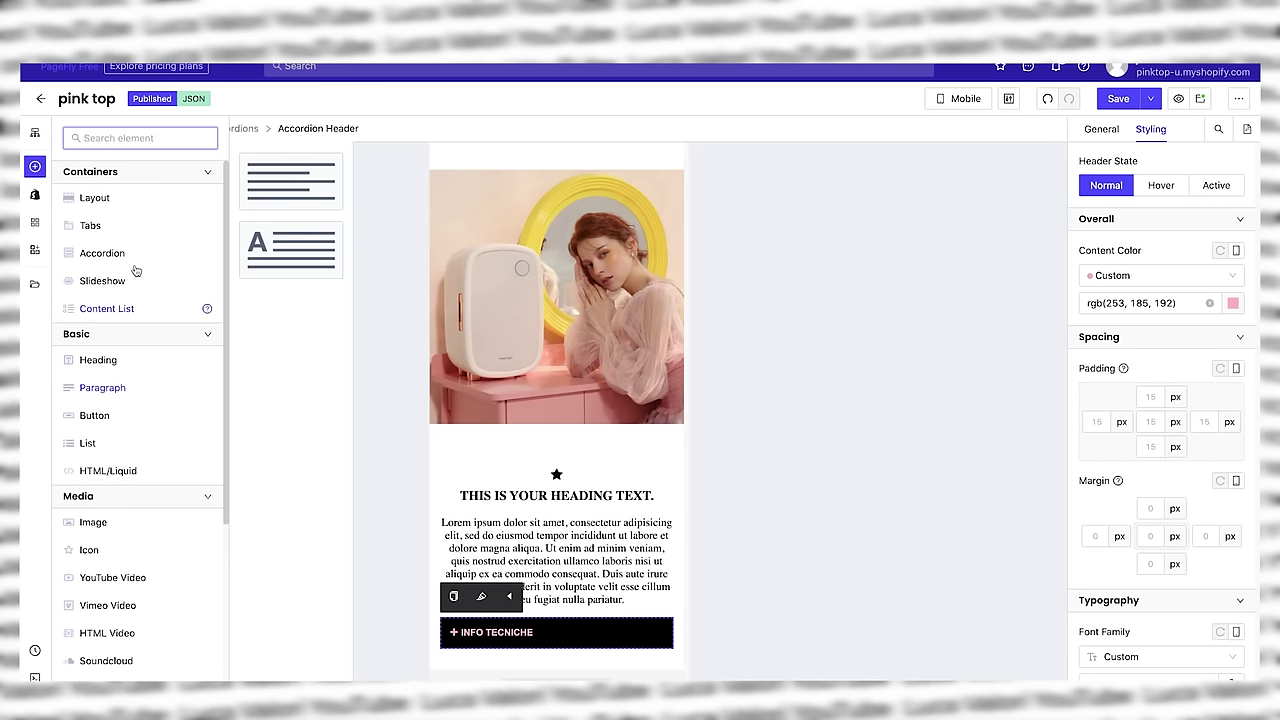
left_click(111, 199)
scroll(294, 449, "down", 5)
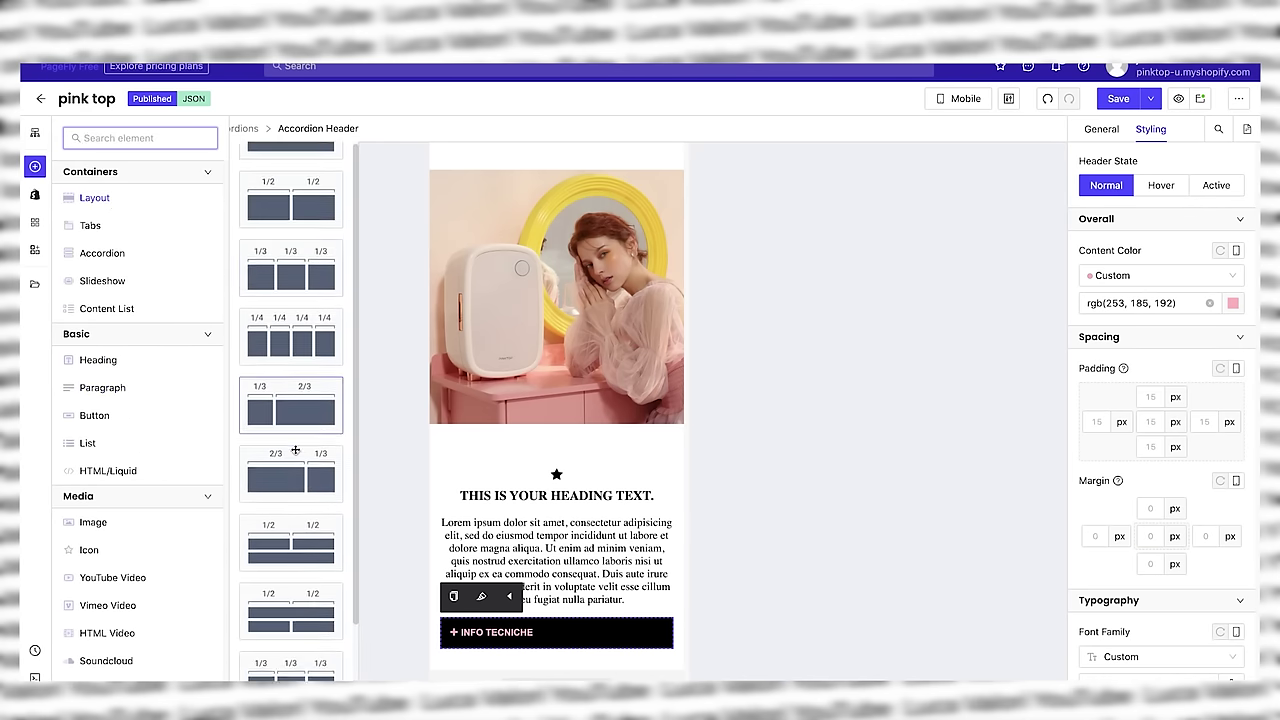
left_click_drag(291, 570, 540, 670)
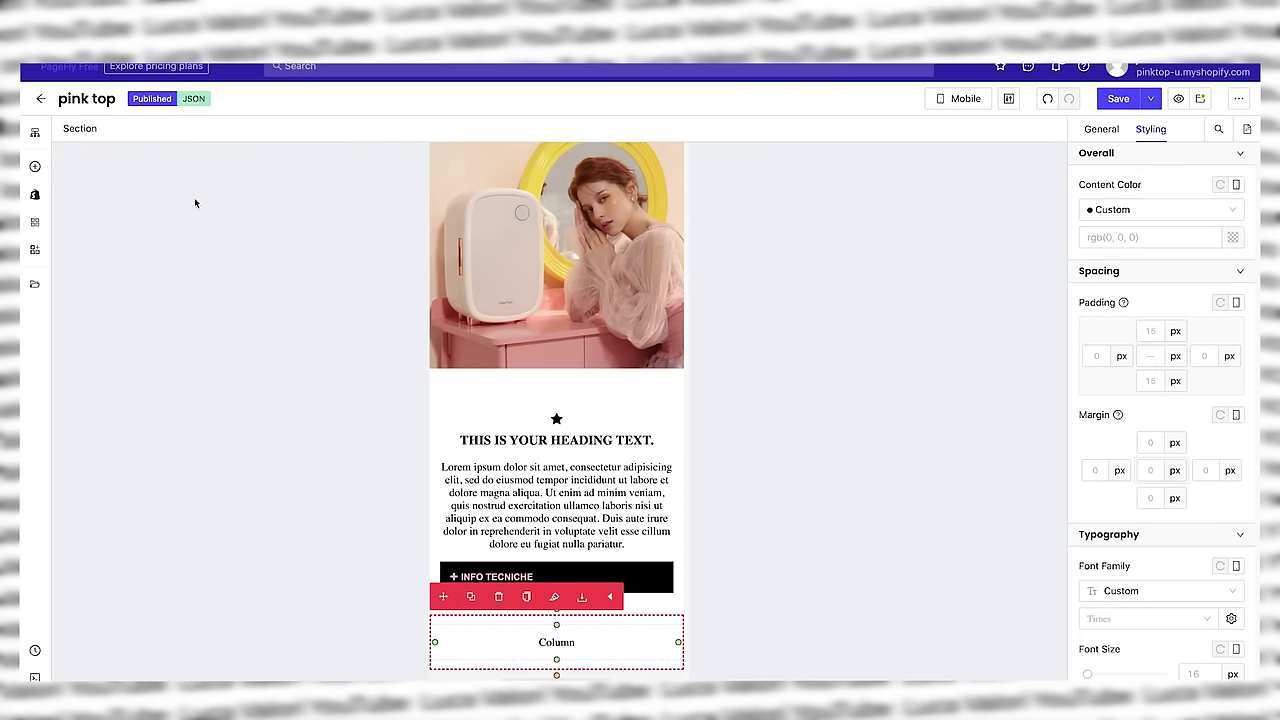
- Place an Image element into the new section's column
left_click(36, 165)
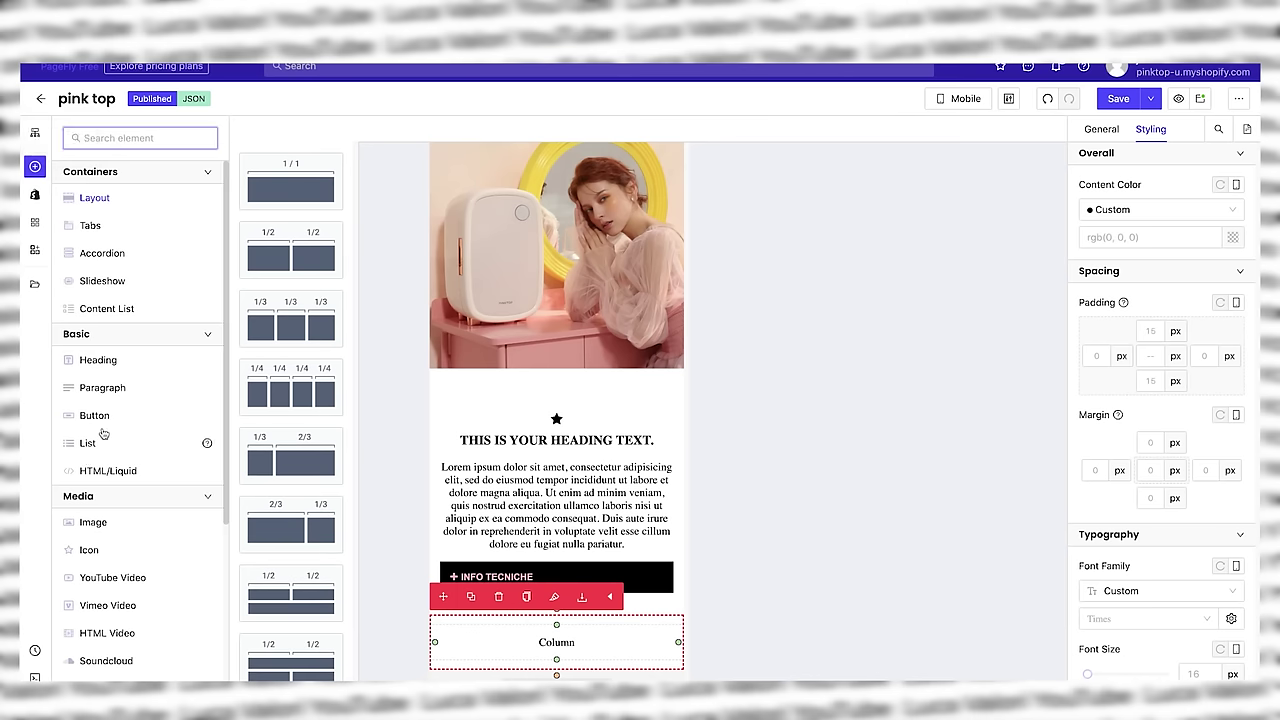
mouse_move(100, 527)
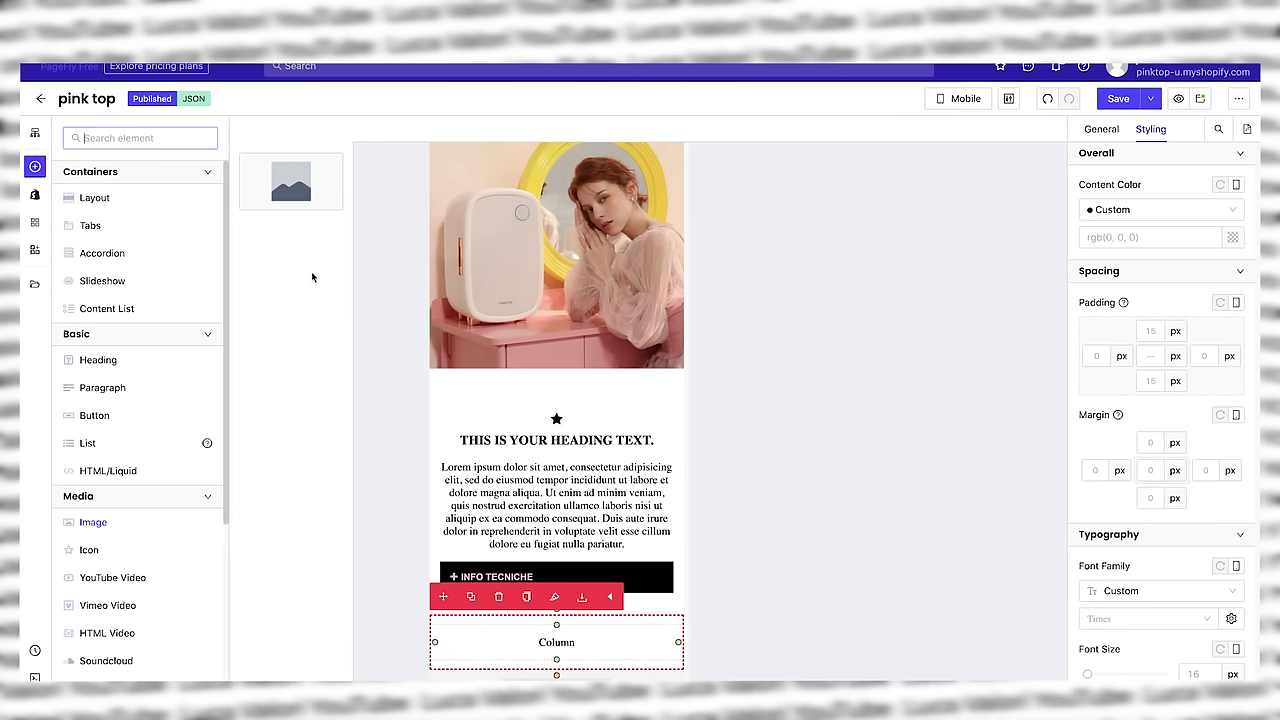
left_click_drag(286, 182, 505, 650)
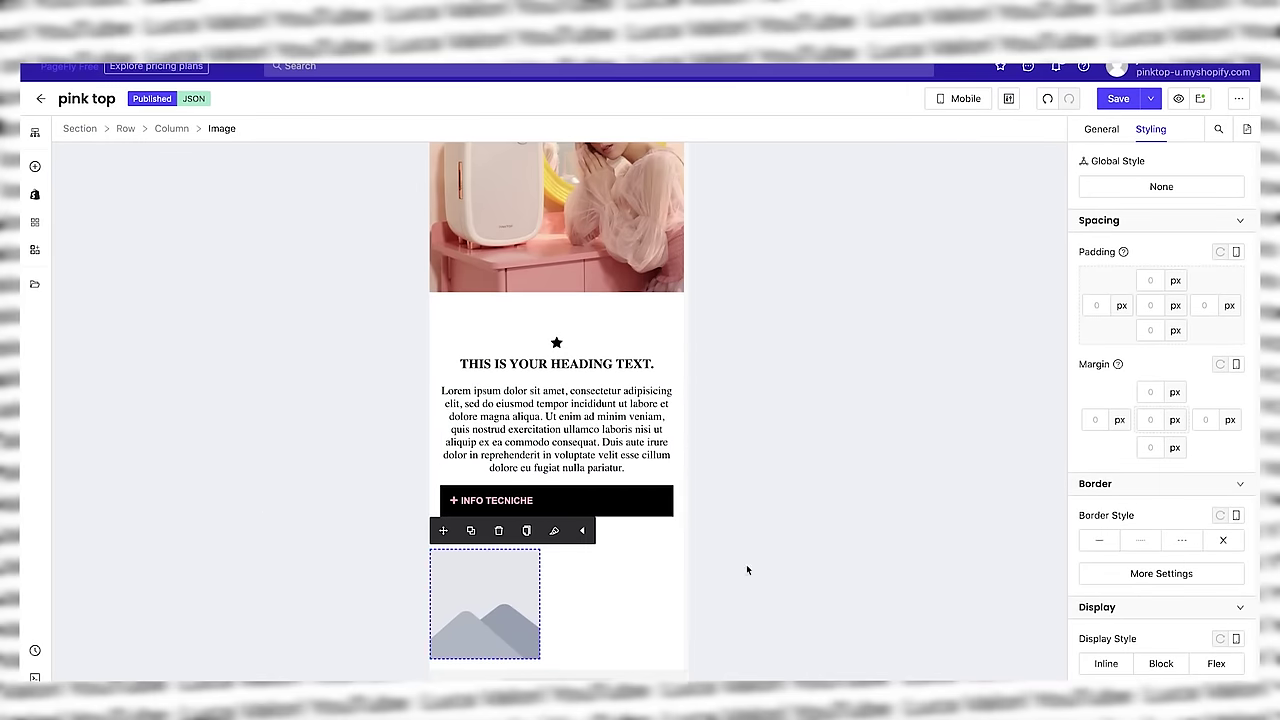
left_click(1101, 136)
left_click(1162, 240)
- Set the new image's source to the pinktop photo
left_click(330, 322)
left_click(986, 522)
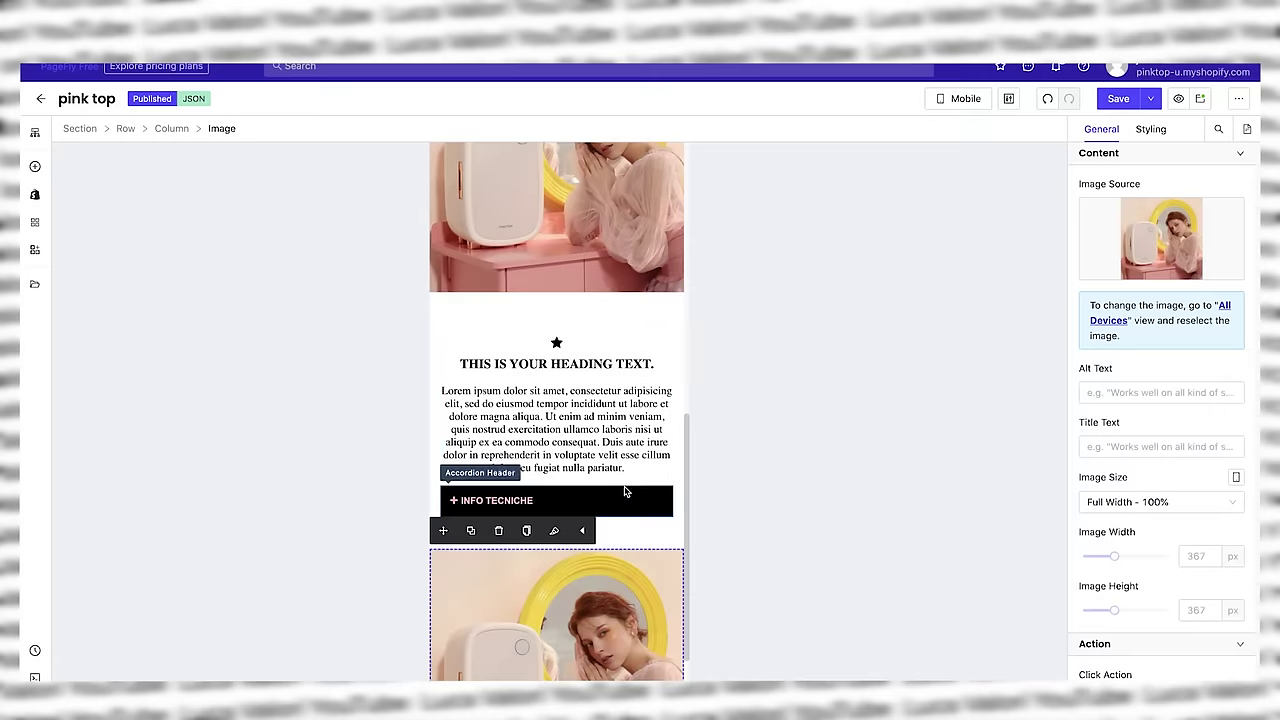
scroll(560, 428, "down", 2)
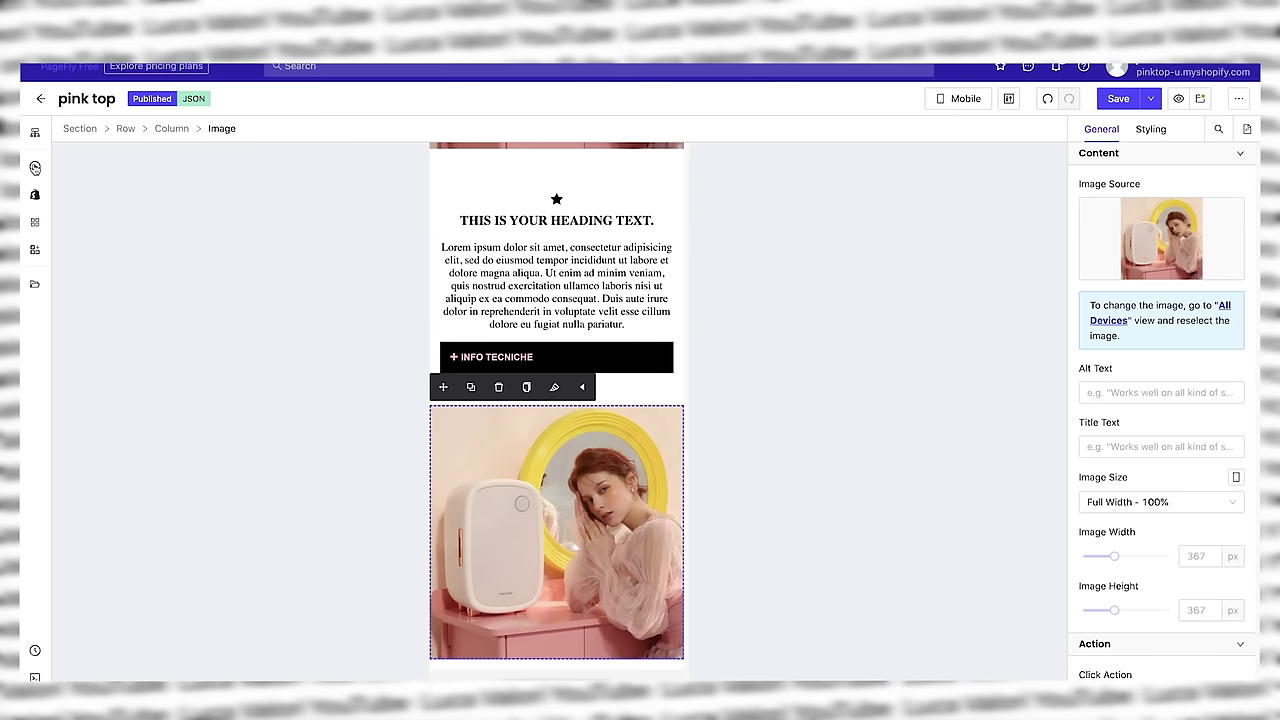
- Add a Countdown timer below the photo, then undo it
left_click(35, 167)
scroll(127, 434, "down", 3)
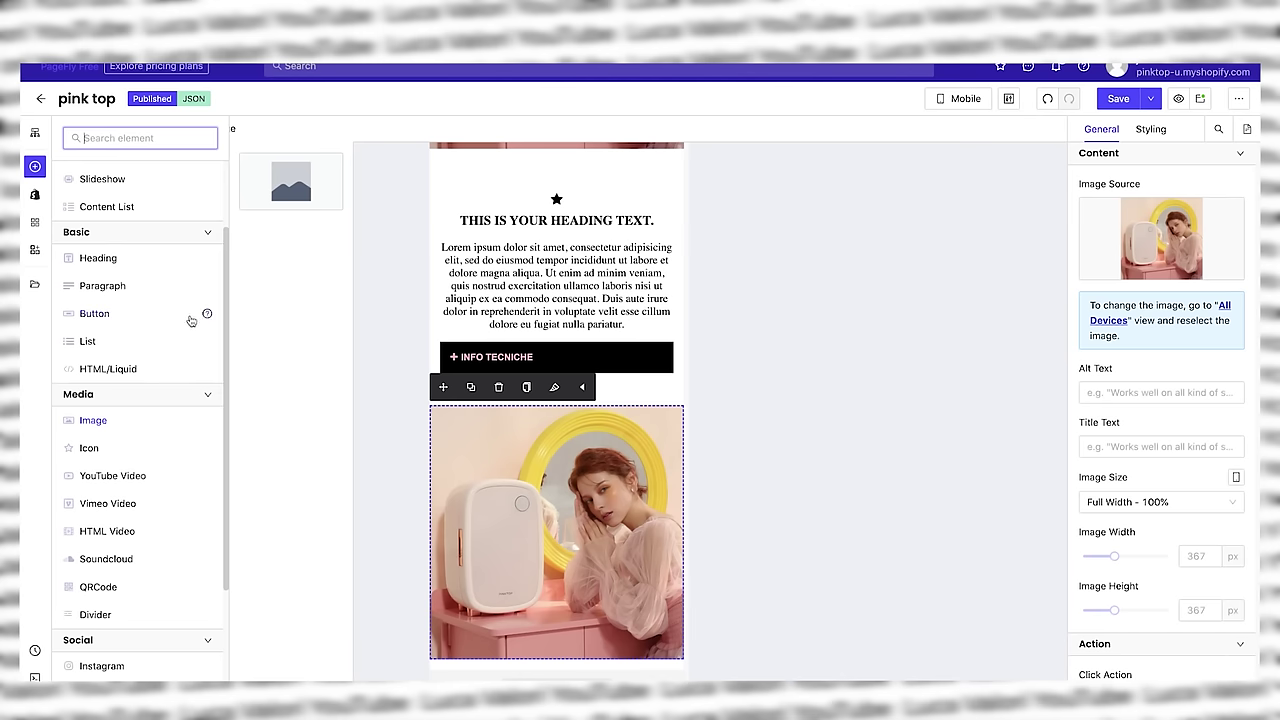
scroll(127, 398, "down", 3)
scroll(150, 397, "up", 3)
scroll(127, 397, "down", 1)
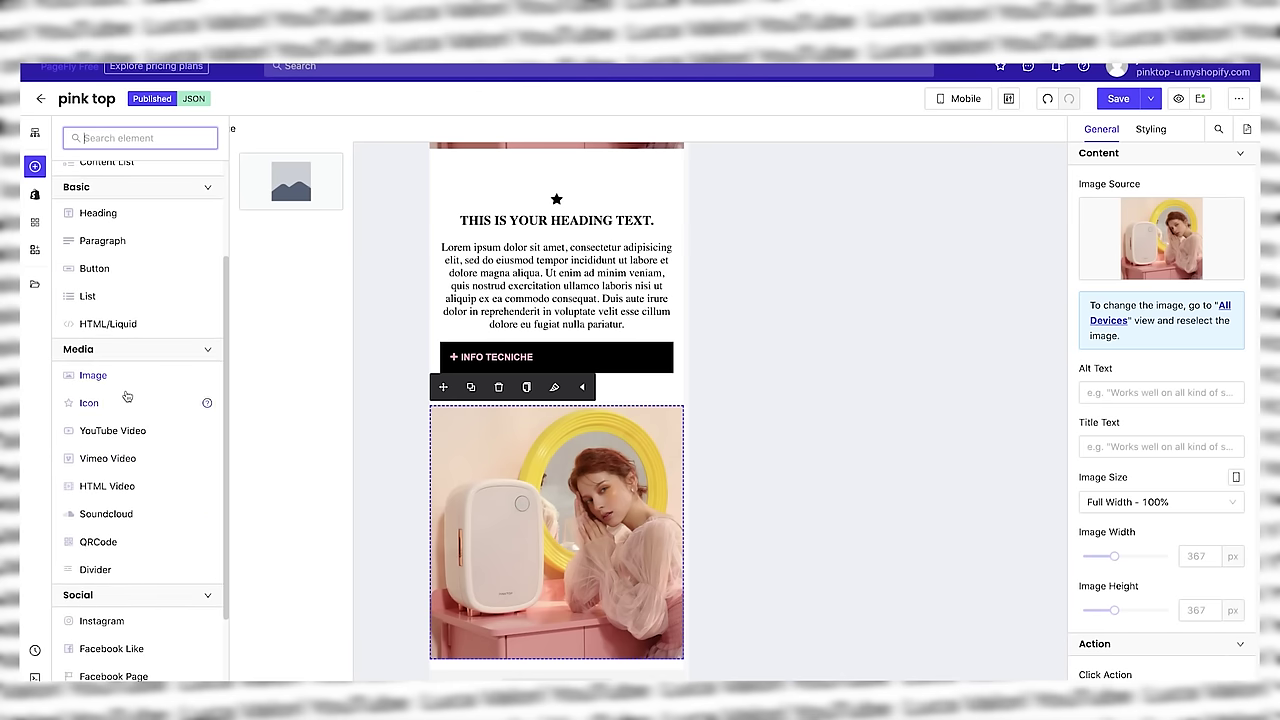
scroll(127, 397, "down", 3)
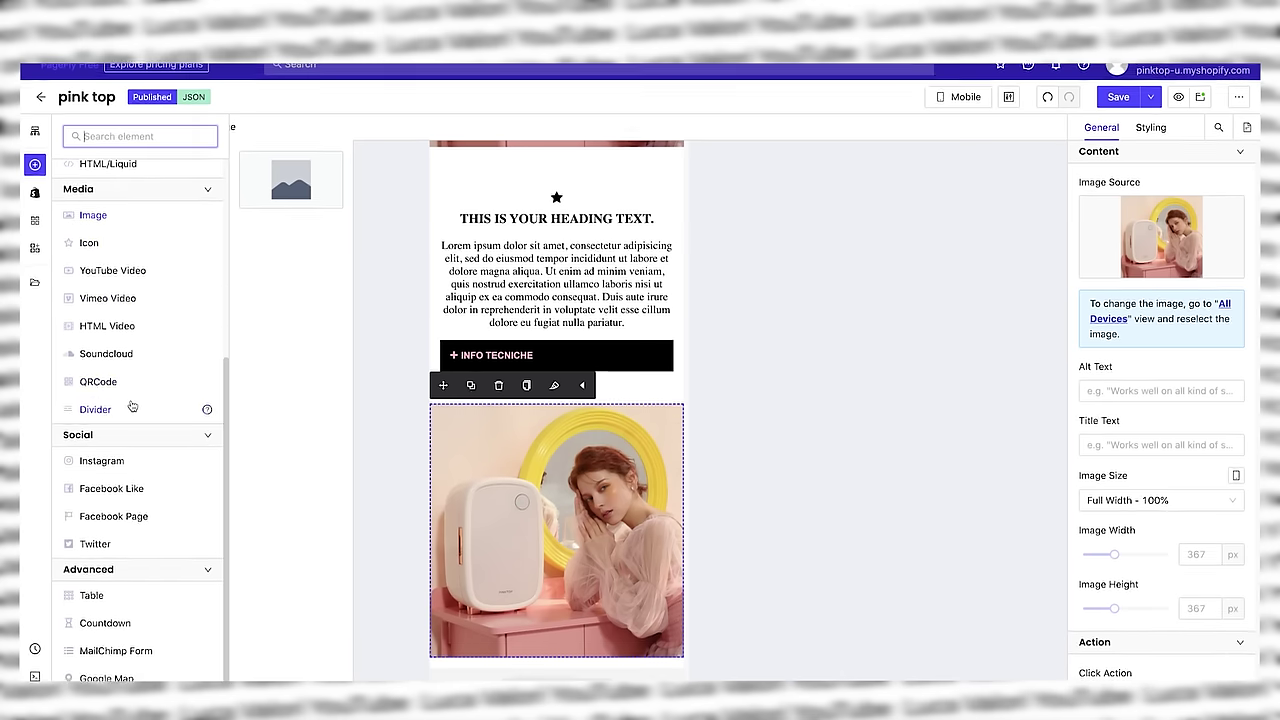
mouse_move(100, 624)
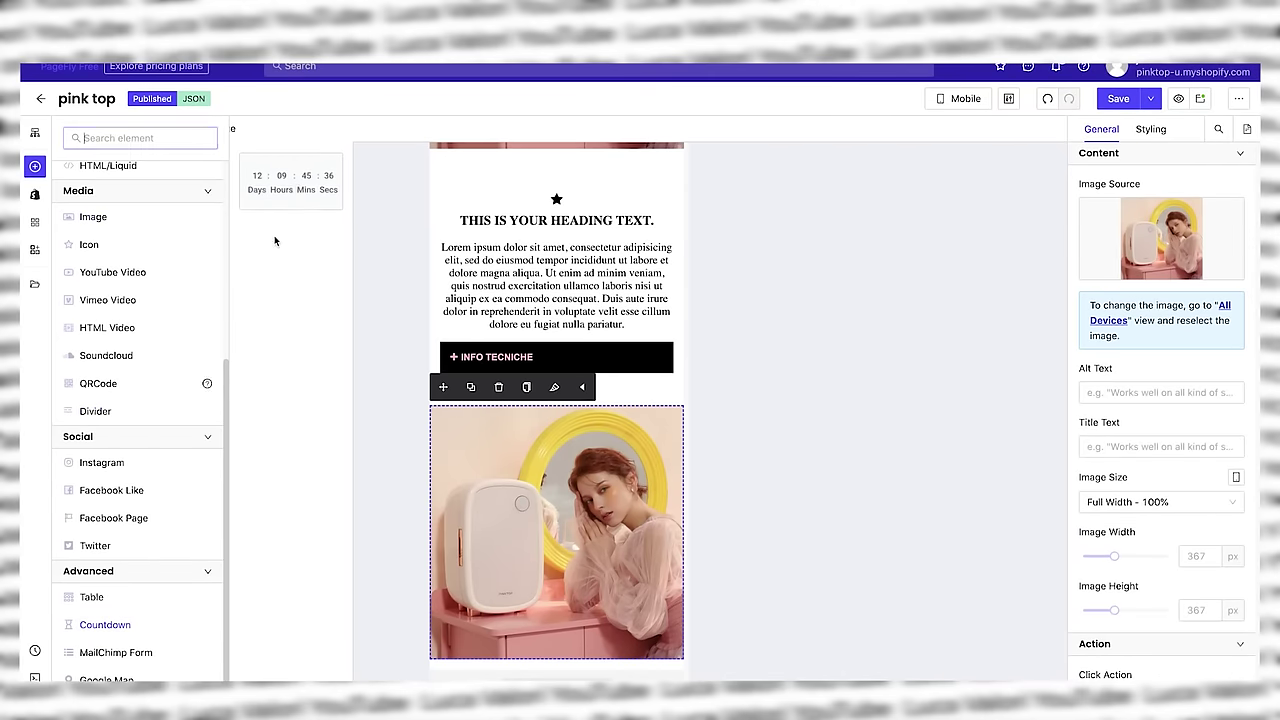
left_click_drag(300, 185, 510, 656)
scroll(594, 538, "down", 1)
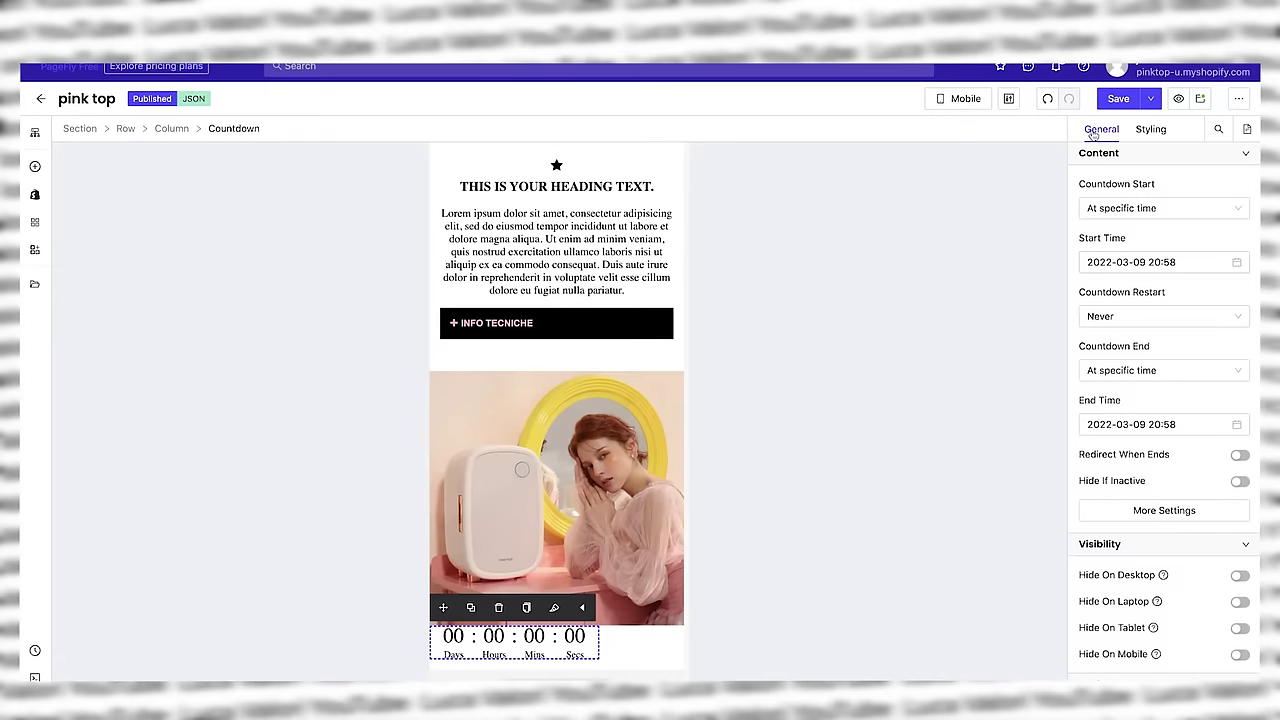
left_click(1049, 103)
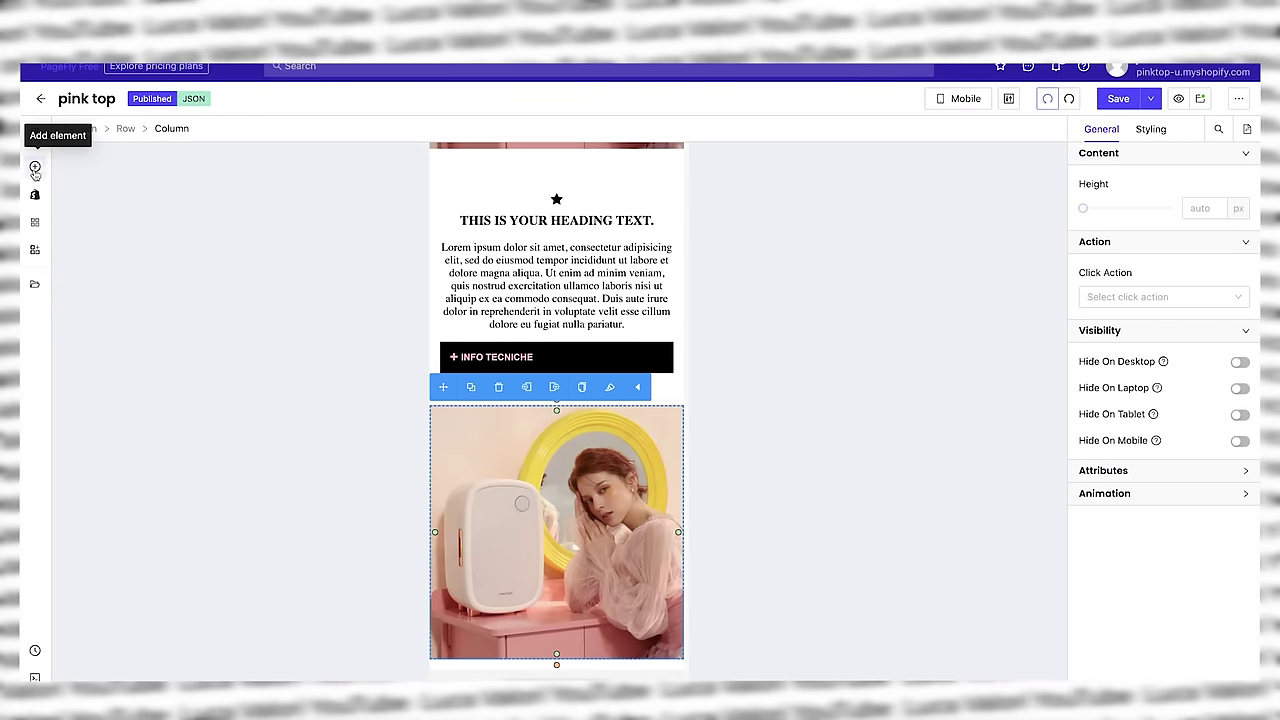
- Add a star-topped heading below the pinktop photo
left_click(35, 166)
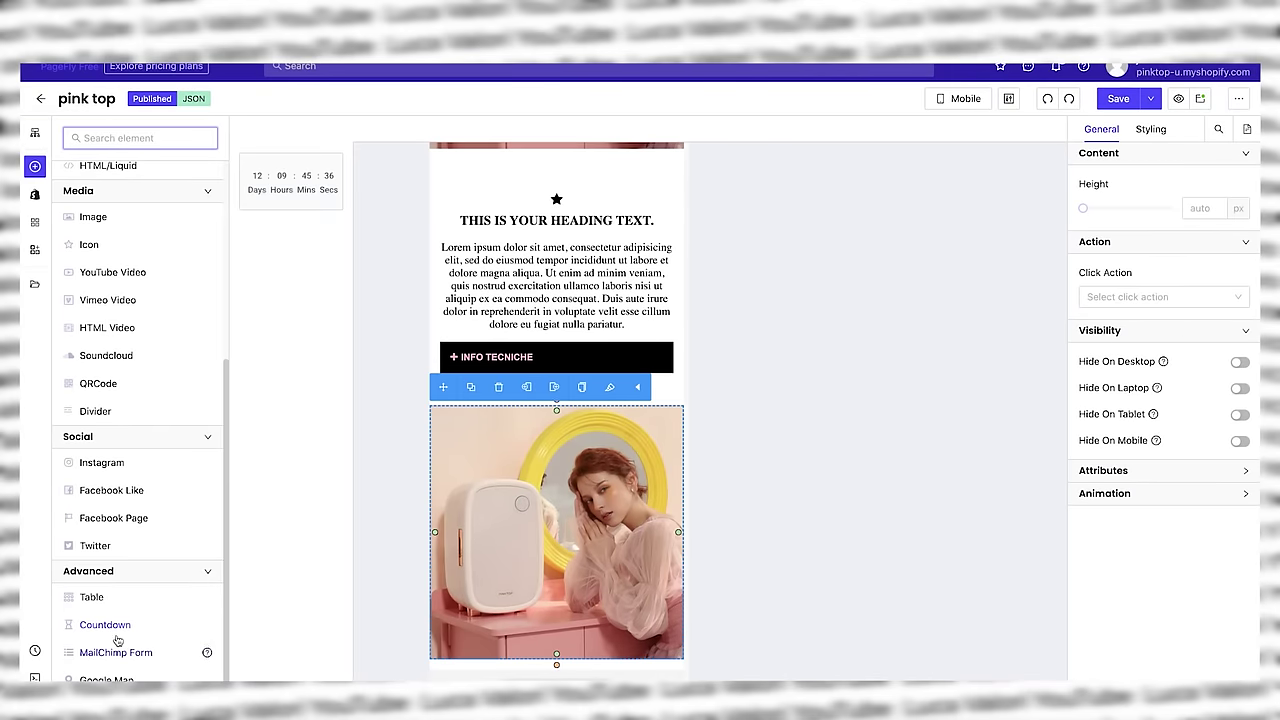
scroll(138, 262, "up", 5)
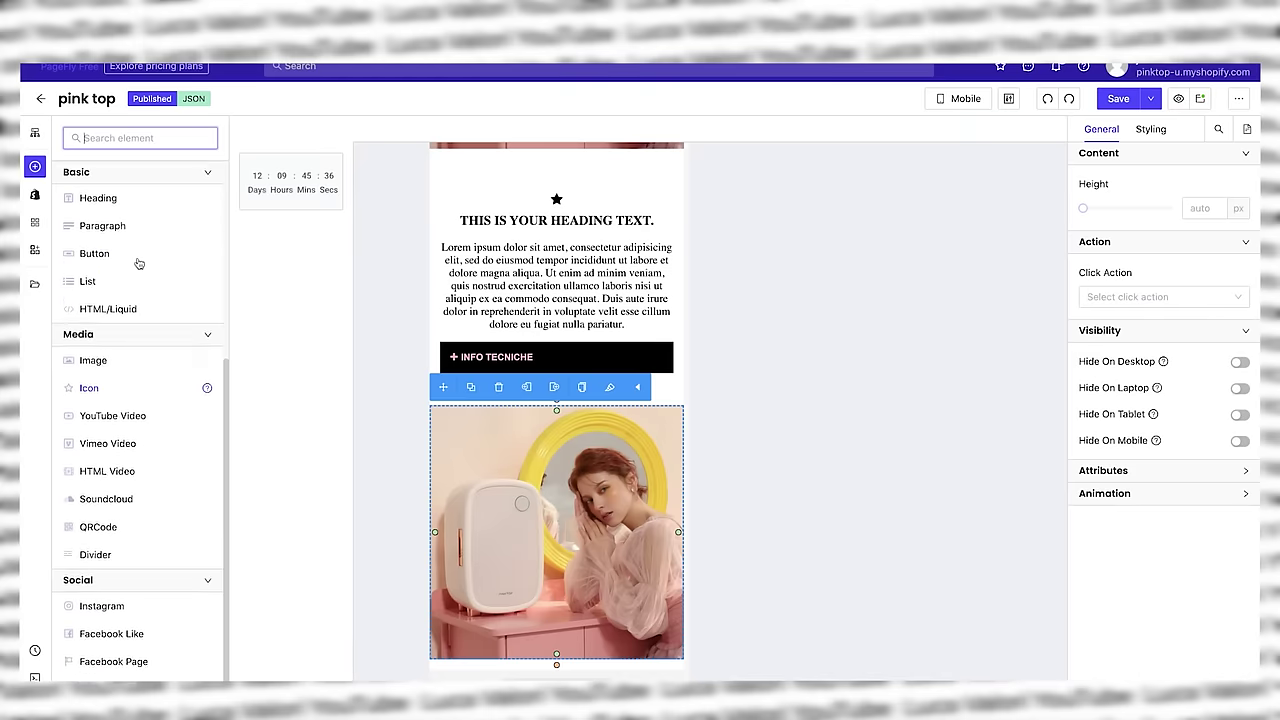
mouse_move(121, 335)
left_click_drag(291, 387, 509, 665)
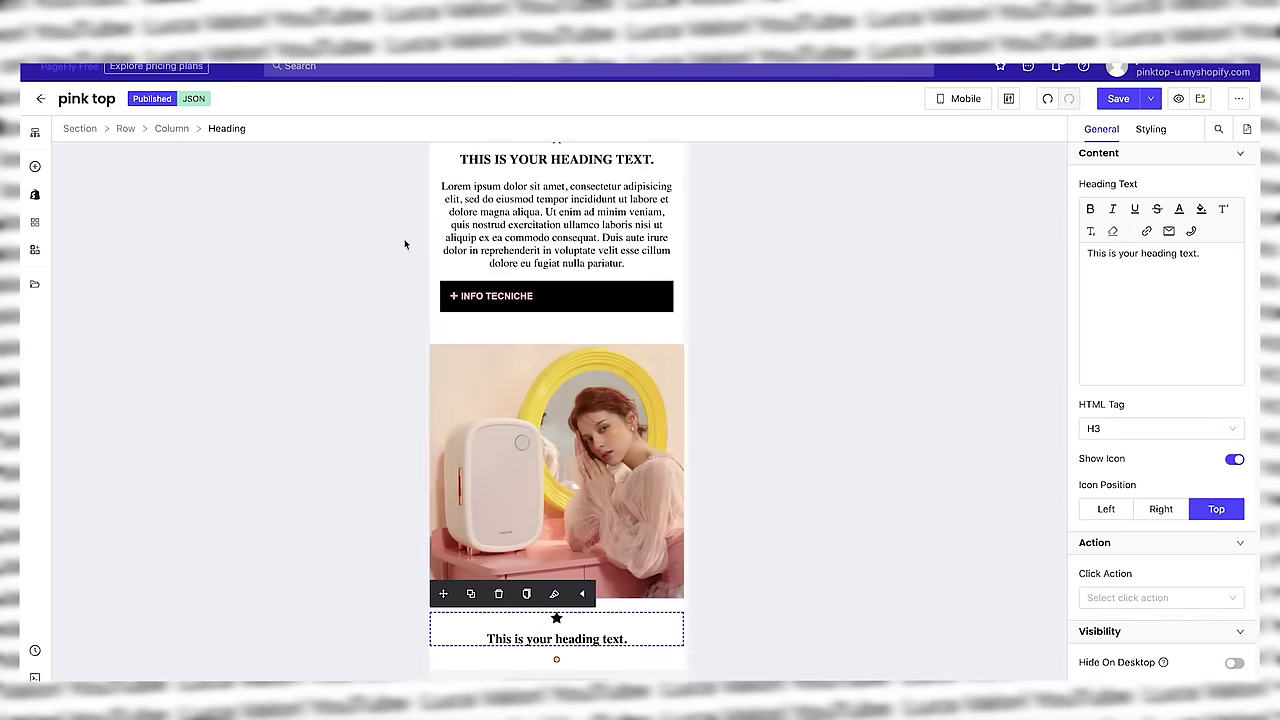
- Paste the top heading's CSS onto the new heading to make it uppercase and bold
left_click(550, 158)
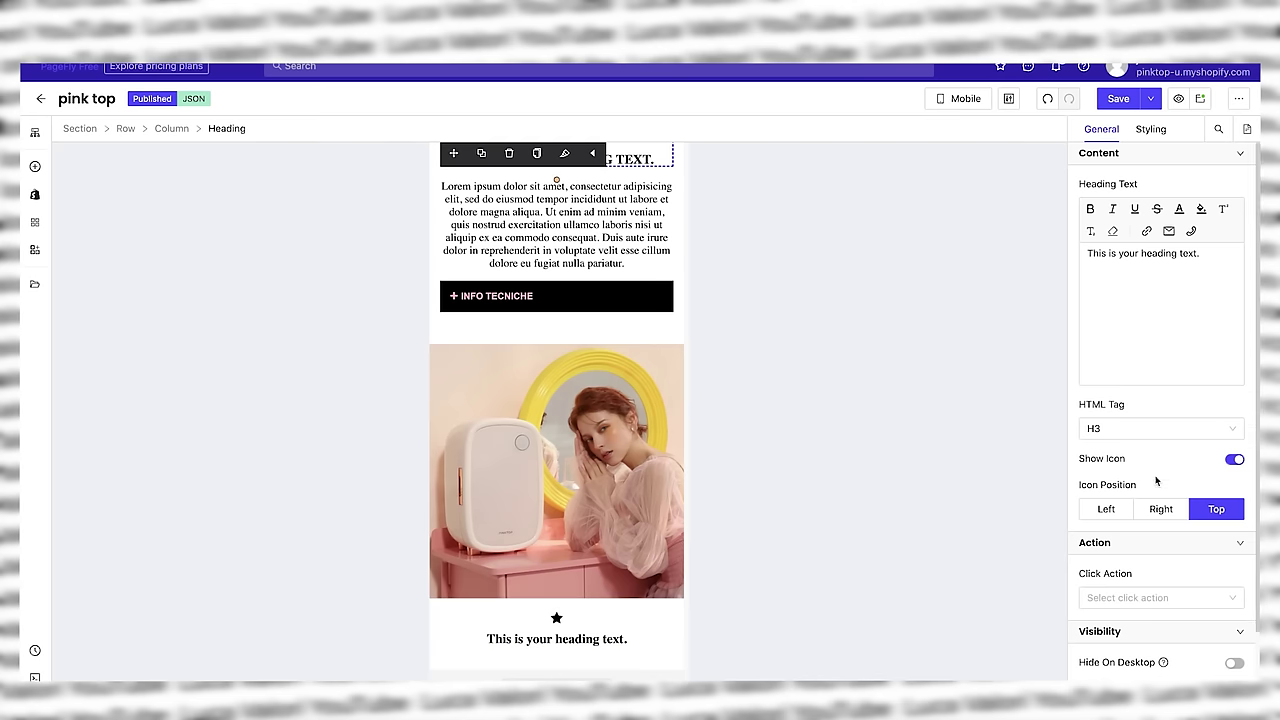
scroll(1157, 482, "down", 2)
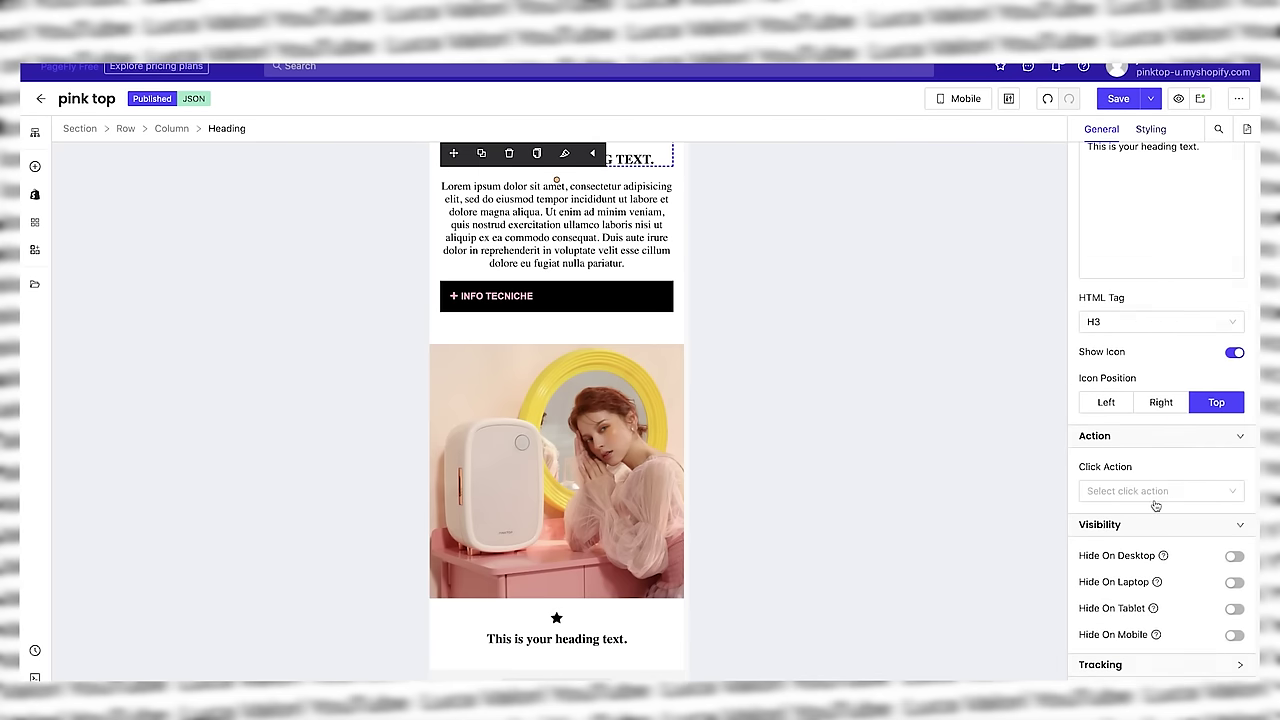
left_click(1150, 129)
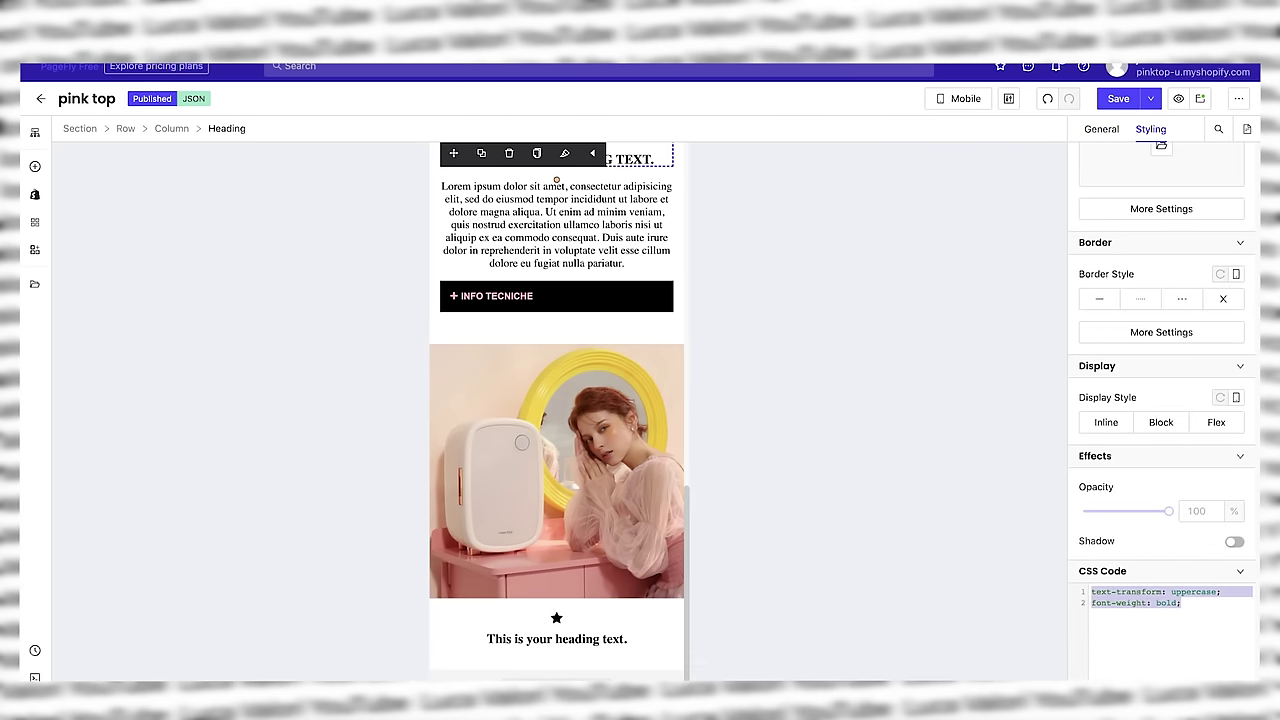
left_click(571, 640)
type("text-transform: uppercase; font-weight: bold;")
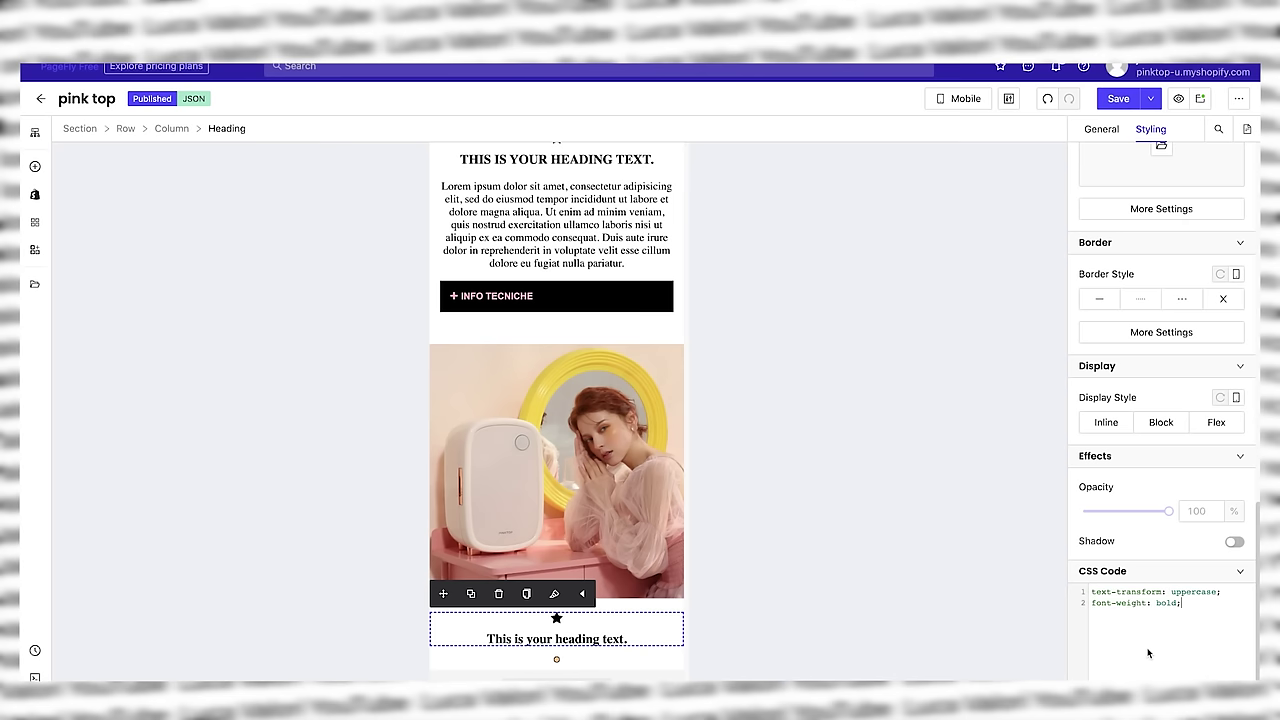
- Add a Countdown timer below the heading under the image
left_click(35, 166)
scroll(157, 487, "down", 1)
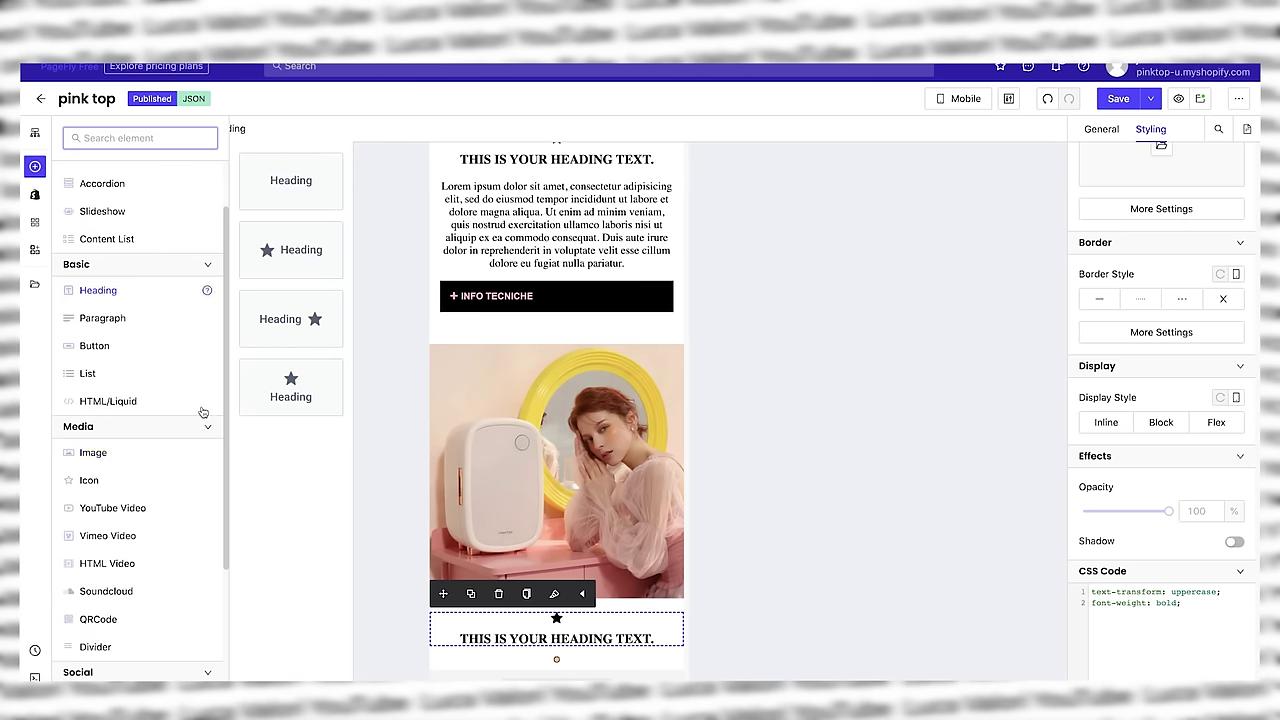
scroll(145, 412, "down", 3)
left_click(105, 624)
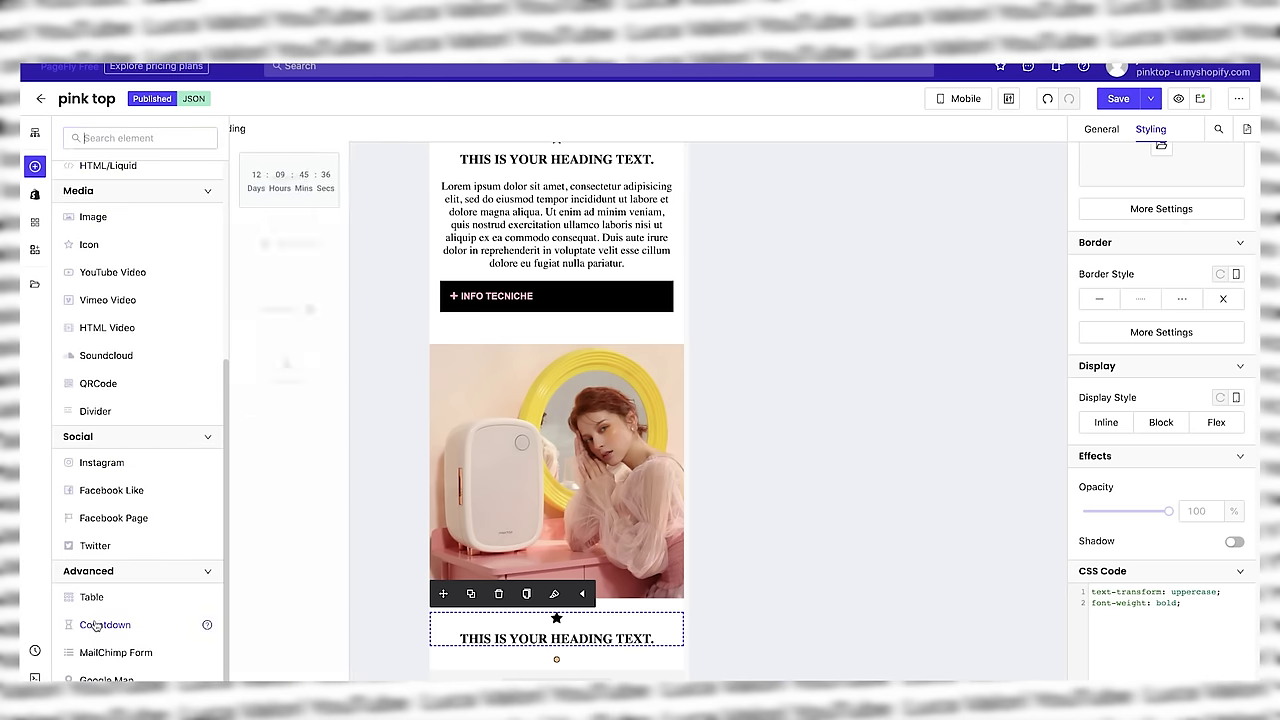
left_click_drag(427, 503, 503, 652)
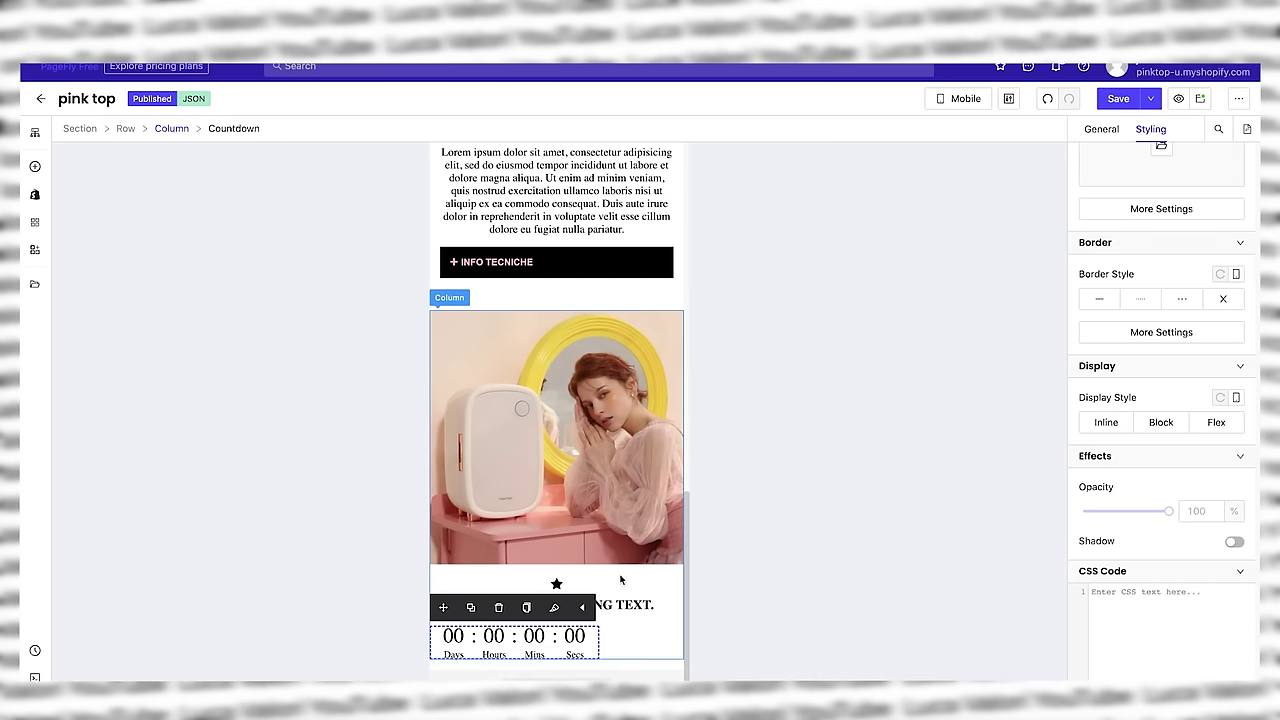
- Set text alignment to center for both the countdown and its column
scroll(1180, 285, "up", 4)
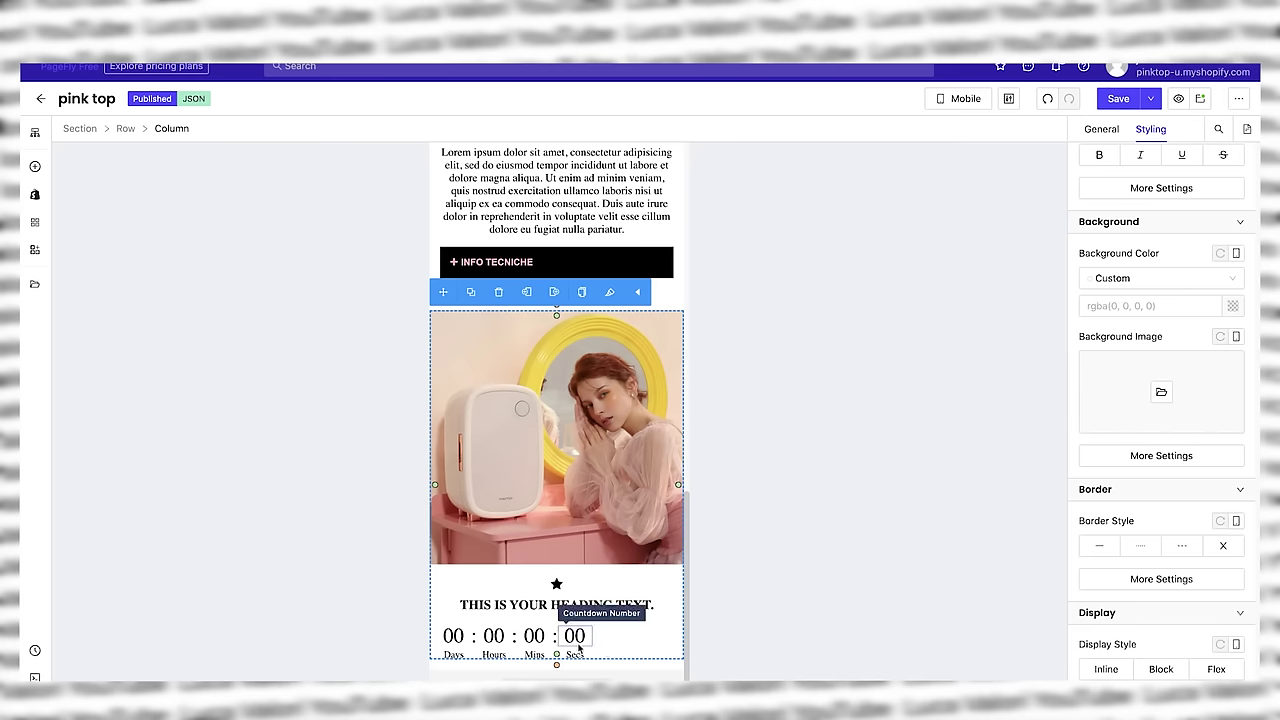
scroll(1138, 299, "up", 4)
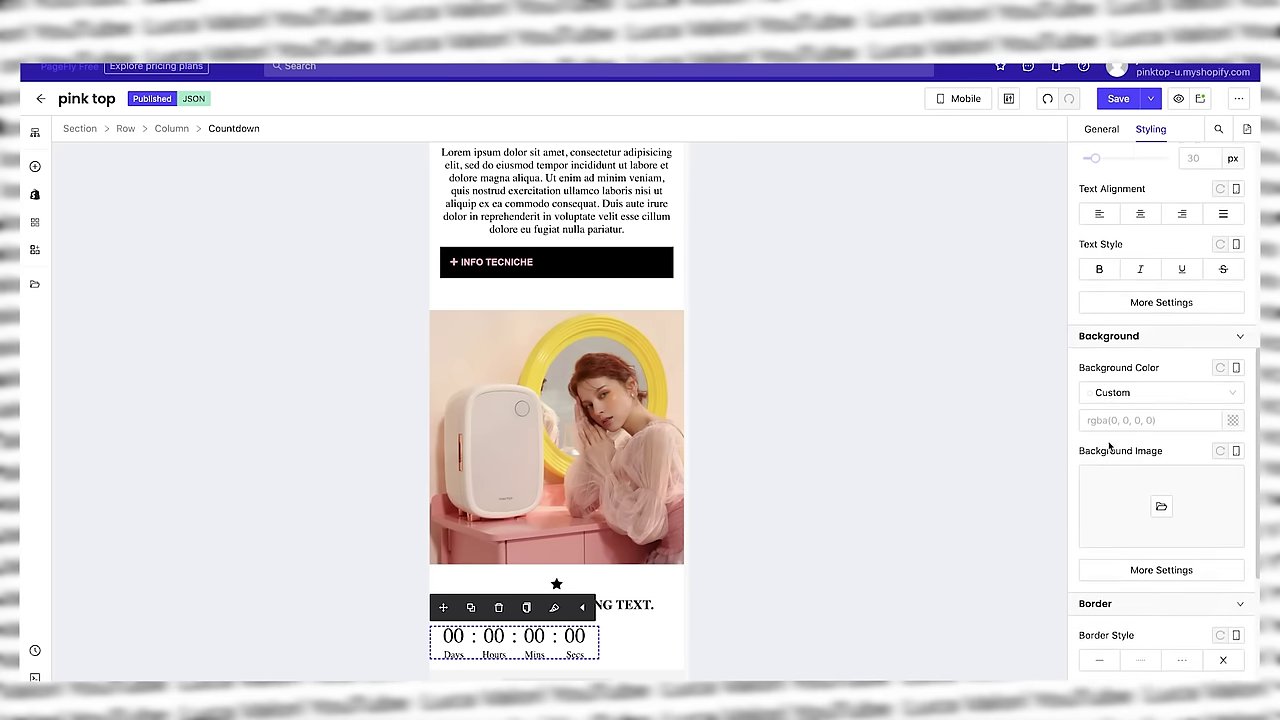
left_click(1140, 300)
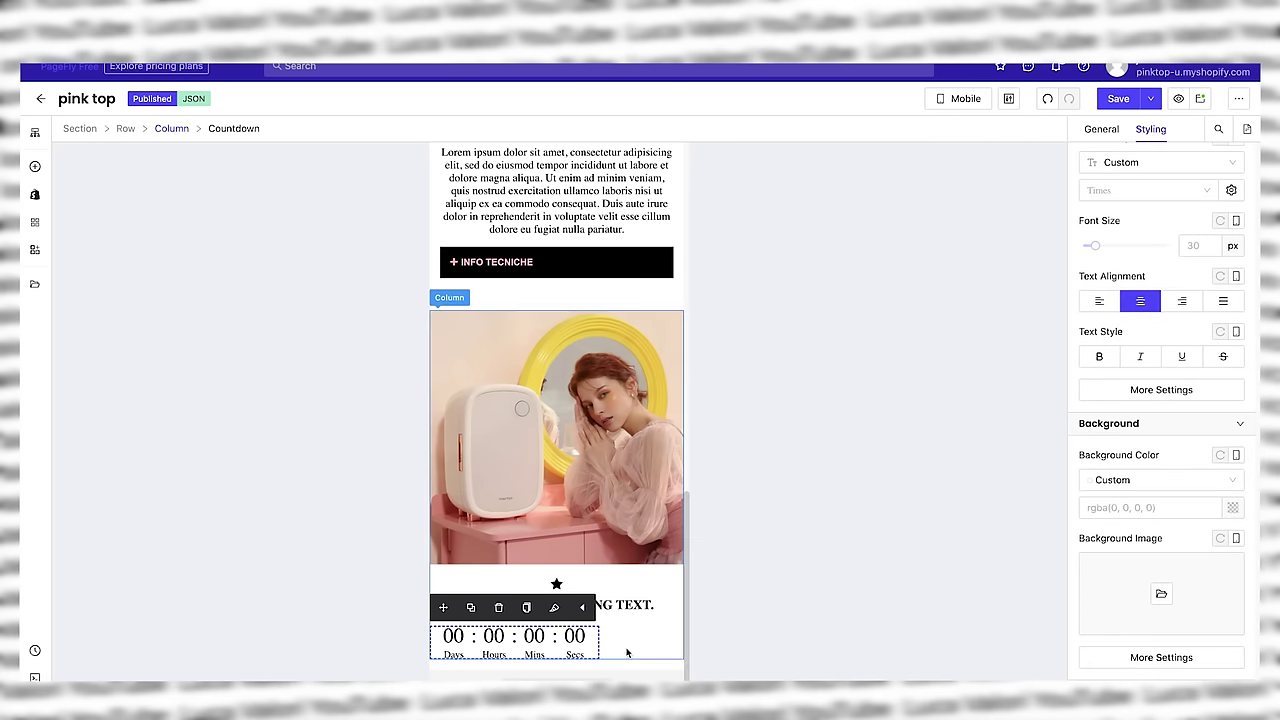
scroll(1121, 303, "up", 3)
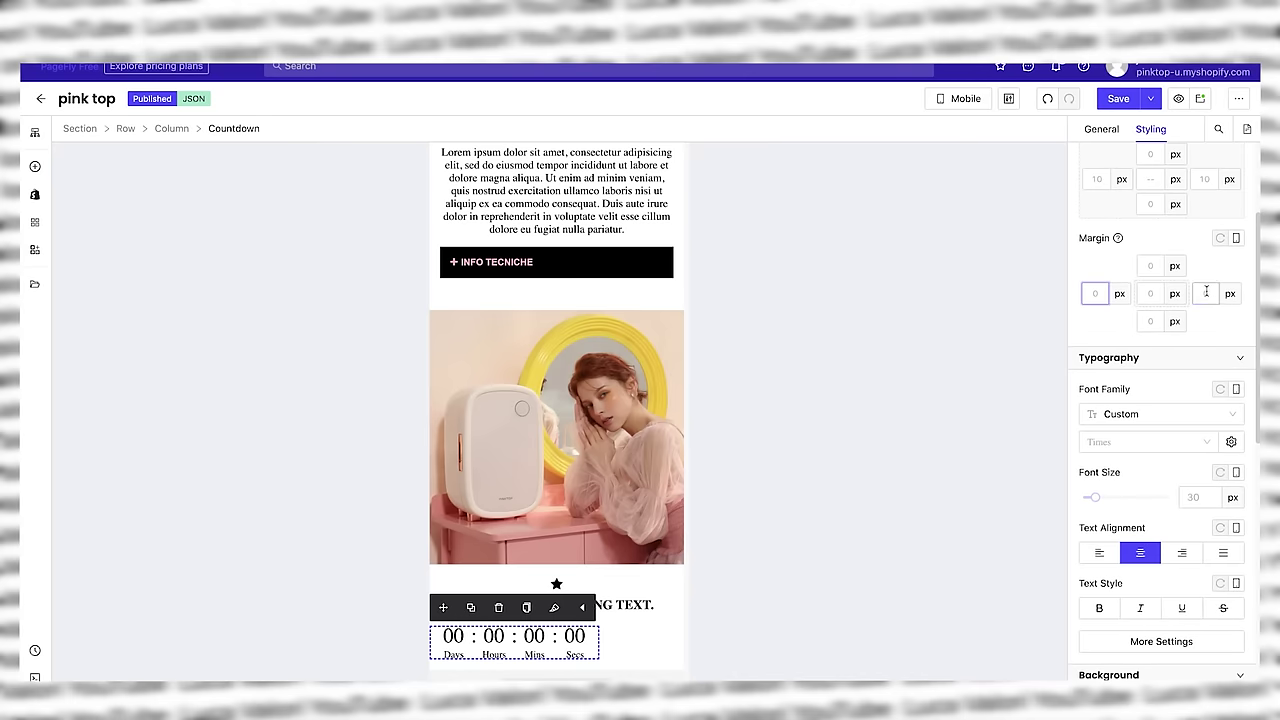
scroll(1140, 434, "down", 3)
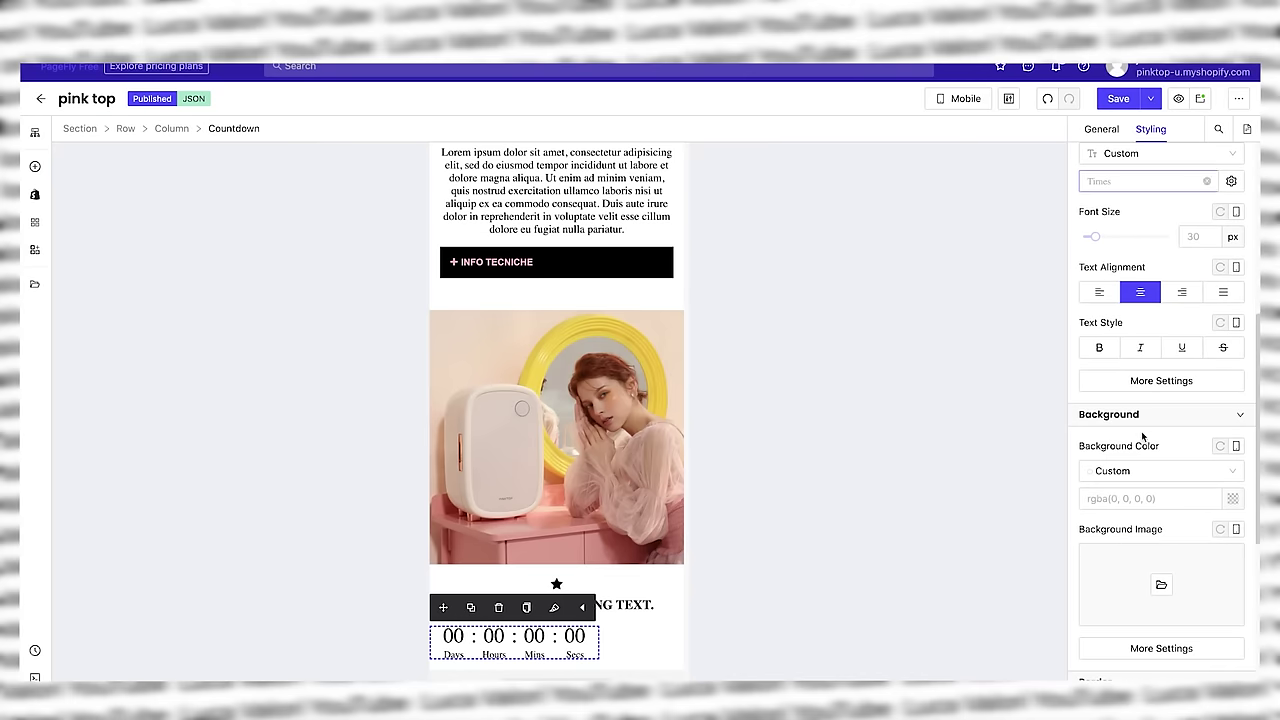
left_click(621, 634)
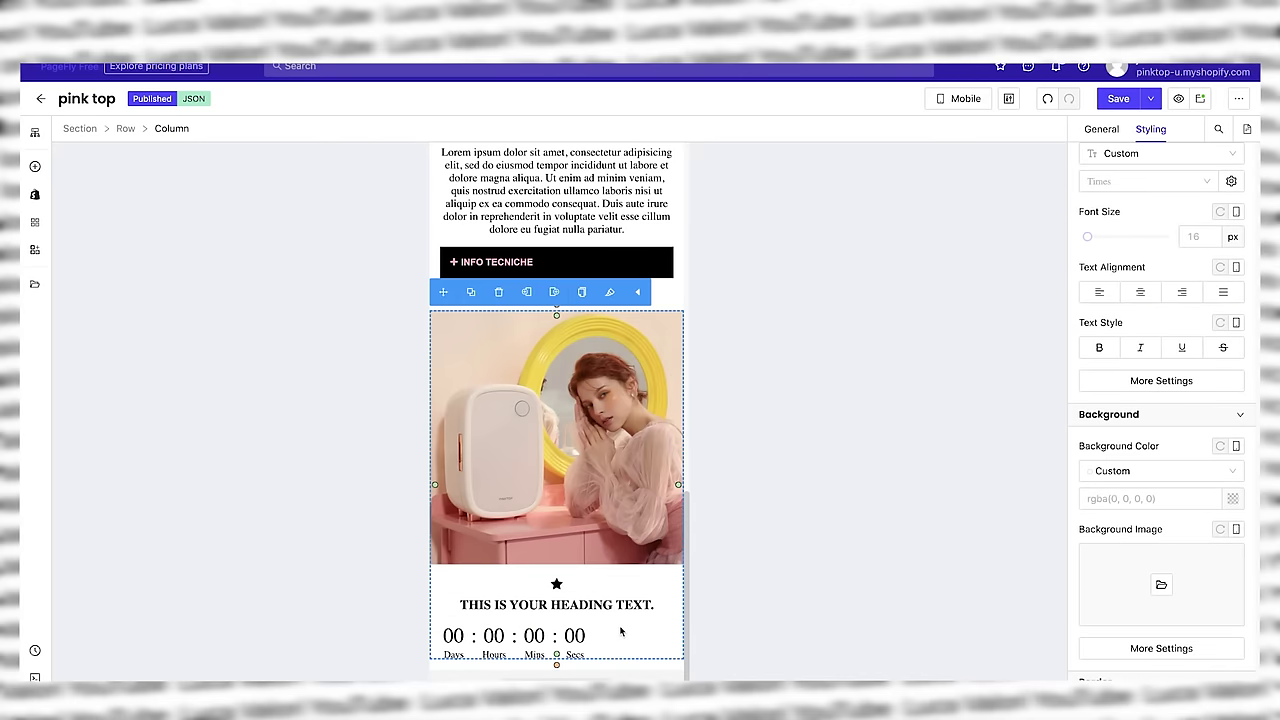
left_click(1141, 292)
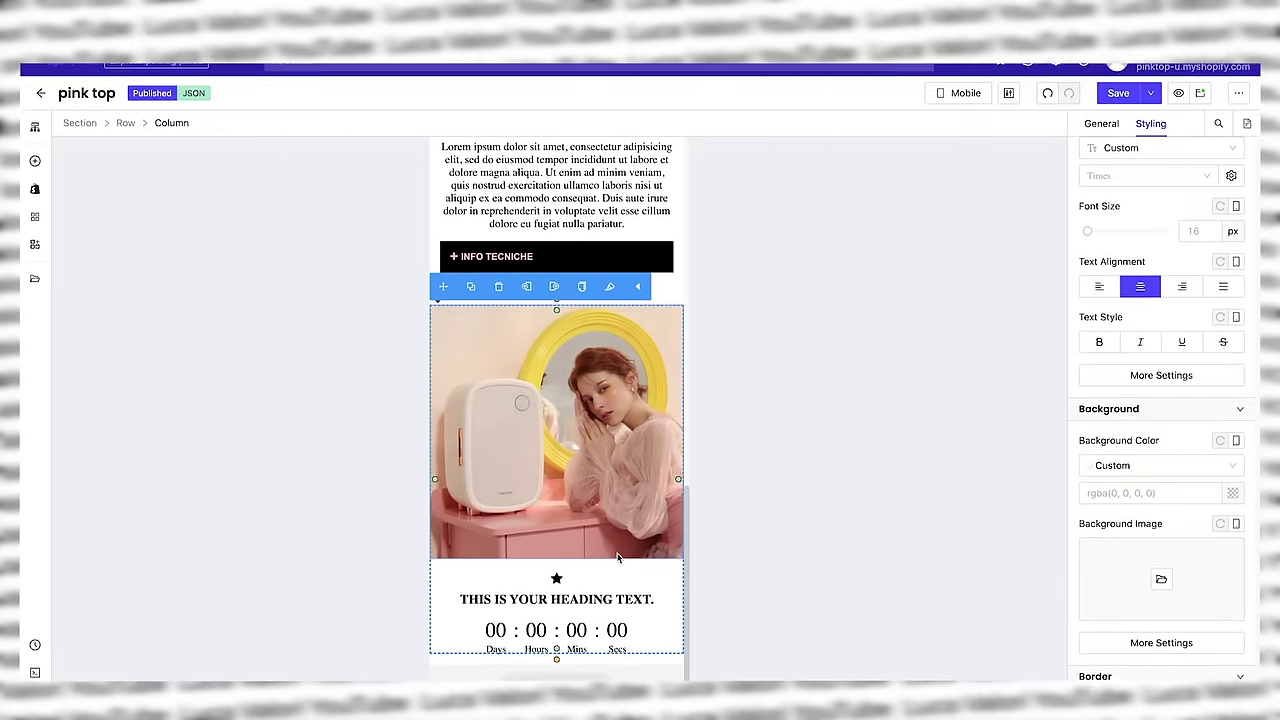
- Set the column background behind the heading and countdown to black
scroll(1128, 435, "down", 1)
scroll(1128, 435, "down", 6)
scroll(1164, 388, "up", 3)
left_click(1158, 318)
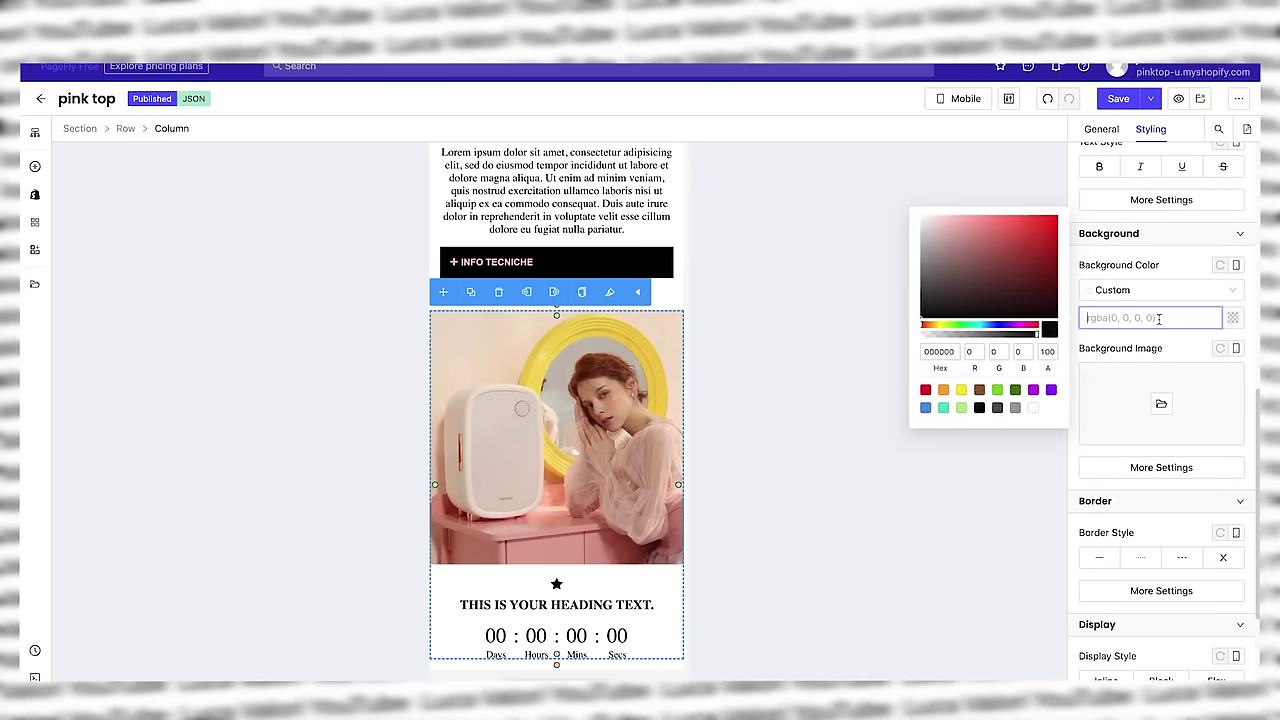
left_click_drag(943, 300, 562, 620)
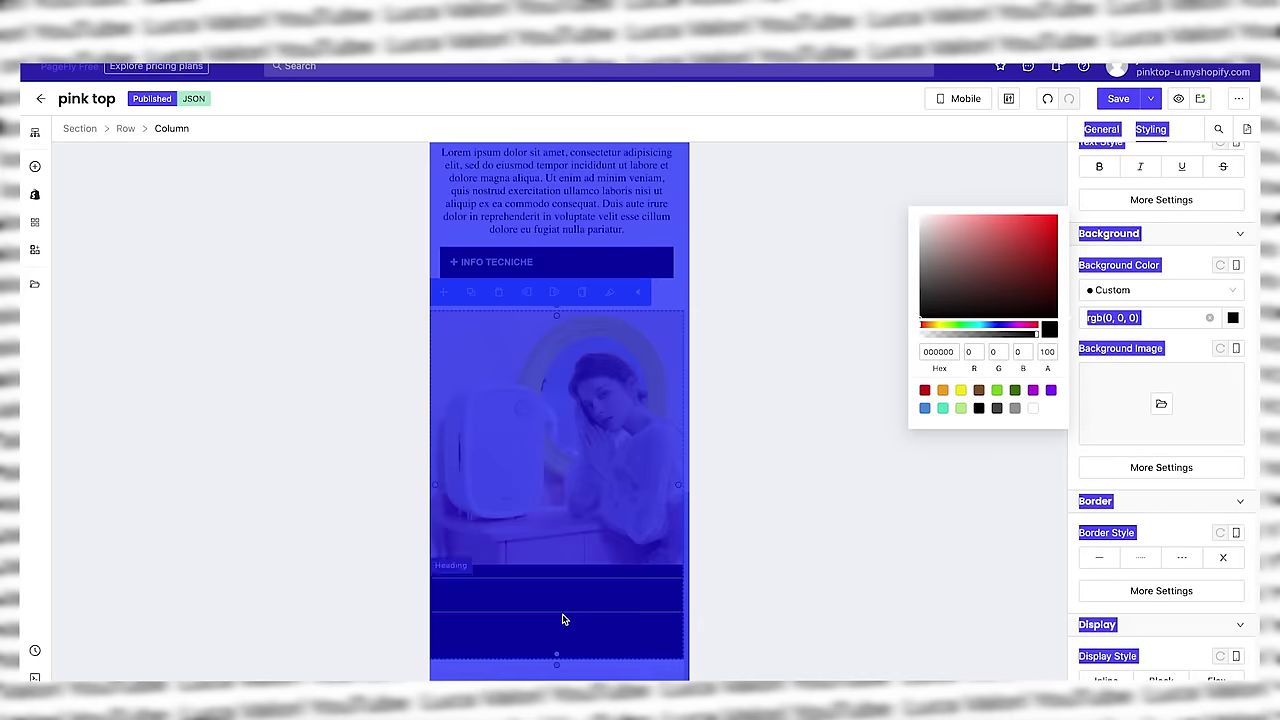
- Change the heading's text colour to white
left_click(568, 596)
scroll(1147, 311, "up", 5)
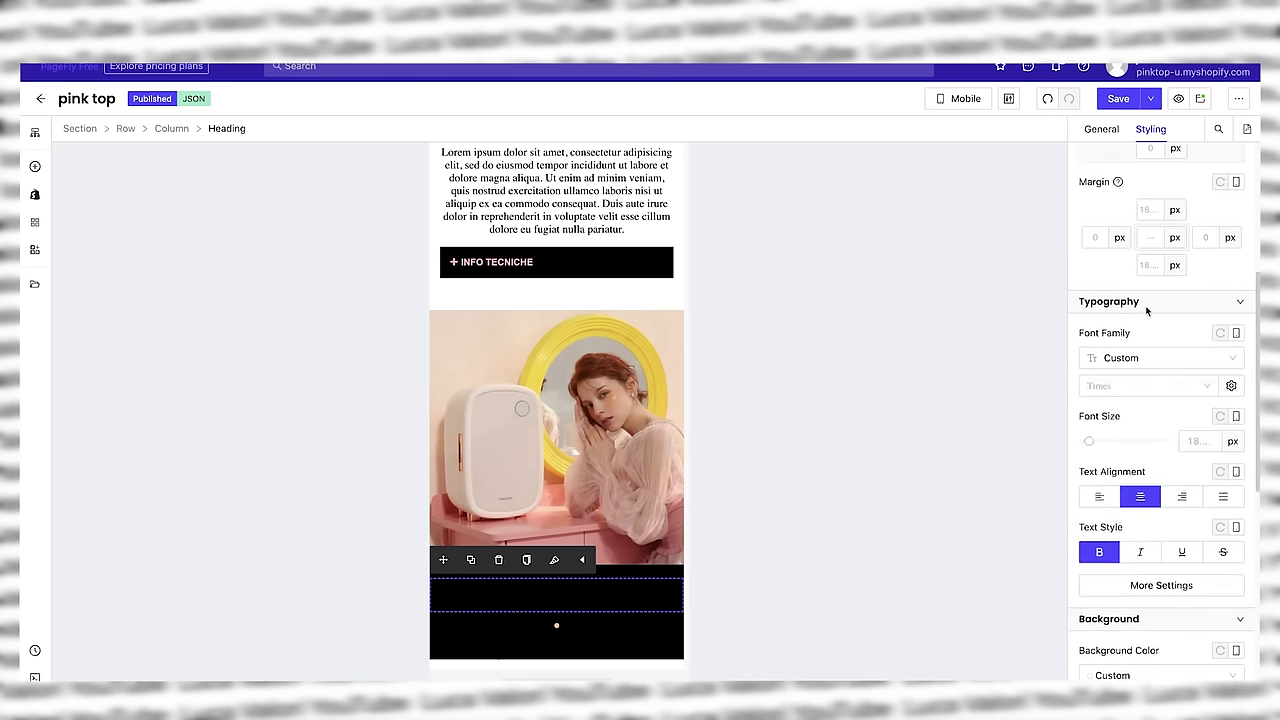
scroll(1147, 311, "up", 3)
left_click(1148, 304)
left_click(922, 226)
left_click_drag(910, 205, 590, 600)
left_click(560, 595)
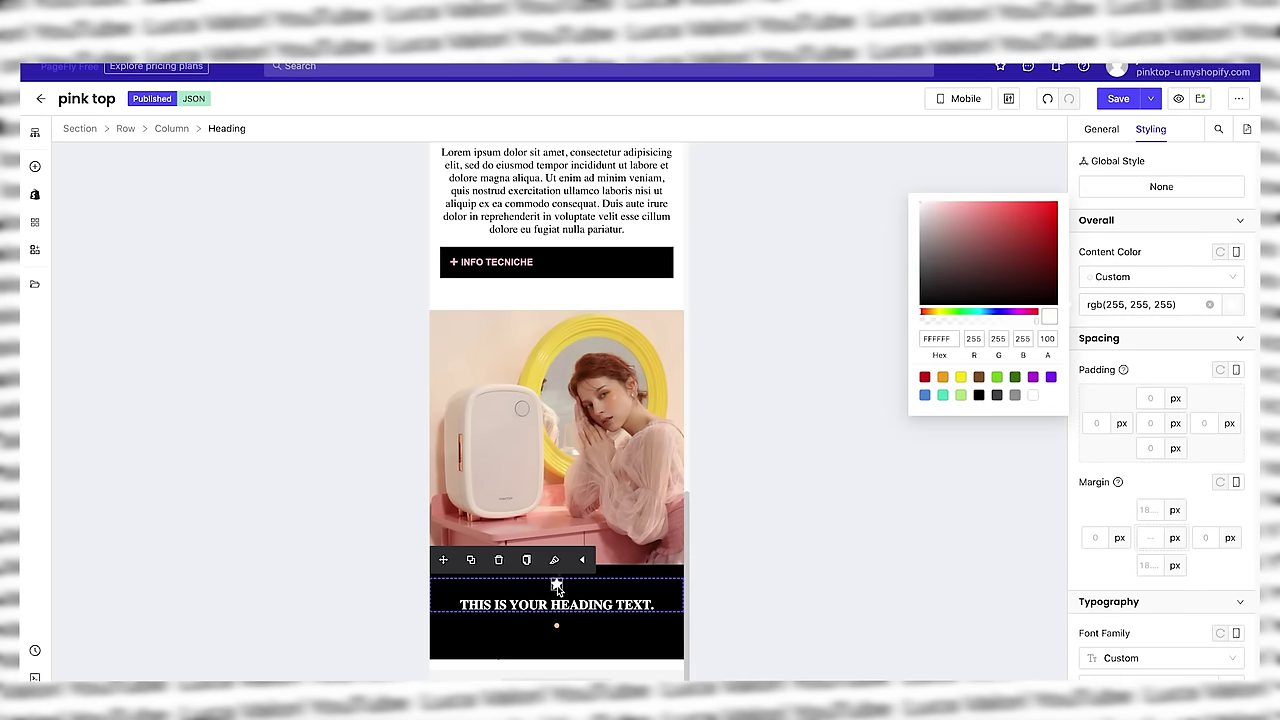
left_click(557, 586)
- Copy the INFO TECNICHE header's pink, rgb(253,185,192), and paste it onto the star icon
scroll(557, 450, "up", 3)
scroll(586, 340, "down", 1)
left_click(586, 343)
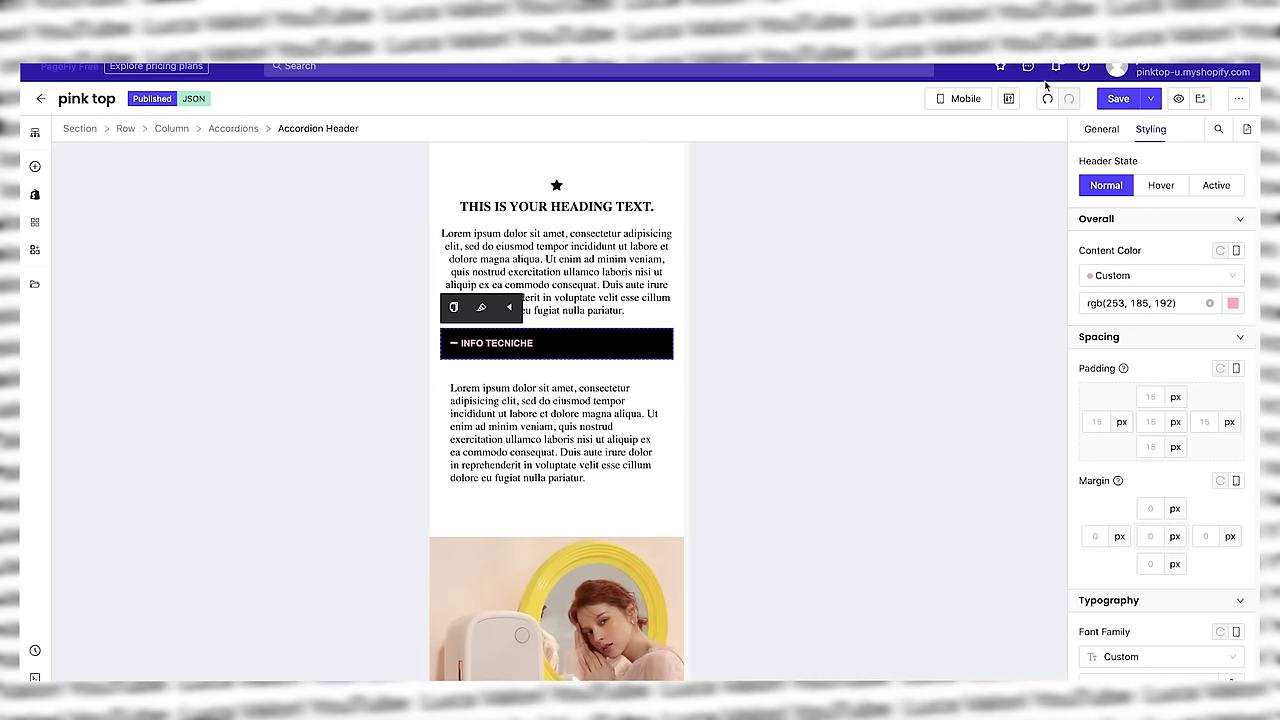
left_click_drag(1178, 303, 1084, 308)
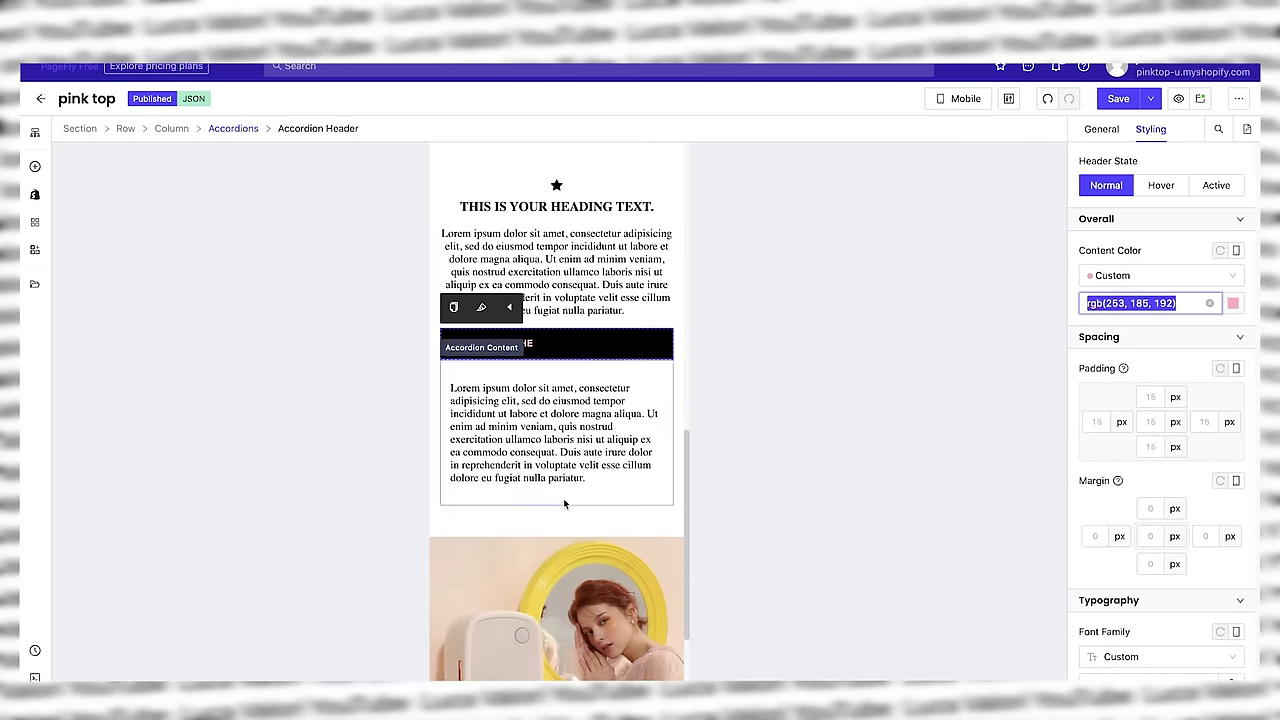
scroll(563, 498, "down", 3)
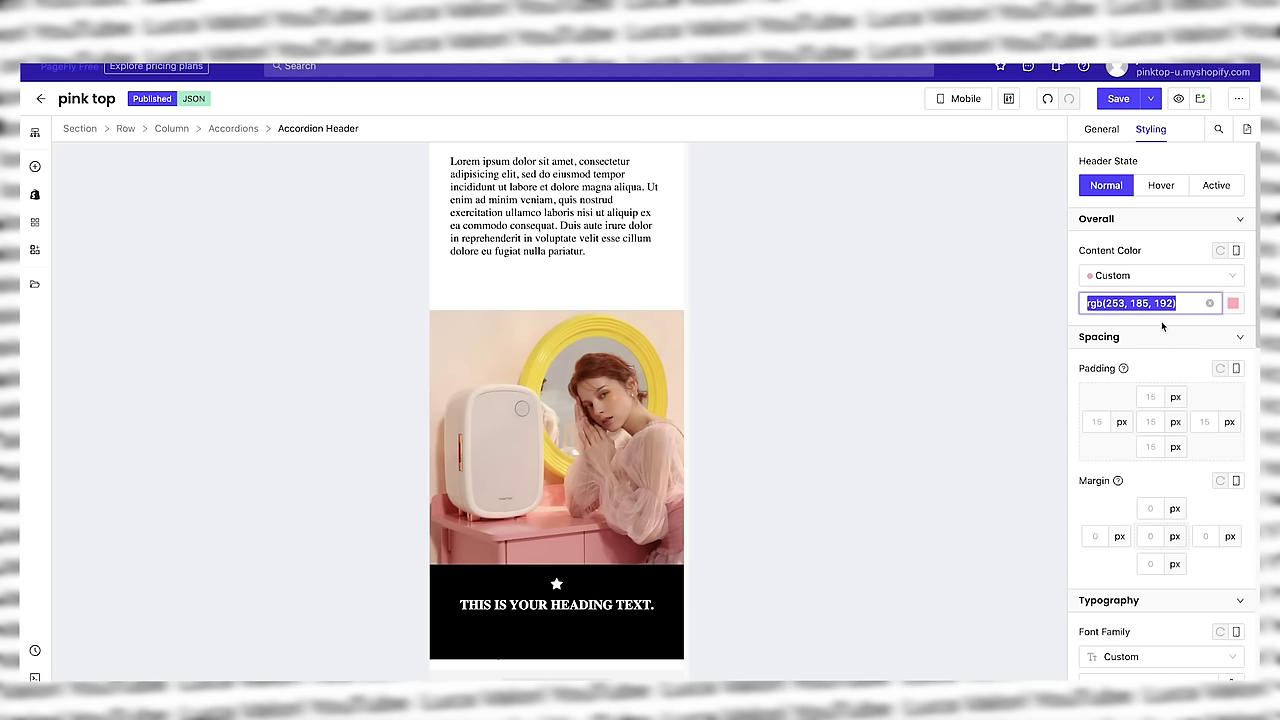
left_click(1182, 302)
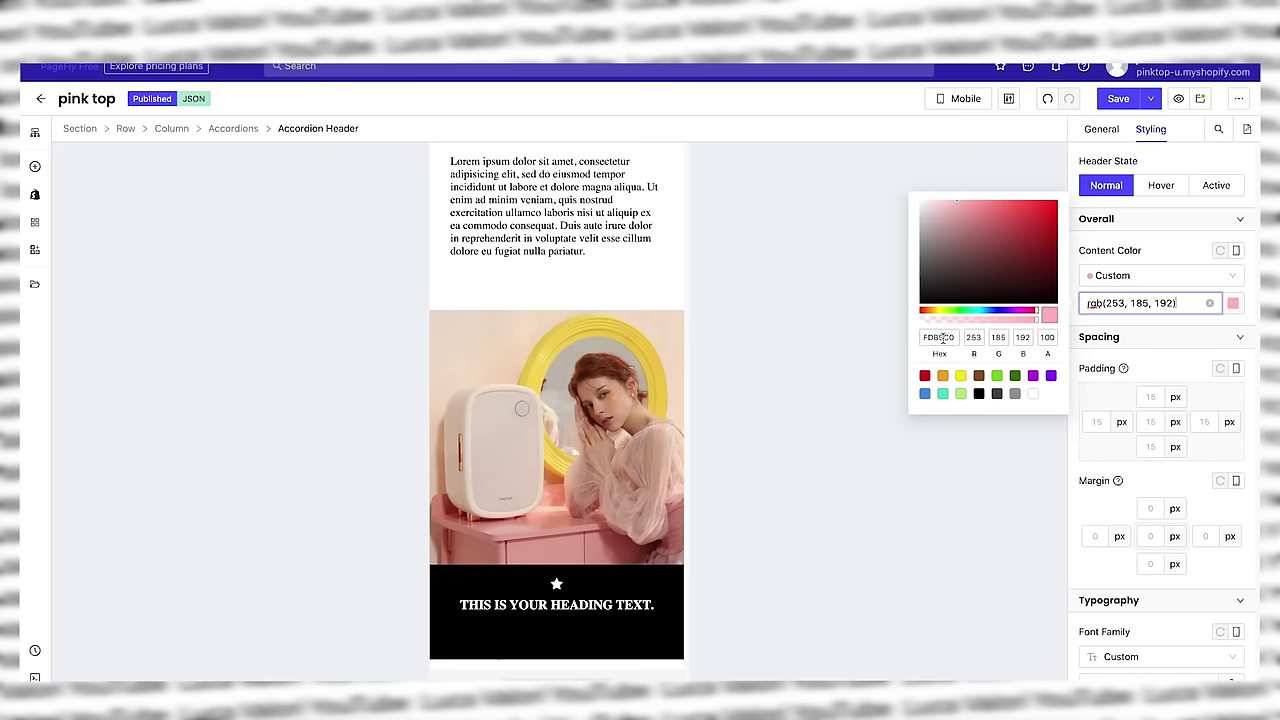
left_click(877, 460)
left_click_drag(1180, 302, 1036, 309)
key("ctrl+c")
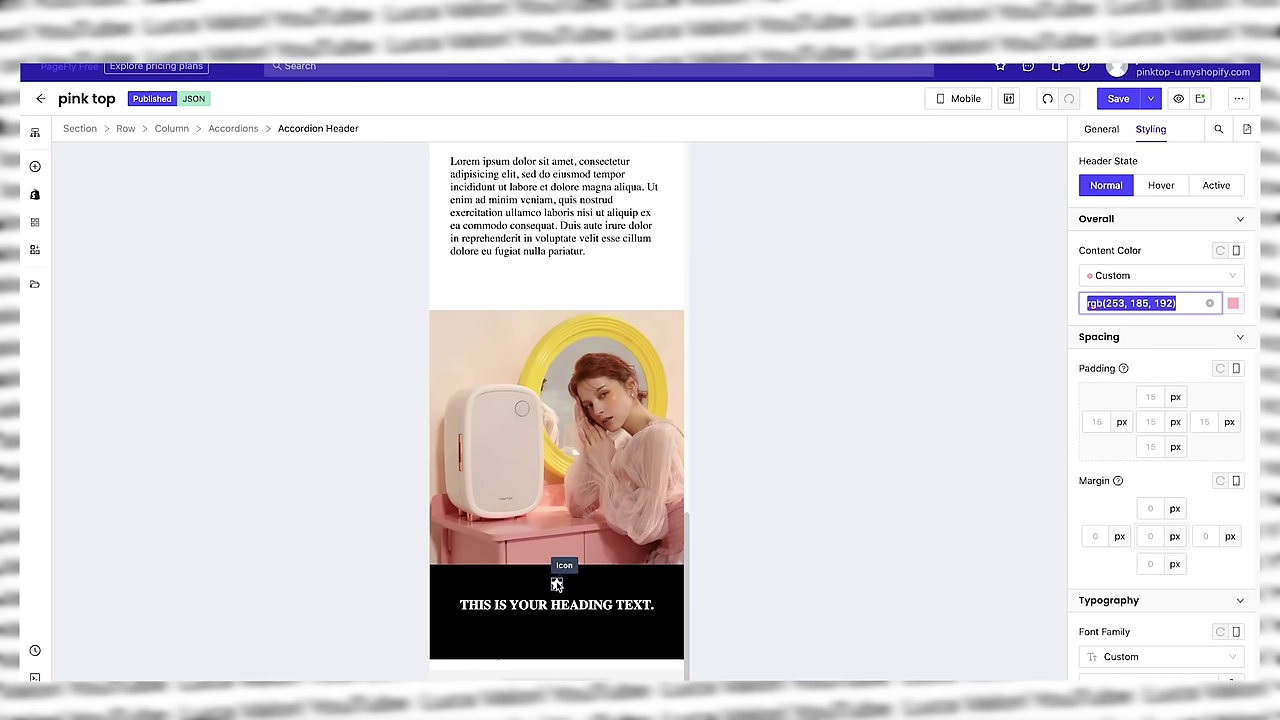
left_click(556, 583)
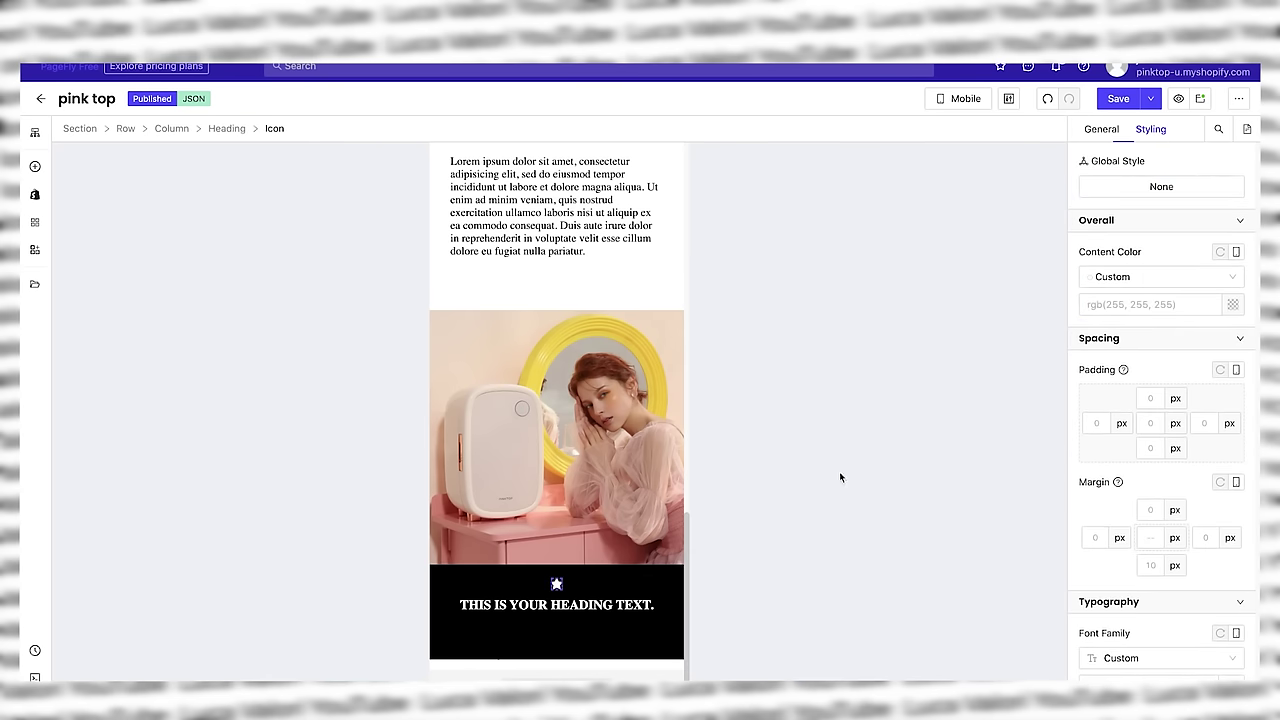
left_click(1135, 305)
key("ctrl+v")
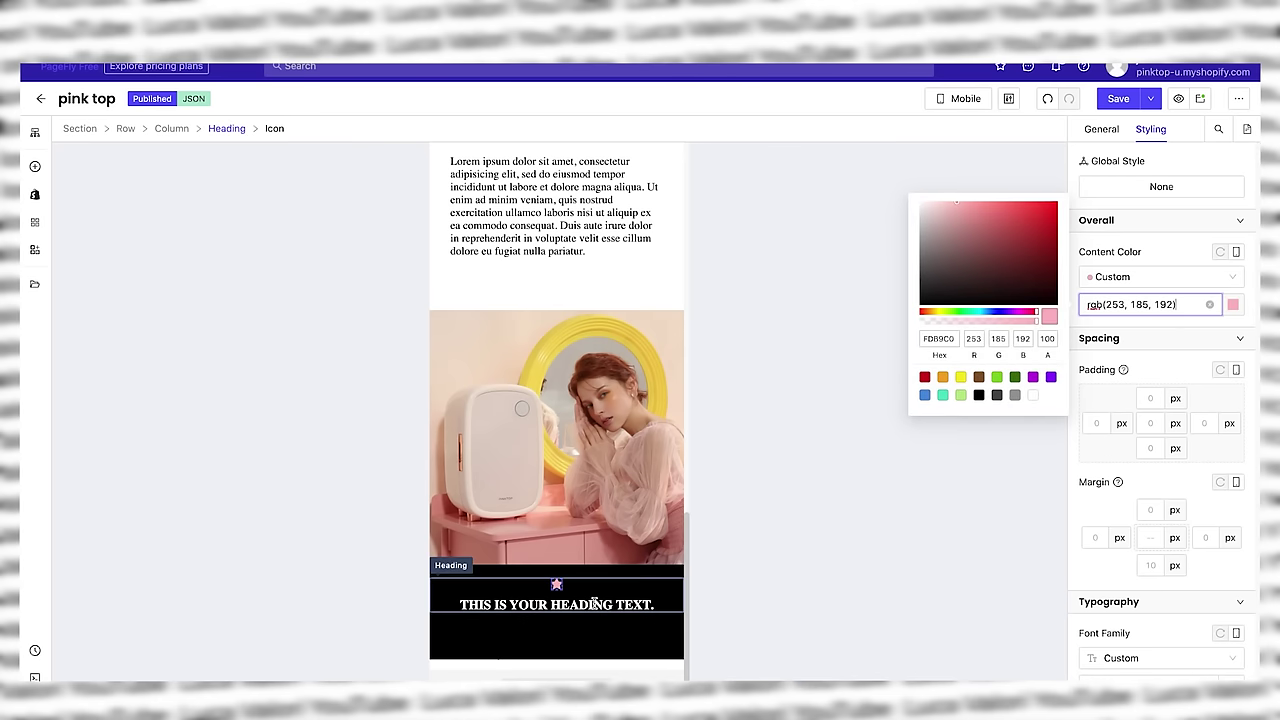
left_click(594, 604)
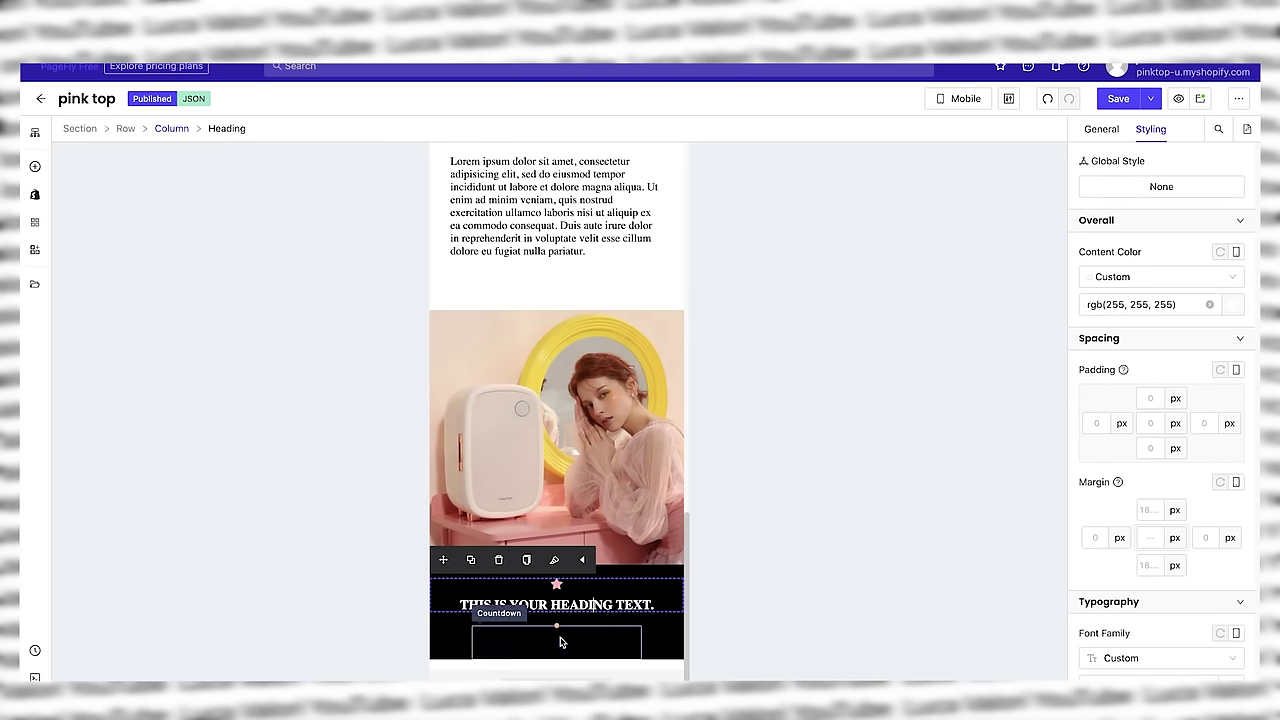
- Make the countdown numbers white and the countdown labels pink rgb(253,185,192)
left_click(577, 634)
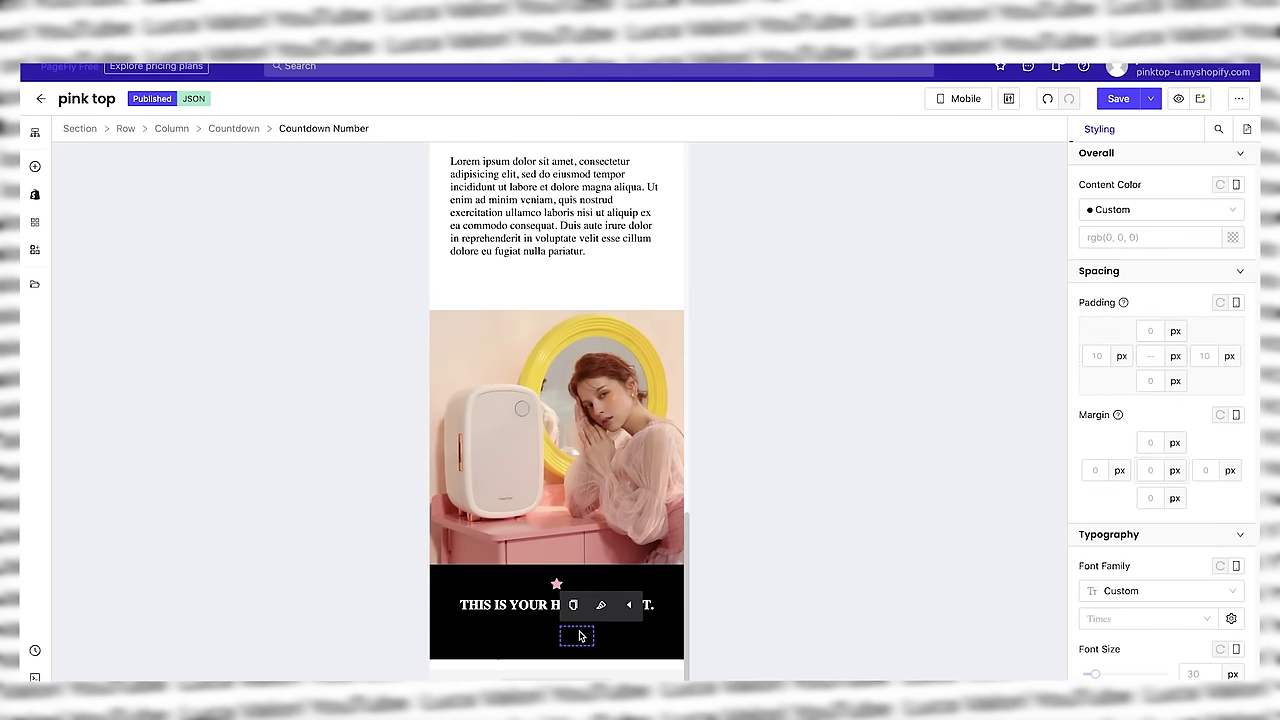
left_click(1128, 236)
type("rgb(245, 245, 245)")
key("ctrl+a")
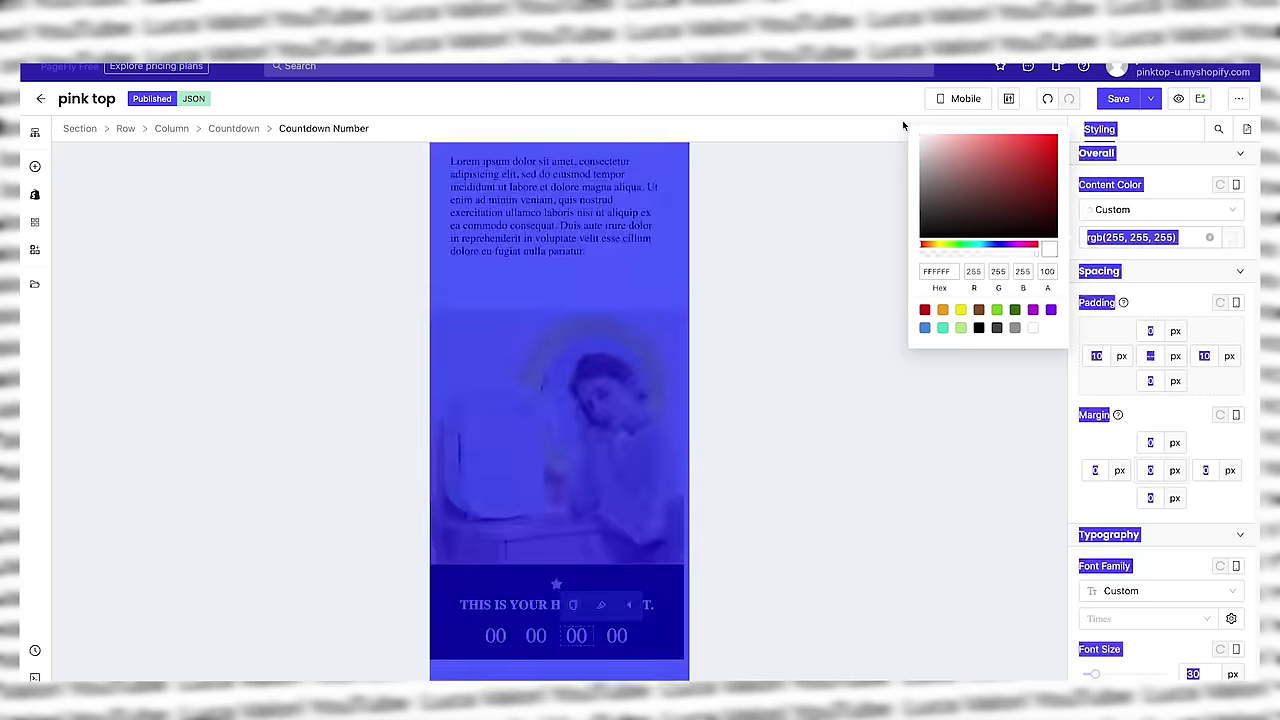
left_click(814, 448)
left_click(576, 658)
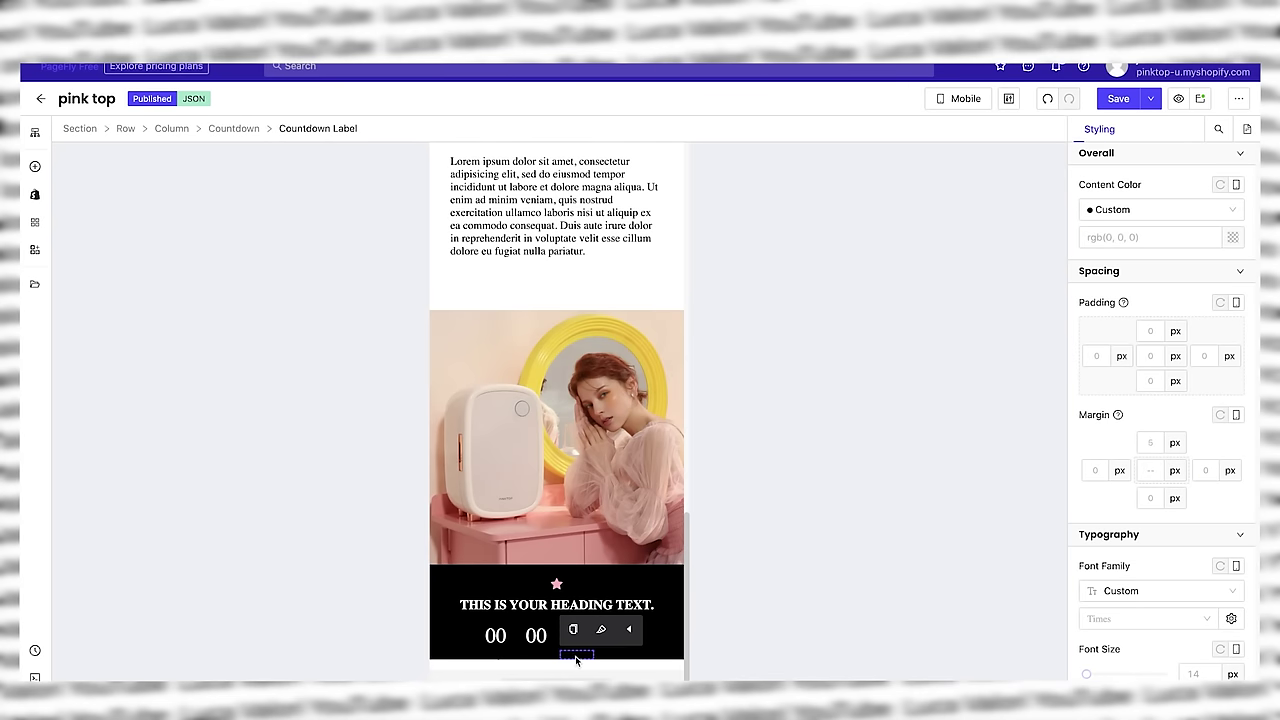
left_click(1128, 237)
key("ctrl+v")
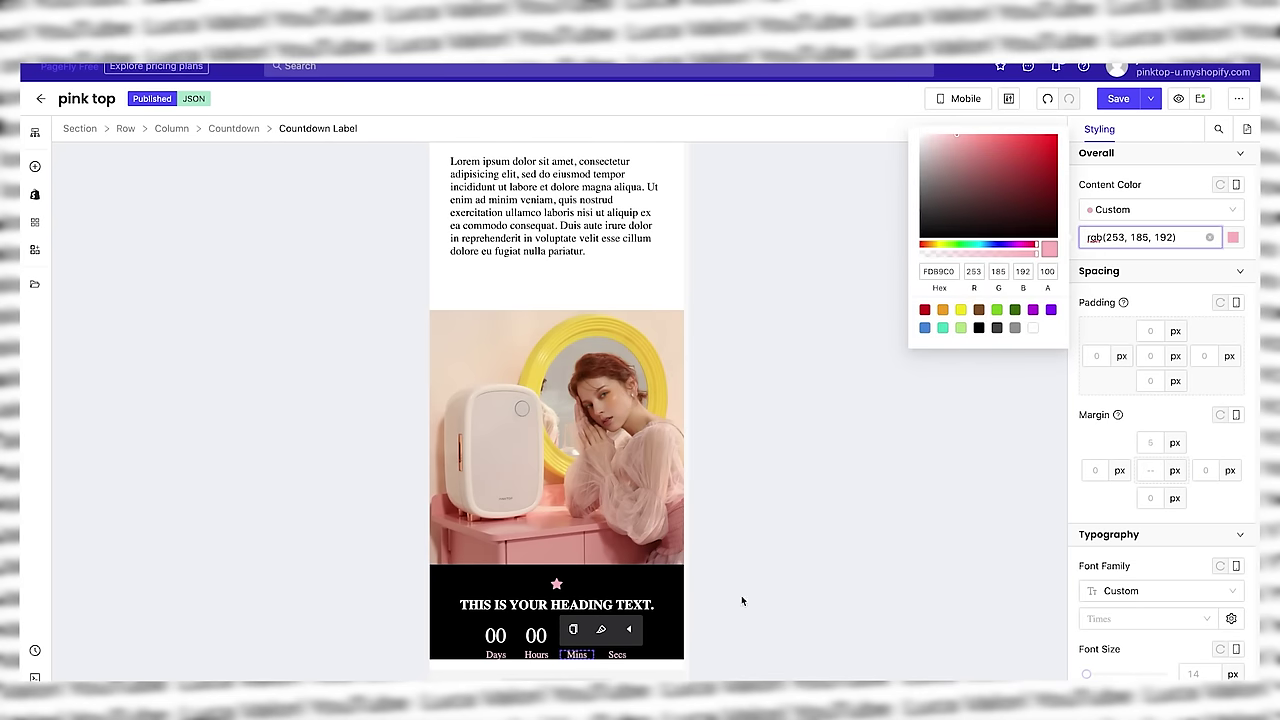
left_click(625, 489)
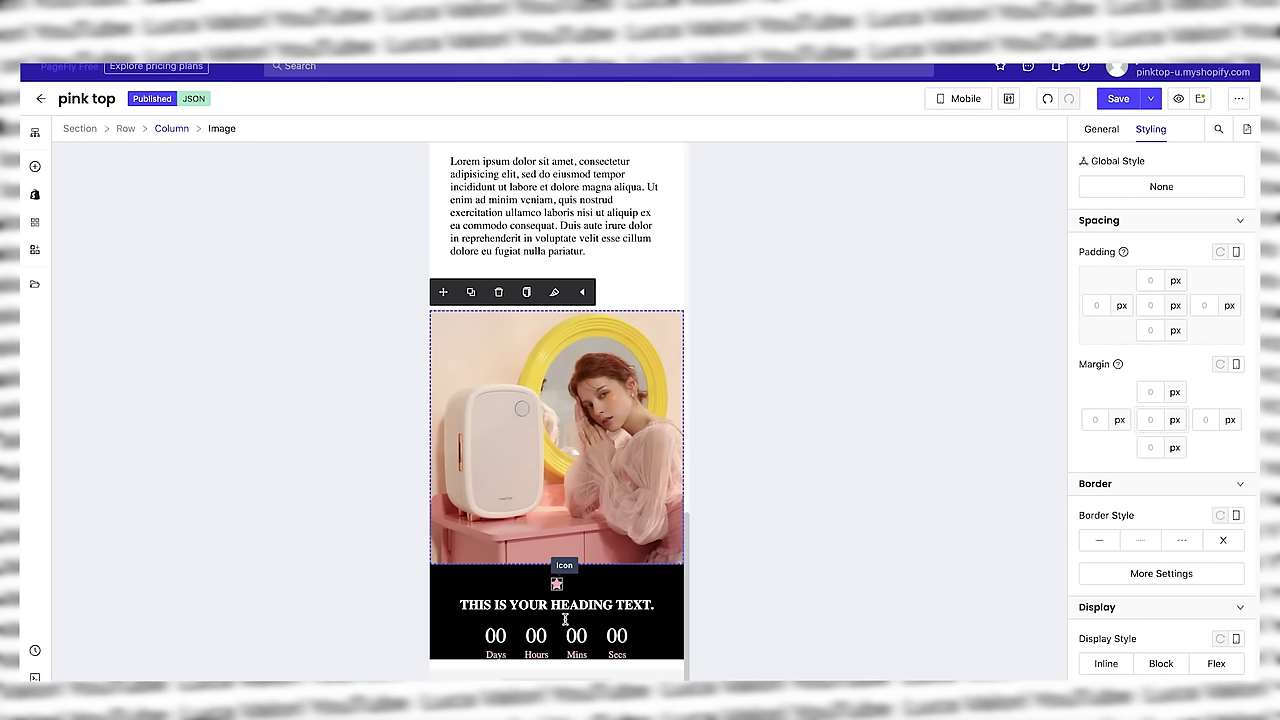
- Set the black heading-and-countdown column's bottom padding to 23 px
left_click(646, 660)
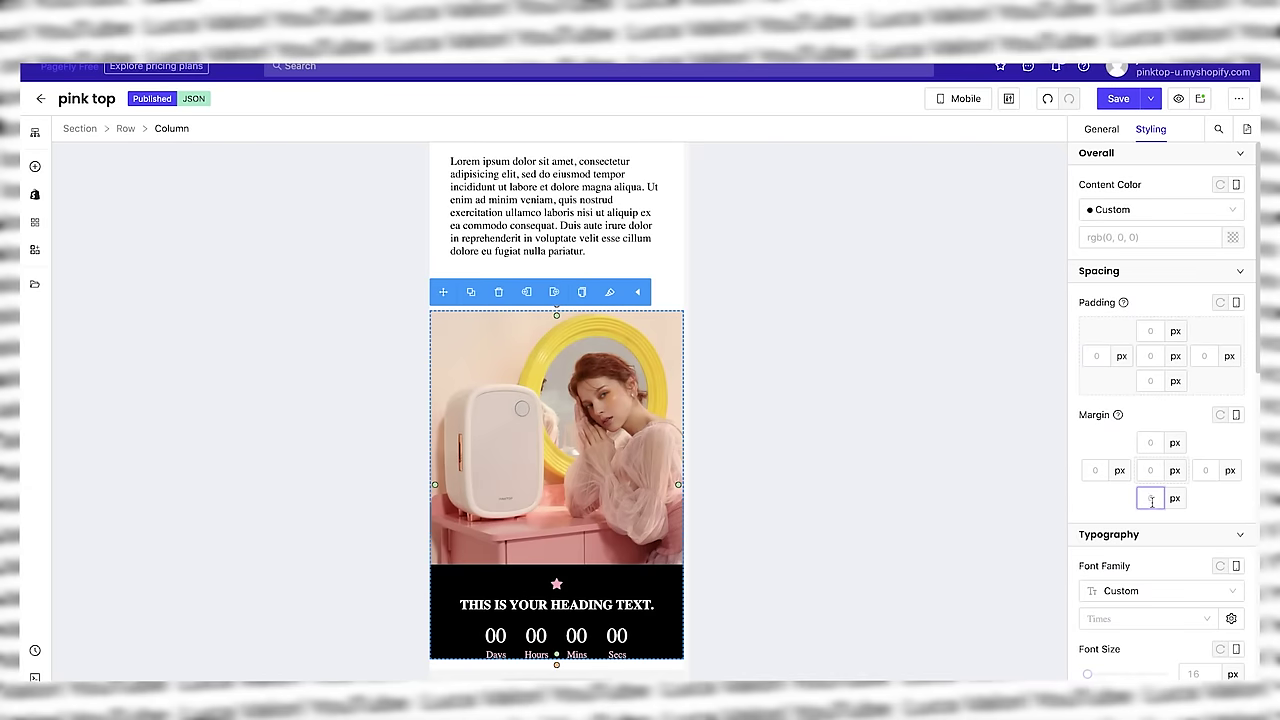
type("20")
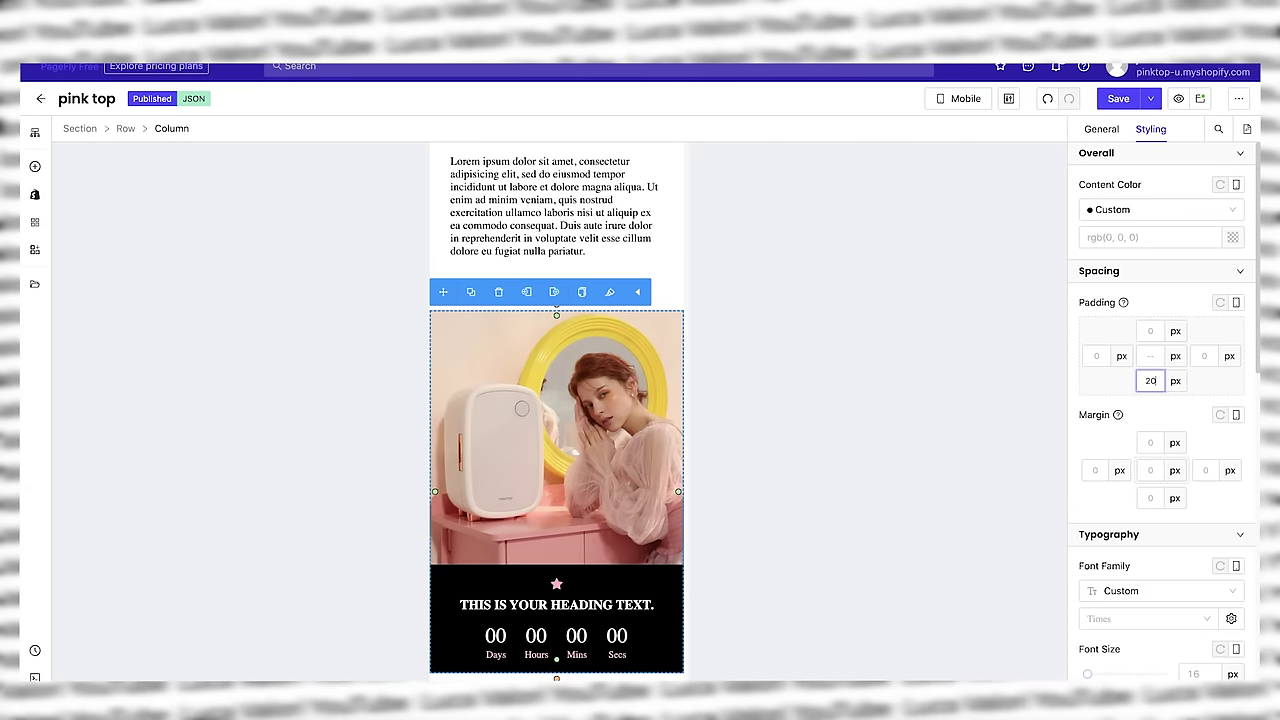
left_click(614, 420)
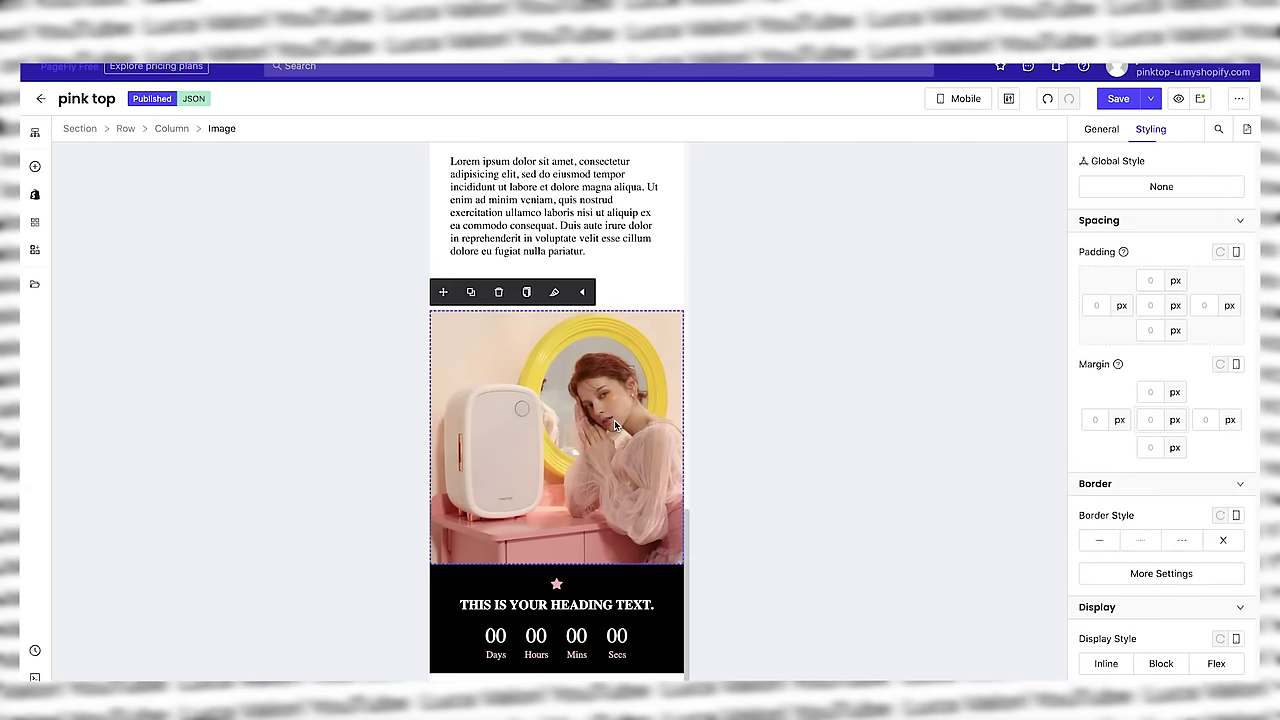
left_click(672, 662)
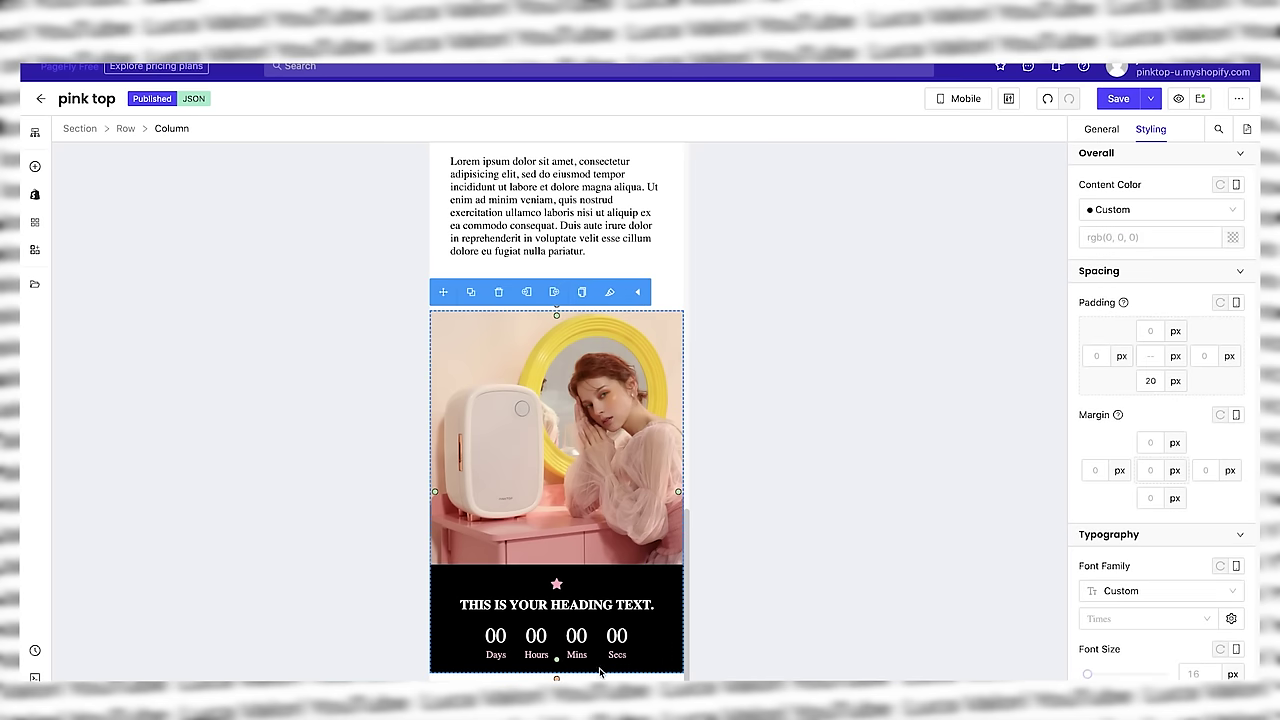
key("BackSpace")
type("5")
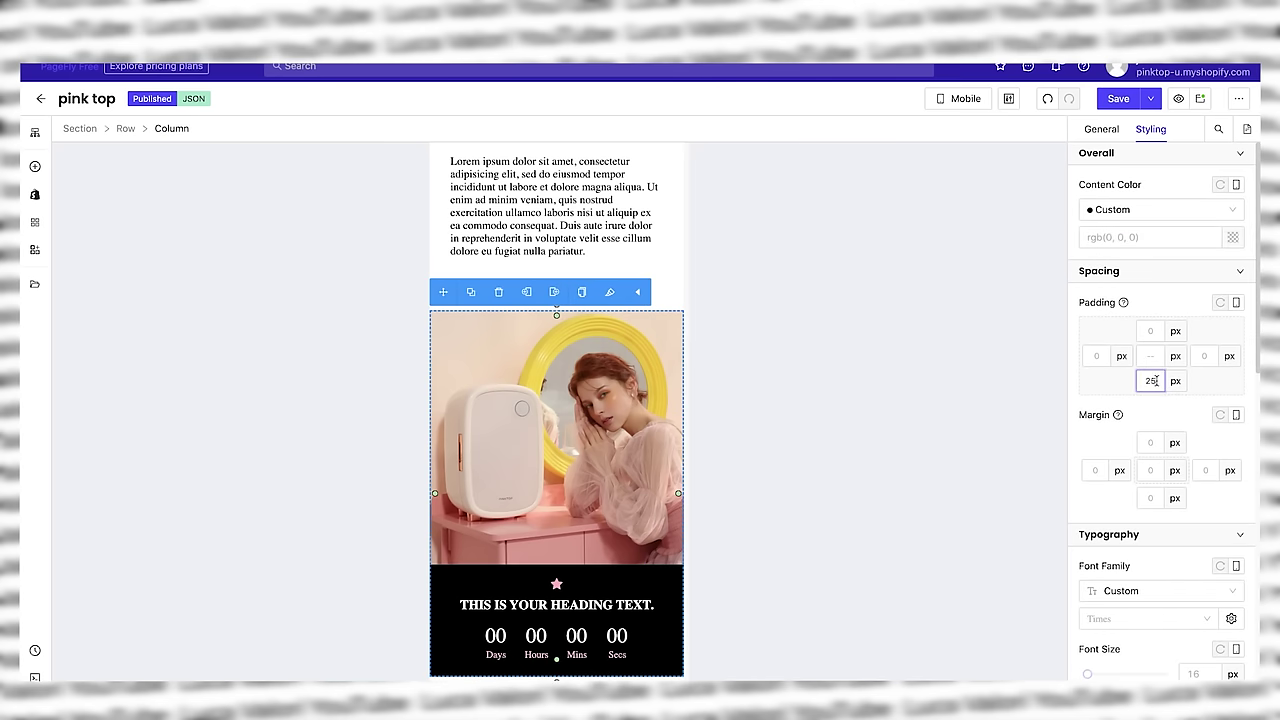
key("BackSpace")
type("3")
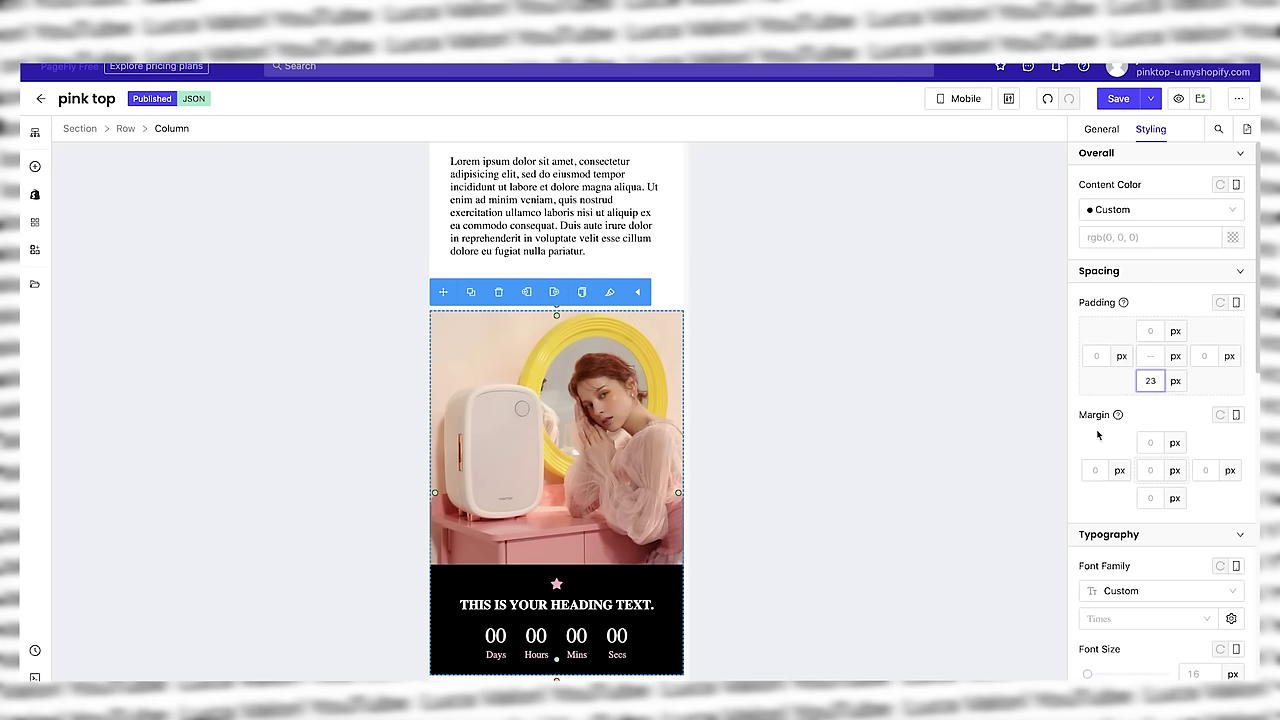
left_click(577, 470)
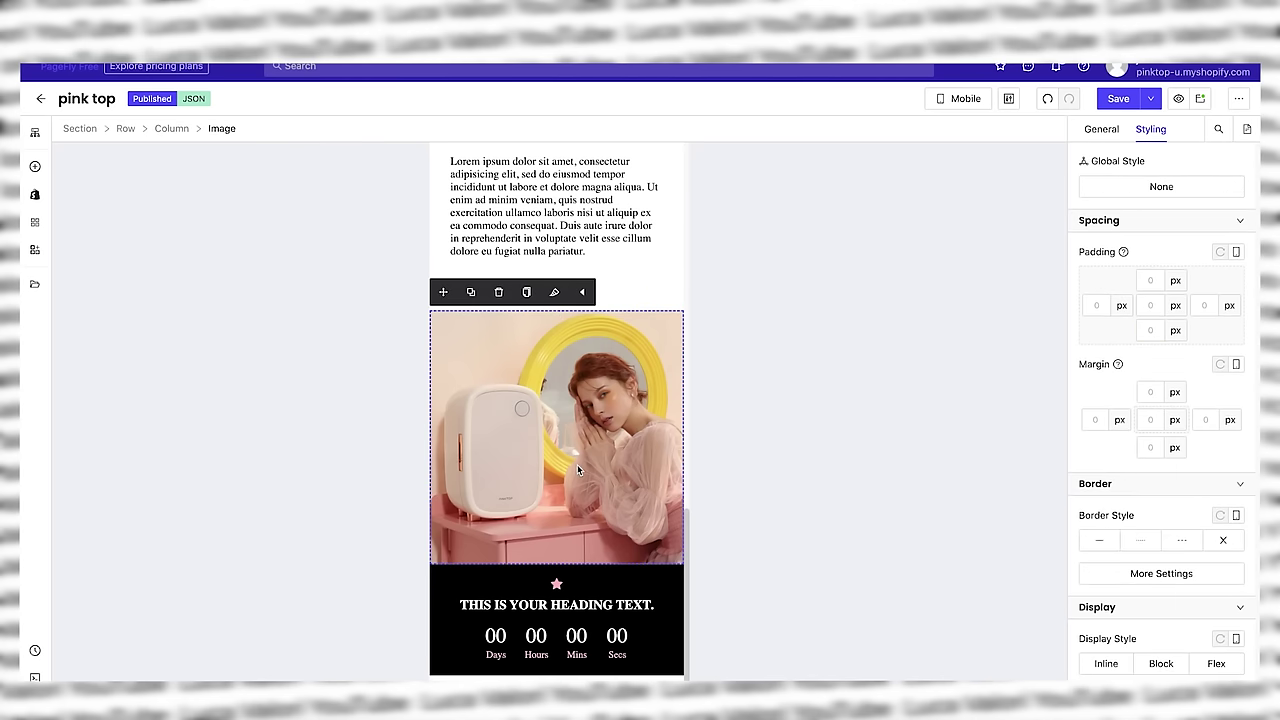
scroll(490, 560, "down", 1)
scroll(545, 523, "up", 3)
scroll(546, 522, "down", 2)
scroll(546, 522, "down", 1)
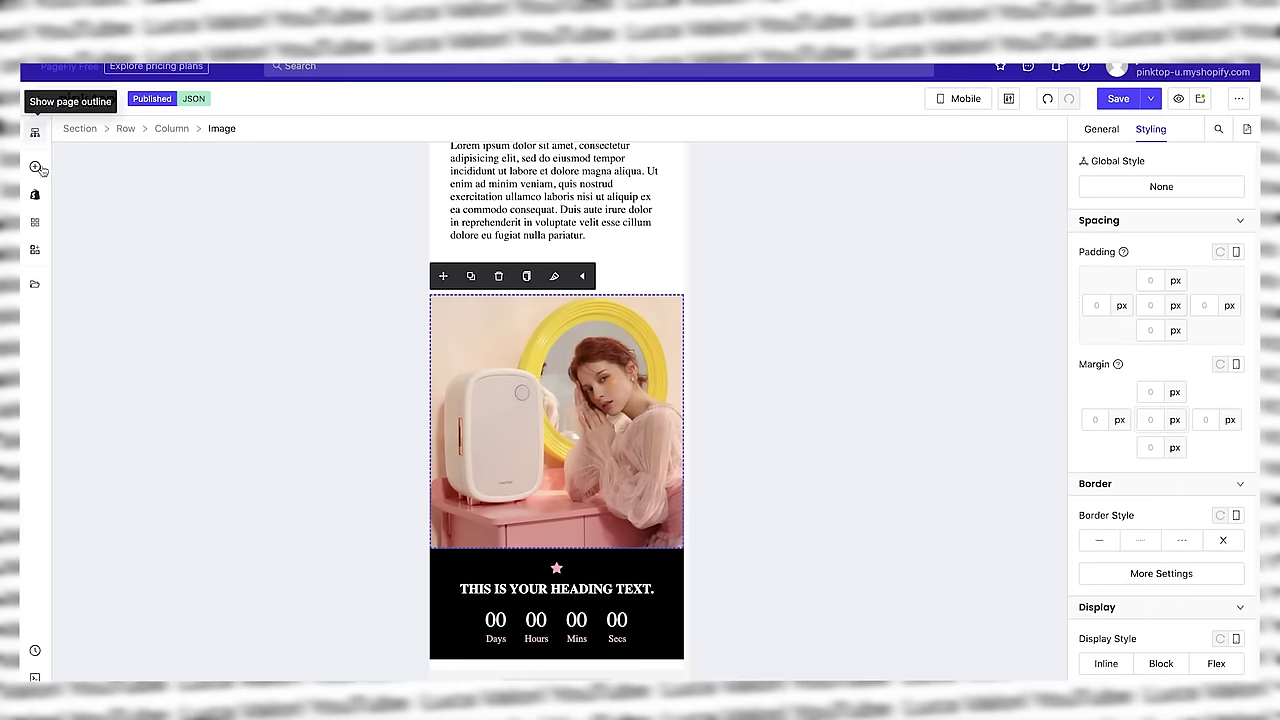
- Browse the Slideshow elements, then save and publish the 'pink top' page
left_click(35, 166)
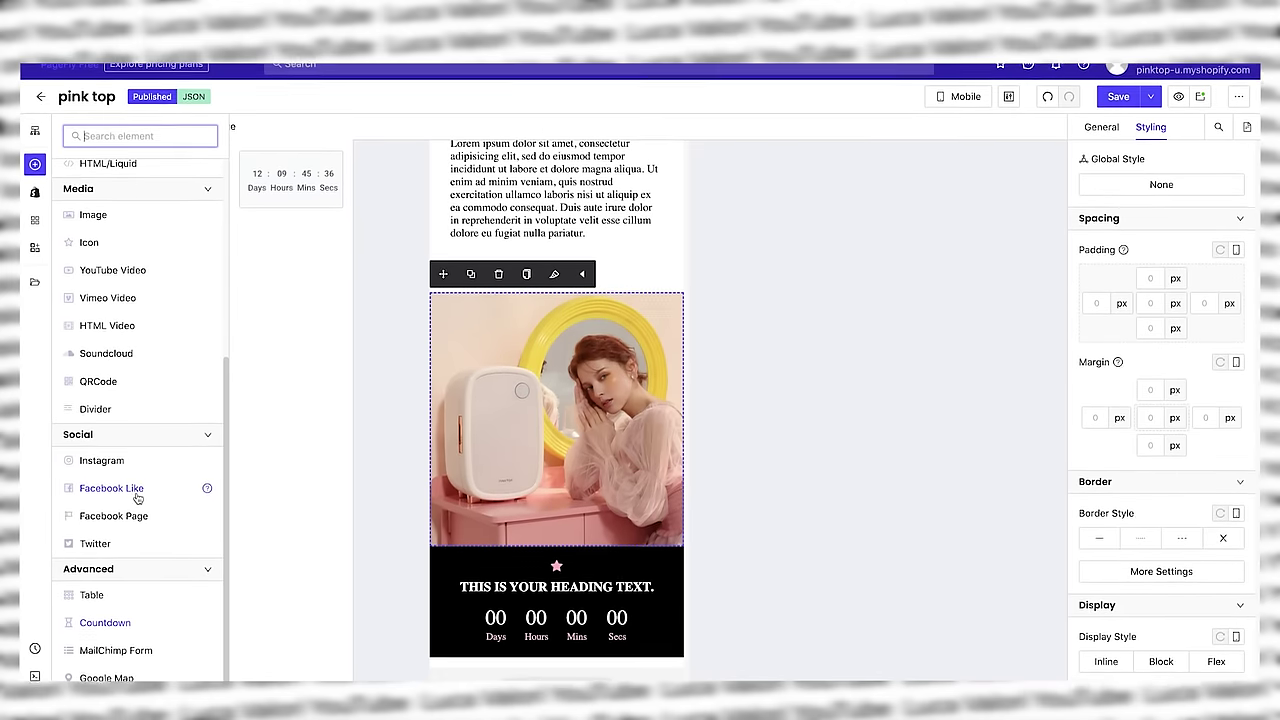
scroll(118, 563, "up", 5)
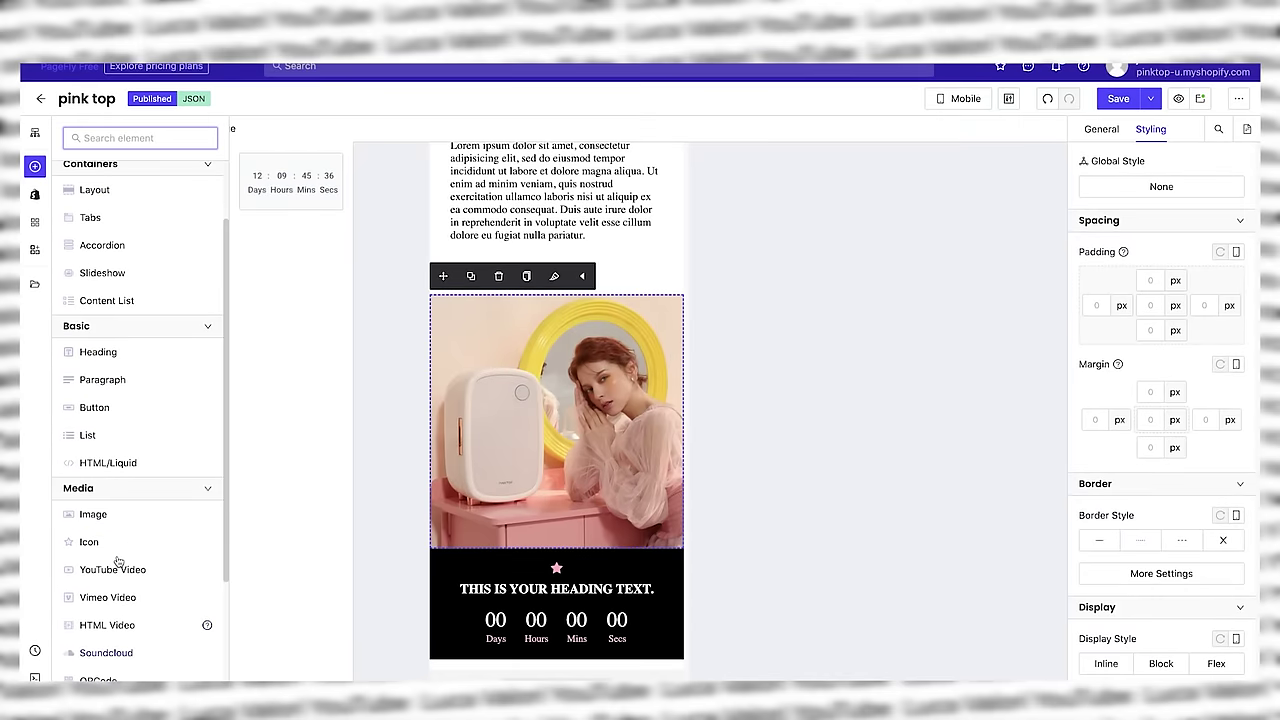
mouse_move(141, 280)
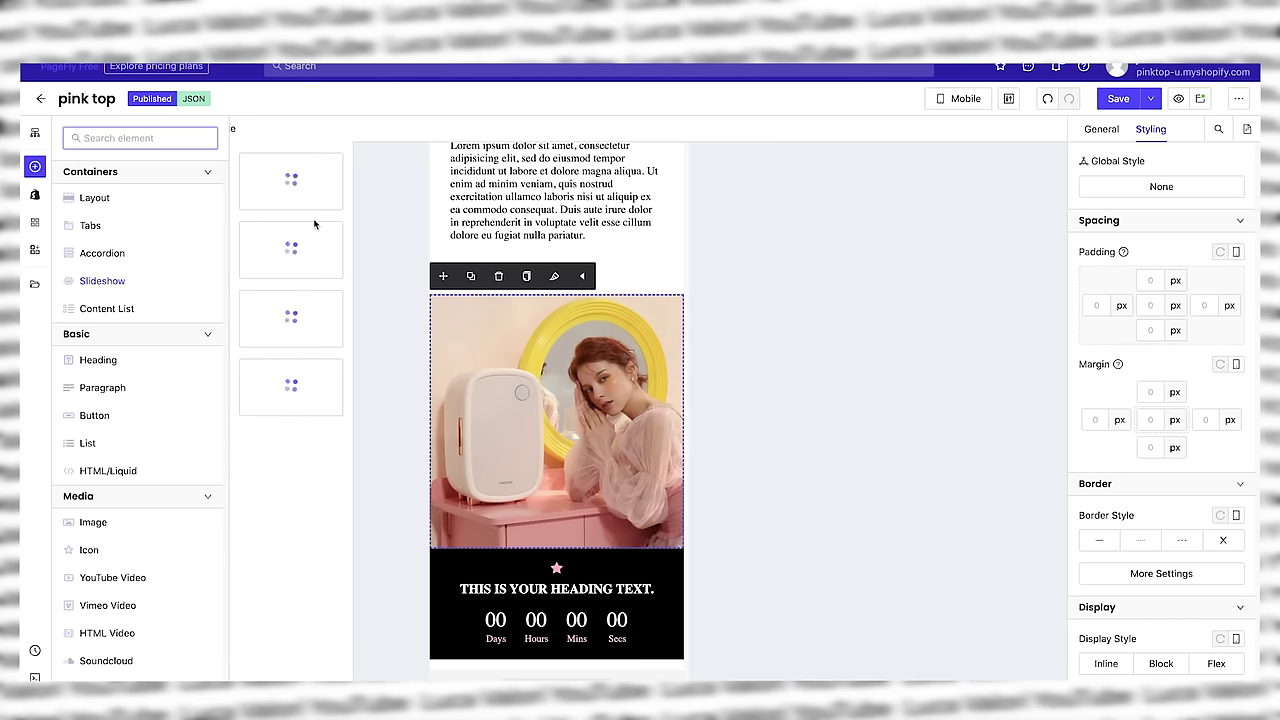
left_click(1117, 100)
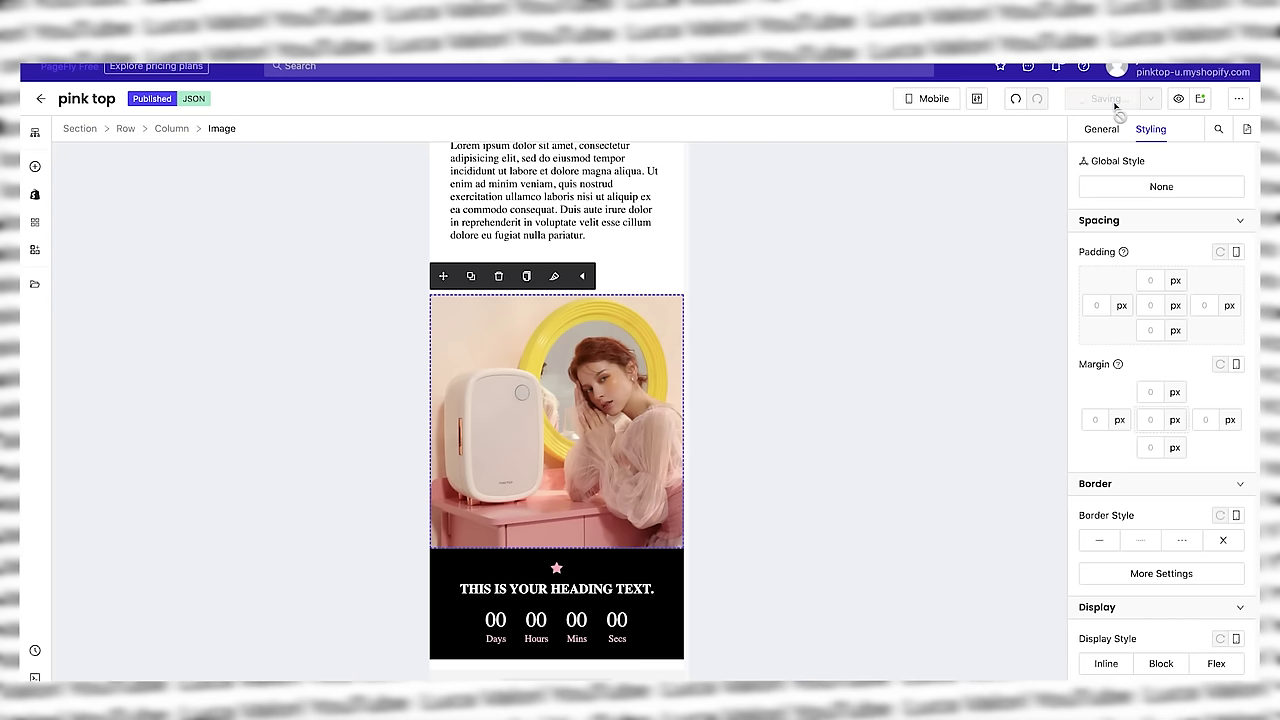
left_click(1113, 100)
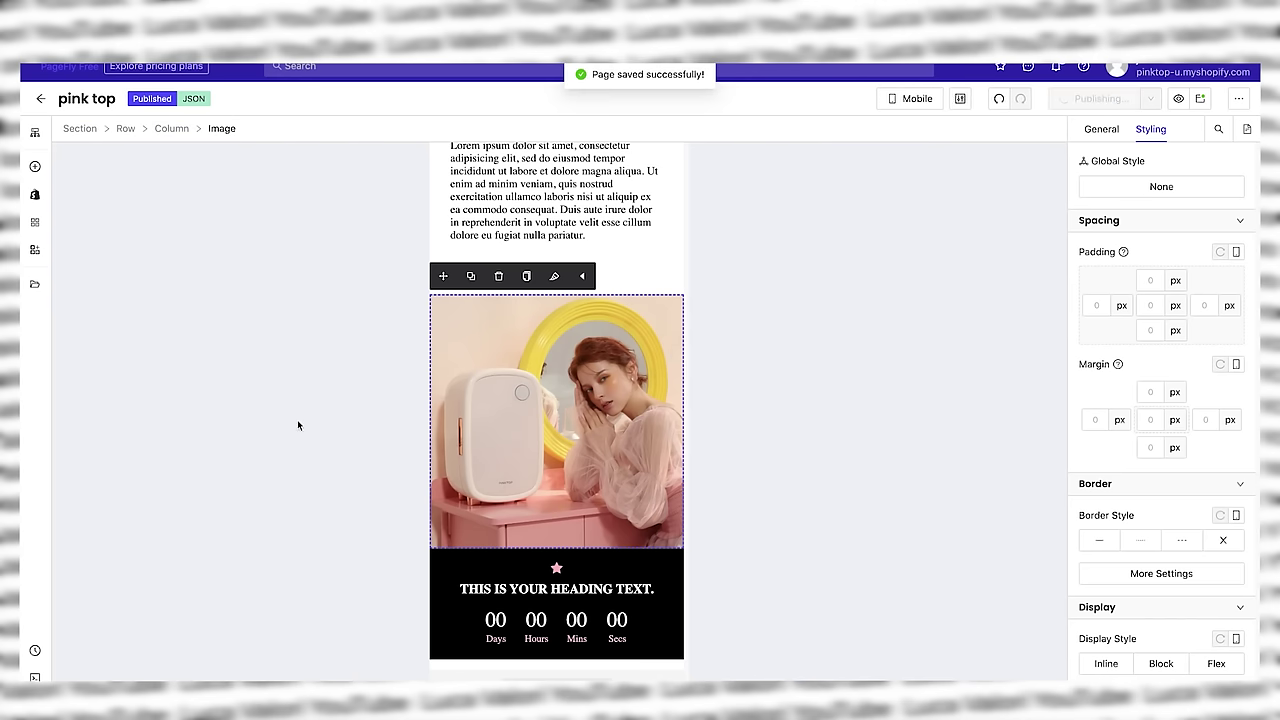
left_click(35, 167)
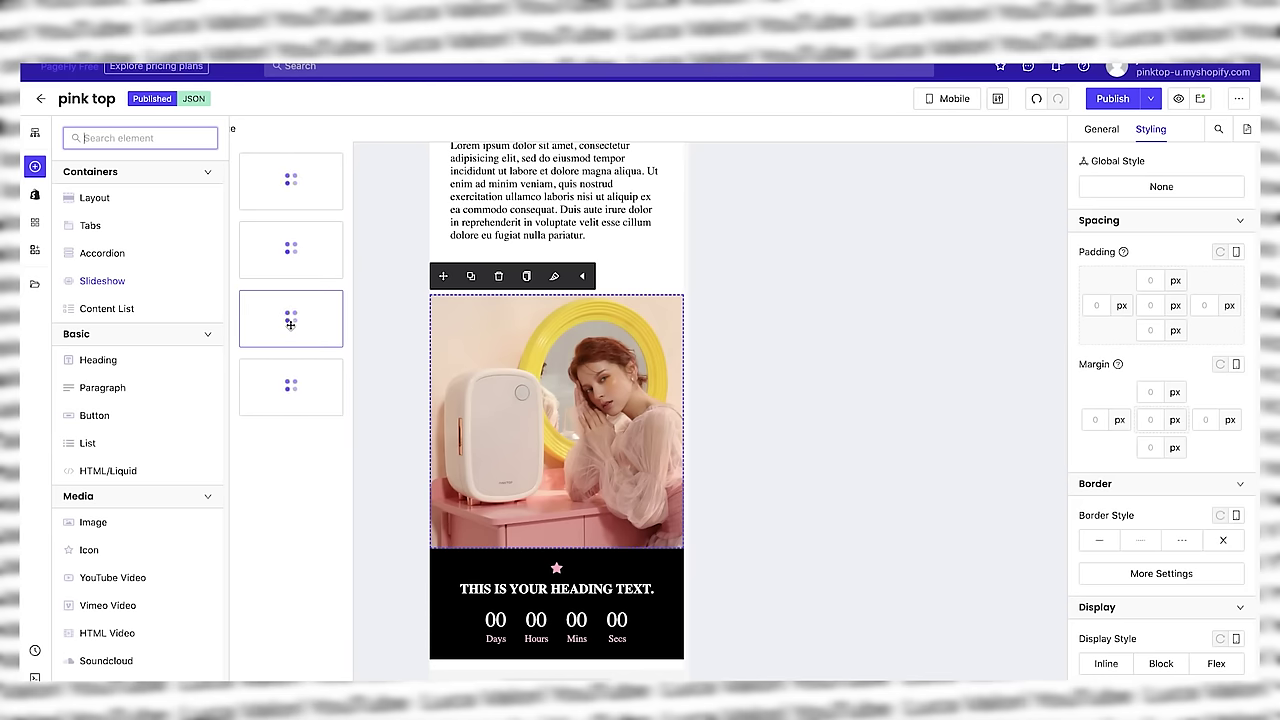
- Try dropping a Slideshow layout into the column twice, undoing each attempt
left_click_drag(289, 323, 521, 660)
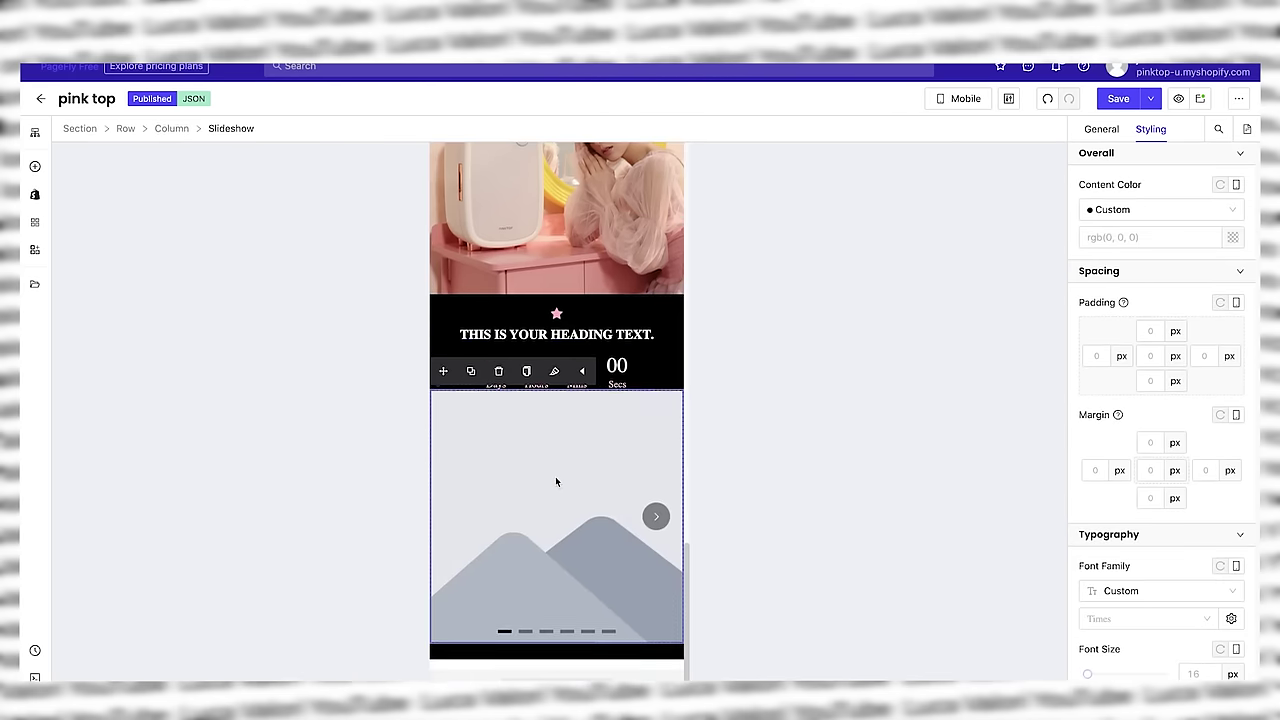
left_click(35, 166)
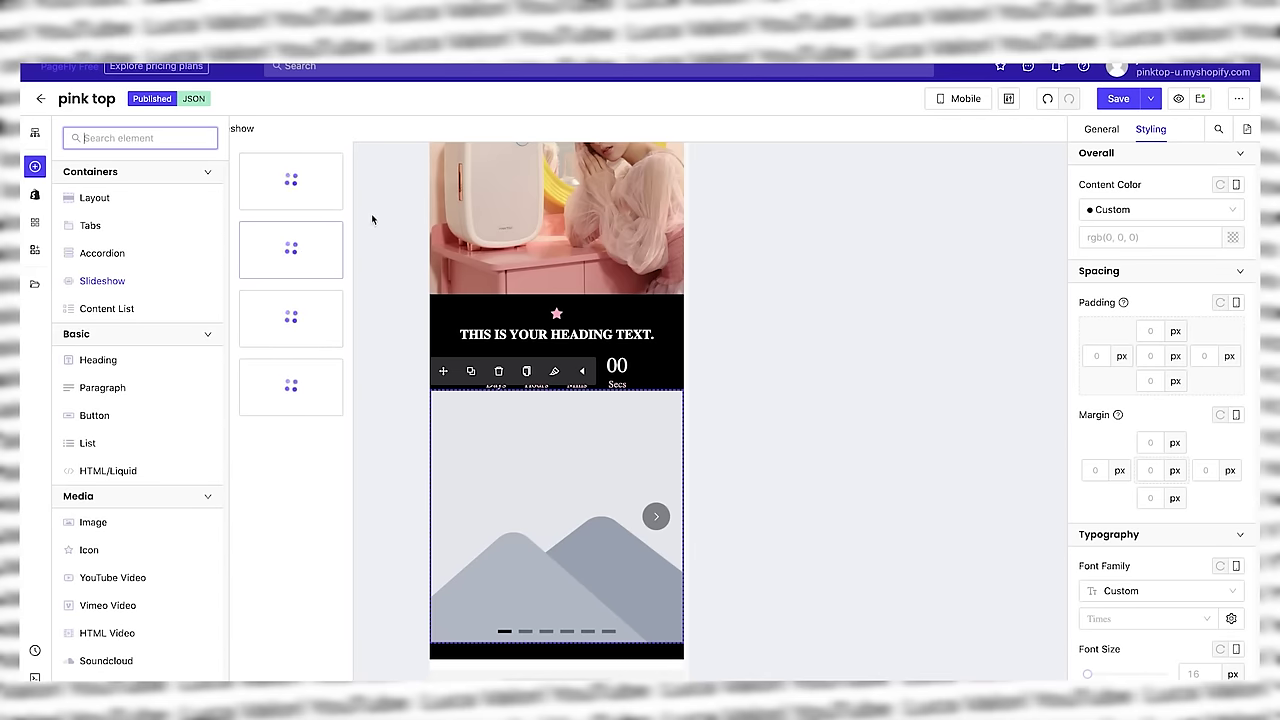
left_click(360, 284)
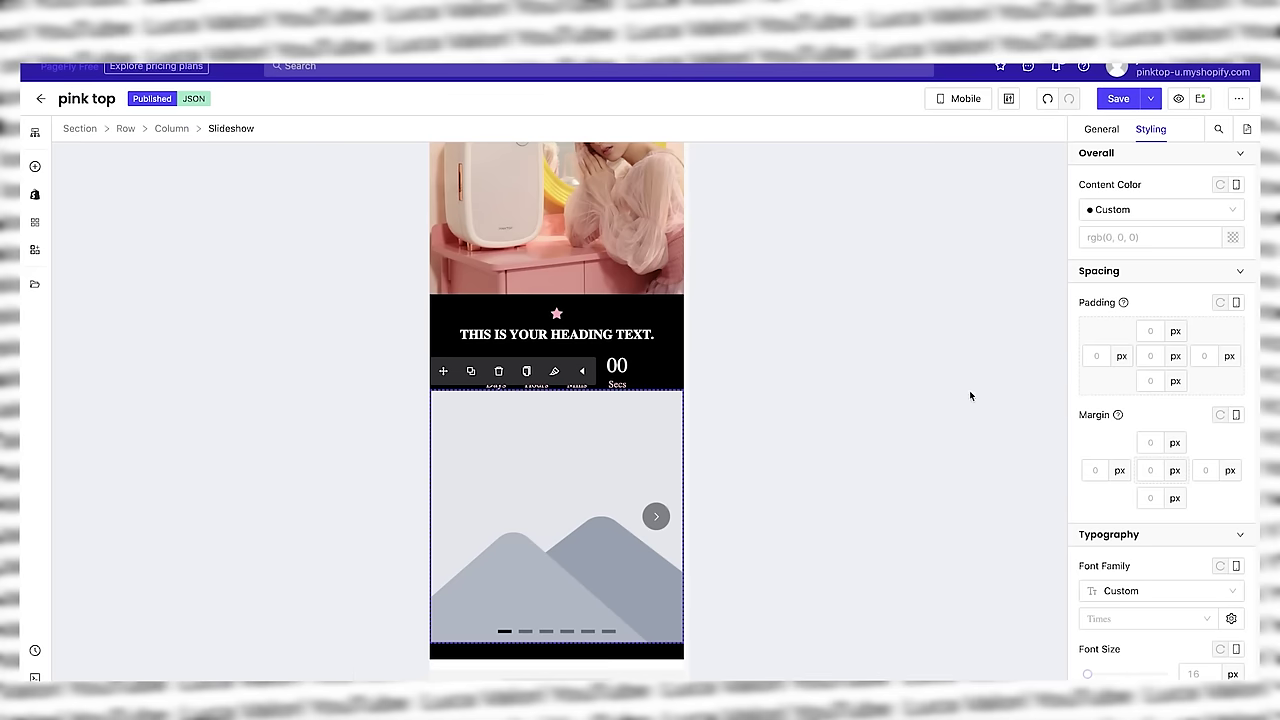
left_click(610, 455)
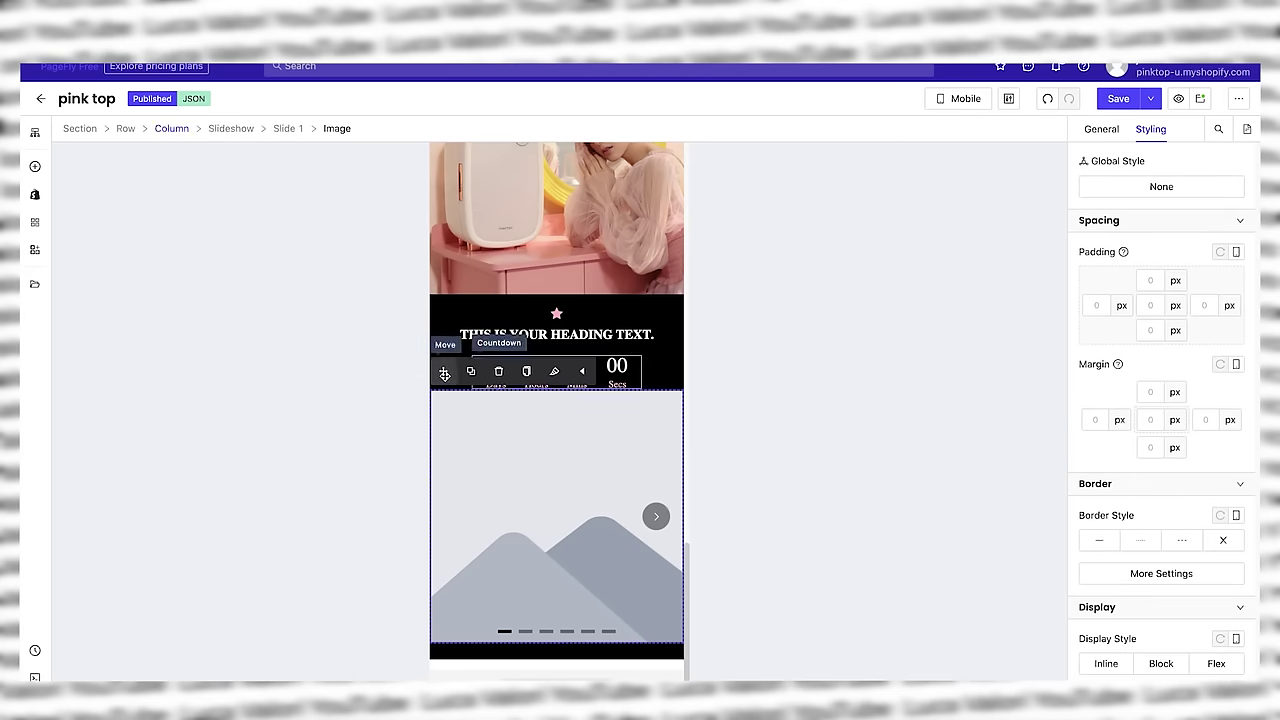
left_click(1047, 98)
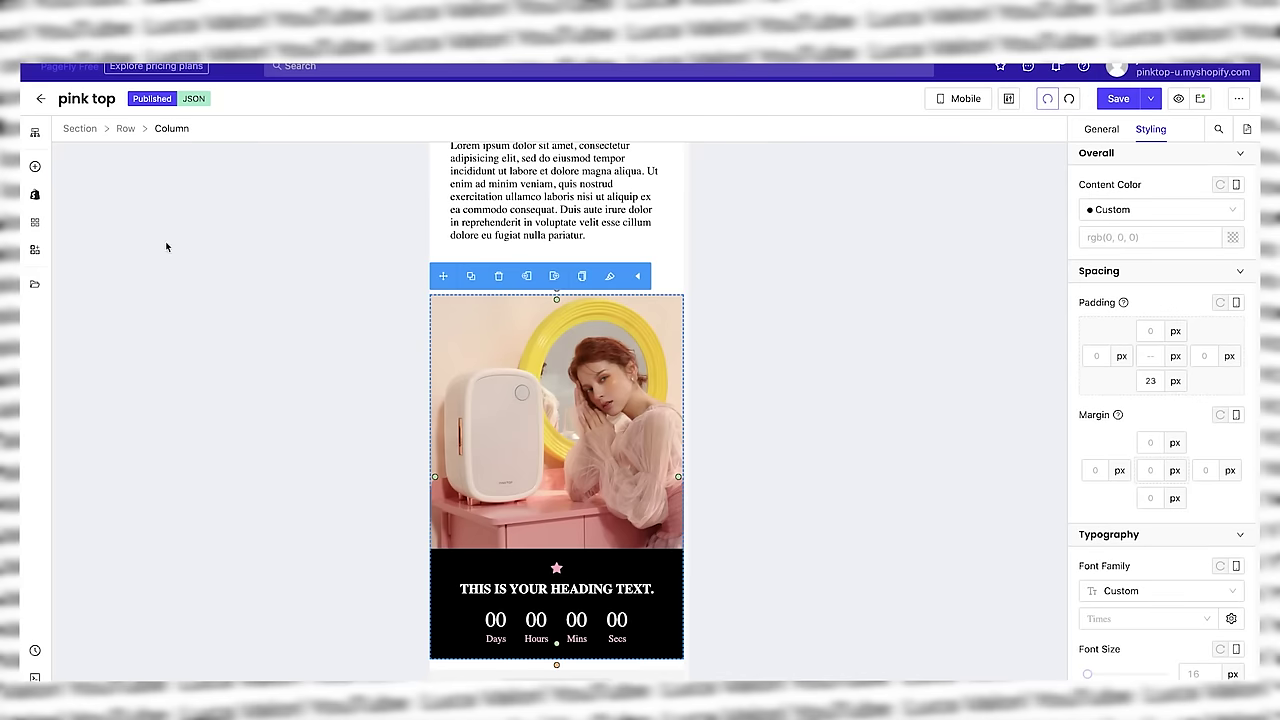
left_click(37, 167)
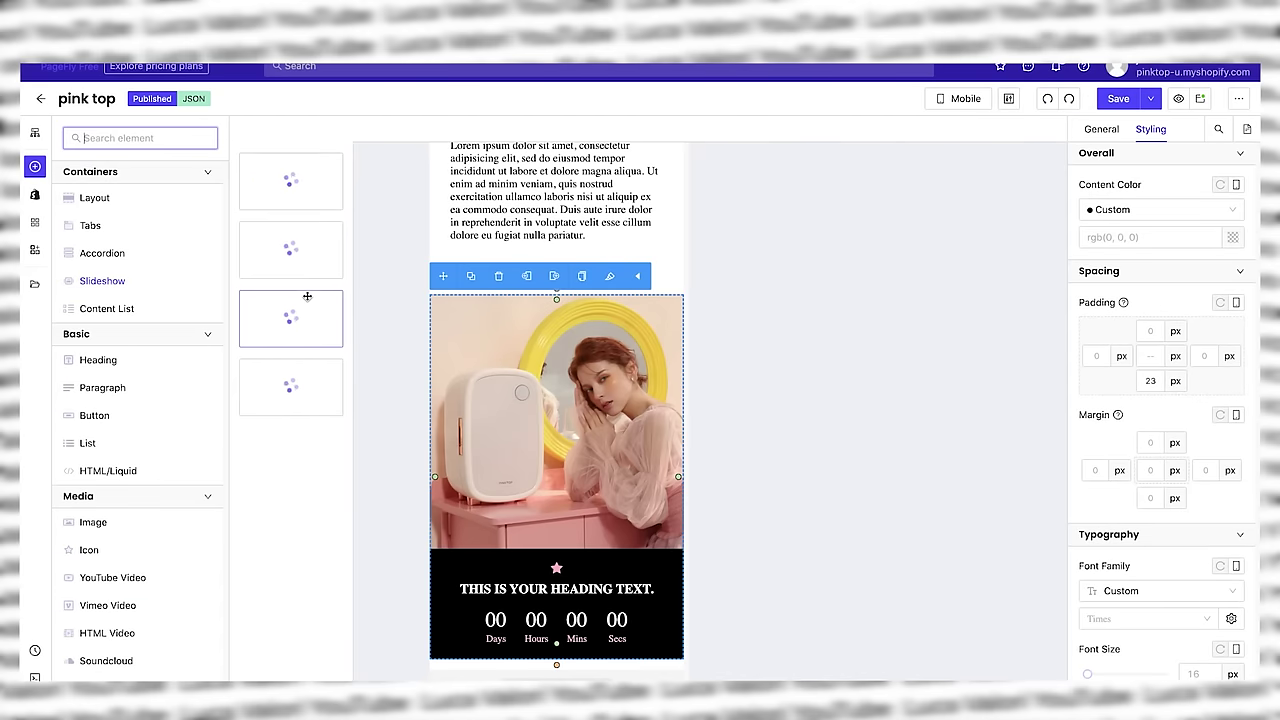
left_click_drag(303, 319, 495, 668)
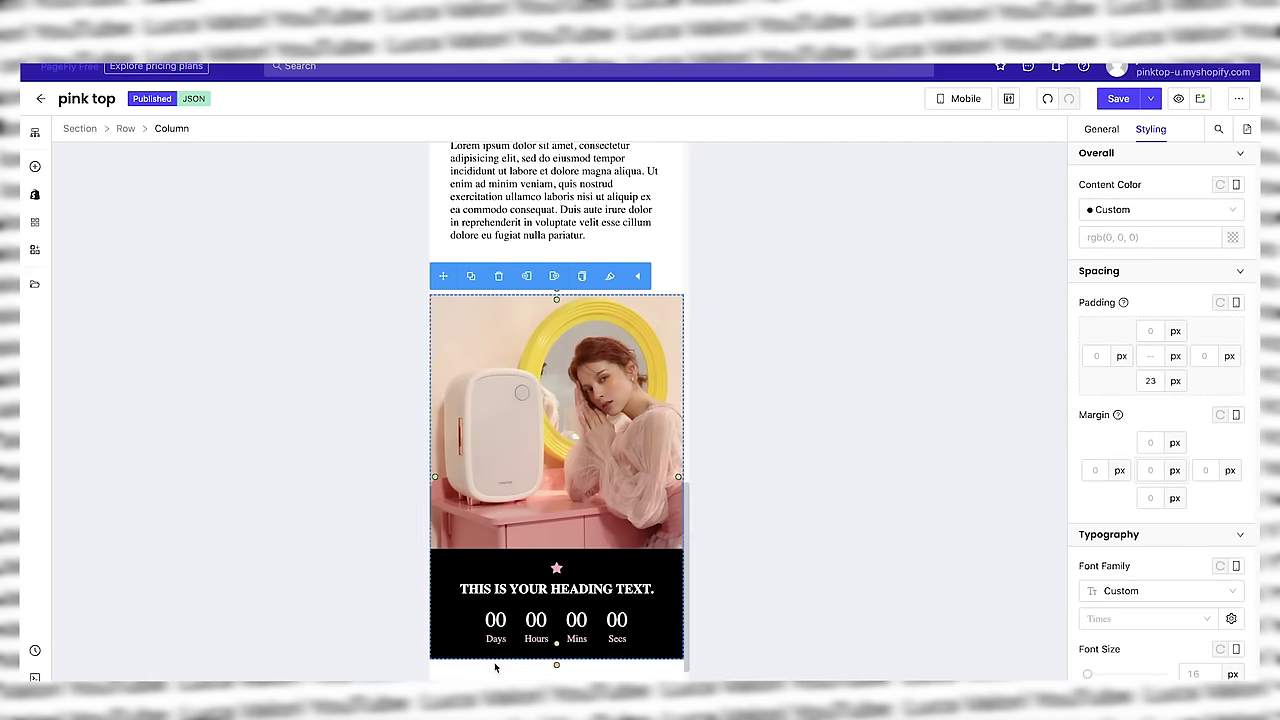
scroll(527, 508, "down", 4)
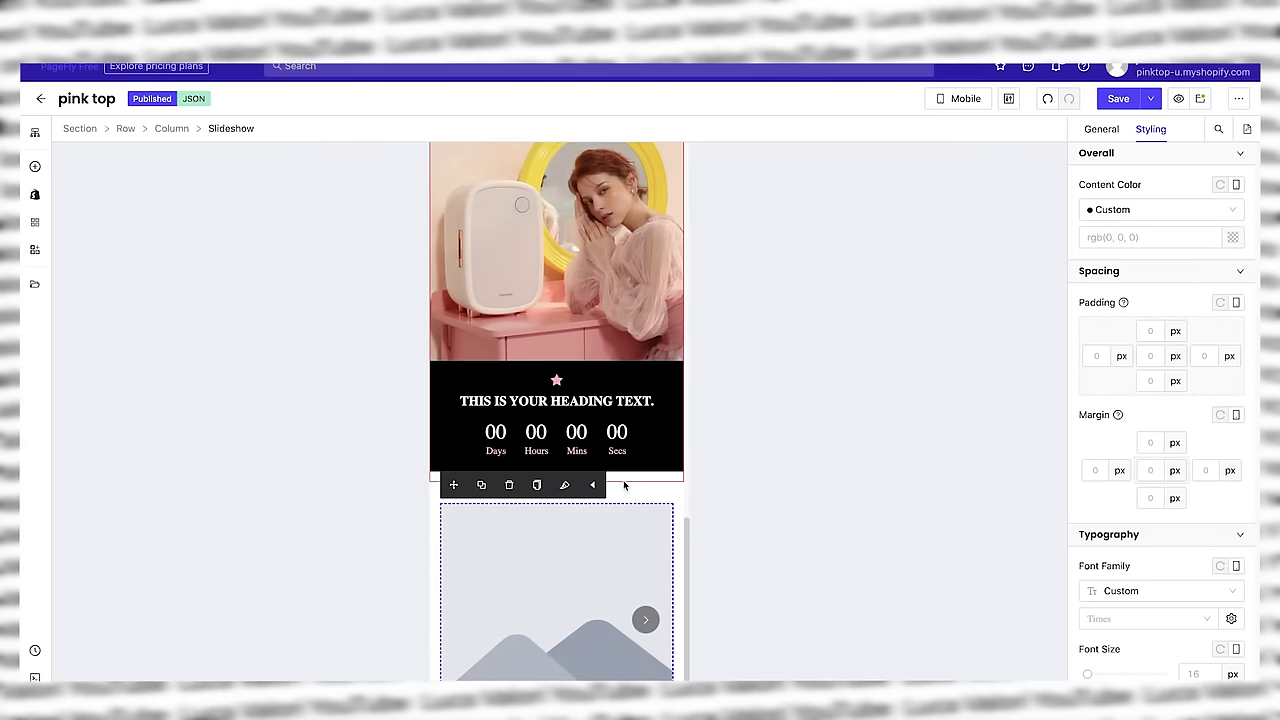
scroll(623, 488, "down", 2)
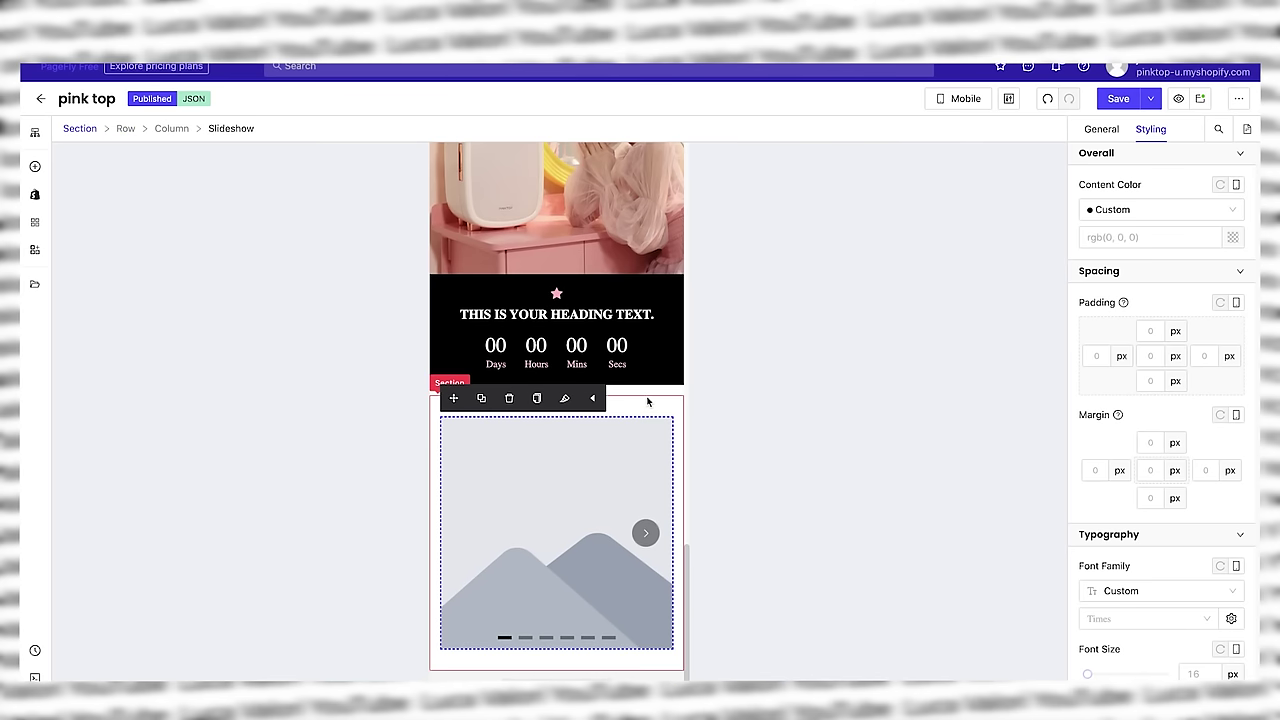
left_click(647, 401)
left_click(1047, 98)
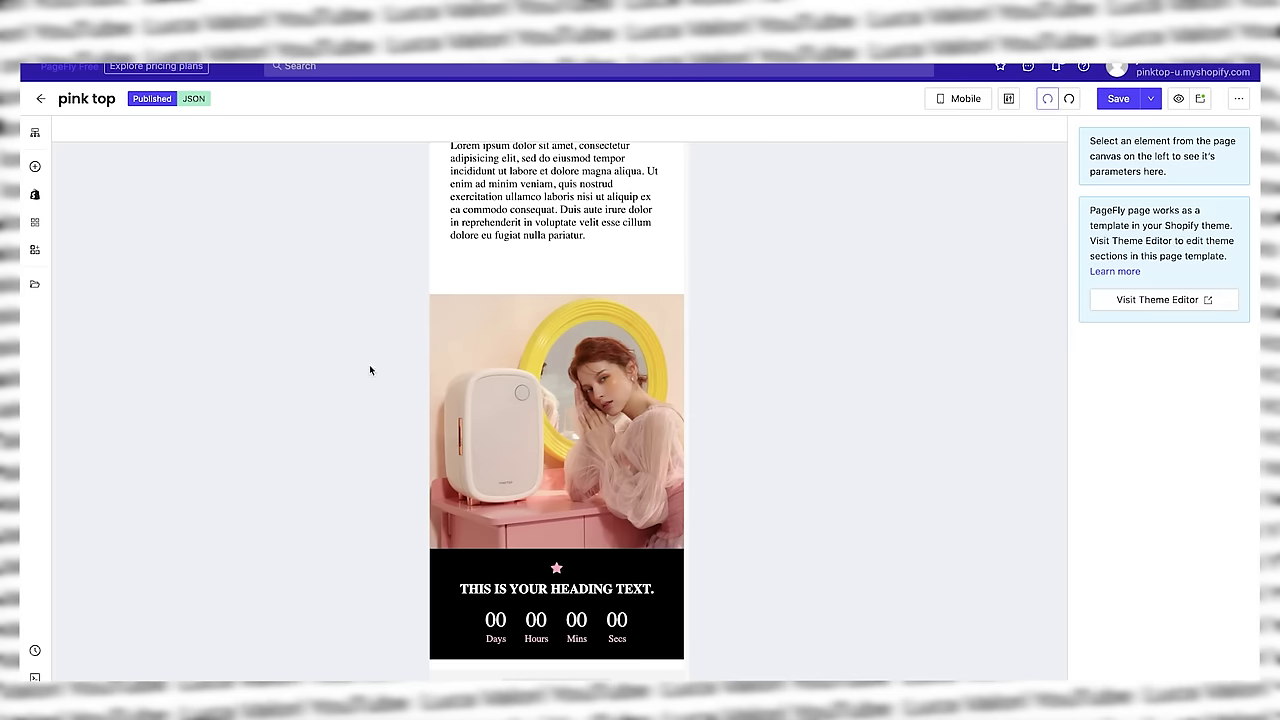
left_click(35, 166)
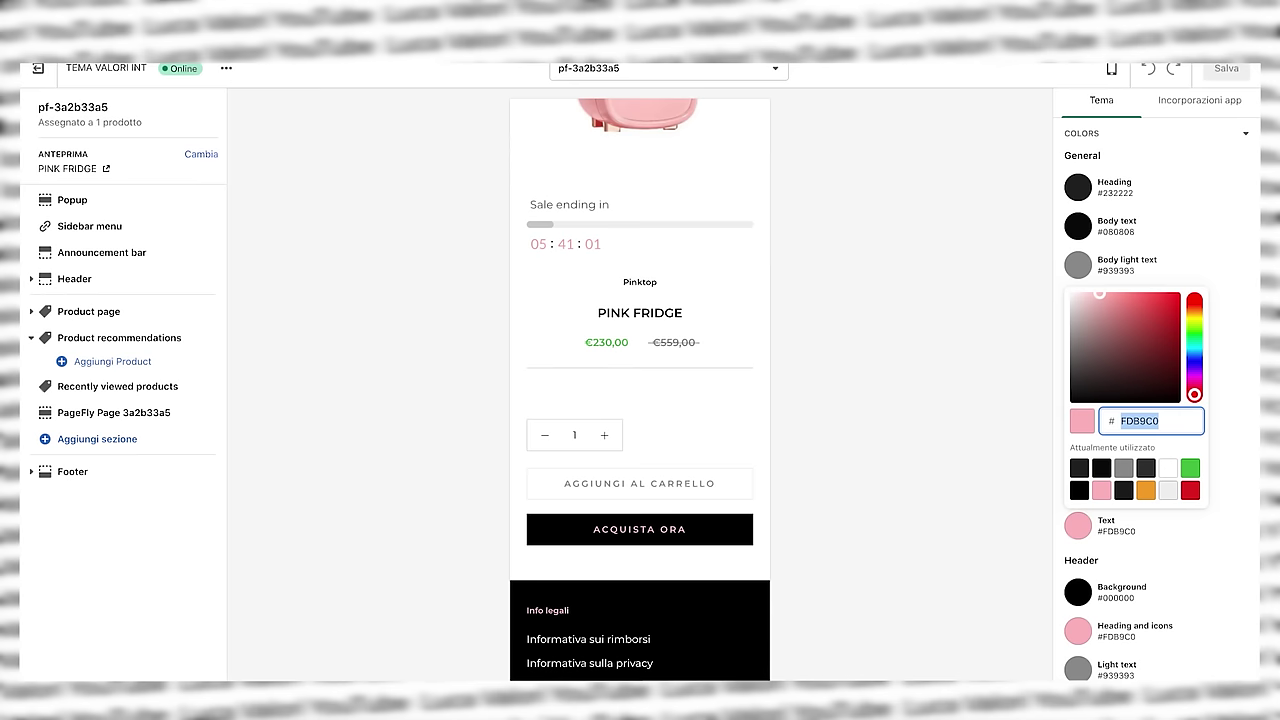
scroll(627, 288, "up", 5)
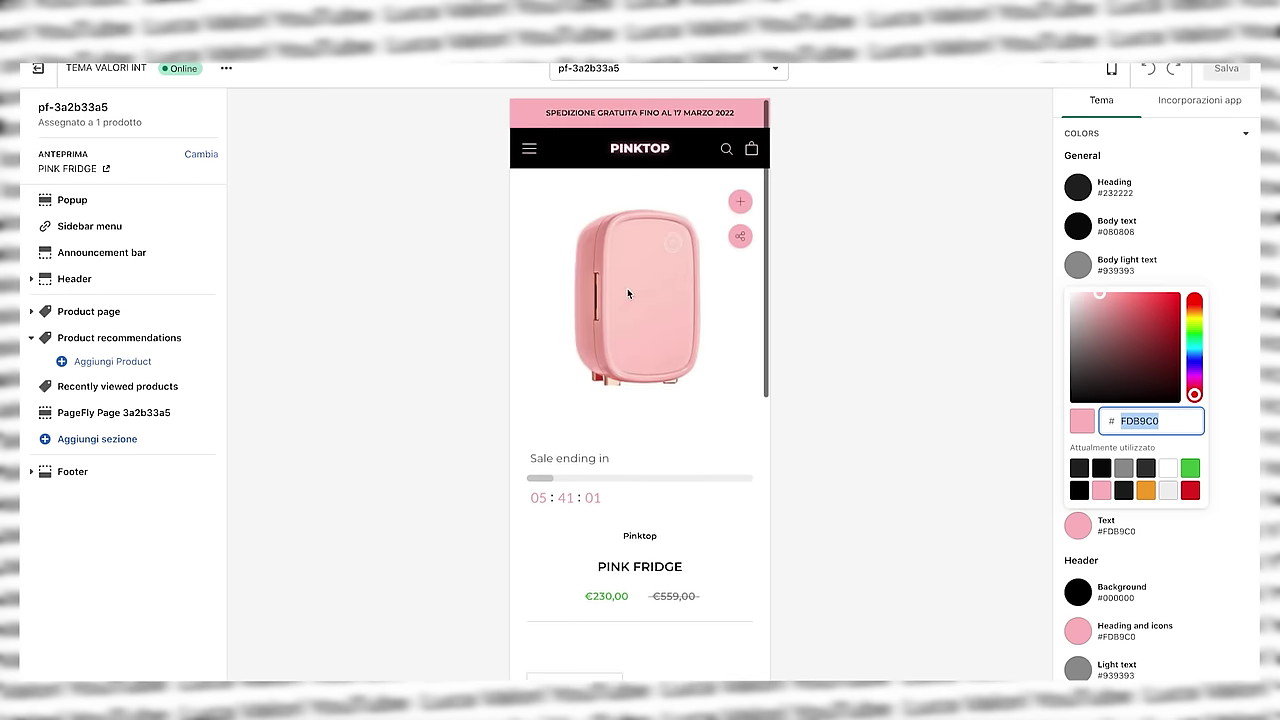
left_click(637, 157)
left_click(637, 157)
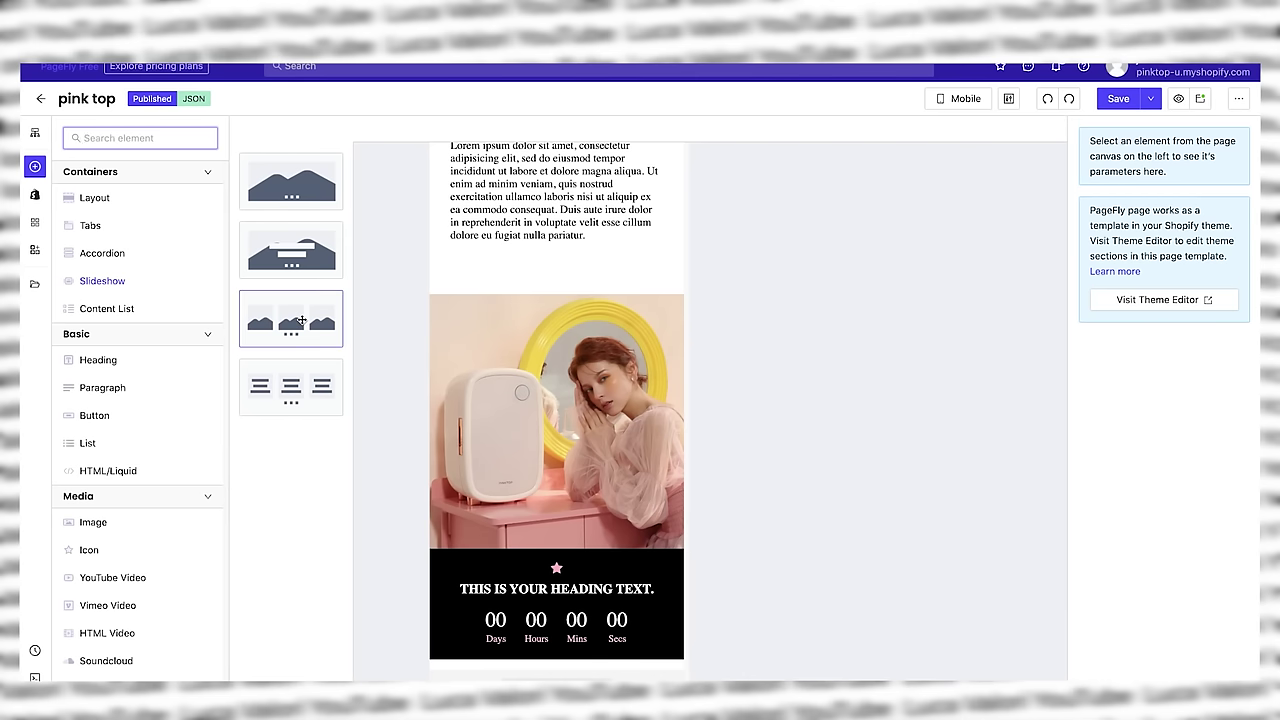
- Drop the third Slideshow template below the countdown column with a 23 px top margin
left_click_drag(301, 320, 506, 658)
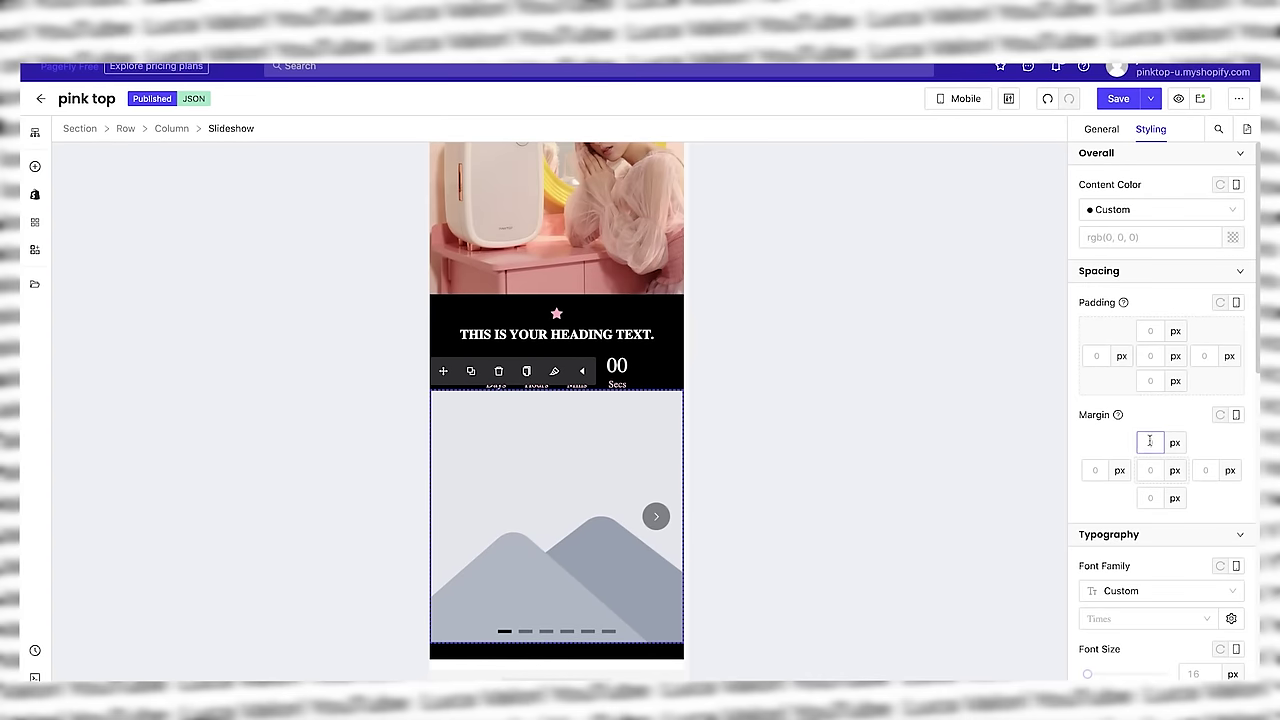
type("1")
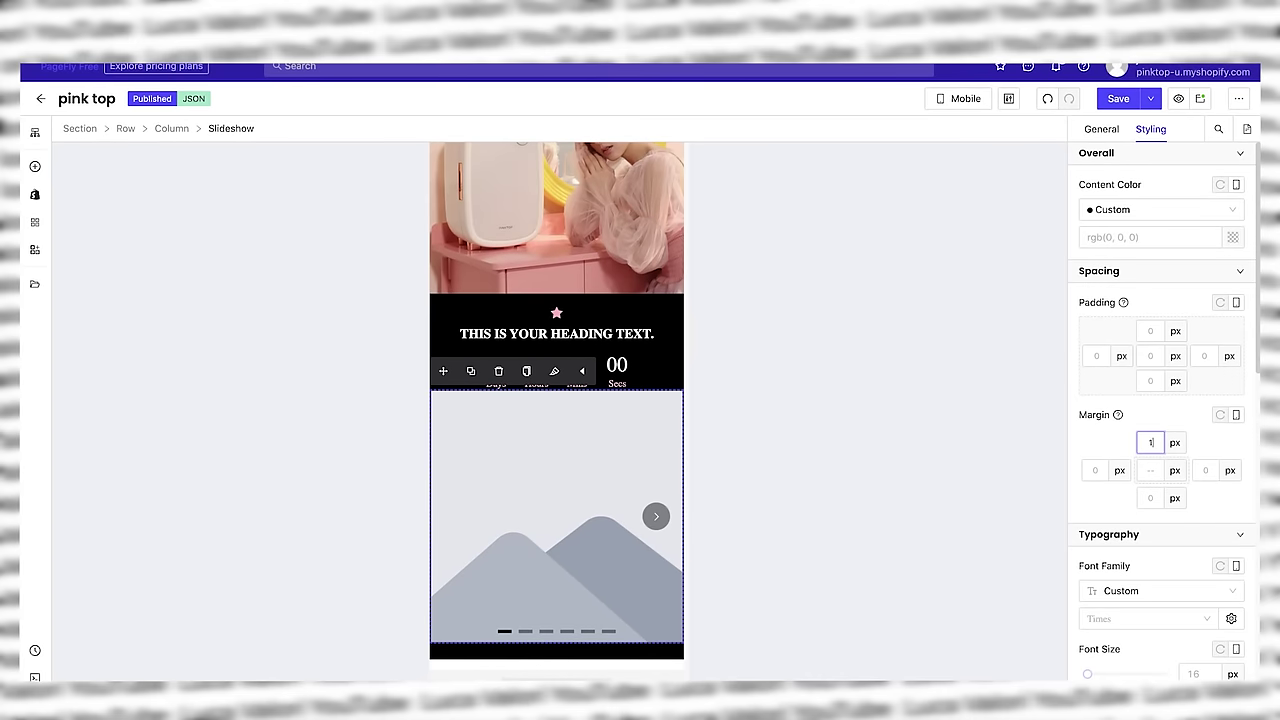
key("BackSpace")
type("23")
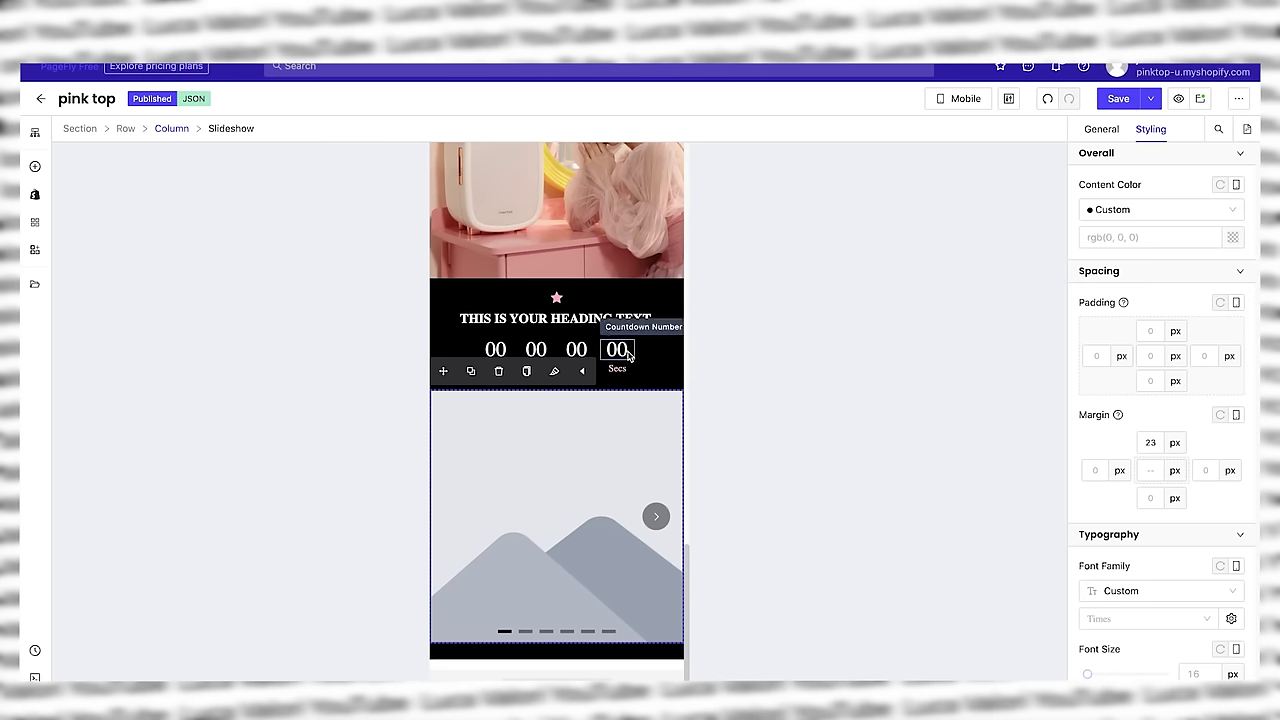
left_click(594, 657)
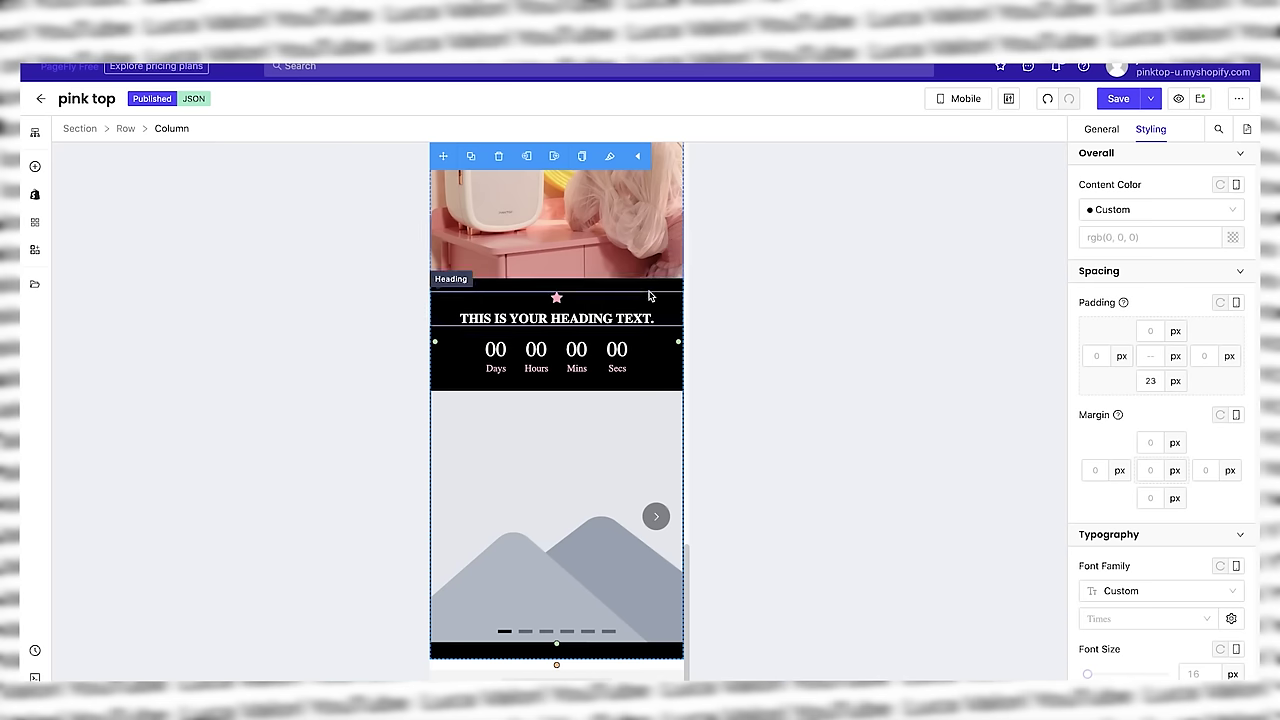
- Set the slideshow's No. Of Slide To Show to 3
left_click(623, 466)
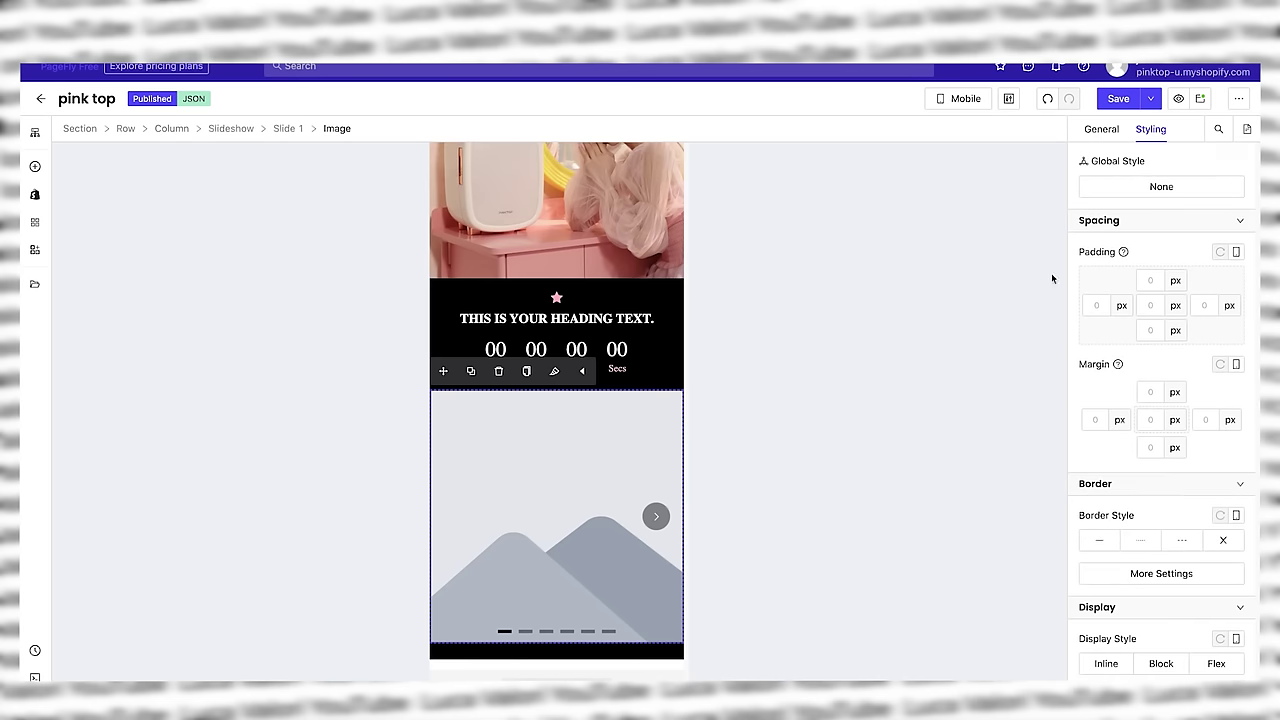
left_click(1095, 129)
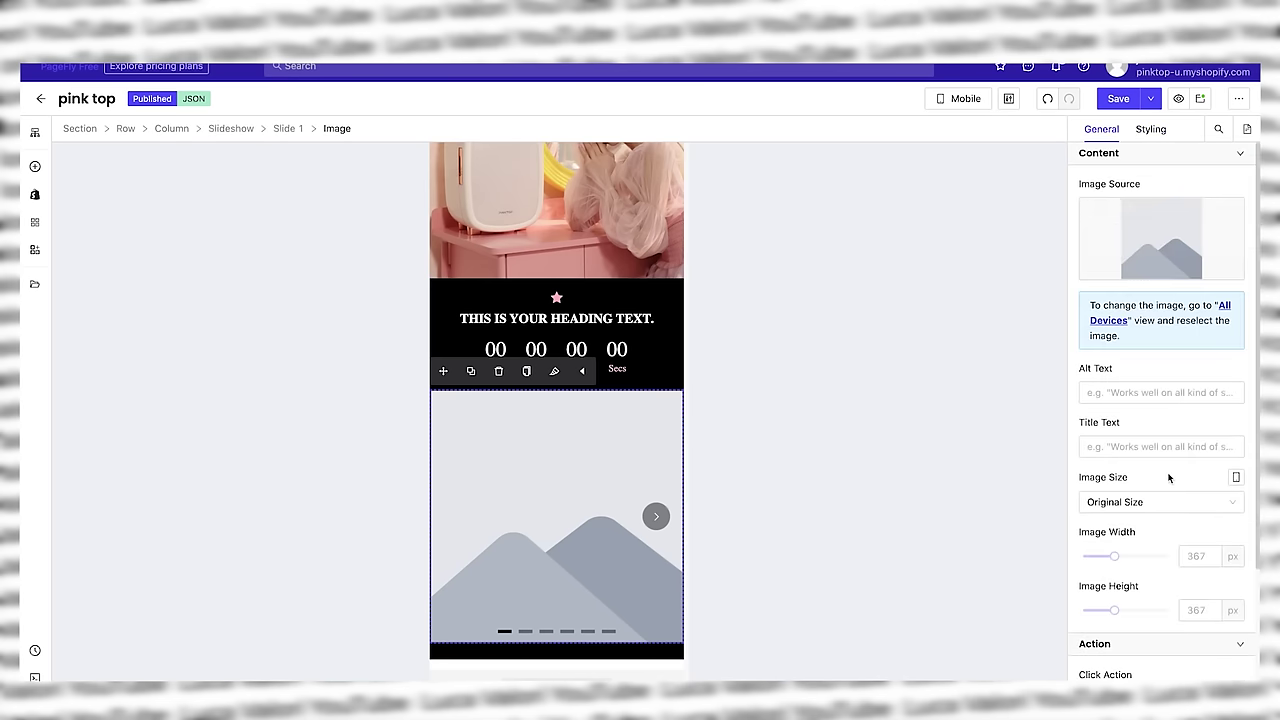
scroll(1089, 490, "down", 3)
scroll(1147, 558, "up", 1)
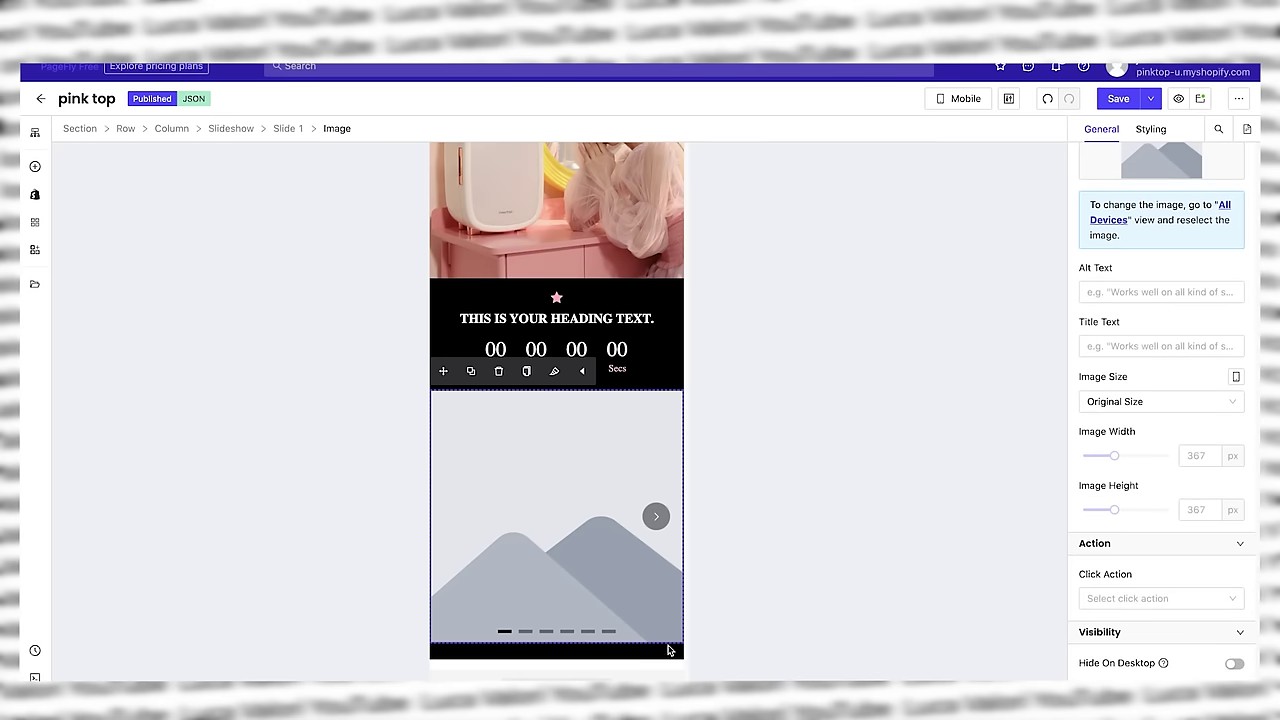
left_click(547, 633)
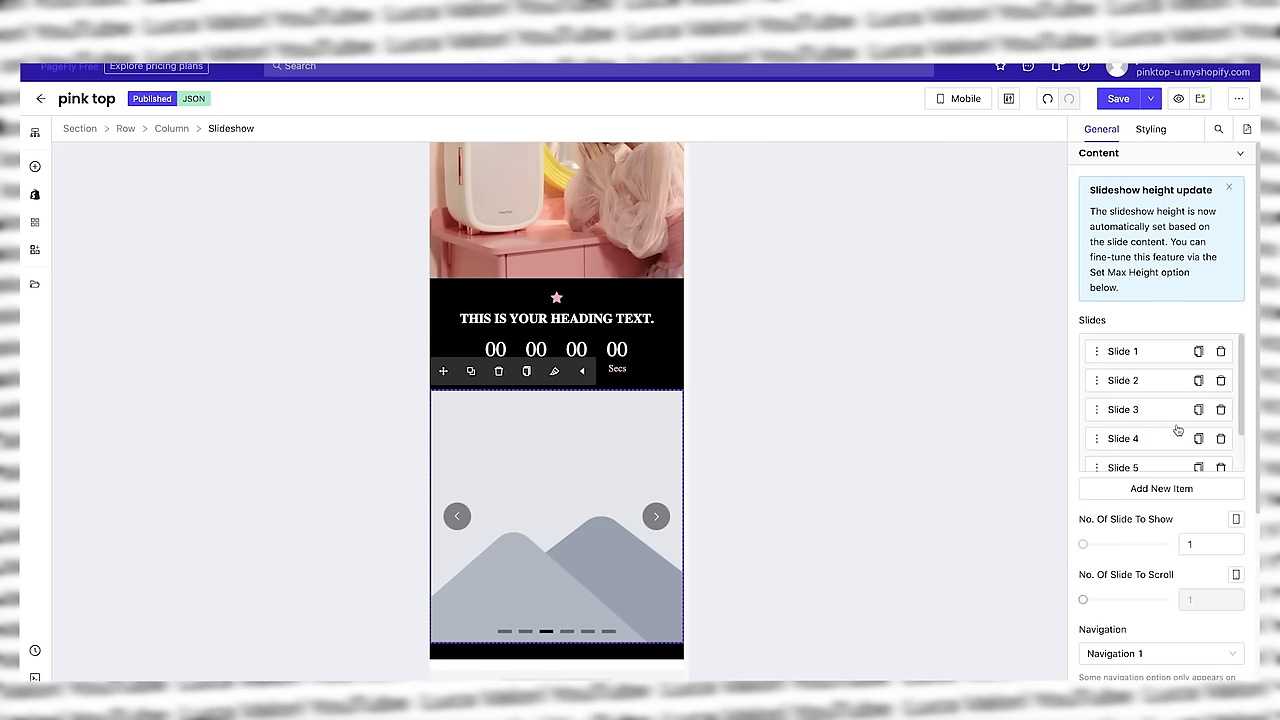
scroll(1183, 432, "down", 1)
scroll(1170, 530, "down", 1)
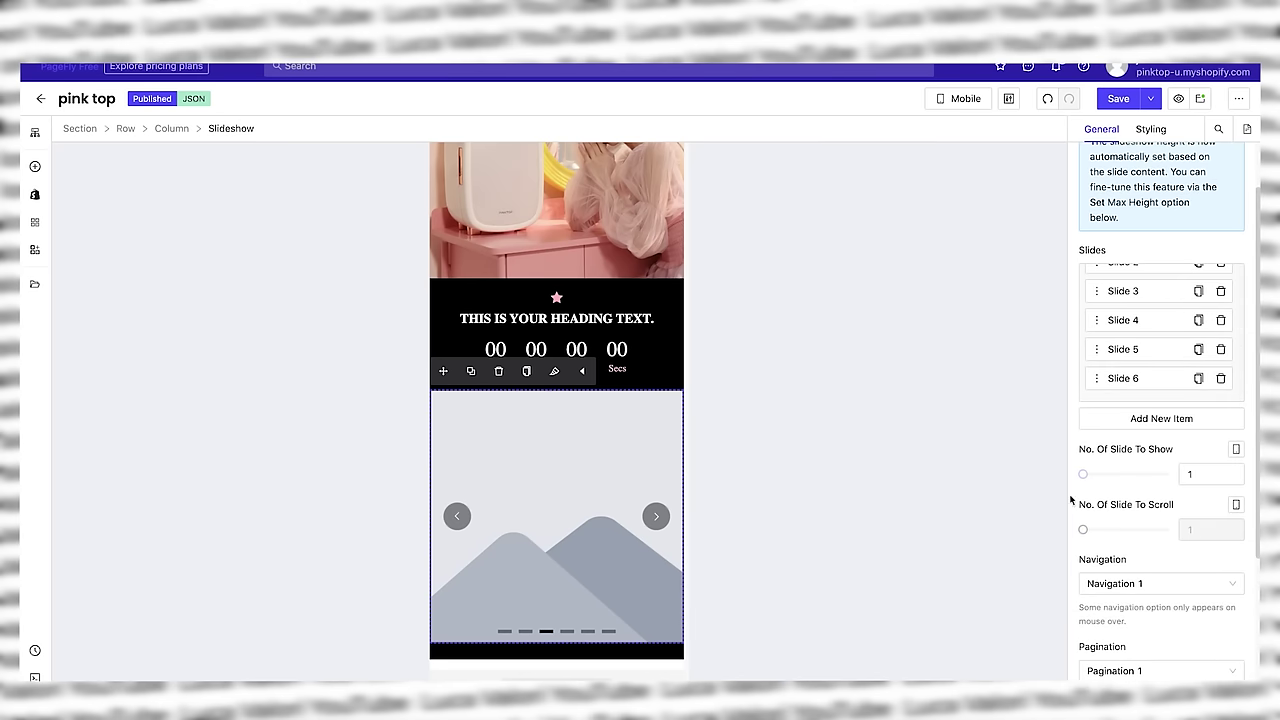
mouse_move(1093, 478)
left_click_drag(1095, 475, 1117, 475)
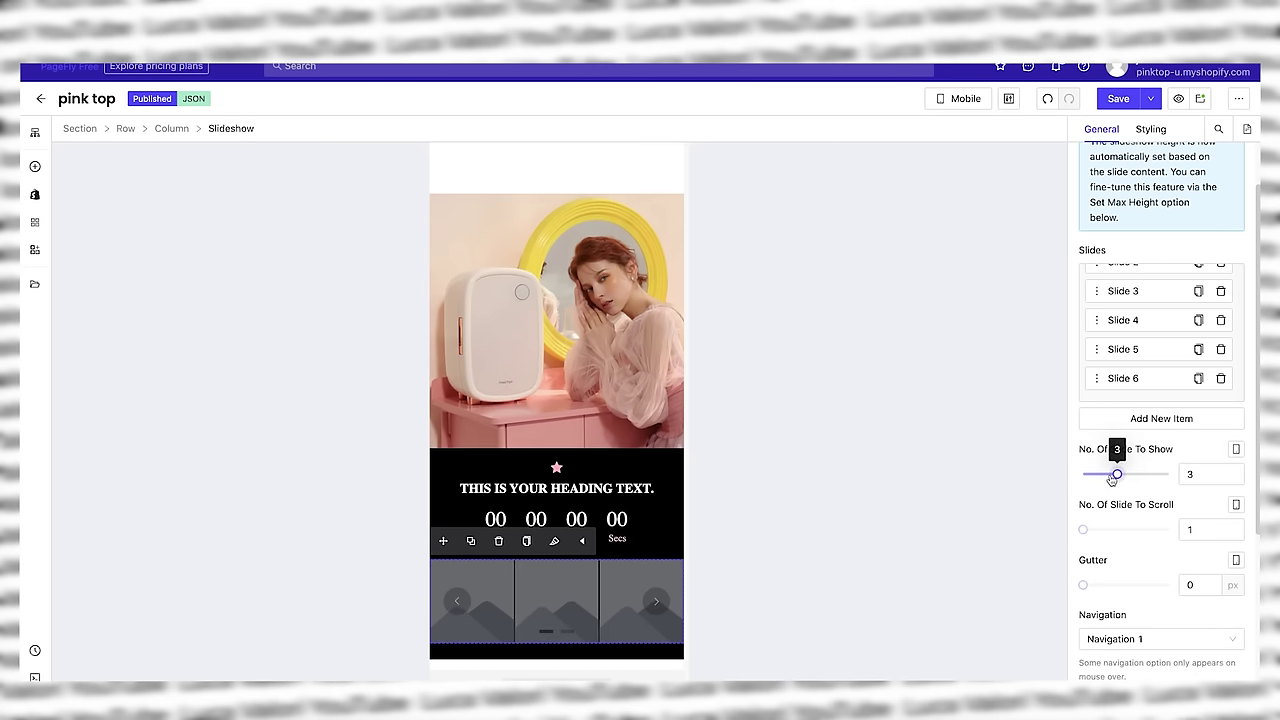
- Give the slideshow a 1 px gutter between slides
left_click(605, 372)
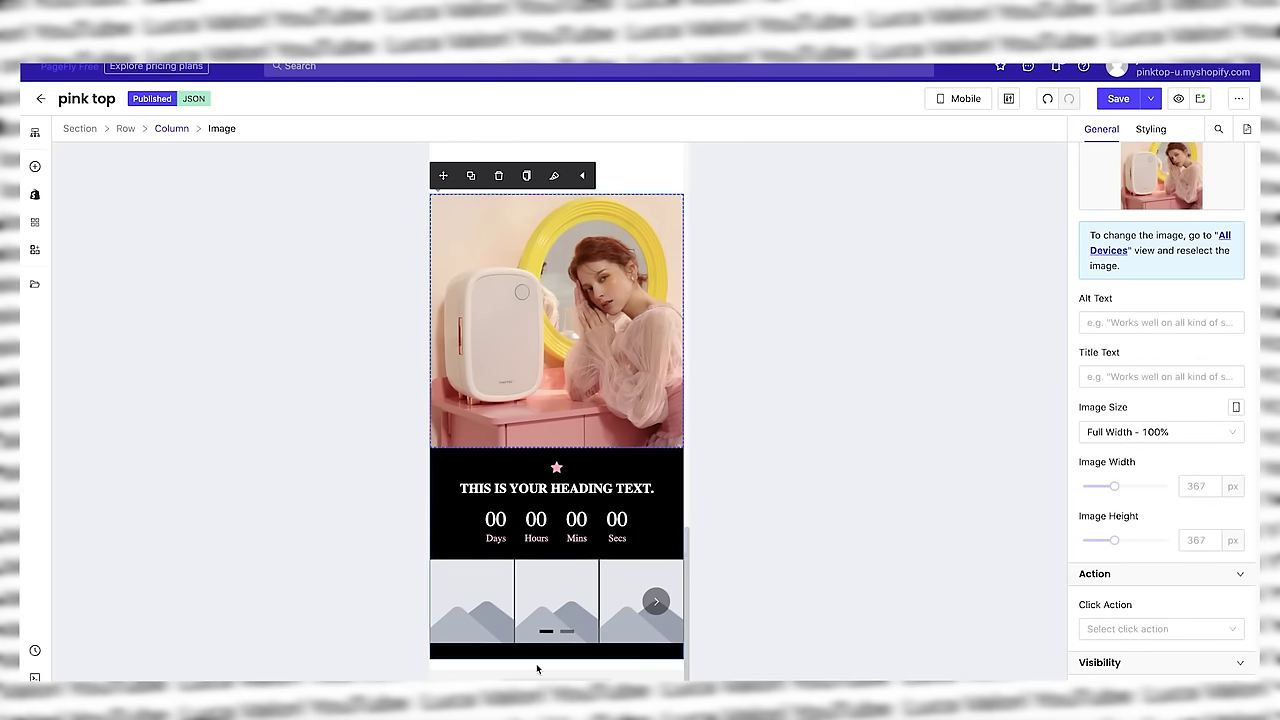
left_click(569, 604)
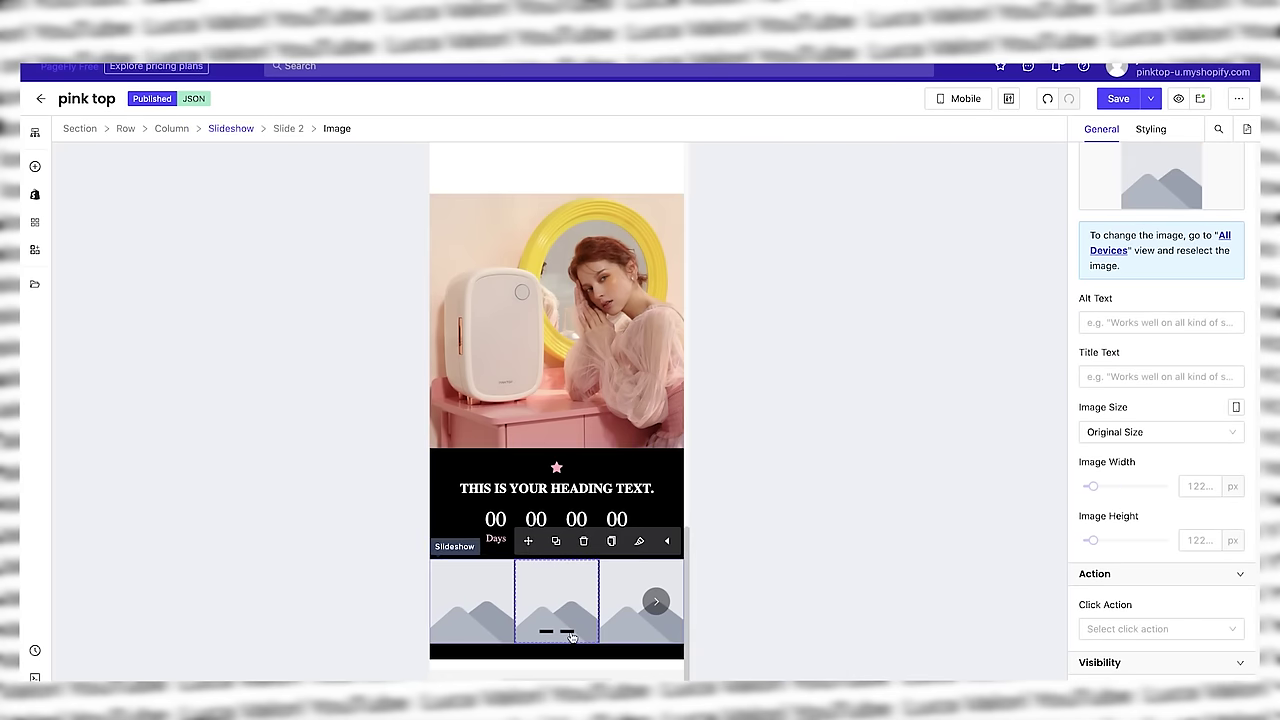
left_click(505, 650)
scroll(1236, 585, "down", 1)
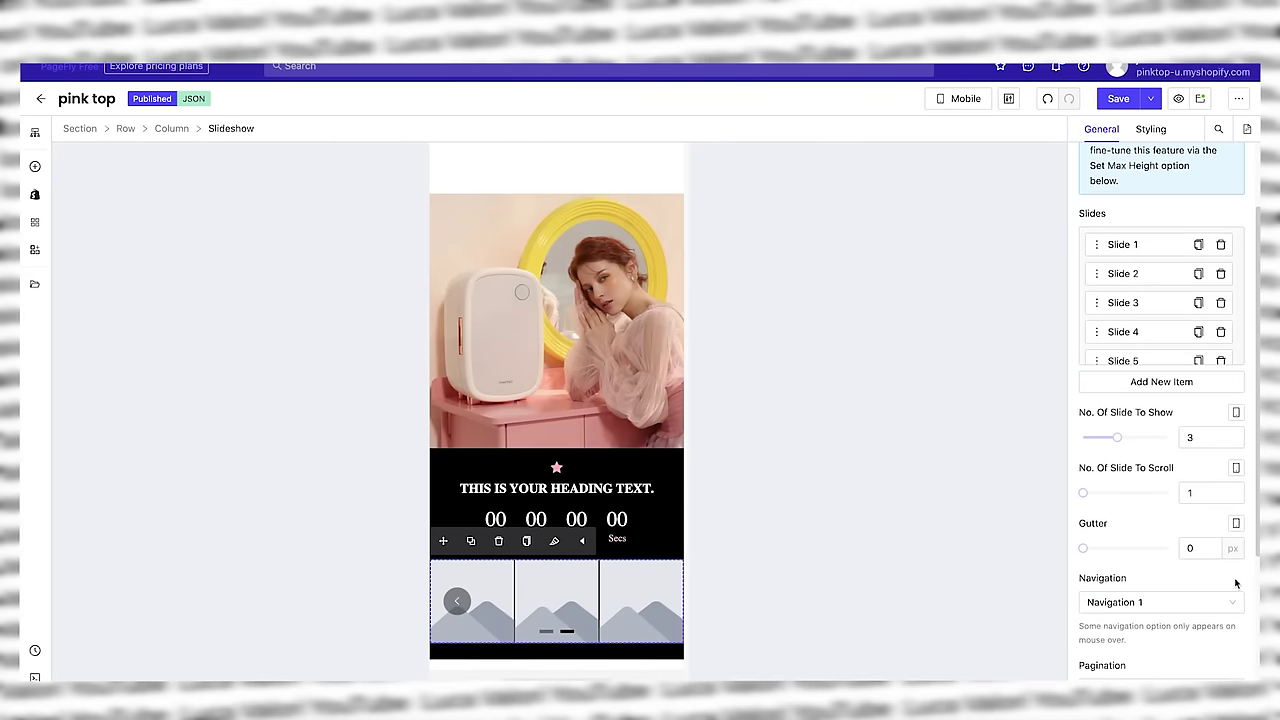
scroll(1152, 560, "down", 2)
left_click_drag(1082, 508, 1086, 508)
left_click(1202, 502)
left_click(1180, 487)
- Set slideshow navigation to None and enable autoplay with a 2-second slide delay
scroll(1093, 596, "down", 2)
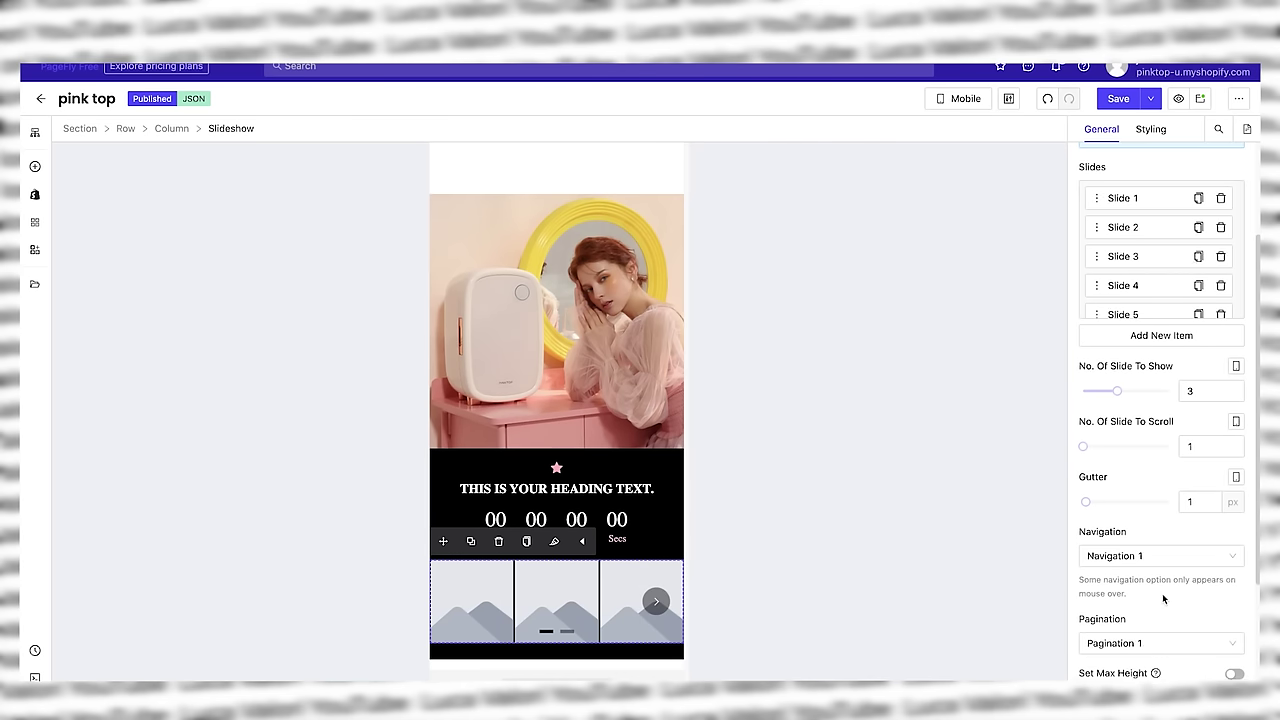
left_click(1158, 508)
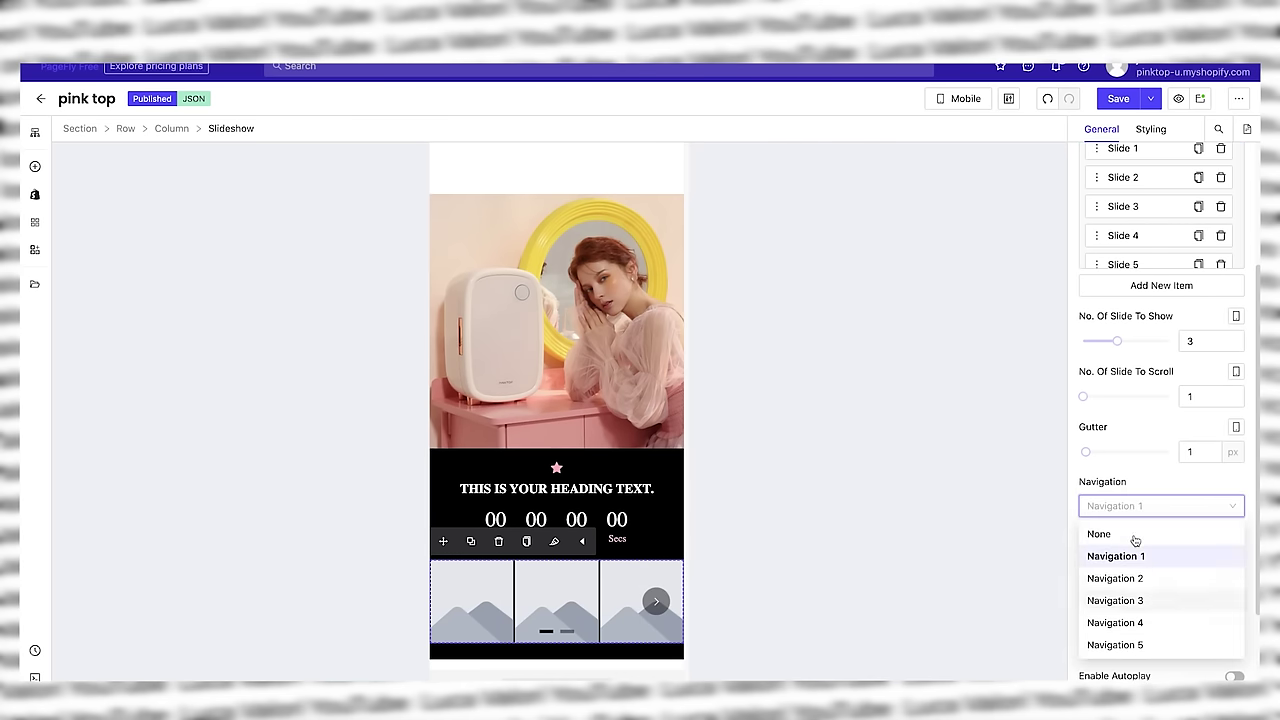
left_click(1110, 533)
scroll(1215, 530, "down", 5)
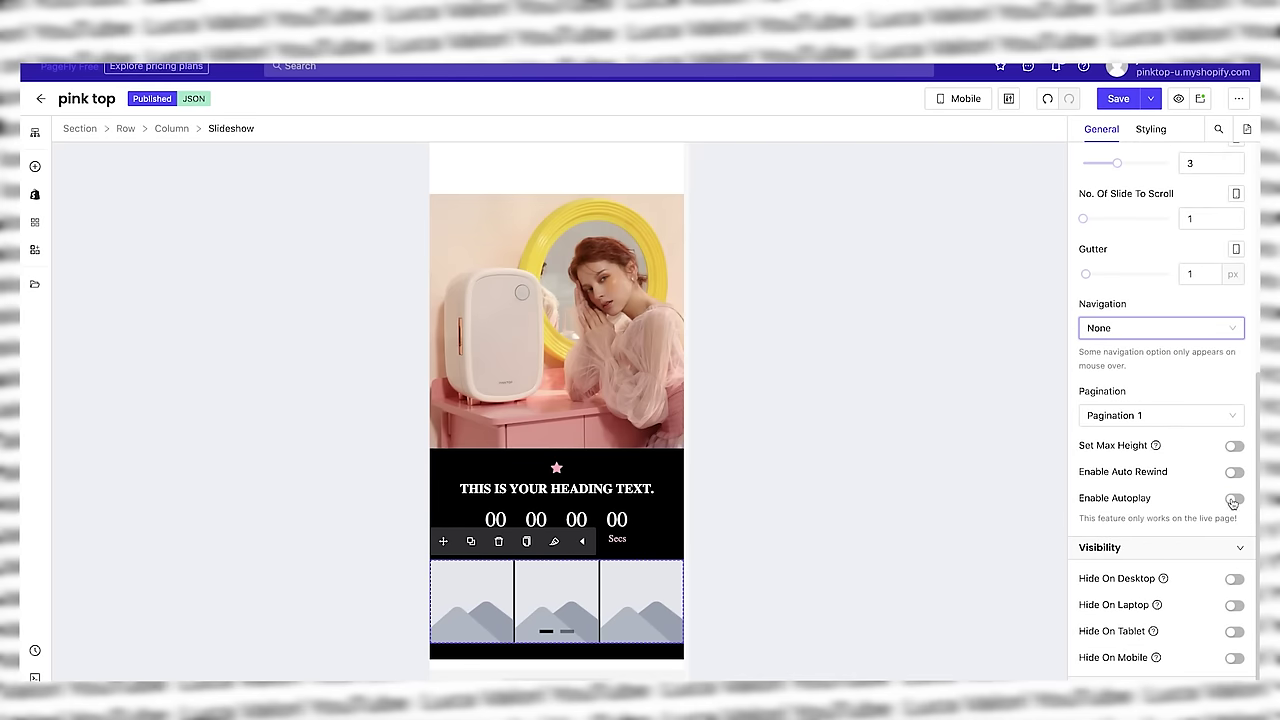
left_click(1233, 499)
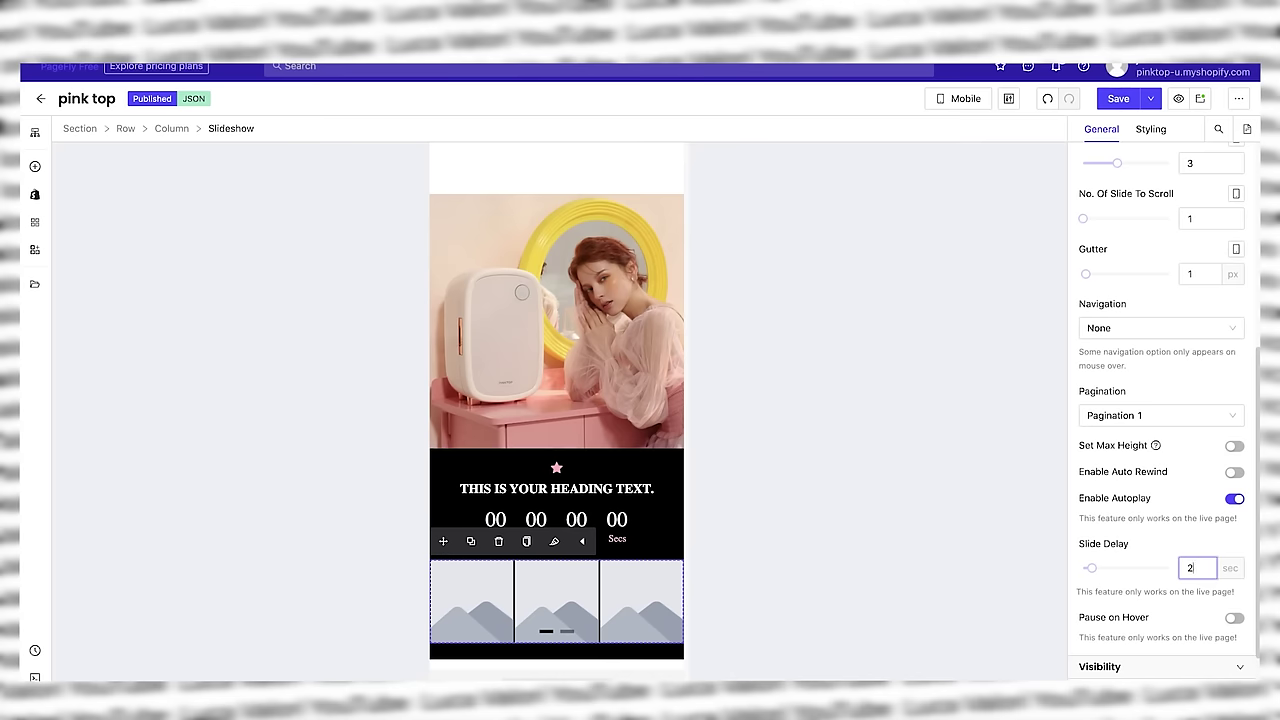
left_click(1176, 537)
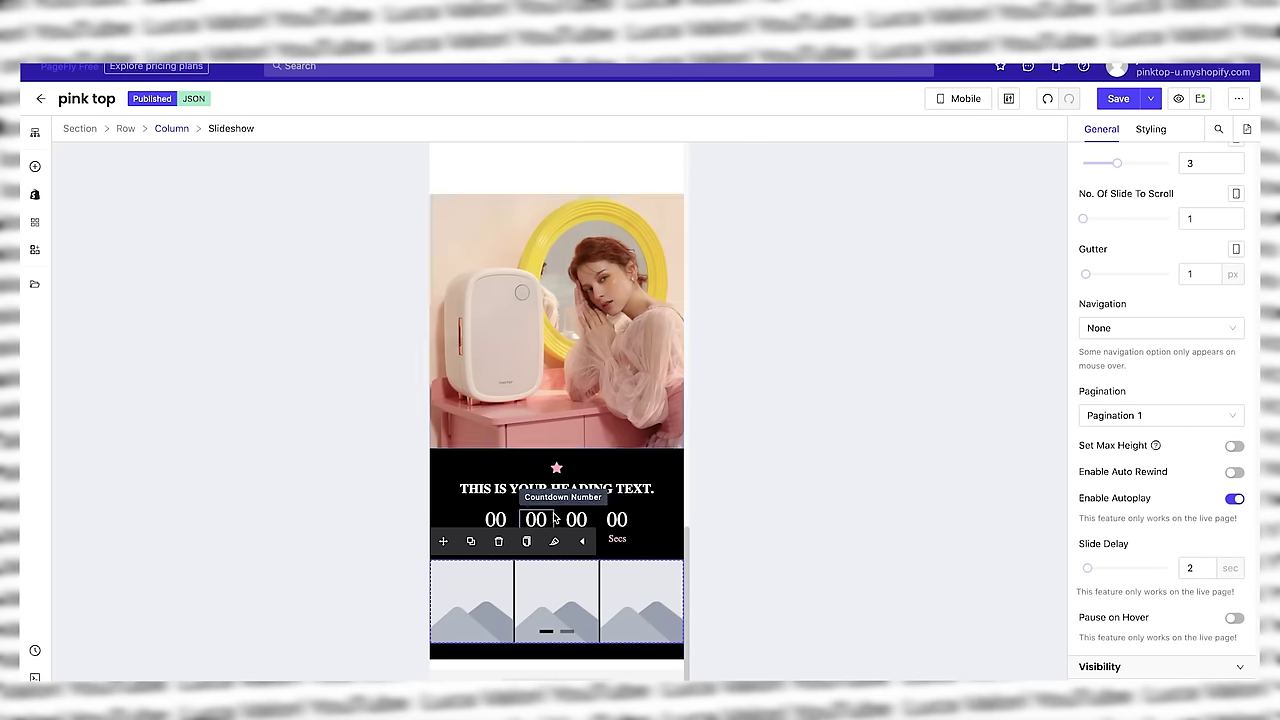
scroll(553, 517, "up", 2)
scroll(553, 517, "down", 2)
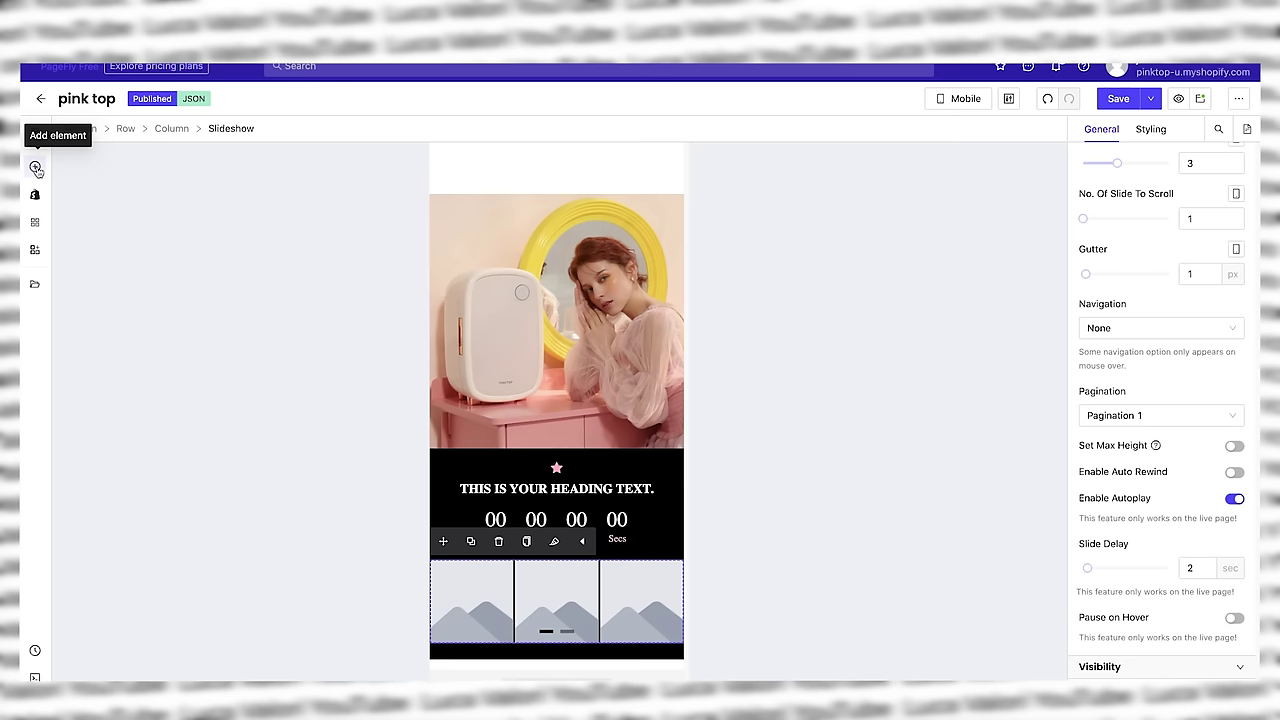
- Add a Heading element below the slideshow
left_click(35, 168)
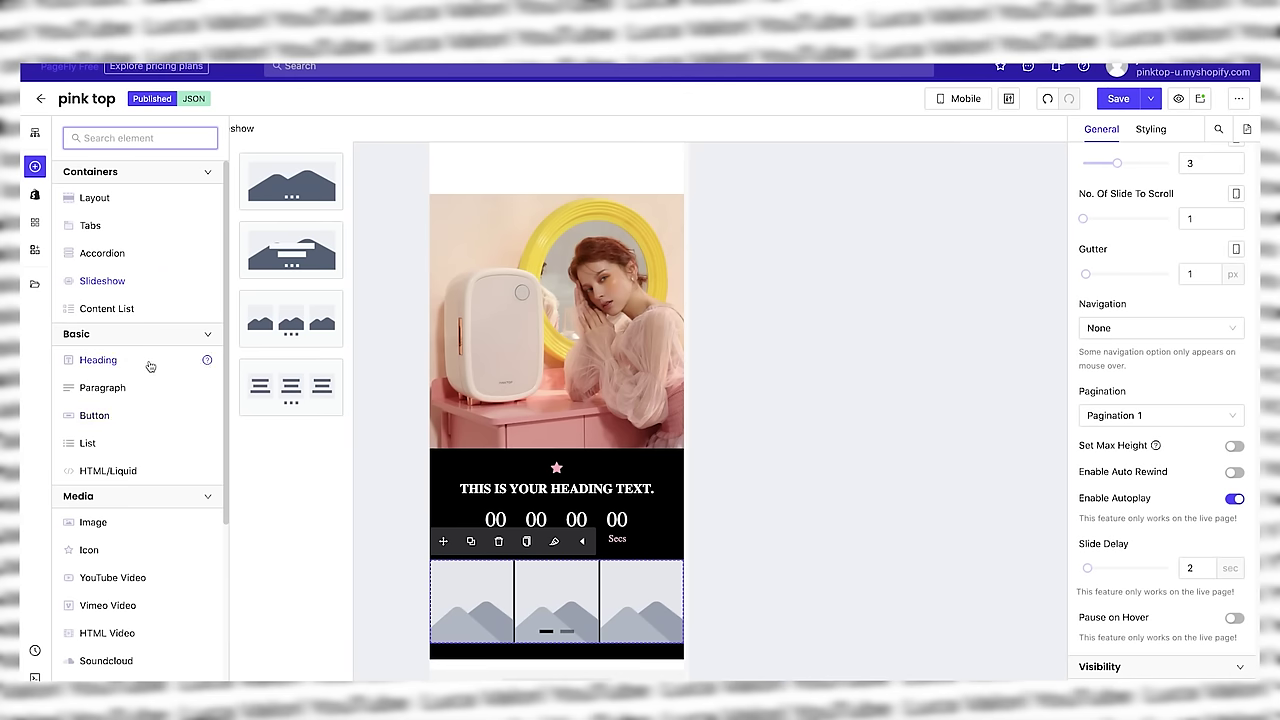
scroll(150, 340, "down", 1)
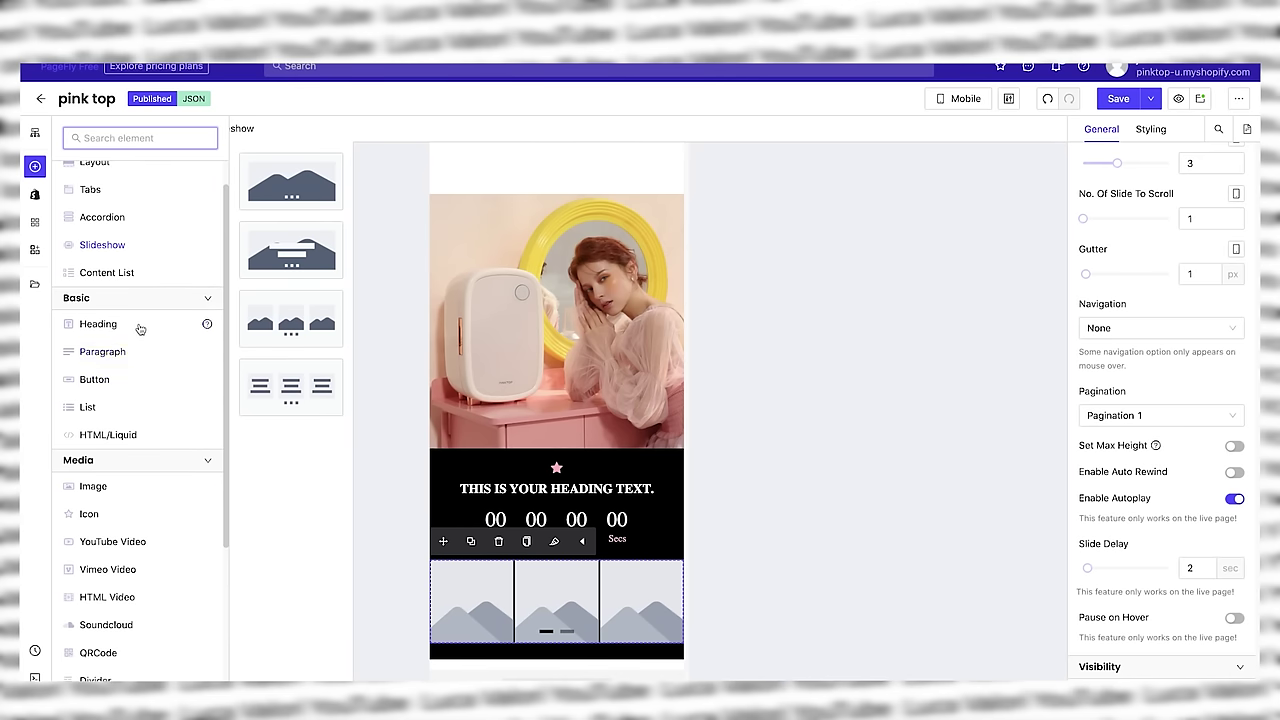
scroll(138, 330, "down", 1)
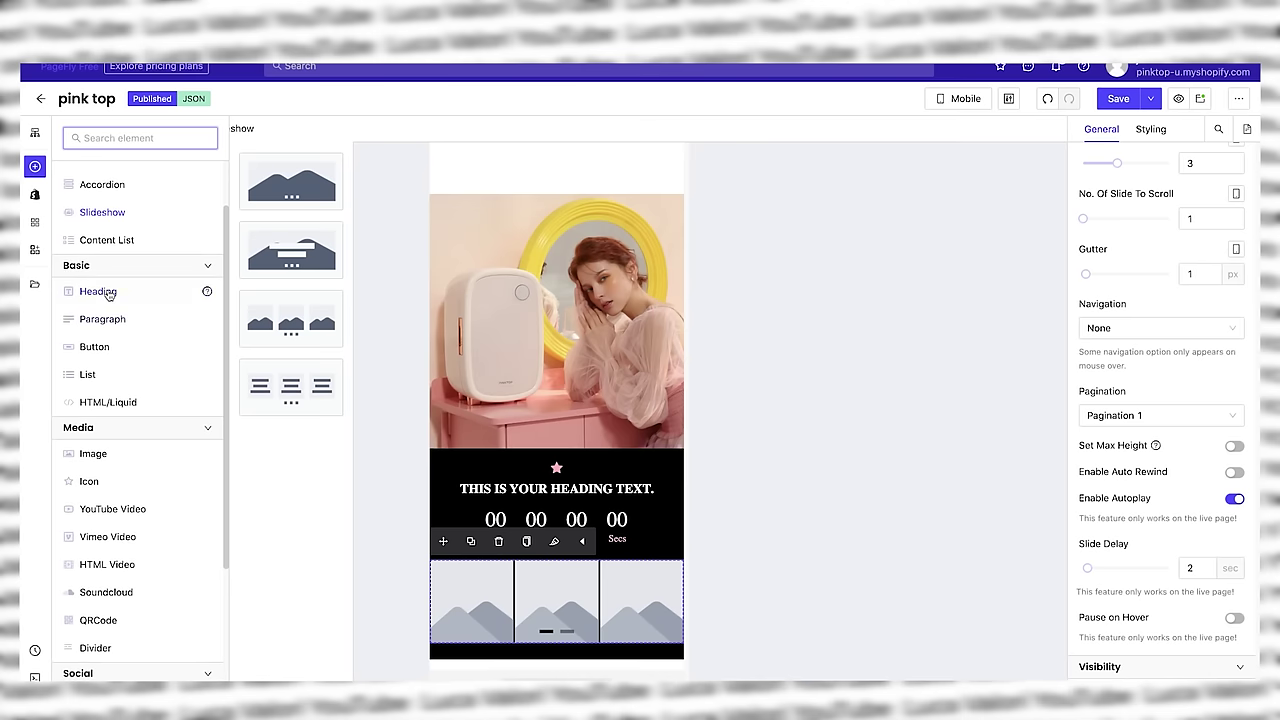
mouse_move(103, 294)
left_click_drag(283, 181, 561, 669)
- Copy the existing heading's uppercase bold CSS code into the new heading
scroll(539, 287, "up", 1)
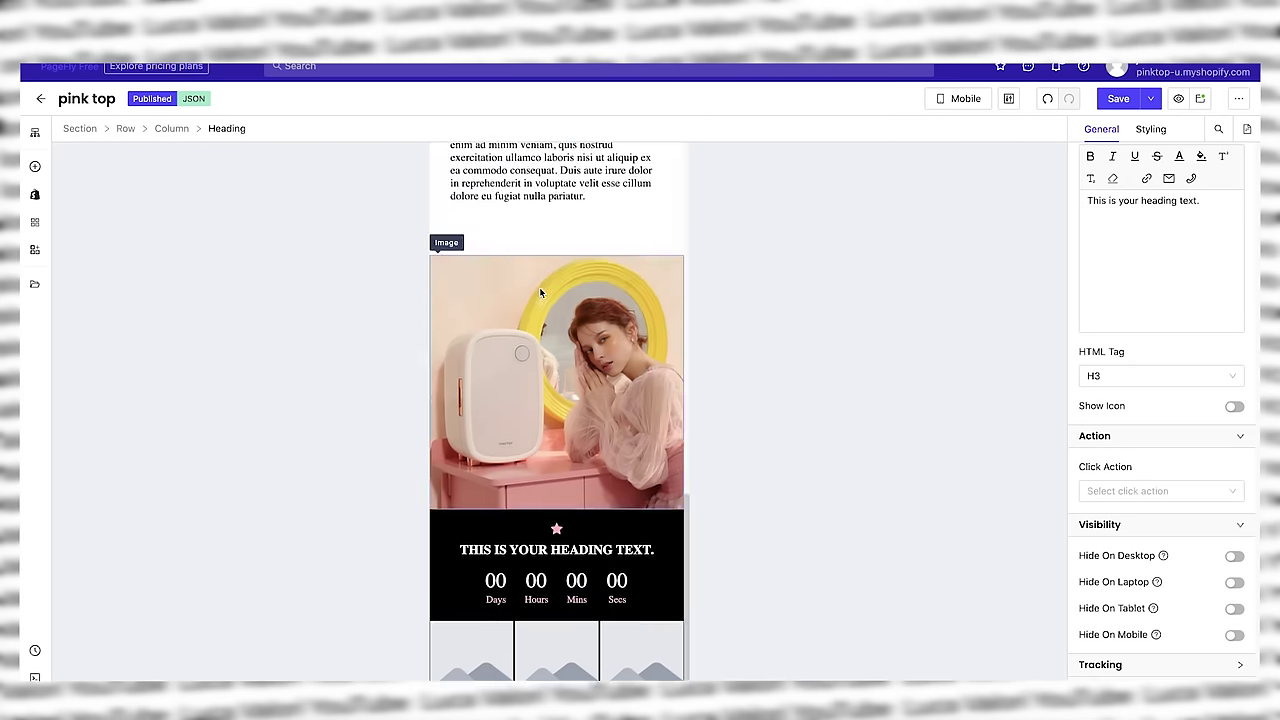
left_click(1091, 406)
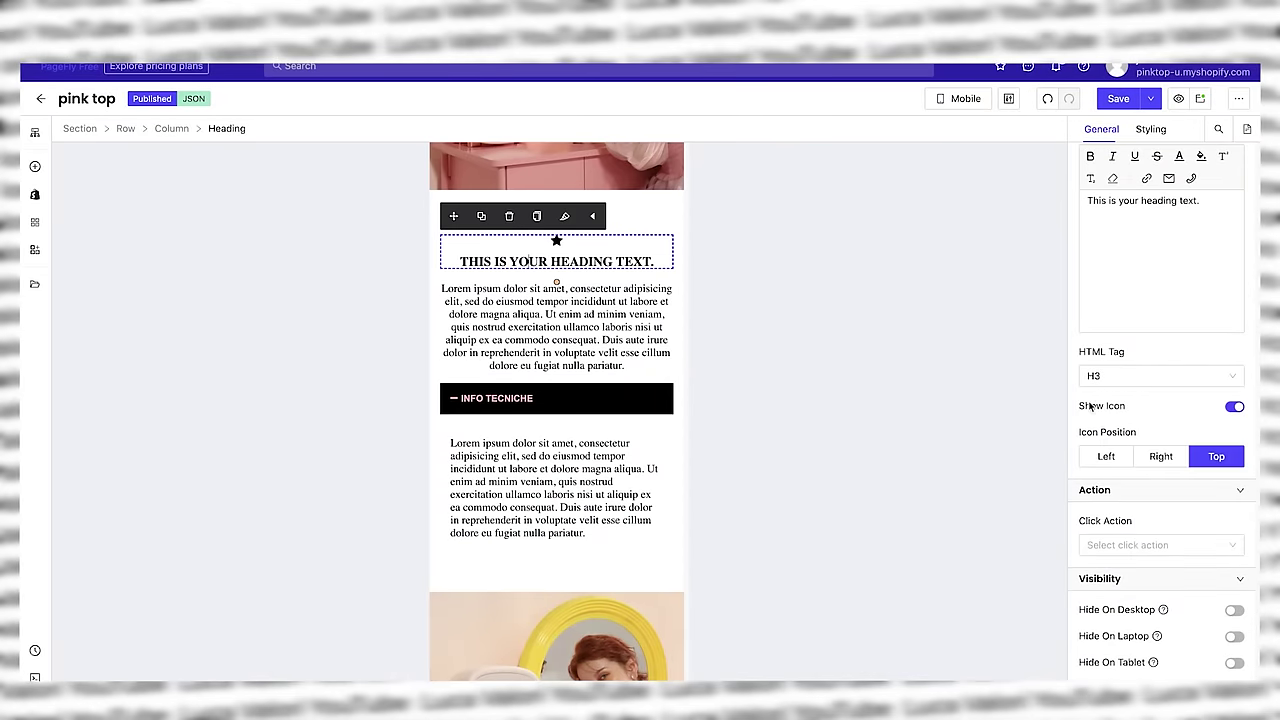
scroll(1097, 412, "down", 1)
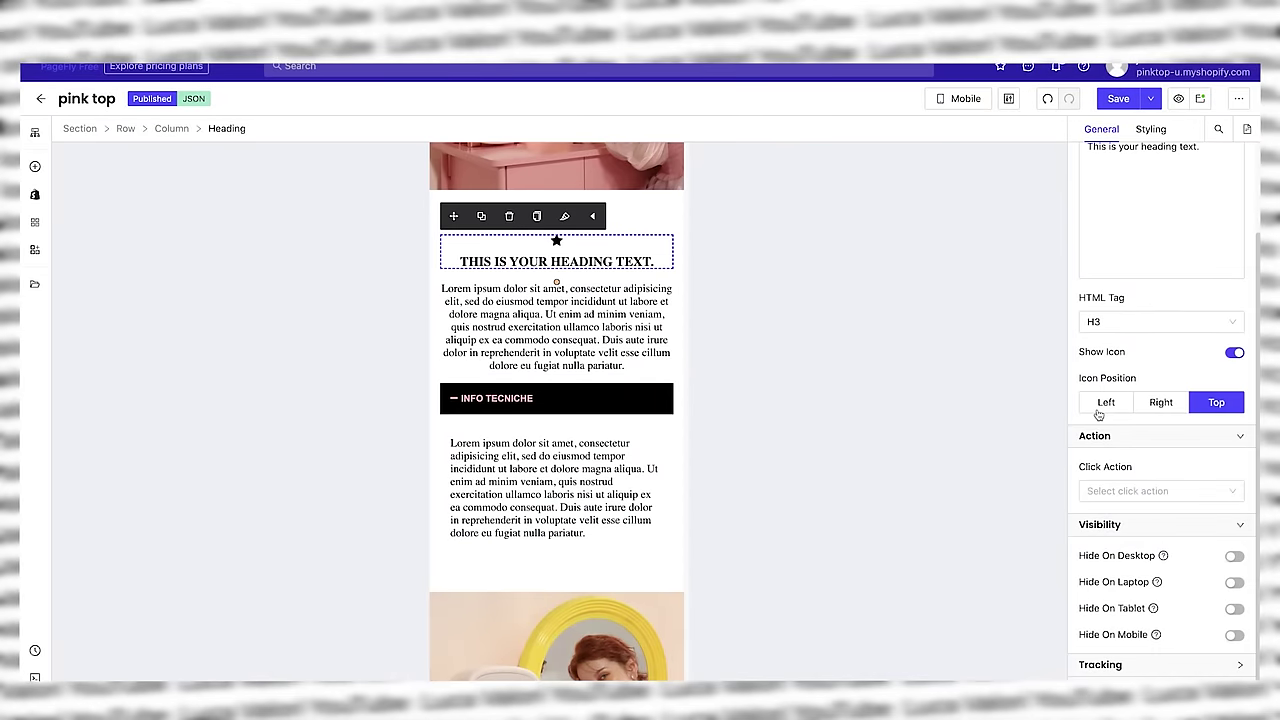
left_click(1151, 128)
scroll(1074, 606, "down", 5)
left_click_drag(1183, 603, 1080, 563)
key("ctrl+c")
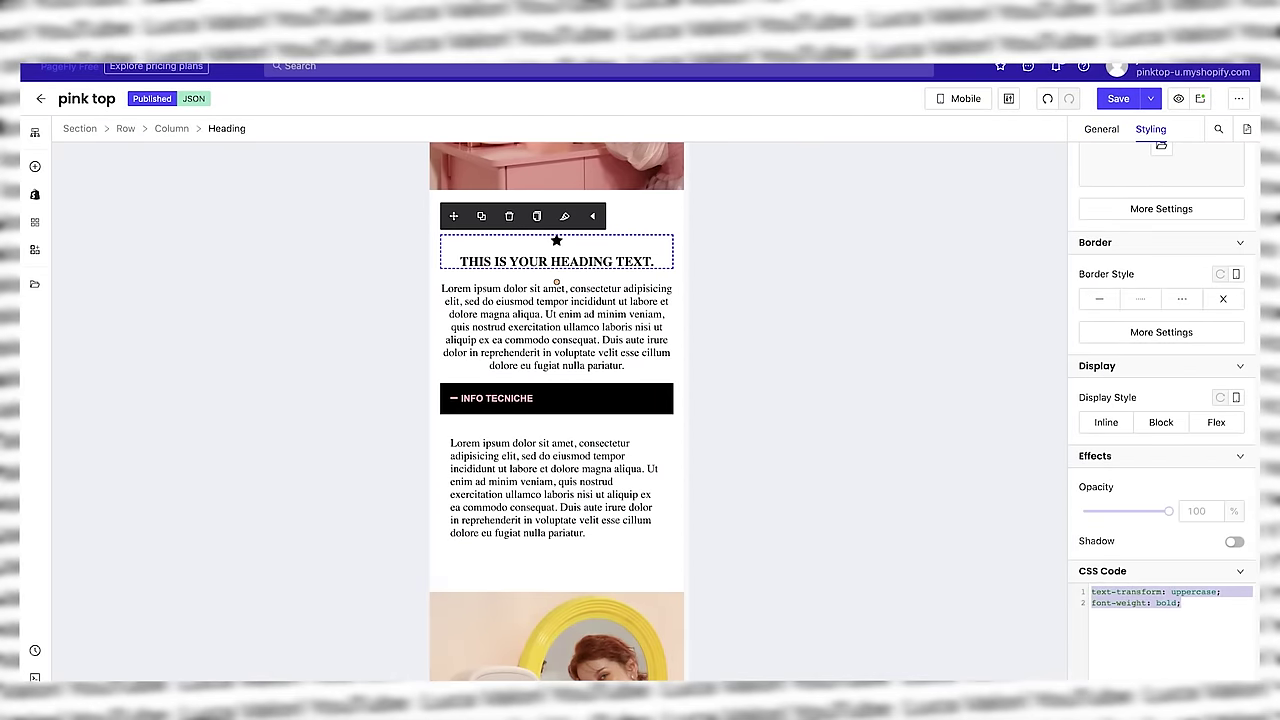
scroll(569, 600, "down", 5)
left_click(566, 632)
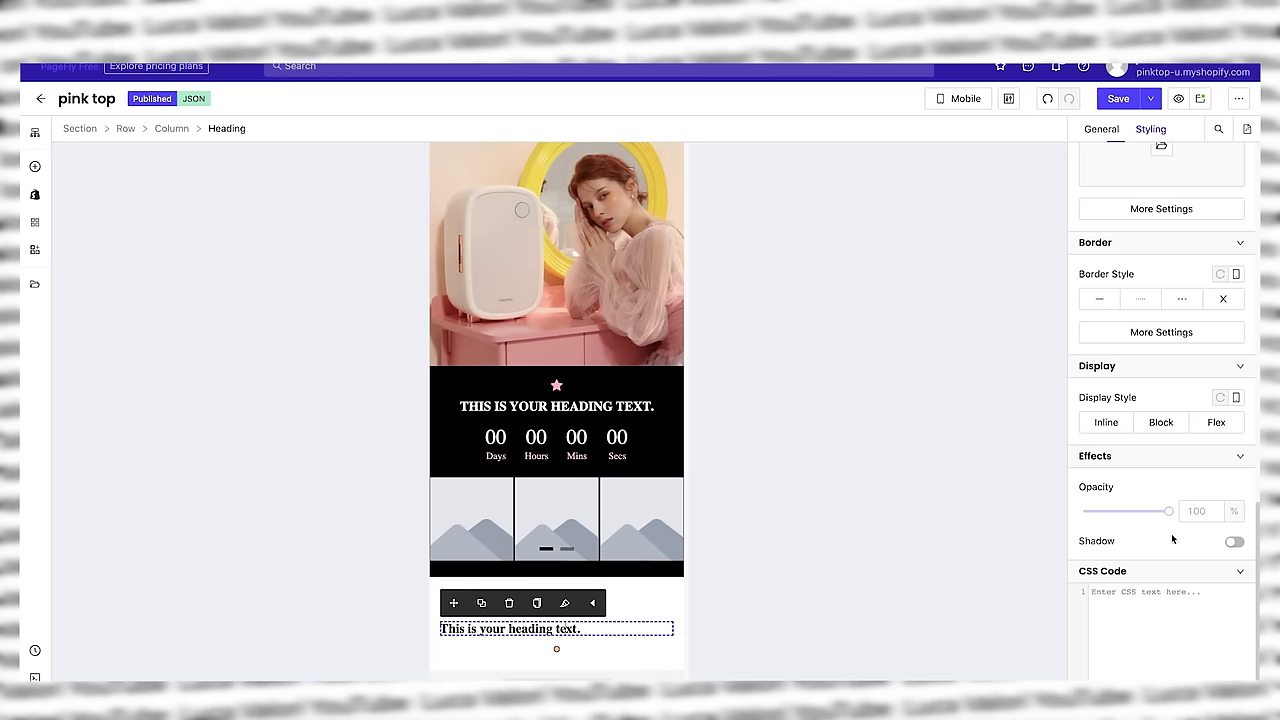
key("ctrl+v")
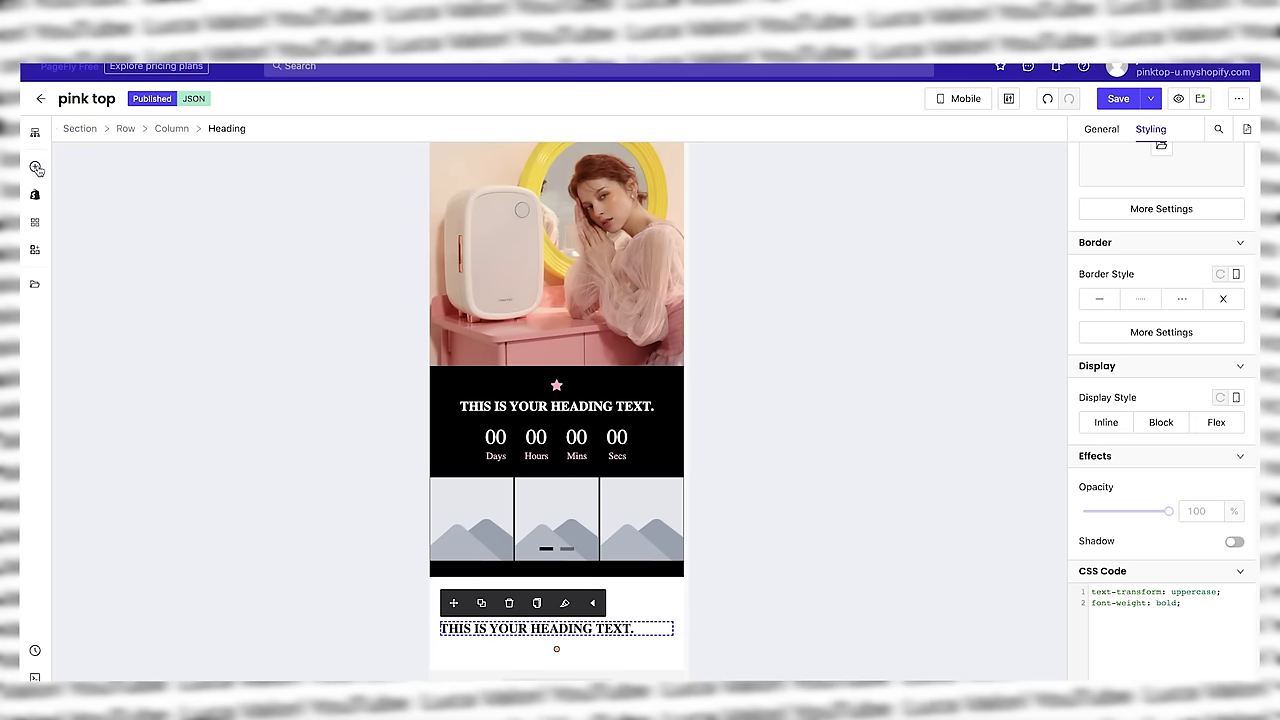
- Place a Lorem ipsum Paragraph beneath the new heading
left_click(35, 166)
mouse_move(200, 319)
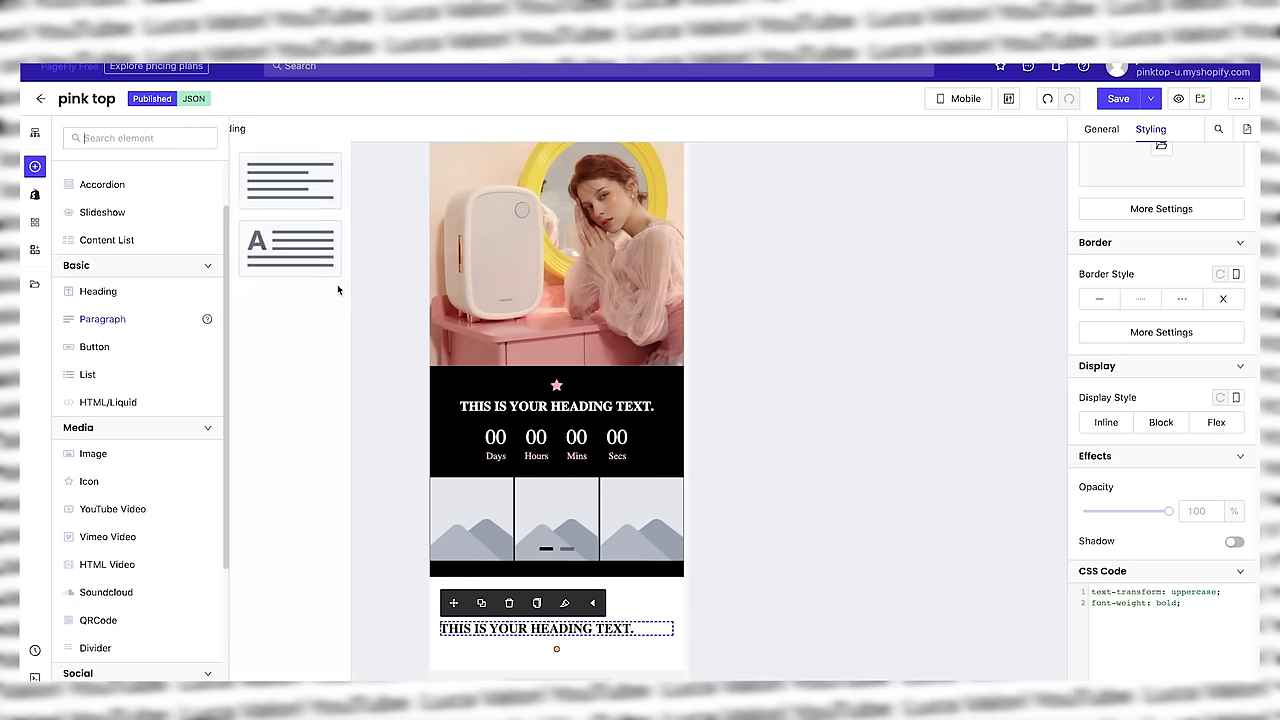
left_click_drag(303, 192, 502, 638)
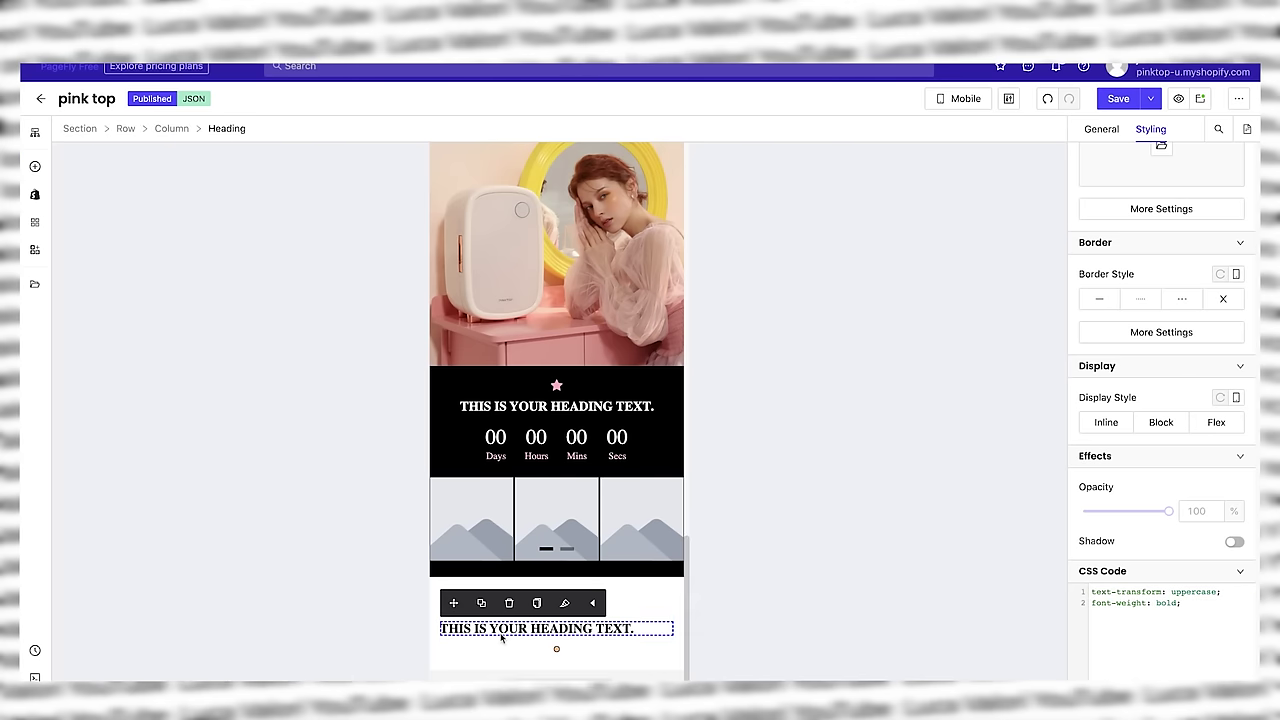
left_click(36, 166)
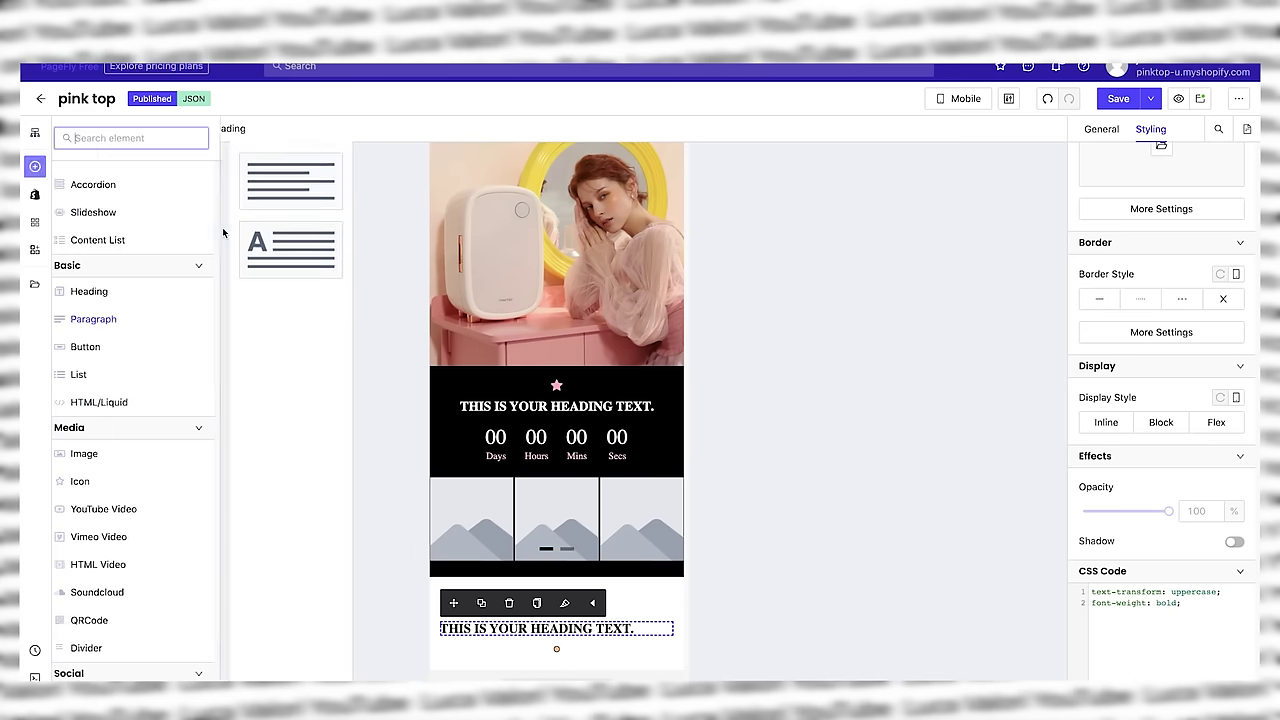
mouse_move(290, 180)
left_mouse_down()
mouse_move(565, 590)
mouse_move(528, 617)
mouse_move(528, 637)
left_mouse_up()
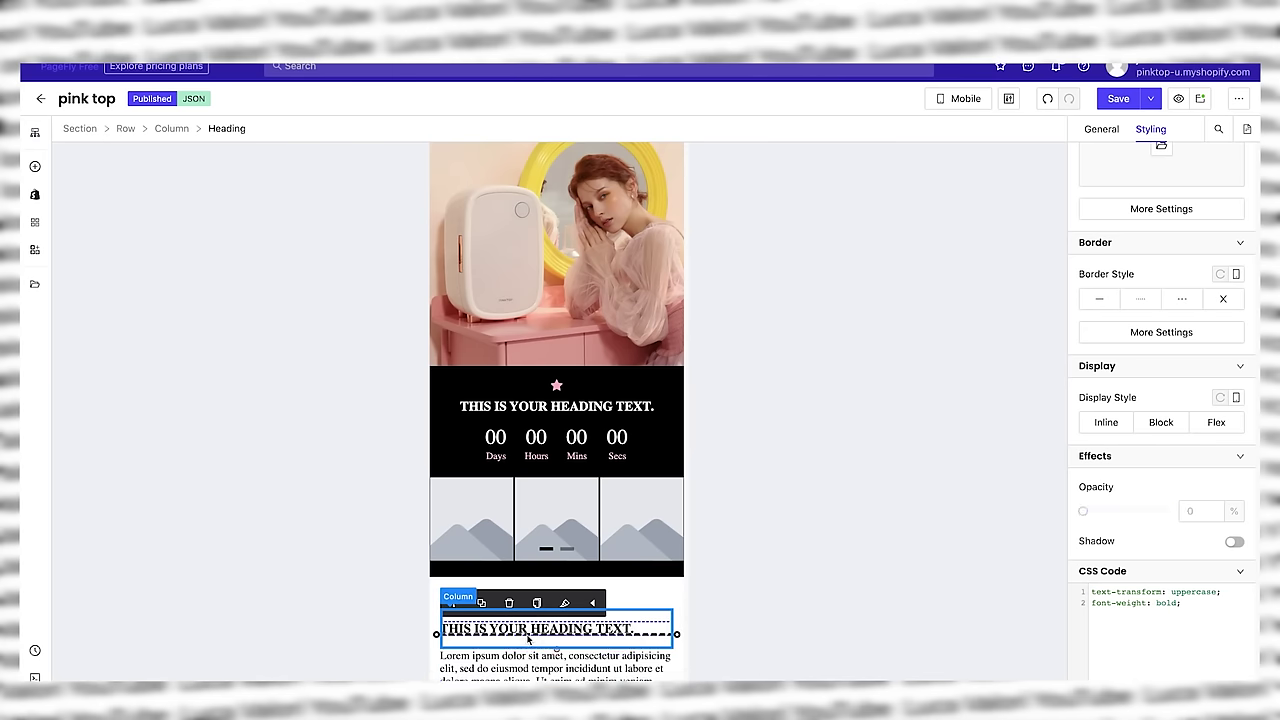
scroll(634, 543, "down", 1)
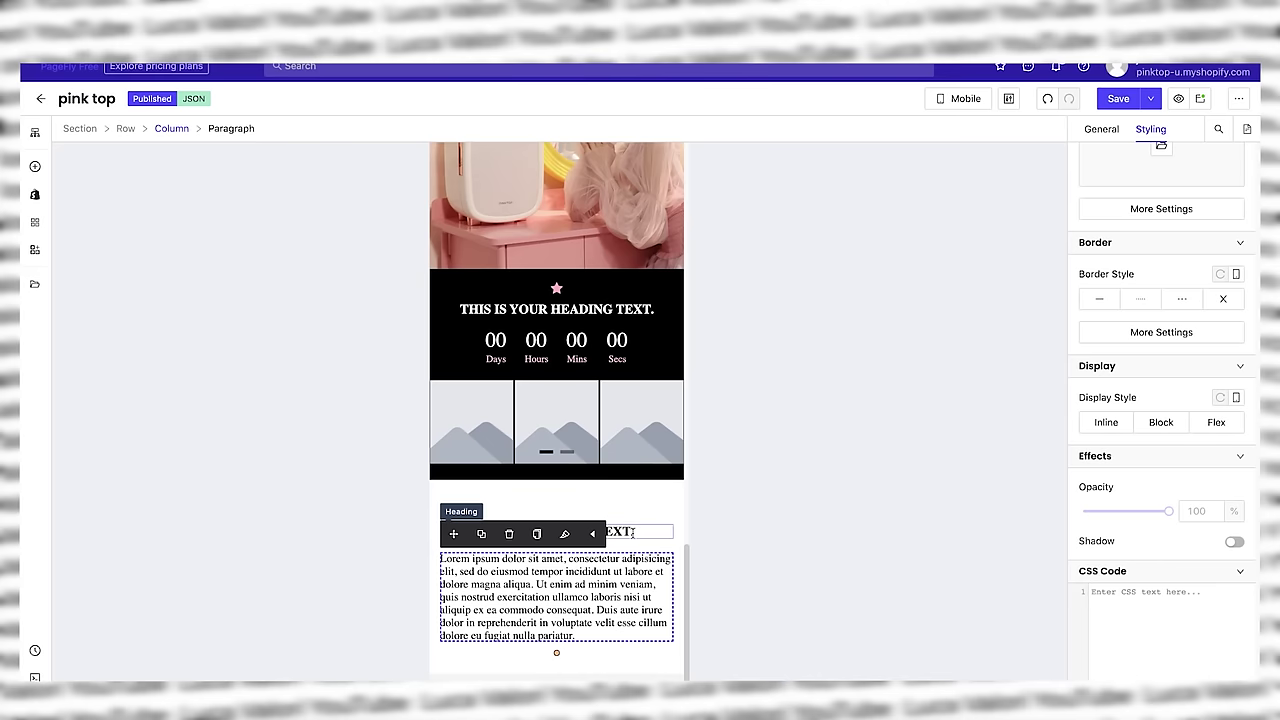
- Apply centre Text Alignment to the new heading and to the Lorem ipsum paragraph
left_click(632, 530)
scroll(1140, 410, "up", 6)
scroll(1155, 349, "down", 2)
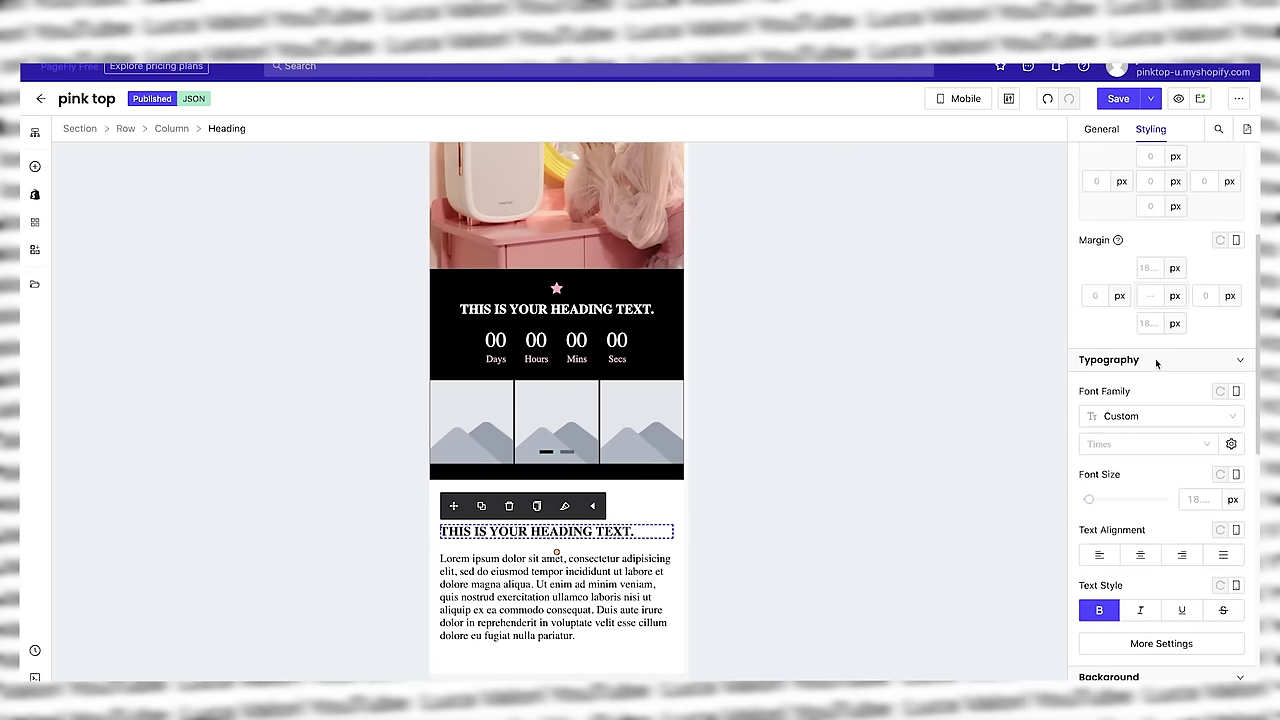
left_click(1143, 549)
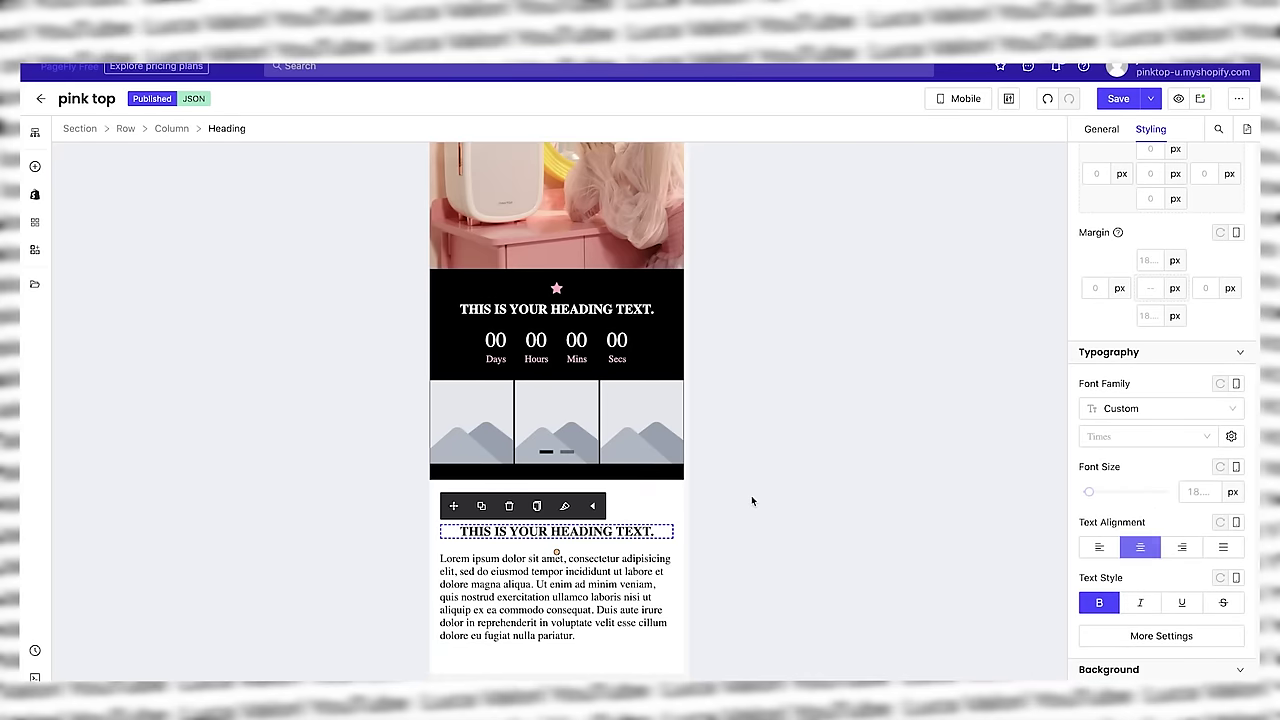
left_click(622, 584)
left_click(1142, 546)
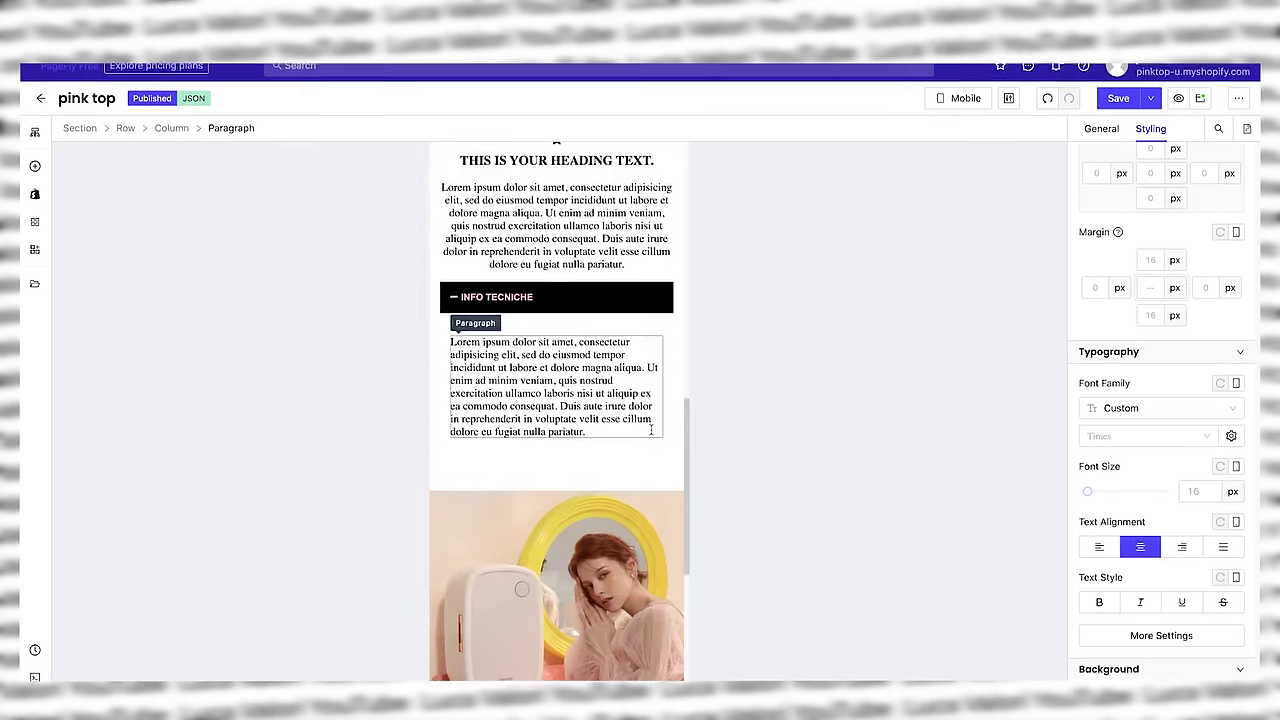
scroll(651, 430, "up", 10)
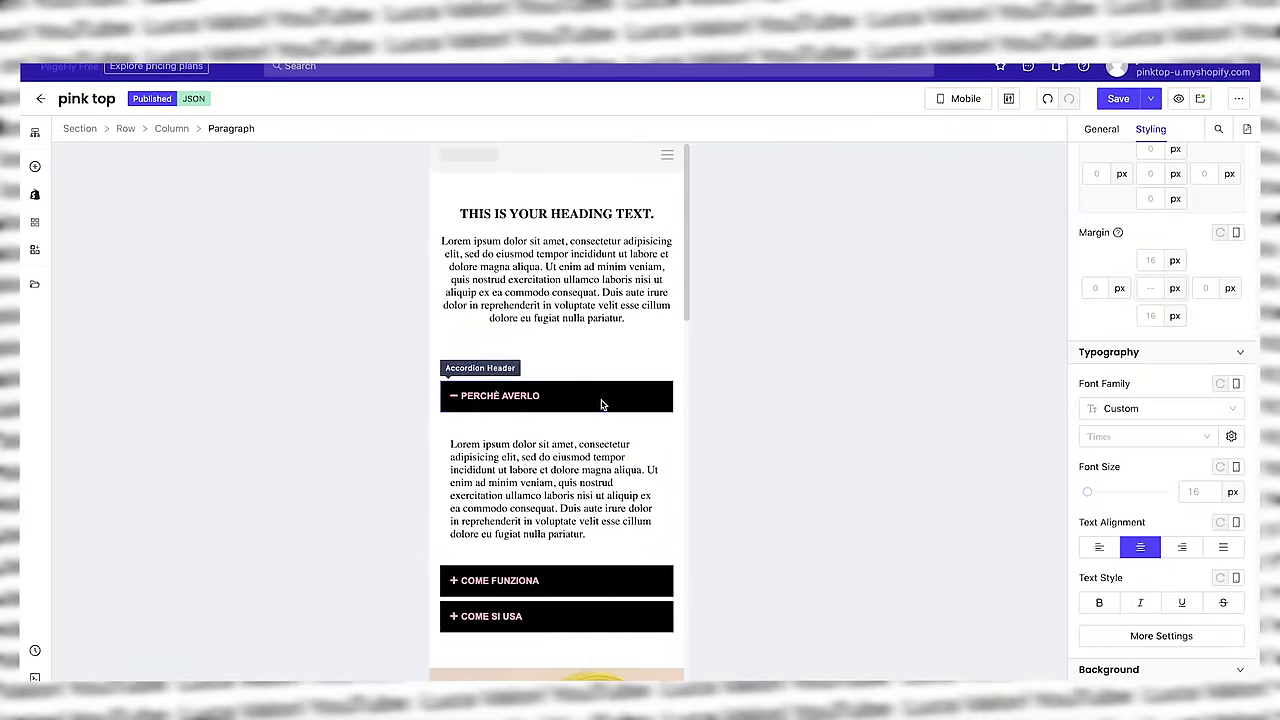
- Place a Progress Box preset with 40%, 60% and 80% bars under the centred paragraph
left_click(601, 404)
scroll(603, 510, "down", 6)
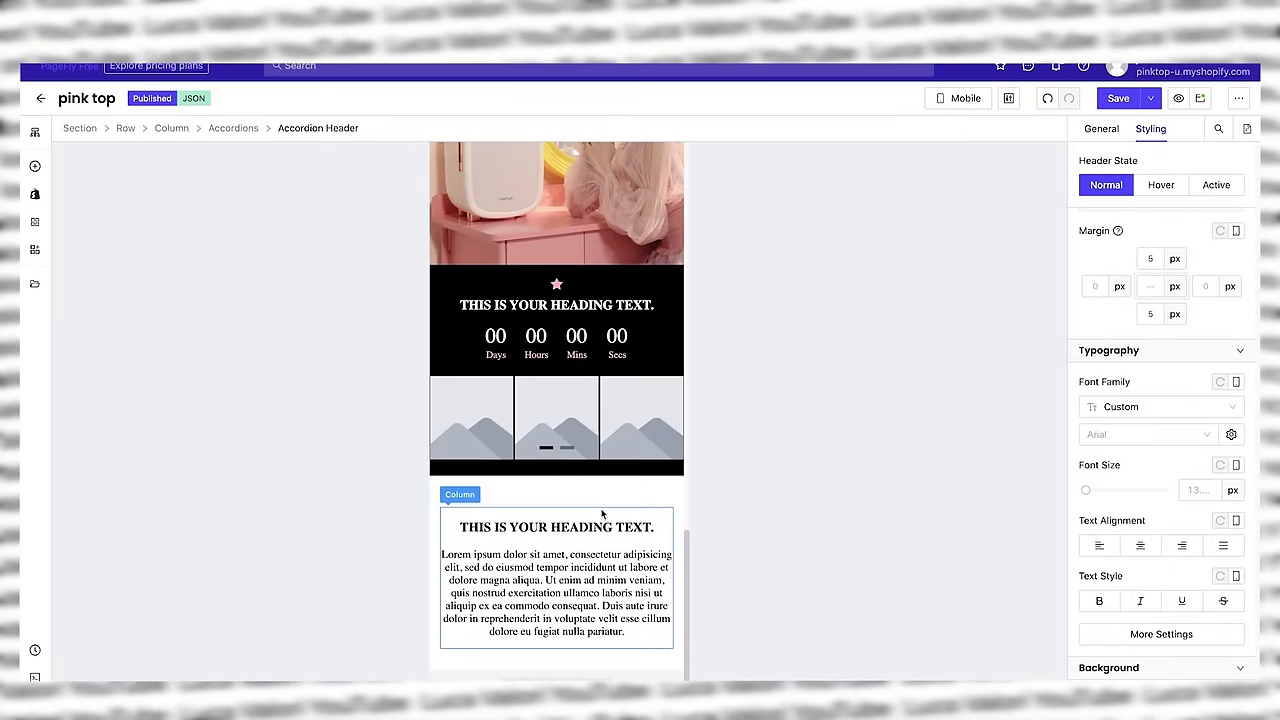
left_click(34, 166)
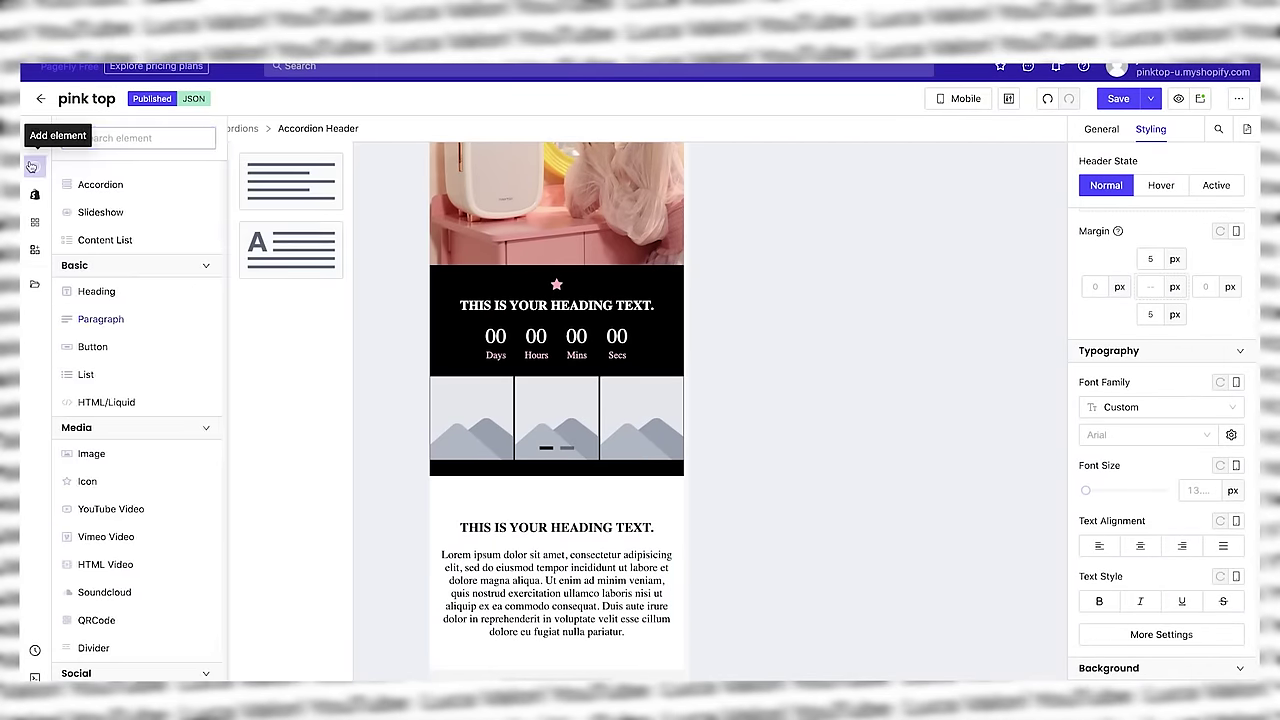
scroll(93, 546, "down", 3)
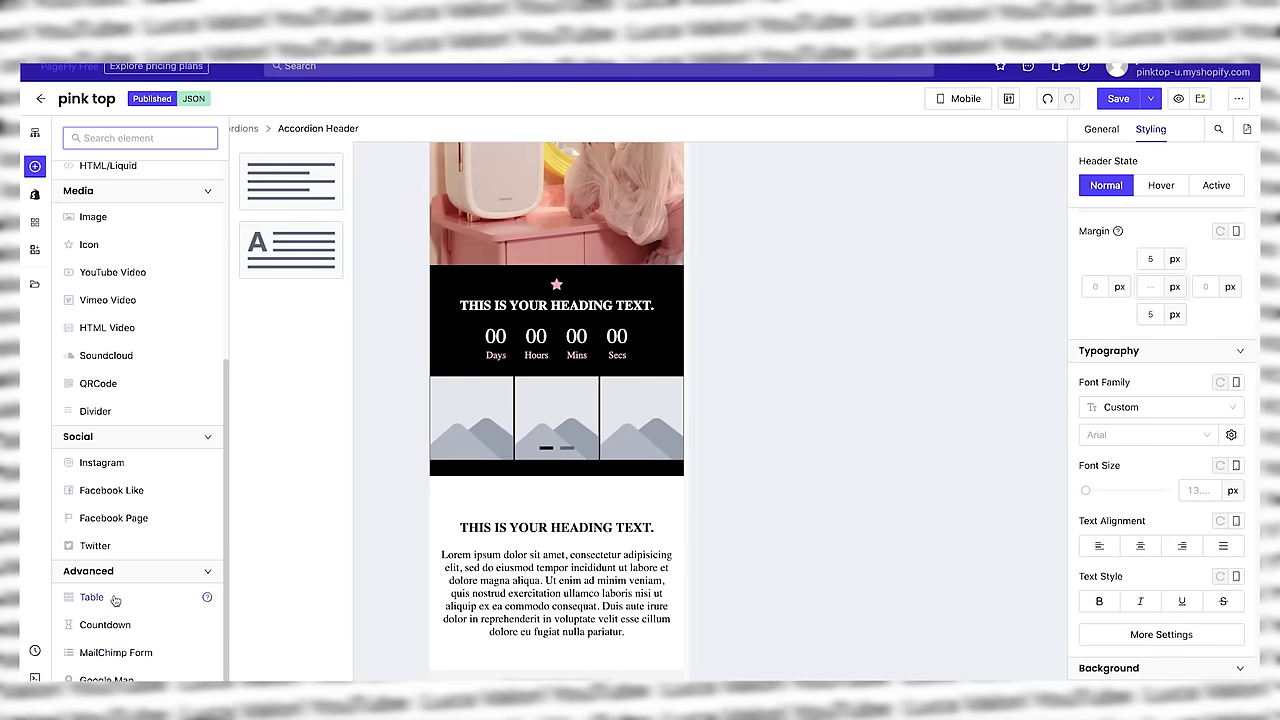
mouse_move(113, 599)
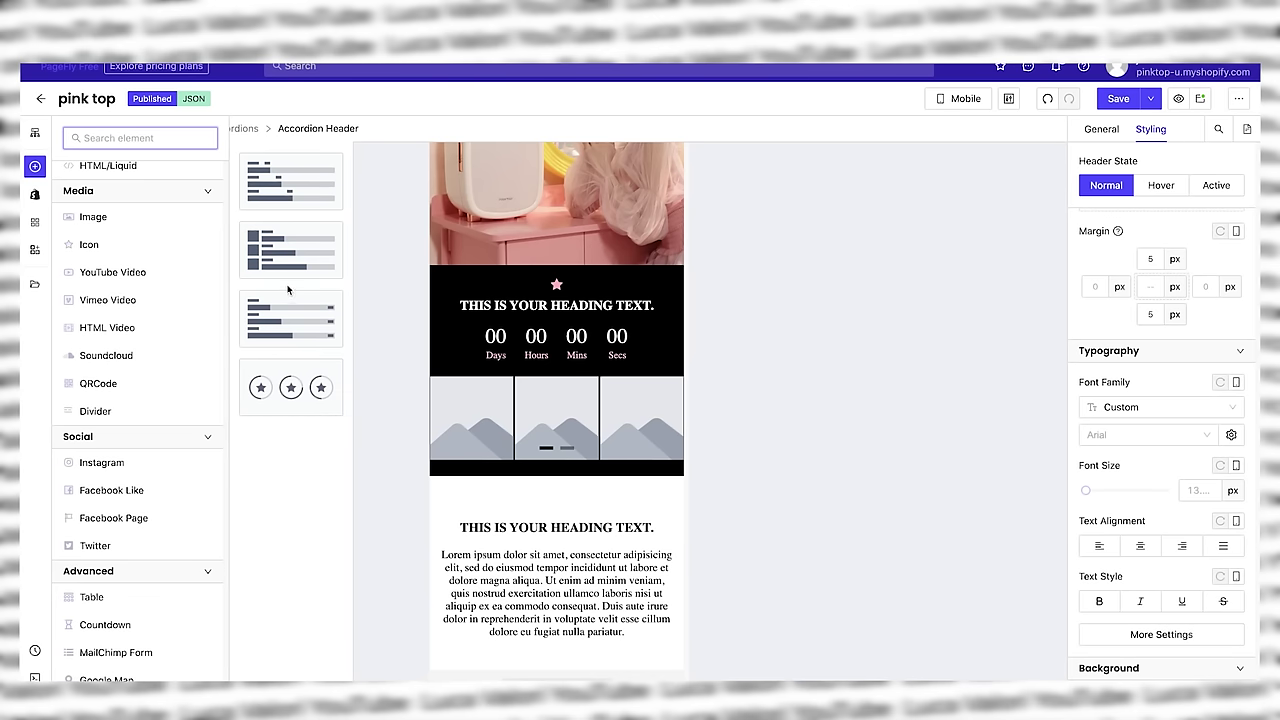
left_click_drag(275, 246, 477, 660)
scroll(477, 620, "down", 2)
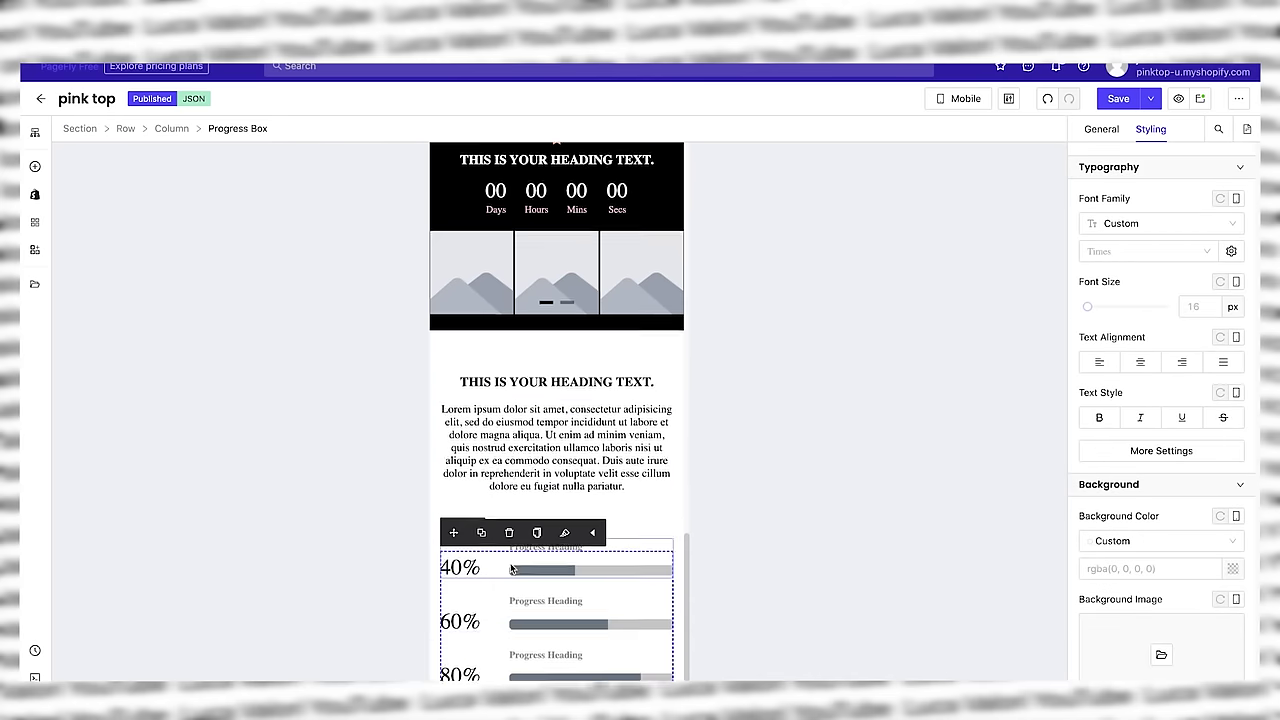
left_click(35, 168)
left_click_drag(466, 405, 521, 658)
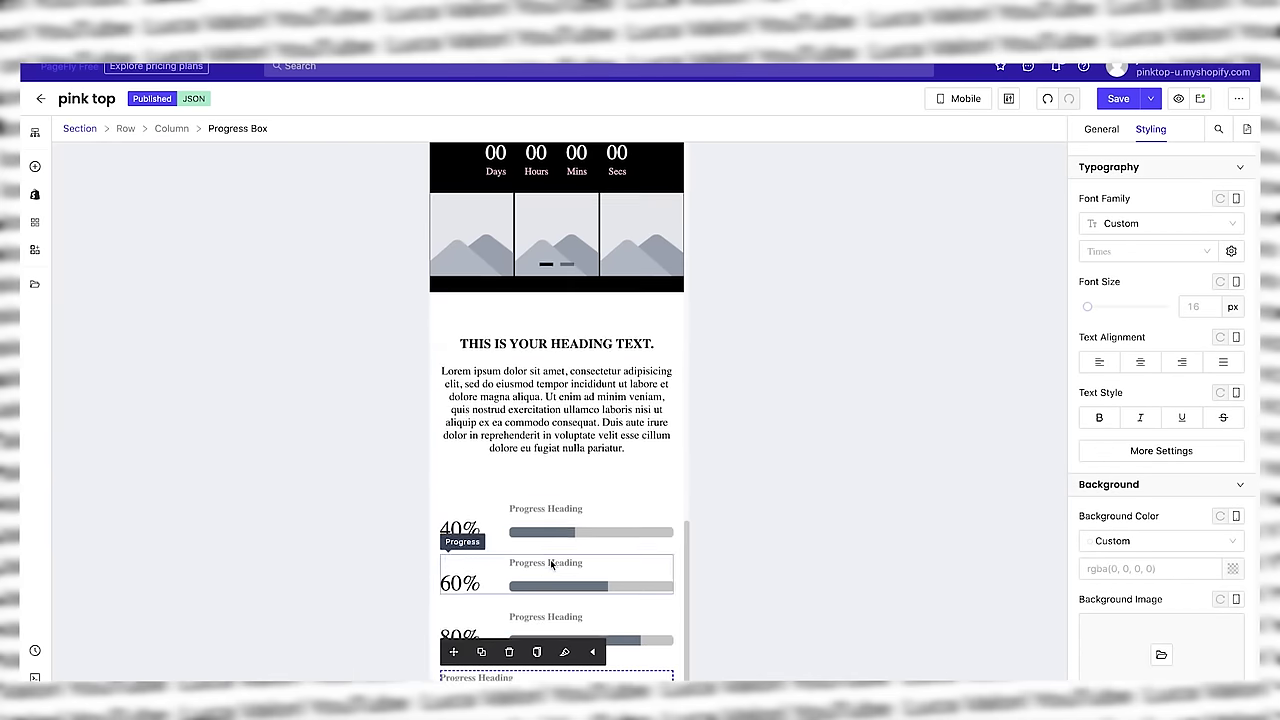
scroll(550, 563, "down", 2)
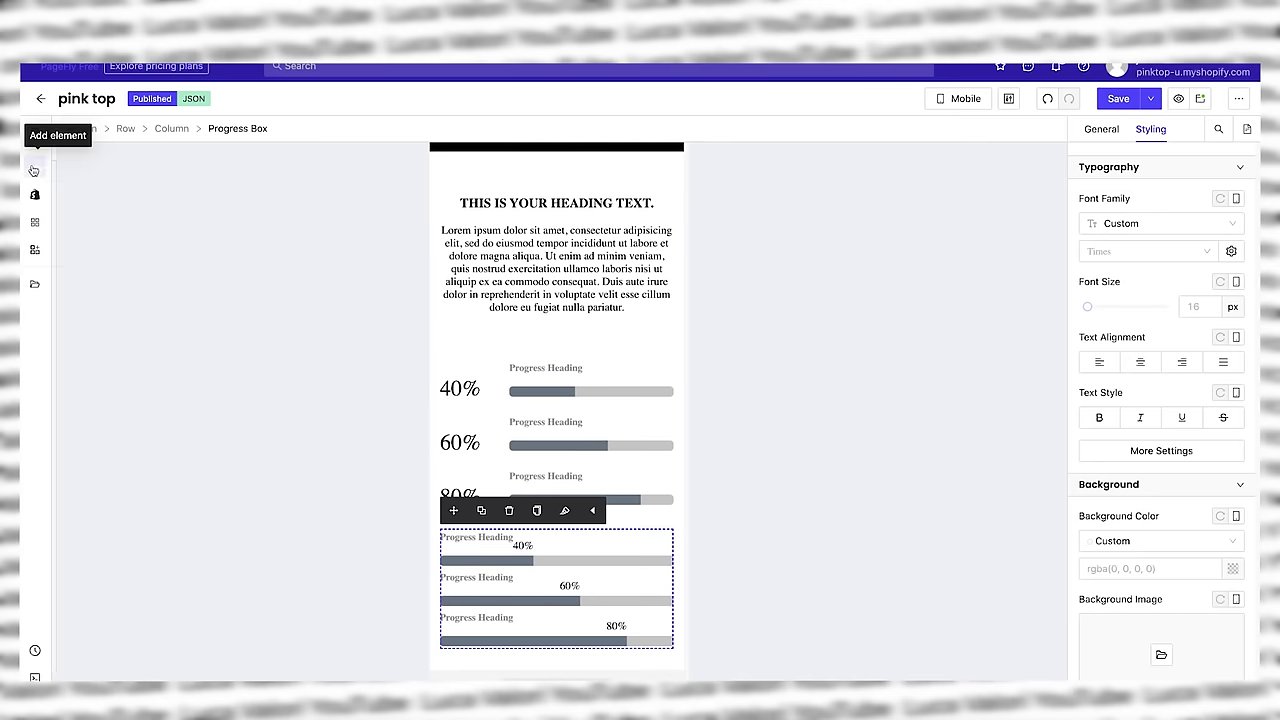
left_click(33, 168)
left_click_drag(270, 328, 530, 654)
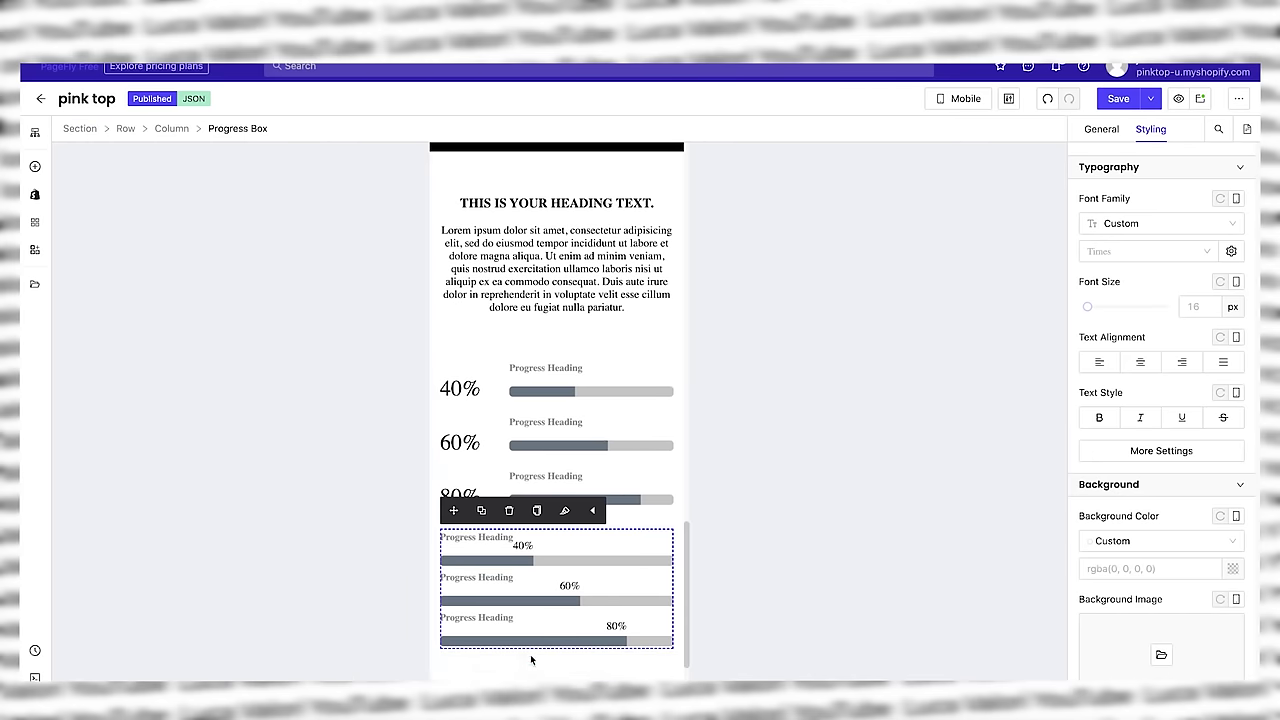
scroll(589, 481, "down", 3)
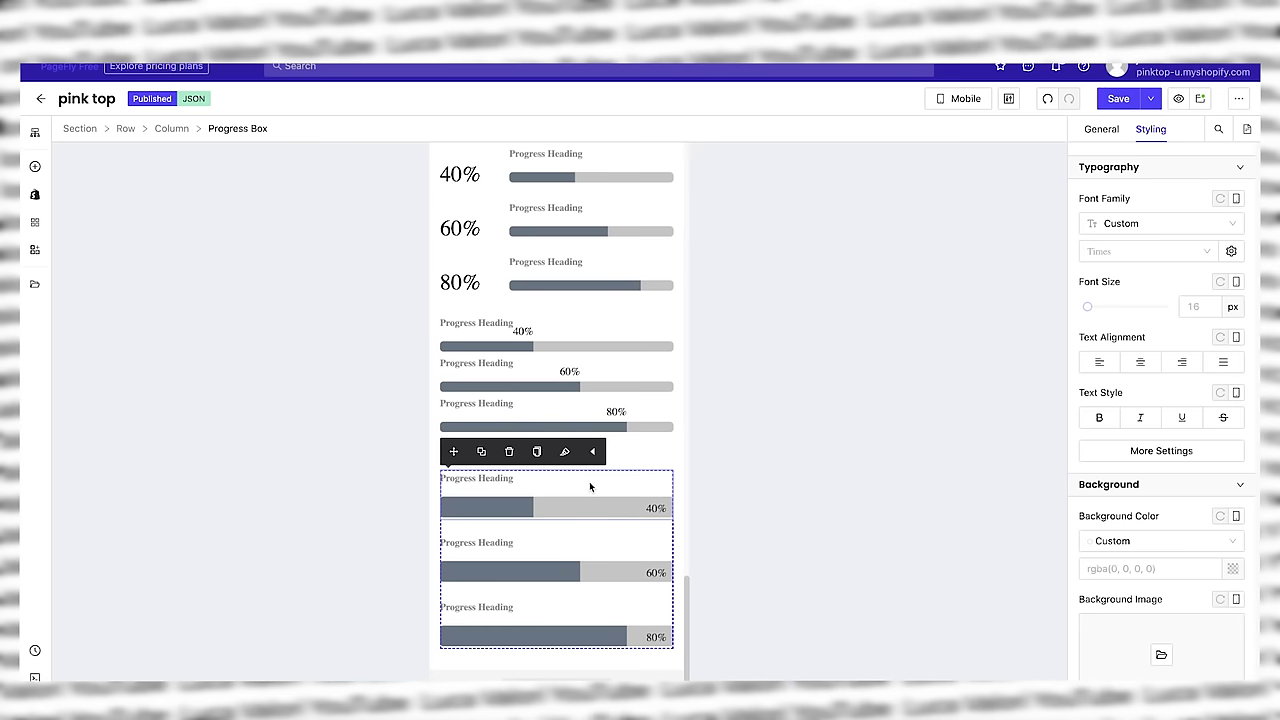
scroll(590, 487, "up", 2)
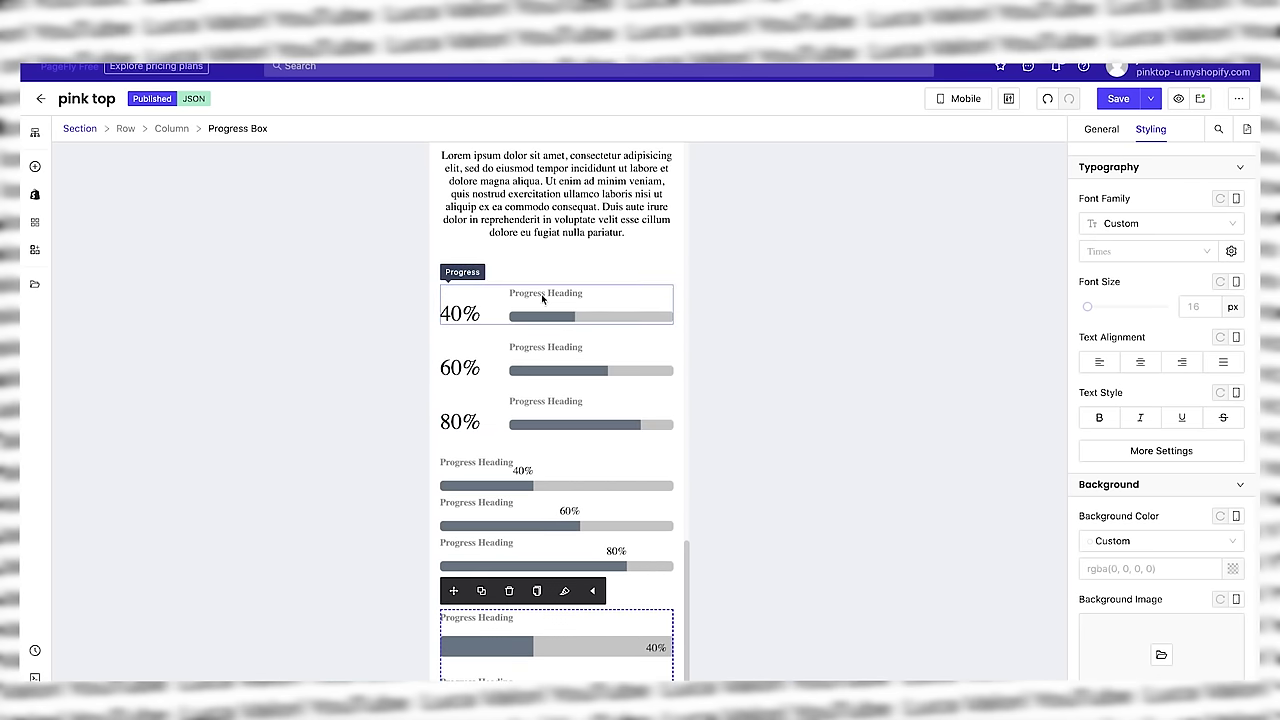
scroll(541, 294, "down", 1)
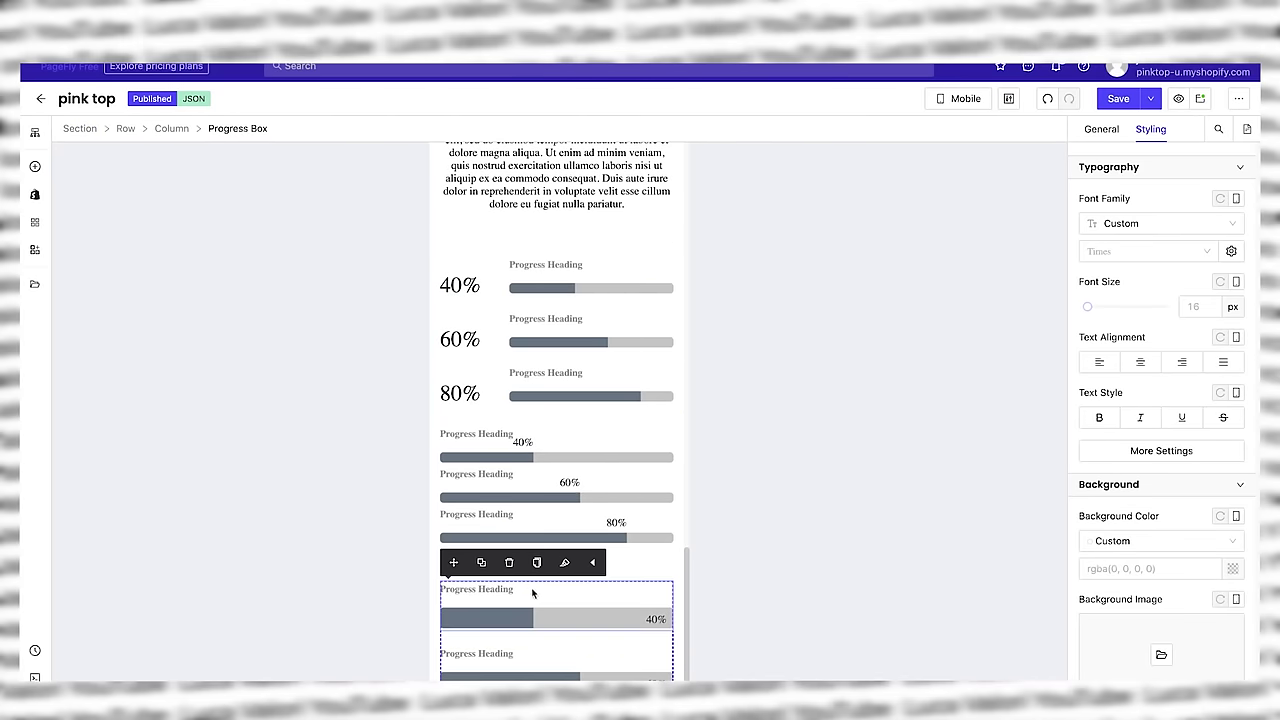
left_click(509, 564)
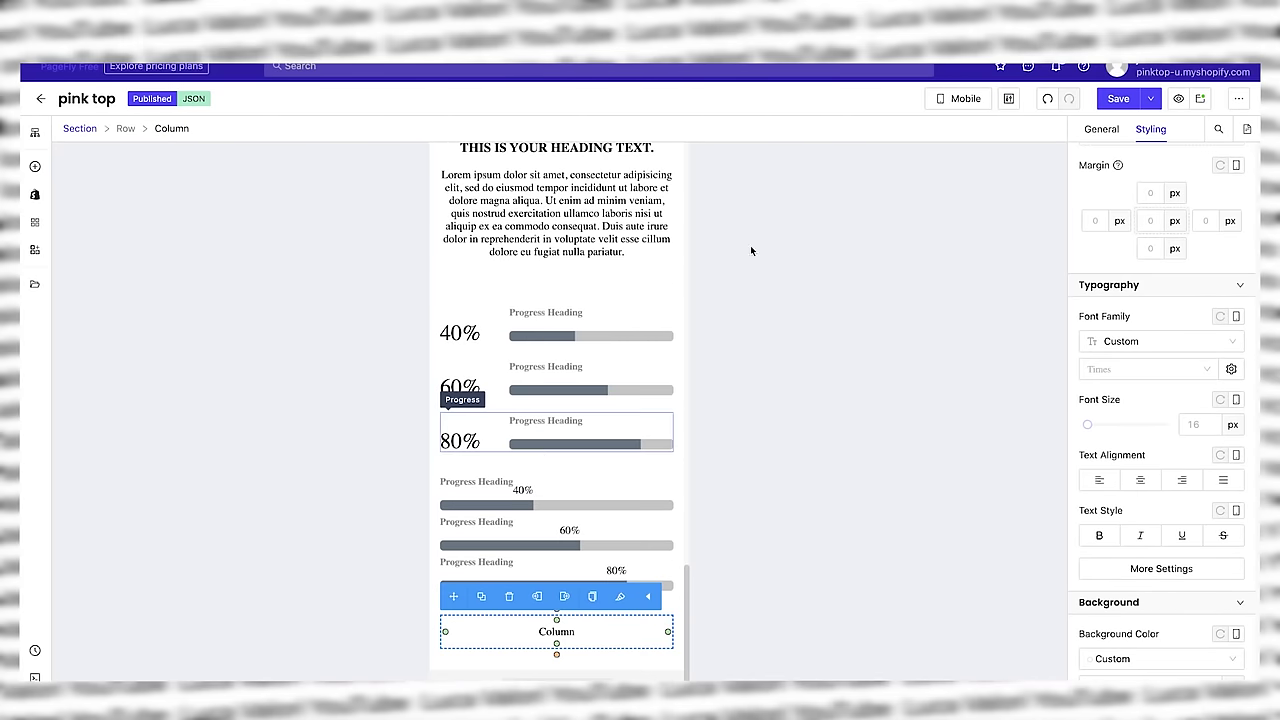
left_click(1047, 99)
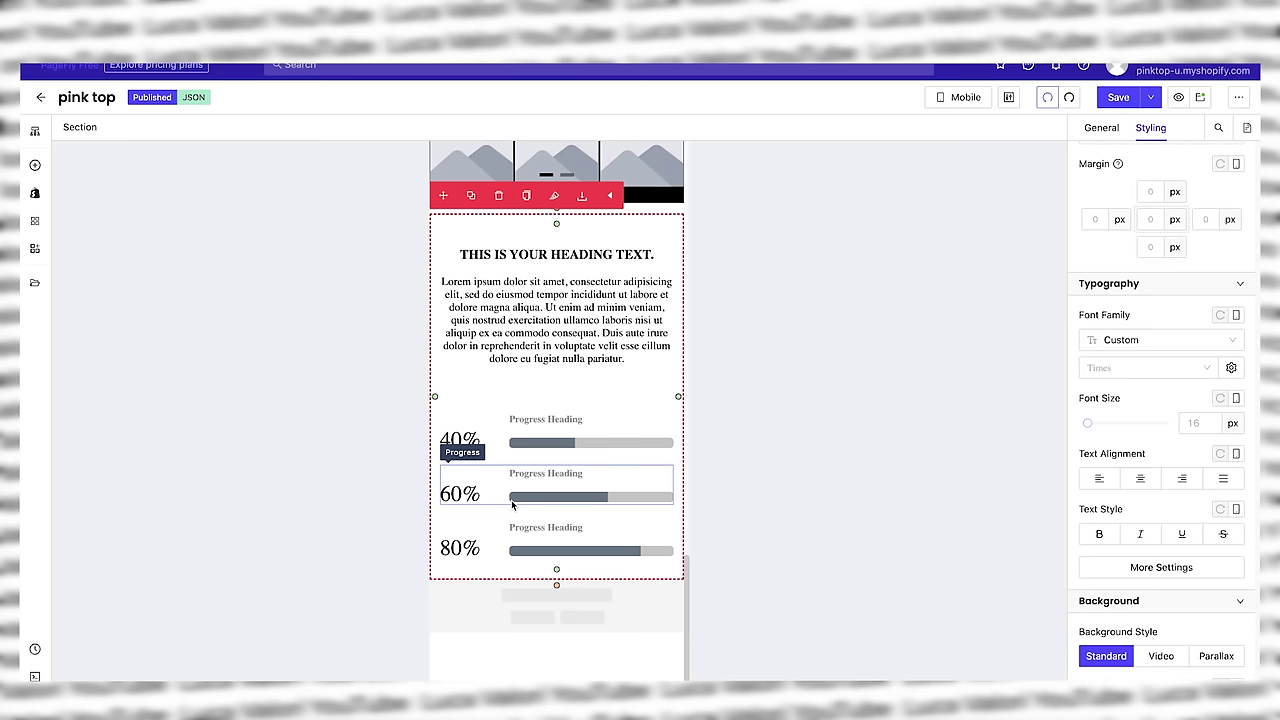
- Save, then preview the PINK FRIDGE product page via 'Visualizza i dettagli del prodotto'
left_click(1116, 99)
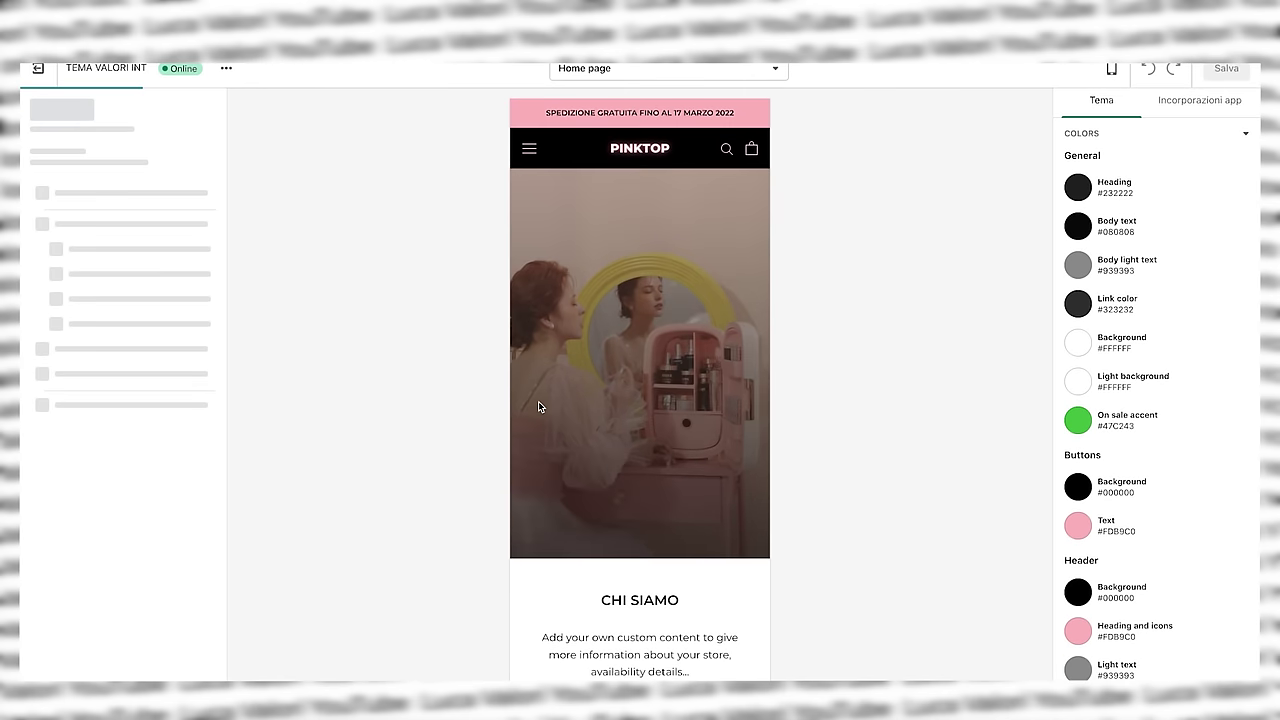
scroll(600, 576, "down", 3)
scroll(599, 581, "down", 6)
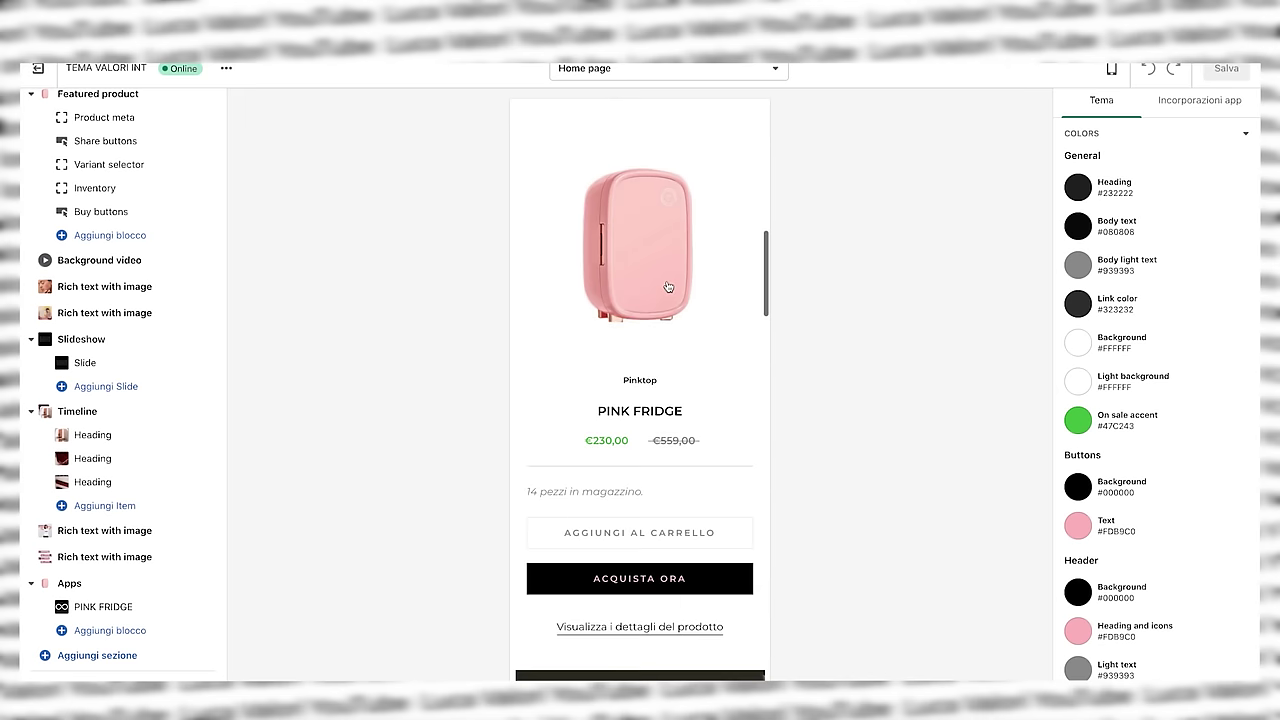
left_click(640, 627)
scroll(640, 627, "down", 4)
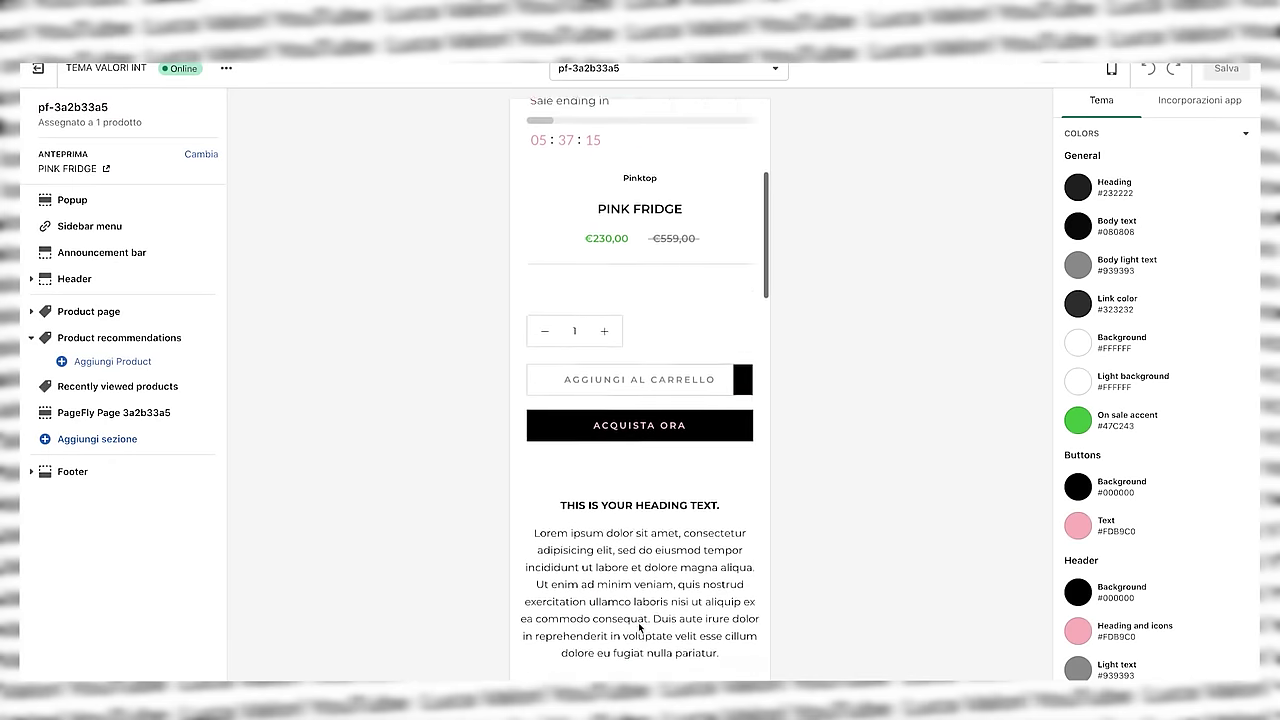
scroll(638, 622, "down", 5)
scroll(641, 332, "down", 5)
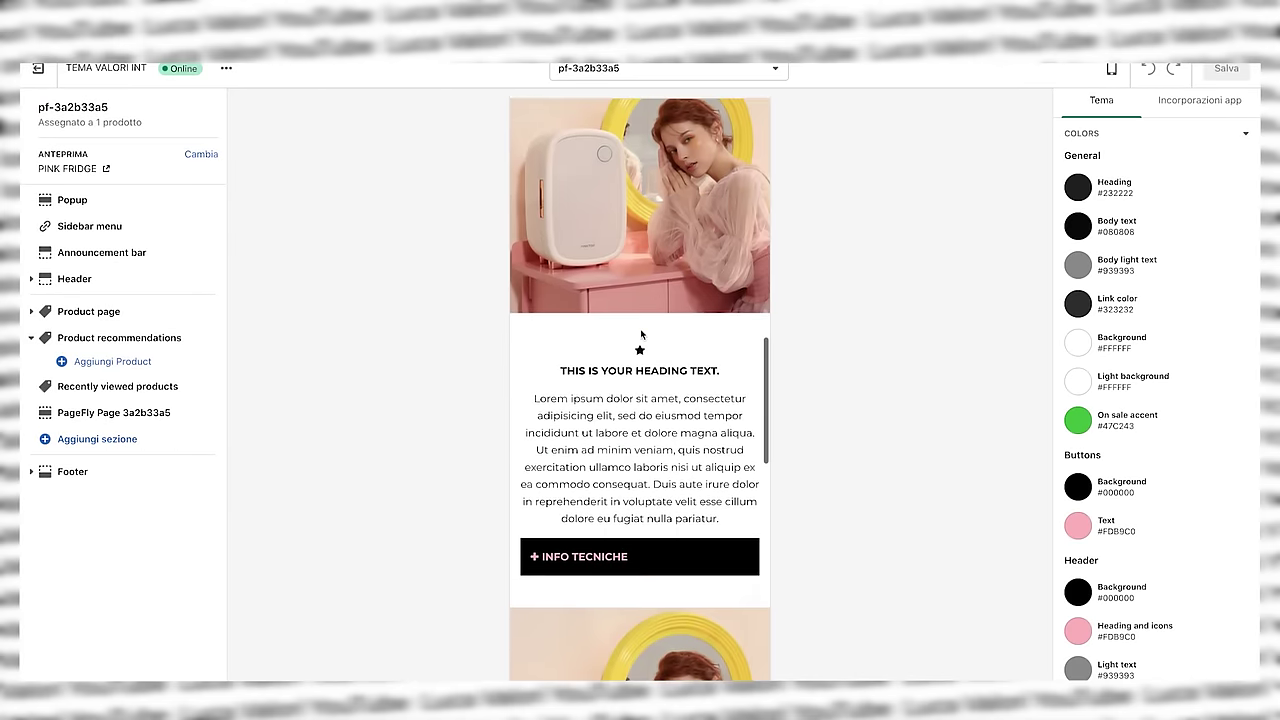
scroll(641, 335, "down", 5)
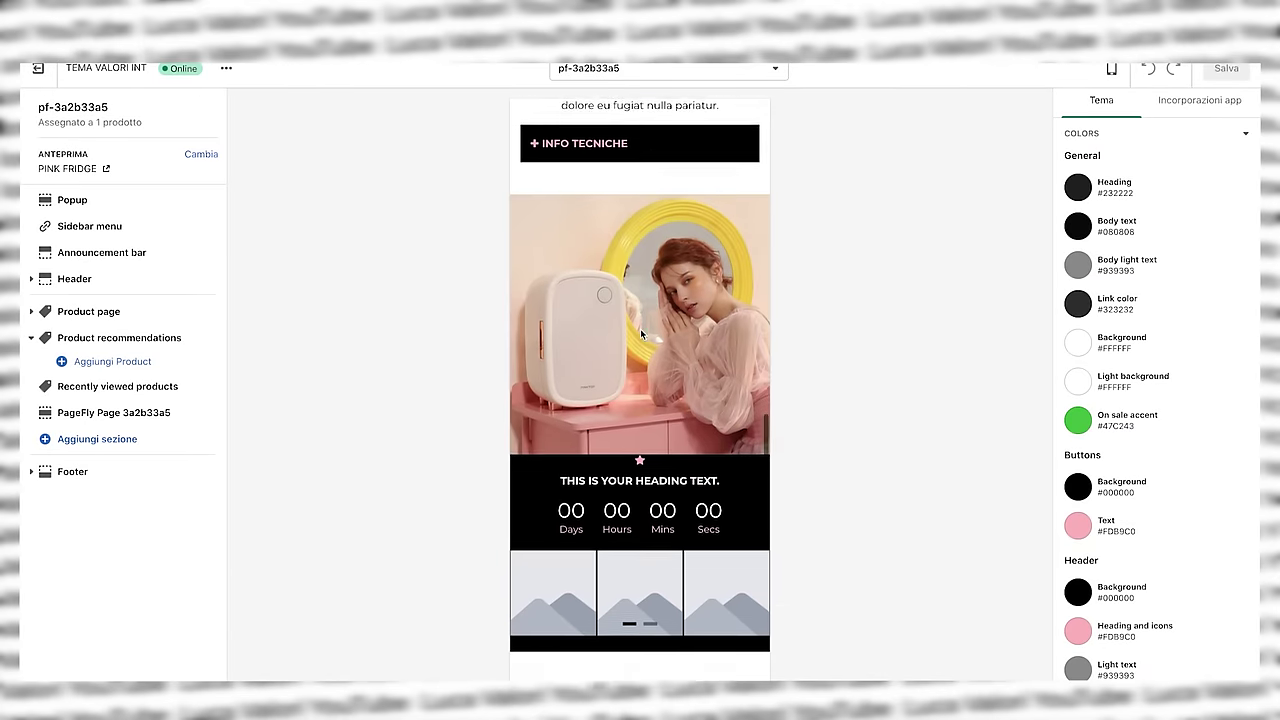
scroll(641, 340, "down", 1)
scroll(636, 381, "down", 1)
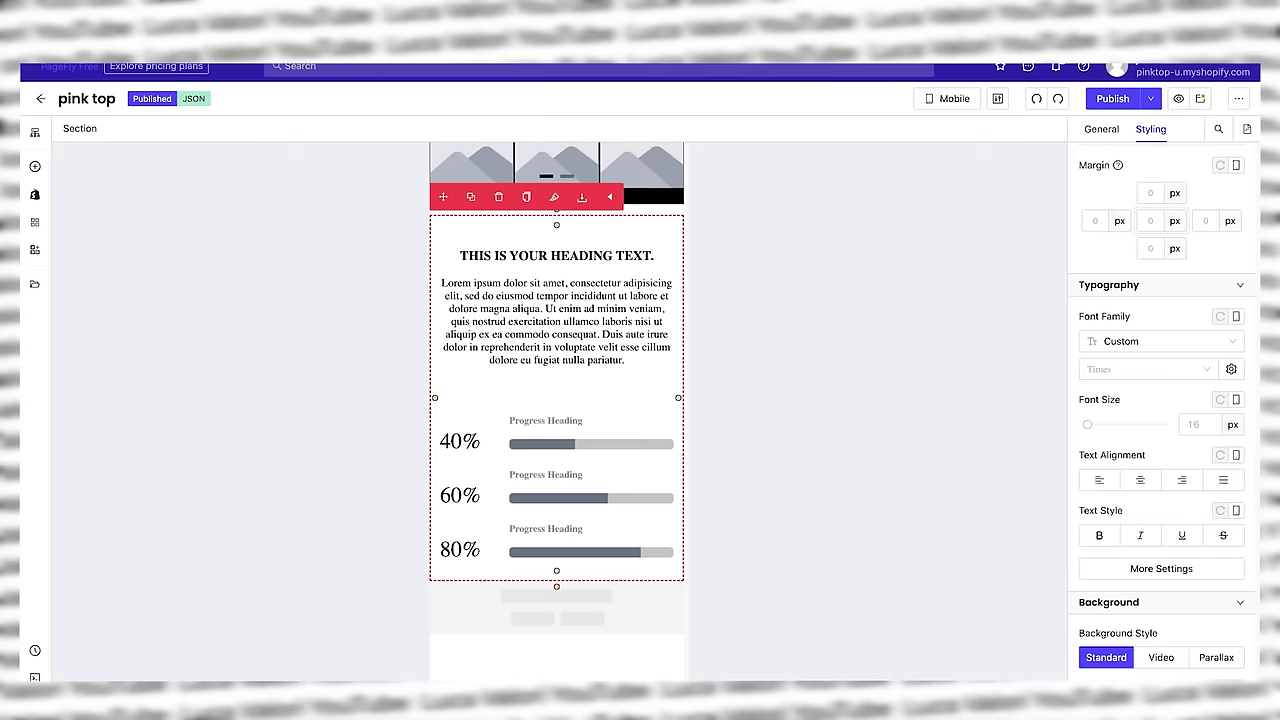
scroll(563, 412, "up", 5)
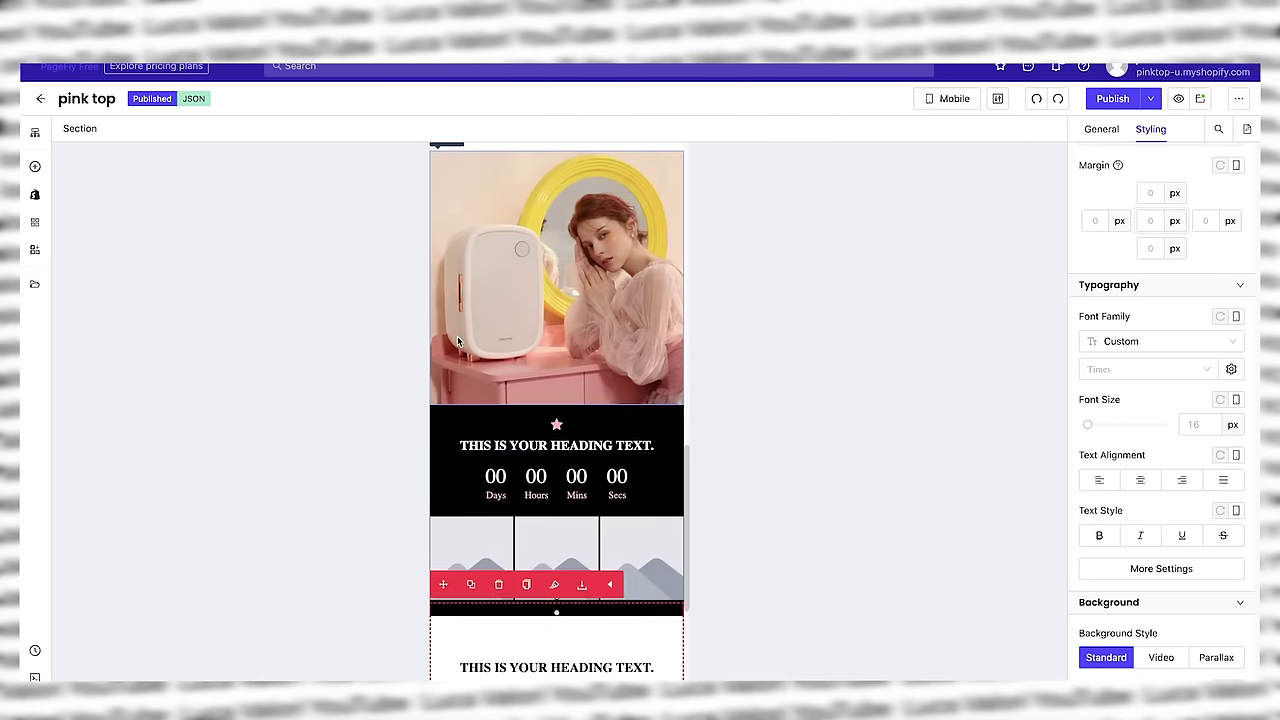
- Change the countdown star heading's top margin from 10 to 20 px, then save and publish
left_click(591, 440)
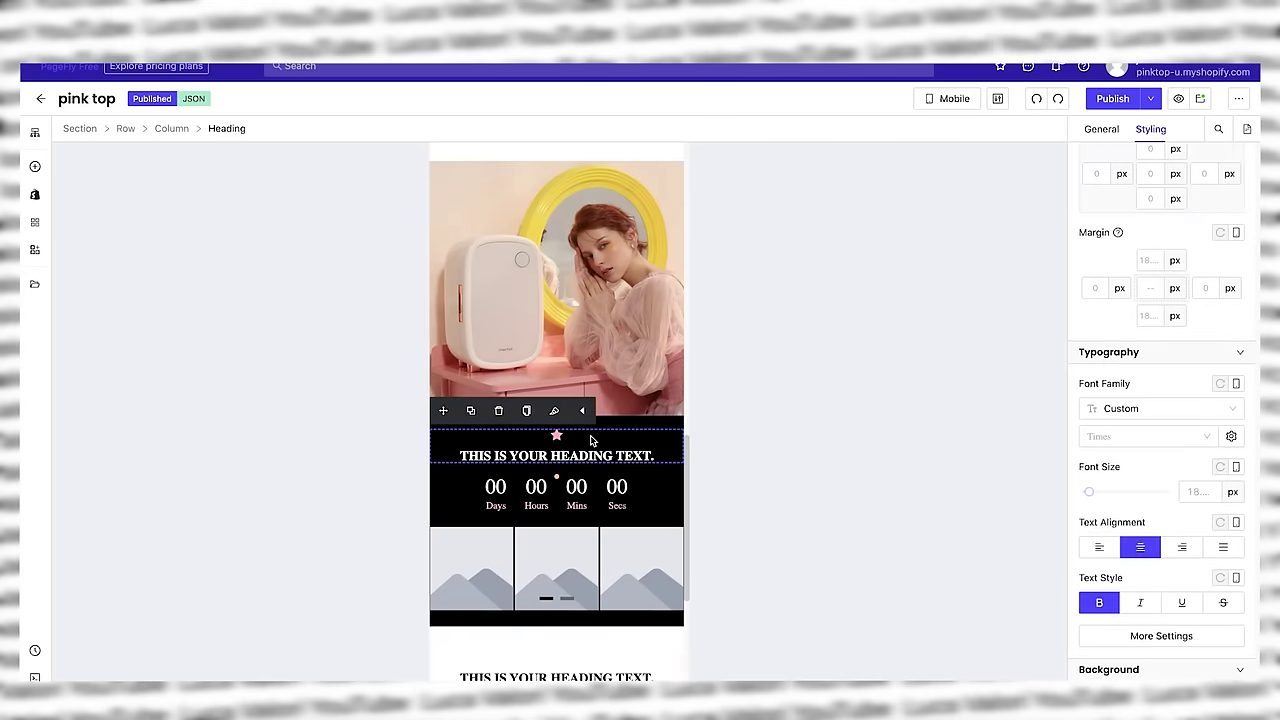
scroll(1131, 316, "up", 1)
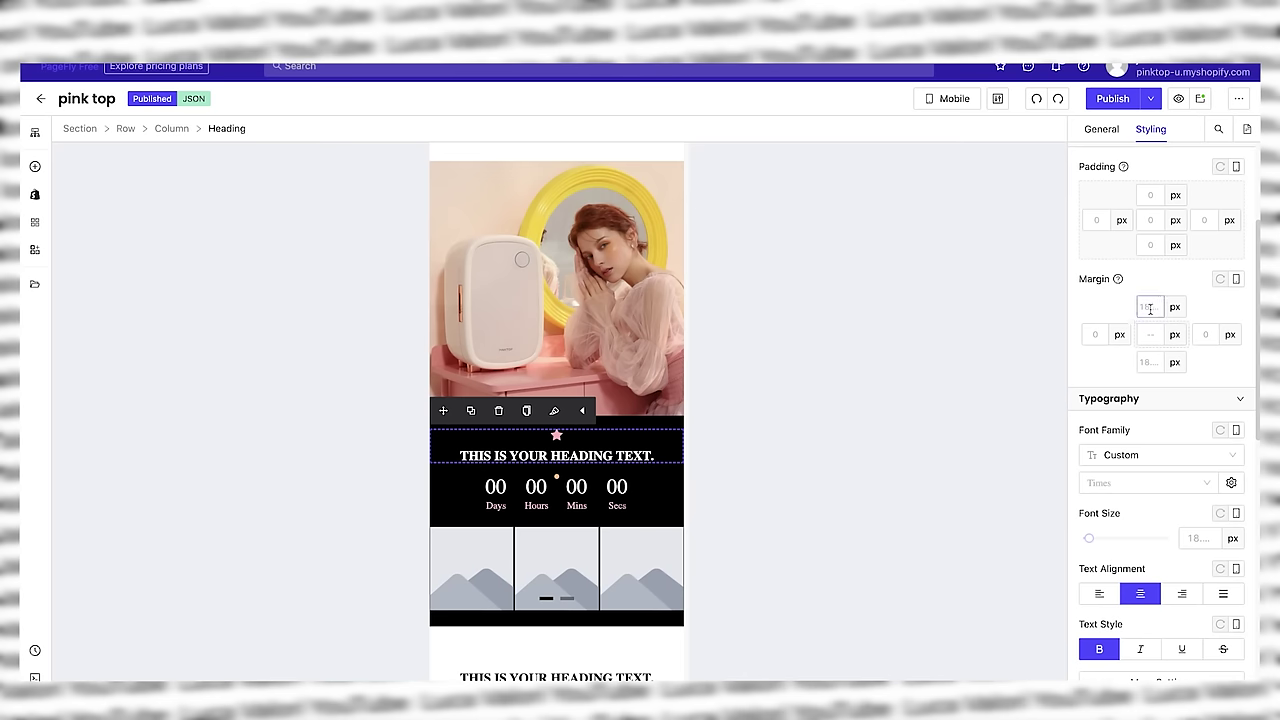
type("10")
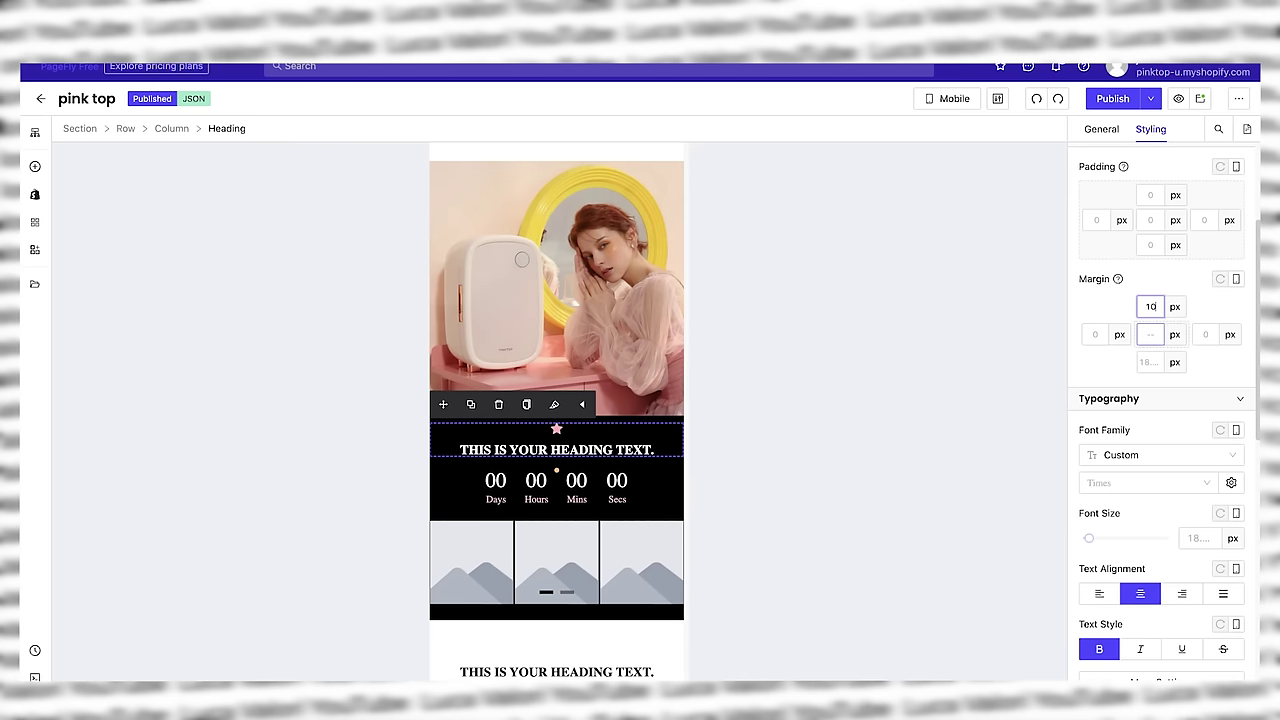
key("BackSpace")
key("BackSpace")
type("20")
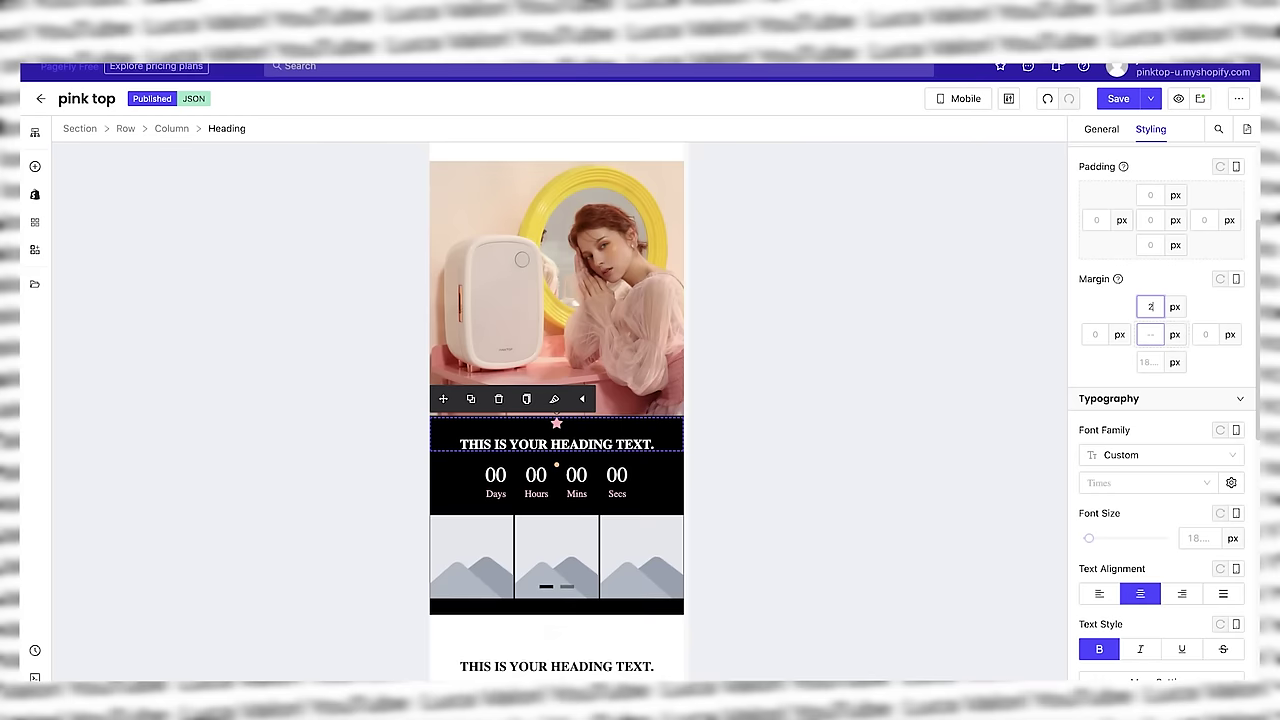
left_click(1116, 99)
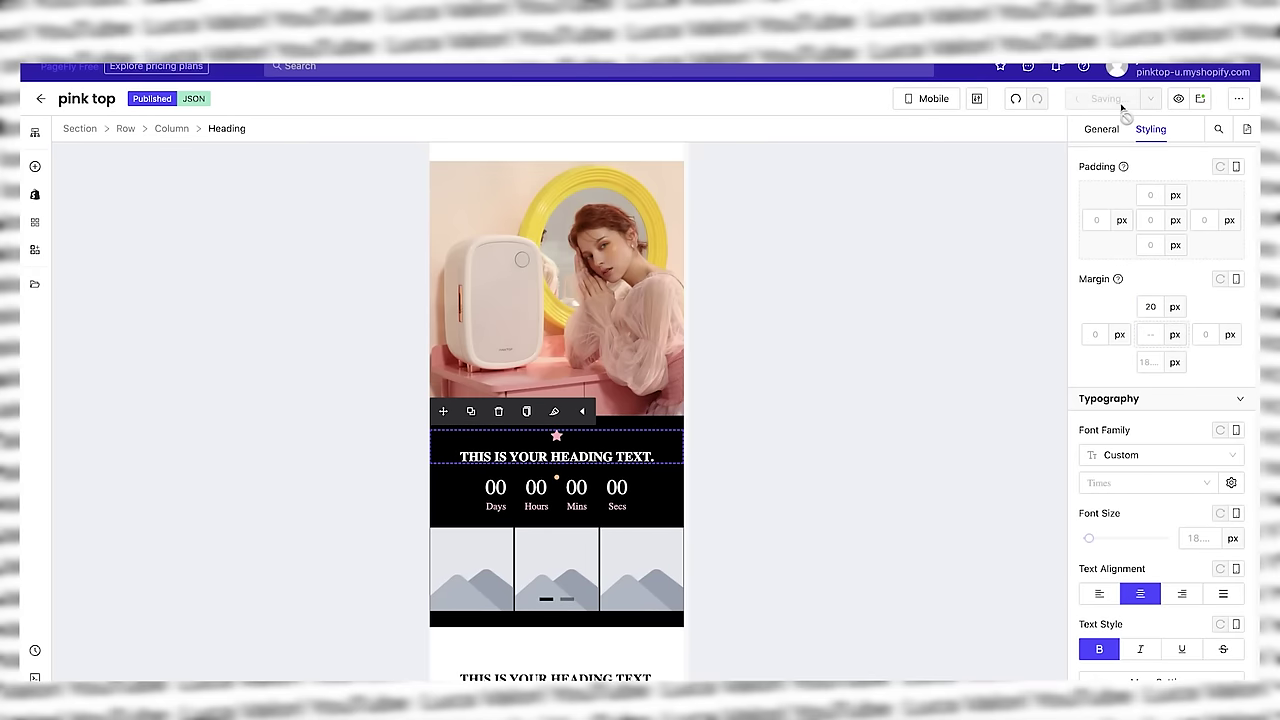
left_click(1112, 104)
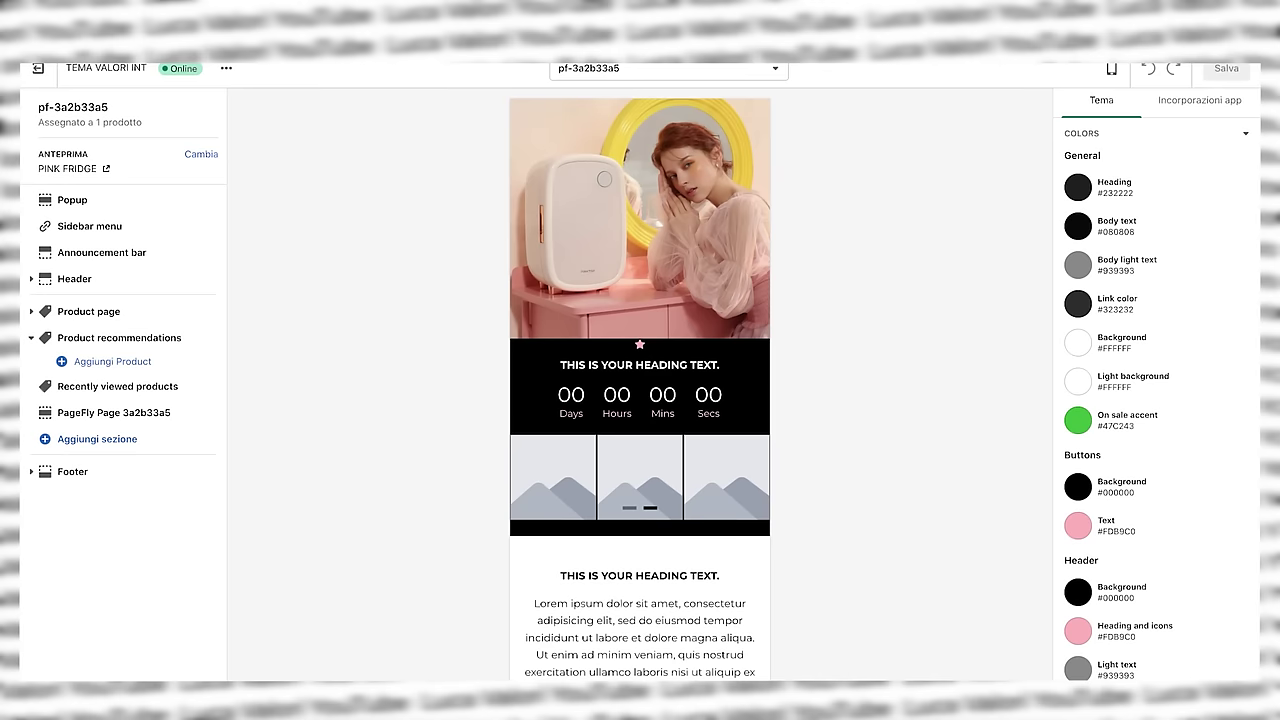
- Check the three progress bars in the Shopify preview, then select the first progress bar in PageFly
scroll(622, 628, "down", 4)
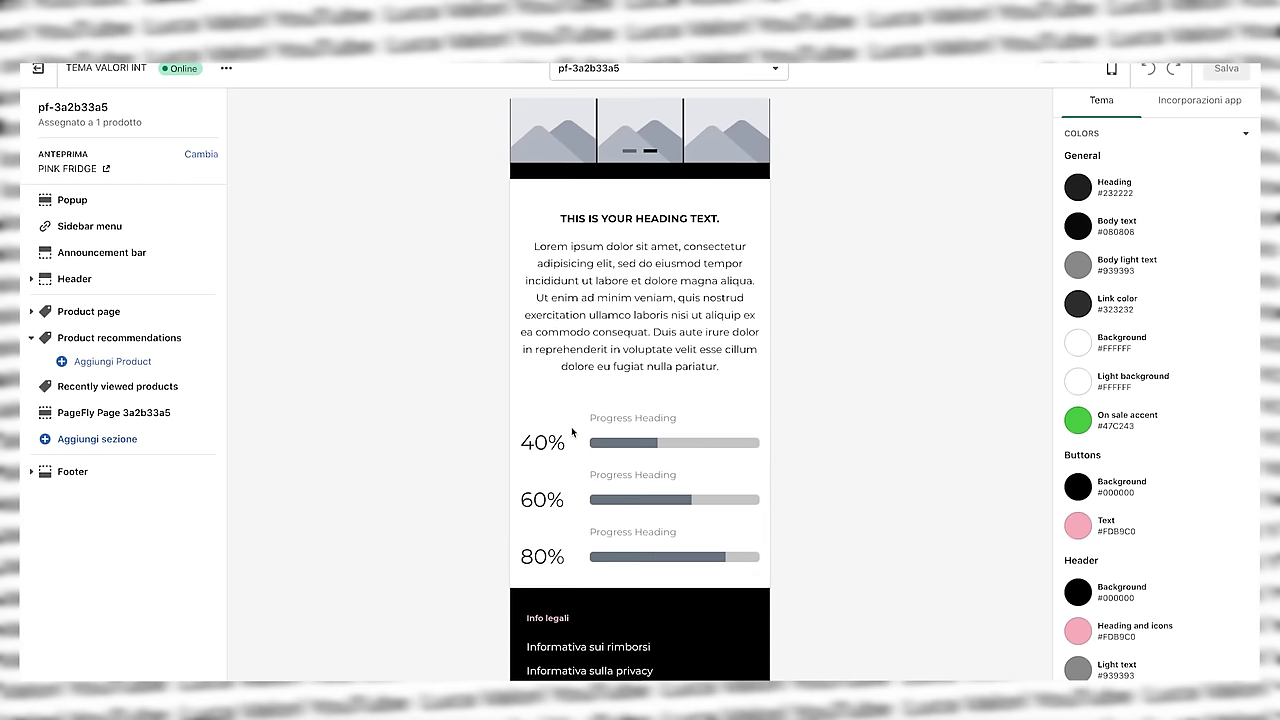
scroll(572, 431, "down", 1)
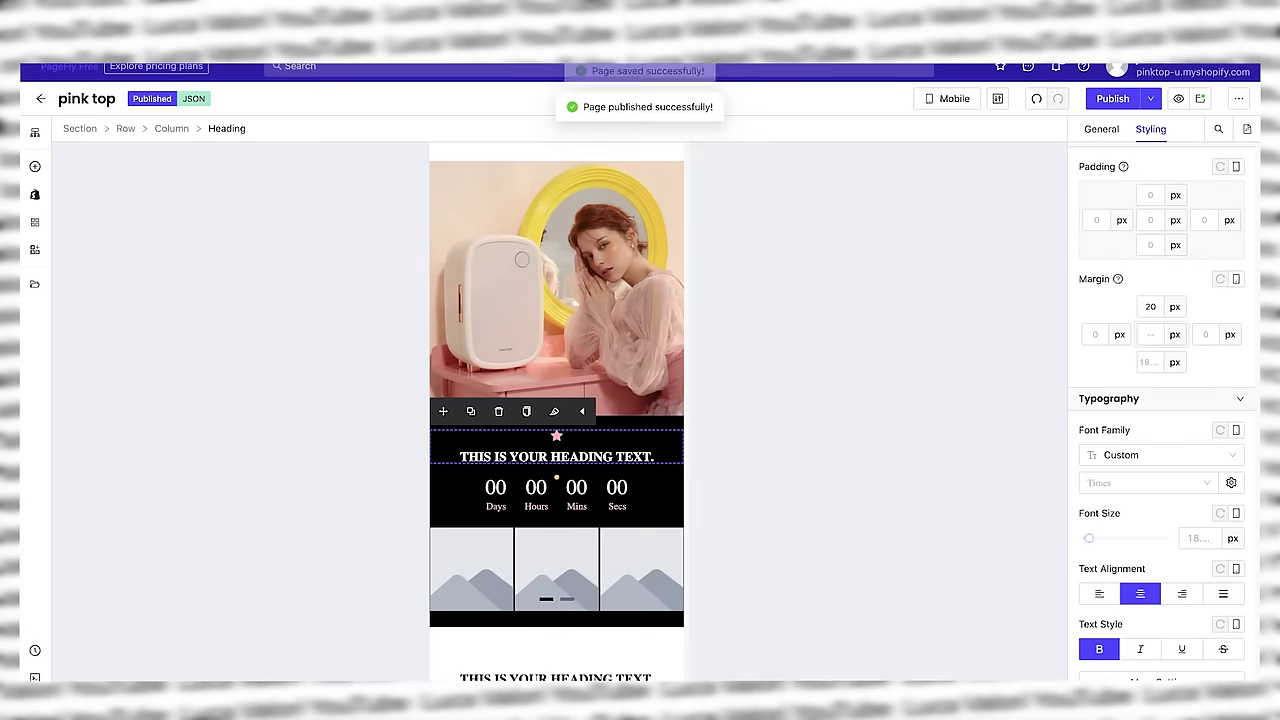
scroll(595, 396, "down", 4)
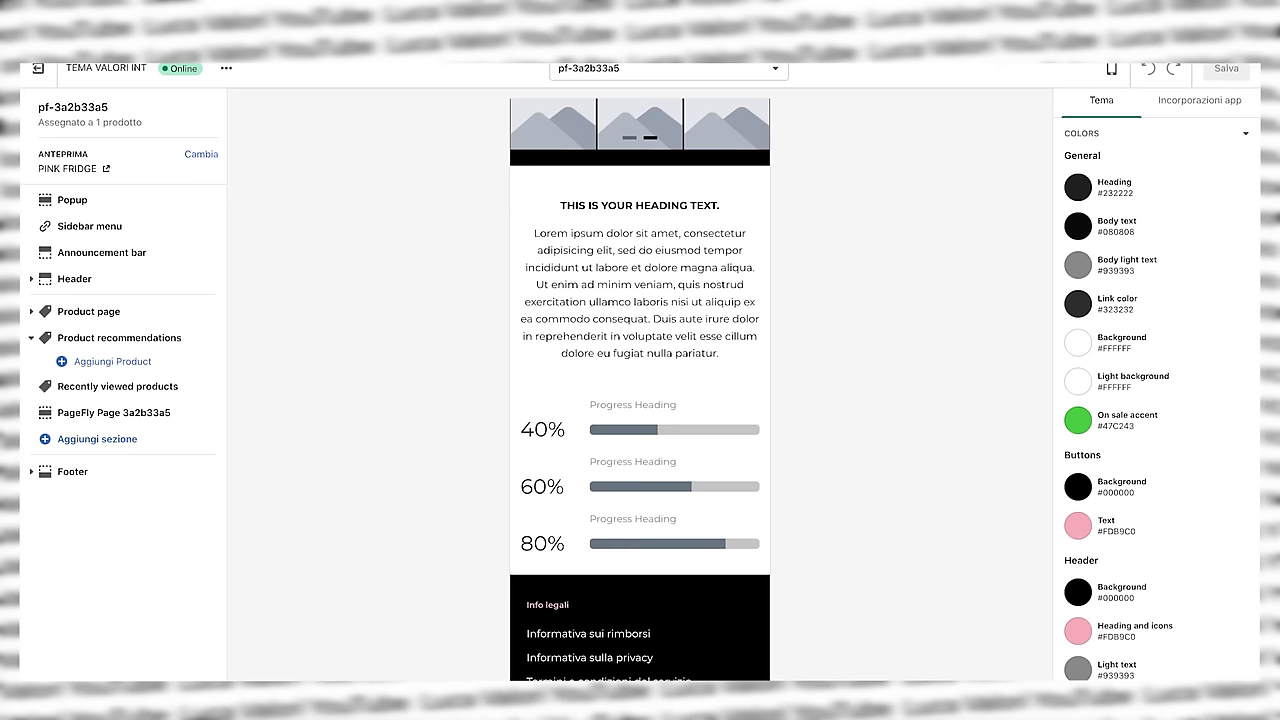
scroll(622, 404, "up", 2)
scroll(622, 404, "up", 2)
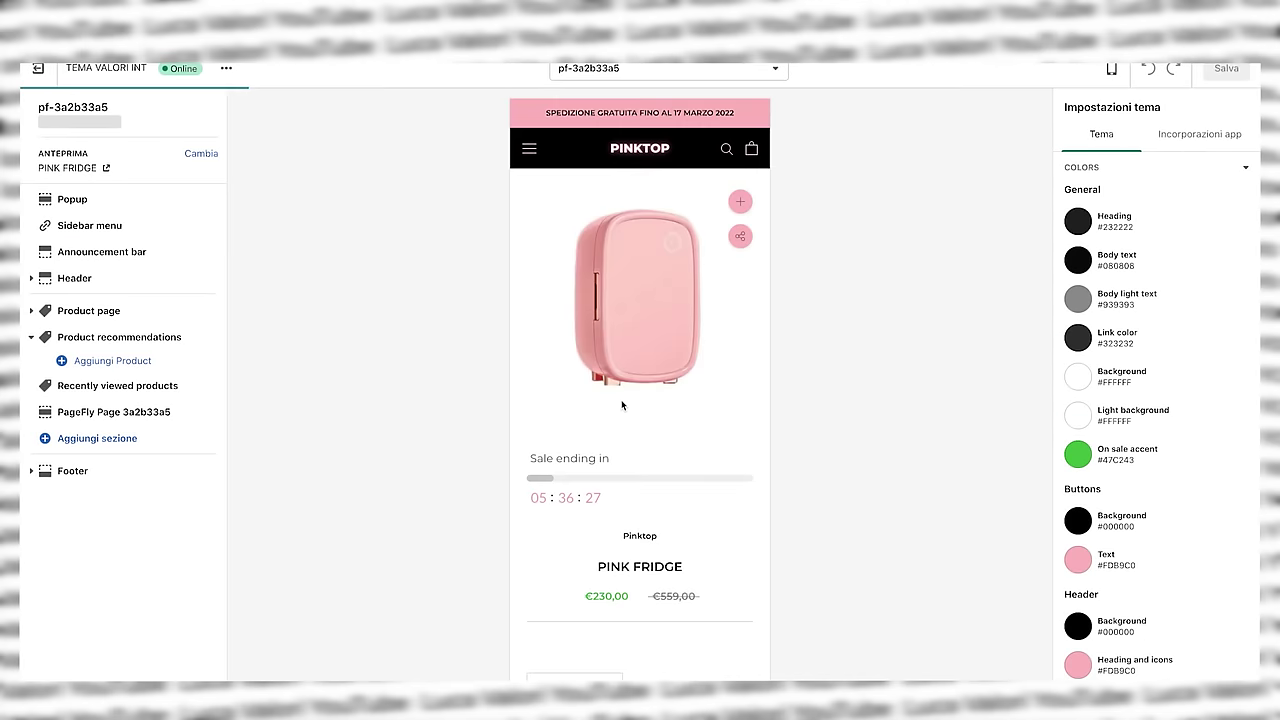
scroll(622, 404, "down", 9)
scroll(622, 404, "down", 8)
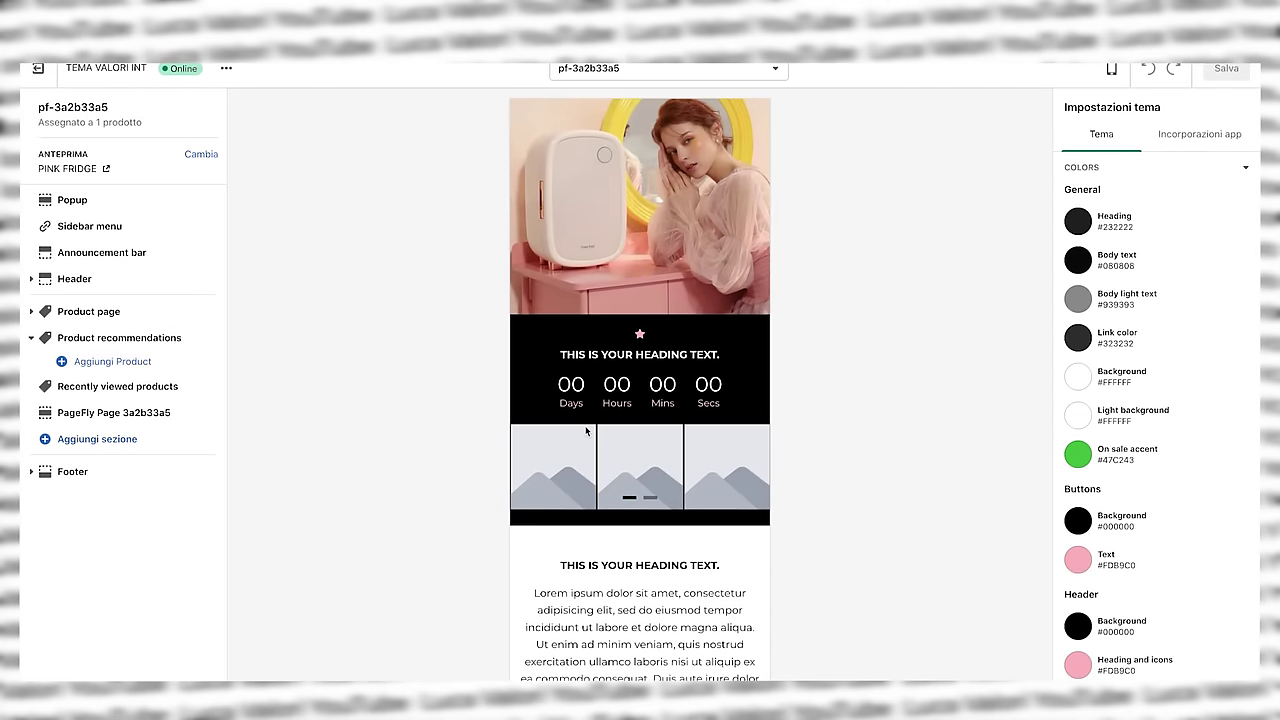
scroll(668, 630, "down", 3)
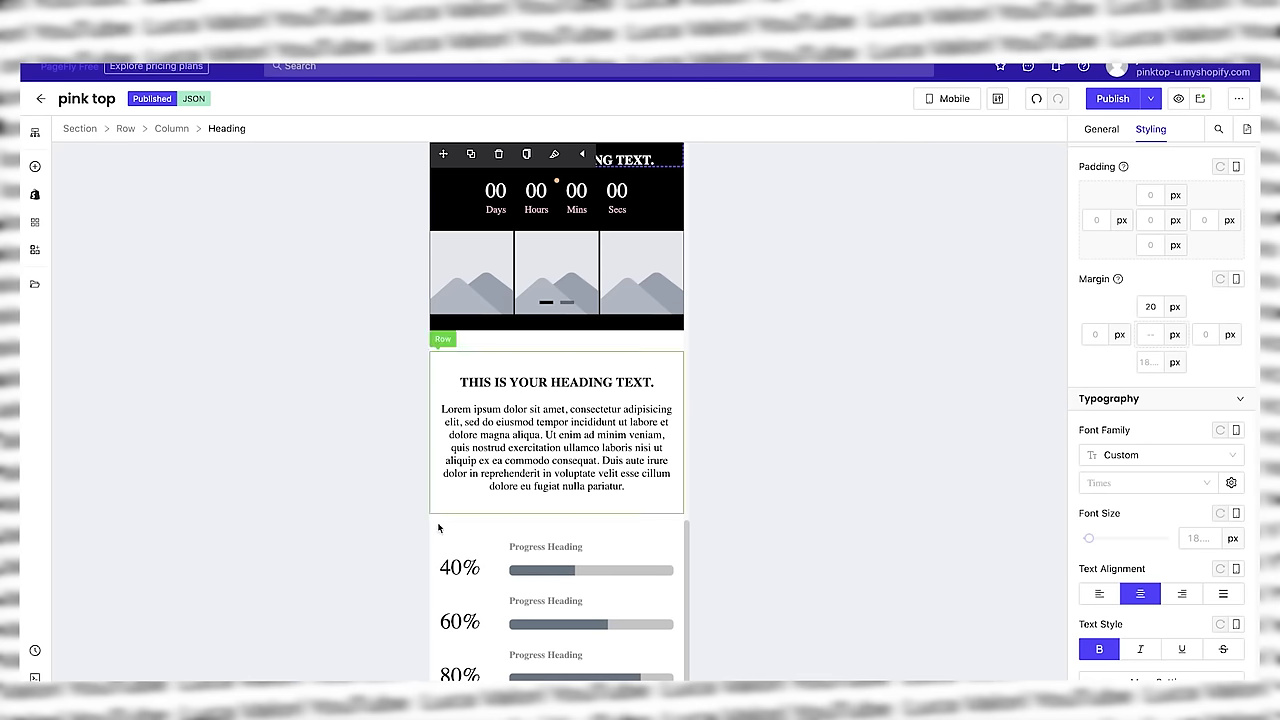
scroll(518, 521, "down", 1)
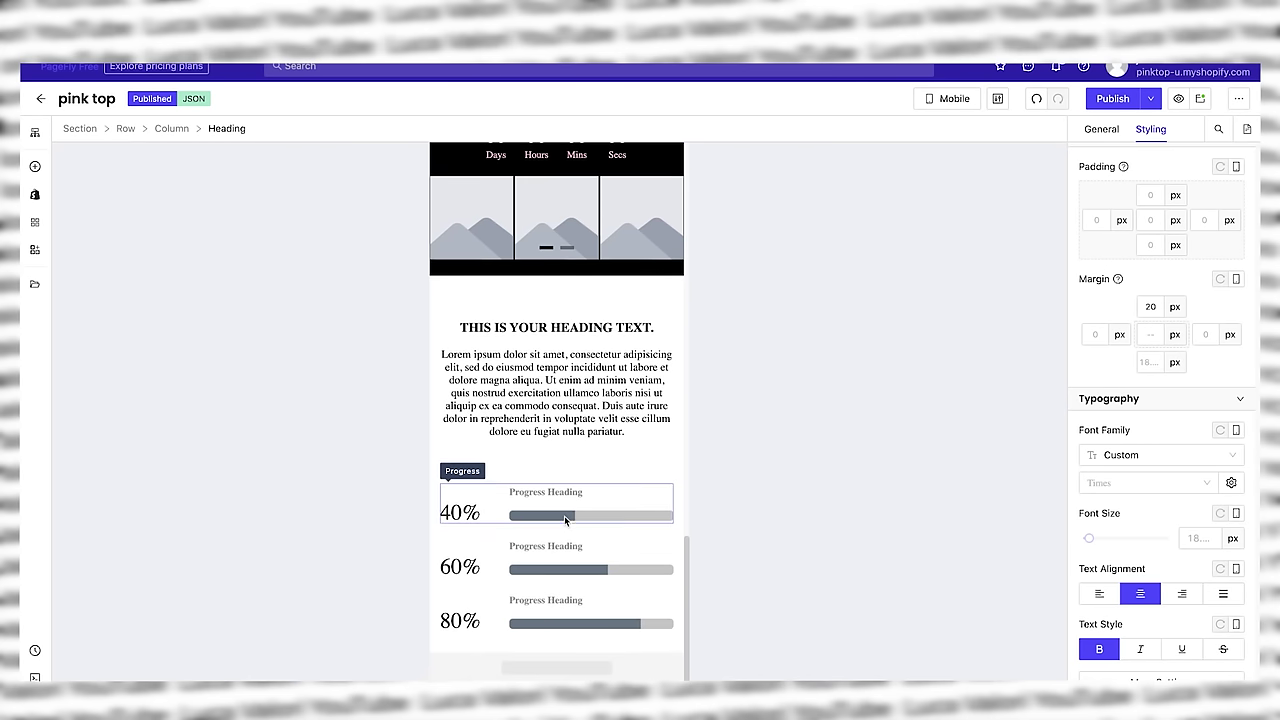
left_click(565, 518)
- Edit the first progress bar's heading colour value in its general settings
left_click(1113, 134)
scroll(1114, 400, "down", 3)
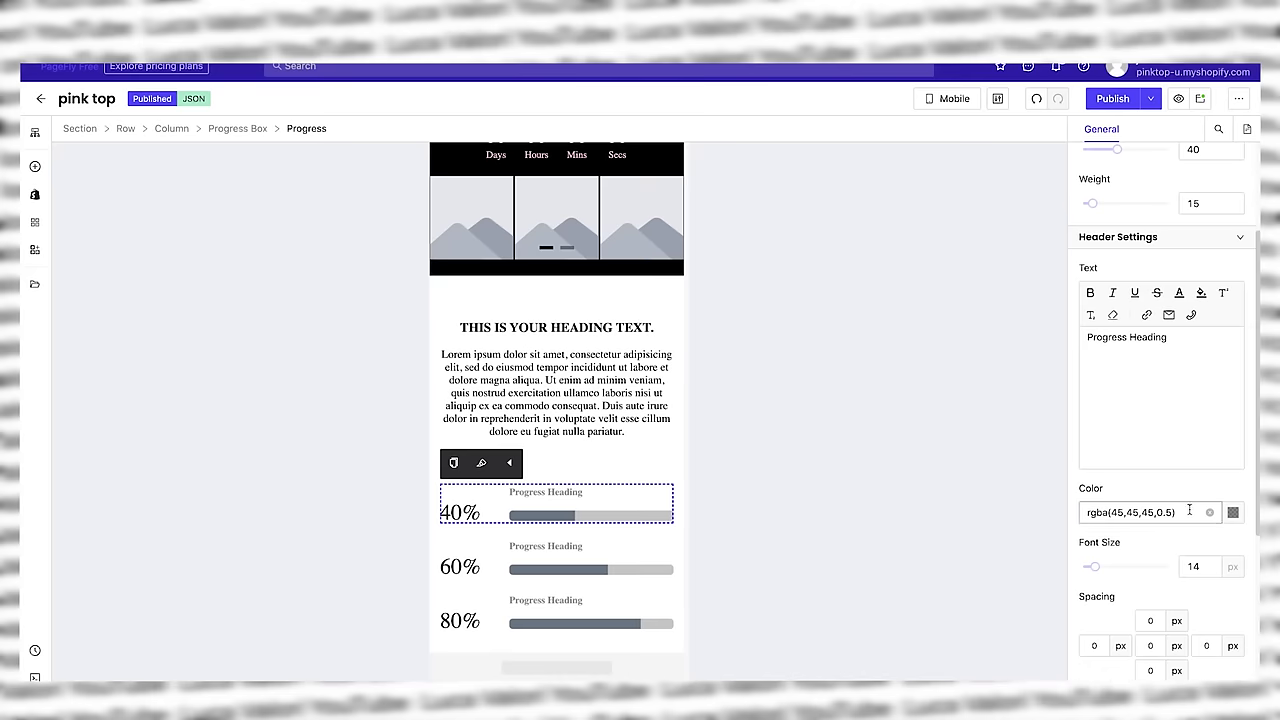
left_click_drag(1192, 511, 1077, 513)
key("ctrl+v")
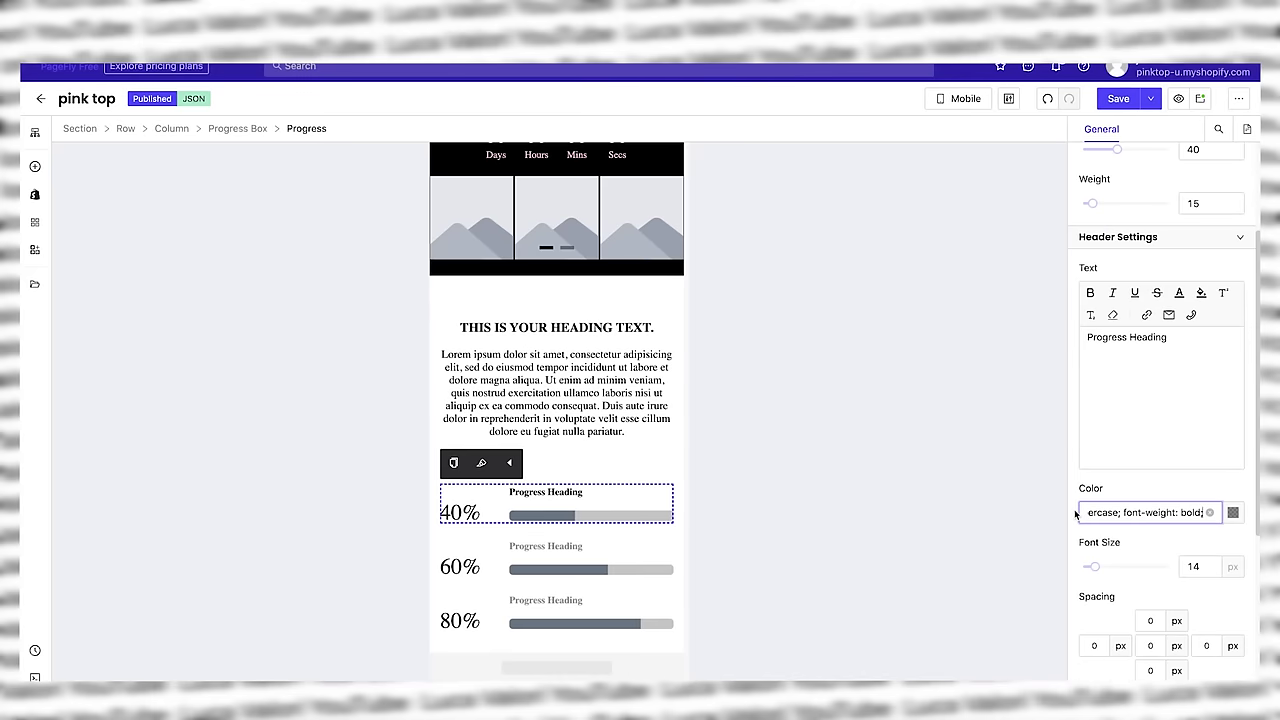
left_click(1209, 512)
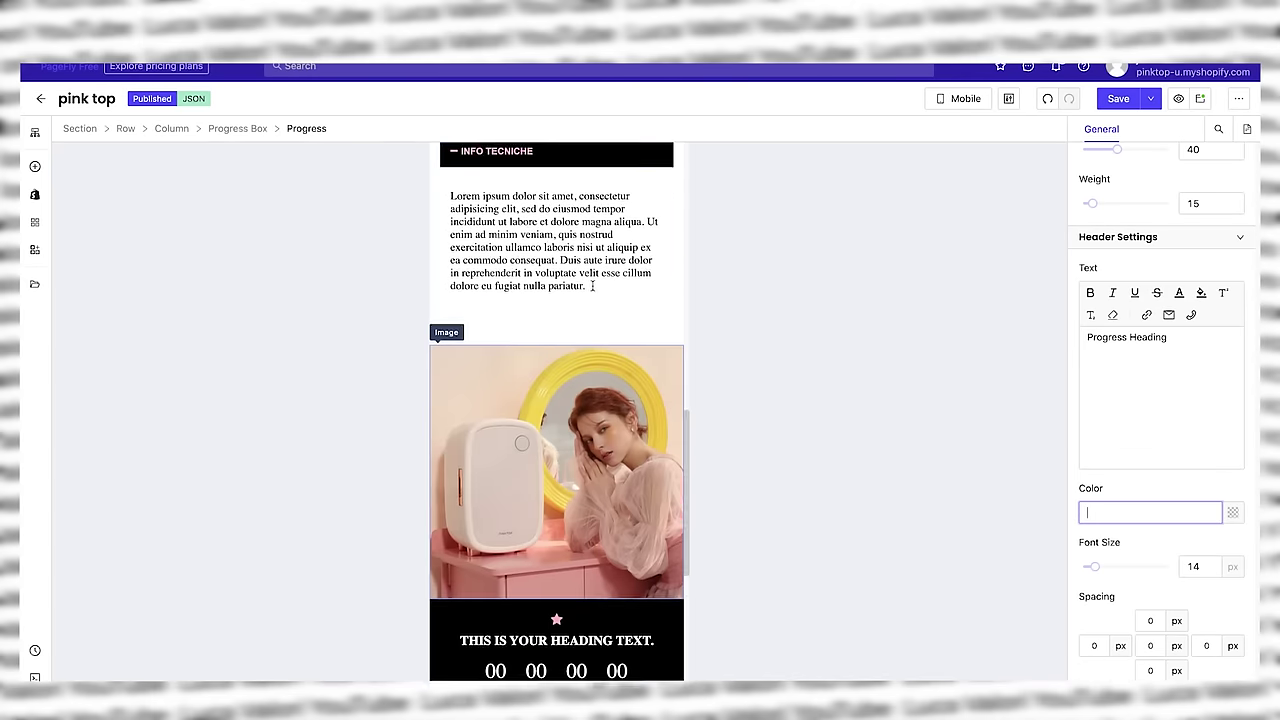
- Copy the INFO TECNICHE accordion header's pink colour value from its styling
left_click(515, 318)
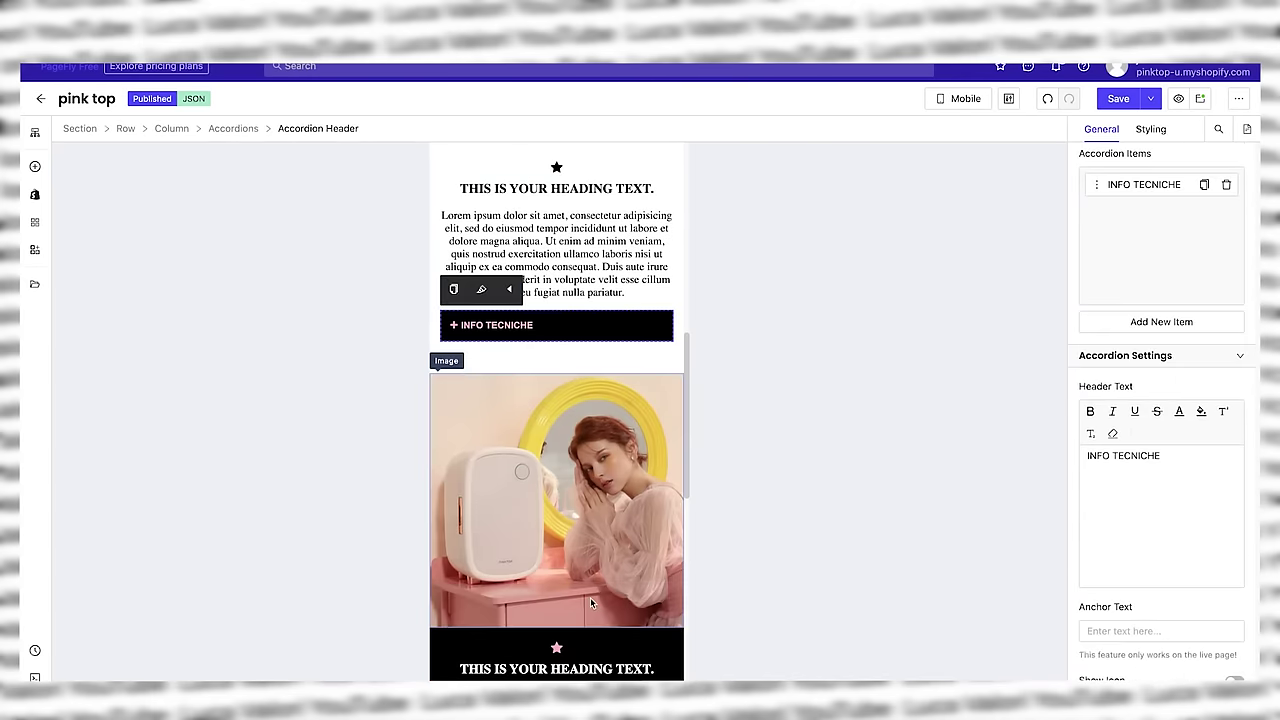
left_click(1150, 129)
triple_click(1187, 302)
key("ctrl+c")
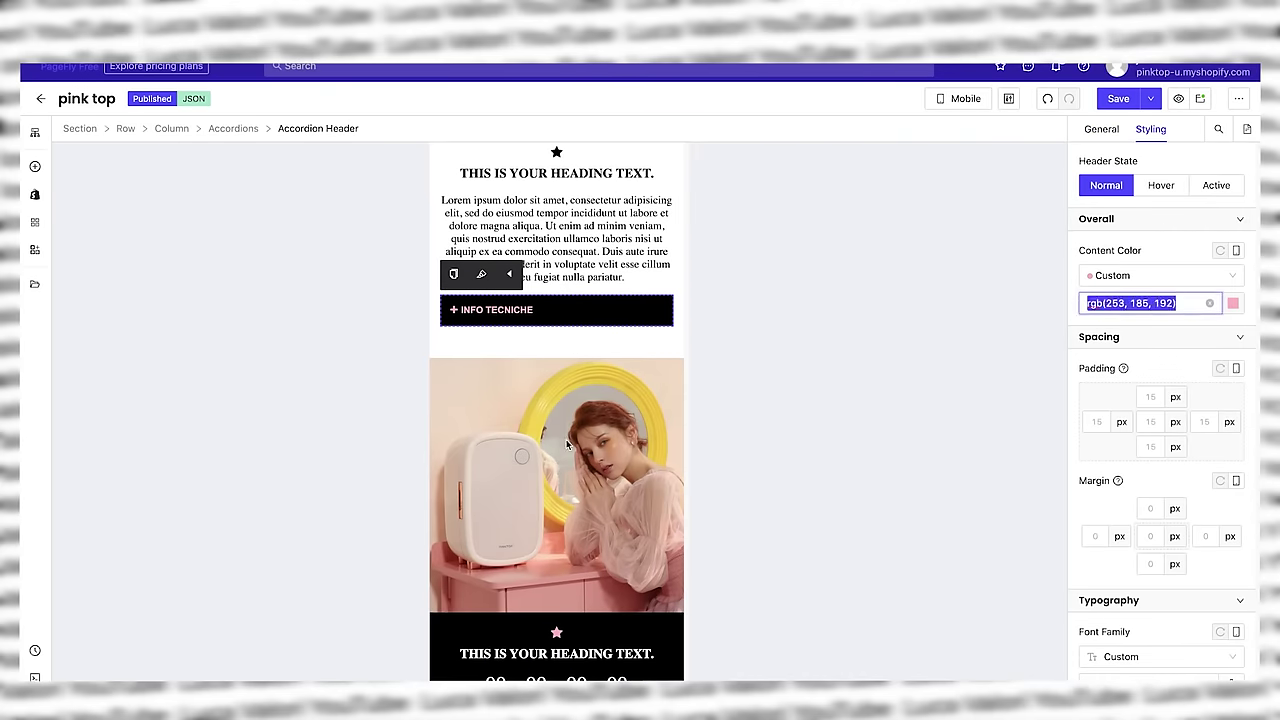
scroll(507, 488, "down", 6)
- Set the 40% progress bar's background to black
left_click(566, 450)
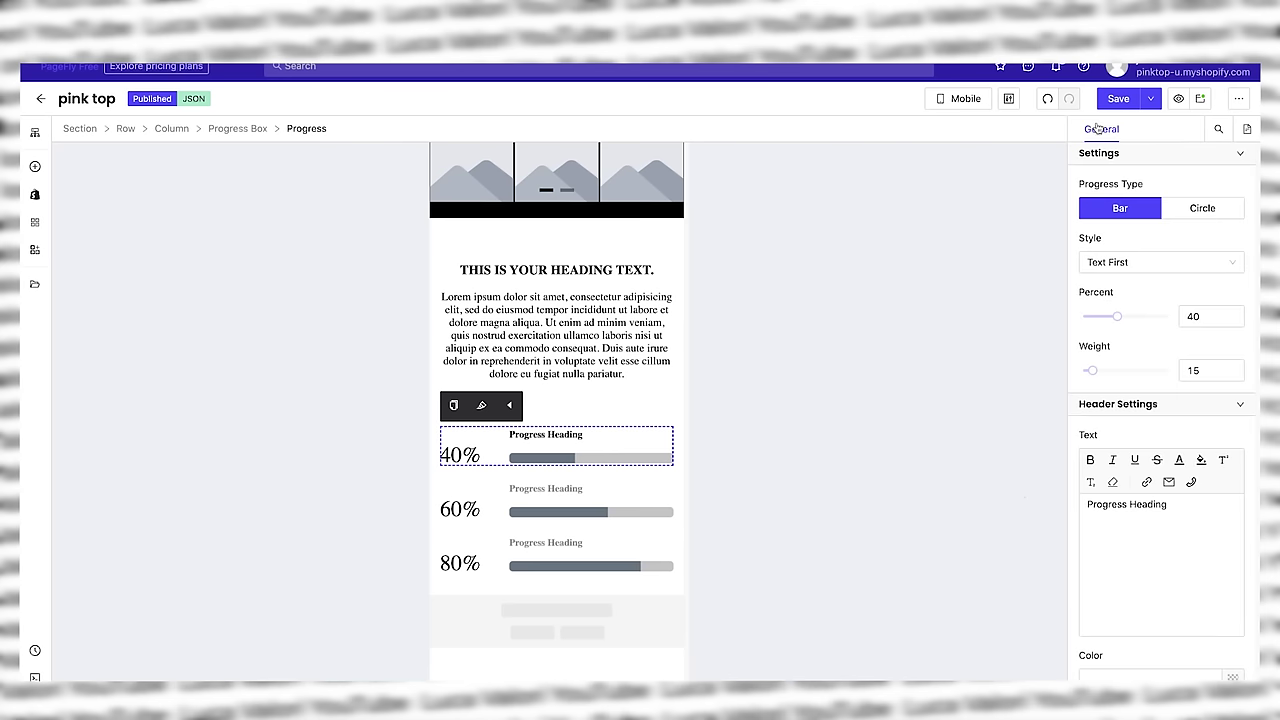
scroll(1150, 422, "down", 1)
scroll(1150, 423, "down", 4)
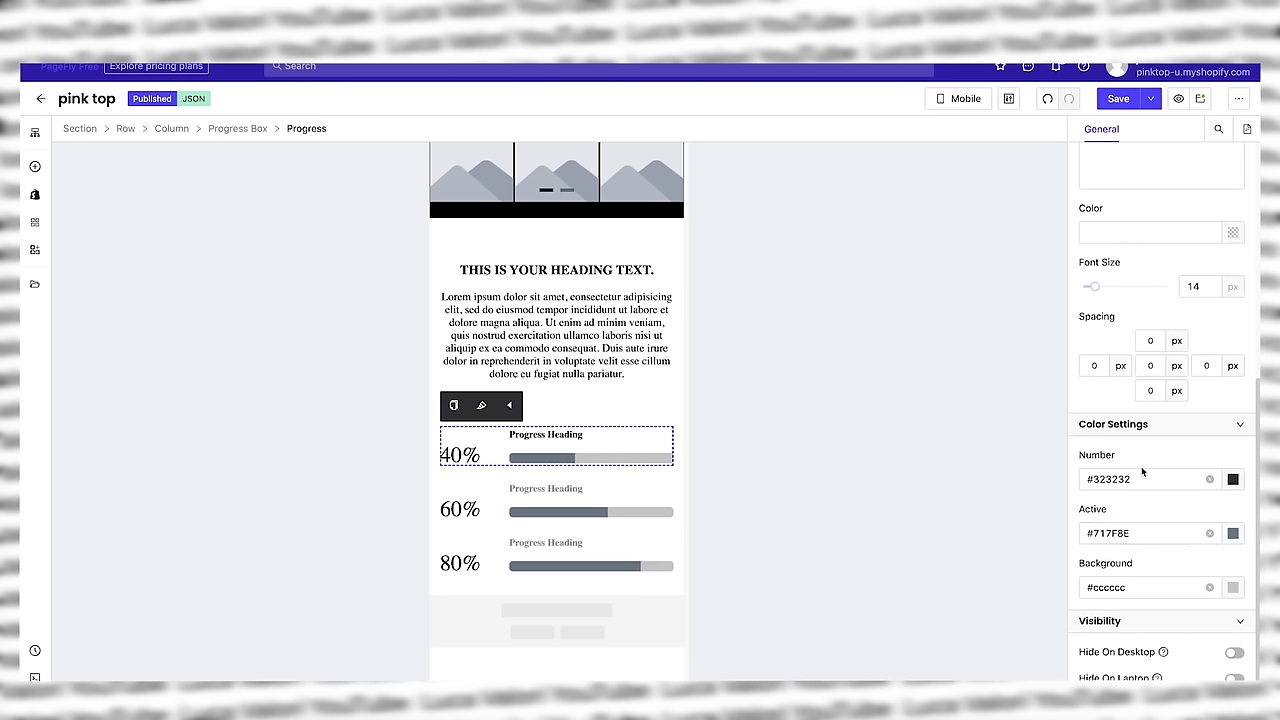
left_click(1112, 478)
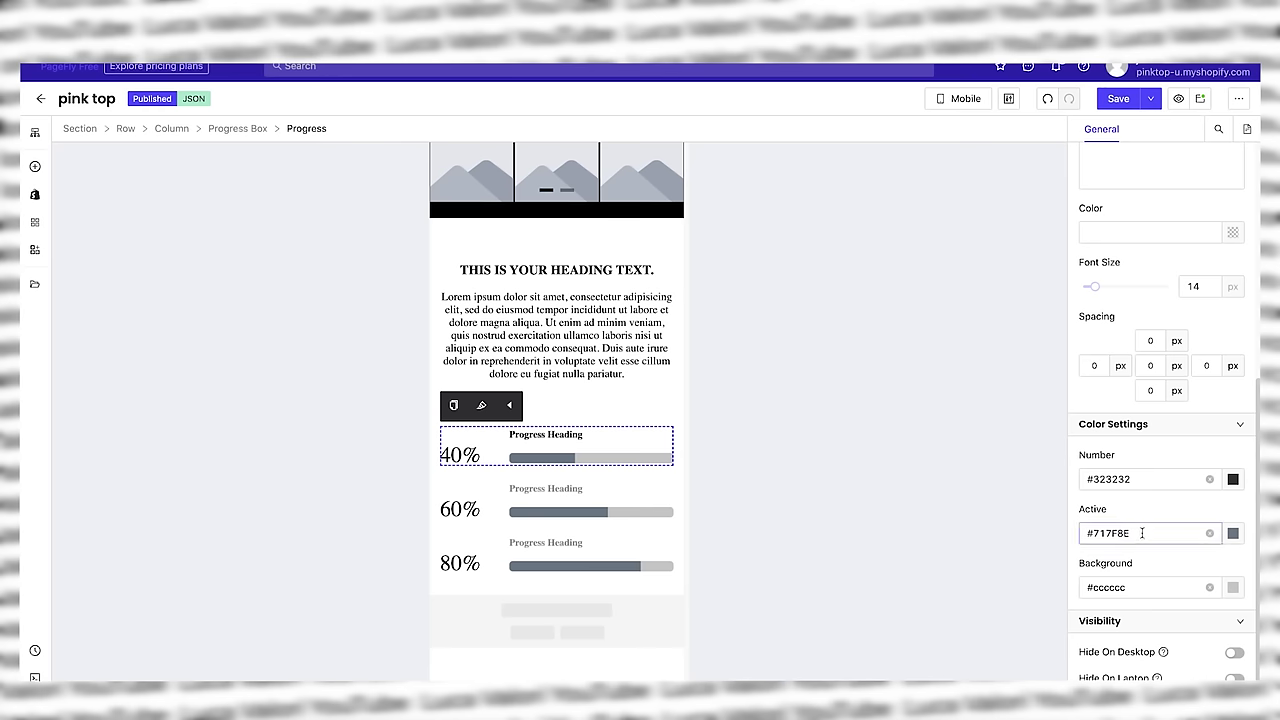
scroll(1134, 600, "down", 1)
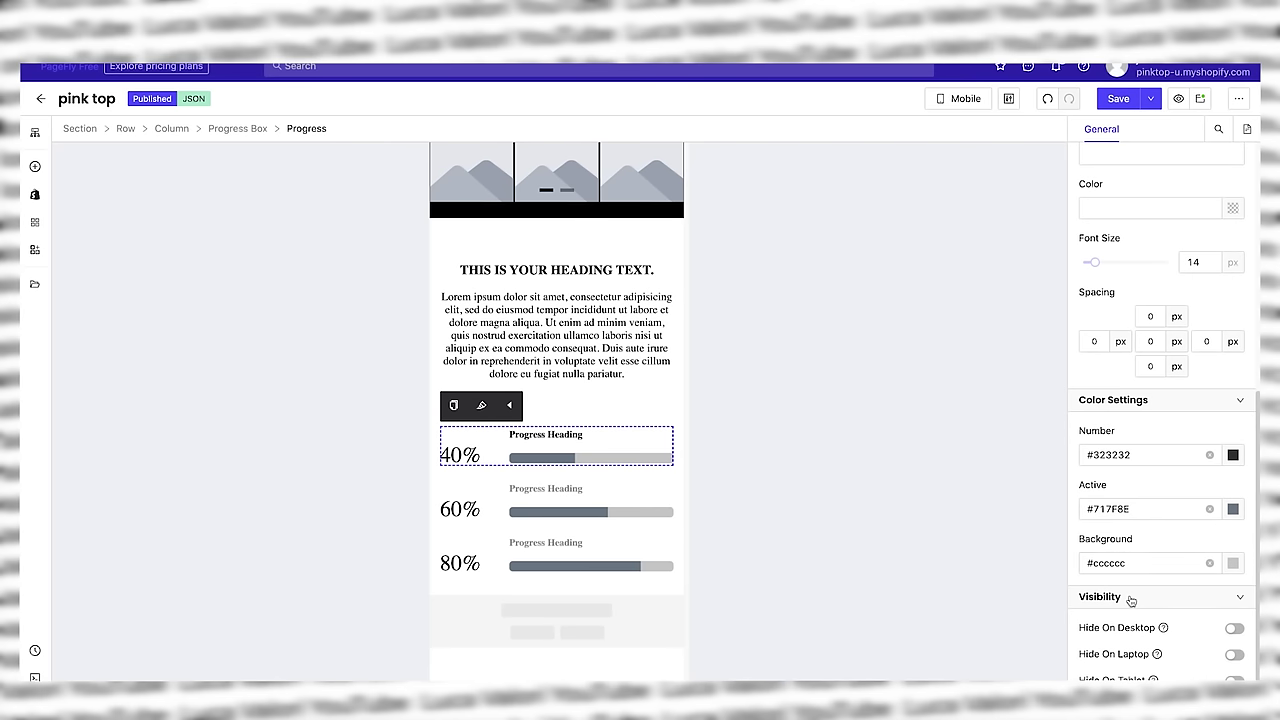
left_click(1145, 563)
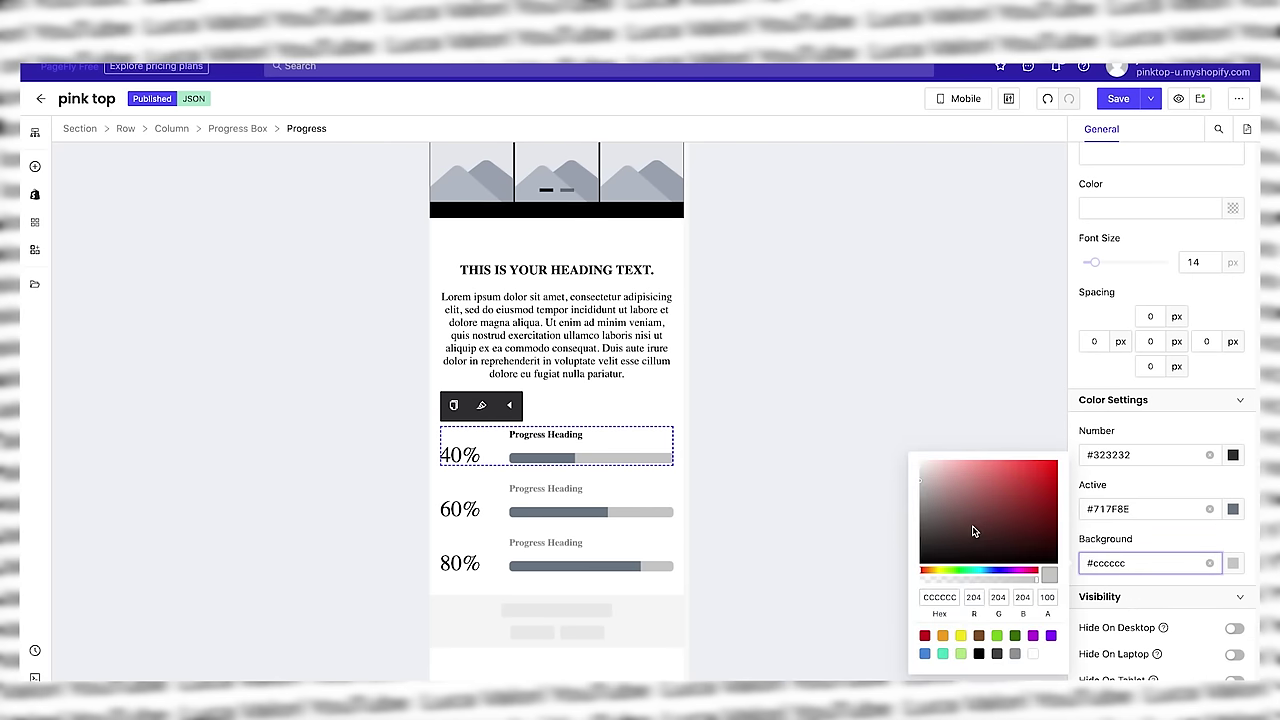
left_click_drag(971, 529, 880, 597)
left_click(942, 385)
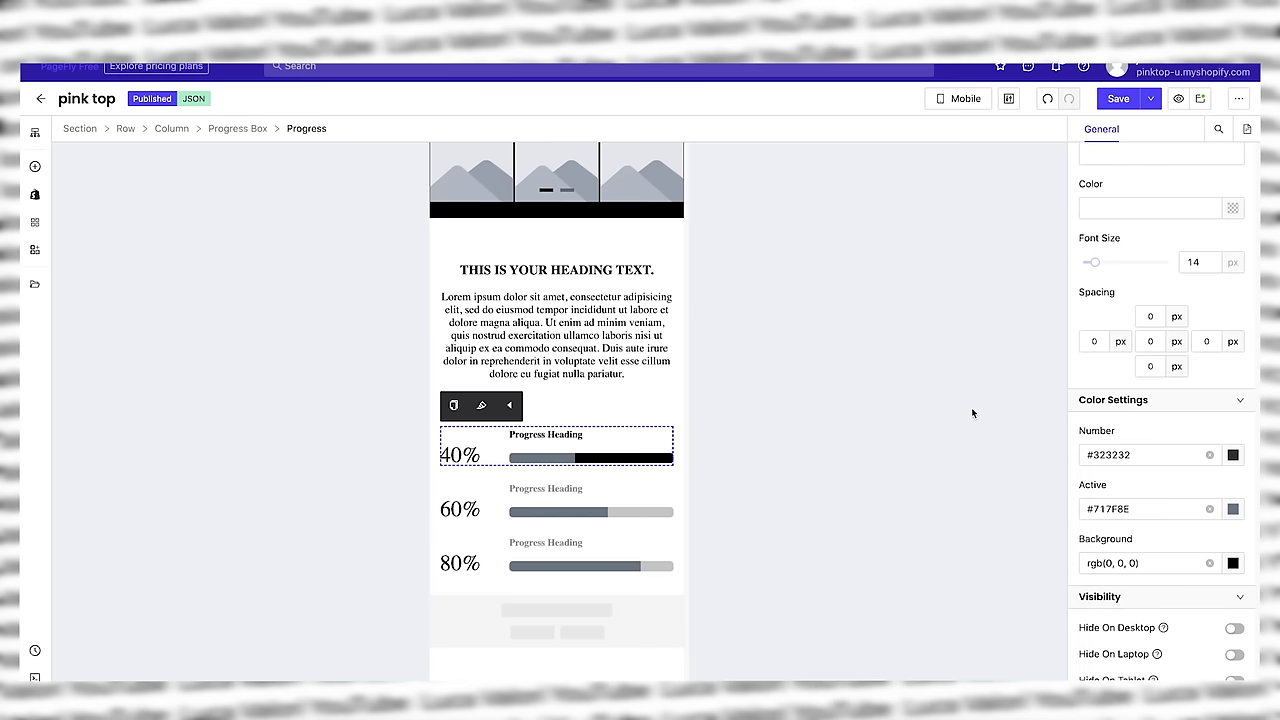
- Give the 40% bar a pink fill on a black track and a near-black percentage number
left_click_drag(1150, 509, 1031, 513)
key("ctrl+v")
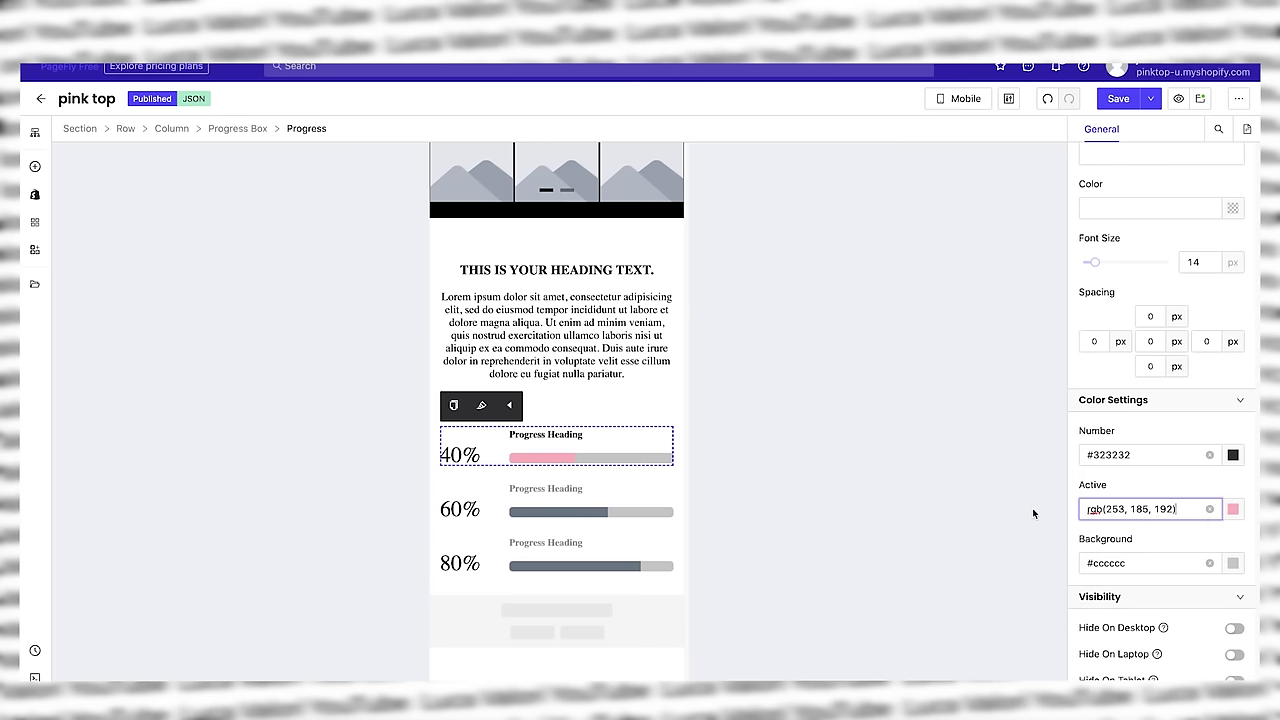
left_click(1140, 563)
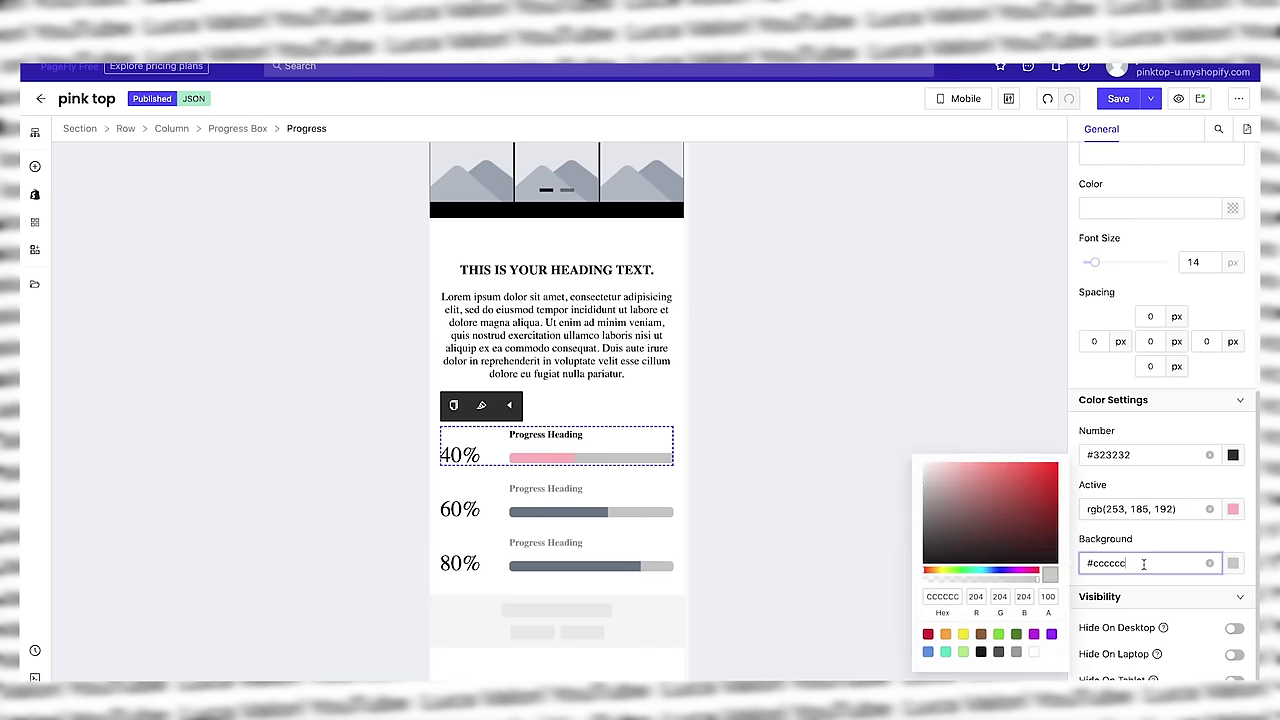
left_click_drag(955, 568, 908, 582)
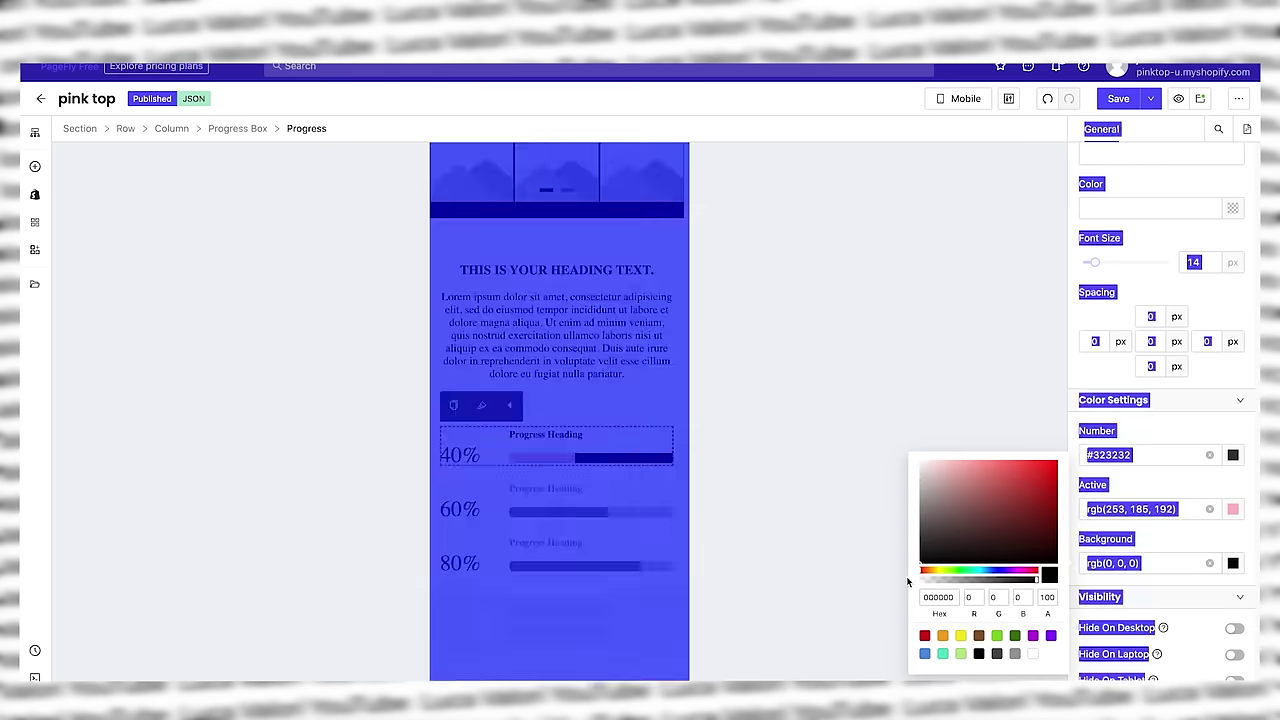
left_click(857, 562)
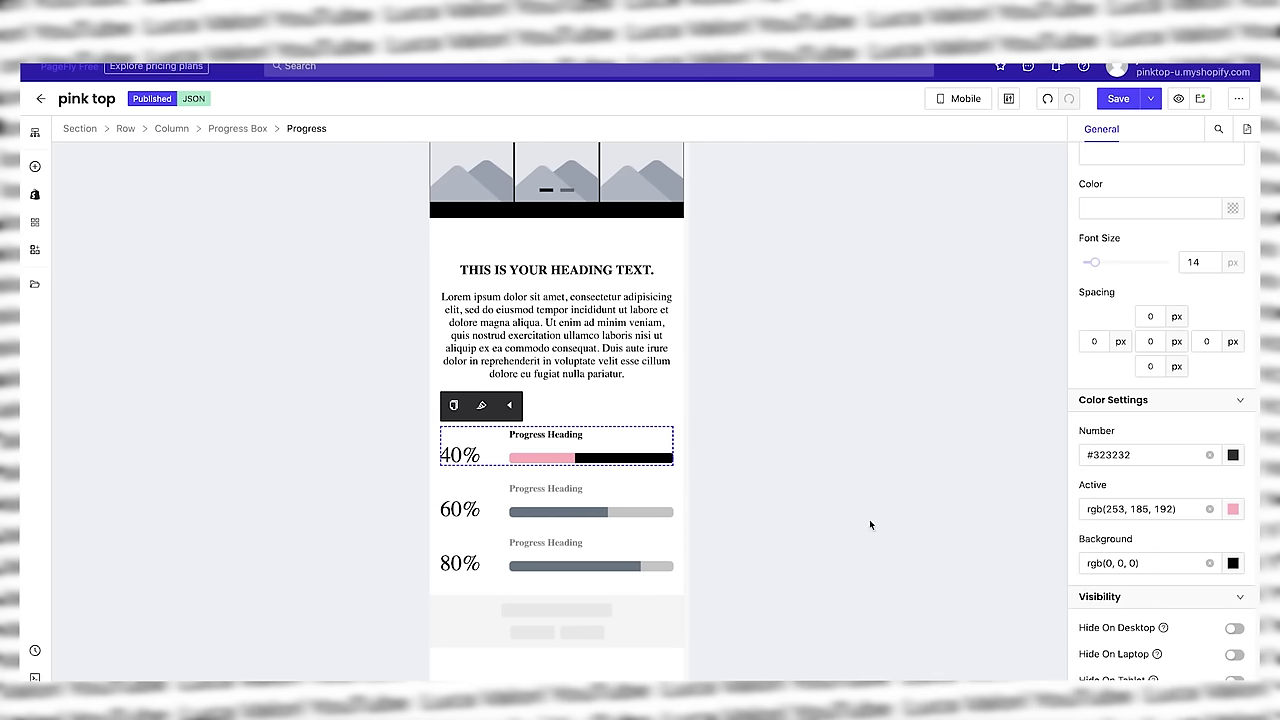
left_click(1153, 455)
left_click(920, 456)
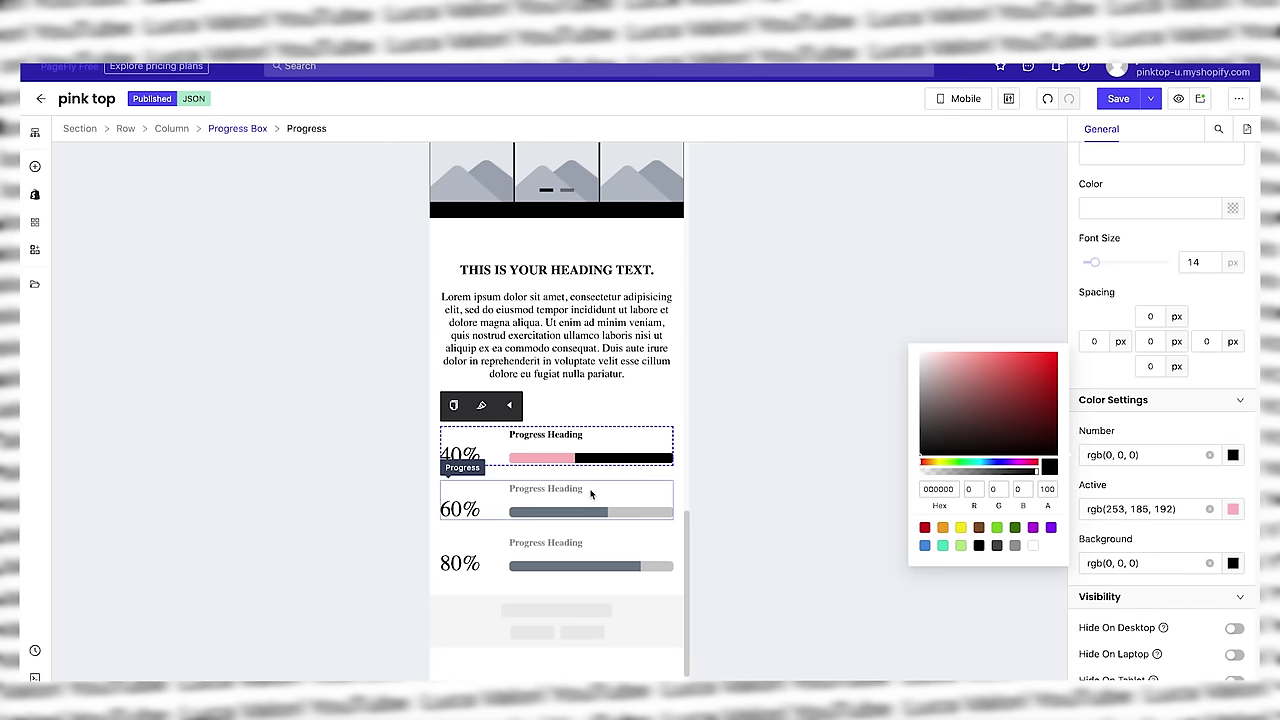
- Paste the pink into the 60% bar's number and fill colours, and save the page
left_click(624, 492)
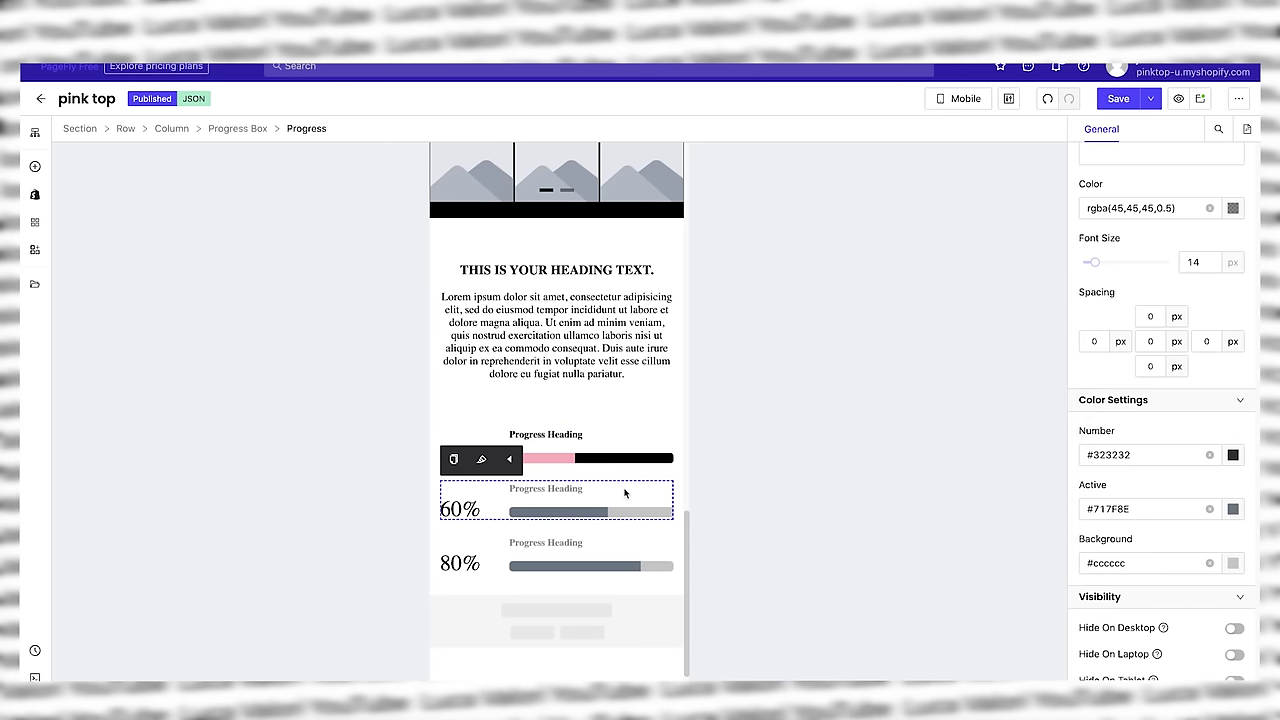
triple_click(1143, 454)
key("ctrl+v")
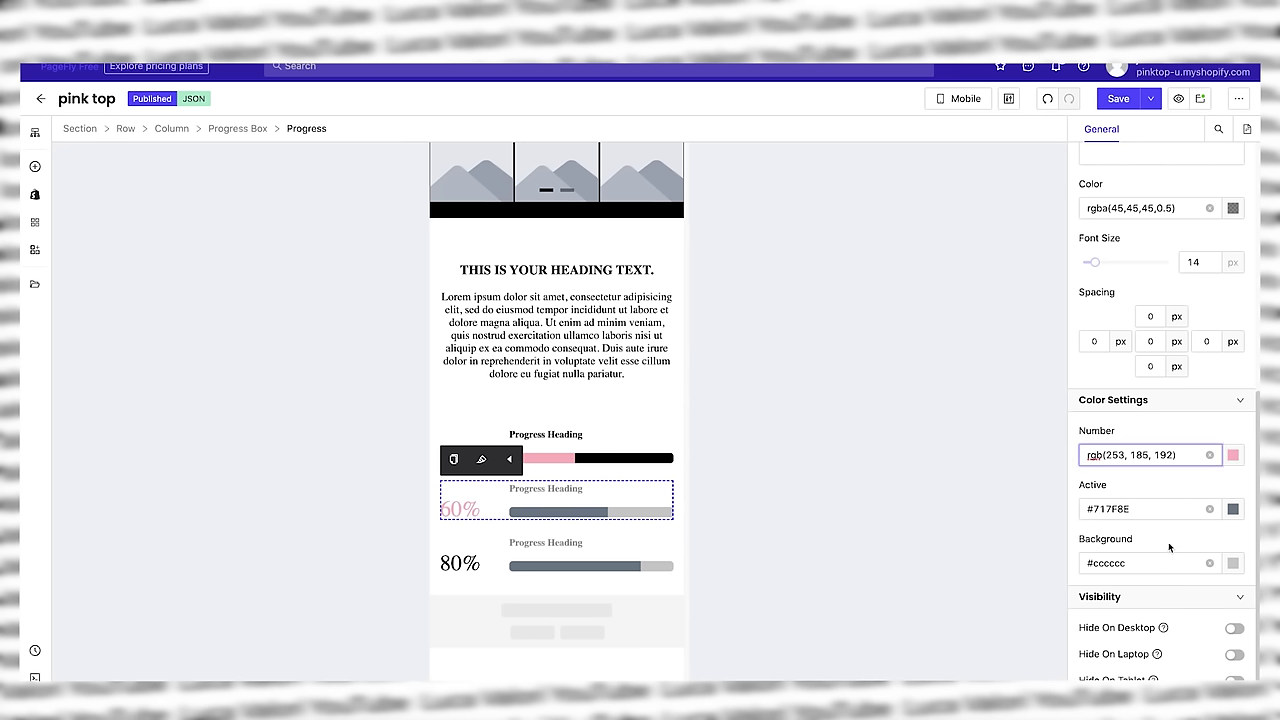
triple_click(1158, 506)
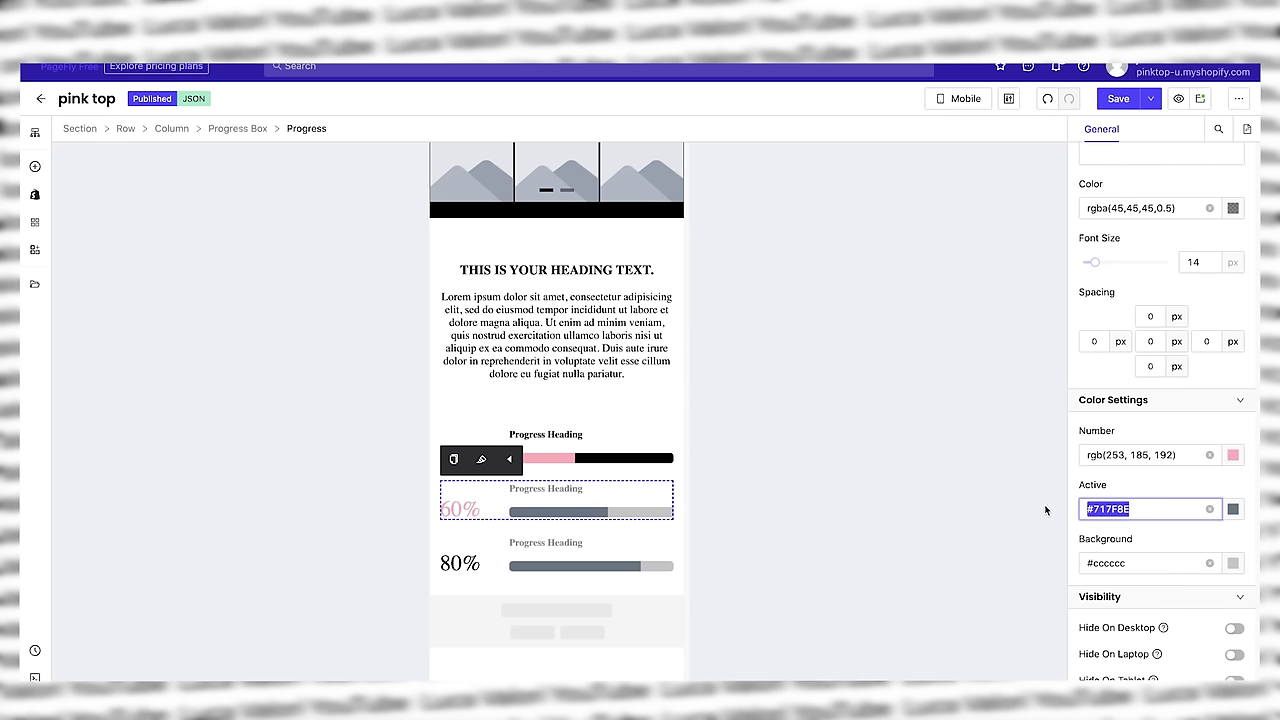
key("ctrl+v")
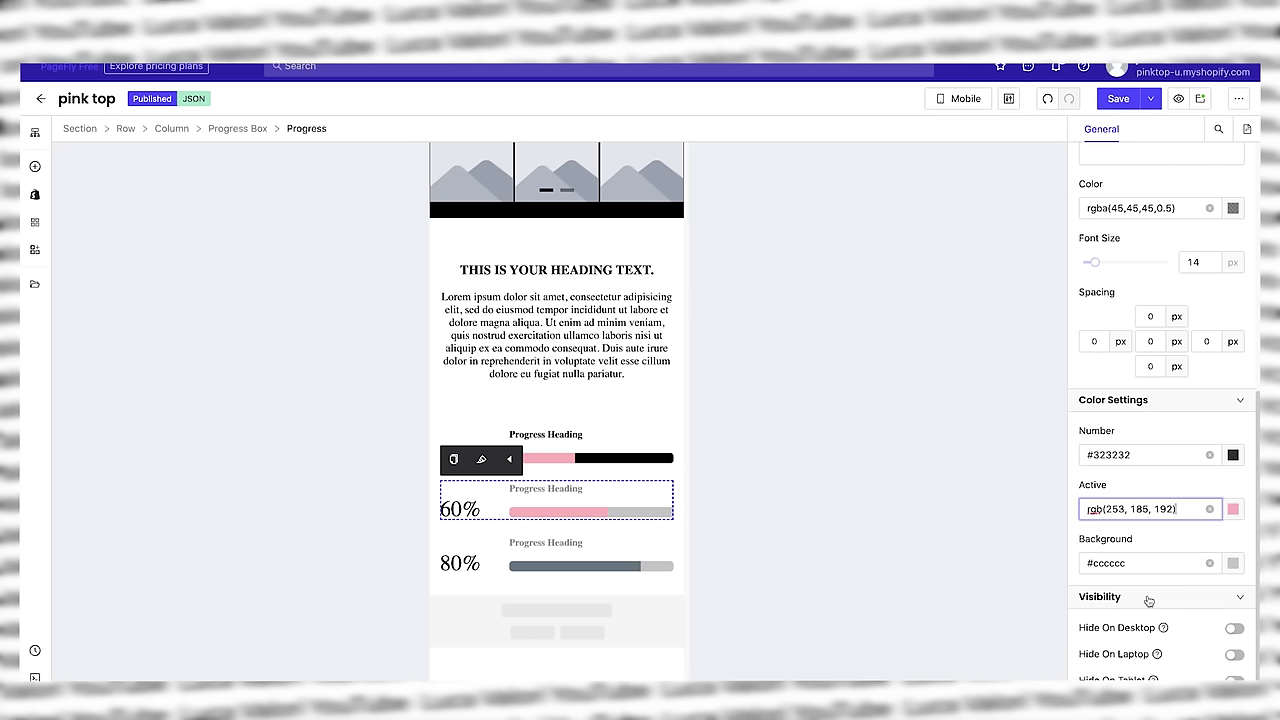
key("ctrl+s")
left_click(457, 517)
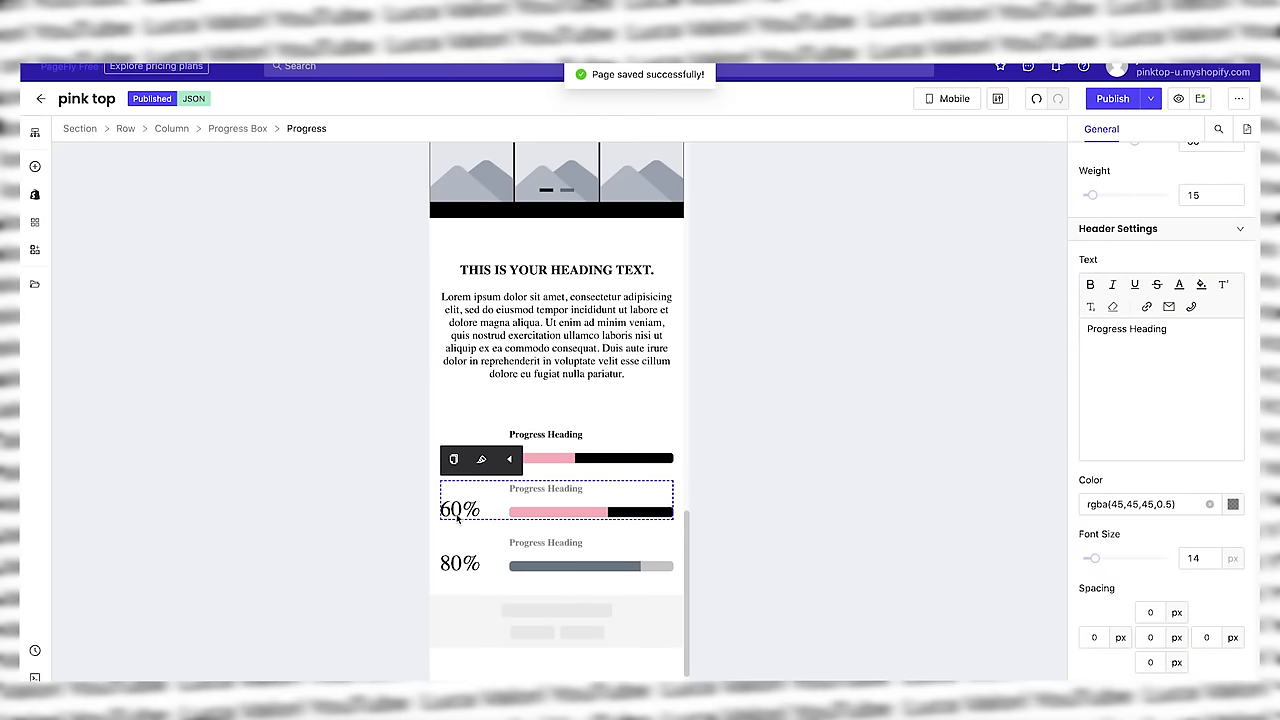
scroll(1200, 423, "down", 5)
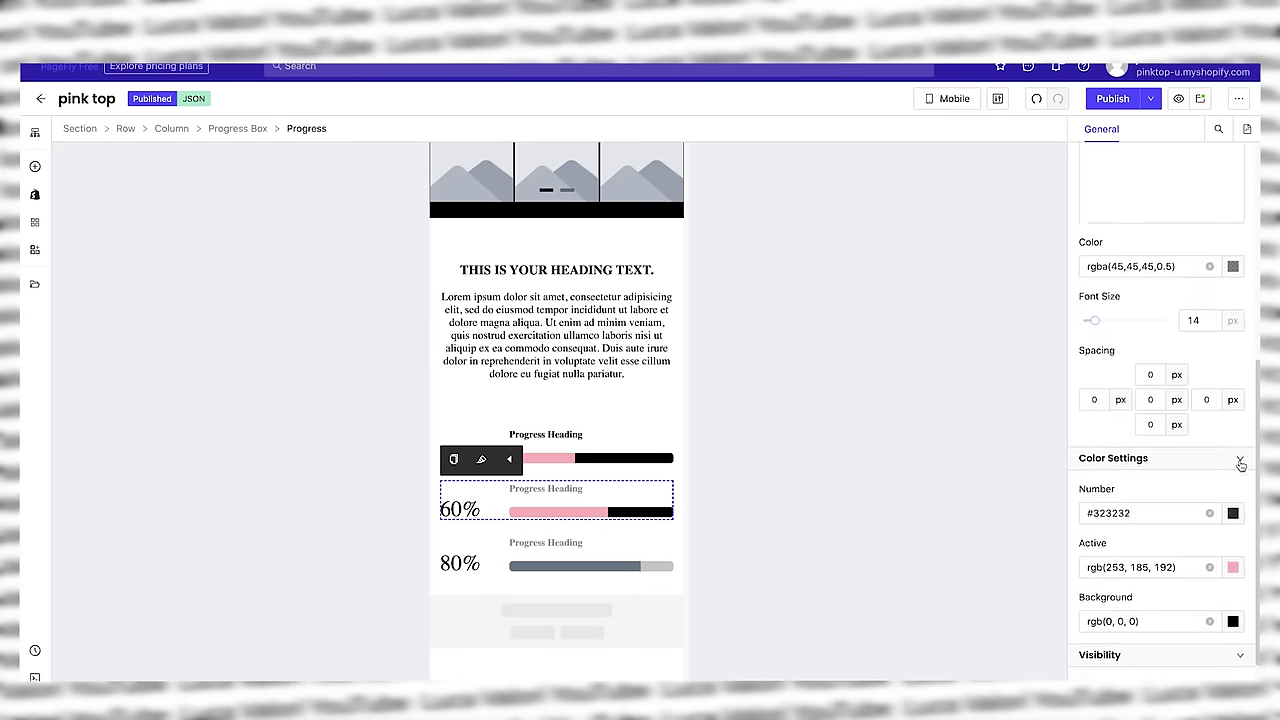
- Adjust the remaining bar's number colour and select the 40% bar's Progress Heading text for retitling
left_click(1139, 405)
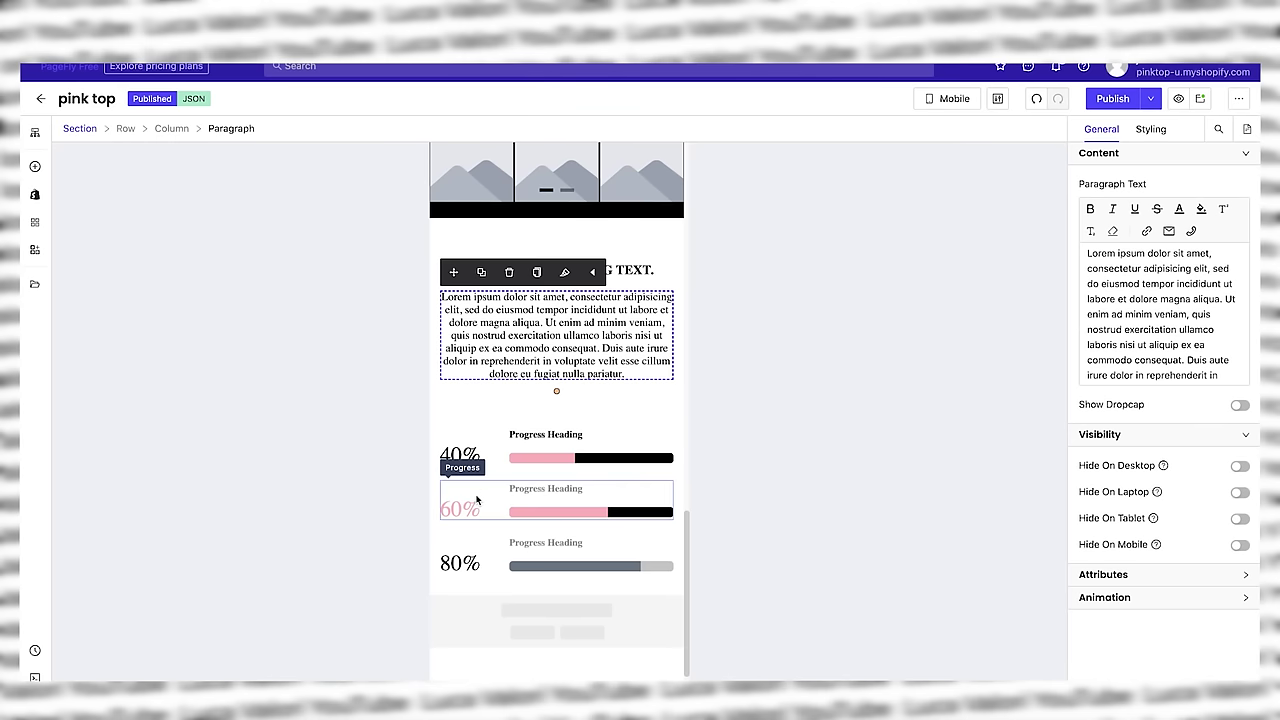
left_click(476, 499)
scroll(540, 373, "down", 1)
left_click(550, 369)
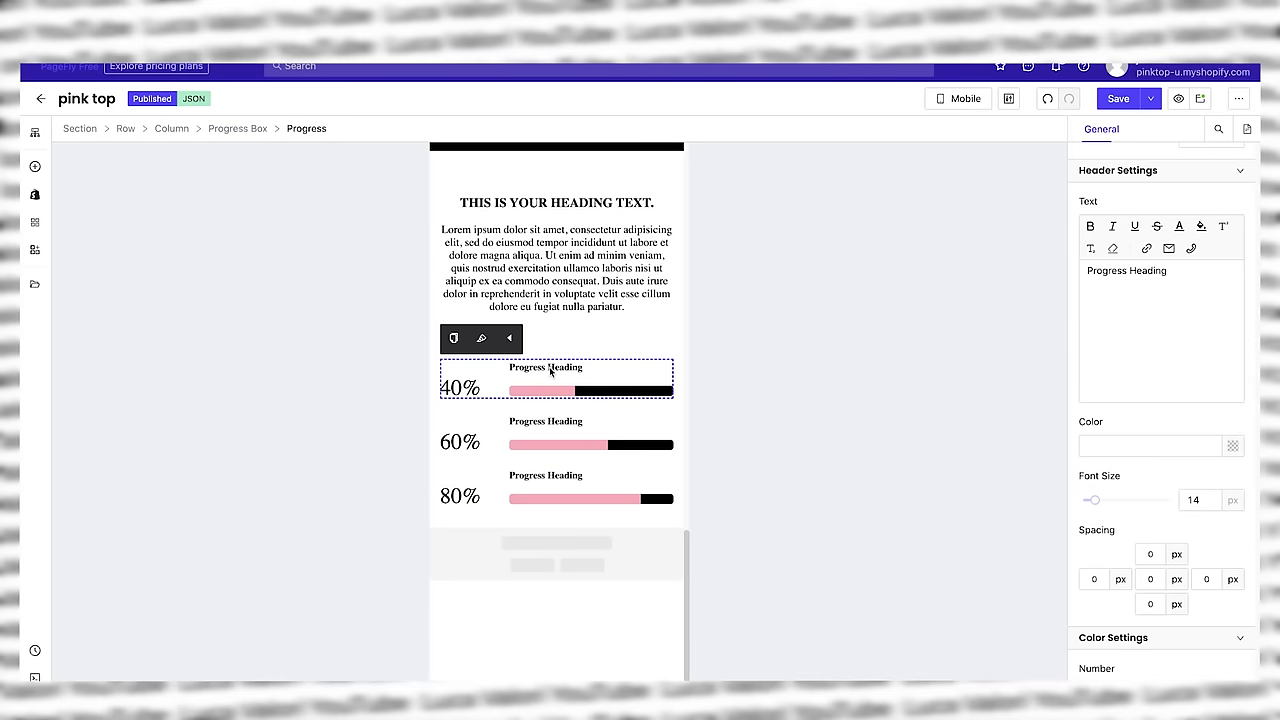
left_click_drag(1180, 279, 1069, 278)
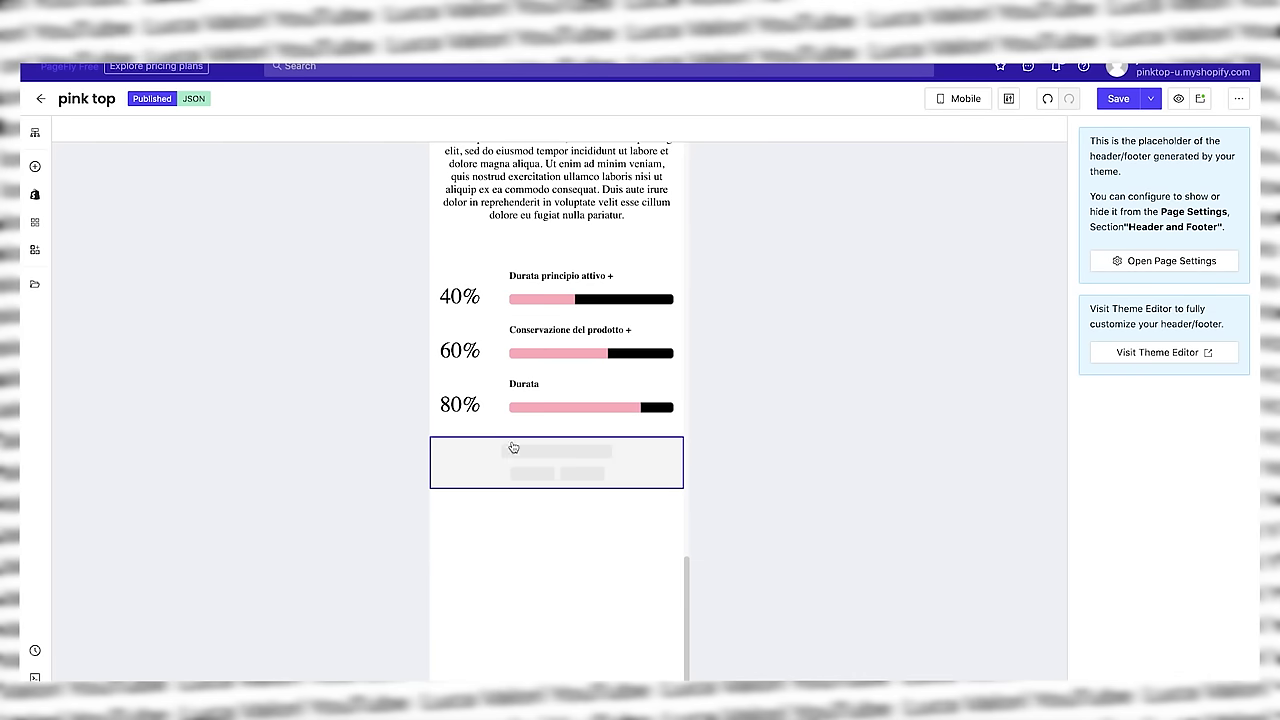
scroll(543, 300, "up", 3)
scroll(539, 300, "down", 3)
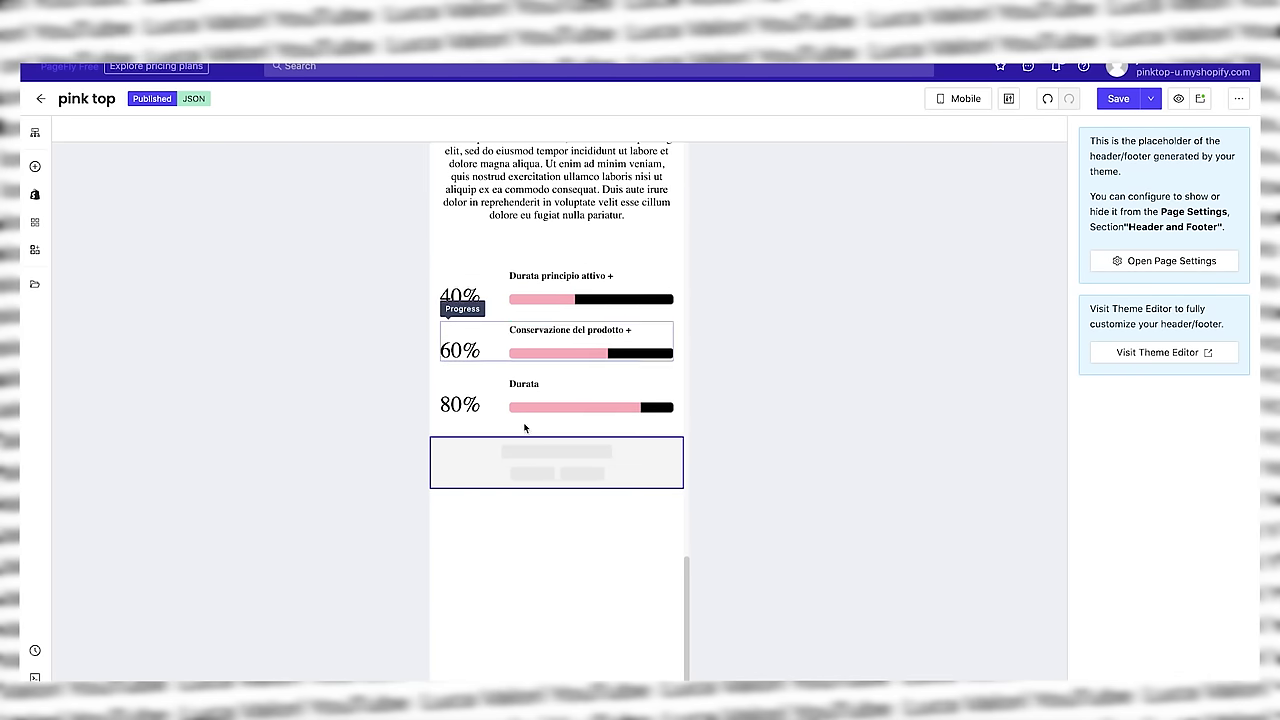
scroll(514, 490, "up", 3)
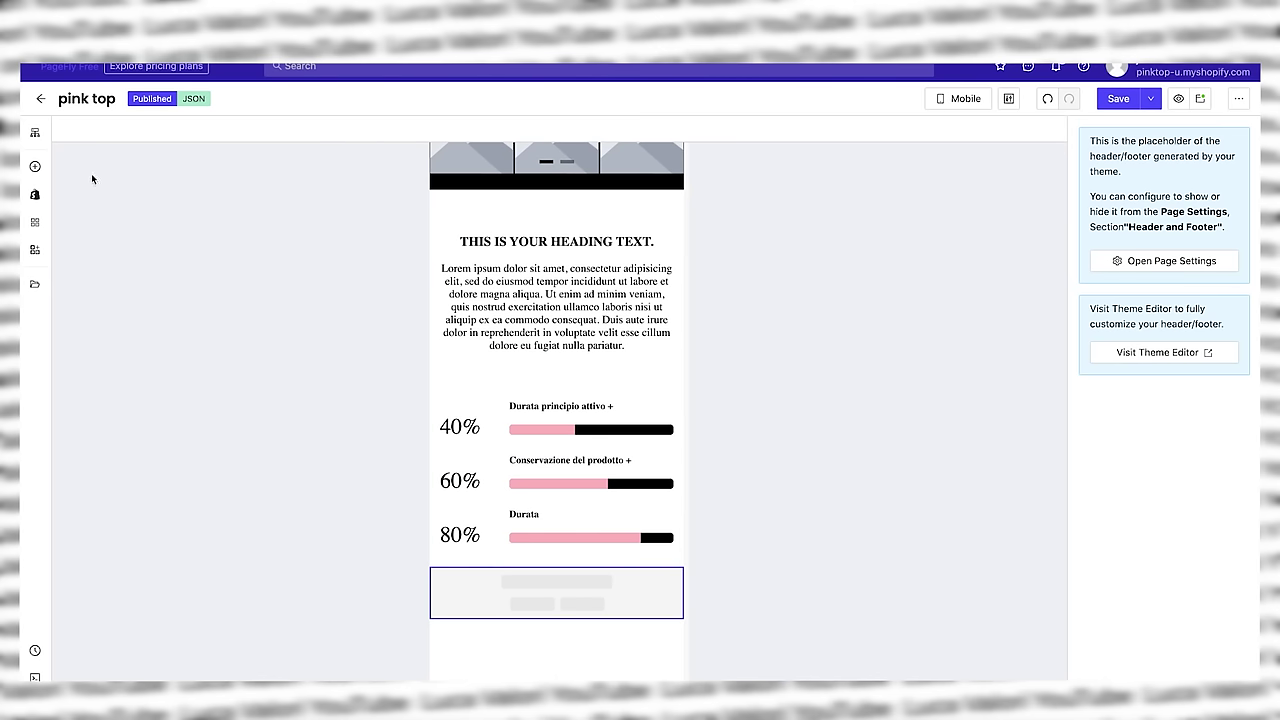
- Add a Full Width Layout section below the progress bars
left_click(35, 166)
scroll(85, 370, "up", 3)
scroll(85, 370, "up", 3)
mouse_move(108, 204)
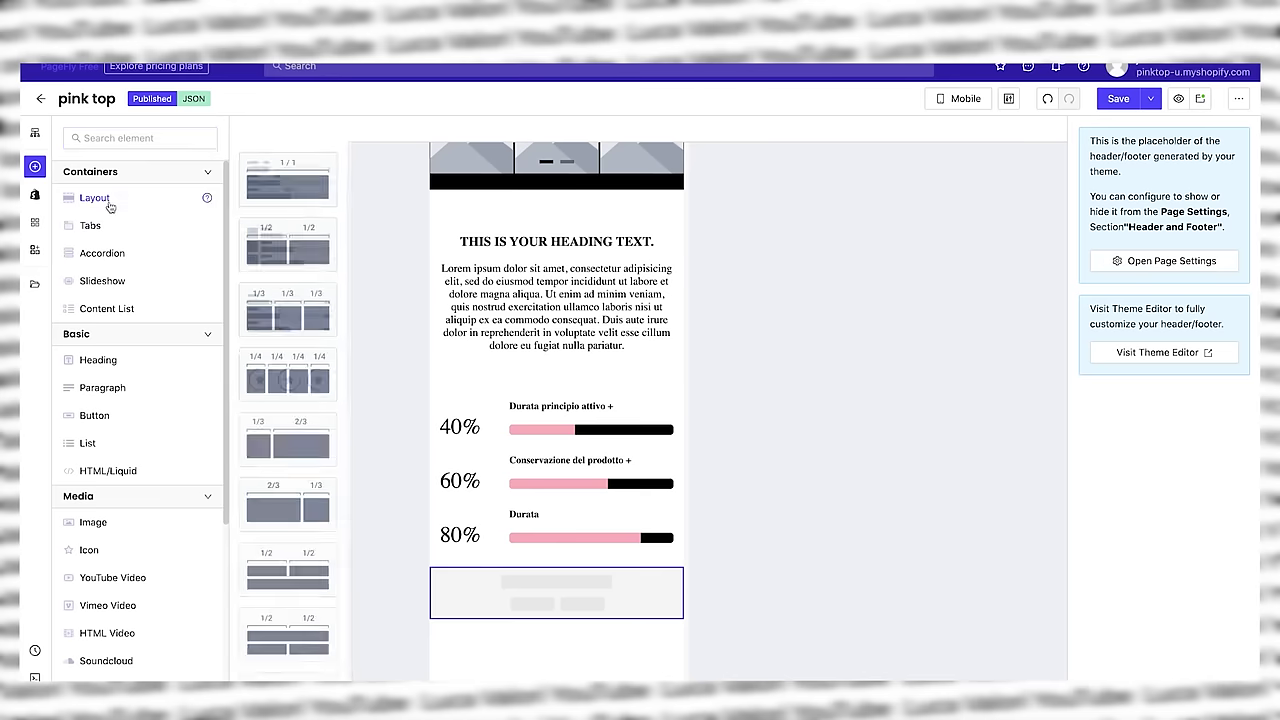
scroll(290, 551, "down", 3)
left_click_drag(290, 640, 487, 673)
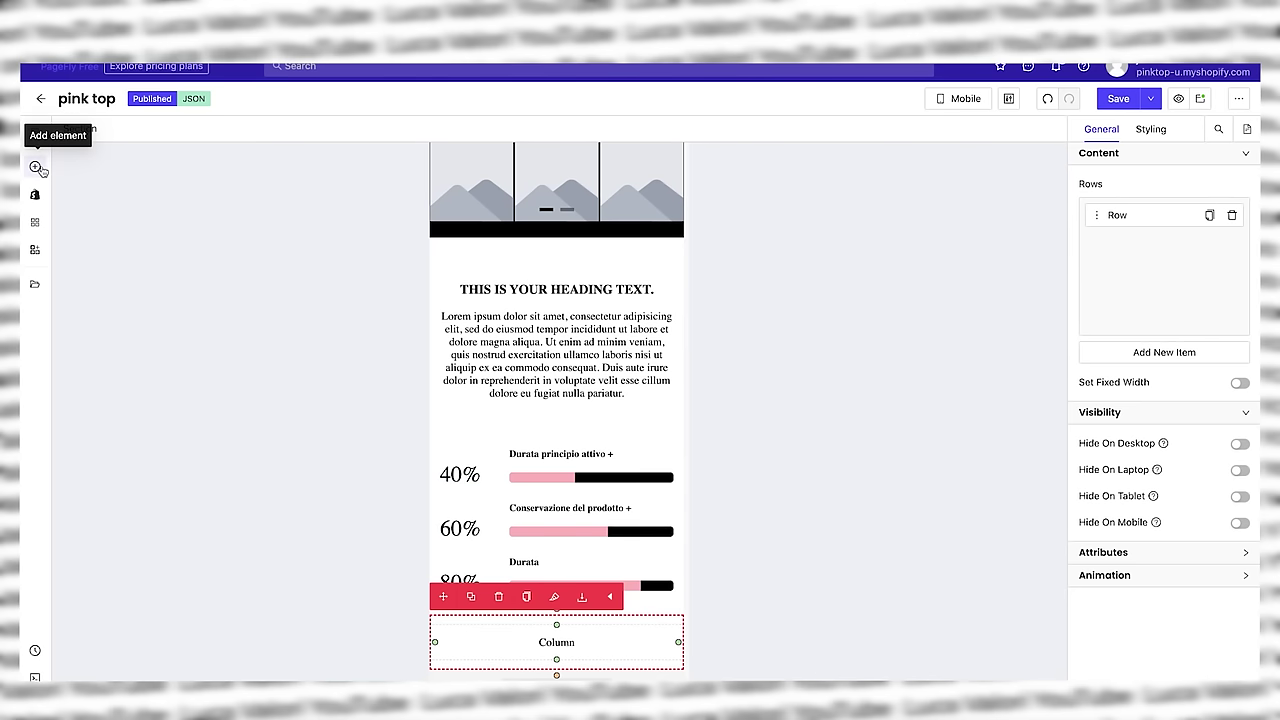
- Drop a Media > Image element into the new section
left_click(36, 168)
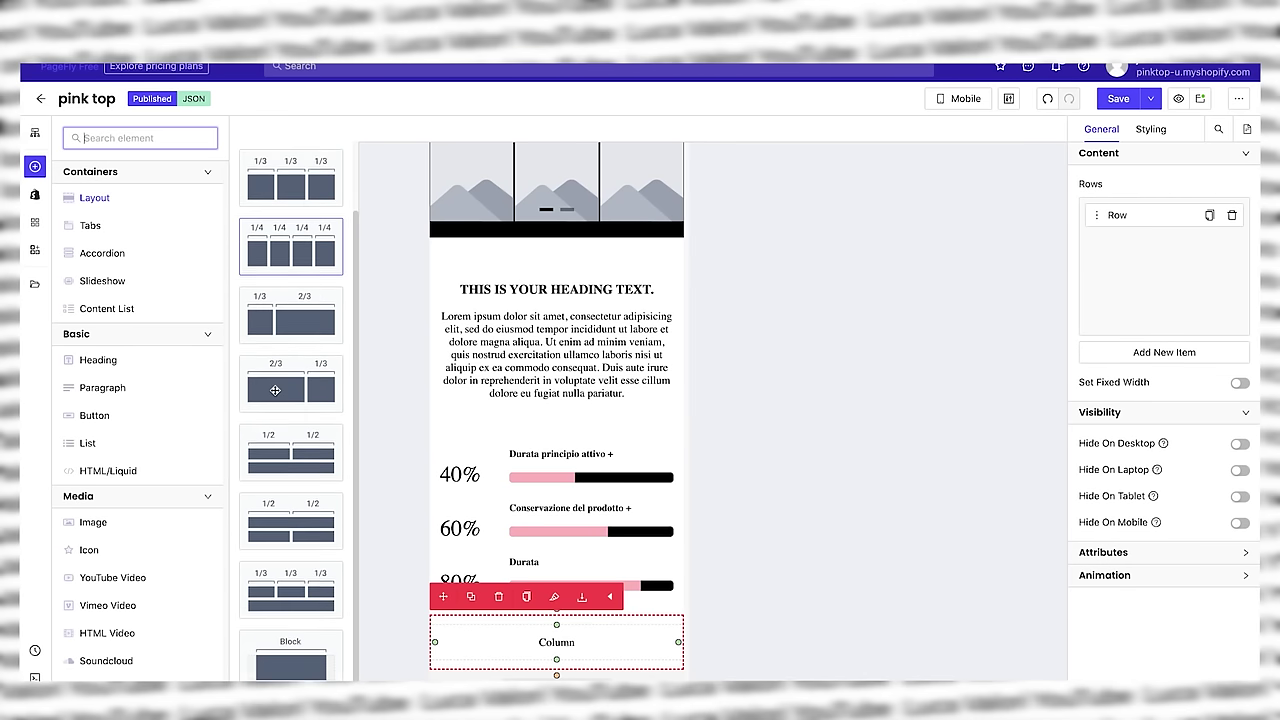
scroll(275, 390, "down", 3)
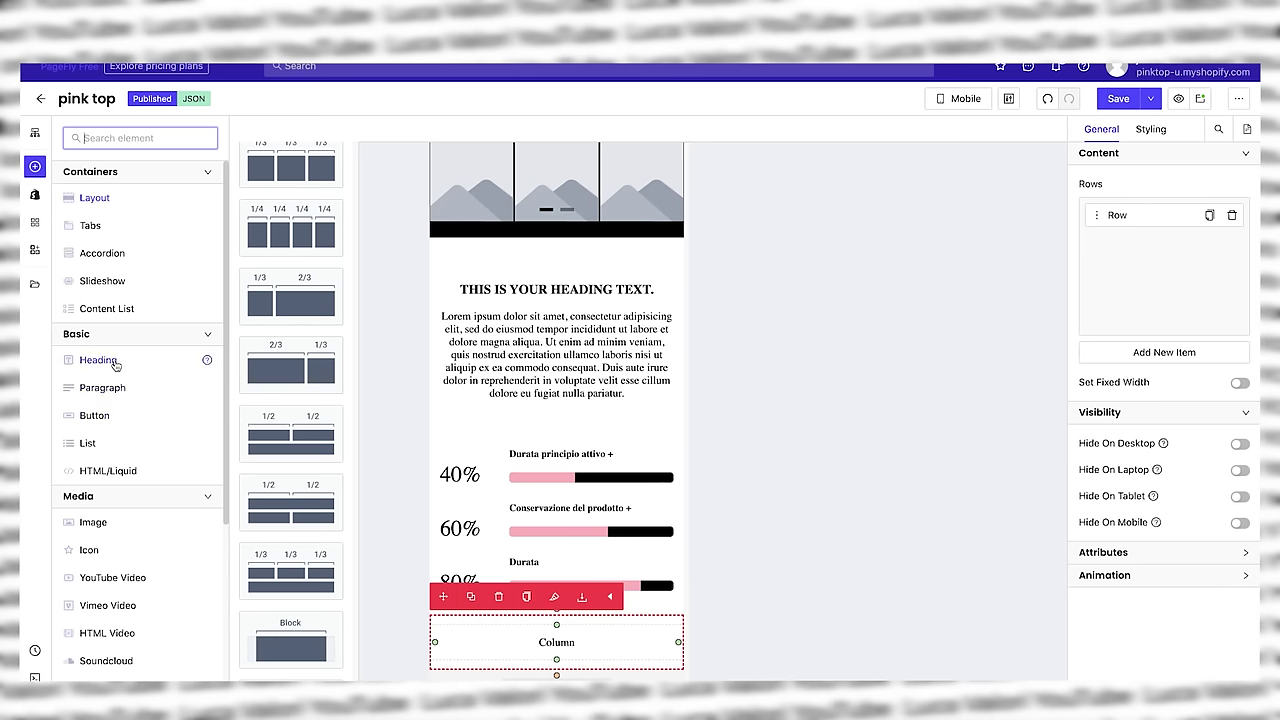
scroll(128, 348, "down", 2)
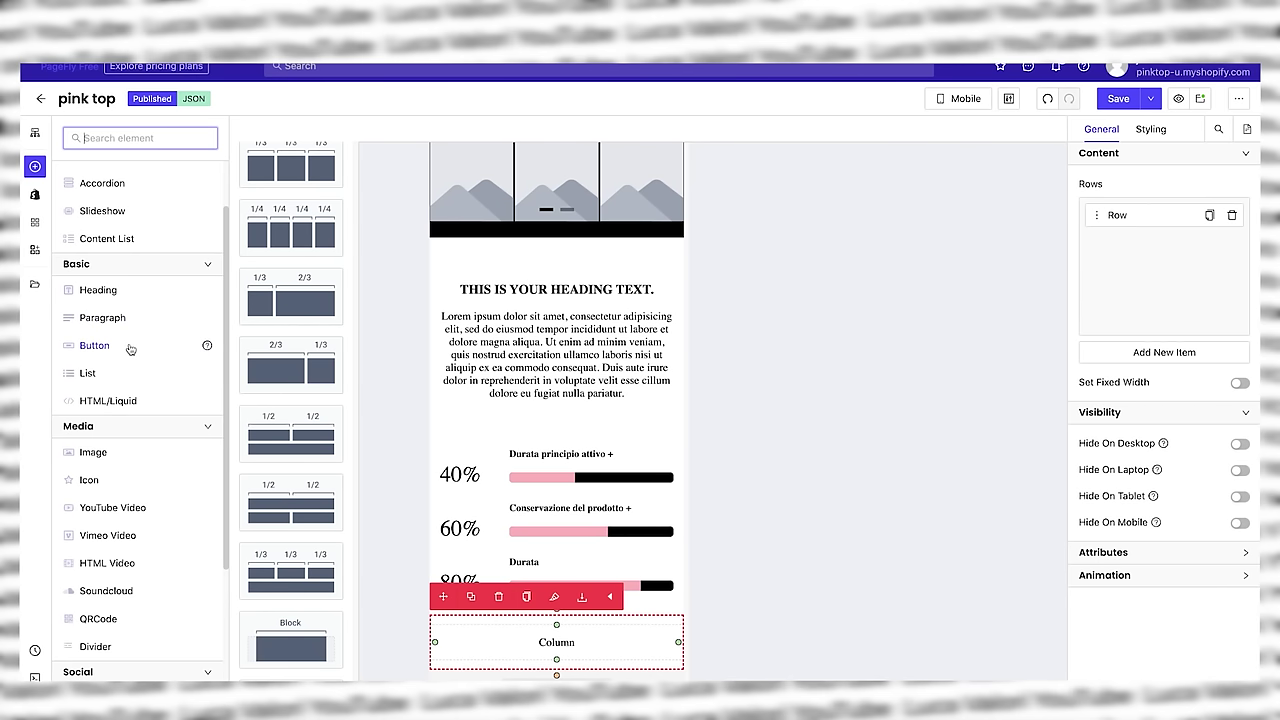
mouse_move(100, 452)
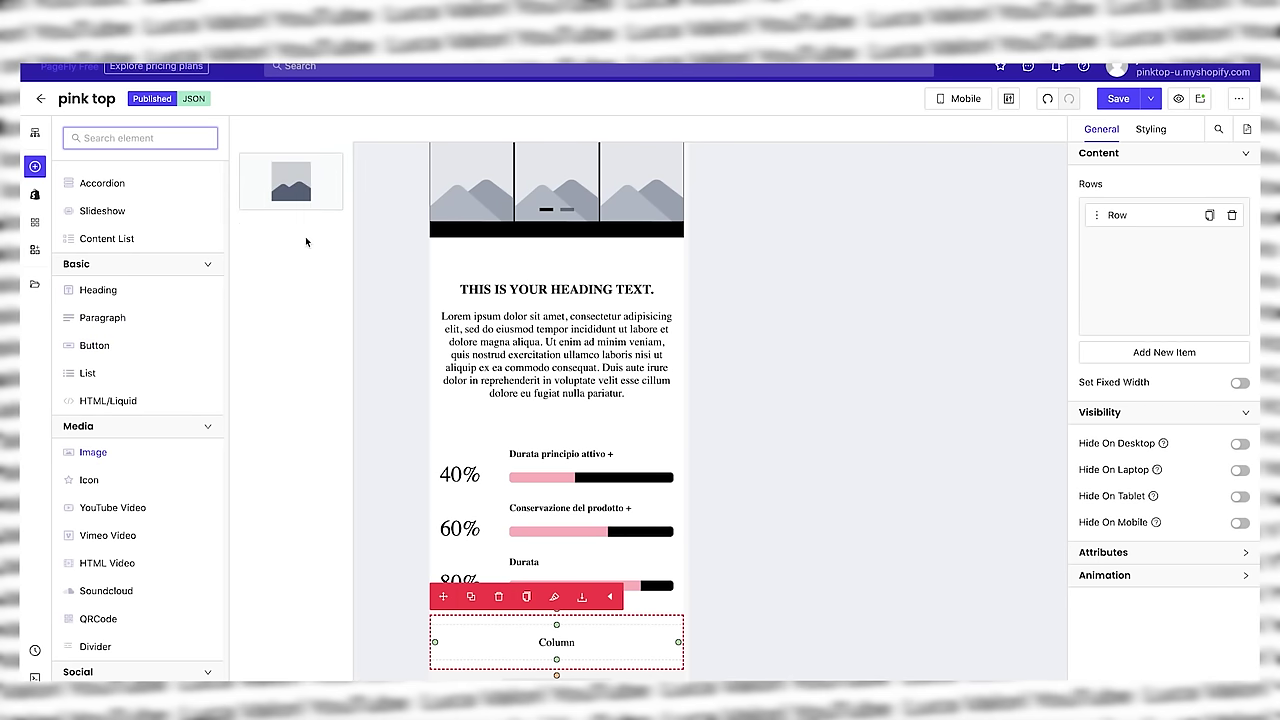
left_click_drag(288, 191, 474, 640)
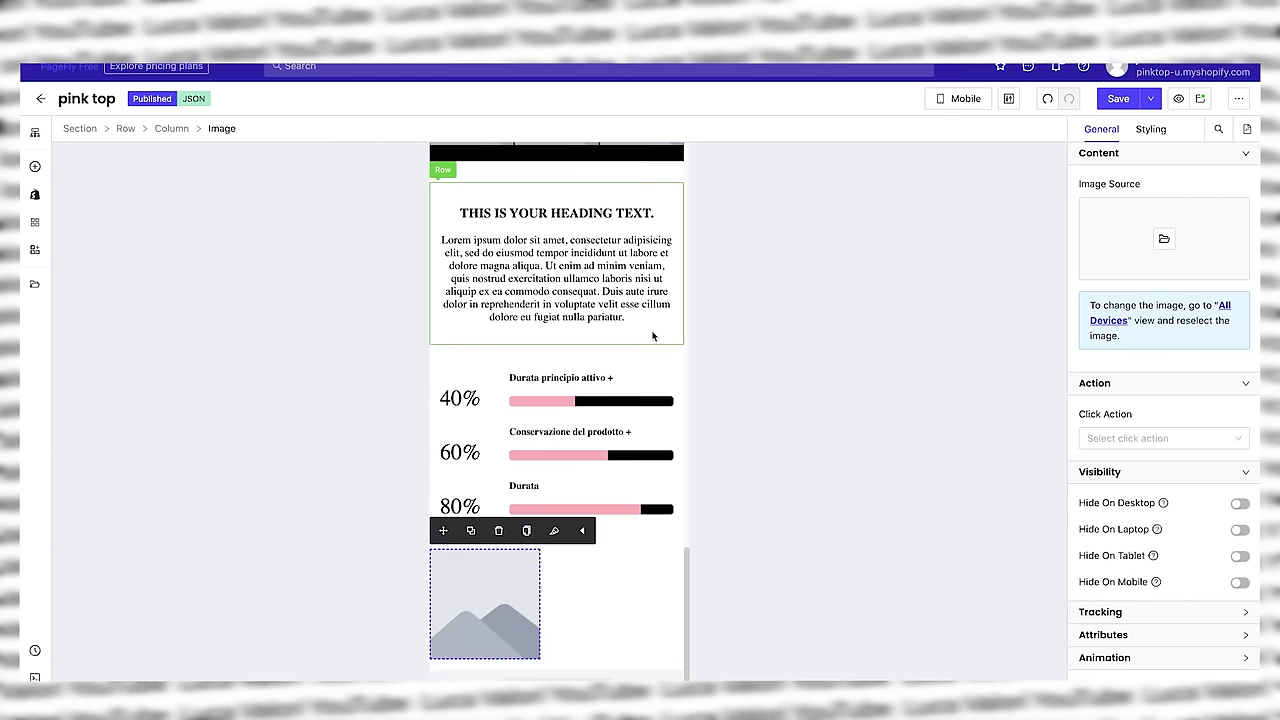
- Insert the pinktop photo from Image Manager into the empty image slot
left_click(1166, 239)
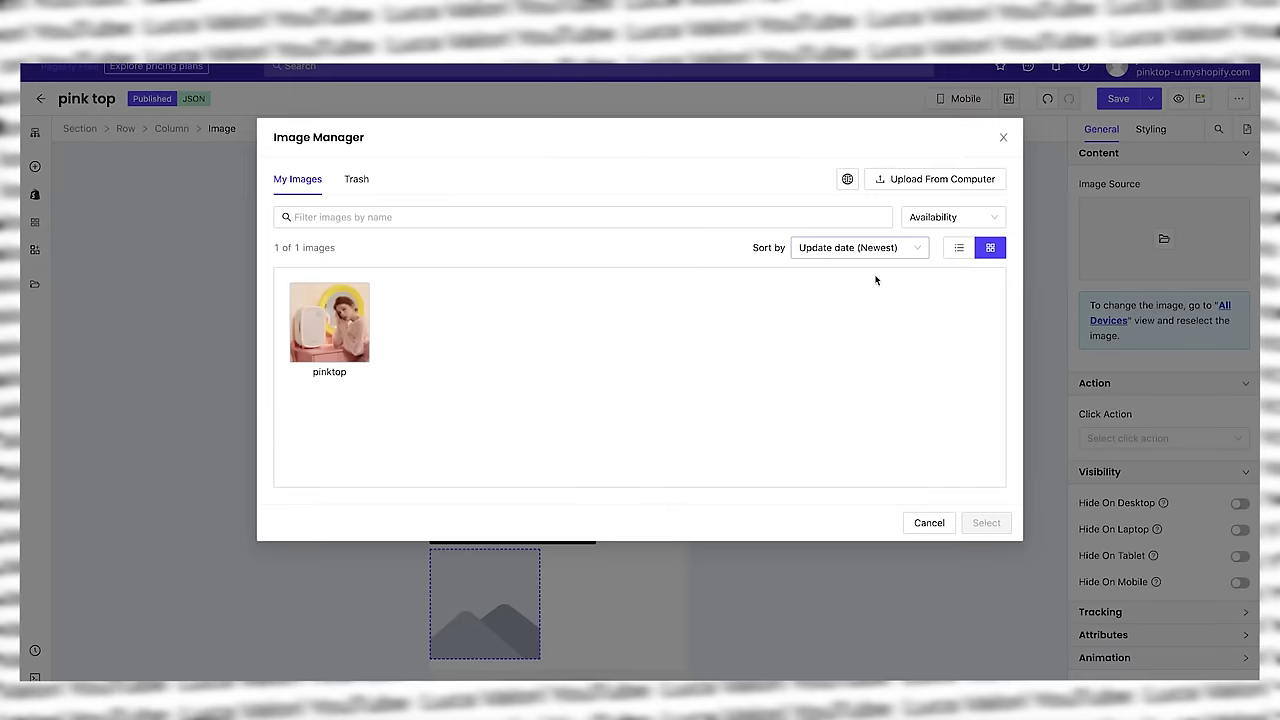
left_click(324, 314)
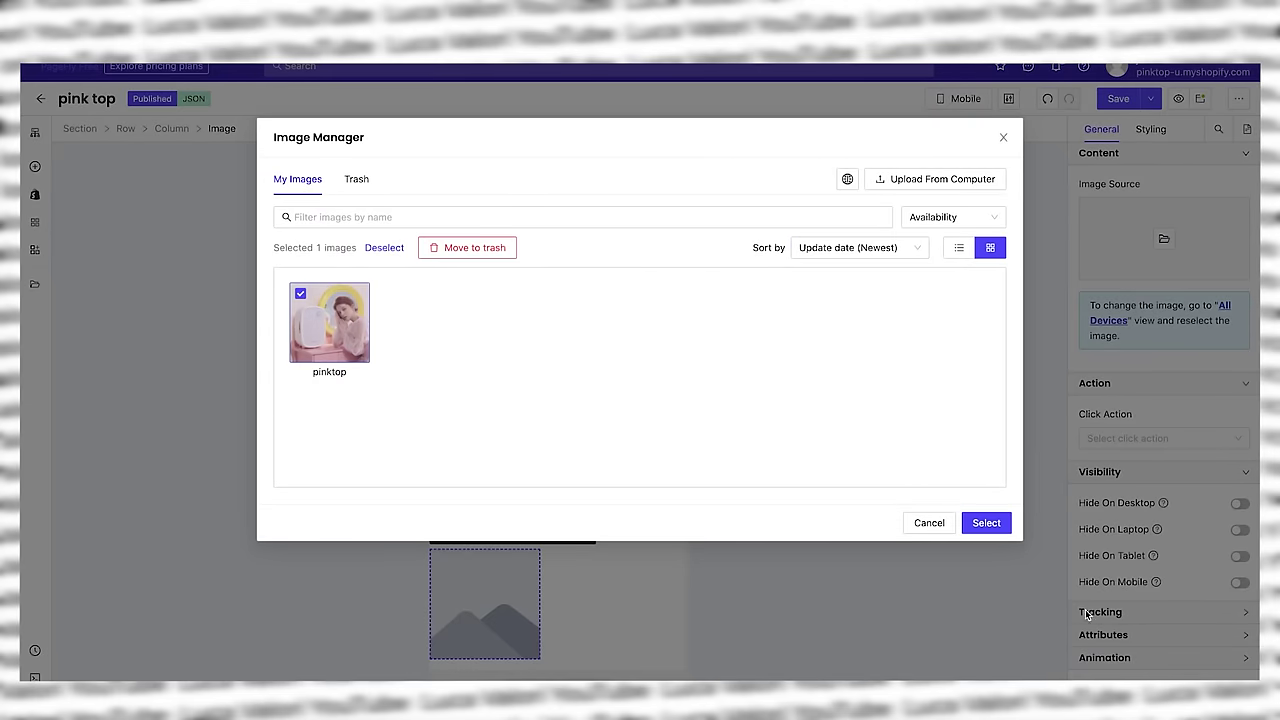
left_click(986, 523)
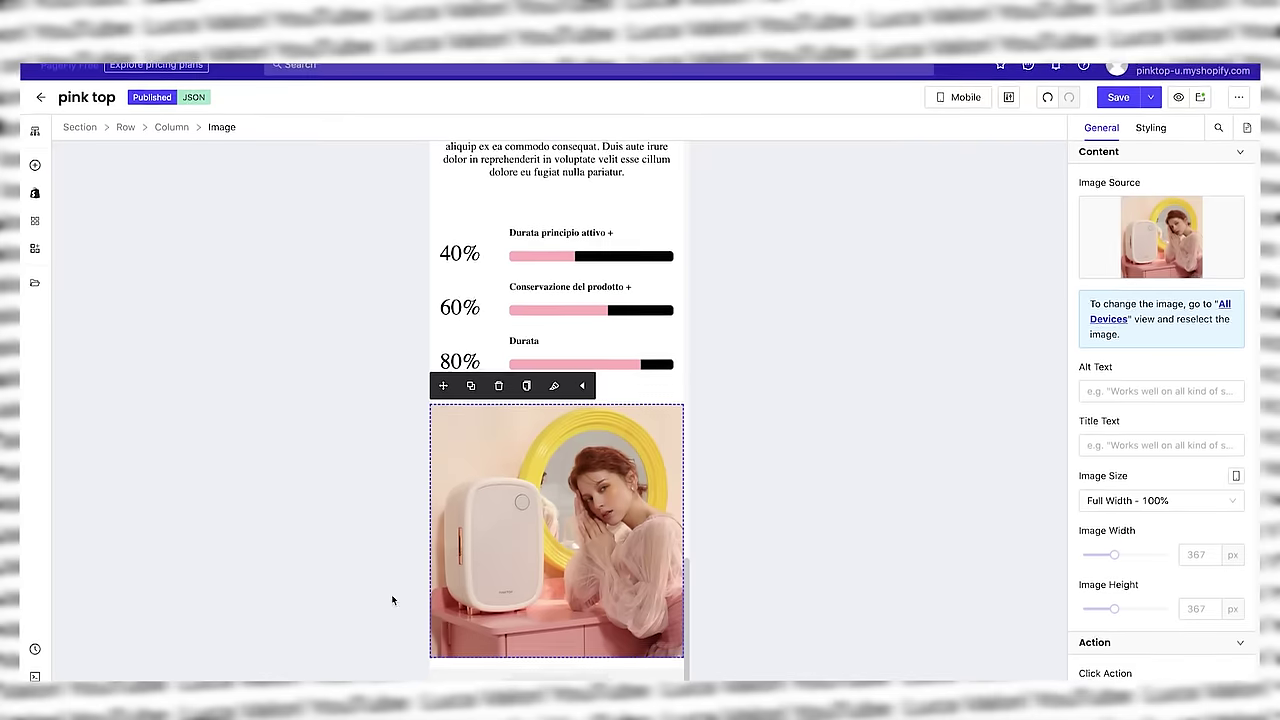
- Add a Tabs block below the pinktop photo
left_click(35, 167)
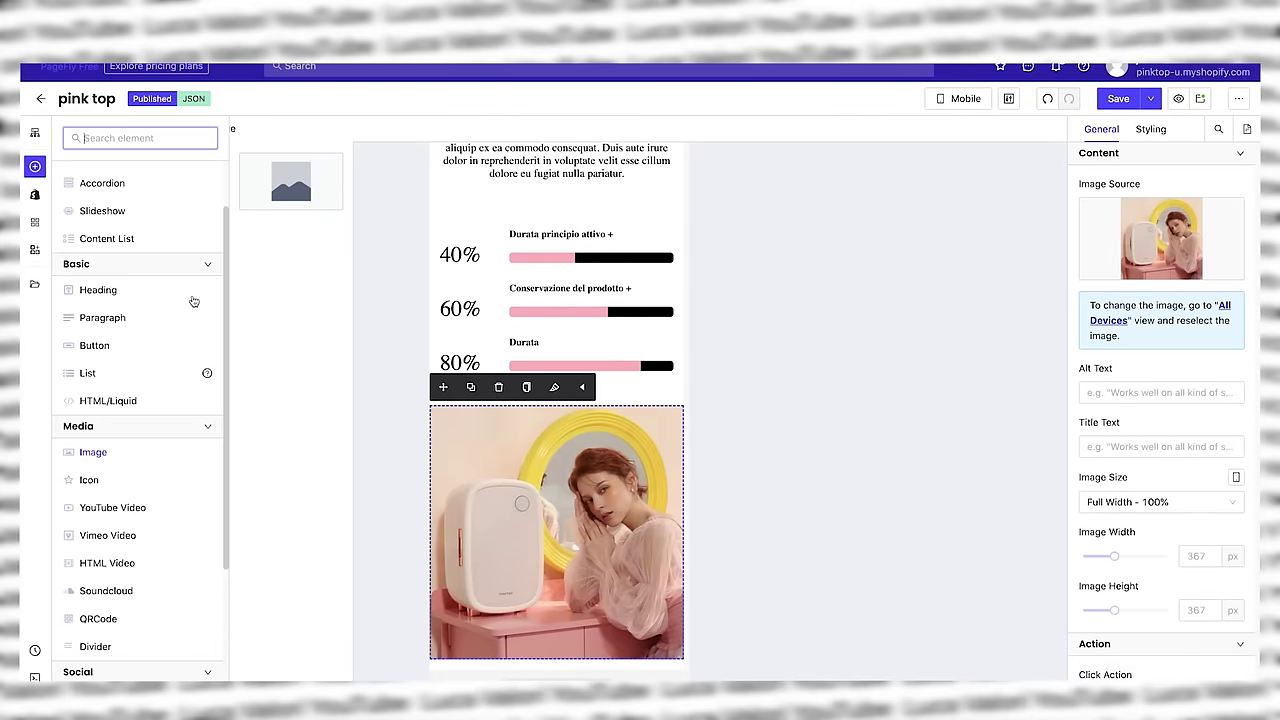
scroll(128, 234, "up", 2)
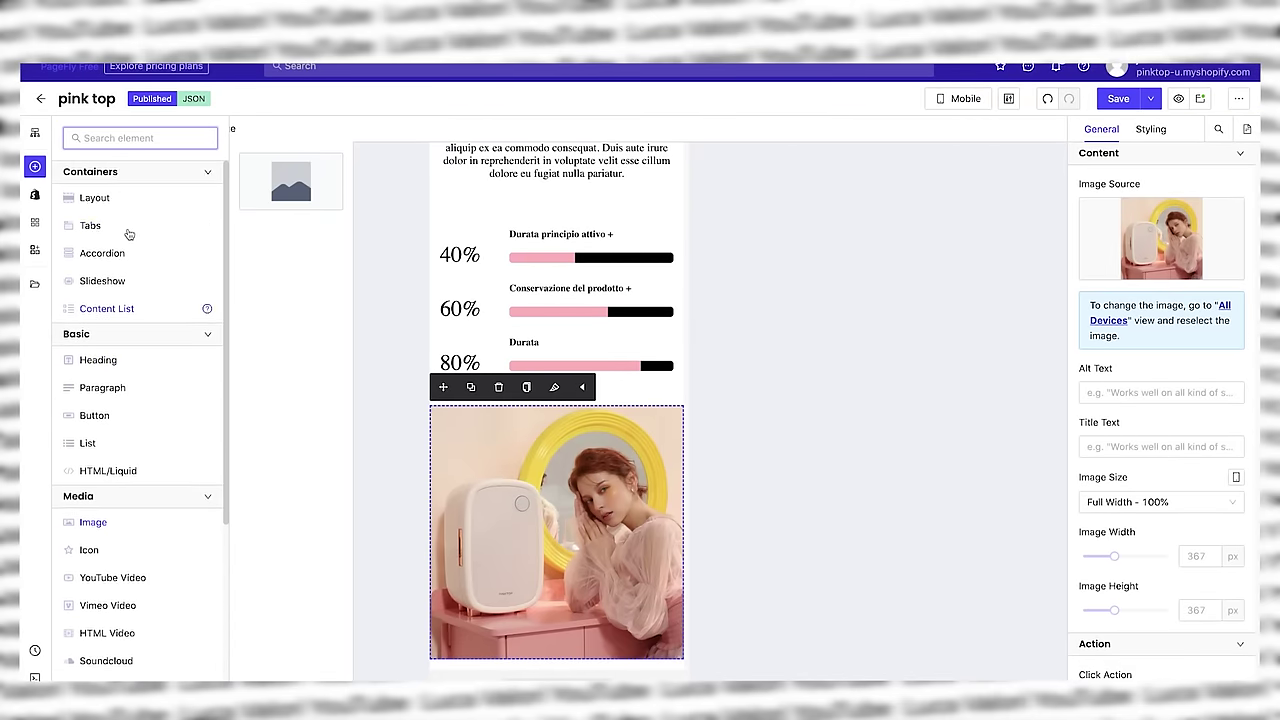
mouse_move(108, 228)
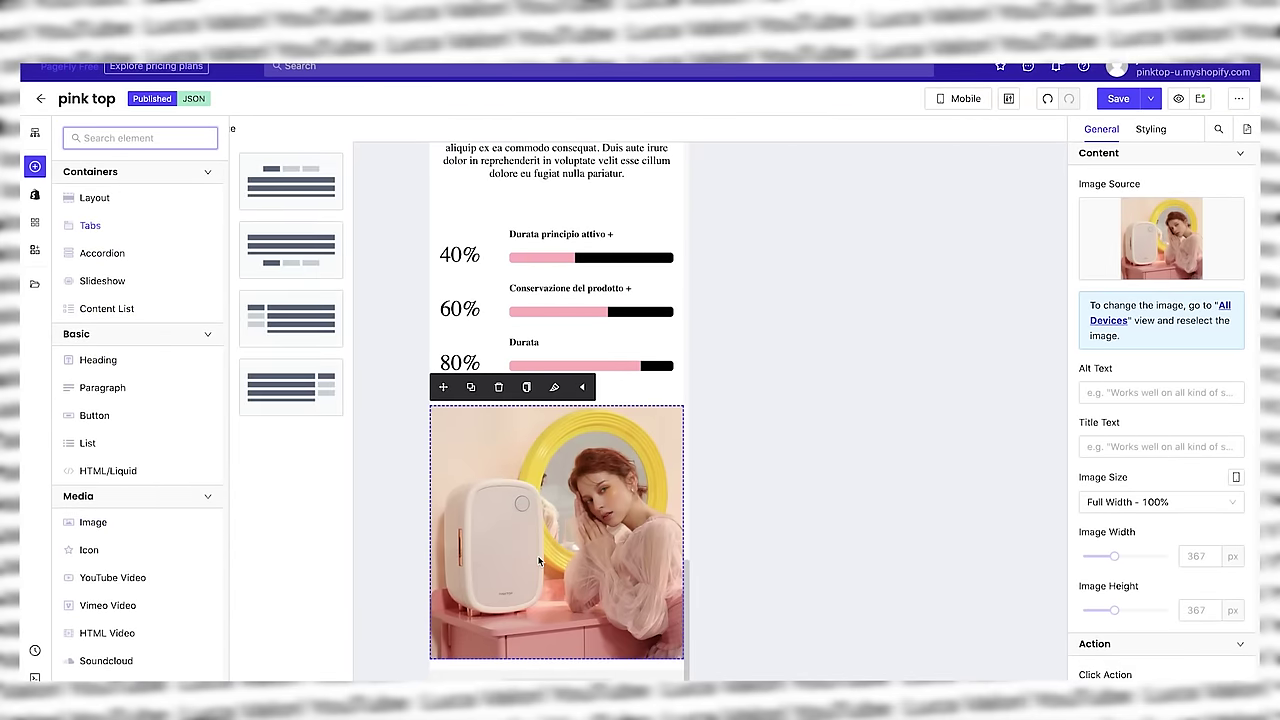
left_click_drag(276, 167, 517, 668)
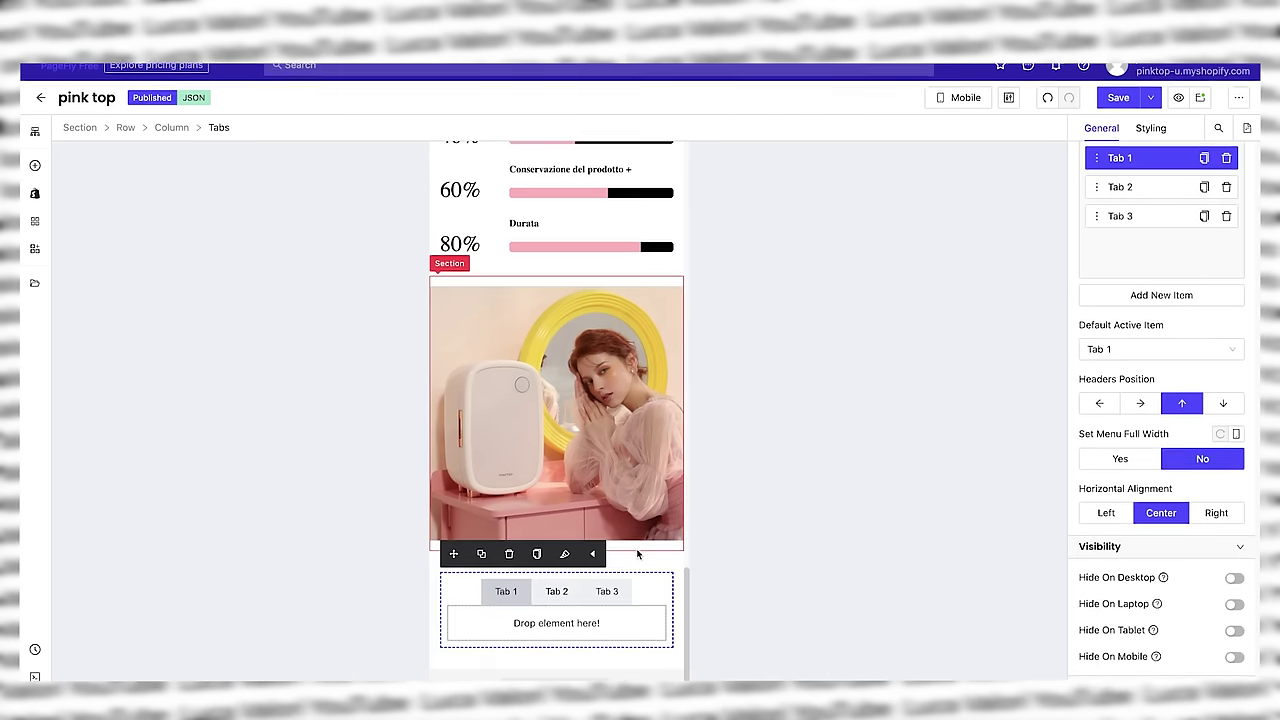
- Put a Paragraph and an Image inside Tab 1's content
left_click(33, 166)
scroll(127, 381, "down", 1)
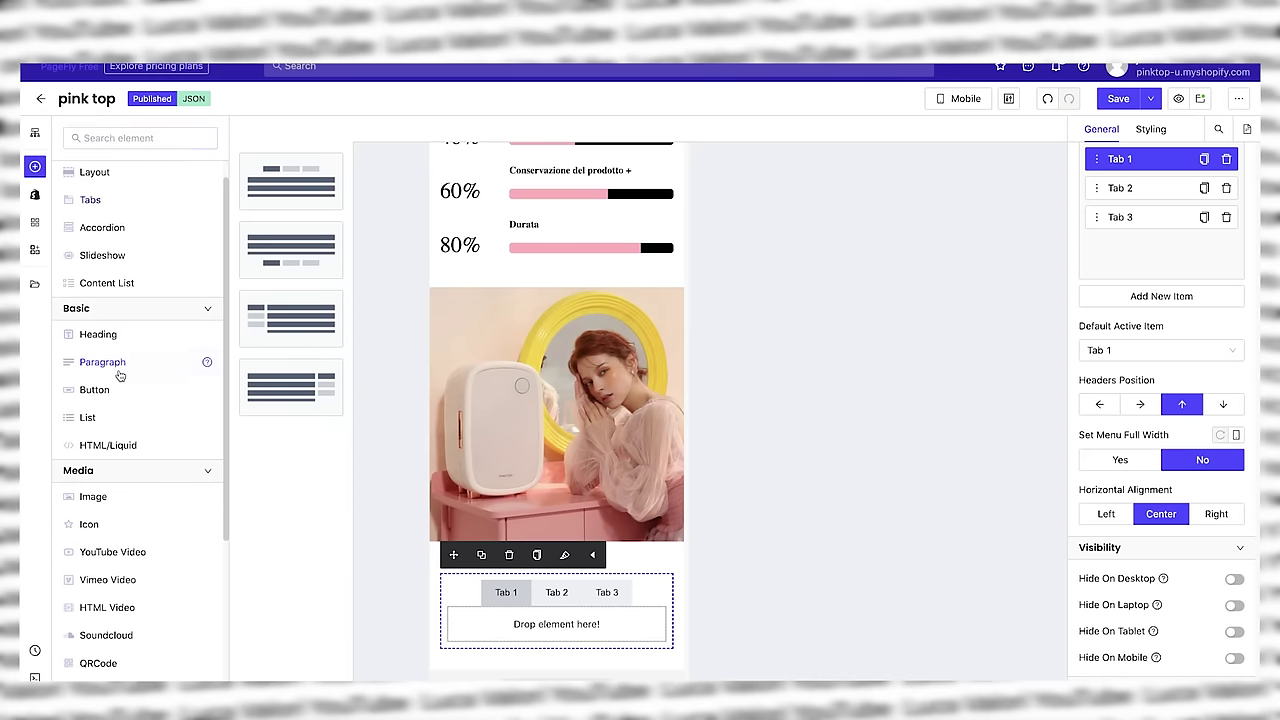
mouse_move(105, 362)
left_click_drag(292, 182, 521, 622)
scroll(510, 640, "down", 1)
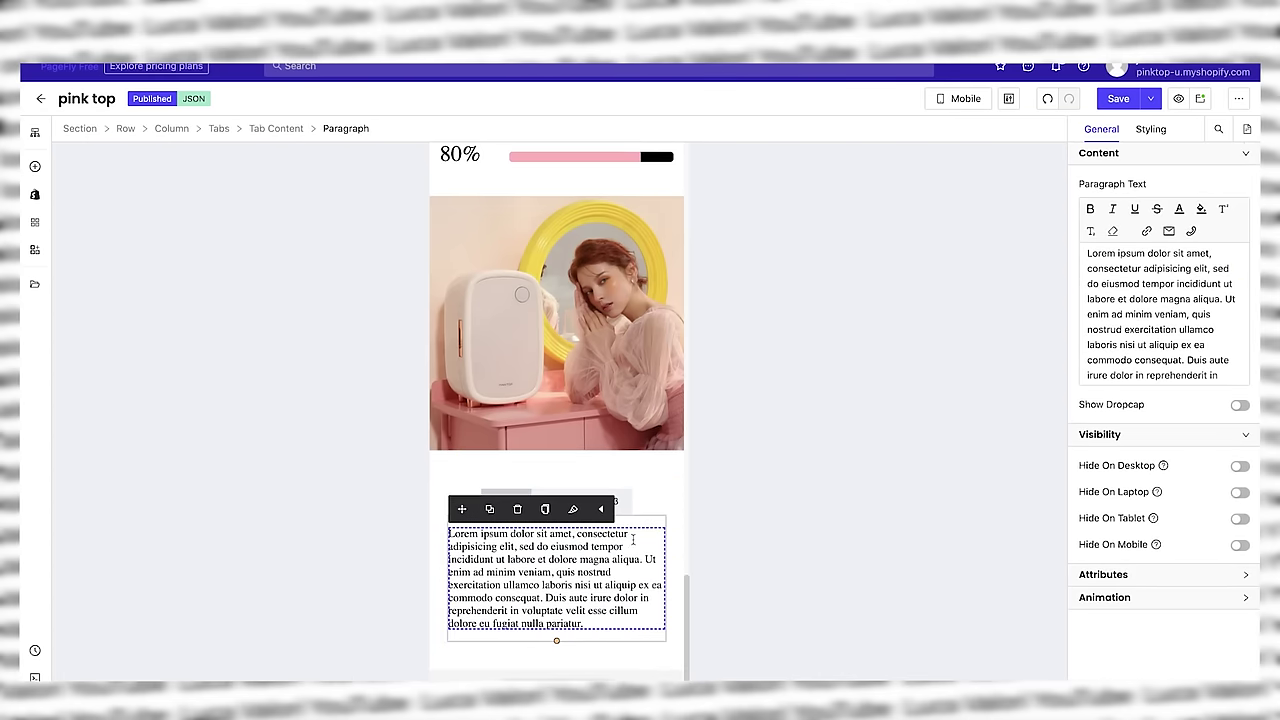
left_click(34, 166)
left_click_drag(171, 497, 632, 466)
- Set the Tab Content padding to 10 px
left_click(632, 466)
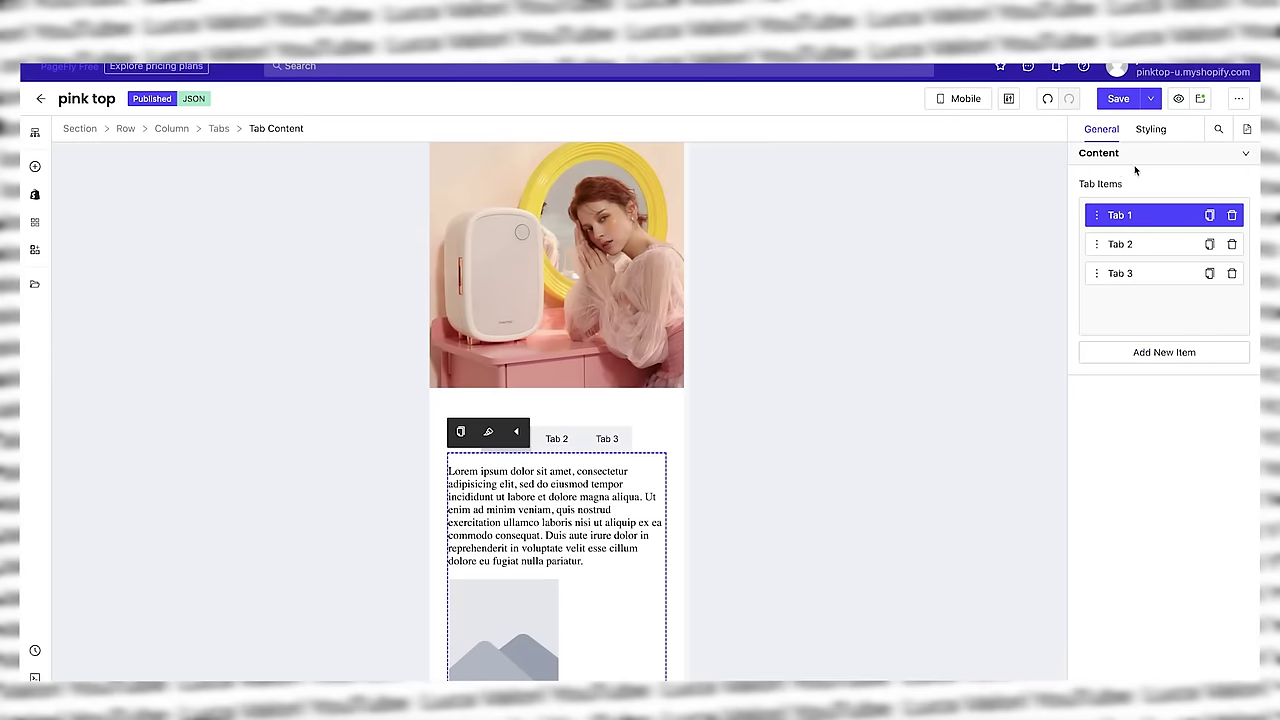
left_click(1149, 133)
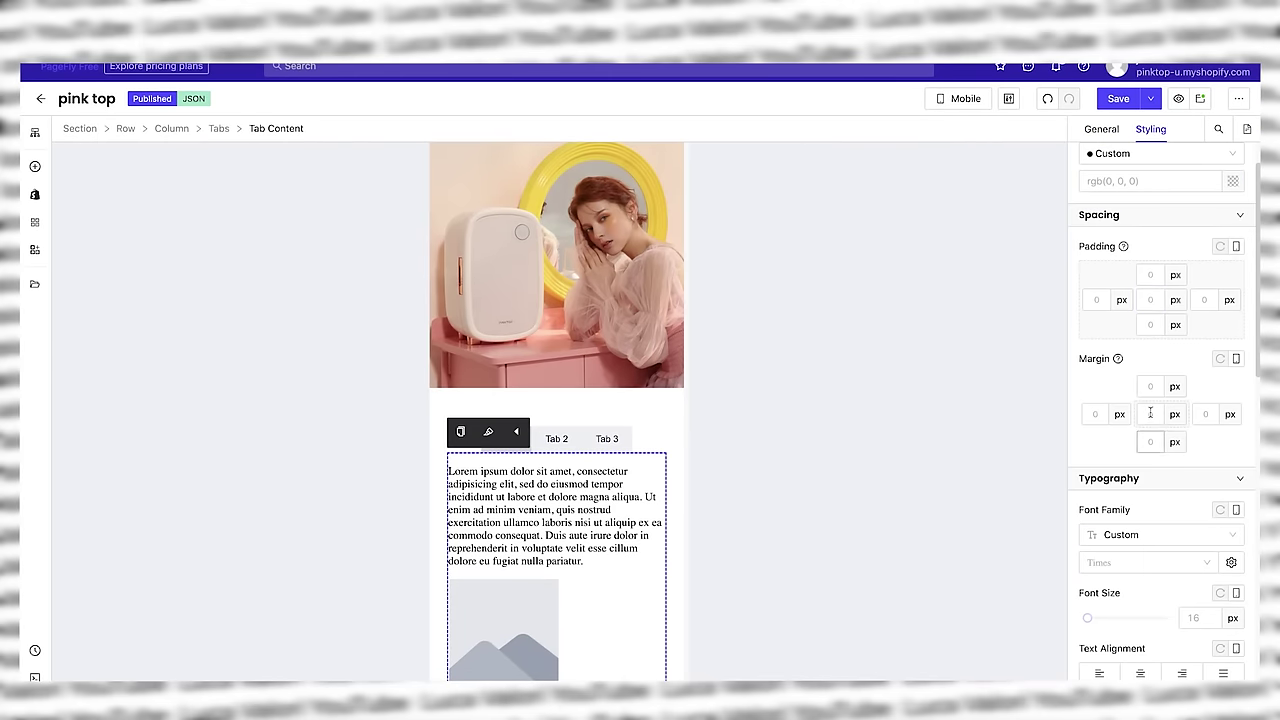
type("10")
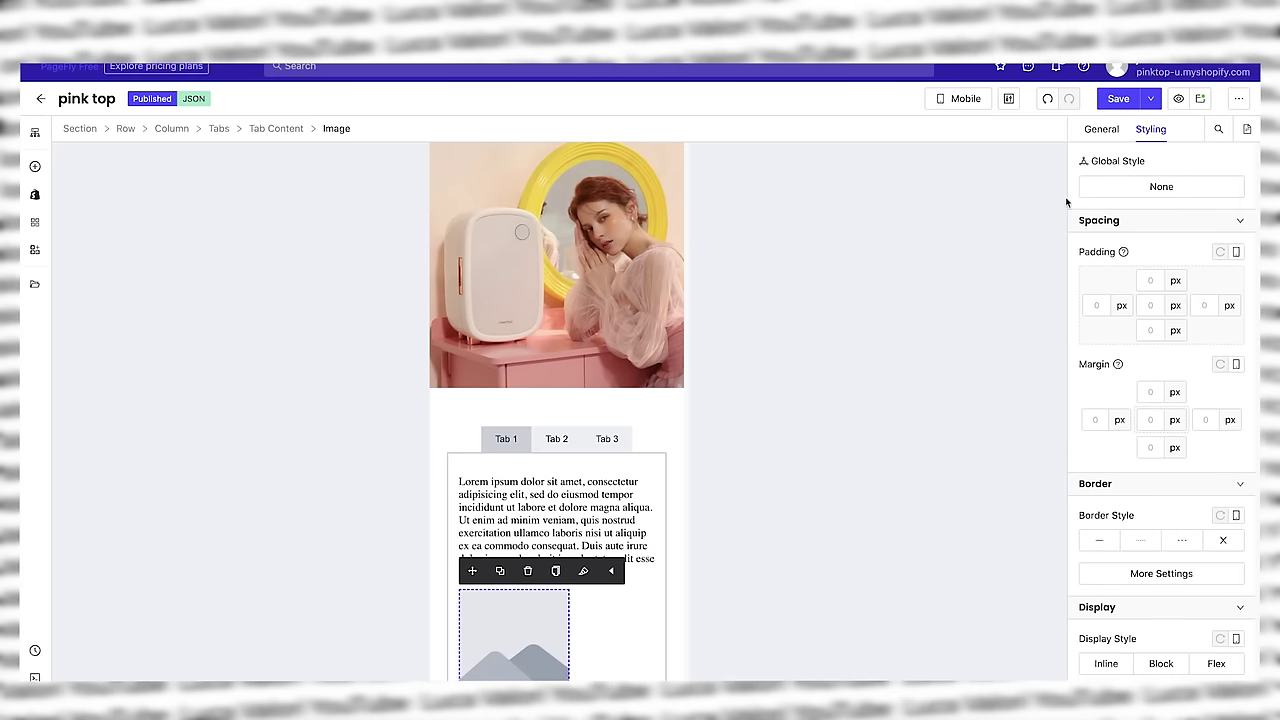
left_click(1101, 130)
left_click(1163, 238)
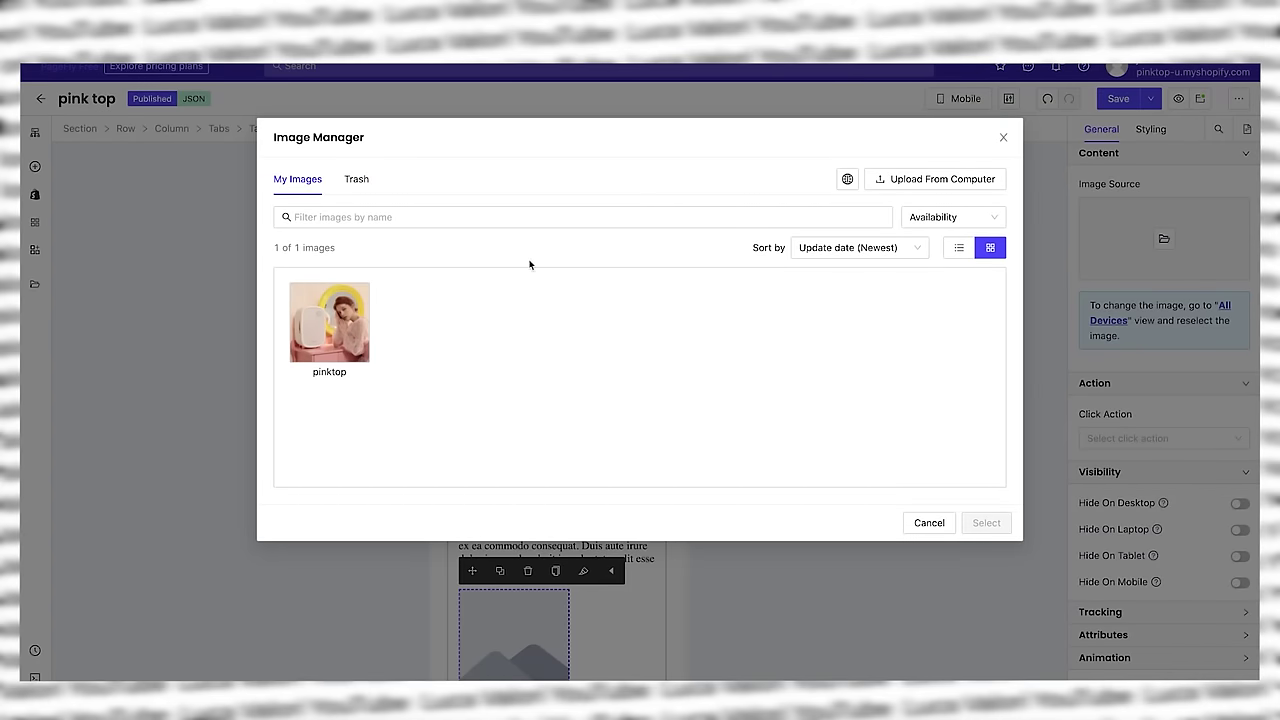
- Place the pinktop photo into the first tab's image
left_click(346, 336)
left_click(986, 522)
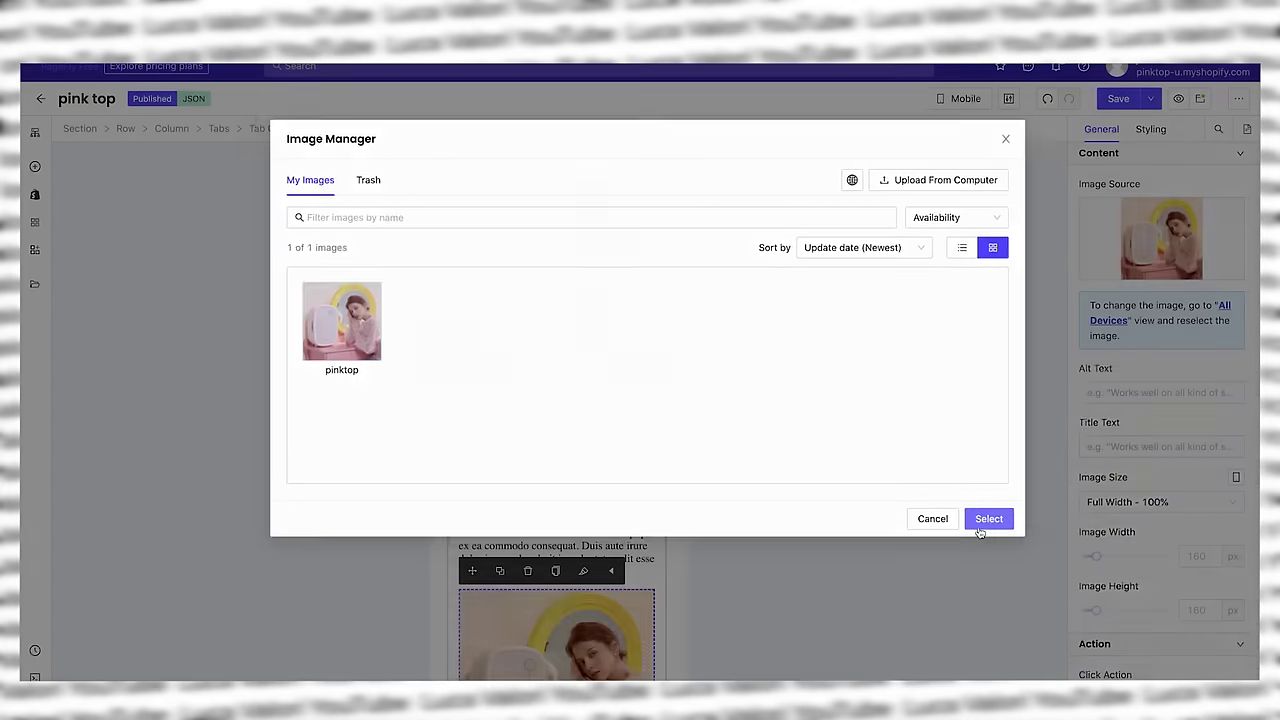
scroll(613, 555, "down", 1)
- Fill Tab 2's placeholder image with the pinktop photo as well
left_click(553, 365)
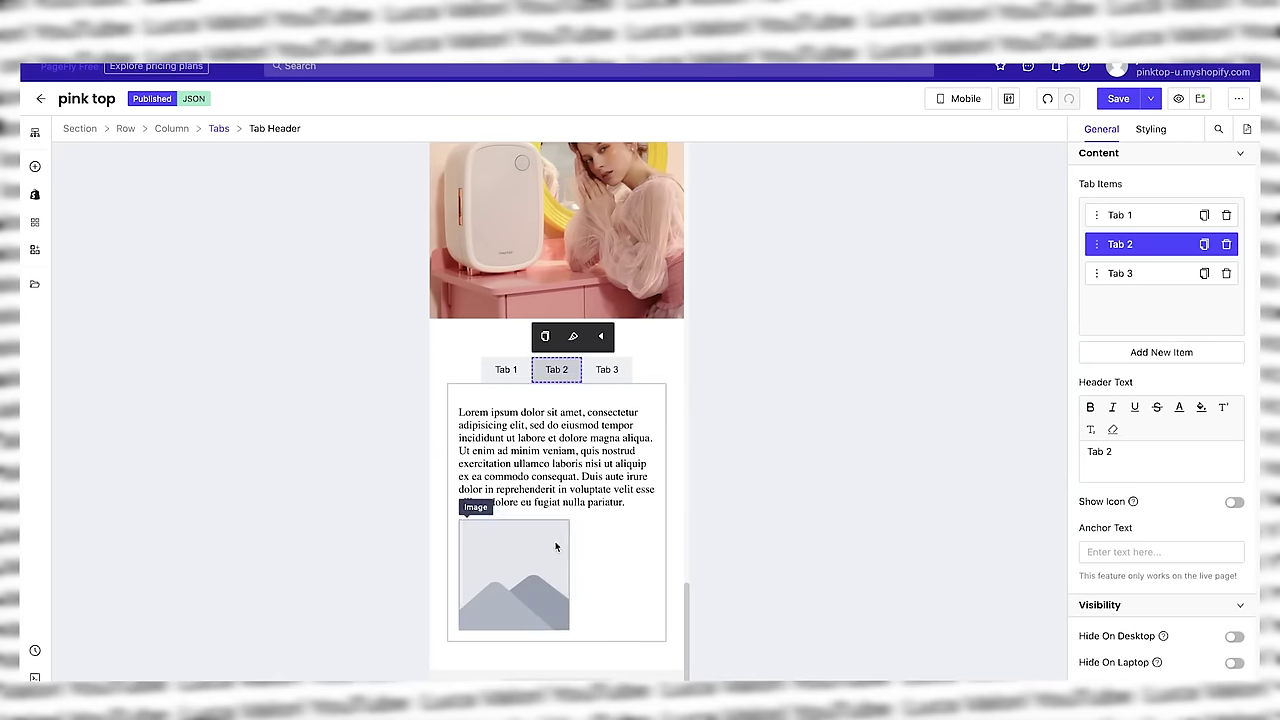
left_click(557, 545)
left_click(1164, 239)
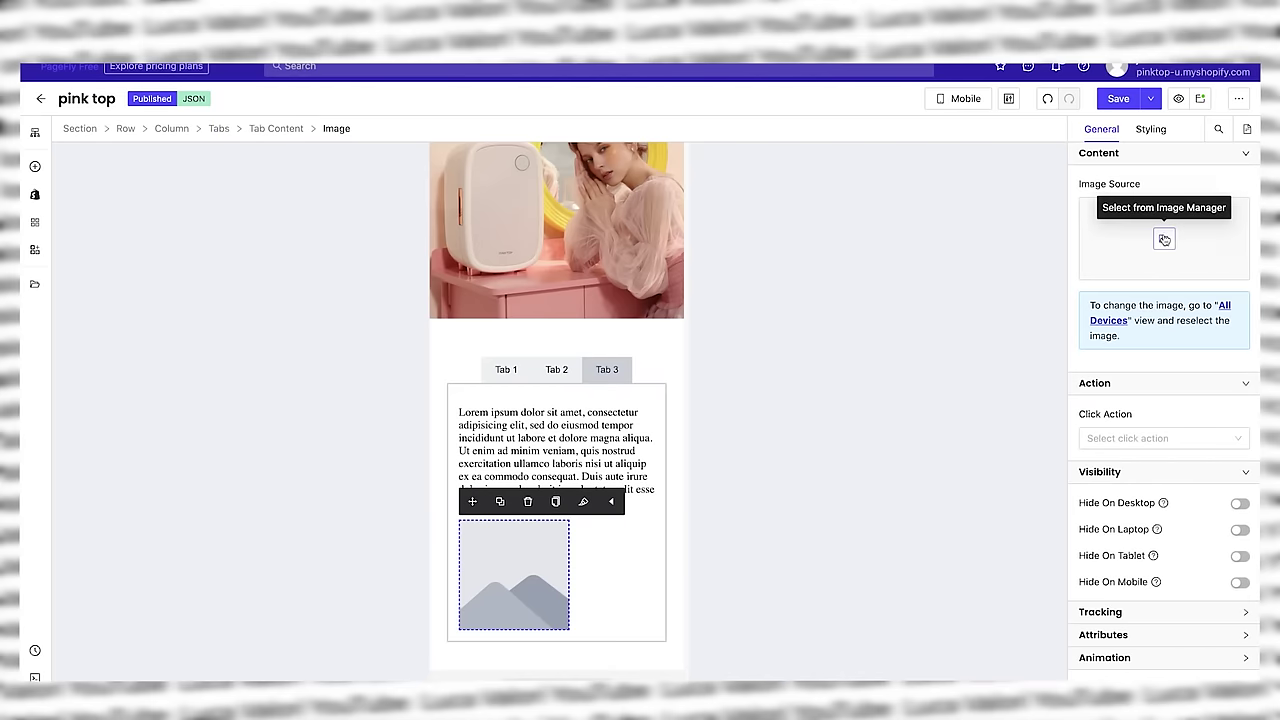
left_click(1164, 239)
left_click(330, 320)
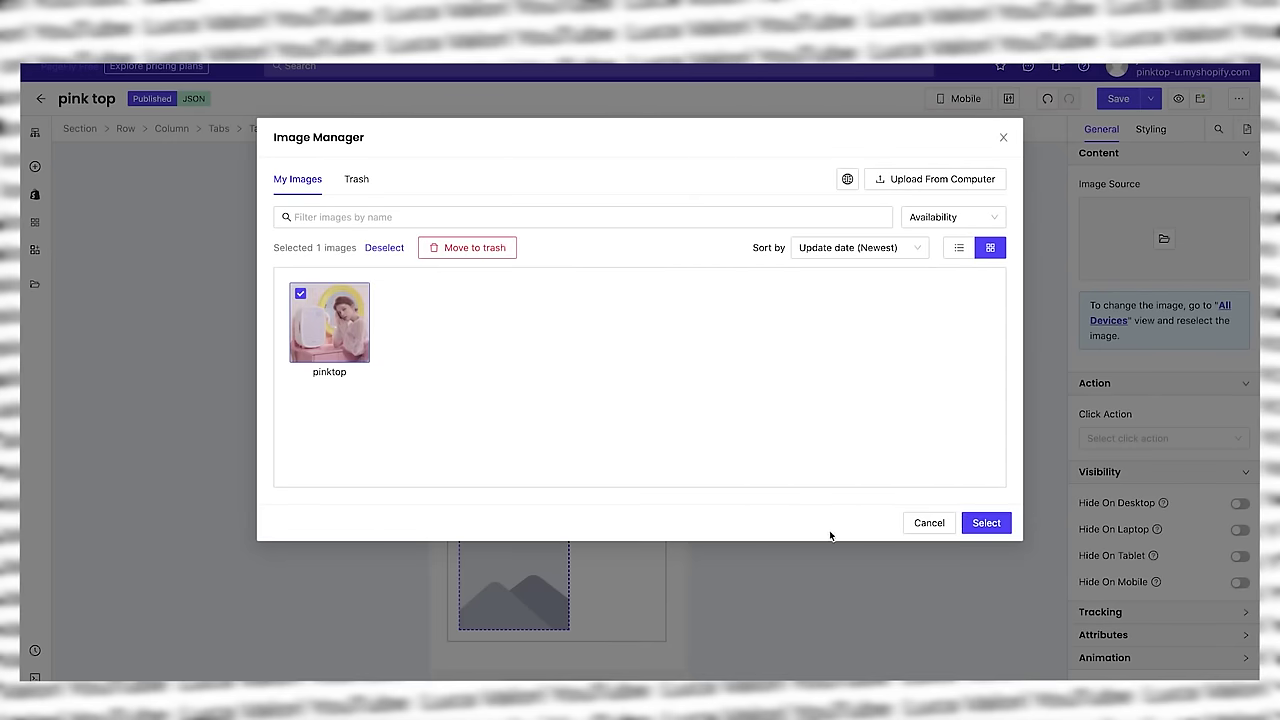
left_click(986, 523)
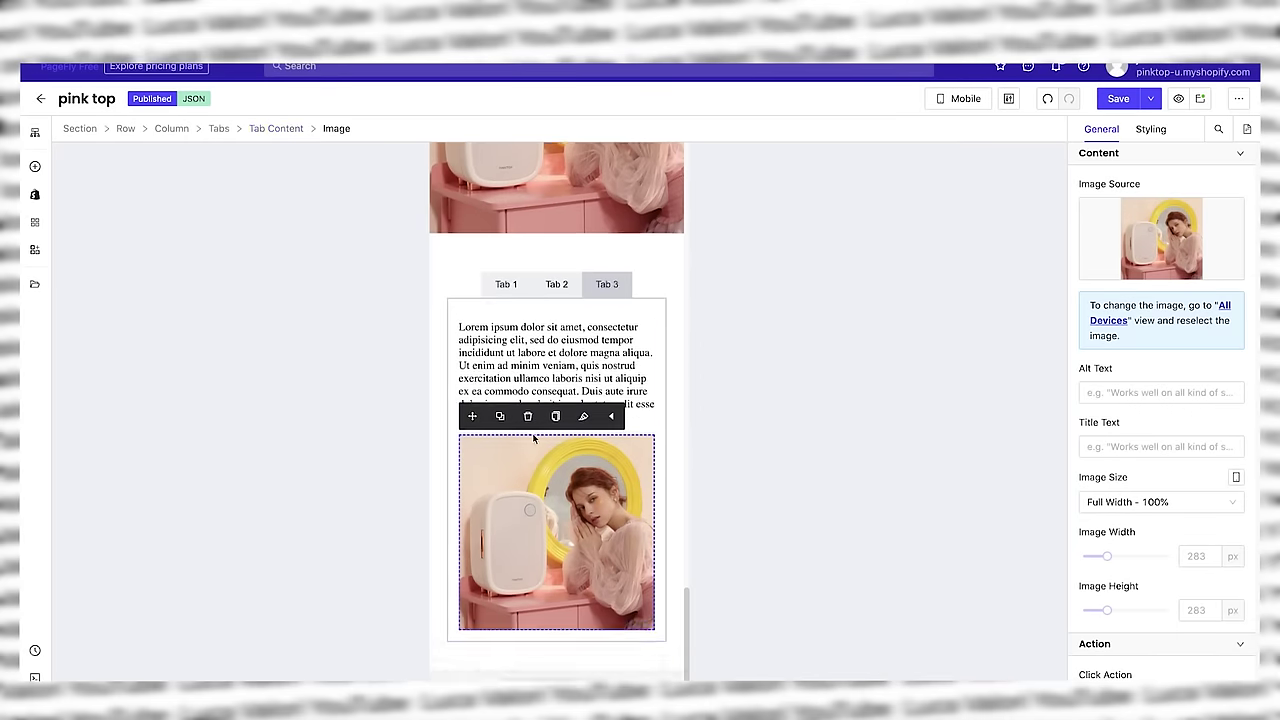
left_click(471, 347)
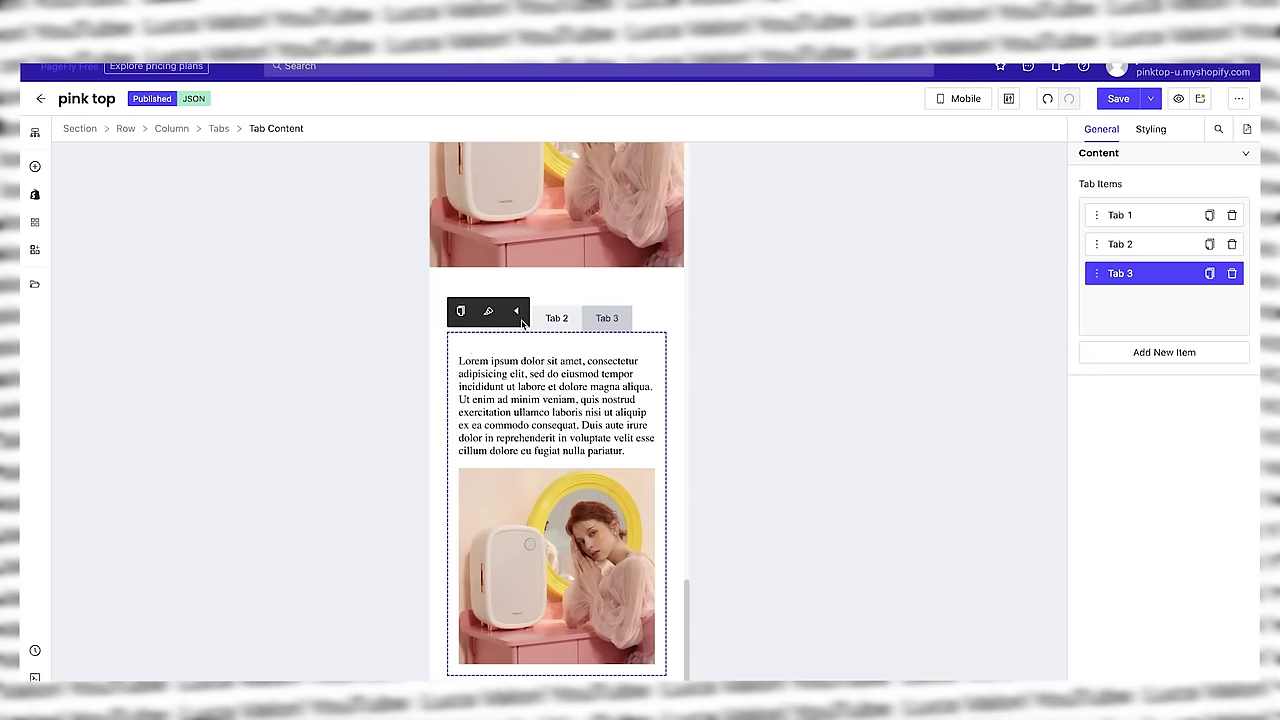
- Give the Tab Content a near-black background colour
left_click(1153, 133)
scroll(1171, 480, "down", 8)
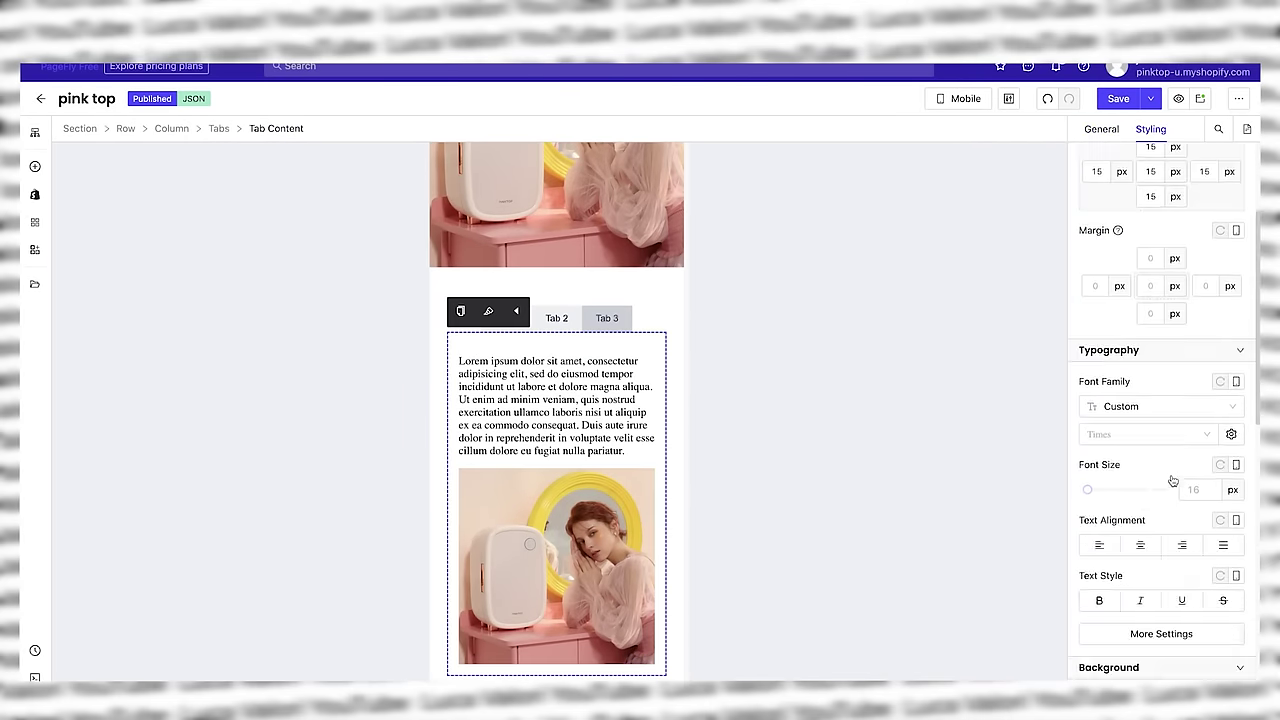
left_click(1131, 532)
left_click_drag(958, 449, 588, 395)
- Set the tab header's Normal Content Color to pink rgb(253, 185, 192)
left_click(607, 318)
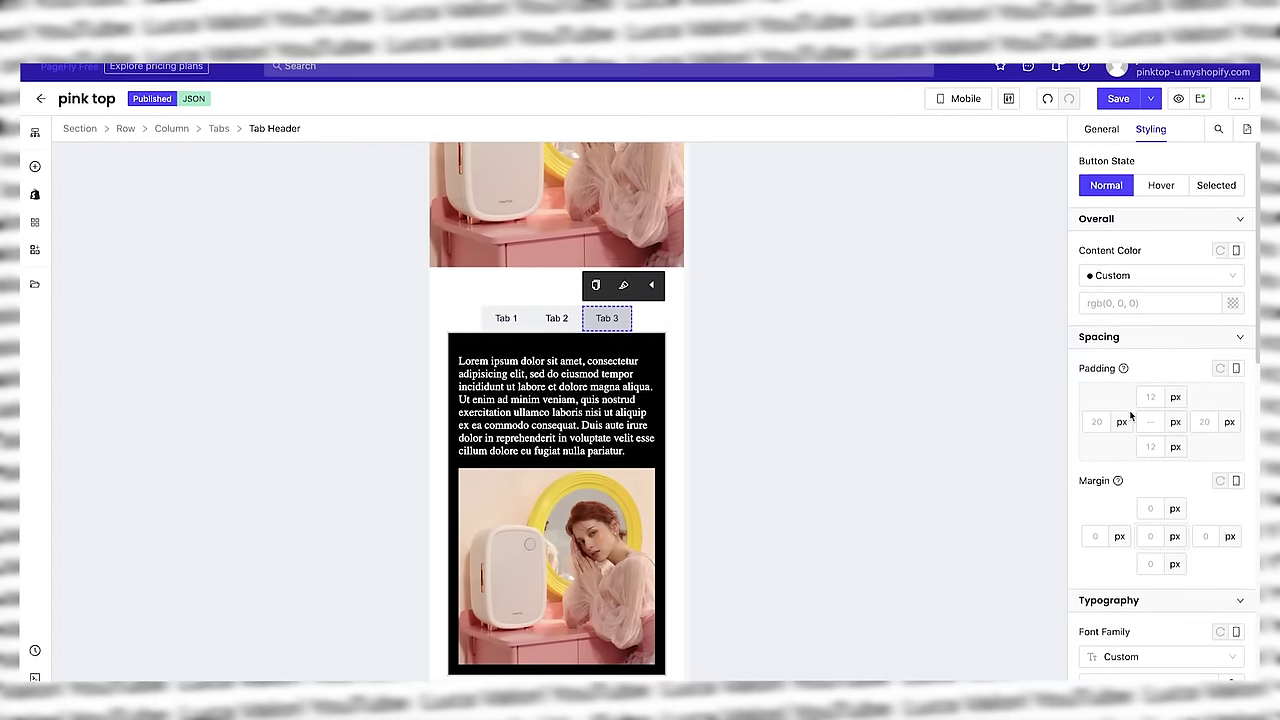
scroll(1127, 435, "down", 8)
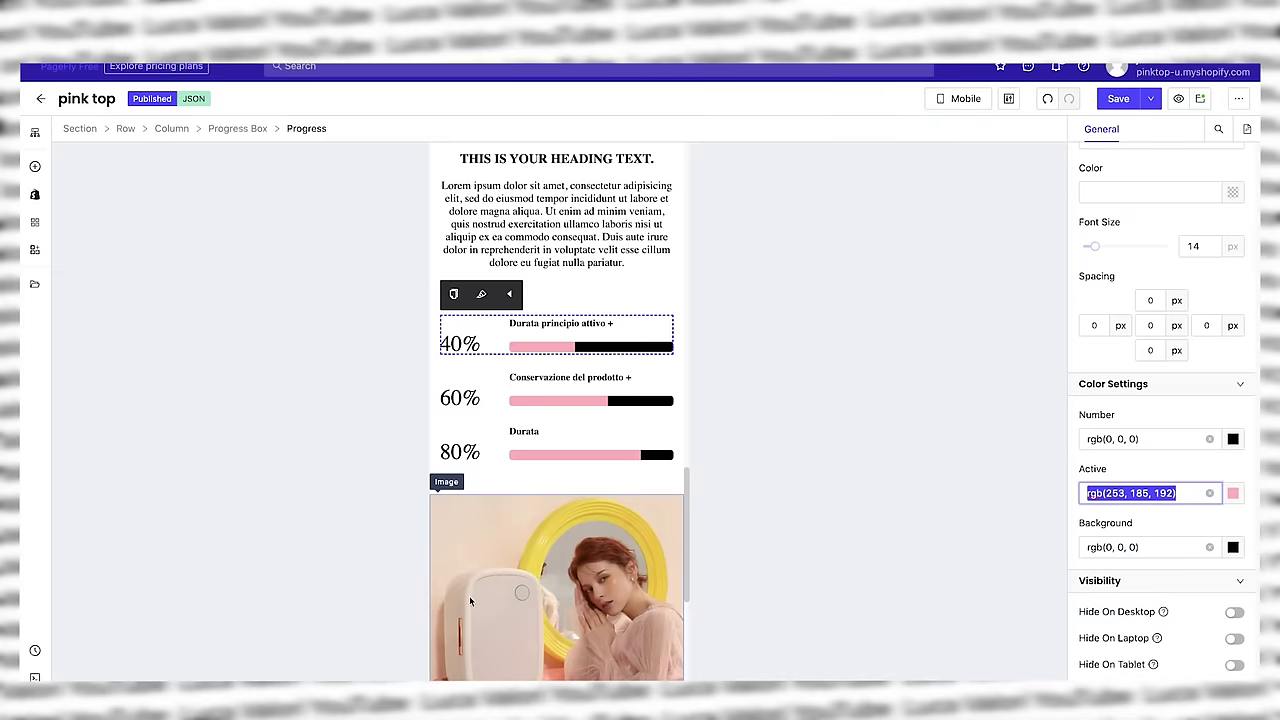
scroll(469, 595, "down", 5)
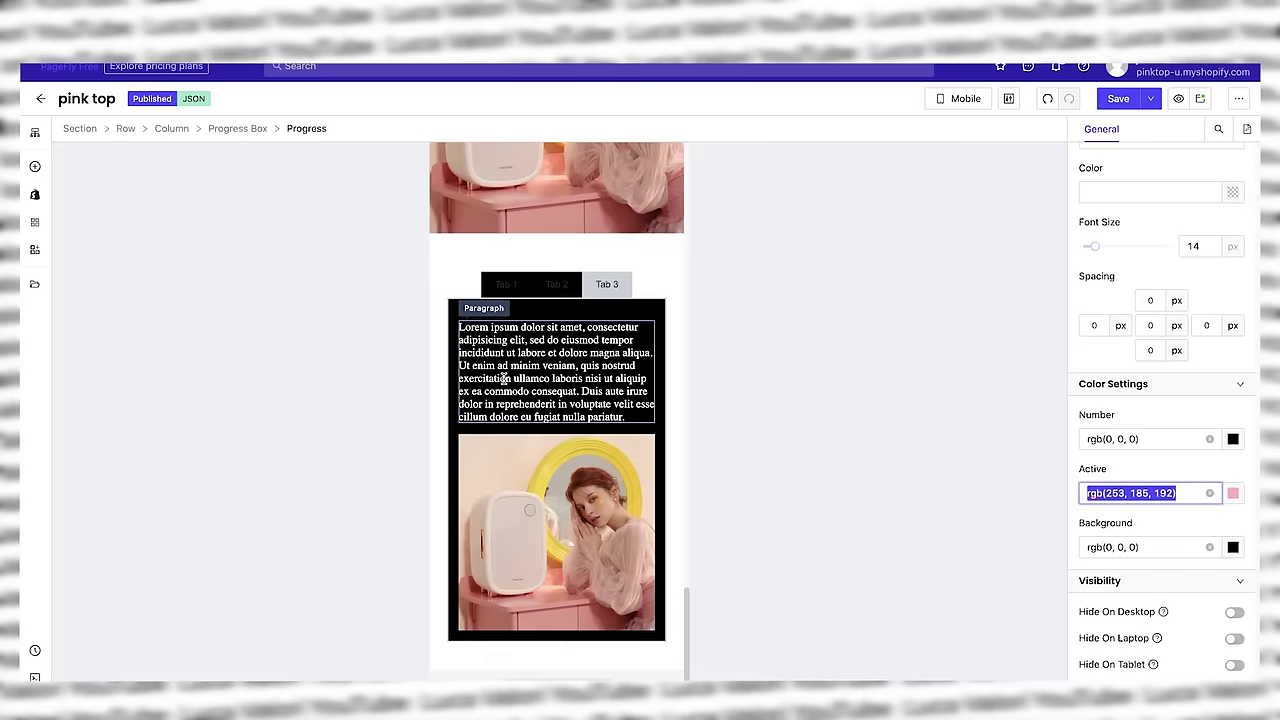
left_click(506, 286)
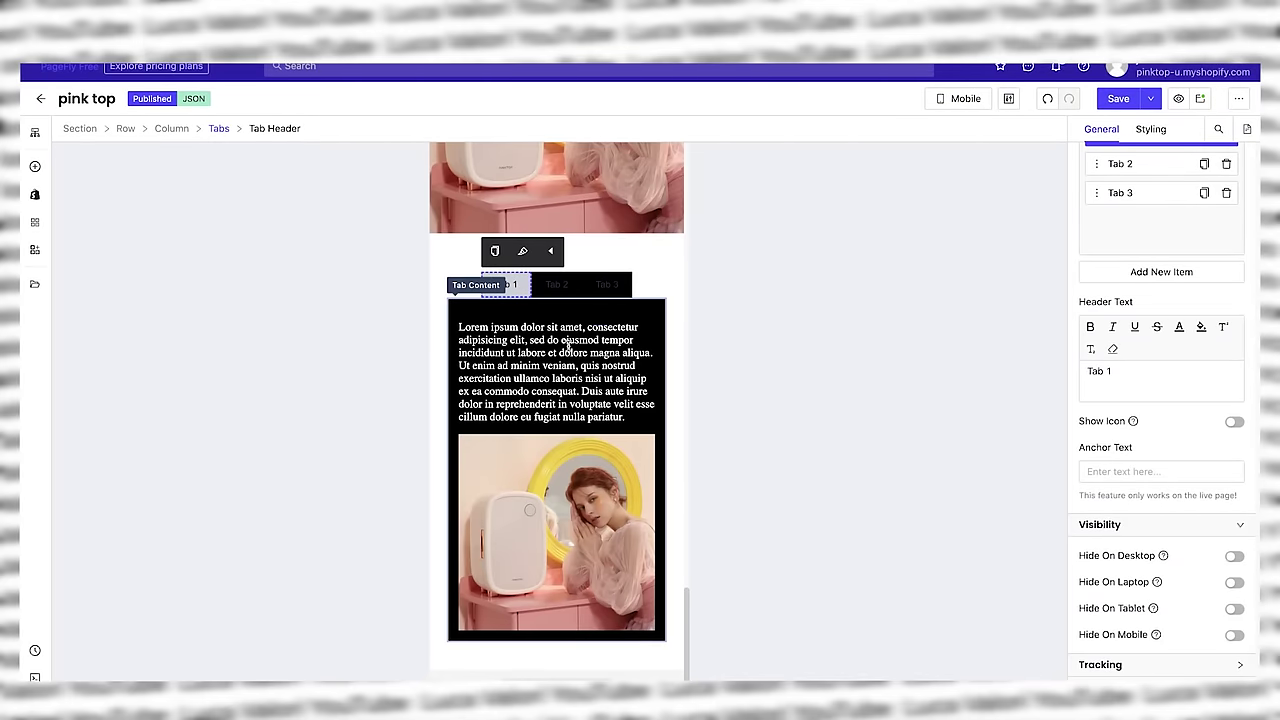
scroll(570, 372, "down", 5)
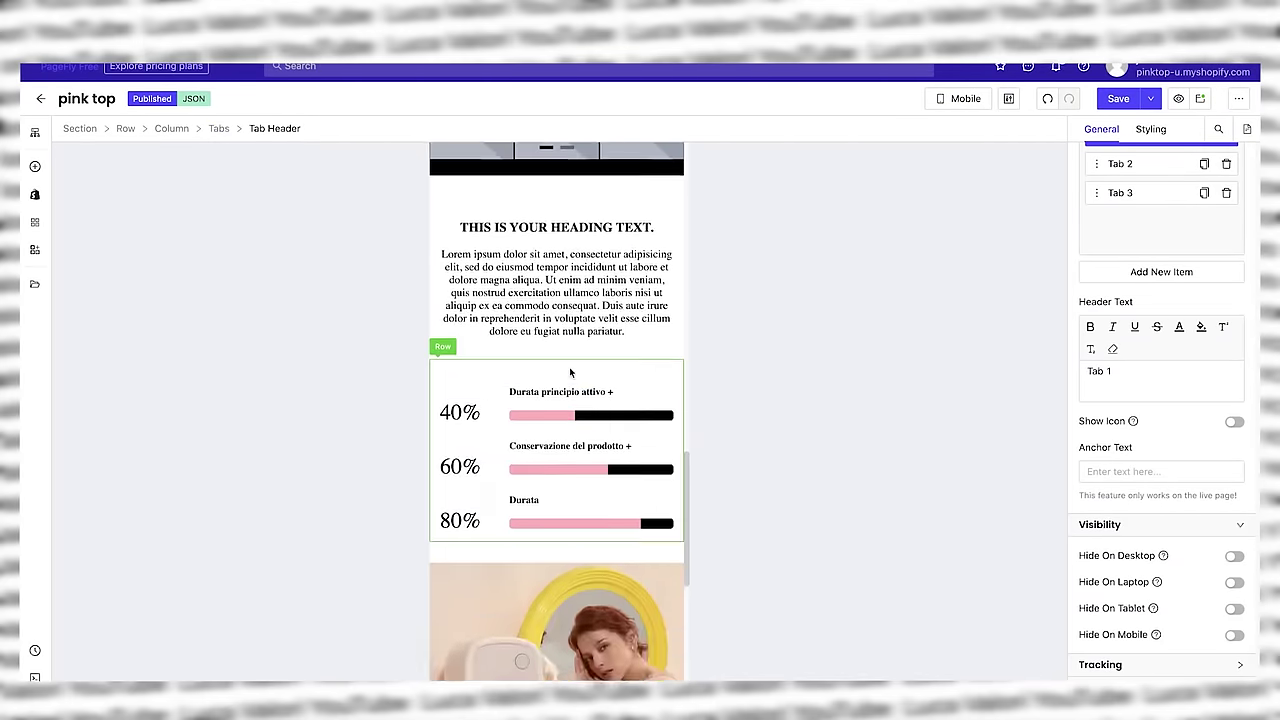
scroll(570, 372, "down", 3)
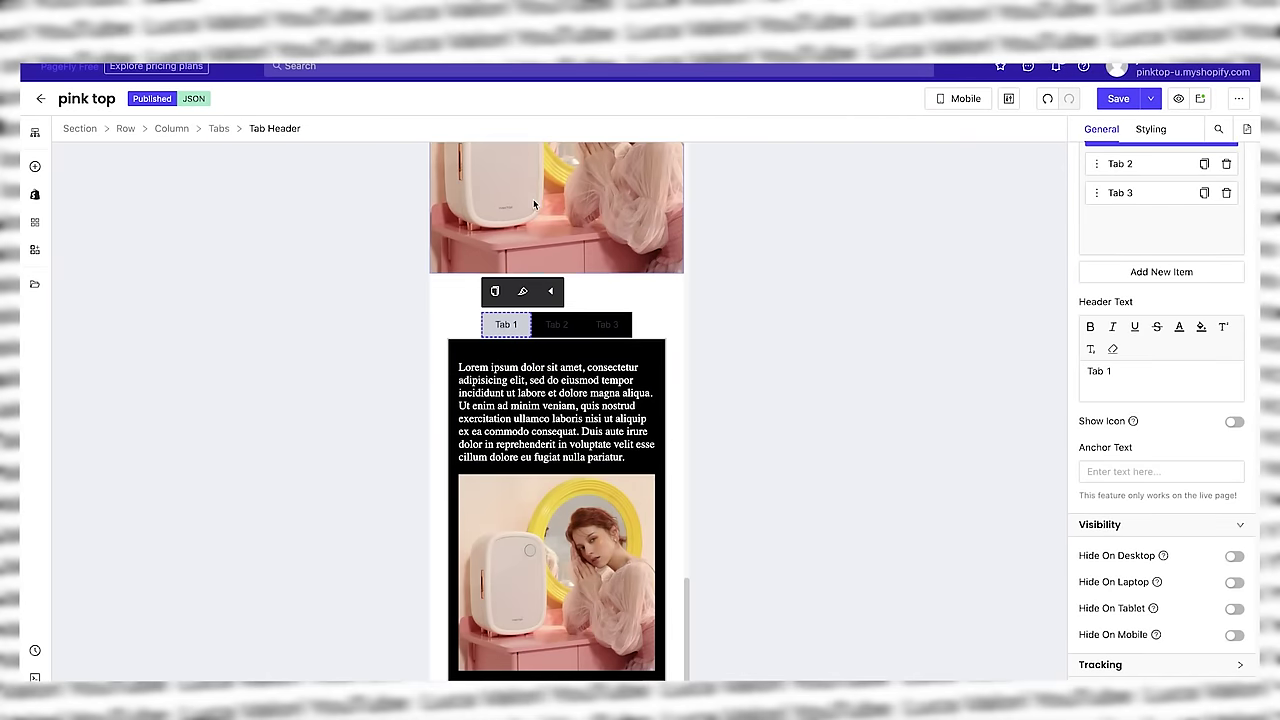
scroll(534, 208, "up", 1)
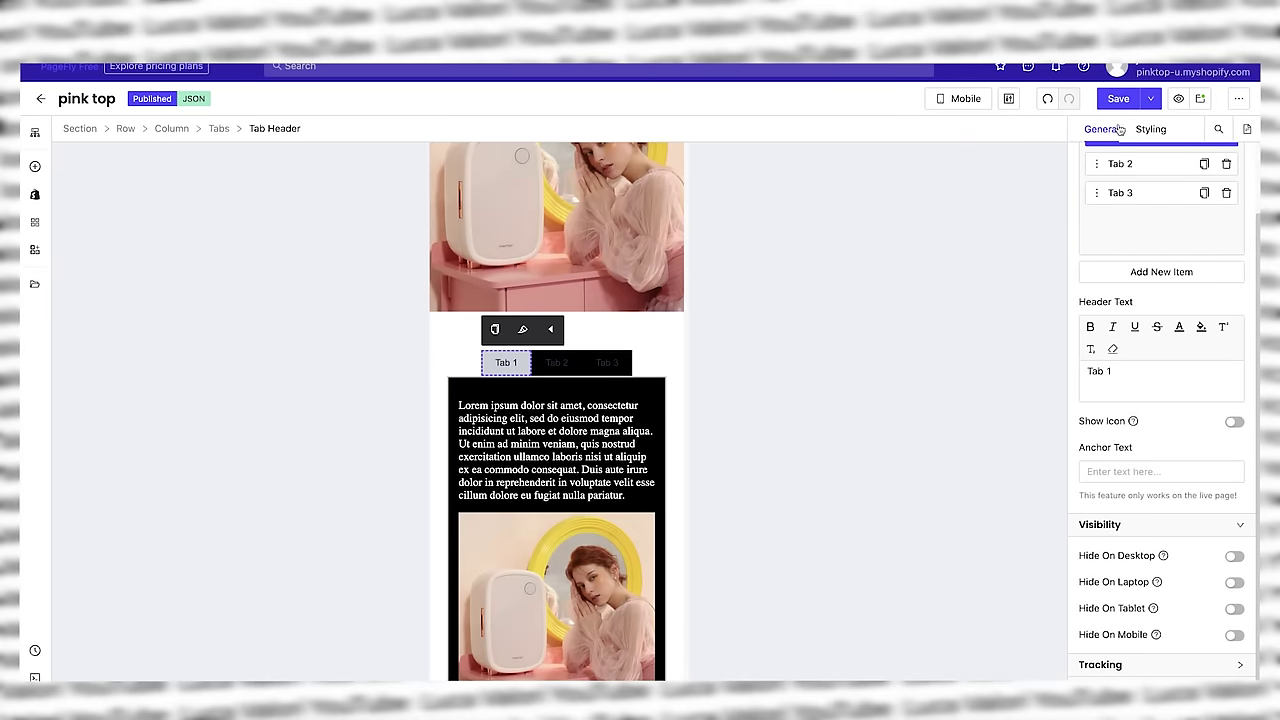
left_click(1148, 129)
scroll(1146, 219, "up", 1)
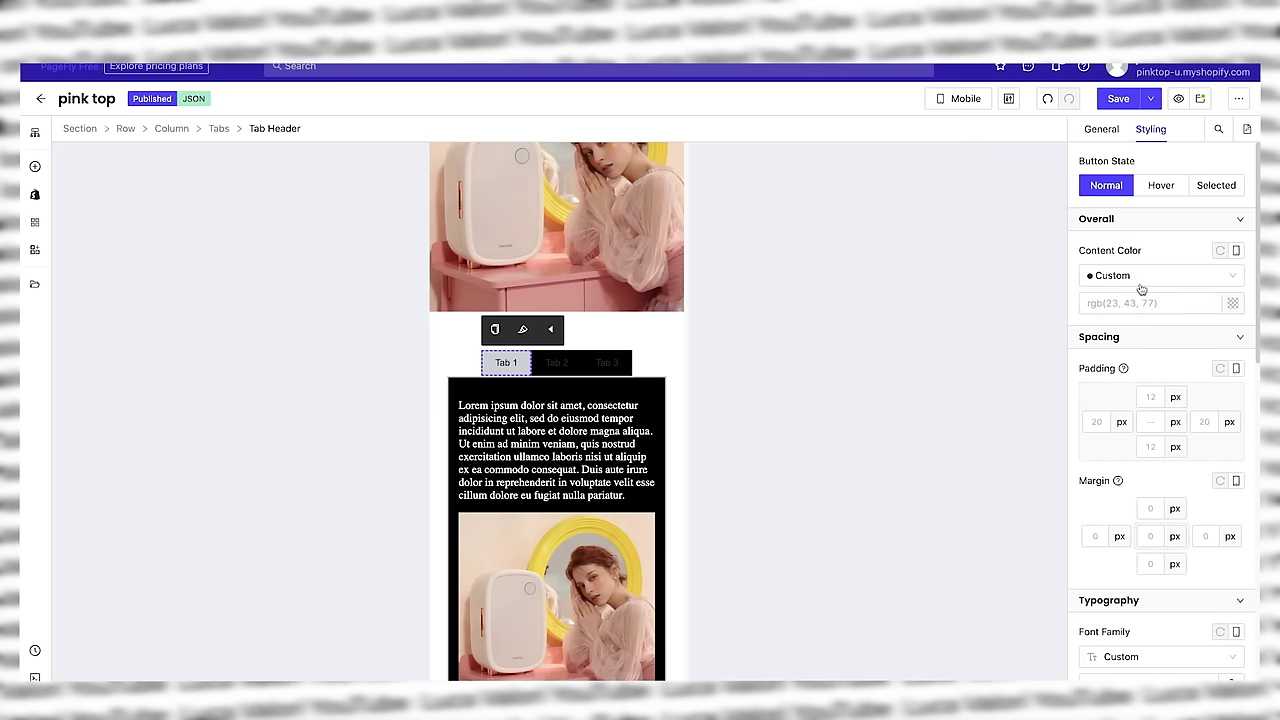
left_click(1138, 296)
type("rgb(253, 185, 192)")
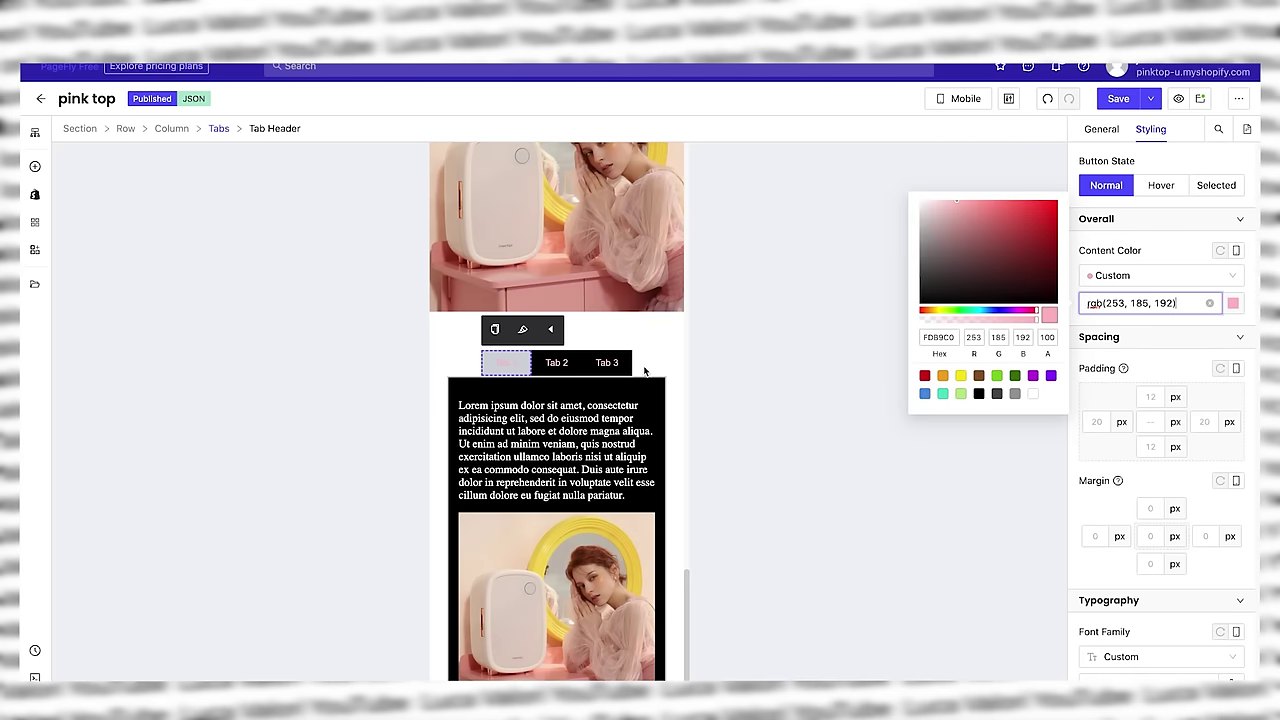
left_click(1165, 242)
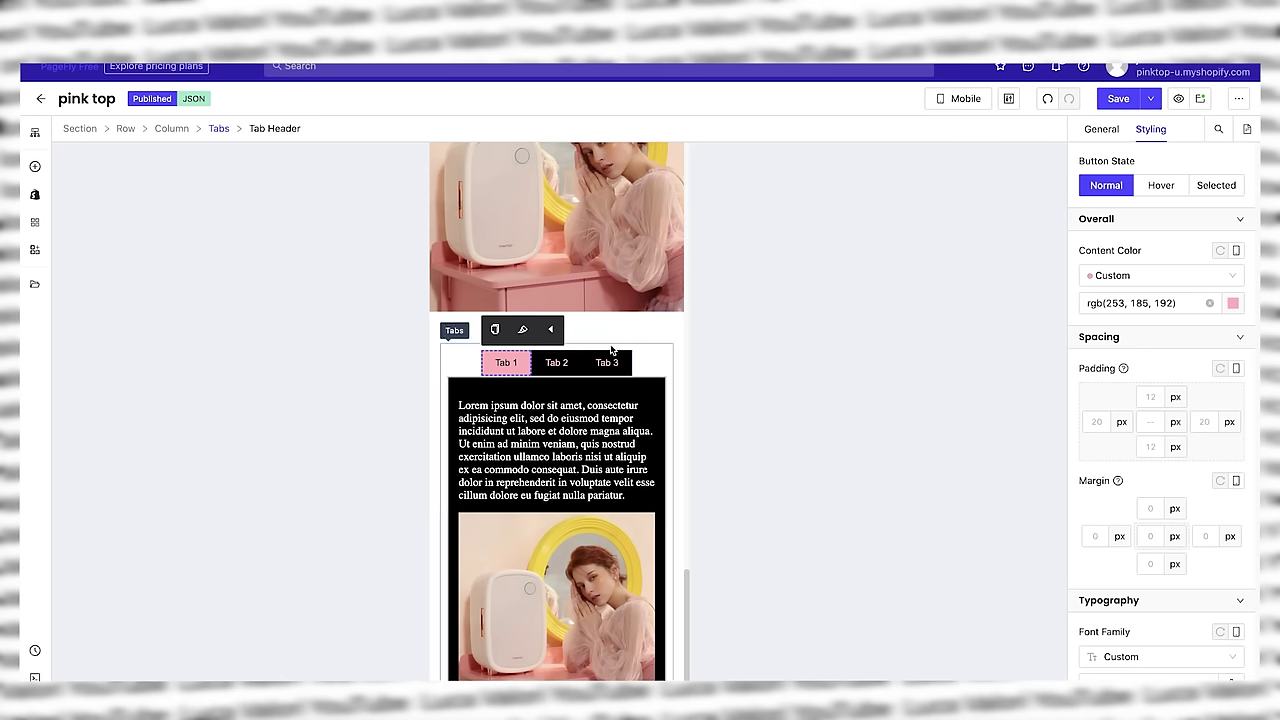
left_click(1217, 187)
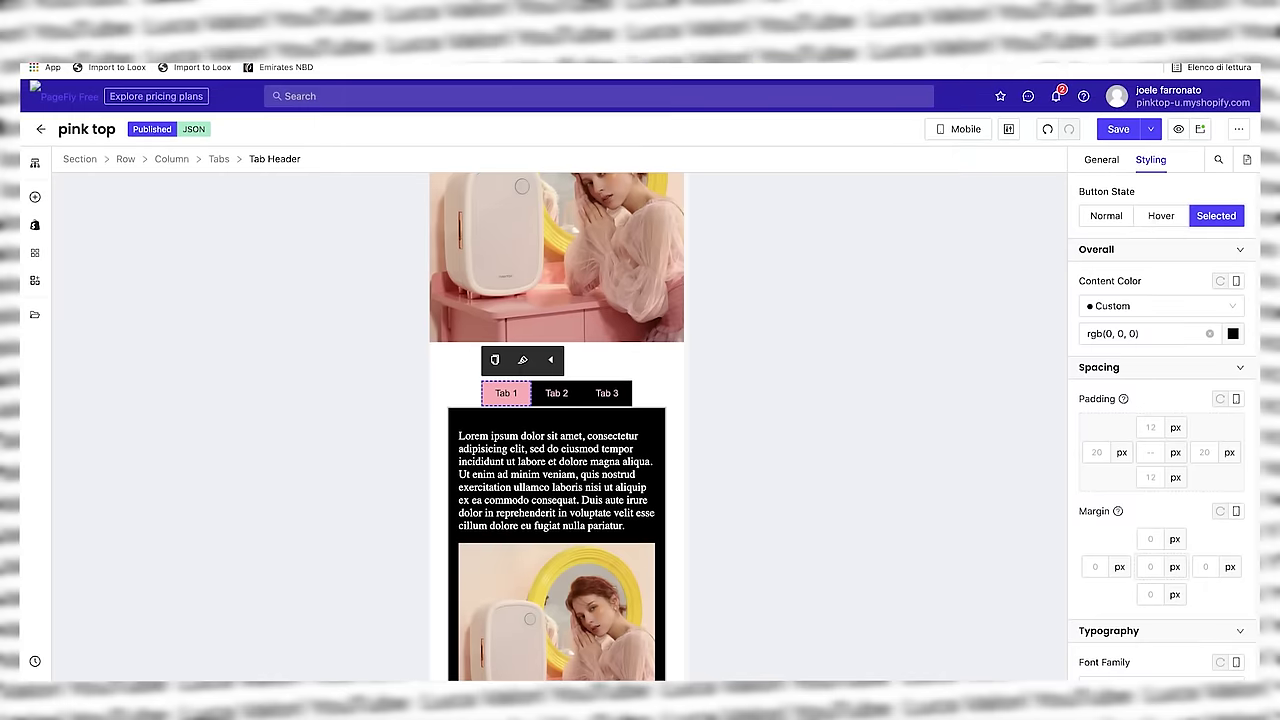
scroll(1157, 389, "down", 5)
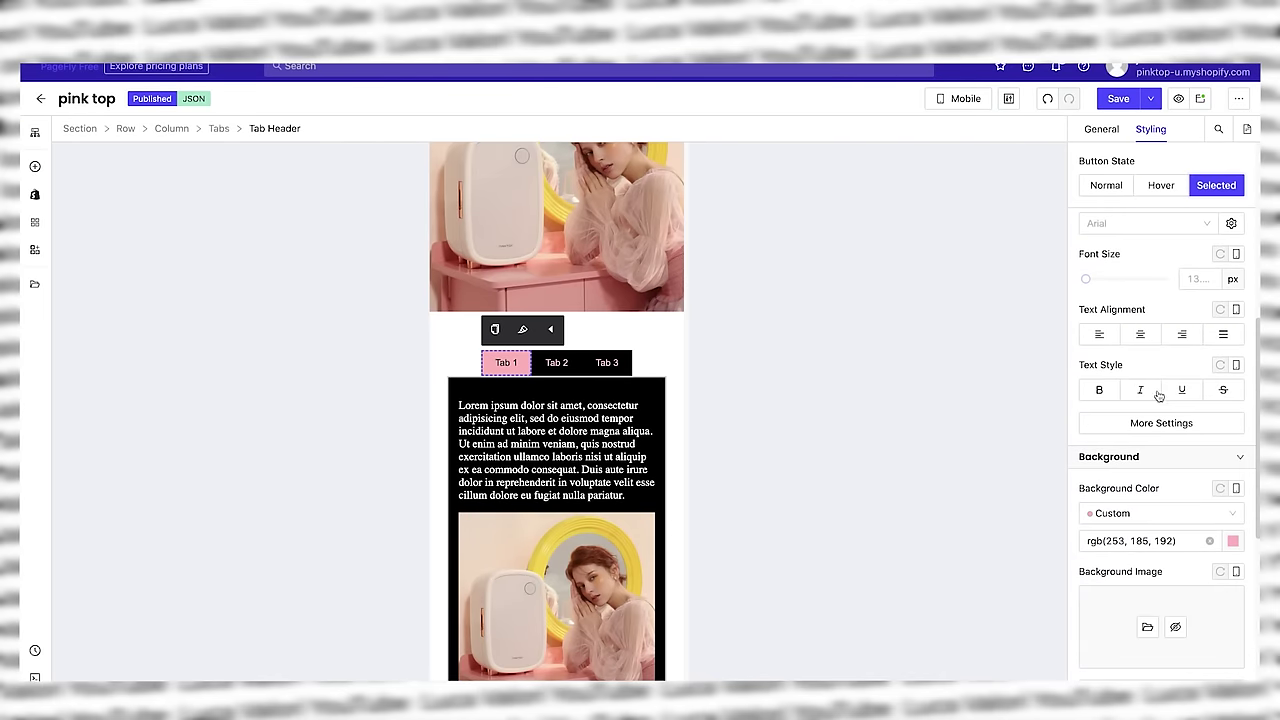
scroll(1162, 555, "up", 5)
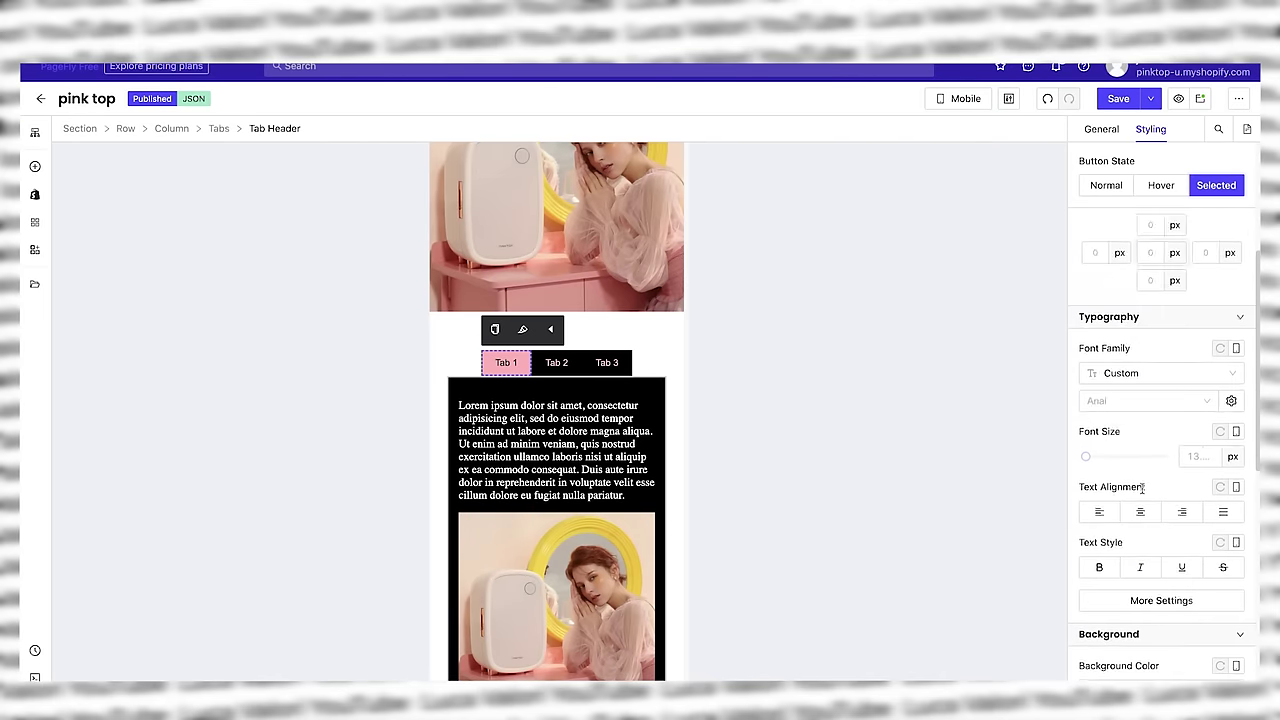
left_click(1106, 186)
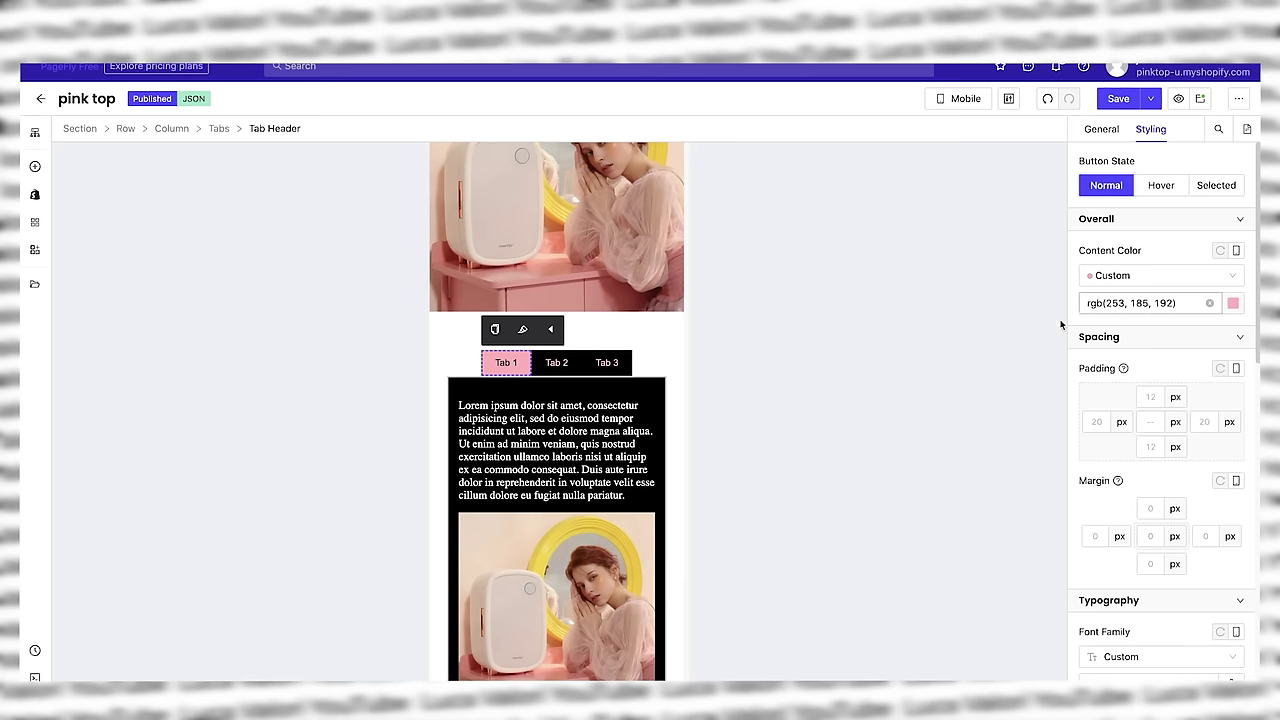
scroll(1168, 430, "down", 5)
scroll(1168, 430, "down", 1)
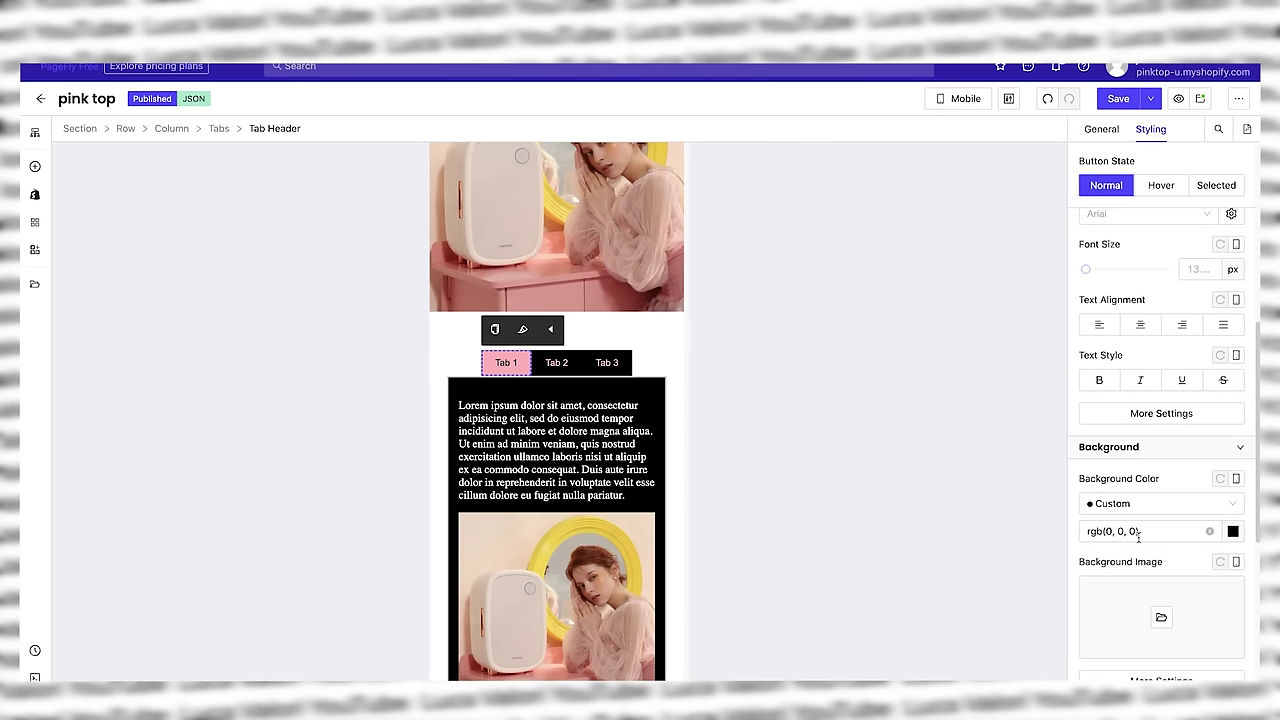
left_click(632, 388)
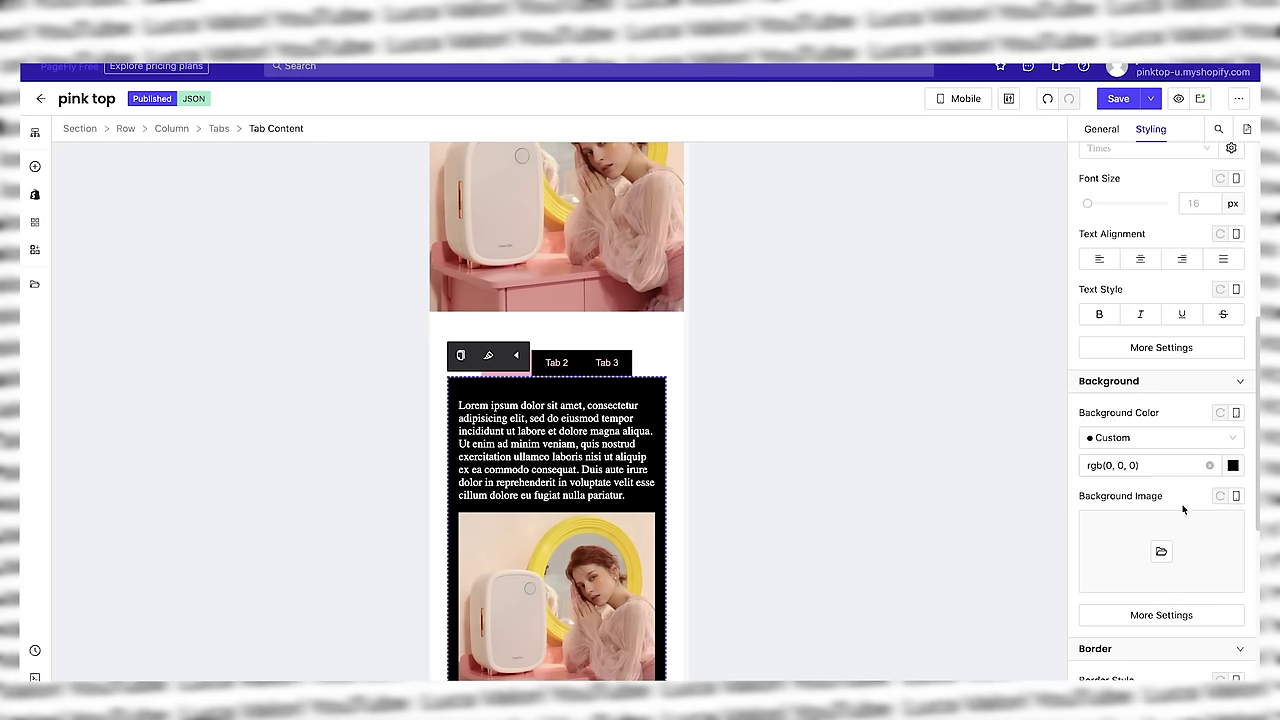
scroll(1190, 512, "down", 5)
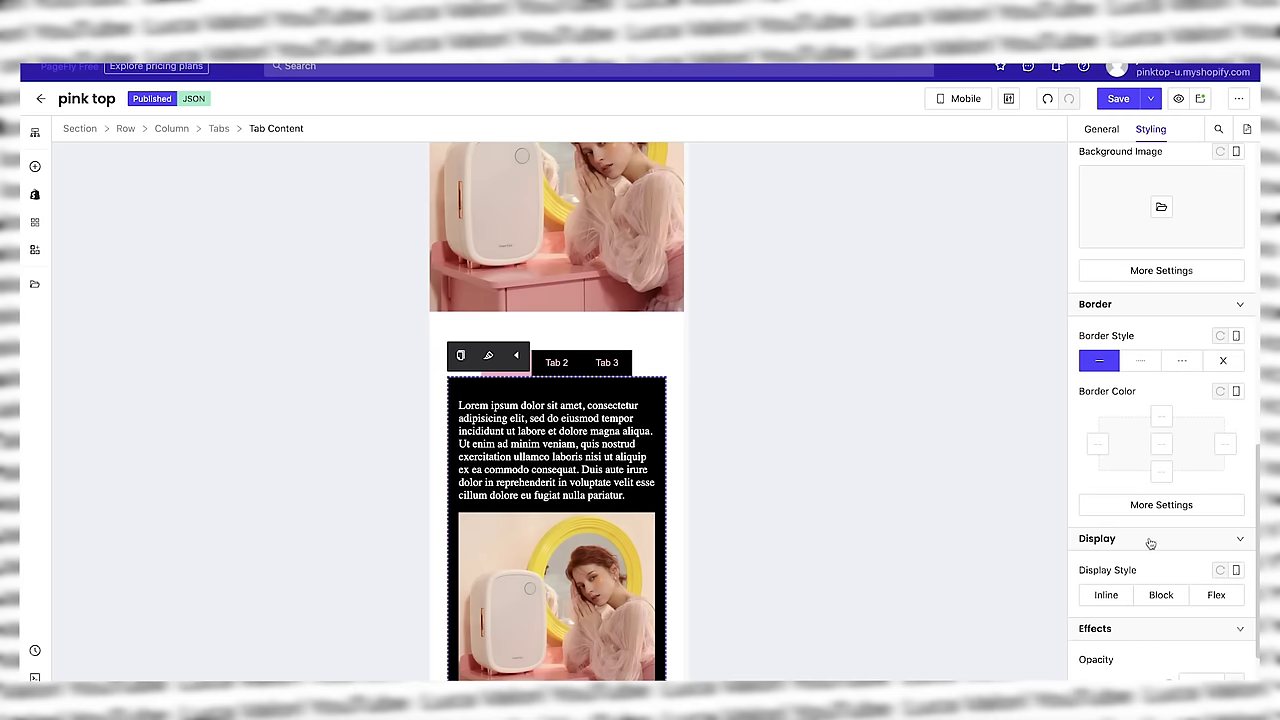
left_click(1145, 508)
left_click(1145, 508)
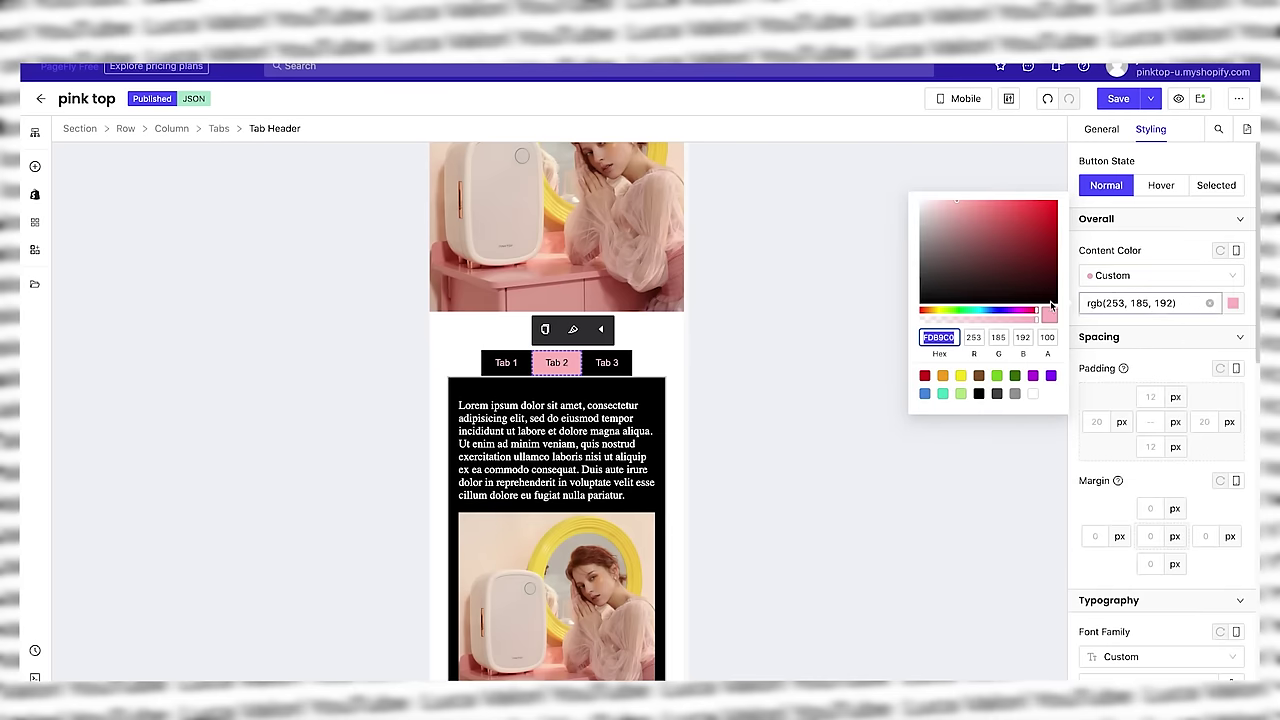
scroll(1168, 393, "down", 5)
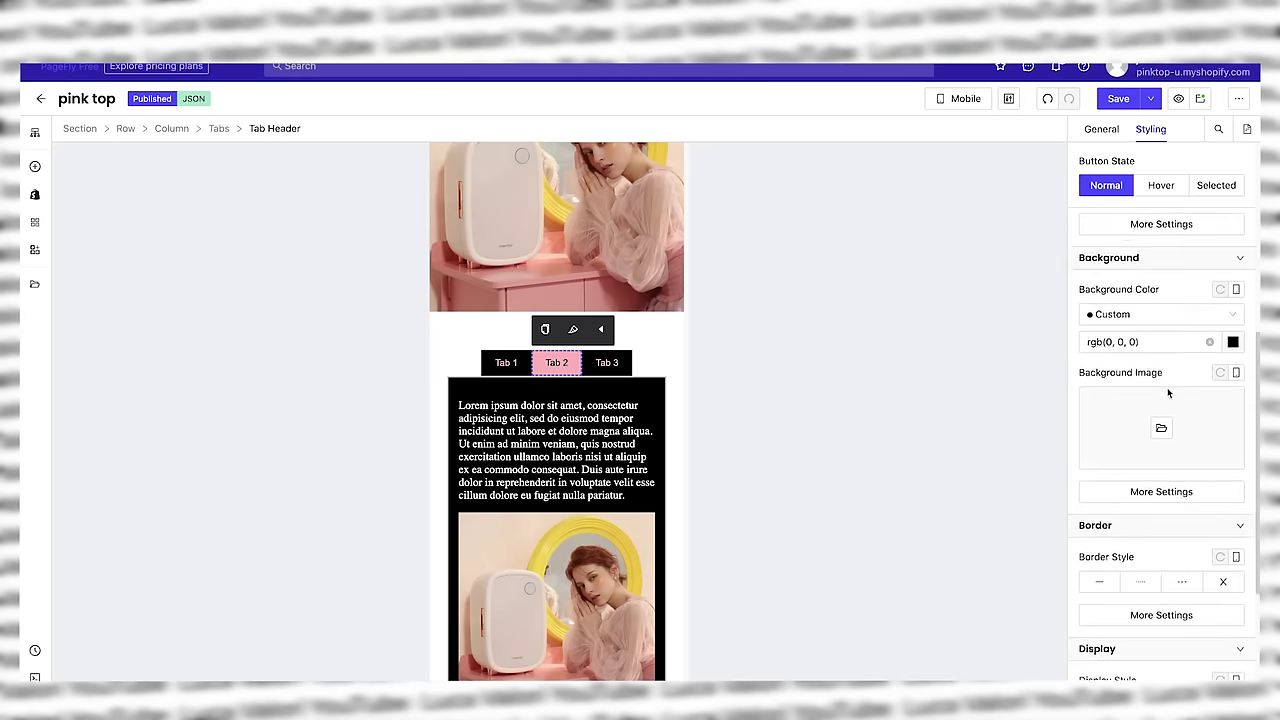
left_click(645, 250)
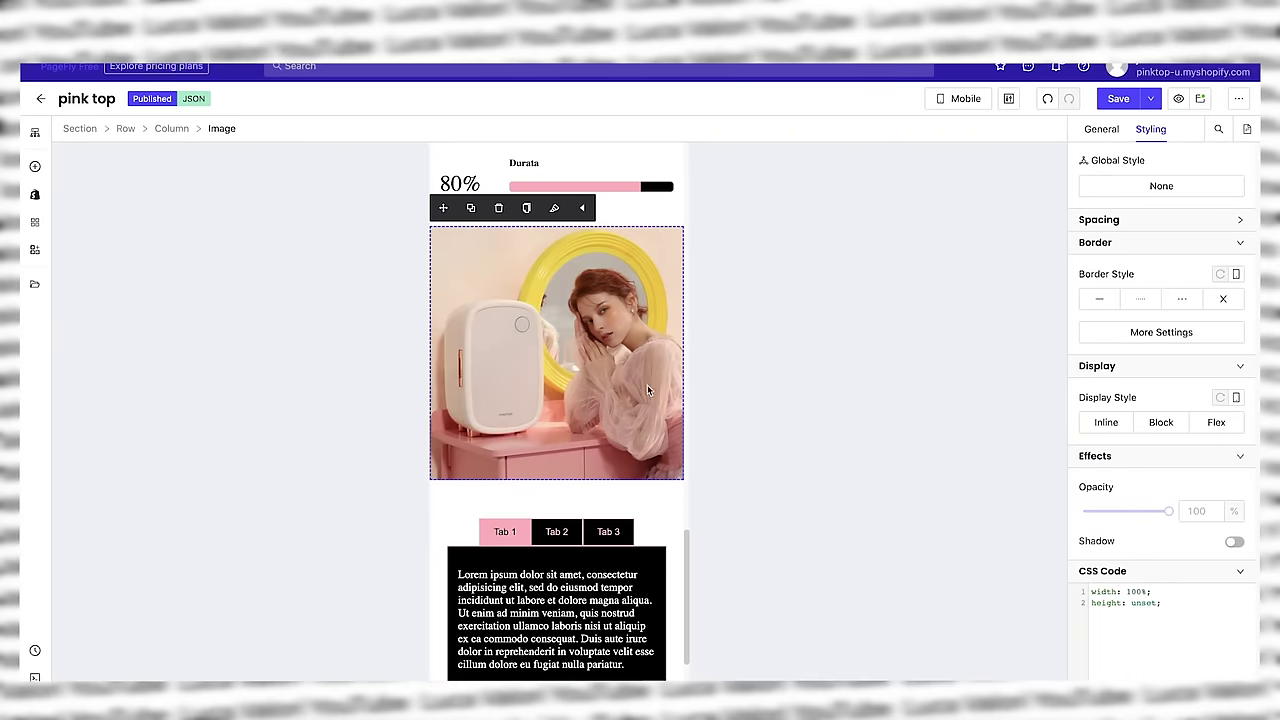
left_click(506, 538)
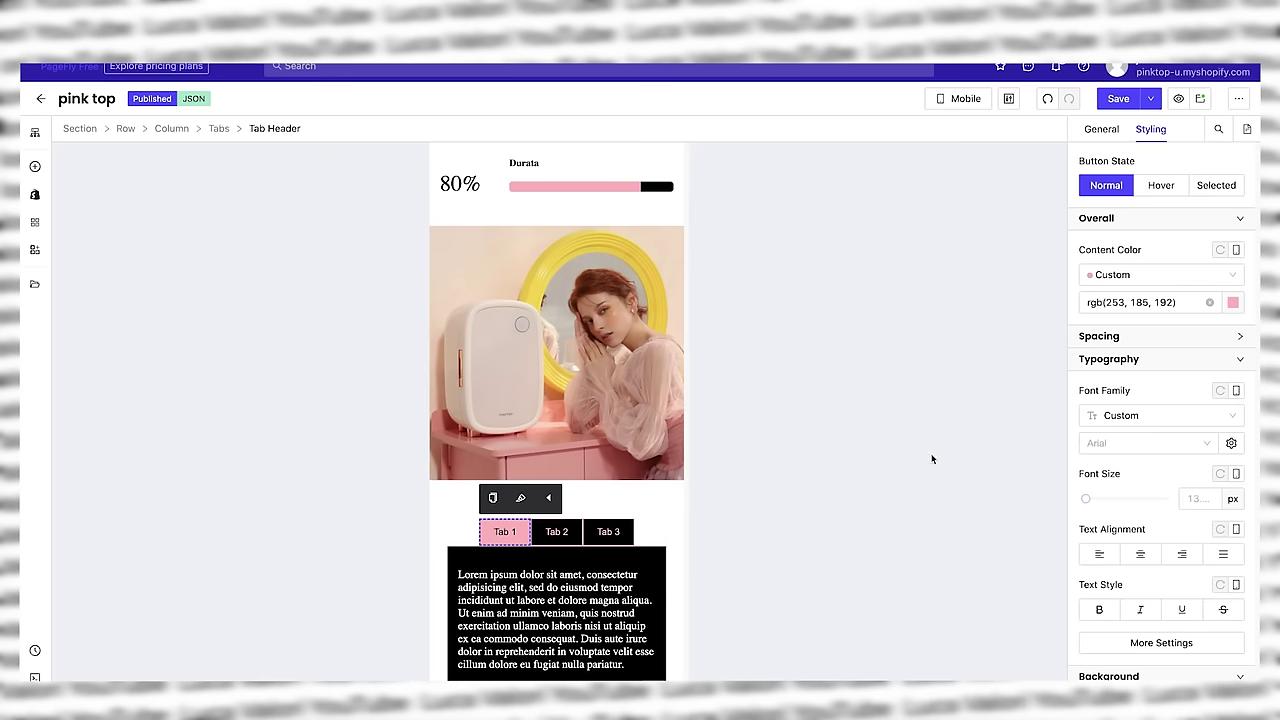
- Clear Tab 1's Header Text for renaming to MISURE, then save the page
left_click(1101, 129)
scroll(1131, 289, "down", 1)
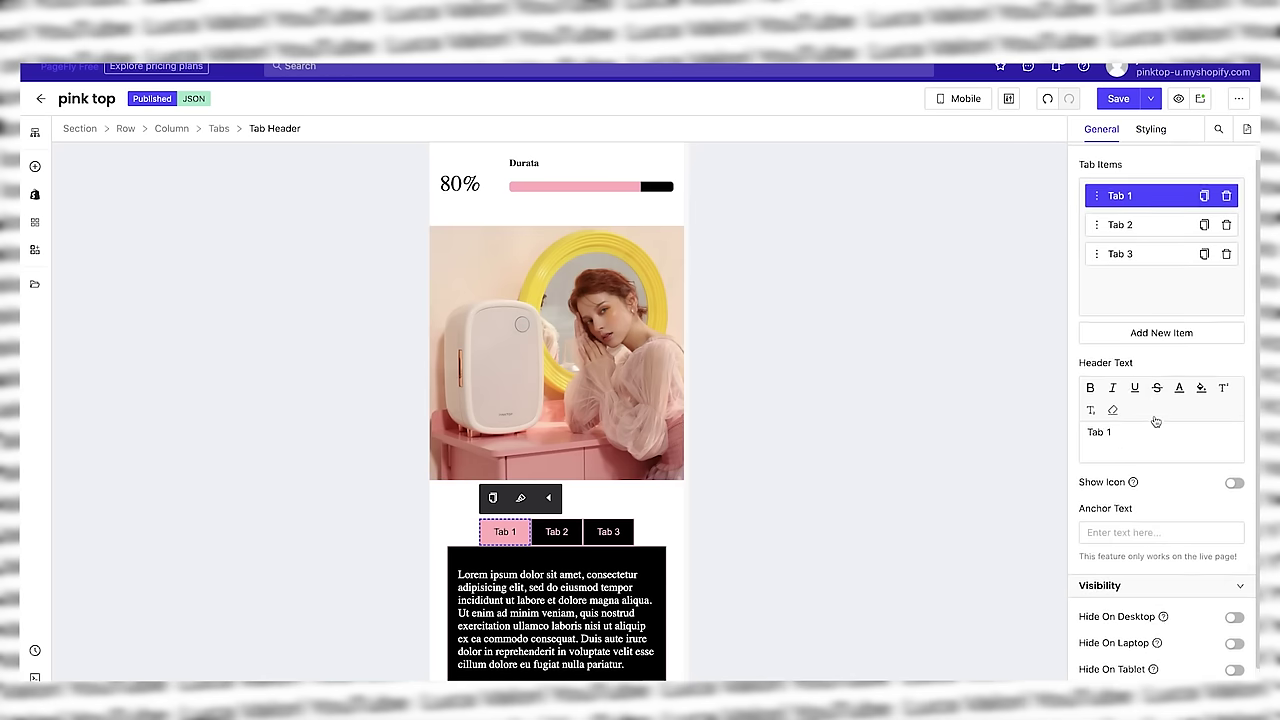
left_click_drag(1111, 404, 1077, 410)
key("BackSpace")
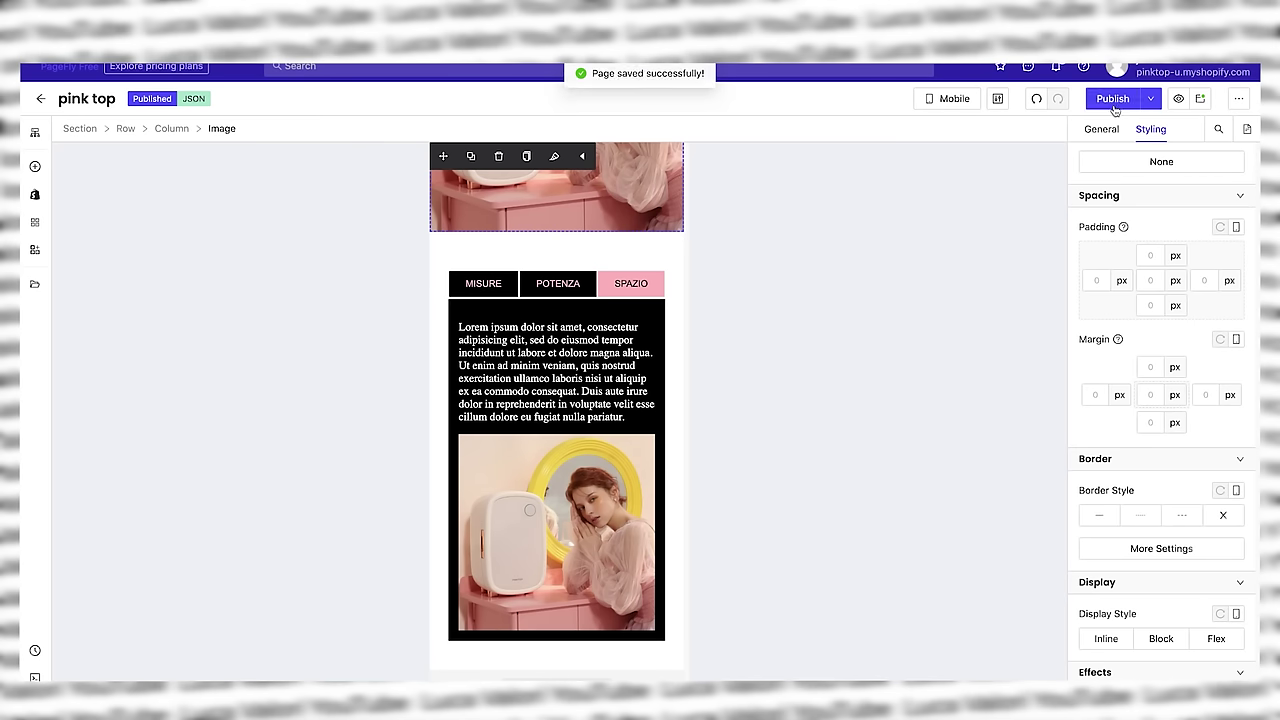
left_click(1114, 104)
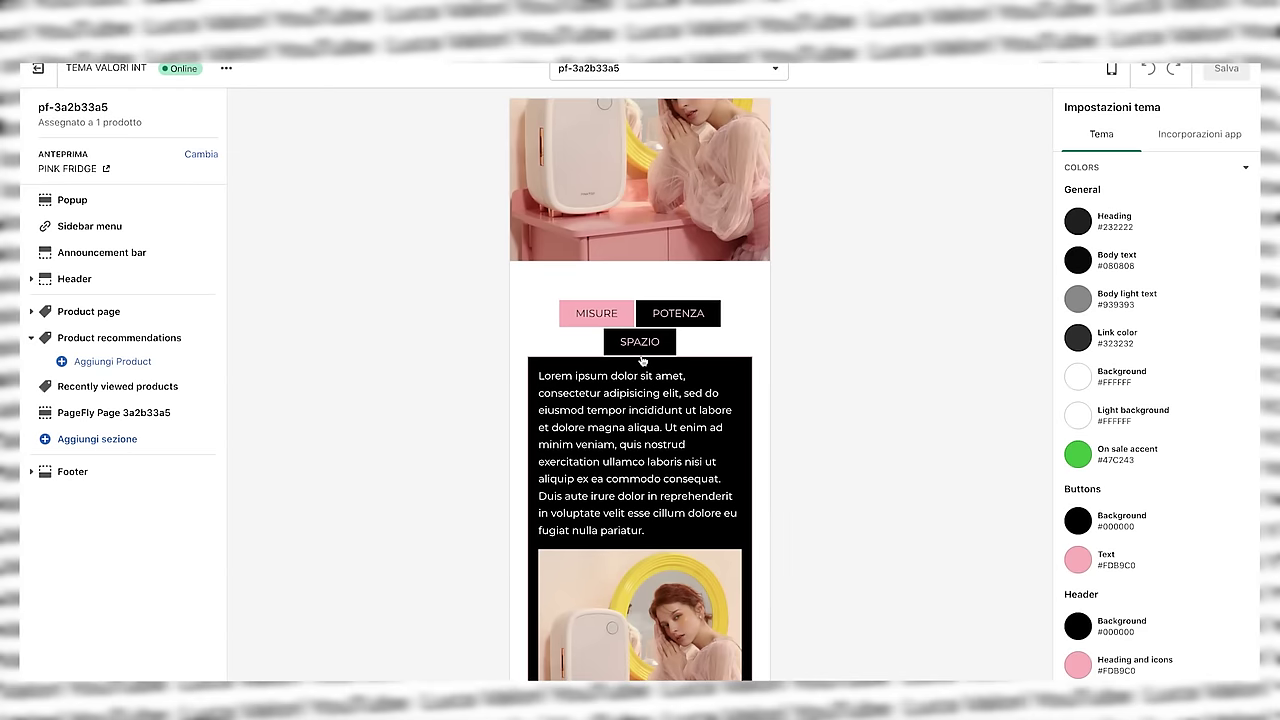
- Scroll the theme editor preview down to the MISURE, POTENZA and SPAZIO tabs
scroll(692, 343, "down", 1)
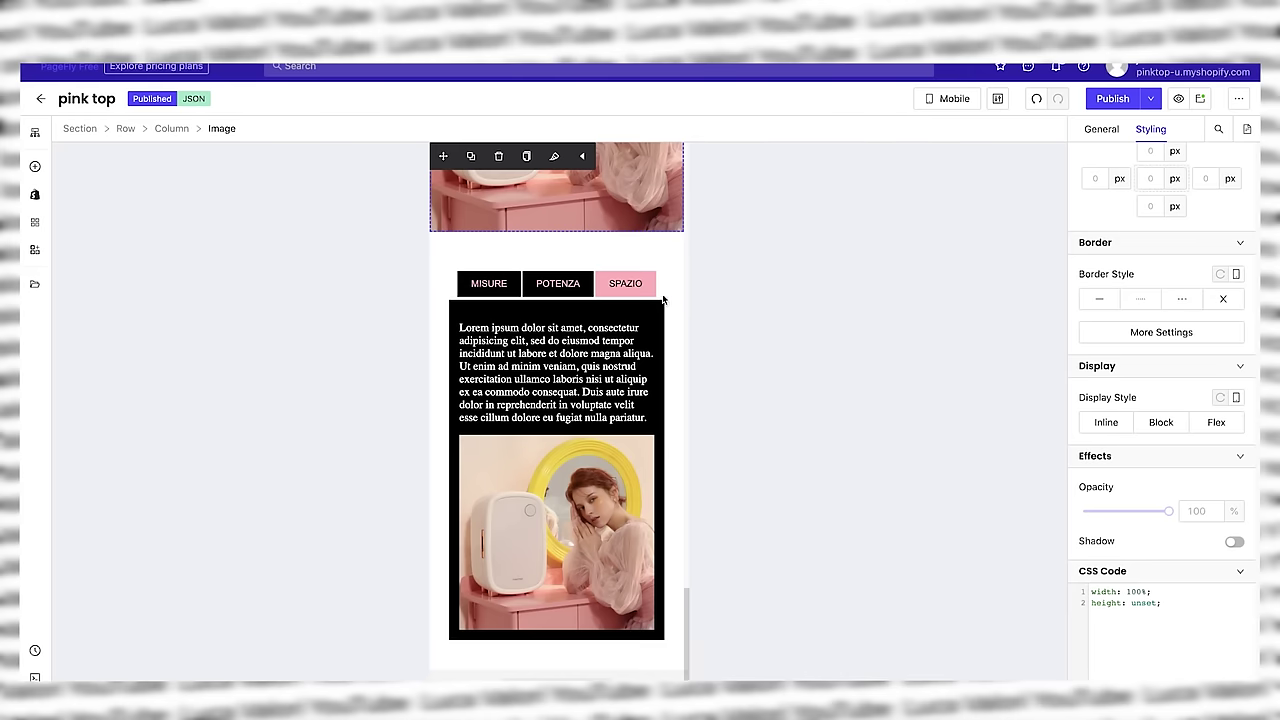
- Make the MISURE, POTENZA and SPAZIO tab header labels bold and save the page
left_click(630, 295)
scroll(1095, 407, "down", 3)
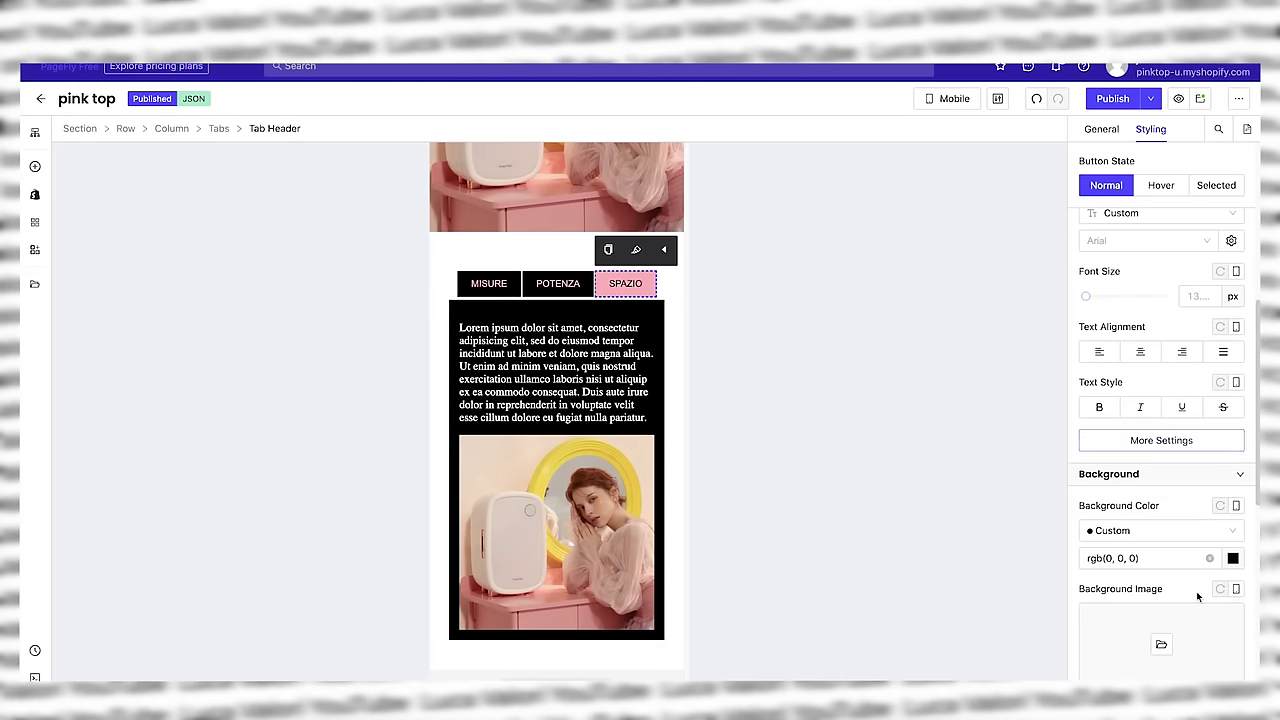
left_click(1095, 407)
key("ctrl+s")
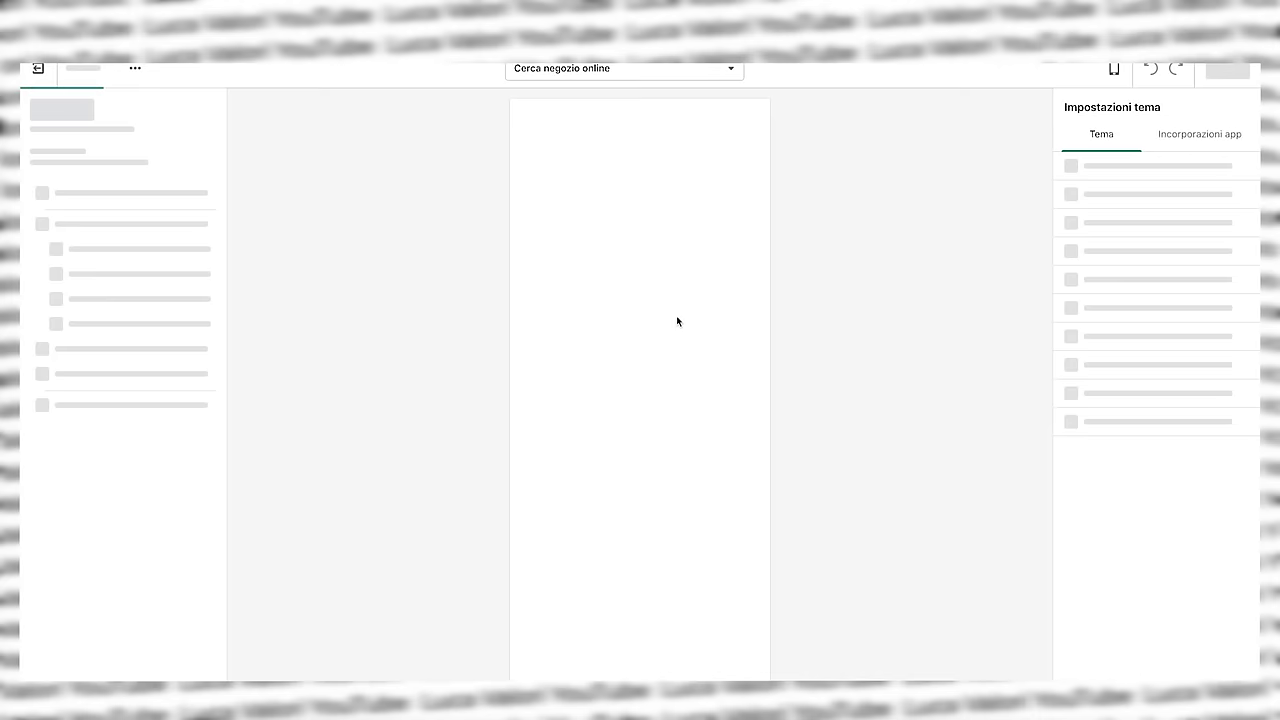
- Confirm the bold tab labels in the preview, then select the lorem ipsum paragraph inside the tab in PageFly
scroll(682, 346, "down", 3)
scroll(660, 449, "down", 10)
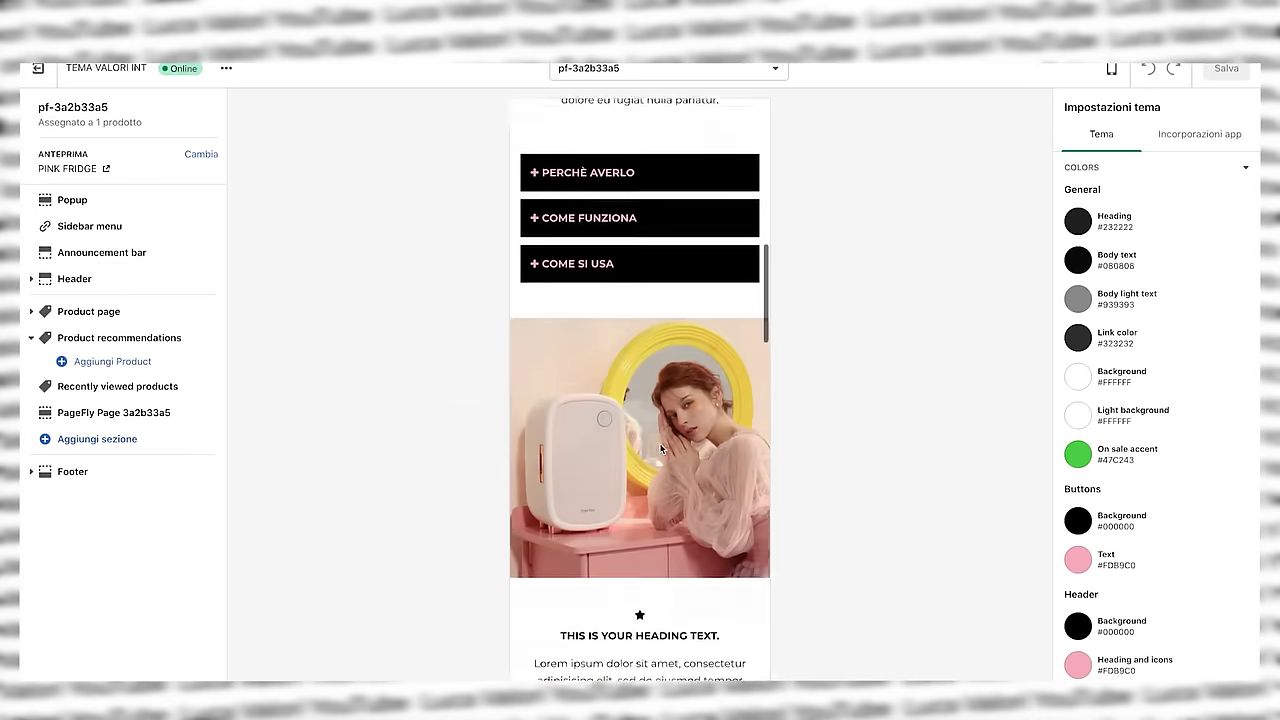
scroll(660, 449, "down", 5)
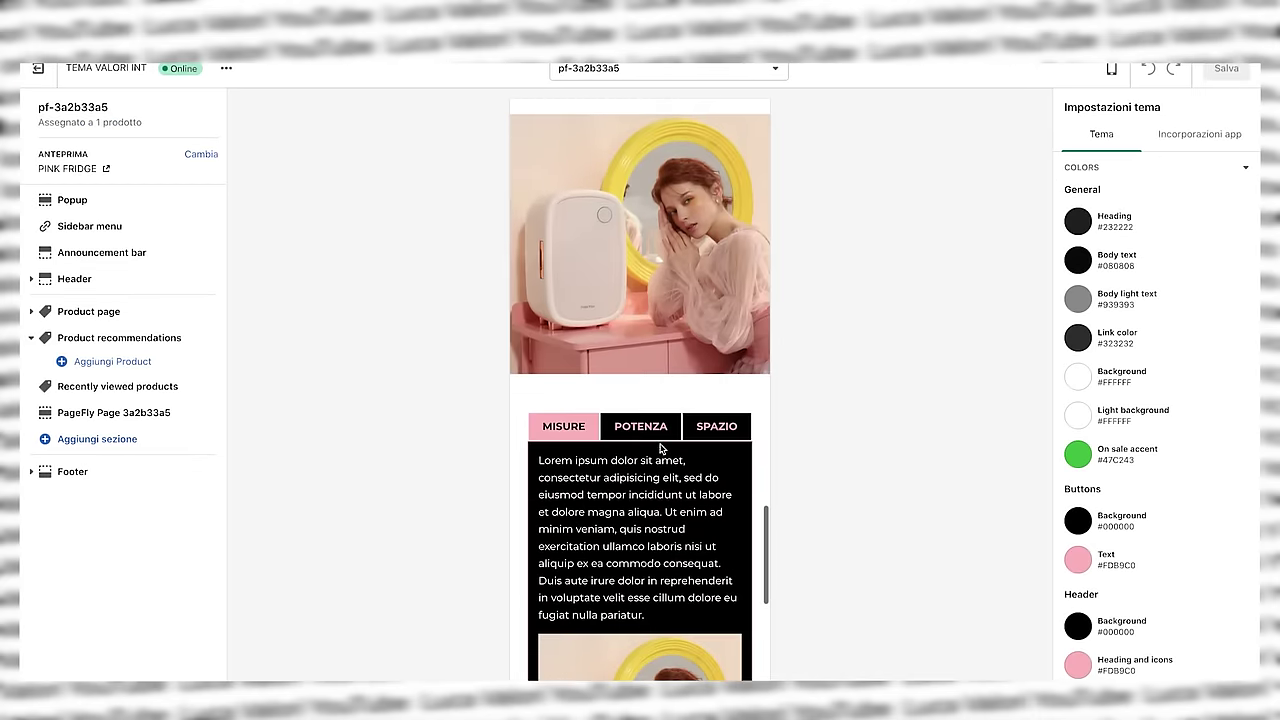
scroll(596, 355, "down", 2)
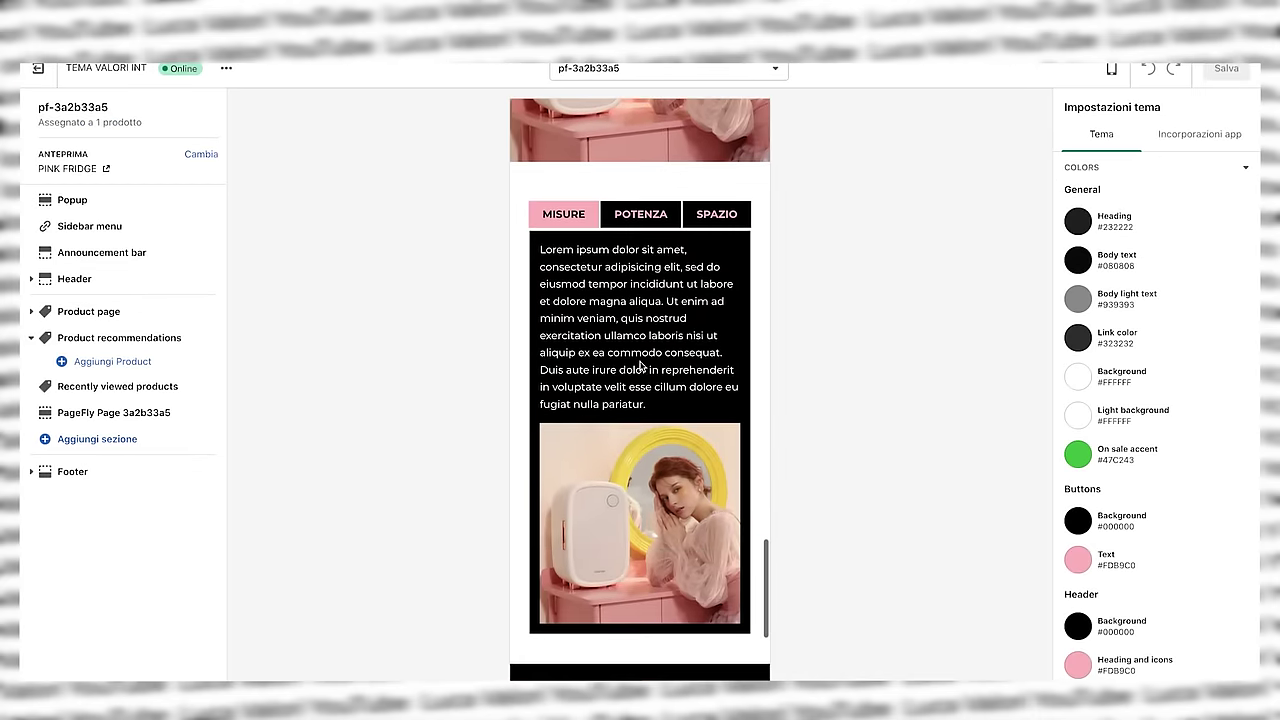
scroll(592, 358, "up", 2)
scroll(578, 360, "down", 1)
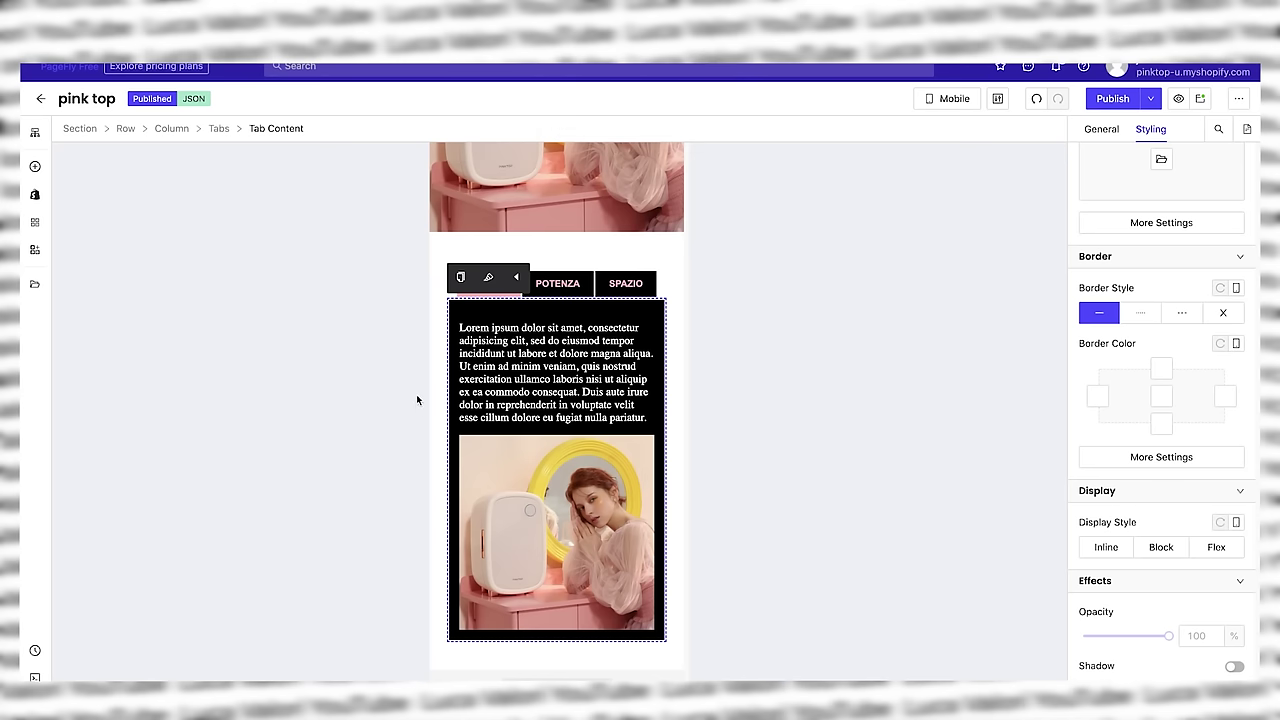
left_click(35, 166)
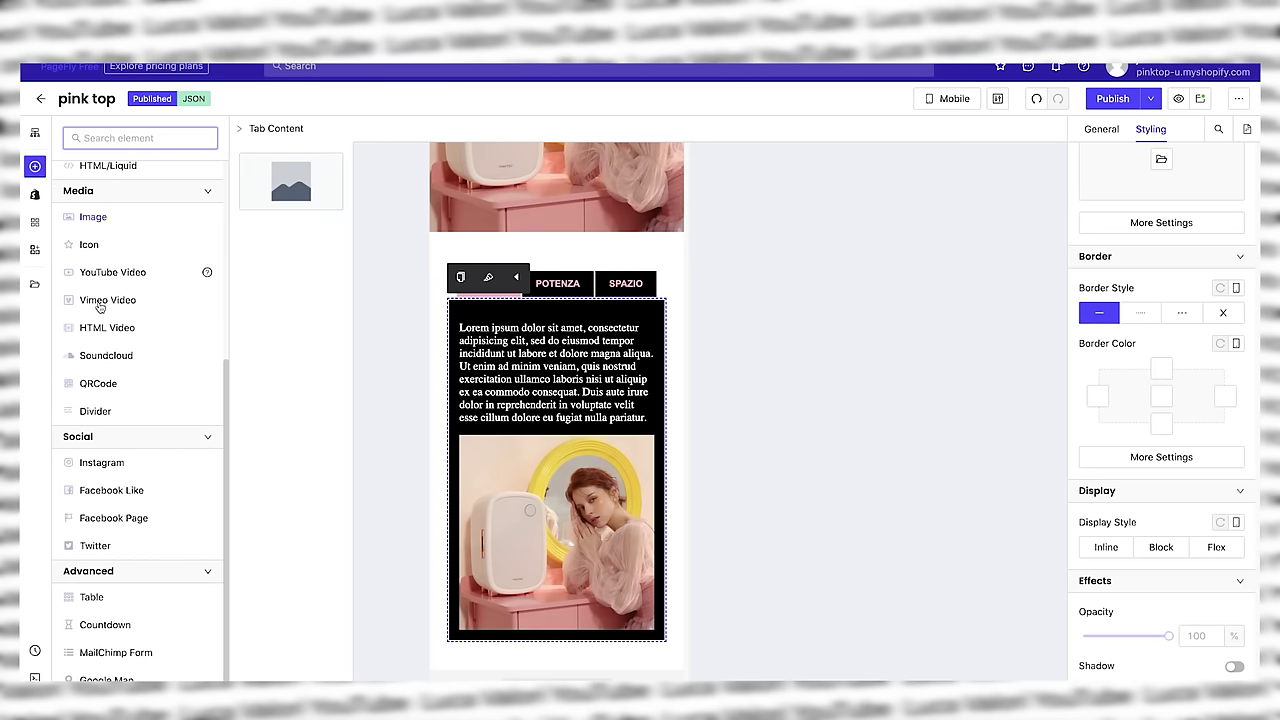
left_click(643, 420)
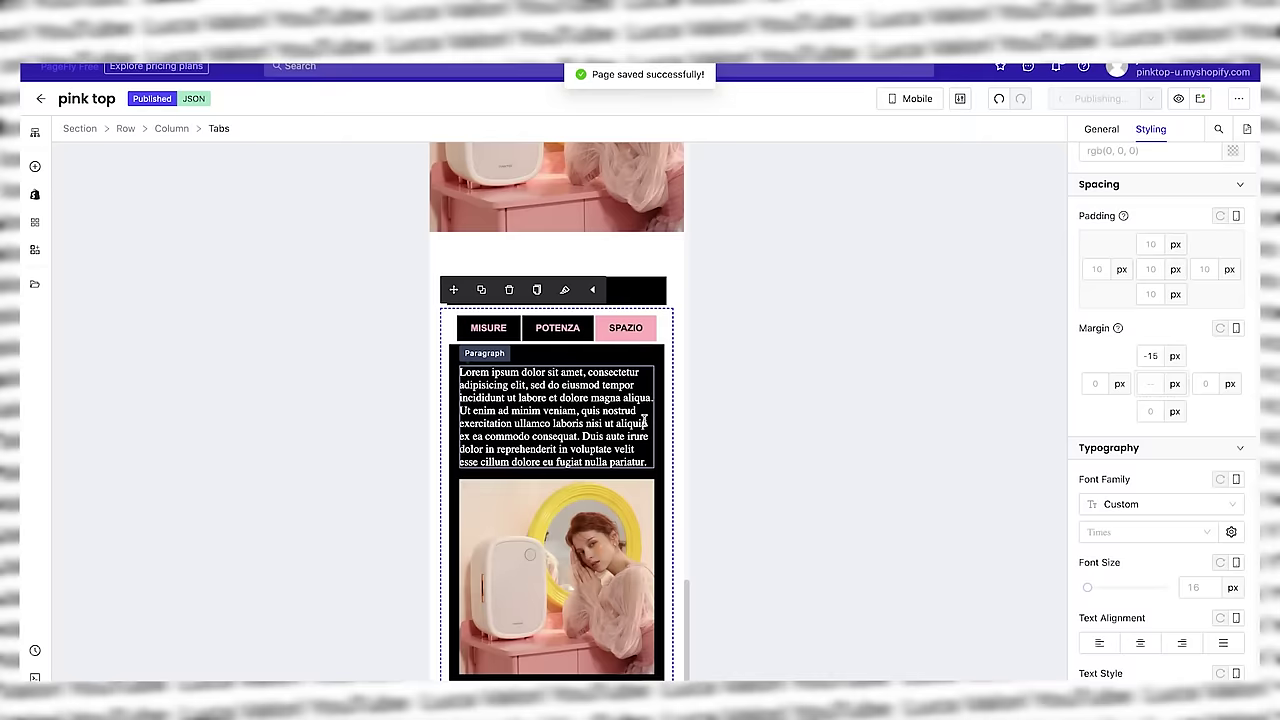
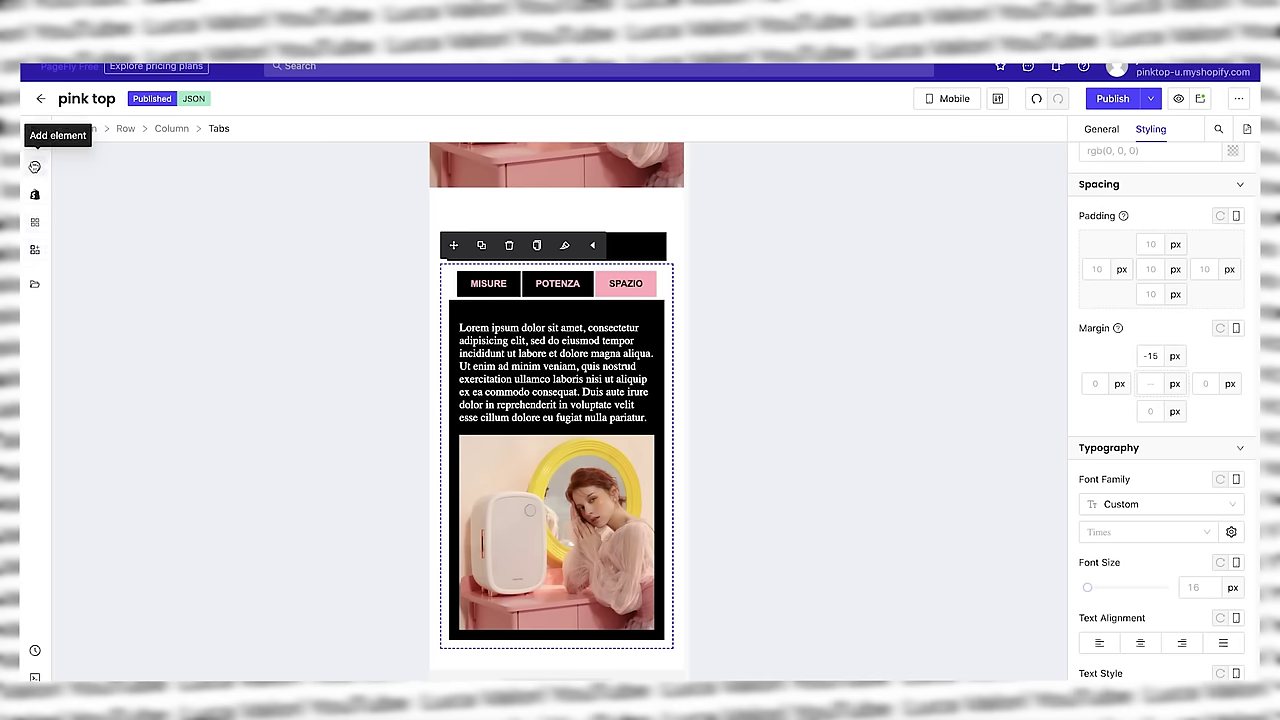
- Drop the star-topped Heading variant with placeholder text below the tech specs fridge image
left_click(35, 166)
left_click_drag(265, 401, 591, 674)
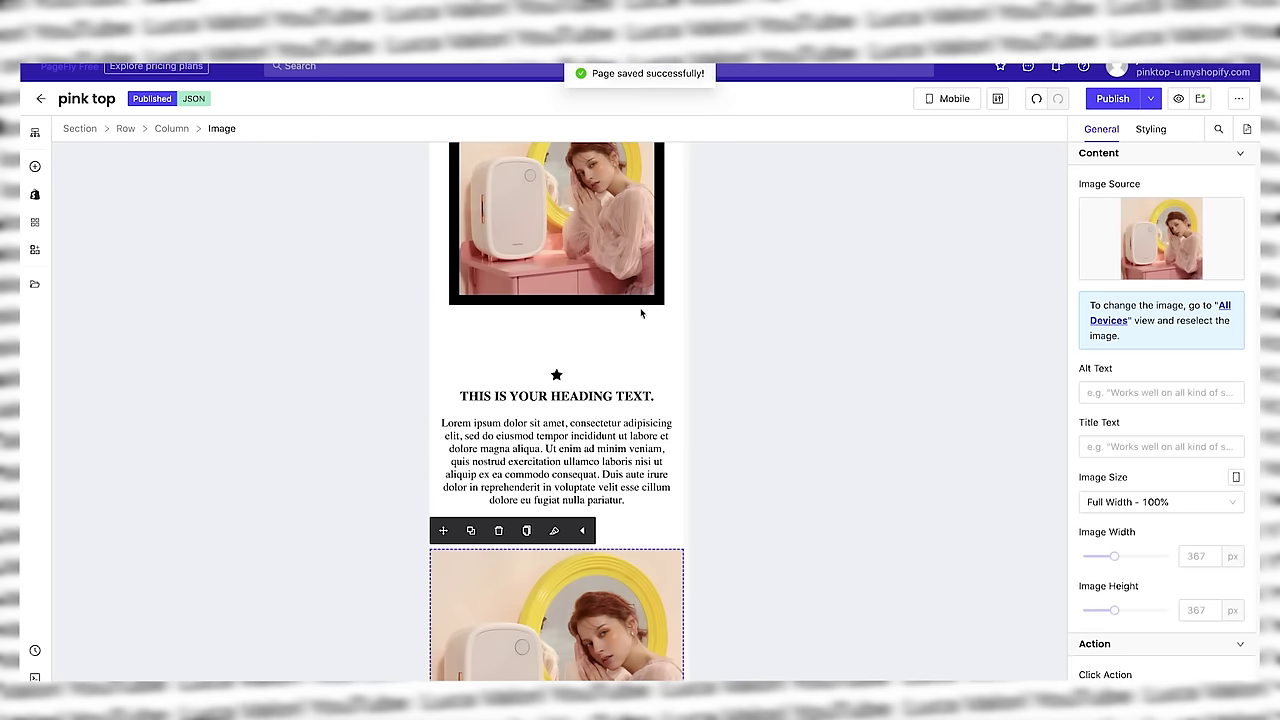
scroll(600, 220, "up", 3)
scroll(602, 203, "down", 4)
scroll(602, 203, "up", 12)
scroll(602, 203, "up", 10)
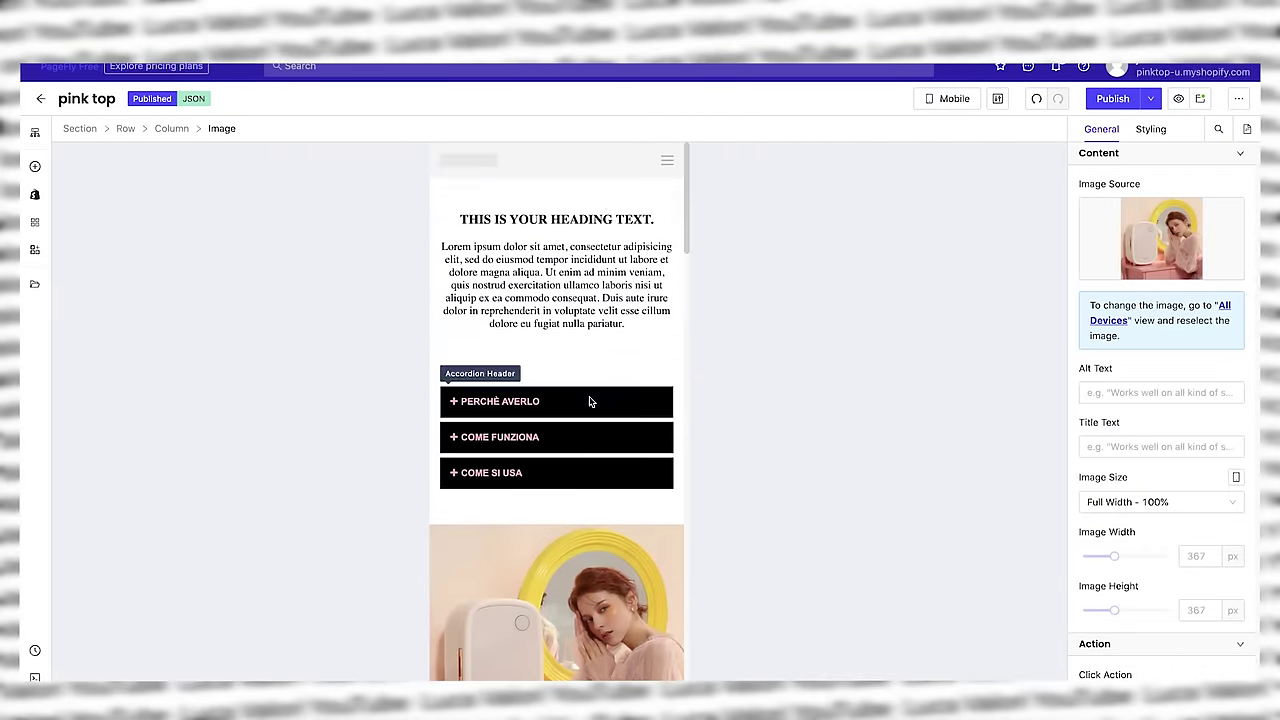
scroll(589, 400, "down", 15)
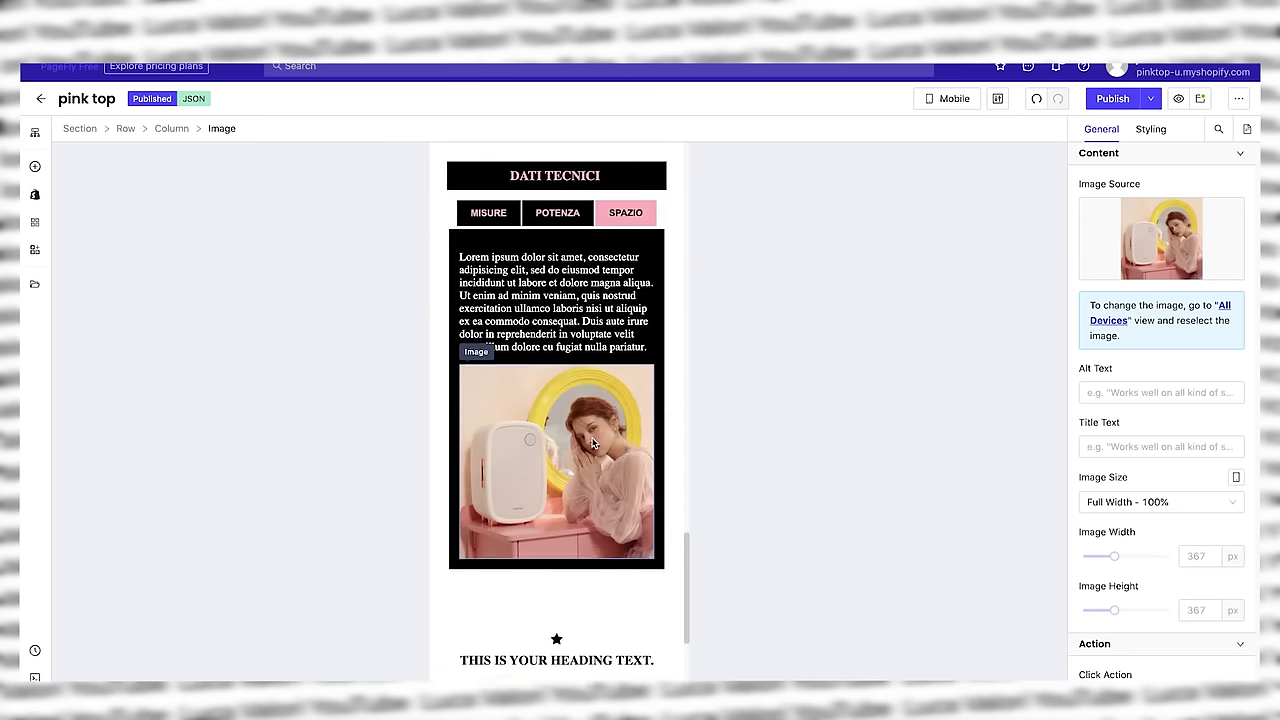
- Place a Content List layout below the fridge image
left_click(35, 166)
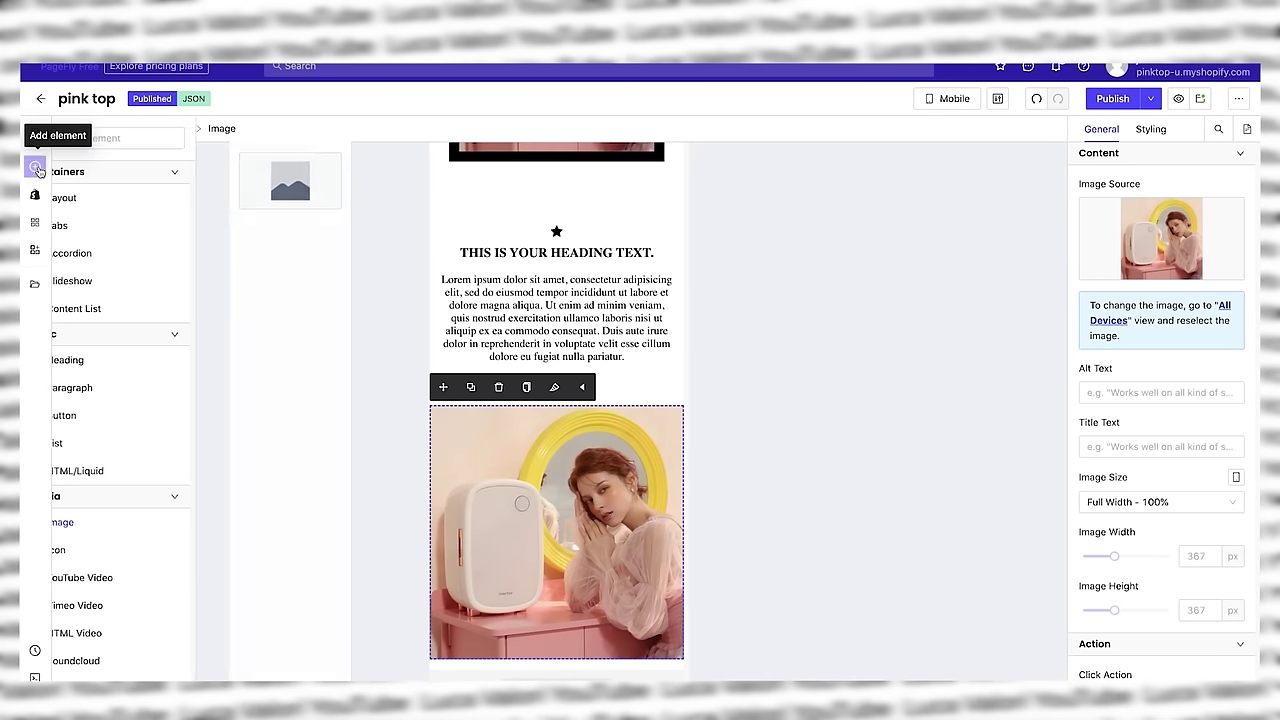
scroll(86, 338, "down", 1)
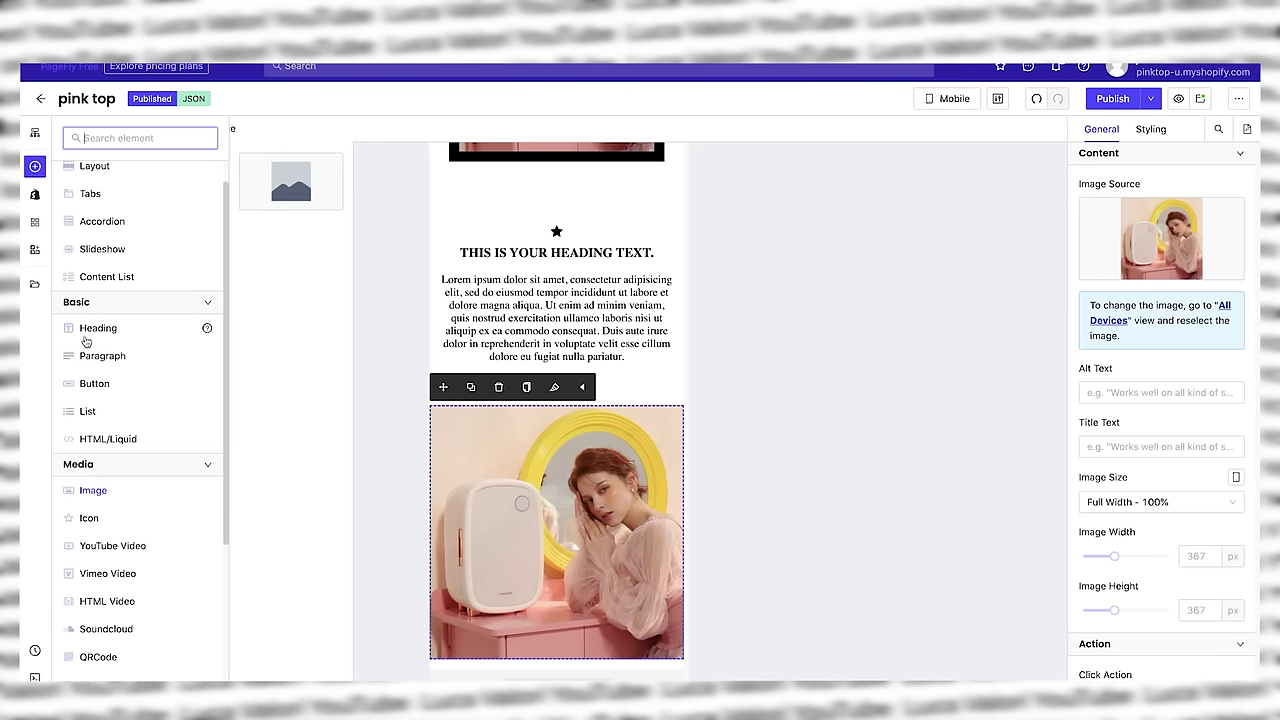
mouse_move(103, 280)
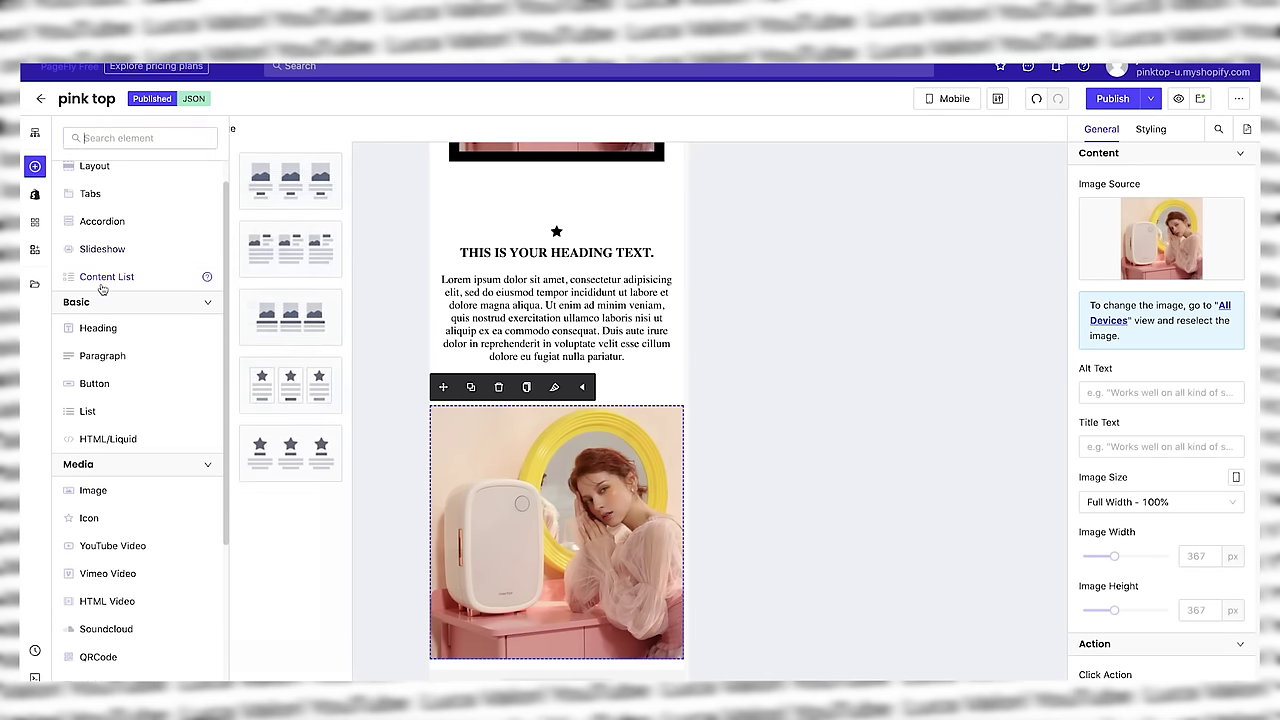
left_click_drag(290, 250, 569, 674)
scroll(505, 432, "down", 2)
scroll(505, 432, "up", 15)
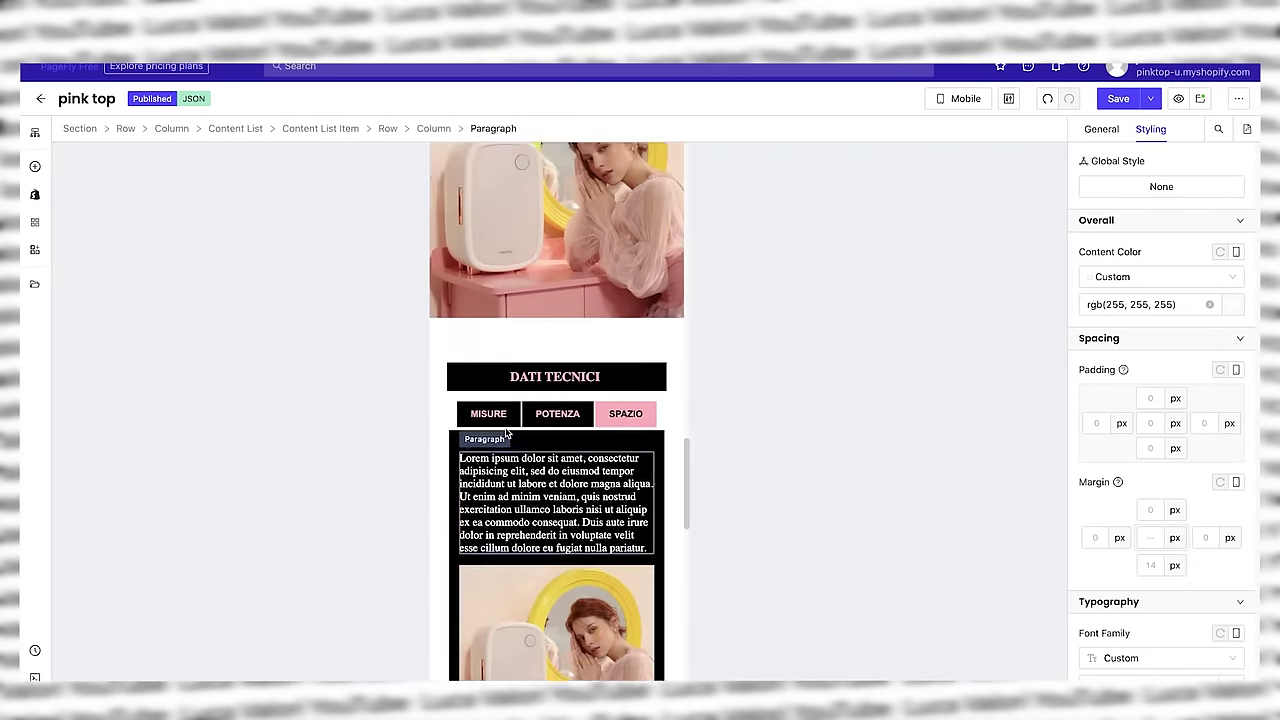
- Save the PageFly page and publish it to the store
left_click(1118, 99)
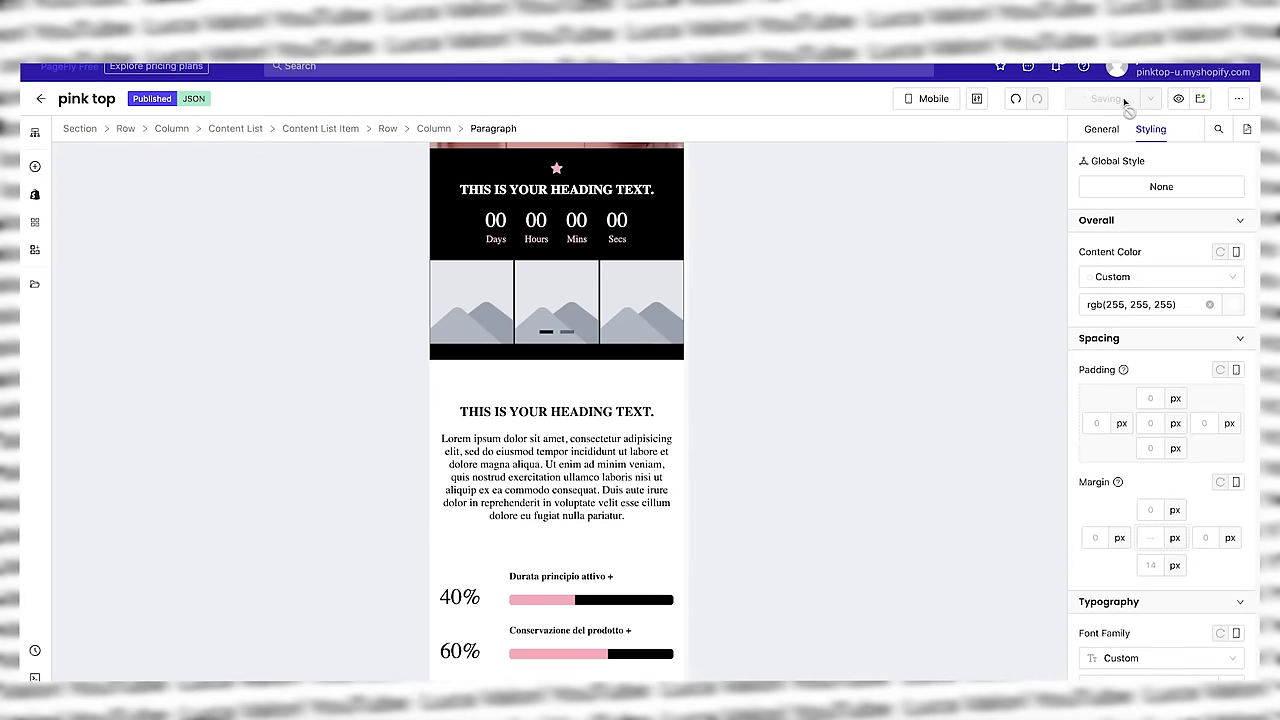
left_click(1115, 98)
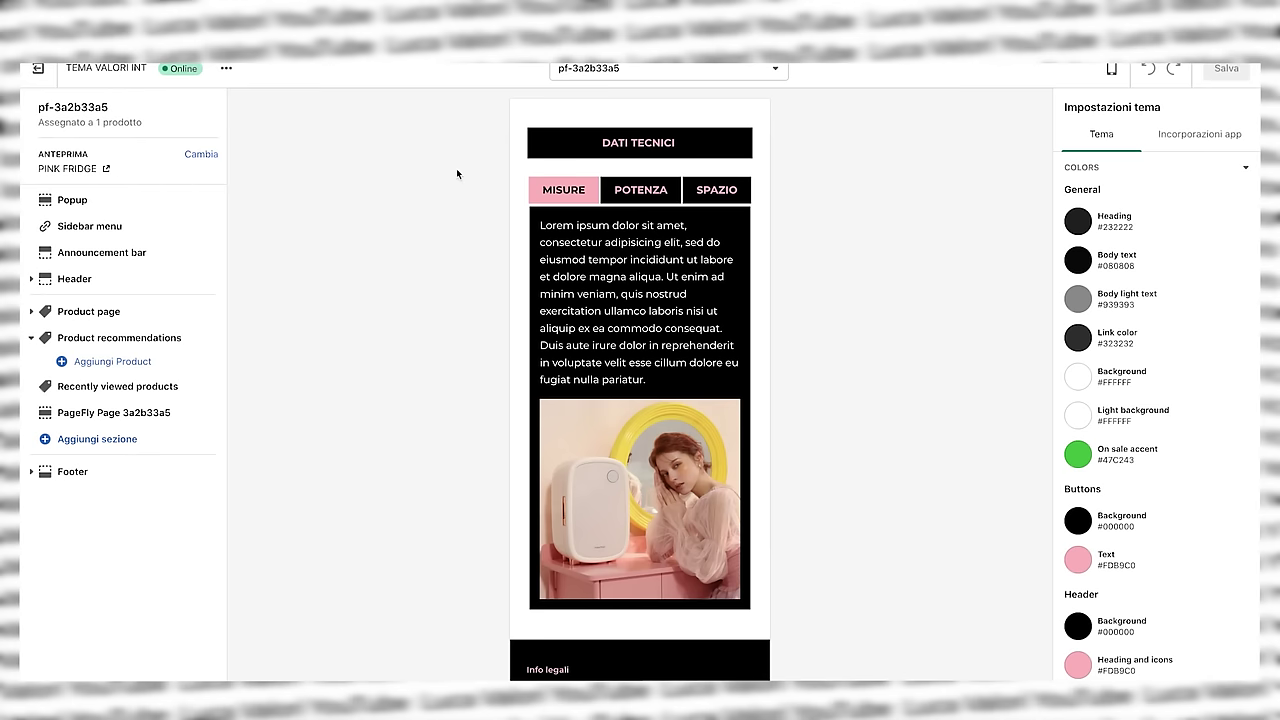
scroll(701, 428, "up", 5)
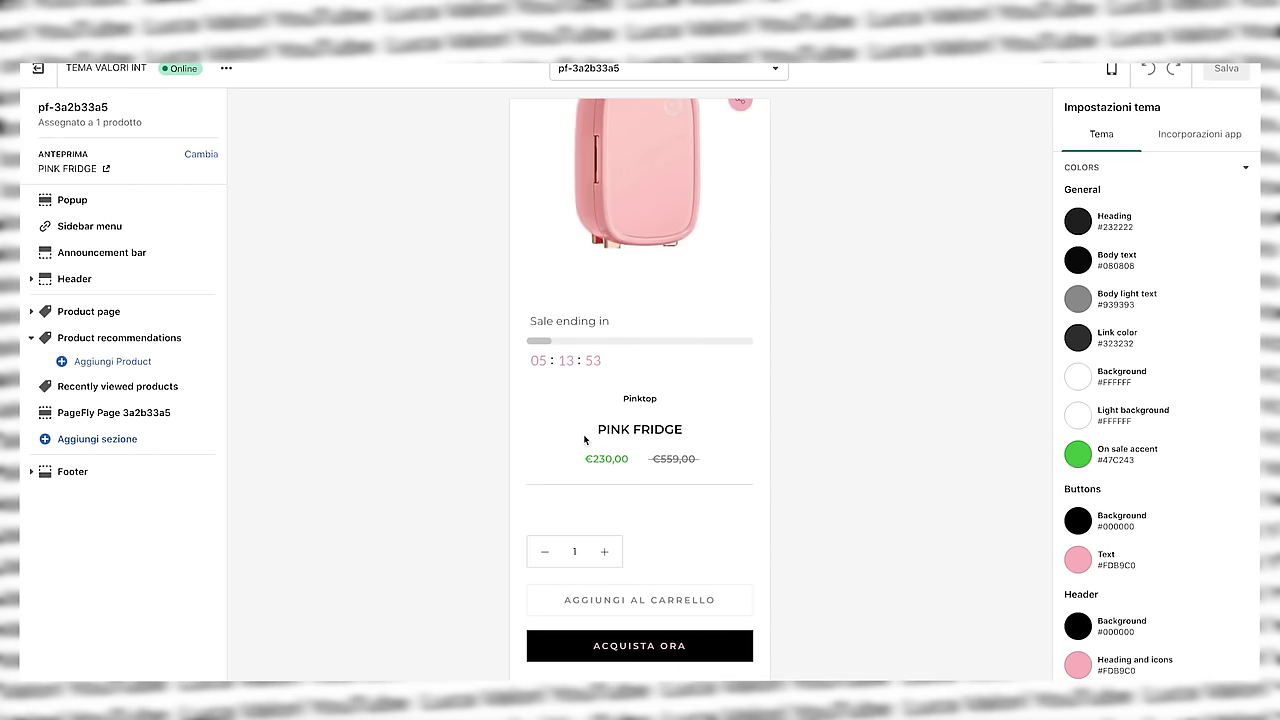
scroll(585, 439, "down", 10)
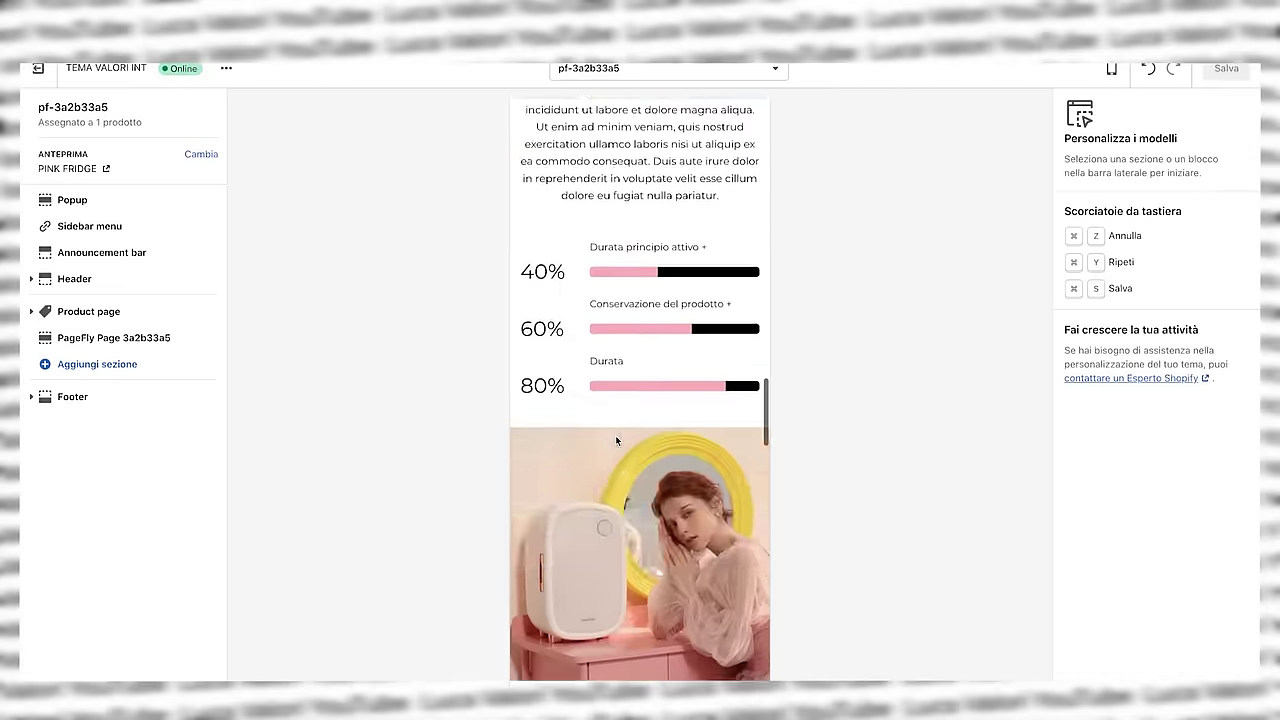
scroll(616, 440, "up", 15)
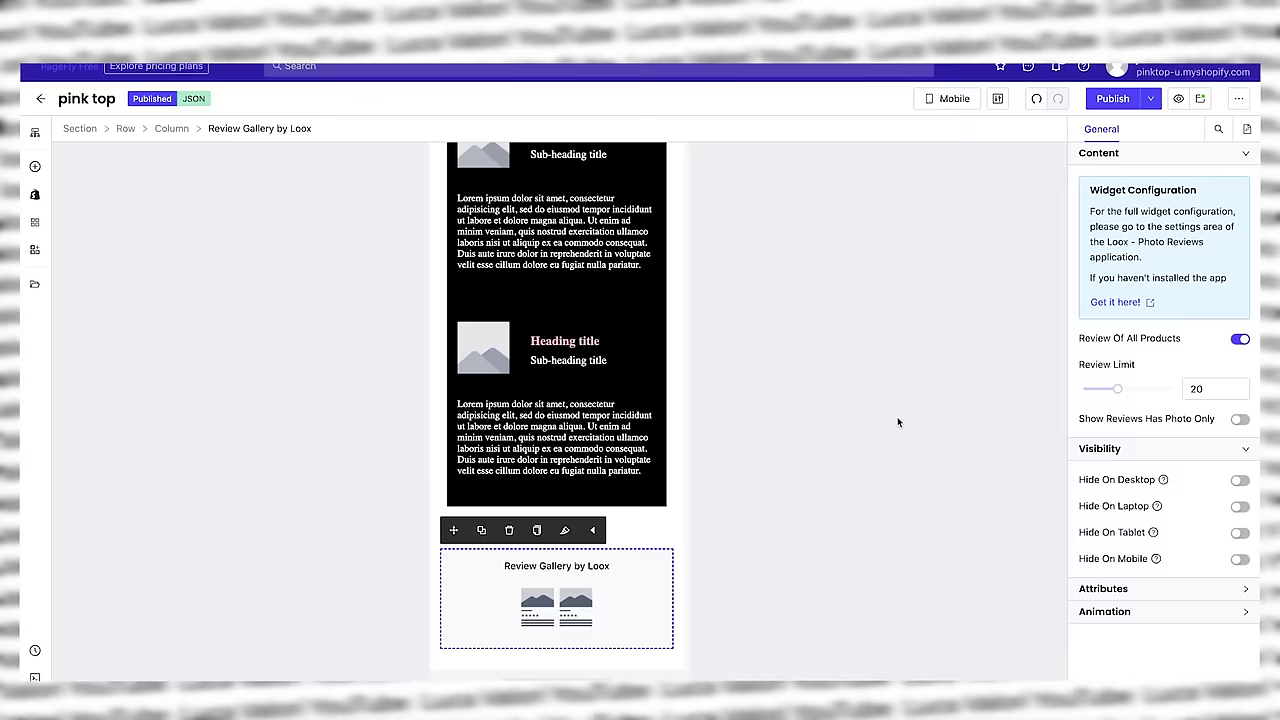
- Expand the PERCHÈ AVERLO accordion item and review its paragraph text
scroll(662, 488, "down", 10)
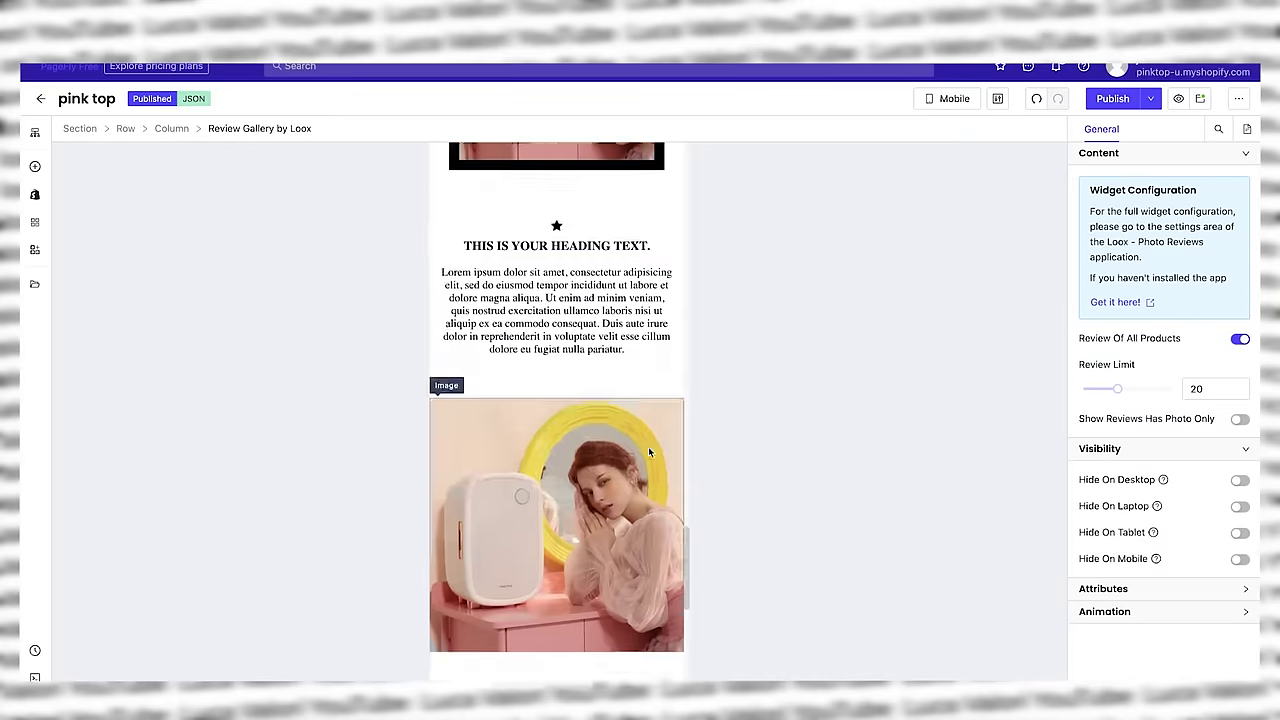
scroll(648, 452, "up", 10)
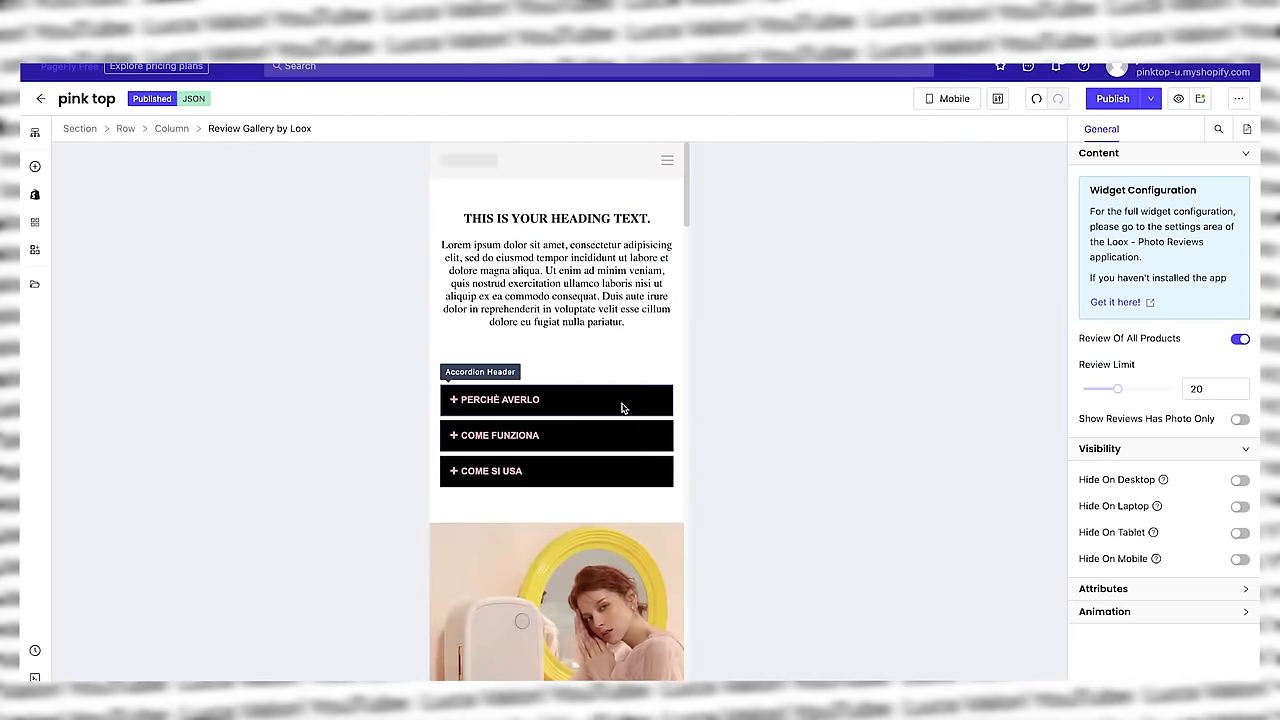
left_click(621, 407)
scroll(590, 440, "down", 2)
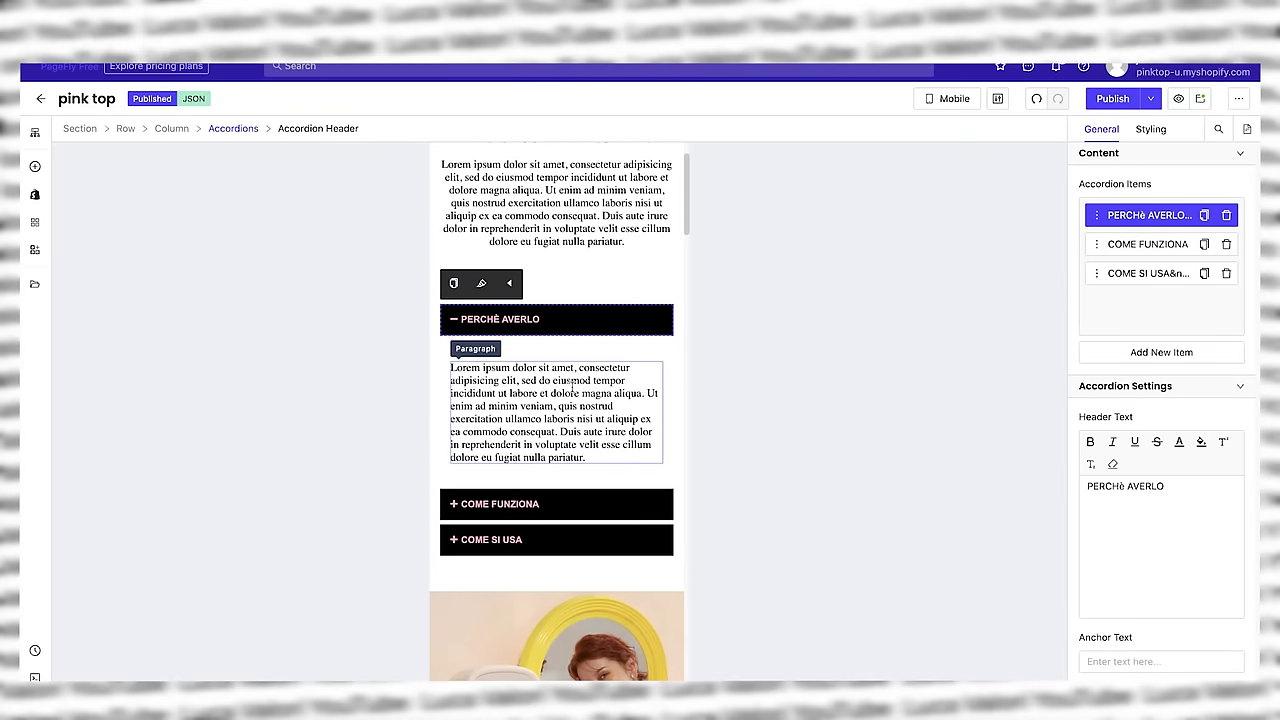
scroll(502, 305, "down", 3)
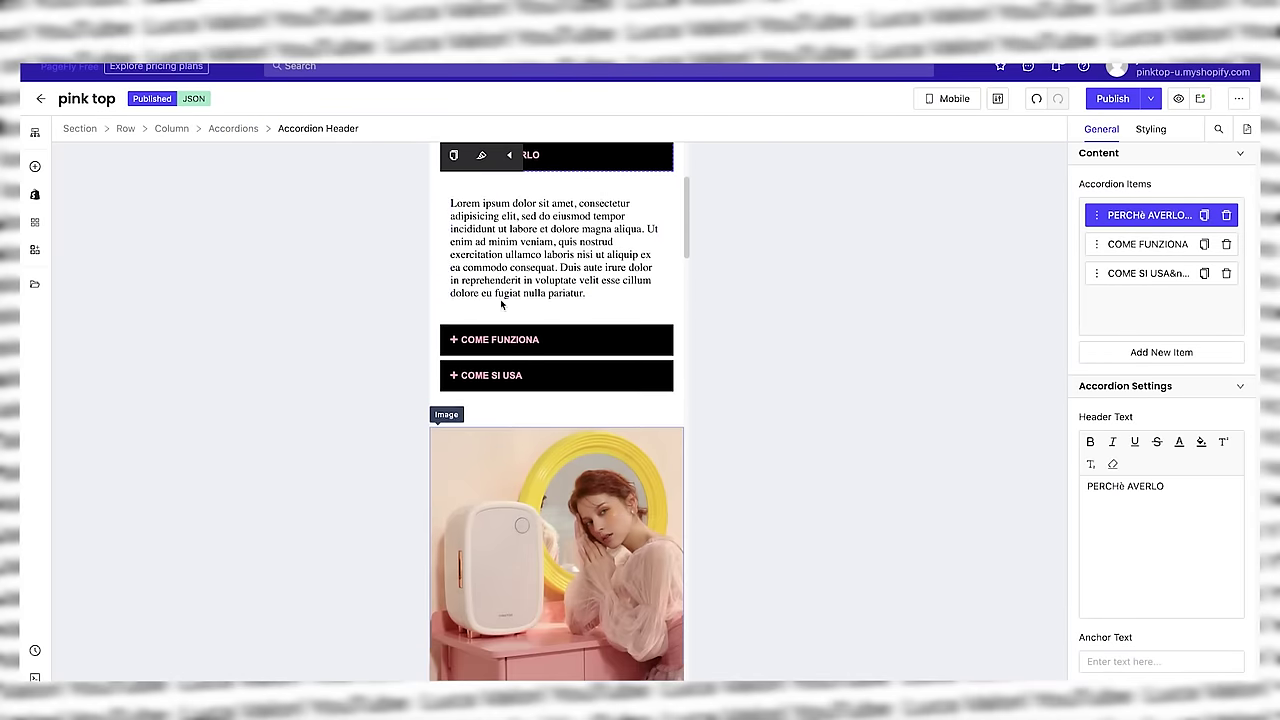
scroll(502, 305, "up", 4)
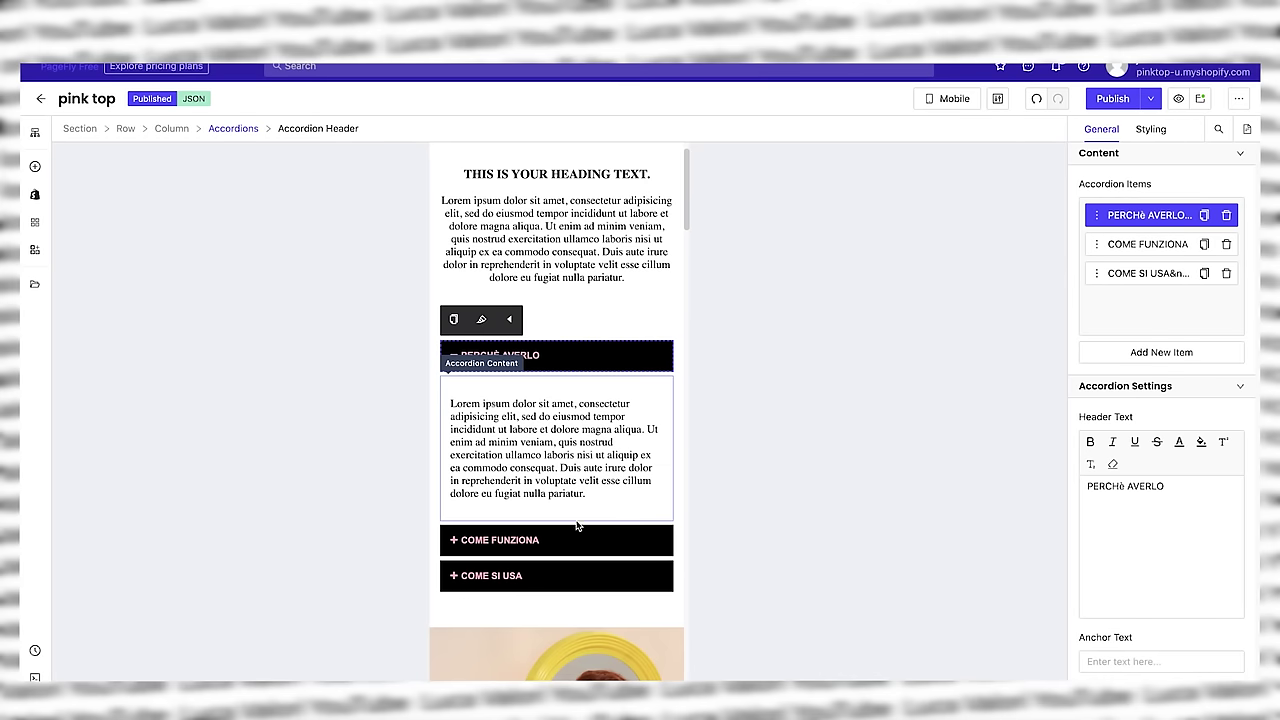
scroll(583, 453, "down", 4)
scroll(583, 453, "up", 5)
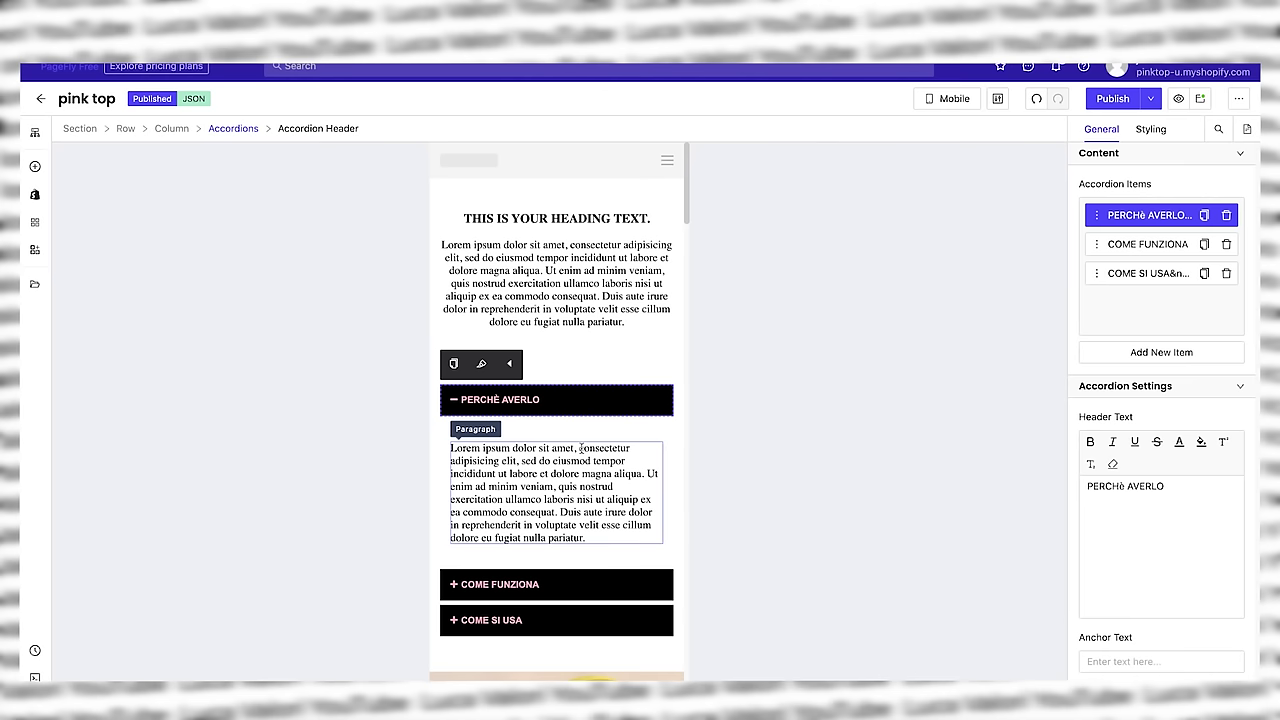
scroll(581, 449, "down", 3)
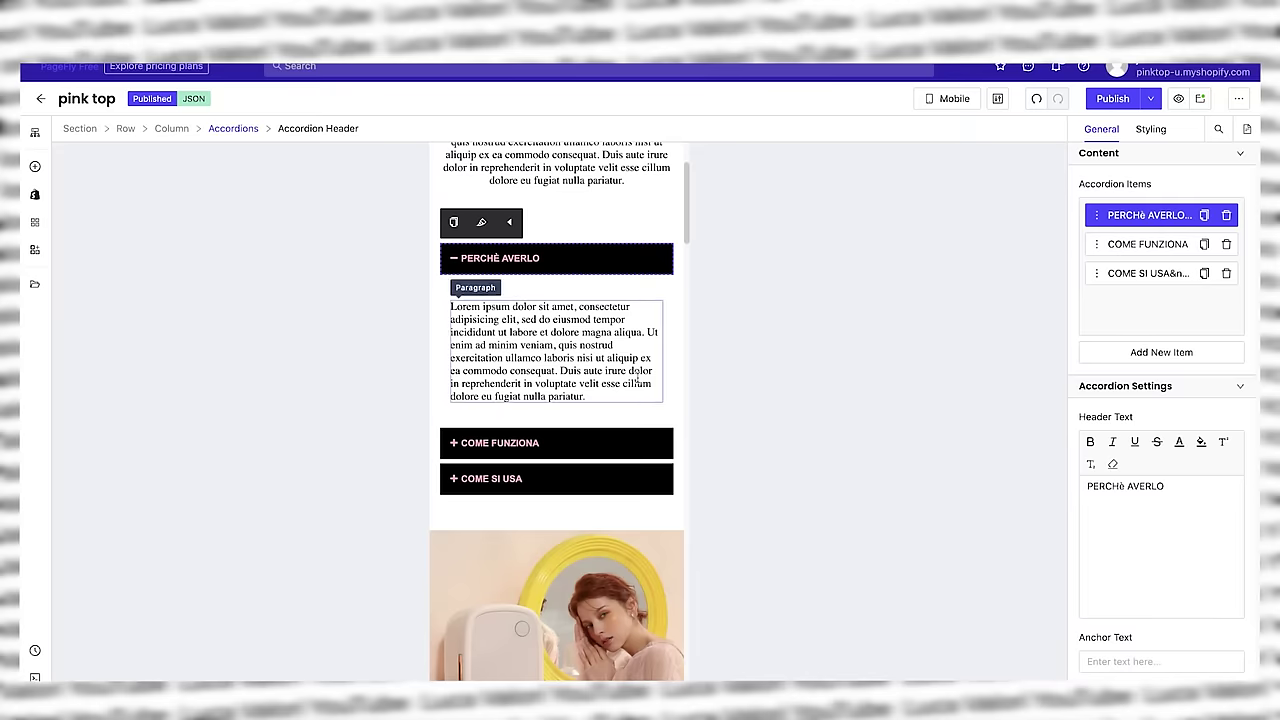
scroll(637, 376, "up", 3)
scroll(637, 376, "down", 5)
scroll(637, 376, "down", 3)
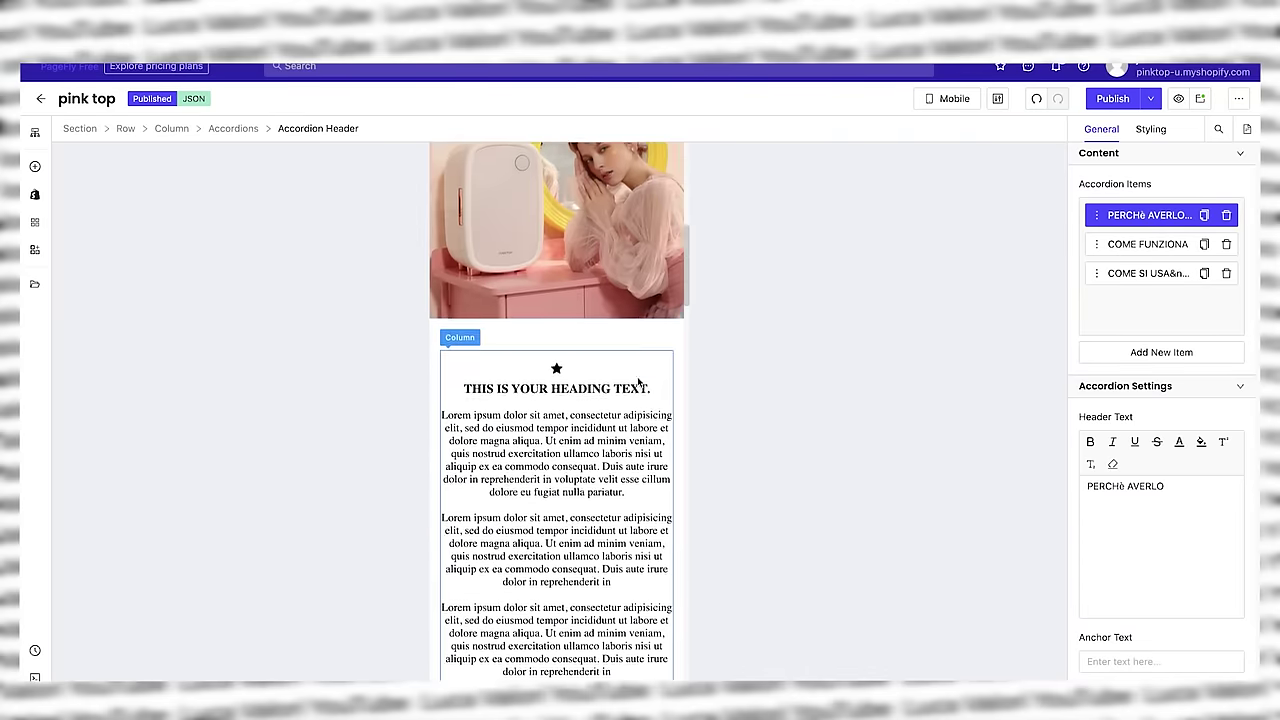
scroll(610, 441, "up", 3)
scroll(610, 441, "down", 1)
scroll(542, 452, "up", 5)
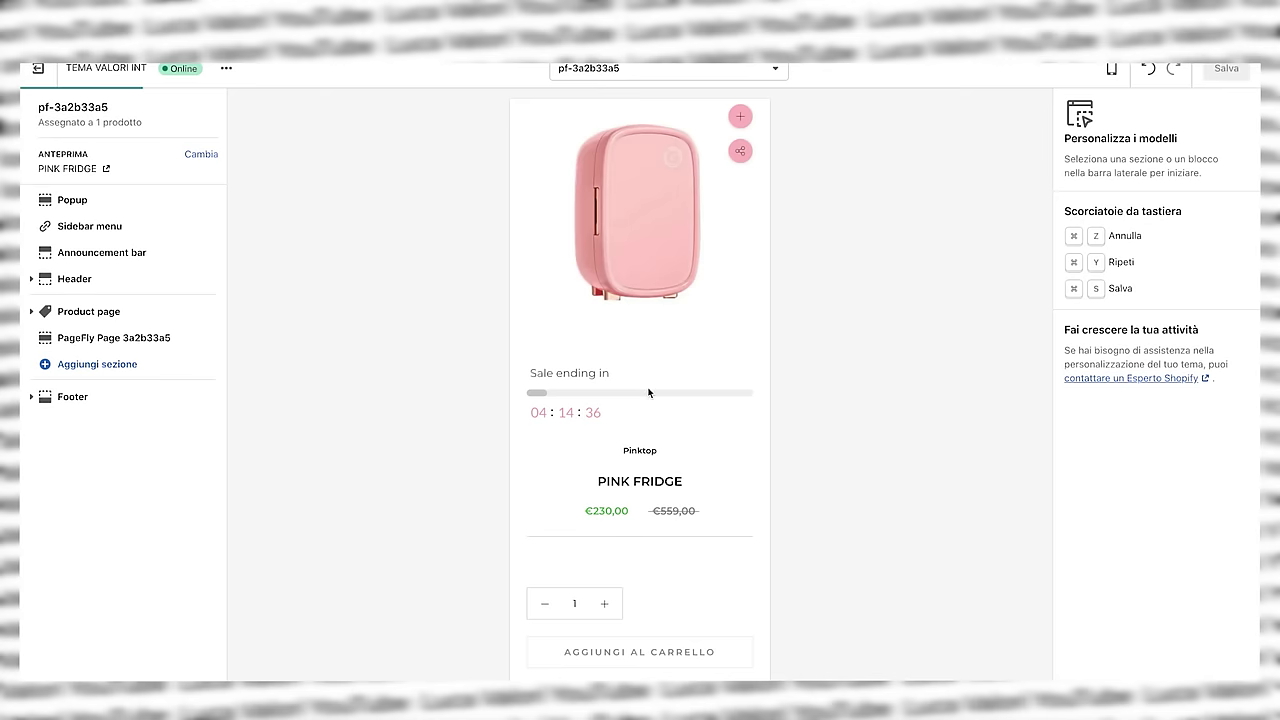
scroll(648, 393, "down", 4)
scroll(648, 393, "up", 2)
scroll(648, 393, "down", 6)
scroll(648, 393, "down", 3)
scroll(648, 393, "up", 5)
scroll(648, 393, "down", 3)
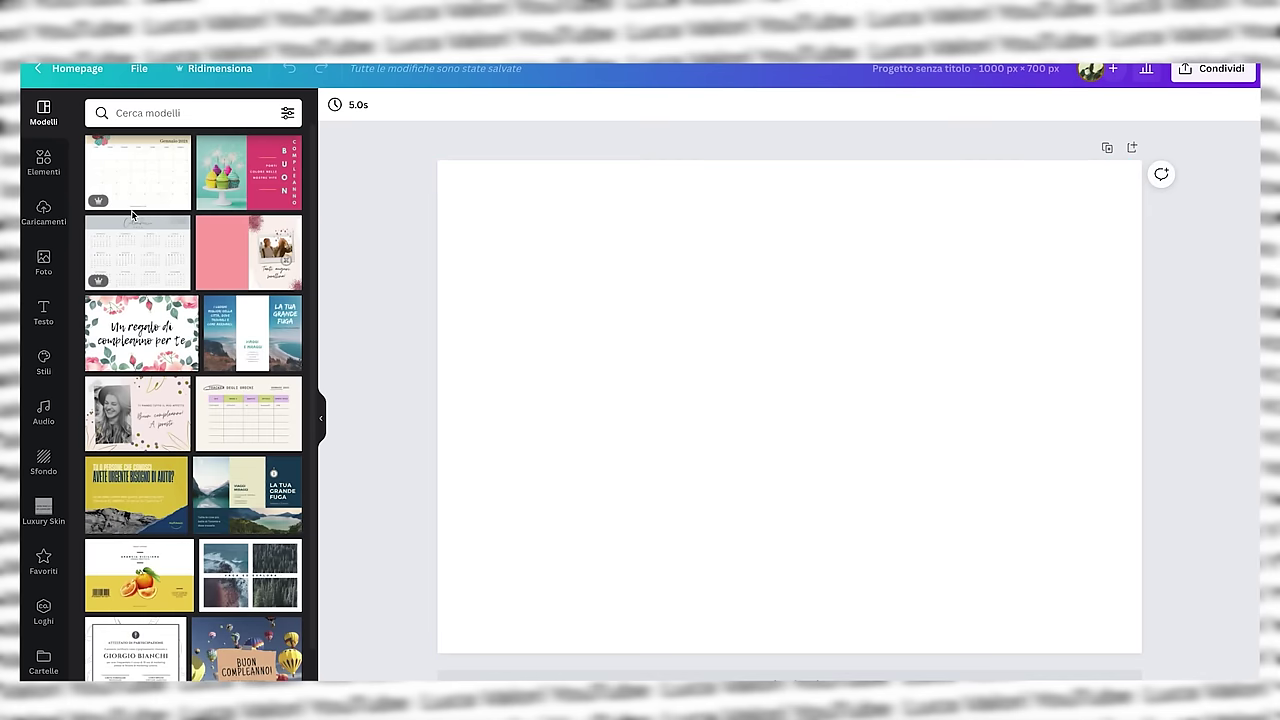
- Make the pink, red and blue fridges upload the first page's background
left_click(43, 210)
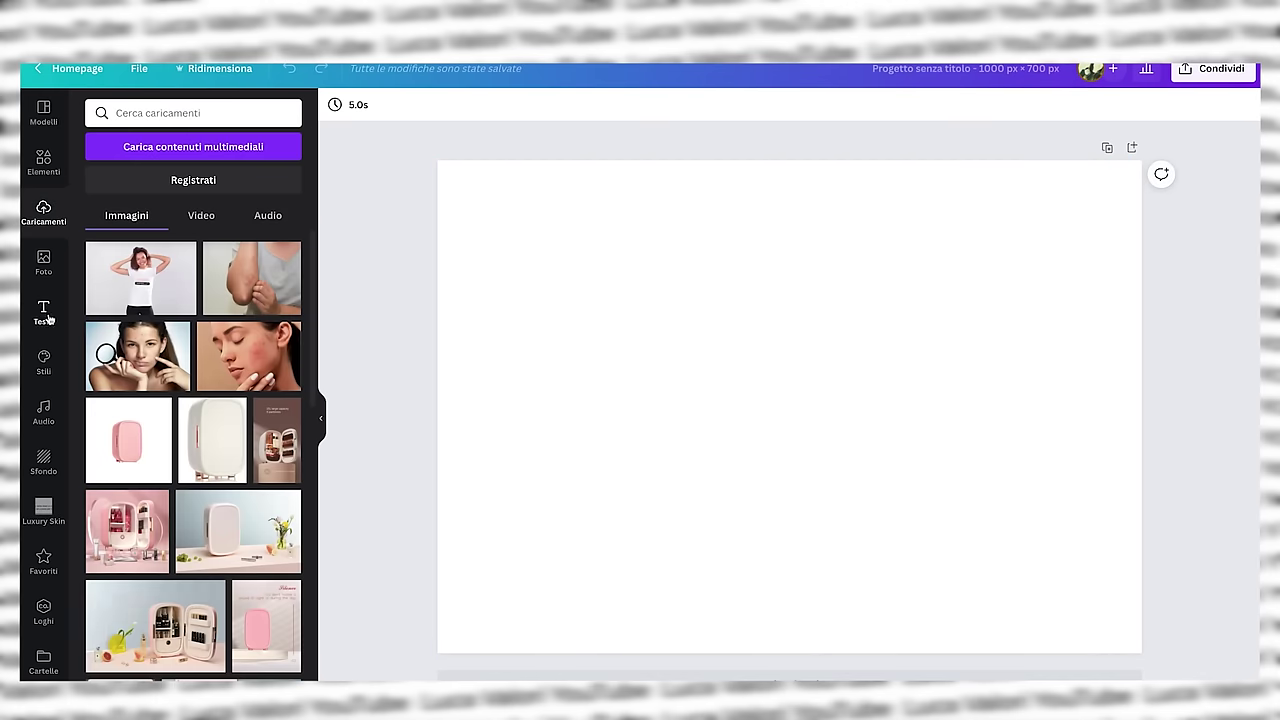
scroll(147, 509, "down", 2)
scroll(147, 509, "down", 2)
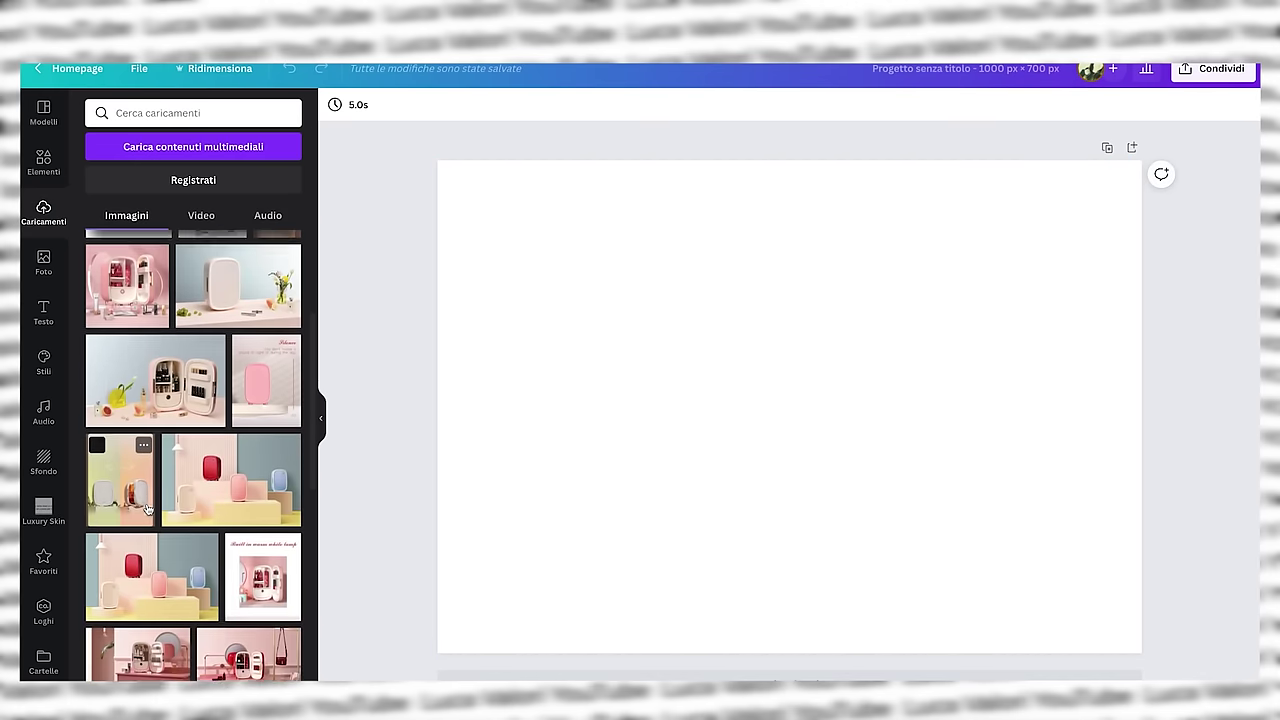
scroll(147, 509, "down", 1)
left_click(225, 357)
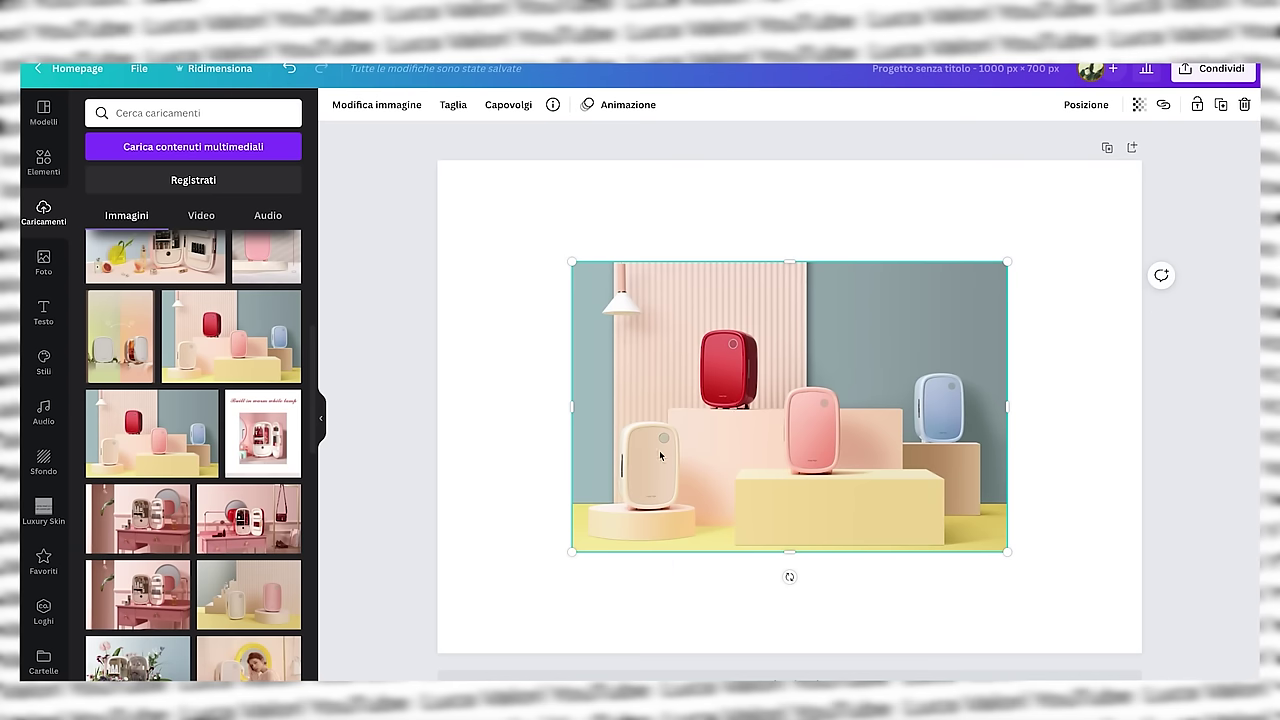
right_click(695, 470)
left_click(720, 673)
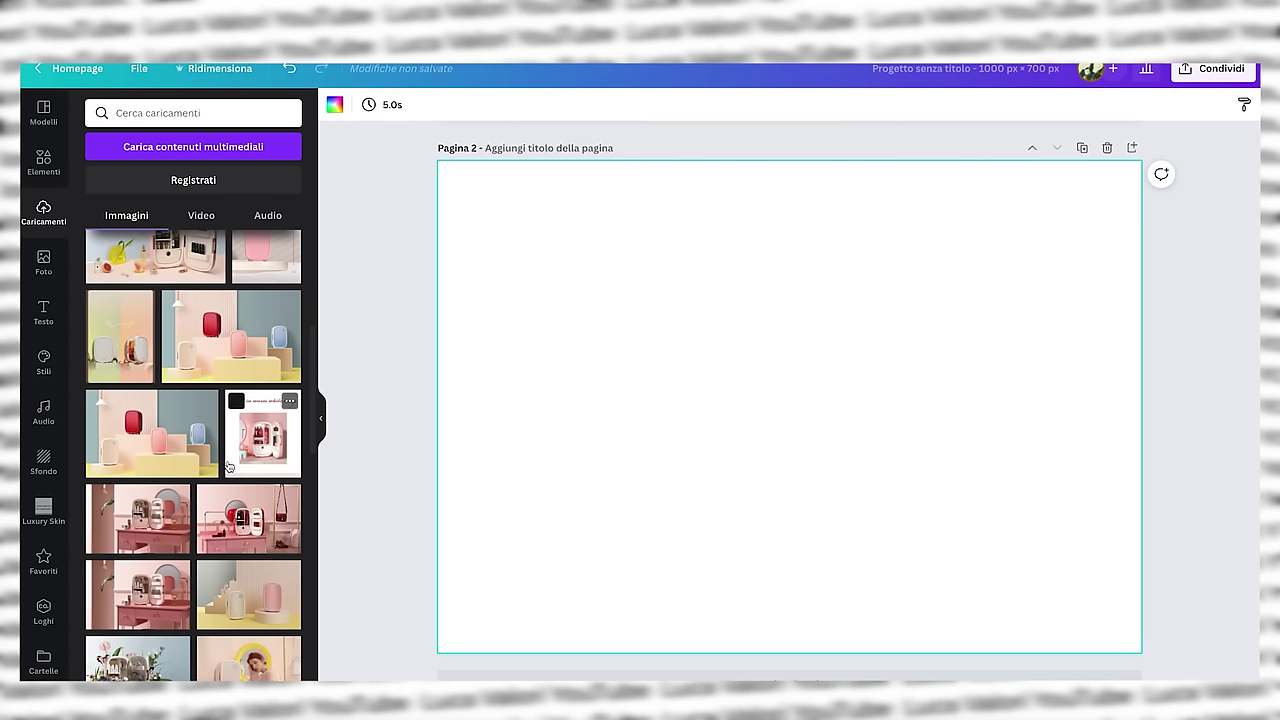
- Add a second page holding the pink vanity fridge photo
left_click(200, 437)
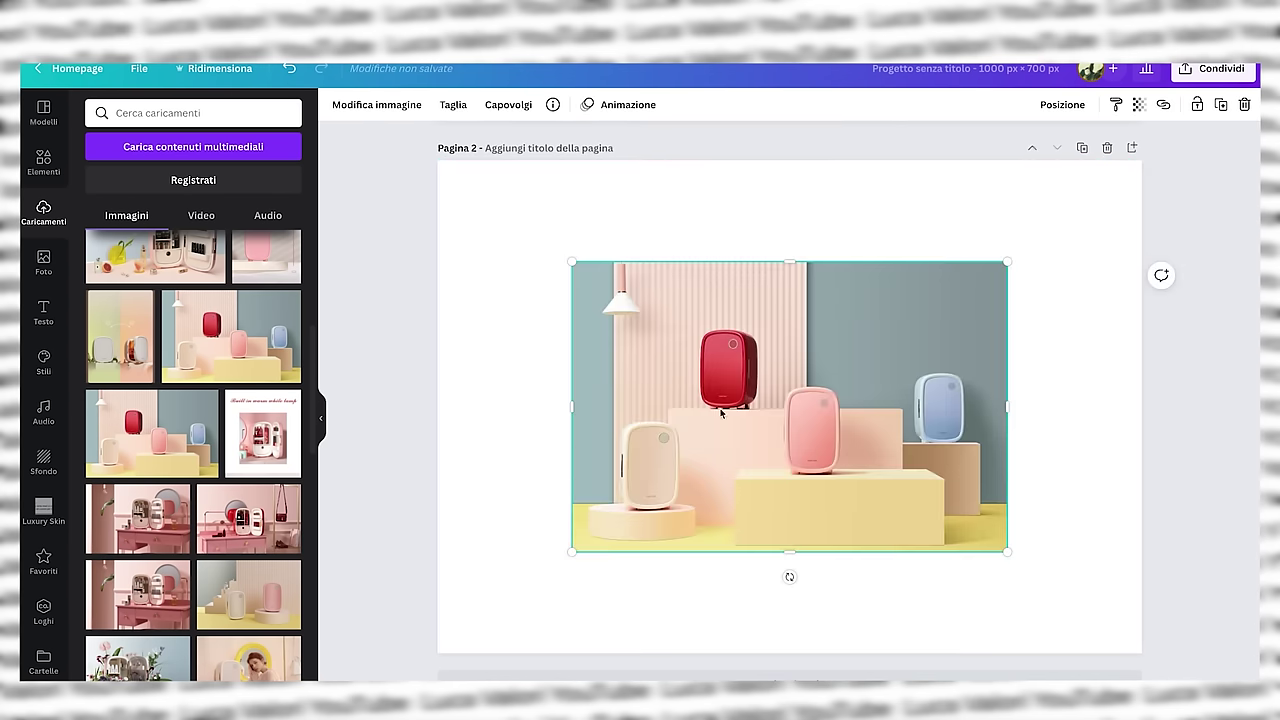
key("Delete")
scroll(166, 447, "down", 2)
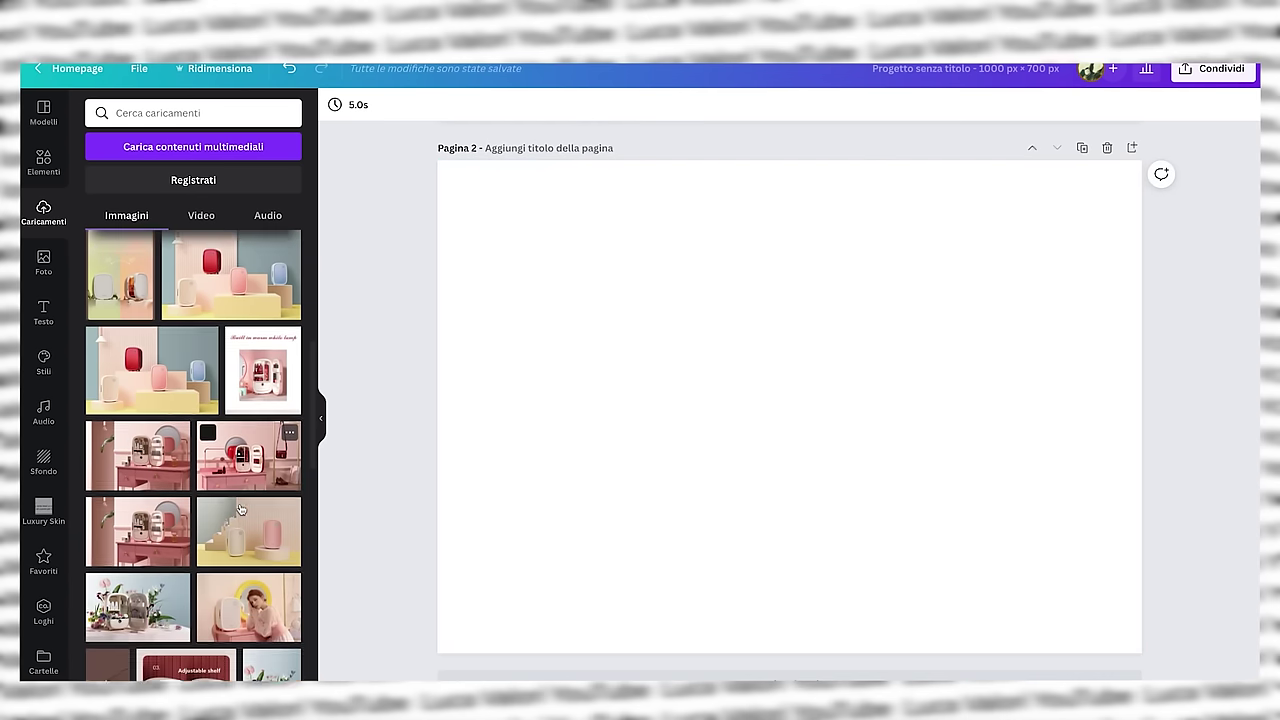
left_click(166, 447)
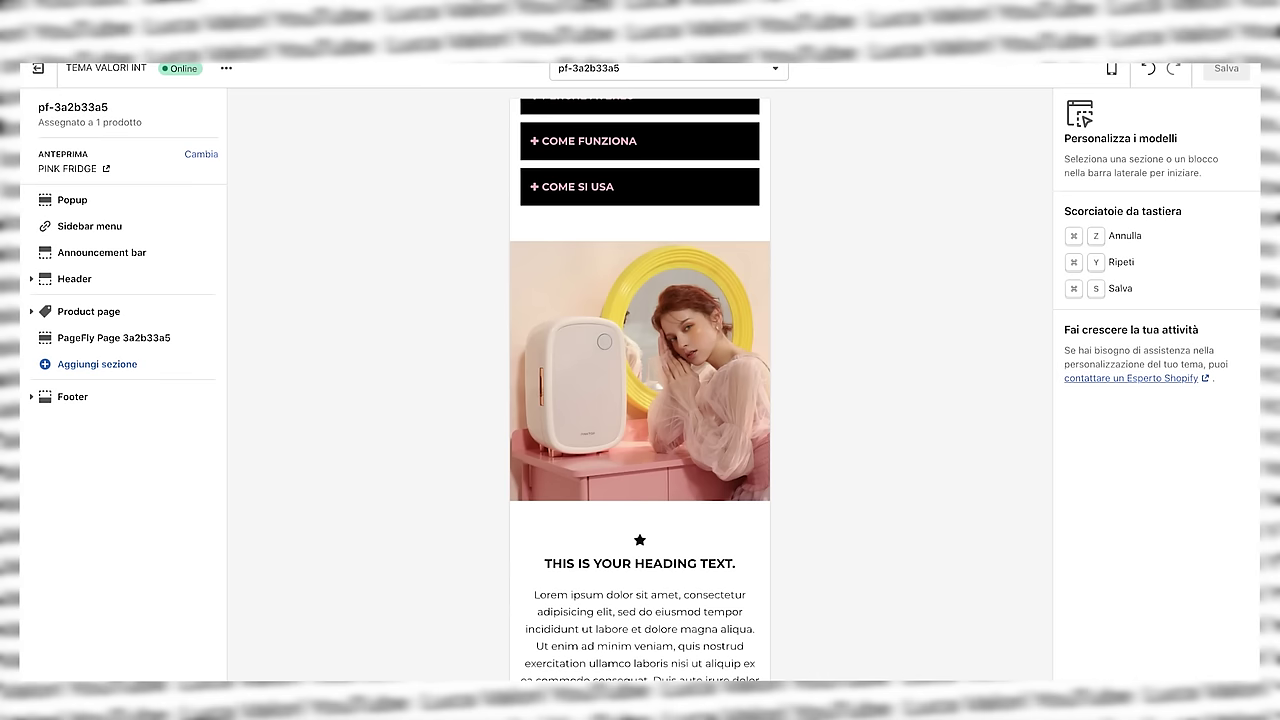
scroll(640, 390, "up", 10)
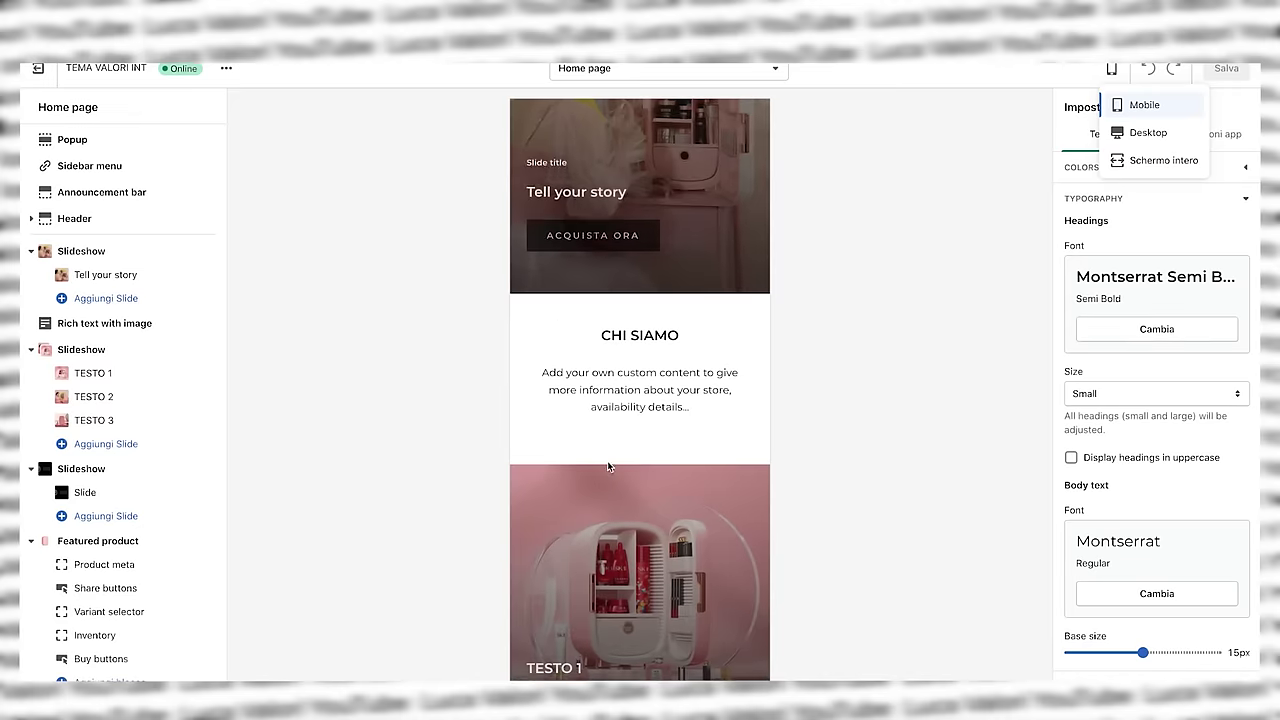
scroll(607, 461, "down", 3)
scroll(607, 461, "up", 5)
scroll(607, 461, "down", 4)
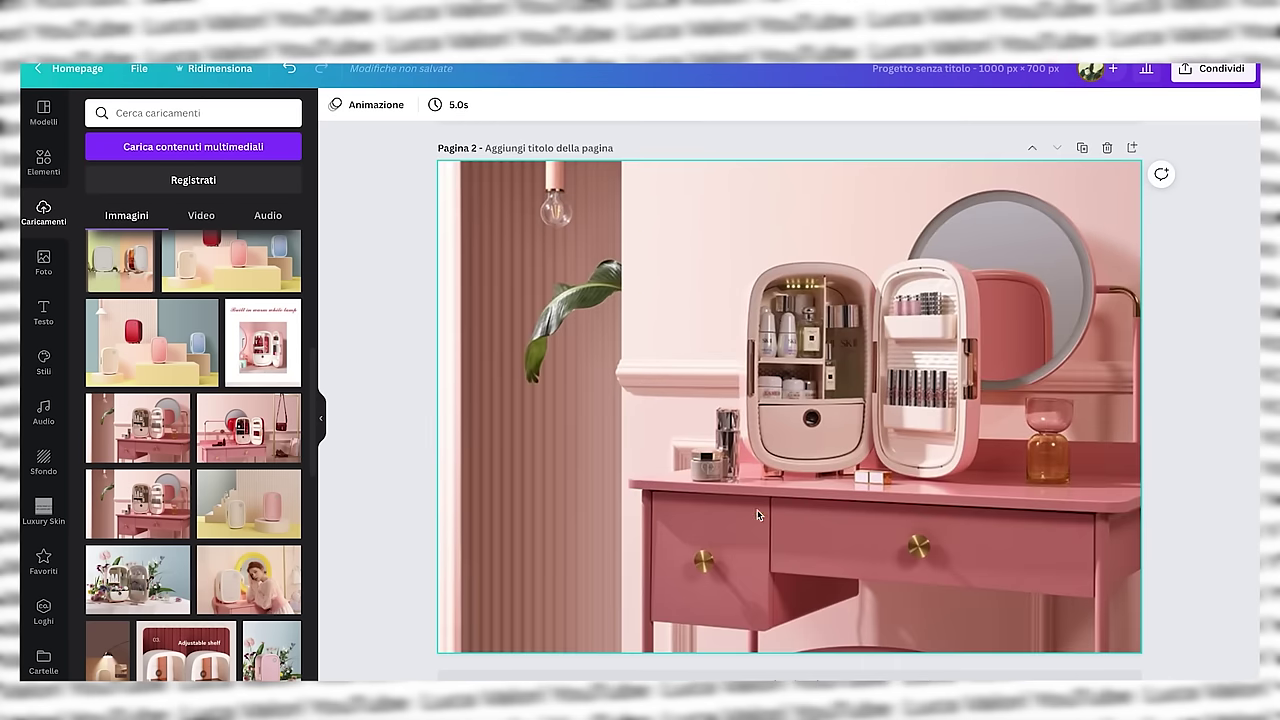
- Add page 3 with the flower-filled fridge photo as its background
key("ctrl+Return")
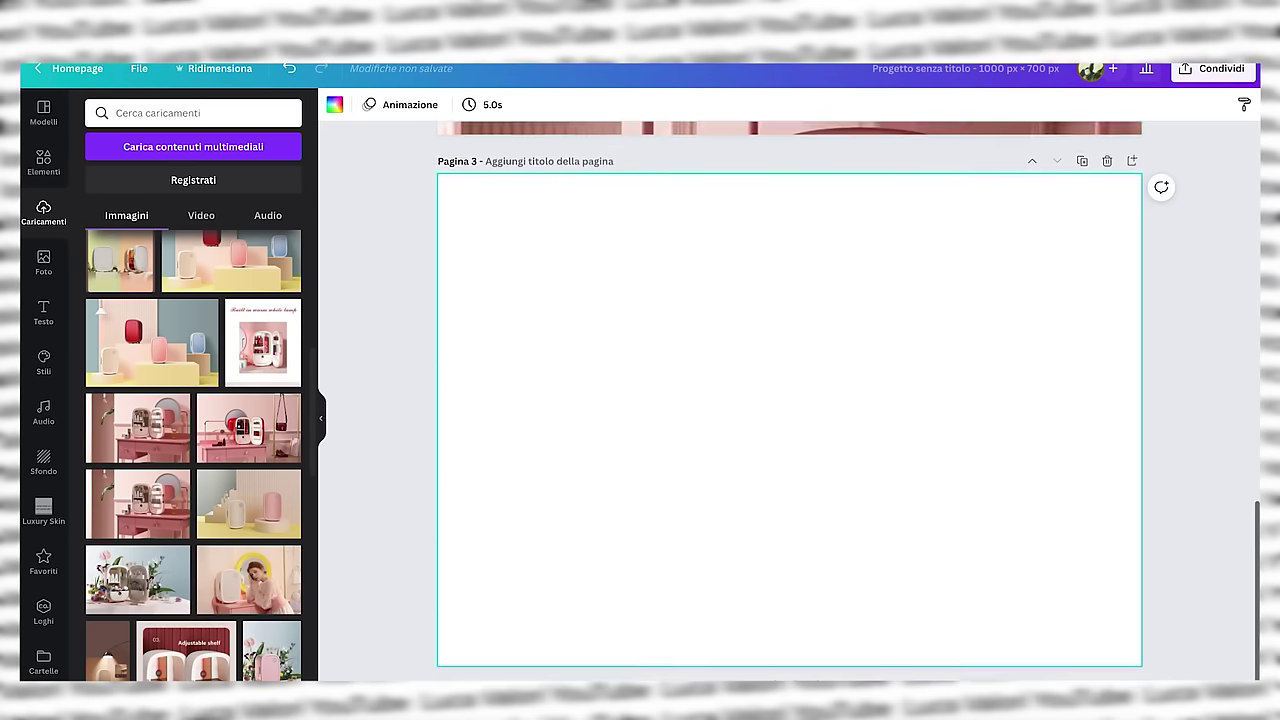
scroll(184, 595, "down", 1)
left_click(122, 535)
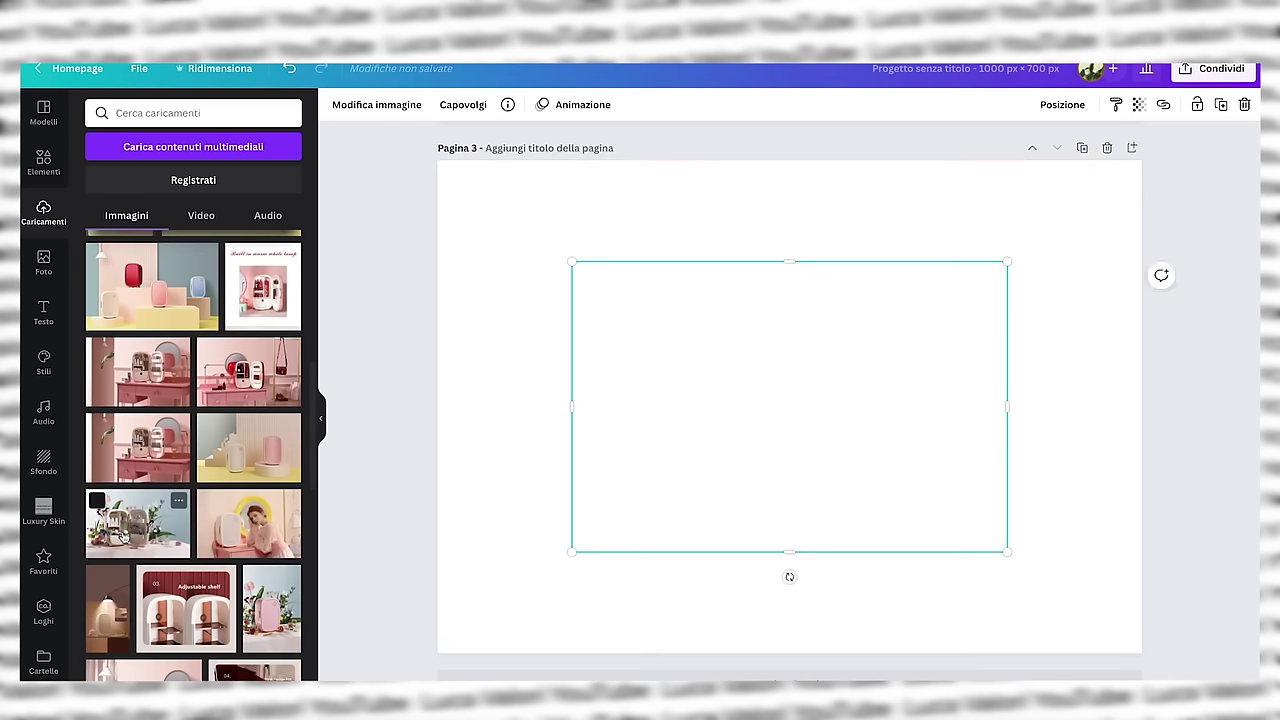
right_click(734, 448)
left_click(775, 669)
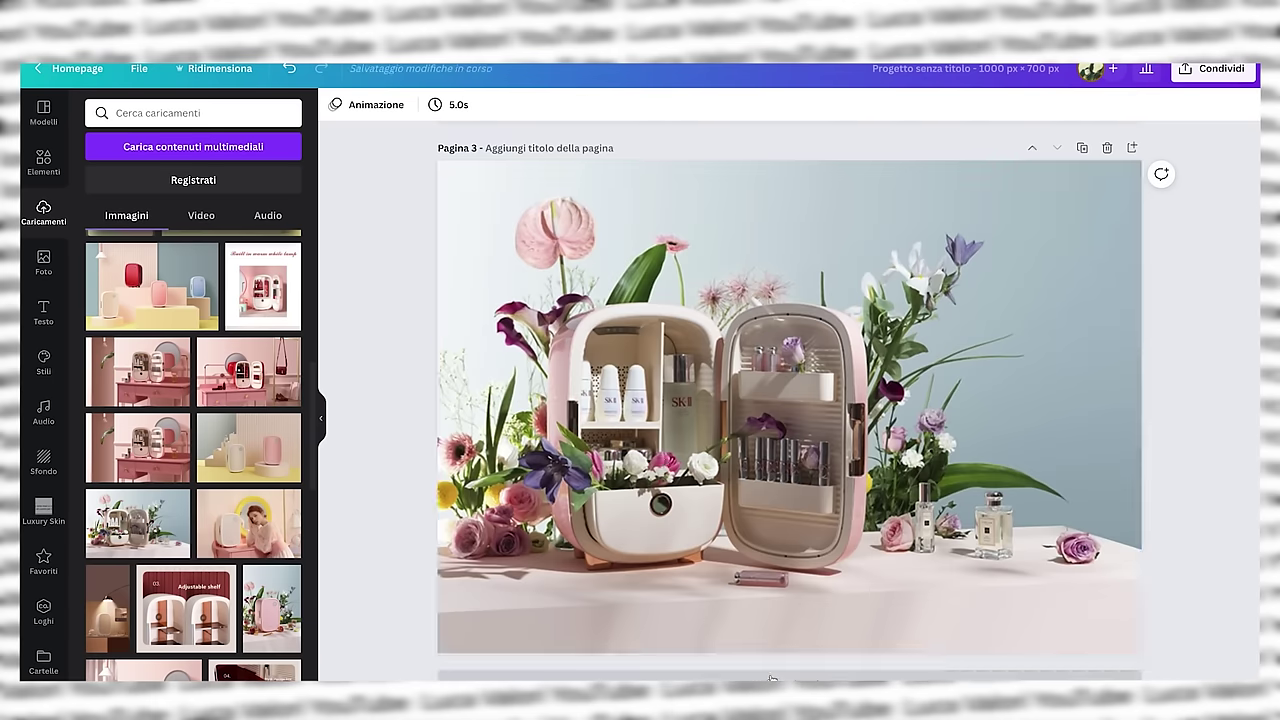
- Add page 4, trying then removing the arched-shelf fridge image
key("ctrl+Return")
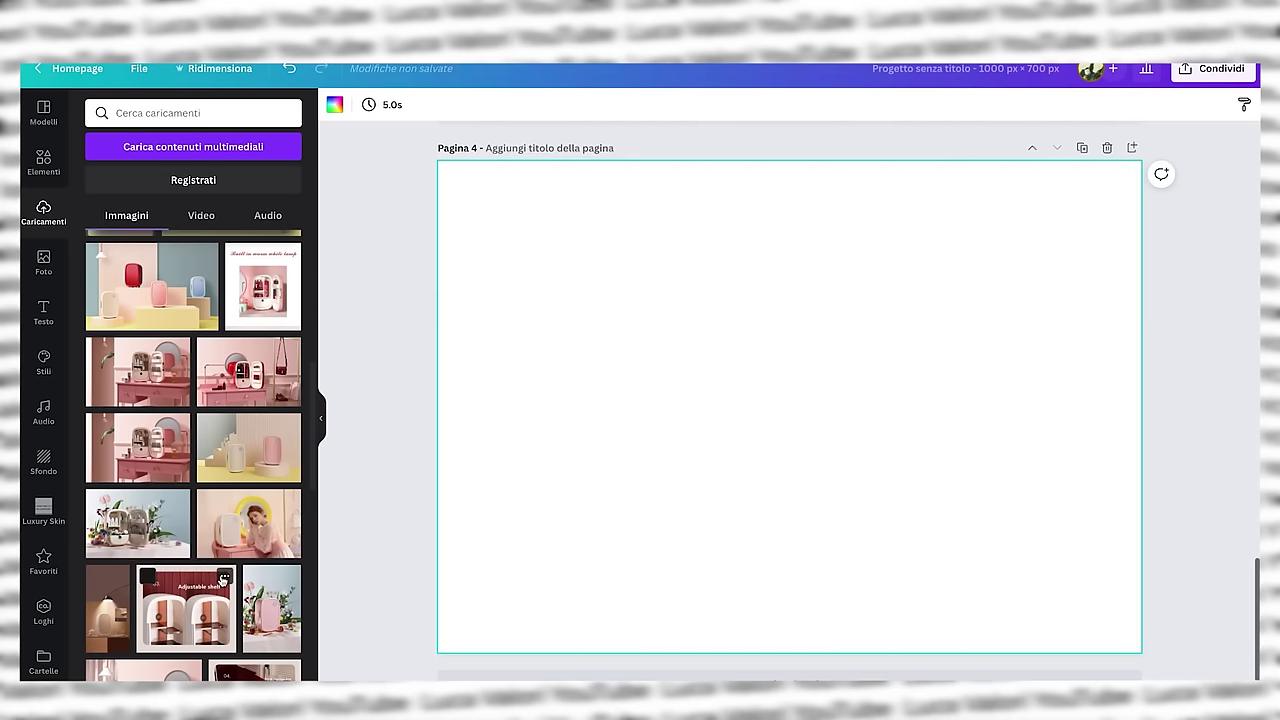
scroll(222, 582, "down", 3)
scroll(222, 582, "down", 6)
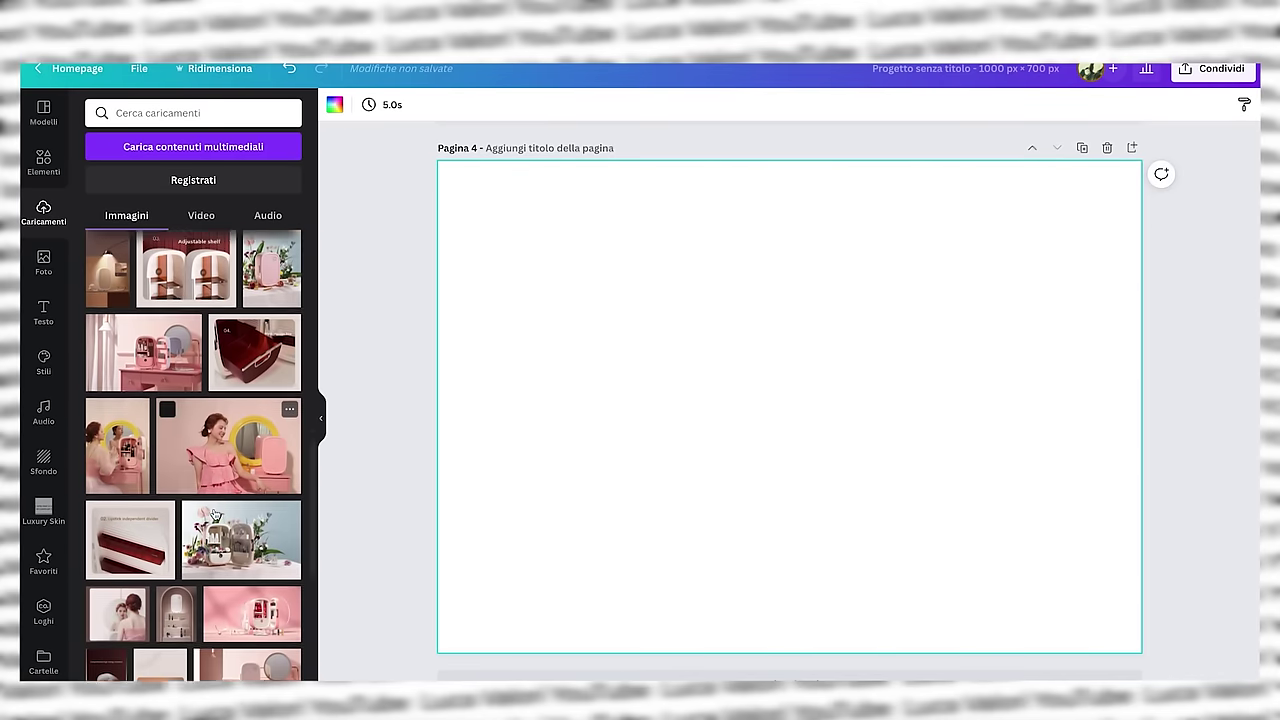
left_click(176, 420)
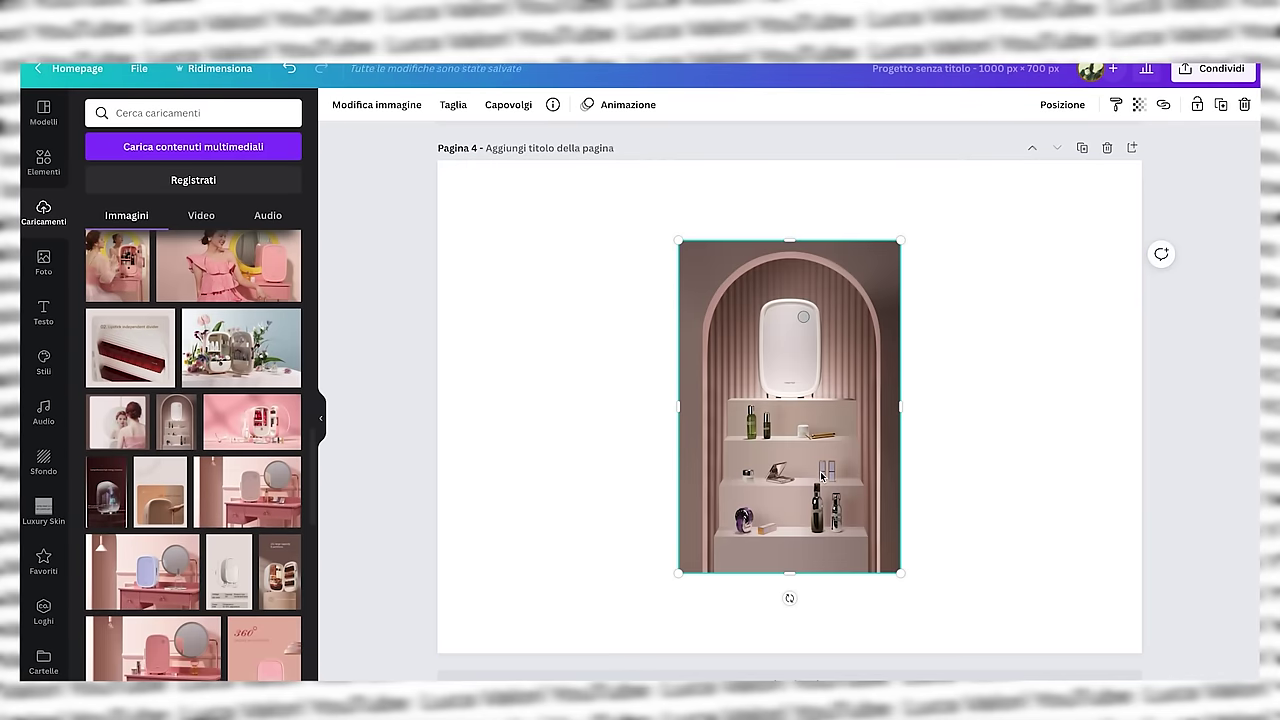
key("Delete")
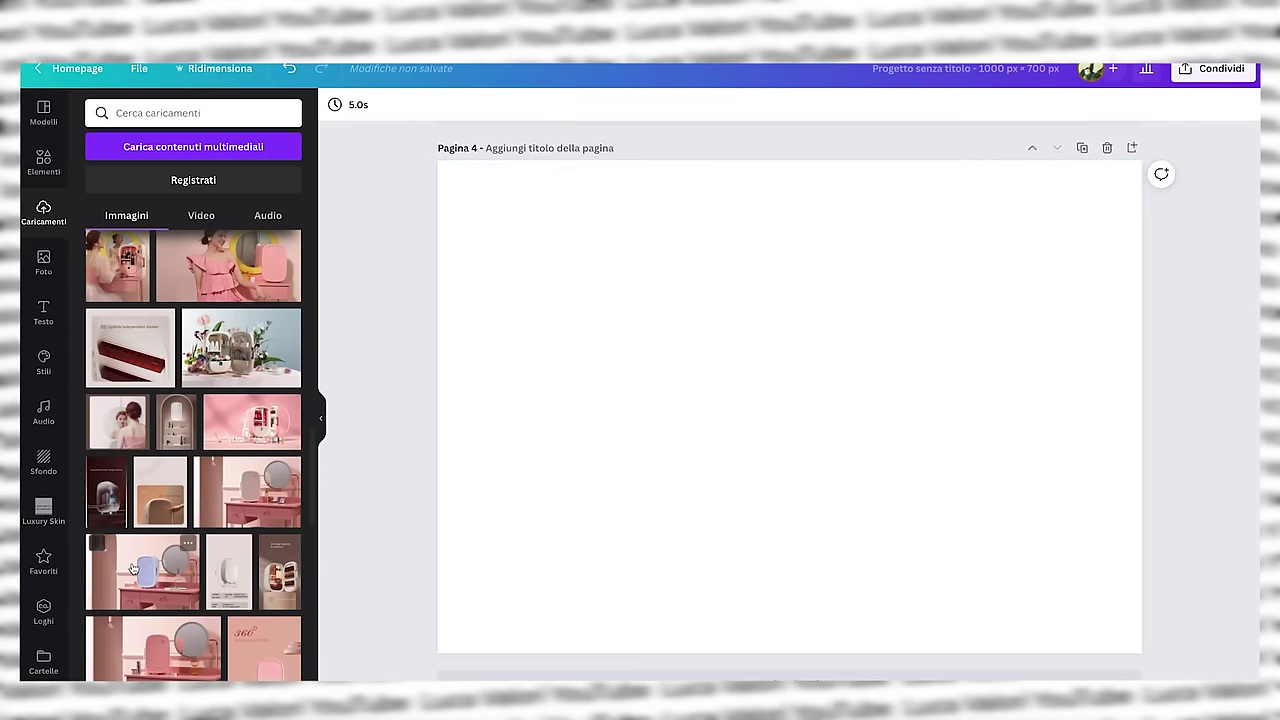
scroll(183, 598, "down", 1)
scroll(183, 596, "down", 1)
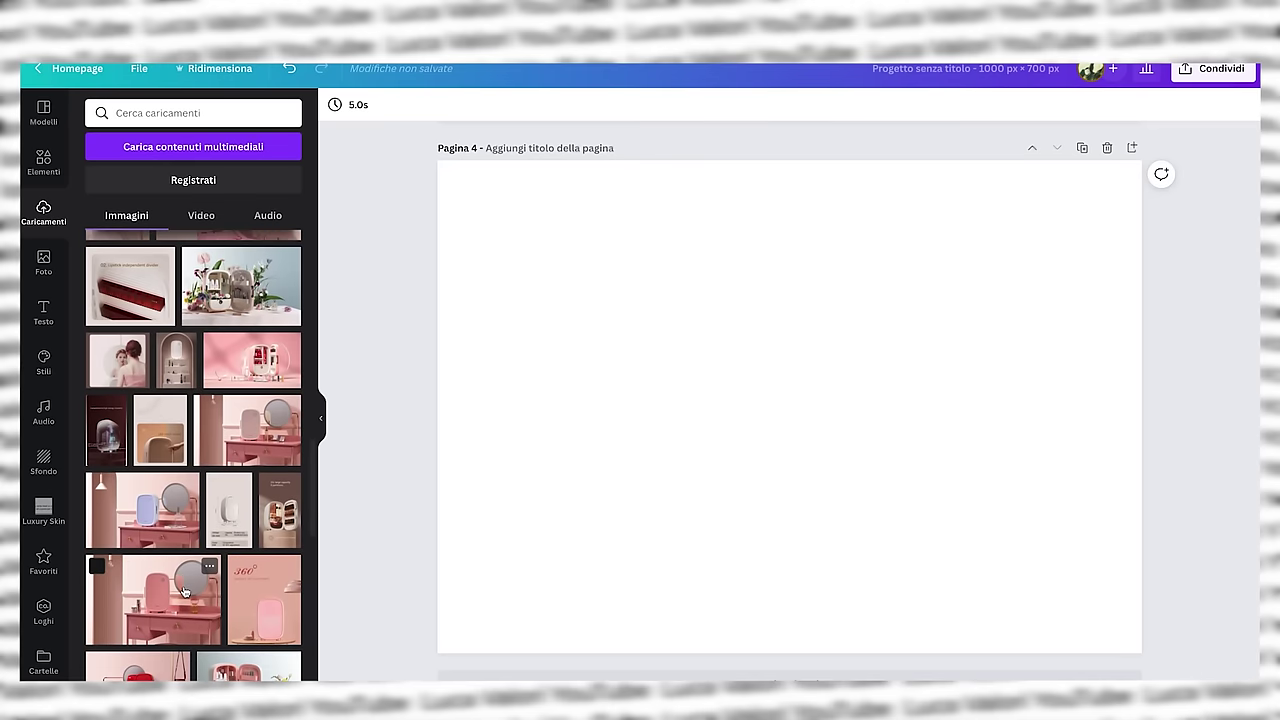
scroll(190, 568, "down", 4)
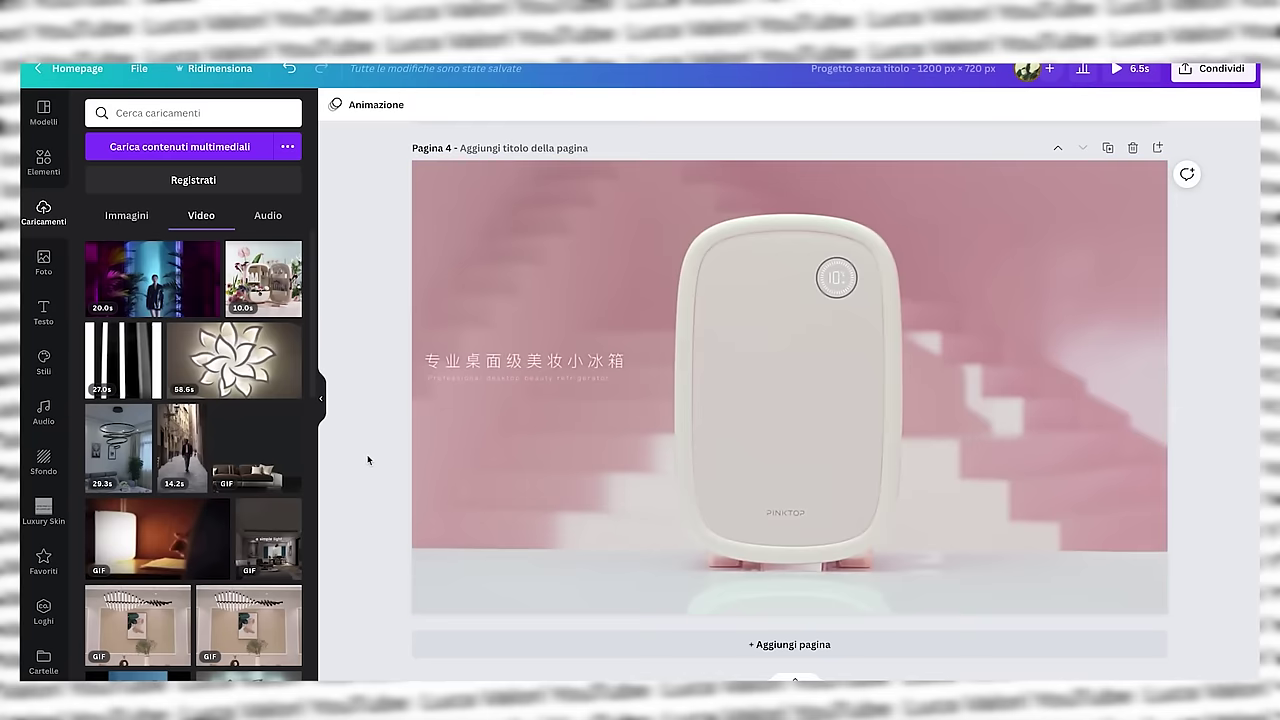
- Add a rectangle from Elementi and widen it into a label bar on the first page
scroll(367, 460, "up", 10)
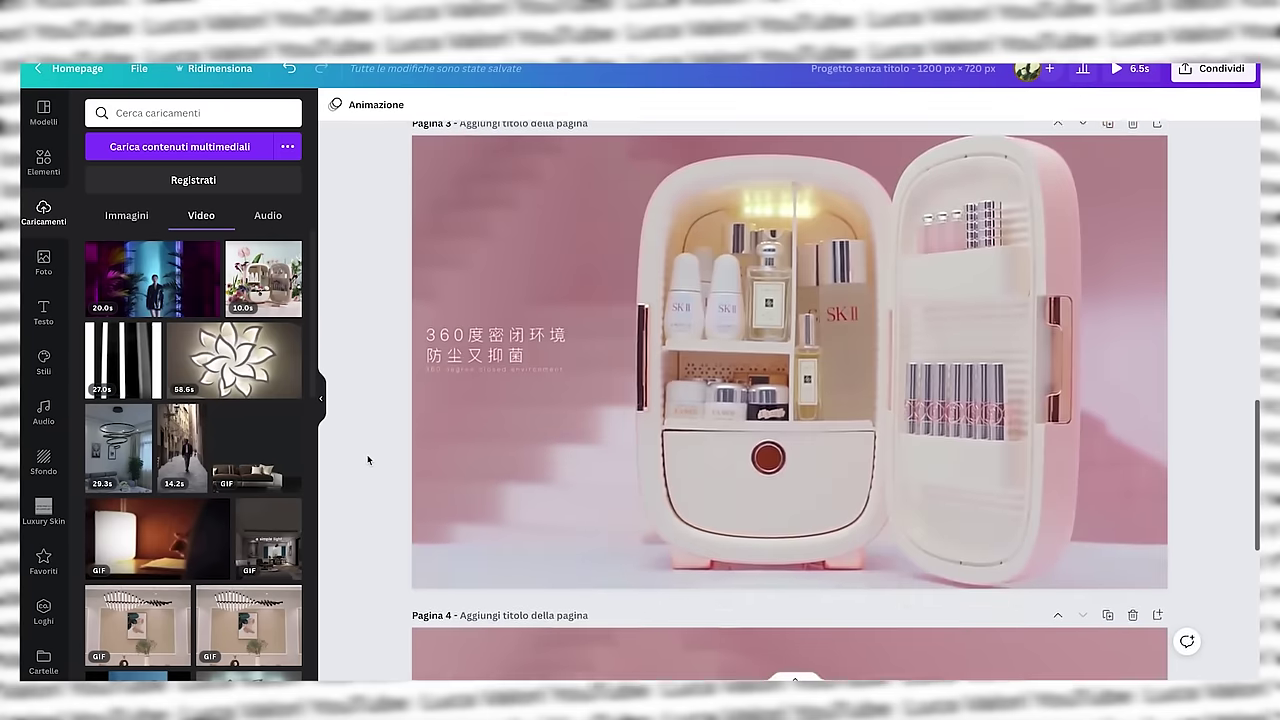
scroll(367, 460, "up", 5)
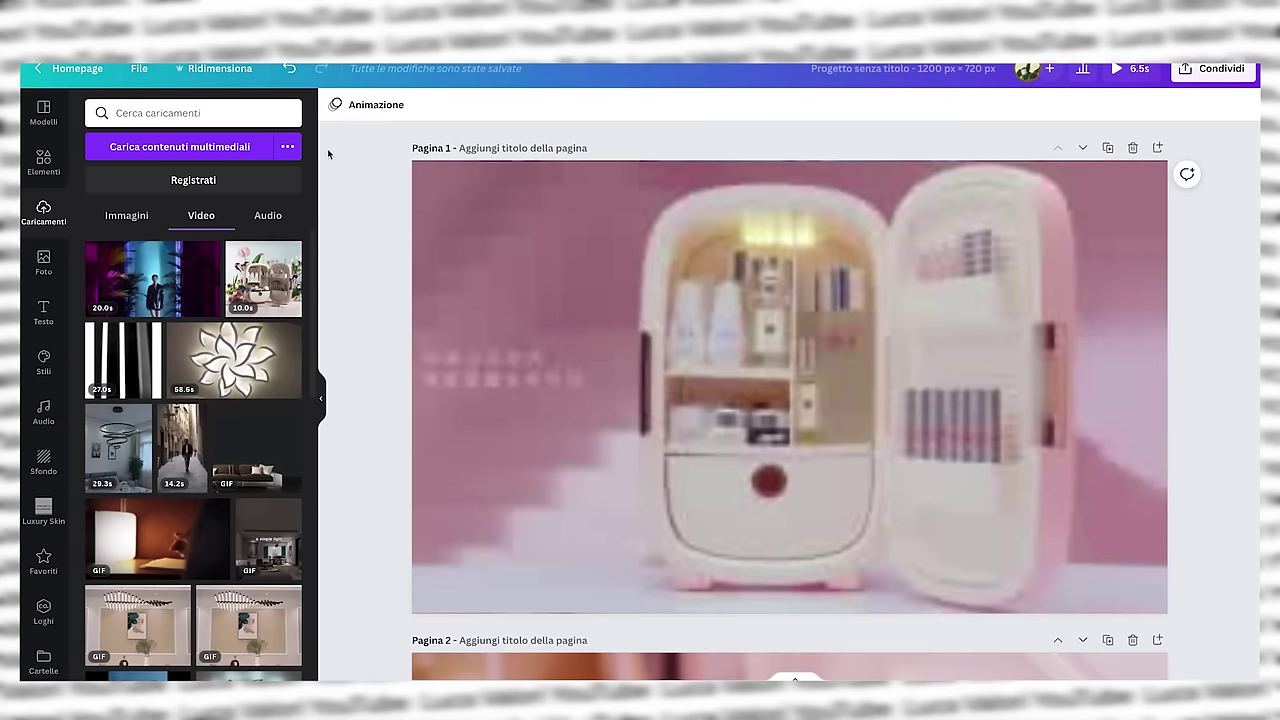
left_click(57, 178)
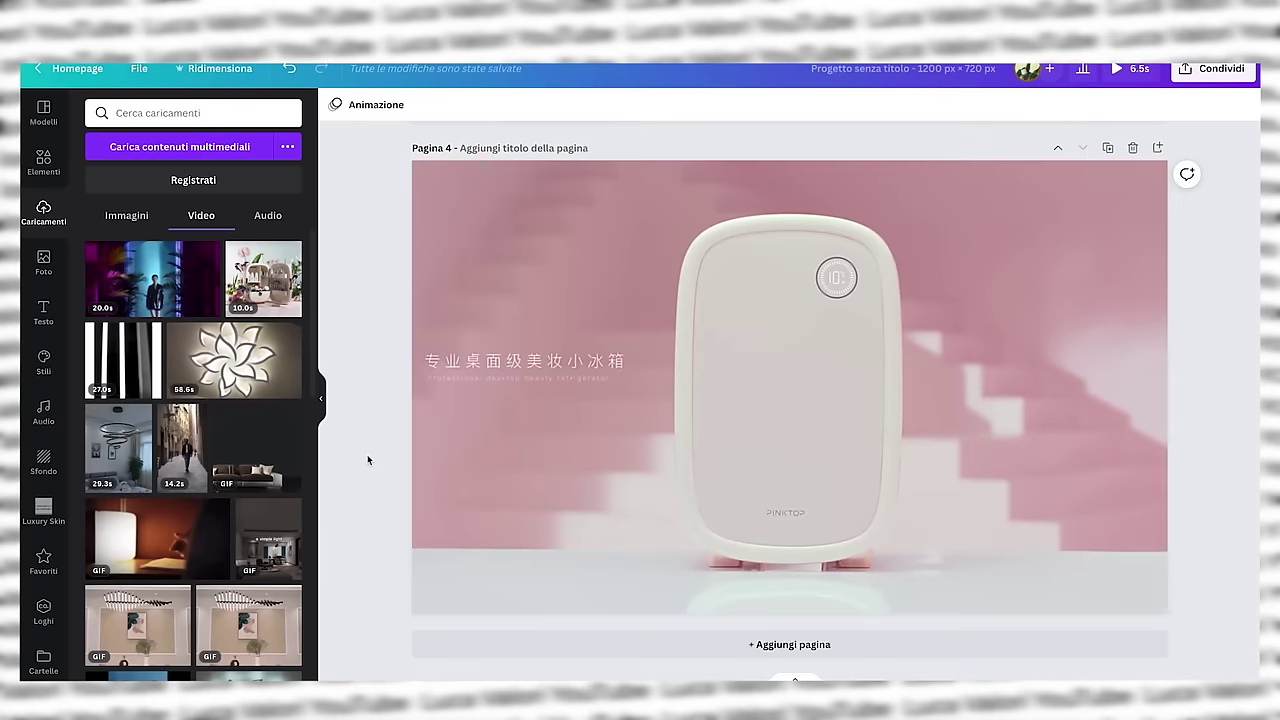
scroll(367, 460, "up", 10)
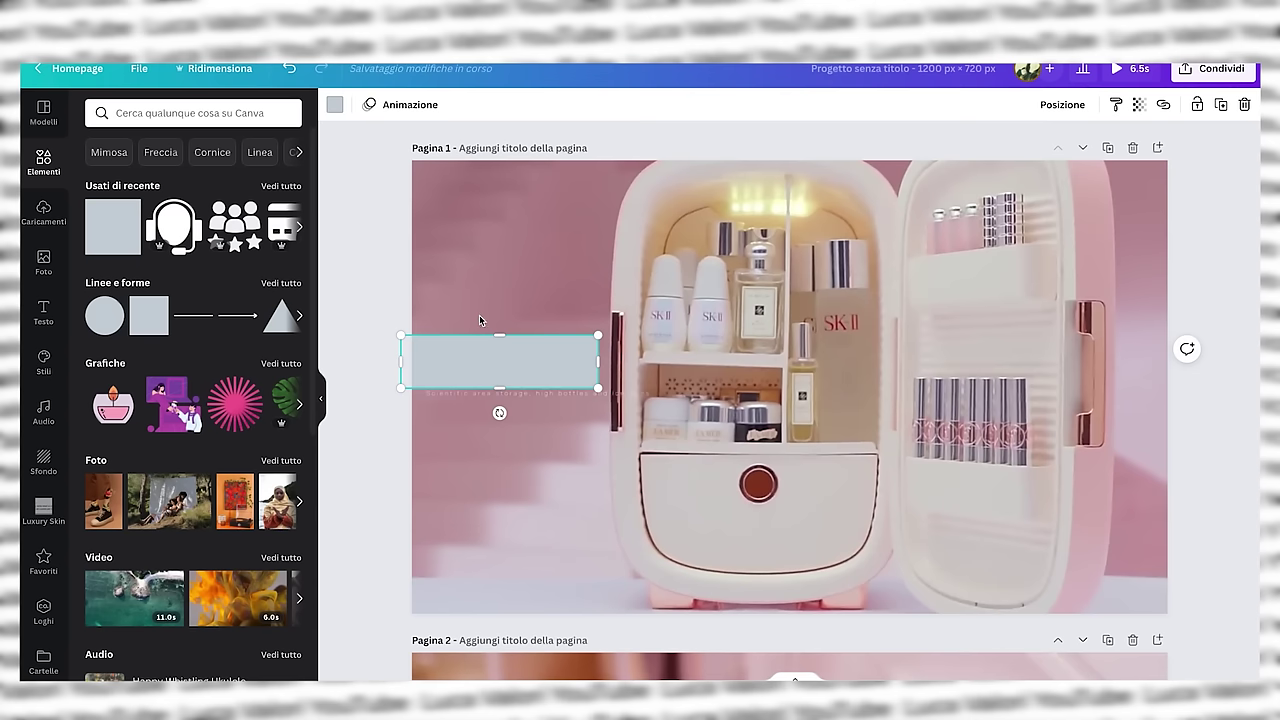
left_click(479, 315)
left_click(454, 360)
mouse_move(597, 362)
left_mouse_down()
mouse_move(655, 368)
mouse_move(528, 370)
mouse_move(584, 372)
left_mouse_up()
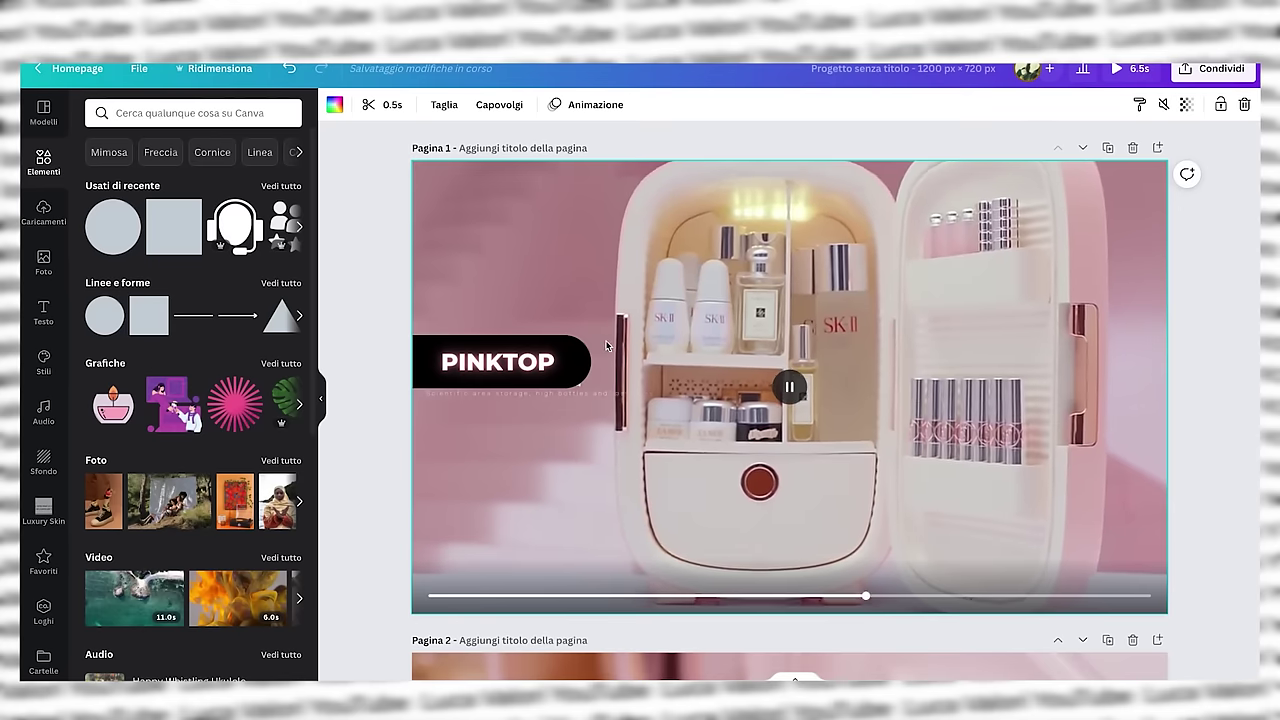
- Check the black circle and PINKTOP rectangle over the fridge video and play it to preview
left_click(571, 362)
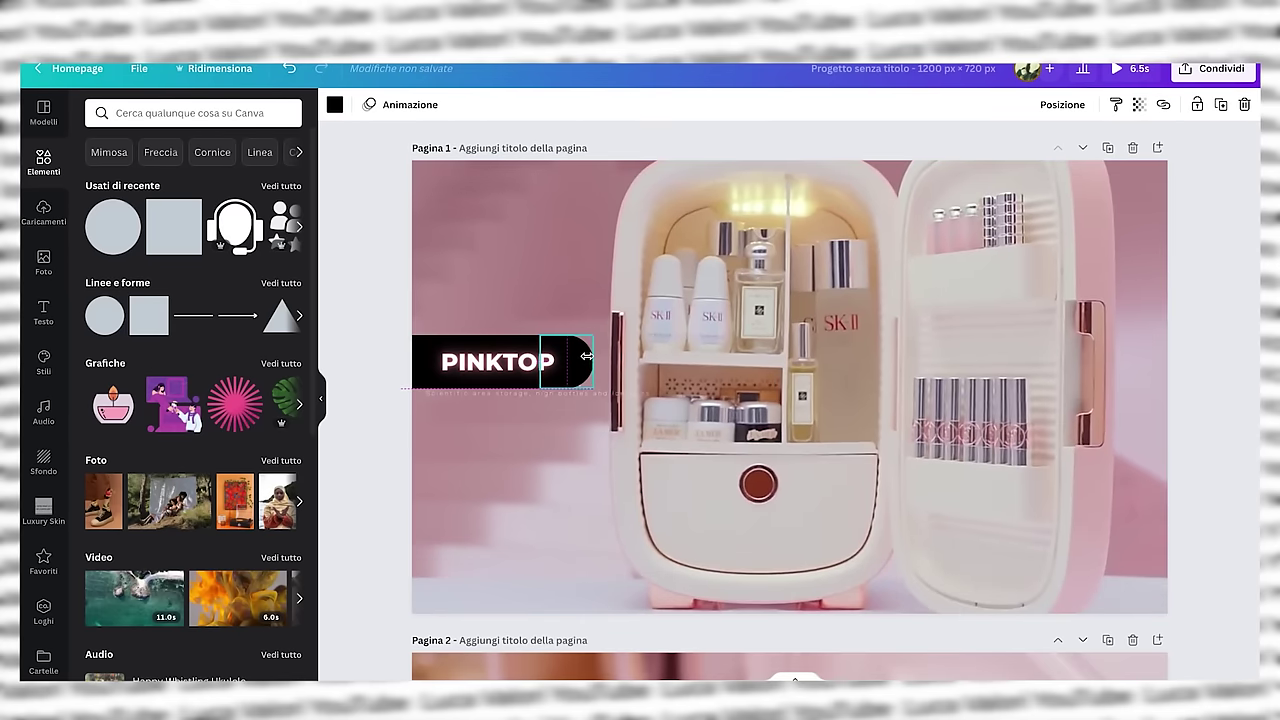
left_click(520, 328)
left_click(500, 345)
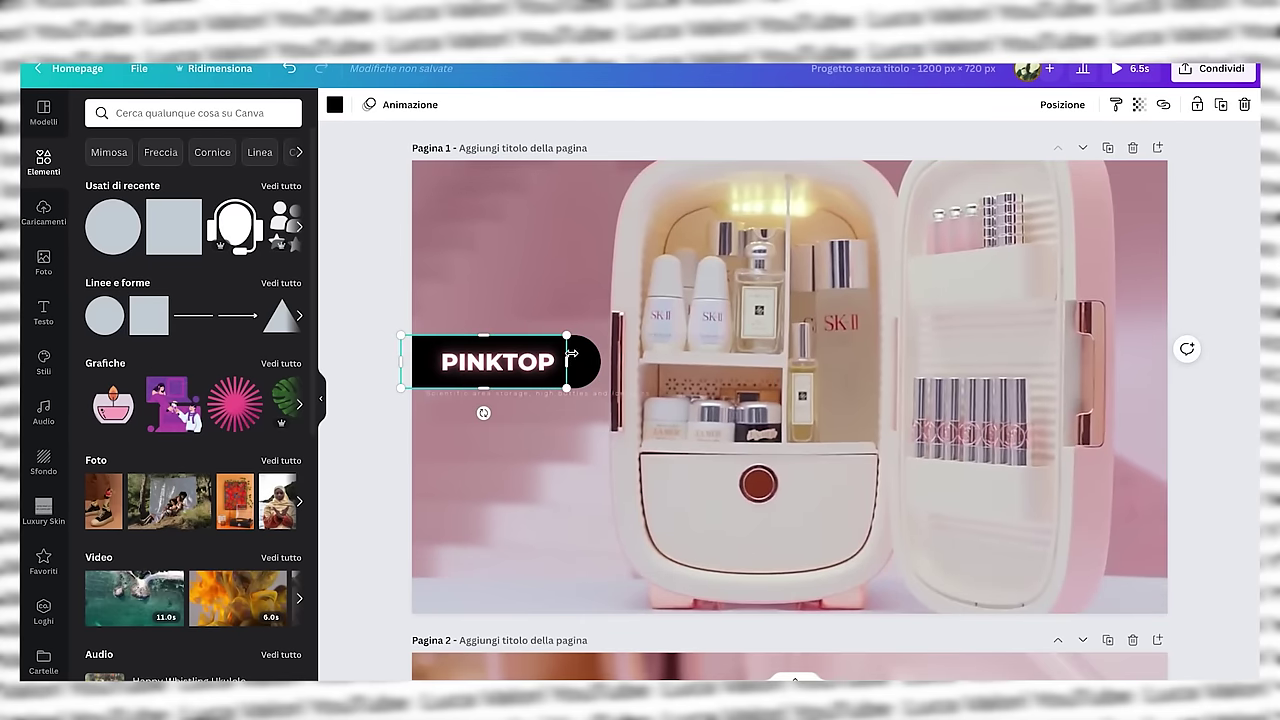
left_click(527, 308)
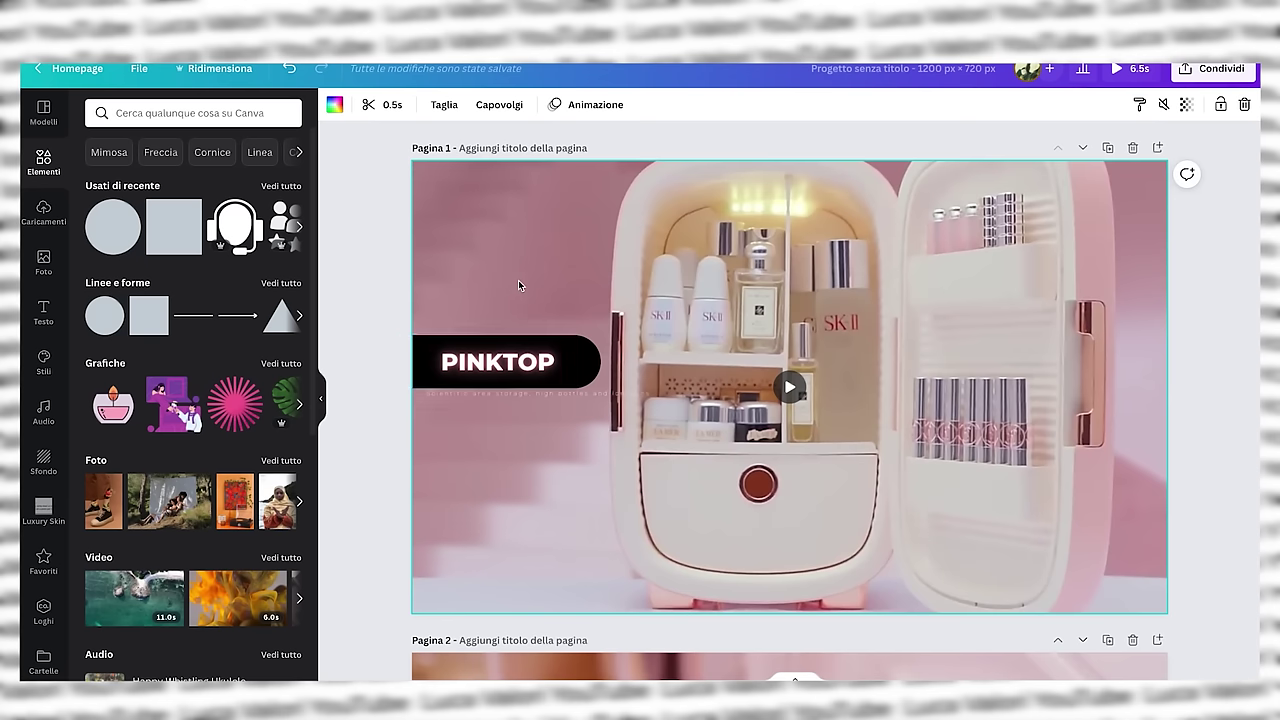
left_click(790, 387)
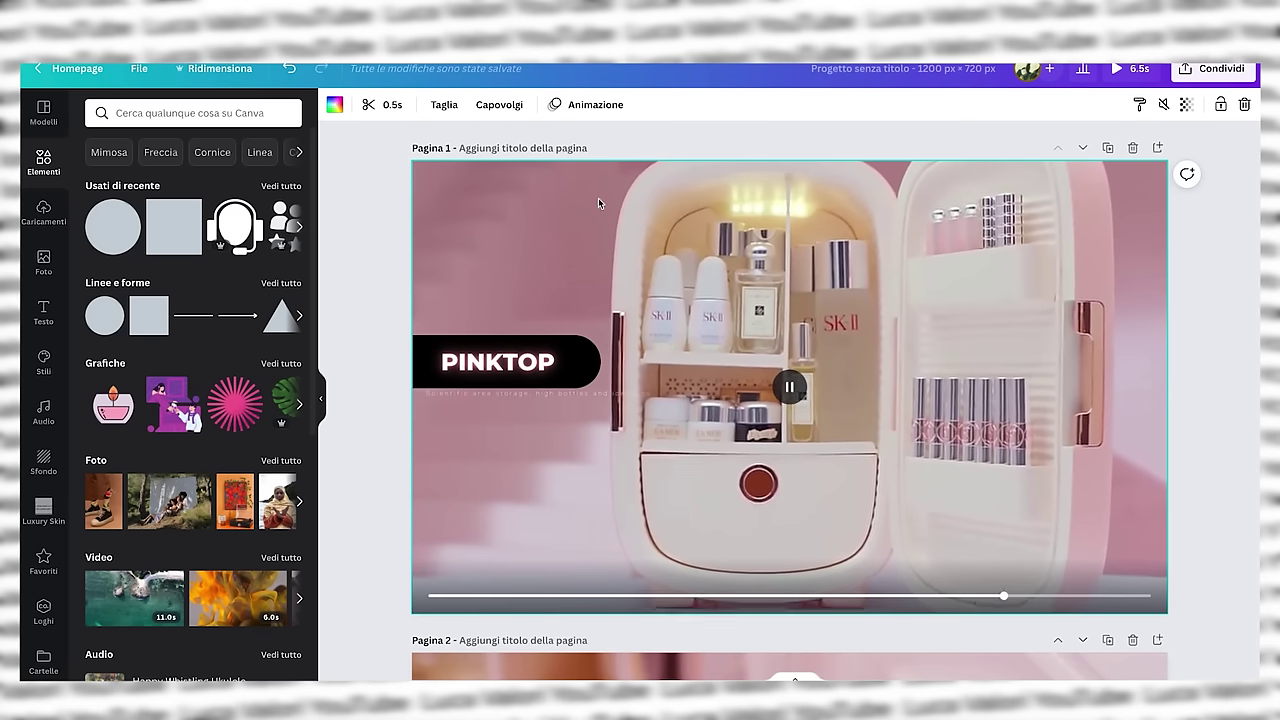
left_click_drag(371, 303, 600, 386)
scroll(598, 386, "down", 4)
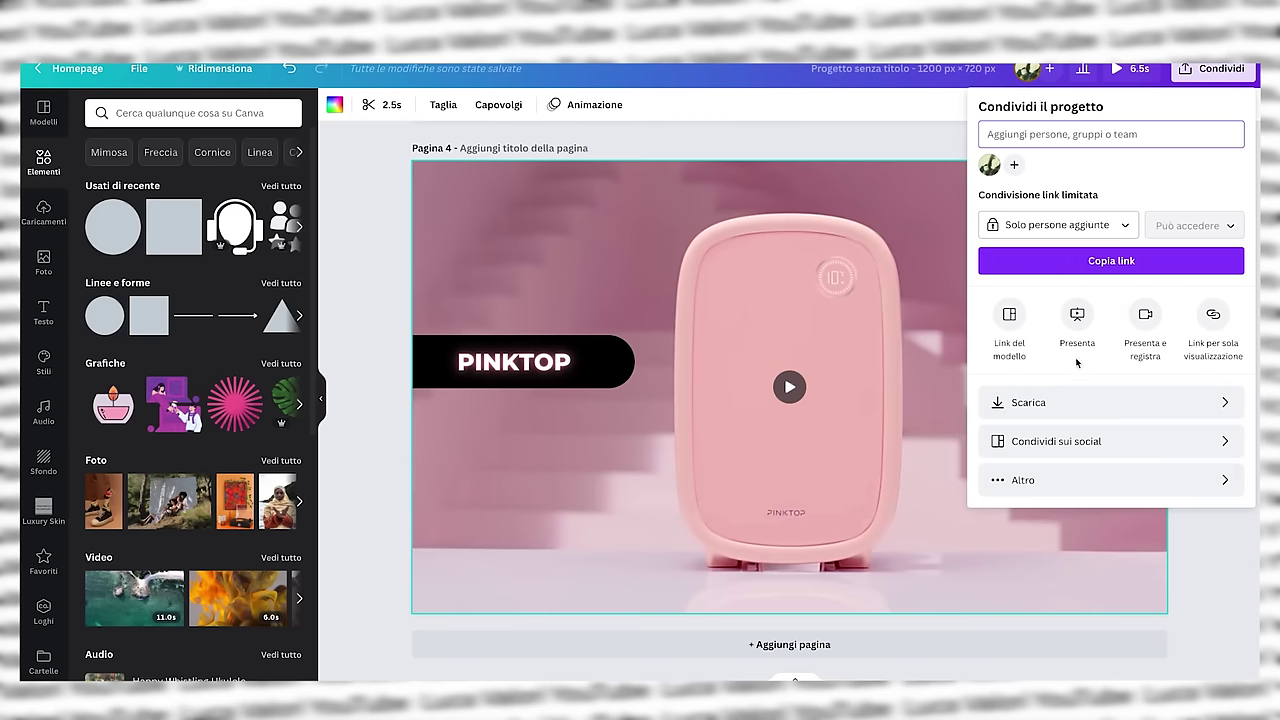
- Choose GIF as the download file type
left_click(1075, 402)
left_click(1100, 164)
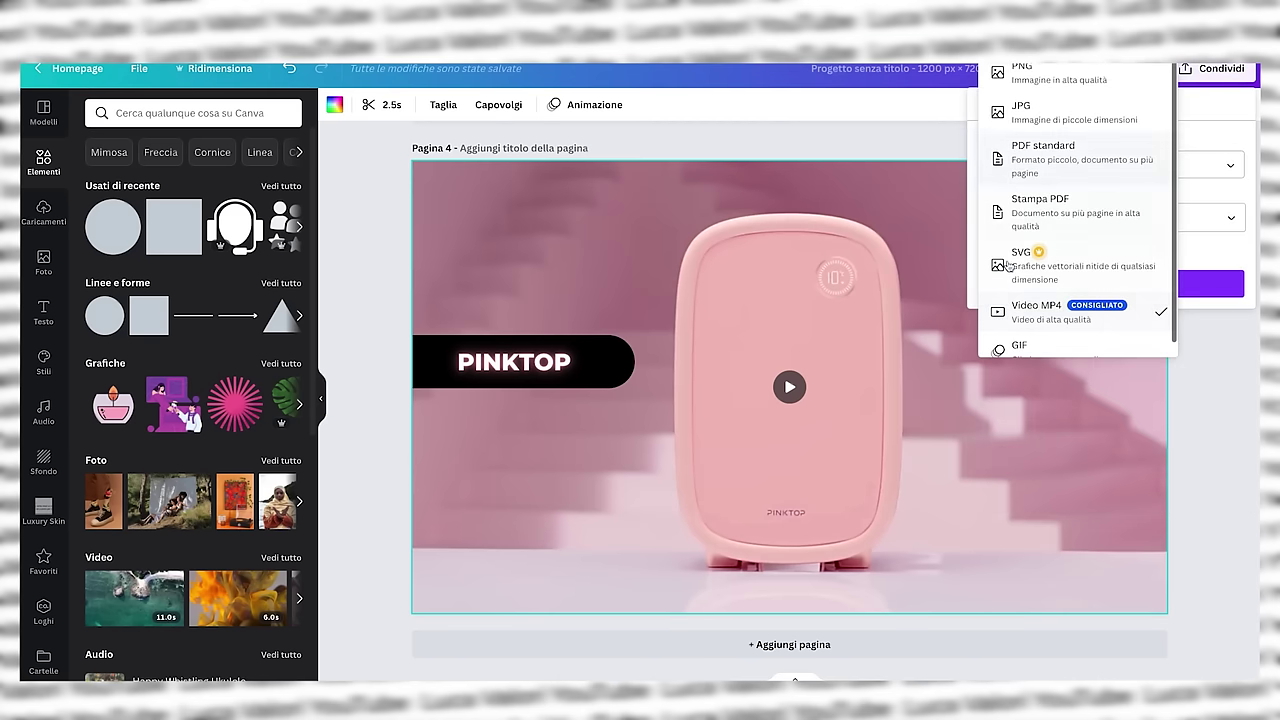
scroll(1040, 220, "down", 1)
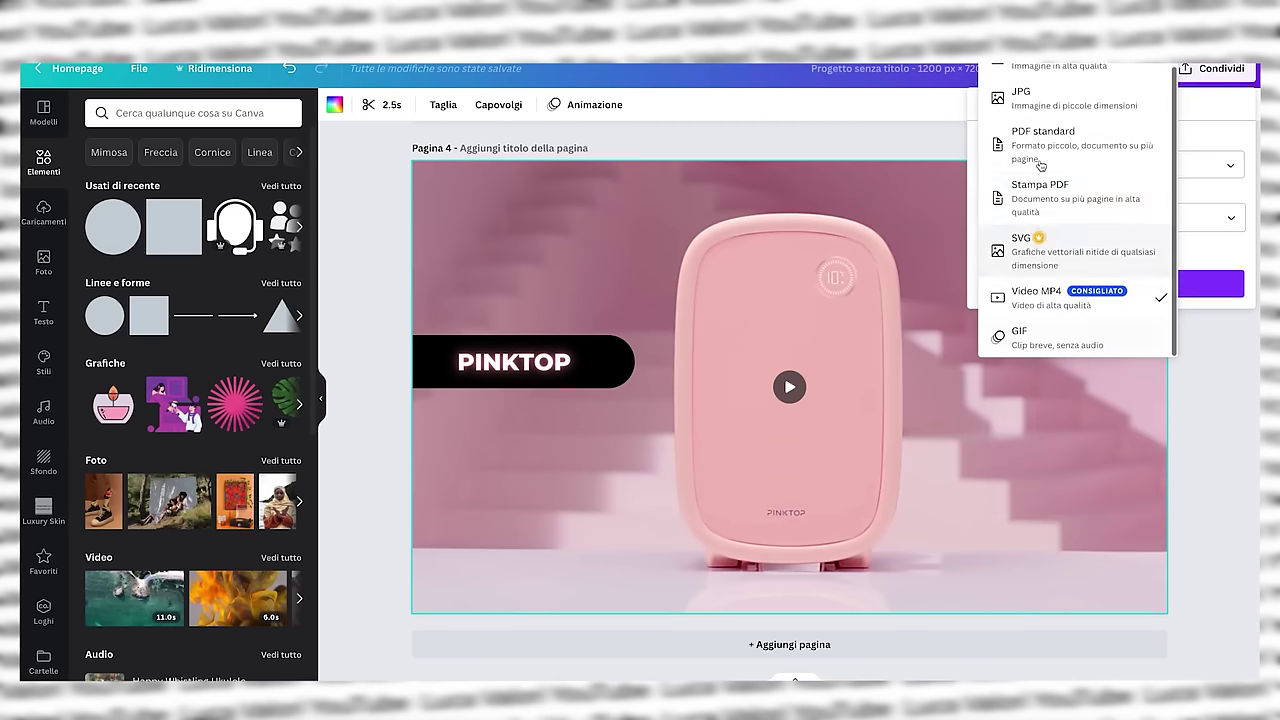
scroll(1040, 165, "up", 1)
scroll(1043, 265, "down", 1)
left_click(1030, 336)
- Include all four pages and start the GIF download
left_click(1074, 220)
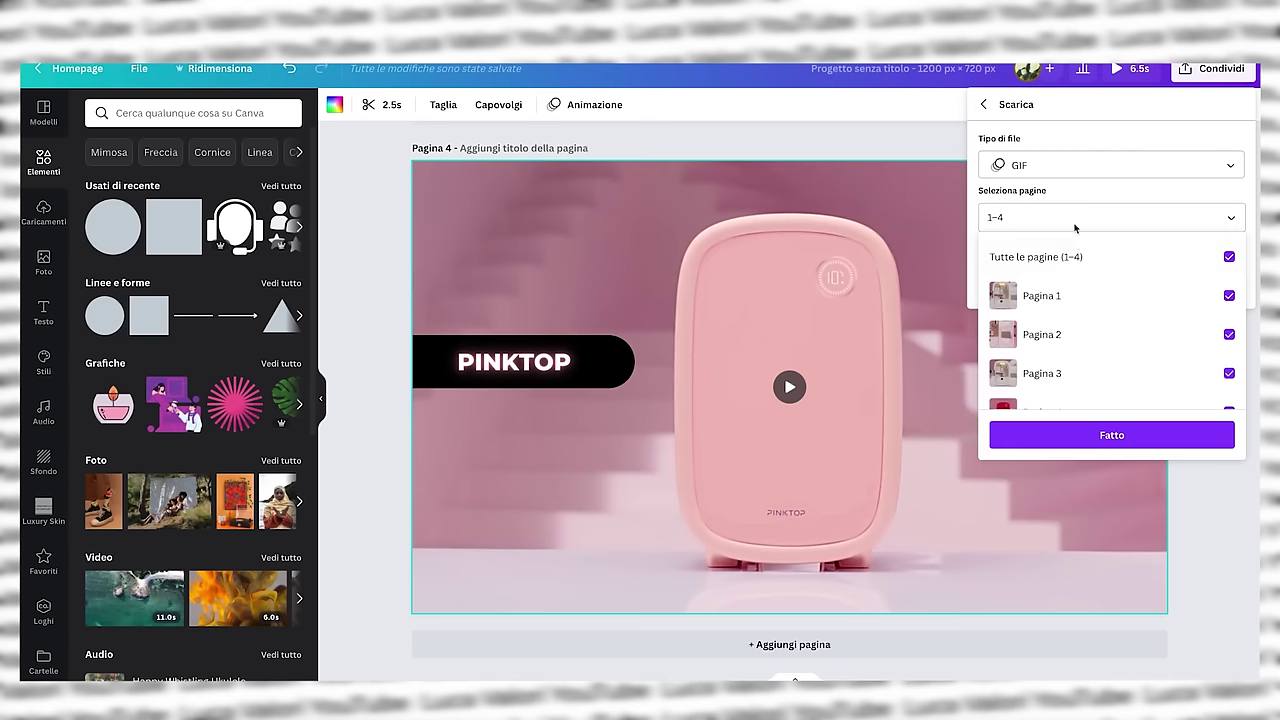
scroll(1040, 300, "down", 1)
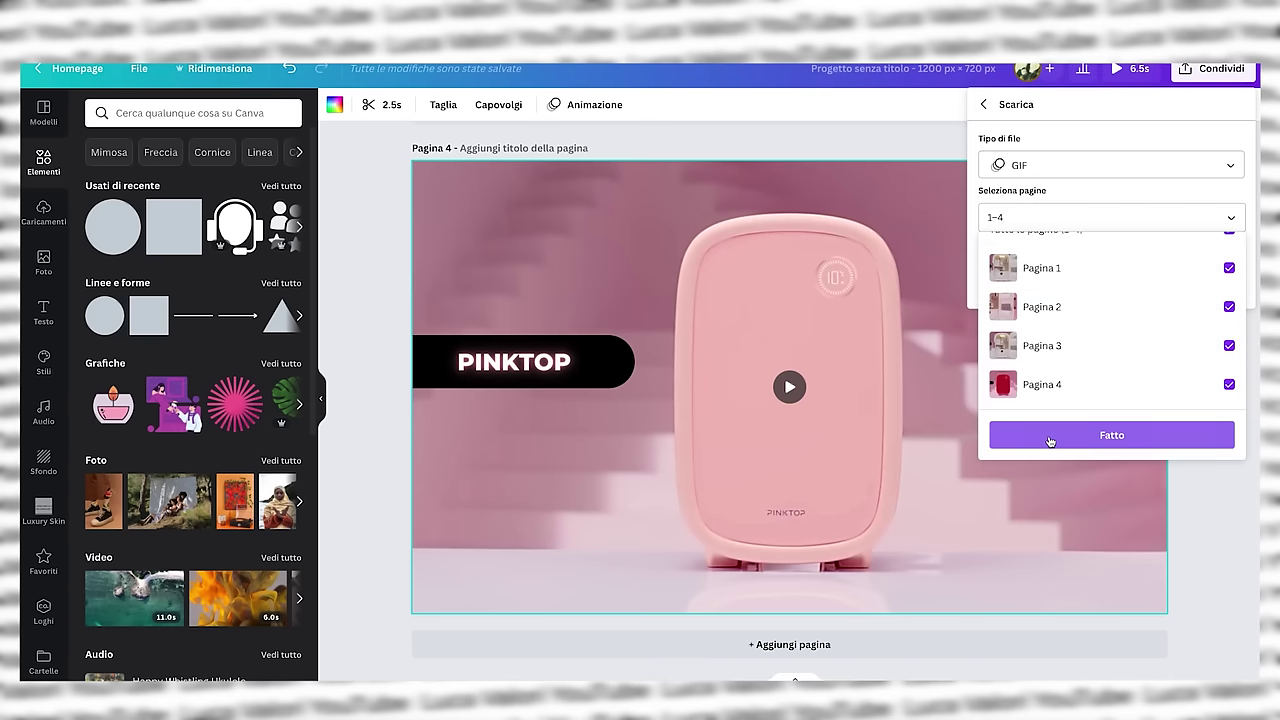
scroll(1060, 355, "up", 1)
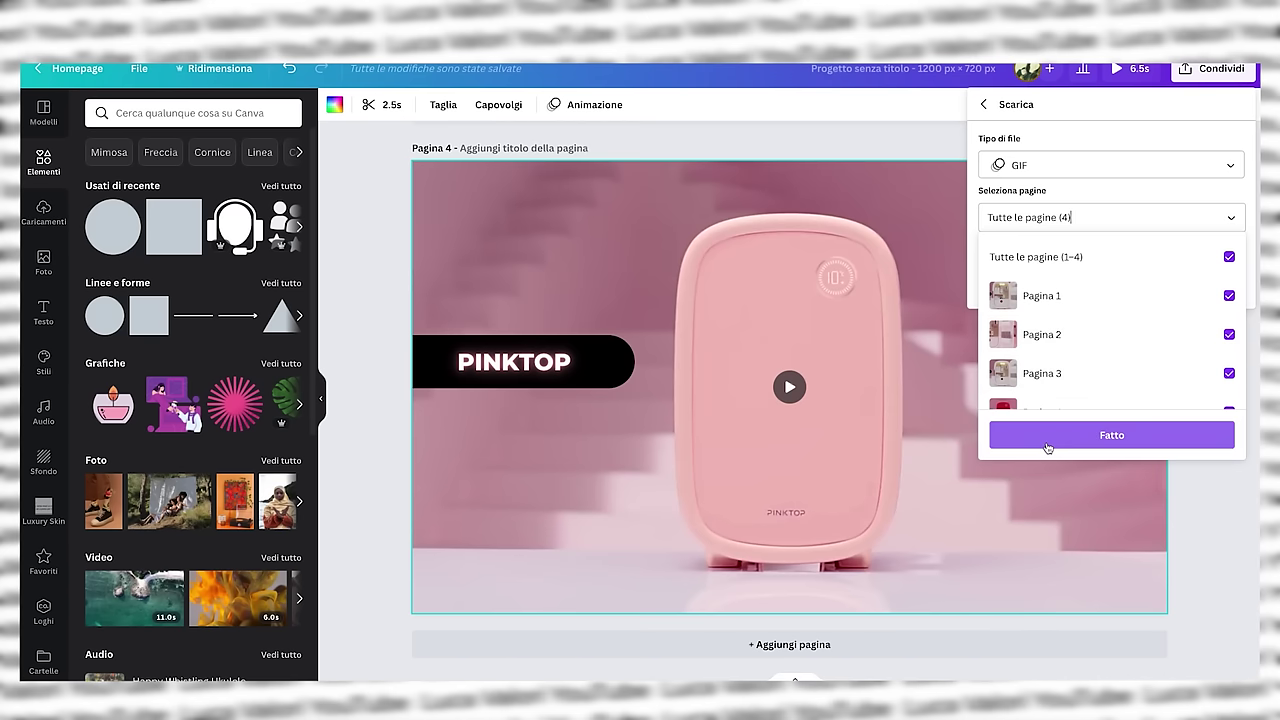
left_click(1048, 438)
left_click(1073, 292)
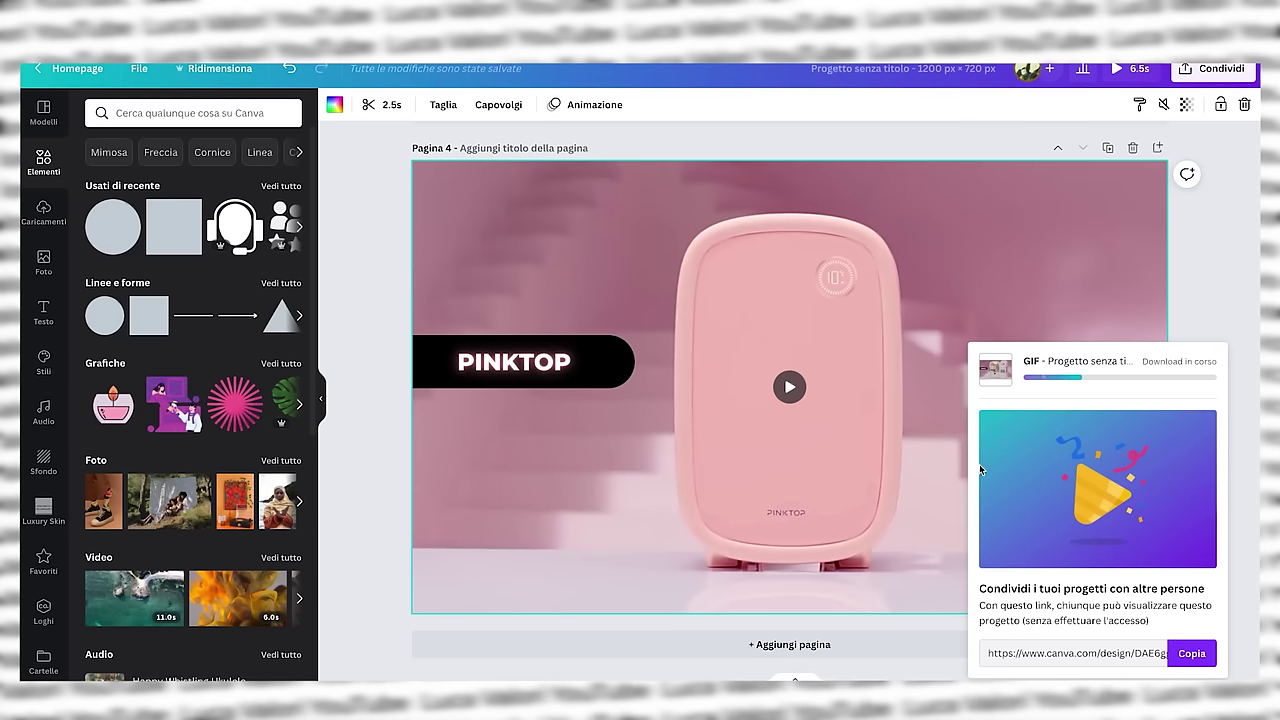
scroll(826, 424, "up", 5)
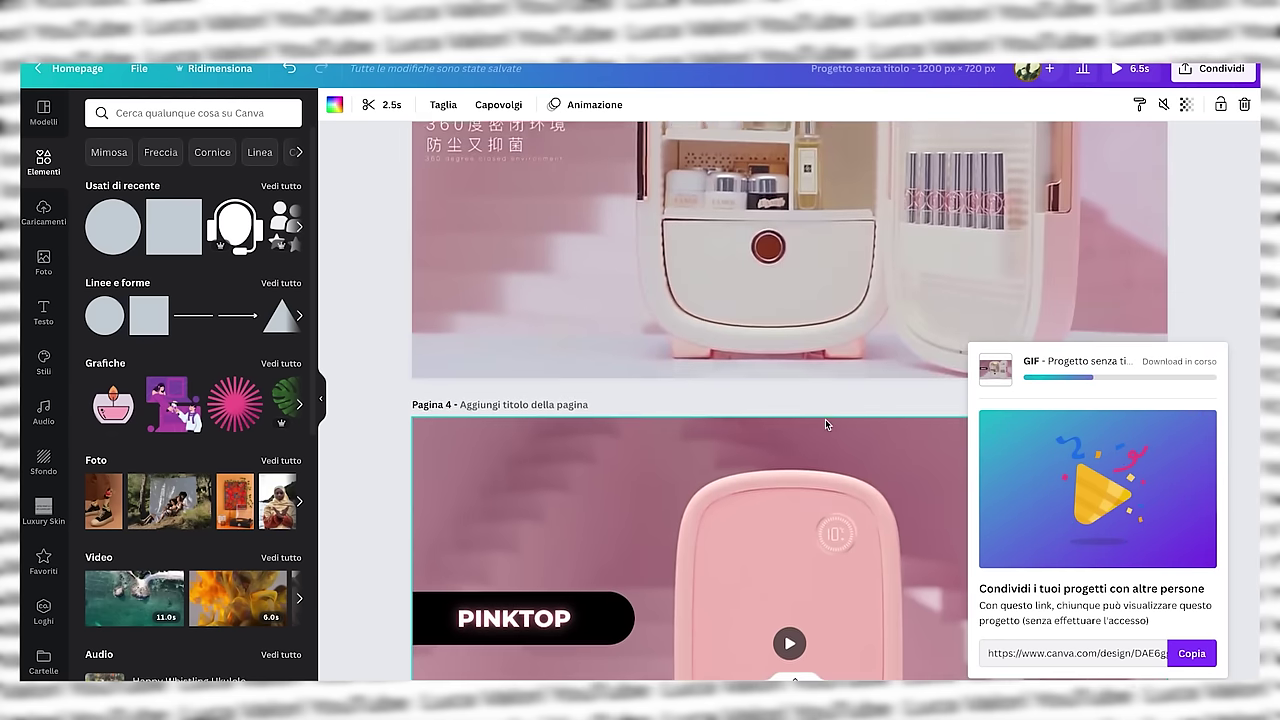
scroll(687, 365, "up", 5)
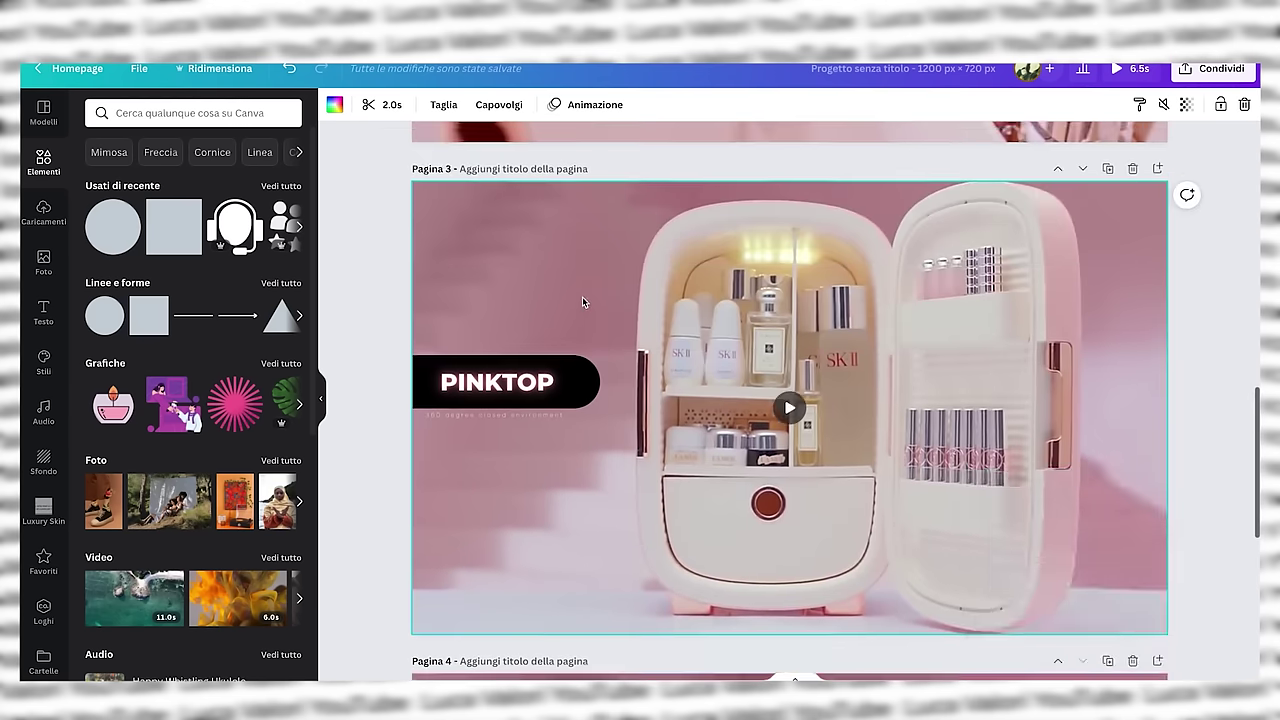
scroll(578, 298, "up", 5)
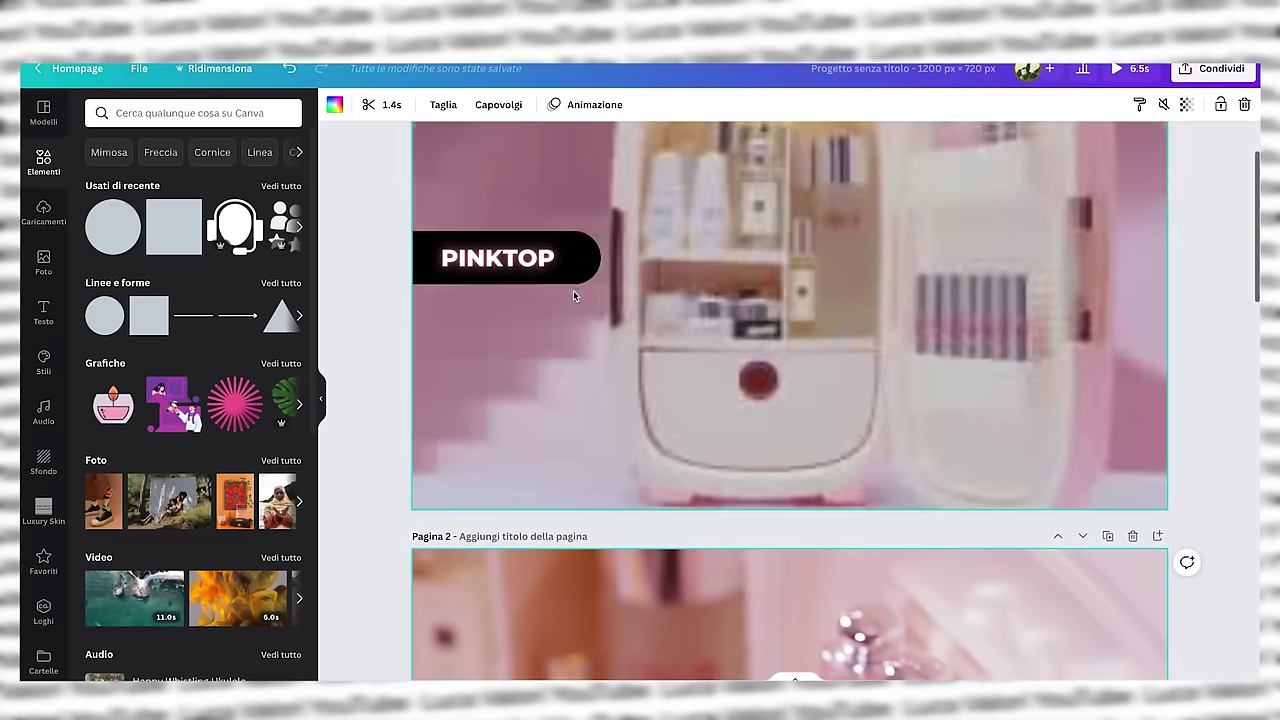
scroll(559, 381, "up", 2)
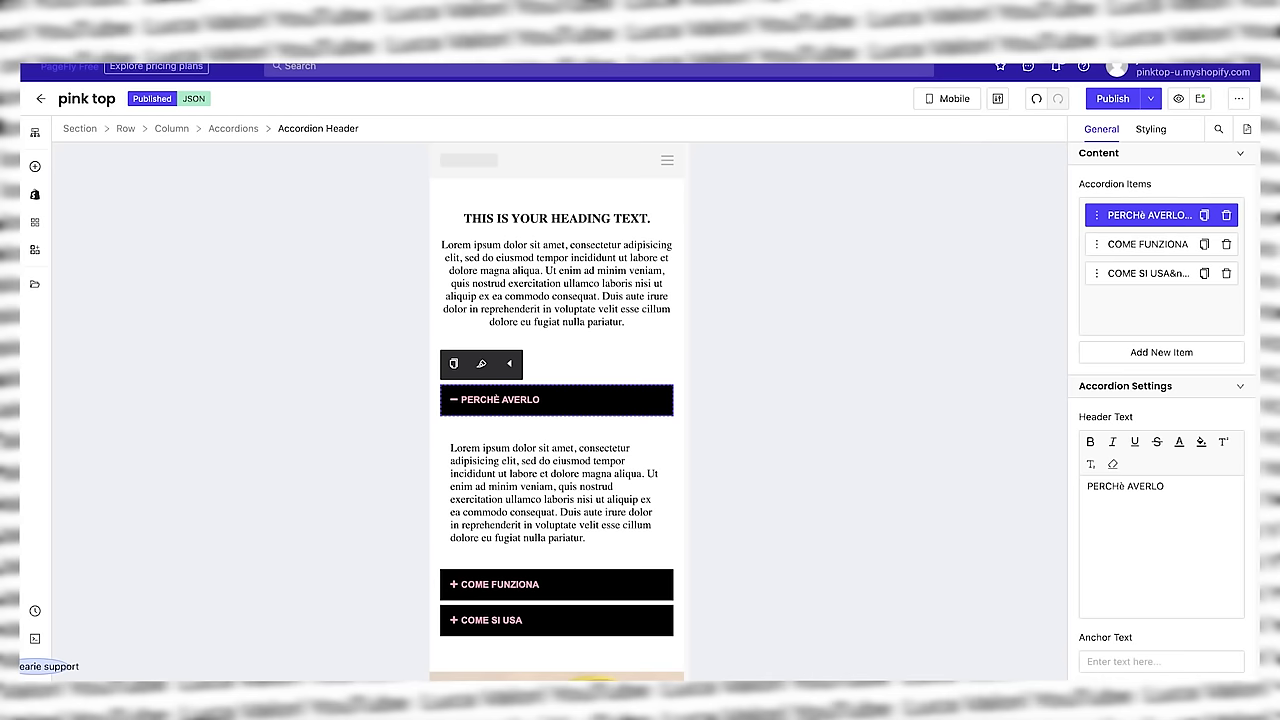
- Open the Image Manager for the image row below the accordions
scroll(534, 489, "down", 5)
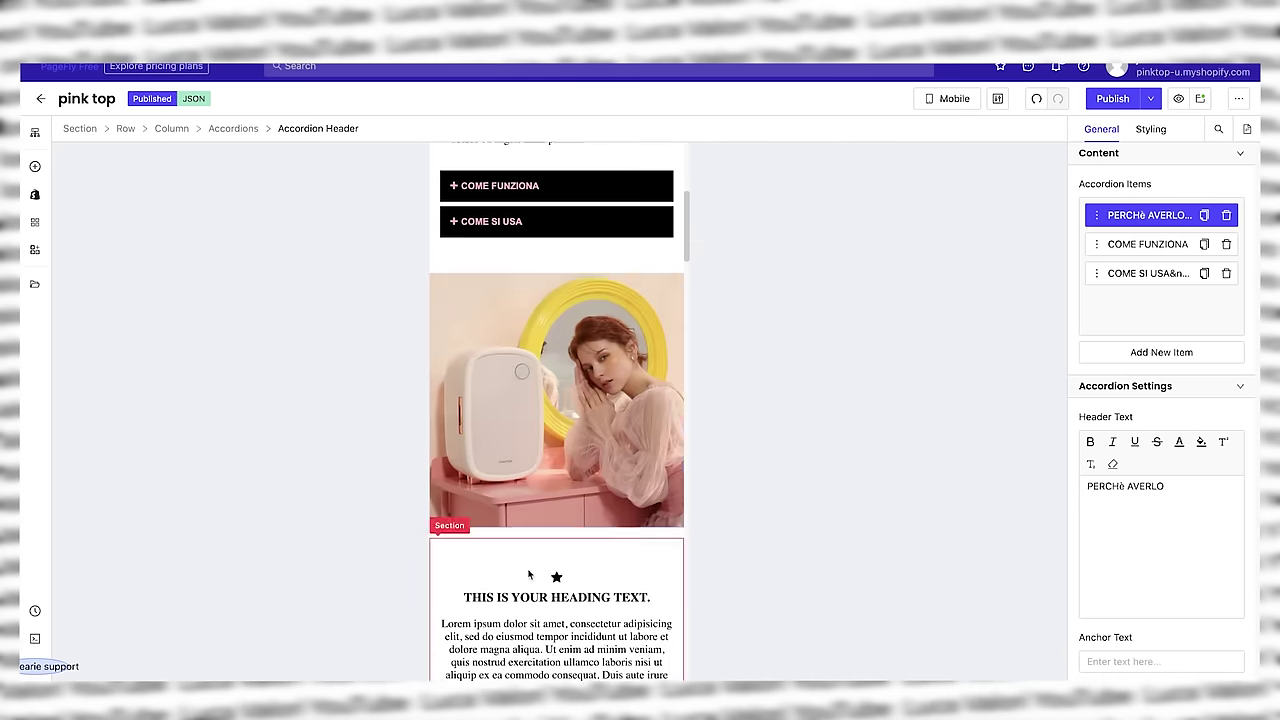
left_click(560, 500)
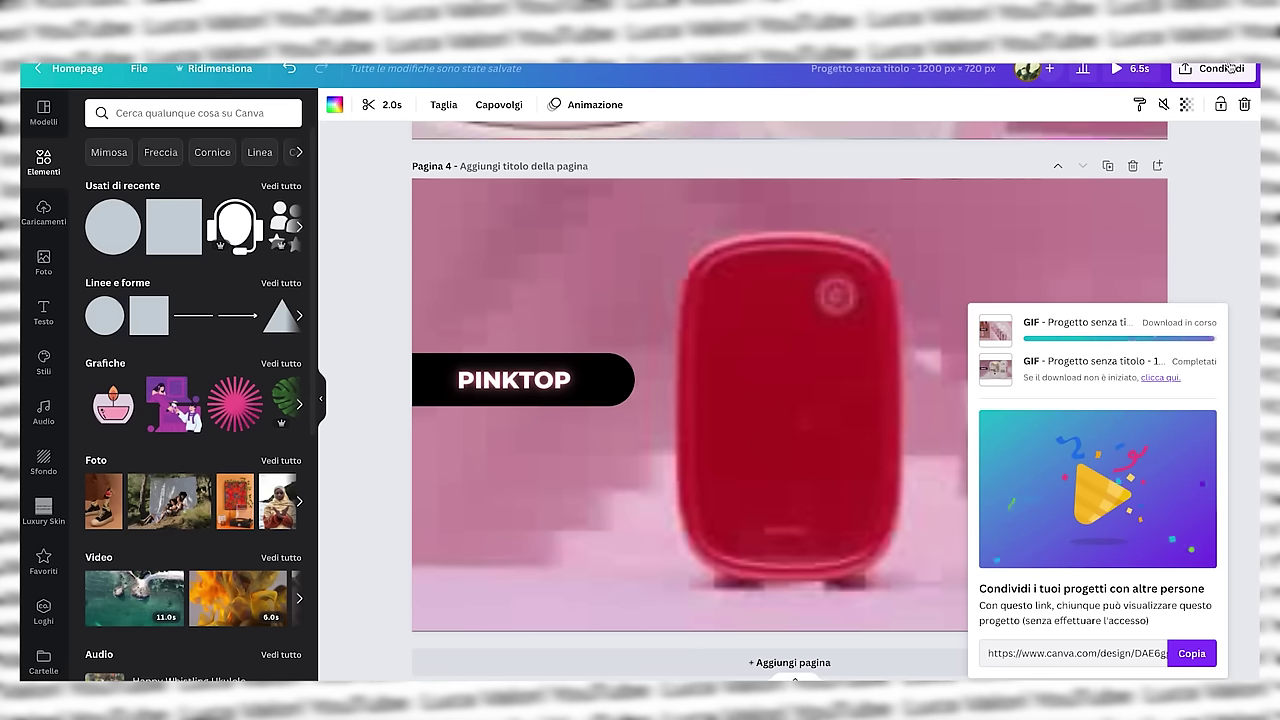
- Download the design as a GIF with only Pagina 3 and Pagina 4 ticked
left_click(1176, 68)
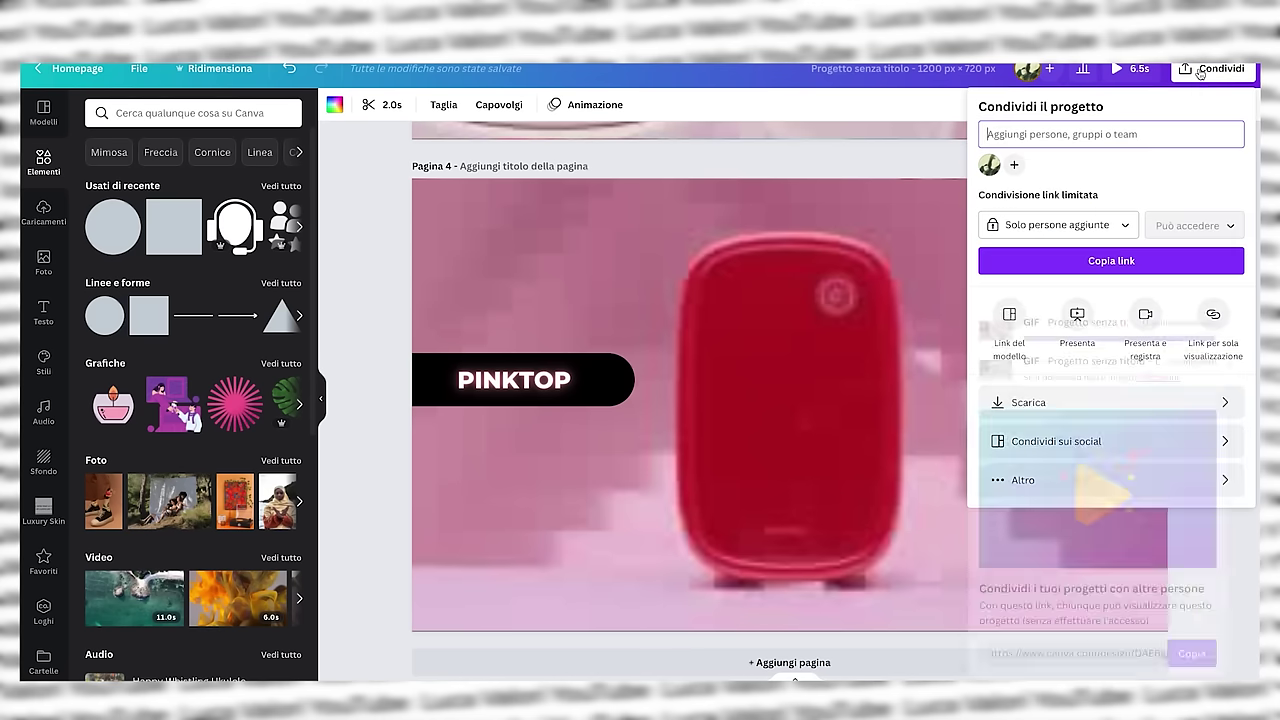
left_click(1022, 405)
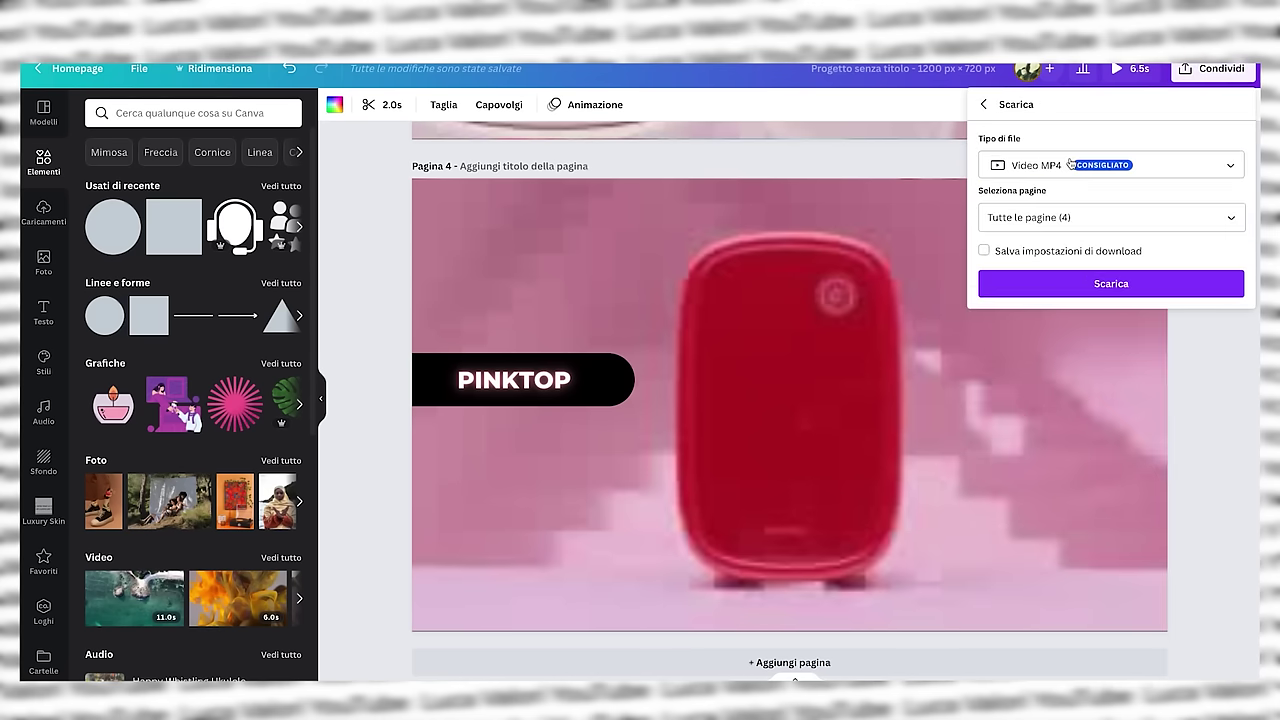
left_click(1070, 164)
scroll(1051, 188, "down", 2)
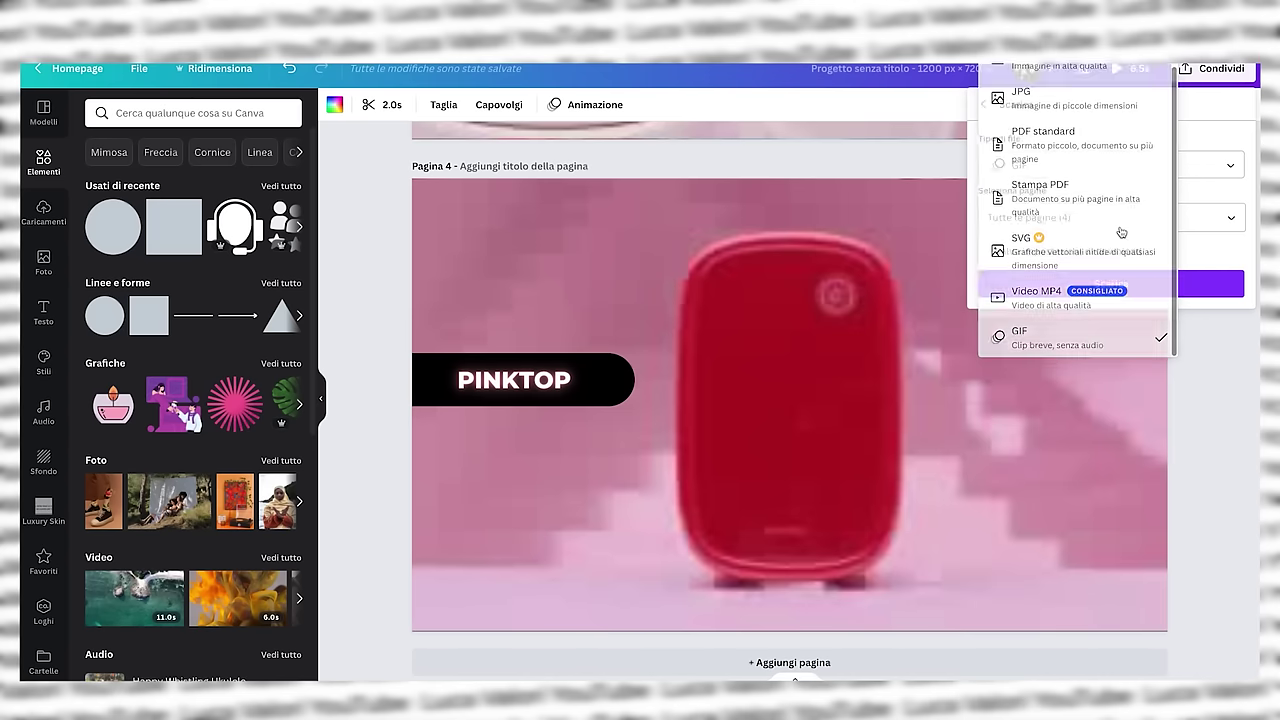
left_click(1030, 335)
left_click(1080, 217)
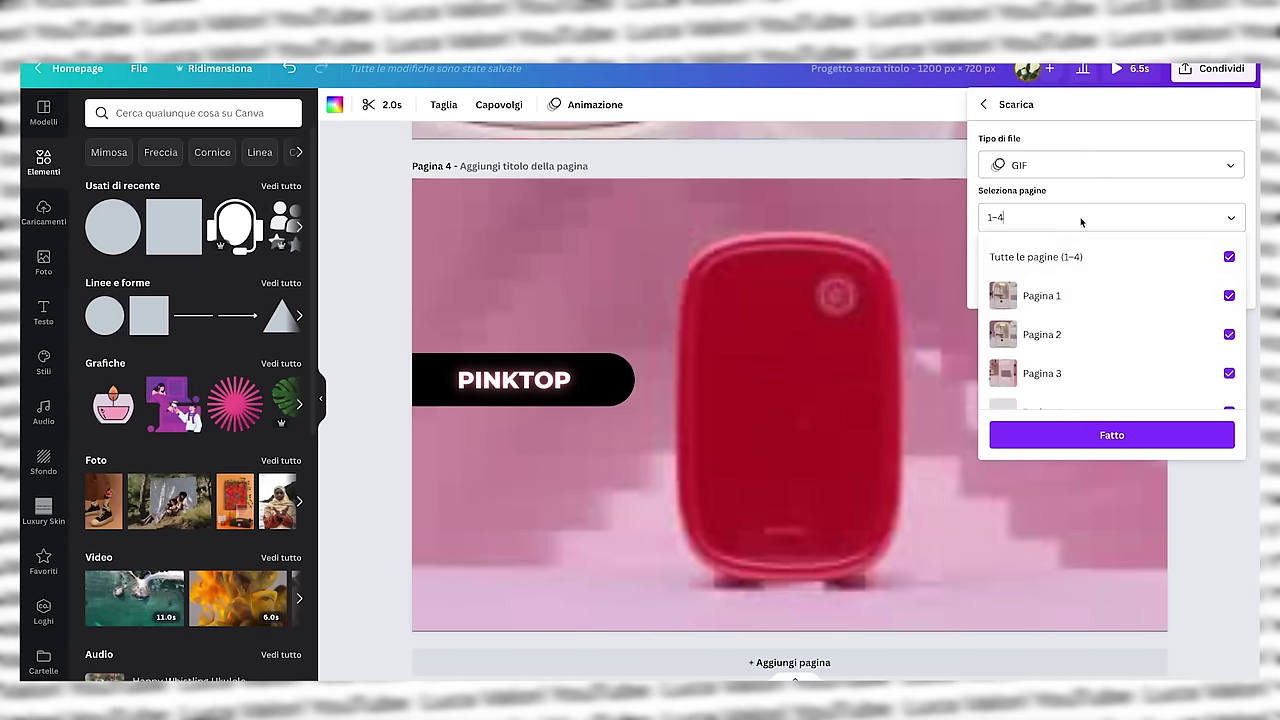
left_click(1078, 302)
scroll(1077, 340, "down", 1)
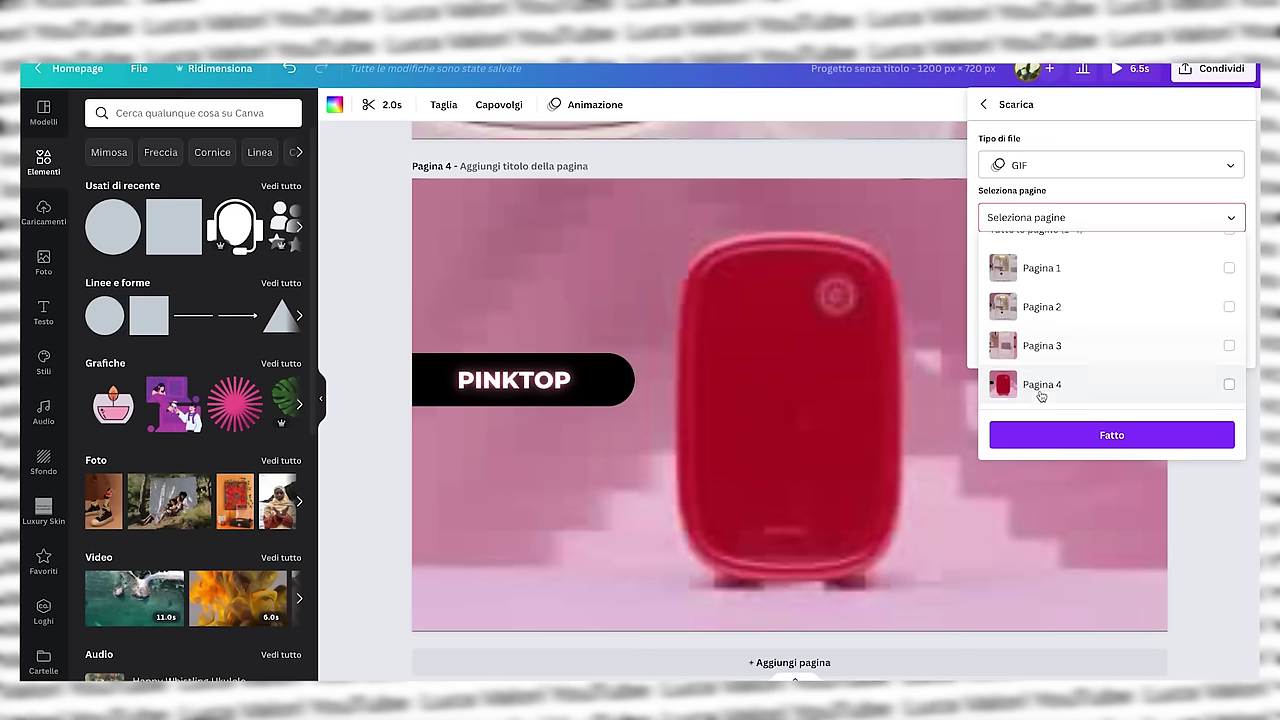
left_click(1070, 348)
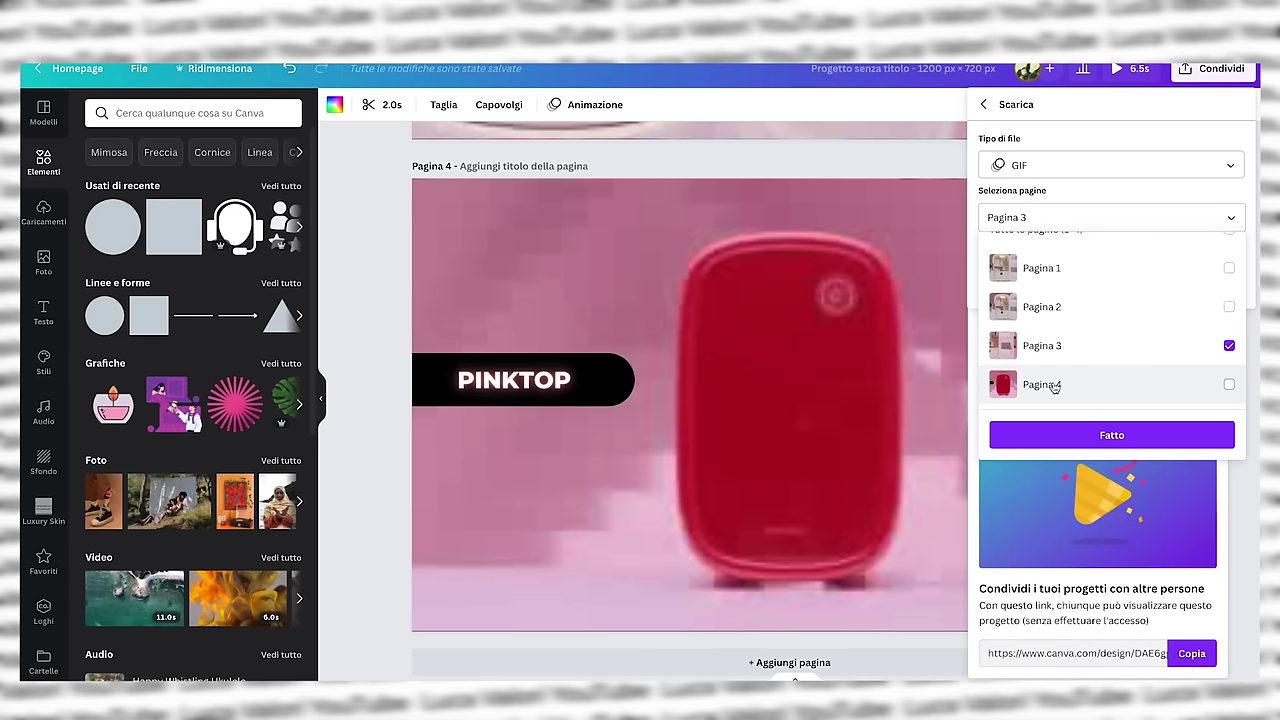
left_click(1052, 386)
left_click(1047, 437)
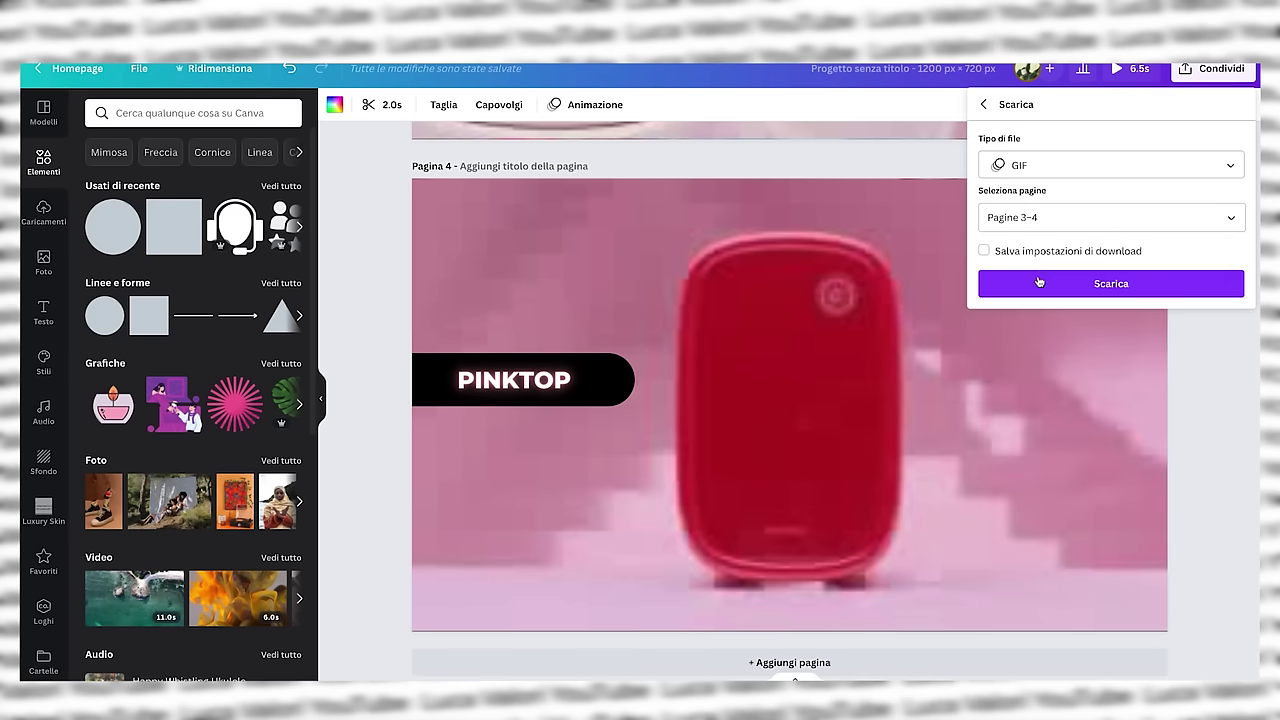
left_click(1040, 281)
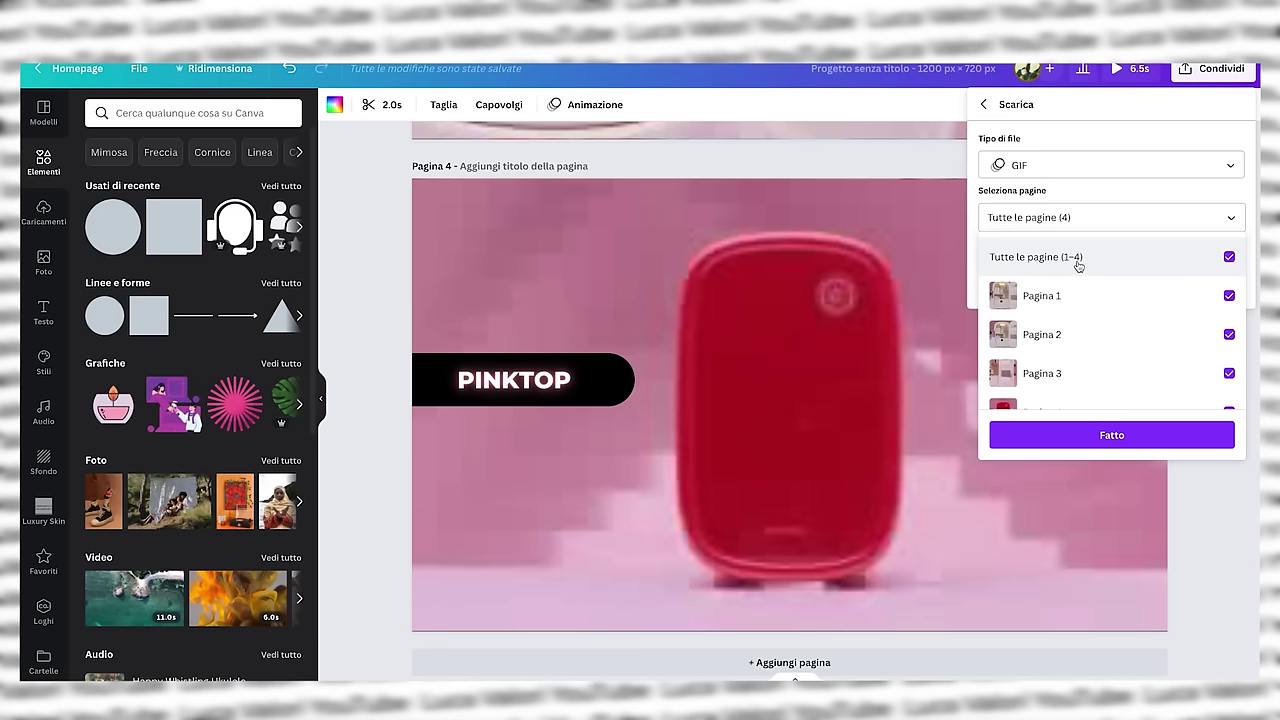
- Reselect only pages 3 and 4 and download the GIF again
left_click(1074, 258)
scroll(1077, 351, "down", 1)
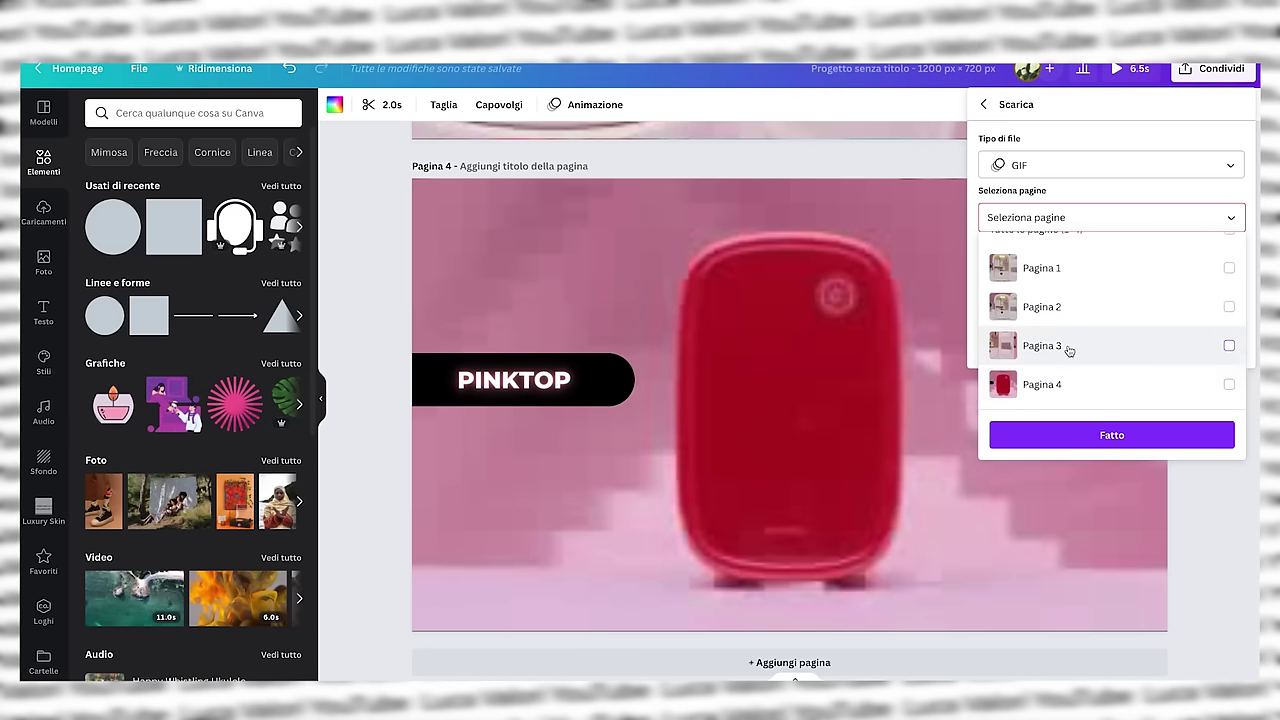
left_click(1064, 348)
left_click(1054, 385)
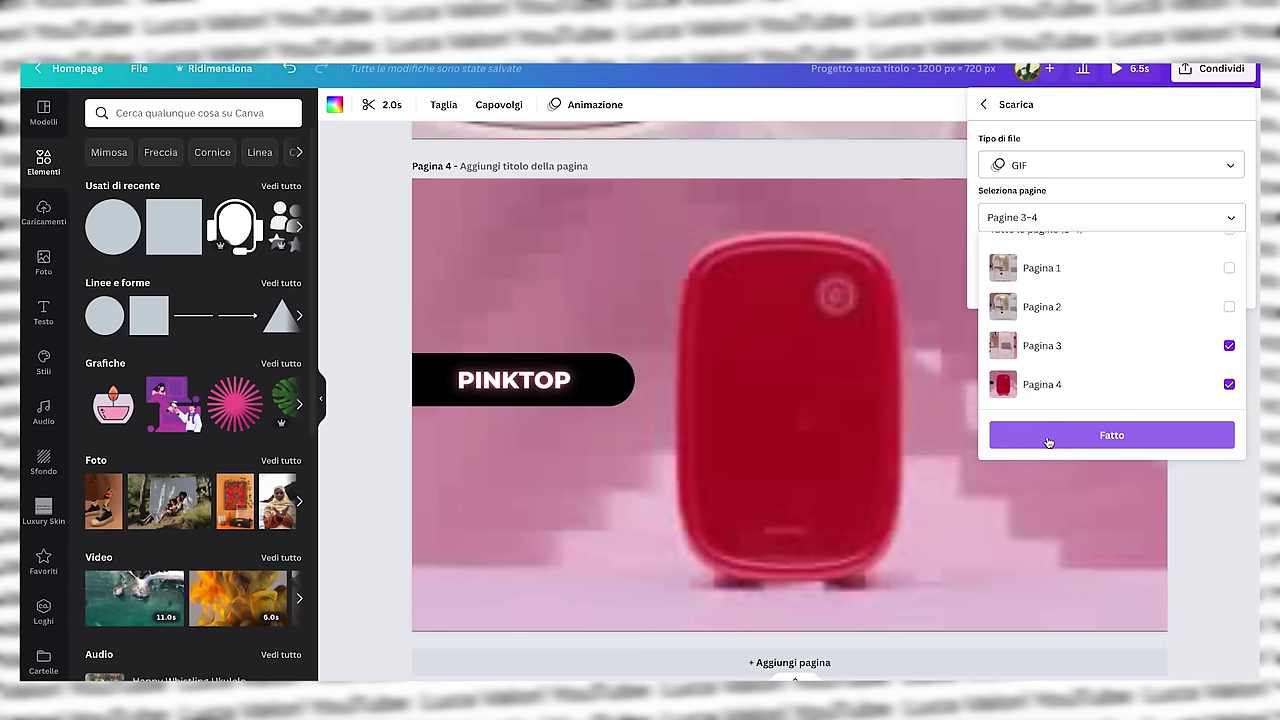
left_click(1047, 442)
left_click(1036, 281)
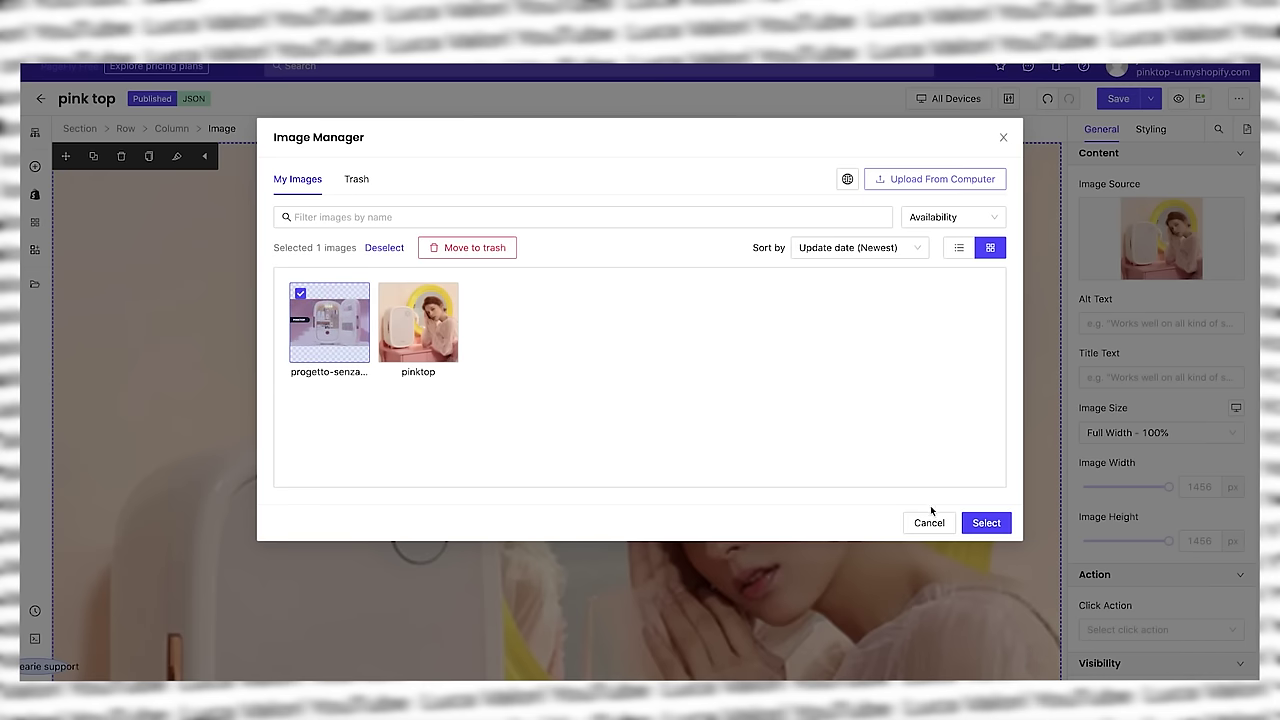
- Insert the animated Pinktop GIF and check it in the Mobile layout
left_click(985, 523)
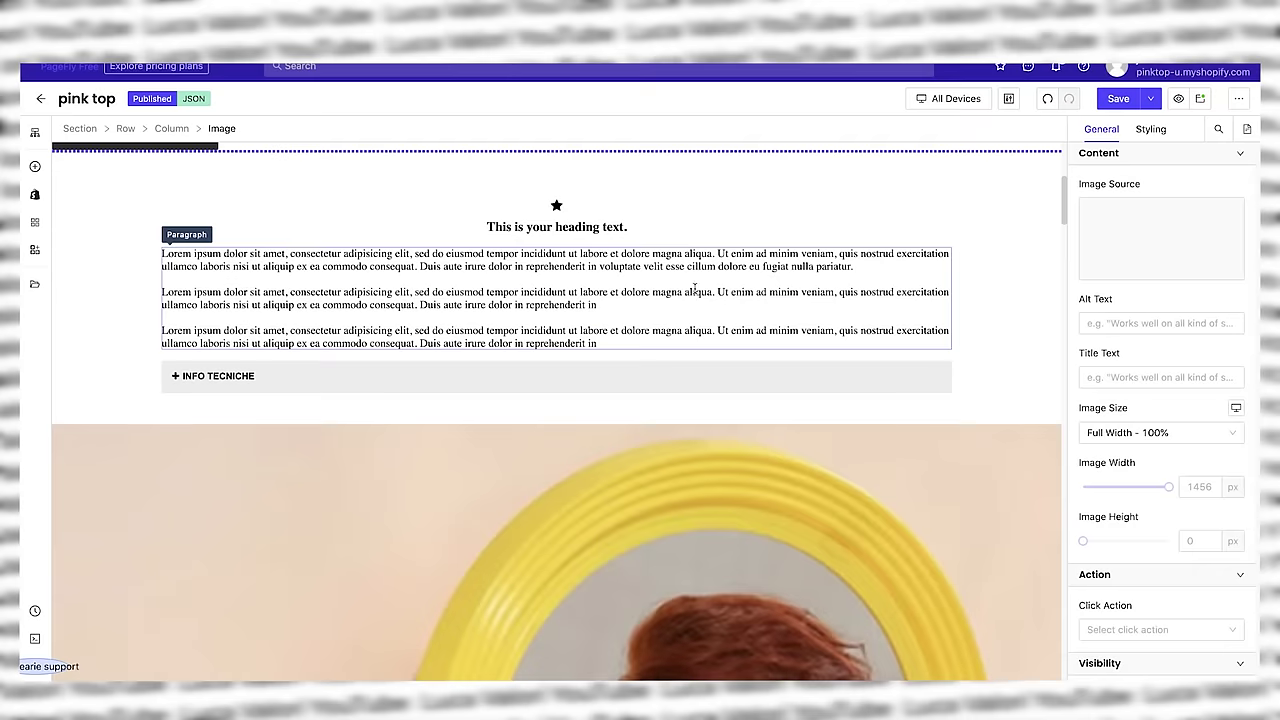
left_click(925, 99)
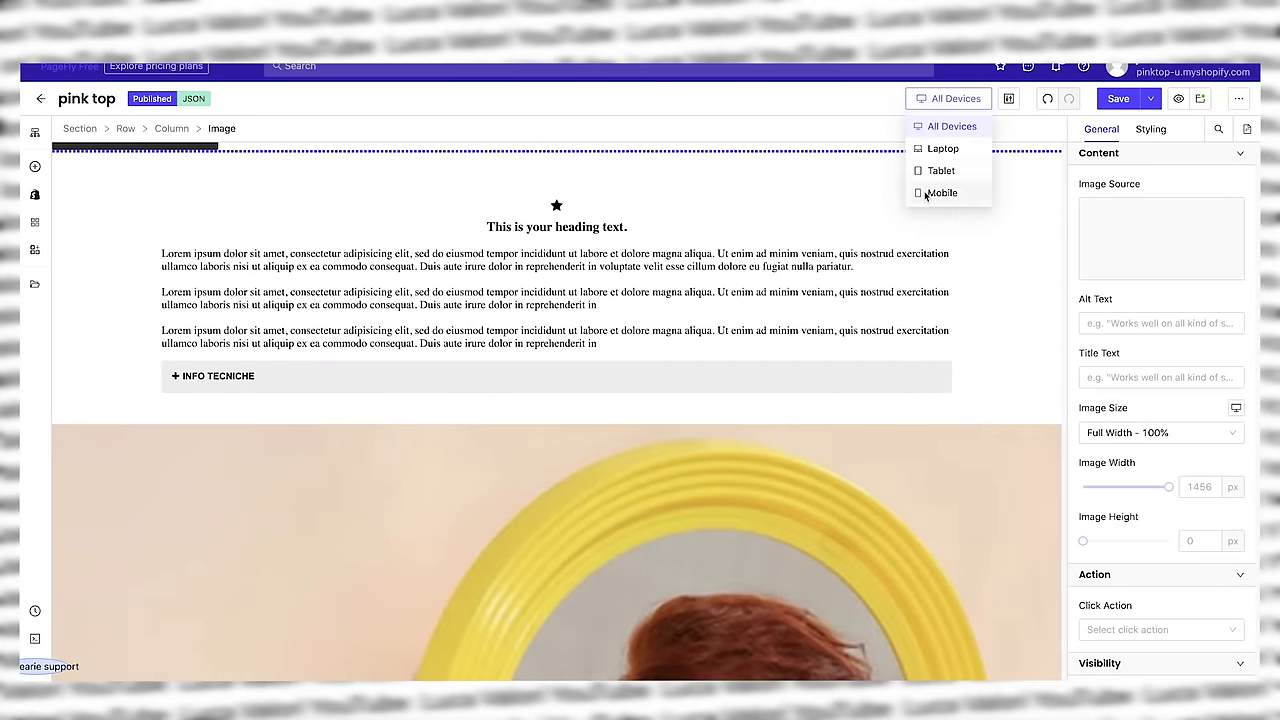
left_click(940, 193)
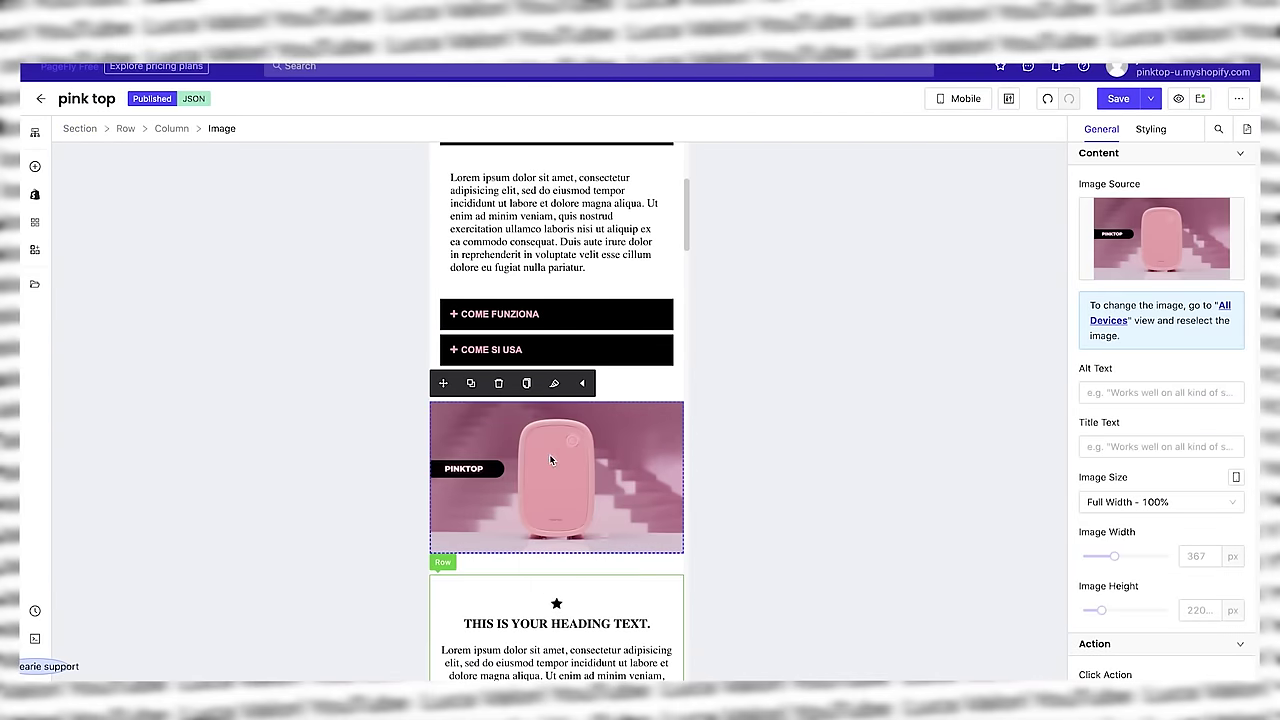
scroll(594, 458, "down", 3)
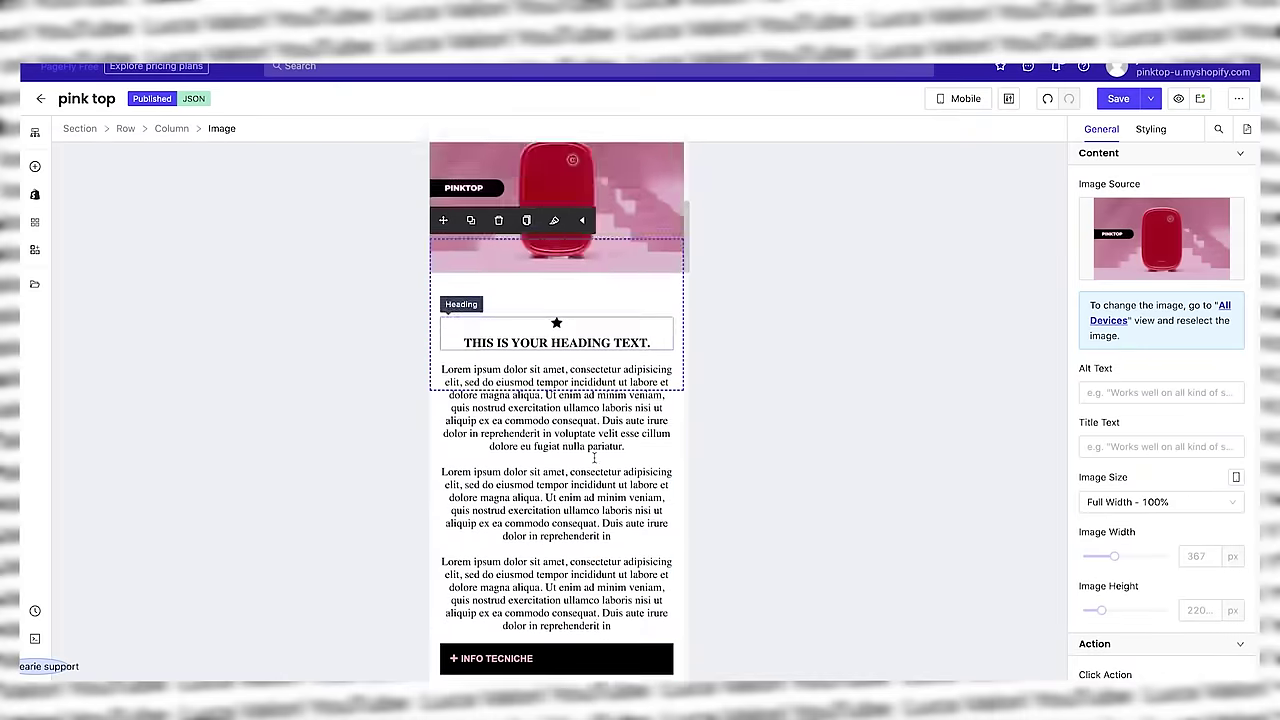
scroll(594, 458, "down", 3)
scroll(594, 460, "up", 1)
scroll(594, 460, "down", 3)
scroll(572, 430, "down", 1)
scroll(640, 229, "up", 3)
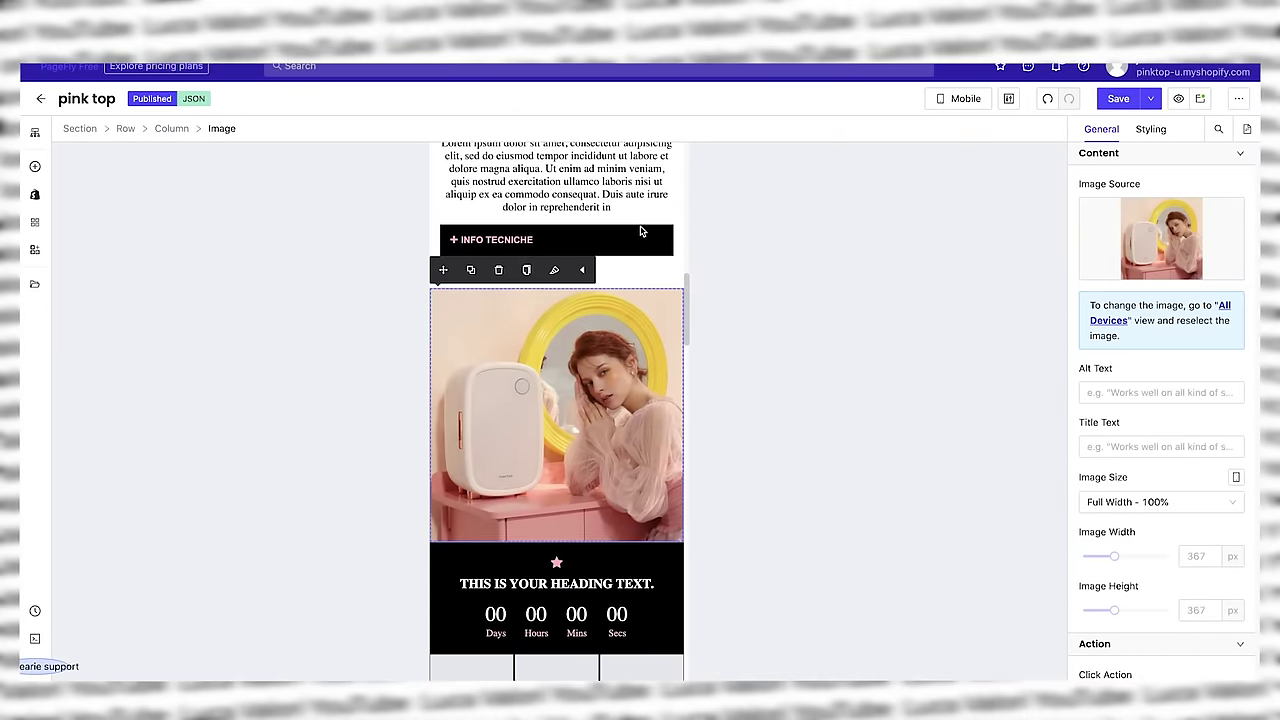
- Save the page, return to All Devices, and reopen the image library
left_click(1122, 99)
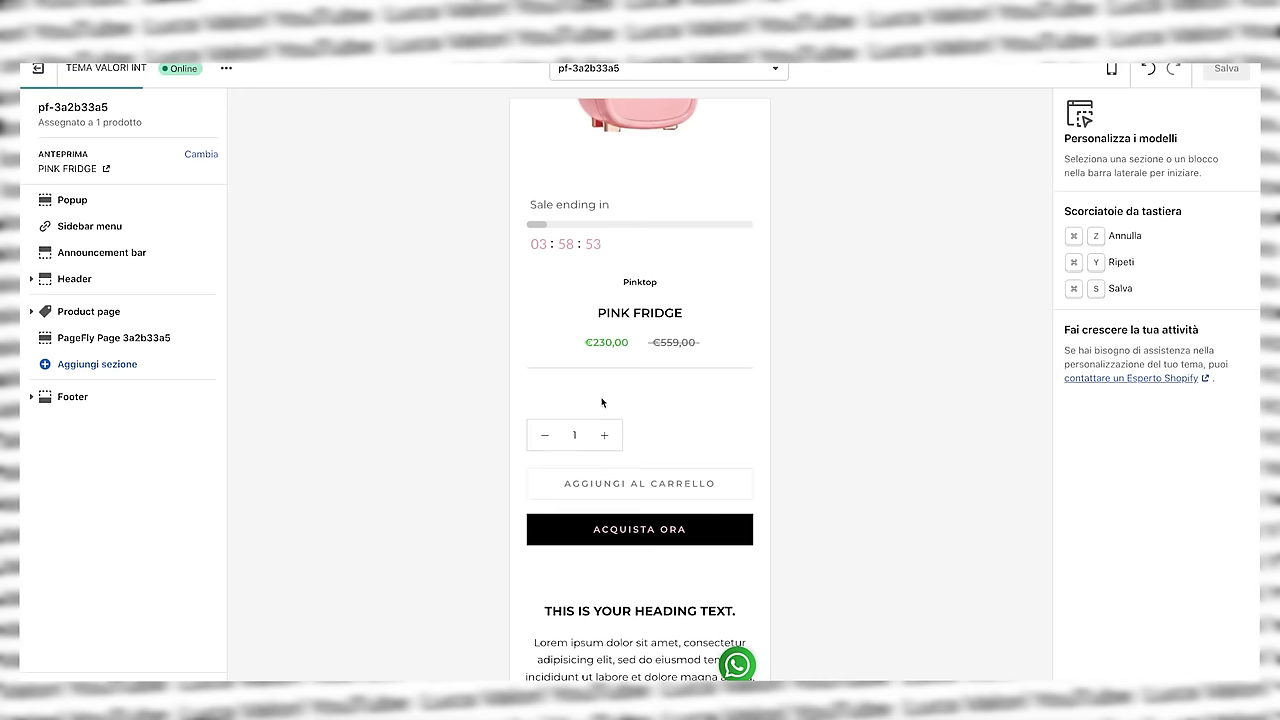
scroll(601, 402, "down", 10)
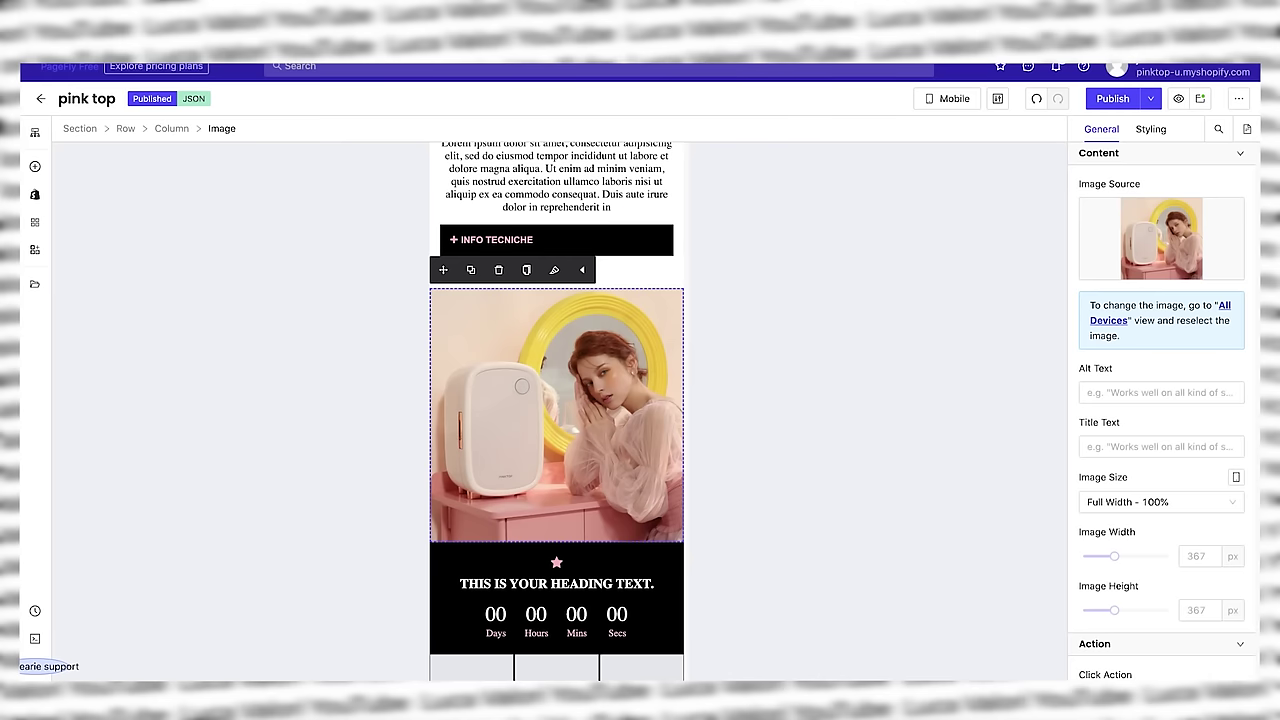
scroll(532, 341, "up", 3)
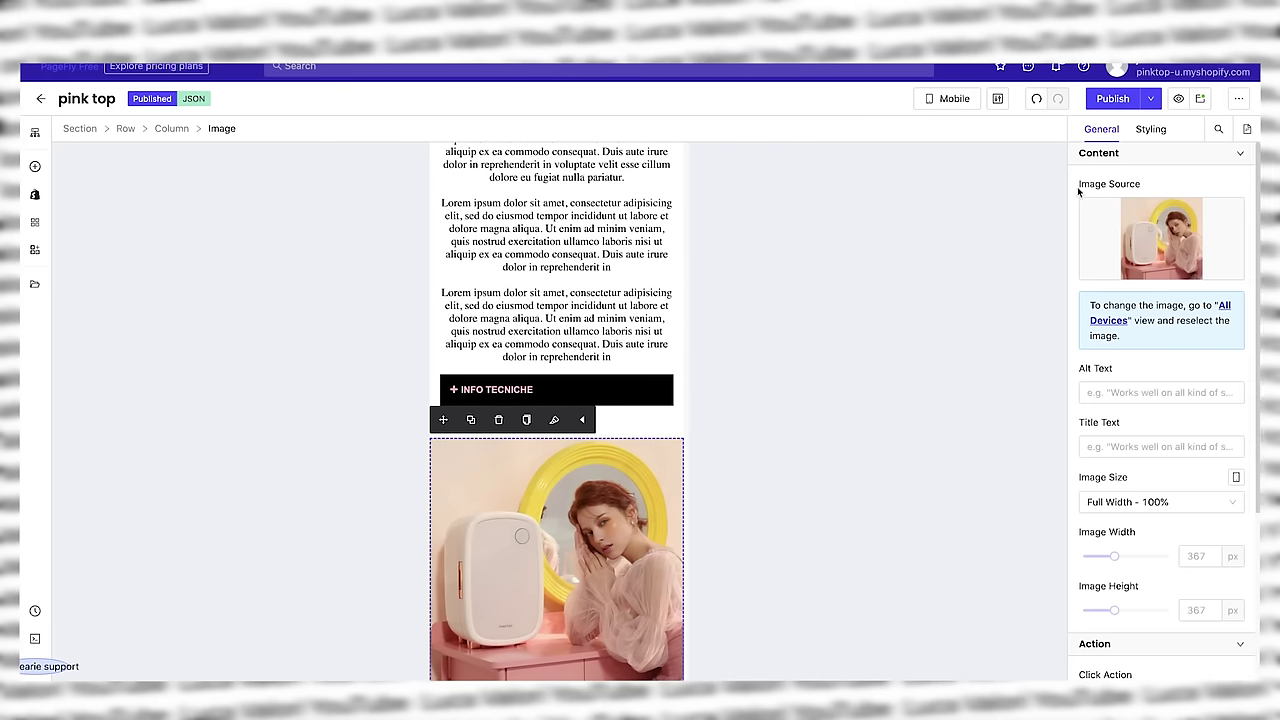
left_click(952, 98)
left_click(957, 126)
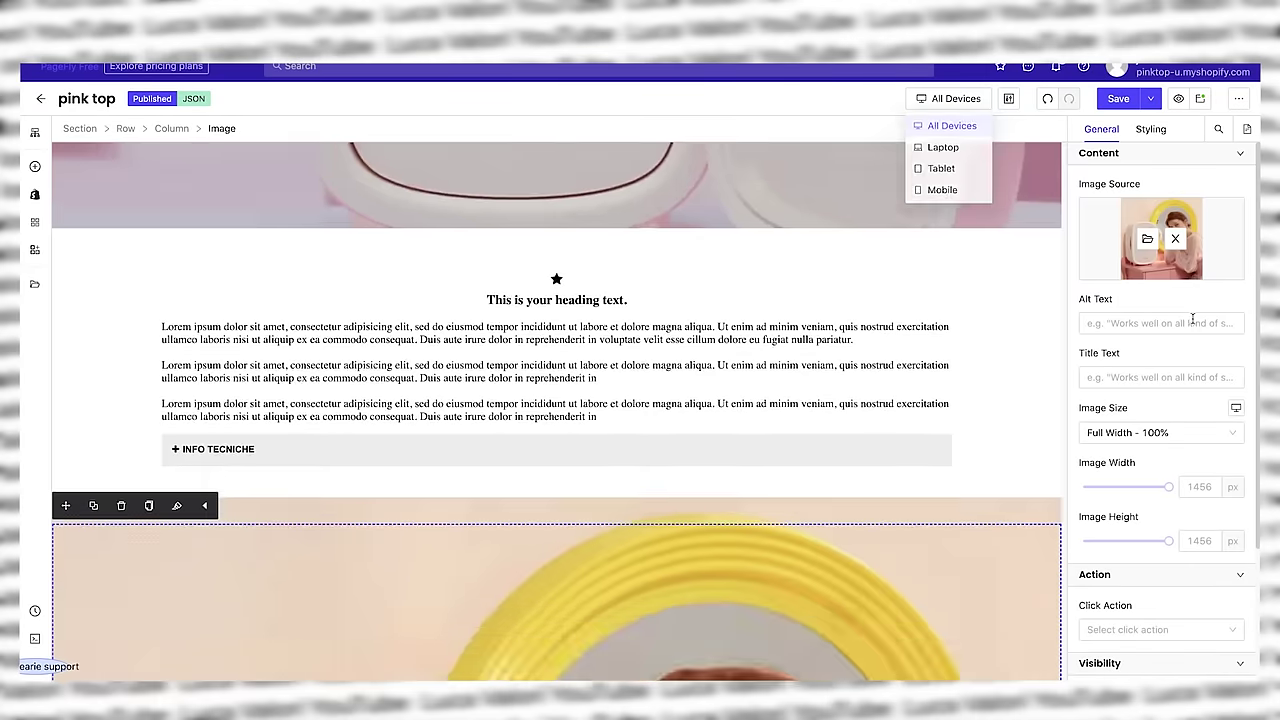
left_click(1149, 241)
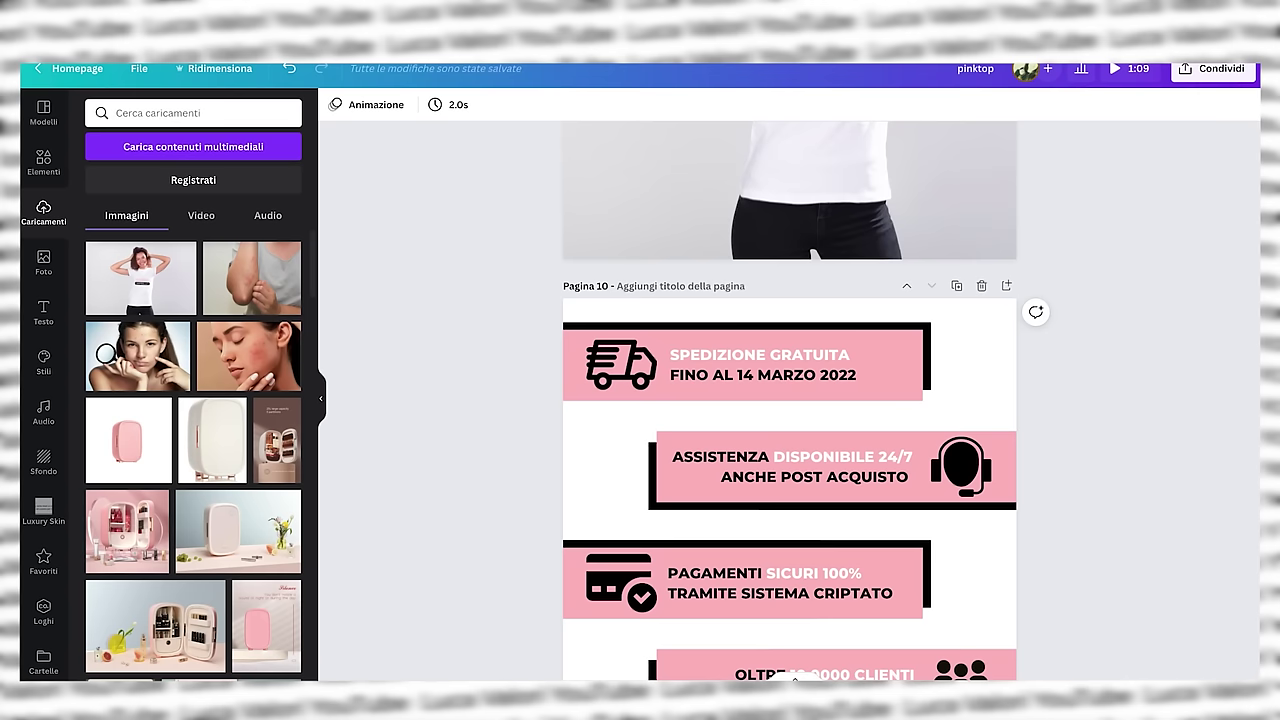
- Add page 11 holding the woman-at-the-mirror photo
scroll(596, 304, "down", 3)
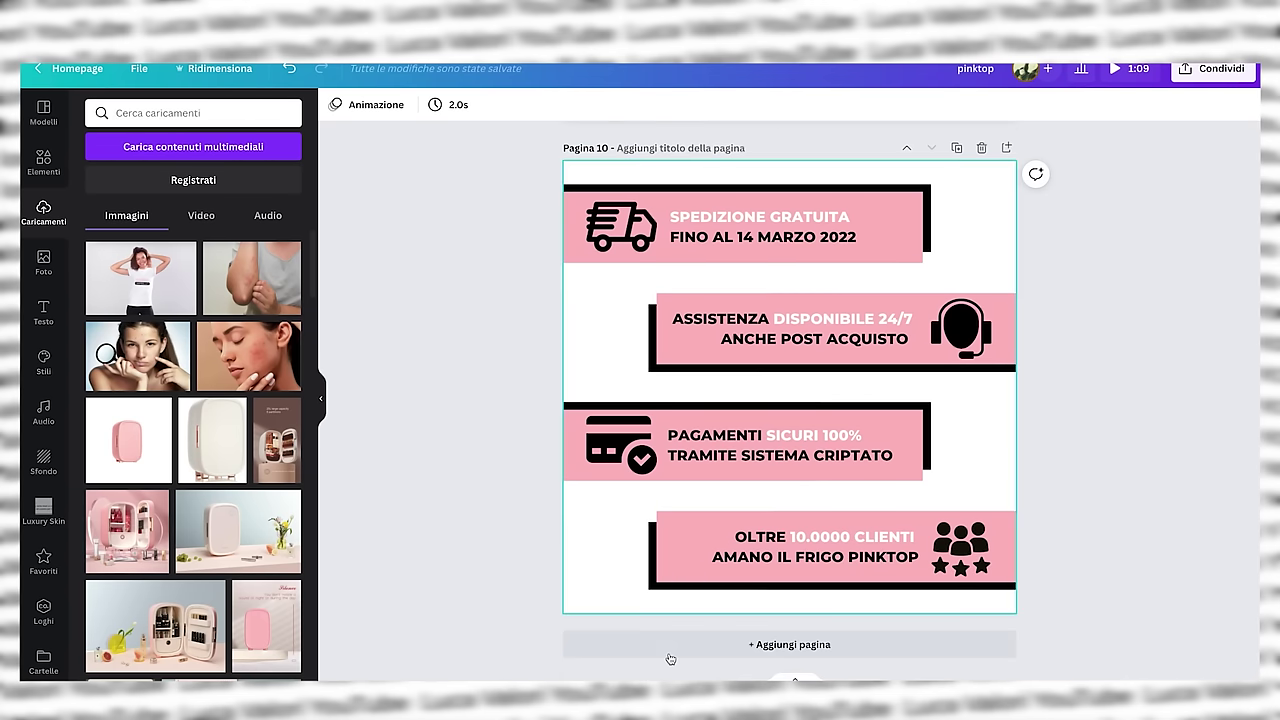
left_click(647, 651)
scroll(175, 531, "down", 10)
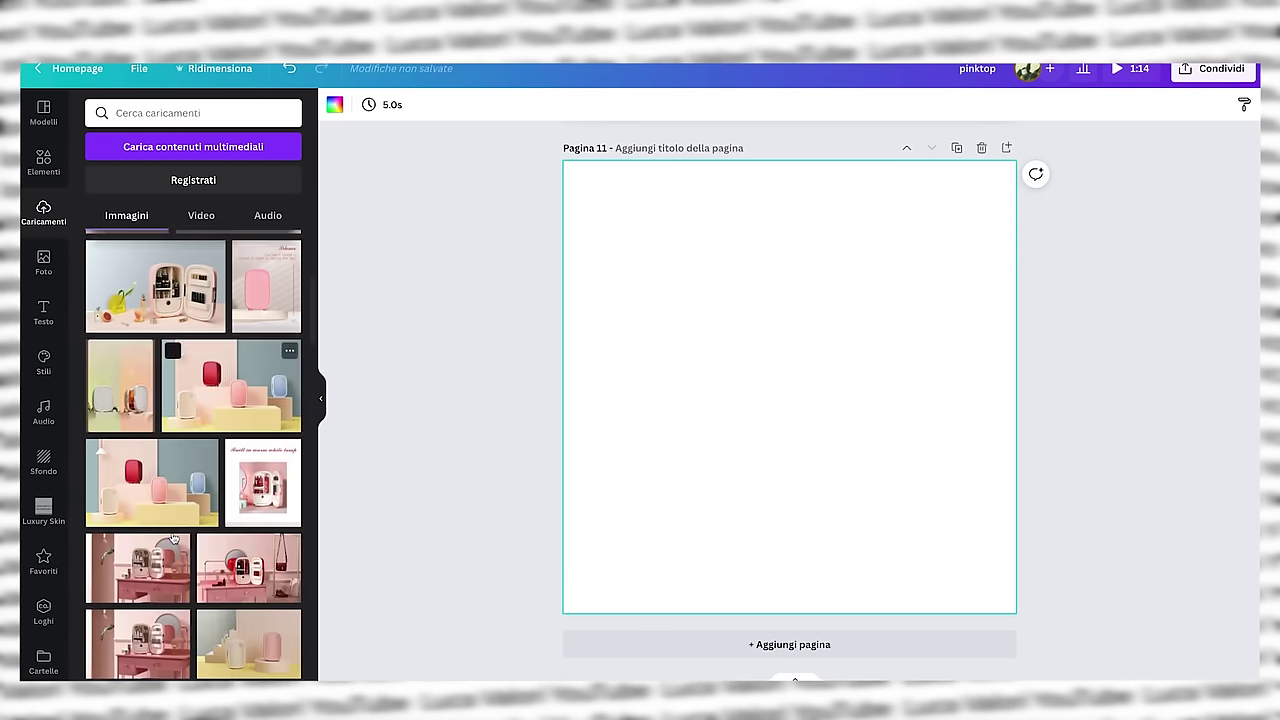
scroll(175, 531, "down", 10)
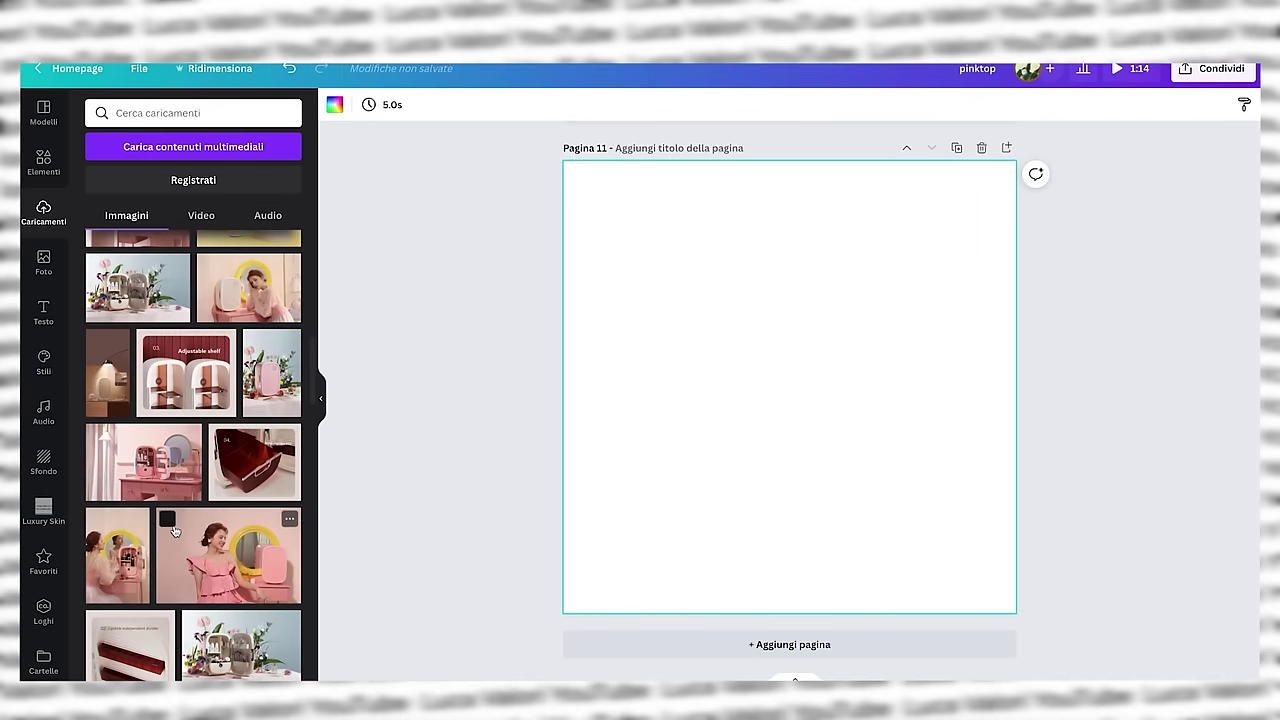
scroll(172, 531, "down", 5)
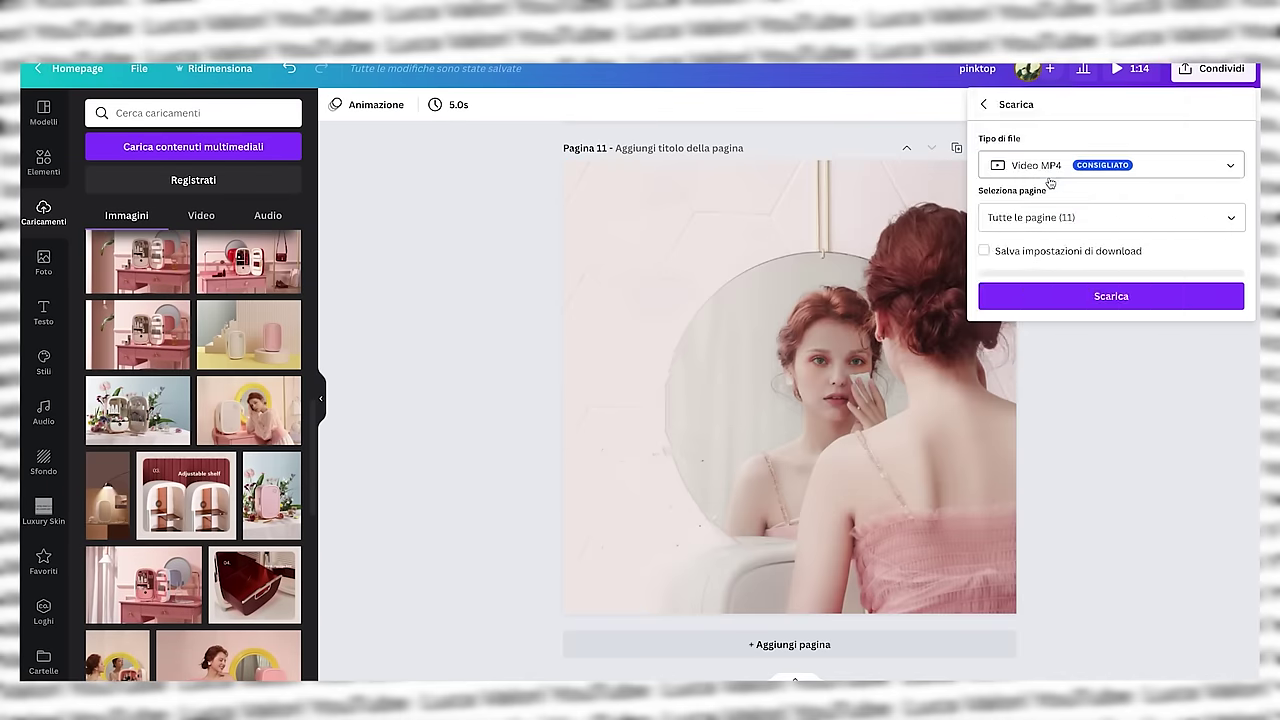
- Download only Pagina 11 as a PNG
left_click(1040, 78)
left_click(1040, 335)
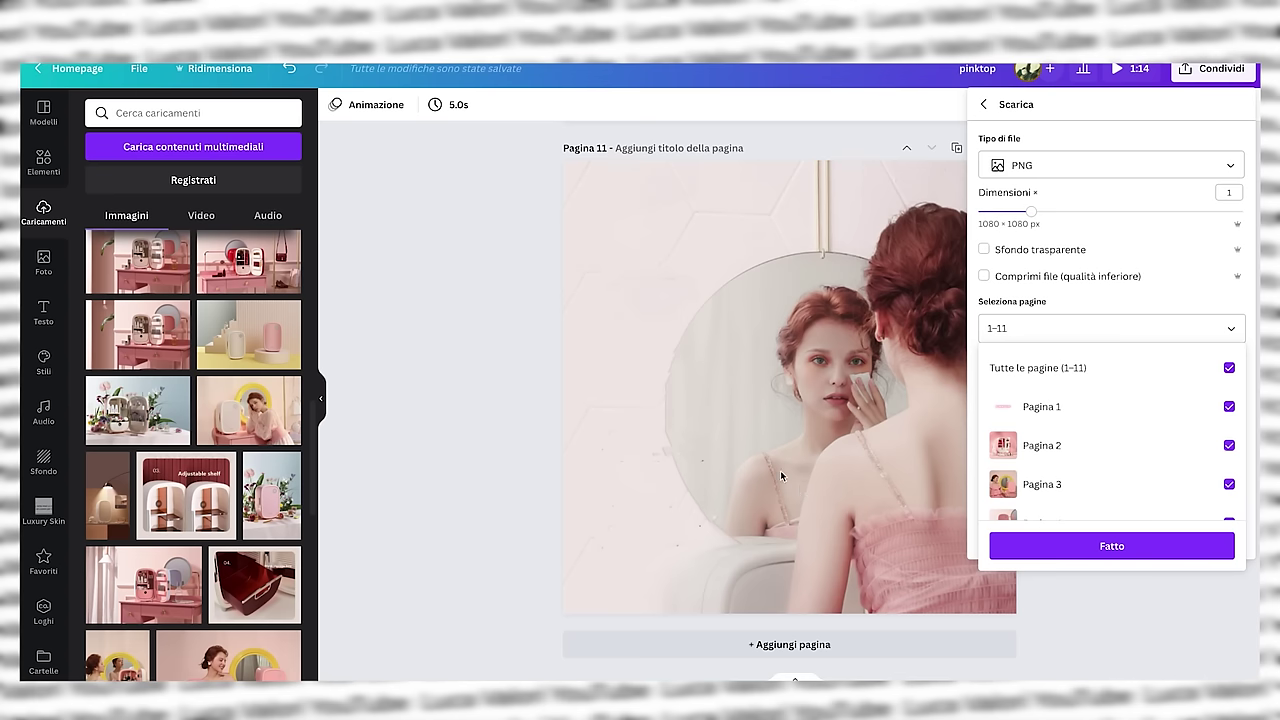
scroll(1060, 400, "down", 3)
scroll(1063, 391, "up", 3)
left_click(1070, 366)
scroll(1104, 492, "down", 3)
scroll(1104, 492, "down", 3)
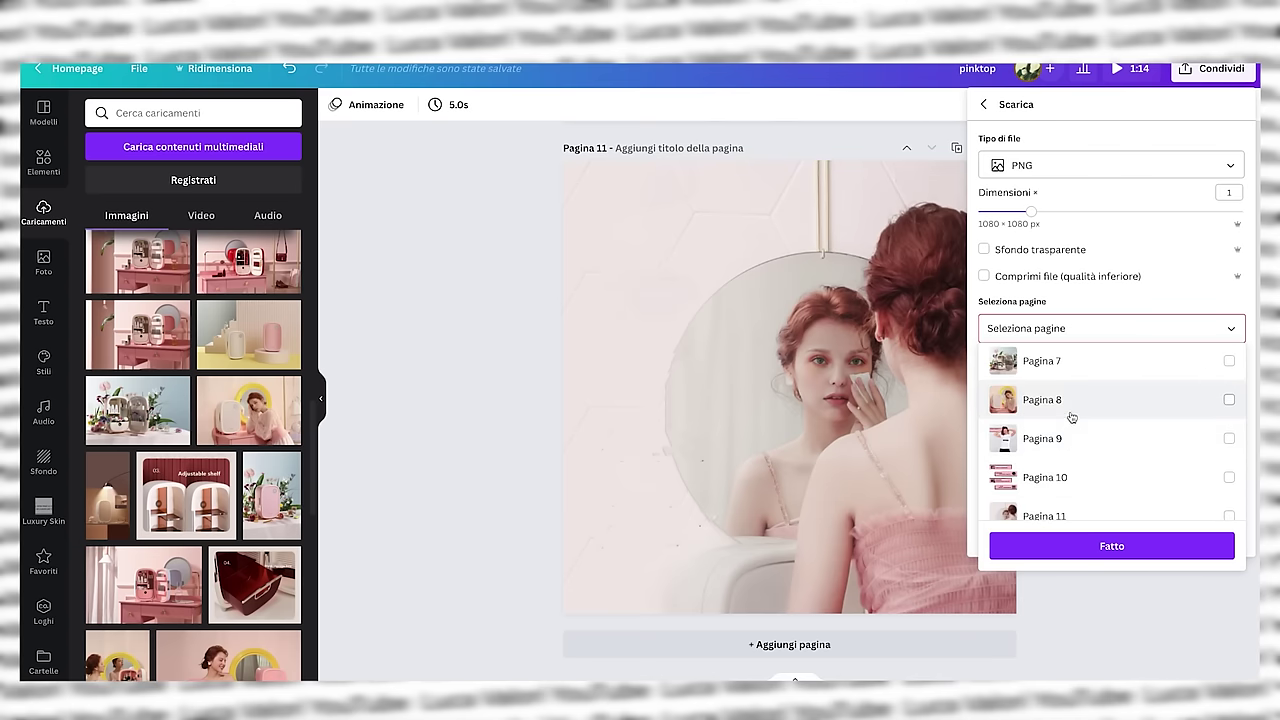
scroll(1077, 517, "down", 2)
left_click(1065, 497)
left_click(1062, 549)
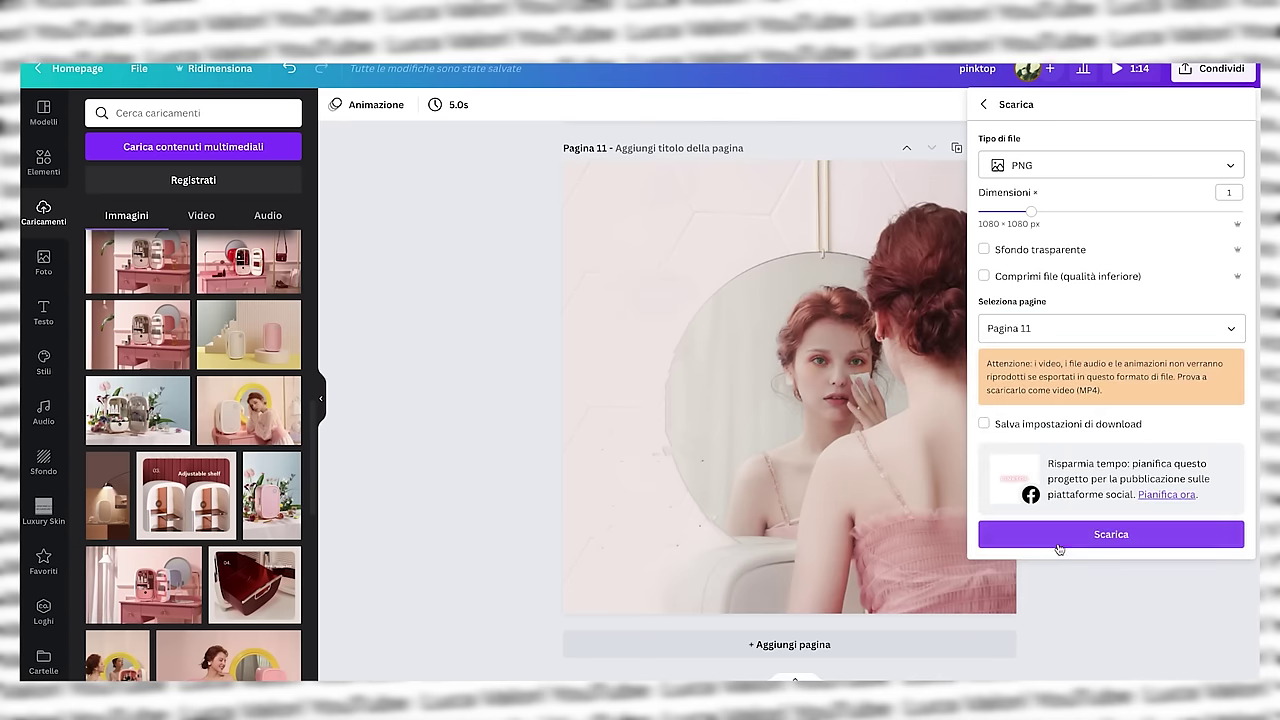
left_click(1048, 543)
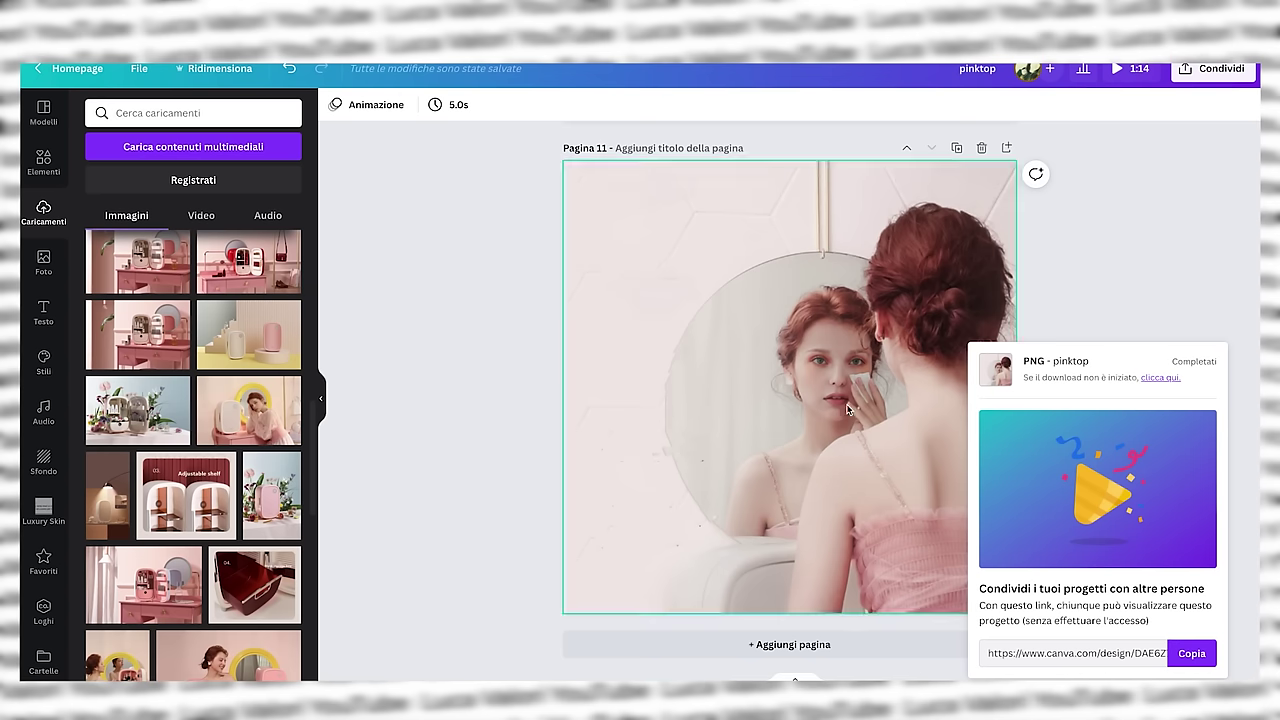
left_click(1064, 267)
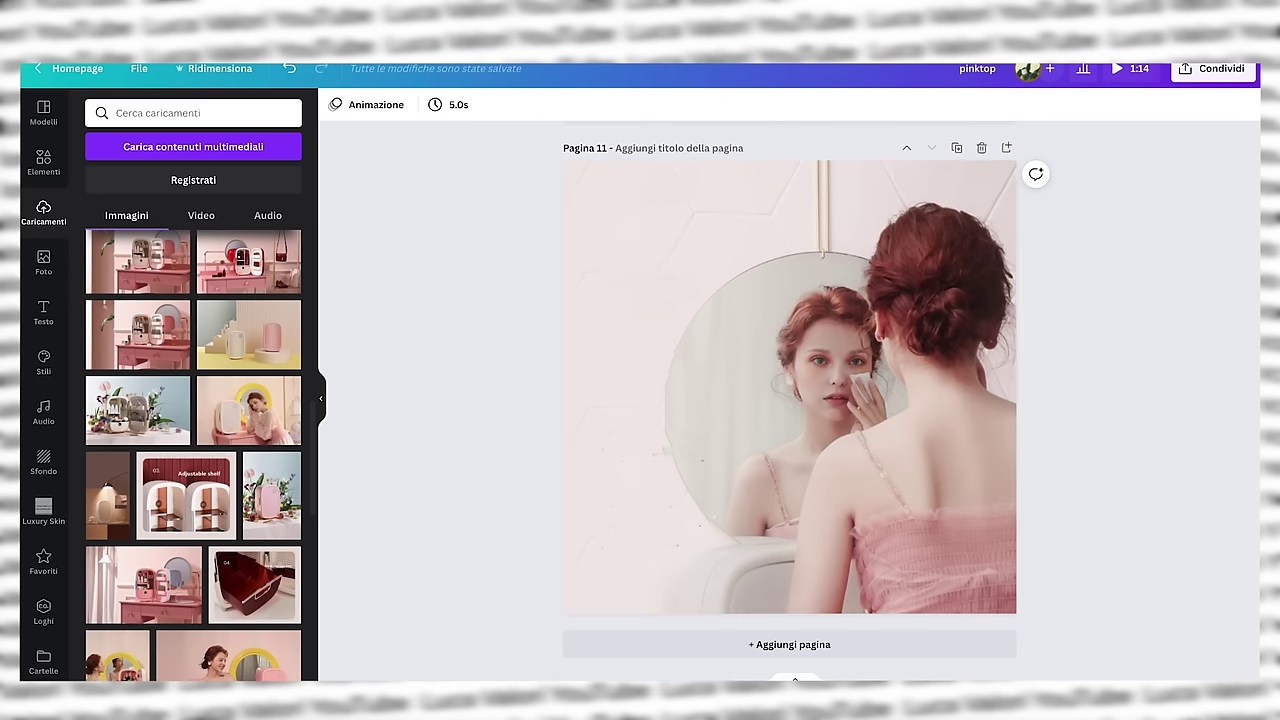
- In the All Devices view, replace the picture below the progress bars with the woman-at-the-mirror photo
scroll(789, 400, "up", 1)
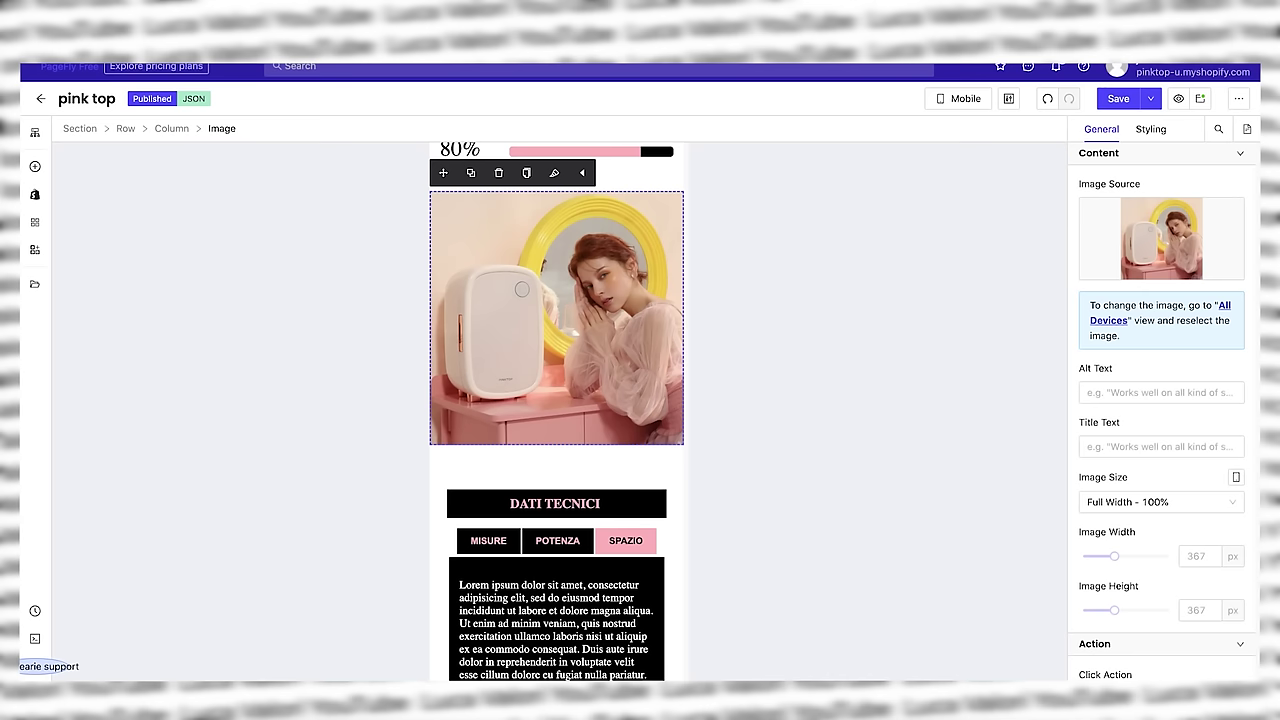
left_click(962, 98)
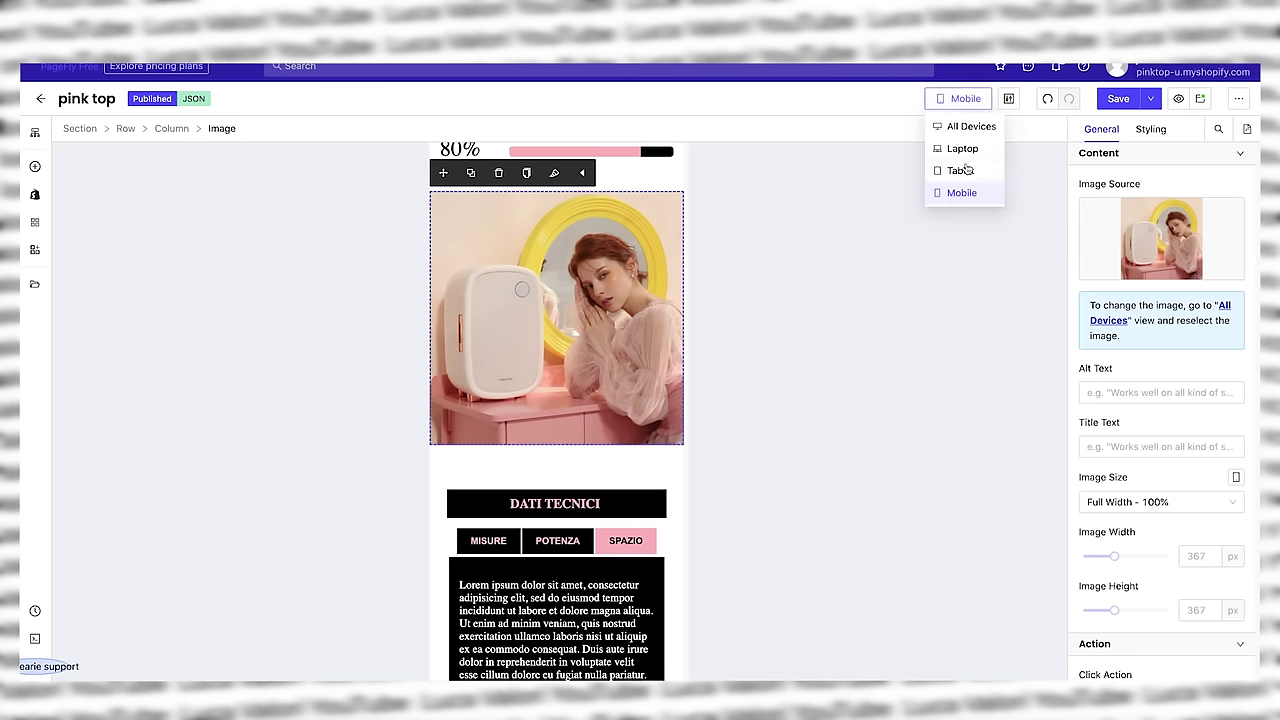
left_click(957, 128)
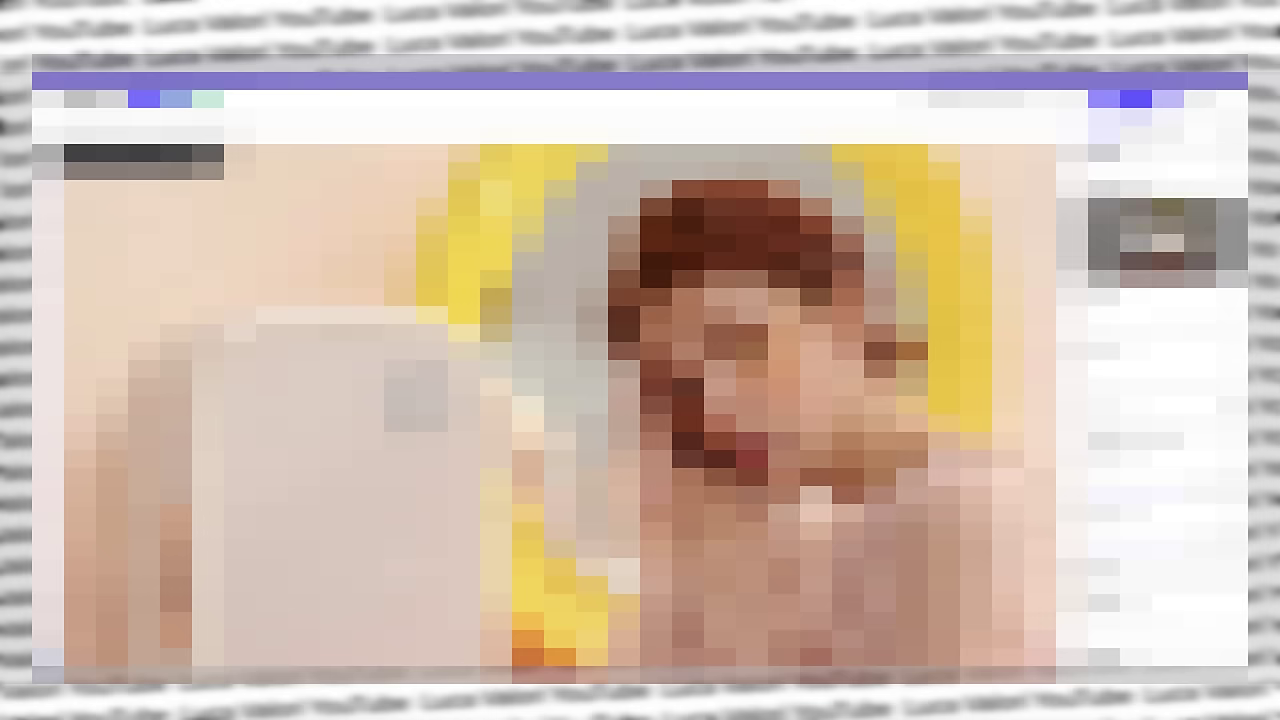
left_click(1147, 238)
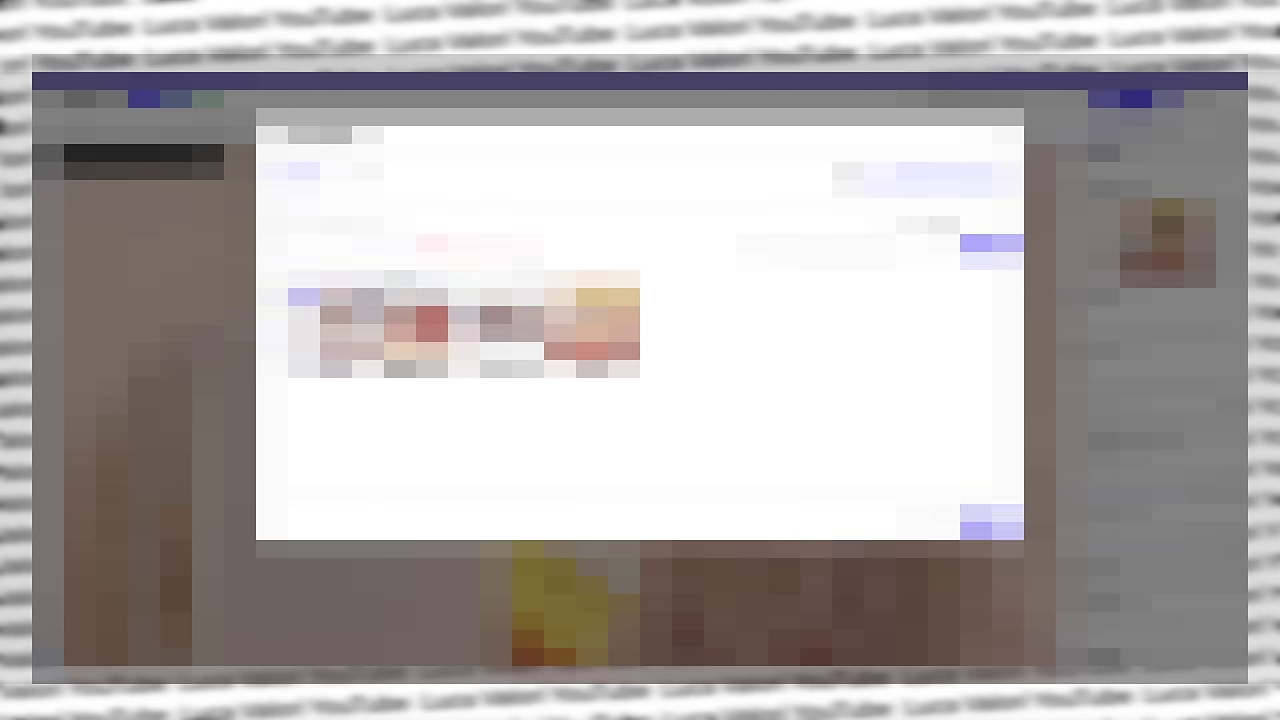
left_click(991, 522)
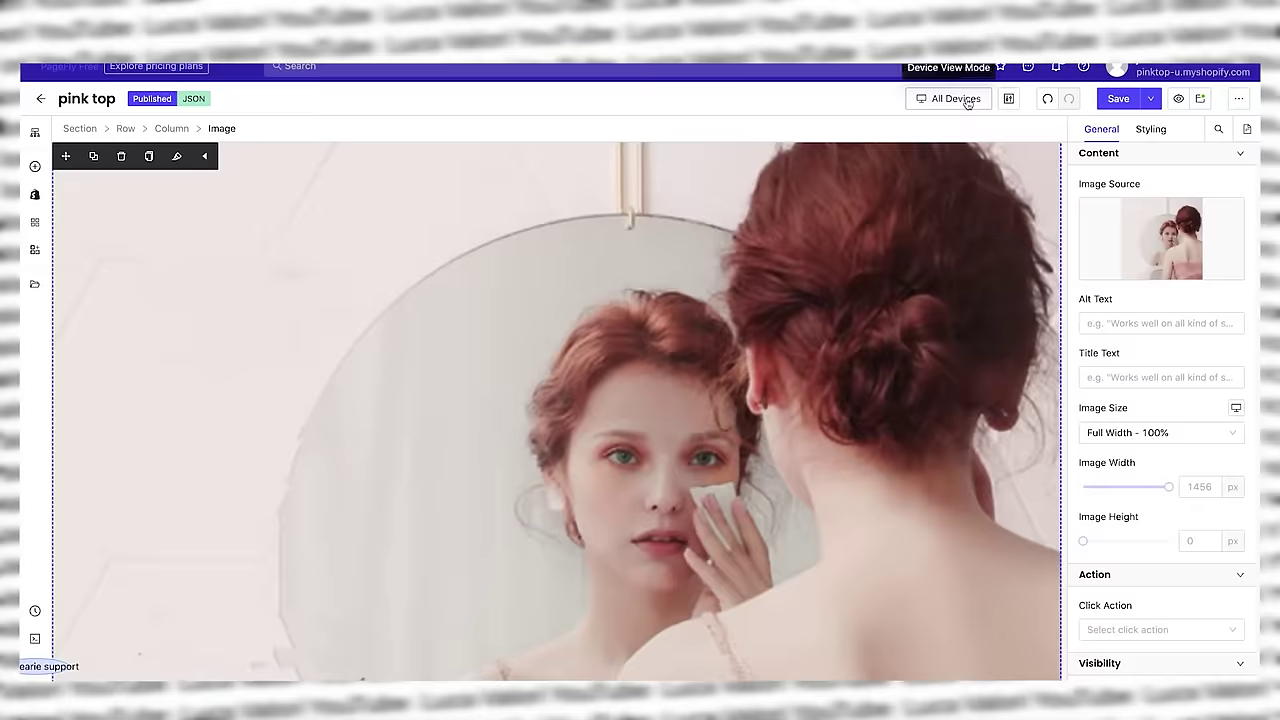
- Preview the mobile layout and check the MISURE, POTENZA and SPAZIO tech-spec tabs
left_click(967, 102)
left_click(942, 192)
scroll(610, 458, "up", 5)
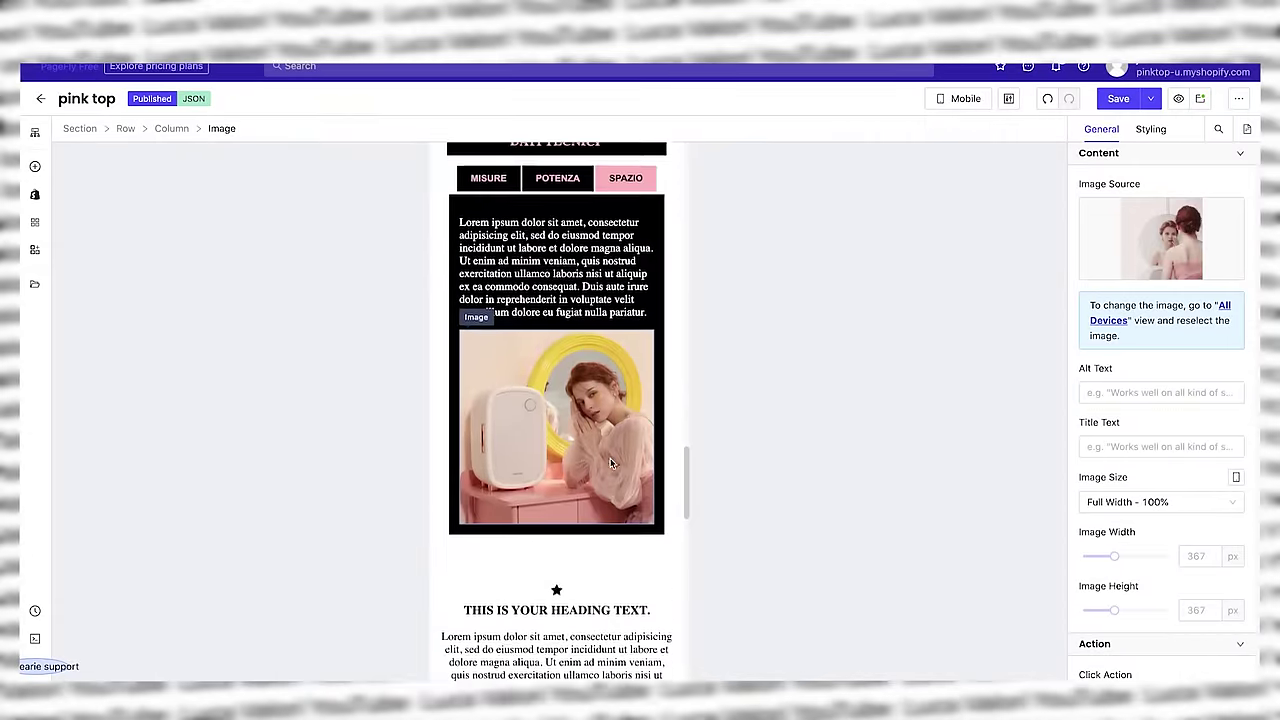
scroll(610, 463, "up", 15)
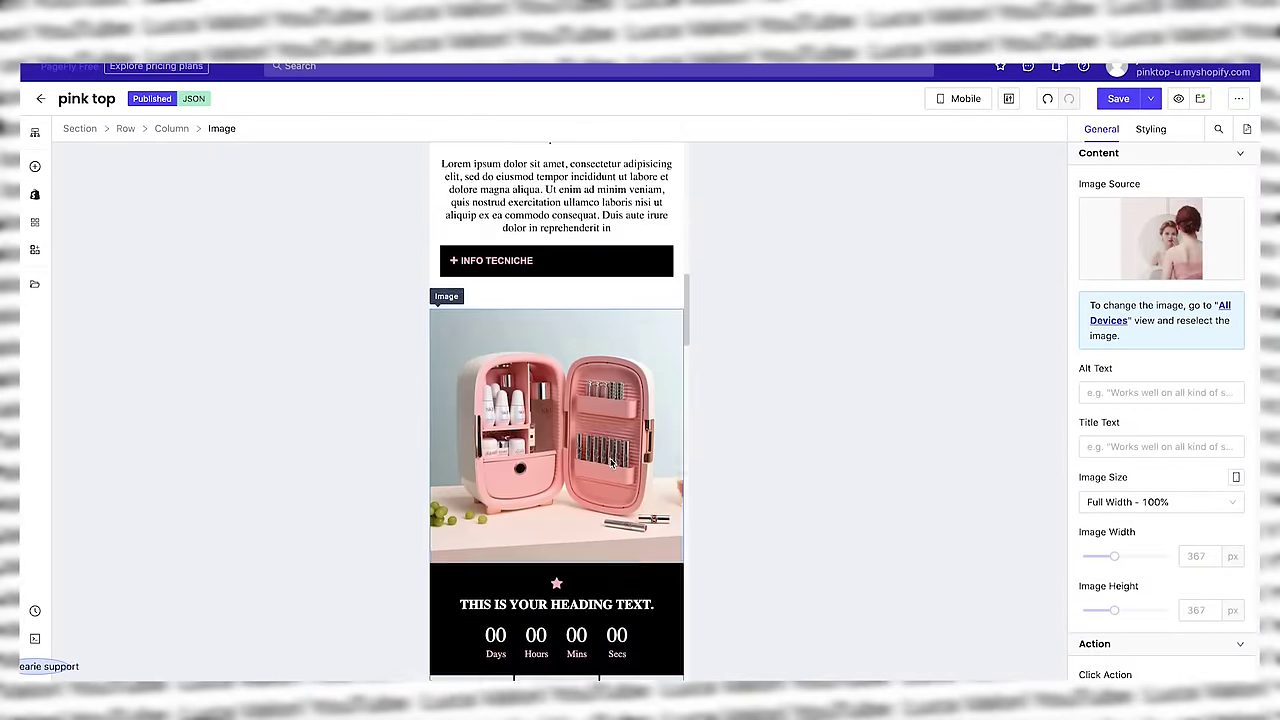
scroll(610, 458, "down", 15)
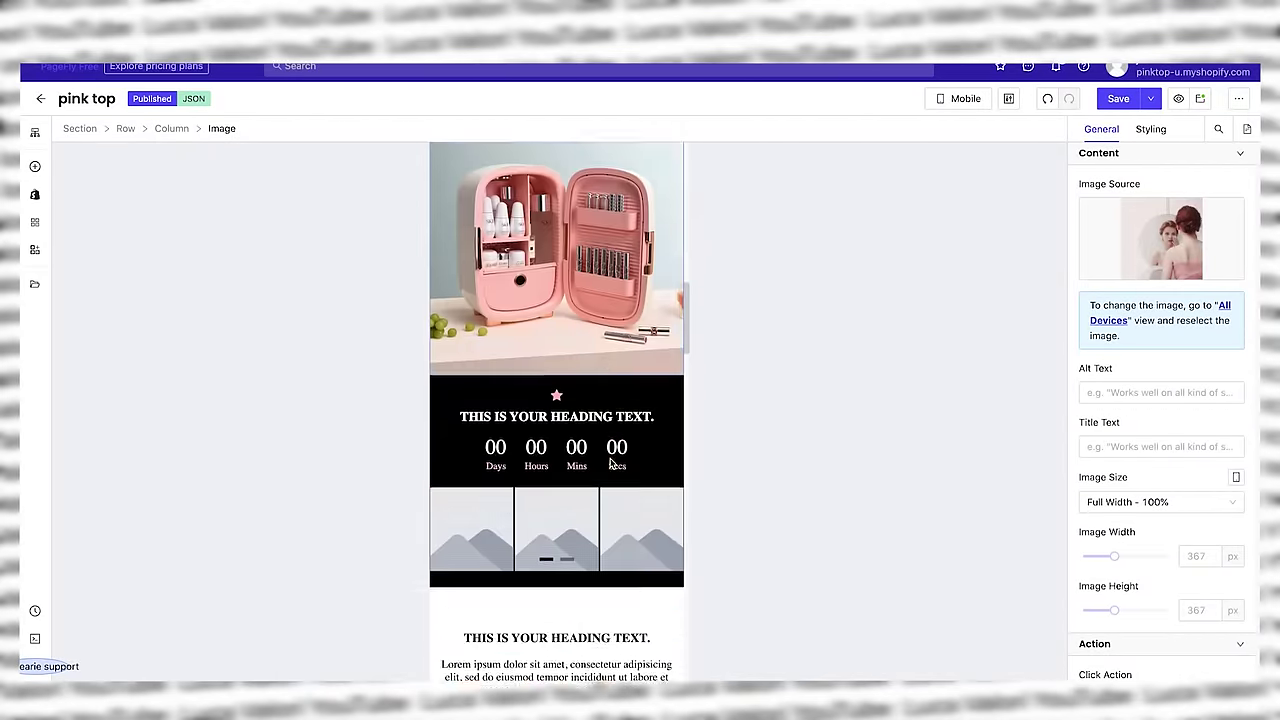
left_click(490, 264)
left_click(557, 263)
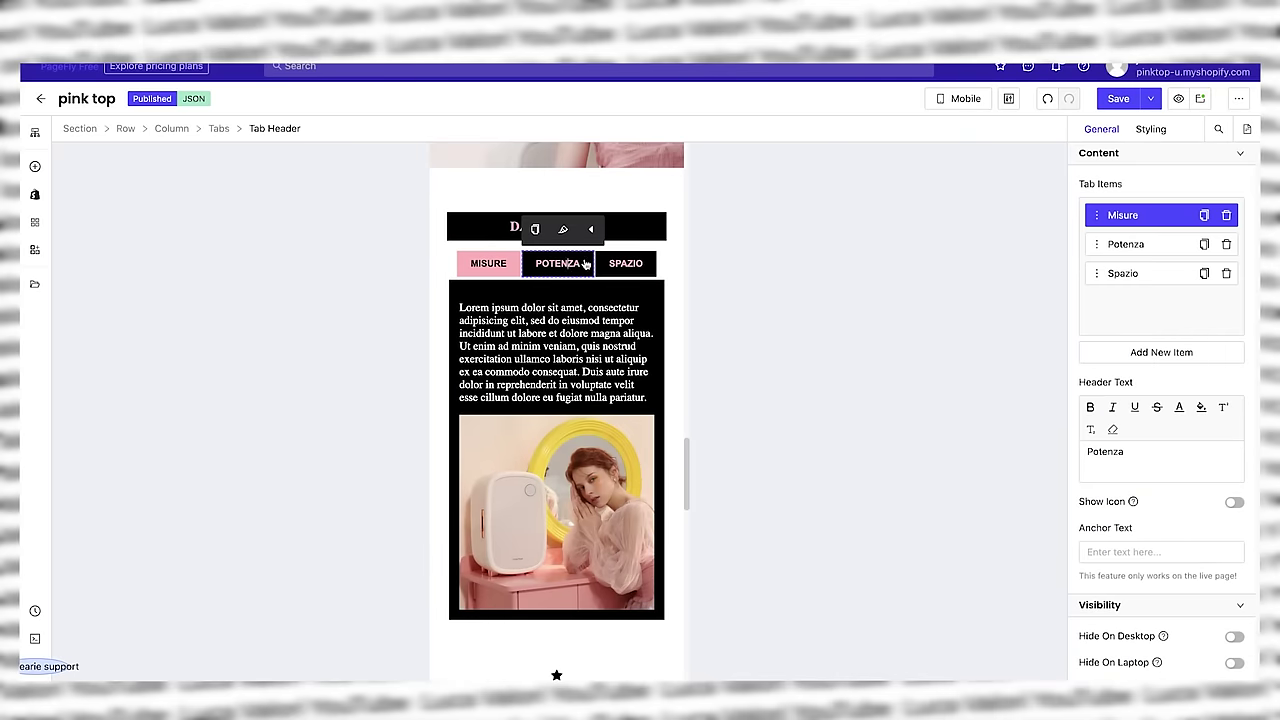
left_click(625, 263)
left_click(489, 267)
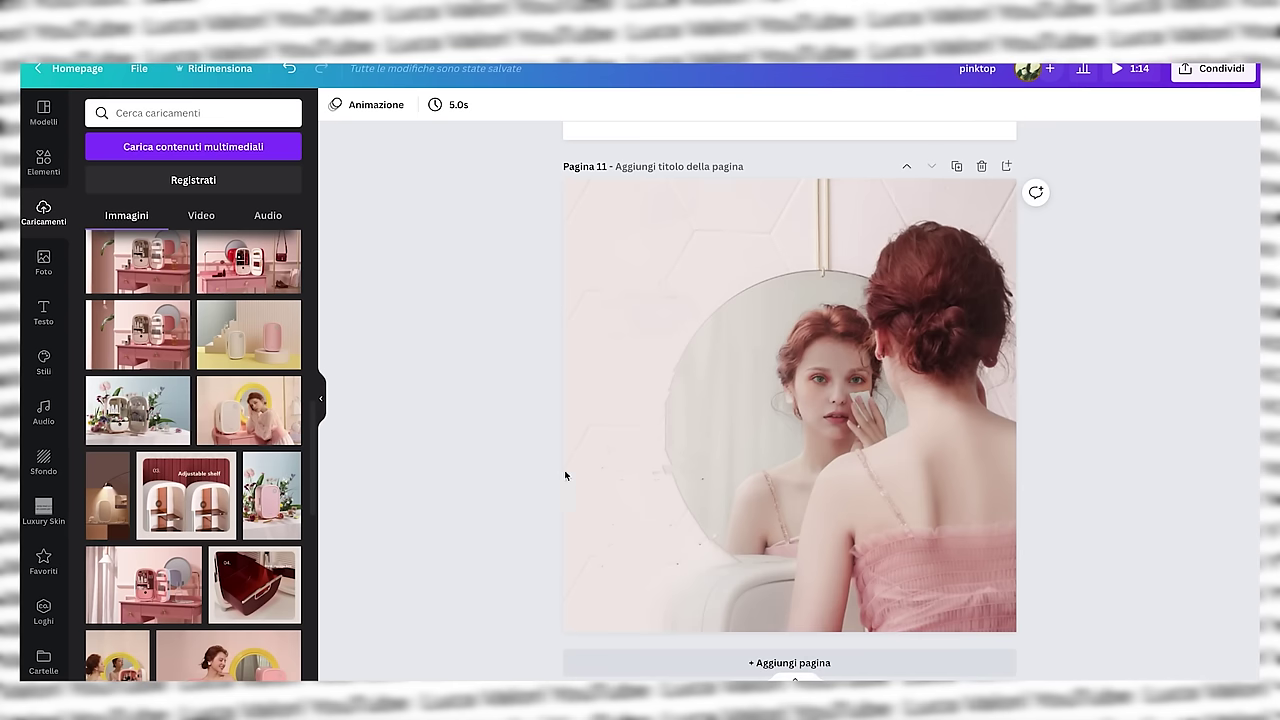
- Save the supplier's PARAMETERS image of the pink fridge with its 425, 250 and 270 mm dimensions
left_click(789, 662)
scroll(199, 342, "up", 5)
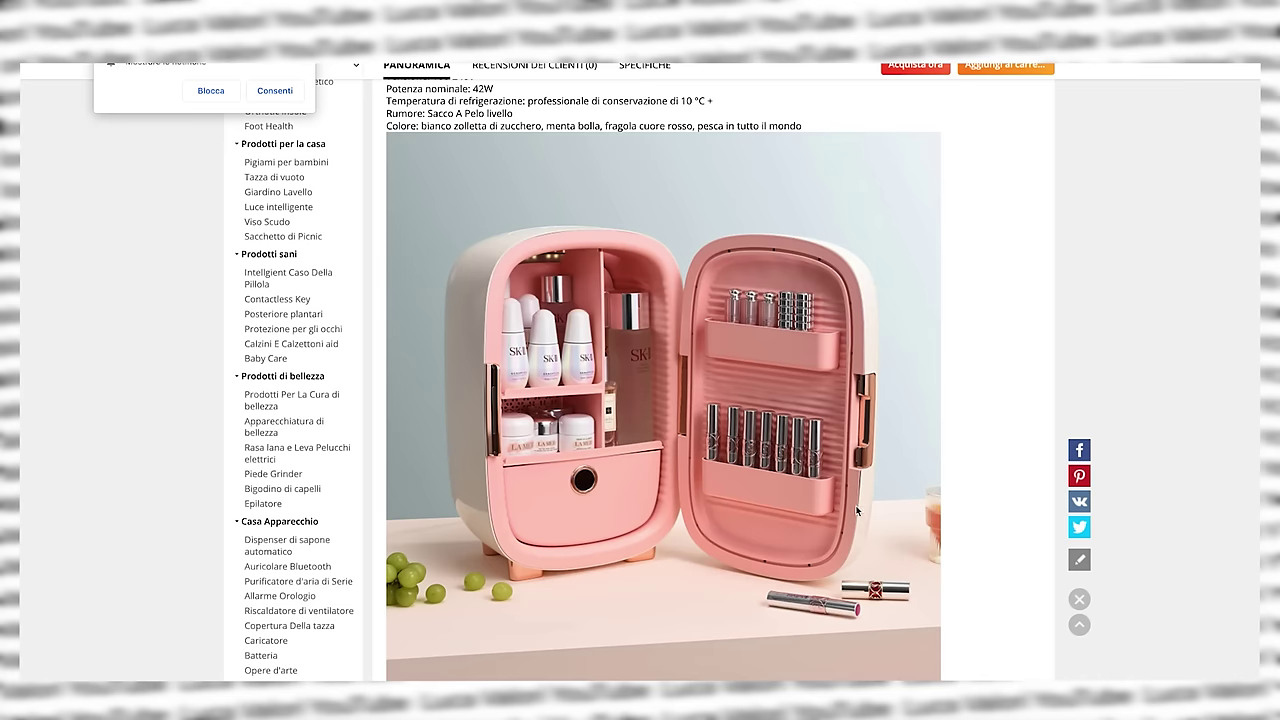
scroll(855, 510, "down", 20)
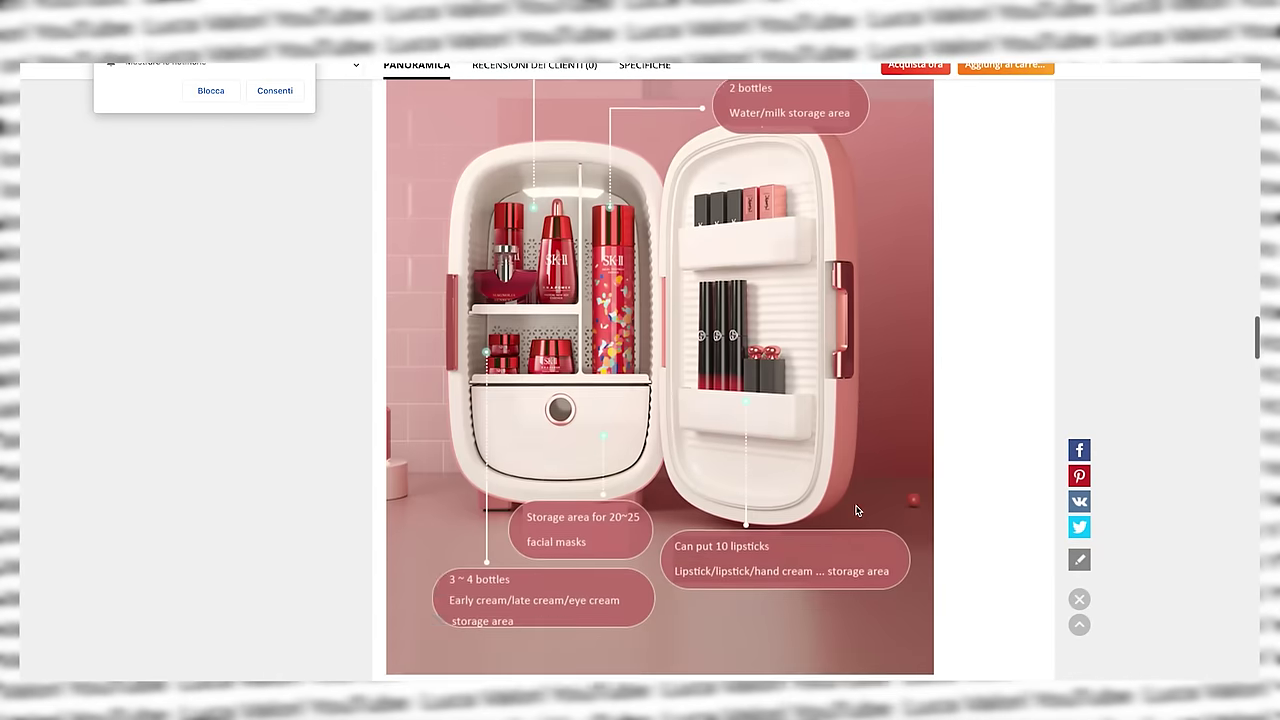
scroll(855, 510, "down", 15)
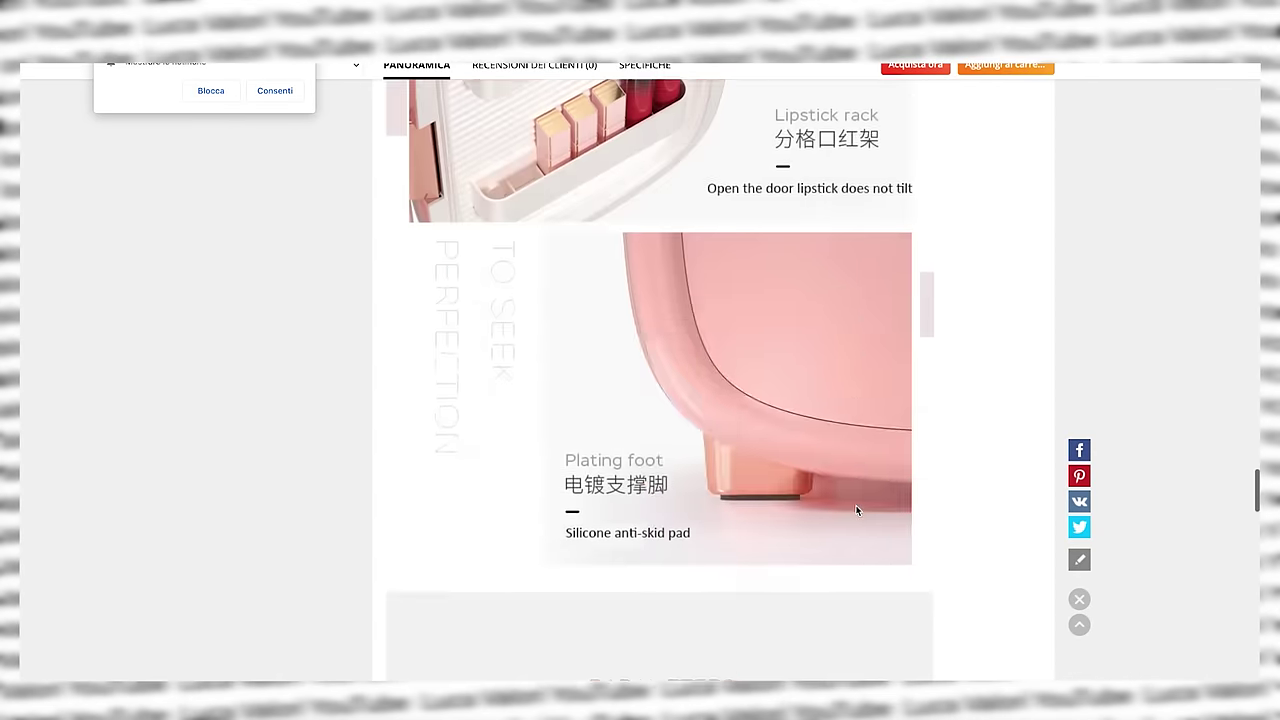
scroll(855, 510, "down", 8)
scroll(857, 510, "up", 3)
right_click(778, 424)
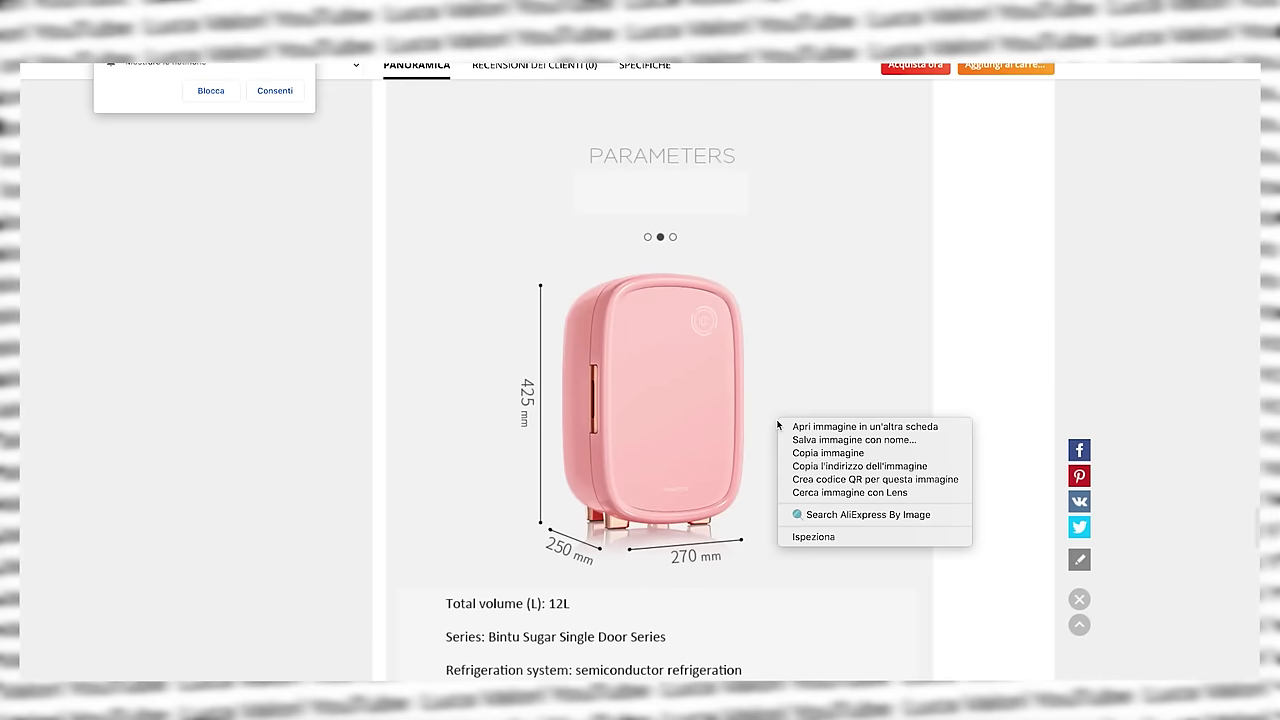
left_click(798, 440)
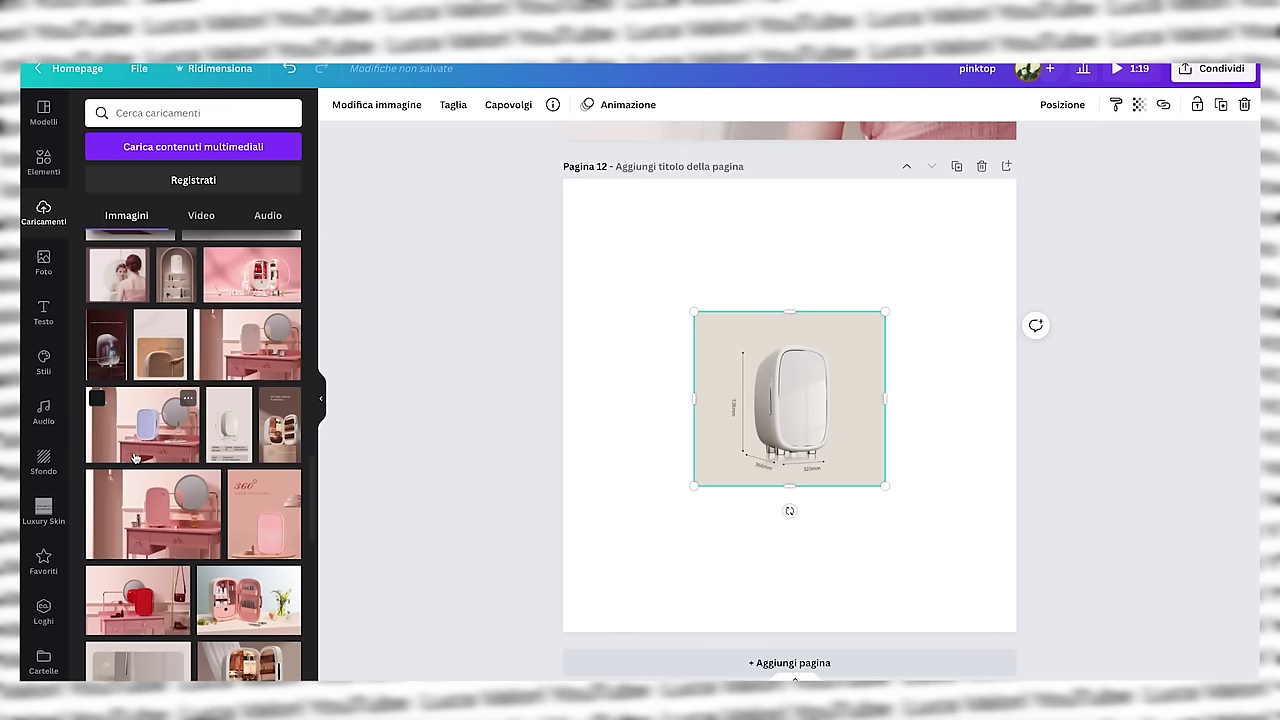
scroll(135, 457, "up", 10)
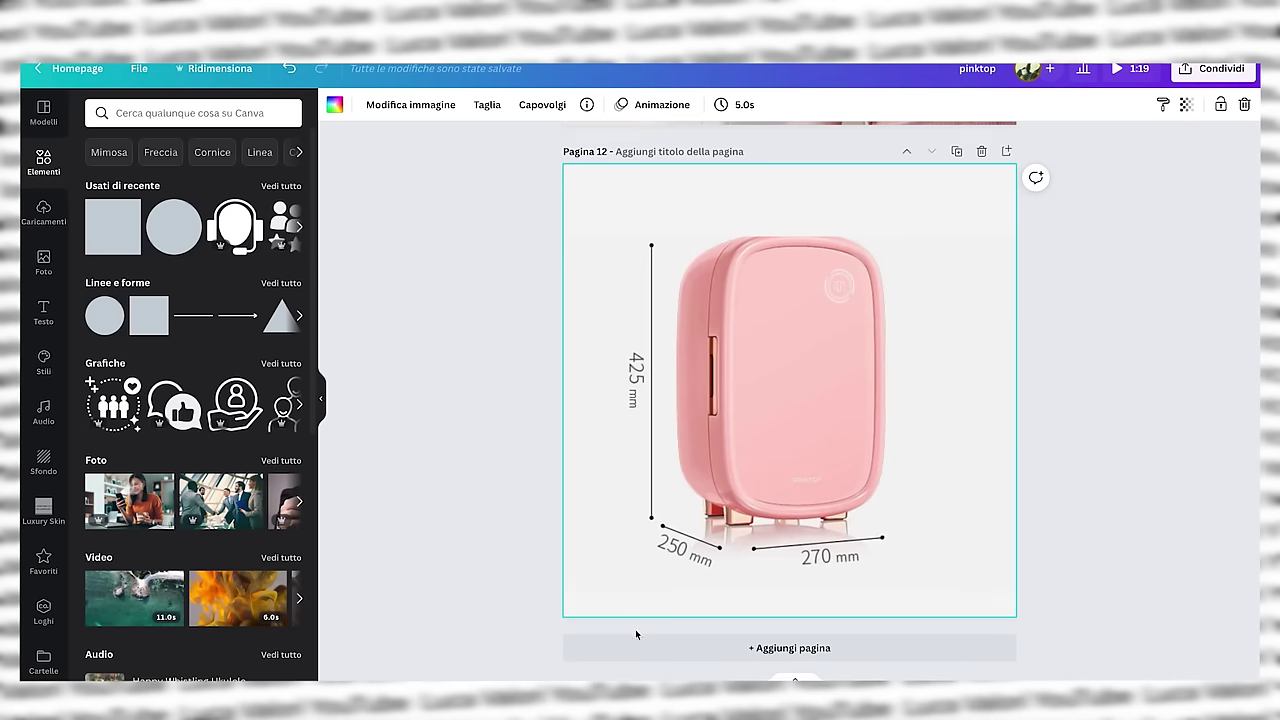
- Add page 13 and crop the top of the dark see-through fridge upload before making it the page background
left_click(620, 652)
left_click(43, 210)
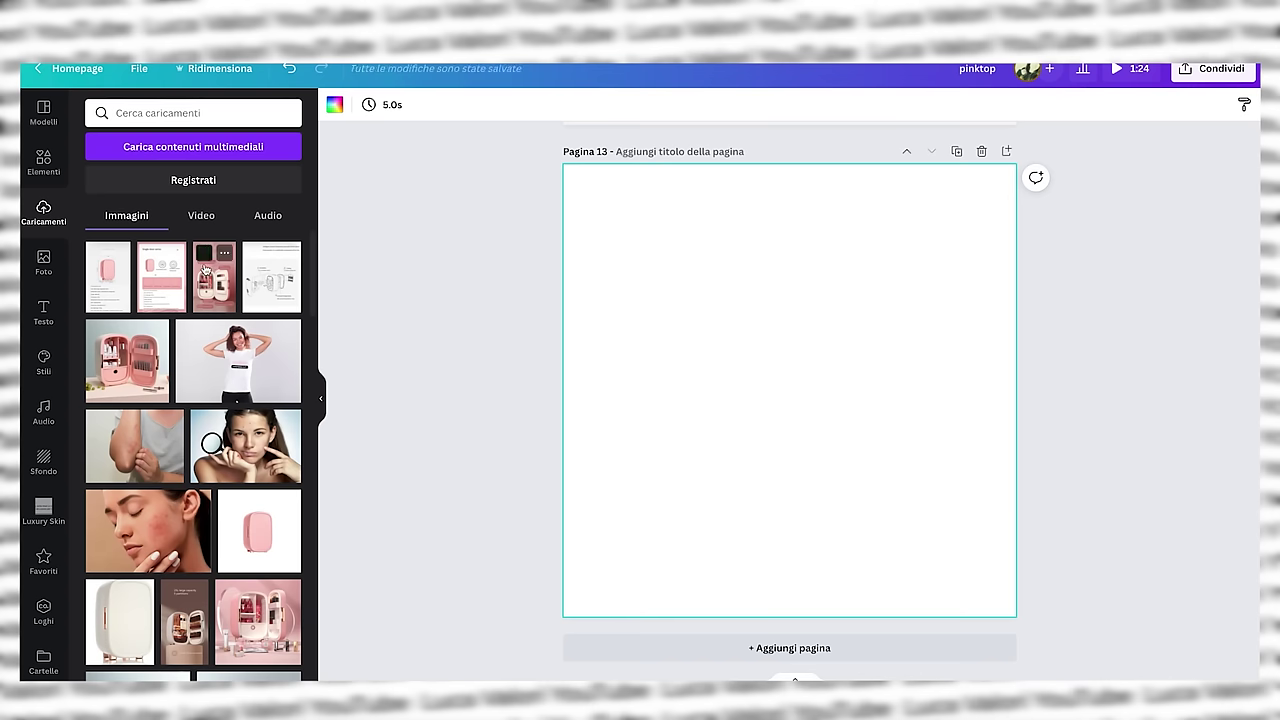
left_click(265, 292)
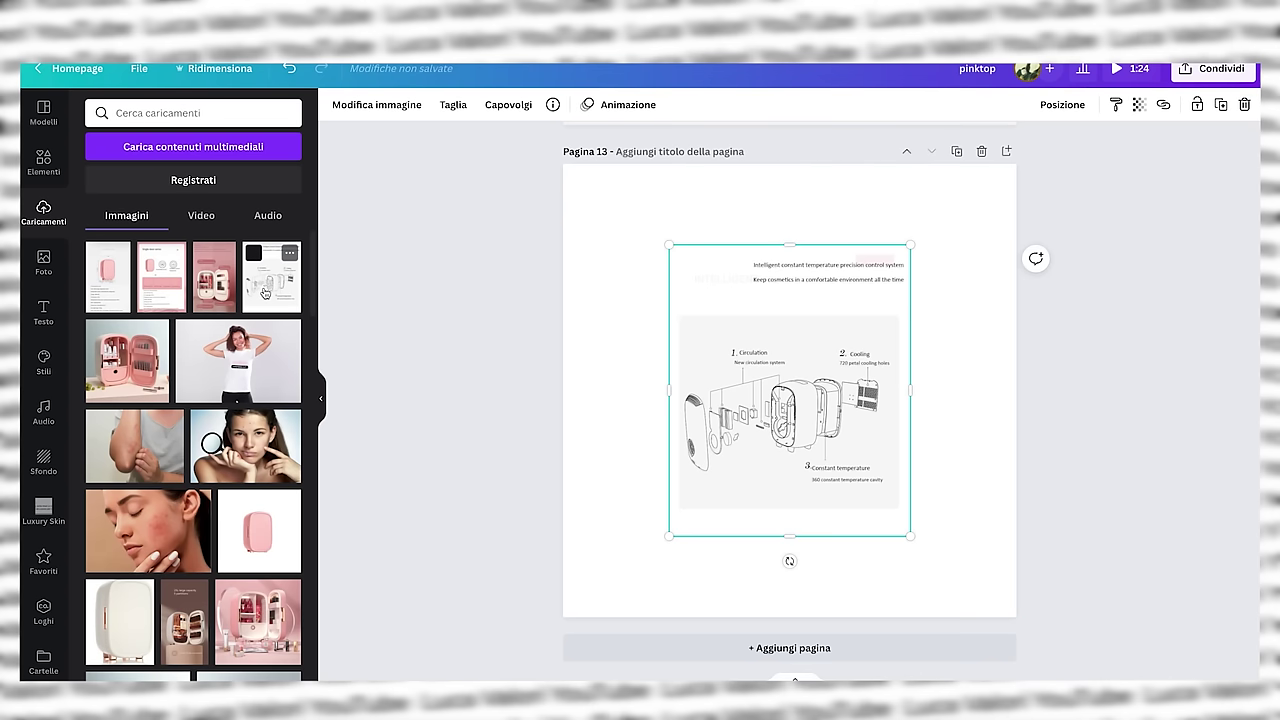
scroll(258, 510, "down", 10)
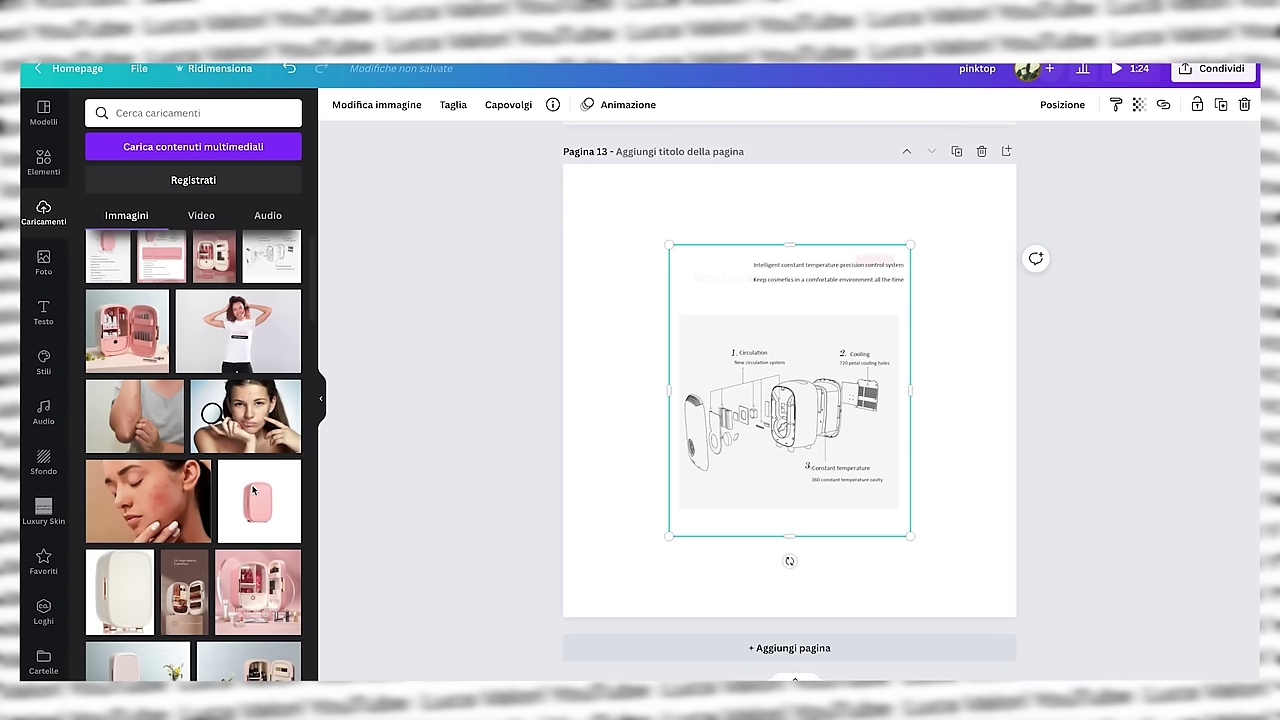
scroll(253, 490, "down", 5)
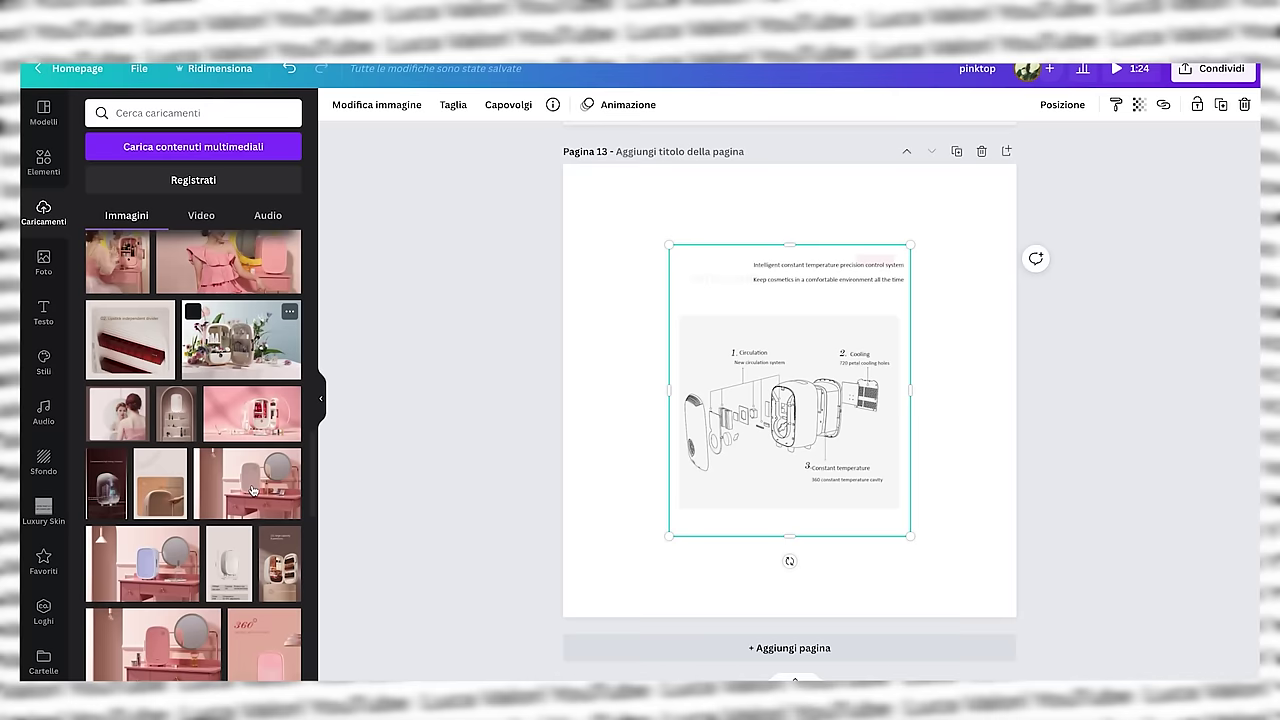
key("Delete")
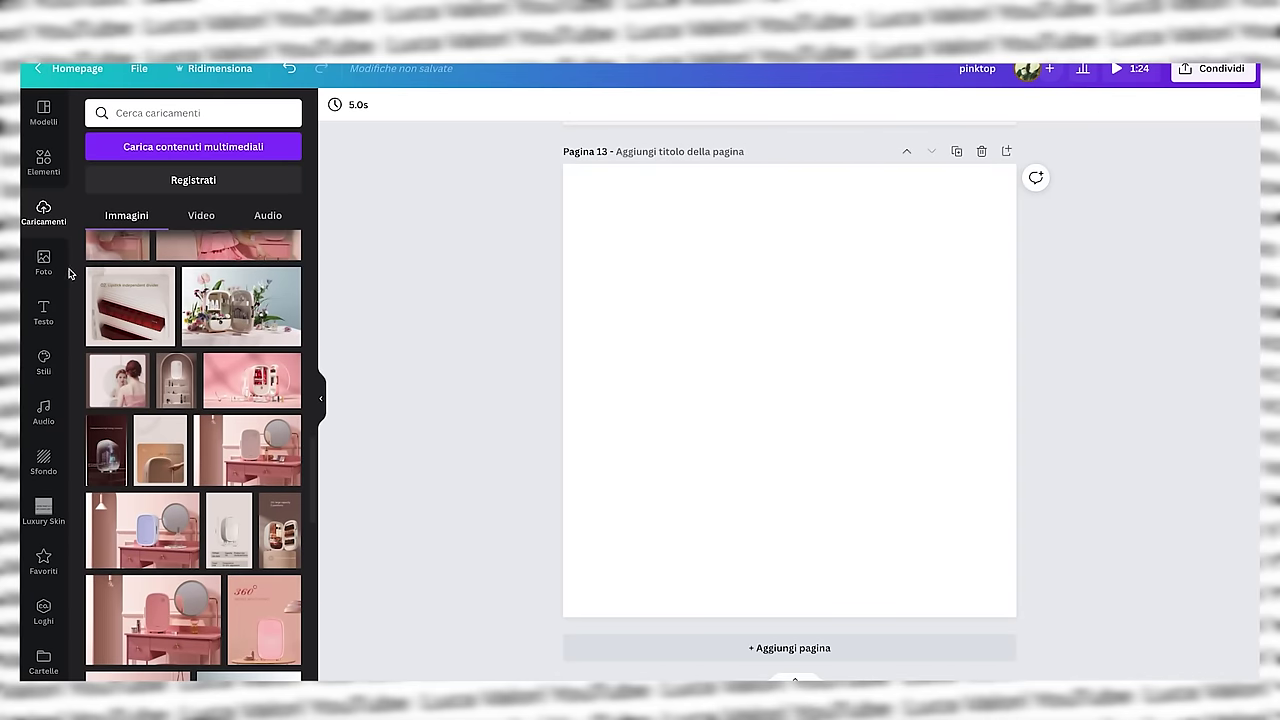
key("ctrl+z")
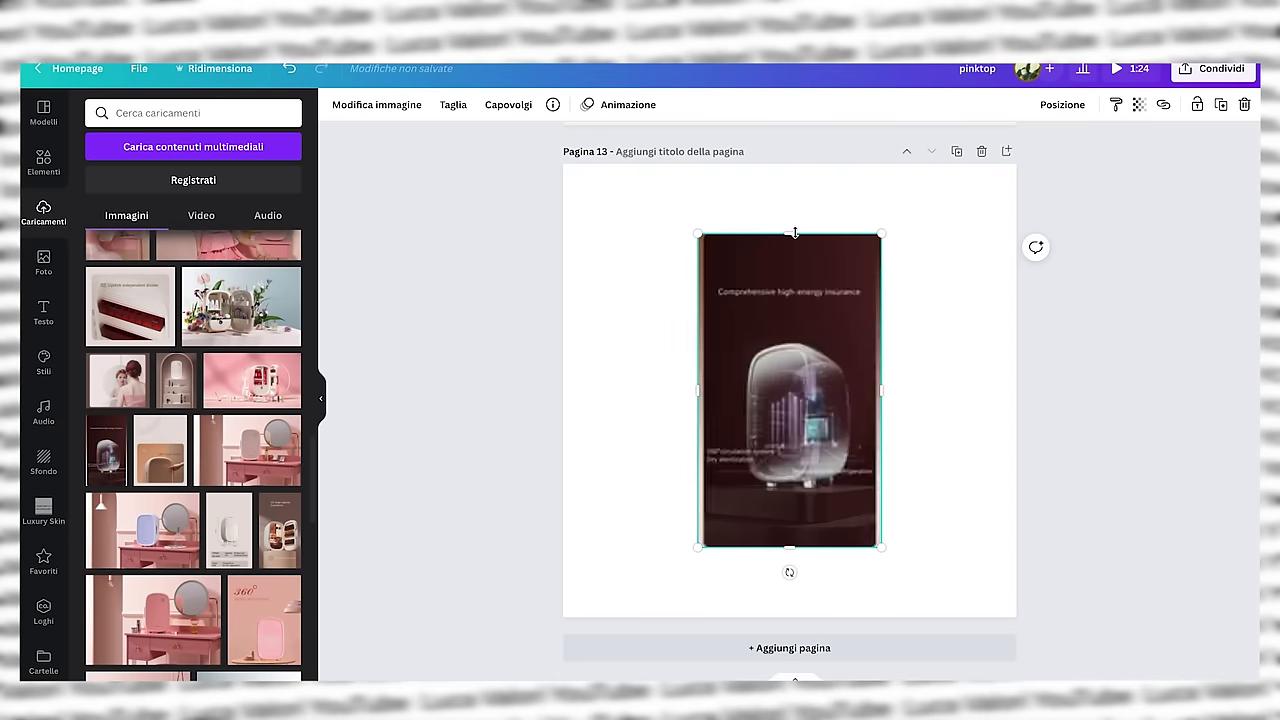
left_click_drag(790, 233, 790, 301)
right_click(791, 440)
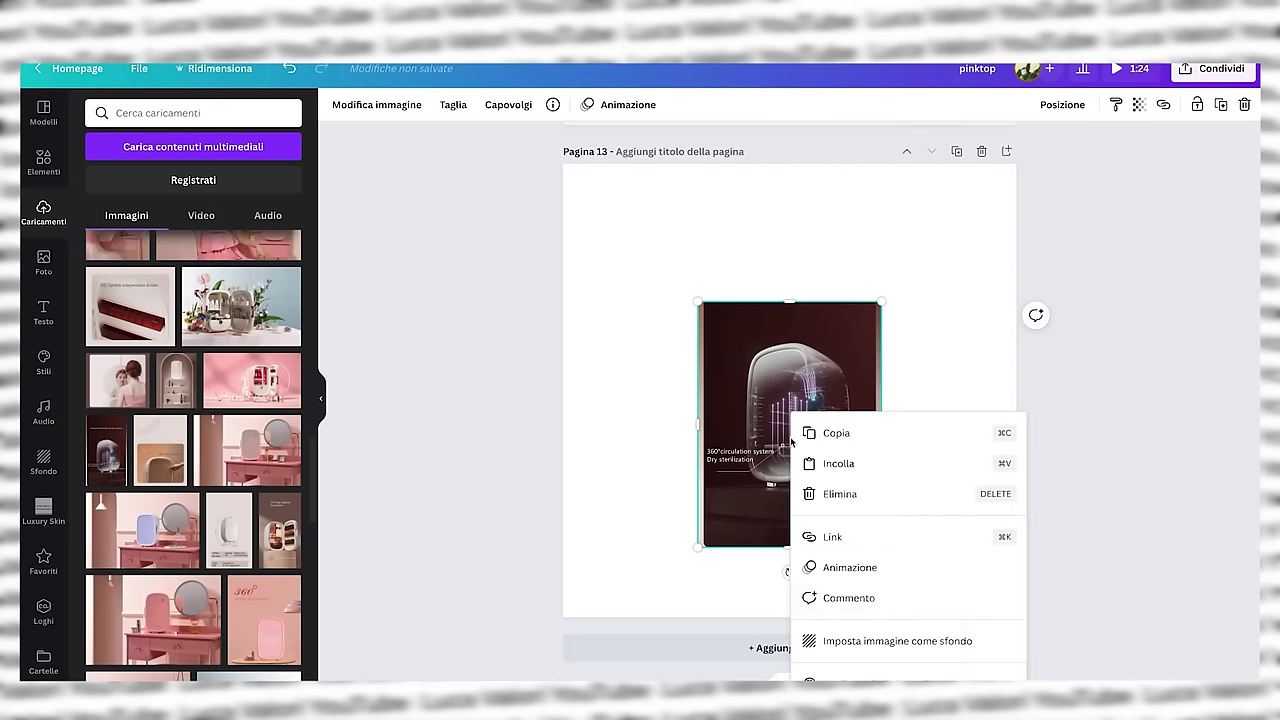
left_click(850, 642)
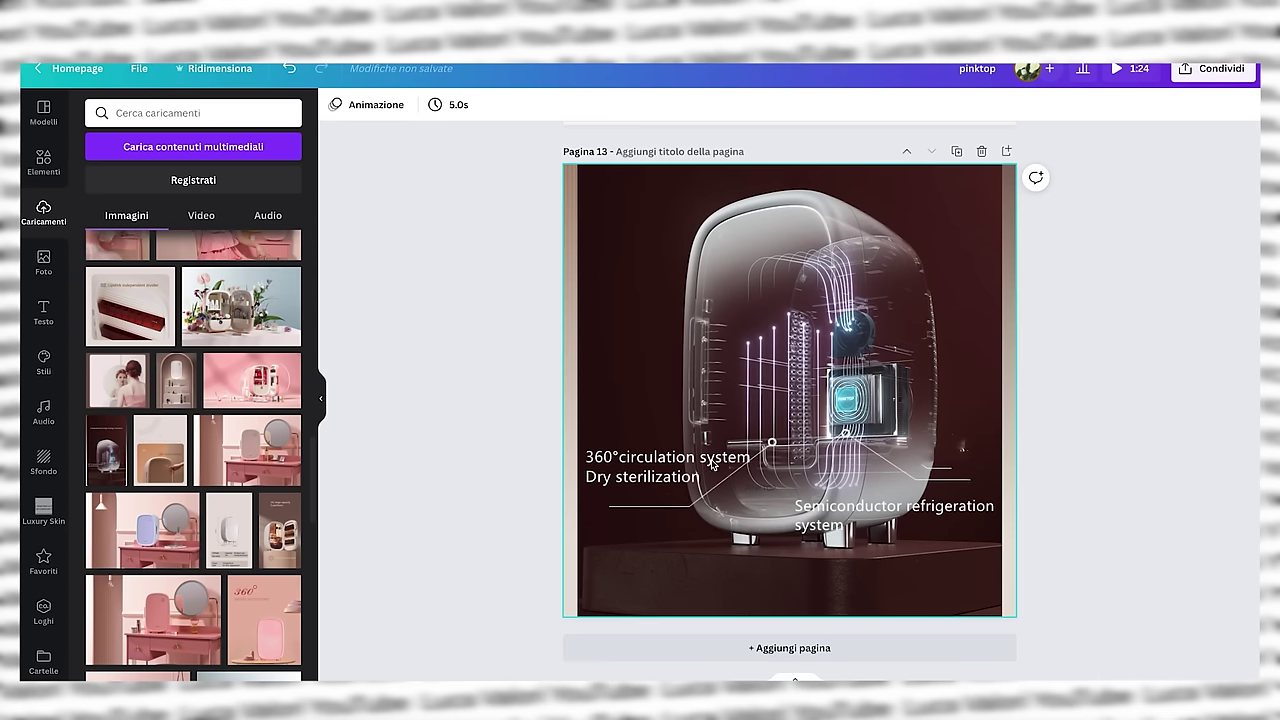
left_click(43, 162)
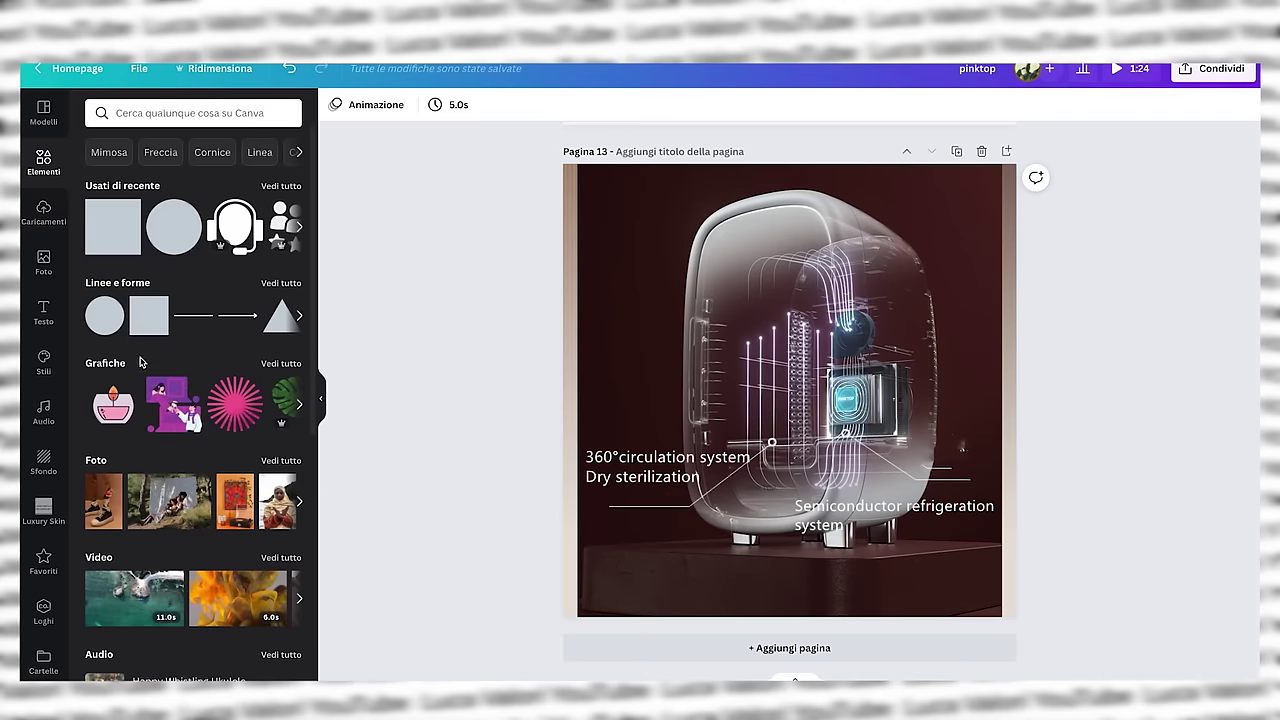
- Add a grey square and enlarge the background fridge image toward the page edges
left_click(136, 318)
left_click_drag(731, 402, 643, 620)
mouse_move(561, 667)
left_mouse_down()
mouse_move(530, 684)
mouse_move(546, 682)
left_mouse_up()
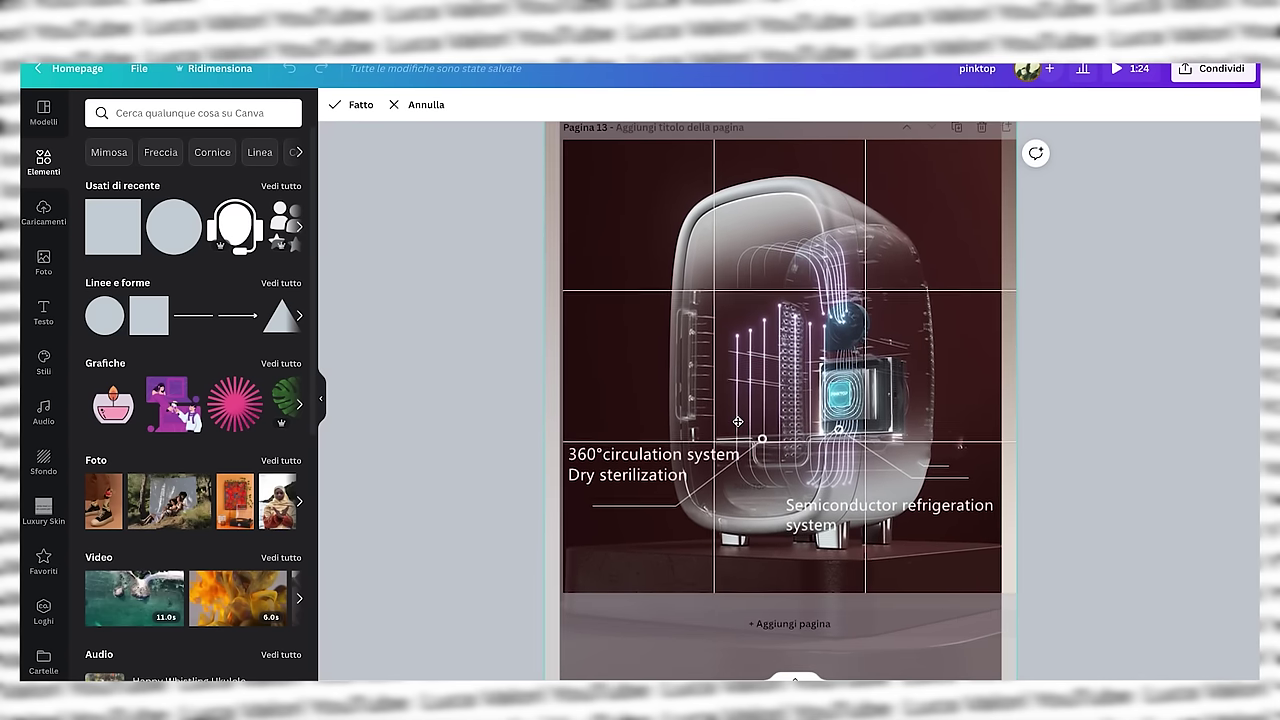
scroll(992, 240, "up", 3)
left_click_drag(1016, 170, 1039, 148)
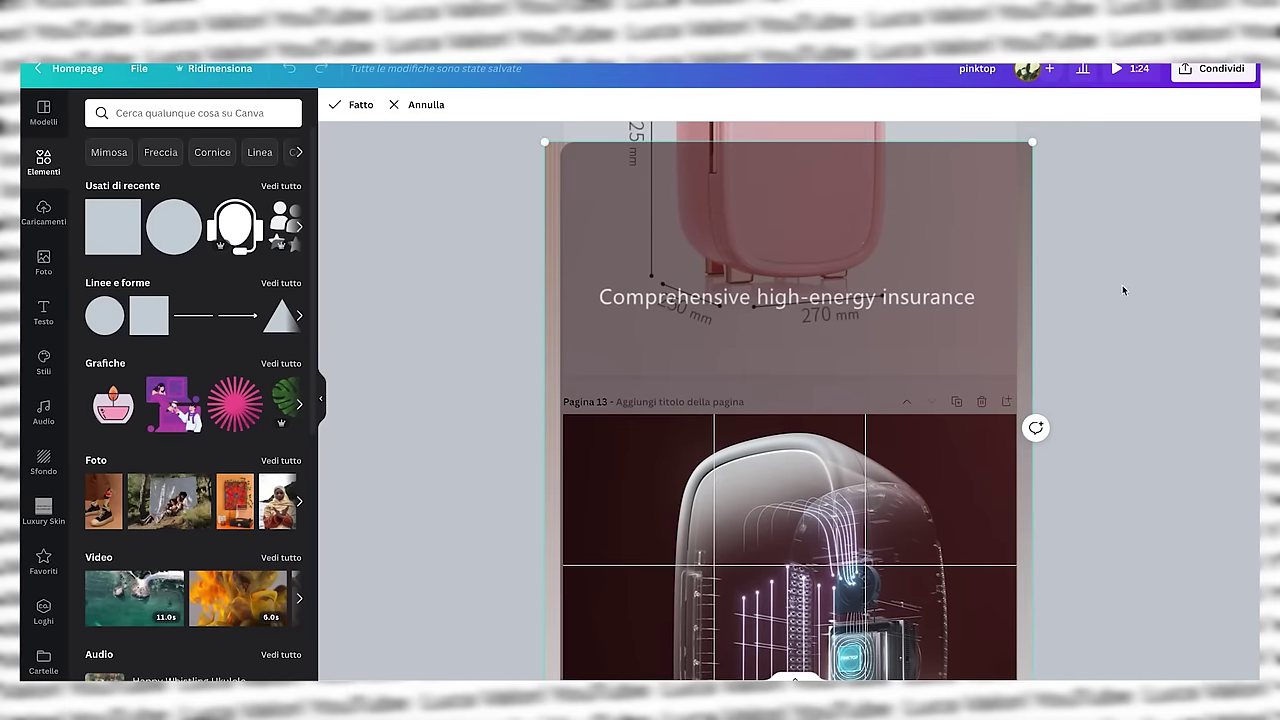
key("Return")
scroll(1124, 285, "down", 3)
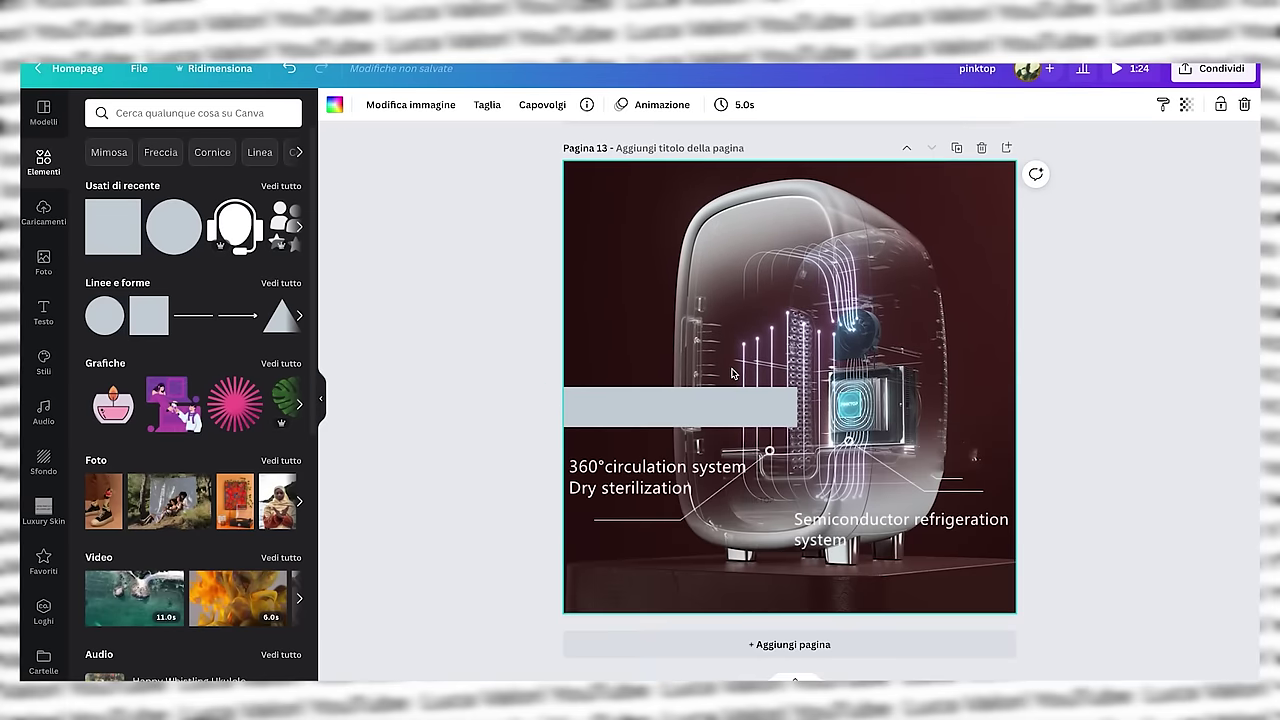
- Lay the grey bar over the left caption and finish it with a small triangle point
left_click_drag(704, 418, 656, 487)
left_click(586, 346)
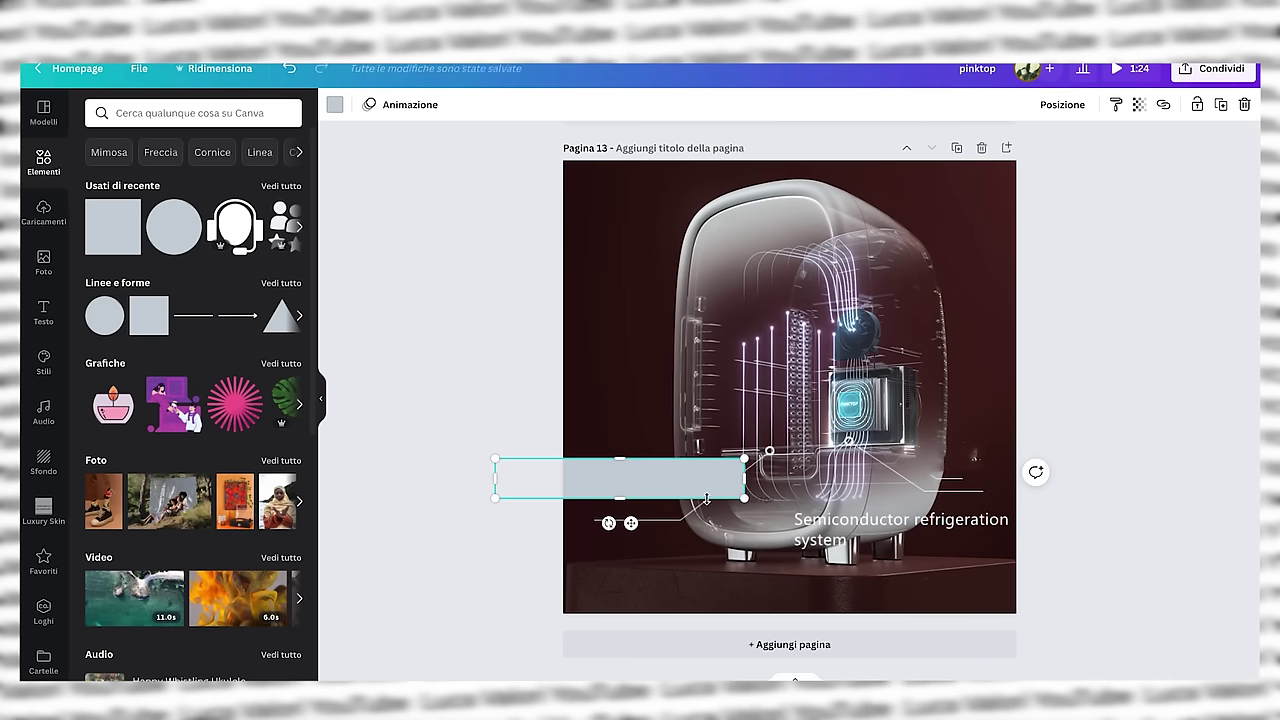
left_click_drag(654, 490, 690, 490)
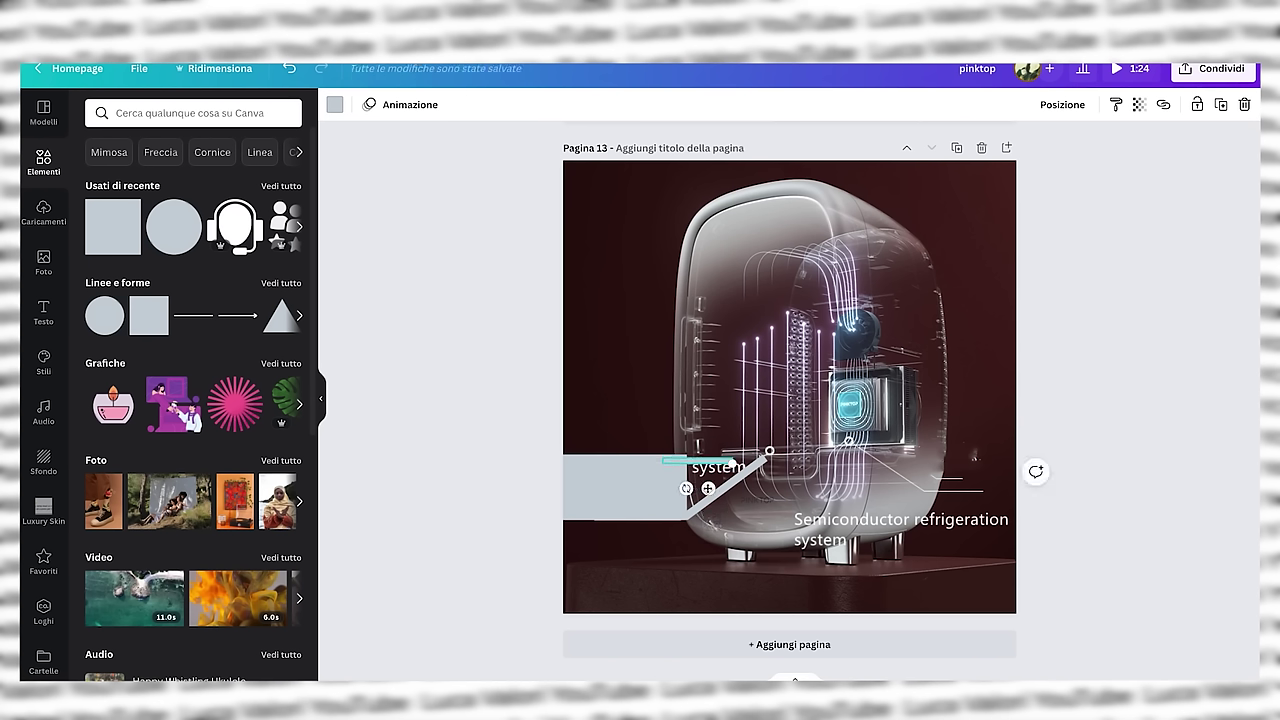
mouse_move(708, 488)
left_mouse_down()
mouse_move(735, 457)
mouse_move(766, 463)
mouse_move(720, 492)
left_mouse_up()
left_click(679, 409)
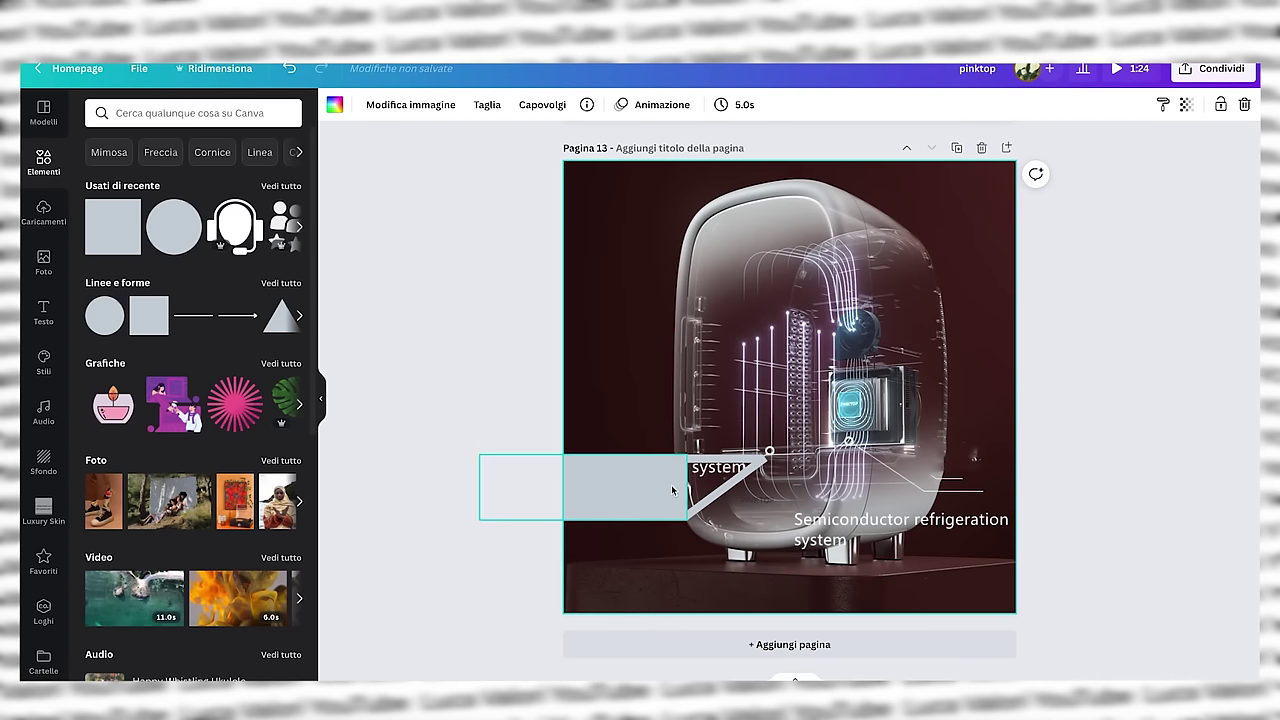
left_click(283, 320)
left_click_drag(665, 280, 846, 487)
left_click_drag(903, 519, 707, 521)
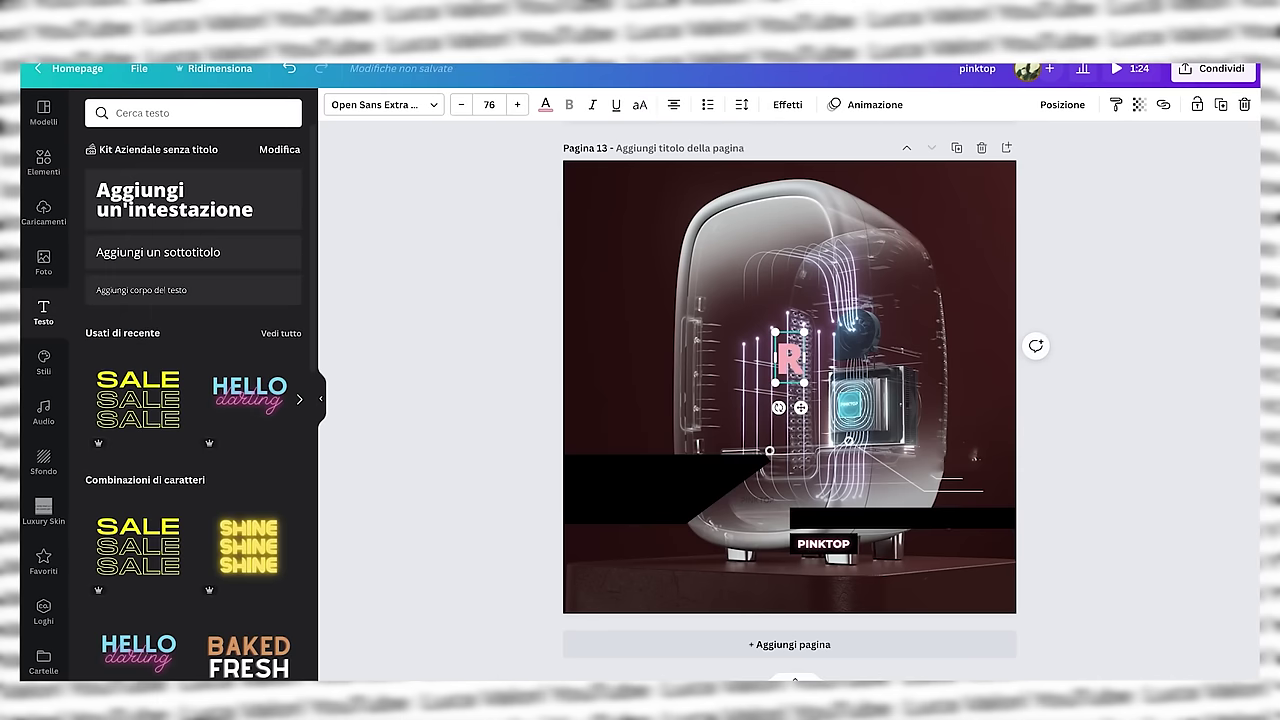
- Type the 'Refrigerazione integrata' heading, make it uppercase and small, and move it onto the black bar
type("efriger")
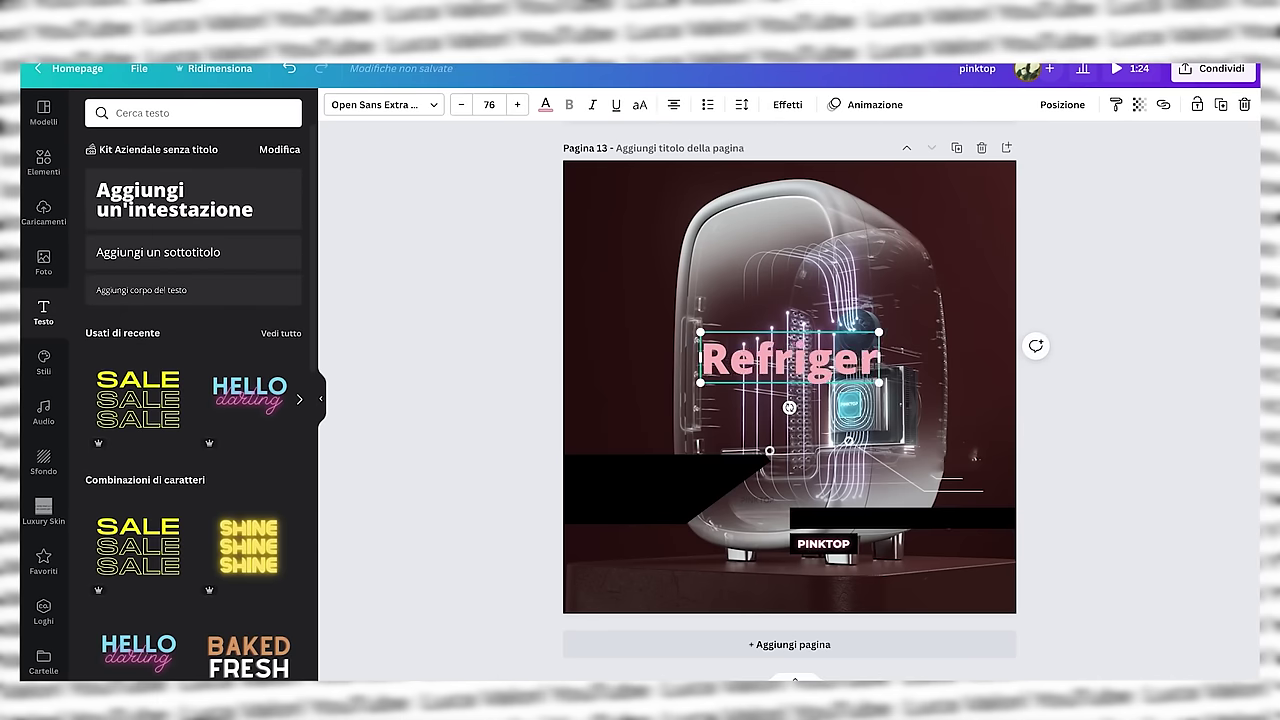
type("azione i")
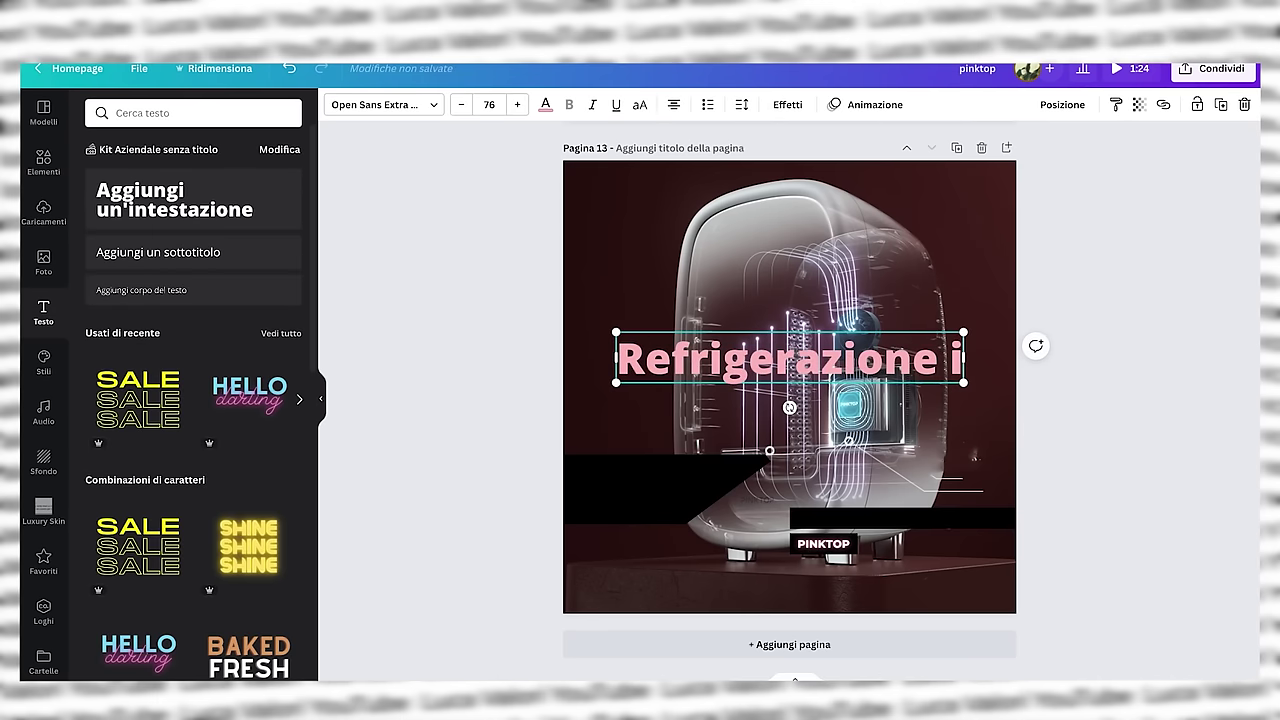
type("ntegrata")
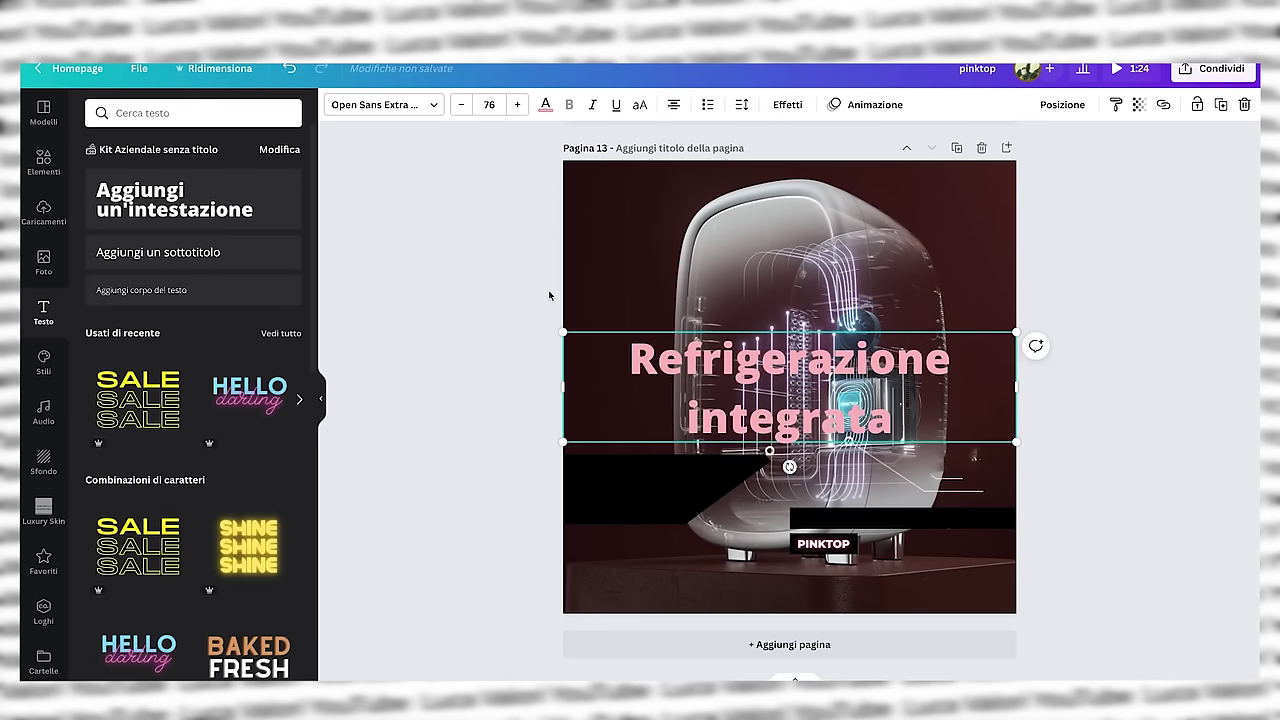
double_click(920, 425)
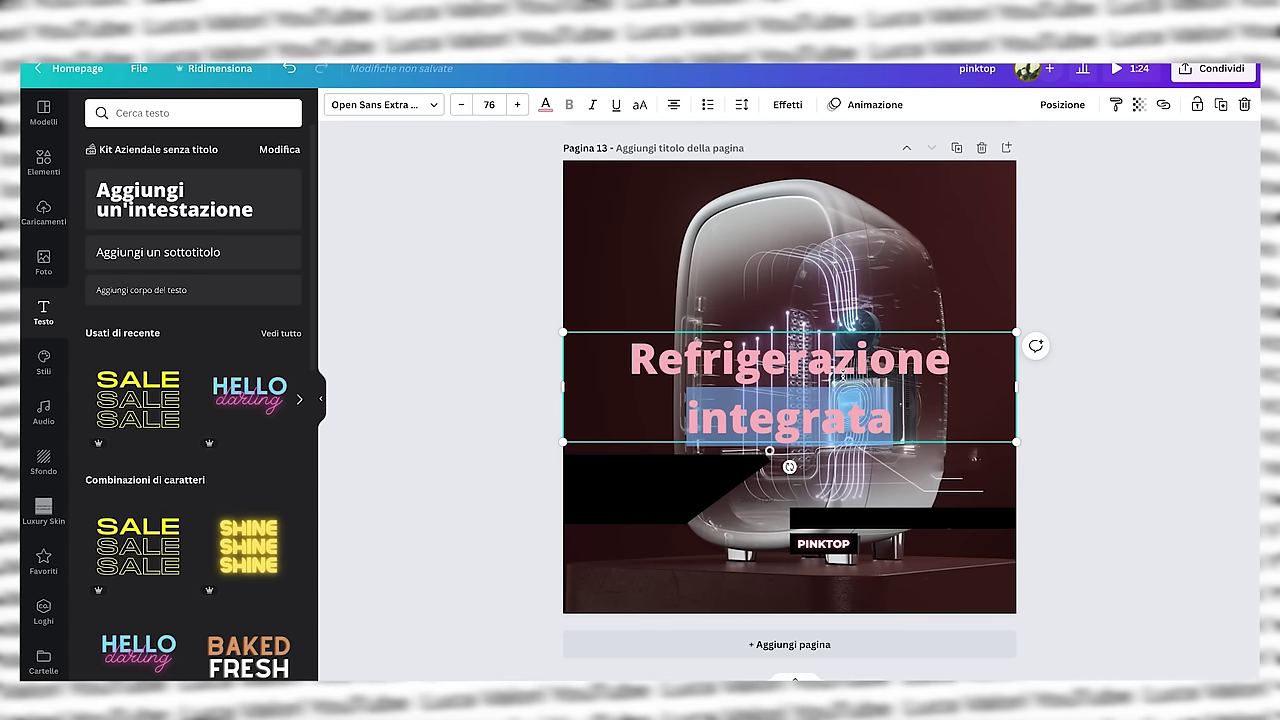
left_click_drag(912, 417, 628, 350)
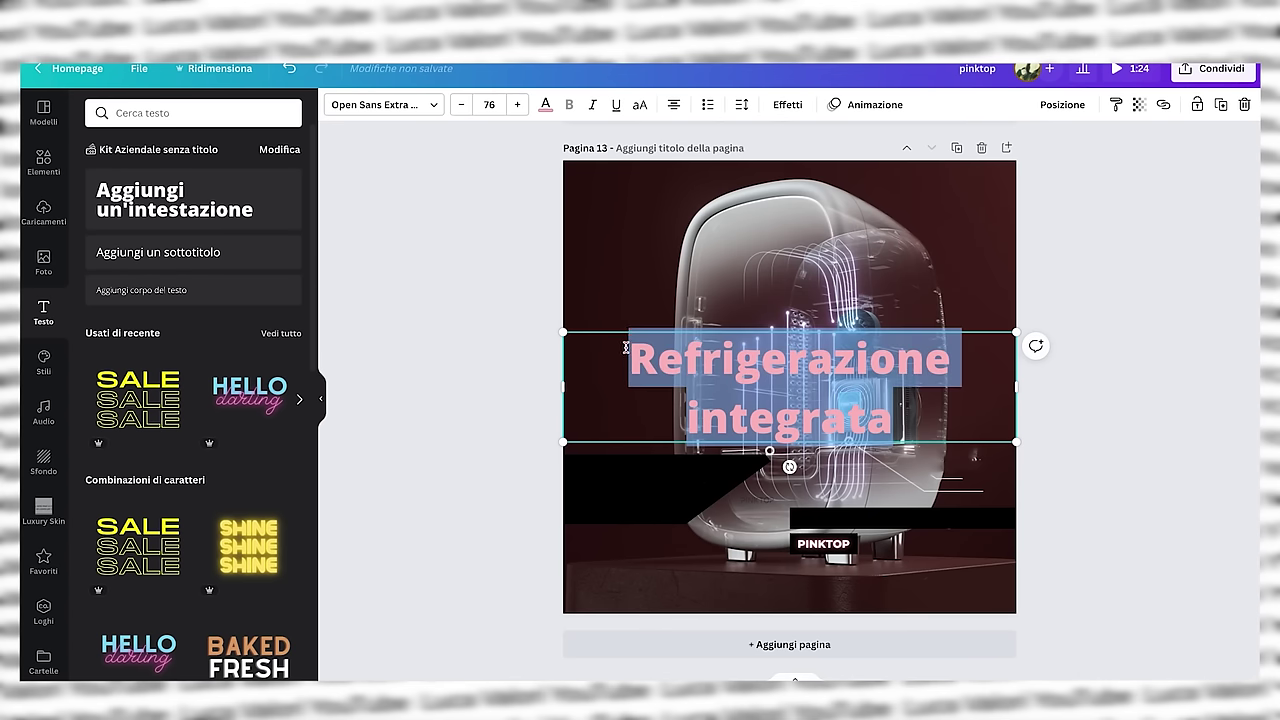
left_click(640, 105)
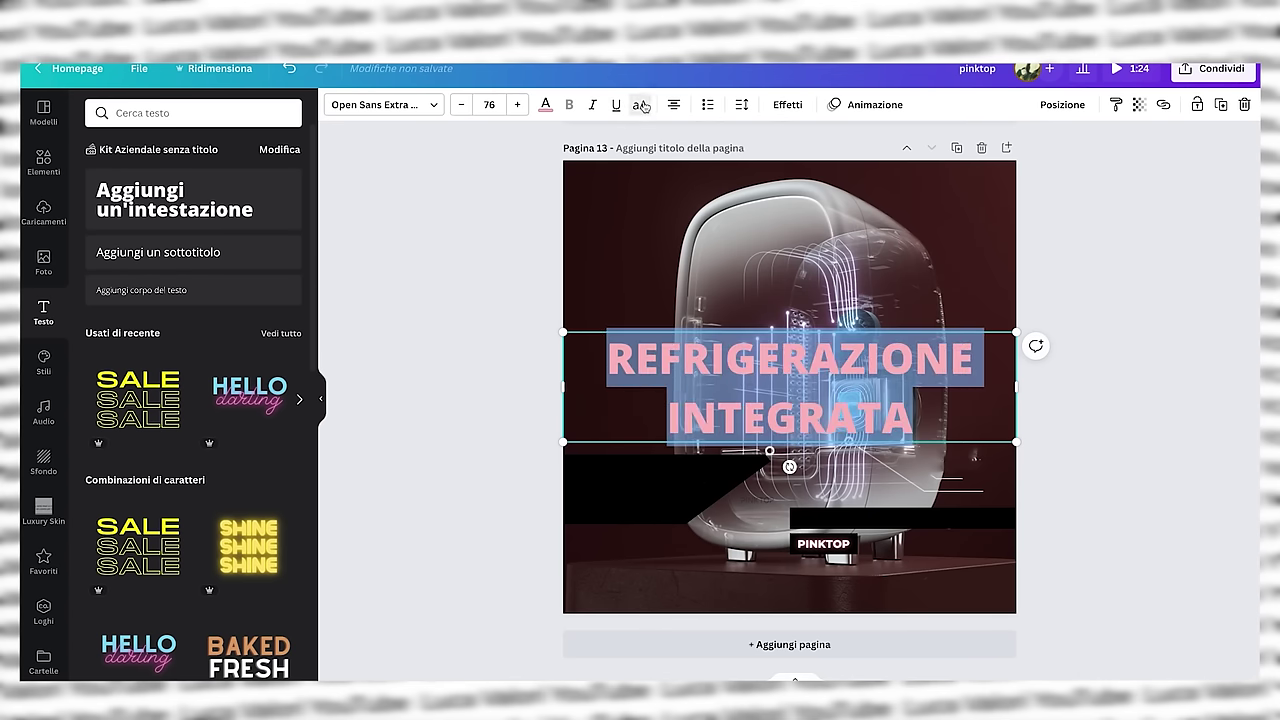
left_click_drag(563, 331, 904, 495)
double_click(959, 437)
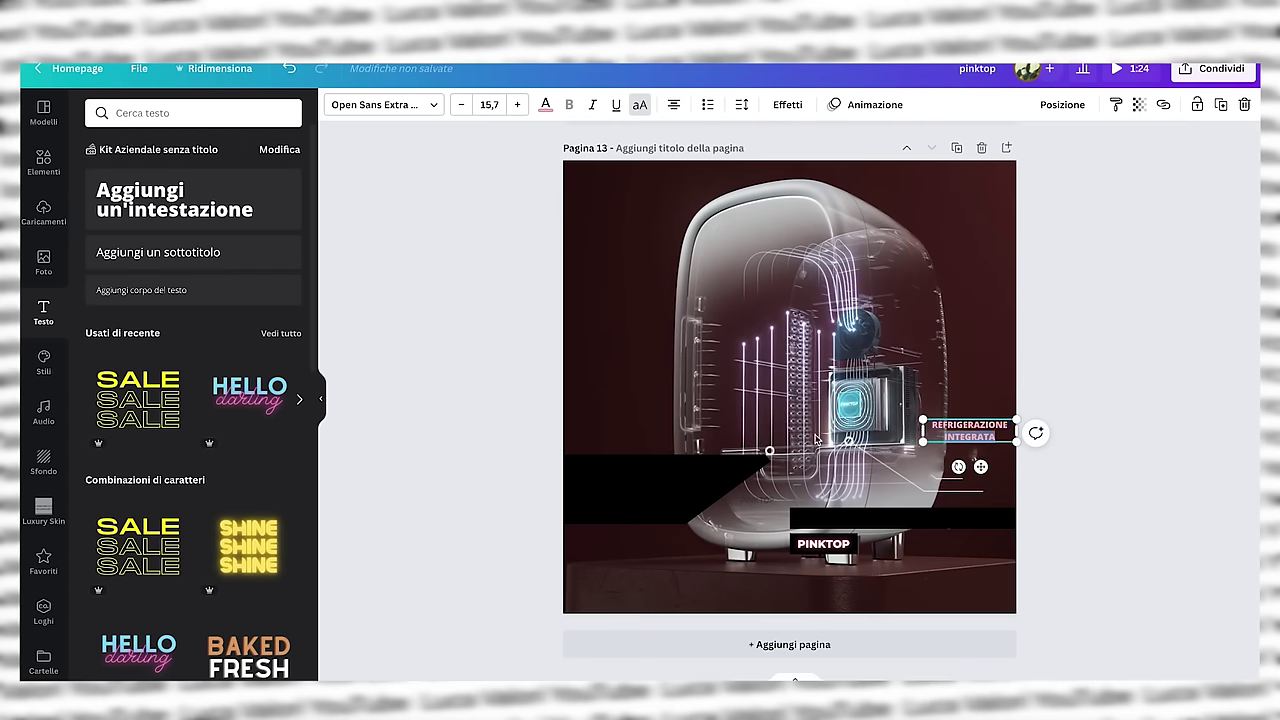
left_click_drag(922, 431, 818, 426)
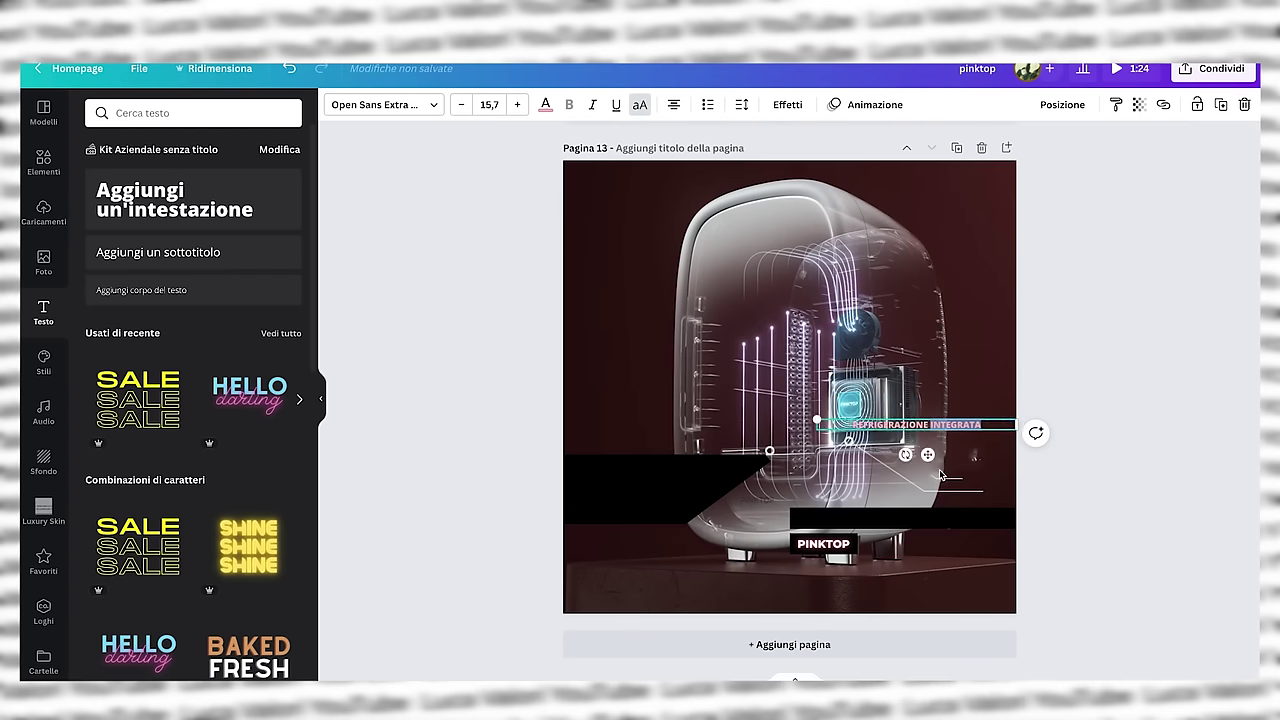
left_click_drag(927, 455, 875, 552)
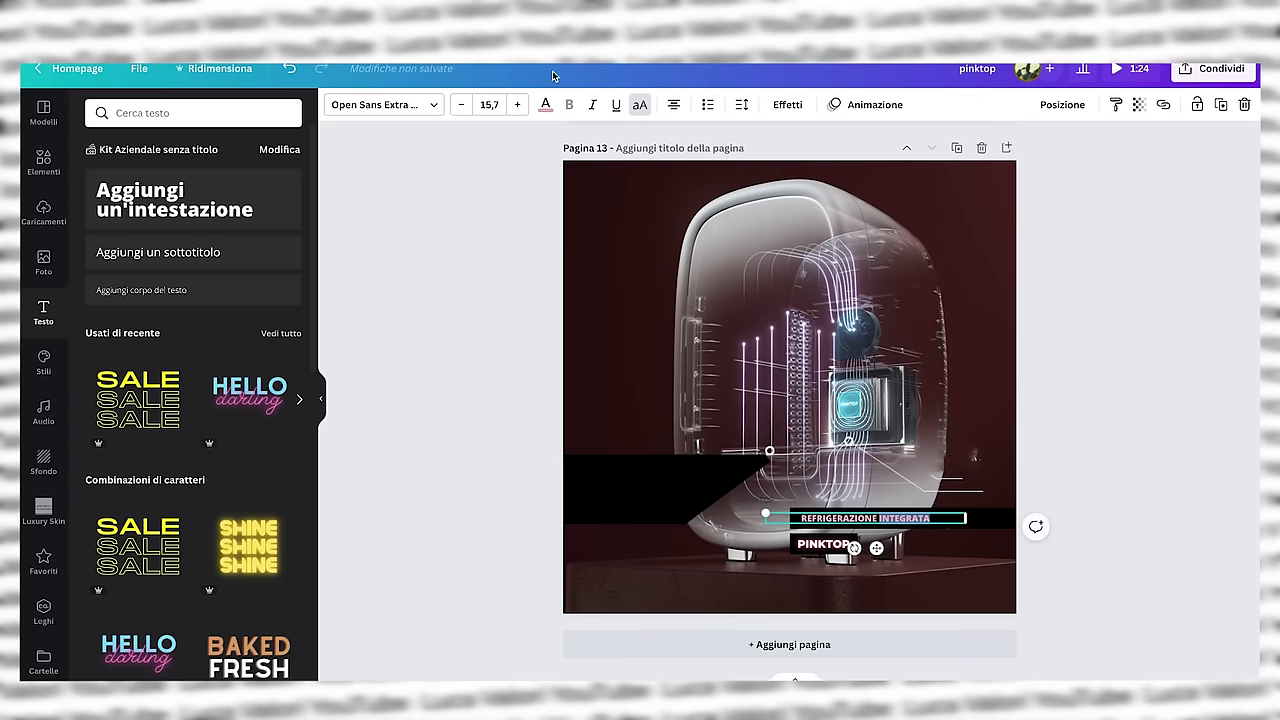
- Write the left caption about 360 GRADI sterilisation, correcting the misspelled CIRLOLANTE to CIRCOLANTE
left_click(546, 105)
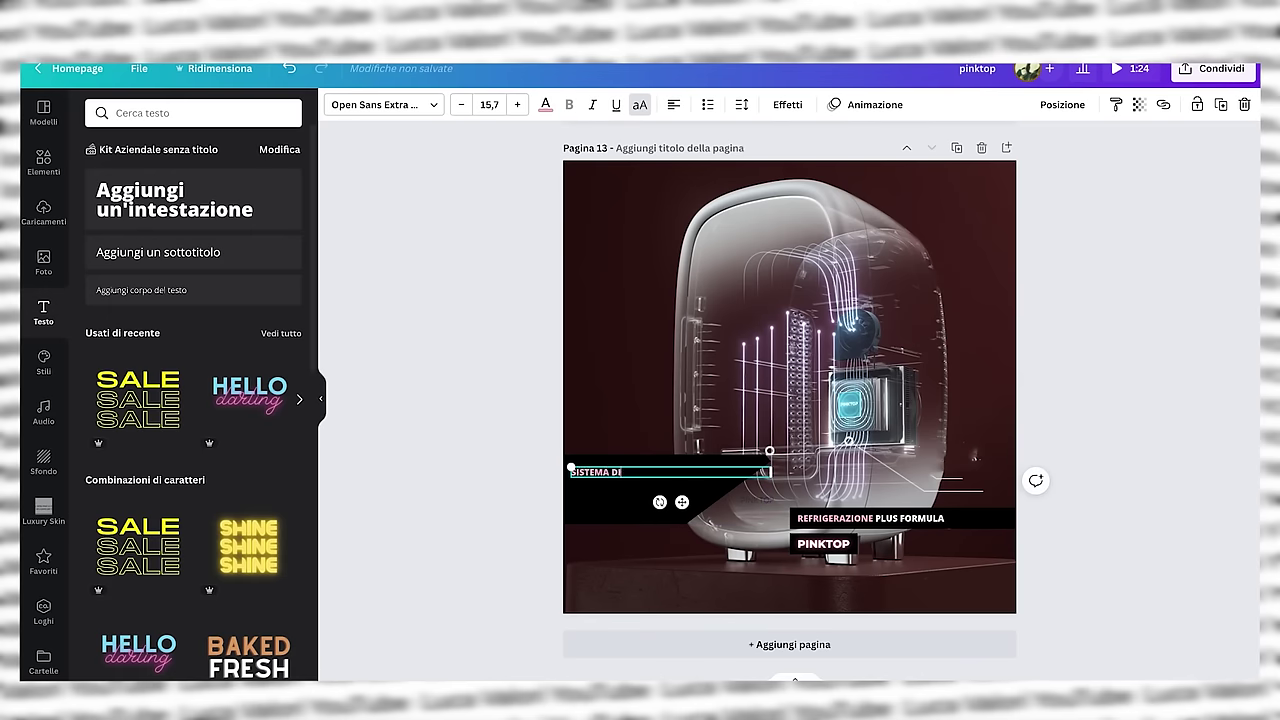
type("STERILIZZAZIONE CIRLOLANTE A")
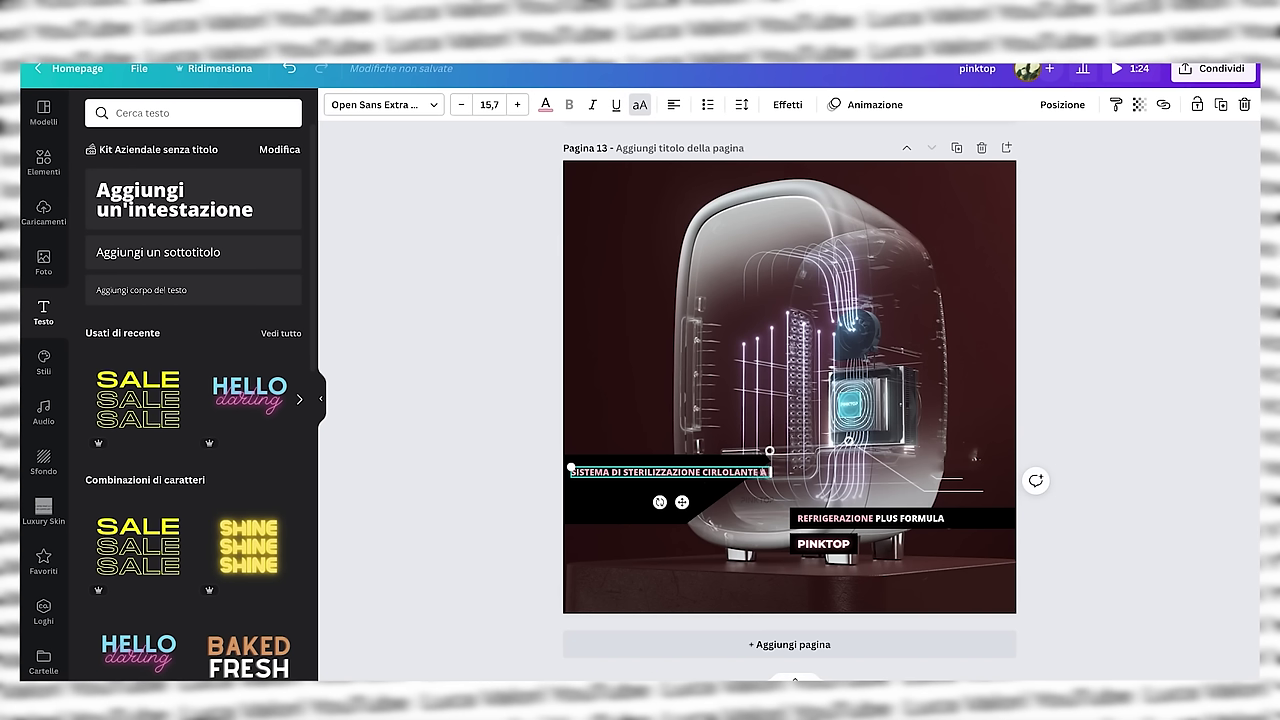
key("Return")
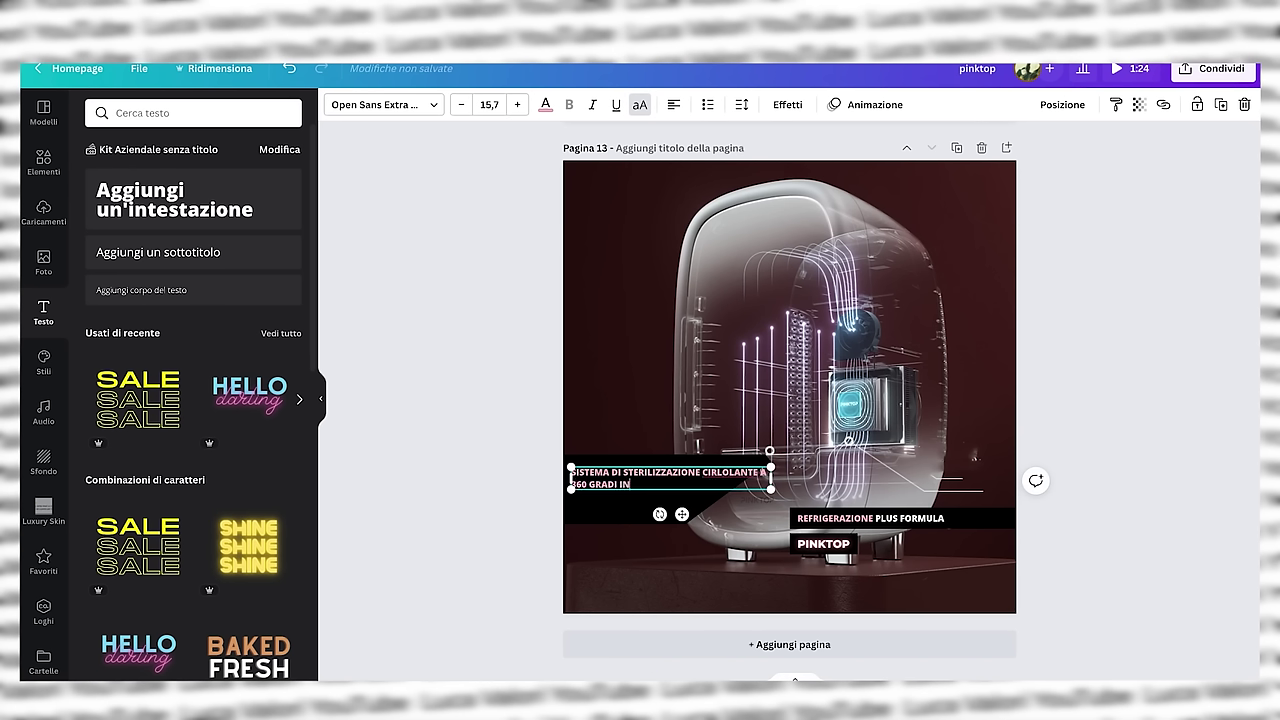
type("360 GRADI IN TUTTO IL DISPOSITIVO")
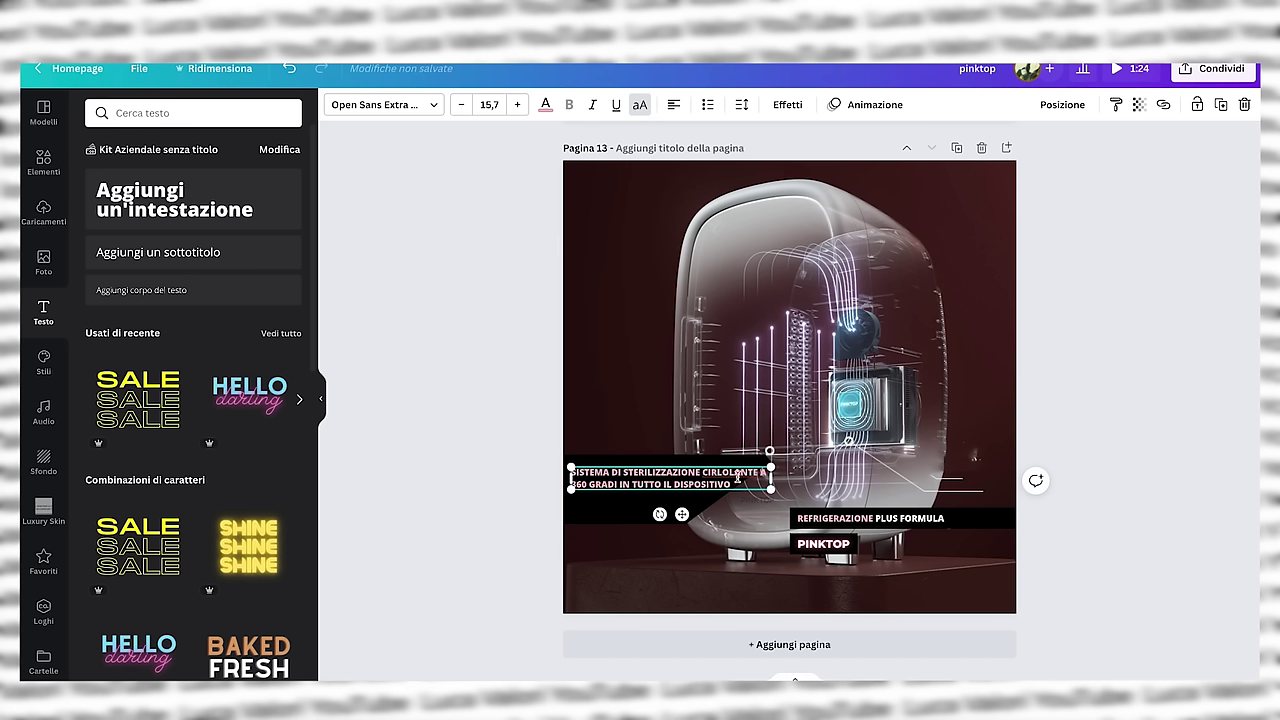
left_click_drag(760, 476, 700, 473)
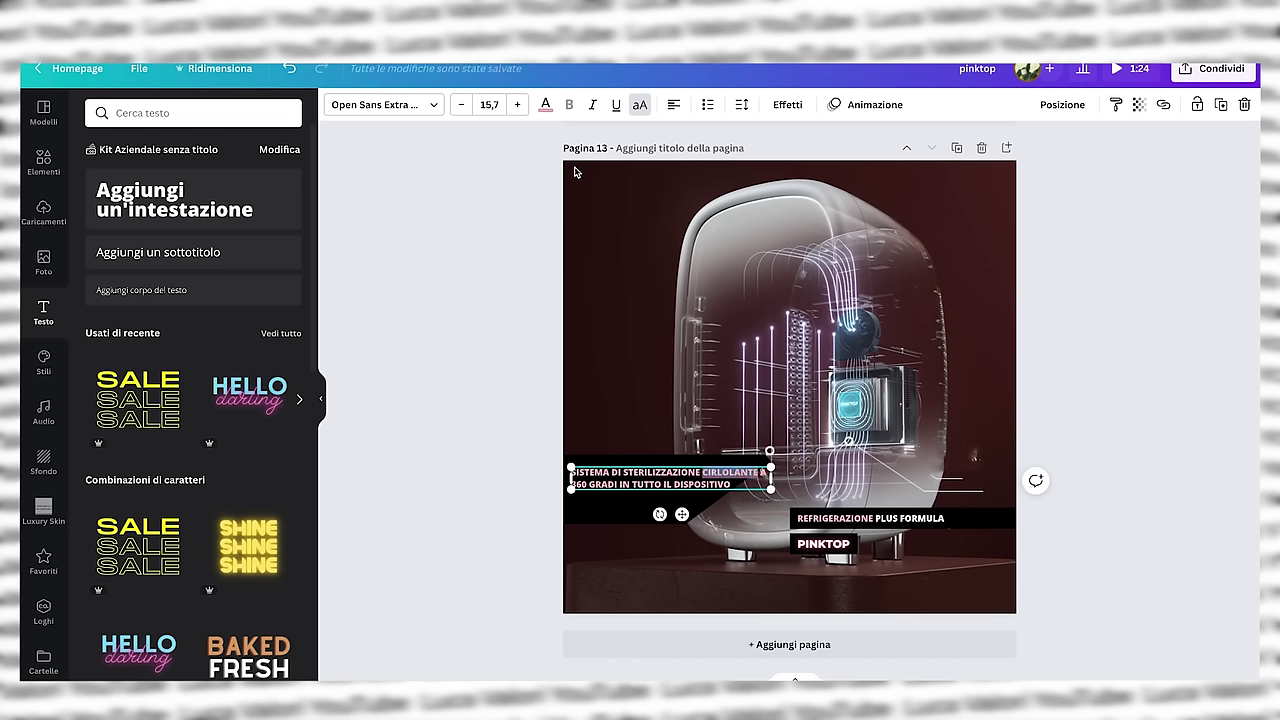
key("BackSpace")
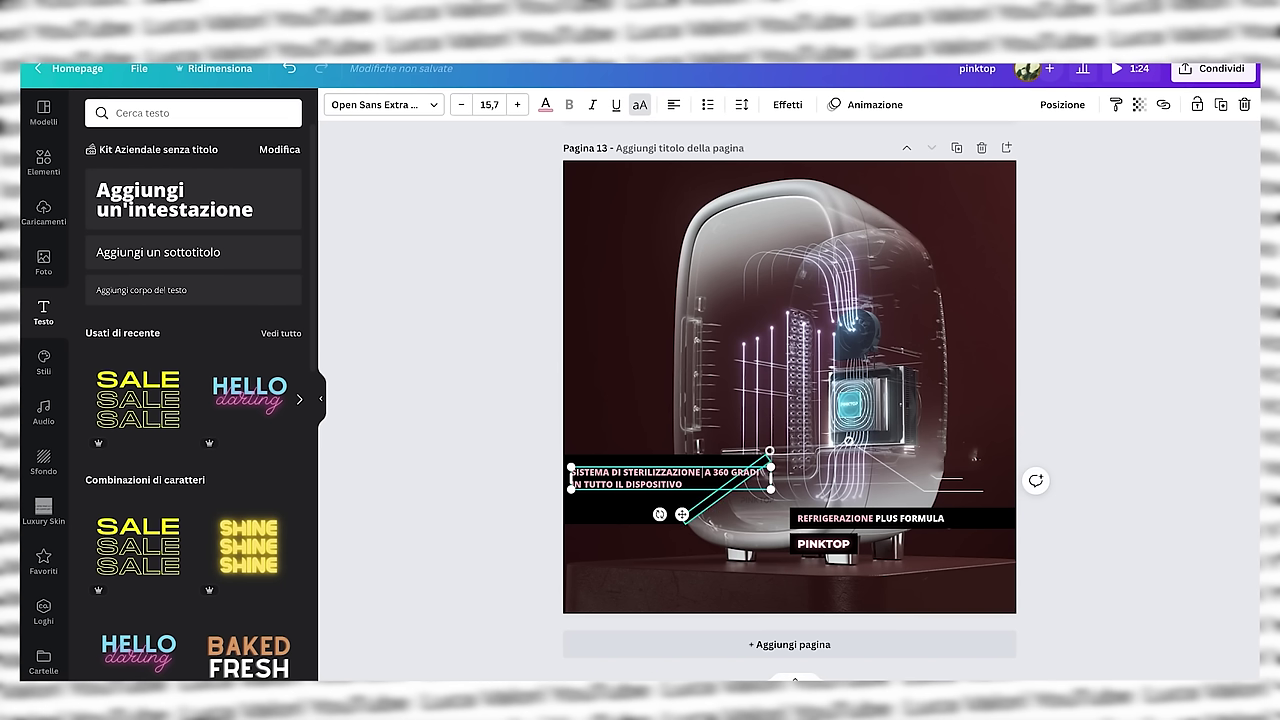
type("CIR")
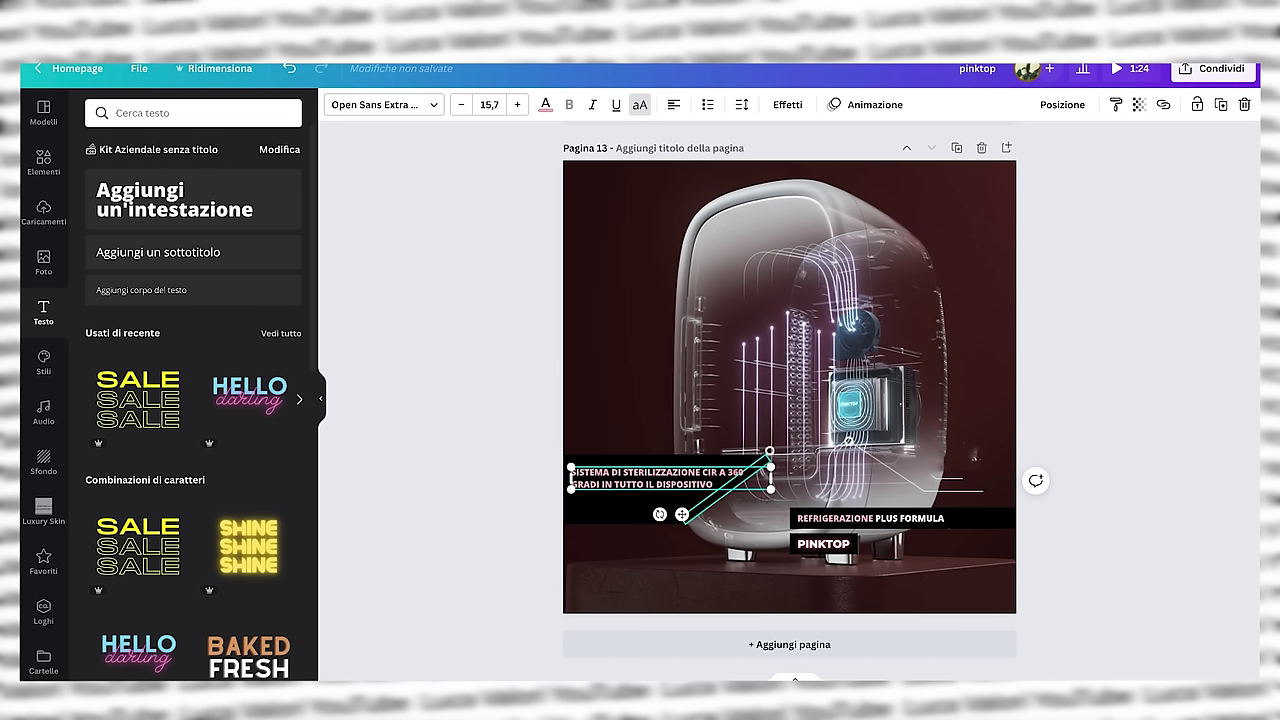
type("COLANTE")
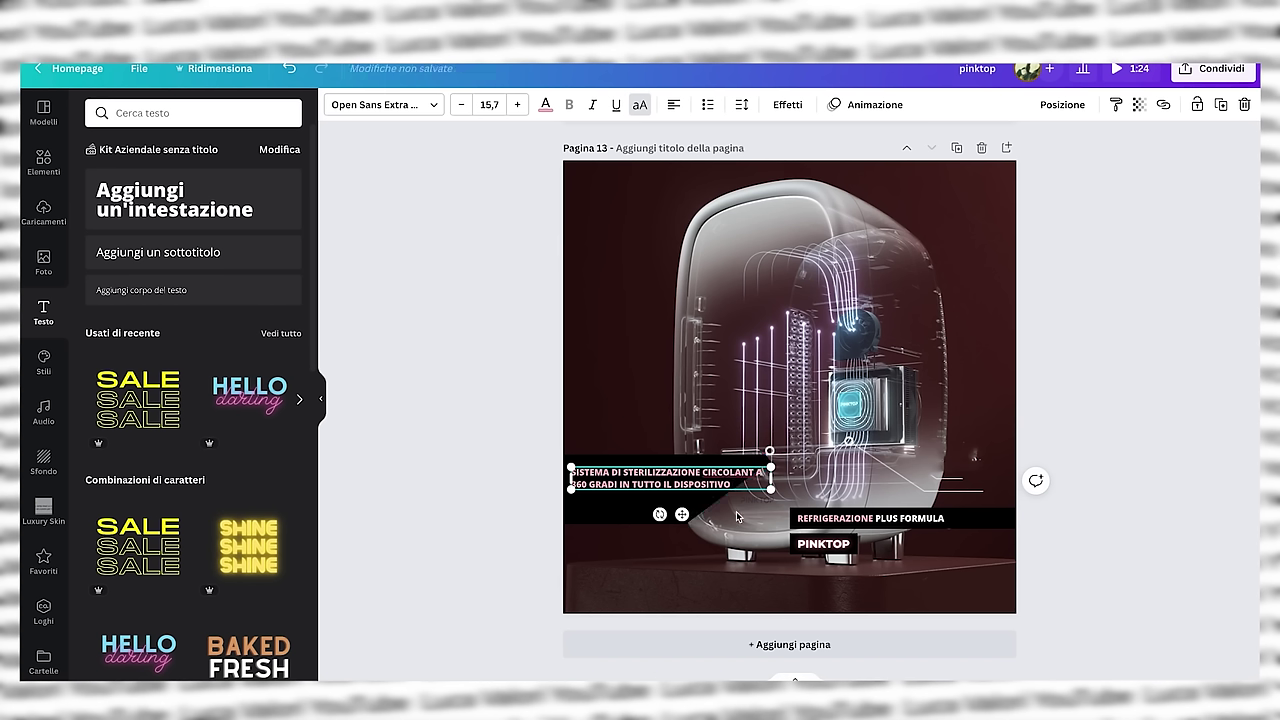
left_click(763, 473)
type("E")
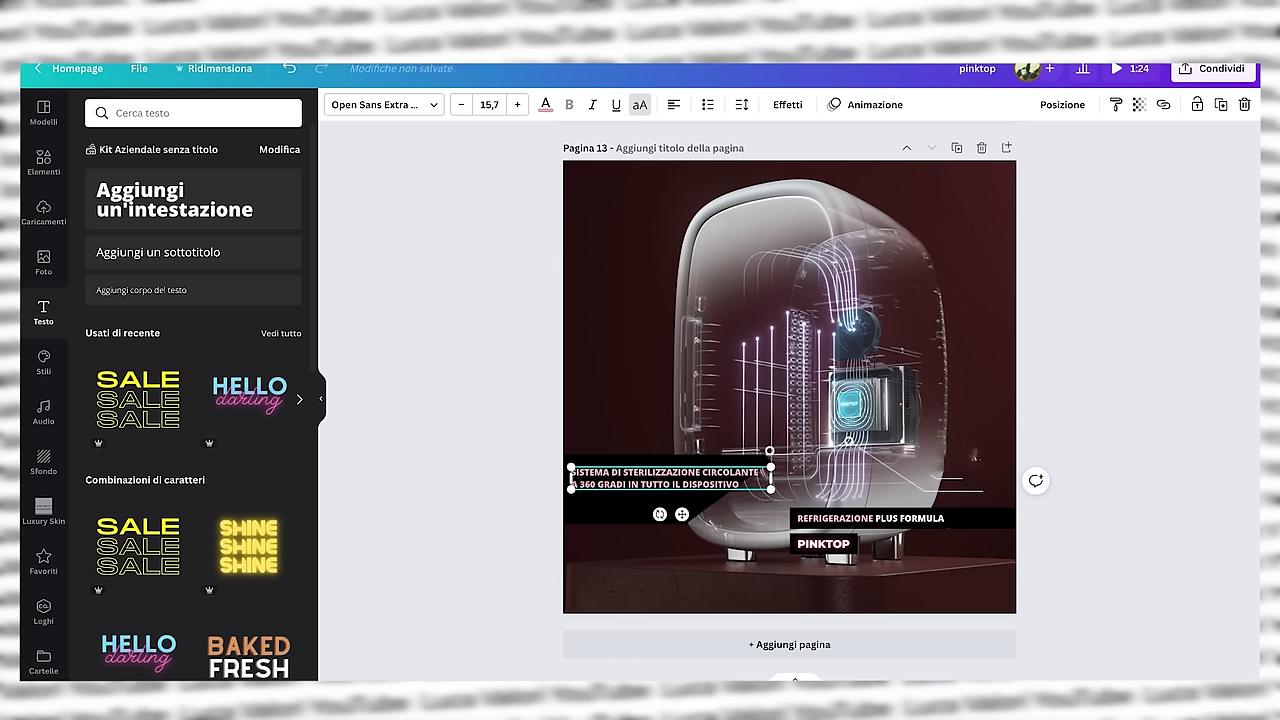
- Rearrange the left caption's line breaks around CIRCOLANTE, TUTTO and IL DISPOSITIVO
left_click(670, 484)
key("Return")
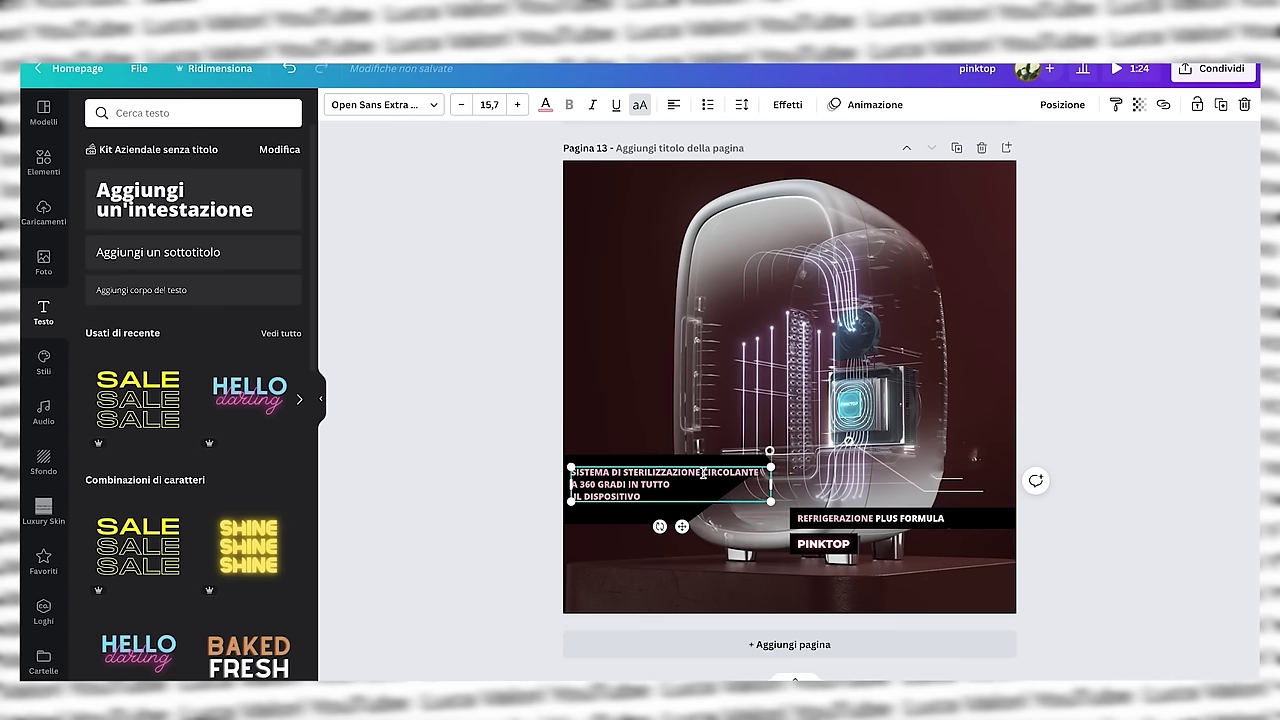
left_click_drag(681, 526, 681, 525)
left_click(703, 472)
key("Return")
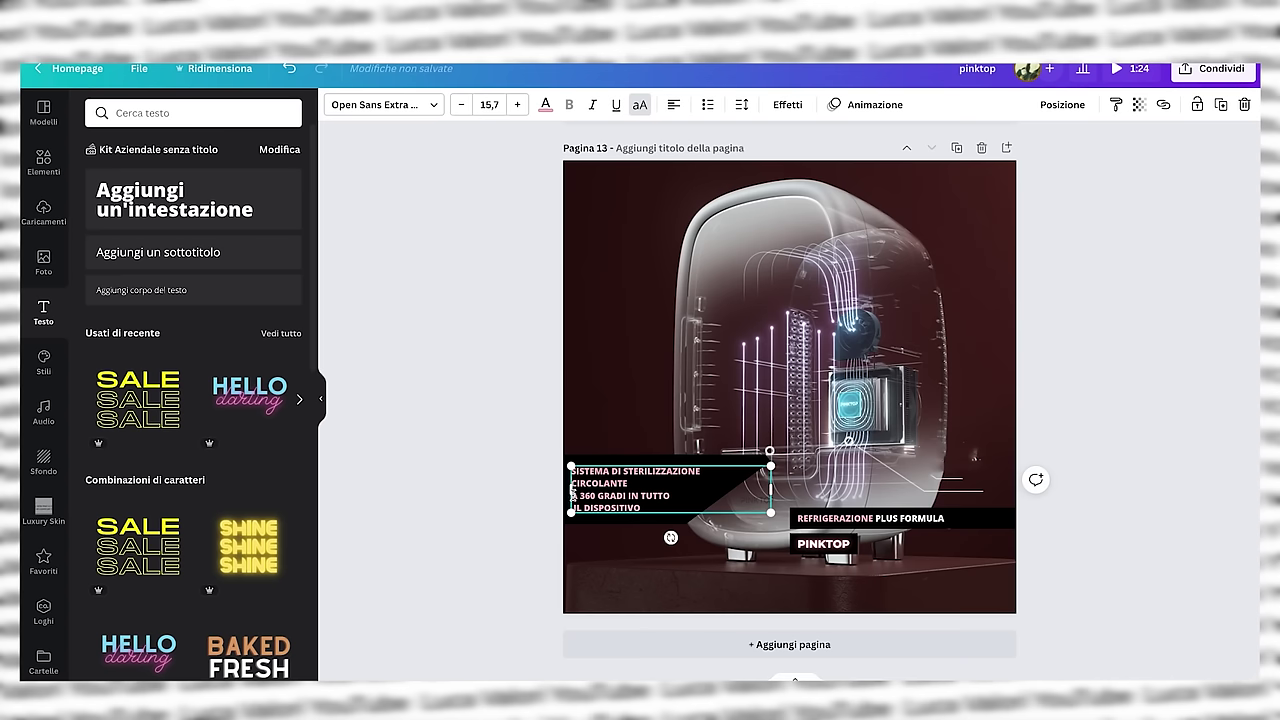
key("BackSpace")
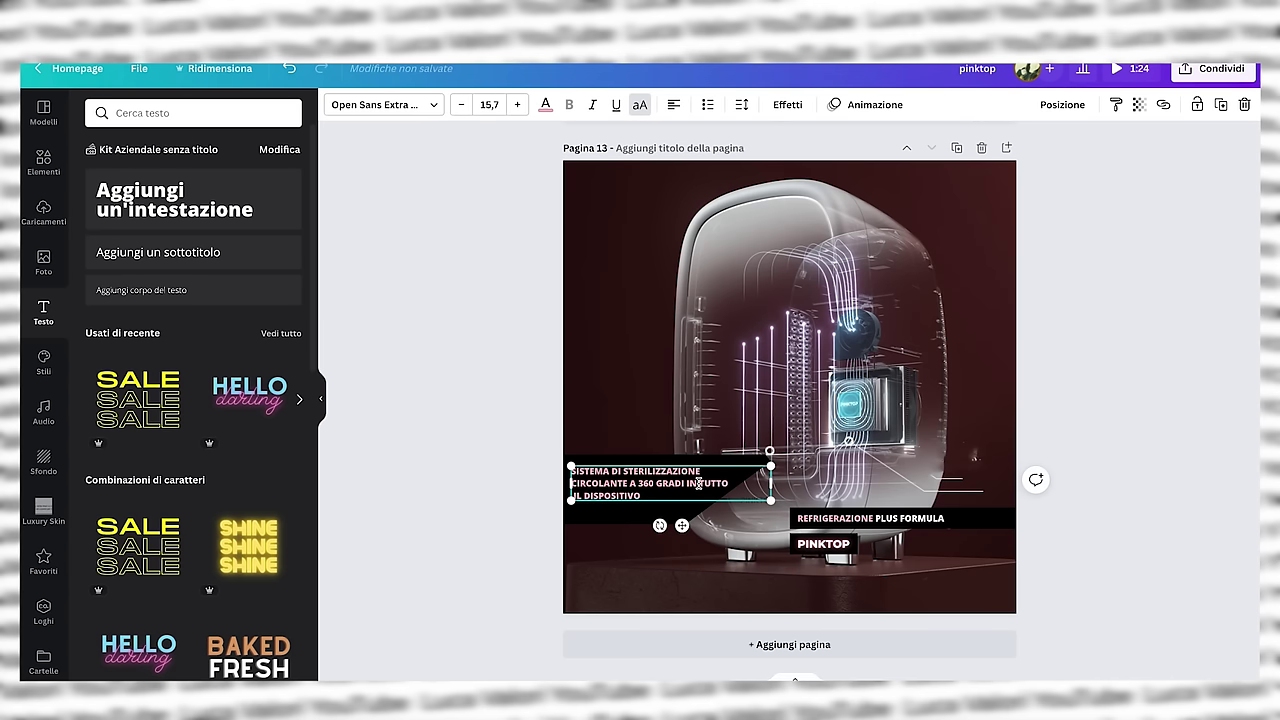
left_click(698, 483)
key("Return")
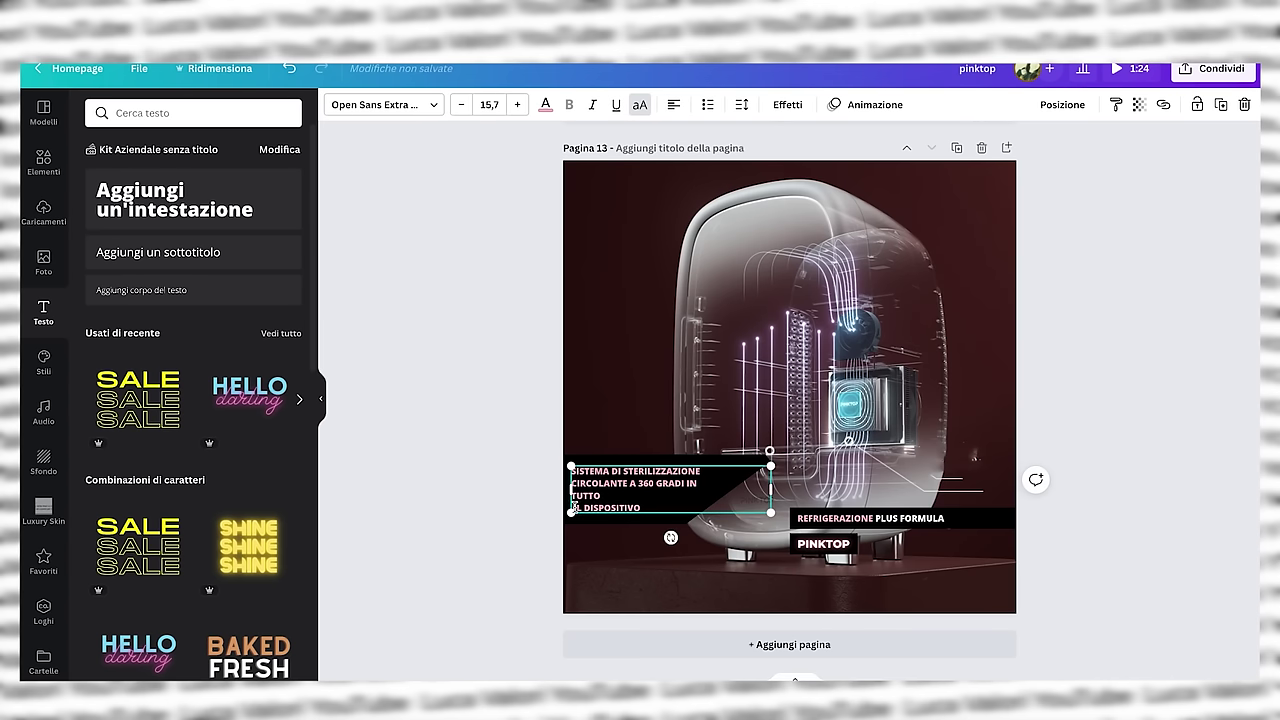
left_click(572, 507)
key("BackSpace")
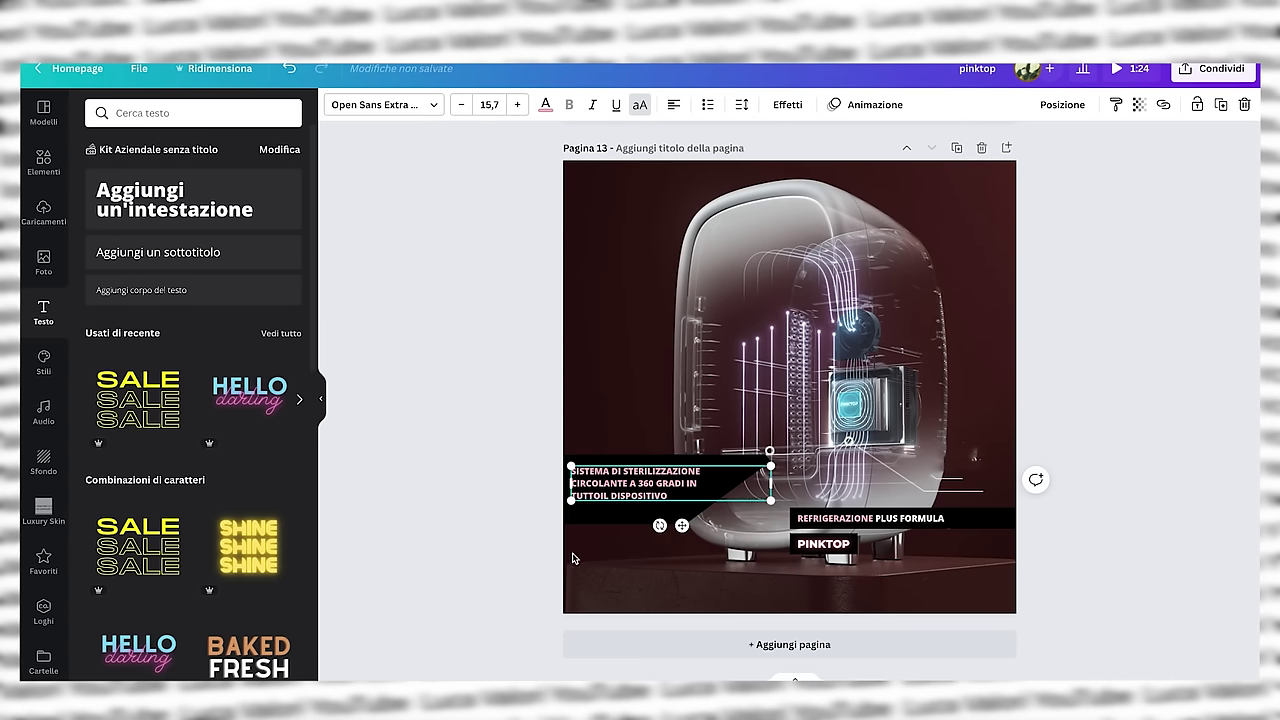
left_click(584, 376)
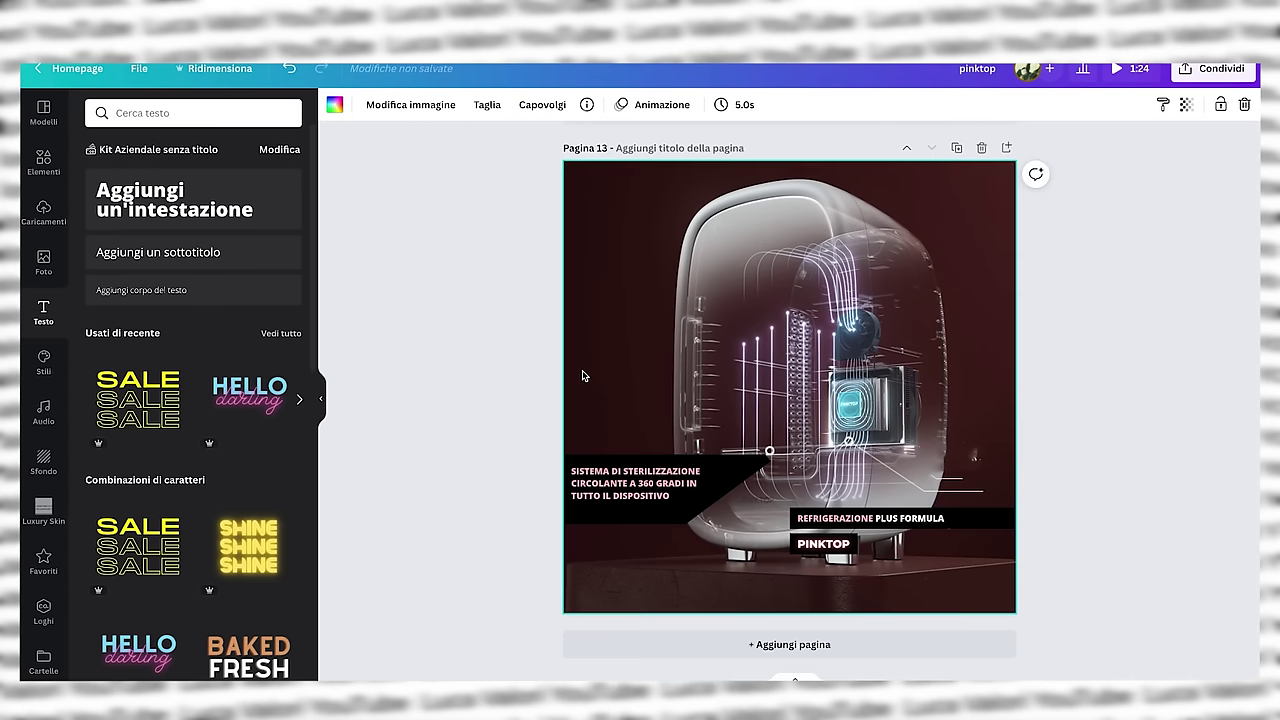
left_click(643, 494)
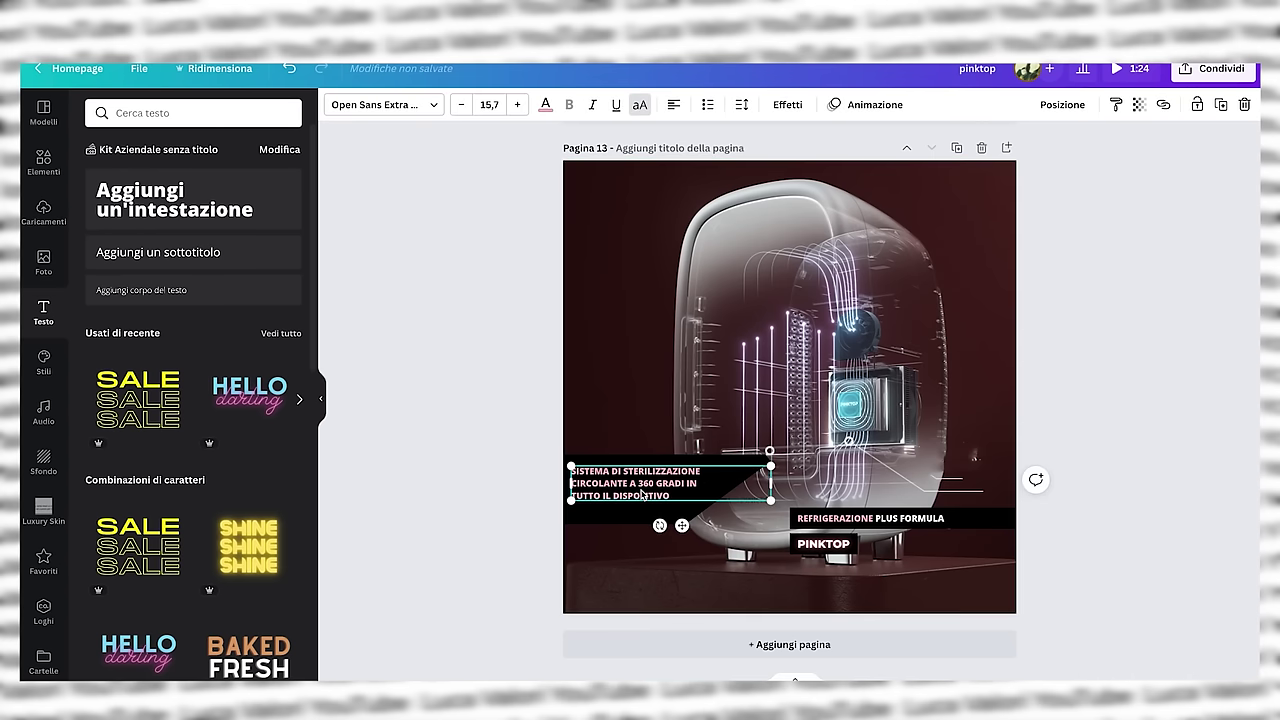
left_click(436, 381)
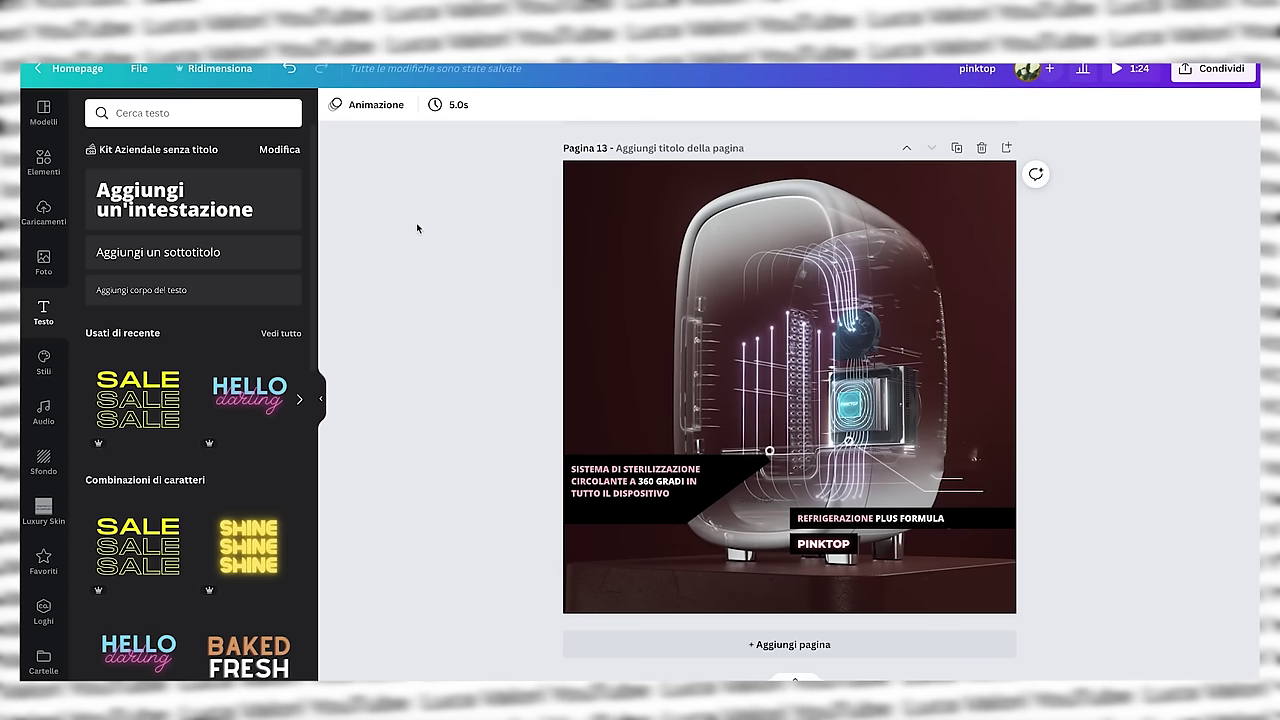
- Search the Text panel for 'stel' (stelline), then add a blank page after page 13
left_click(145, 112)
type("stelline")
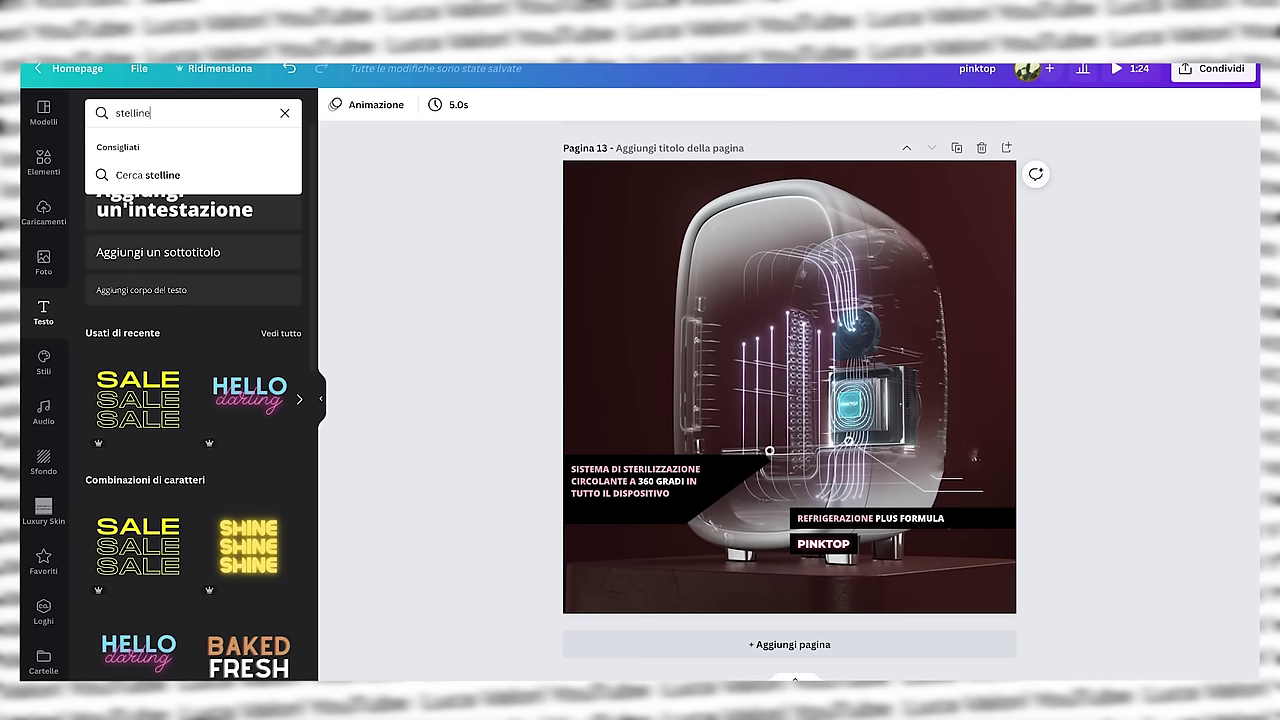
key("Return")
scroll(537, 268, "up", 20)
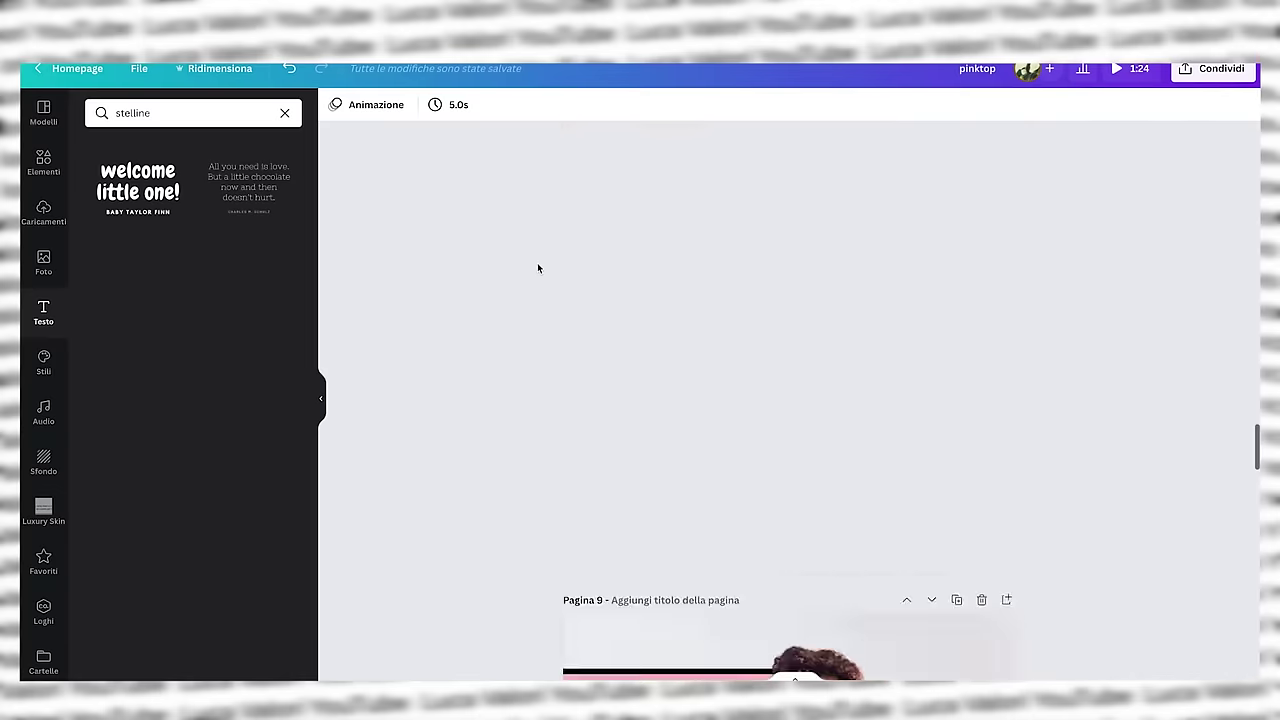
scroll(537, 268, "up", 20)
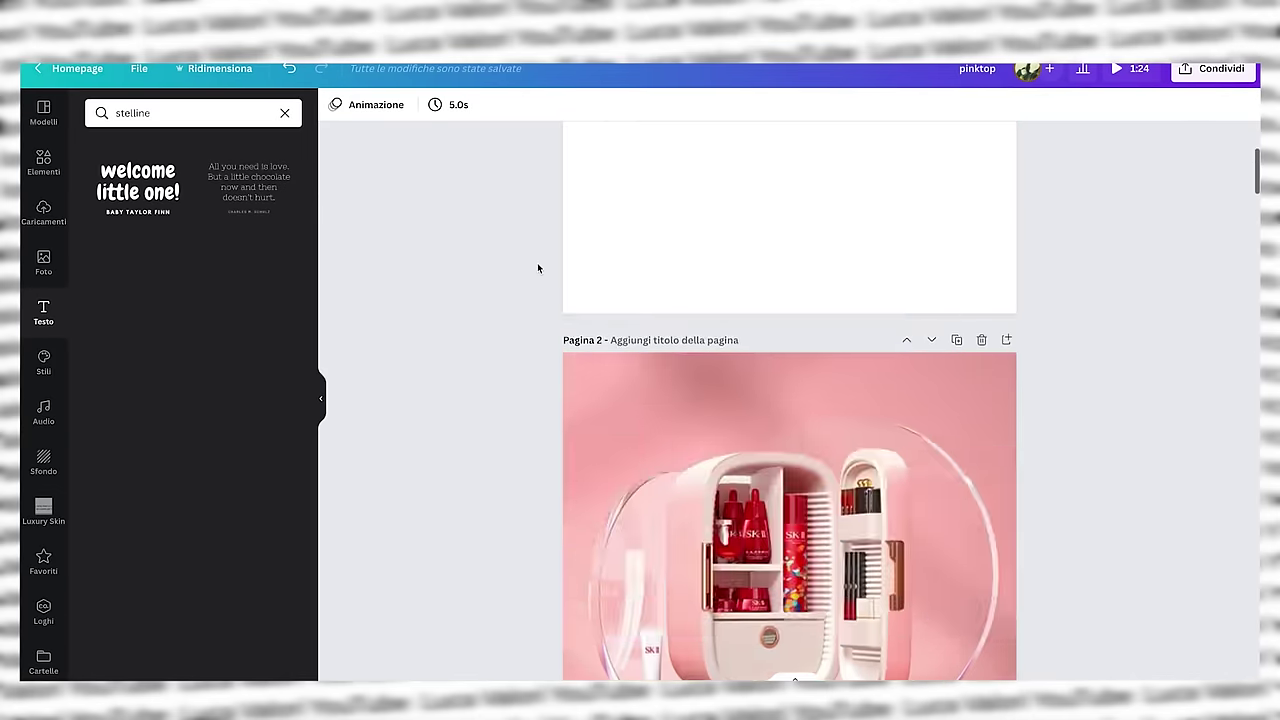
scroll(539, 322, "up", 1)
scroll(1015, 324, "down", 20)
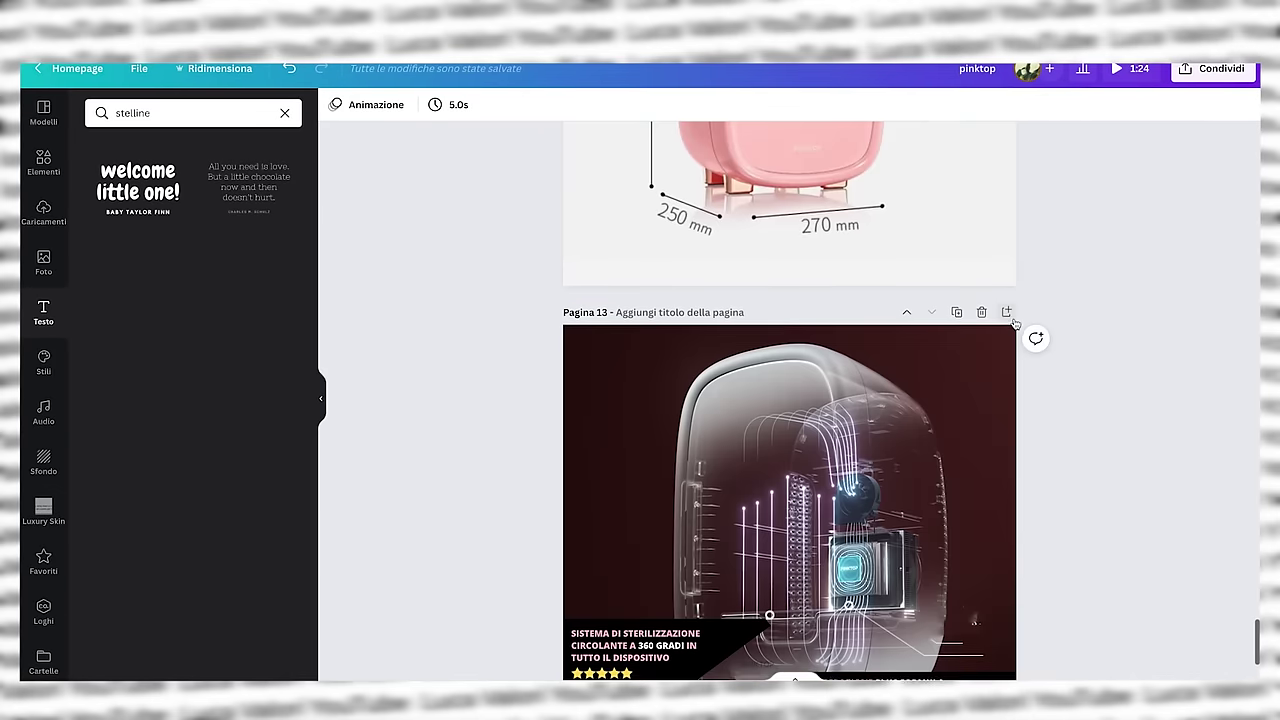
scroll(1015, 324, "up", 3)
scroll(1015, 324, "down", 5)
left_click(714, 636)
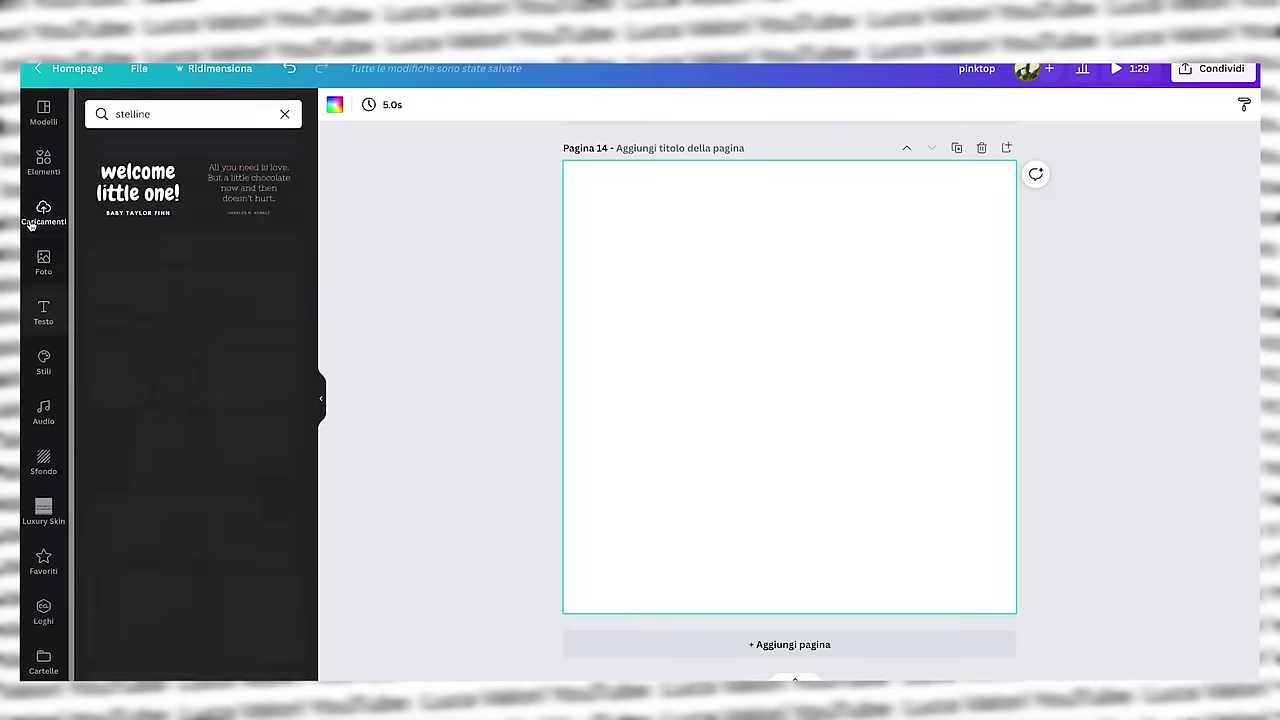
- Set the pink fridge infographic as the page background and shift it slightly up within the page
left_click(43, 212)
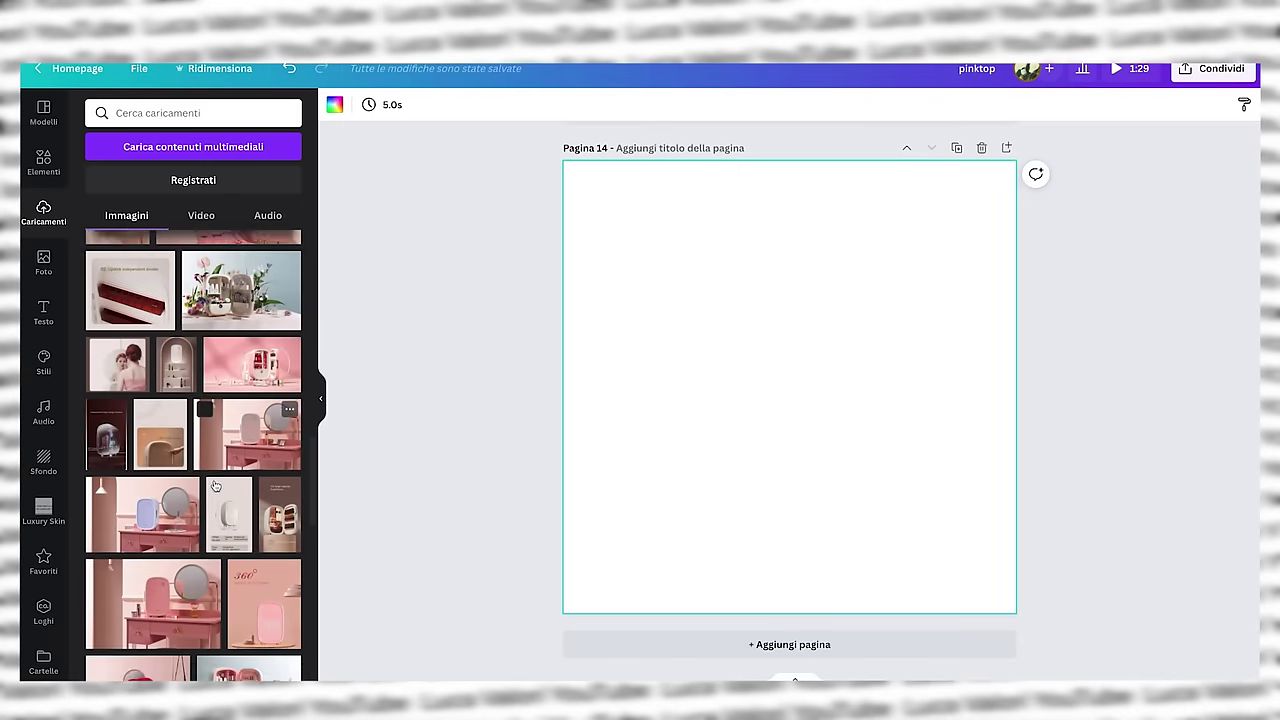
scroll(95, 470, "down", 10)
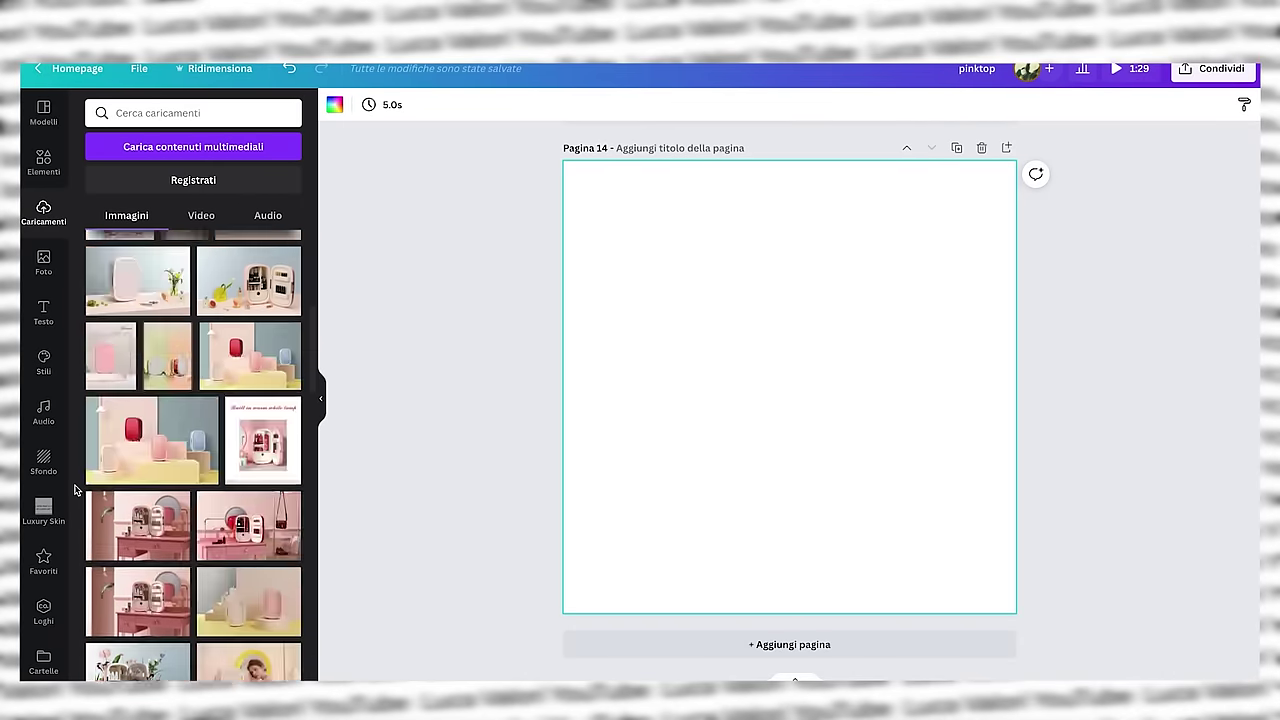
left_click_drag(195, 288, 702, 435)
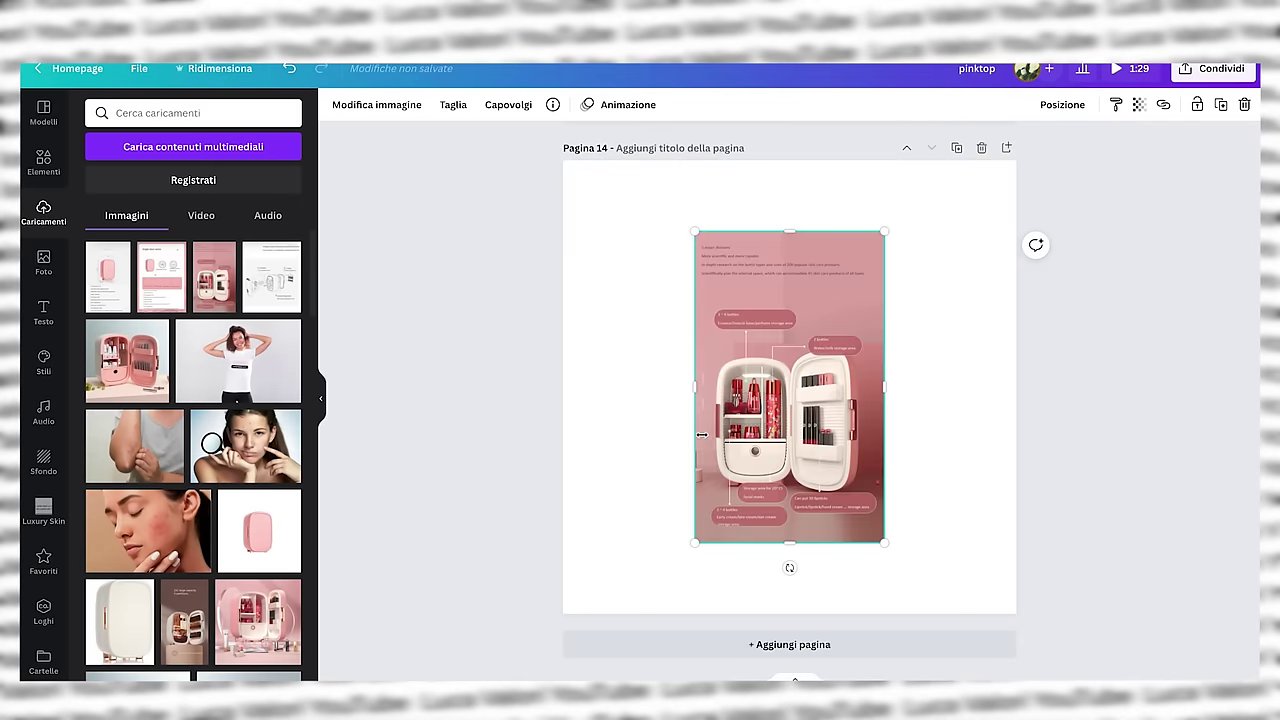
right_click(763, 420)
left_click(806, 648)
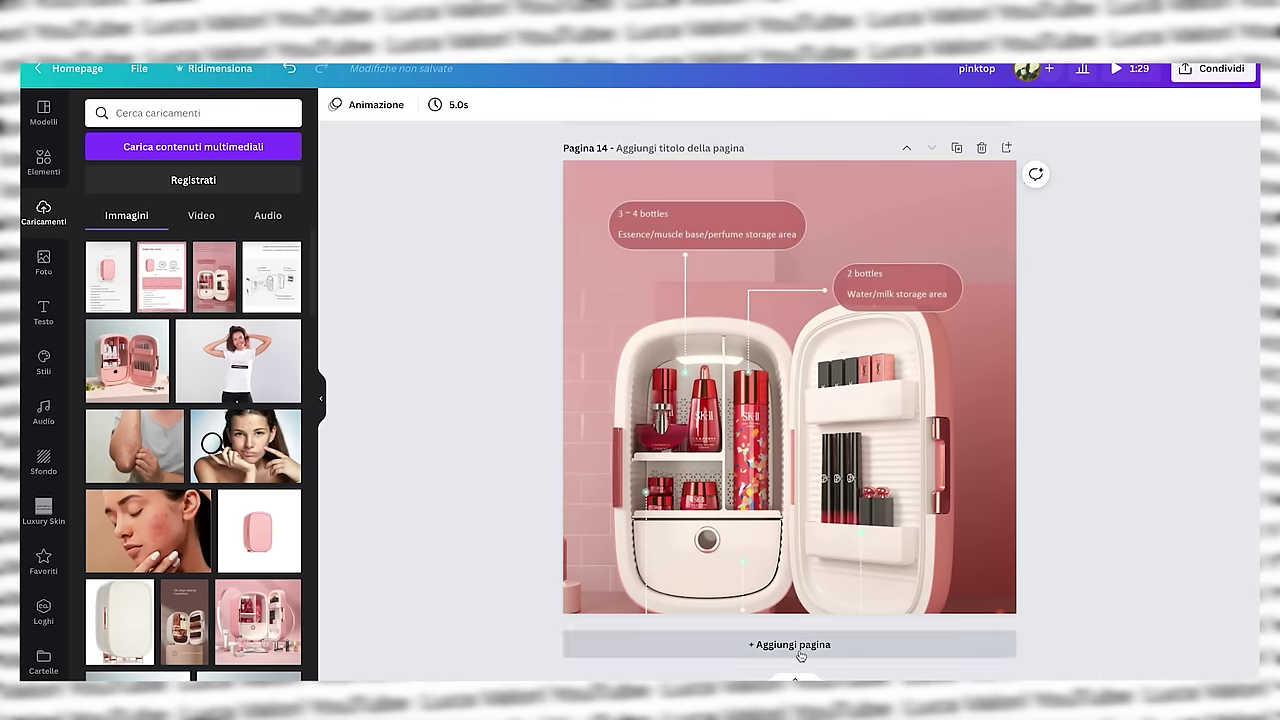
double_click(904, 424)
left_click(1120, 494)
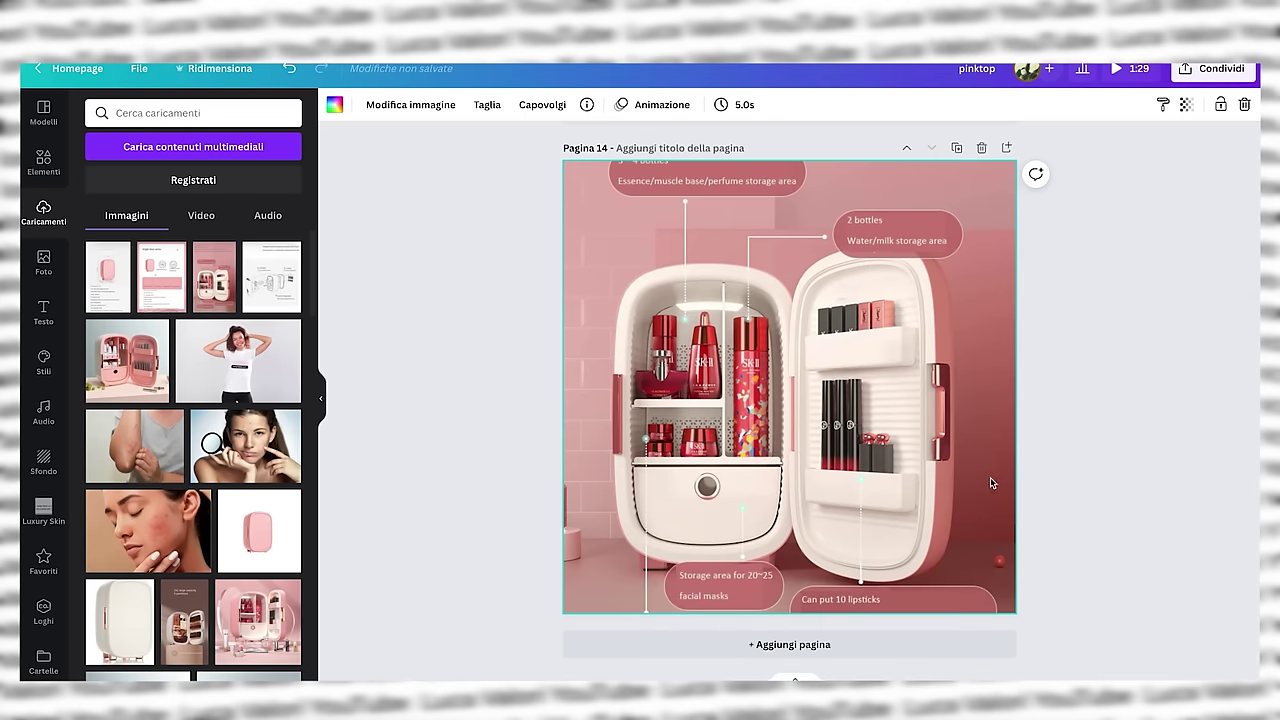
double_click(863, 459)
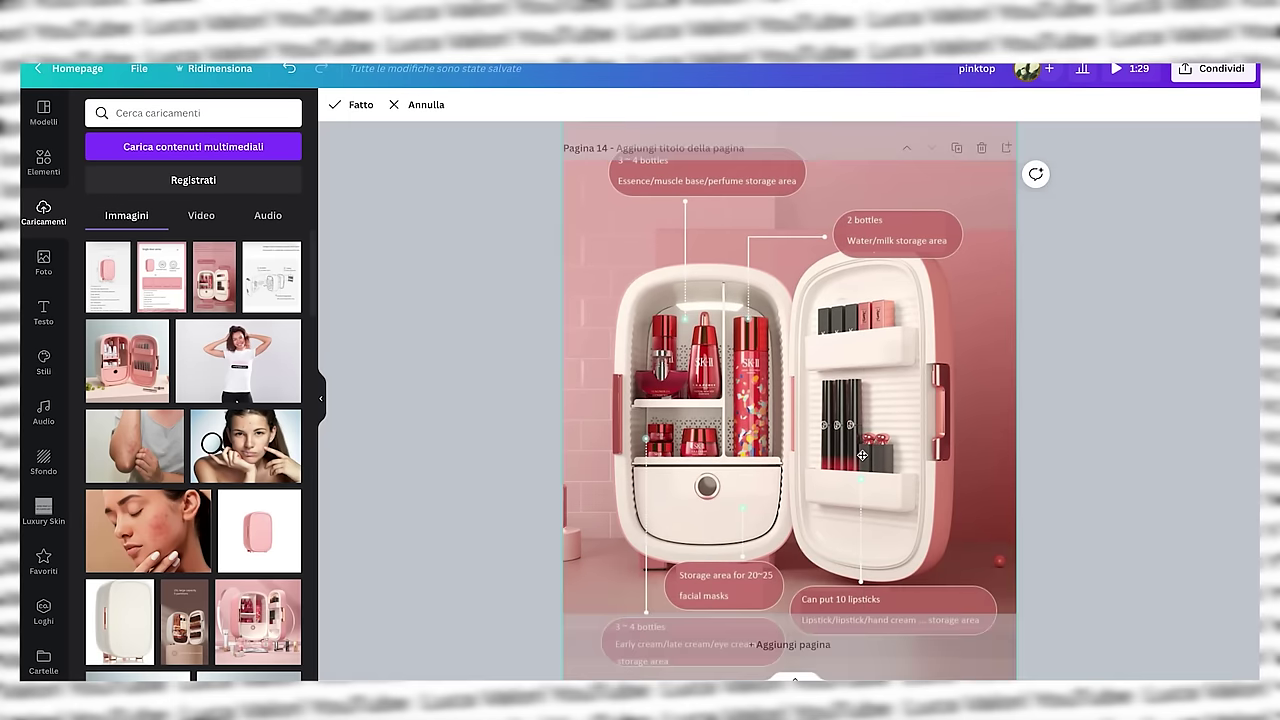
left_click_drag(863, 459, 866, 430)
key("Return")
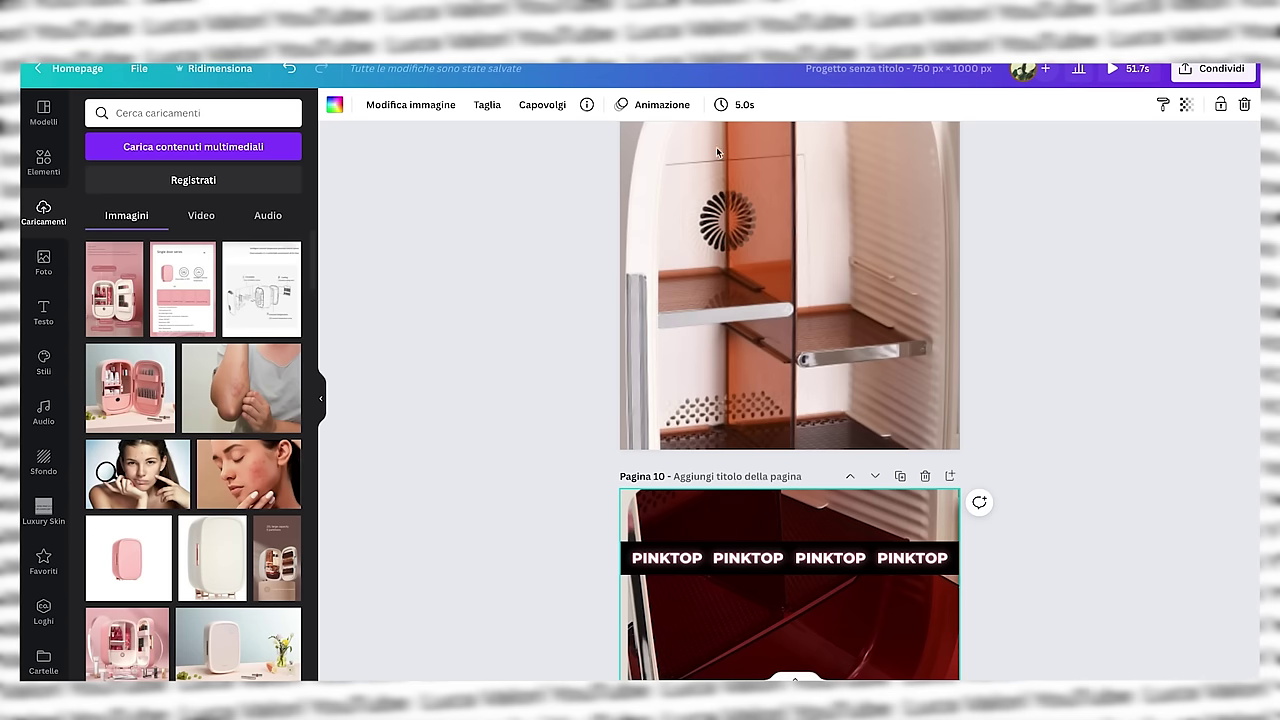
- Add a new page 13 and paste the same fridge infographic onto it
scroll(708, 301, "down", 12)
left_click(790, 644)
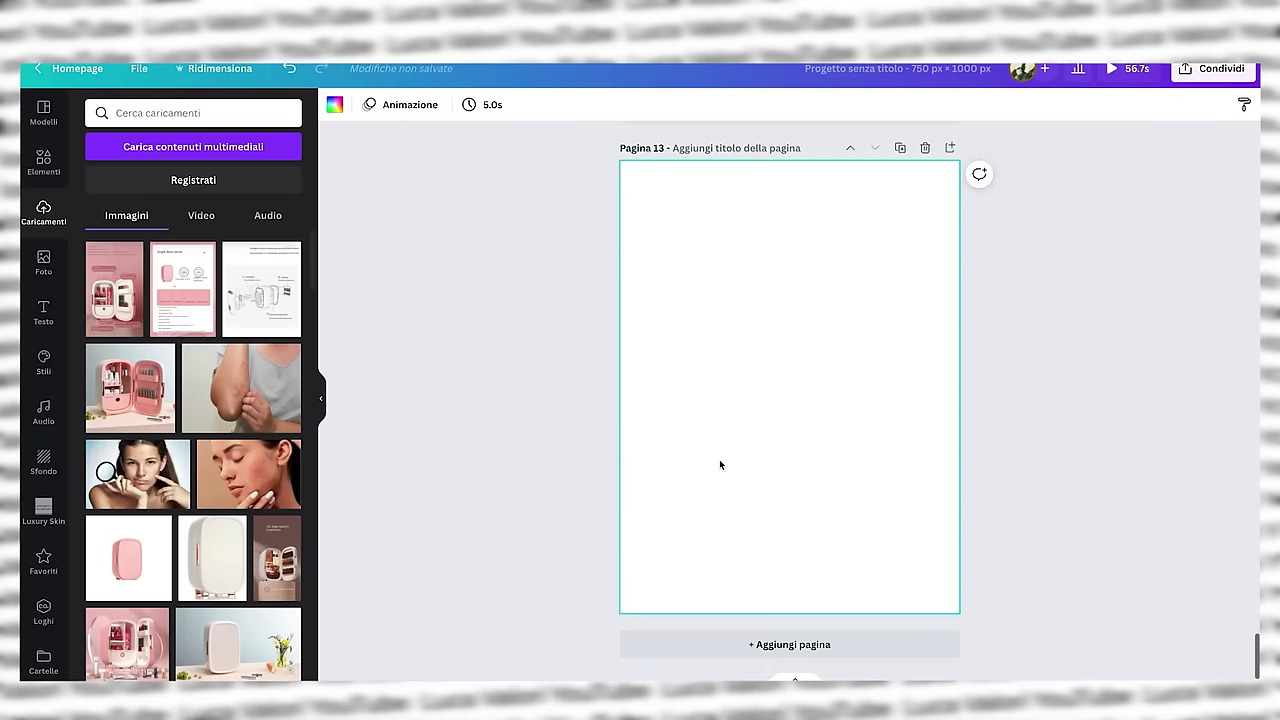
key("ctrl+v")
left_click(560, 425)
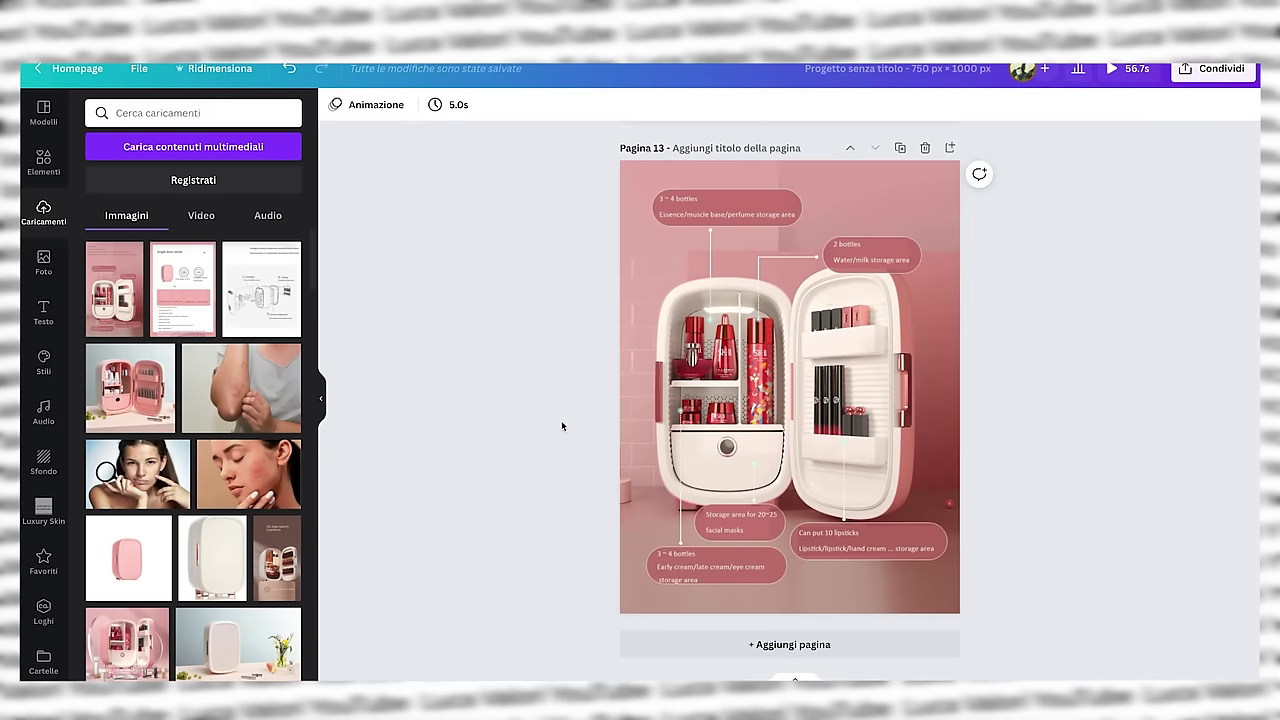
- Shape grey squares into pills over the six English labels and colour all six black
left_click(43, 160)
left_click(128, 252)
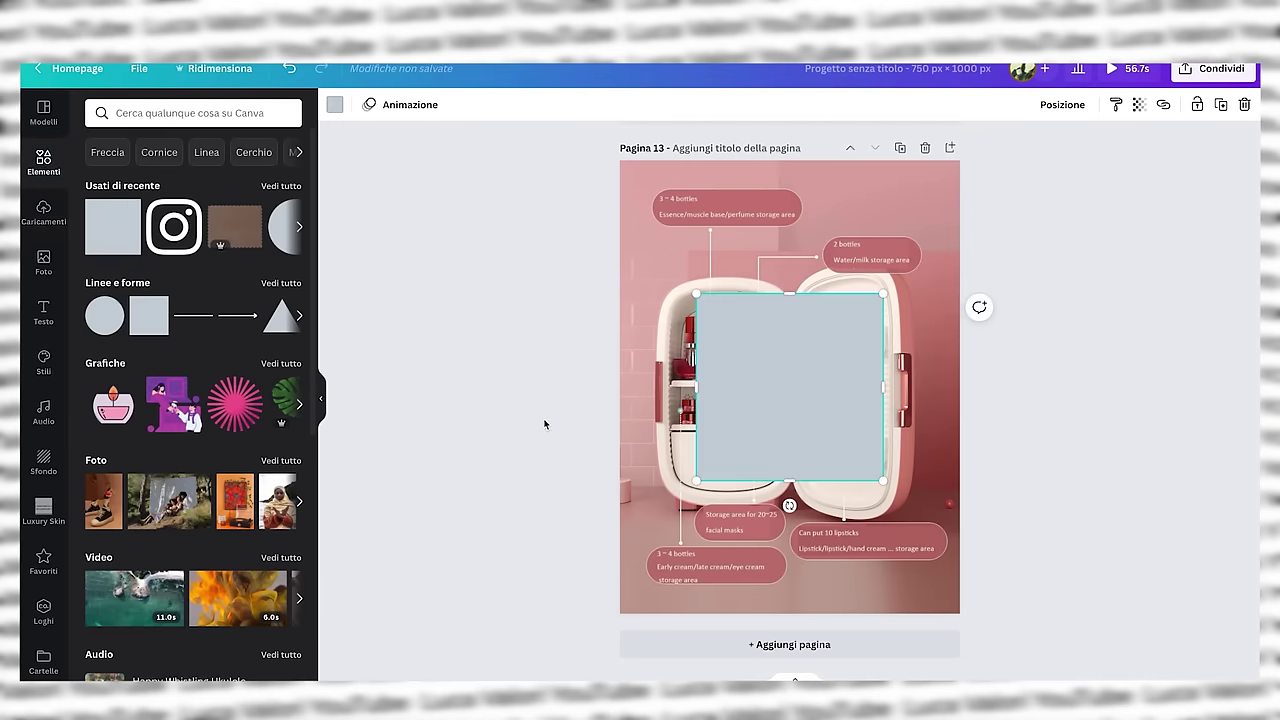
mouse_move(691, 387)
left_mouse_down()
mouse_move(775, 387)
mouse_move(705, 387)
left_mouse_up()
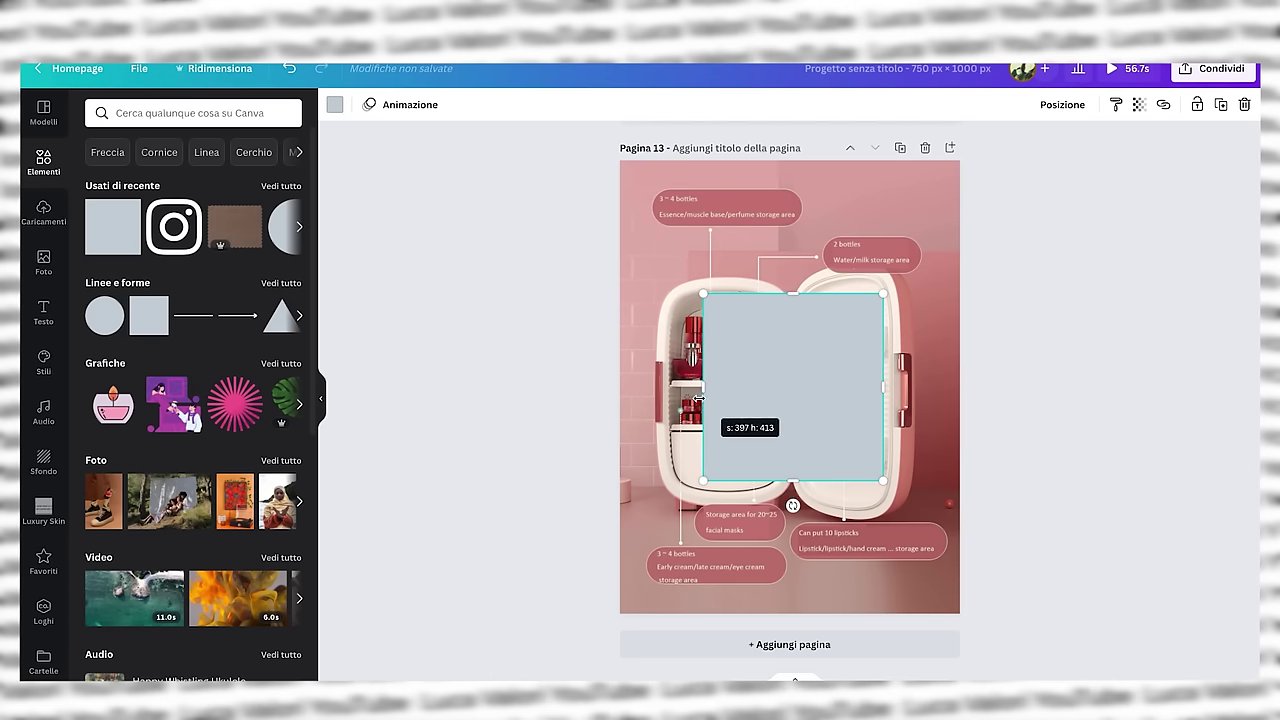
left_click_drag(789, 481, 788, 335)
left_click_drag(758, 294, 758, 215)
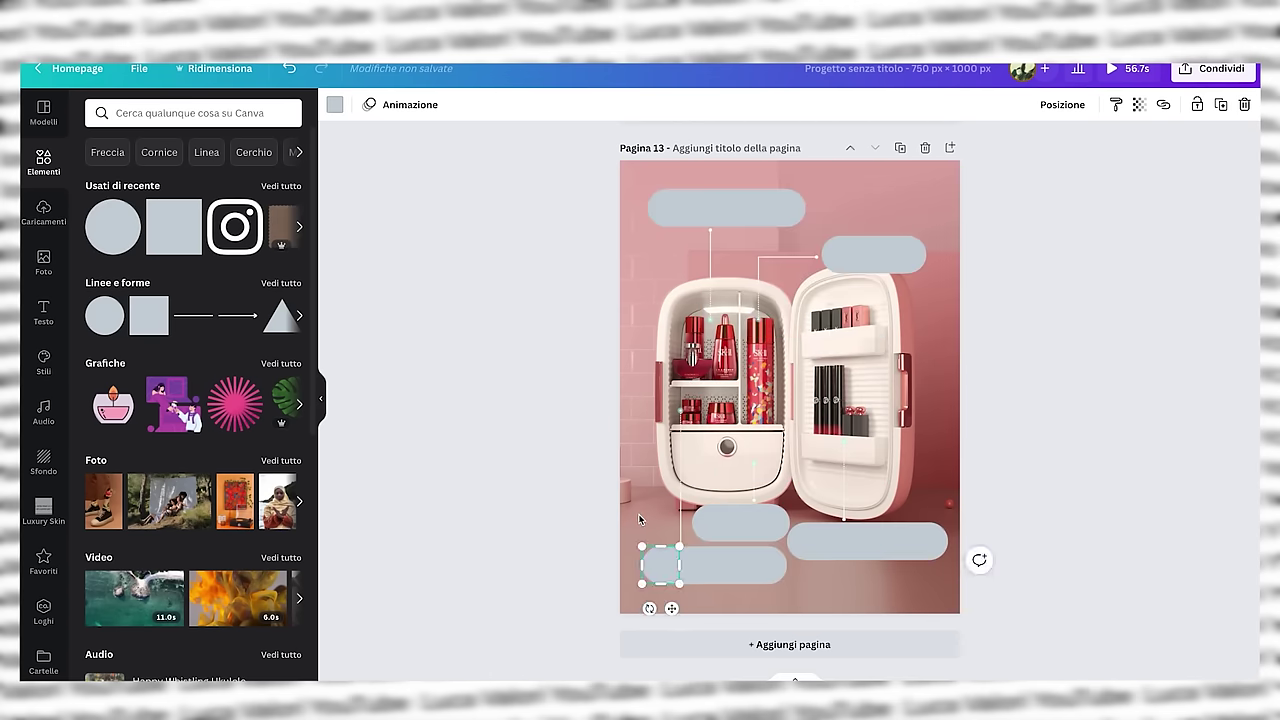
left_click(622, 196)
left_click_drag(592, 193, 1026, 586)
left_click(335, 110)
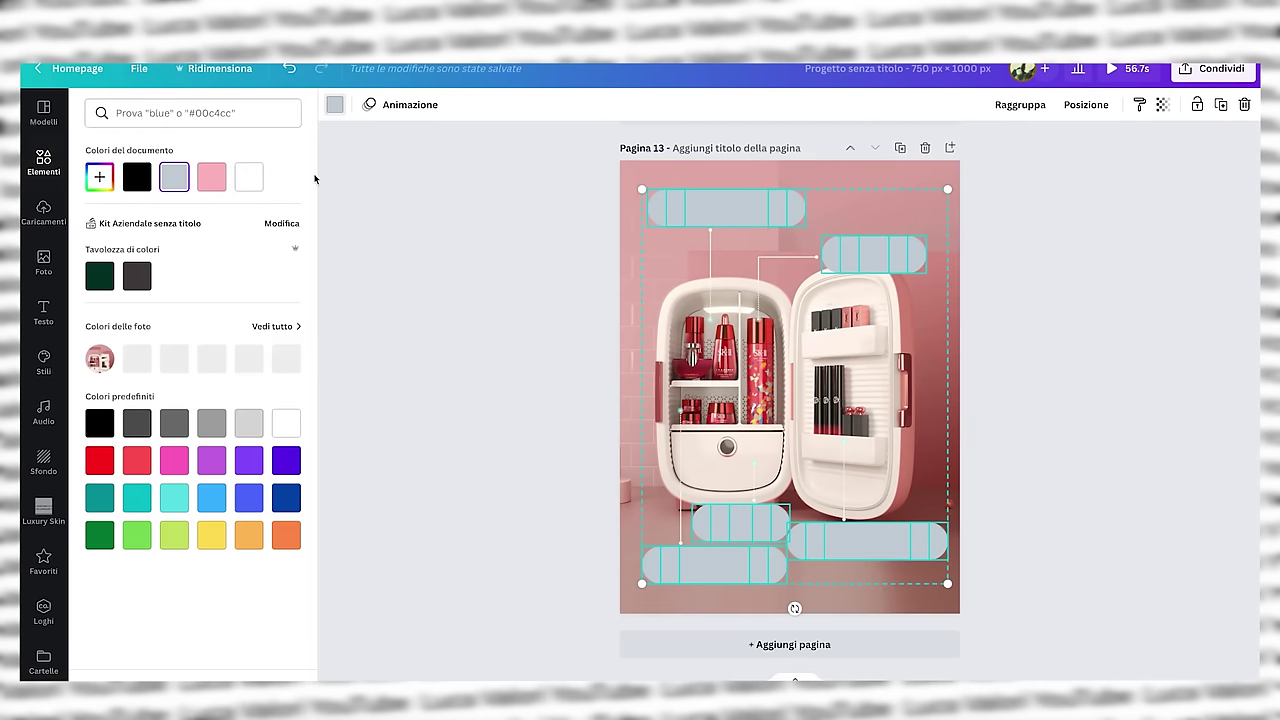
left_click(137, 177)
left_click(965, 369)
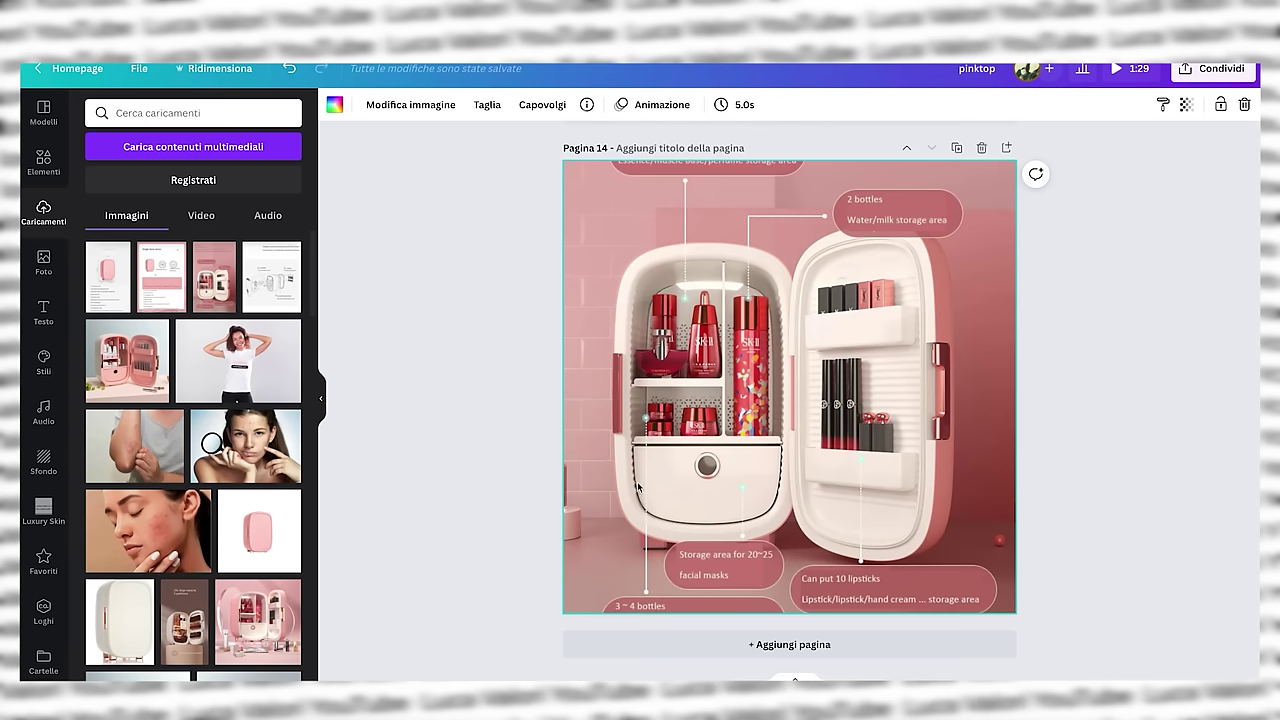
scroll(638, 487, "up", 5)
scroll(638, 487, "down", 1)
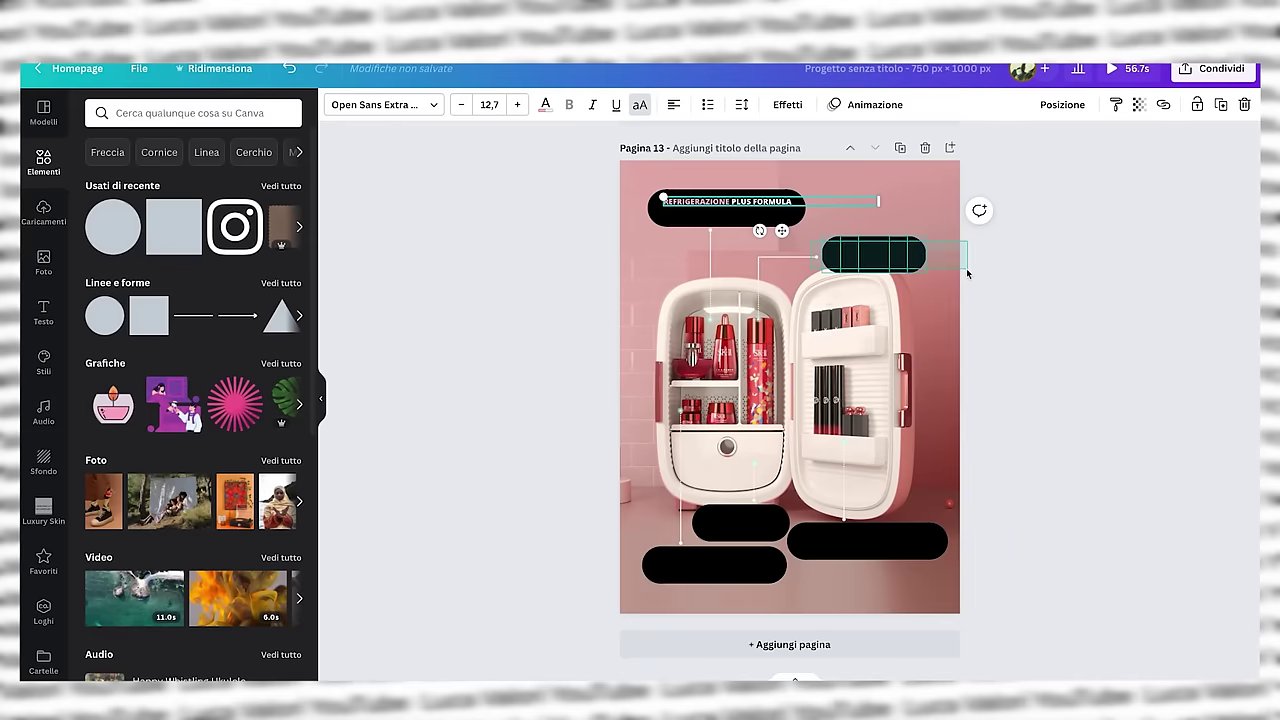
- Type Italian captions such as SPAZIO PER SMALTI into the black pills, restoring an accidentally deleted pill
left_click(940, 285)
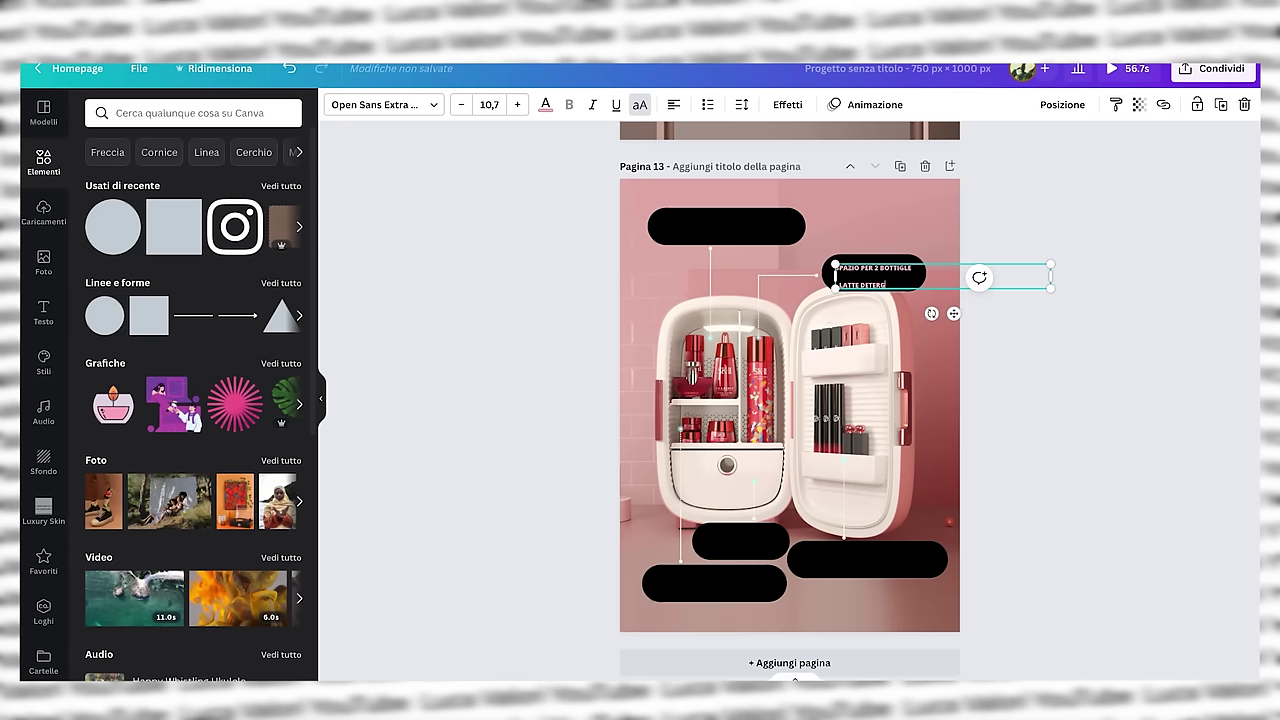
left_click(870, 555)
type("A SEZIONE NE PUO CONTENERE 10")
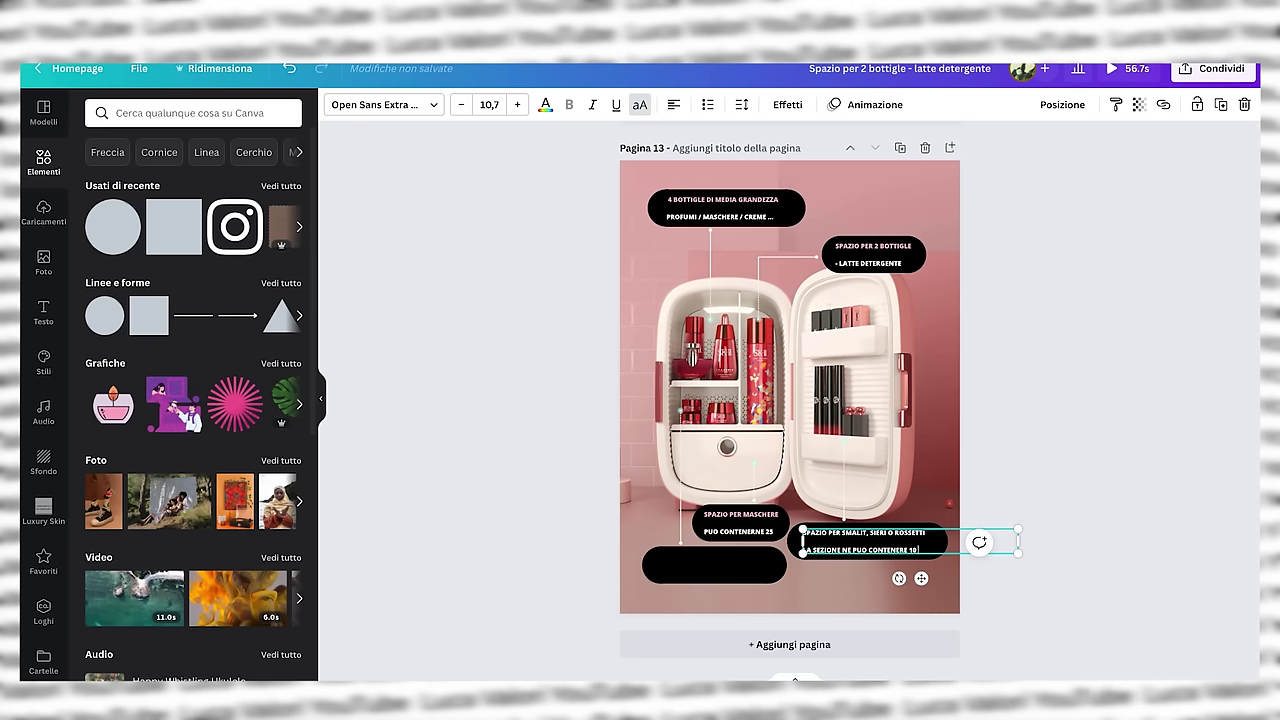
type("PIANO")
left_click_drag(921, 578, 776, 601)
left_click_drag(597, 552, 773, 574)
key("Delete")
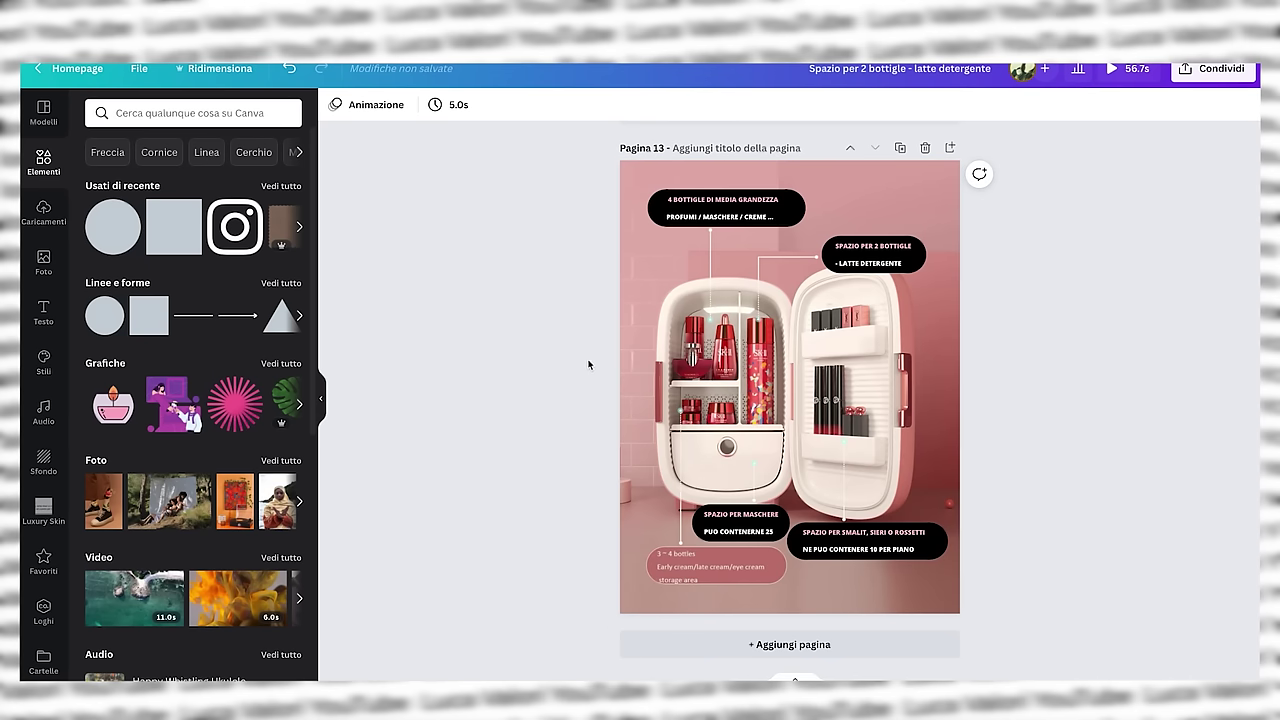
key("ctrl+z")
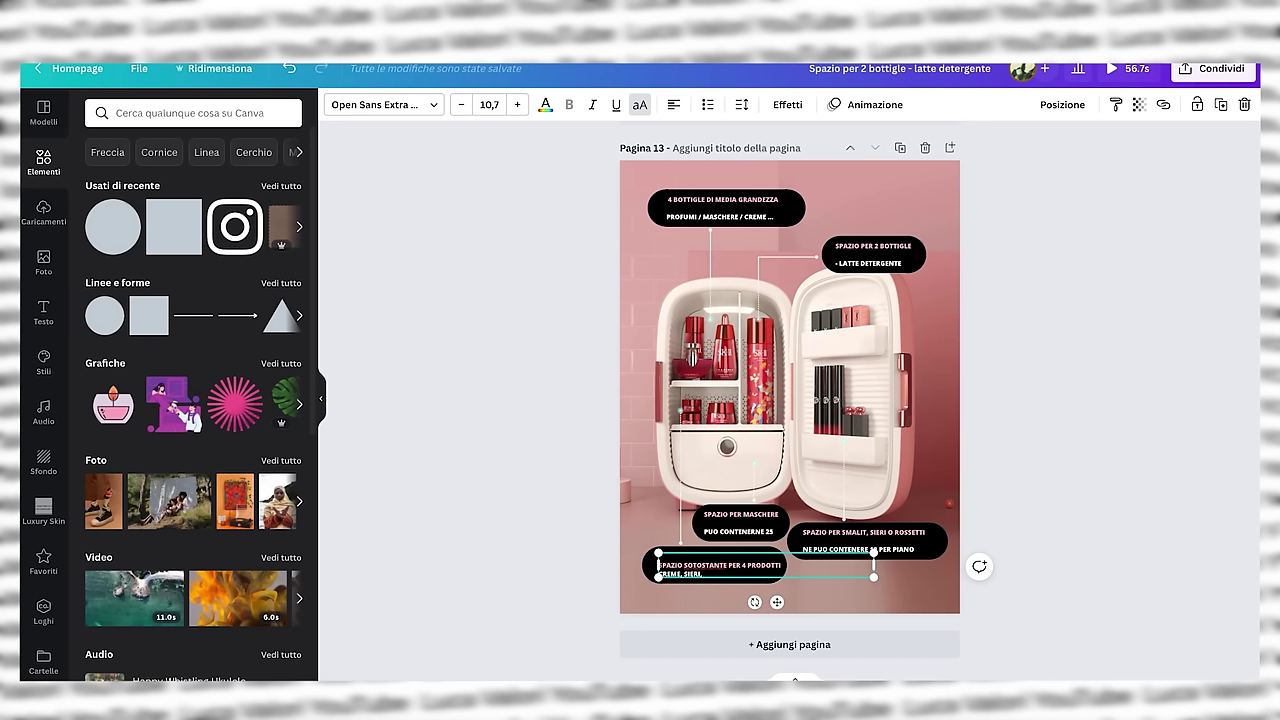
type("lo")
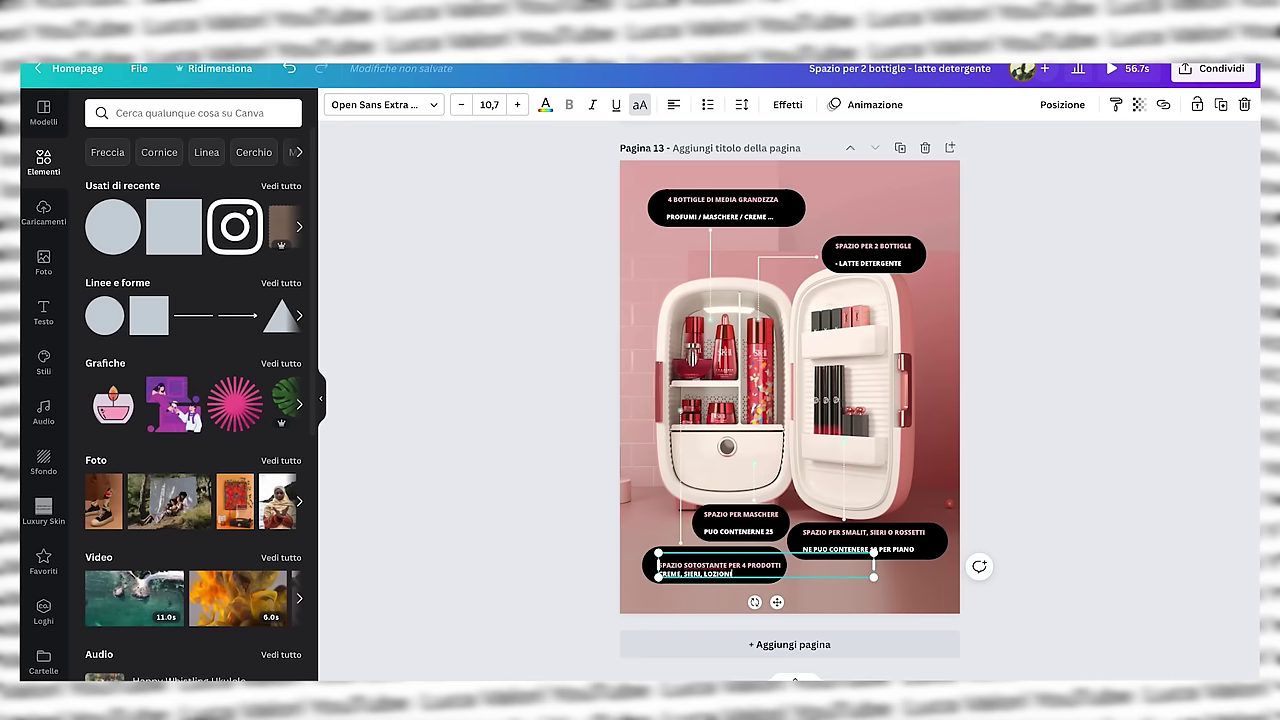
- Download the Italian fridge infographic as a PNG
key("Escape")
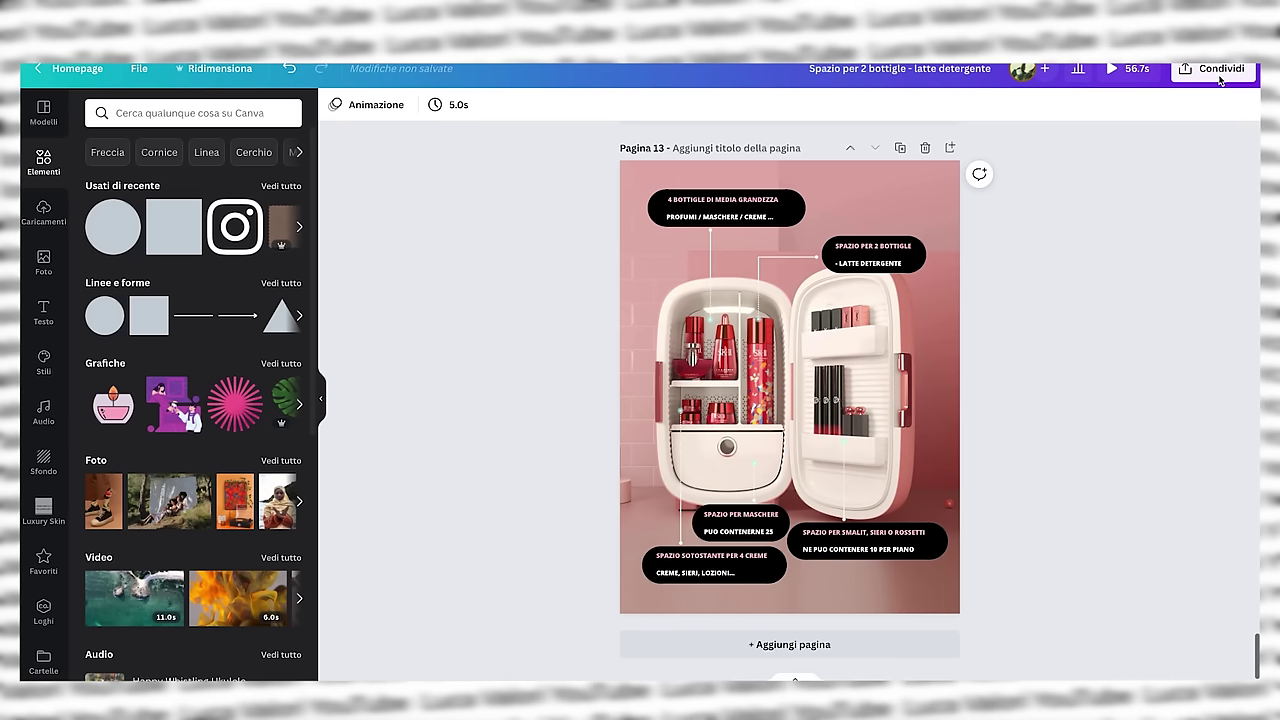
left_click(1218, 69)
left_click(1024, 403)
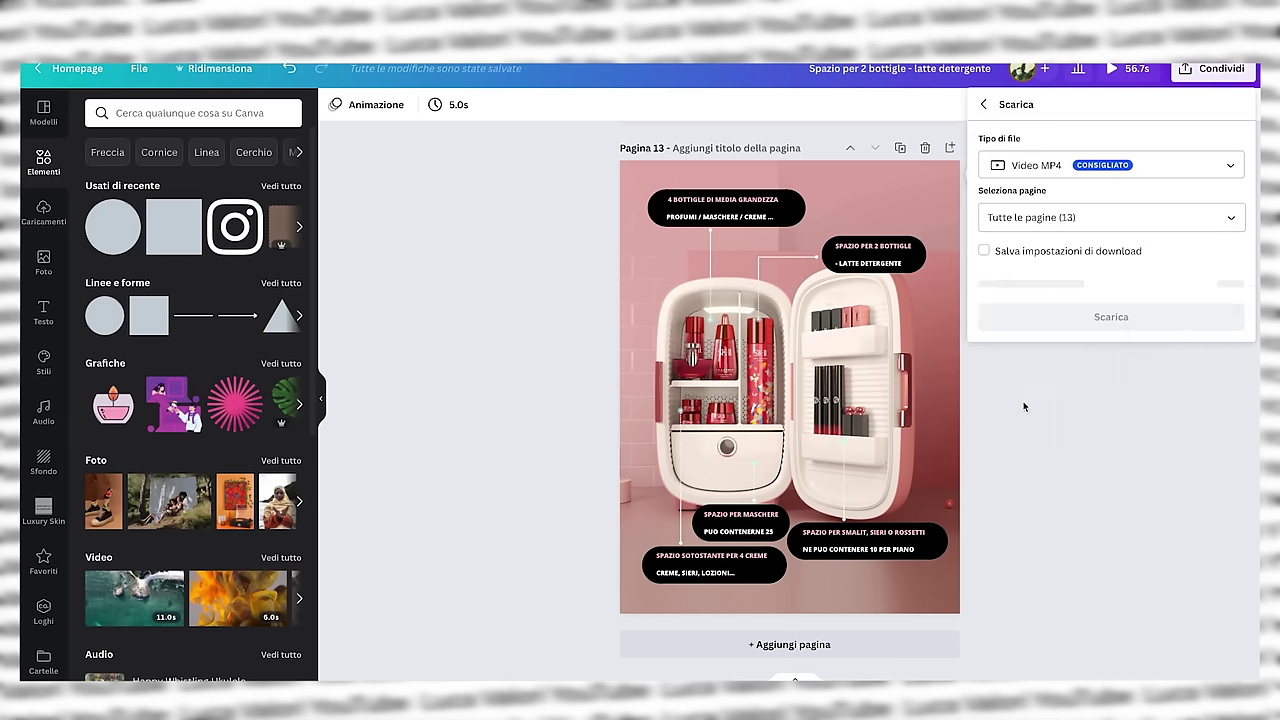
left_click(1100, 165)
scroll(1045, 300, "down", 1)
scroll(1042, 333, "up", 1)
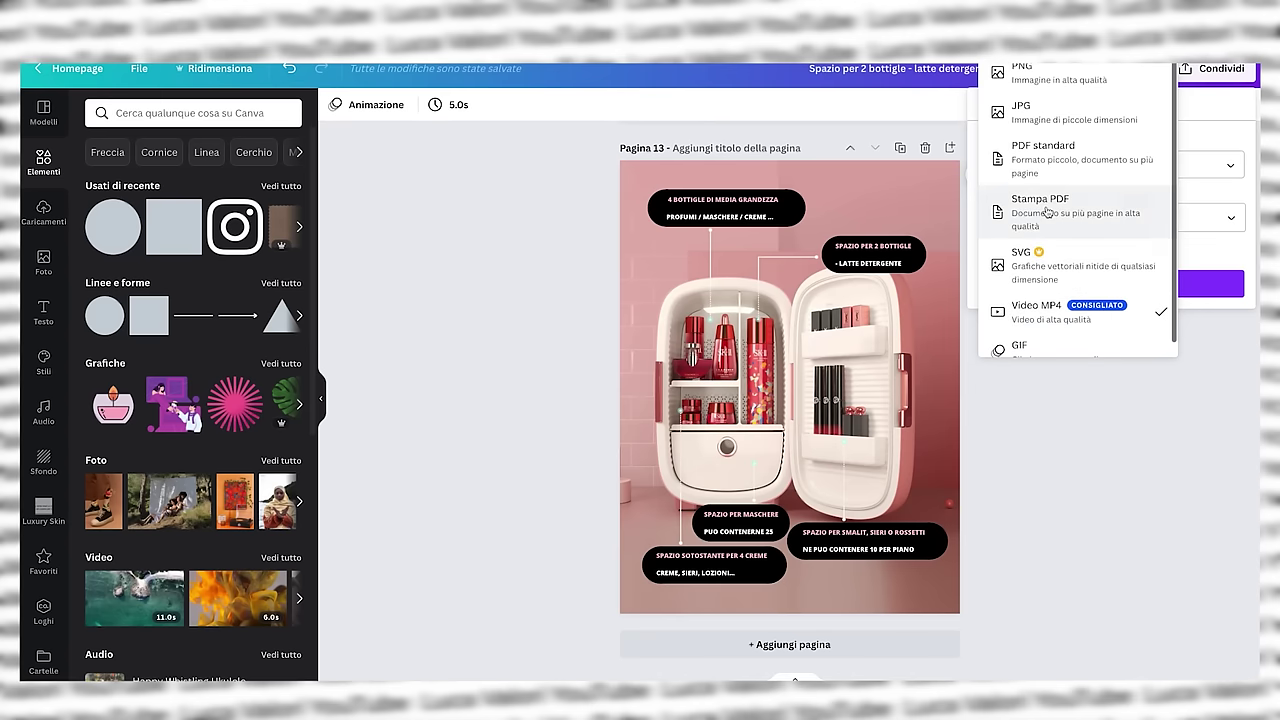
left_click(1050, 74)
left_click(1210, 284)
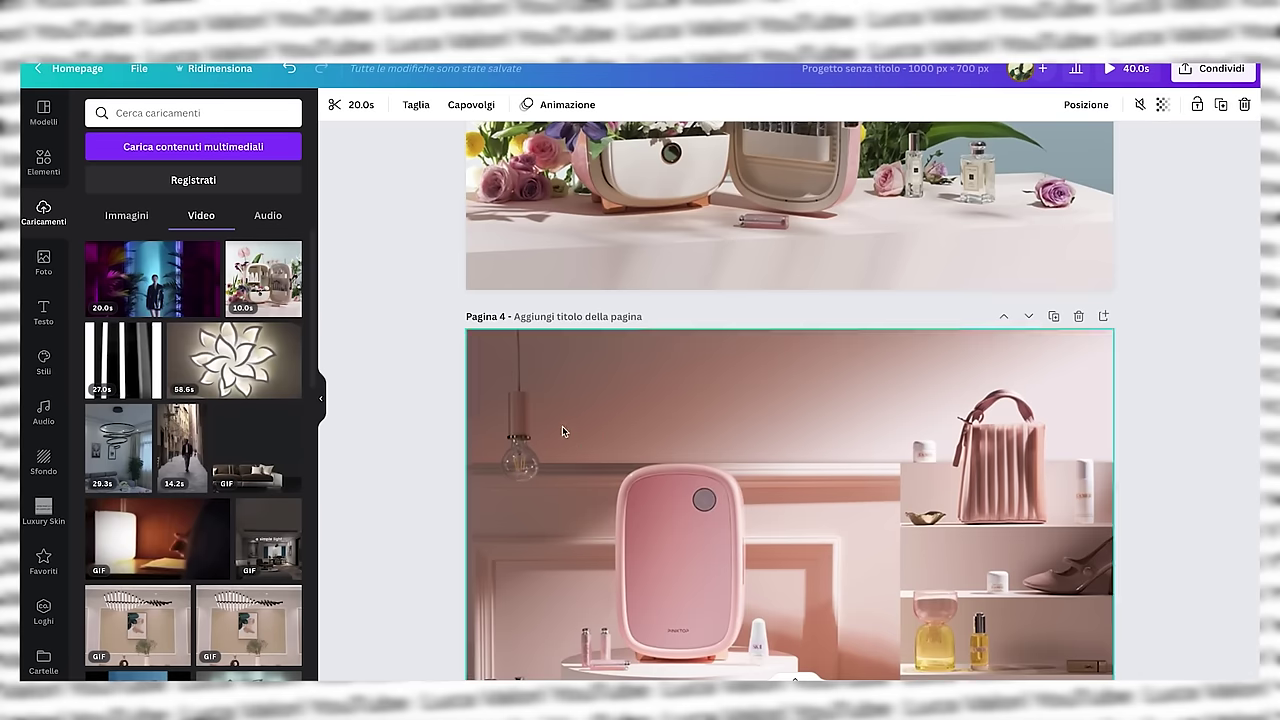
- Move the page 5 image and browse through the pinktop project pages
left_click_drag(562, 426, 562, 432)
scroll(562, 432, "up", 10)
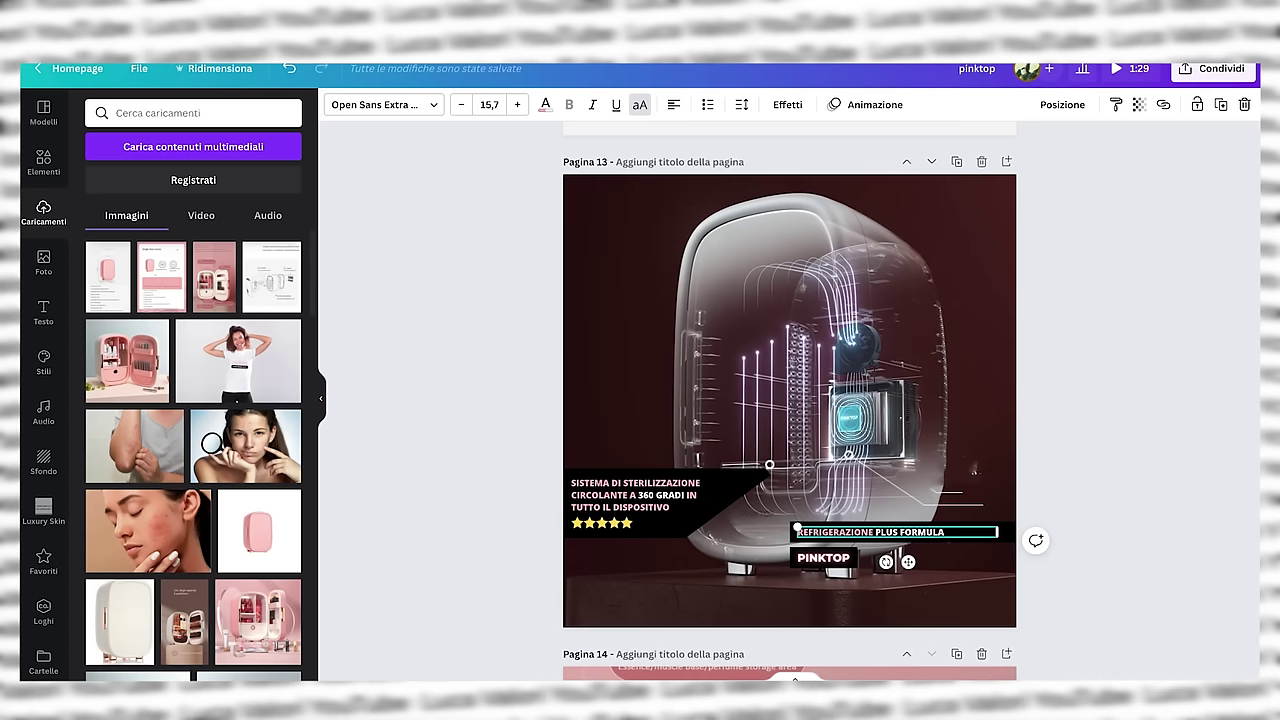
scroll(440, 450, "down", 1)
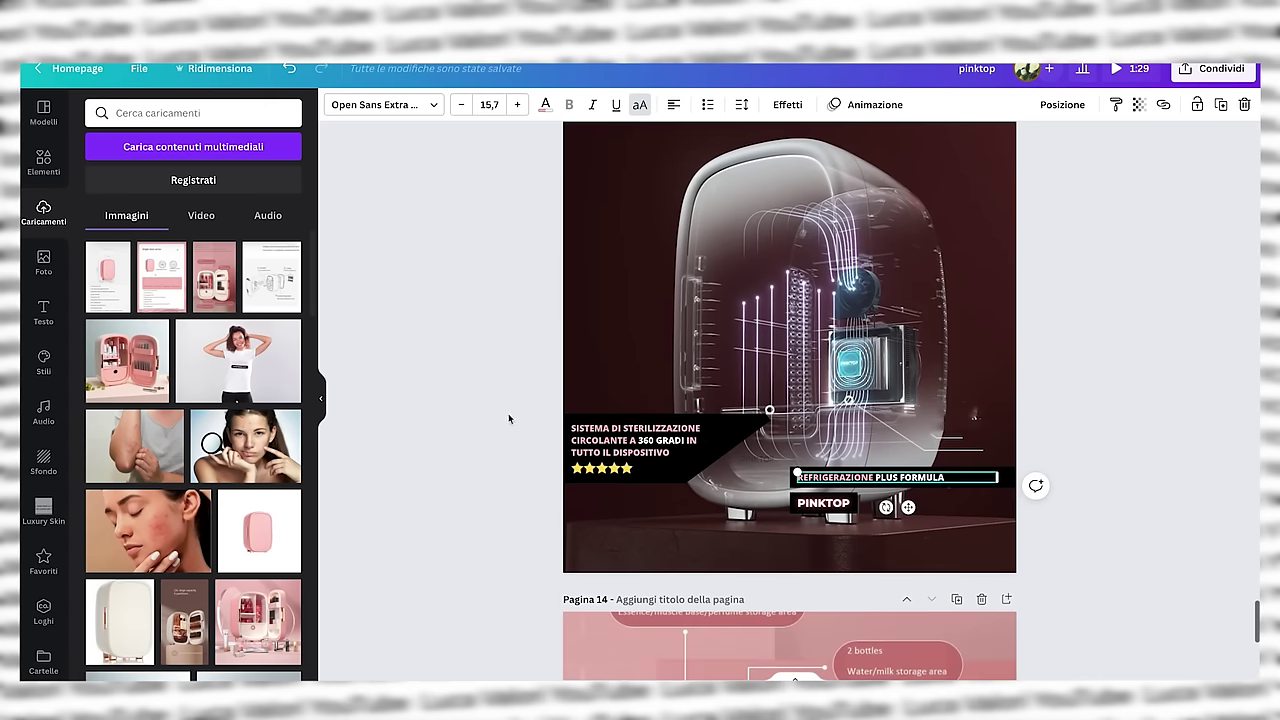
left_click(508, 413)
scroll(508, 413, "up", 2)
scroll(508, 363, "down", 2)
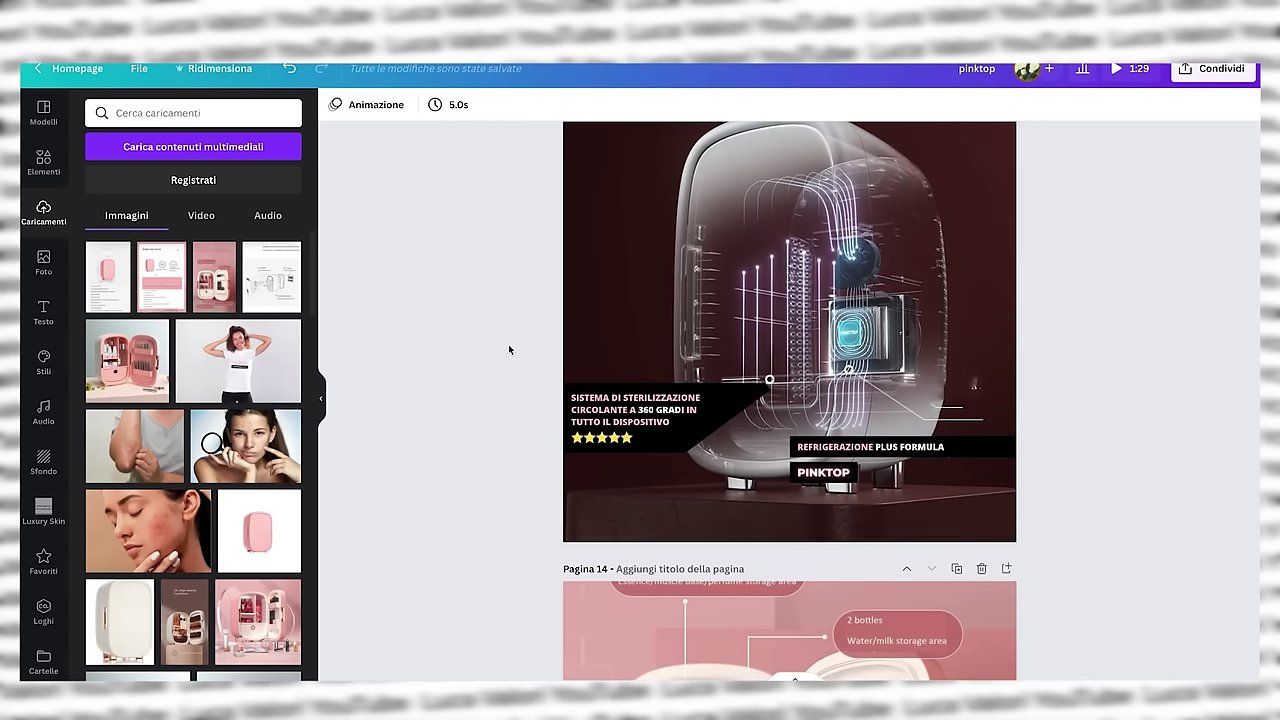
scroll(508, 349, "up", 2)
- Export only pages 12 and 13 of the pinktop project as PNG images
left_click(1200, 72)
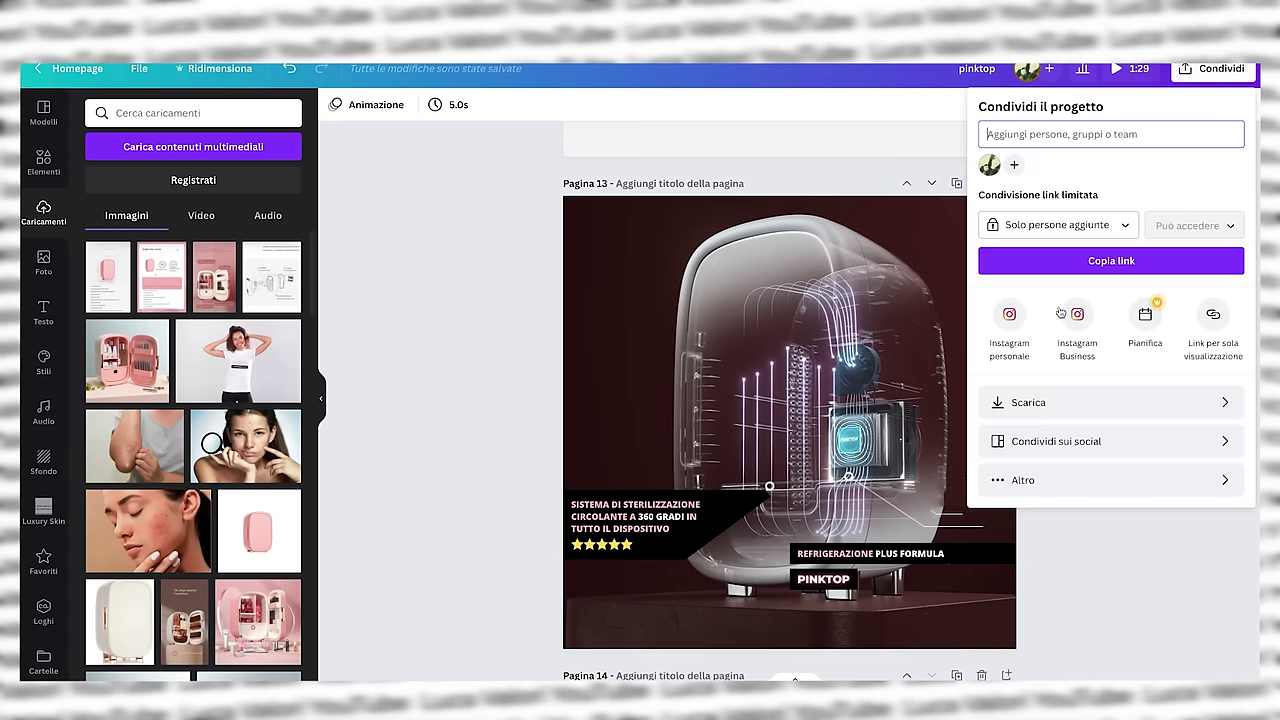
left_click(1012, 404)
left_click(1014, 166)
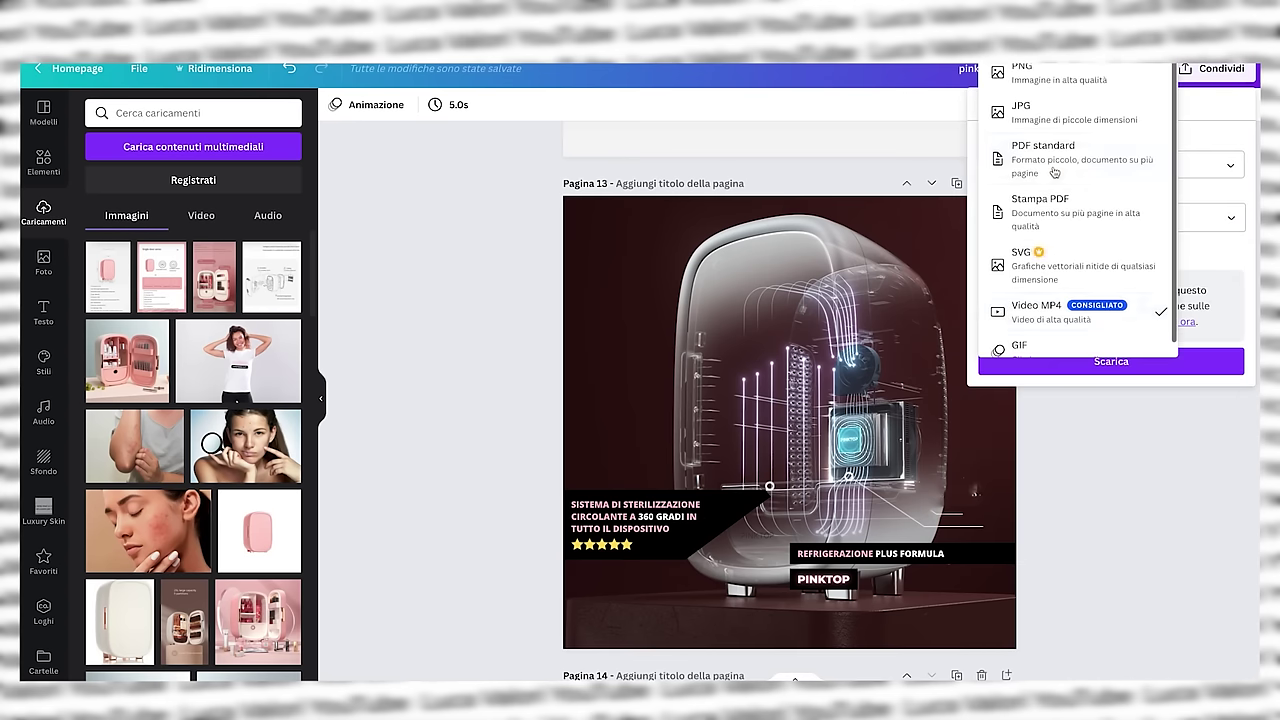
left_click(1026, 84)
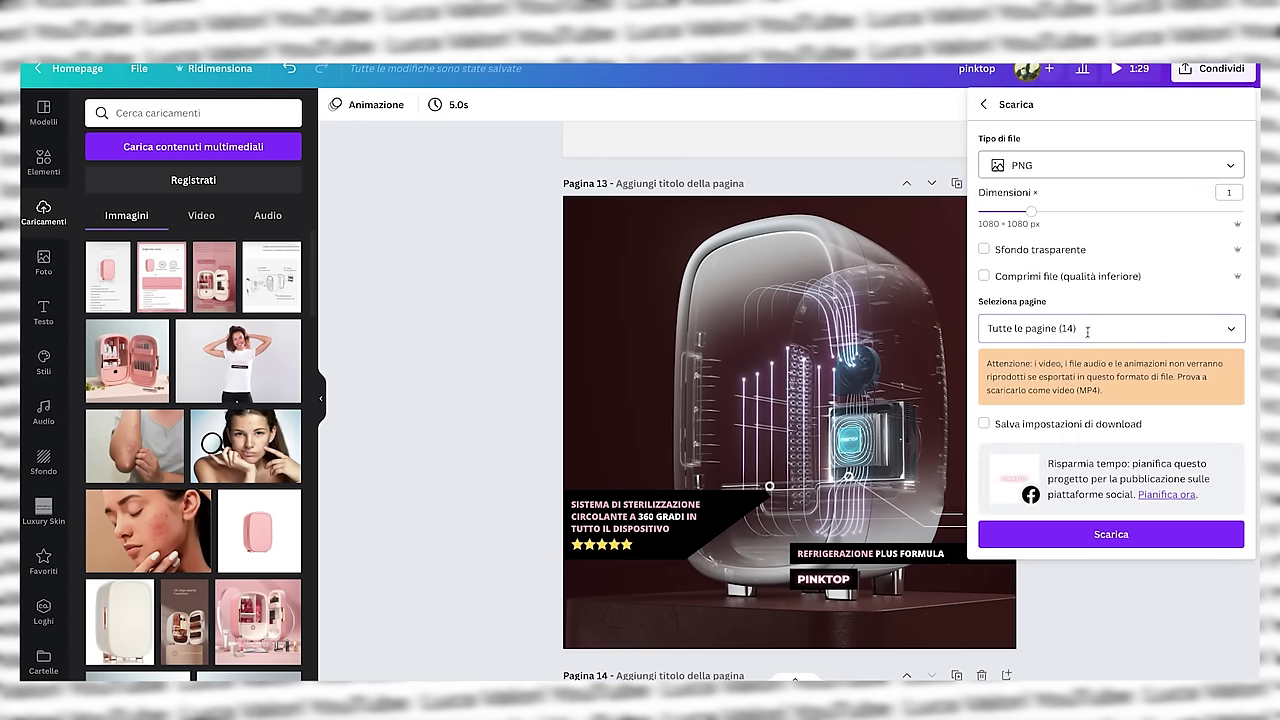
left_click(1086, 330)
left_click(1078, 370)
scroll(1068, 458, "down", 5)
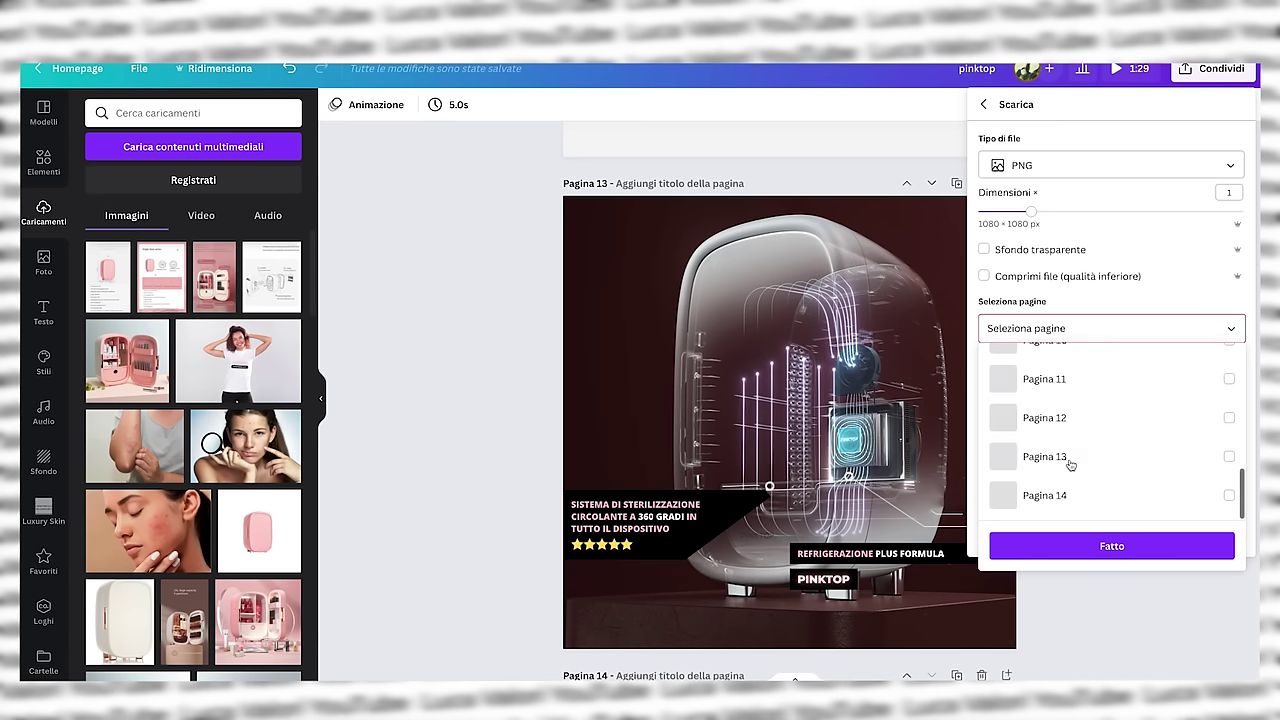
left_click(1070, 462)
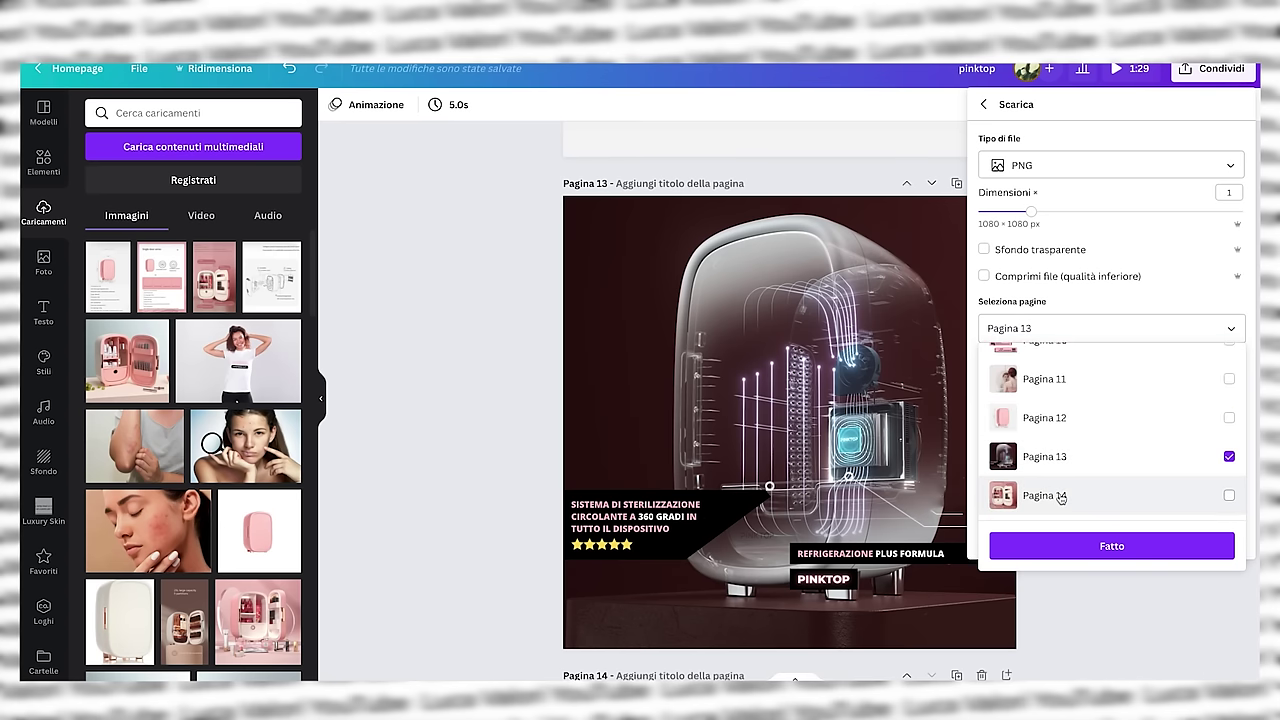
left_click(1064, 427)
left_click(1039, 546)
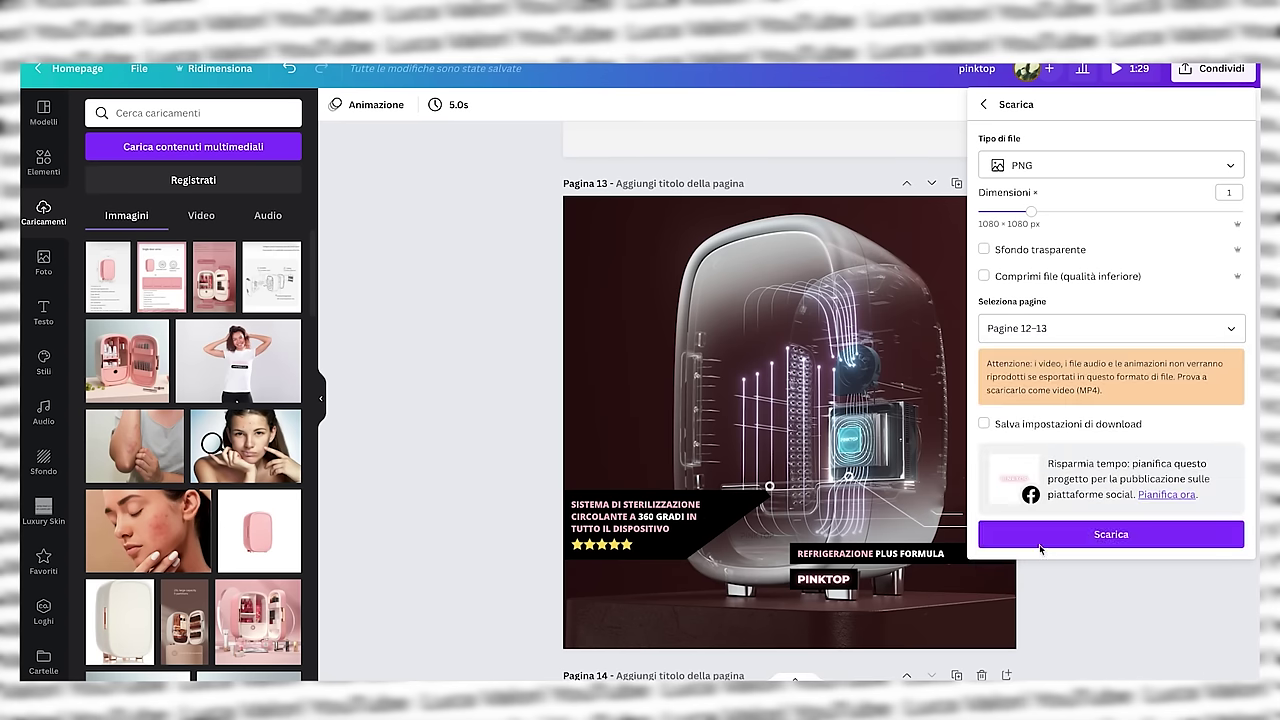
left_click(1024, 536)
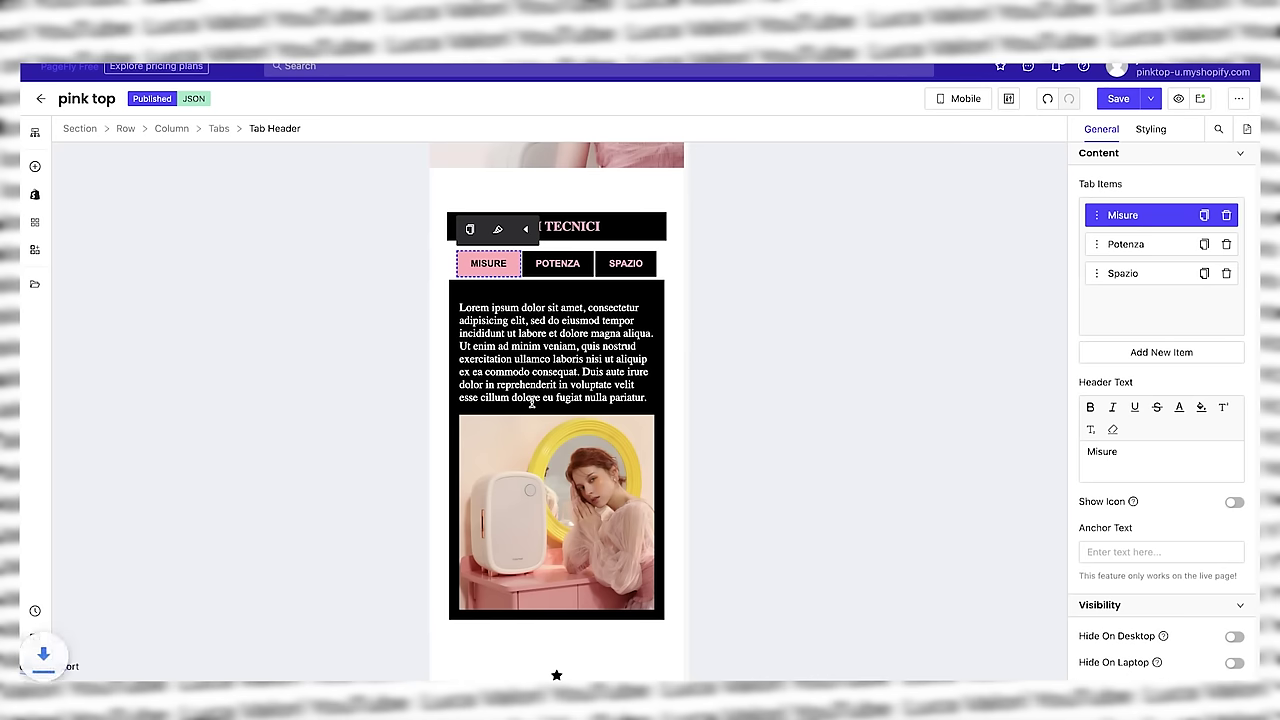
- Change the pink top canvas preview from All Devices to Mobile
left_click(528, 518)
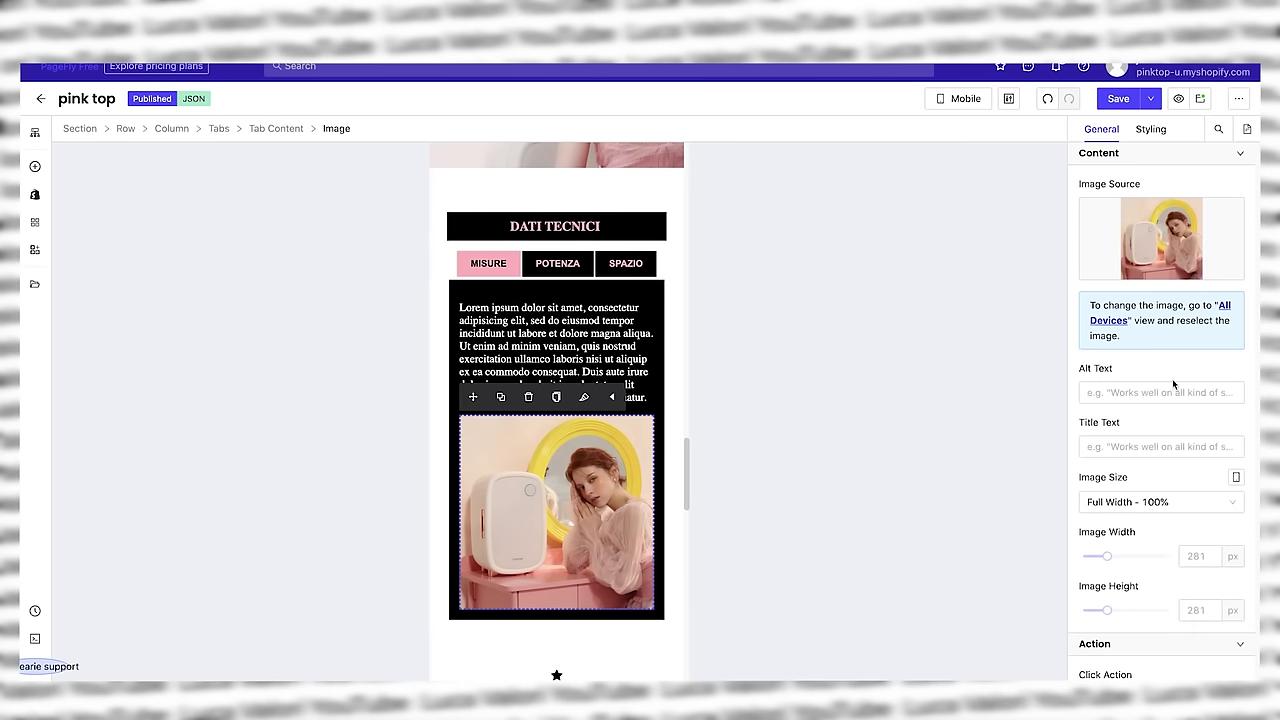
left_click(962, 99)
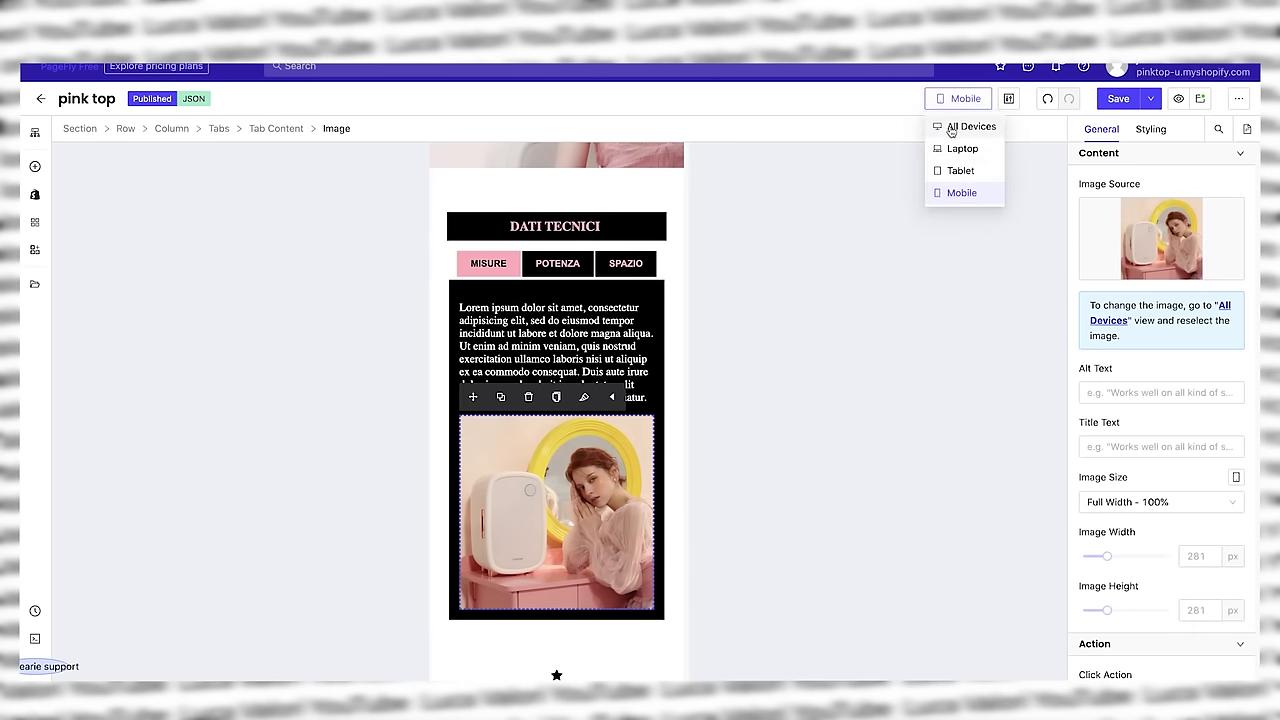
left_click(950, 126)
scroll(554, 531, "down", 5)
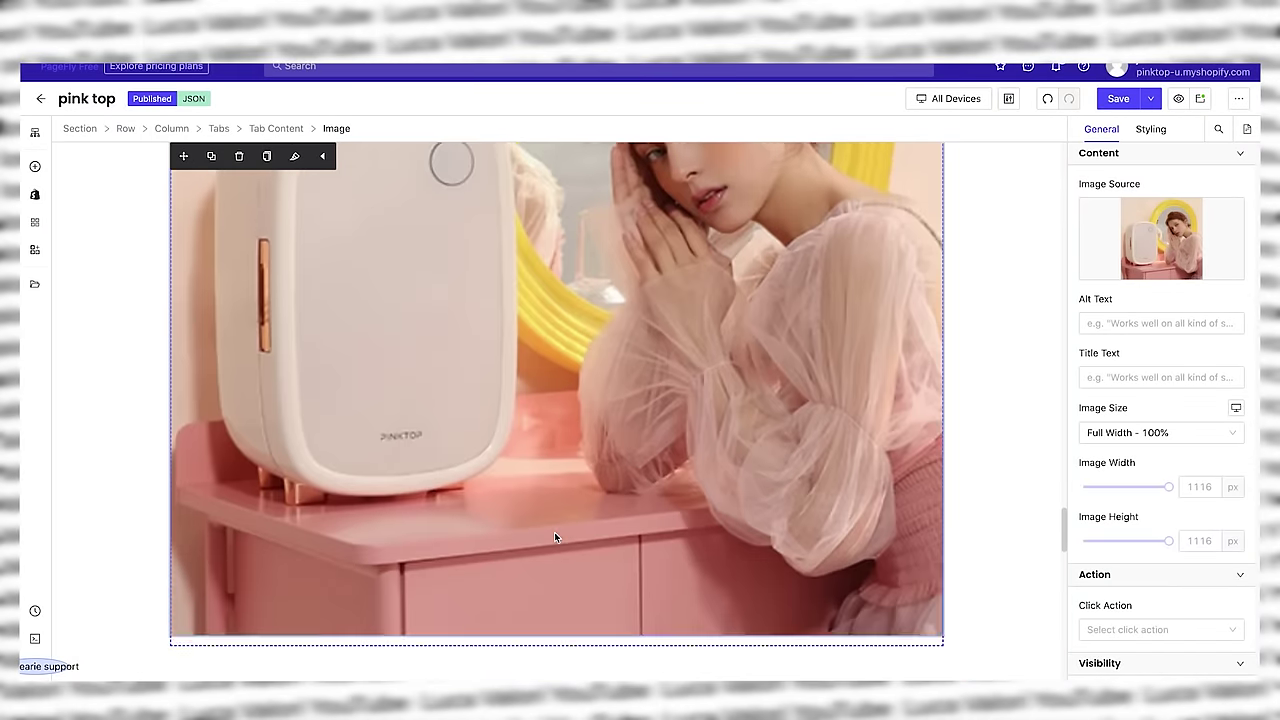
mouse_move(1148, 240)
scroll(602, 352, "up", 8)
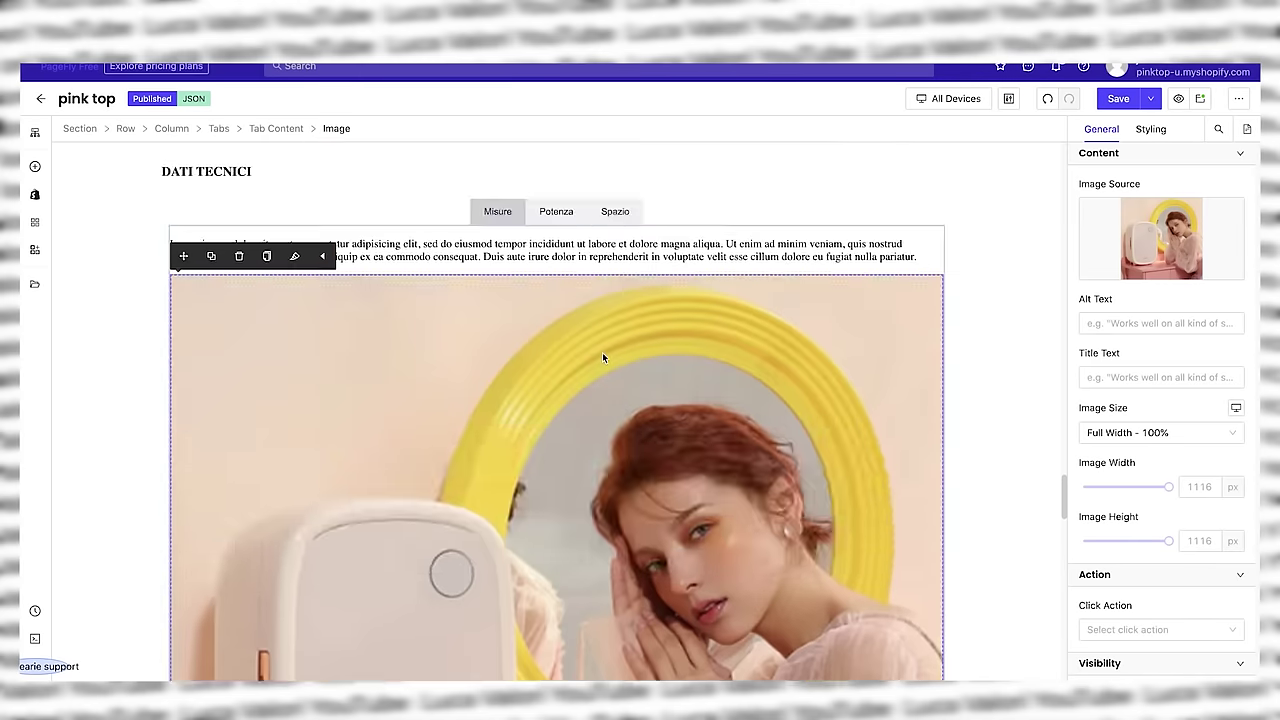
left_click(922, 101)
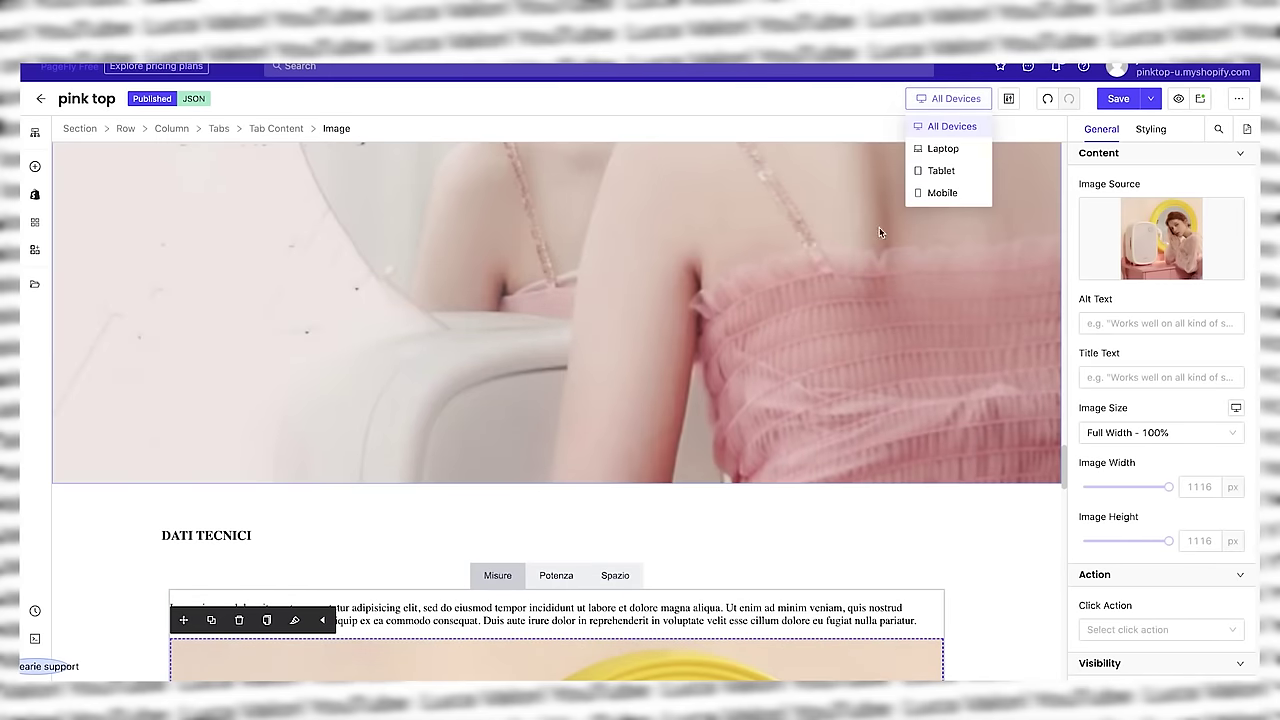
left_click(938, 199)
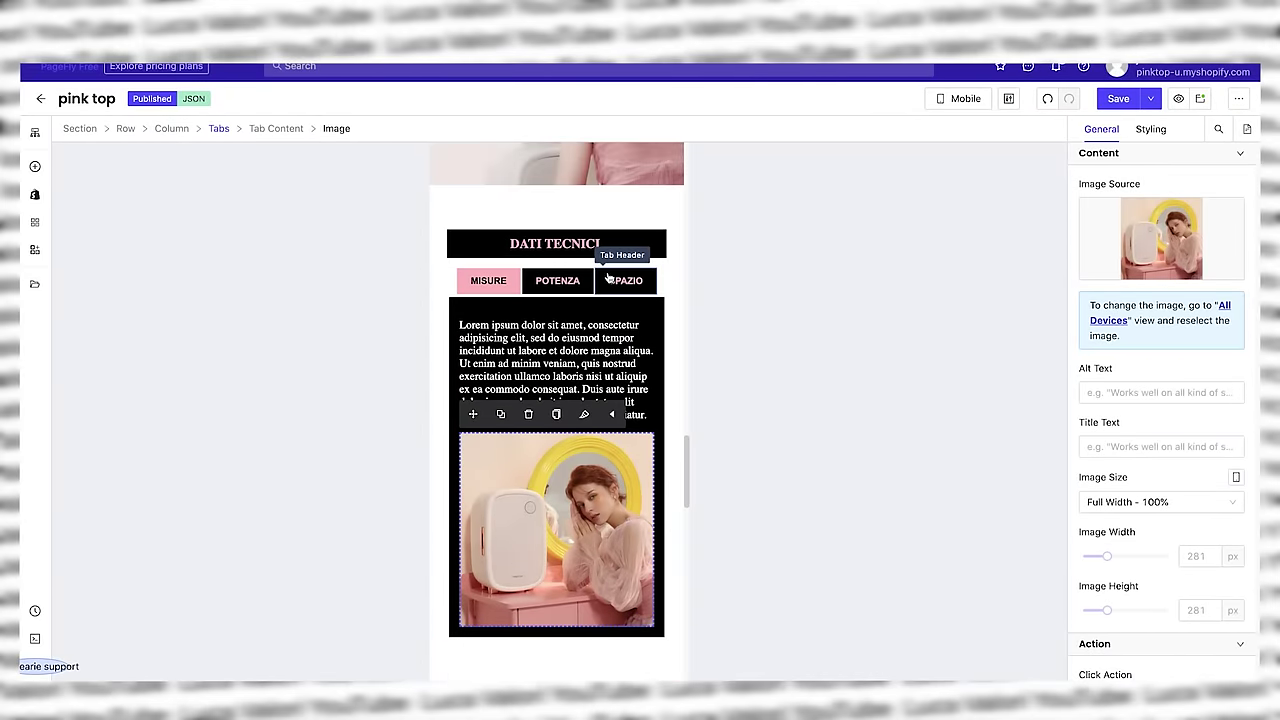
- Retitle the first tab 'Spazio' and the third tab 'MISURE'
left_click(609, 281)
double_click(1096, 450)
key("ctrl+c")
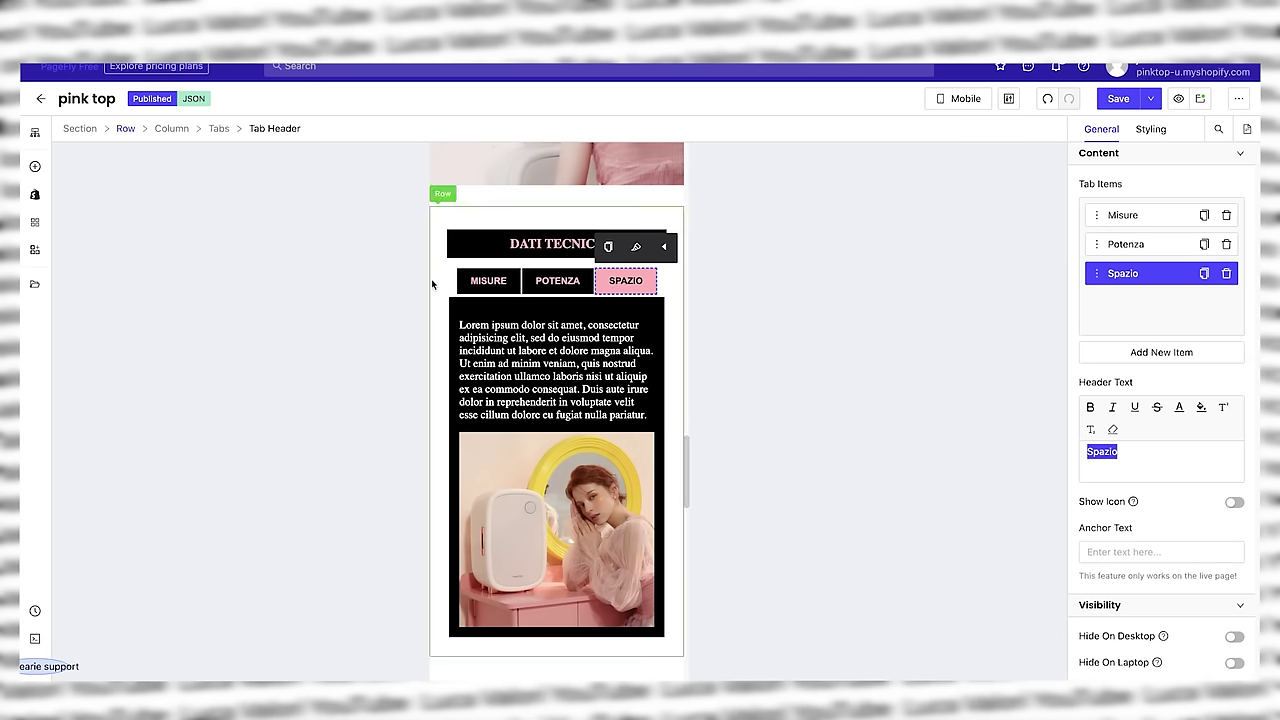
left_click(485, 283)
double_click(1110, 451)
key("ctrl+v")
left_click(624, 284)
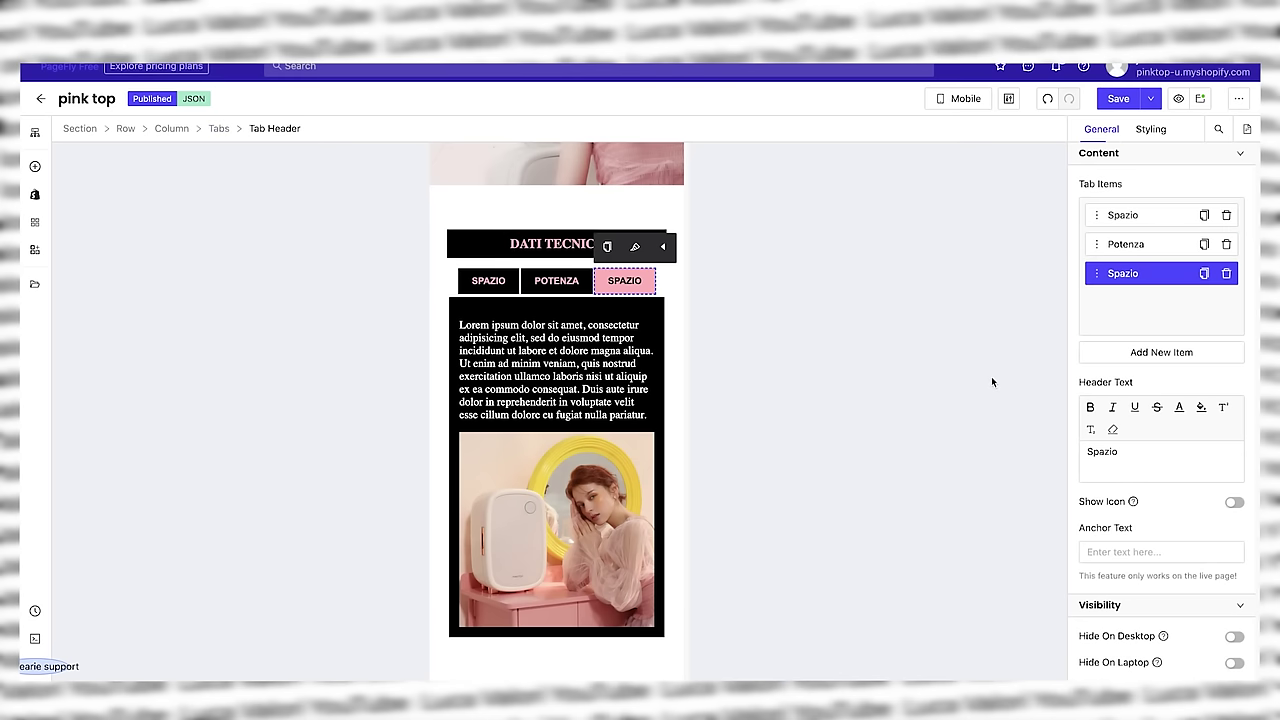
double_click(1125, 451)
key("BackSpace")
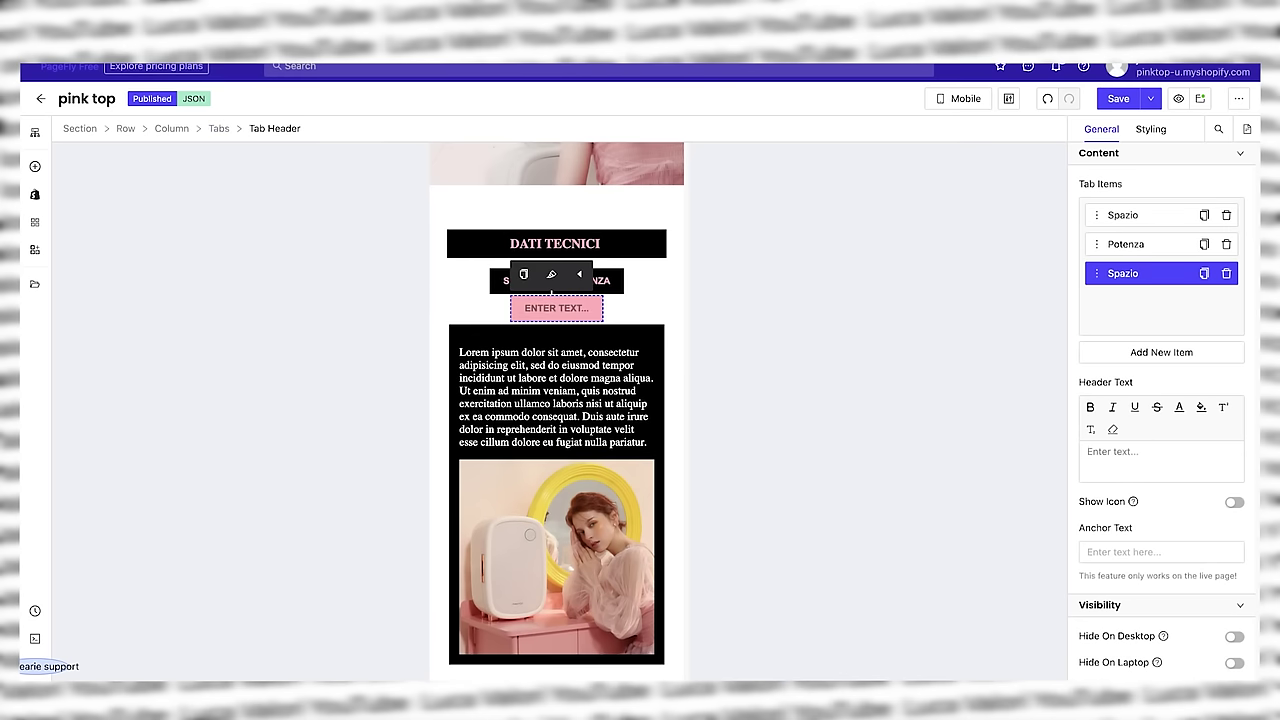
type("MISURE")
left_click(624, 256)
- Scroll the mobile preview to check the MISURE tab's dimensions diagram and content
scroll(589, 390, "down", 5)
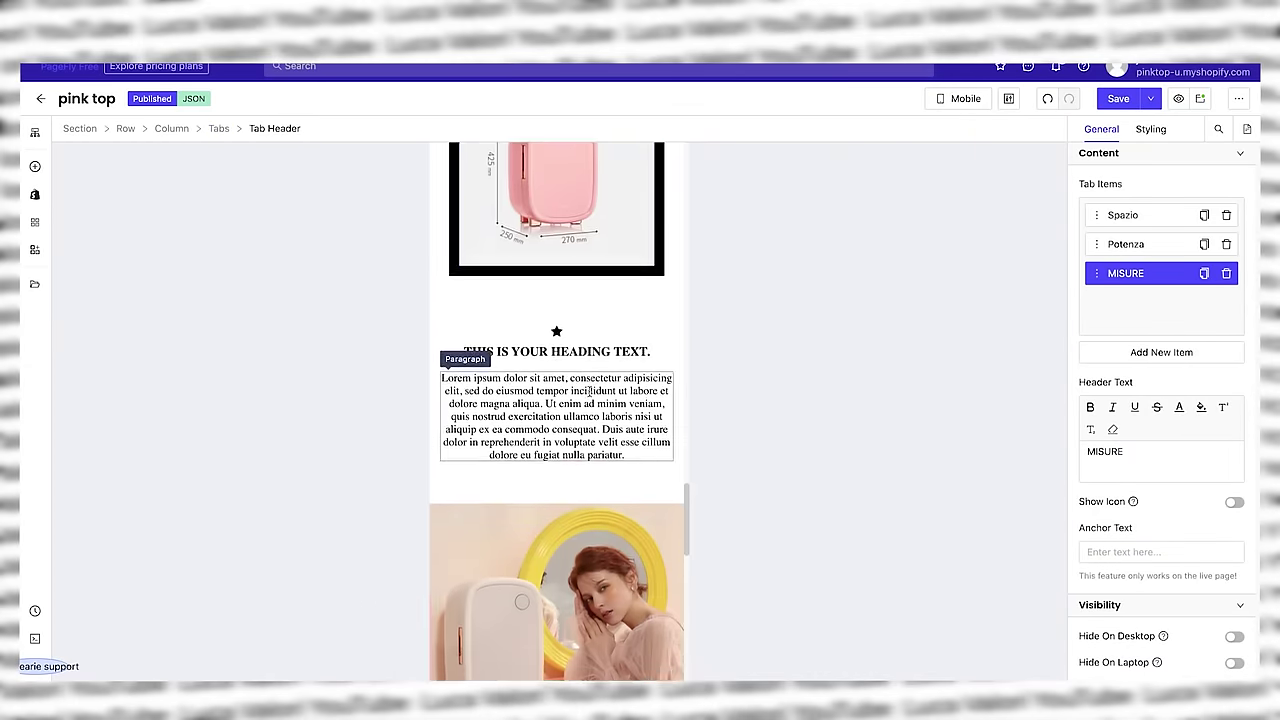
scroll(589, 390, "down", 6)
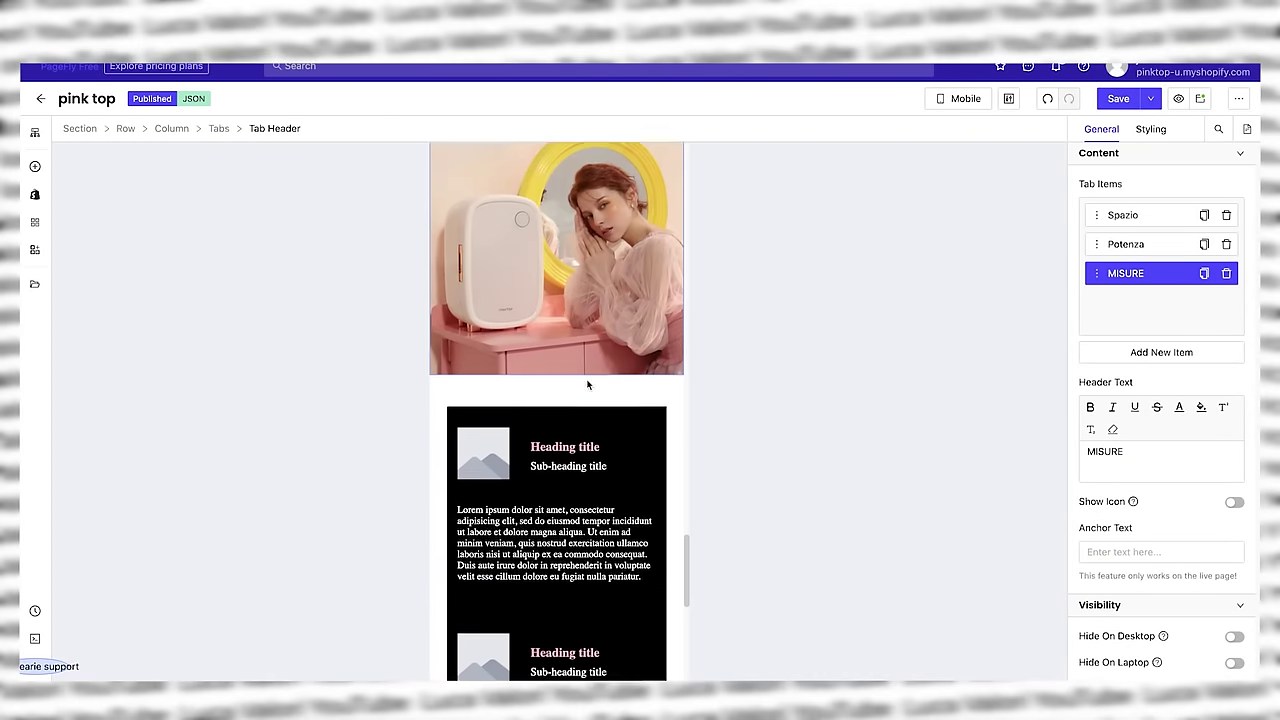
scroll(587, 384, "up", 3)
scroll(575, 405, "down", 1)
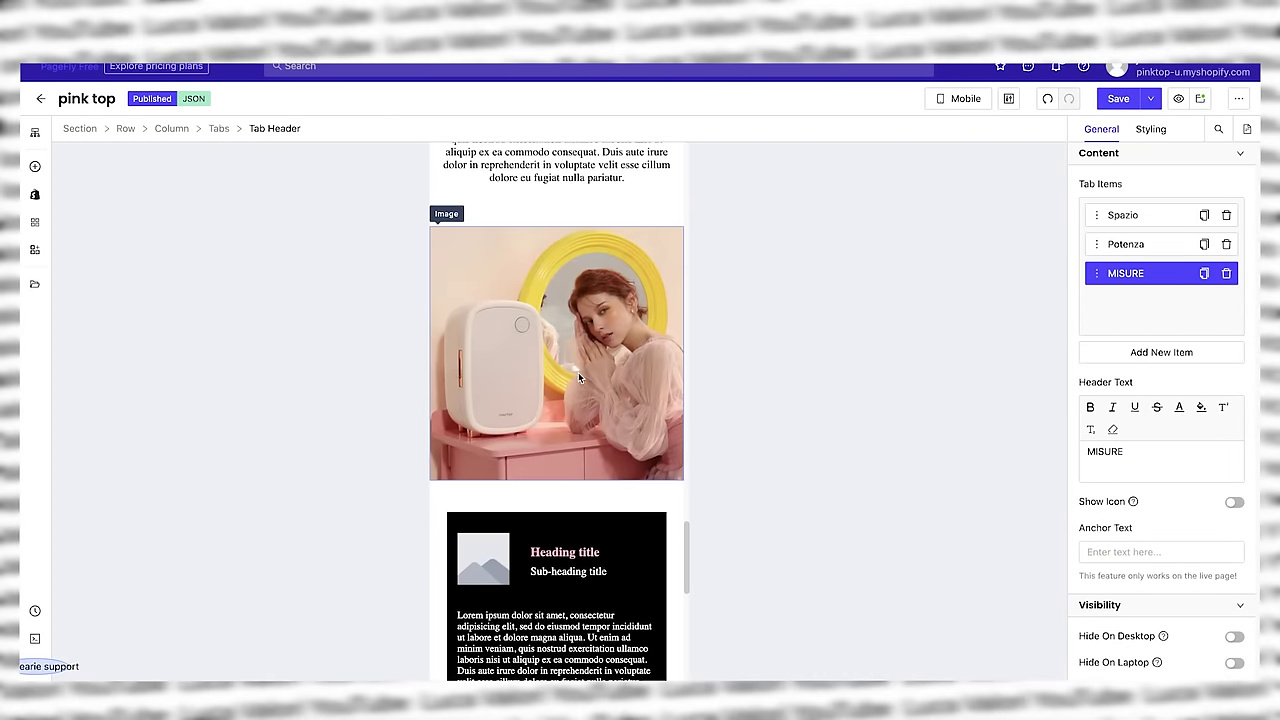
scroll(578, 372, "down", 3)
scroll(578, 372, "up", 5)
scroll(578, 372, "down", 1)
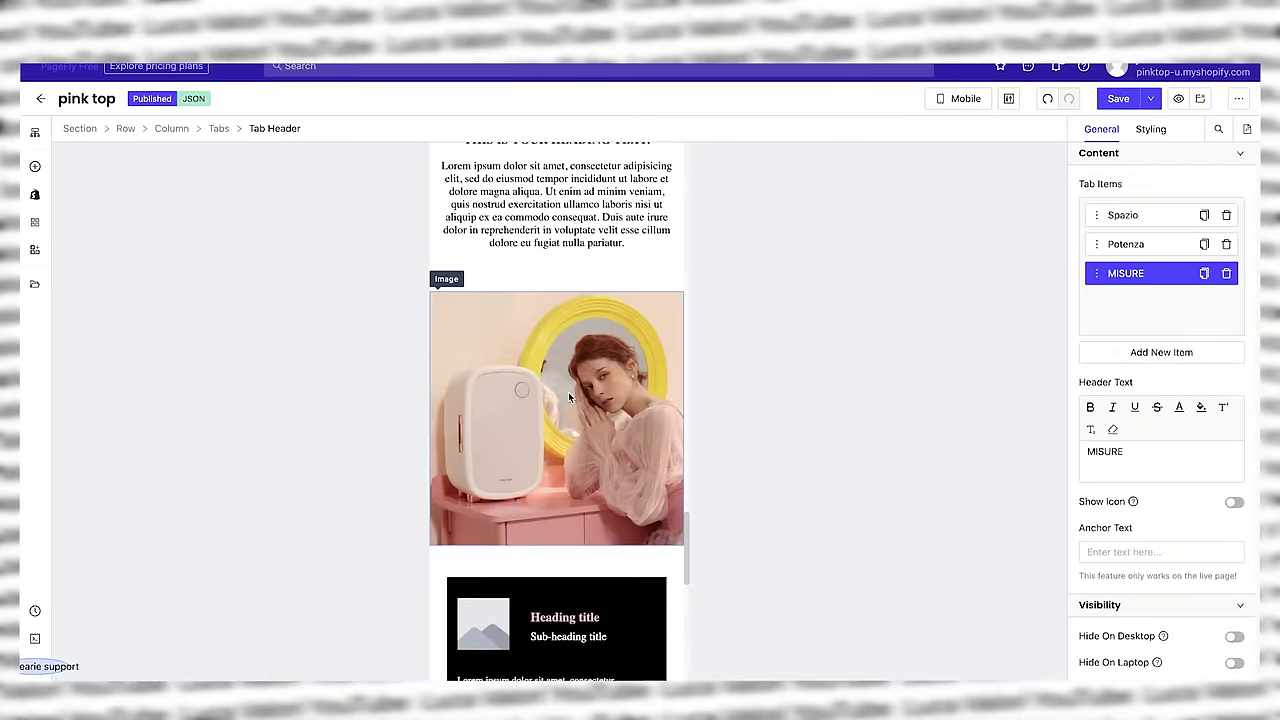
scroll(577, 396, "up", 4)
scroll(578, 400, "down", 3)
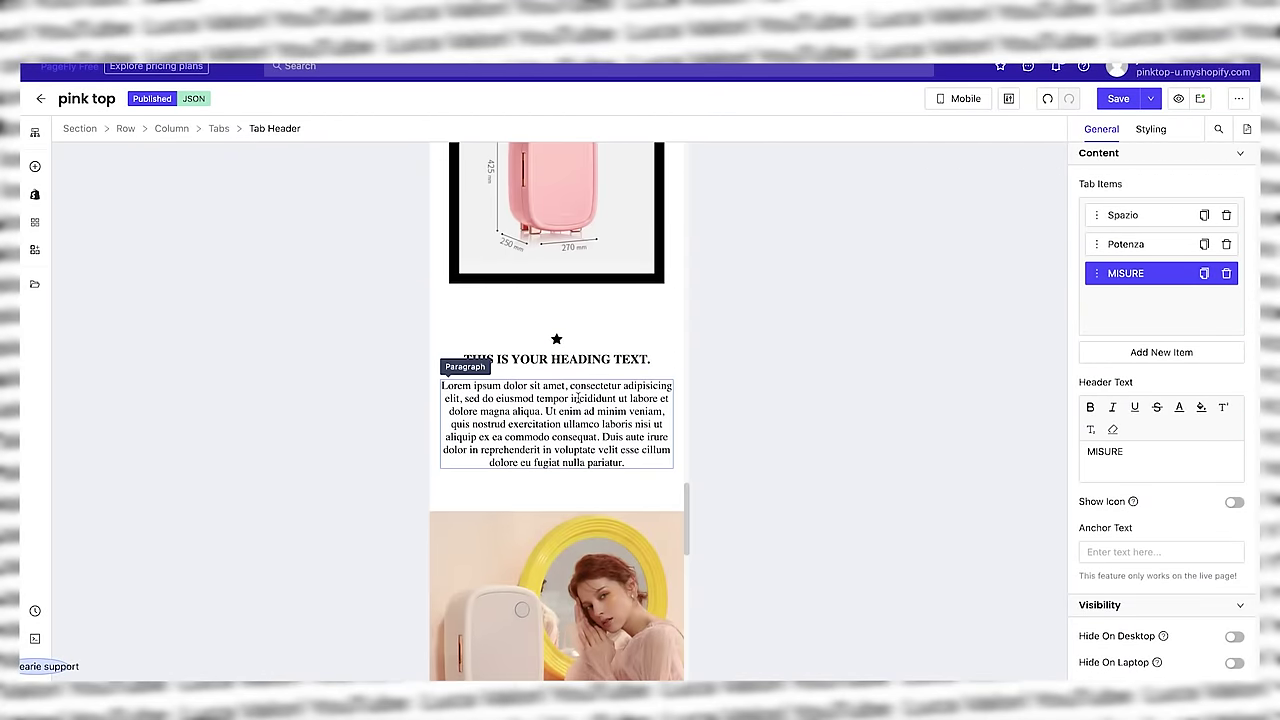
scroll(577, 402, "up", 5)
scroll(577, 400, "down", 8)
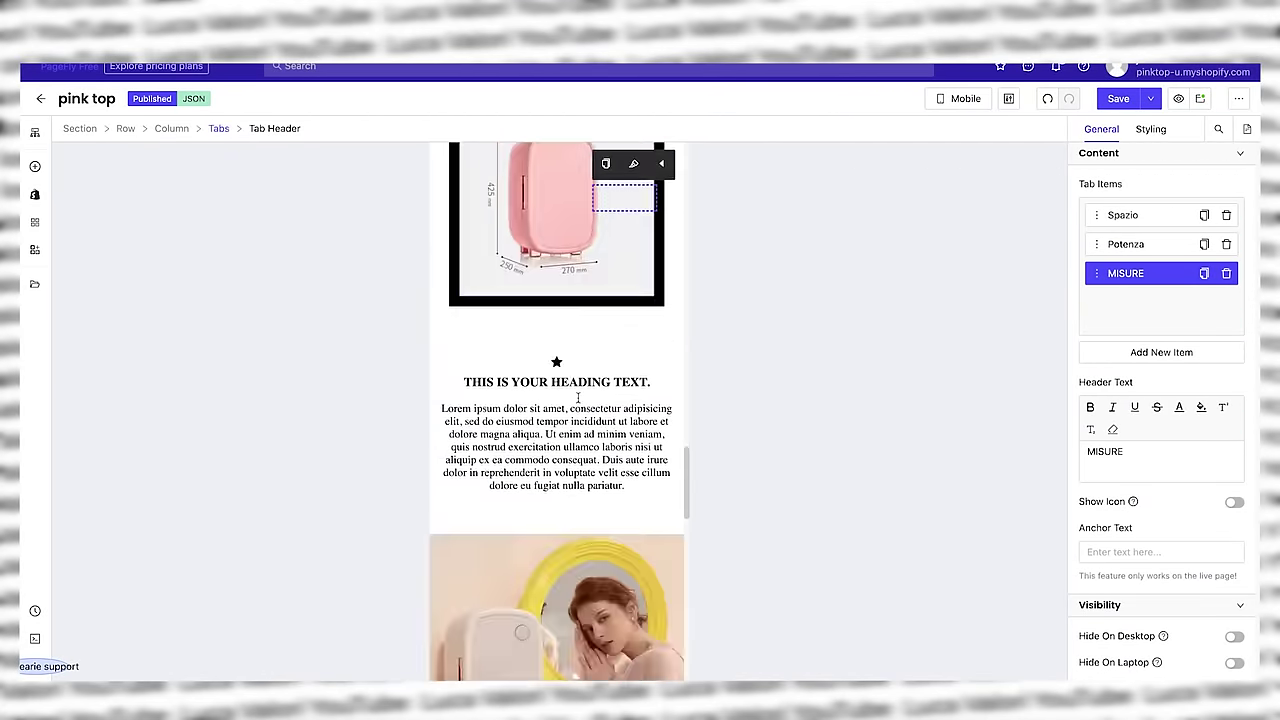
scroll(577, 400, "up", 5)
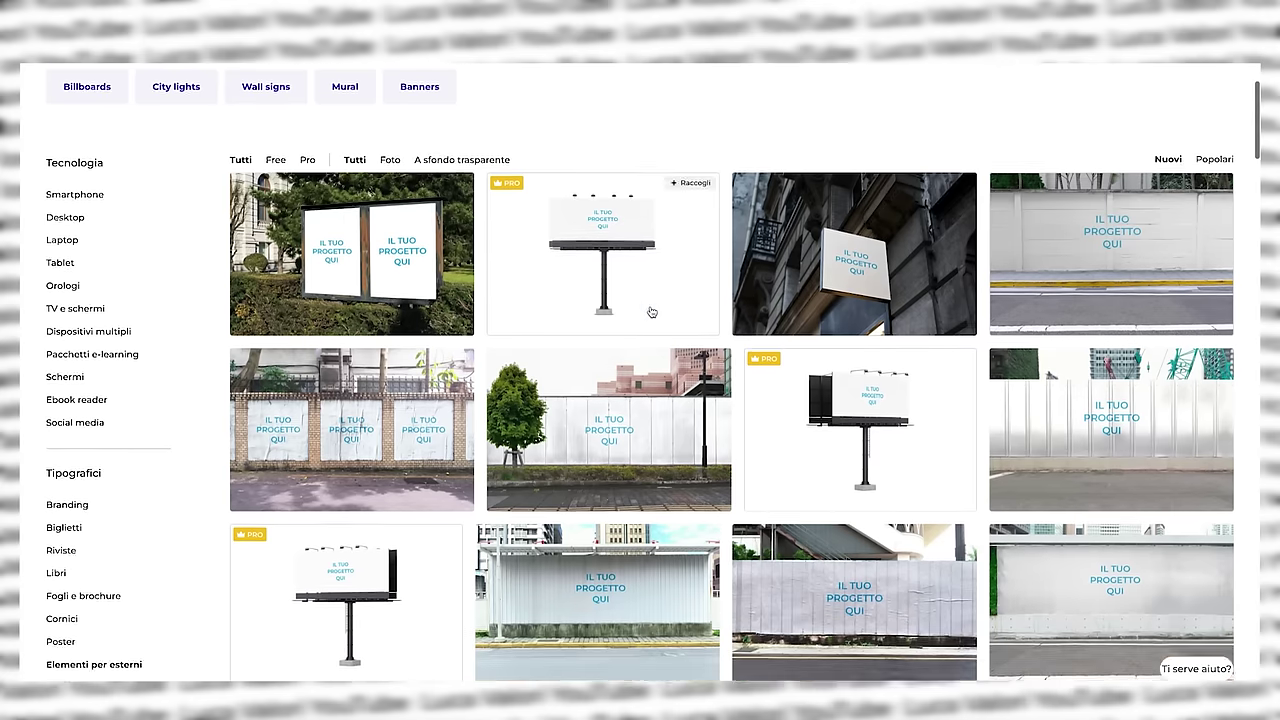
- Browse the Elementi per esterni mockups and open the Square sign on the building
scroll(650, 312, "down", 5)
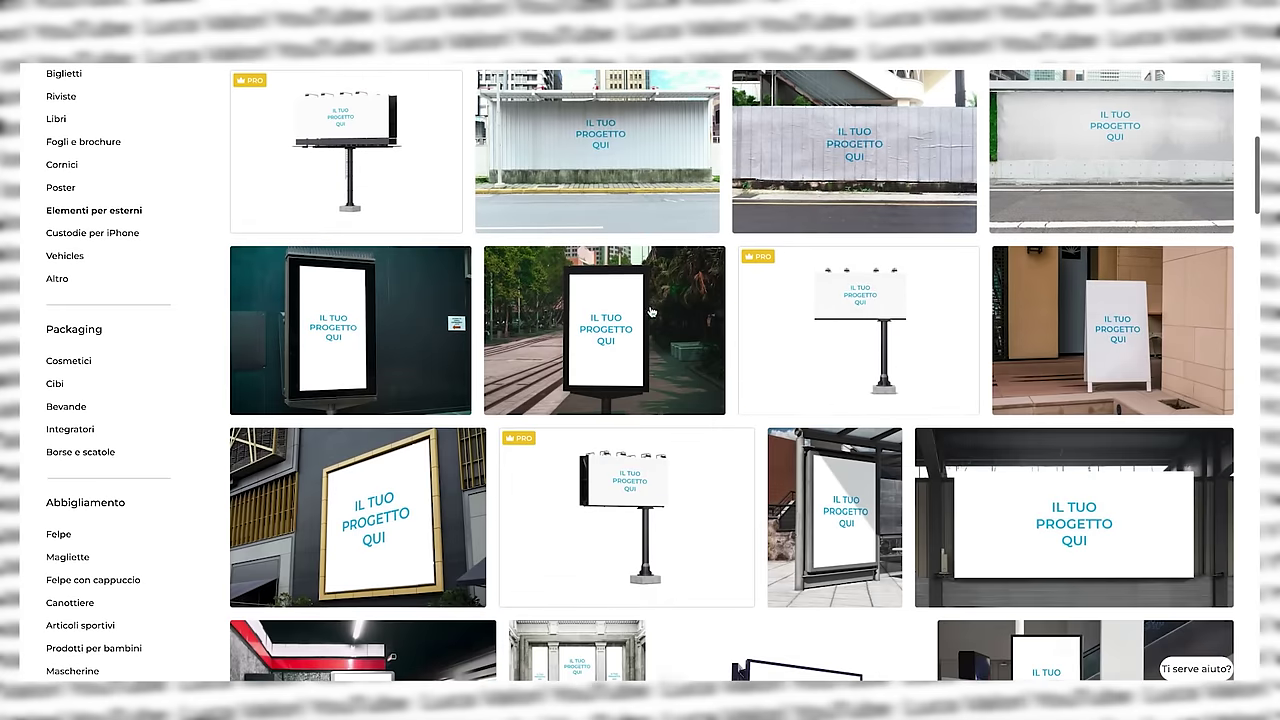
scroll(650, 312, "down", 6)
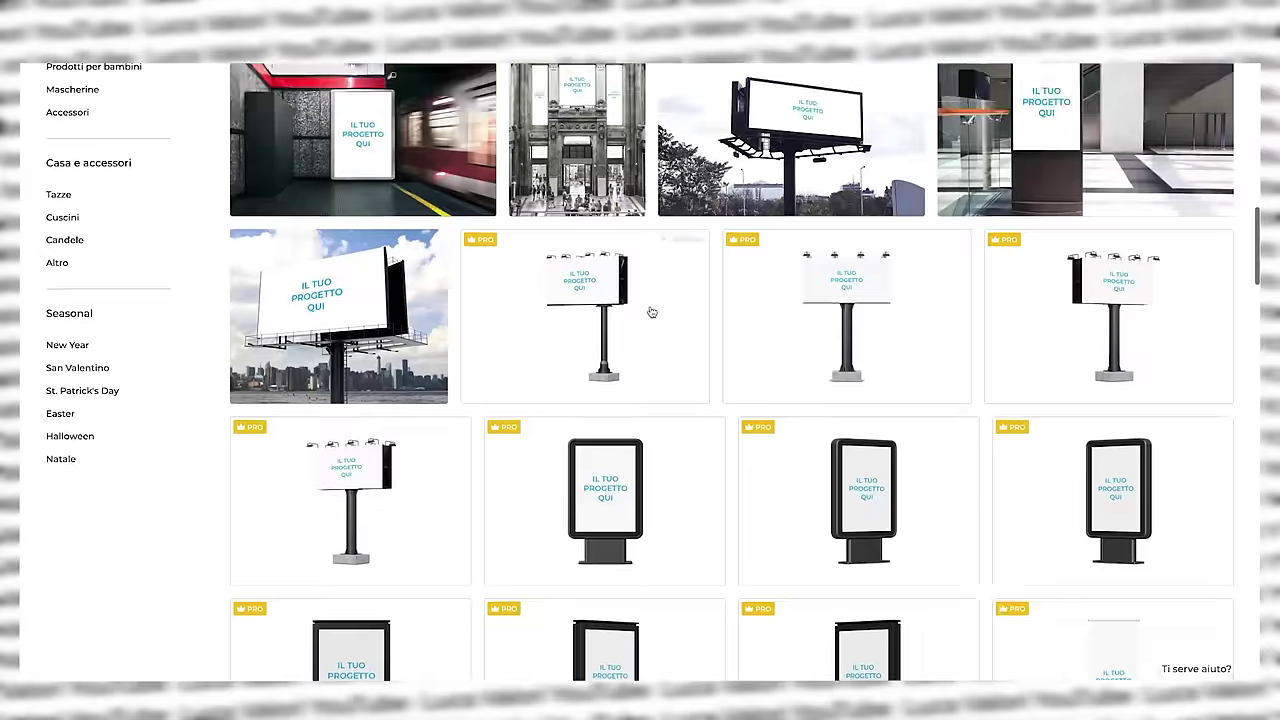
scroll(651, 313, "up", 3)
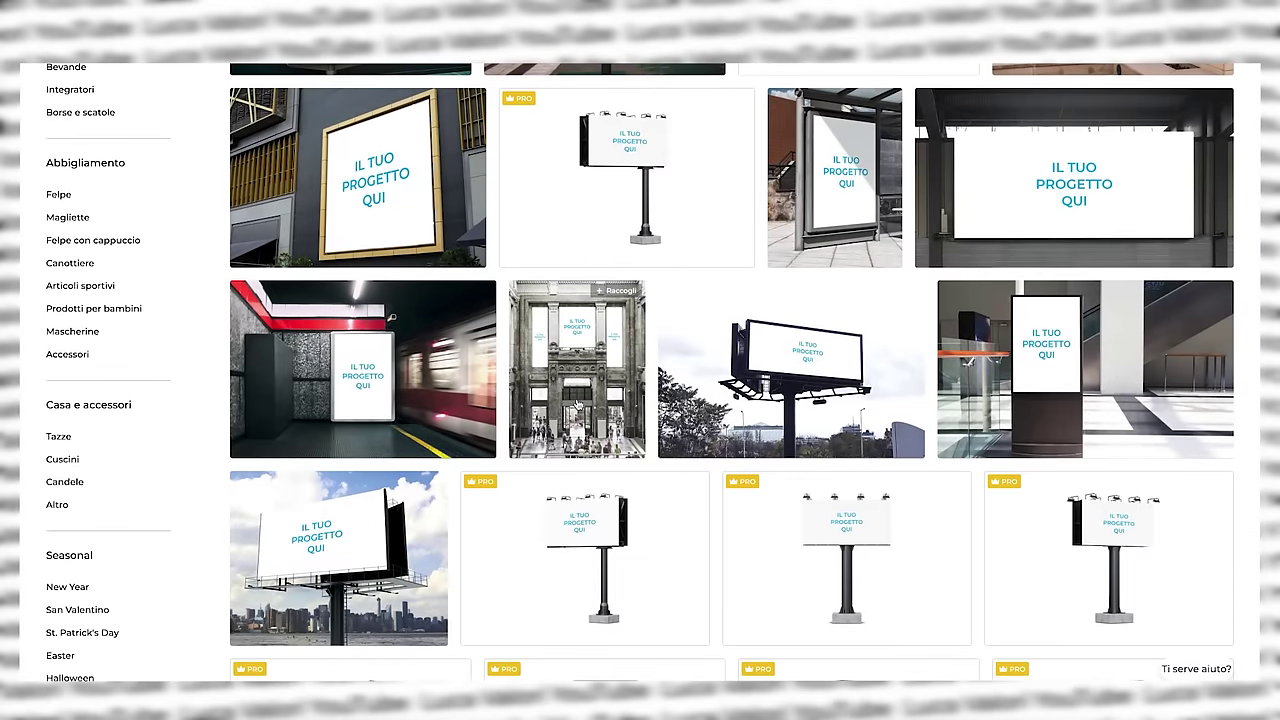
scroll(577, 405, "up", 4)
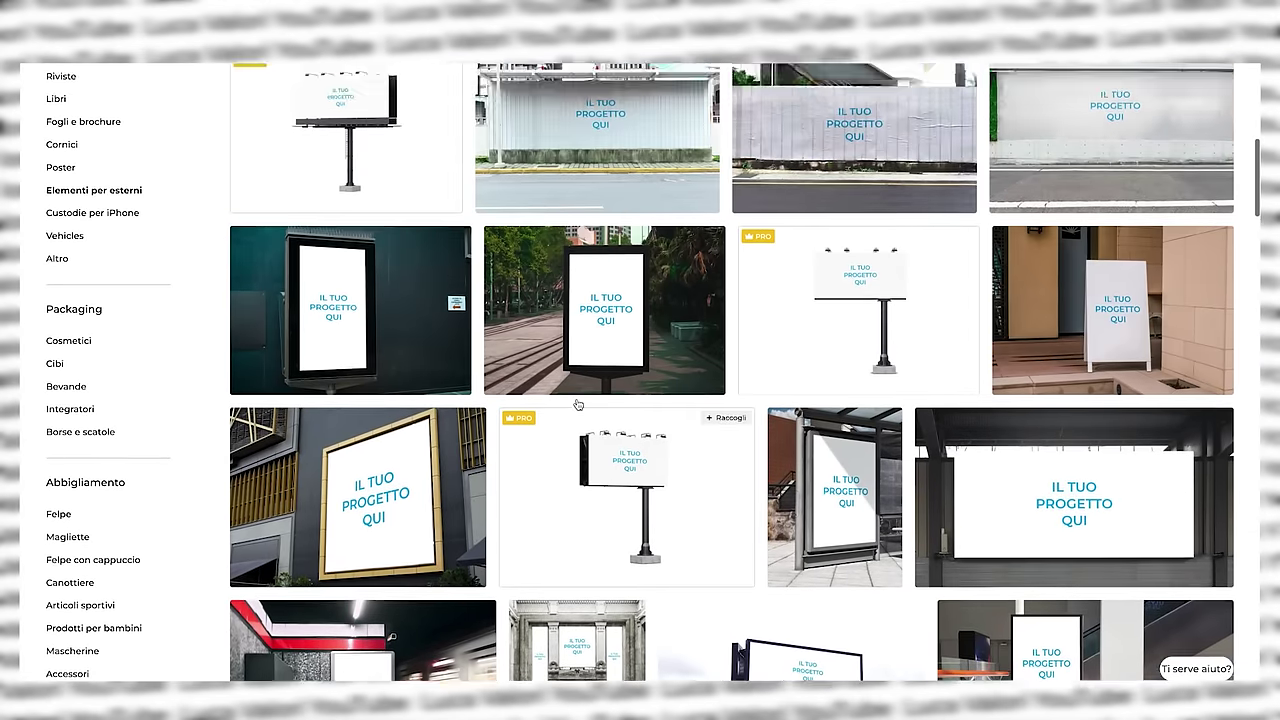
scroll(577, 405, "down", 4)
left_click(577, 405)
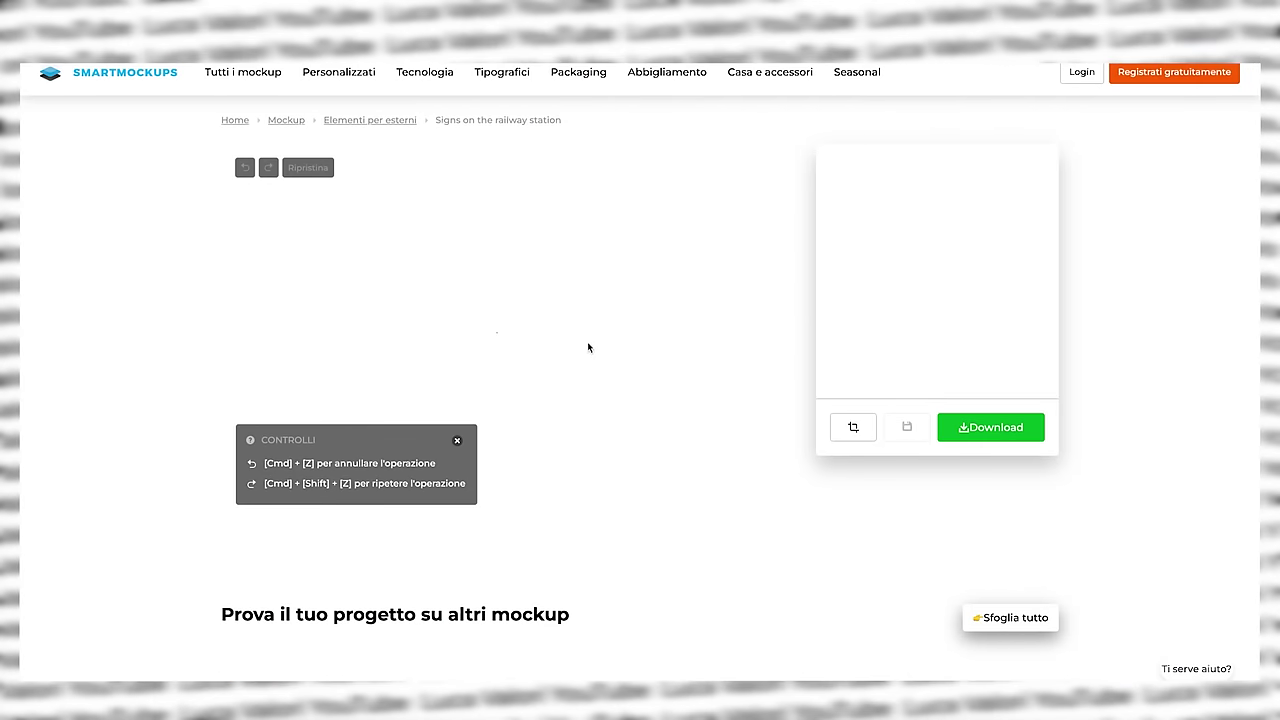
scroll(546, 397, "left", 5)
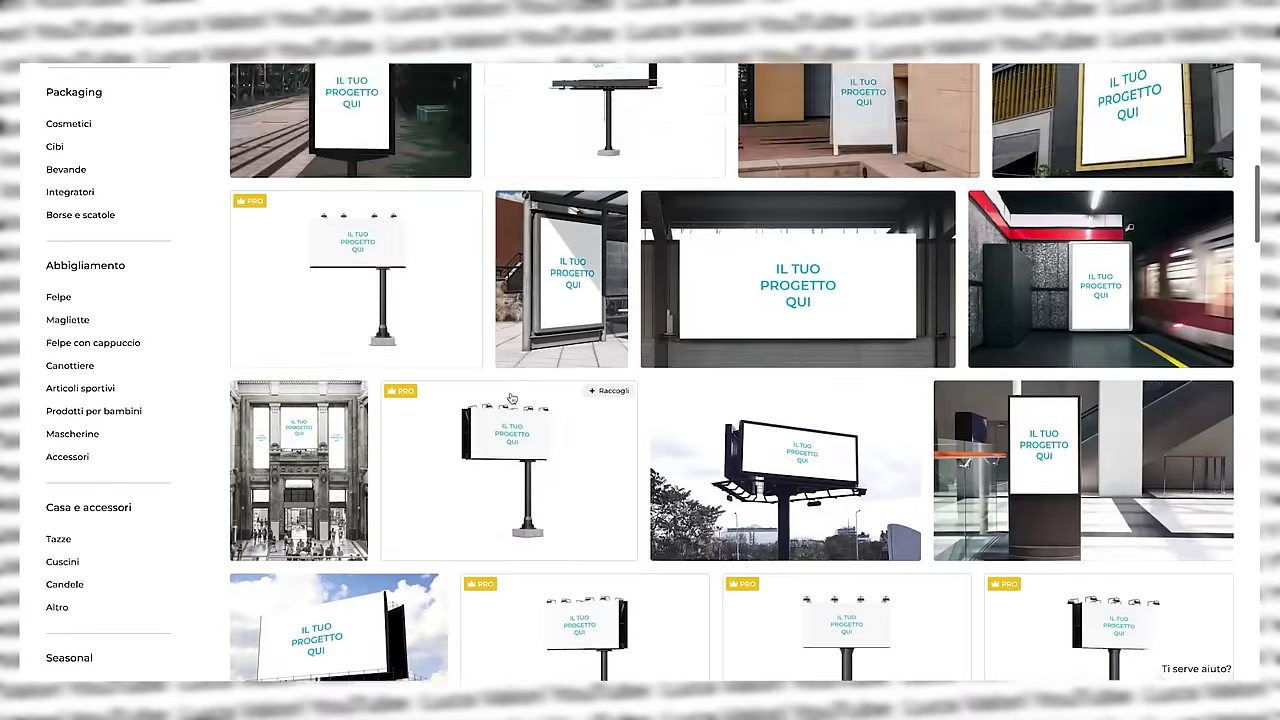
left_click(518, 408)
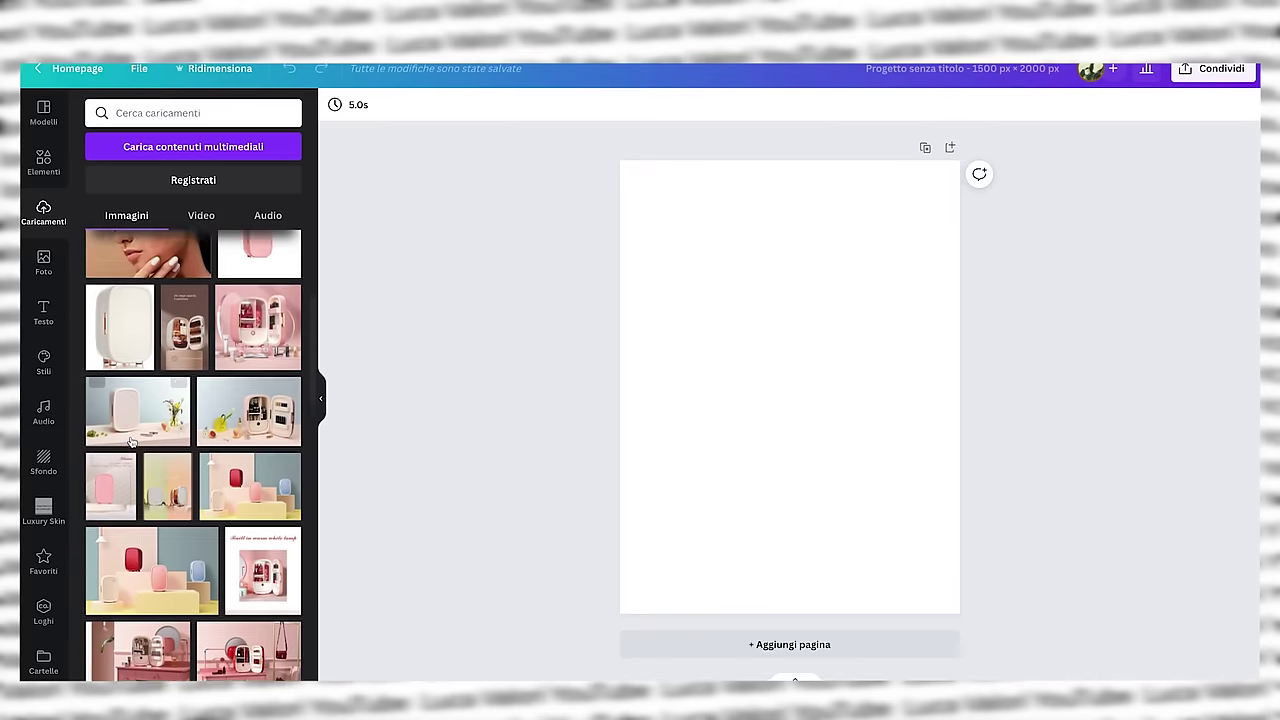
scroll(131, 441, "down", 2)
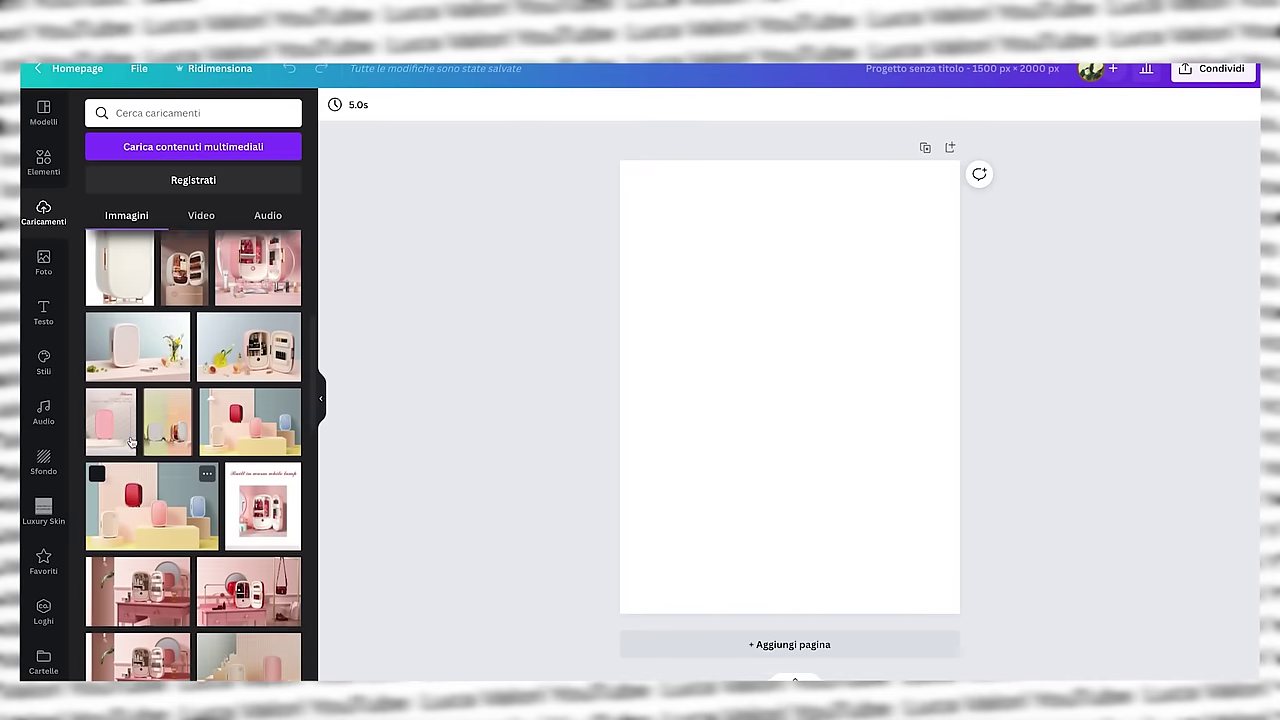
- Place the open-fridge PINKTOP image on page 1 and add a blank second page
scroll(131, 441, "up", 1)
left_click_drag(185, 330, 826, 570)
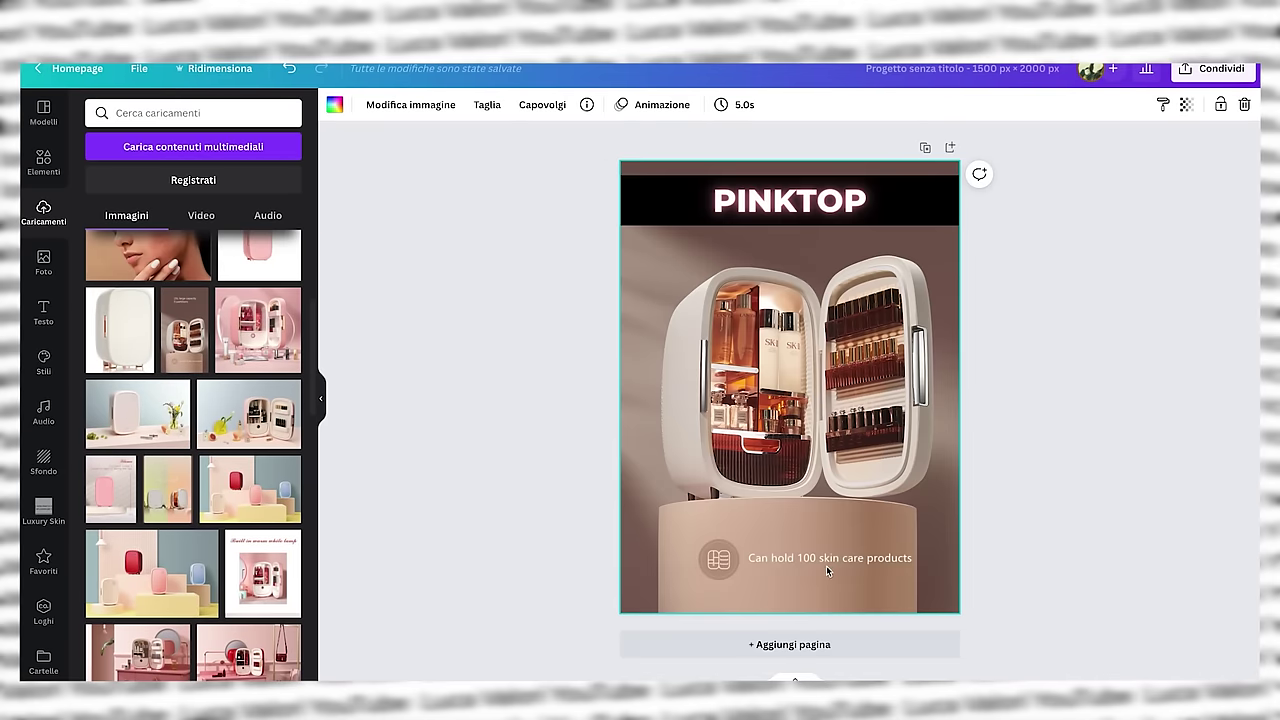
left_click(670, 648)
- Make the lamp-lit fridge photo page 2's background and crop it into position
scroll(232, 444, "down", 3)
scroll(232, 444, "down", 4)
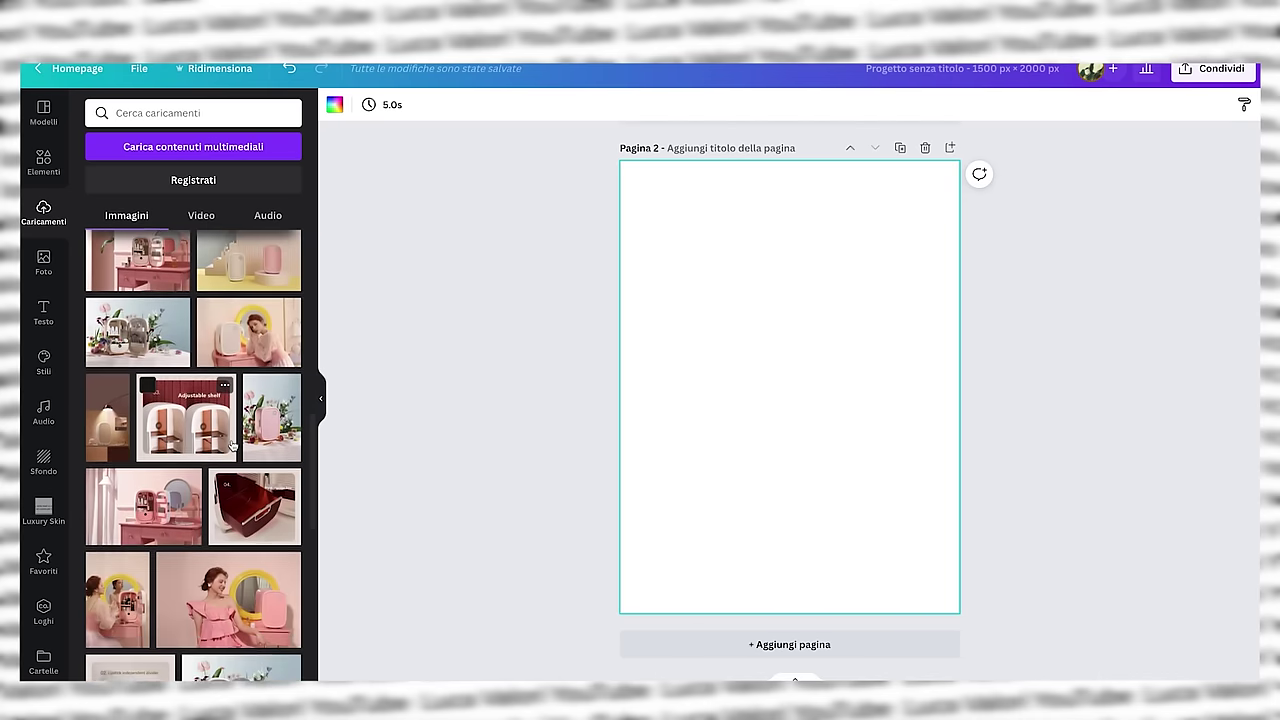
scroll(232, 445, "down", 1)
right_click(758, 416)
left_click(800, 643)
double_click(773, 417)
left_click_drag(773, 417, 777, 386)
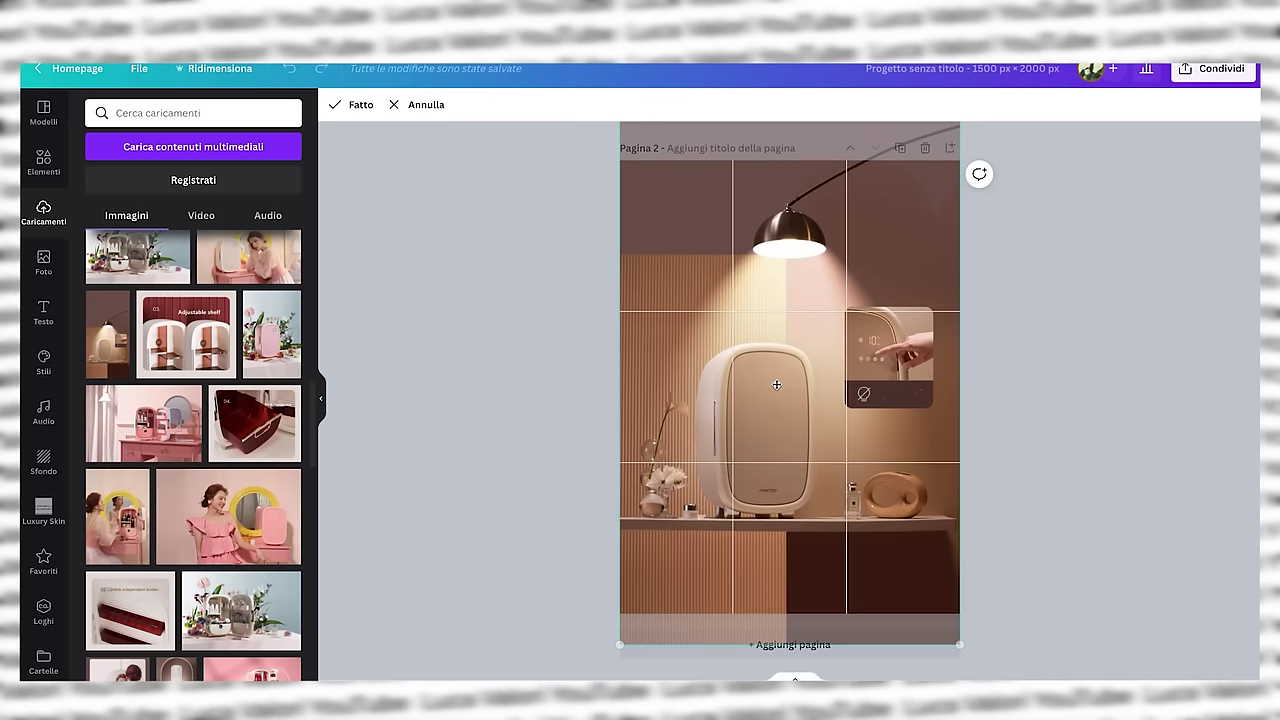
left_click(1073, 353)
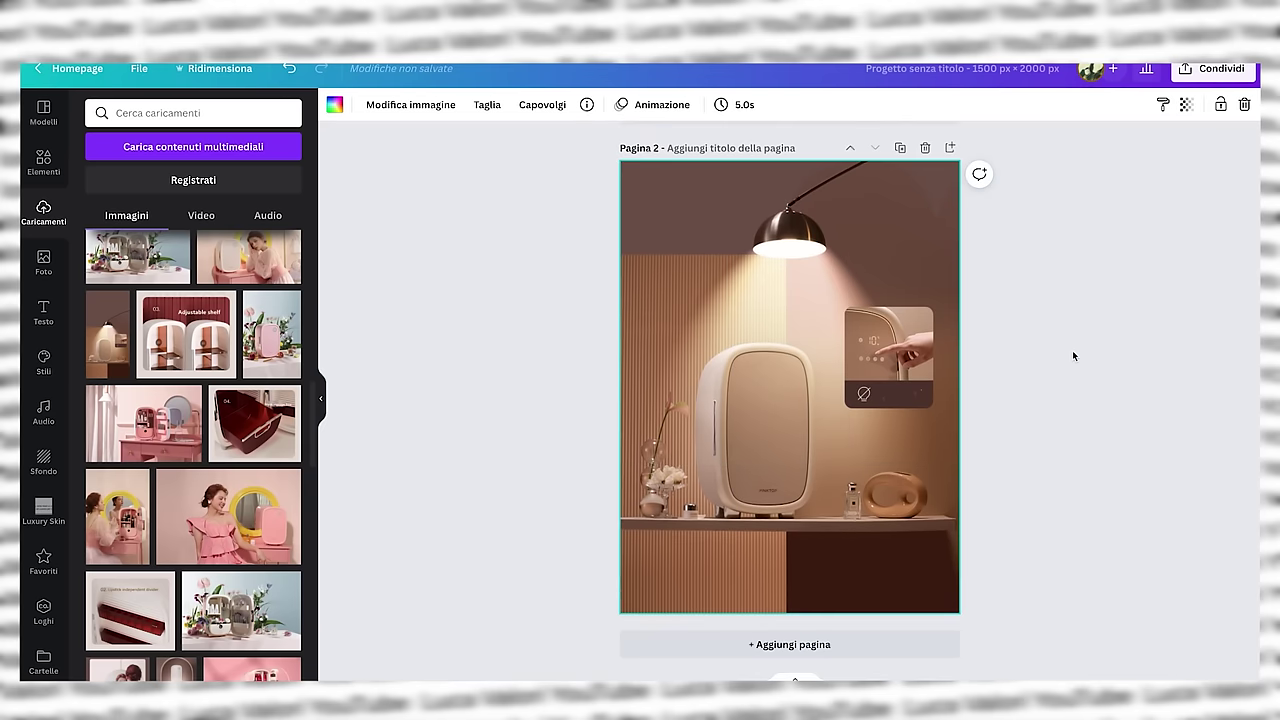
double_click(722, 460)
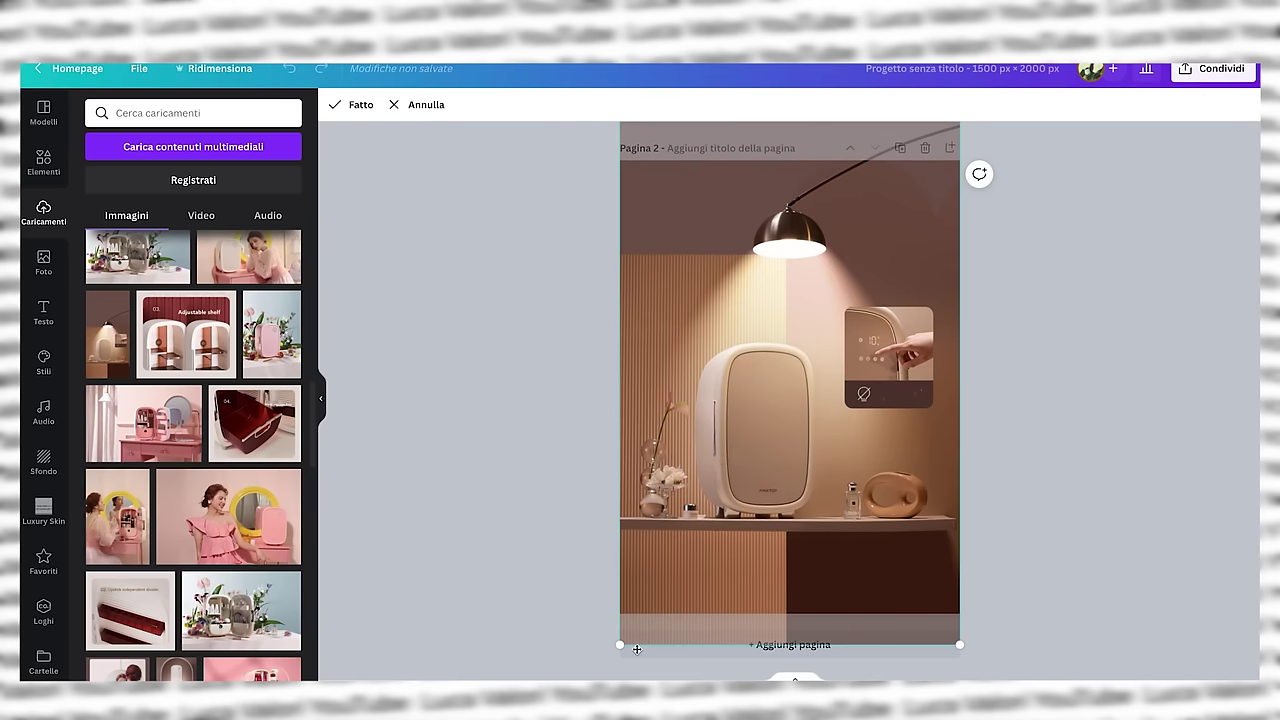
left_click_drag(620, 645, 611, 660)
left_click_drag(760, 420, 755, 352)
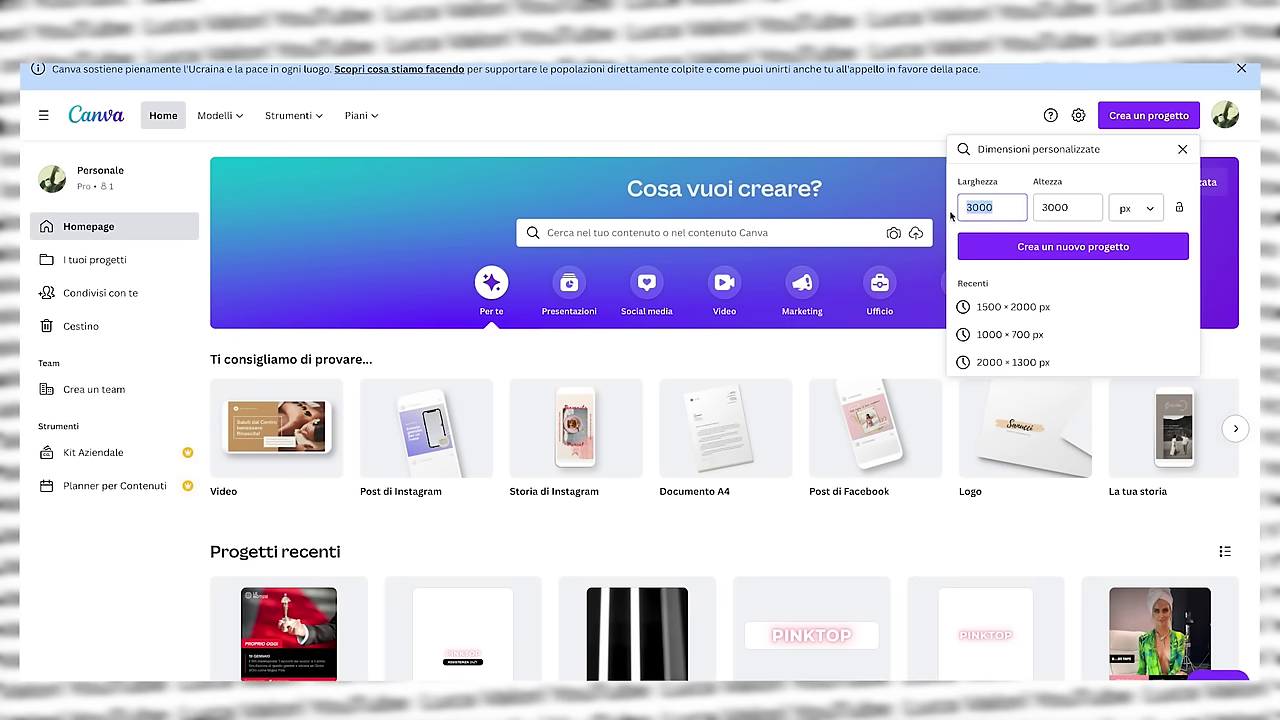
- Create a 1500×843 design and replace the tagline with 'PRENDERSI CURA DELLA TUA COSMETICA VUOL DIRE'
type("1500")
key("BackSpace")
type("843")
left_click(1014, 248)
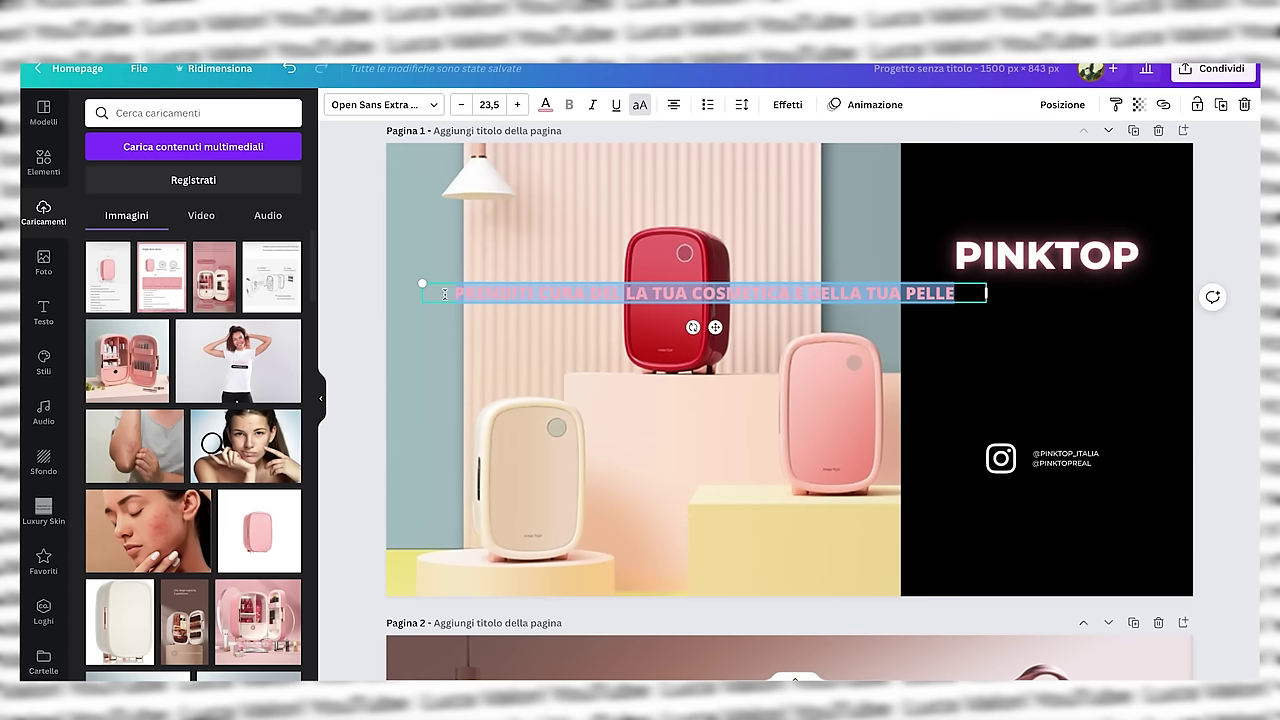
key("BackSpace")
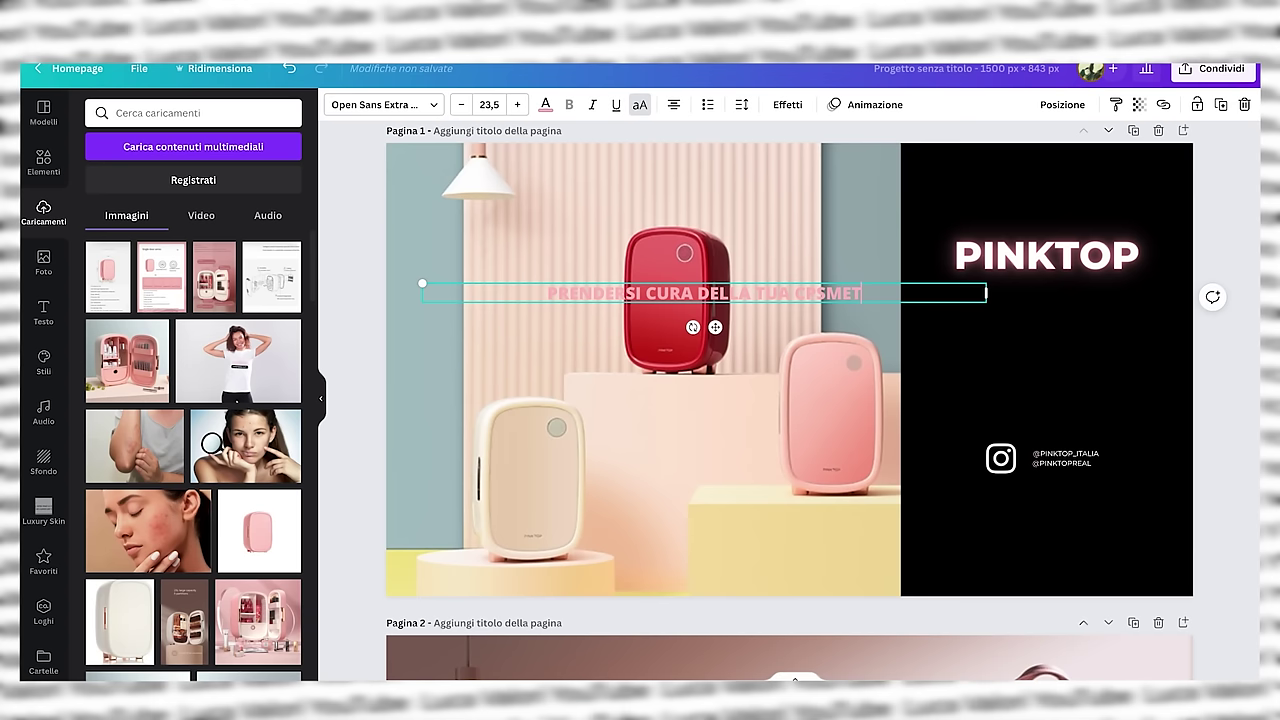
type("OL DIRE PRENDER")
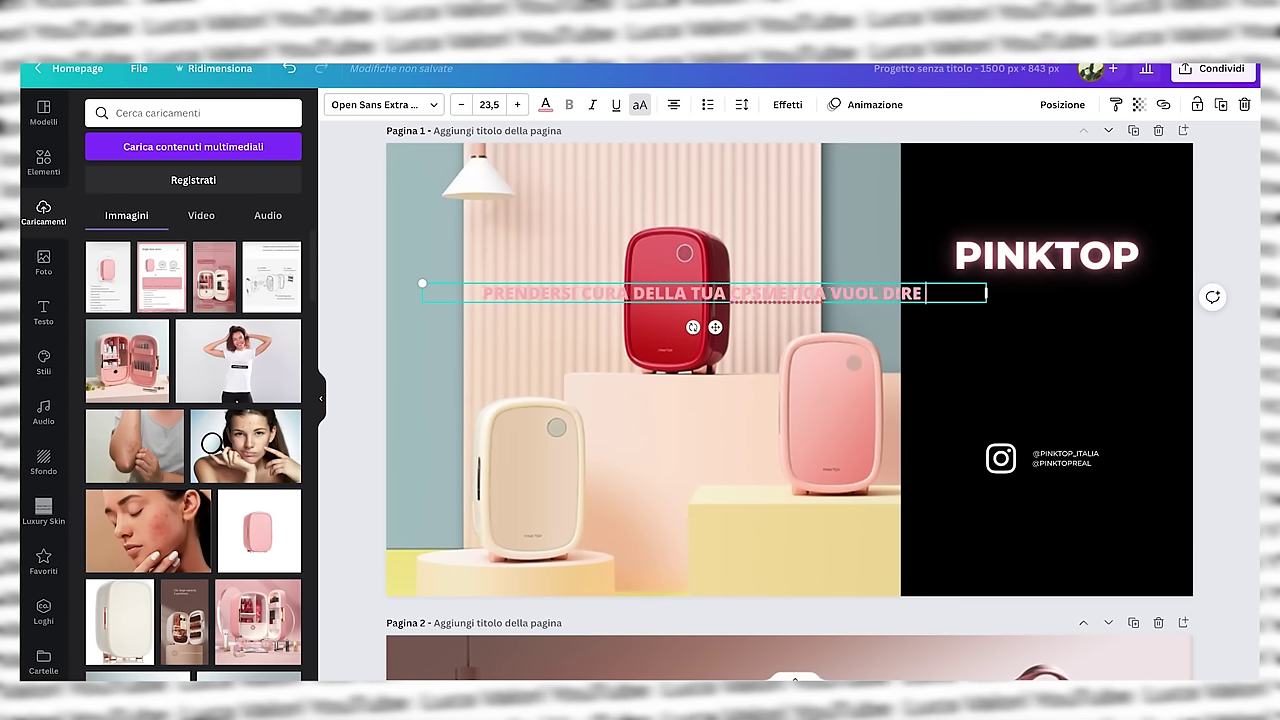
type("I CURA DELLA TUA PELLE")
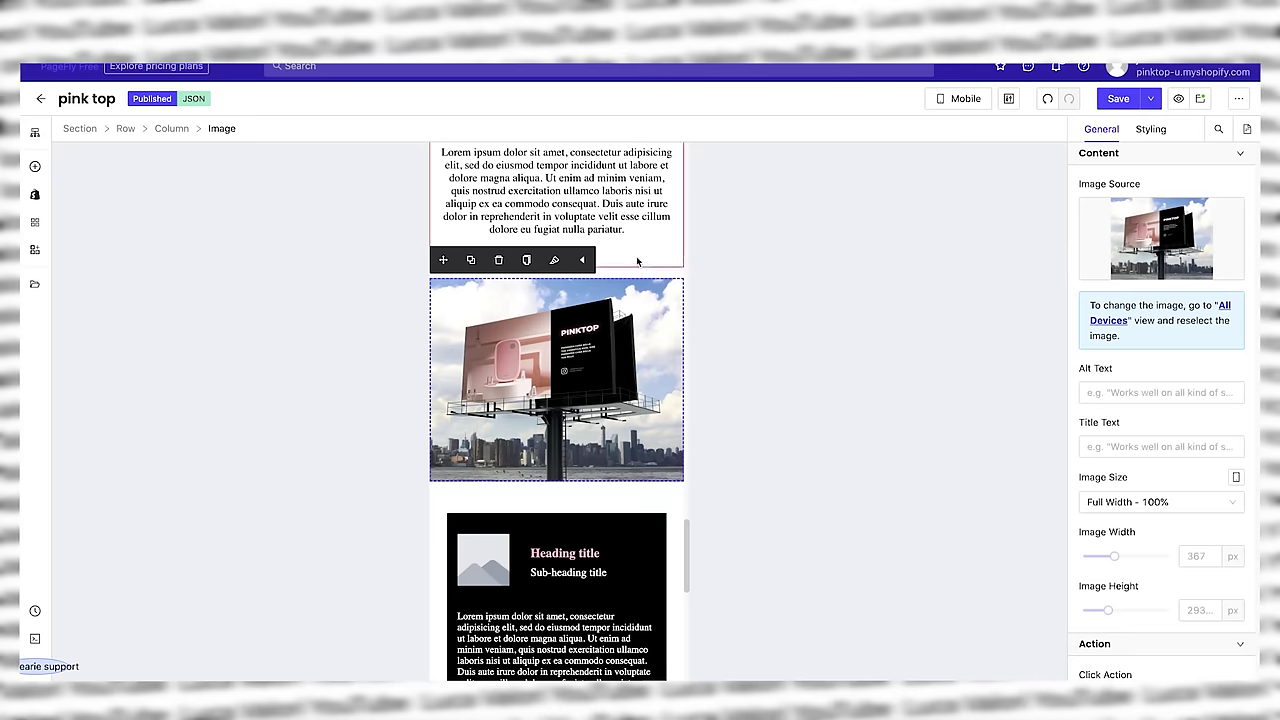
left_click(636, 256)
scroll(568, 440, "up", 1)
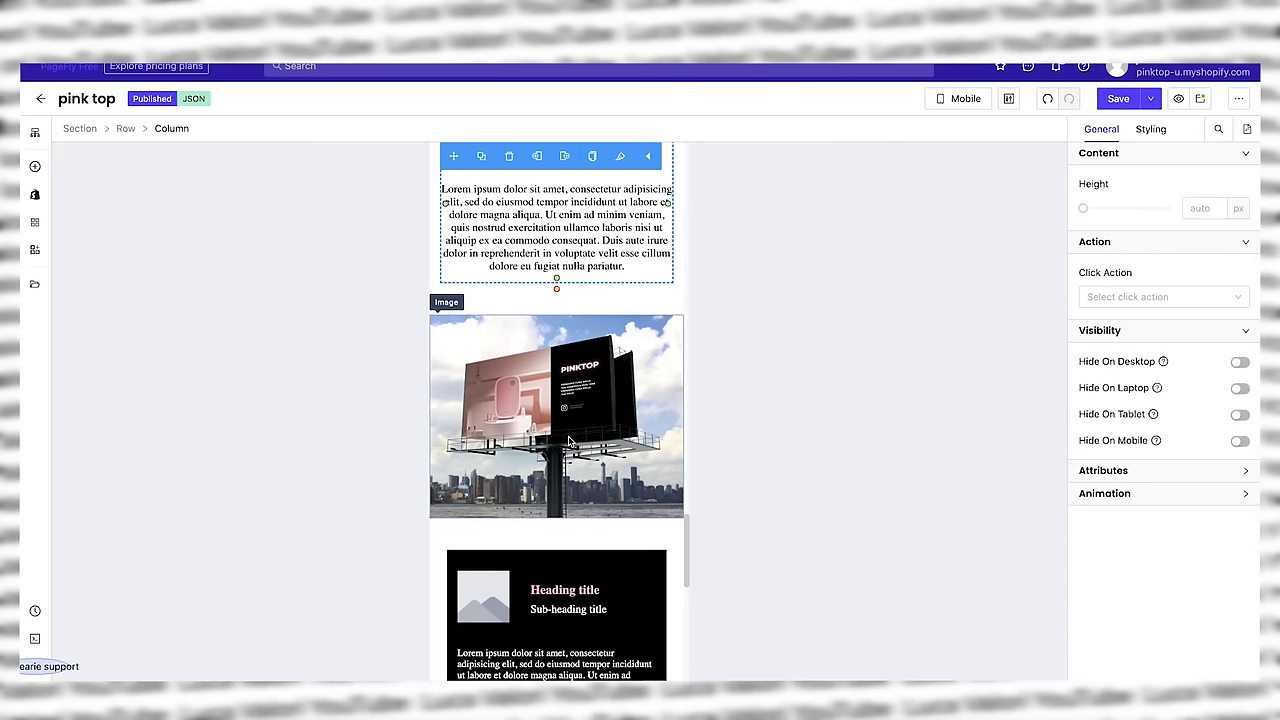
scroll(538, 451, "up", 5)
scroll(538, 451, "down", 8)
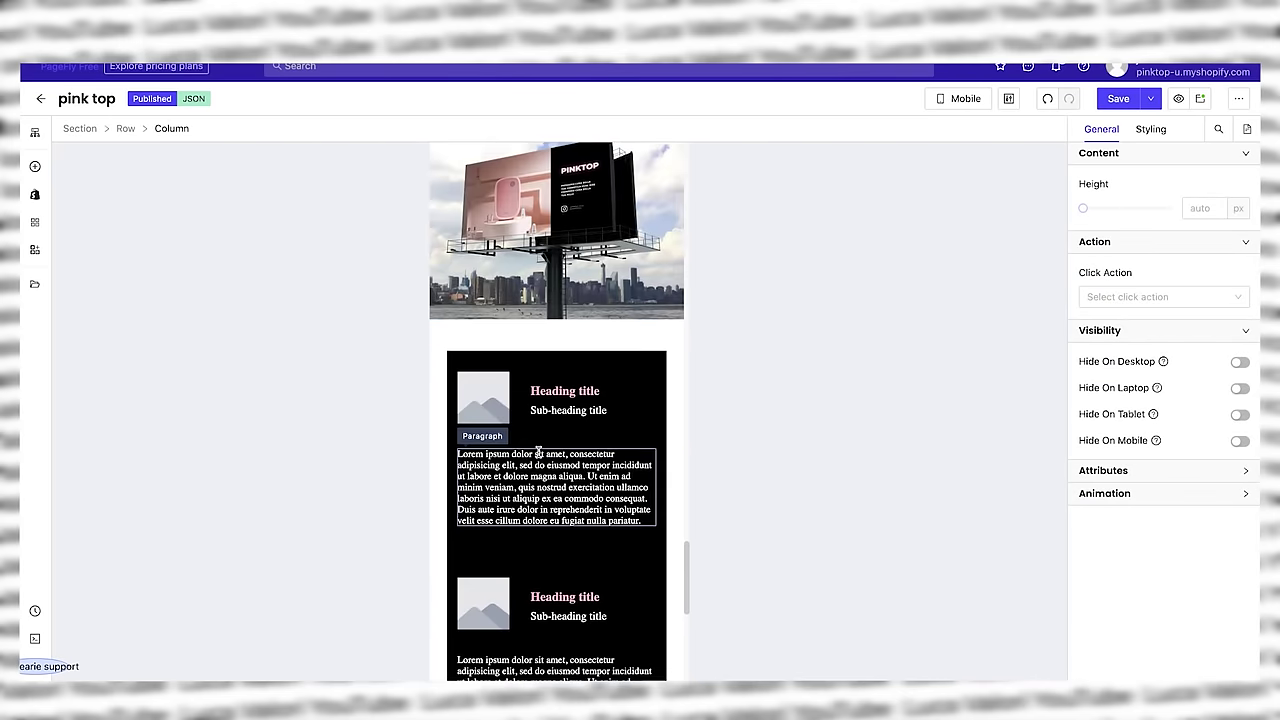
scroll(538, 453, "down", 4)
scroll(503, 482, "down", 6)
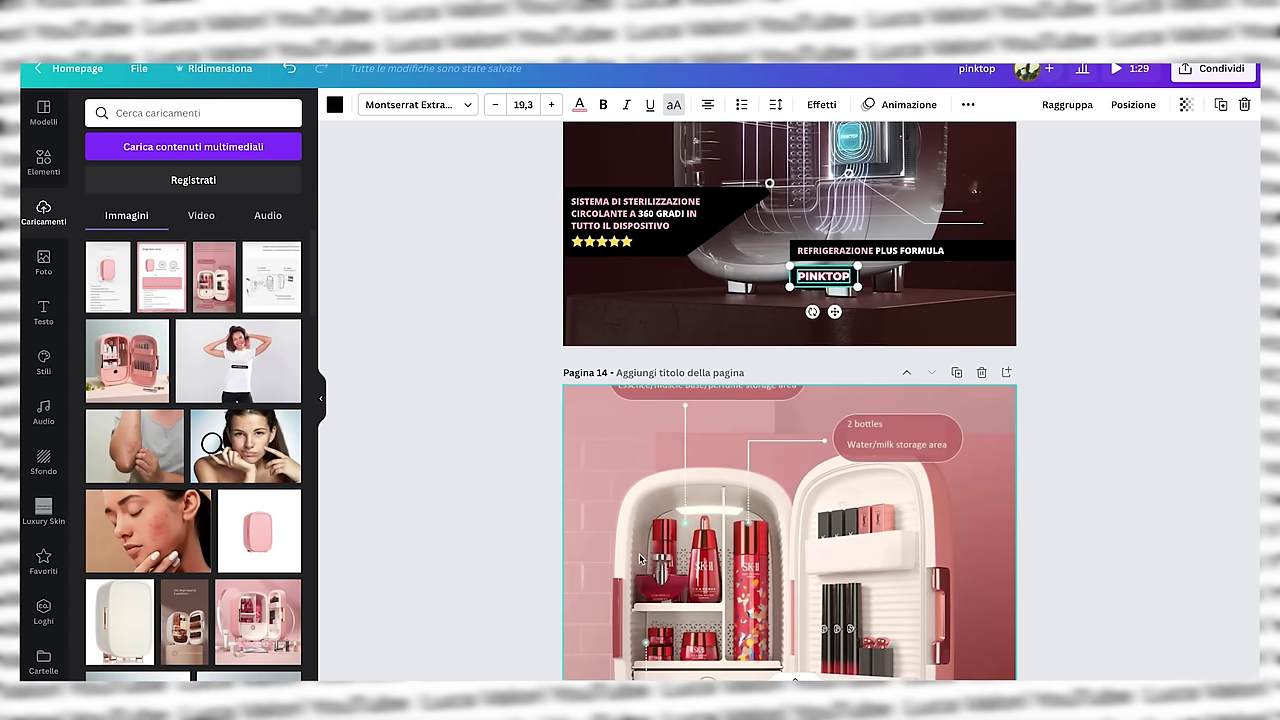
- Add page 15 after page 14 and give it a black background
scroll(639, 553, "down", 5)
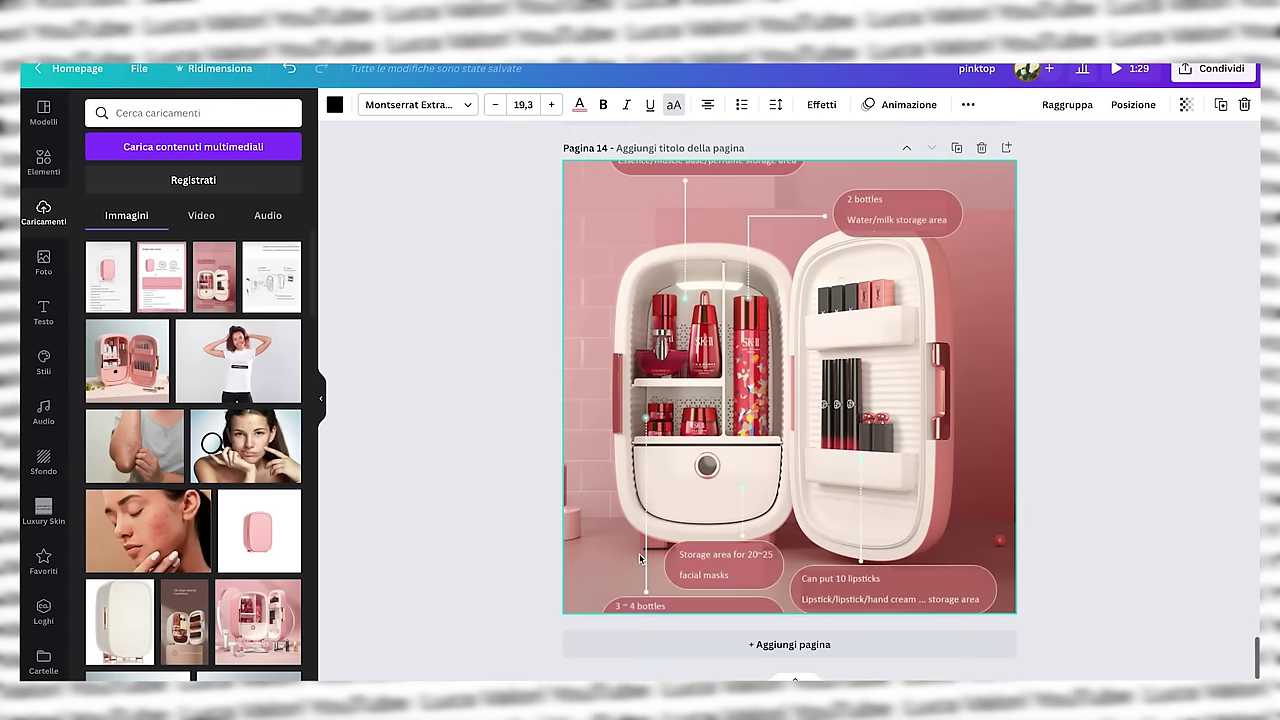
left_click(615, 643)
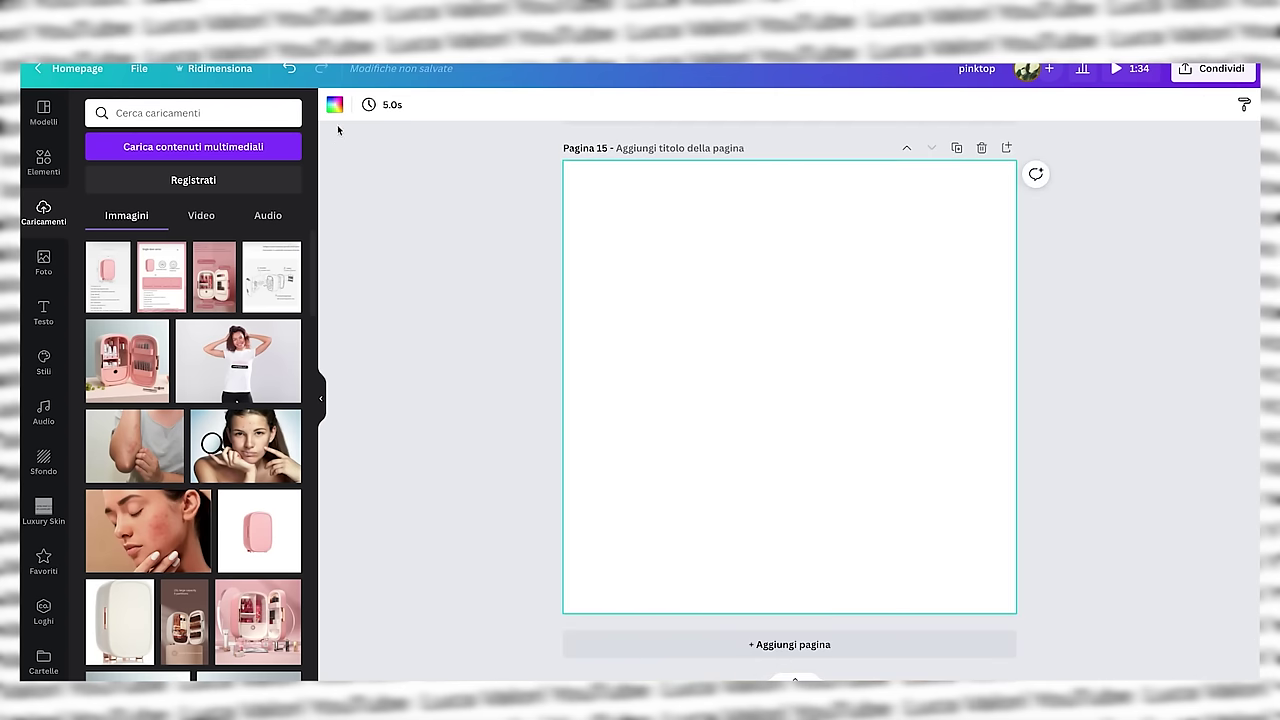
left_click(334, 104)
left_click(178, 176)
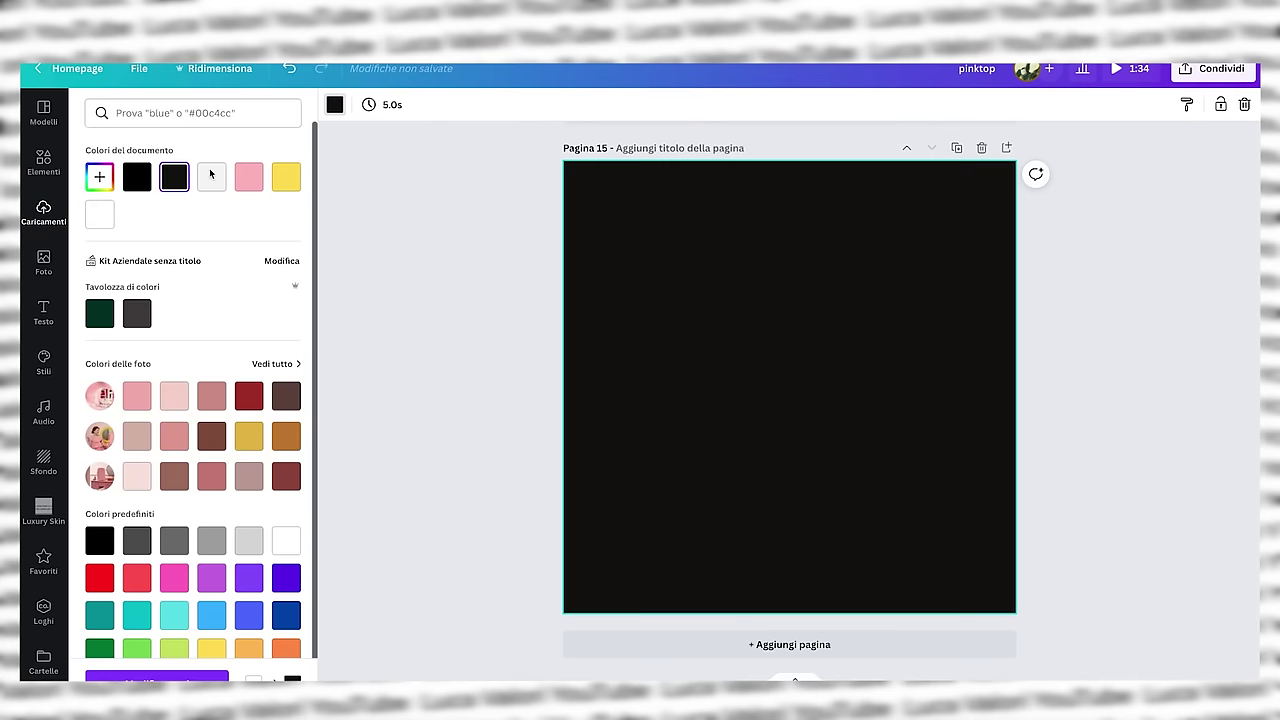
left_click(99, 177)
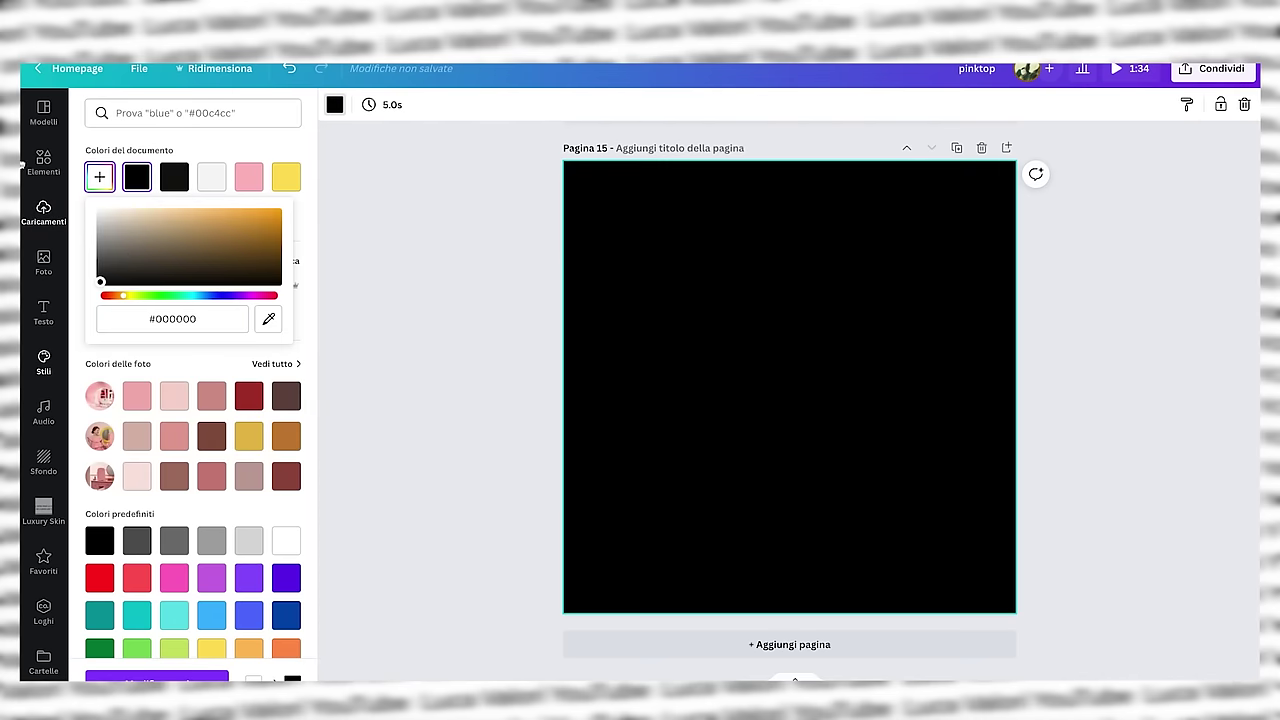
- Add a circle, enlarge it to fill the page and colour it pink
left_click(44, 162)
left_click(229, 228)
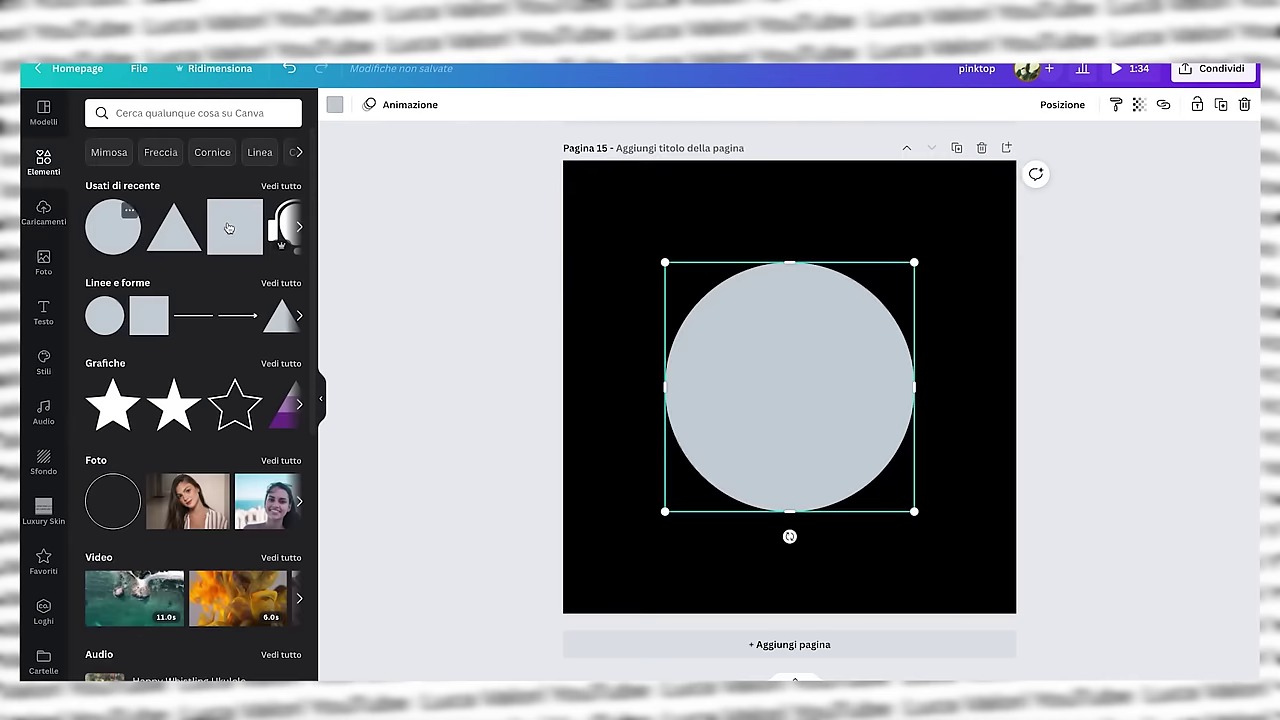
left_click_drag(755, 378, 650, 272)
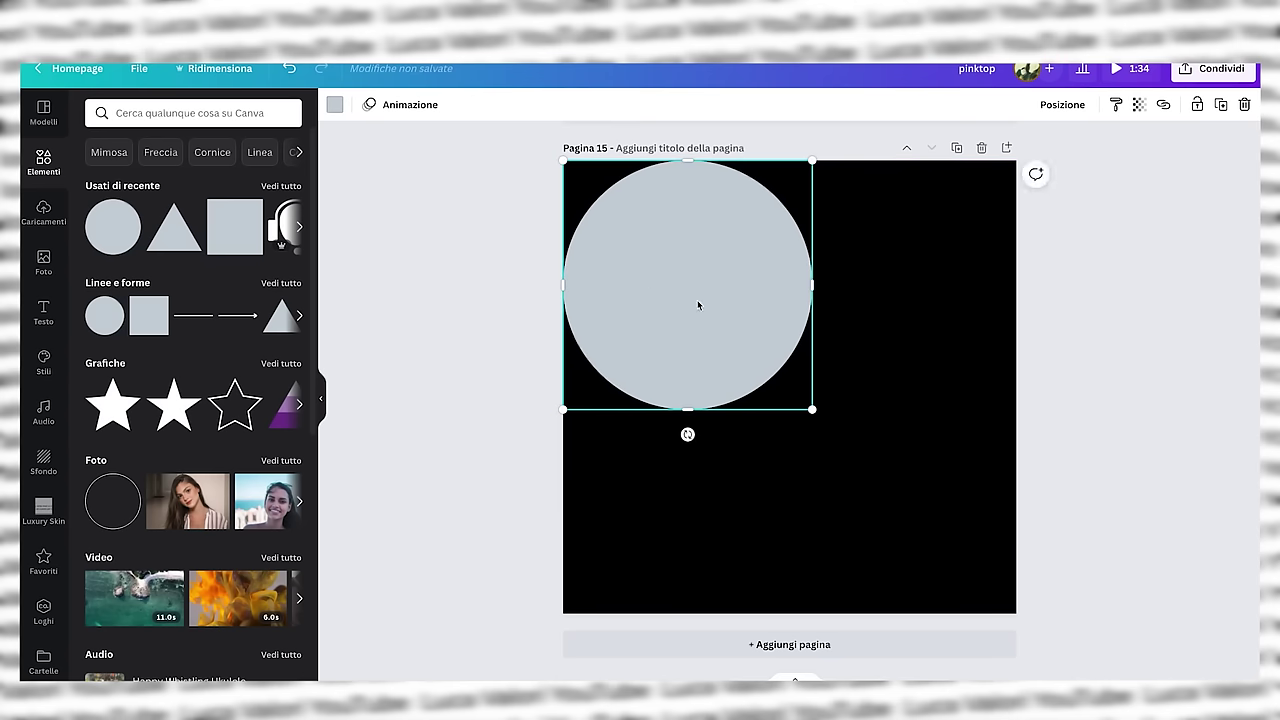
left_click_drag(804, 406, 1006, 597)
left_click_drag(864, 466, 866, 469)
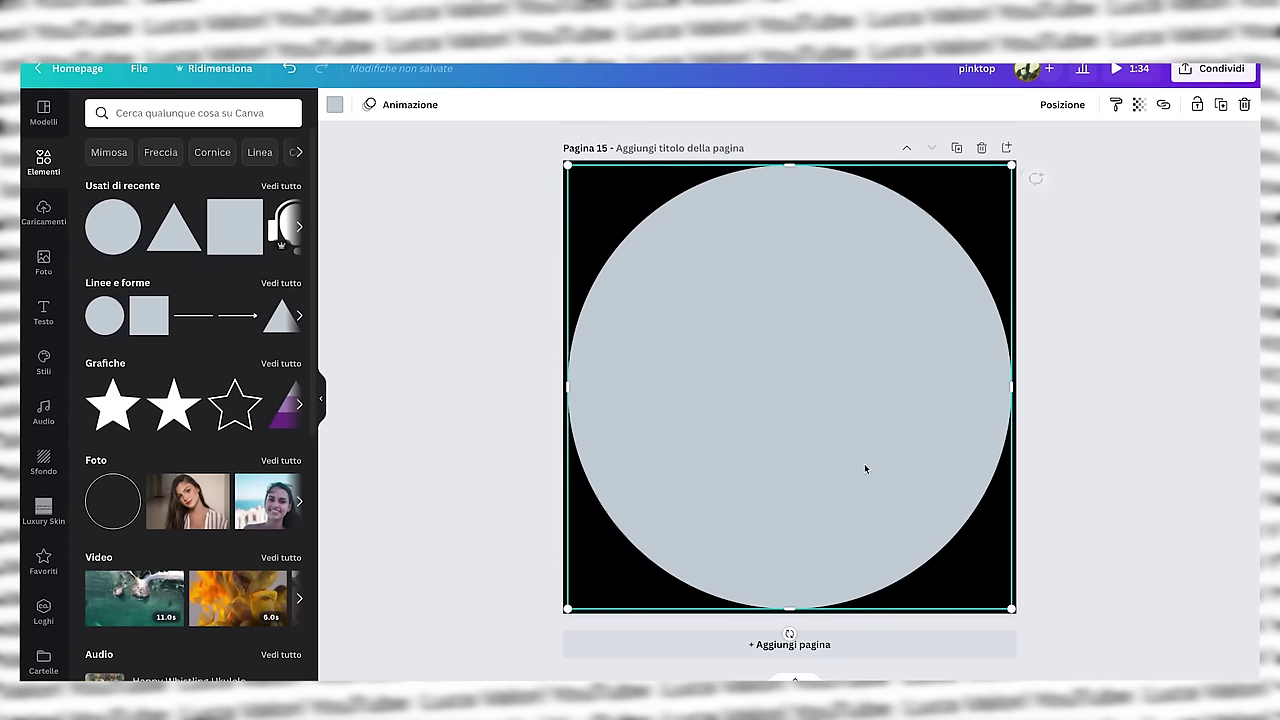
left_click(335, 105)
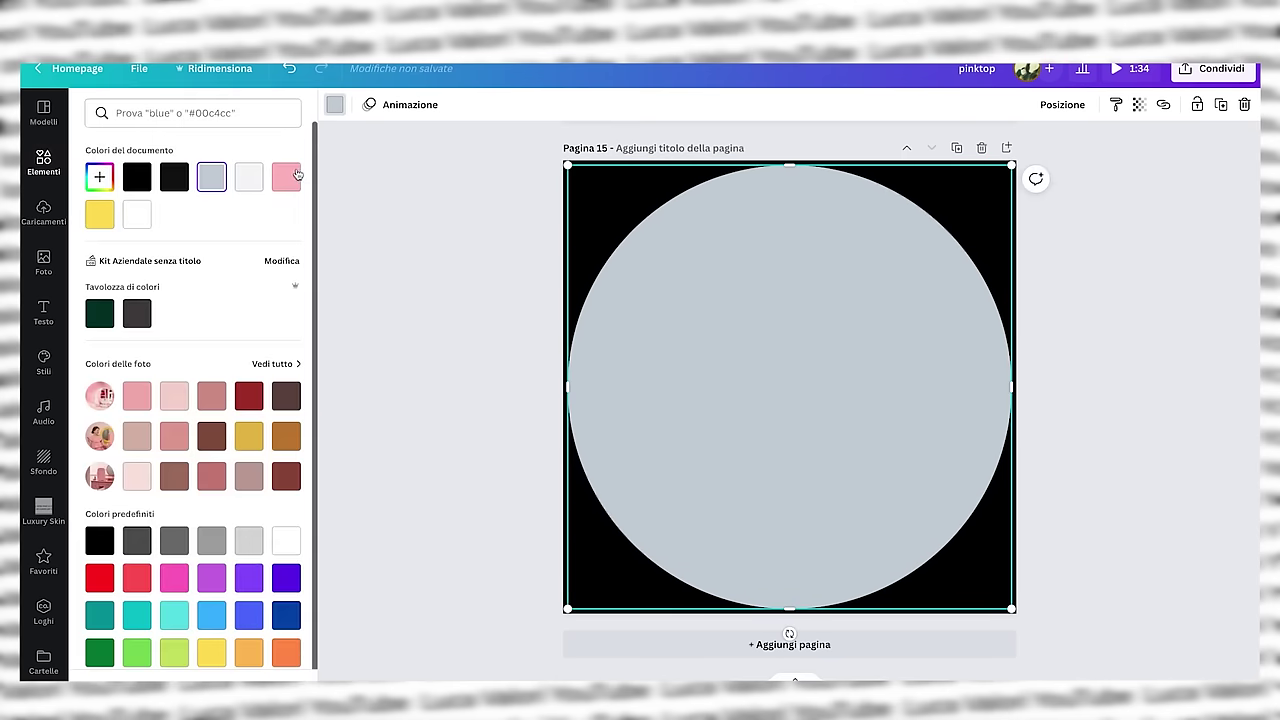
left_click(294, 177)
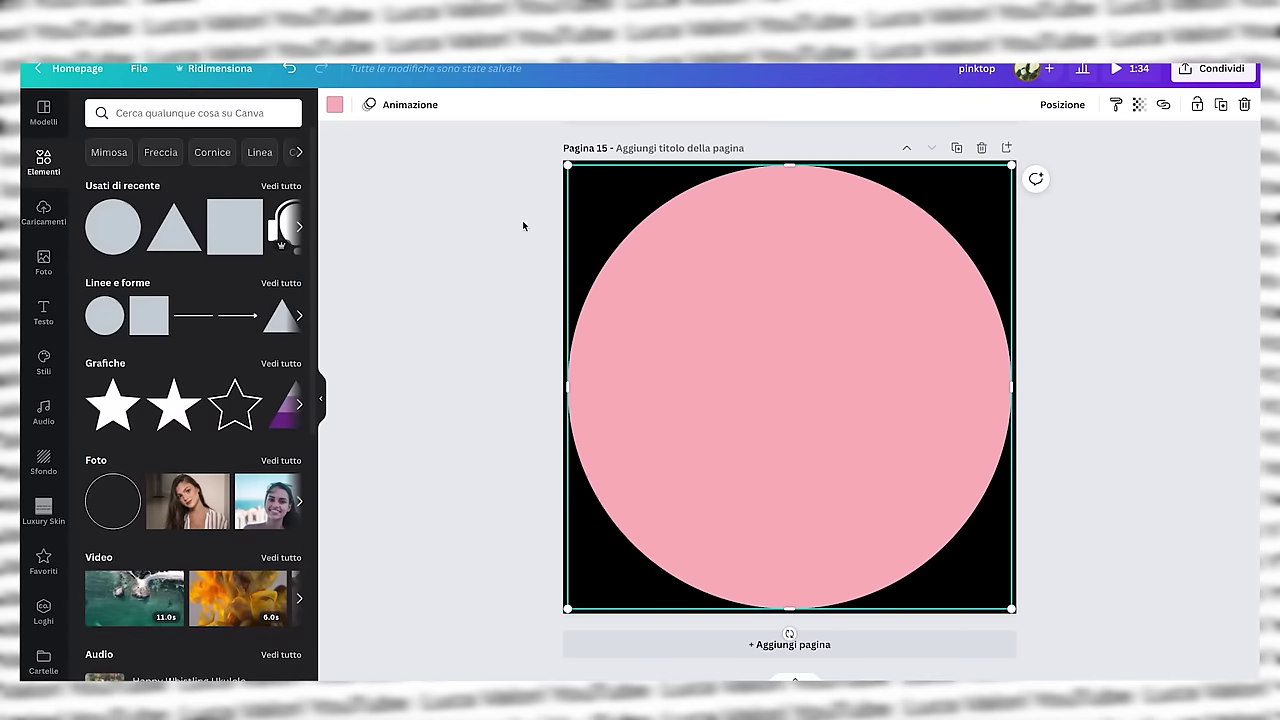
- Paste the icon from page 10 onto the pink circle
scroll(790, 400, "up", 1)
scroll(510, 292, "up", 20)
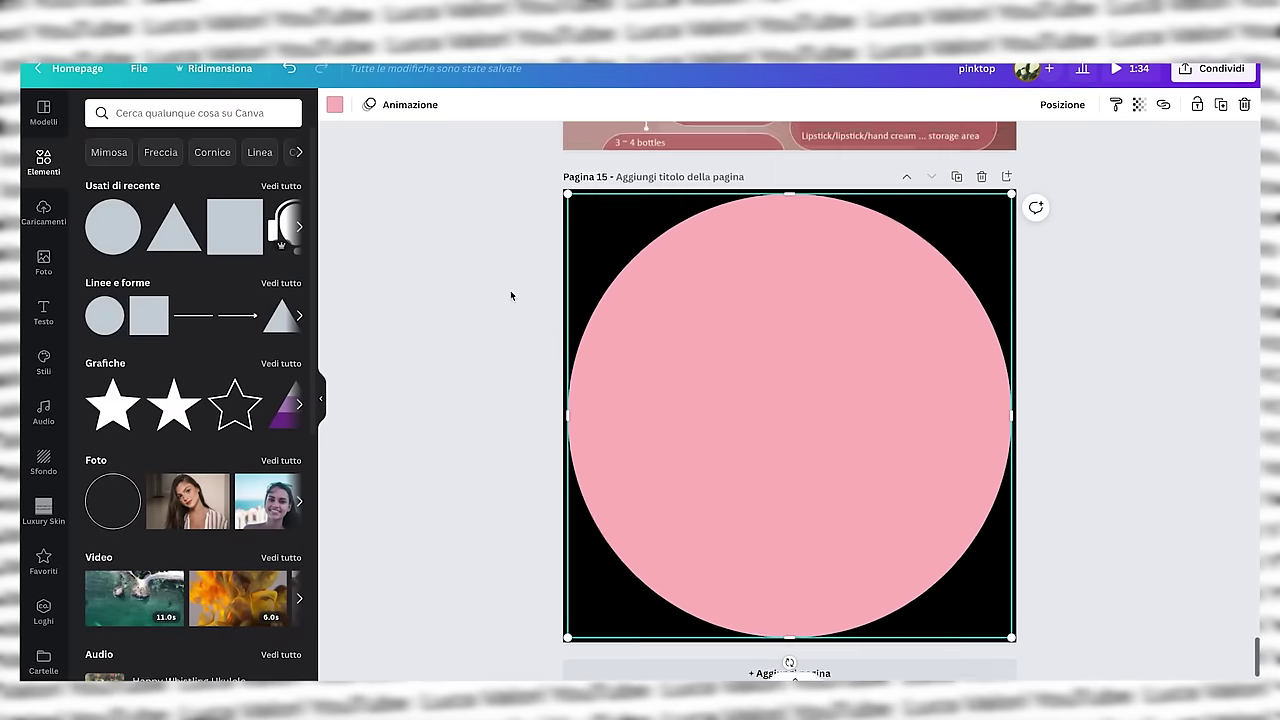
scroll(510, 294, "down", 5)
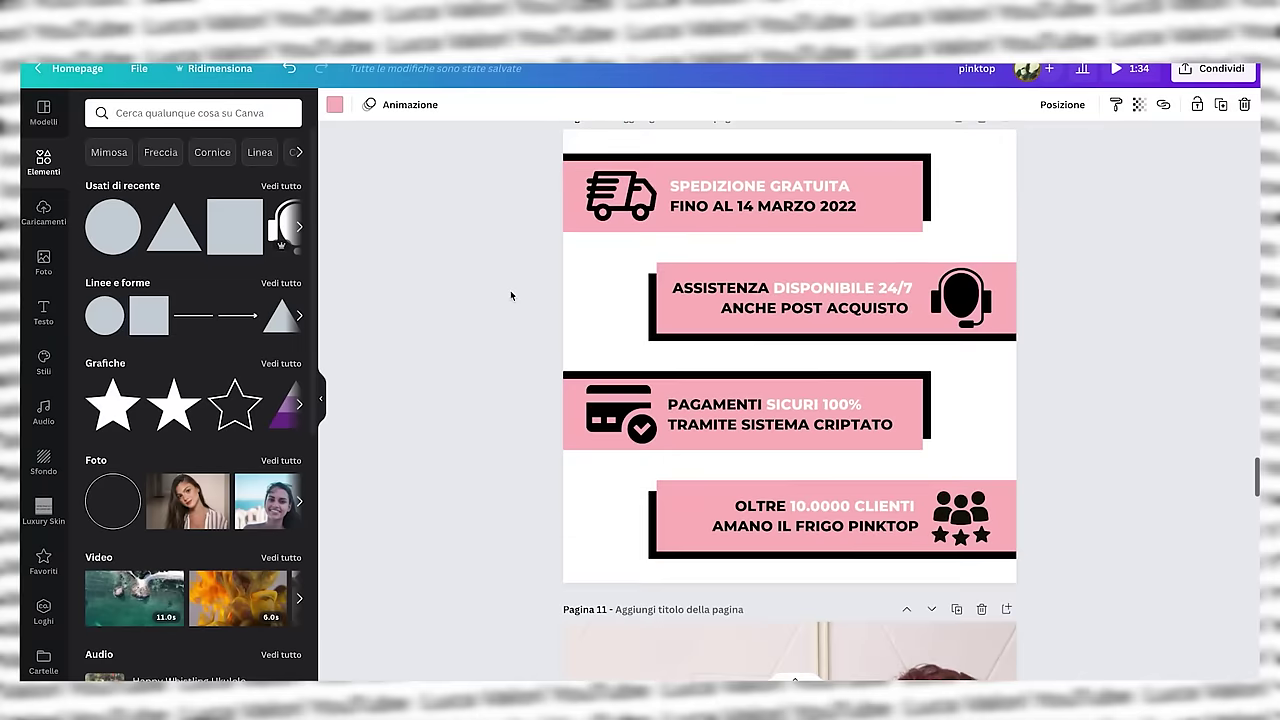
left_click(617, 243)
scroll(606, 196, "down", 5)
scroll(606, 196, "down", 10)
left_click(768, 423)
key("ctrl+v")
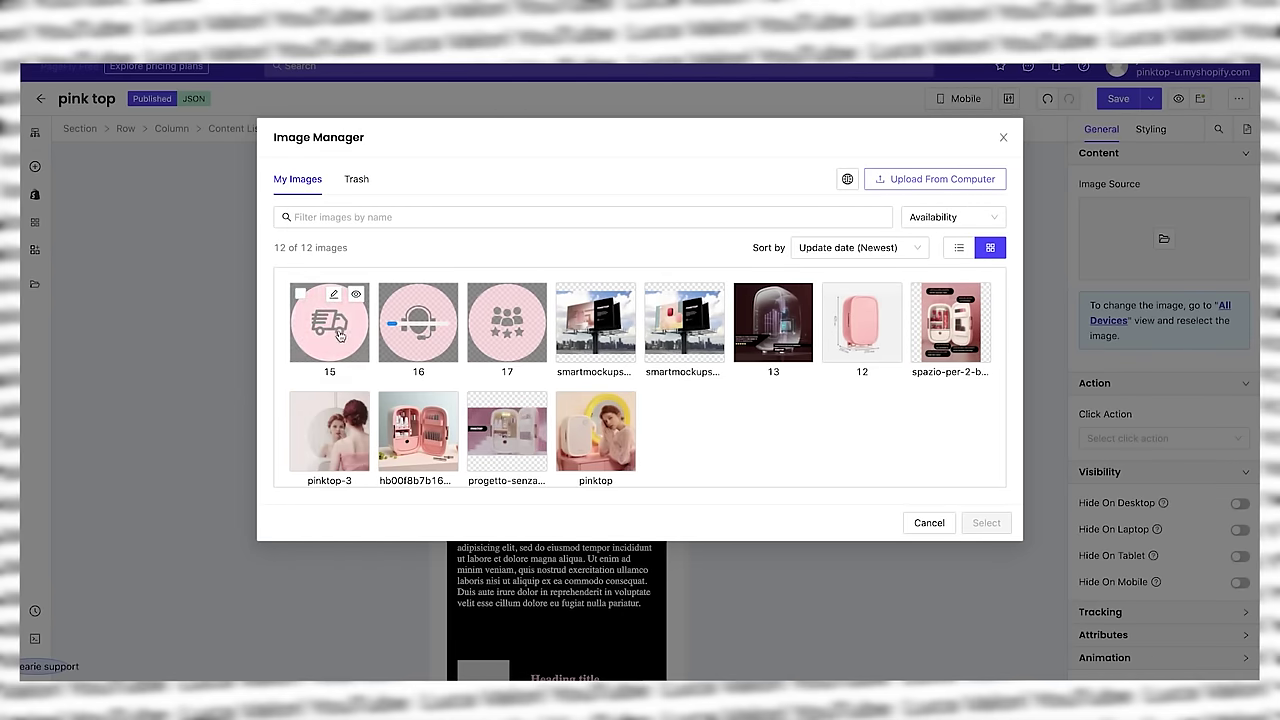
- Fill the first two placeholders with the truck icon (image 15) and headset icon (image 16)
left_click(330, 322)
left_click(986, 523)
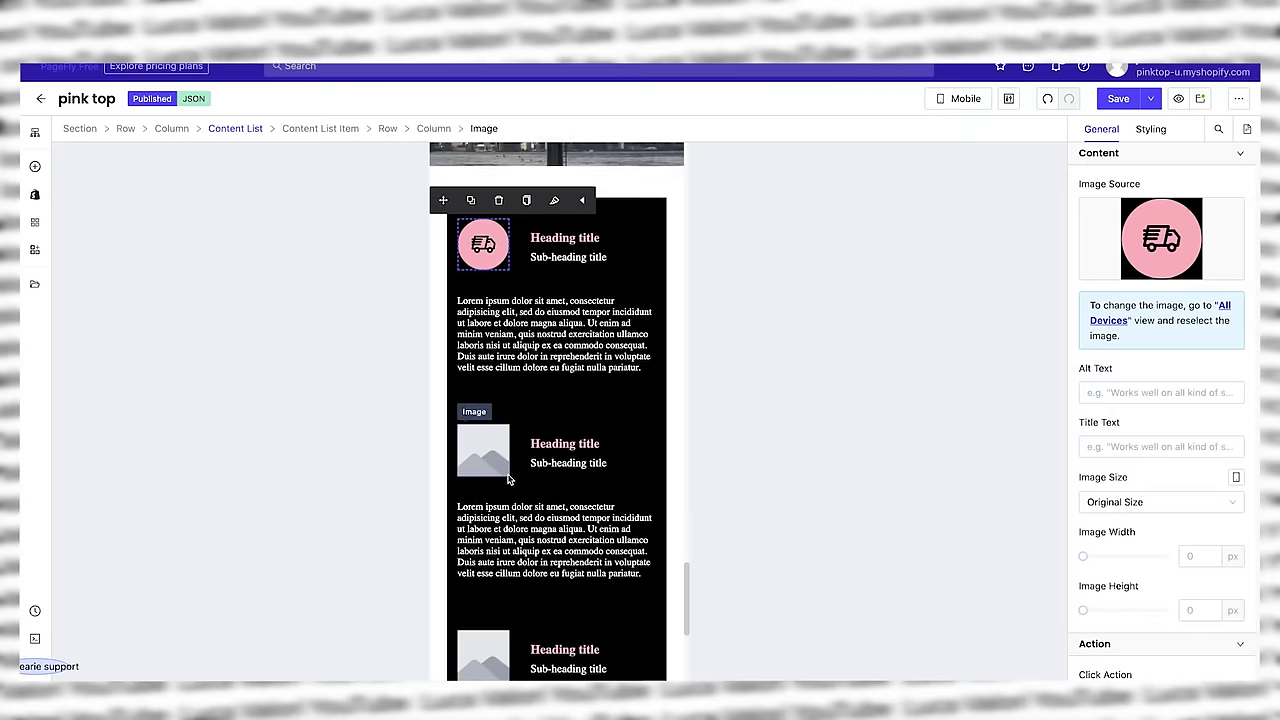
left_click(469, 432)
left_click(1163, 238)
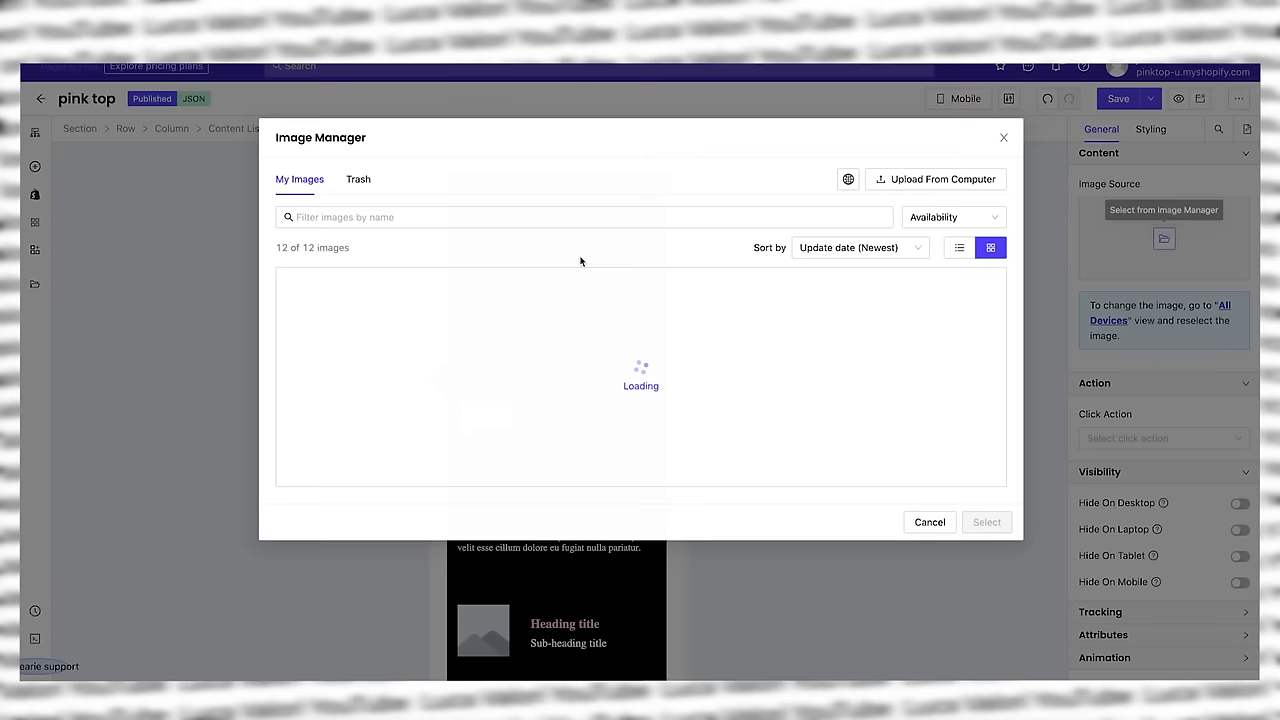
left_click(418, 322)
left_click(986, 523)
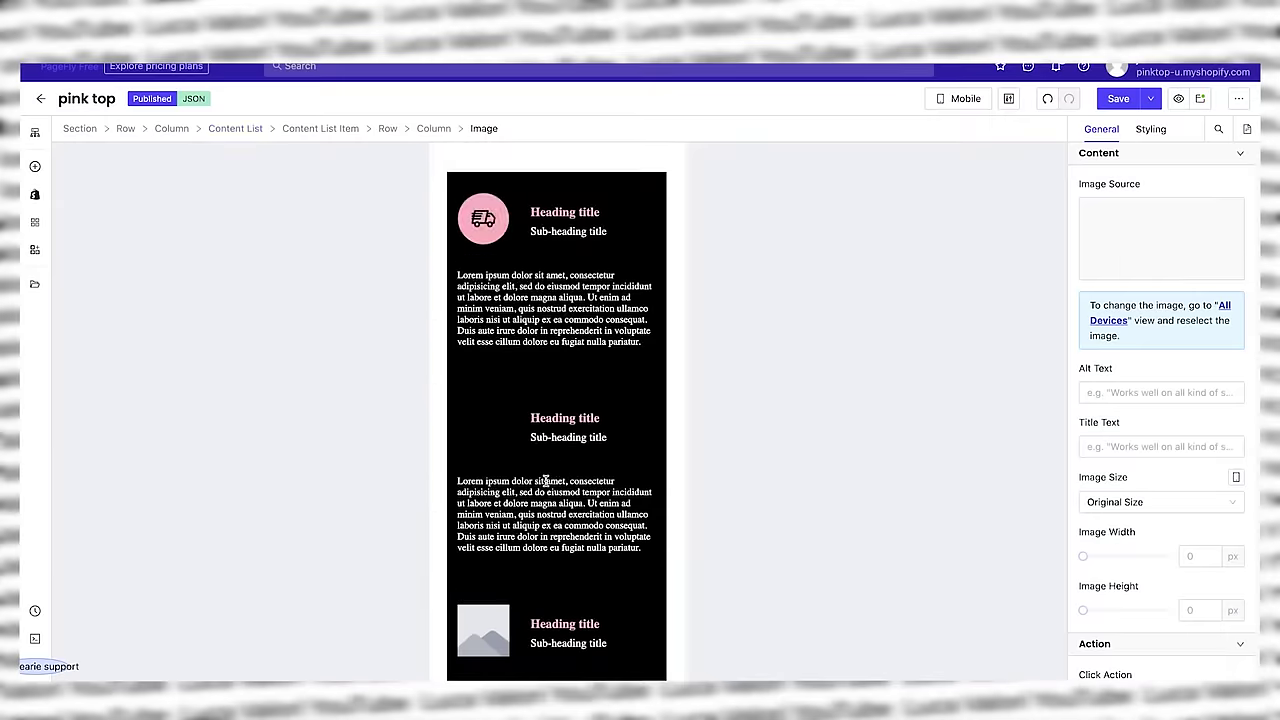
- Put the people icon (image 17) in the third placeholder, then save and publish
scroll(524, 502, "down", 1)
left_click(481, 535)
left_click(1164, 240)
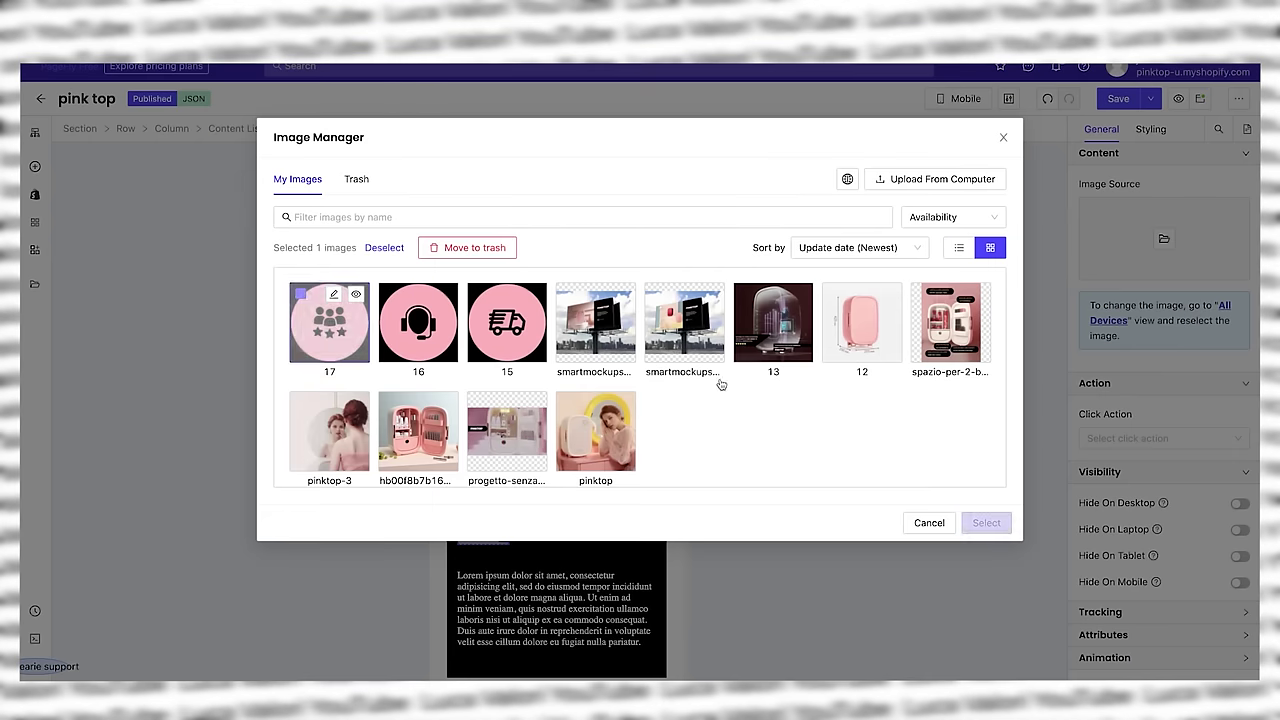
left_click(987, 523)
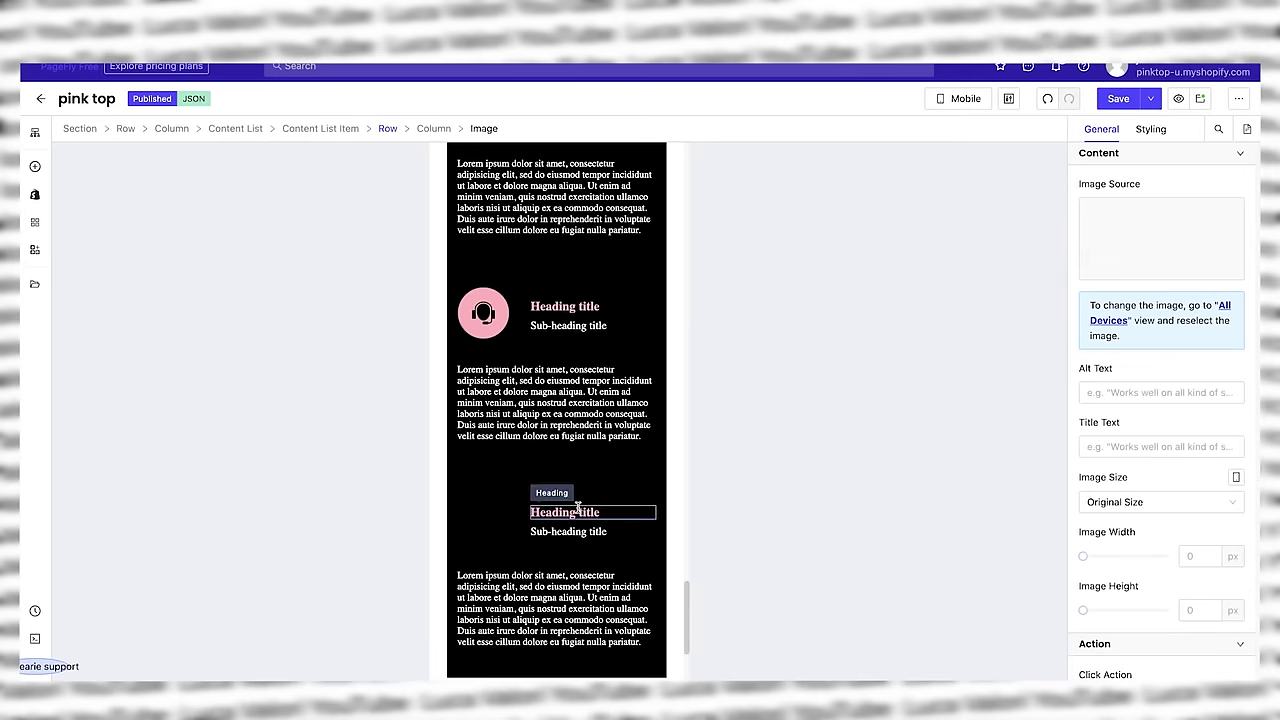
left_click(1110, 100)
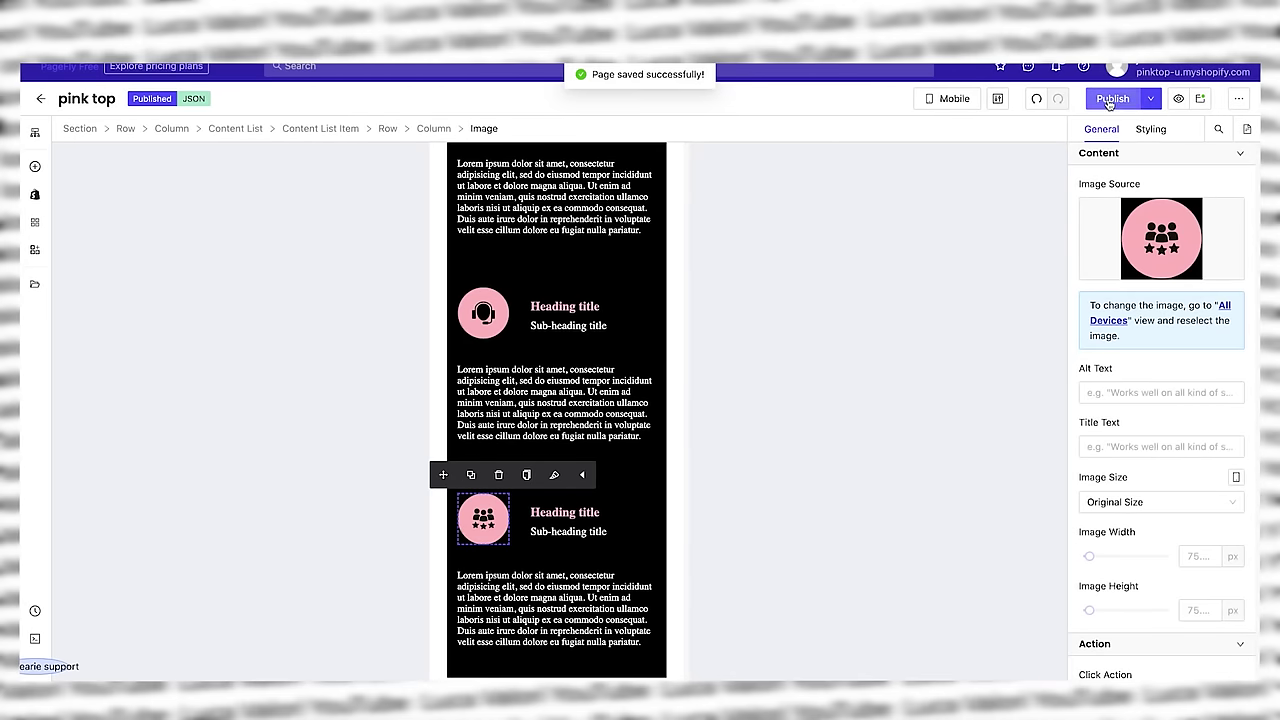
left_click(1110, 100)
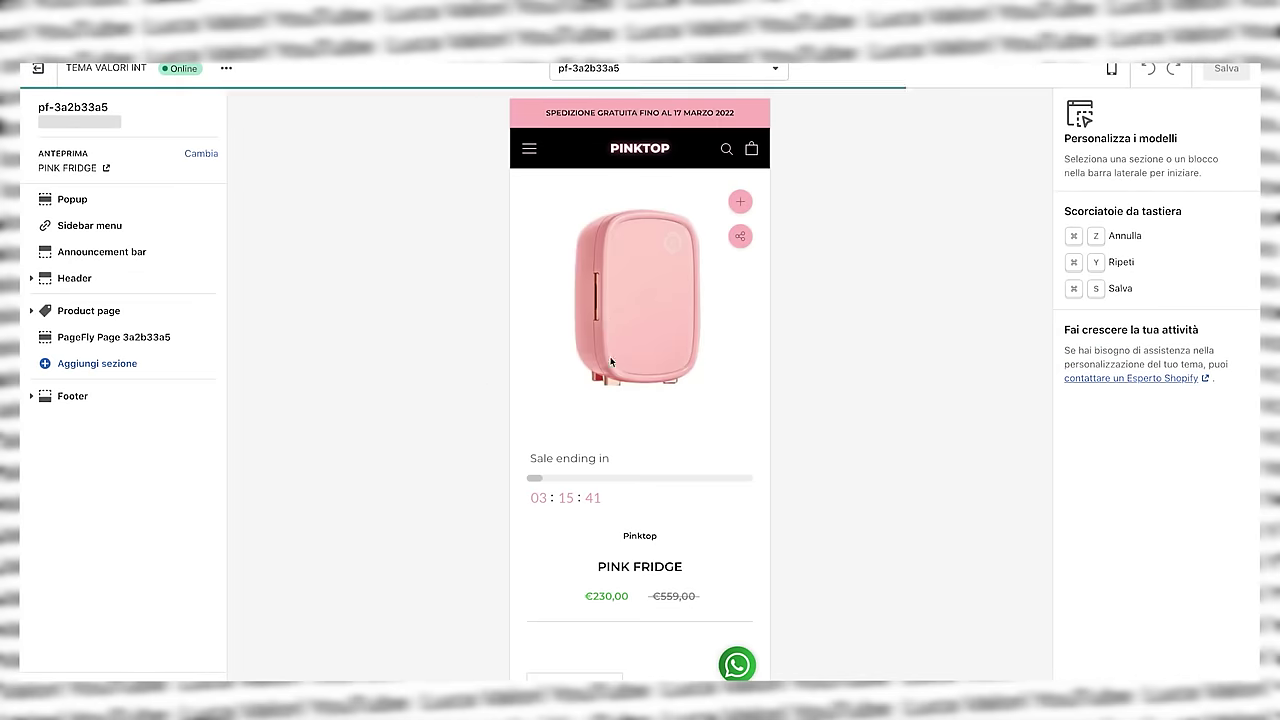
- Scroll down the PINK FRIDGE product preview to the DATI TECNICI section
scroll(610, 356, "down", 6)
scroll(610, 361, "down", 5)
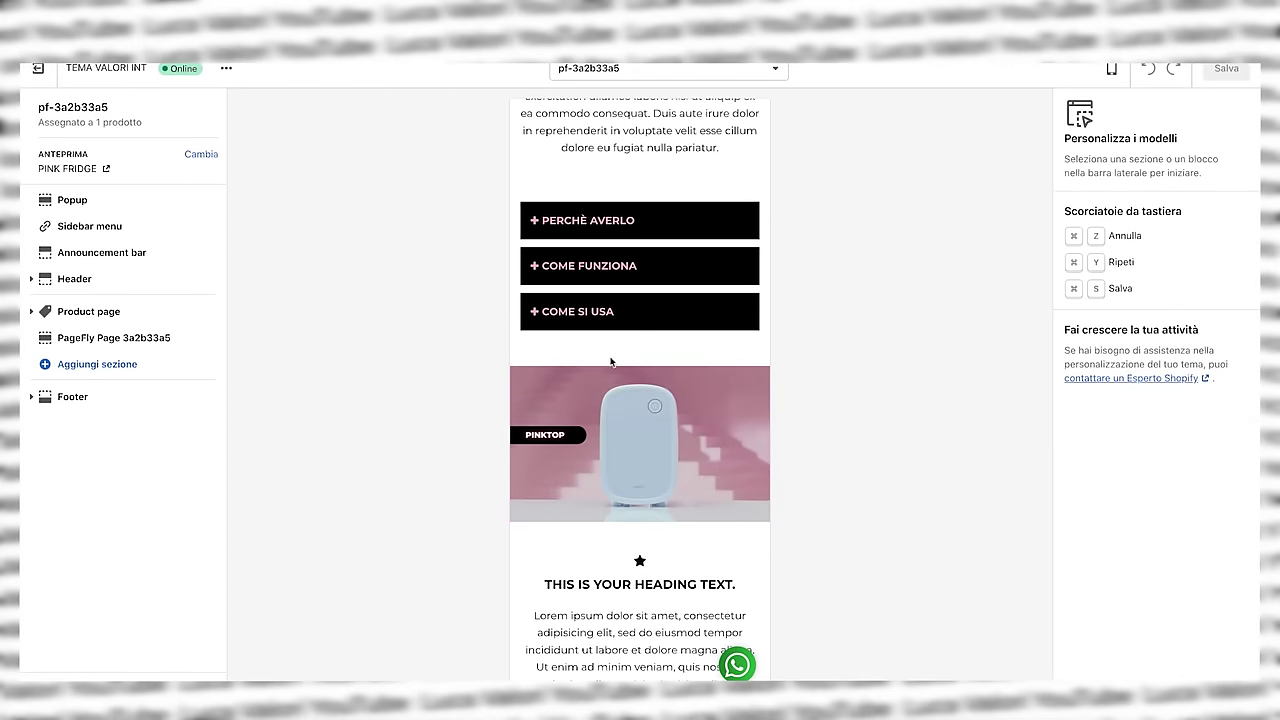
scroll(610, 361, "down", 12)
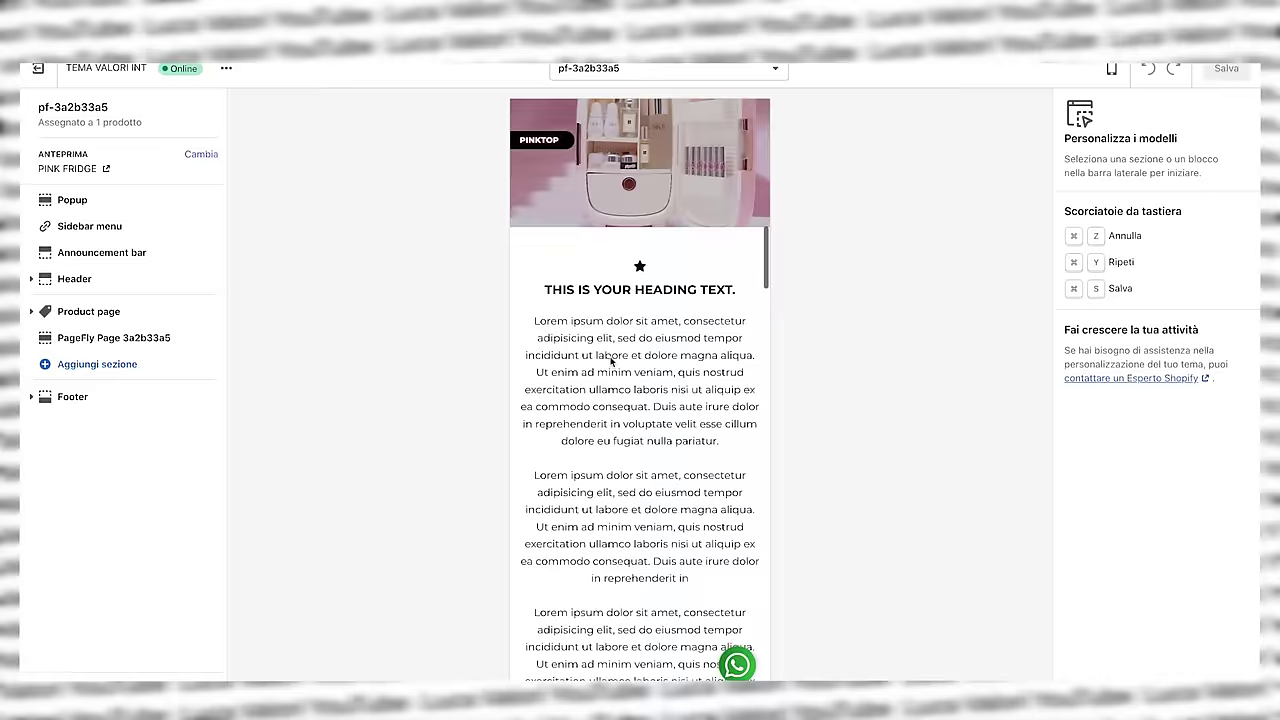
scroll(612, 362, "down", 2)
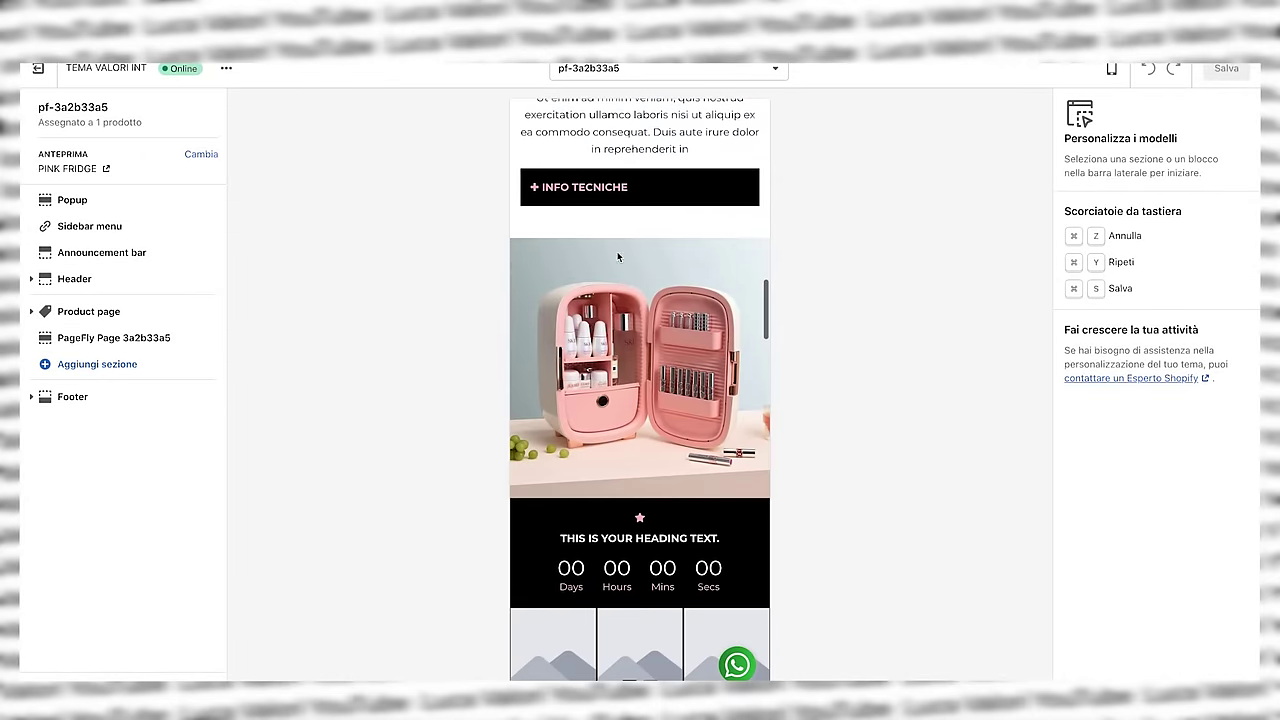
scroll(615, 385, "down", 8)
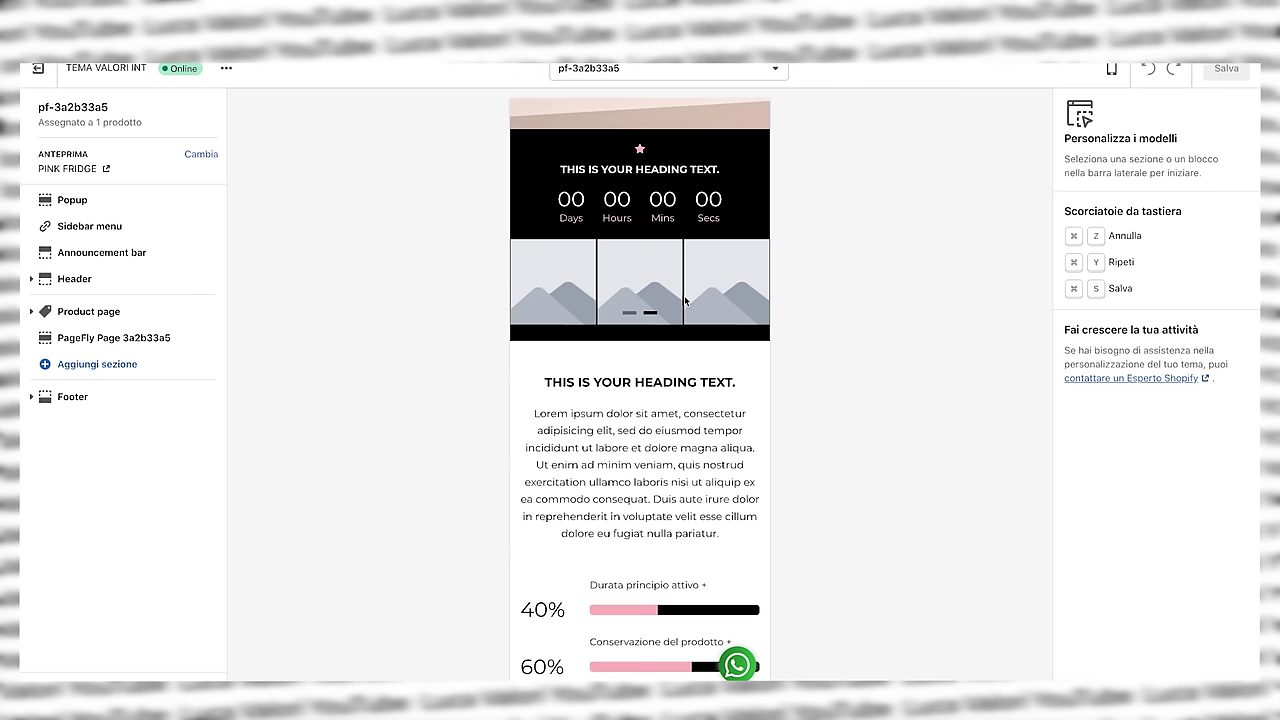
scroll(685, 300, "down", 10)
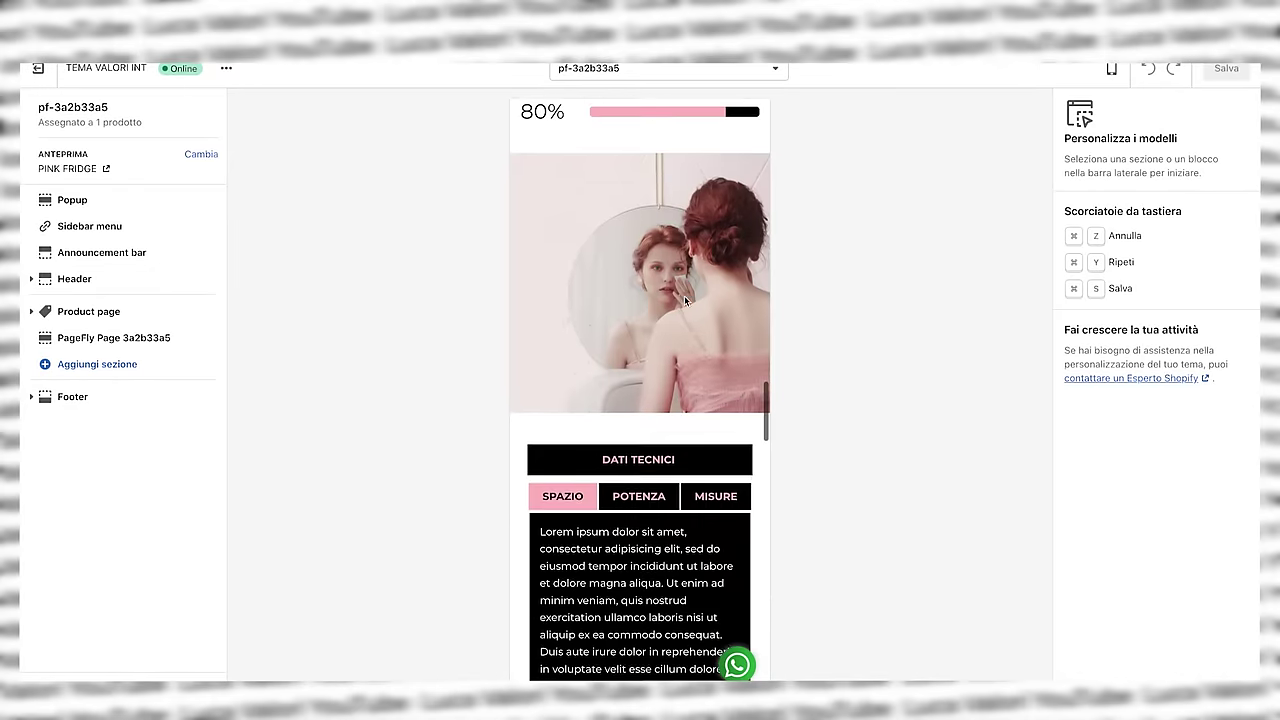
scroll(648, 331, "down", 5)
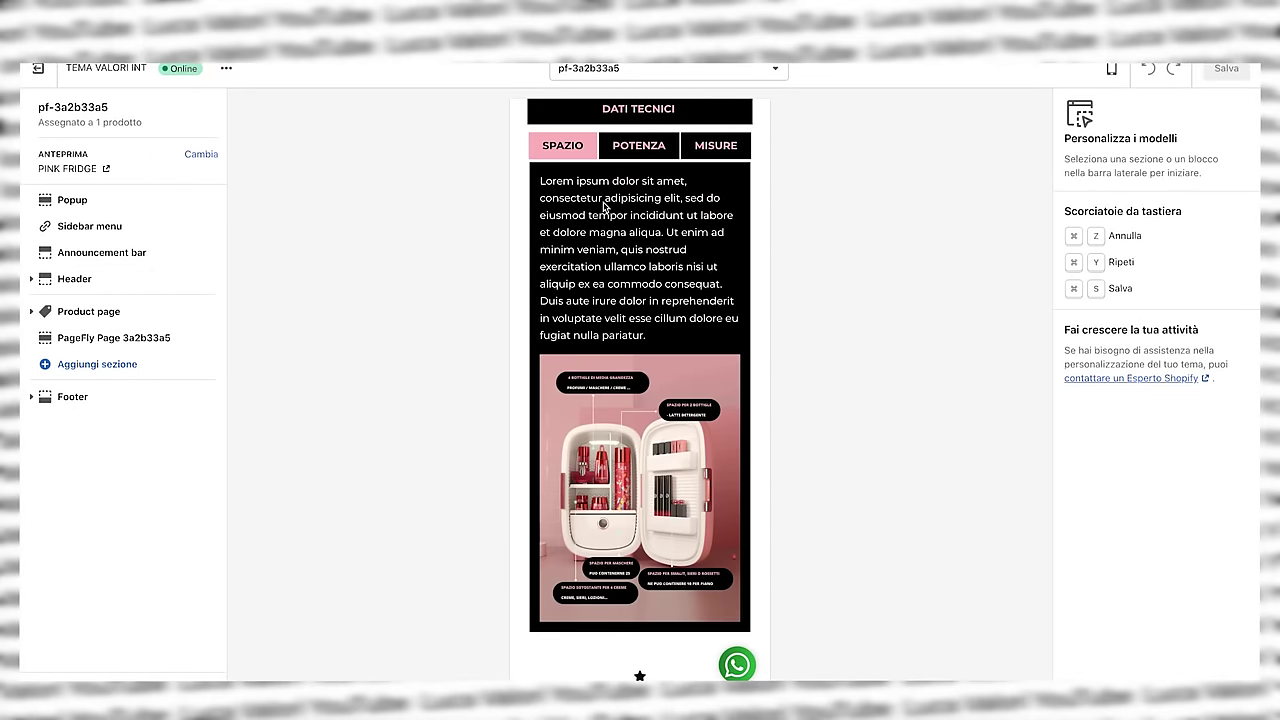
- View the POTENZA and MISURE tabs, then scroll to check the billboard and icon list
left_click(636, 145)
left_click(720, 147)
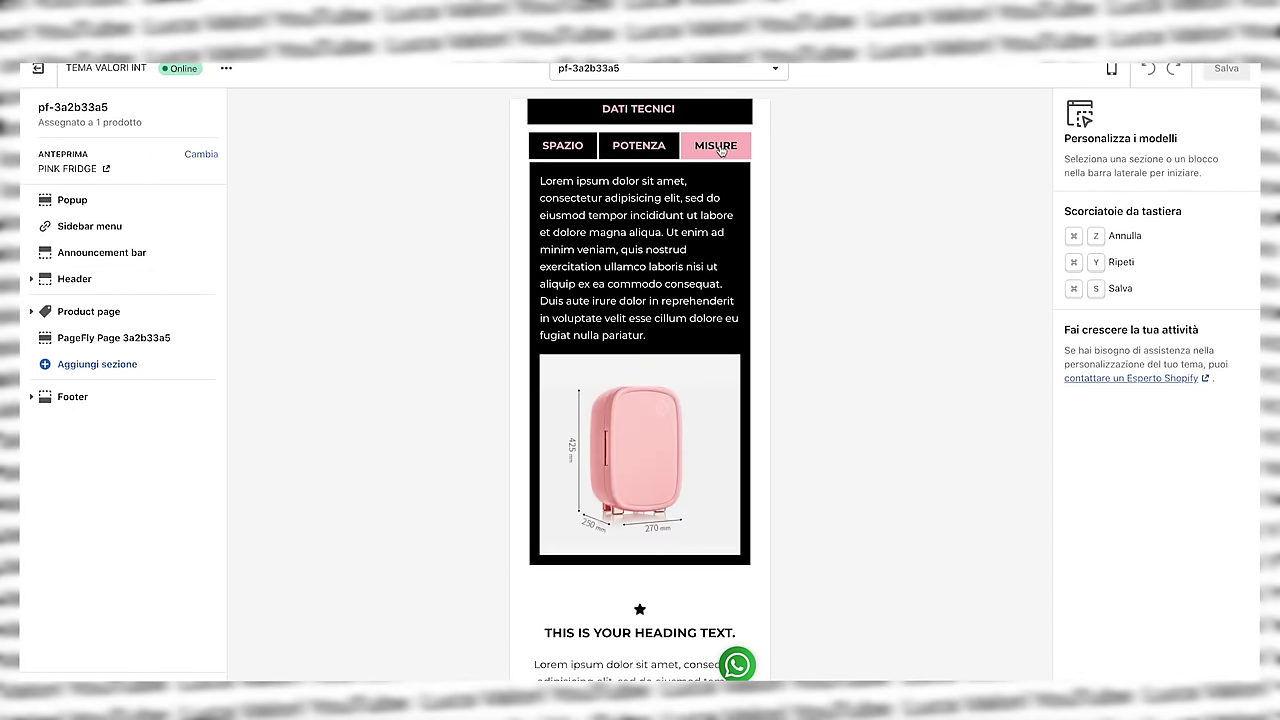
scroll(692, 248, "down", 10)
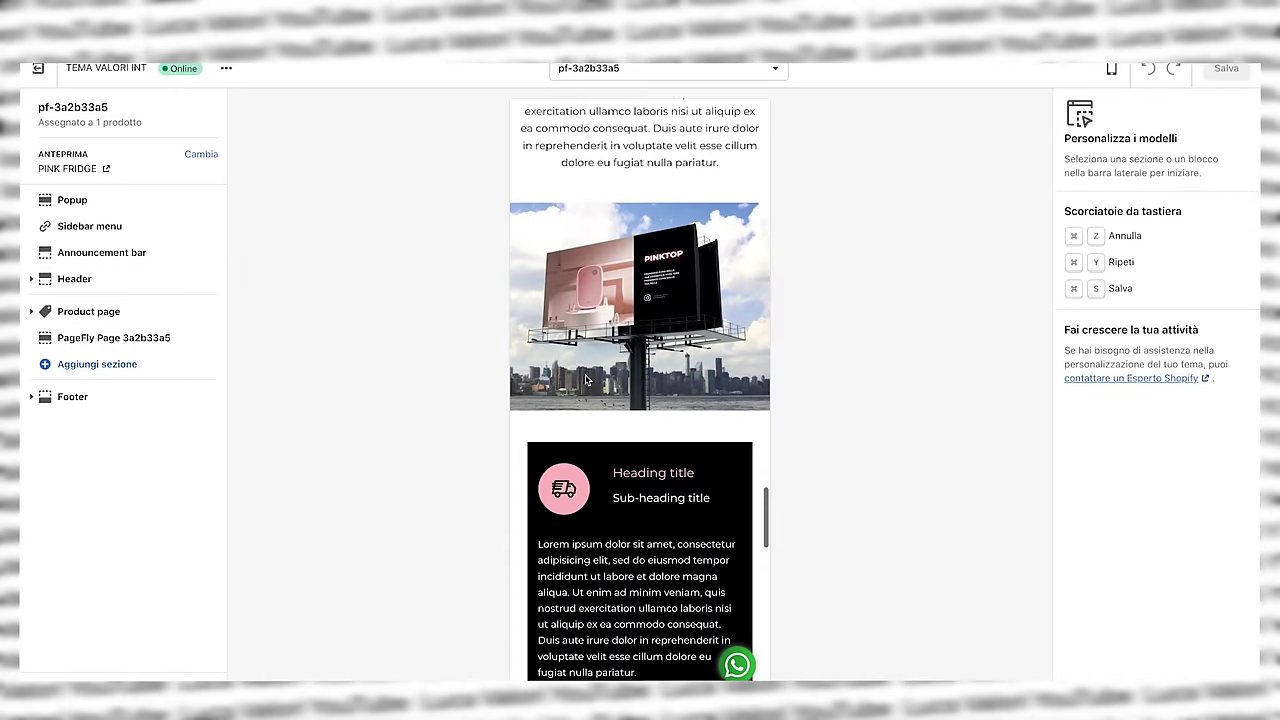
scroll(590, 245, "down", 15)
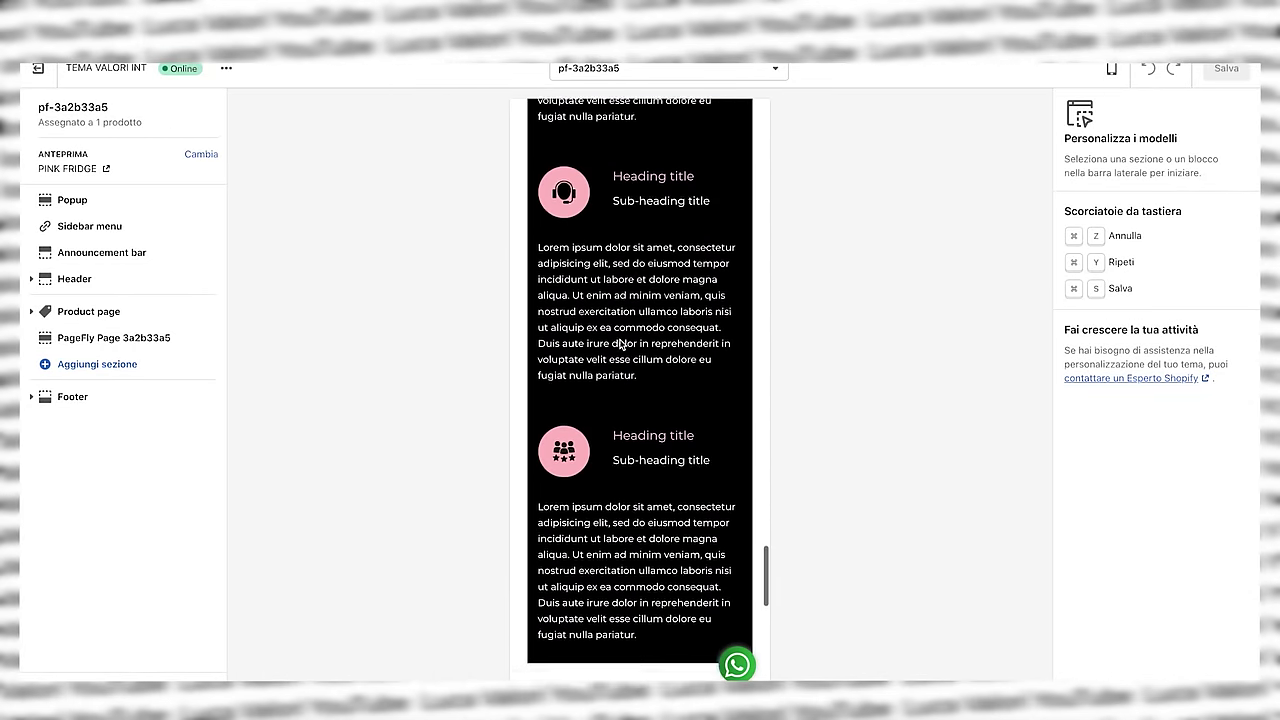
scroll(620, 344, "up", 20)
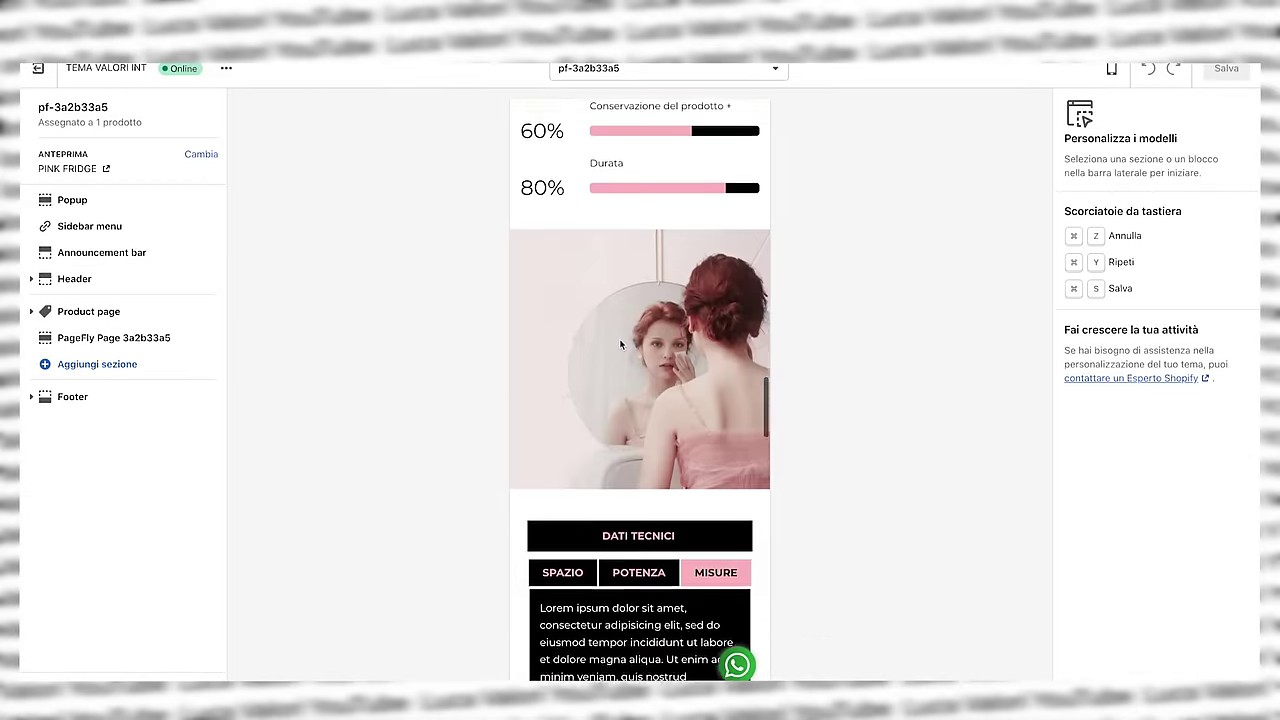
scroll(620, 344, "up", 20)
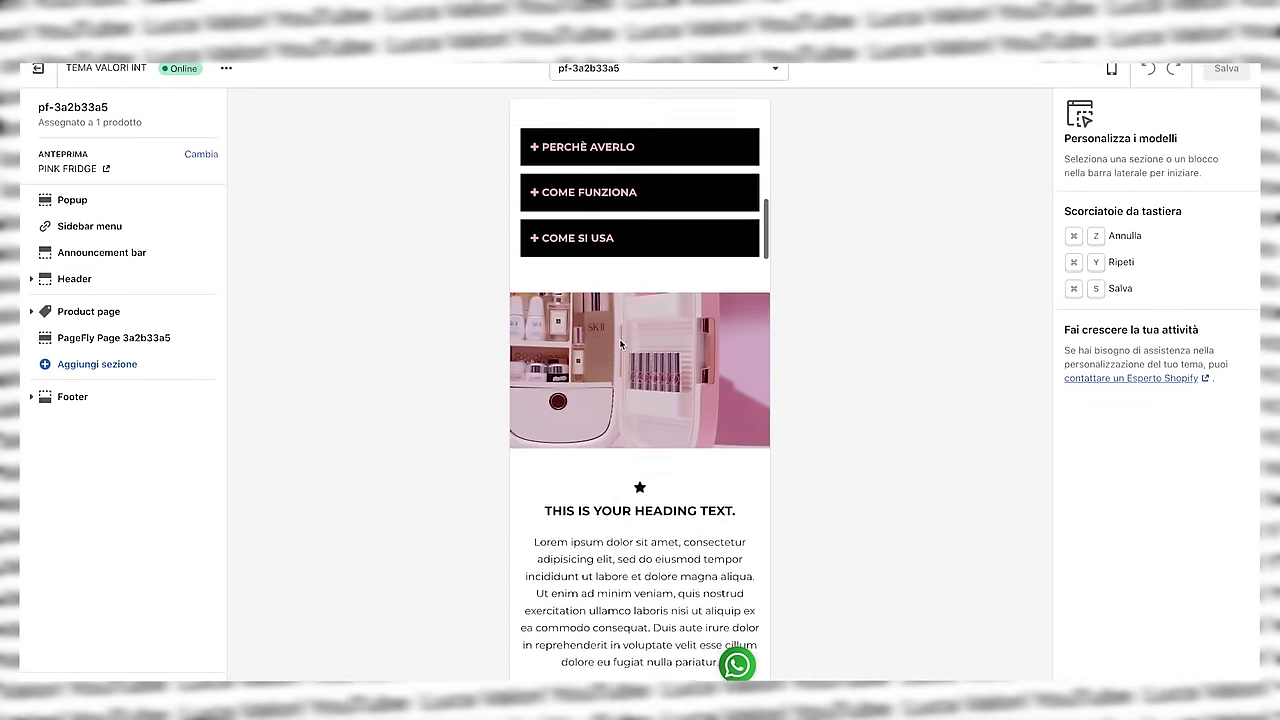
scroll(620, 344, "up", 1)
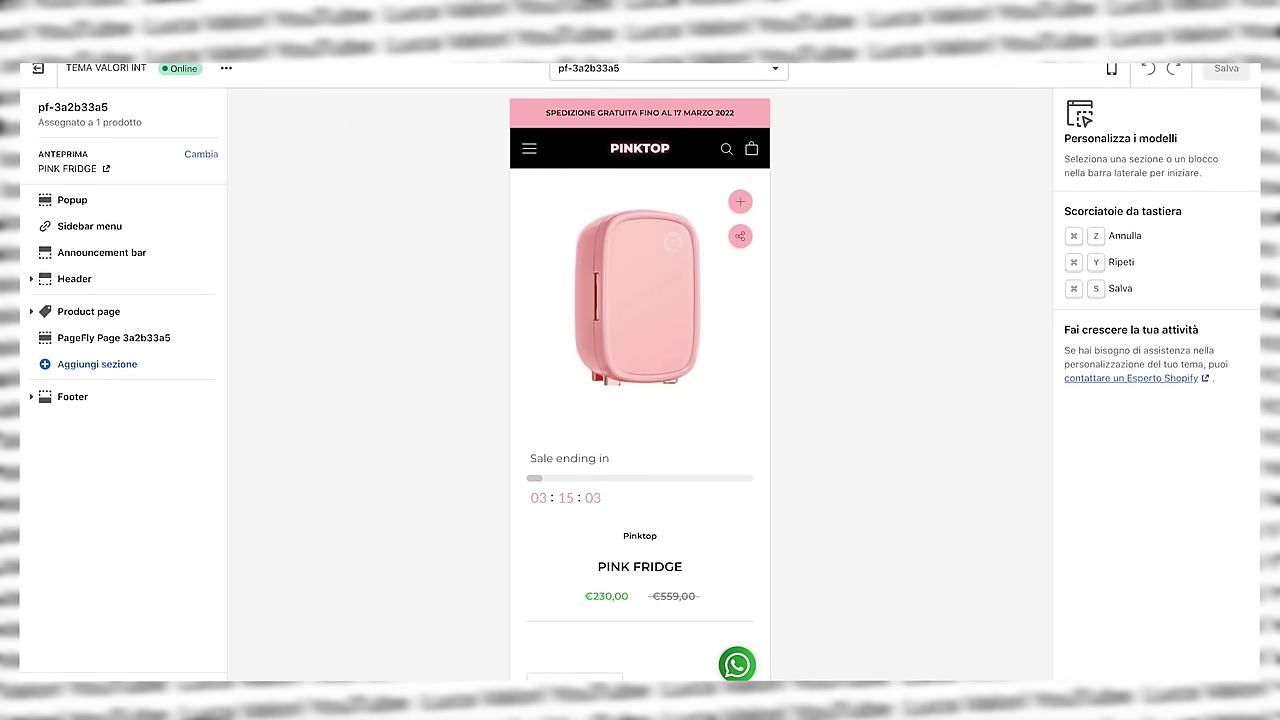
scroll(565, 341, "down", 10)
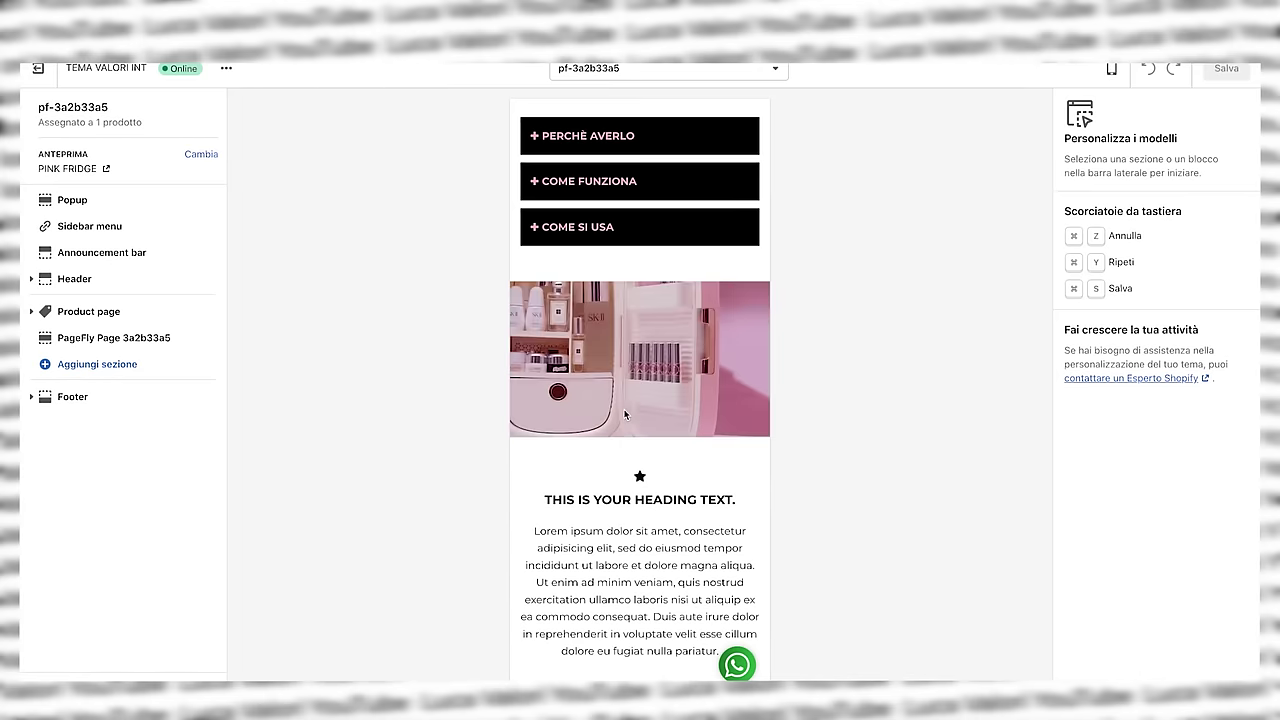
scroll(642, 470, "down", 1)
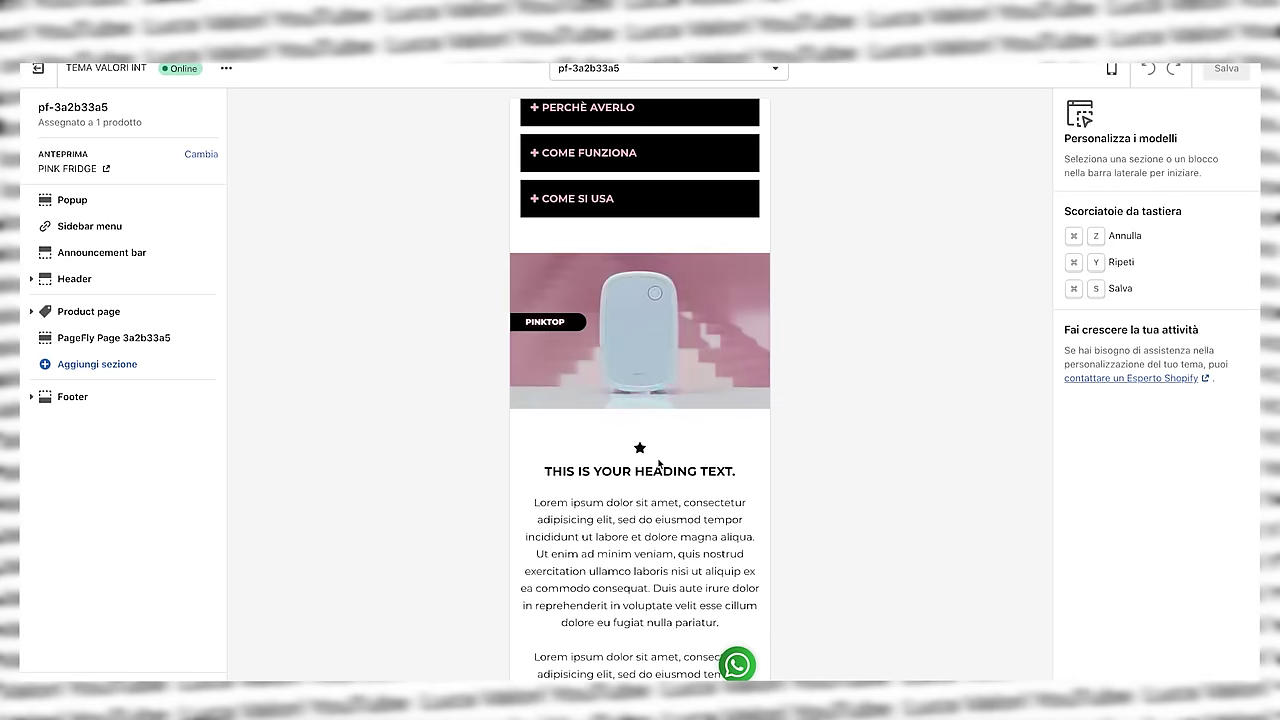
scroll(658, 462, "down", 2)
scroll(638, 346, "down", 20)
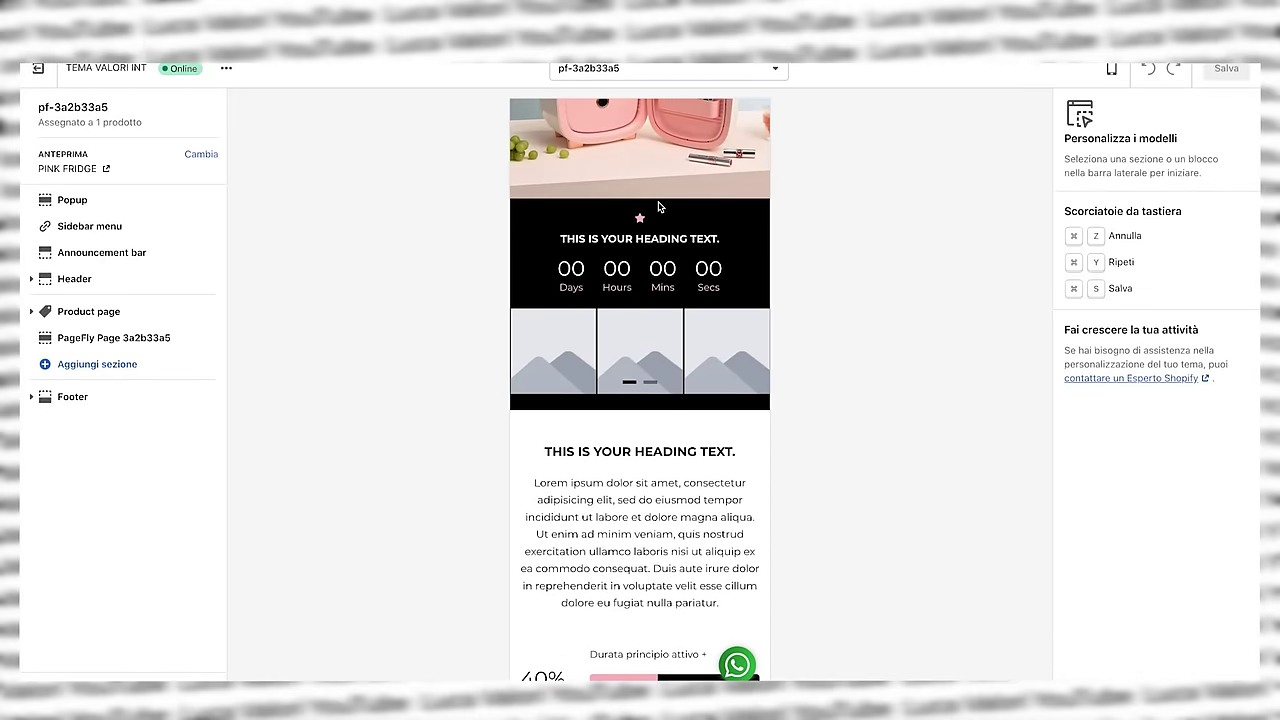
scroll(597, 414, "down", 10)
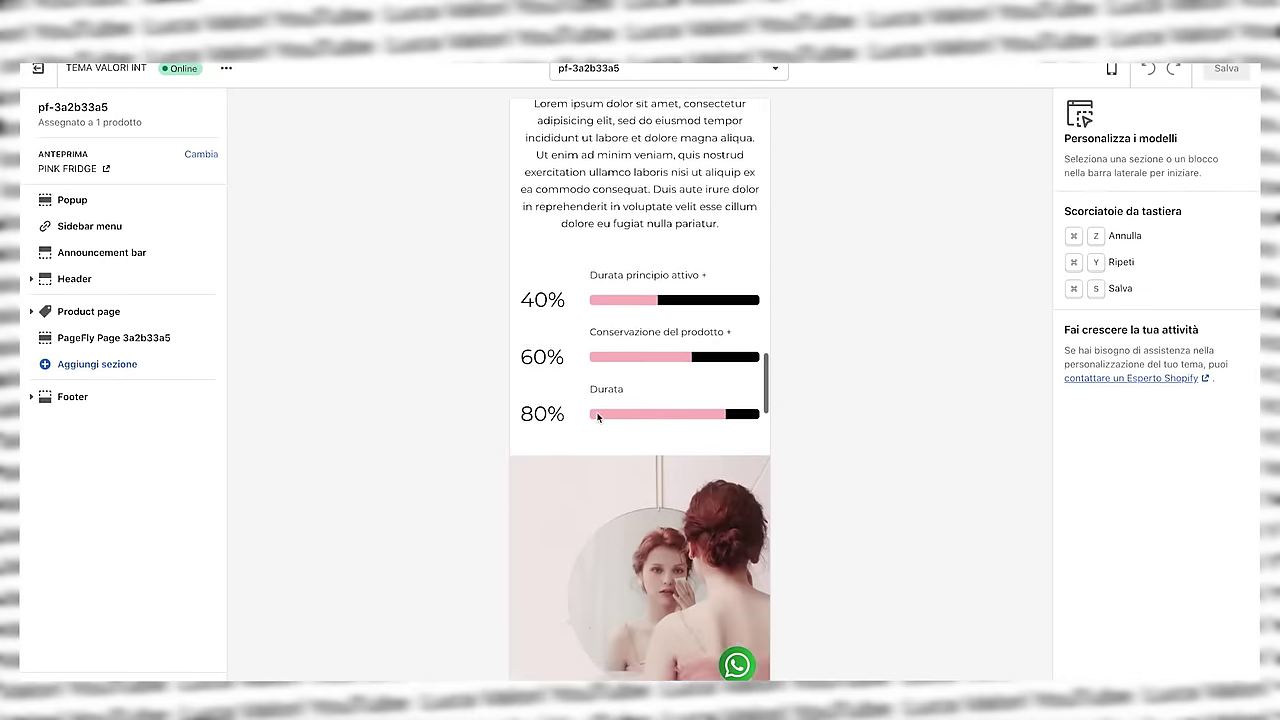
scroll(597, 417, "down", 5)
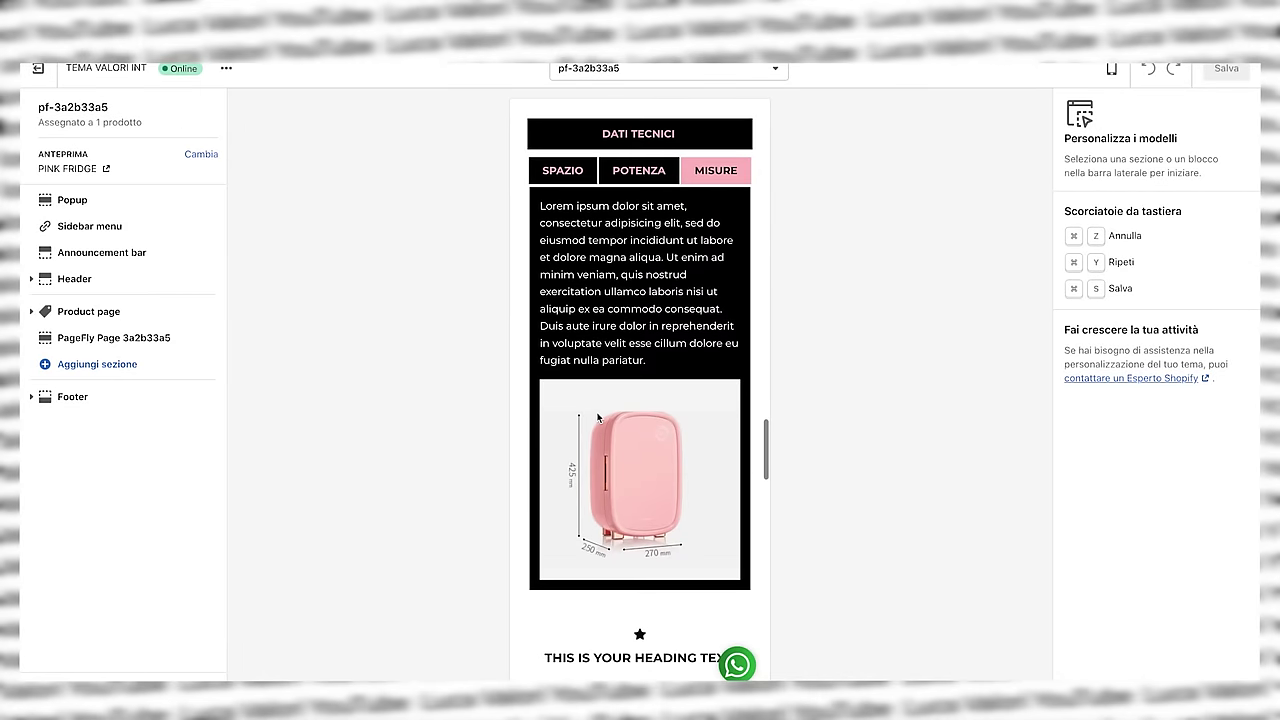
scroll(597, 417, "down", 9)
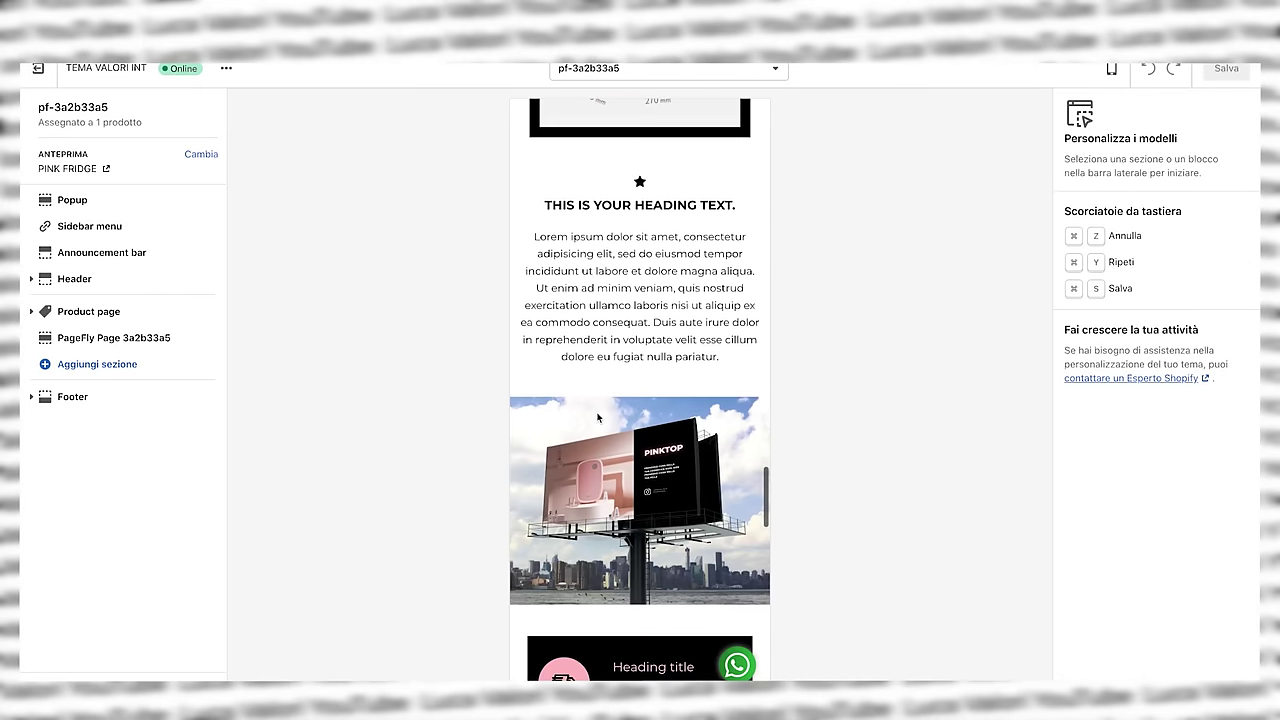
scroll(597, 417, "down", 7)
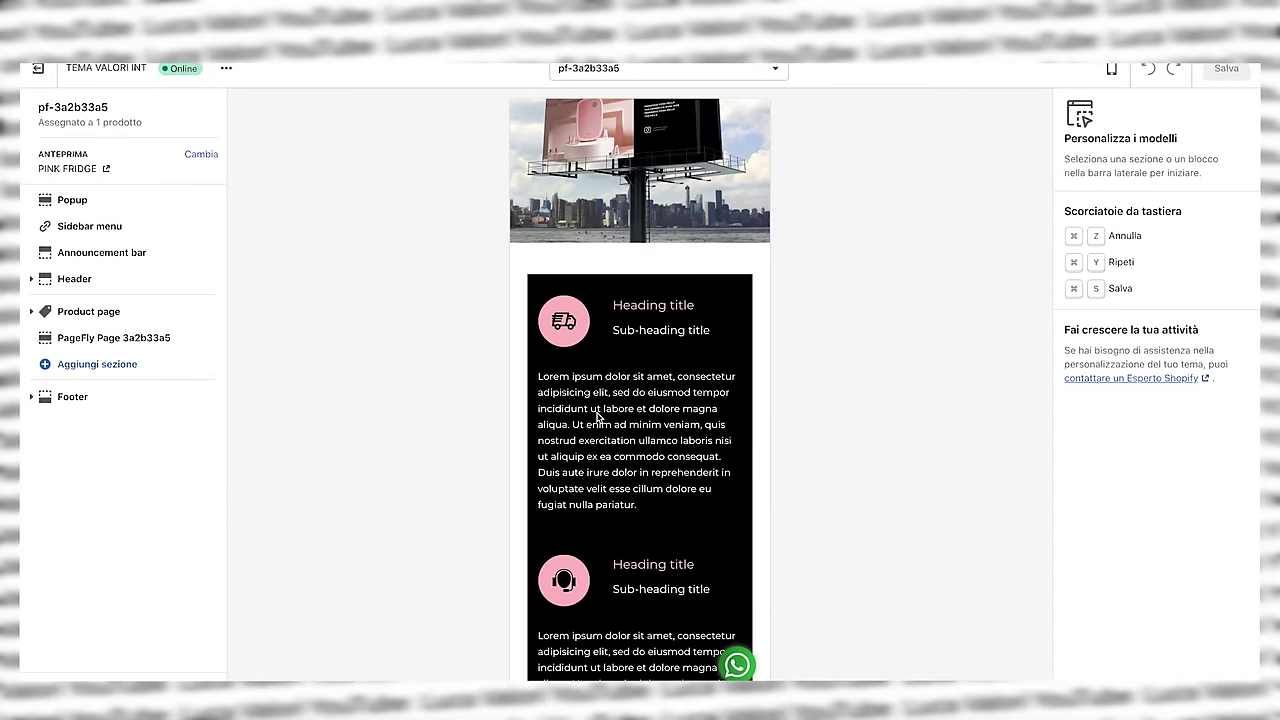
scroll(597, 417, "down", 20)
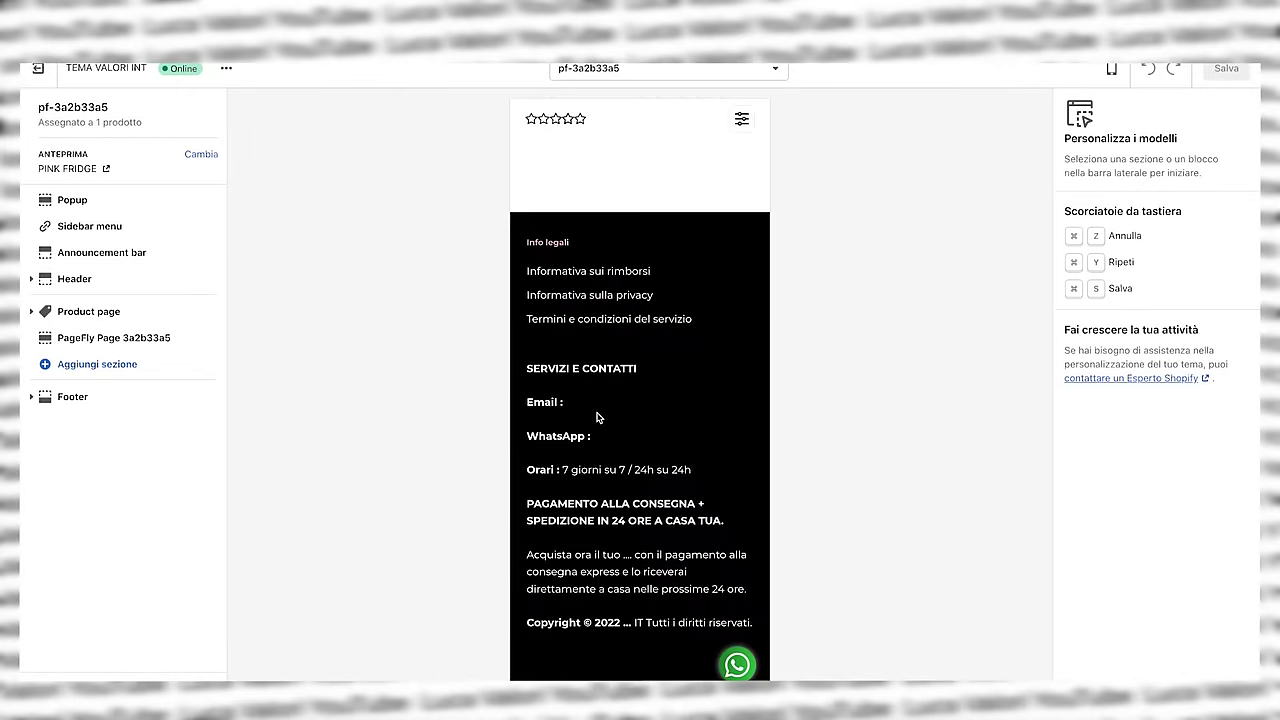
scroll(597, 417, "up", 20)
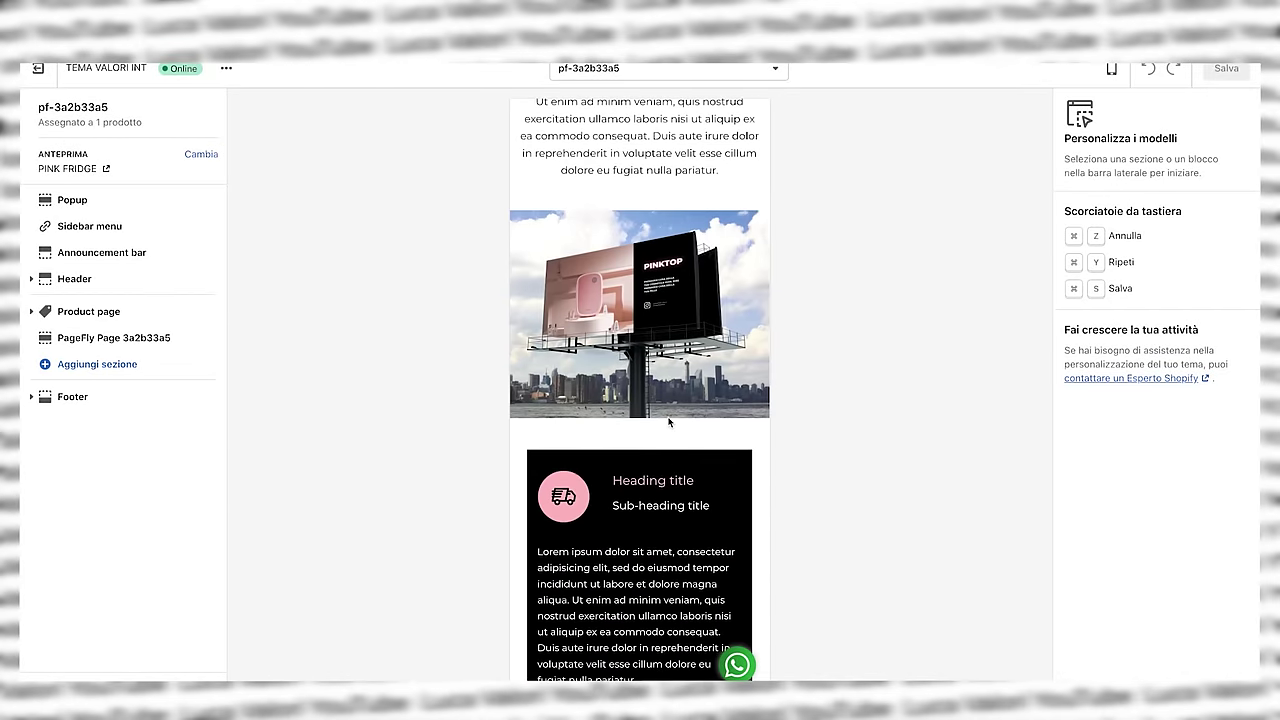
scroll(669, 422, "up", 15)
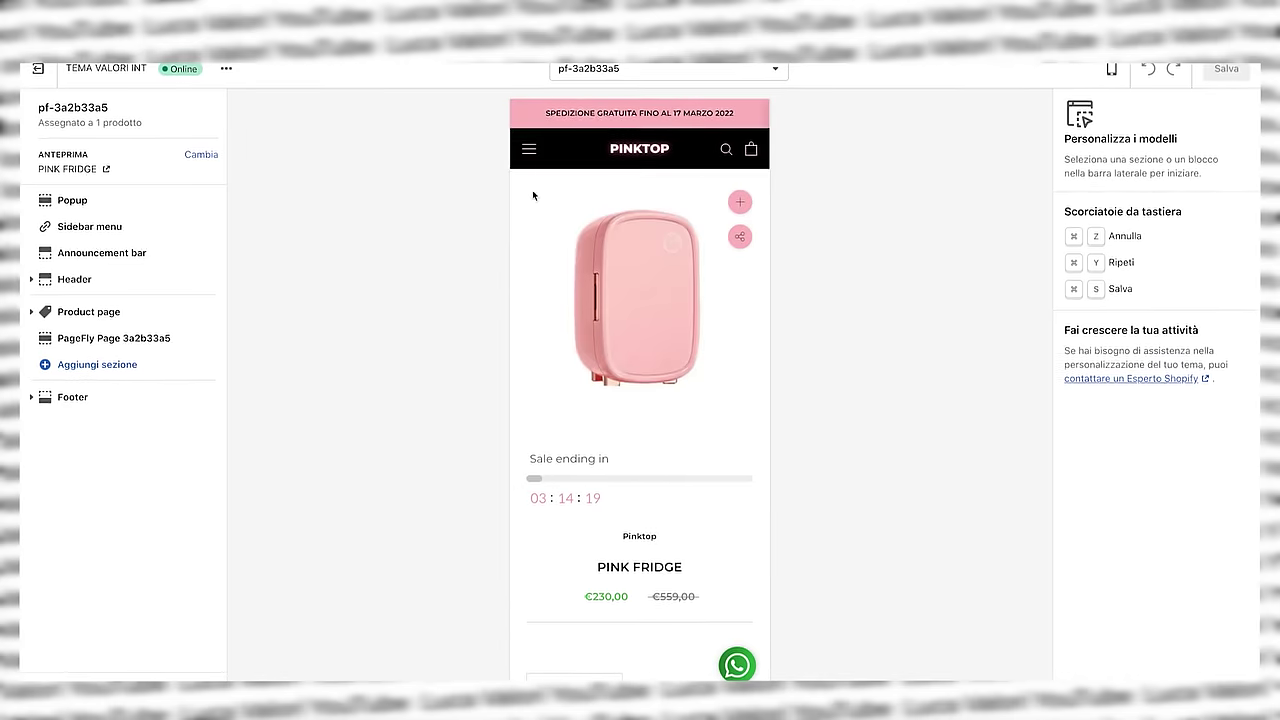
left_click(529, 148)
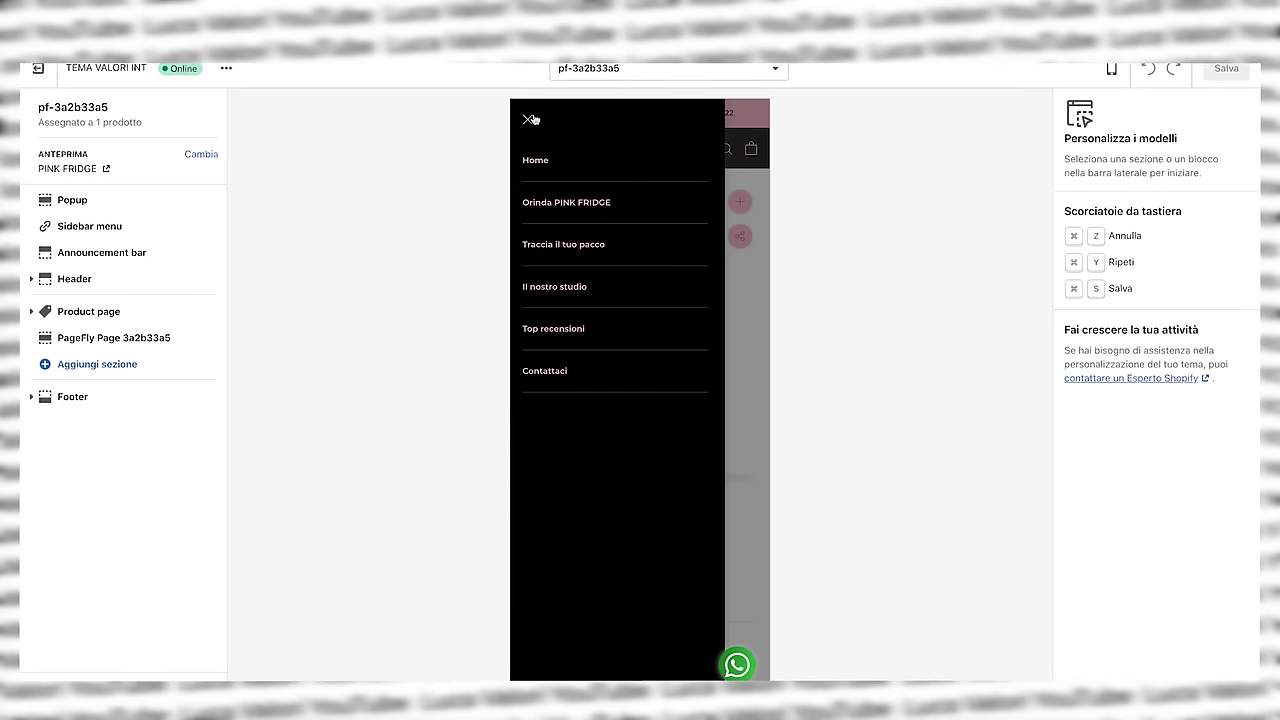
left_click(530, 119)
scroll(627, 366, "down", 10)
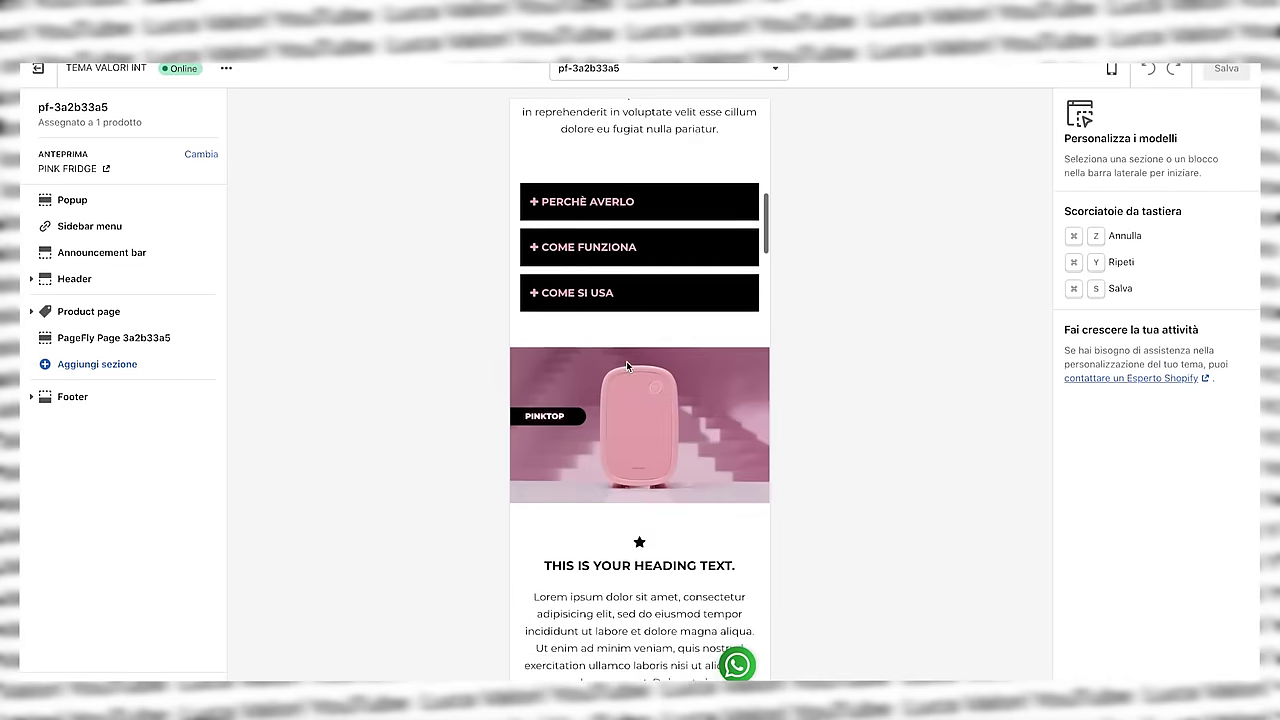
scroll(627, 366, "down", 2)
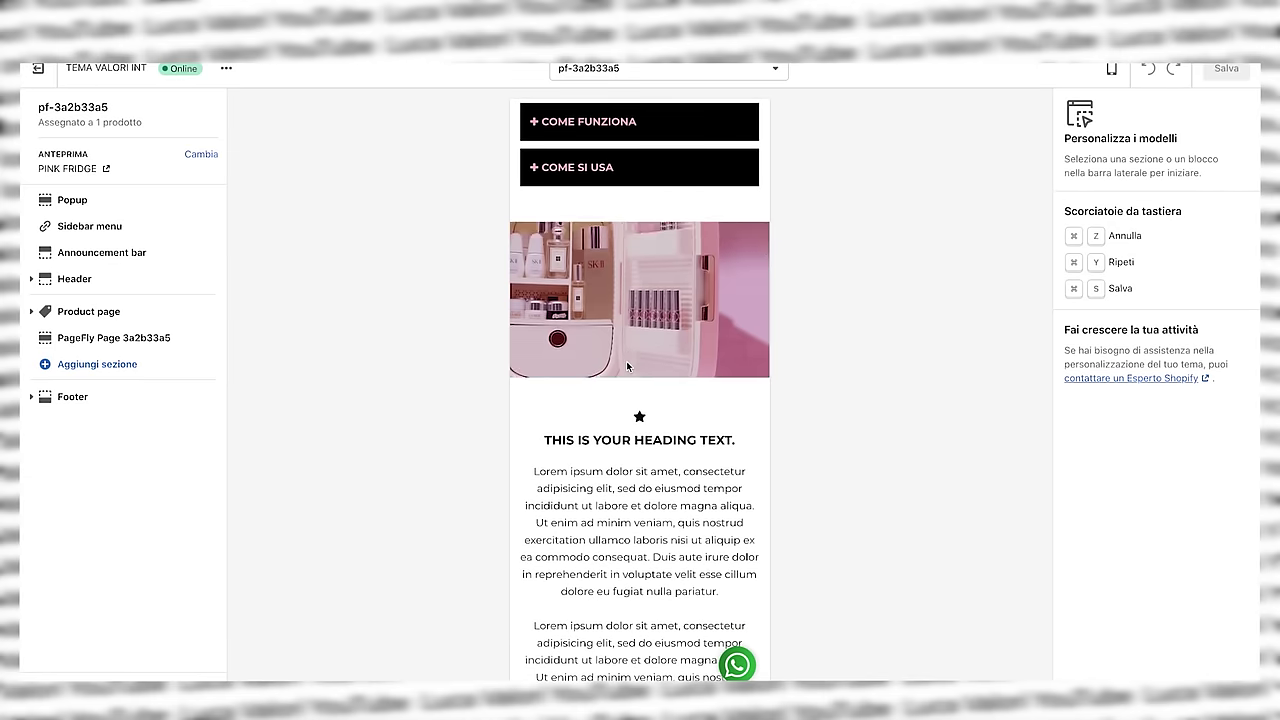
scroll(627, 366, "up", 1)
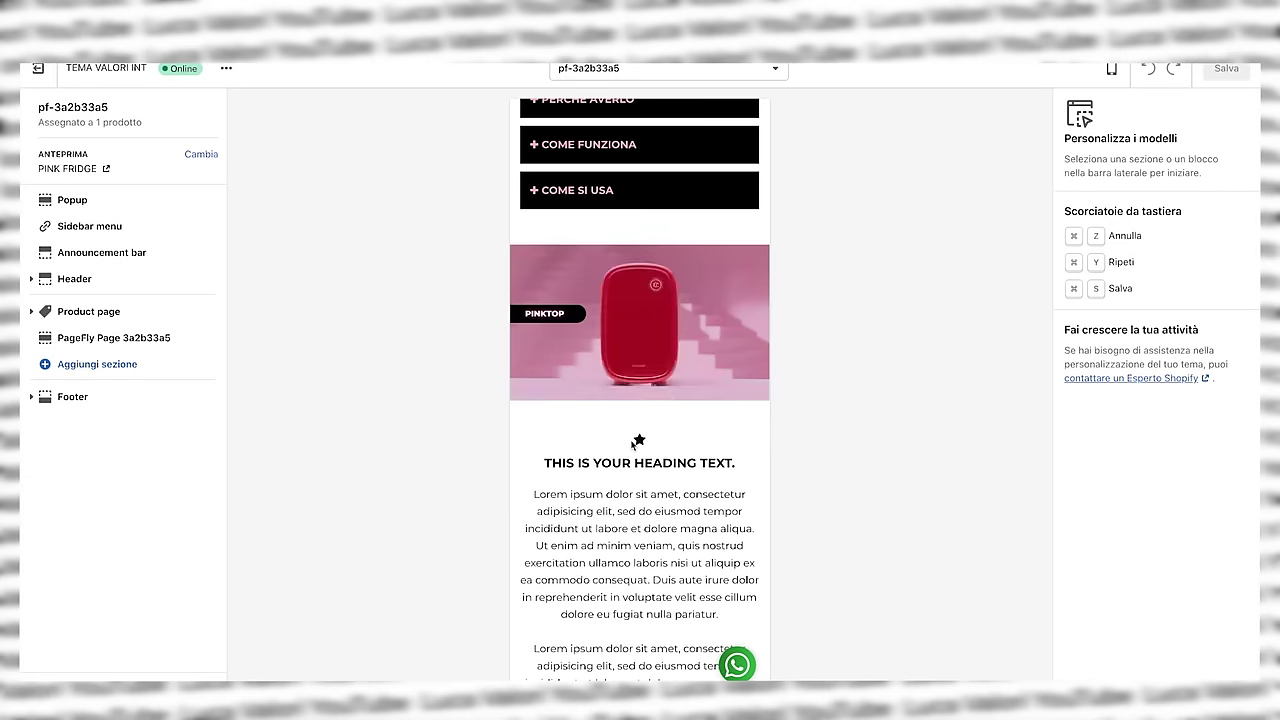
scroll(621, 412, "down", 10)
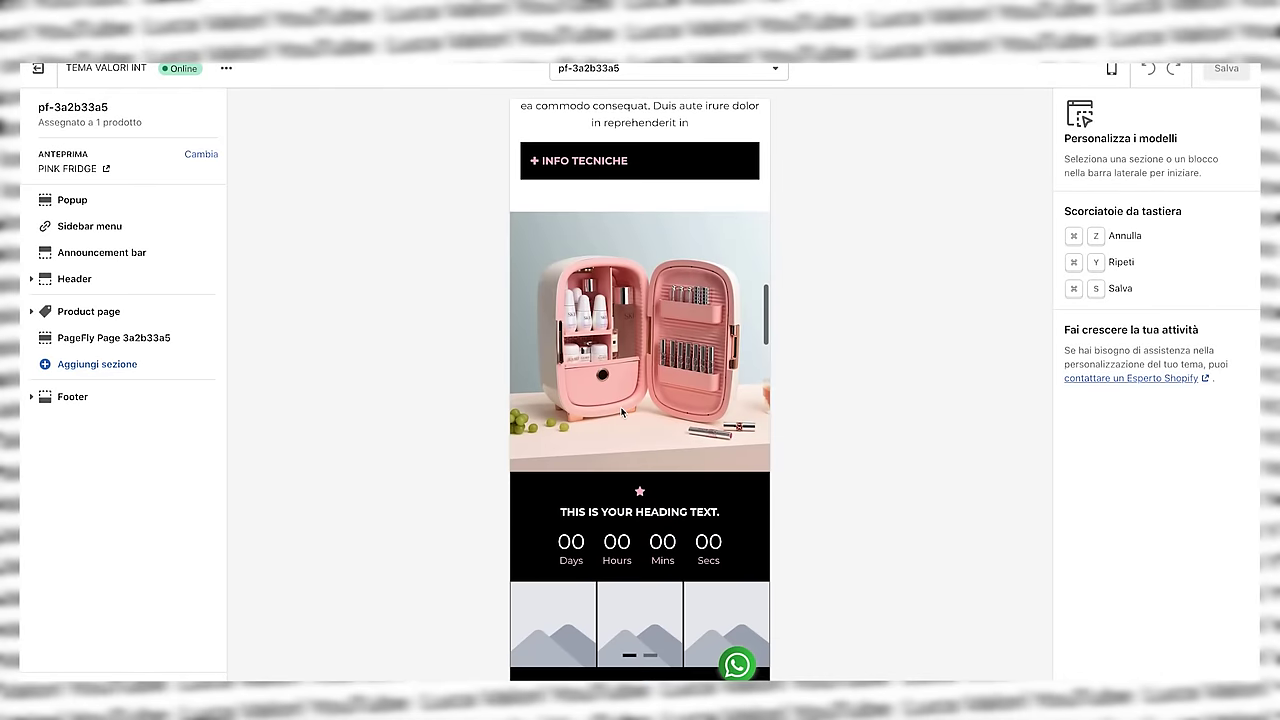
scroll(621, 412, "down", 5)
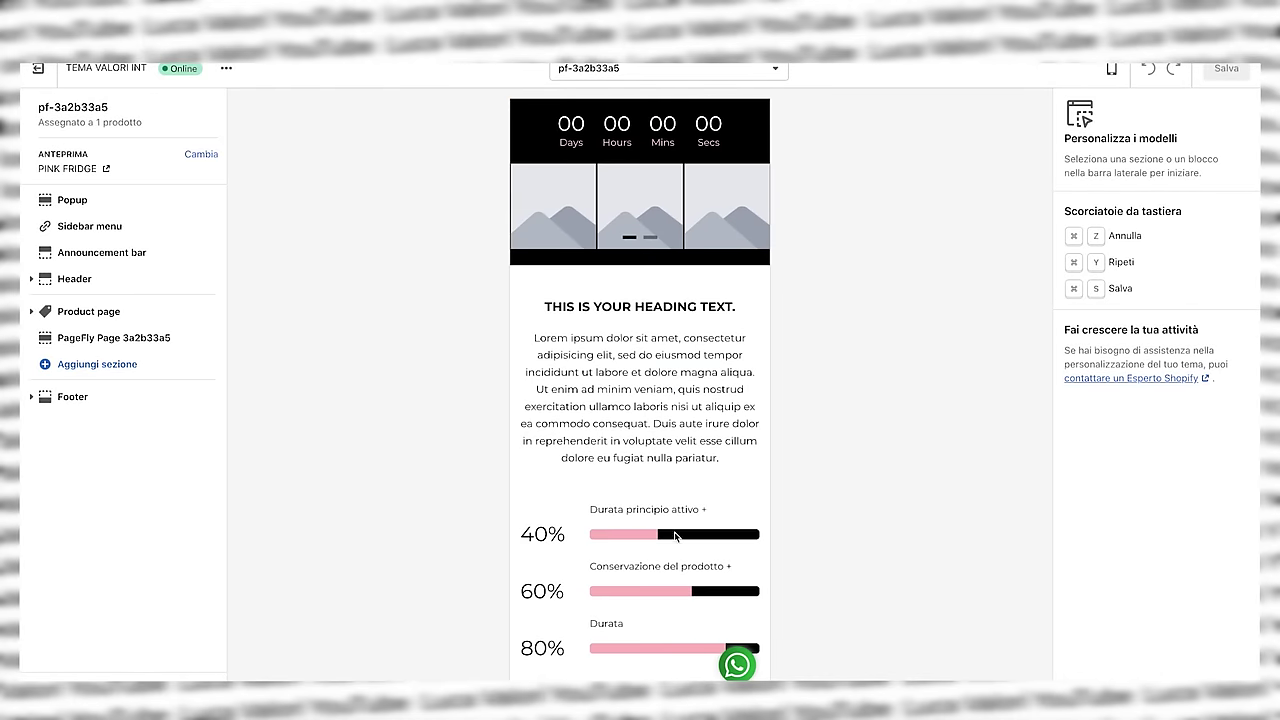
scroll(674, 531, "down", 4)
scroll(674, 531, "up", 2)
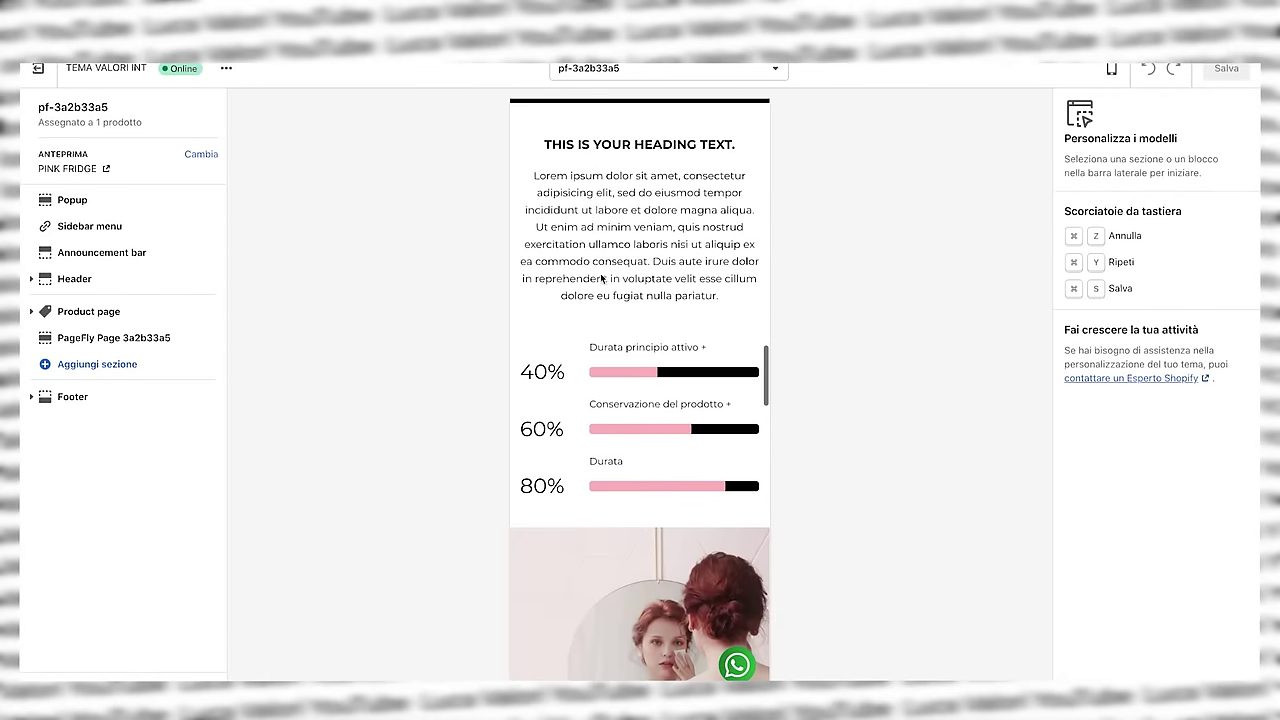
scroll(632, 399, "down", 1)
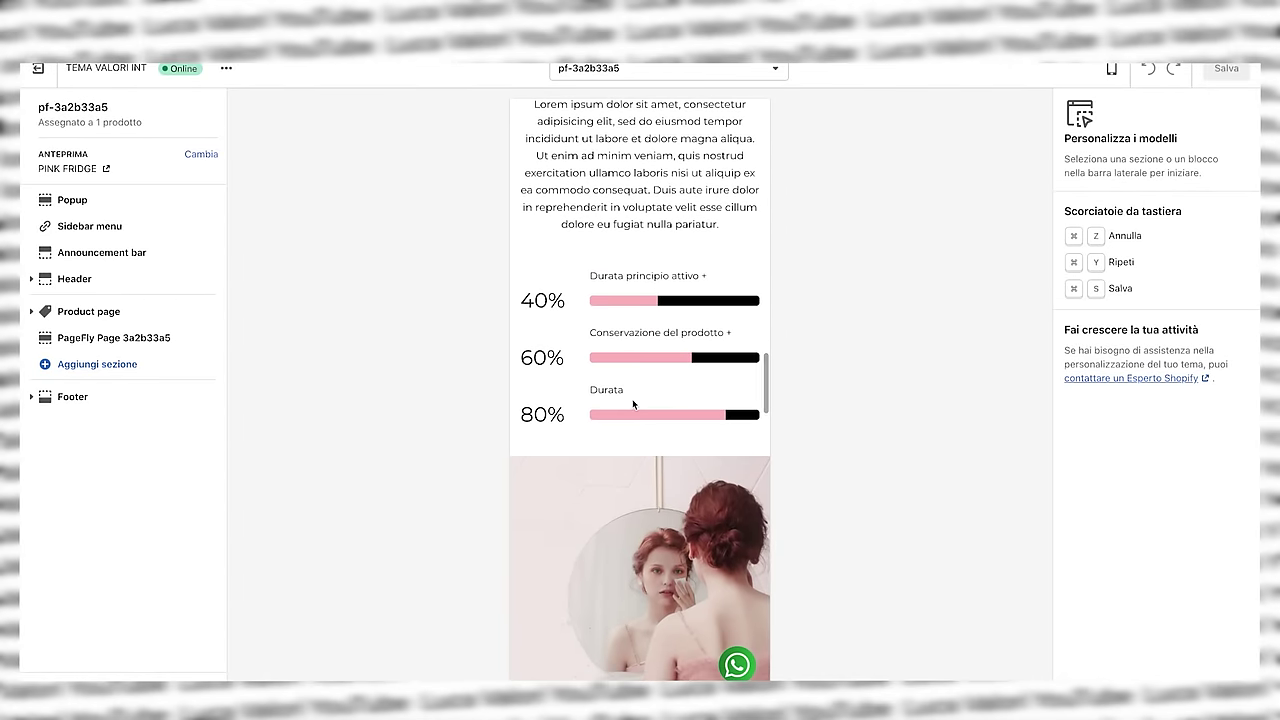
scroll(632, 399, "down", 1)
scroll(574, 393, "down", 2)
scroll(575, 398, "down", 3)
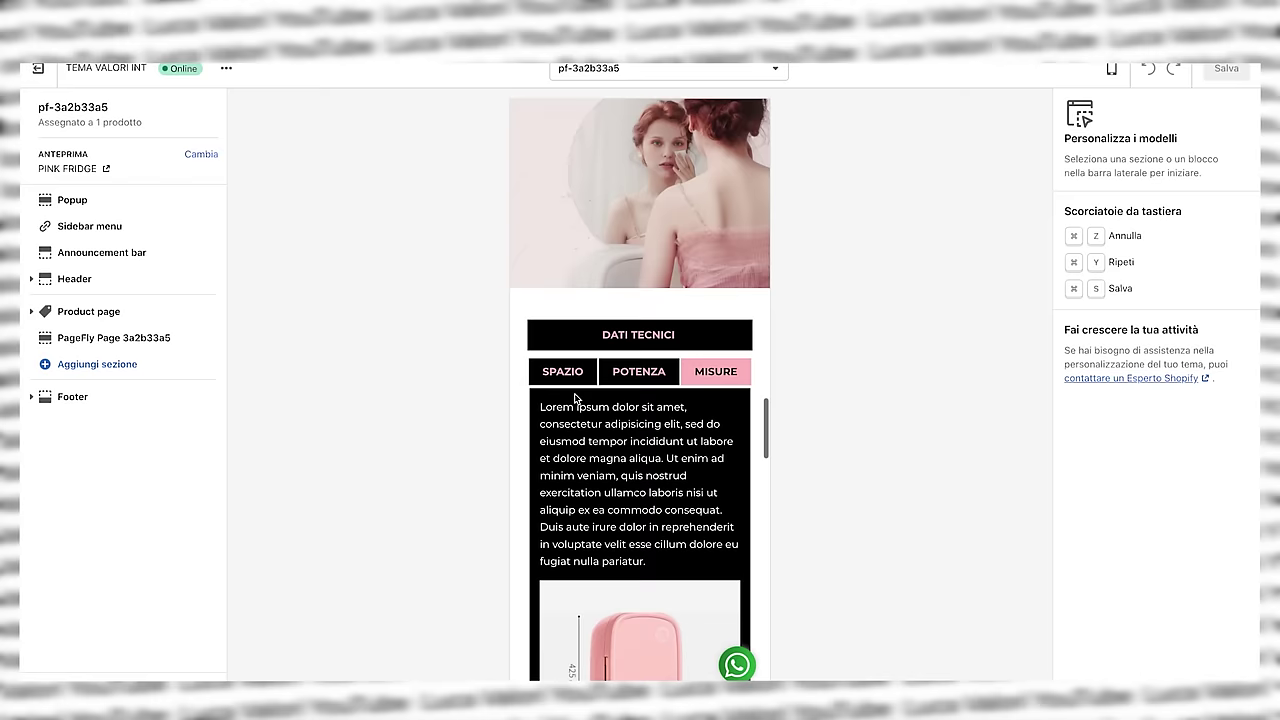
left_click(568, 384)
left_click(620, 376)
scroll(620, 376, "down", 1)
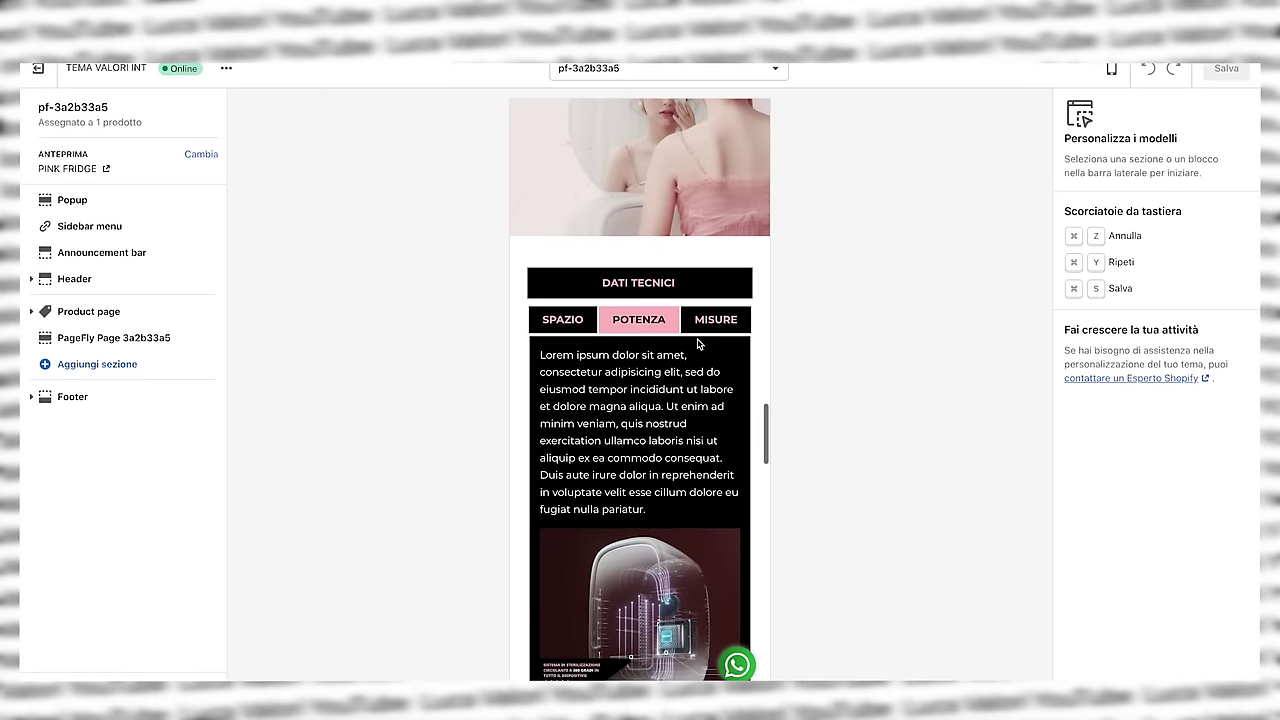
scroll(682, 372, "down", 1)
left_click(572, 234)
left_click(743, 236)
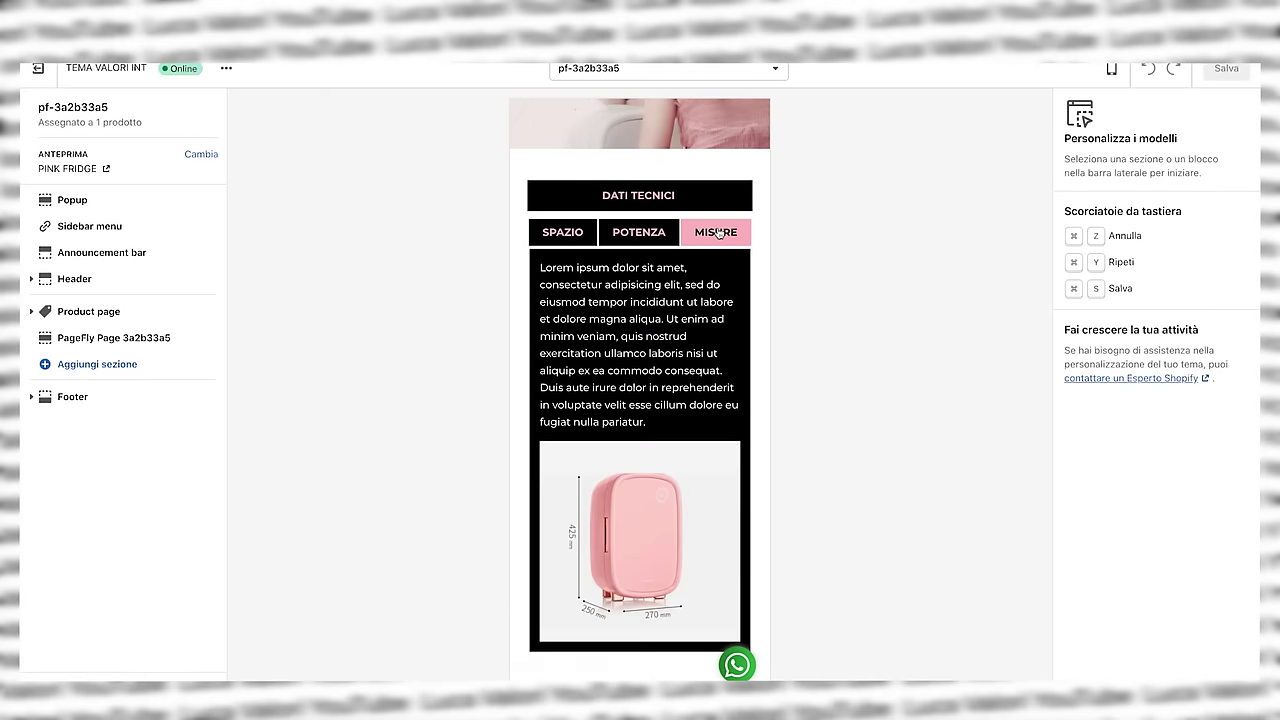
scroll(603, 375, "down", 5)
scroll(603, 372, "down", 1)
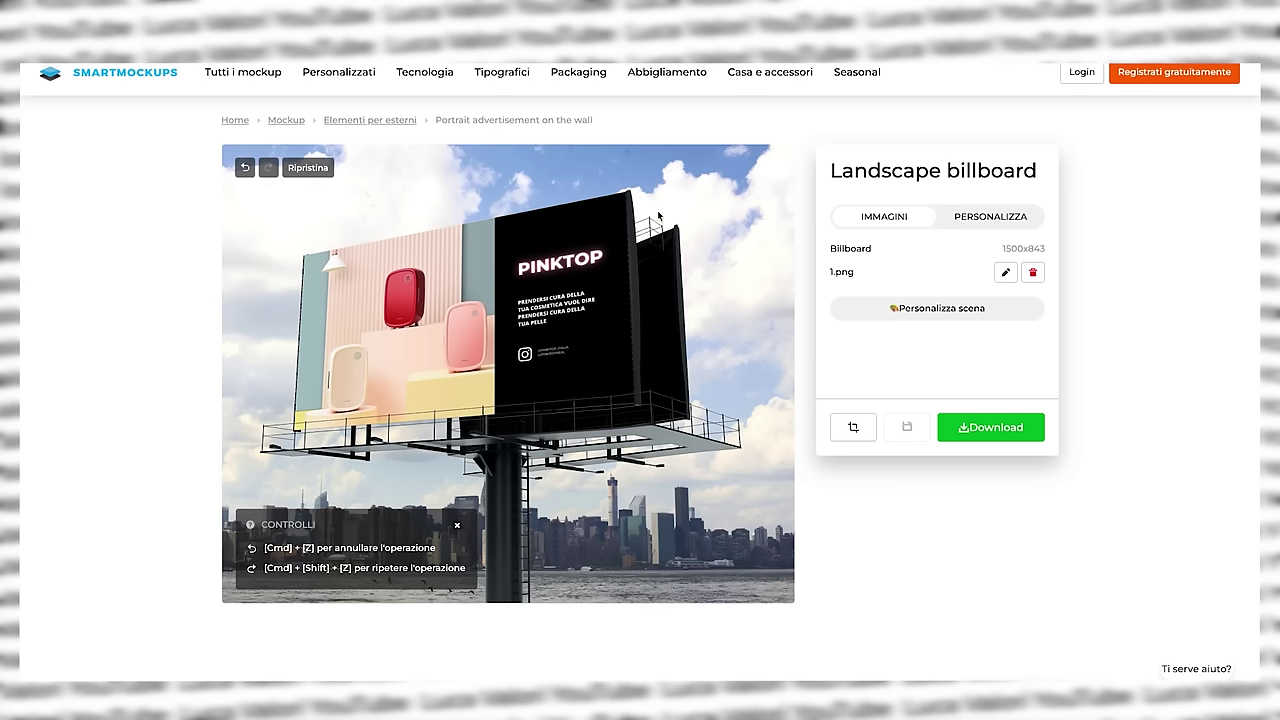
- Scroll the Landscape billboard mockup showing the Pinktop advert
scroll(303, 255, "down", 1)
scroll(325, 299, "up", 1)
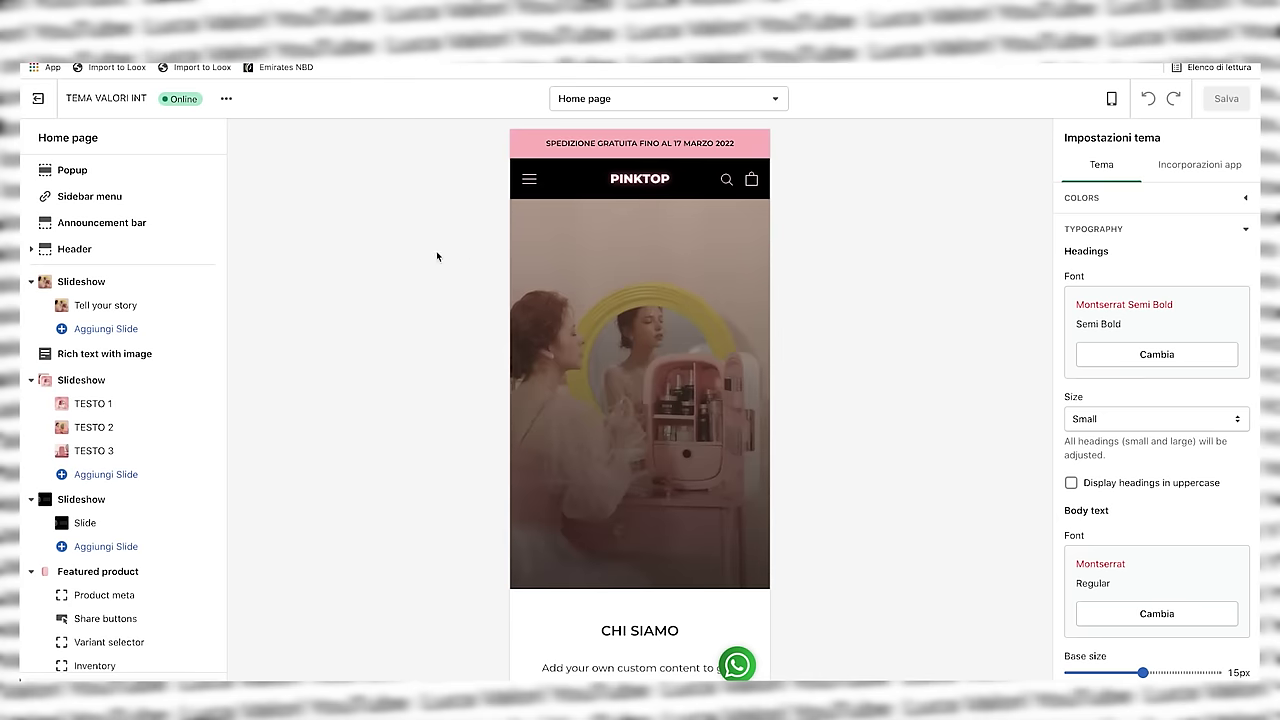
- Scroll through the PINKTOP home page preview past the CHI SIAMO and MANIPOLAZIONE sections
scroll(589, 397, "down", 8)
scroll(589, 400, "down", 2)
scroll(589, 400, "up", 3)
scroll(589, 400, "down", 12)
scroll(588, 395, "down", 1)
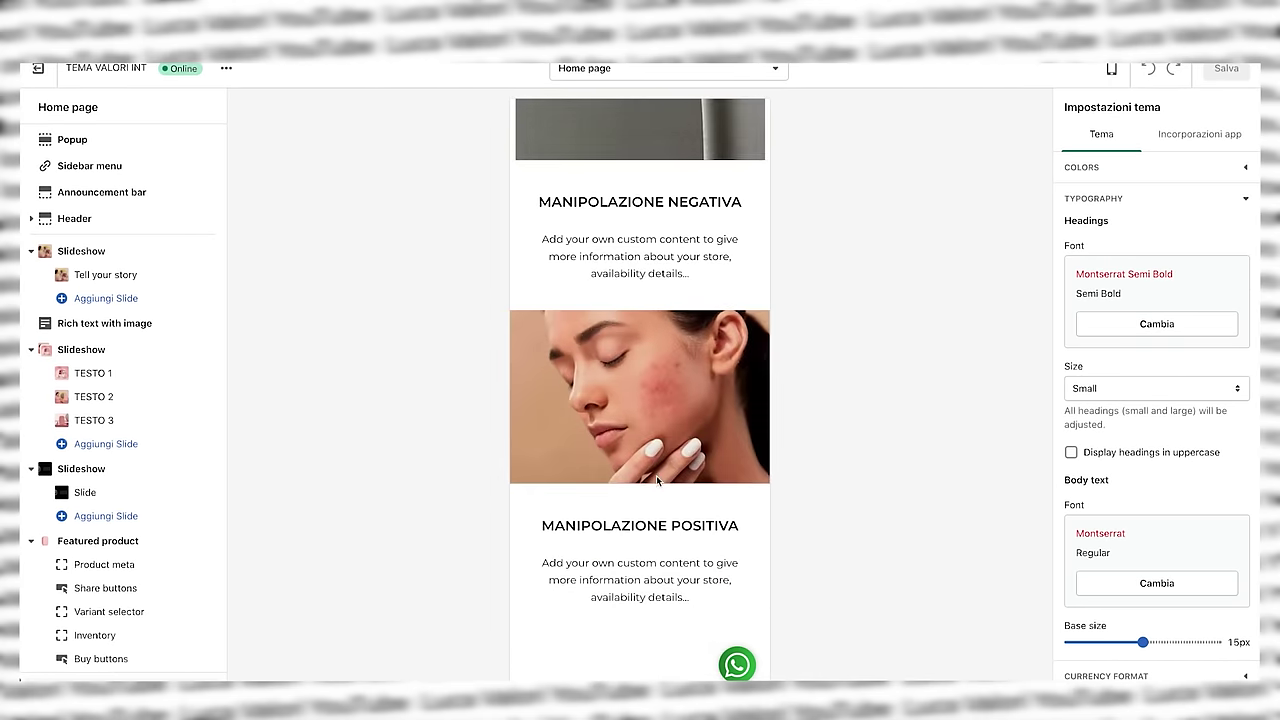
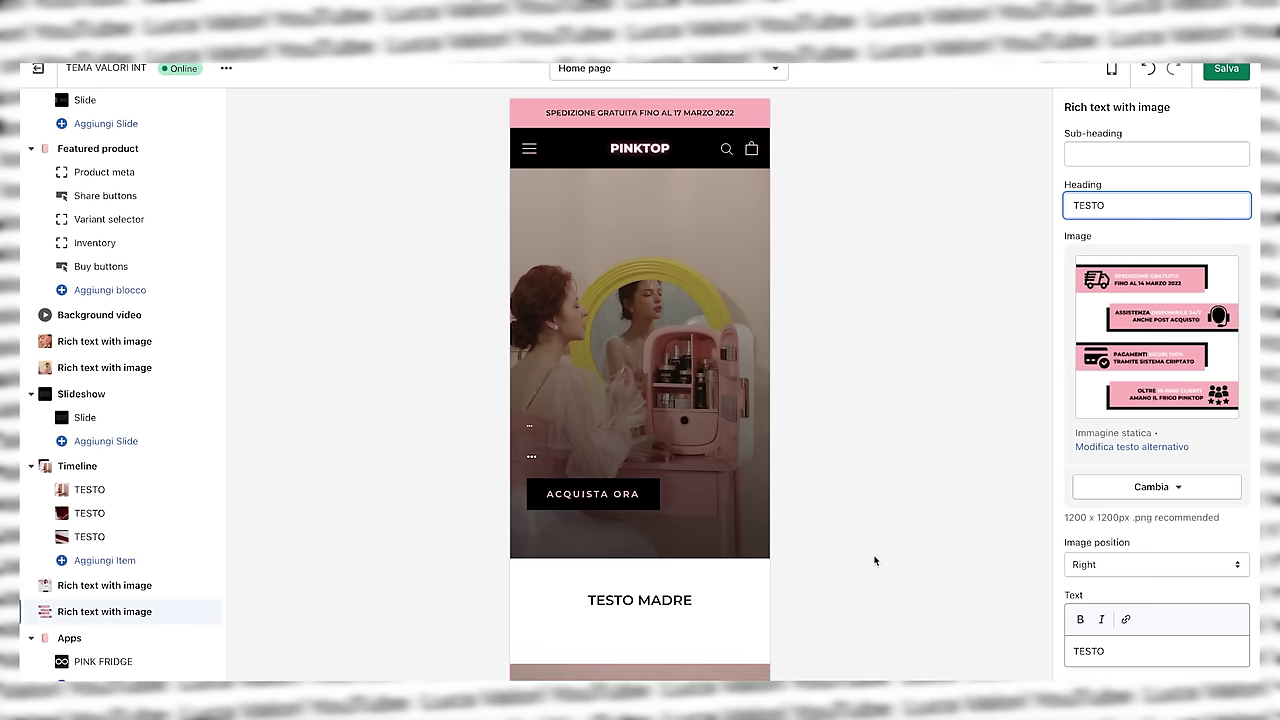
- Finish editing the section heading text after scrolling through the page
scroll(655, 558, "down", 10)
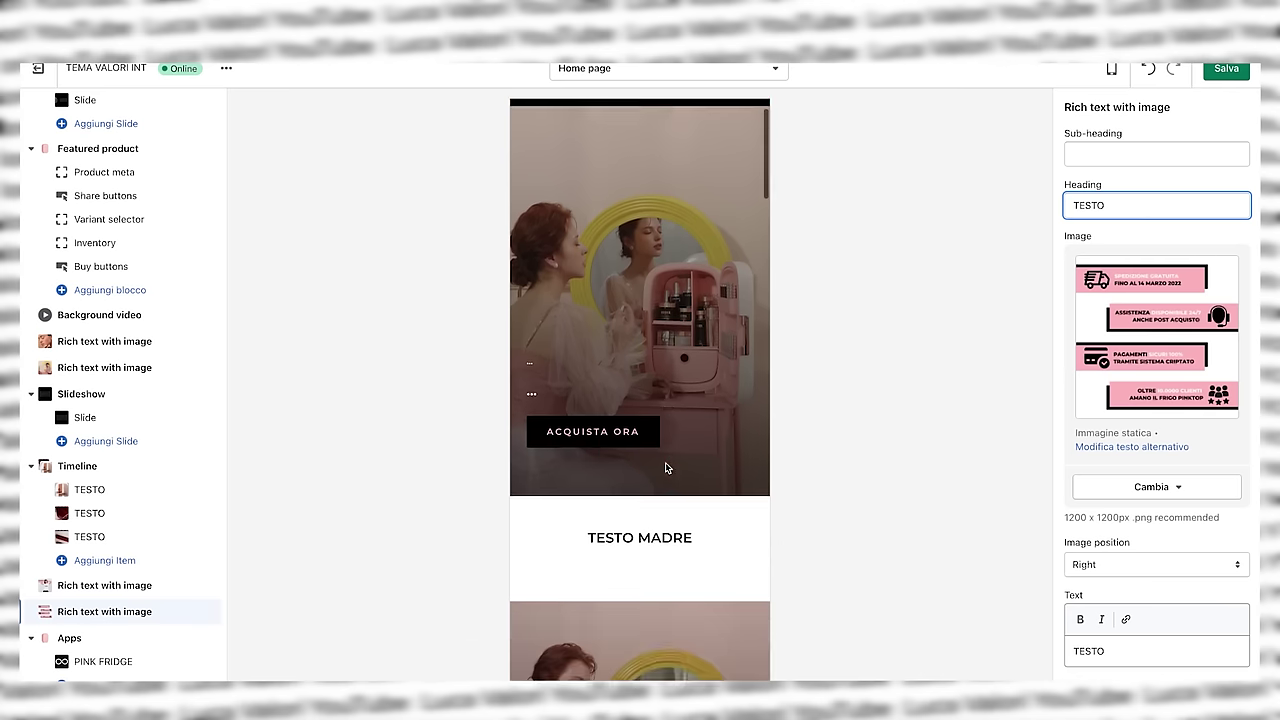
scroll(665, 462, "down", 10)
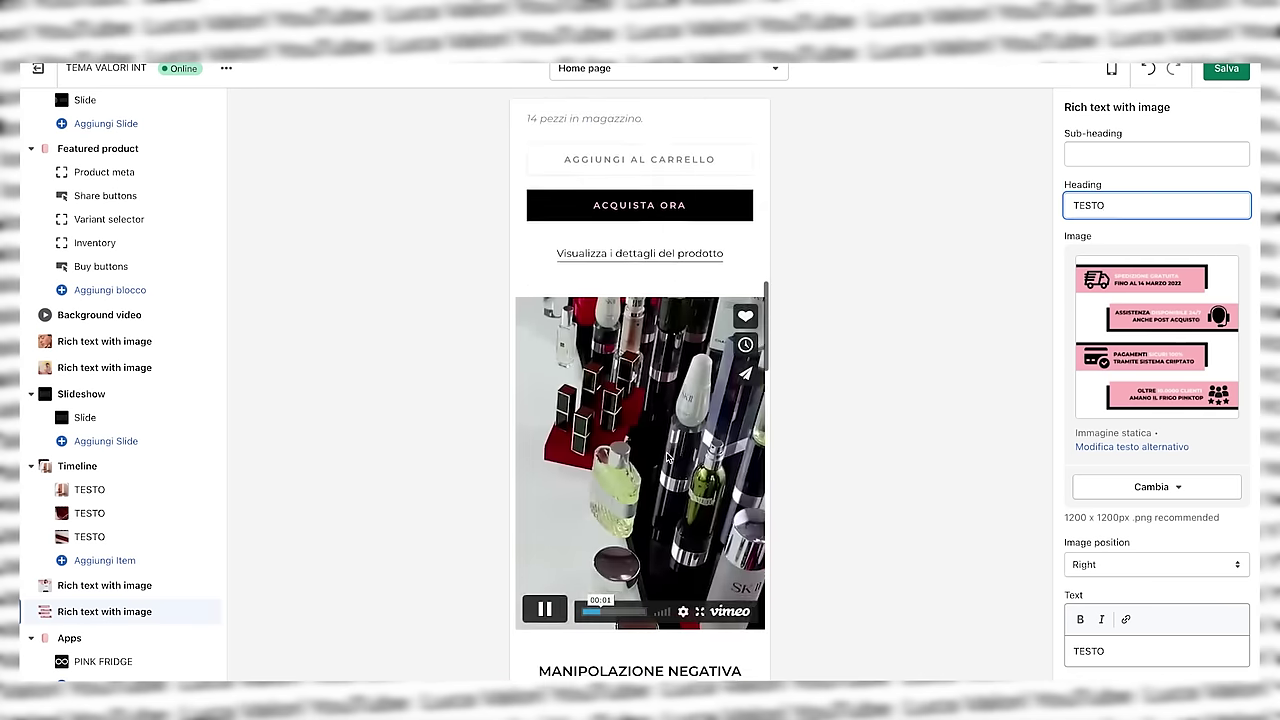
scroll(667, 454, "down", 10)
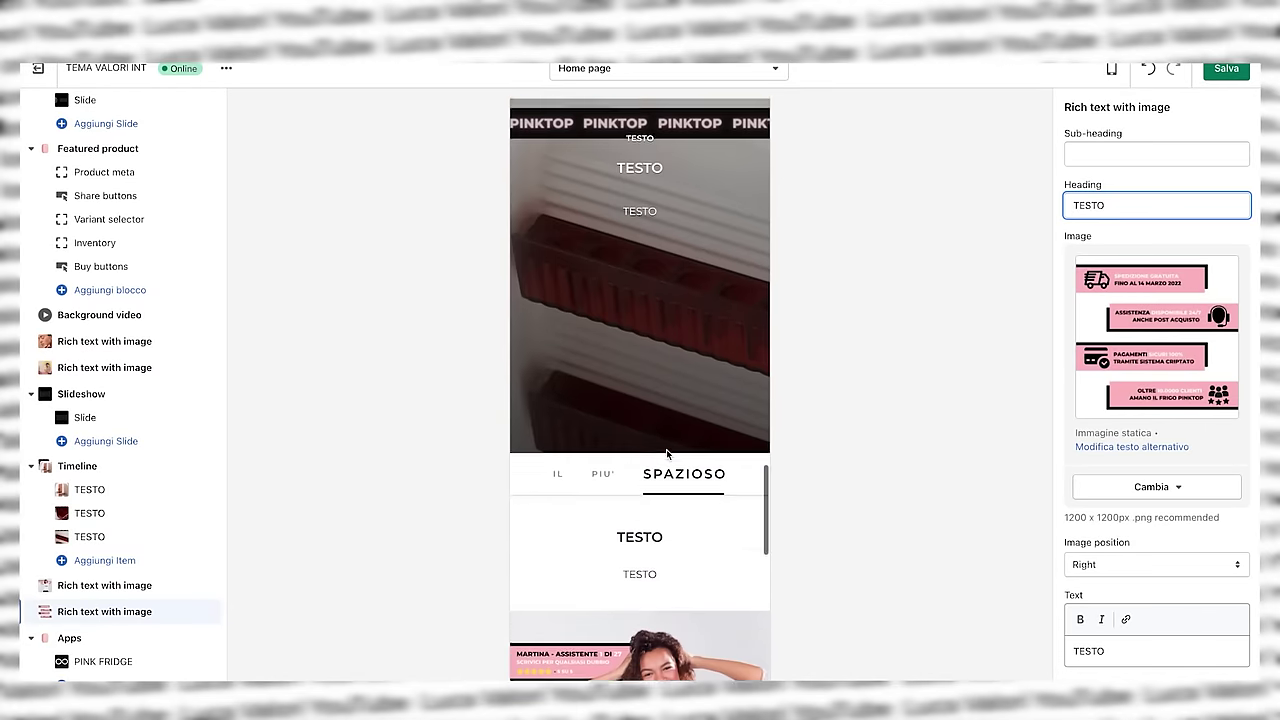
scroll(668, 454, "up", 10)
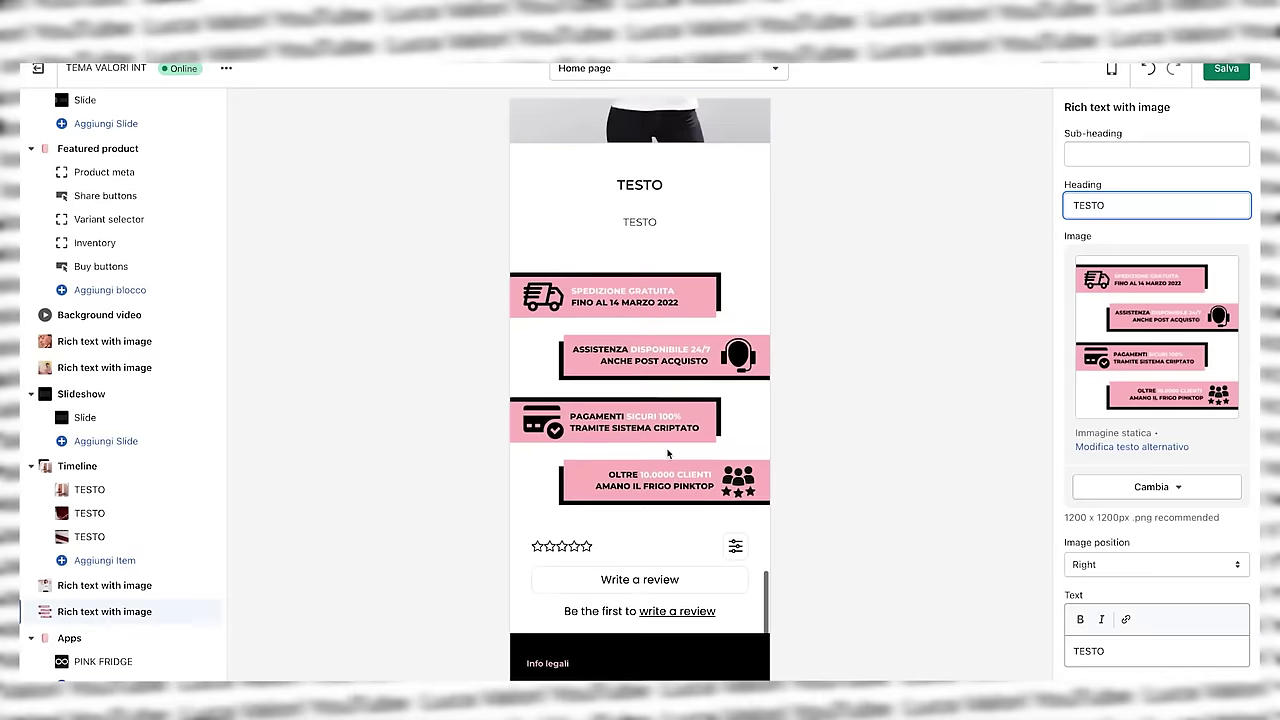
scroll(668, 454, "up", 10)
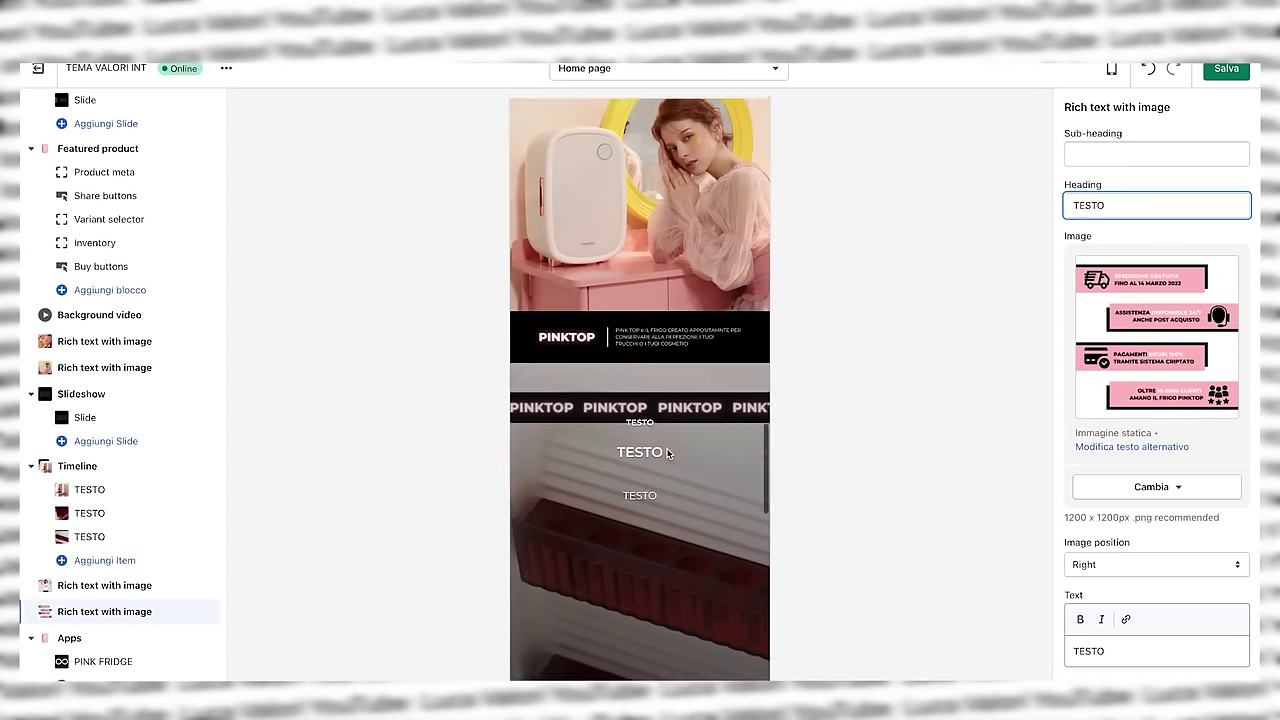
scroll(668, 454, "up", 10)
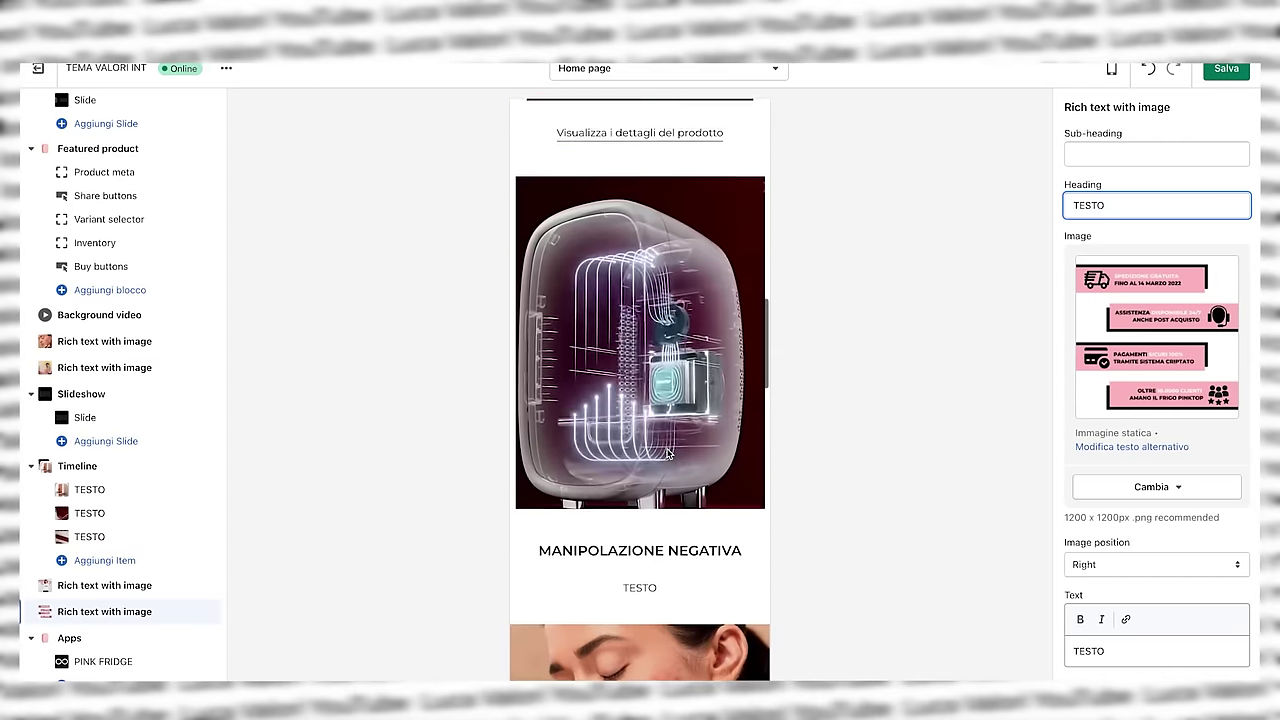
scroll(668, 454, "up", 10)
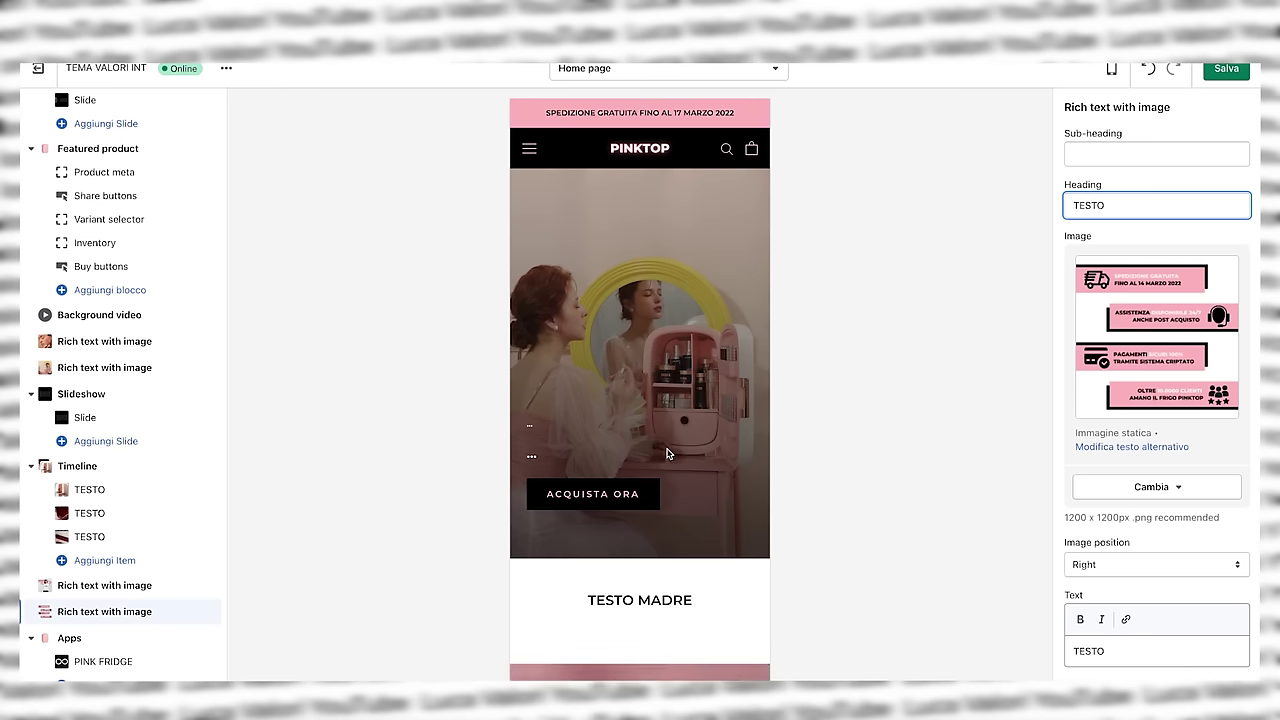
scroll(637, 562, "down", 1)
left_click(578, 558)
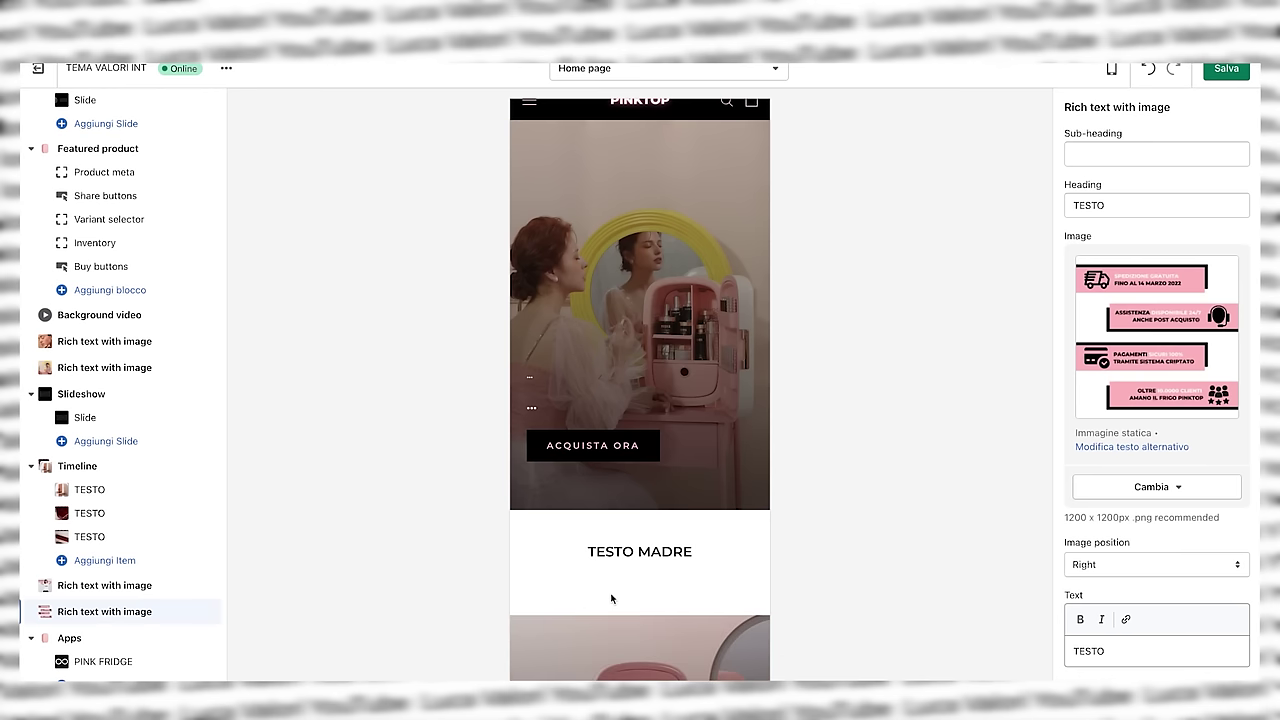
- Scroll up and down through the home page preview to review its sections
scroll(710, 268, "down", 3)
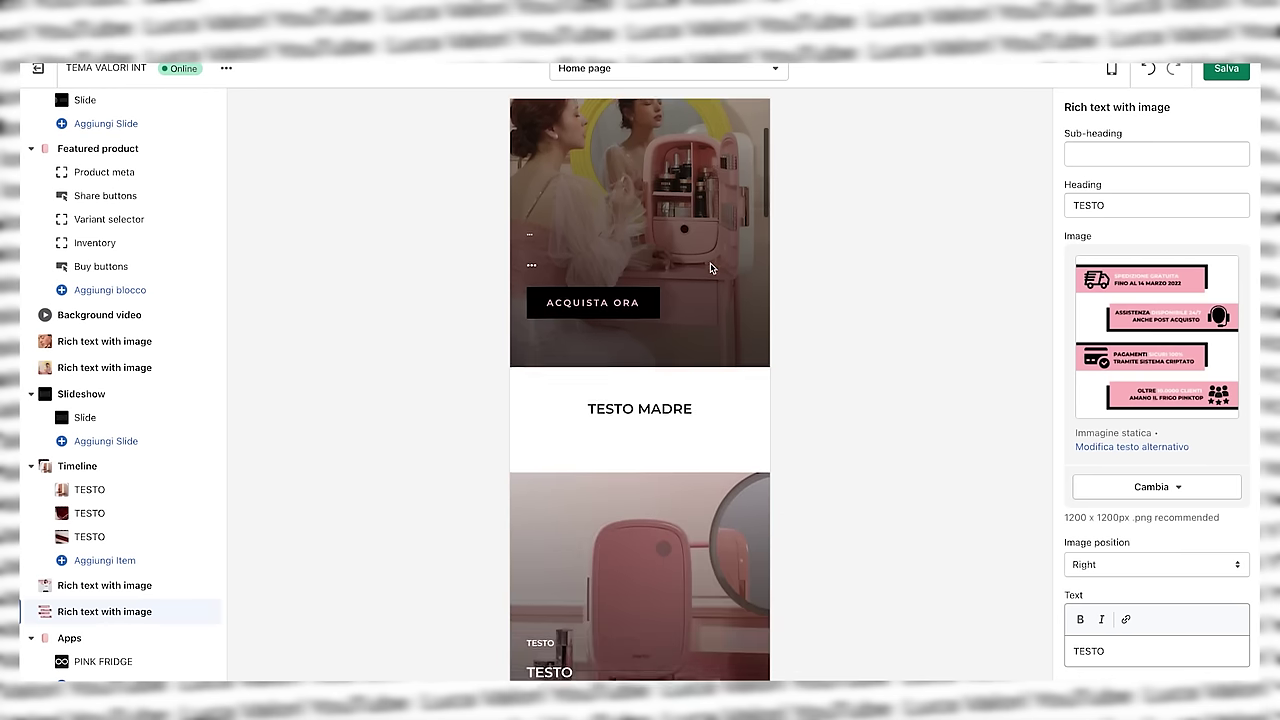
scroll(710, 268, "down", 4)
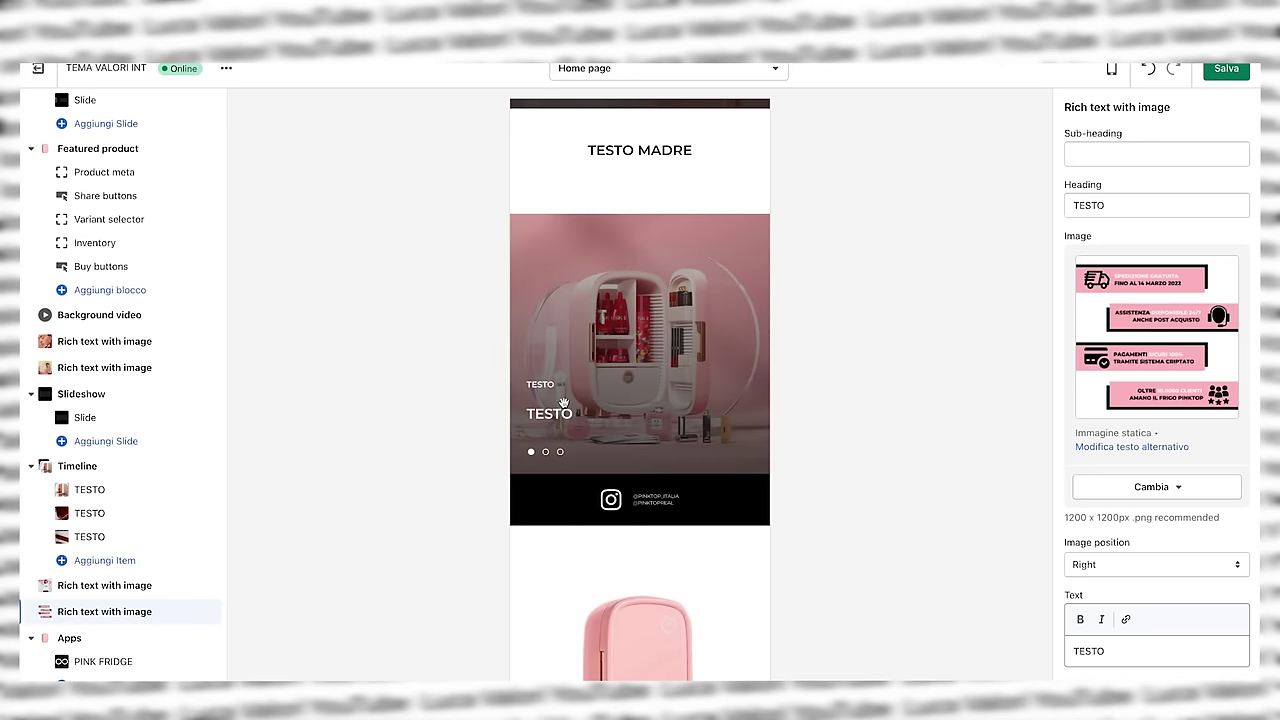
scroll(573, 382, "down", 2)
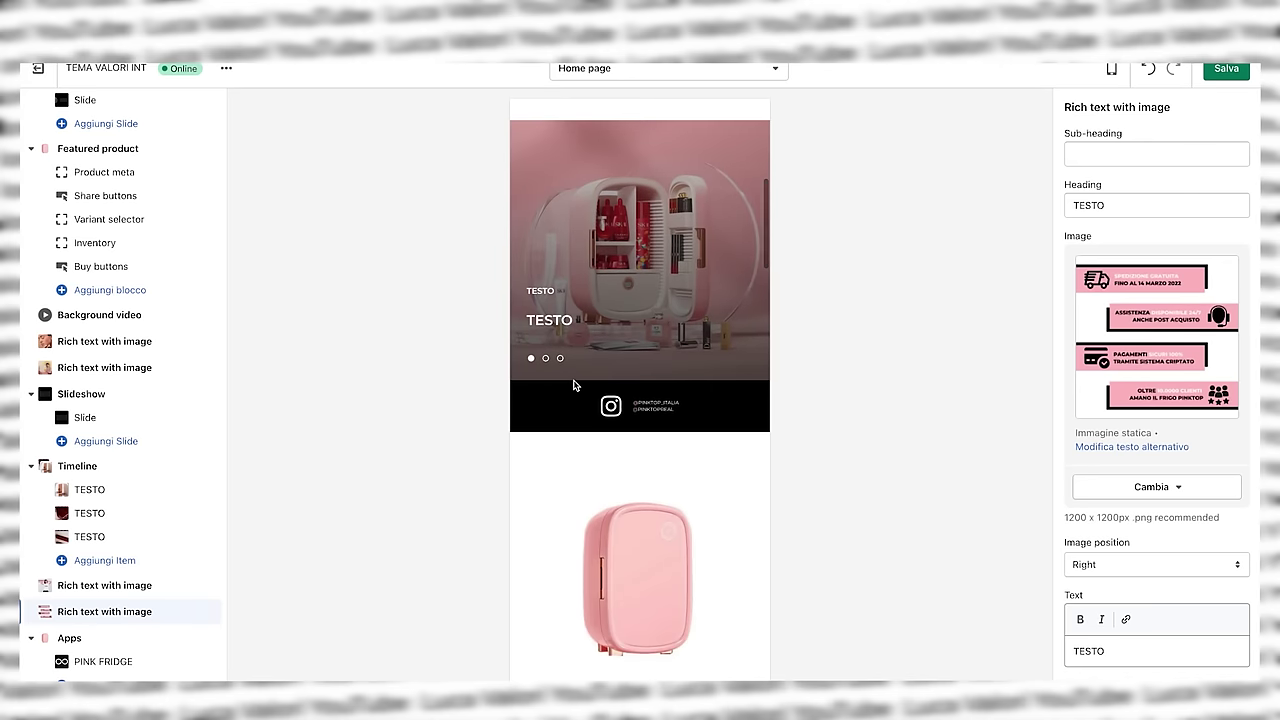
scroll(573, 384, "down", 2)
scroll(573, 384, "up", 2)
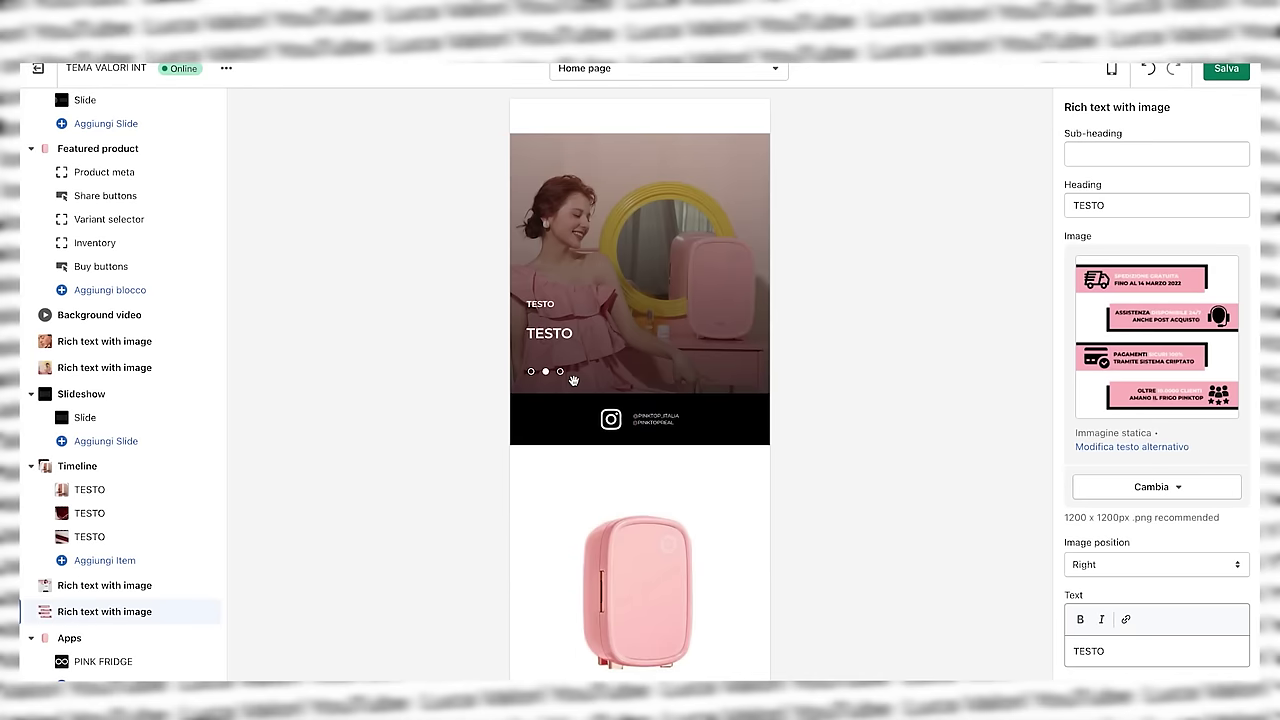
scroll(573, 384, "up", 1)
scroll(573, 382, "down", 5)
scroll(573, 381, "down", 10)
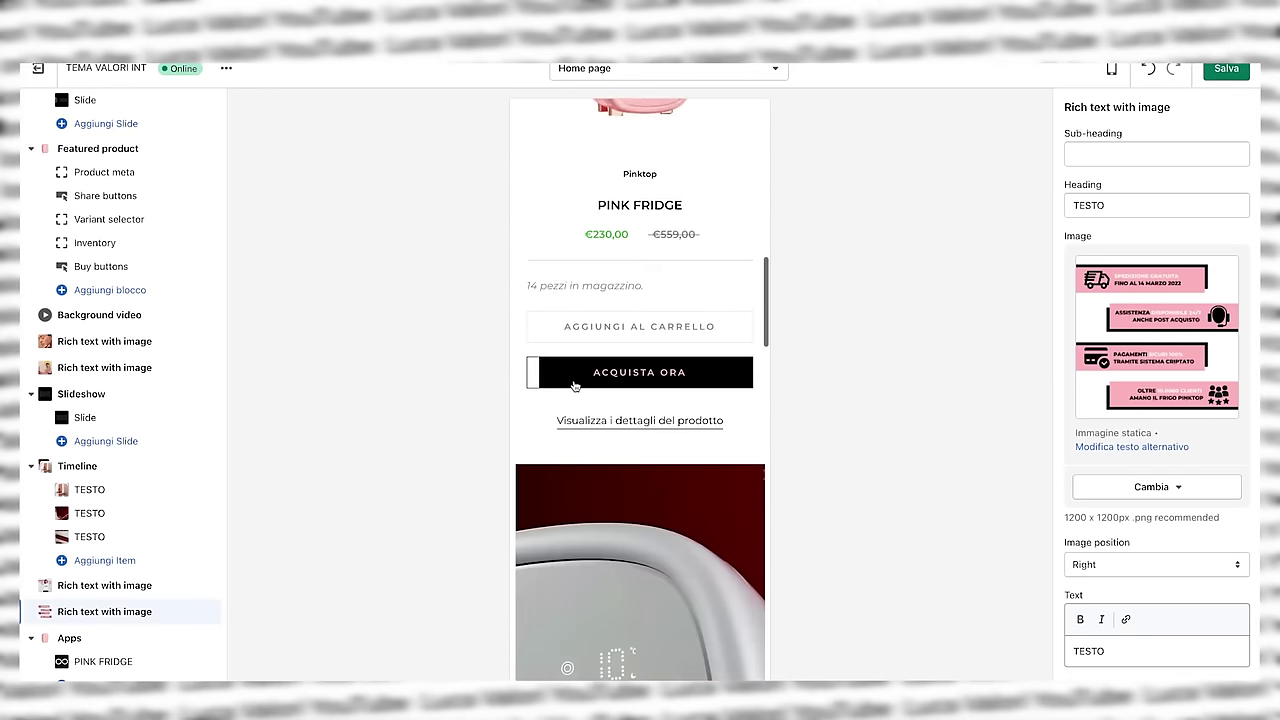
scroll(574, 386, "up", 14)
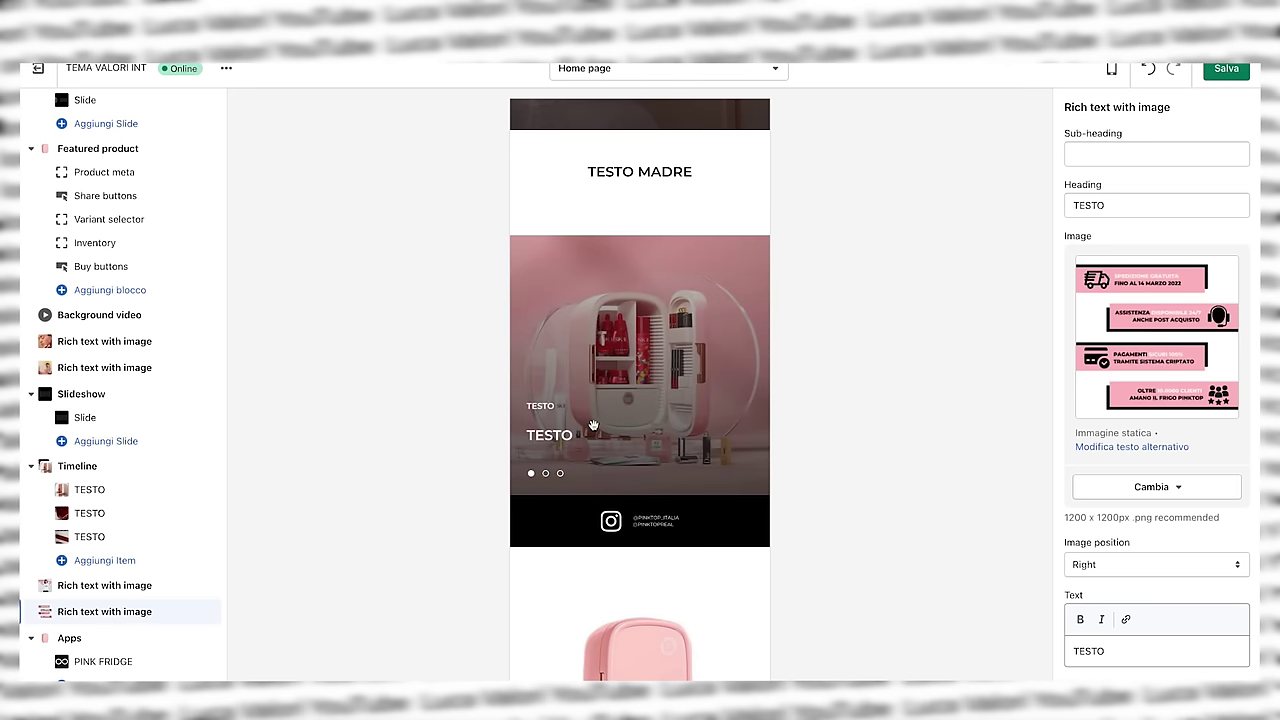
scroll(595, 452, "down", 1)
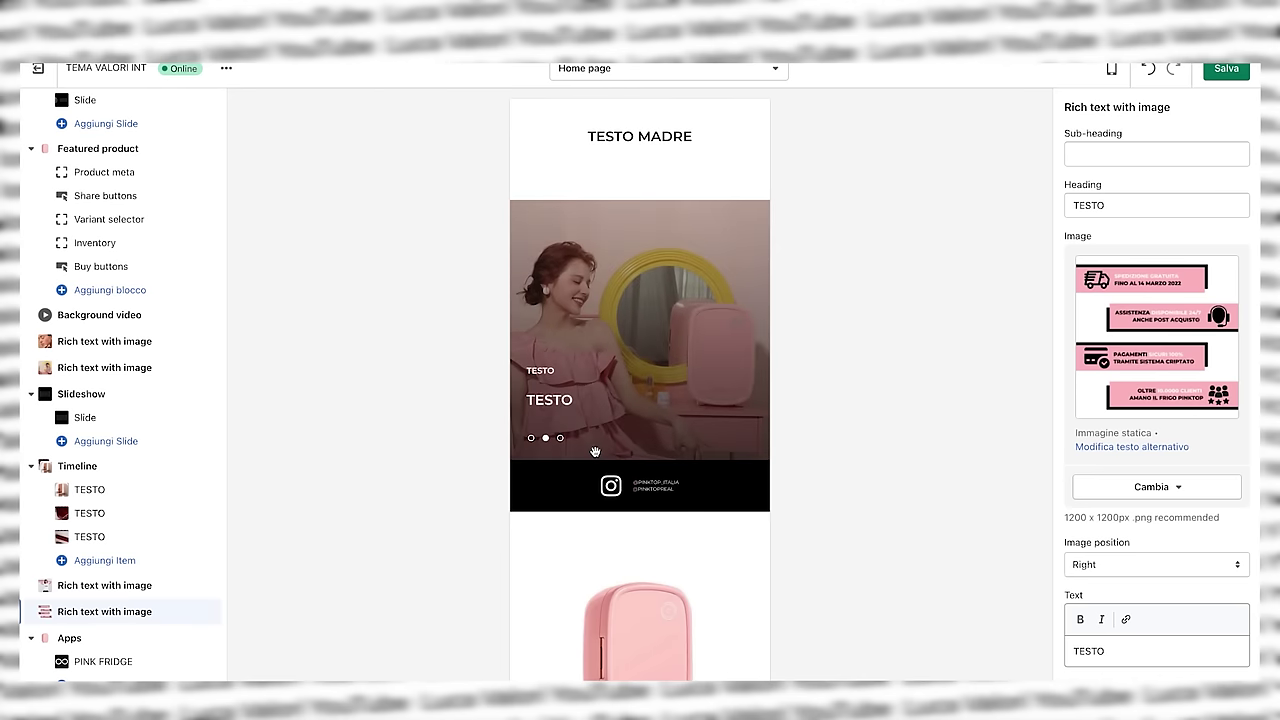
scroll(595, 452, "down", 5)
scroll(595, 455, "down", 5)
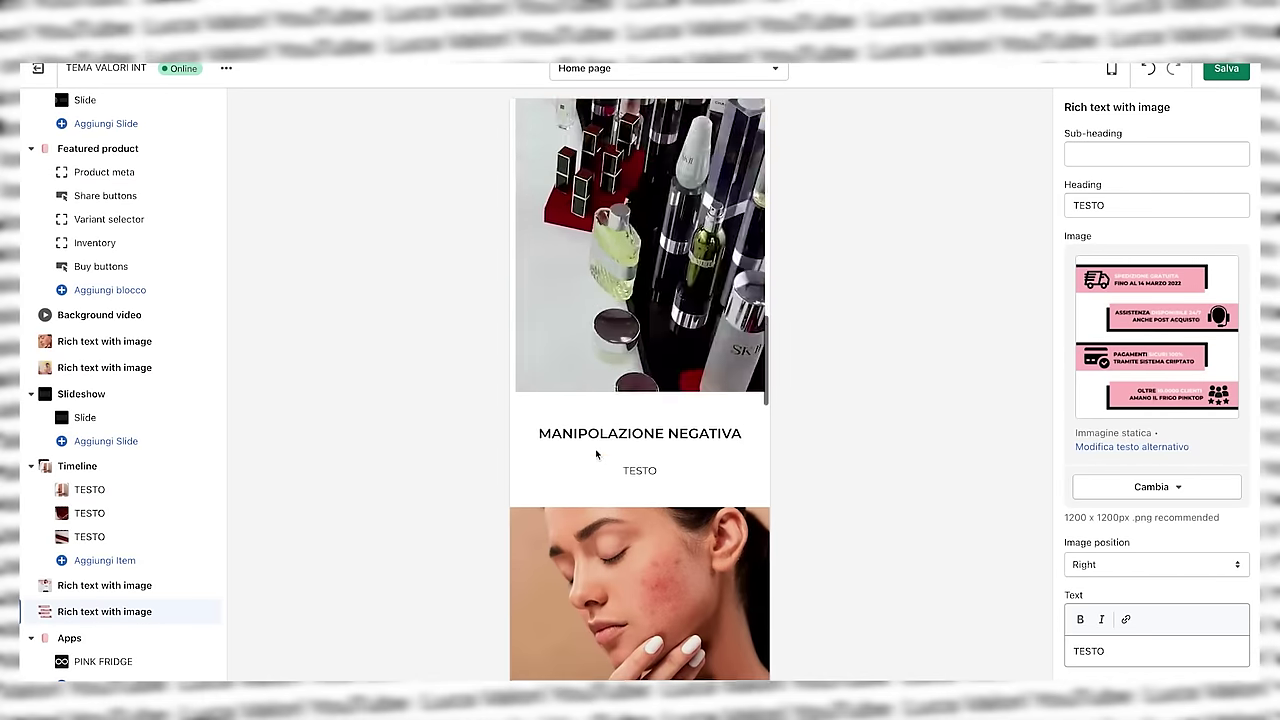
scroll(595, 455, "up", 1)
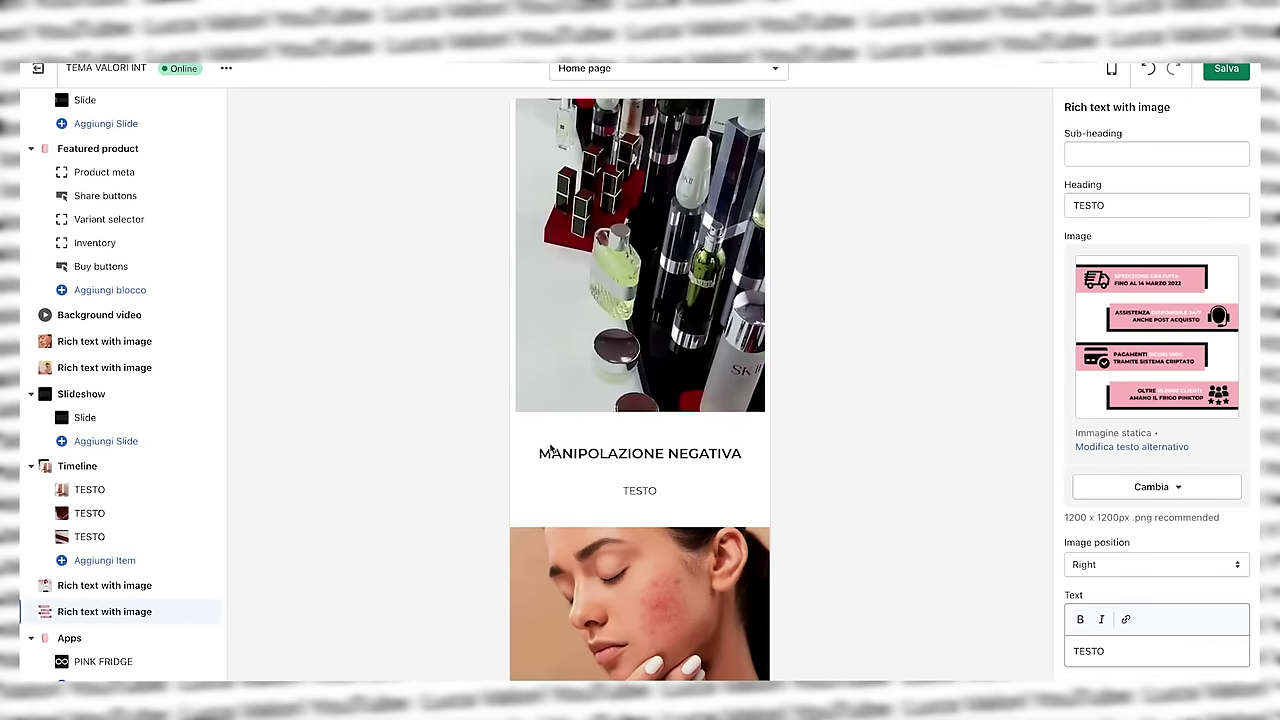
scroll(550, 447, "down", 2)
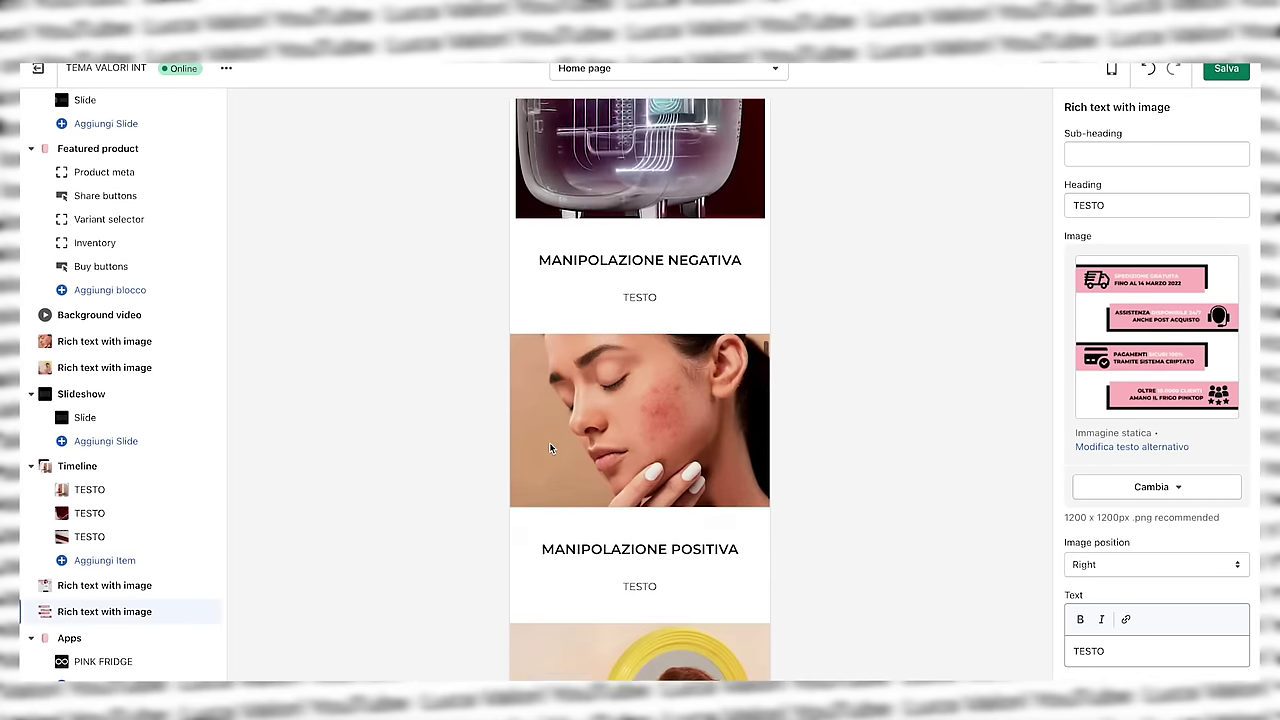
scroll(549, 442, "down", 1)
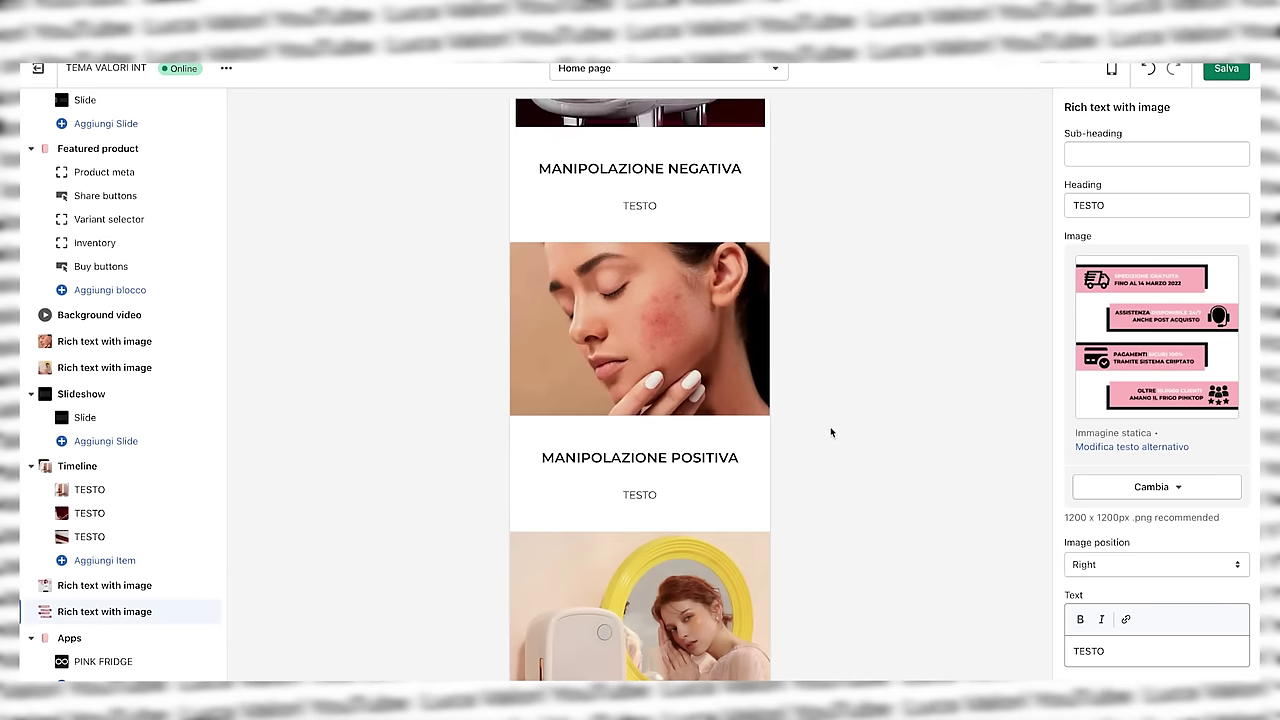
scroll(520, 426, "up", 10)
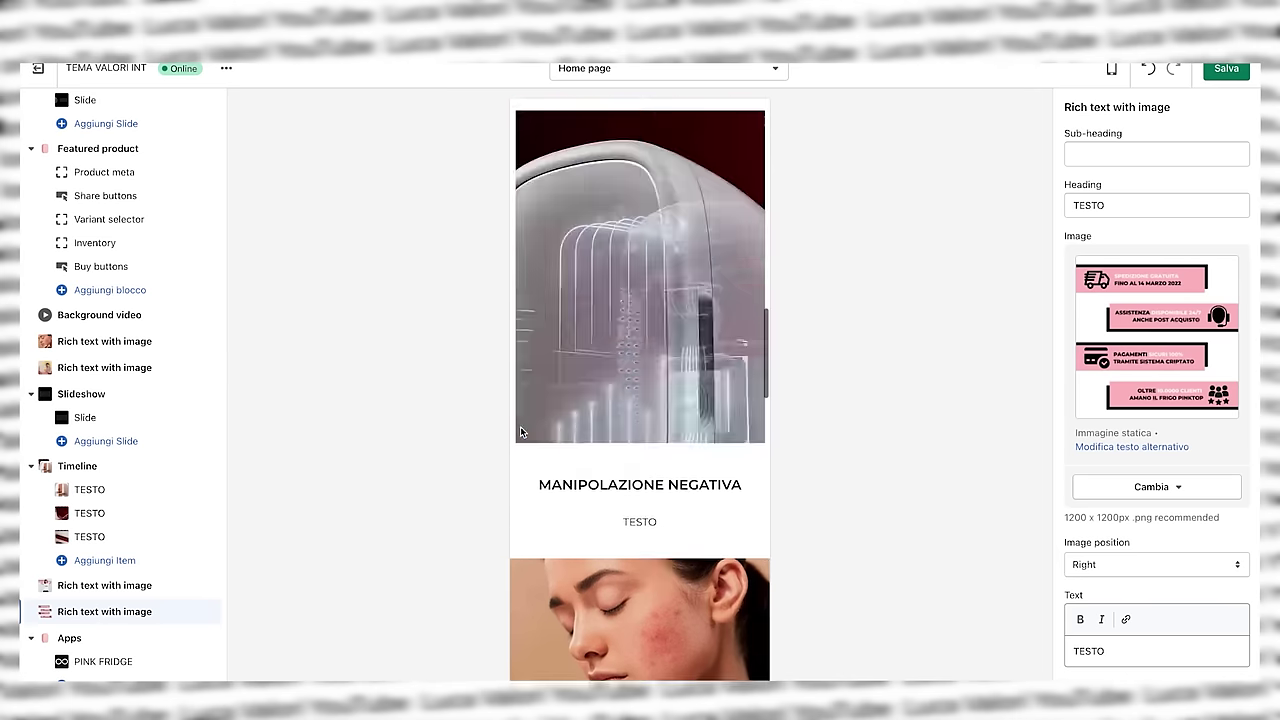
scroll(521, 433, "down", 10)
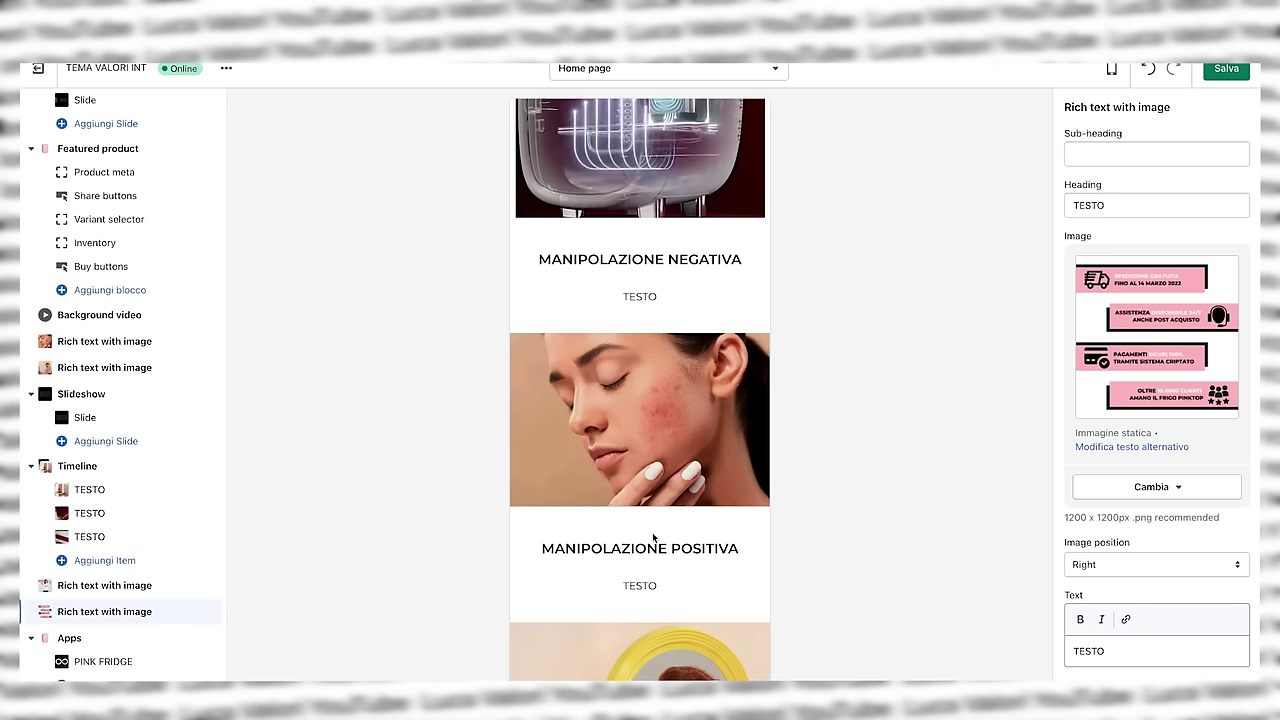
scroll(622, 490, "down", 1)
scroll(622, 485, "down", 5)
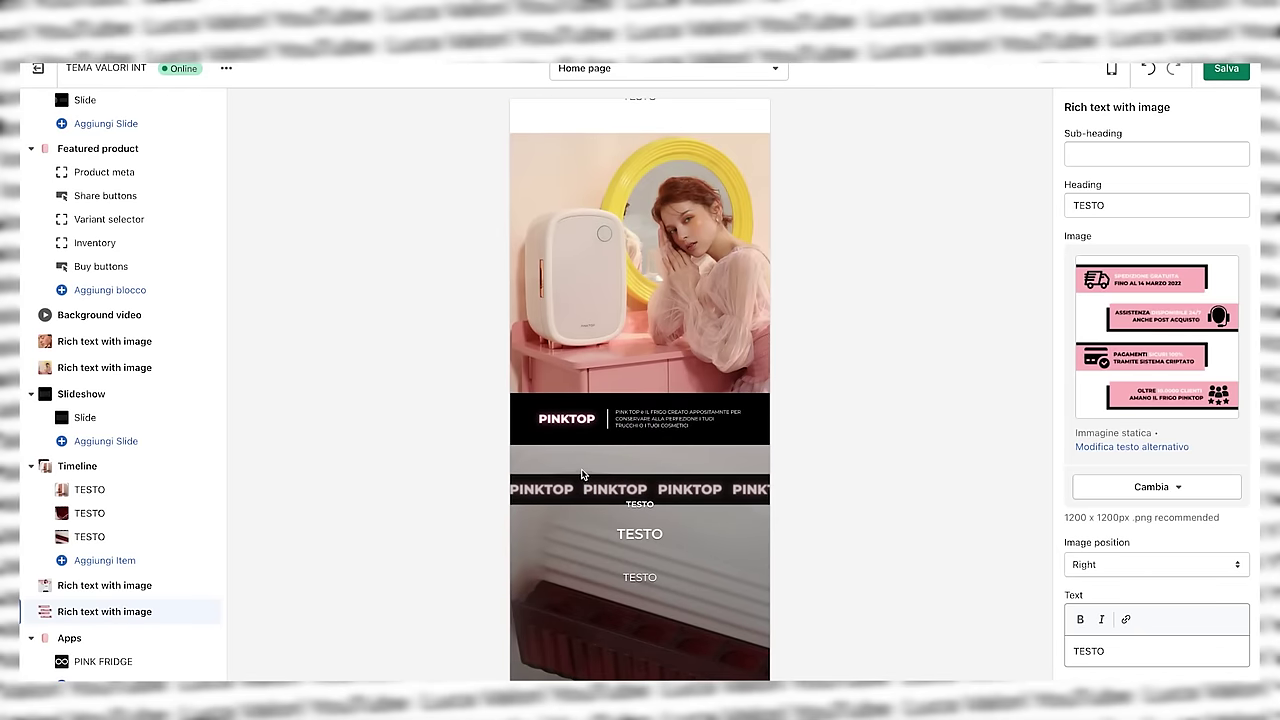
scroll(582, 474, "down", 2)
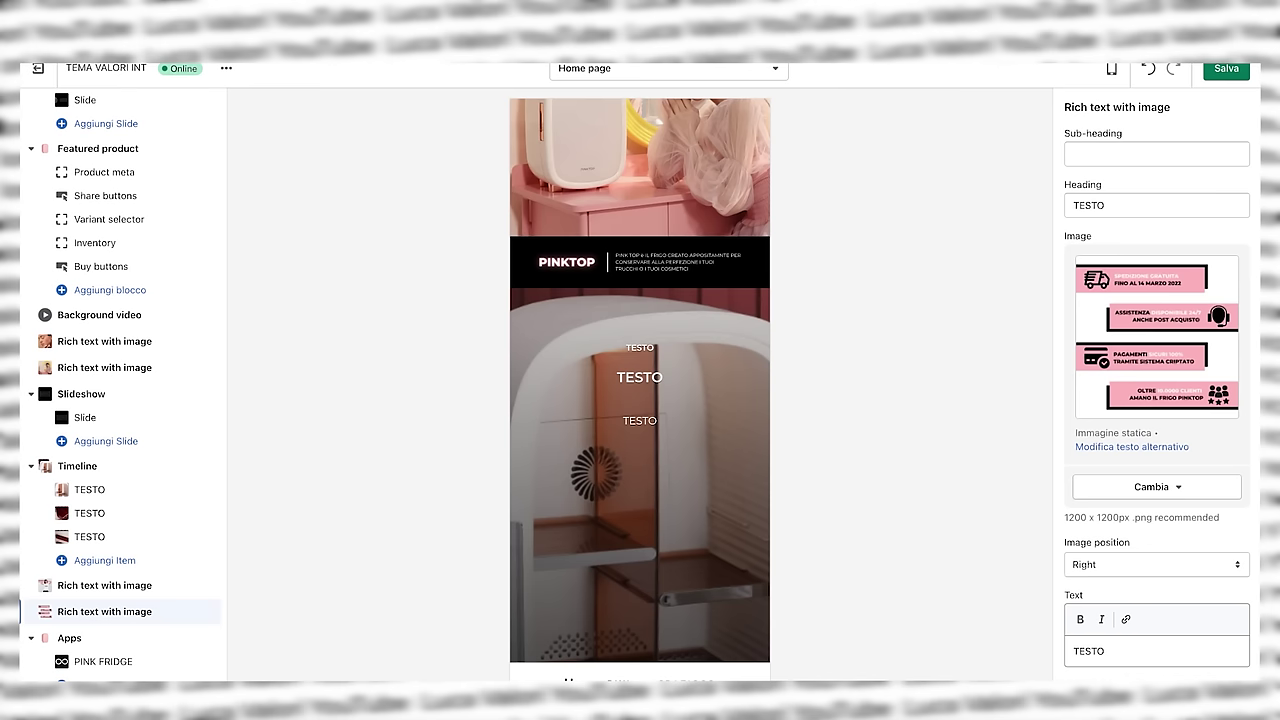
scroll(640, 390, "up", 15)
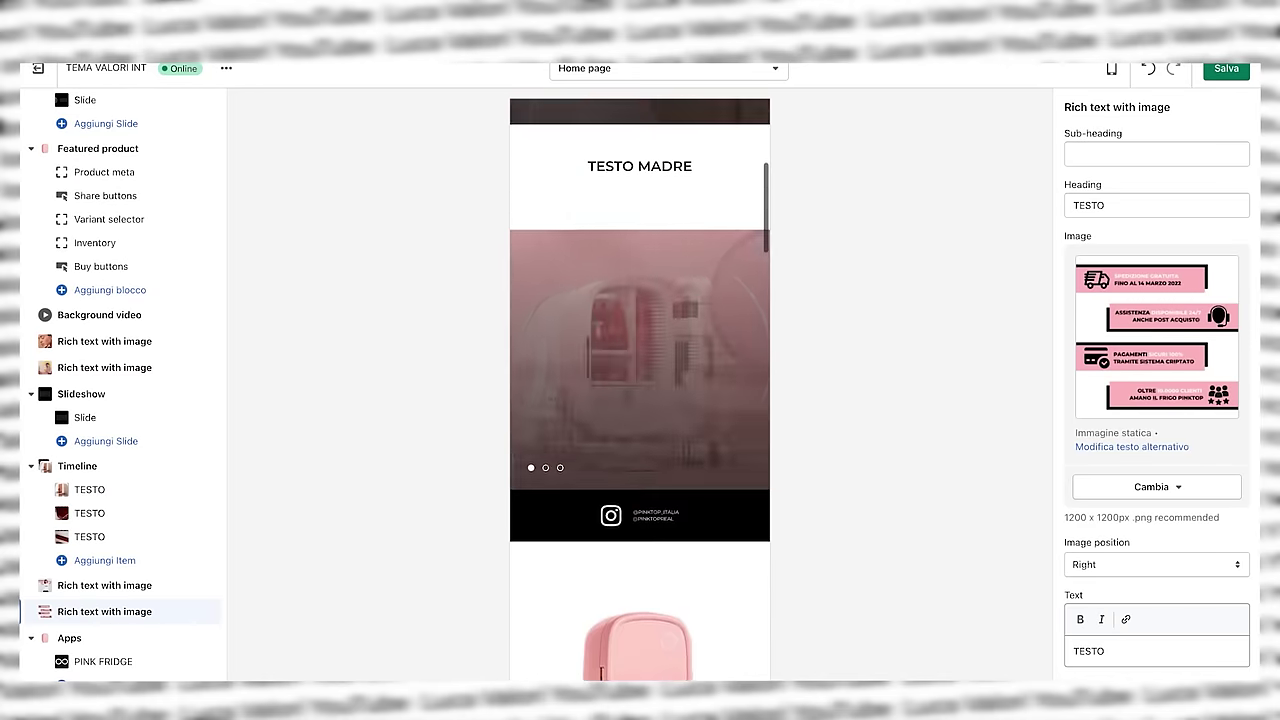
scroll(640, 400, "up", 5)
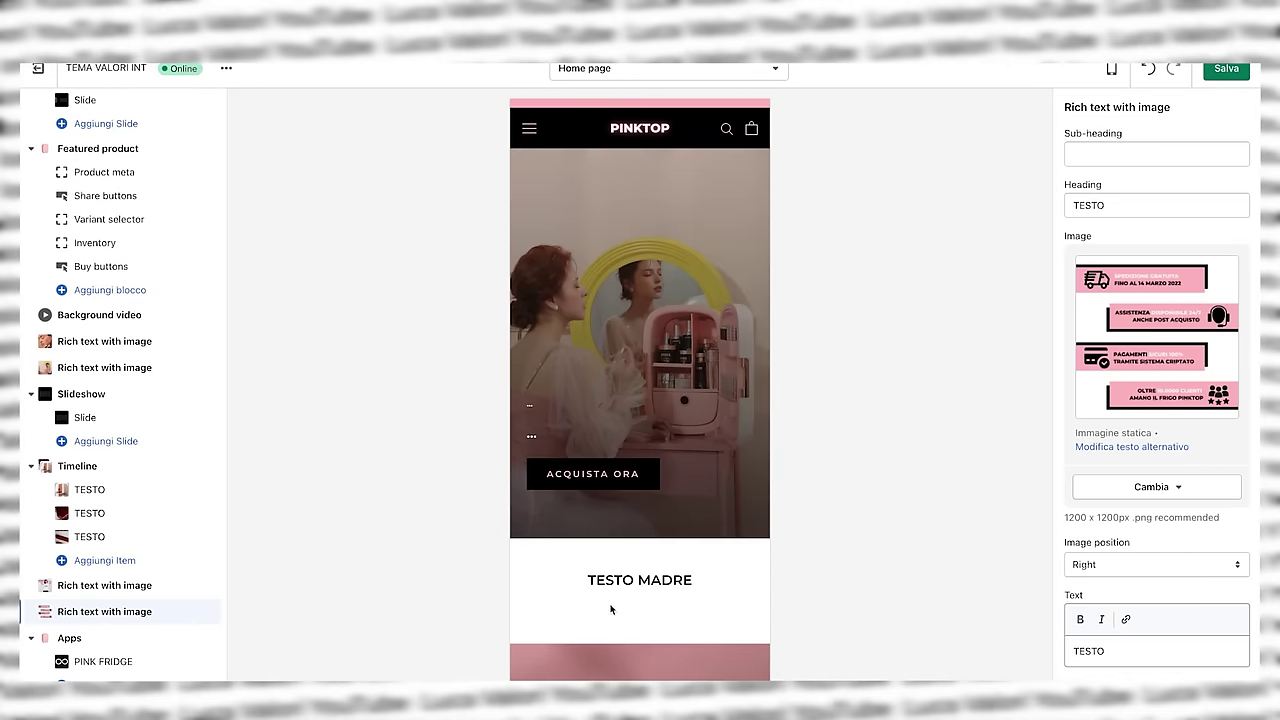
scroll(611, 609, "down", 5)
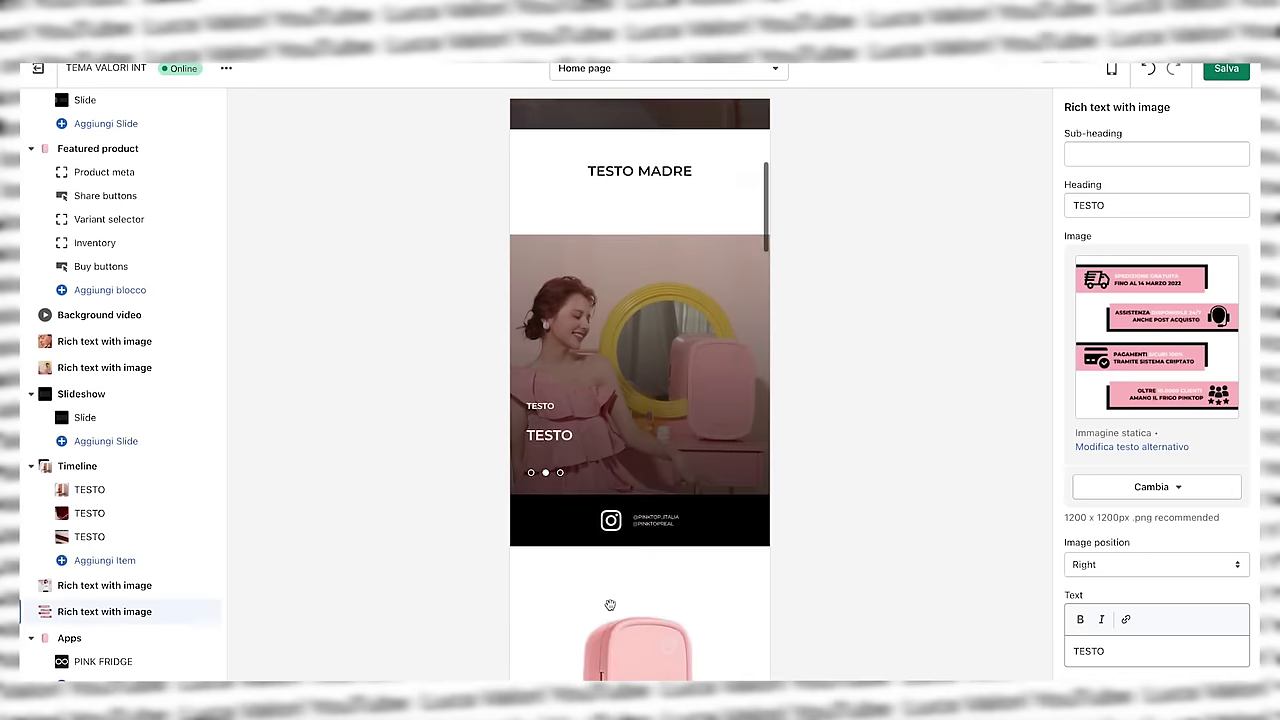
scroll(611, 609, "down", 10)
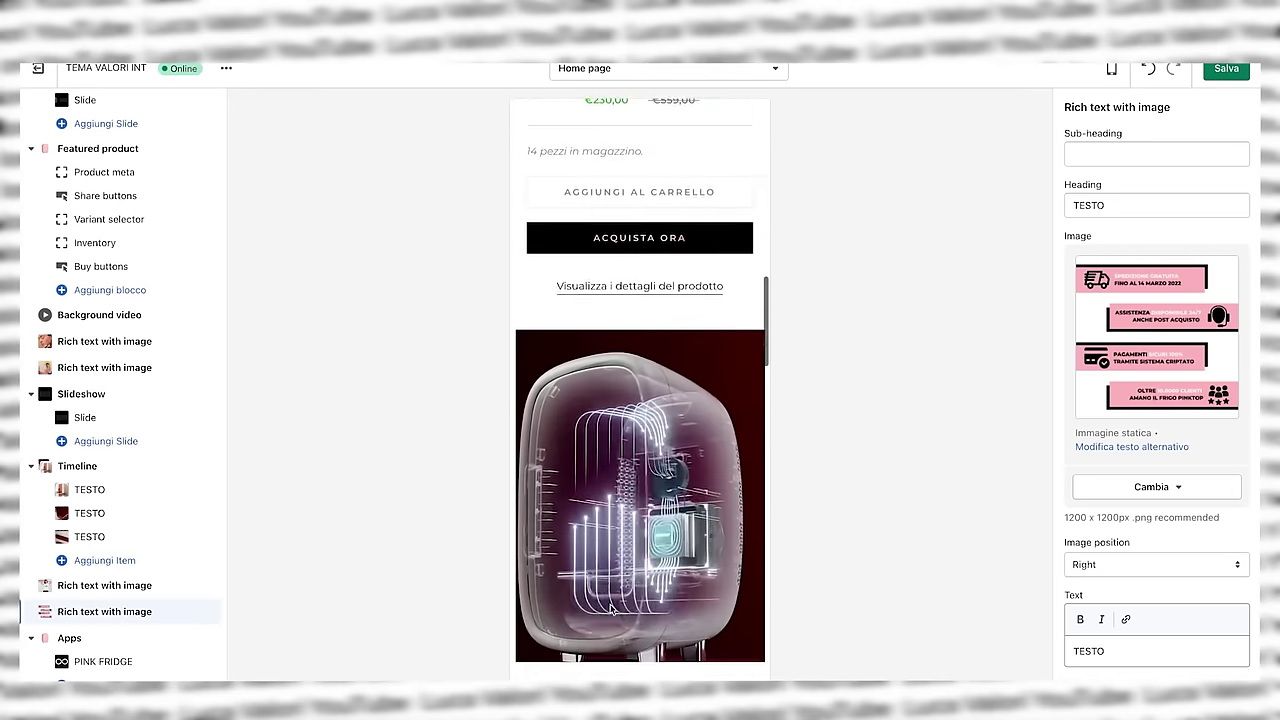
scroll(610, 606, "up", 5)
scroll(610, 606, "down", 4)
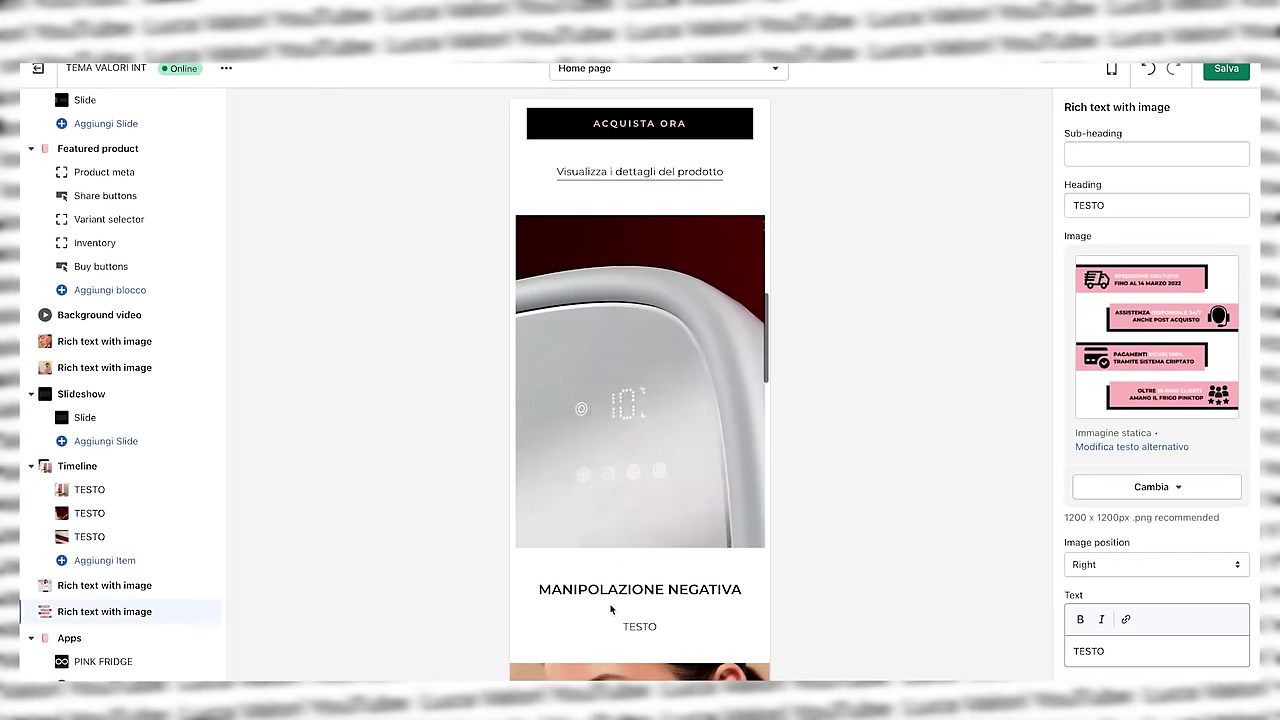
scroll(610, 606, "down", 3)
scroll(610, 606, "up", 3)
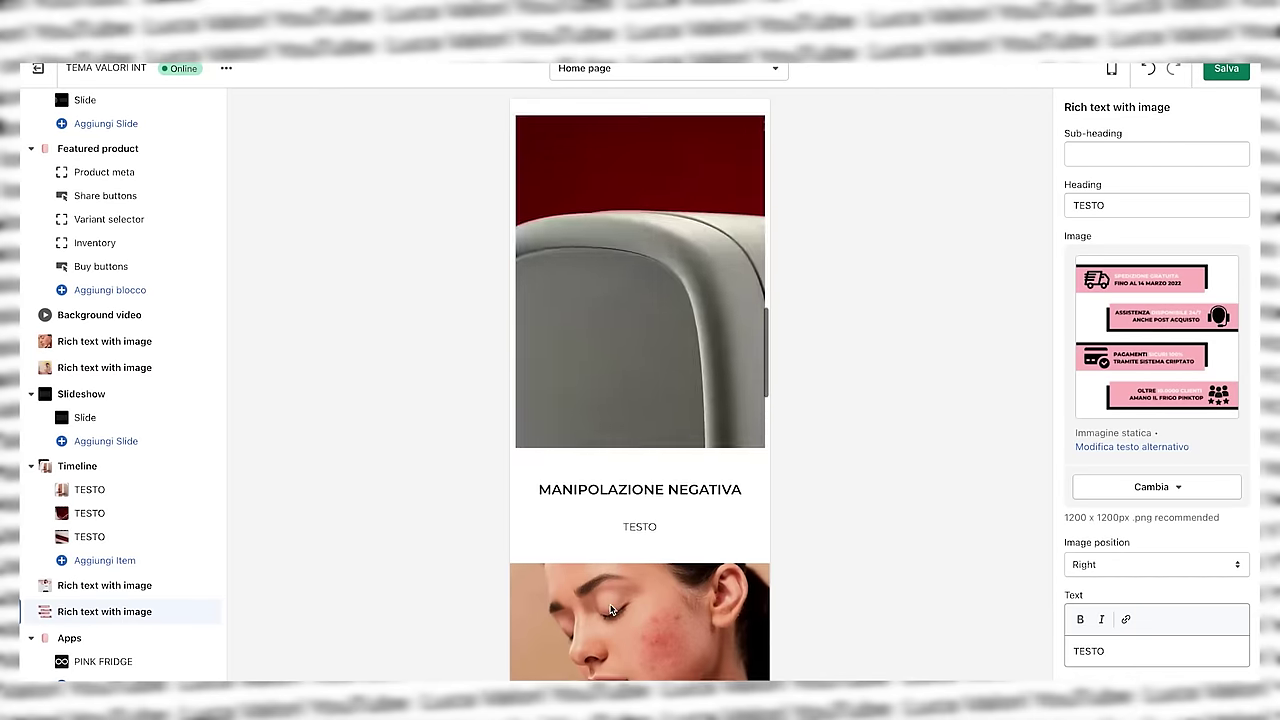
scroll(610, 614, "up", 1)
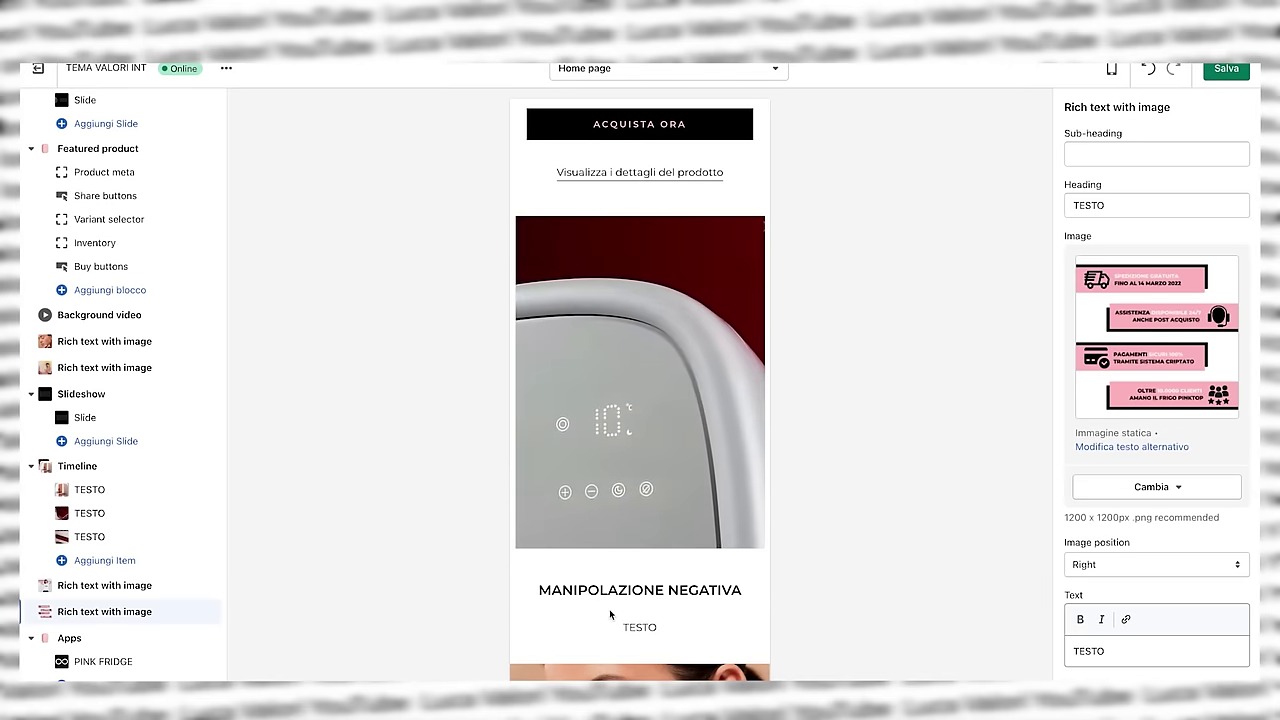
scroll(610, 613, "down", 3)
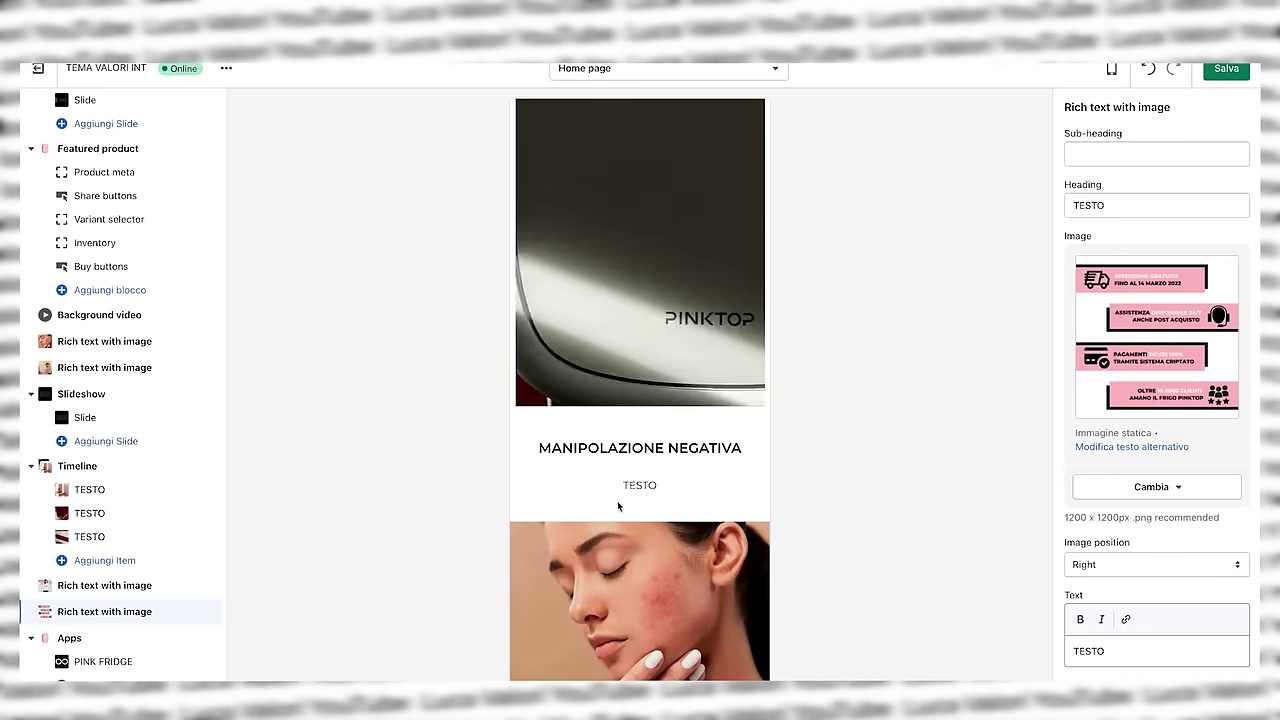
scroll(617, 500, "down", 5)
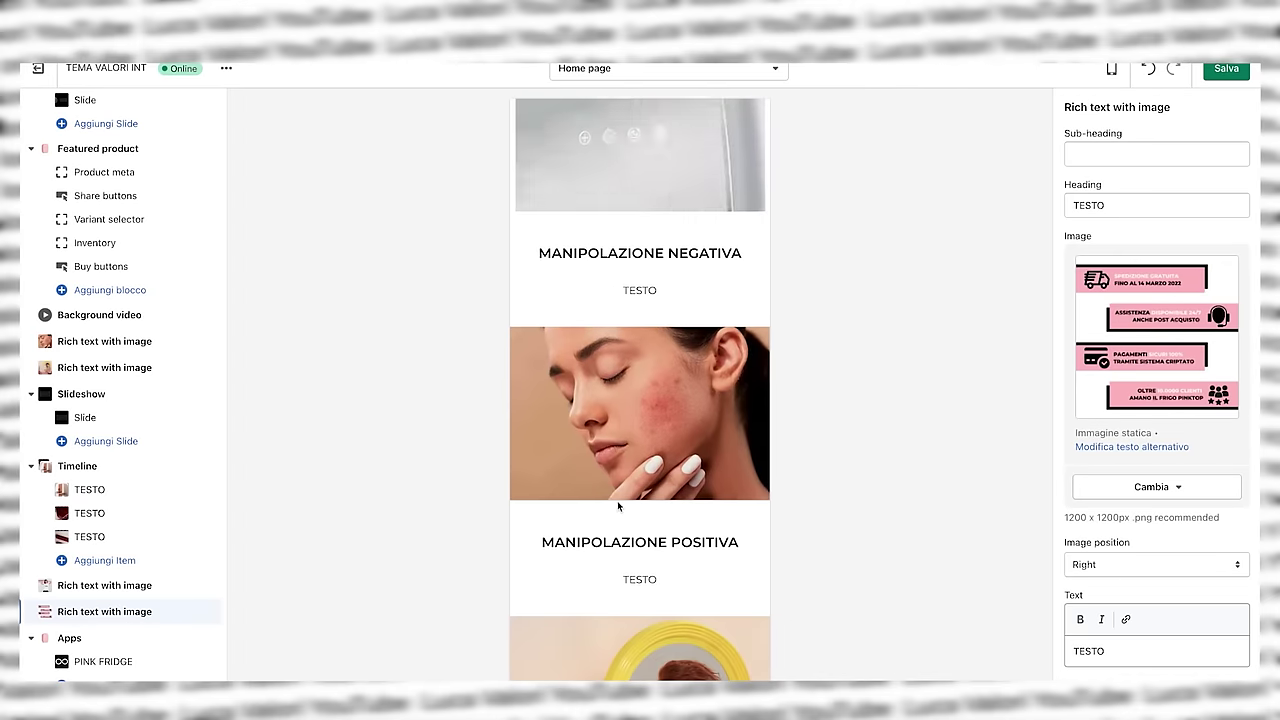
scroll(617, 505, "down", 15)
scroll(617, 507, "down", 1)
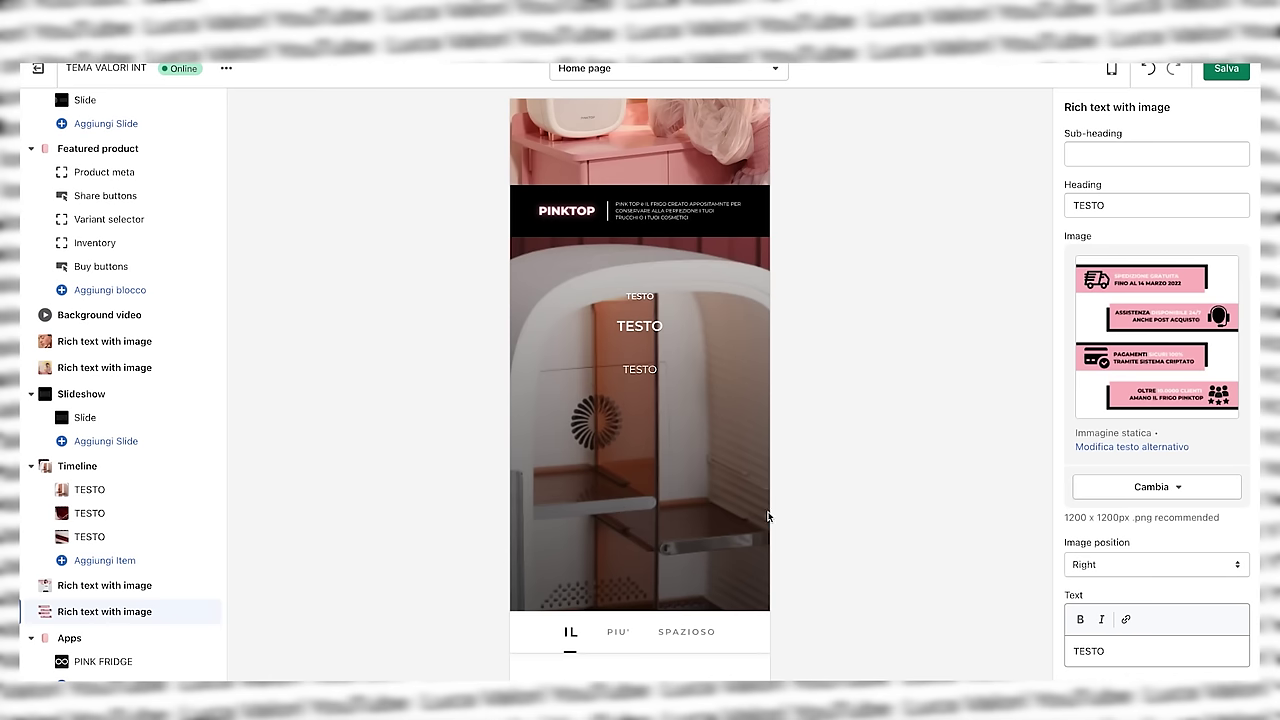
scroll(598, 593, "down", 2)
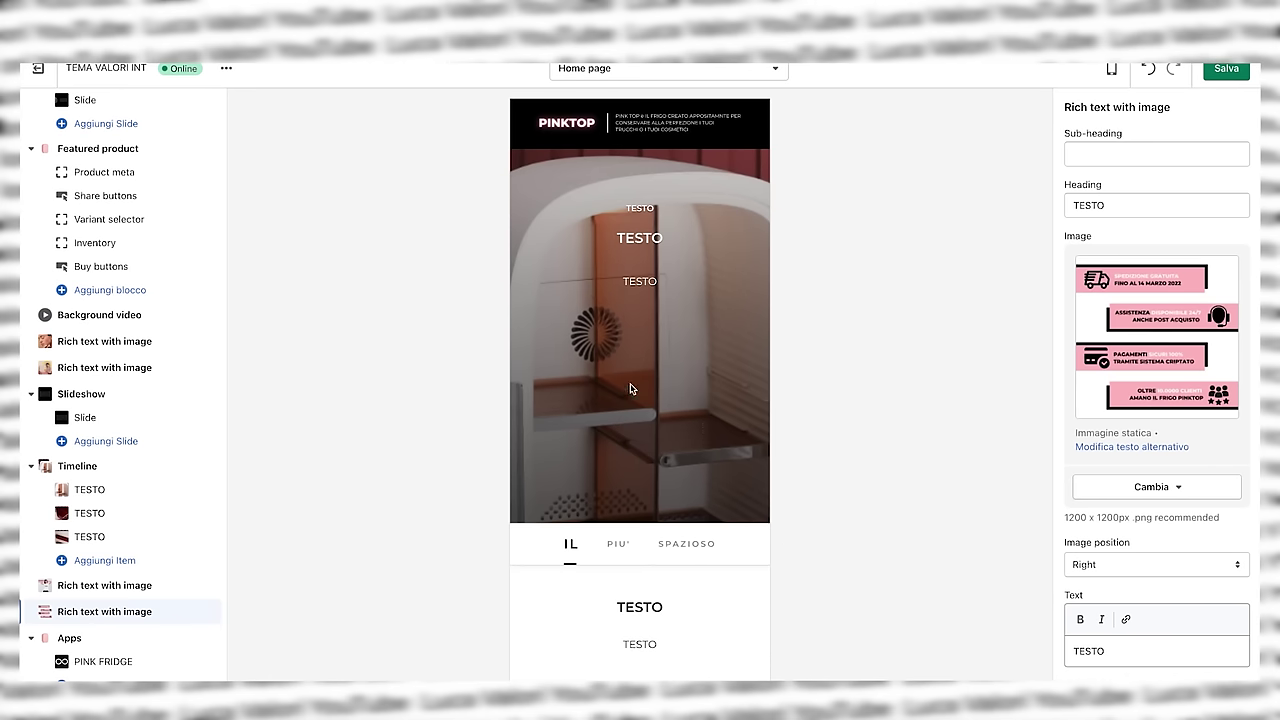
scroll(630, 390, "down", 3)
scroll(631, 386, "up", 3)
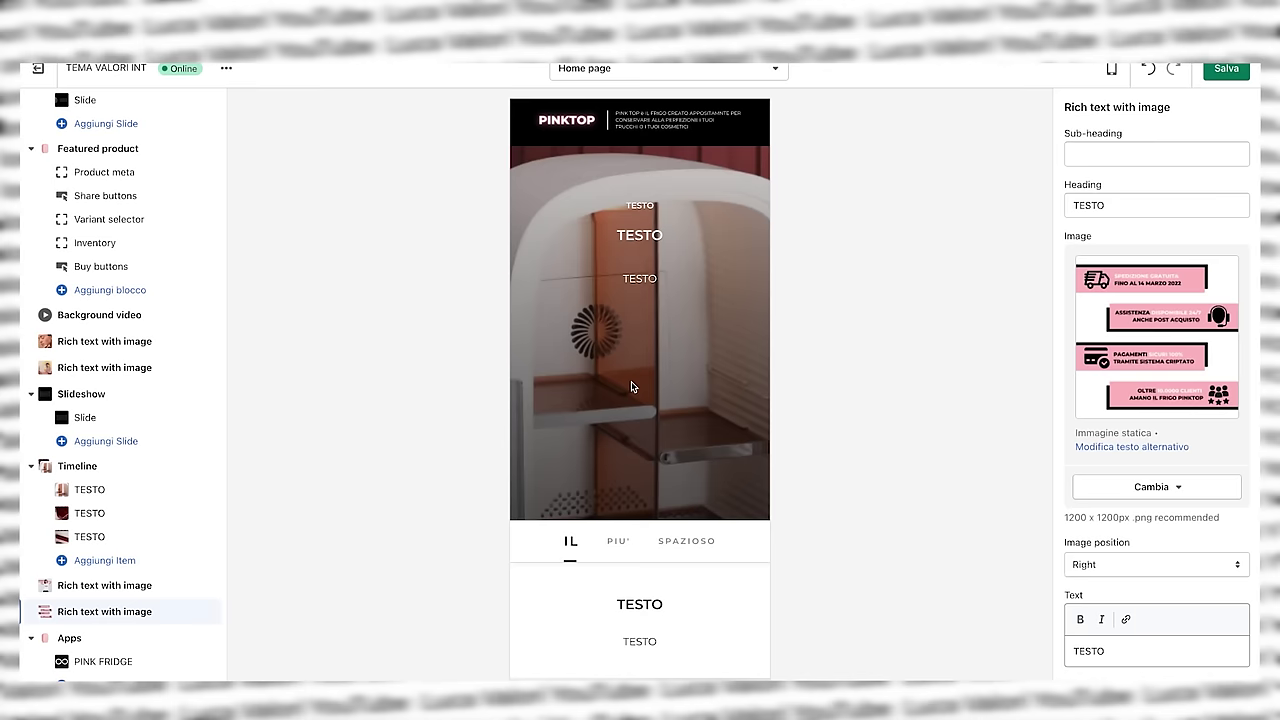
scroll(631, 387, "down", 4)
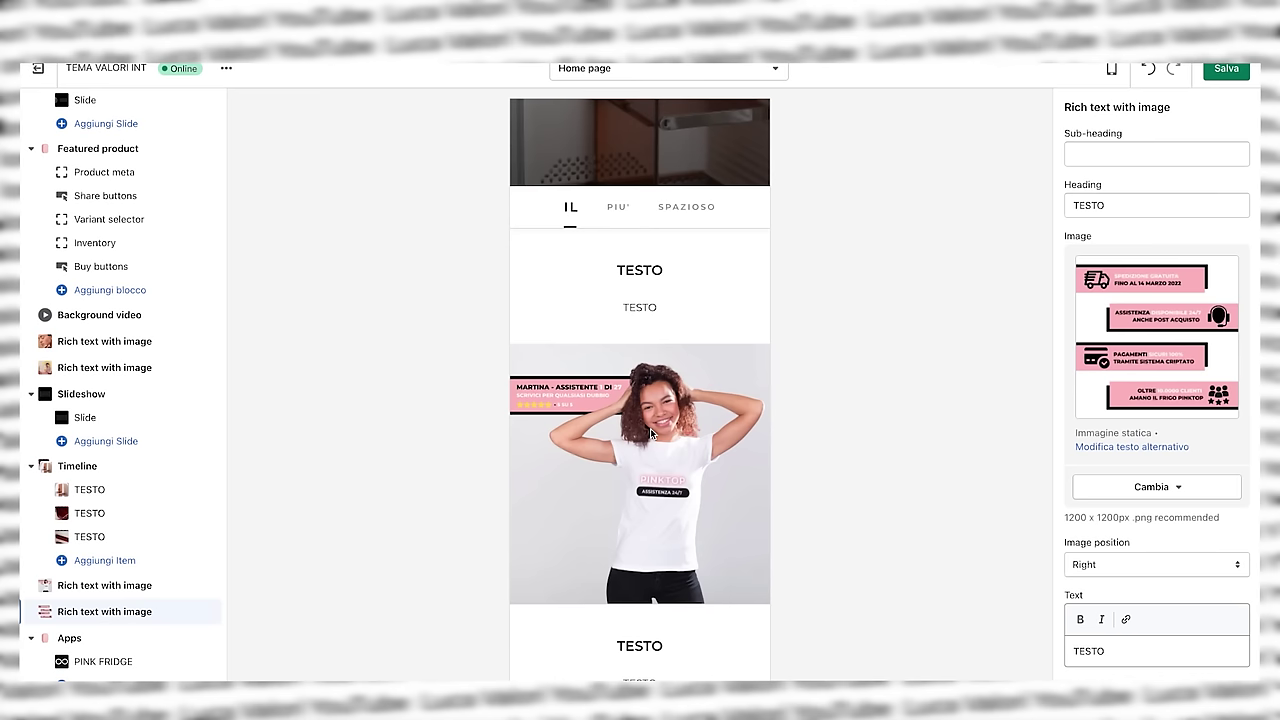
scroll(650, 428, "down", 4)
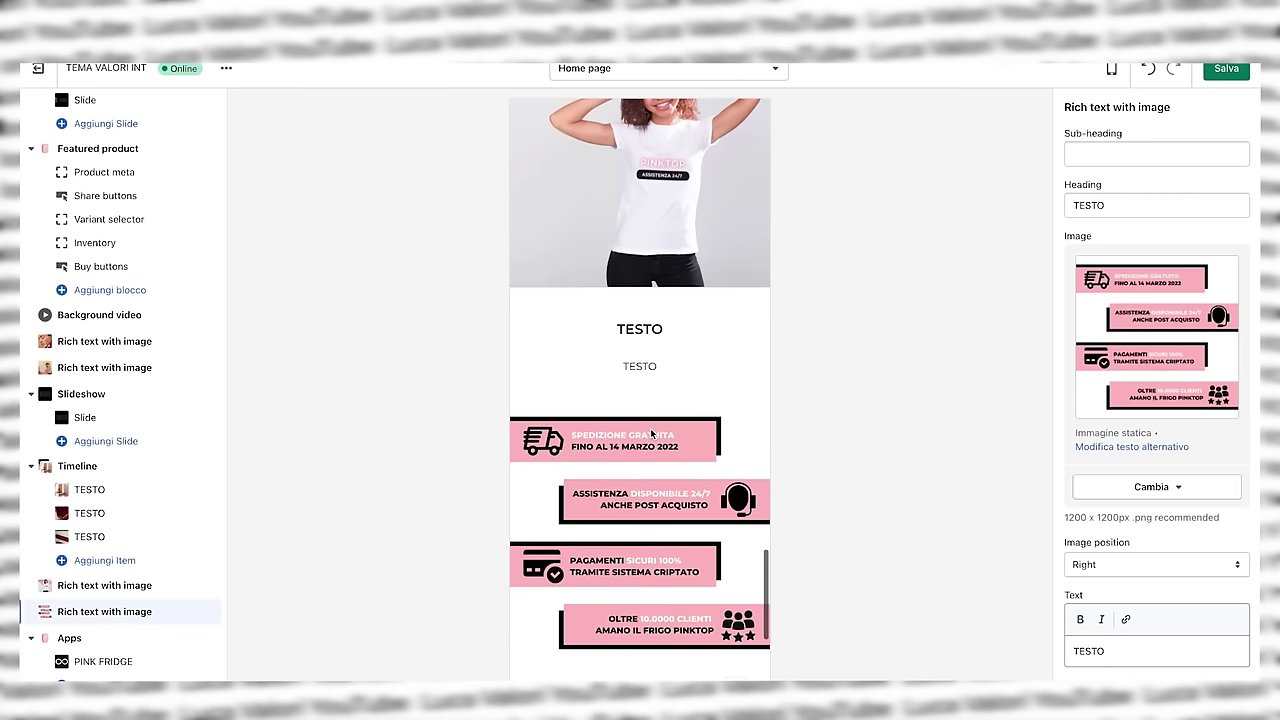
scroll(651, 432, "up", 1)
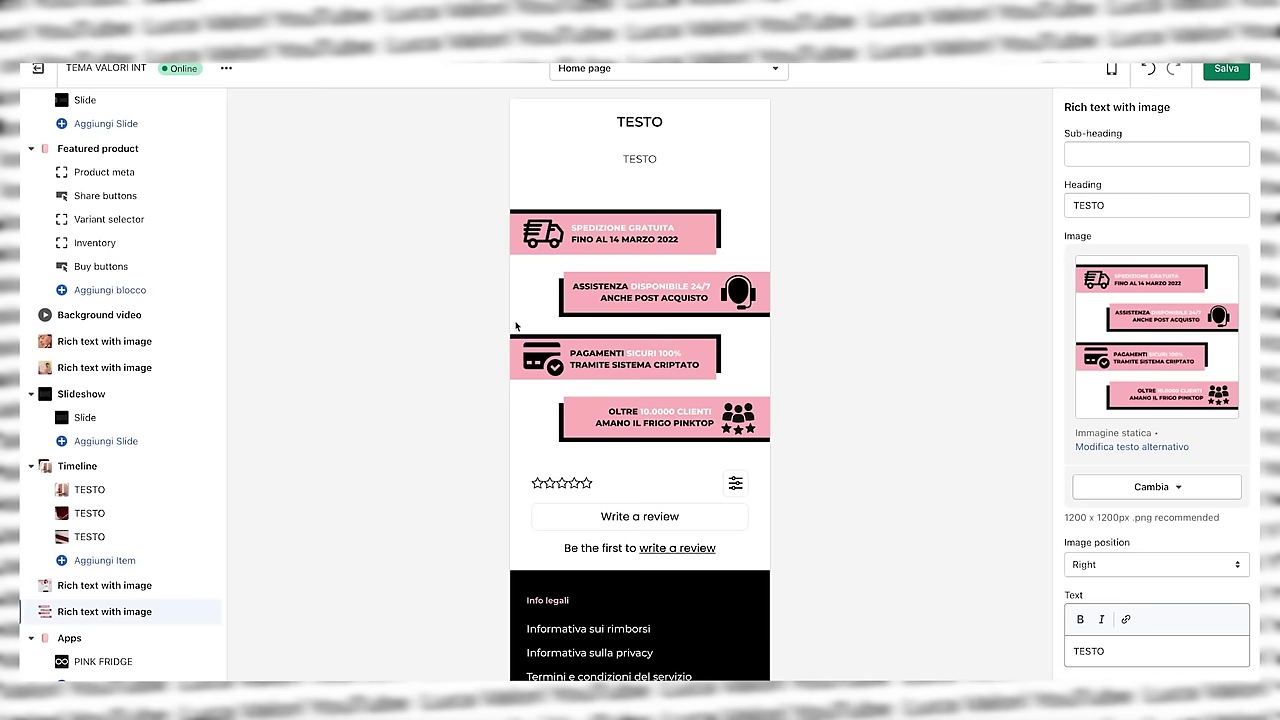
scroll(561, 481, "down", 1)
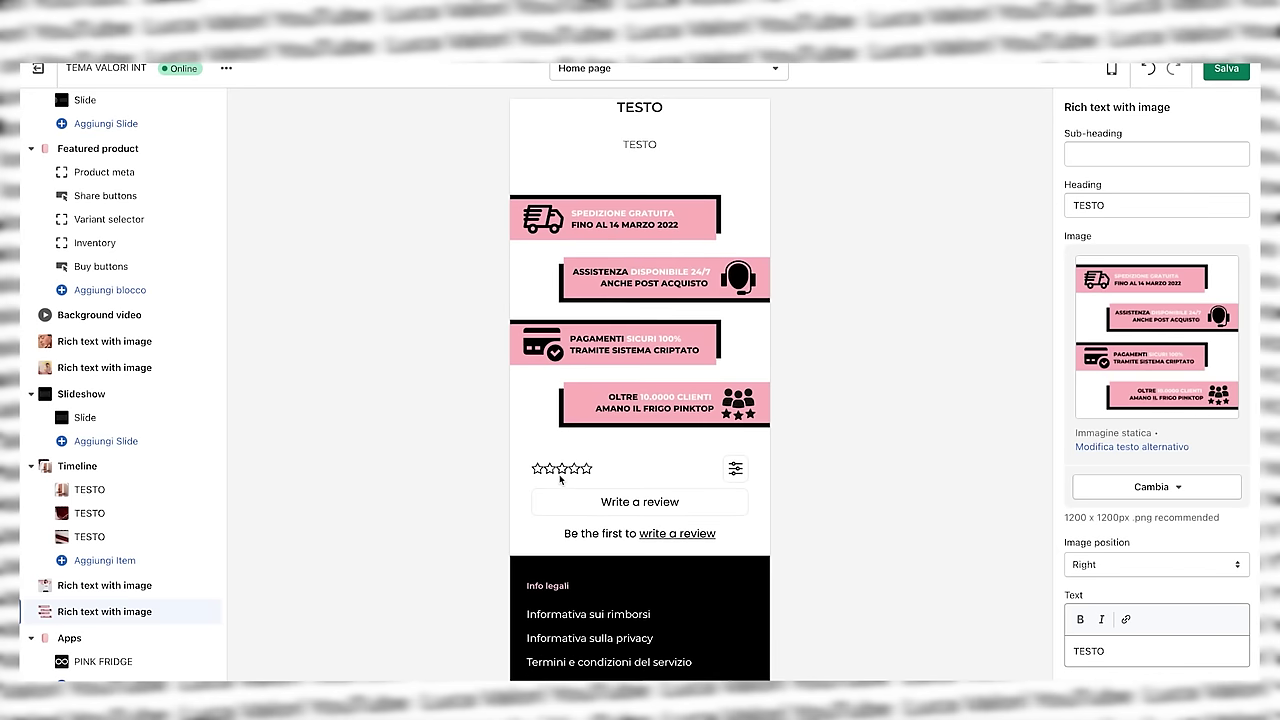
scroll(561, 475, "down", 5)
scroll(561, 469, "down", 4)
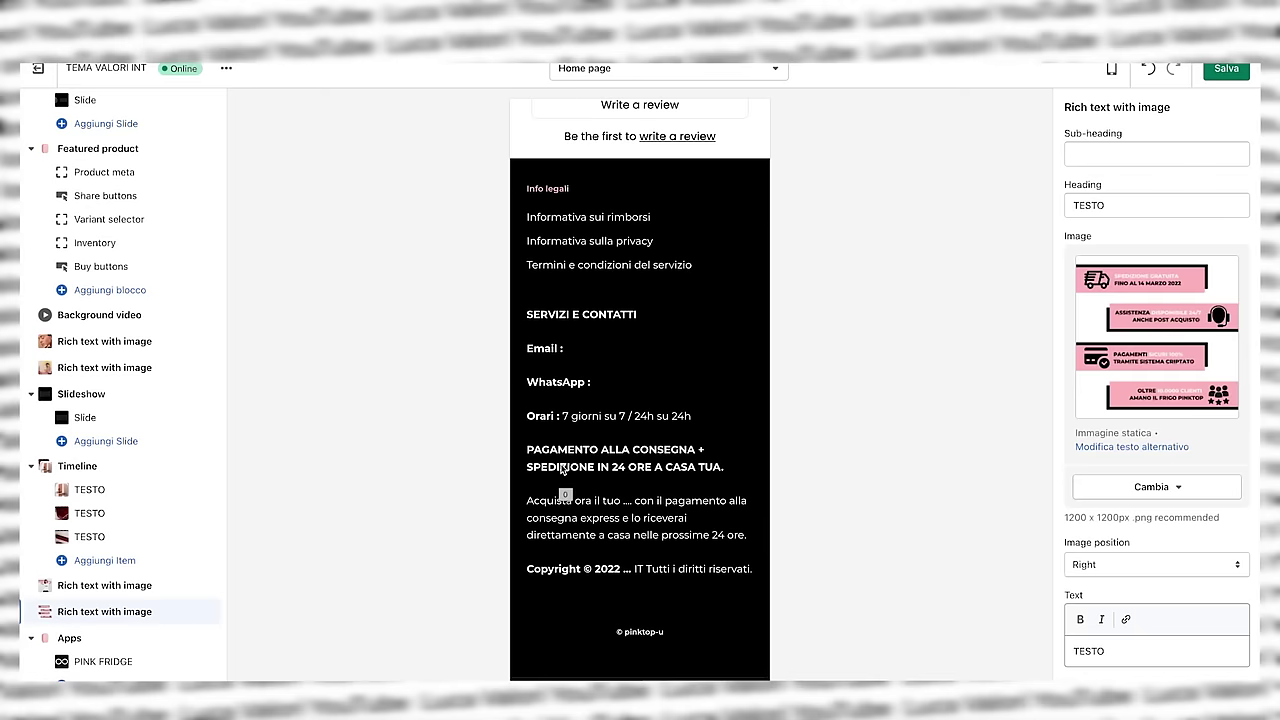
scroll(575, 420, "up", 1)
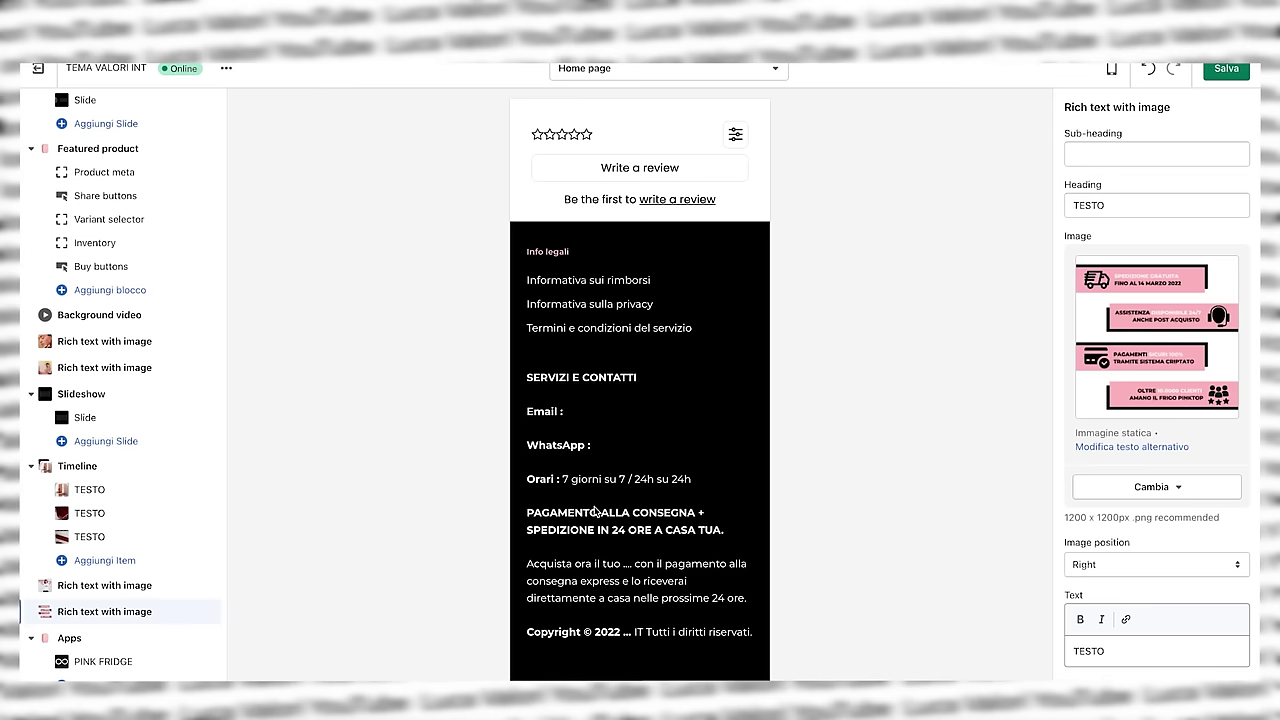
scroll(678, 465, "up", 10)
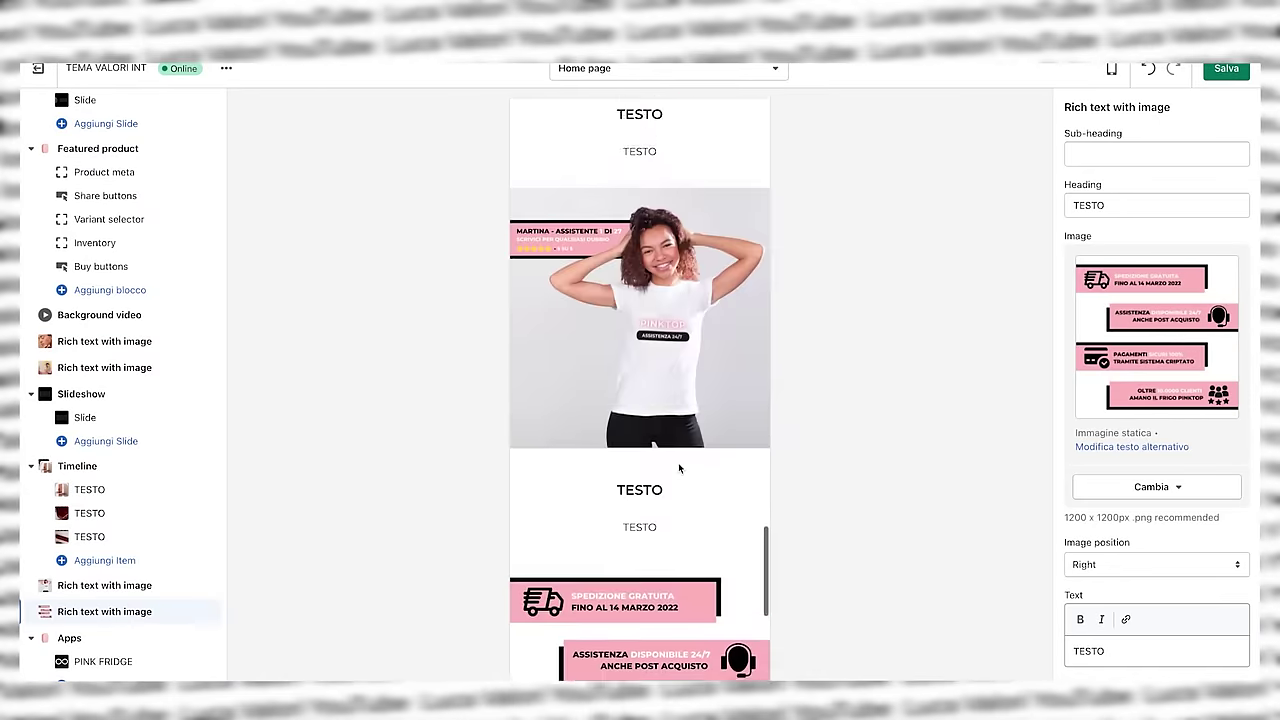
scroll(678, 468, "up", 20)
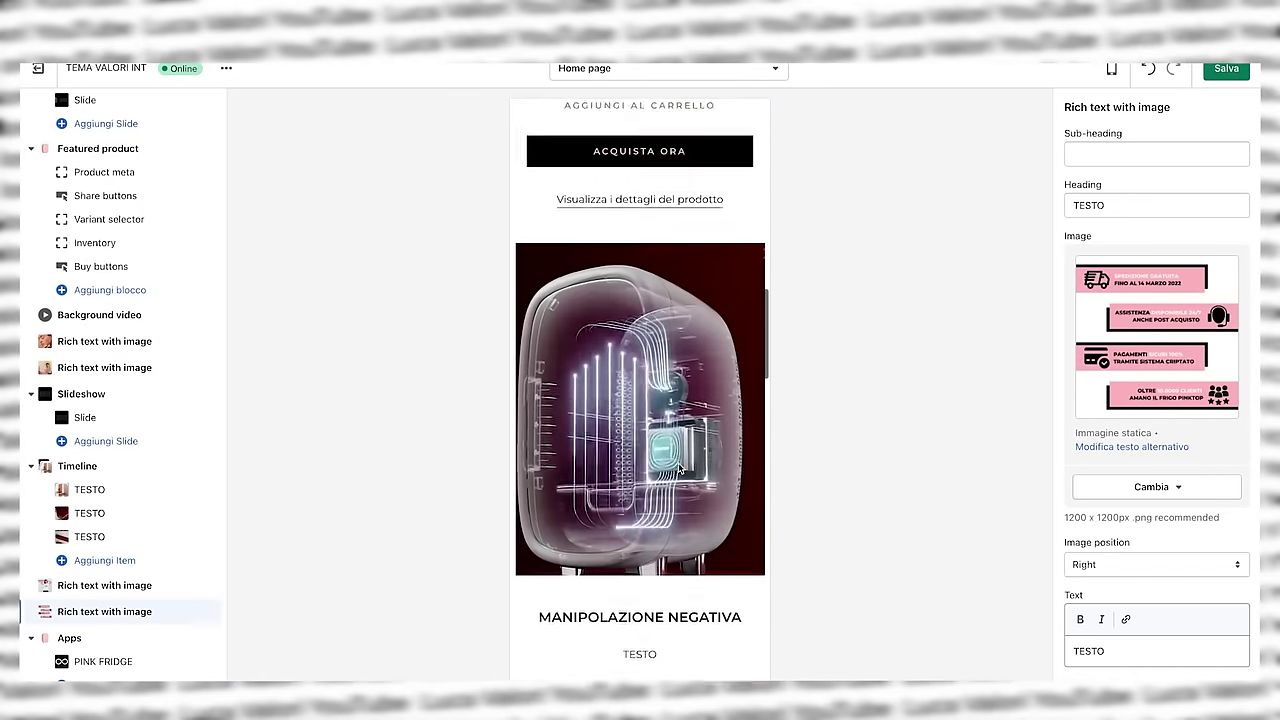
scroll(678, 468, "up", 20)
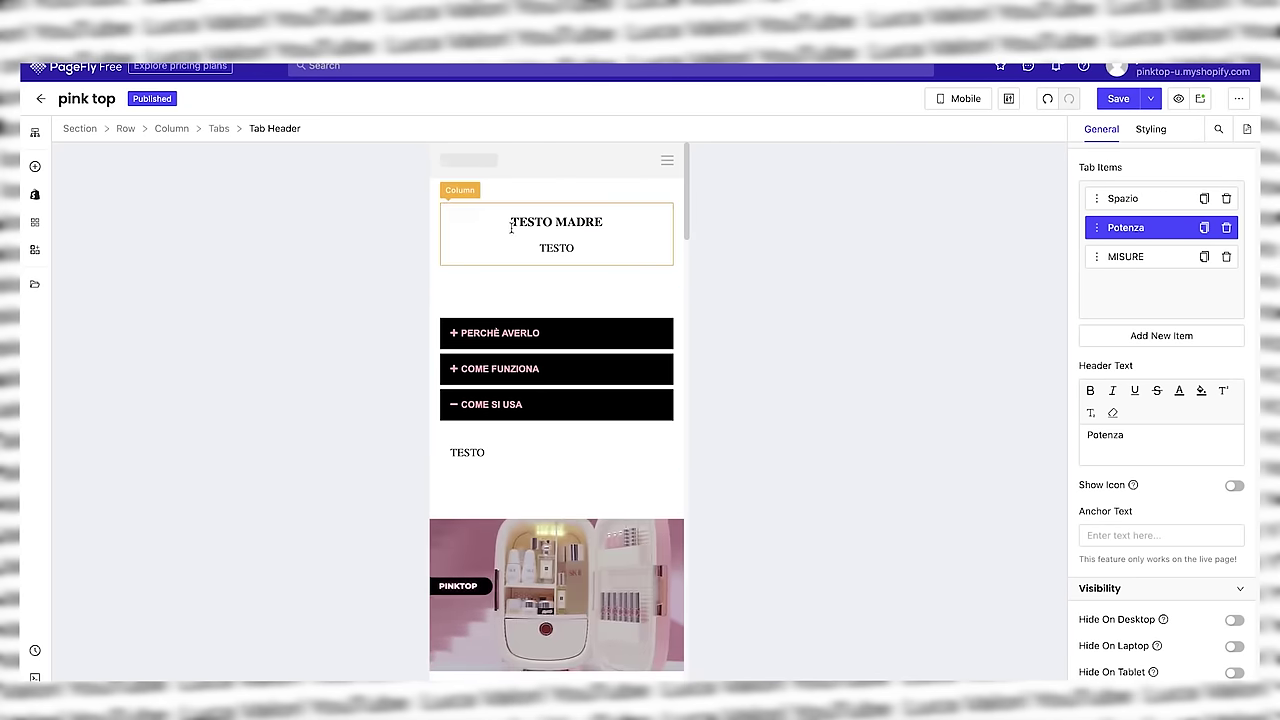
scroll(538, 330, "down", 2)
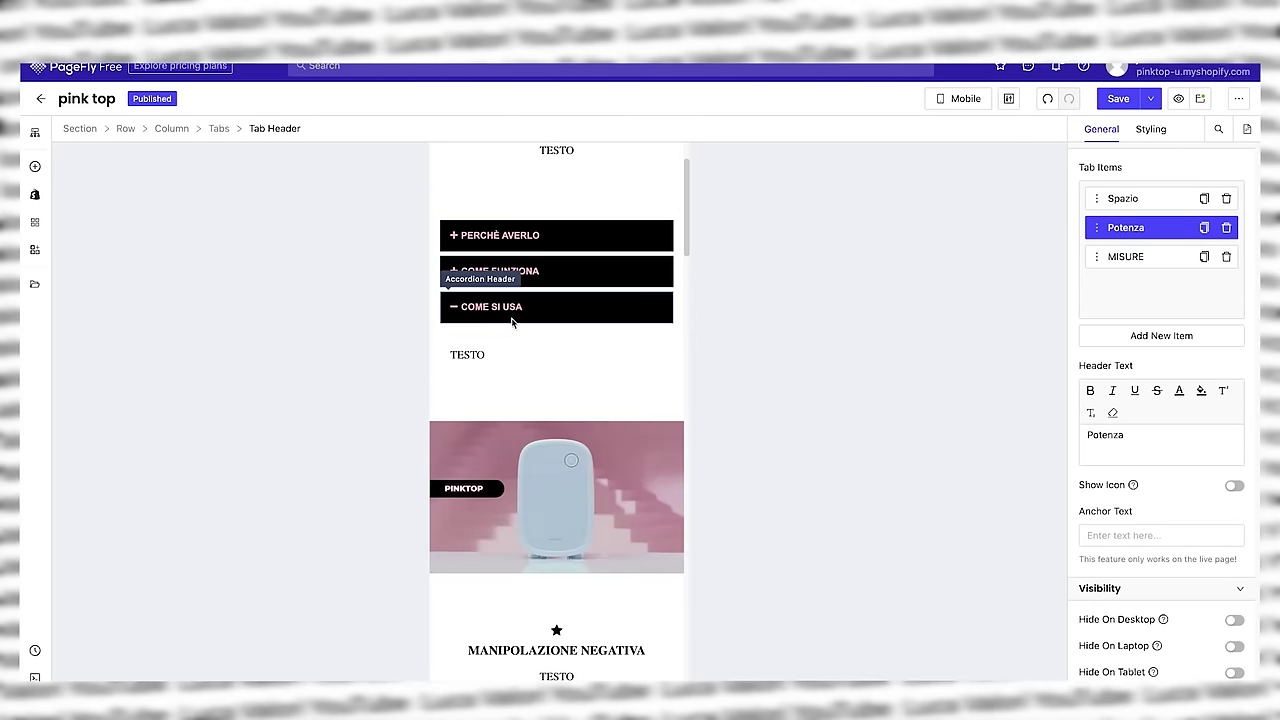
scroll(500, 365, "down", 3)
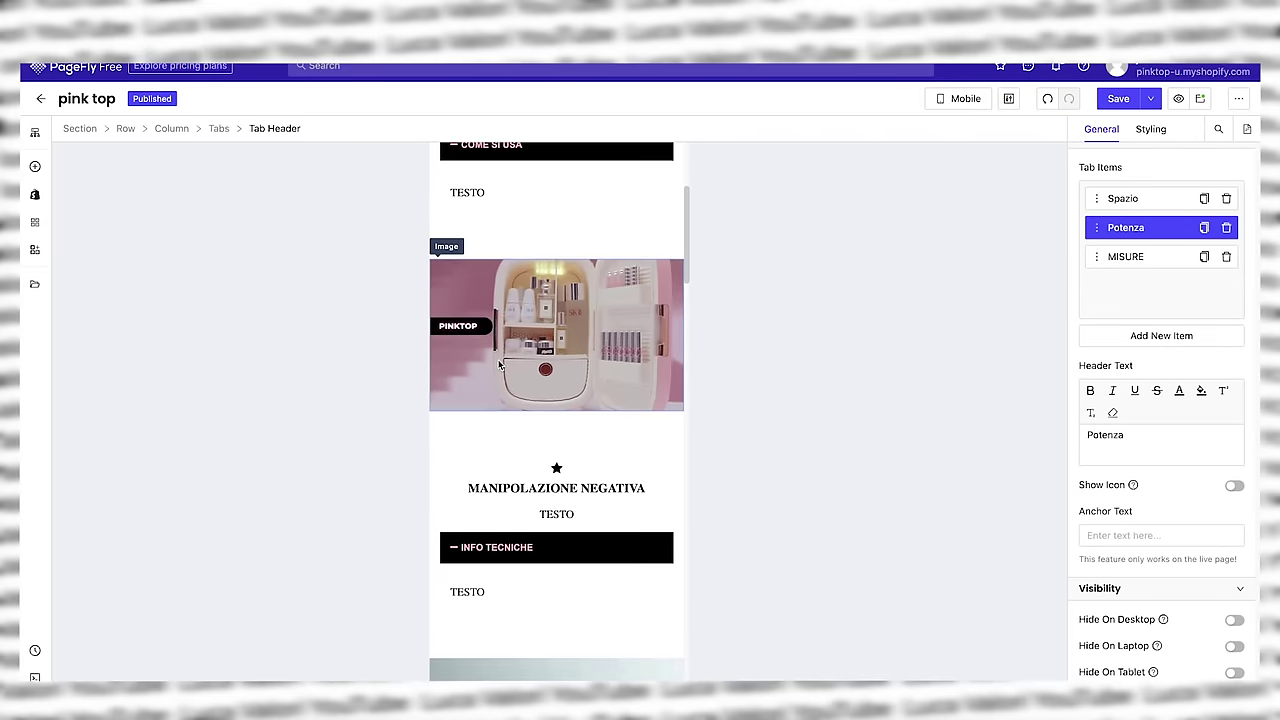
scroll(500, 365, "down", 3)
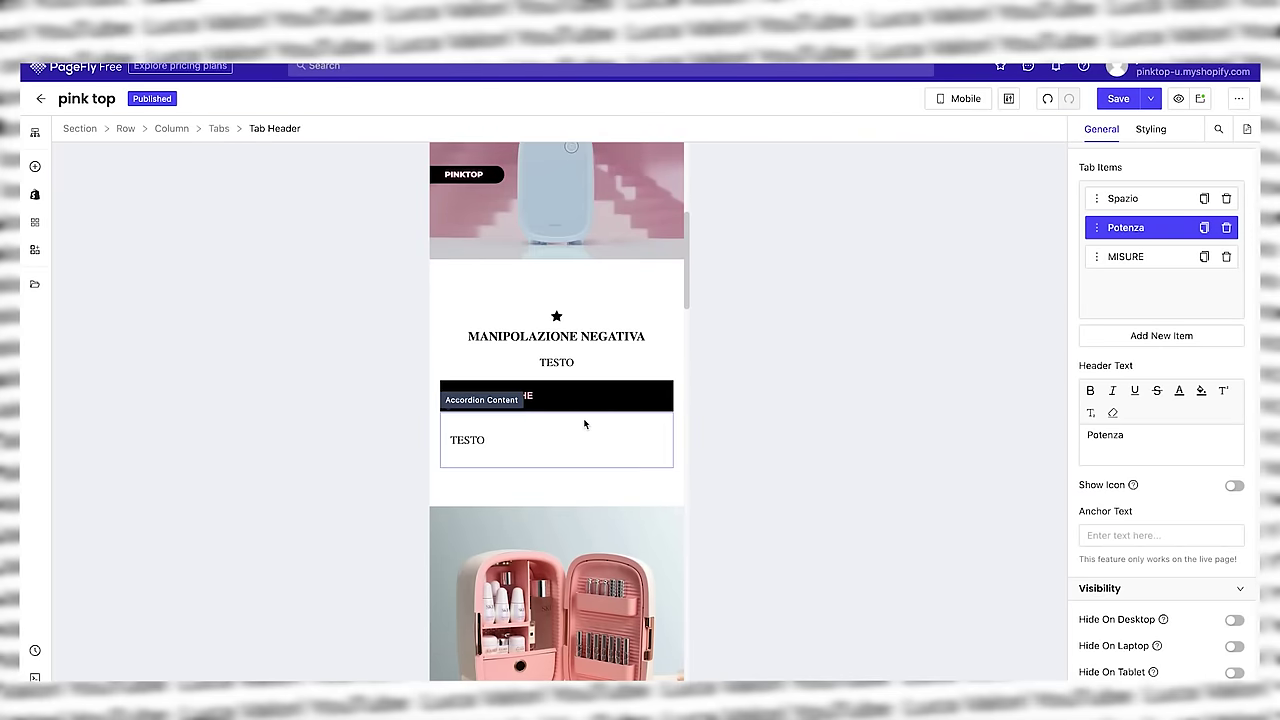
scroll(585, 424, "down", 5)
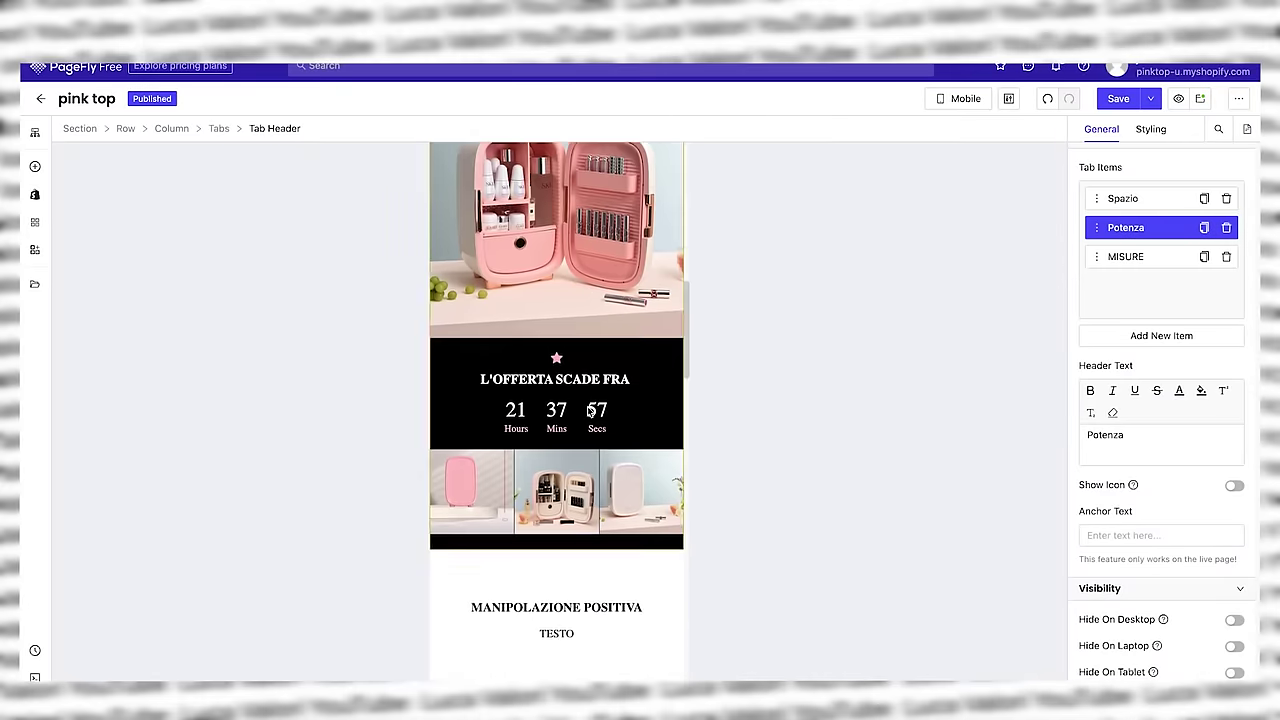
scroll(585, 420, "down", 3)
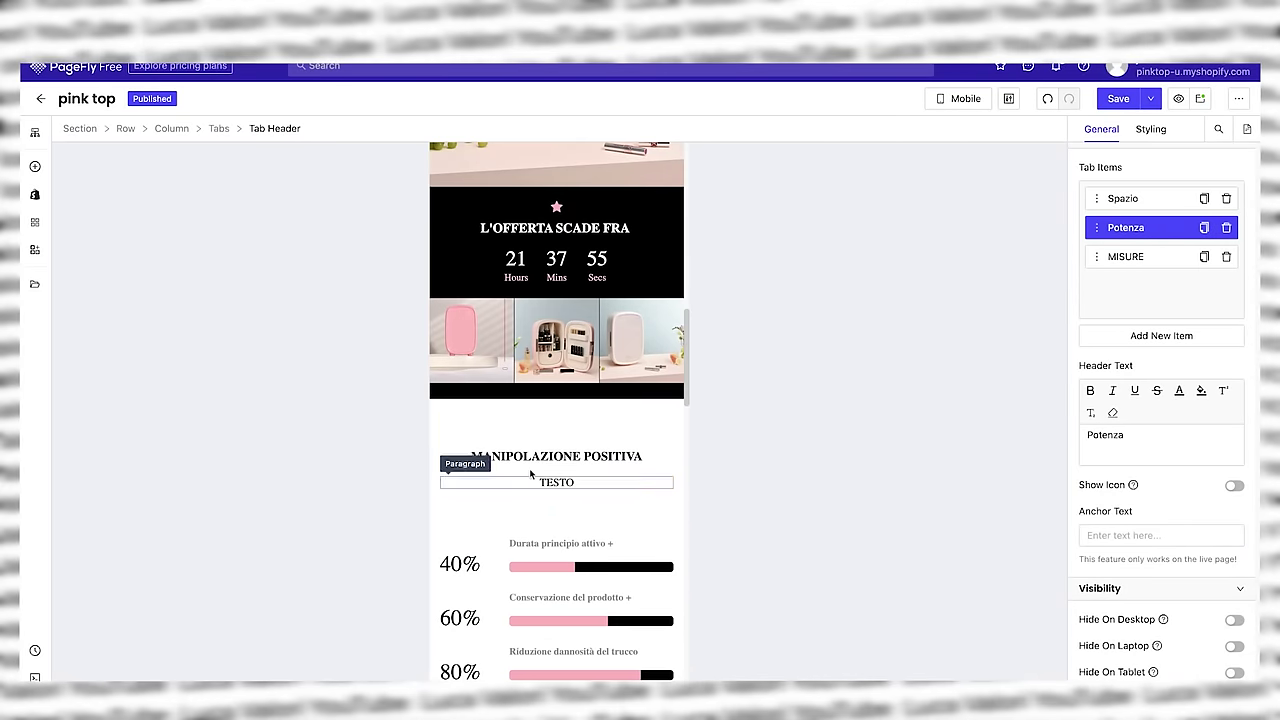
scroll(528, 460, "up", 3)
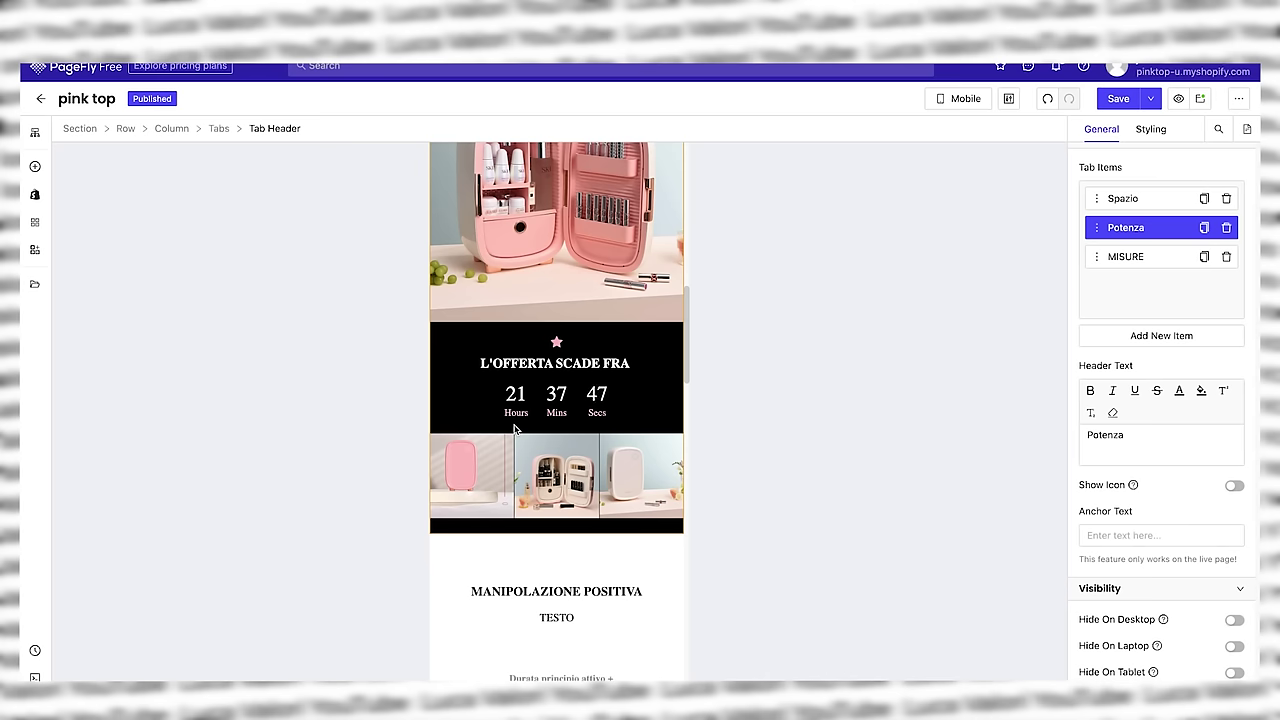
scroll(516, 428, "down", 4)
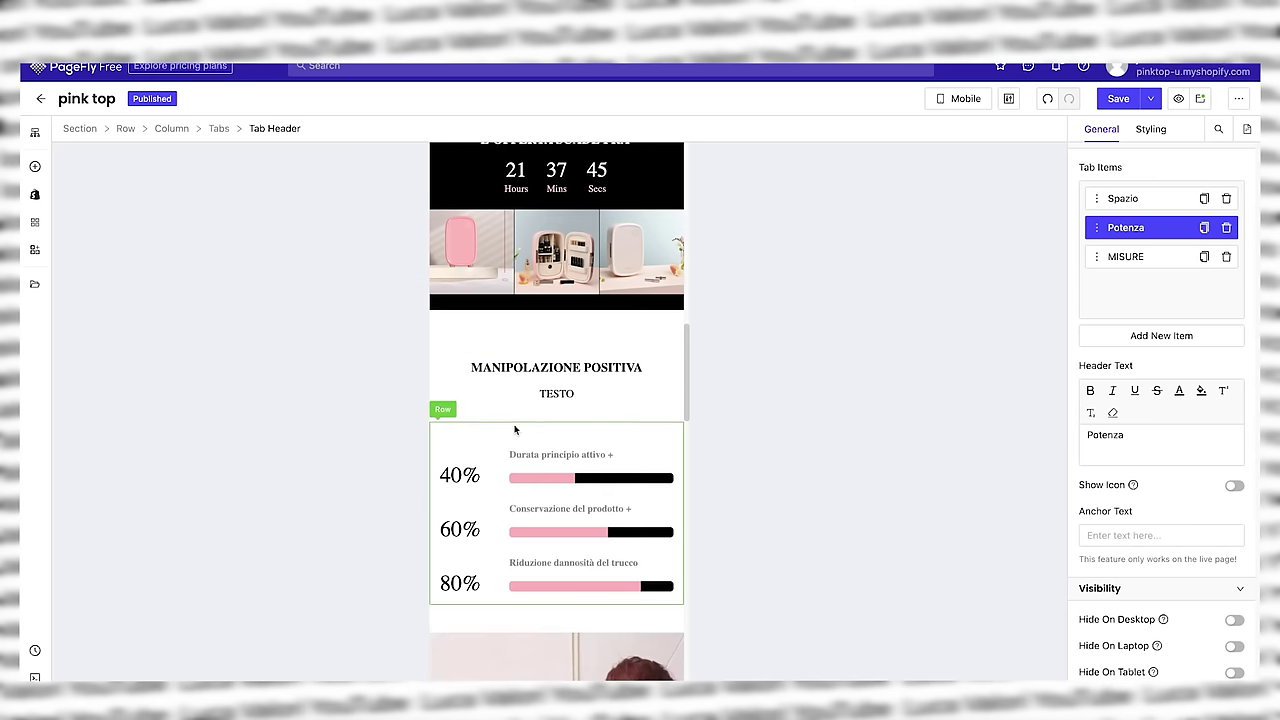
scroll(589, 406, "down", 10)
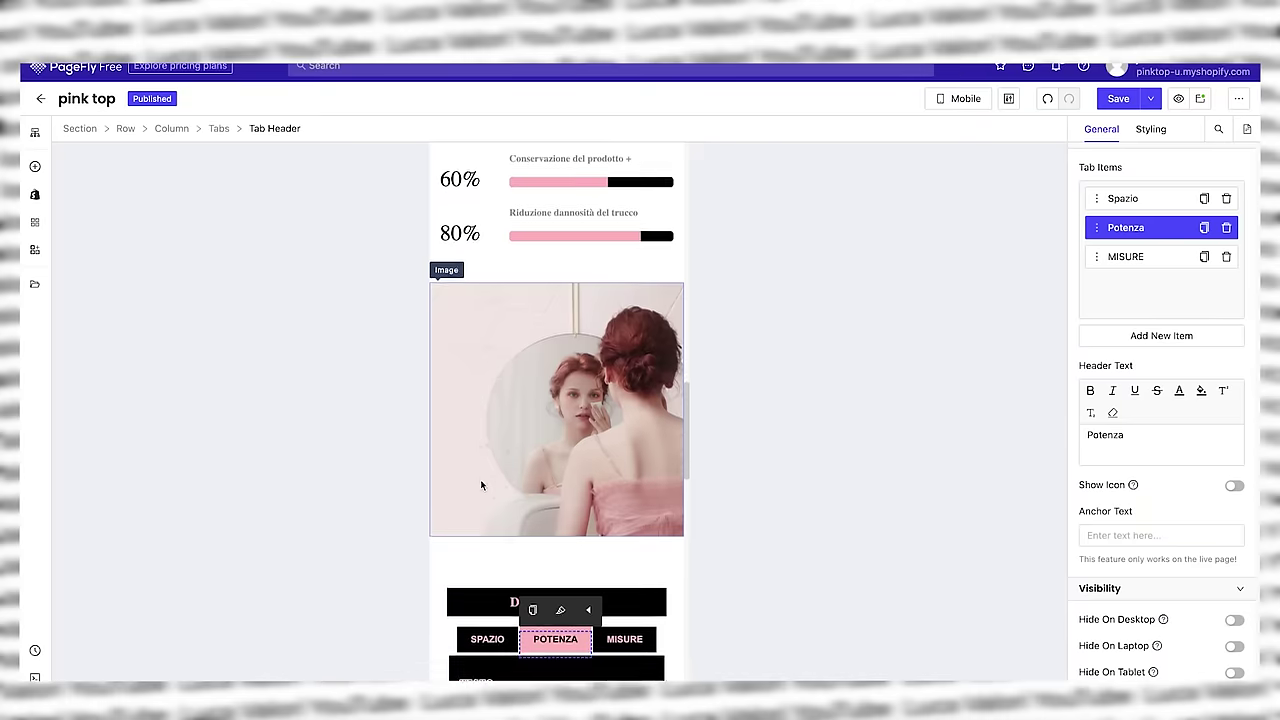
scroll(543, 500, "down", 2)
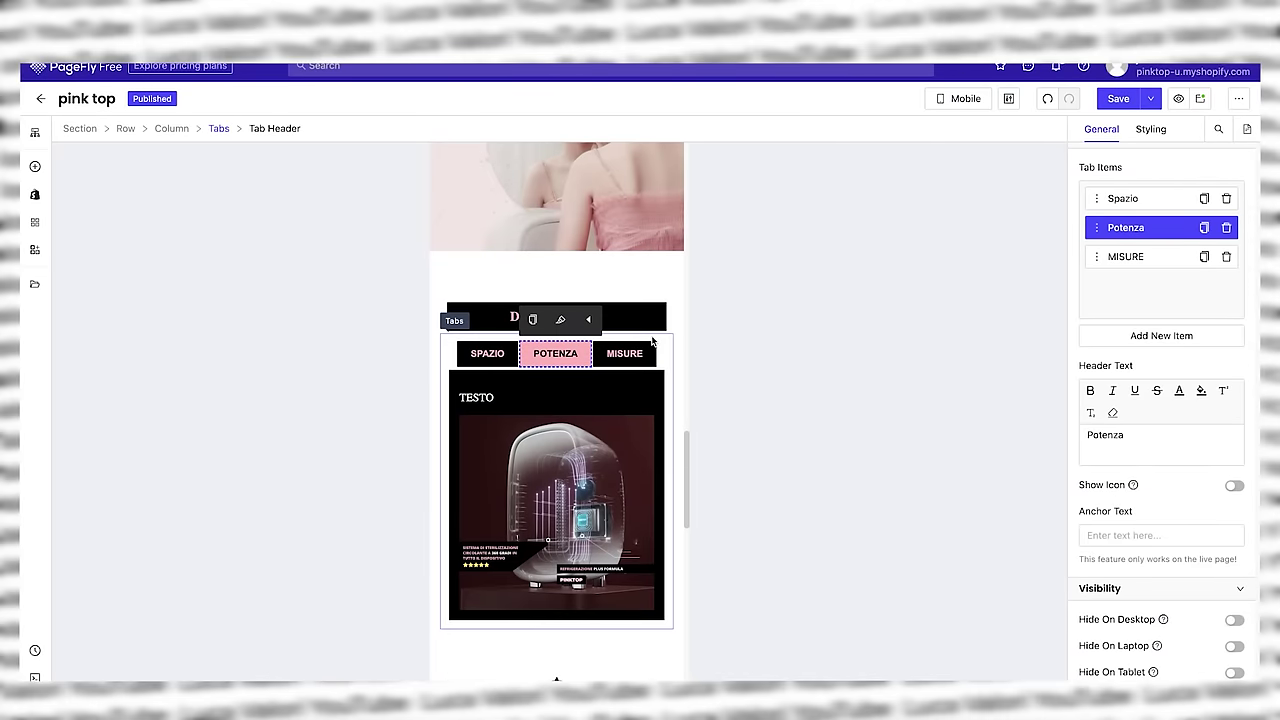
scroll(545, 524, "down", 8)
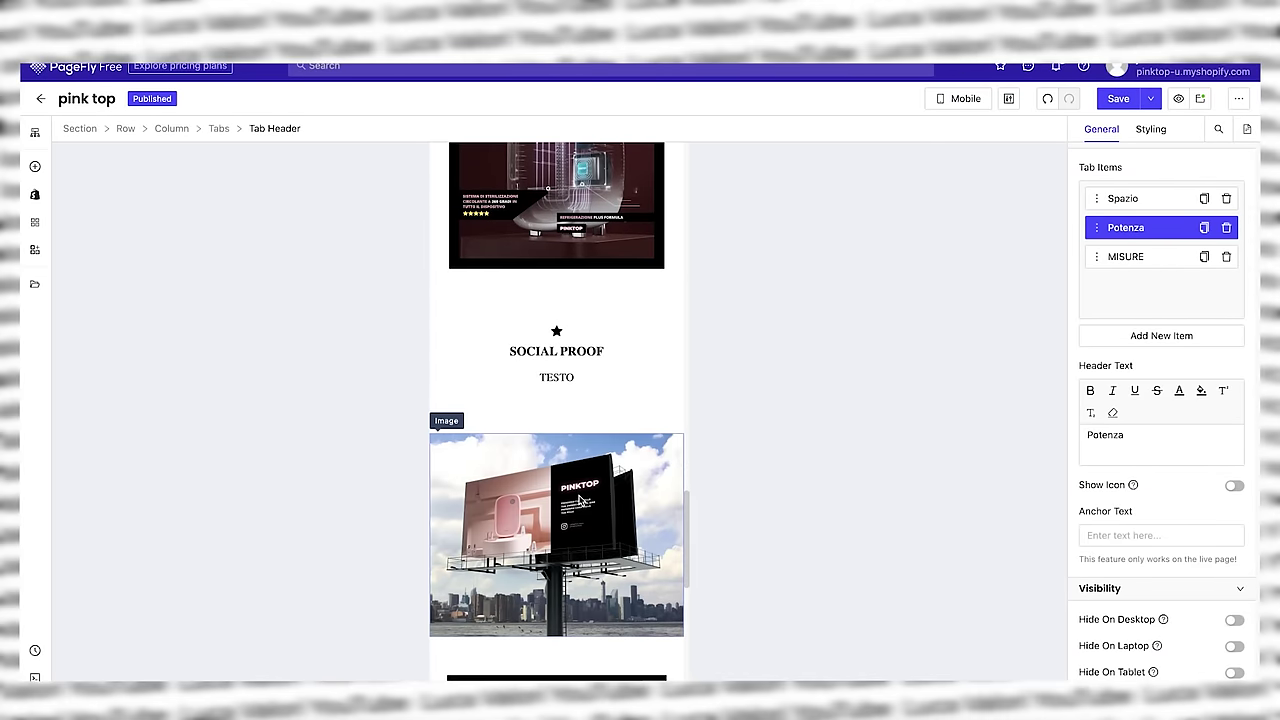
scroll(579, 497, "up", 1)
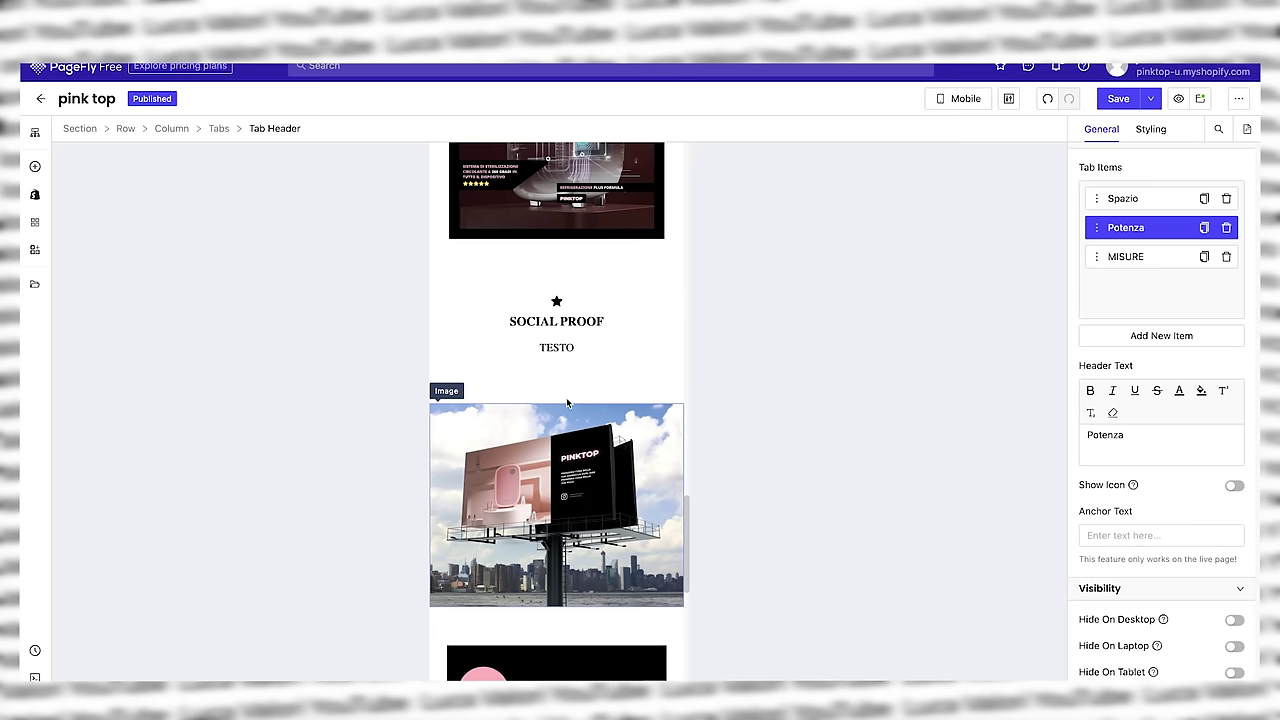
scroll(590, 447, "up", 20)
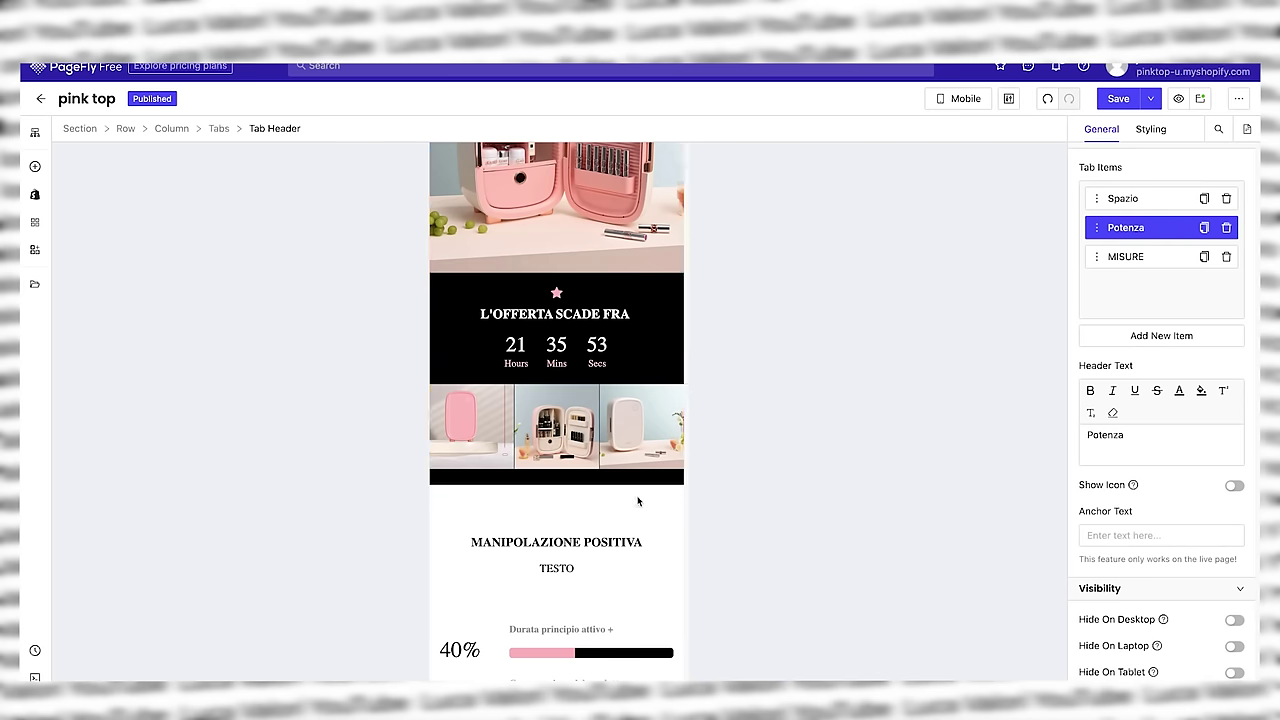
scroll(597, 503, "up", 1)
scroll(597, 503, "up", 5)
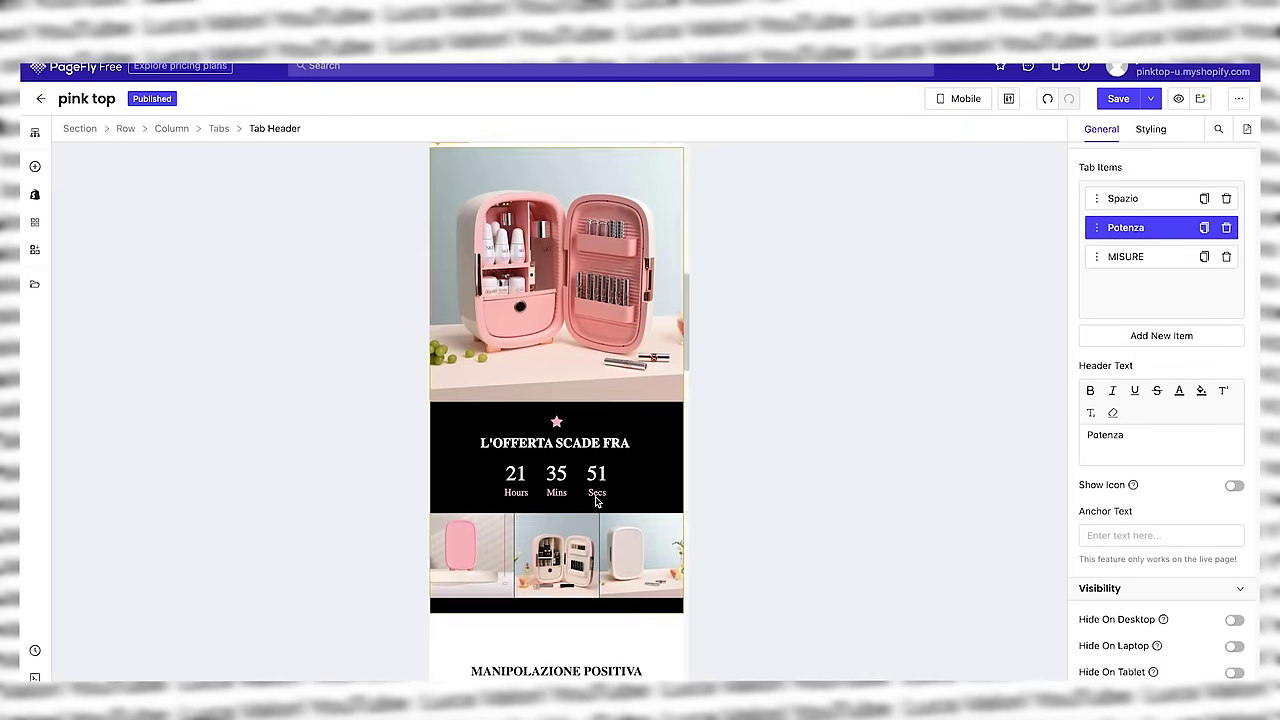
scroll(597, 503, "up", 10)
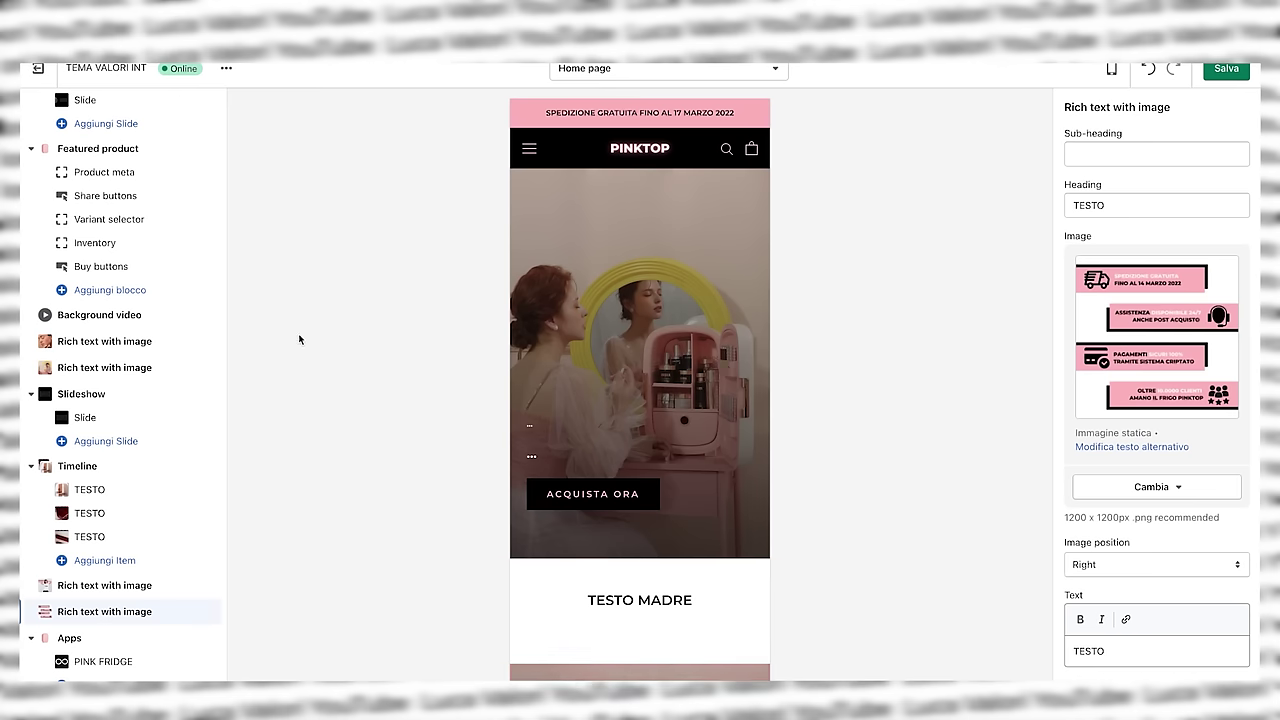
scroll(88, 170, "up", 5)
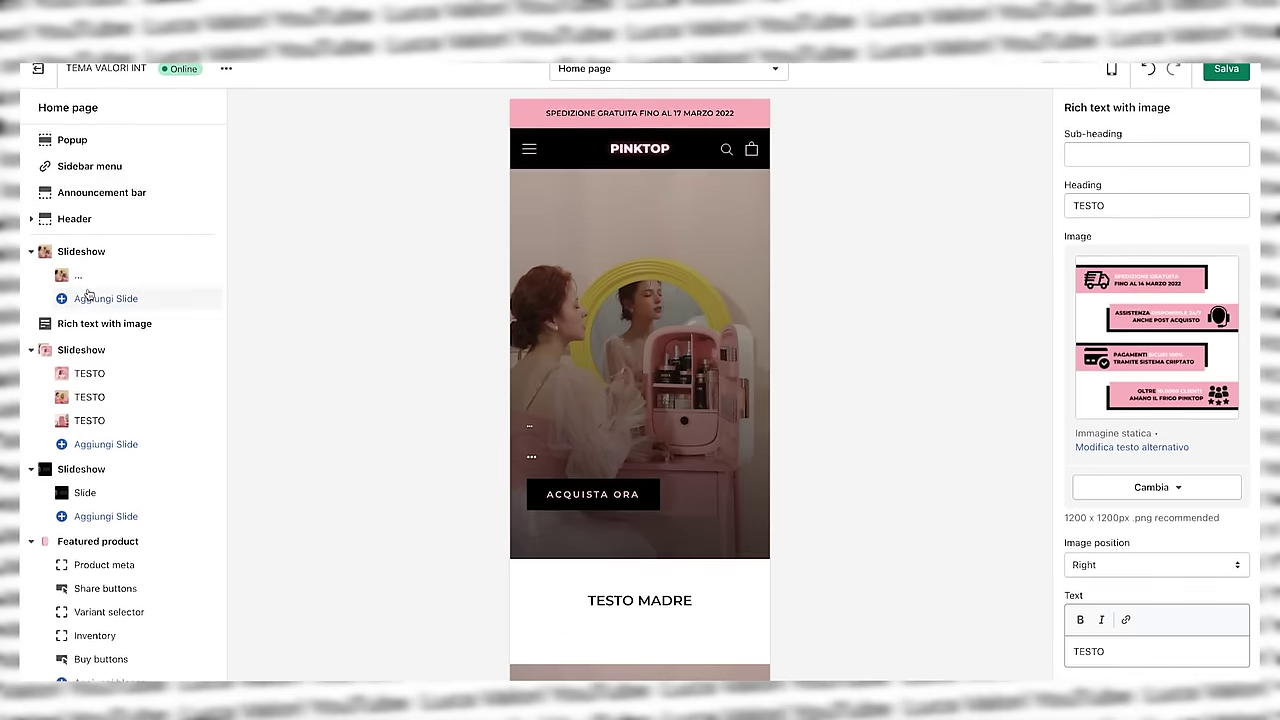
- Replace the first slideshow slide's sub-heading placeholder with PENSATO PER
left_click(80, 276)
scroll(1137, 370, "down", 5)
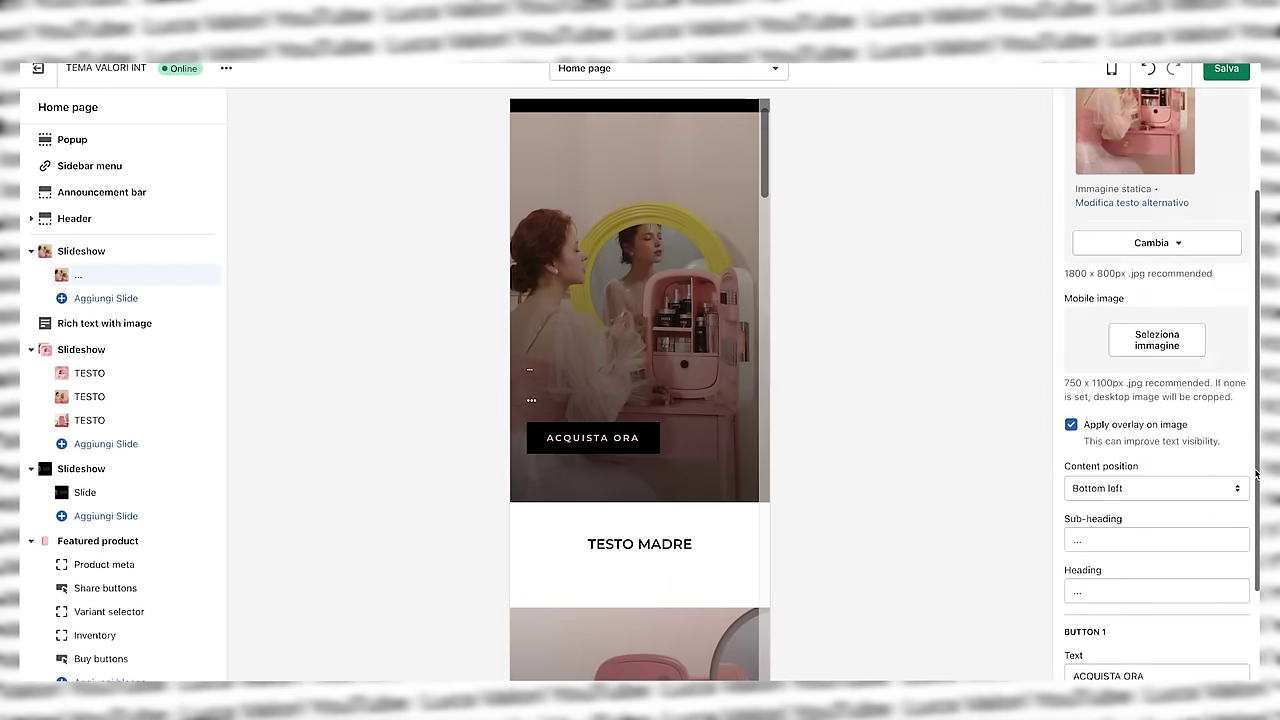
scroll(1137, 340, "up", 1)
left_click_drag(1092, 387, 1066, 387)
key("BackSpace")
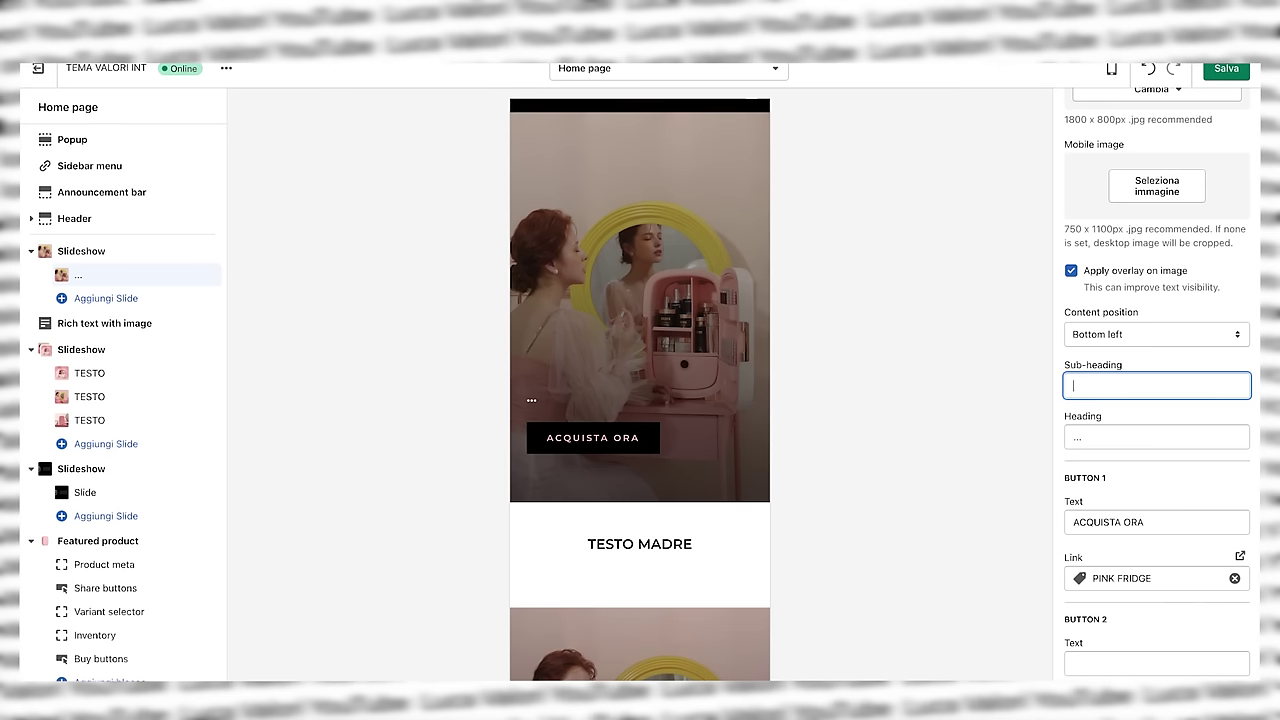
type("PENSATO PER")
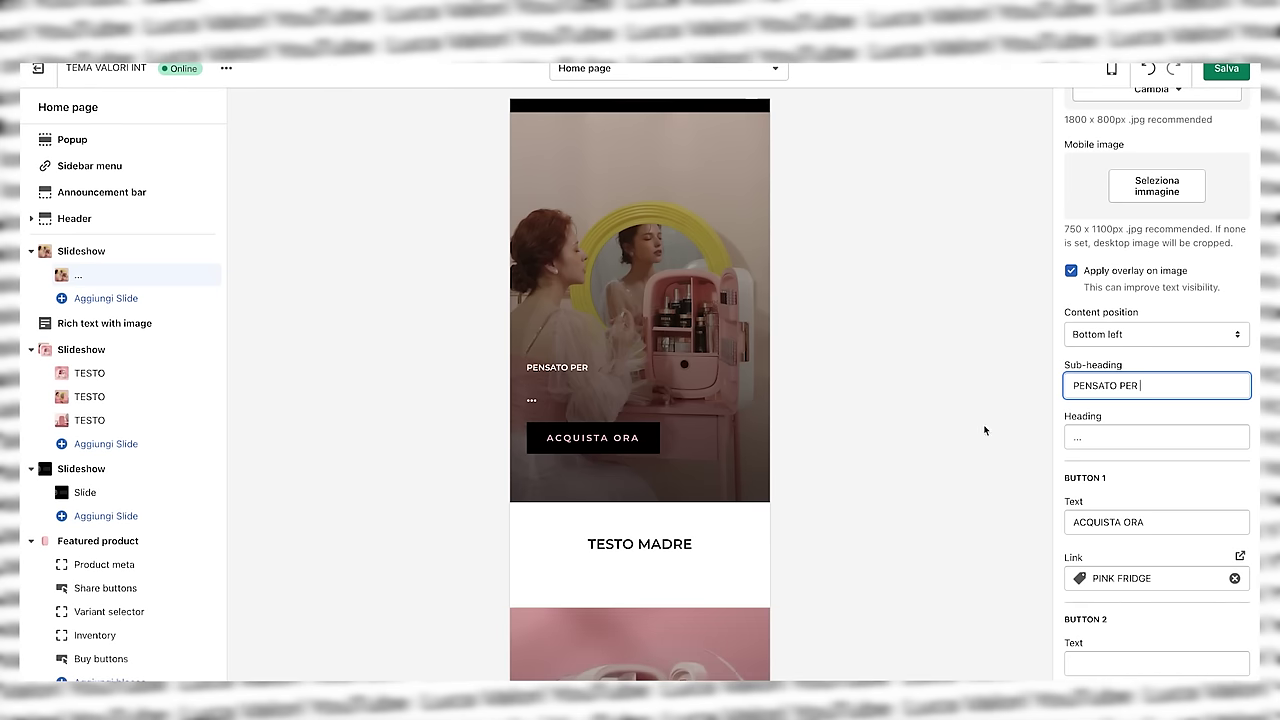
- Replace the slide's placeholder heading with PRENDERSI CURA DI TE
left_click_drag(1099, 441, 1061, 440)
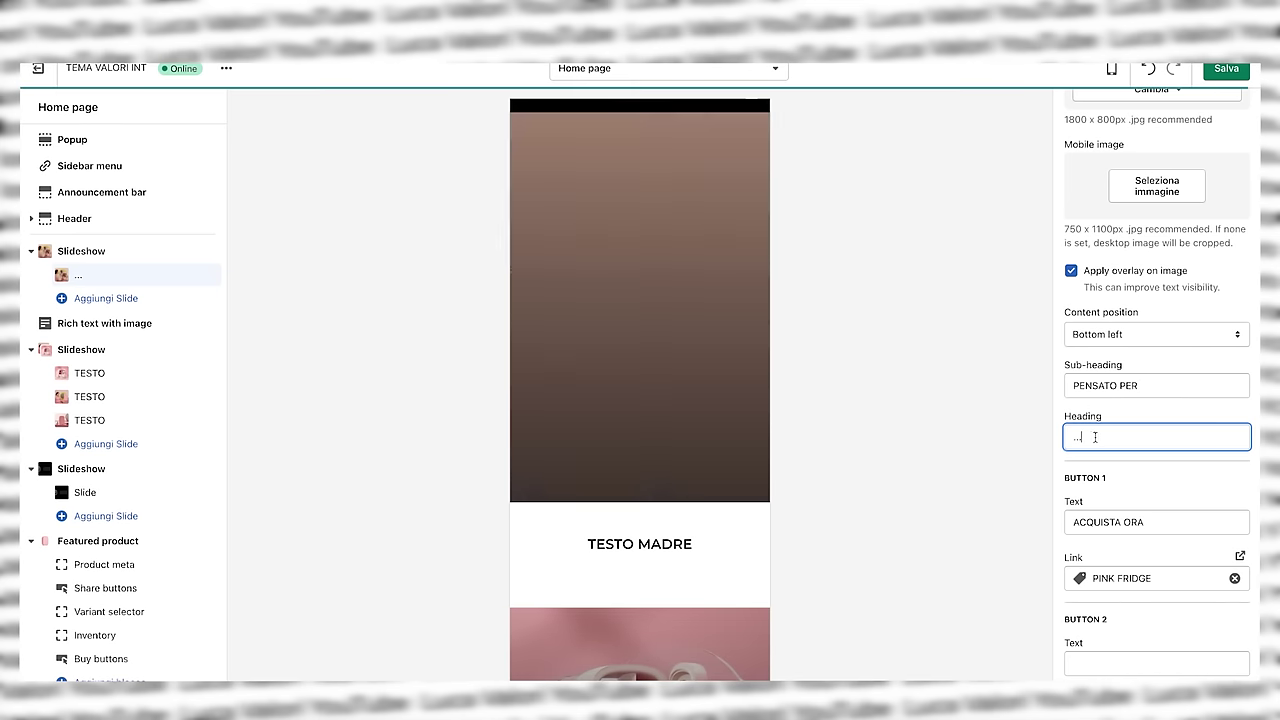
key("BackSpace")
type("PR")
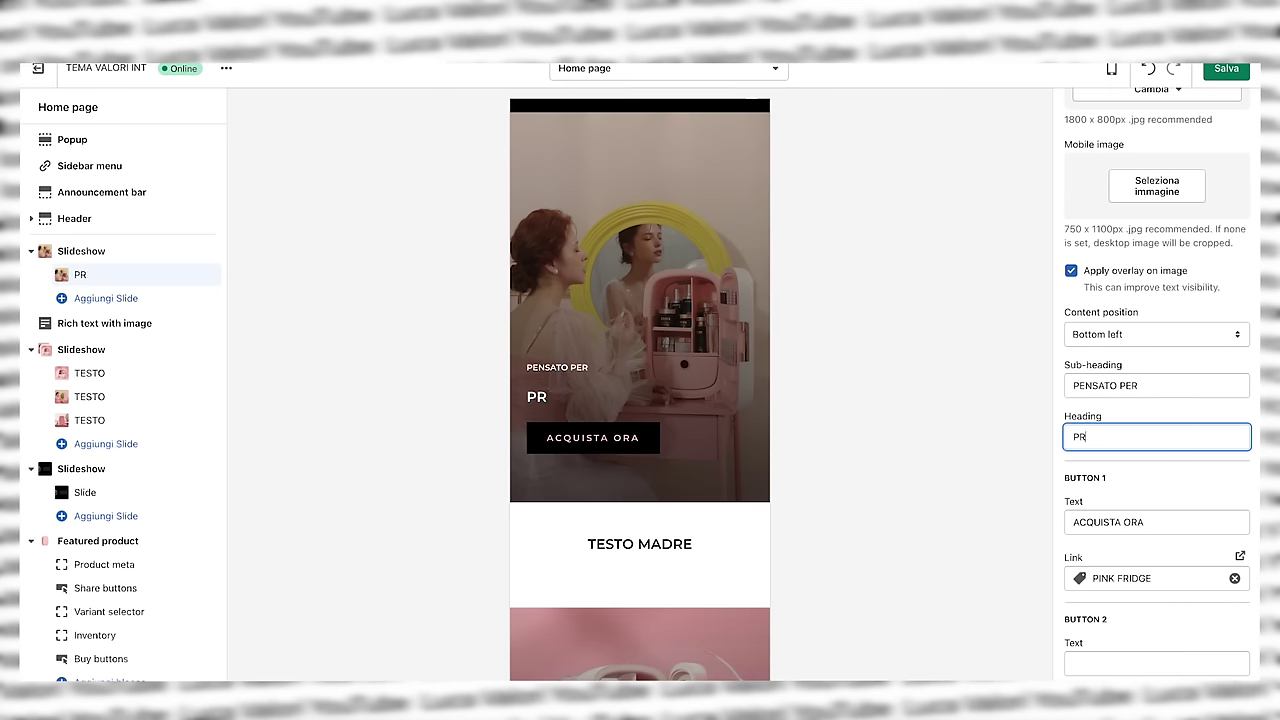
type("ENDERSI CUR")
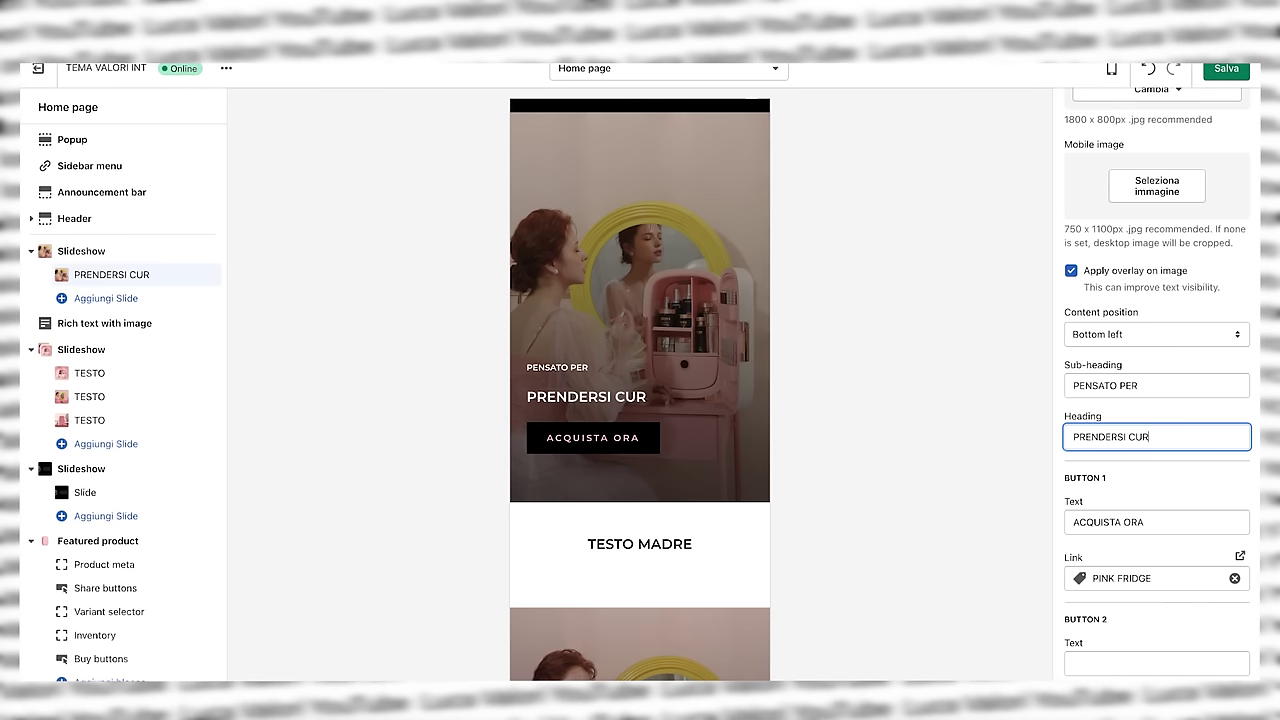
type("A DI TE")
scroll(590, 348, "up", 1)
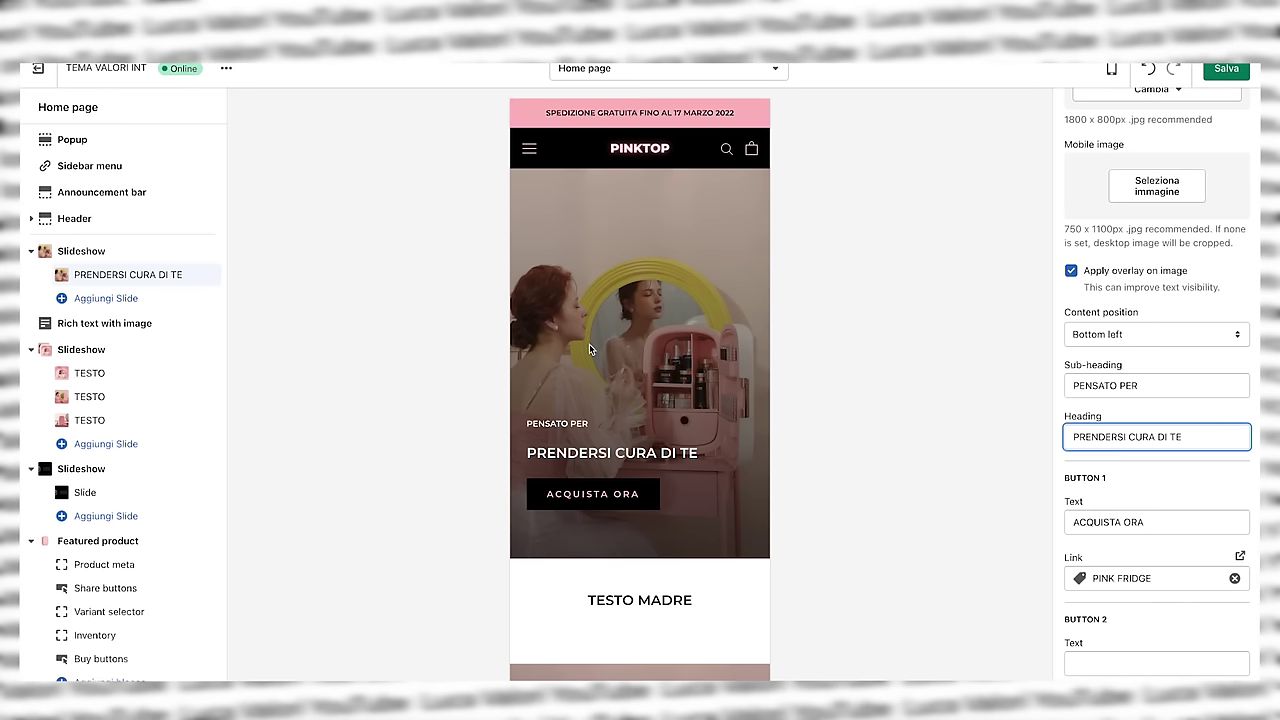
scroll(592, 497, "down", 2)
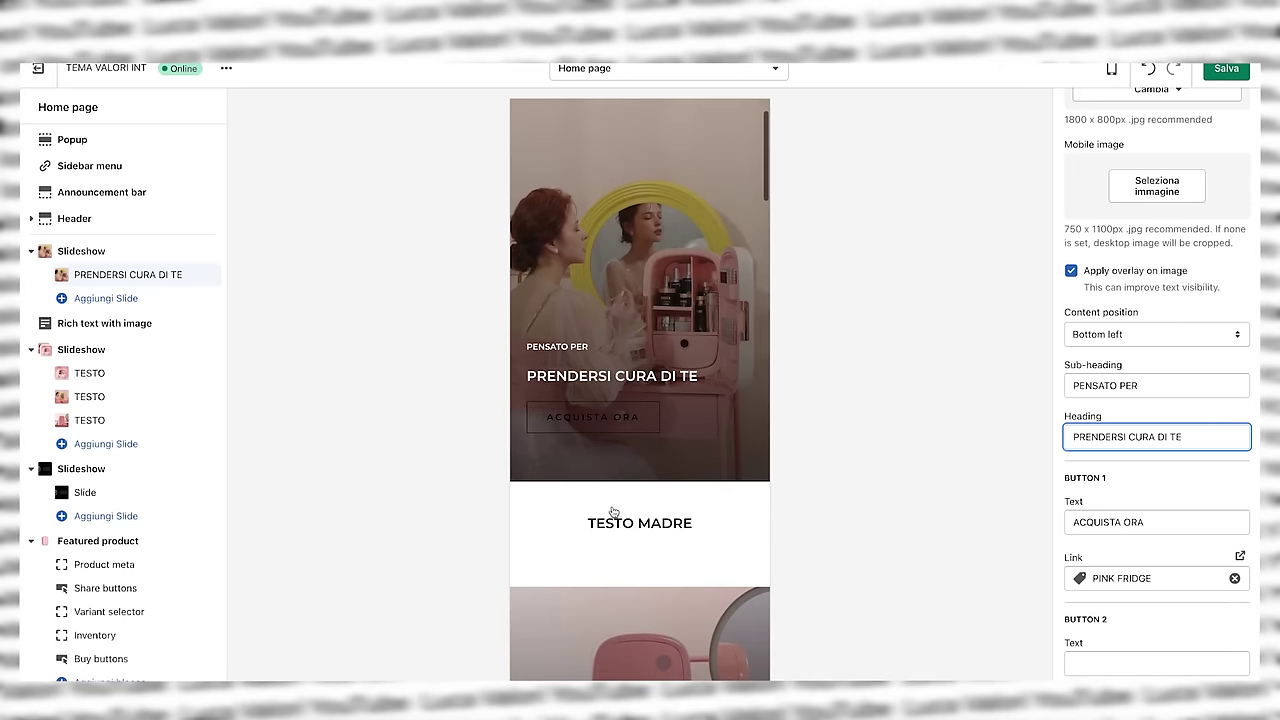
- Change the Rich text with image heading from TESTO MADRE to PINKTOP
left_click(75, 330)
scroll(673, 347, "up", 2)
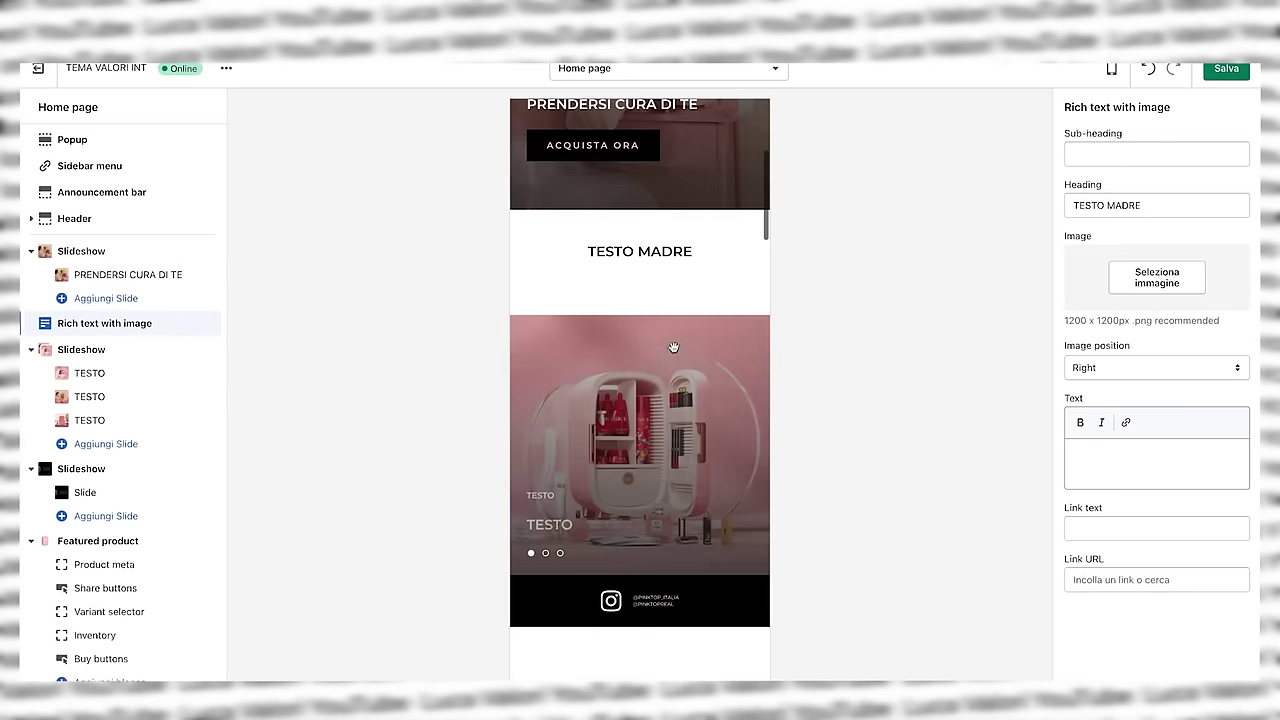
left_click_drag(1141, 205, 1070, 205)
key("BackSpace")
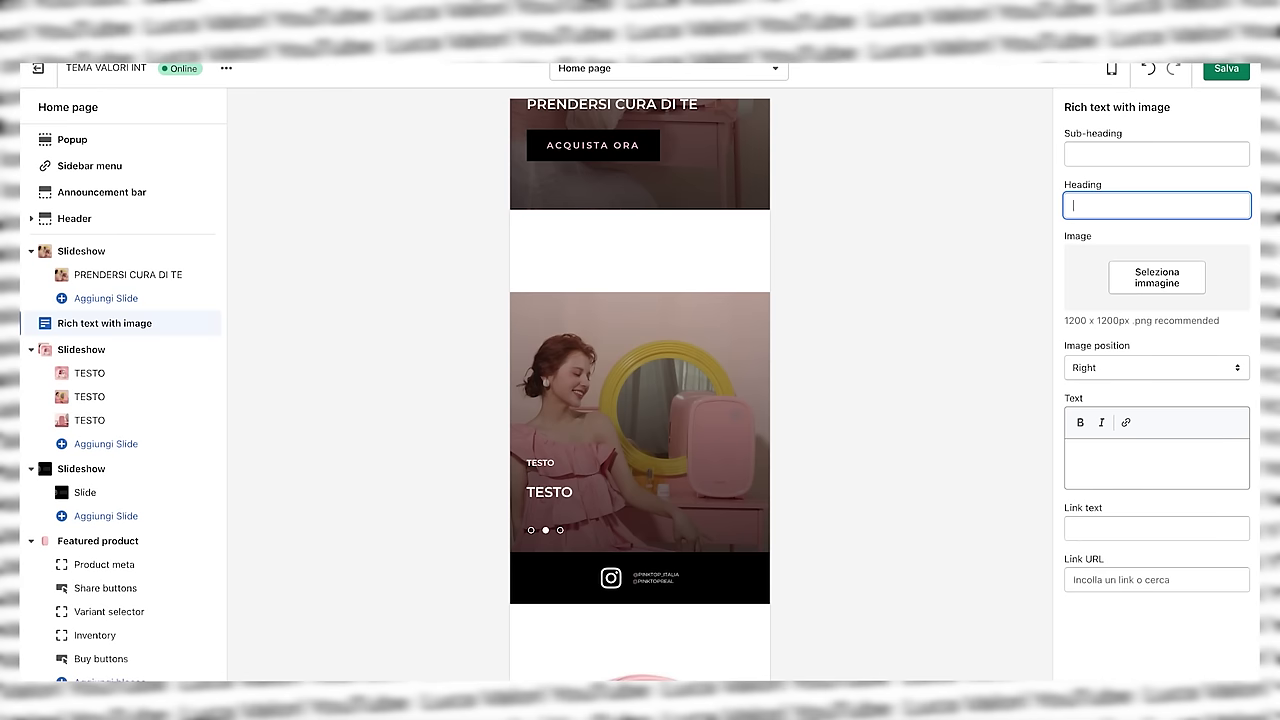
type("P")
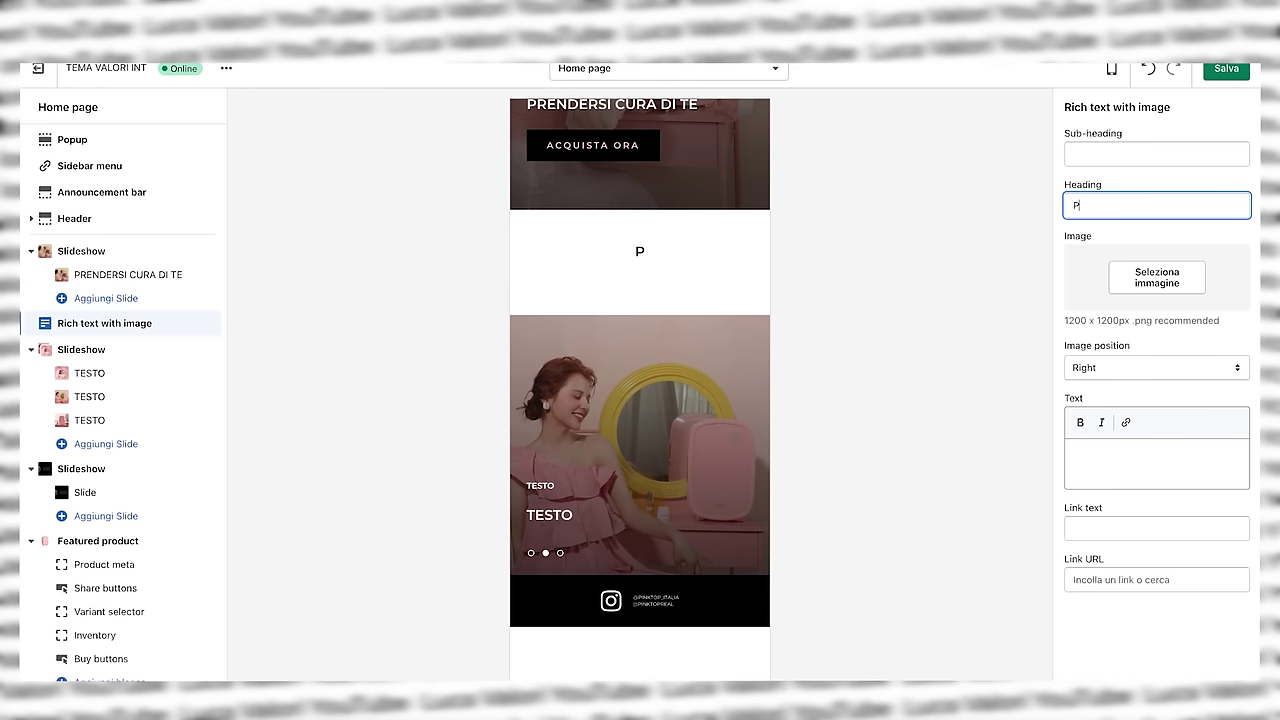
type("INKTOP")
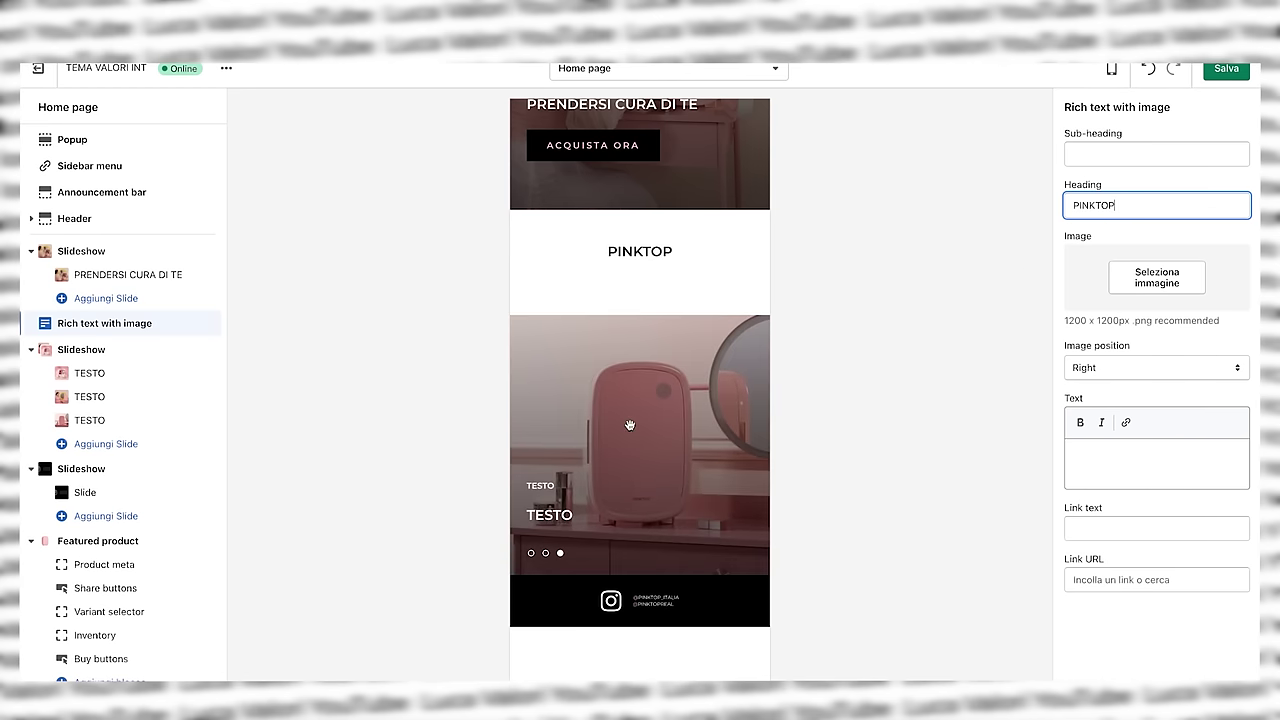
- Write the first paragraph, 'Se fino ad oggi non hai ancora capito…', ending 'questa è la ragione'
scroll(630, 428, "down", 5)
scroll(630, 428, "down", 1)
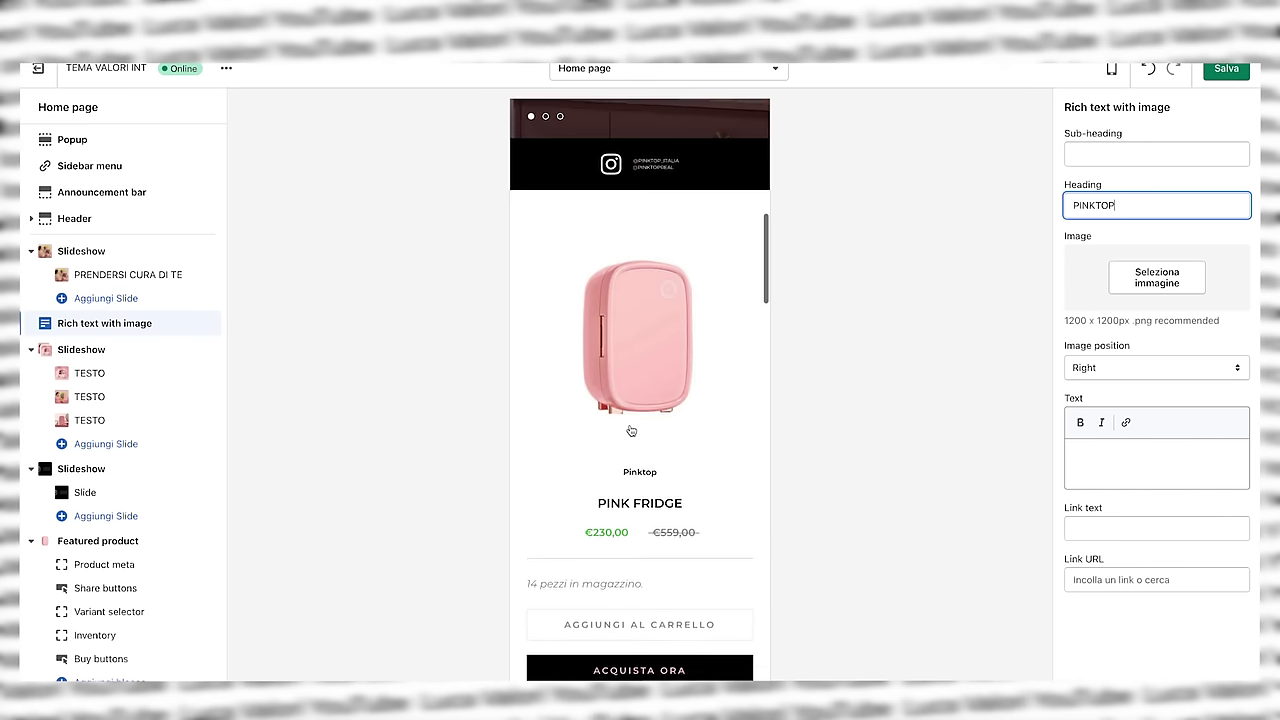
scroll(630, 428, "up", 4)
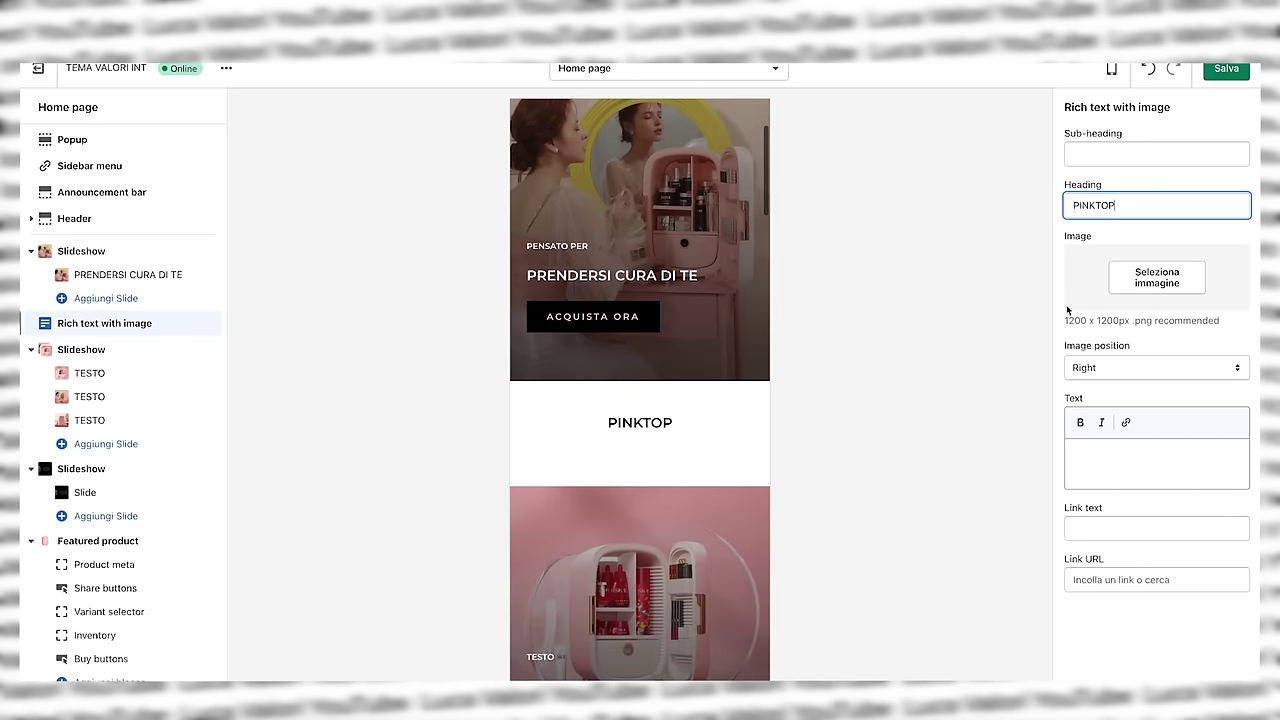
left_click(1099, 446)
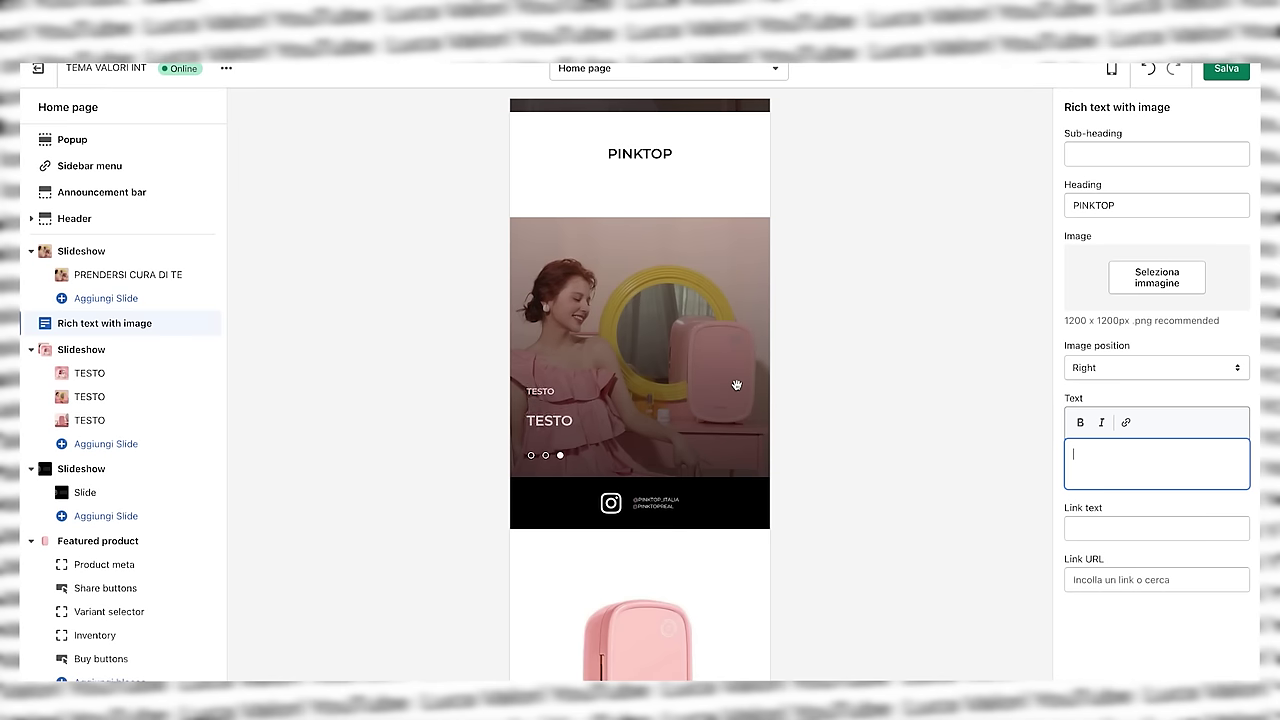
type("S")
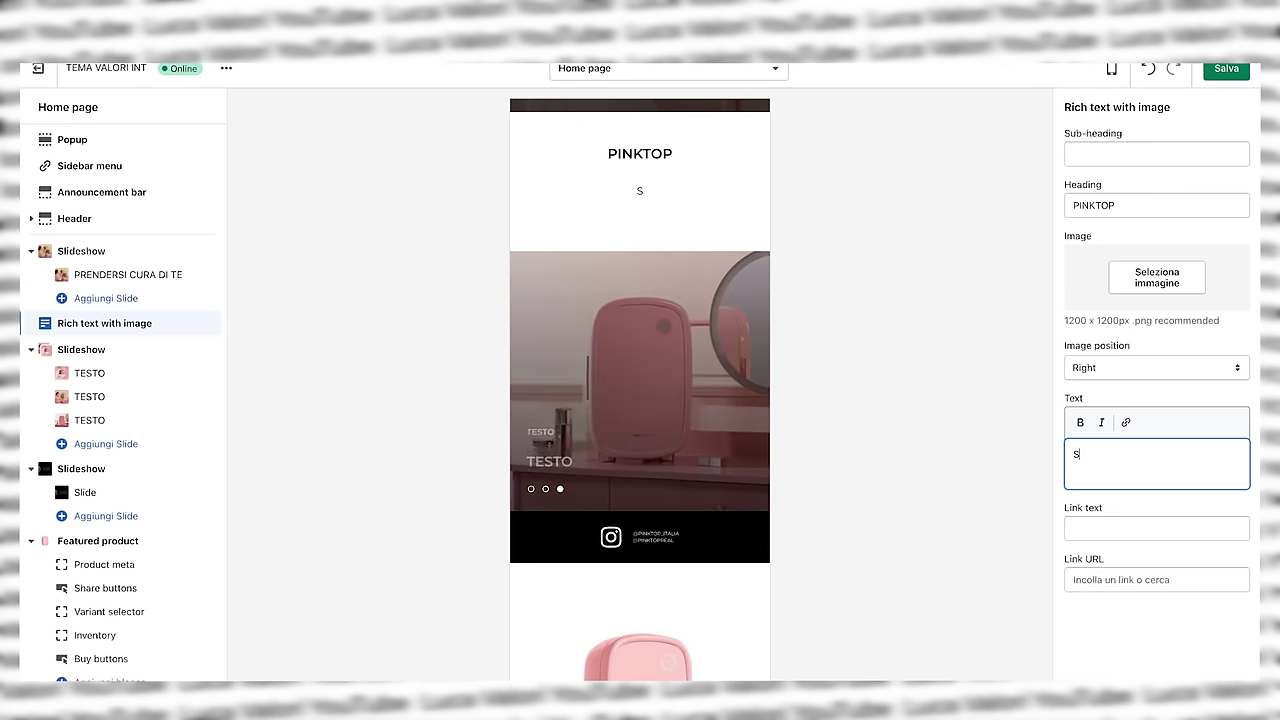
type("e fino ad oggi ")
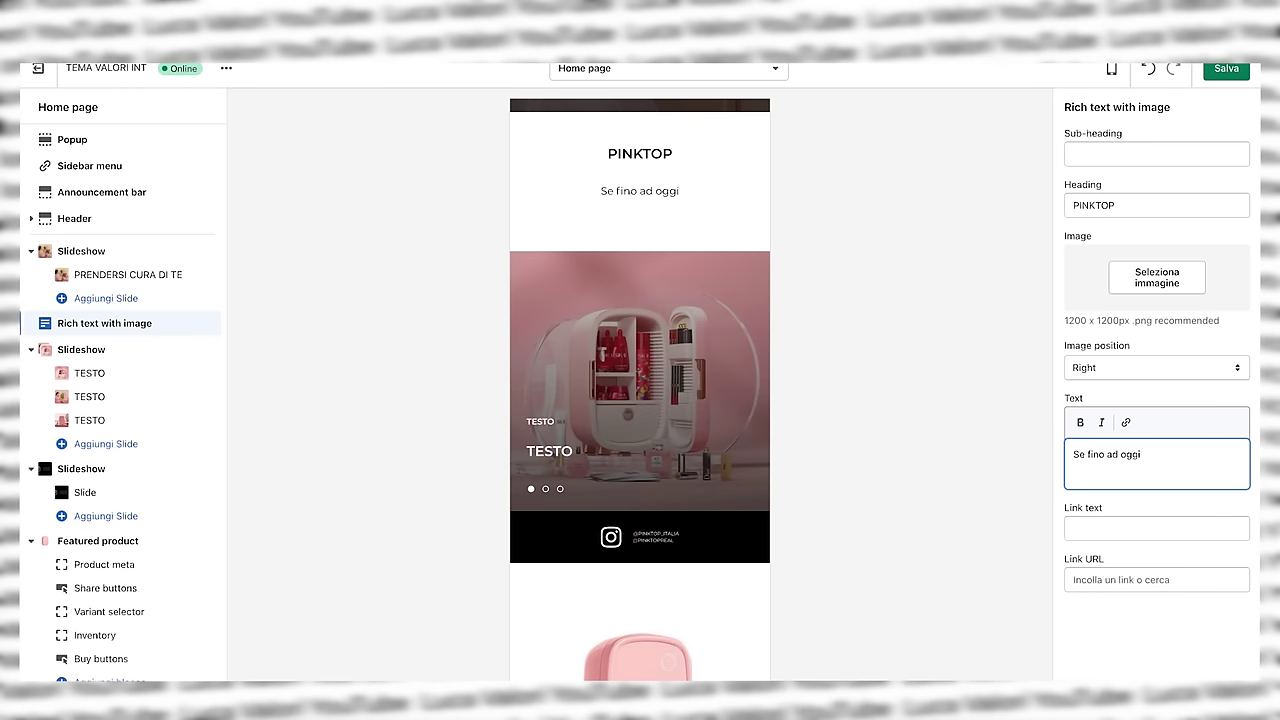
type("non hai")
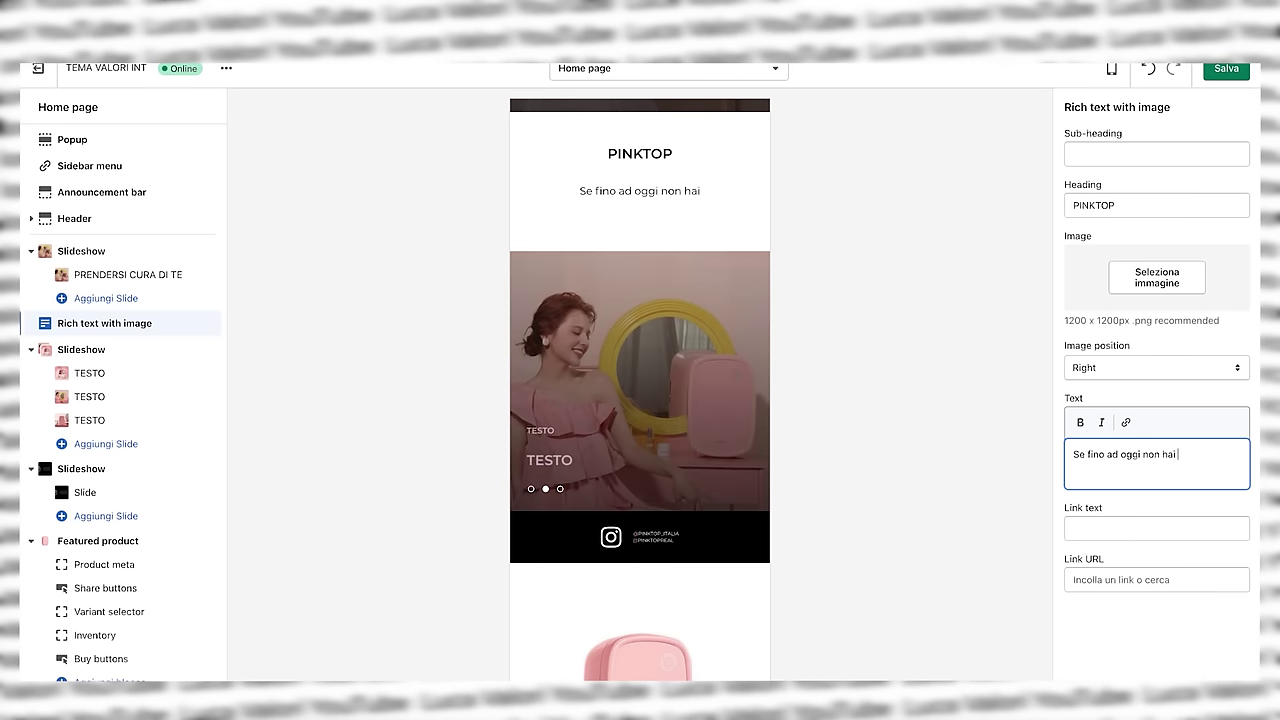
type(" ancora c")
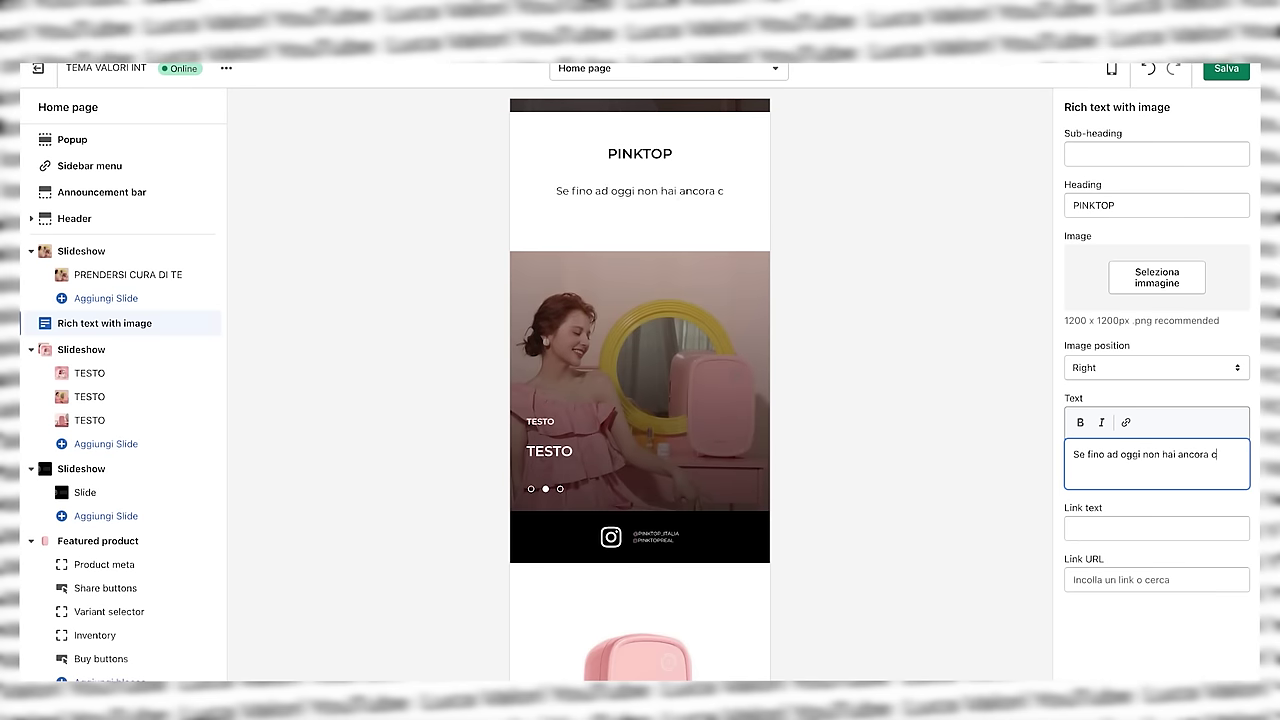
type("apito come ris")
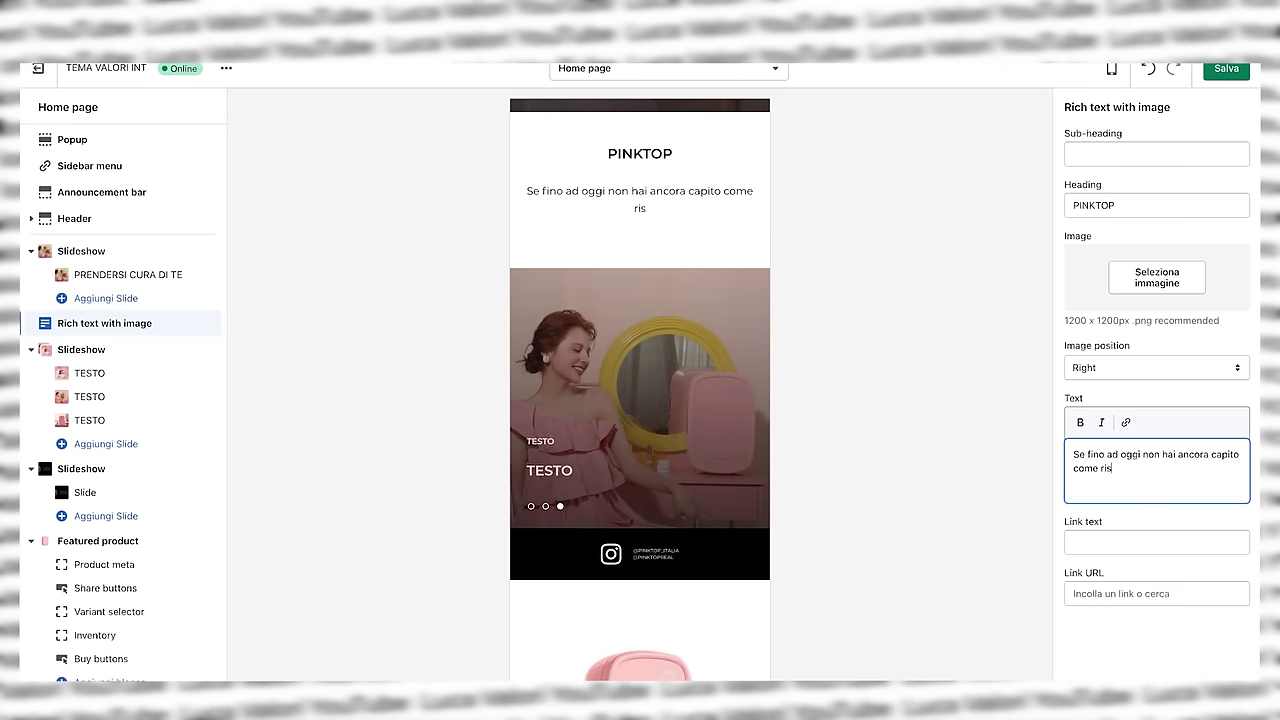
type("olvere")
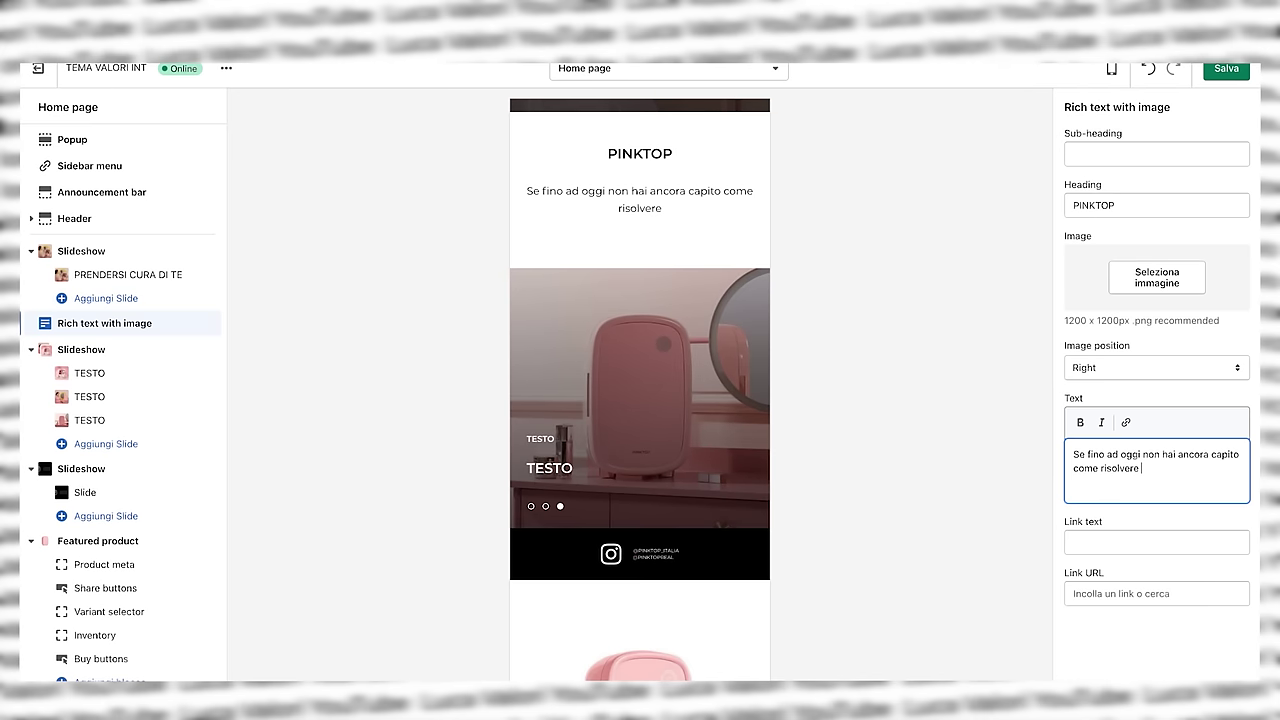
type(" vari problemi")
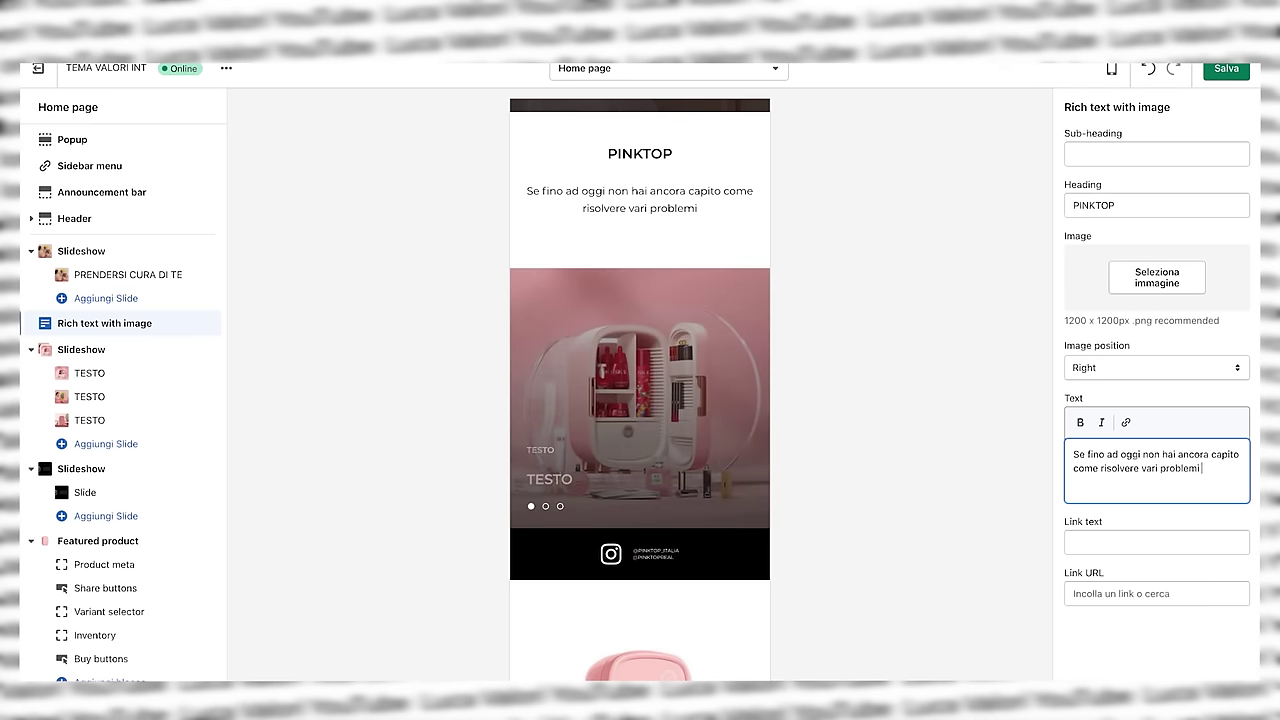
type(" legati alla")
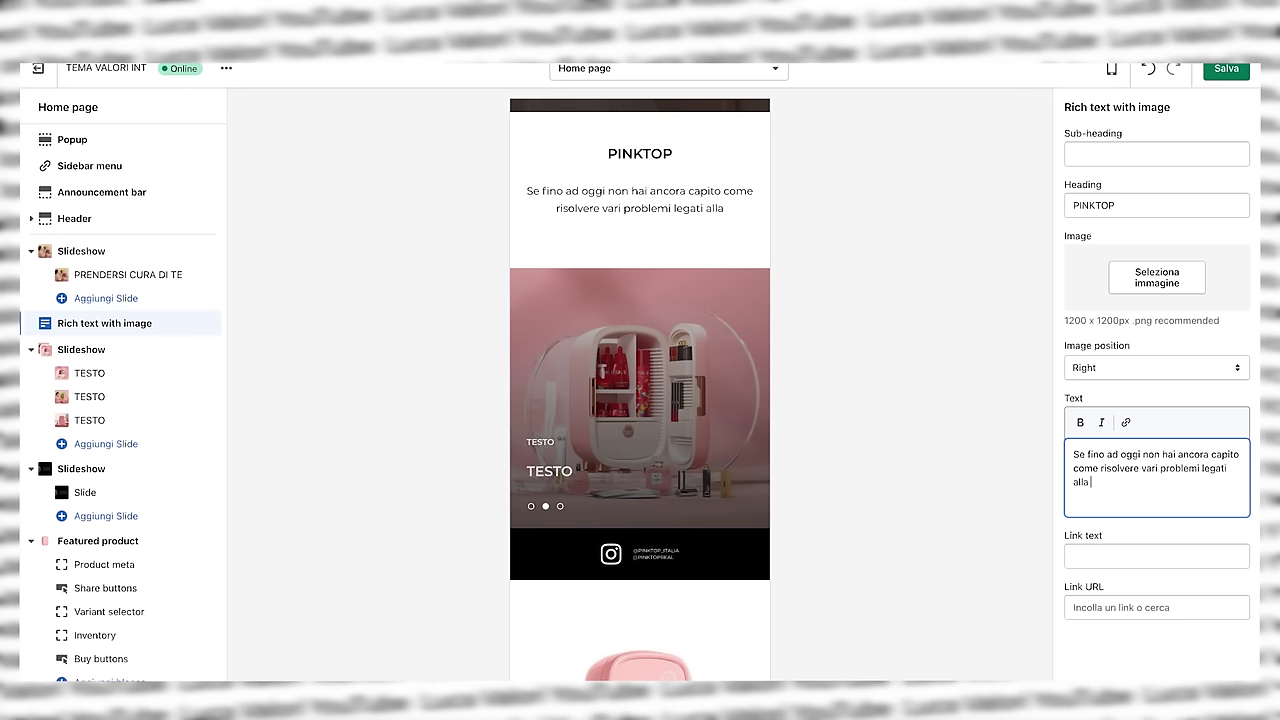
type(" tua pelle")
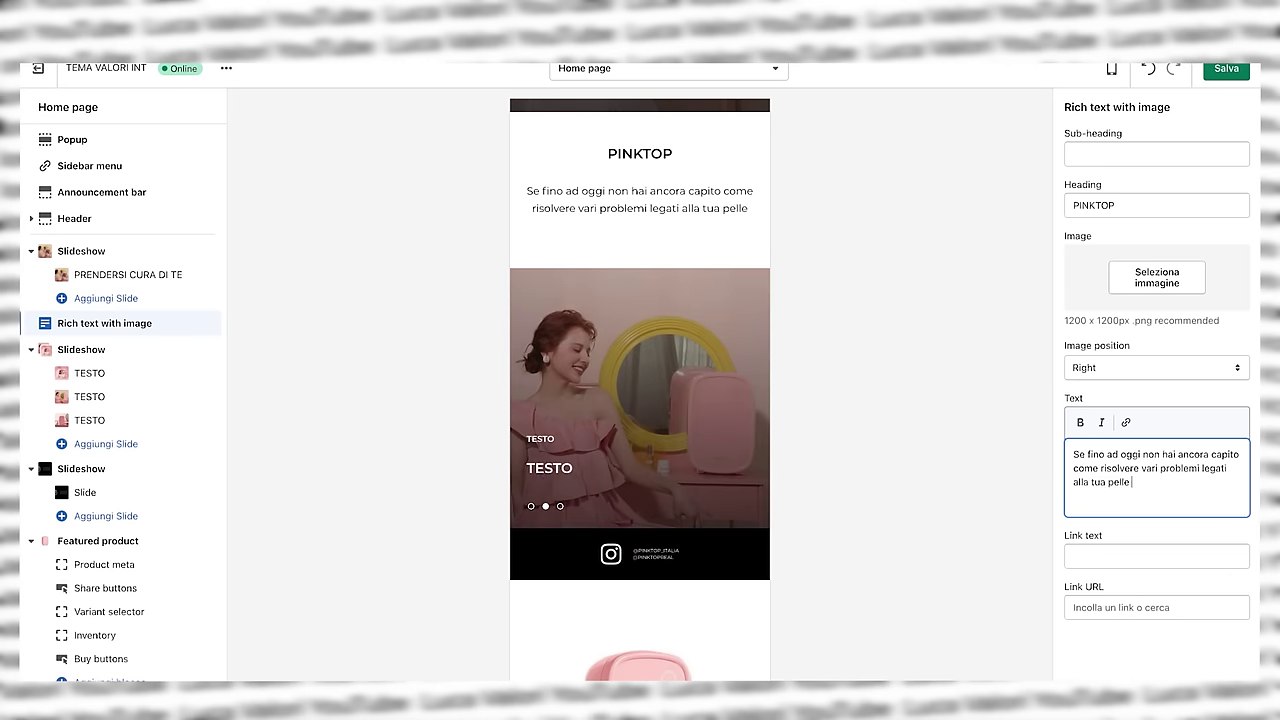
type(" al")
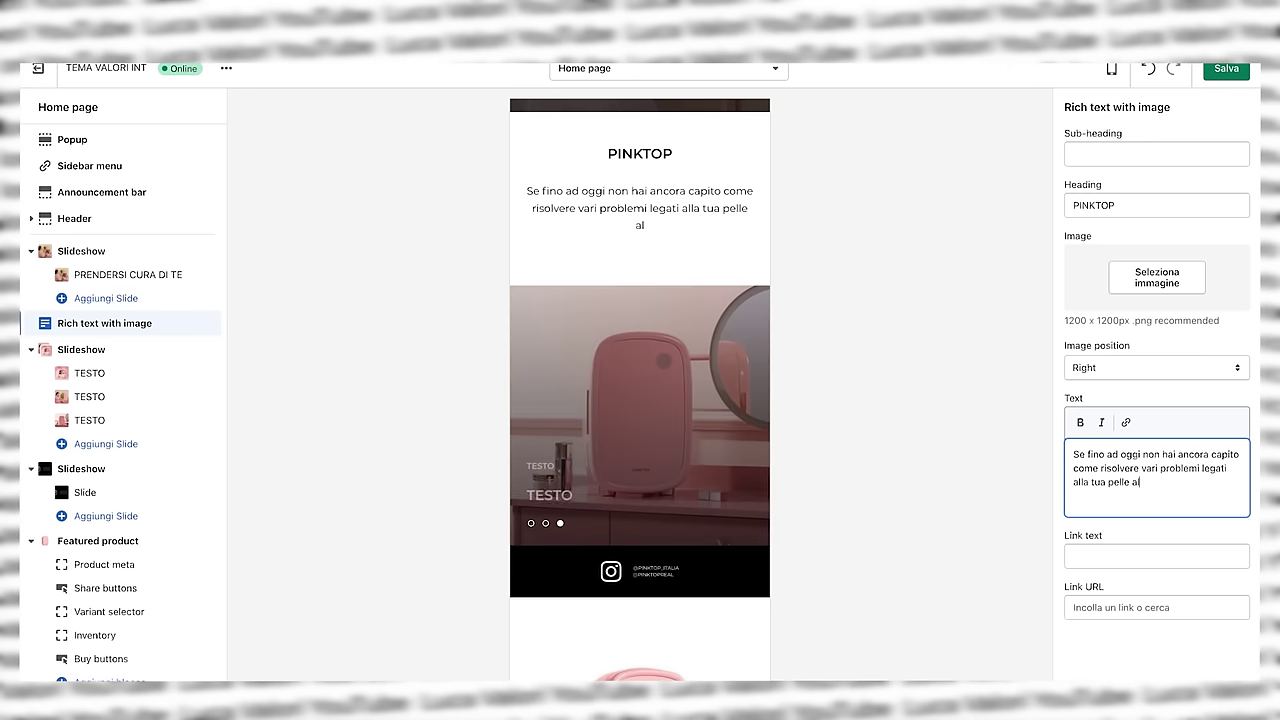
type("lora molto ")
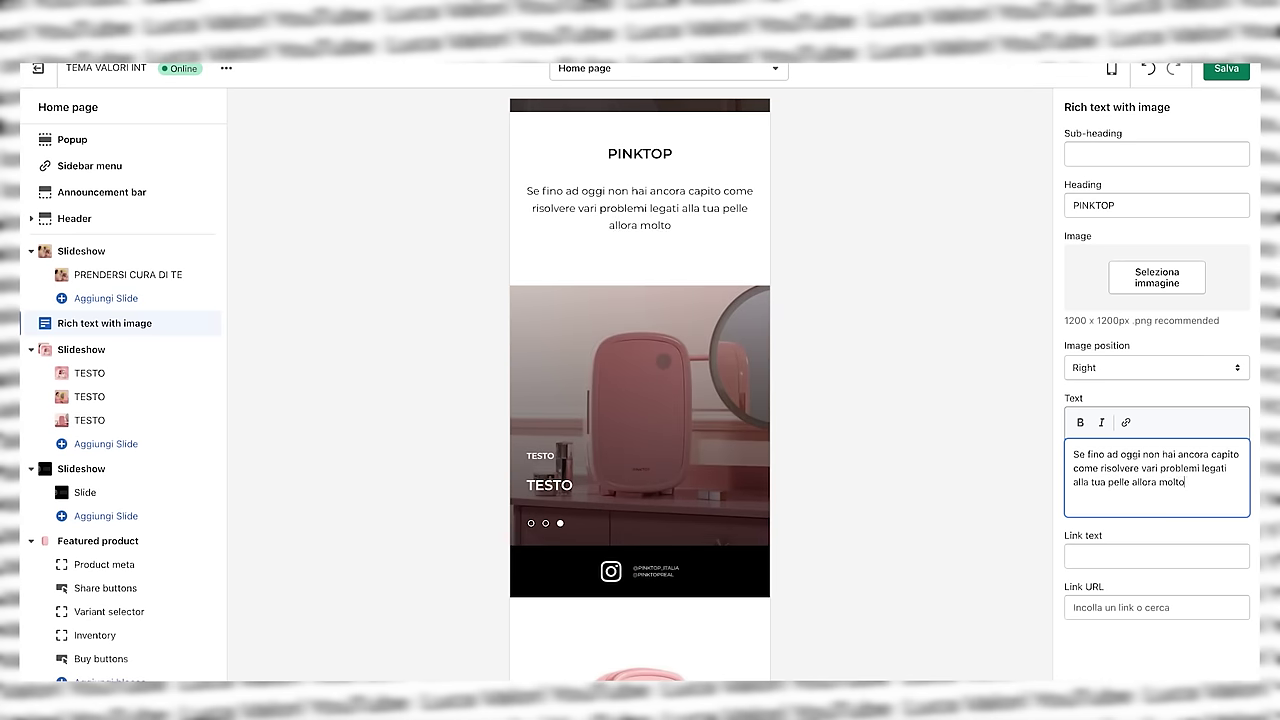
type("prob")
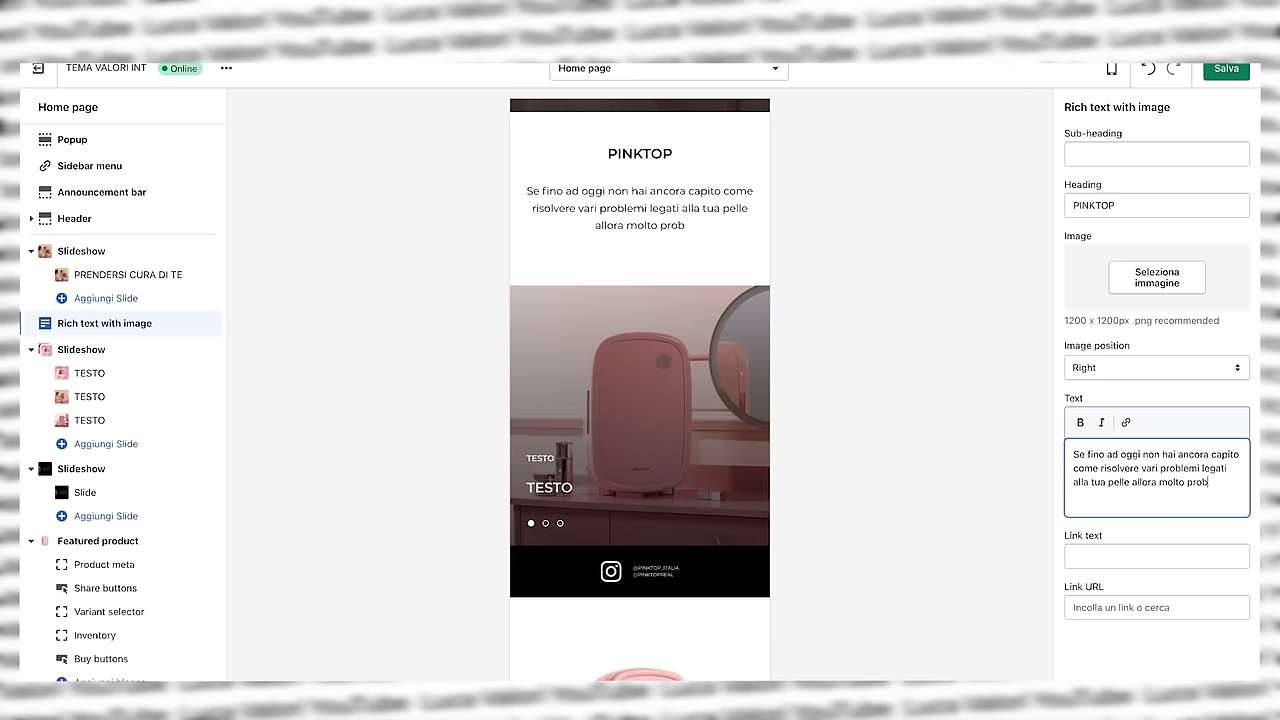
type("abilmente ")
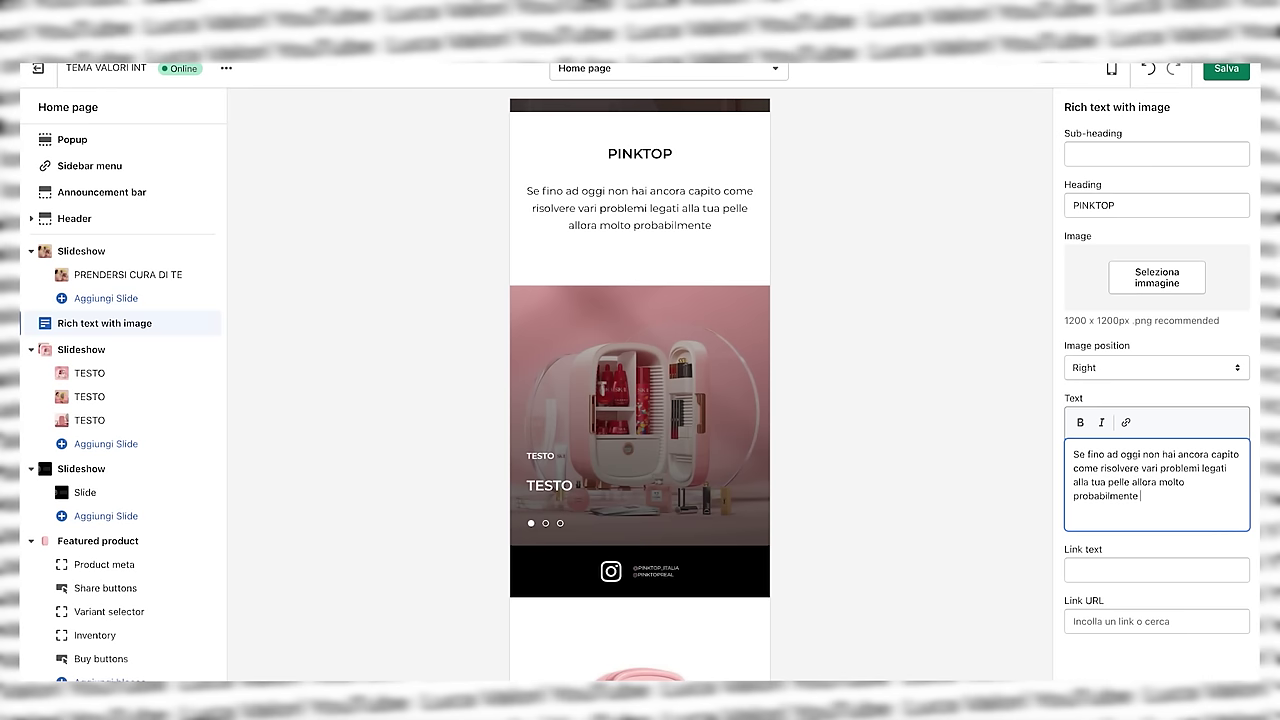
type("questo")
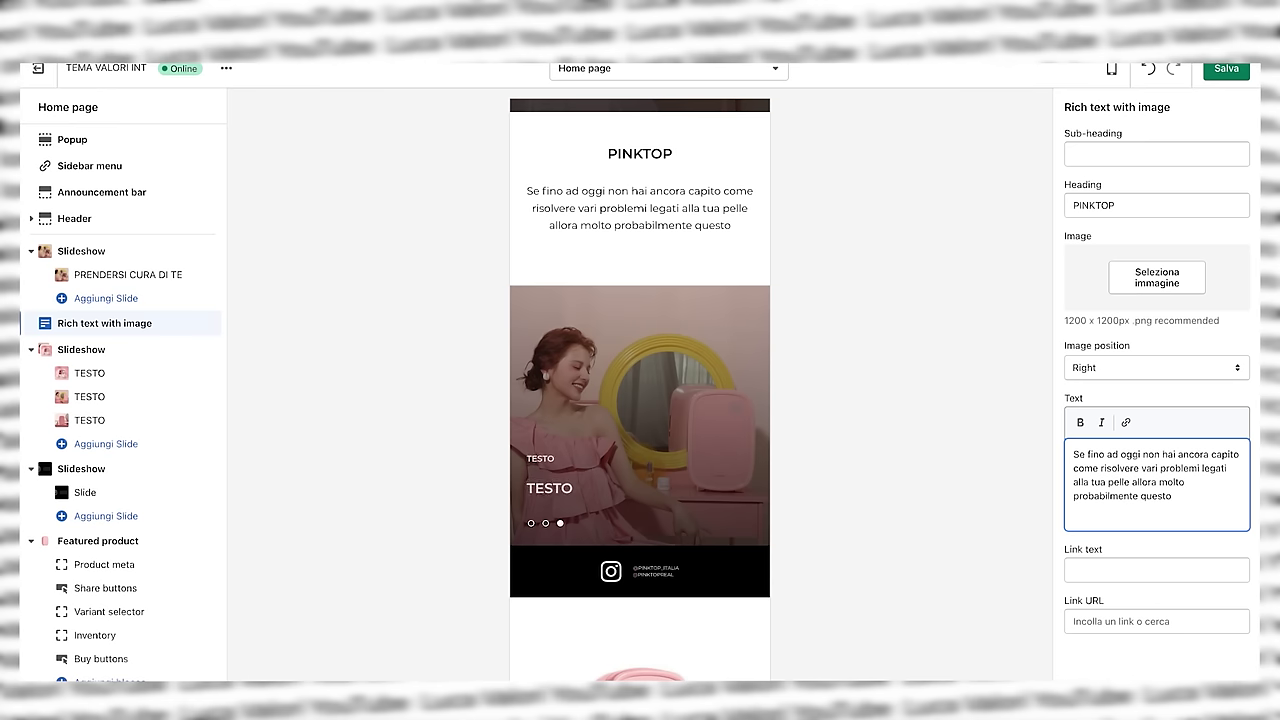
type("motivo")
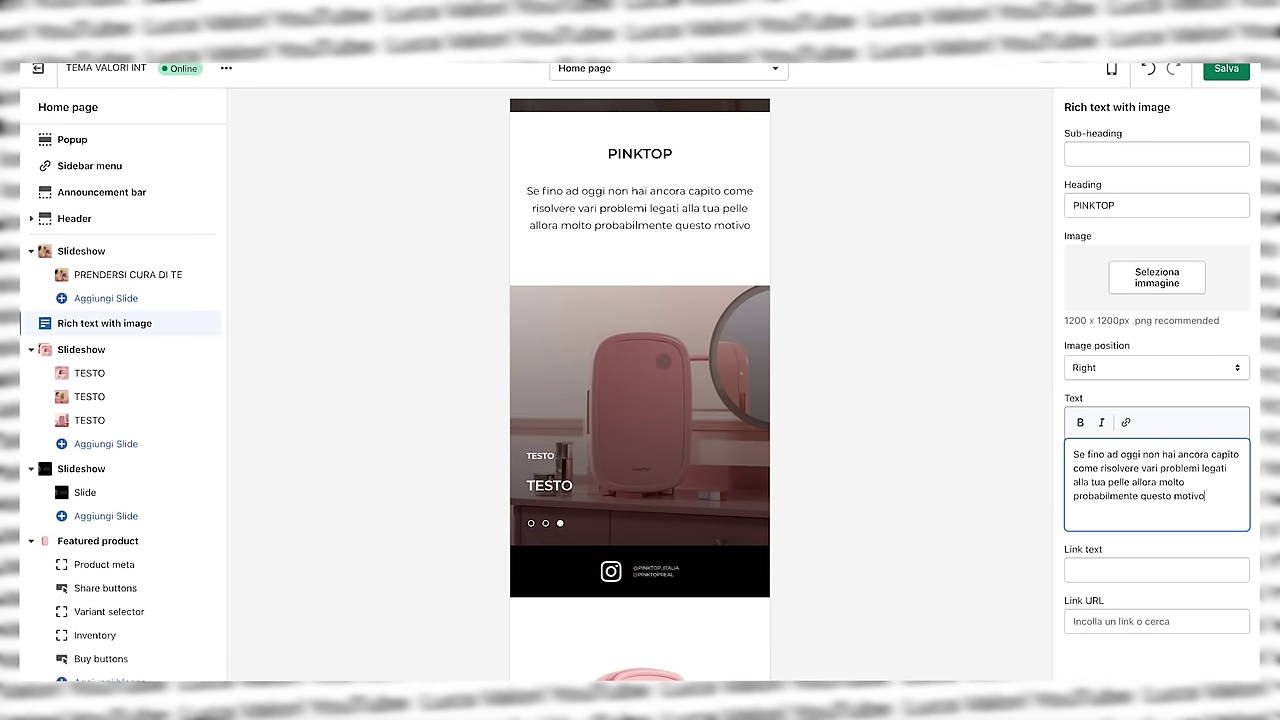
key("BackSpace")
key("BackSpace")
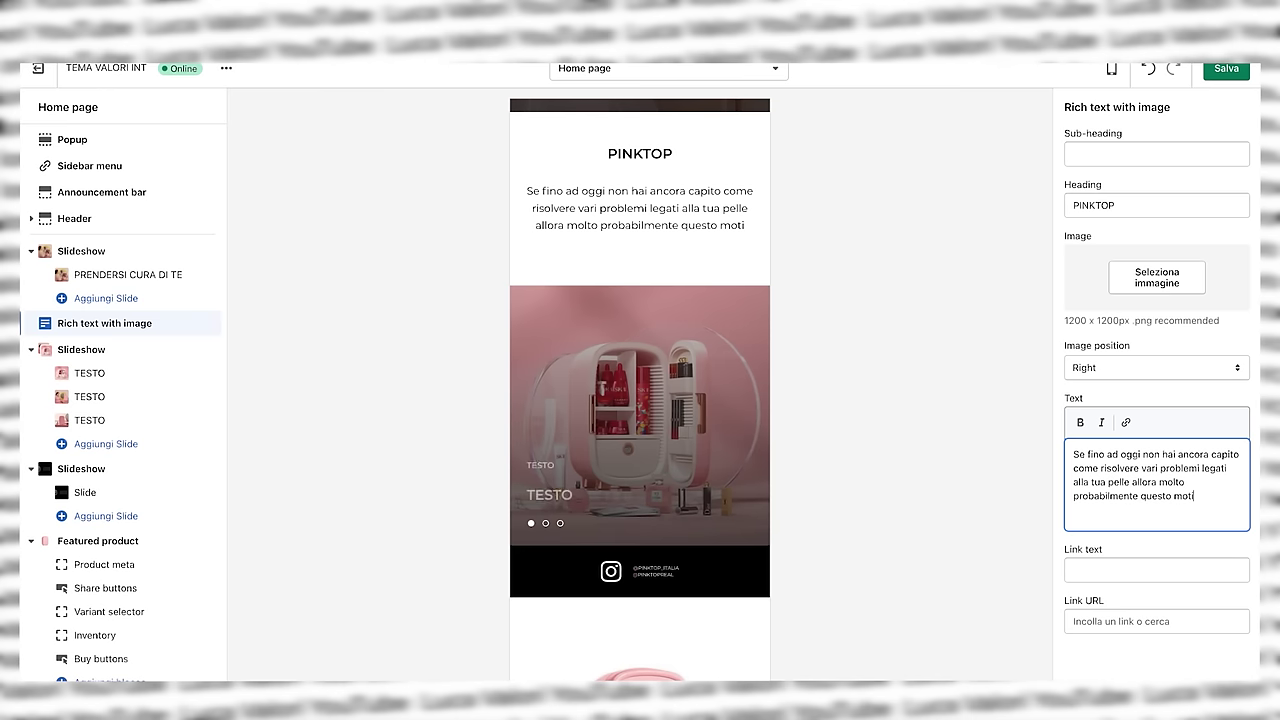
key("BackSpace")
key("BackSpace")
key("BackSpace")
key("BackSpace")
key("BackSpace")
key("BackSpace")
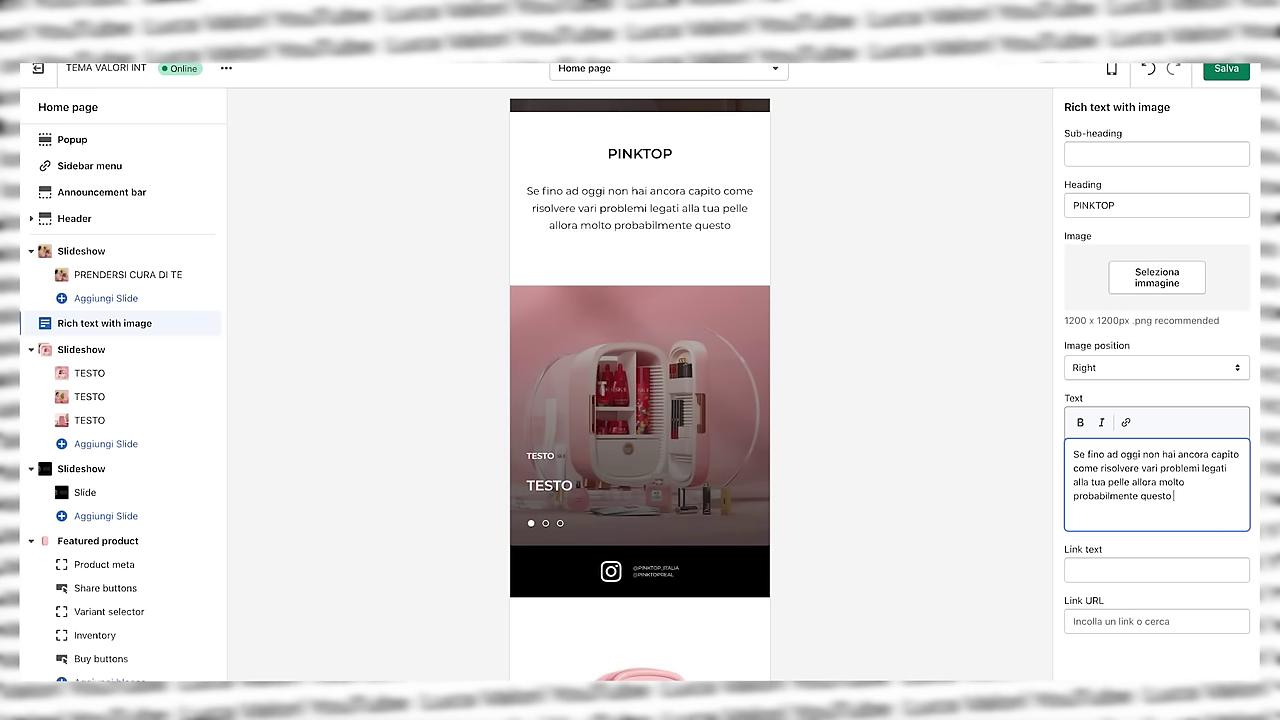
type("a")
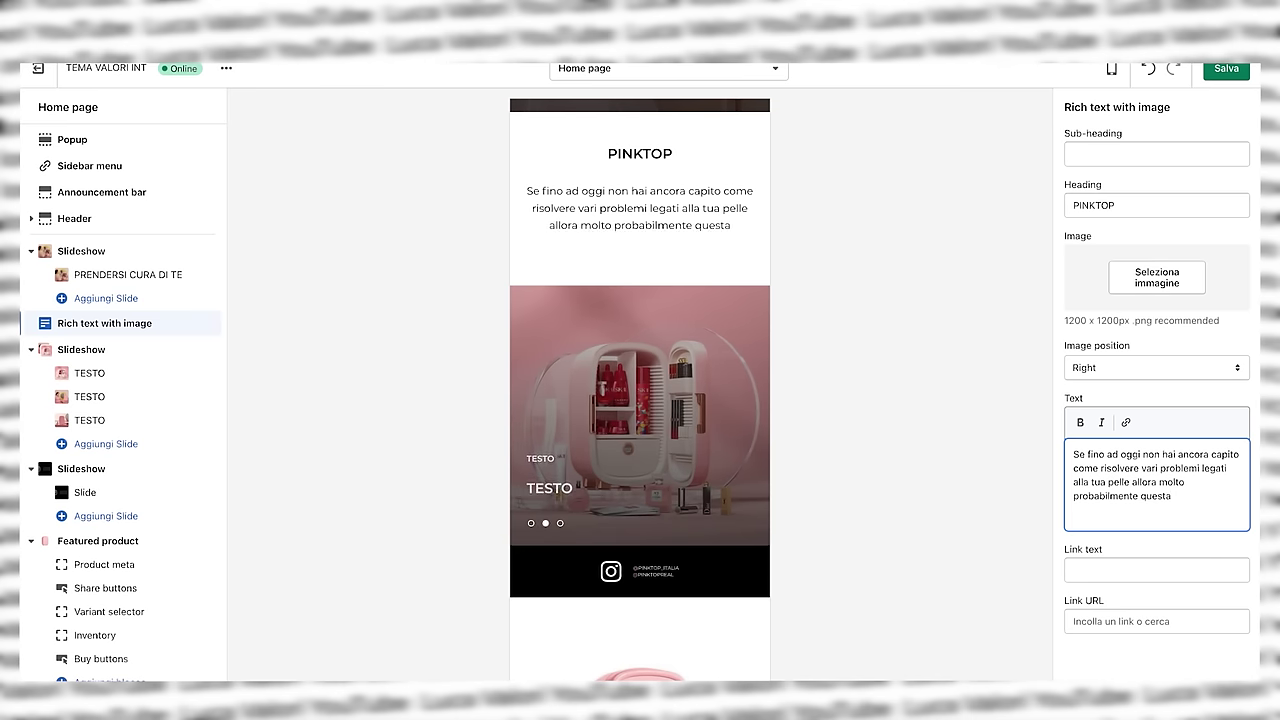
type(" è la ragione")
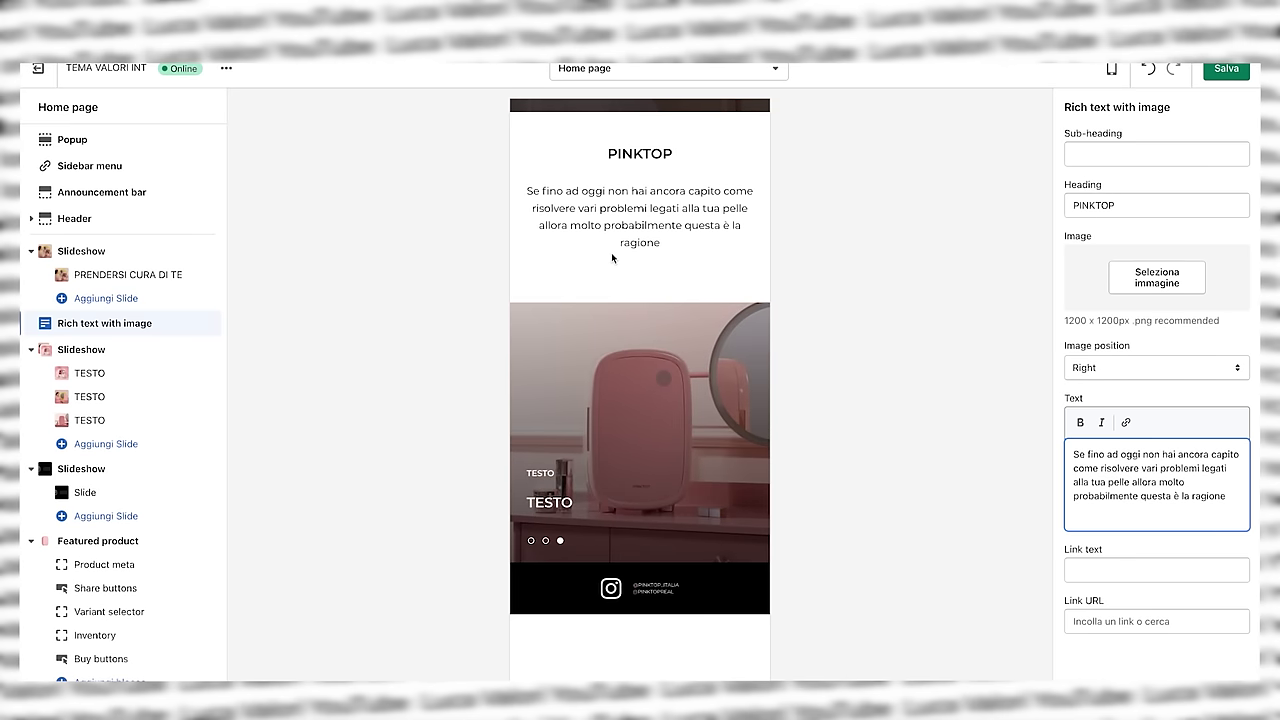
- Add an empty line right after the word 'ragione'
left_click(257, 346)
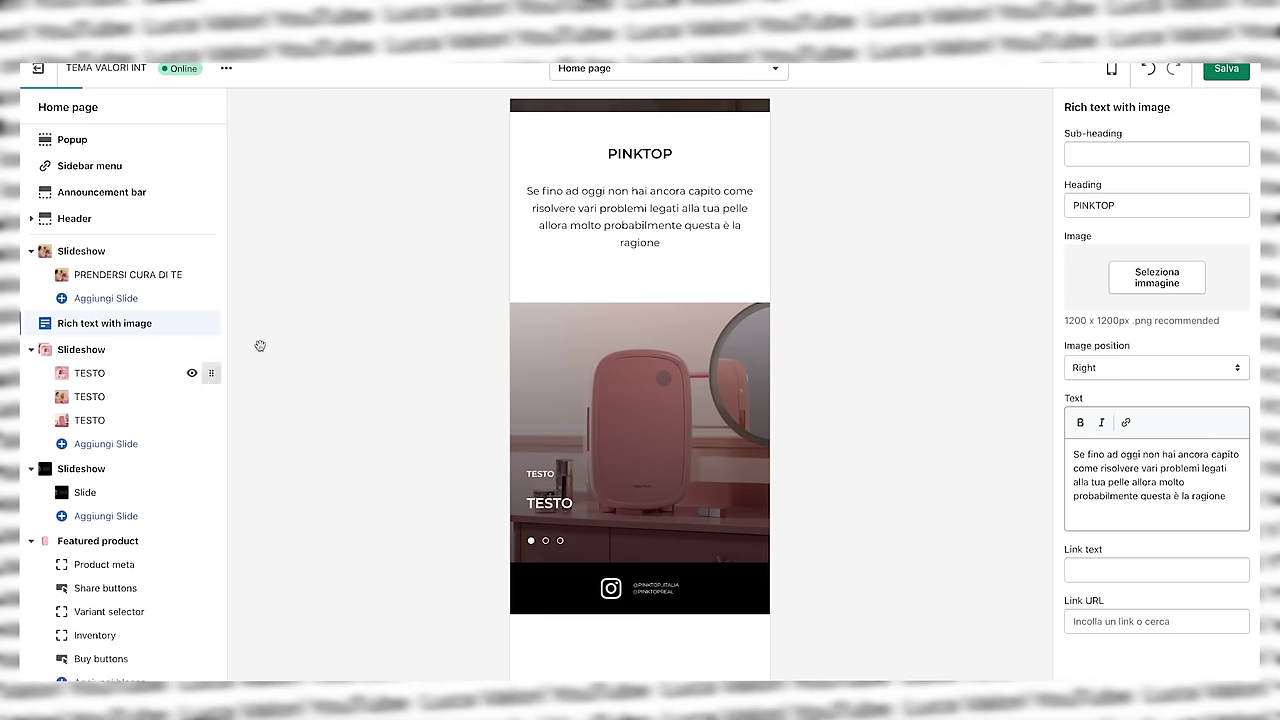
left_click(1206, 505)
key("Return")
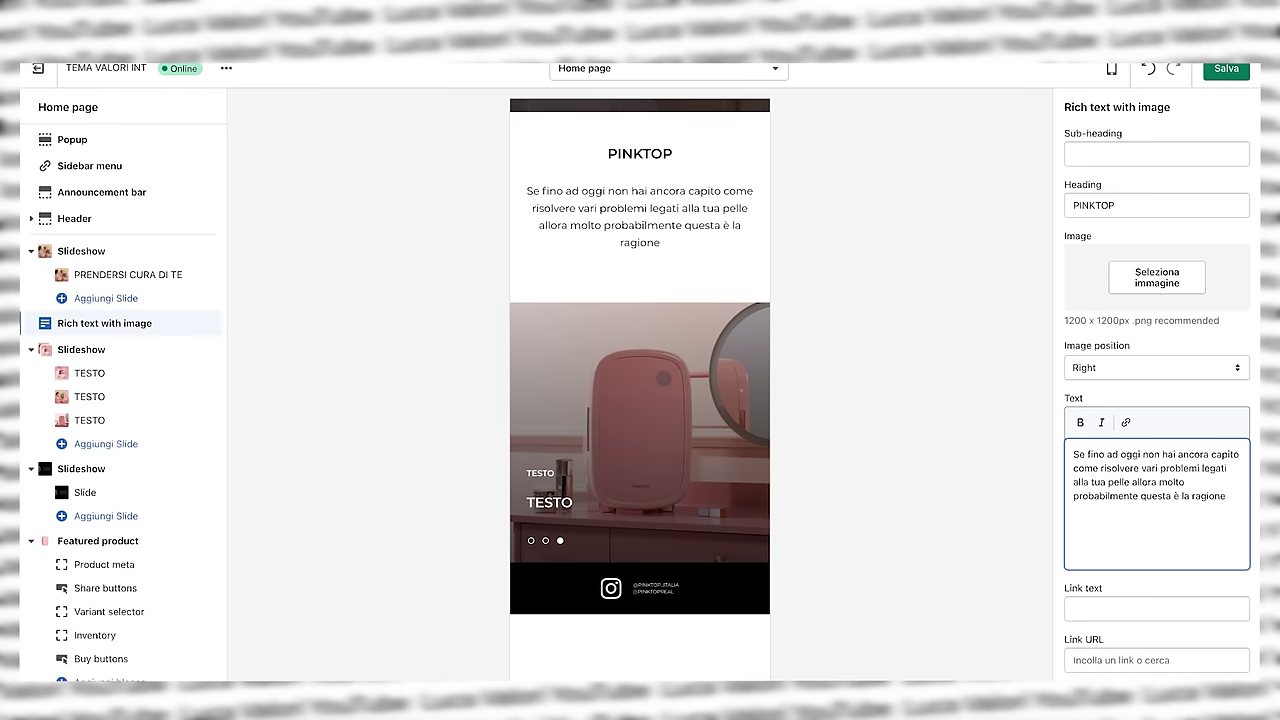
- Add a new paragraph beginning 'Il calore' below the first paragraph
key("Return")
type("Il calore")
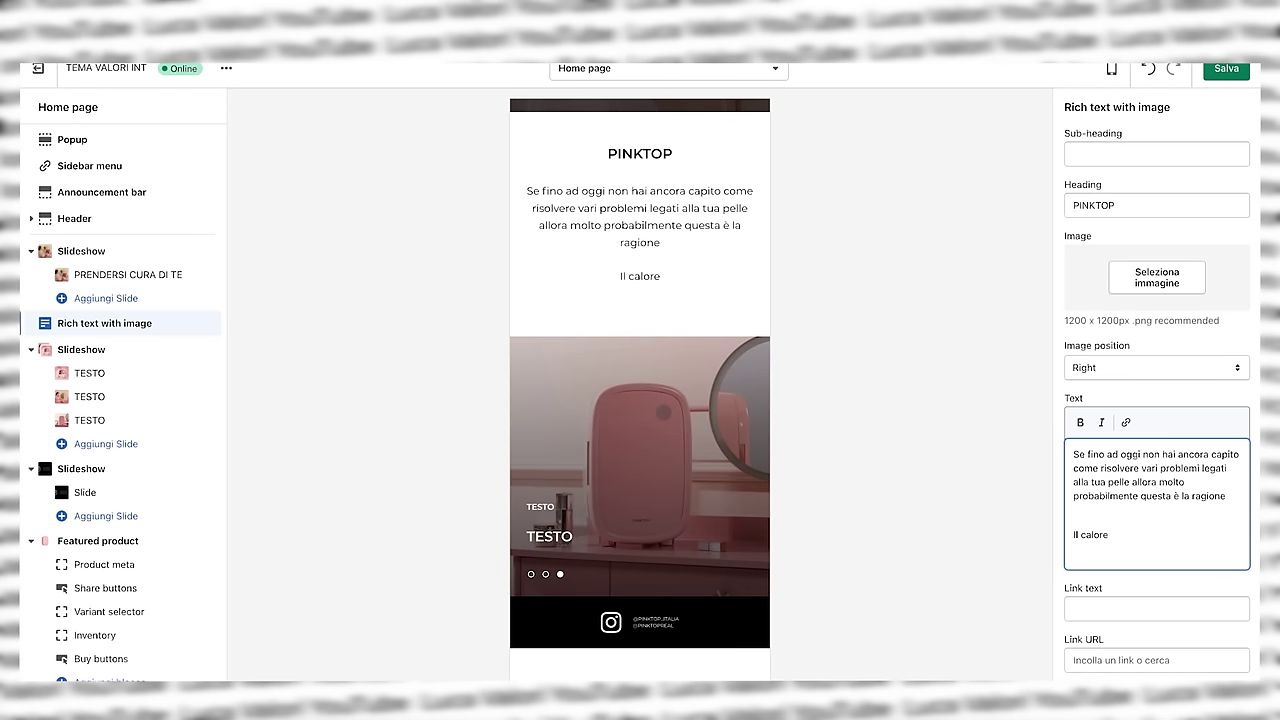
- Continue 'Il calore può danneggiare i prodotti…', fixing 'l'effetto', through make-up causing eritemi and 'punti neri...'
type("uò")
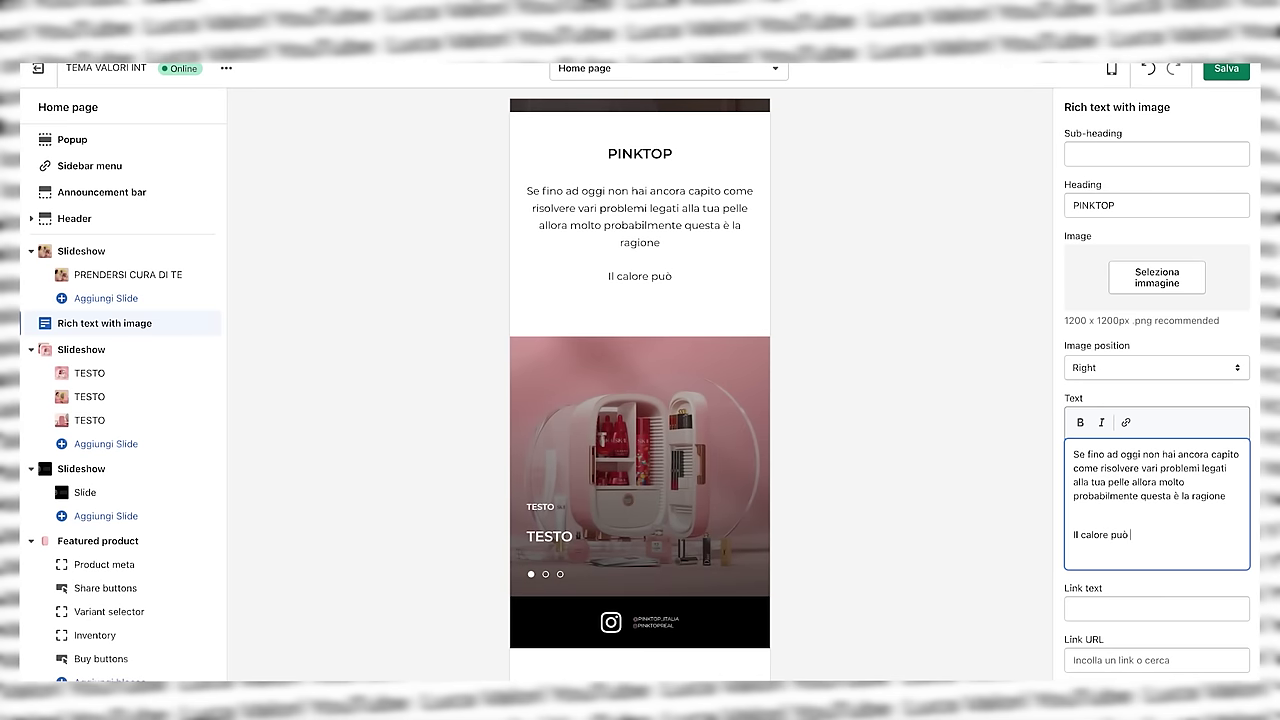
type(" danne")
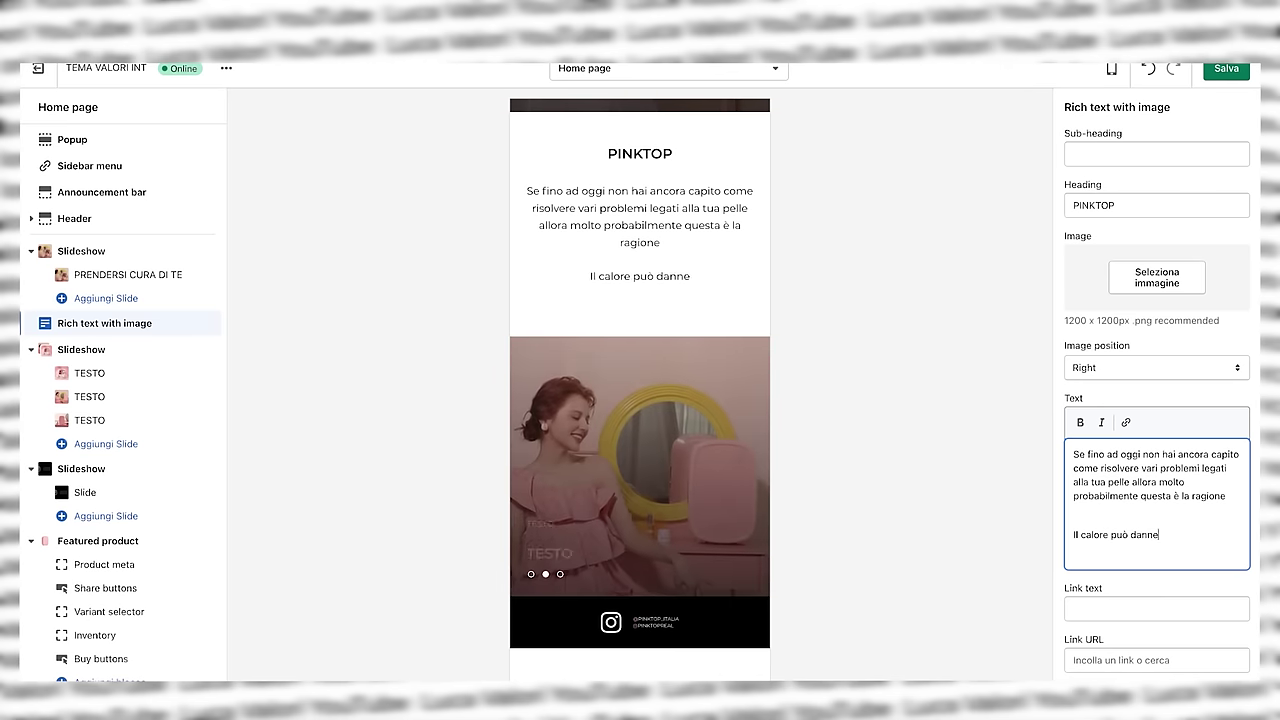
type("ggiare i")
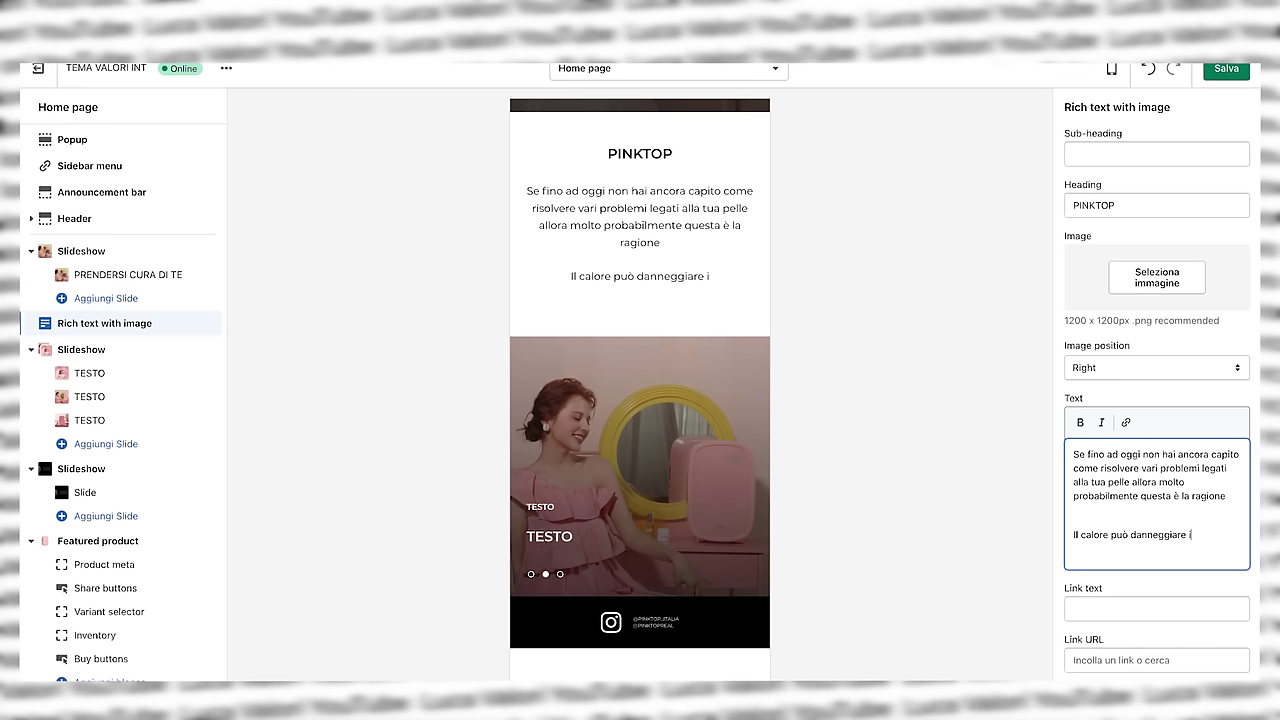
type(" prodot")
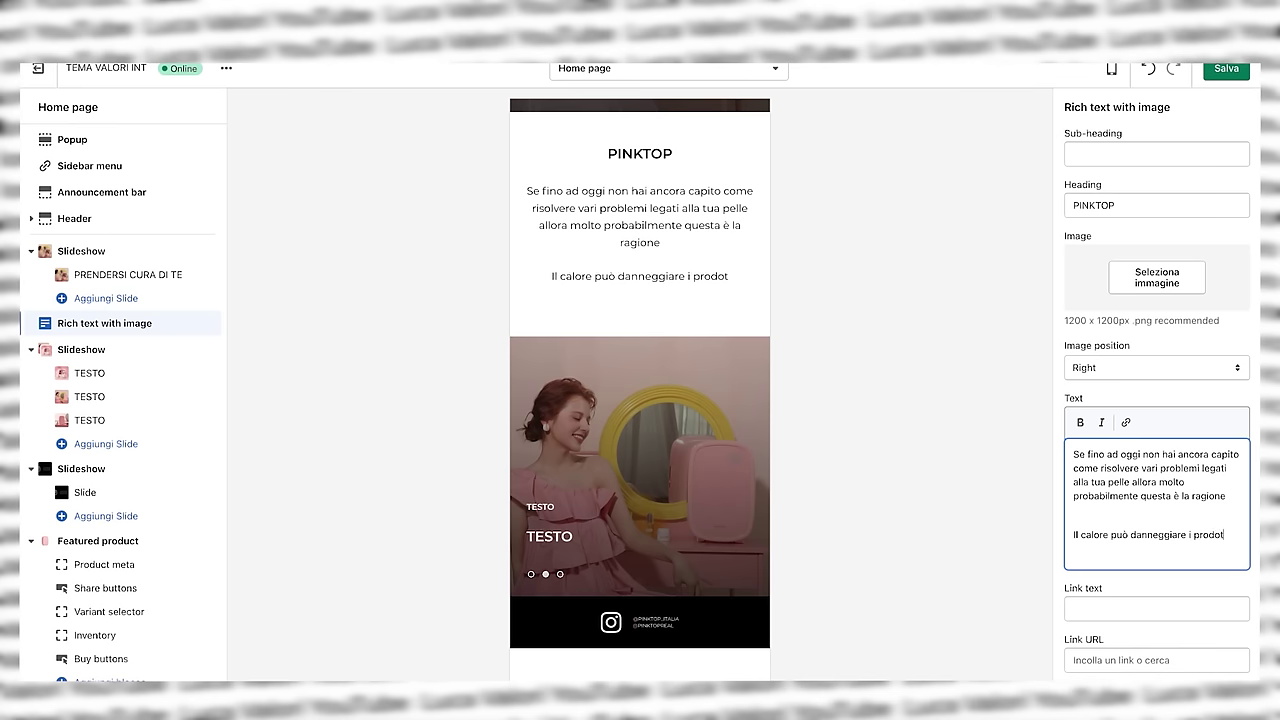
type("ti per la cura della pelle")
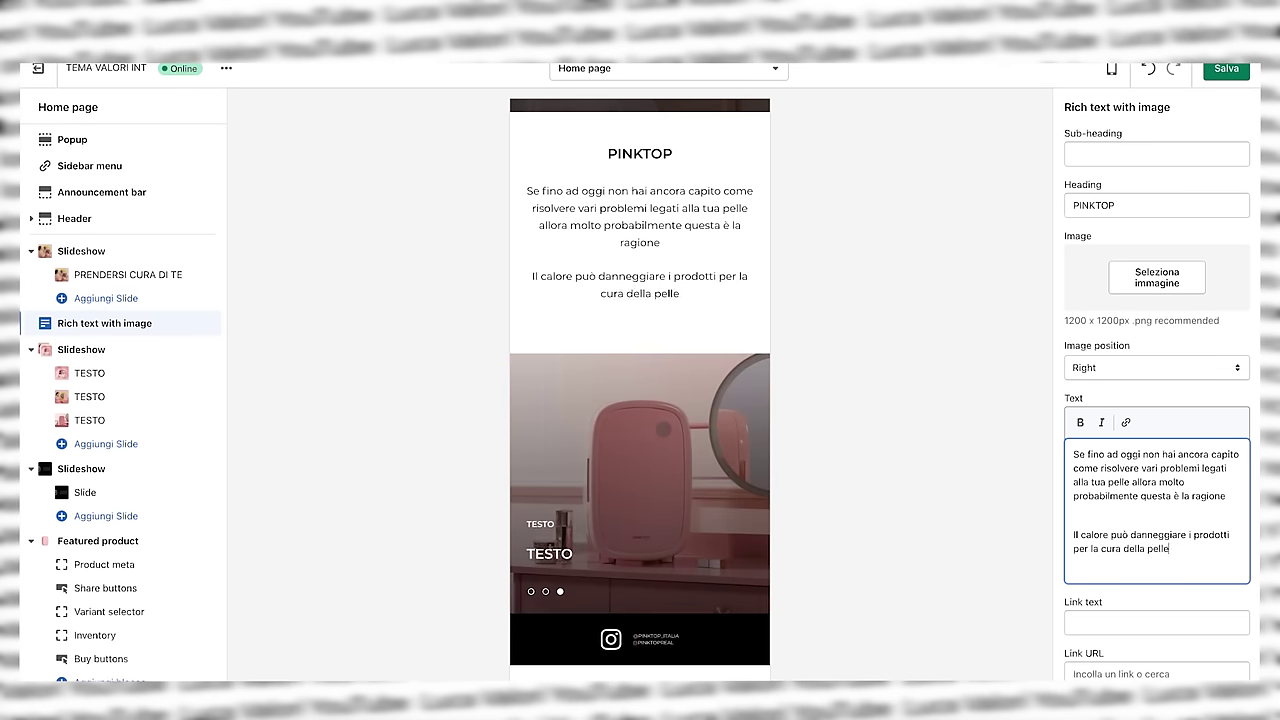
type(" facen")
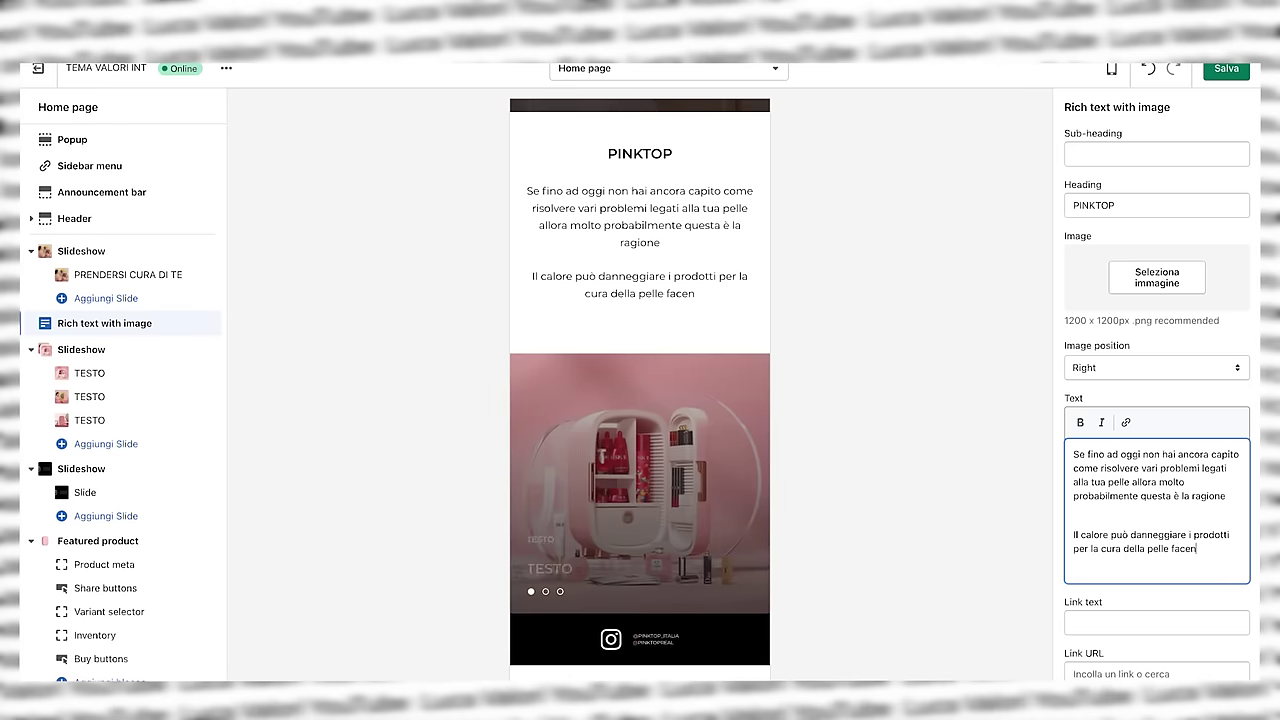
type("done ")
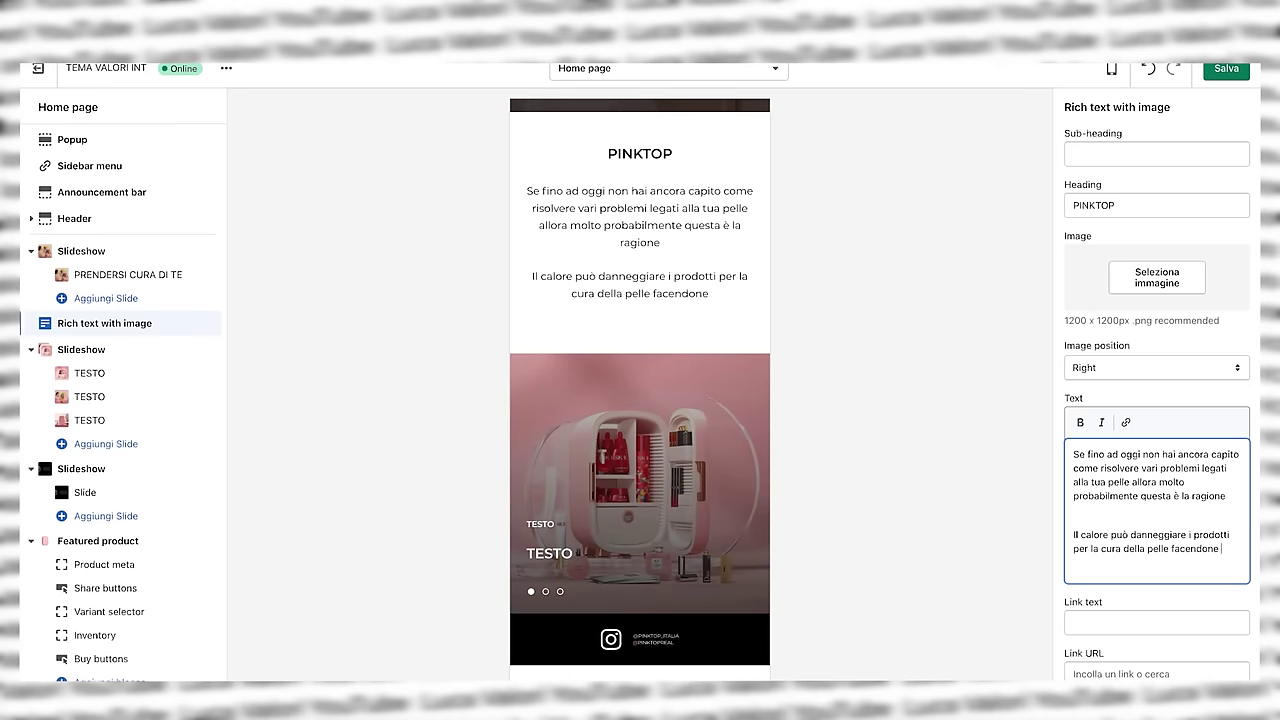
type("svanire l")
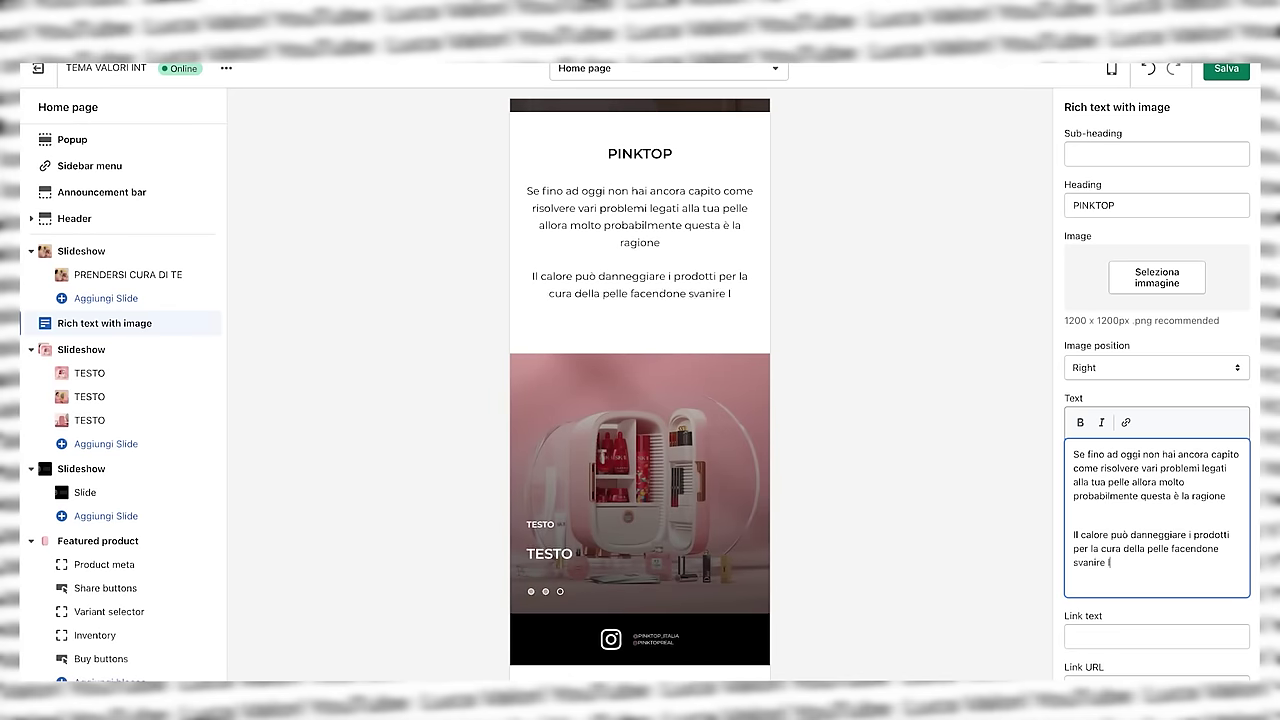
type("'efftto")
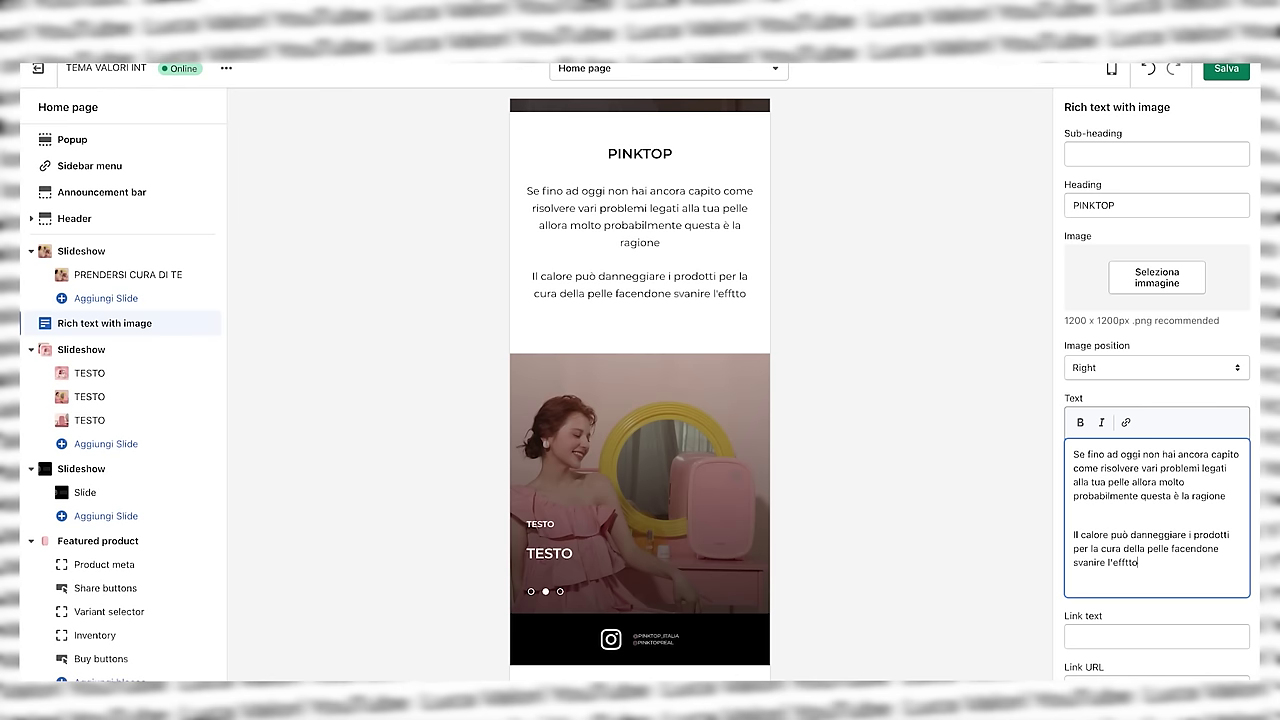
key("BackSpace")
key("BackSpace")
key("BackSpace")
key("BackSpace")
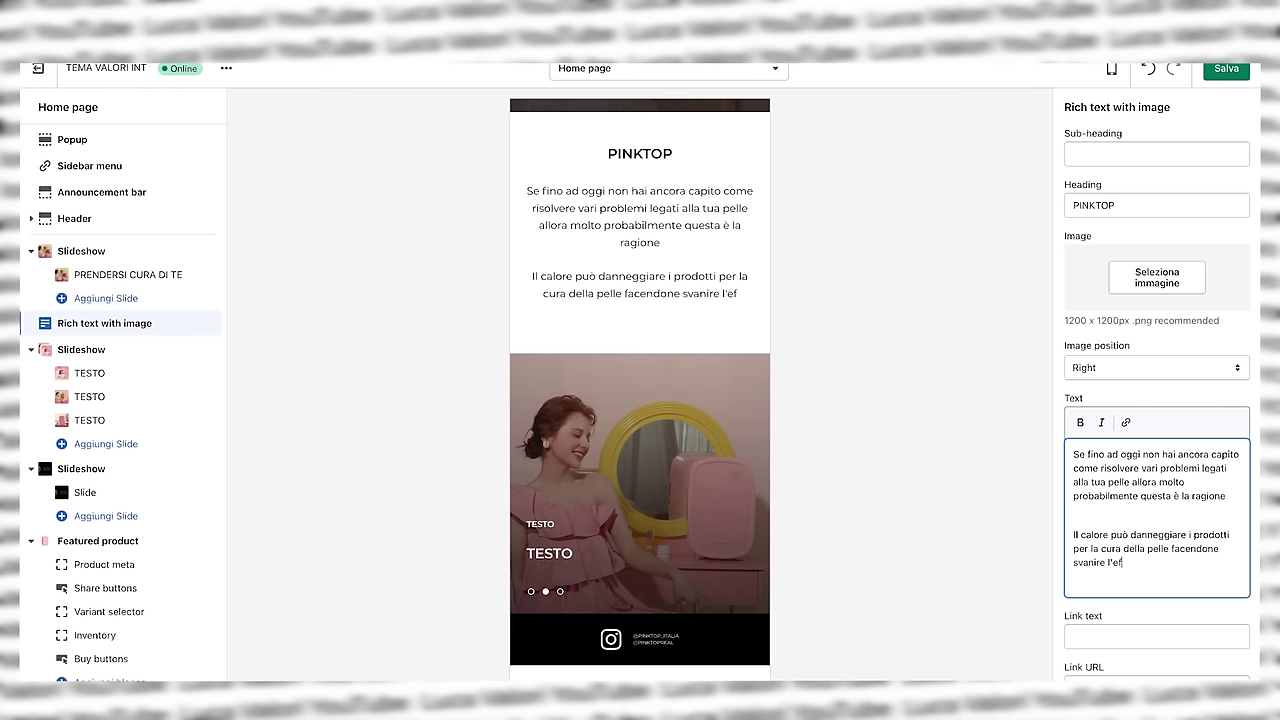
type("fetto")
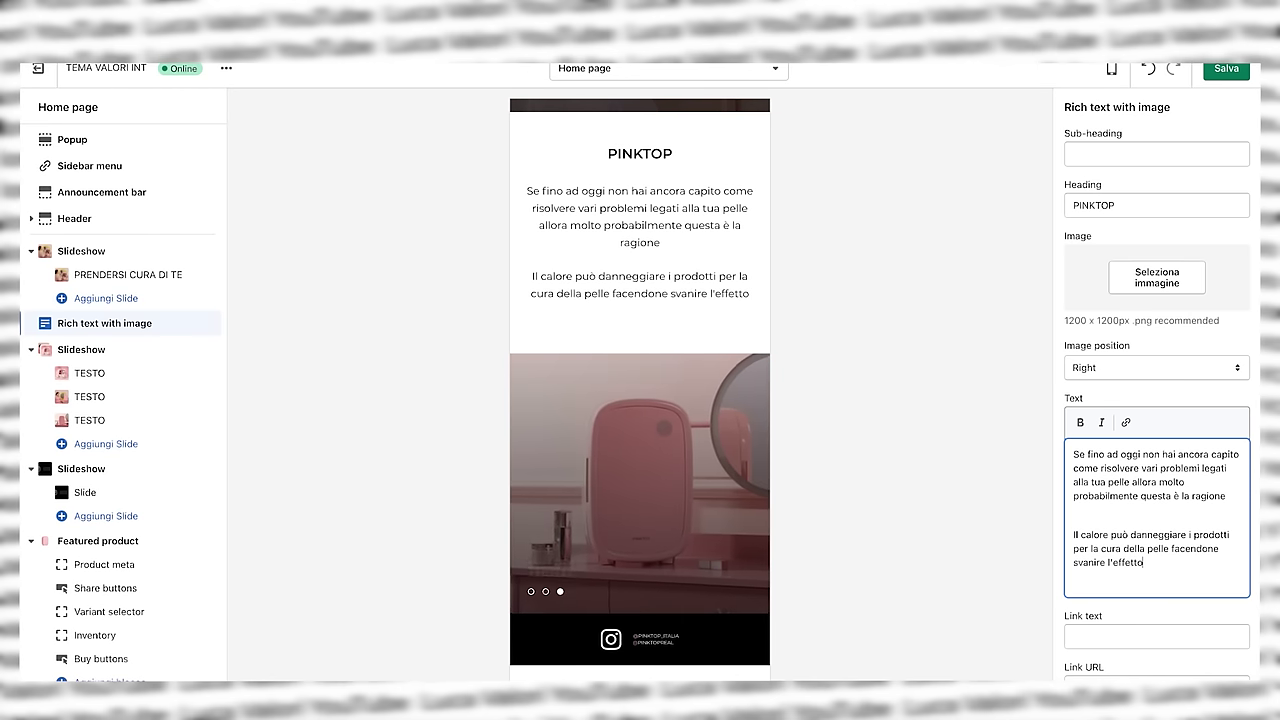
type(",")
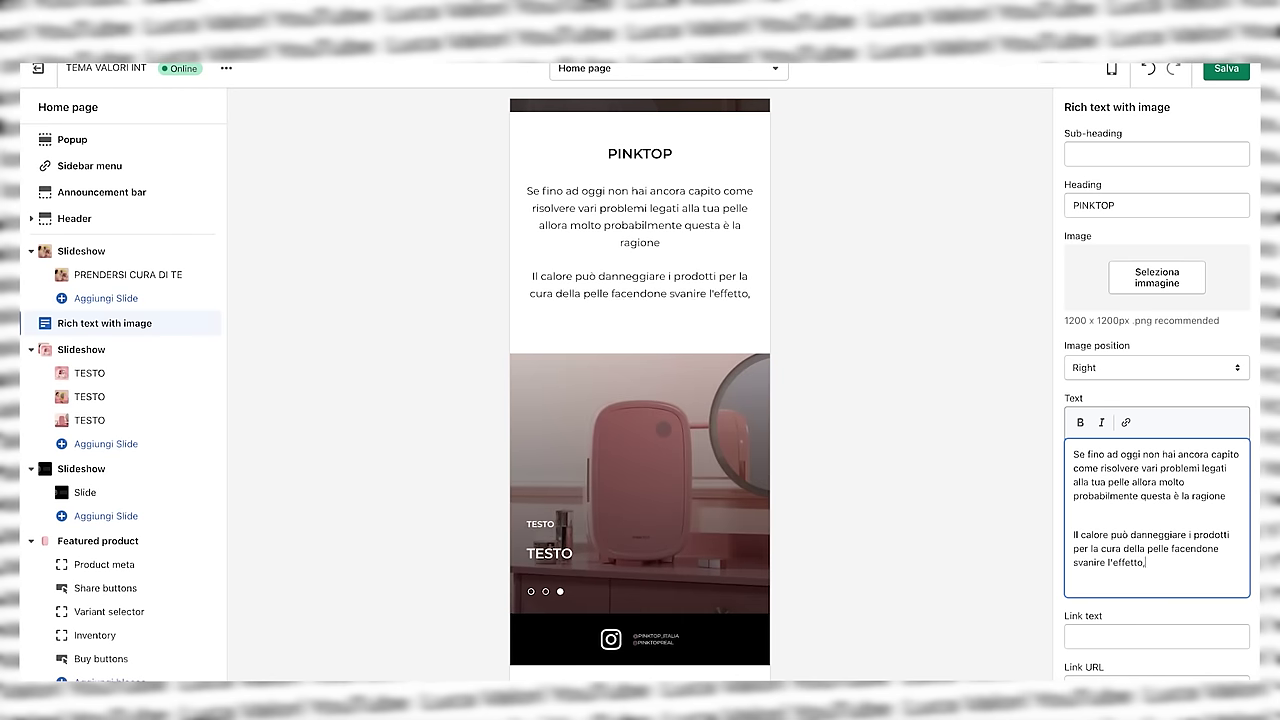
type(" lo stesso vale")
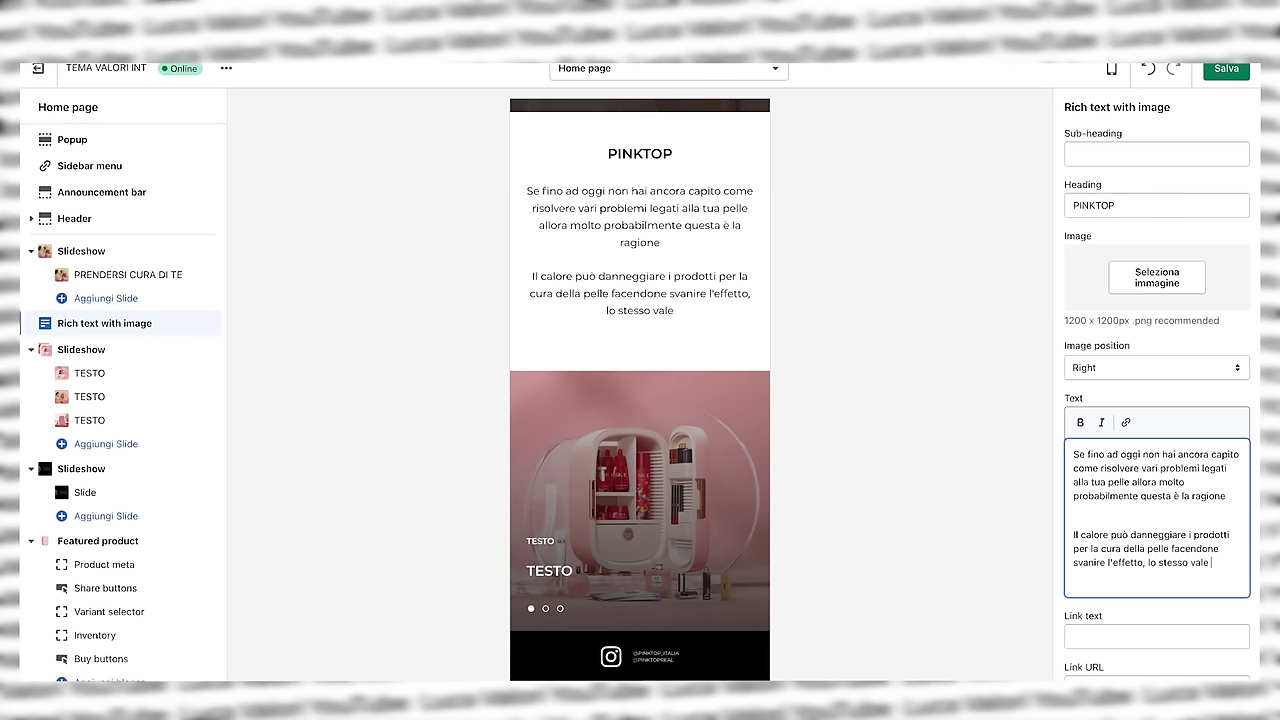
type(" per i trucchi")
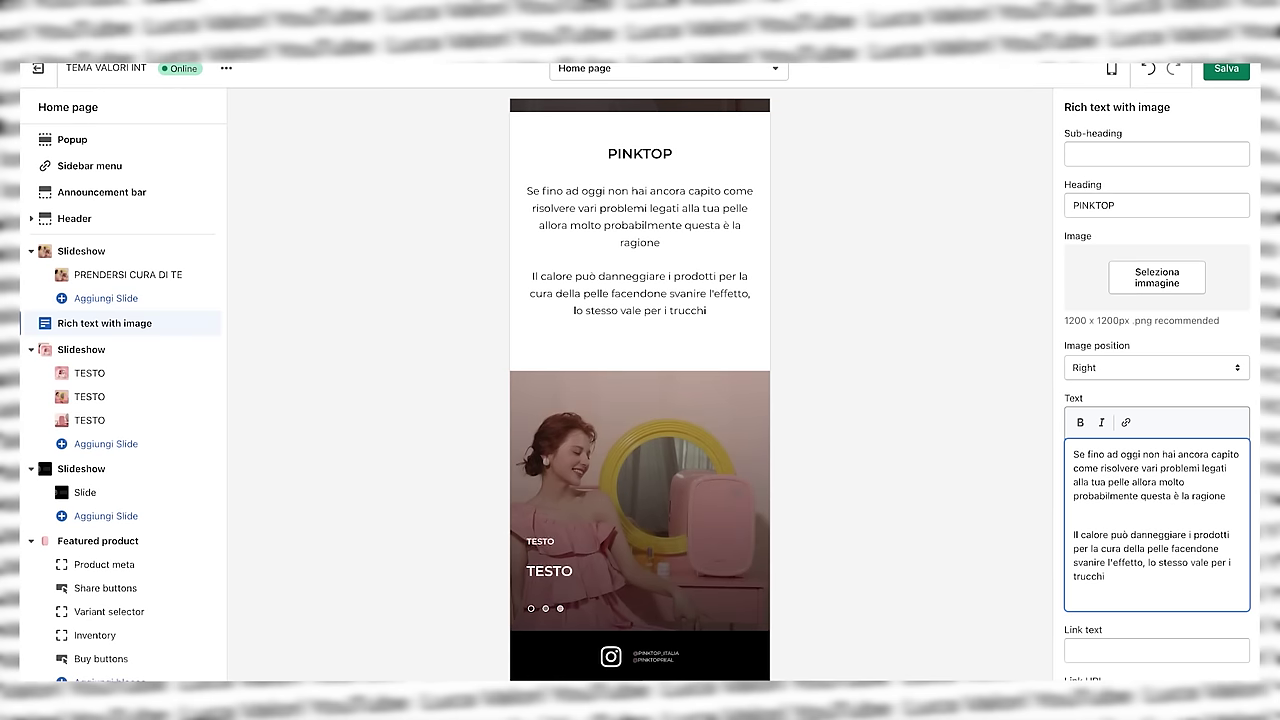
type("da make up che se esposti")
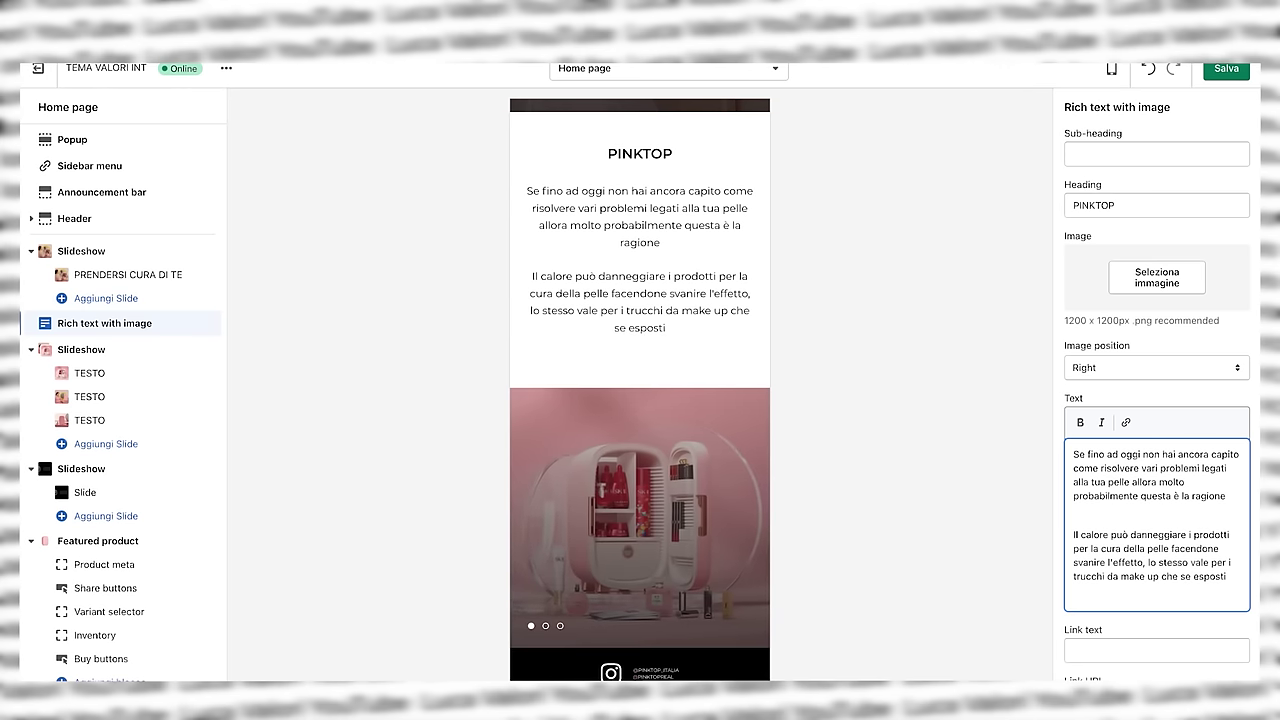
type(" a calore")
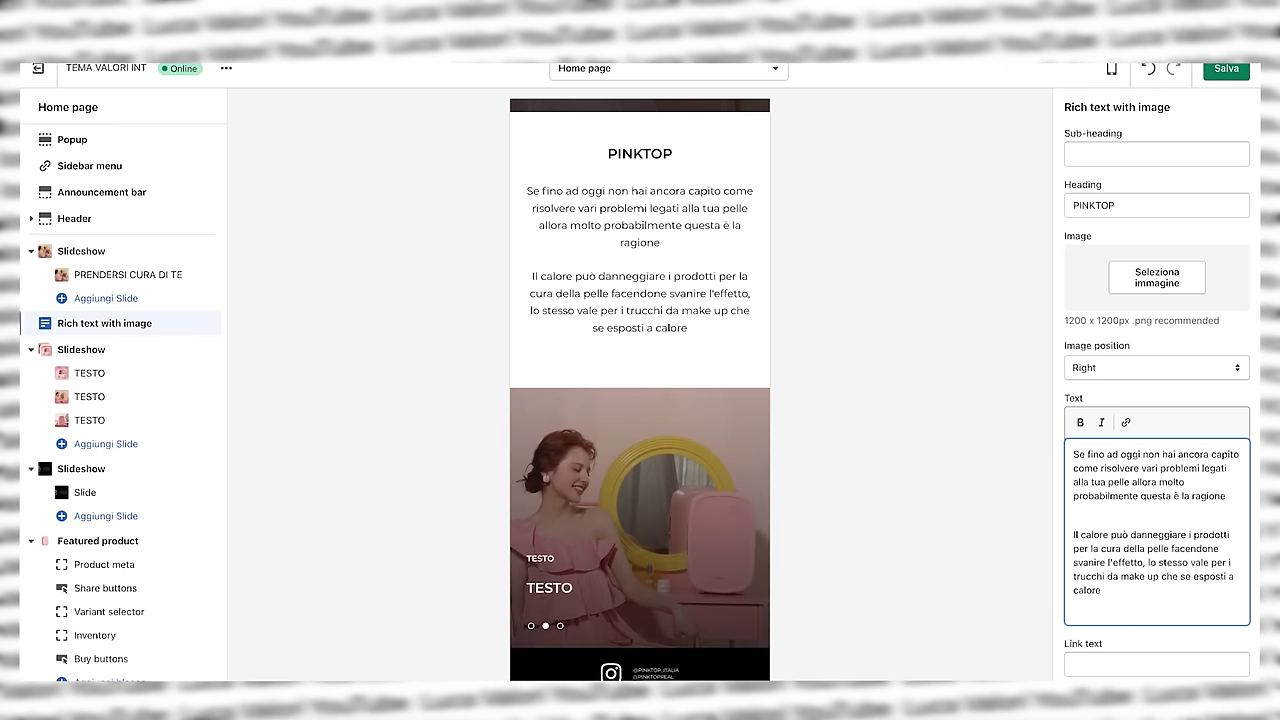
type(" continu")
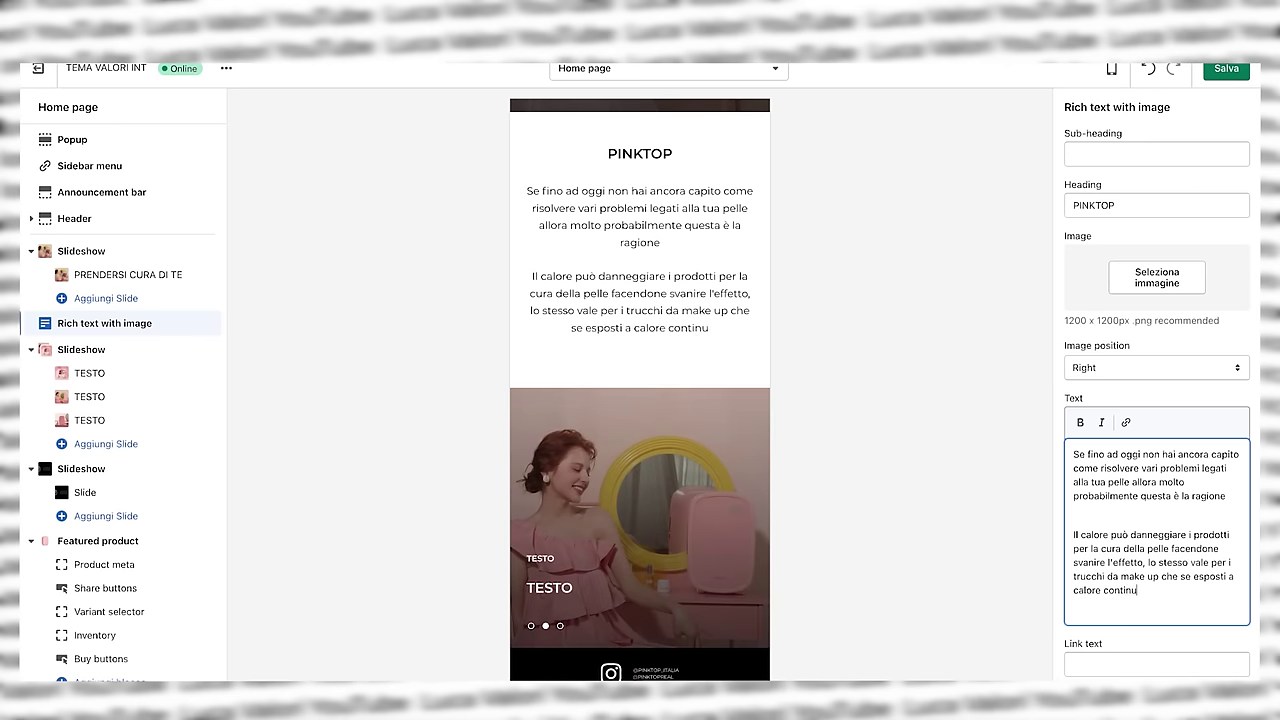
type("o po")
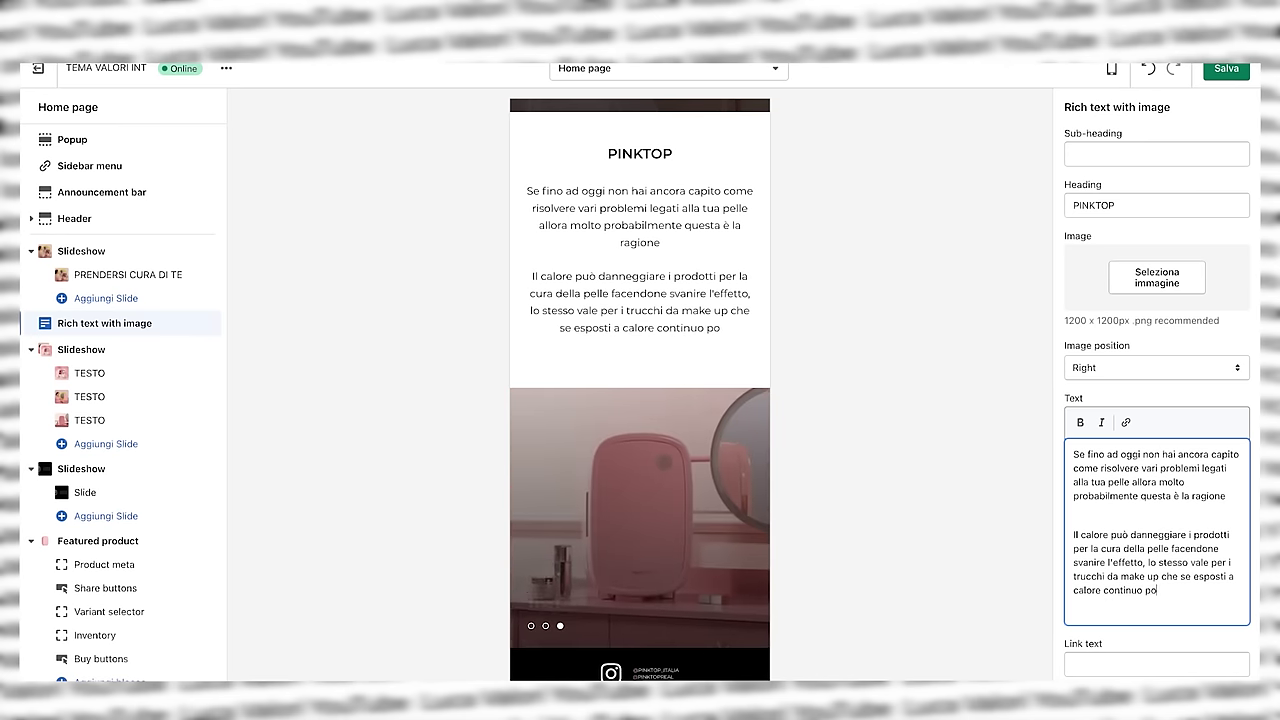
type("ssono provocare l")
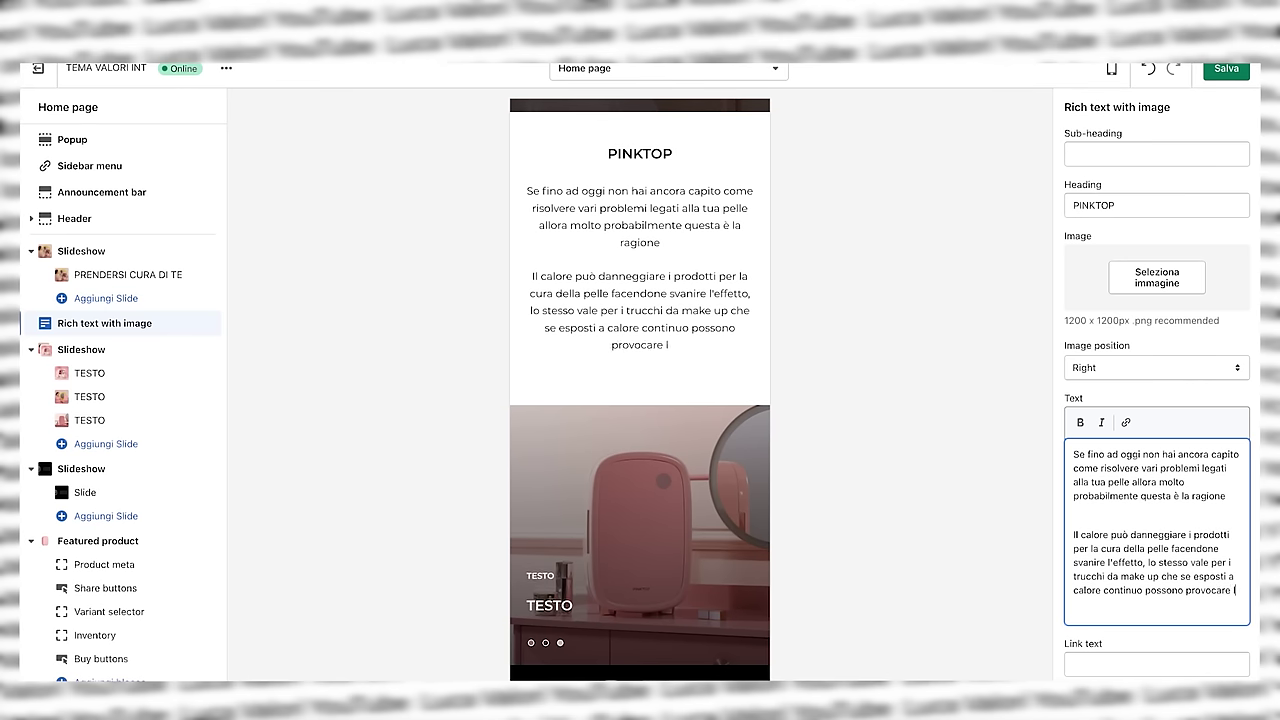
type("a comparsa di")
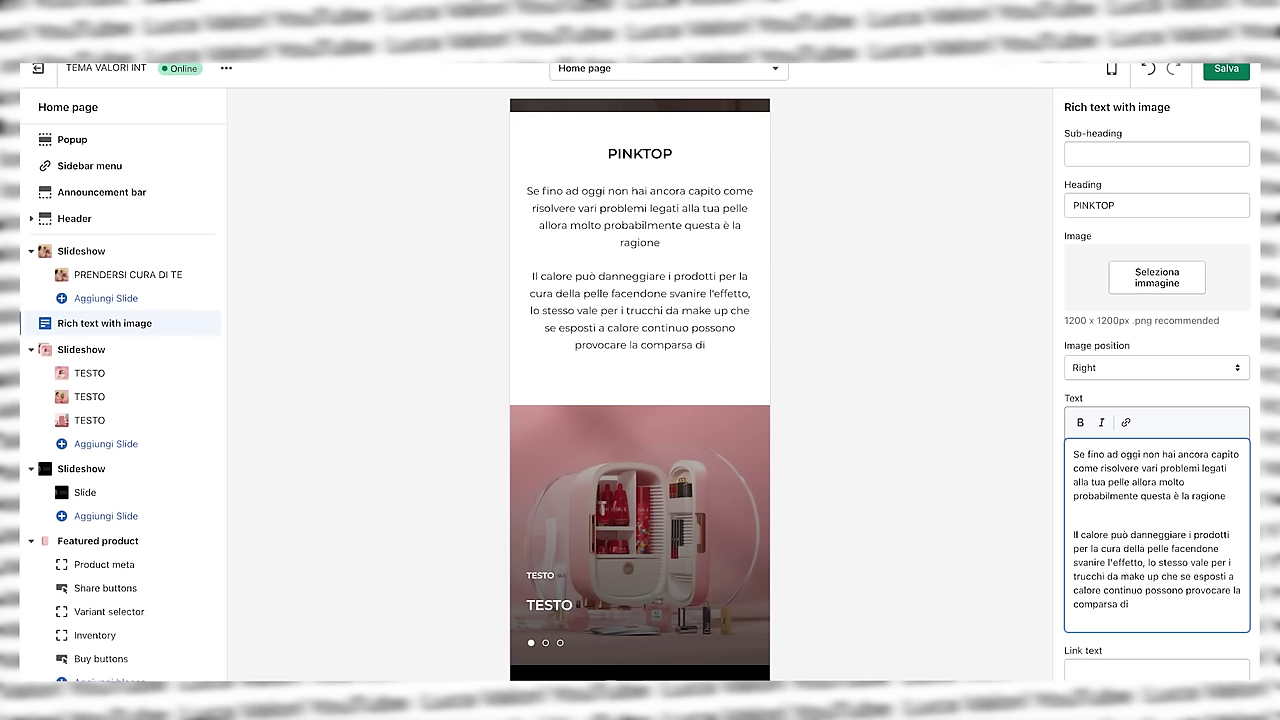
type(" eritemi")
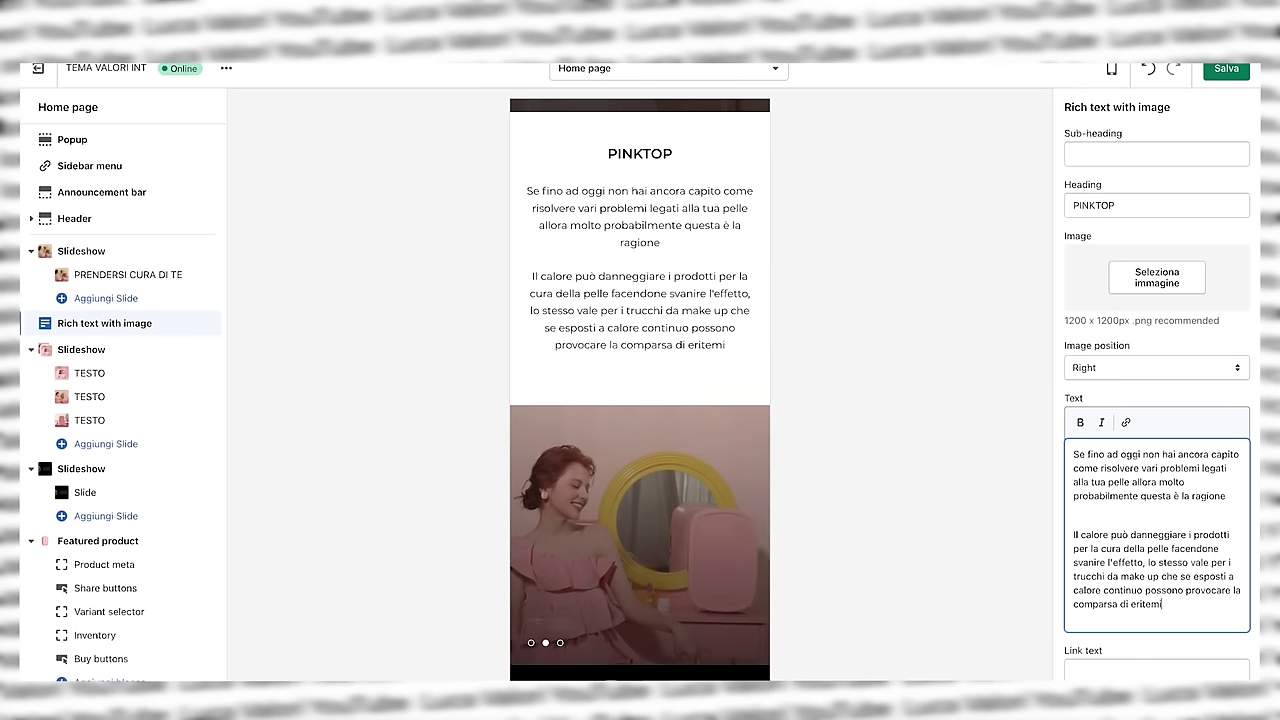
type(", acne")
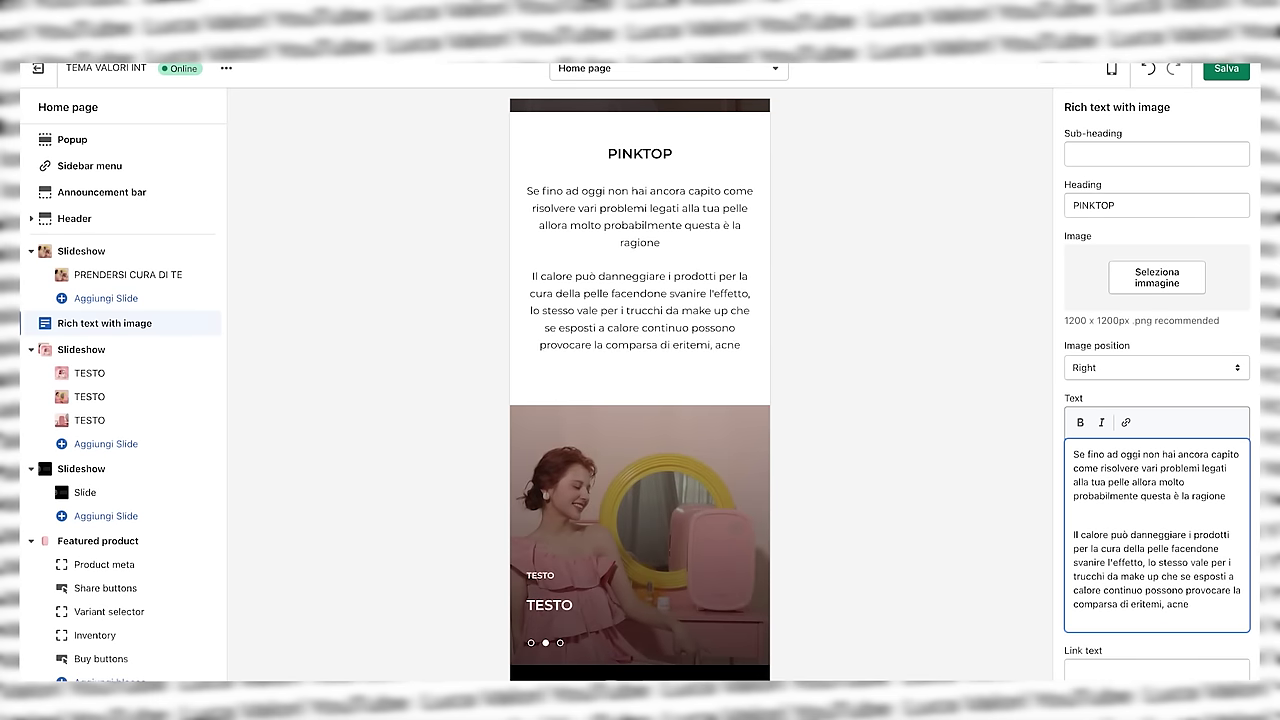
type(", pu")
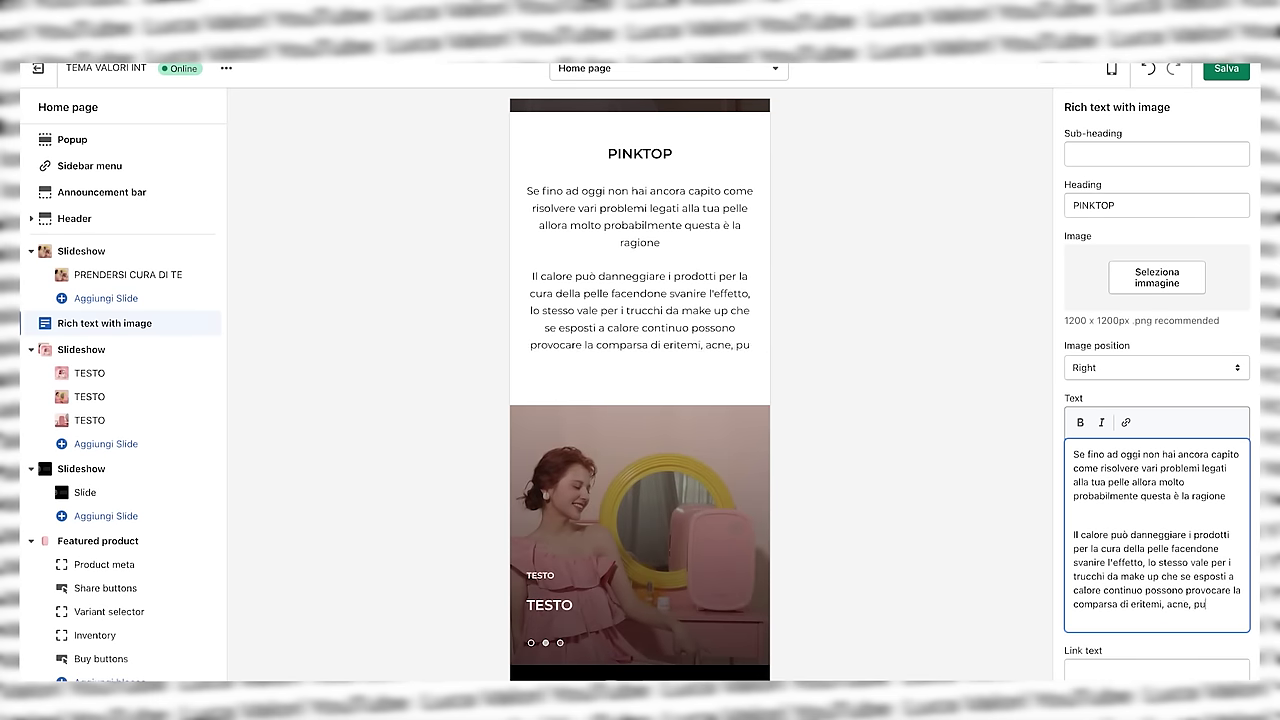
type("nti neri...")
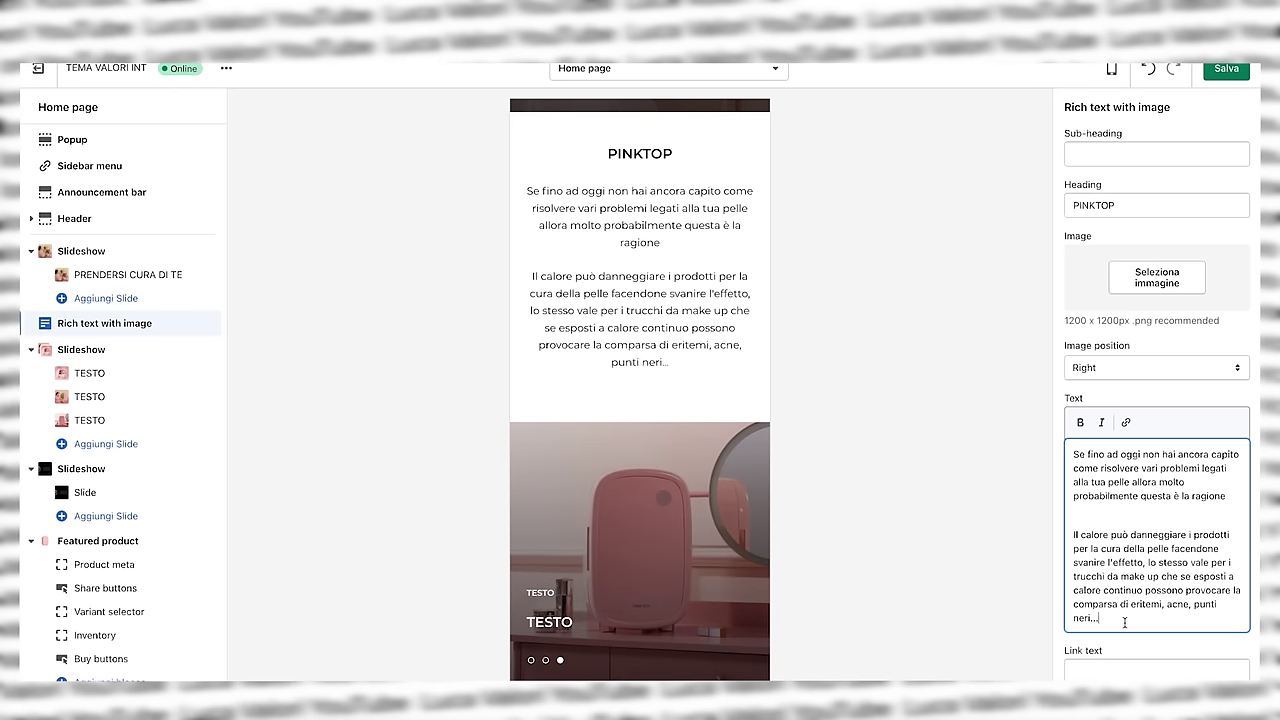
- Add a third paragraph: 'Pink top è il primo marchio di frighi professionali a temperatura controllata…'
key("Return")
key("Return")
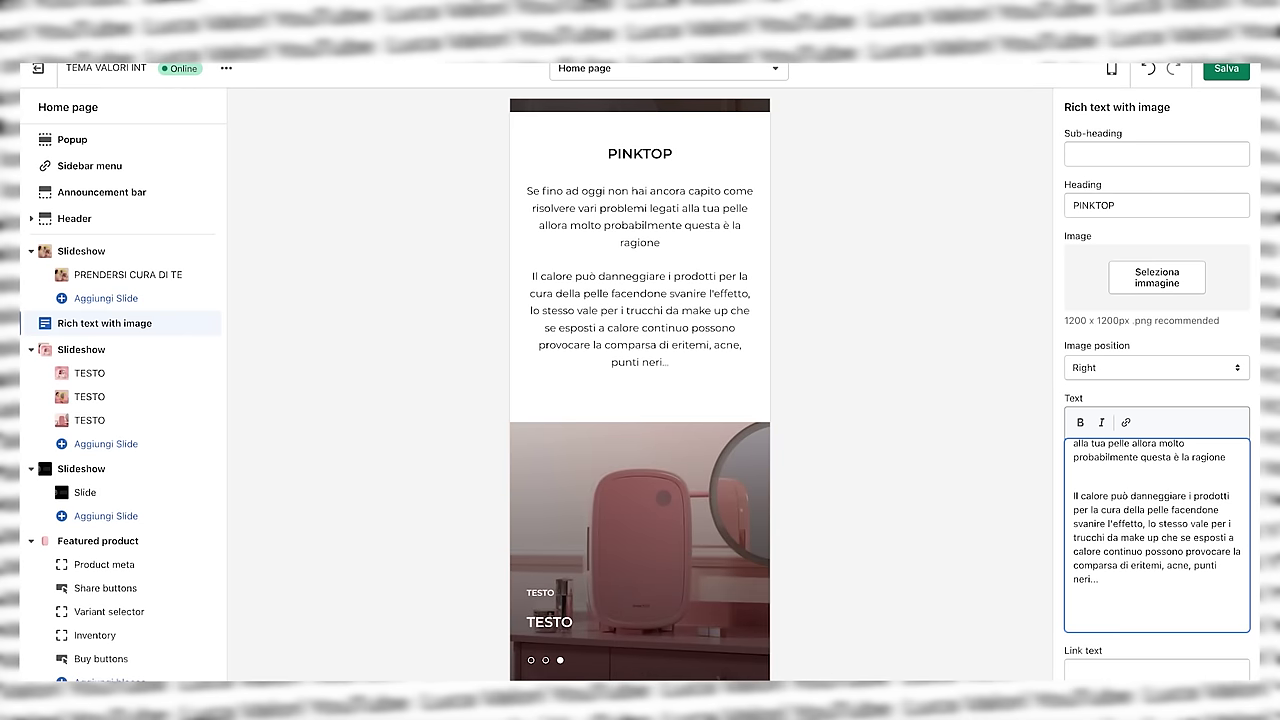
type("Pi")
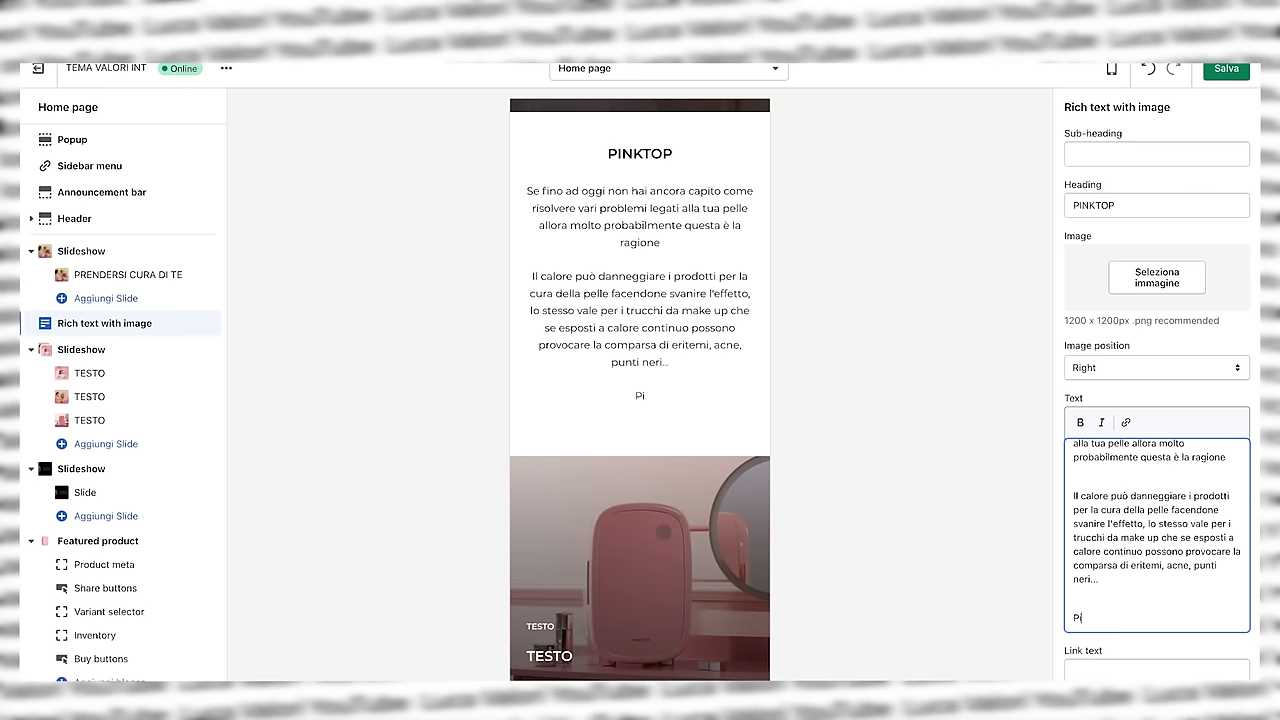
type("nk top ")
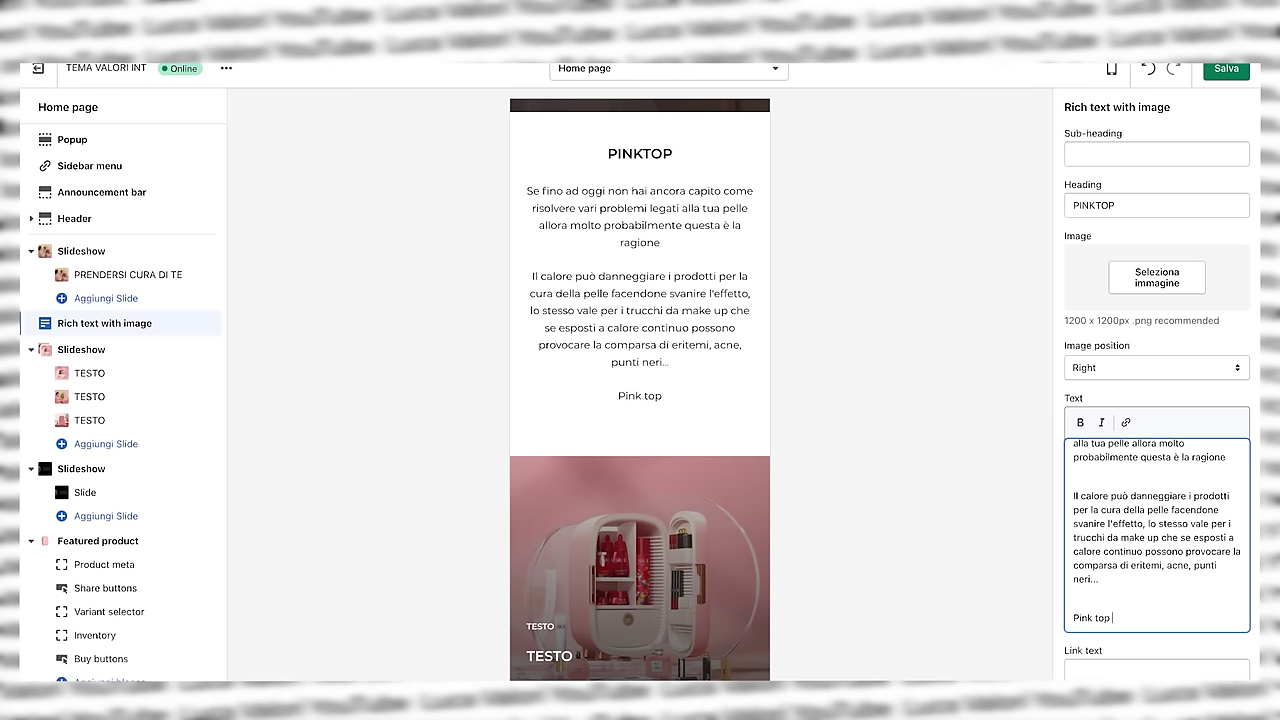
type("è i")
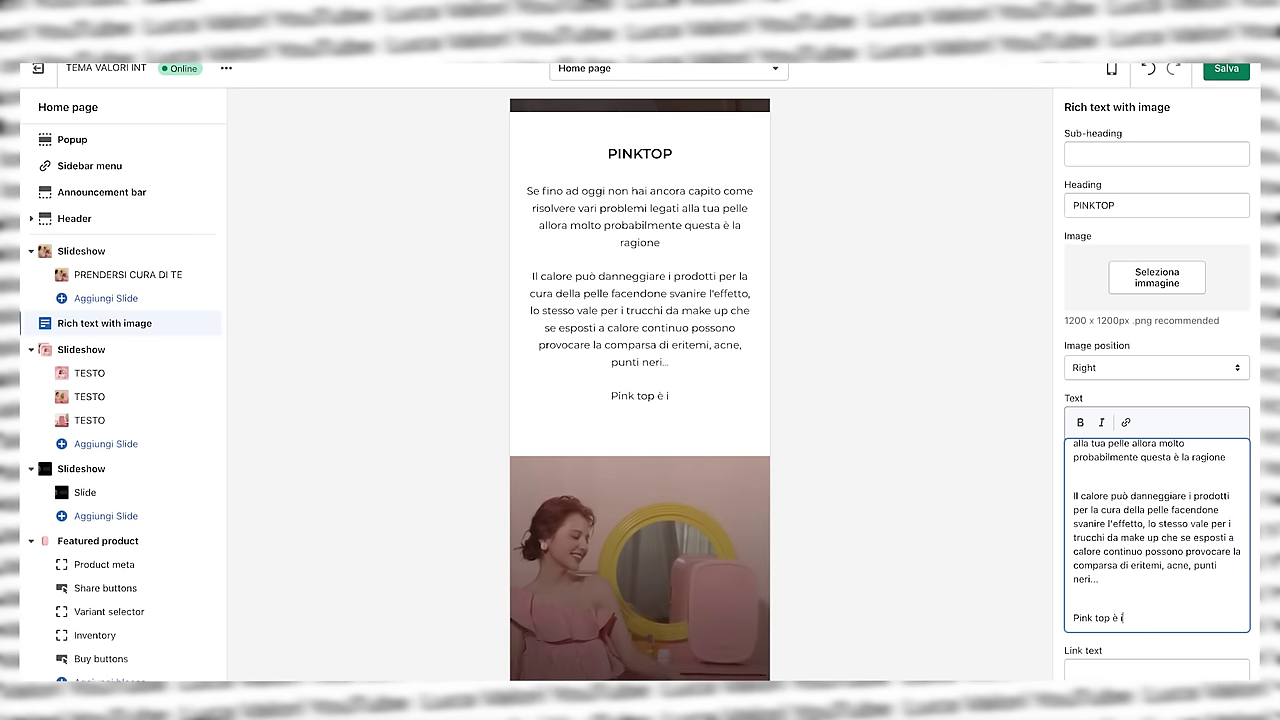
type("l primo f")
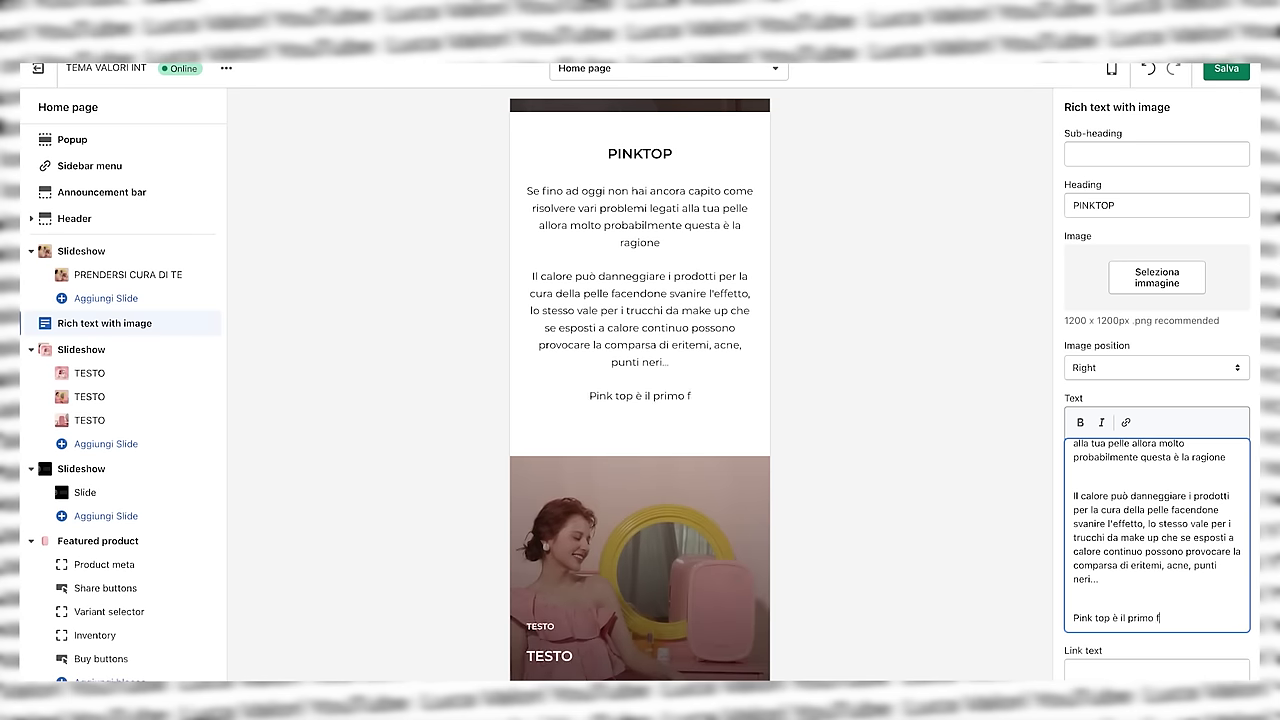
type("rigo ufficiale")
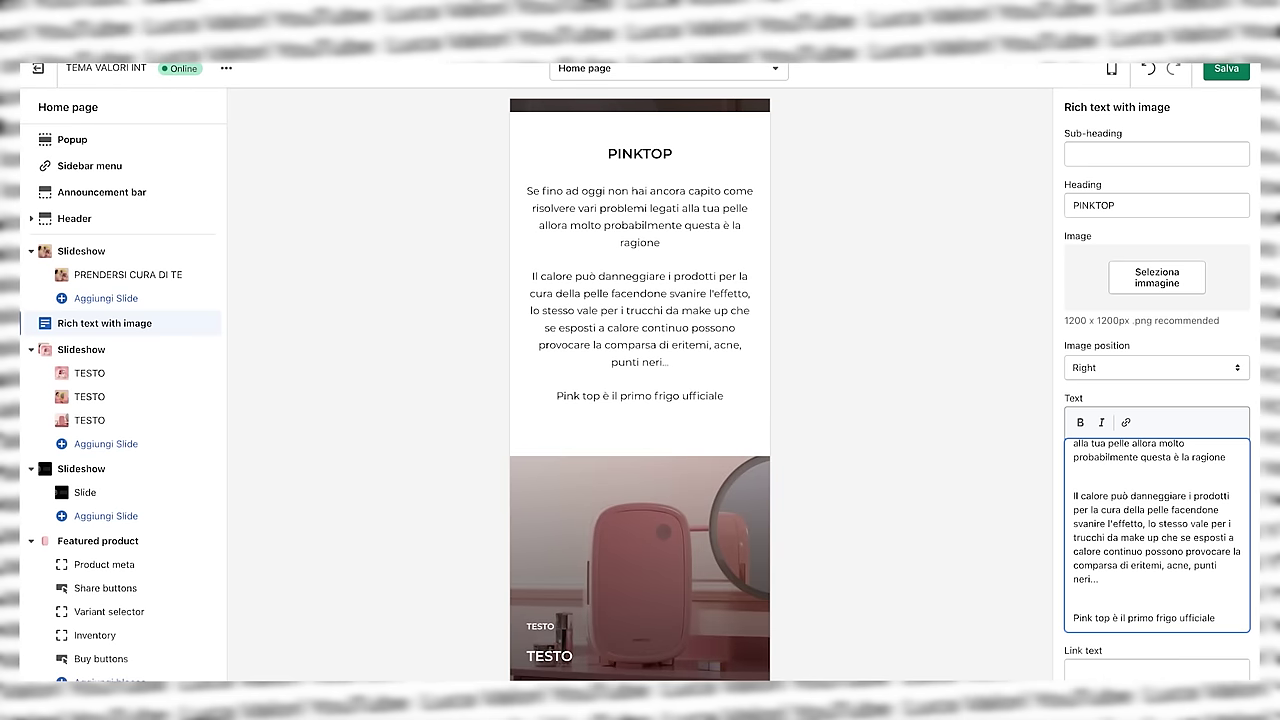
key("BackSpace")
key("BackSpace")
key("BackSpace")
key("BackSpace")
key("BackSpace")
key("BackSpace")
key("BackSpace")
key("BackSpace")
key("BackSpace")
key("BackSpace")
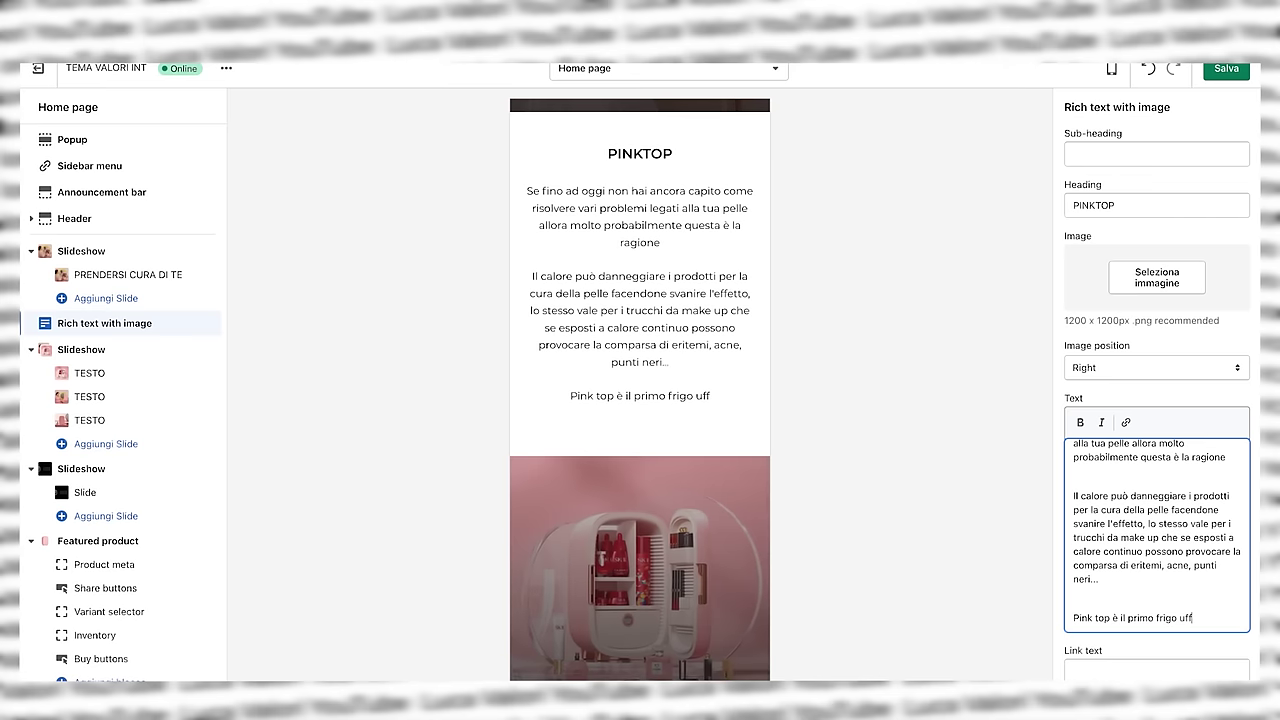
key("BackSpace")
key("BackSpace")
key("BackSpace")
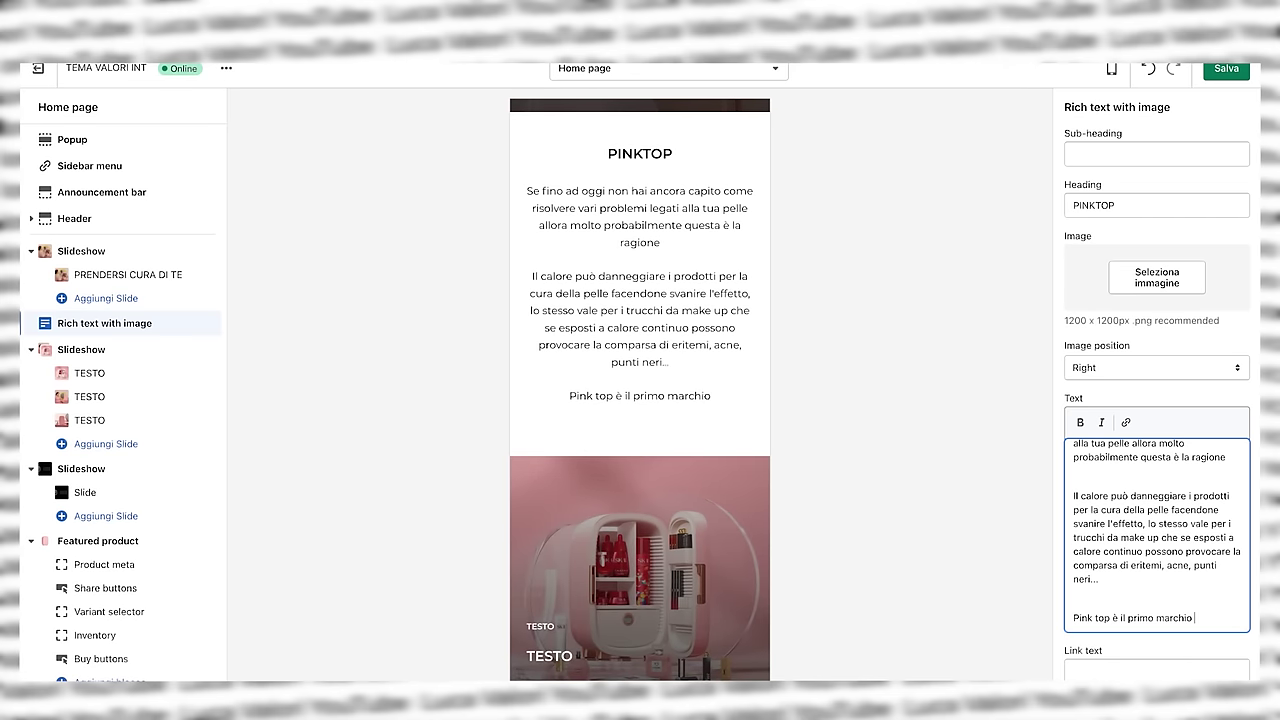
type("professionale ch")
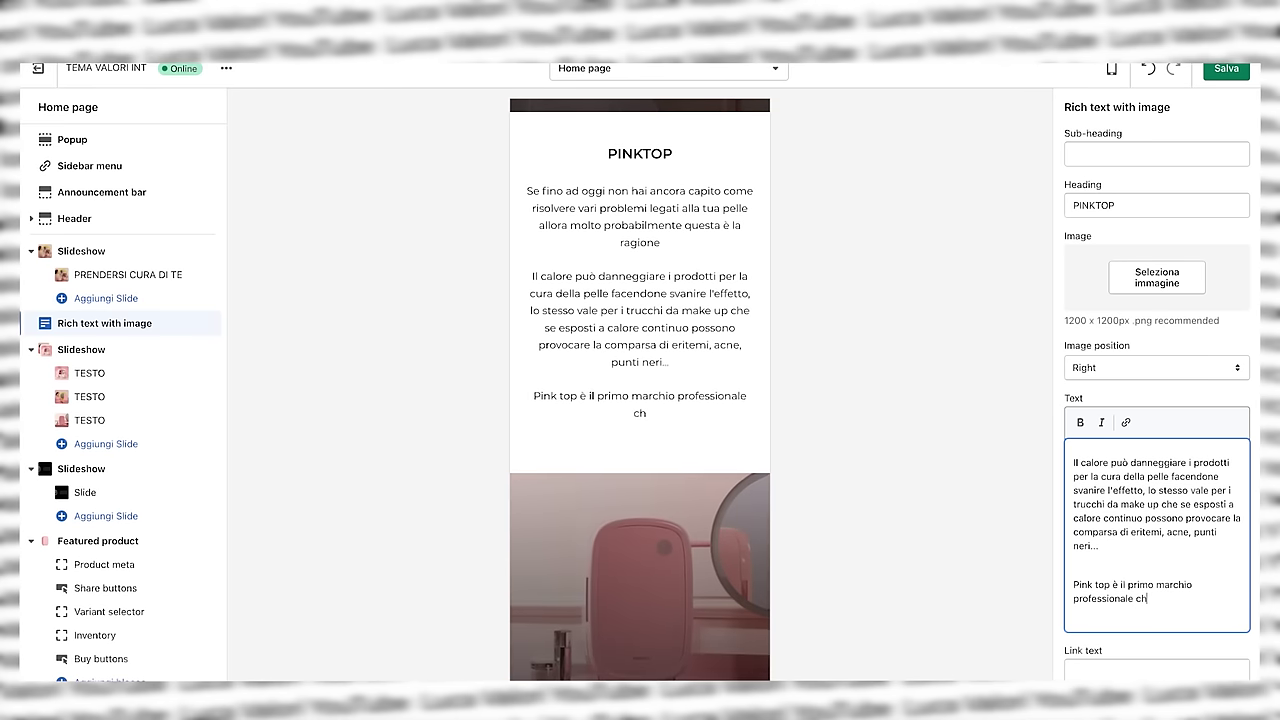
key("BackSpace")
key("BackSpace")
key("BackSpace")
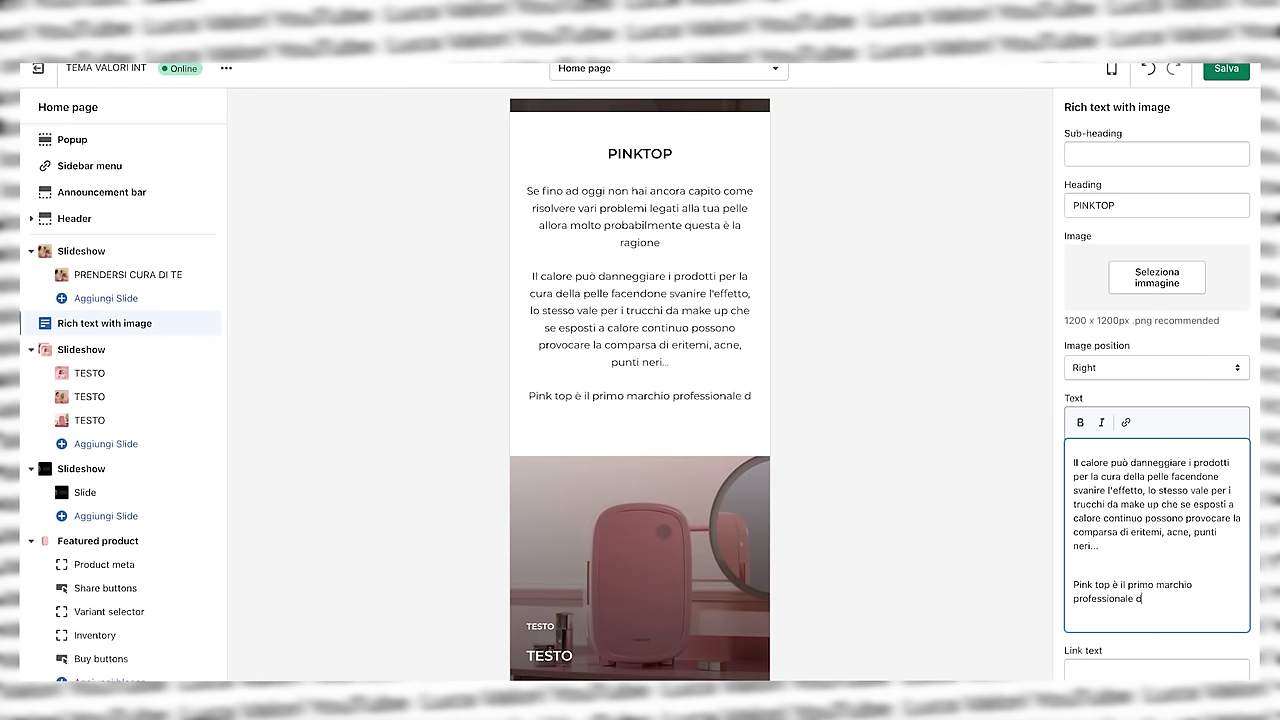
key("BackSpace")
key("BackSpace")
key("BackSpace")
key("BackSpace")
key("BackSpace")
key("BackSpace")
key("BackSpace")
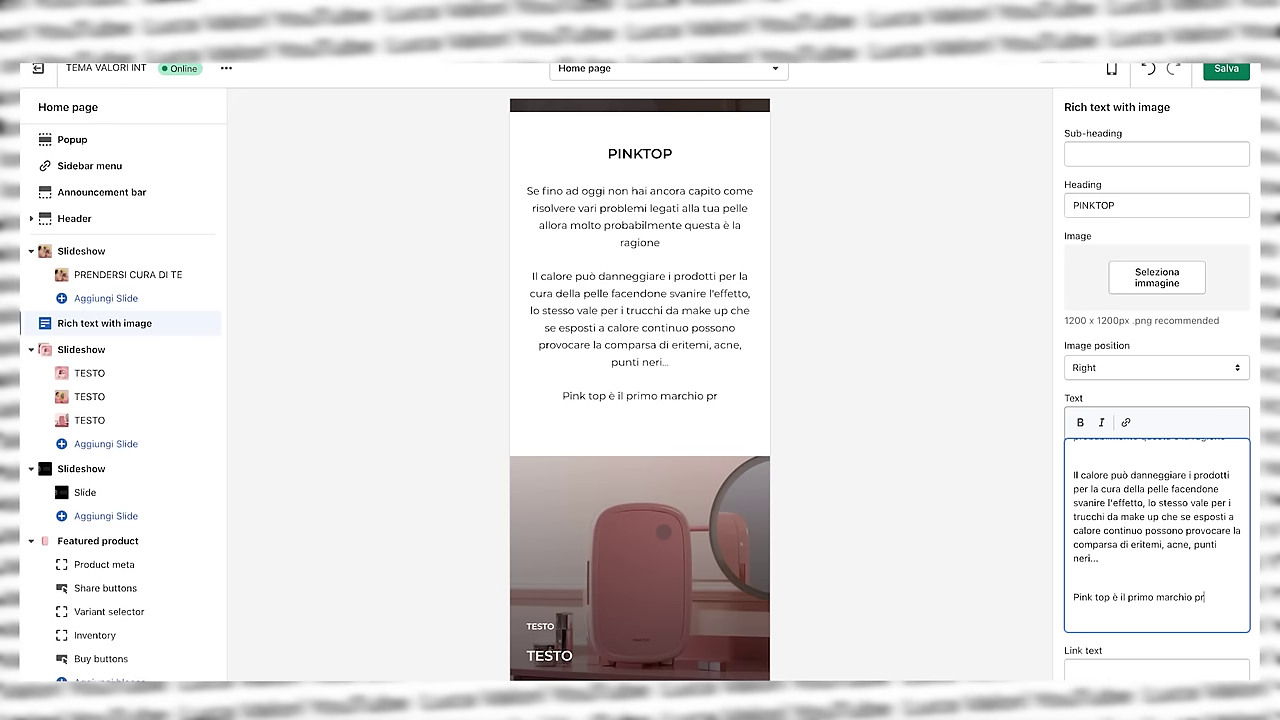
key("BackSpace")
key("BackSpace")
type("di frighi professionali")
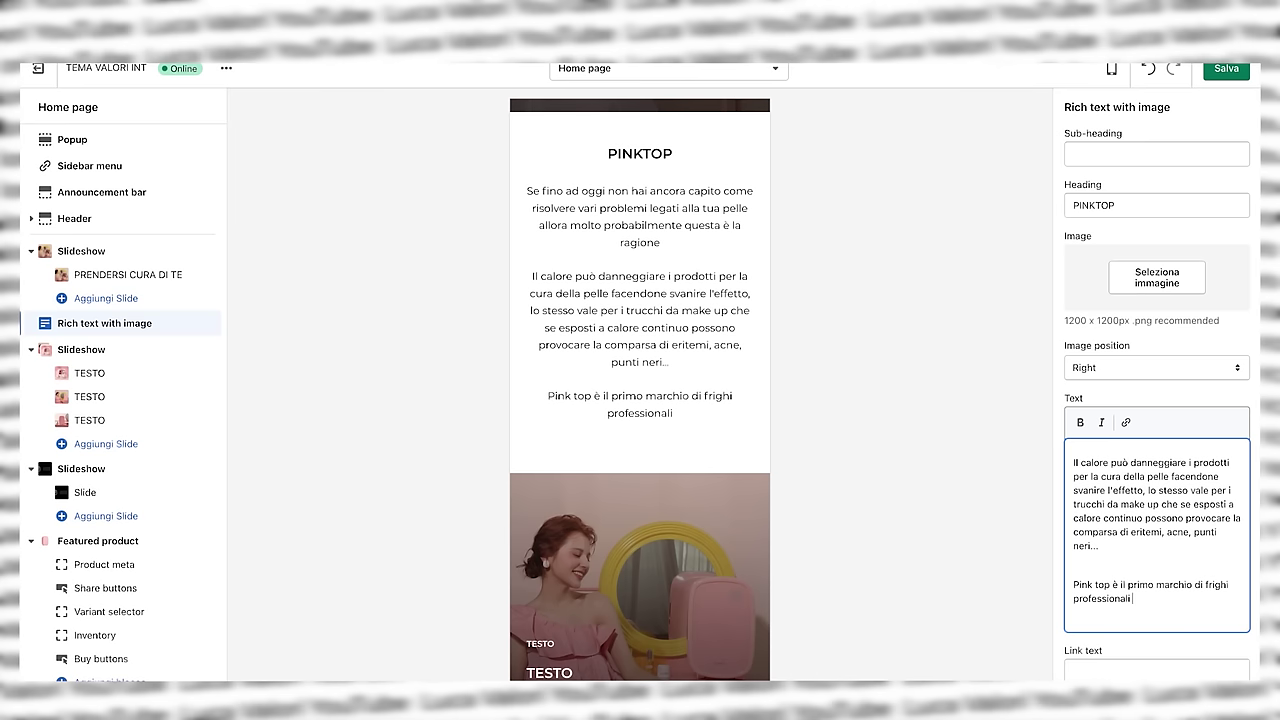
type("a temperatura controll")
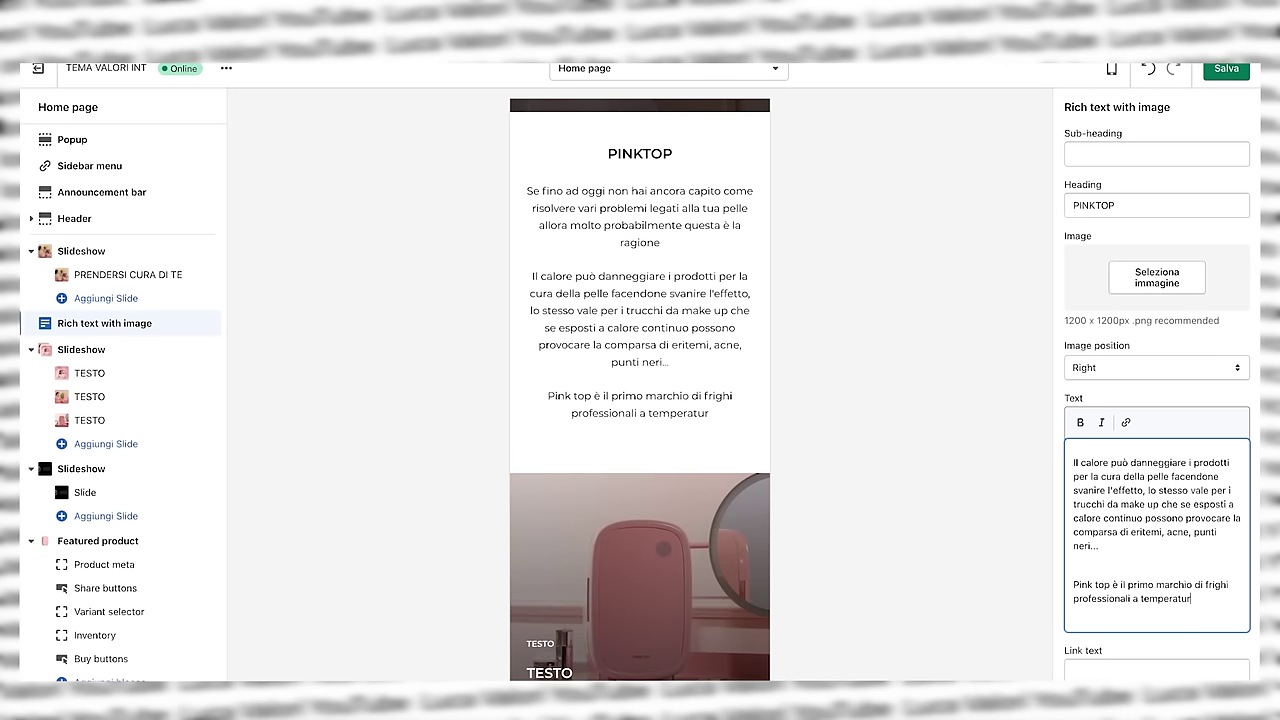
type("ata")
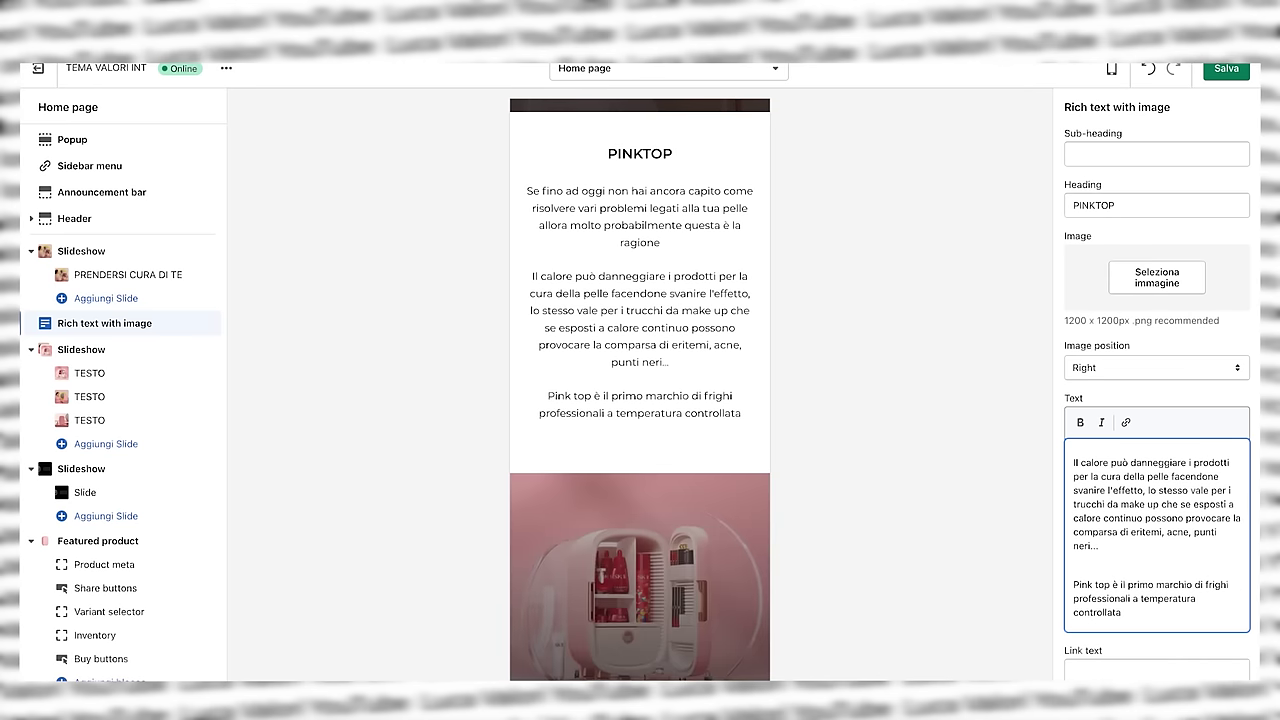
type(" per mantener")
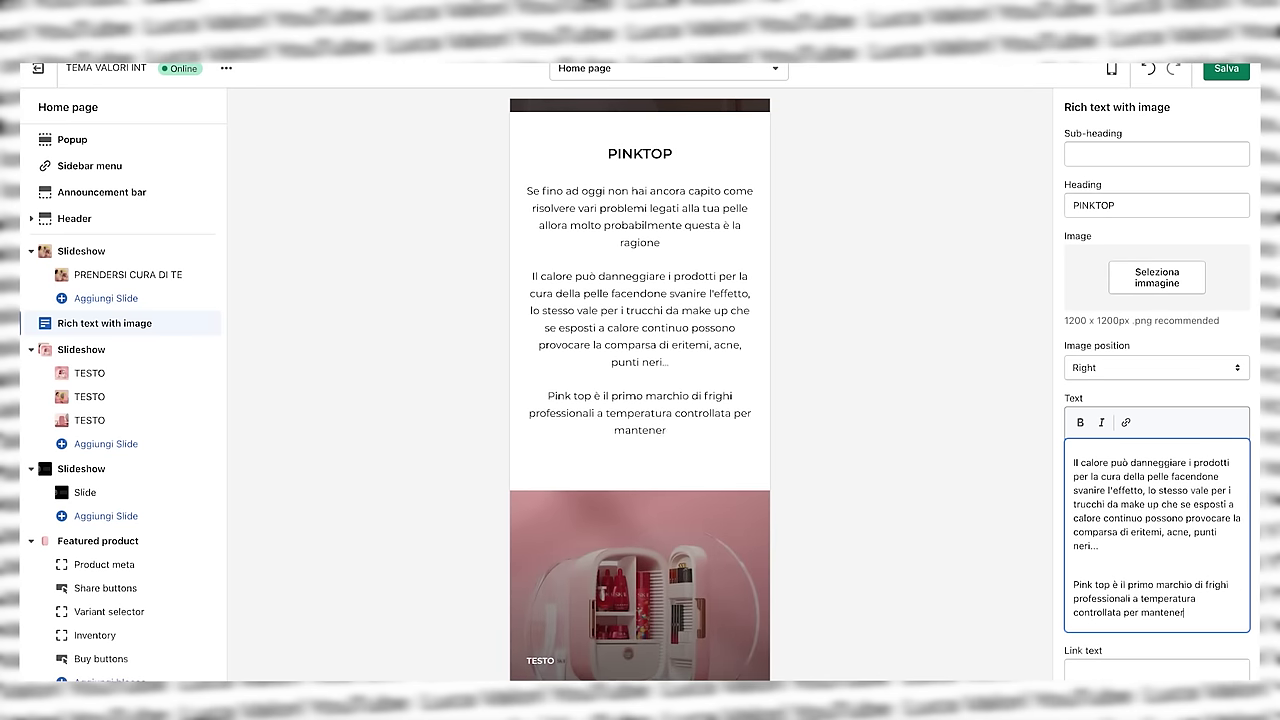
type("e ")
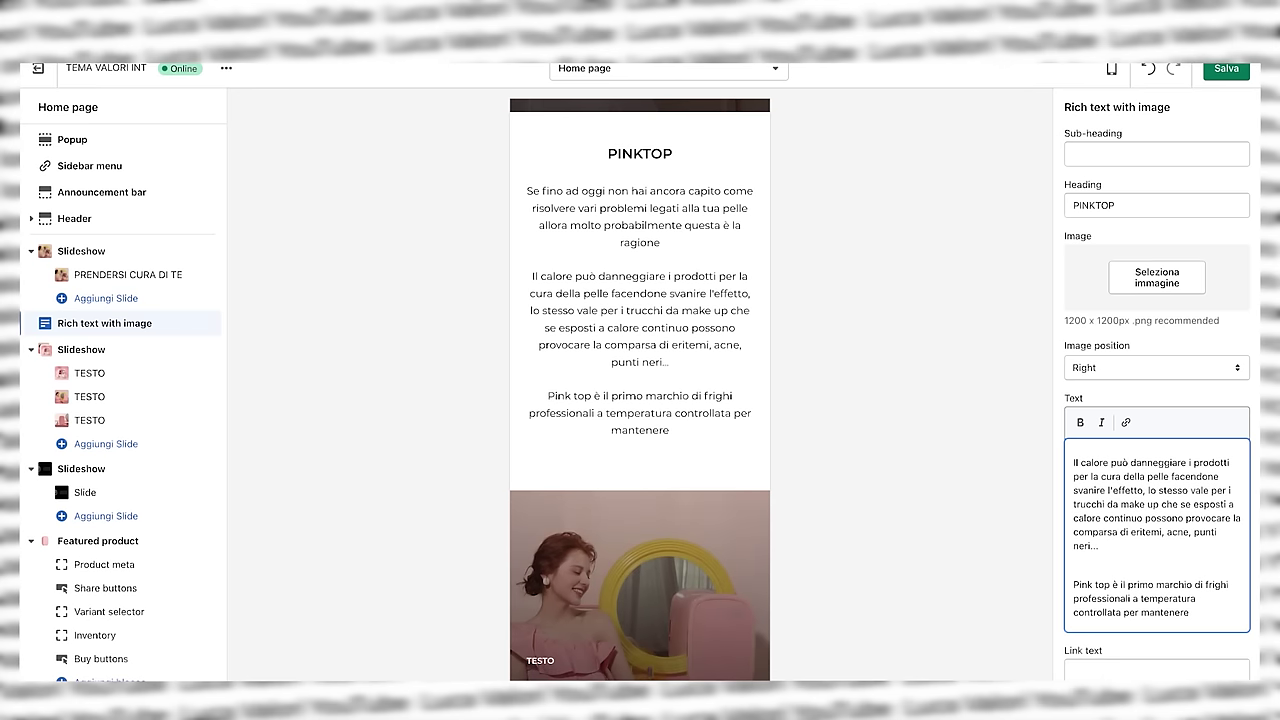
type("alla perfezione")
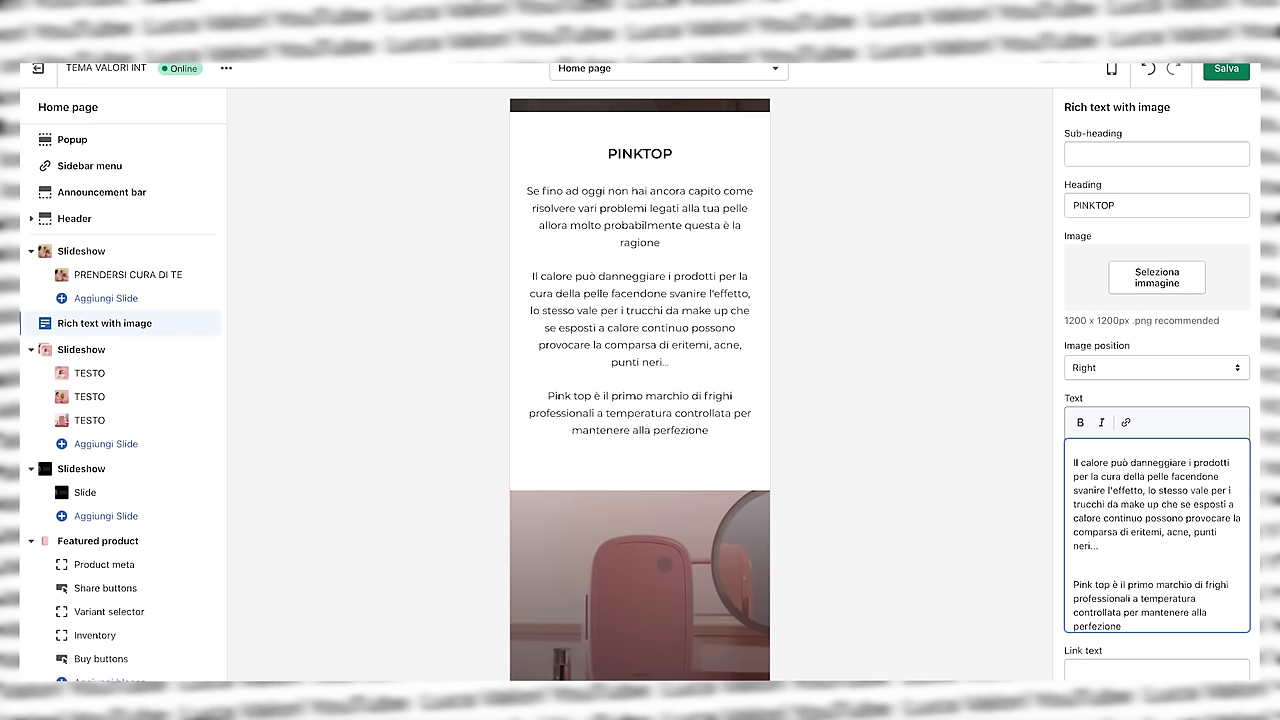
type(" trucchi e cosm")
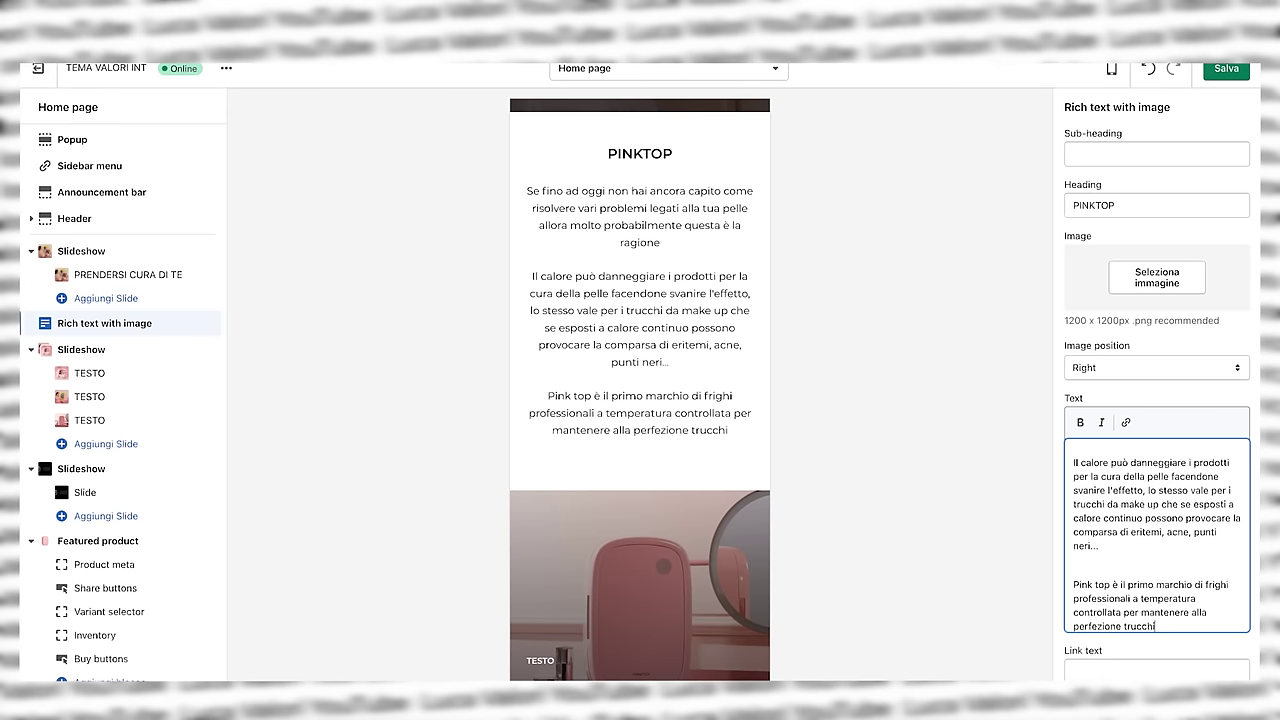
type("etici")
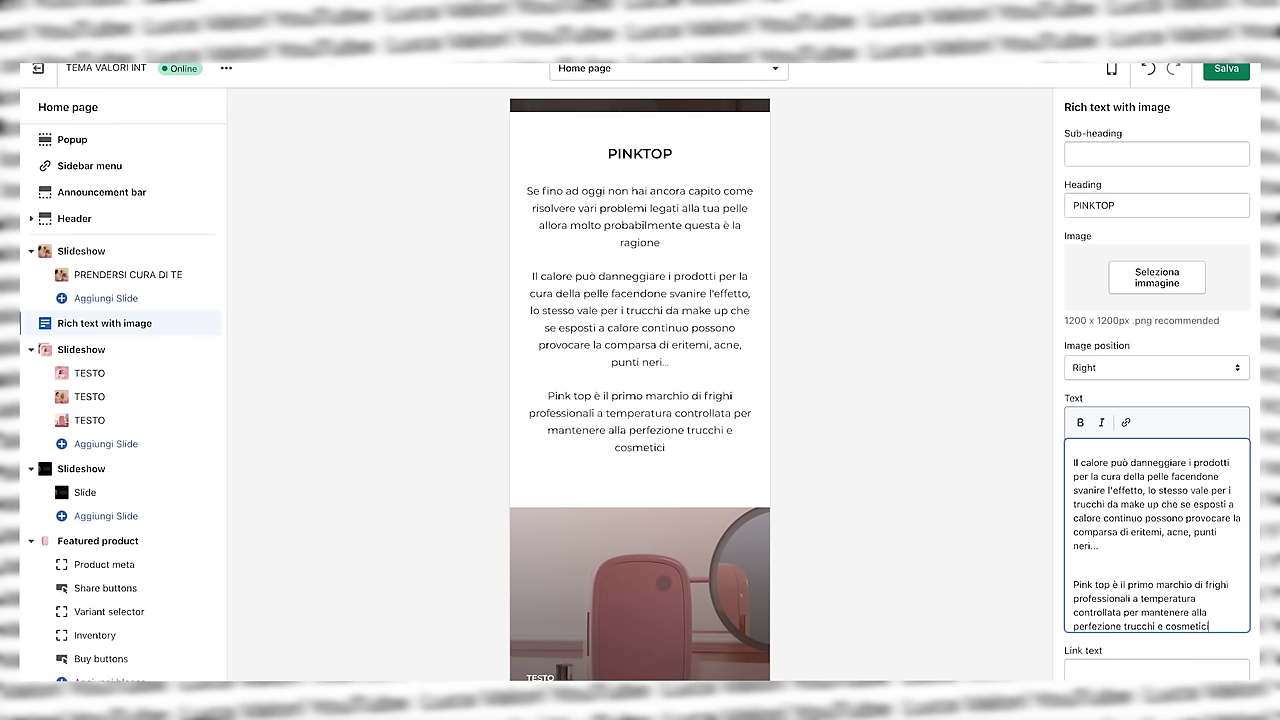
type(" evitandone il deterioramento")
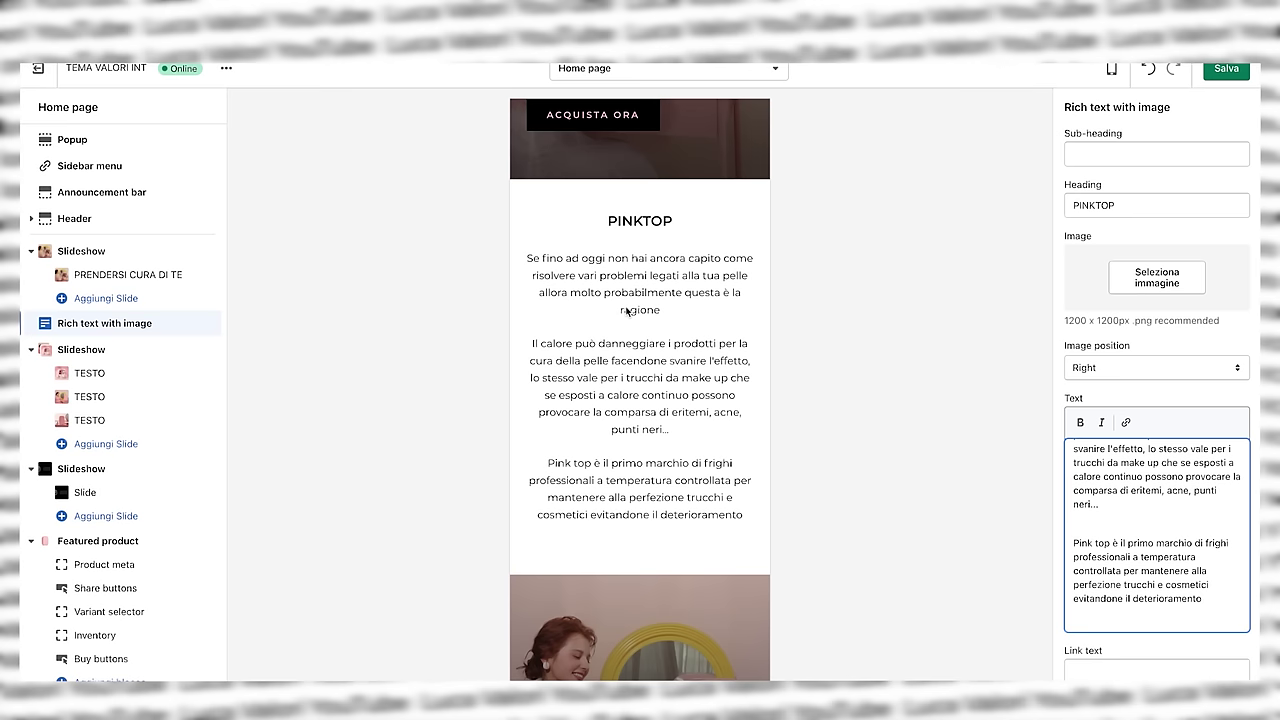
scroll(593, 355, "down", 1)
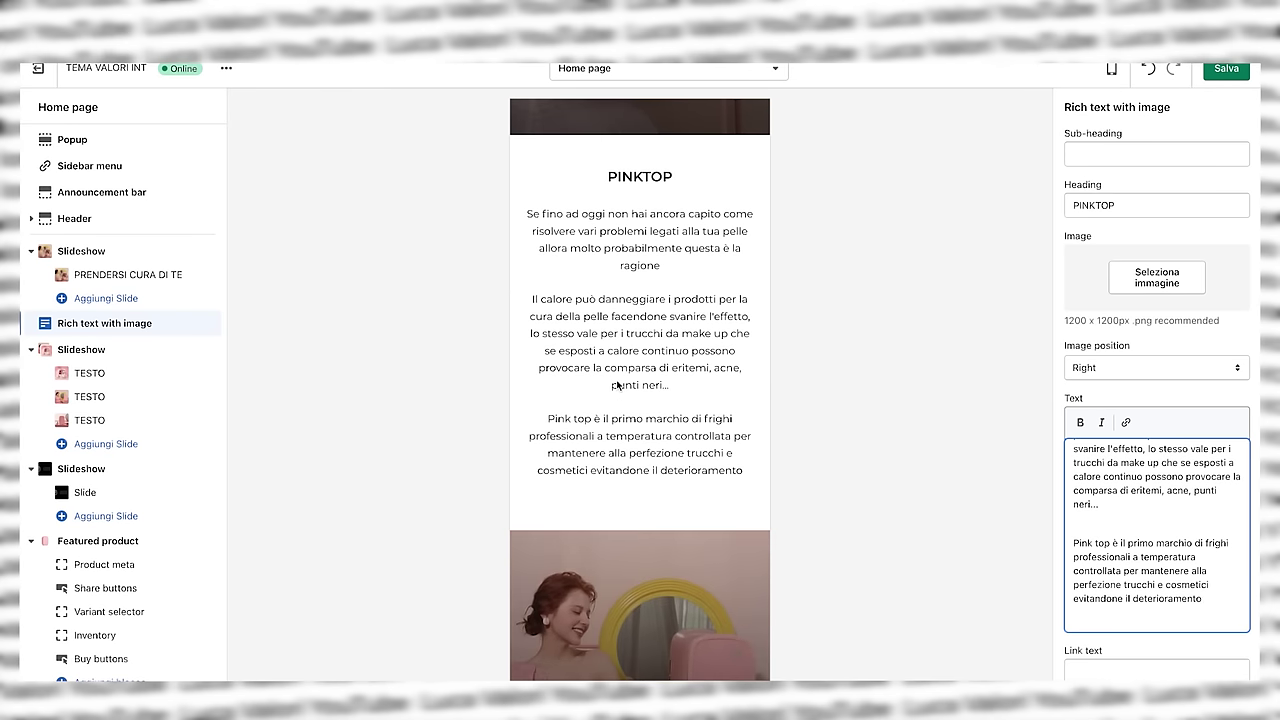
scroll(634, 436, "down", 1)
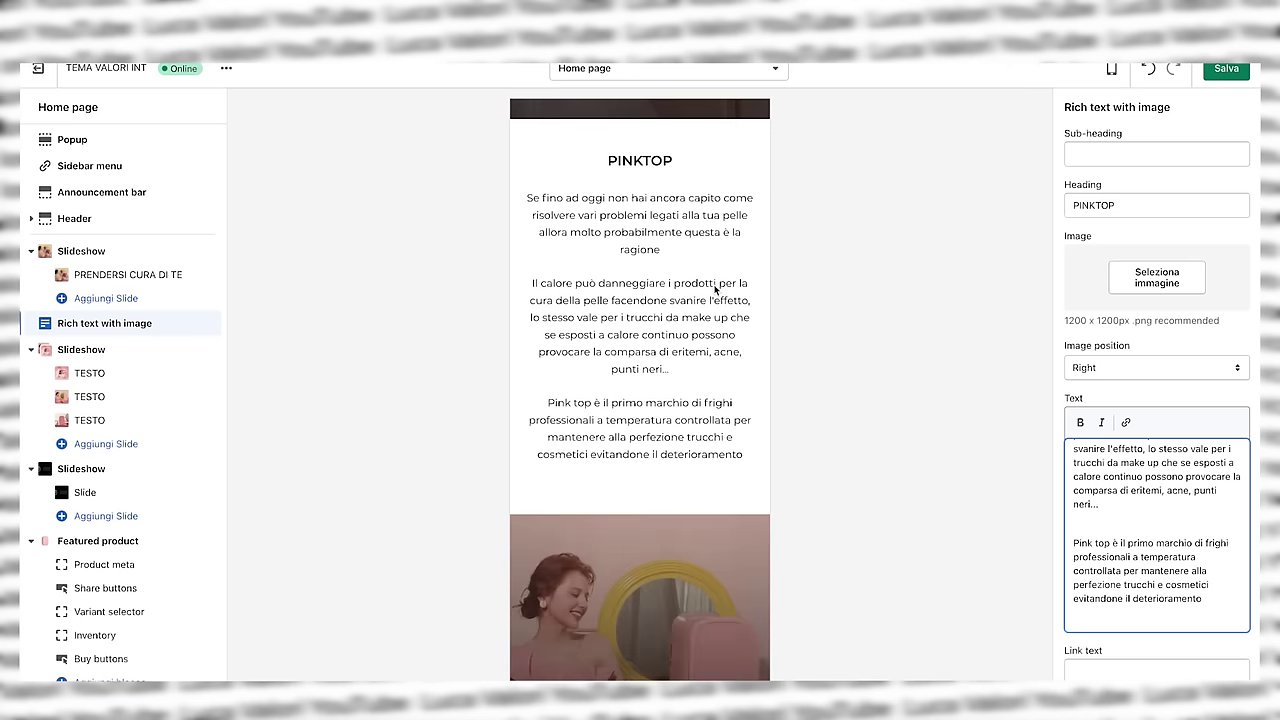
scroll(589, 496, "down", 3)
scroll(589, 496, "down", 2)
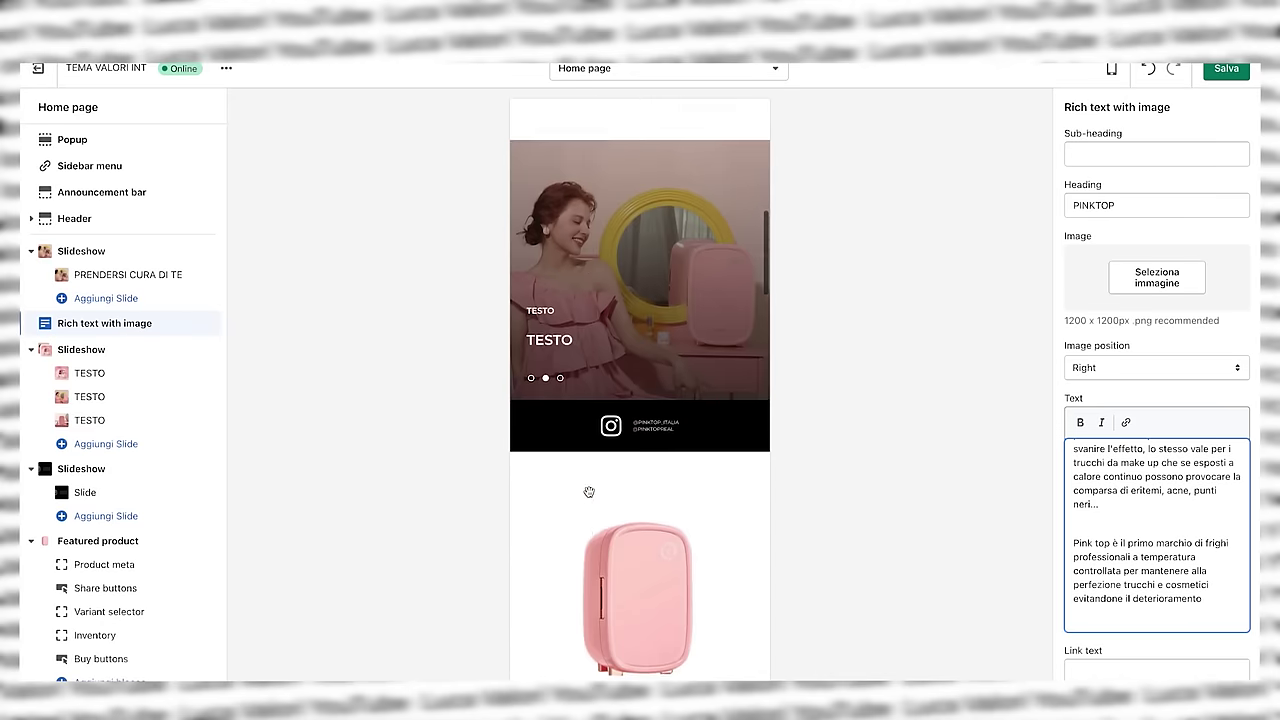
scroll(589, 496, "up", 1)
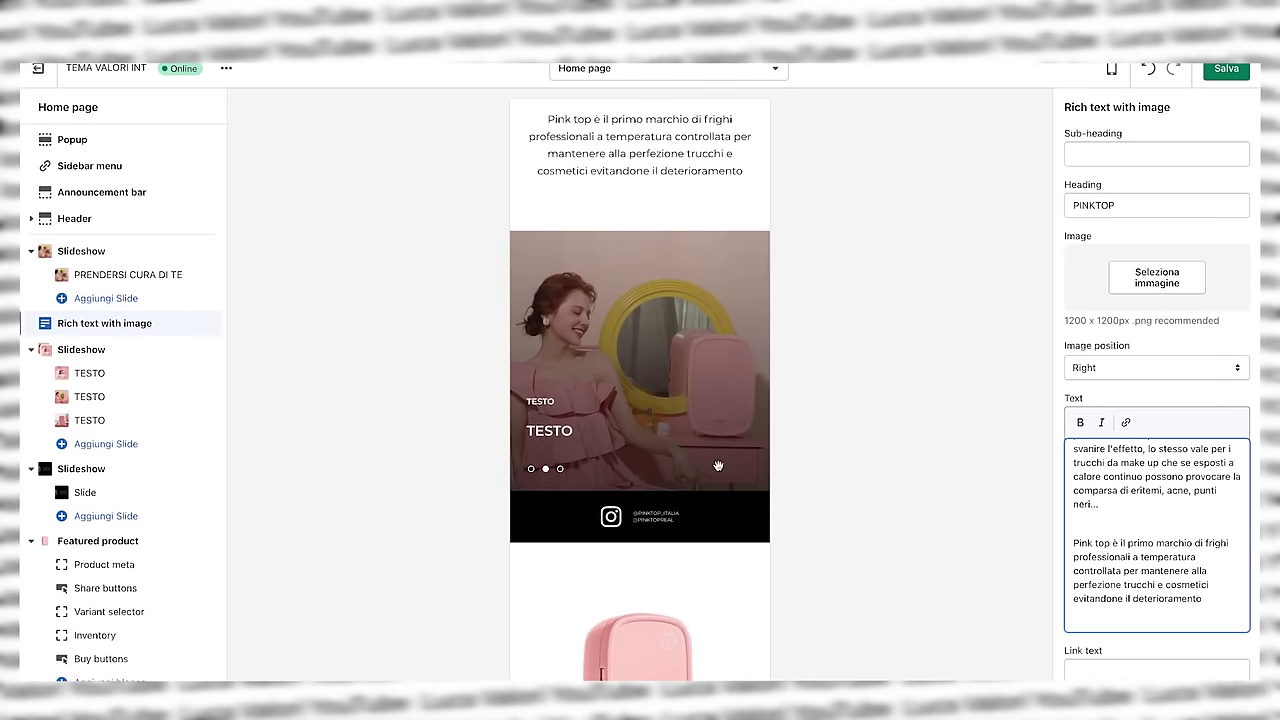
- Replace the first fridge slide's TESTO captions with sub-heading PINK TOP and heading SPAZIOSO
left_click(113, 380)
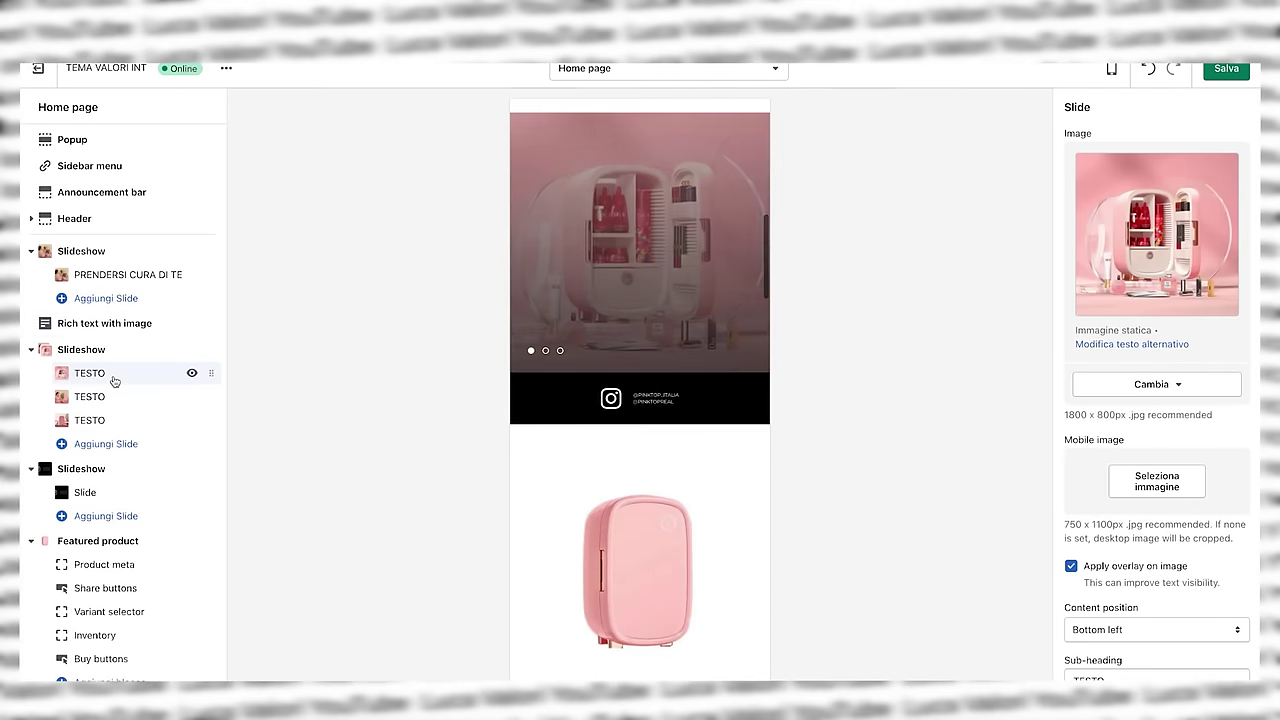
scroll(510, 358, "up", 1)
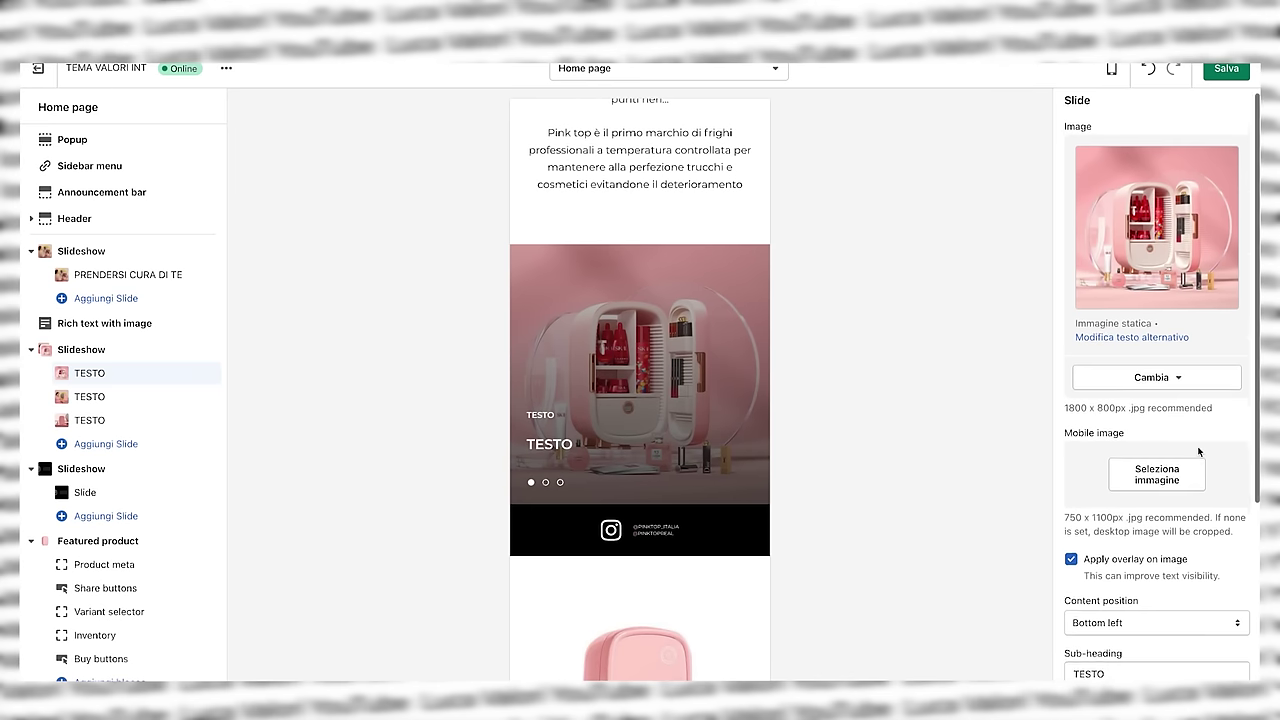
scroll(1194, 449, "down", 1)
left_click_drag(1134, 571, 1059, 578)
key("BackSpace")
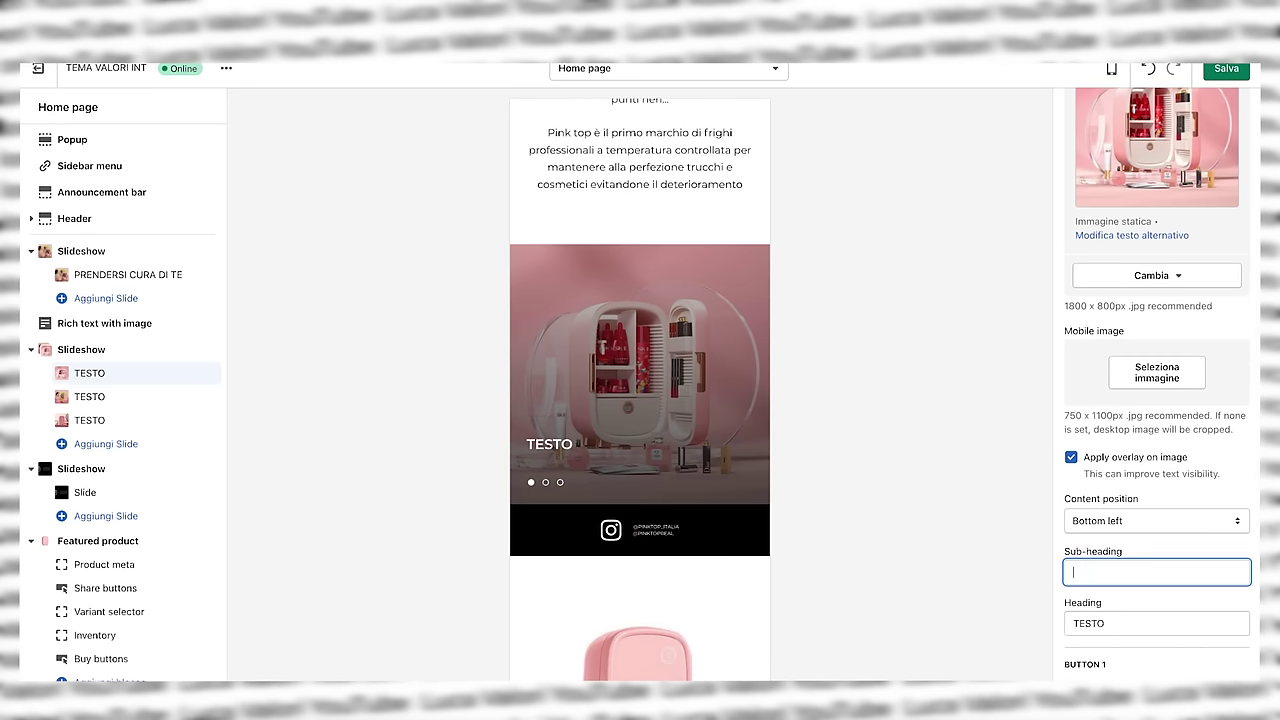
type("PINK TOP")
triple_click(1137, 618)
key("BackSpace")
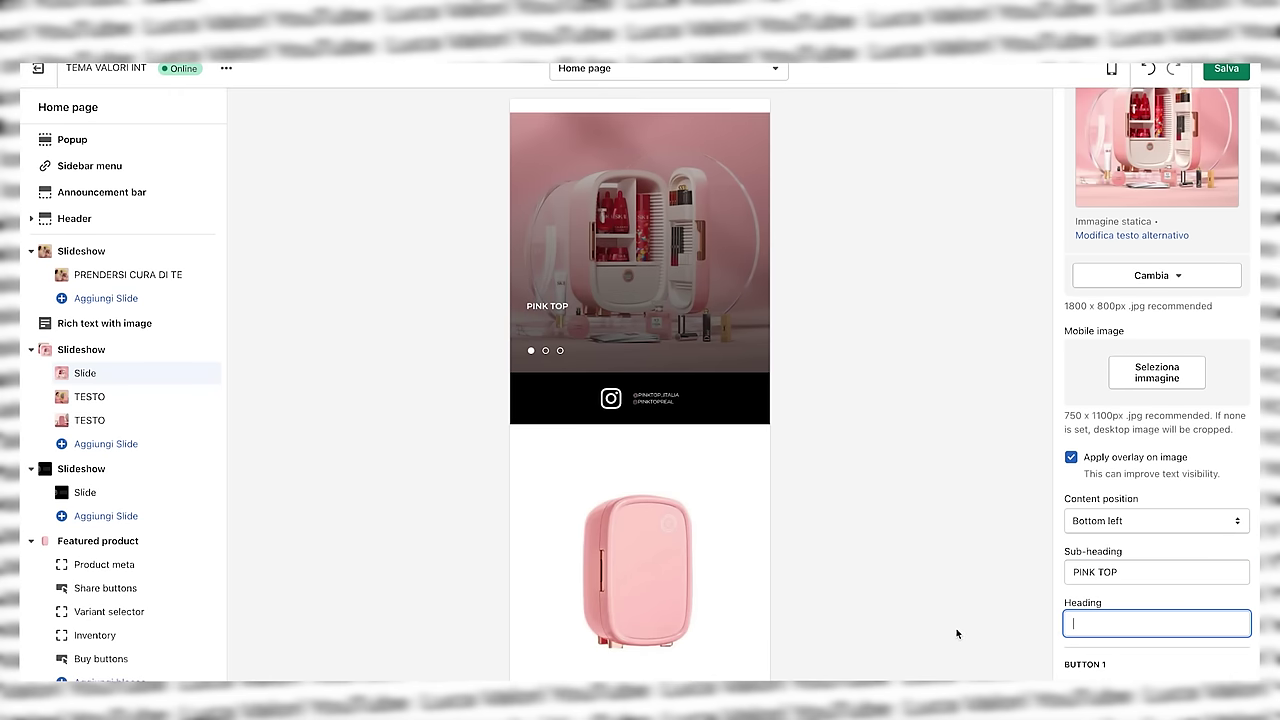
type("SPAZIOSO")
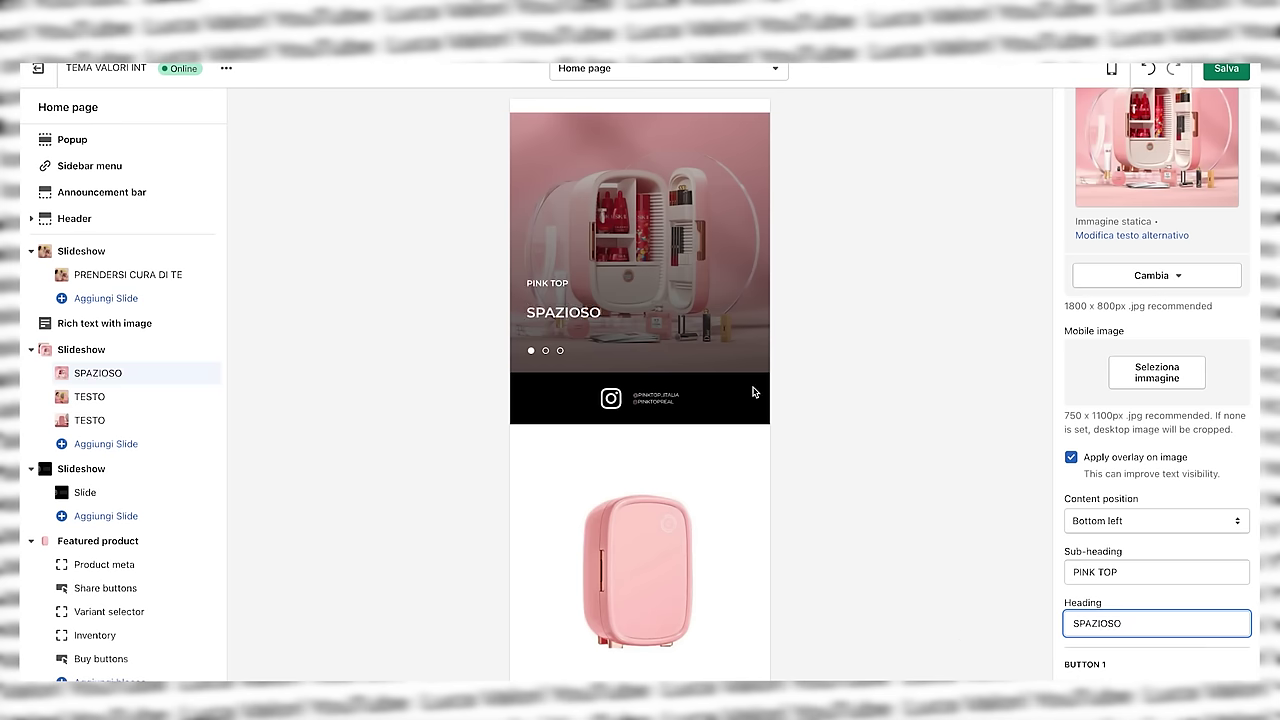
left_click(189, 384)
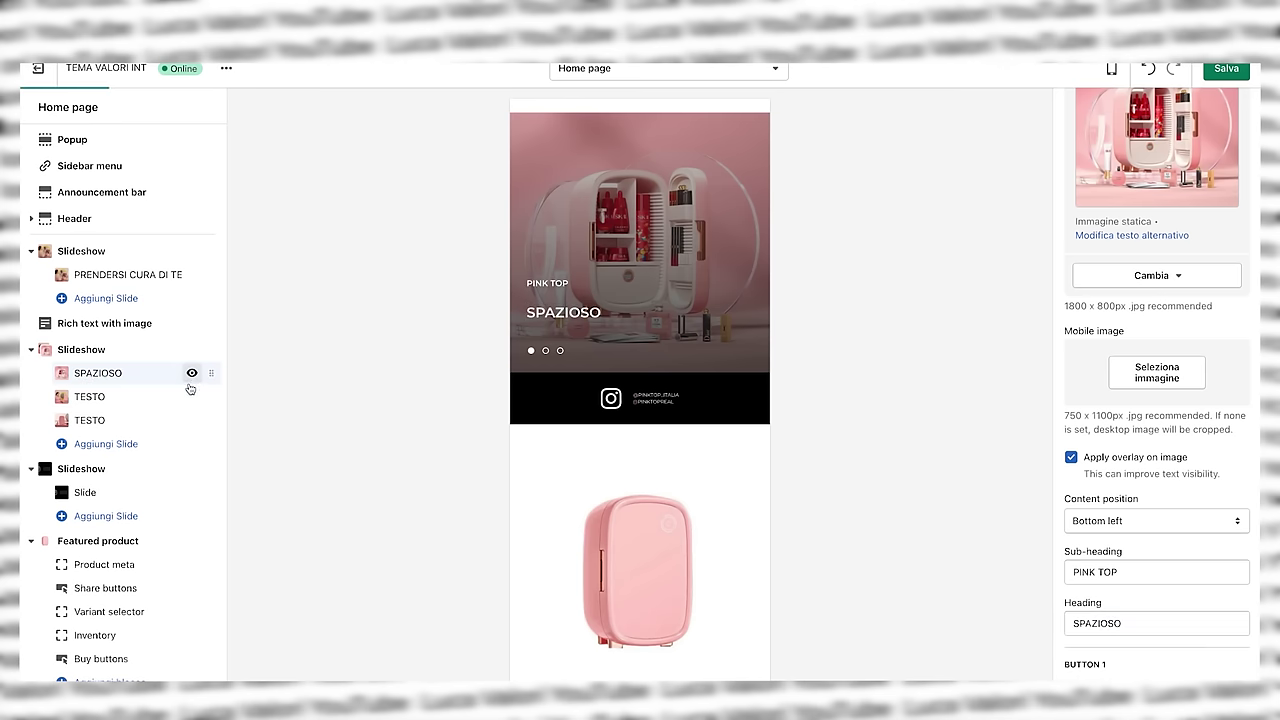
- Give the second slide sub-heading PINKTOP and heading COMPATTO
left_click(185, 397)
left_click(1159, 568)
left_click_drag(1159, 568, 1052, 571)
key("BackSpace")
type("PINK ")
type("TO")
type("TOP")
double_click(1146, 623)
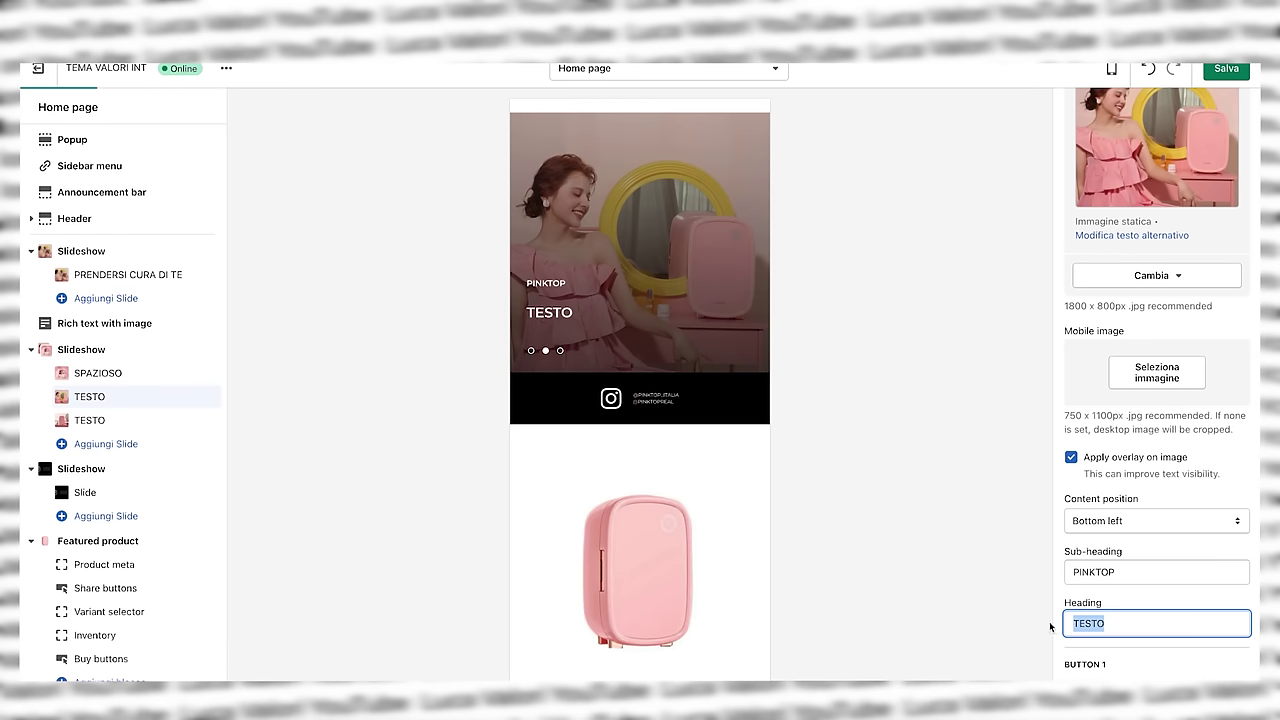
key("BackSpace")
type("COMPATTO")
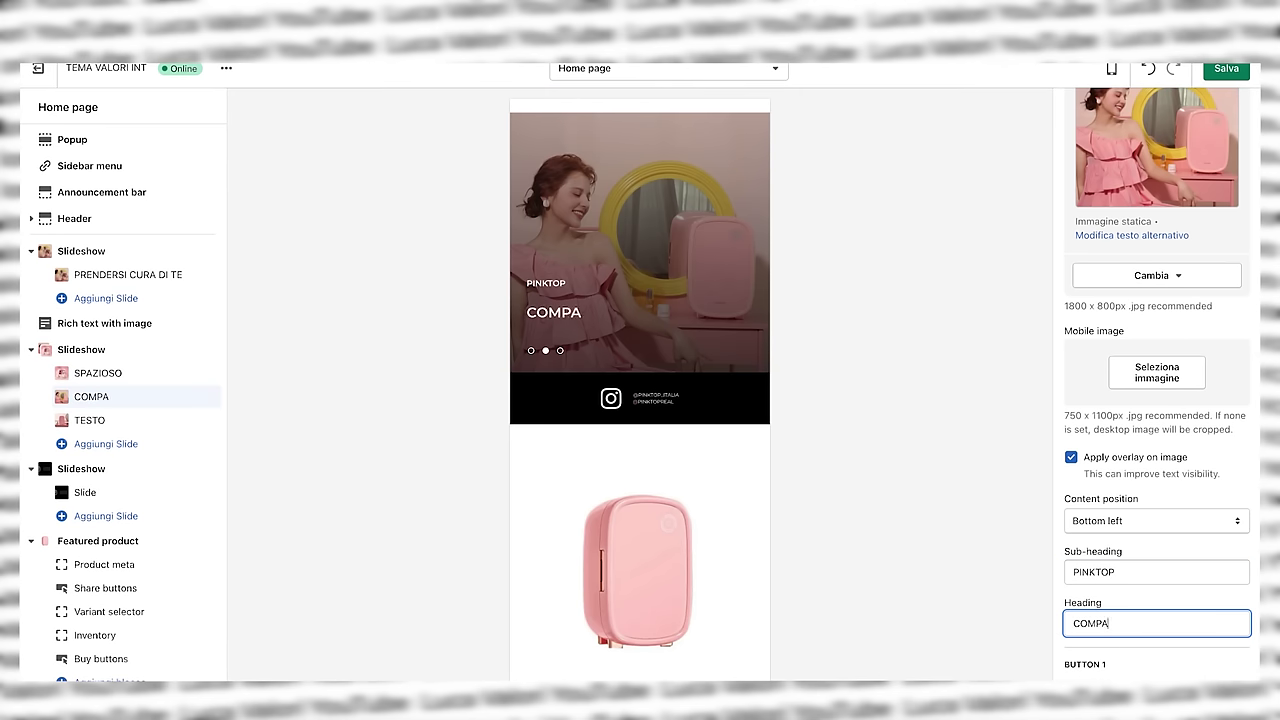
- Remove the space in the SPAZIOSO slide's sub-heading so it reads PINKTOP
left_click(212, 372)
left_click(1095, 573)
key("BackSpace")
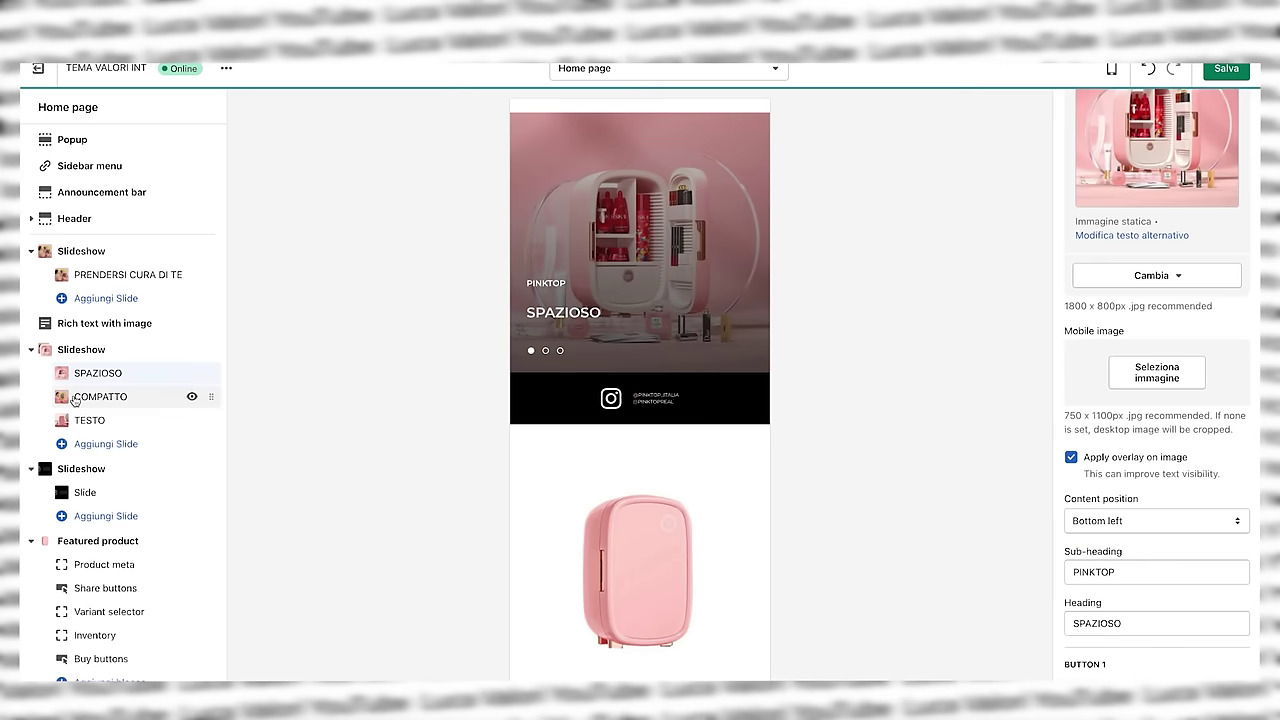
left_click(85, 397)
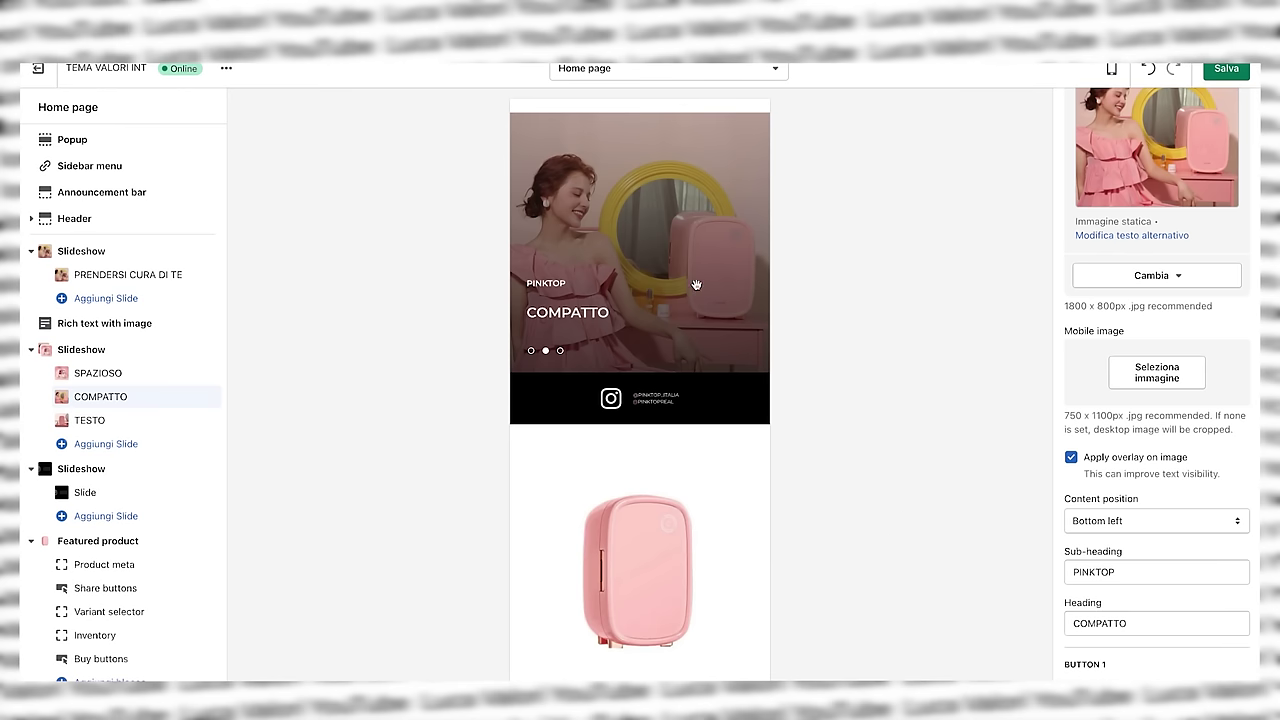
left_click(87, 424)
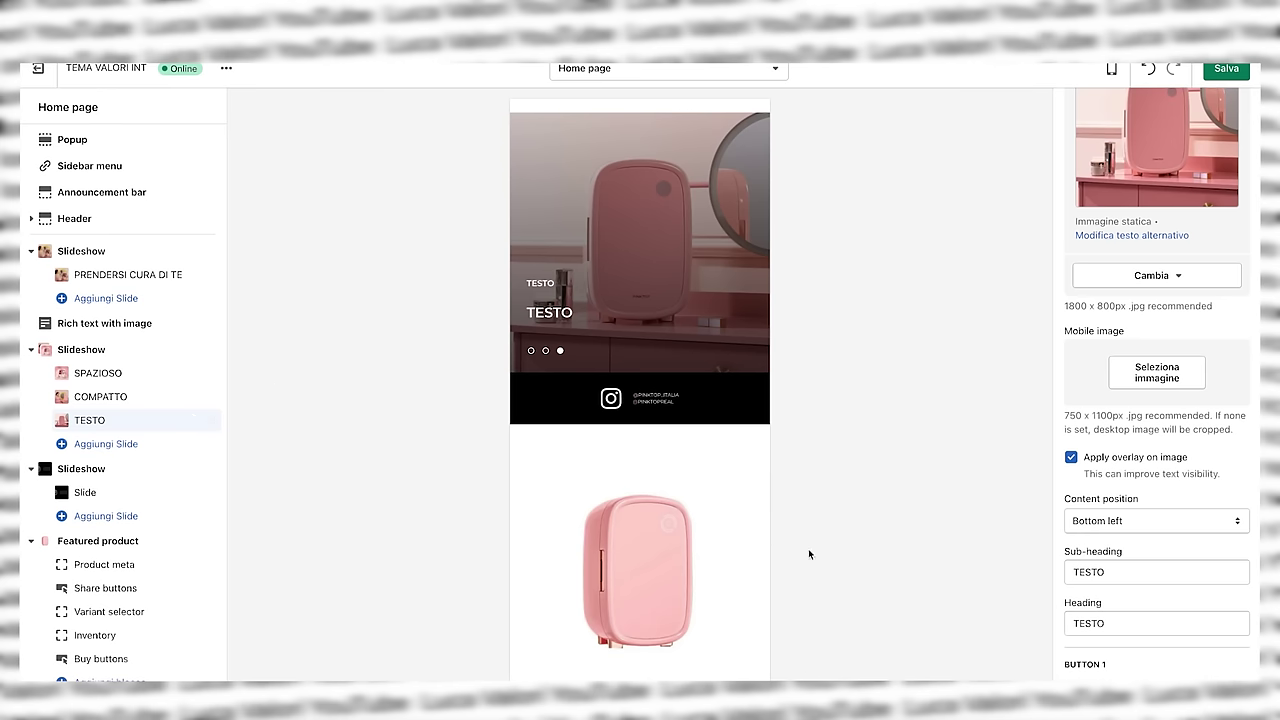
- Replace the third slide's TESTO sub-heading with PINKTOP and its TESTO heading with BELLO E FUNZIONALE
left_click(1121, 568)
double_click(1121, 568)
type("P")
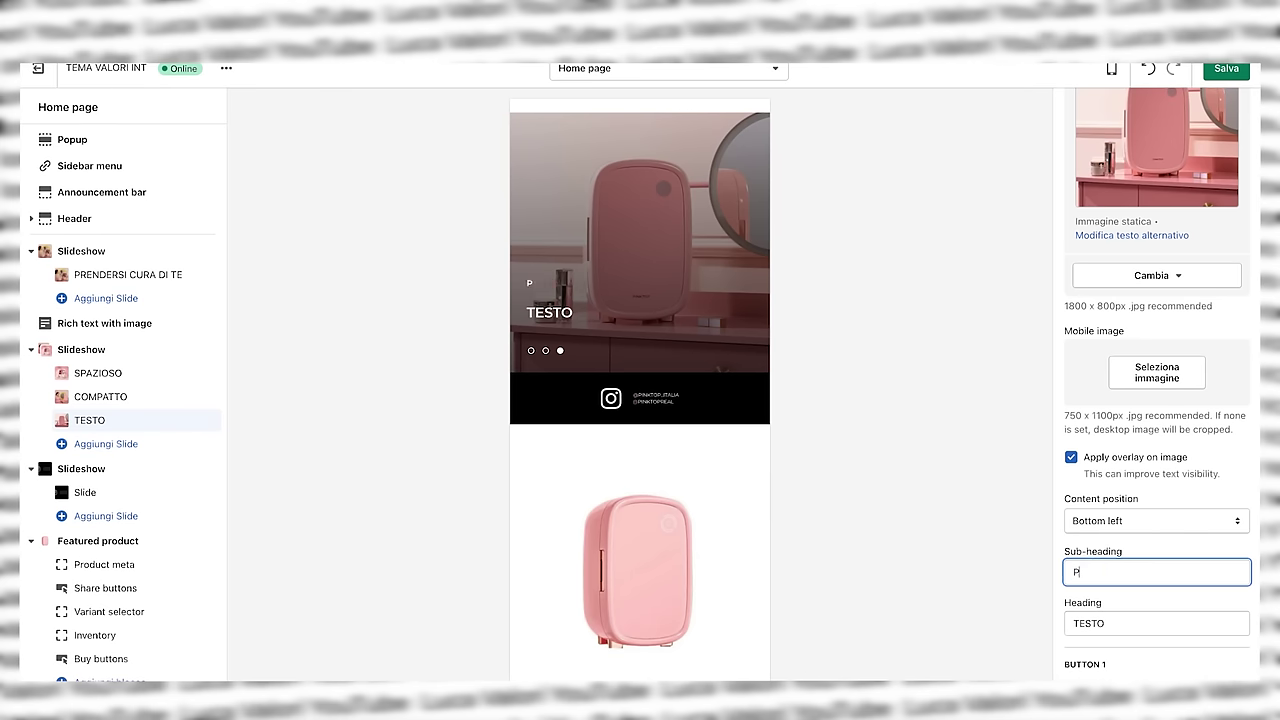
type("INKTOP")
double_click(1118, 624)
type("BELL")
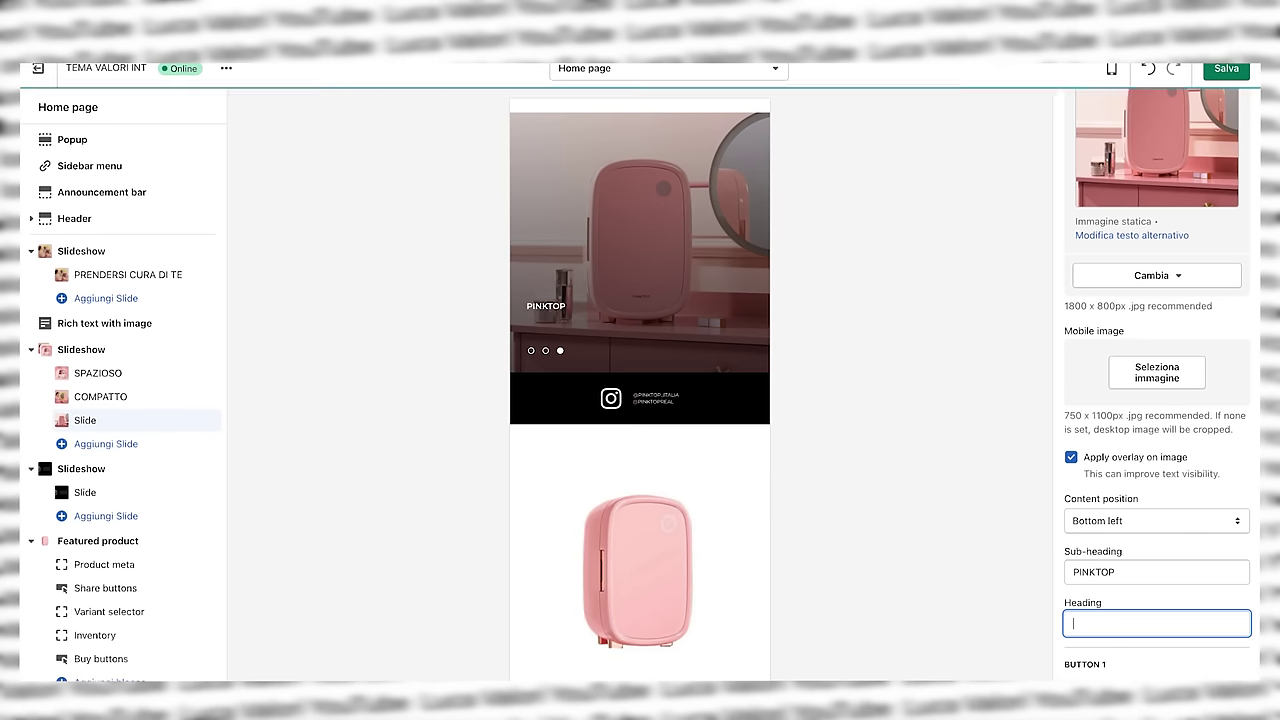
type("O E")
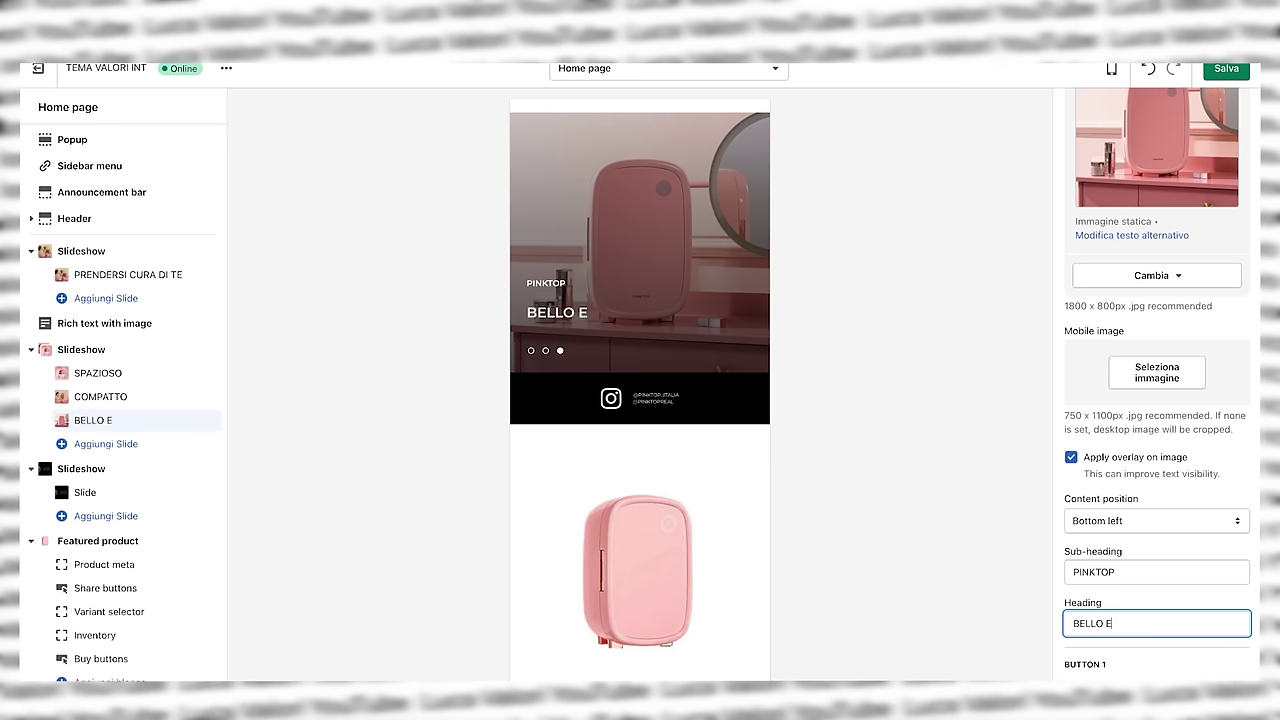
type(" FUNZIONALE")
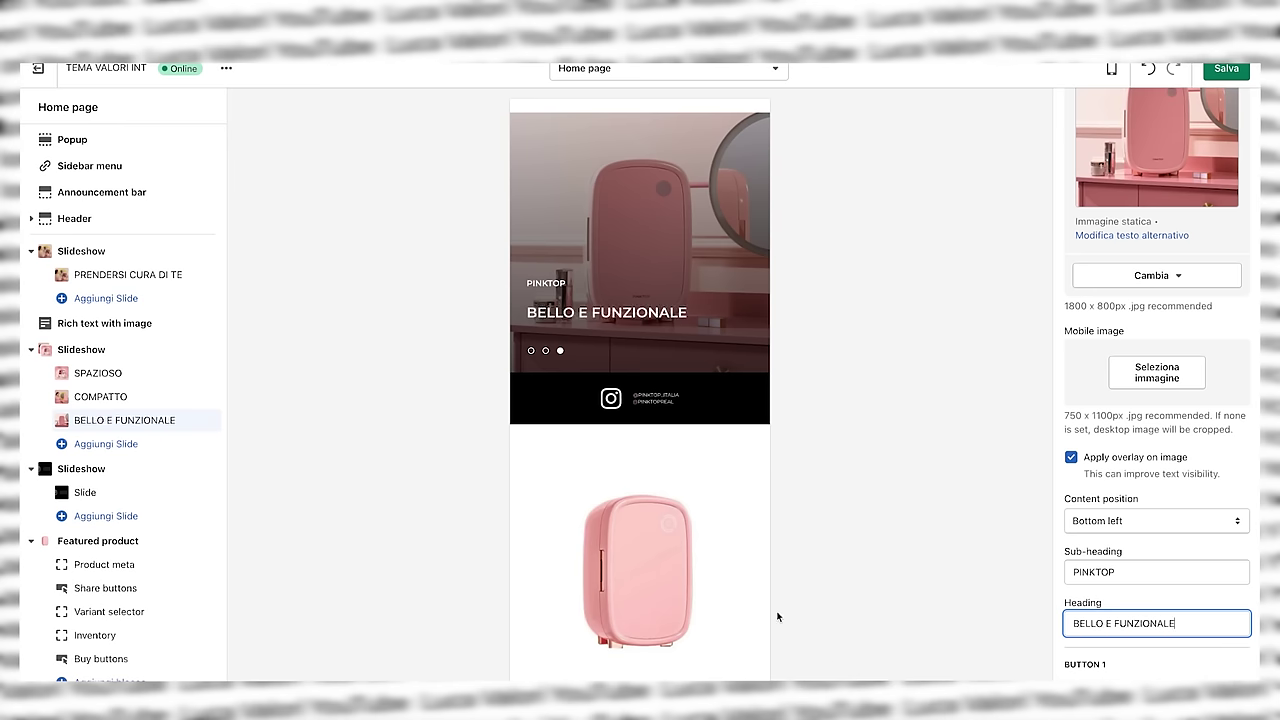
- Open the MANIPOLAZIONE NEGATIVA rich text with image section and delete its TESTO body text
scroll(636, 422, "down", 8)
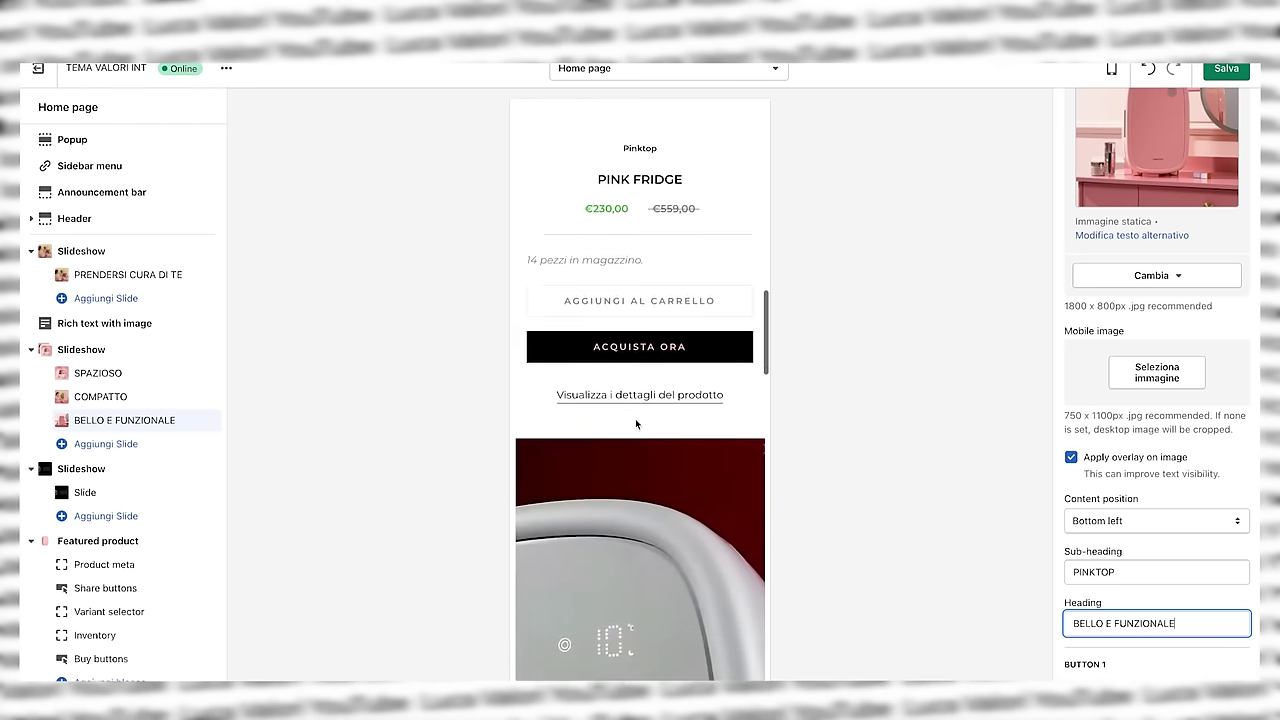
scroll(635, 424, "down", 5)
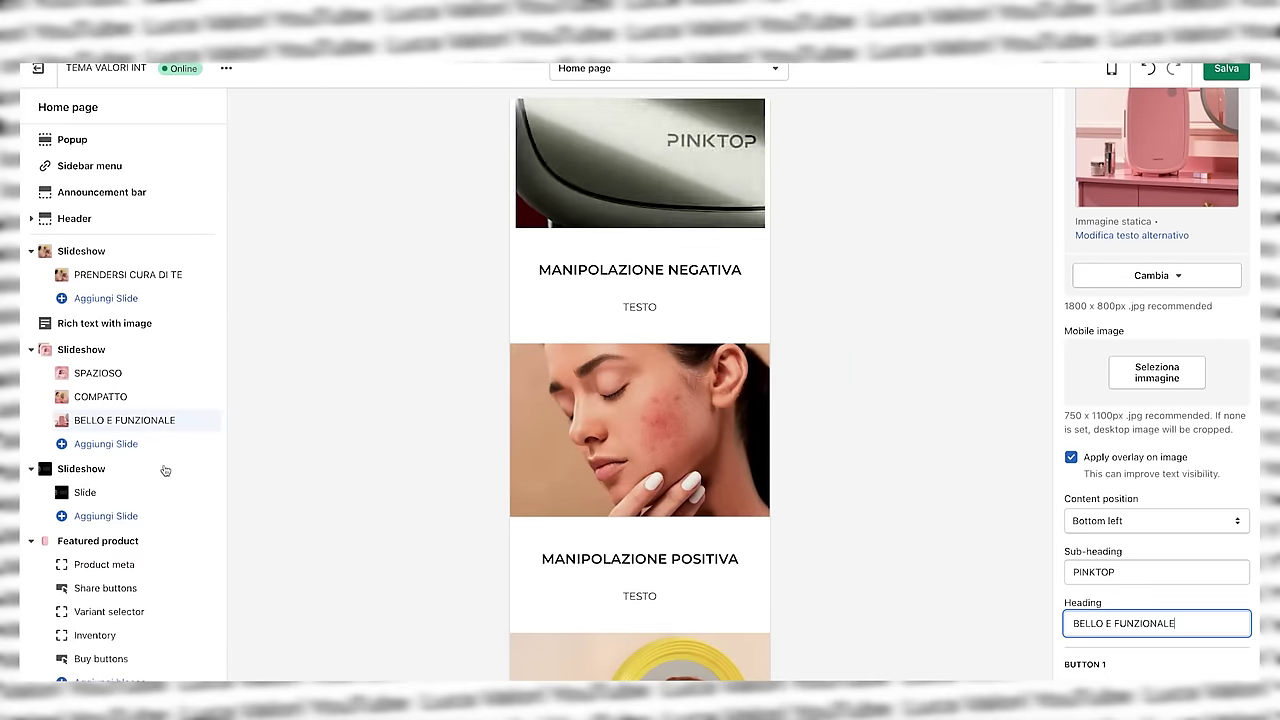
scroll(43, 560, "down", 4)
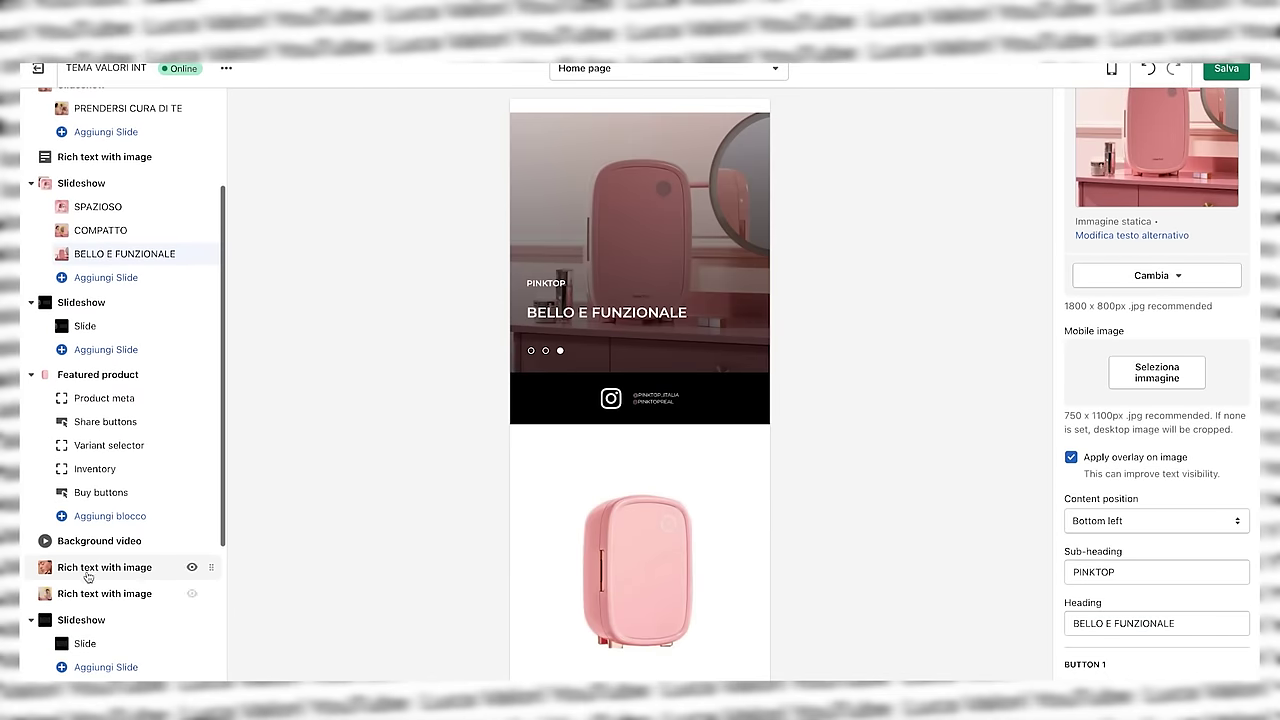
left_click(82, 576)
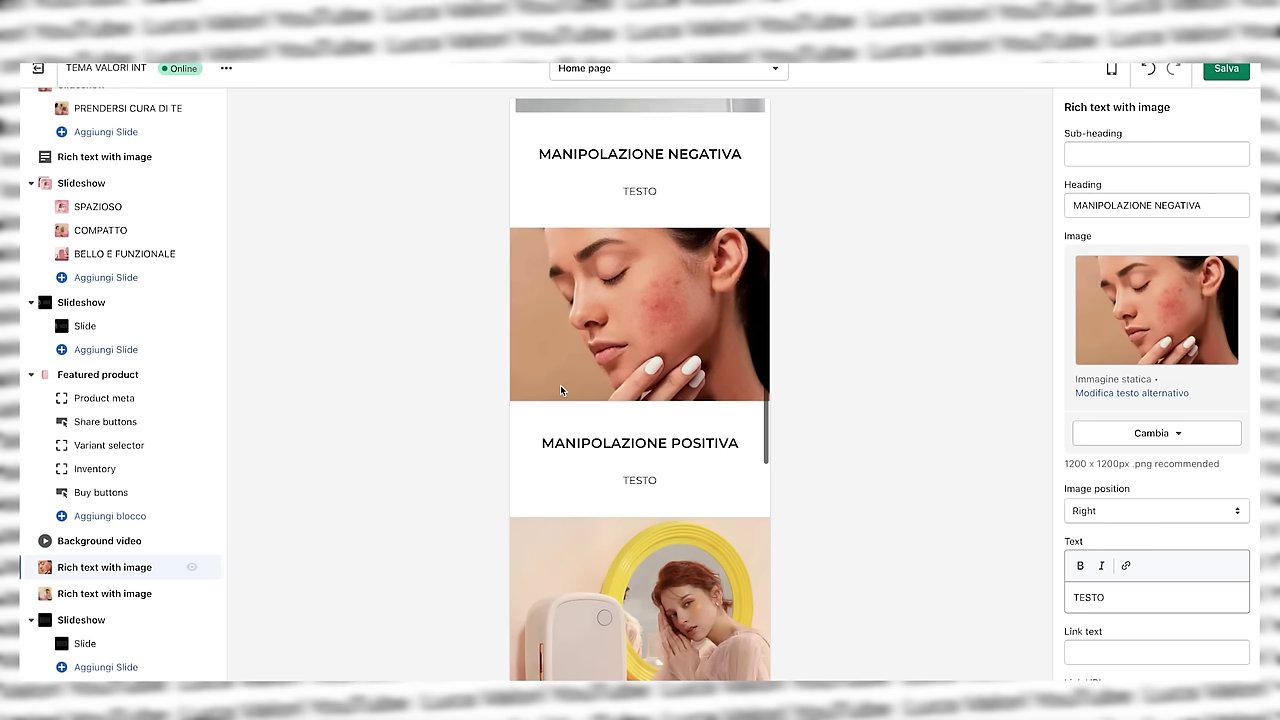
scroll(1131, 612, "down", 1)
left_click(1108, 584)
left_click_drag(1105, 584, 1063, 583)
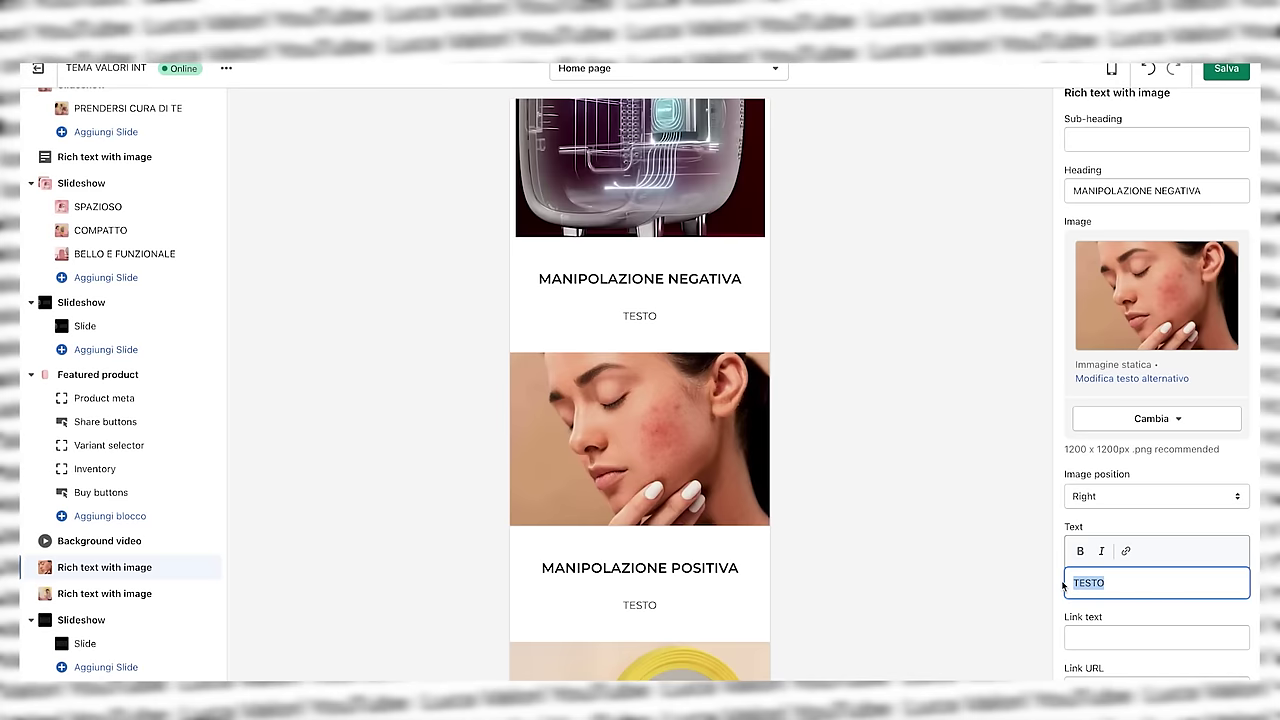
key("BackSpace")
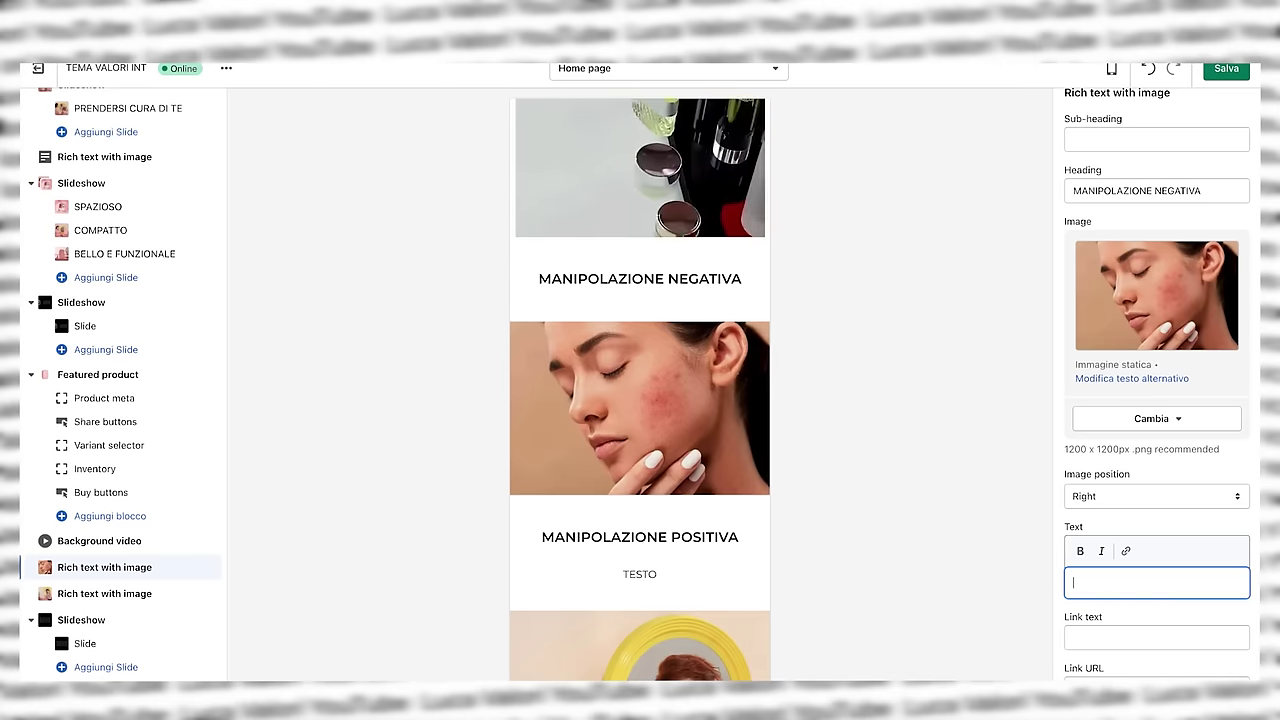
scroll(1076, 360, "up", 1)
scroll(1076, 358, "up", 1)
- Replace the MANIPOLAZIONE NEGATIVA heading with PERCHE CONSERVARE I PRODOTTI DI BELLEZZA
triple_click(1140, 205)
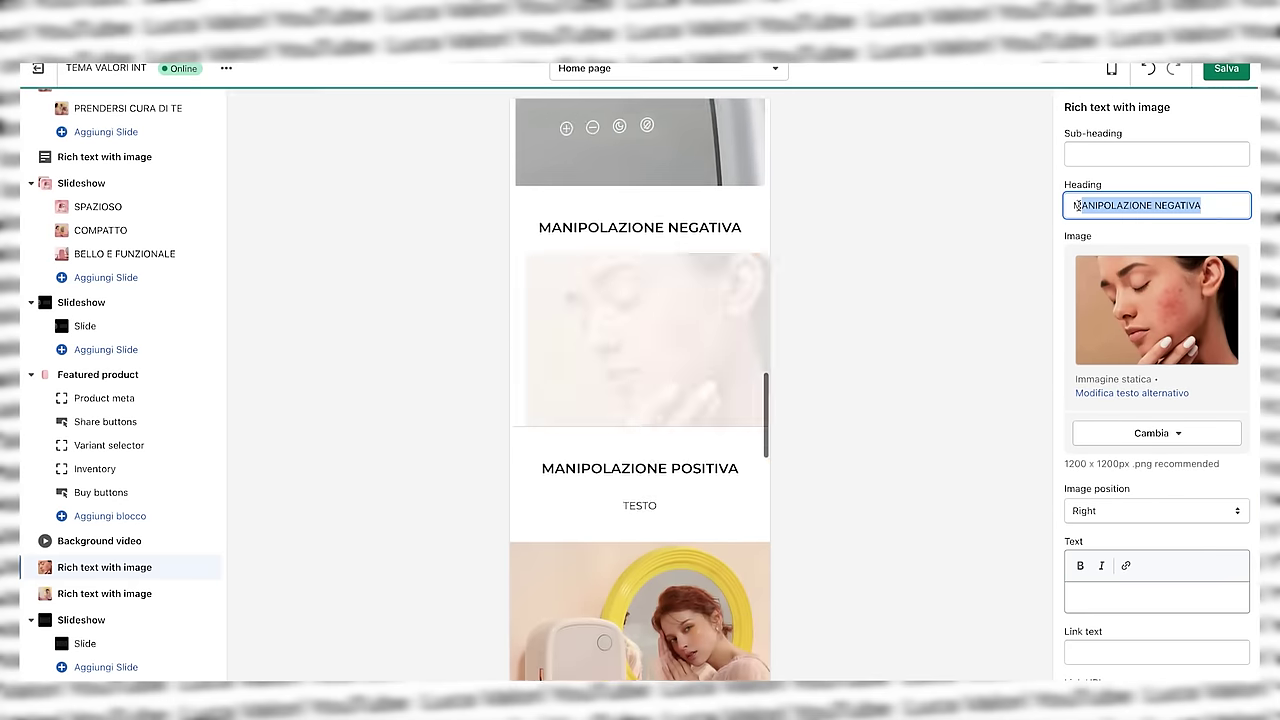
key("BackSpace")
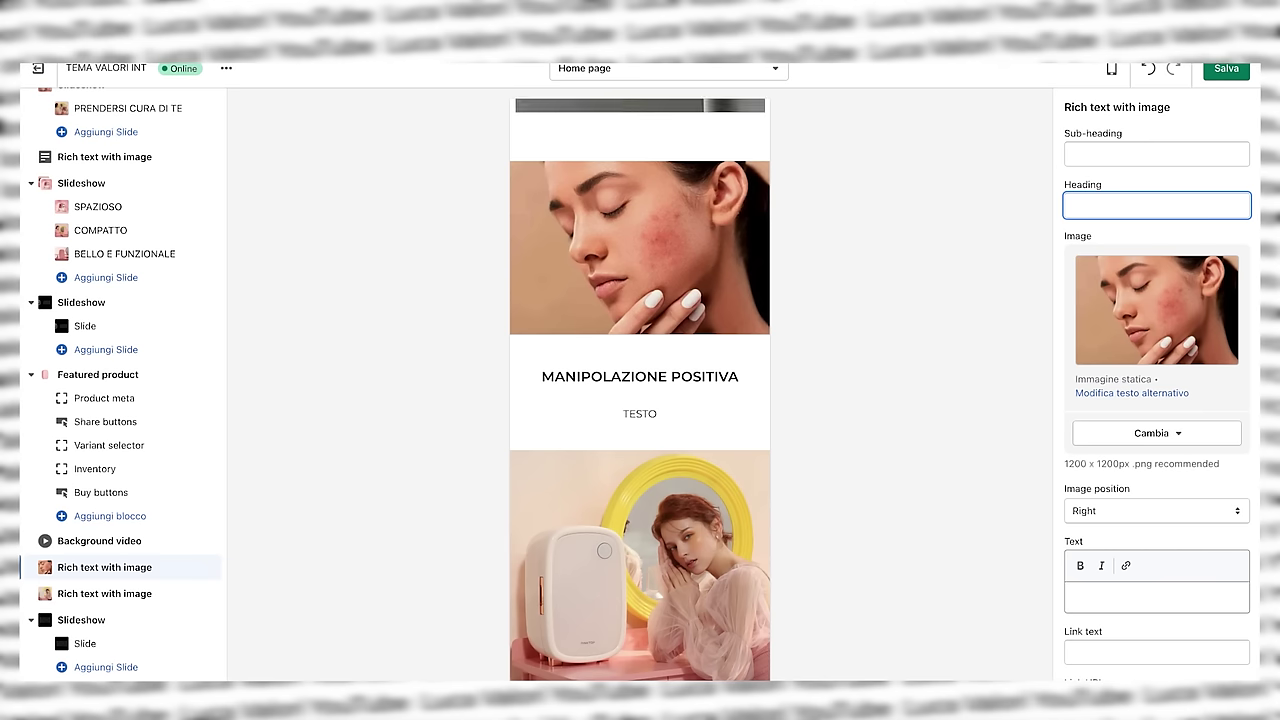
type("PERCHE")
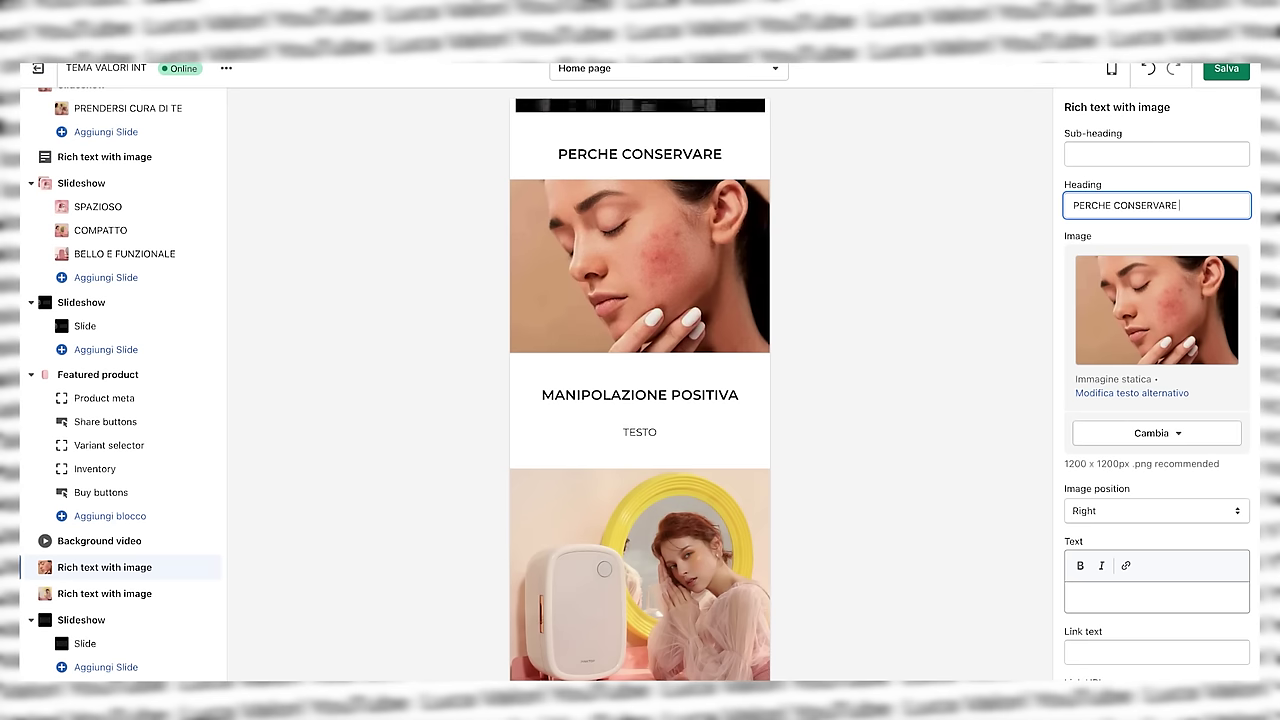
type("CONSERVARE PRODOTTI")
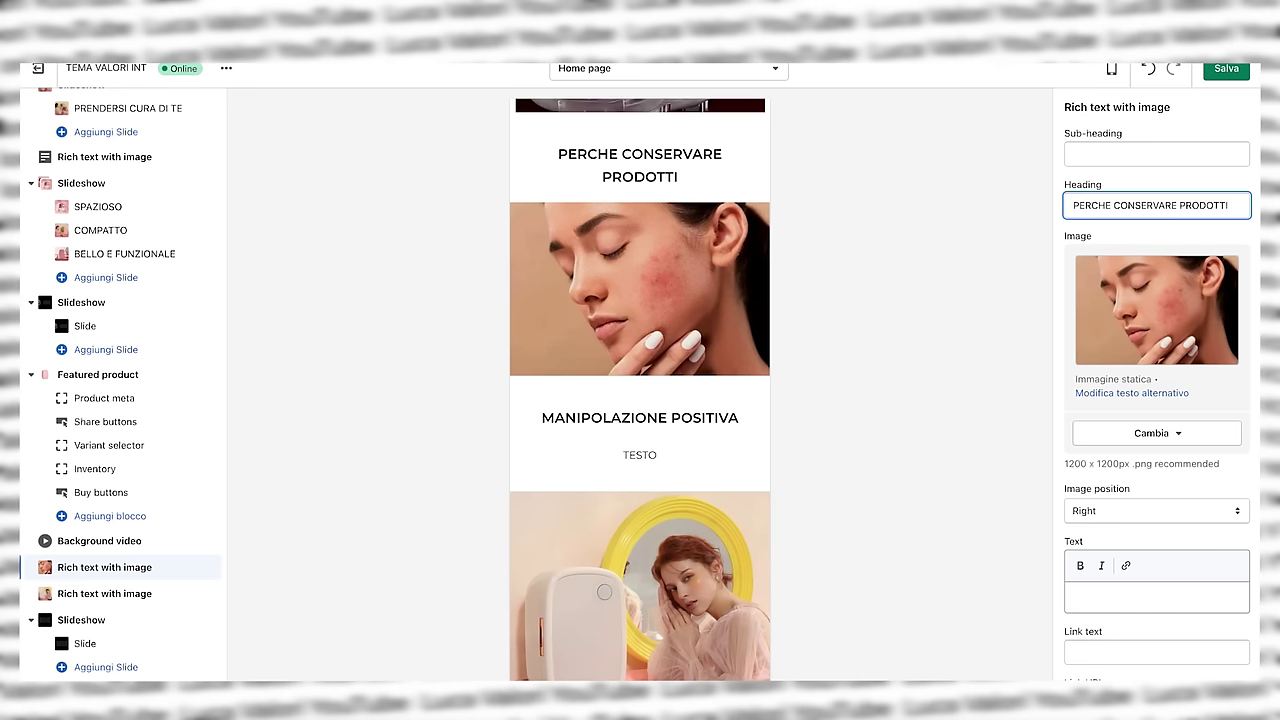
left_click(1178, 207)
type("I PRODOTTI")
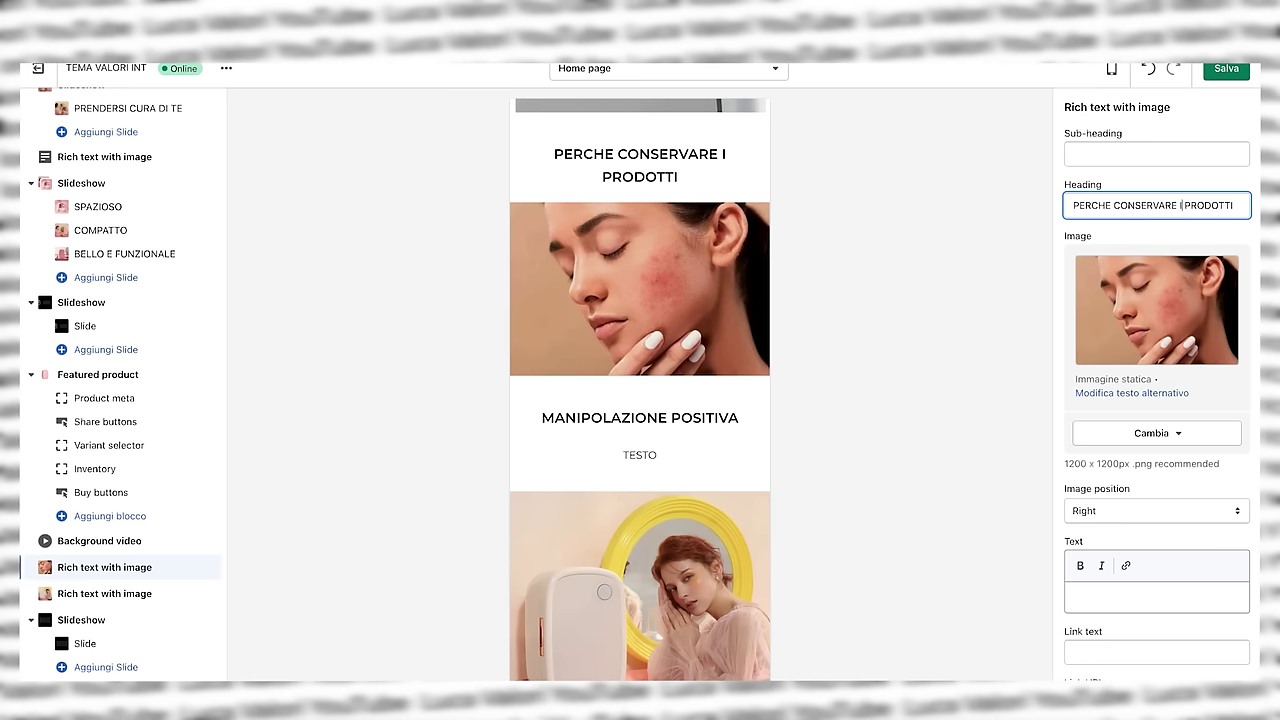
type(" DI")
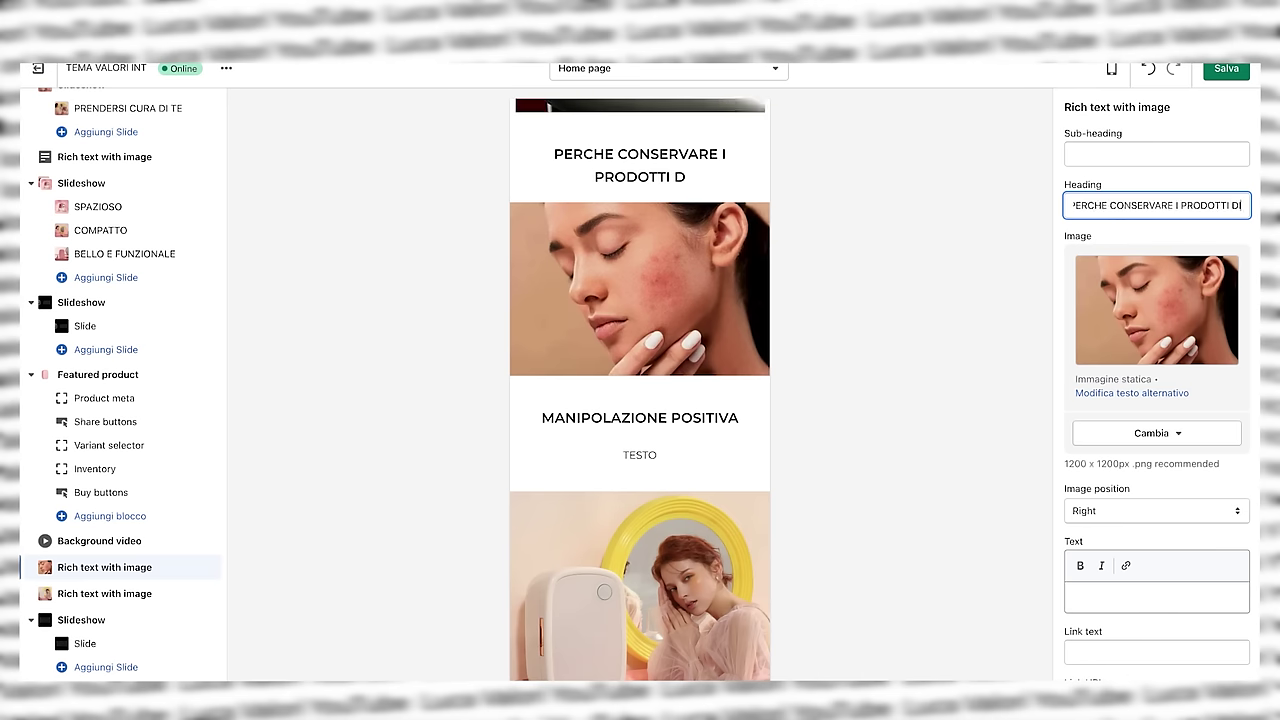
type(" BELLEZZA")
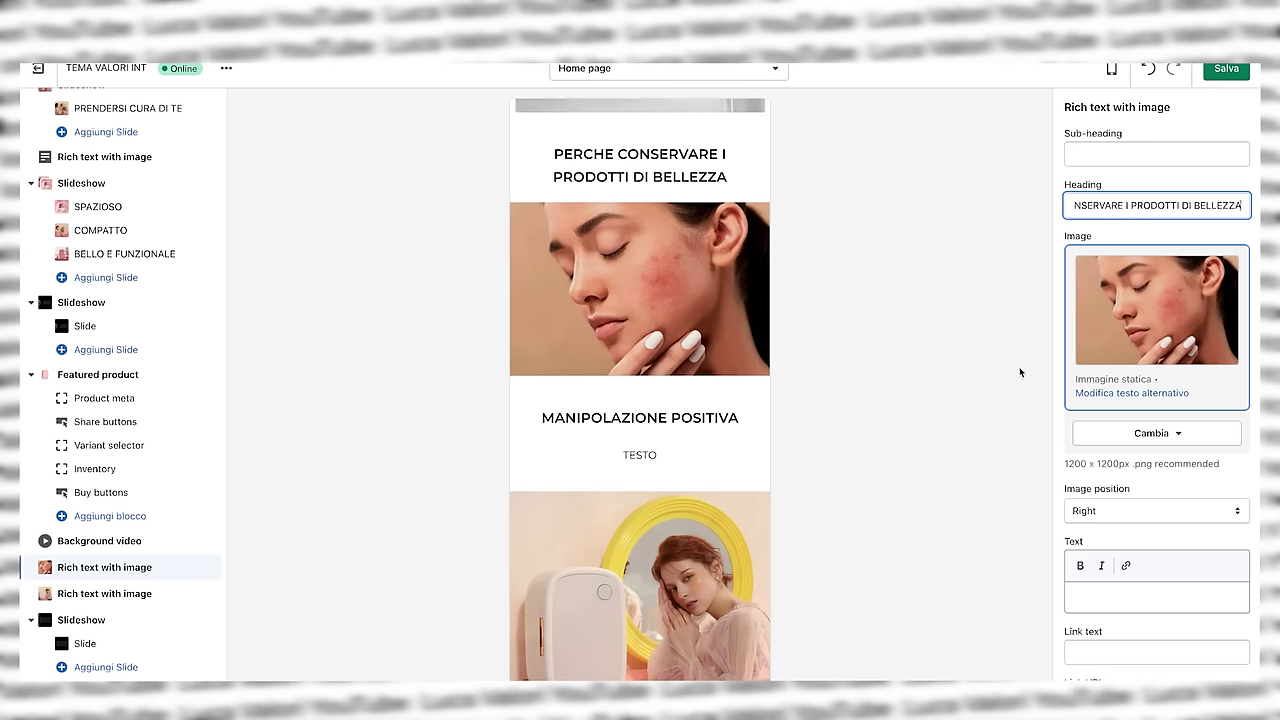
- Write the opening 'Uno studio recentemente condotto dalla comunità Europea ha scoperto che… sulla pelle'
scroll(1100, 560, "down", 1)
left_click(1100, 580)
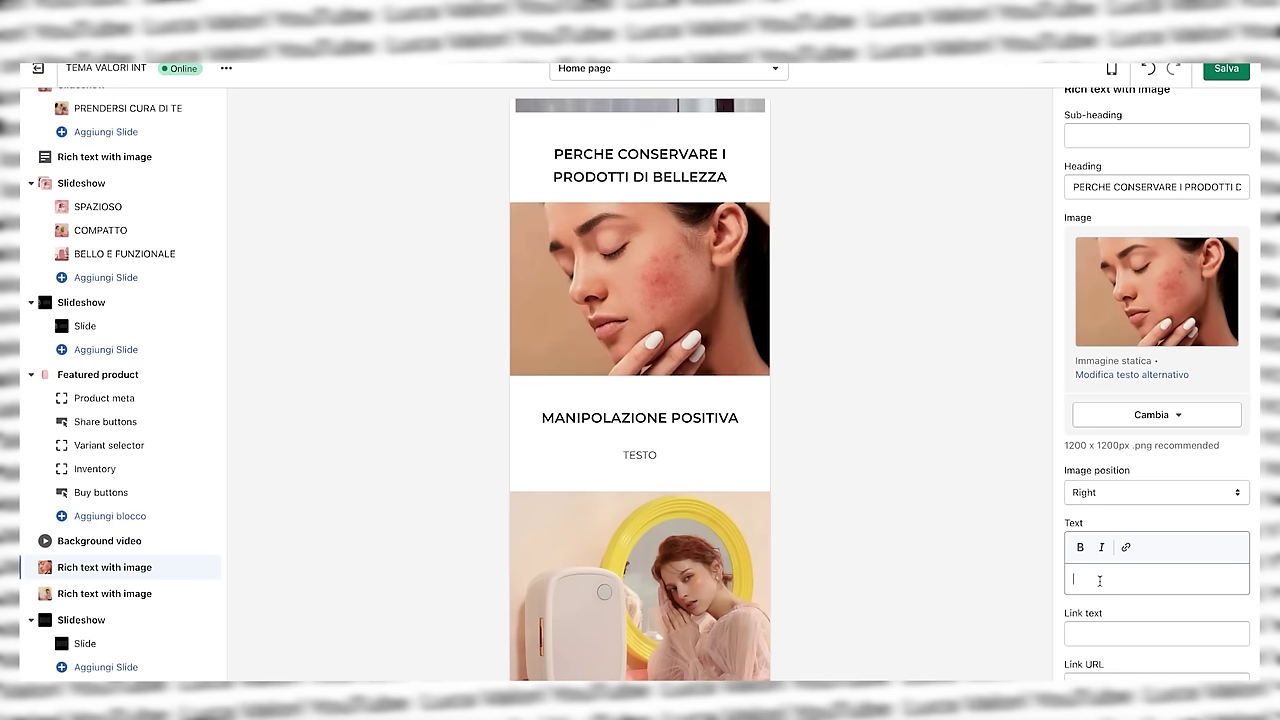
type("Uno")
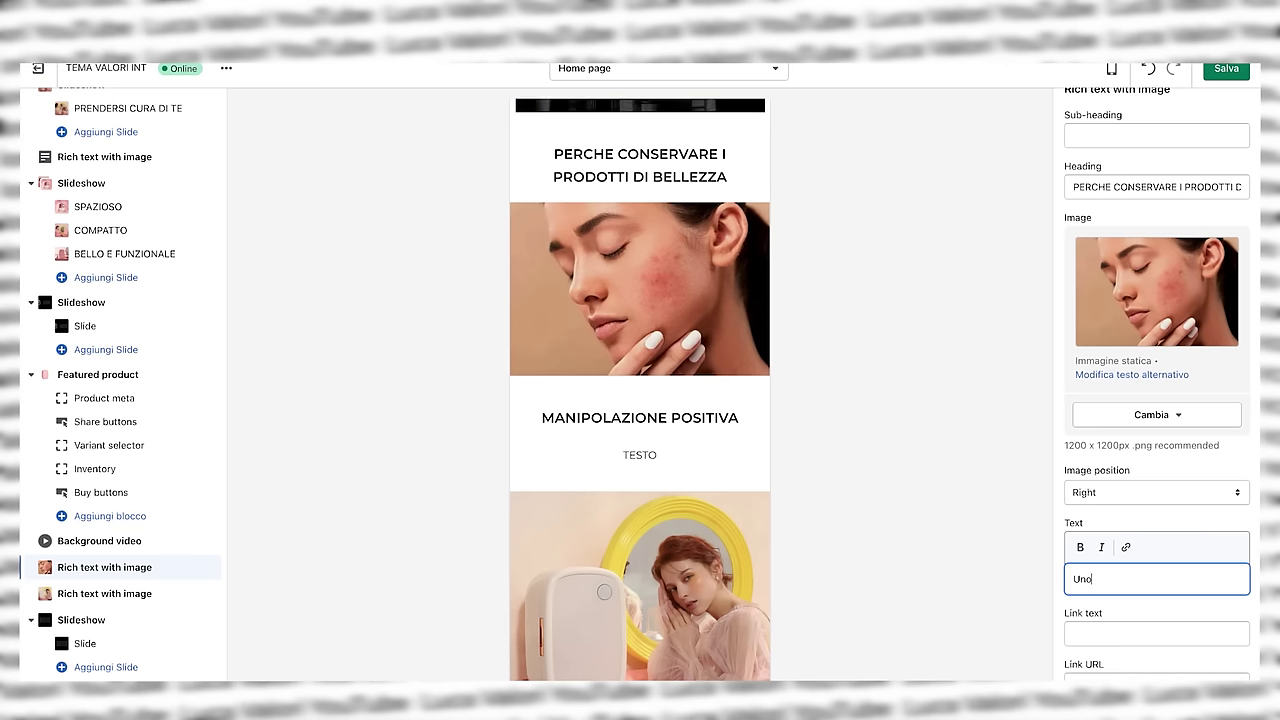
type(" studio")
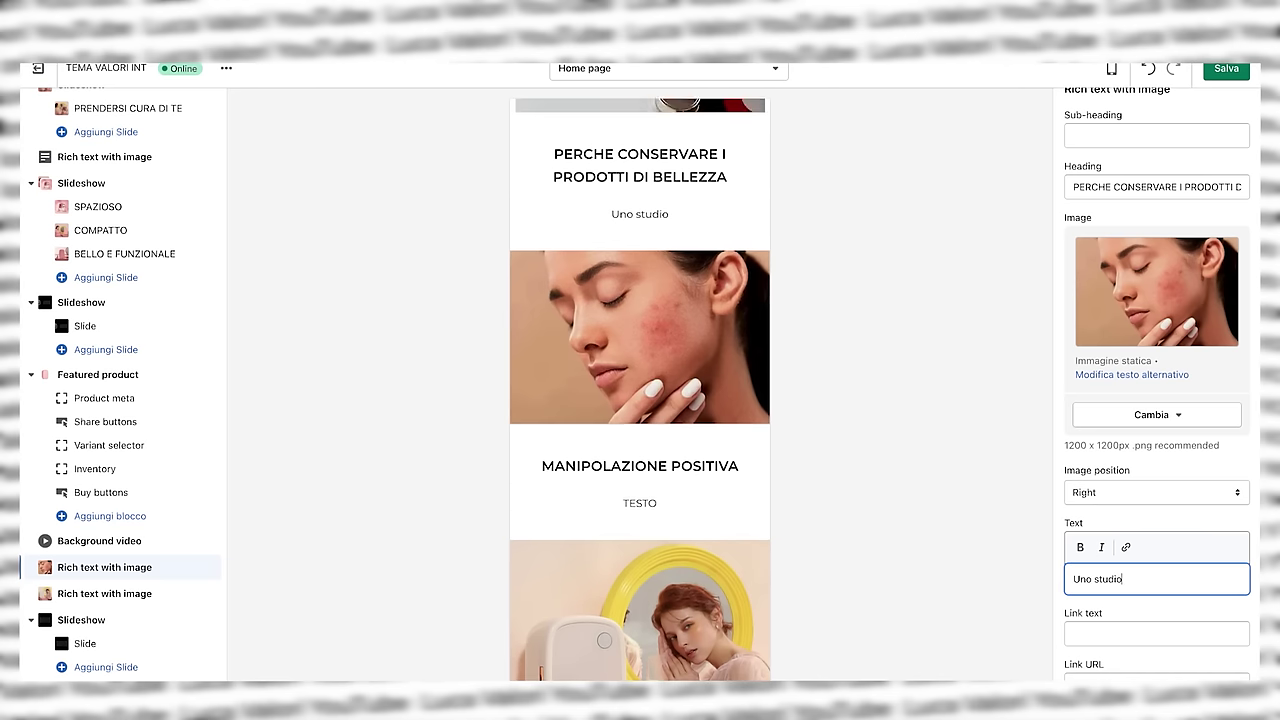
type(" rec")
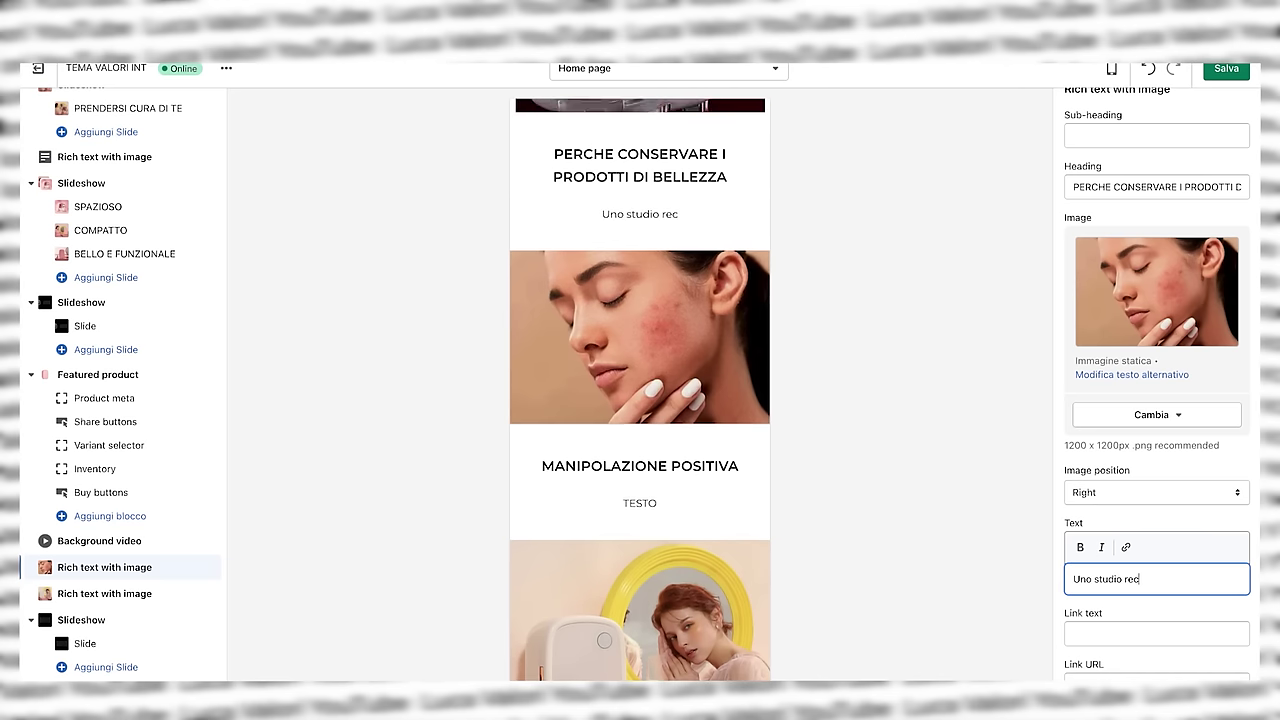
type("entemente c")
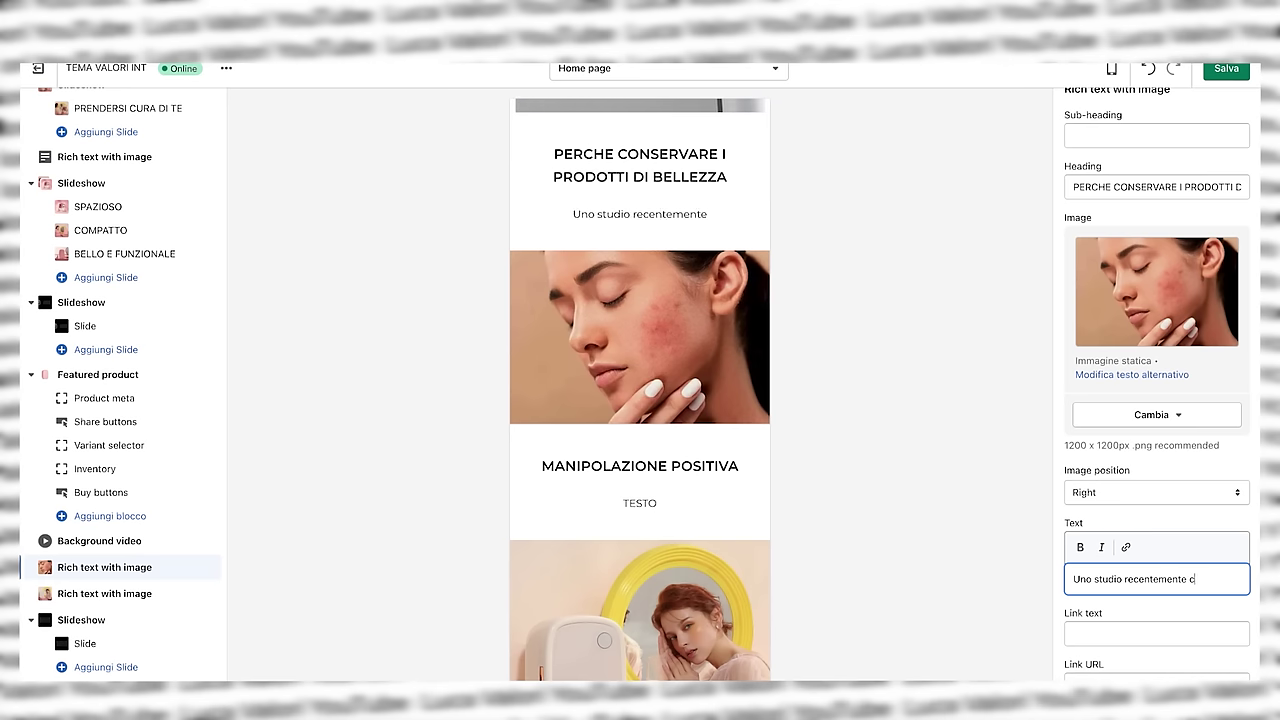
type("ondotto")
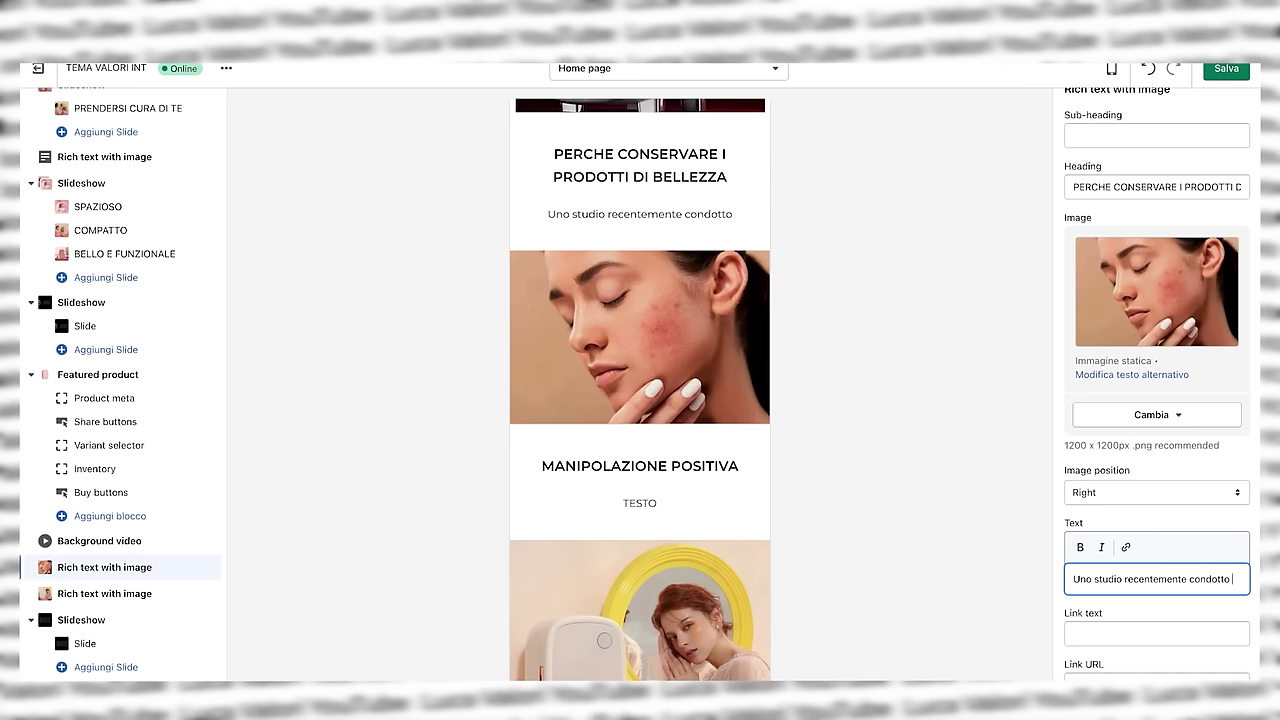
type(" dalla co")
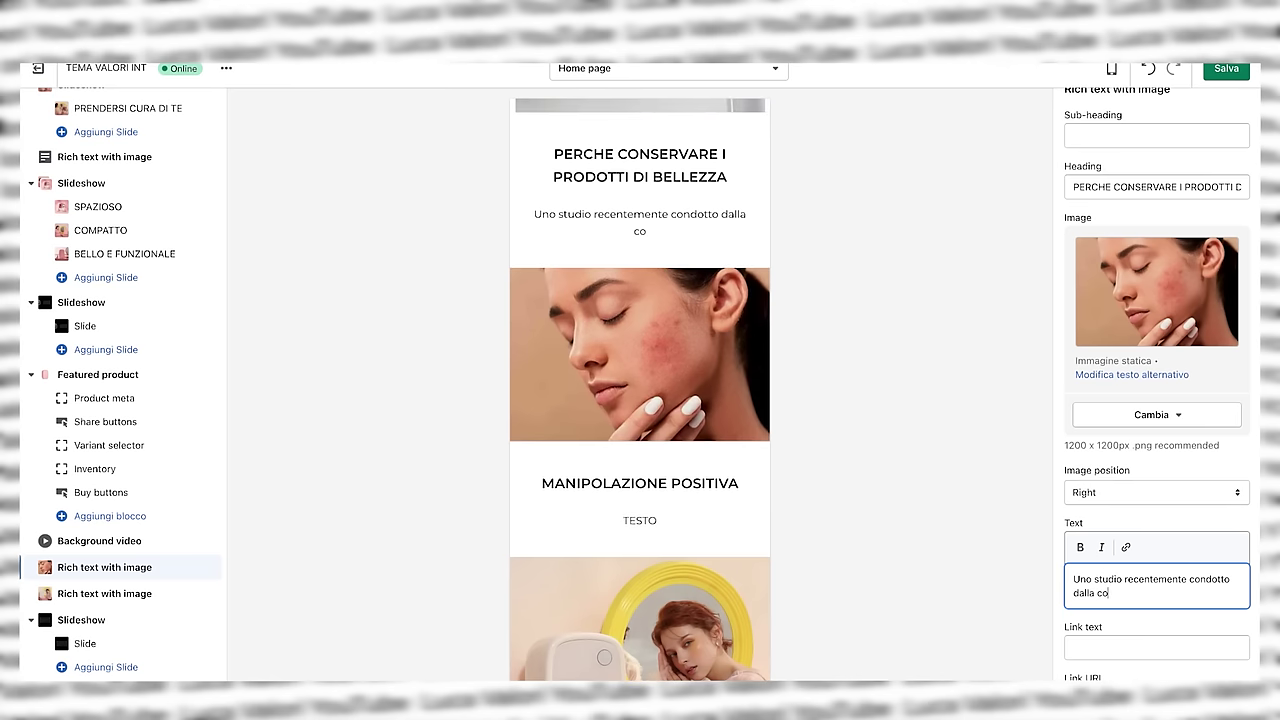
type("munità europea")
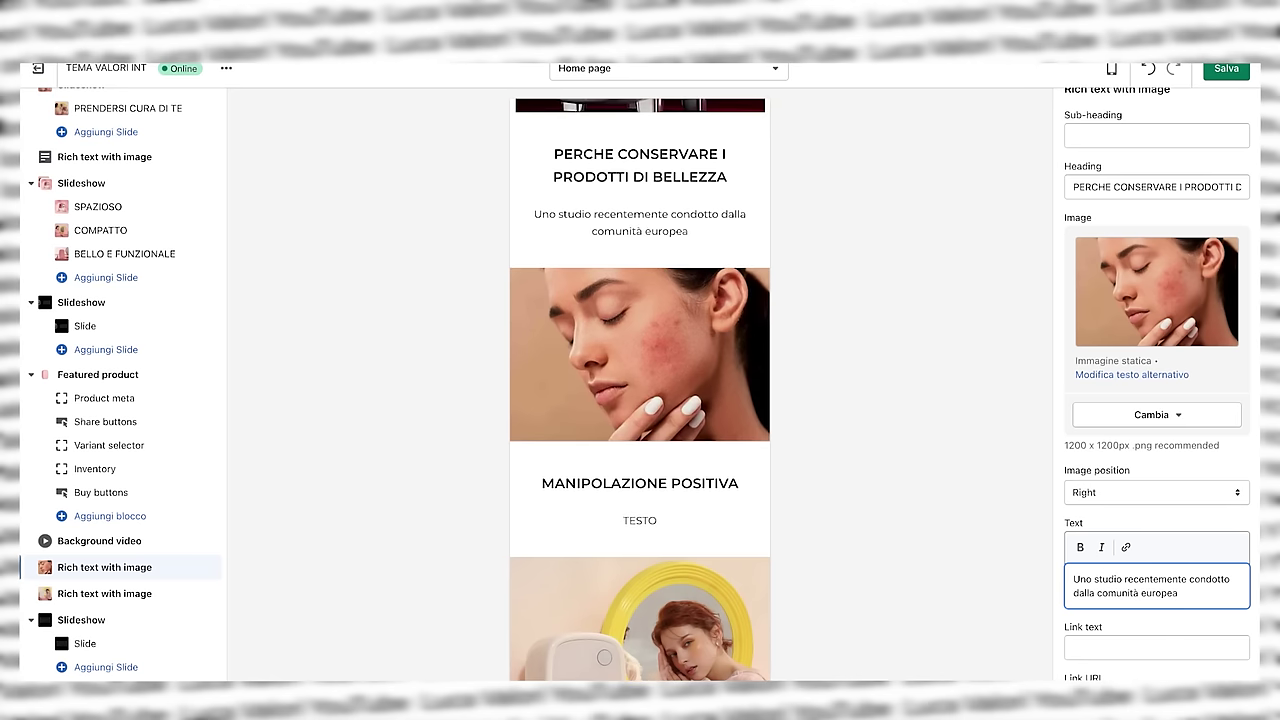
key("BackSpace")
type("Europea")
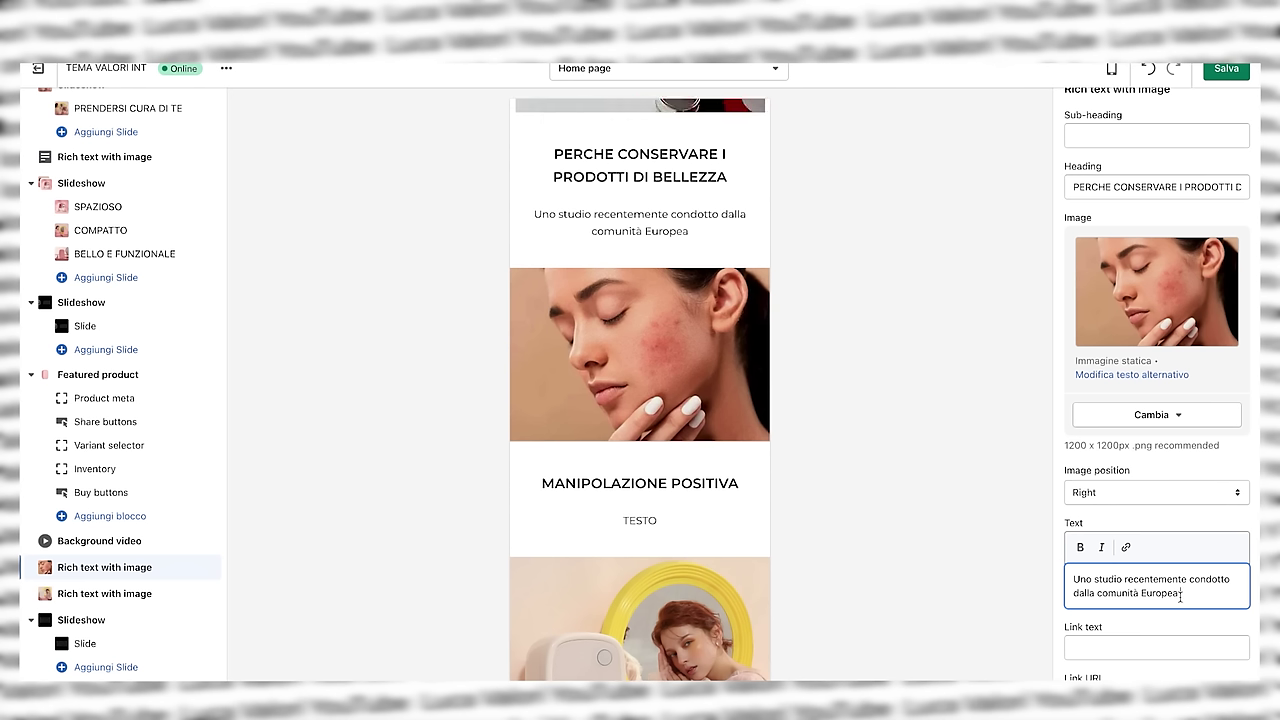
type(" h")
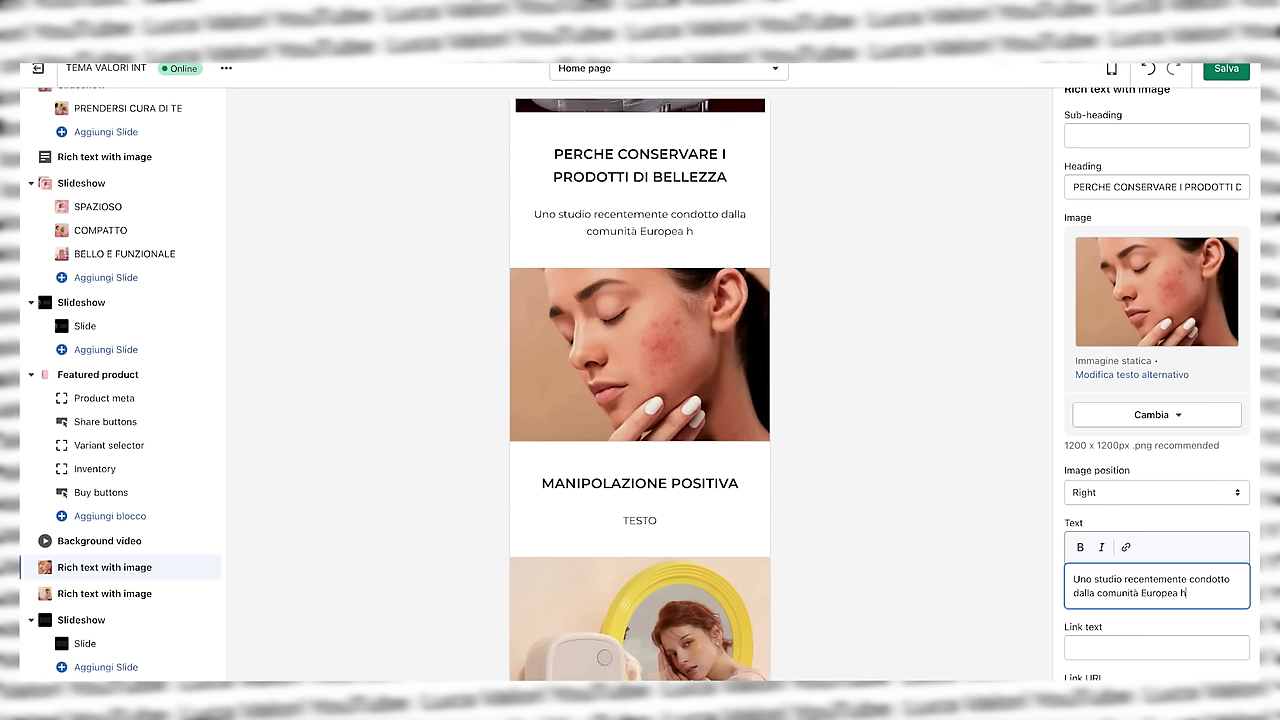
type("a scoper")
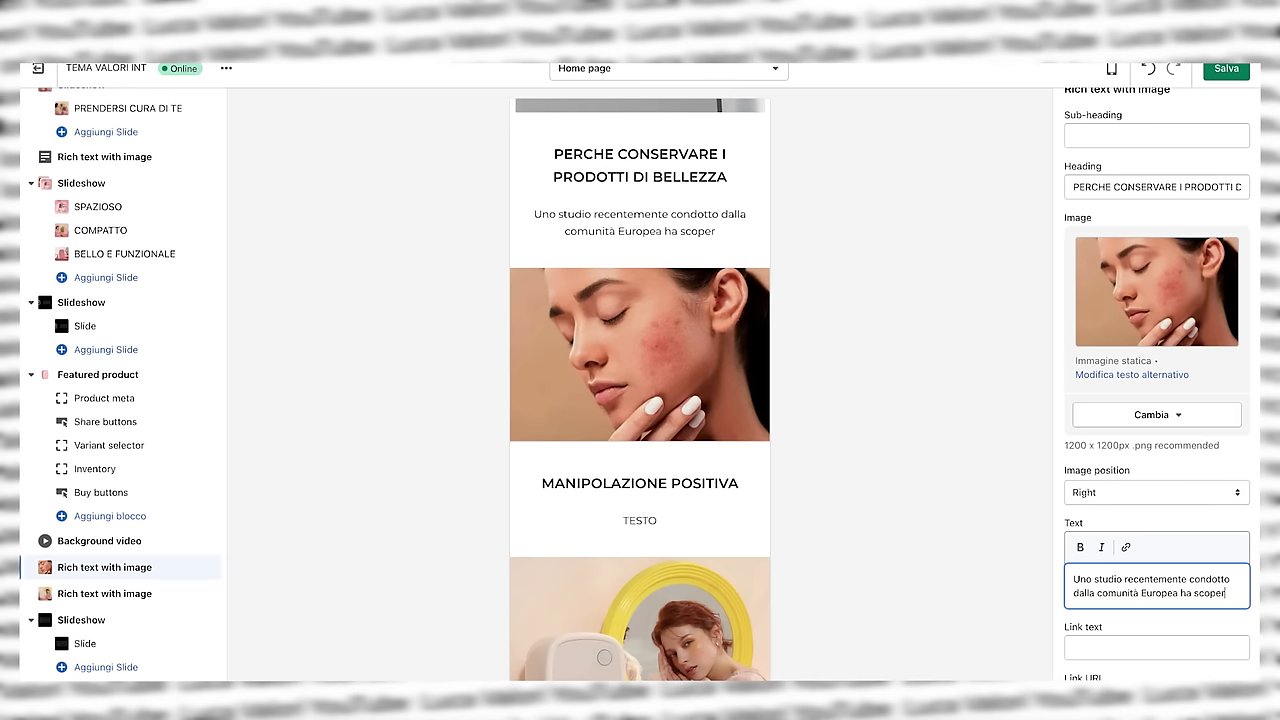
type("to che la maggior parte dei probl")
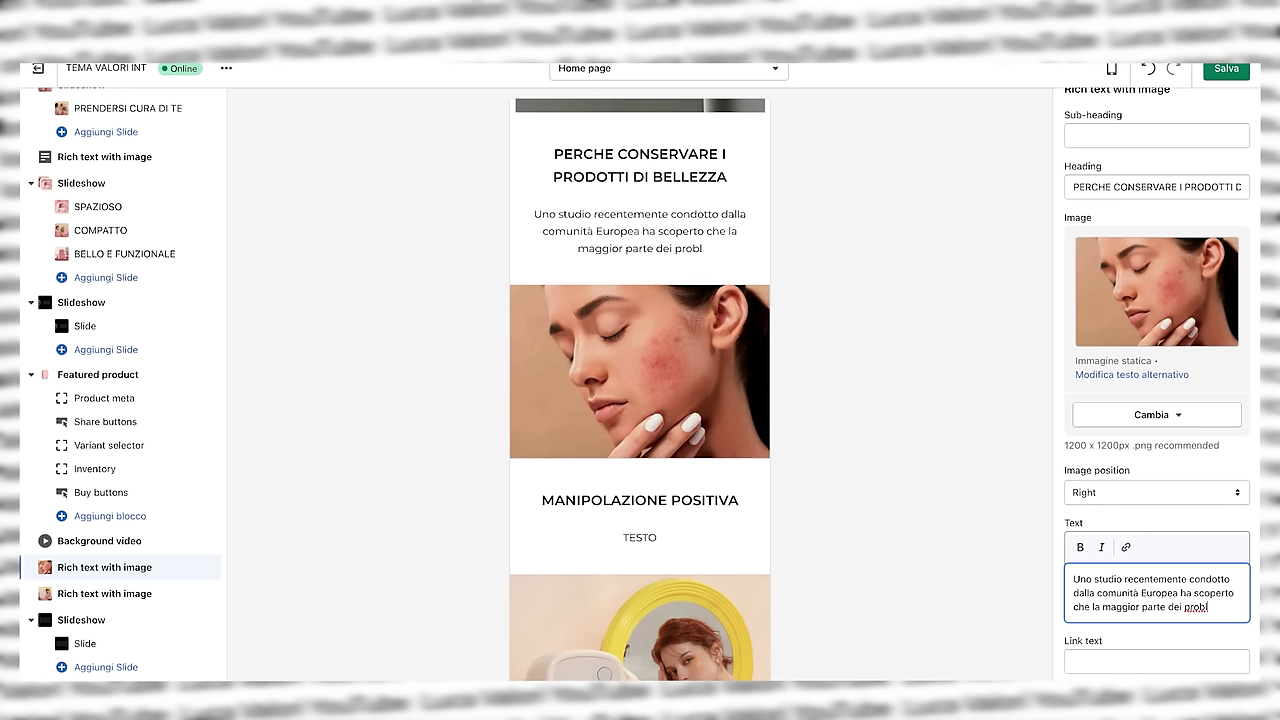
type("emi")
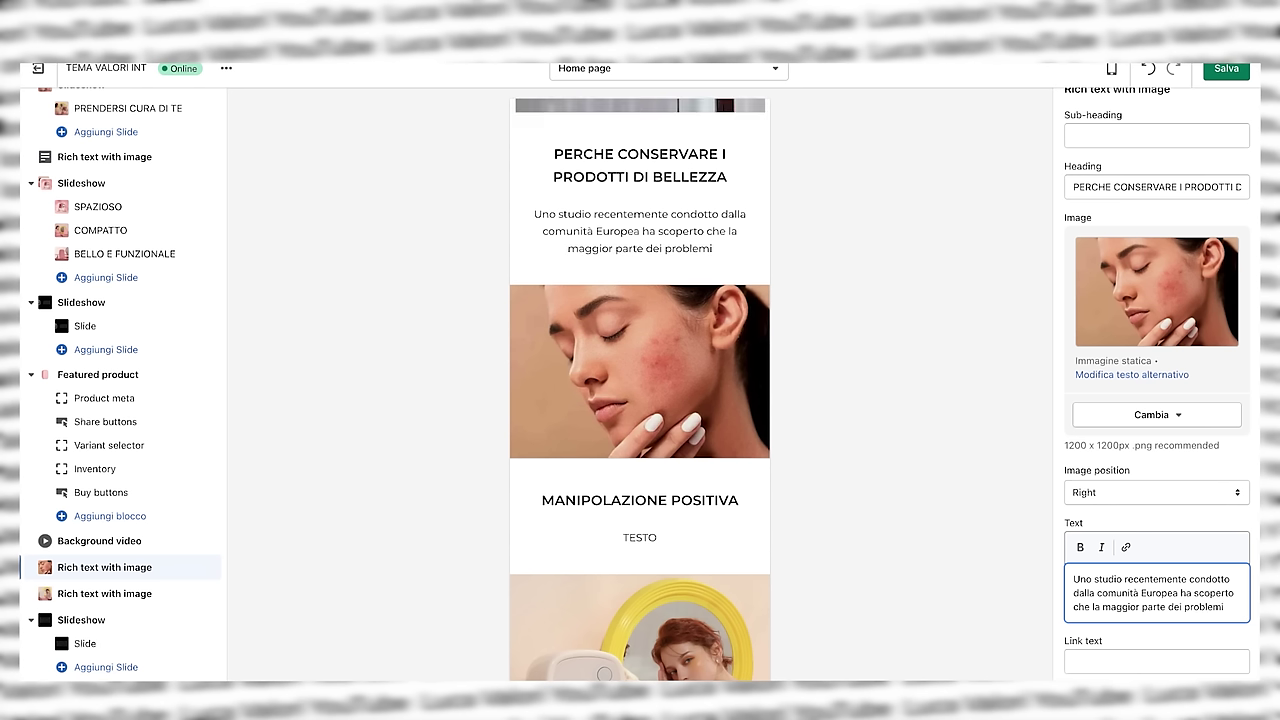
type(" che ")
type("ris")
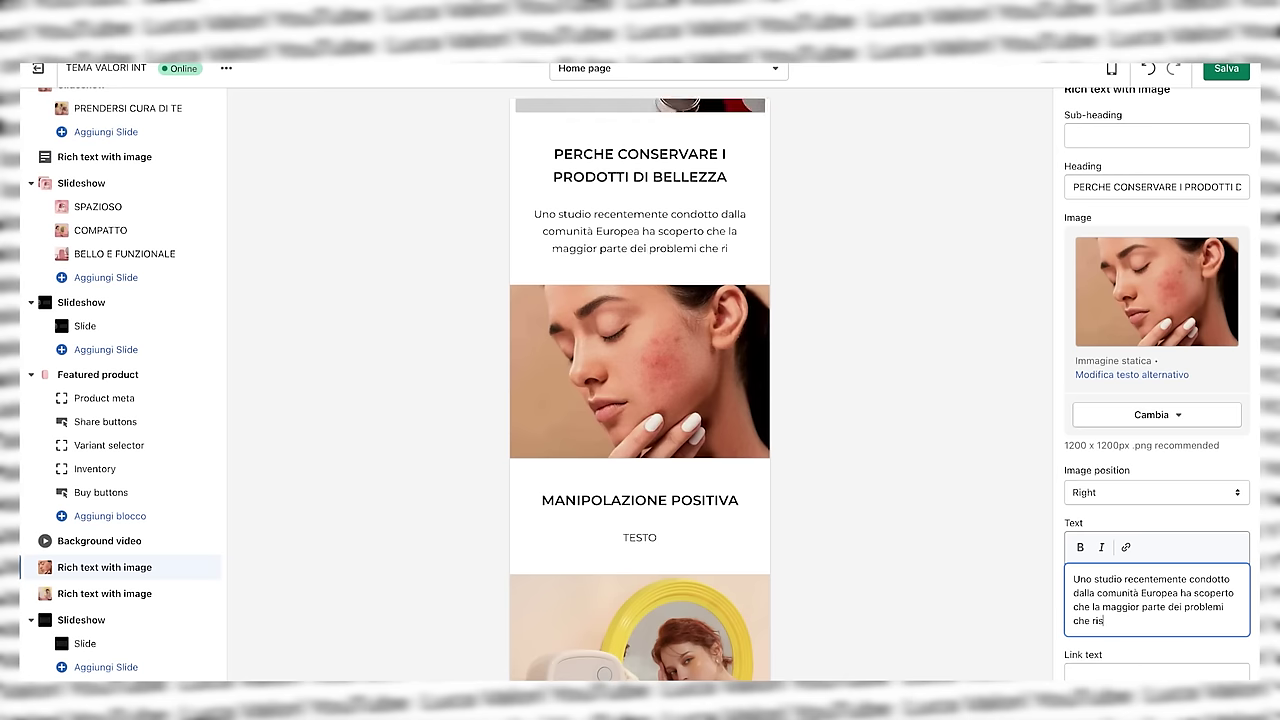
type("contriamo sulla pelle")
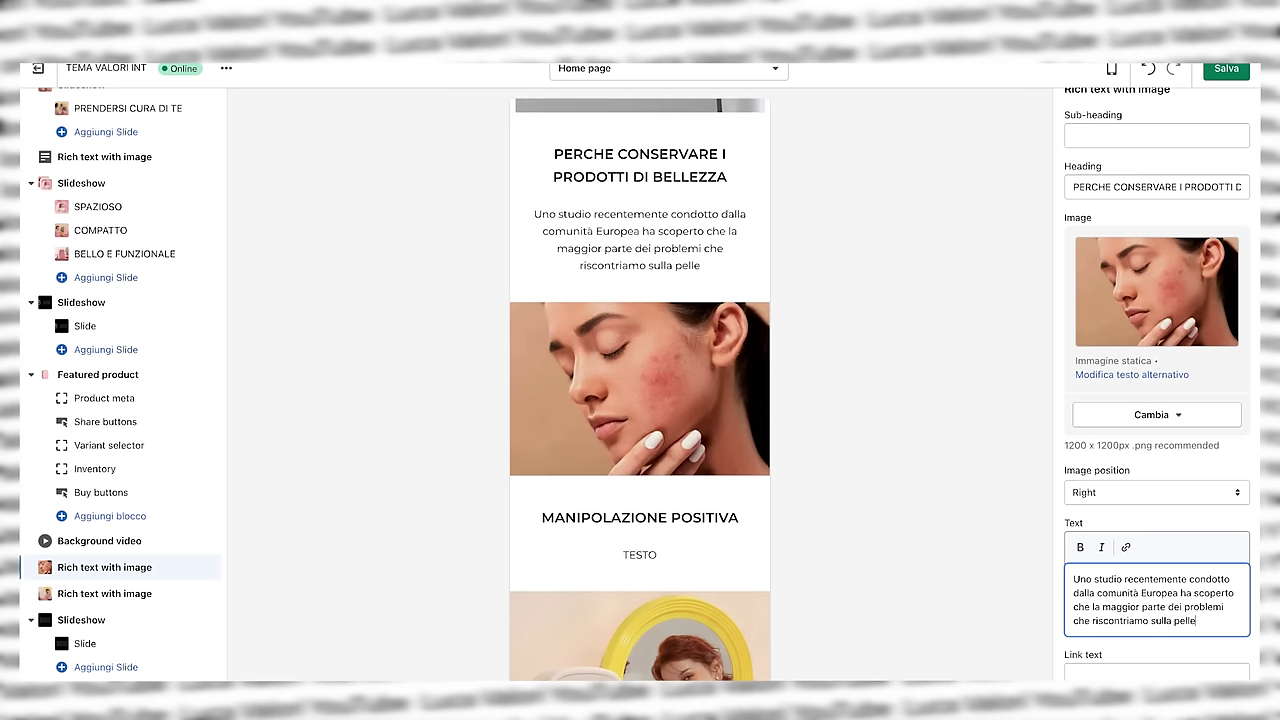
- Finish the paragraph: dryness, acne, blackheads come from deteriorated makeup damaging skin 'giorno dopo giorno'
type("noi donne")
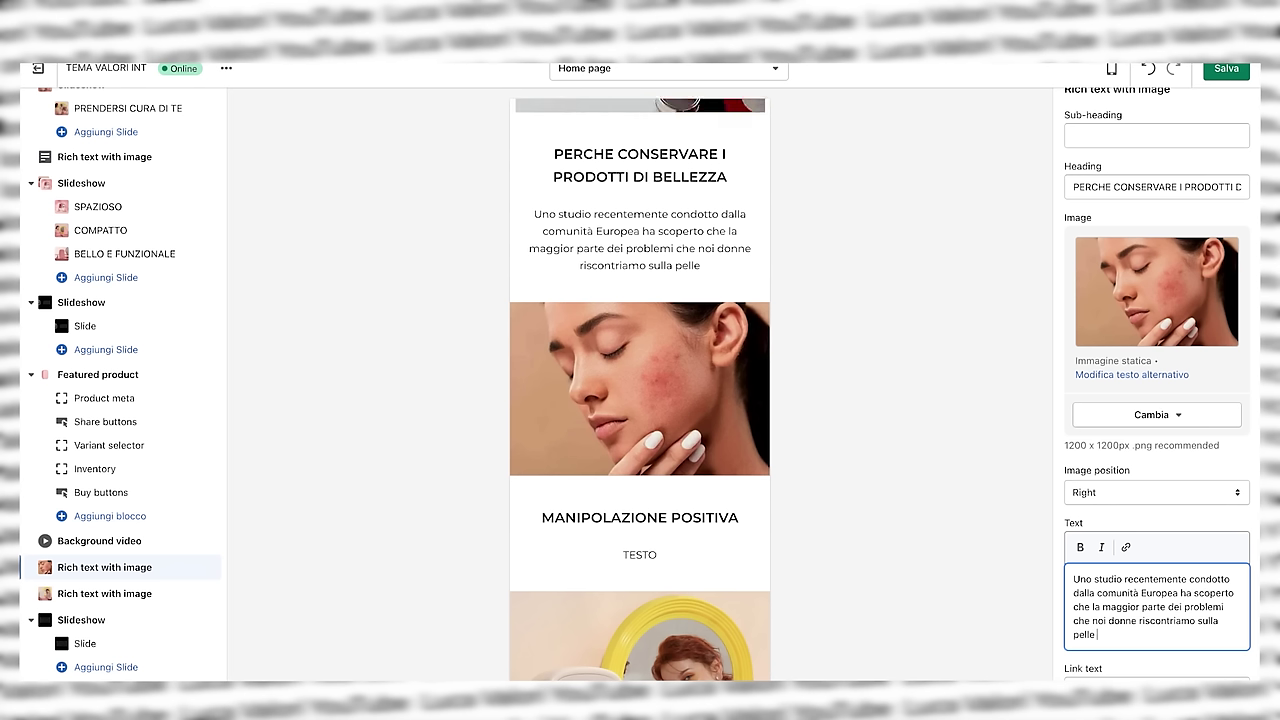
type("come")
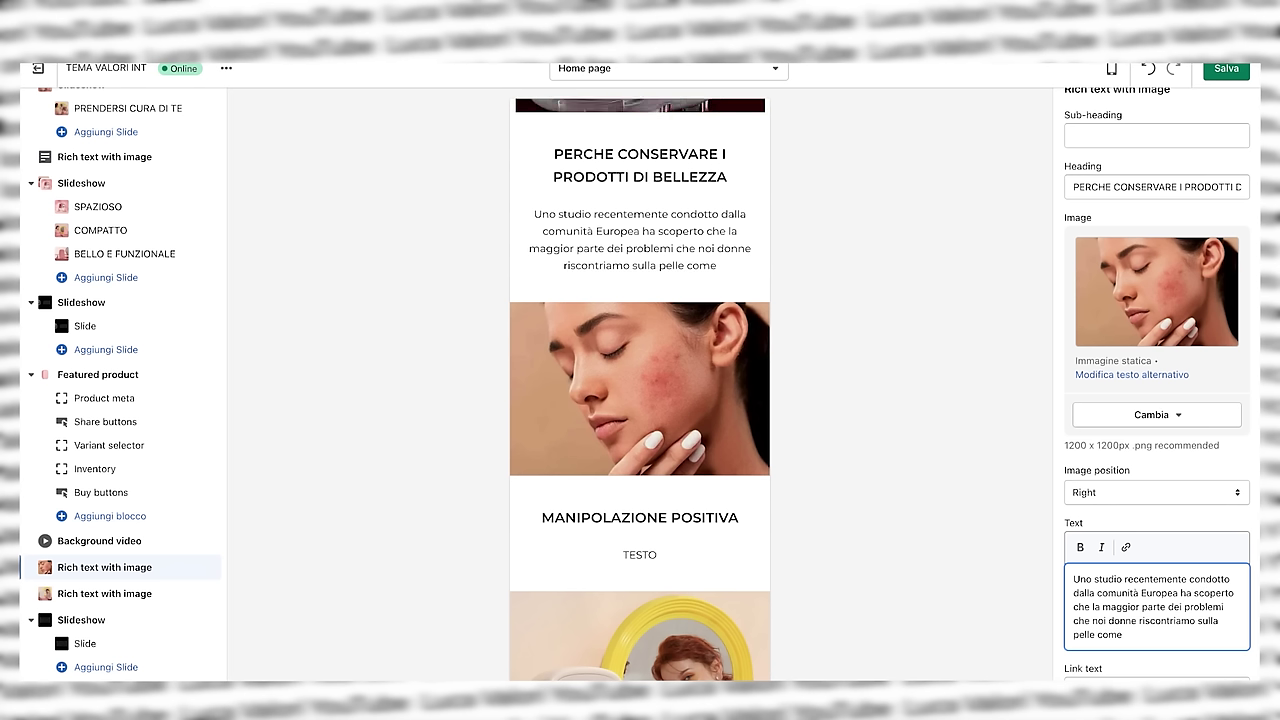
type(" secchezza,")
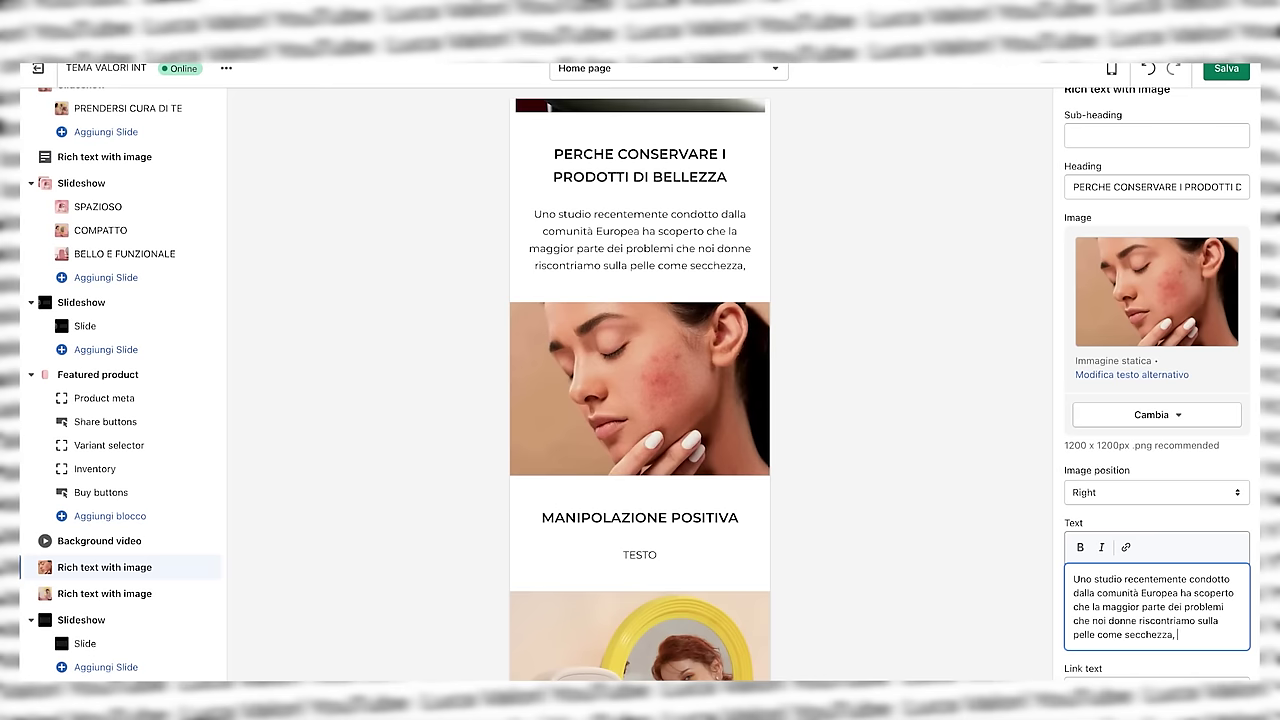
type(" acne, ")
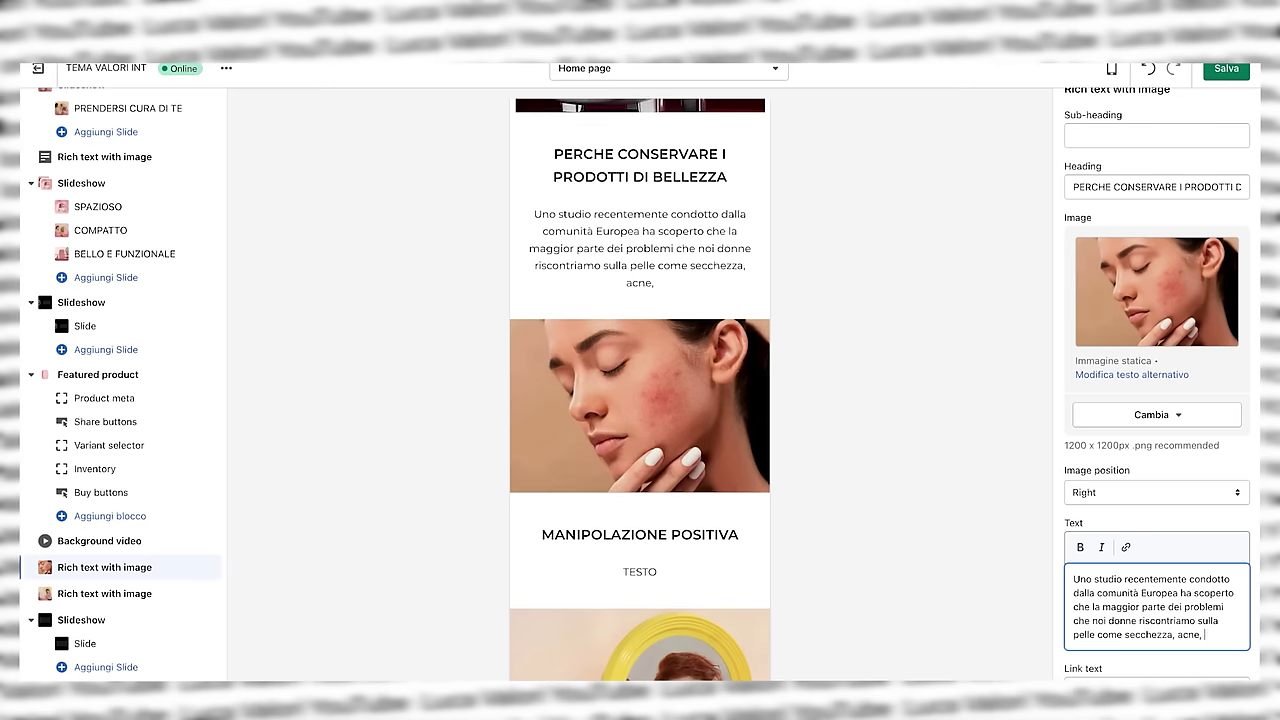
type("brufooli")
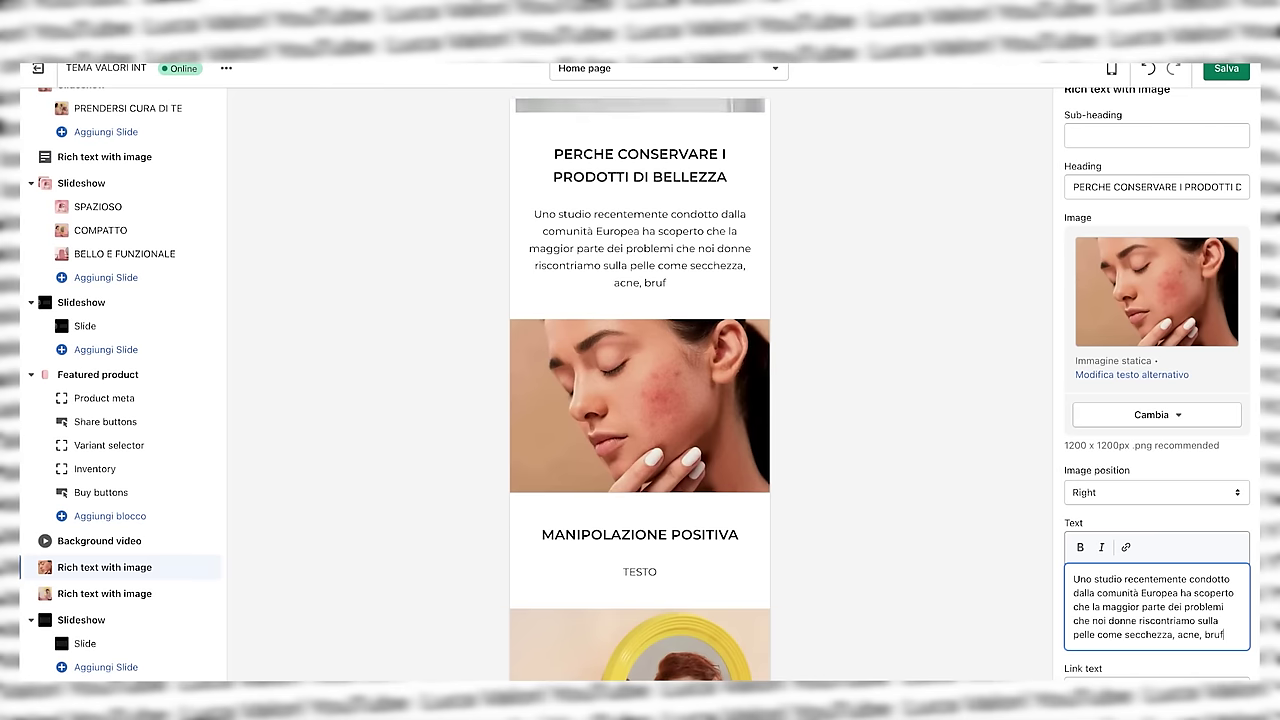
key("BackSpace")
key("BackSpace")
key("BackSpace")
key("BackSpace")
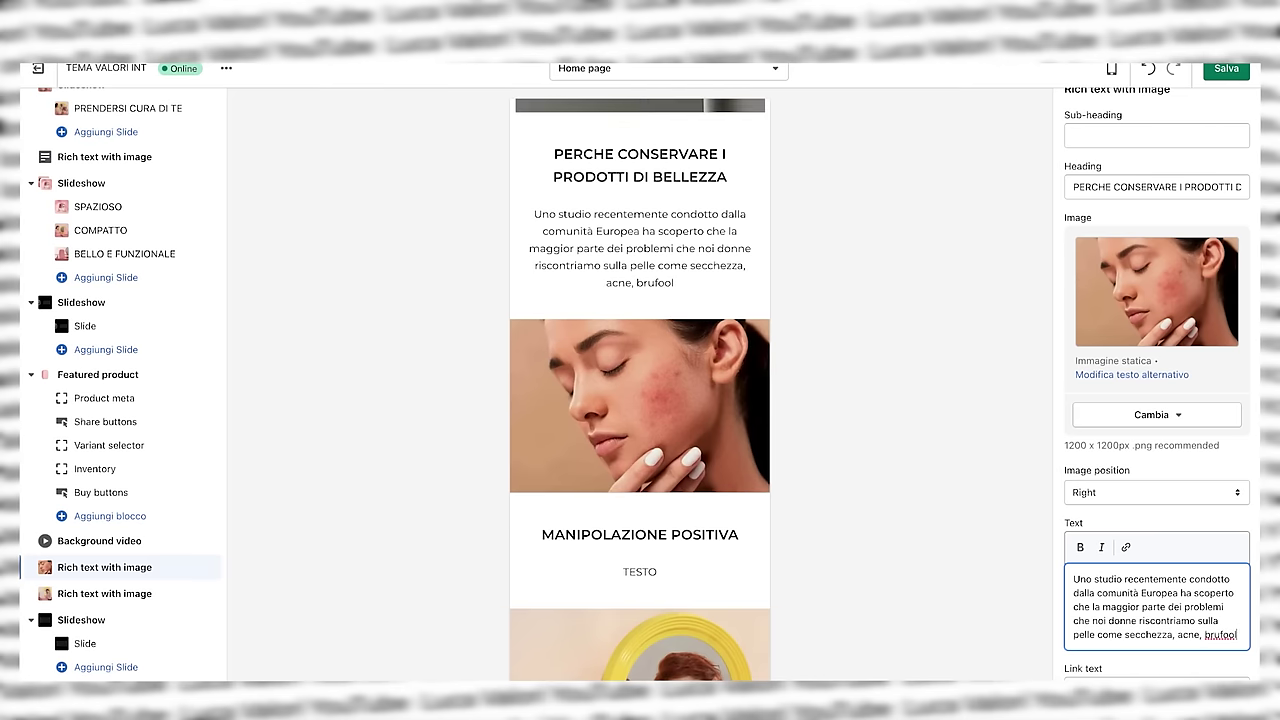
type("oli")
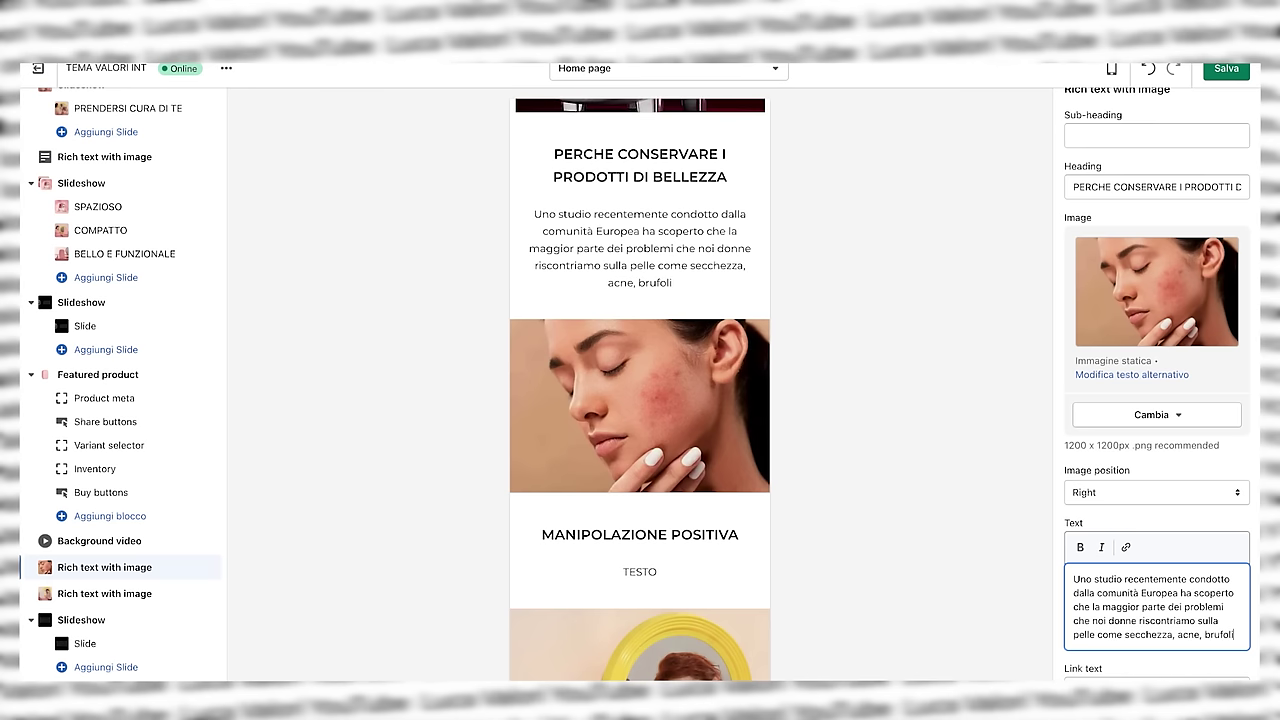
type(", punti n")
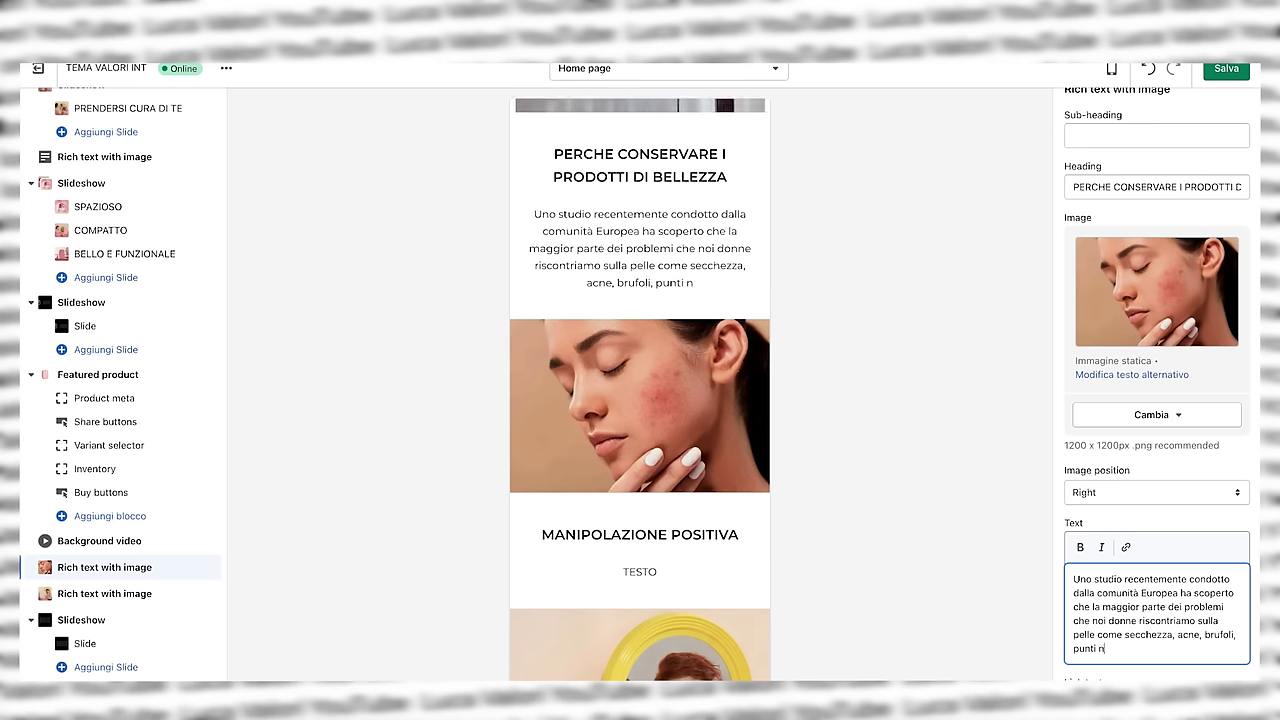
type("eri...")
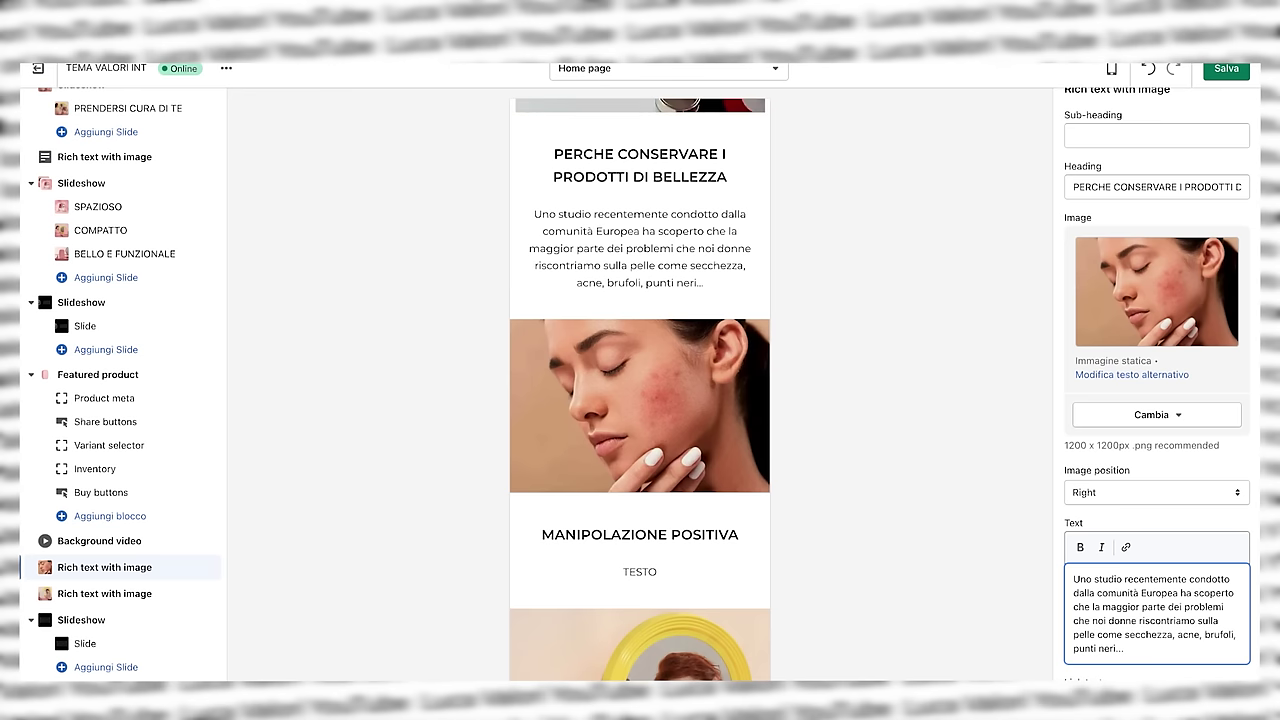
type(" è dovuta")
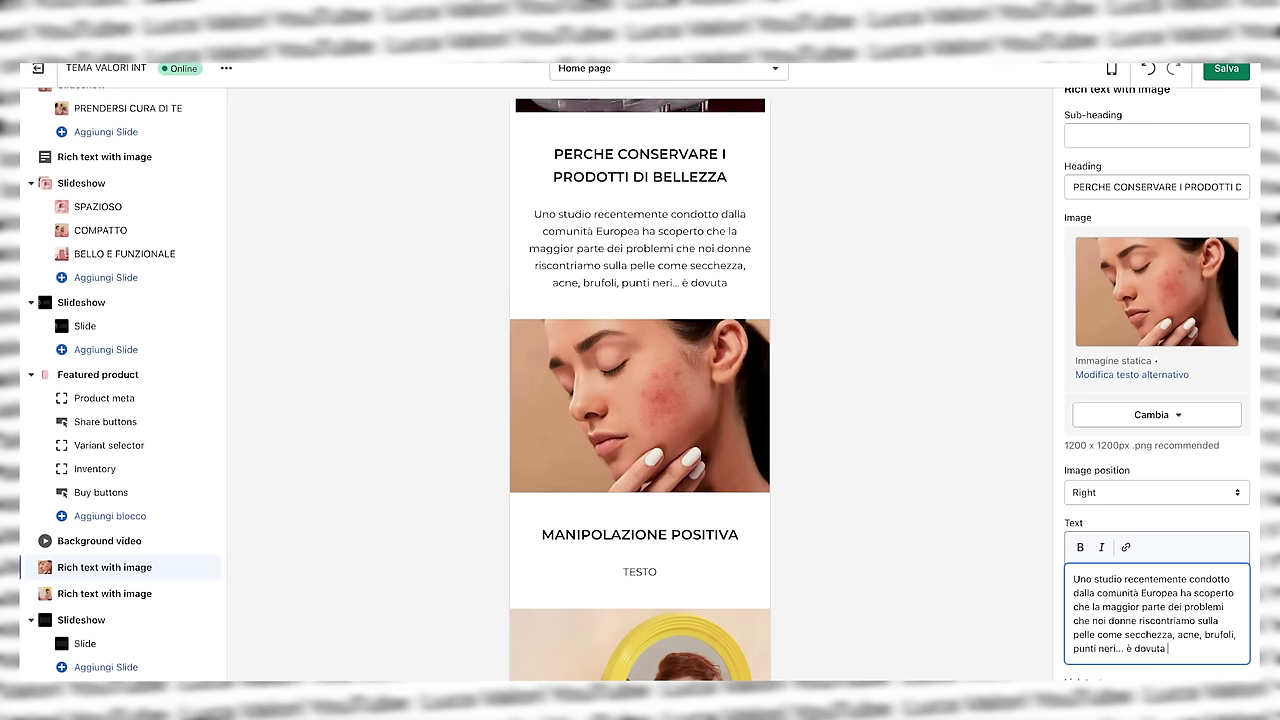
type(" all'uso")
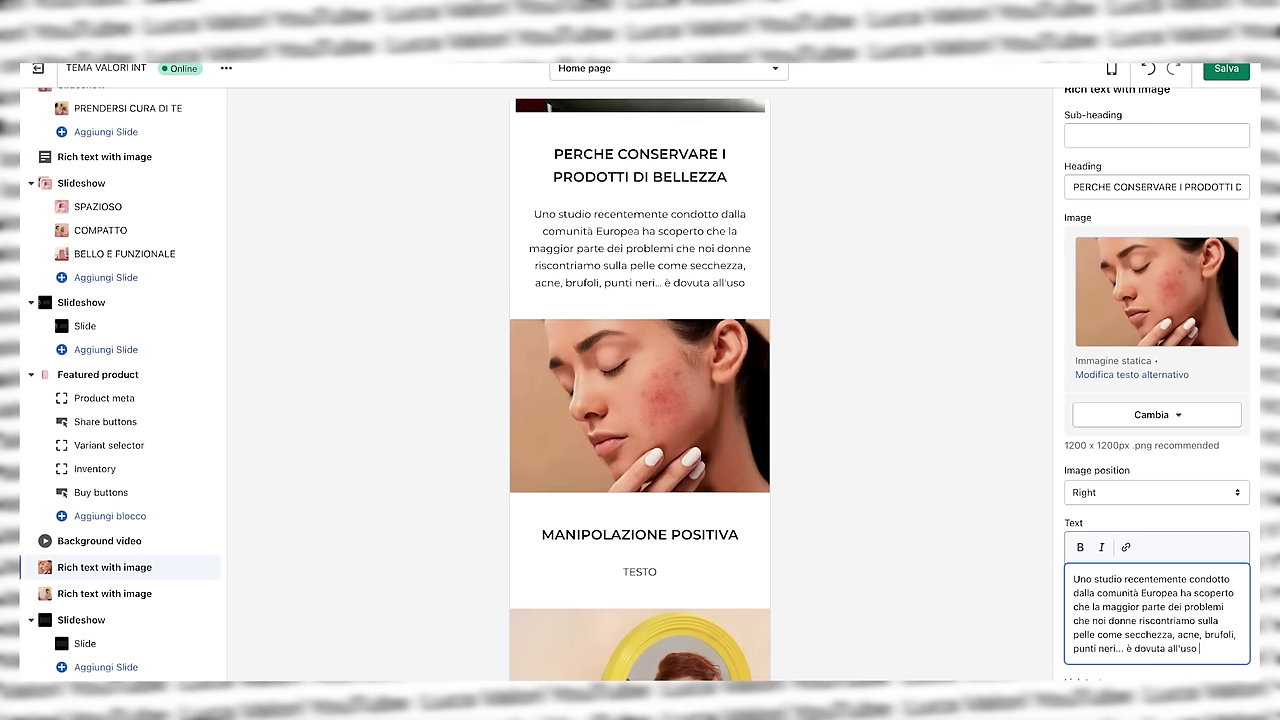
type(" continuo")
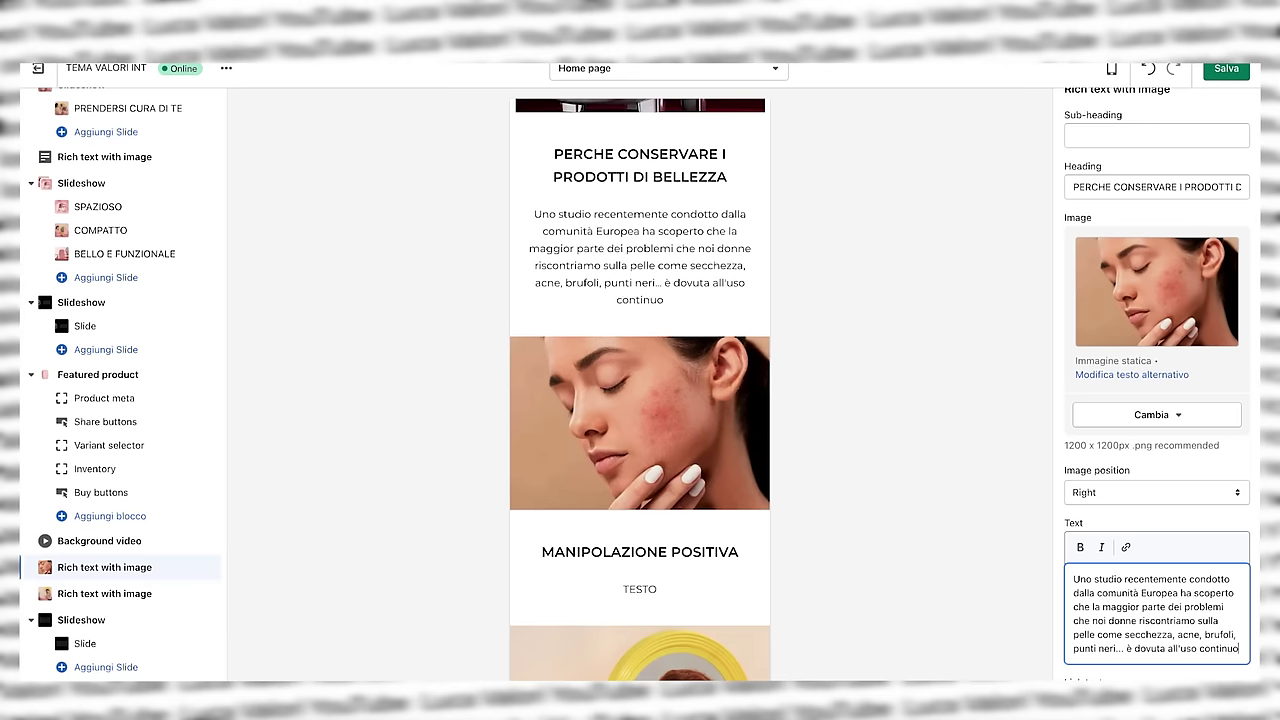
type(" di t")
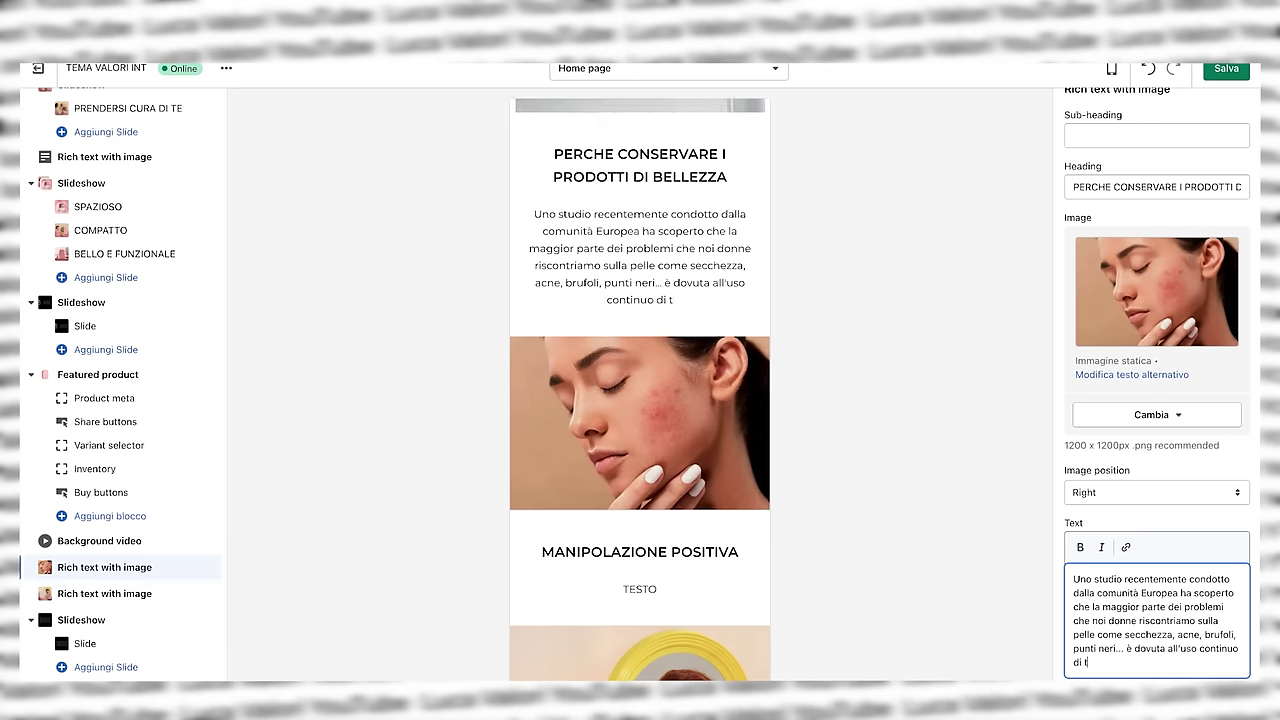
type("rucchi")
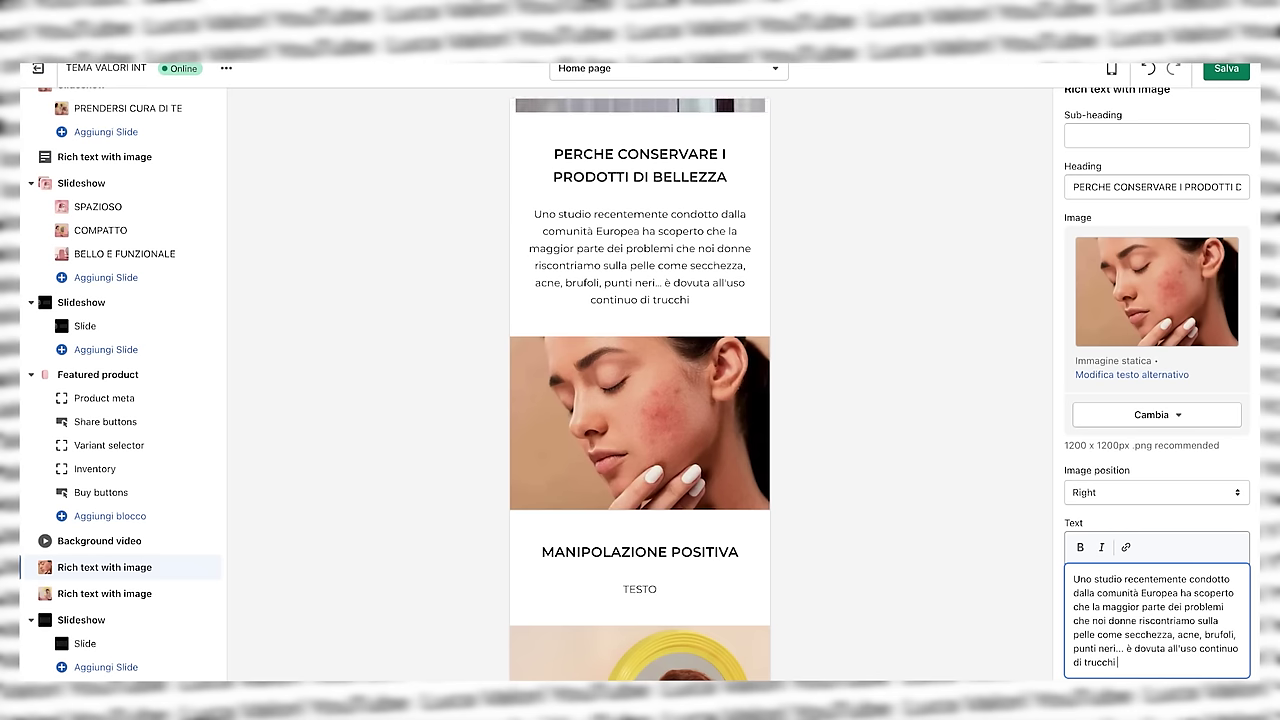
type("deter")
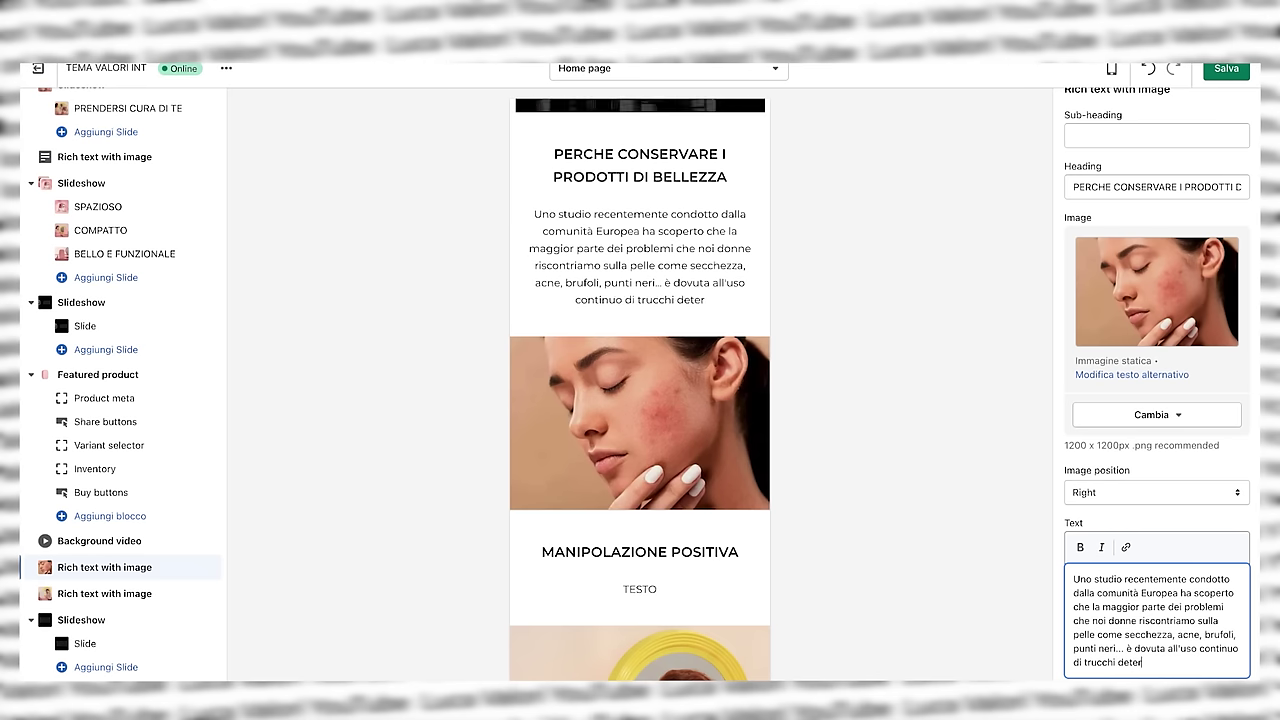
type("iorati")
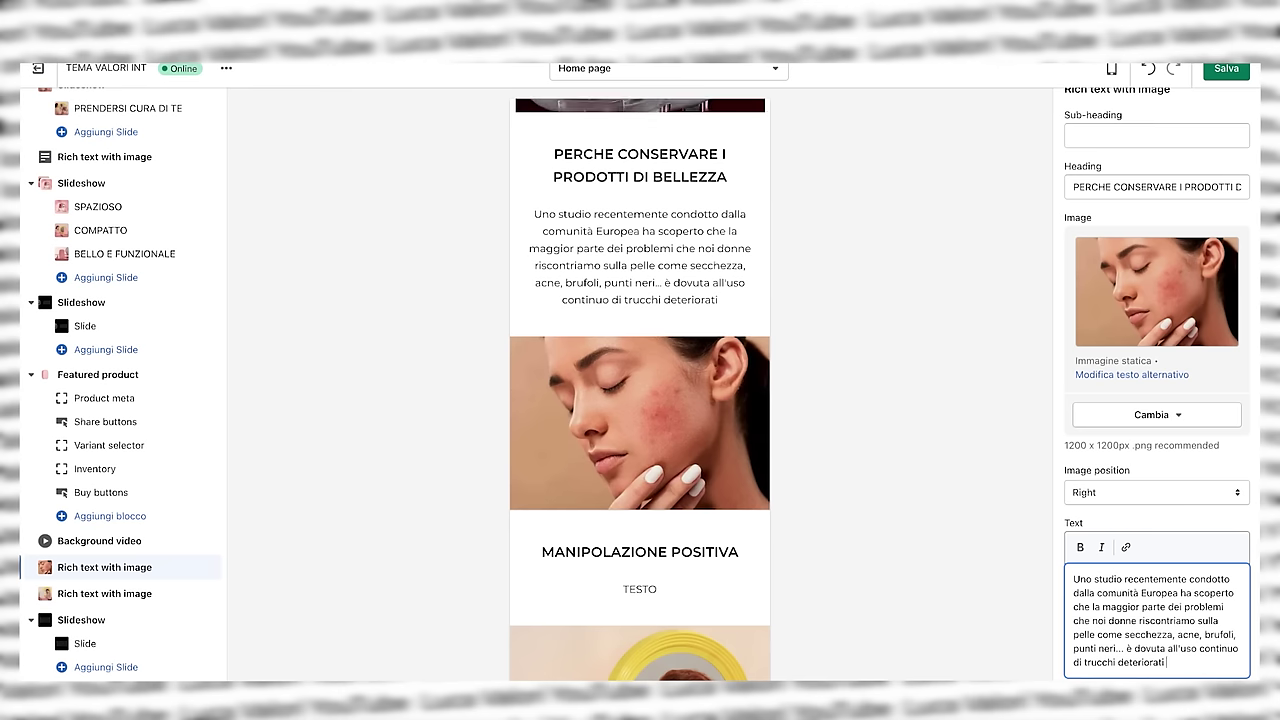
type(" che danneg")
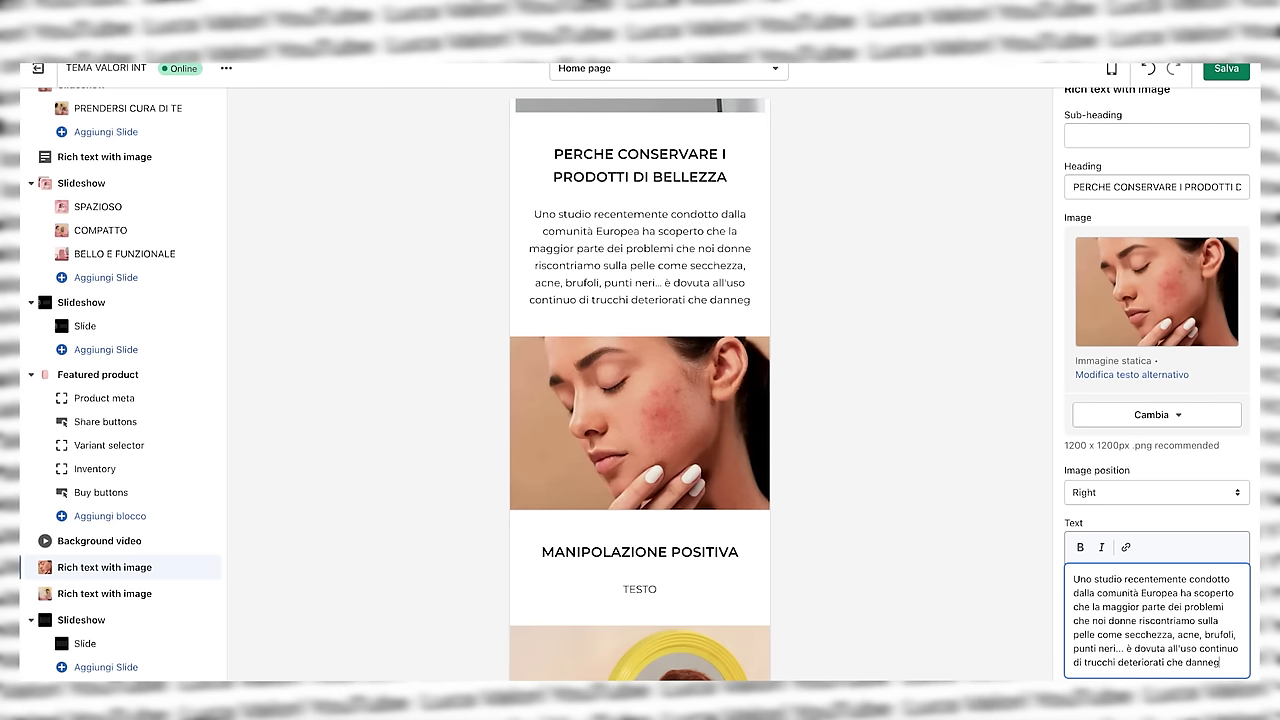
type("giano la pelle do")
key("BackSpace")
key("BackSpace")
type("giorno dopo giorno")
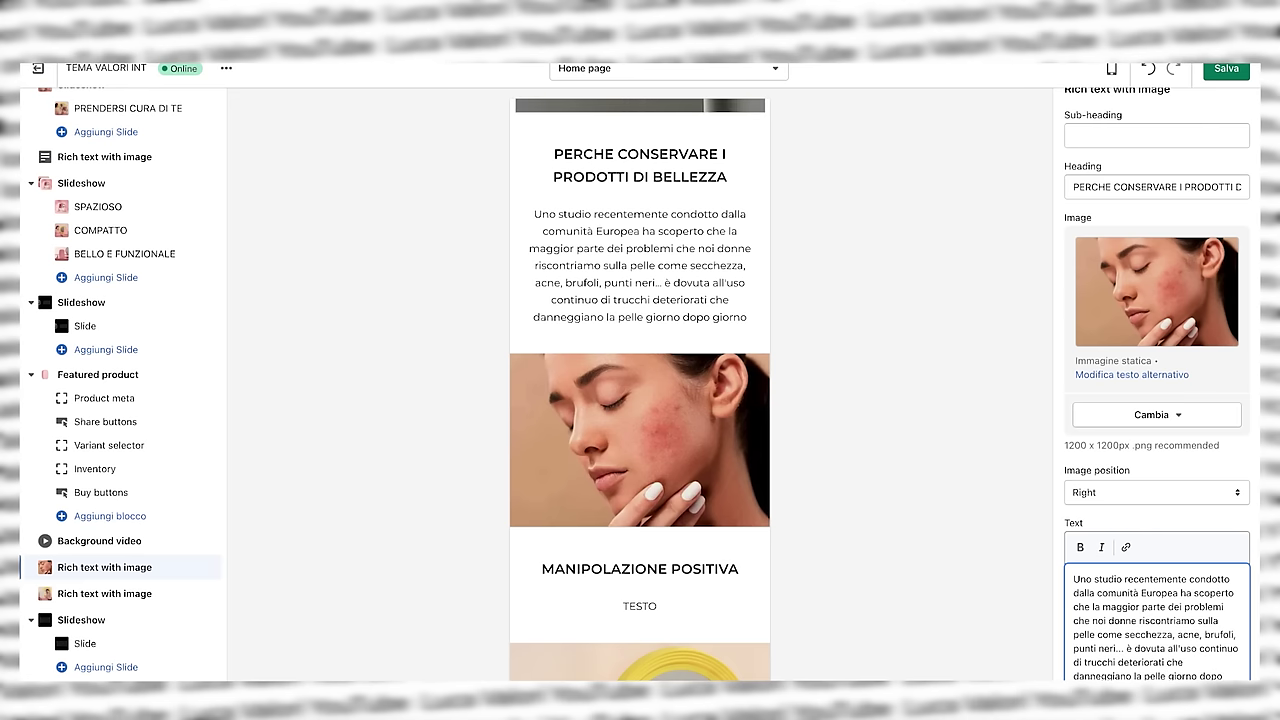
key("Return")
key("Return")
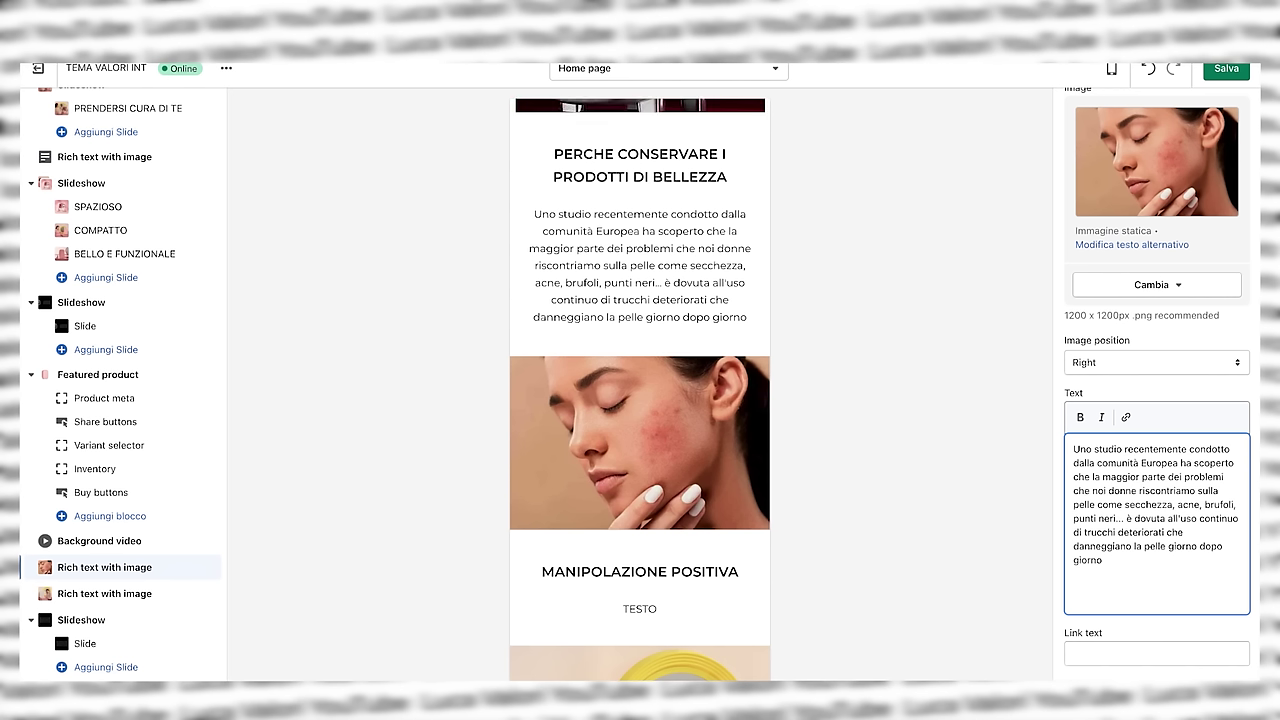
- Add the paragraph 'Questo discorso estende anche per i cosmetici dedicati alla cura della pelle.'
key("Return")
type("Ques")
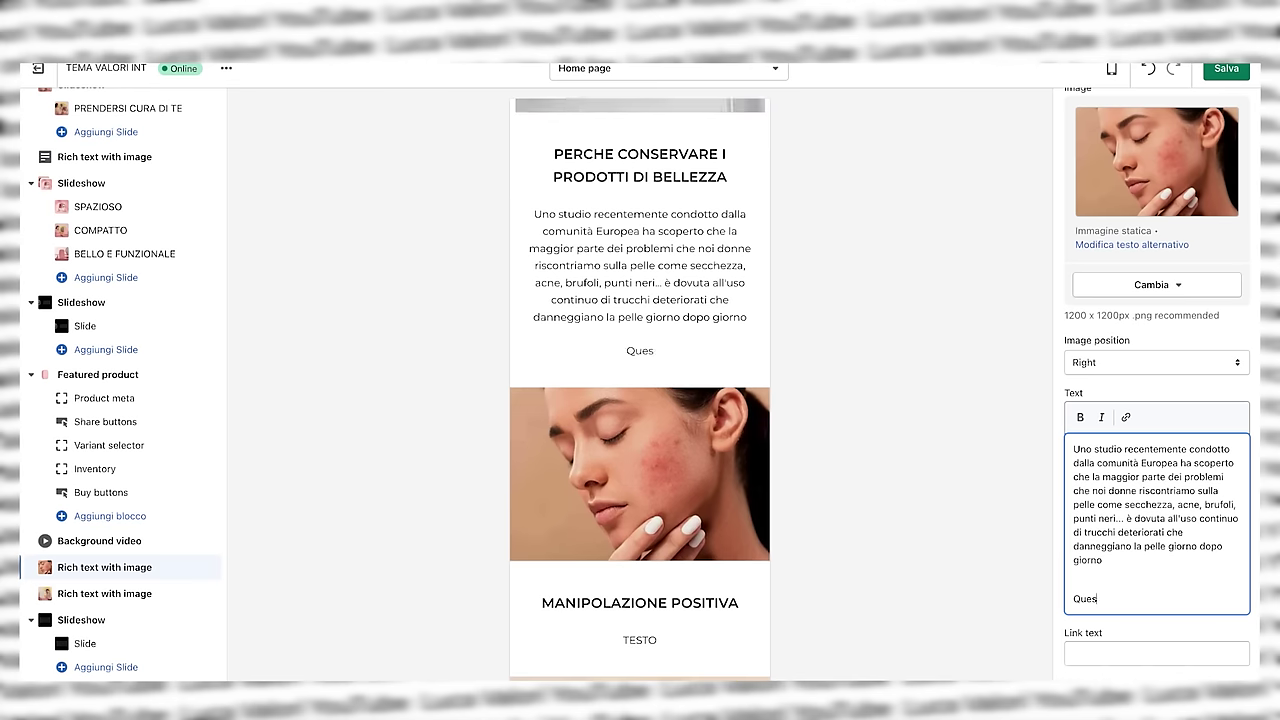
type("to discorso ")
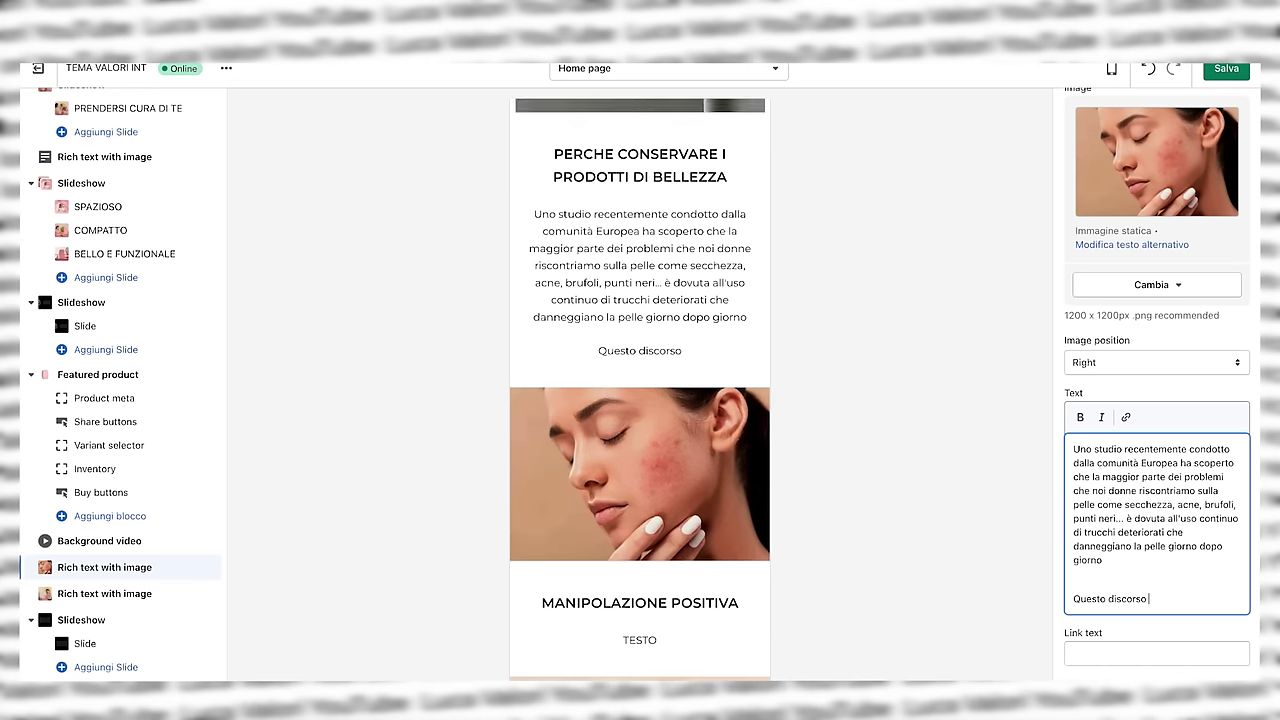
type("si è")
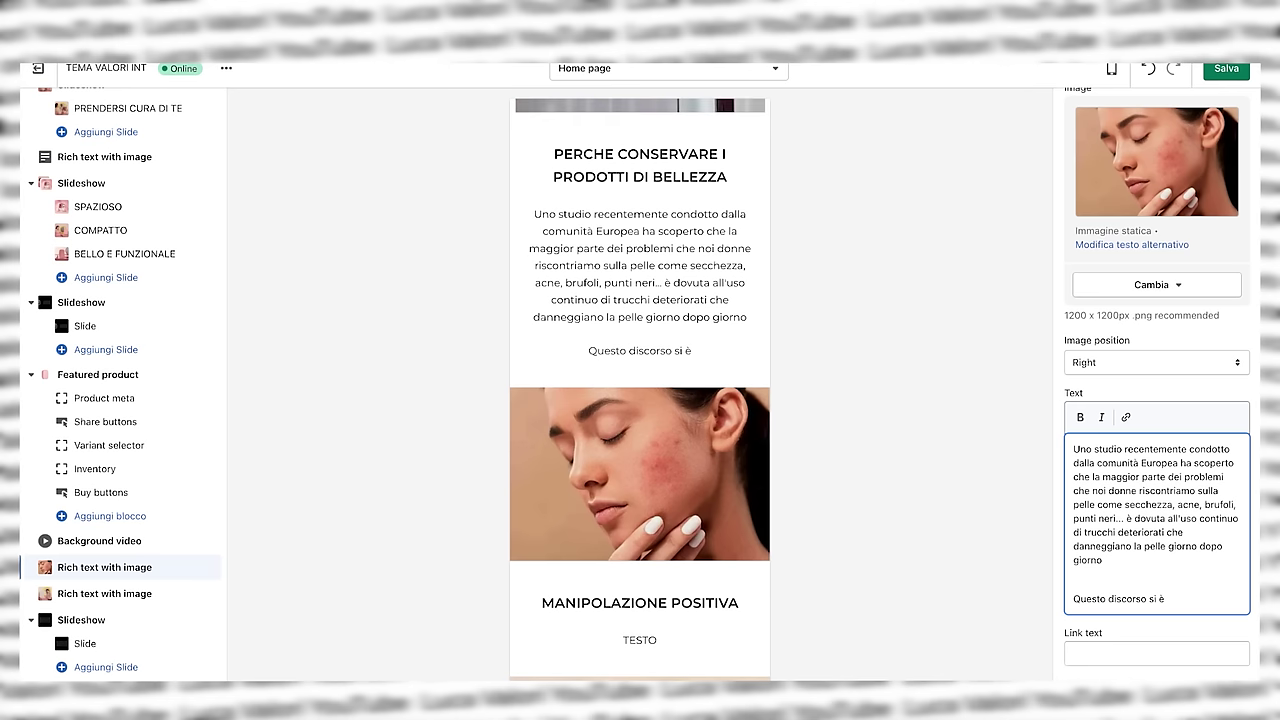
key("BackSpace")
key("BackSpace")
key("BackSpace")
key("BackSpace")
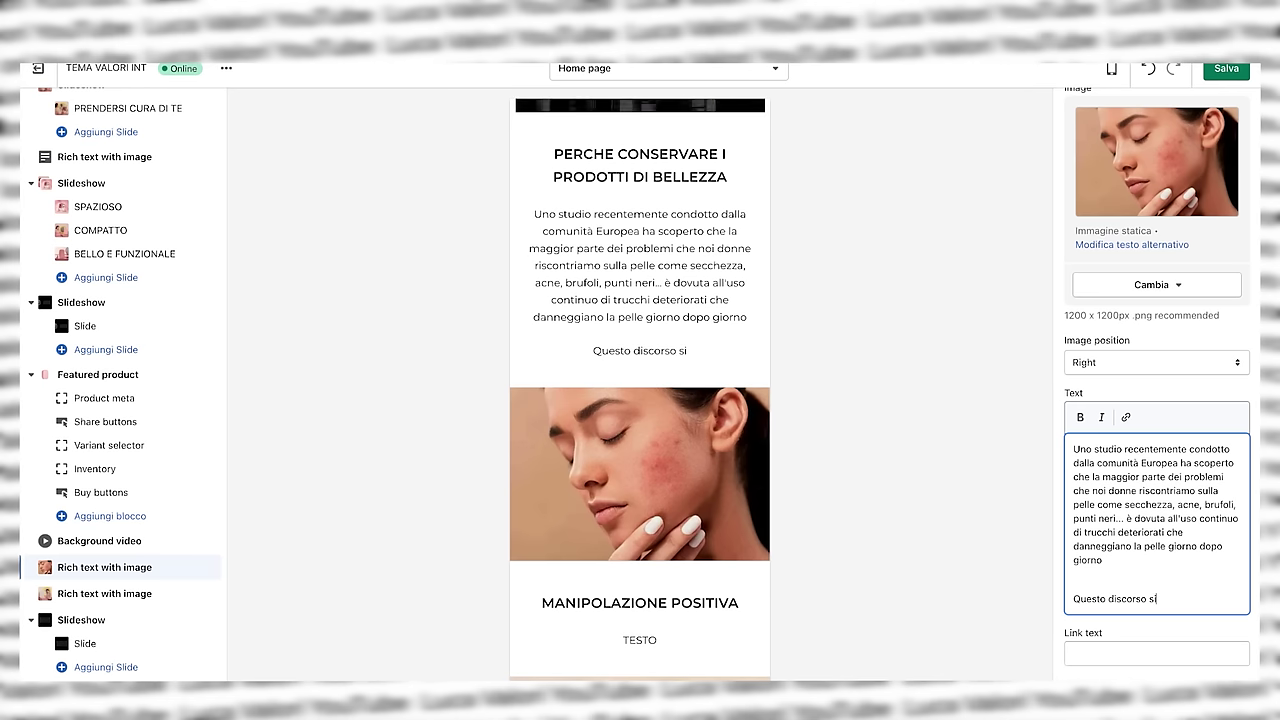
type("estend")
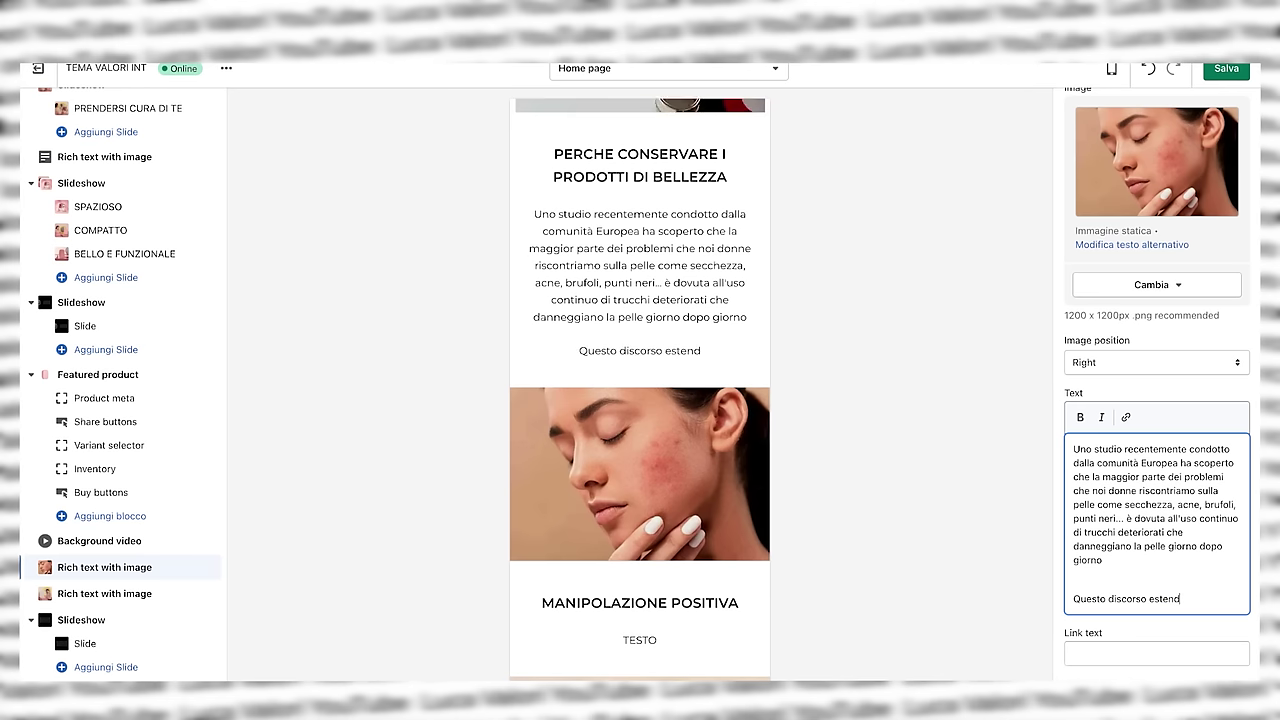
type("e anche per i")
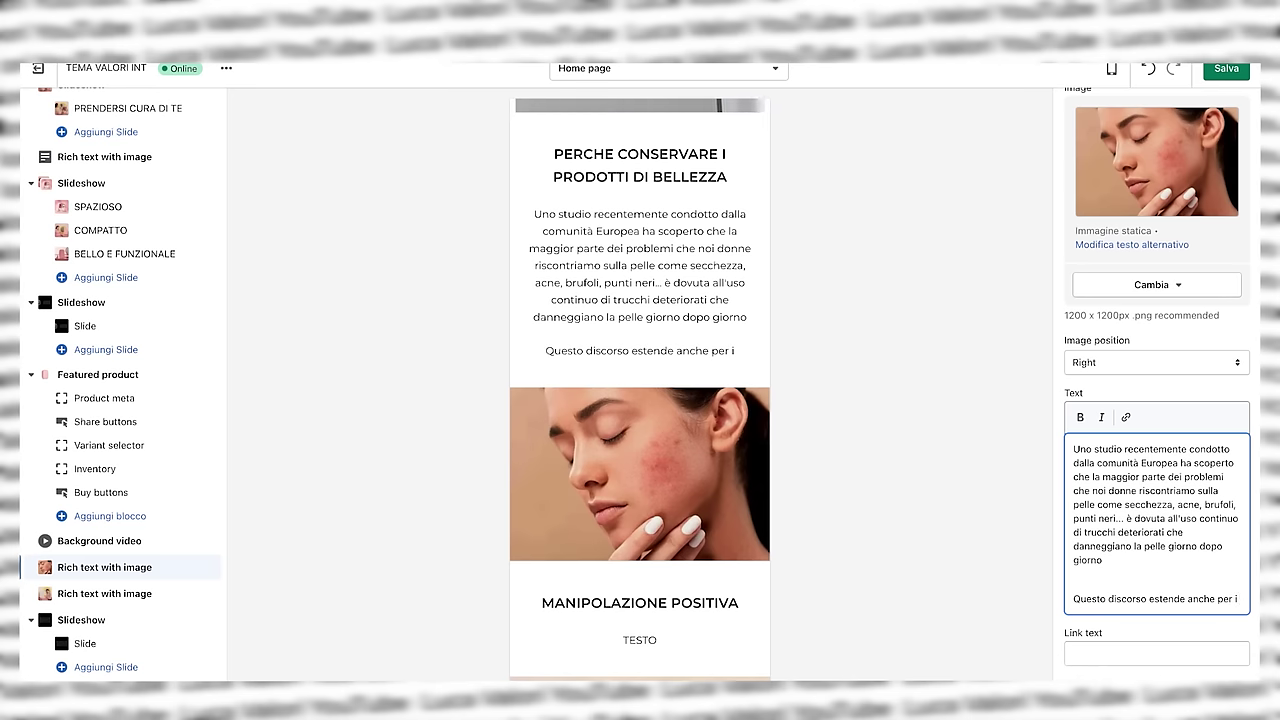
type(" cosmeti")
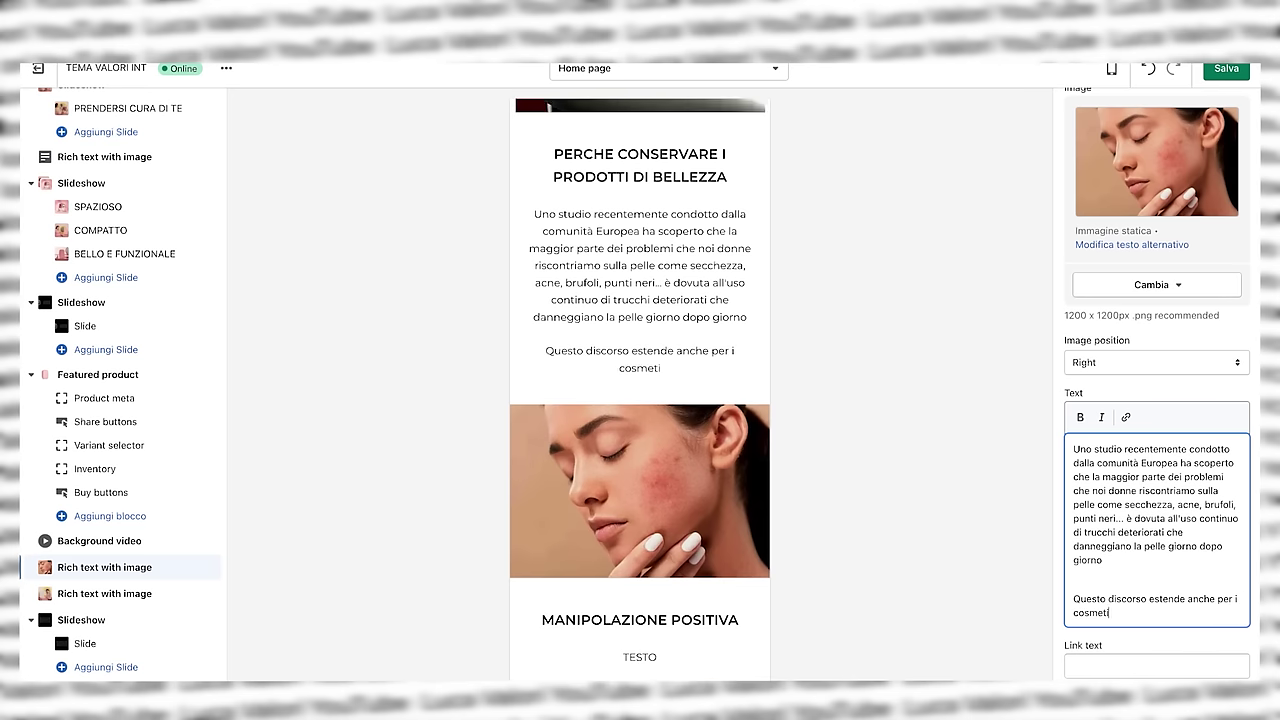
type("ci dedicati")
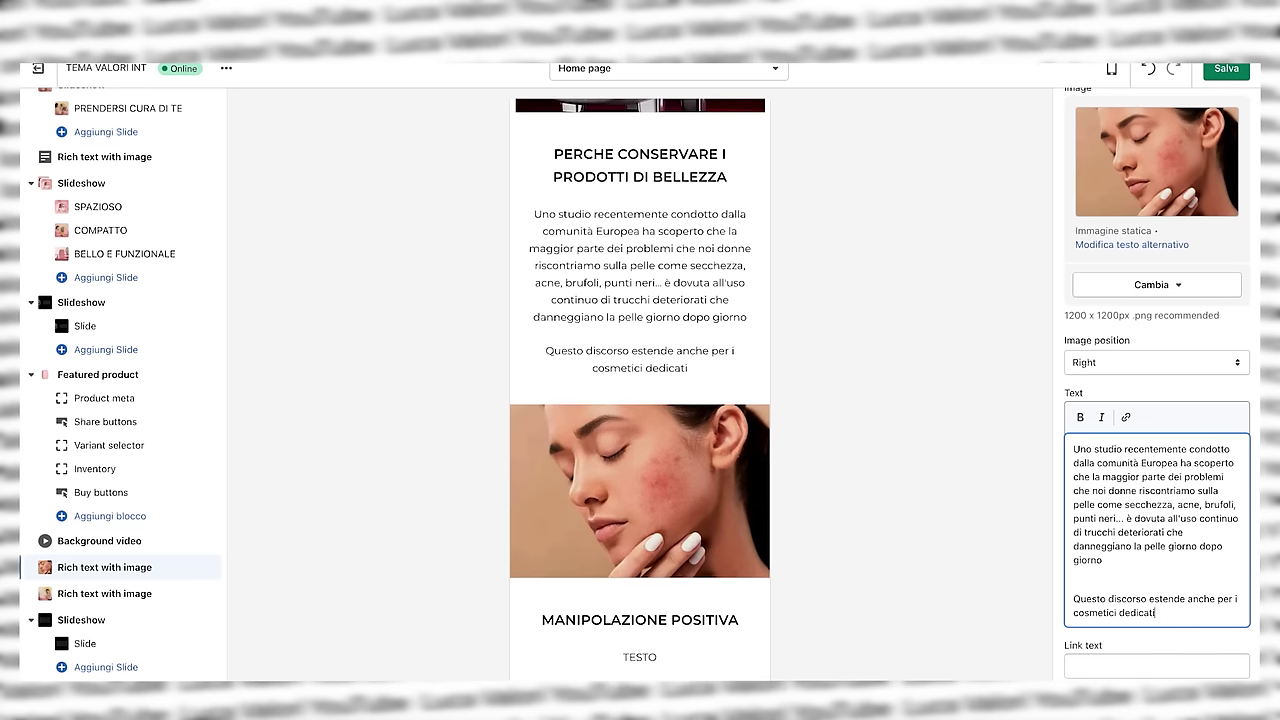
type(" alla c")
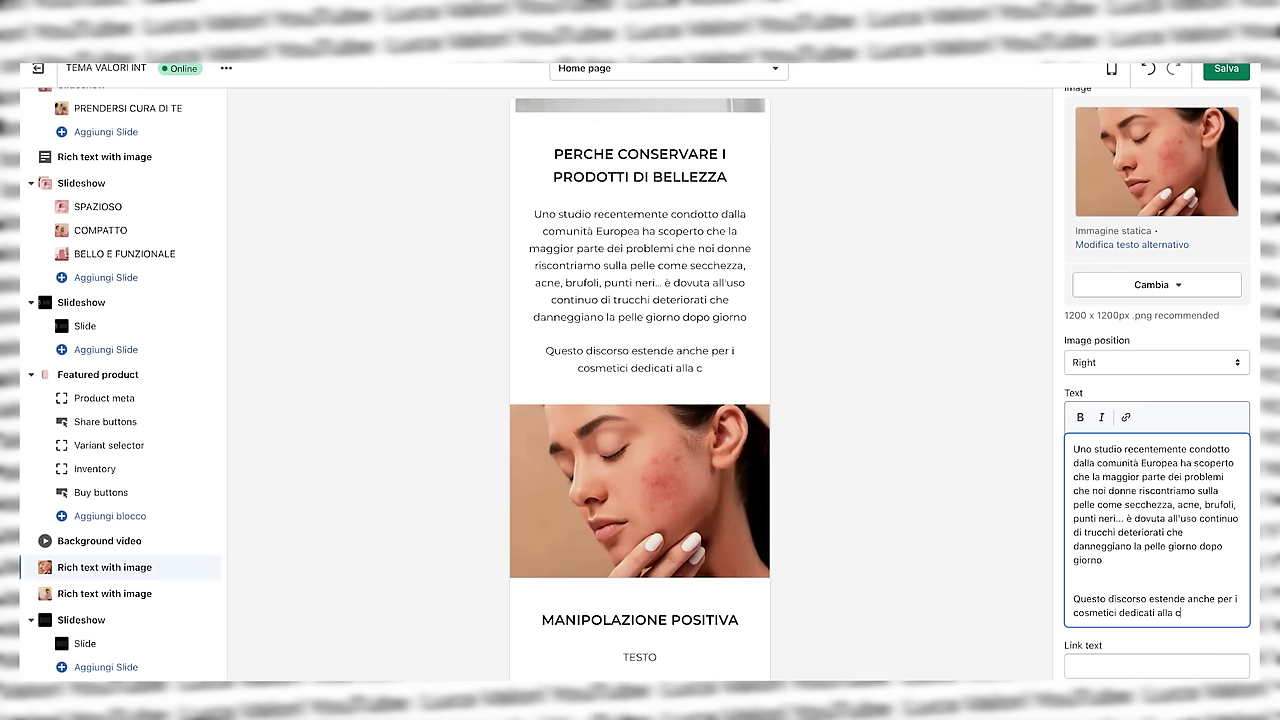
type("ura della p")
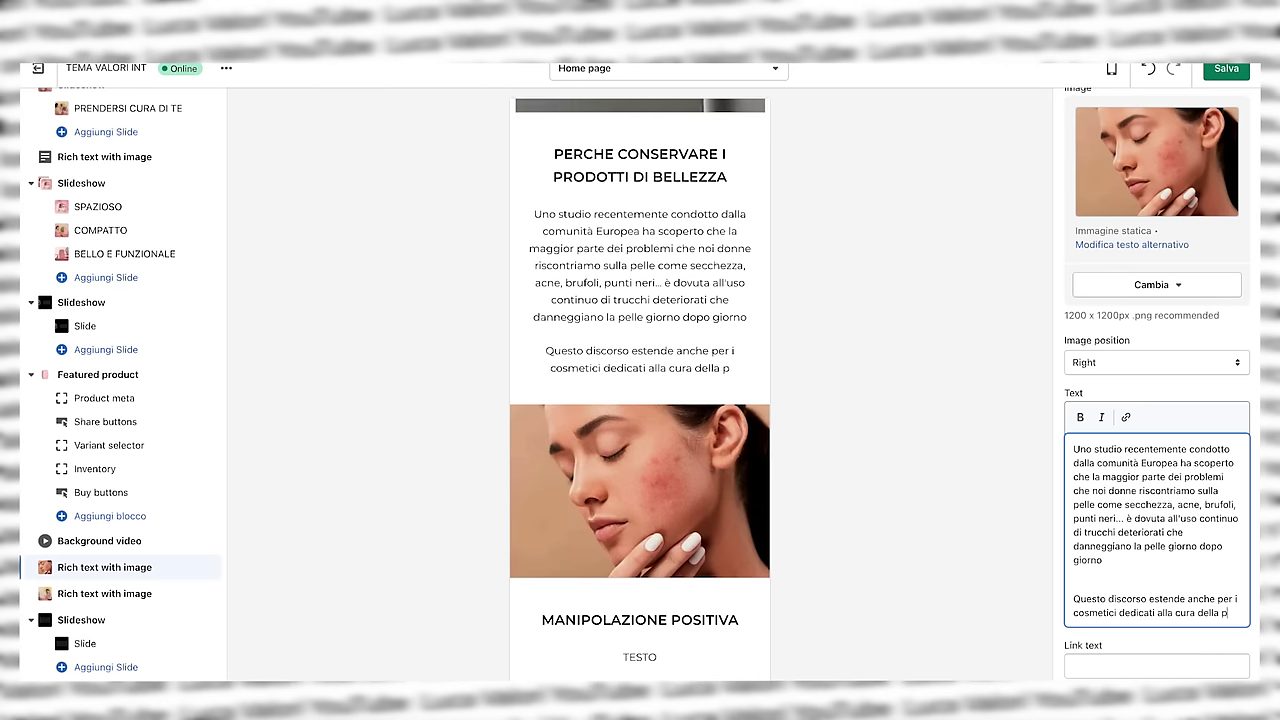
type("elle.")
- Remove the extra line after 'pelle.' so the text ends on that paragraph
key("Return")
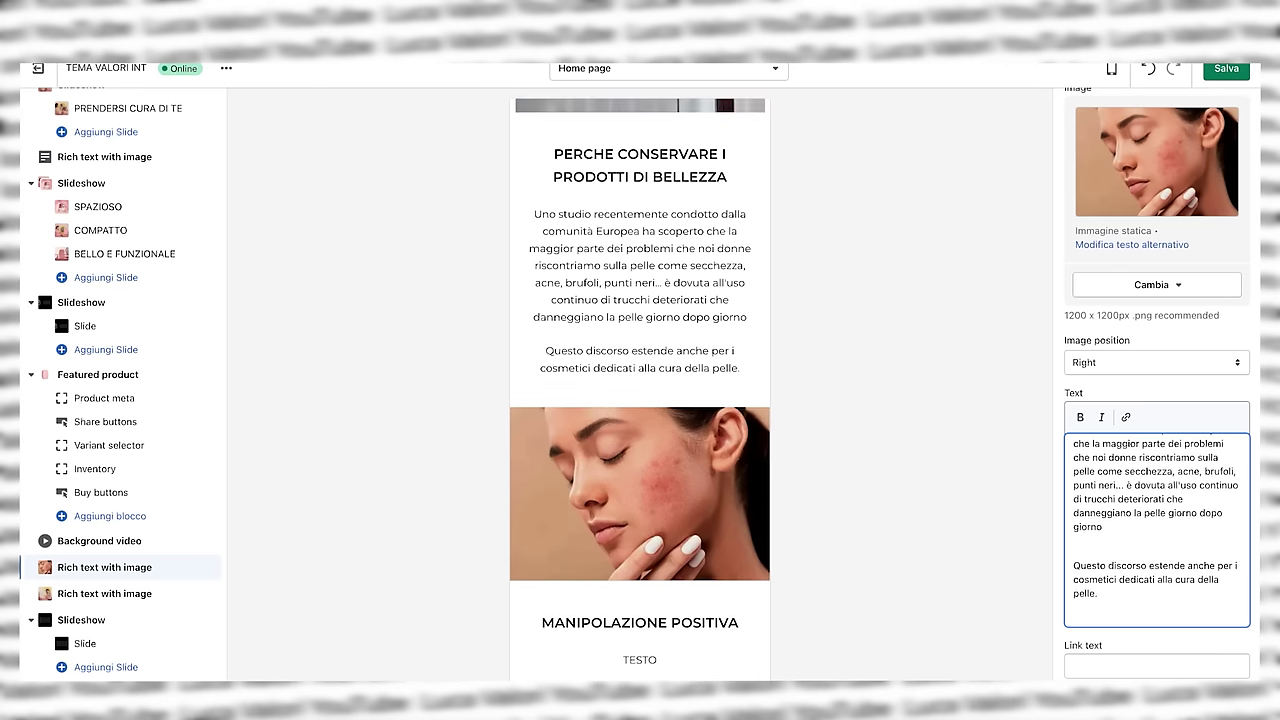
type("Dopo")
key("BackSpace")
key("BackSpace")
key("BackSpace")
key("BackSpace")
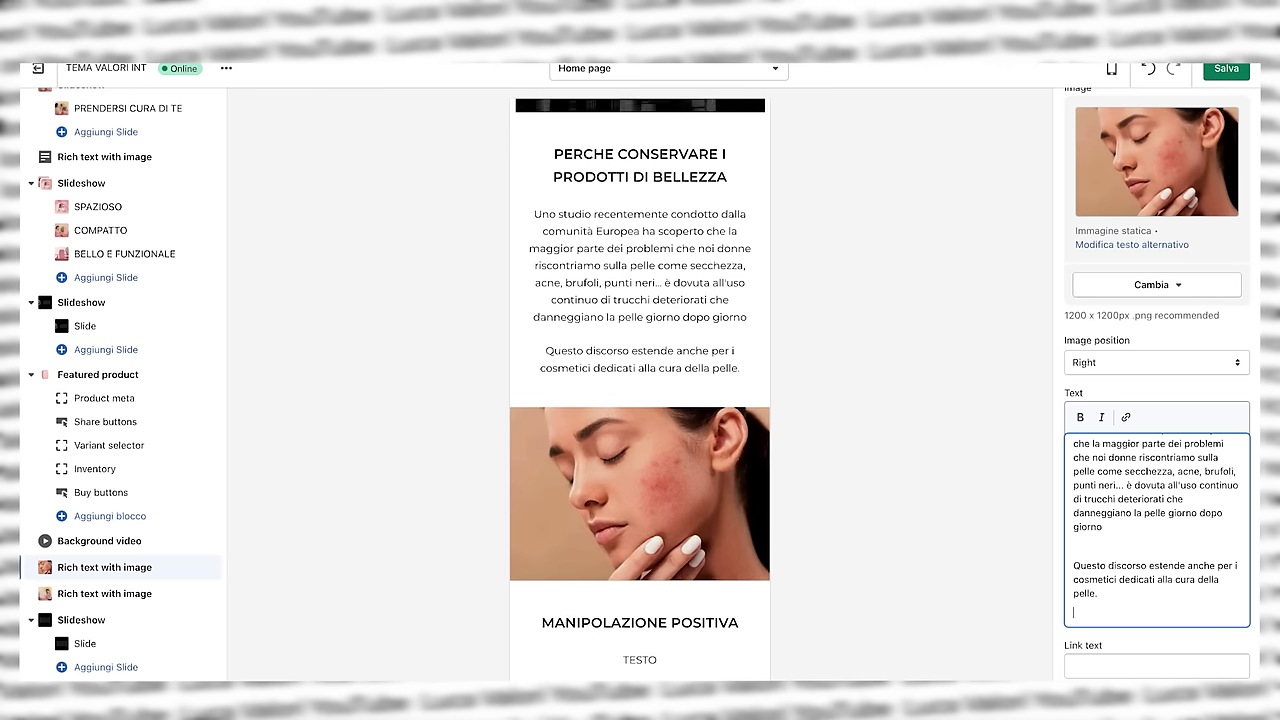
key("BackSpace")
- Add the sentence that tested products lose their active ingredients, becoming 'totalmente inefficaci', if stored incorrectly
type("D")
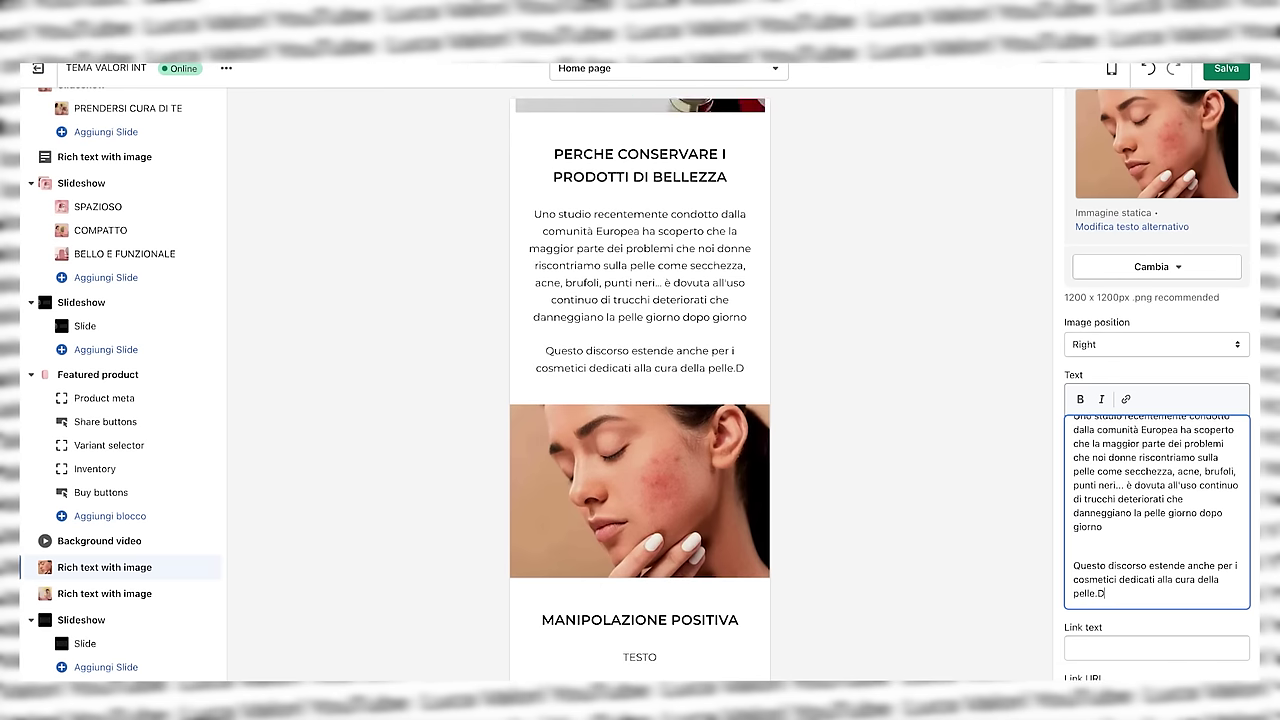
key("BackSpace")
type("Dop")
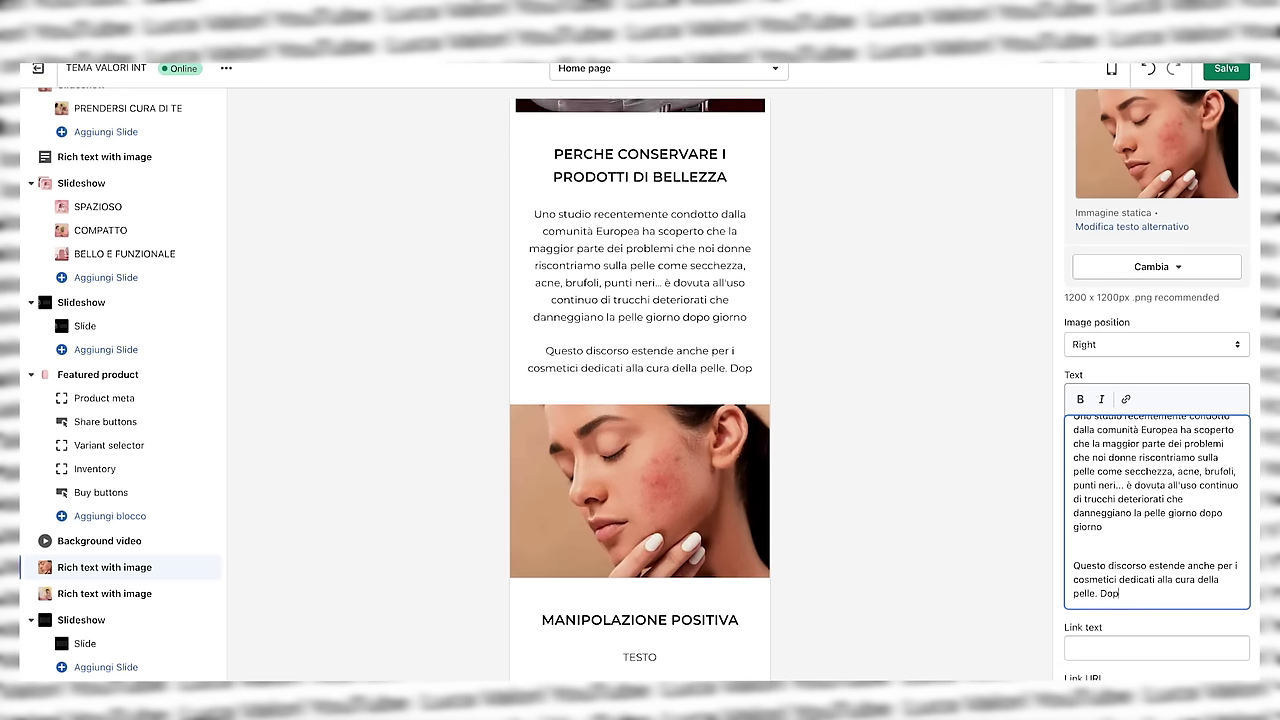
type("o vari test")
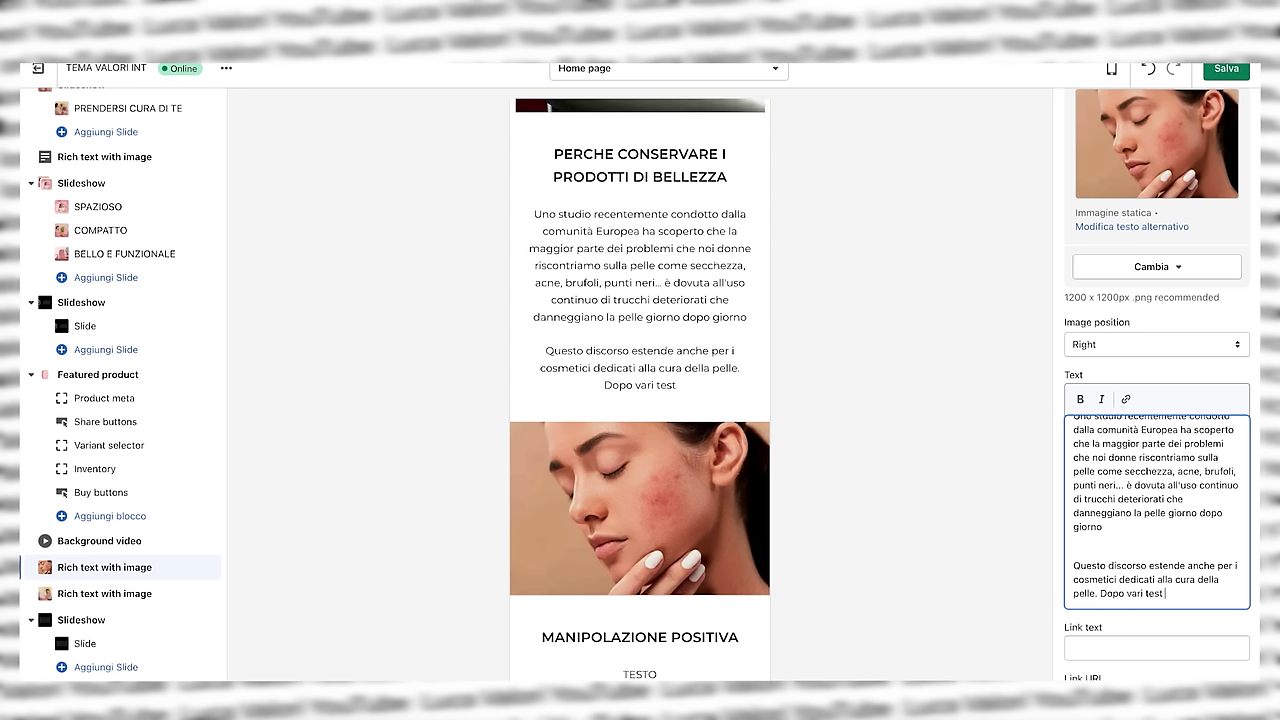
type(" si è")
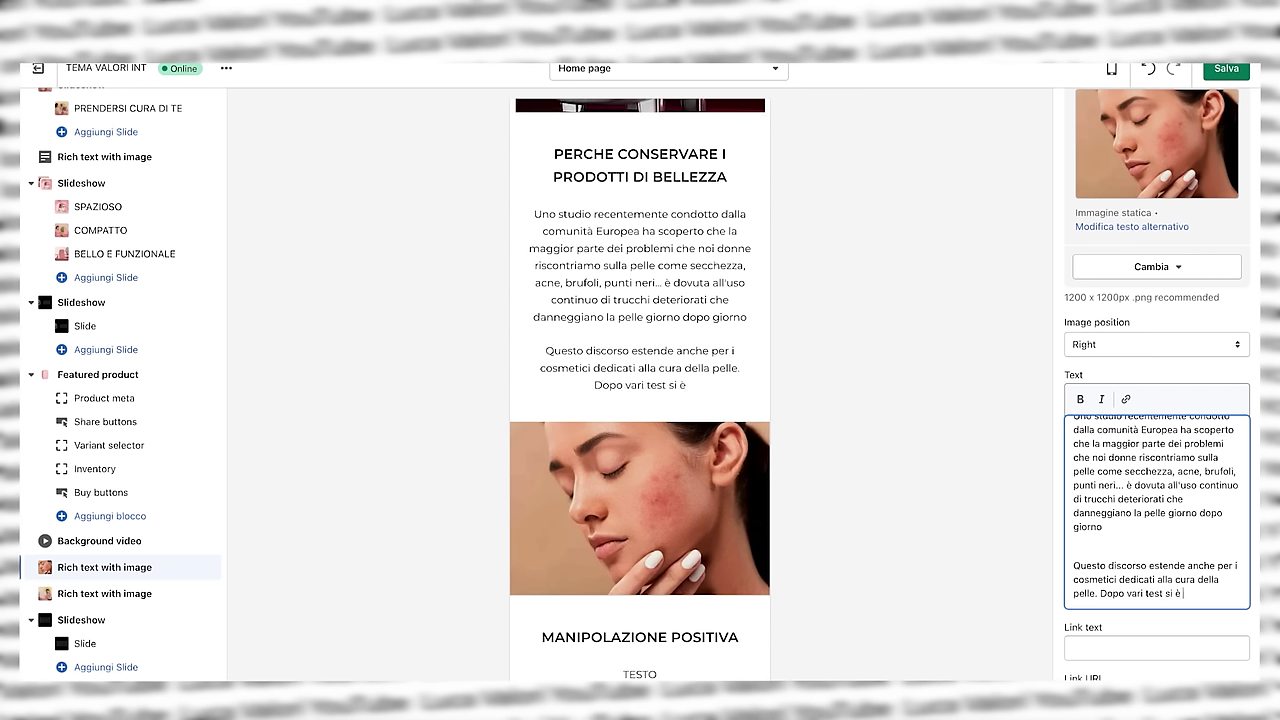
type(" appurato ")
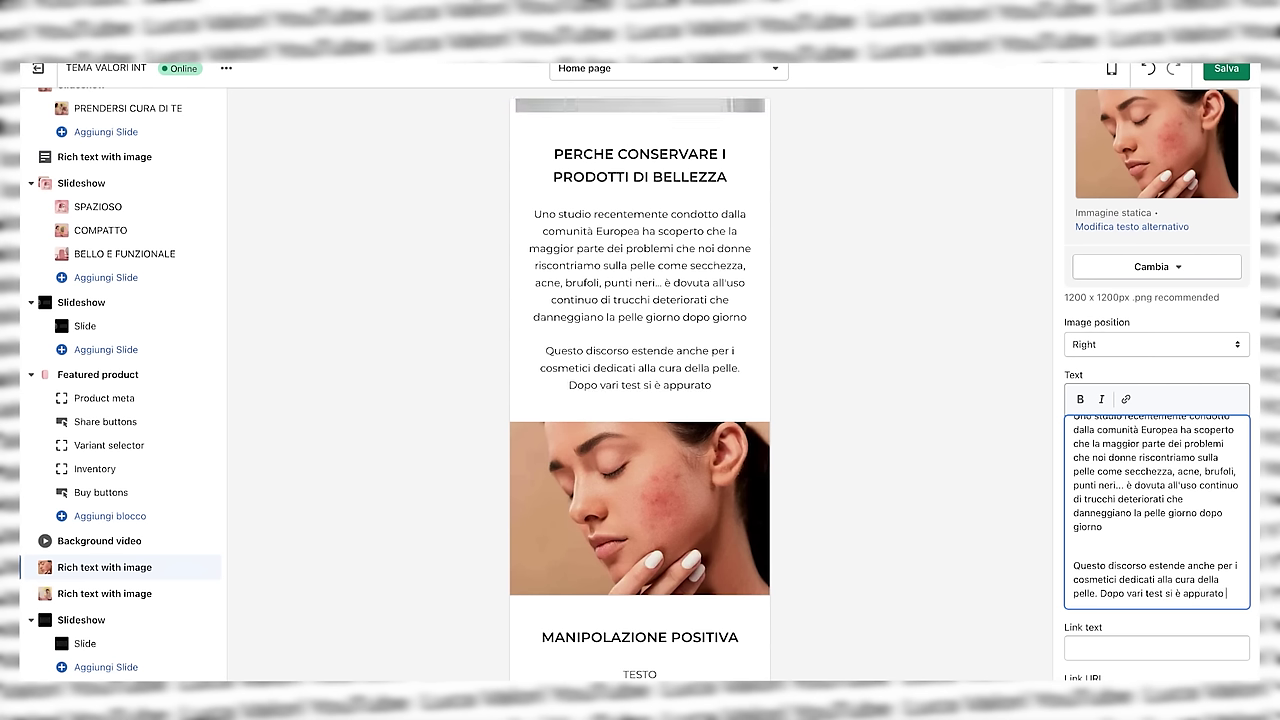
type("che la m")
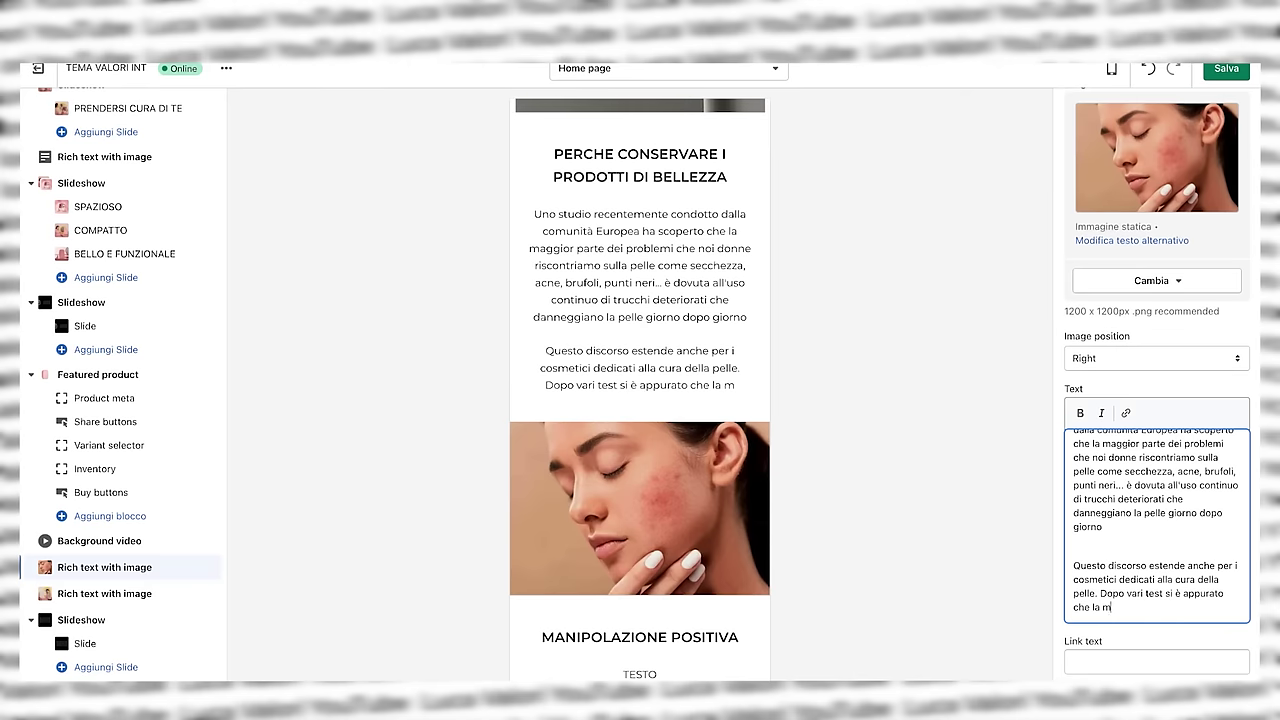
type("aggior parte")
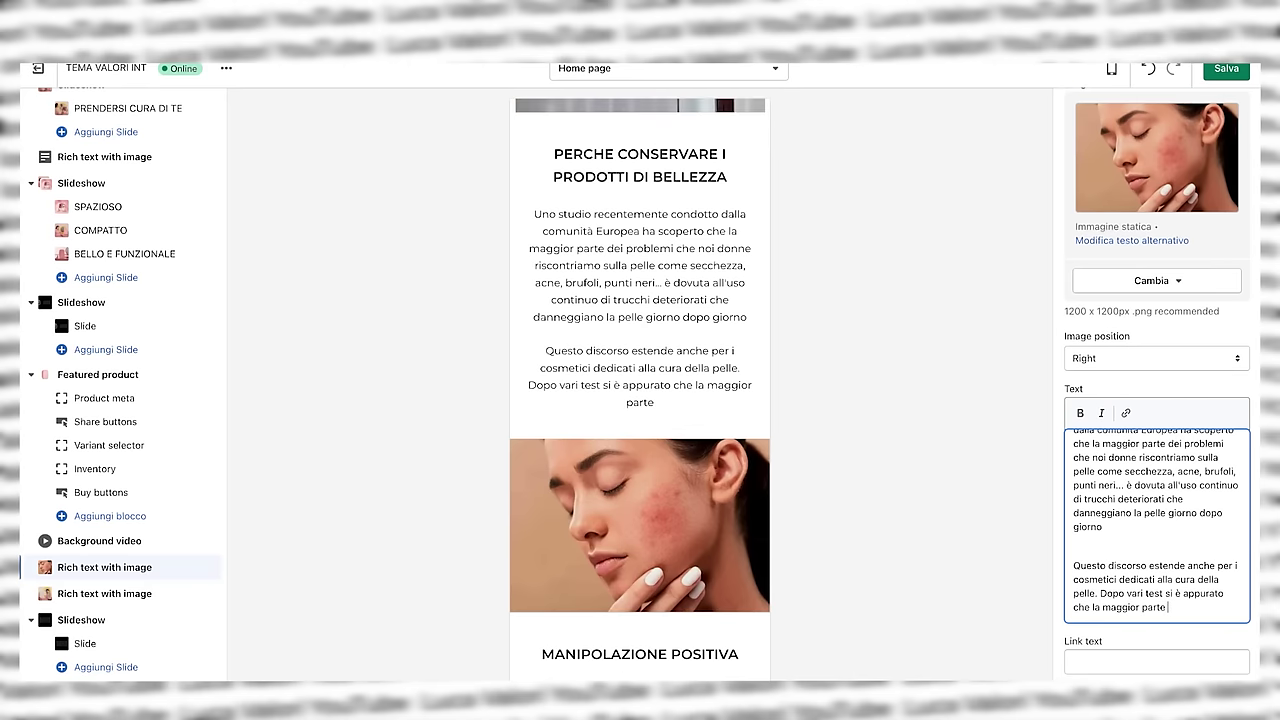
type(" di quest")
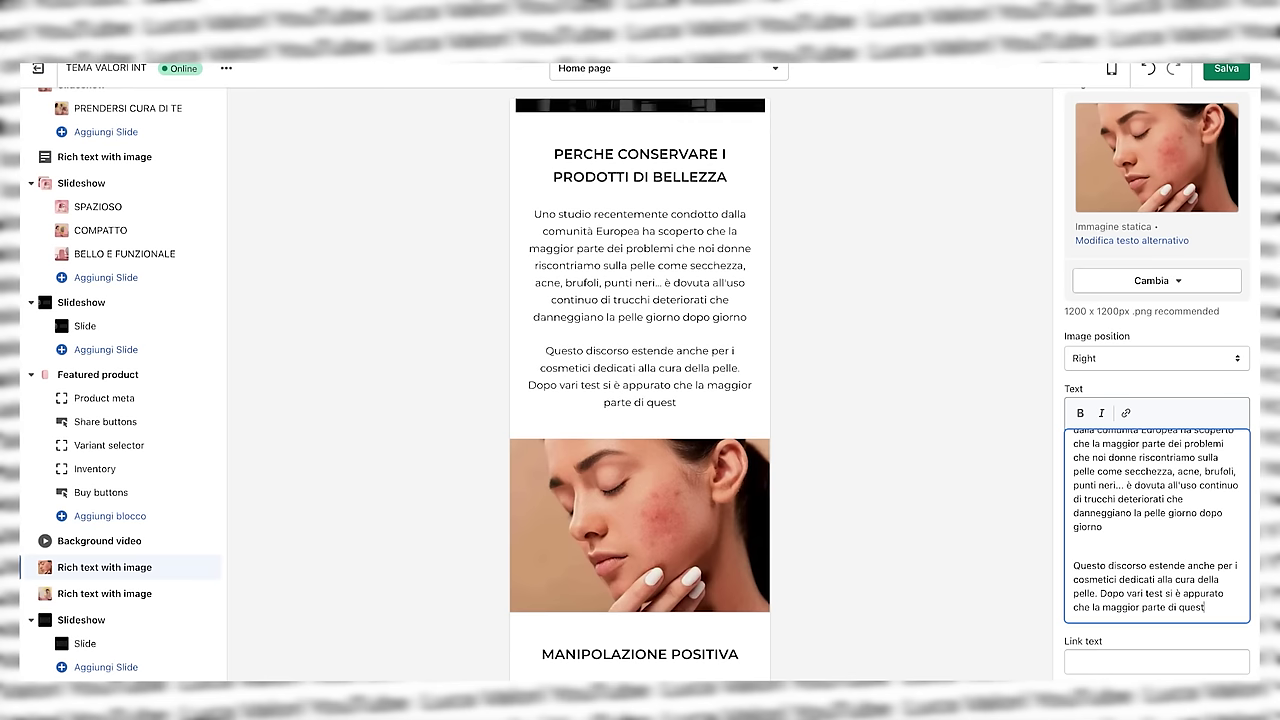
type("i prodtotti")
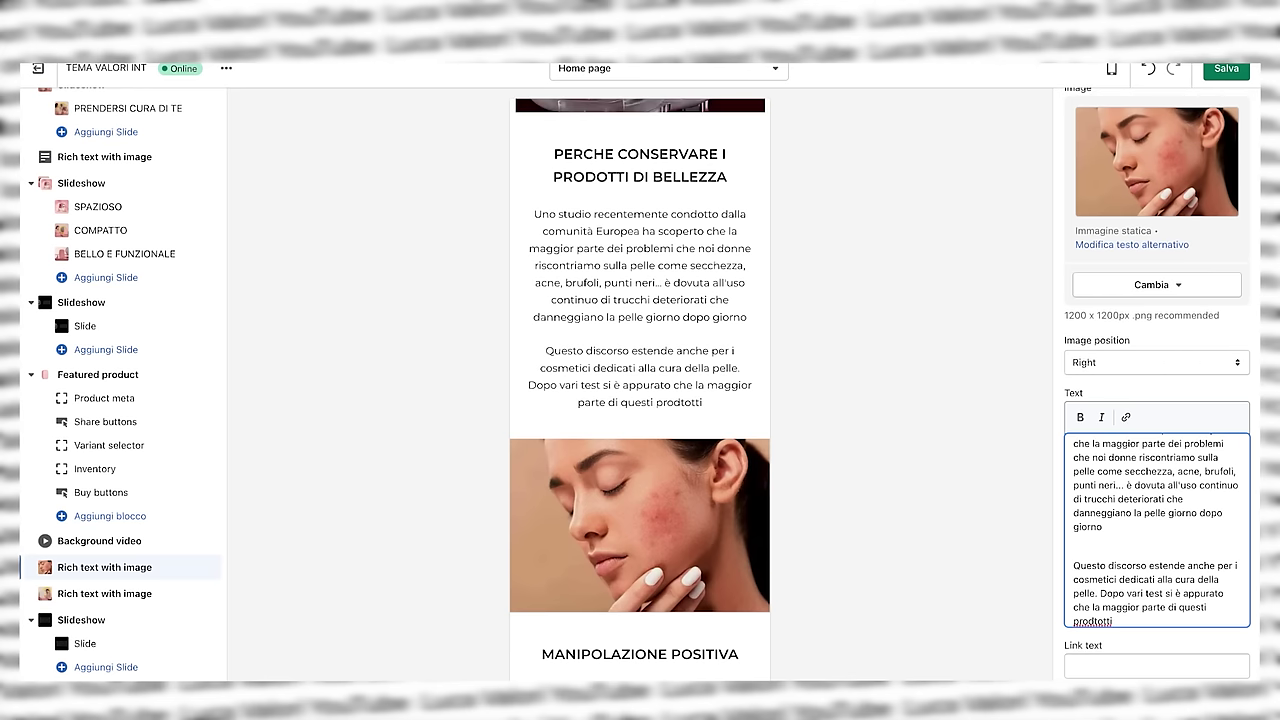
key("BackSpace")
key("BackSpace")
key("BackSpace")
key("BackSpace")
key("BackSpace")
key("BackSpace")
type("dotti")
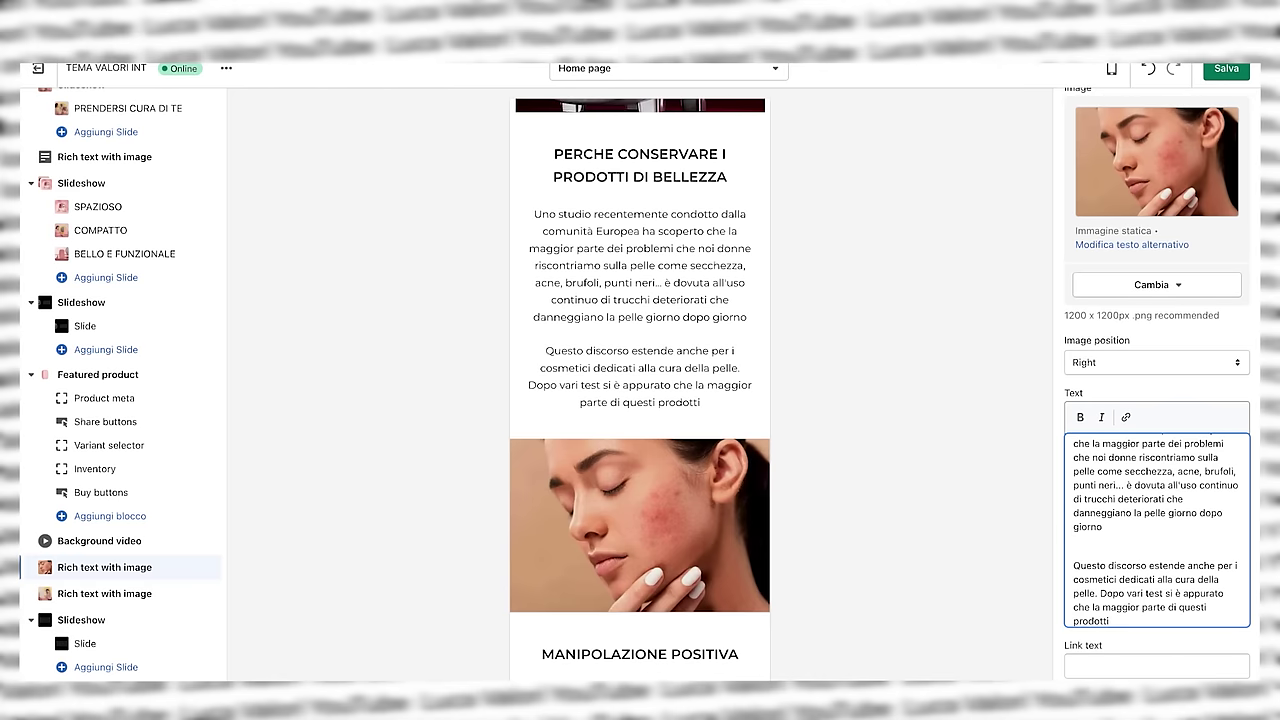
type(" perde")
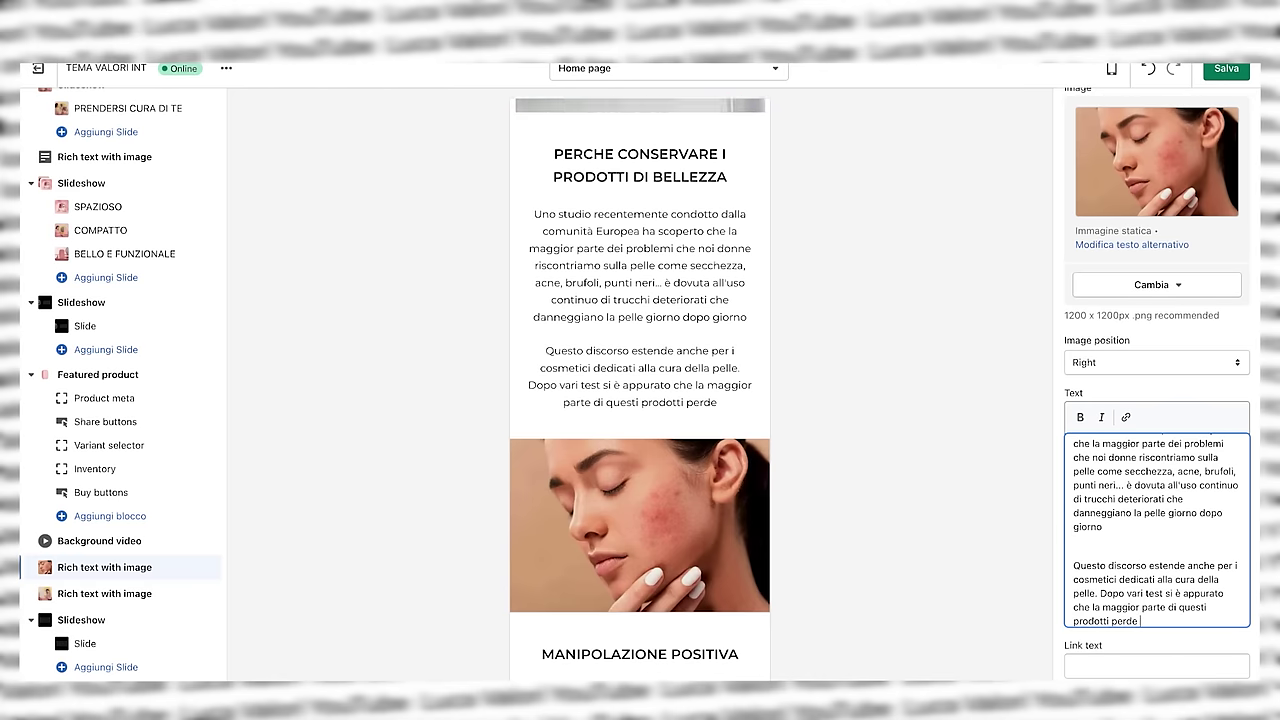
type(" le")
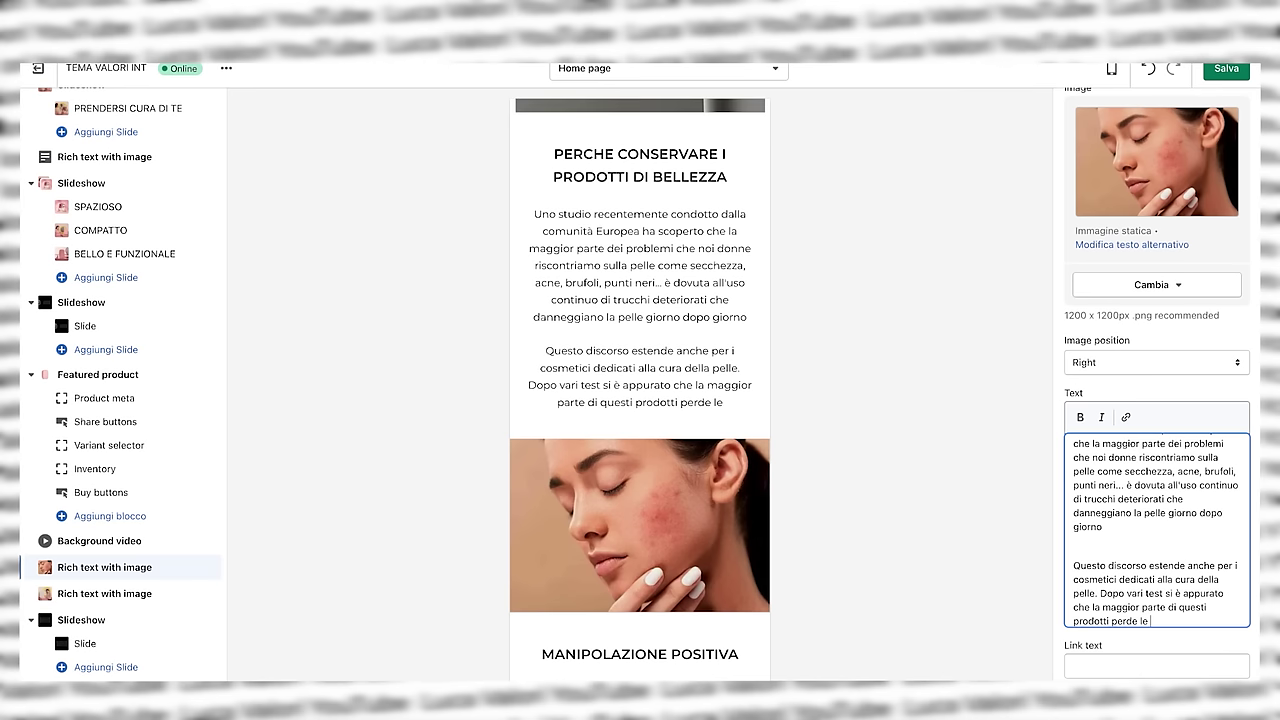
key("BackSpace")
key("BackSpace")
type("i propri pr")
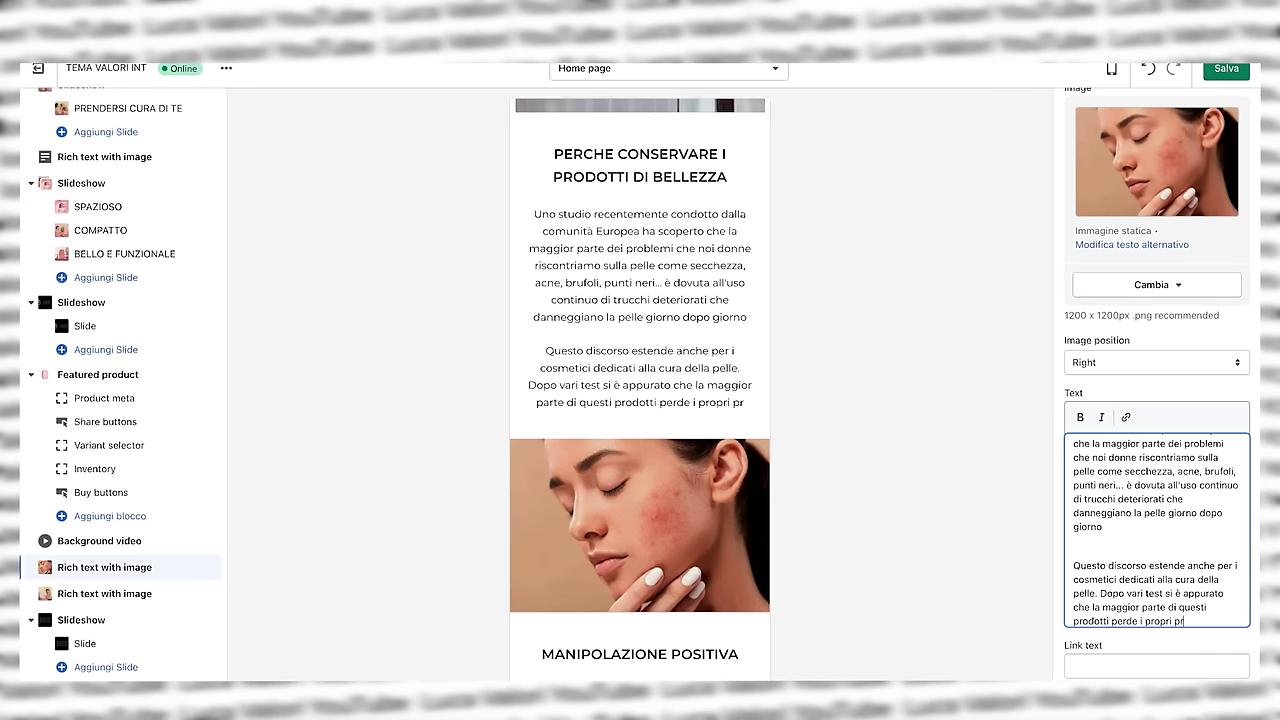
type("incipi attivi ")
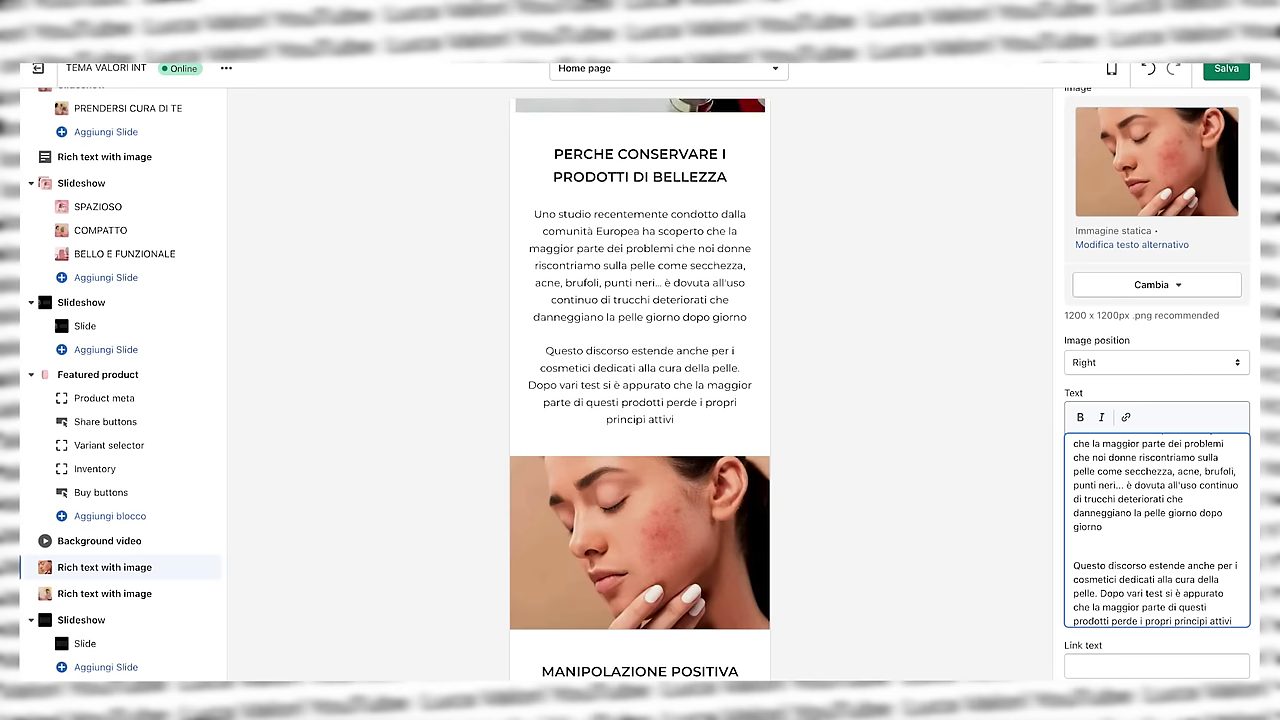
type("se non conservati in")
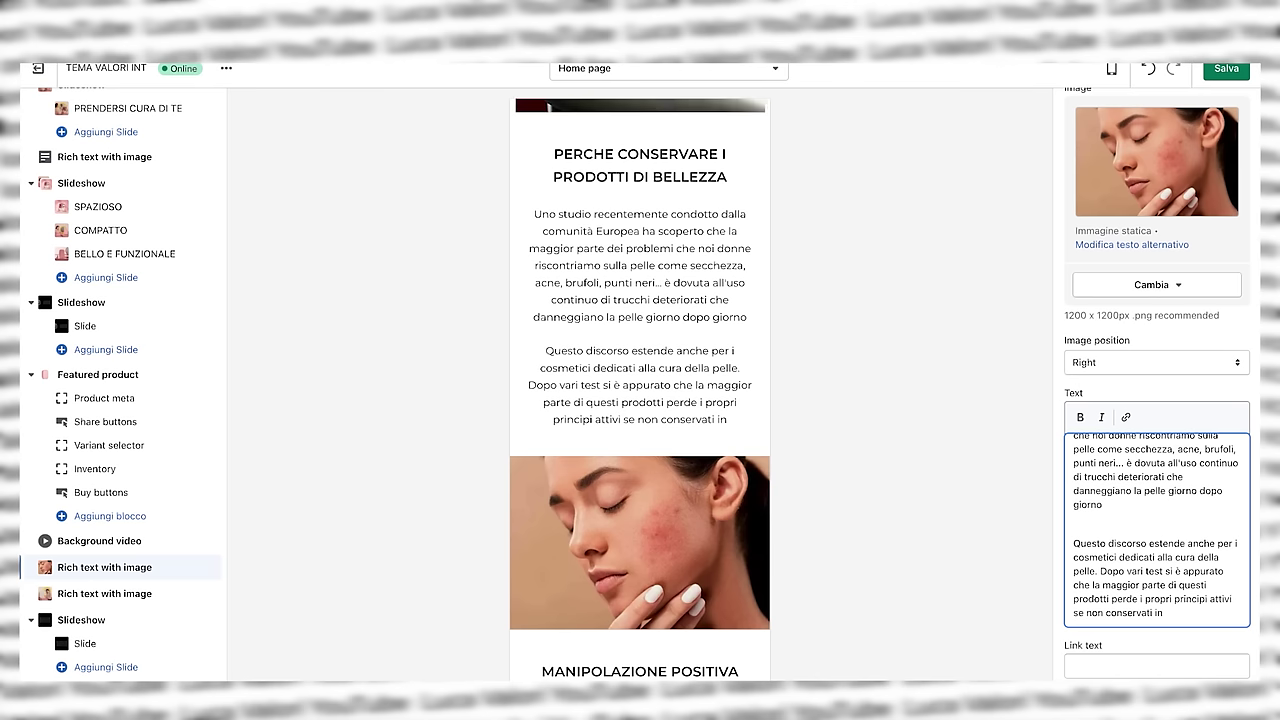
type(" man")
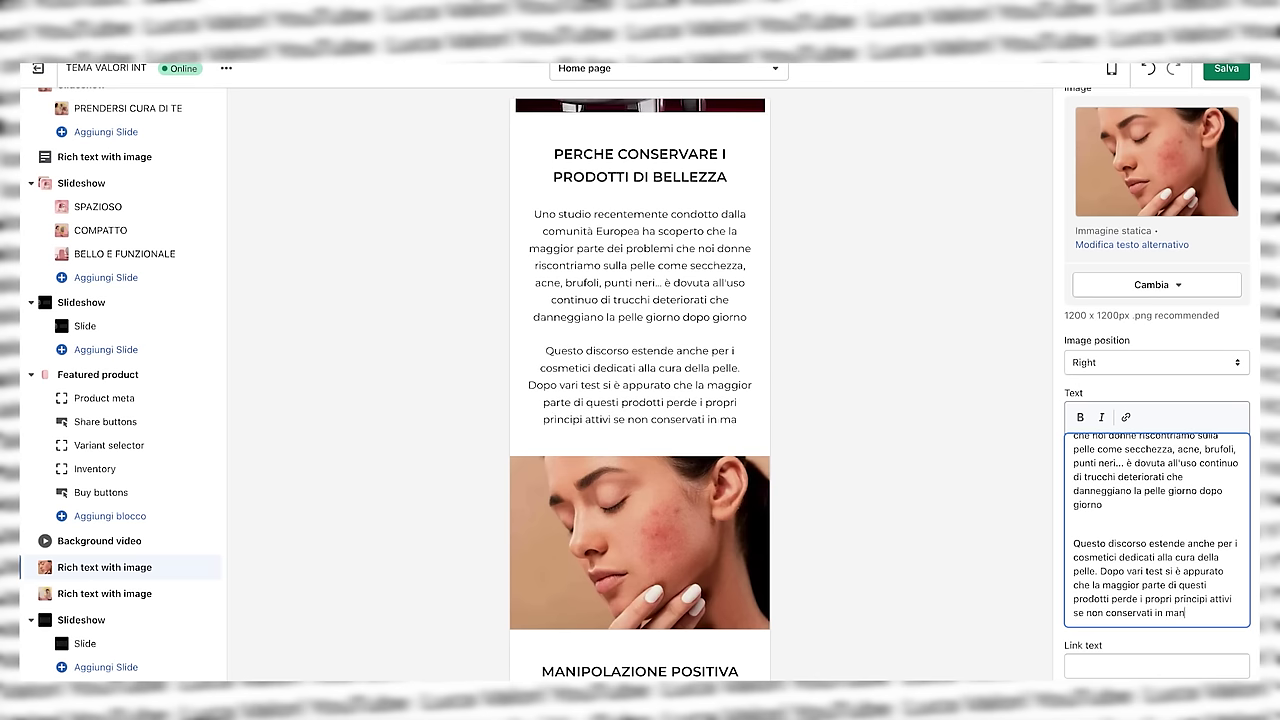
type("iera corretta")
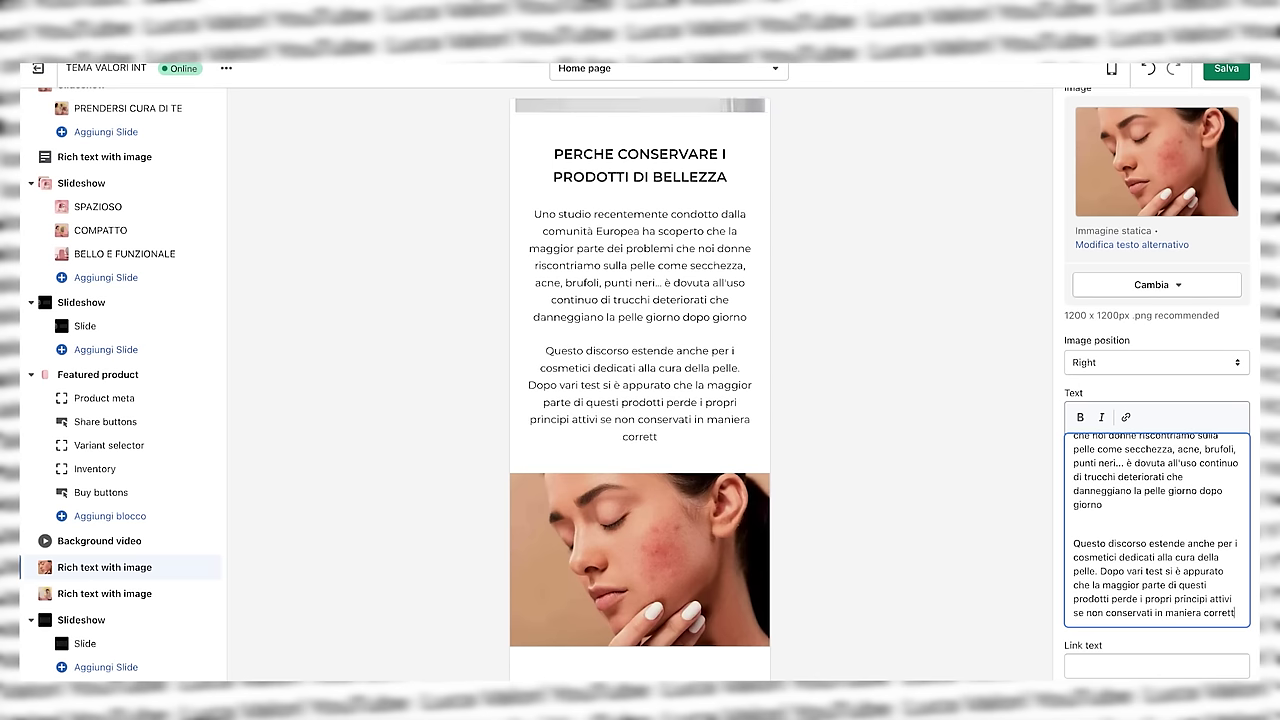
left_click(1075, 612)
type("diventando totalmente inef")
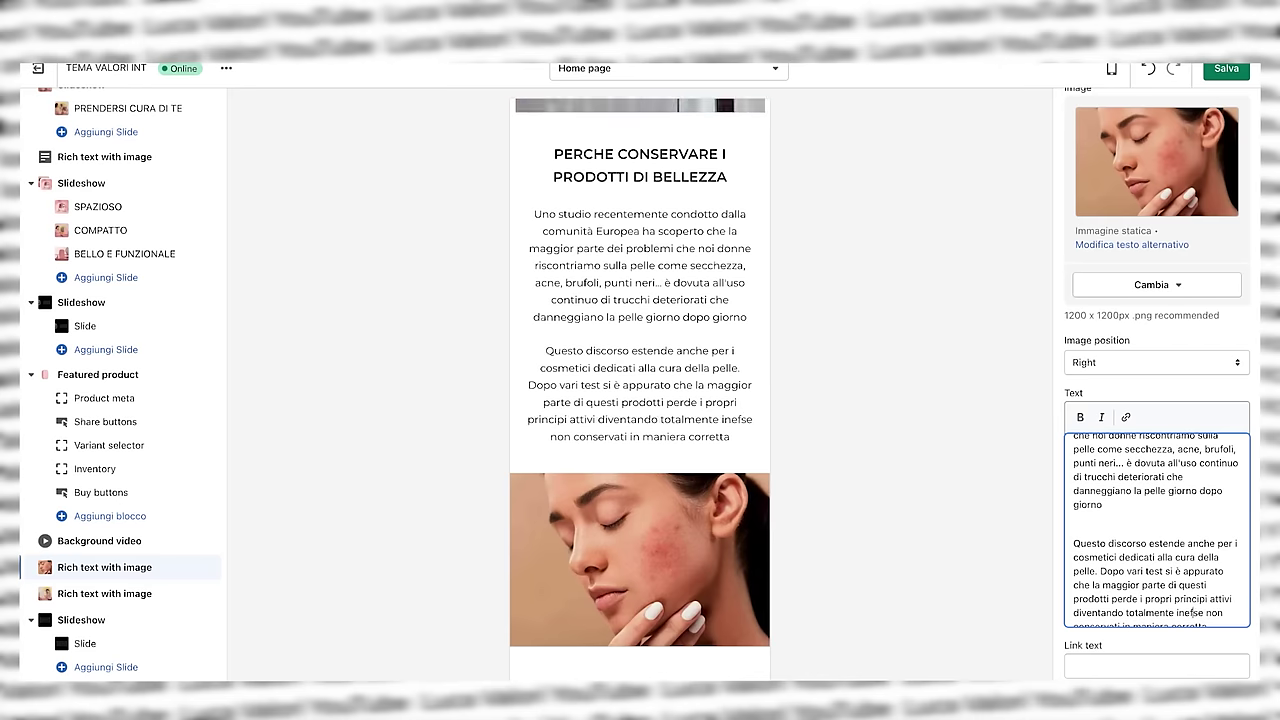
type("ficaci")
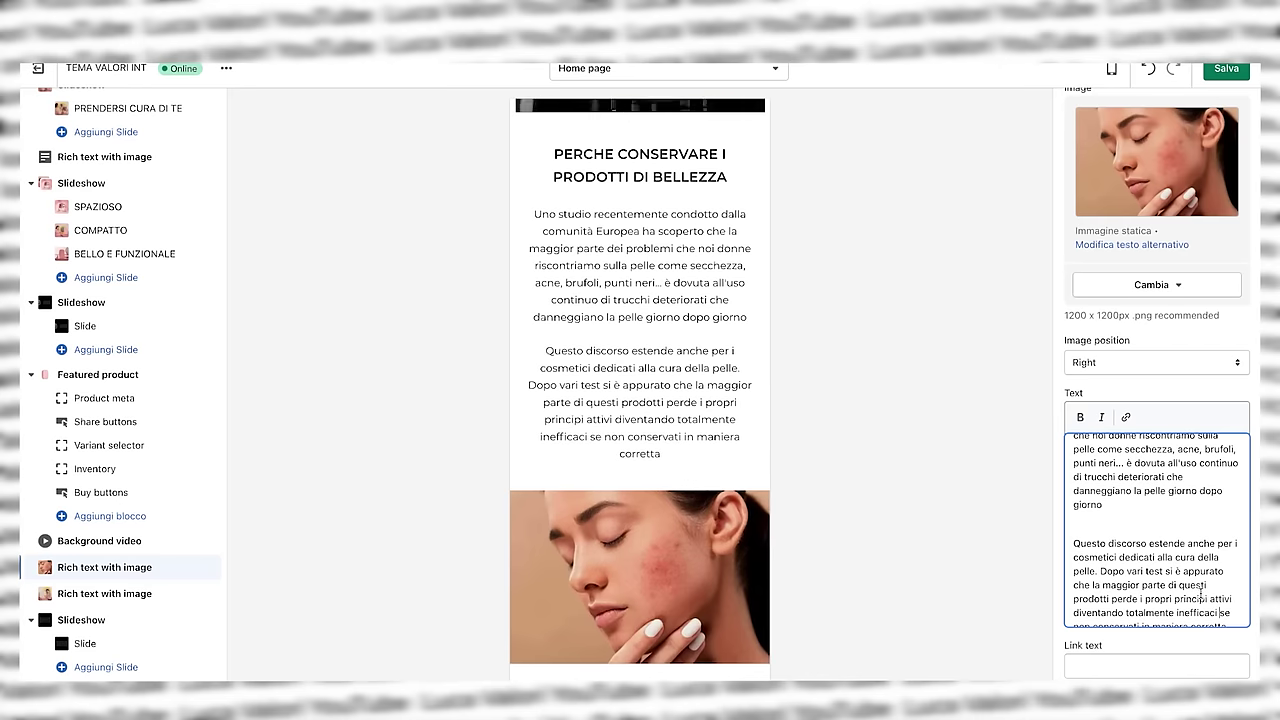
- Insert 'si' so the second paragraph reads 'Questo discorso si estende anche per i cosmetici'
scroll(1200, 594, "down", 1)
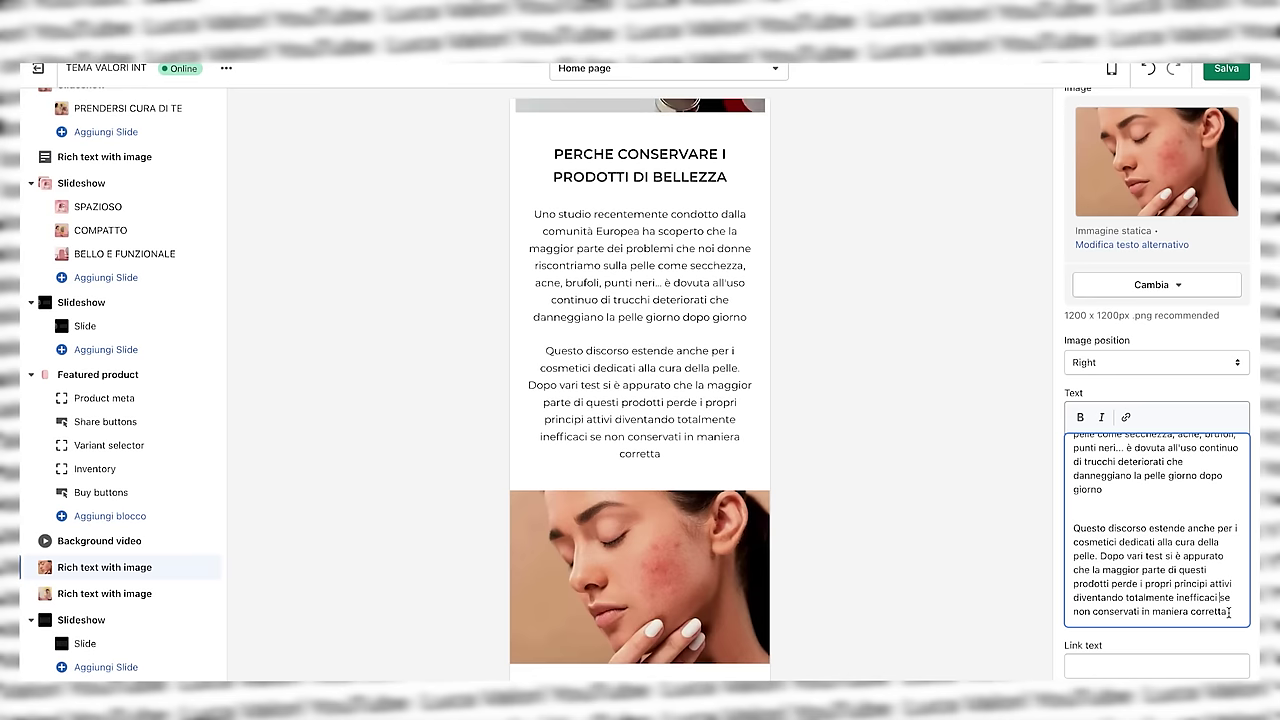
scroll(1200, 540, "up", 2)
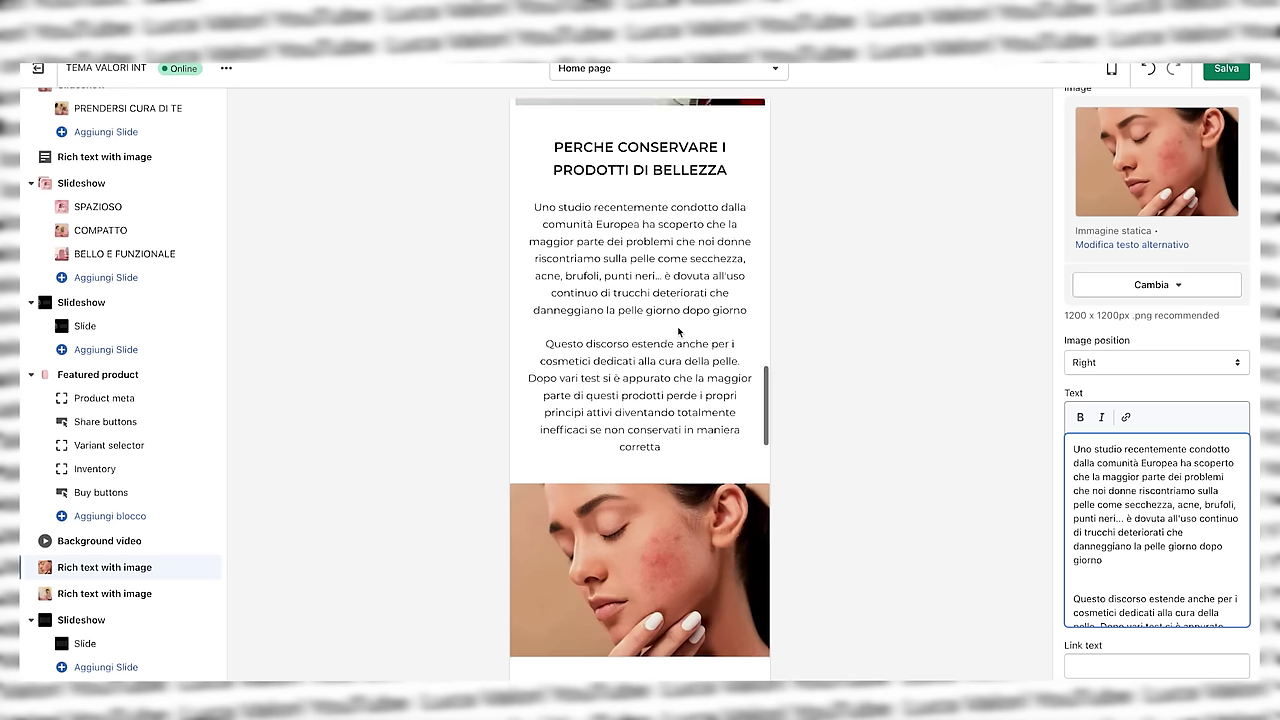
scroll(677, 326, "down", 1)
scroll(677, 326, "down", 1)
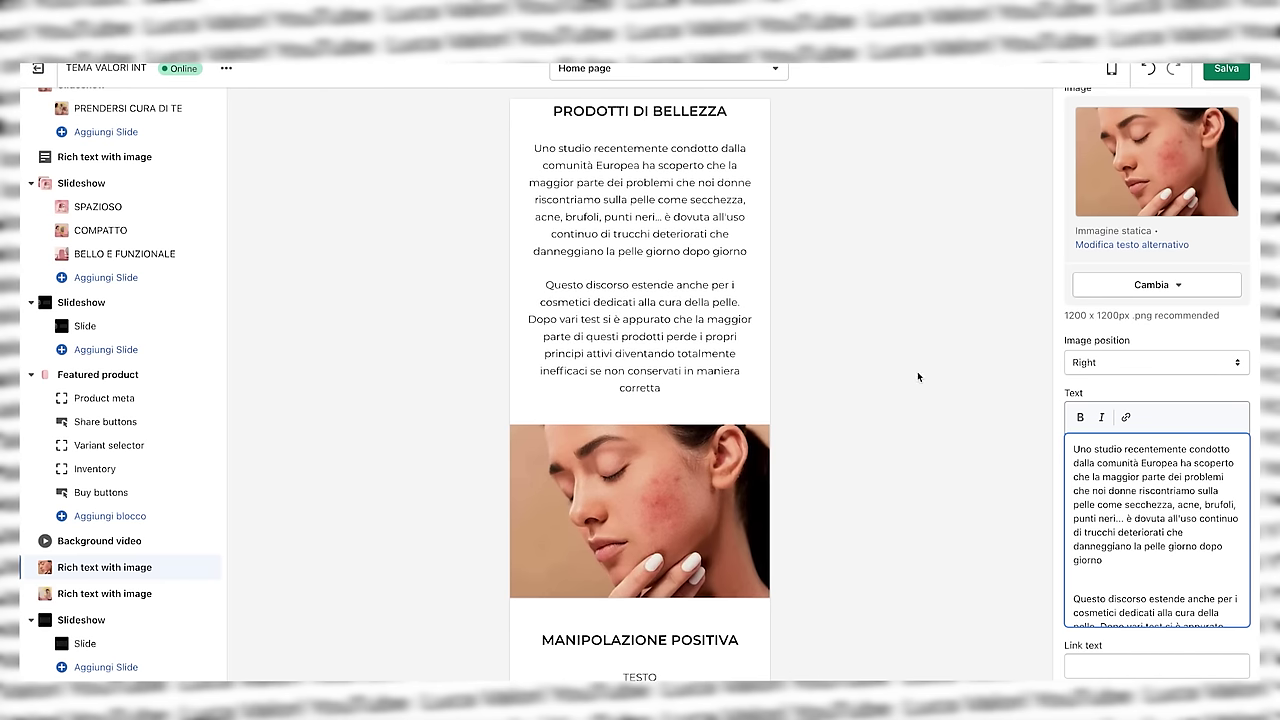
scroll(1200, 545, "down", 3)
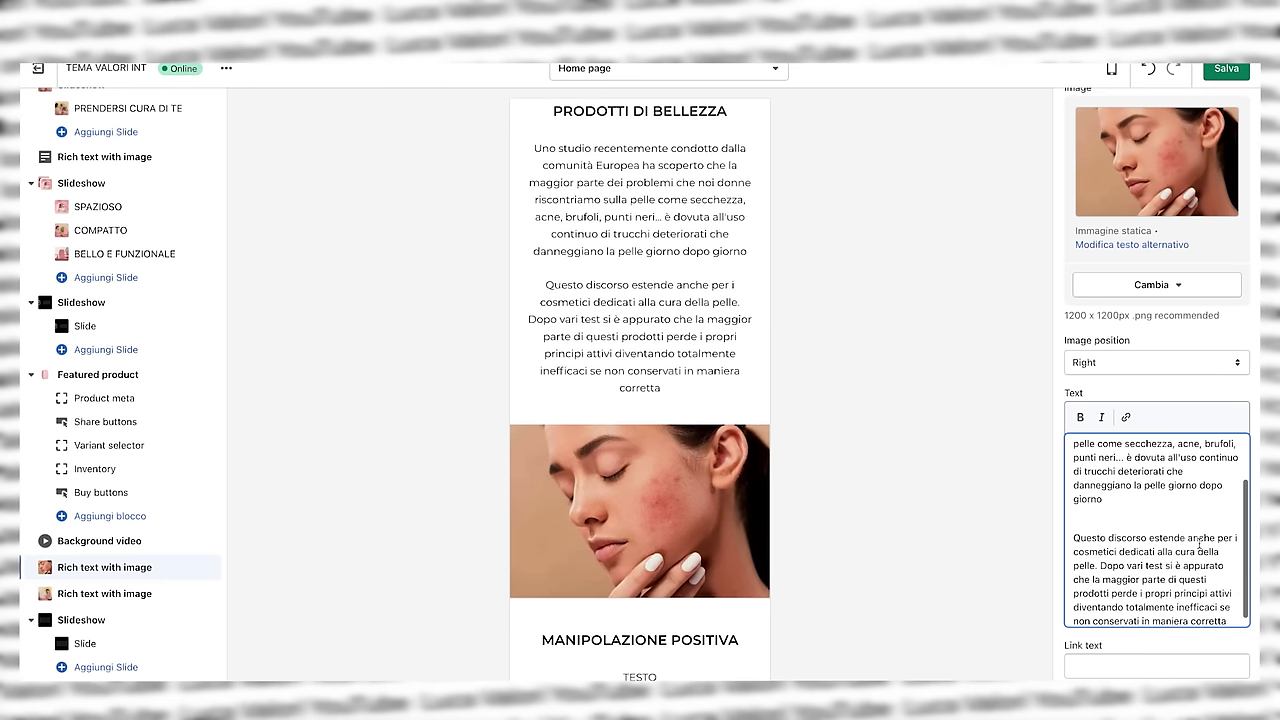
left_click(1148, 540)
type("si")
left_click(1190, 540)
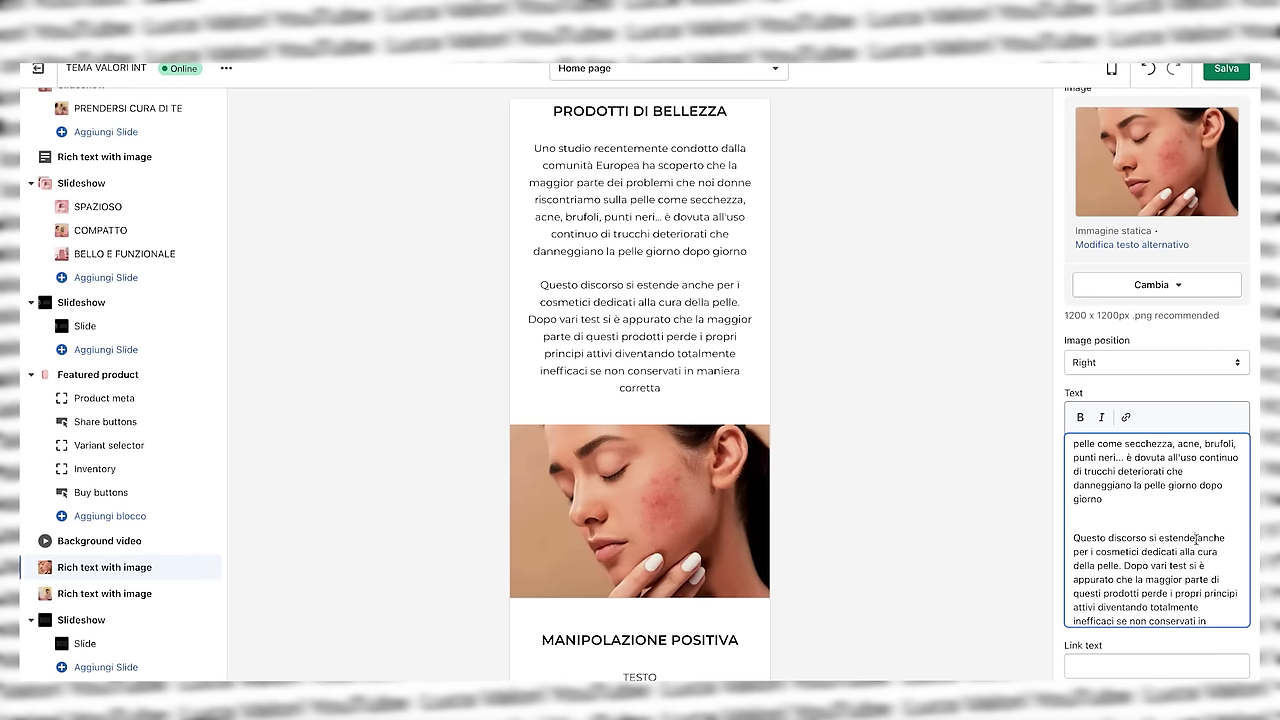
key("BackSpace")
key("BackSpace")
key("BackSpace")
type("nde")
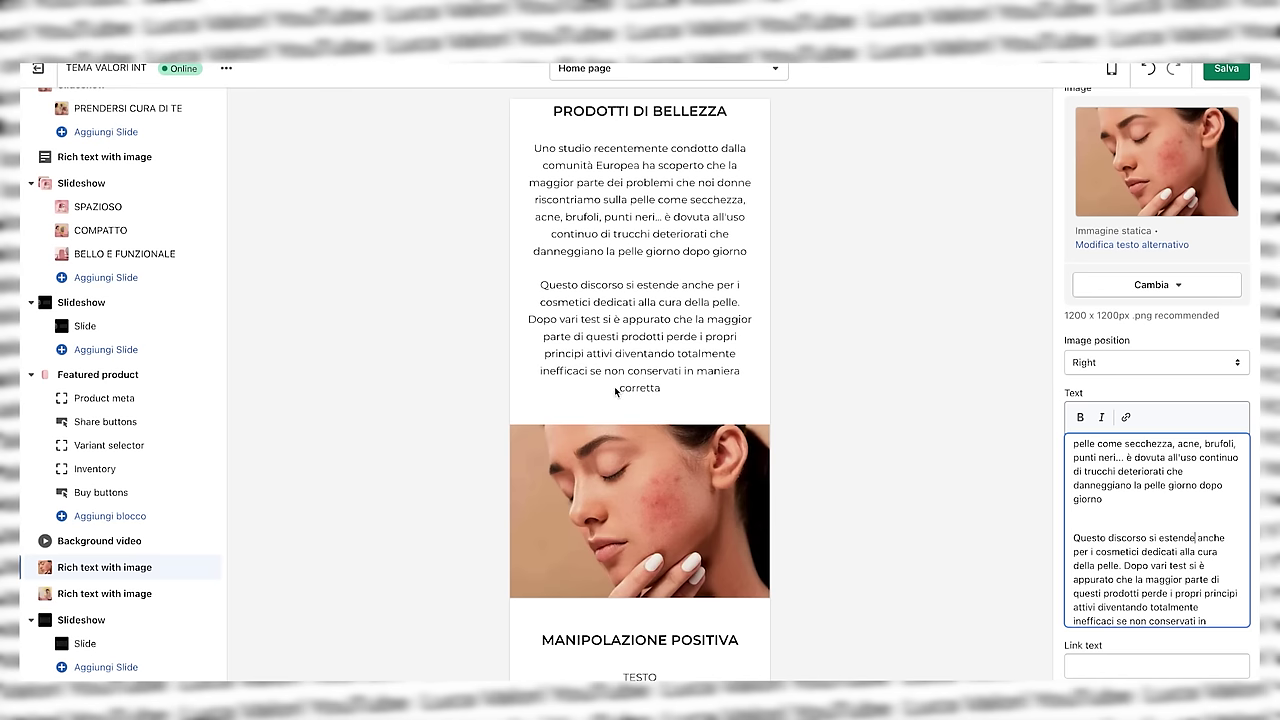
- Find the Manipolazione positiva mirror-image section in the sidebar and open its settings
scroll(615, 410, "down", 1)
scroll(1143, 518, "down", 1)
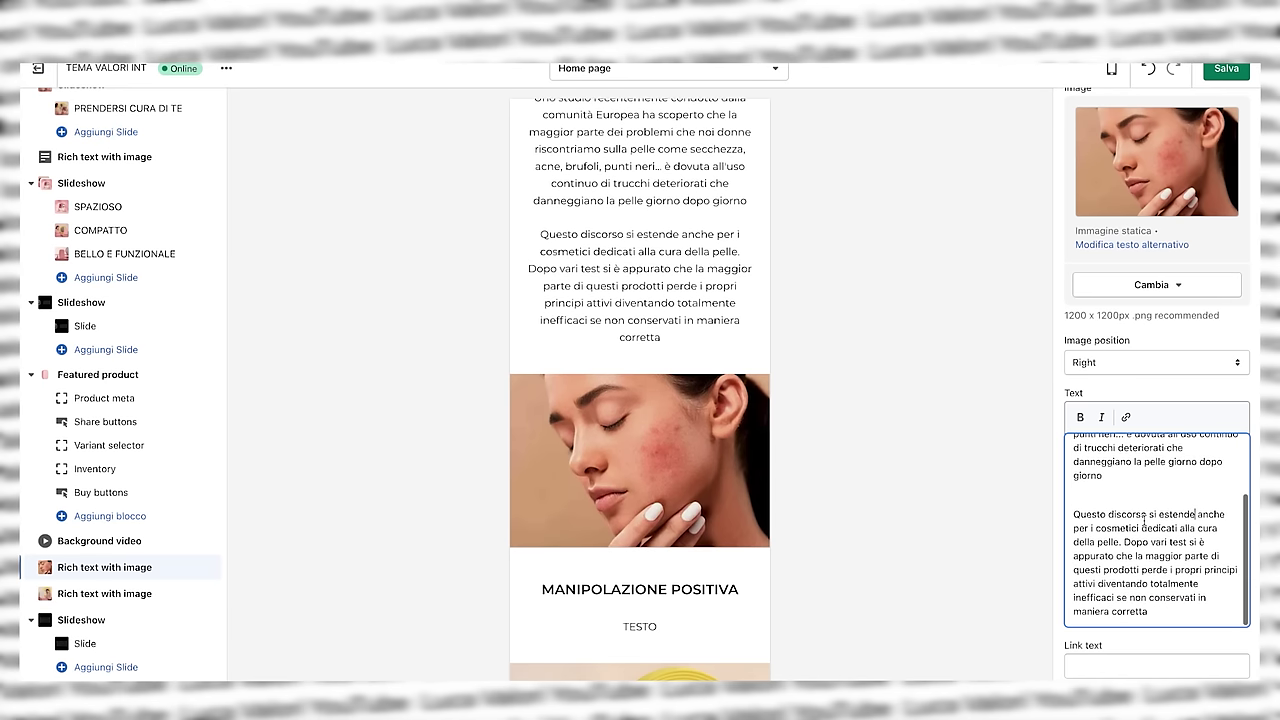
type(".")
key("BackSpace")
scroll(583, 246, "up", 1)
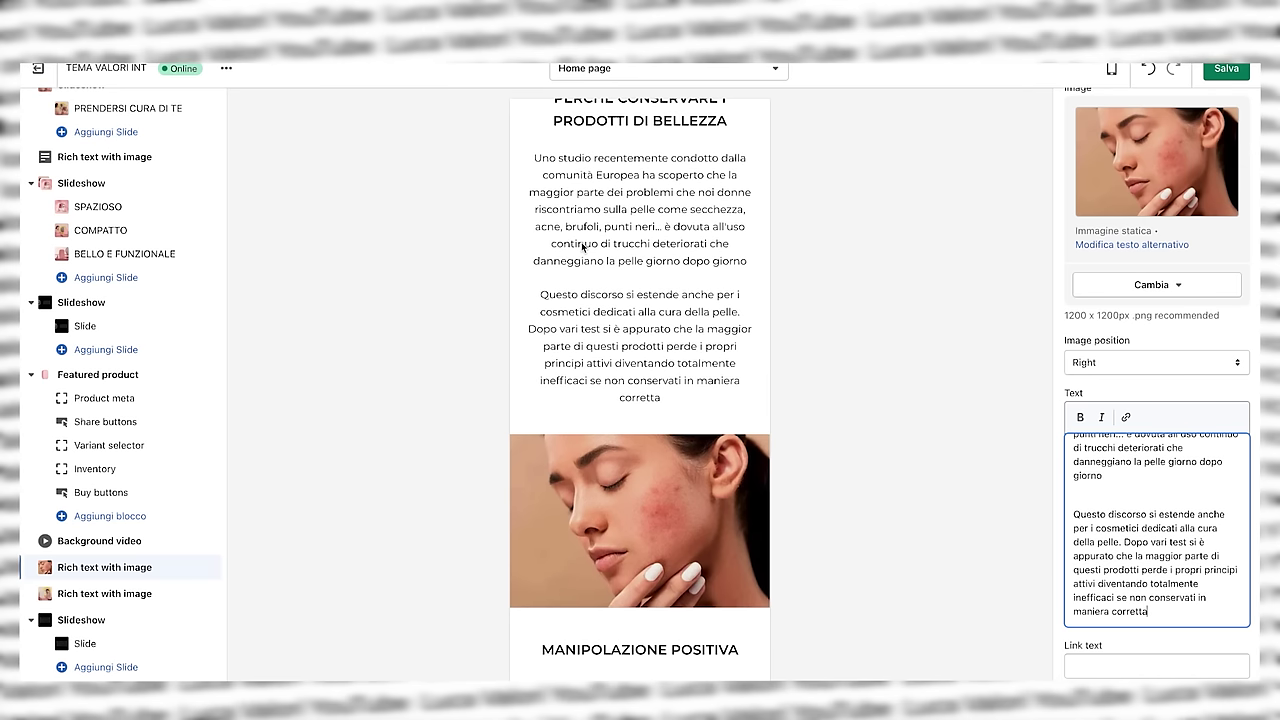
scroll(583, 246, "up", 1)
scroll(583, 246, "down", 10)
scroll(583, 246, "up", 5)
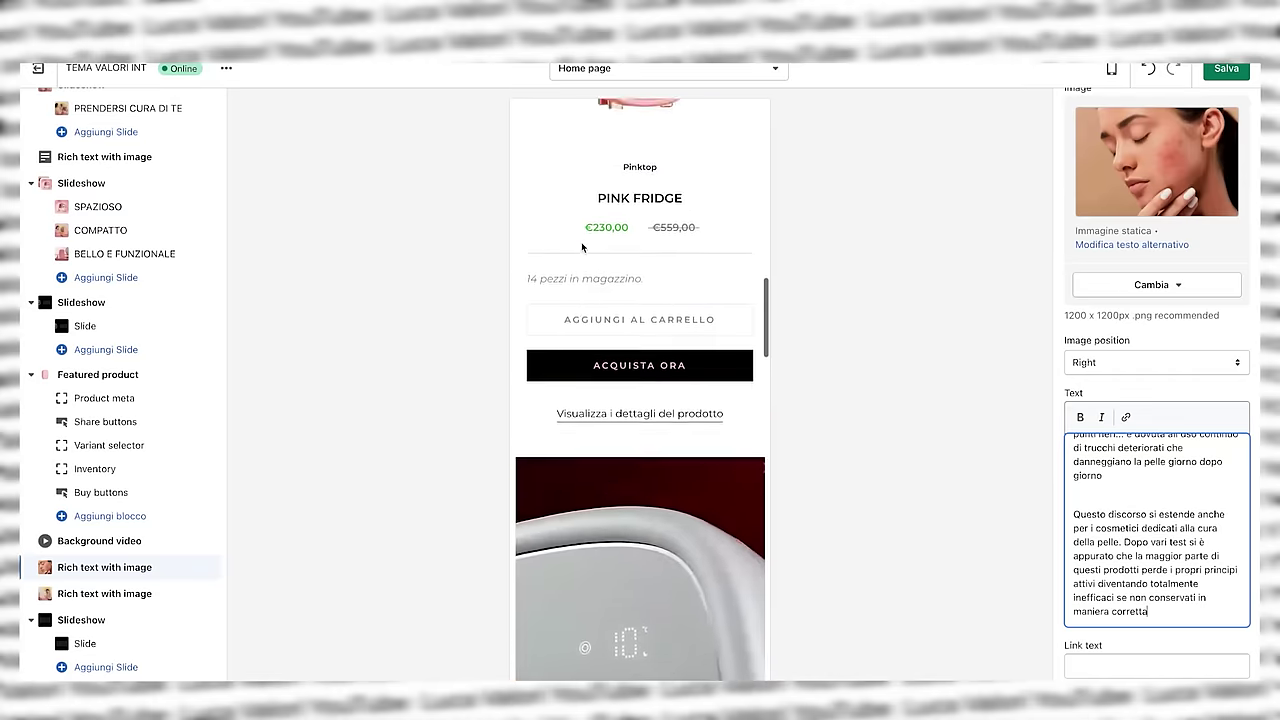
scroll(583, 247, "up", 5)
scroll(583, 247, "down", 6)
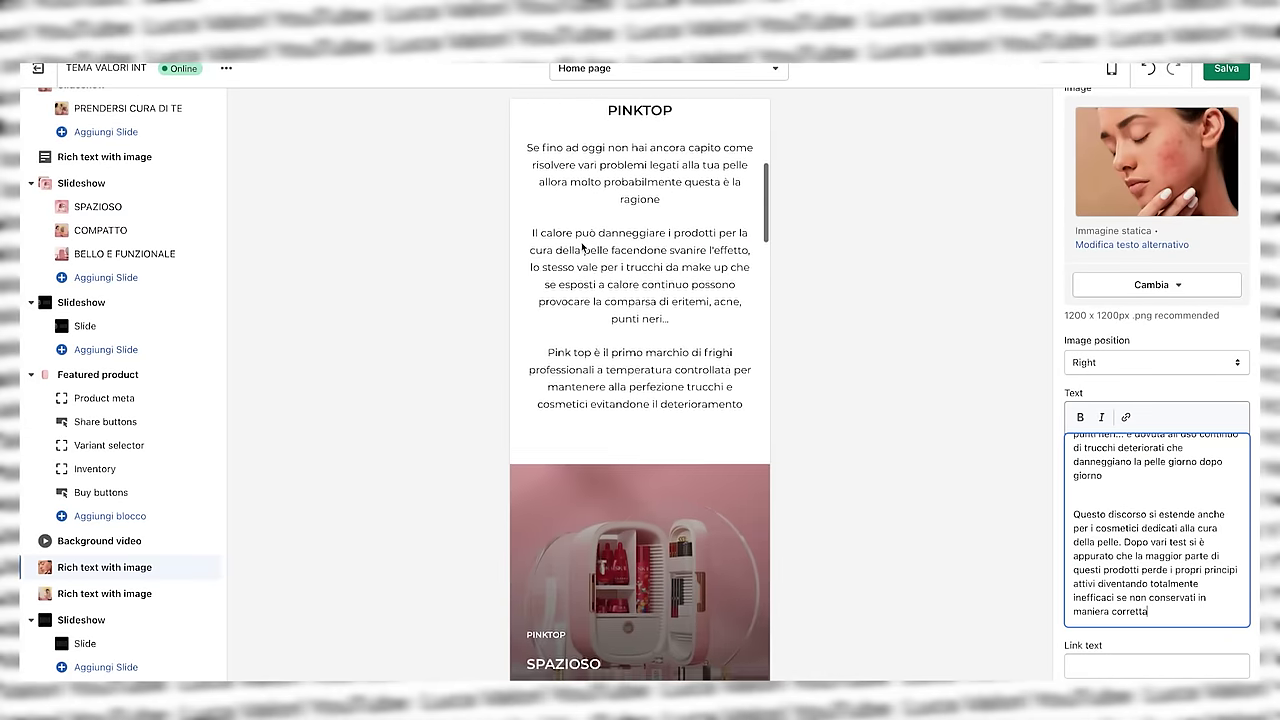
scroll(583, 247, "down", 10)
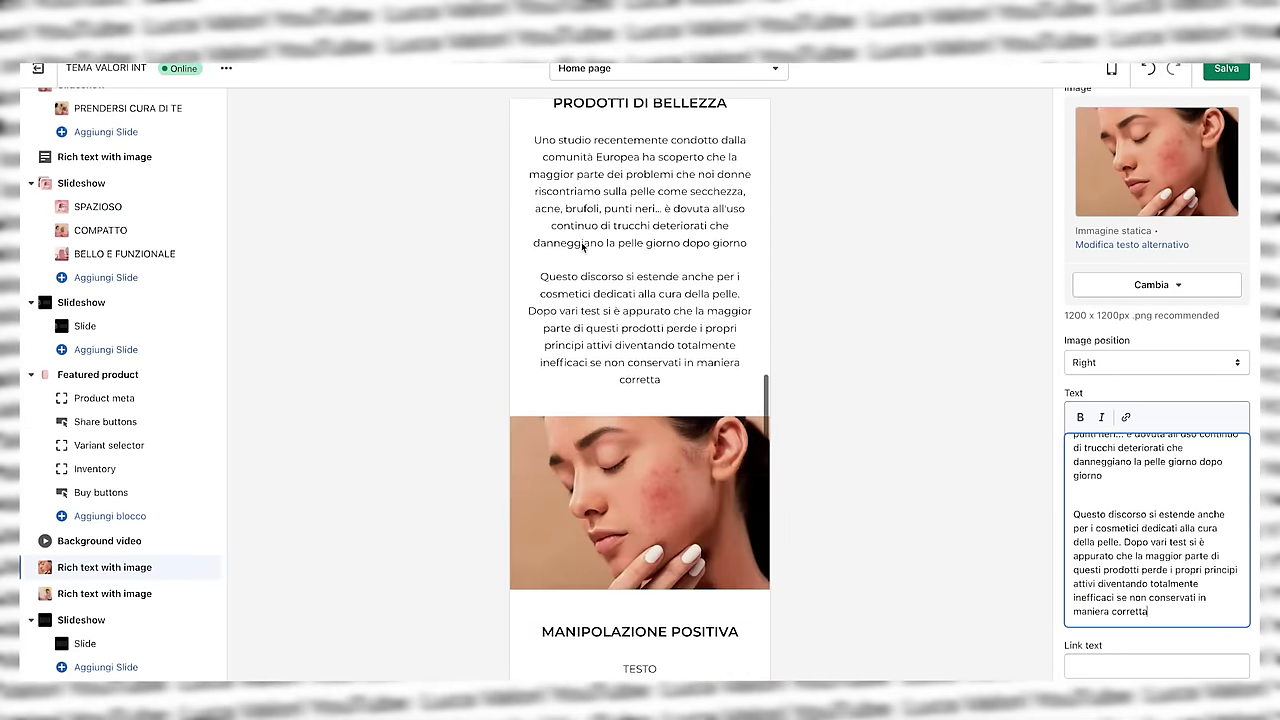
scroll(581, 242, "down", 3)
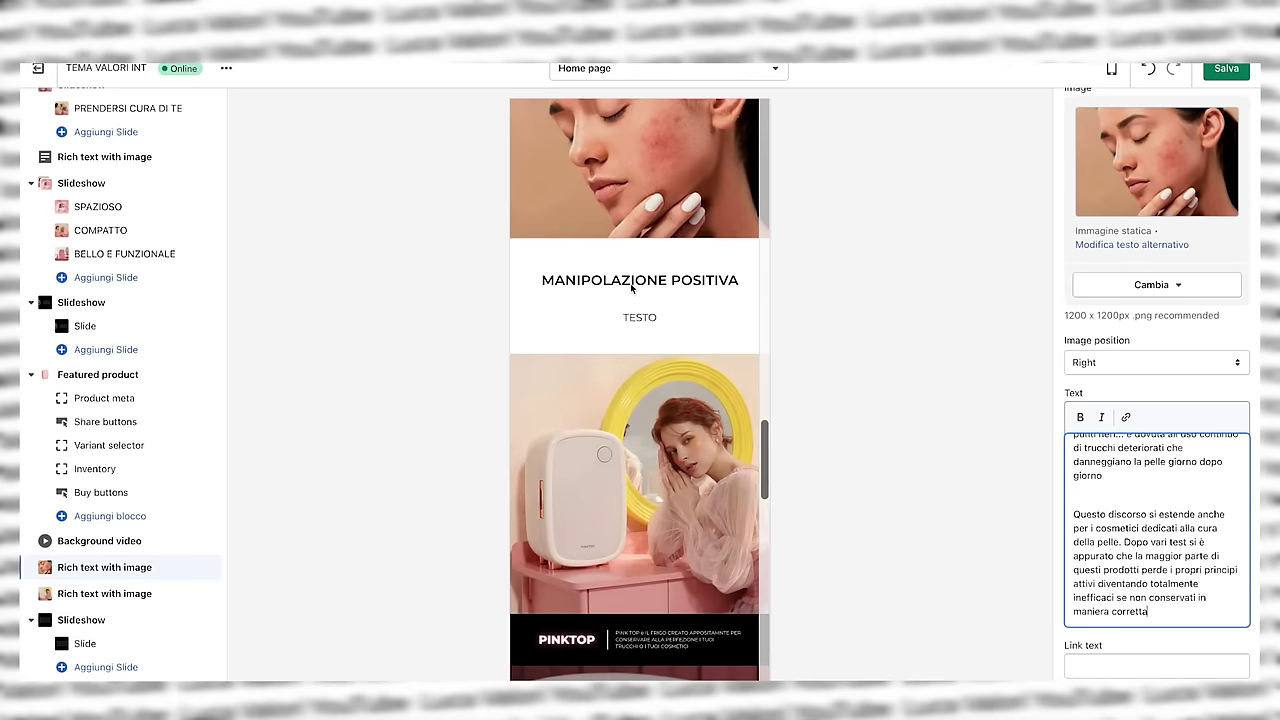
scroll(127, 492, "down", 1)
left_click(110, 499)
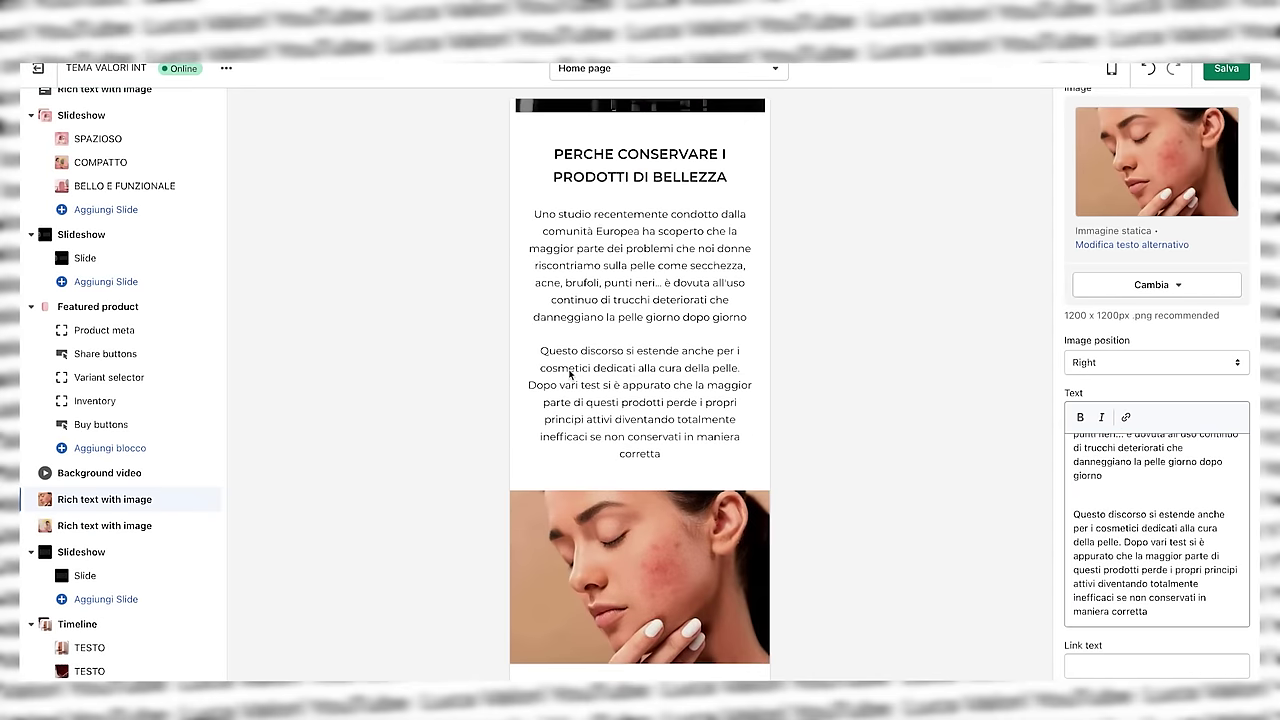
scroll(640, 440, "down", 1)
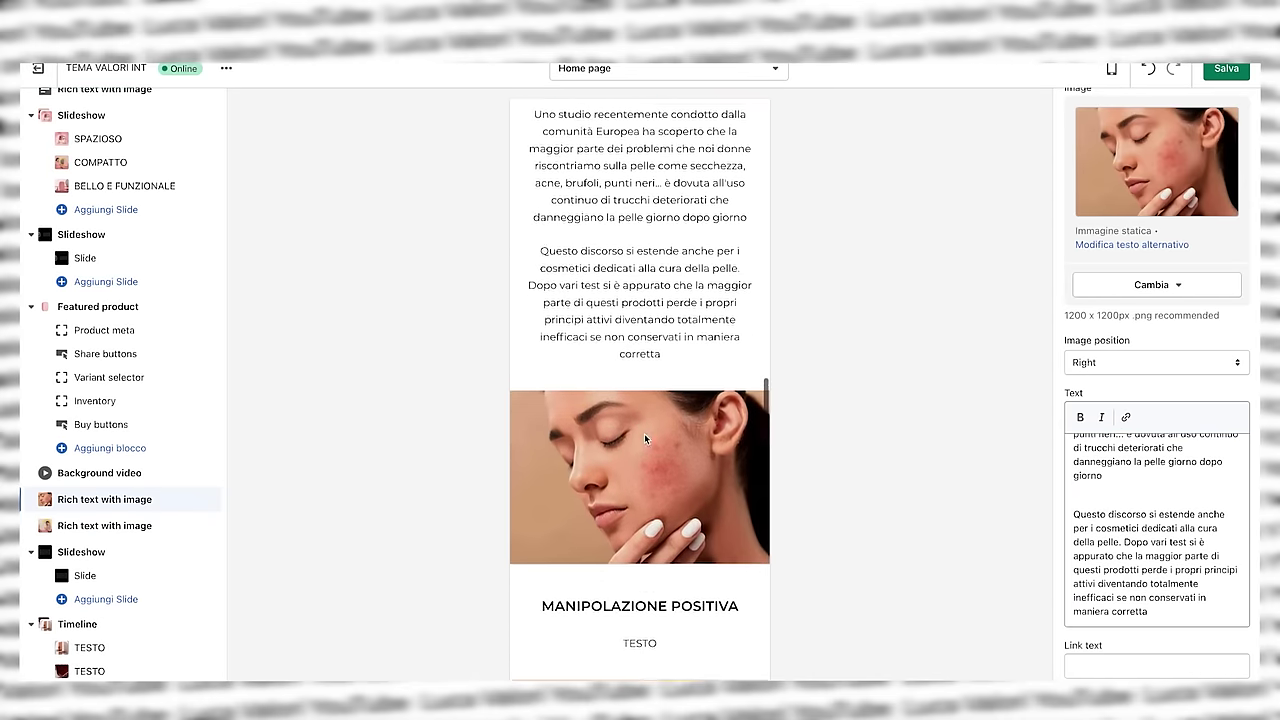
scroll(592, 462, "down", 10)
scroll(592, 462, "up", 10)
scroll(592, 462, "up", 10)
scroll(592, 462, "down", 8)
scroll(593, 466, "down", 3)
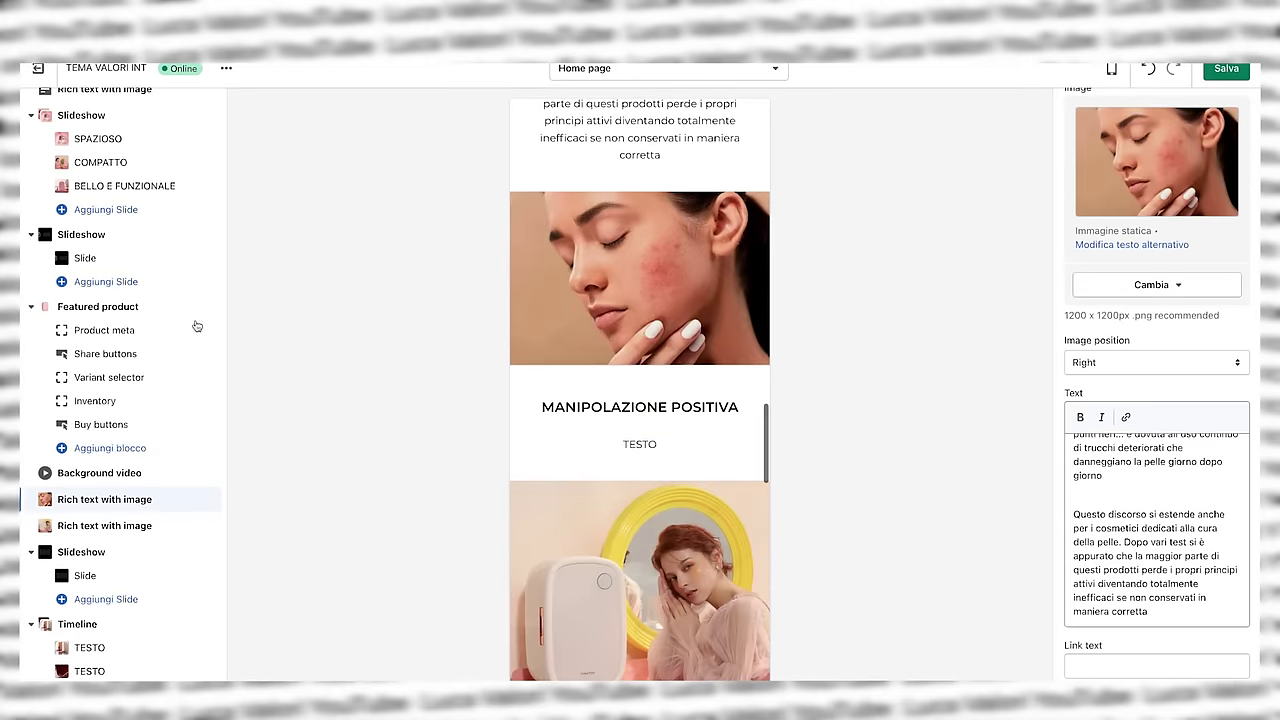
left_click(96, 527)
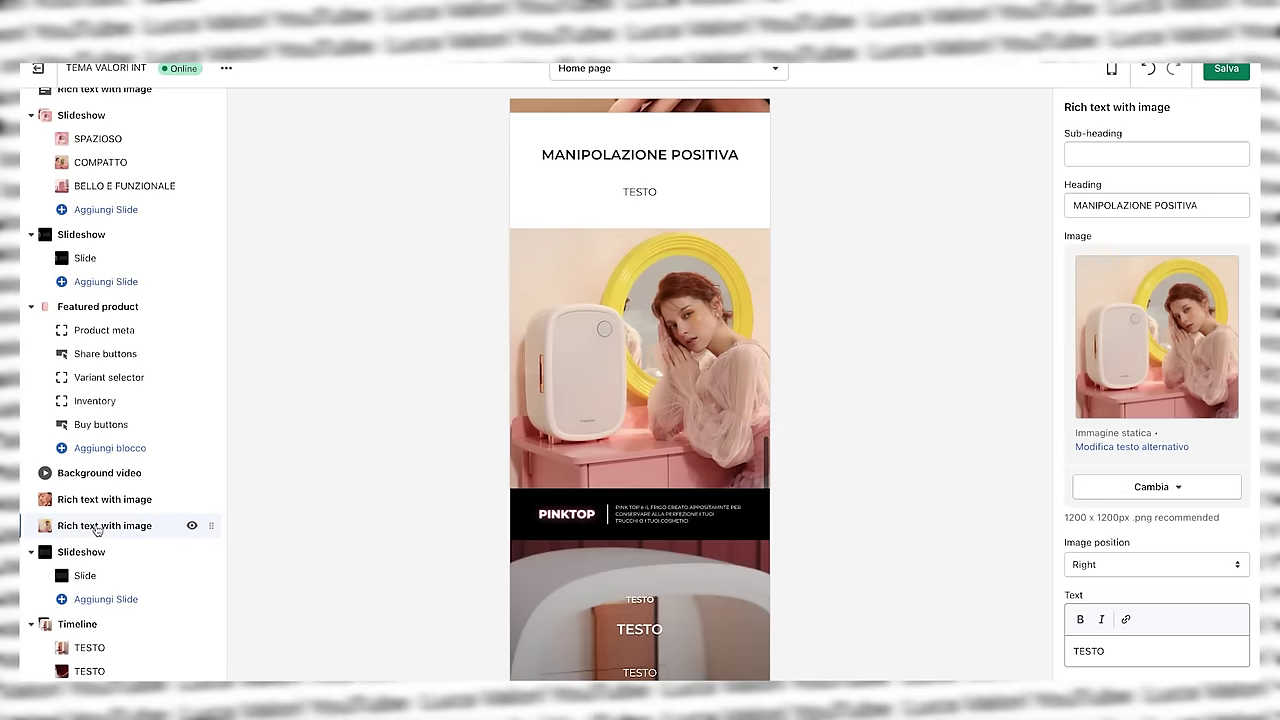
- Delete the placeholder TESTO from the section's Text field
scroll(1125, 380, "down", 1)
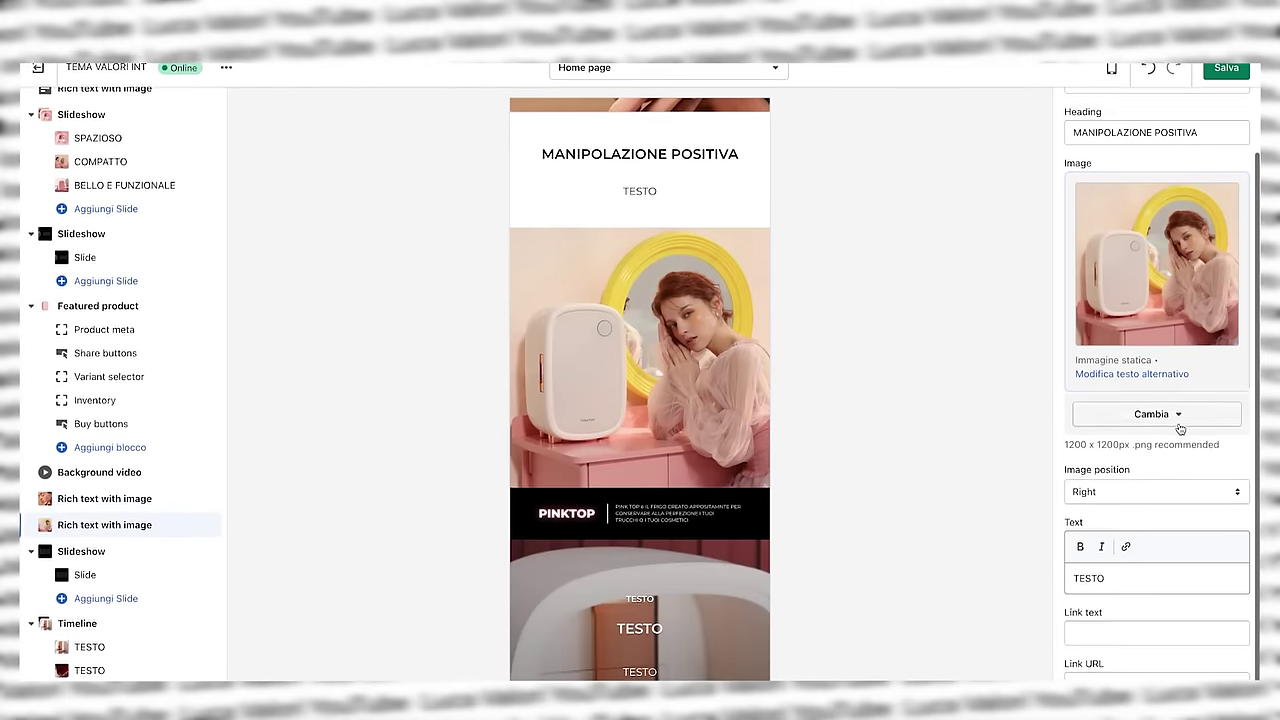
left_click_drag(1115, 574, 1070, 577)
key("BackSpace")
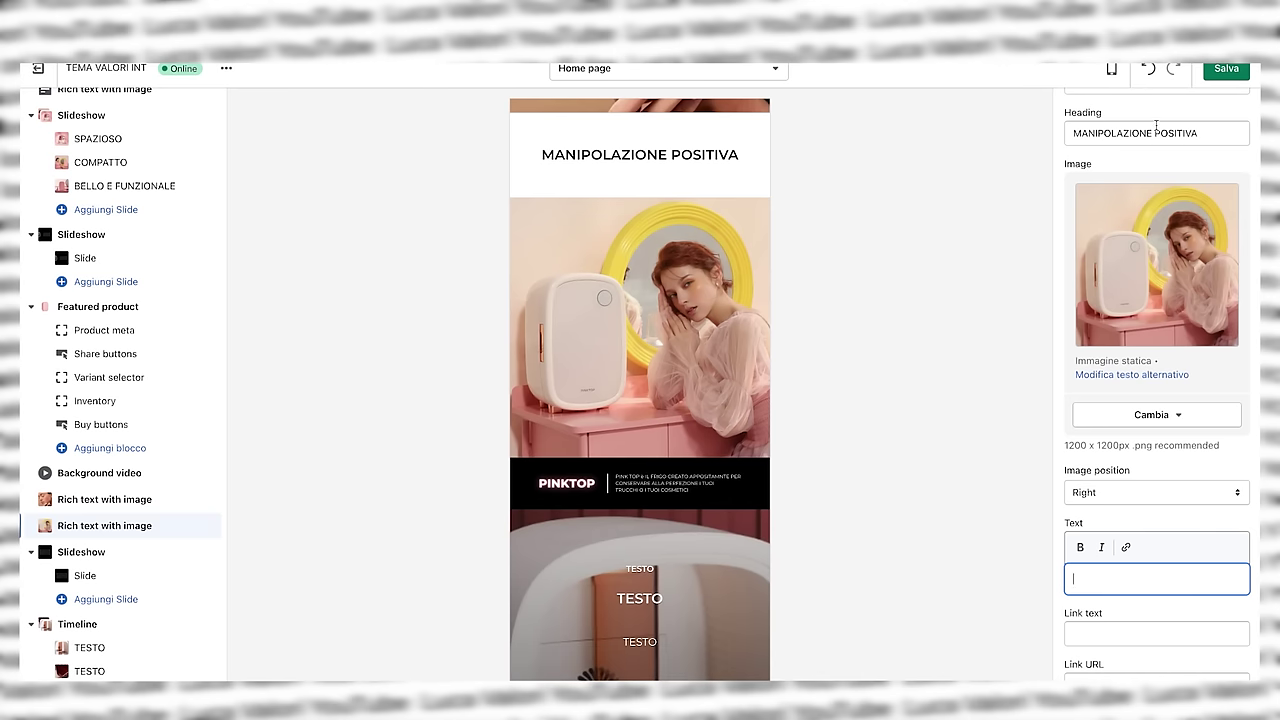
- Replace the heading MANIPOLAZIONE POSITIVA with 'ABBIAMO STUDIATO UN SOLUZIONE EFFICACE'
left_click_drag(1212, 133, 1070, 133)
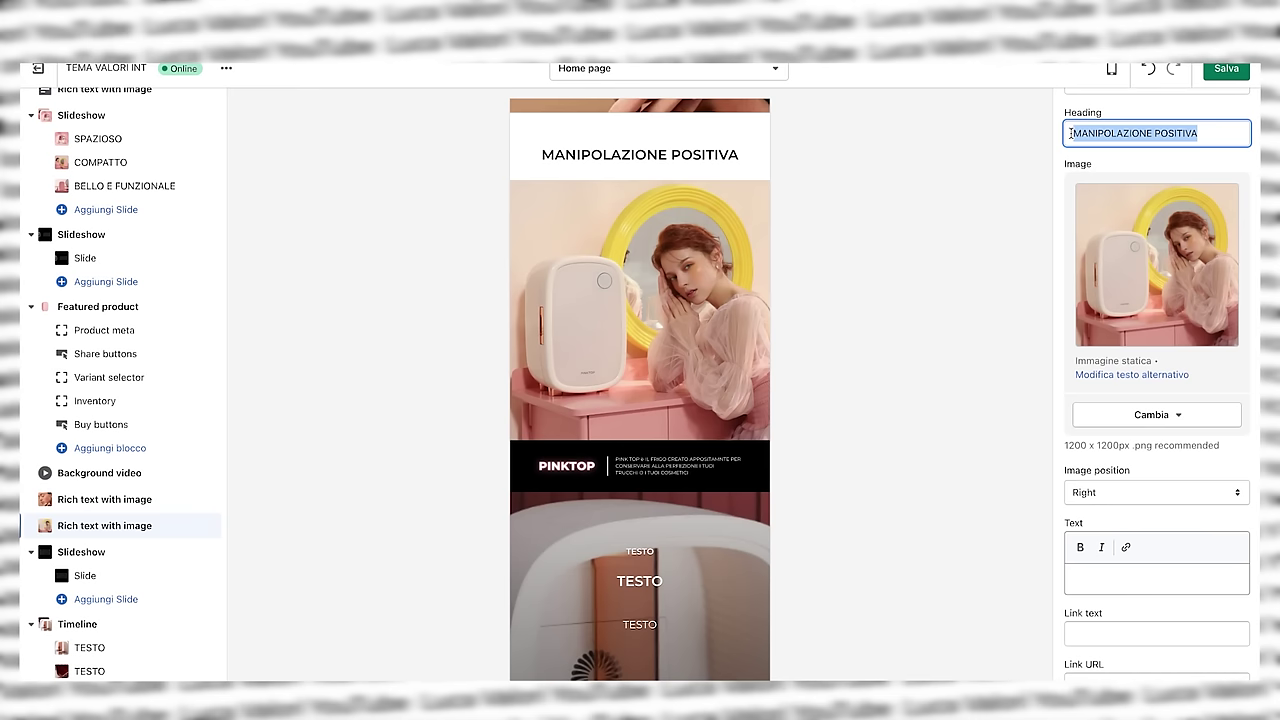
key("BackSpace")
type("ABBIAMO STUDAITO")
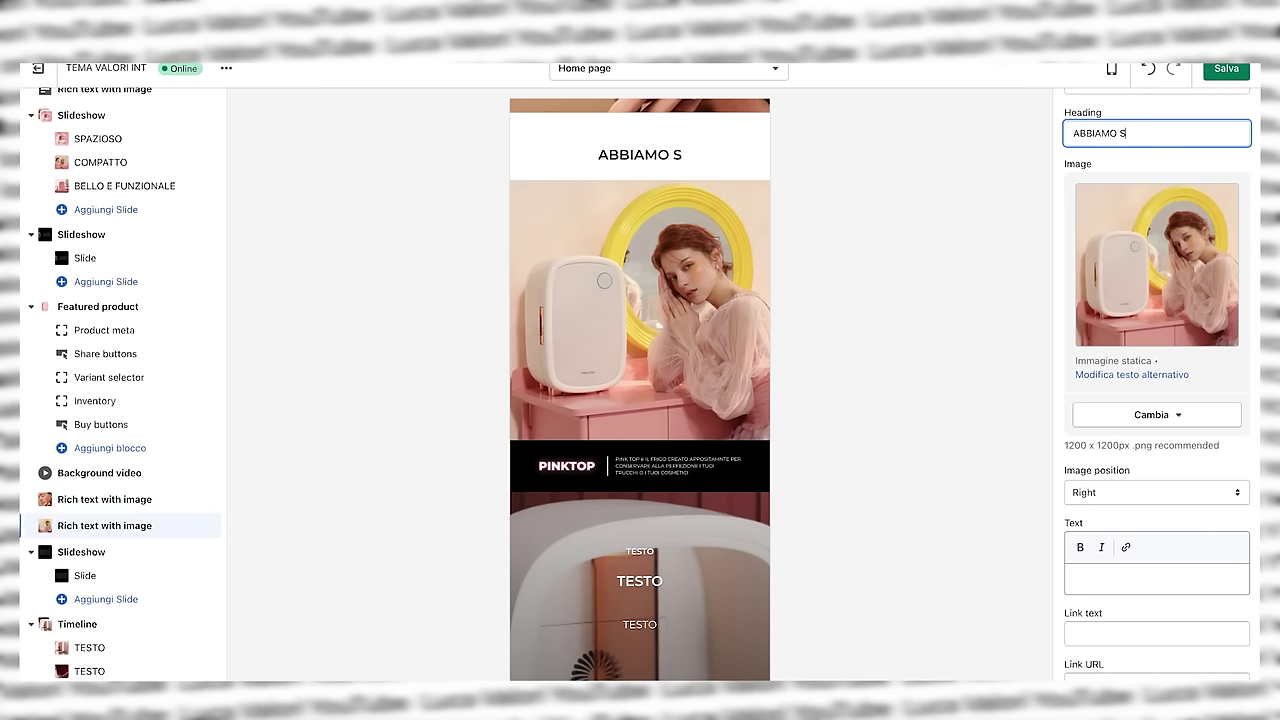
key("BackSpace")
key("BackSpace")
key("BackSpace")
key("BackSpace")
key("BackSpace")
type("DIATO UN")
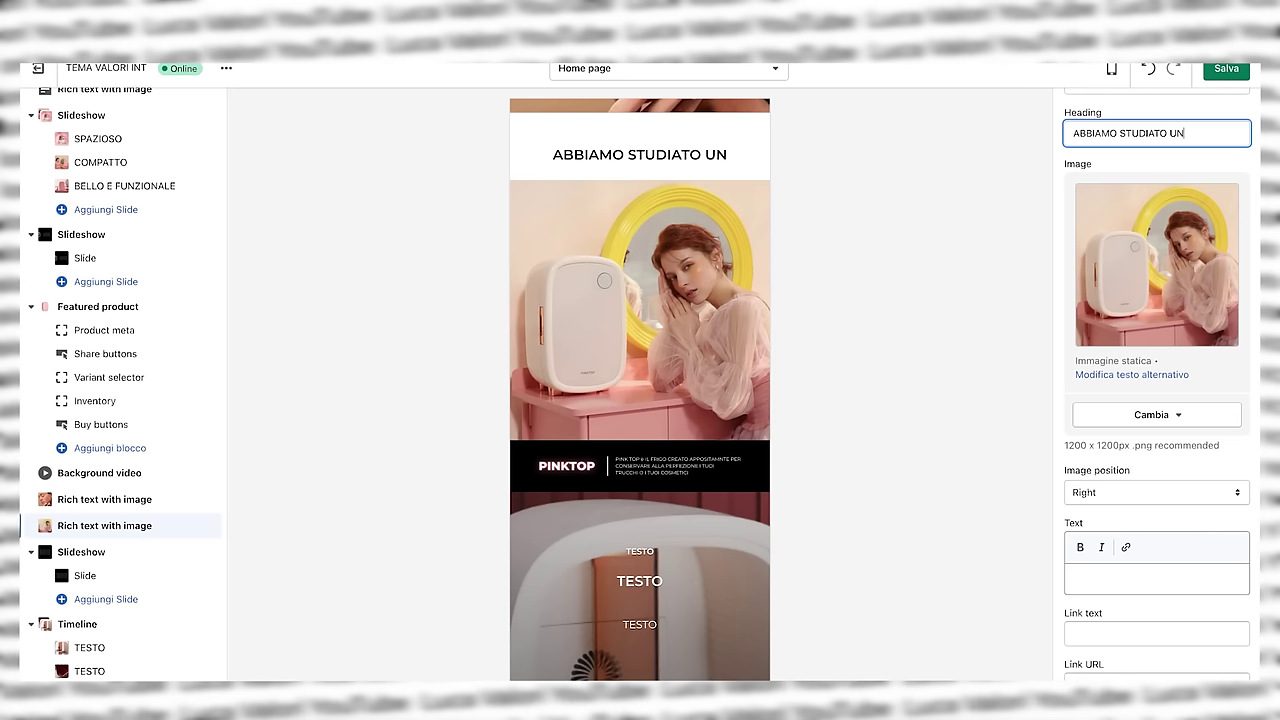
type(" SOLUZIO")
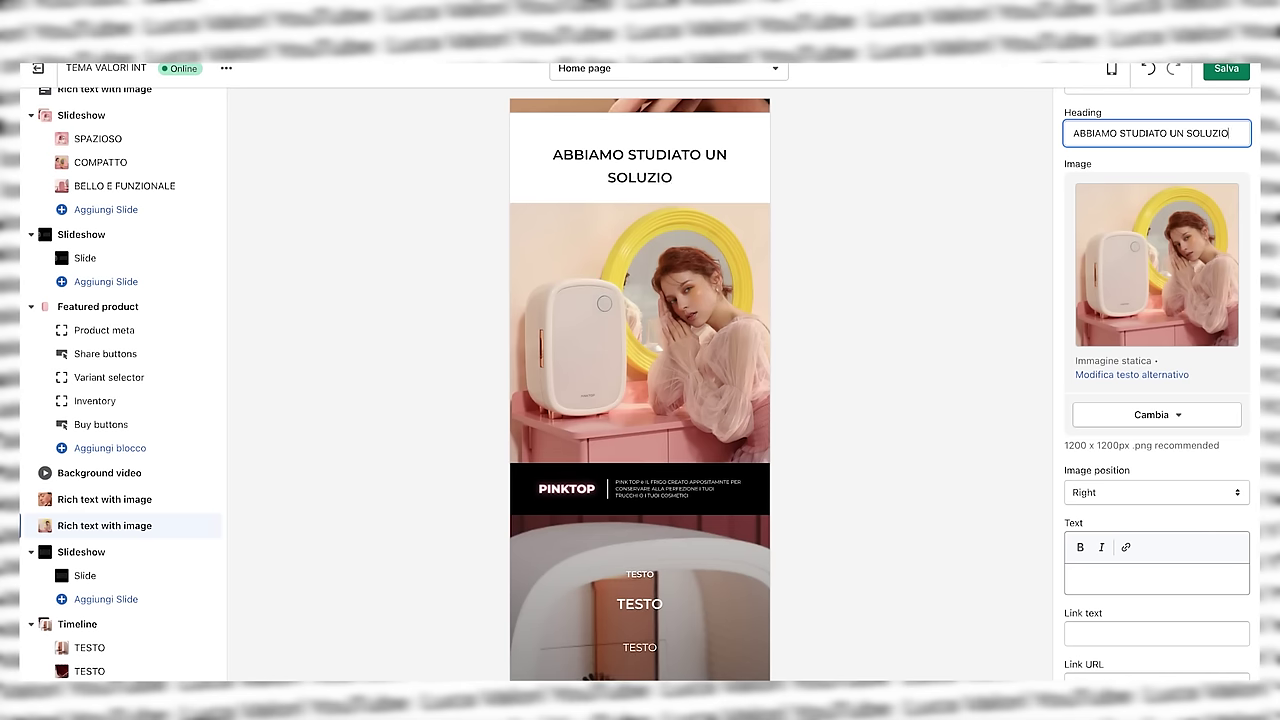
type("NE EFFICACE")
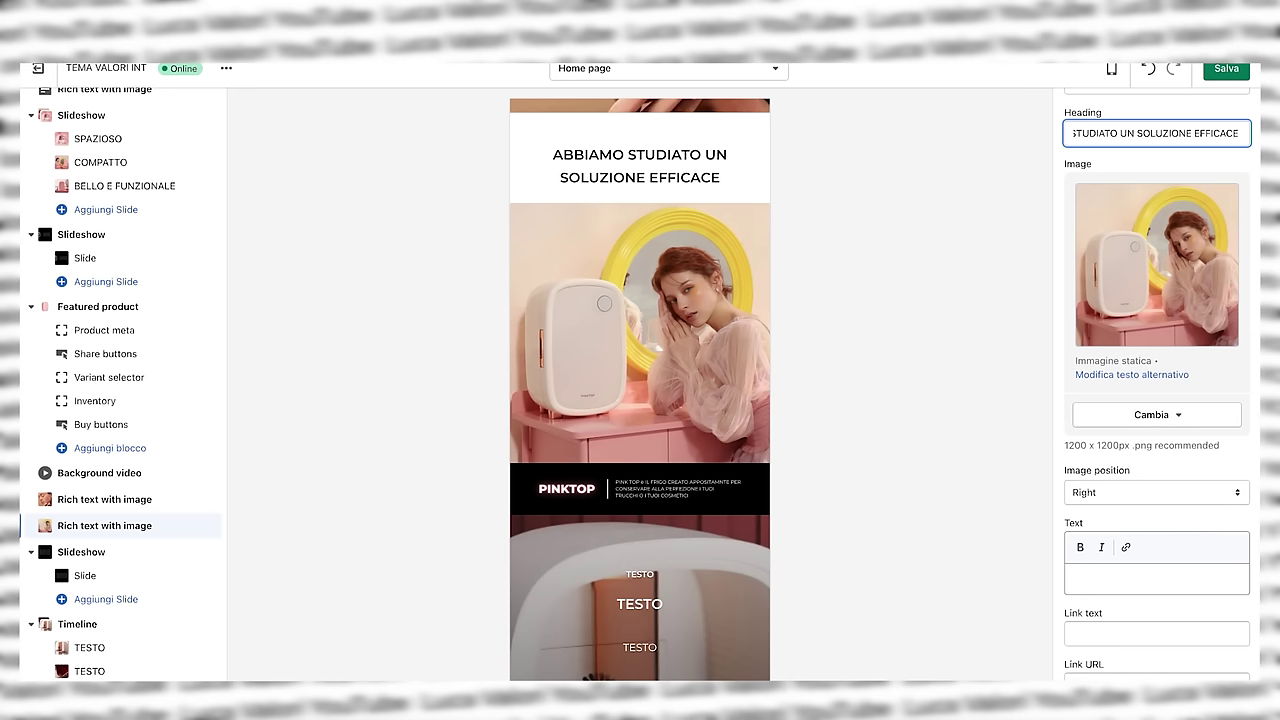
- Write the body 'Dopo centinaia di ricerche e test… temperature troppo alte o troppo basse'
left_click(1124, 580)
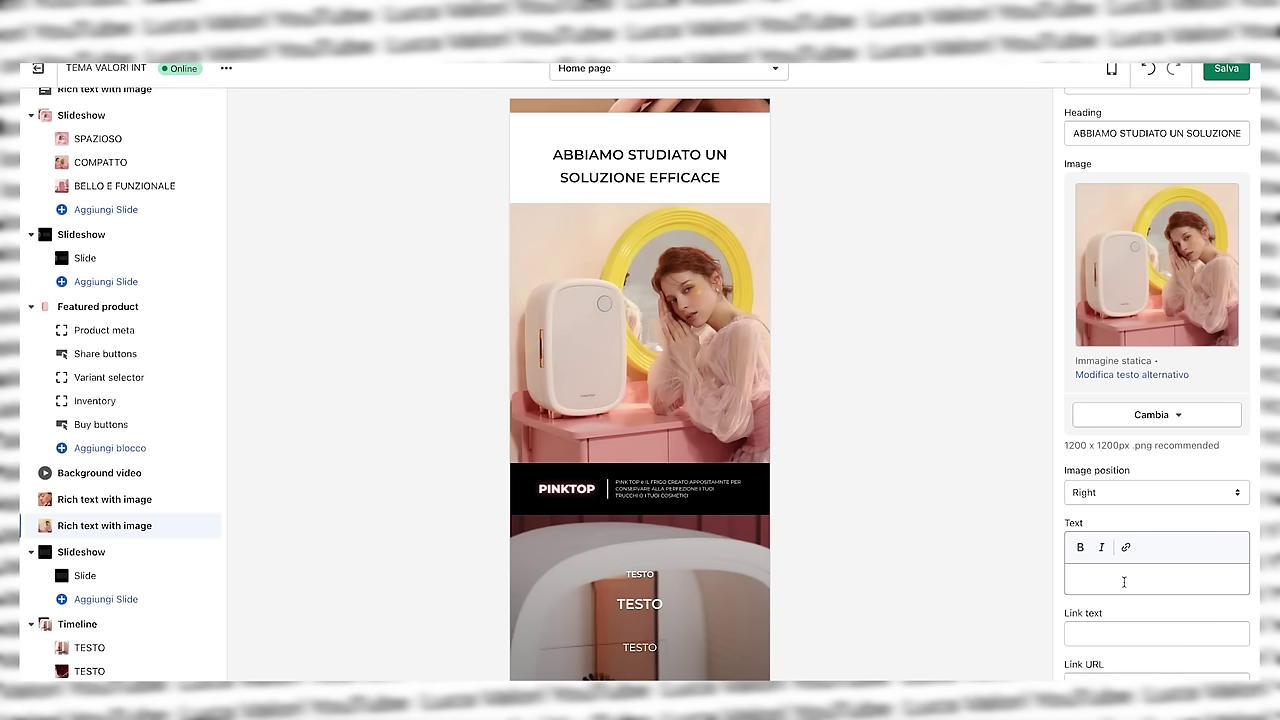
type("Dop")
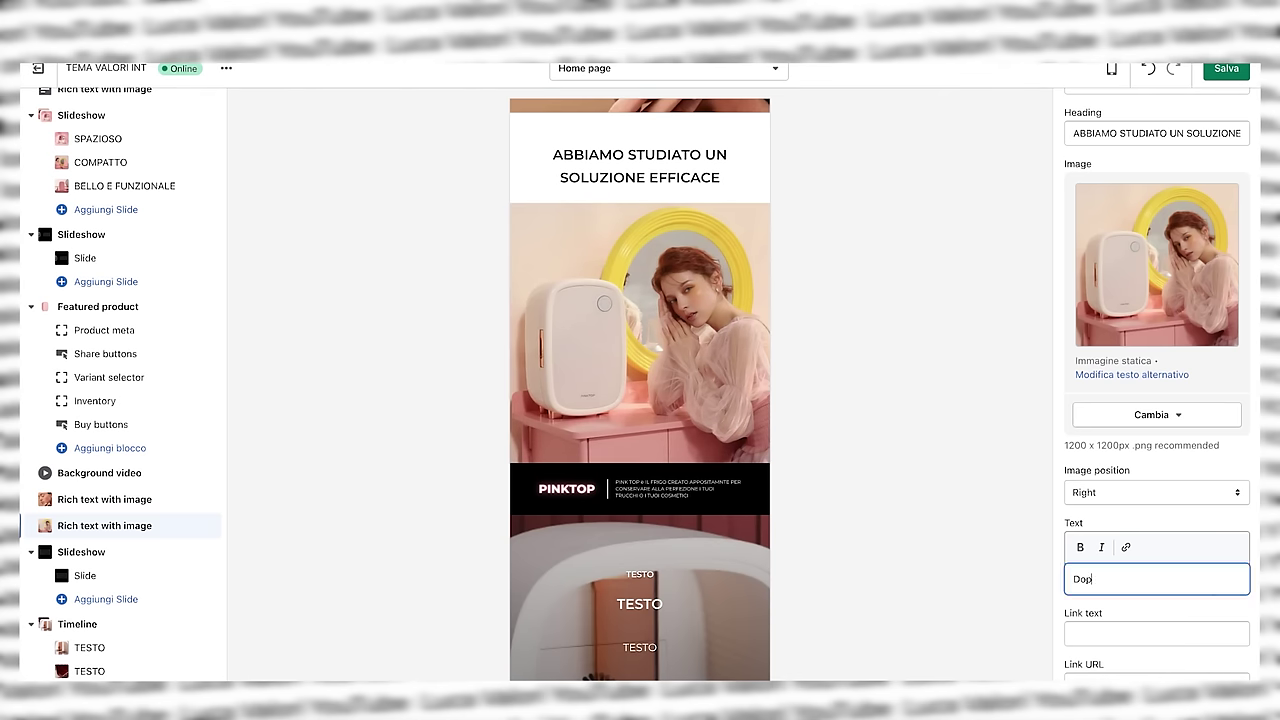
type("o ce")
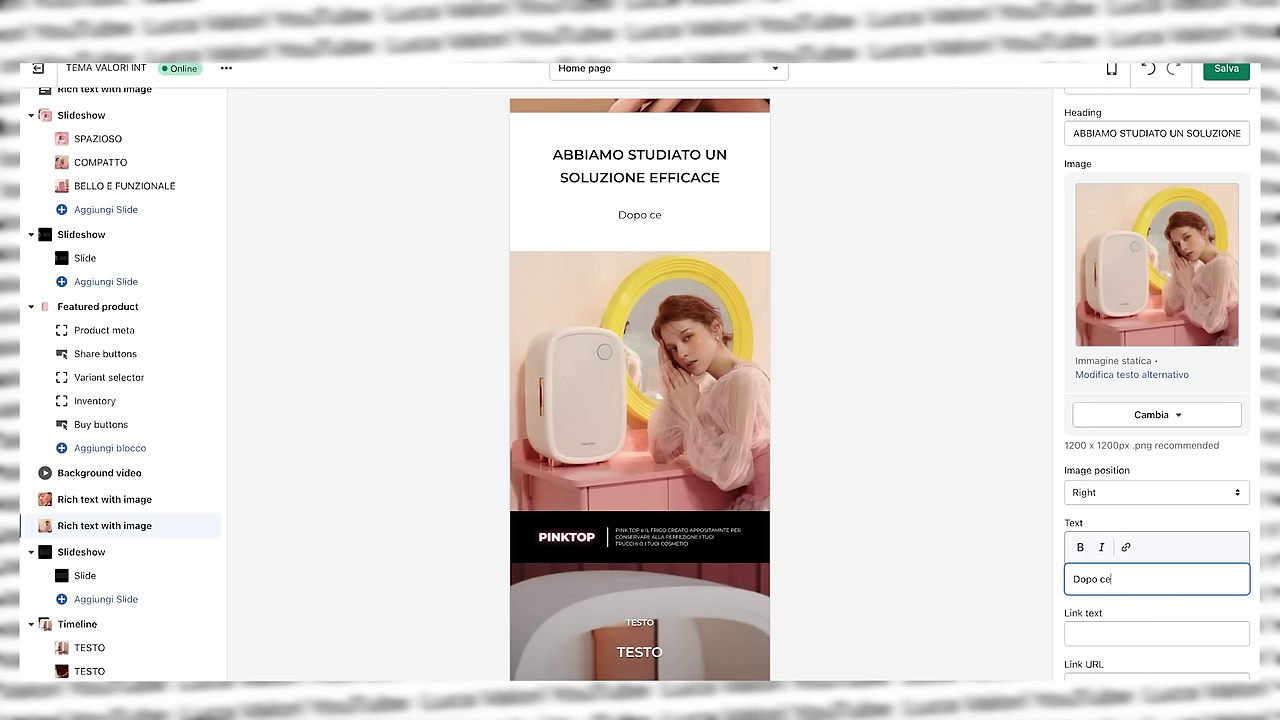
type("ntinaia di ricerch")
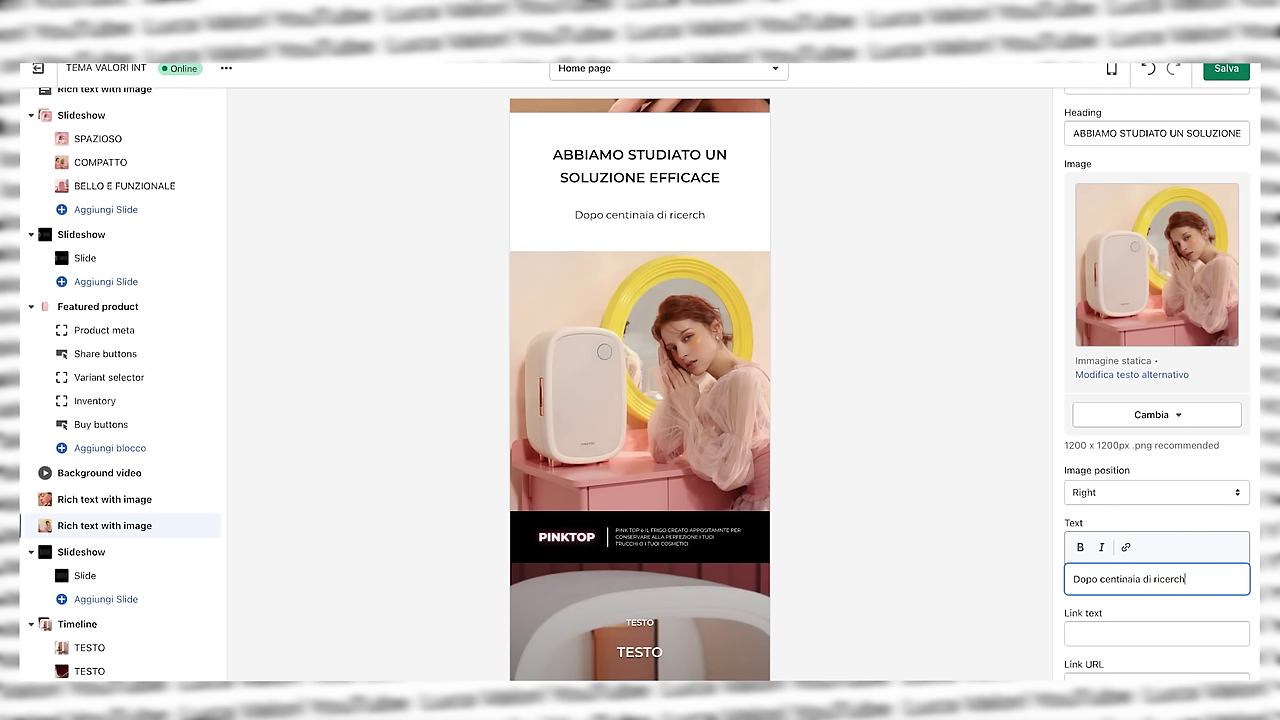
type("e e test abb")
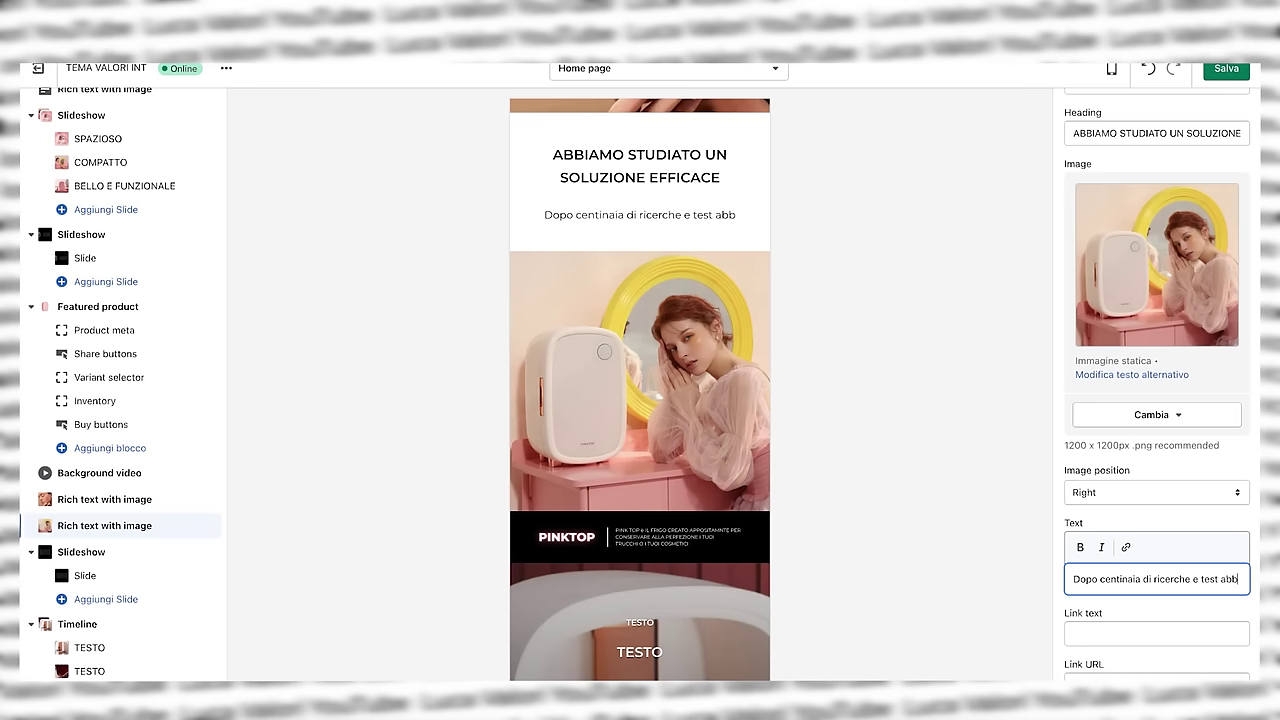
type("iamo capito")
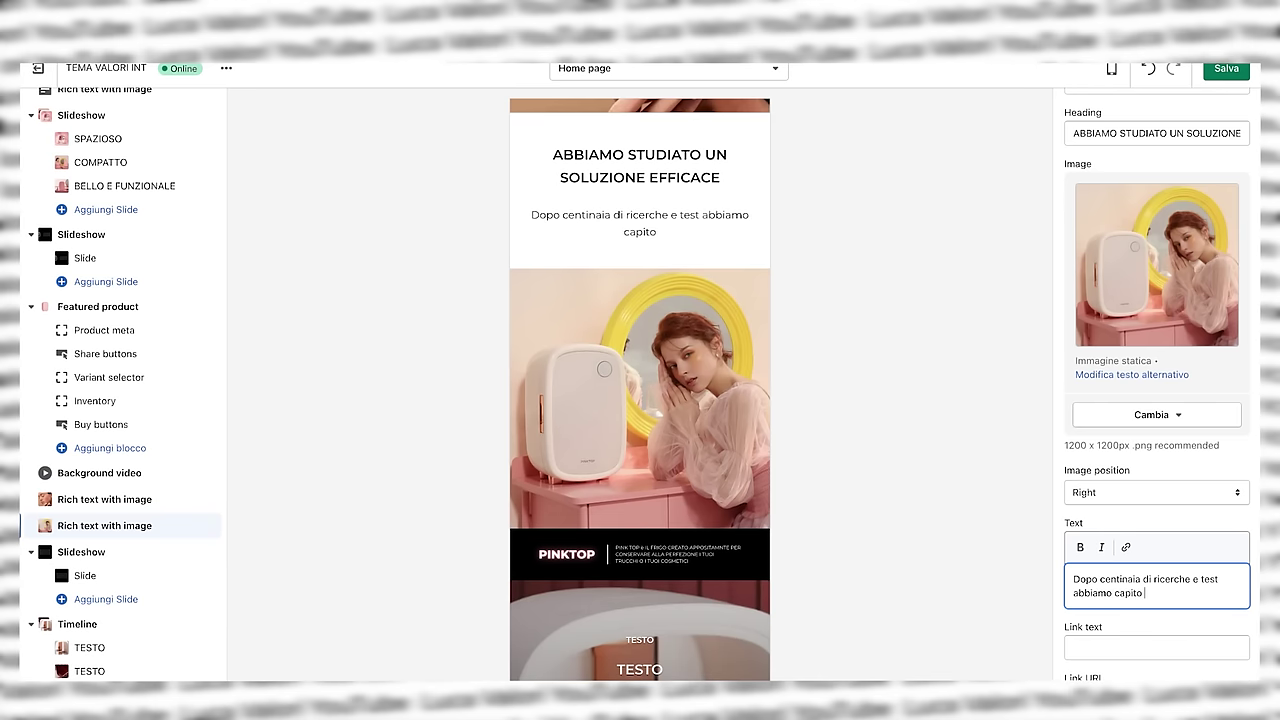
type(" che il")
type(" deteriorame")
type("nte")
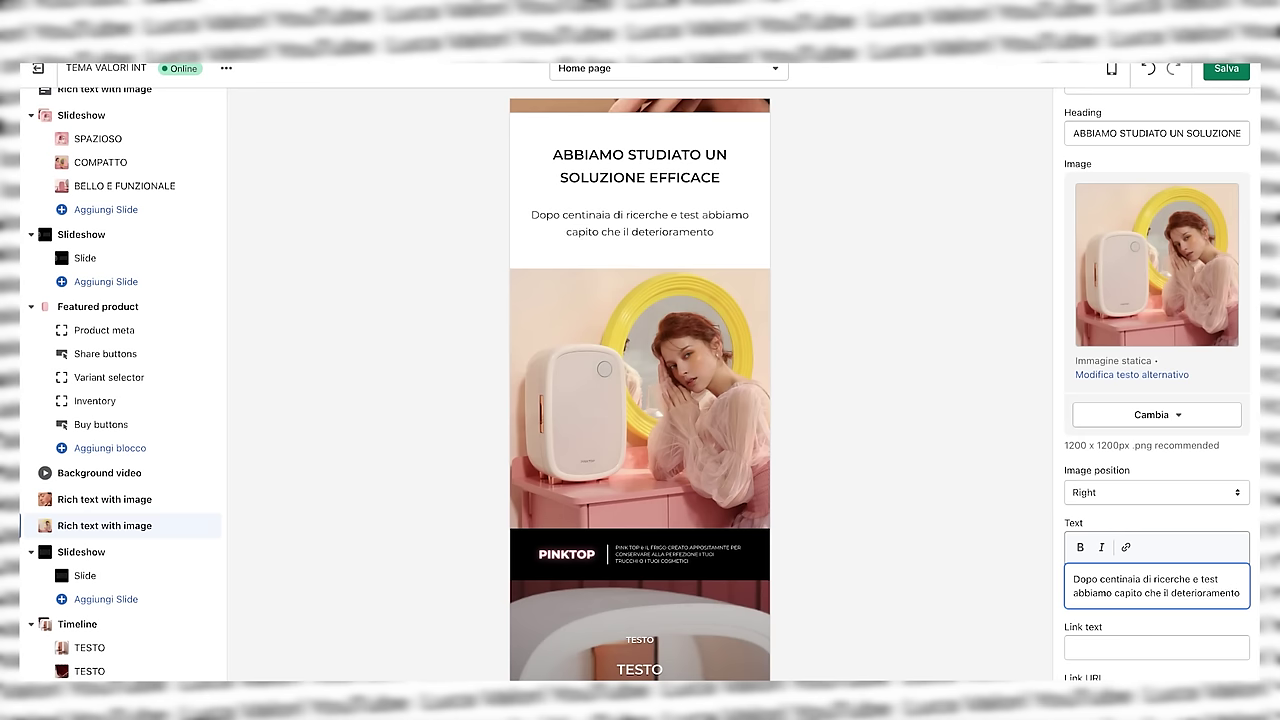
type(" è dovu")
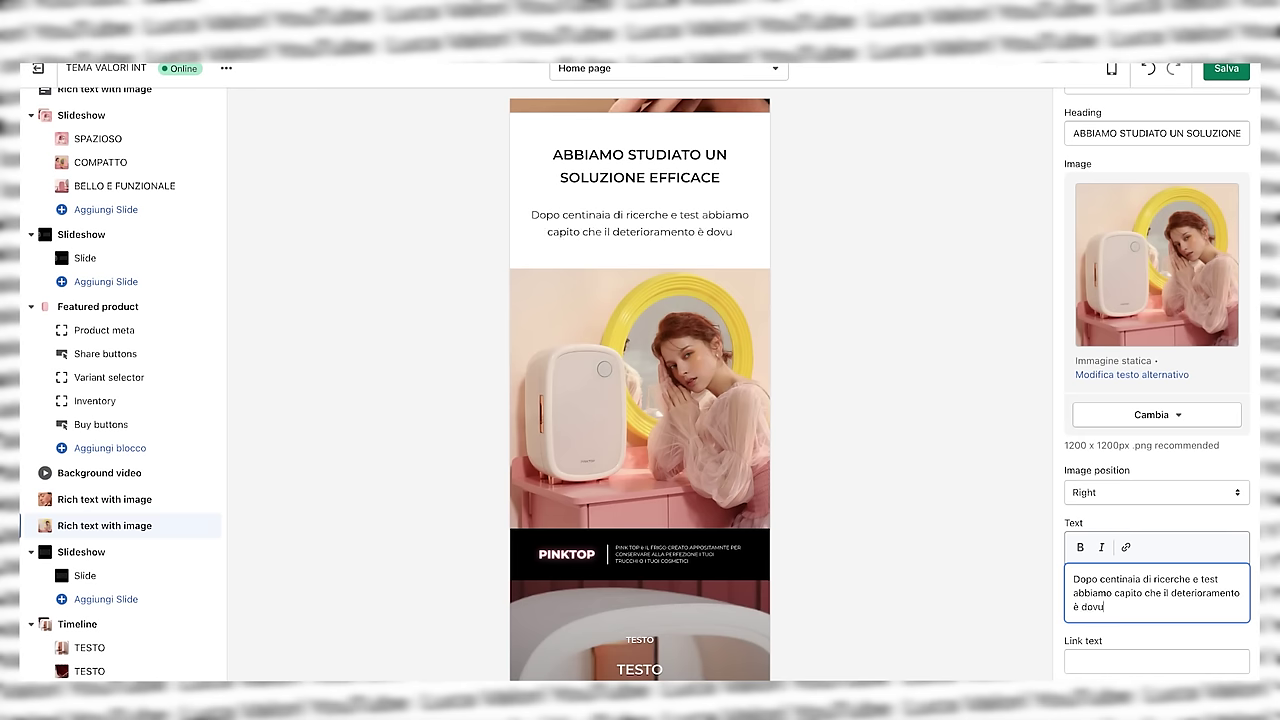
type("to principalemnte")
key("BackSpace")
key("BackSpace")
key("BackSpace")
key("BackSpace")
key("BackSpace")
key("BackSpace")
key("BackSpace")
key("BackSpace")
key("BackSpace")
key("BackSpace")
key("BackSpace")
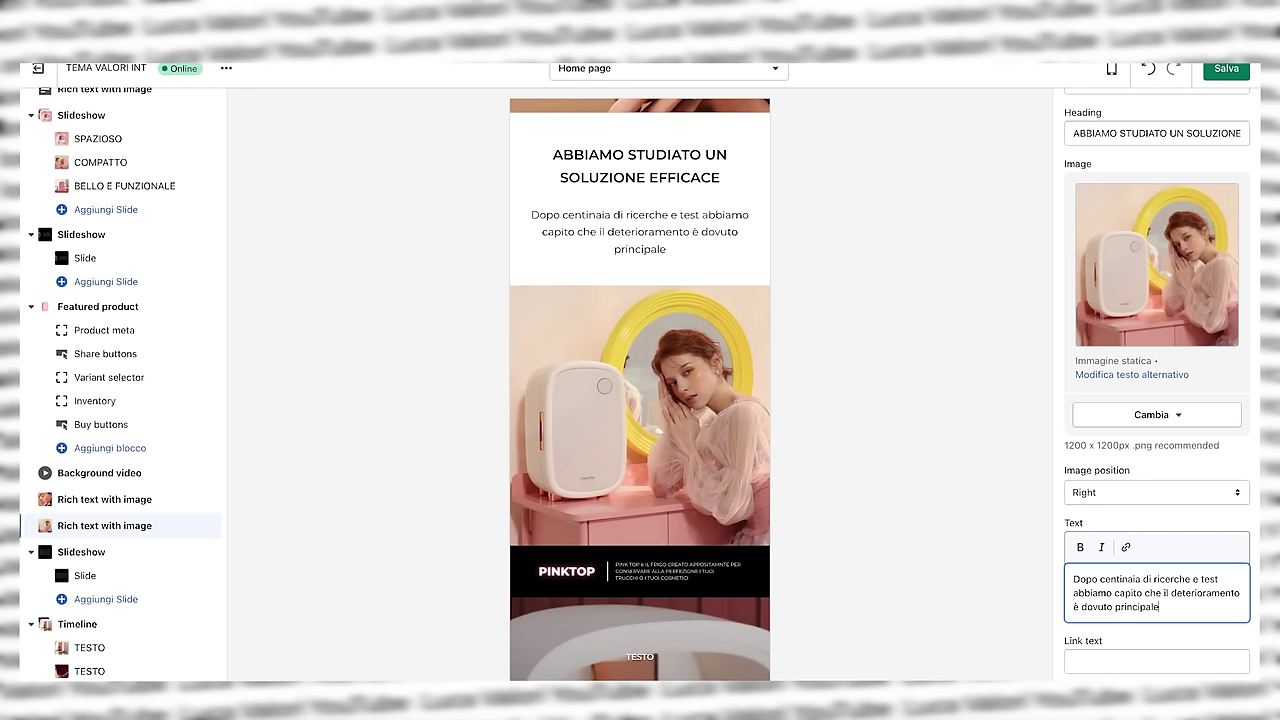
type("cipalmente all esposizione dei prodot")
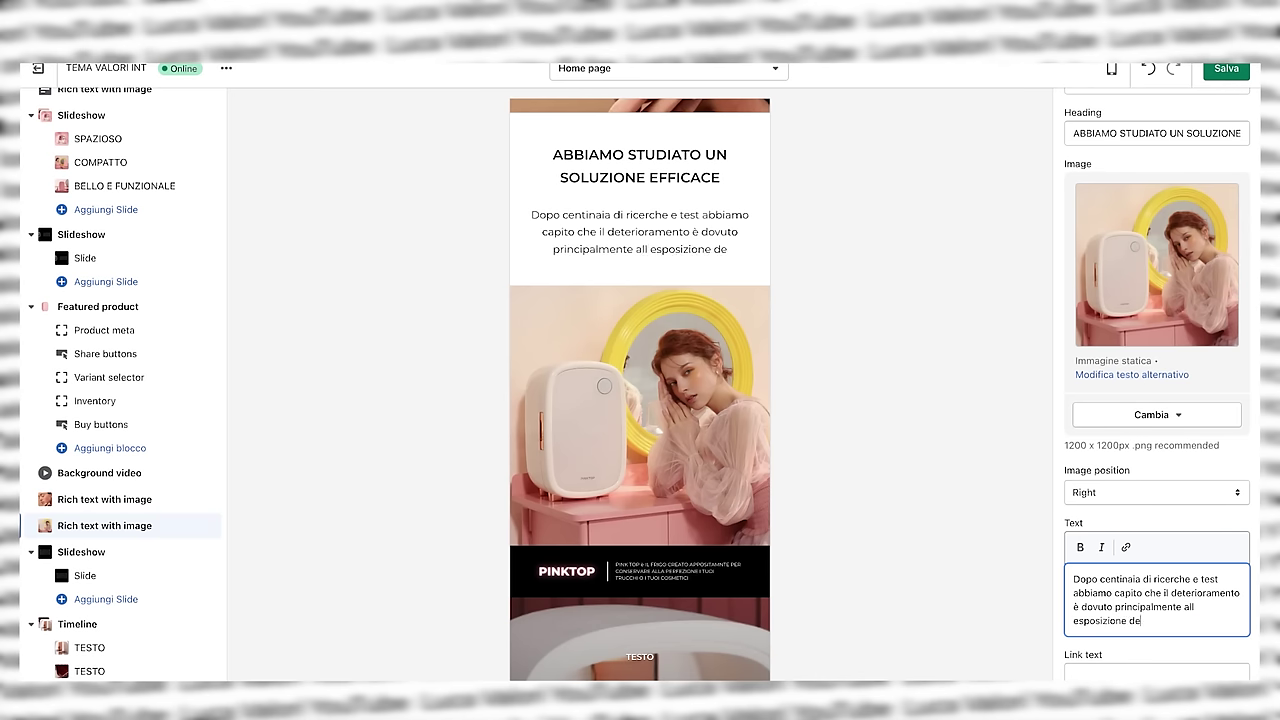
type("ti ")
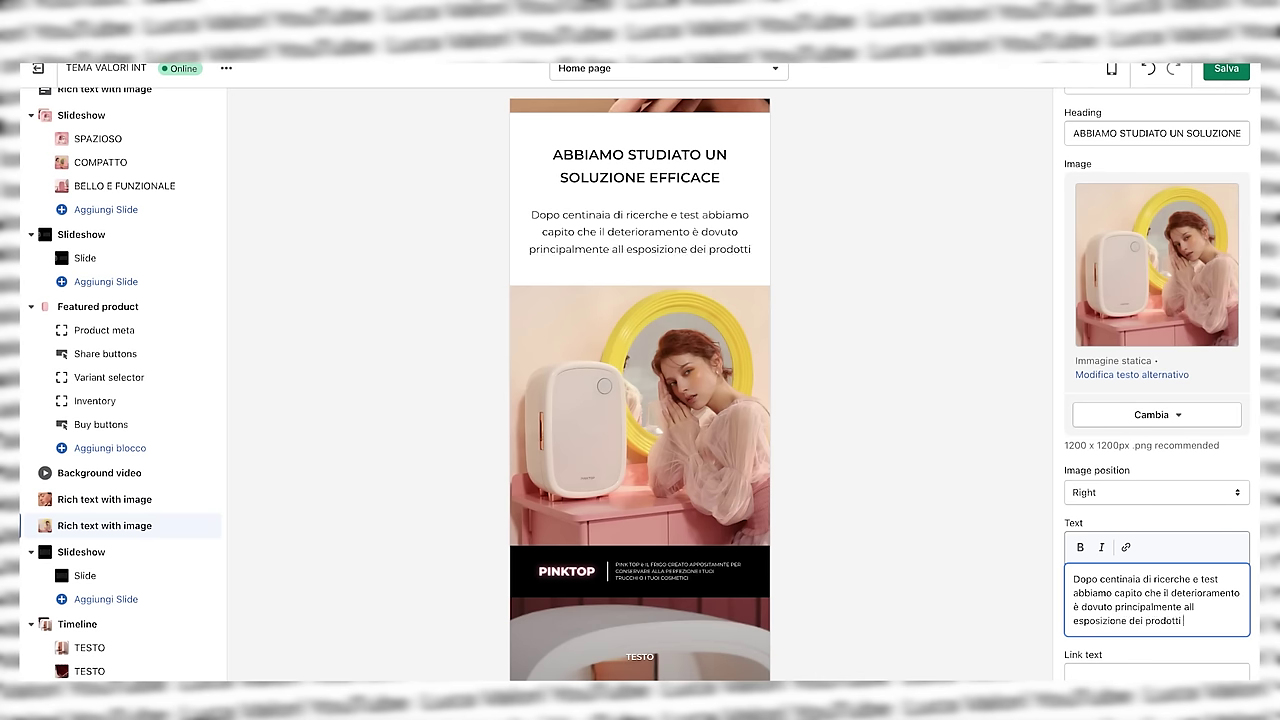
type("a temperat")
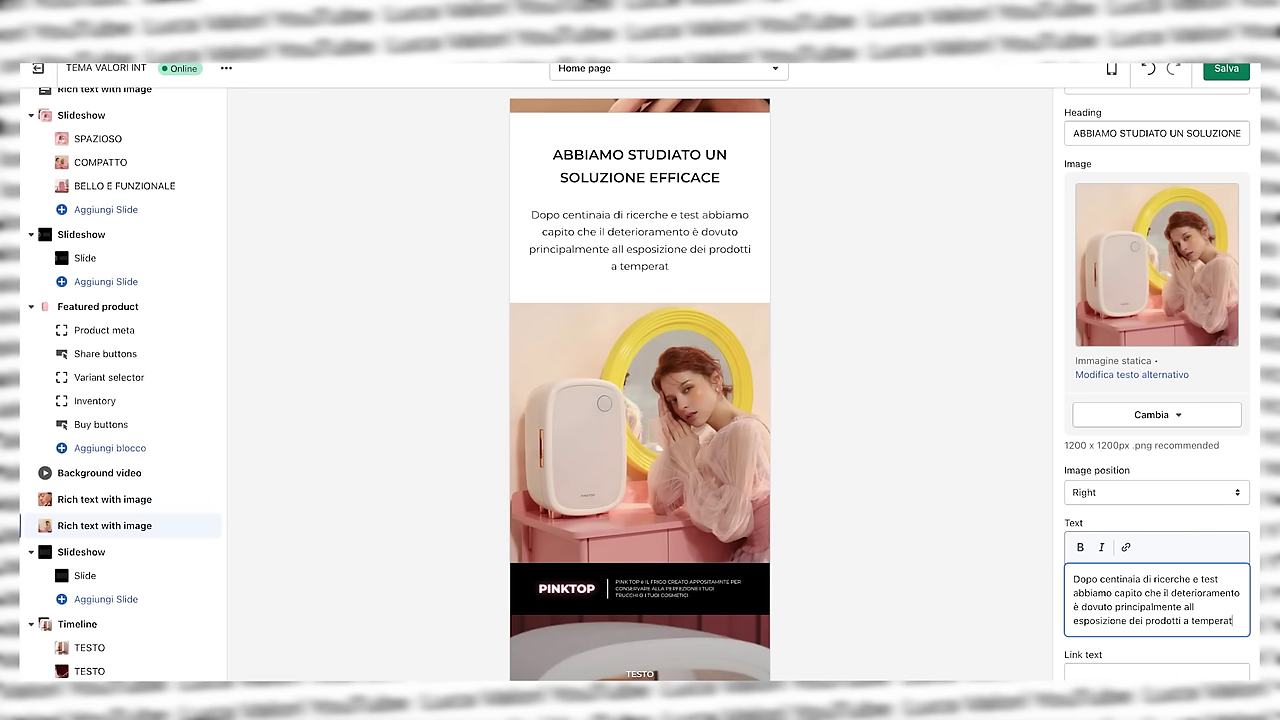
type("uire t")
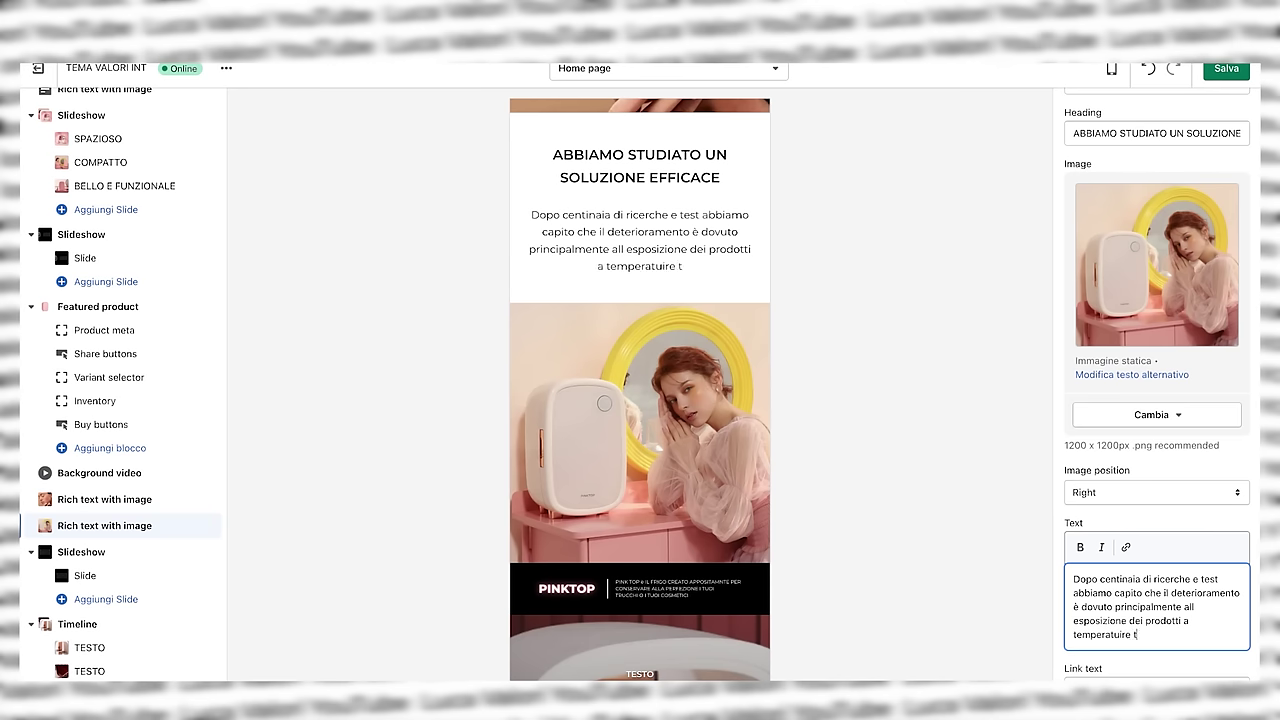
type("roppo alte per")
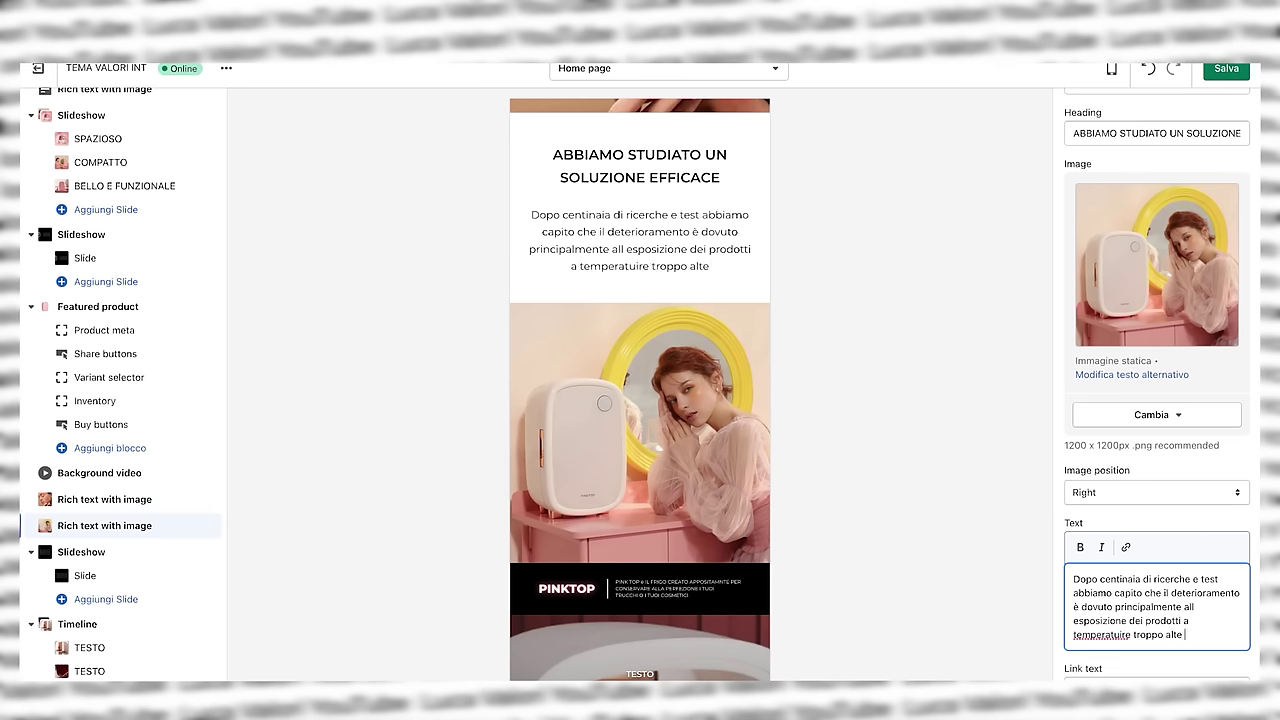
key("BackSpace")
key("BackSpace")
key("BackSpace")
type("o troppo basse")
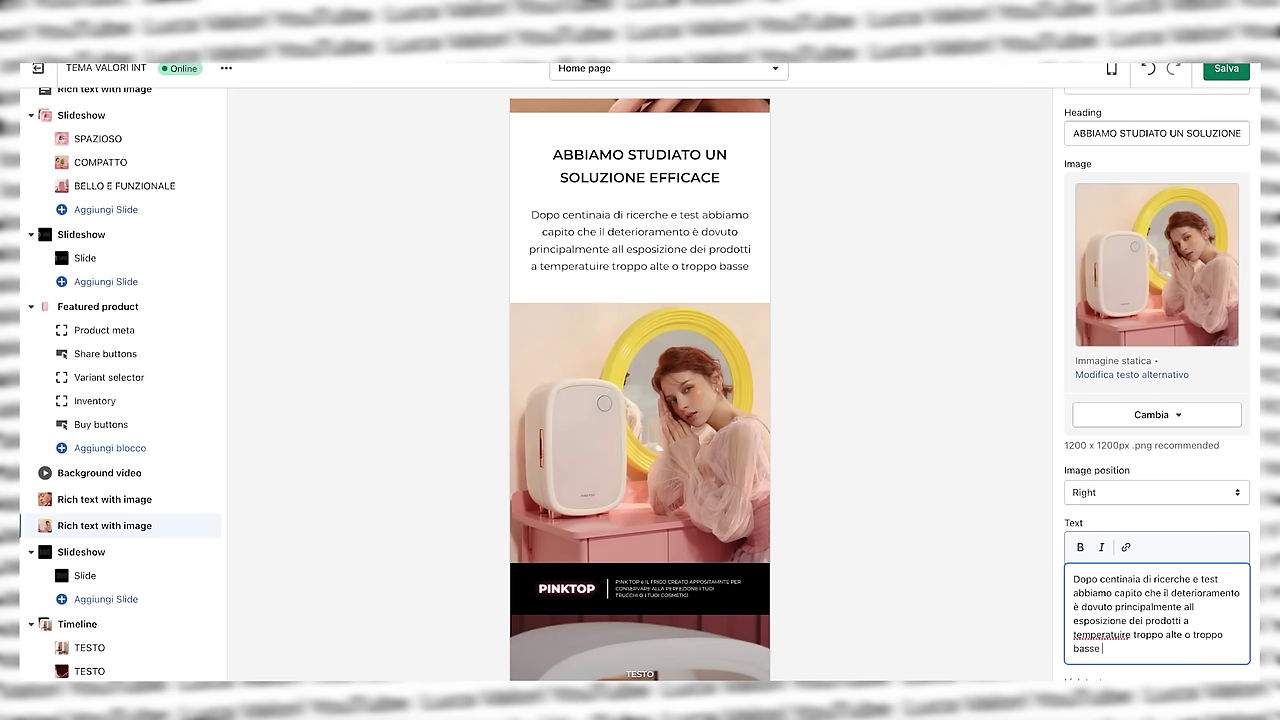
- Correct 'temperatuire' to 'temperature' and add 'così abbiamo creato pink top'
left_click(1129, 635)
key("BackSpace")
key("BackSpace")
key("BackSpace")
key("BackSpace")
key("BackSpace")
key("BackSpace")
key("BackSpace")
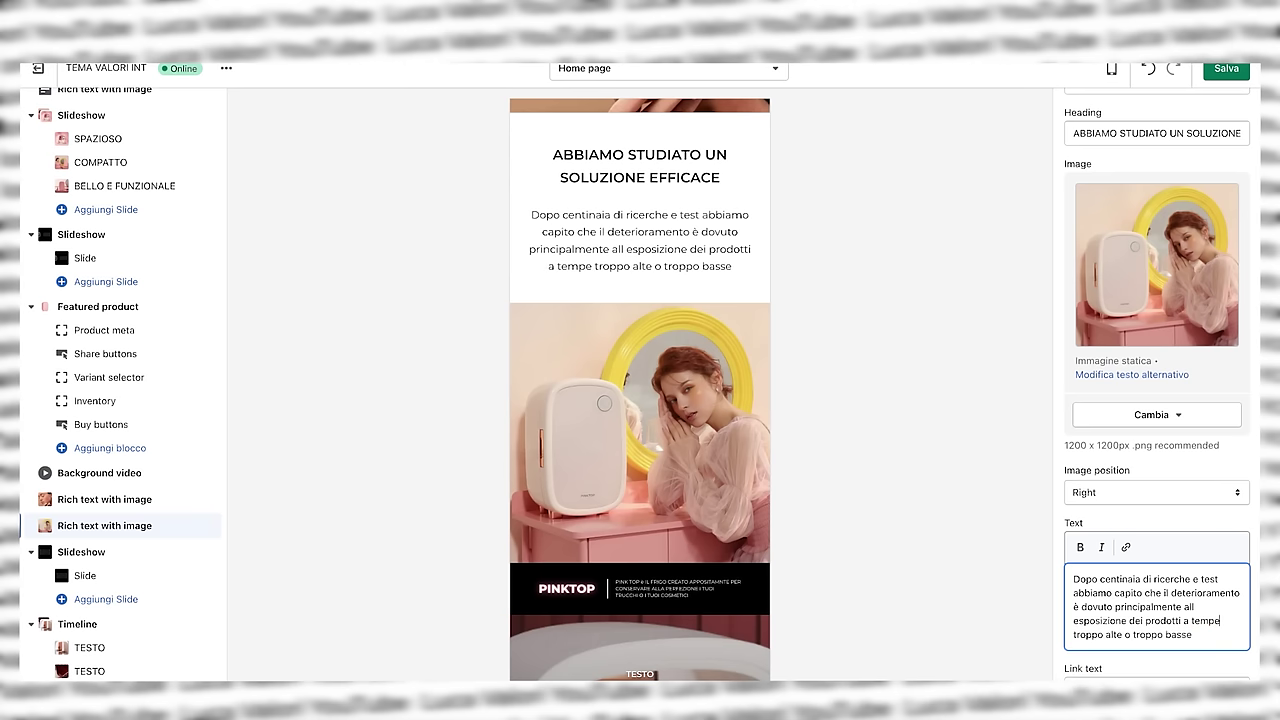
type("rature")
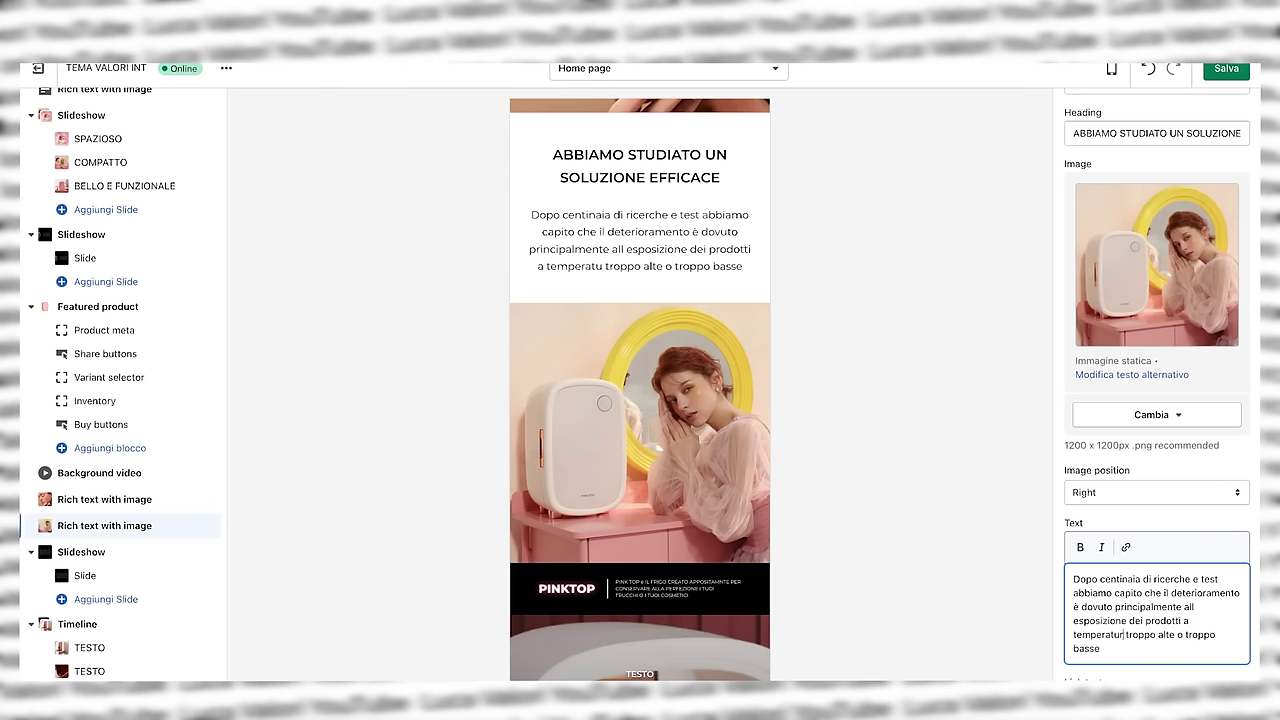
key("Delete")
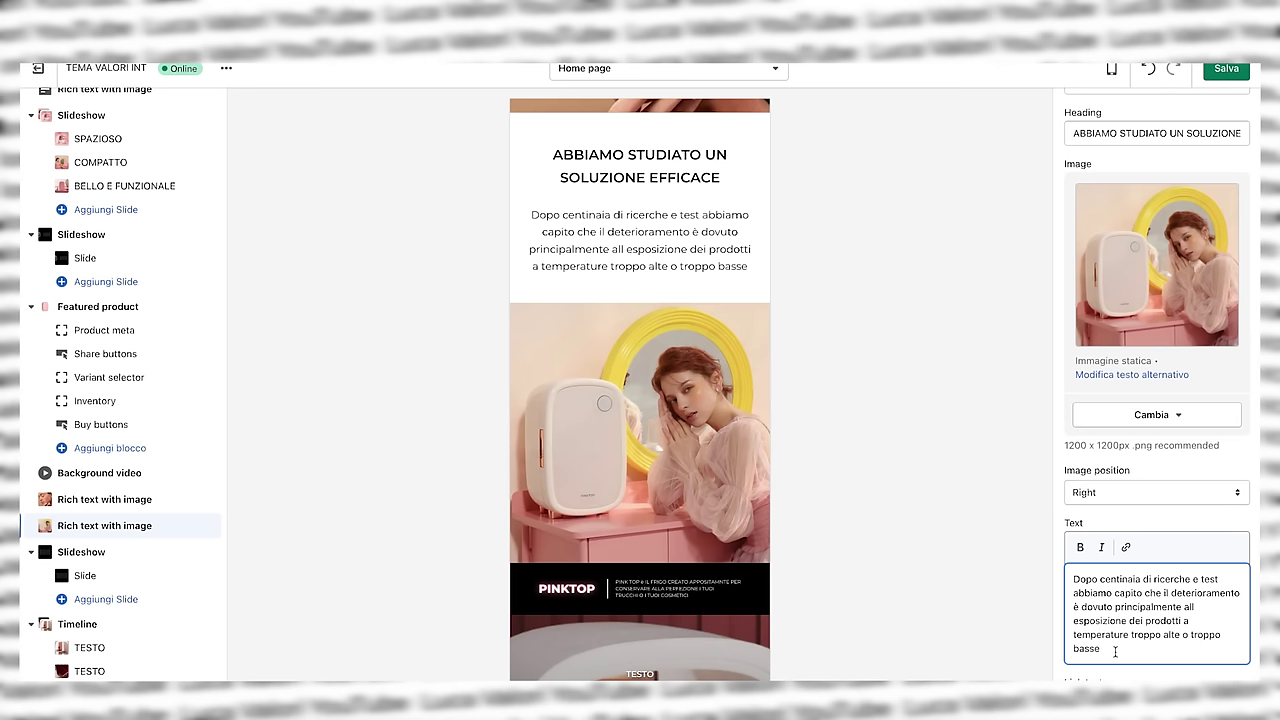
type("cos")
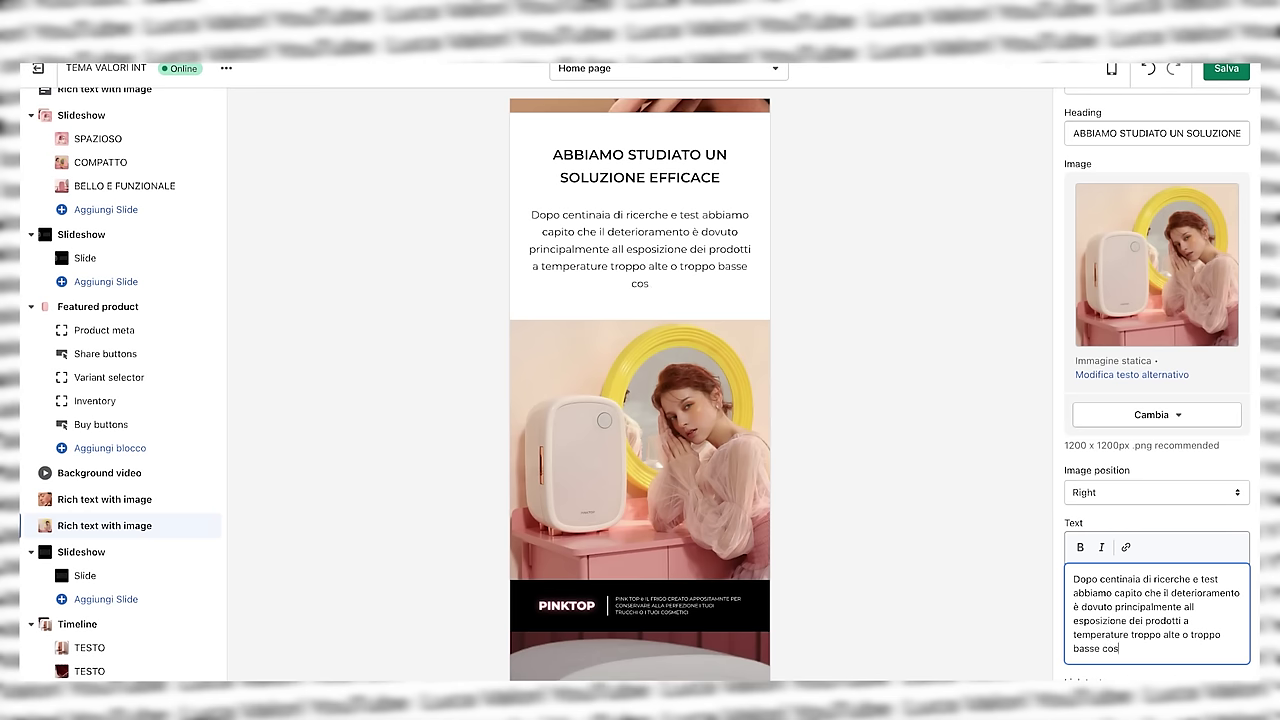
type("ì abbiamo creato pink")
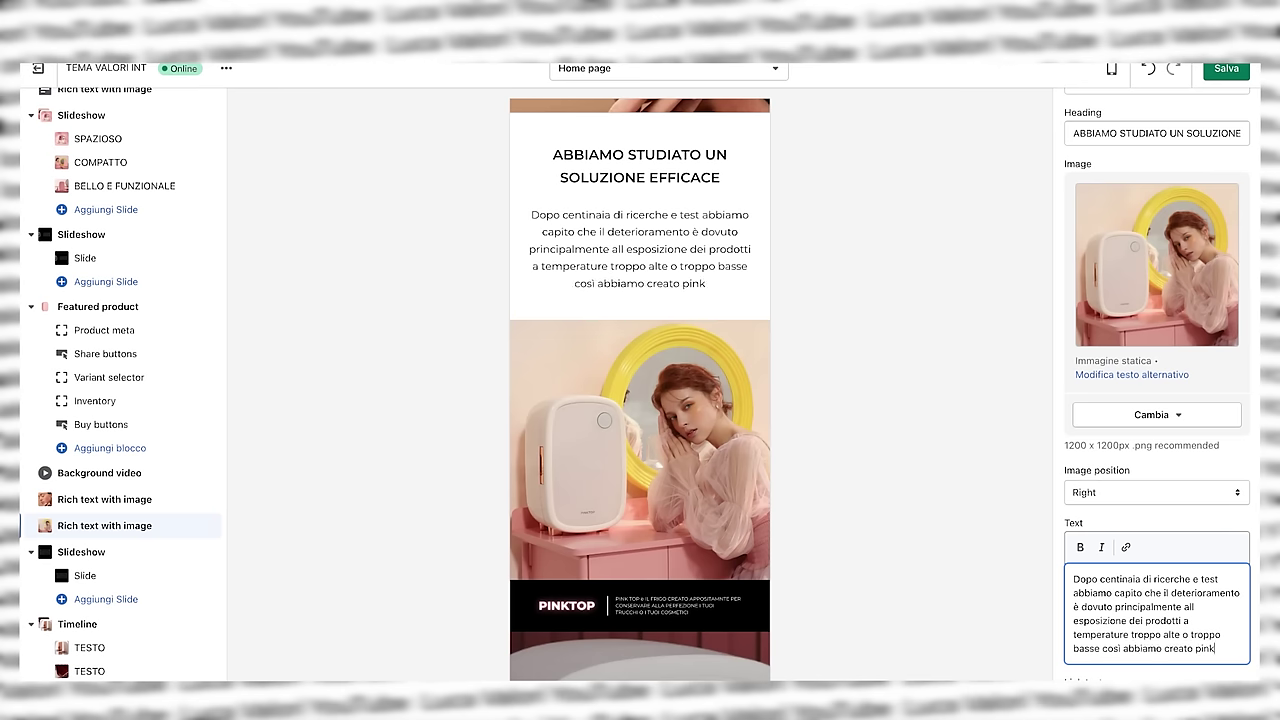
type(" top")
- Start a new paragraph: 'Il primo frigo che garantisce ai tuoi prodotti trucchi o cosmetici per la cura della…'
key("Return")
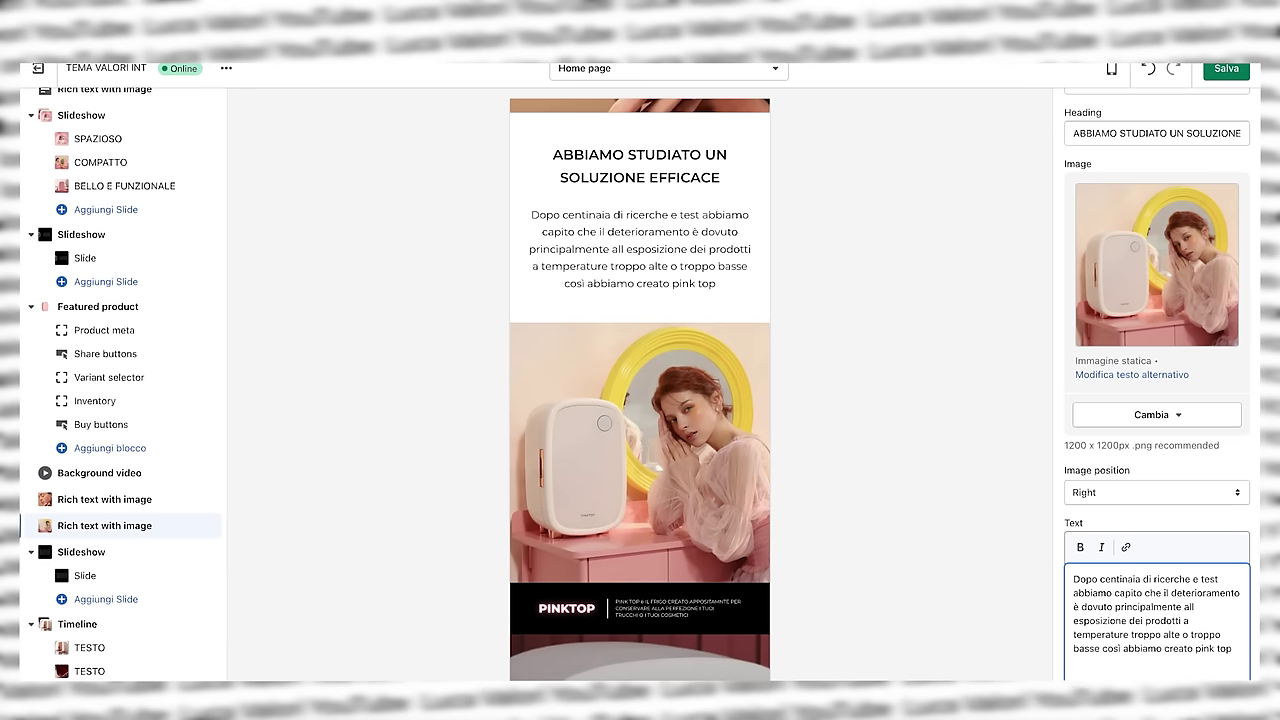
type("Il p")
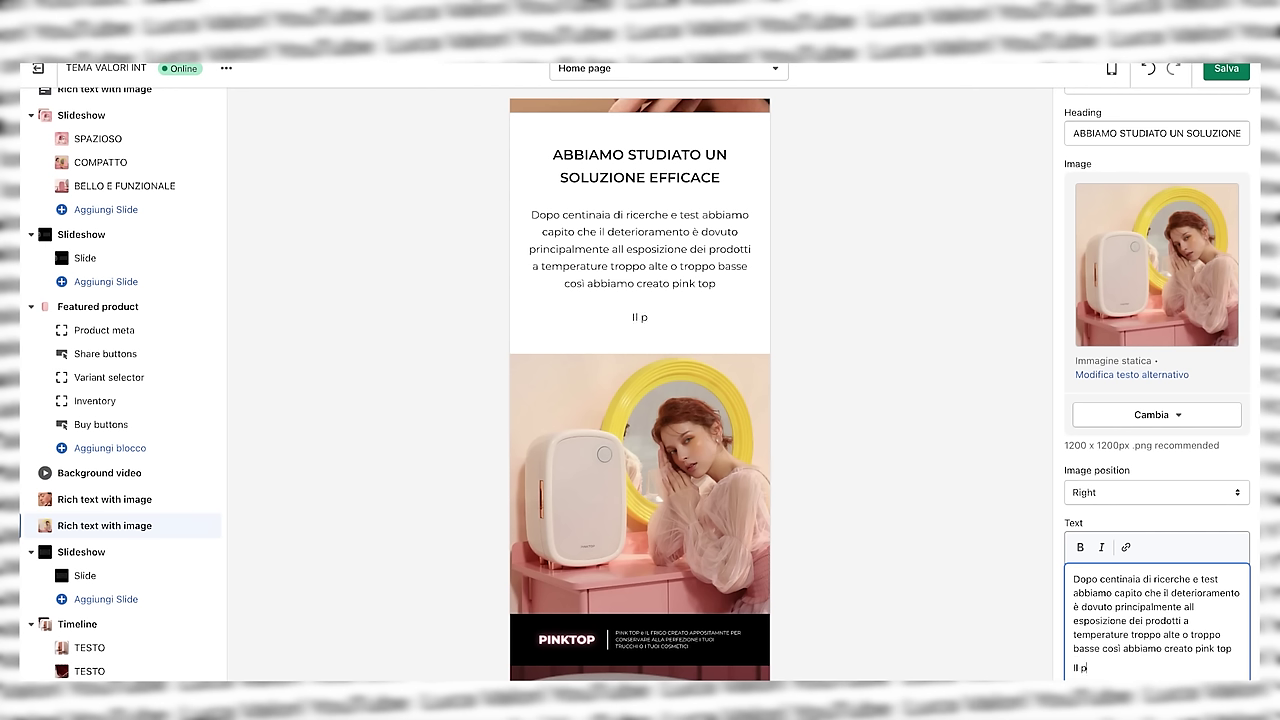
type("rimo frigo ufficial")
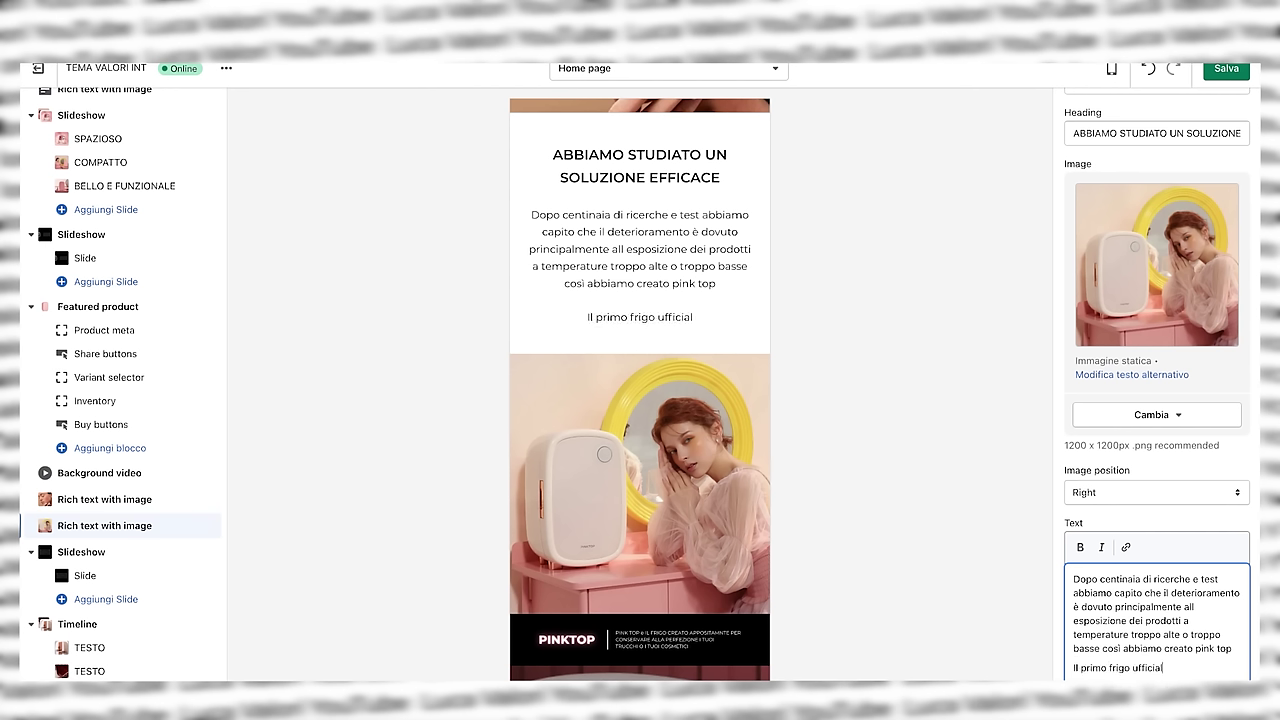
type("e ch")
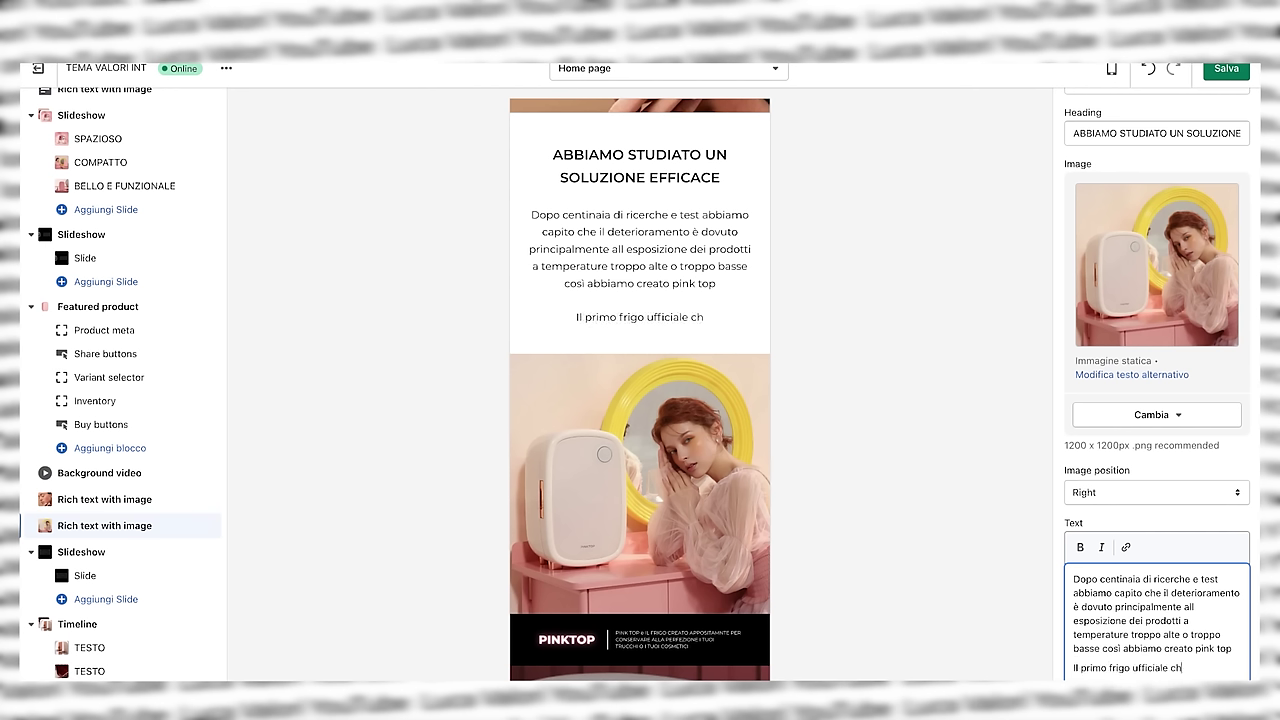
type("e garantisce")
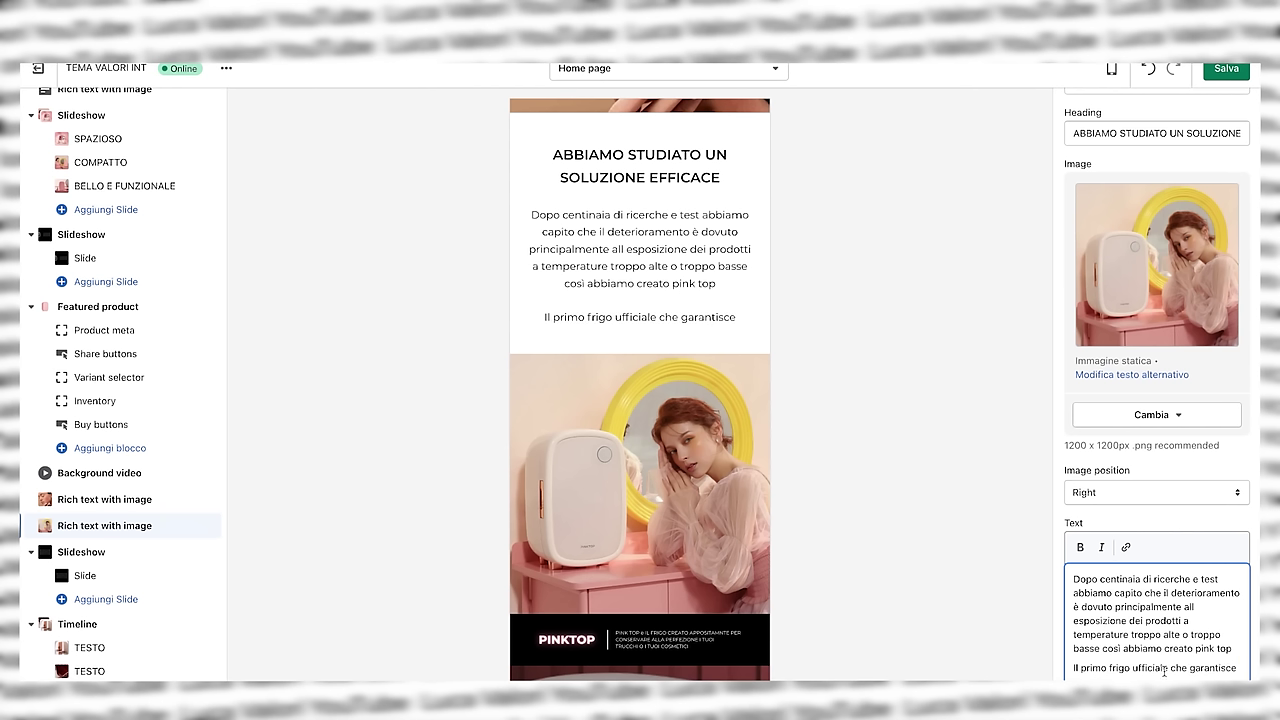
left_click_drag(1164, 670, 1131, 668)
key("BackSpace")
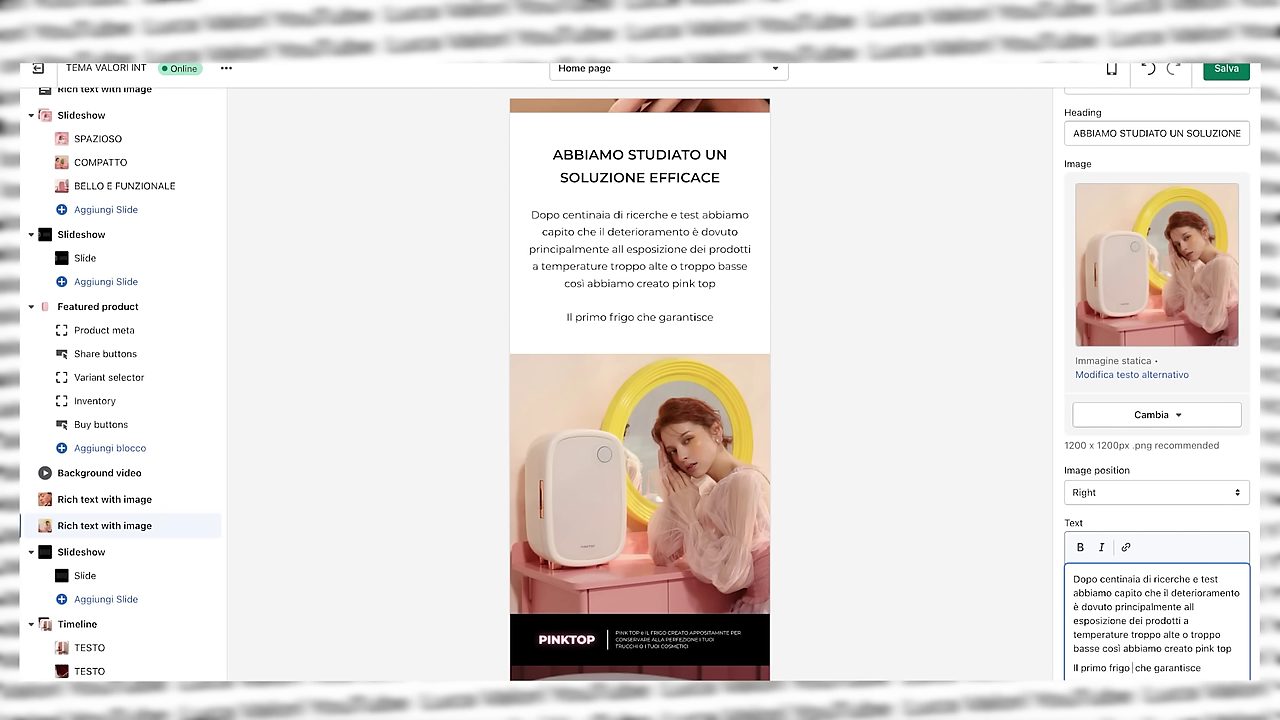
key("BackSpace")
type("ai tu")
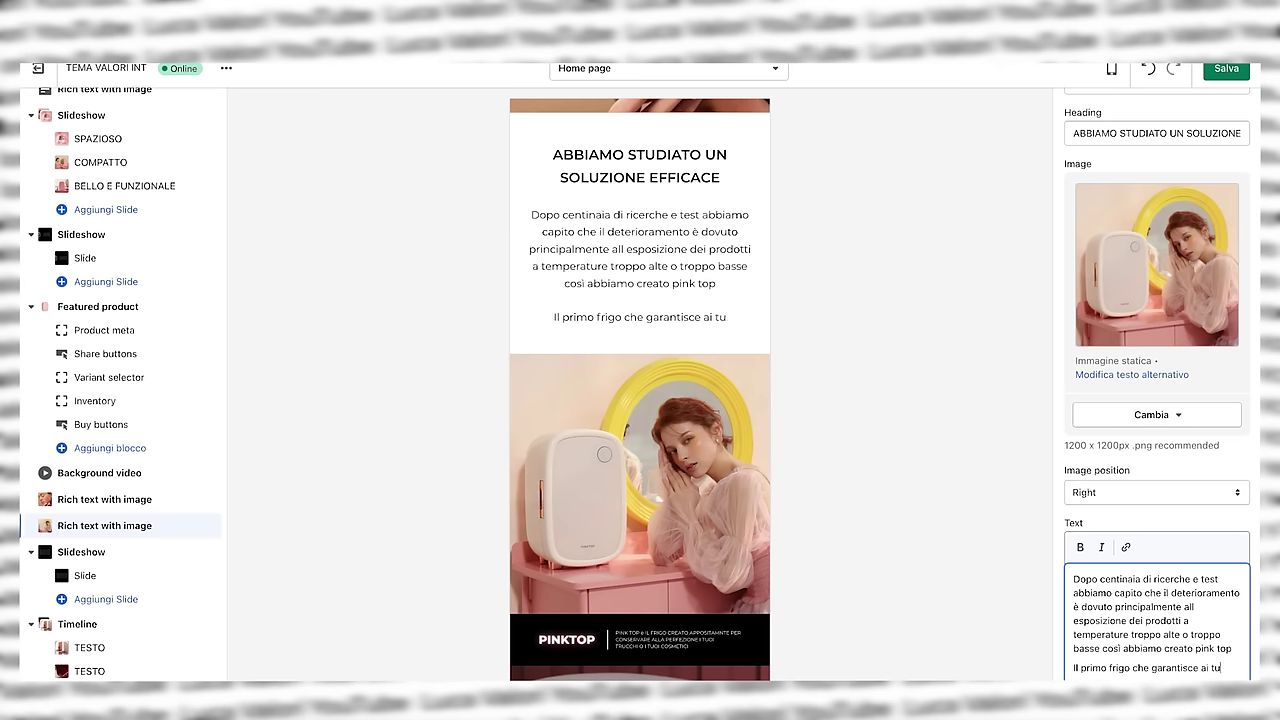
type("oi prodotti")
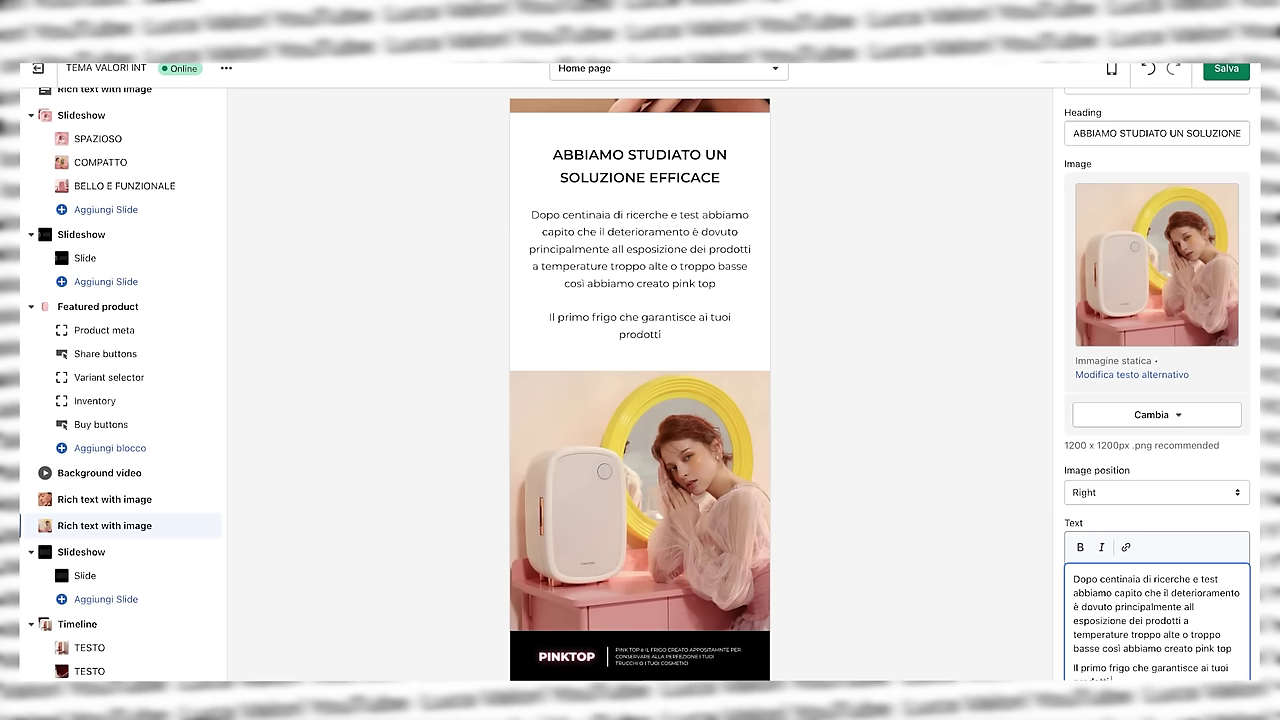
type(" di")
key("BackSpace")
key("BackSpace")
key("BackSpace")
type("trucchi o cosmetici")
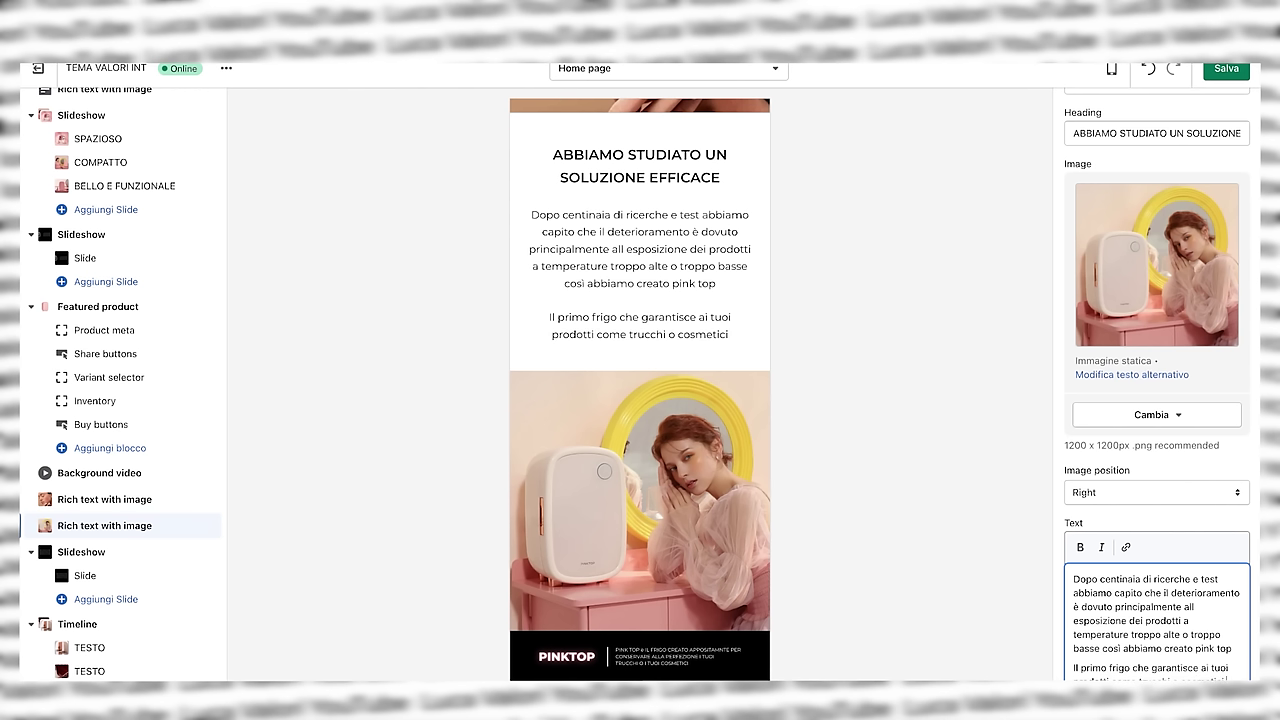
type(" p")
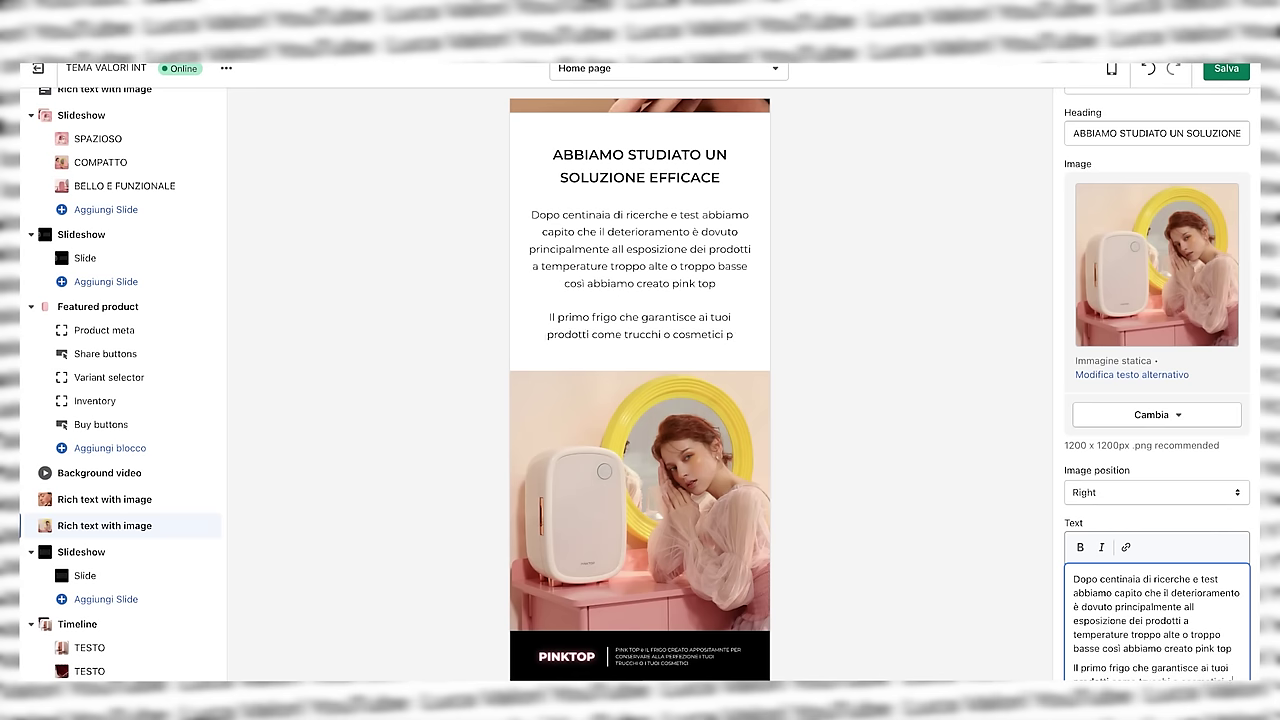
type("er la cura della pll")
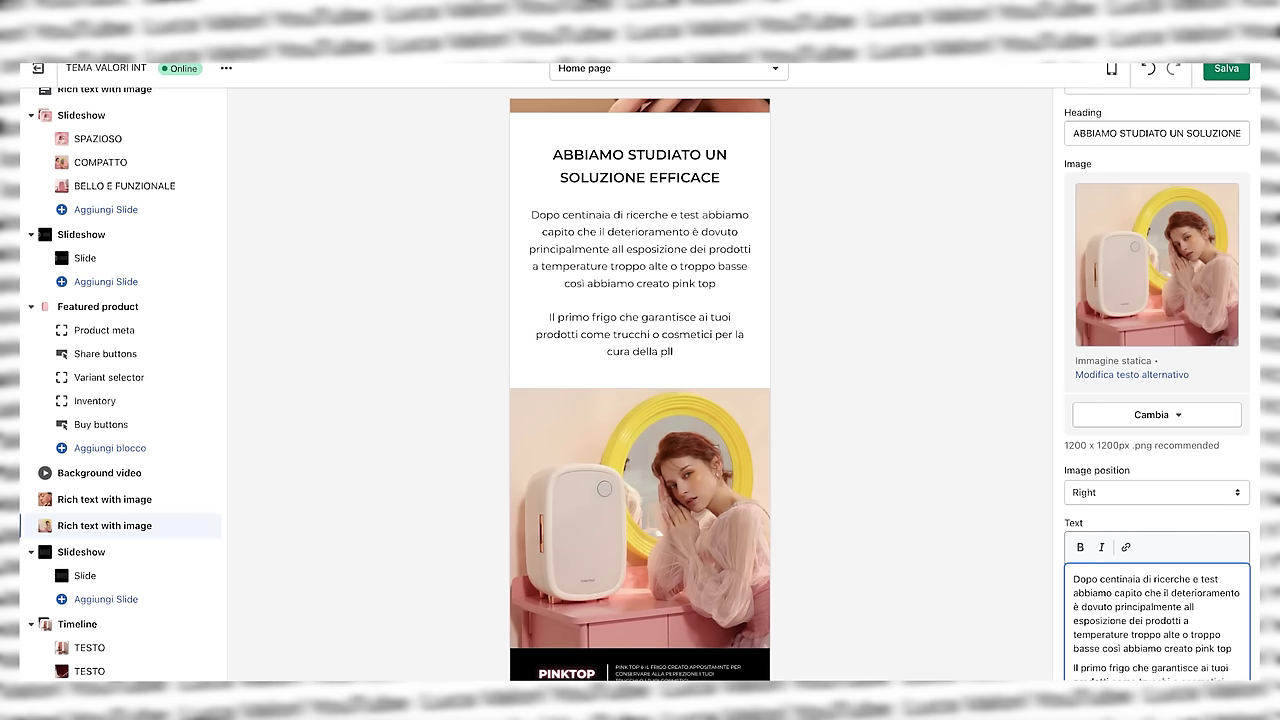
- Finish the paragraph with 'pelle una conservazione perfetta', fixing the typos
key("BackSpace")
type("e")
key("BackSpace")
type("le una cosnervazione")
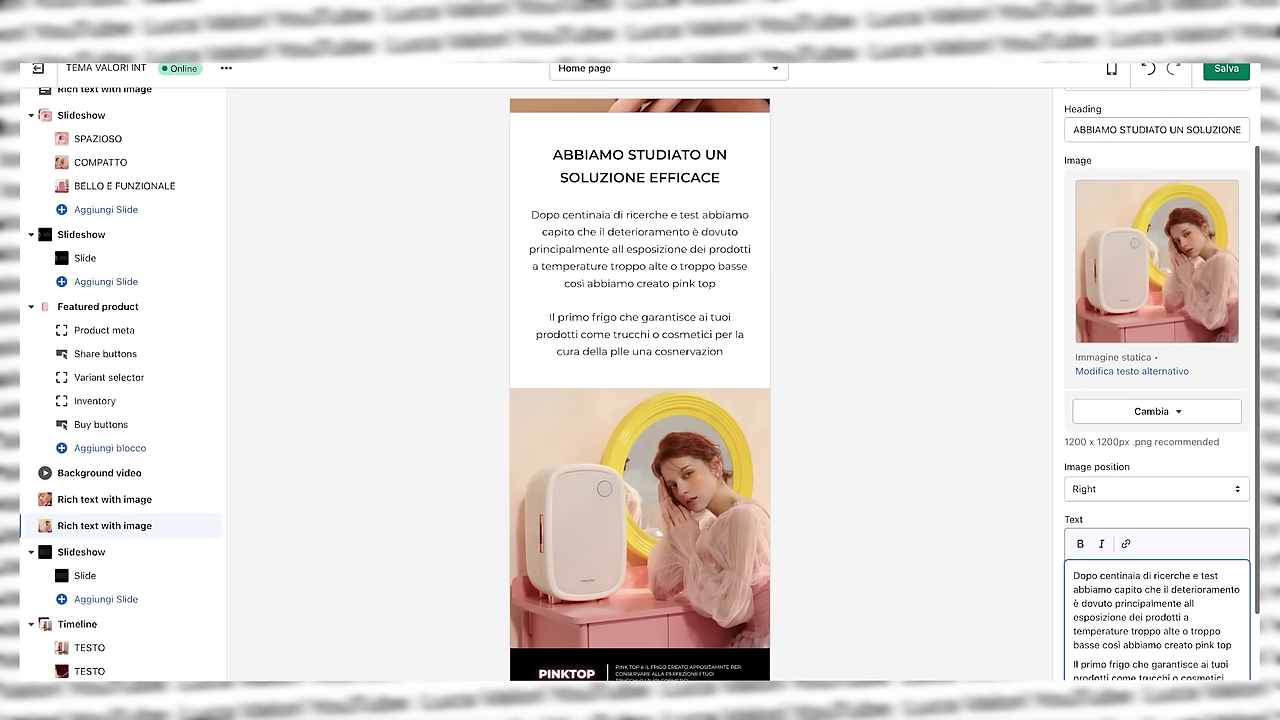
key("BackSpace")
key("BackSpace")
key("BackSpace")
key("BackSpace")
key("BackSpace")
key("BackSpace")
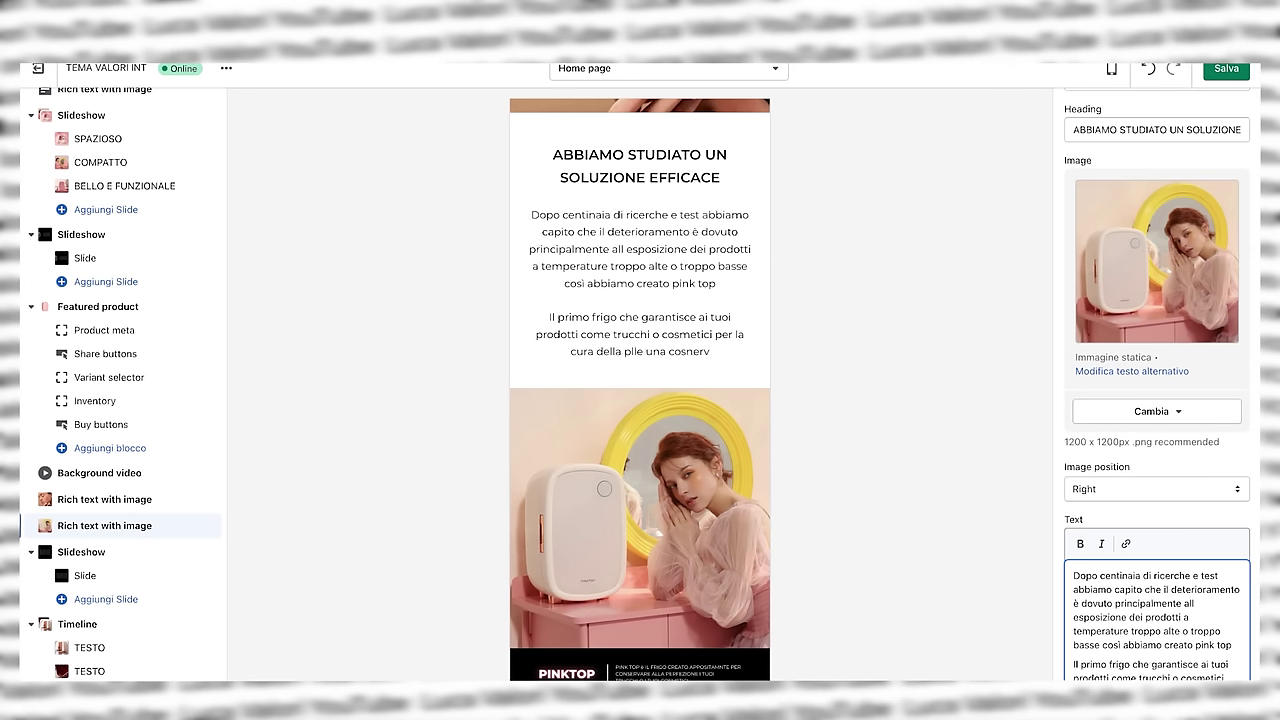
type("e")
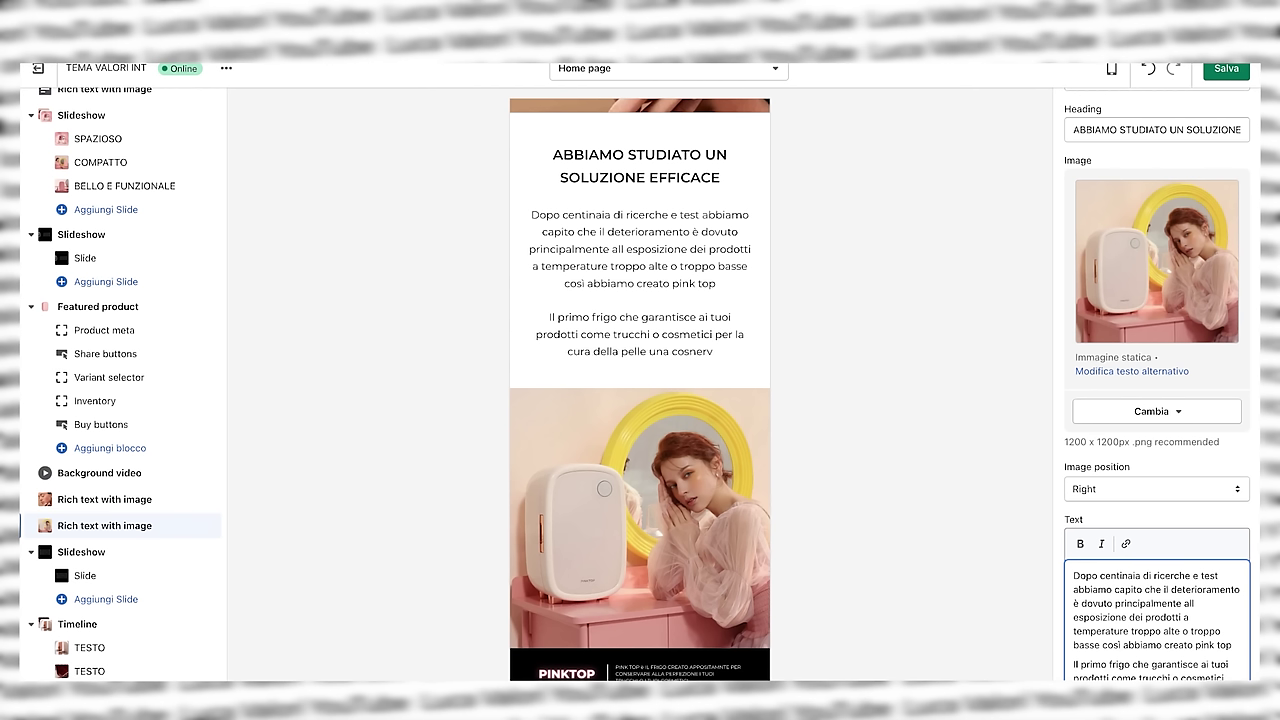
key("BackSpace")
key("BackSpace")
key("BackSpace")
key("BackSpace")
key("BackSpace")
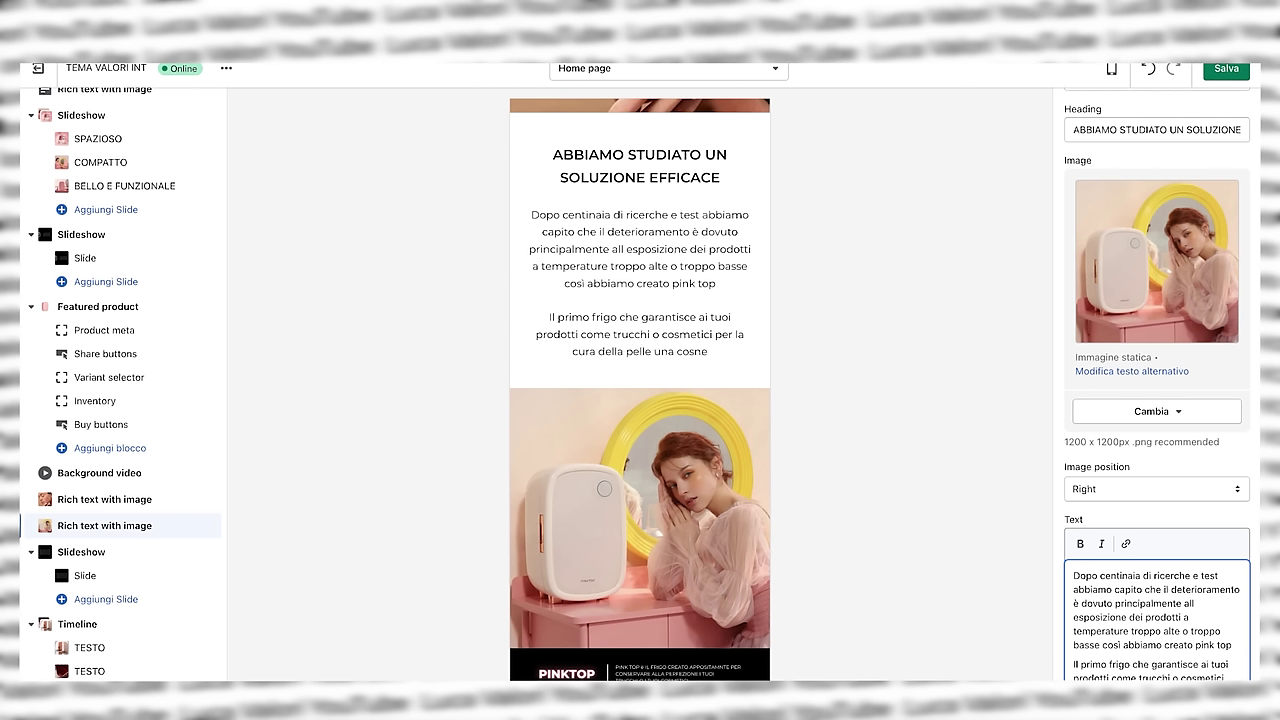
type("nserv")
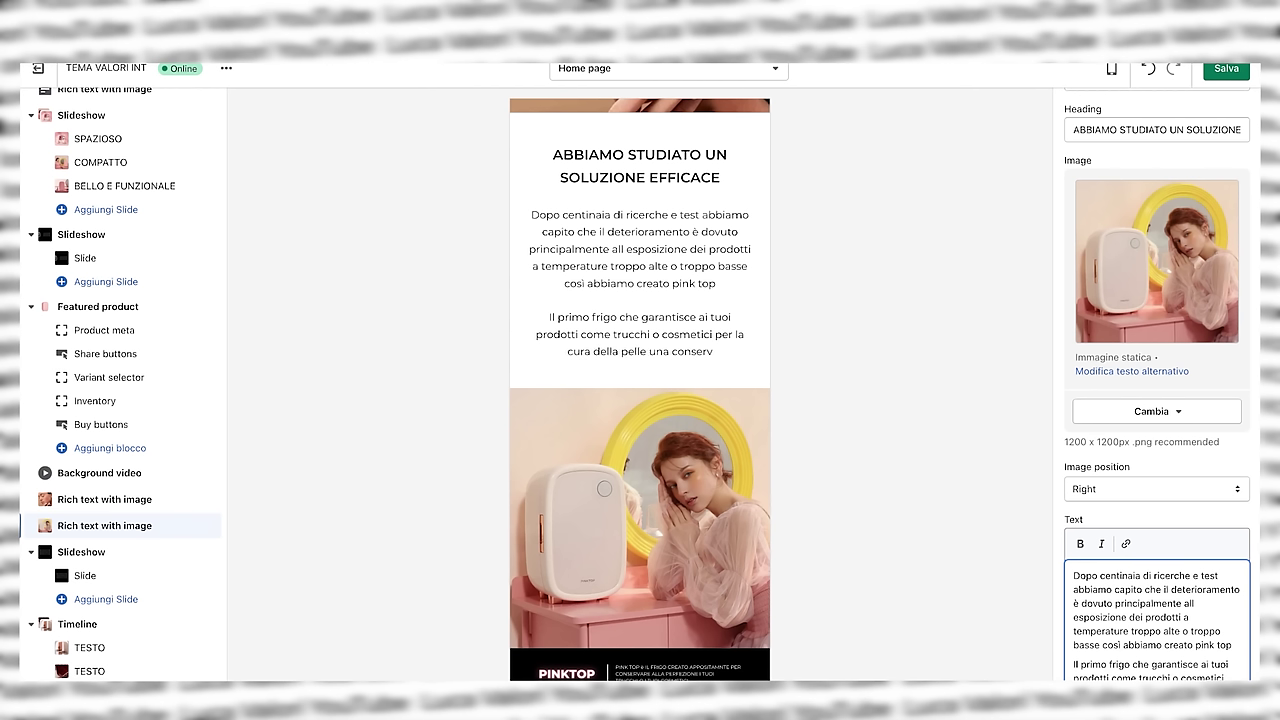
type("azione perfetta")
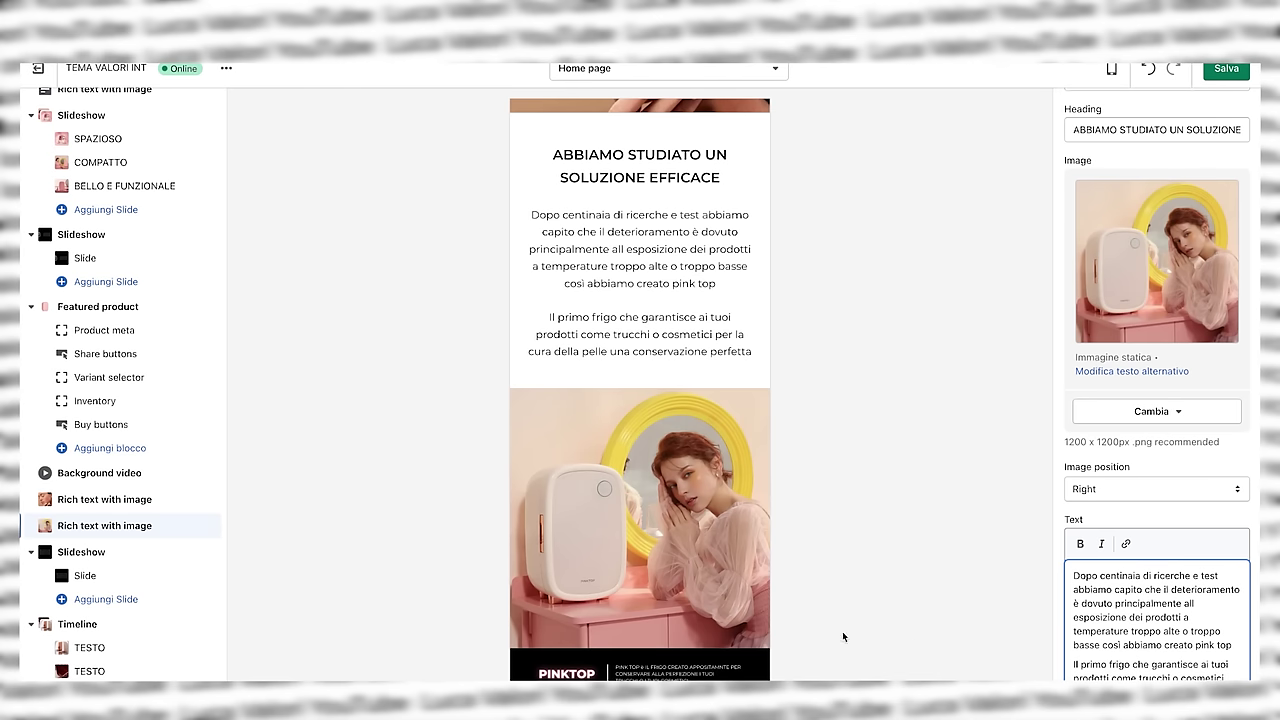
scroll(1110, 600, "down", 1)
- Add a paragraph 'Così facendo ridurrai al minimo la comparsa di problemi come brufoli, acne, pelle secca…', ending 'cosmetici totalmente inefficaci'
key("Return")
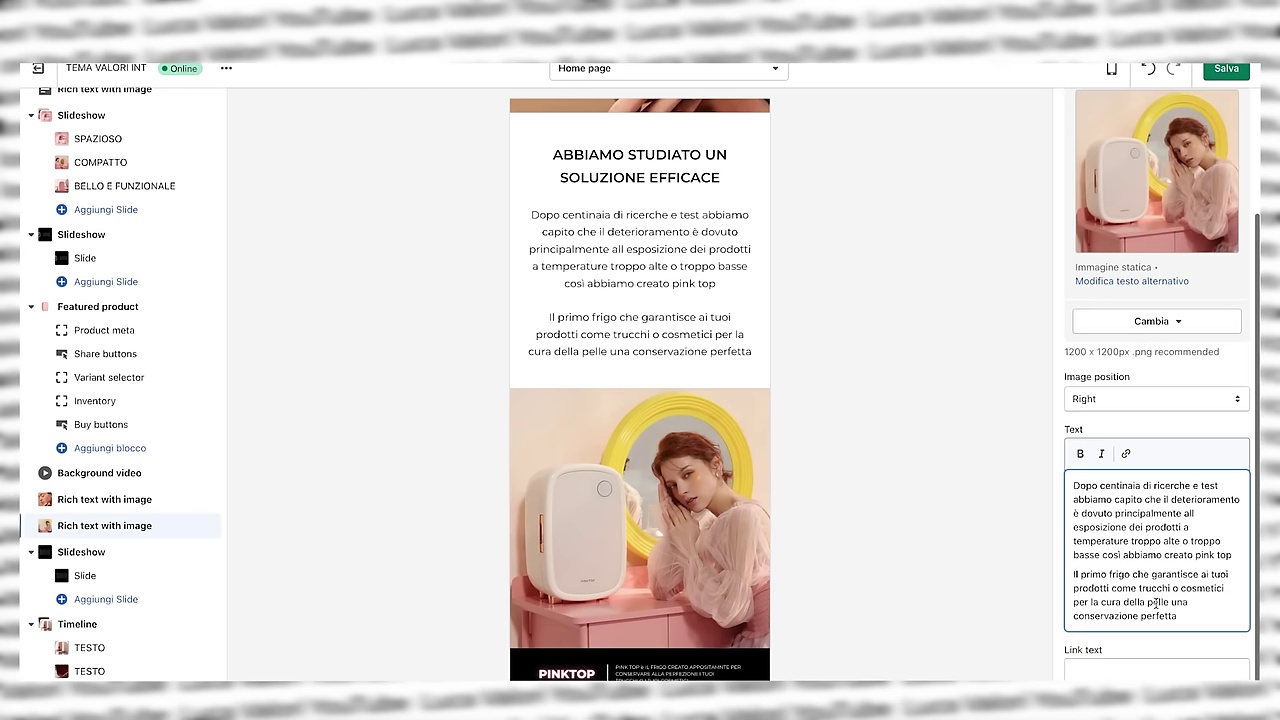
key("Return")
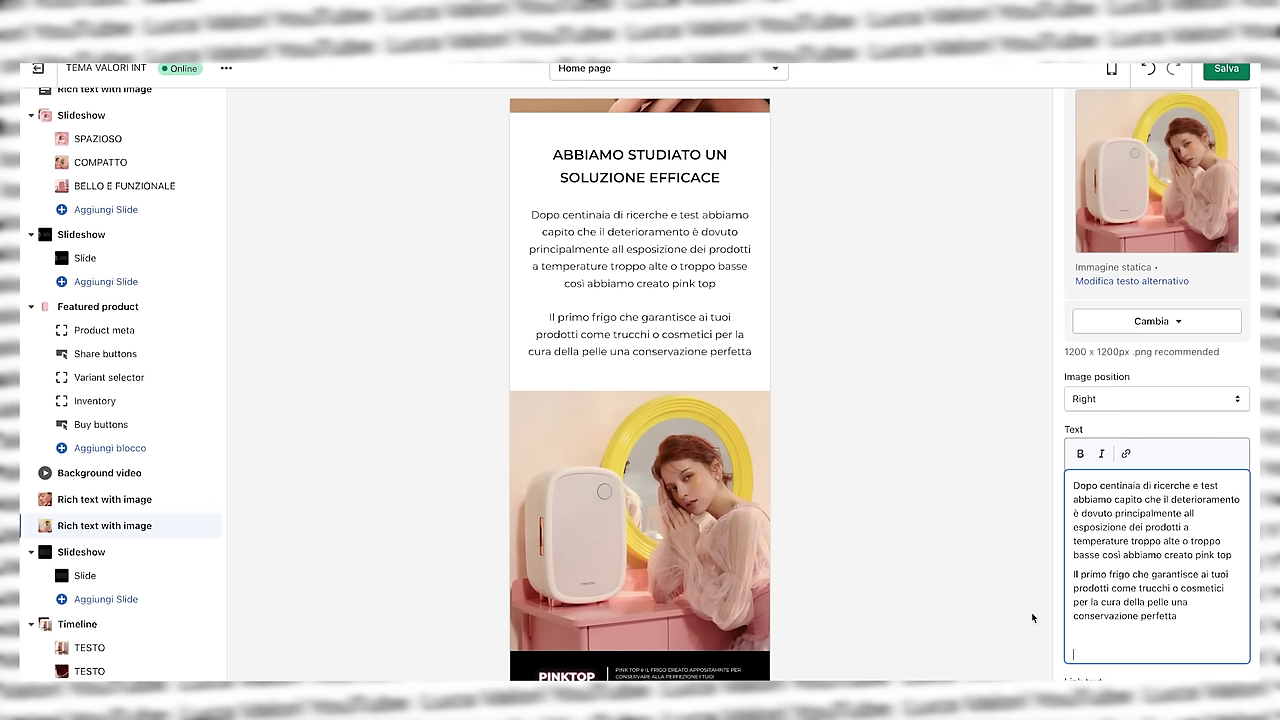
type("Cosi facendo")
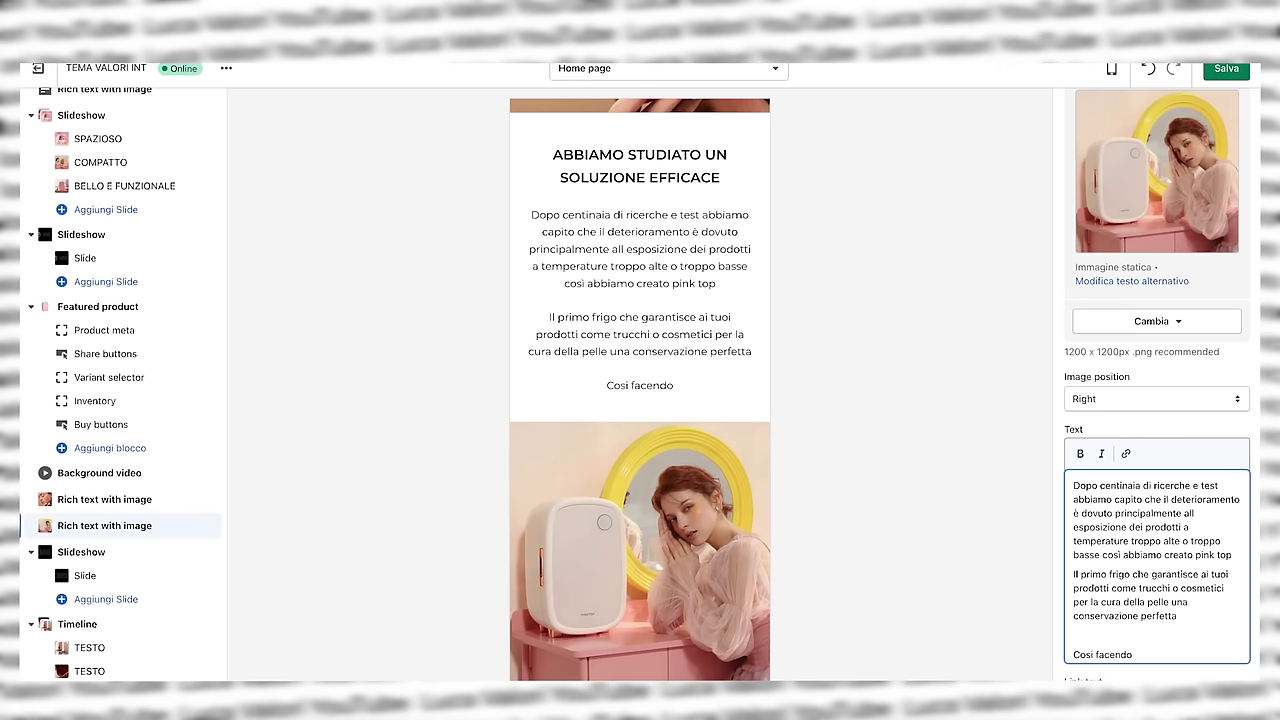
type(" ridurrai")
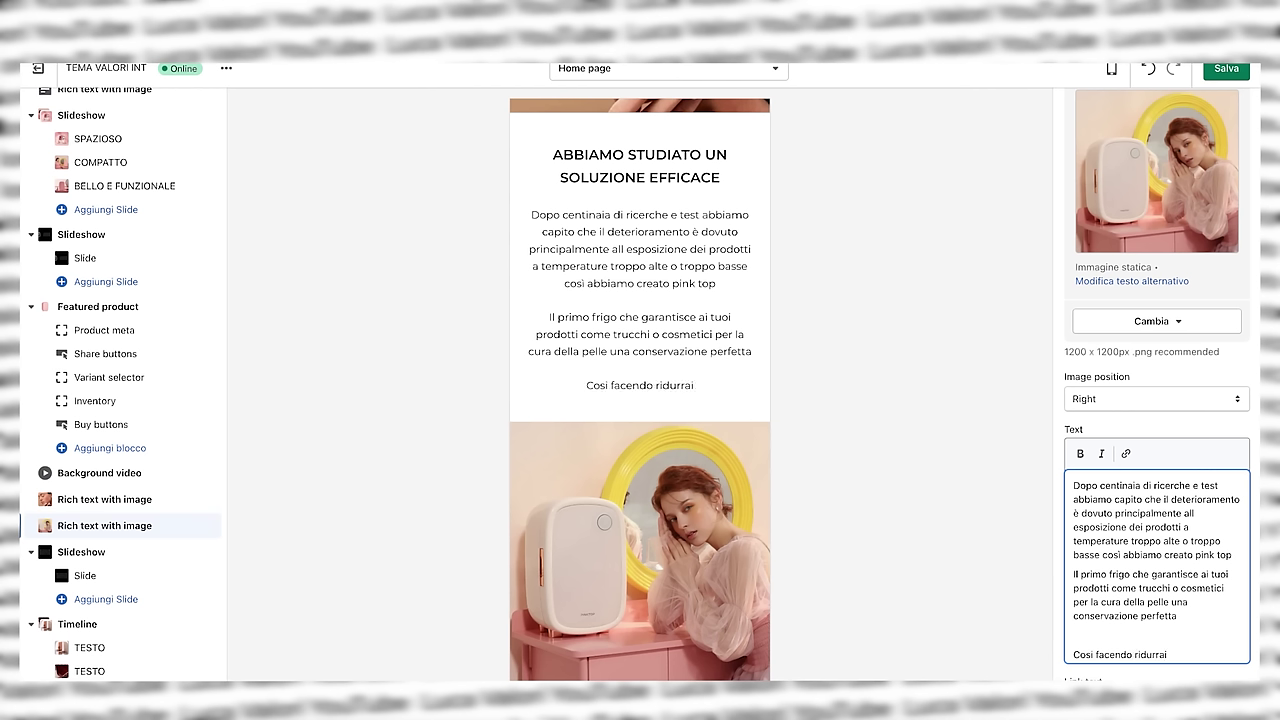
type("a")
key("BackSpace")
key("BackSpace")
key("BackSpace")
key("BackSpace")
key("BackSpace")
key("BackSpace")
key("BackSpace")
key("BackSpace")
key("BackSpace")
key("BackSpace")
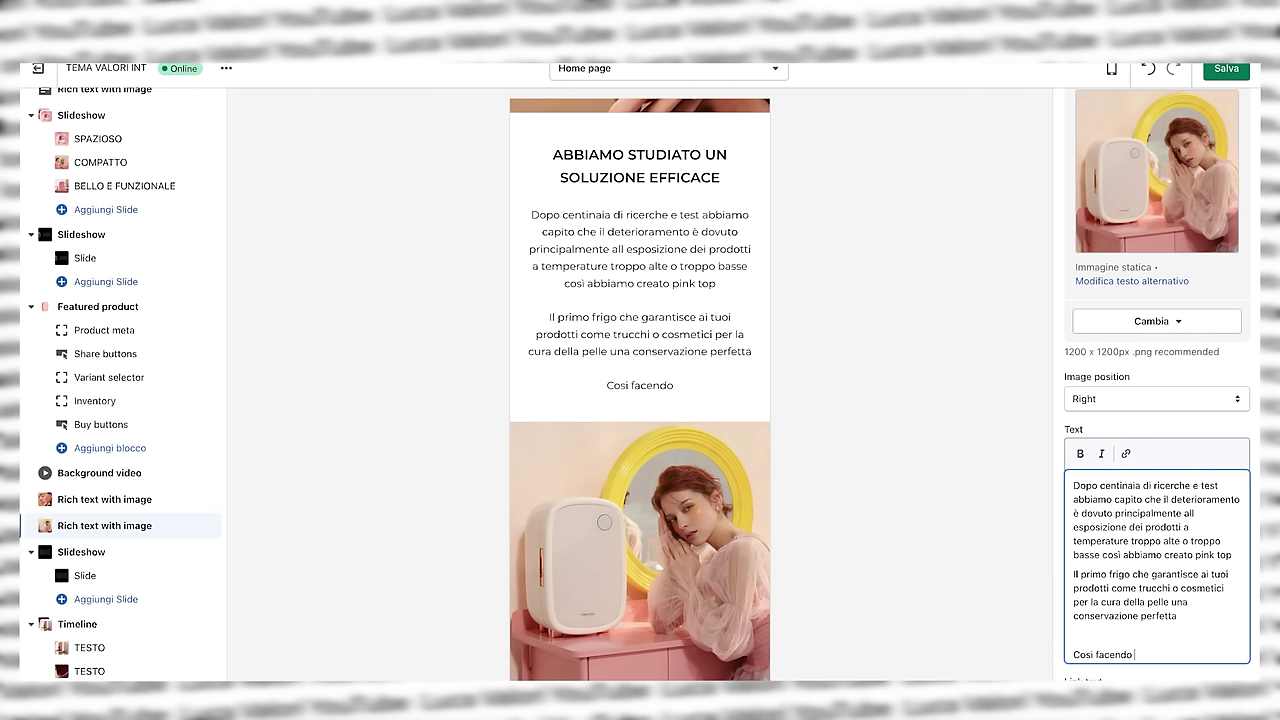
type("ridurrai al minimo ")
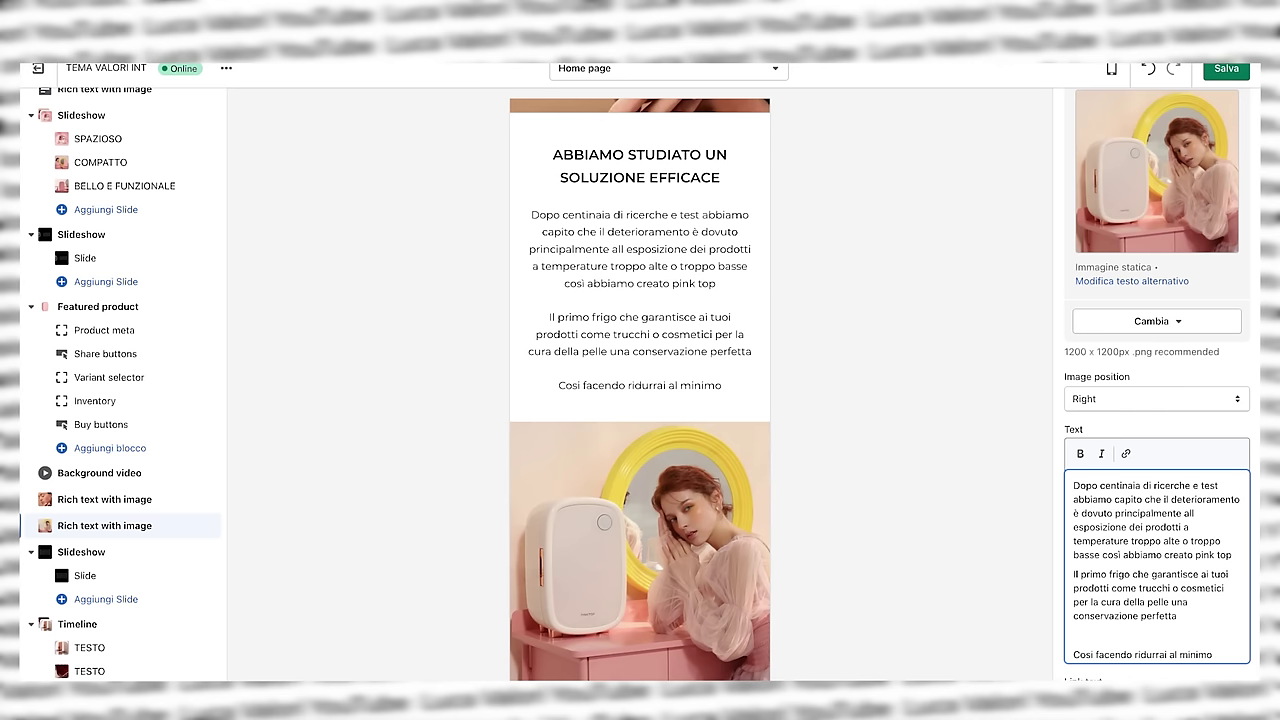
type("la")
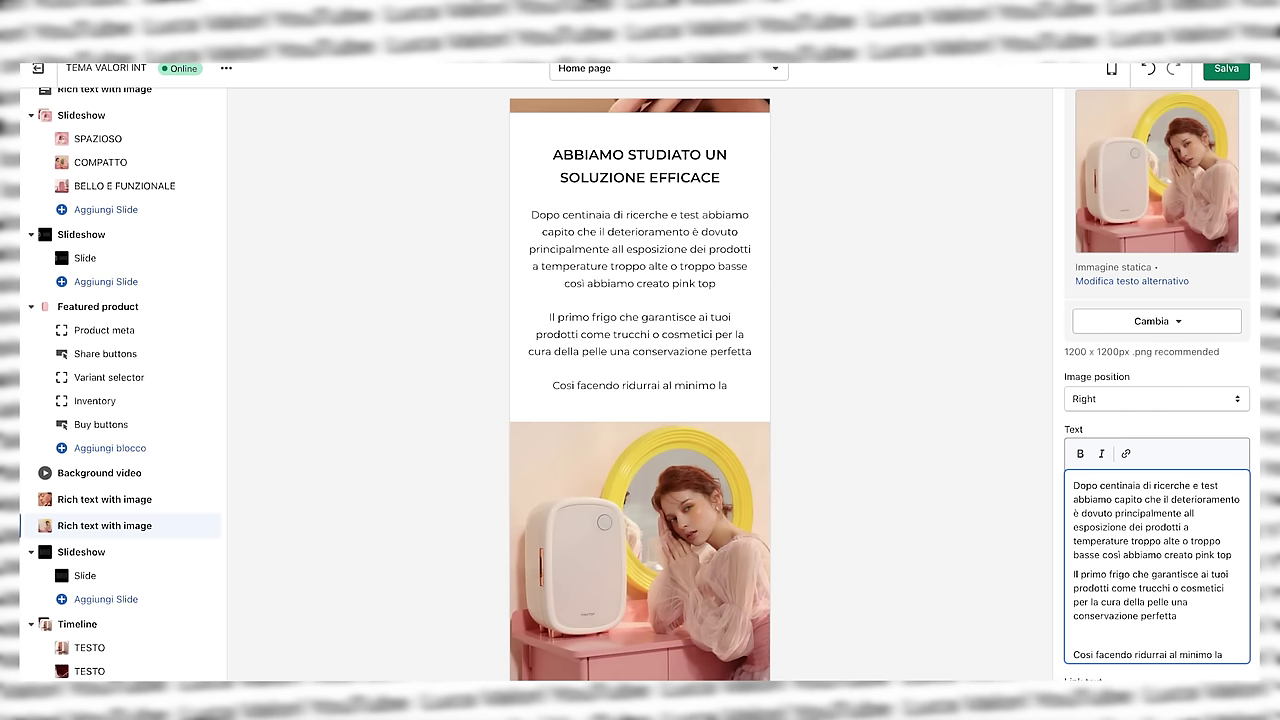
type(" comparsa ")
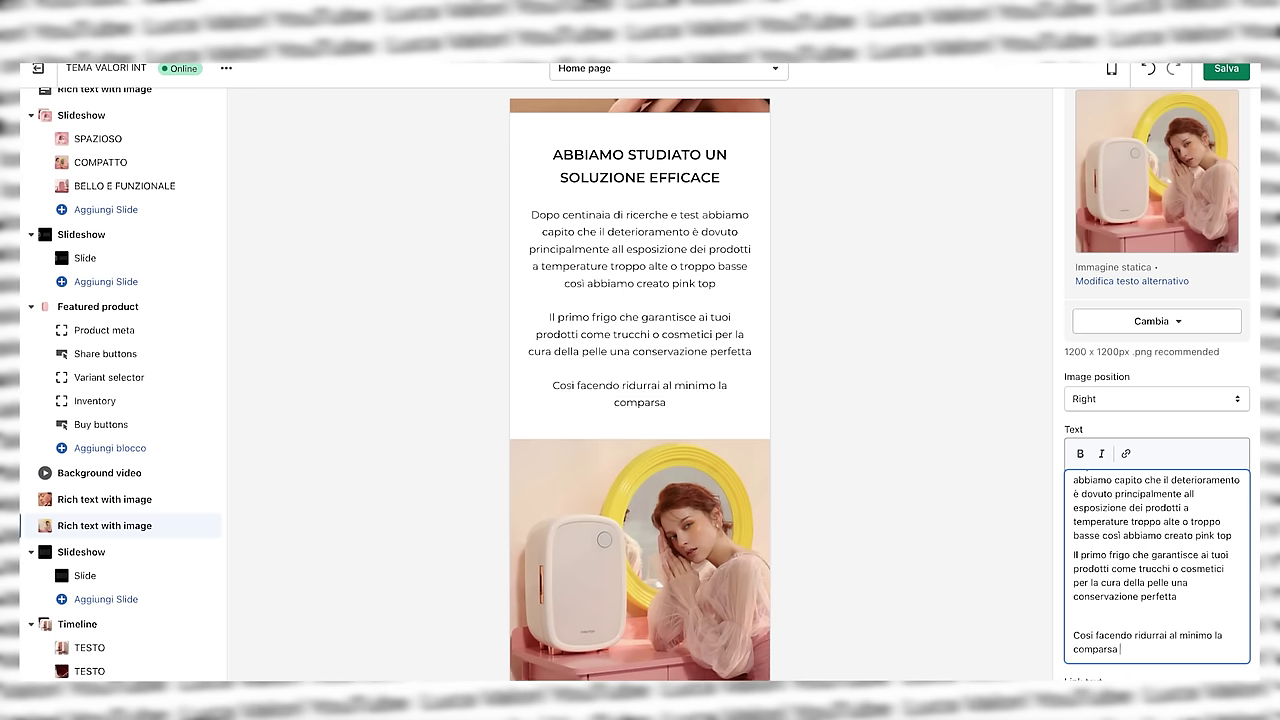
type("di brufol")
type("i")
key("BackSpace")
key("BackSpace")
key("BackSpace")
key("BackSpace")
key("BackSpace")
key("BackSpace")
key("BackSpace")
type("problemi")
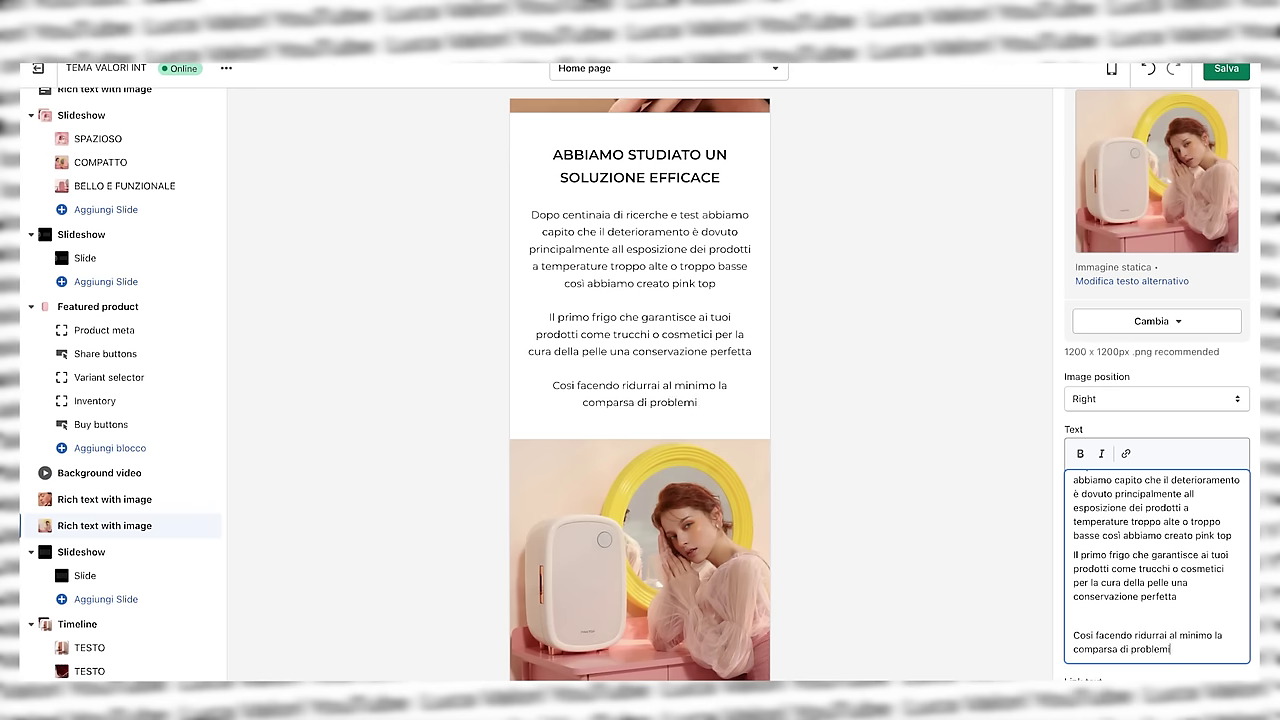
type(" come bruf")
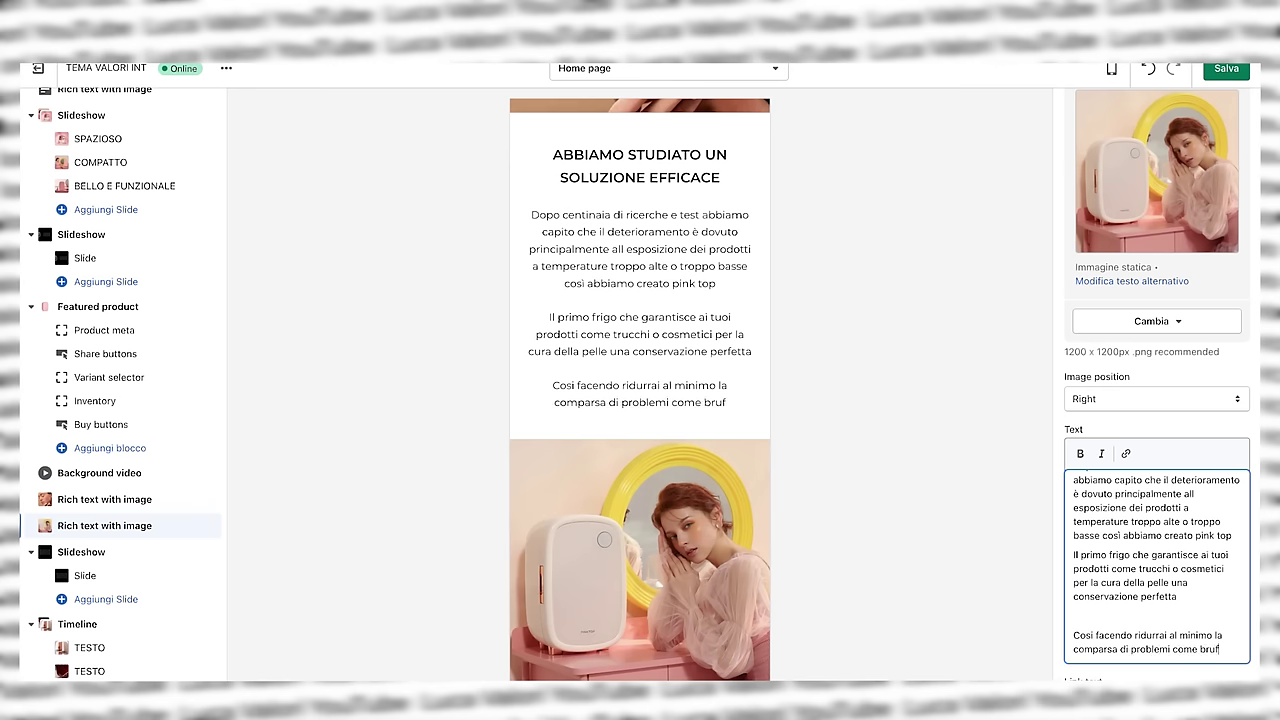
type("oli,")
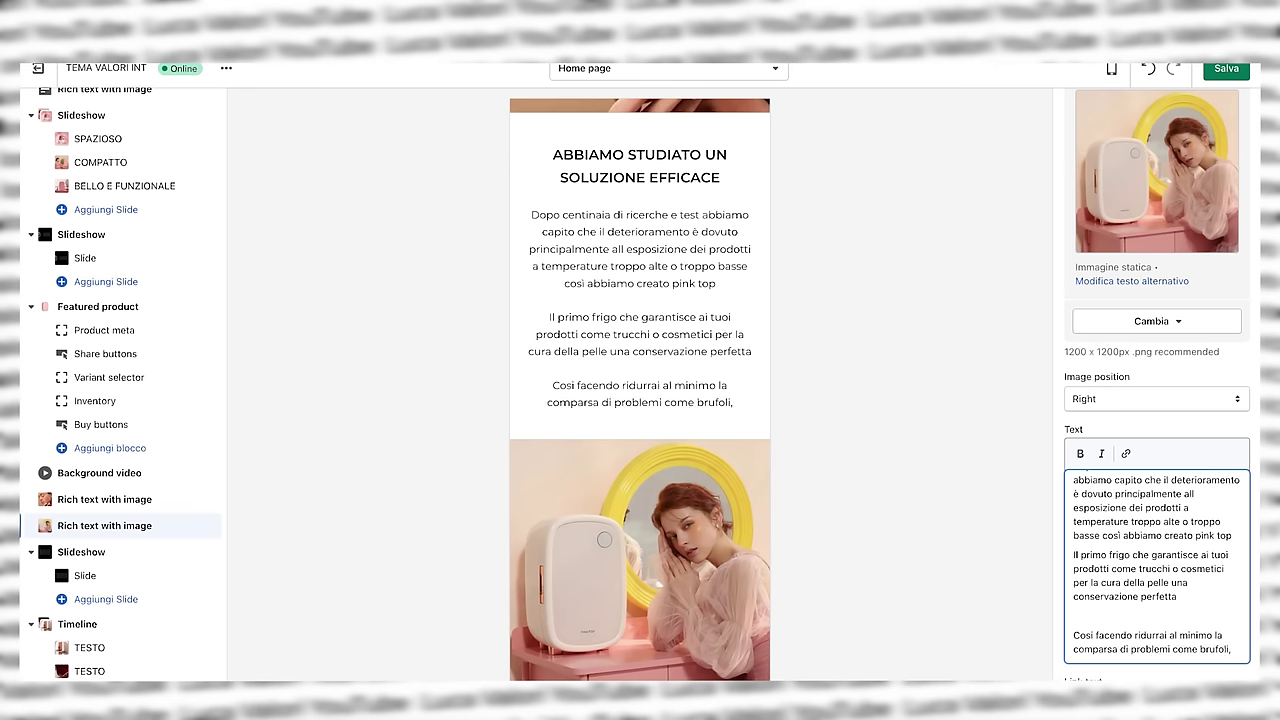
type(" acne")
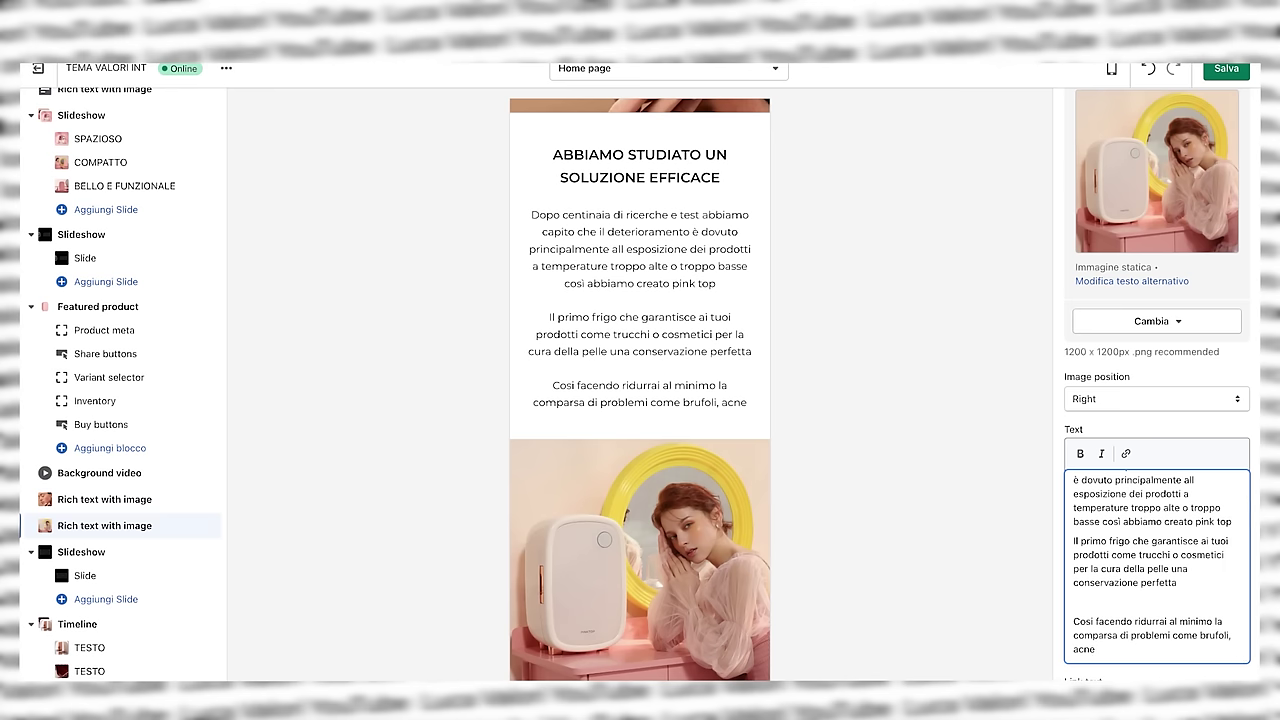
type(", pelle secca...")
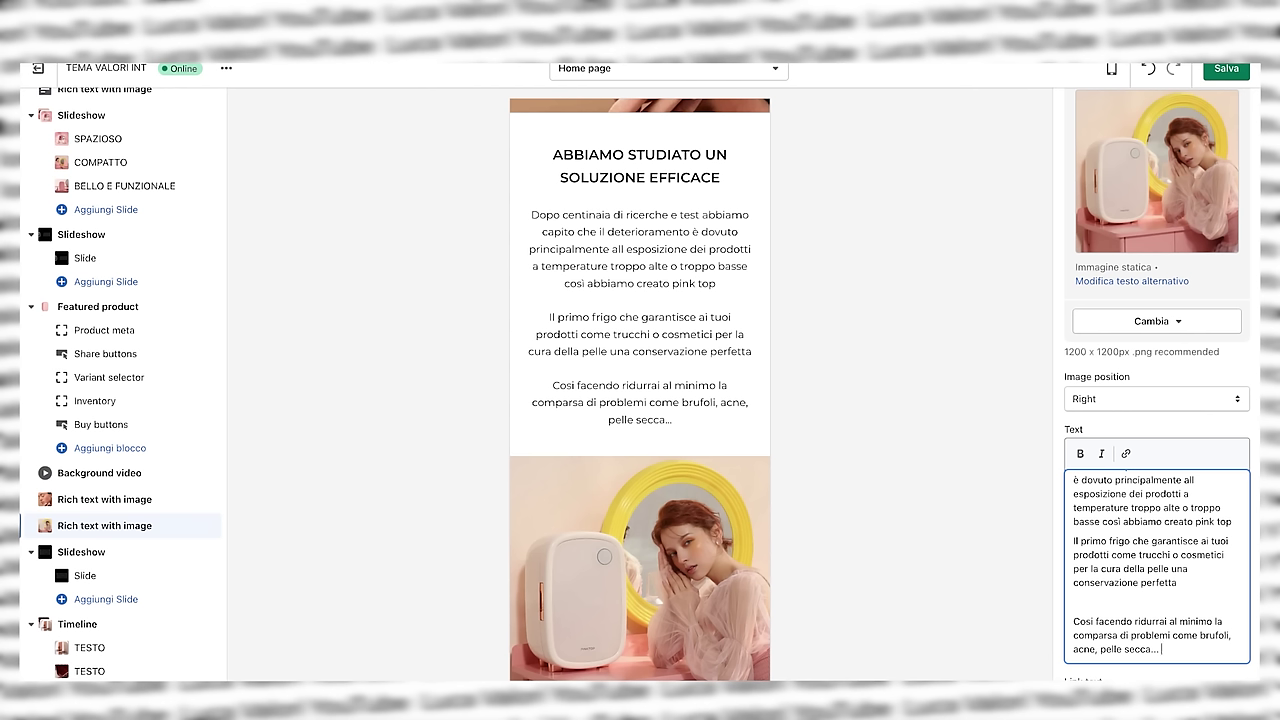
type("E cosa più")
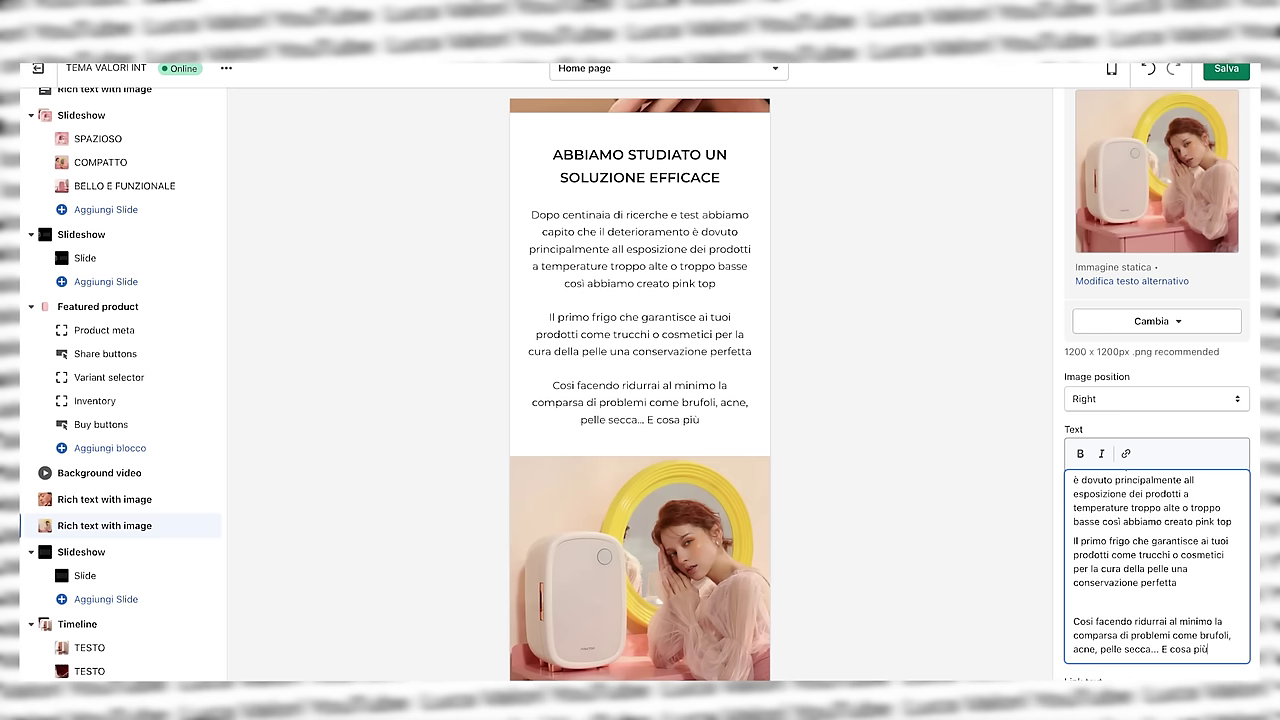
type(" importante")
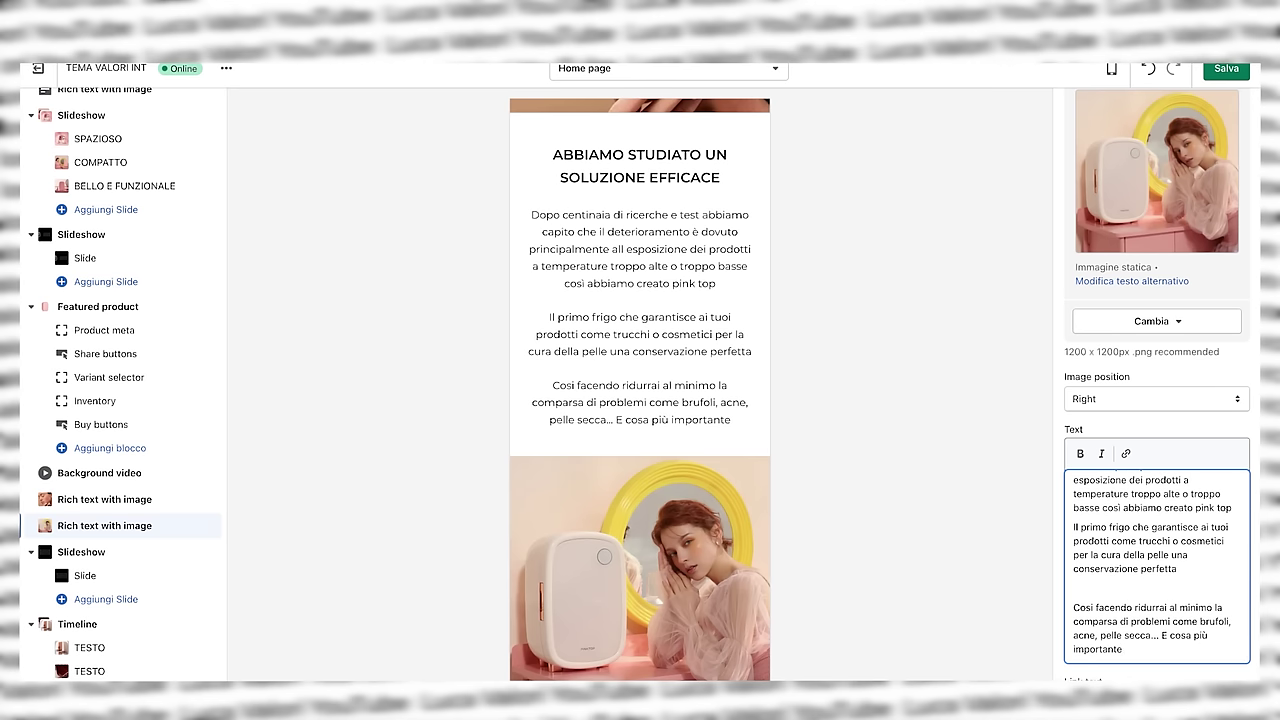
type(" no r")
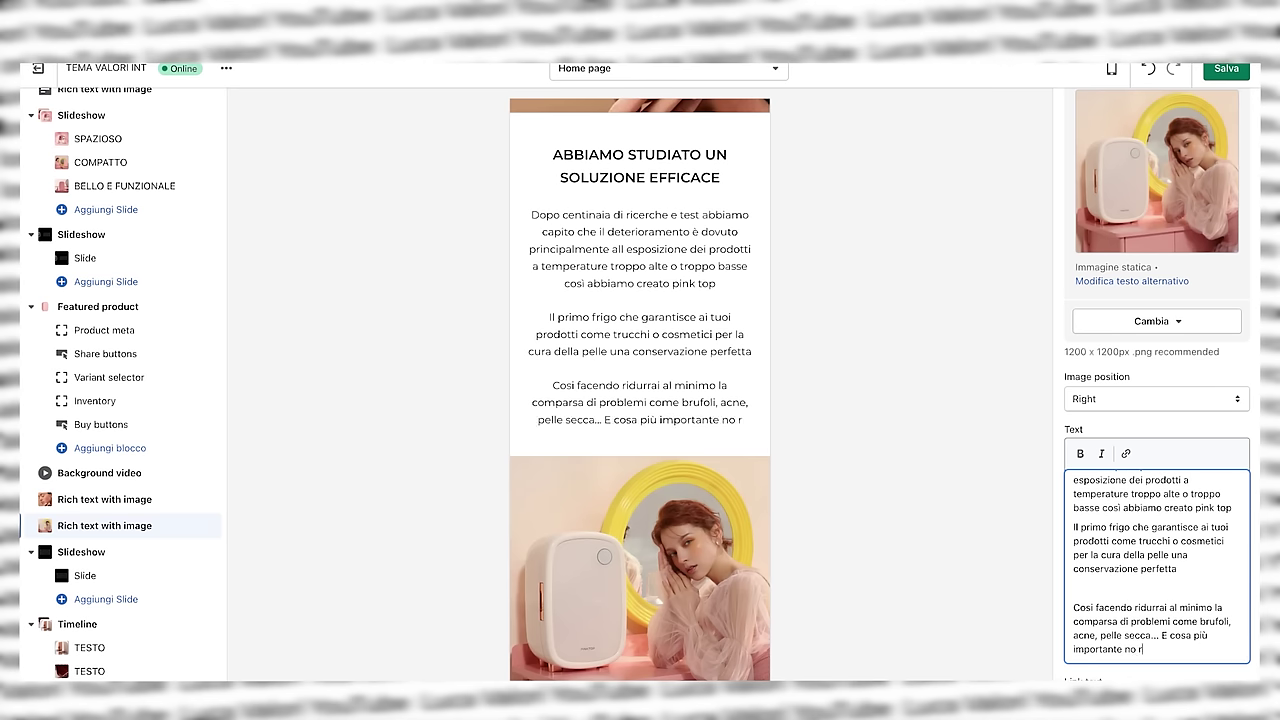
type("ischierai")
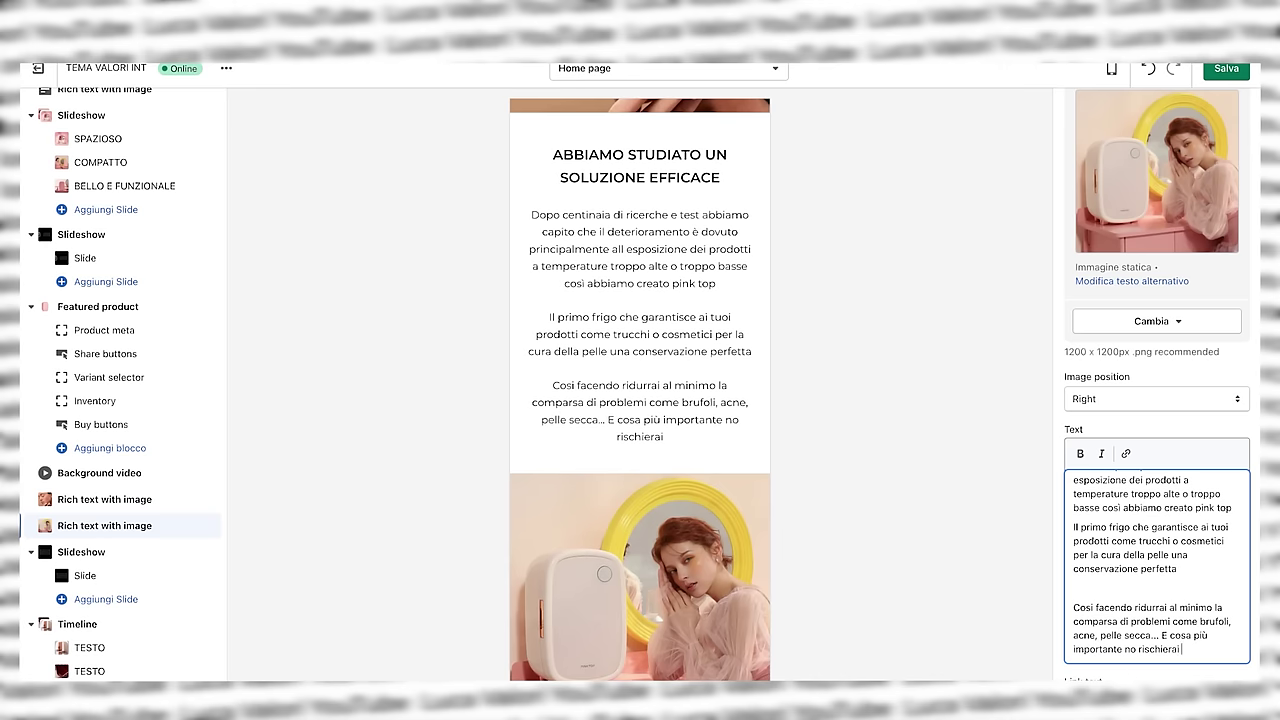
type("di utilizzare")
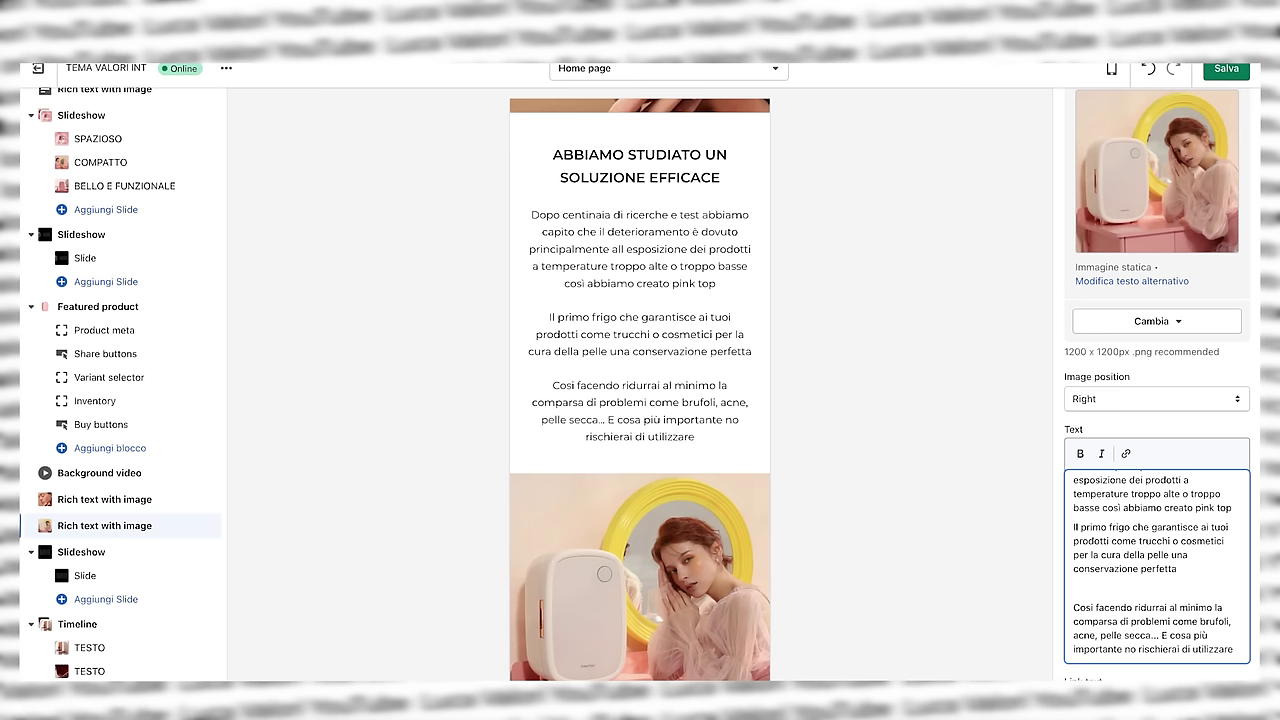
type(" quotidianamente cosmetici totalment")
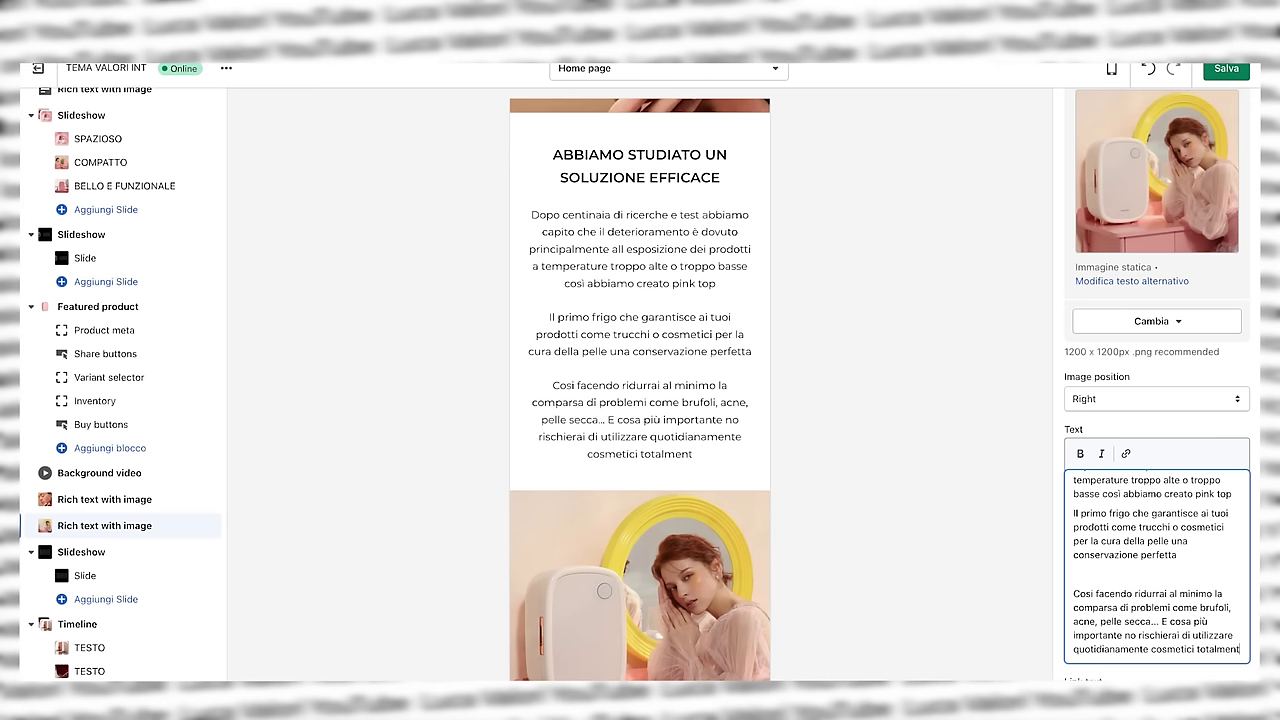
type("e inefficaci")
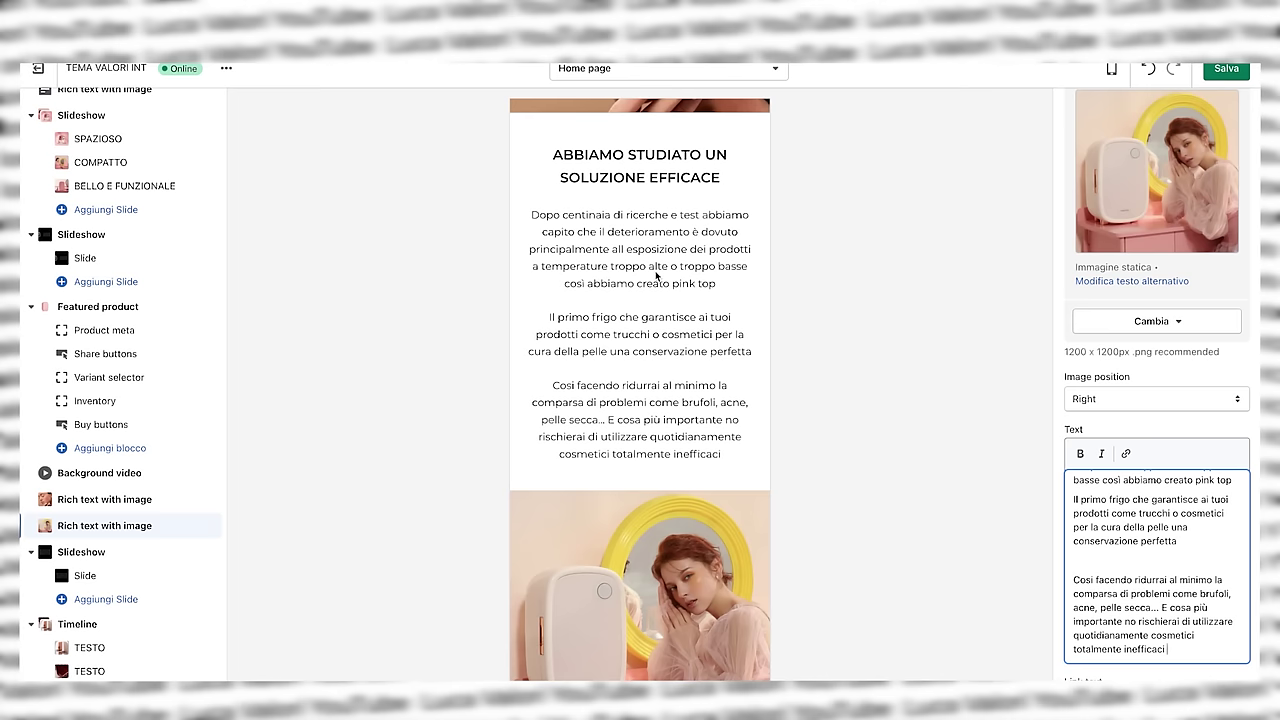
scroll(662, 280, "up", 1)
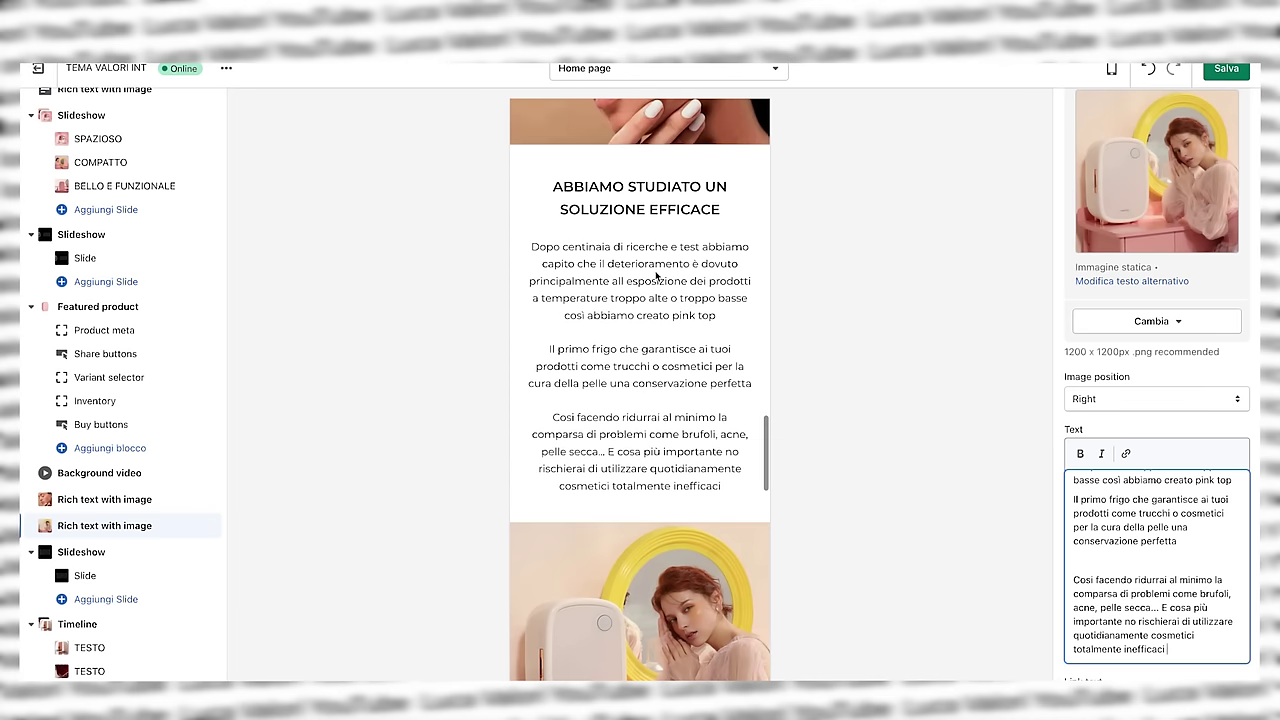
scroll(634, 314, "up", 5)
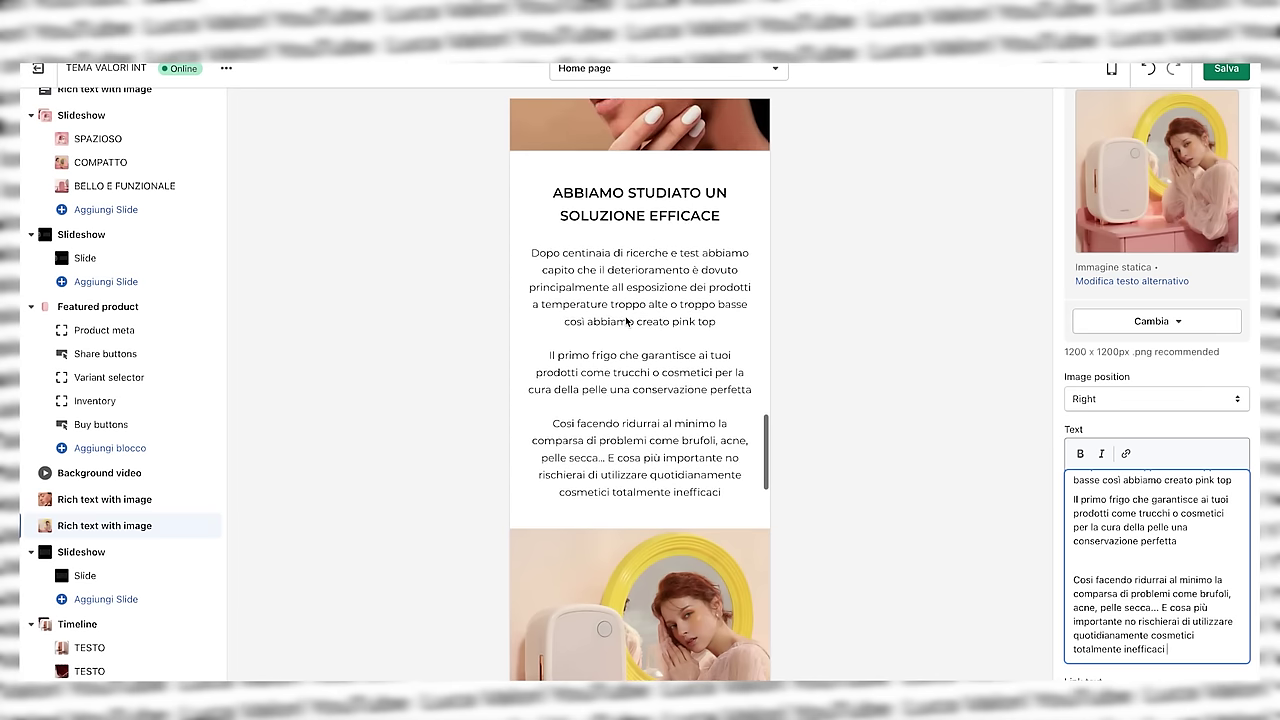
scroll(626, 318, "down", 4)
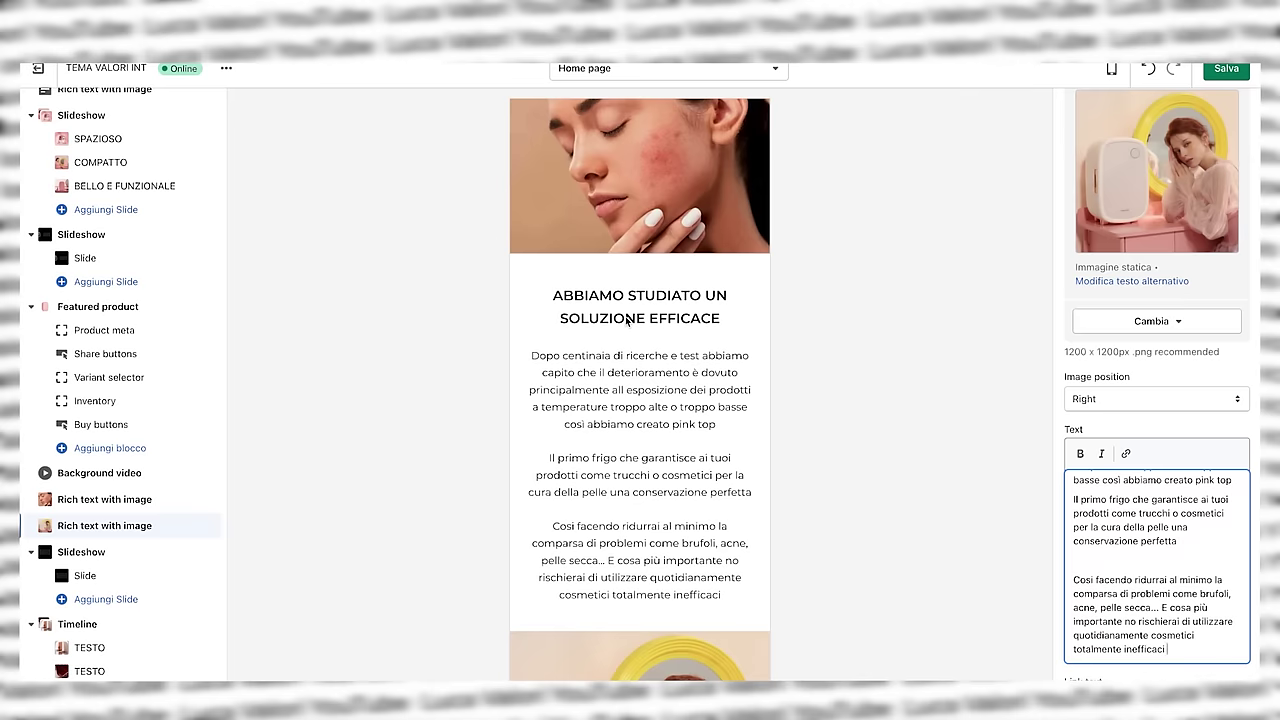
scroll(627, 318, "up", 6)
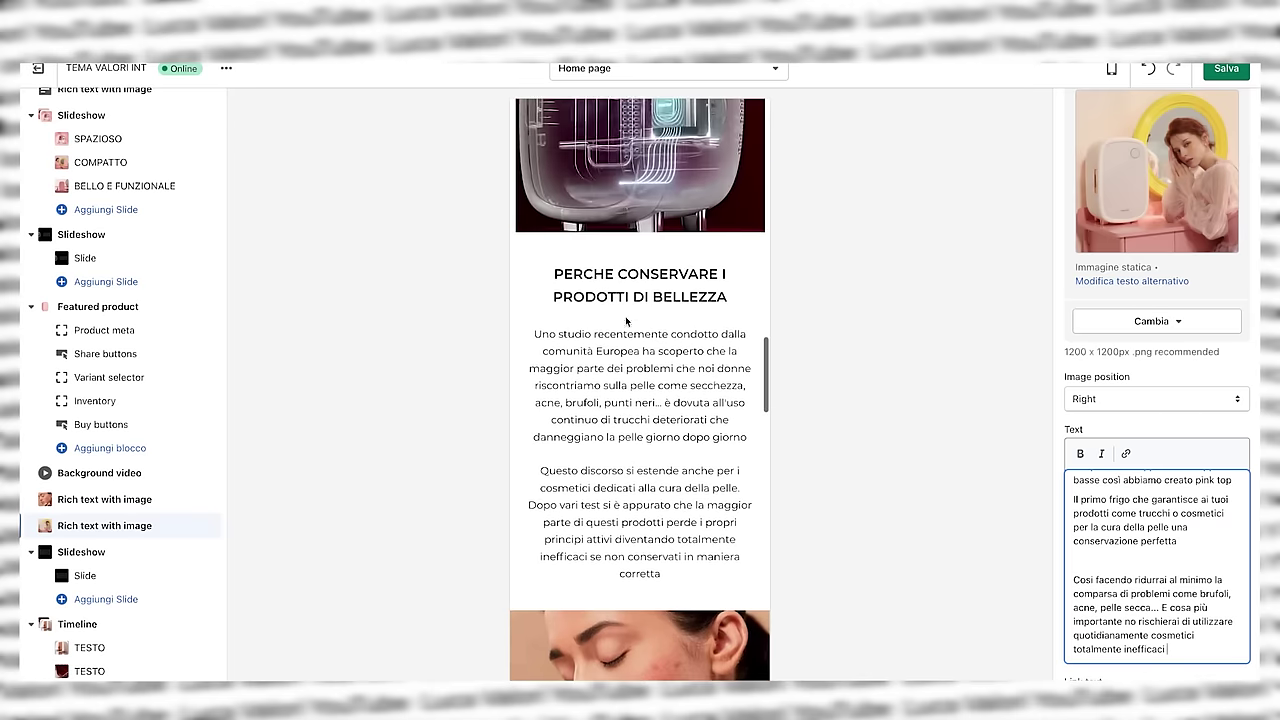
scroll(640, 465, "down", 6)
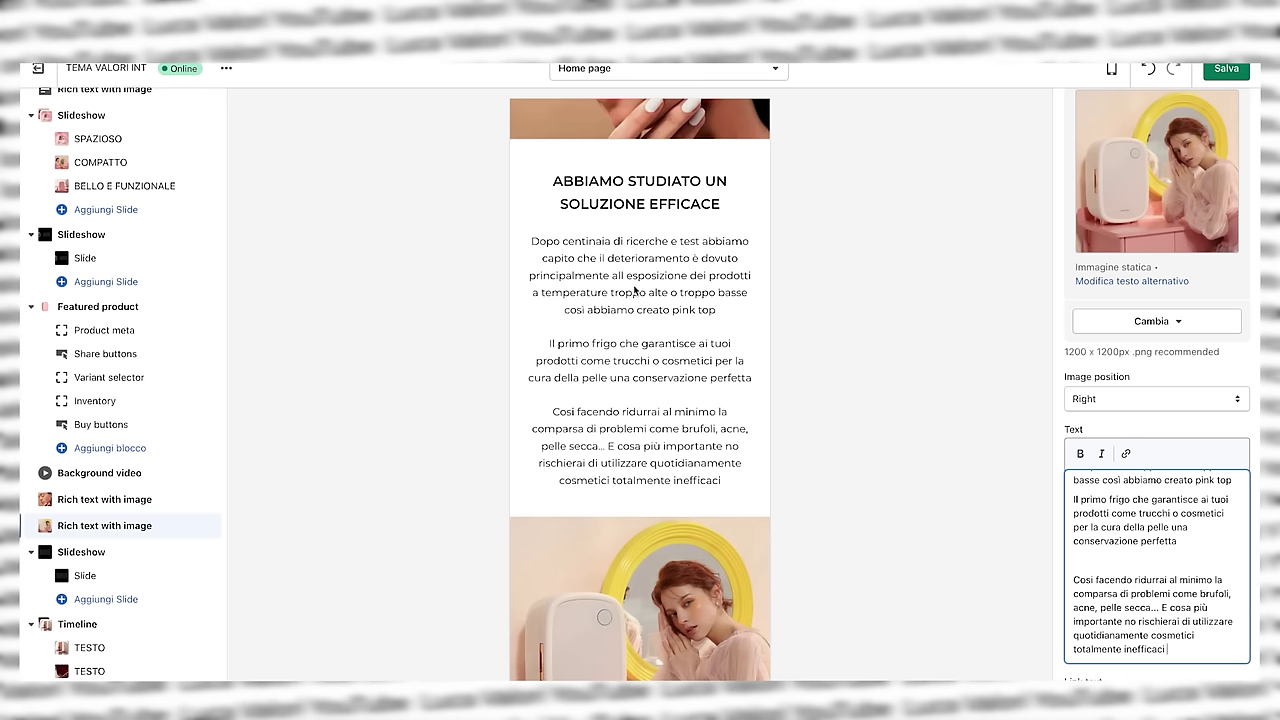
- Correct 'all esposizione' to 'all'esposizione' and 'no rischierai' to 'non rischierai'
scroll(1140, 578, "up", 3)
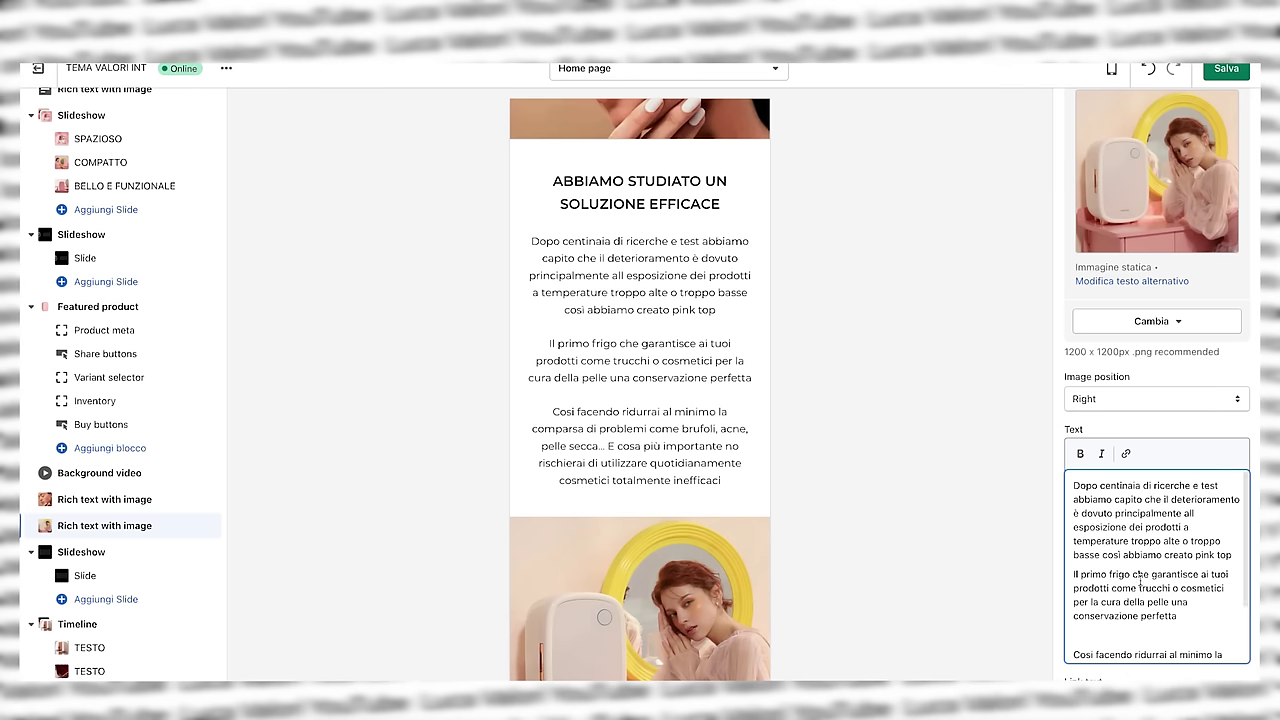
left_click(1203, 513)
type("'")
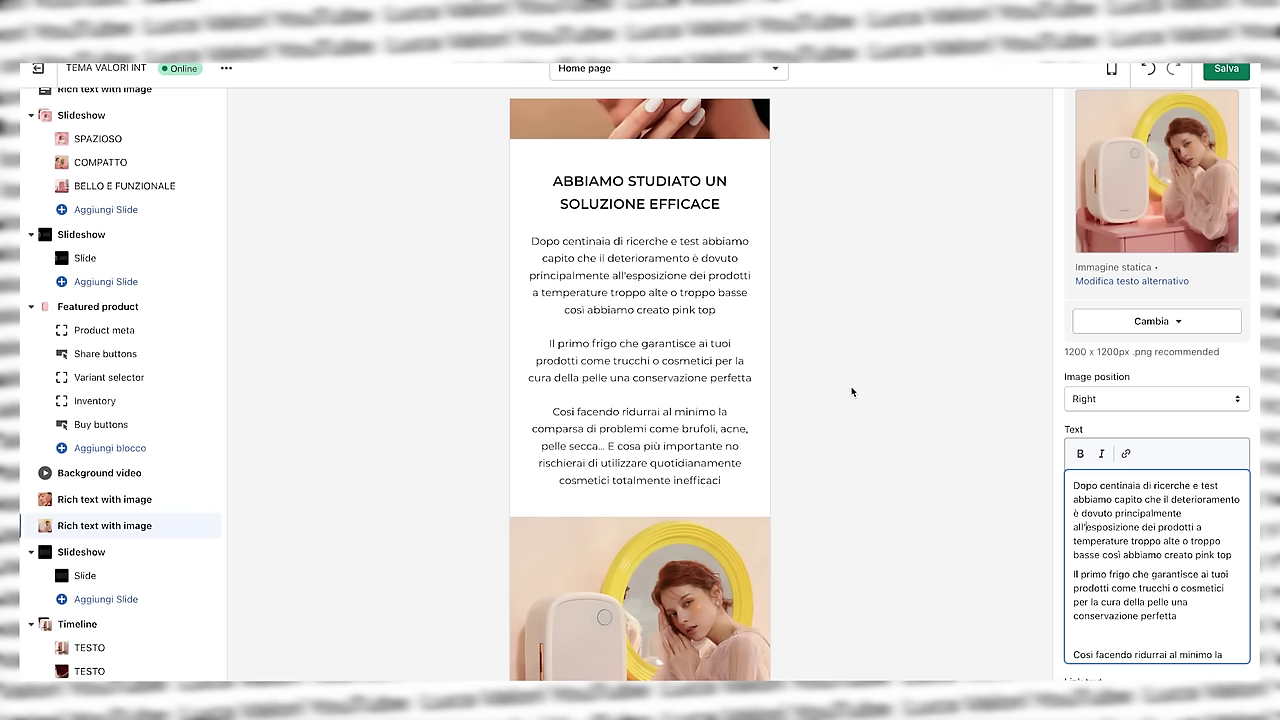
scroll(674, 418, "down", 1)
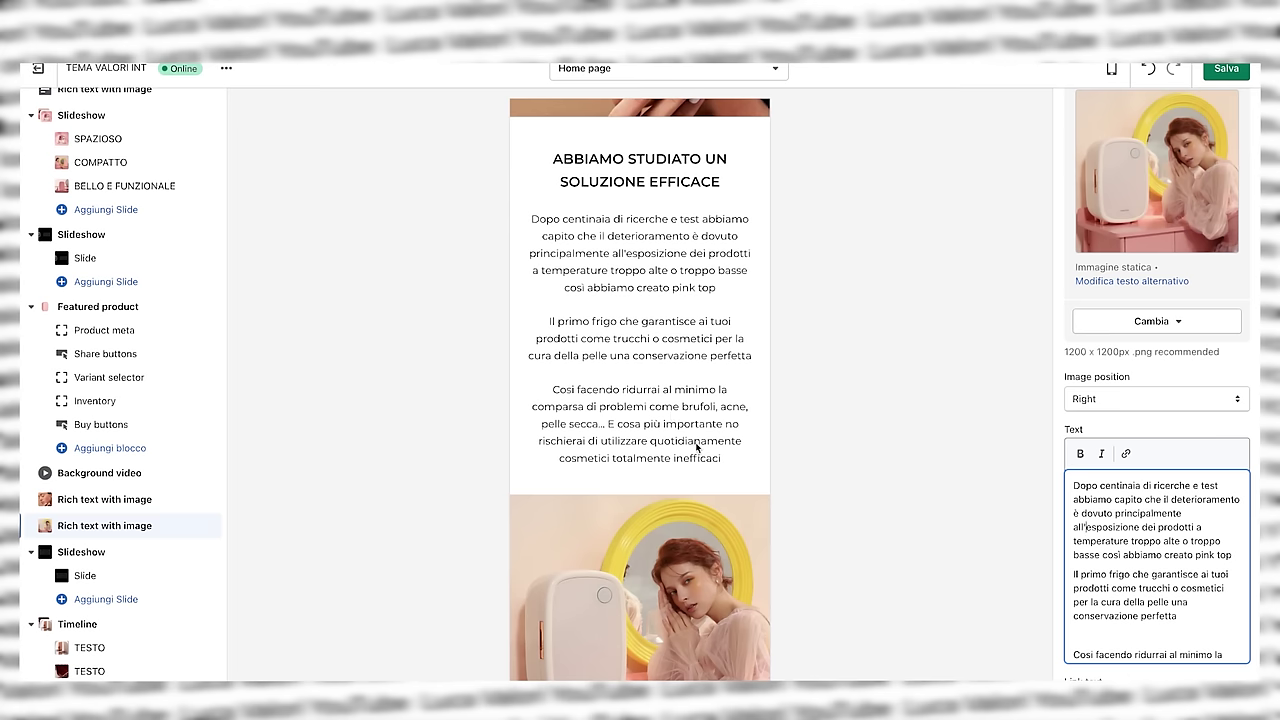
scroll(700, 445, "down", 1)
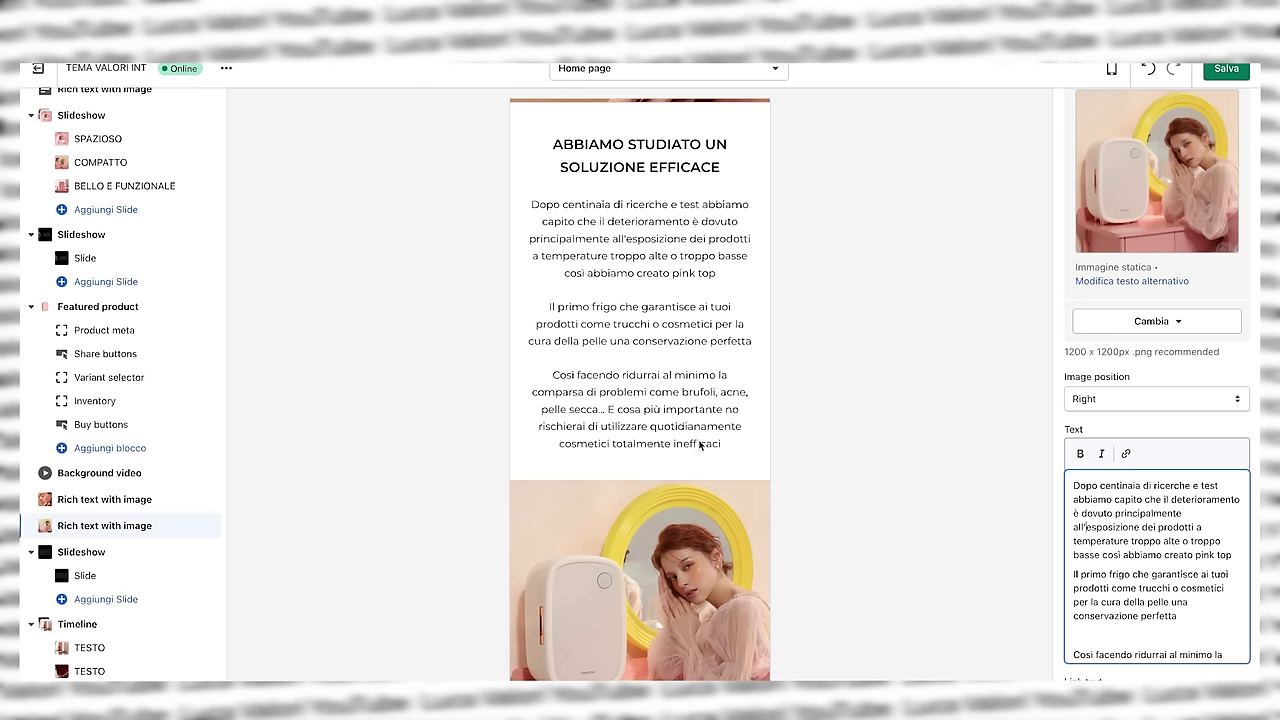
scroll(1206, 563, "down", 2)
left_click(1142, 620)
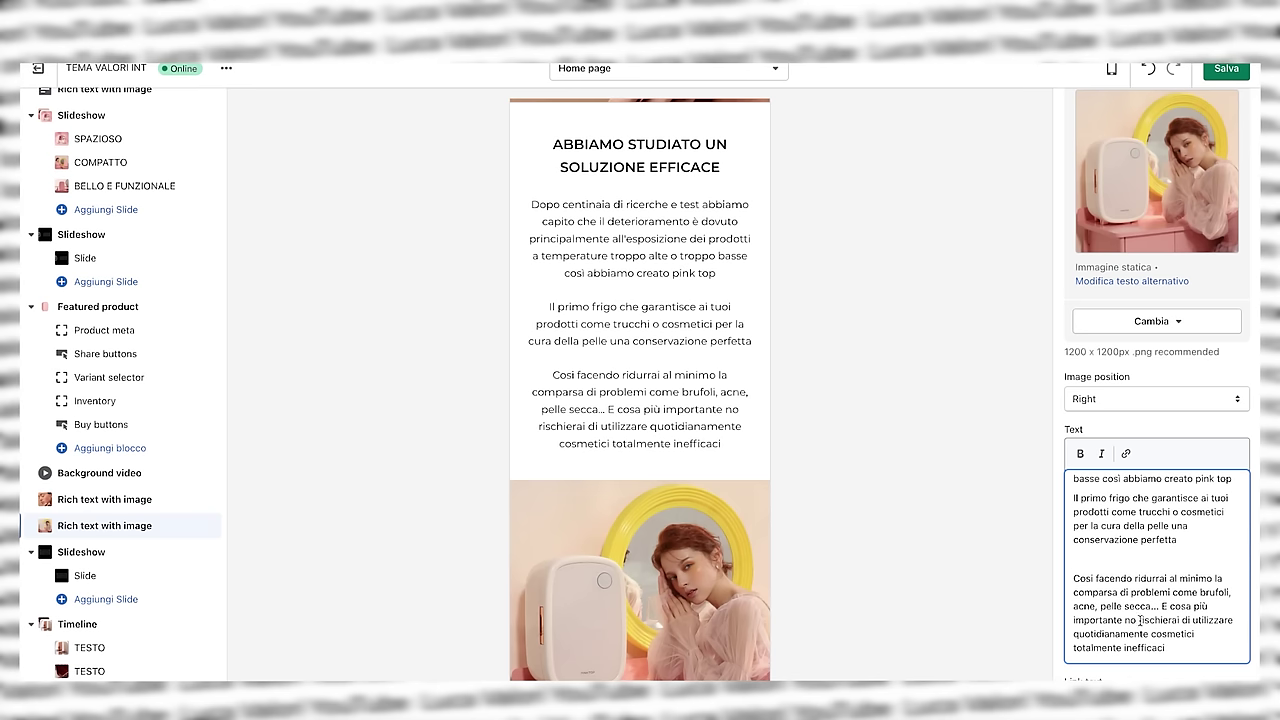
type("n")
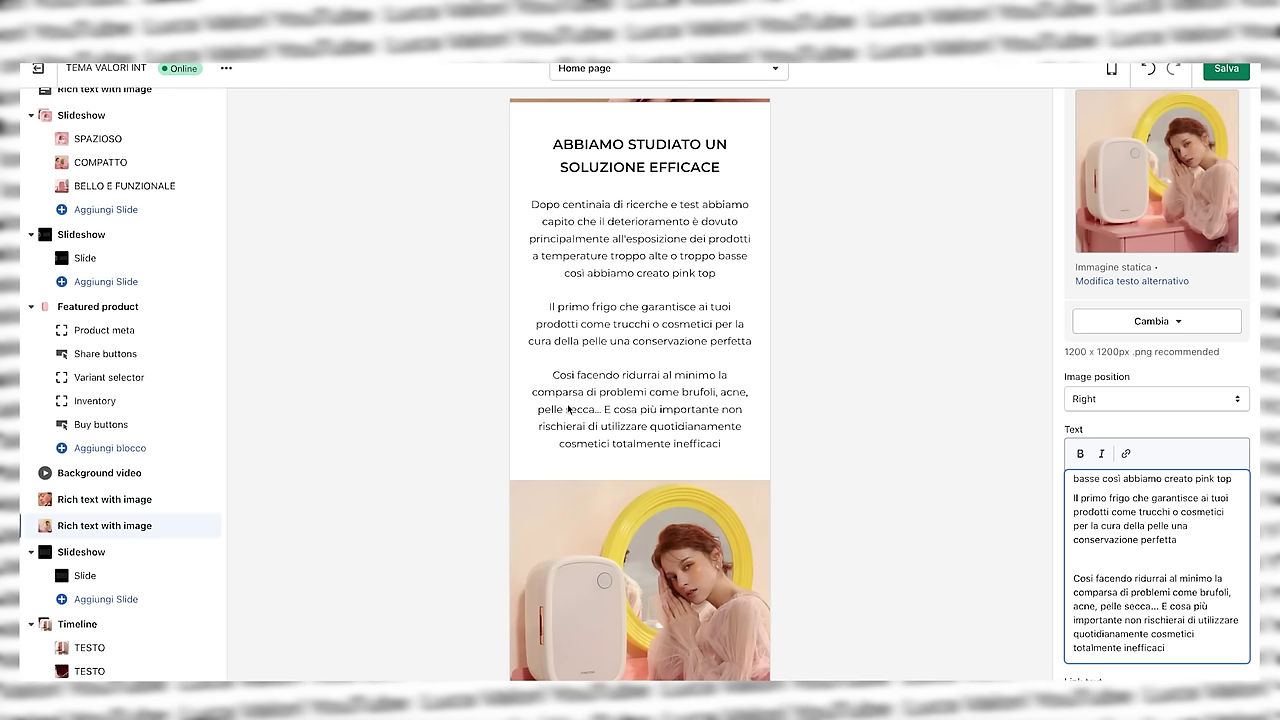
- Scroll the sections sidebar down toward the Timeline items
scroll(568, 408, "up", 1)
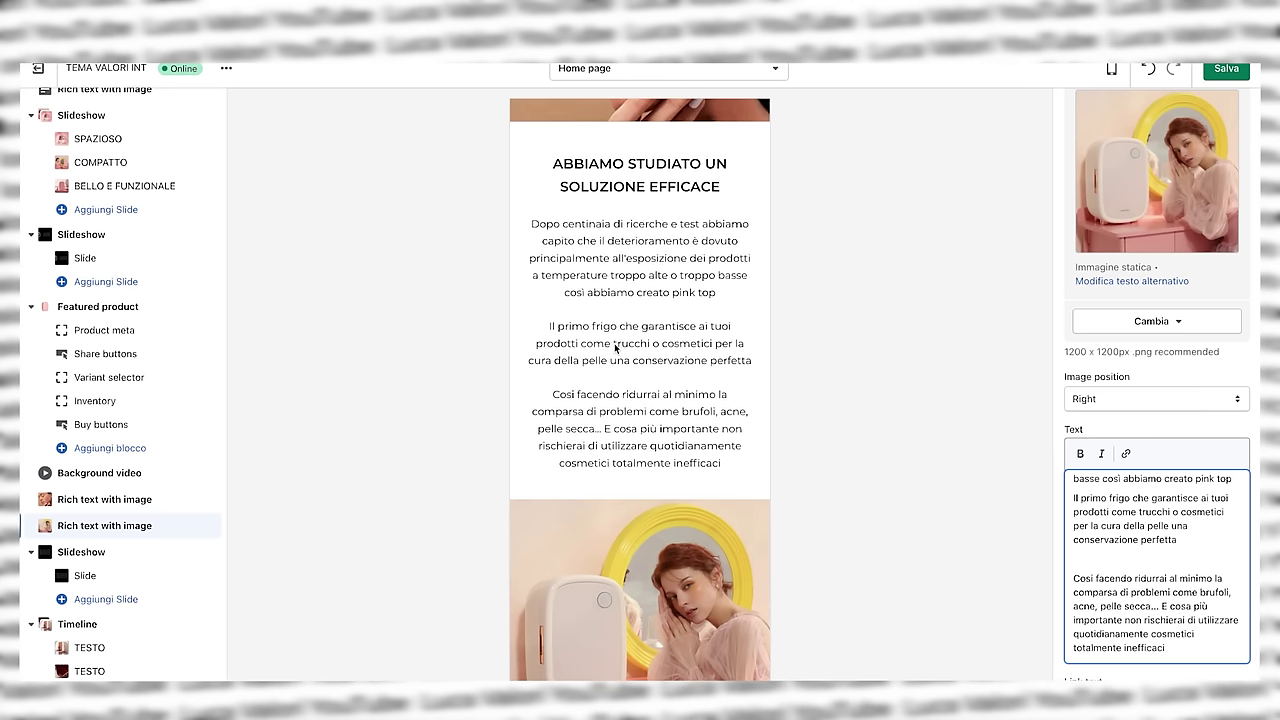
scroll(615, 347, "down", 10)
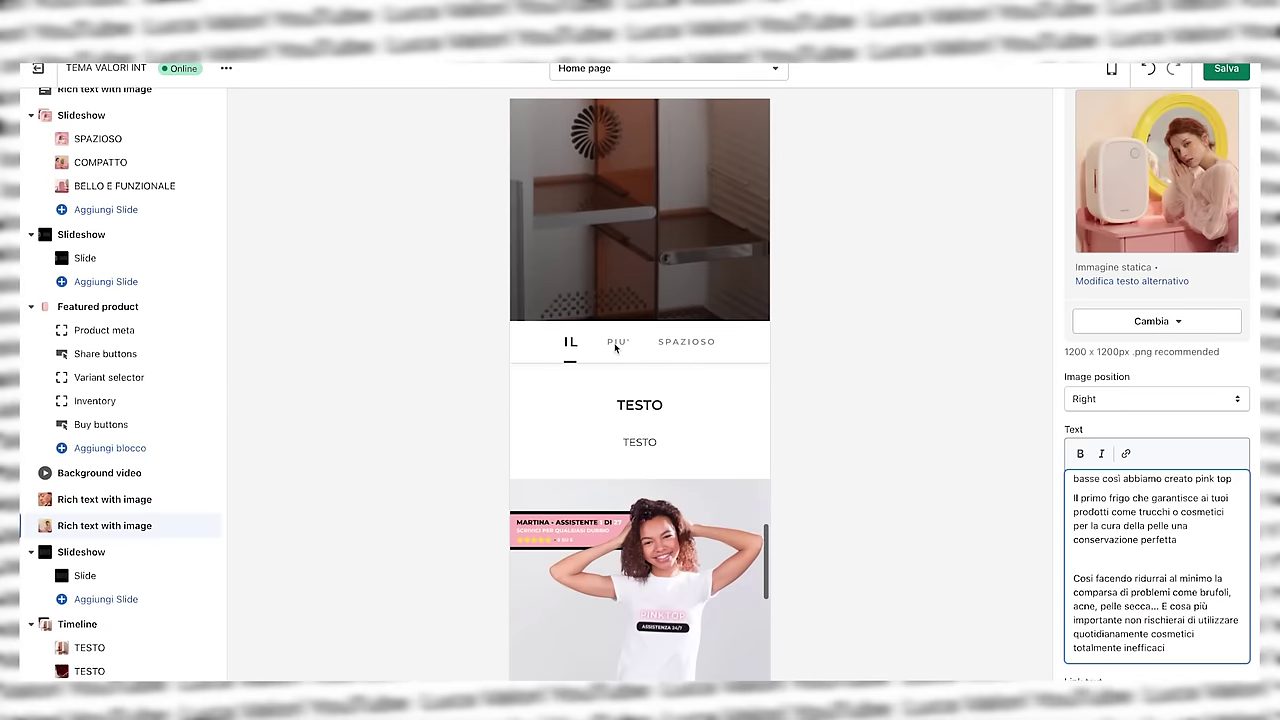
scroll(615, 347, "down", 1)
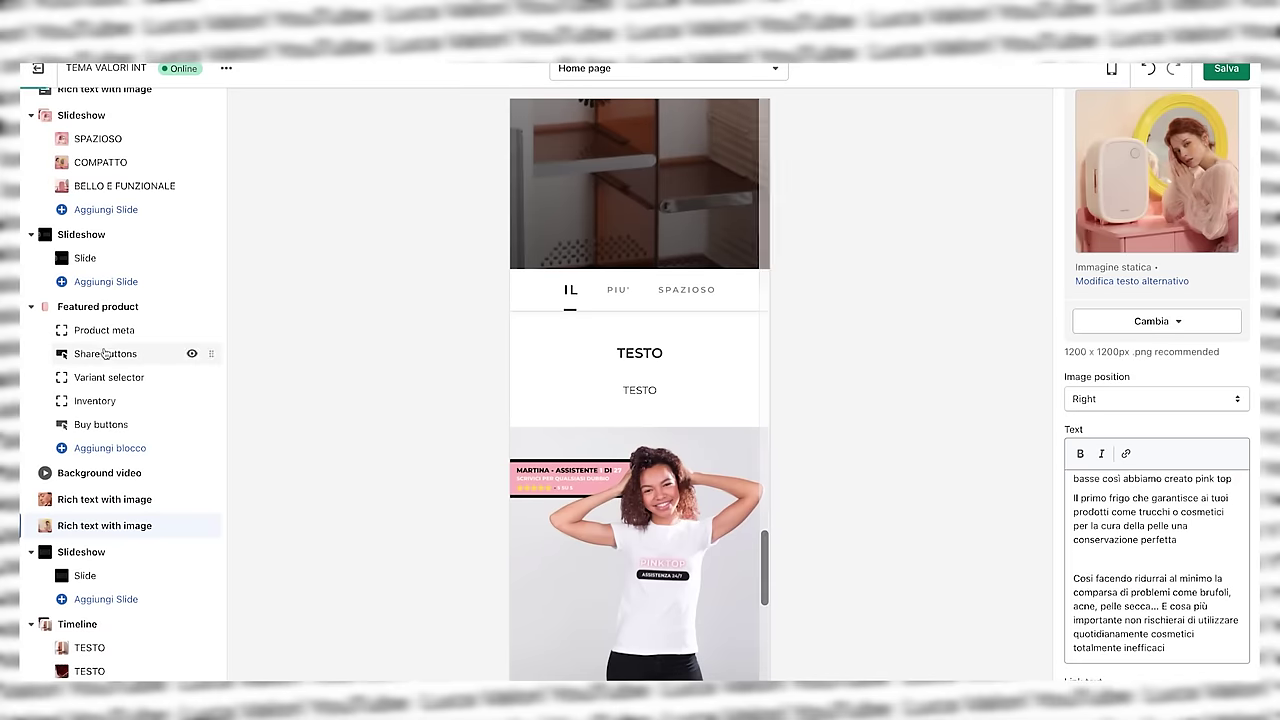
scroll(189, 420, "down", 2)
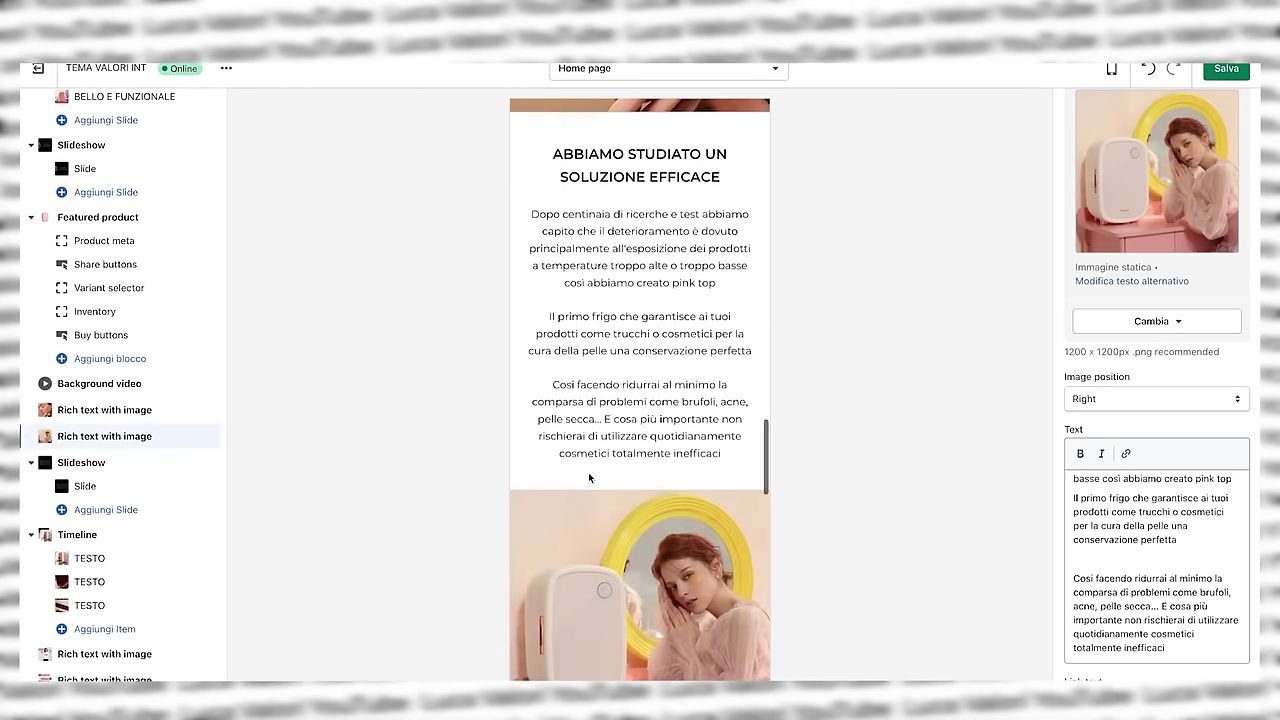
scroll(588, 472, "down", 10)
scroll(588, 472, "down", 2)
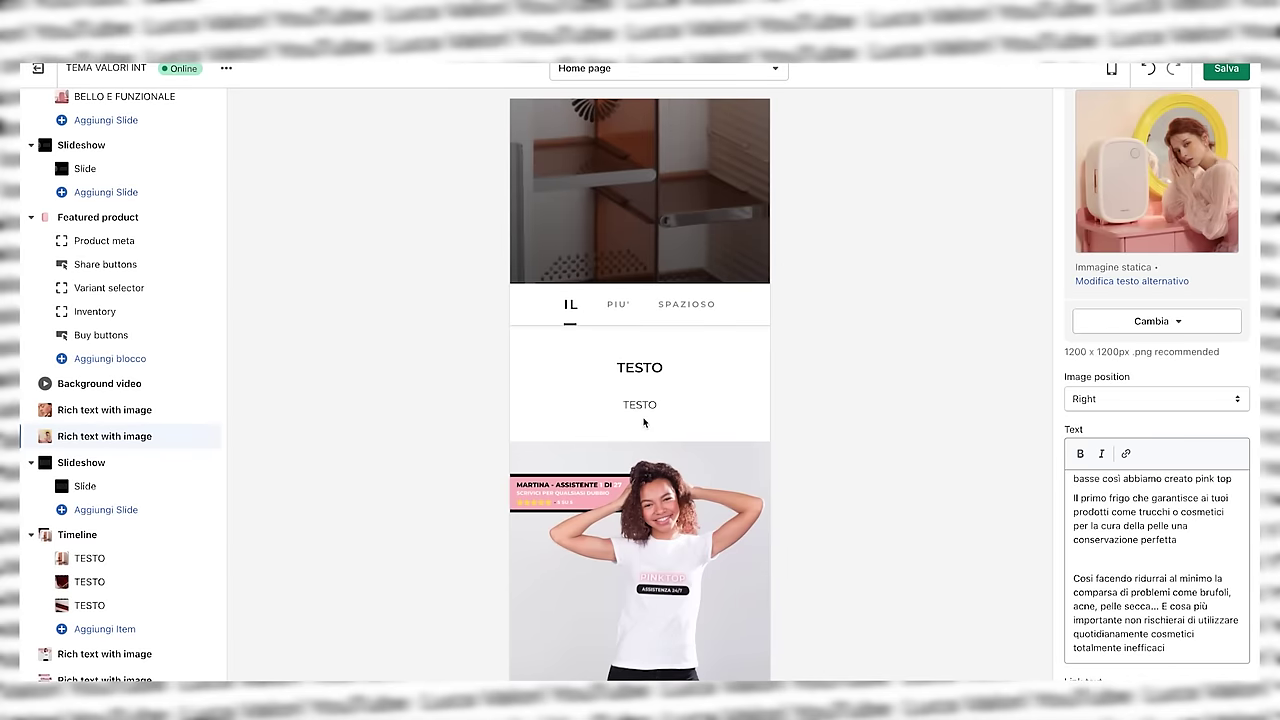
scroll(190, 486, "down", 2)
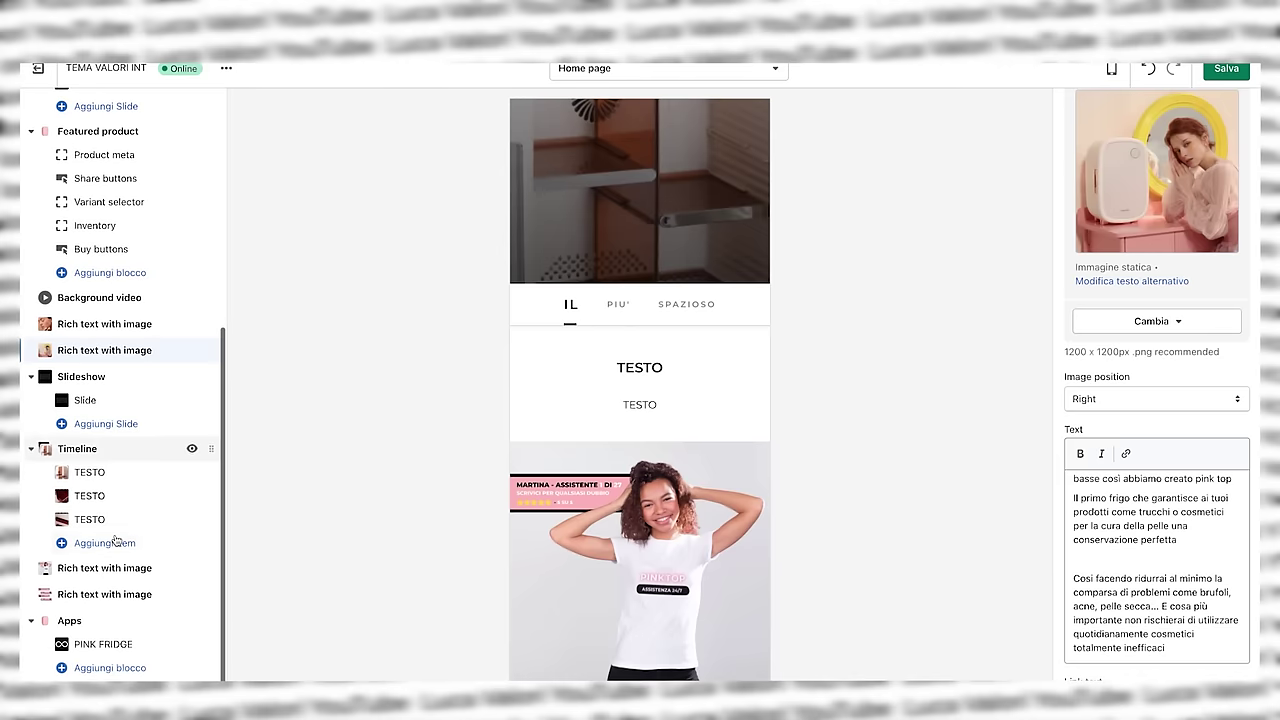
- Give the first Timeline item sub-heading RIPIANI and heading PER LA COSMETICA
left_click(100, 474)
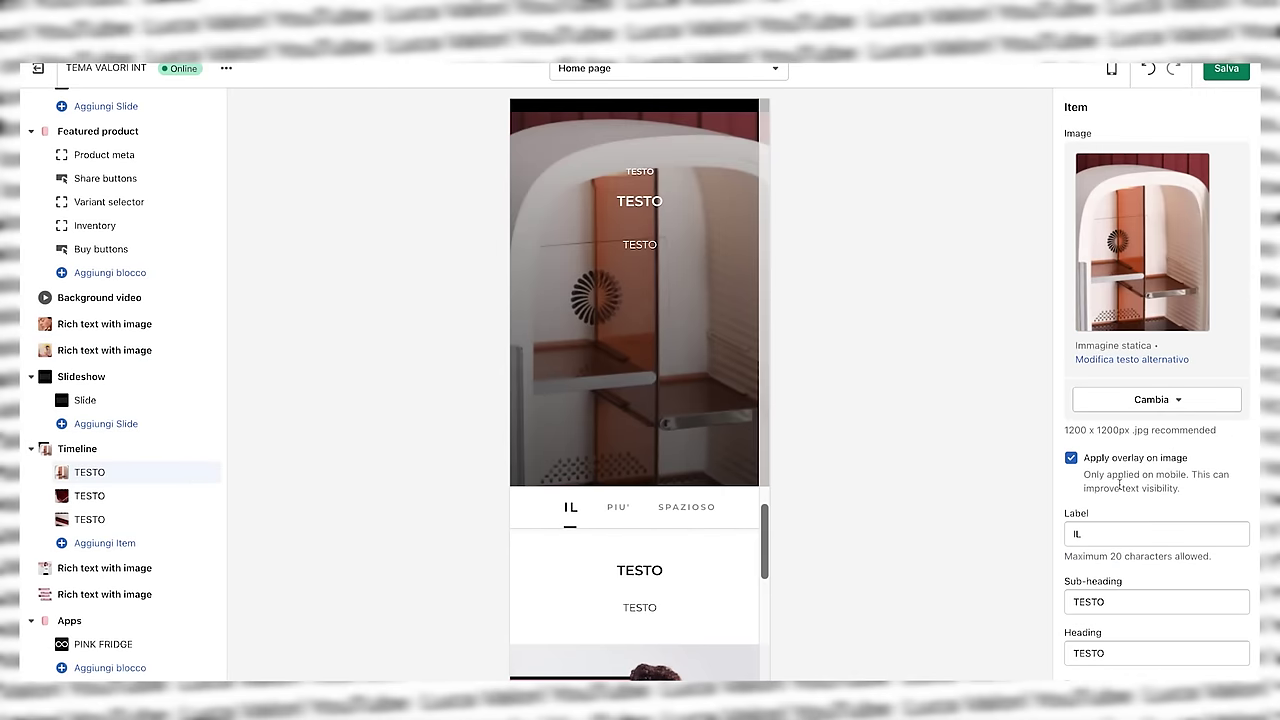
scroll(1120, 487, "down", 1)
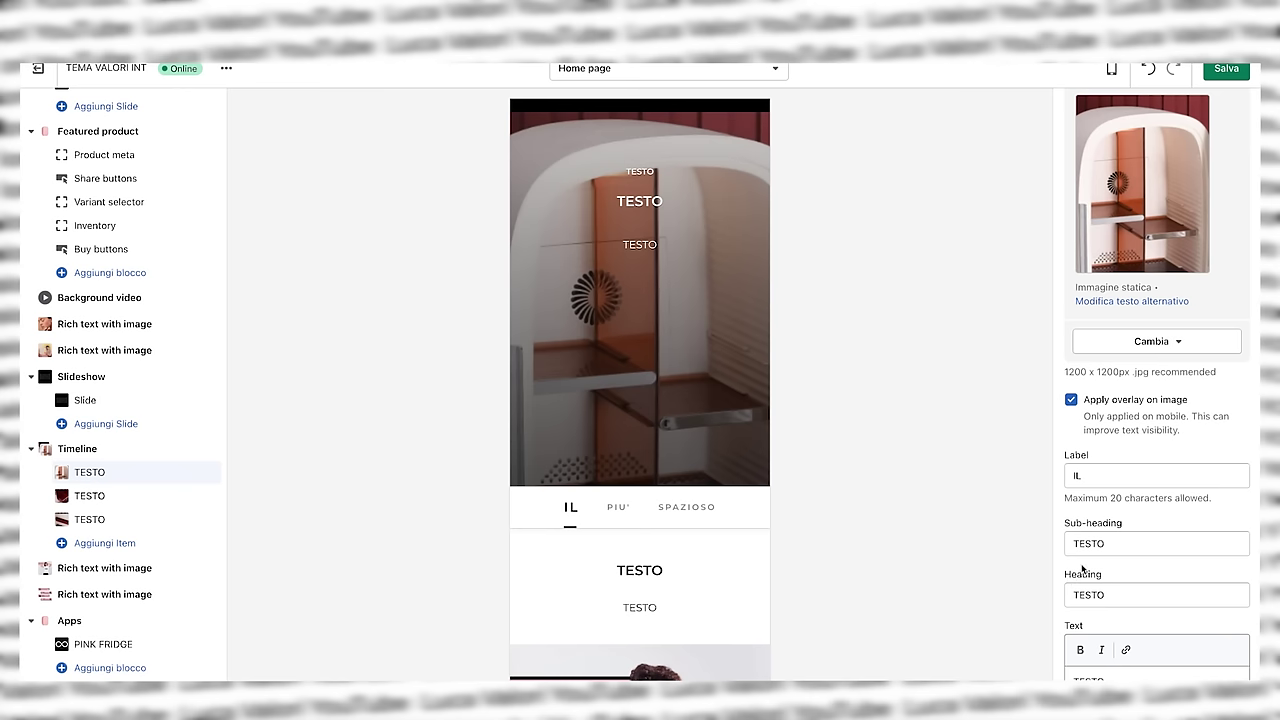
scroll(631, 379, "up", 1)
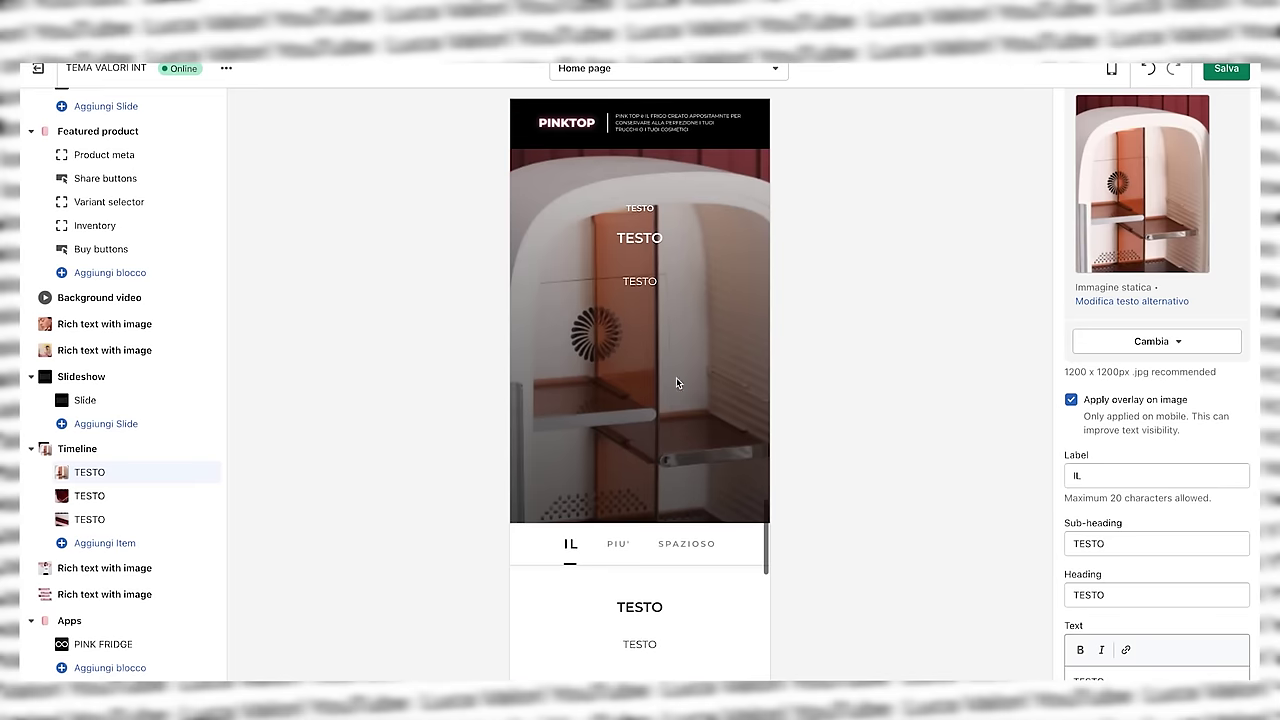
left_click_drag(1119, 597, 1070, 597)
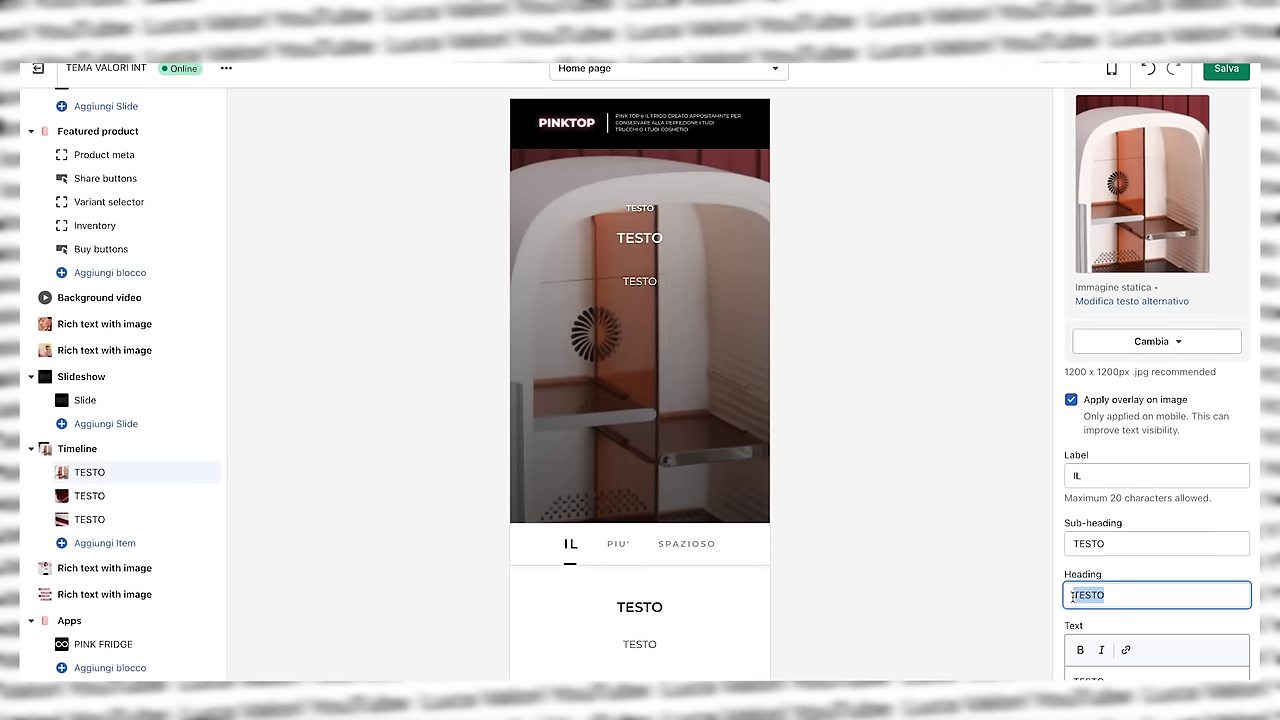
key("shift+Tab")
key("BackSpace")
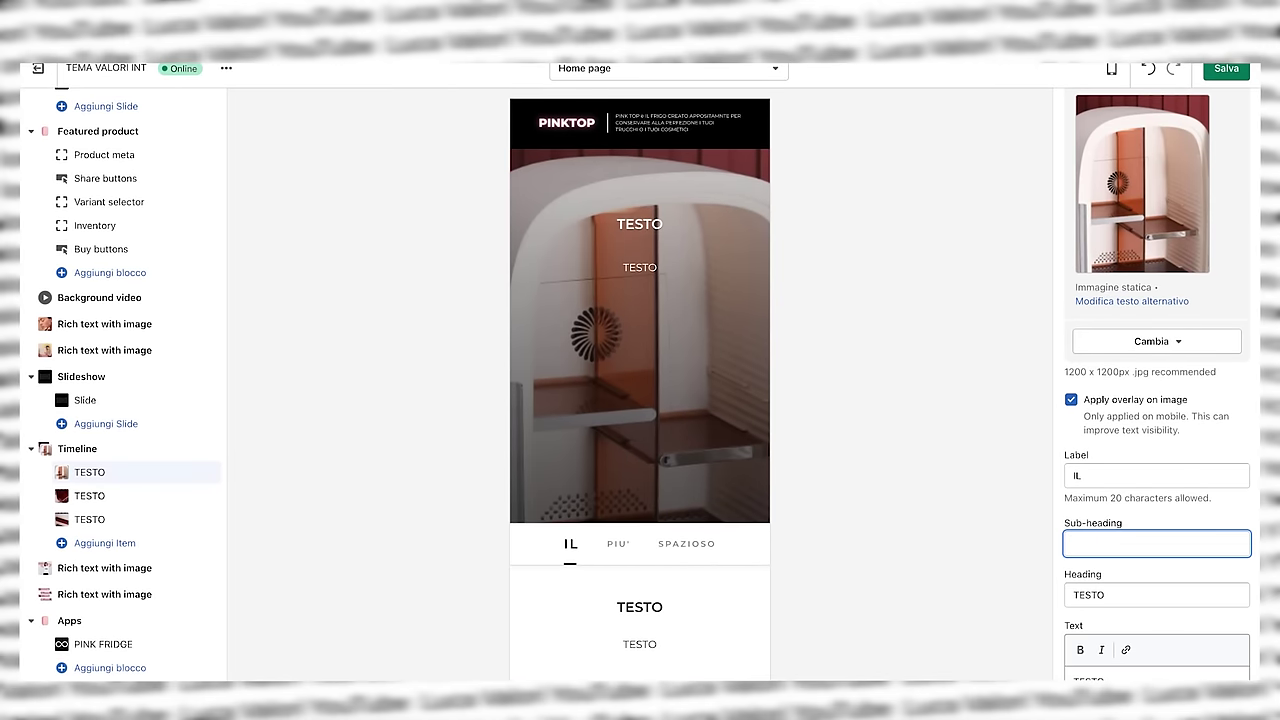
type("RIPIANI")
key("Tab")
key("BackSpace")
type("PER LA COSMETICA")
- Replace its placeholder body with 'Pinktop è stato studiato per poter contenere al suo interno sia cosmetici…'
key("Tab")
key("BackSpace")
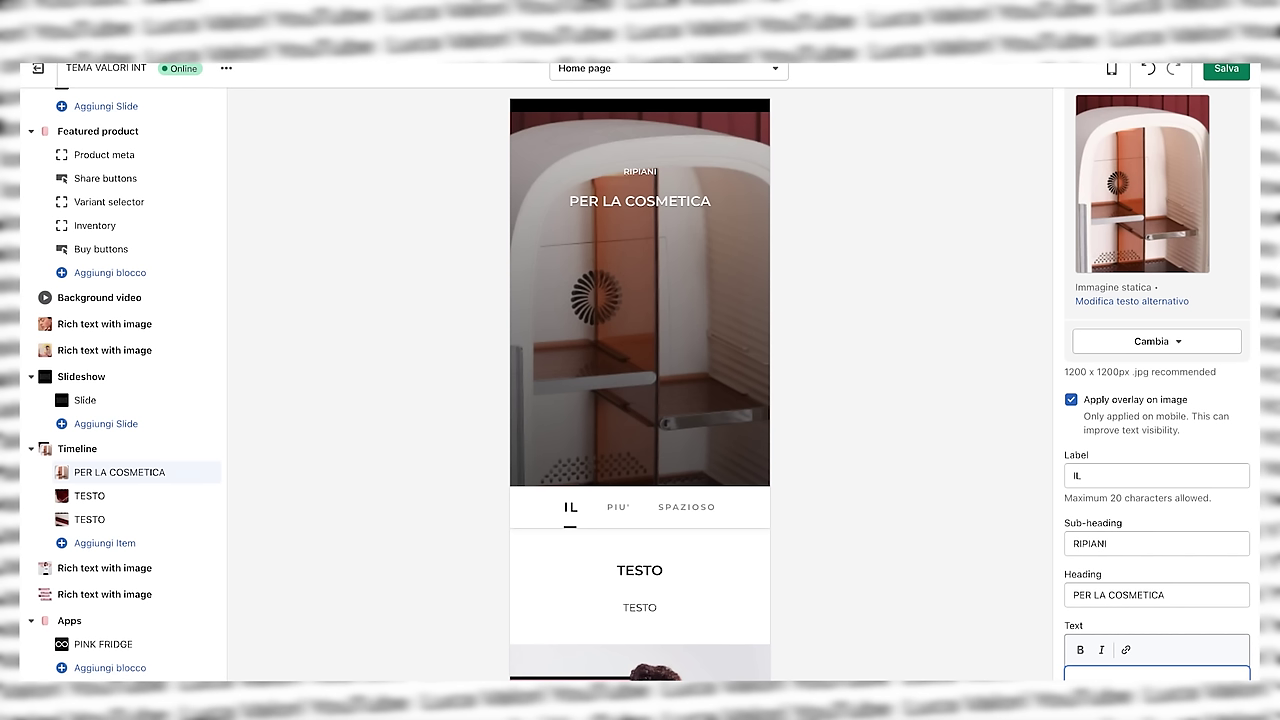
type("Pink top")
key("BackSpace")
key("BackSpace")
key("BackSpace")
key("BackSpace")
type("top è stato studiato per poter")
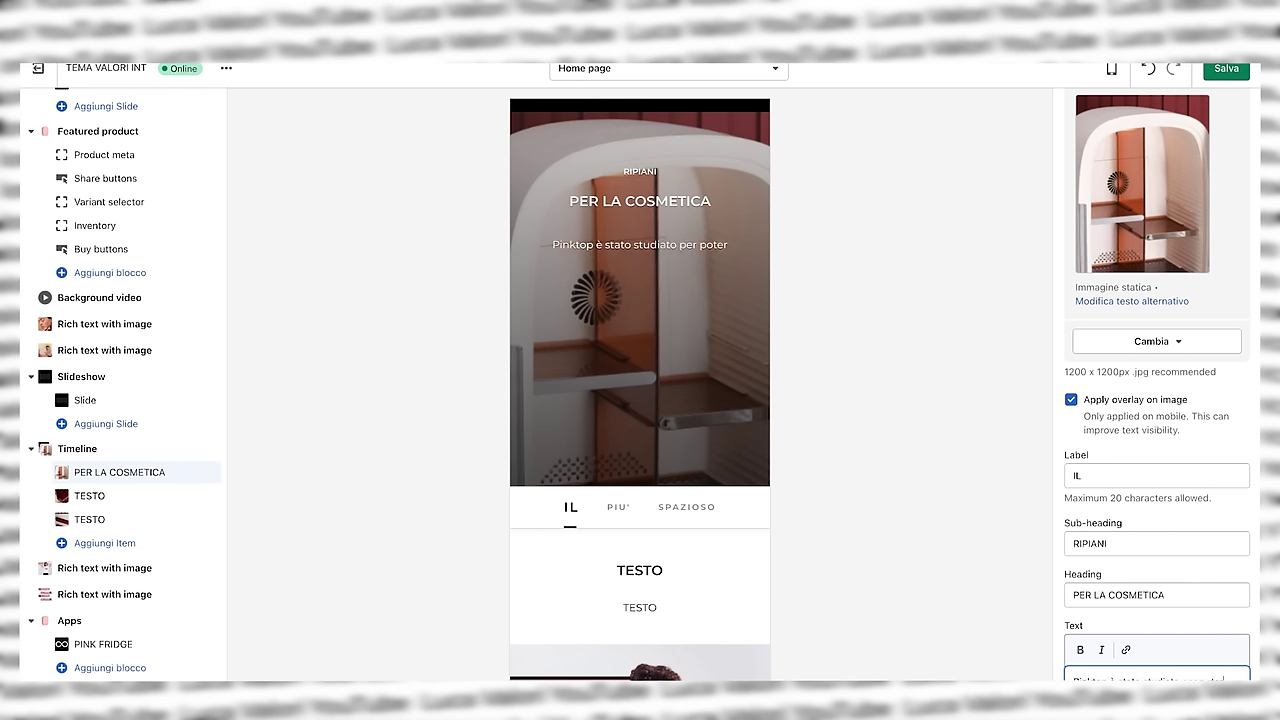
type(" contenere al suo interno sia cosmetici")
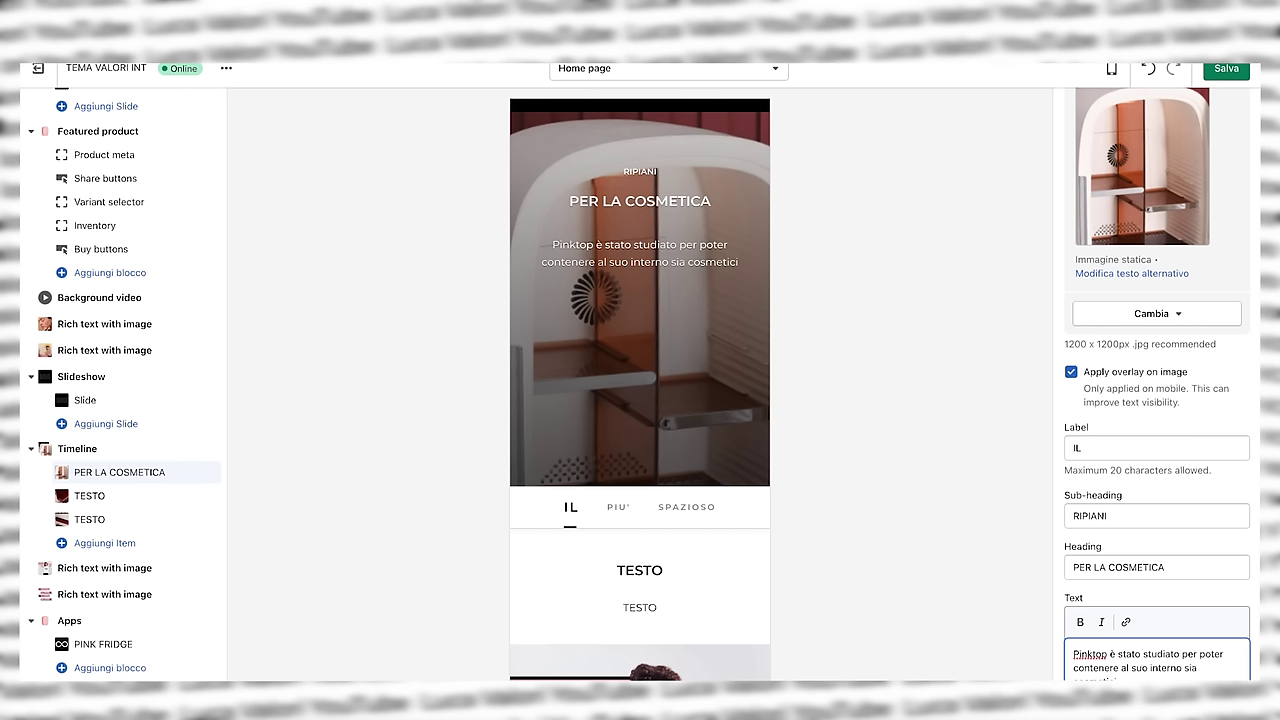
type(" per la cura della pelle che prod")
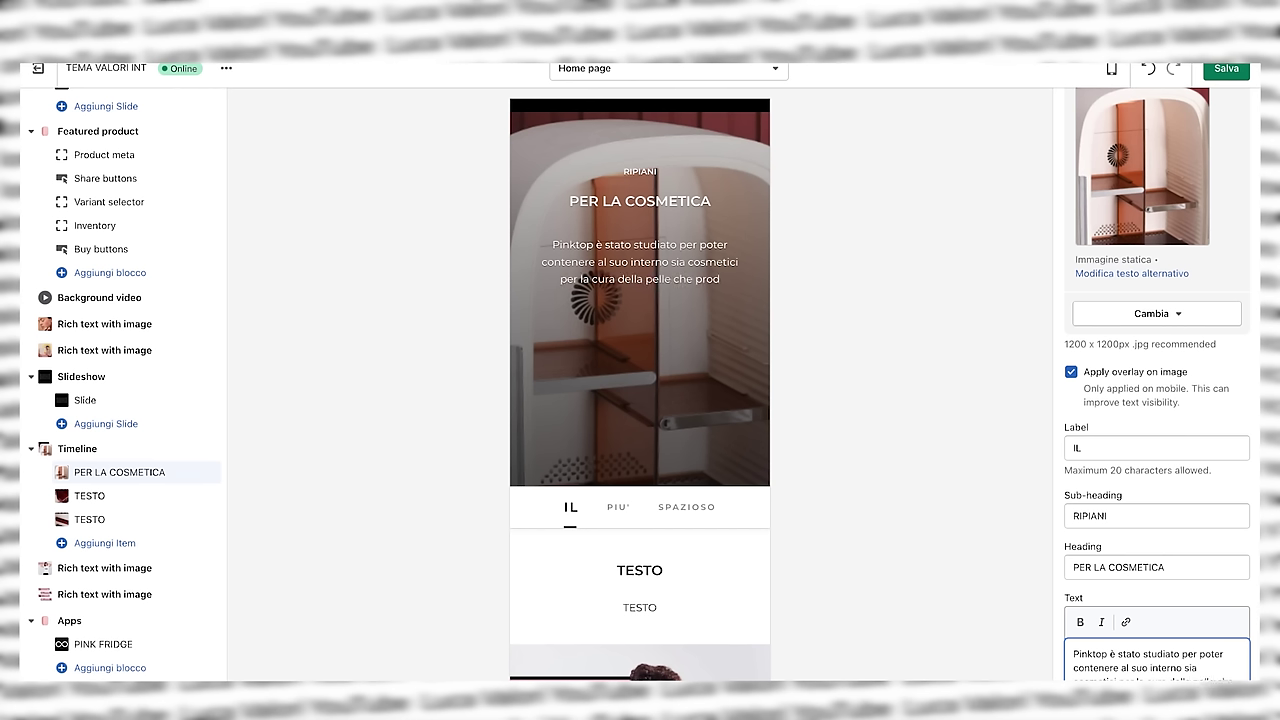
- Continue the body with the make-up and specific-sectors clauses, ending 'creme in barattorlo rigido o morbido'
type("otti d")
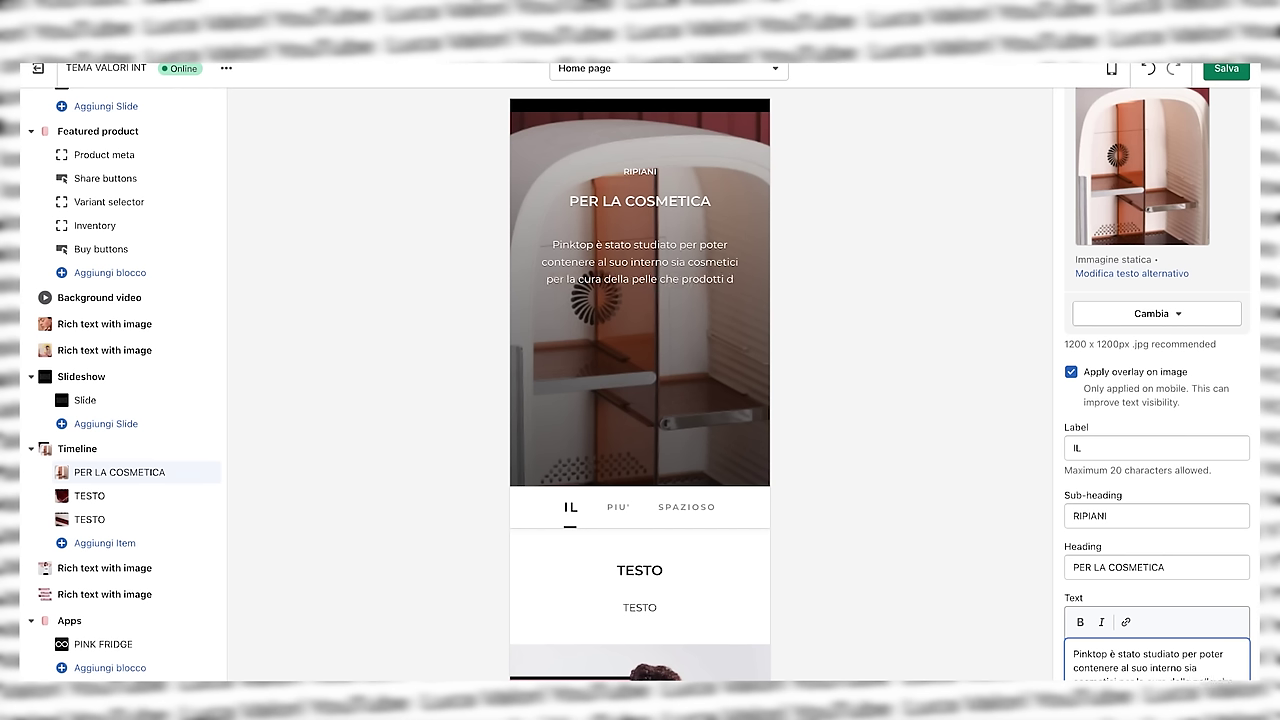
type("eidcati al")
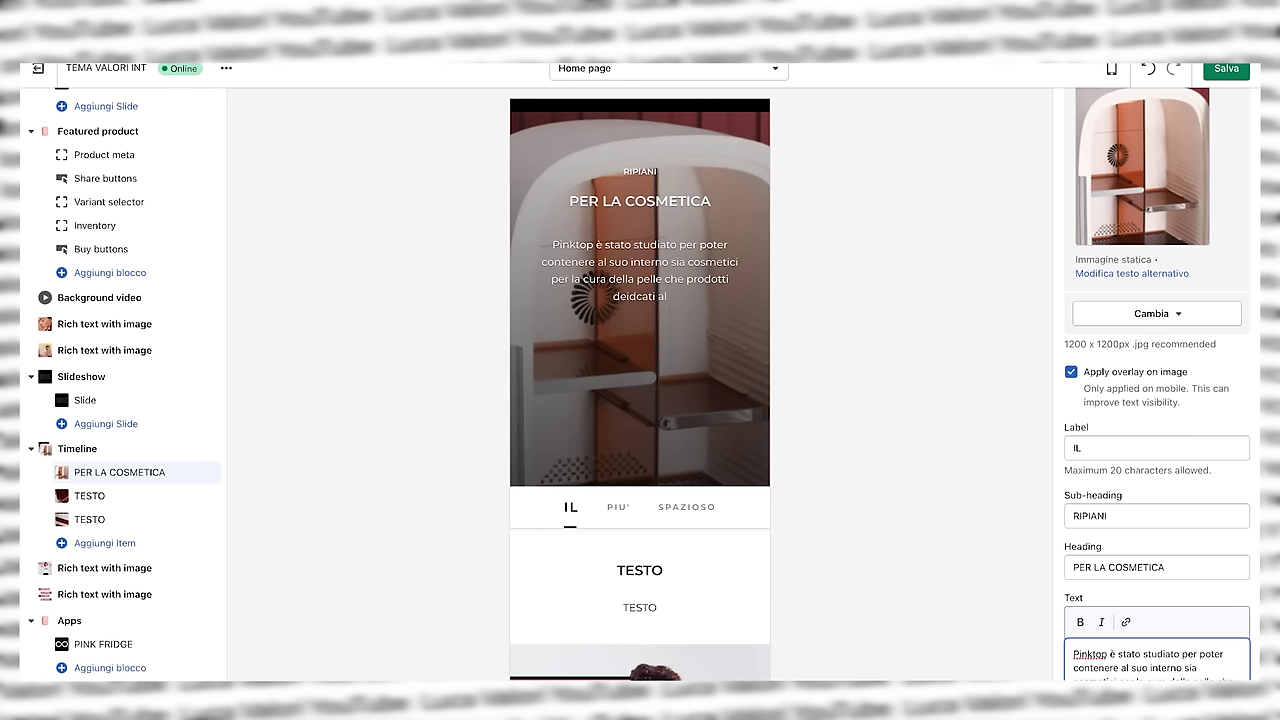
type(" make up i")
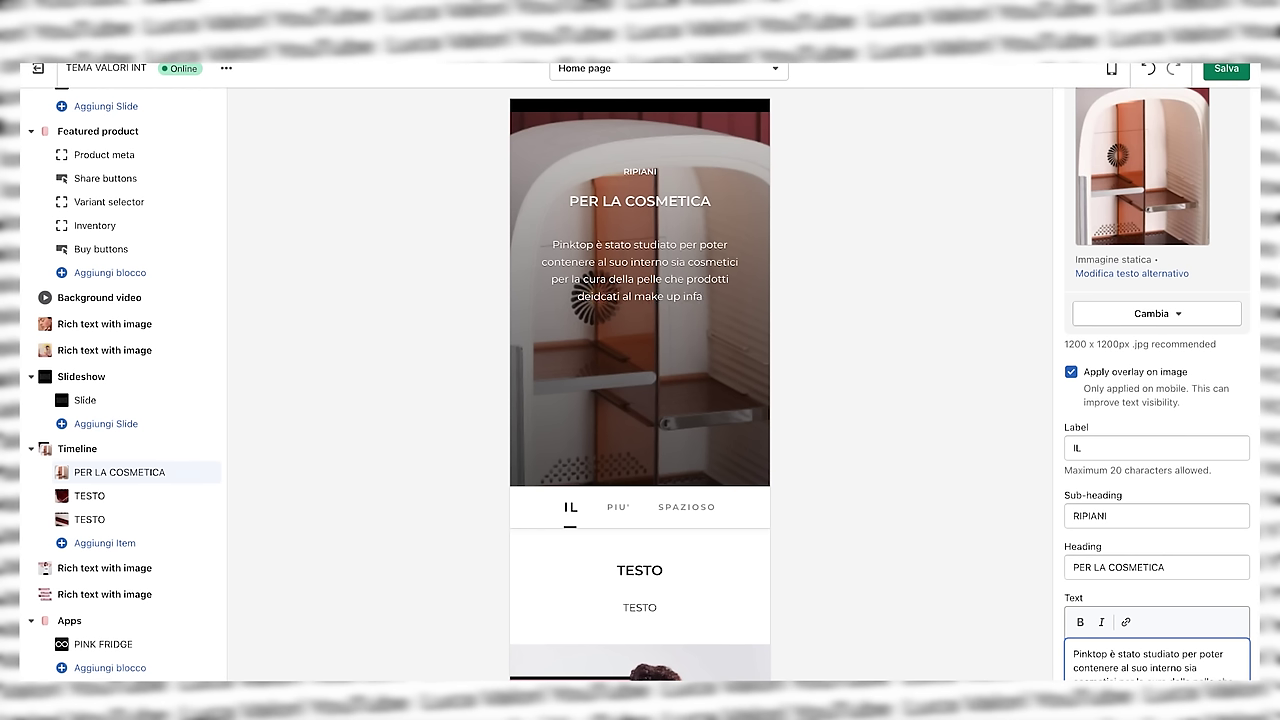
key("BackSpace")
type(", infatti")
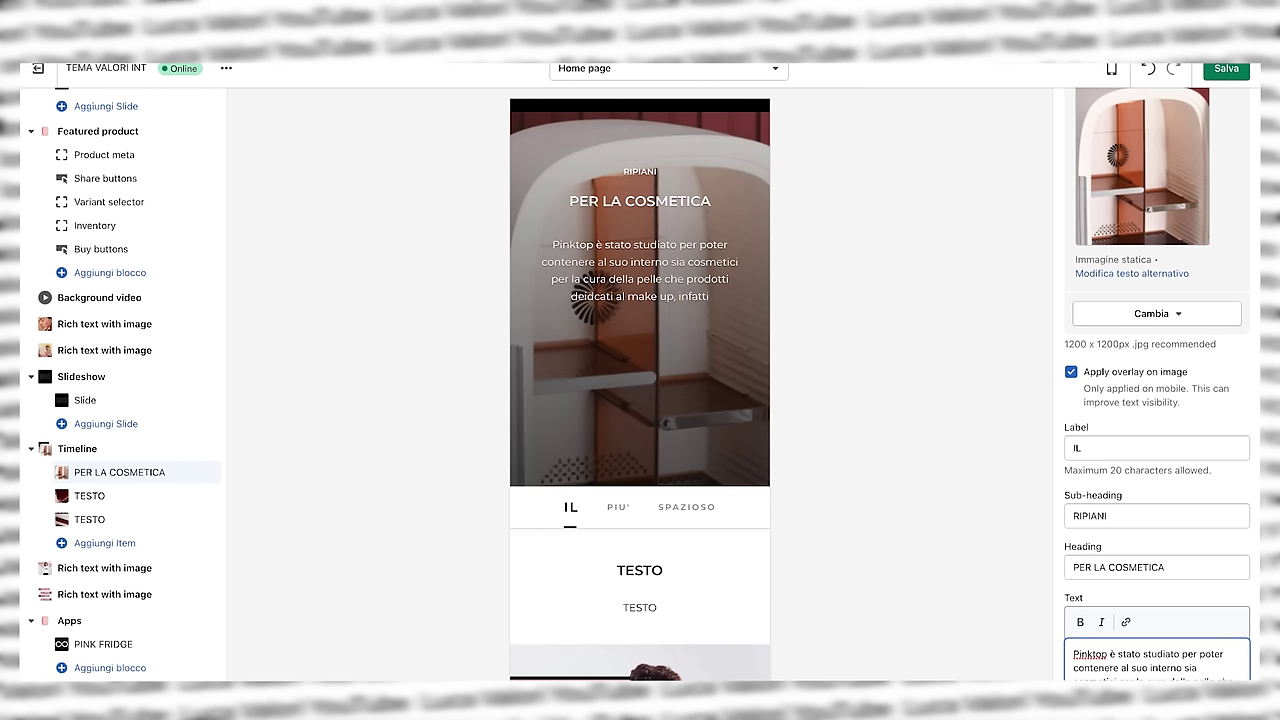
type(" è diviso")
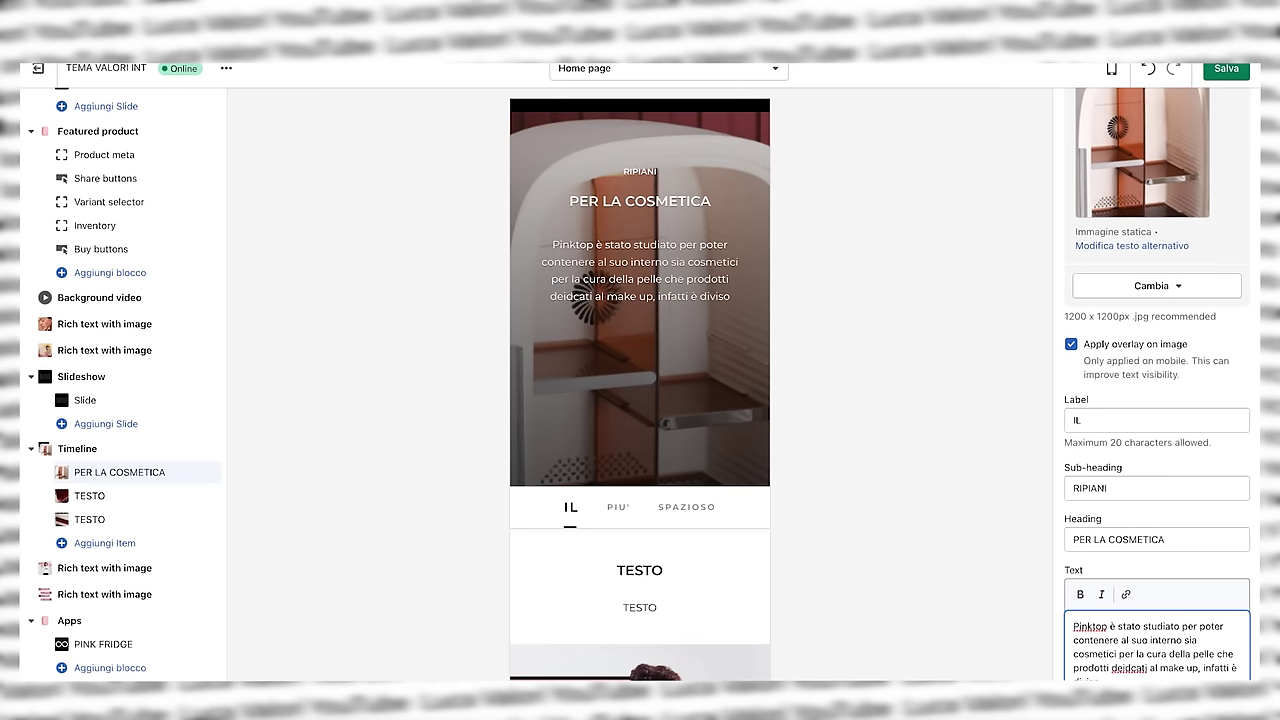
type(" per settori specific come quello d")
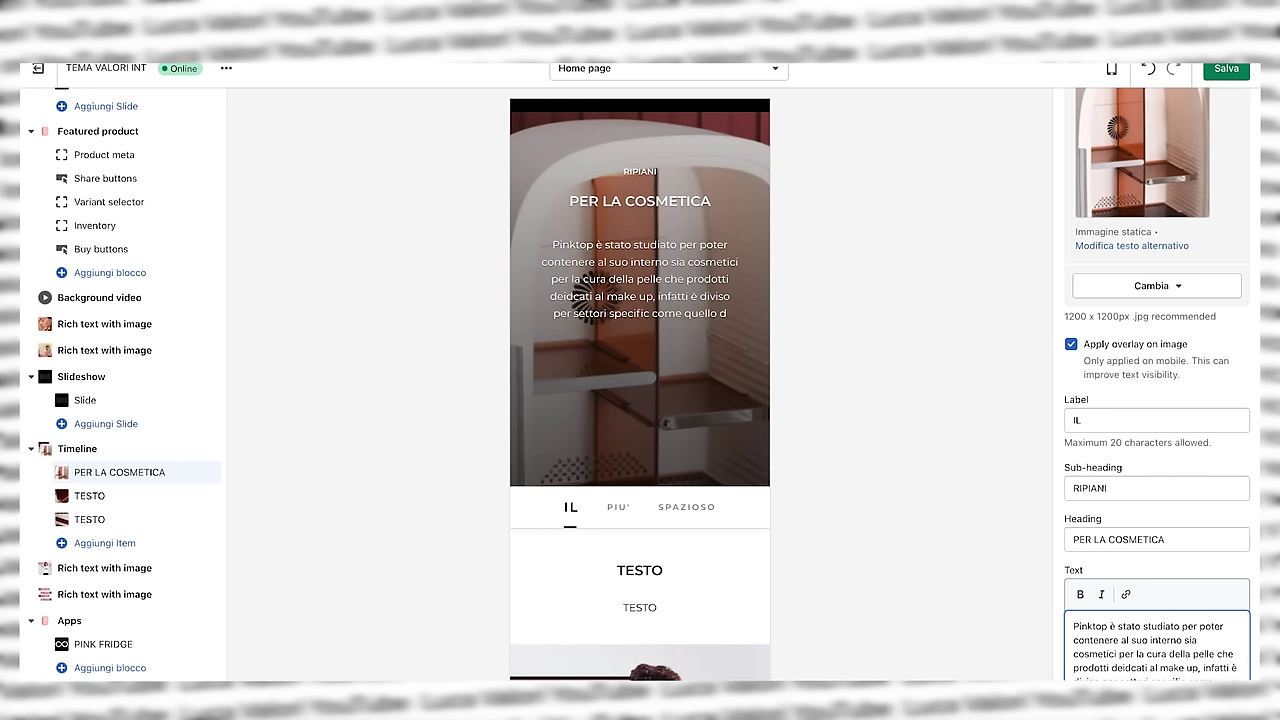
type("edicato")
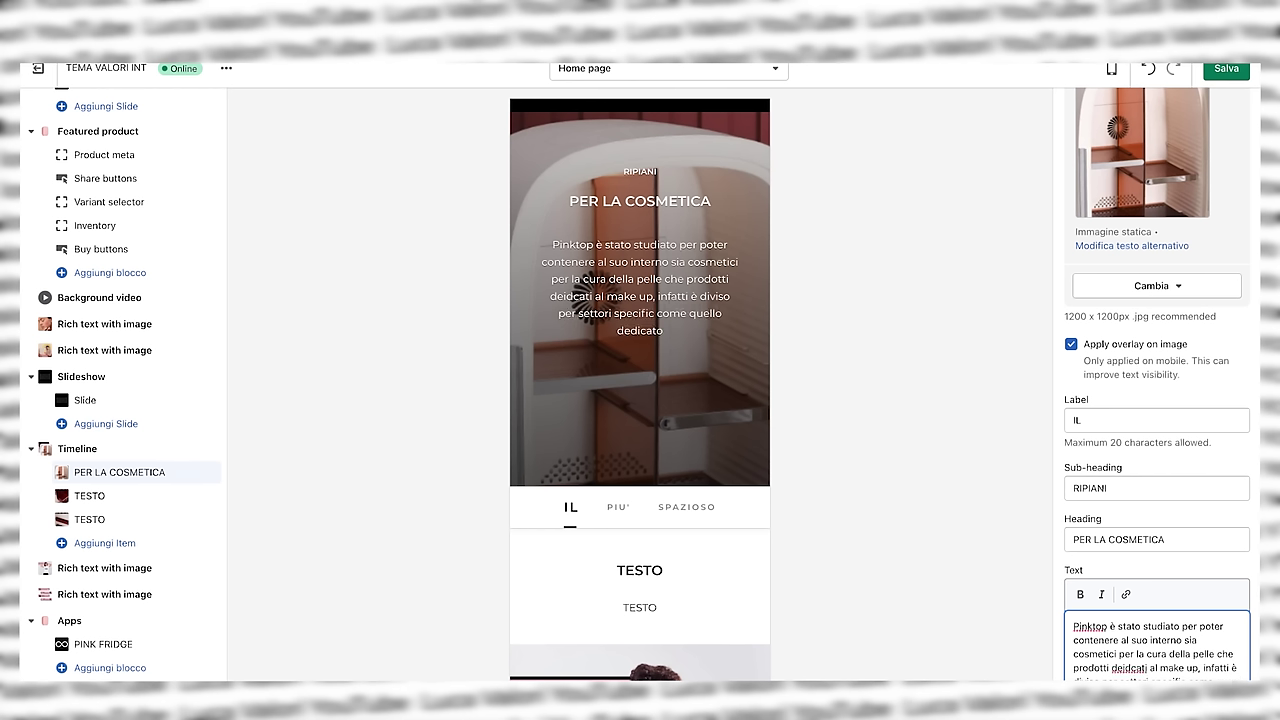
type(" ai latti detergenti e")
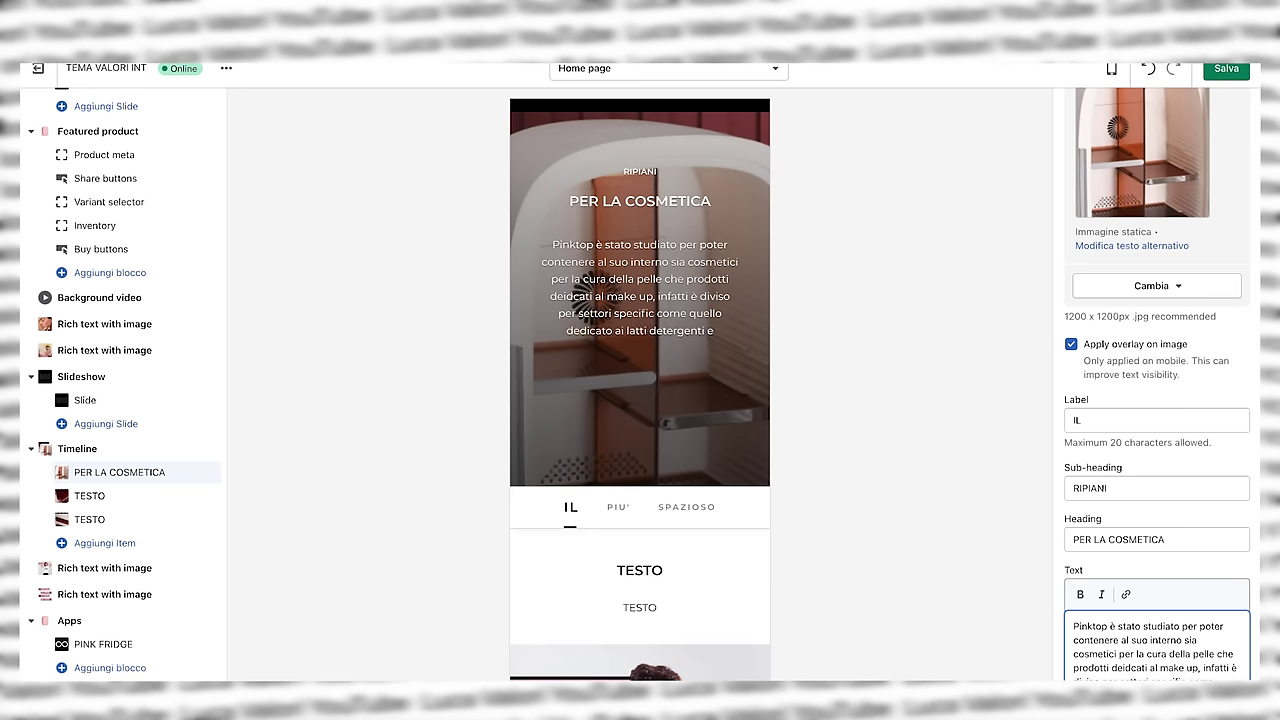
type(" alle c")
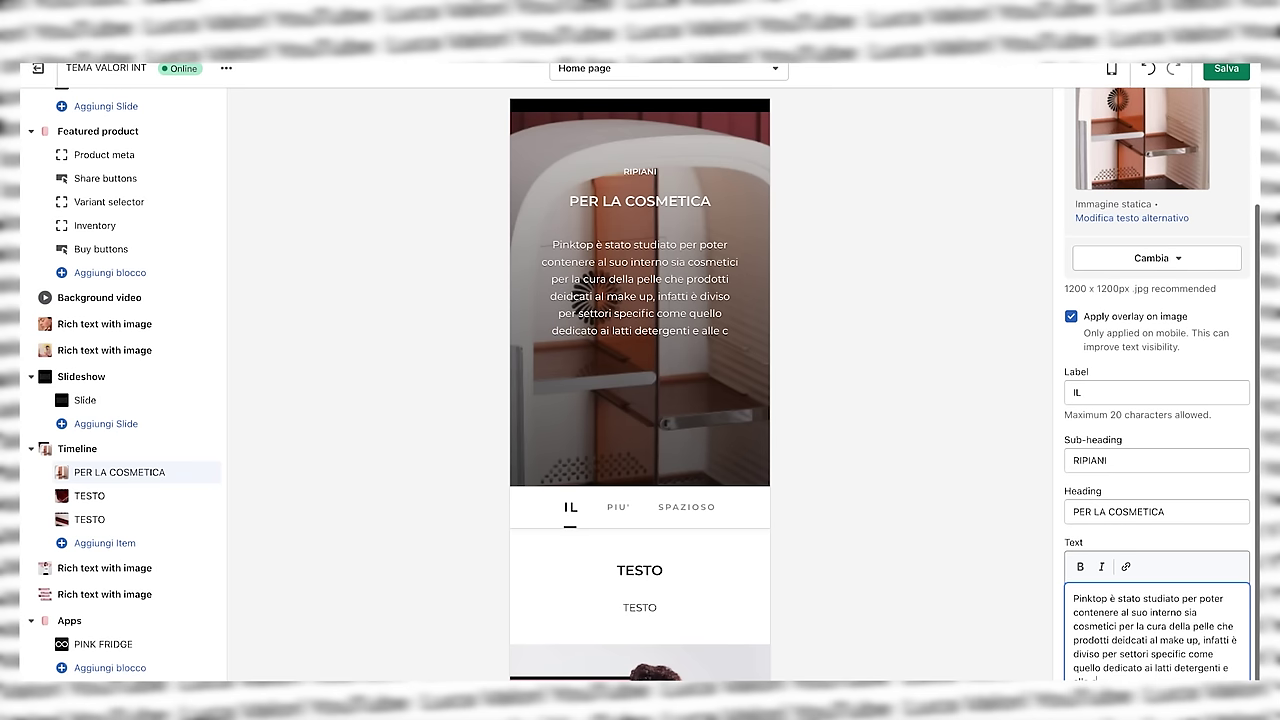
type("reme")
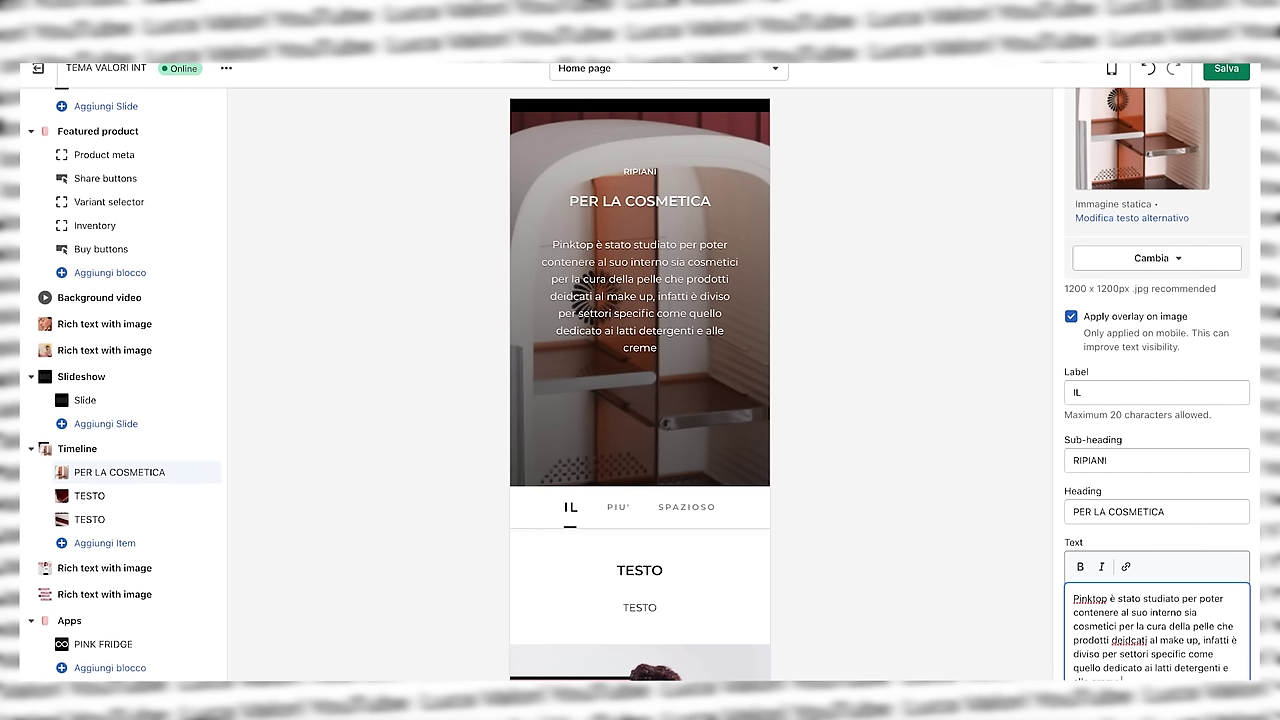
type("in barat")
type("torlo o")
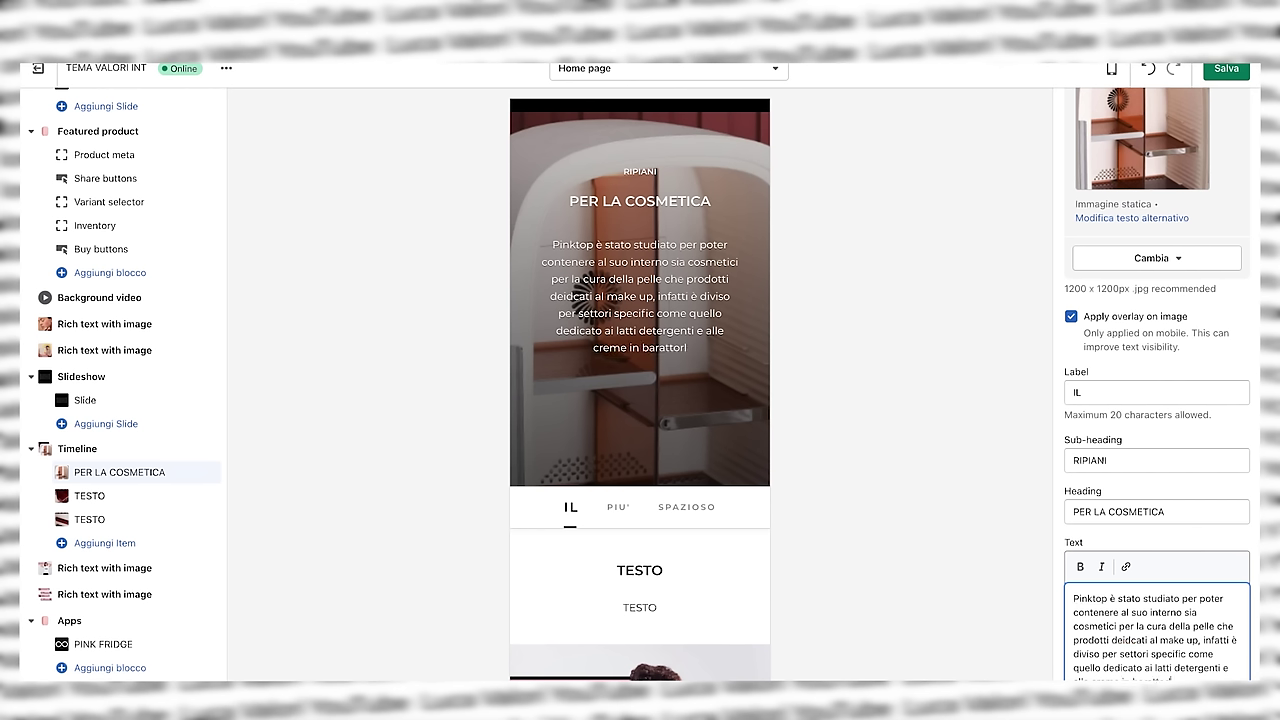
type(" in")
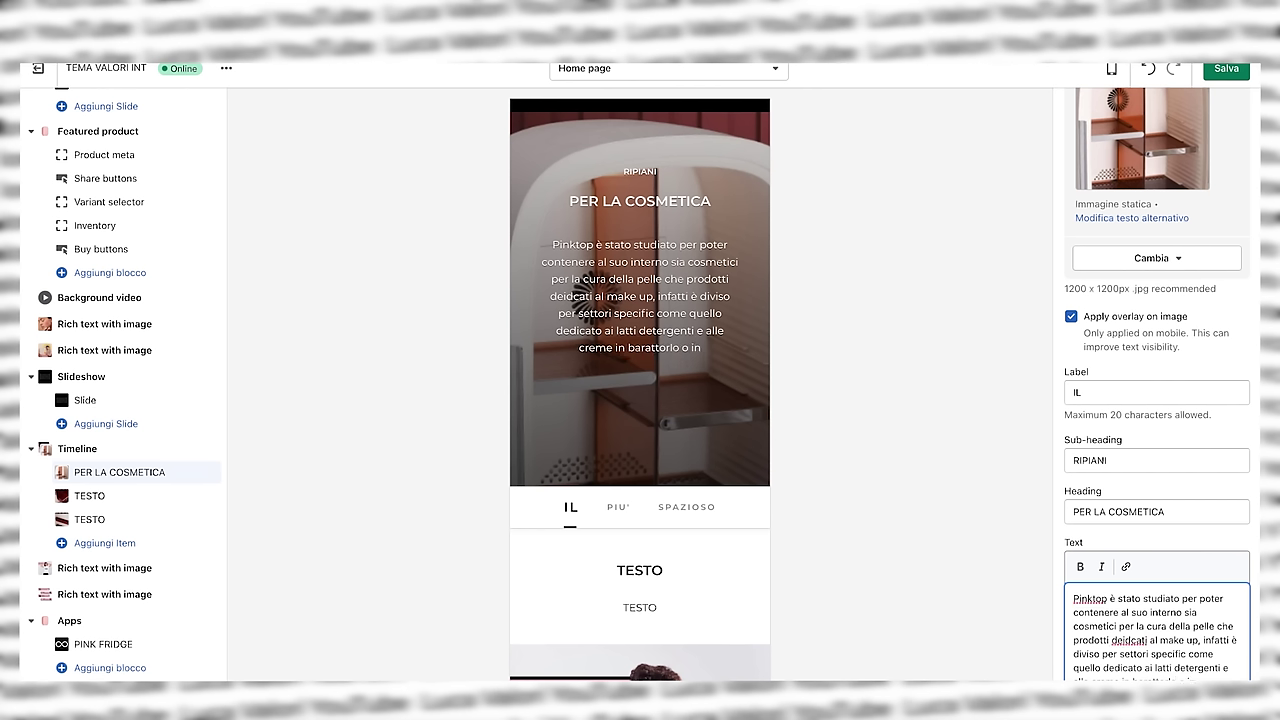
key("BackSpace")
key("BackSpace")
key("BackSpace")
key("BackSpace")
type("rigido")
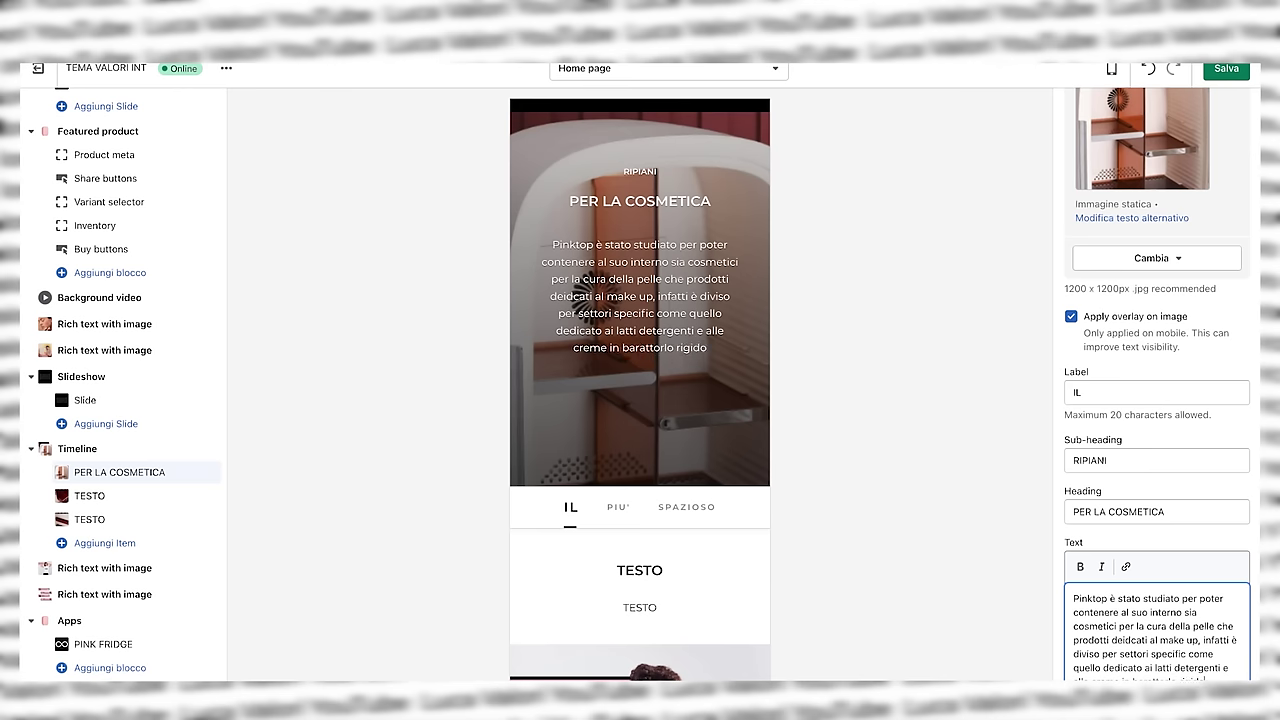
type(" o morbido")
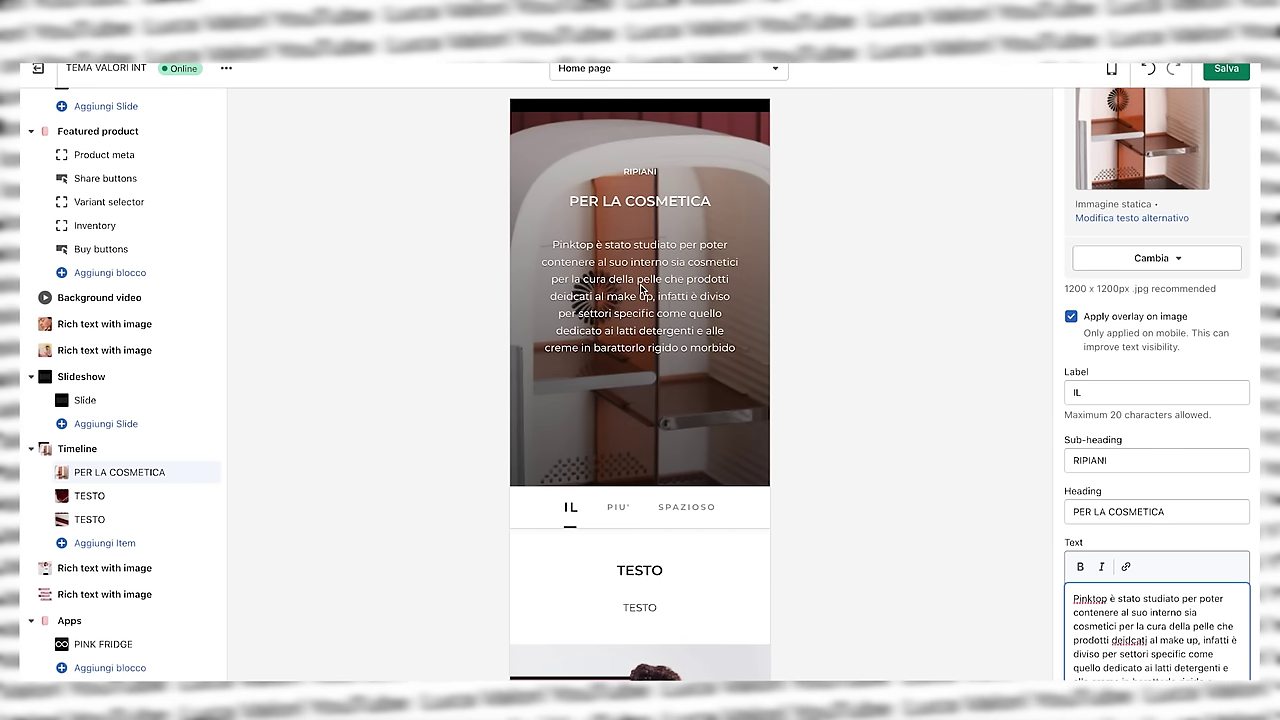
- Fix the typos so the text reads 'dedicati' and 'specifici'
scroll(640, 350, "up", 1)
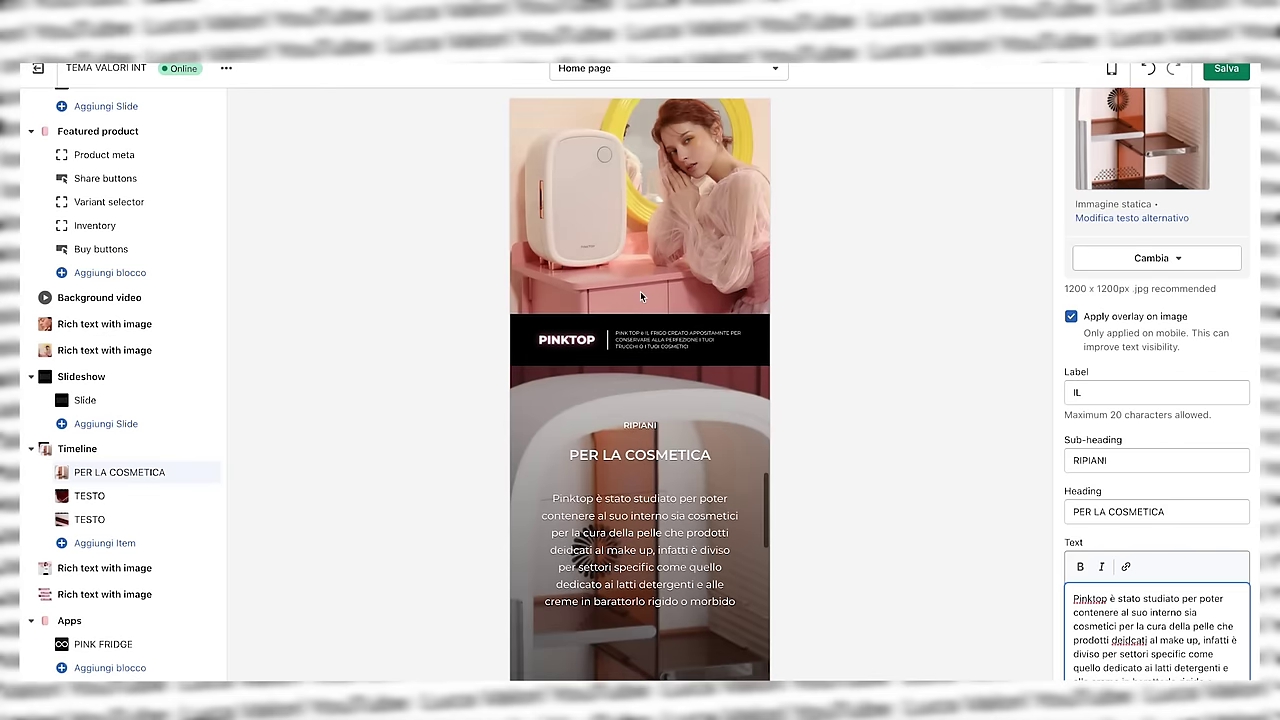
scroll(640, 291, "down", 2)
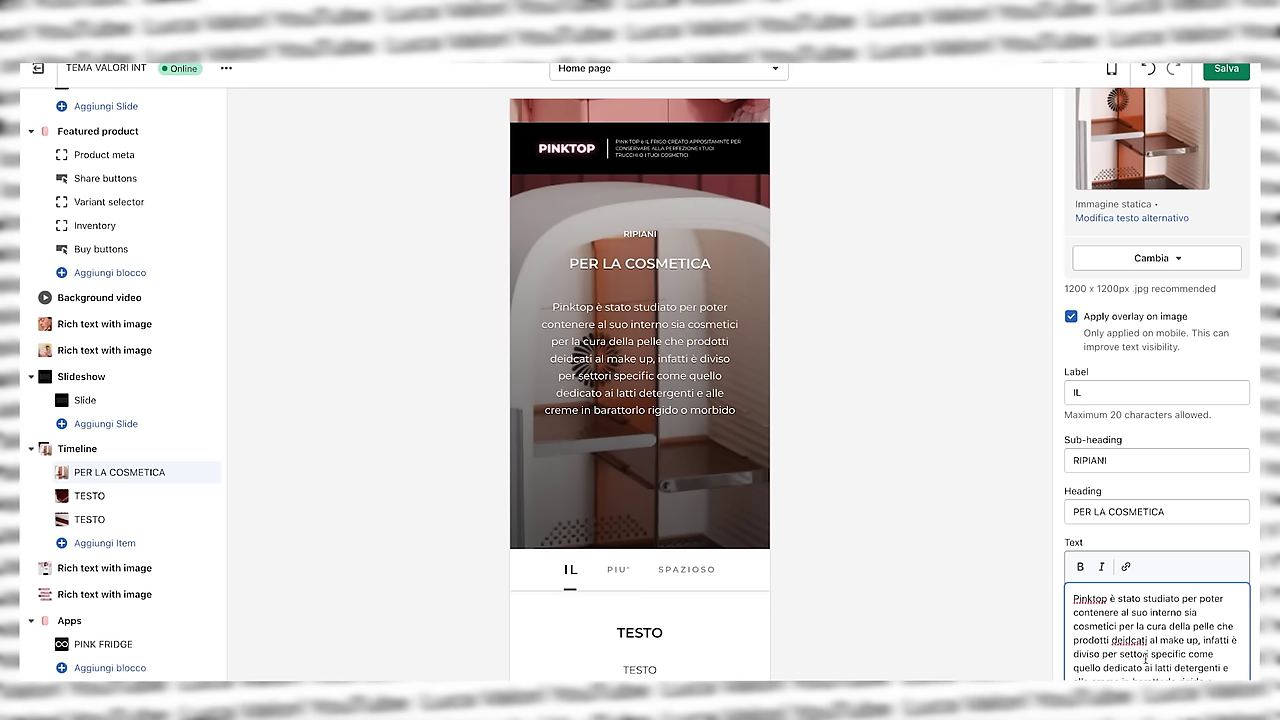
key("BackSpace")
key("Delete")
type("to")
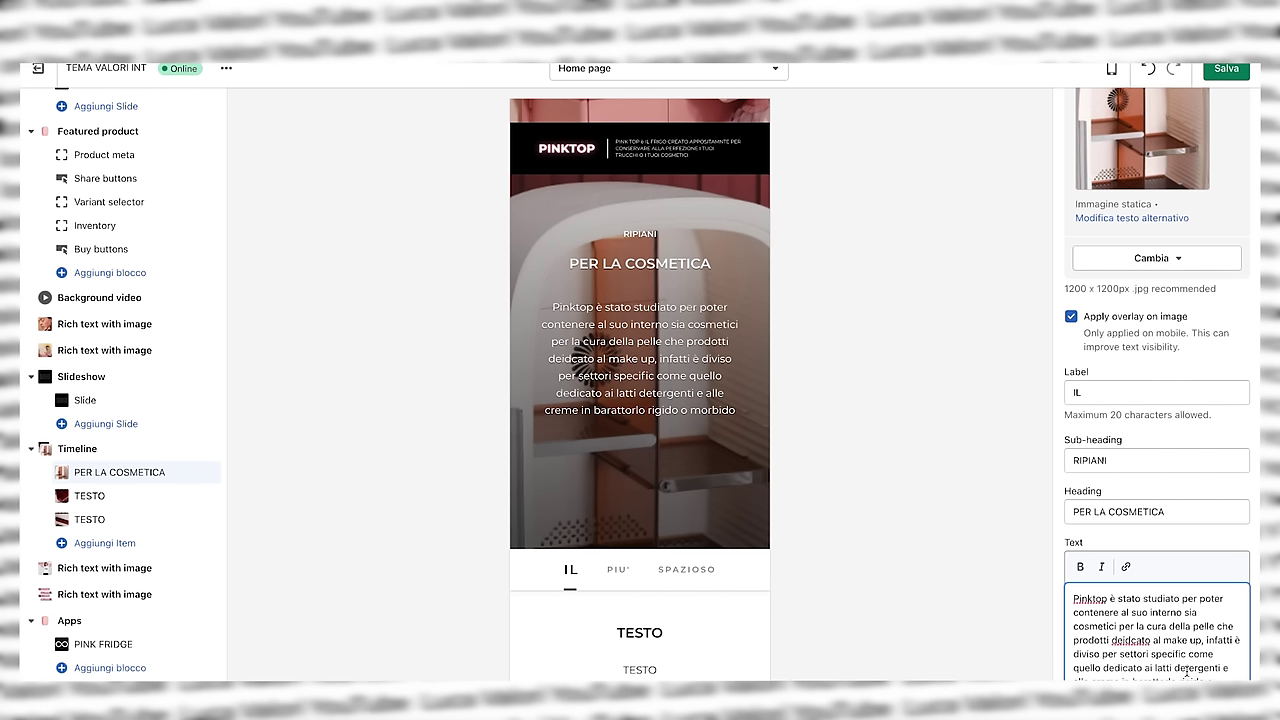
left_click(1128, 641)
key("BackSpace")
type("i")
left_click(1185, 654)
type("i")
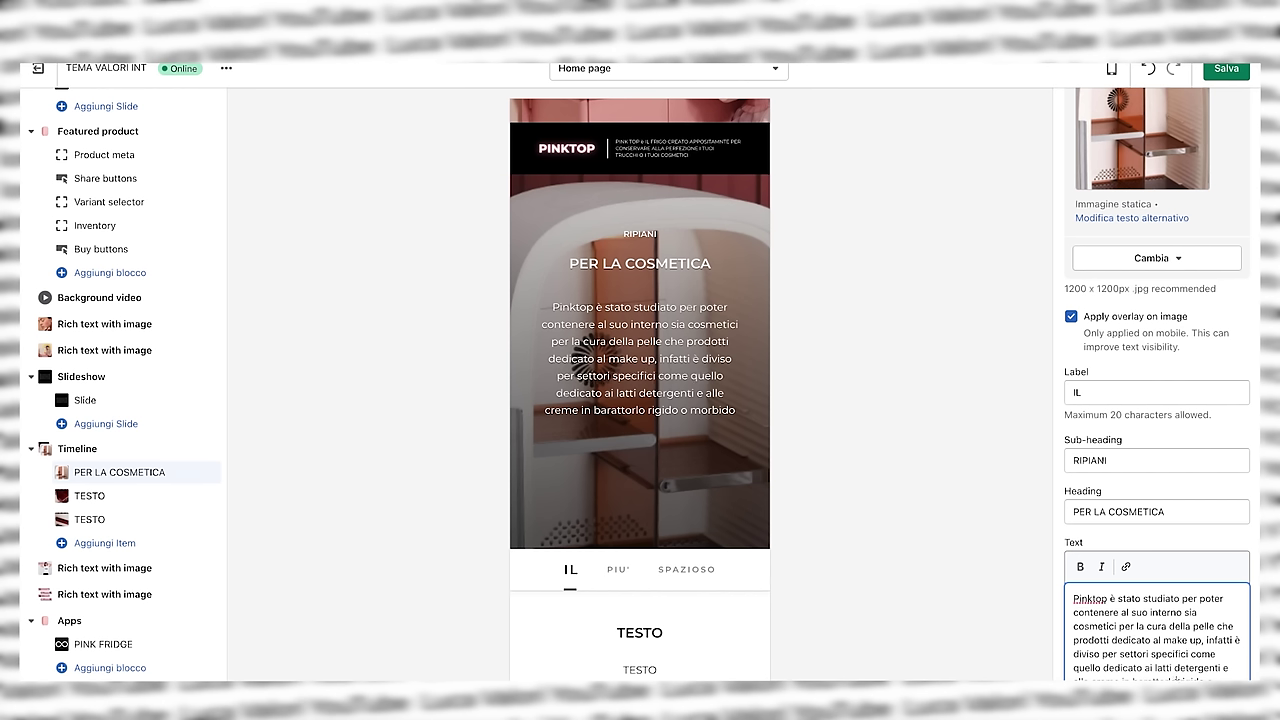
- Change the description's ending to 'creme in barattoli o tubetti'
key("BackSpace")
type("i")
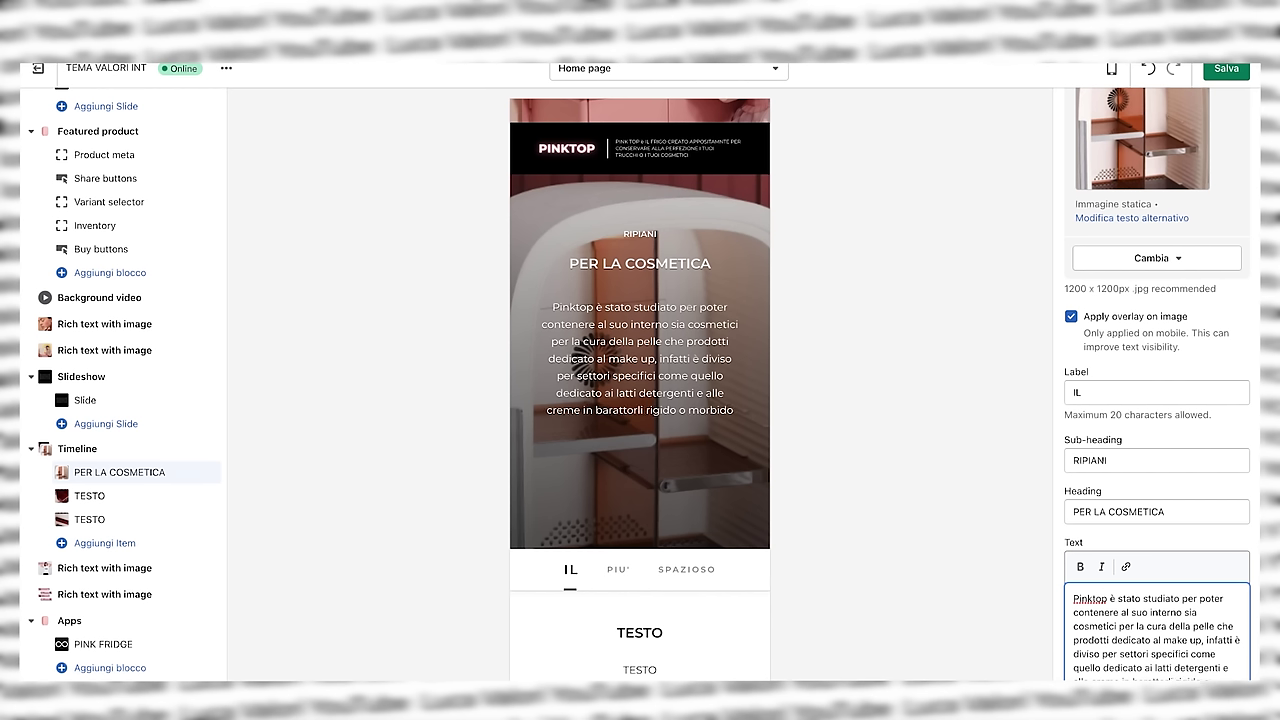
key("BackSpace")
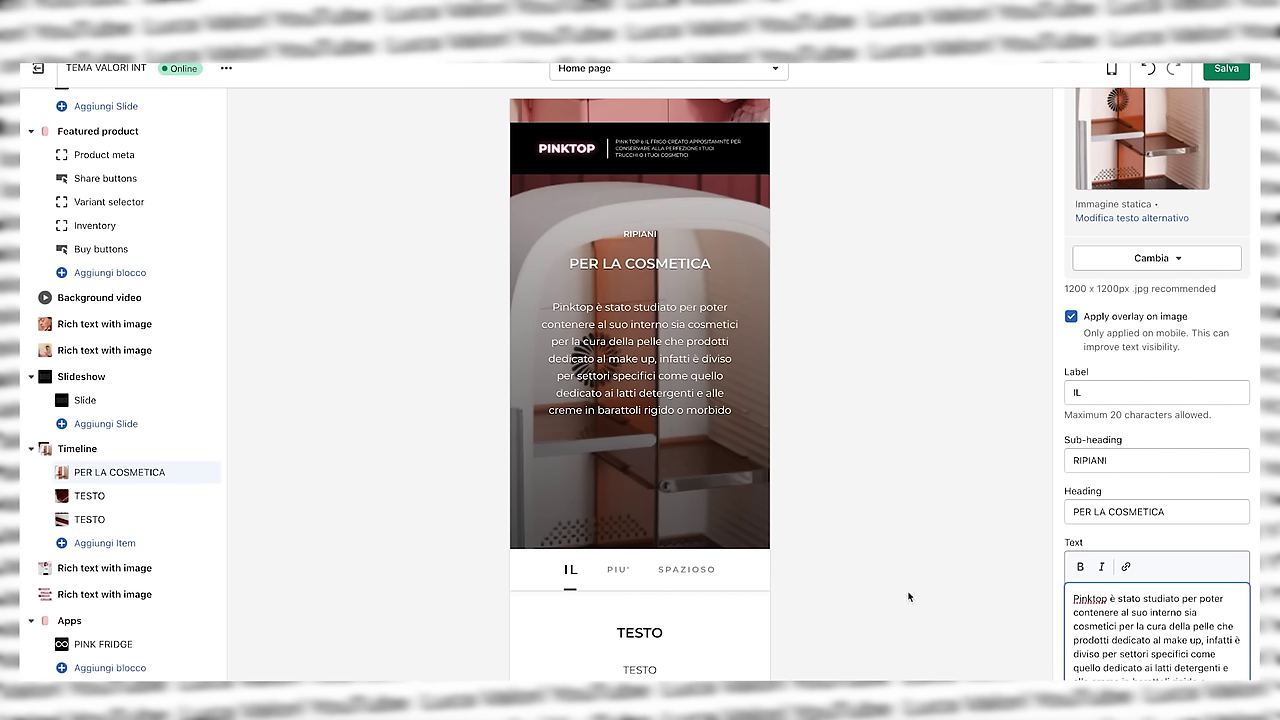
key("BackSpace")
type("i")
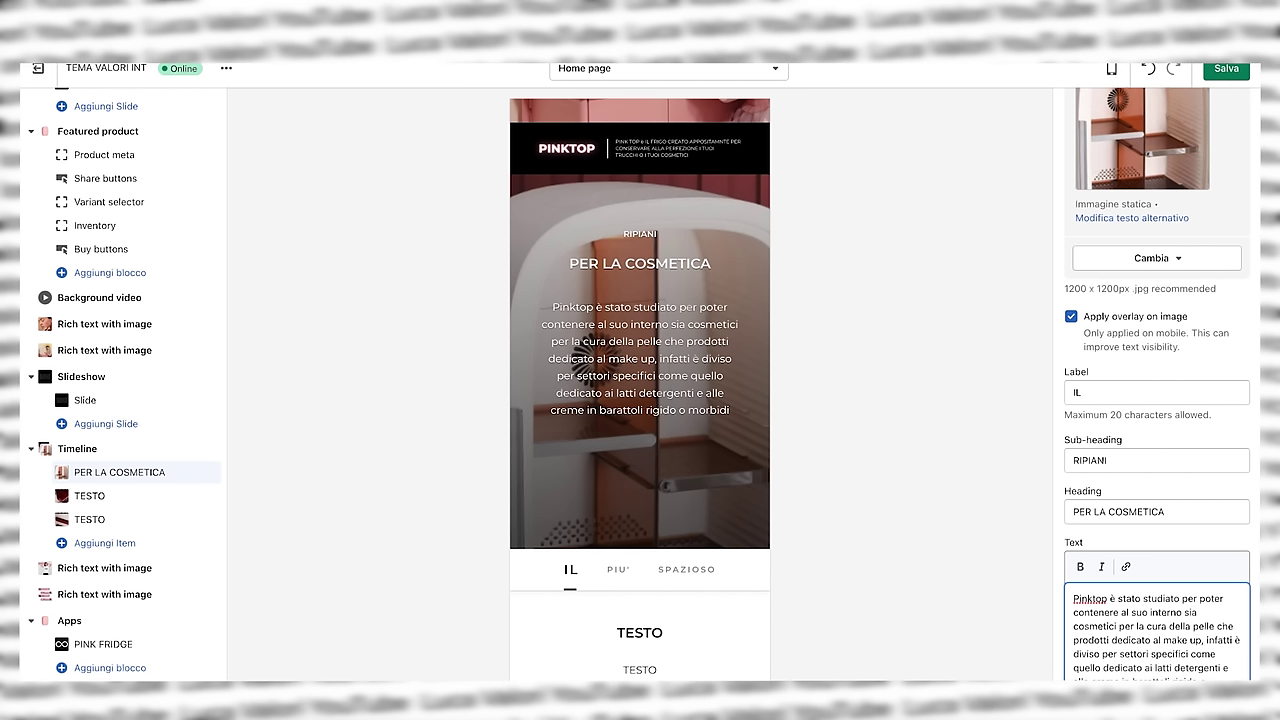
double_click(1191, 679)
key("BackSpace")
type("o tubetti")
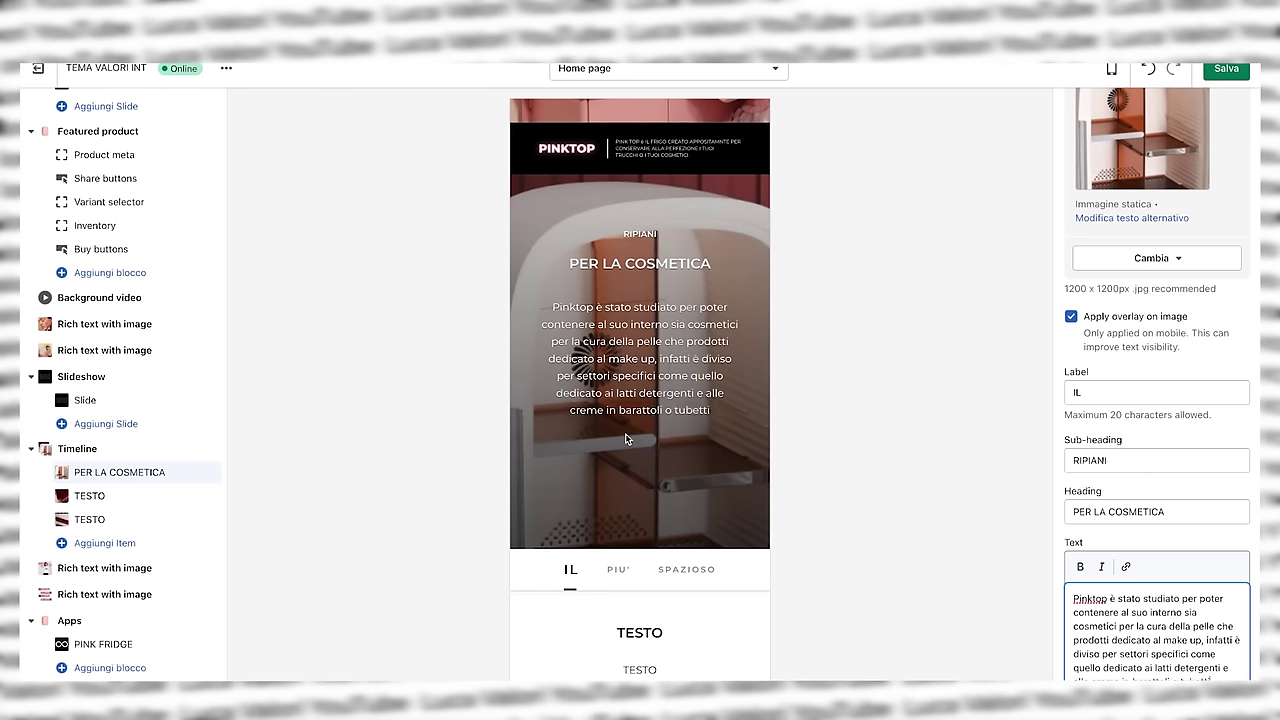
left_click(619, 574)
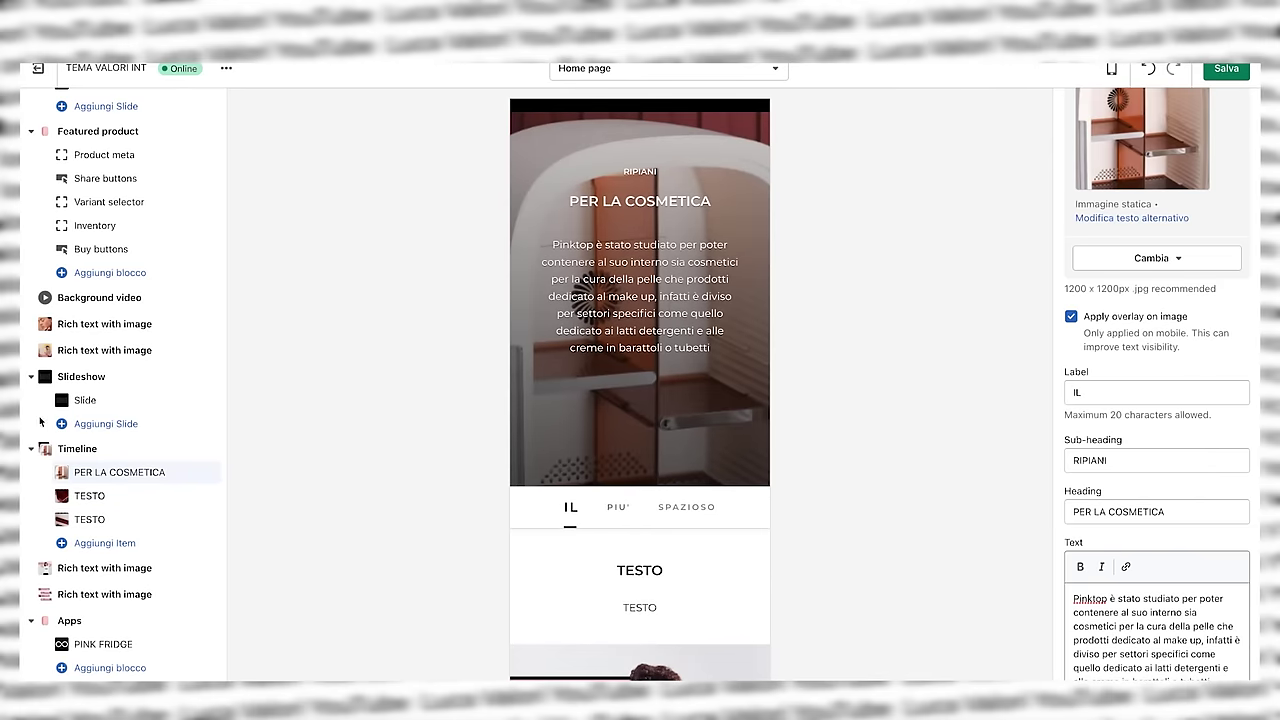
- Set the second Timeline item's sub-heading to CASSETTO and heading to PER LE MASCHERE, selecting the placeholder description
left_click(80, 498)
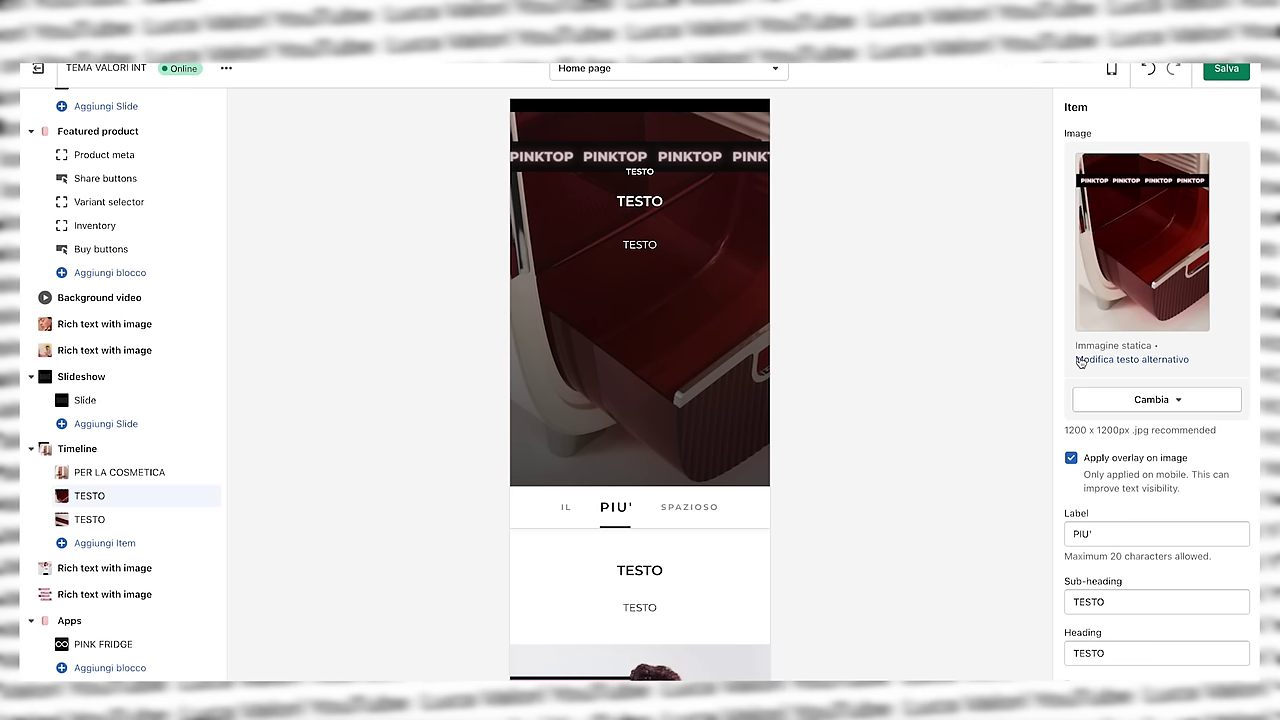
scroll(1092, 580, "down", 1)
left_click_drag(1125, 544, 1058, 546)
key("BackSpace")
type("c")
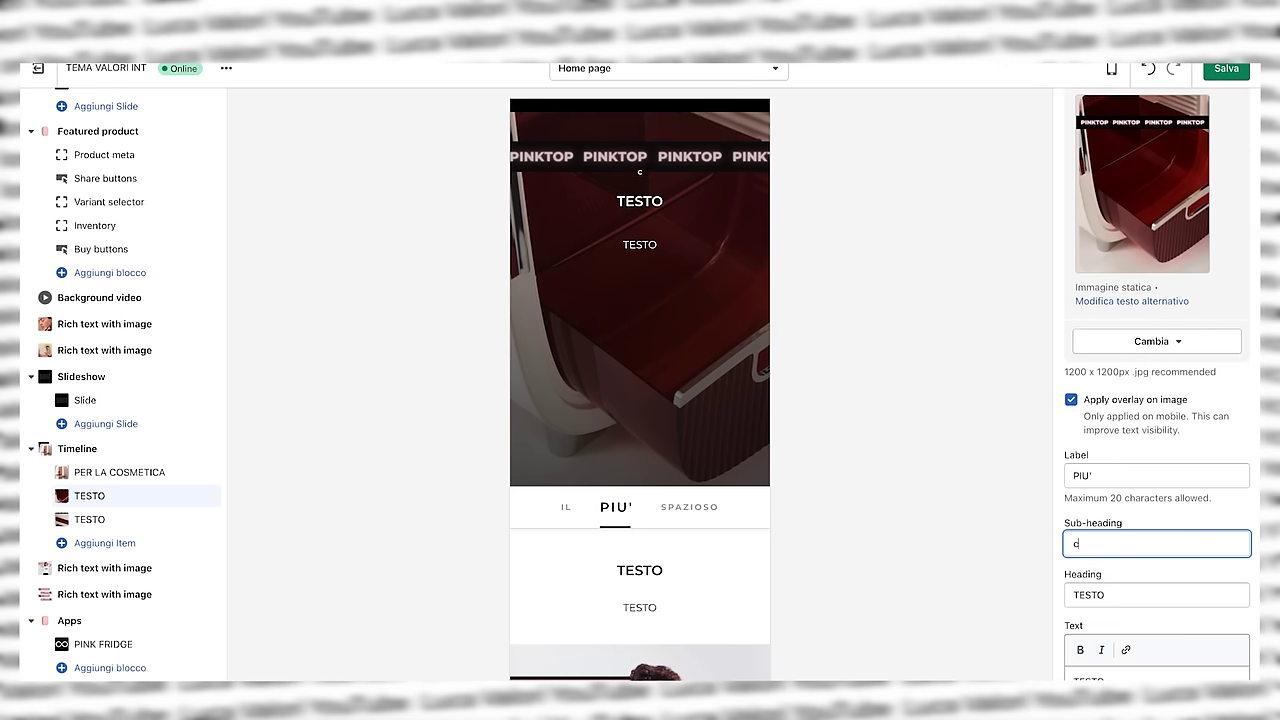
type("assetto")
key("BackSpace")
key("BackSpace")
key("BackSpace")
key("BackSpace")
key("BackSpace")
key("BackSpace")
key("BackSpace")
key("BackSpace")
type("CASSETTO")
key("Tab")
key("BackSpace")
type("PER LE M")
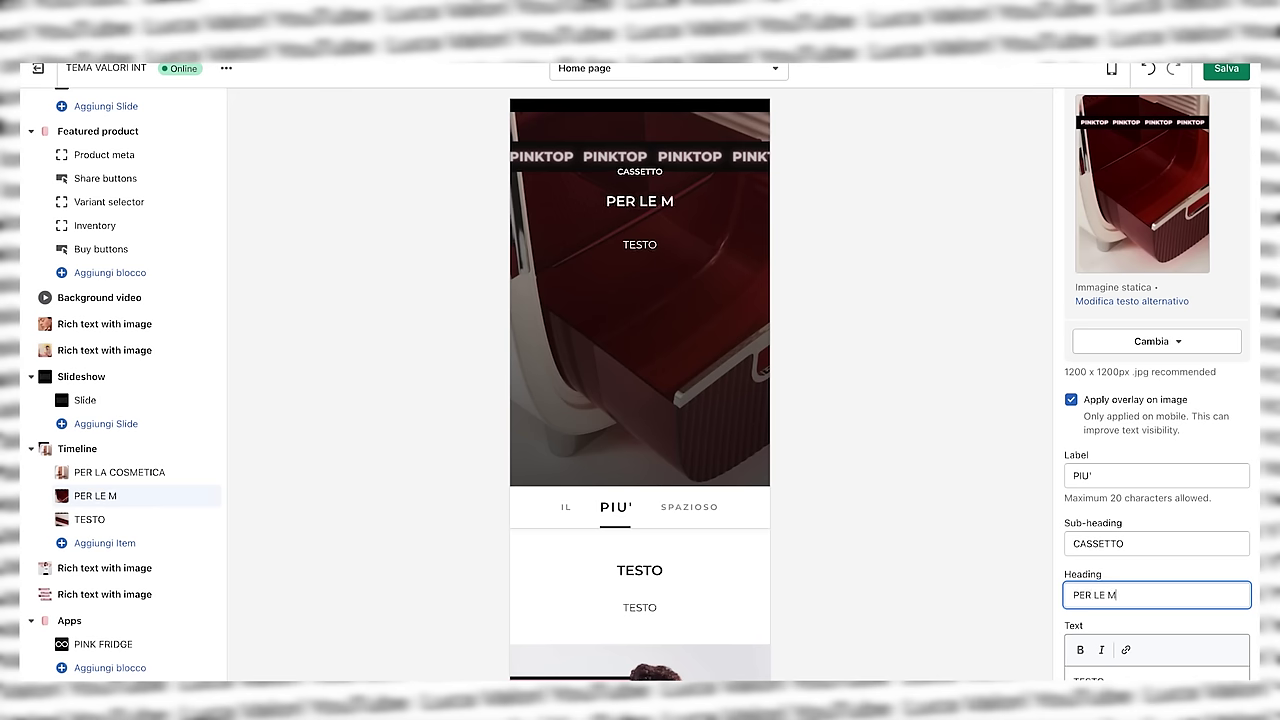
type("ASCHERE")
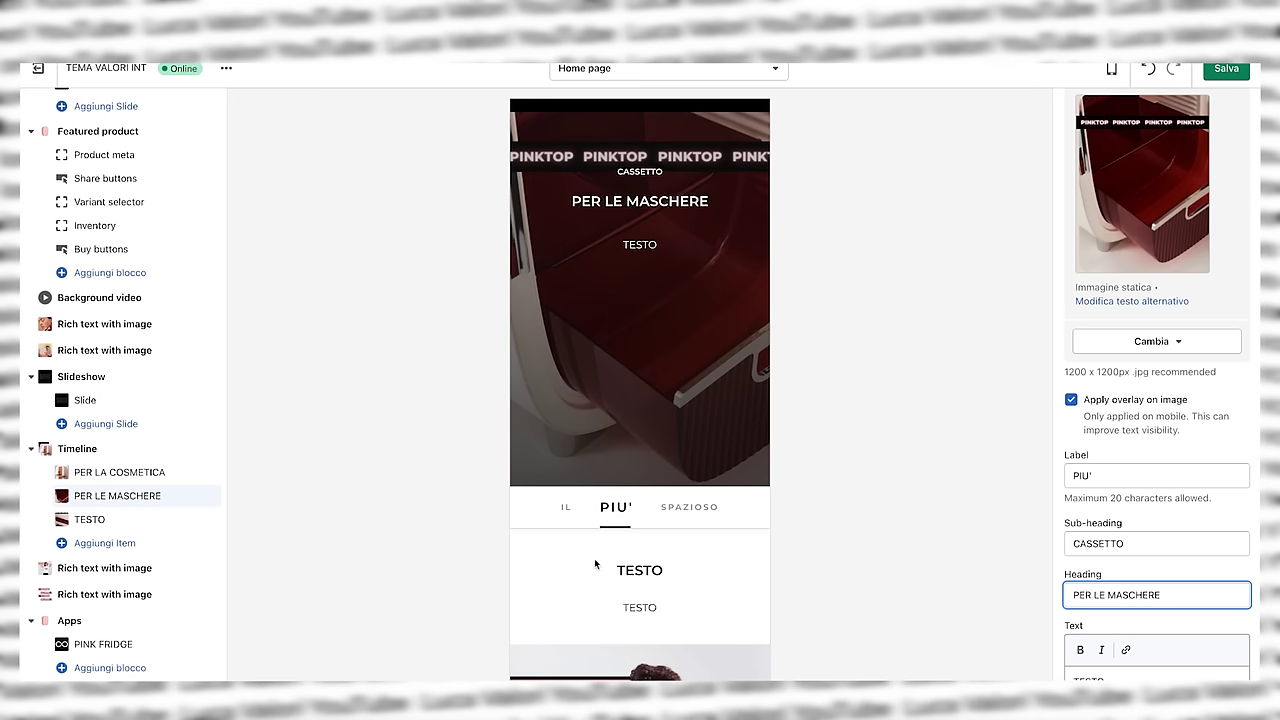
left_click_drag(1104, 680, 1046, 678)
- Type the description 'Ogni Pink top è dotato di un cassetto sottostante…' for 25 masks, ending 'sul lungo periodo'
type("Ogni")
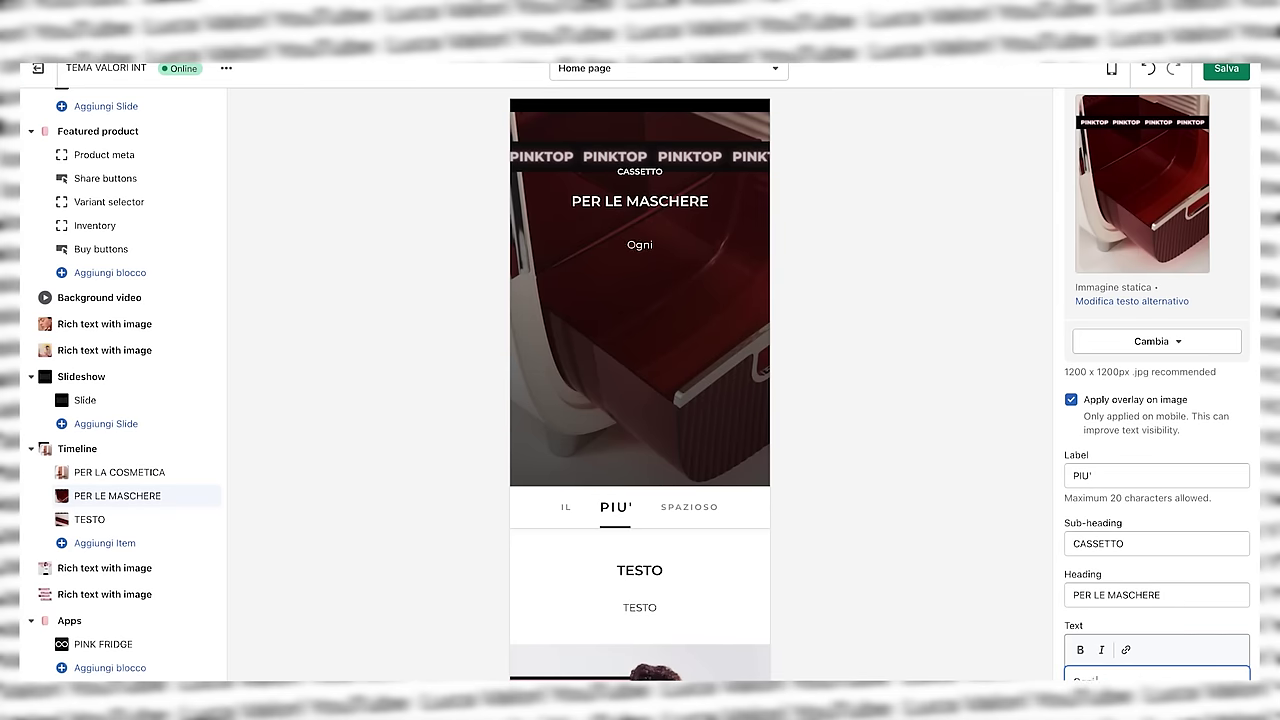
type(" Pink top è dotato di u")
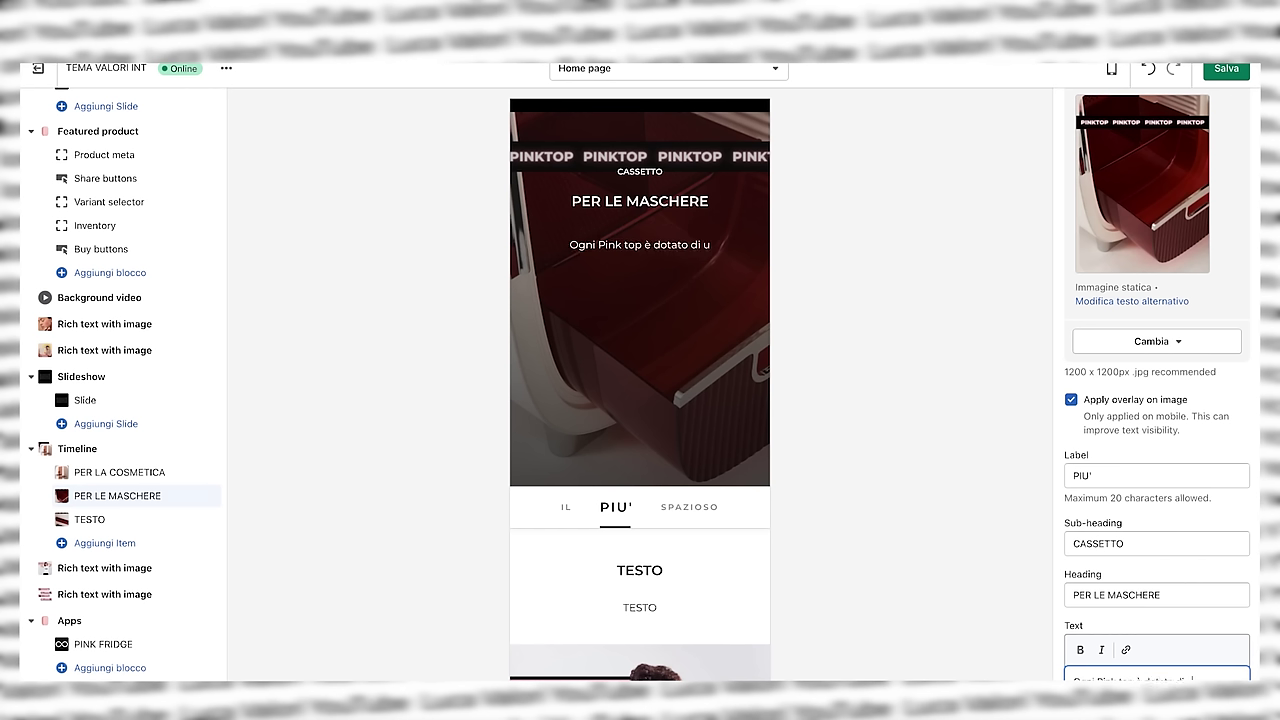
type("n cassetto")
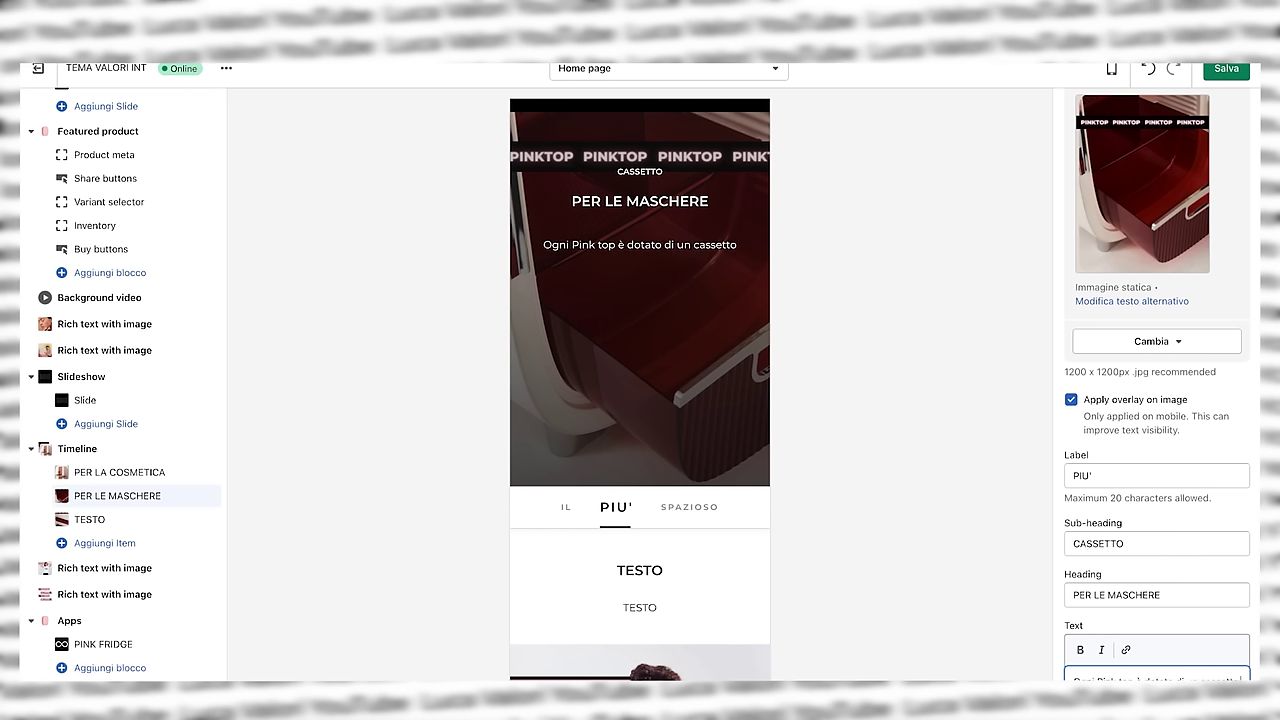
type(" sottostante che gli permett")
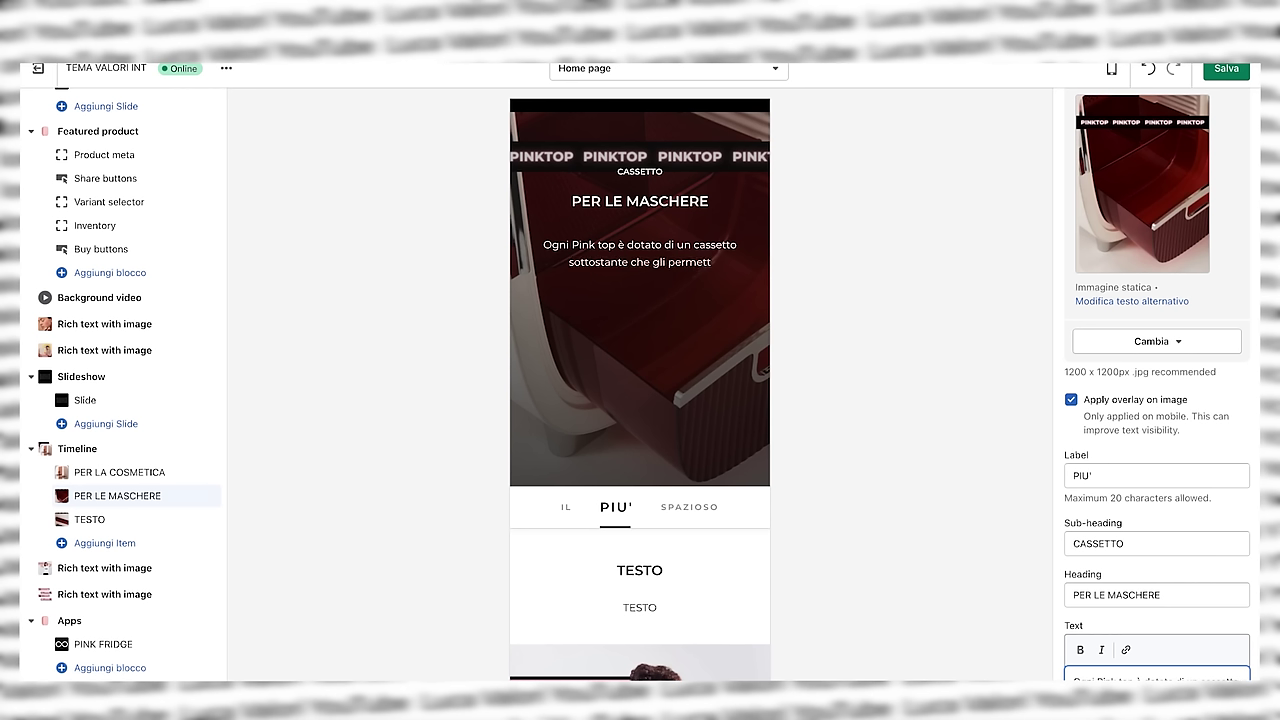
type("e di contenere")
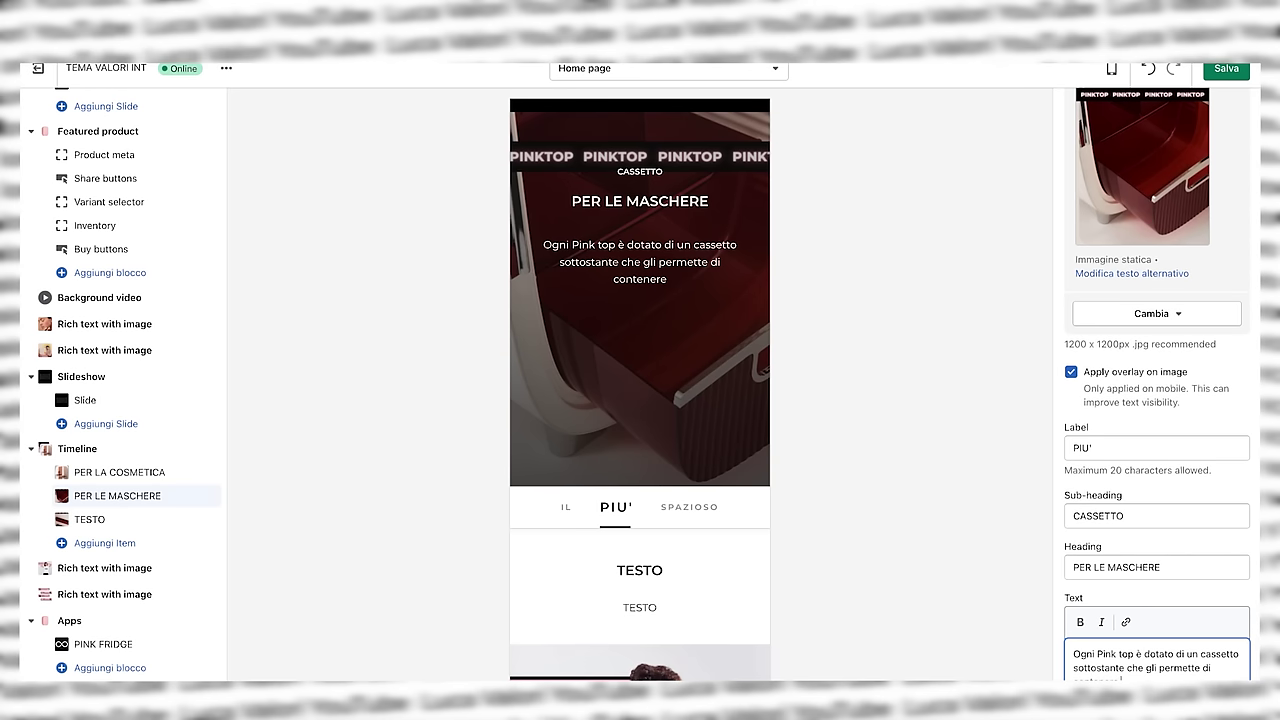
type(" fino a 25 maschere")
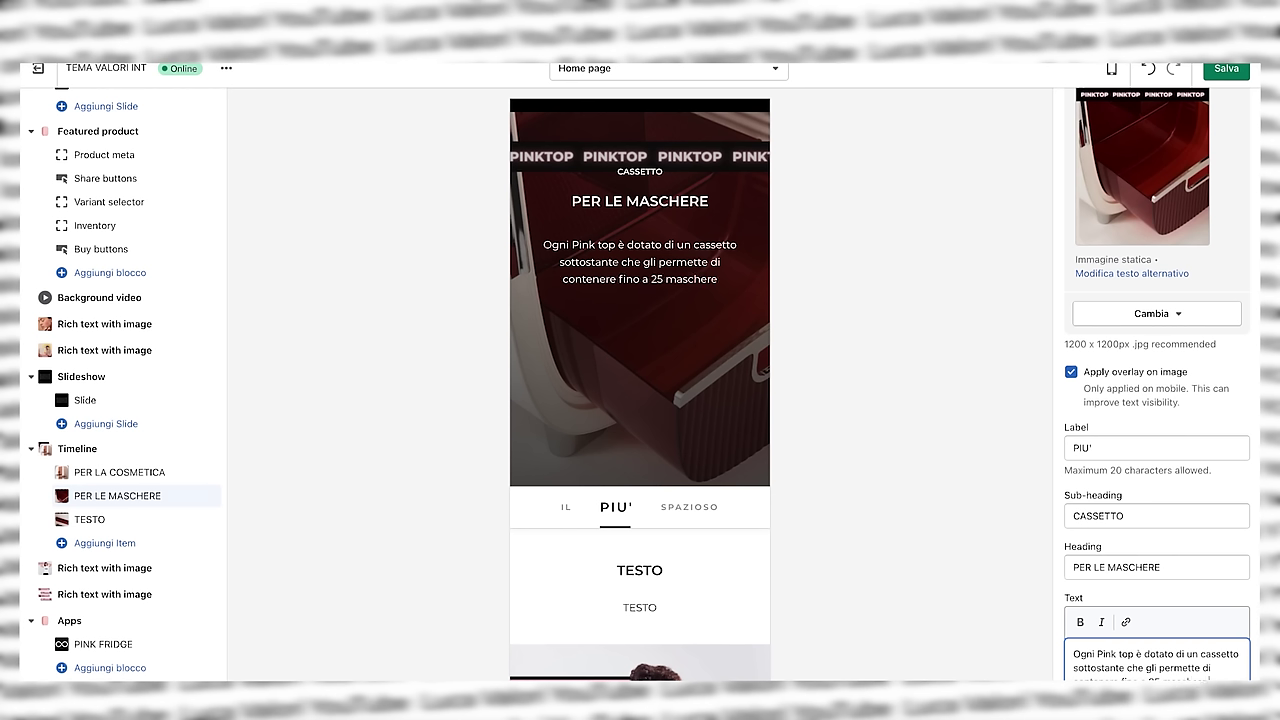
type(" usa e getta")
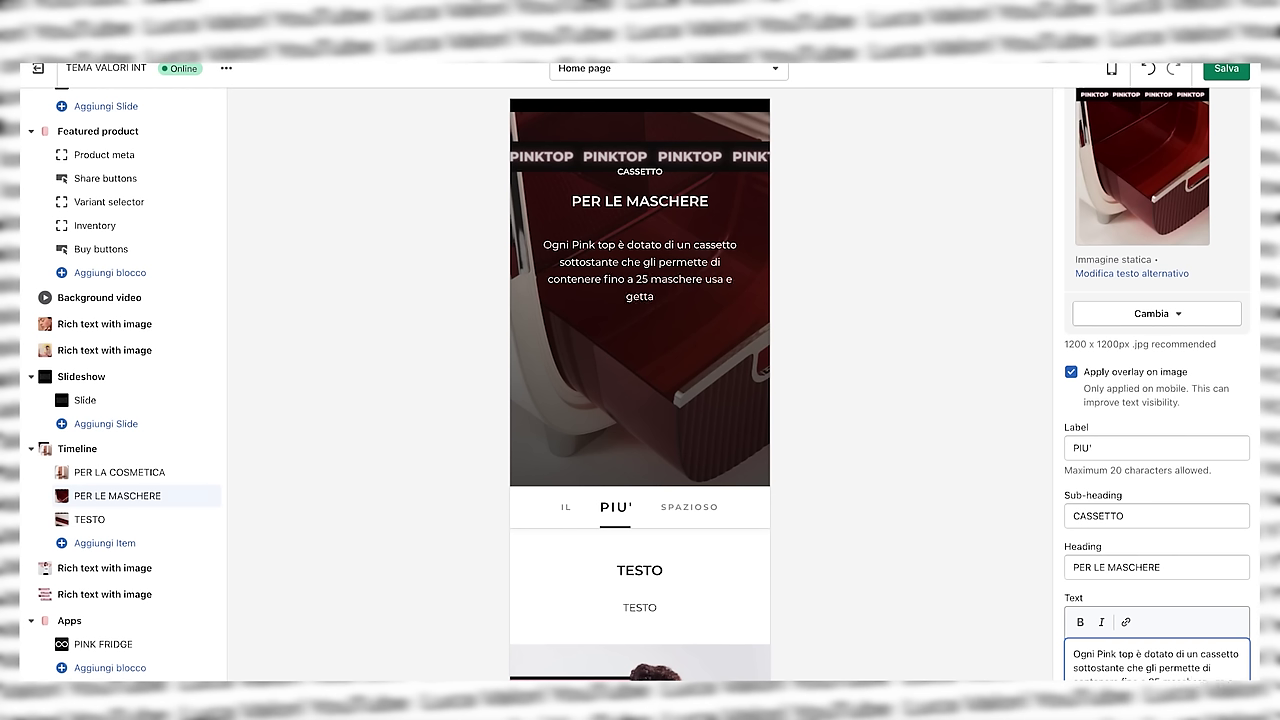
type(" che generalmente sono le")
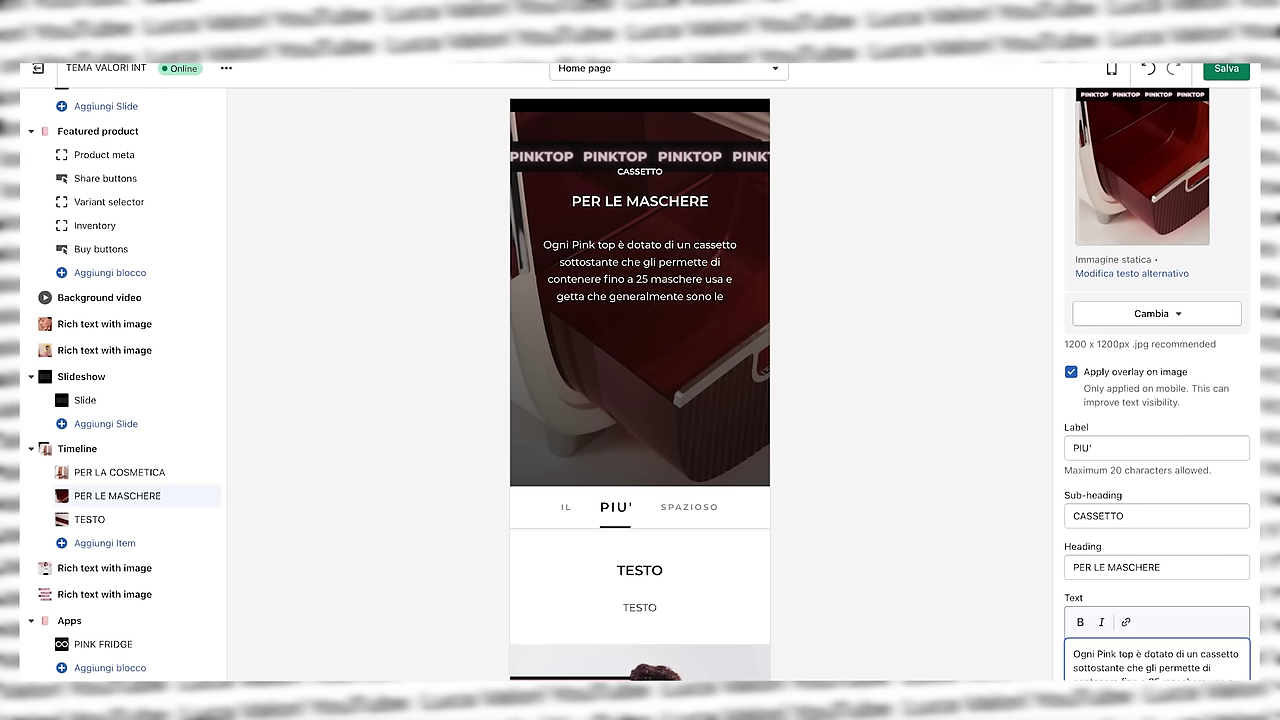
type(" pri")
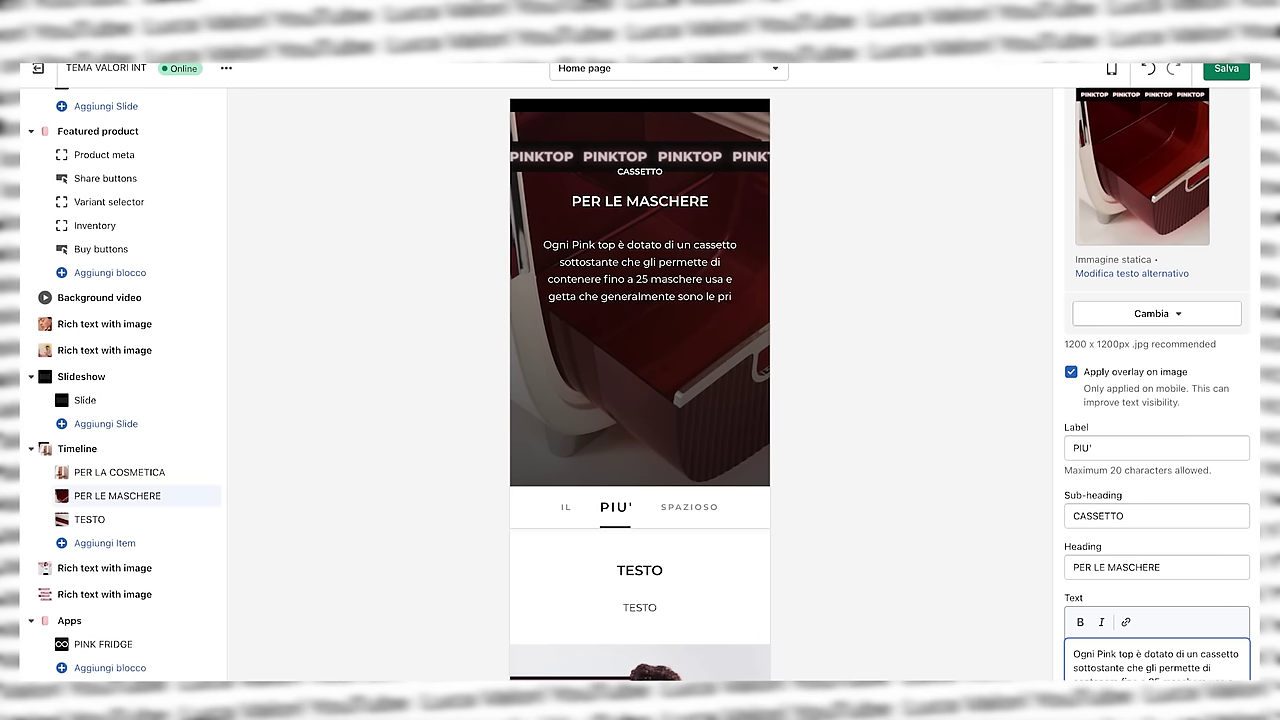
type("me a")
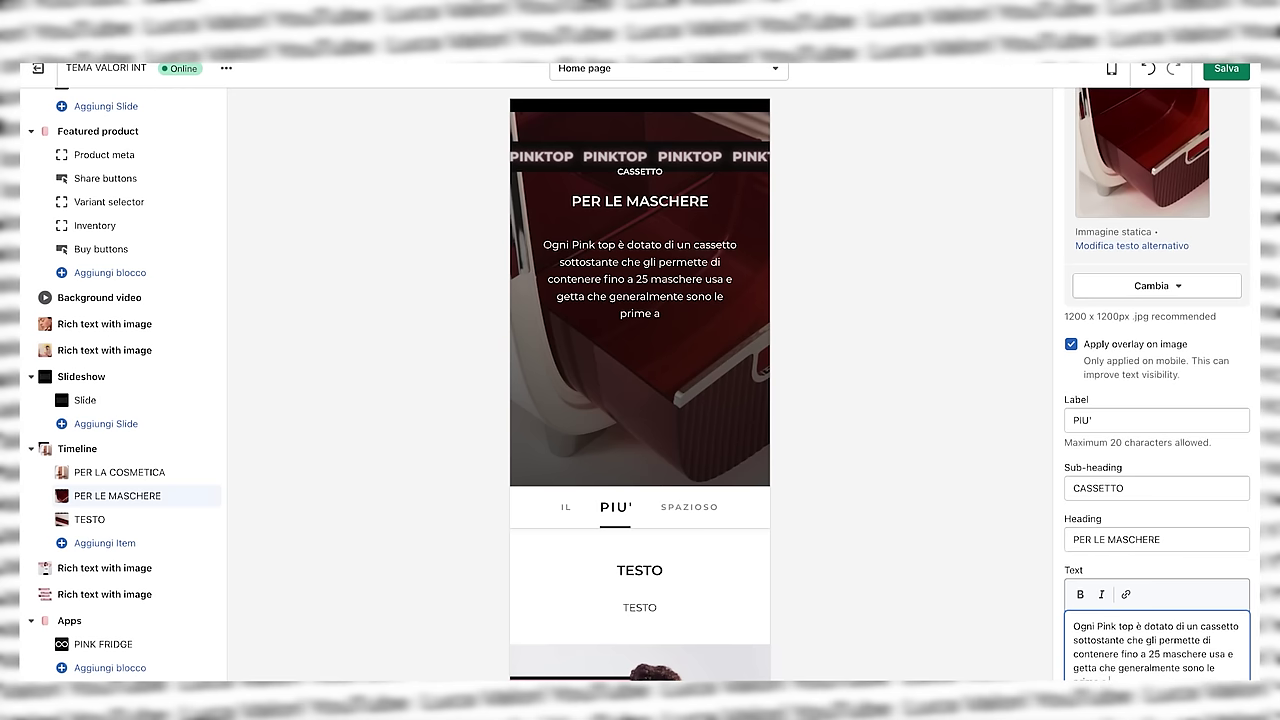
type(" rischiare un deterioram")
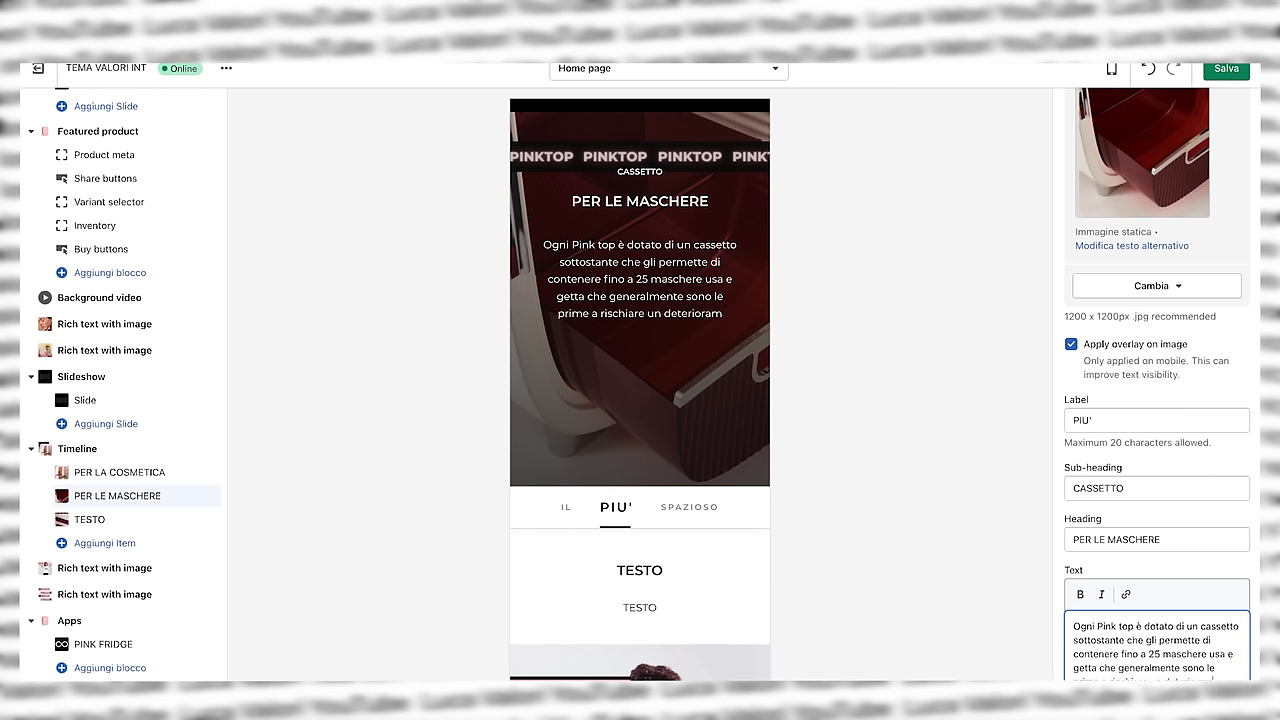
type("ento sul lungo")
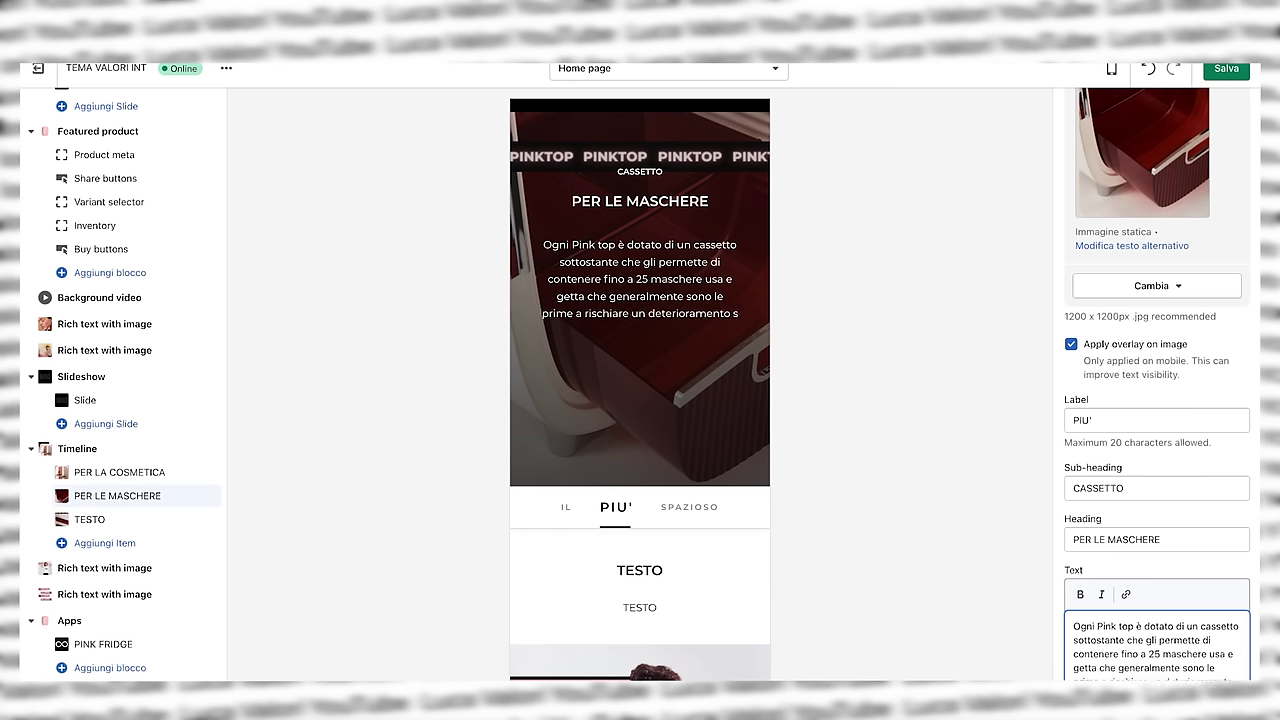
type(" periodo")
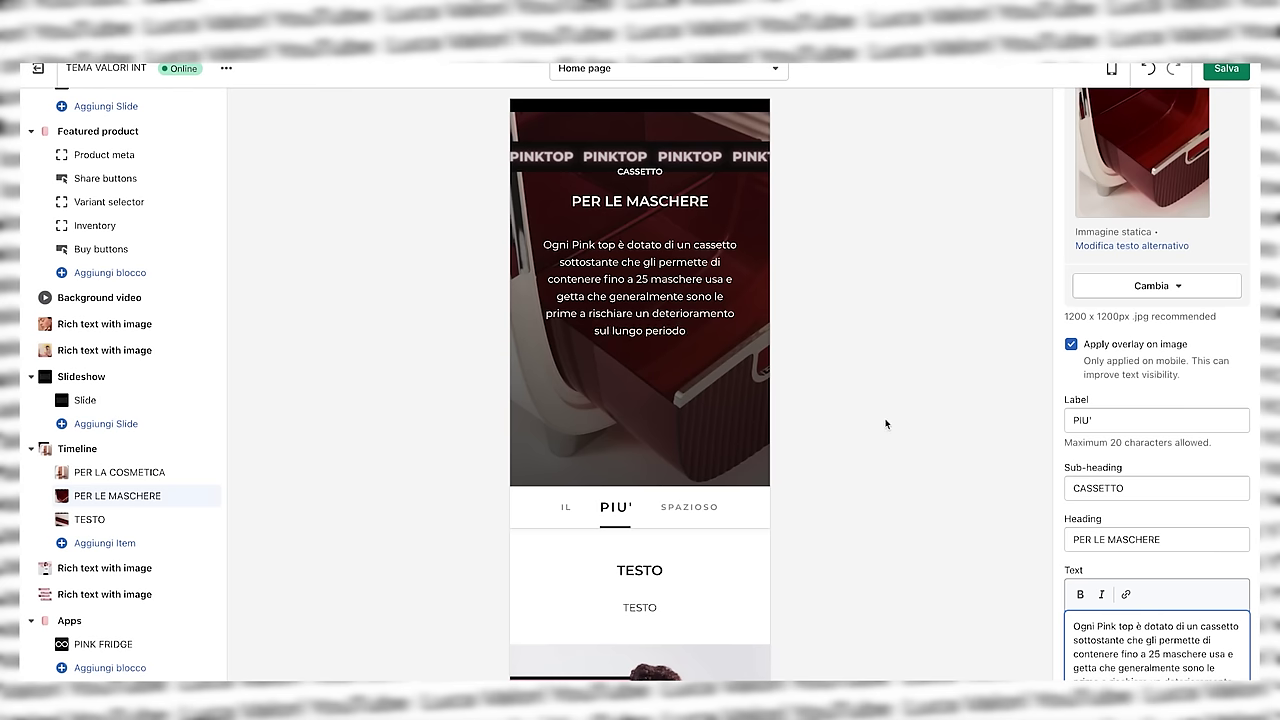
scroll(684, 336, "up", 1)
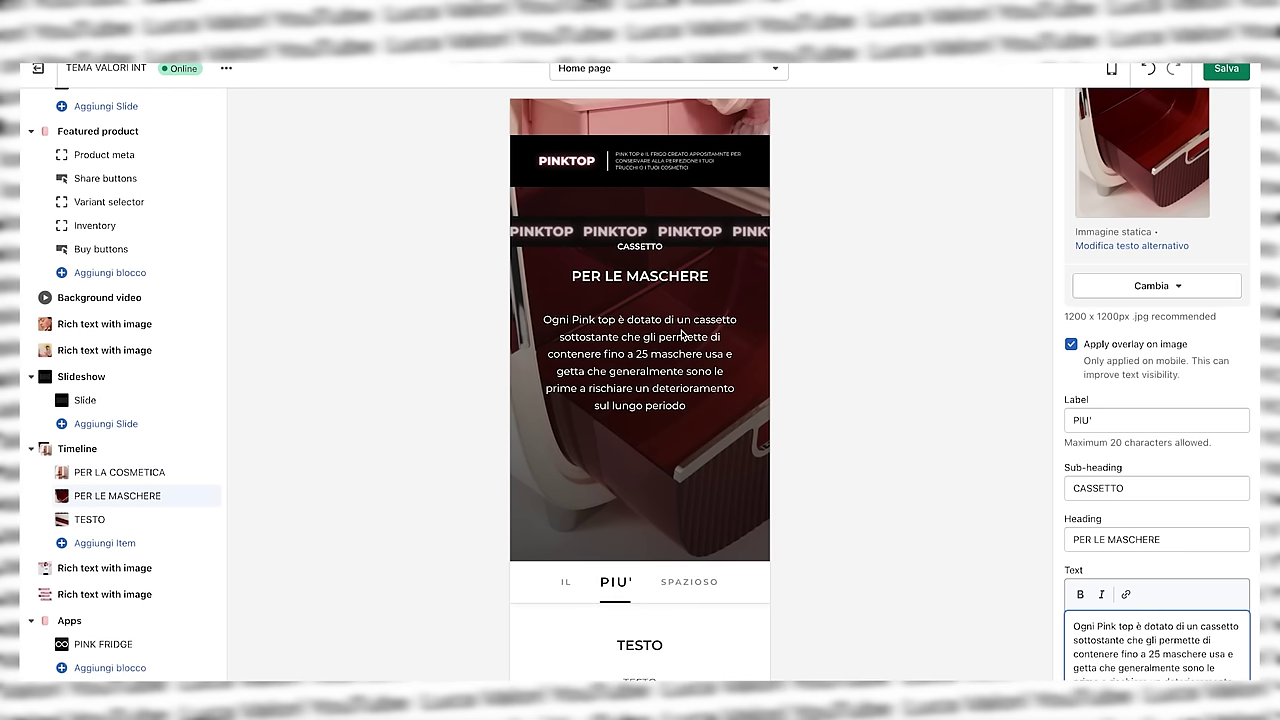
left_click(568, 323)
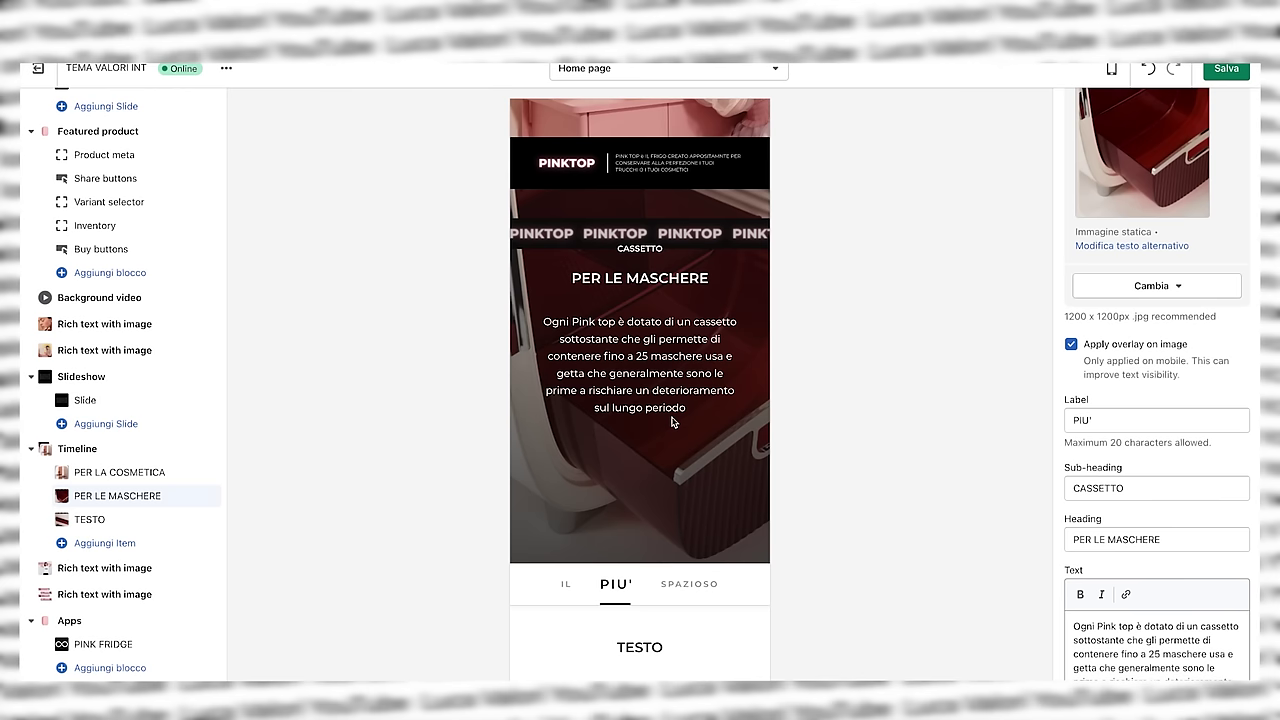
- Open the SPAZIOSO timeline item and change its sub-heading from TESTO to PORTIERA
left_click(689, 594)
left_click(81, 527)
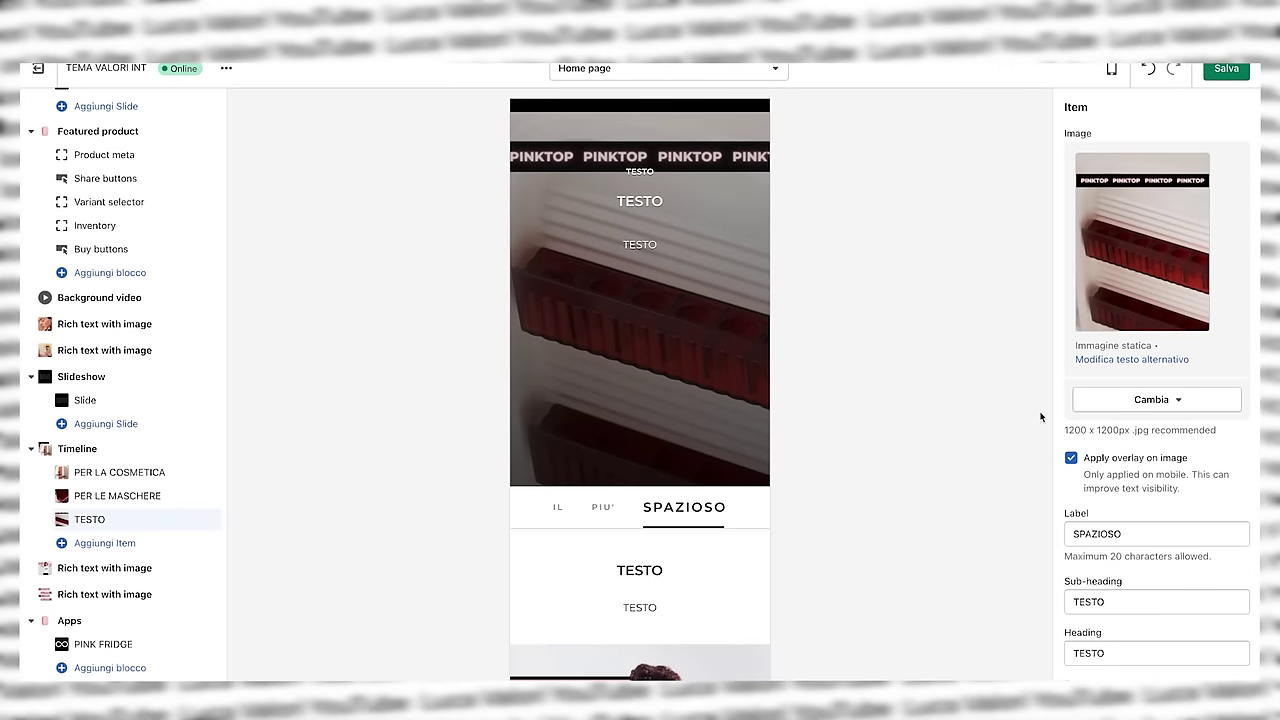
scroll(1118, 565, "down", 1)
double_click(1113, 549)
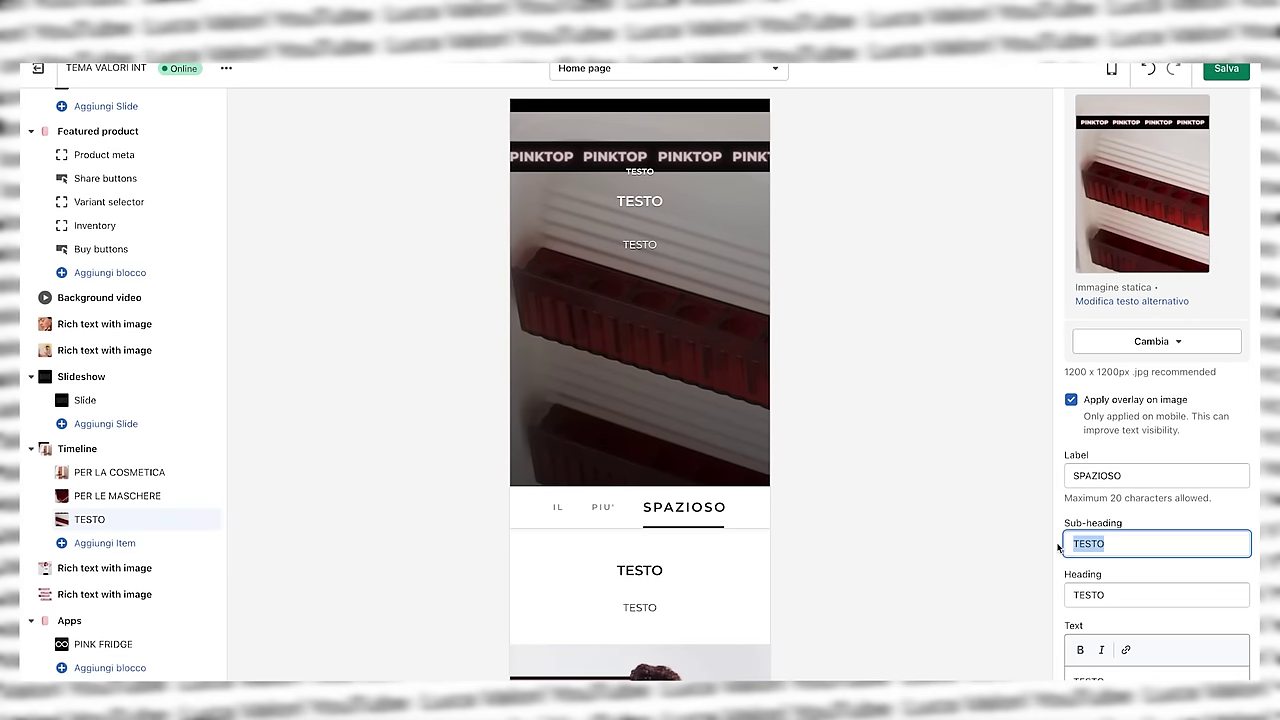
key("BackSpace")
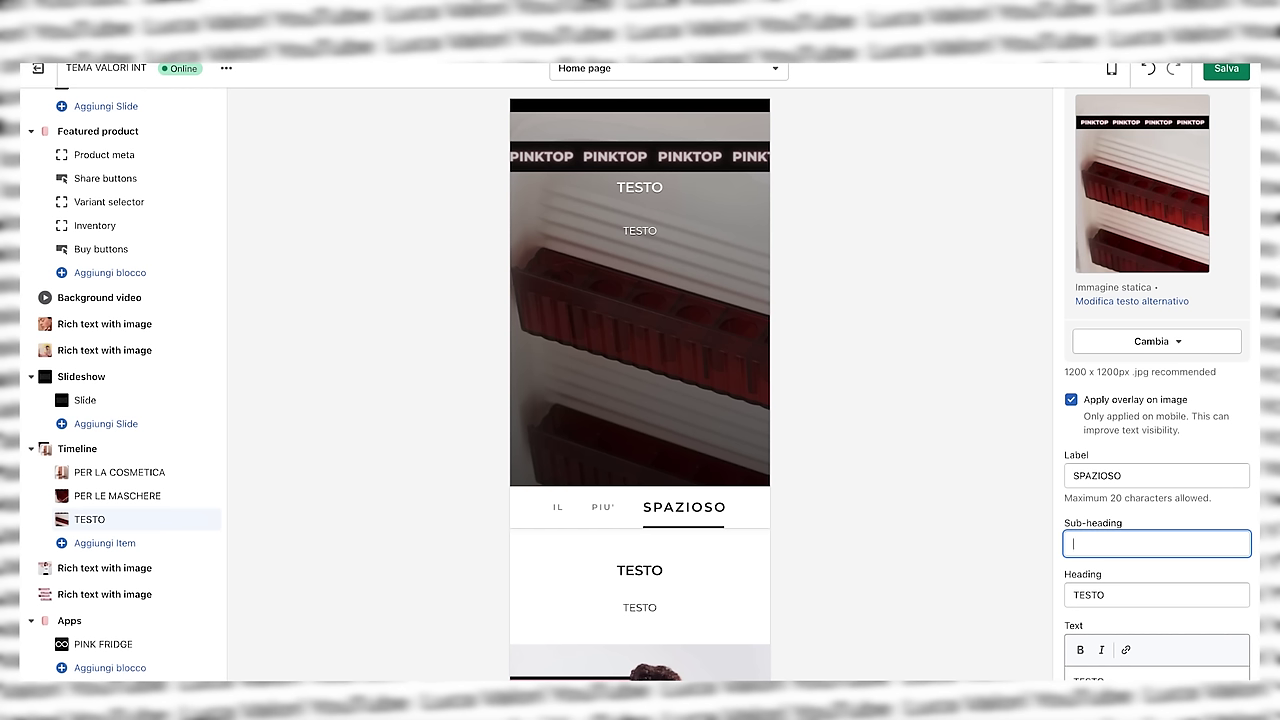
type("S")
key("BackSpace")
type("PRTIERA")
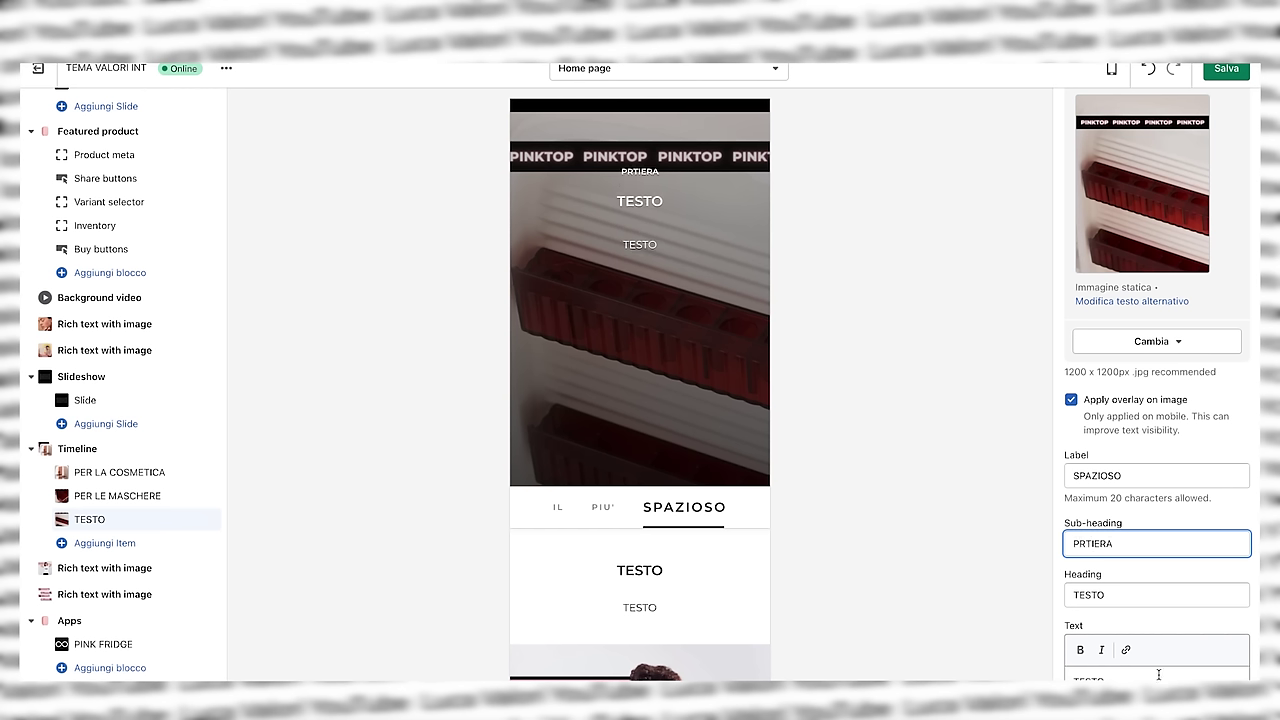
double_click(1128, 546)
key("BackSpace")
type("PORTIERA")
- Set the heading to PER SMALTI E ROSSETTI and delete the placeholder TESTO description
key("Tab")
key("BackSpace")
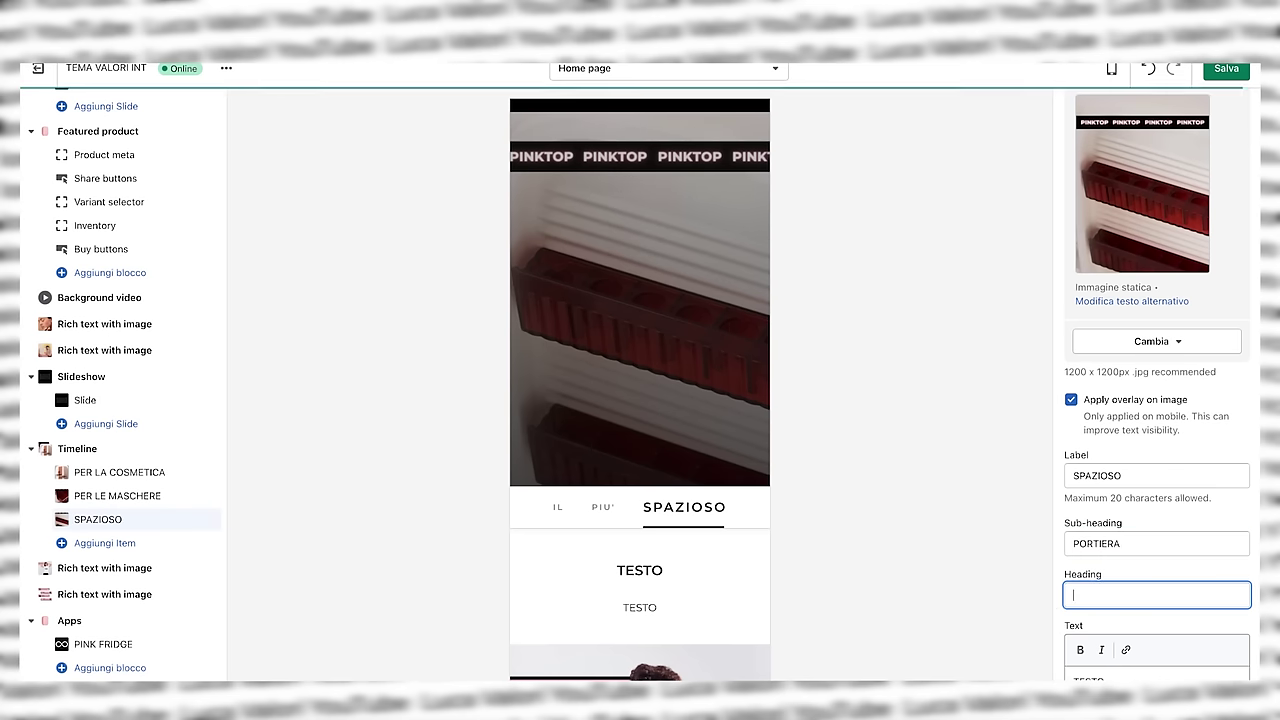
type("PER SMALTI E ROSSETTI")
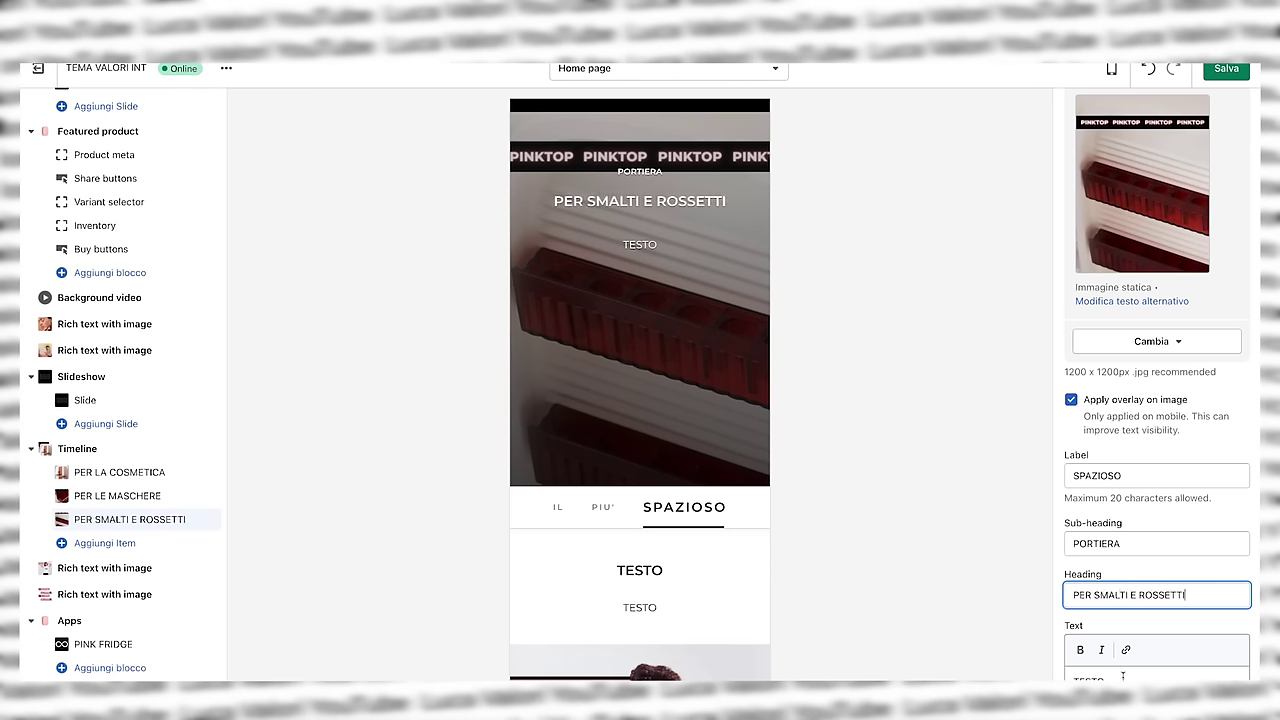
left_click(1122, 676)
key("BackSpace")
key("BackSpace")
key("BackSpace")
key("BackSpace")
key("BackSpace")
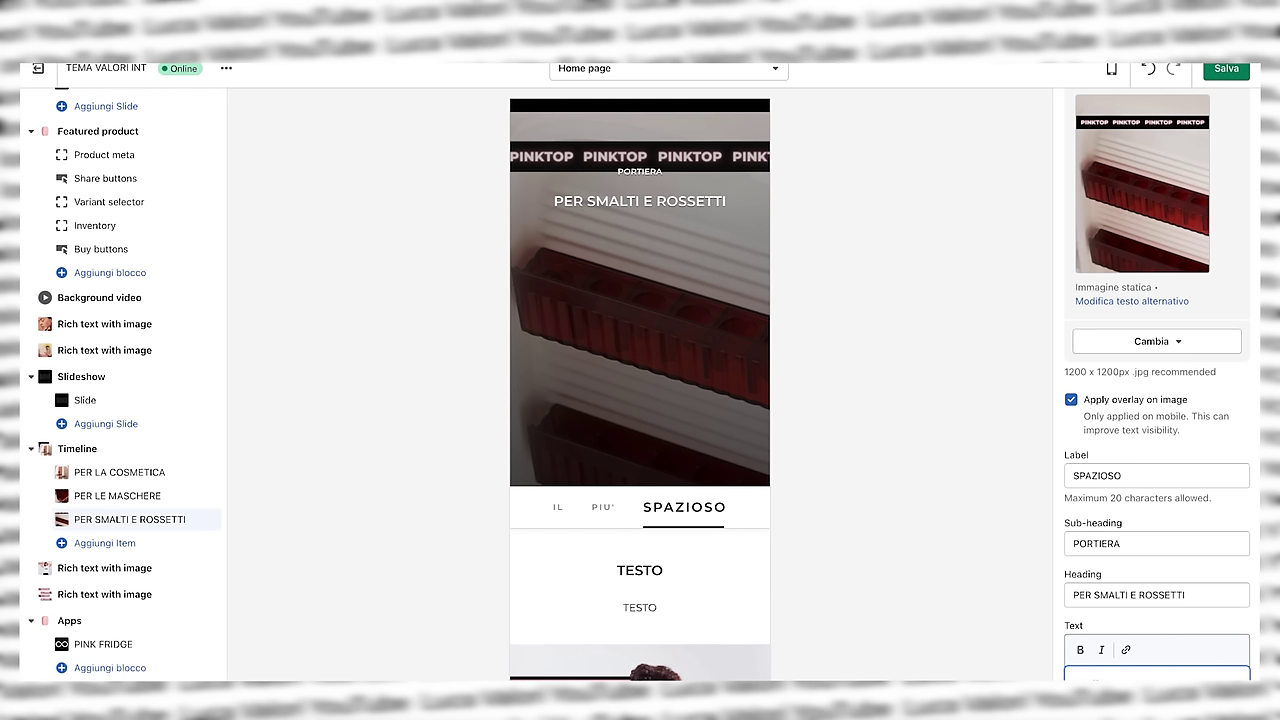
- Write the Italian description about Pinktop's door containers for smalti e rossetti exposed to calore
type("La portie")
type("ra")
type(" Pinktop")
type(" e")
type(" equipaggia")
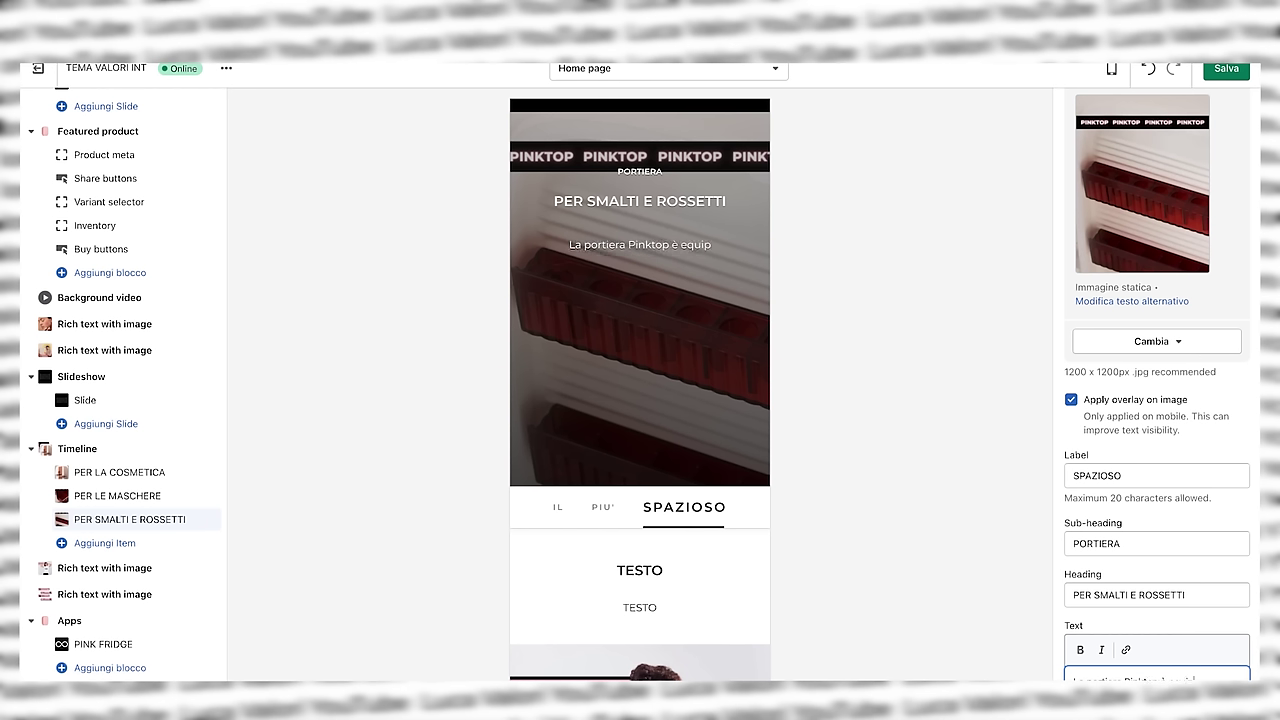
type("ta")
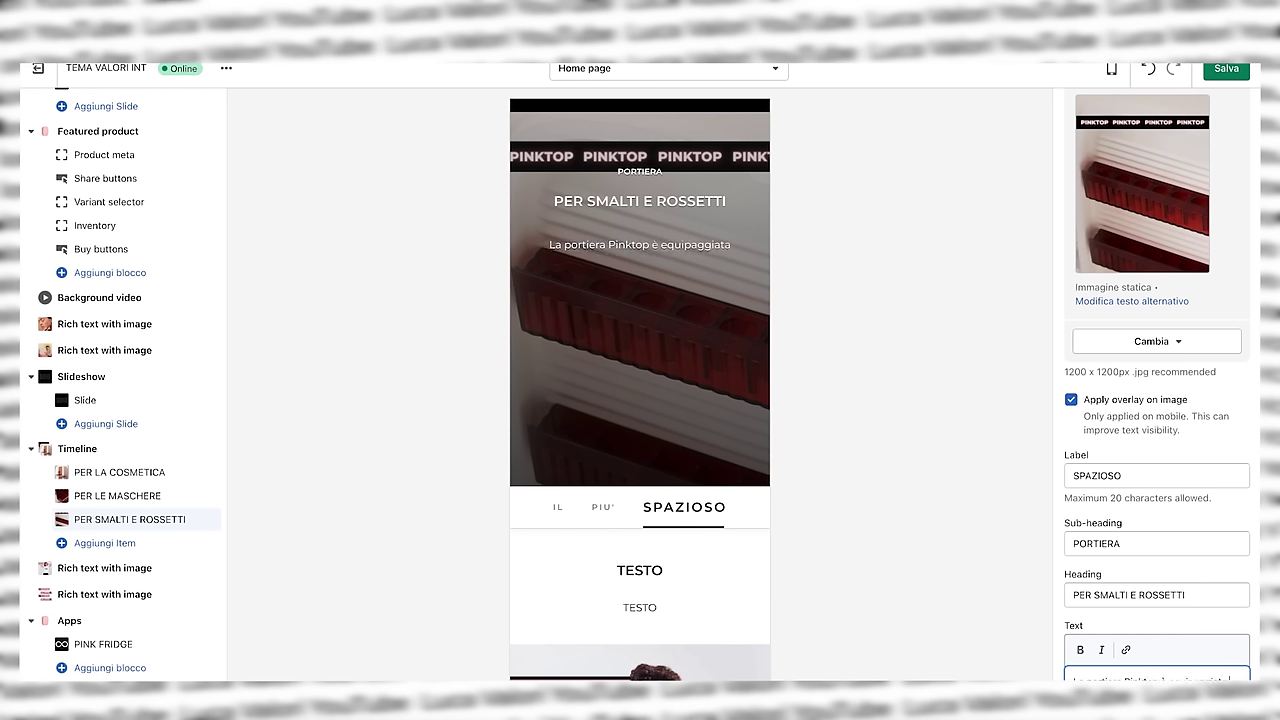
type(" co")
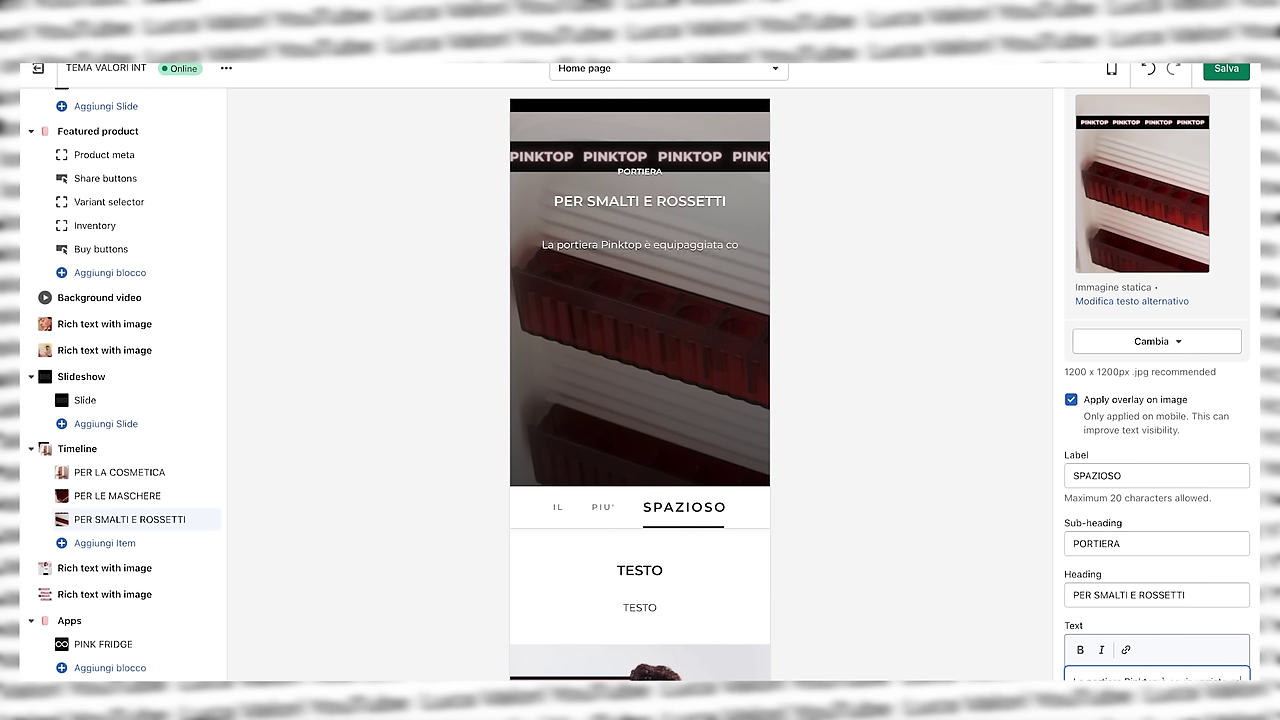
type("n una s")
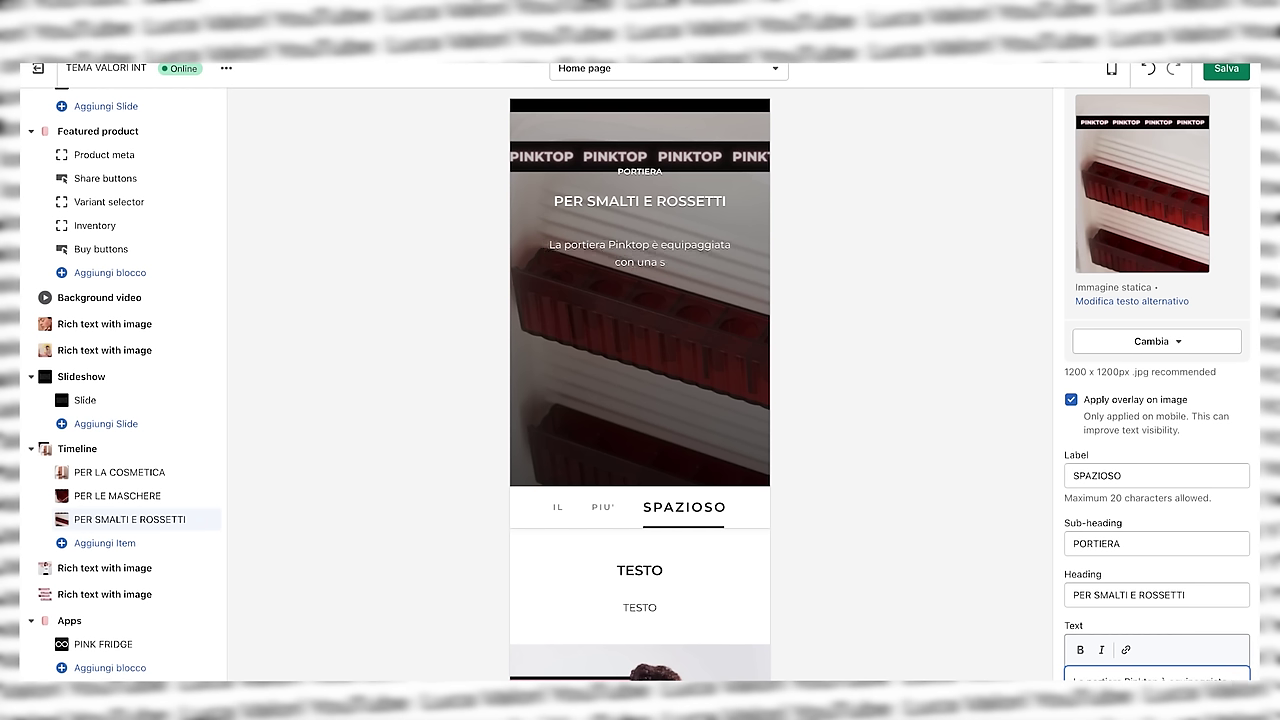
type("erie di recipienti")
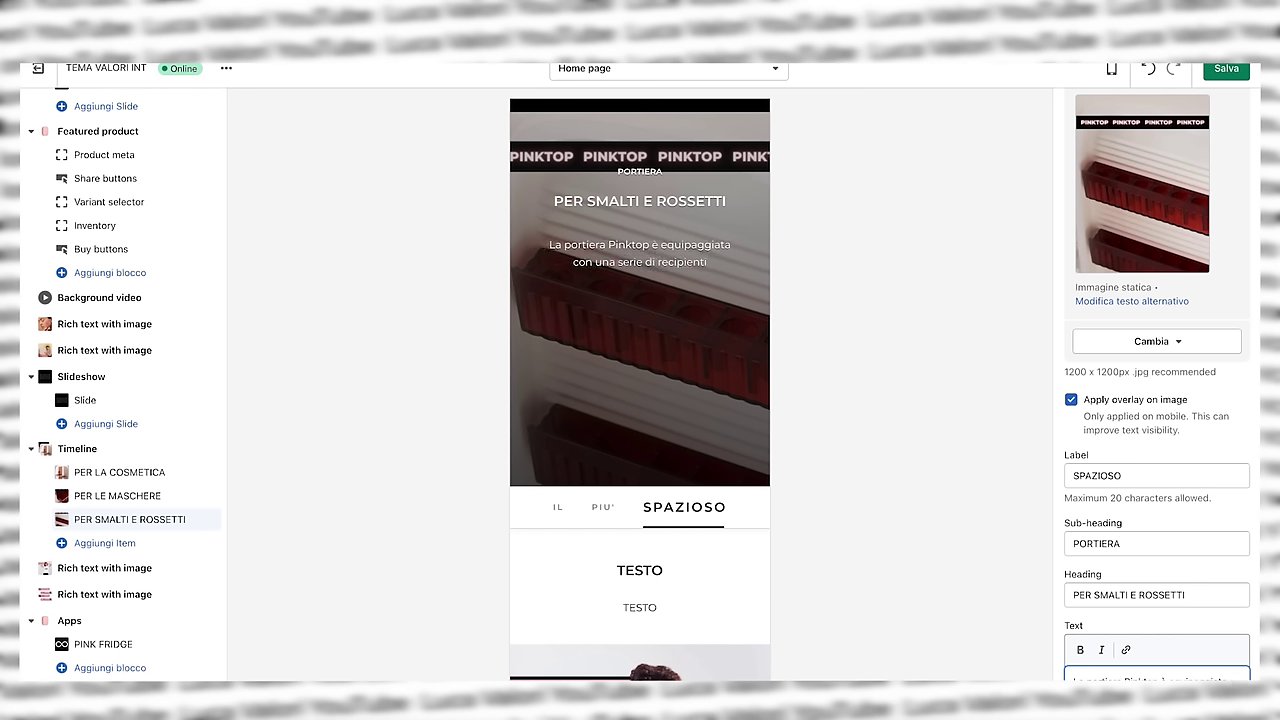
type(" pensa")
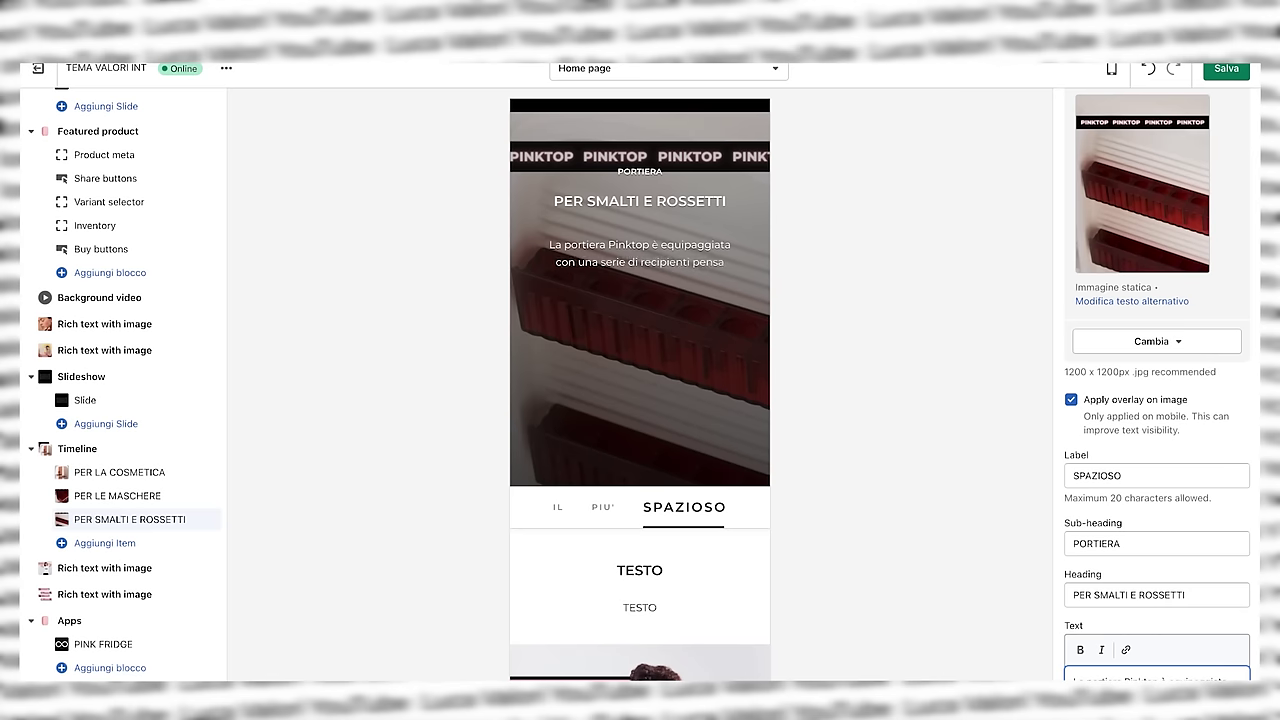
type("ti appositam")
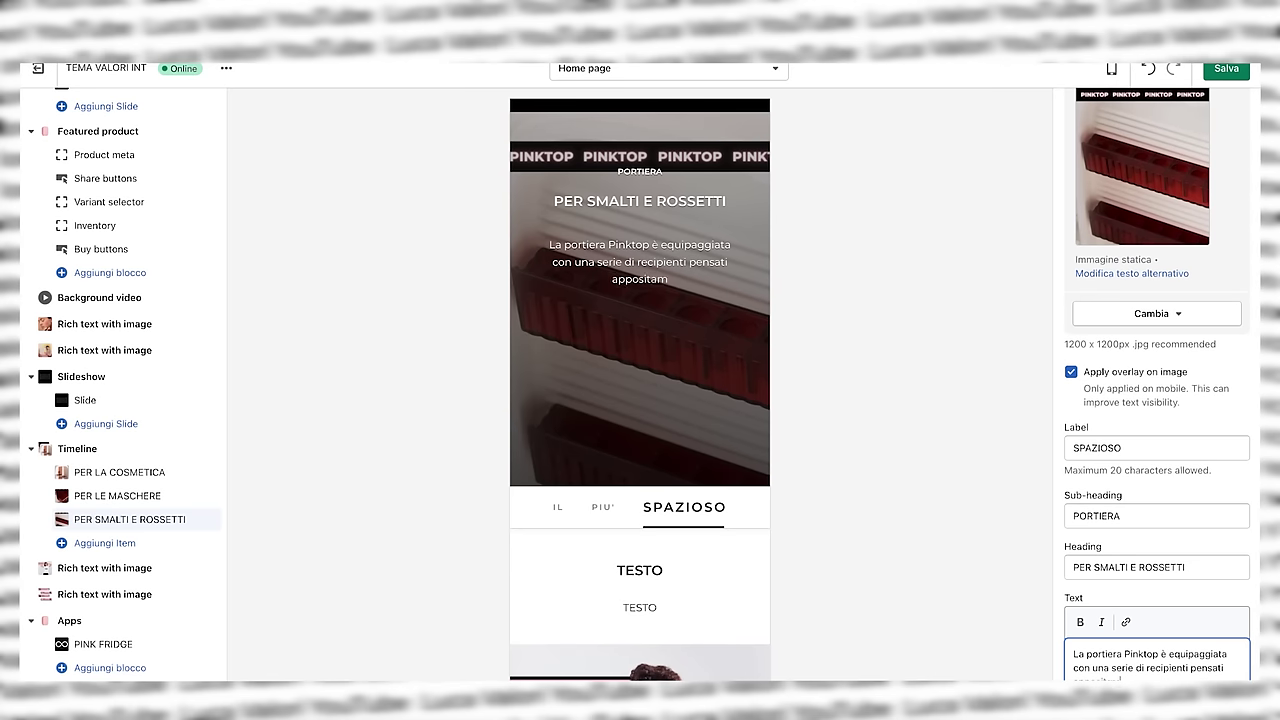
type("ente")
type(" per smalit")
key("BackSpace")
key("BackSpace")
type("ti e rossetti")
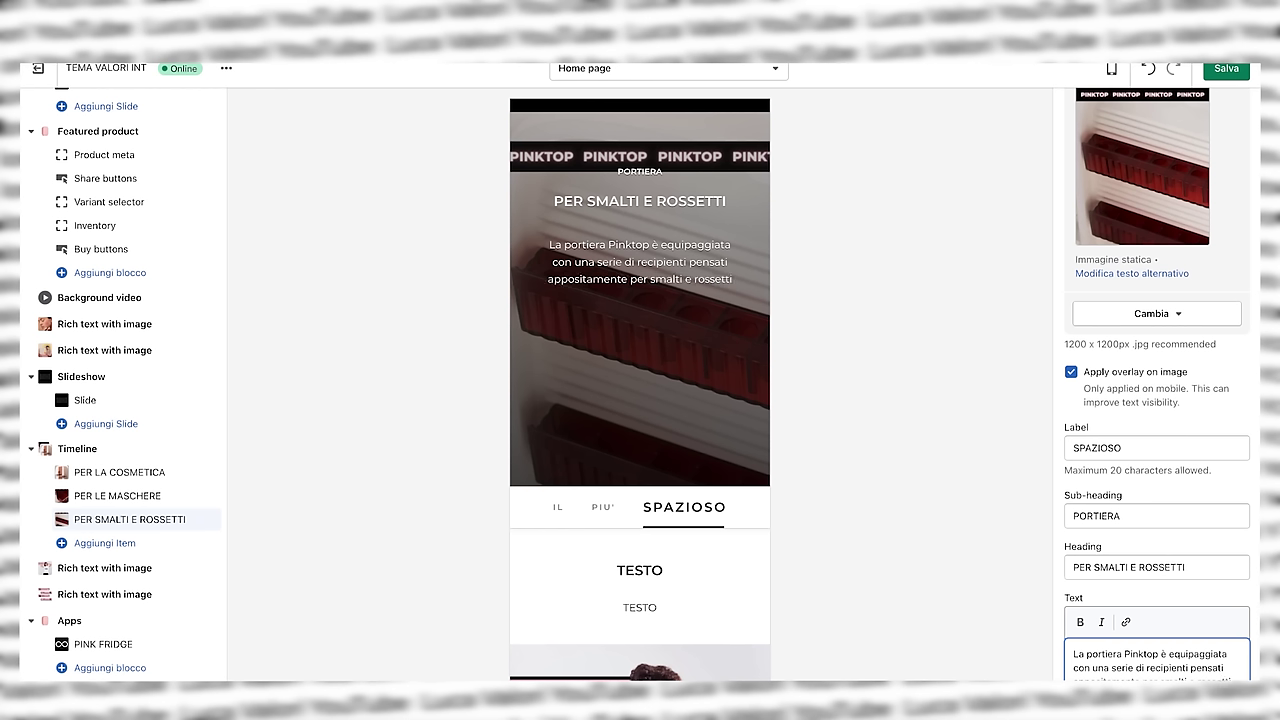
type(" che se esposti al sole")
key("BackSpace")
key("BackSpace")
key("BackSpace")
key("BackSpace")
type("calore")
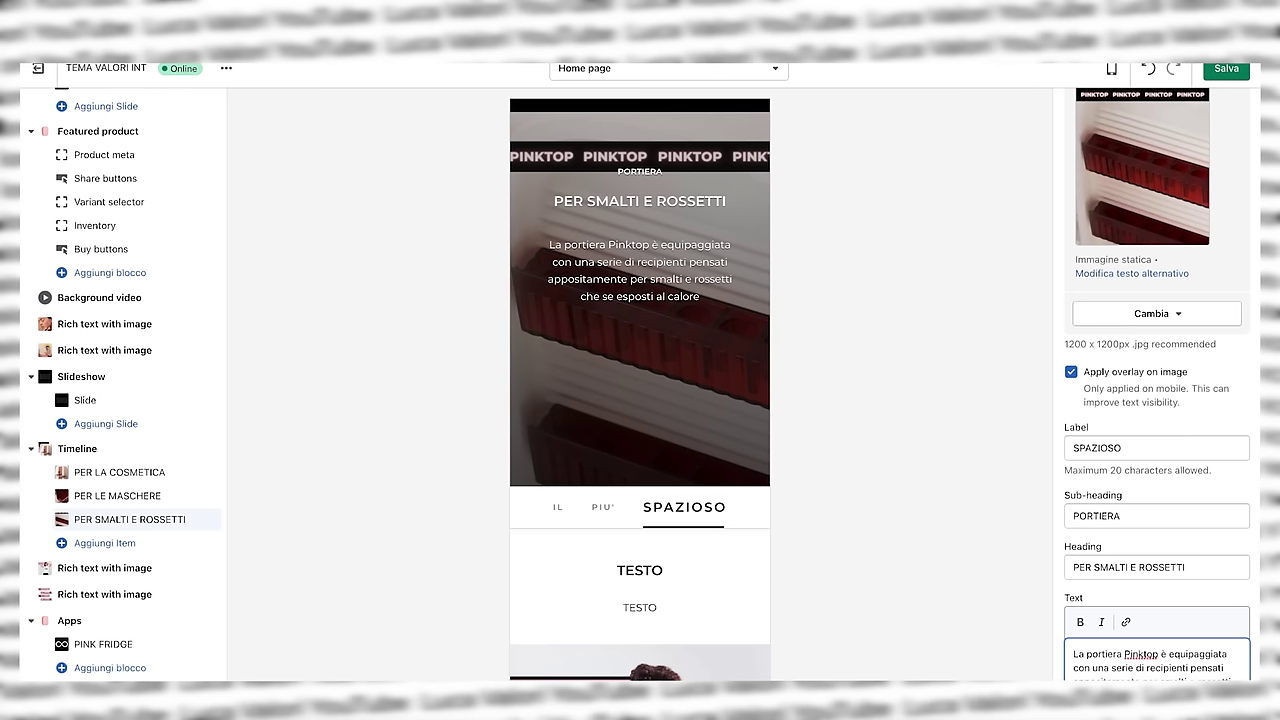
type(" possono")
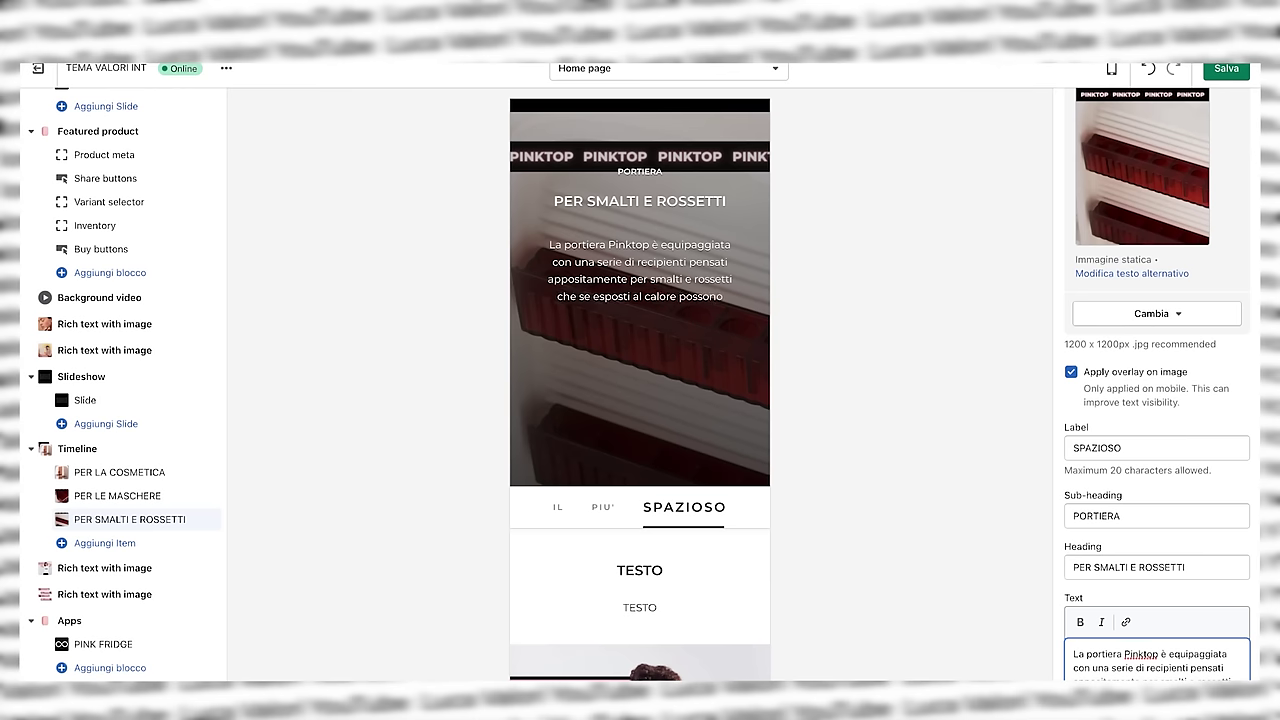
type(" cambiare a")
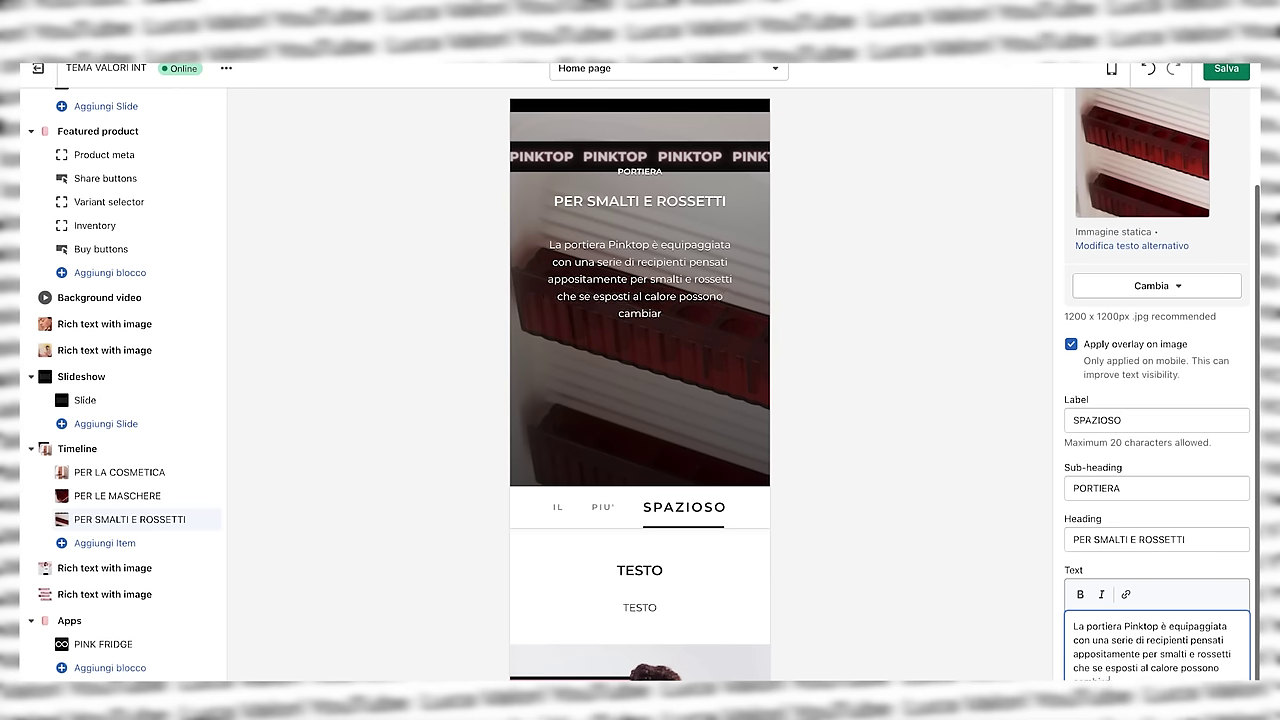
type("spetto")
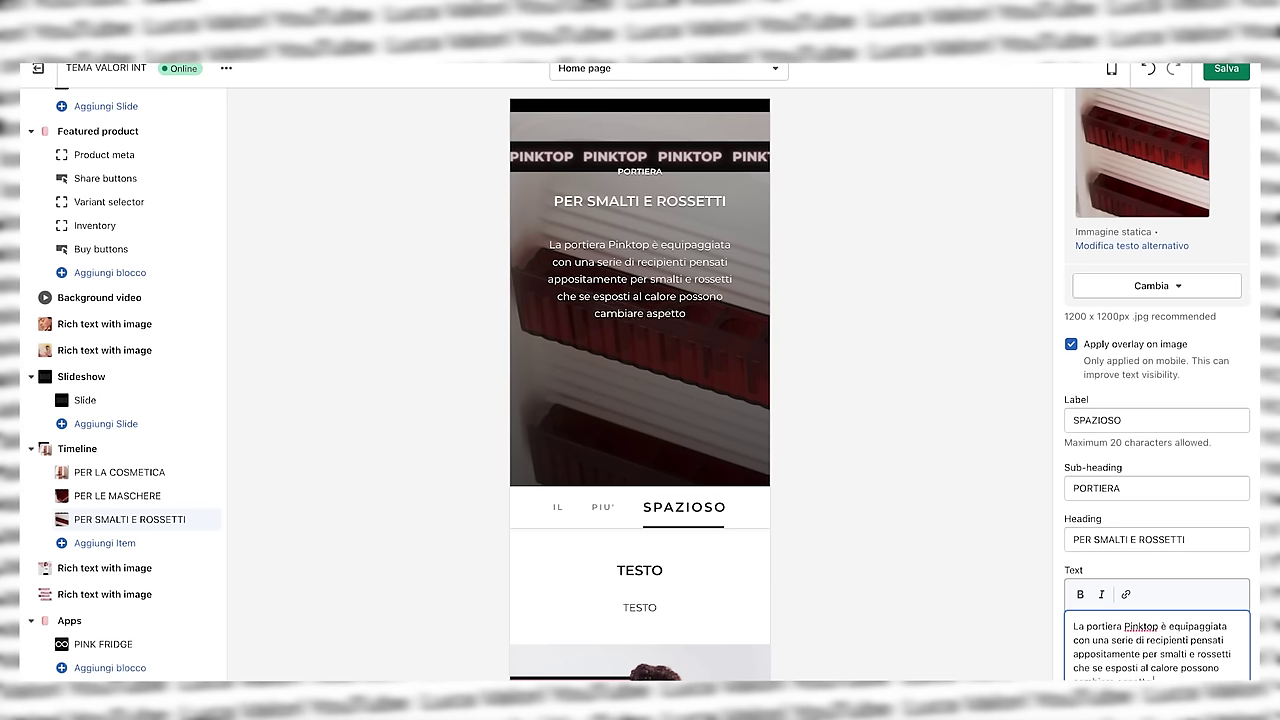
type(" a livello di col")
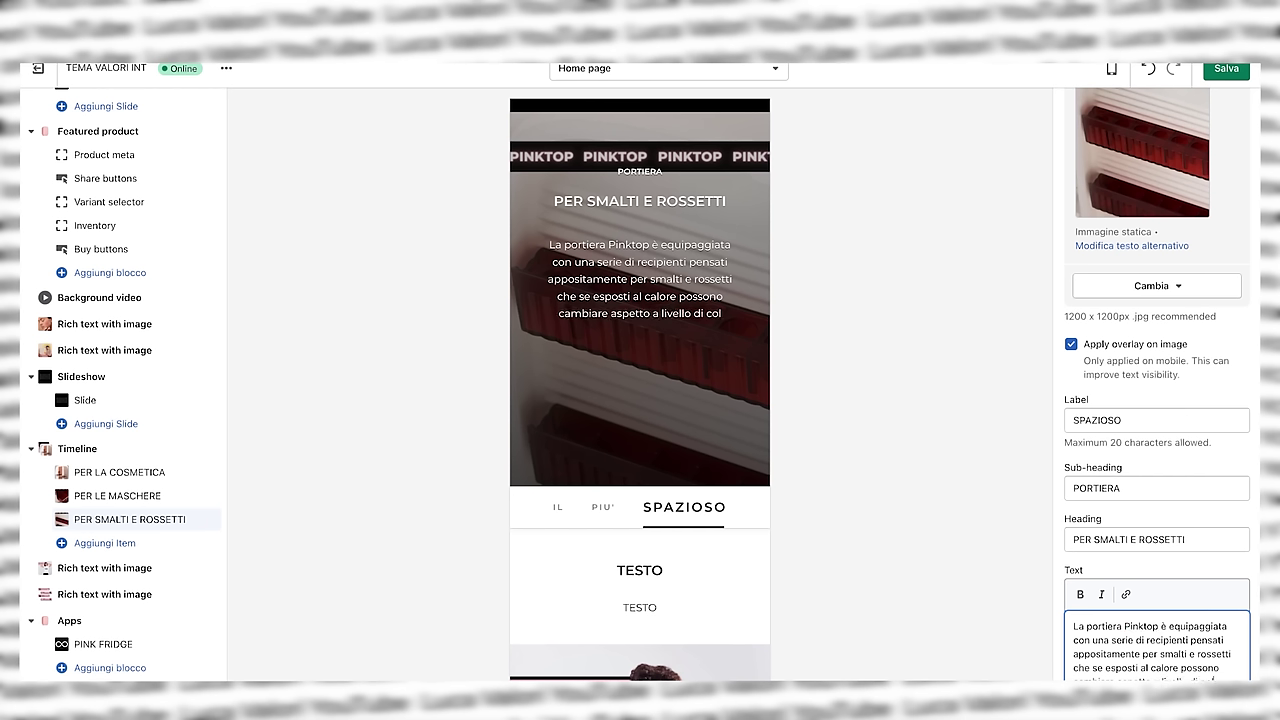
type("orazione ed odore")
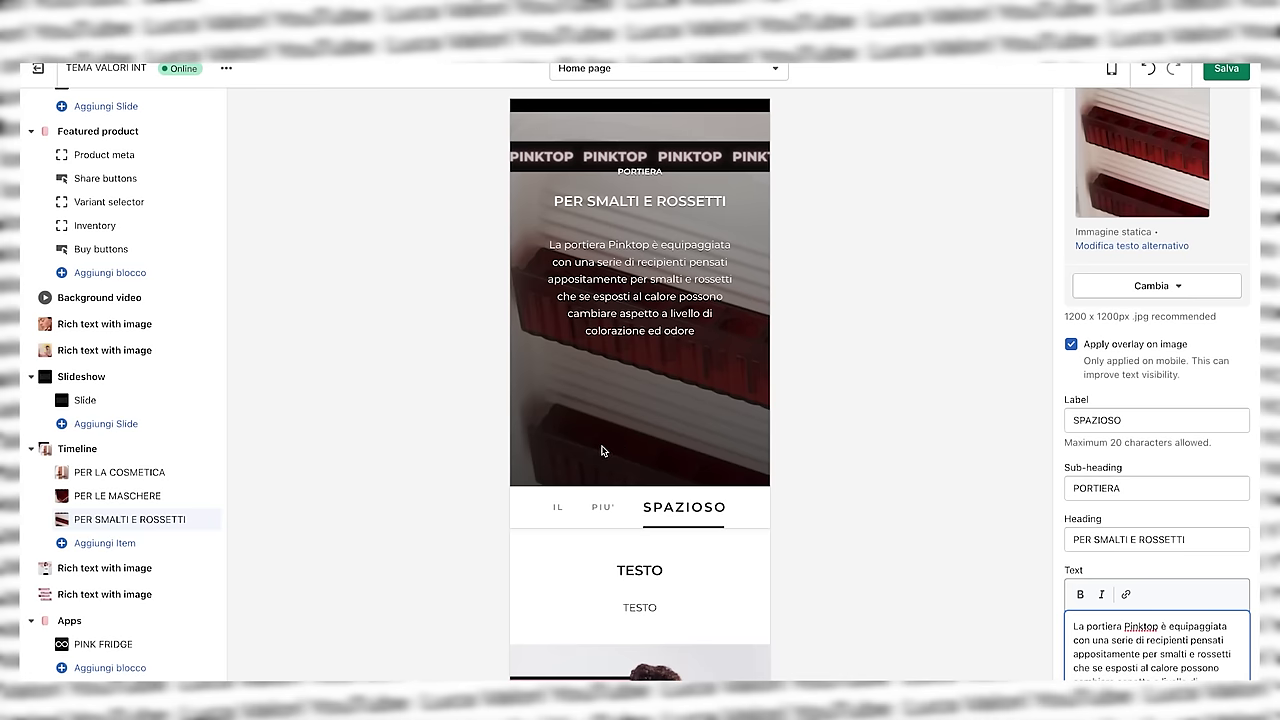
- Review the PER LE MASCHERE and PER LA COSMETICA slides, then open Rich text with image settings
scroll(630, 460, "down", 5)
scroll(645, 403, "up", 4)
scroll(645, 403, "down", 4)
scroll(645, 403, "up", 1)
scroll(645, 405, "down", 1)
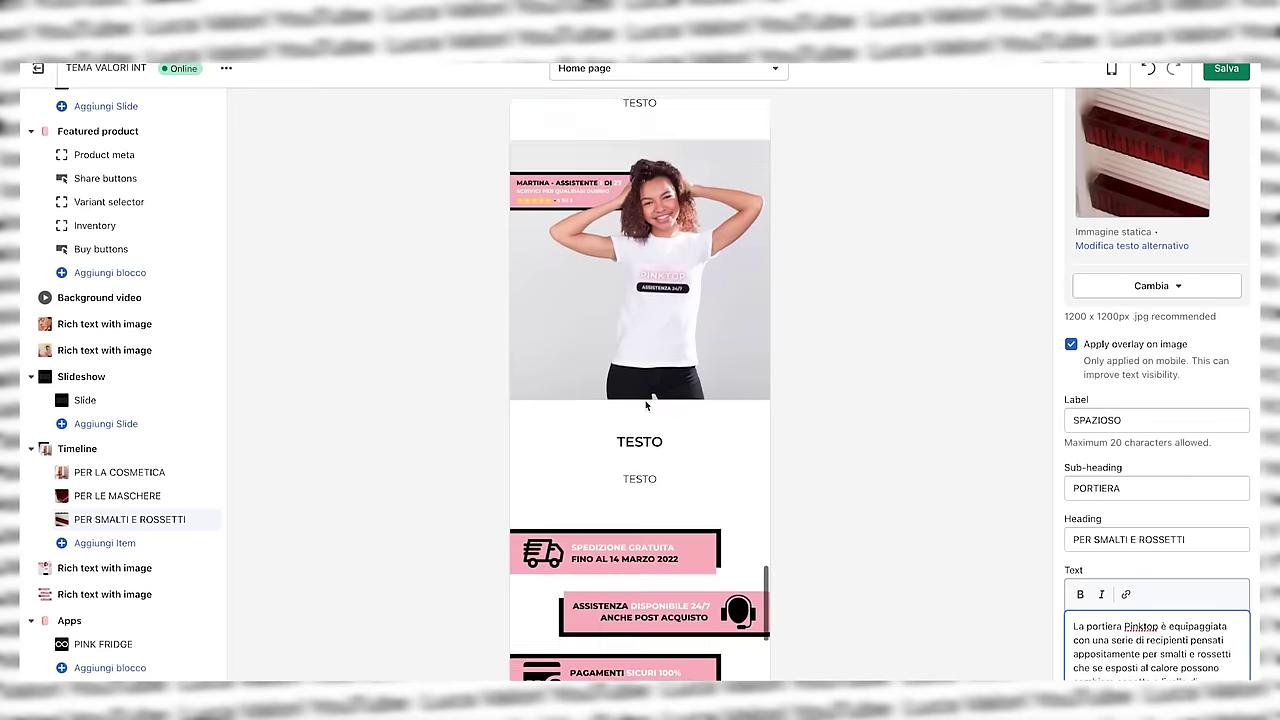
scroll(645, 400, "up", 2)
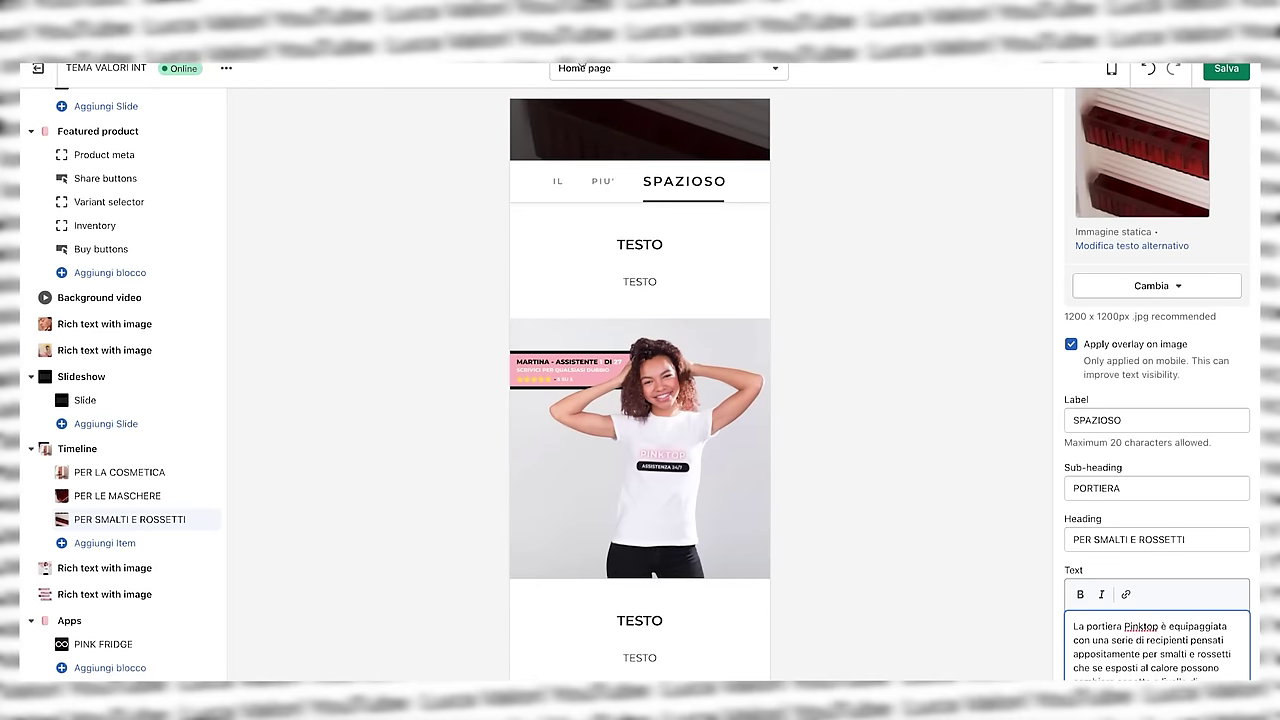
left_click(841, 498)
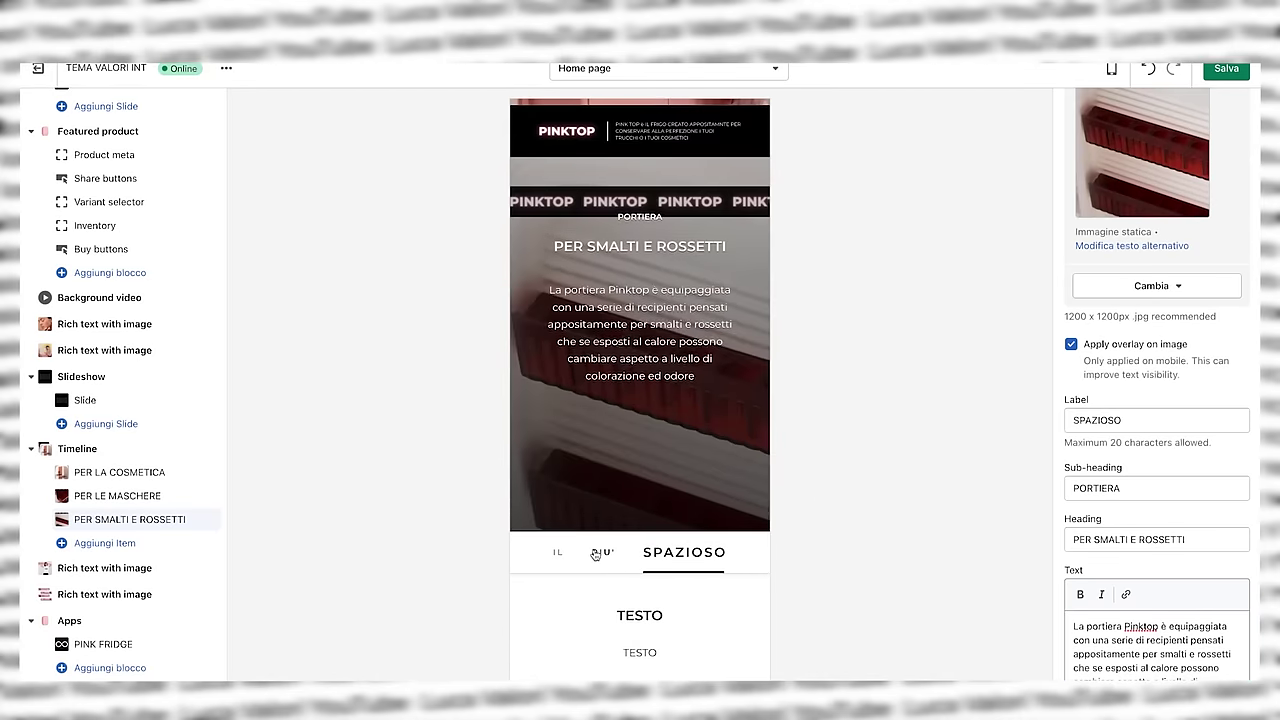
left_click(602, 551)
left_click(565, 553)
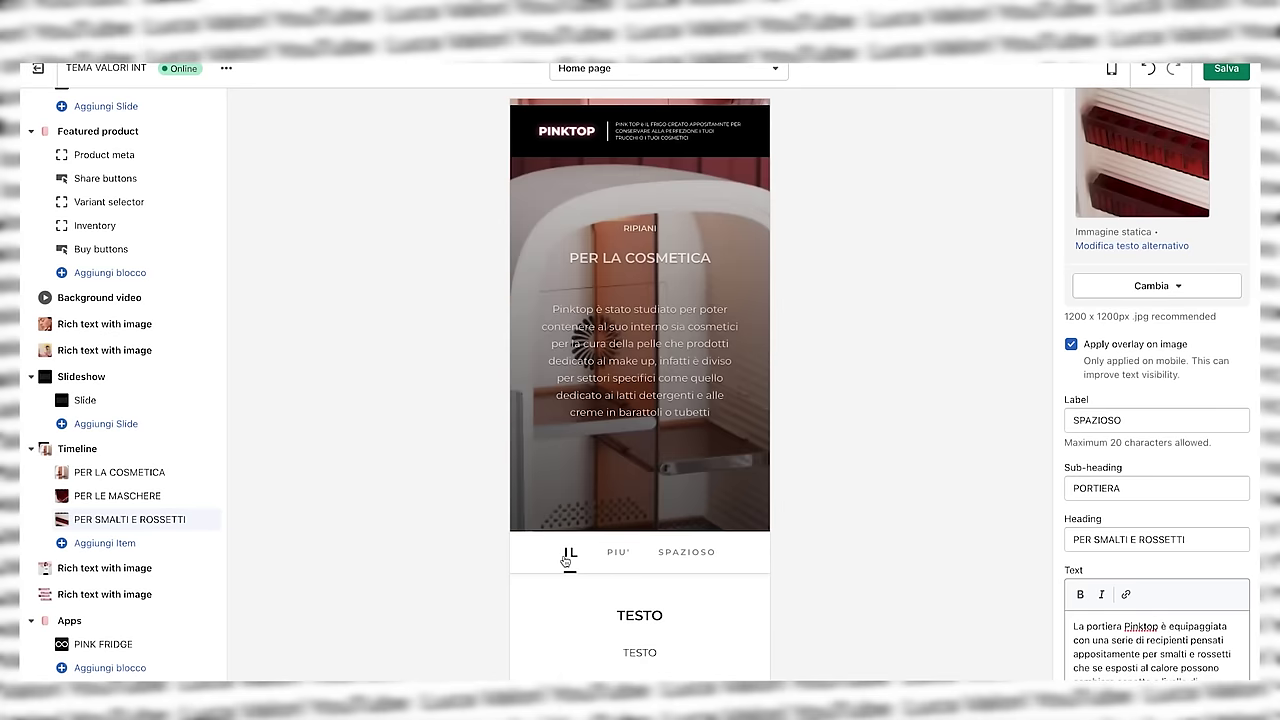
left_click(100, 568)
scroll(1150, 350, "down", 2)
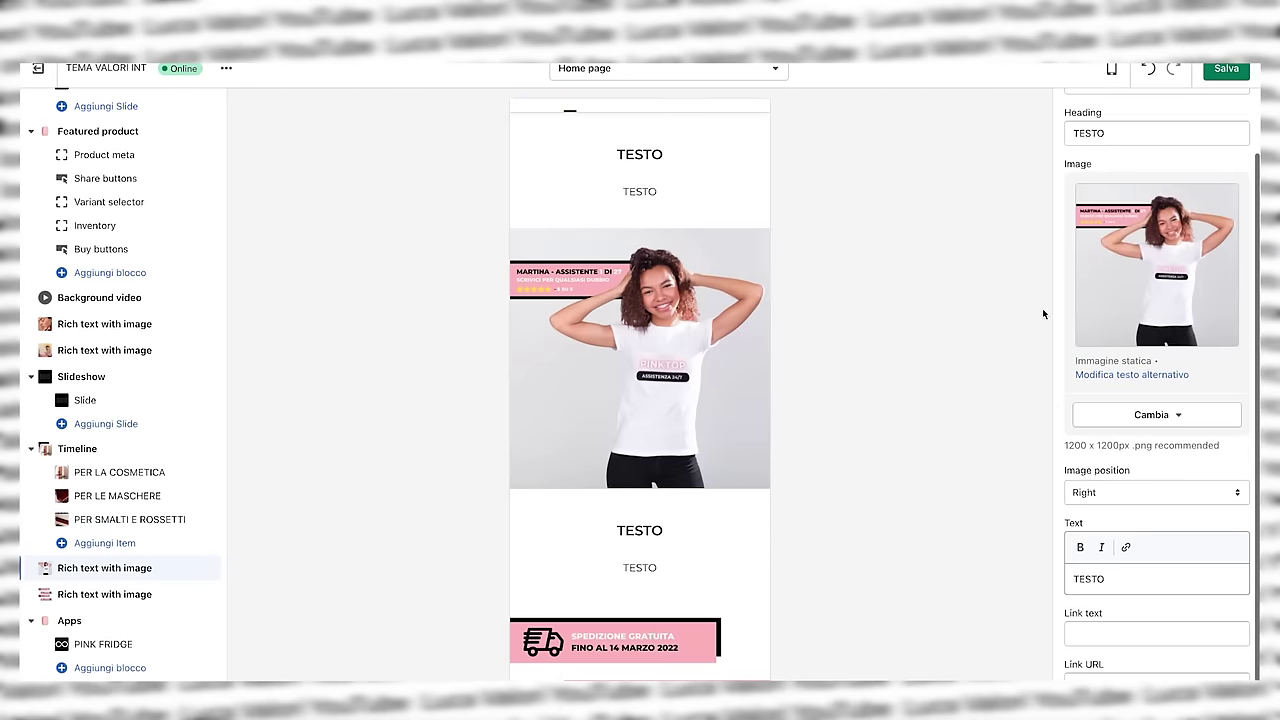
- Replace the heading TESTO with 'ASSISTENZA 24/7' and delete the placeholder TESTO body text
double_click(1150, 140)
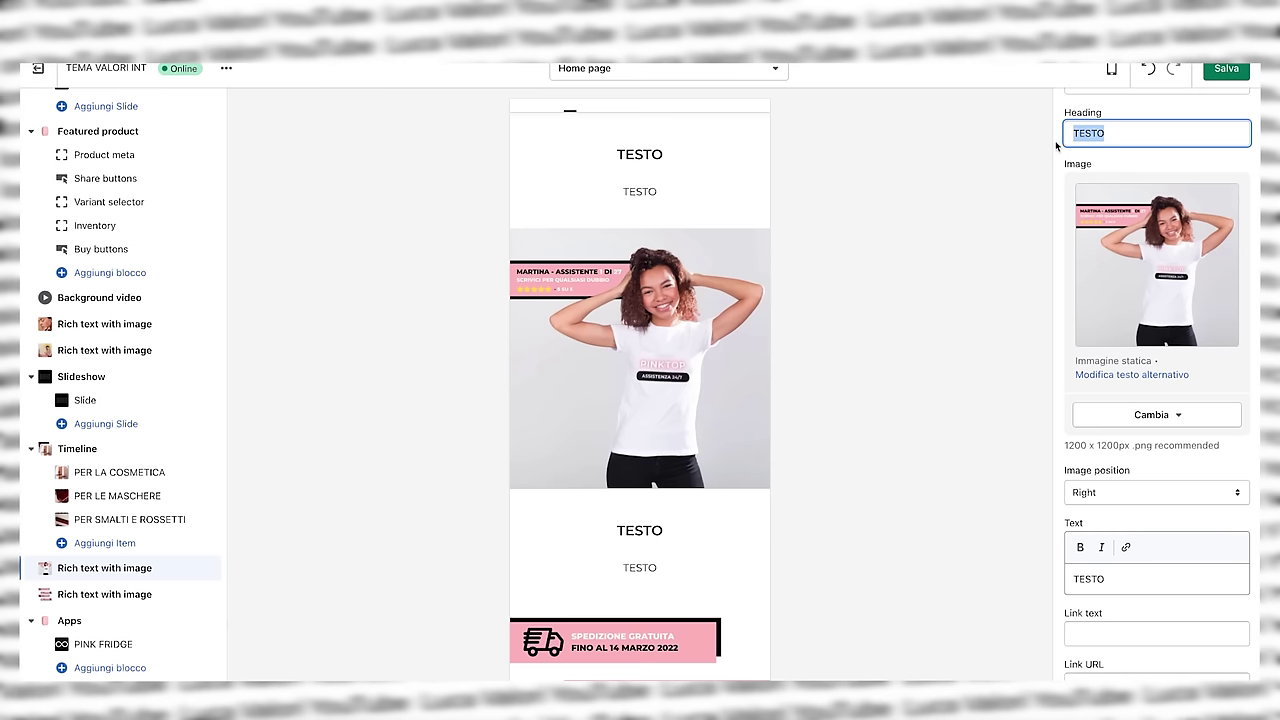
key("BackSpace")
type("ASSIS")
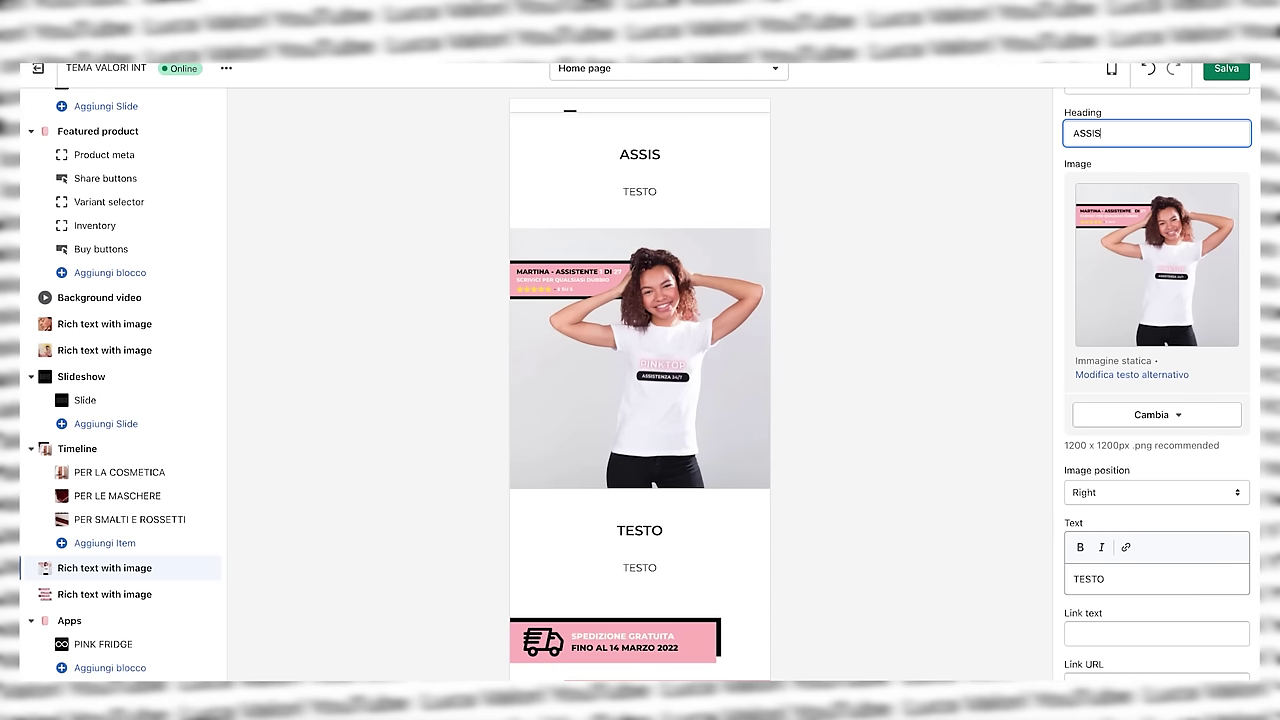
type("TENZA 27")
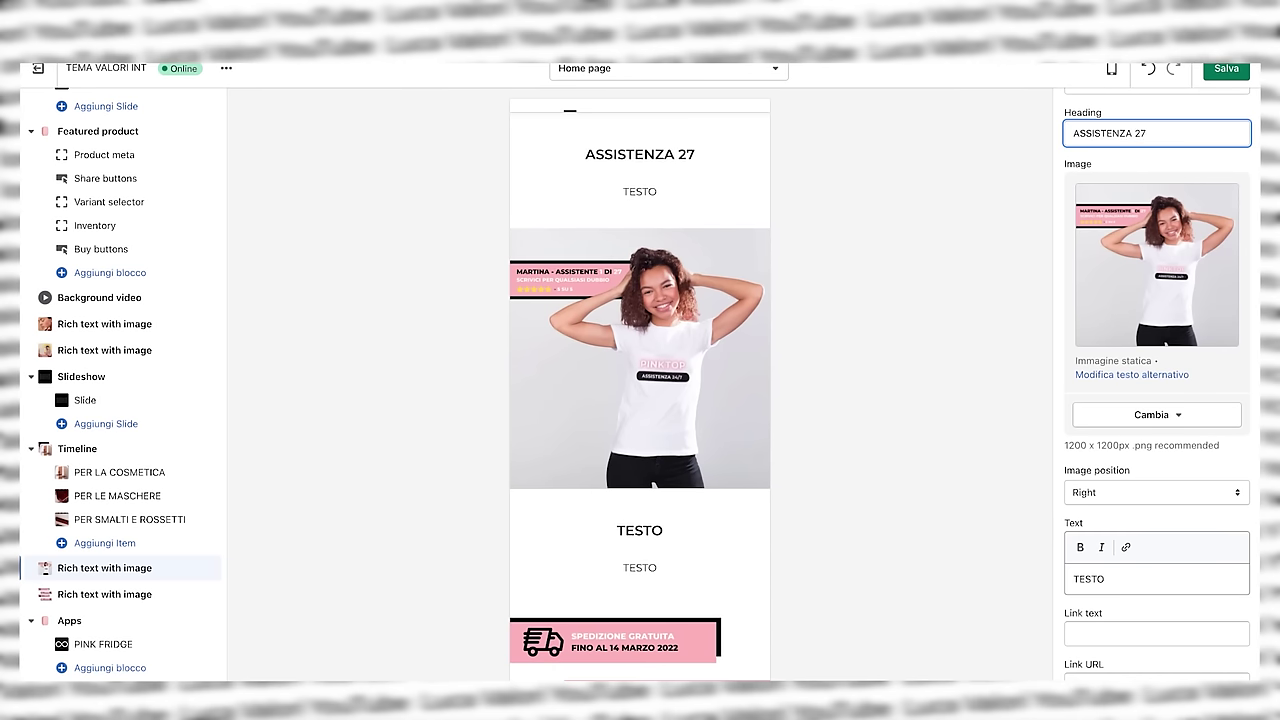
key("BackSpace")
type("4/7")
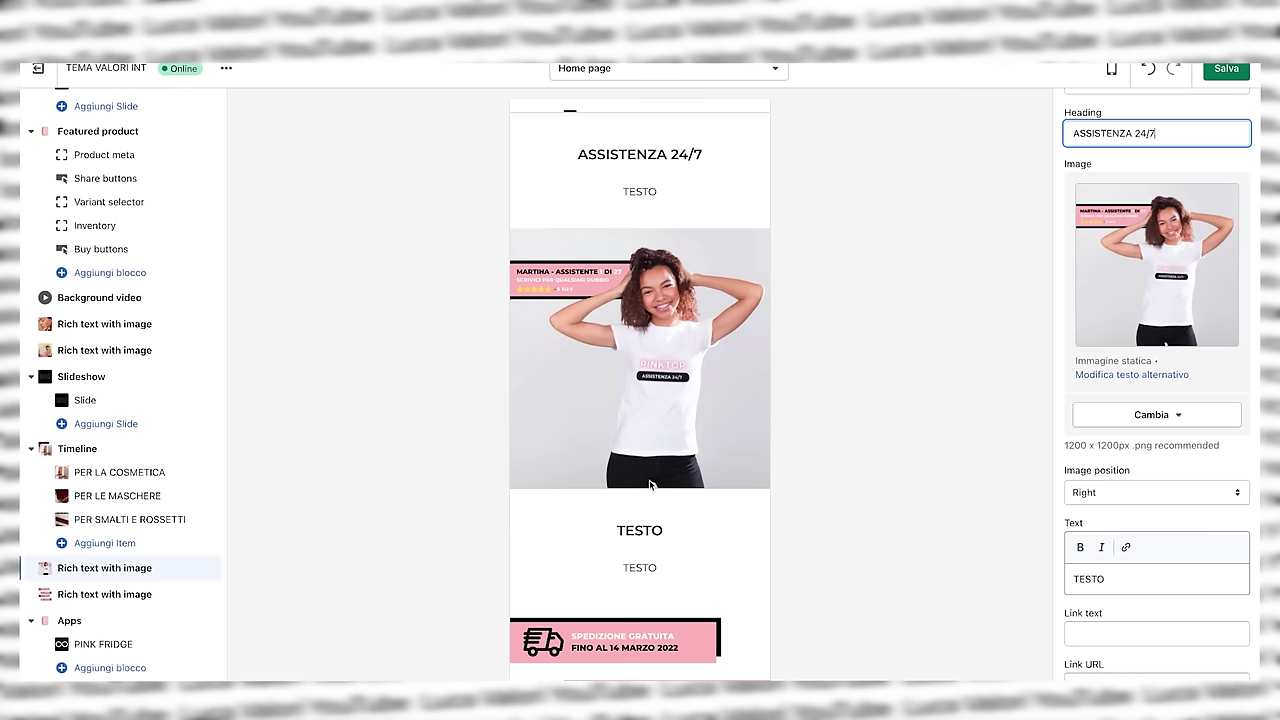
left_click_drag(1105, 579, 1051, 578)
key("BackSpace")
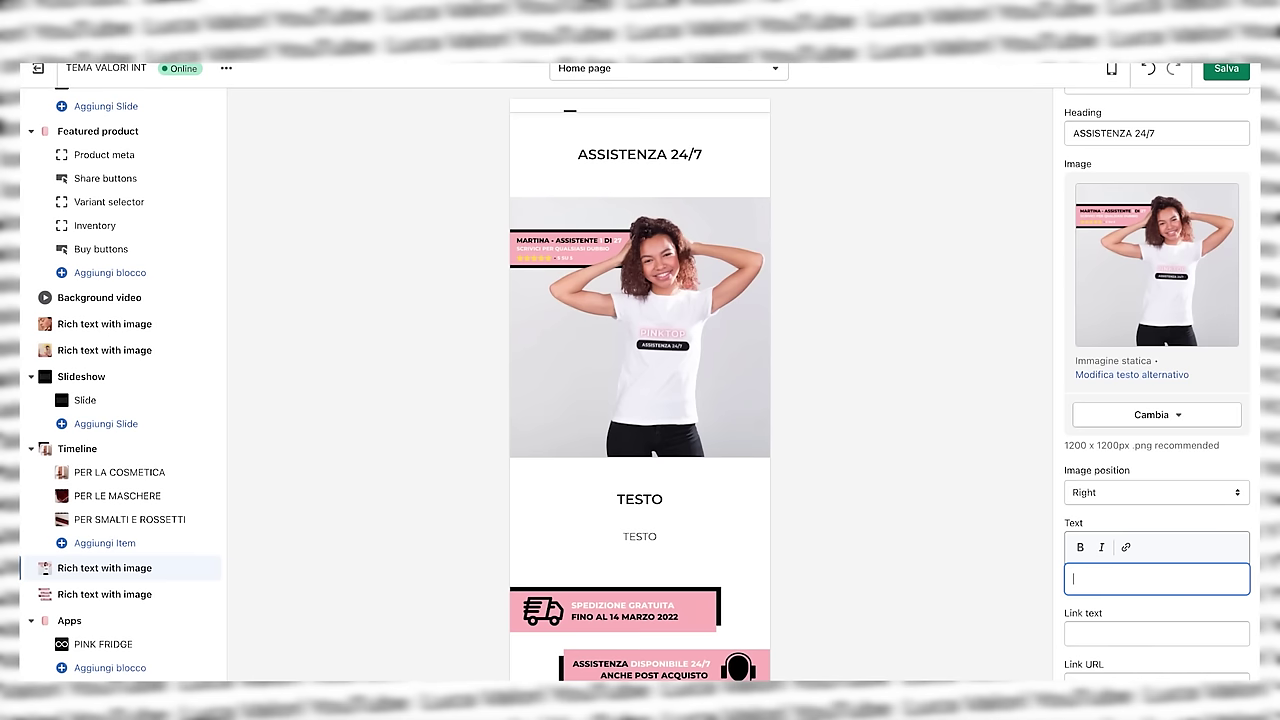
- Type the Italian text: Pinktop team available 24 ore, 7 giorni su 7, including post-purchase
type("I")
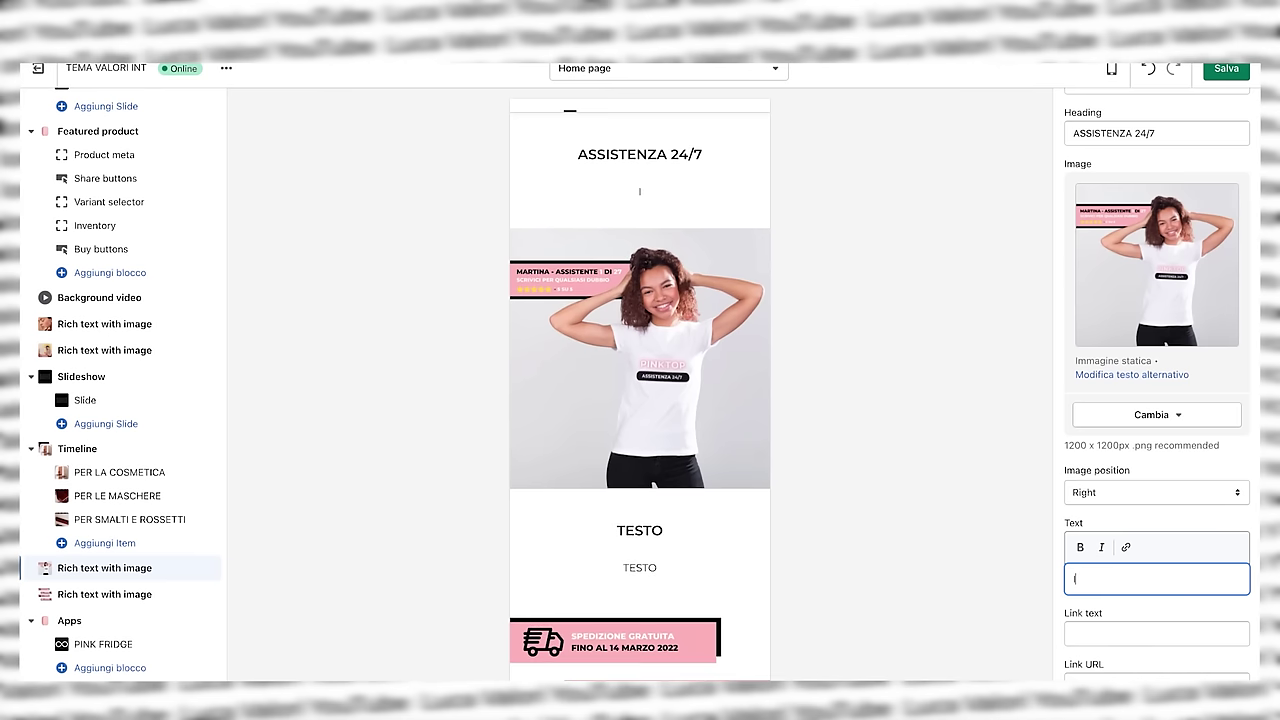
type("I")
type(" team Pink top")
key("BackSpace")
key("BackSpace")
key("BackSpace")
type("top ")
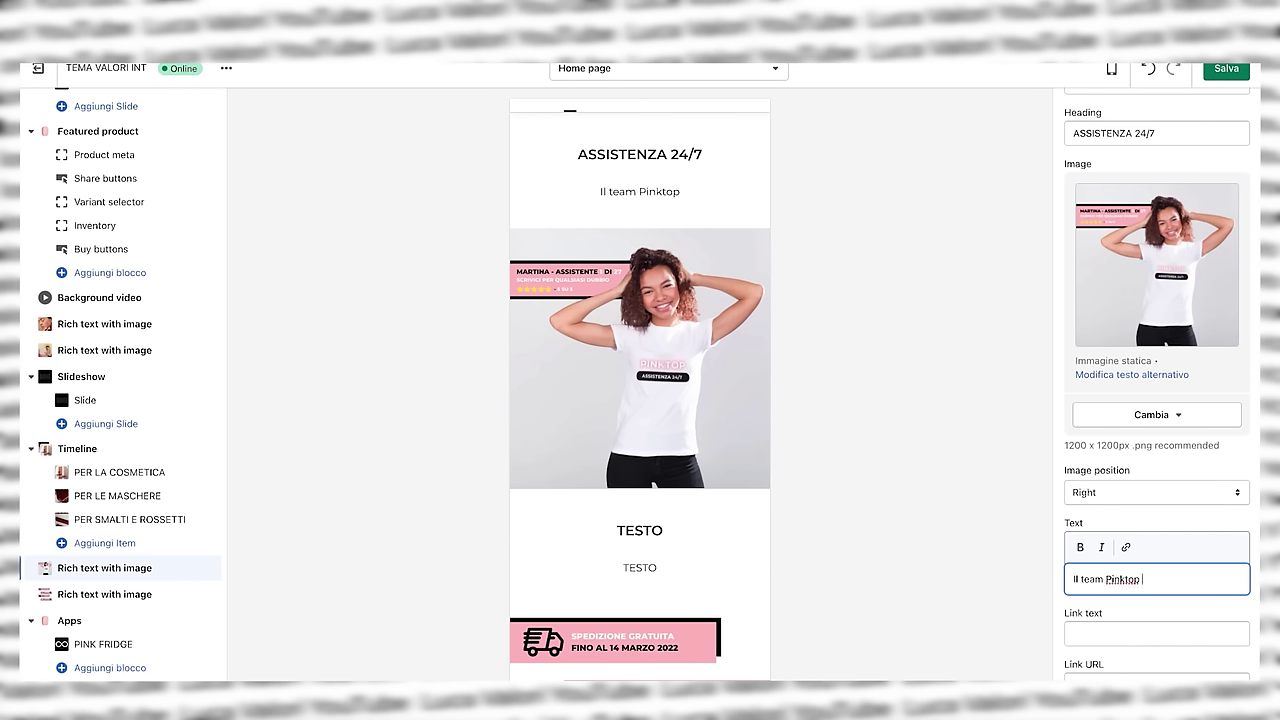
type("è sempre ")
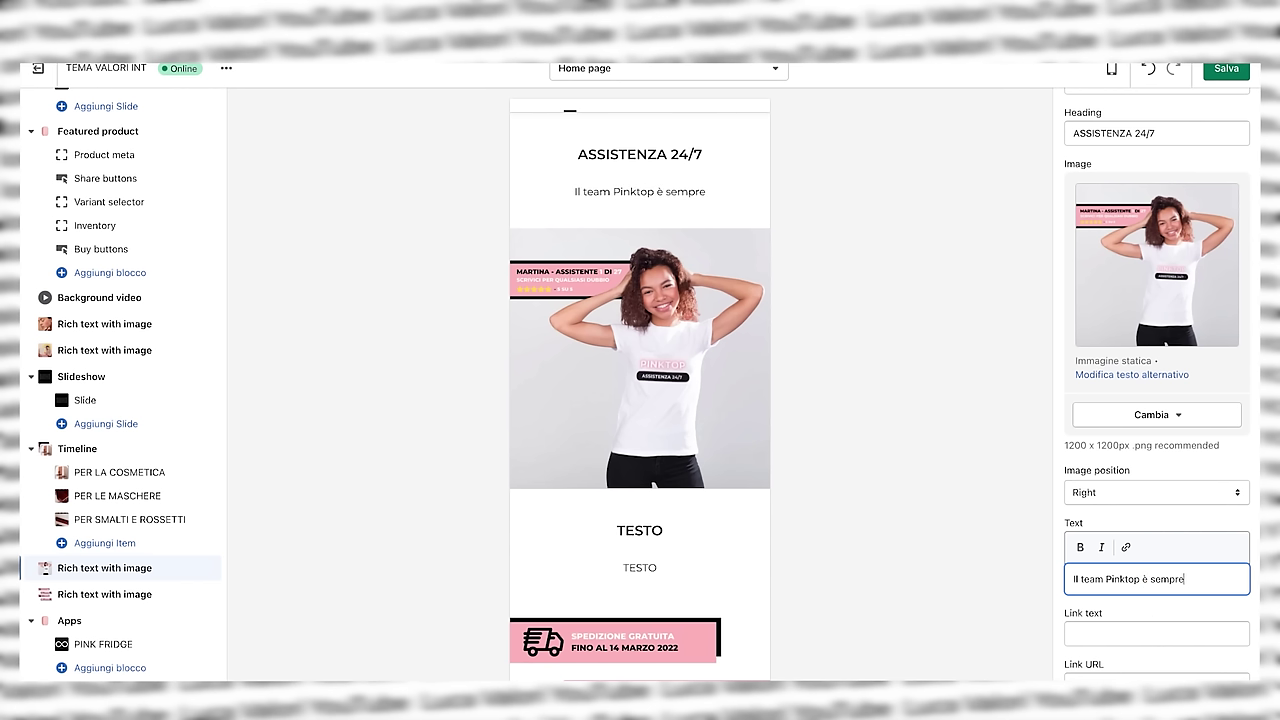
type("dispo")
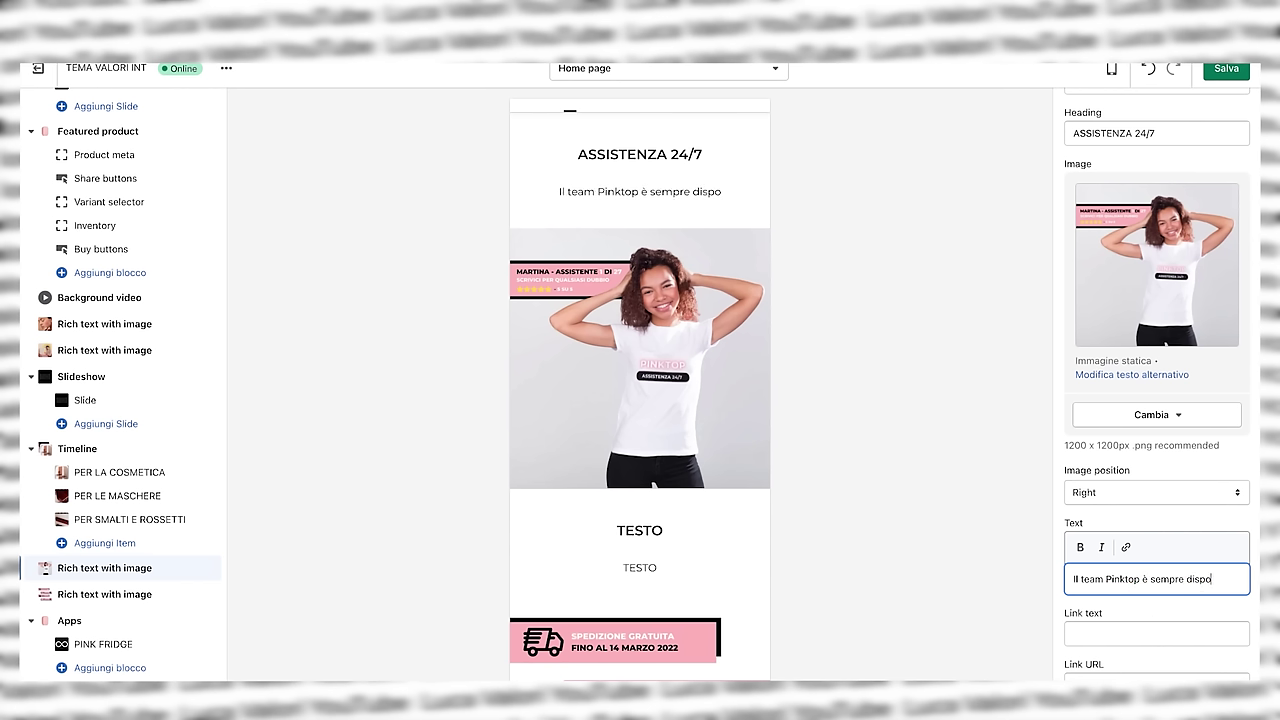
type("nibile 24 ore s")
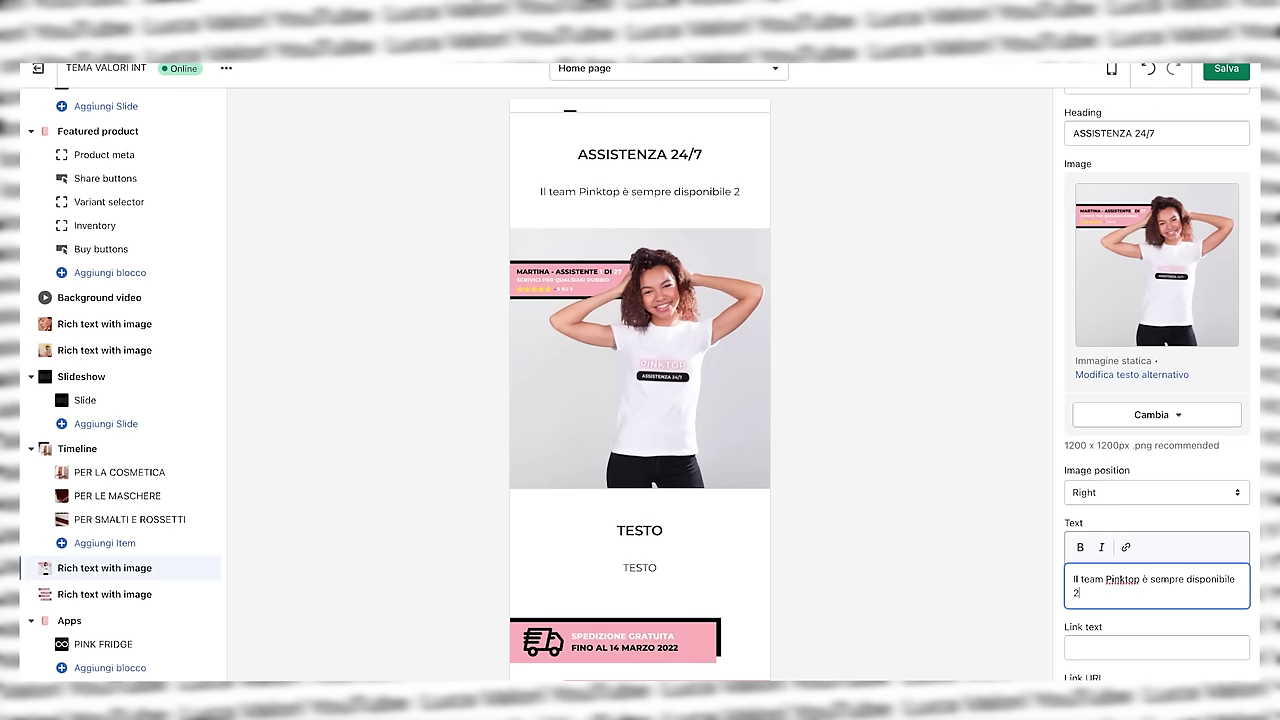
type("24")
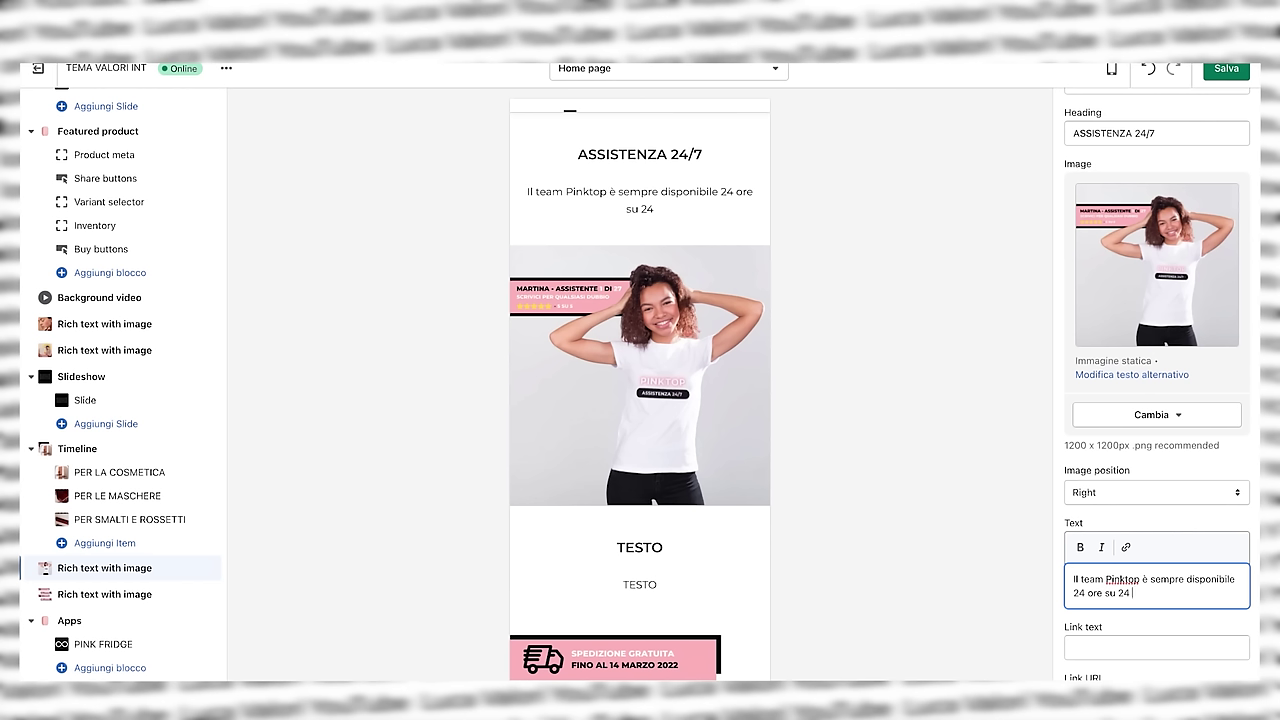
type(" - 7 giorni")
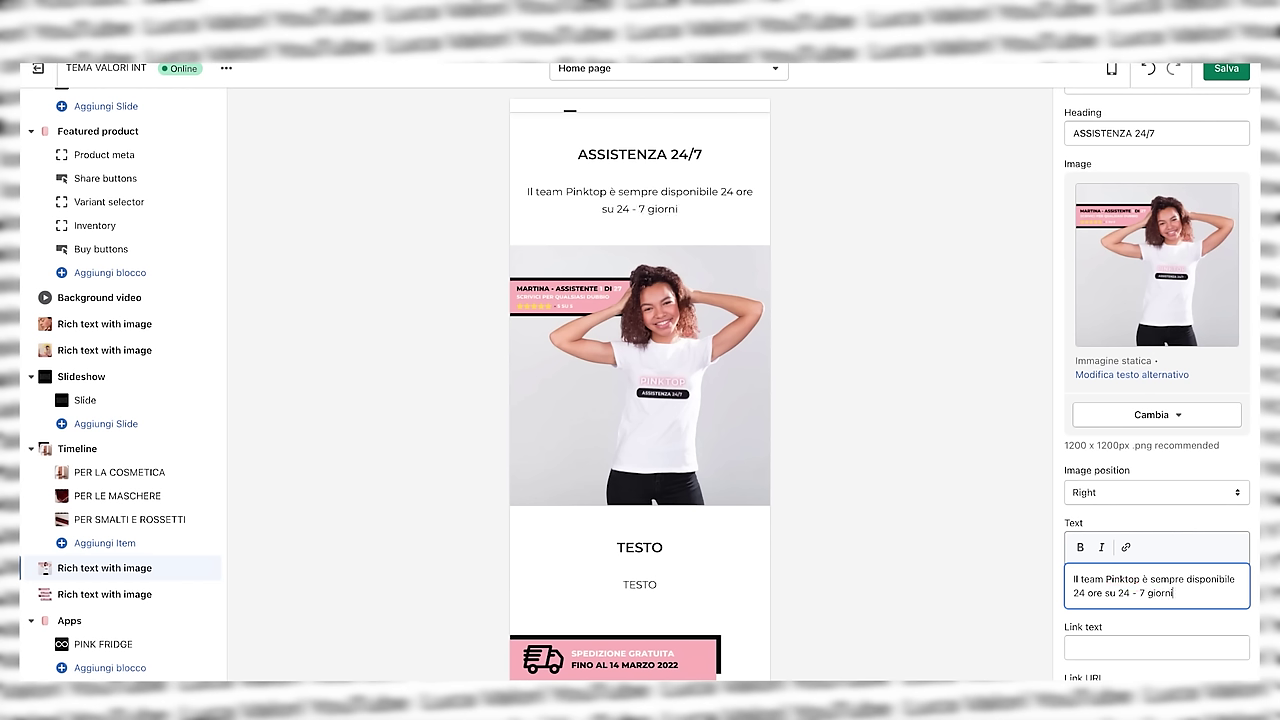
type(" su 7")
type(" per sup")
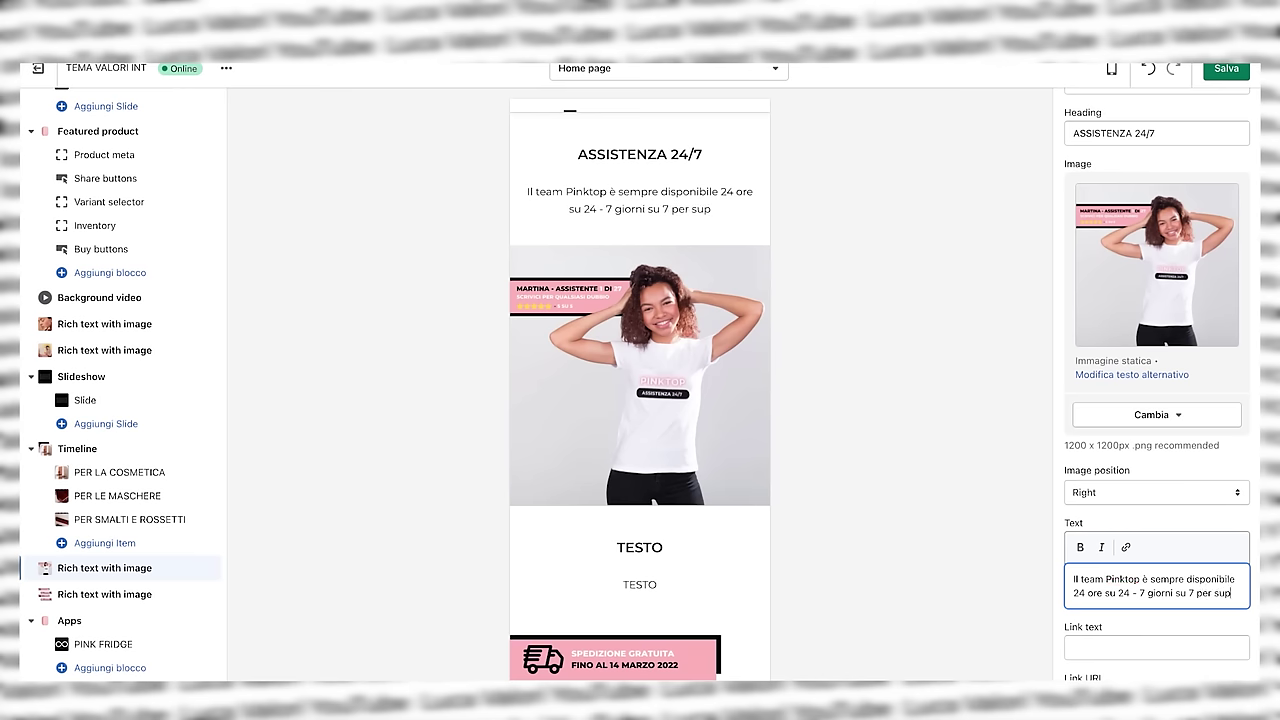
type("portare ")
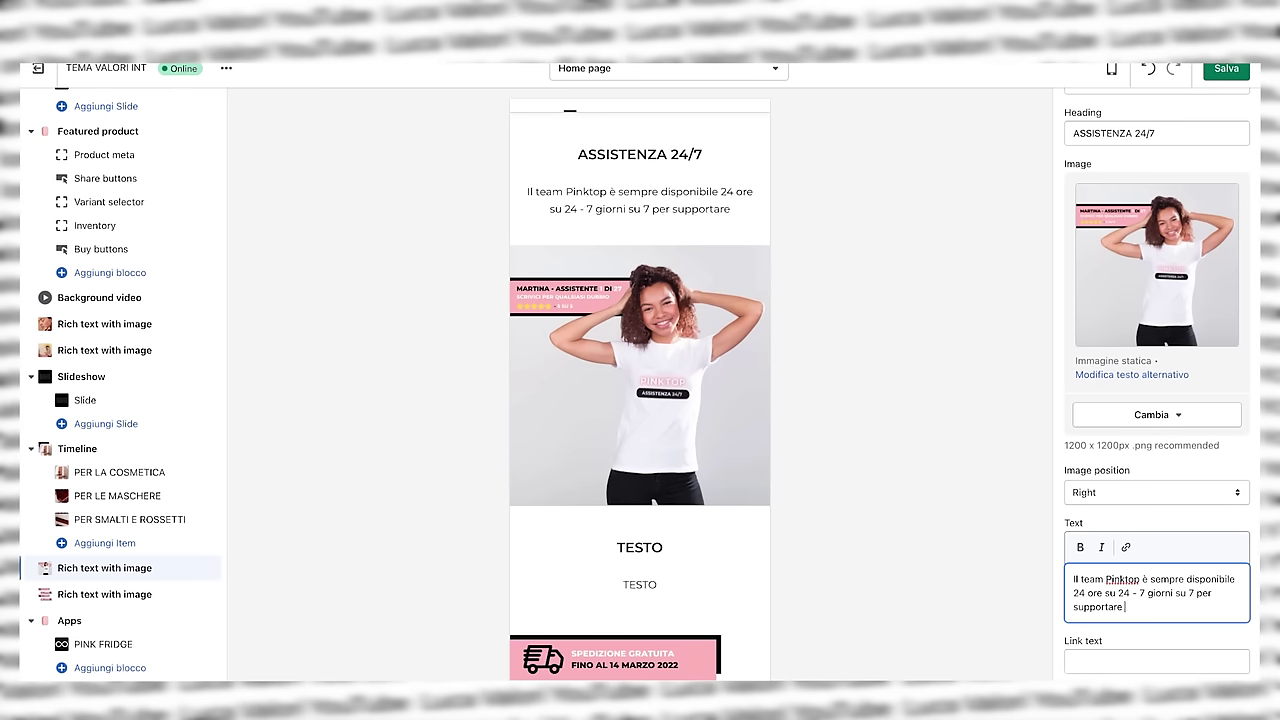
type("ogni")
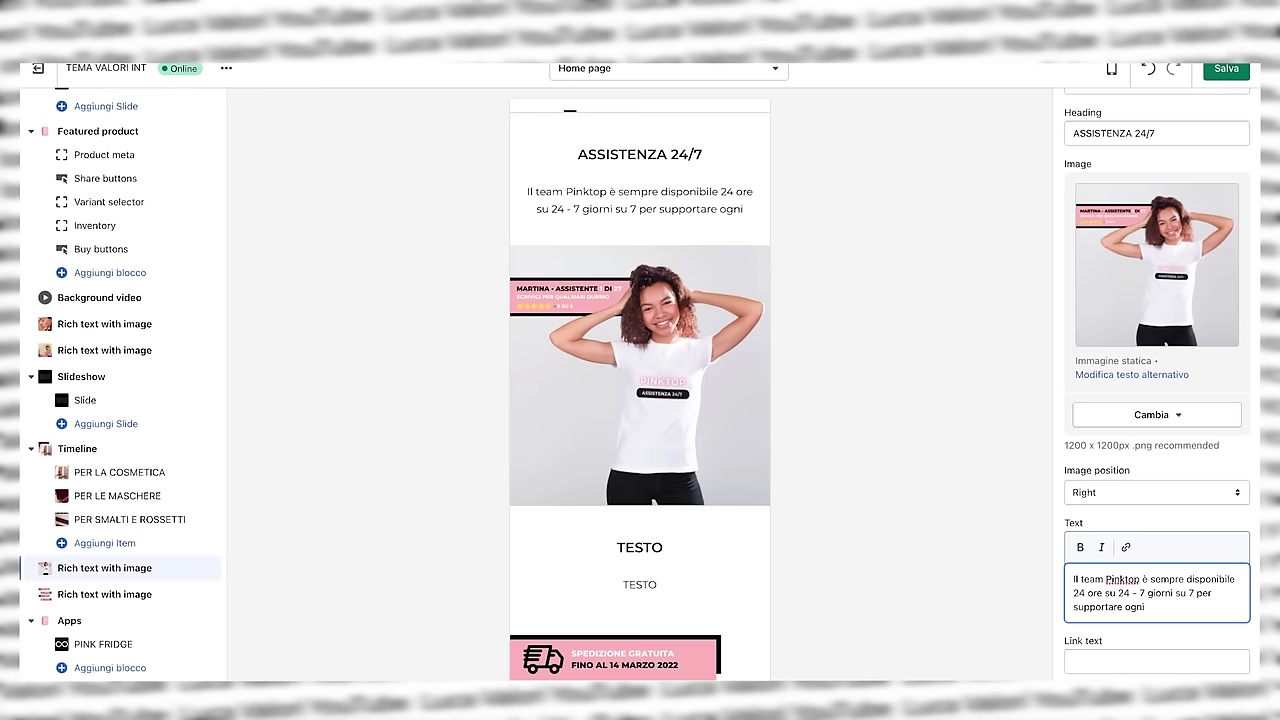
type(" evenienz")
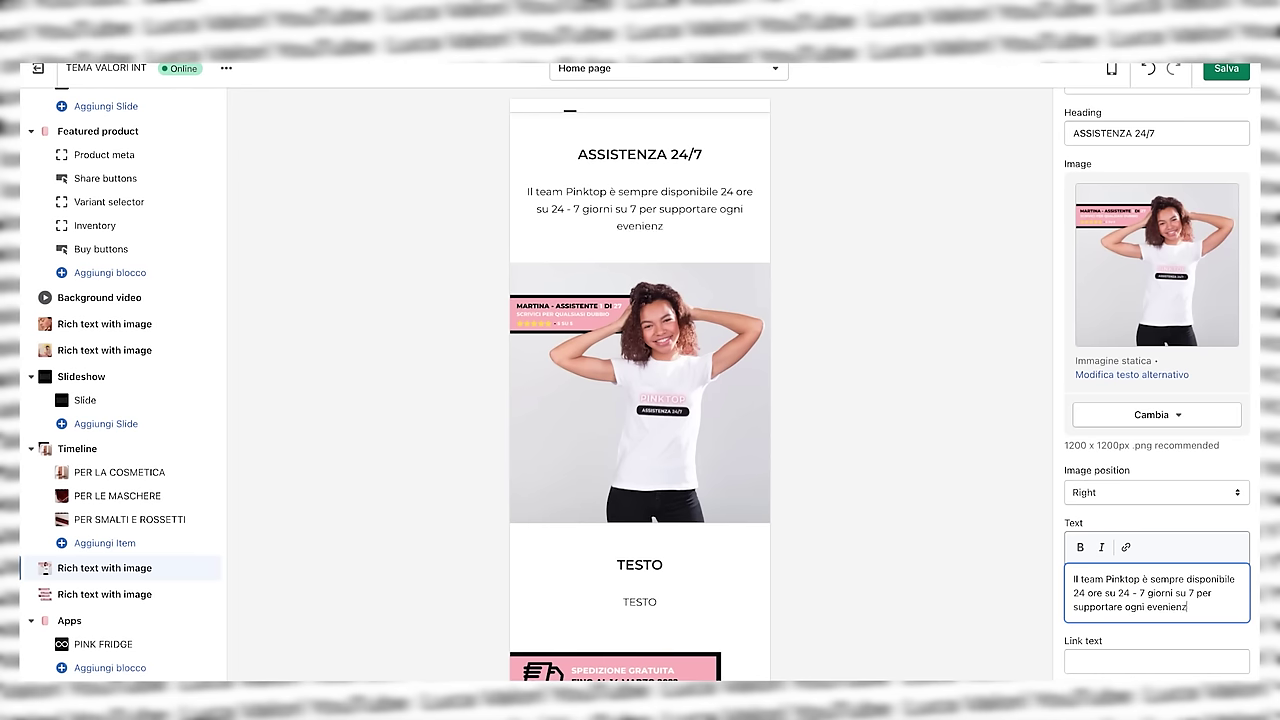
type("a o incertezza")
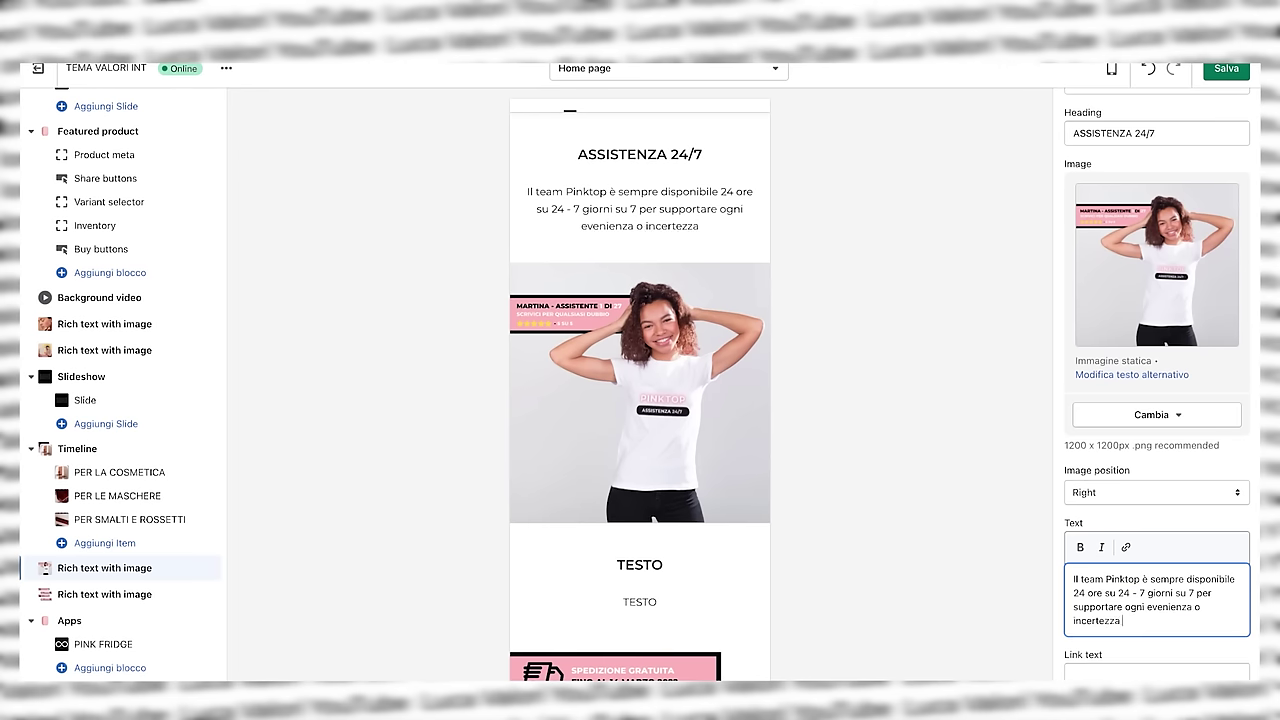
type(" ,")
type("contattand")
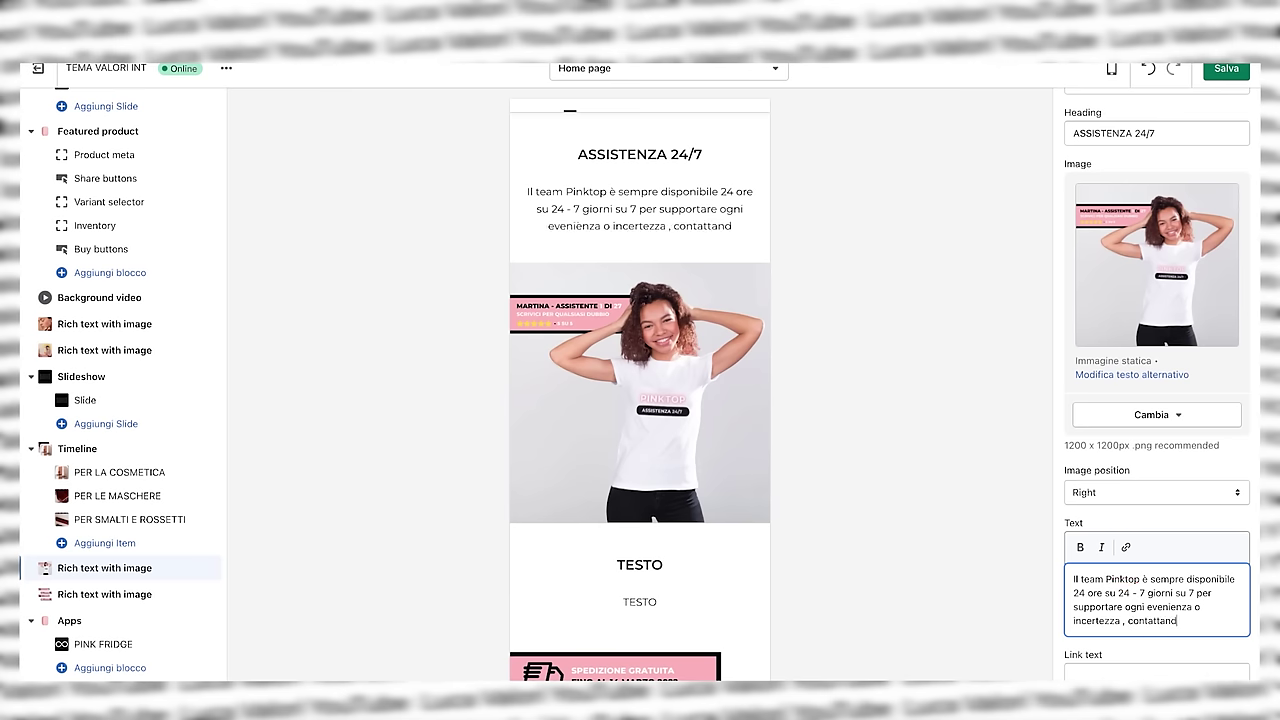
type("oci un assistente")
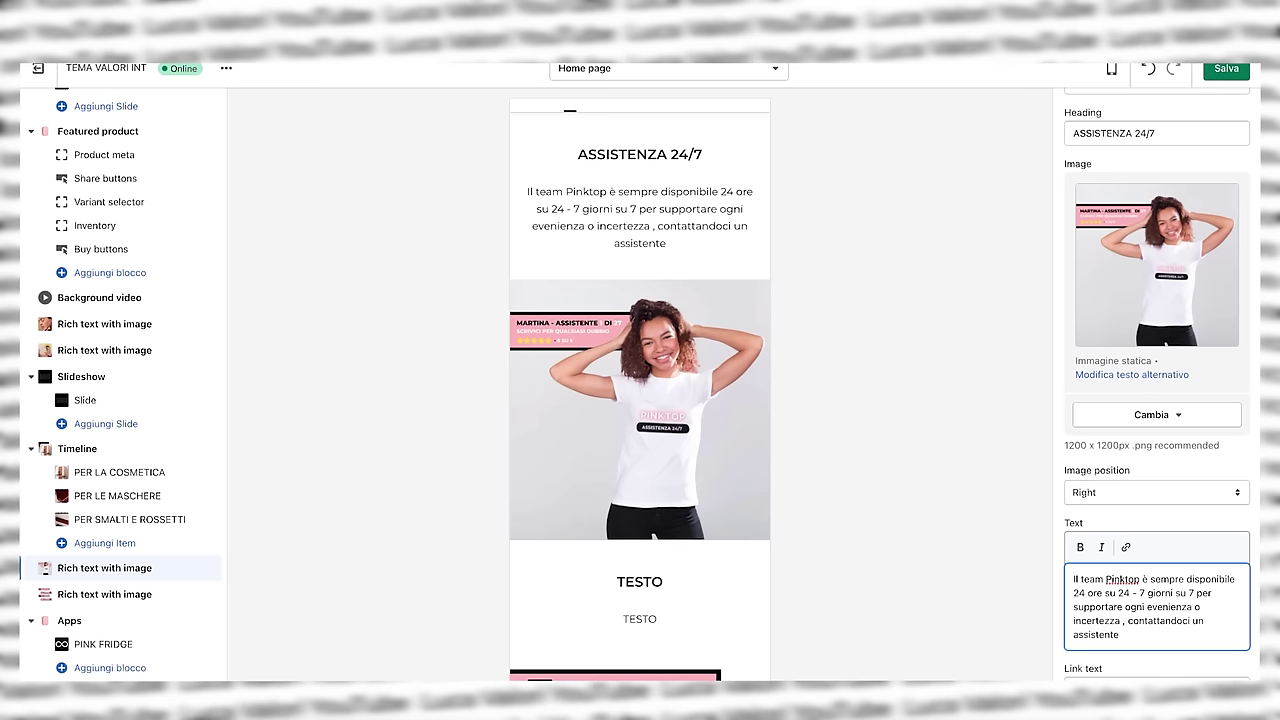
type(" specializzato ")
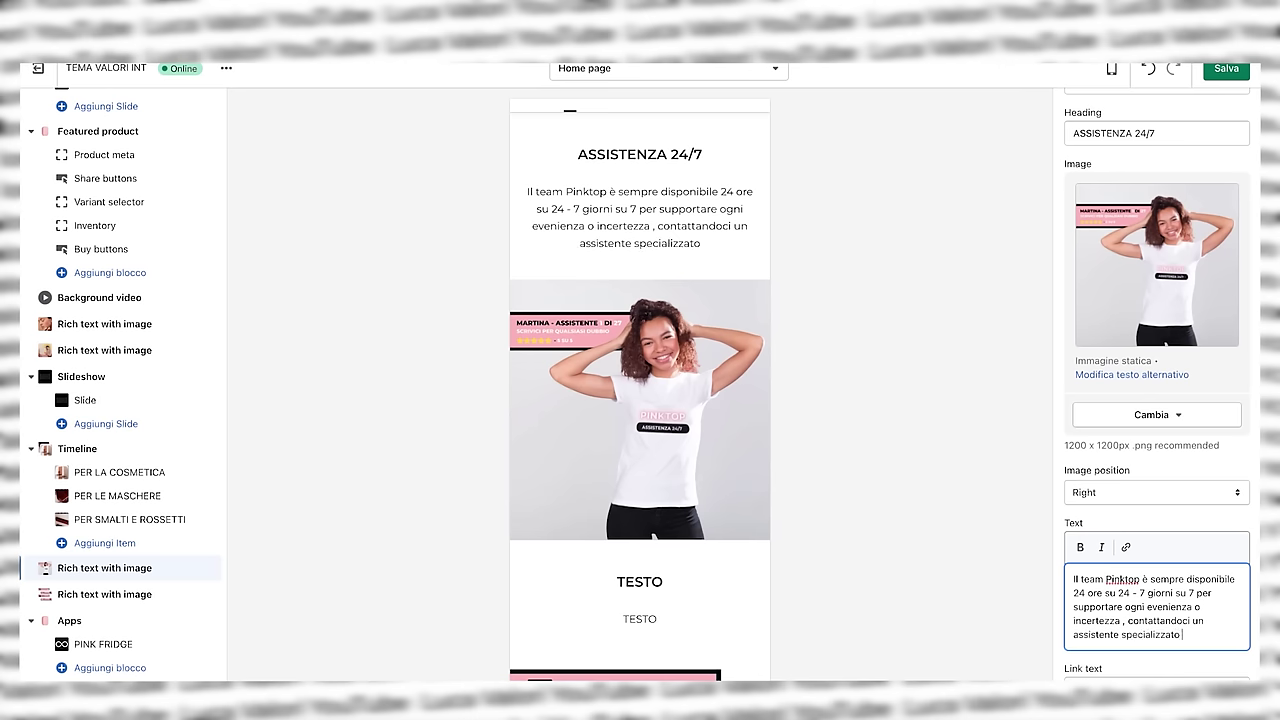
type("si p")
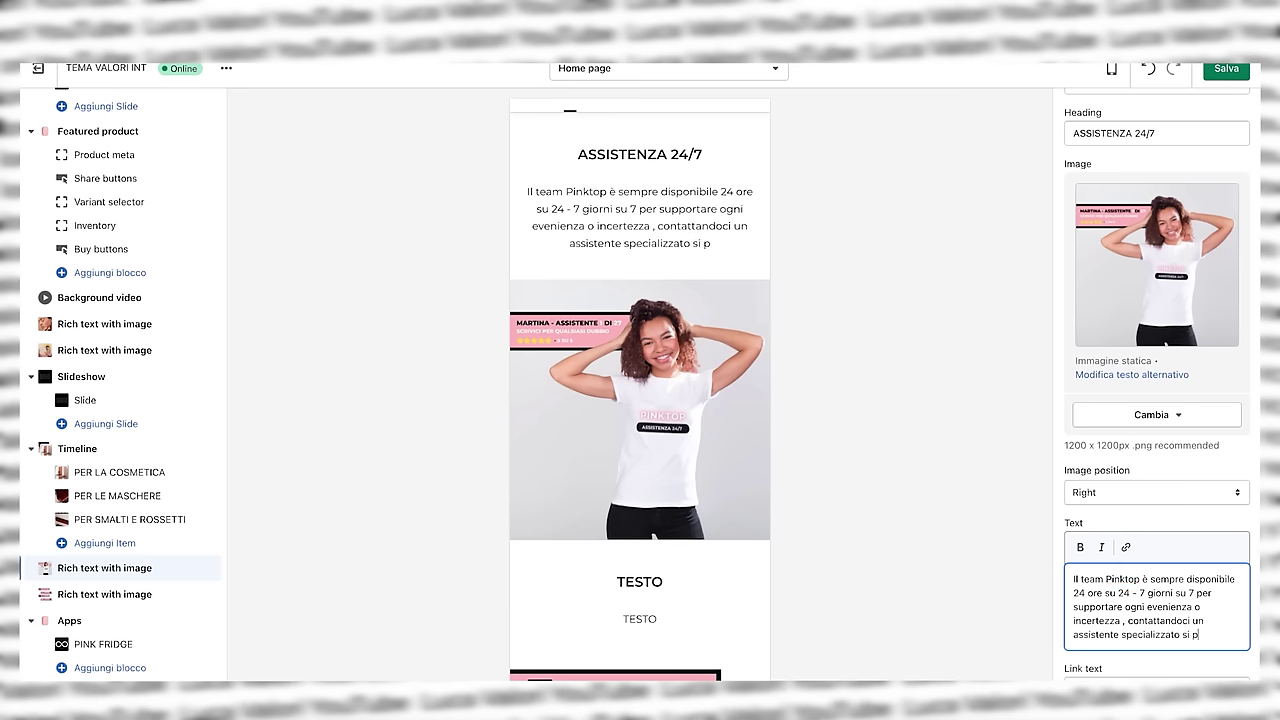
type("renderà cu")
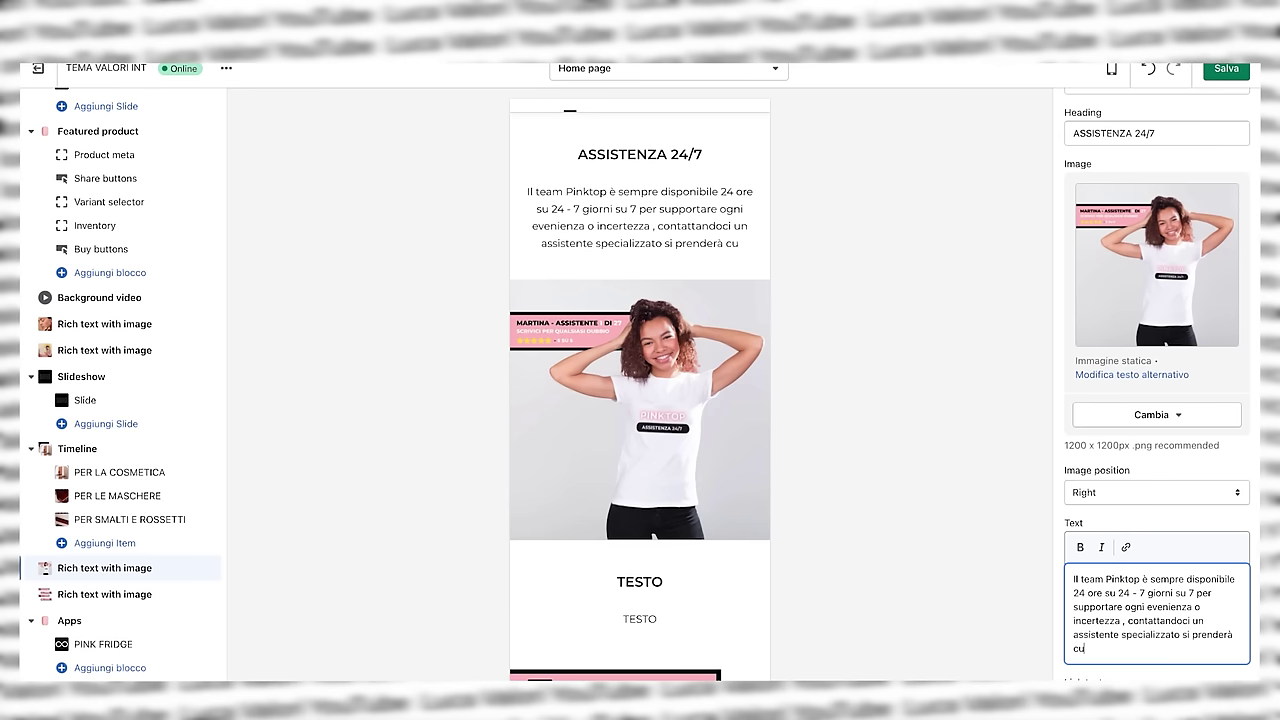
type("ra di te")
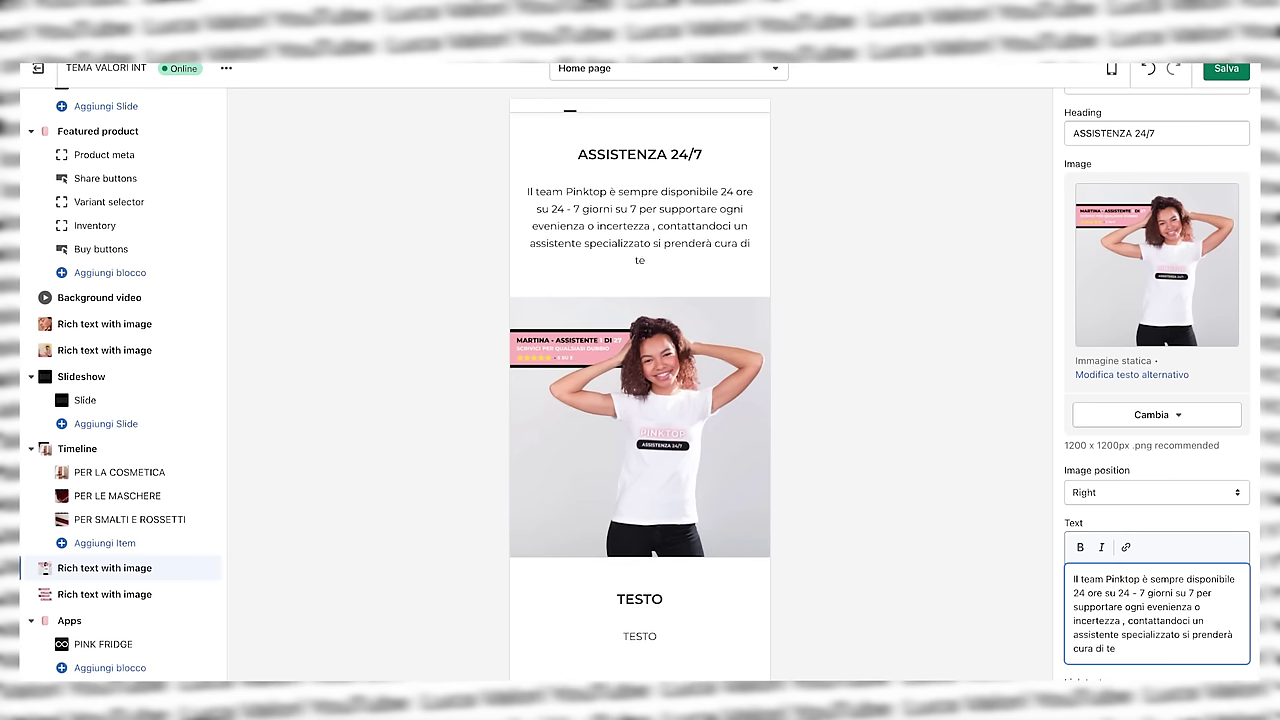
type(" anche post acqust")
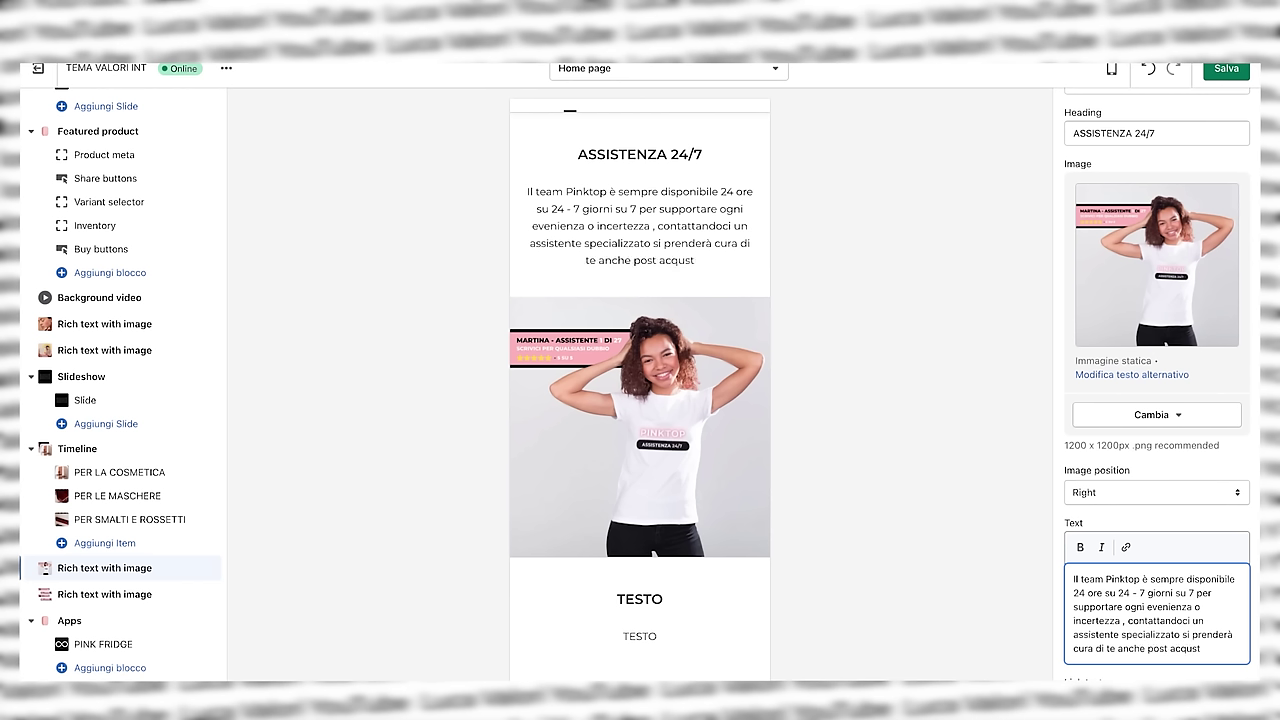
key("BackSpace")
key("BackSpace")
- Finish 'acquisto' and add a paragraph about the green button connecting visitors to staff on WhatsApp
type("isto")
key("Return")
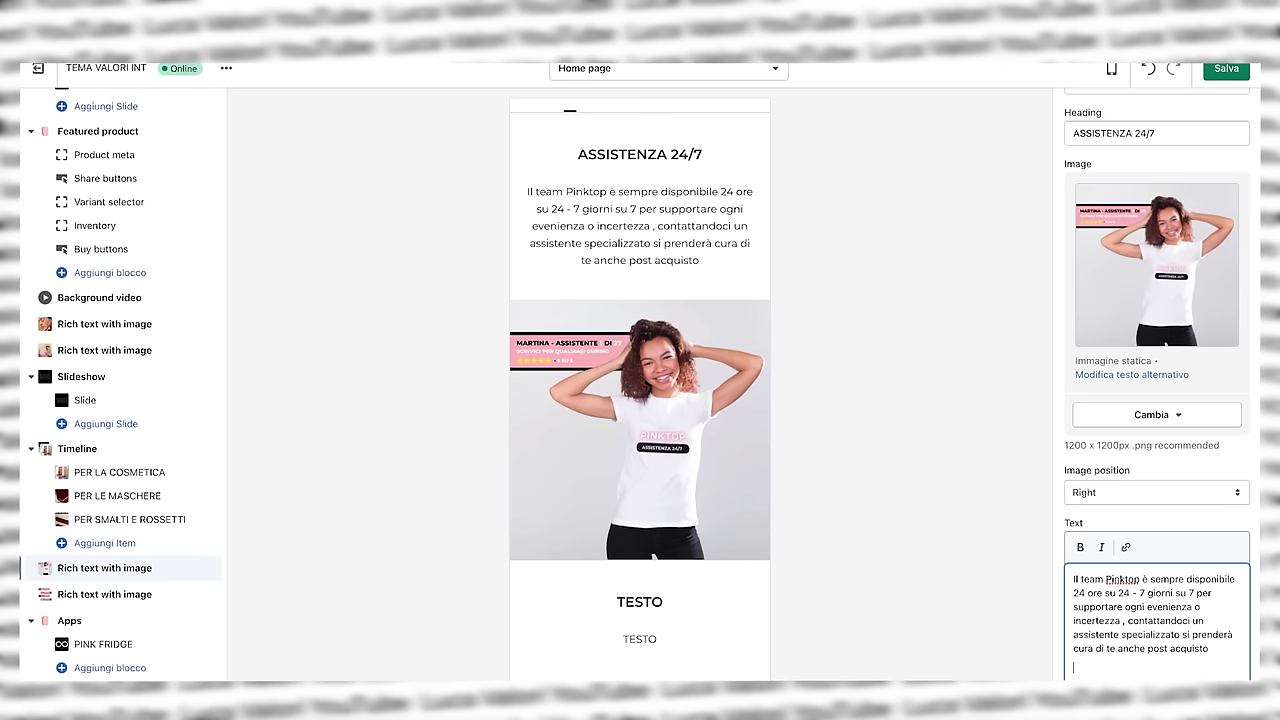
type("Per cont")
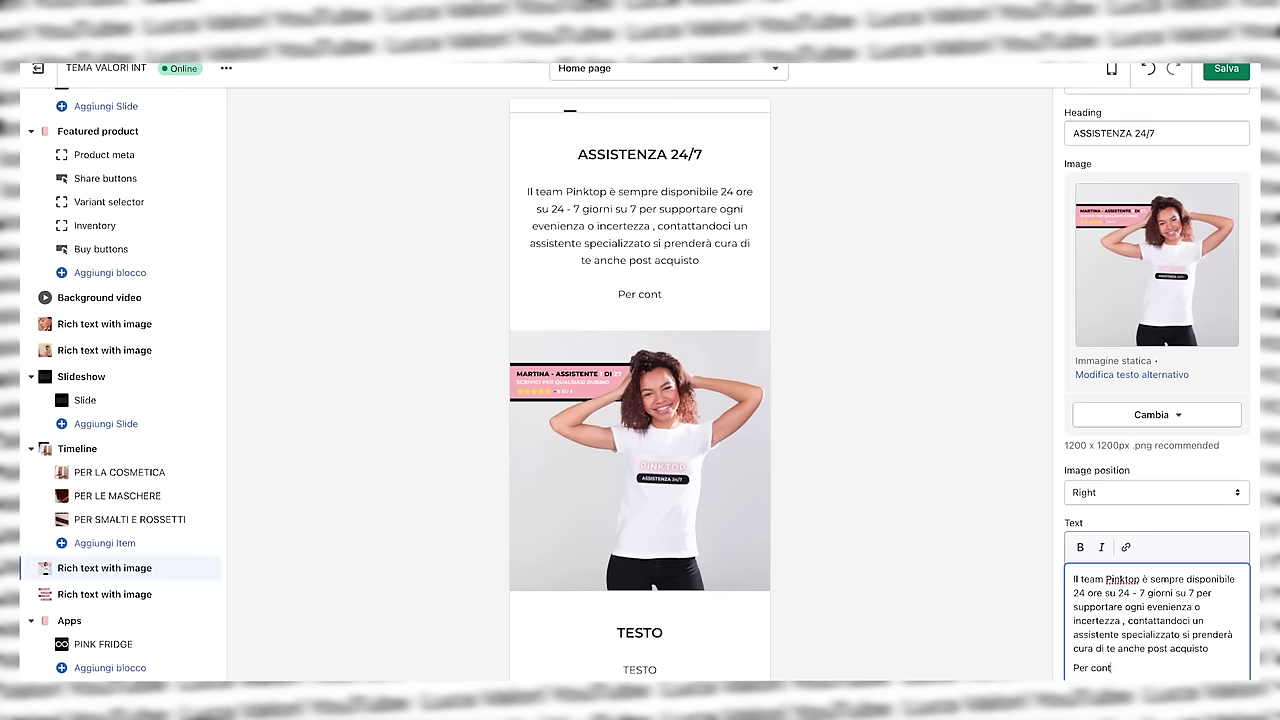
type("attarci clicca")
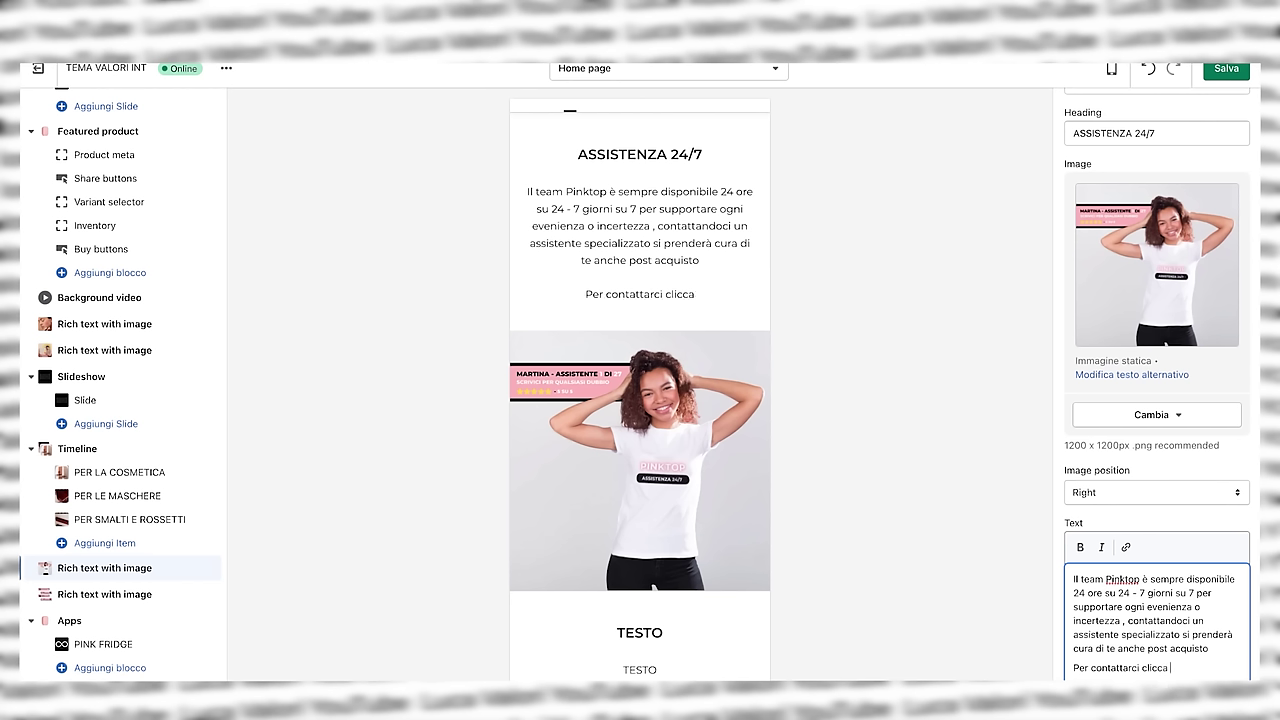
type(" il pulsante ")
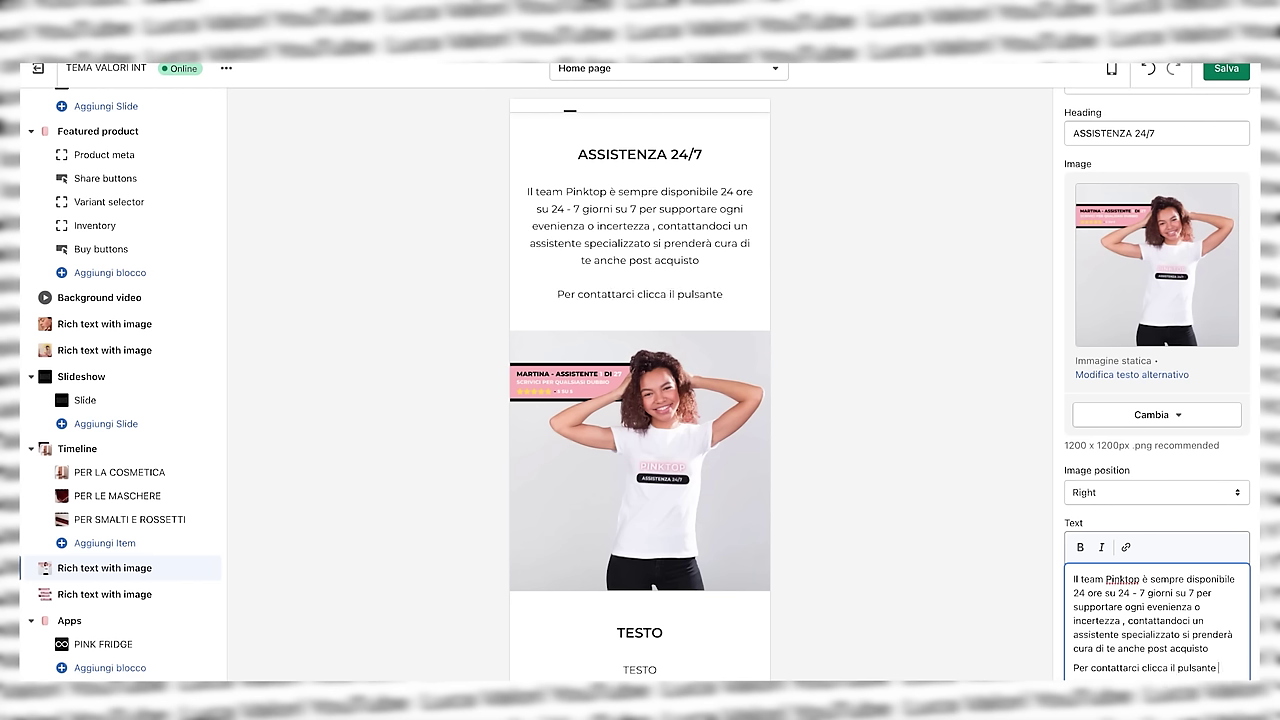
type("verde i")
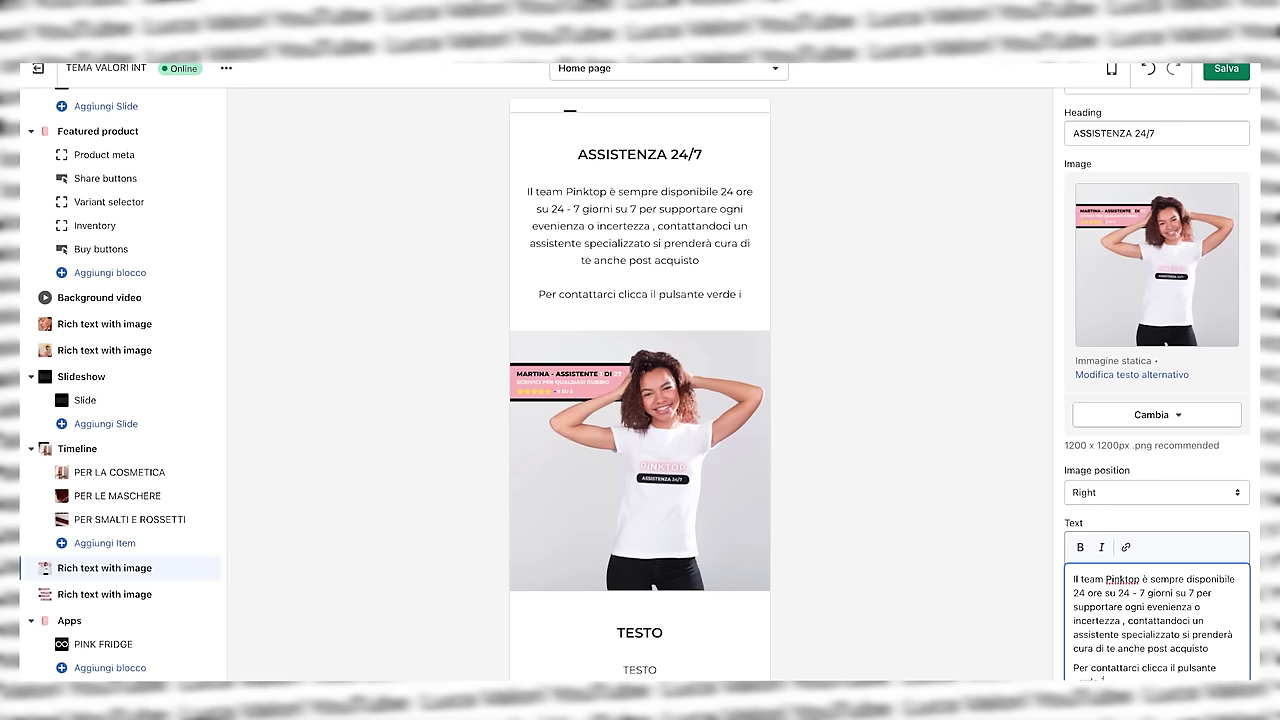
type("n basso a destra e verrai")
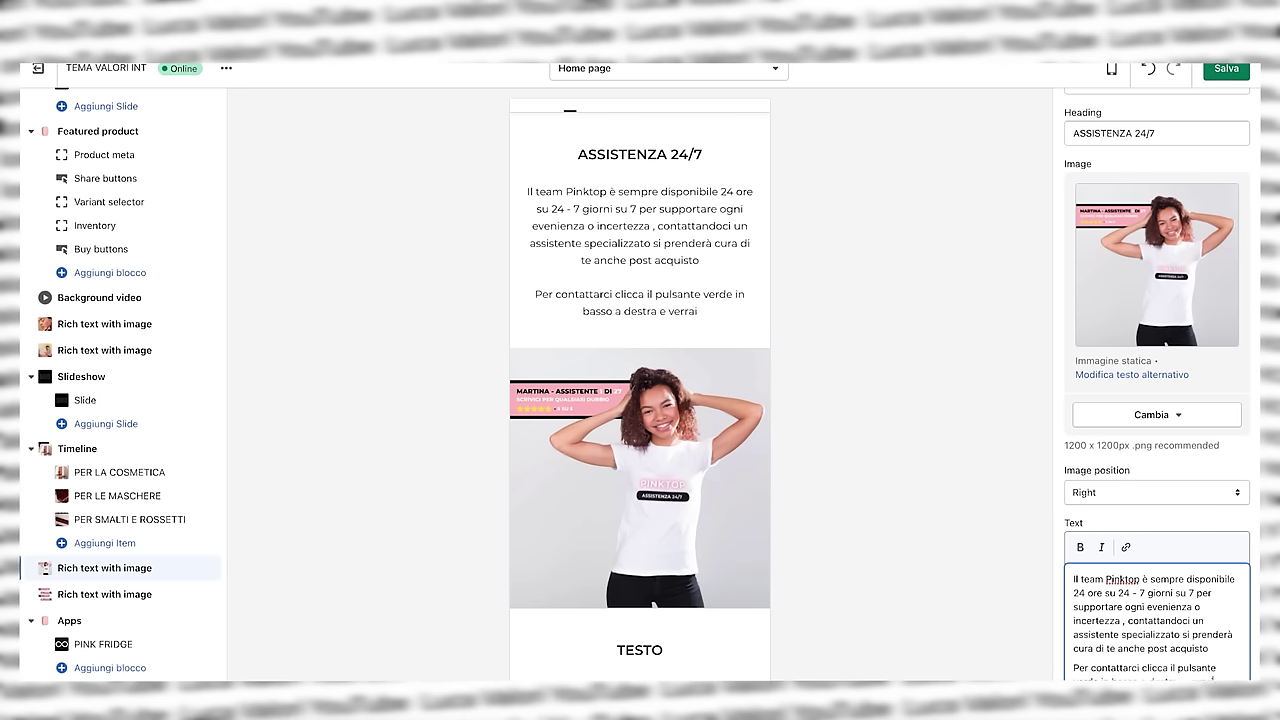
type(" automati")
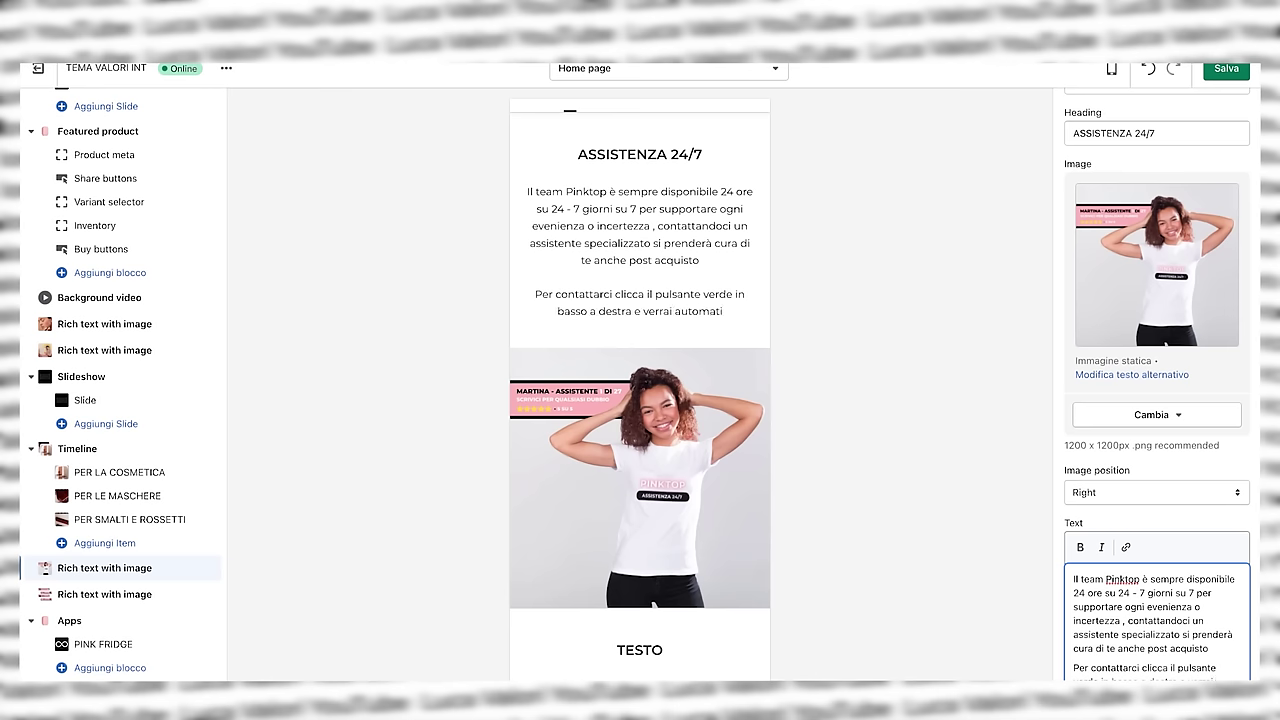
type("camente collegato su")
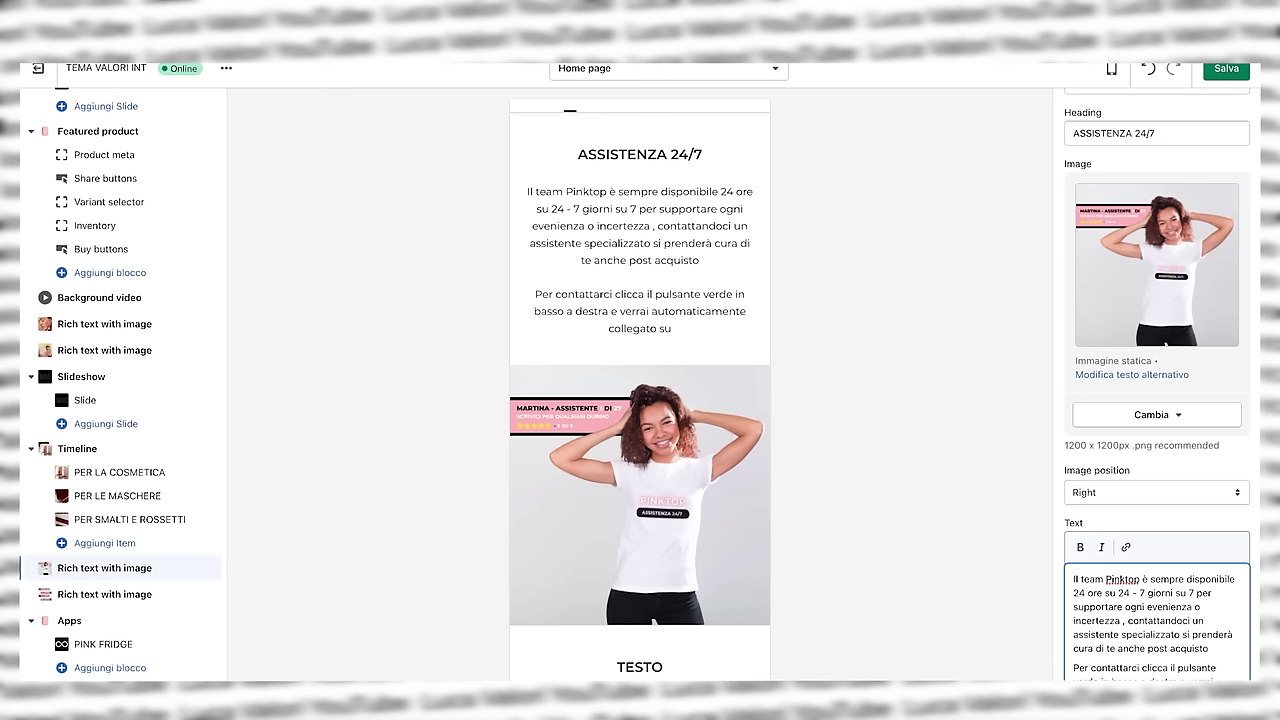
type(" WhatsApp")
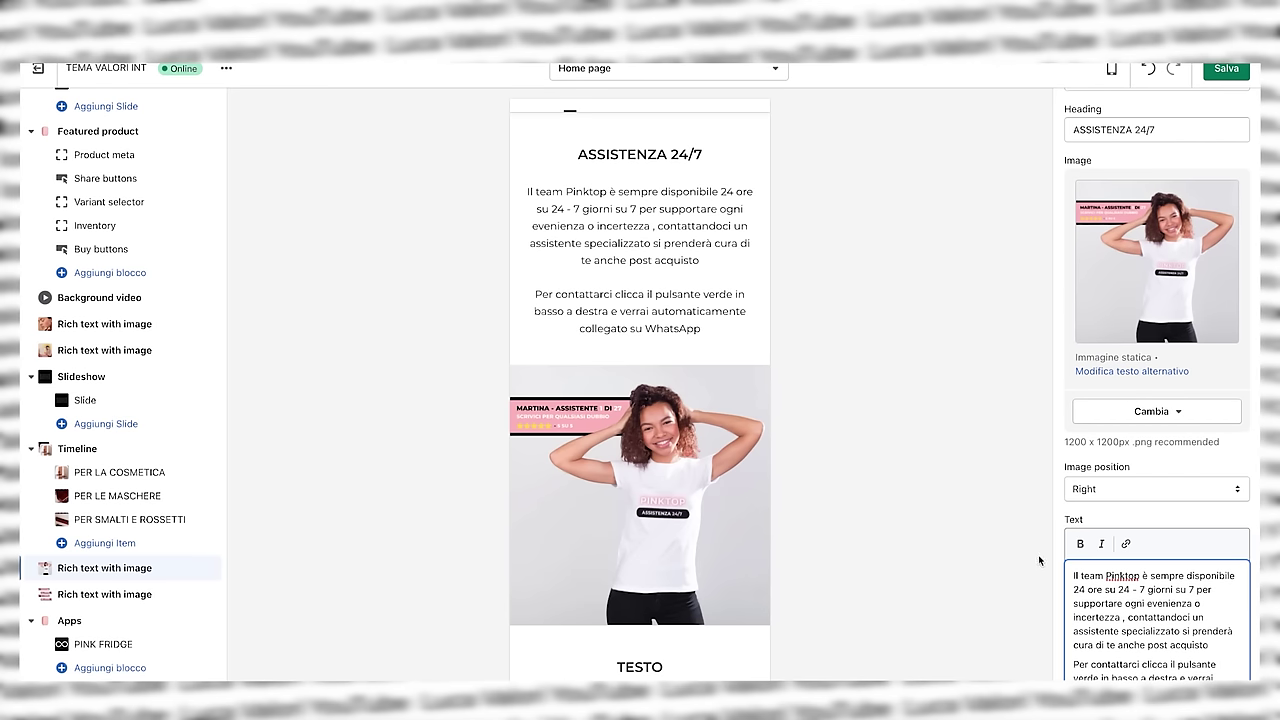
type(" con il n")
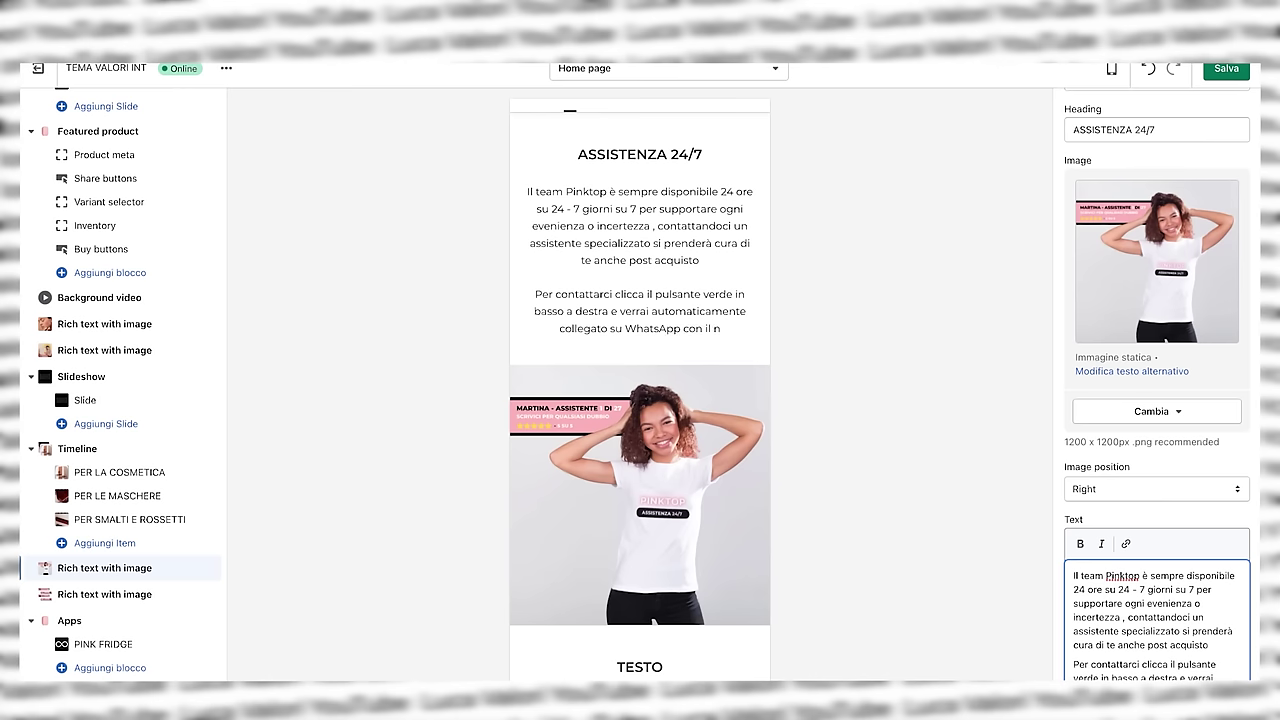
type("ostro staff")
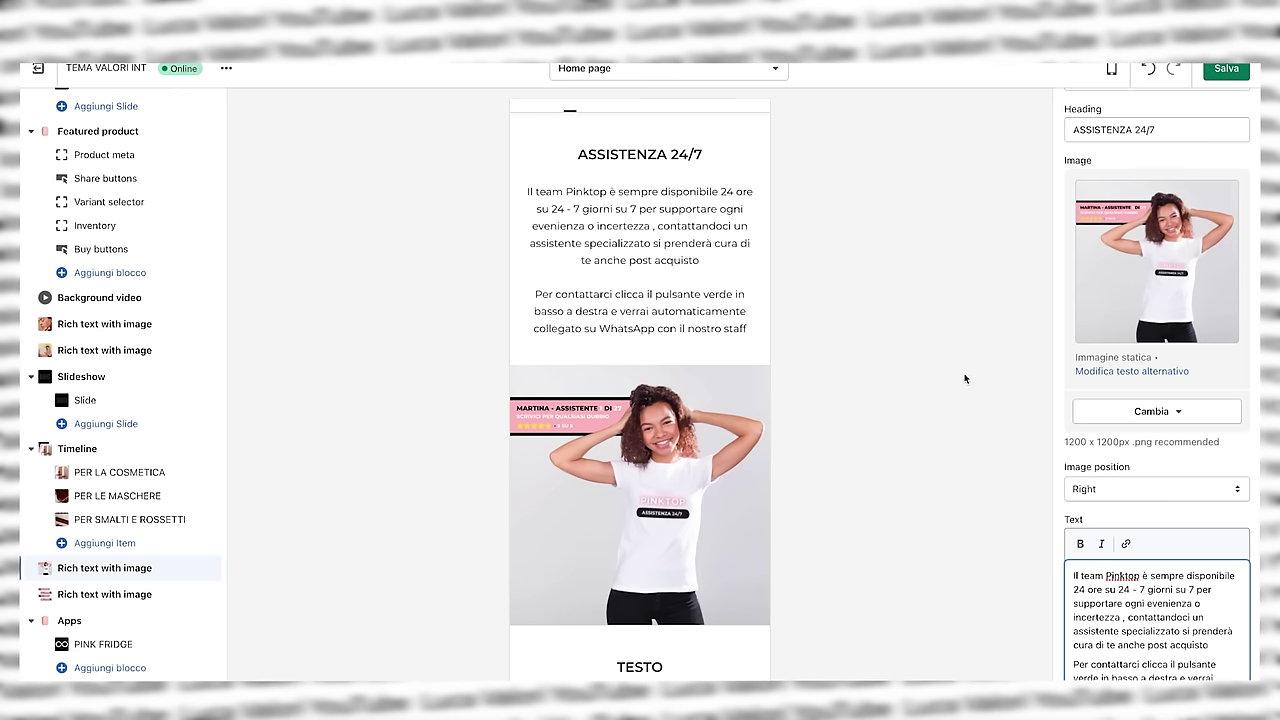
scroll(538, 393, "down", 1)
scroll(538, 393, "down", 3)
scroll(1209, 440, "down", 2)
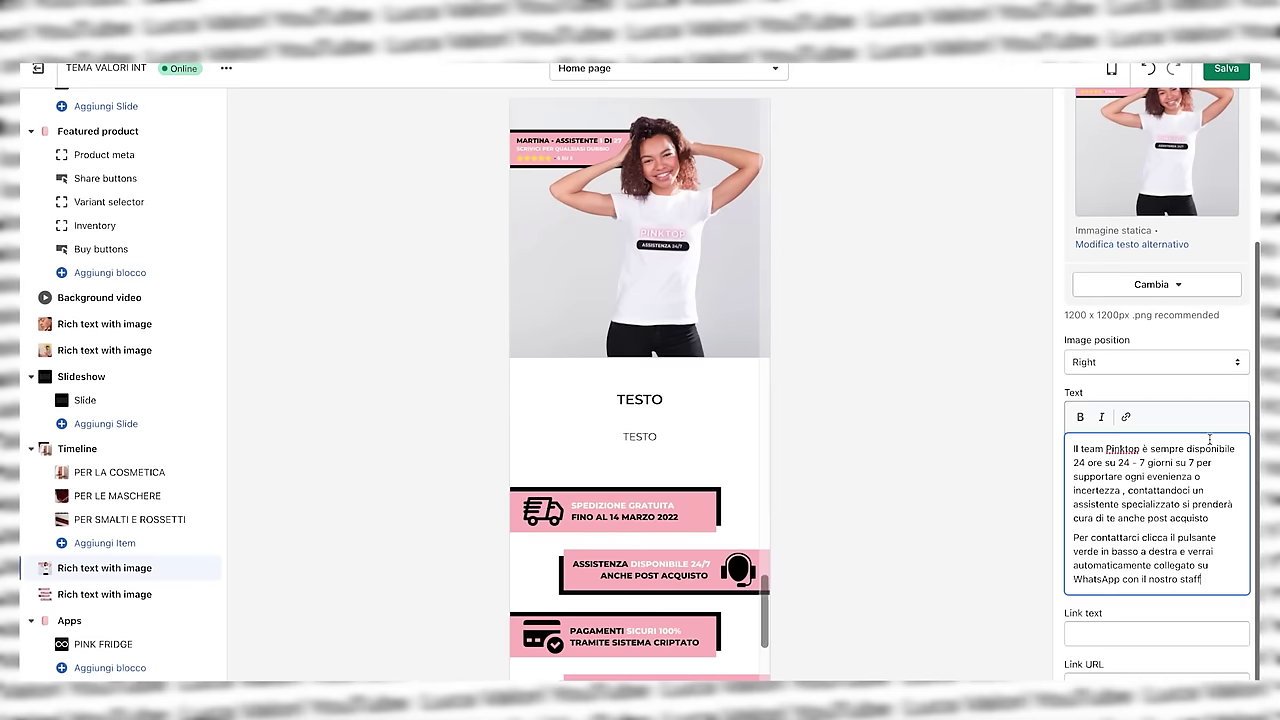
scroll(671, 474, "up", 3)
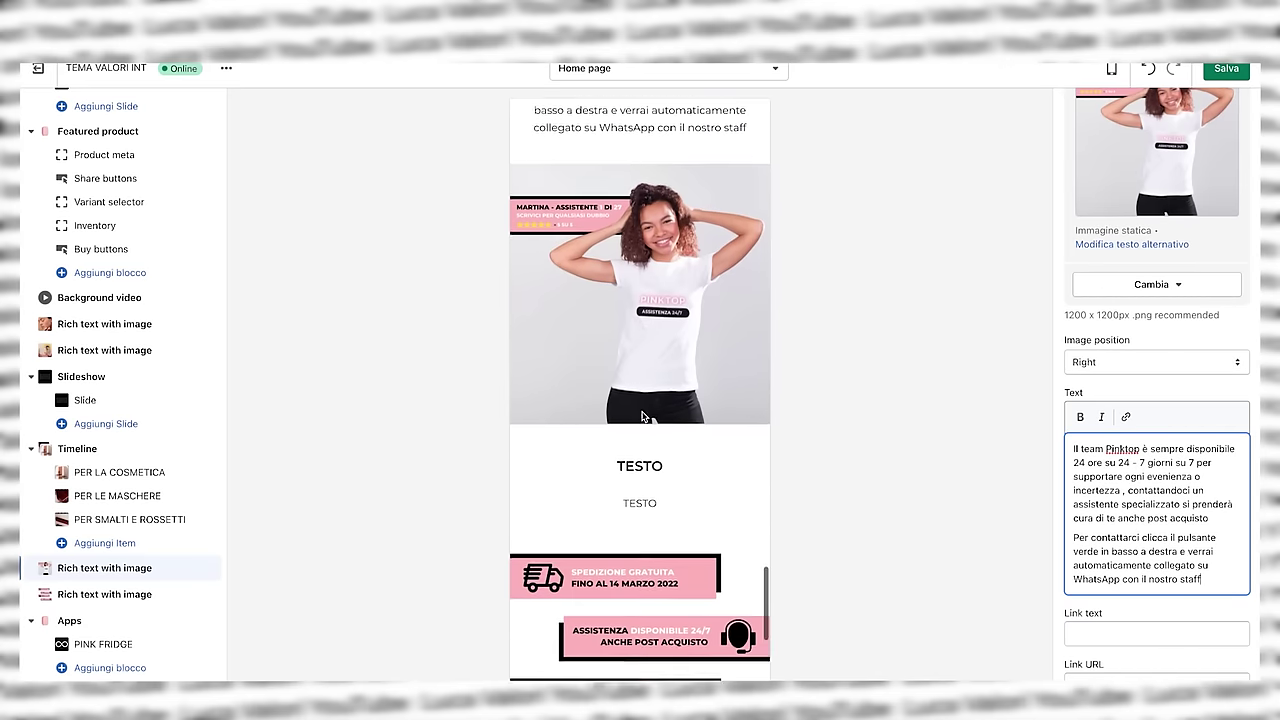
scroll(643, 416, "up", 4)
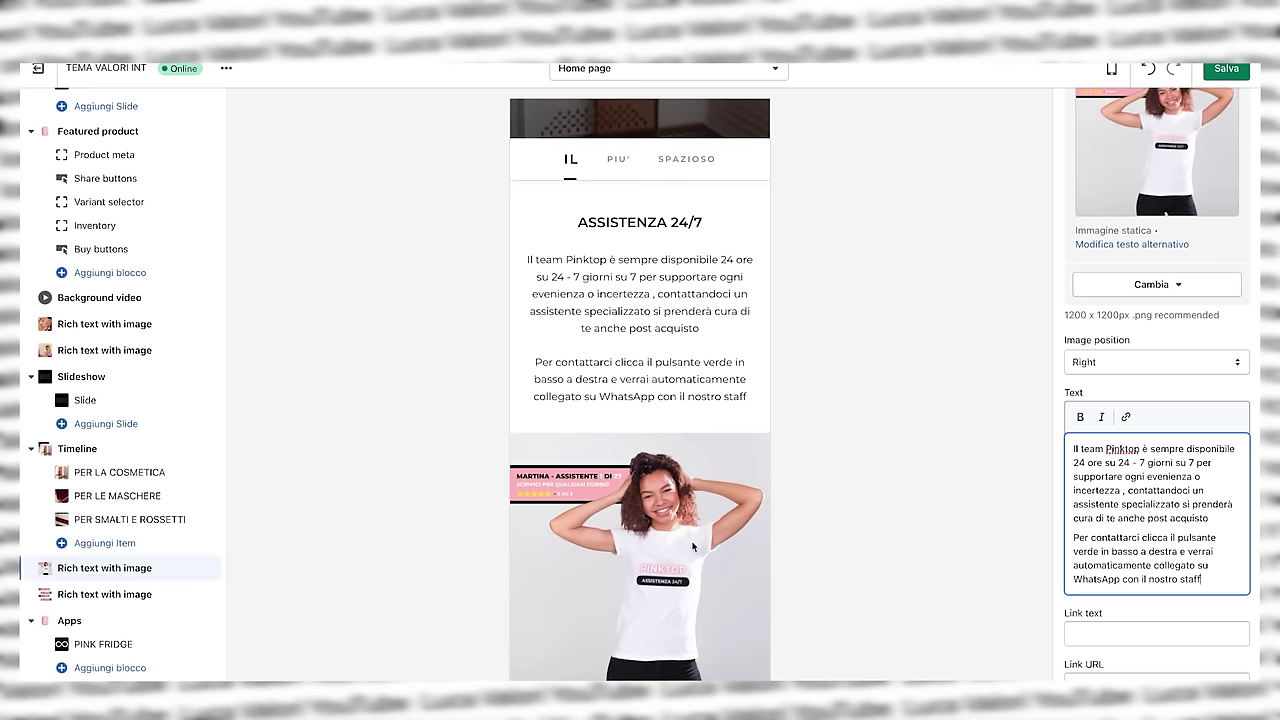
- Scroll the theme preview to find the TESTO rich text section with the pink service banners
scroll(693, 547, "down", 5)
scroll(693, 547, "up", 2)
scroll(691, 543, "down", 3)
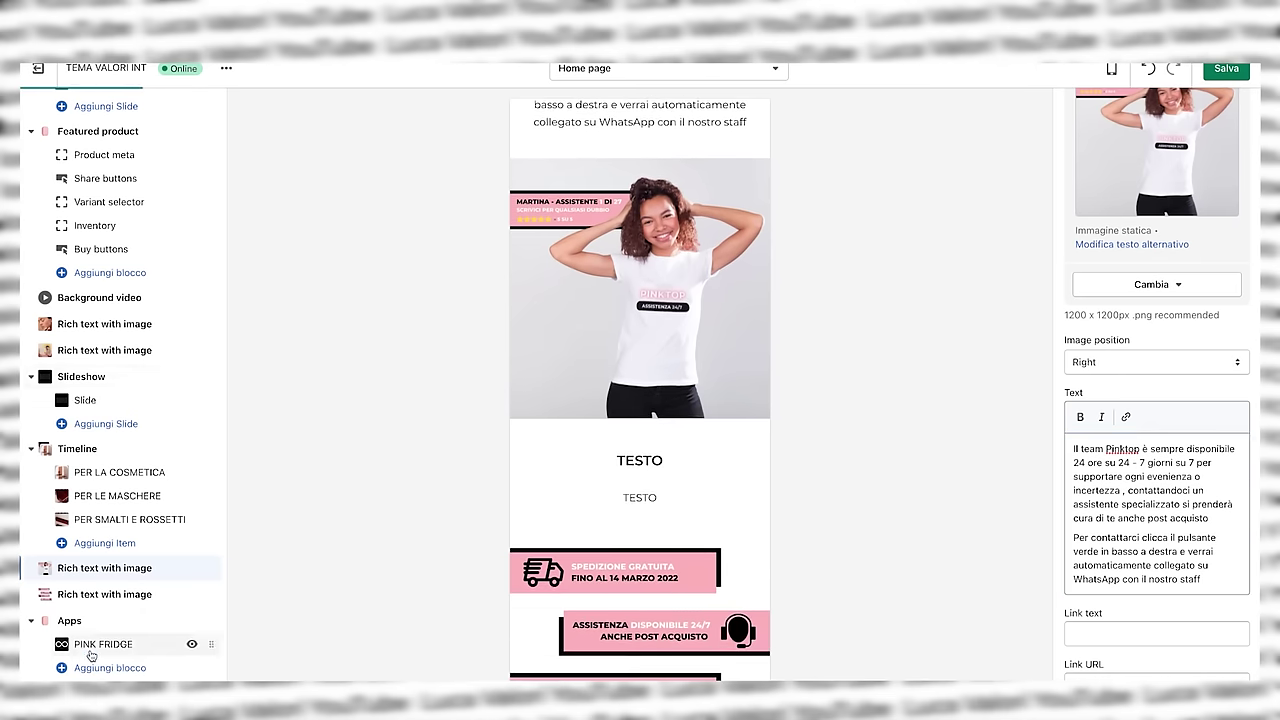
scroll(183, 650, "down", 1)
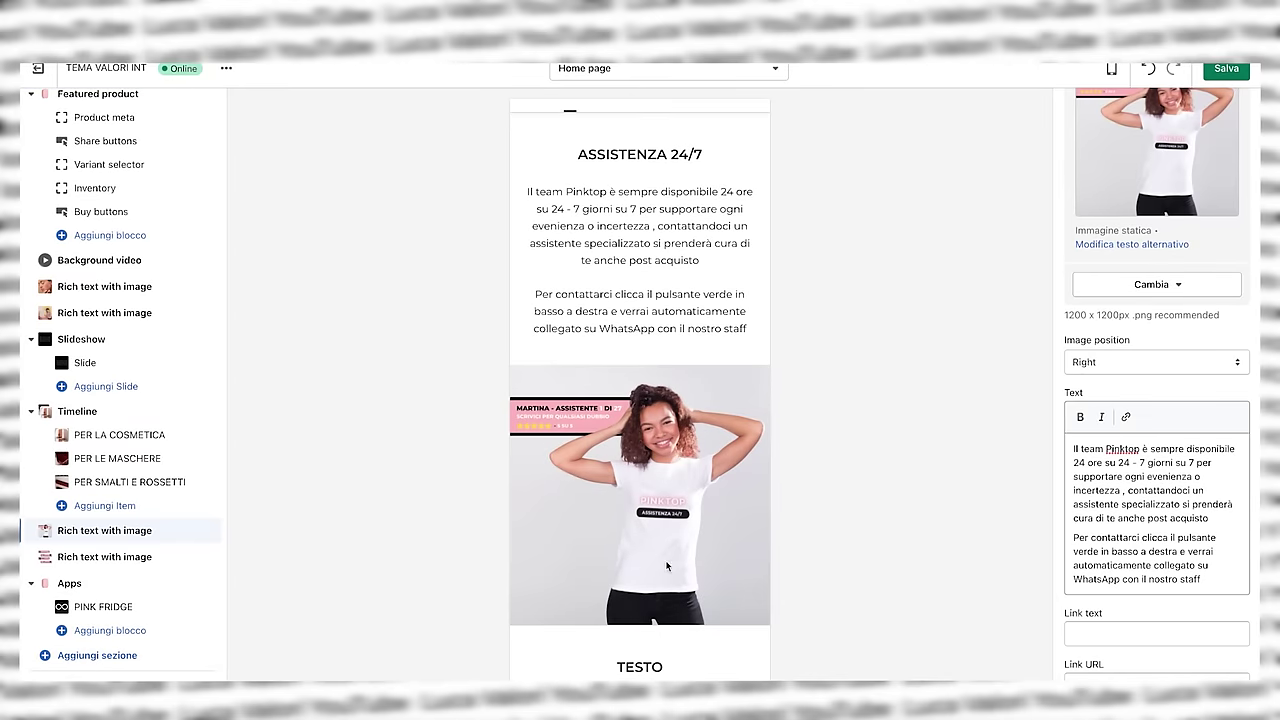
- Open the TESTO section's settings and change its heading to 'SERVIZI PLUS BY PINK TOP'
left_click(84, 560)
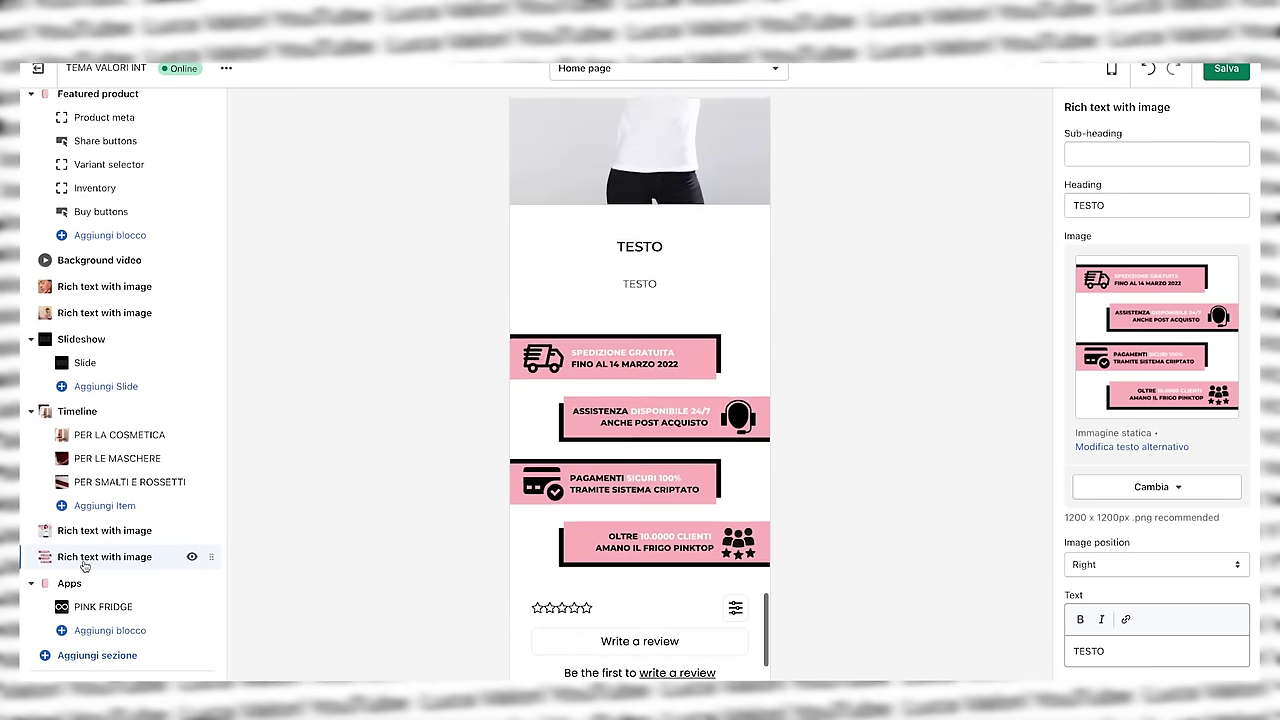
scroll(593, 469, "up", 2)
left_click_drag(1104, 205, 1003, 213)
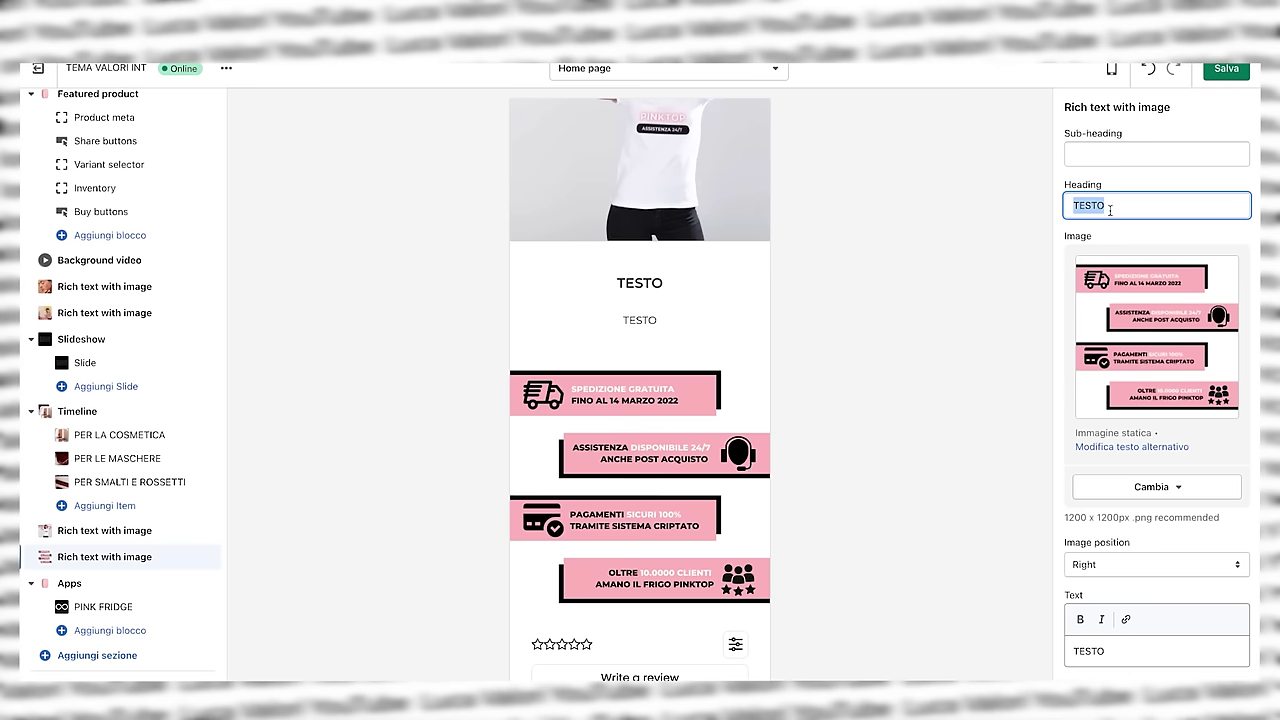
key("BackSpace")
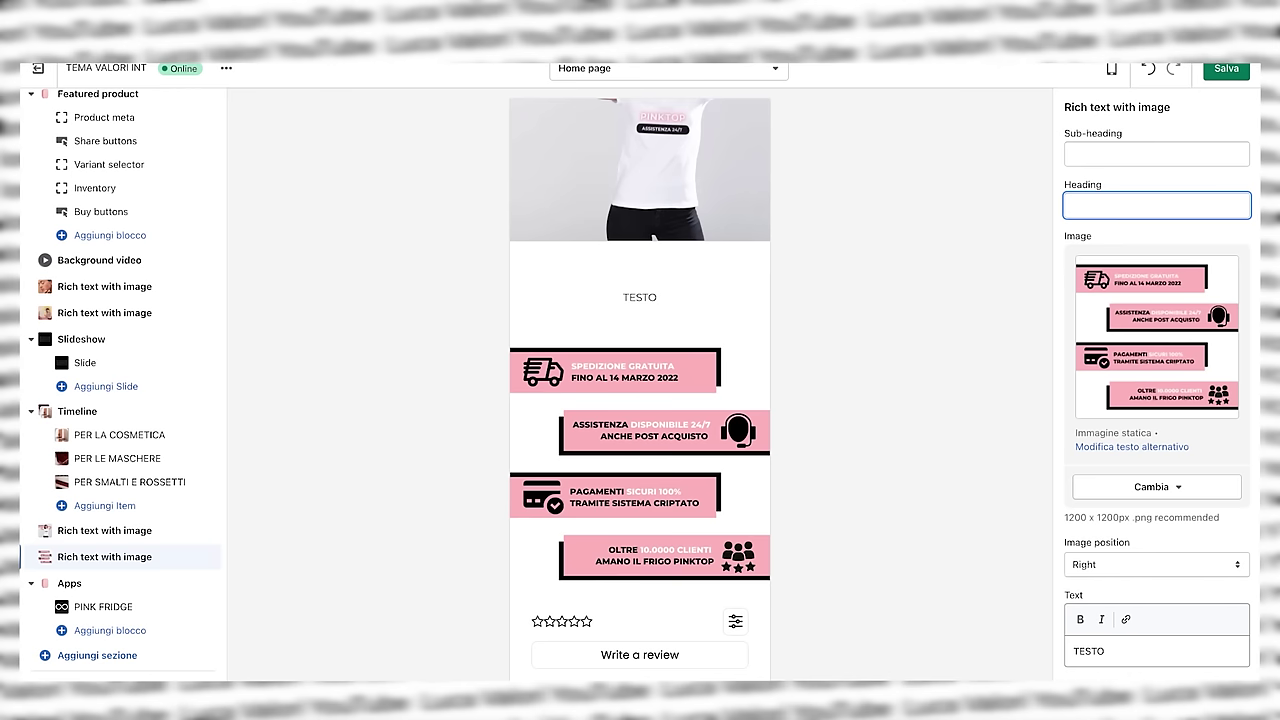
type("SERVZ")
key("BackSpace")
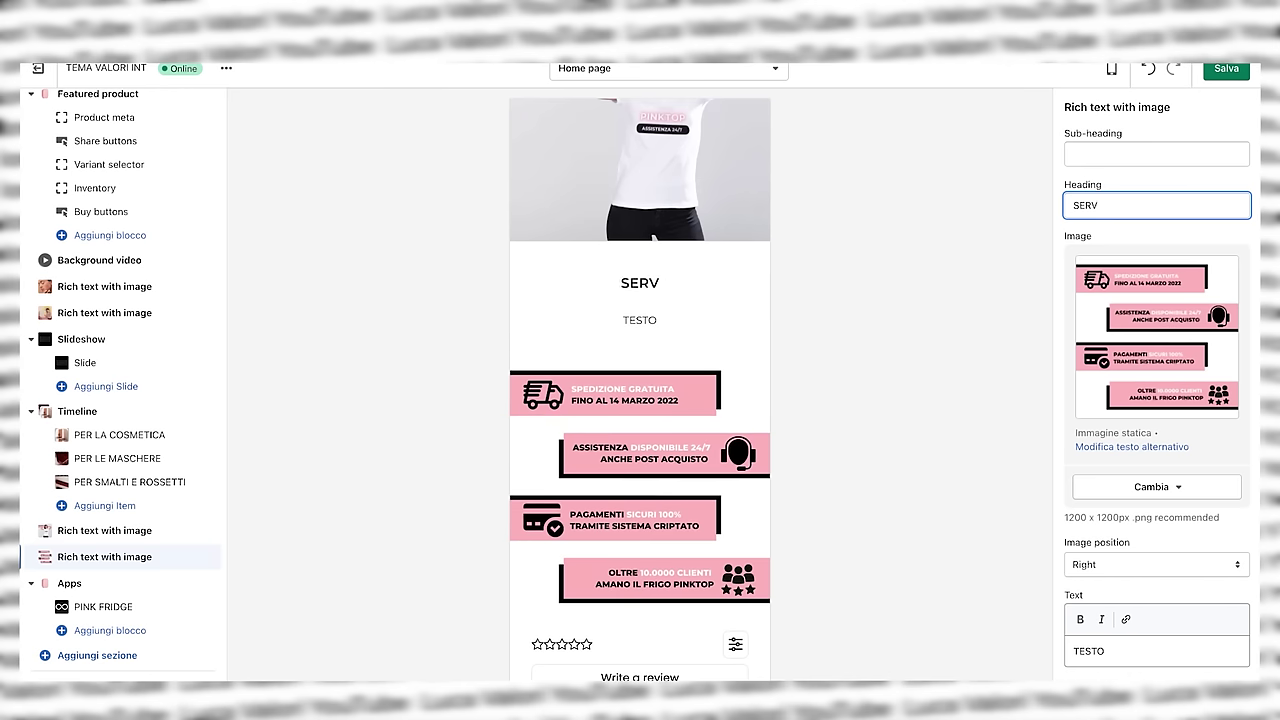
type("IZI PLUS")
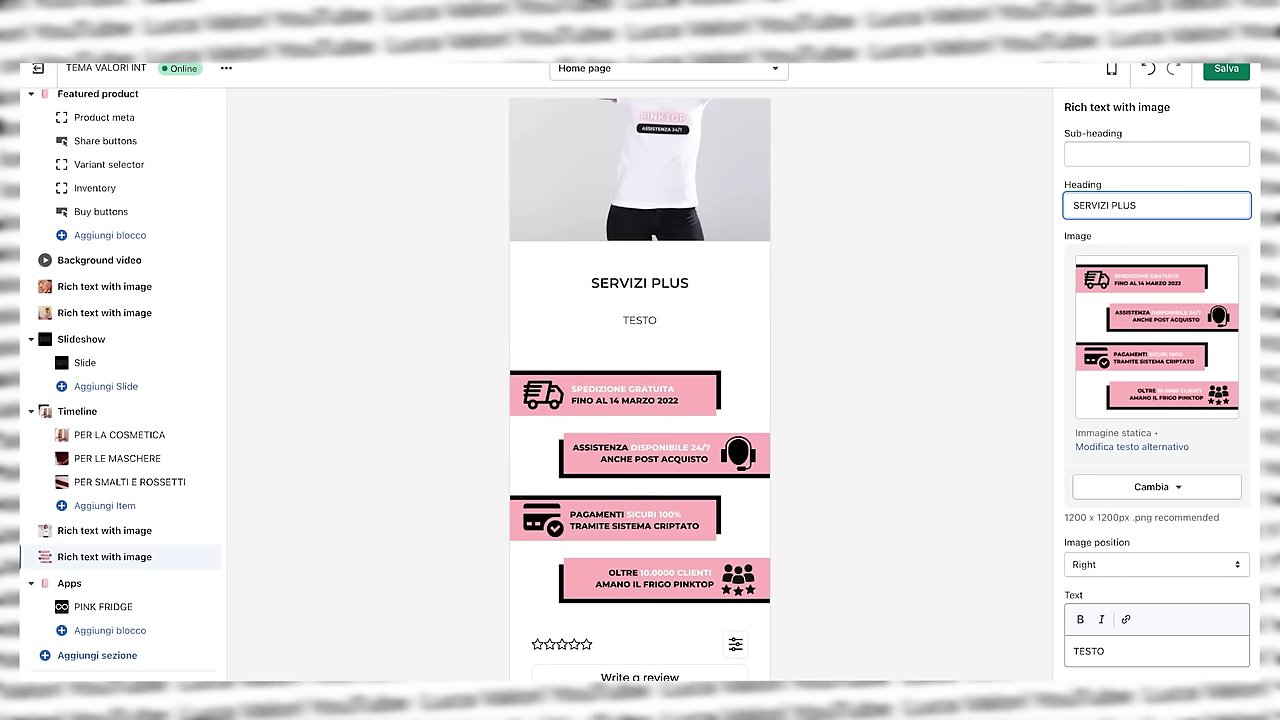
type(" BY PINK")
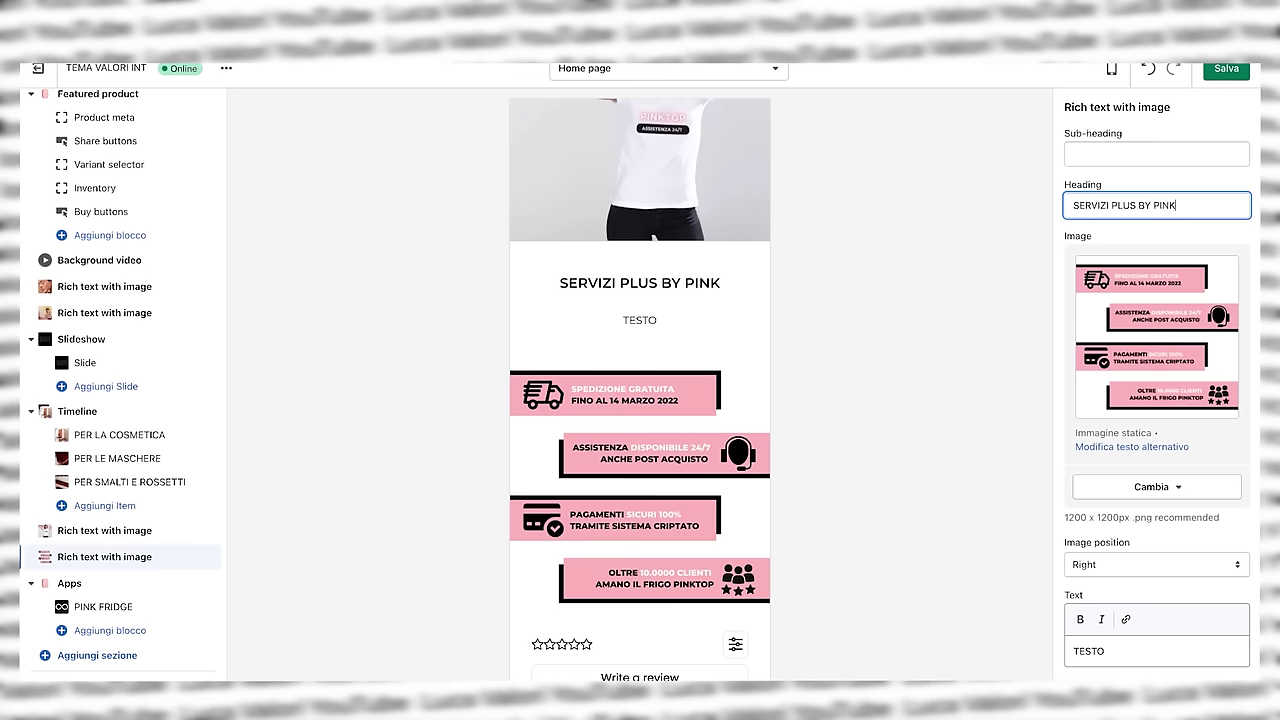
type(" TOP")
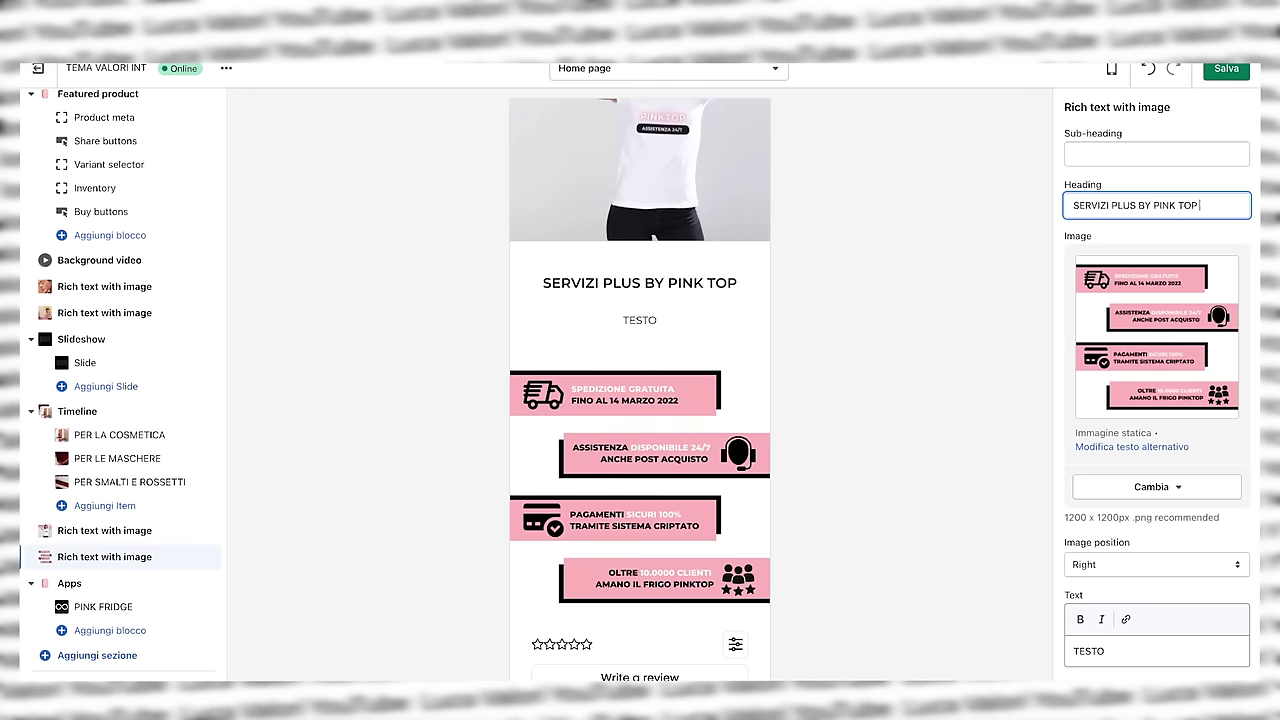
scroll(1185, 535, "down", 1)
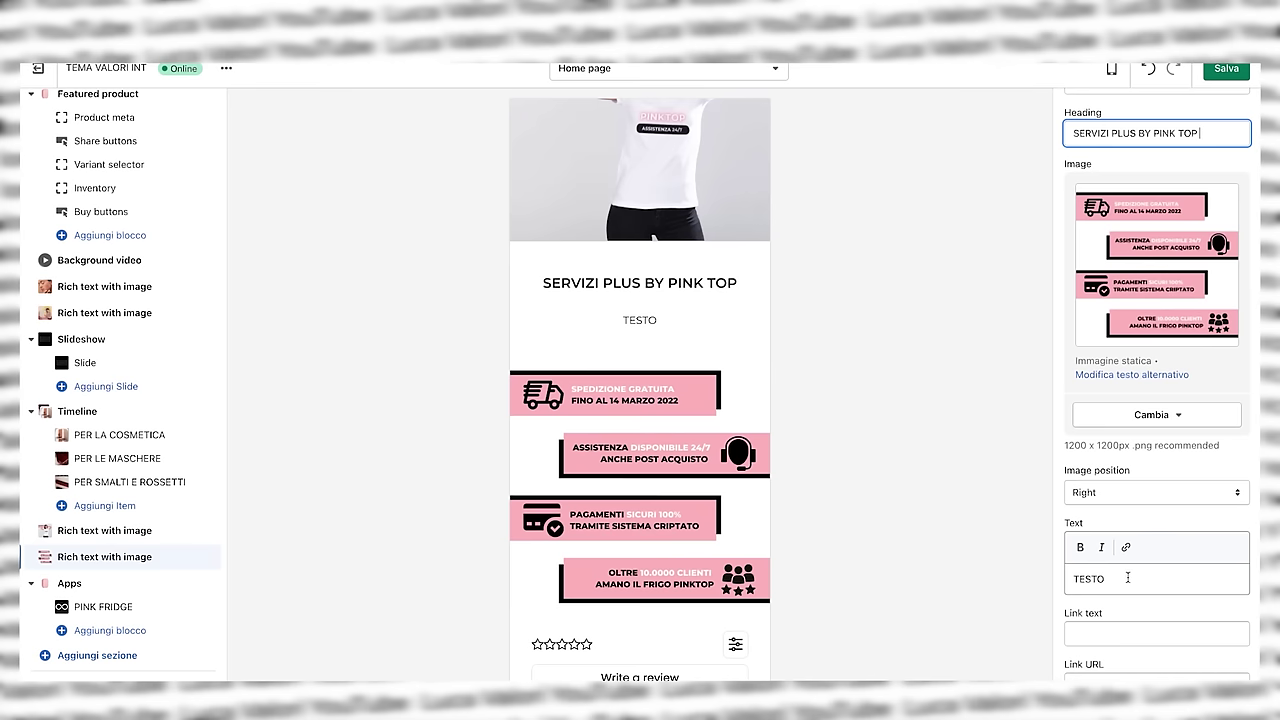
- Replace 'TESTO' with a paragraph ending 'assistenza 24/7', then begin a secure-payments paragraph
left_click_drag(1120, 579, 1060, 581)
key("BackSpace")
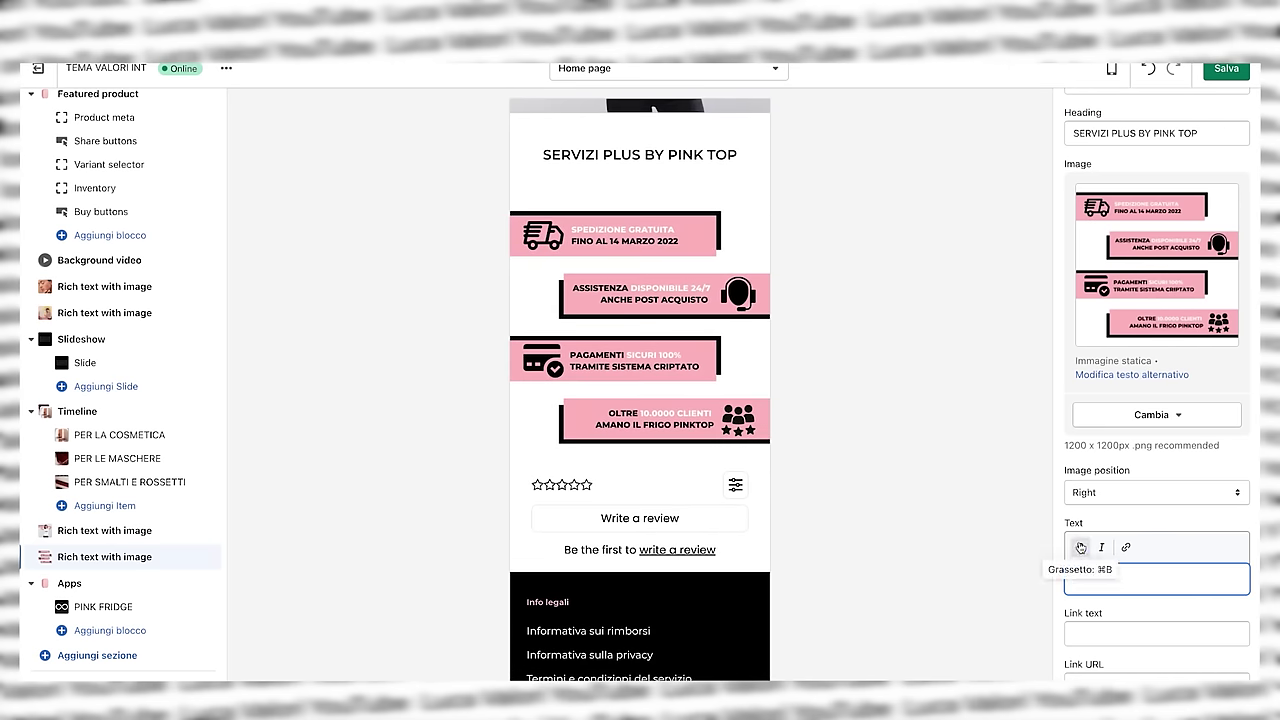
type("Ci teniamo a rendere")
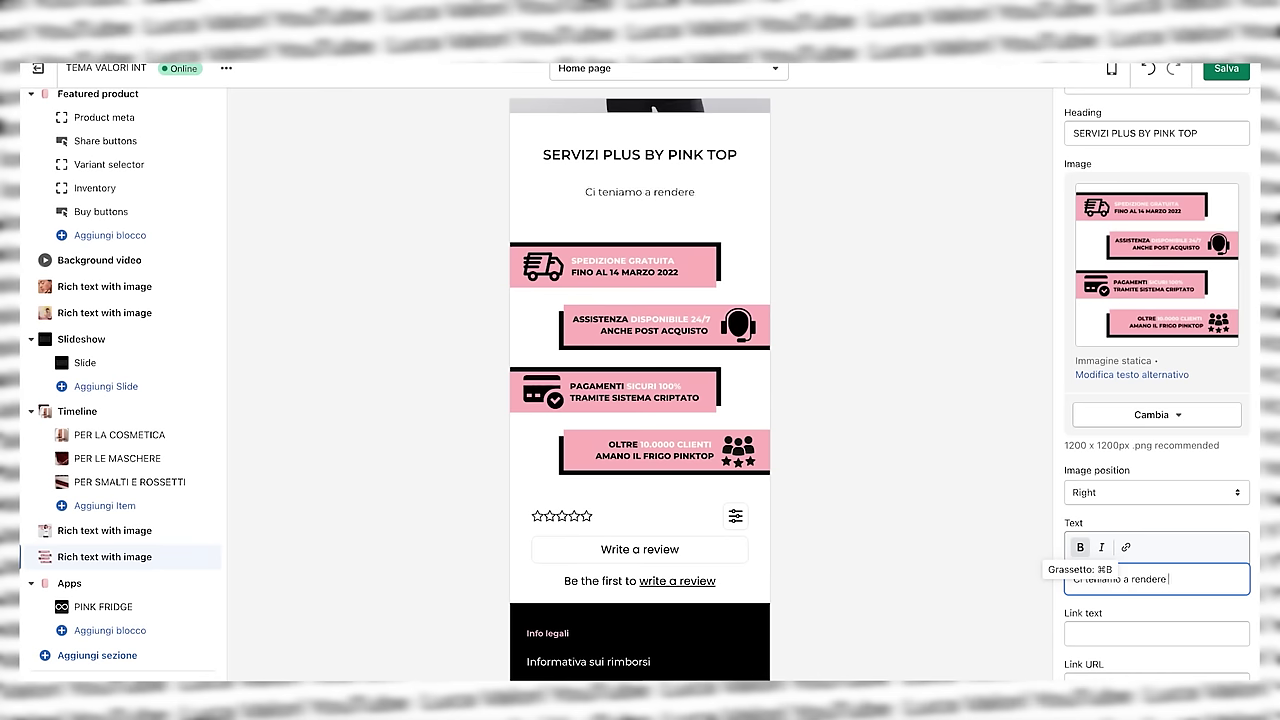
type(" la tua e")
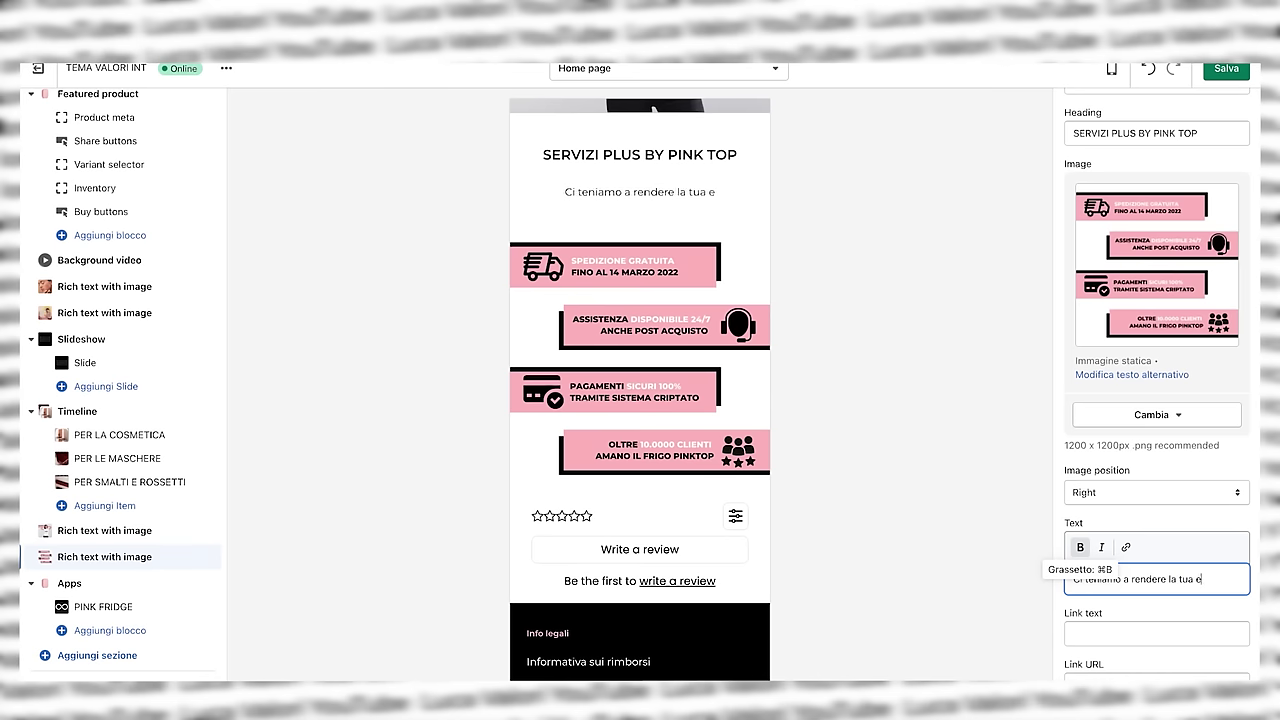
type("sperienza ")
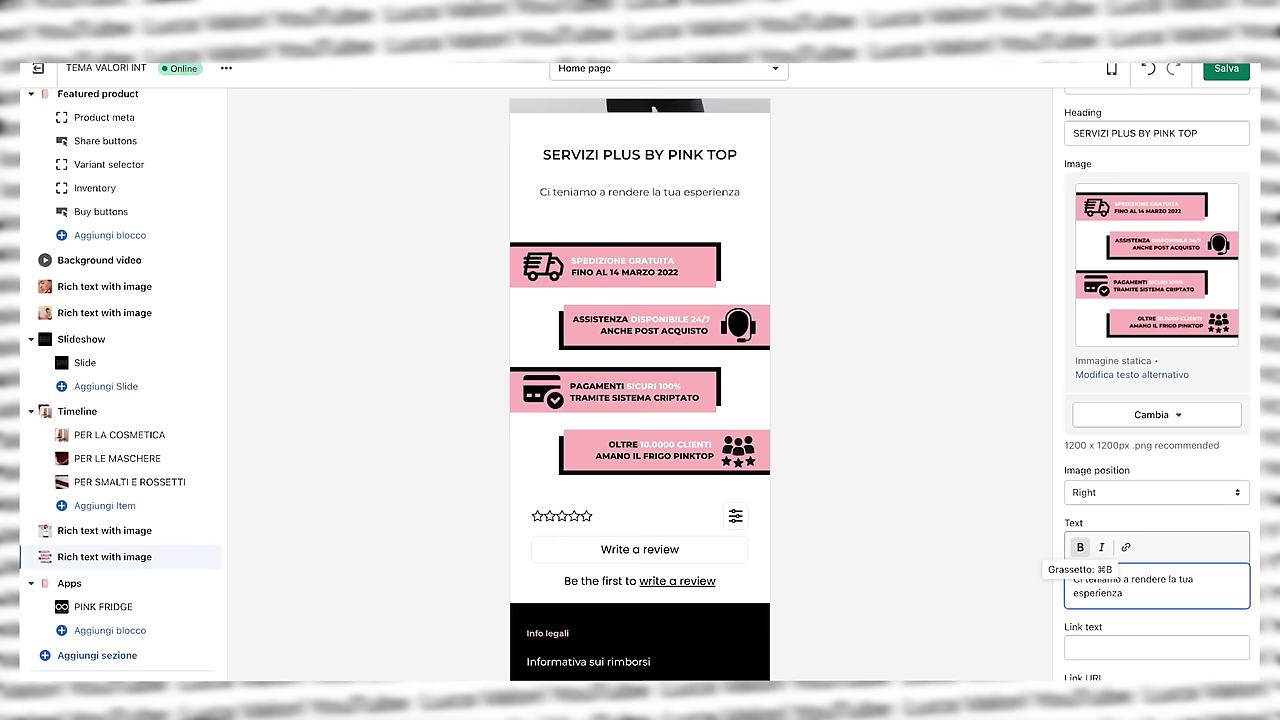
type("d'a")
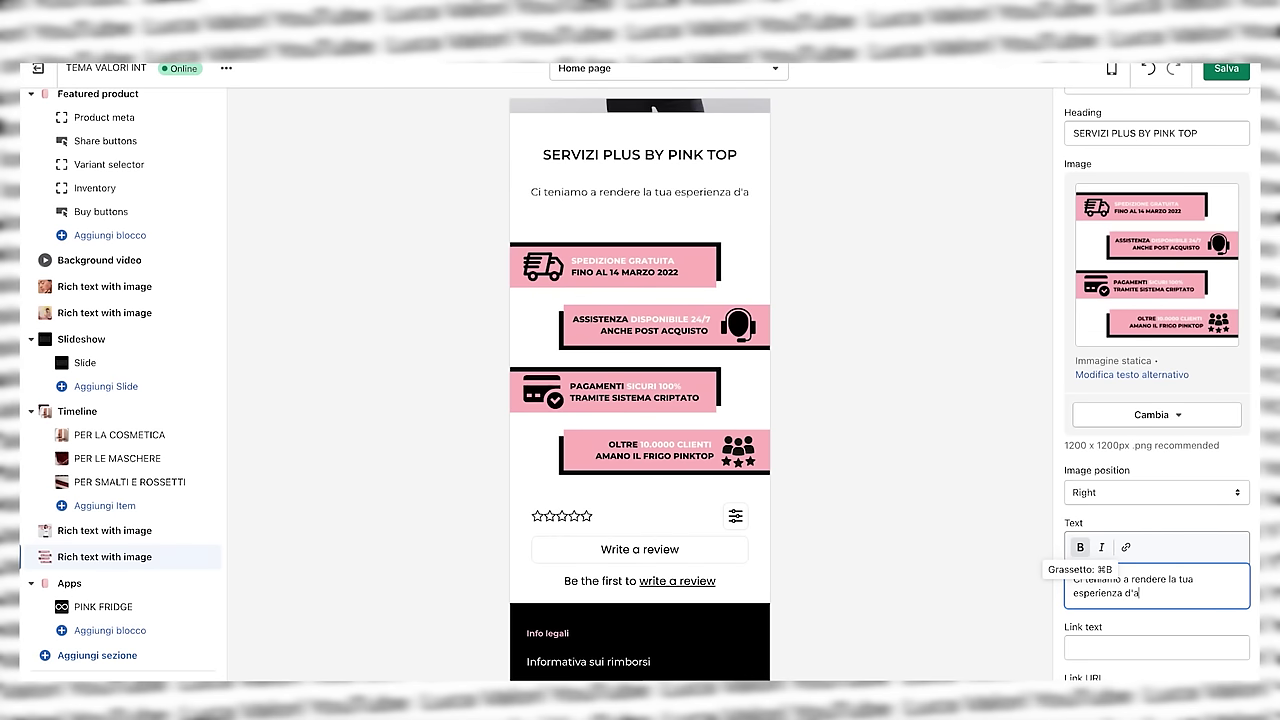
type("cquisto uni")
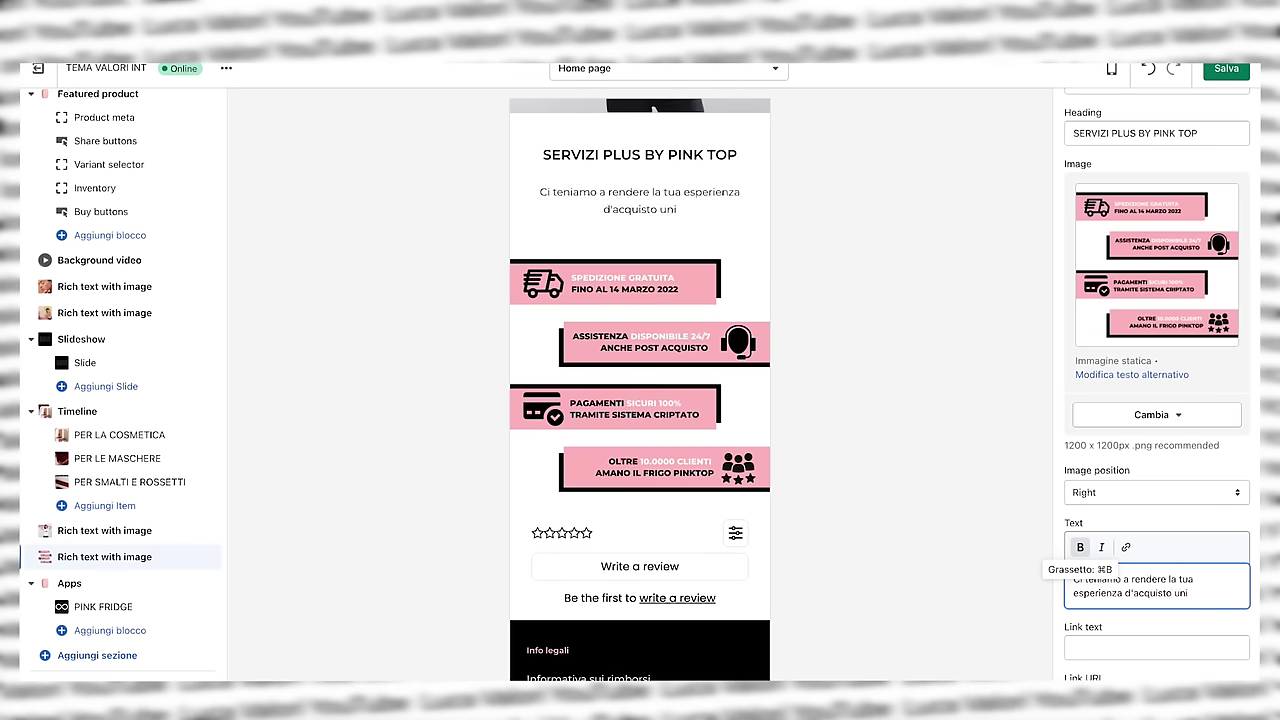
type("ca , con noi avrai assistena")
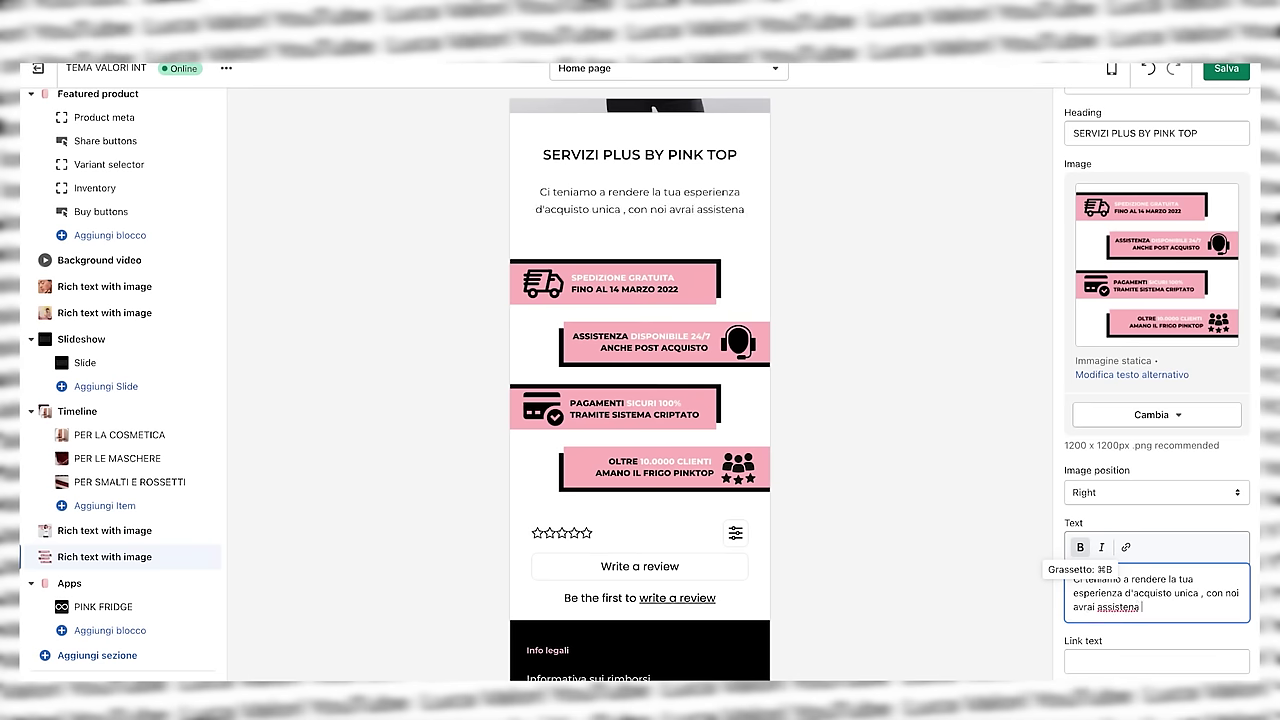
key("BackSpace")
key("BackSpace")
key("BackSpace")
key("BackSpace")
key("BackSpace")
key("BackSpace")
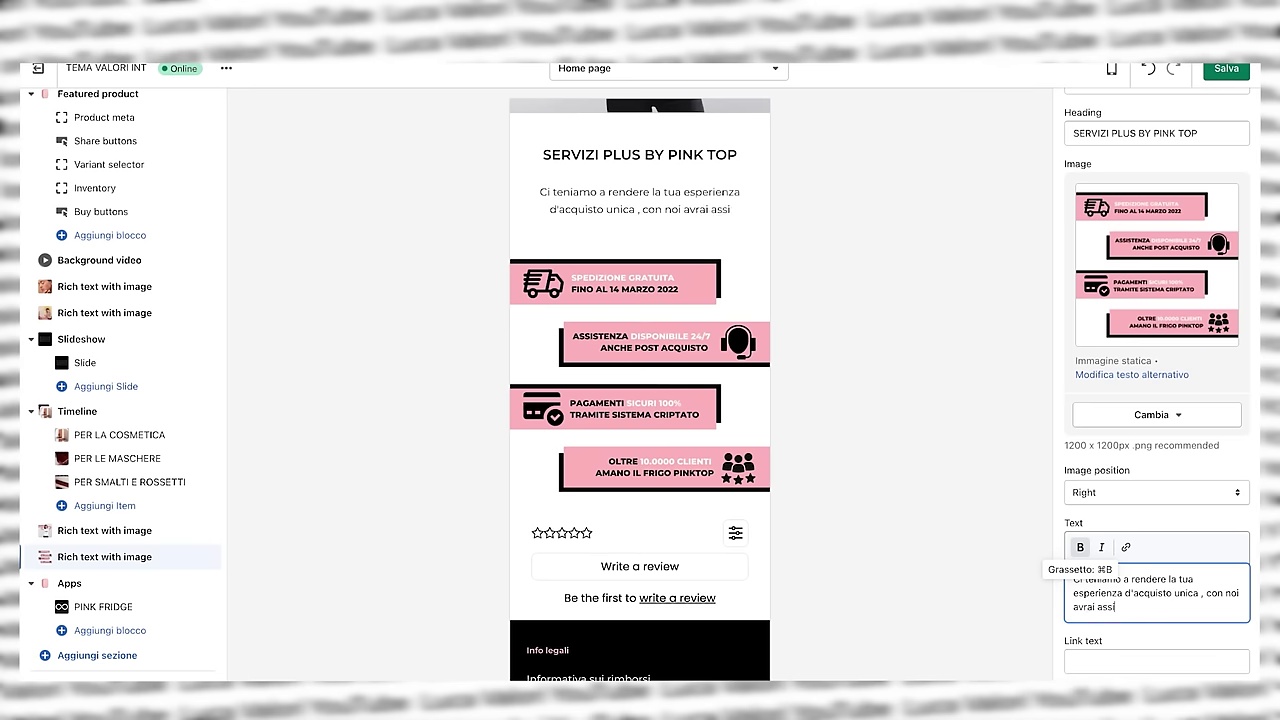
type("stenza ")
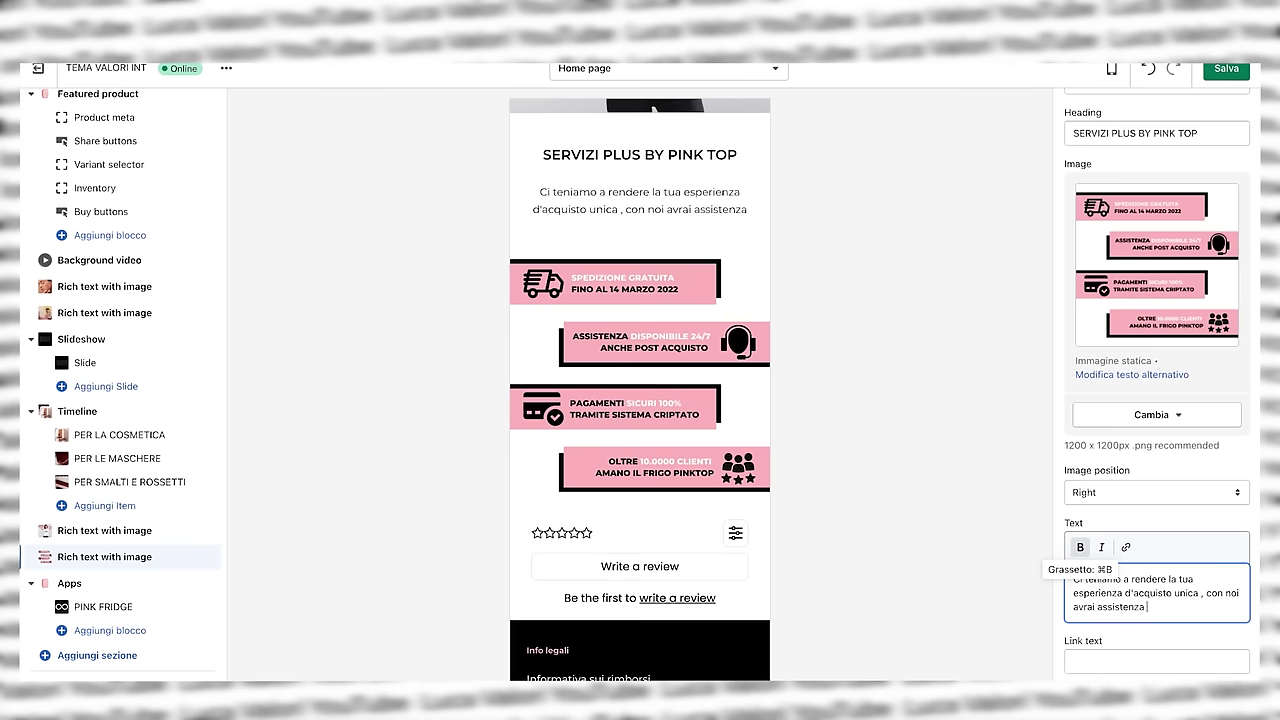
type("24/7")
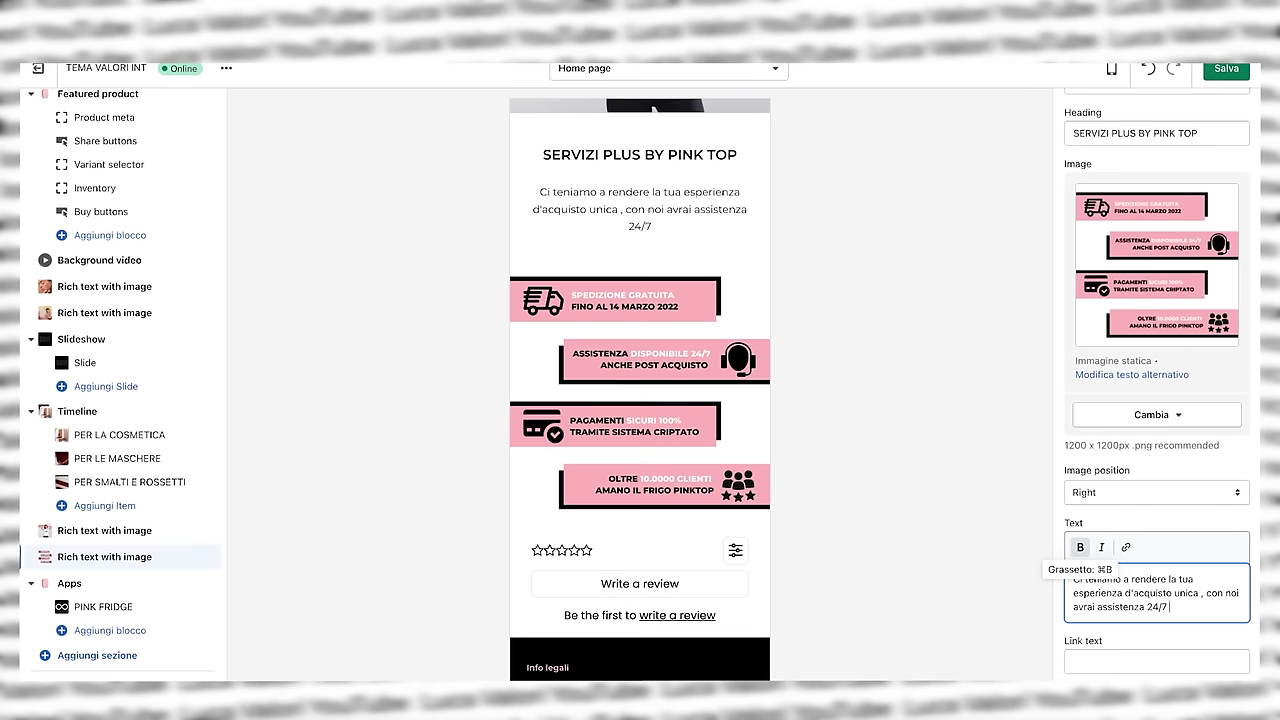
key("Return")
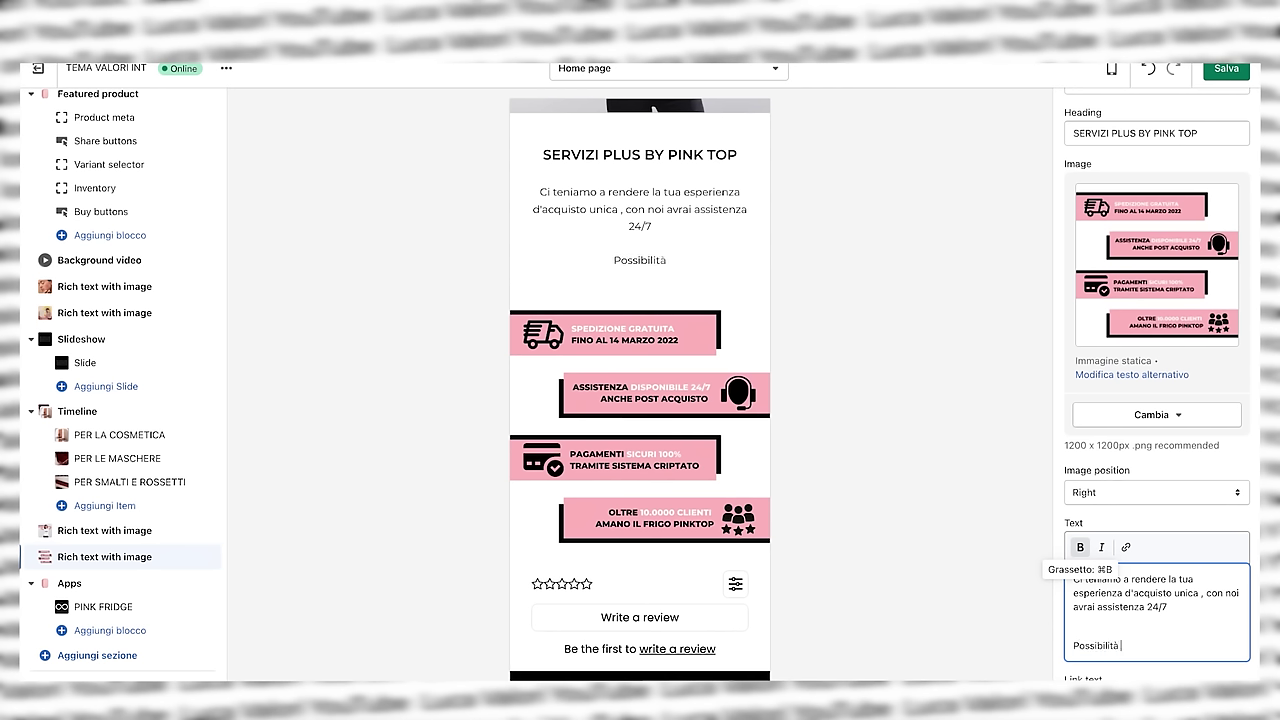
type("di prodcedere tramite ")
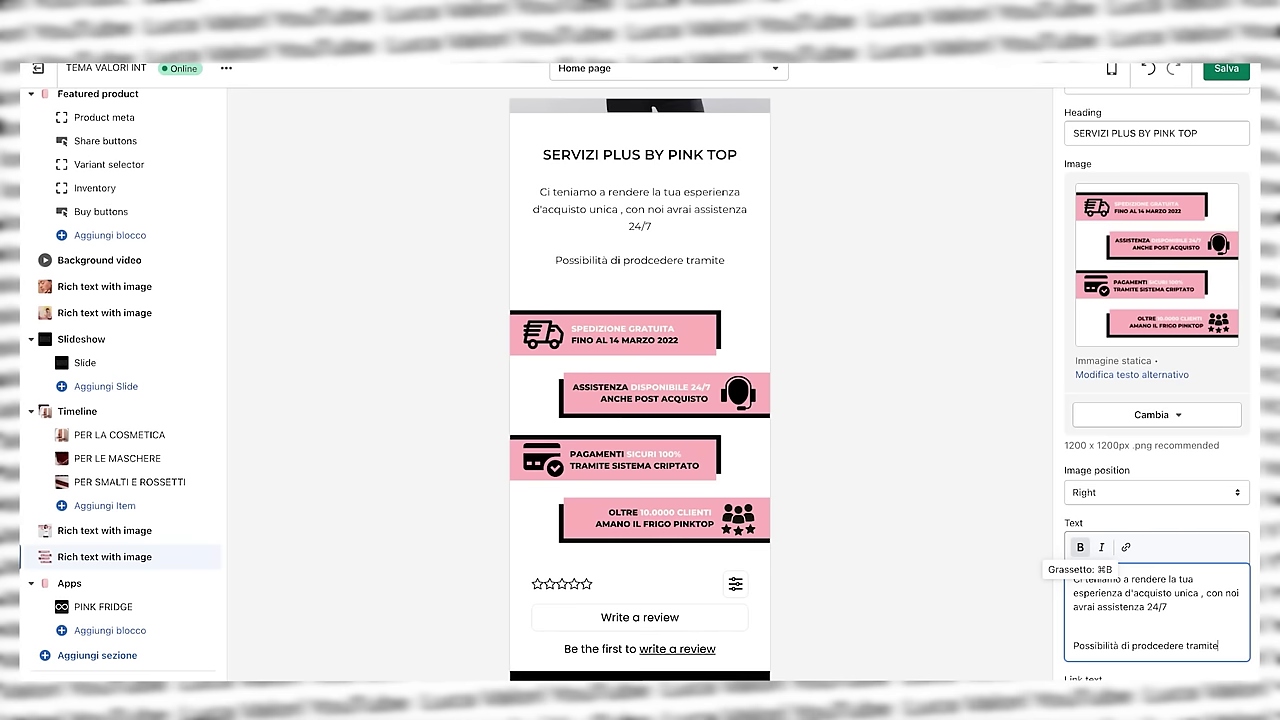
type("pagamenti ")
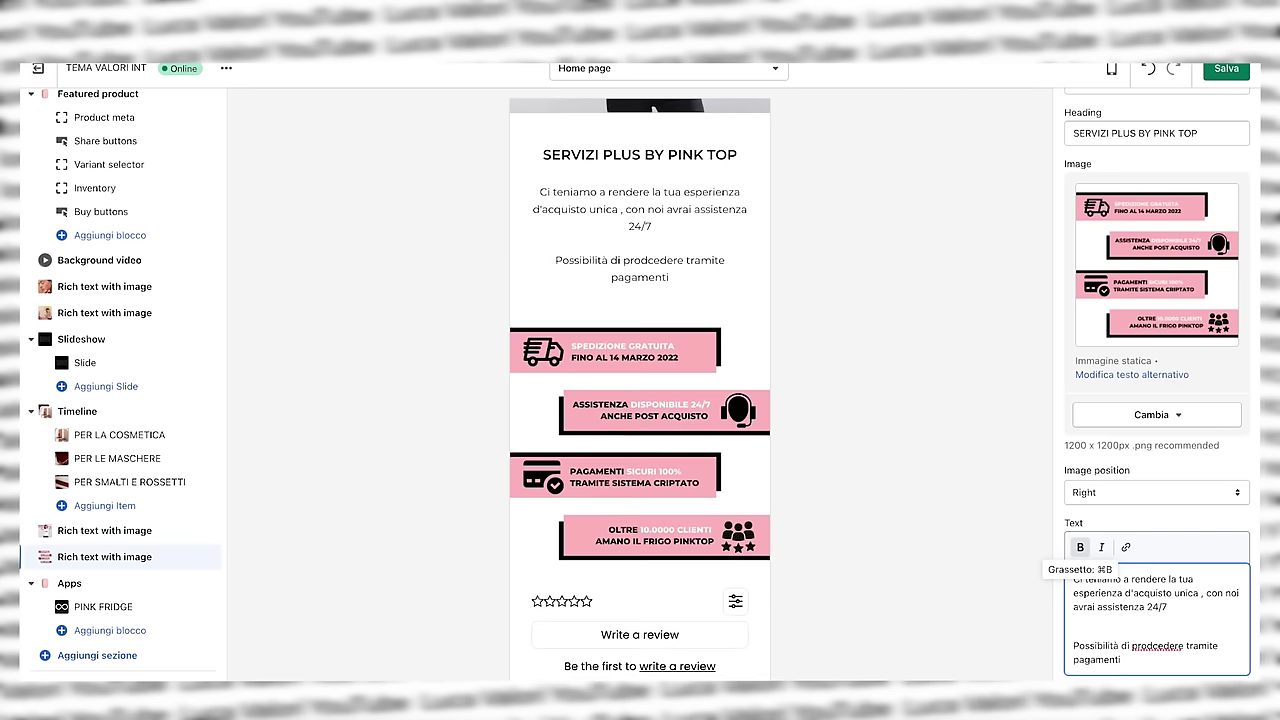
type("sicuri e cript")
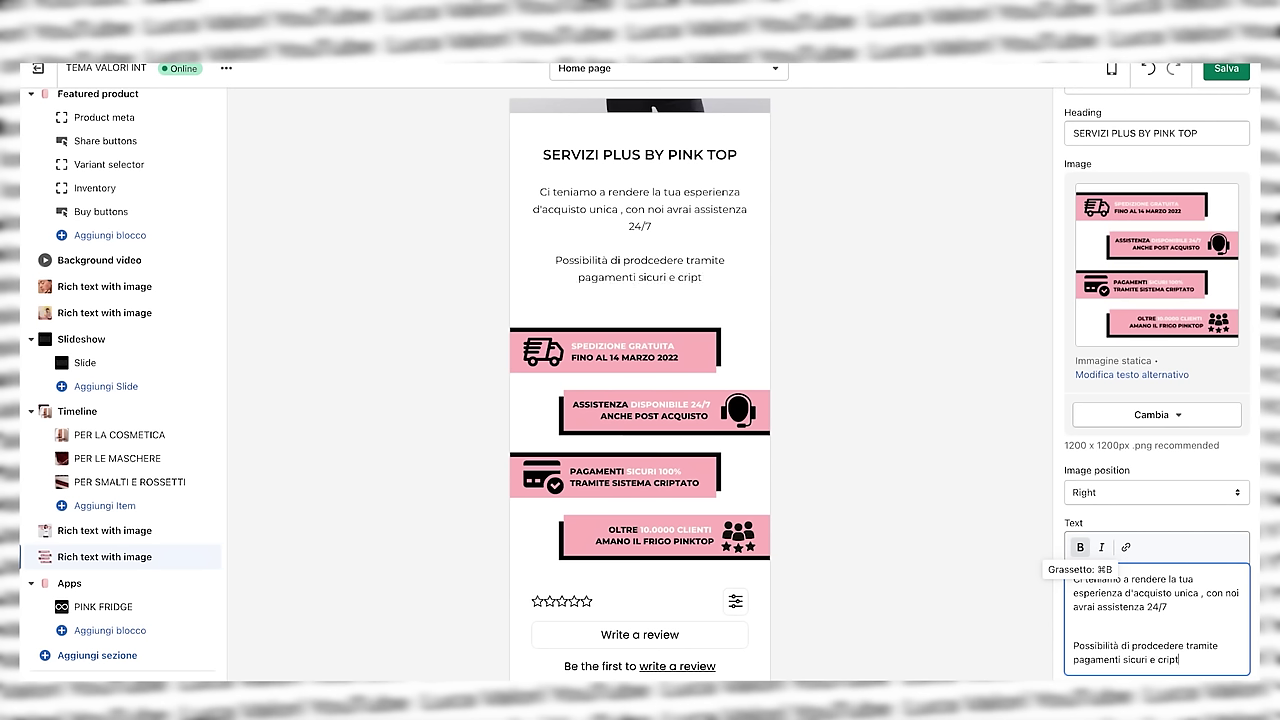
type("ati al 100%")
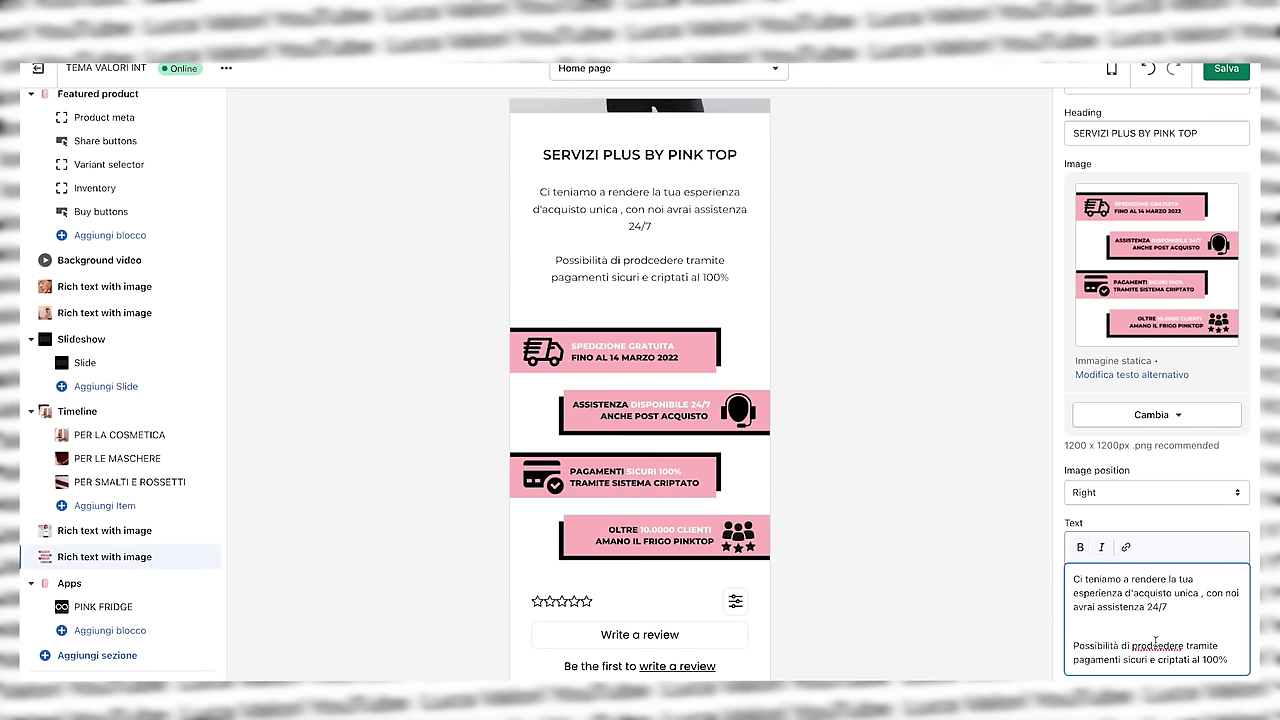
- Complete the second paragraph: 'criptati al 100% il nostro sistema non salverà nessuno dei tuoi dati personali'
left_click(1150, 646)
key("BackSpace")
key("BackSpace")
type("criptati al 100%")
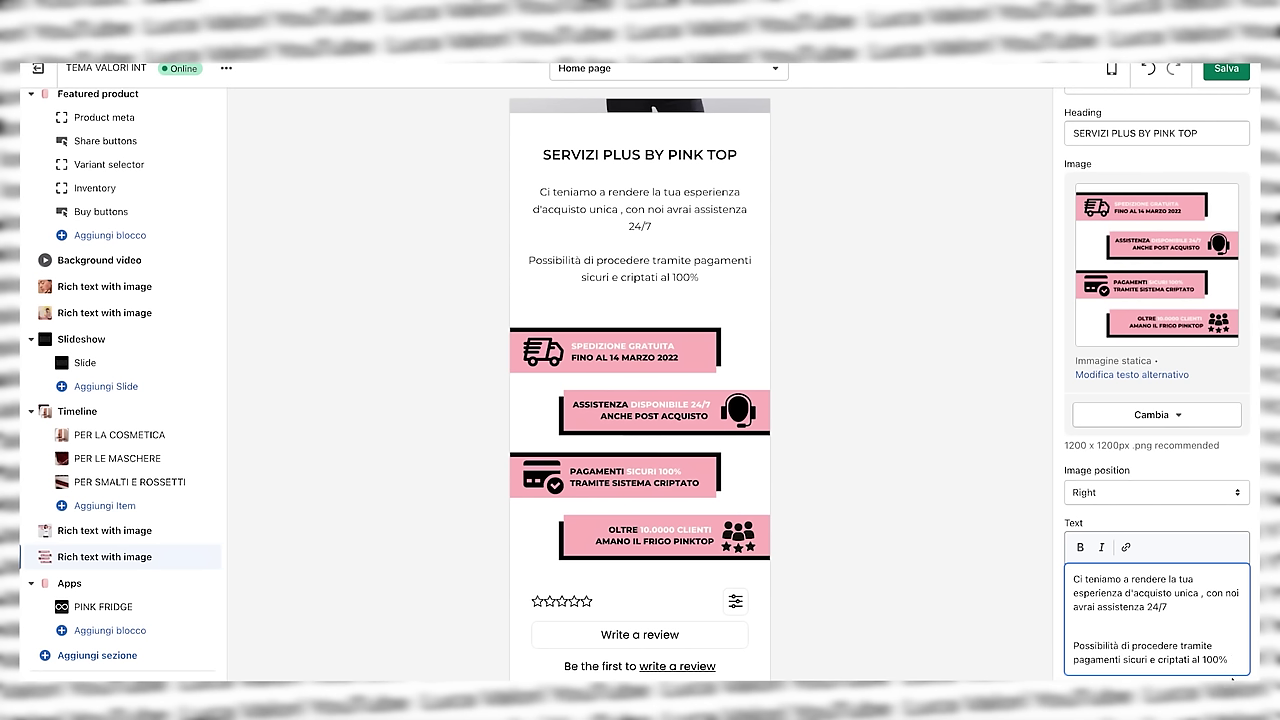
type(" il nostro sistema")
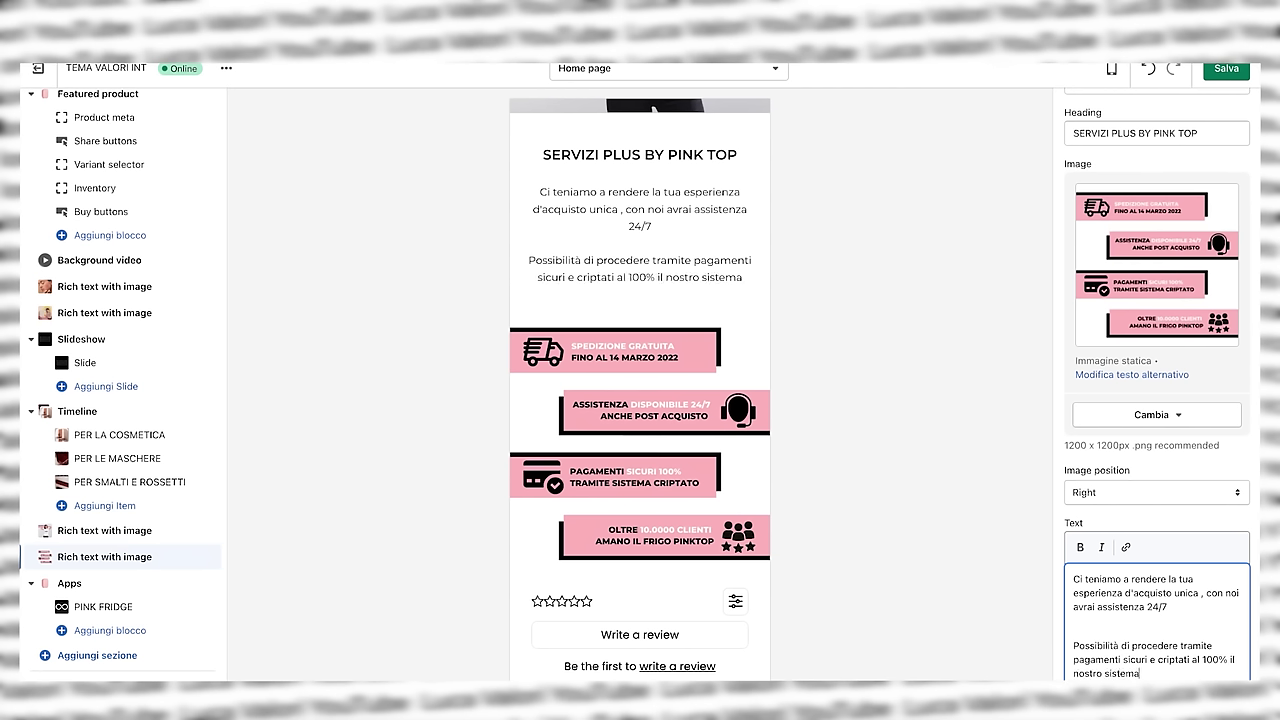
type(" non")
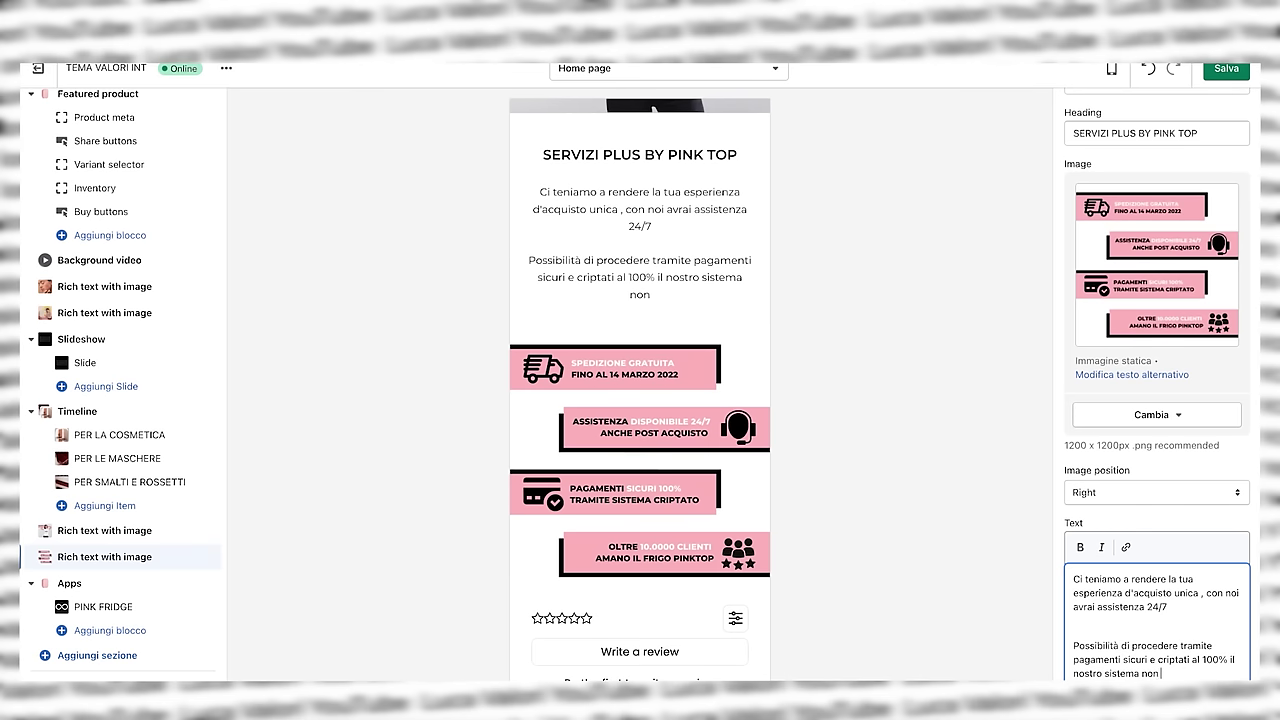
type(" salverà nessun")
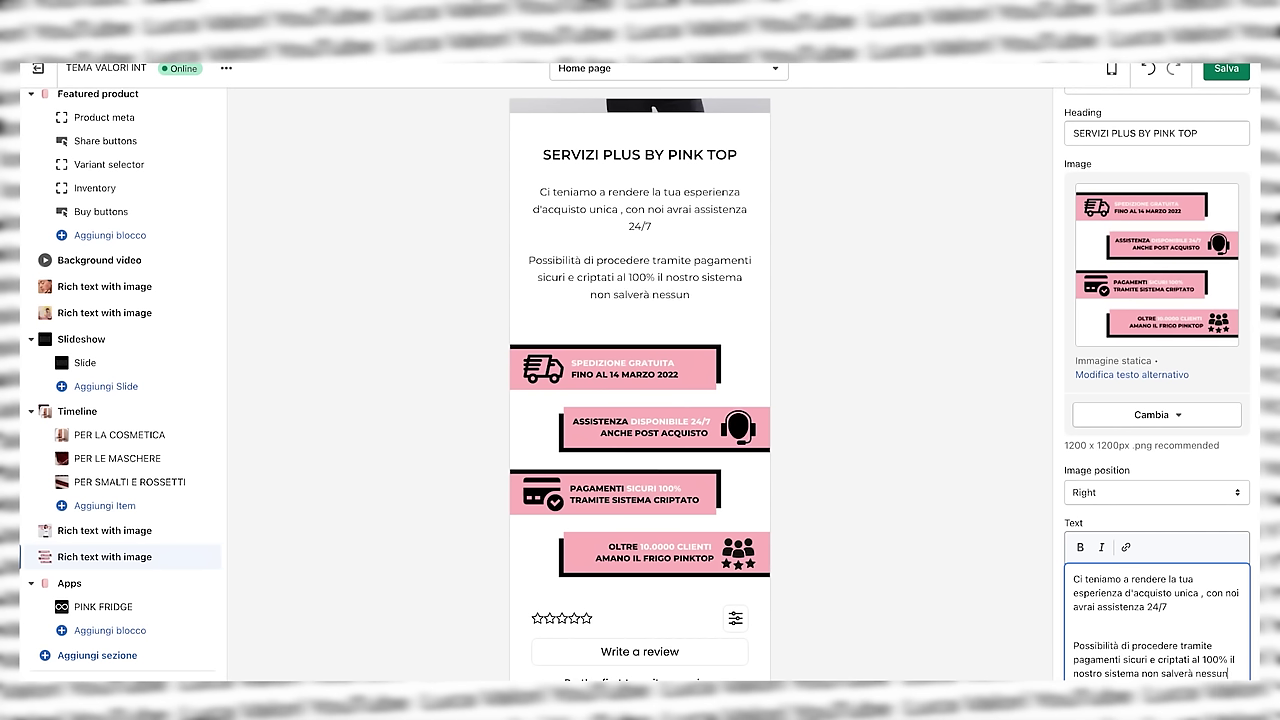
type("o dei tu")
key("BackSpace")
type("oi")
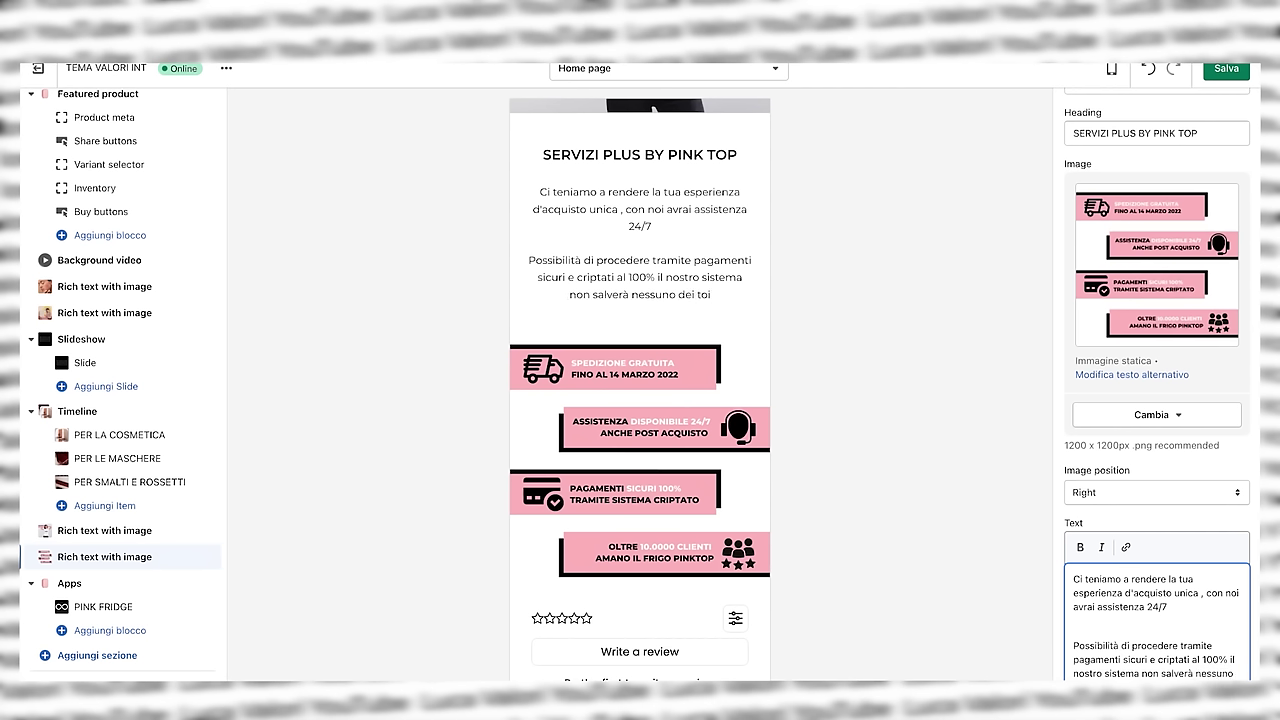
type(" dati")
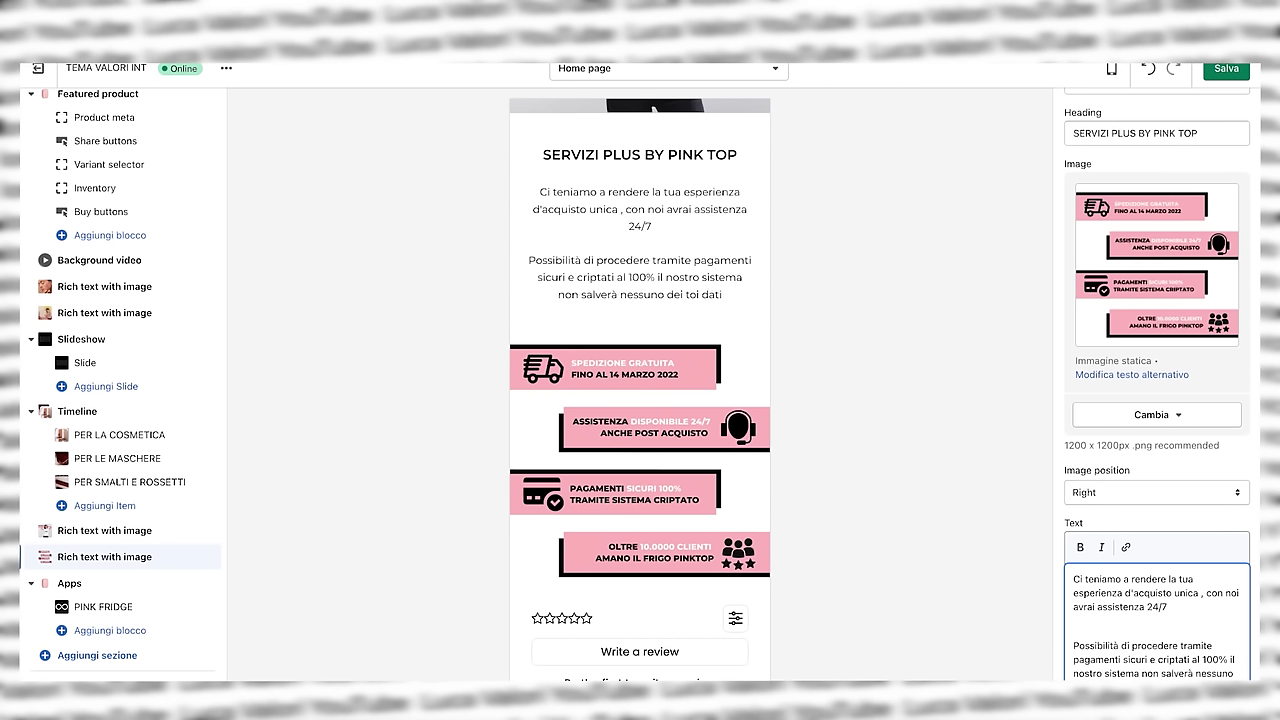
type(" sensibili")
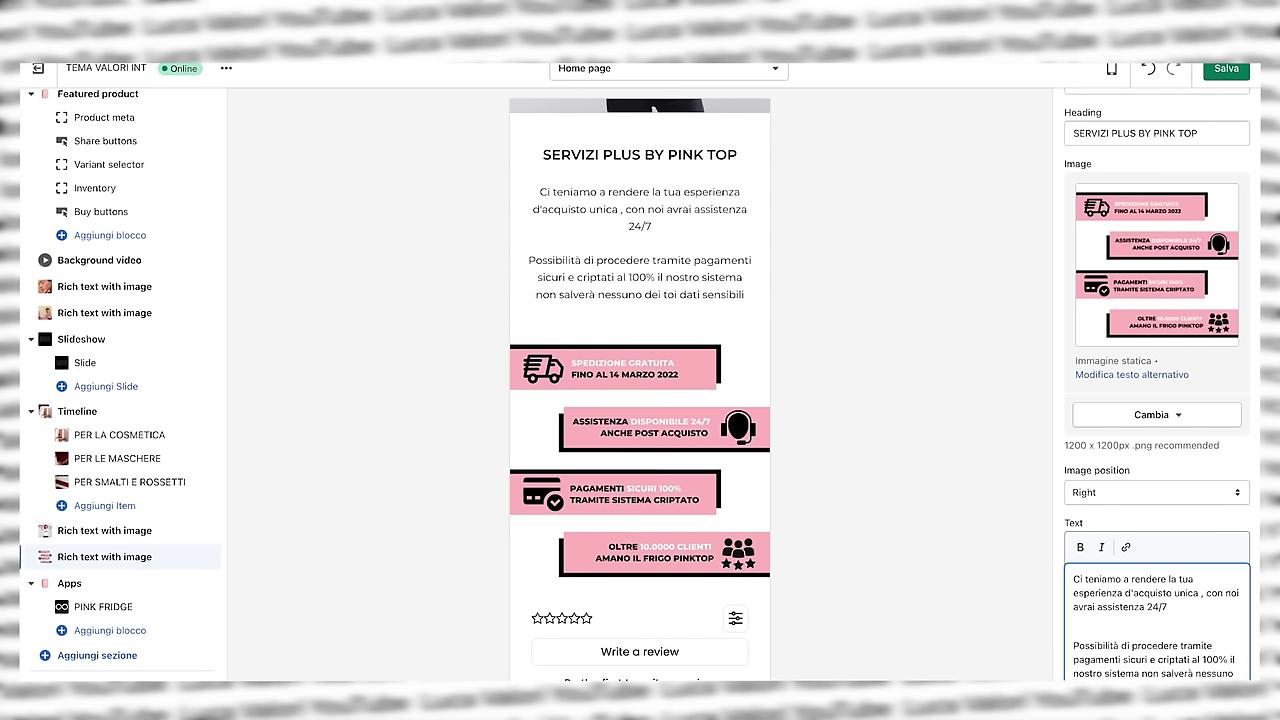
key("BackSpace")
key("BackSpace")
type("uoi")
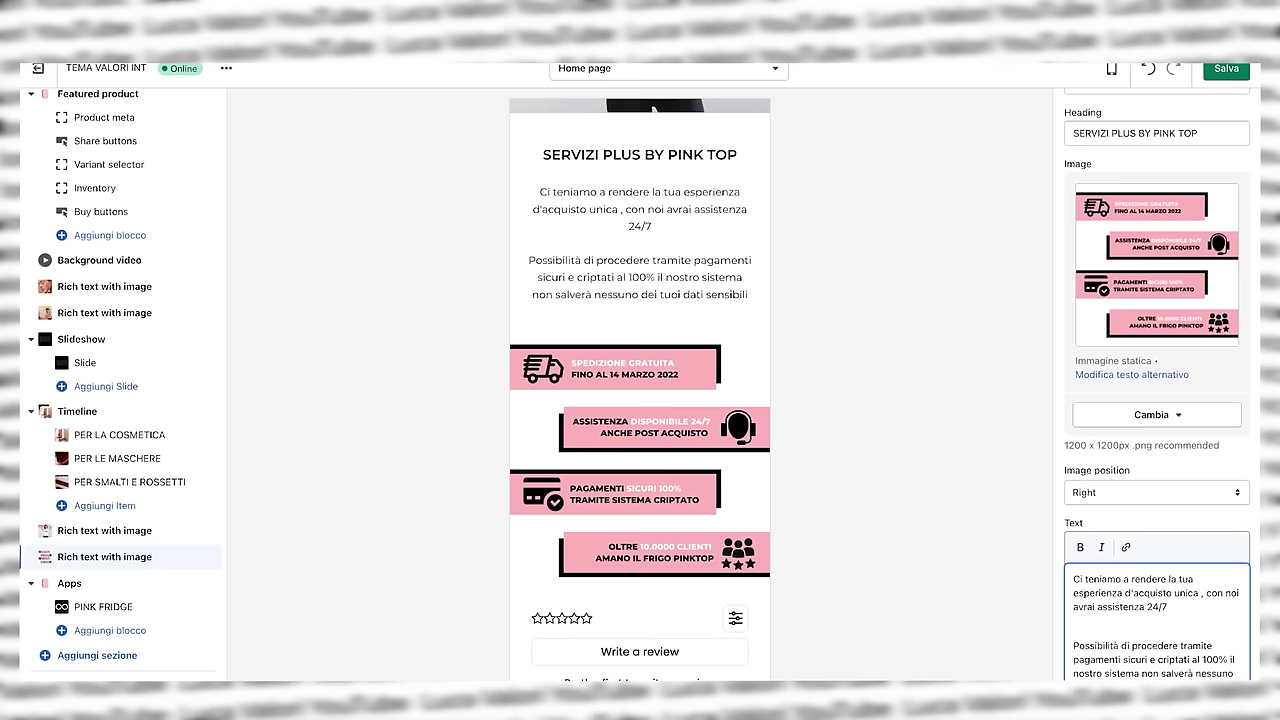
key("BackSpace")
key("BackSpace")
key("BackSpace")
key("BackSpace")
key("BackSpace")
key("BackSpace")
key("BackSpace")
key("BackSpace")
key("BackSpace")
type("personal")
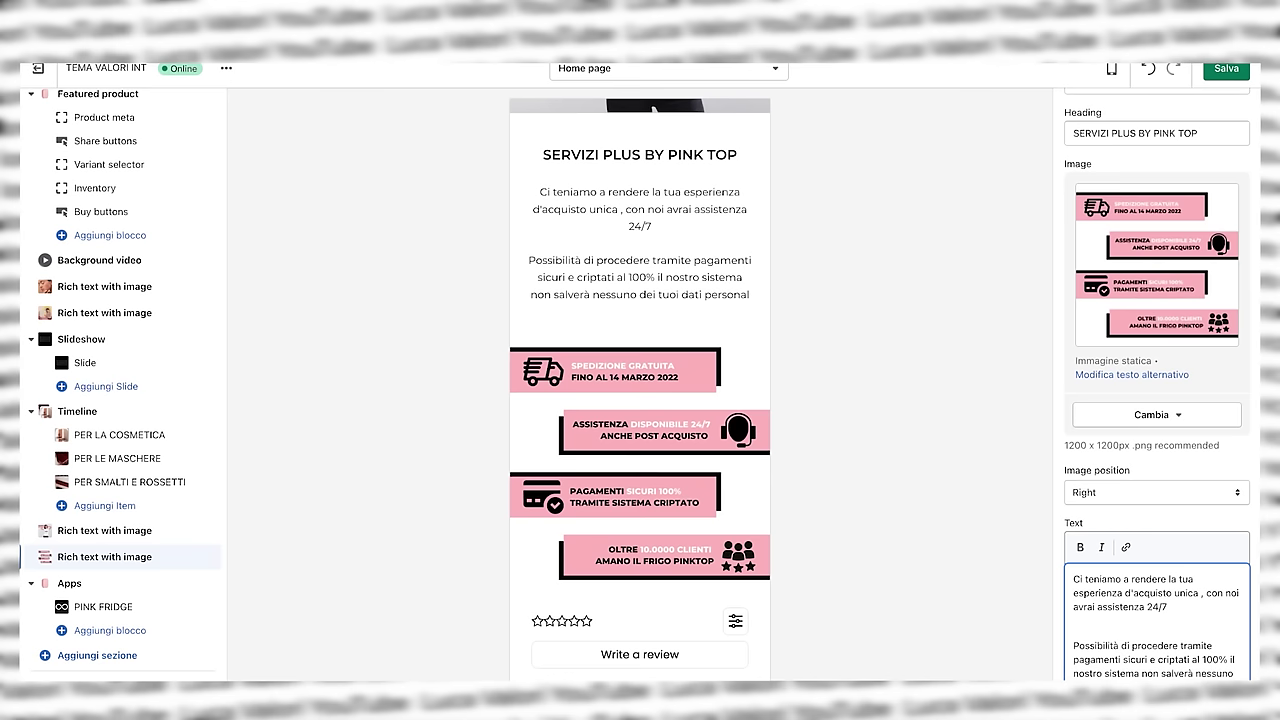
type("i")
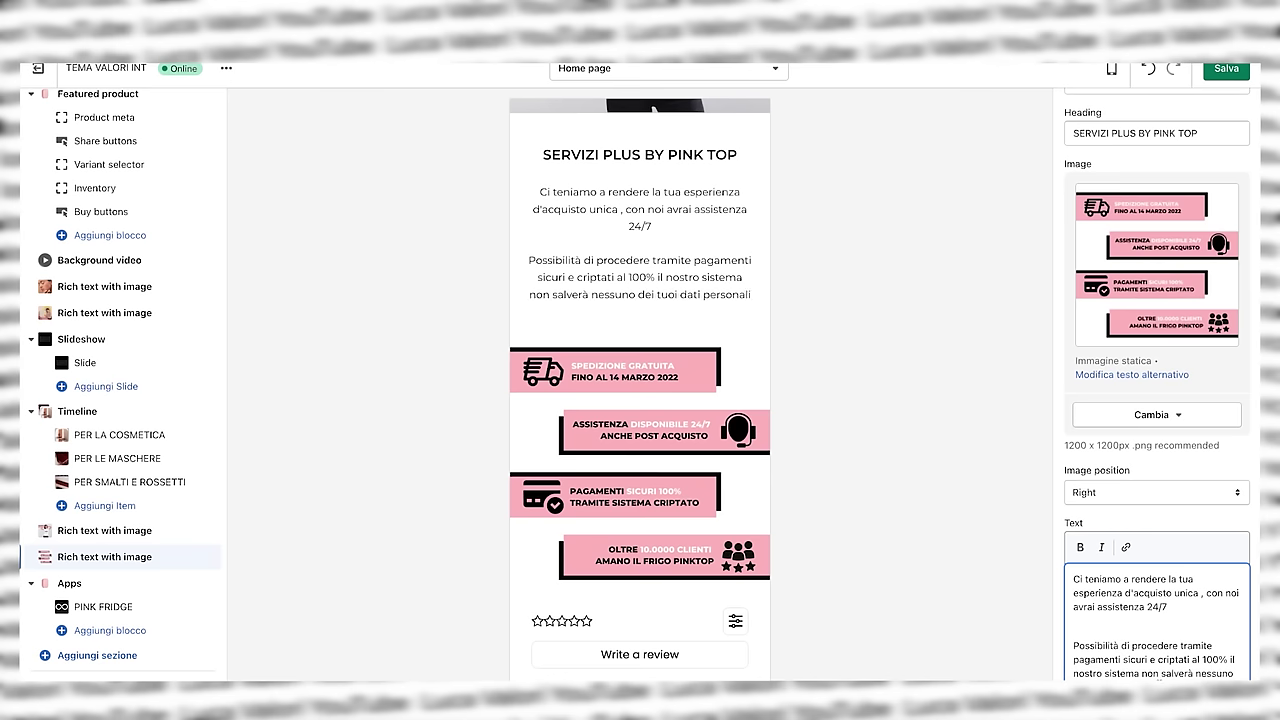
scroll(1144, 648, "down", 2)
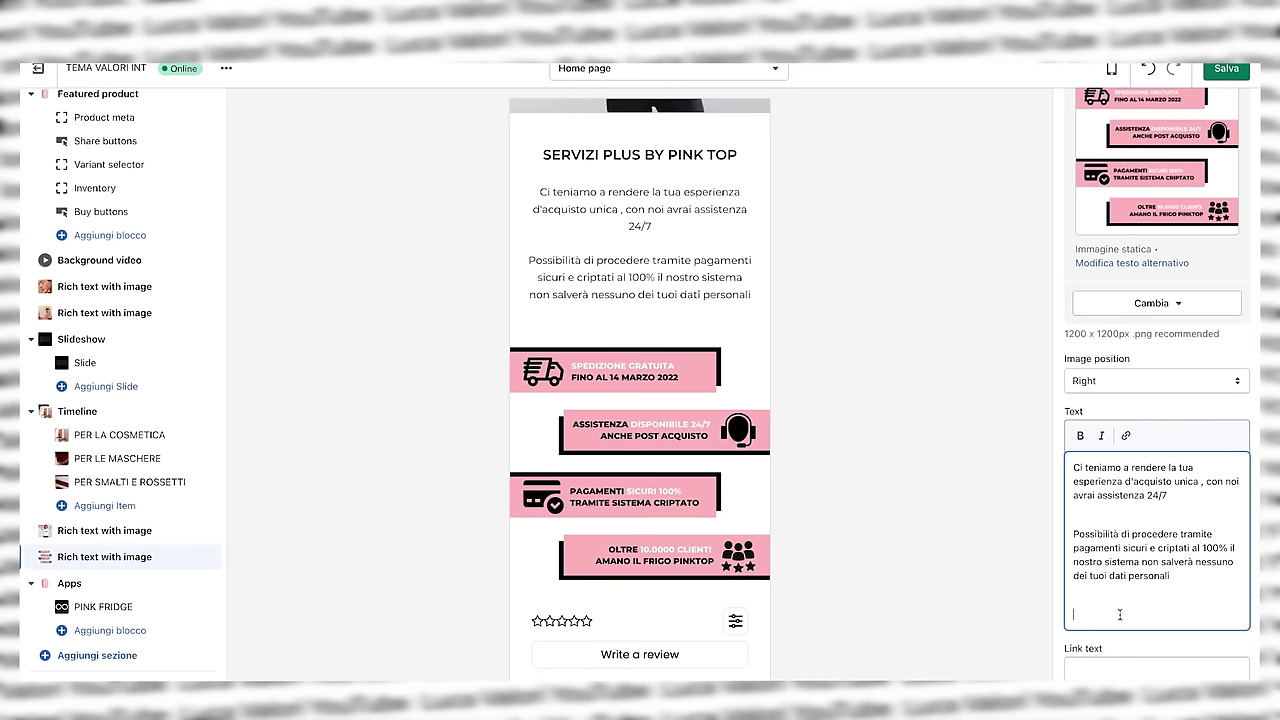
- Add a paragraph offering free insured shipping 'pagata da noi fino al 14 marzo', removing stray lines
key("BackSpace")
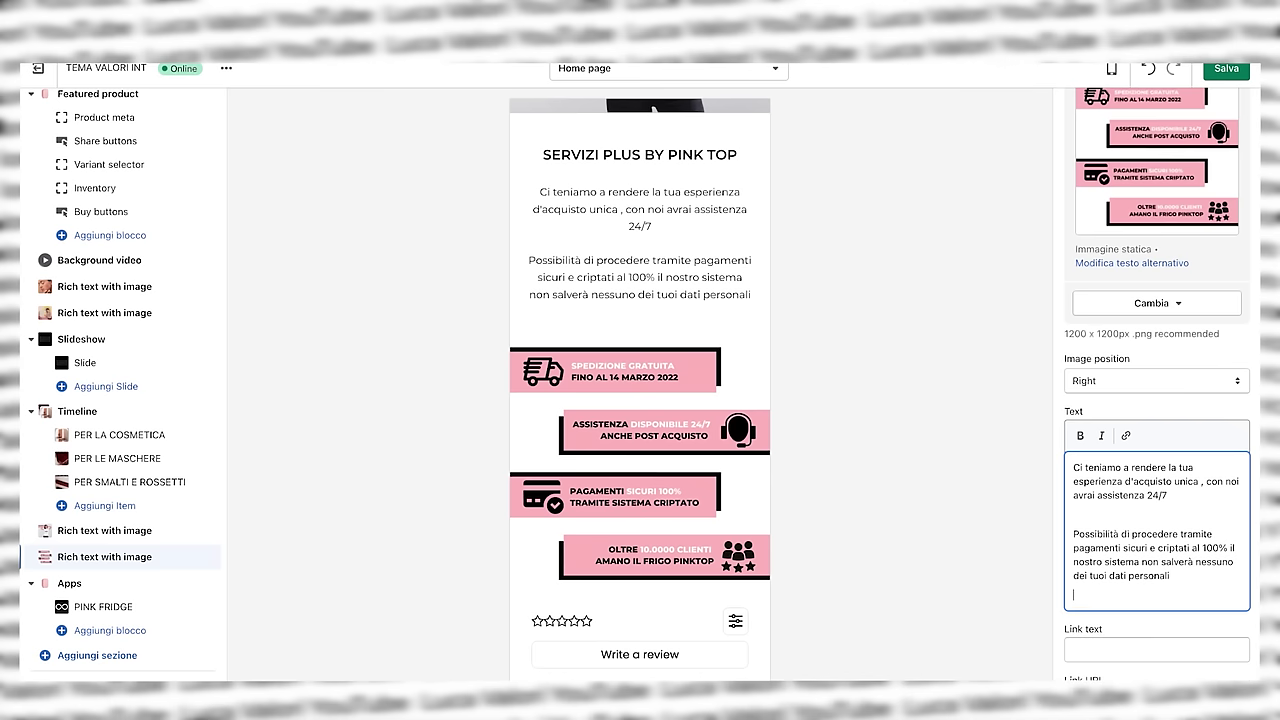
type("In oltre potrai usufruire")
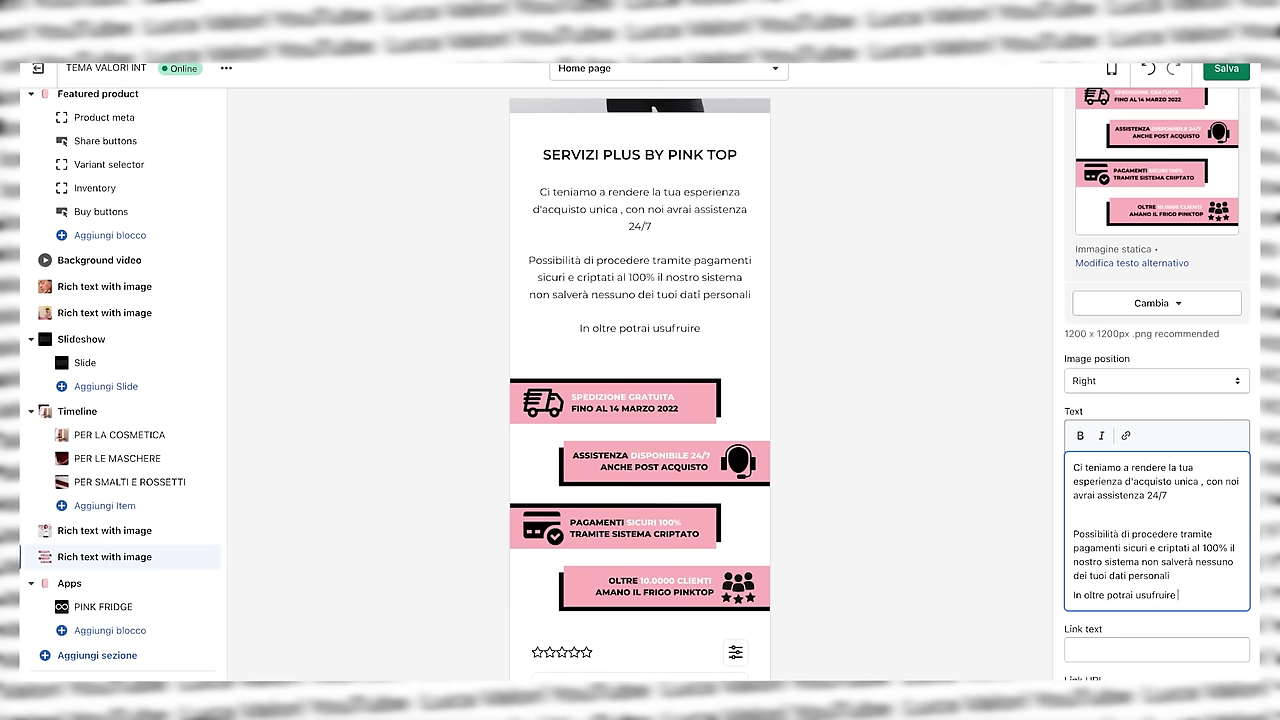
type(" di un")
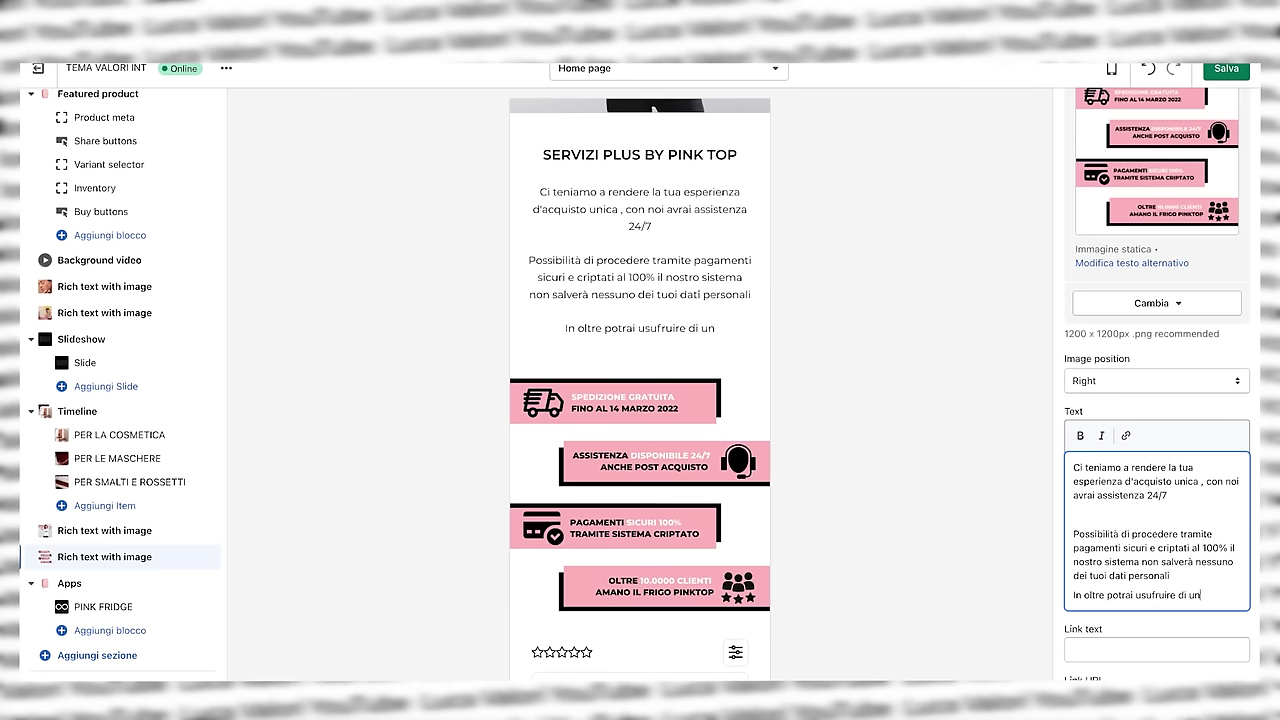
type("a spedizione ")
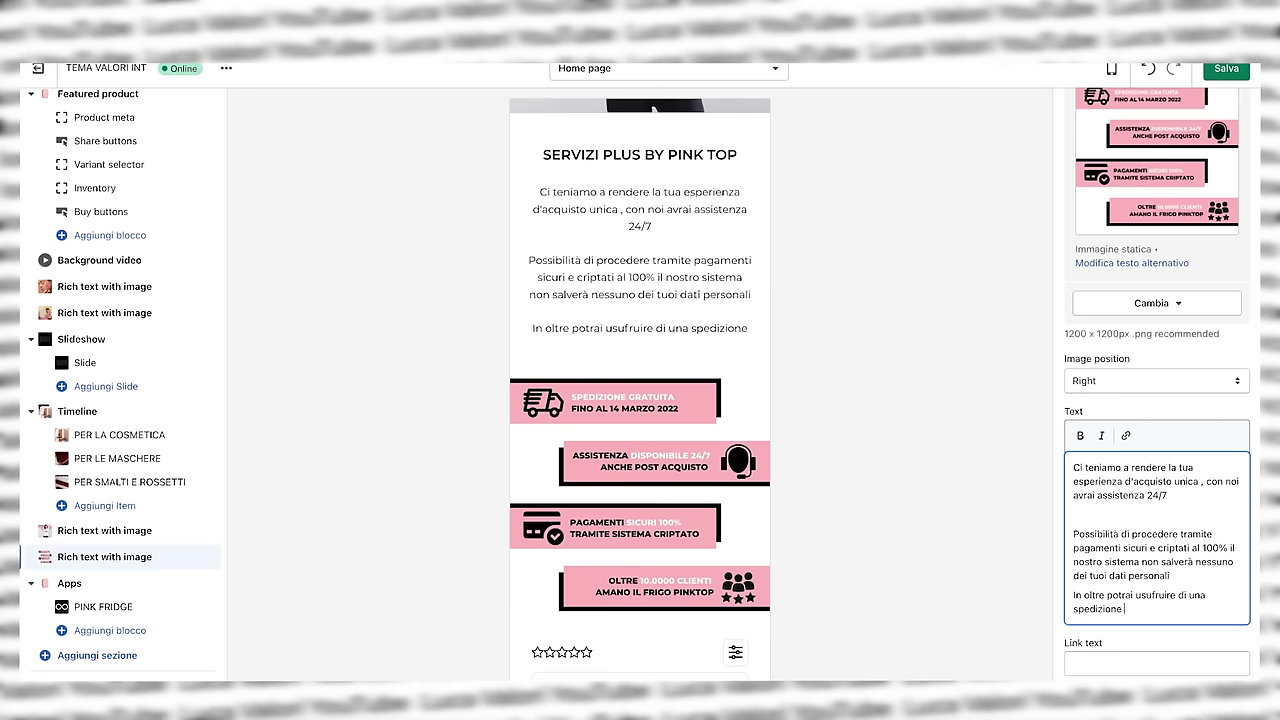
type("gratuita ")
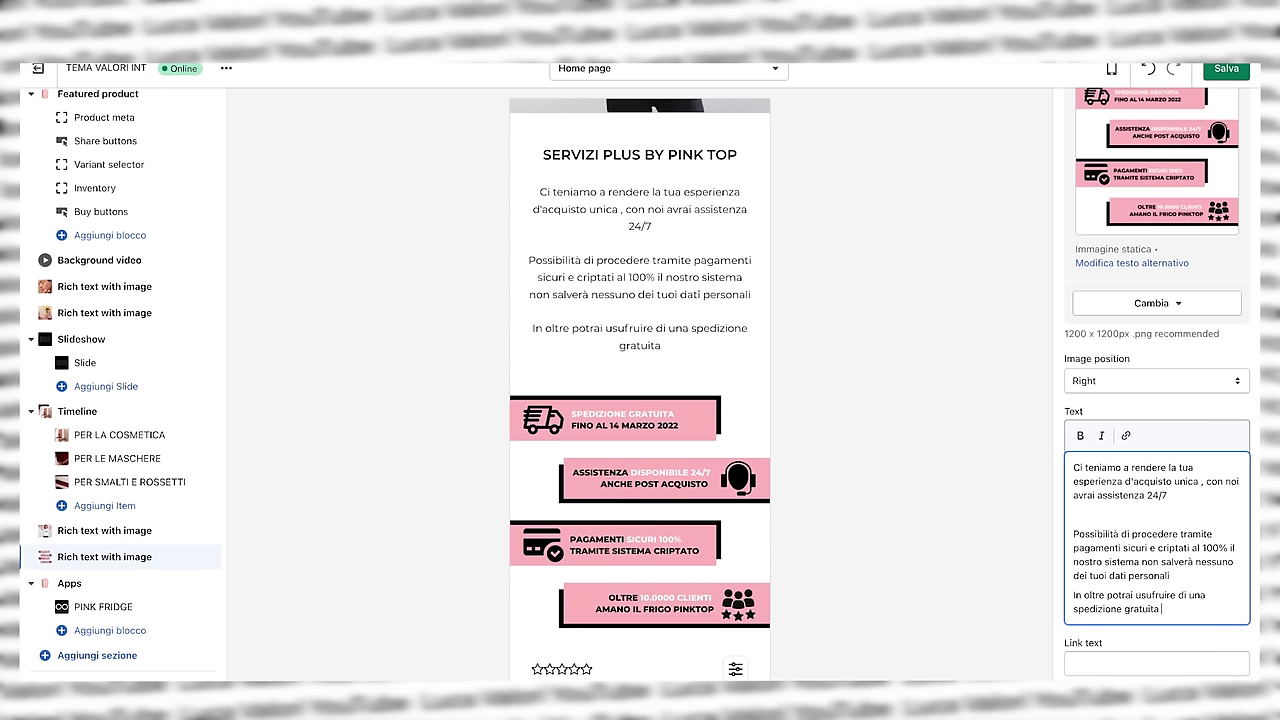
type("assicurata")
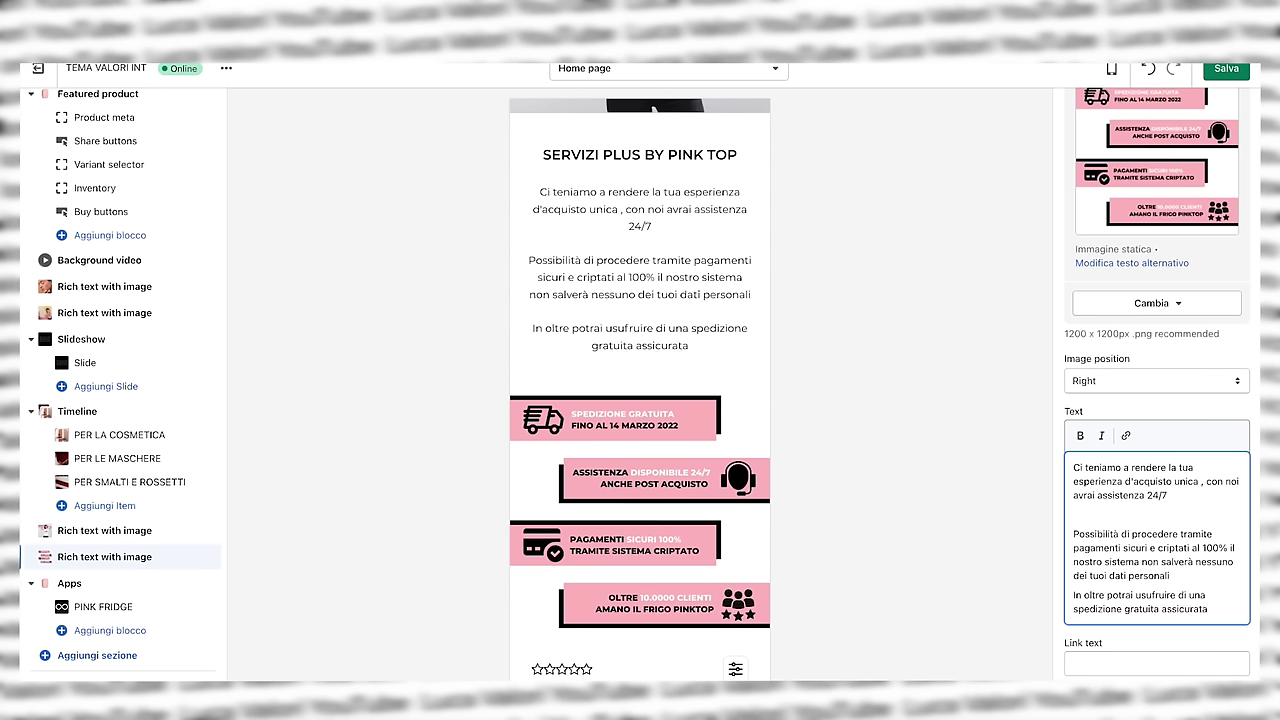
type(" offe")
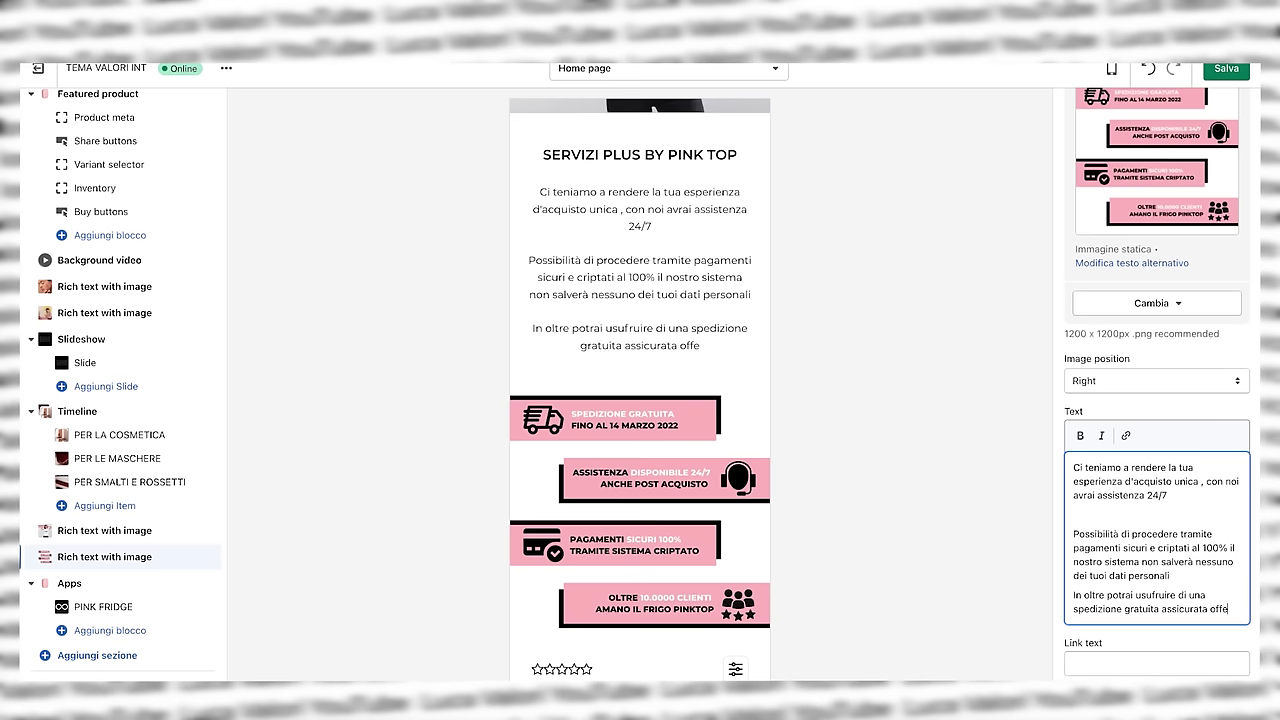
type("rta e paga")
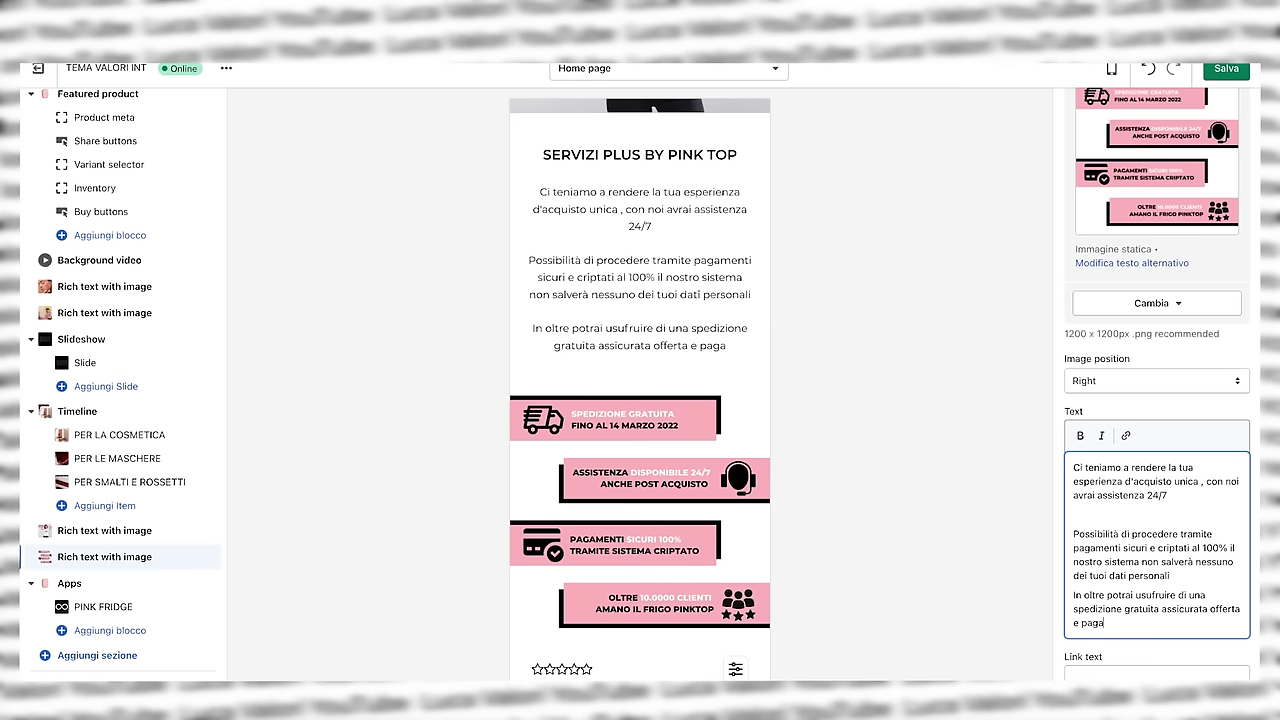
type("ta da noi fino al 14 marzo")
key("Return")
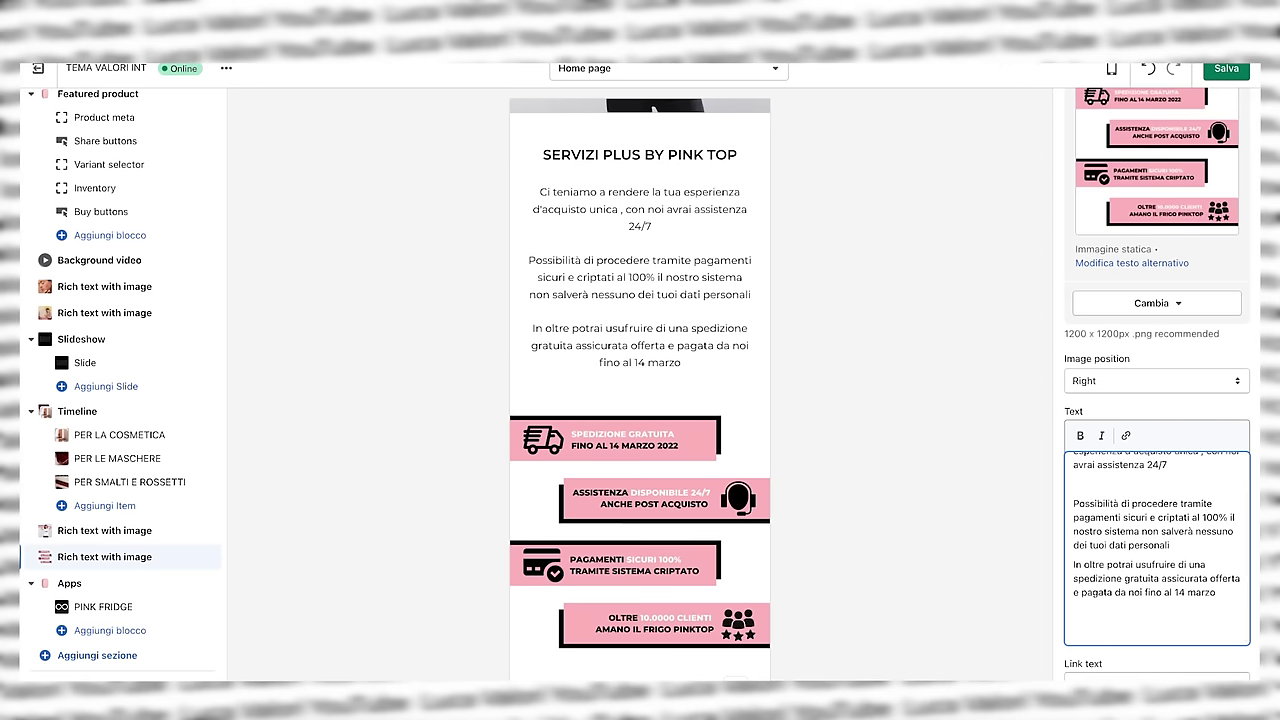
type("U")
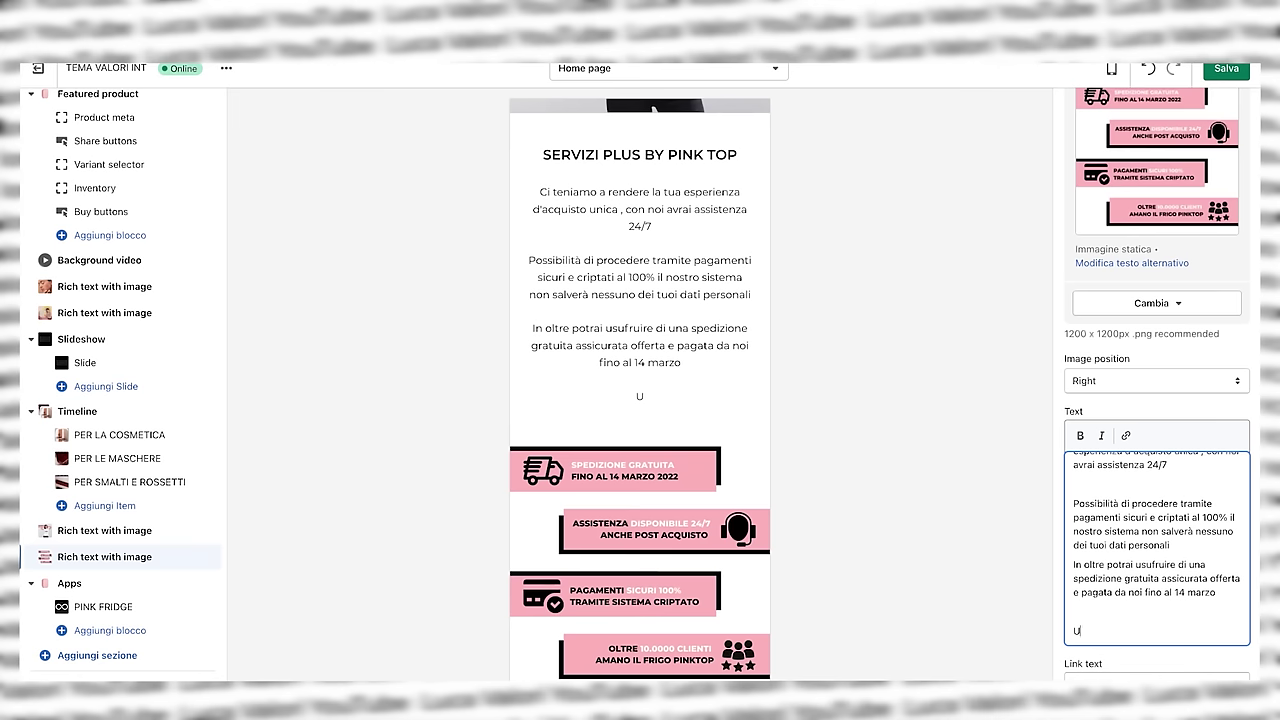
key("BackSpace")
key("BackSpace")
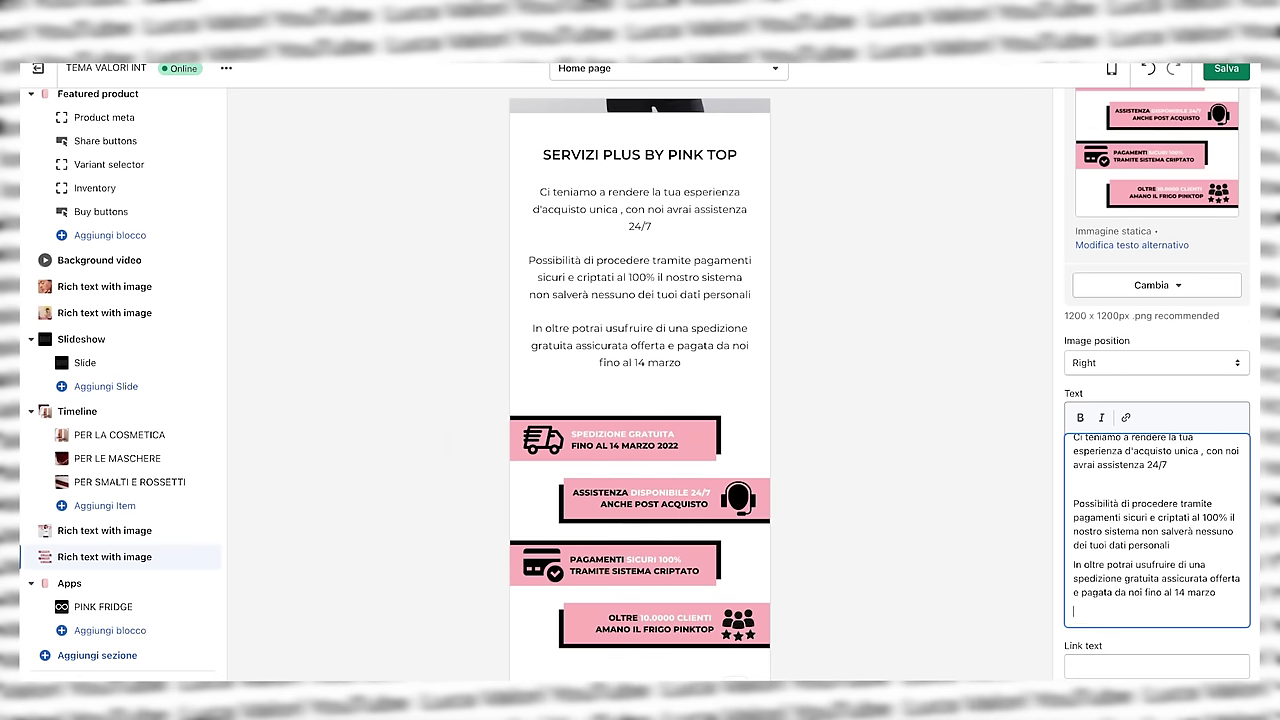
key("BackSpace")
scroll(566, 505, "up", 1)
scroll(606, 342, "down", 2)
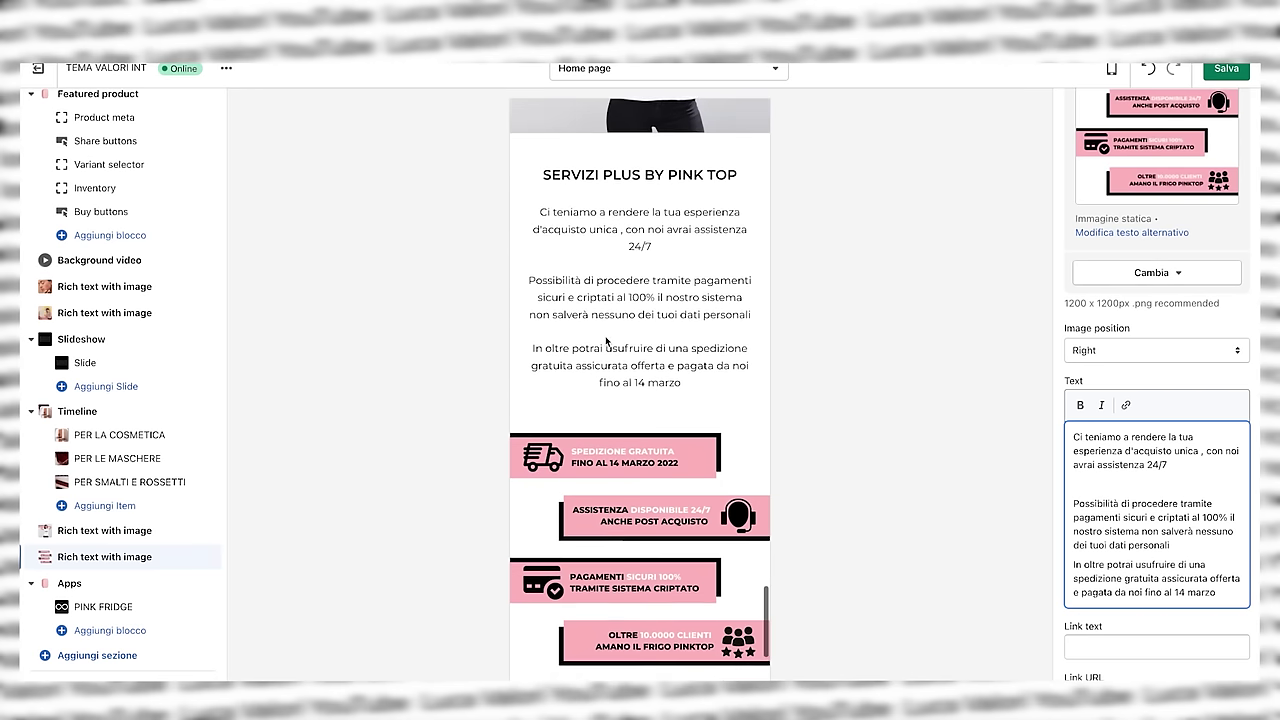
scroll(606, 342, "up", 2)
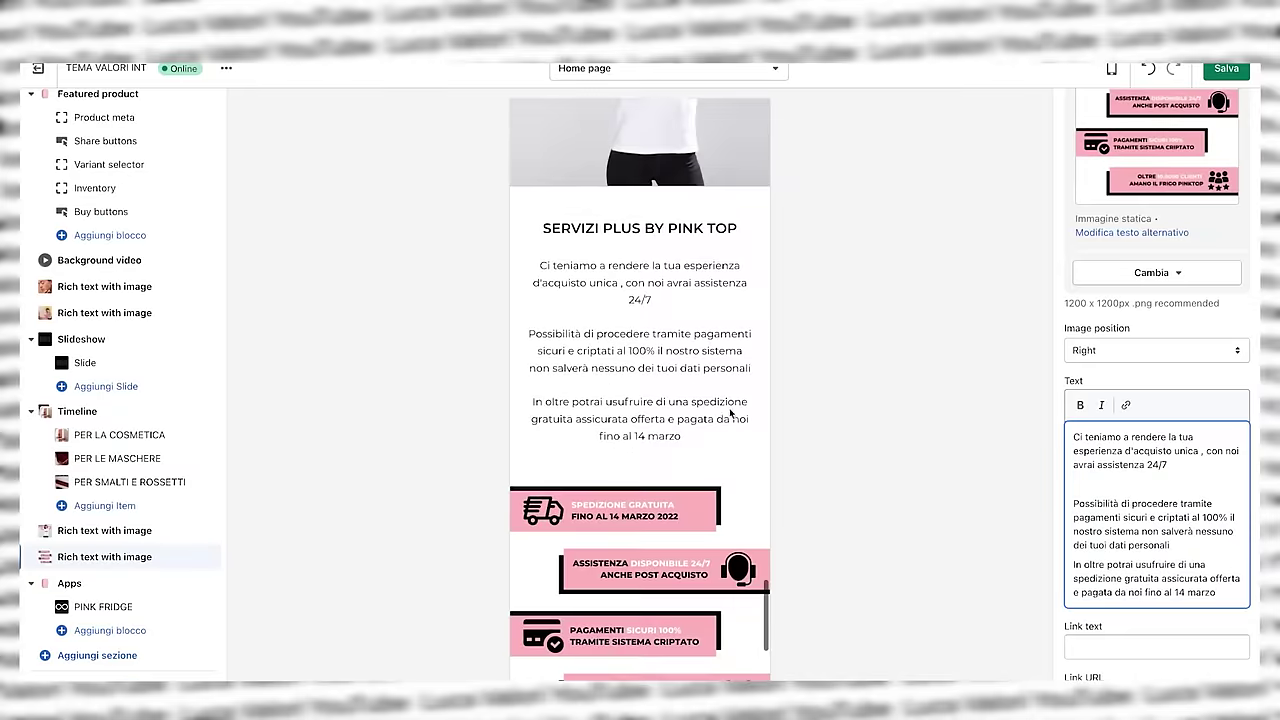
scroll(632, 474, "down", 3)
scroll(632, 474, "down", 2)
scroll(632, 474, "up", 8)
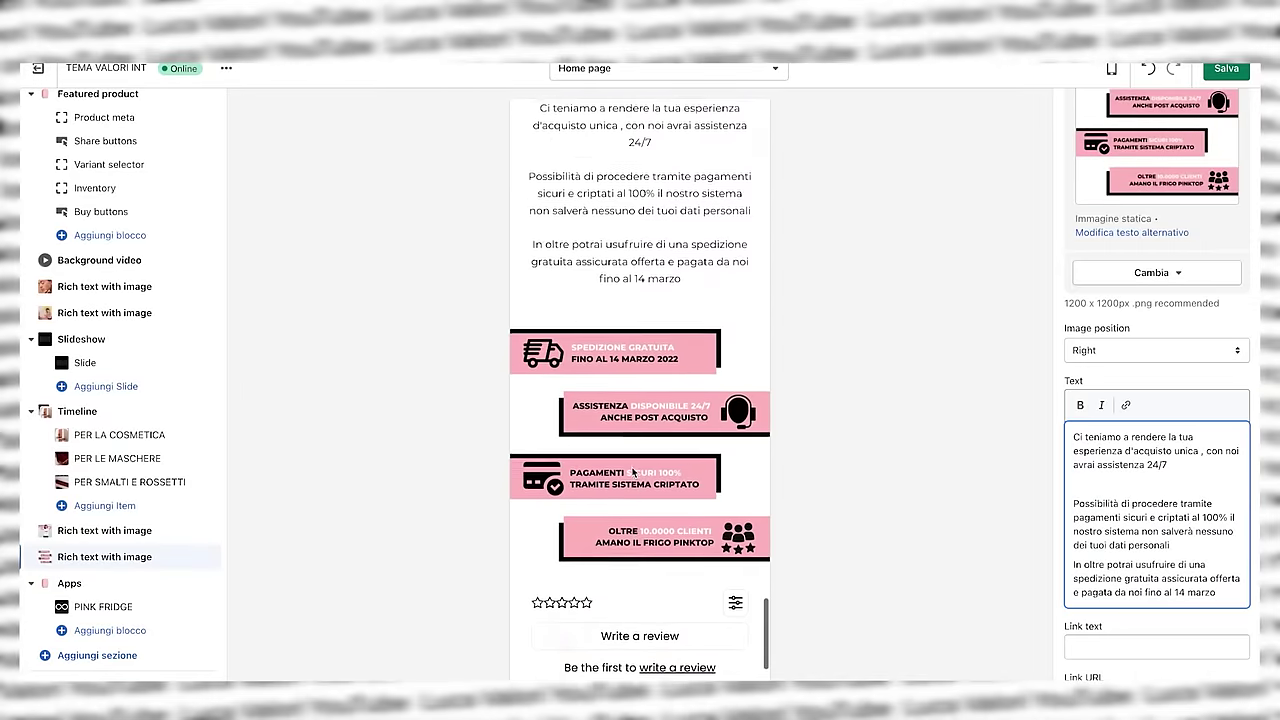
scroll(632, 474, "up", 10)
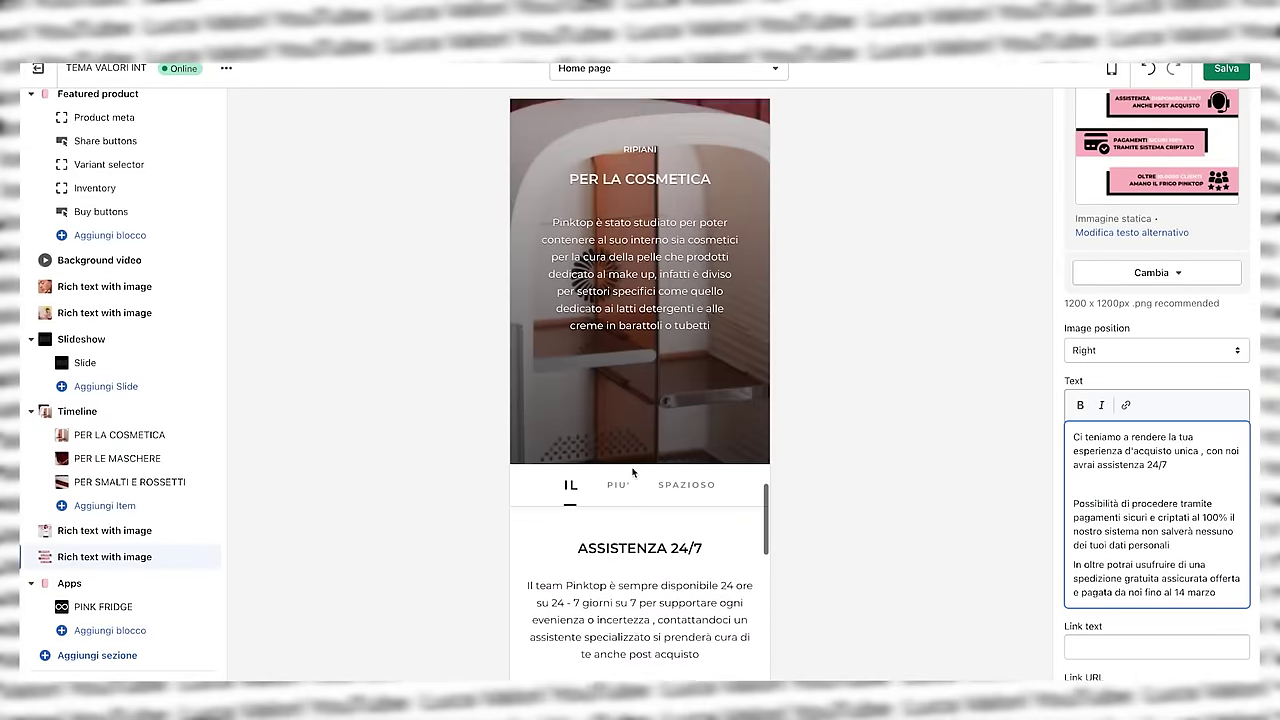
scroll(632, 474, "up", 12)
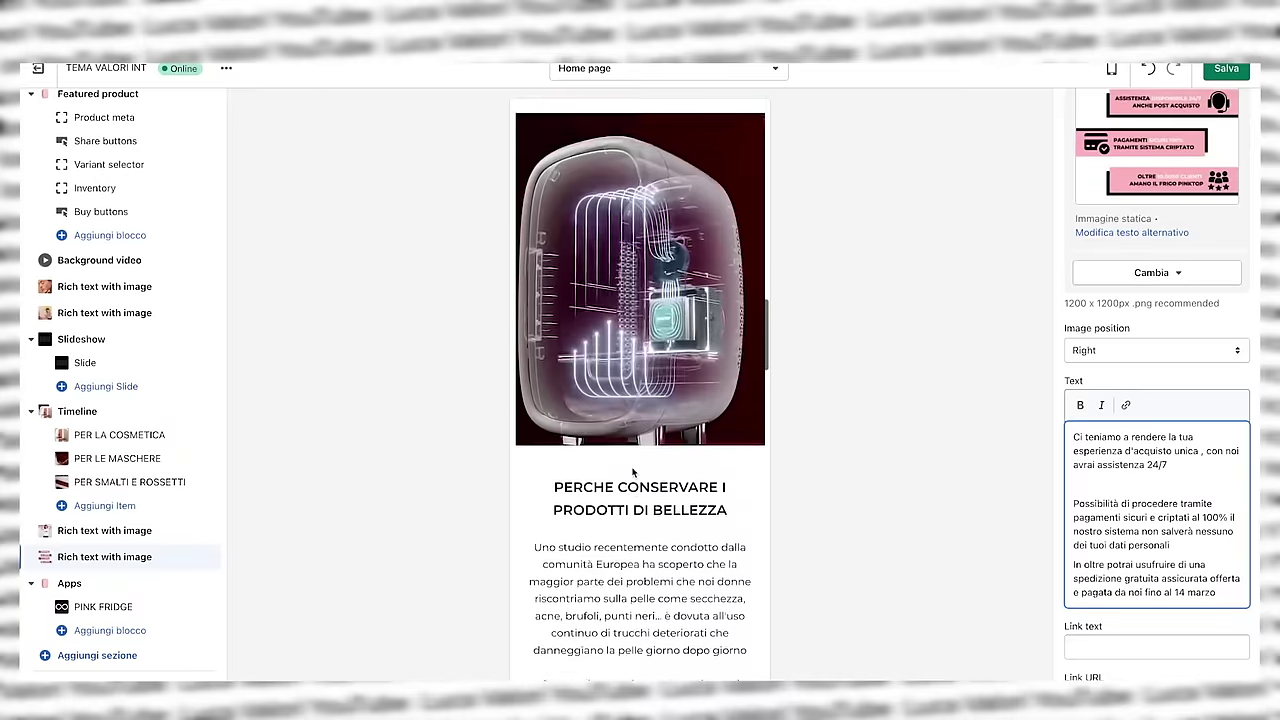
scroll(632, 474, "up", 10)
scroll(640, 400, "down", 4)
scroll(655, 341, "up", 2)
scroll(160, 312, "up", 5)
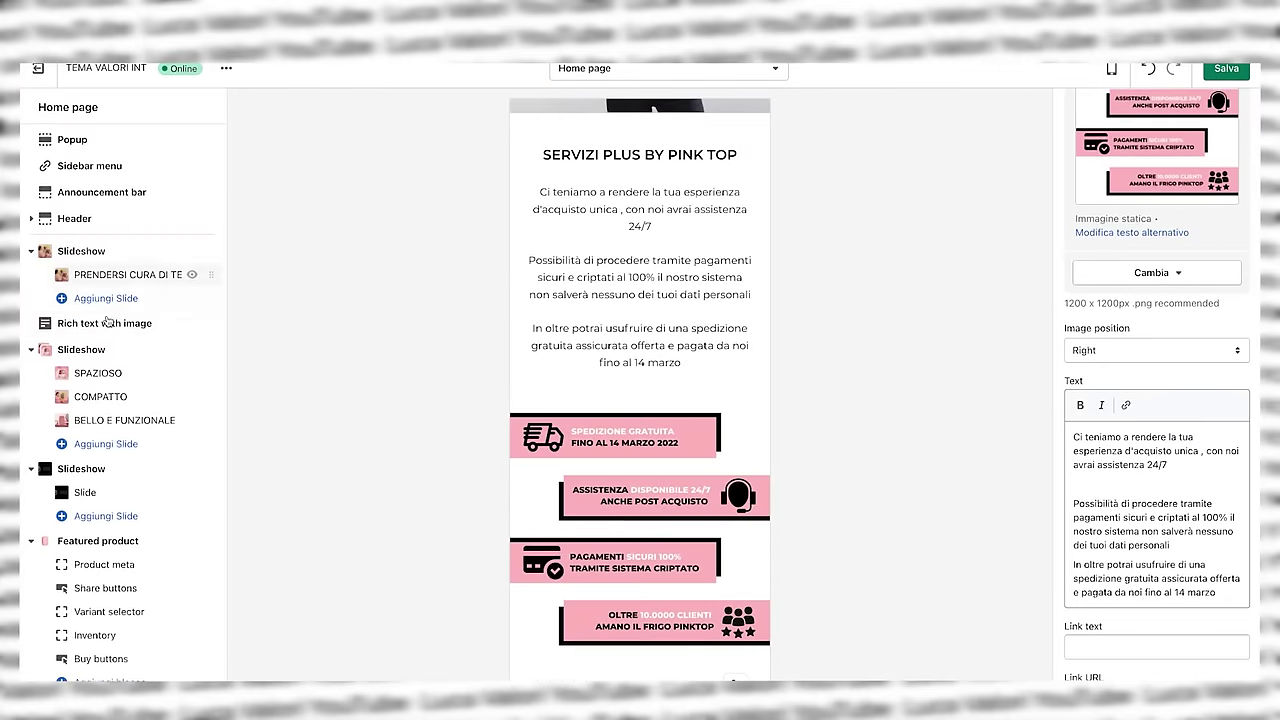
- In the PINKTOP section's description, make 'problemi' and 'pelle' bold
left_click(104, 323)
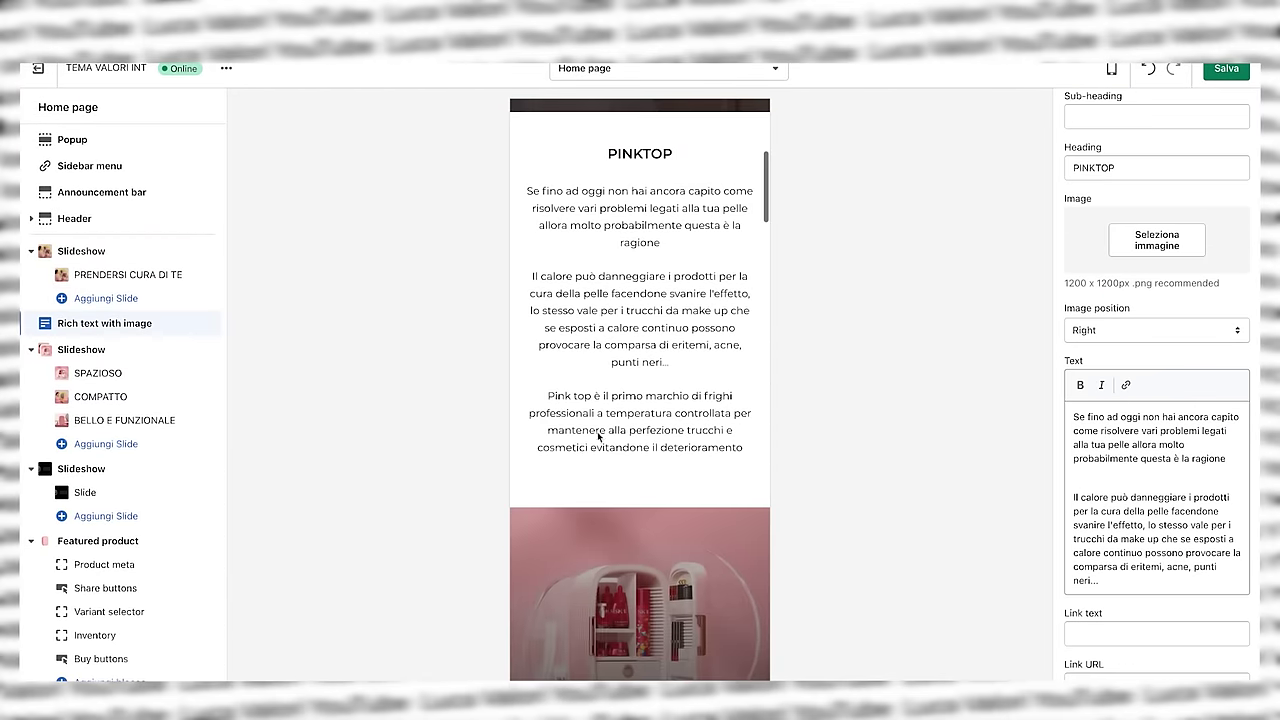
scroll(1146, 497, "up", 1)
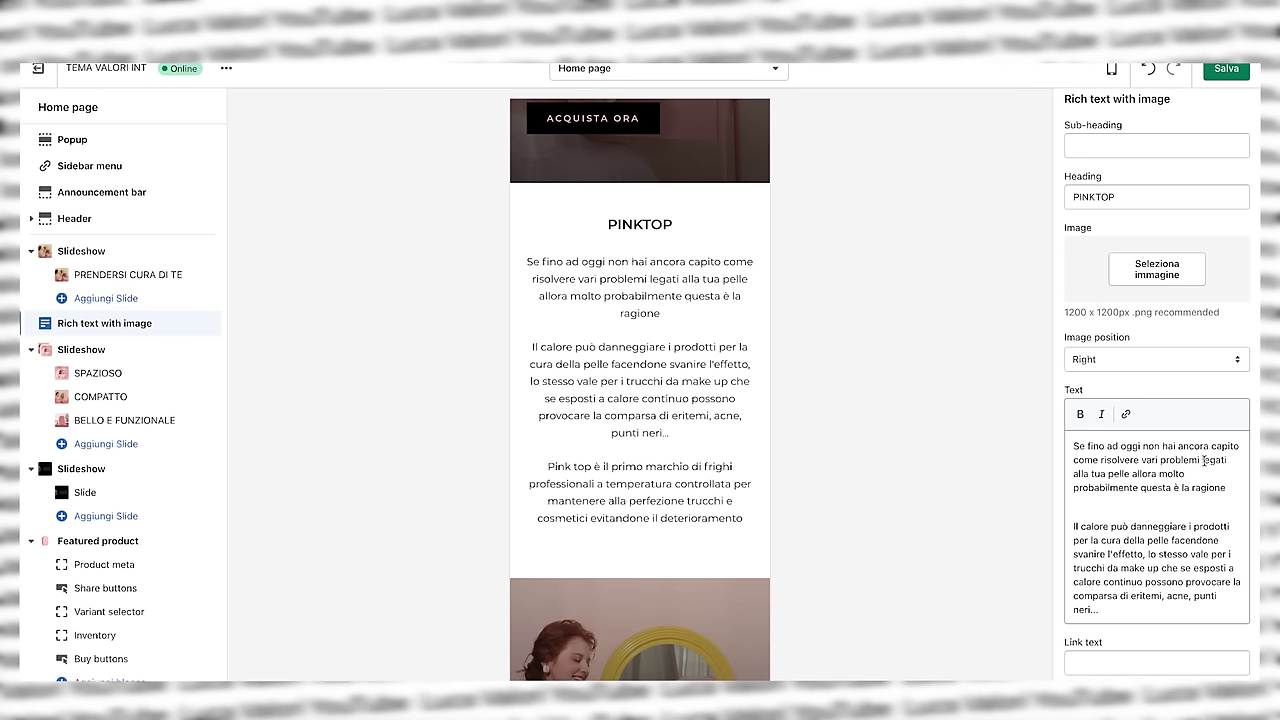
left_click_drag(1160, 462, 1200, 460)
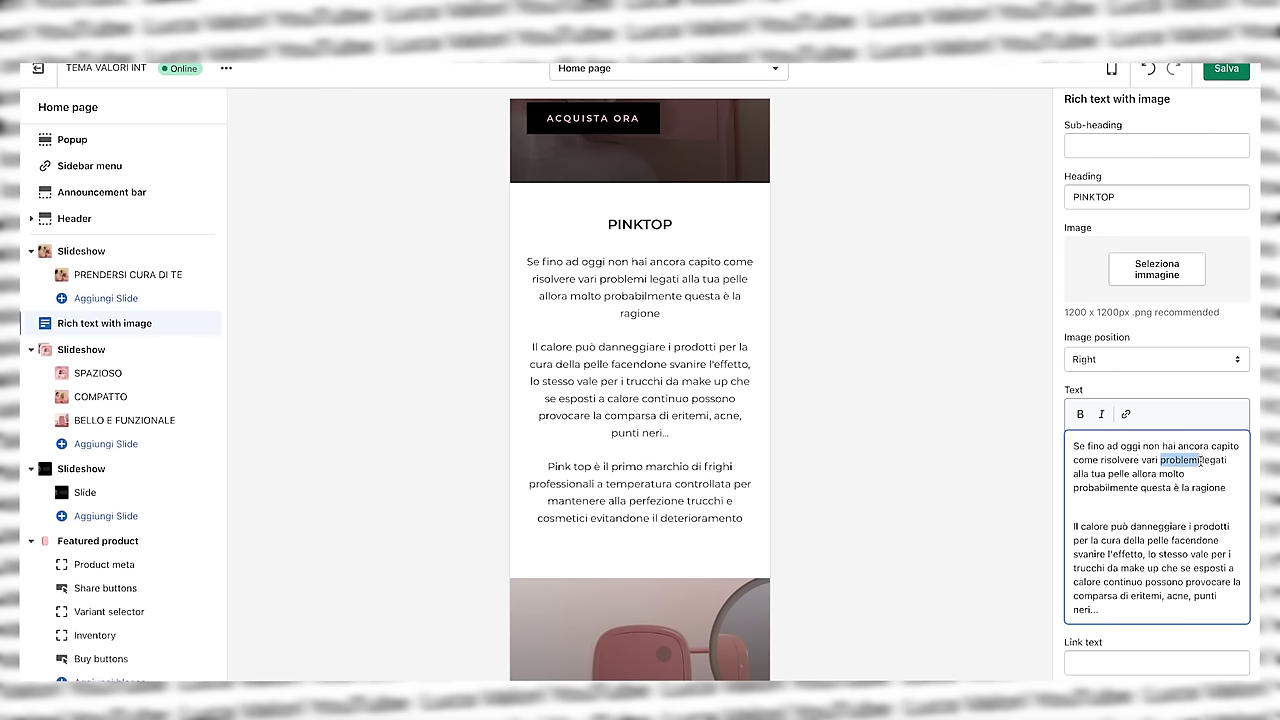
left_click(1080, 414)
left_click_drag(1107, 474, 1132, 475)
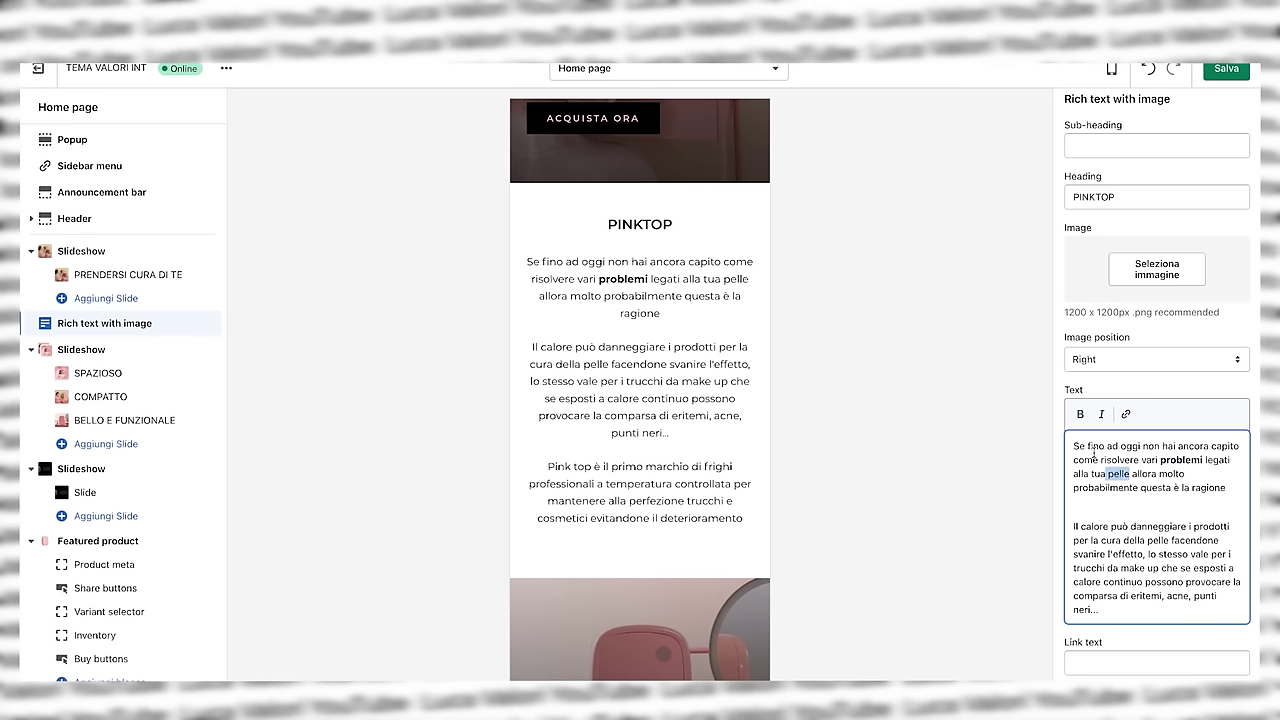
left_click(1080, 414)
- Replace 'mantenere' with 'conservare' in the Pink top paragraph
scroll(1146, 572, "down", 1)
scroll(1146, 572, "down", 1)
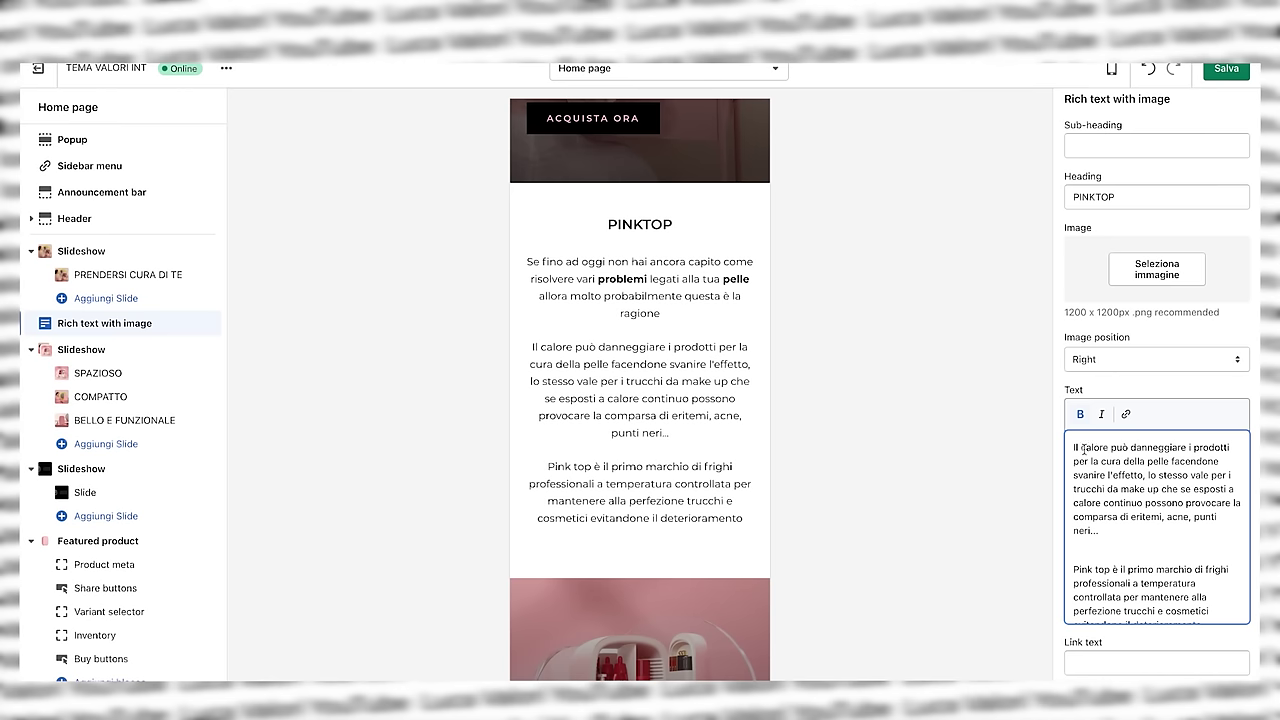
scroll(1102, 517, "down", 1)
left_click(1073, 545)
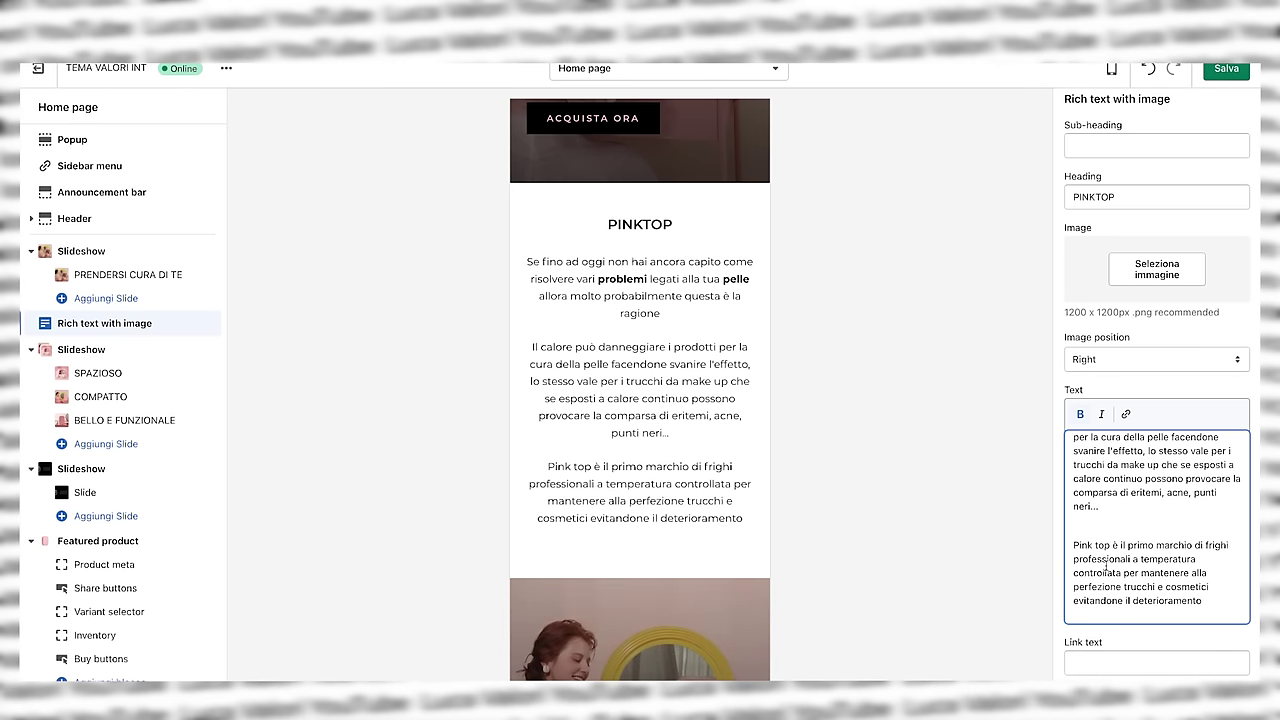
scroll(1106, 565, "down", 1)
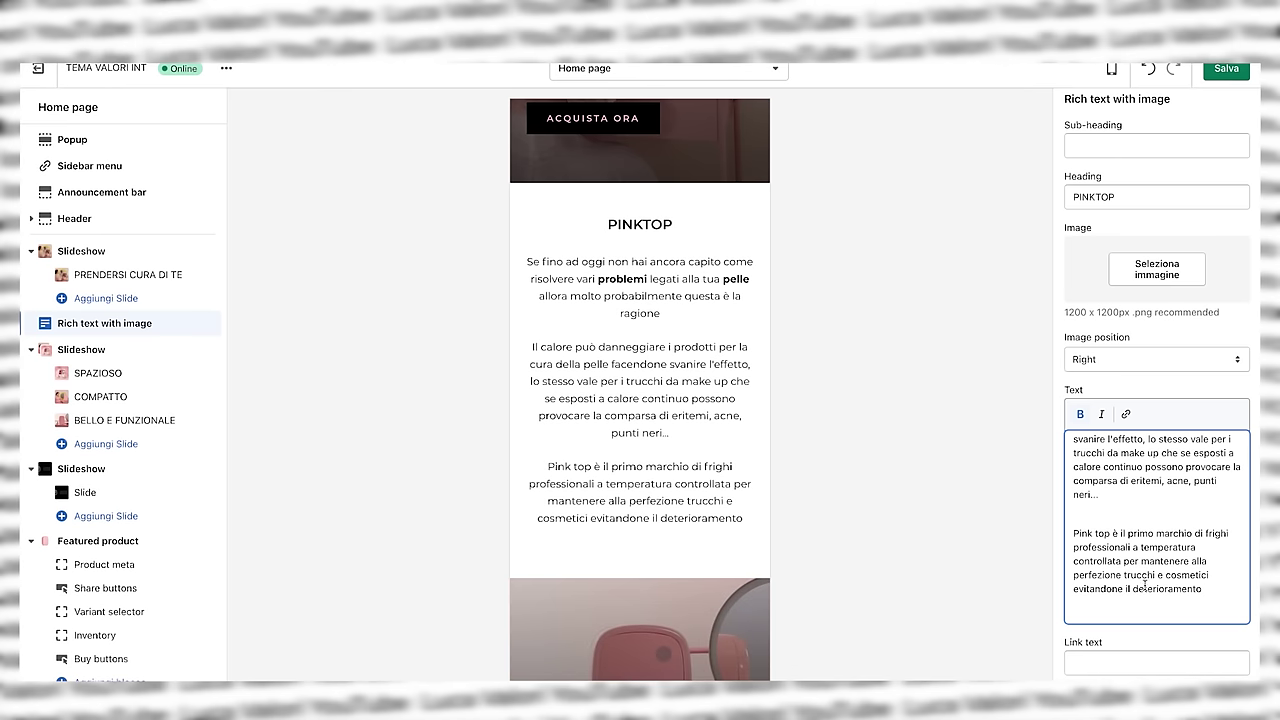
mouse_move(1140, 562)
left_mouse_down()
mouse_move(1192, 562)
mouse_move(1133, 563)
left_mouse_up()
left_click(1080, 413)
left_click(1128, 563)
key("BackSpace")
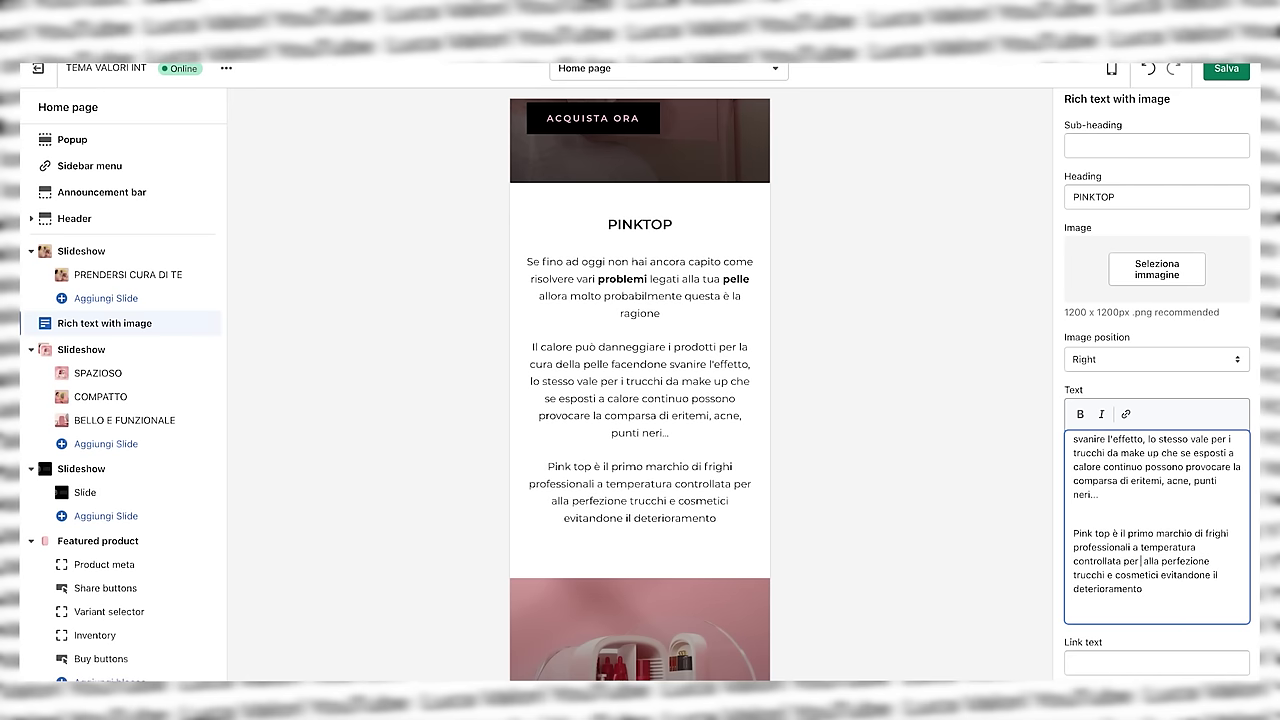
type("conserva")
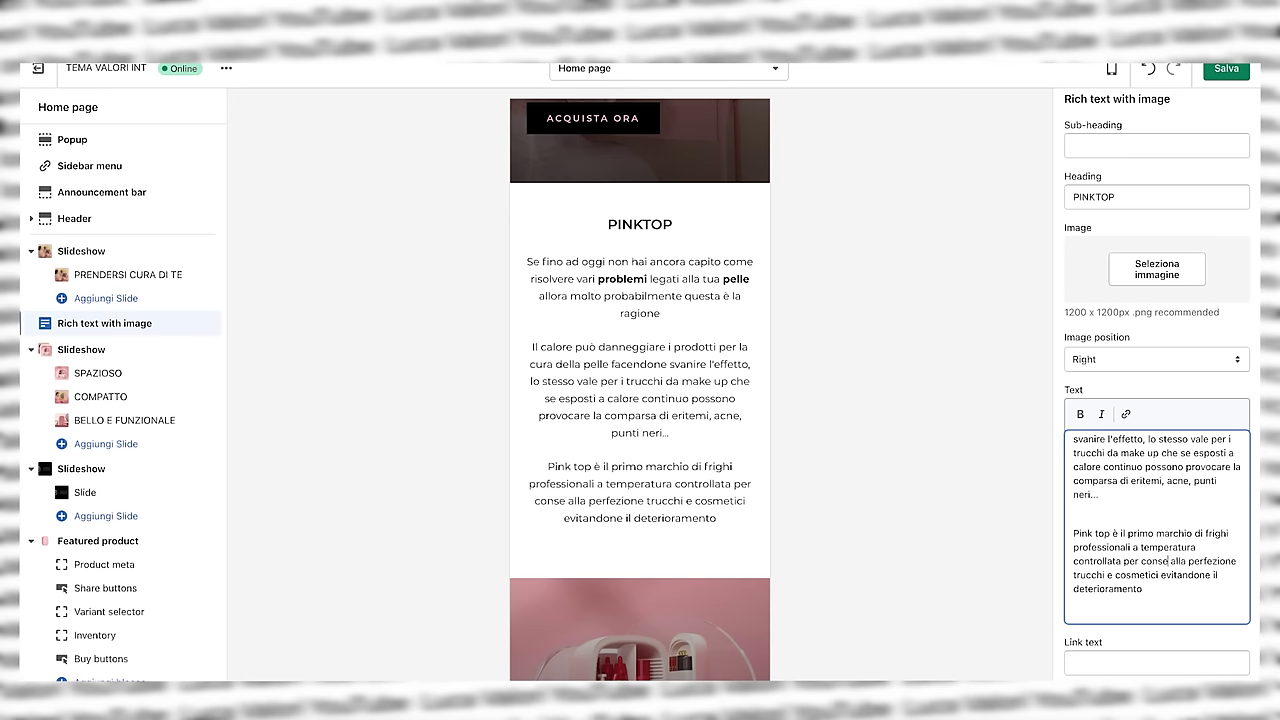
type("re")
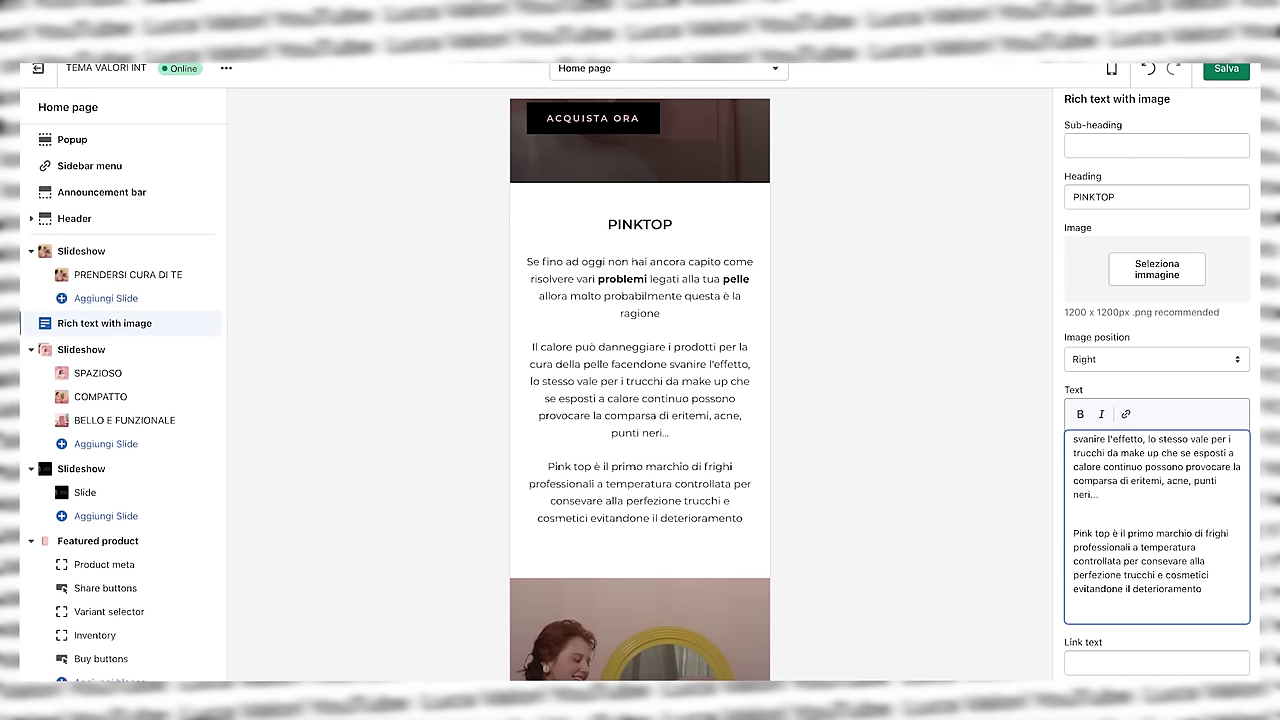
key("BackSpace")
key("BackSpace")
key("BackSpace")
key("BackSpace")
key("BackSpace")
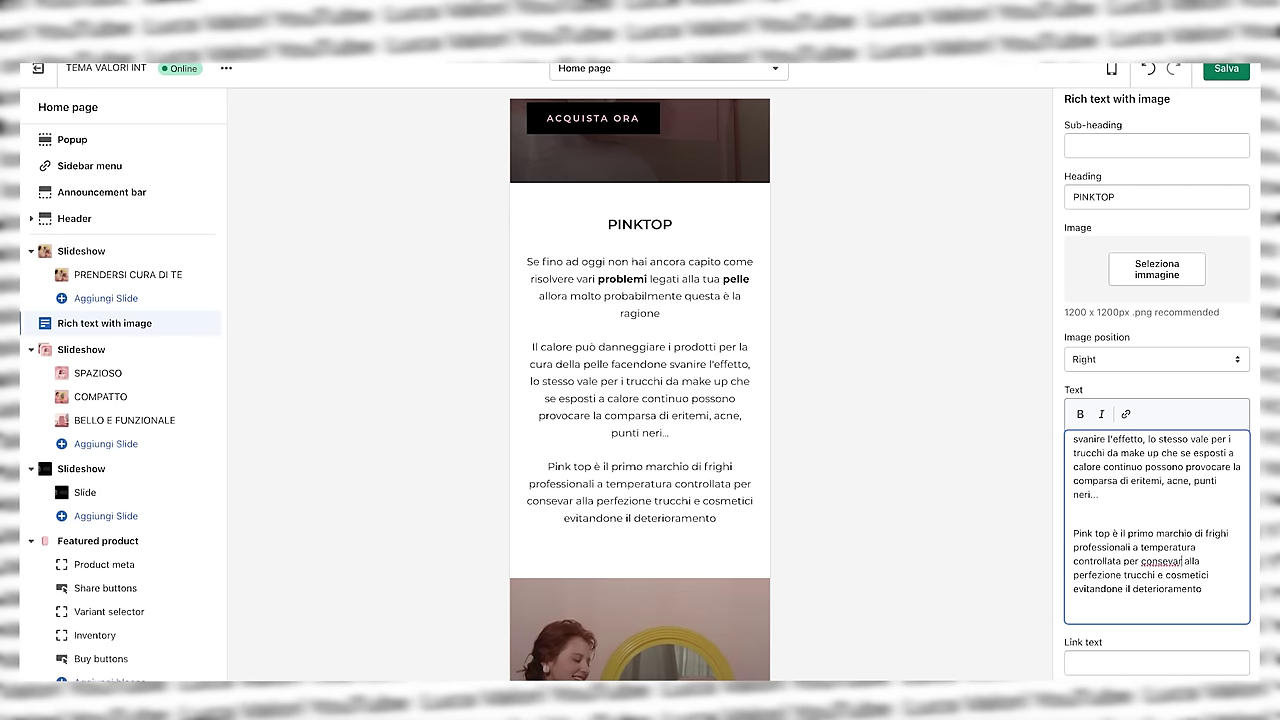
type("rvare")
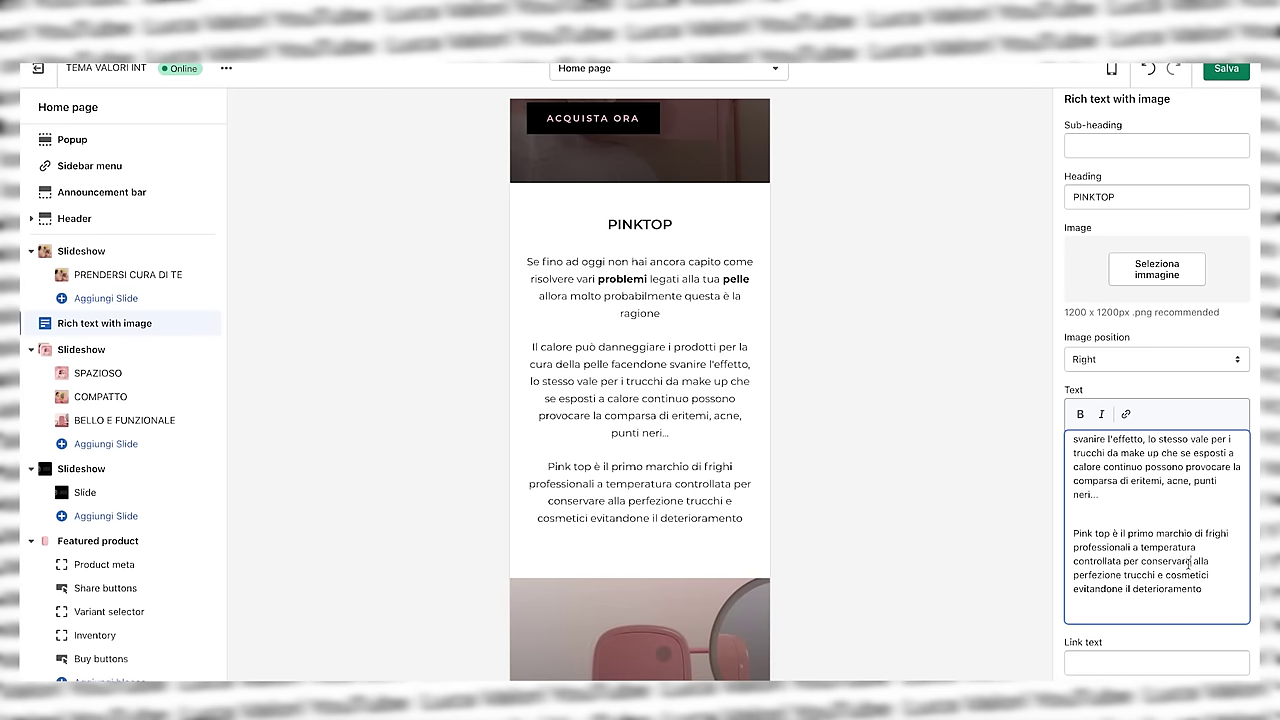
- Make 'conservare', 'trucchi' and 'cosmetici' bold
double_click(1190, 563)
left_click(1080, 413)
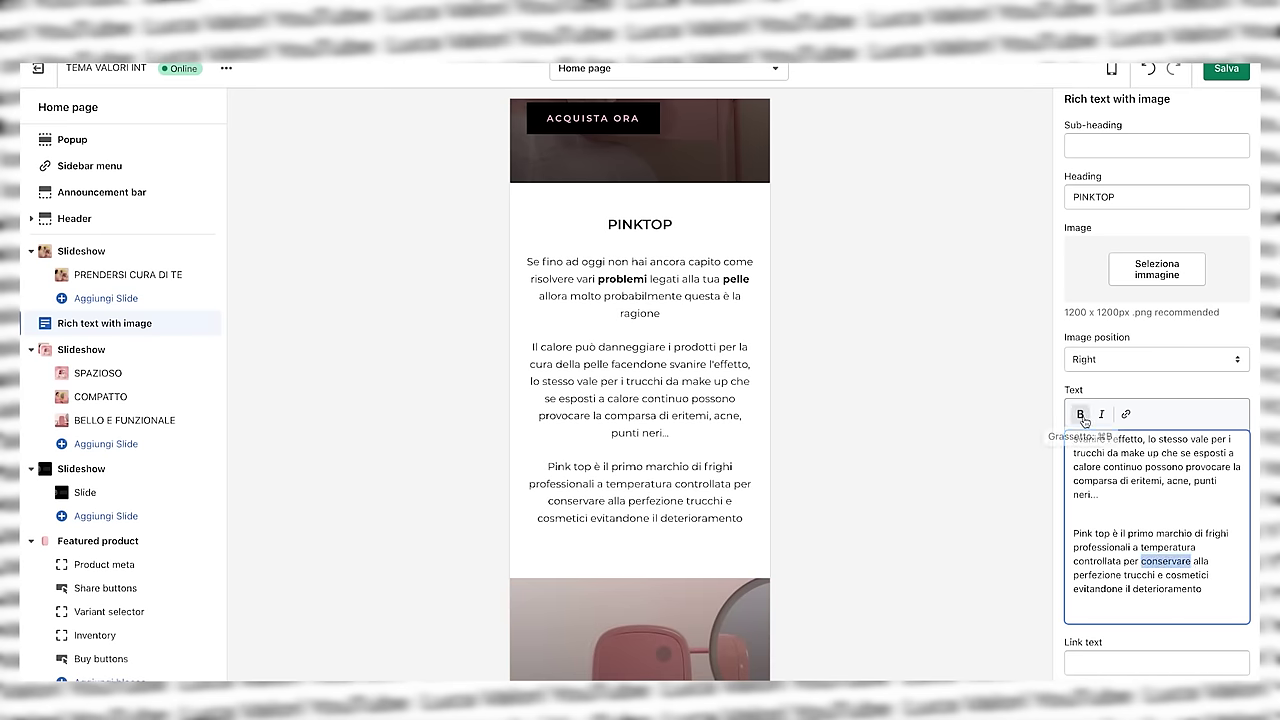
double_click(1148, 575)
left_click(1080, 413)
left_click_drag(1164, 575, 1215, 575)
left_click(1080, 413)
scroll(655, 520, "down", 15)
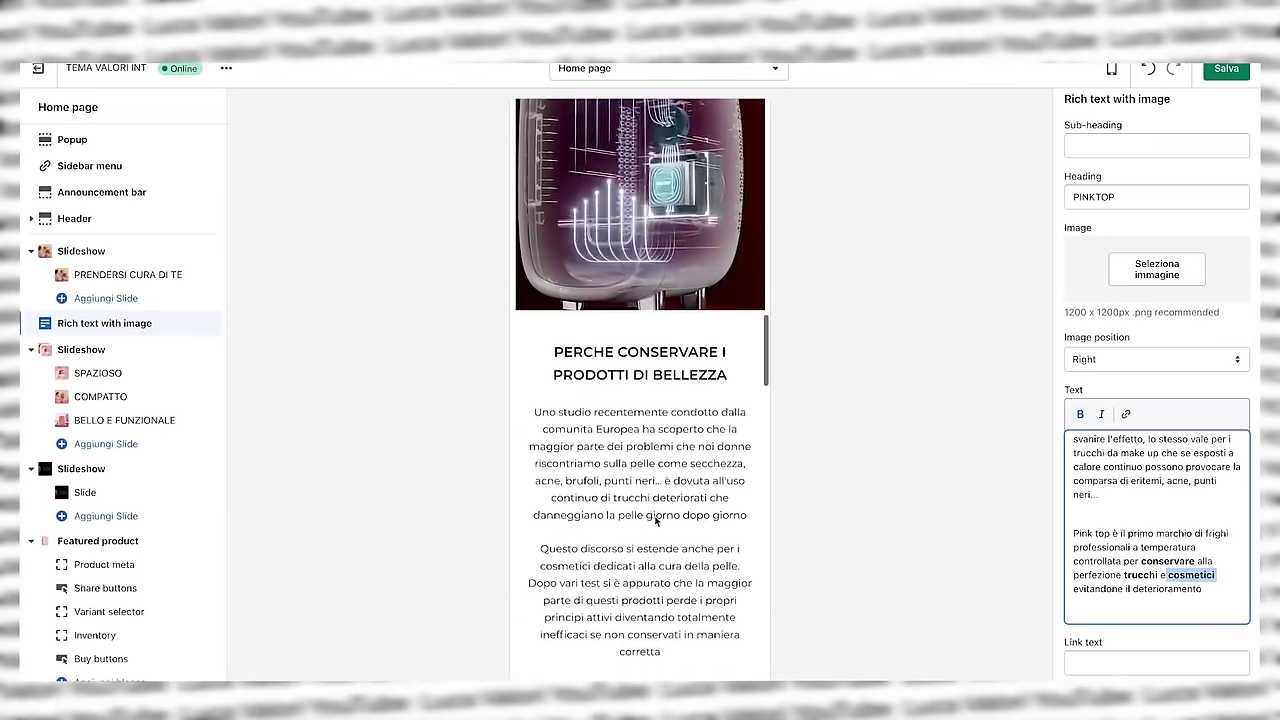
scroll(68, 512, "down", 1)
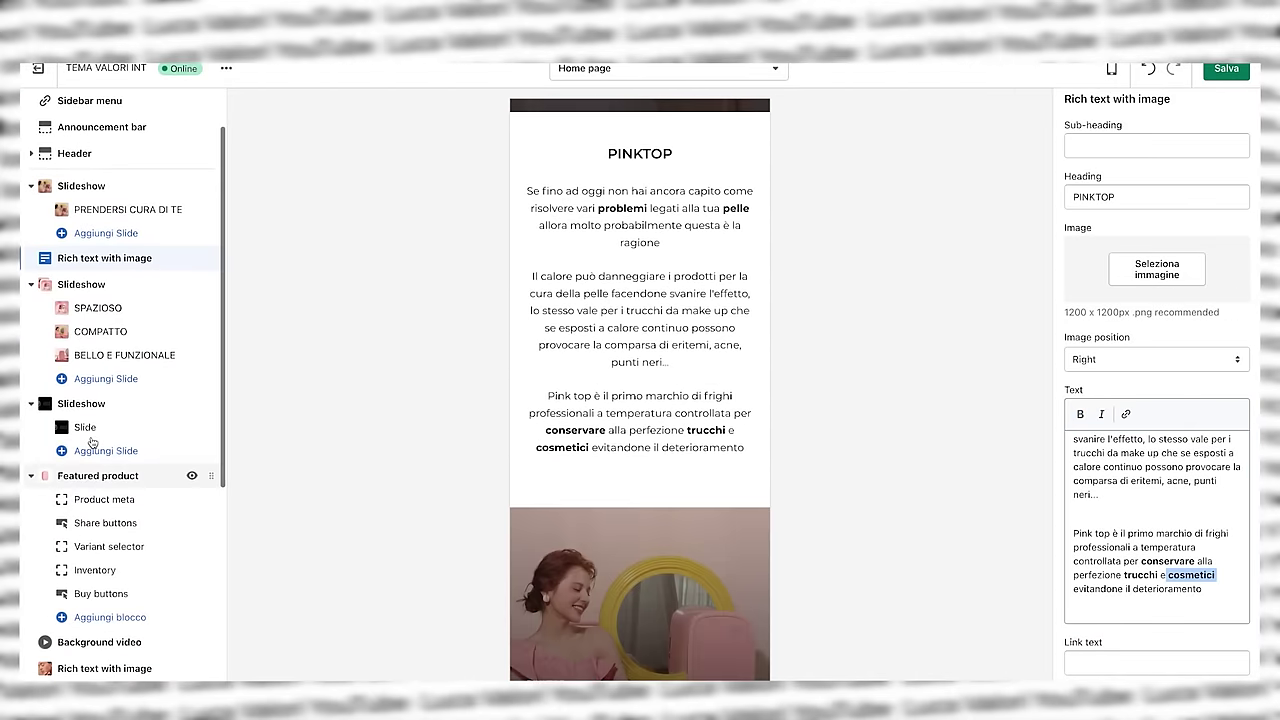
scroll(80, 520, "down", 2)
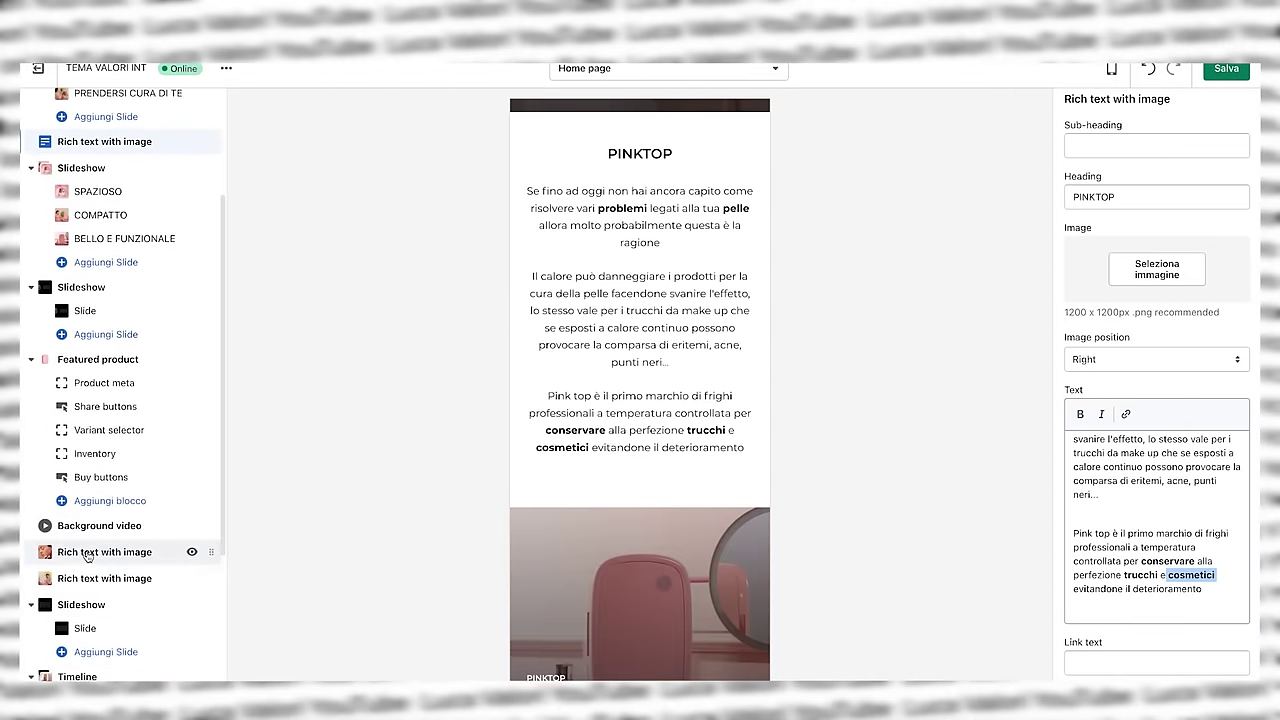
- In the PERCHE CONSERVARE section's first paragraph, bold 'uso continuo' and 'trucchi deteriorati'
left_click(88, 551)
scroll(1190, 662, "down", 3)
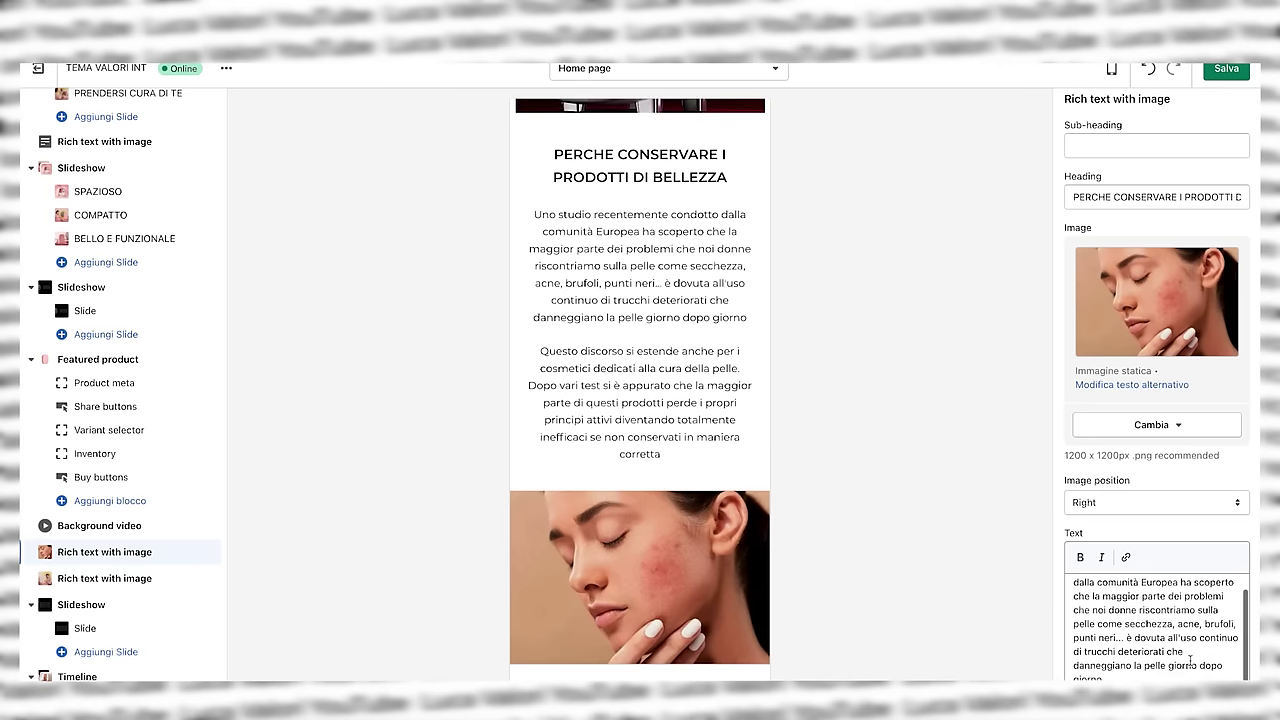
scroll(1175, 560, "down", 1)
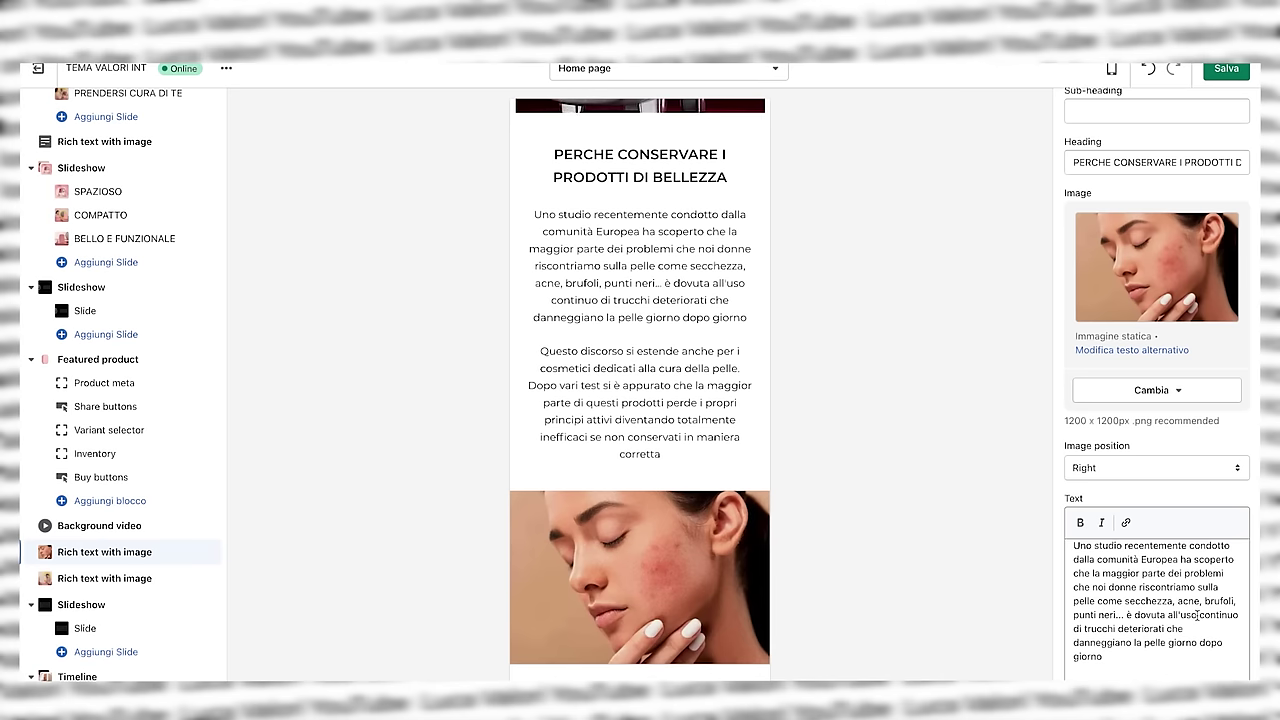
left_click(1195, 616)
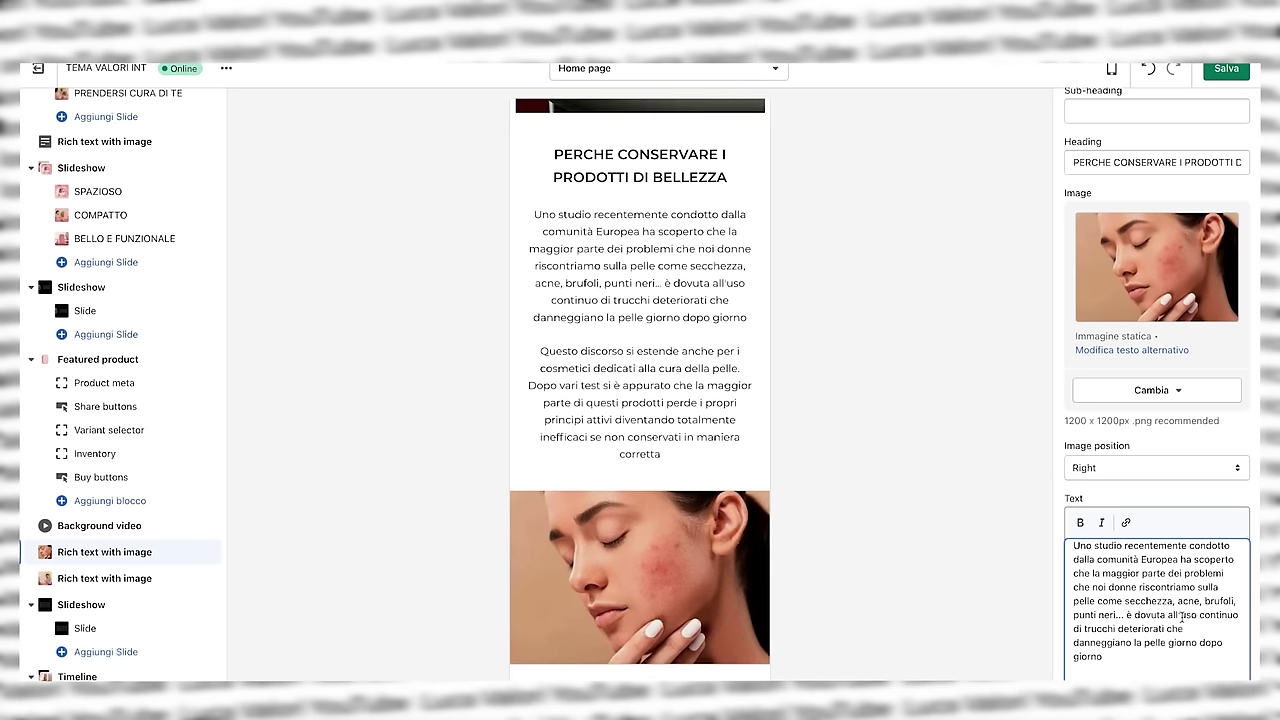
left_click_drag(1181, 615, 1232, 616)
left_click(1080, 522)
left_click(1131, 652)
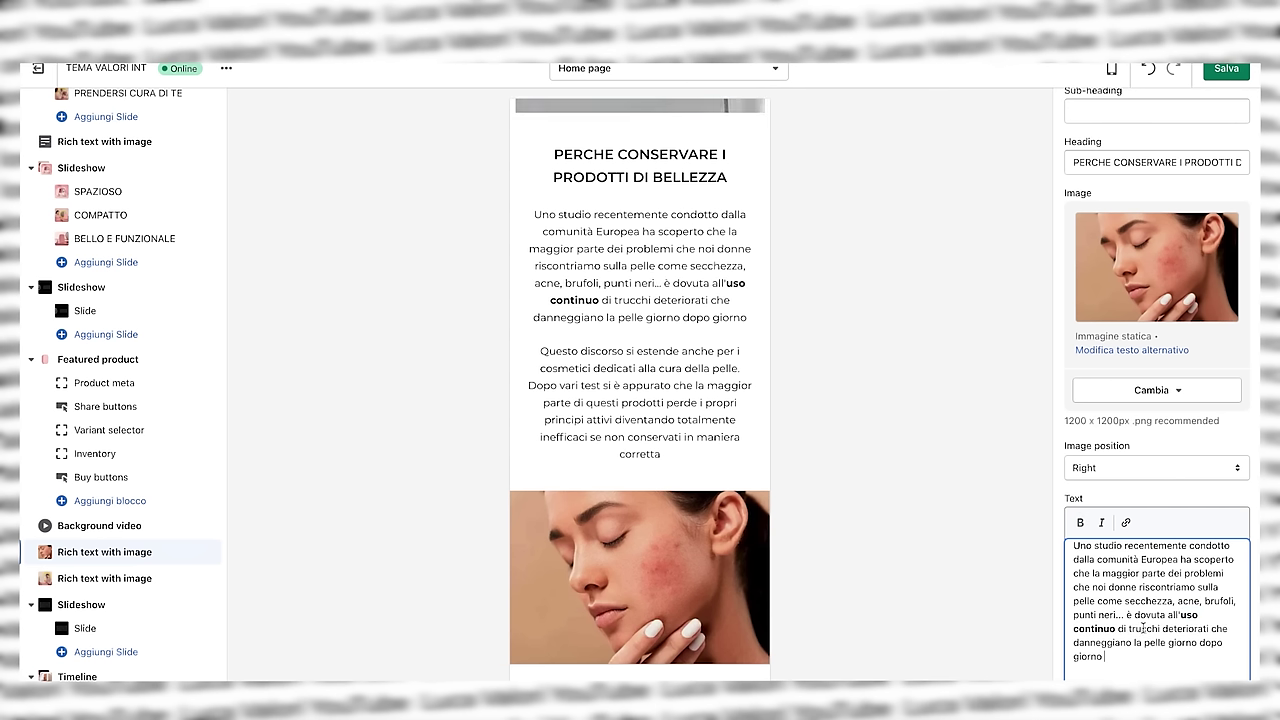
left_click_drag(1127, 628, 1208, 627)
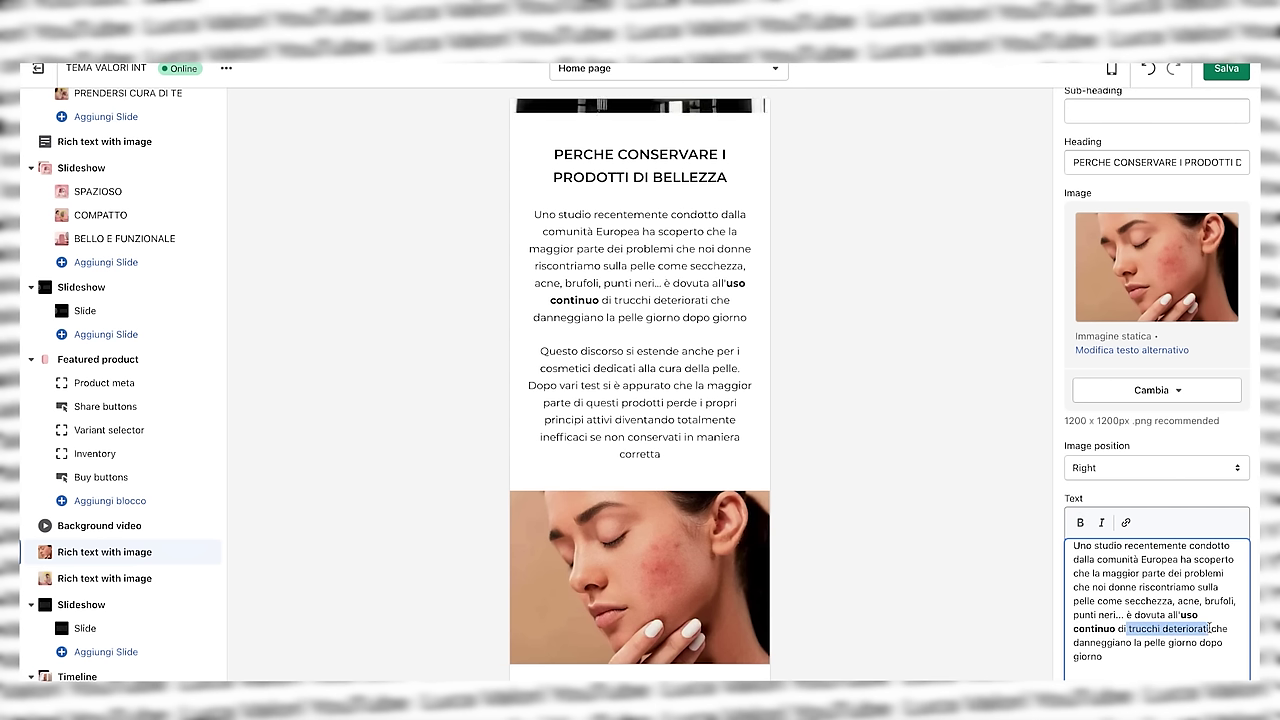
left_click(1080, 522)
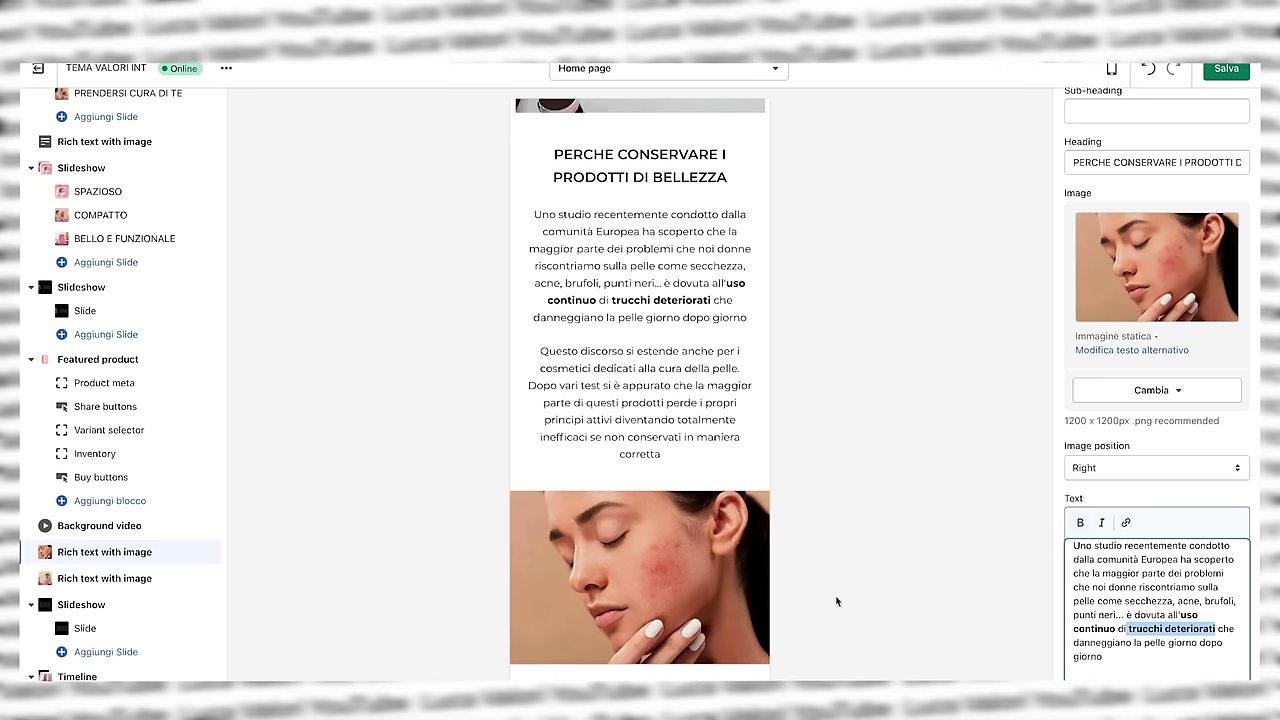
- Bold 'cosmetici' and 'totalmente inefficaci' in the second paragraph
scroll(1255, 658, "down", 1)
scroll(1143, 643, "down", 3)
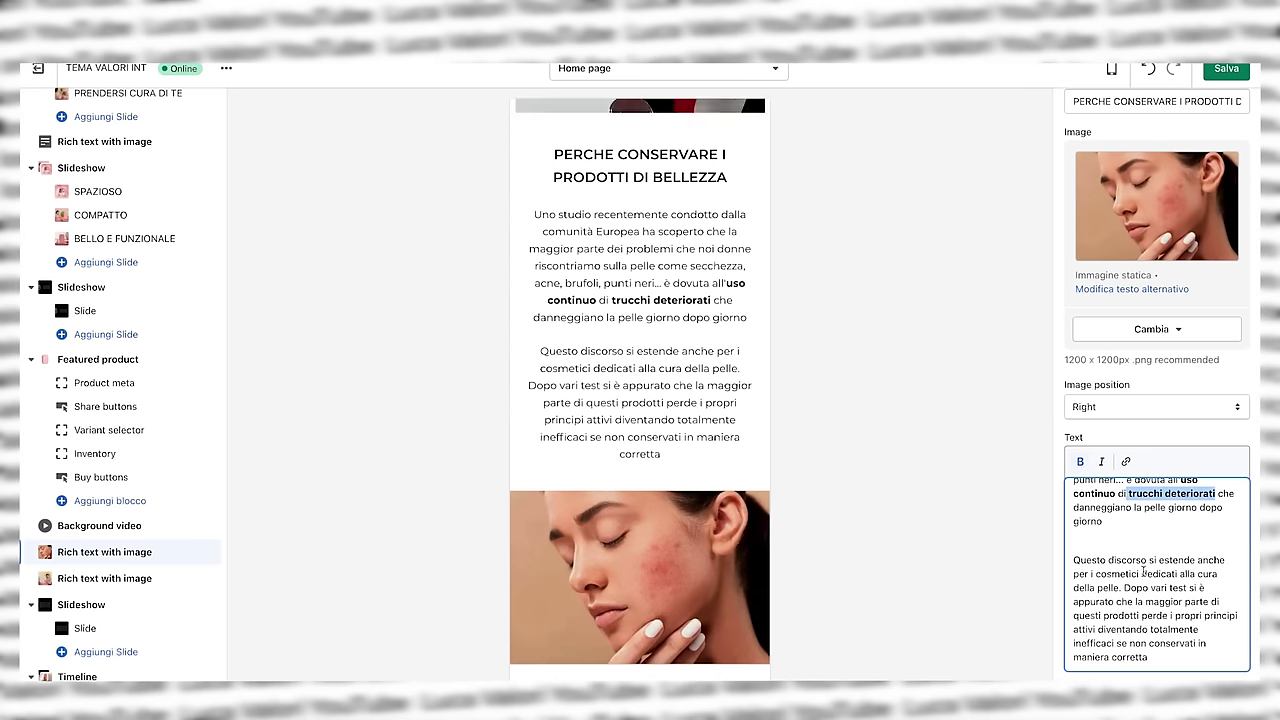
left_click_drag(1094, 575, 1141, 574)
left_click(1080, 461)
left_click(1120, 589)
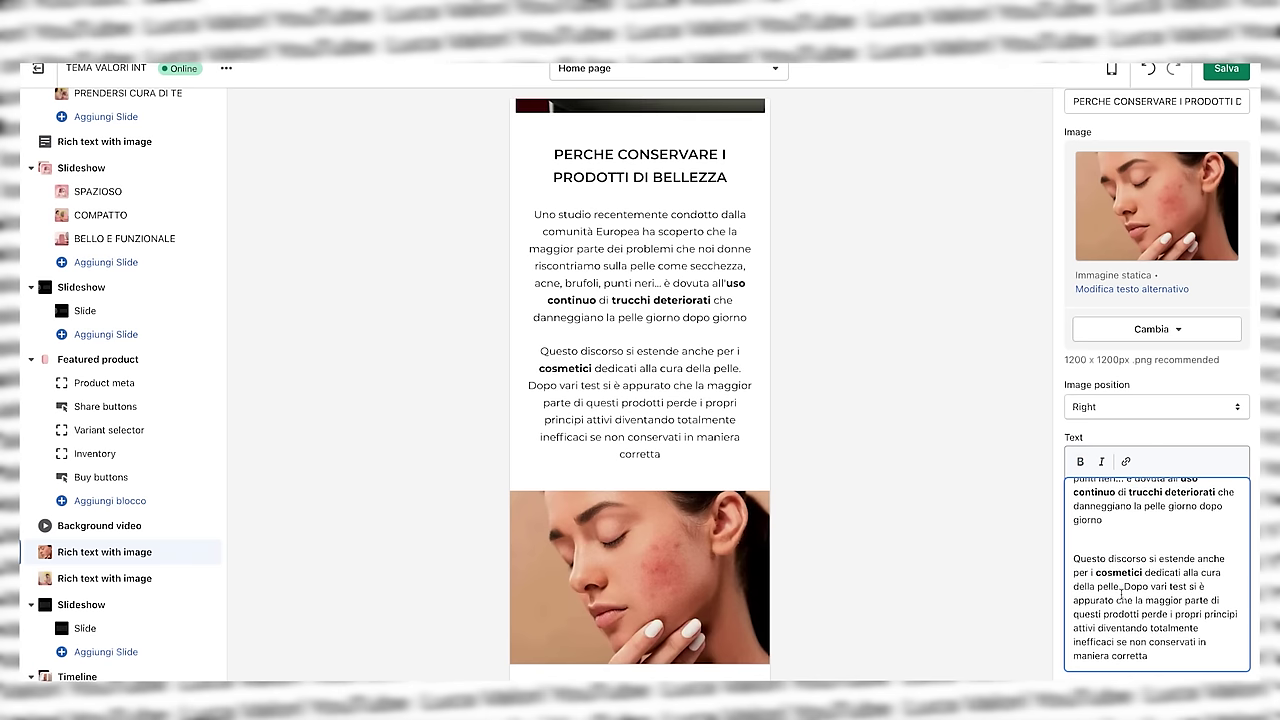
left_click_drag(1150, 629, 1115, 642)
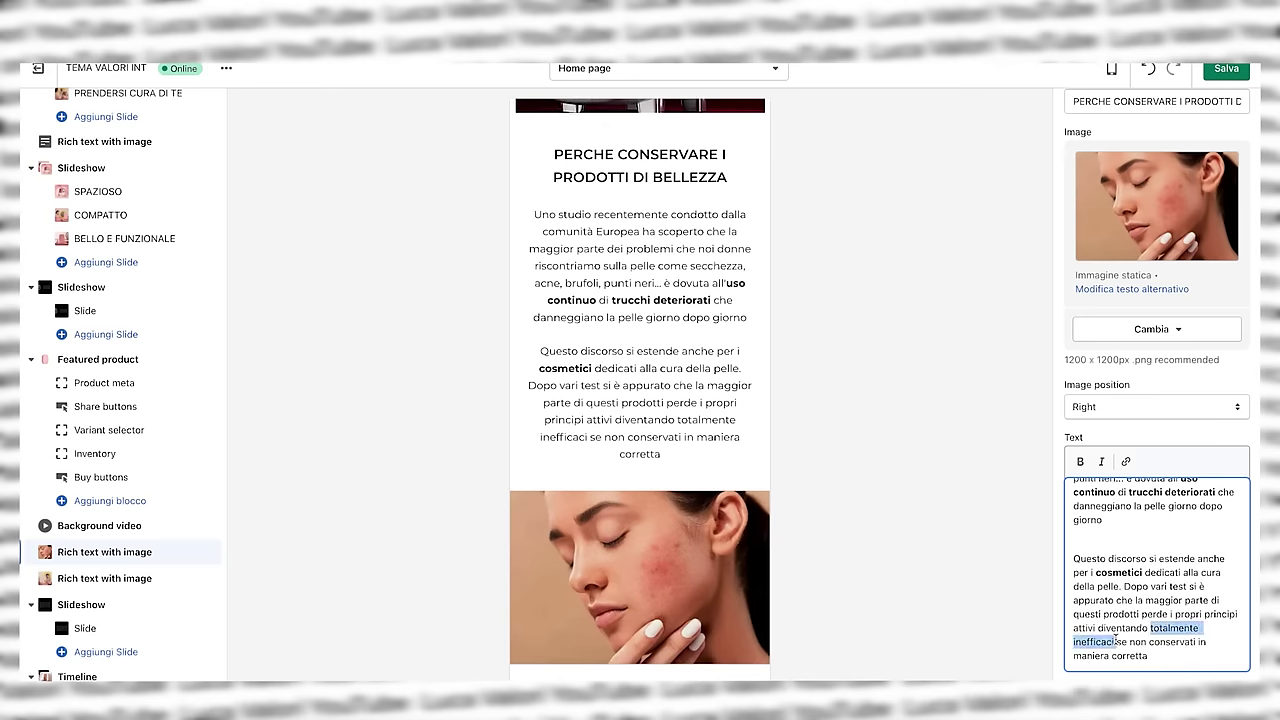
left_click(1080, 461)
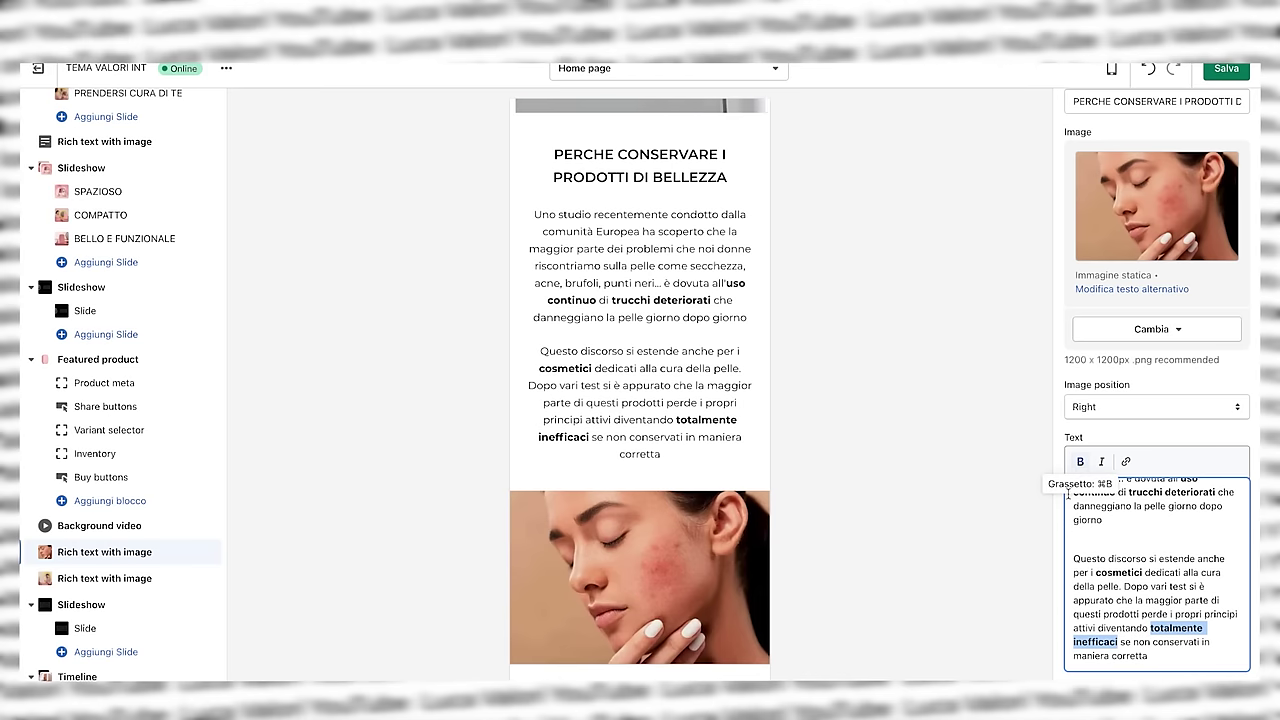
scroll(733, 523, "down", 5)
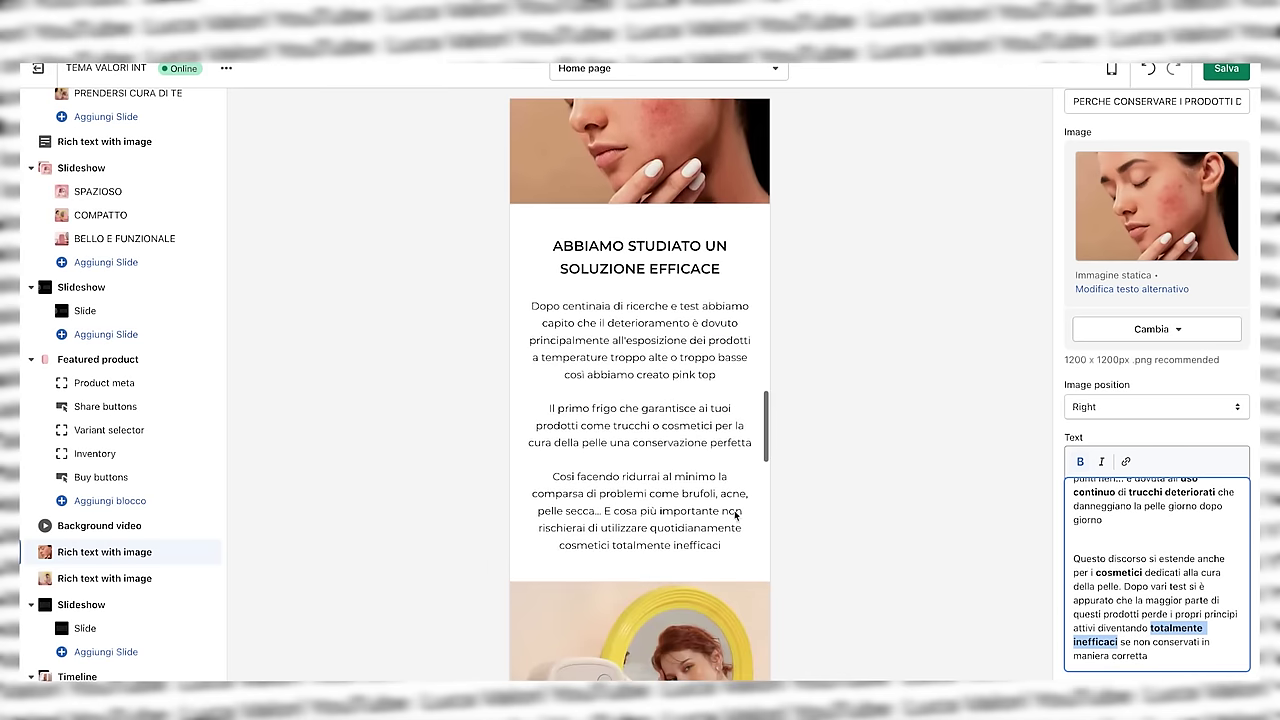
- Bold 'garantisce' and 'conservazione perfetta' in the ABBIAMO STUDIATO UN SOLUZIONE EFFICACE section
left_click(110, 578)
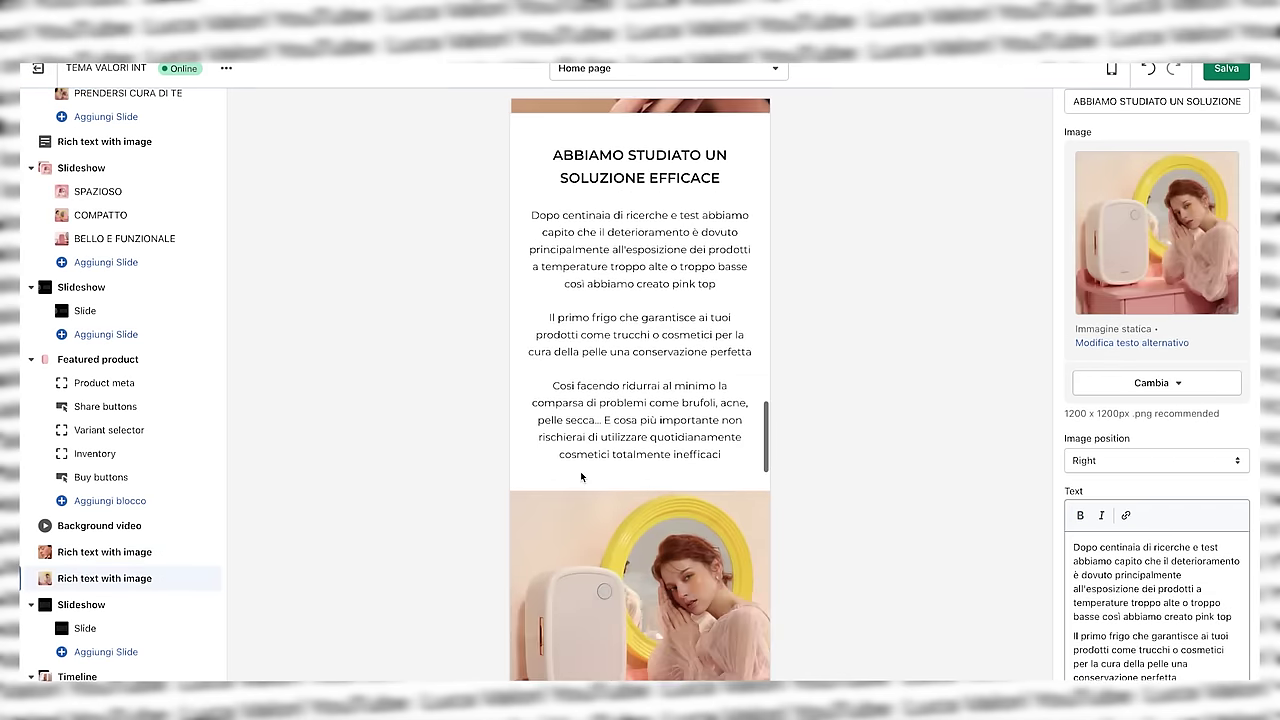
scroll(1157, 588, "down", 1)
scroll(1158, 590, "down", 2)
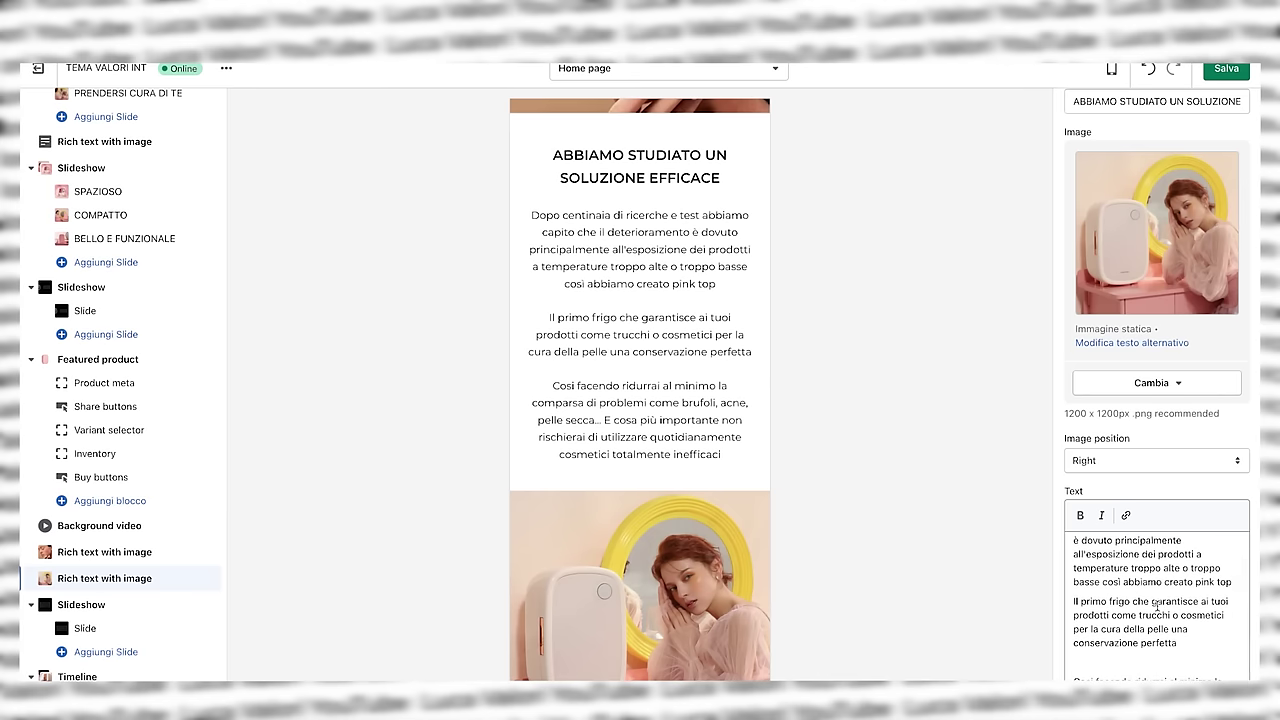
left_click_drag(1151, 601, 1199, 602)
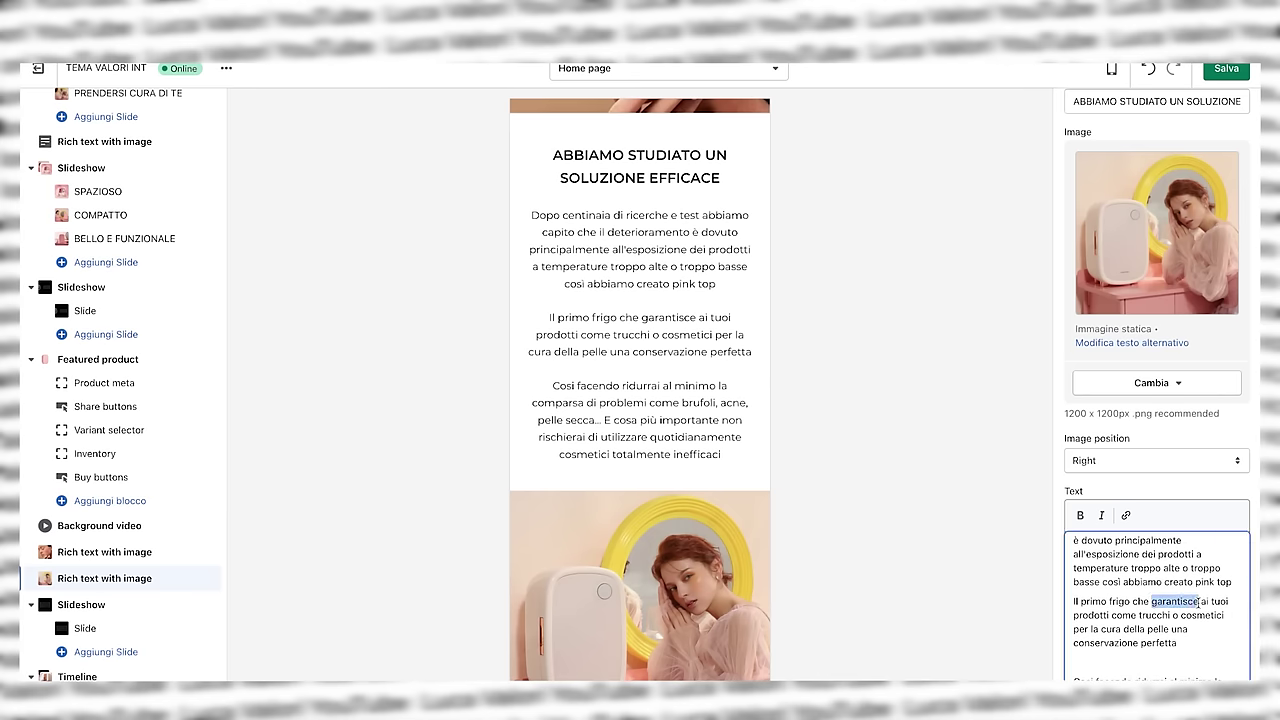
left_click(1081, 515)
left_click(1120, 598)
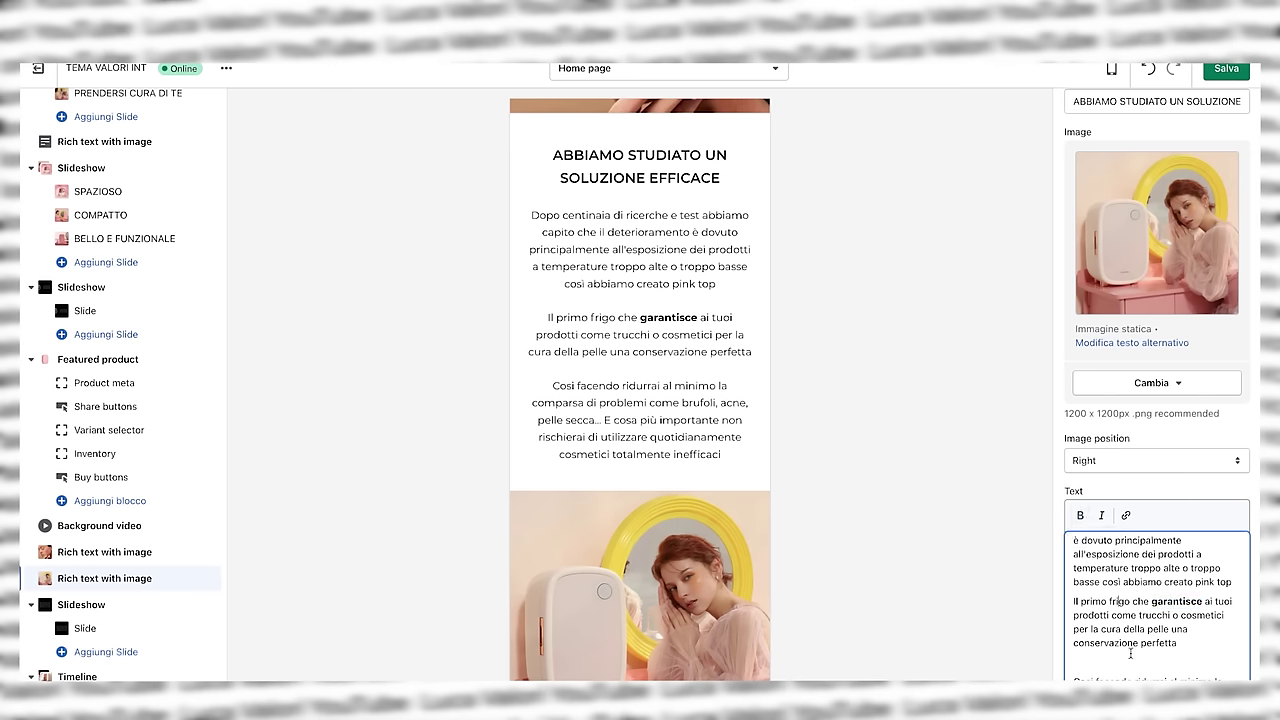
left_click_drag(1075, 643, 1178, 644)
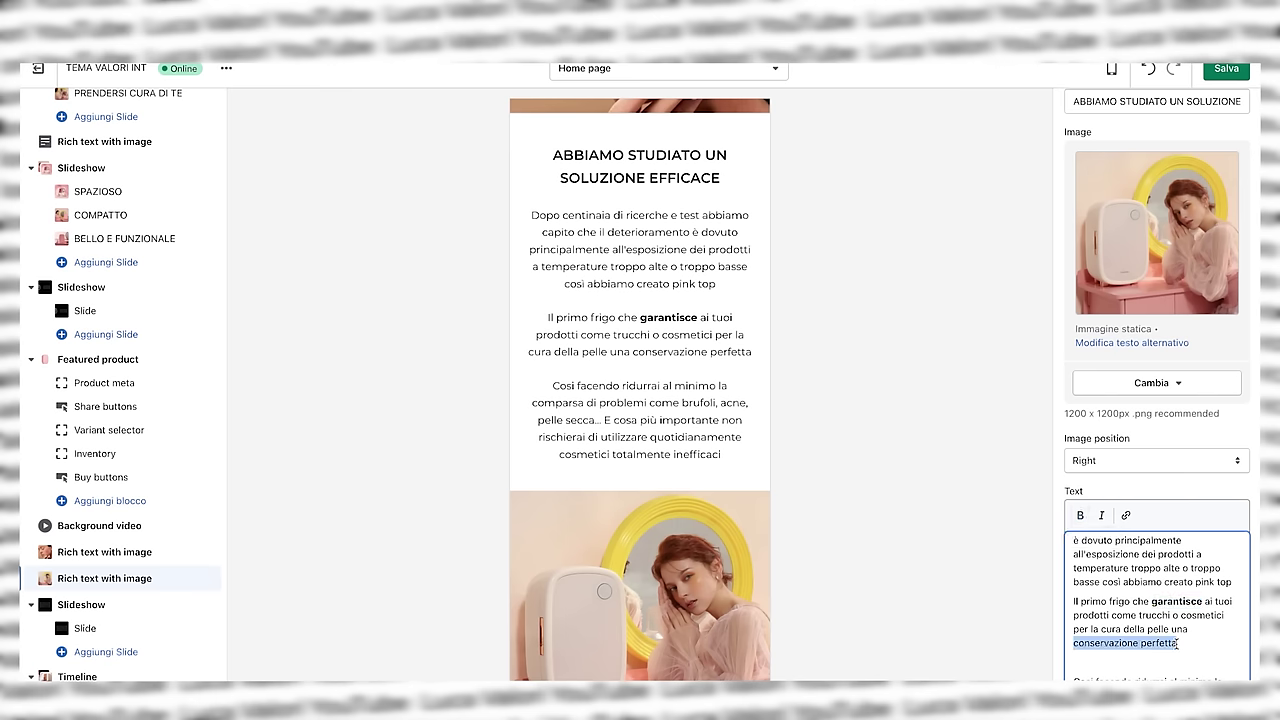
left_click(1080, 515)
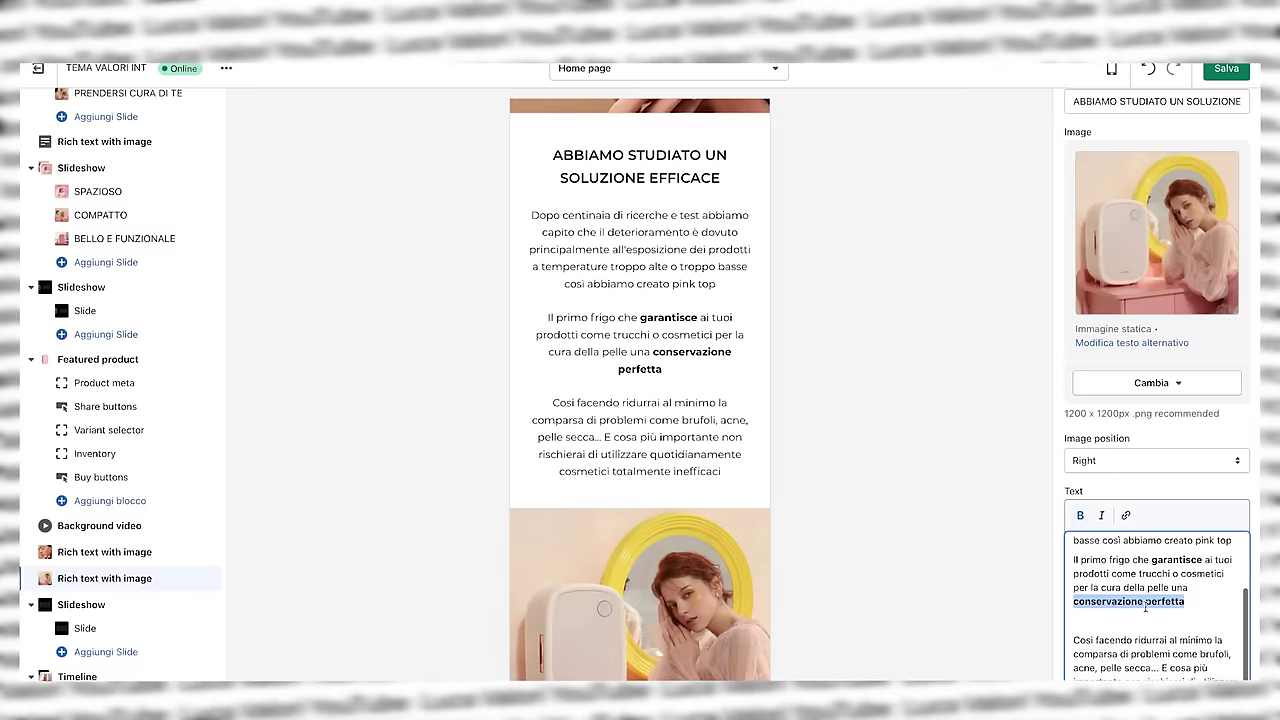
- Open the settings of the PER LA COSMETICA timeline item
scroll(562, 467, "down", 10)
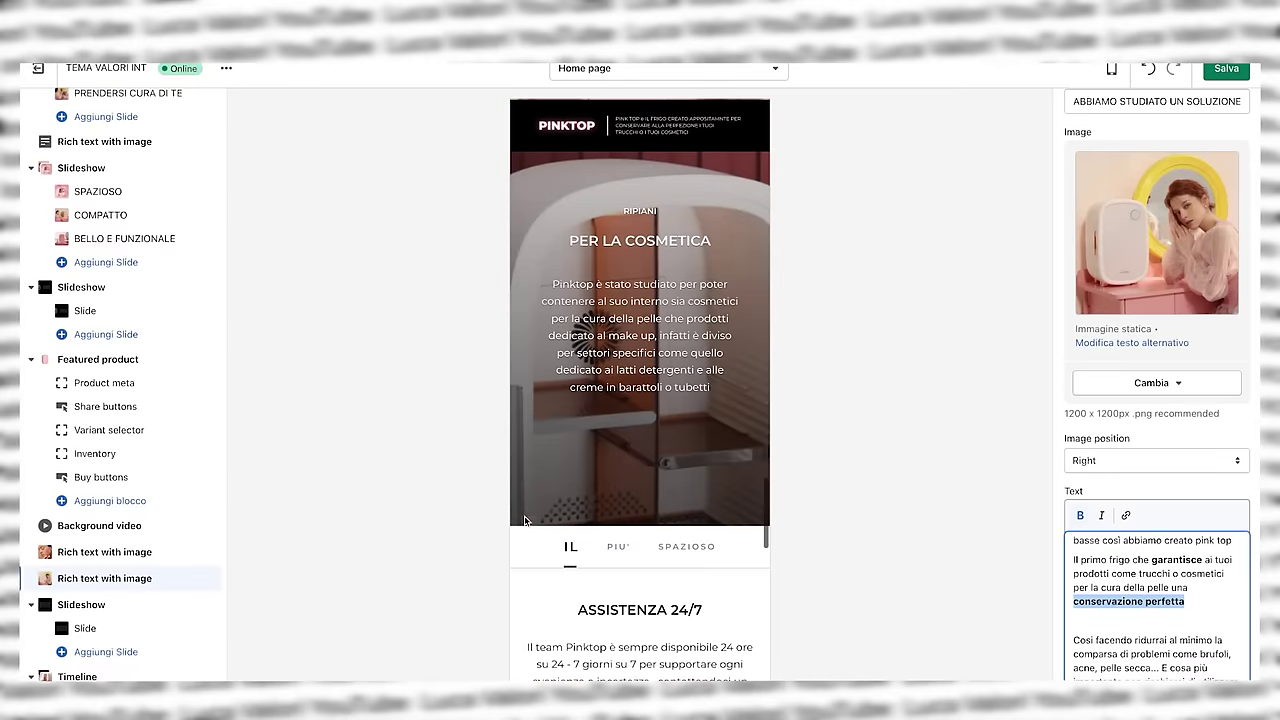
scroll(113, 522, "down", 1)
left_click(119, 613)
scroll(101, 607, "down", 3)
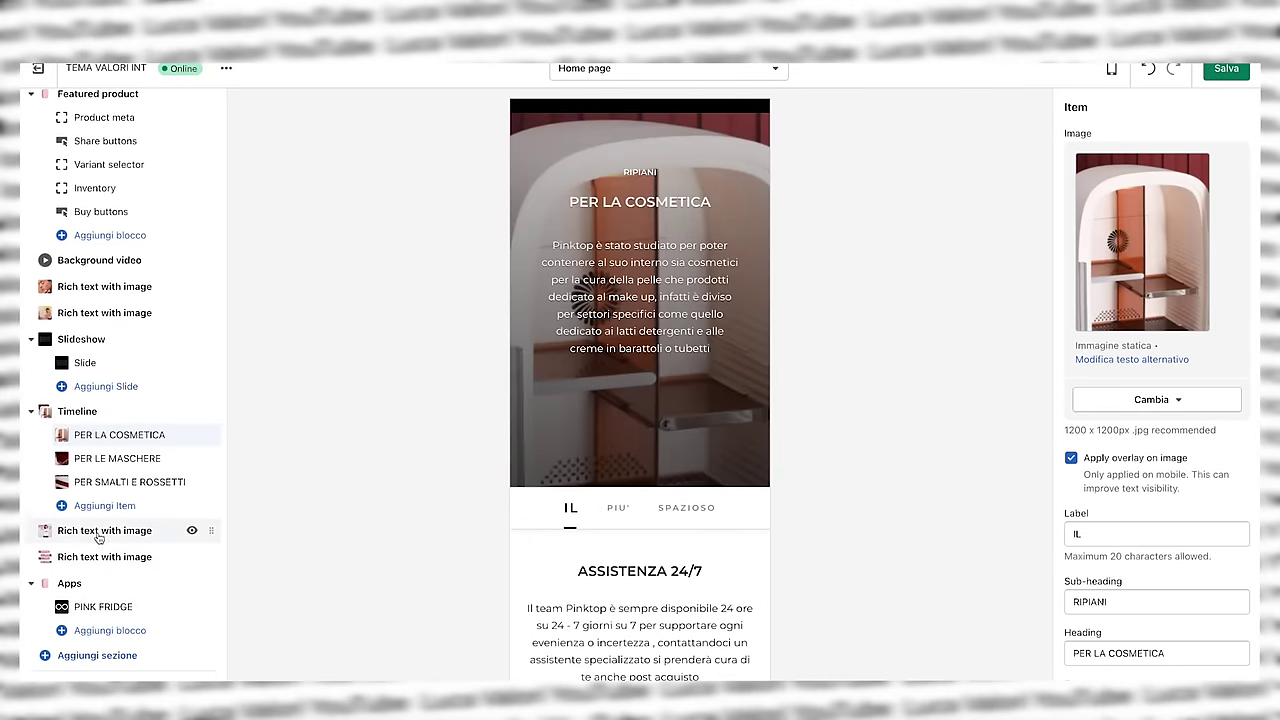
- In the ASSISTENZA 24/7 section, bold 'post acquisto', leaving '24 ore su 24' unbolded
left_click(98, 531)
scroll(100, 458, "up", 1)
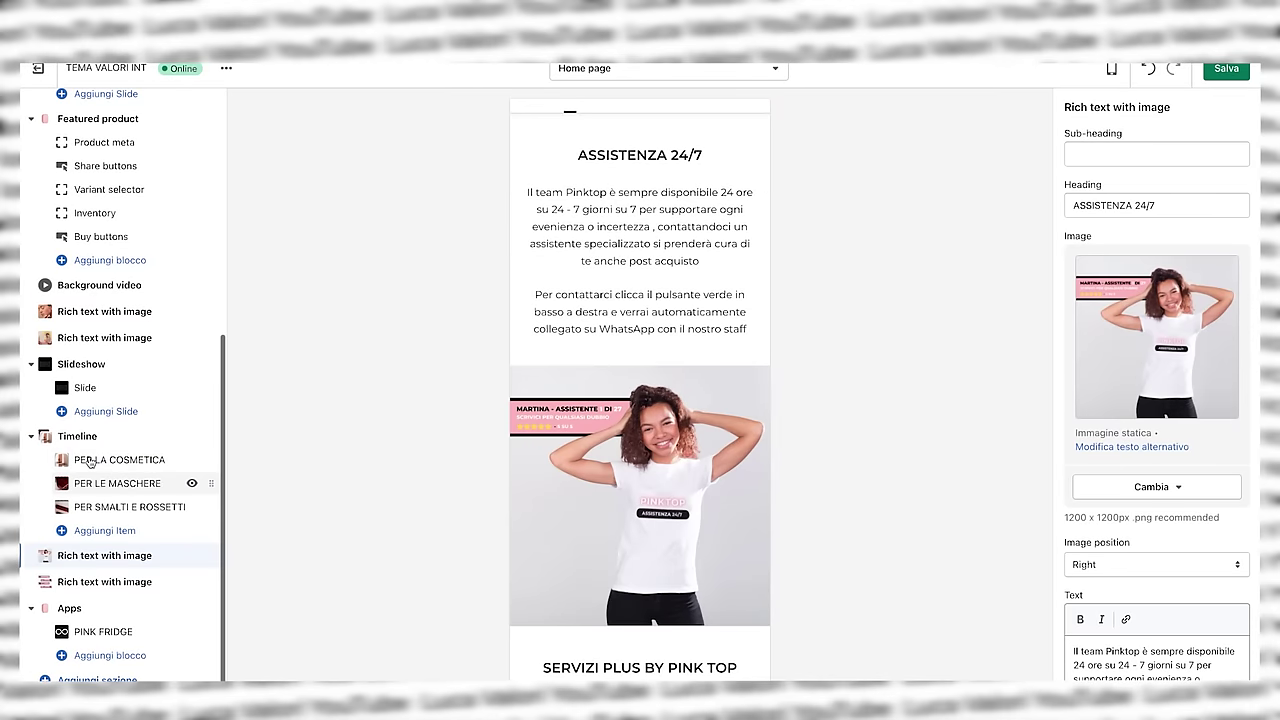
scroll(1143, 618, "down", 2)
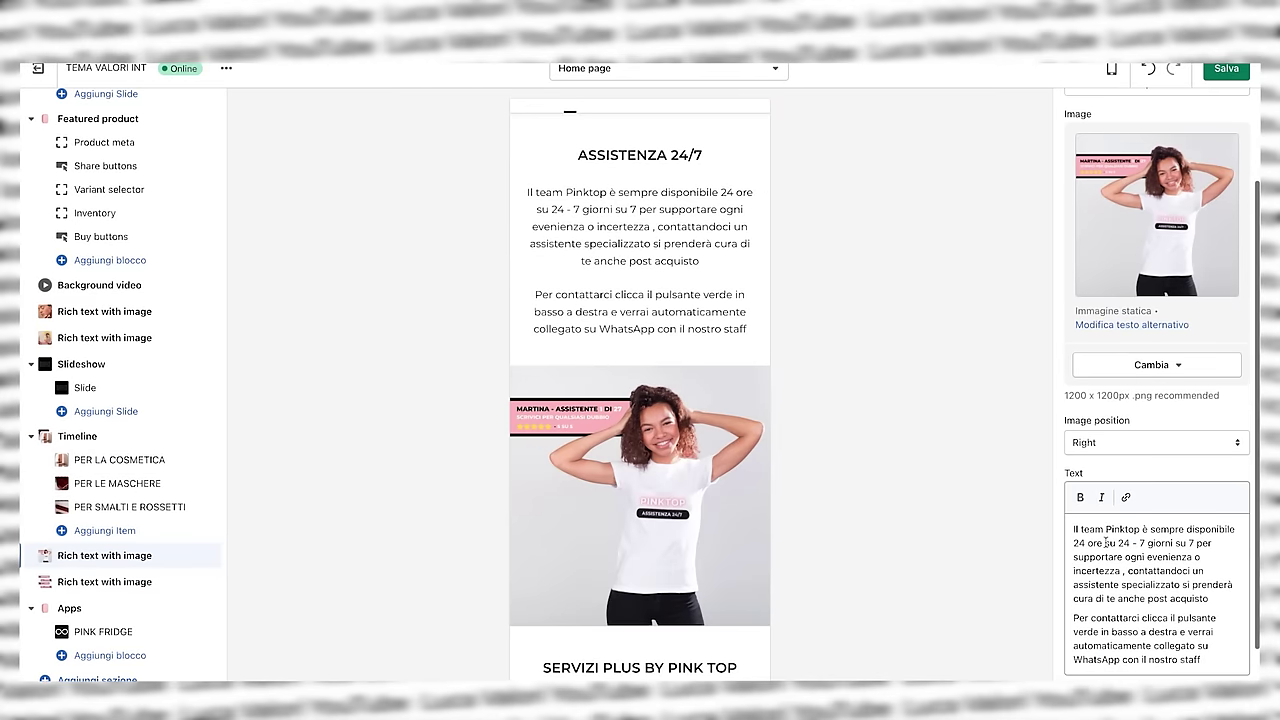
left_click_drag(1130, 543, 1074, 541)
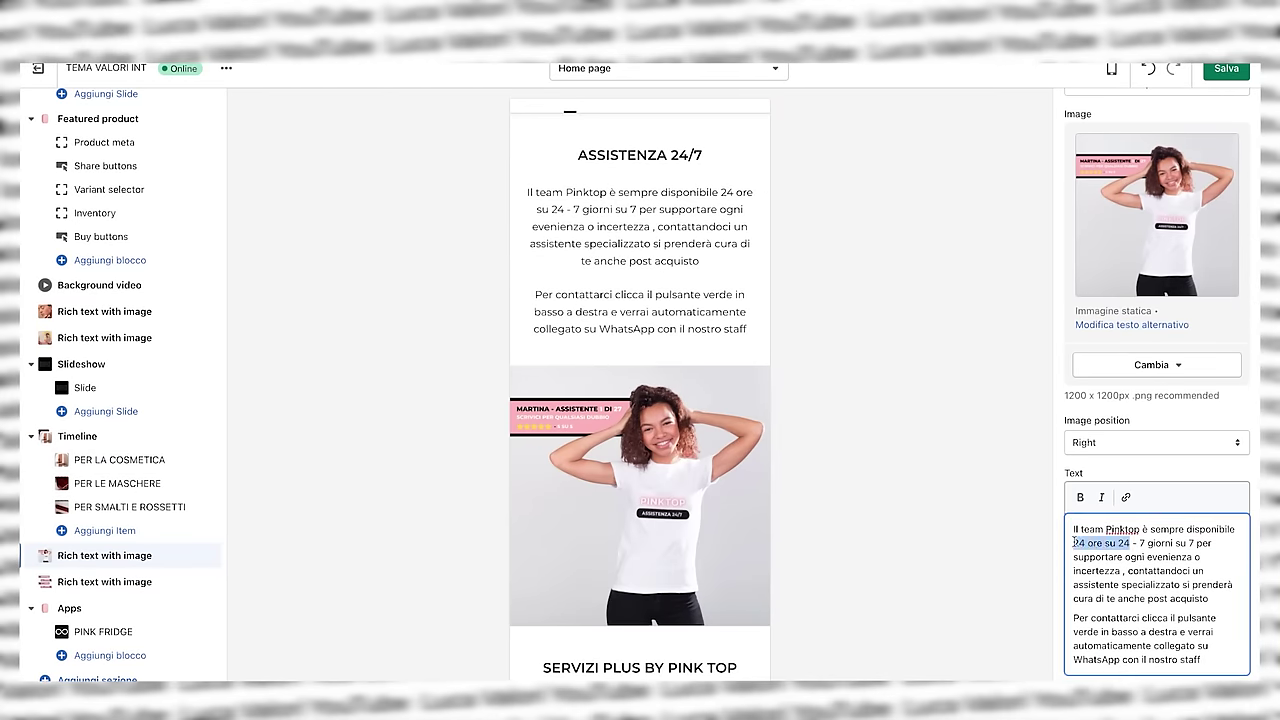
left_click(1080, 497)
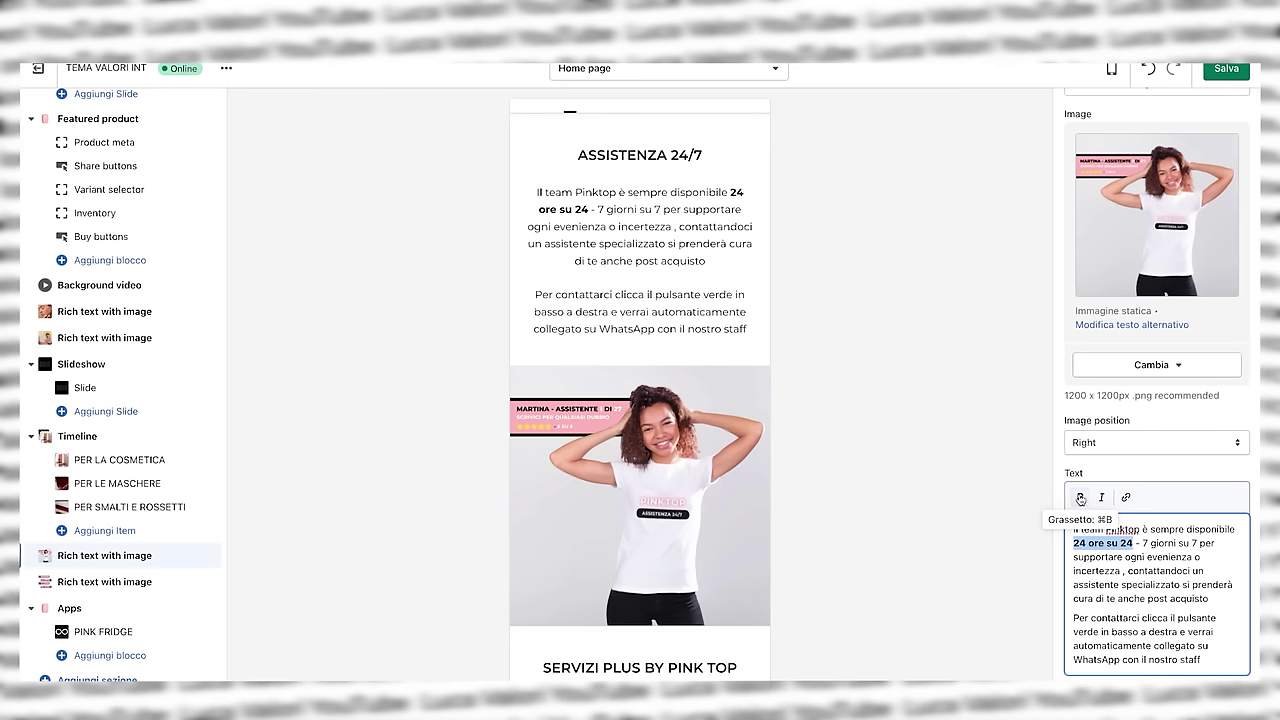
left_click(1080, 497)
left_click(1102, 572)
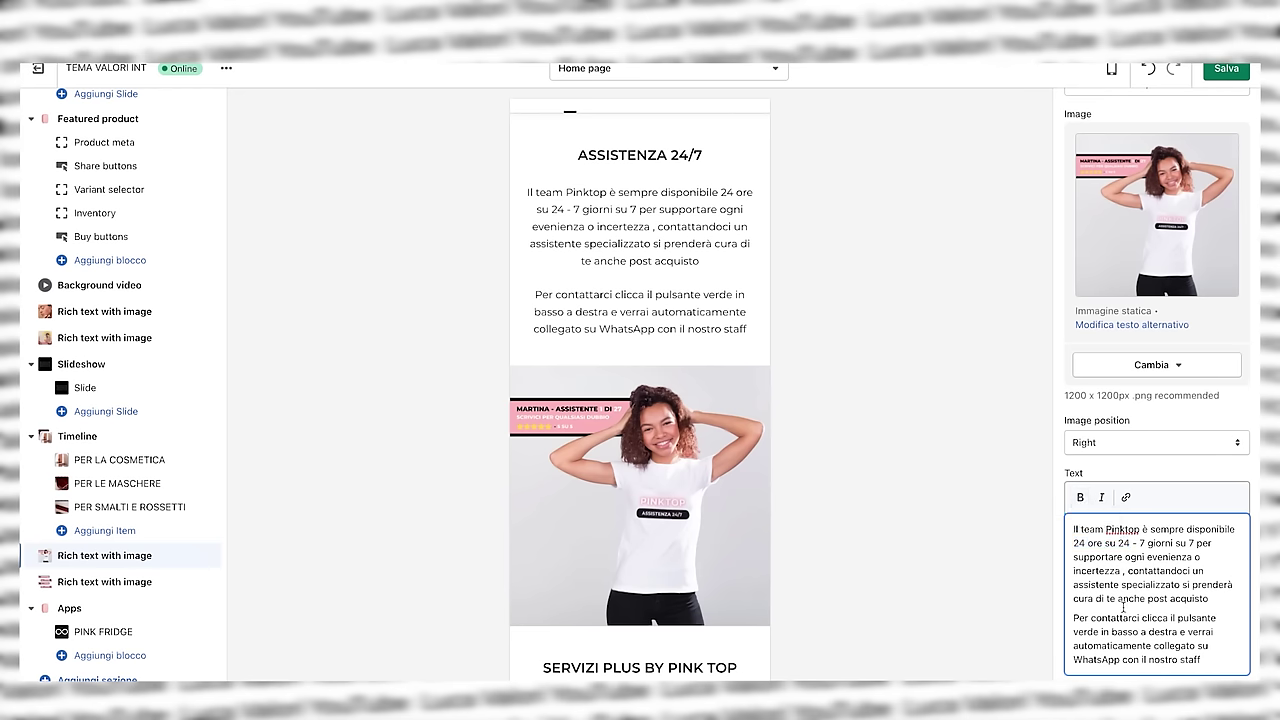
left_click_drag(1148, 600, 1213, 600)
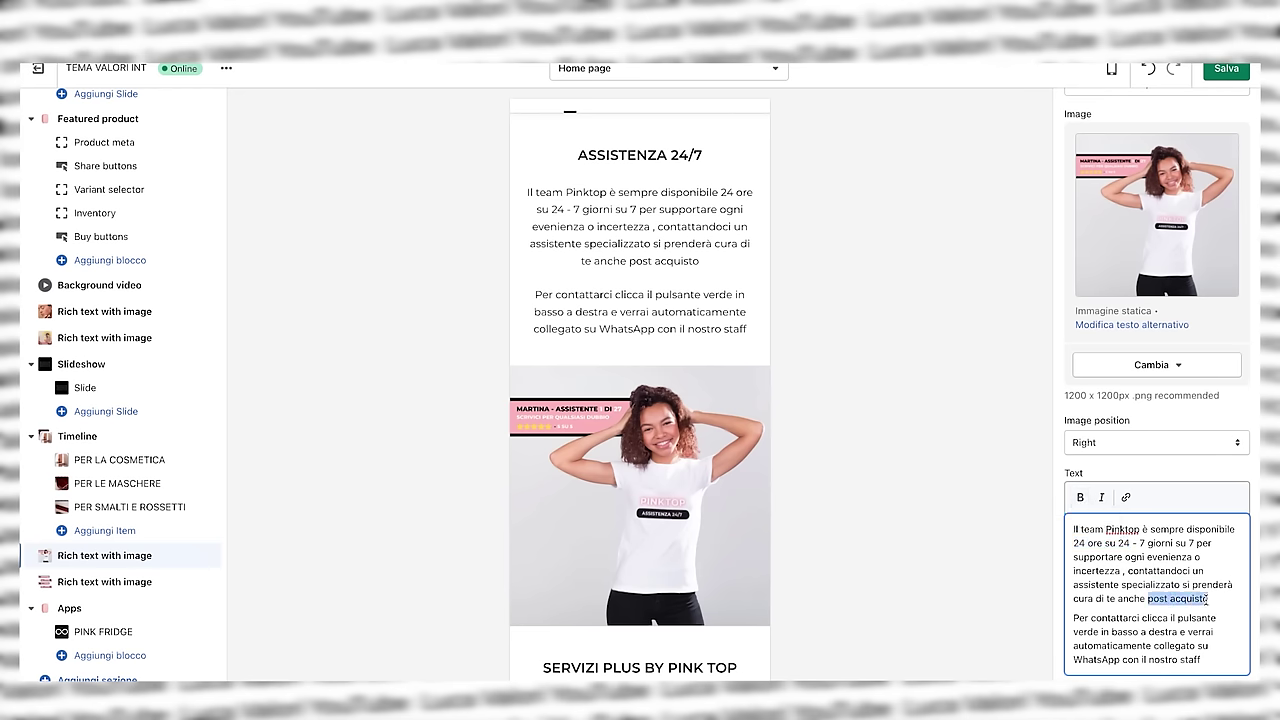
left_click(1080, 497)
- Make 'pulsante verde' bold in the same text
scroll(1110, 591, "down", 1)
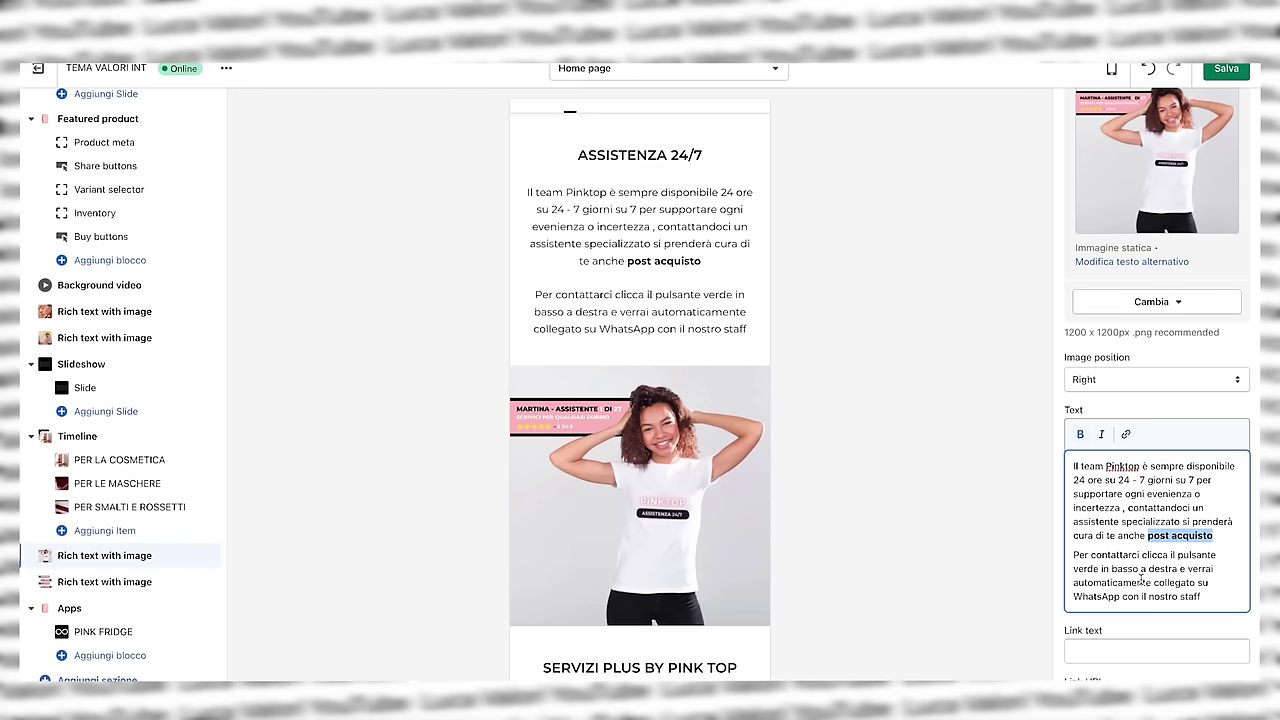
left_click_drag(1178, 556, 1101, 568)
left_click(1080, 434)
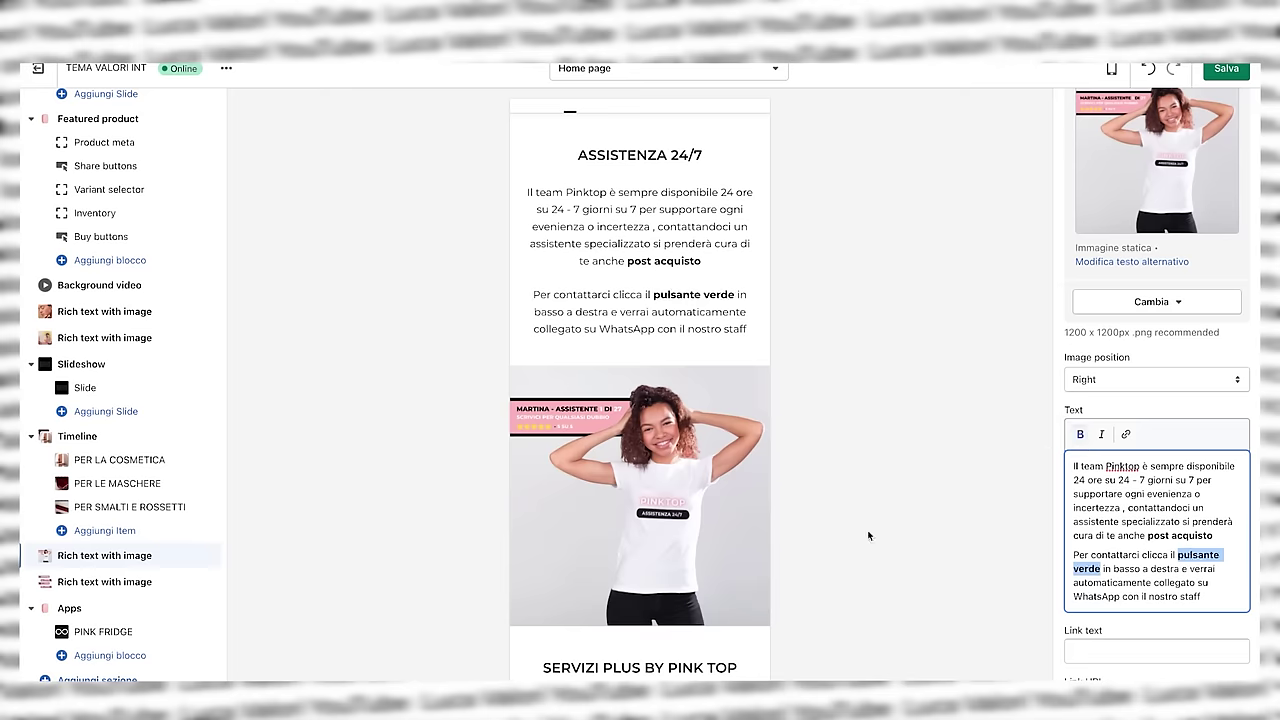
scroll(868, 536, "down", 5)
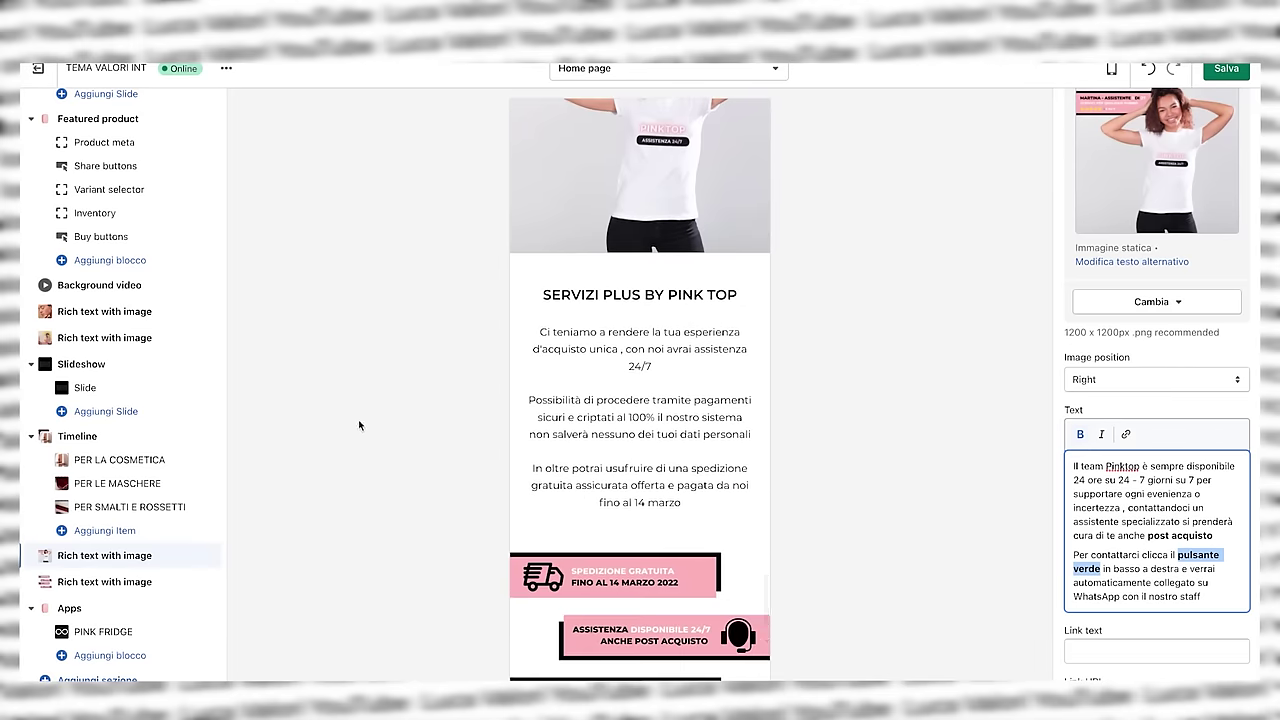
scroll(130, 440, "down", 1)
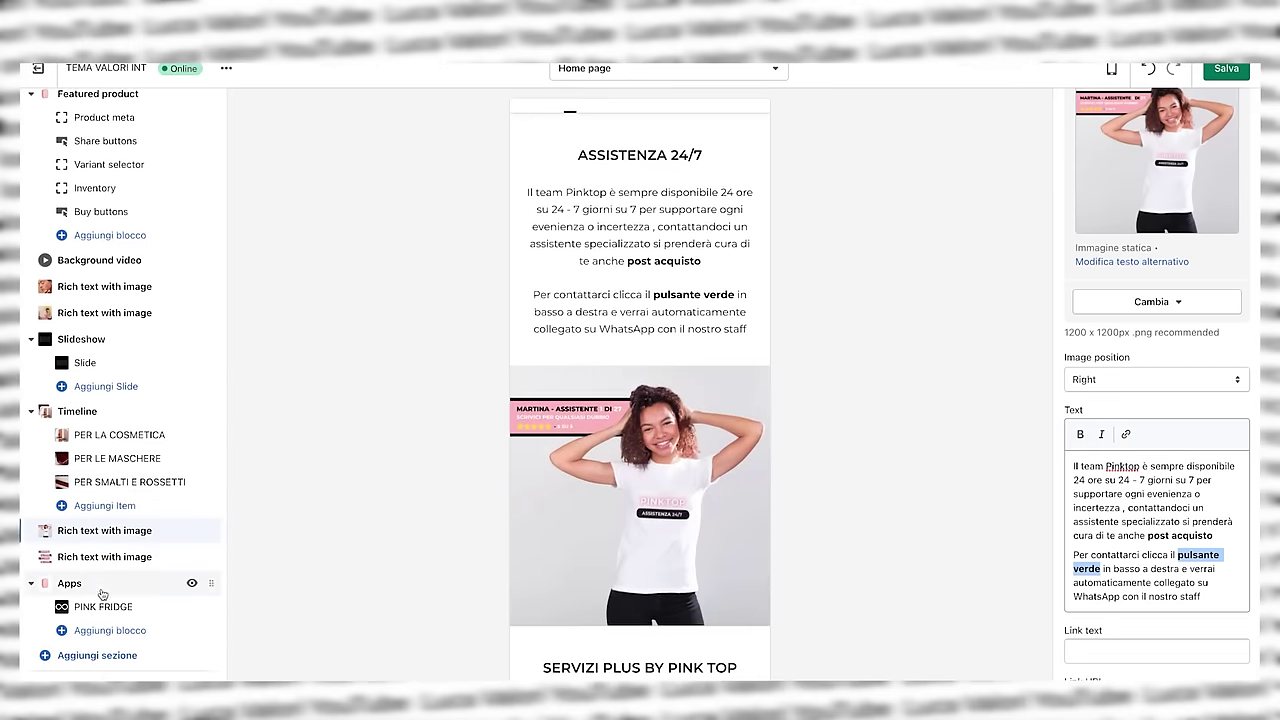
- Bold 'assistenza 24/7', 'criptati al 100%' and 'spedizione gratuita' in the SERVIZI PLUS text
left_click(96, 560)
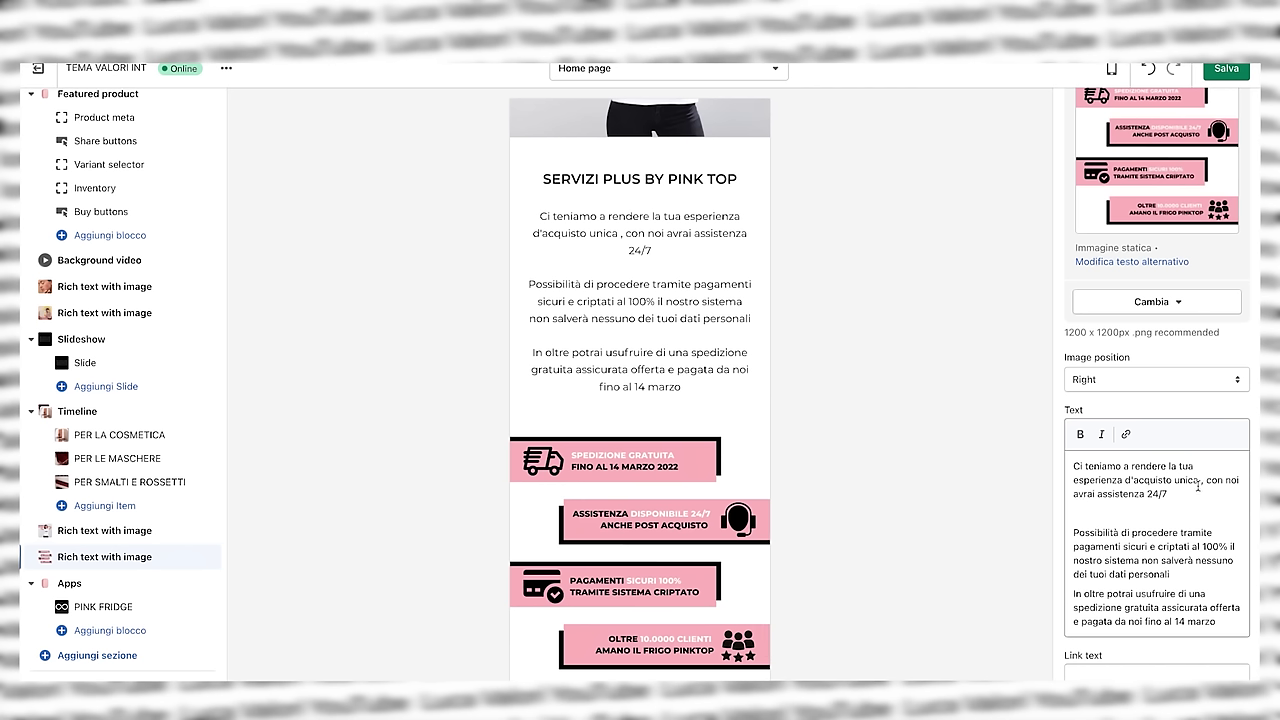
left_click_drag(1168, 494, 1095, 496)
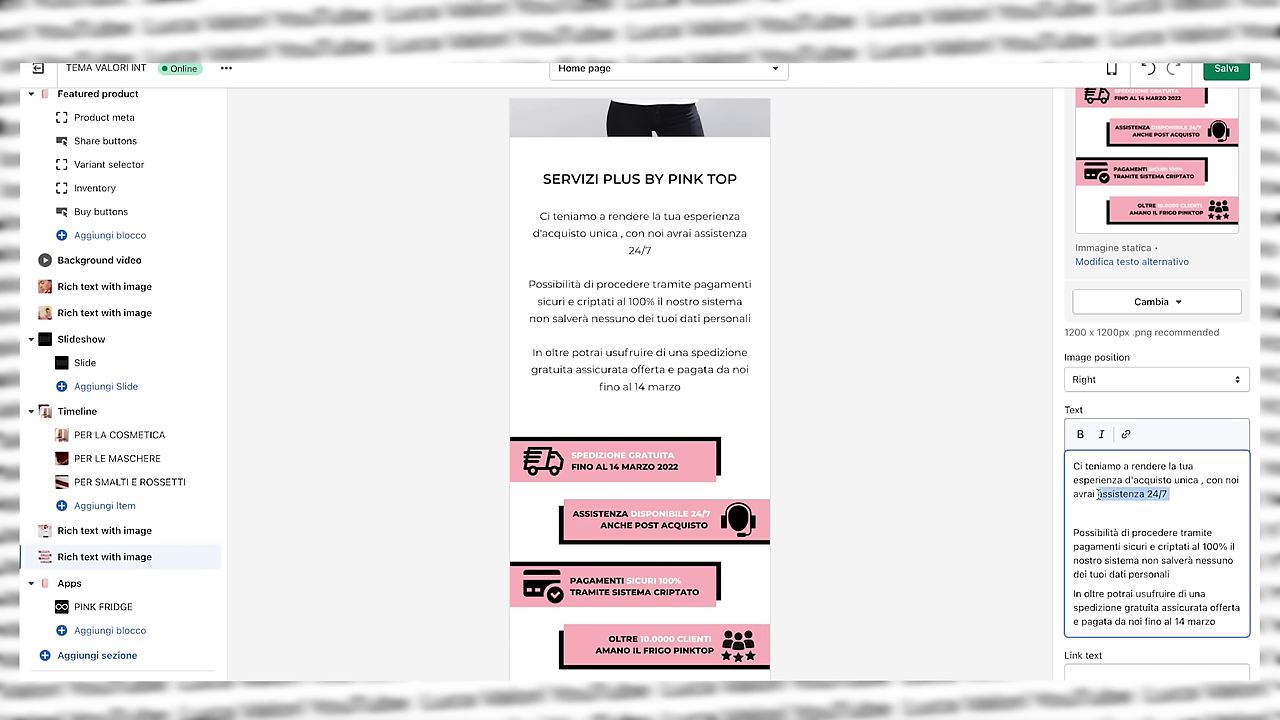
left_click(1080, 434)
left_click(1165, 560)
left_click_drag(1154, 546, 1228, 546)
left_click(1080, 434)
scroll(1100, 560, "down", 1)
left_click(1124, 594)
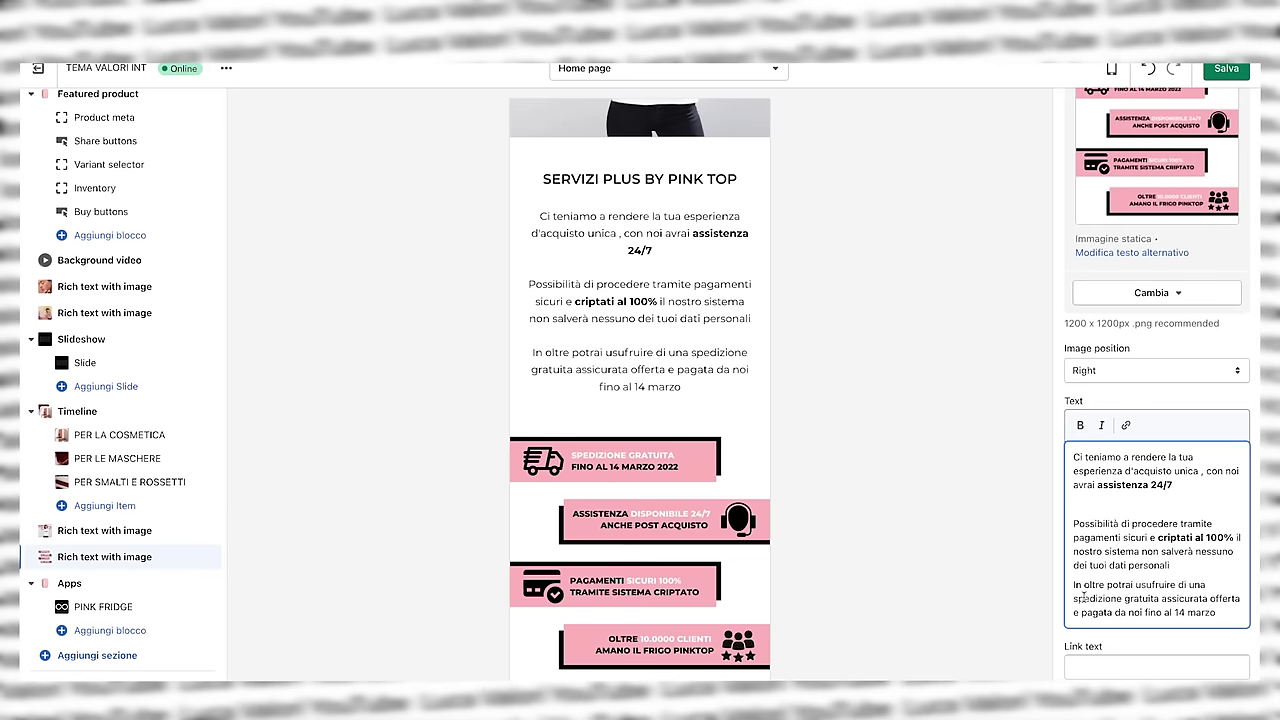
left_click_drag(1073, 598, 1160, 598)
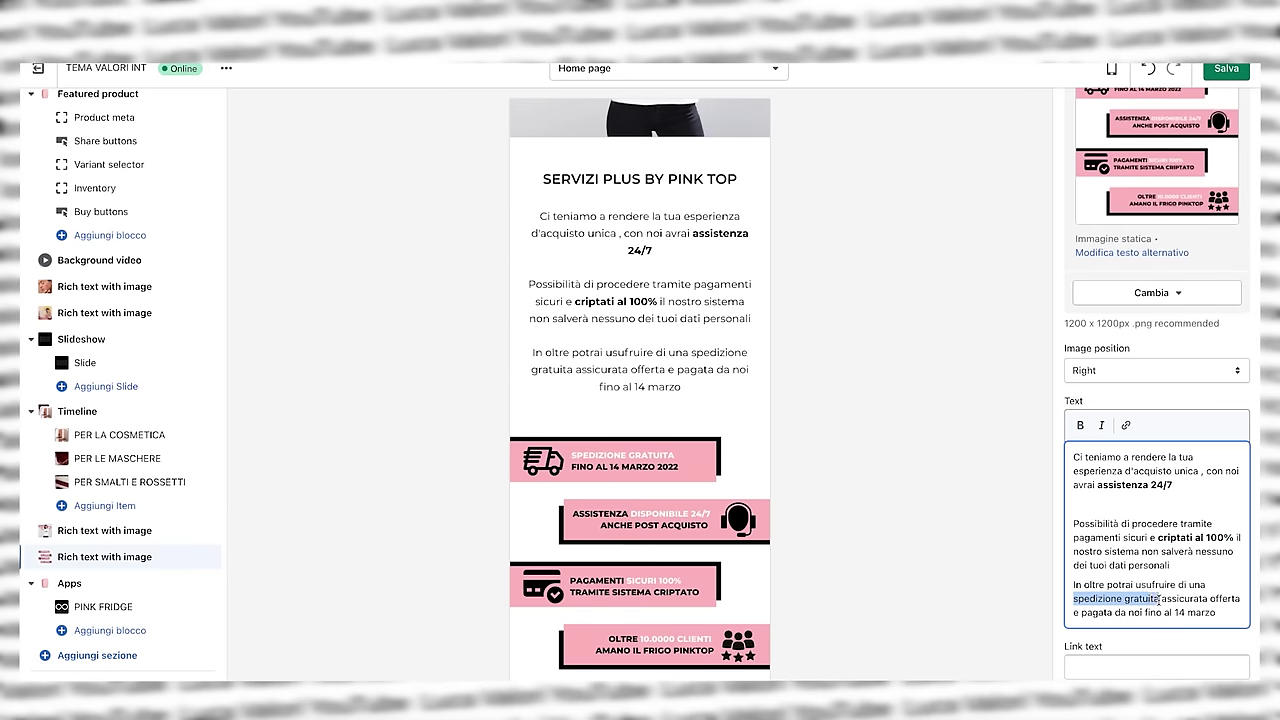
left_click(1080, 425)
scroll(650, 378, "up", 10)
scroll(650, 373, "up", 10)
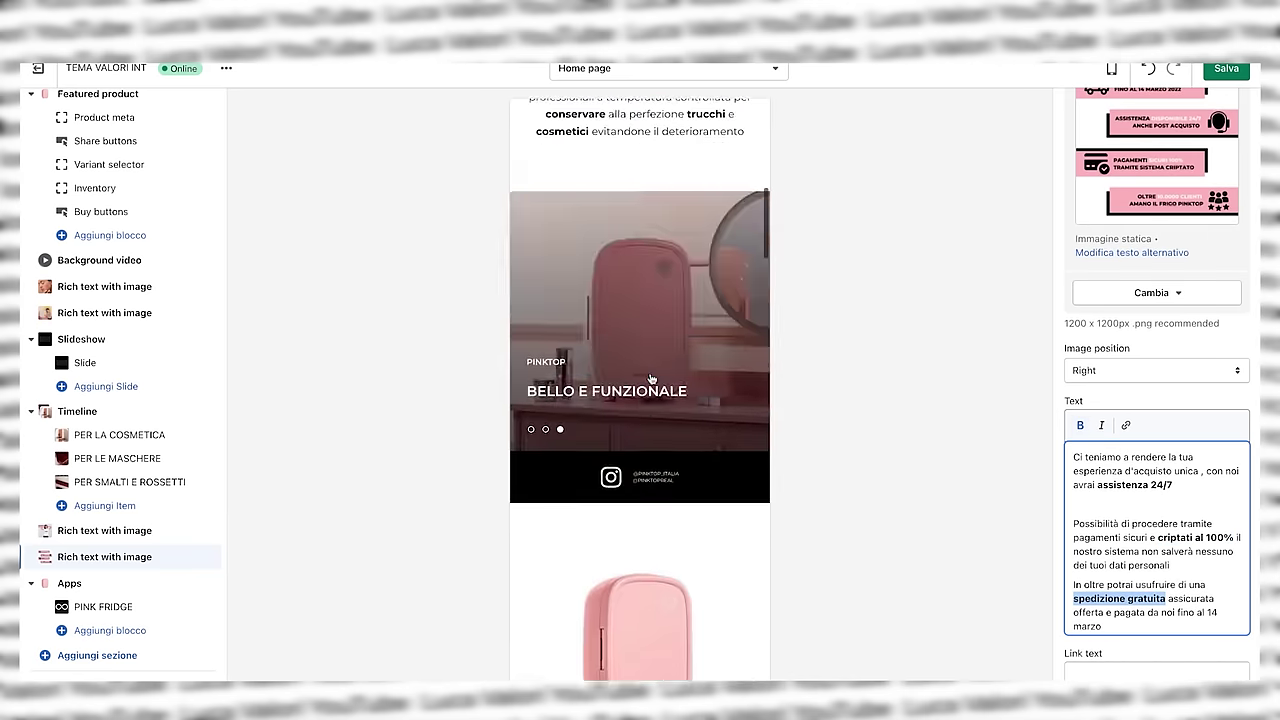
scroll(650, 377, "down", 1)
scroll(650, 377, "down", 2)
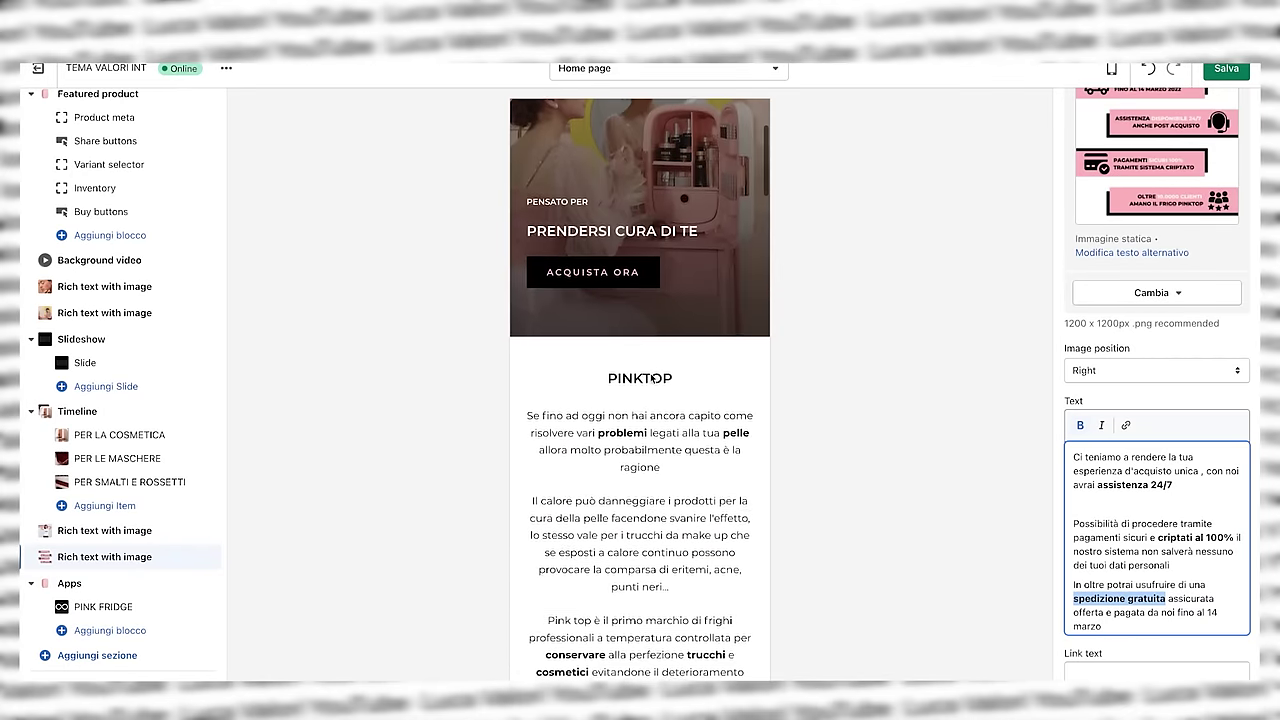
scroll(651, 376, "down", 1)
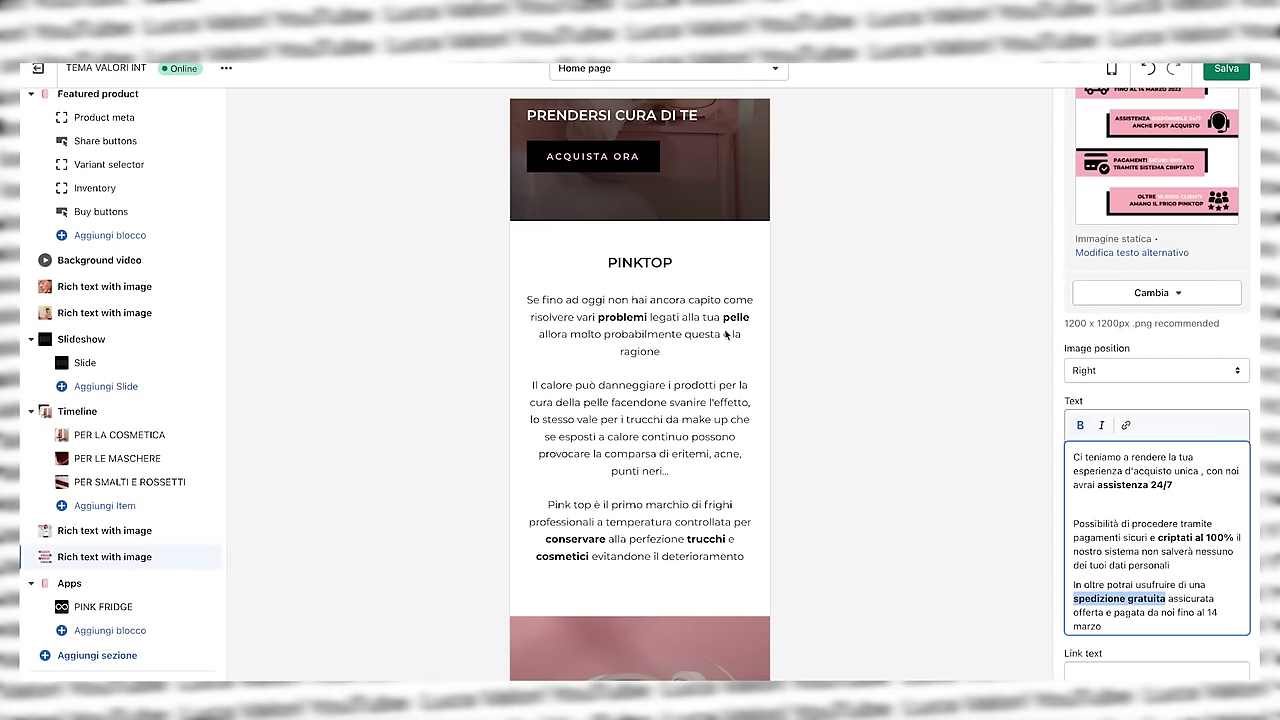
scroll(560, 483, "down", 1)
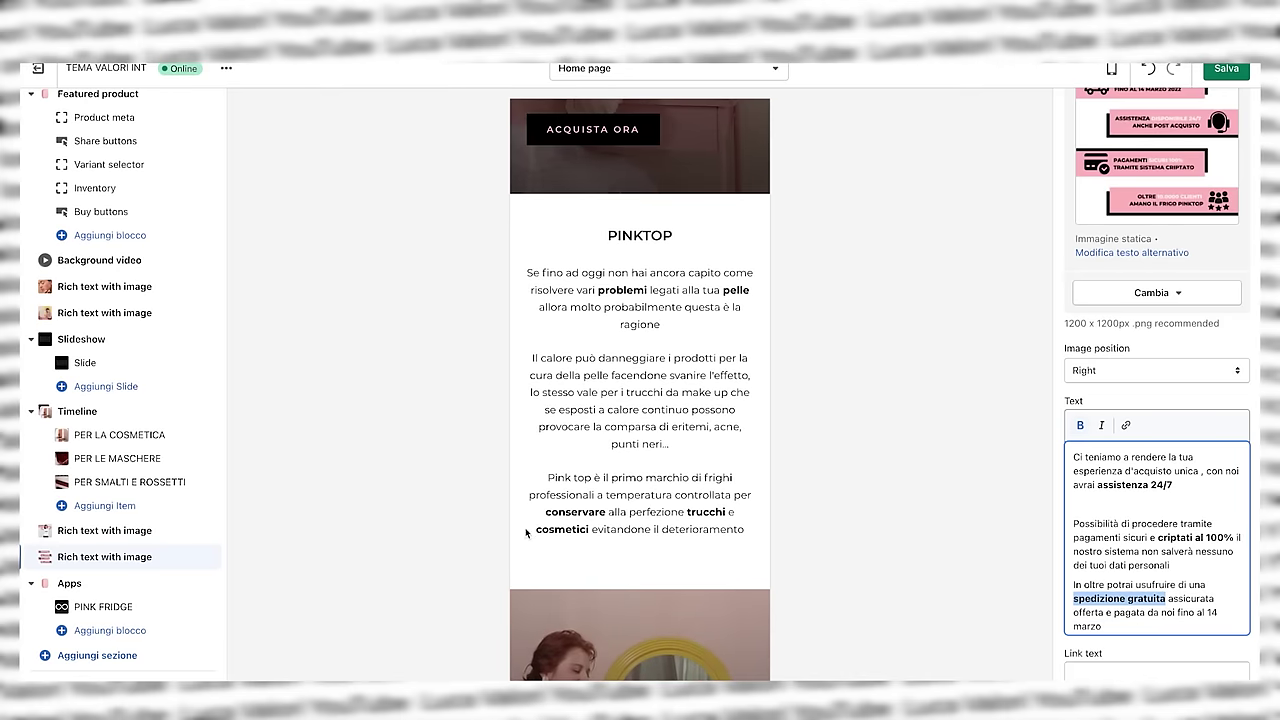
scroll(595, 398, "up", 10)
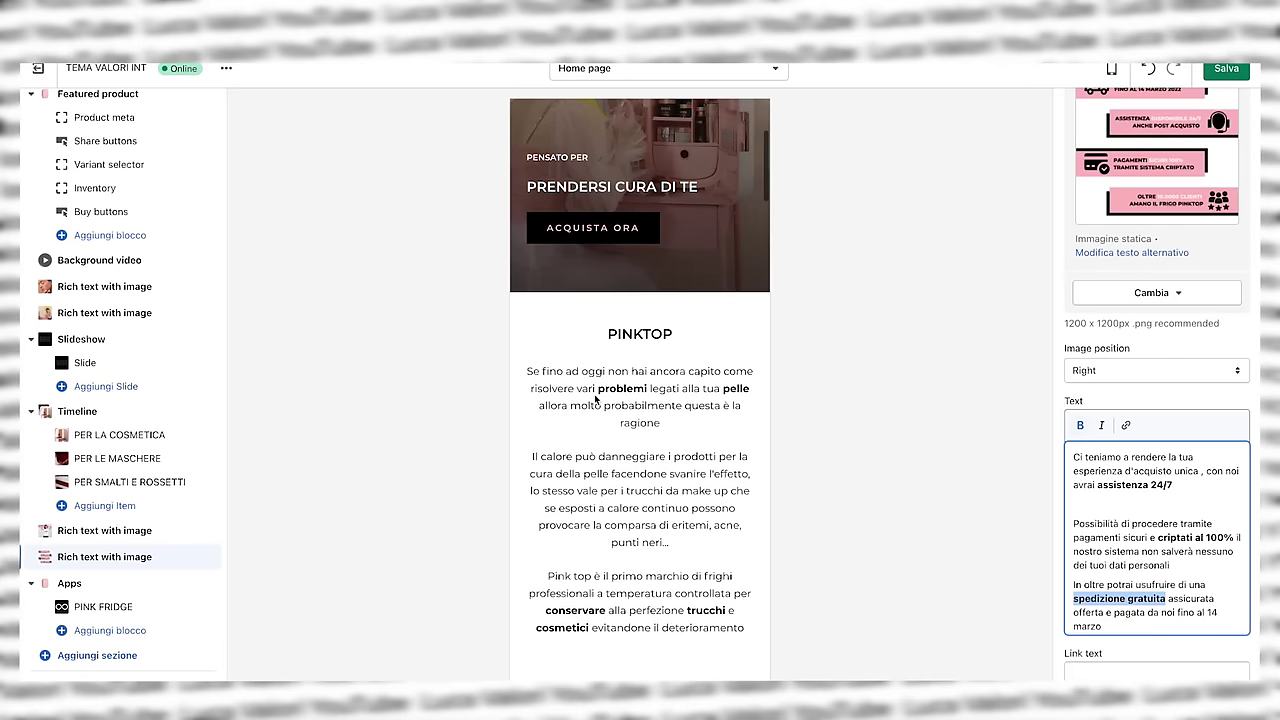
scroll(642, 352, "down", 9)
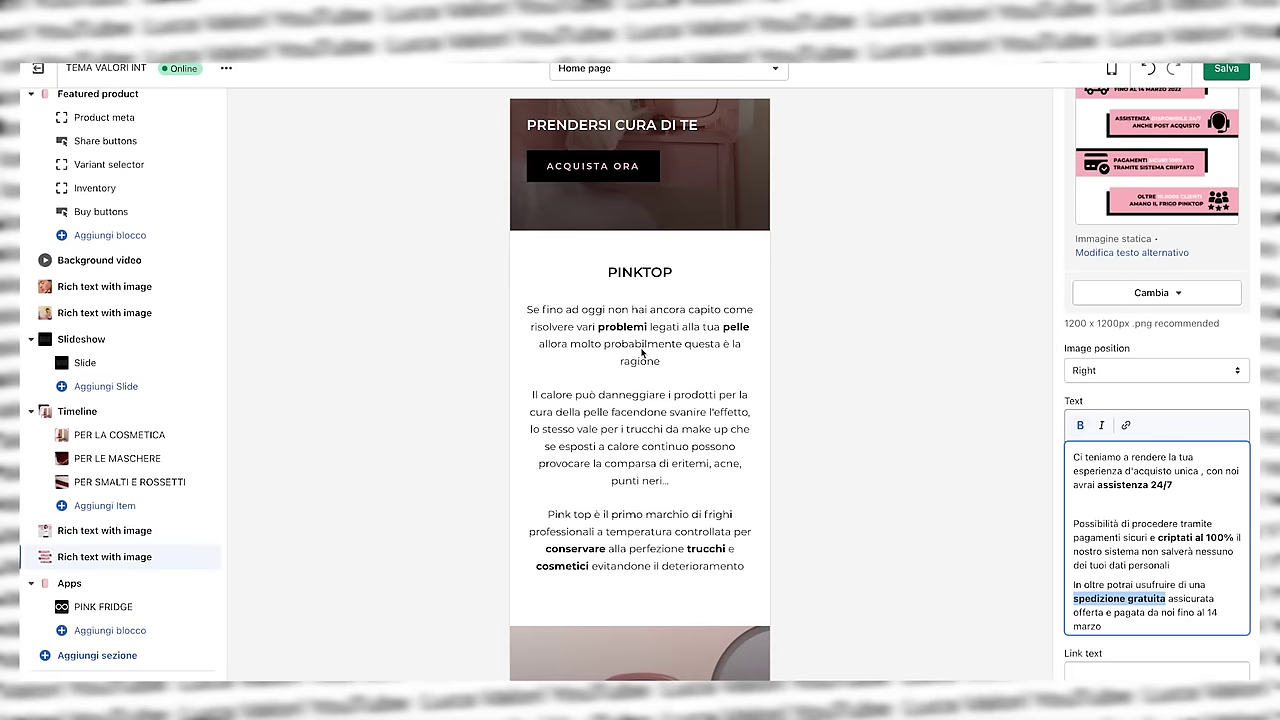
scroll(642, 352, "down", 20)
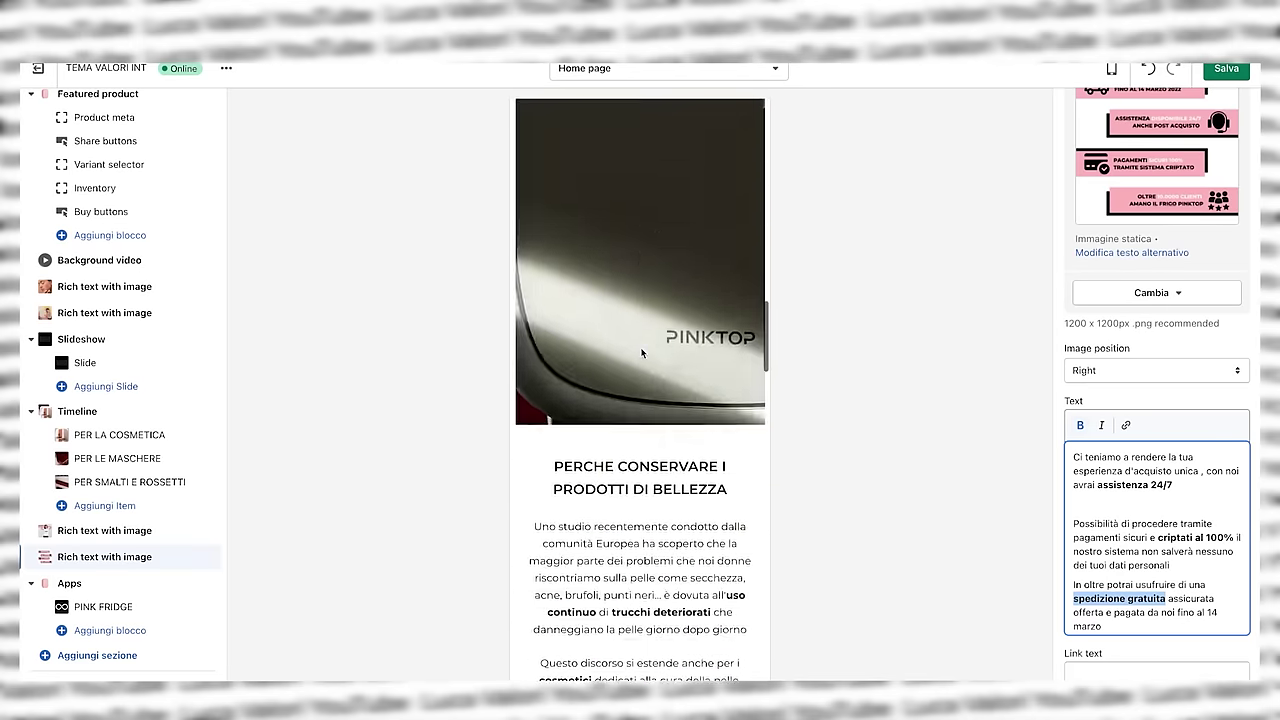
scroll(642, 349, "up", 1)
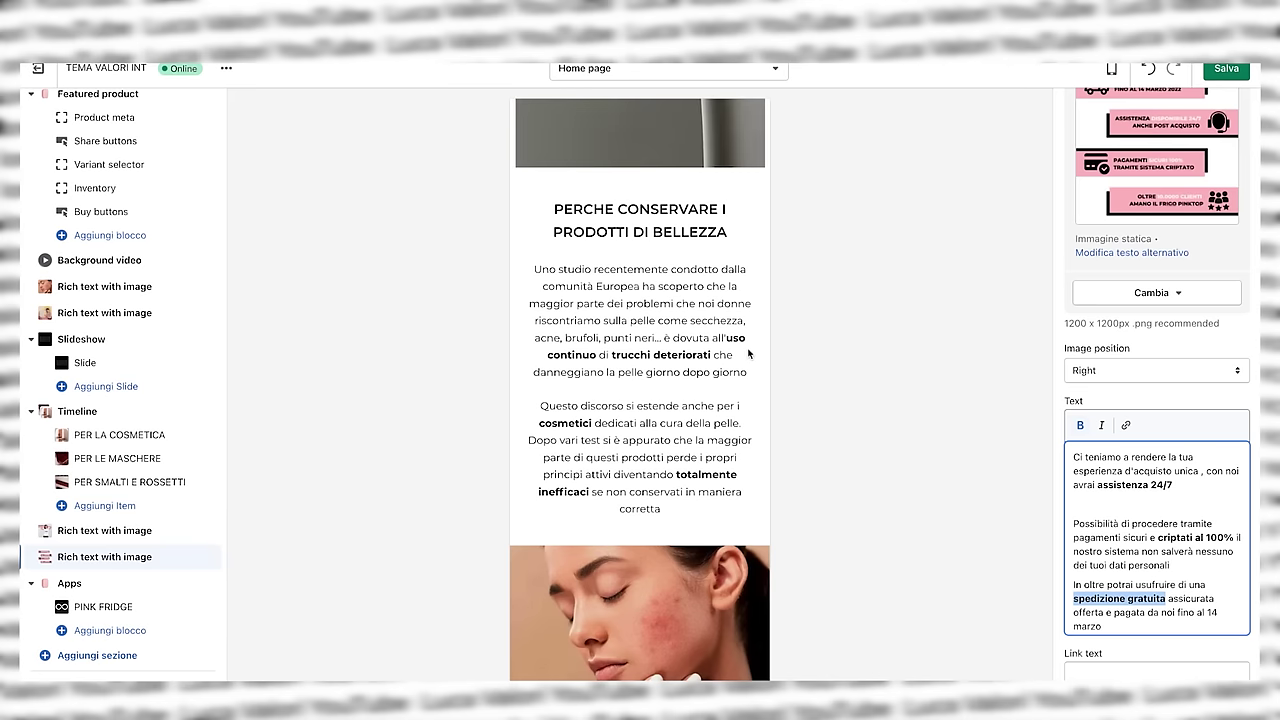
scroll(577, 436, "down", 1)
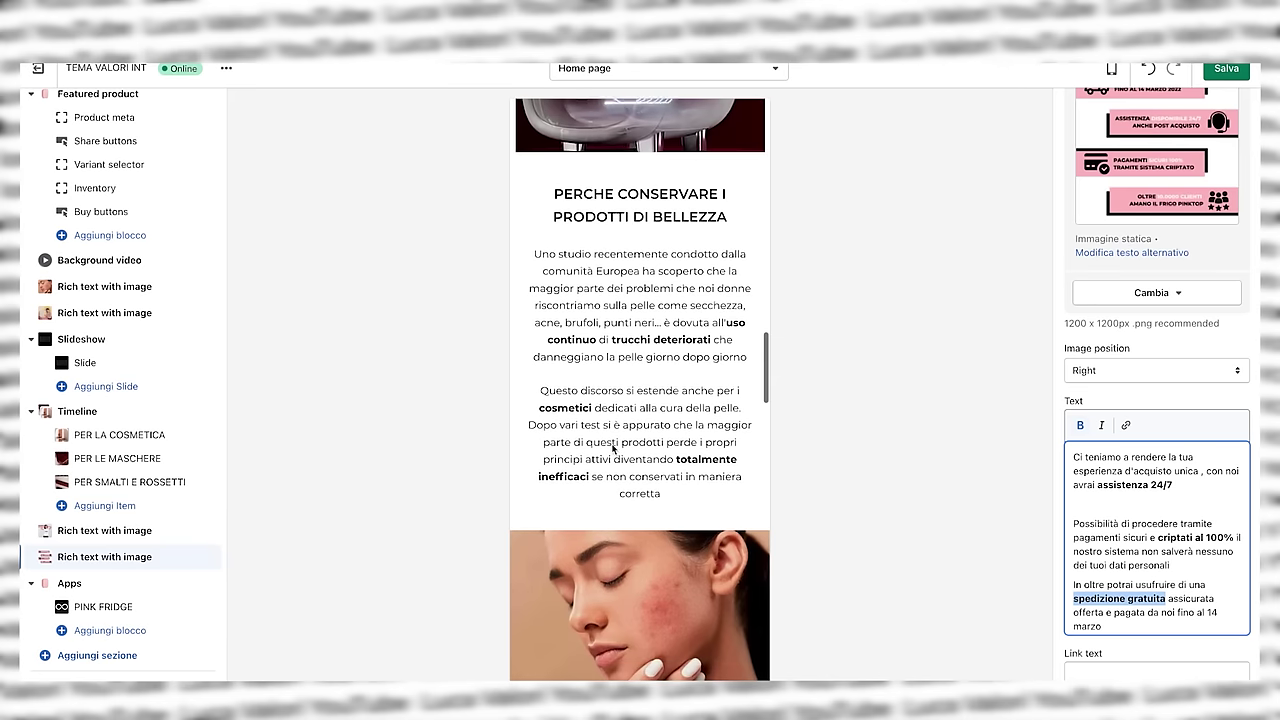
scroll(618, 370, "down", 10)
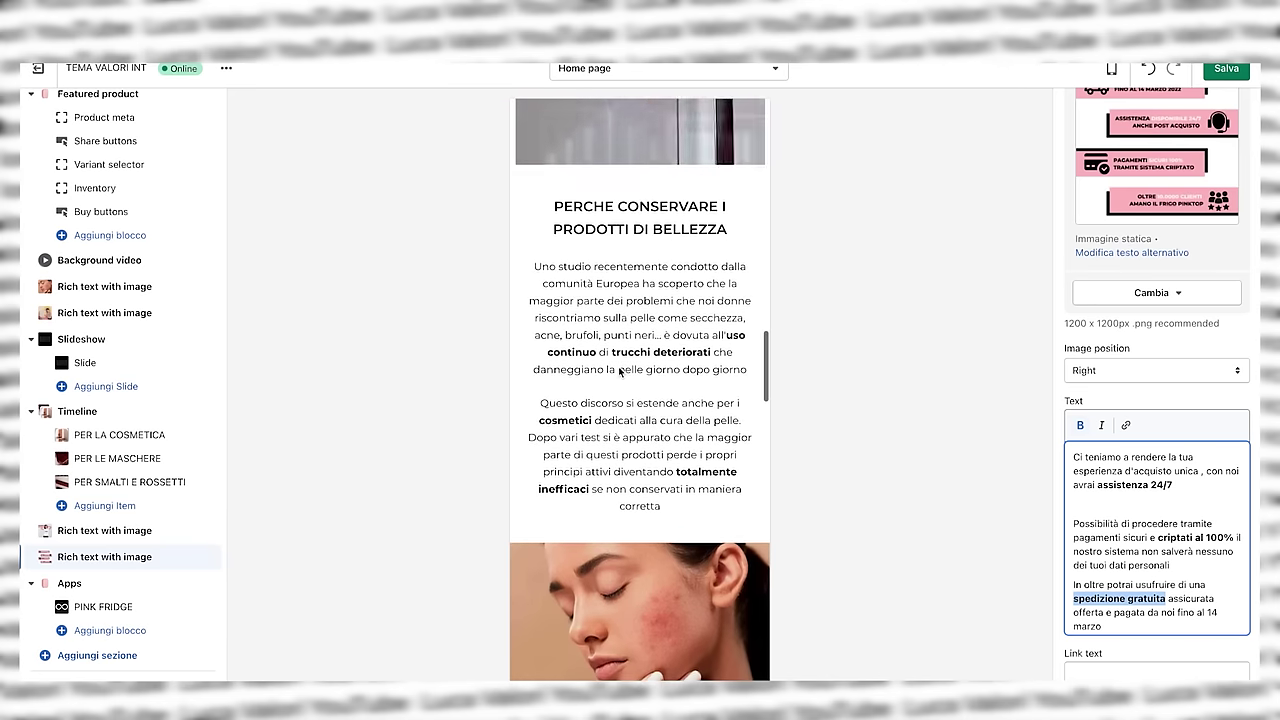
scroll(618, 370, "up", 4)
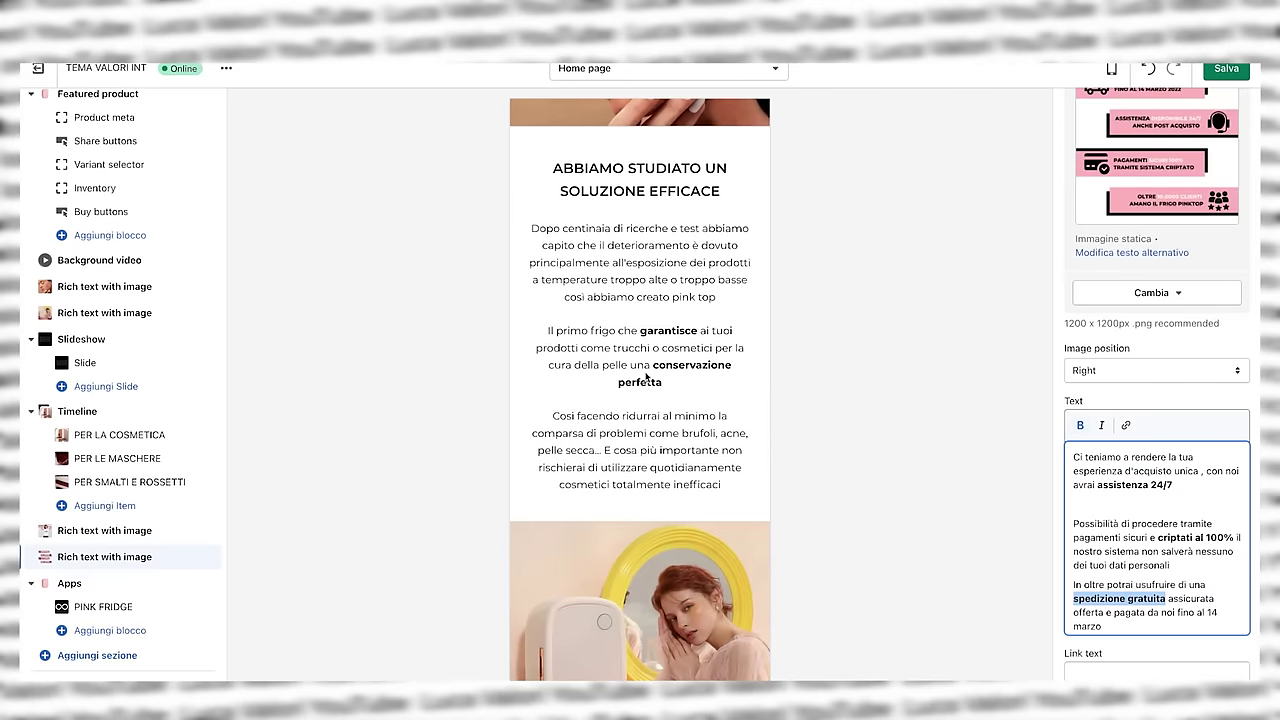
scroll(644, 378, "down", 10)
scroll(646, 377, "down", 3)
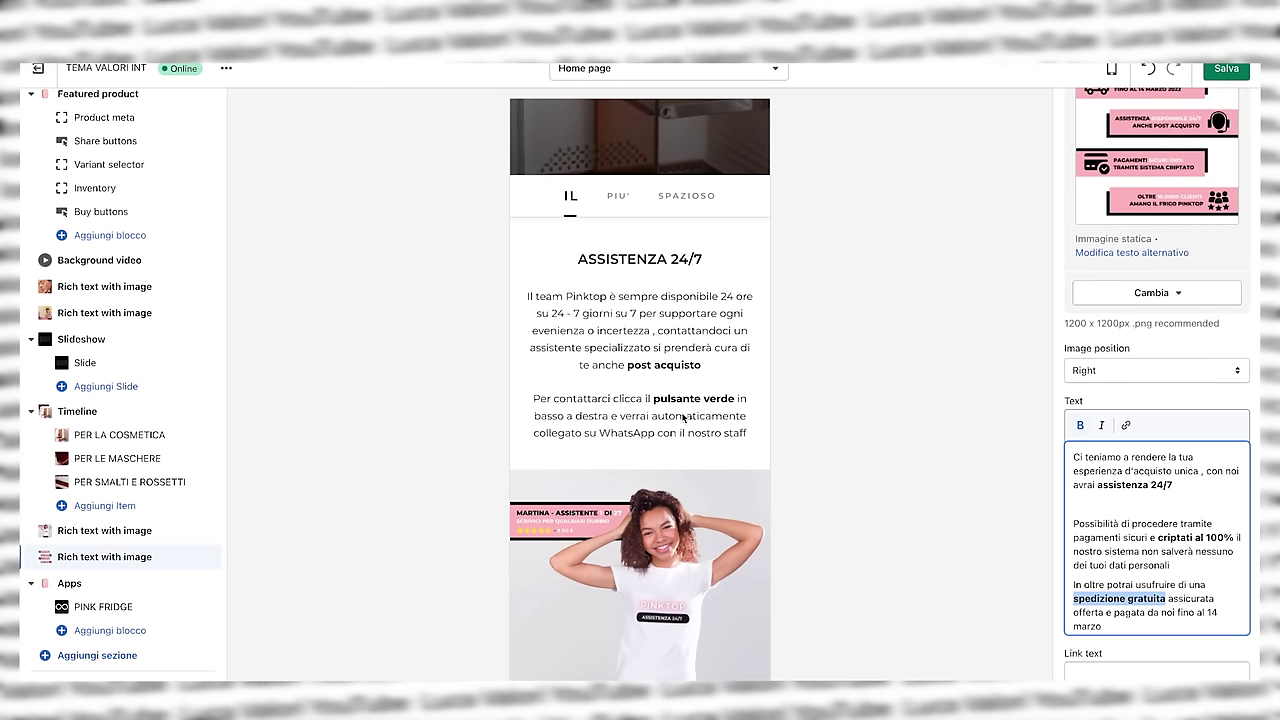
scroll(641, 487, "down", 2)
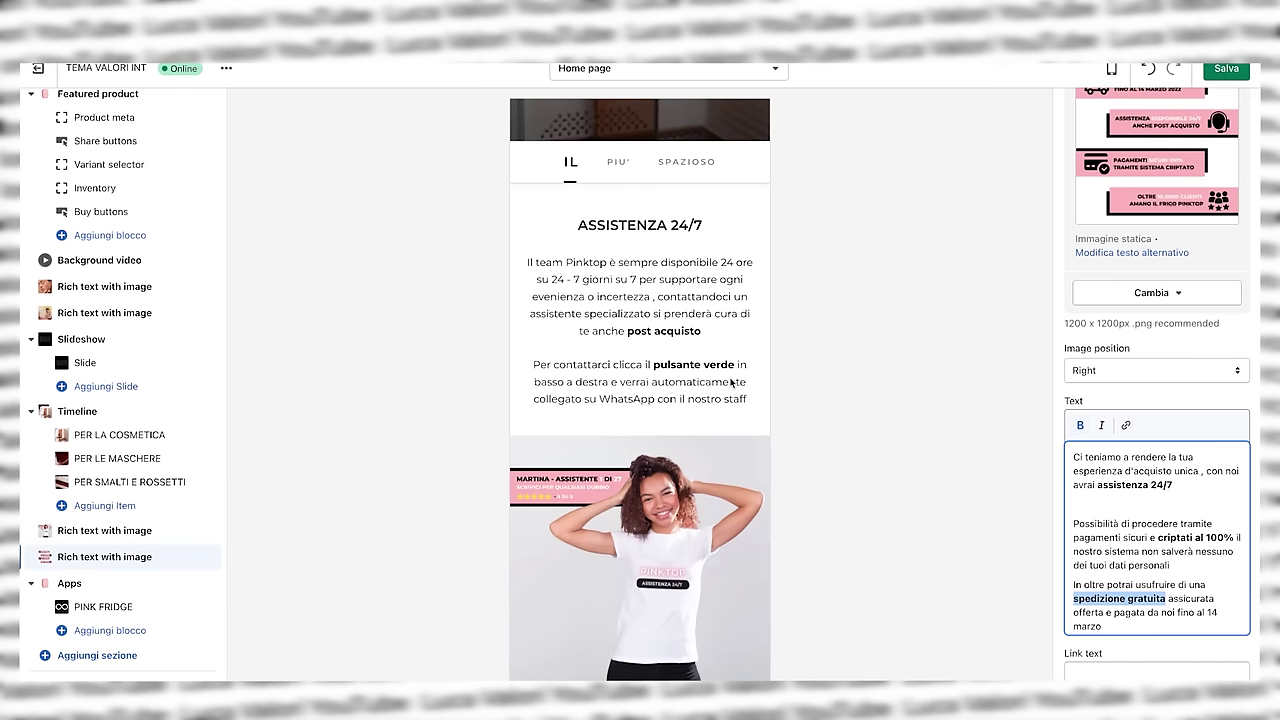
scroll(732, 383, "down", 6)
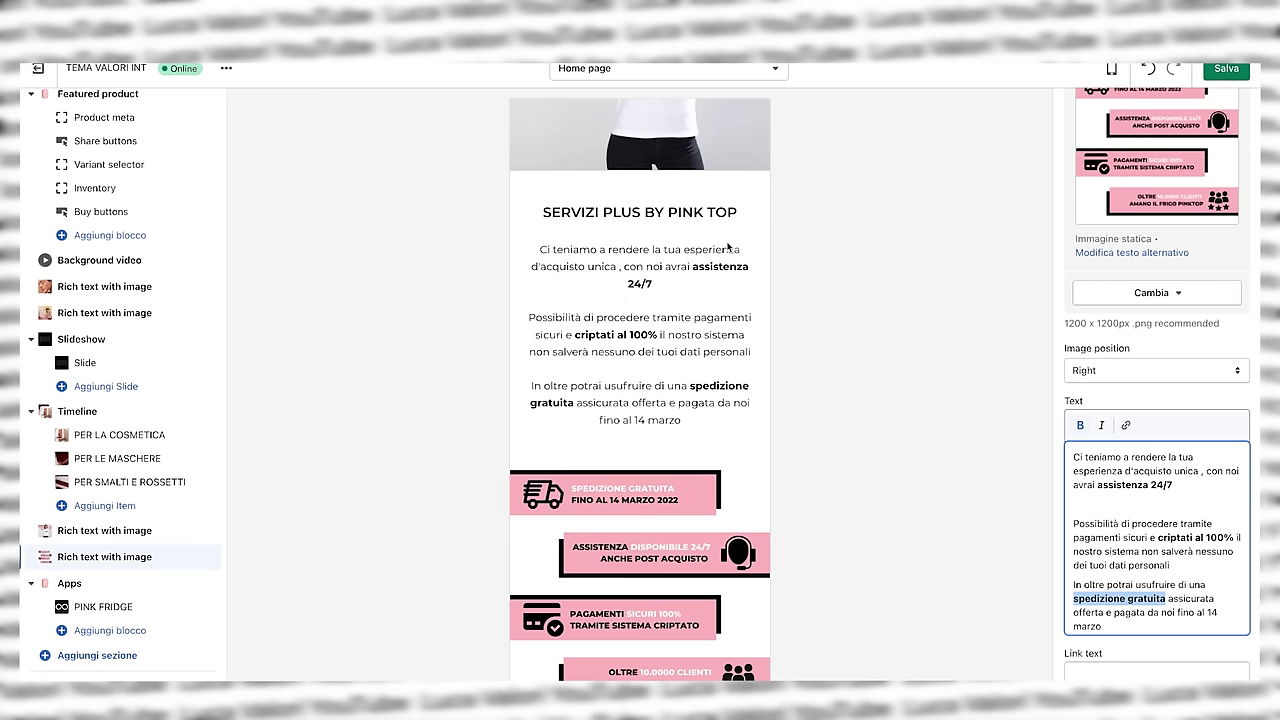
scroll(677, 354, "down", 6)
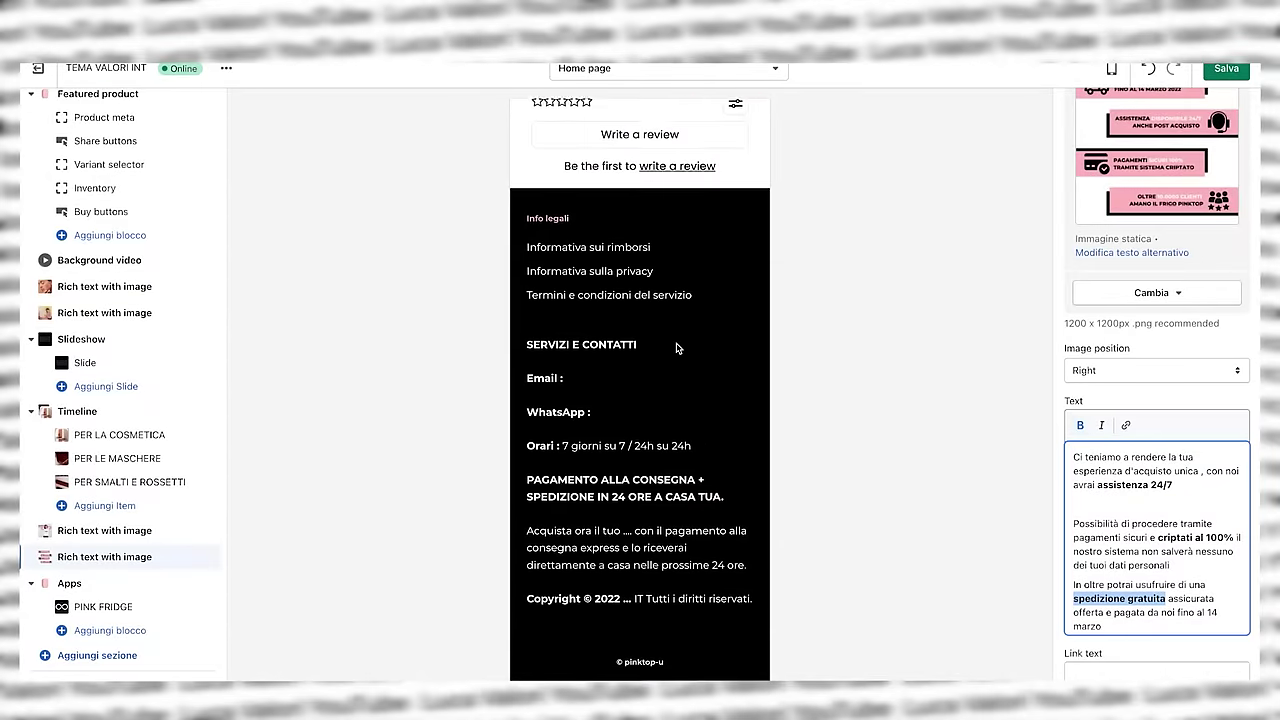
scroll(677, 347, "up", 1)
scroll(640, 400, "down", 3)
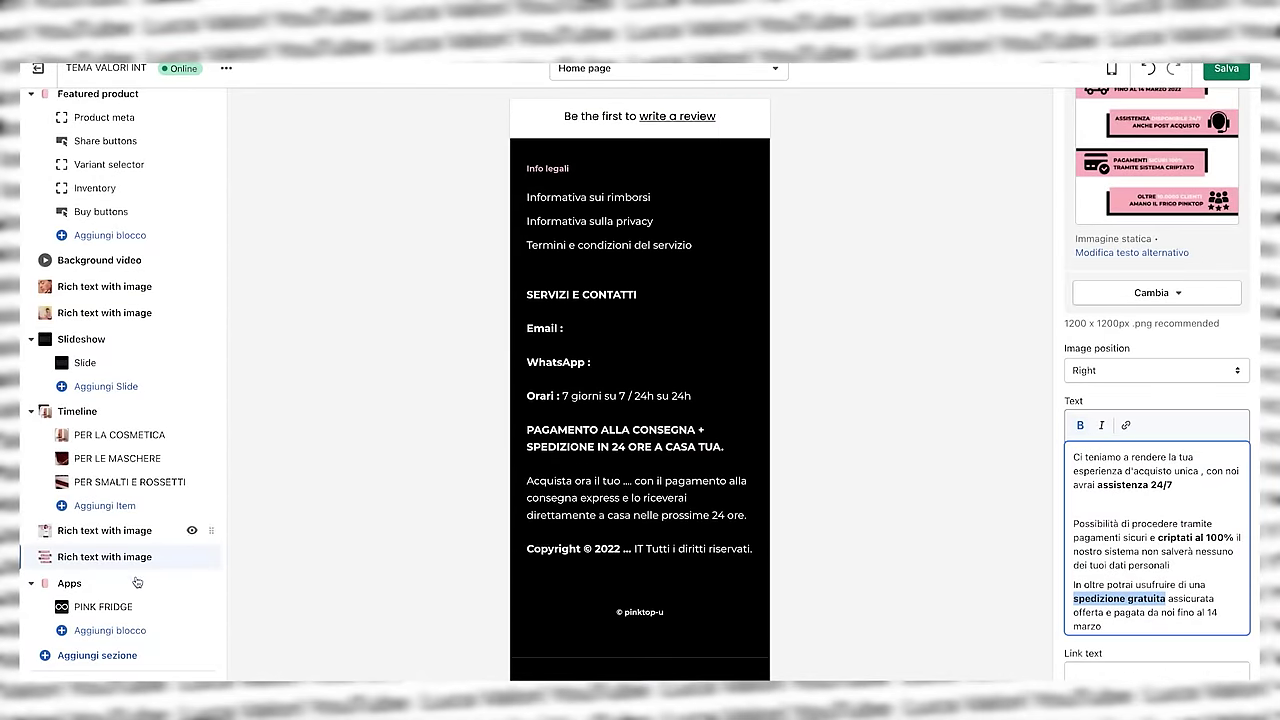
scroll(560, 420, "down", 5)
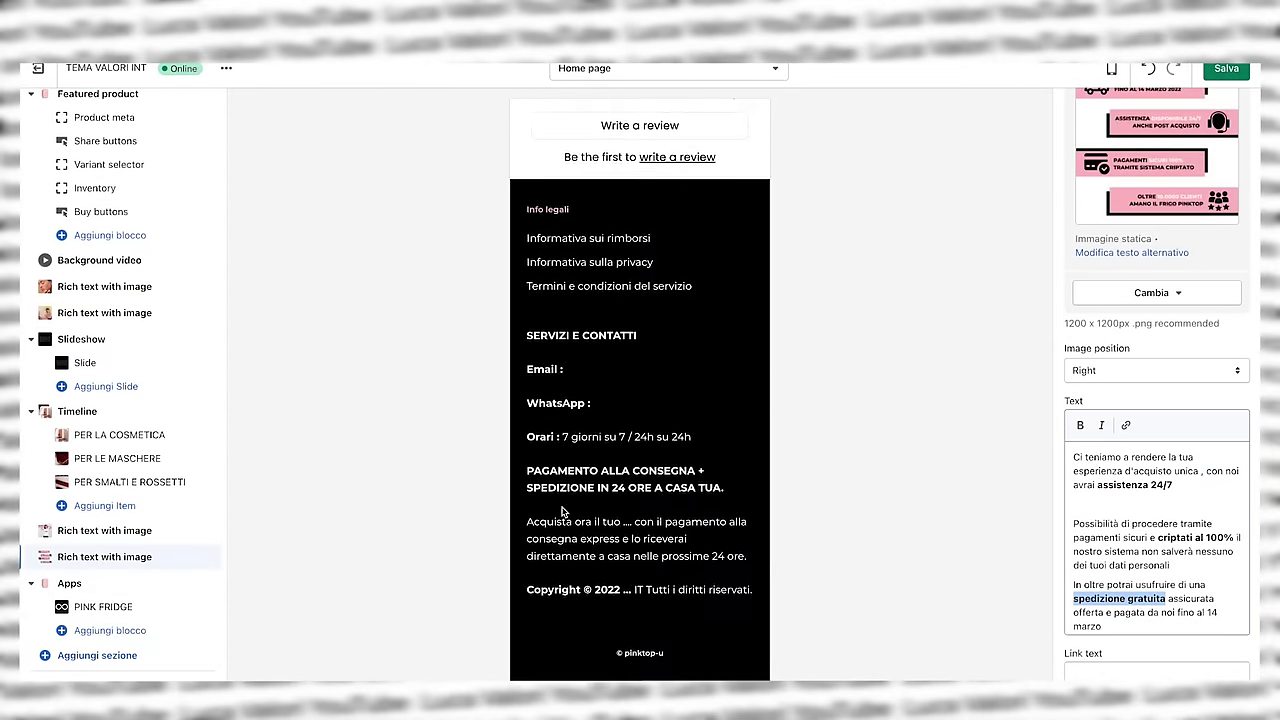
scroll(603, 339, "up", 1)
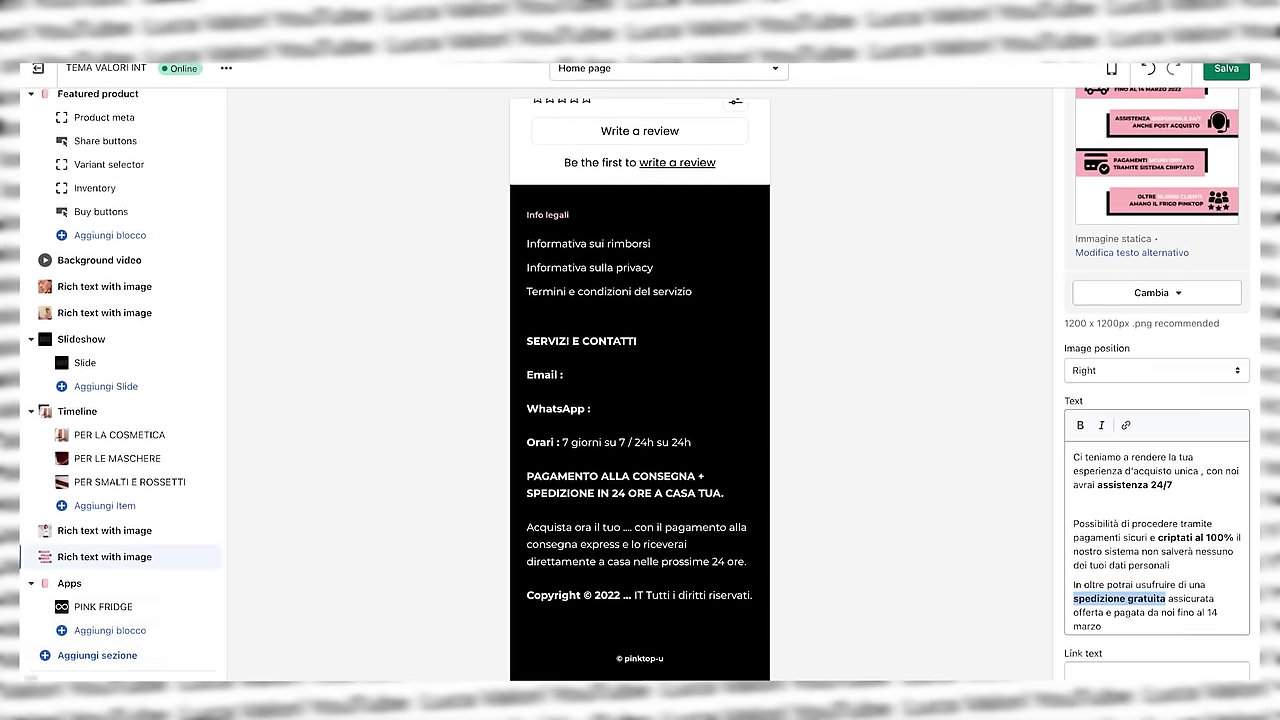
scroll(109, 634, "down", 1)
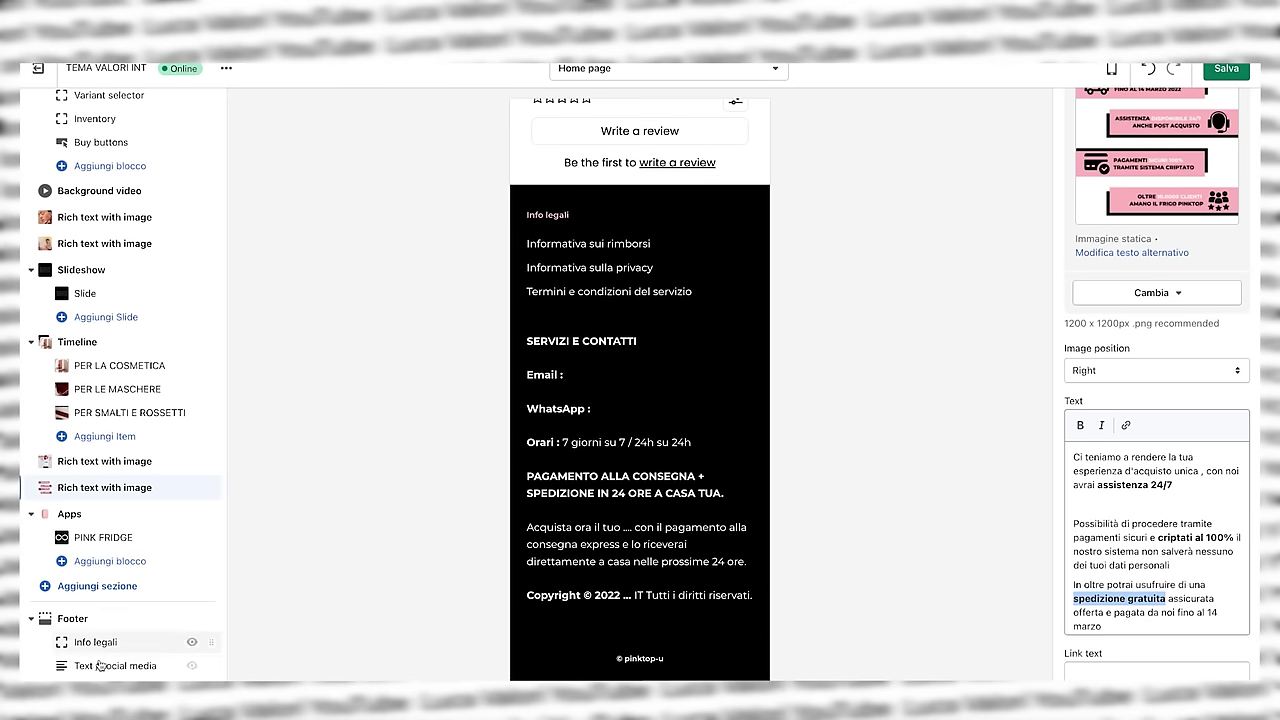
- Replace the placeholder dots after 'tuo' in the footer text with 'Pinktop'
left_click(100, 665)
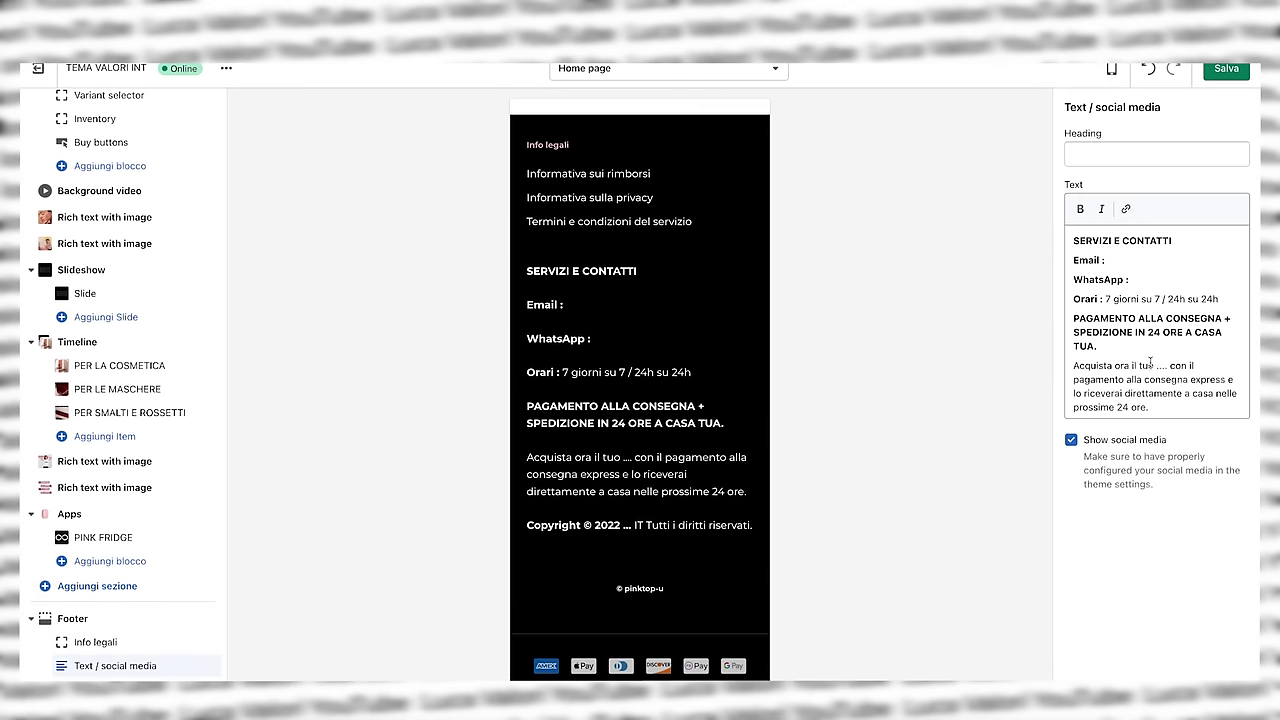
scroll(1150, 362, "down", 1)
left_click_drag(1164, 335, 1152, 335)
key("BackSpace")
type("Pinkto")
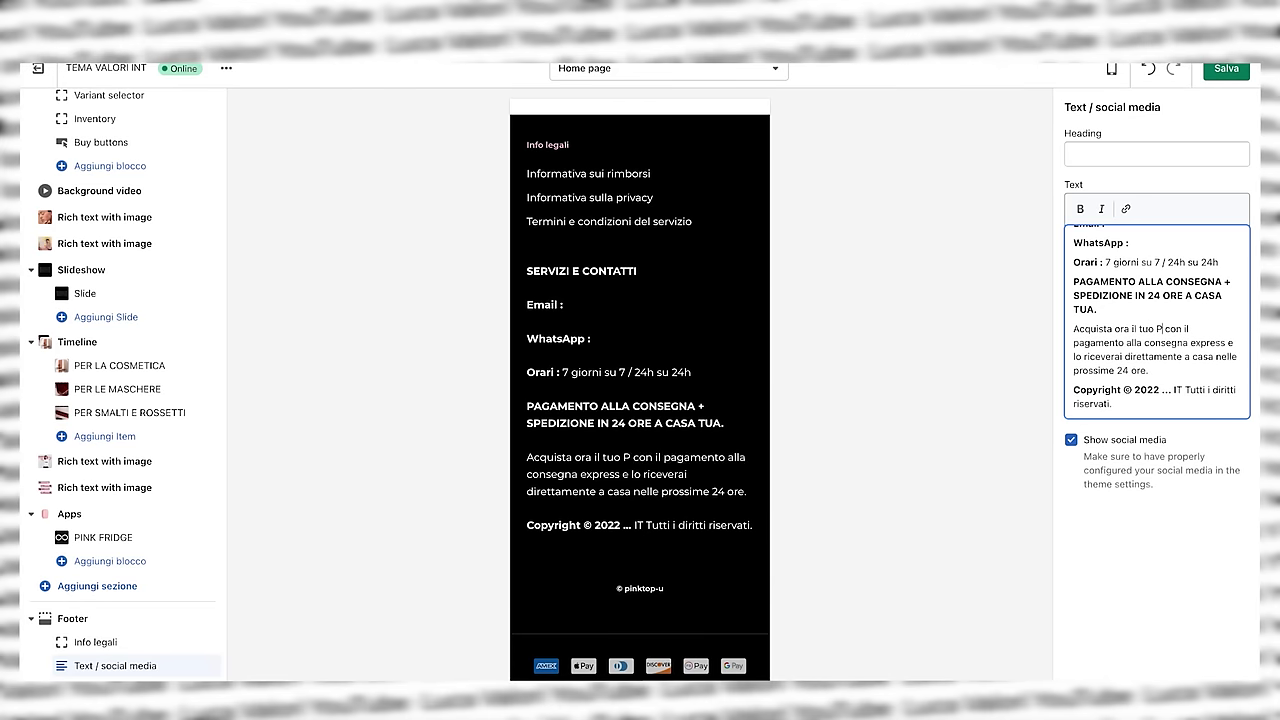
type("p")
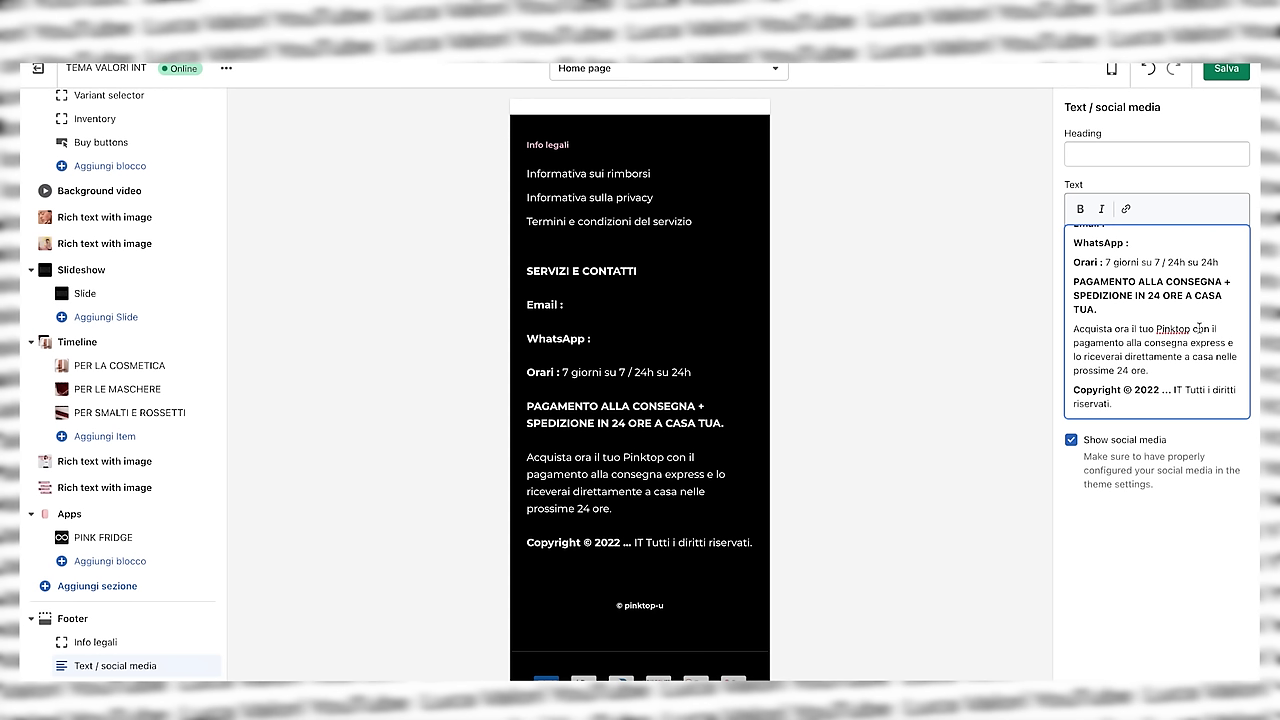
- Rewrite the shipping sentence to end 'con la nostra spedizione assicurata gratuita fino al 14 marzo'
mouse_move(1197, 329)
left_mouse_down()
mouse_move(1150, 343)
mouse_move(1219, 341)
left_mouse_up()
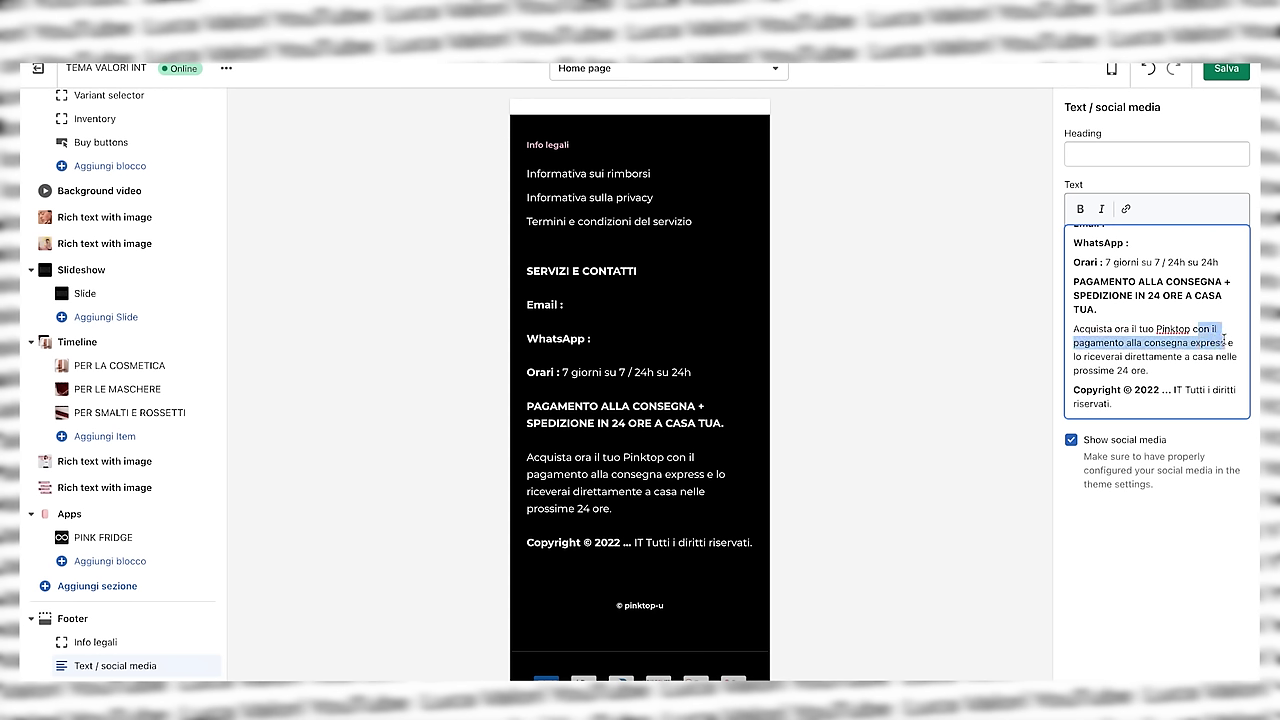
left_click(1205, 330)
left_click_drag(1193, 329, 1148, 371)
key("BackSpace")
type("c")
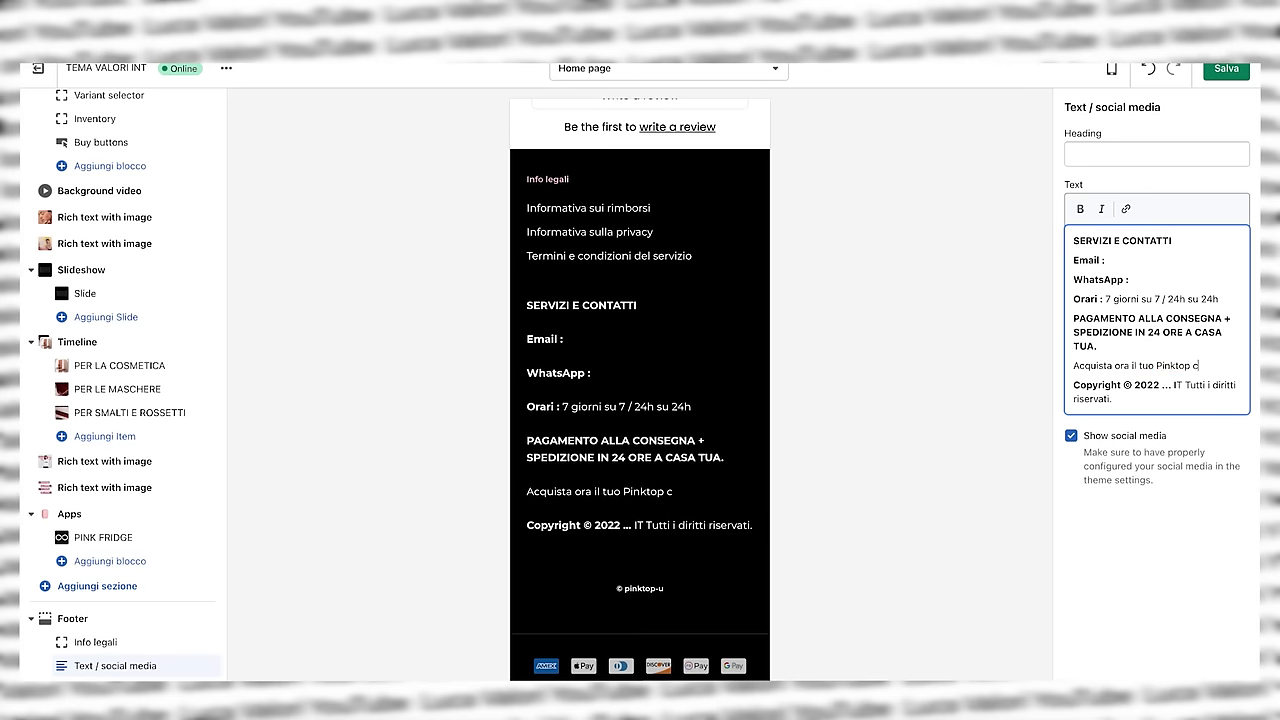
type("on la nostr")
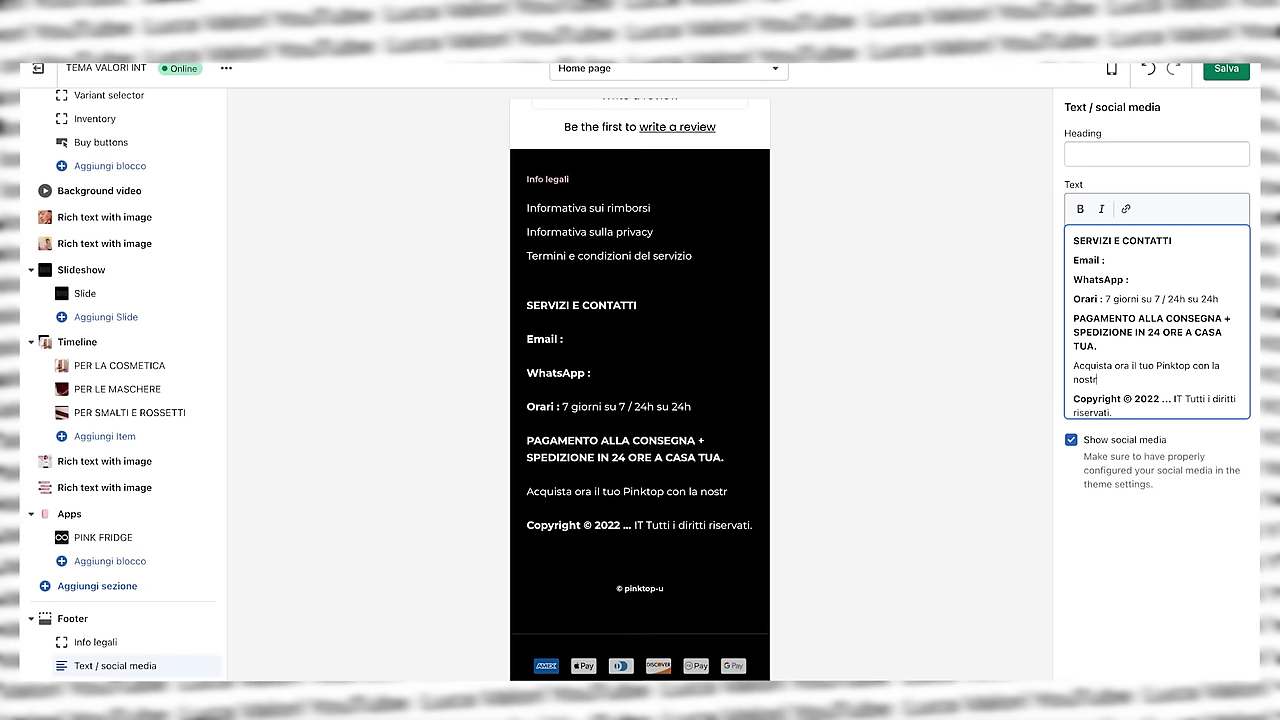
type("a spediziona assicu")
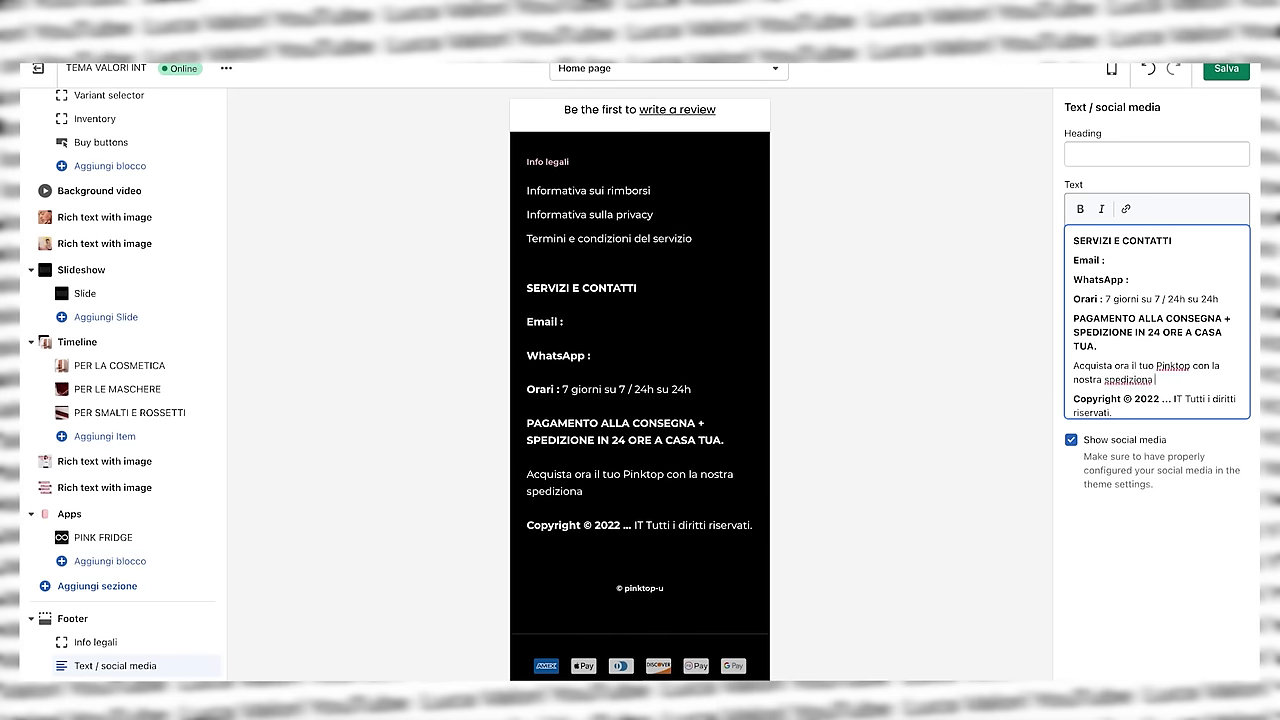
type("gratuita fino al 14 marzo")
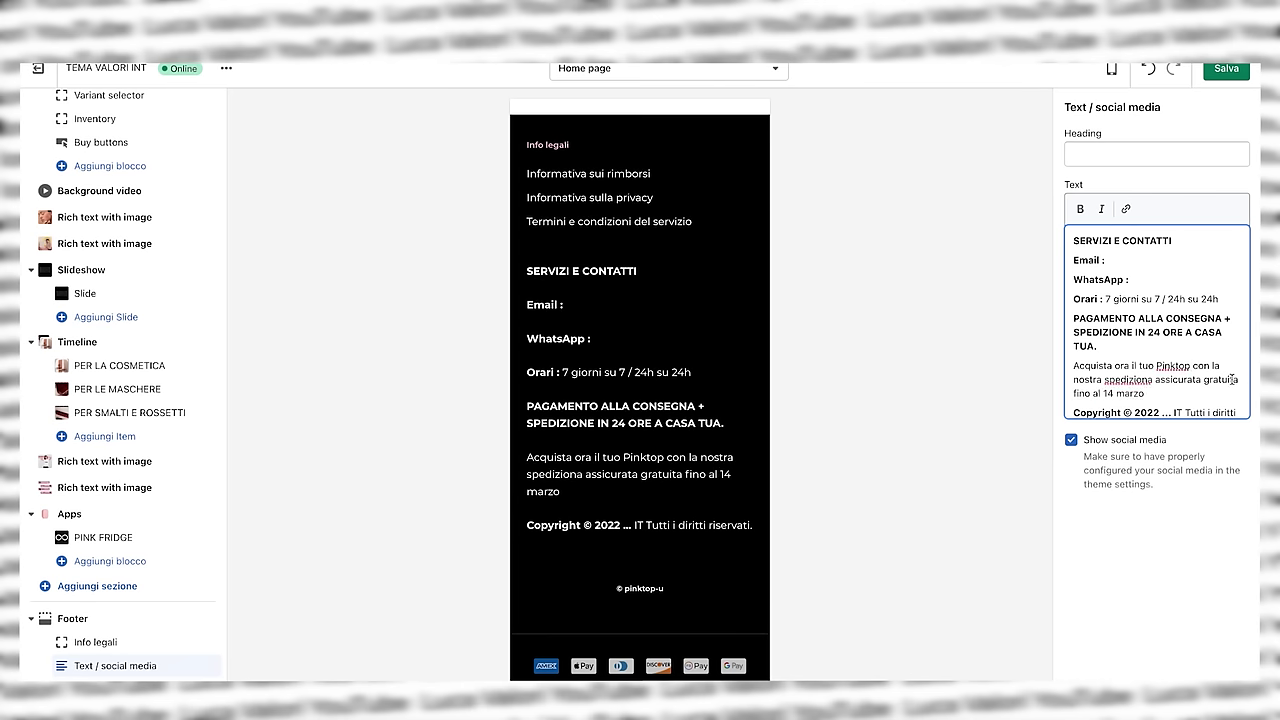
key("Return")
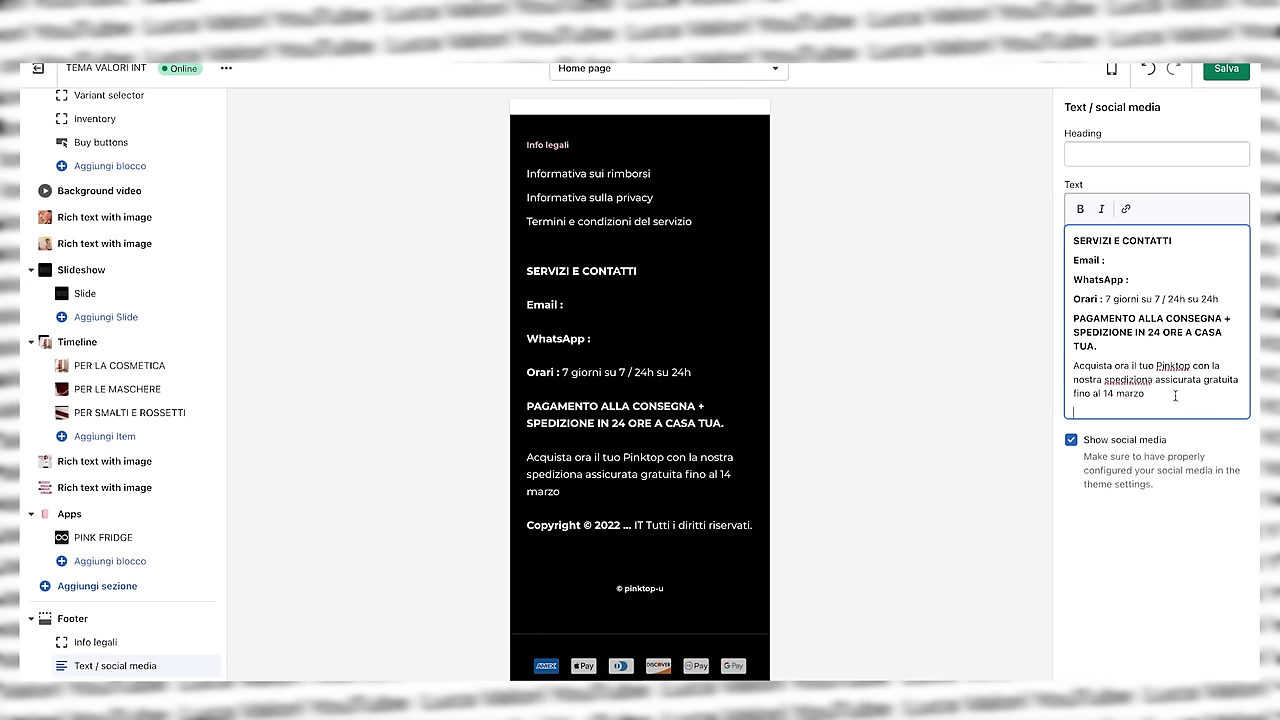
key("BackSpace")
type("e")
- Replace the '...' placeholder in the copyright line with 'Pinktop'
scroll(1158, 362, "down", 2)
left_click_drag(1174, 390, 1162, 390)
type("Pink")
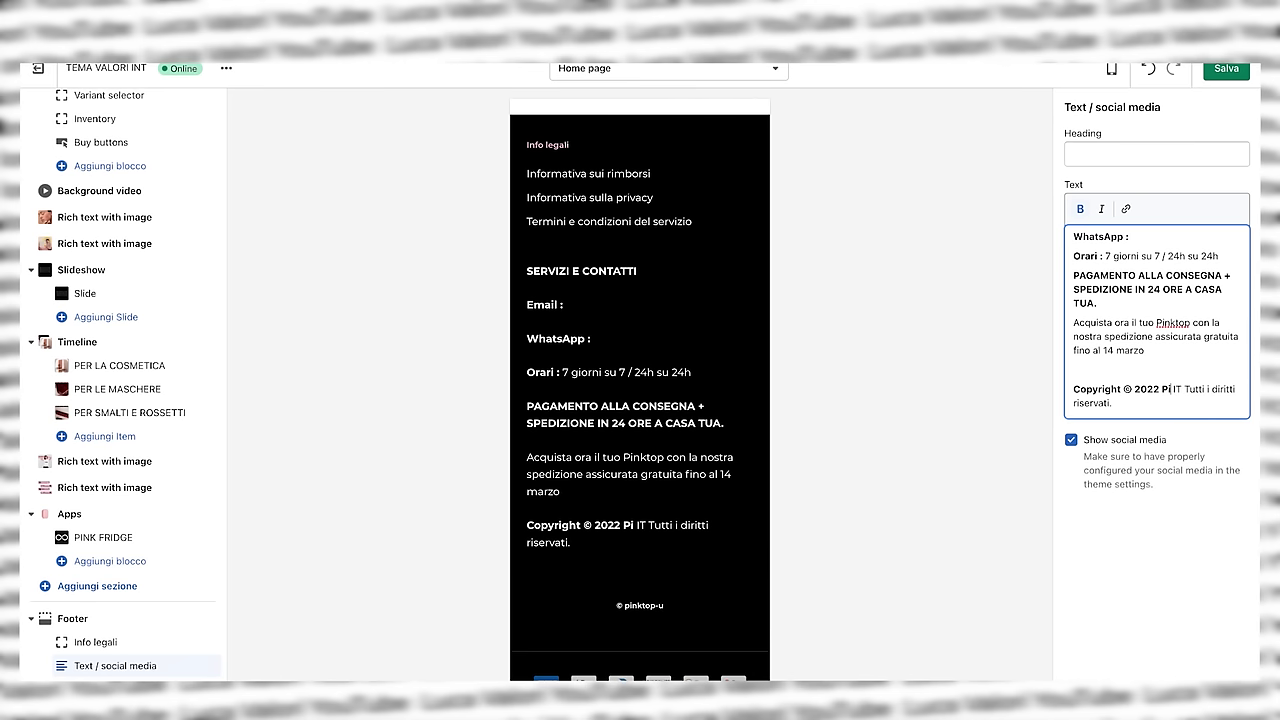
type("top")
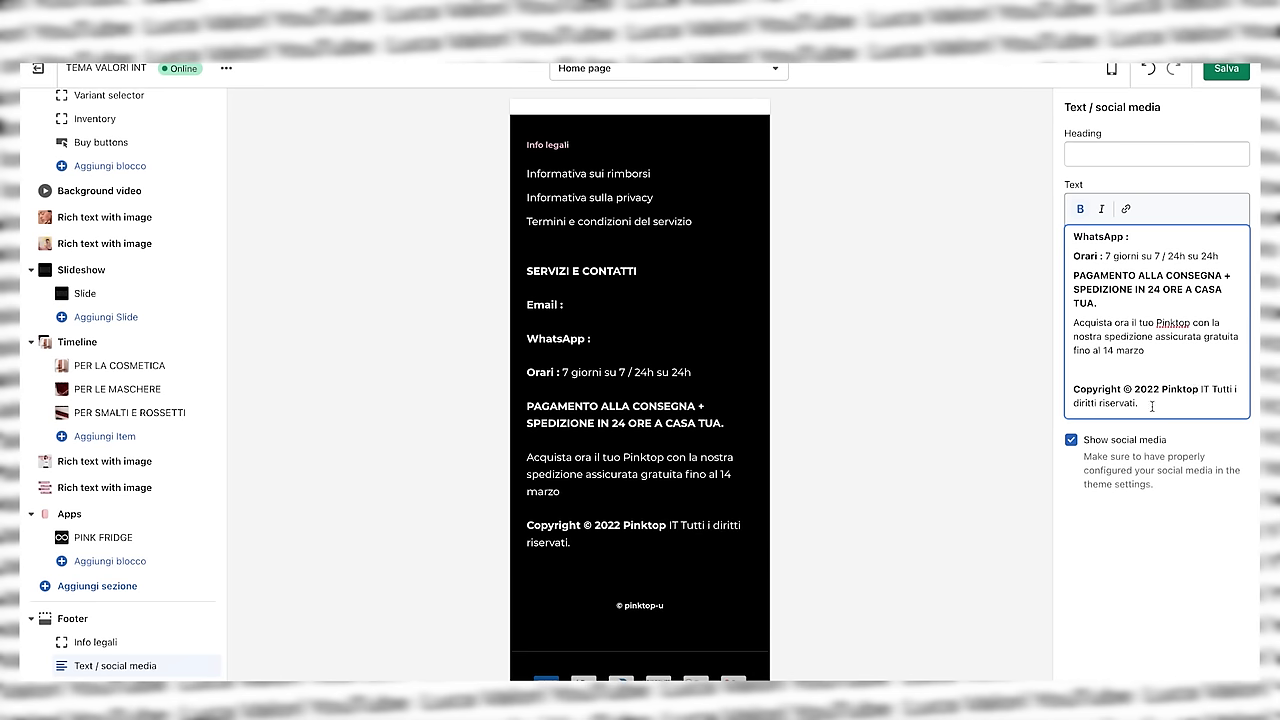
scroll(680, 414, "up", 1)
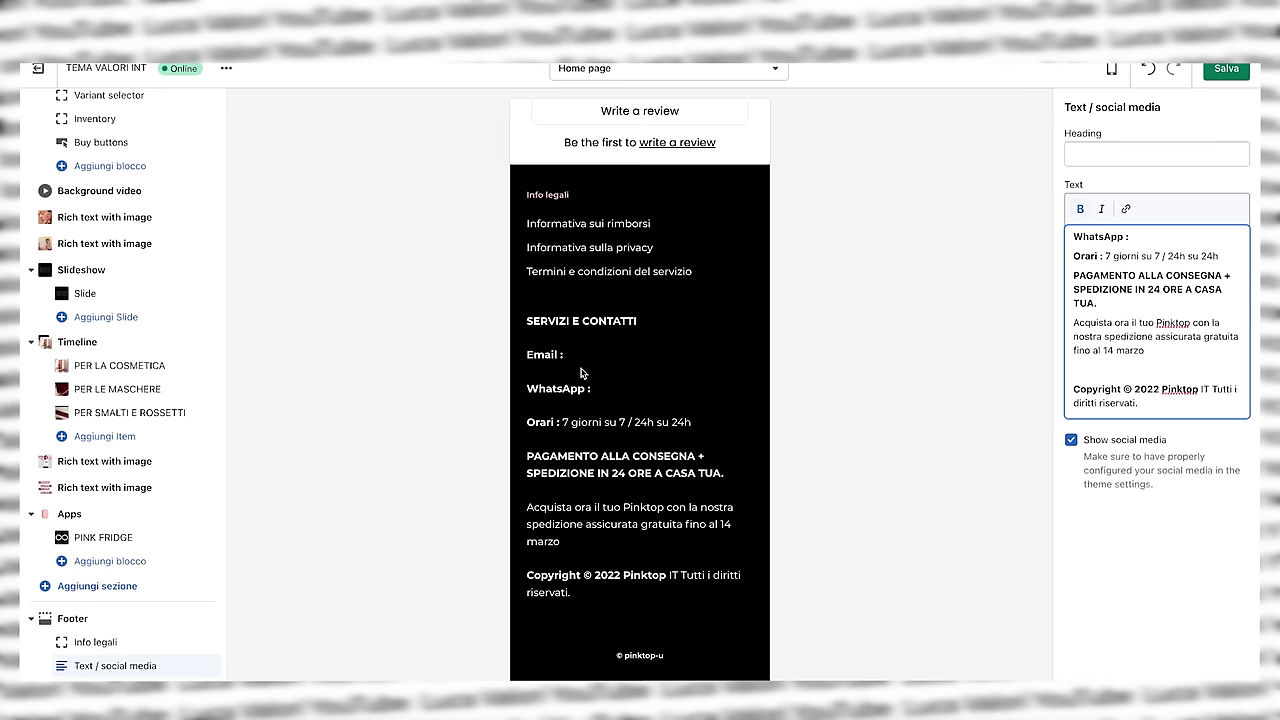
scroll(1217, 321, "up", 2)
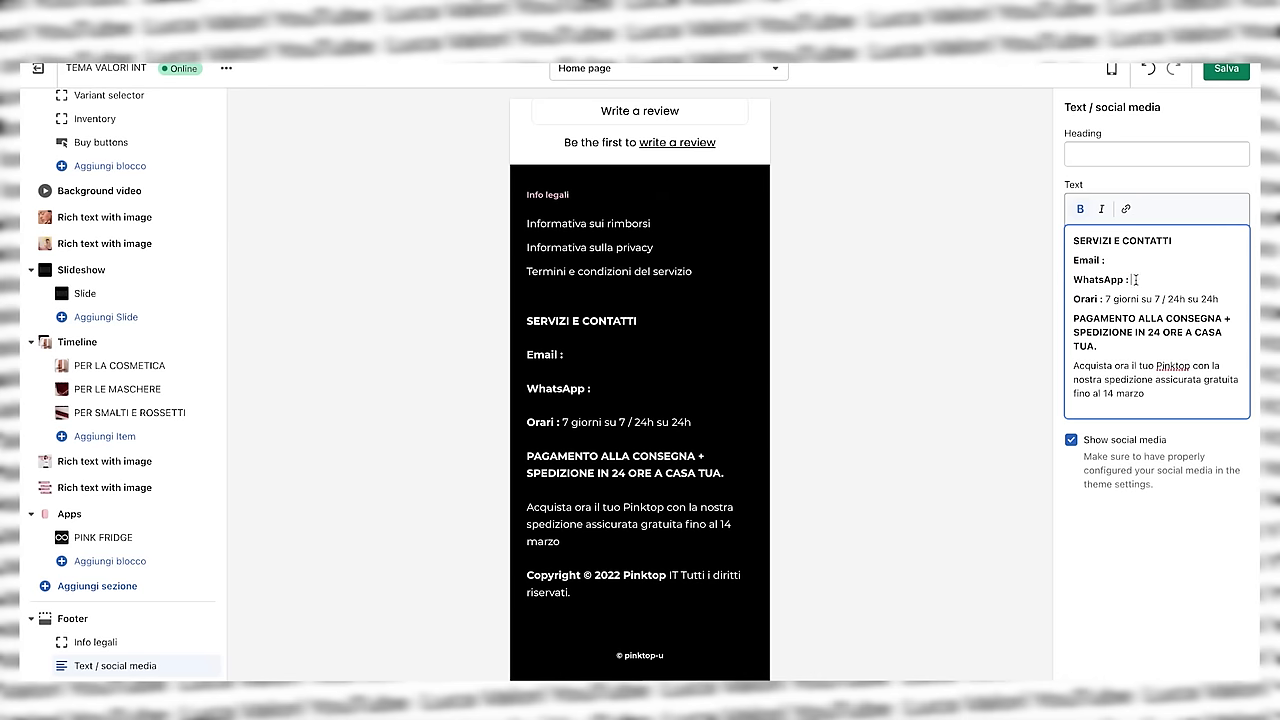
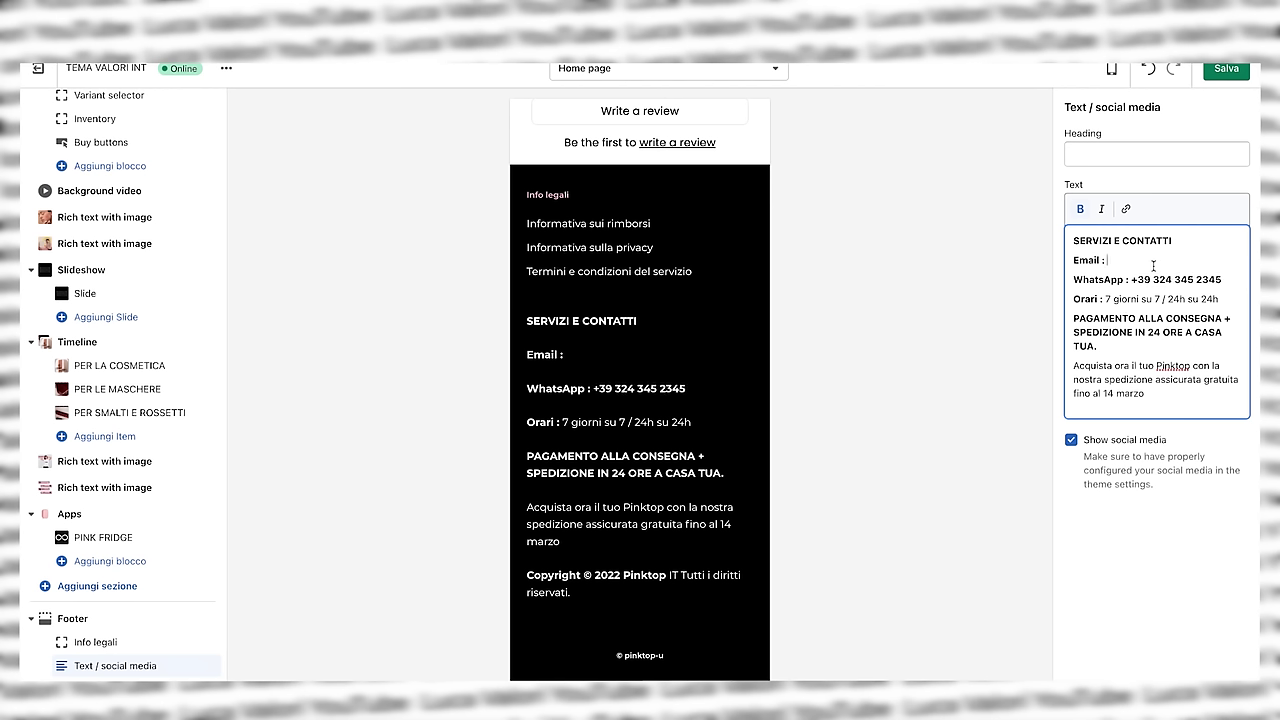
- Enter the shop's WhatsApp number and contact e-mail in the footer, both unbolded
type("ink")
key("BackSpace")
key("BackSpace")
key("BackSpace")
key("BackSpace")
key("BackSpace")
key("BackSpace")
mouse_move(1208, 263)
left_mouse_down()
mouse_move(1111, 259)
mouse_move(1214, 283)
left_mouse_up()
left_click(1080, 208)
left_click(1080, 208)
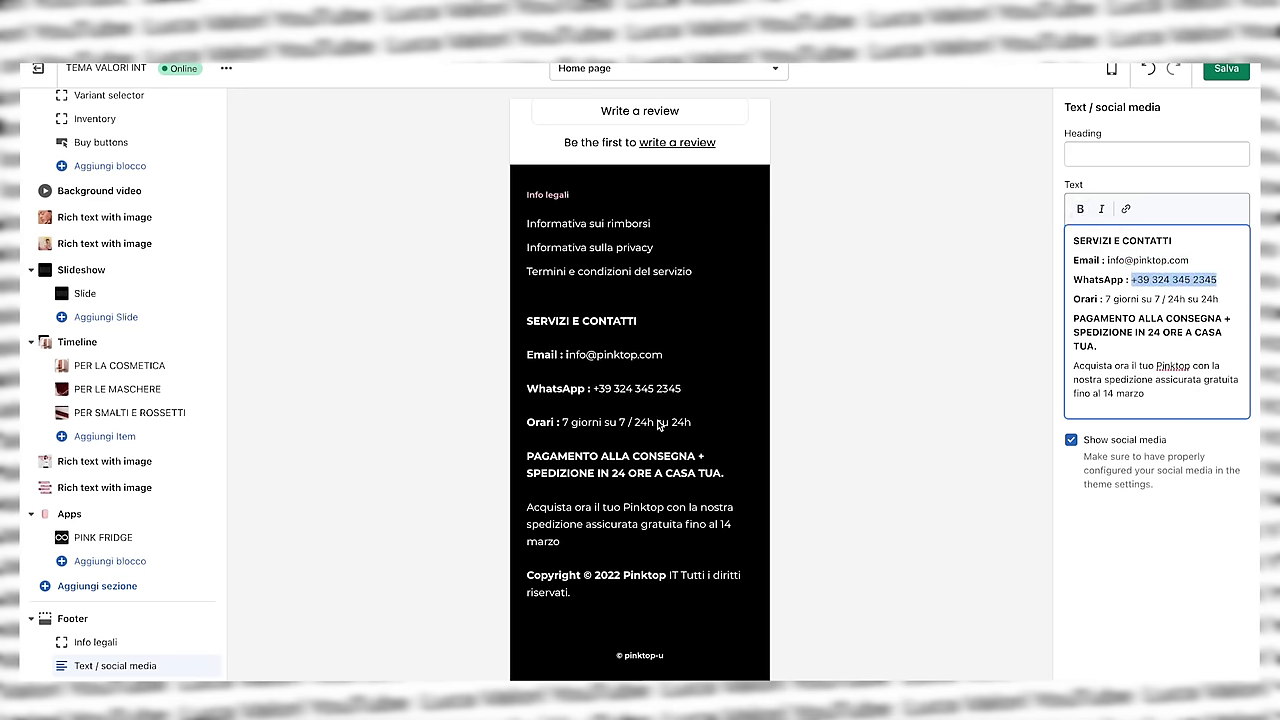
- Save the theme's footer changes with Ctrl+S
scroll(664, 474, "down", 1)
scroll(664, 474, "up", 15)
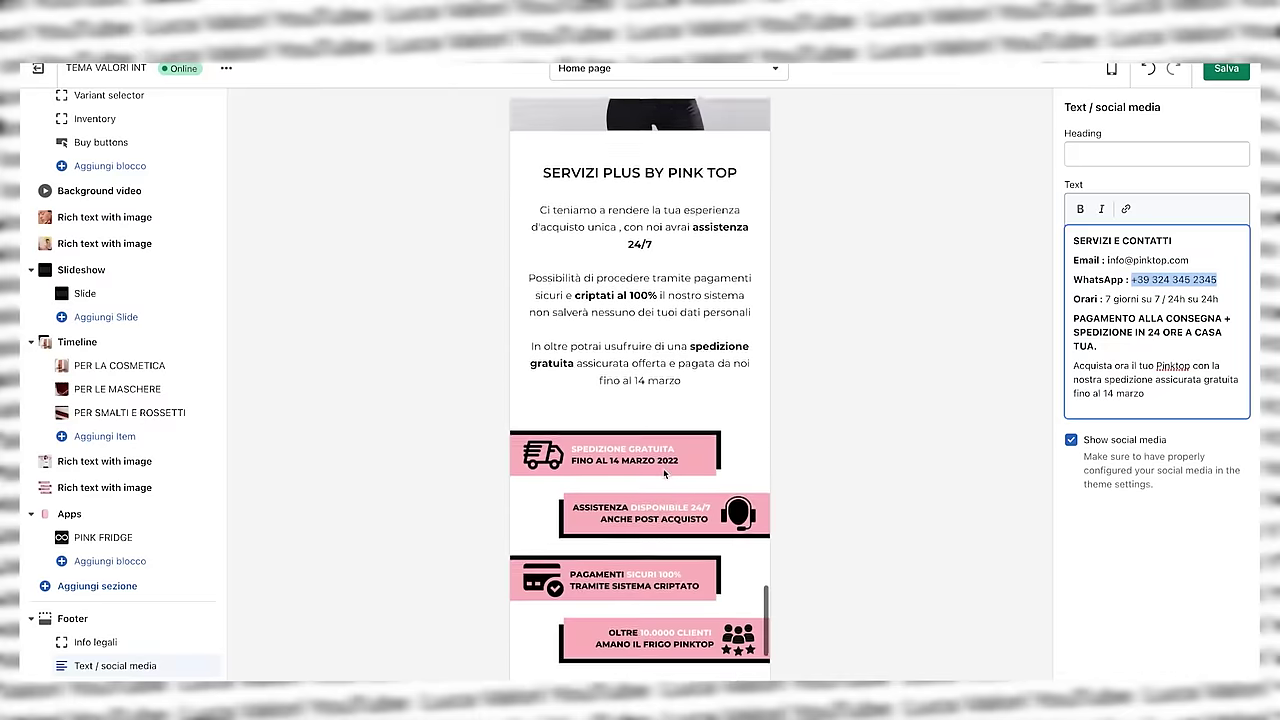
scroll(662, 476, "up", 15)
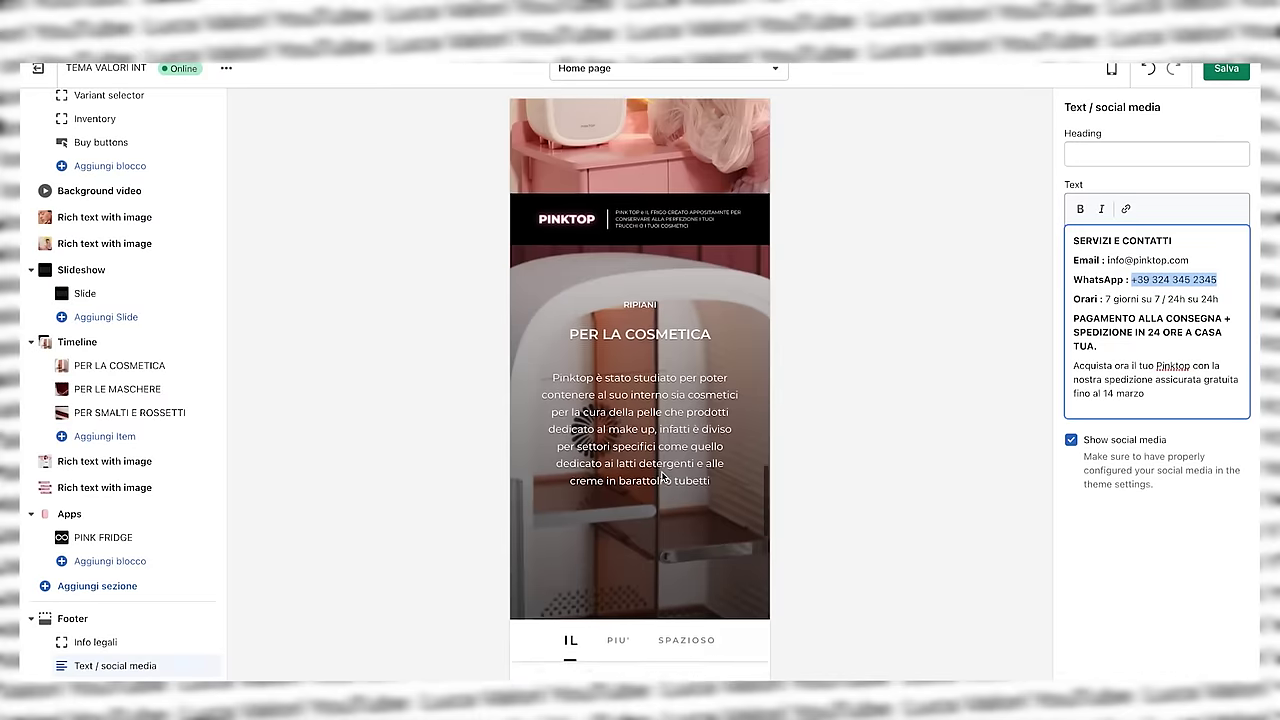
scroll(662, 477, "up", 15)
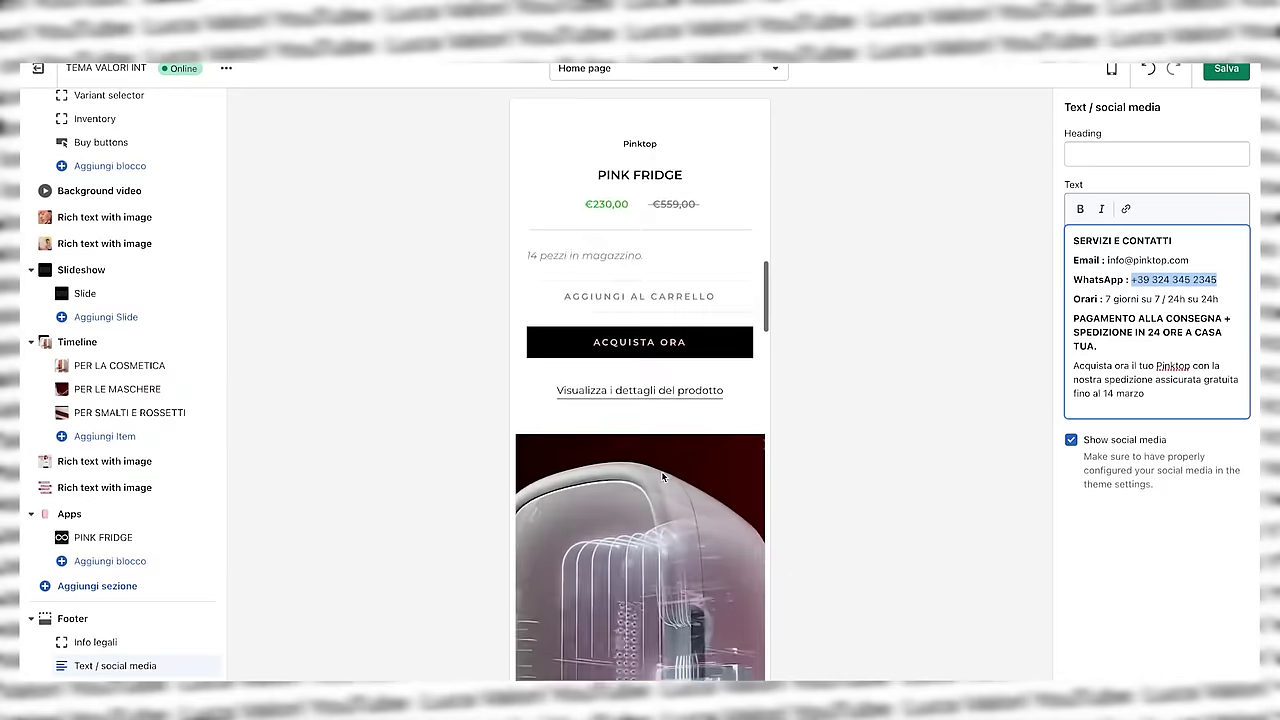
scroll(662, 477, "up", 2)
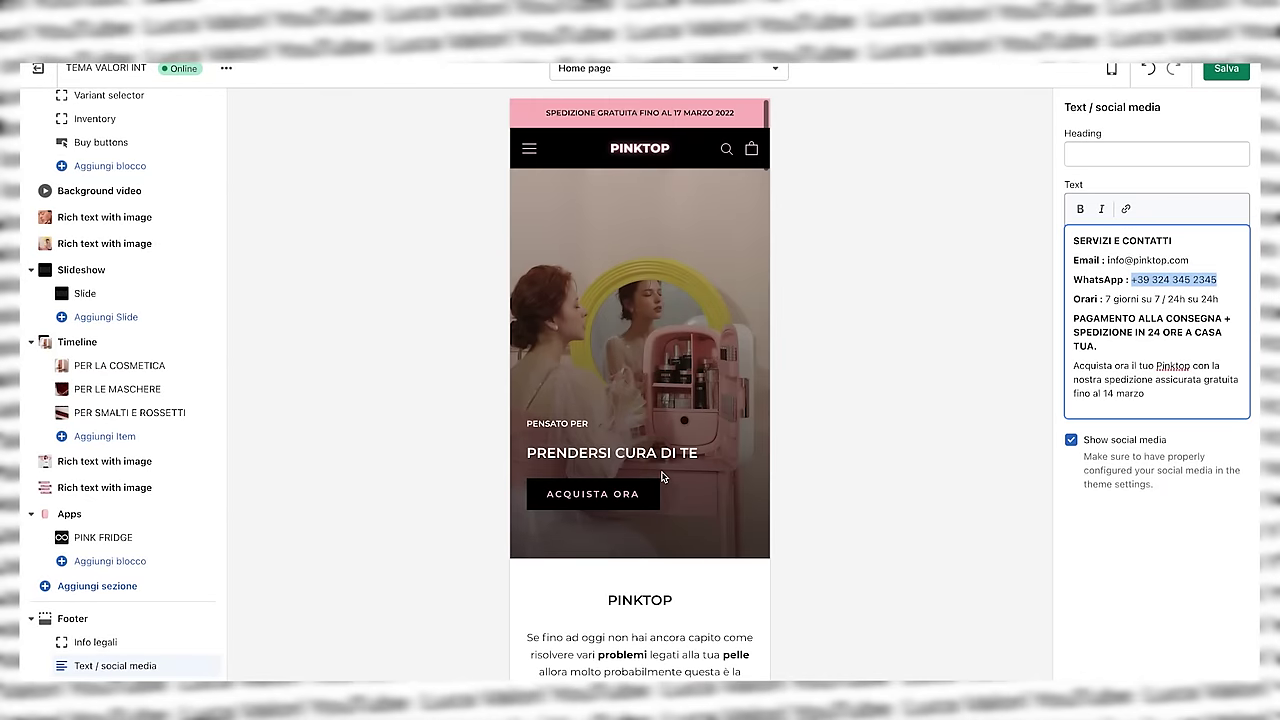
key("ctrl+s")
scroll(683, 455, "up", 15)
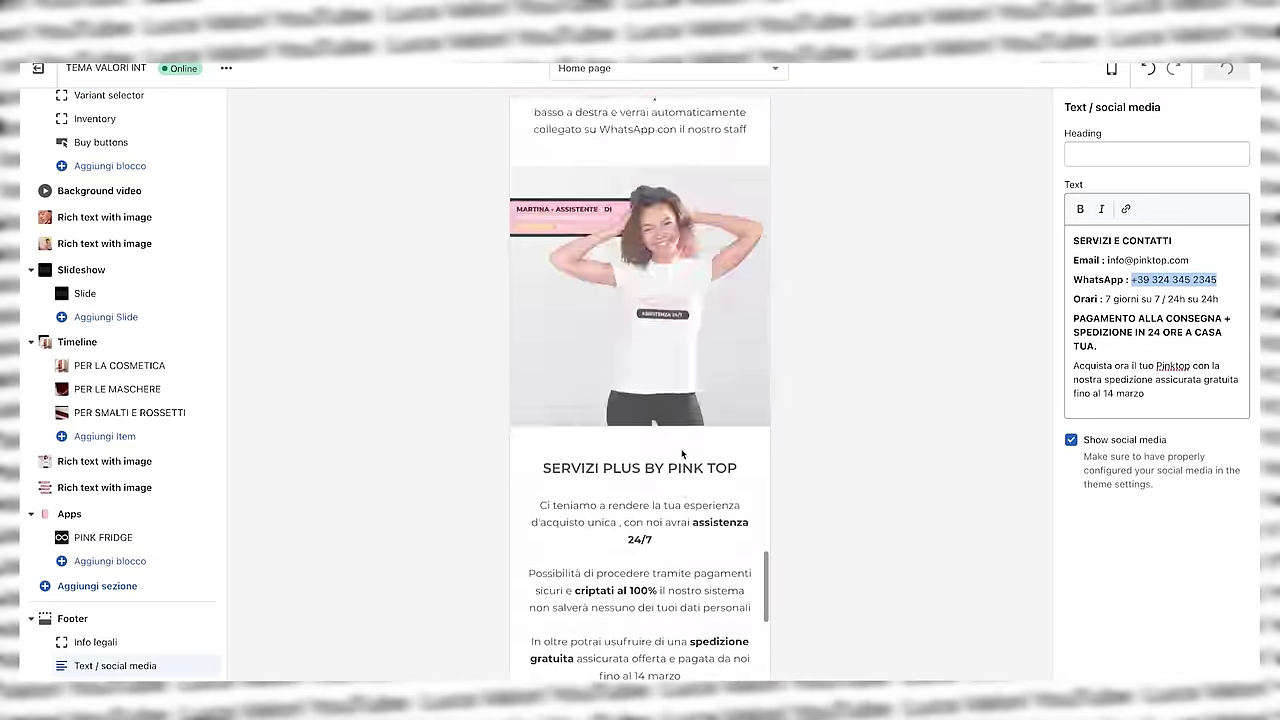
scroll(683, 455, "up", 15)
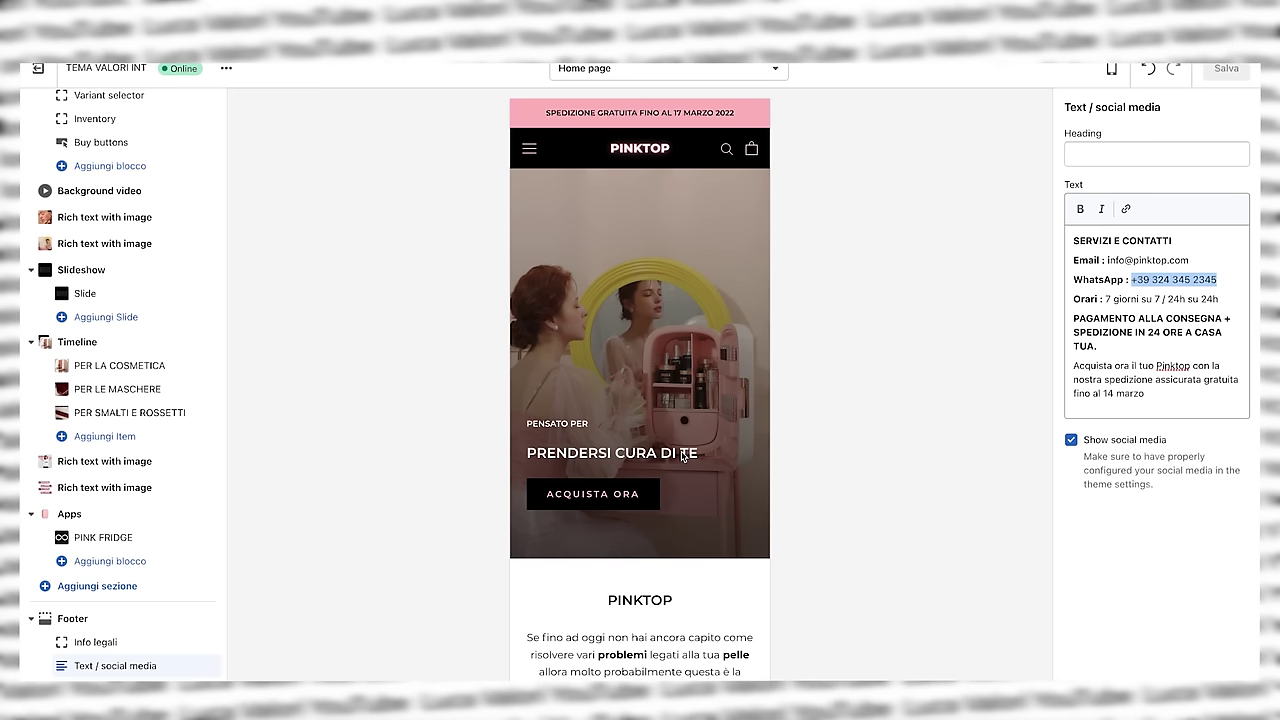
- Scroll through the store preview to check the saved footer
left_click(354, 343)
scroll(577, 351, "down", 2)
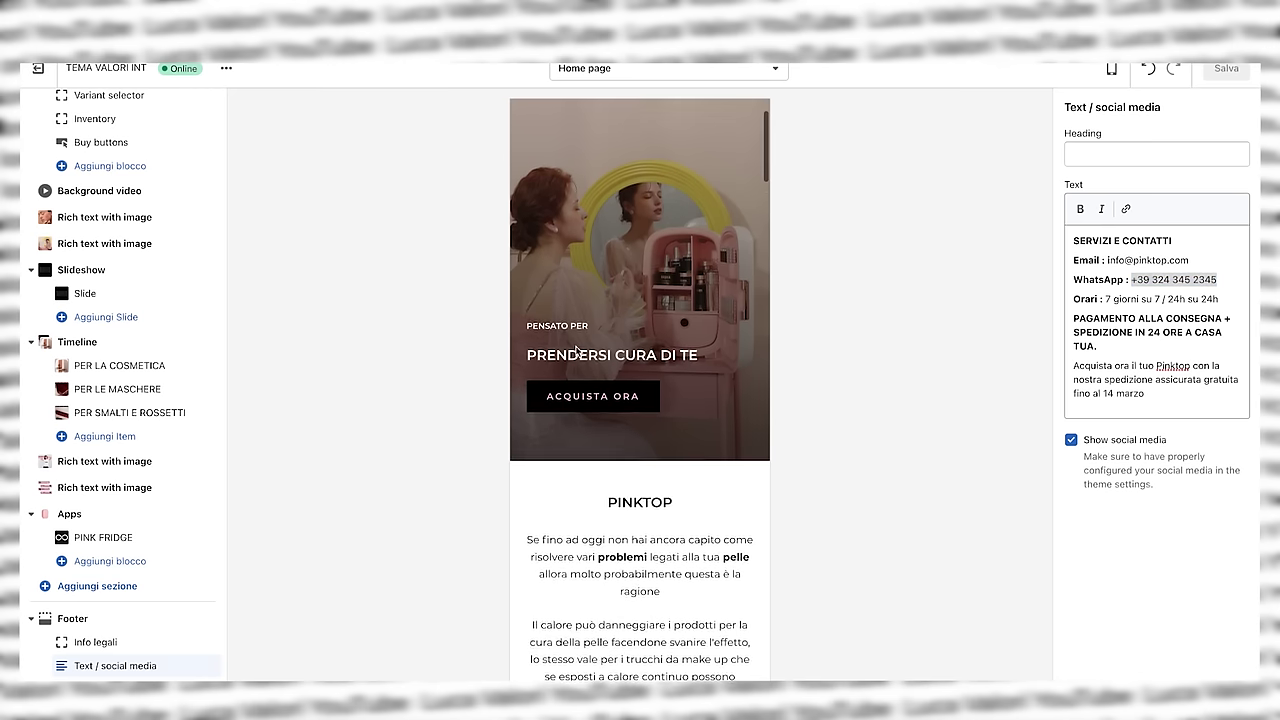
scroll(577, 351, "down", 10)
scroll(575, 350, "down", 6)
scroll(575, 350, "up", 10)
scroll(575, 350, "down", 6)
scroll(575, 350, "down", 20)
scroll(576, 351, "down", 20)
scroll(576, 351, "up", 20)
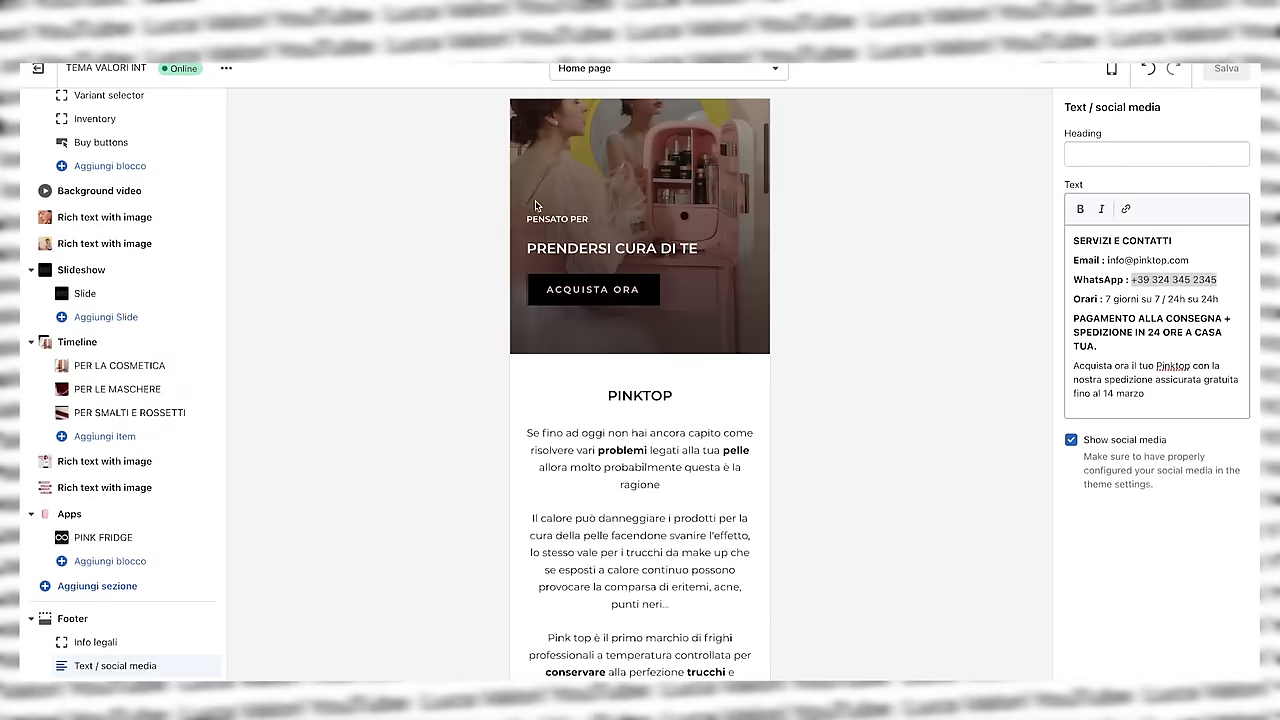
scroll(535, 205, "up", 5)
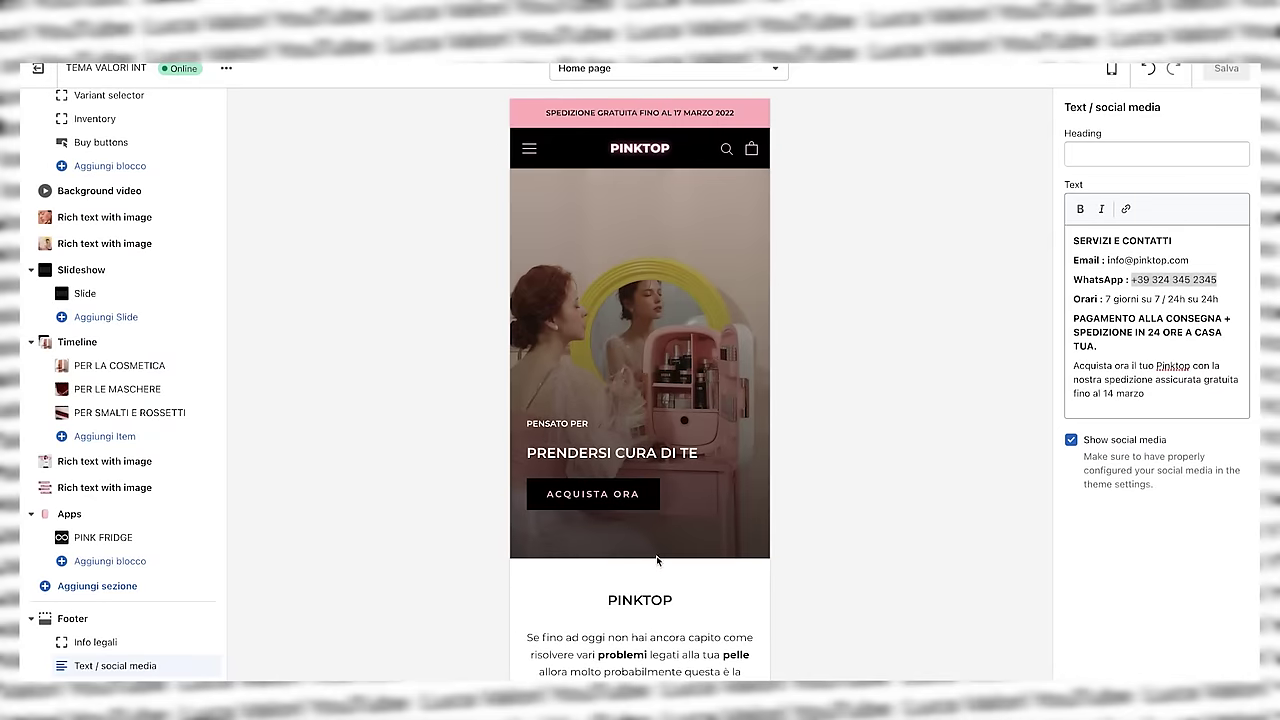
scroll(652, 546, "down", 1)
scroll(640, 530, "up", 1)
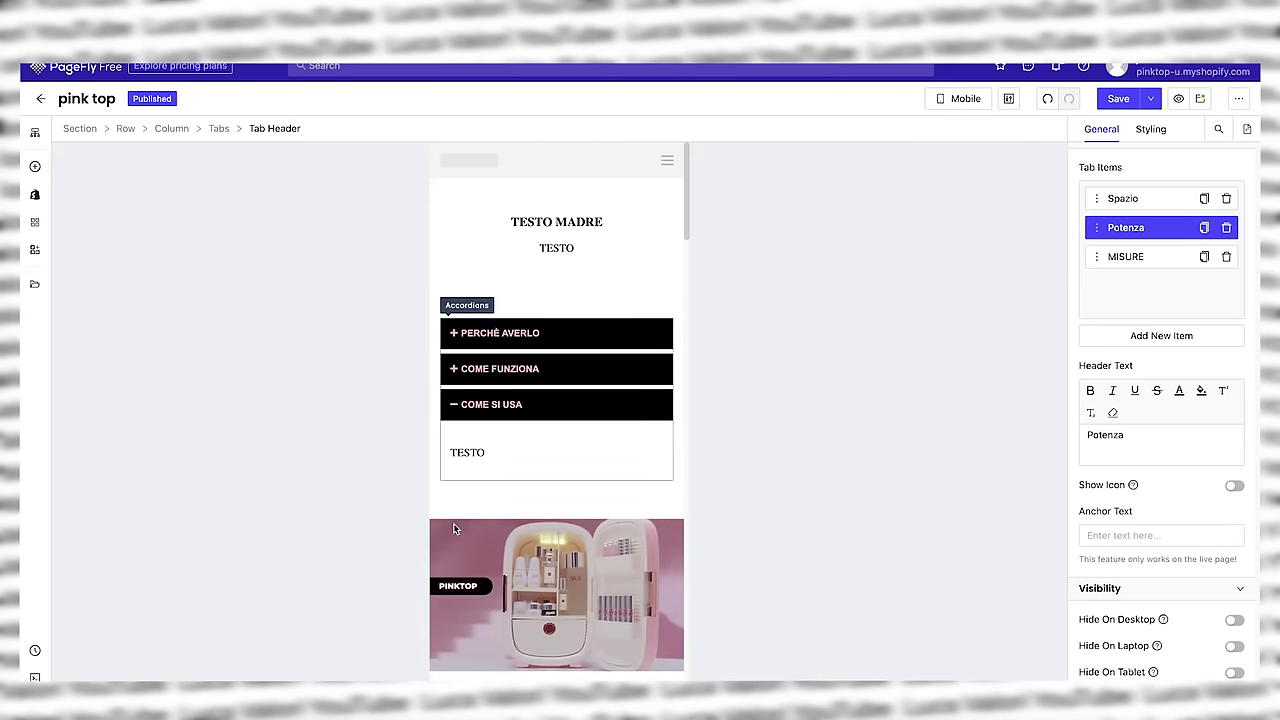
- Replace the 'TESTO MADRE' heading text with 'DETTALI PINKTOP'
left_click(563, 222)
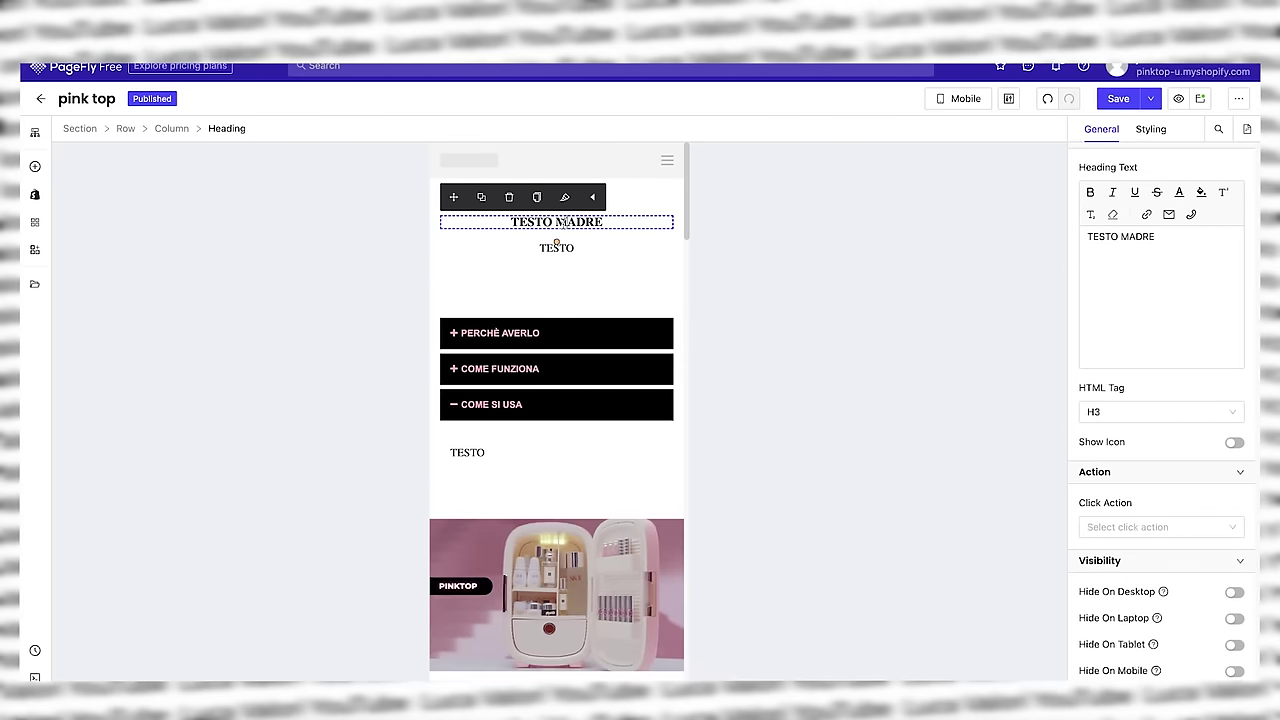
left_click_drag(1191, 240, 1066, 240)
key("BackSpace")
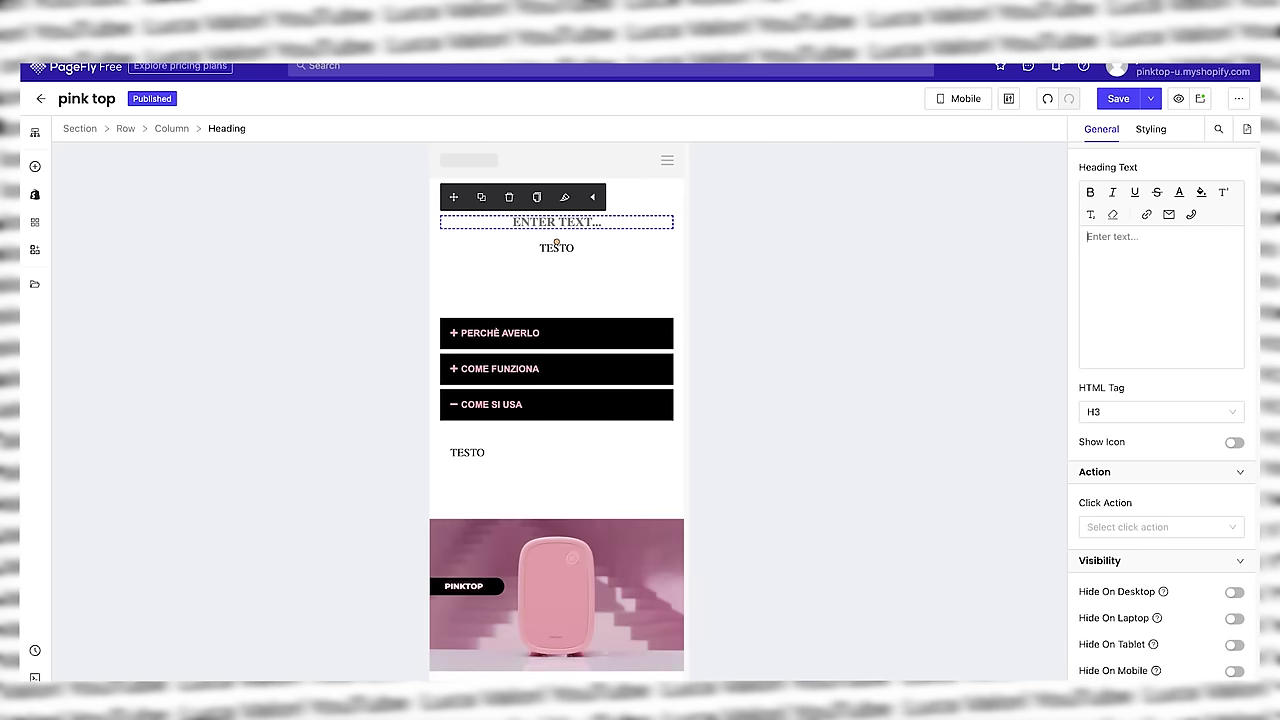
type("DI")
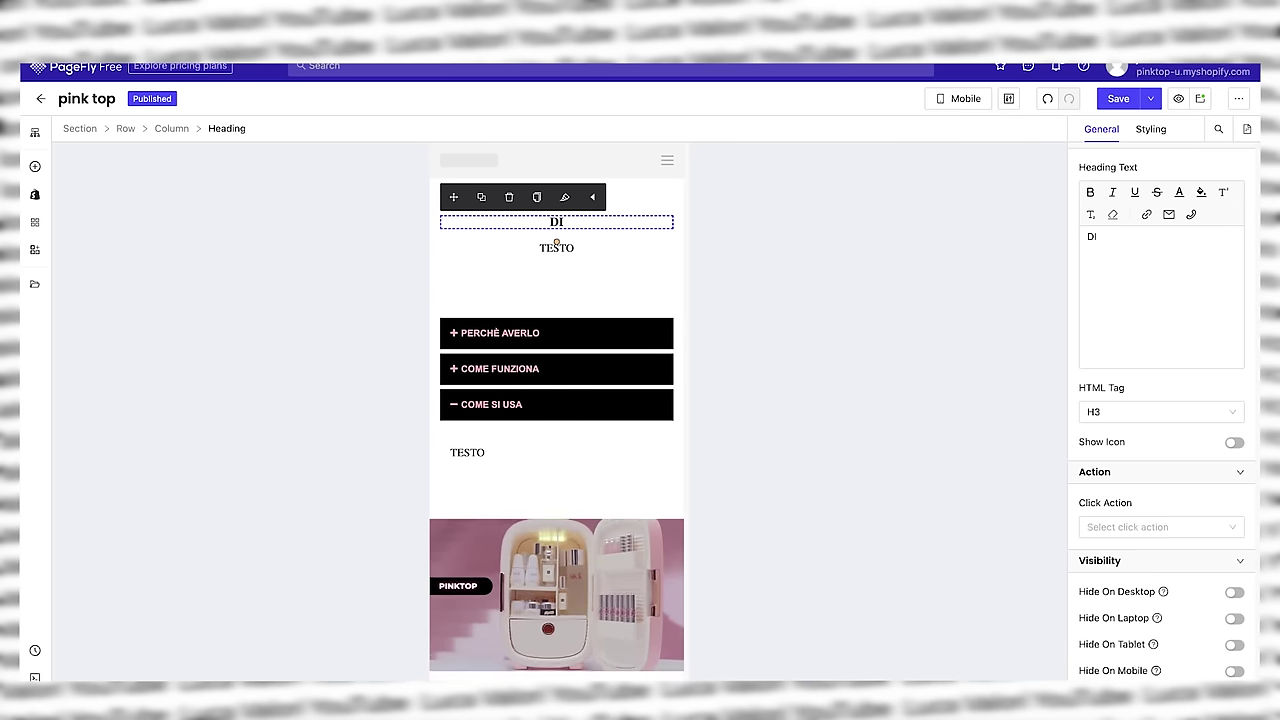
key("BackSpace")
type("ETTALI")
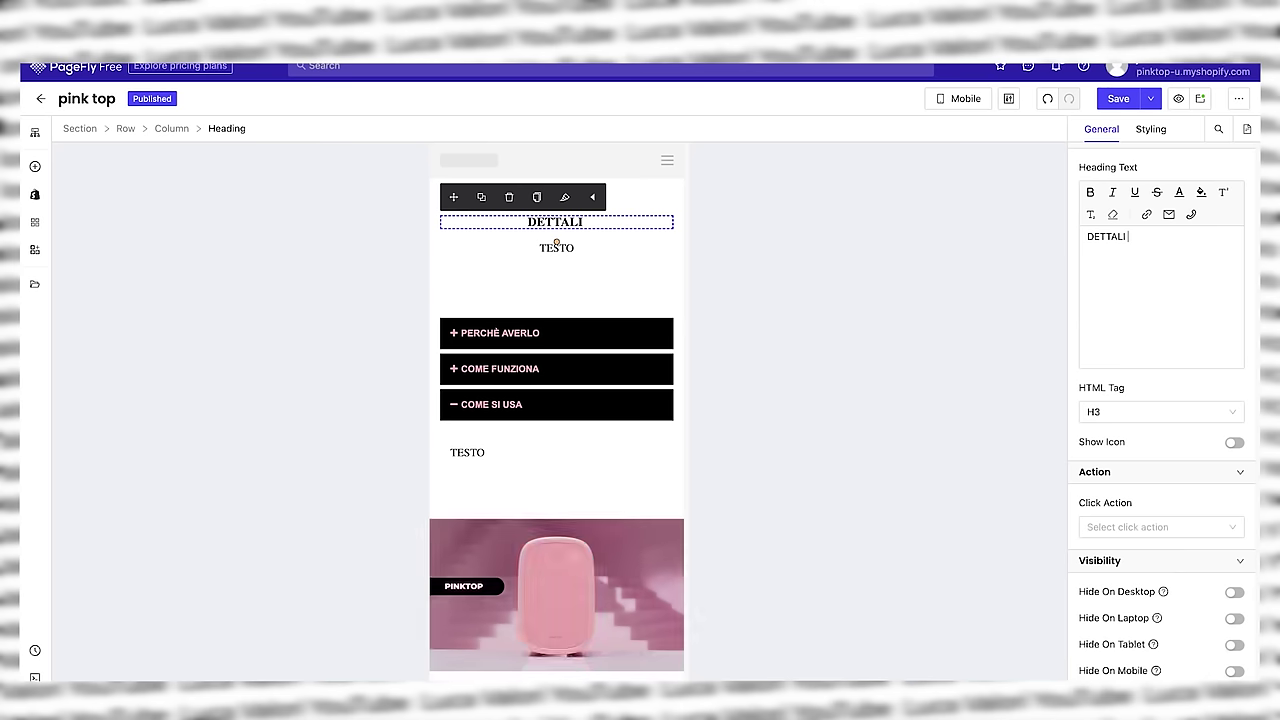
type(" PINKTOP")
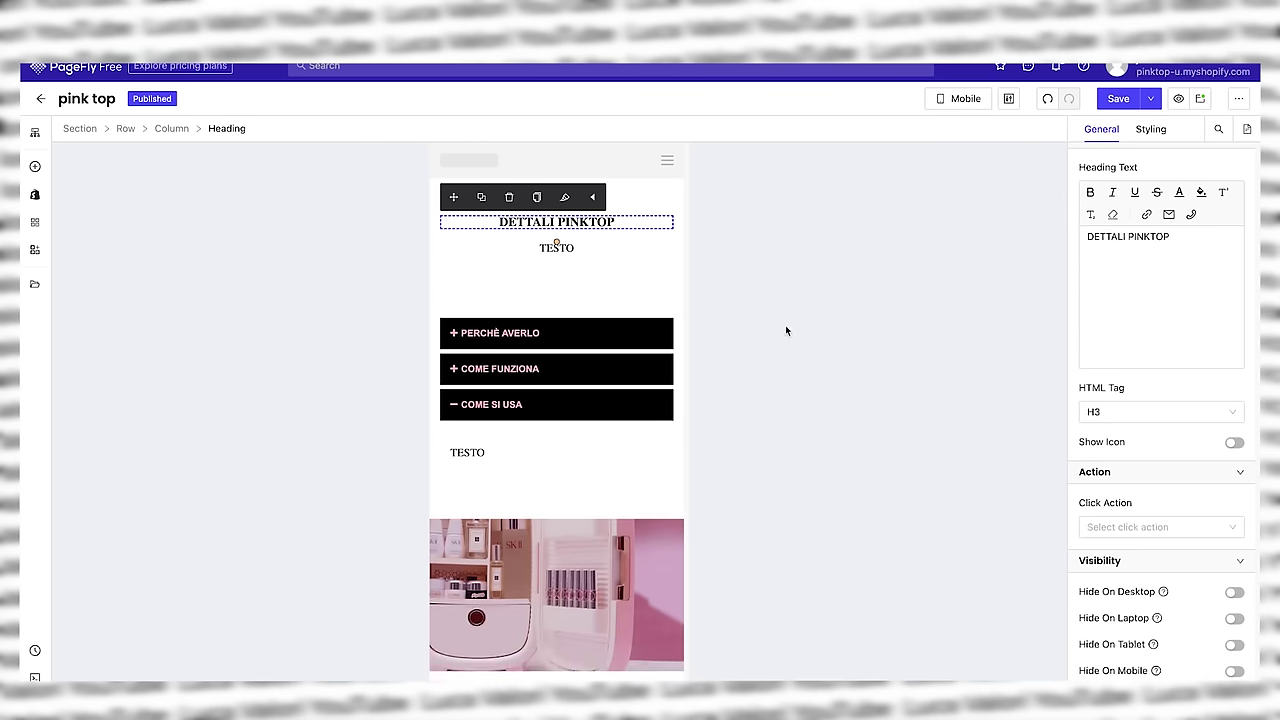
left_click(578, 249)
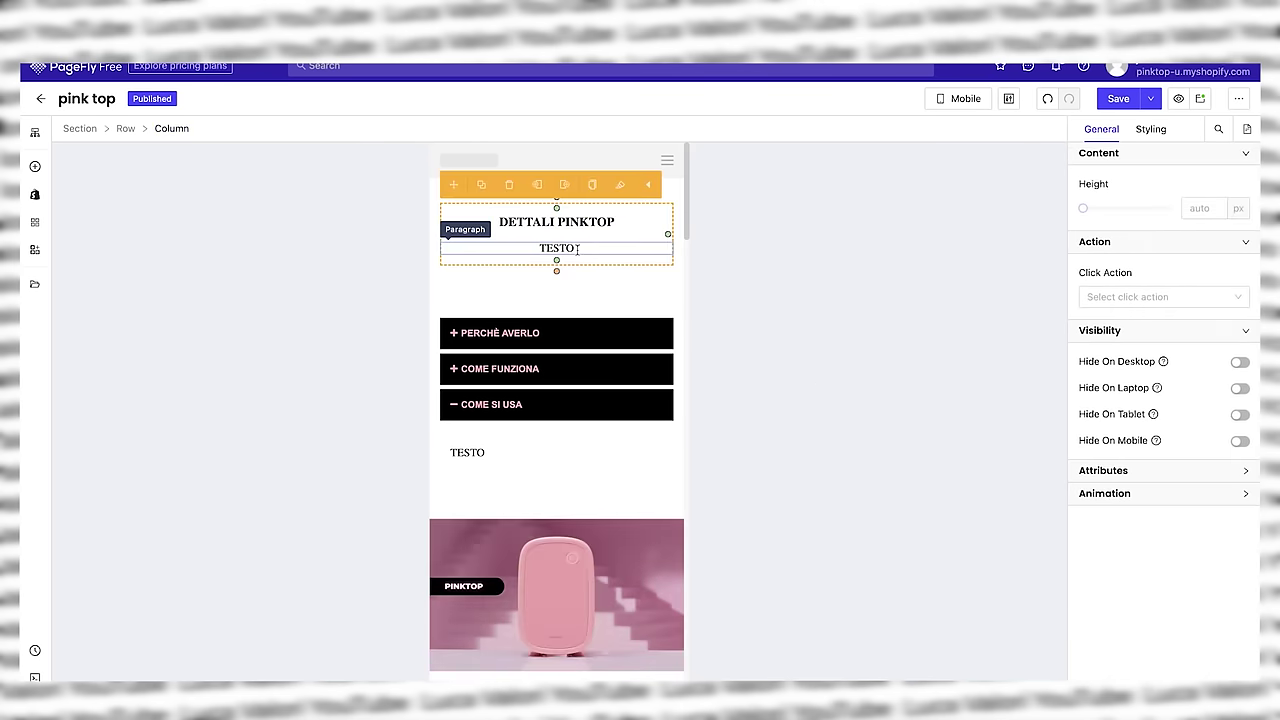
- Replace the TESTO placeholder with the Italian description 'Questo frigo di ultima generazione… dannosi sul lgo peridodo'
left_click(578, 249)
double_click(1100, 252)
key("BackSpace")
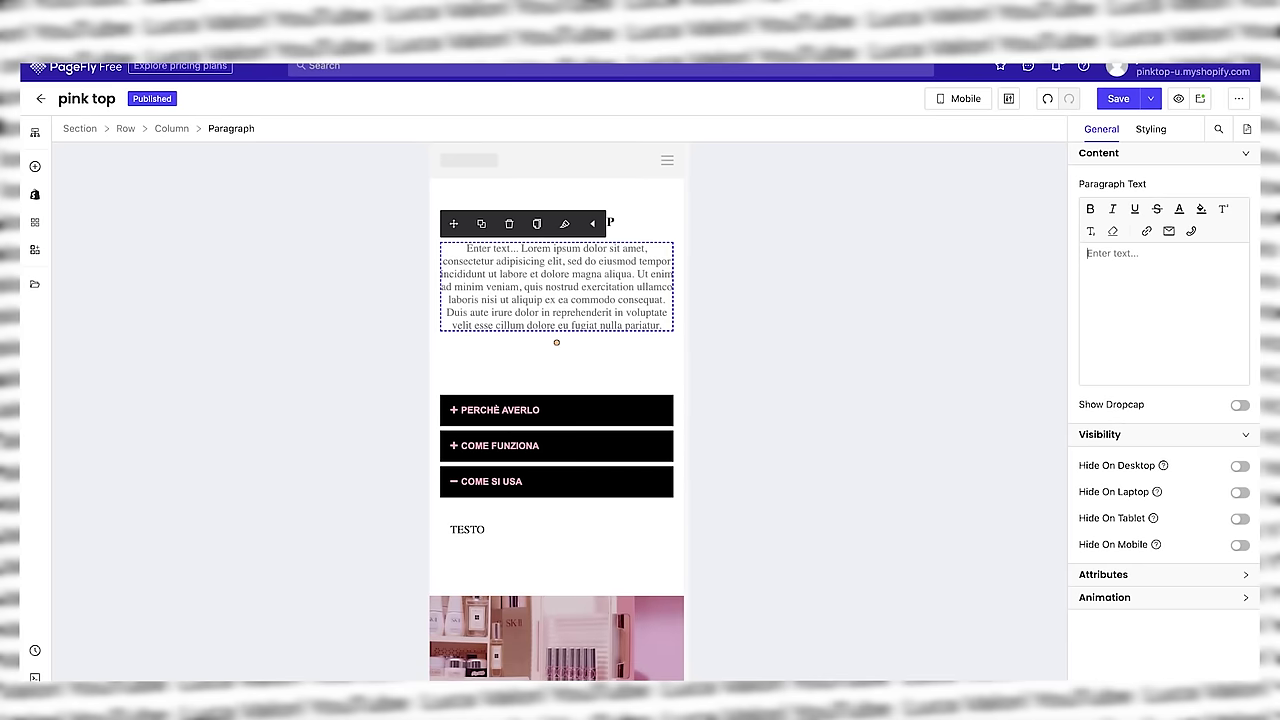
type("Qu")
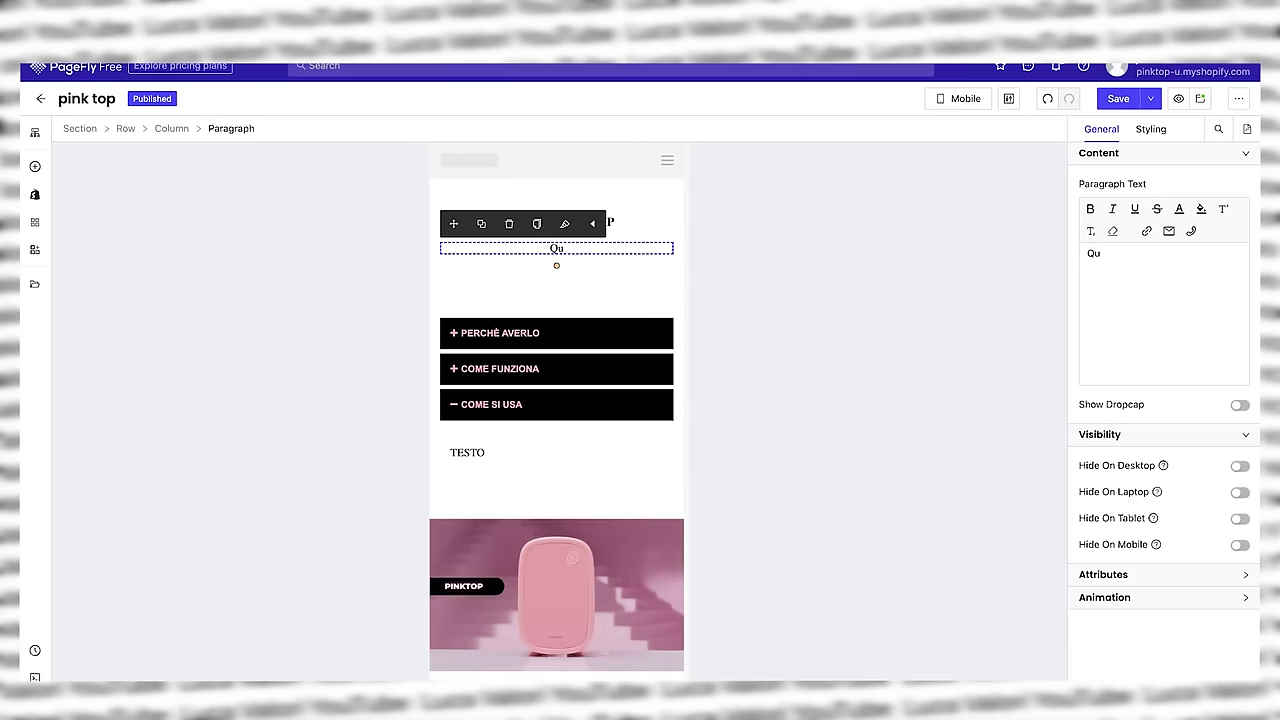
type("esto ")
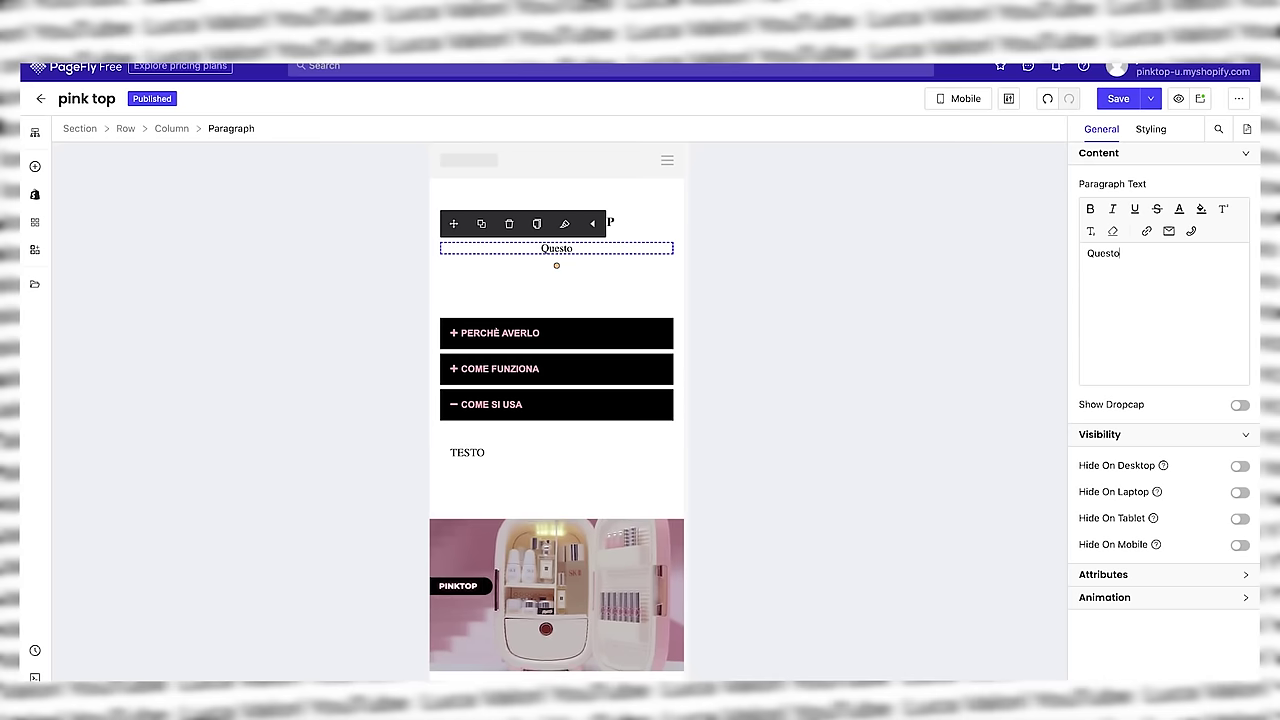
type("frig")
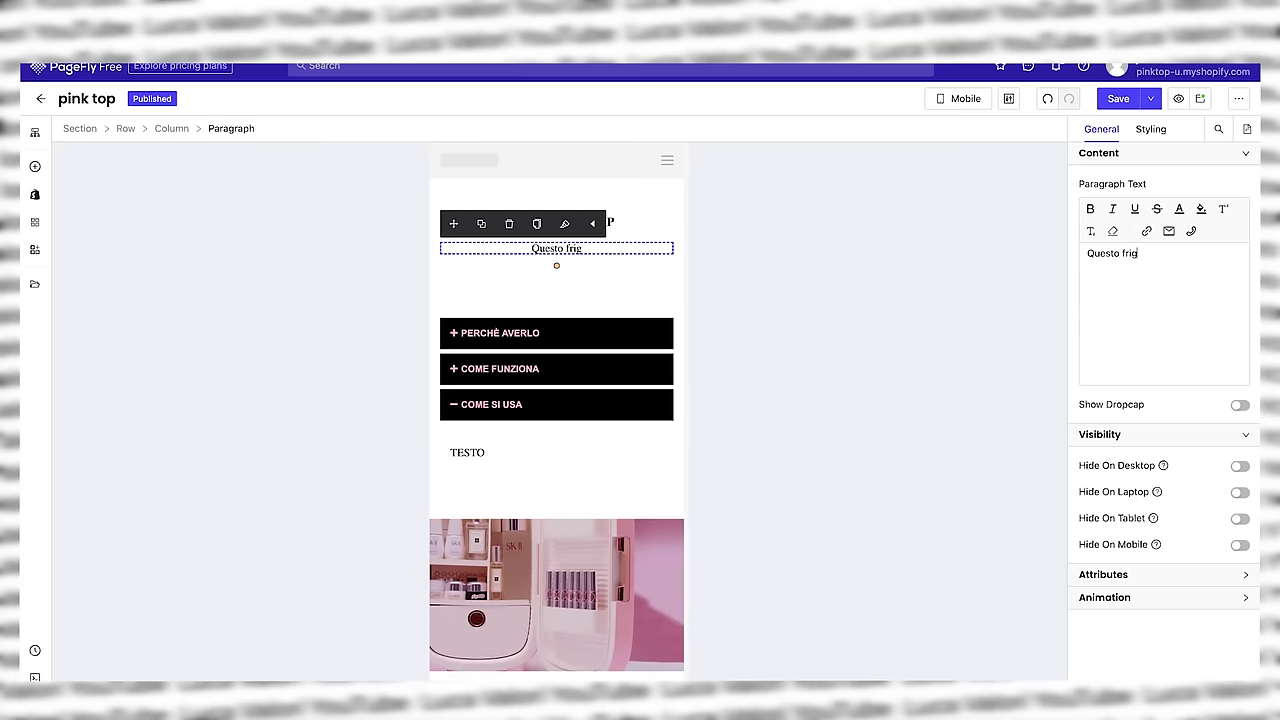
type("o di ult")
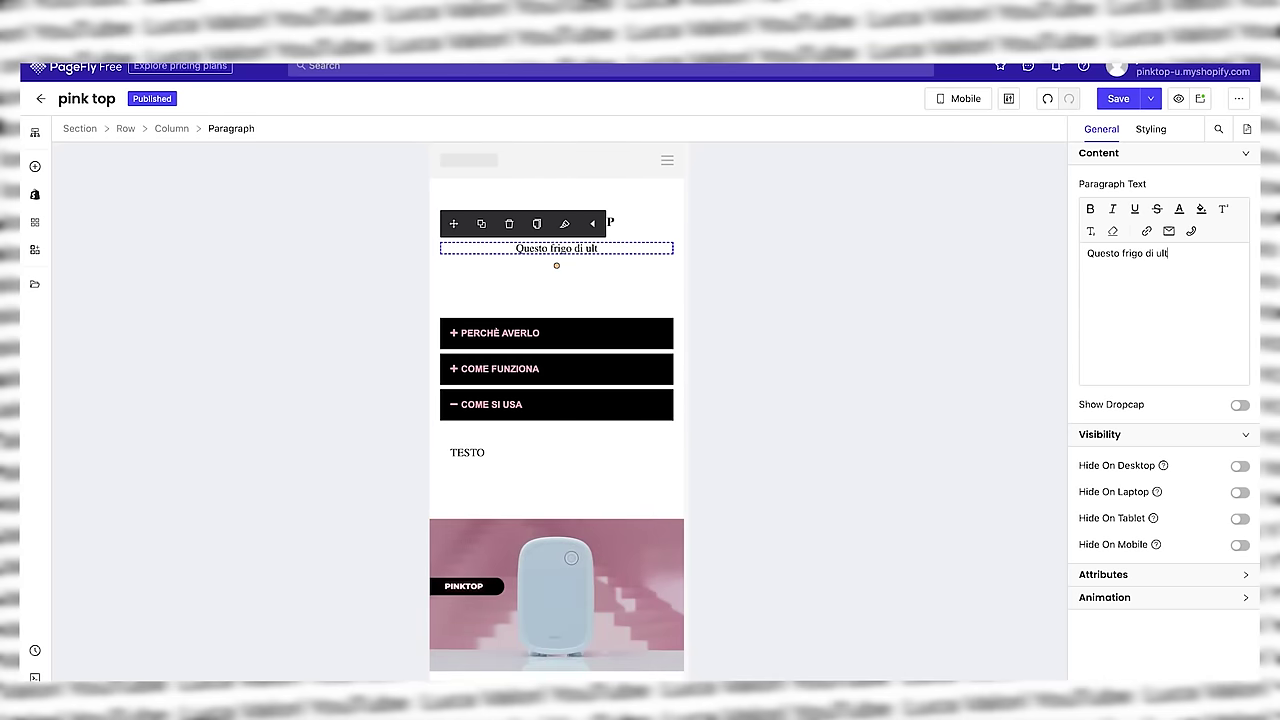
type("ima generazi")
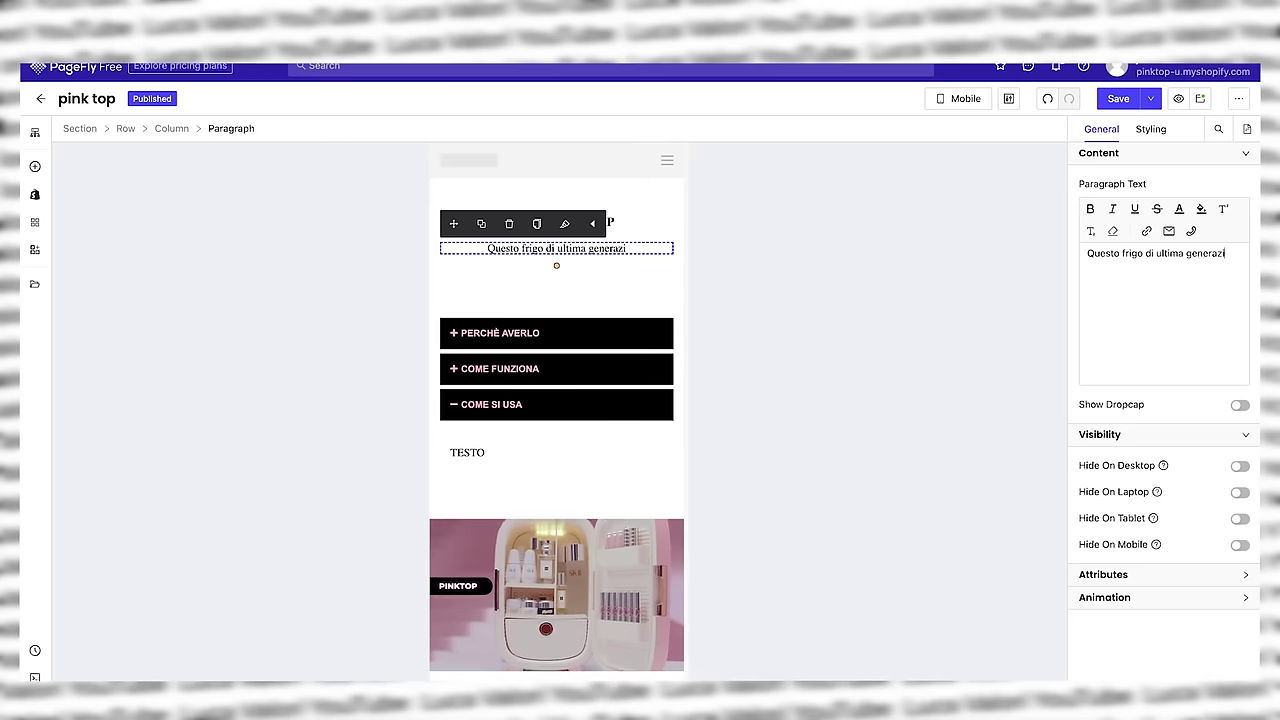
type("one è")
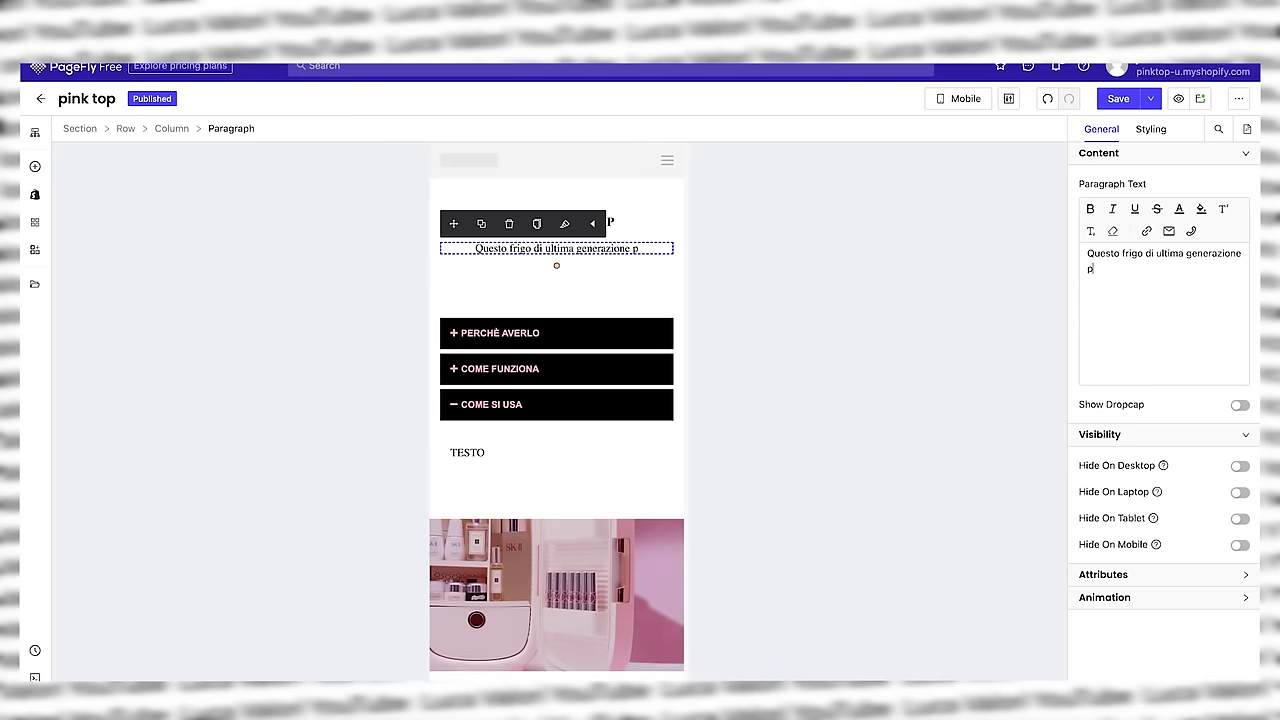
type(" stato creato")
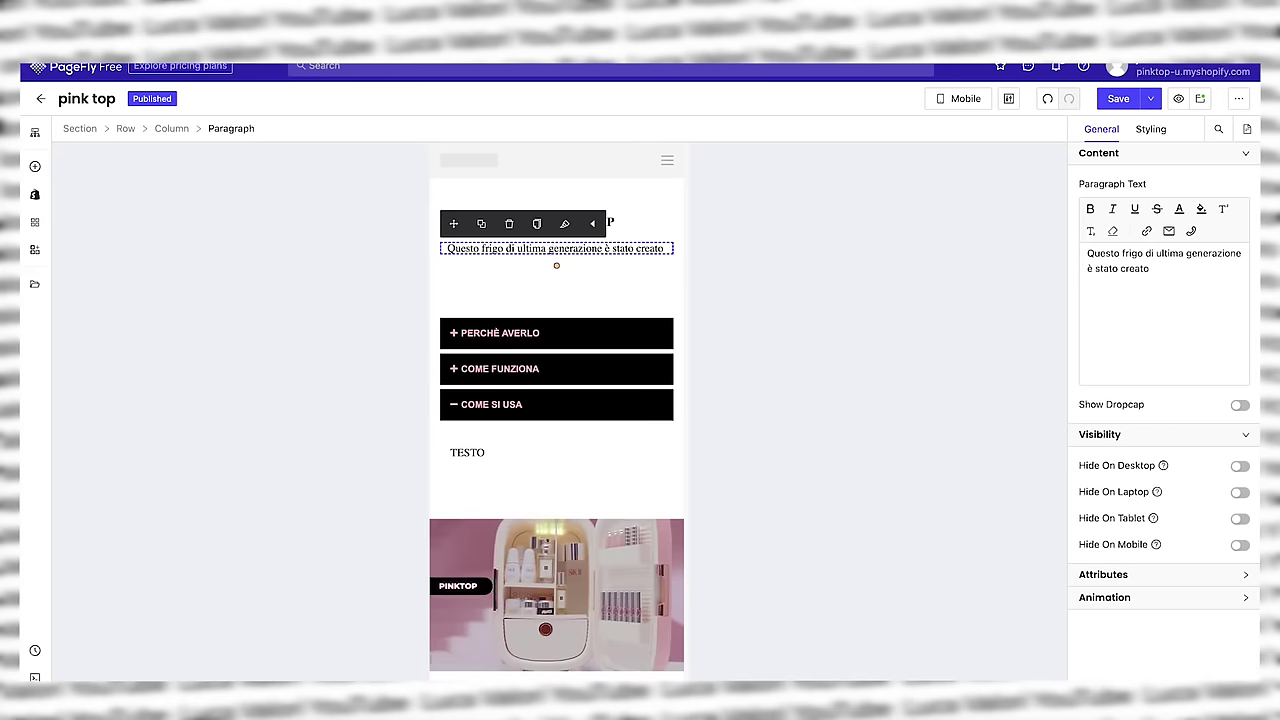
key("BackSpace")
key("BackSpace")
key("BackSpace")
key("BackSpace")
key("BackSpace")
key("BackSpace")
key("BackSpace")
type("a")
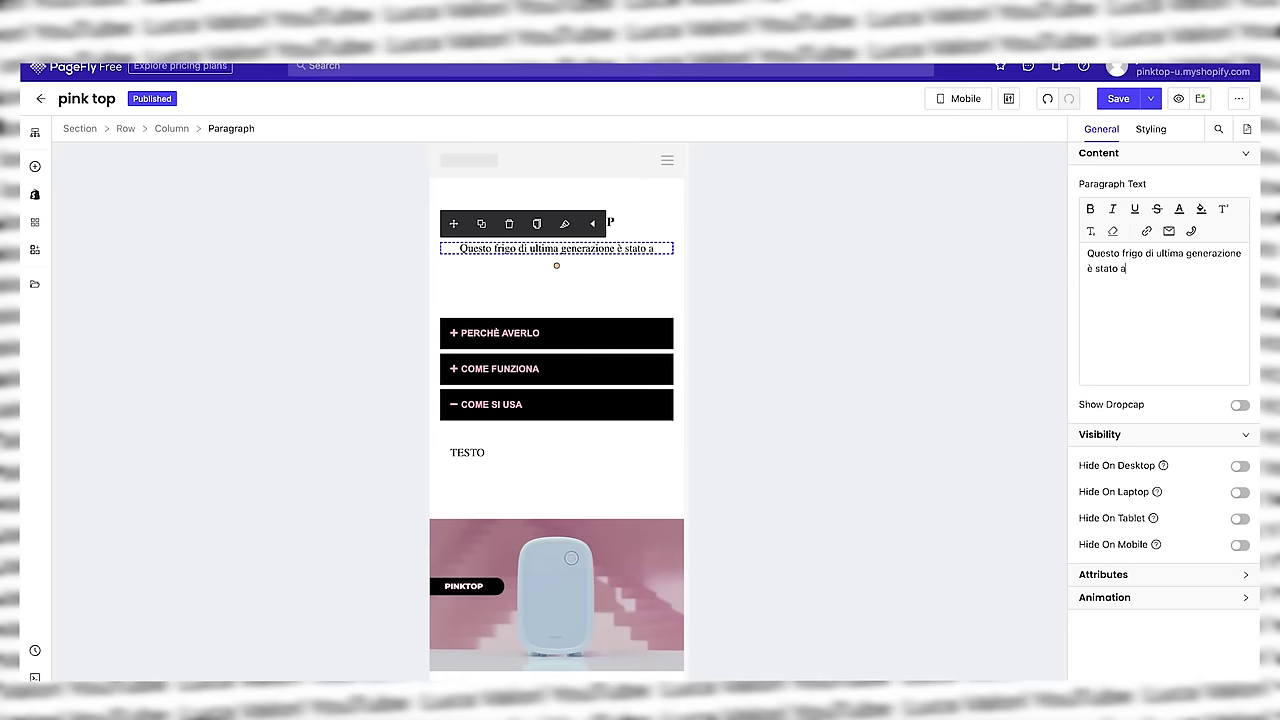
type("ppositamente s")
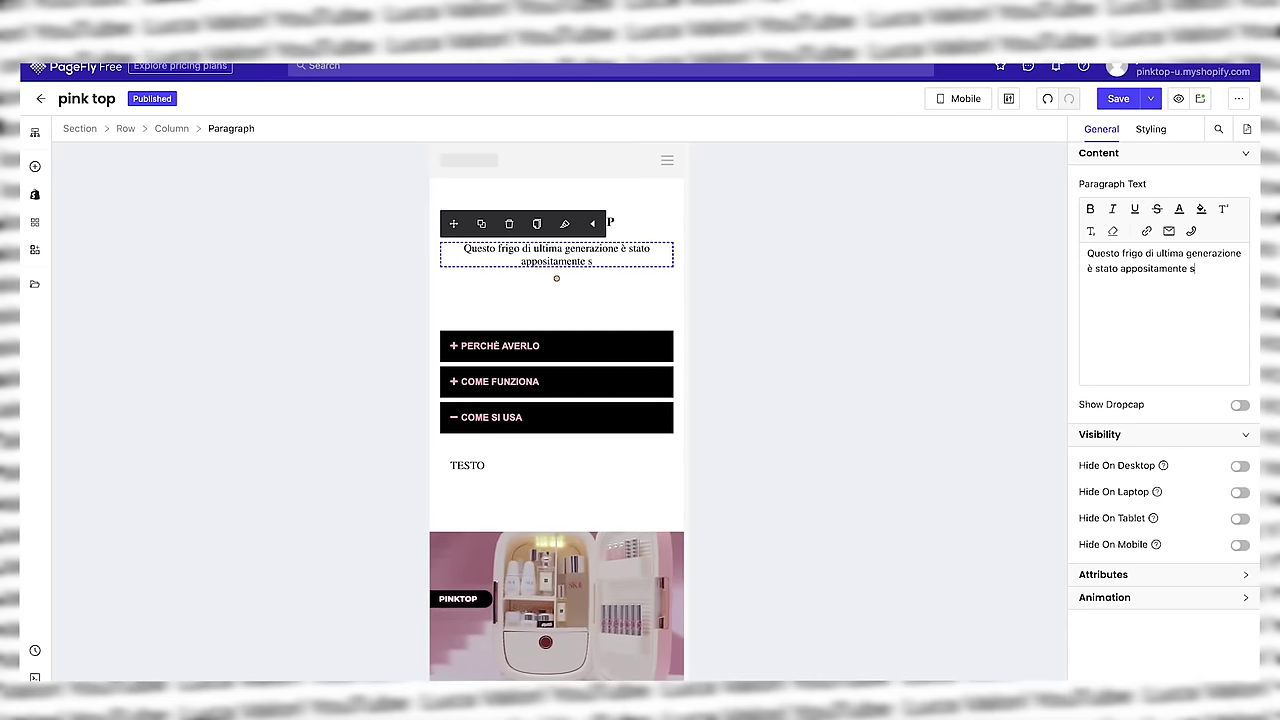
type("tudiato per poter")
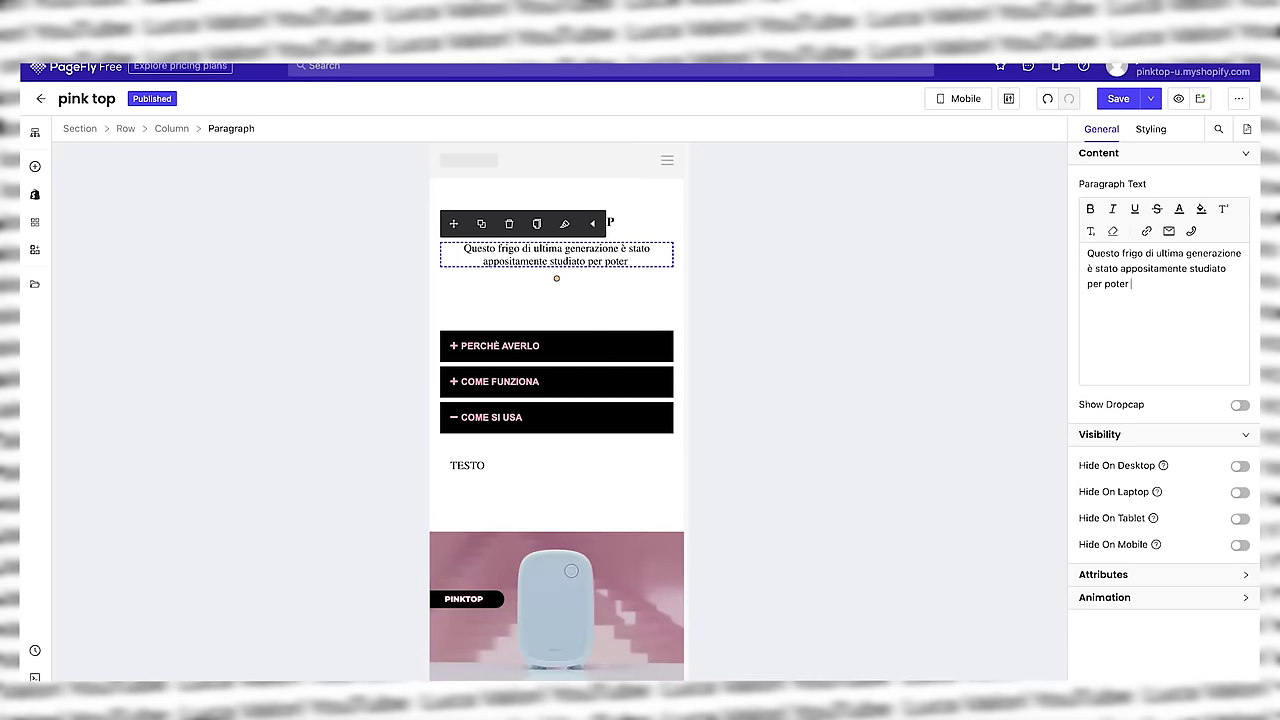
type(" salva")
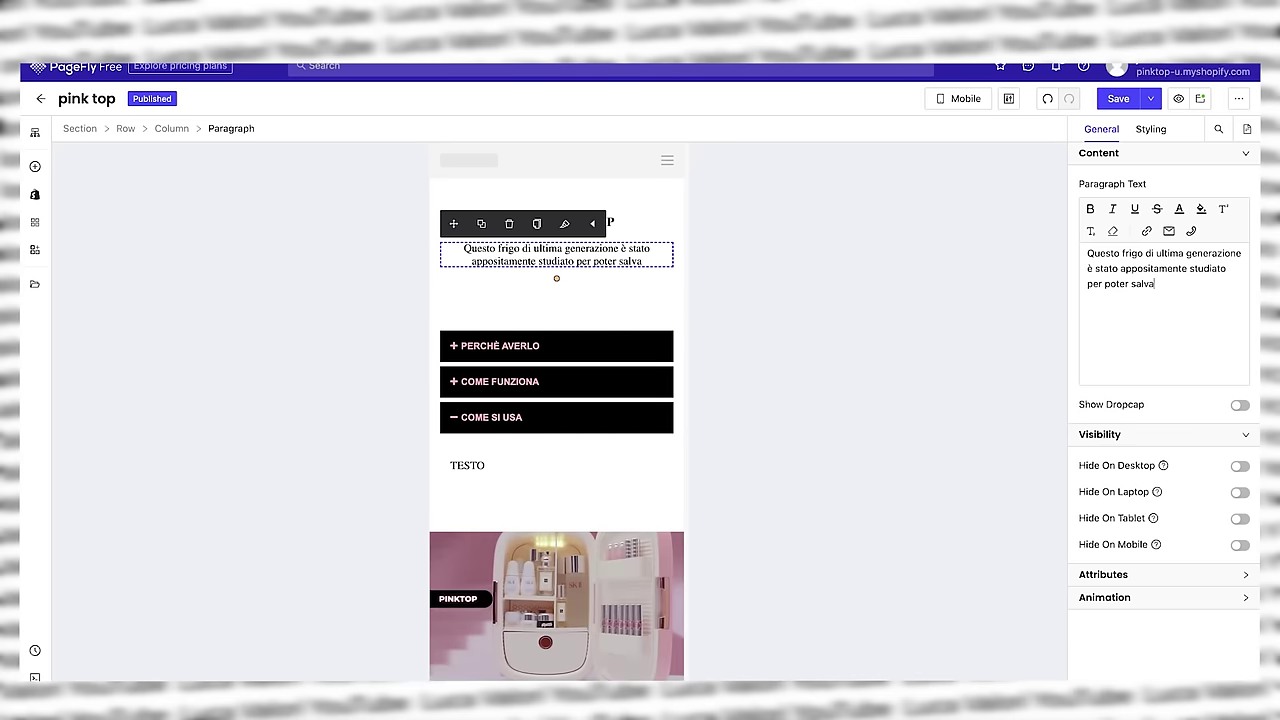
type("guardare ")
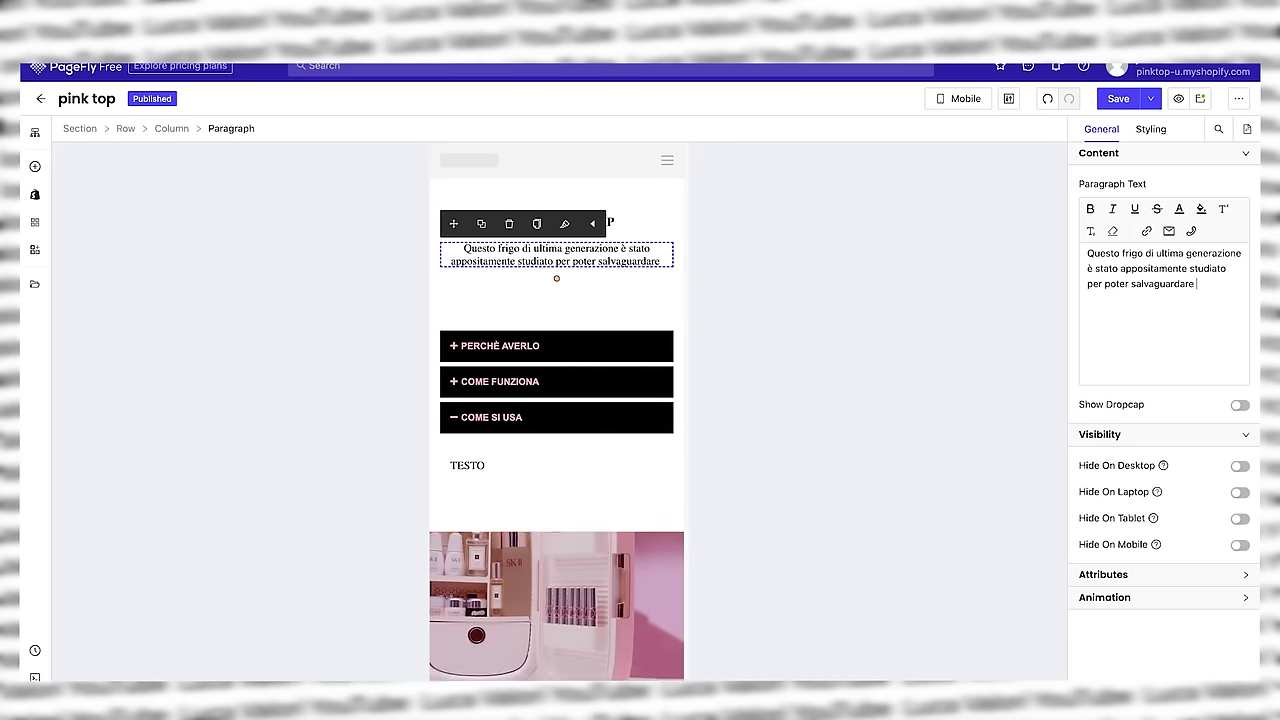
type("l")
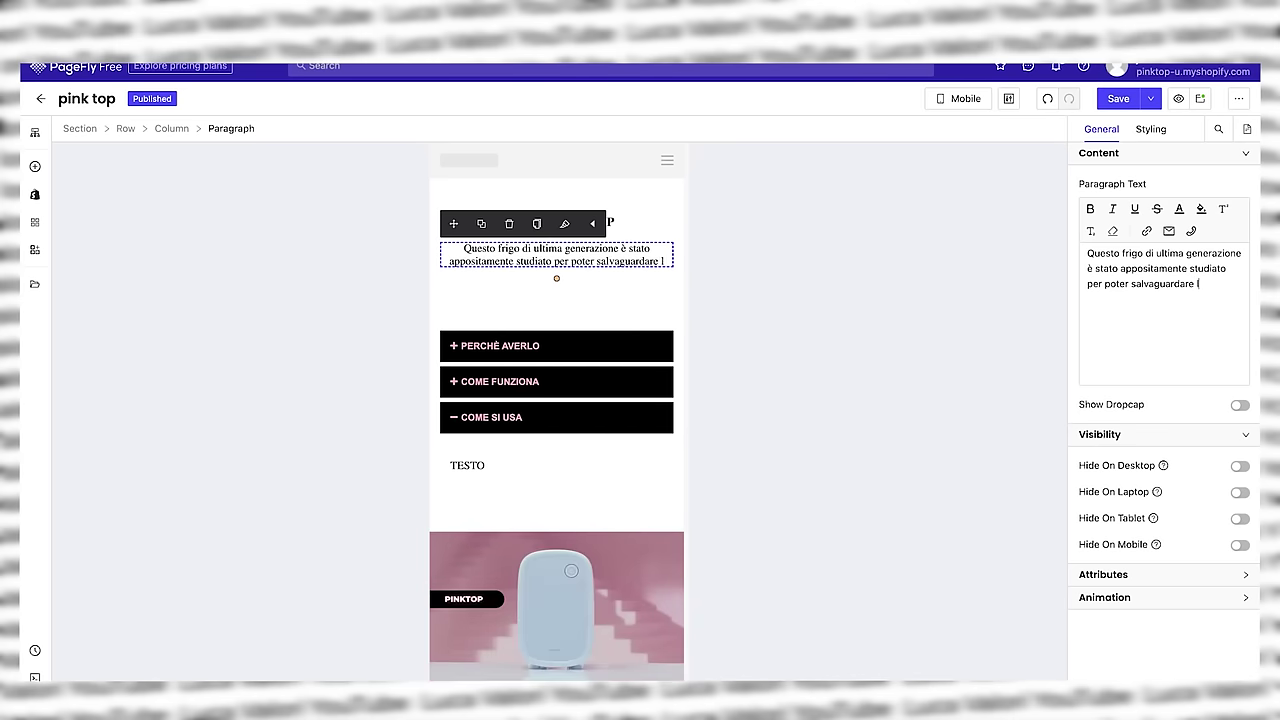
type("a tua pelle ")
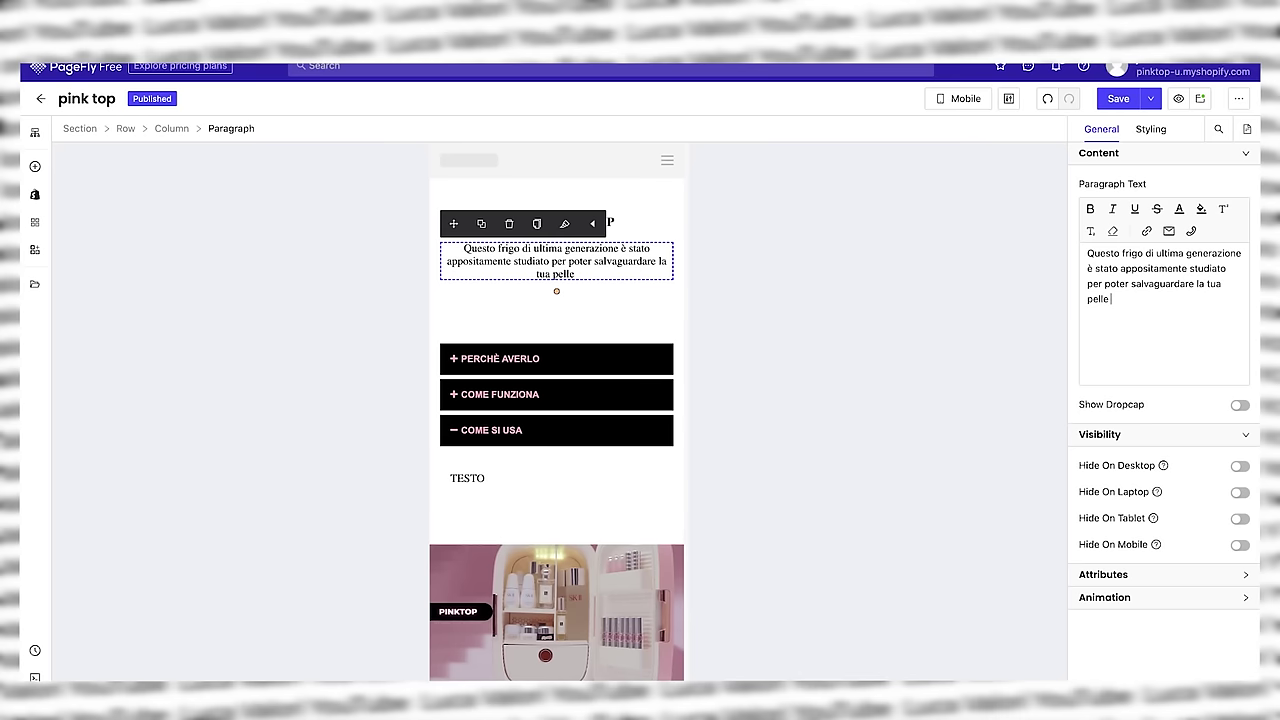
type("attraverso ")
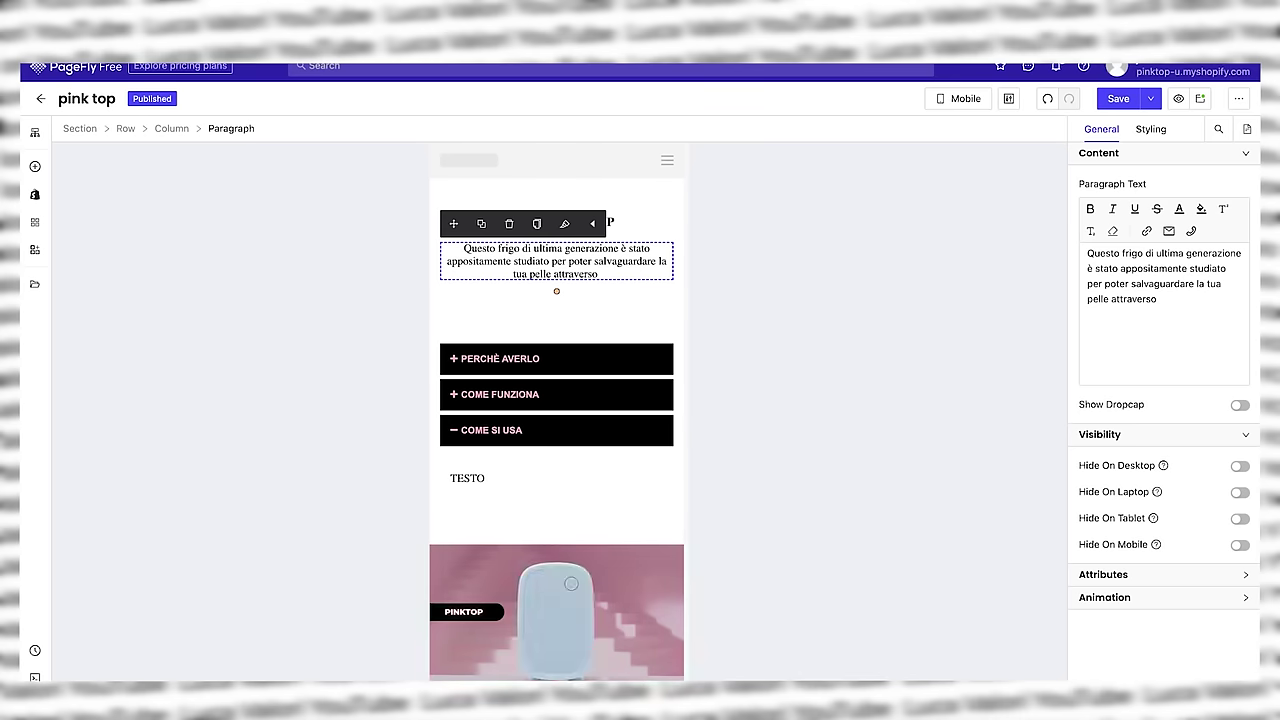
type("una perfetta ")
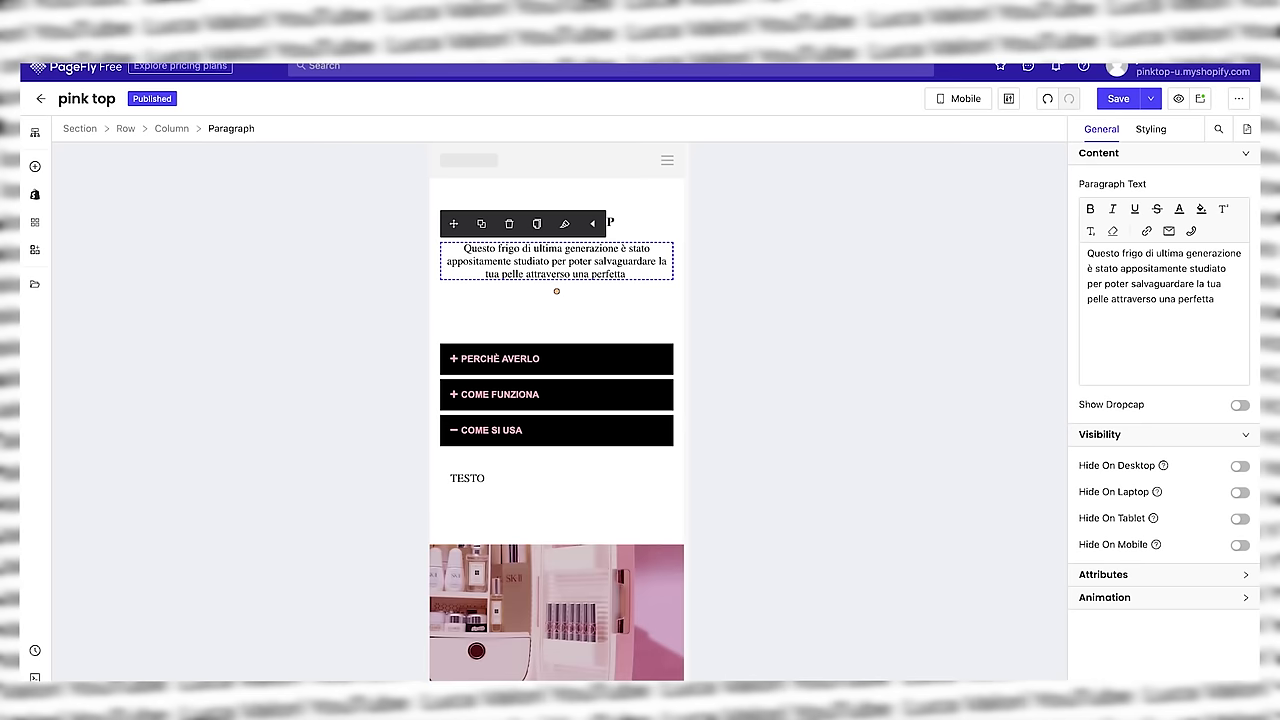
type("conservaz")
type("ione")
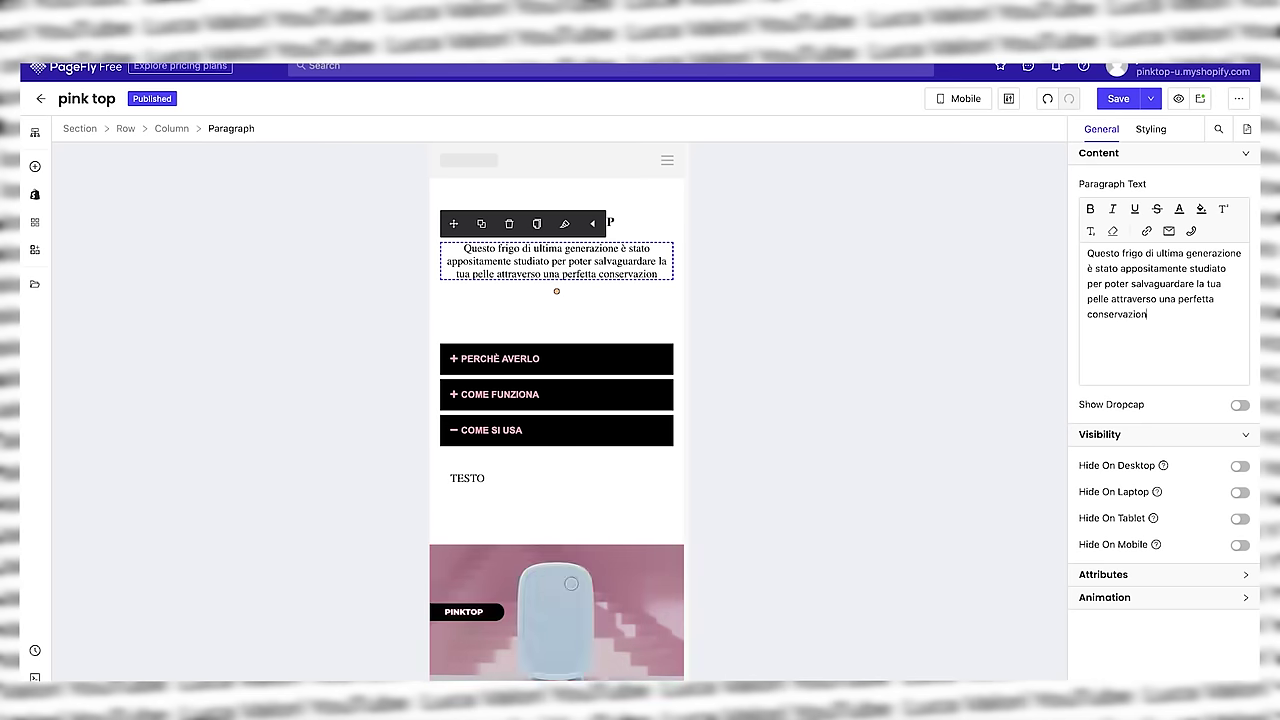
type("de")
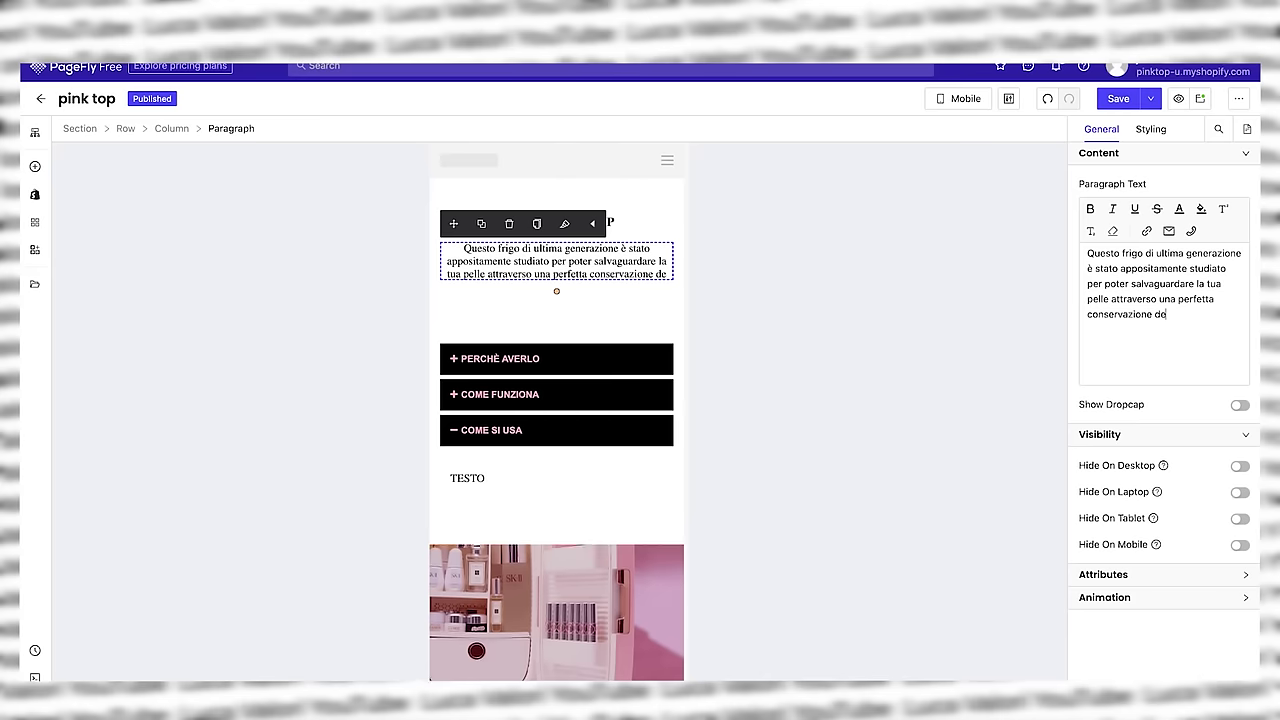
type("i trucchi ")
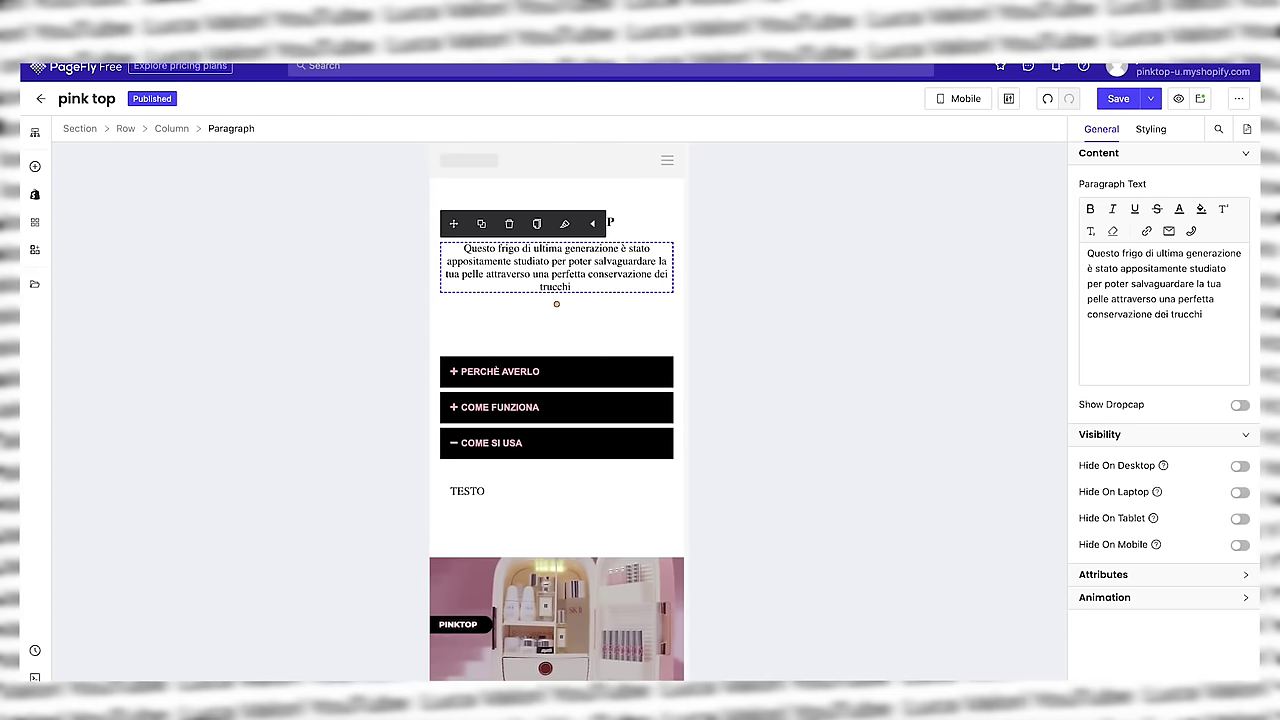
type("per il")
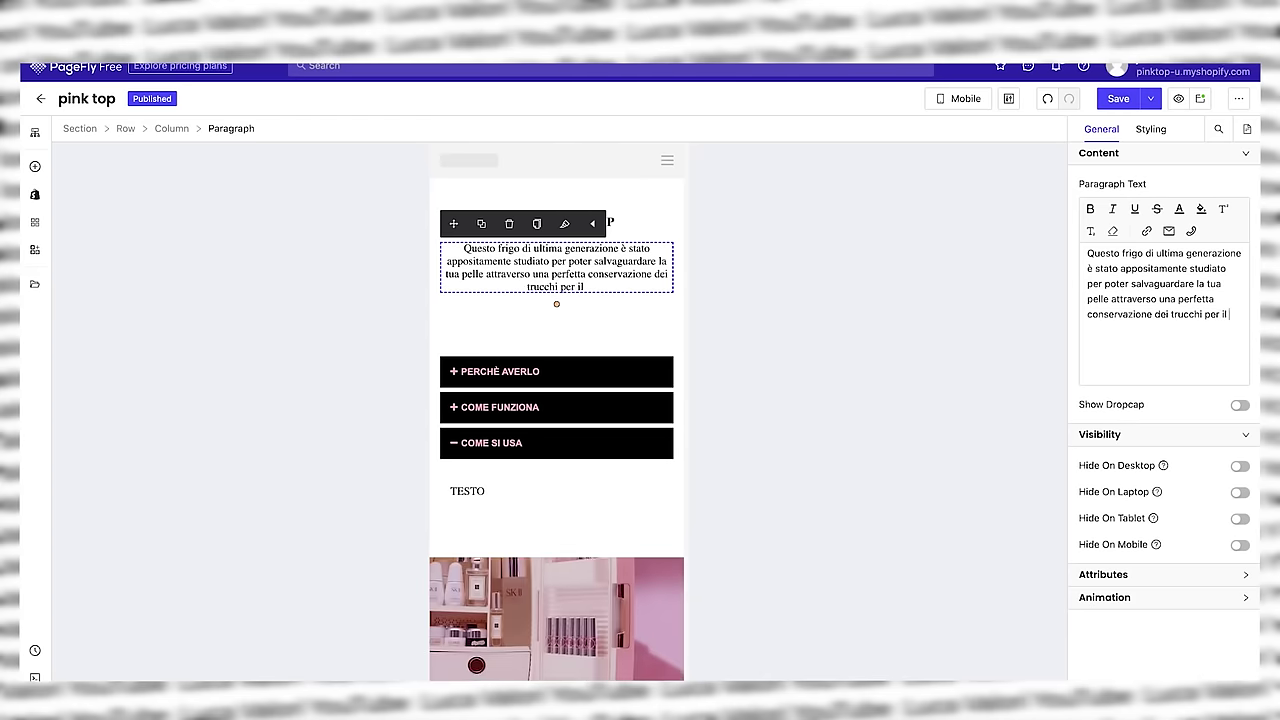
type(" make up")
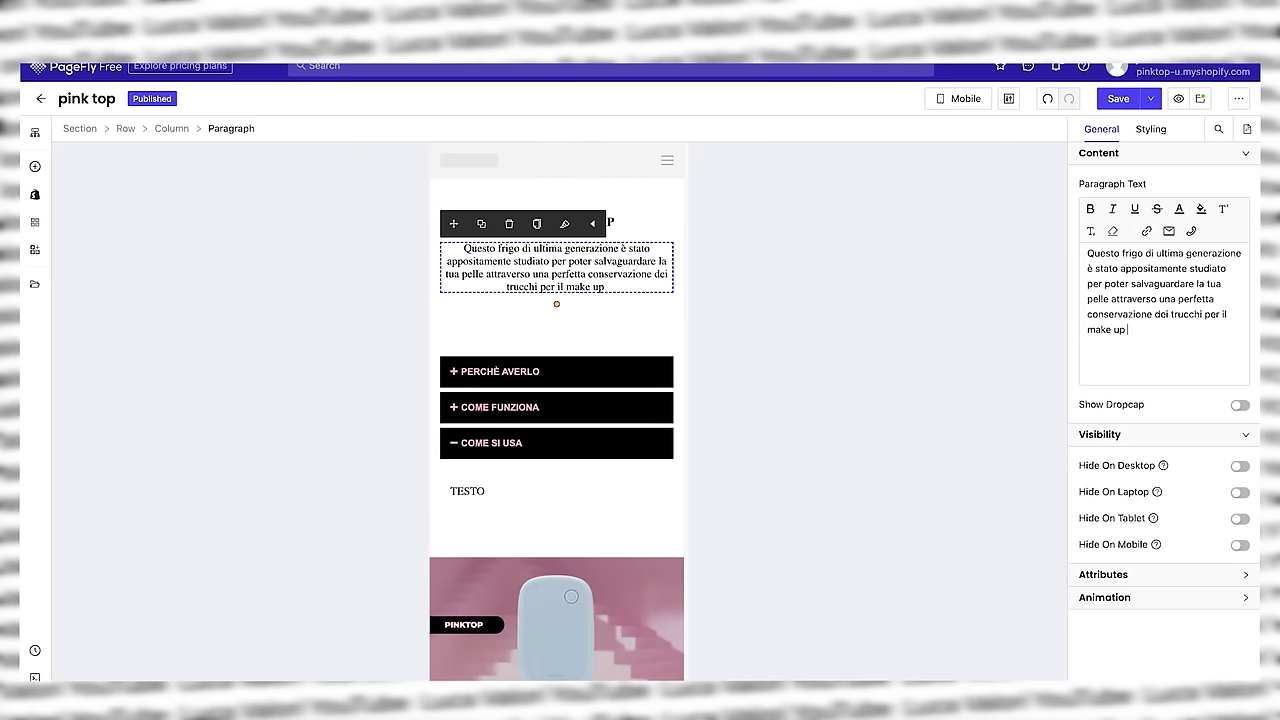
type(" o")
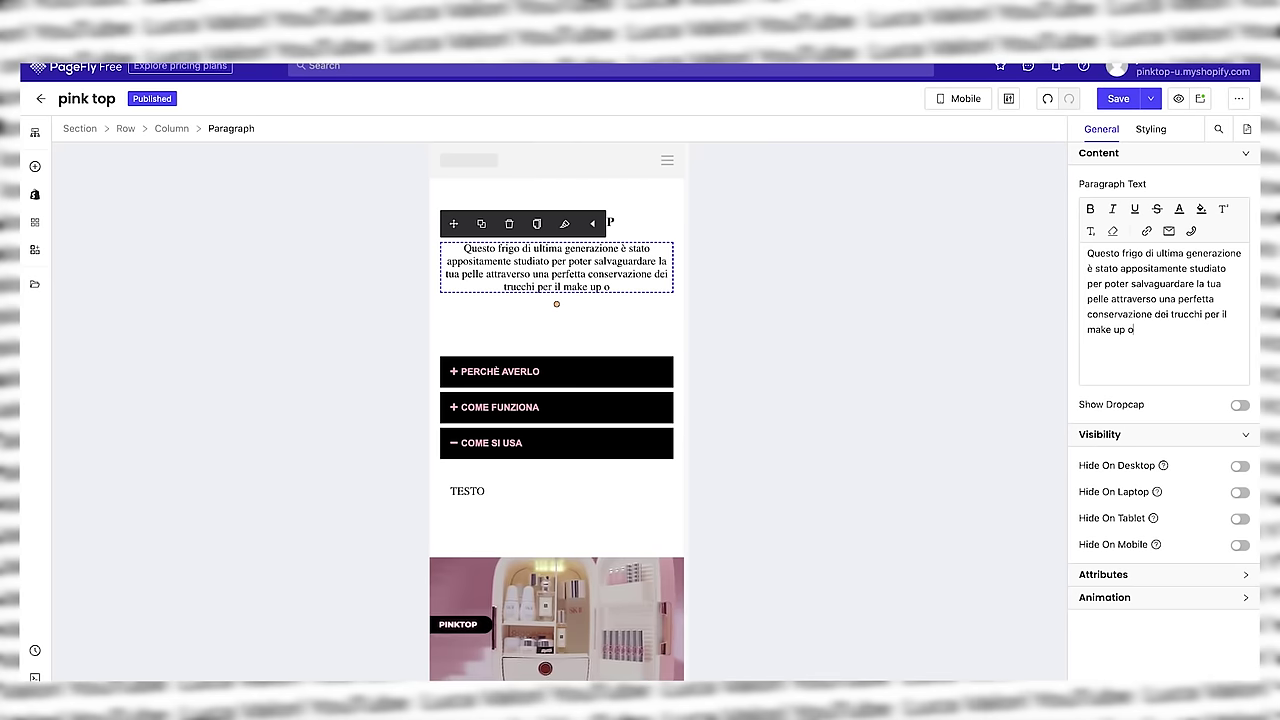
key("BackSpace")
type("e l")
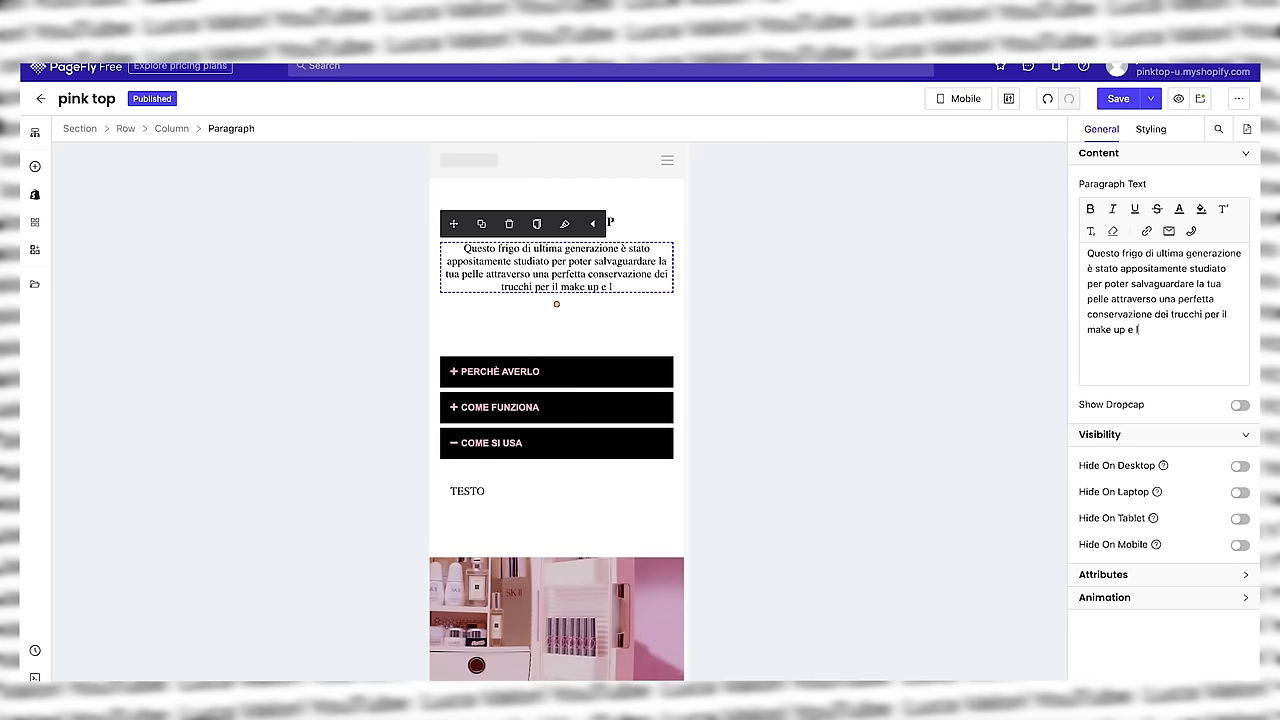
type("a cosme")
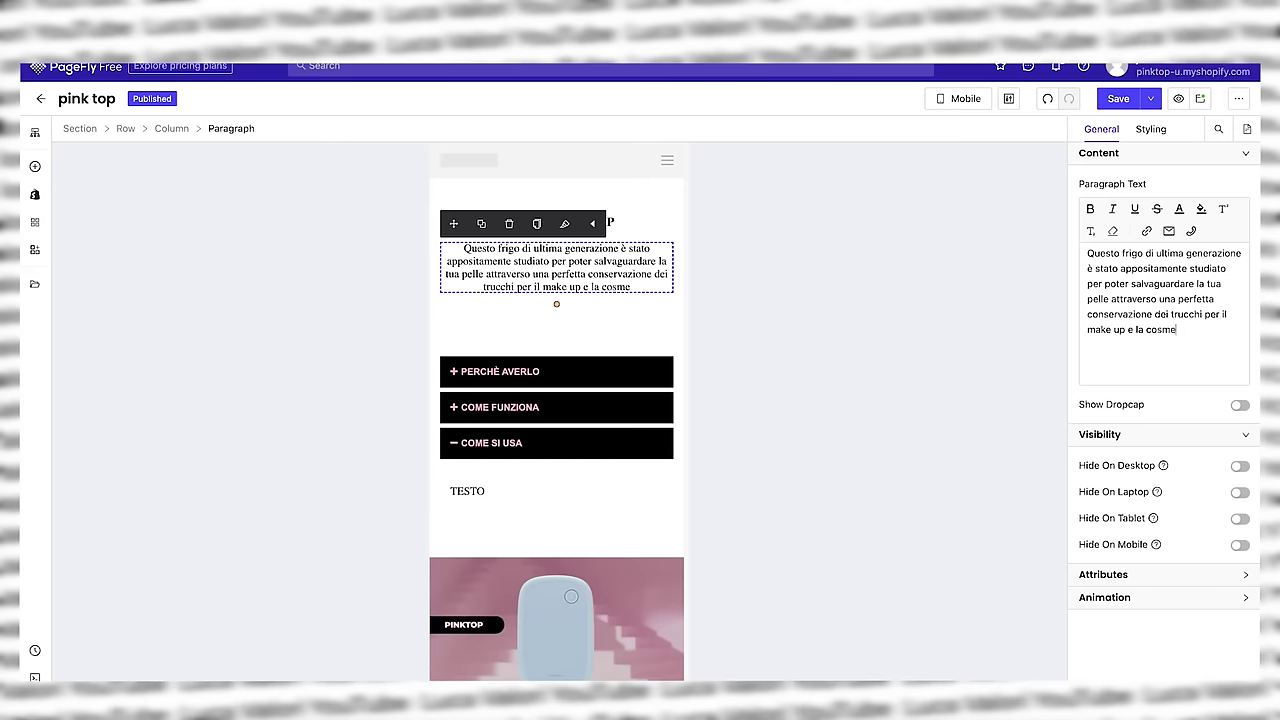
type("tica di base")
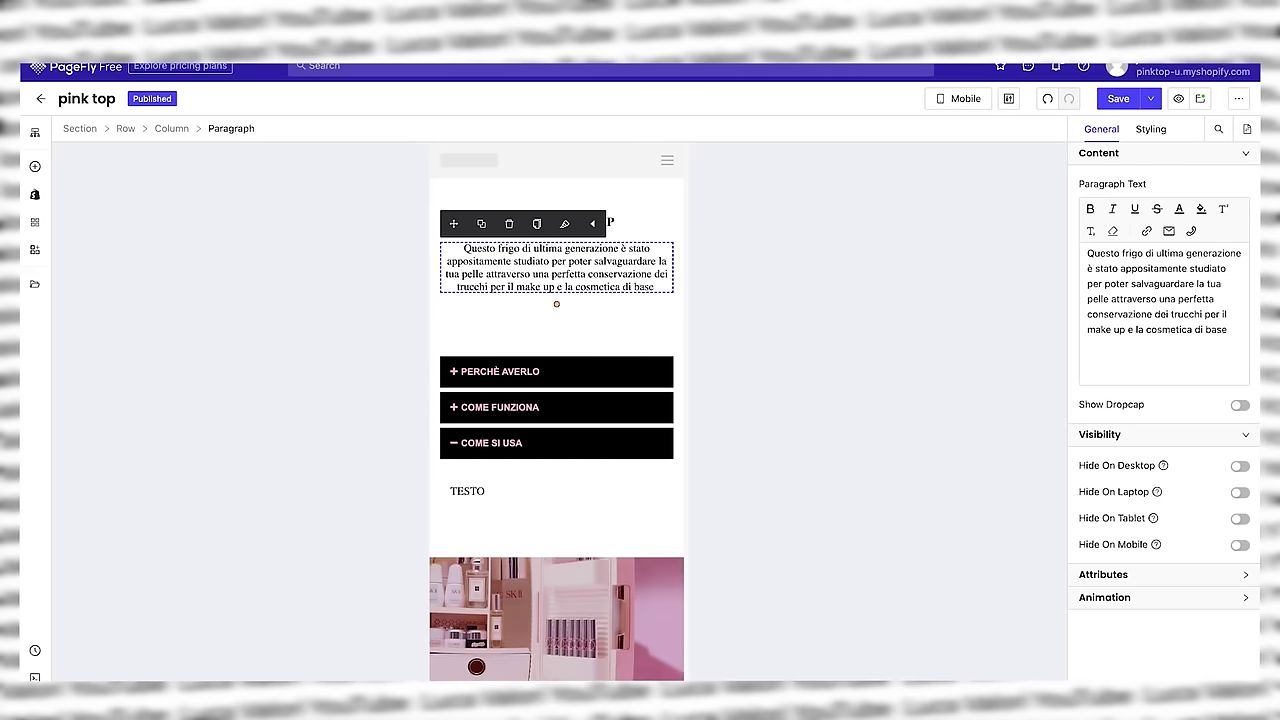
type(" che utilizziamo")
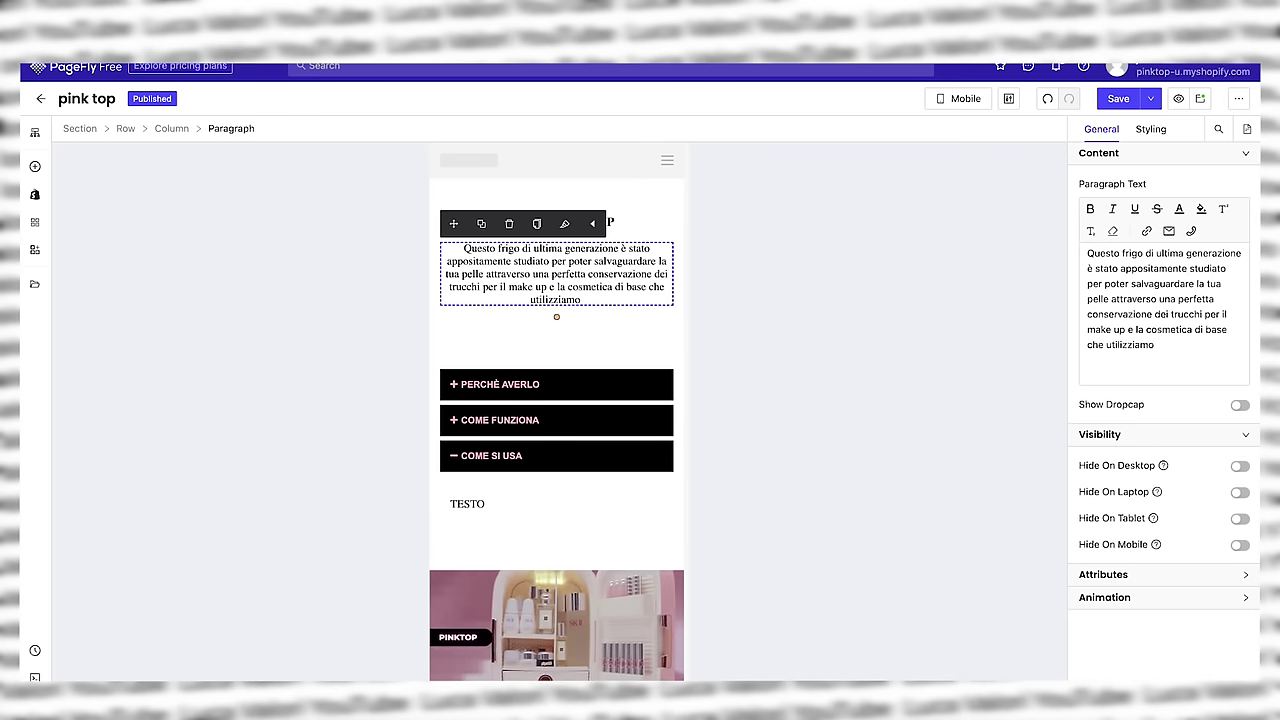
type(" tutti i giorni")
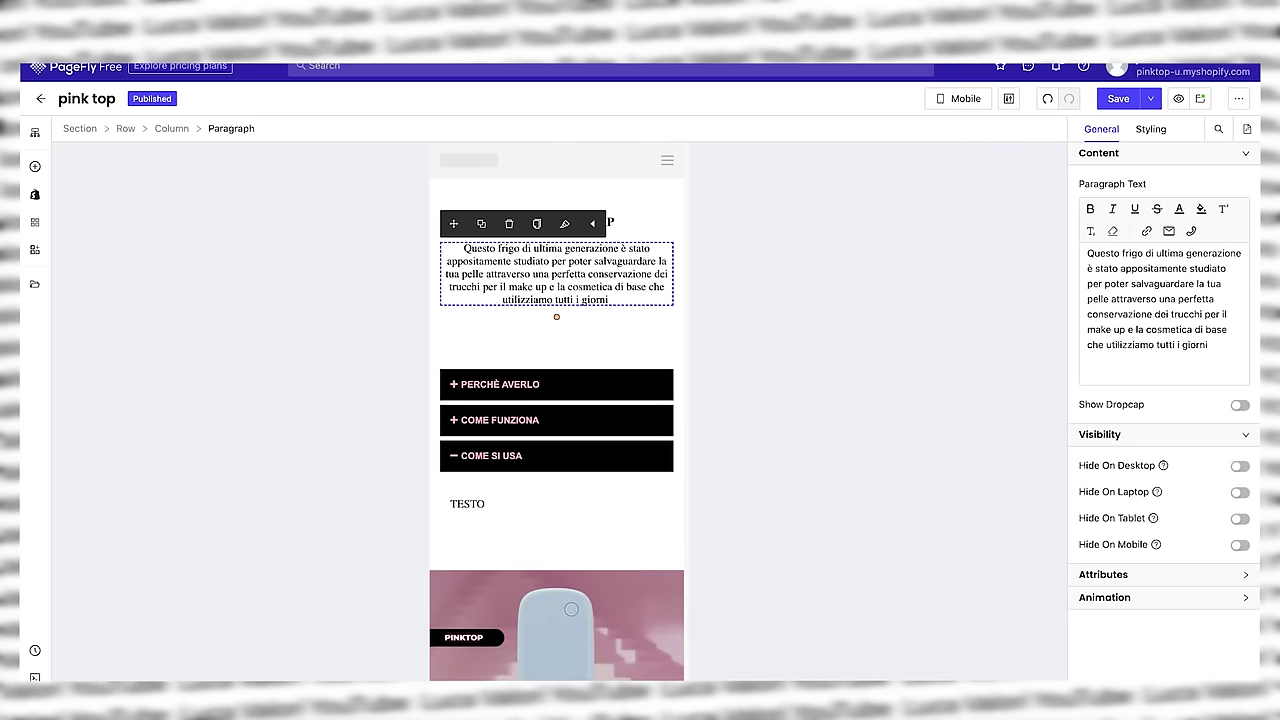
type(" per prenderci cura d")
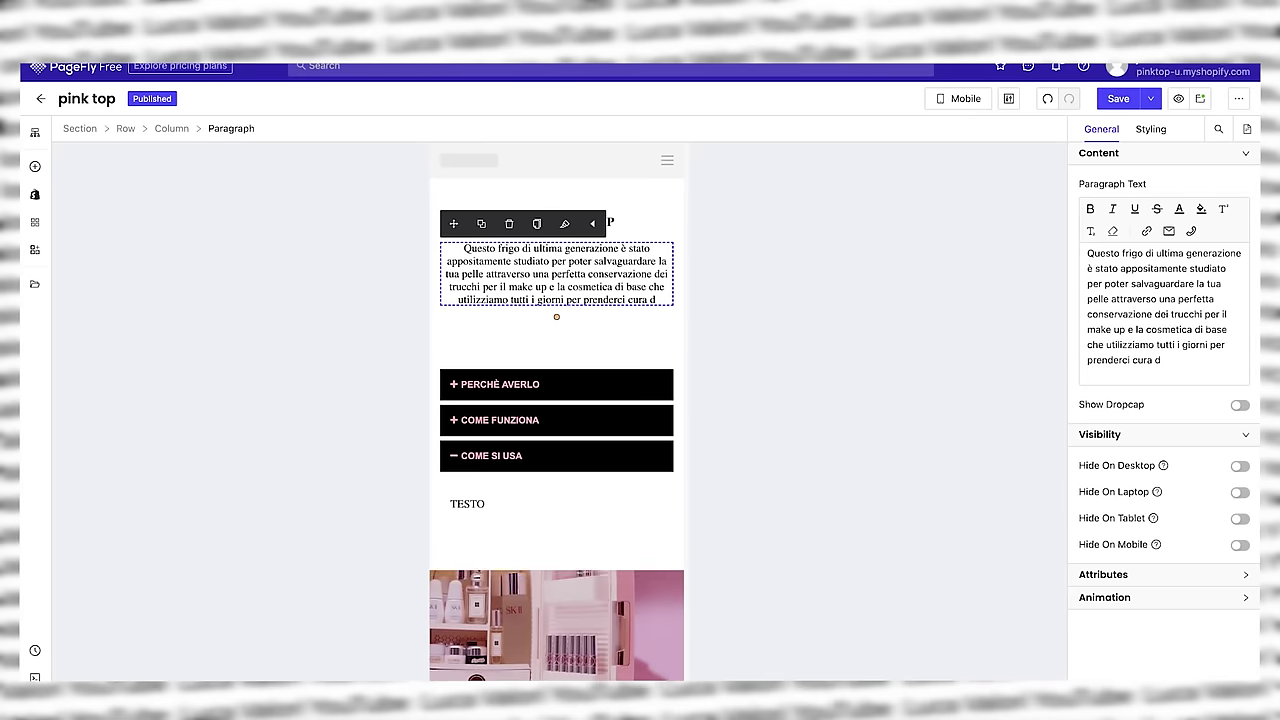
type("e")
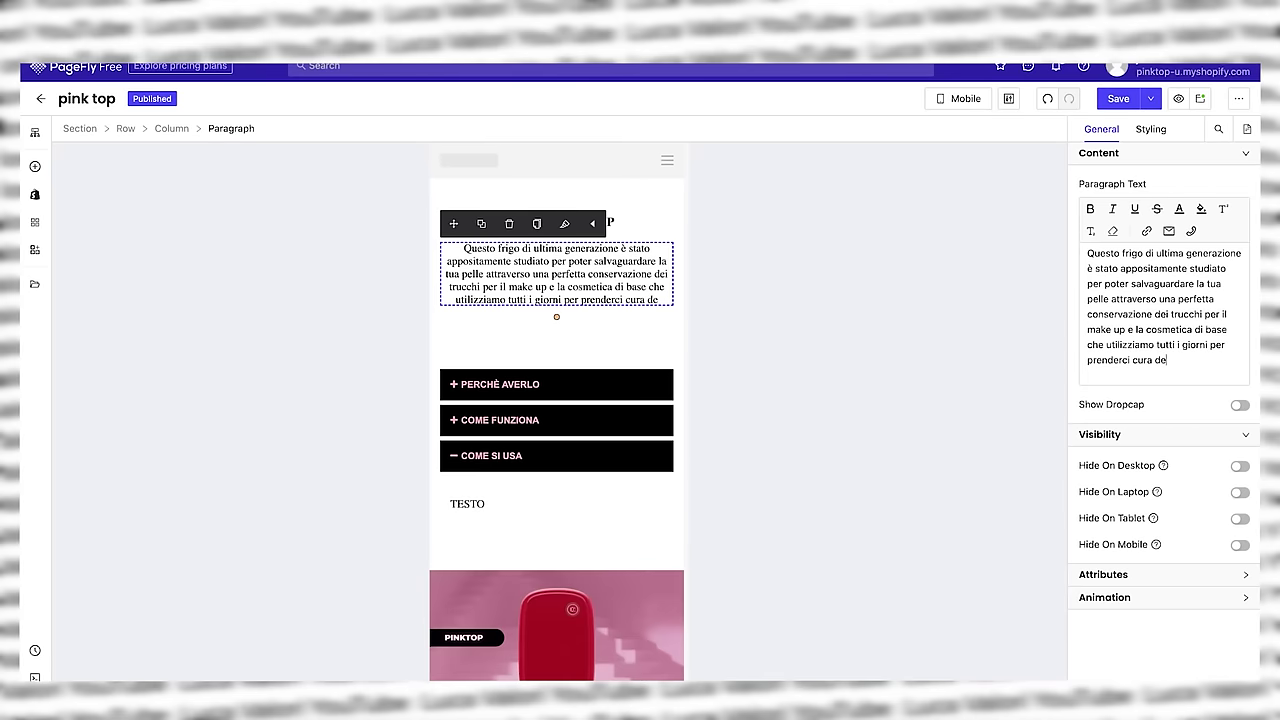
type("lla ")
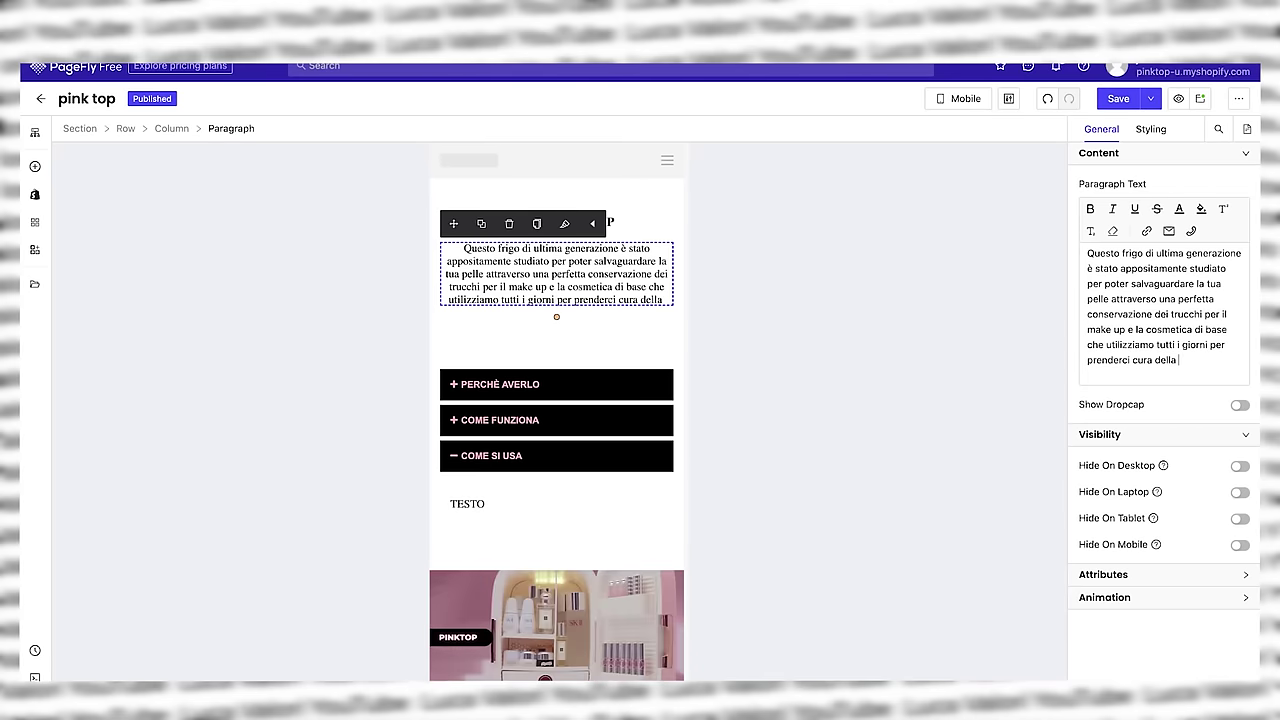
type("nostra pelle")
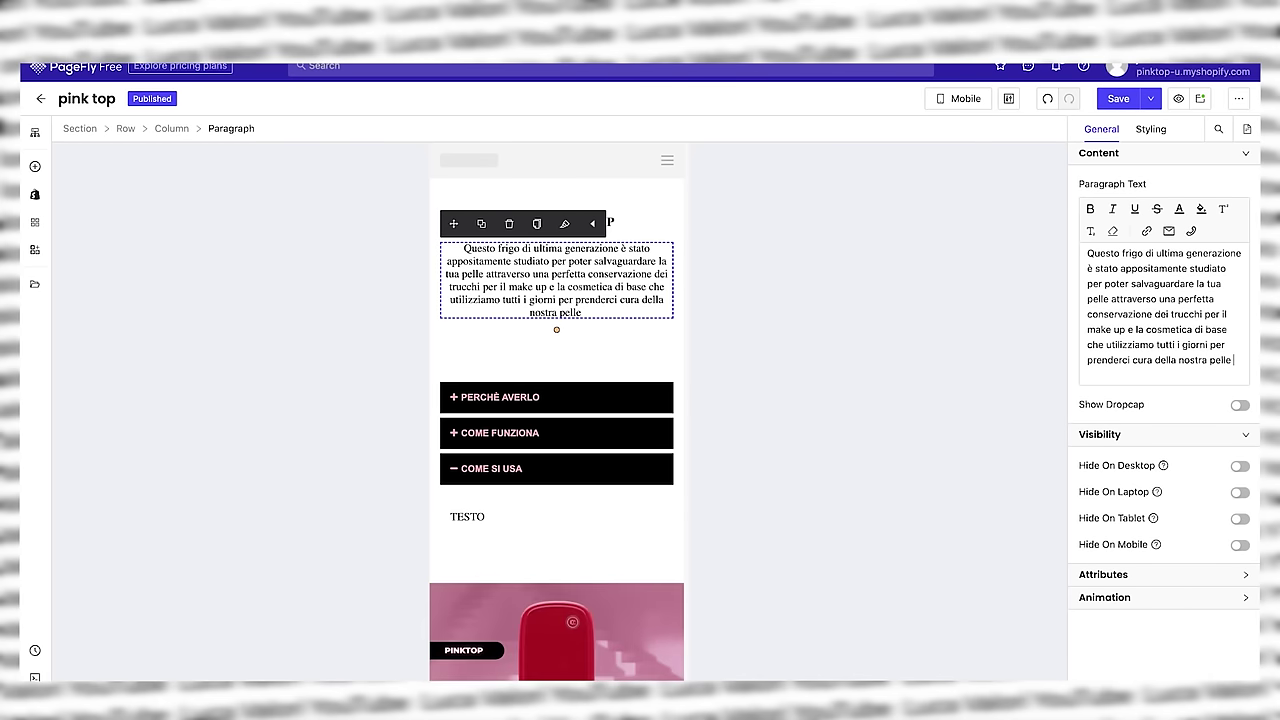
type(" che v")
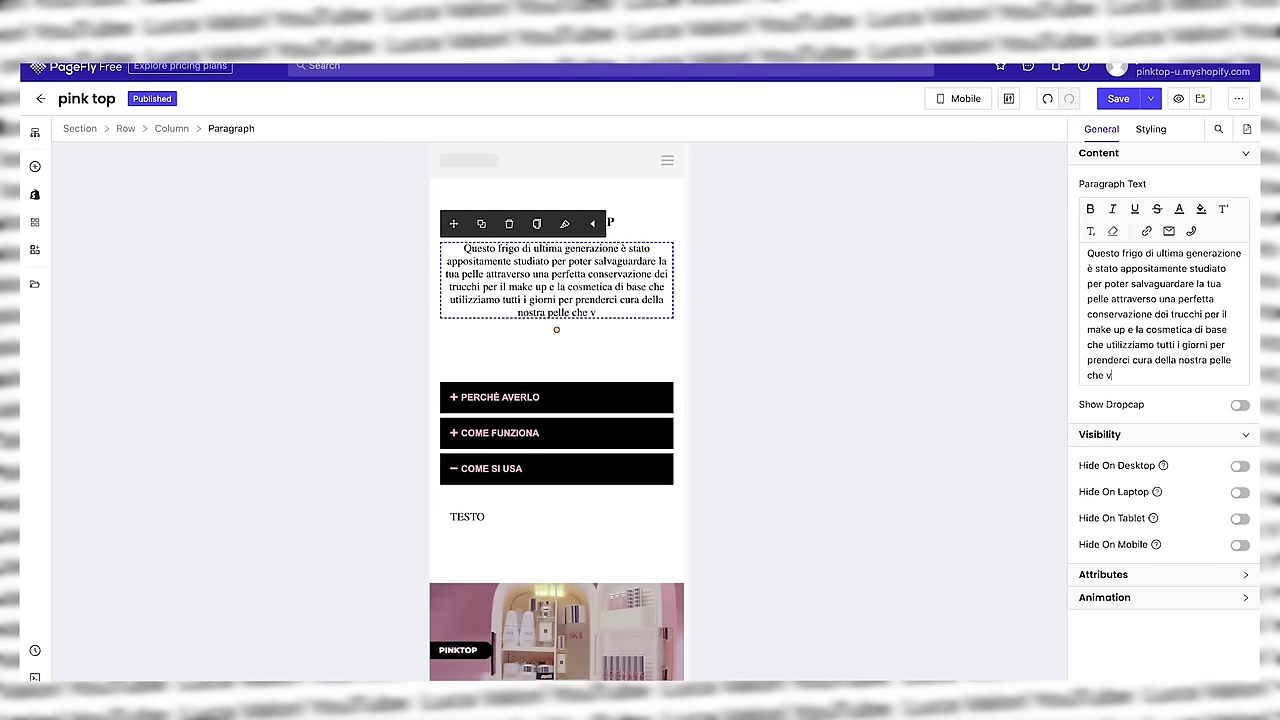
type("iene c")
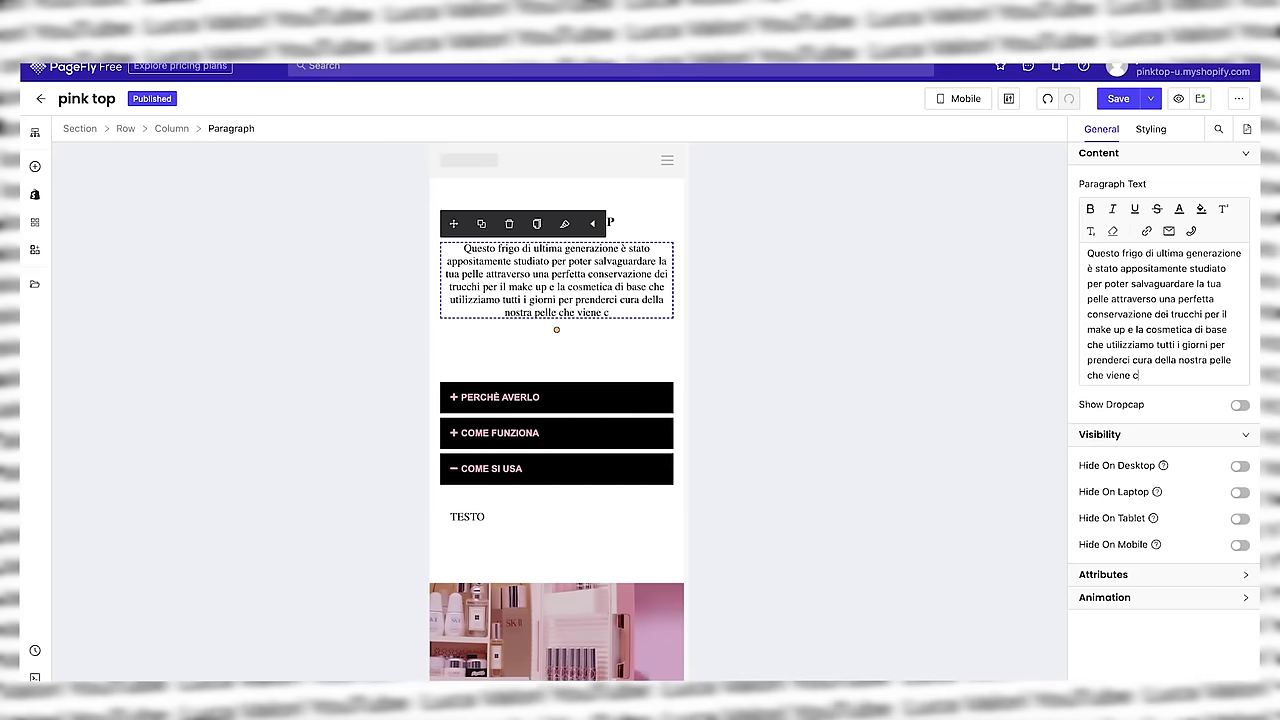
type("ostantemente ")
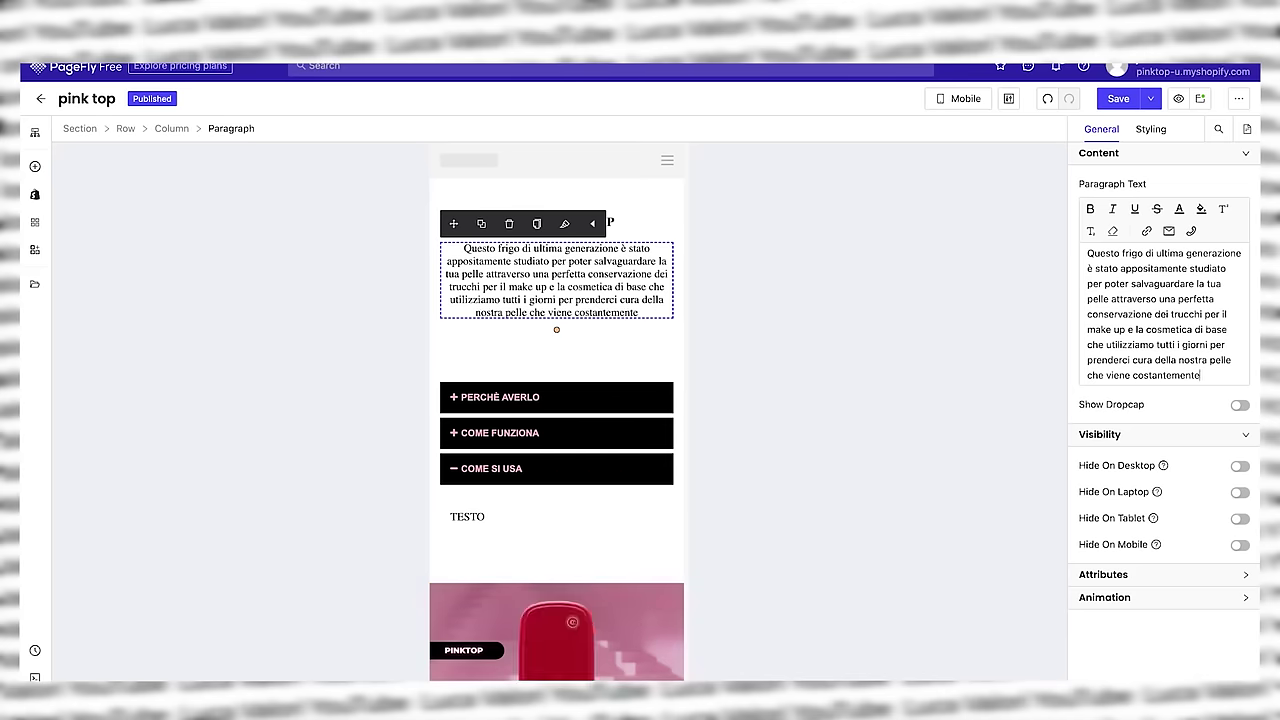
type("compromess")
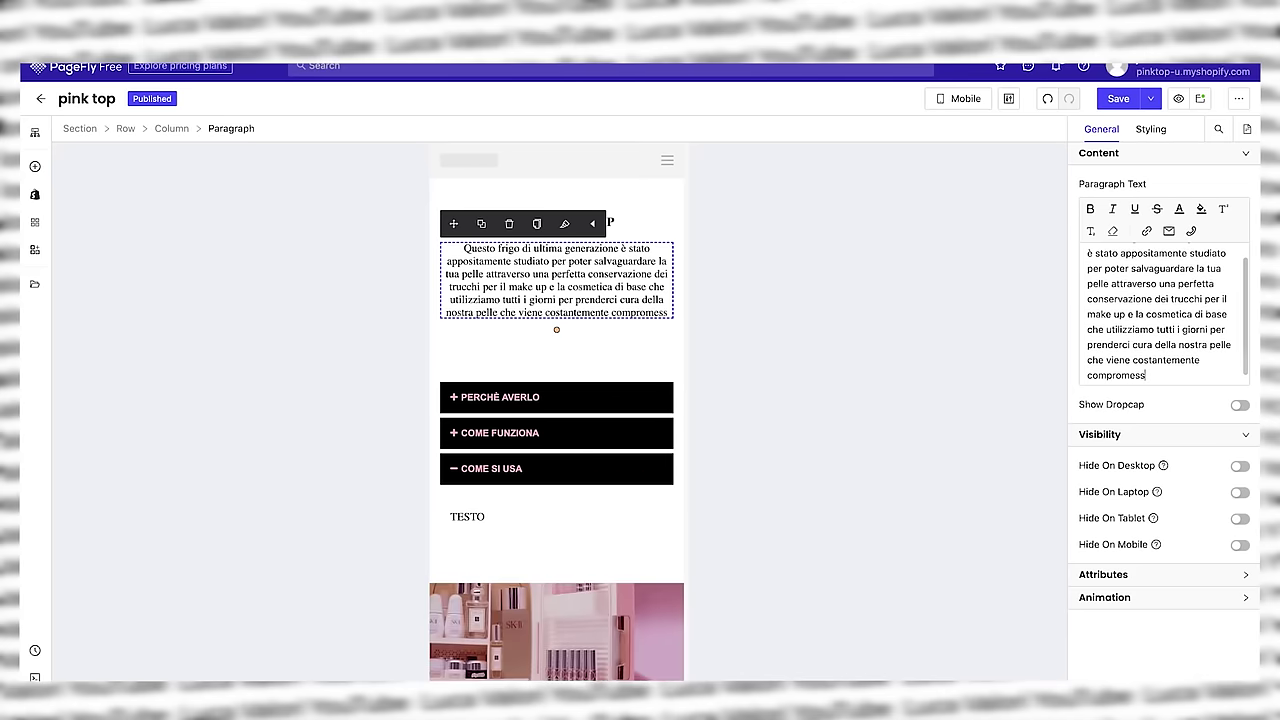
type("a da trucchi")
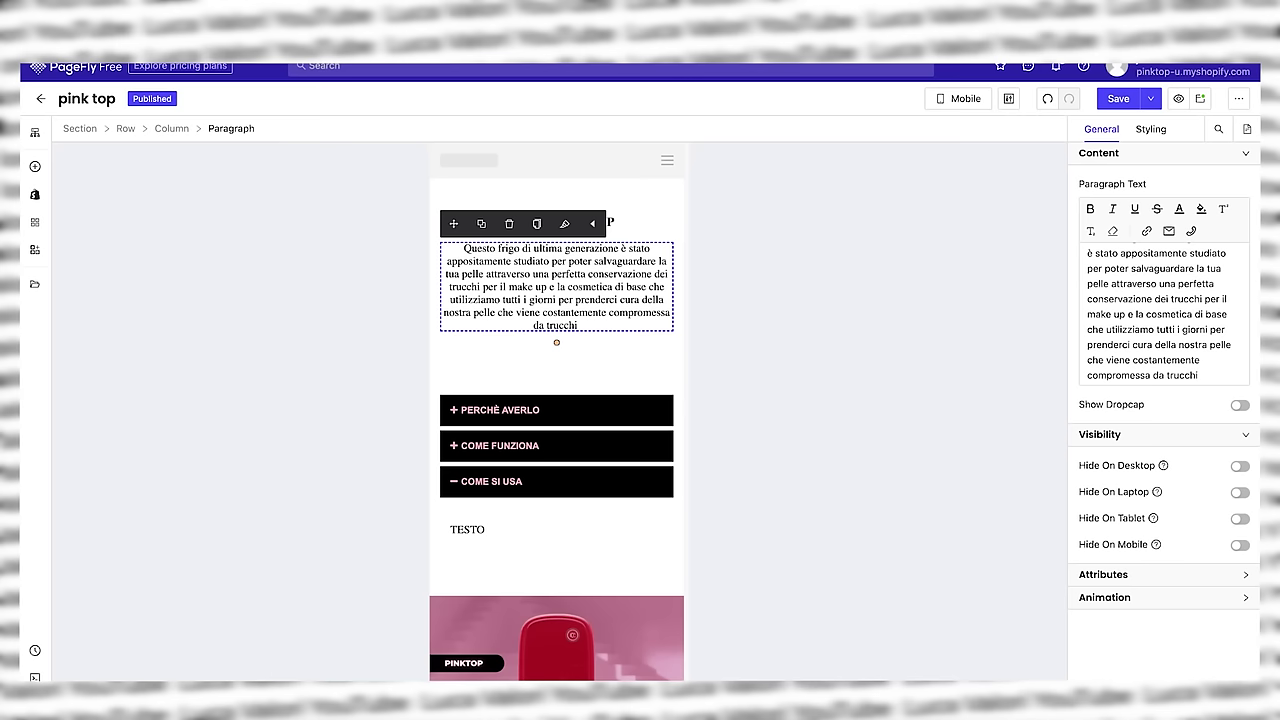
type("onse")
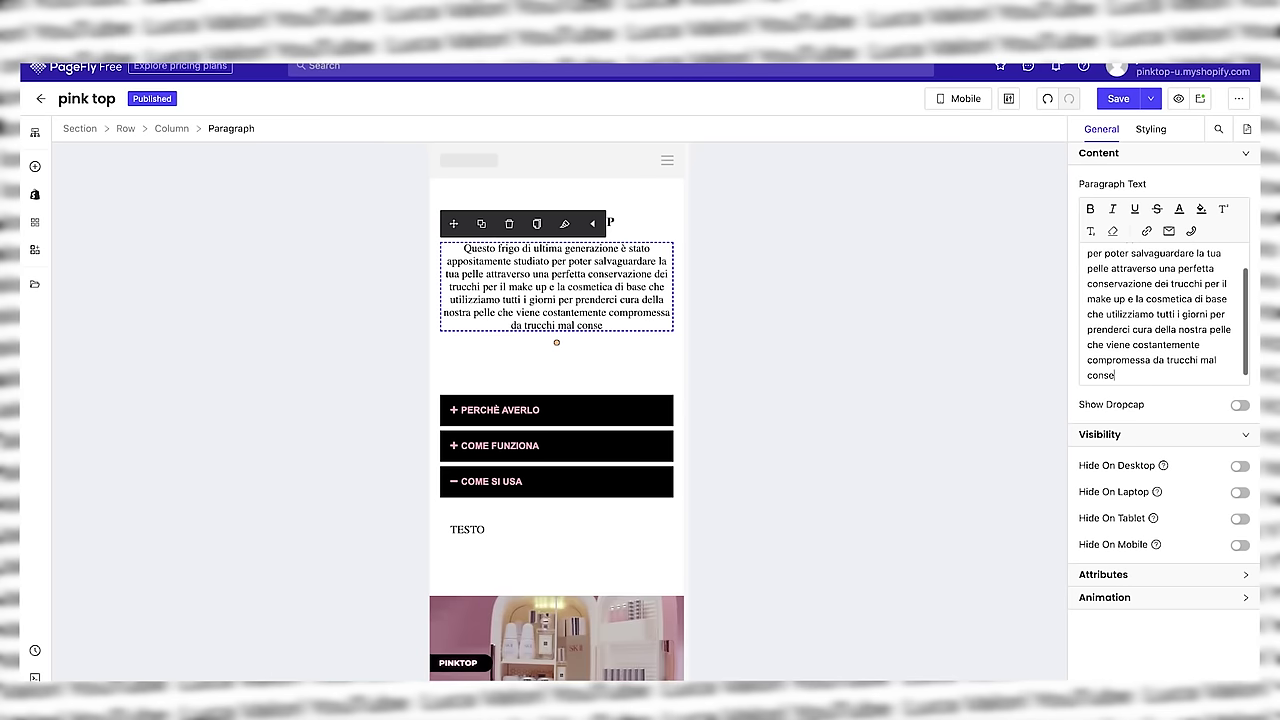
type("rvati che possono d")
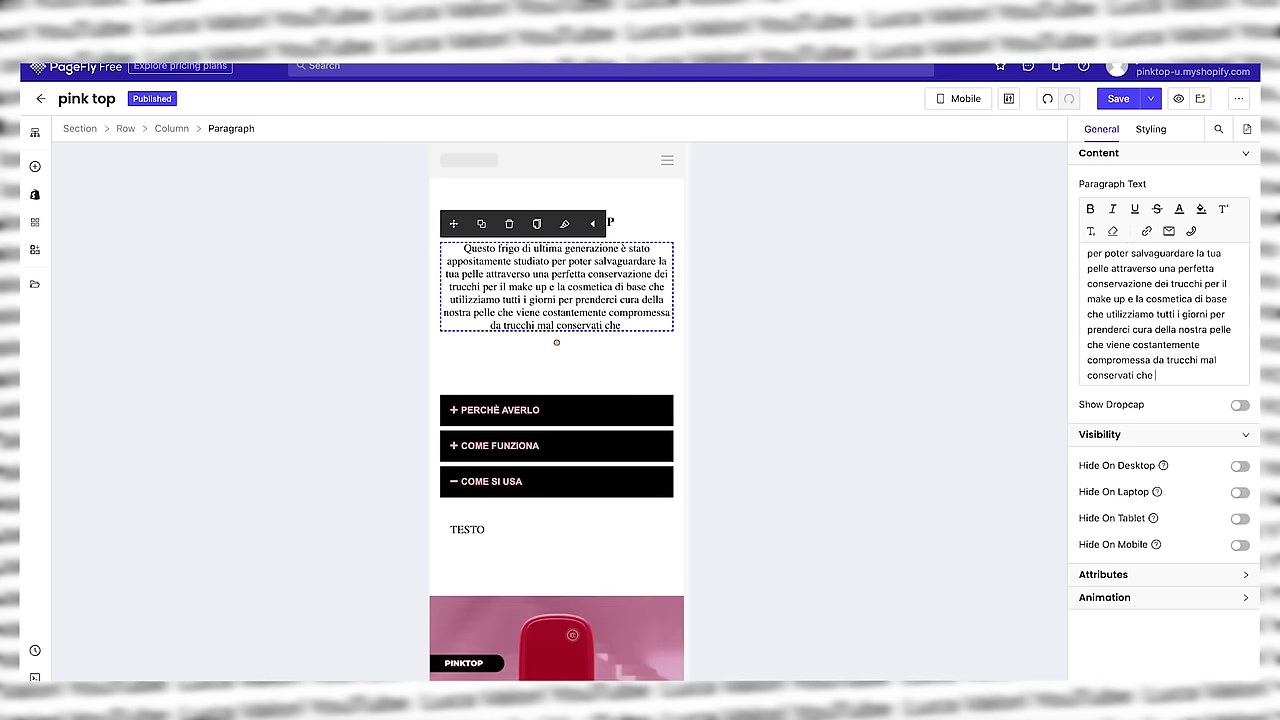
type("ive")
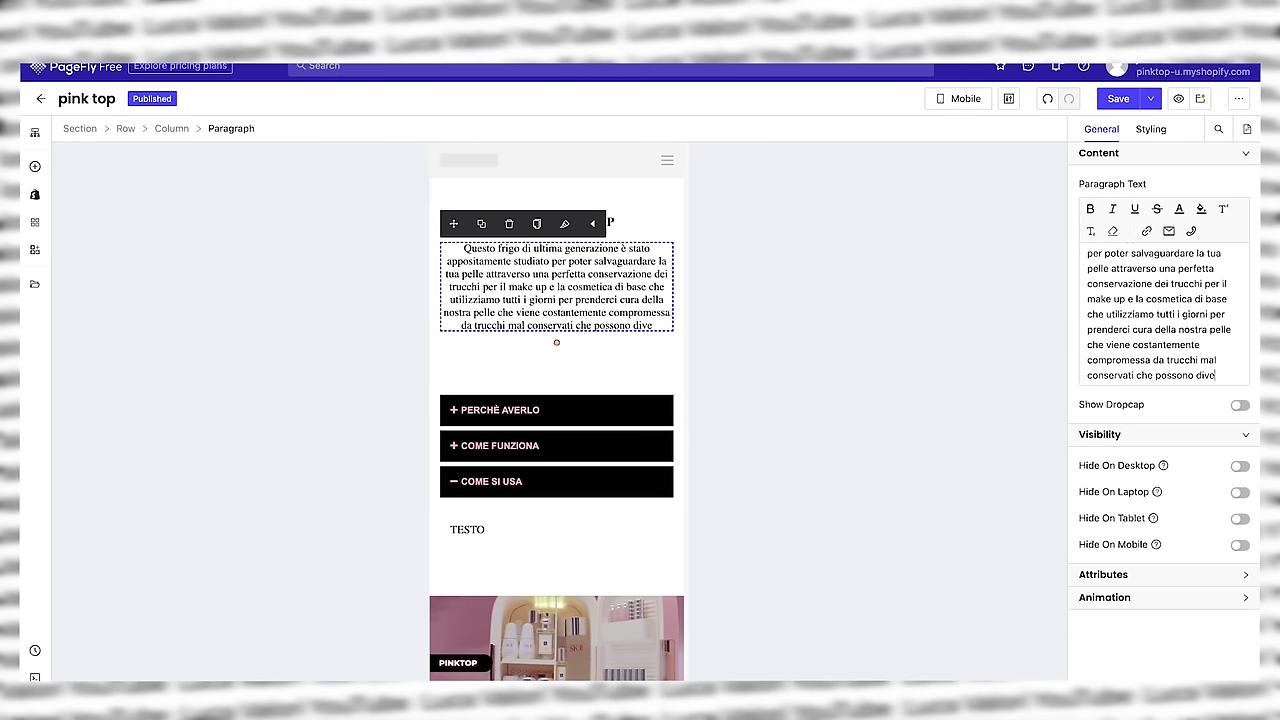
type("ntare dannosi")
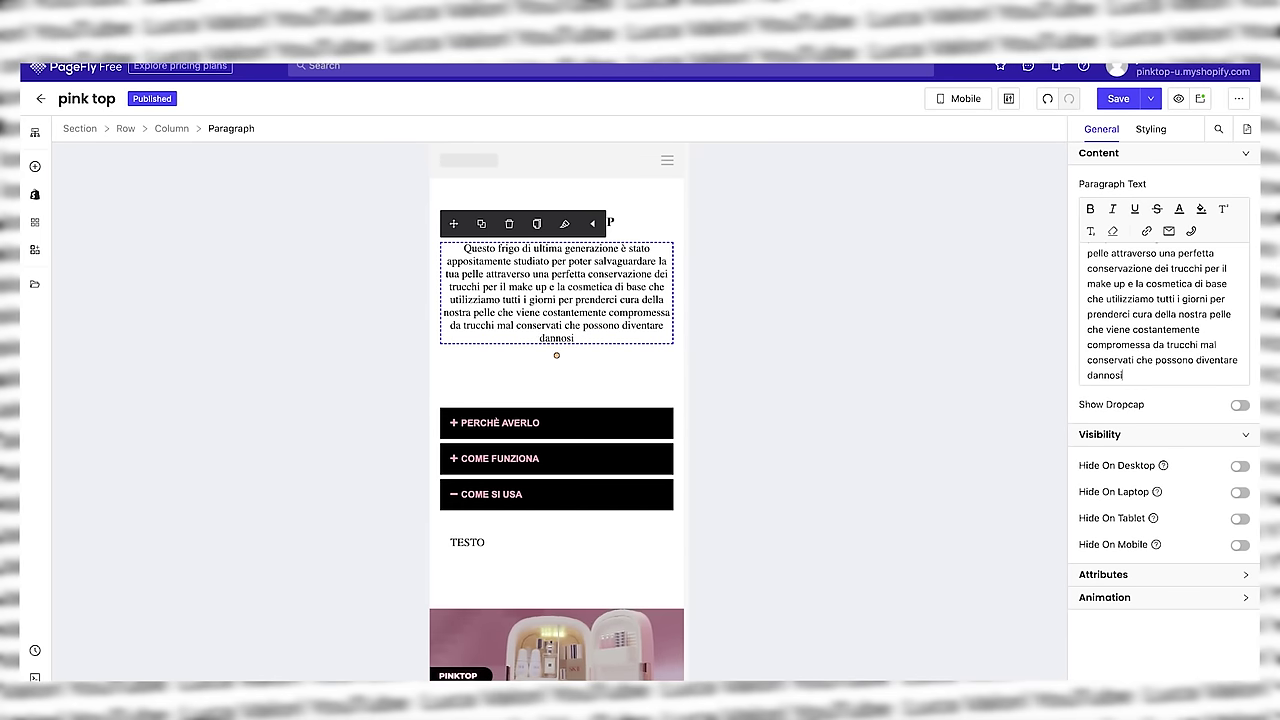
type(" sul lgo peridodo")
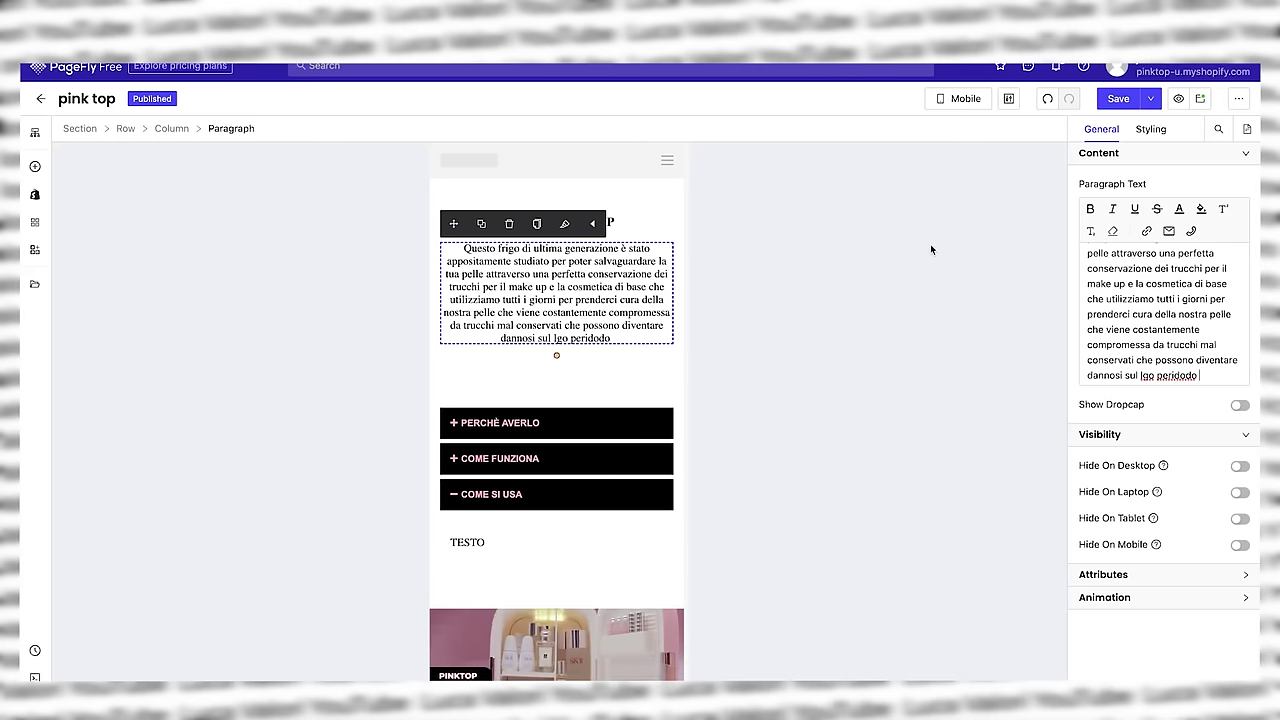
scroll(1150, 310, "up", 2)
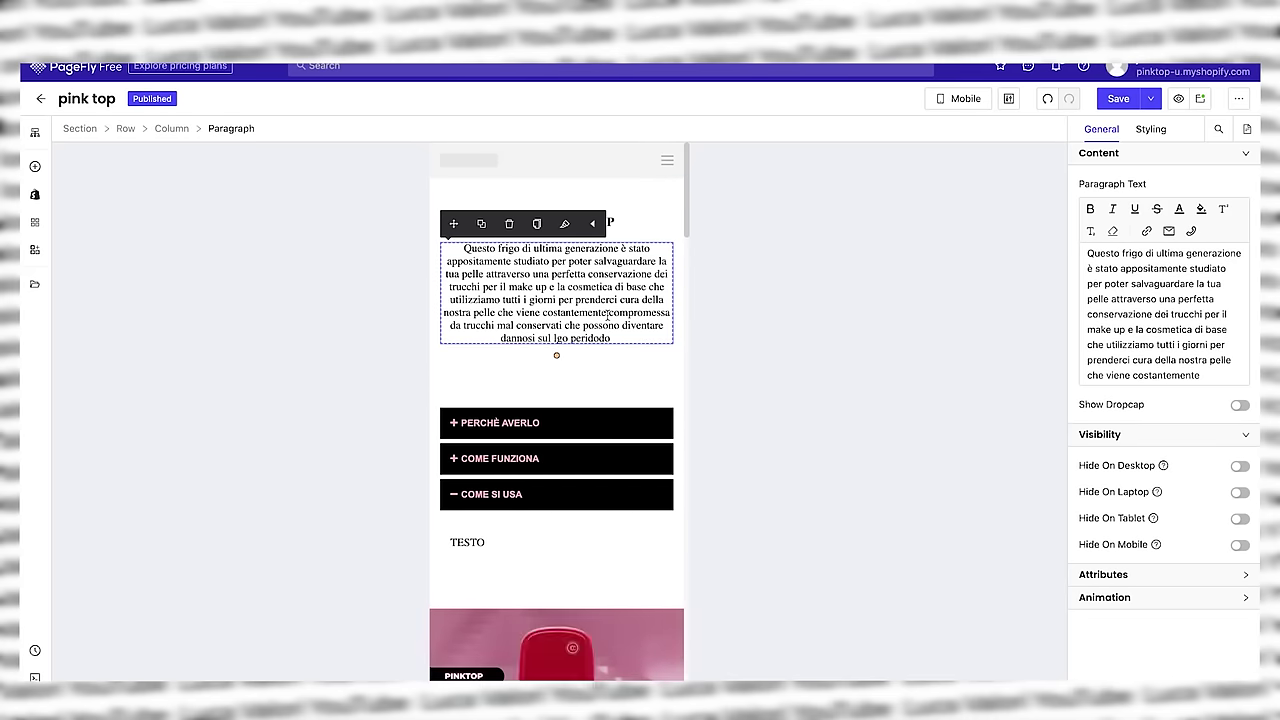
left_click(627, 221)
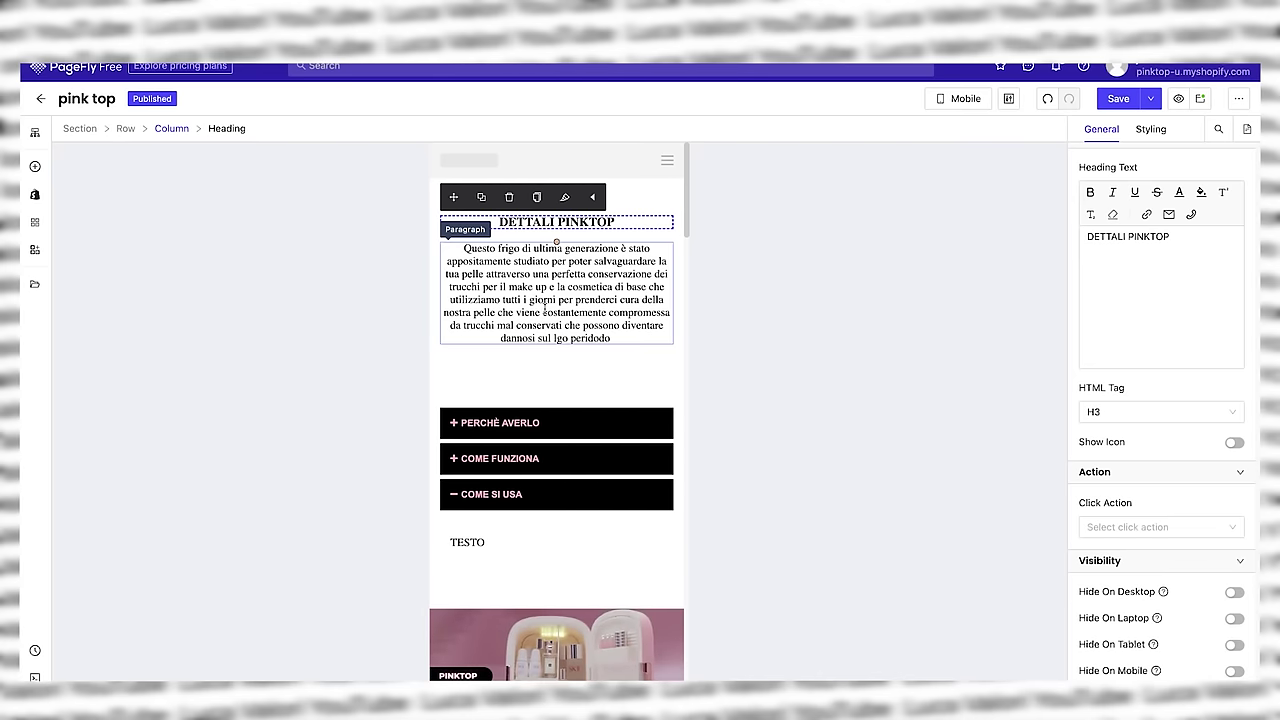
left_click(621, 288)
scroll(1146, 352, "down", 1)
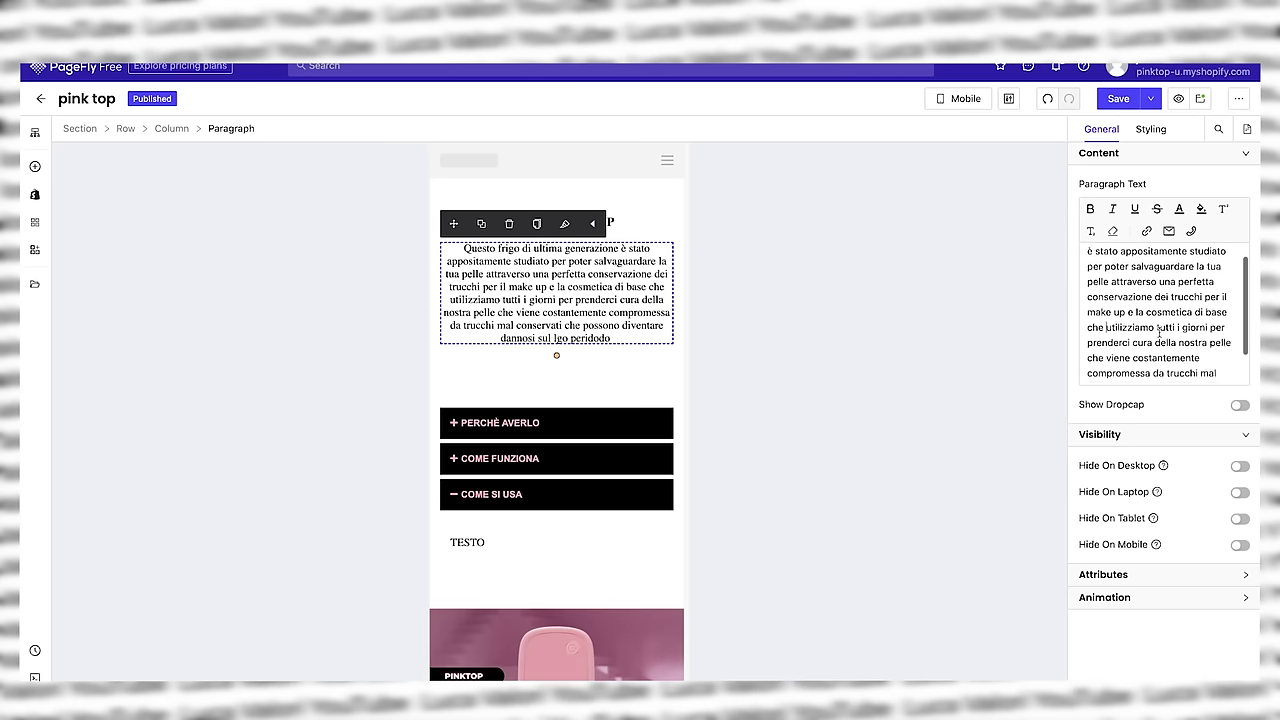
scroll(1160, 331, "down", 3)
scroll(1160, 331, "up", 2)
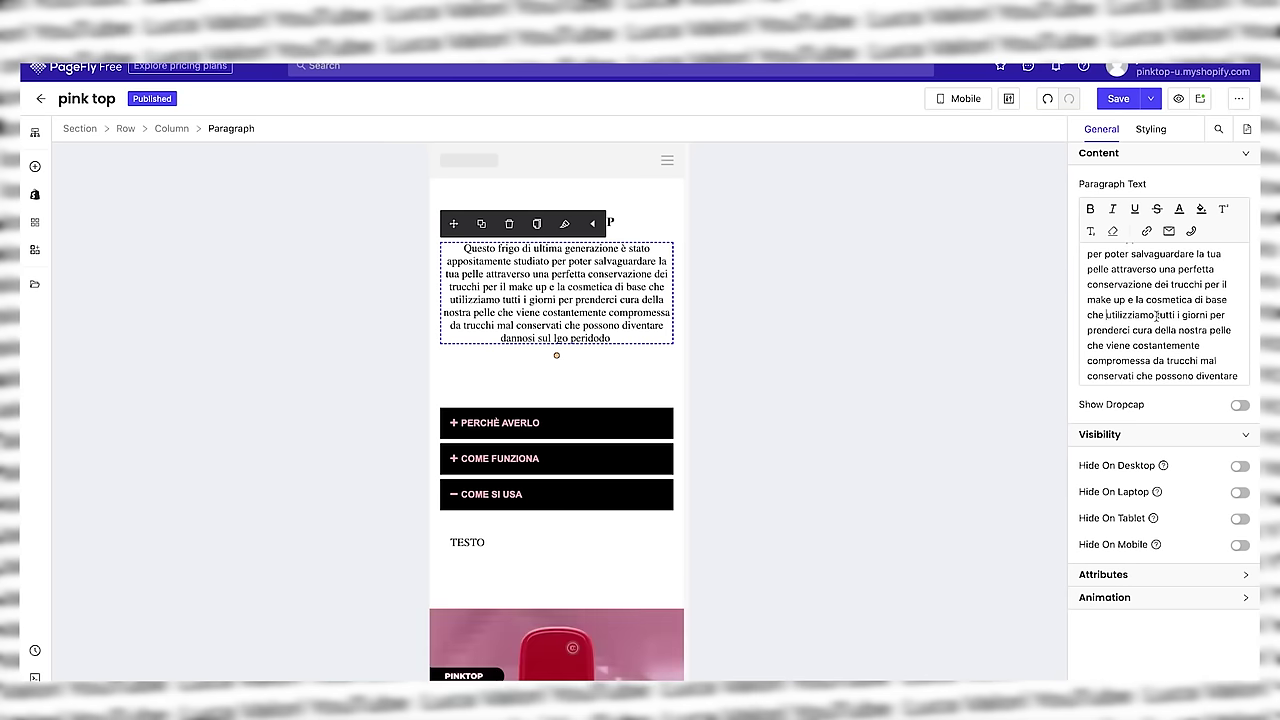
- Move the 'tutti i giorni' passage to the start of the description, capitalized as 'Tutti'
left_click_drag(1157, 315, 1226, 388)
key("ctrl+c")
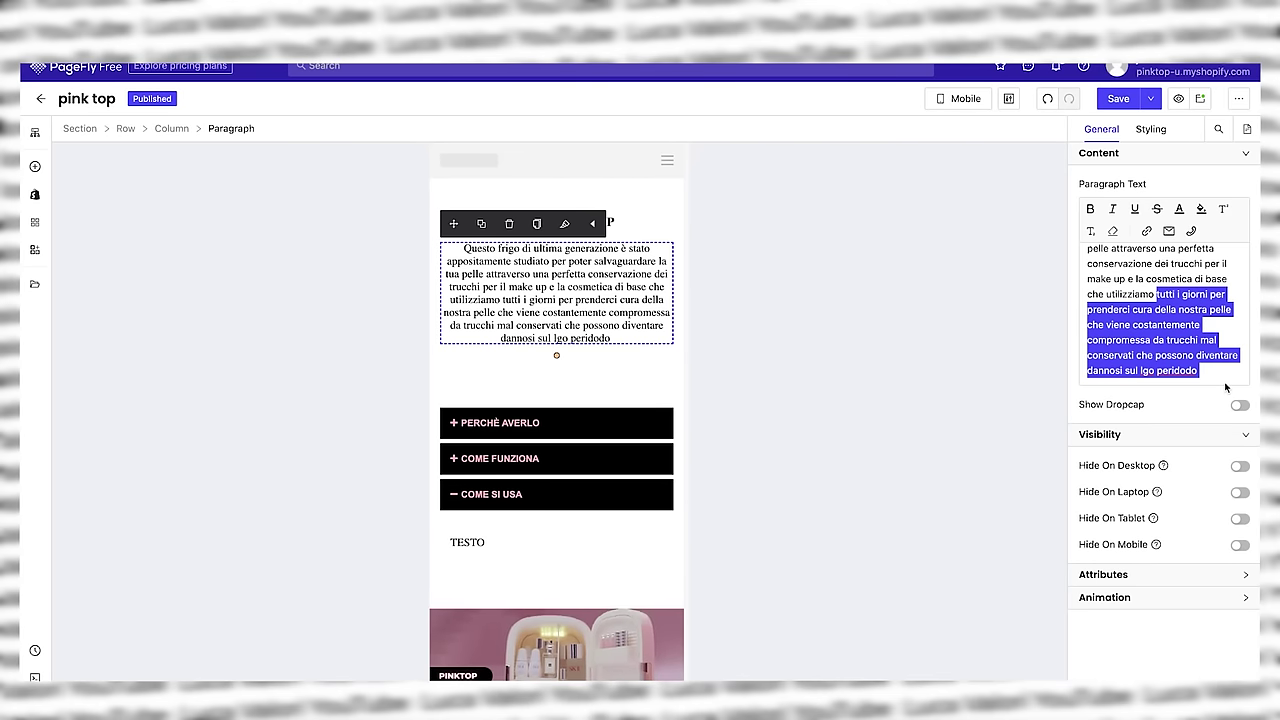
key("BackSpace")
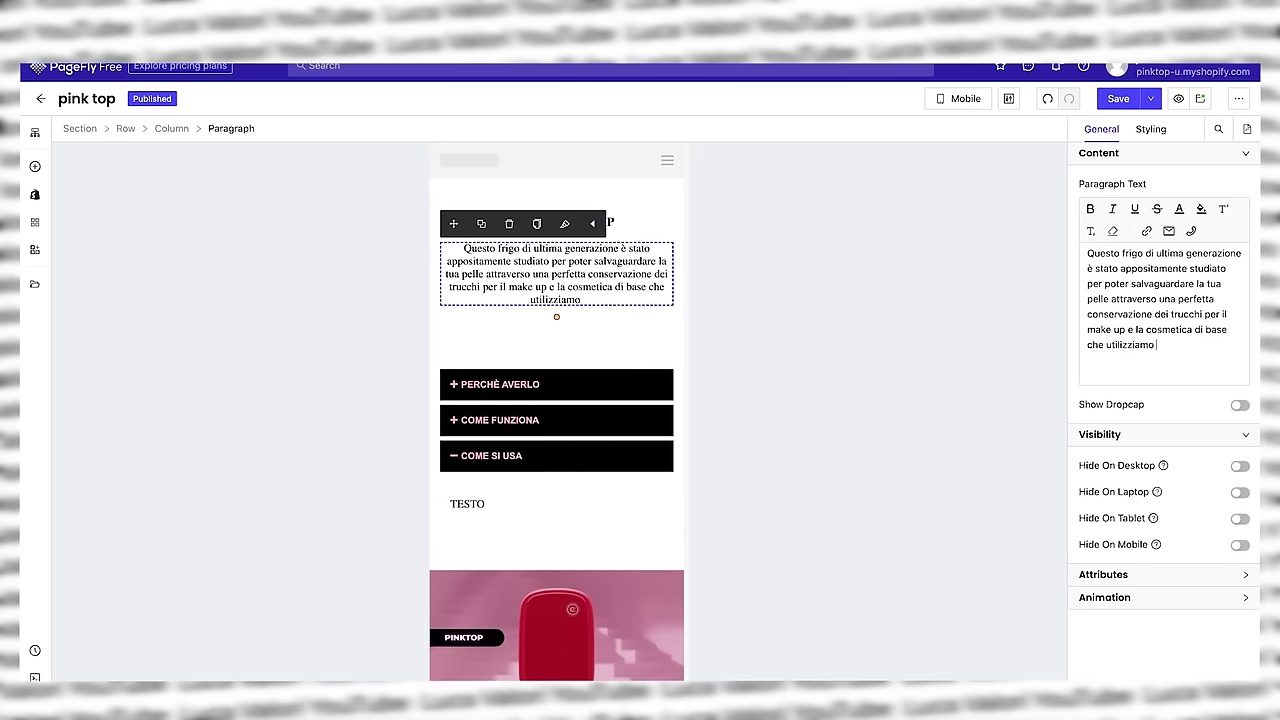
left_click(1089, 254)
key("ctrl+v")
key("Return")
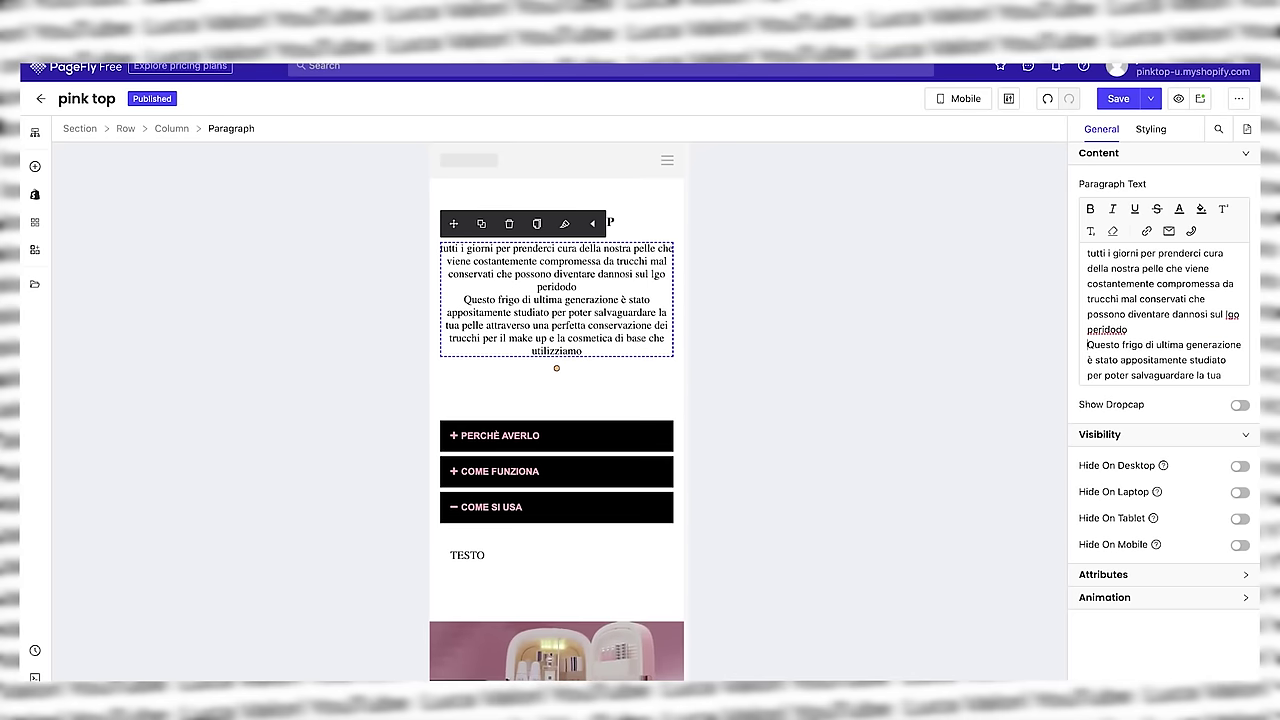
left_click(1091, 256)
key("BackSpace")
type("T")
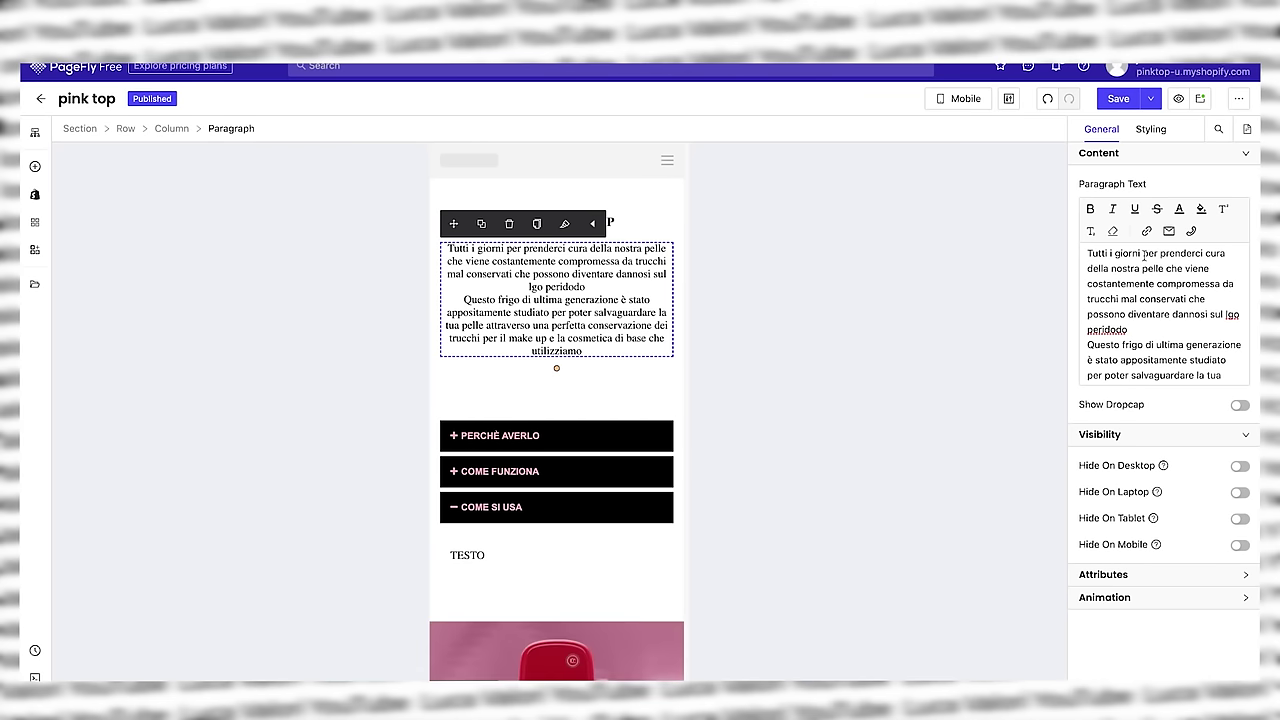
- Correct the opening paragraph to 'la nostra pelle… sul lungo periodo.' and add a blank line
left_click_drag(1143, 254, 1180, 266)
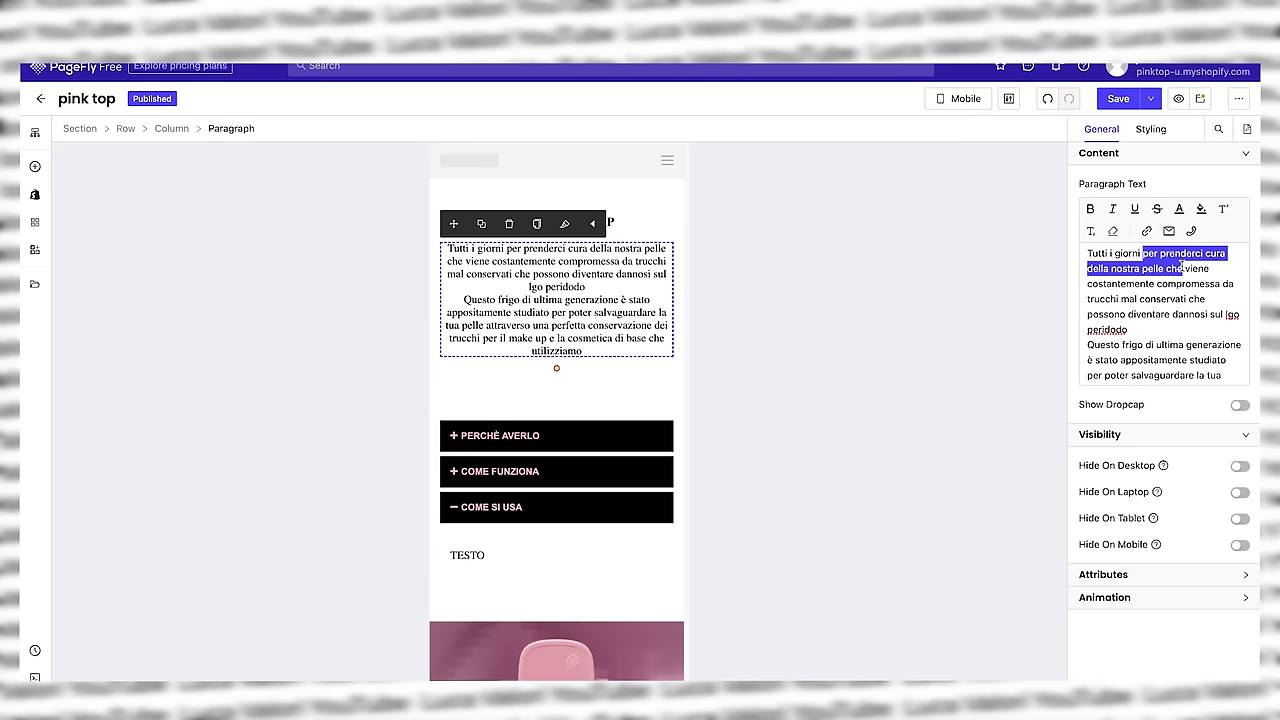
key("BackSpace")
type("la nostra ")
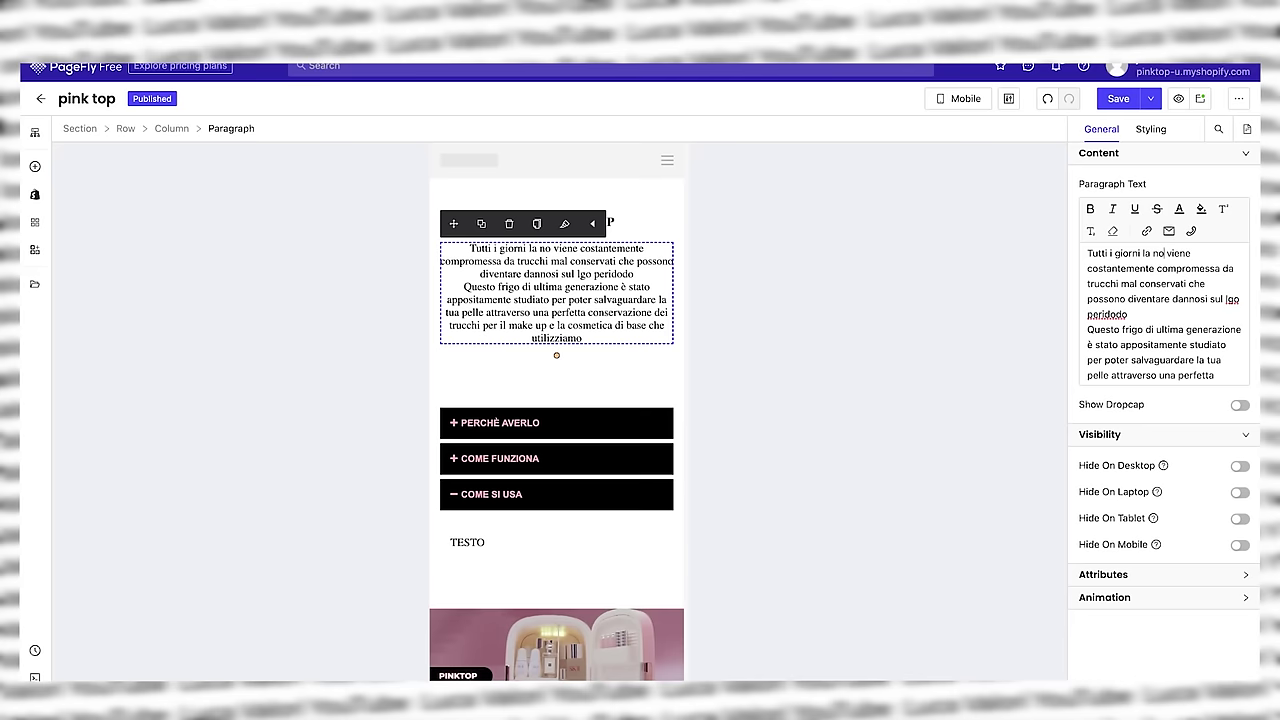
type("pelle")
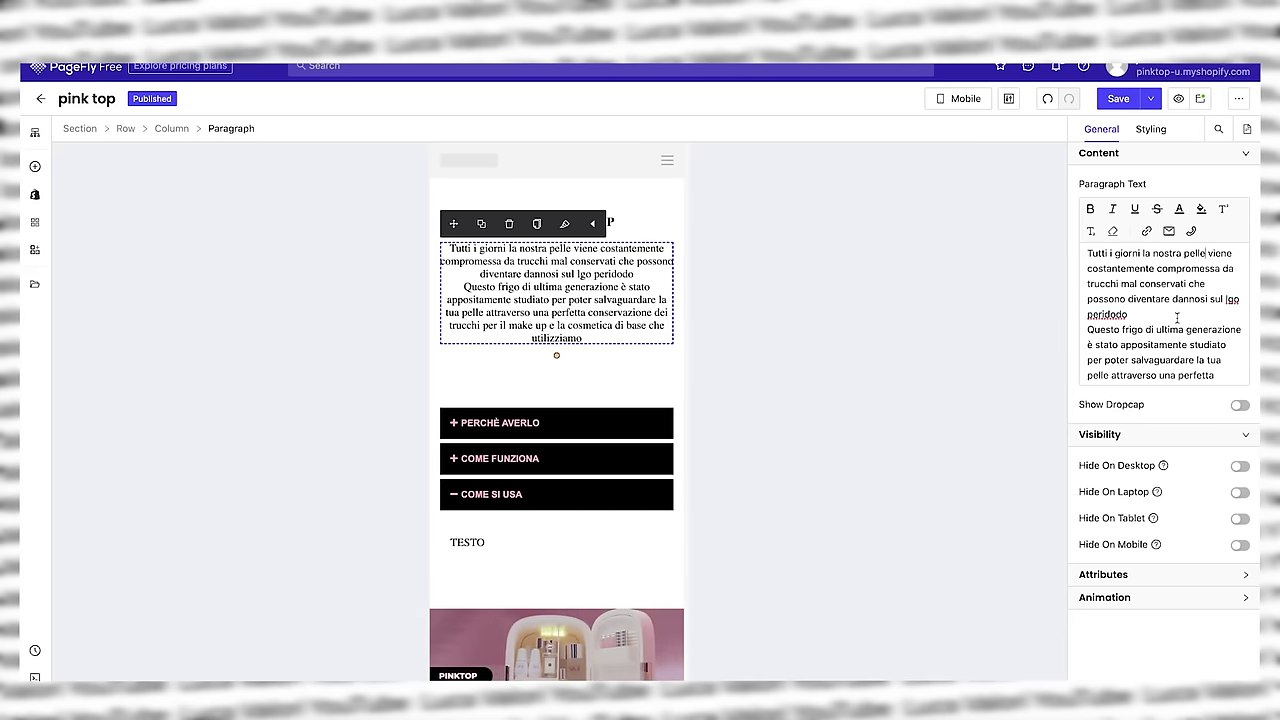
left_click(1234, 299)
key("BackSpace")
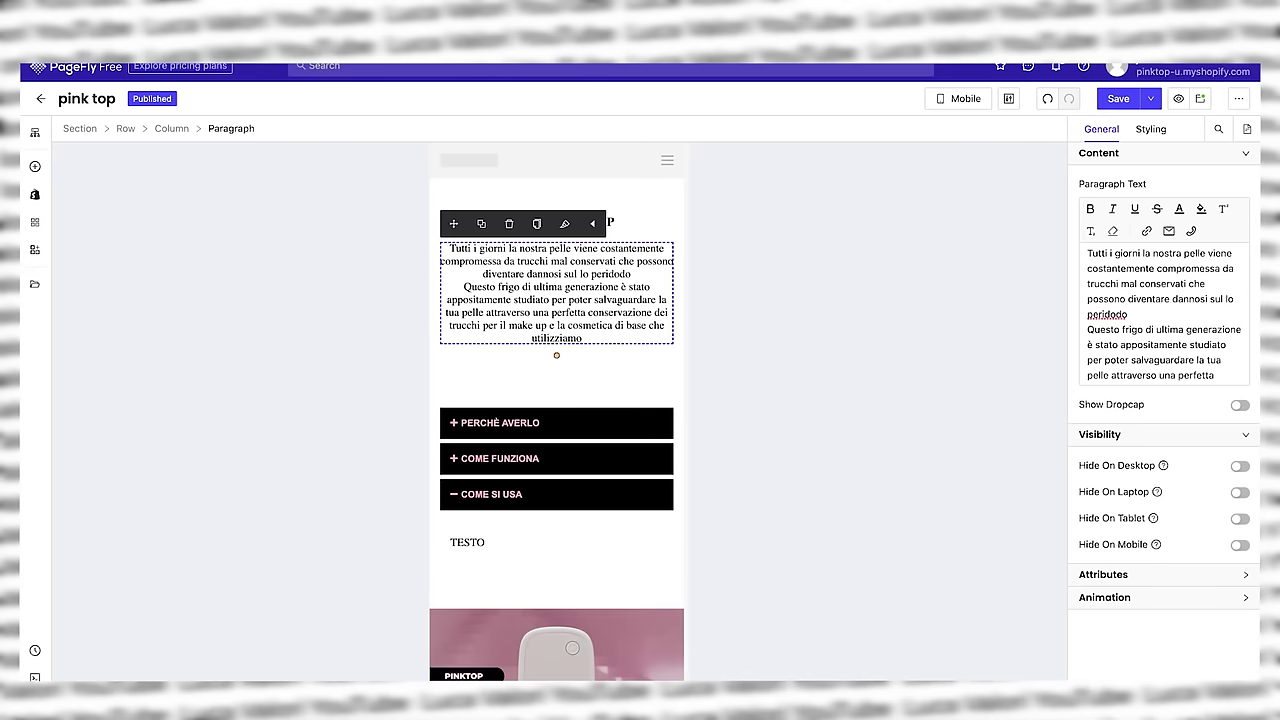
type("un")
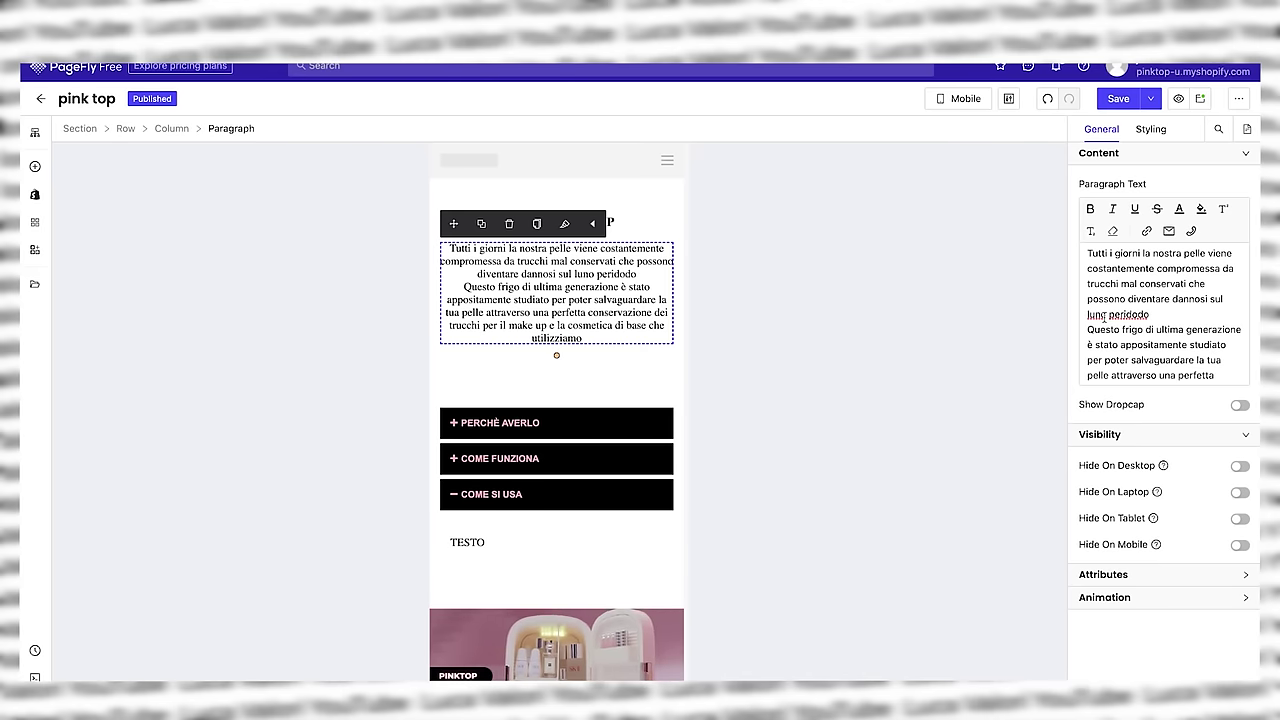
key("Delete")
type("g")
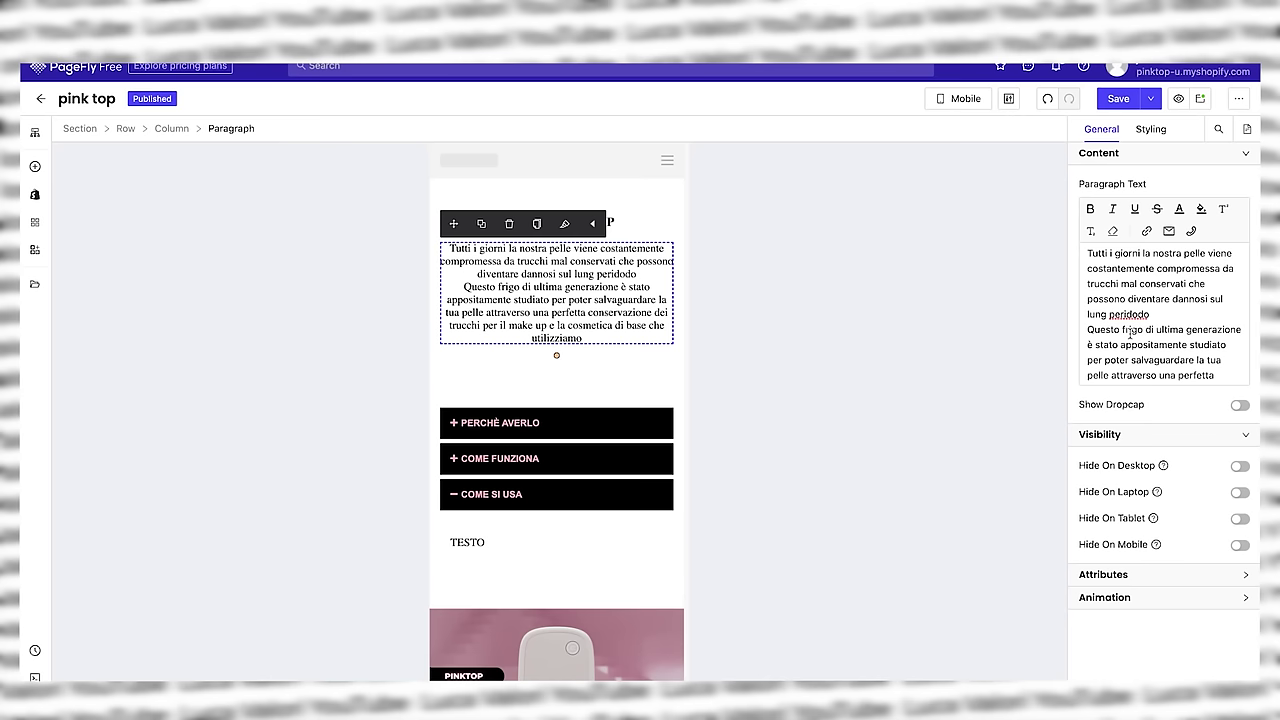
type("o")
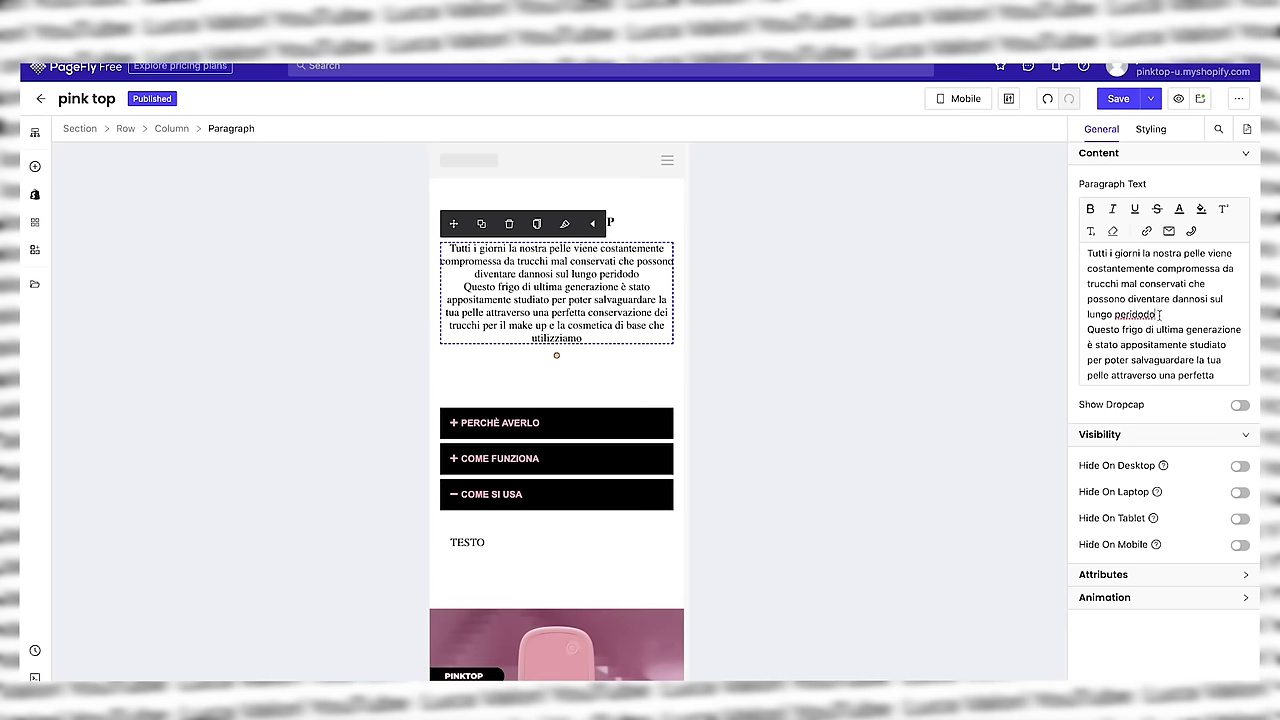
key("BackSpace")
key("BackSpace")
key("BackSpace")
key("BackSpace")
type("odo.")
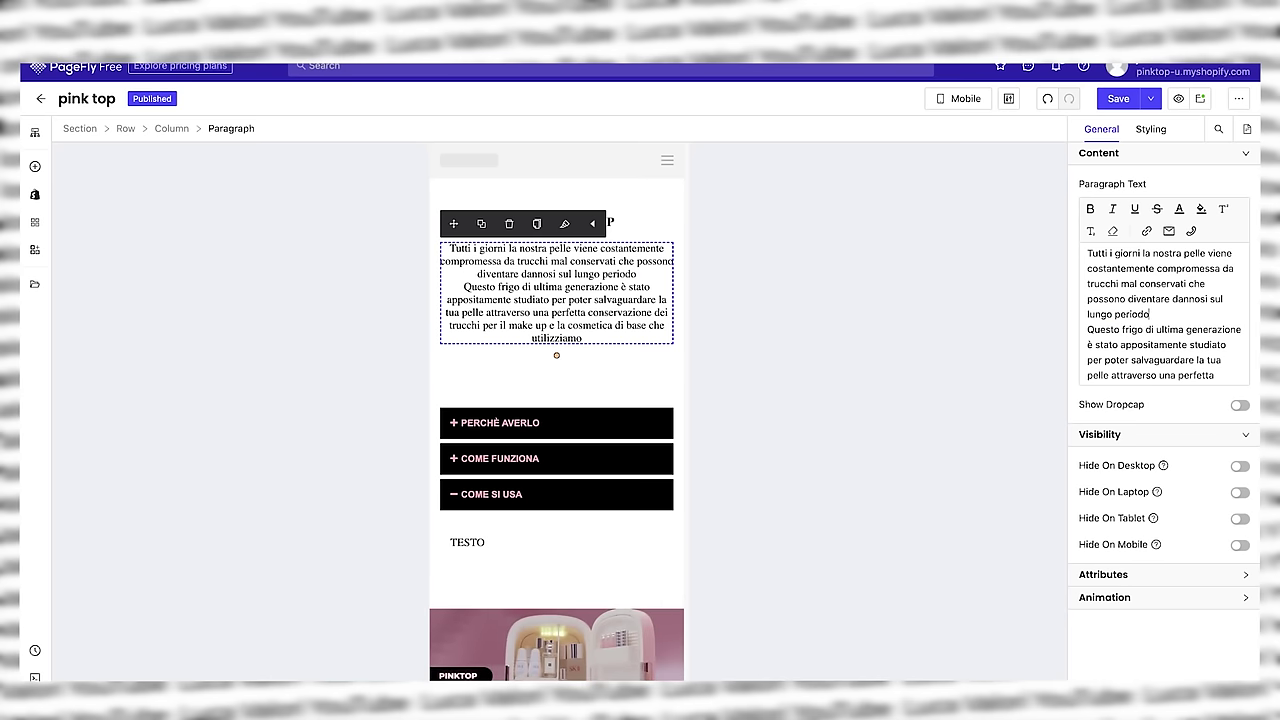
key("Return")
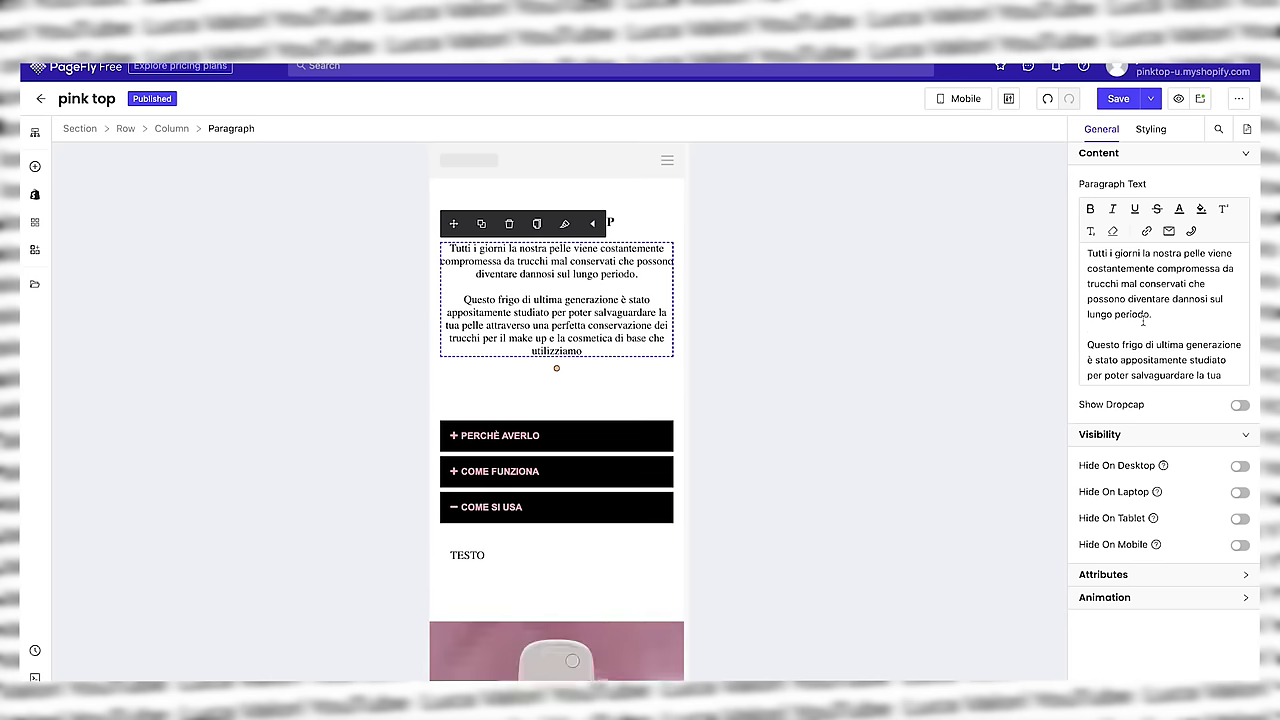
- Finish the second paragraph with 'se mal conservata perde i suoi principi attivi'
scroll(1146, 318, "down", 3)
scroll(1143, 342, "down", 2)
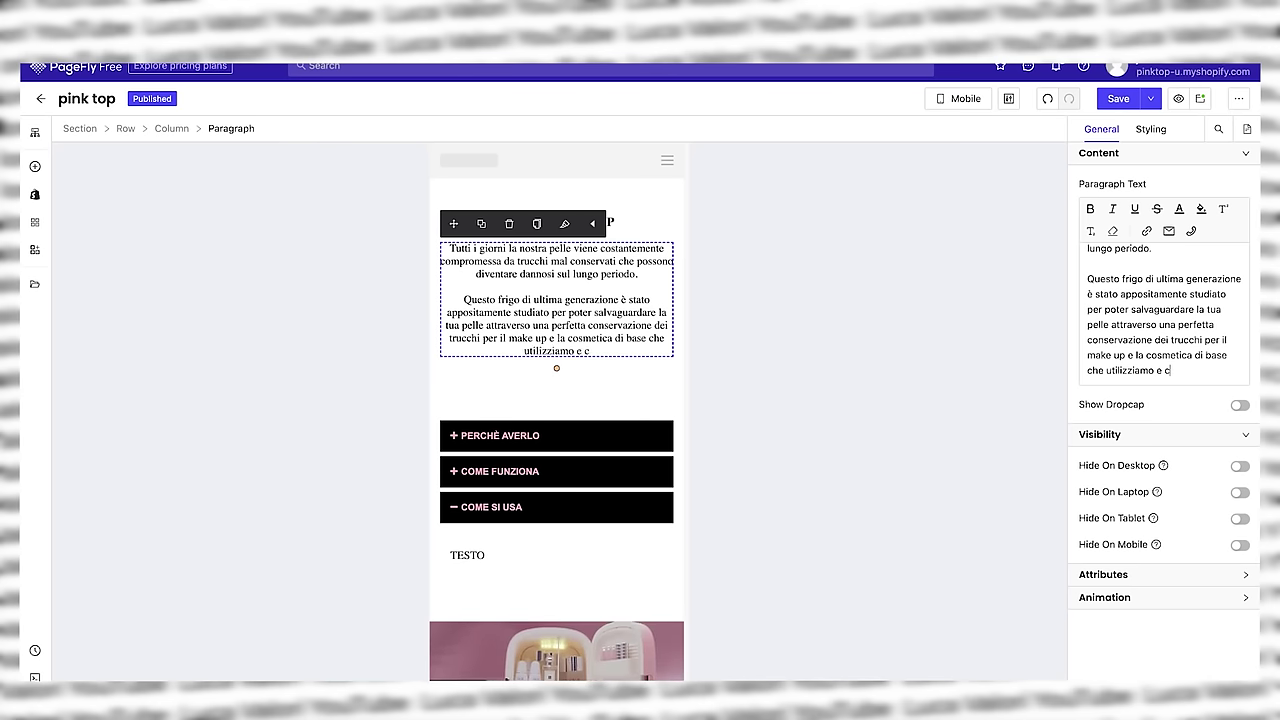
type("he se mal co")
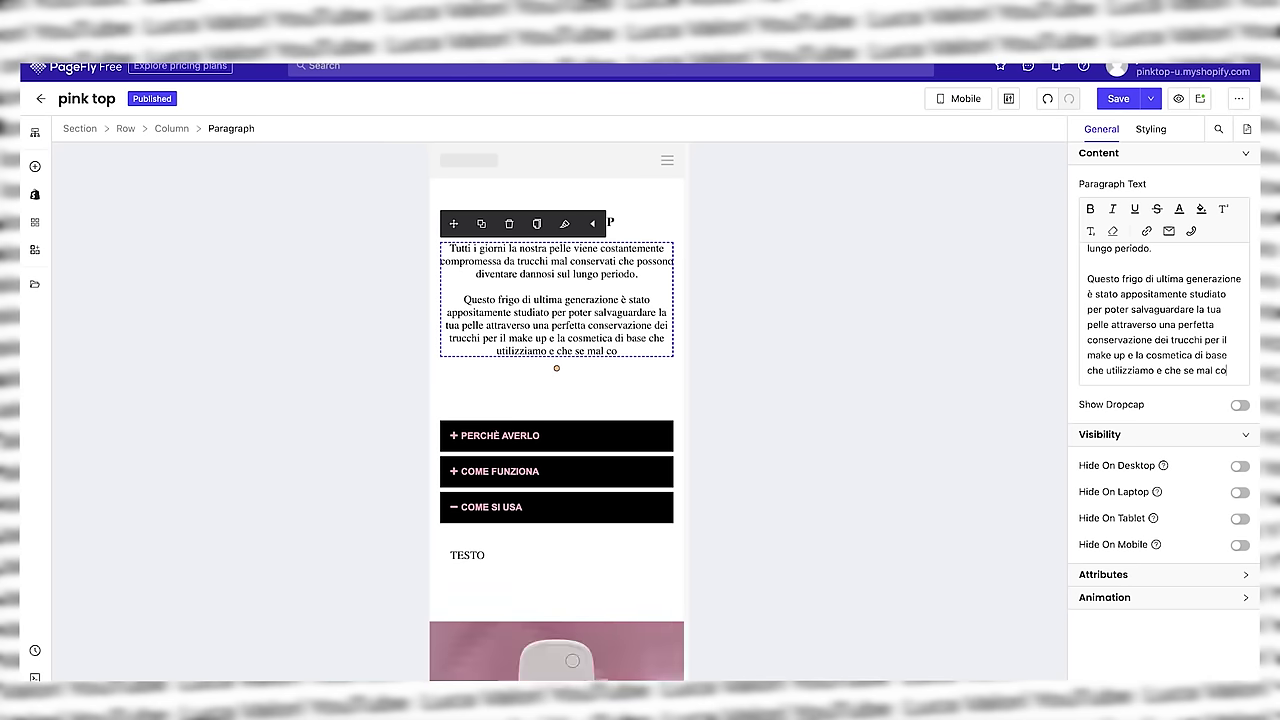
type("nservata p")
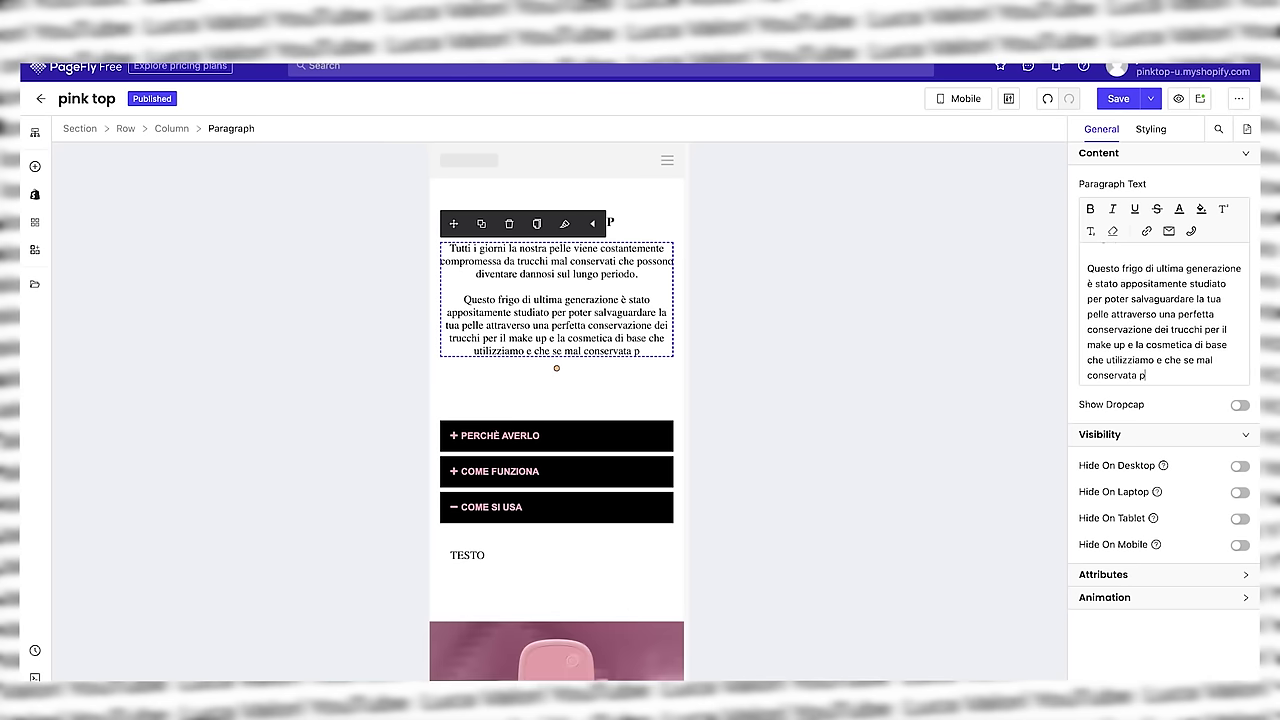
type("erde i suoi ")
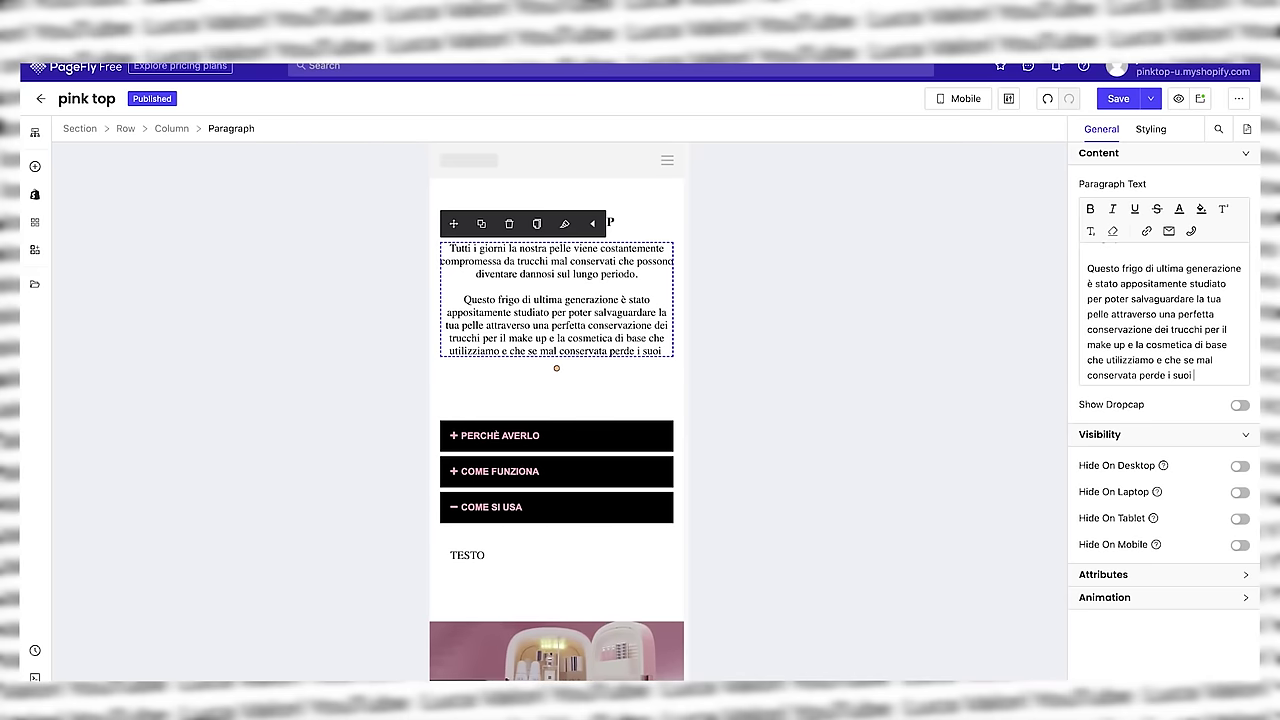
type("principi a")
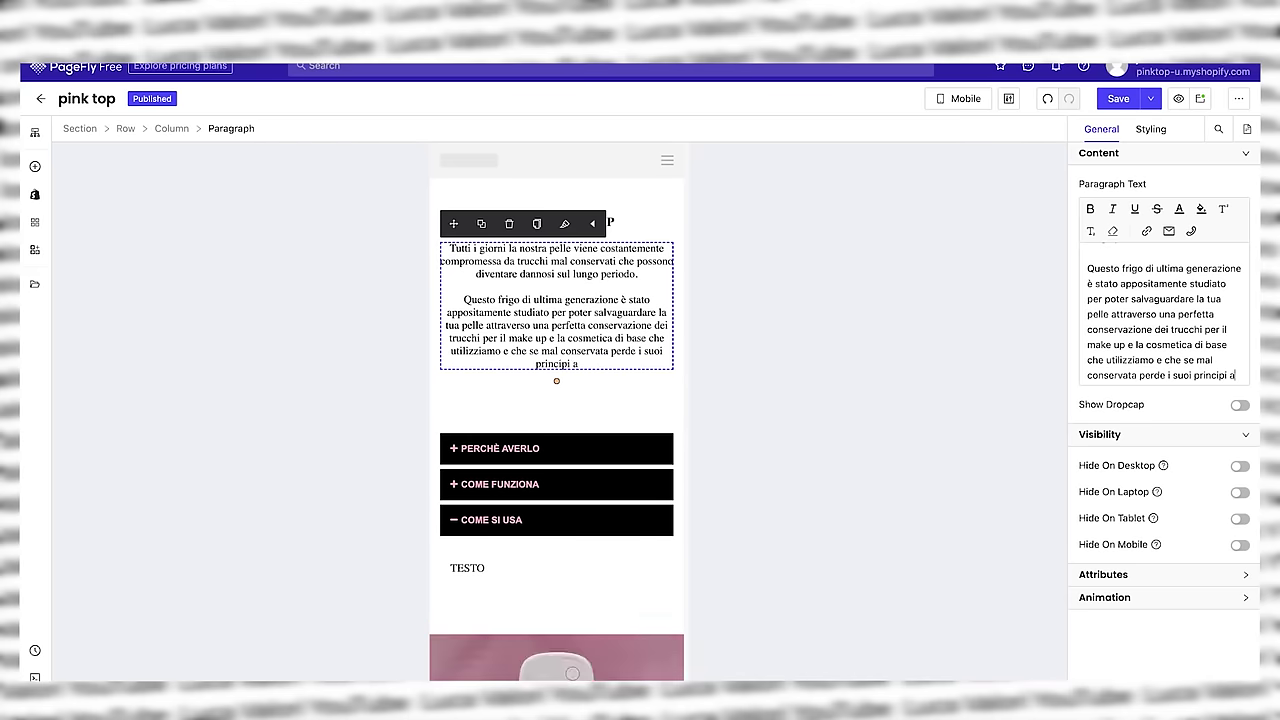
type("ttivi")
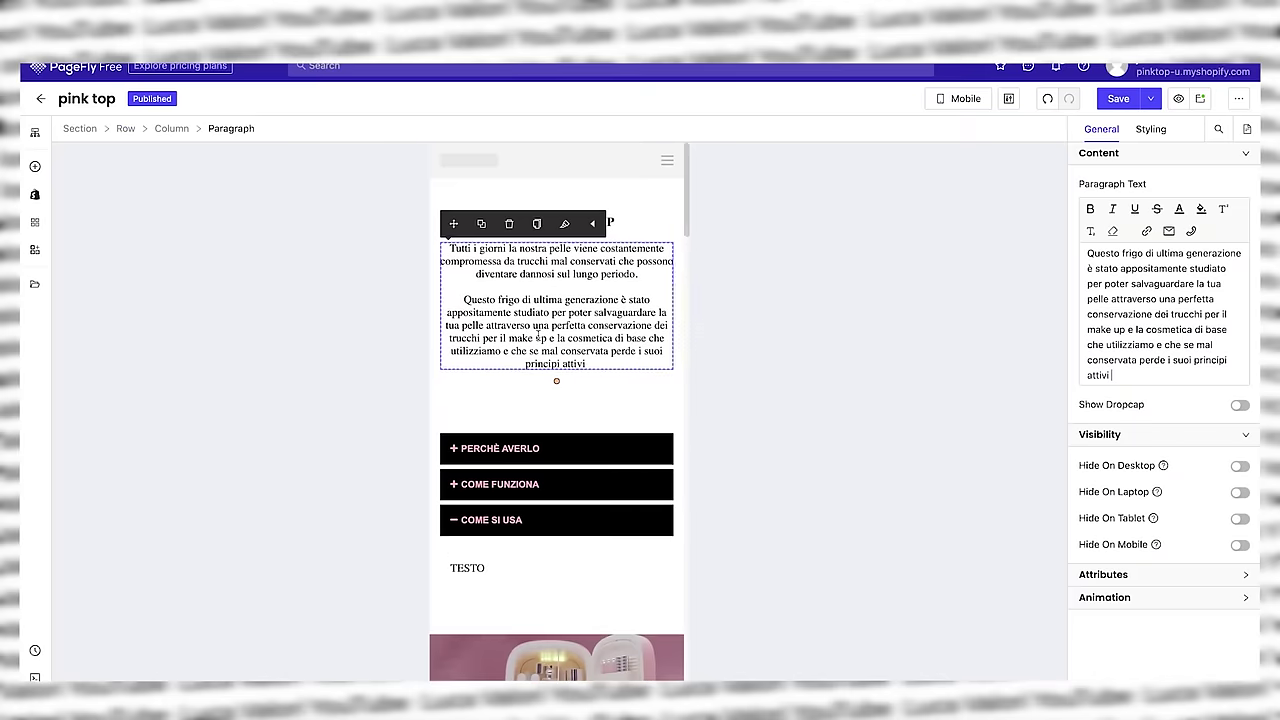
scroll(1127, 314, "up", 2)
scroll(1127, 314, "up", 1)
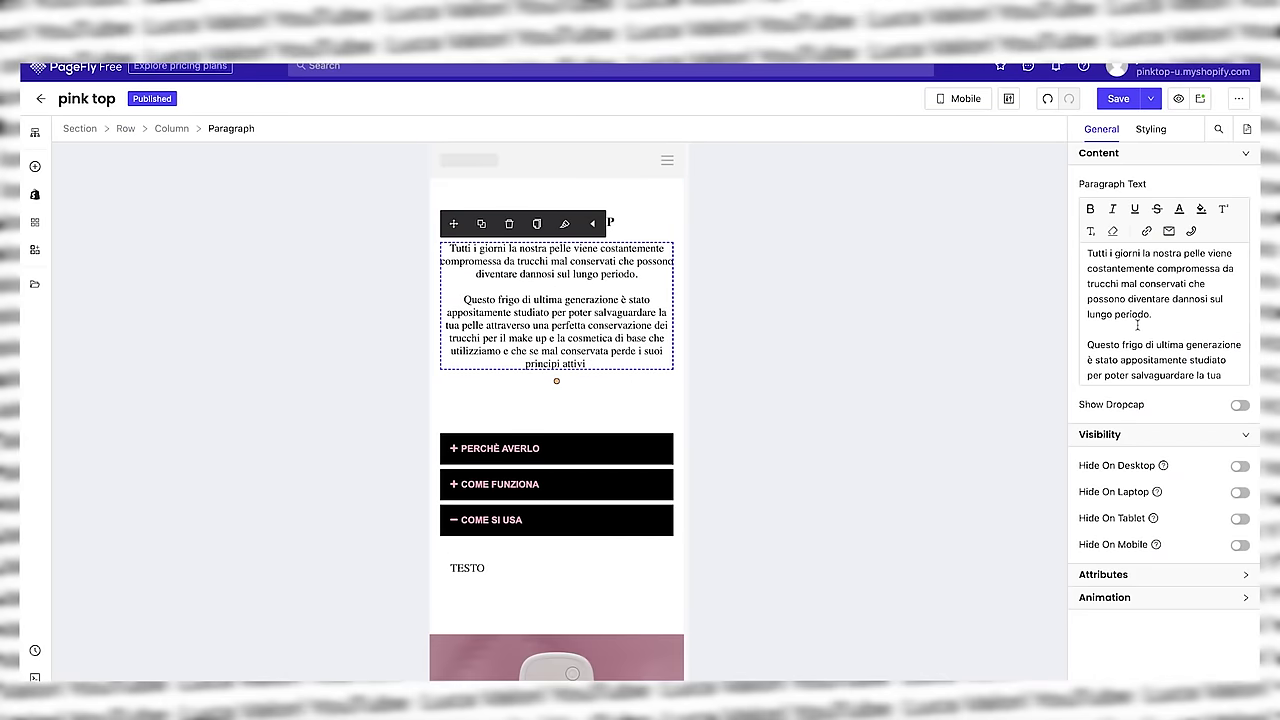
left_click_drag(1157, 314, 1082, 253)
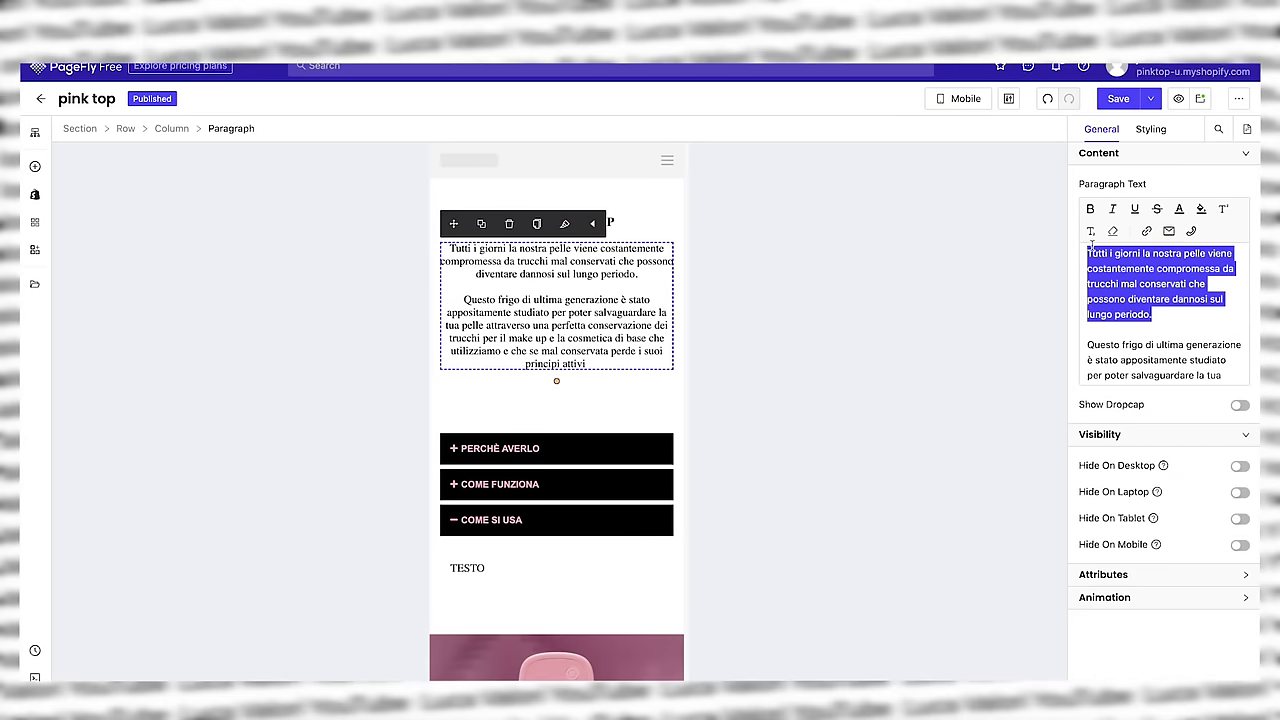
left_click(1138, 314)
left_click_drag(1138, 314, 1141, 375)
scroll(1098, 314, "down", 3)
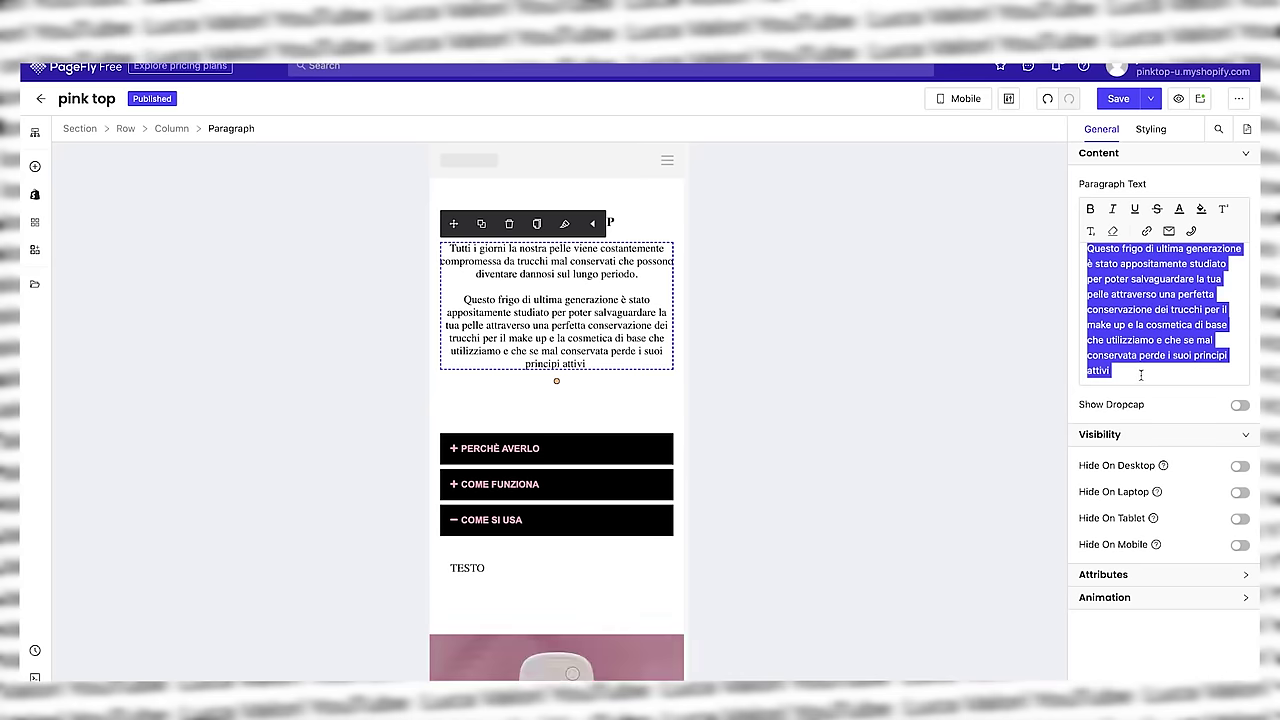
- Expand PERCHÈ AVERLO and replace its TESTO placeholder with 'Questo prdotto dovrebbe essere'
left_click(606, 451)
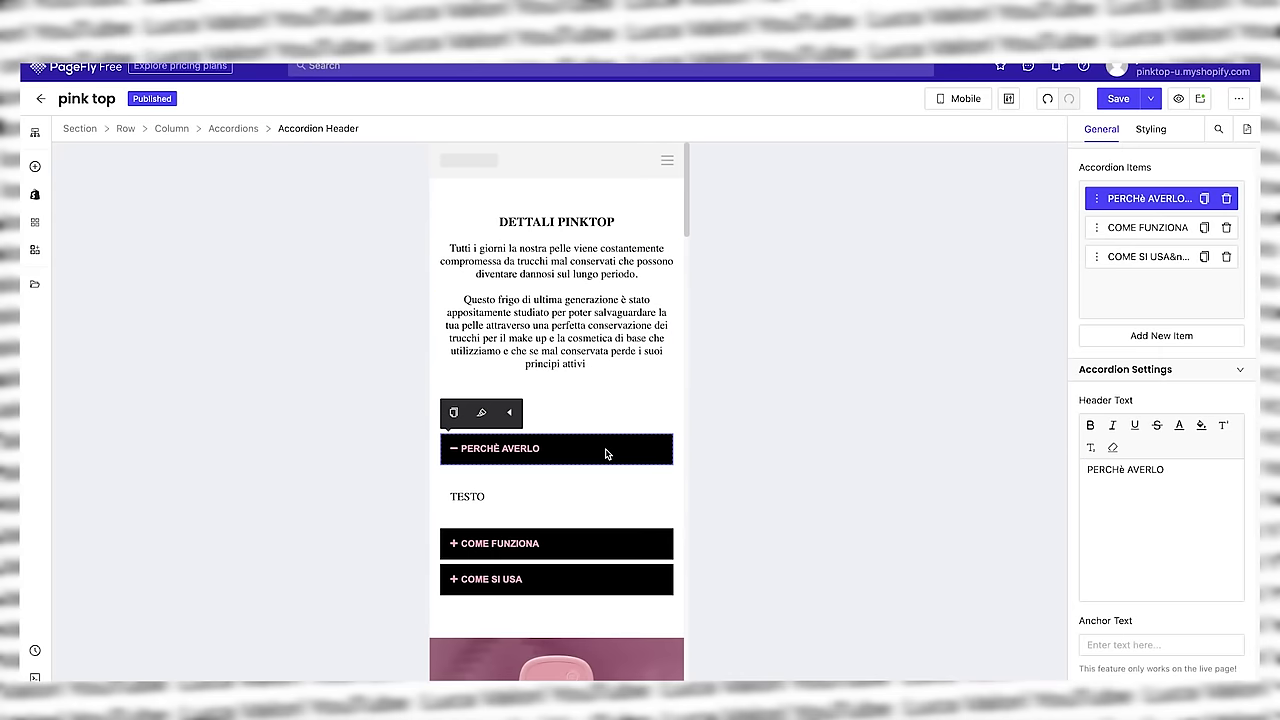
left_click(565, 485)
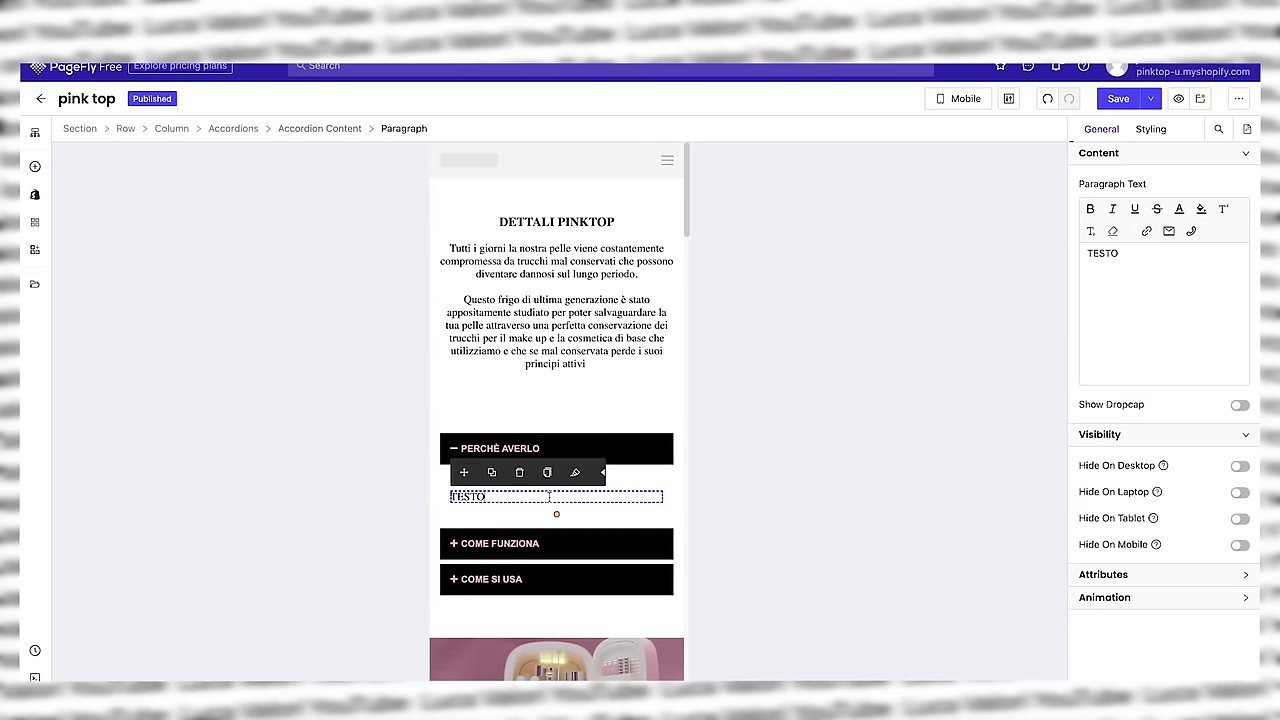
double_click(1093, 264)
key("BackSpace")
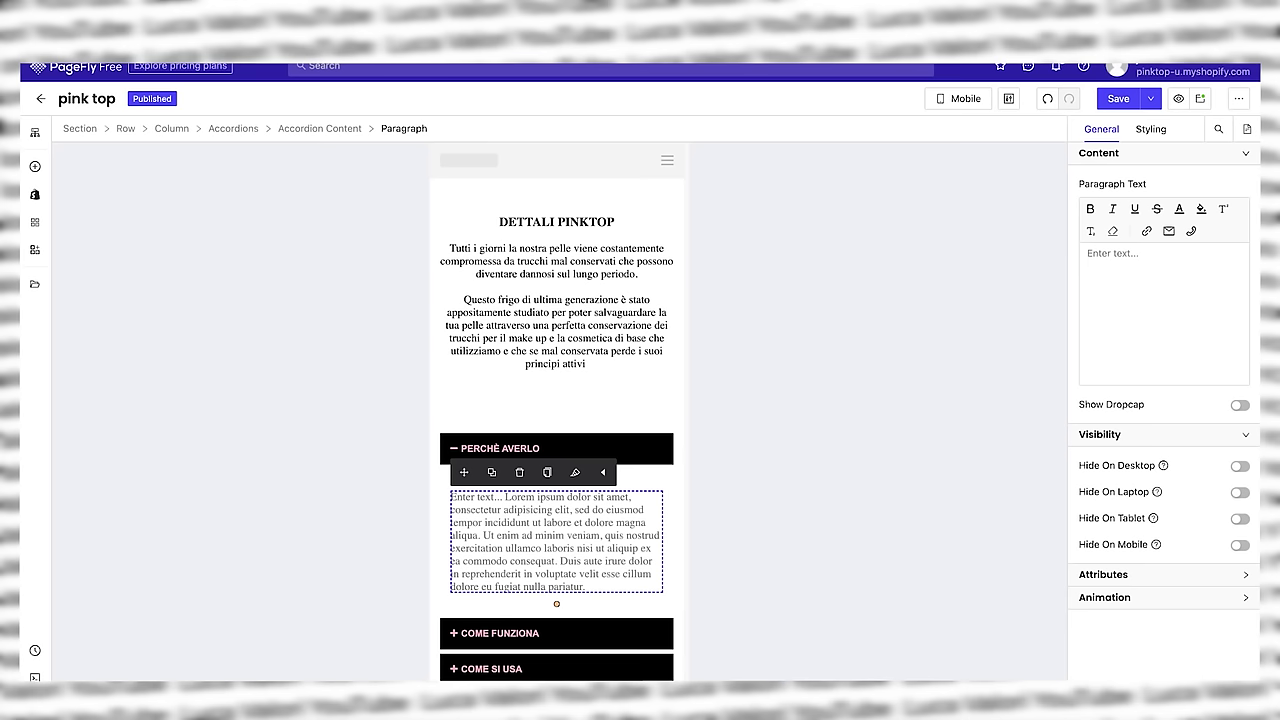
type("Que")
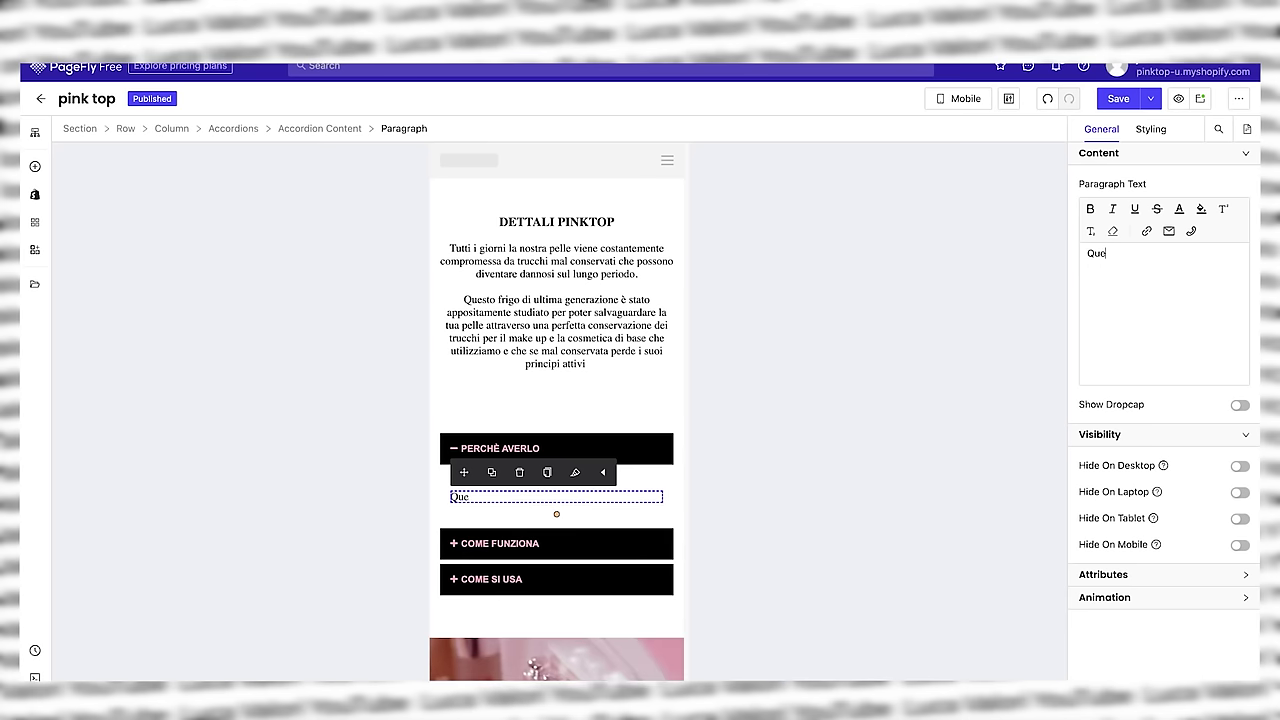
type("sto prdotto")
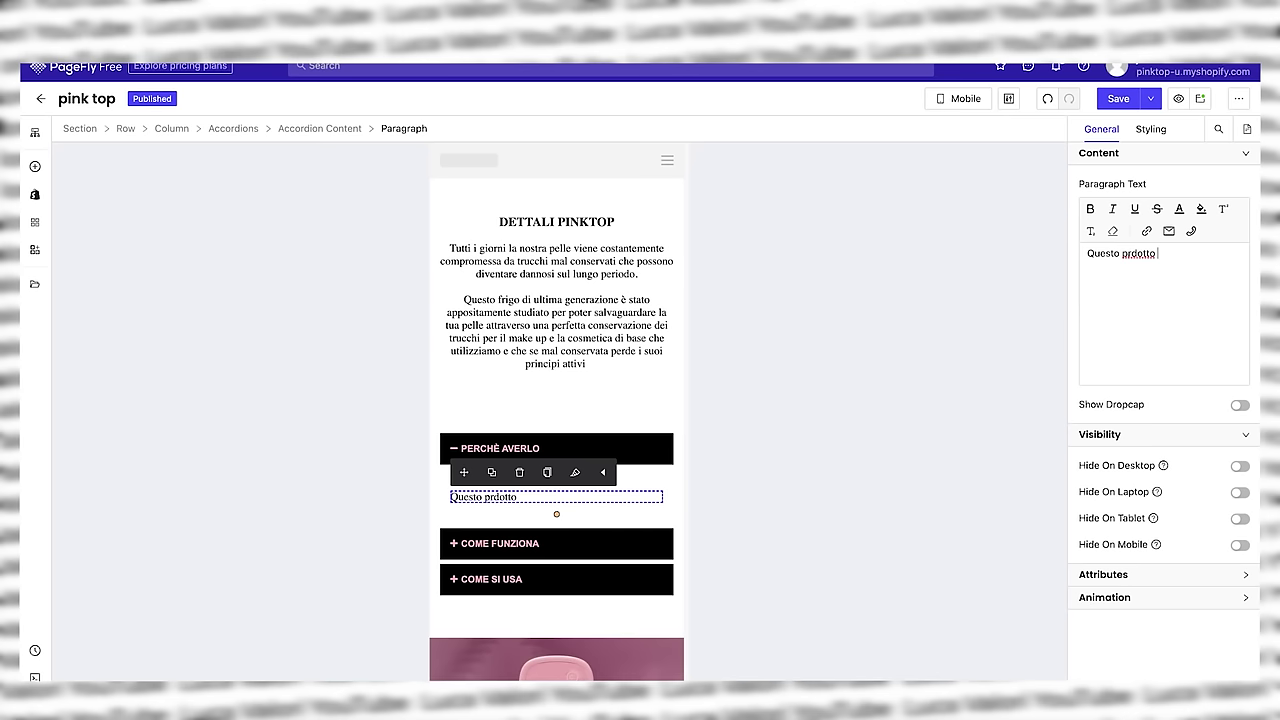
type(" dovrebbe esse")
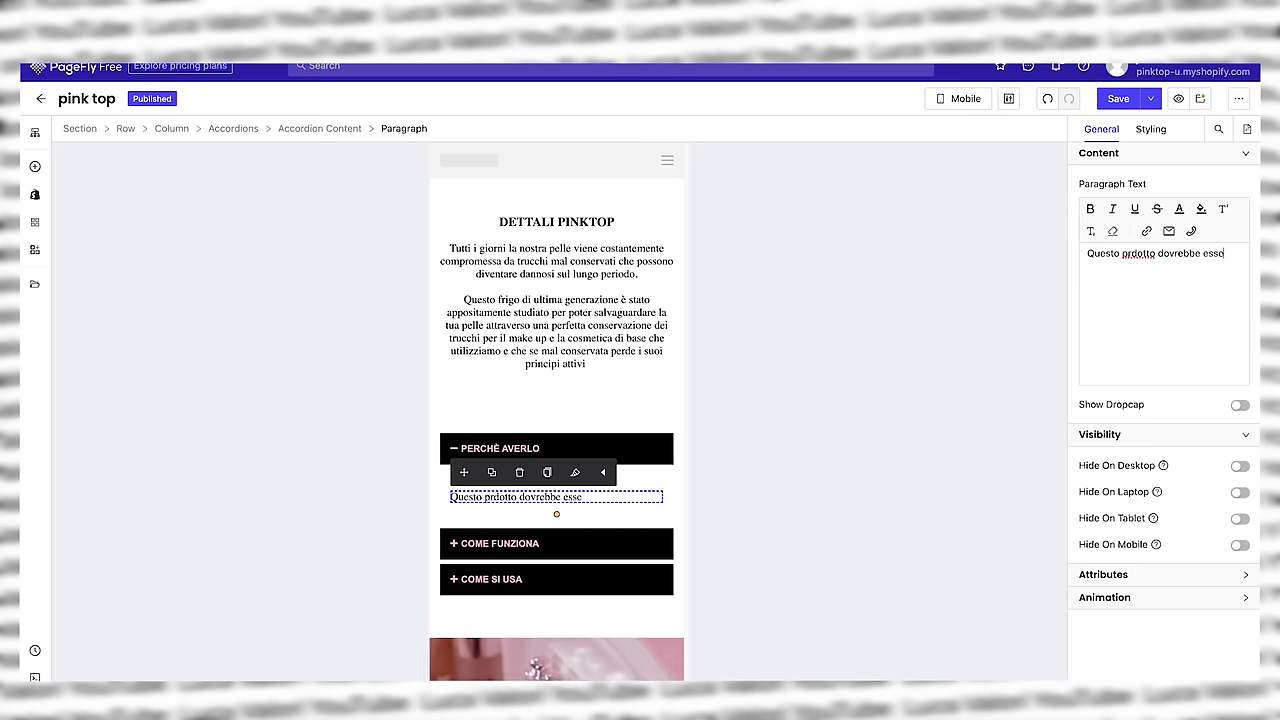
type("re")
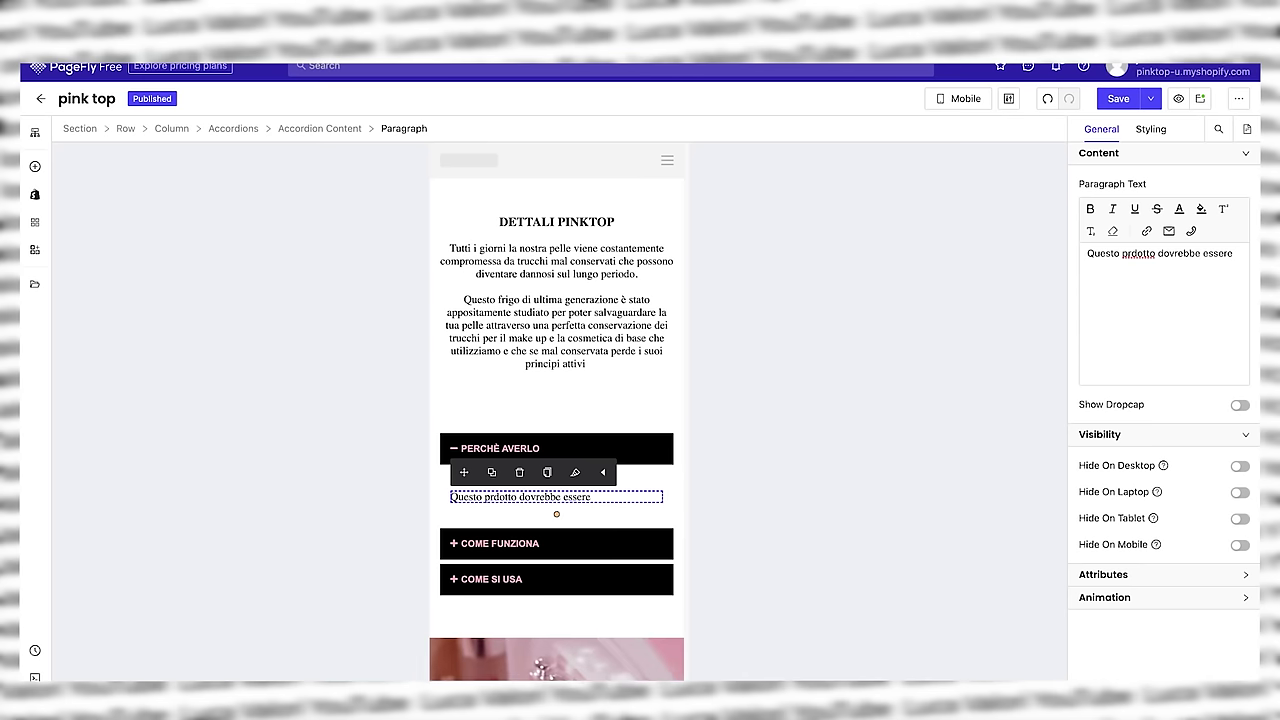
- Fix 'prdotto' to 'prodotto' and continue 'in tutte le case… tramite cosmetici e tucchi'
left_click(1156, 255)
key("BackSpace")
key("BackSpace")
key("BackSpace")
key("BackSpace")
key("BackSpace")
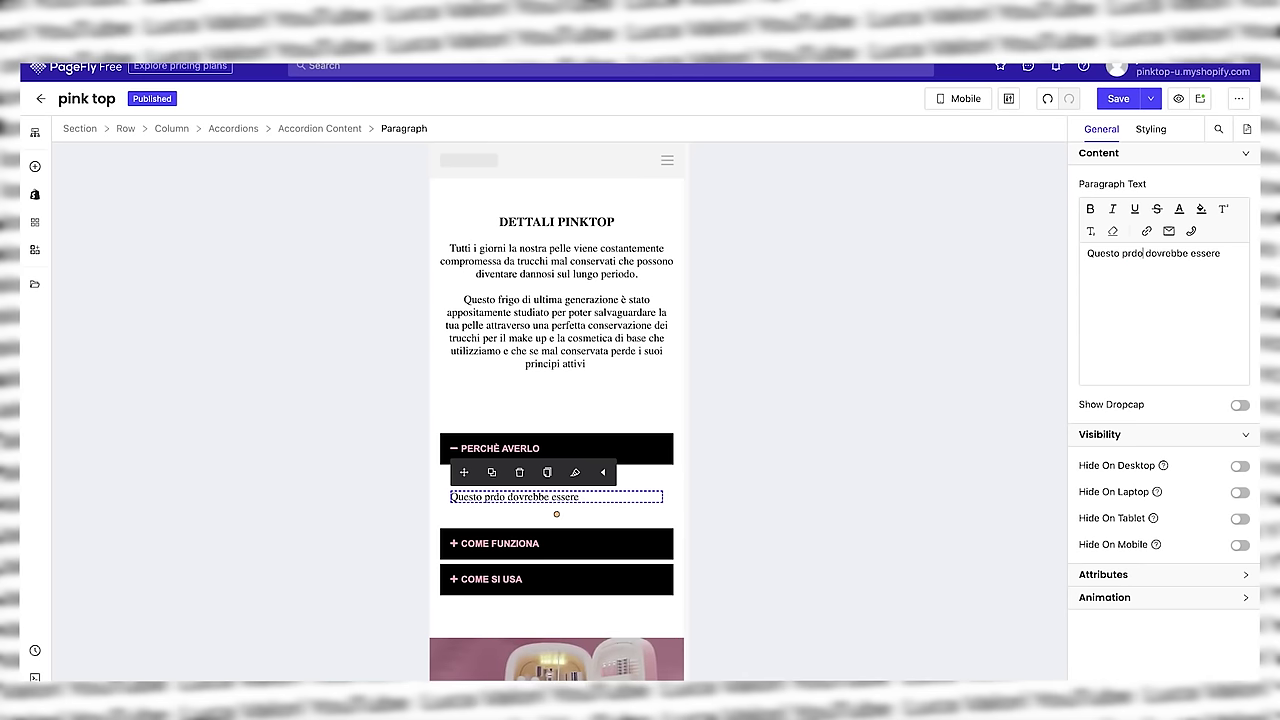
type("odotto")
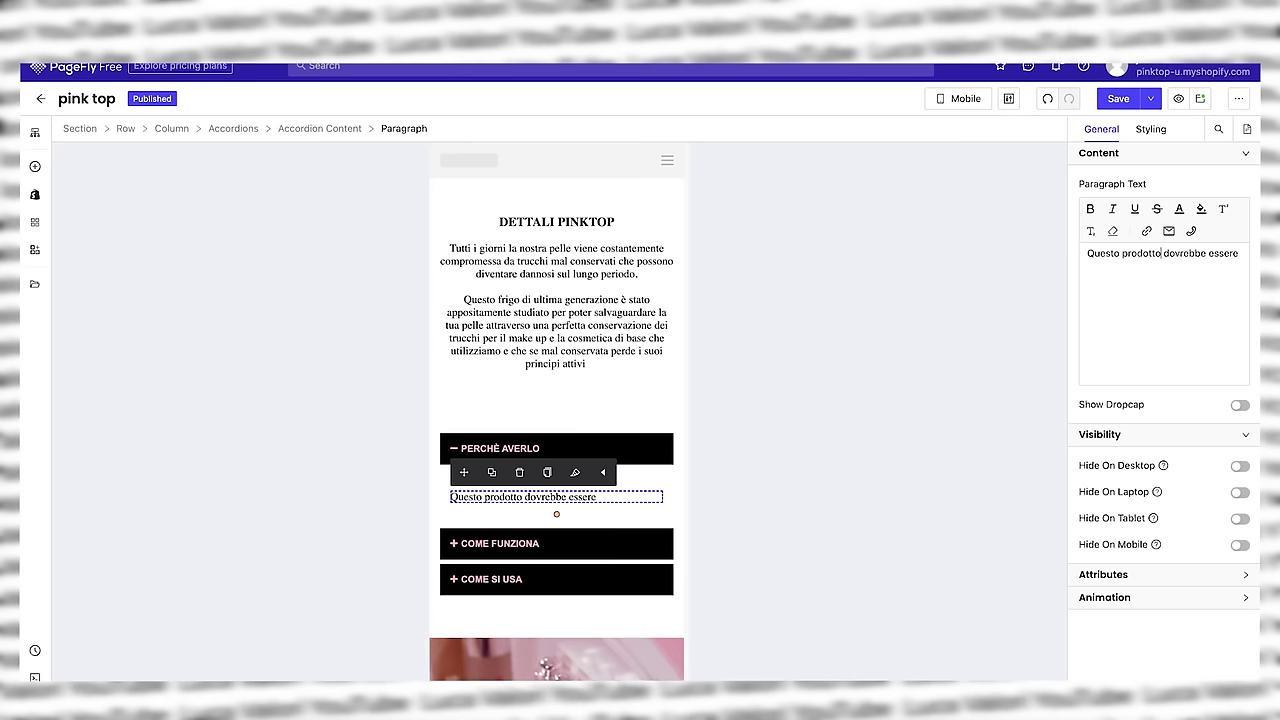
left_click(1239, 255)
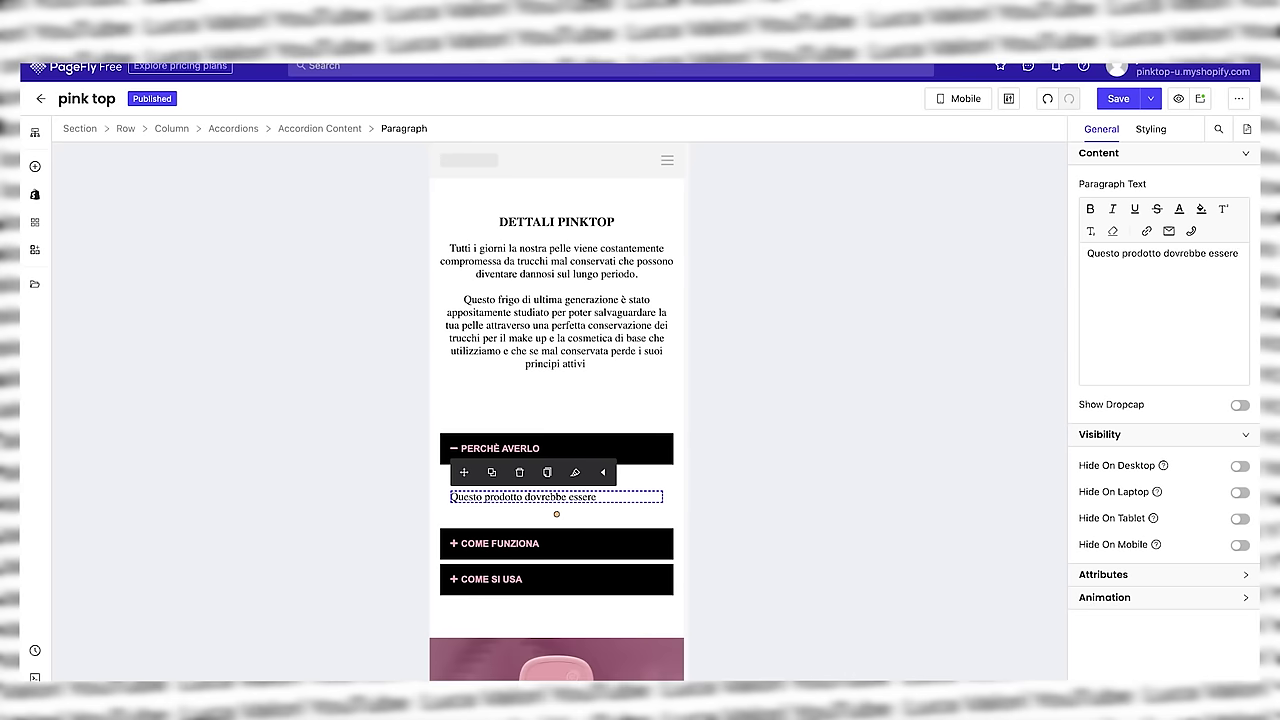
type("in tutte")
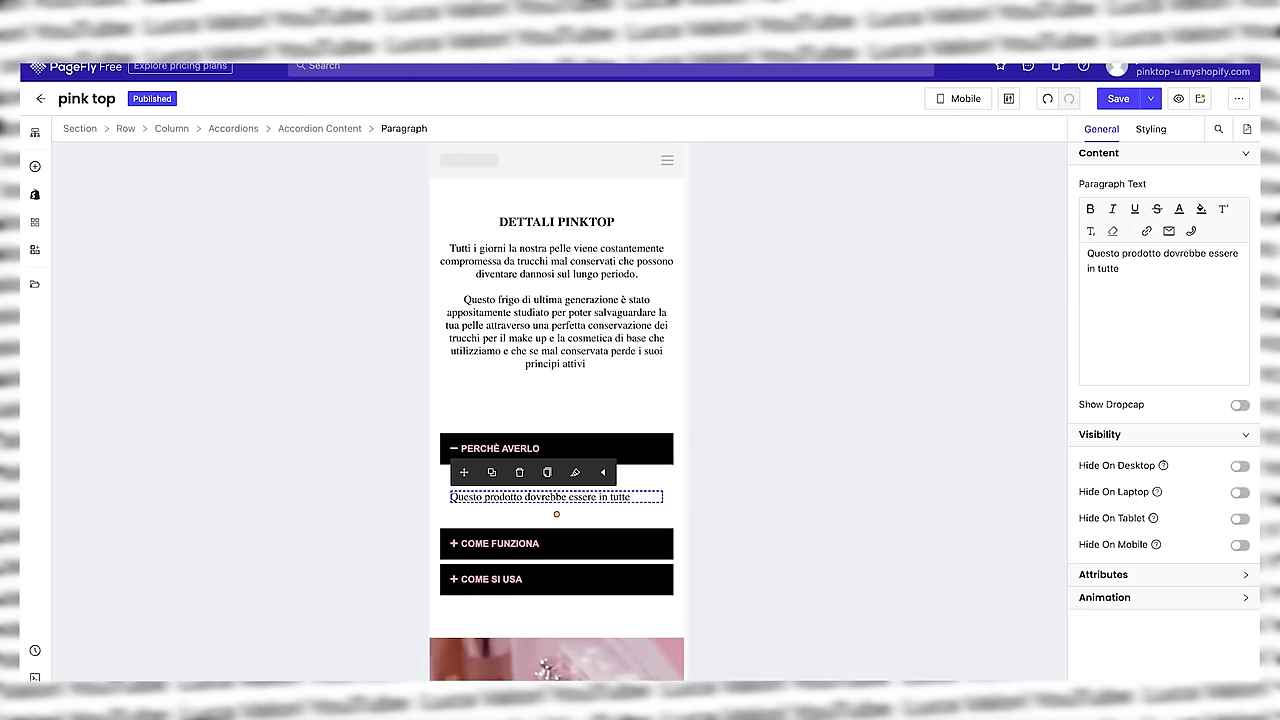
type(" le case")
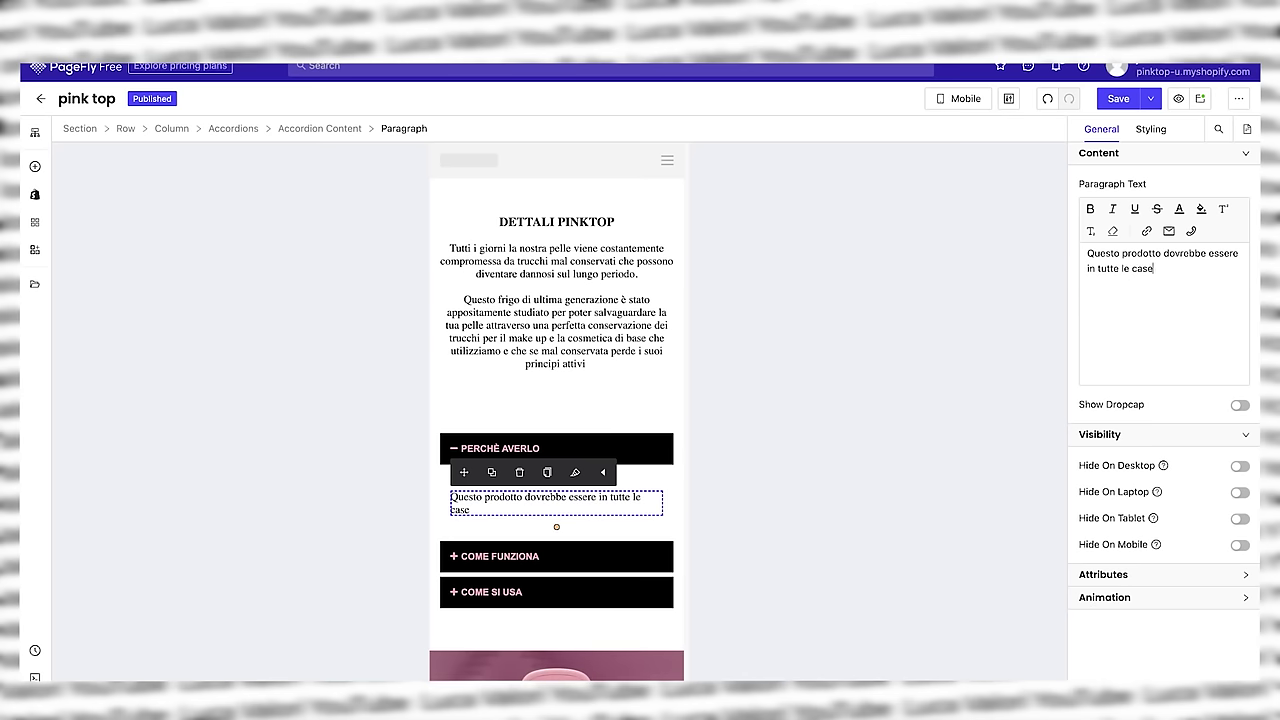
type(" di coloro c")
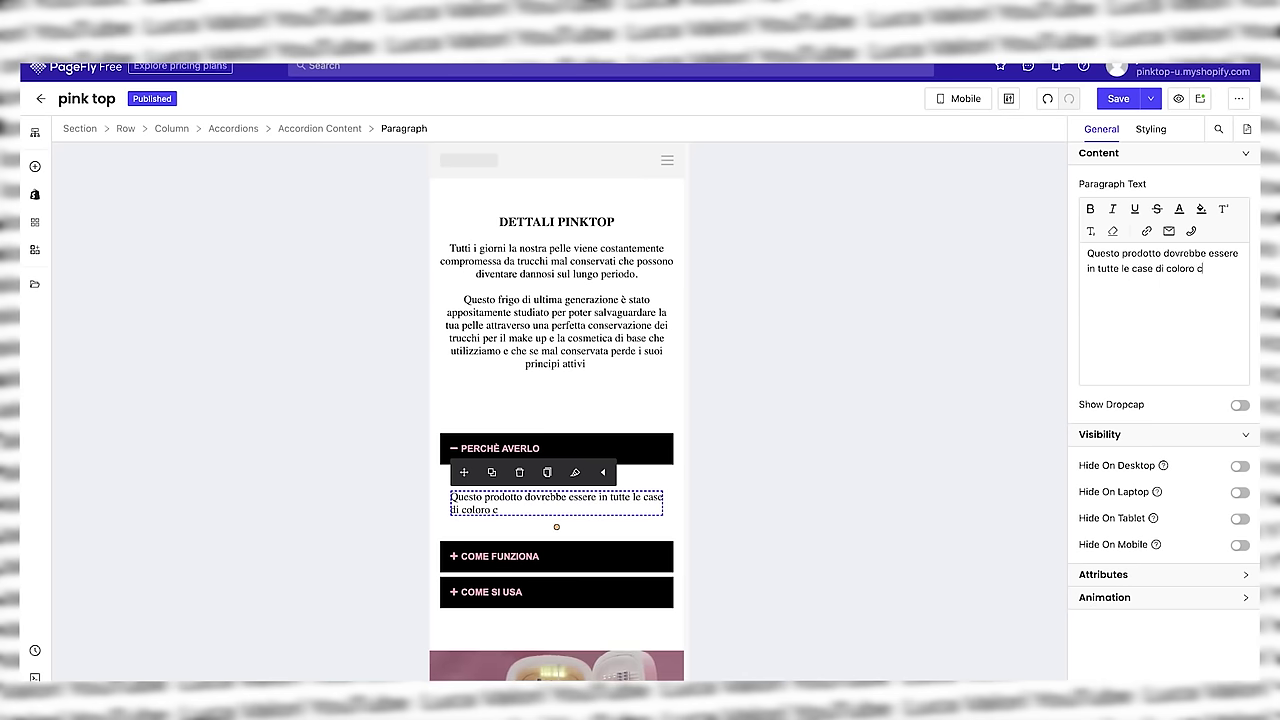
type("he")
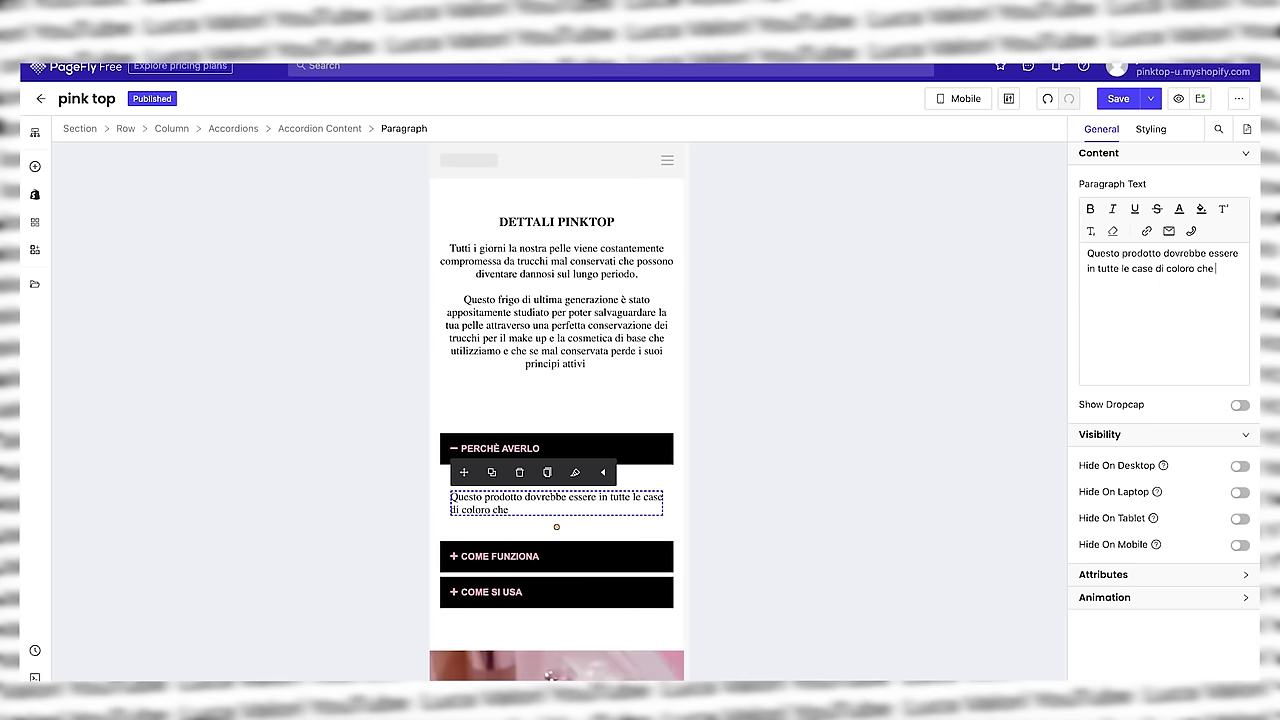
type(" amano prende")
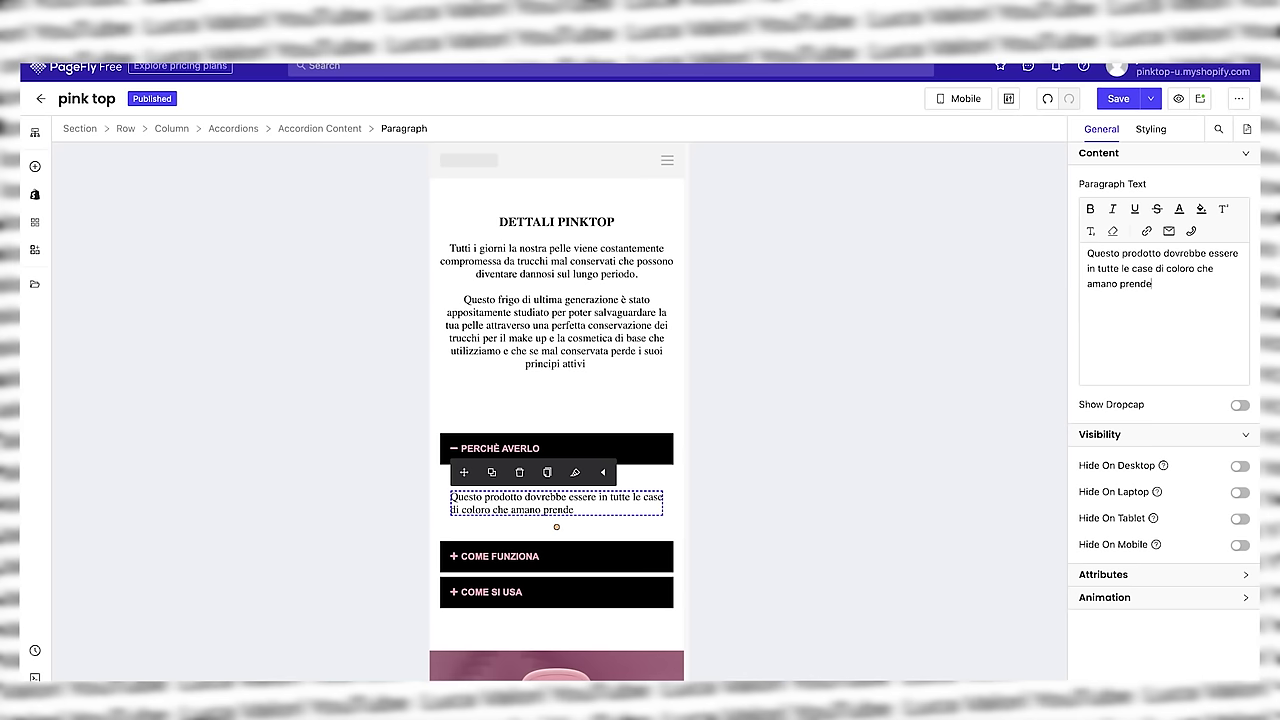
type("rsi c")
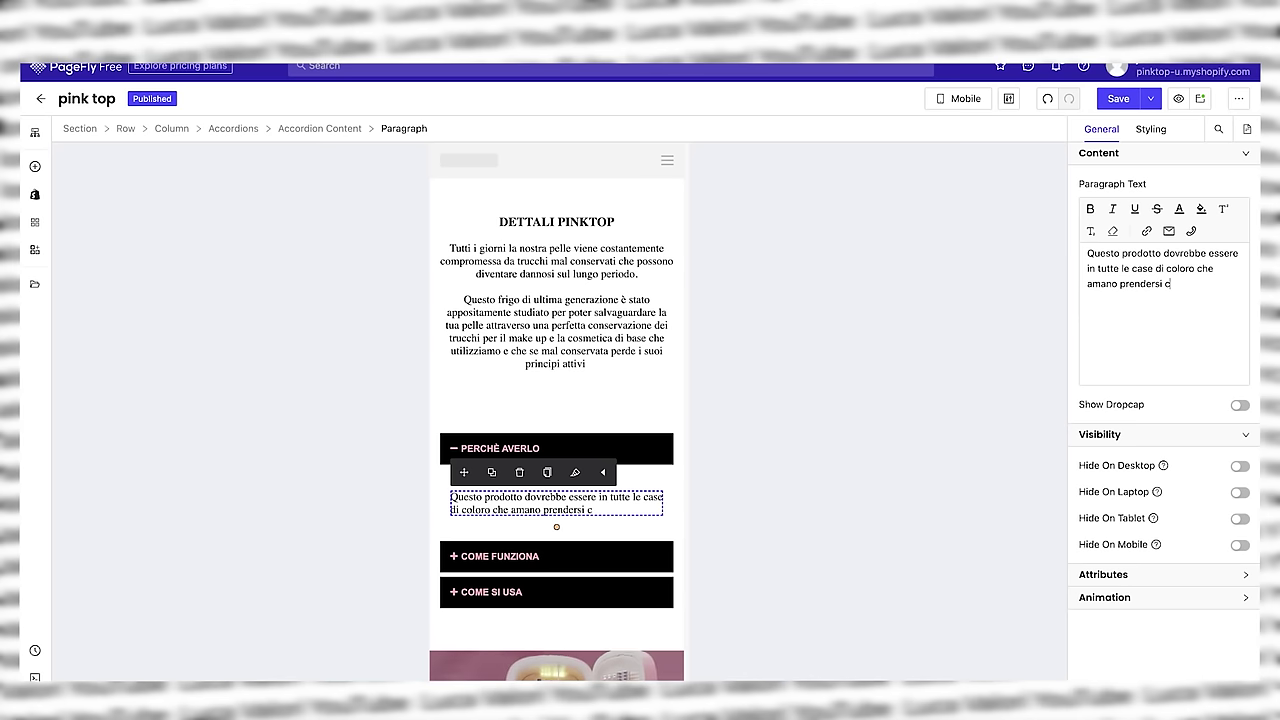
type("ura della propria pelle ")
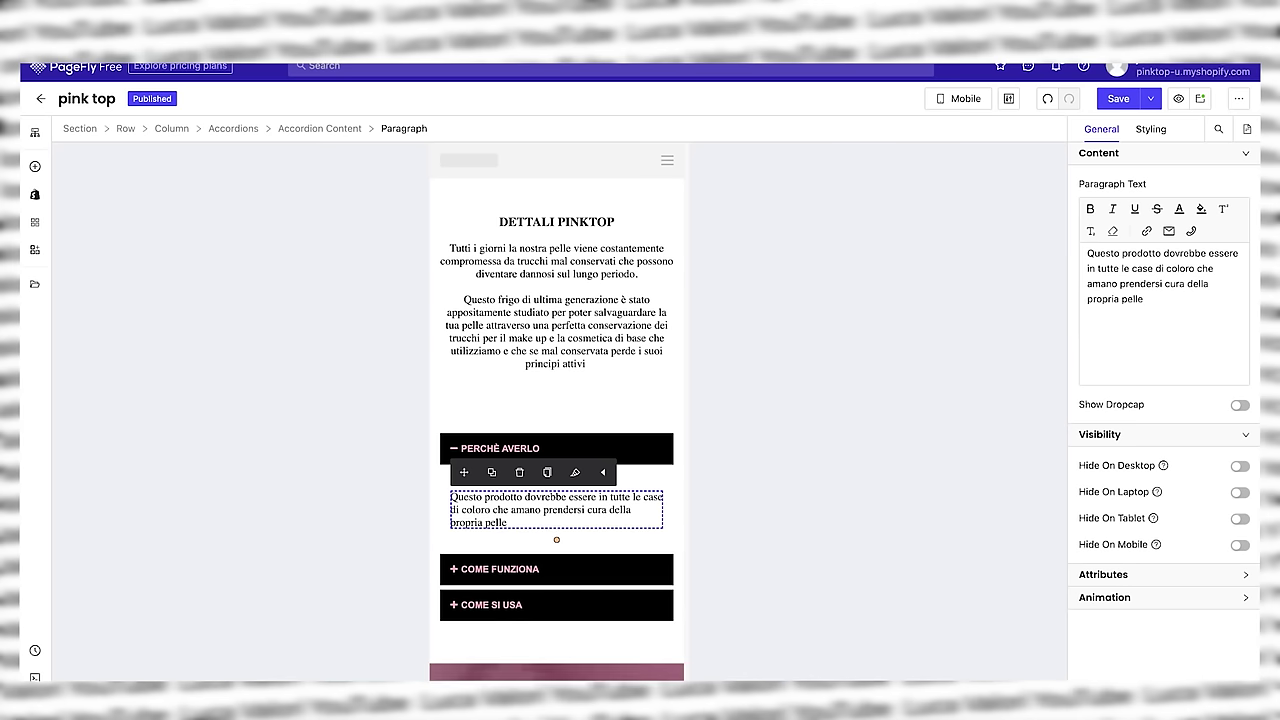
type("e")
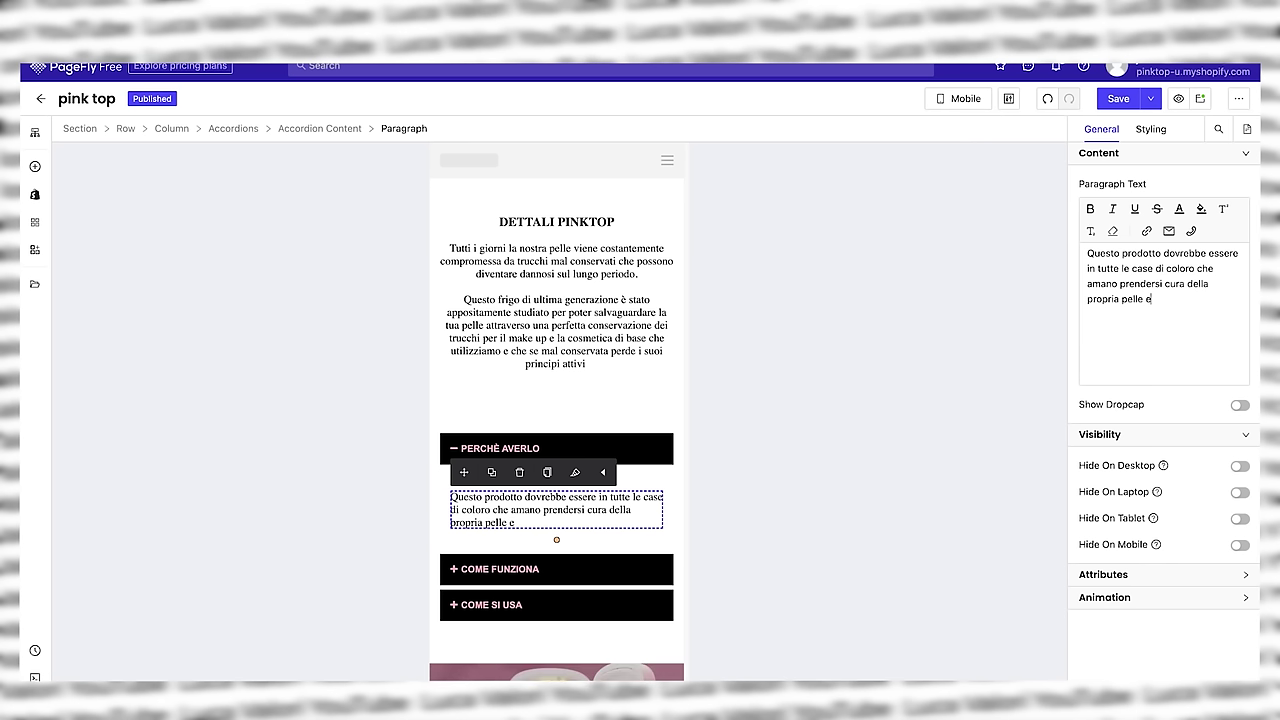
type(" valorizzarla")
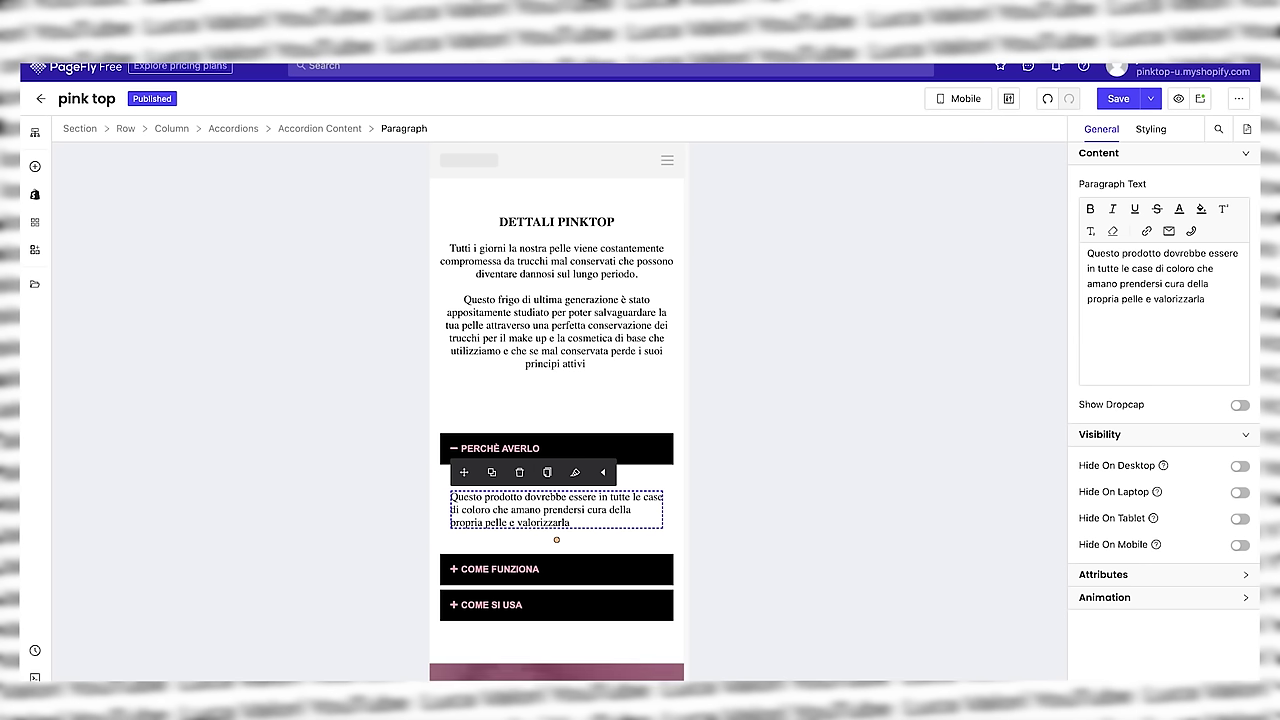
key("BackSpace")
key("BackSpace")
key("BackSpace")
key("BackSpace")
key("BackSpace")
key("BackSpace")
key("BackSpace")
key("BackSpace")
key("BackSpace")
key("BackSpace")
key("BackSpace")
type("per valorizzarsi al massimo")
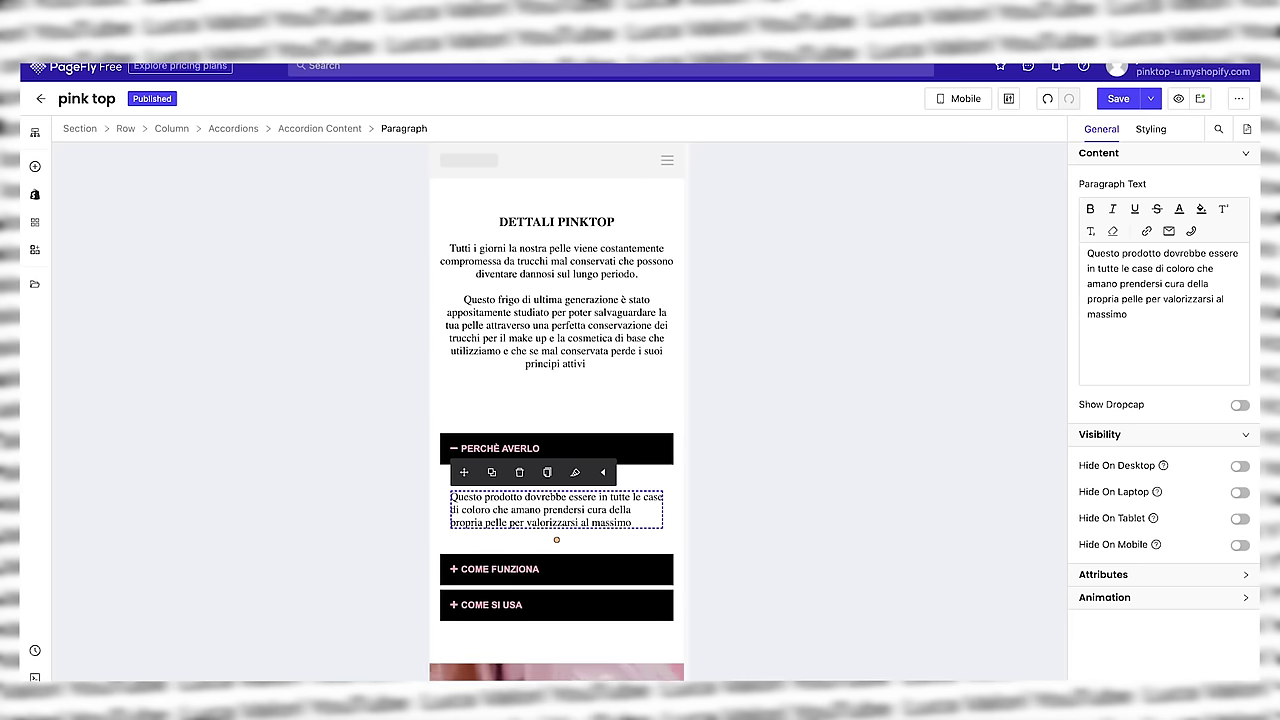
type(" tramite cosmetici e tucchi")
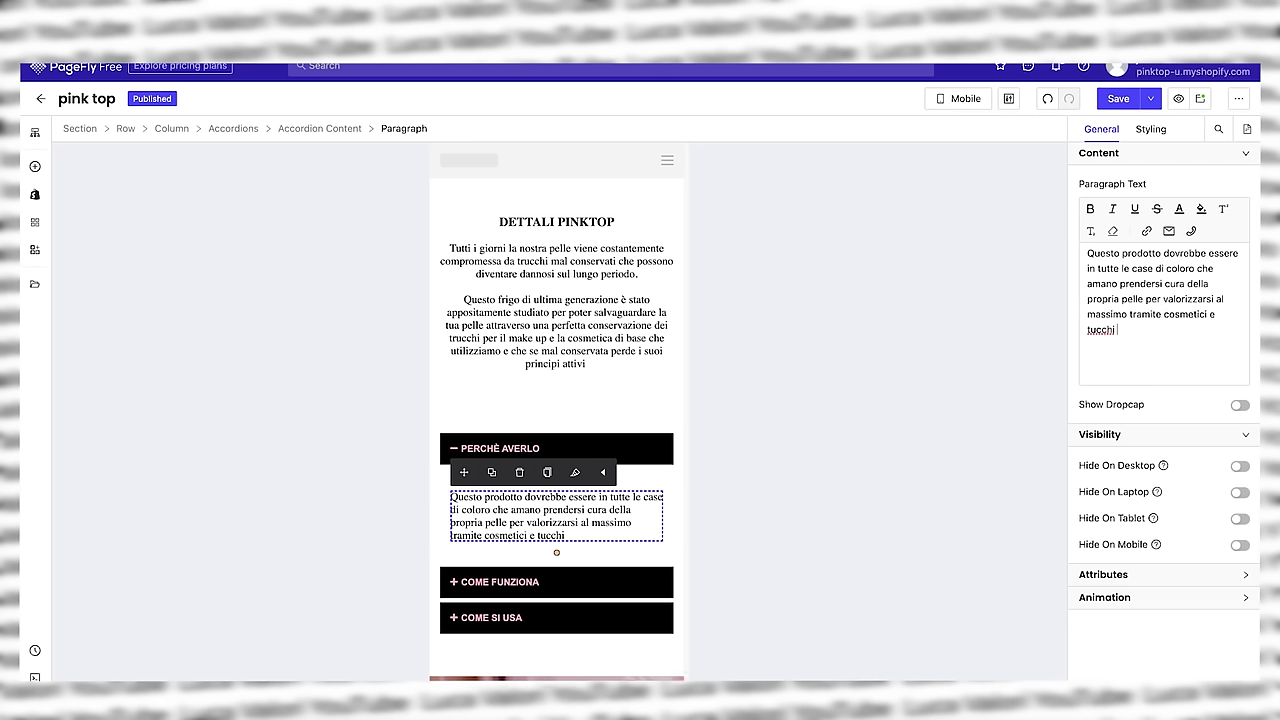
- Correct 'tucchi' to 'trucchi' and add 'in quanto se mal conservati possono provocare danni alla pelle…'
key("BackSpace")
key("BackSpace")
key("BackSpace")
key("BackSpace")
type("rucchi")
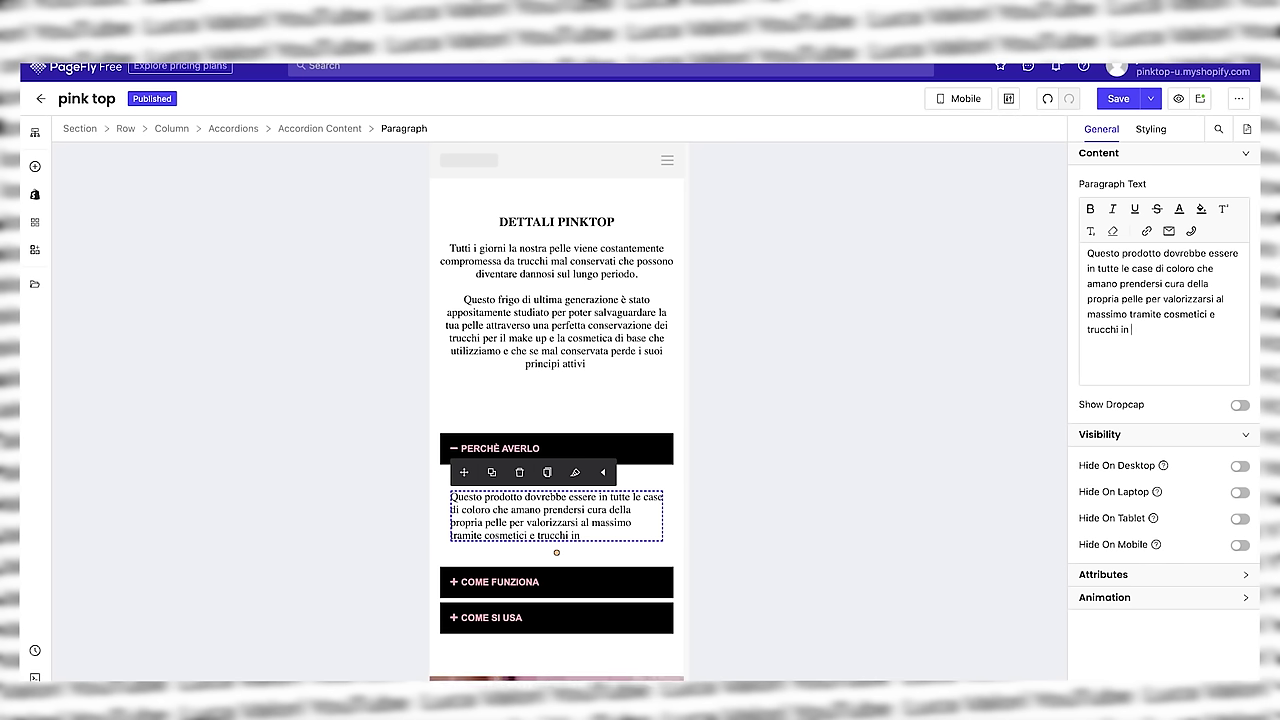
type("in quanto")
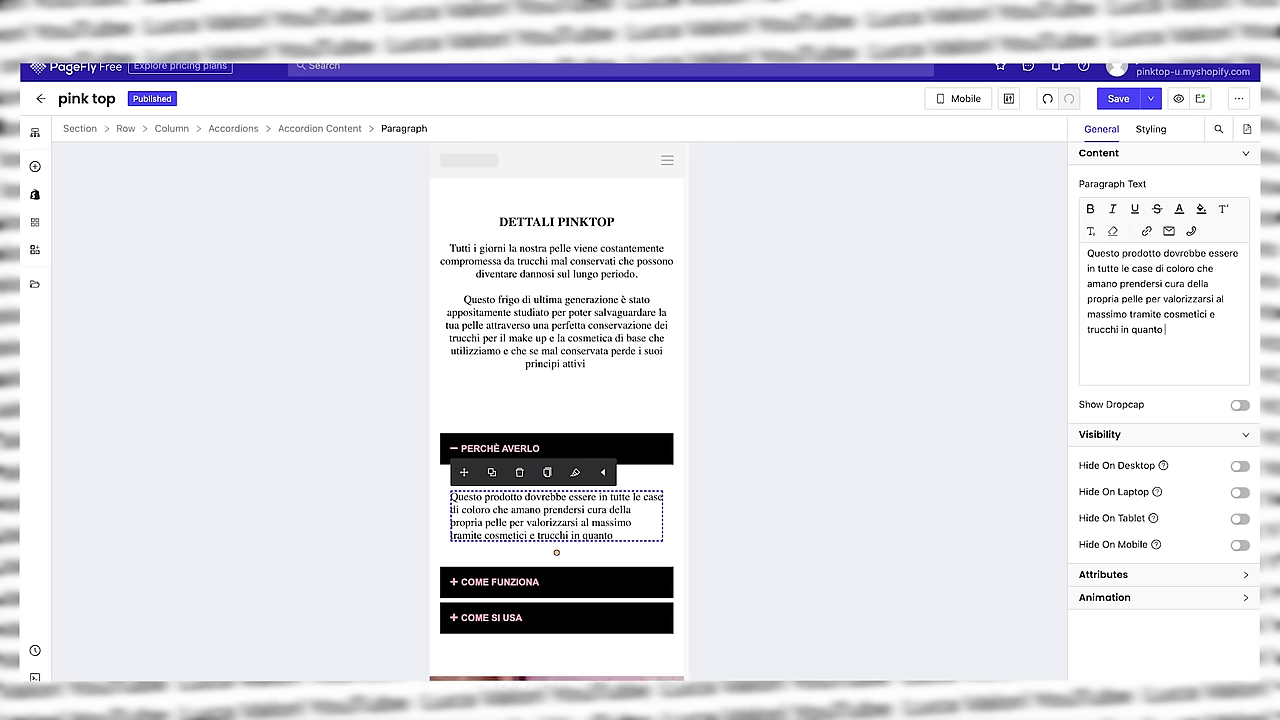
type("se ma")
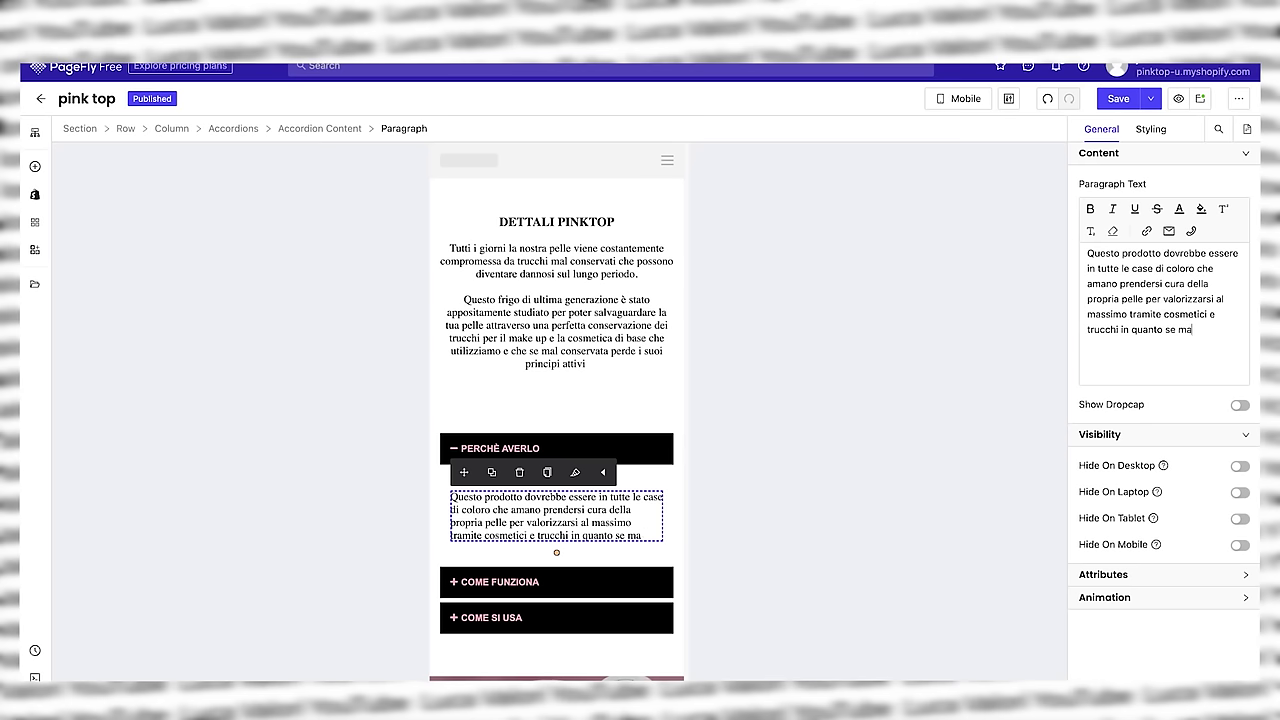
type("l conservati")
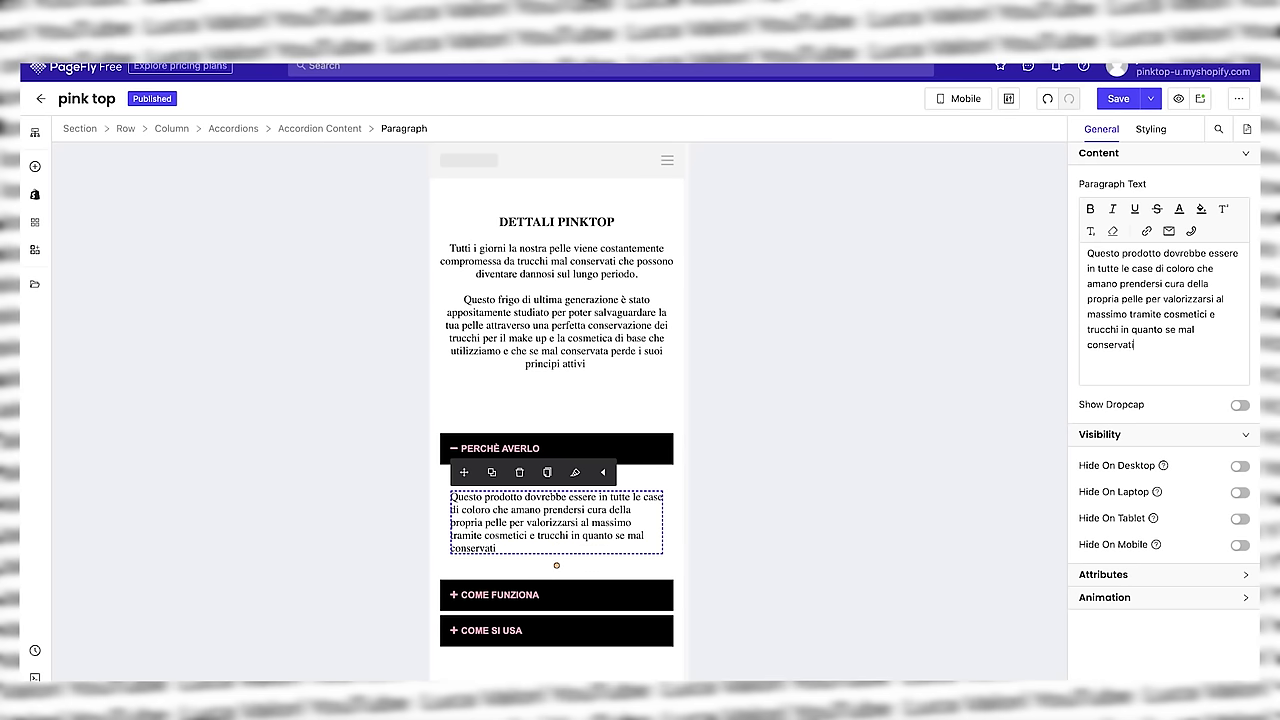
type(" possono provocar")
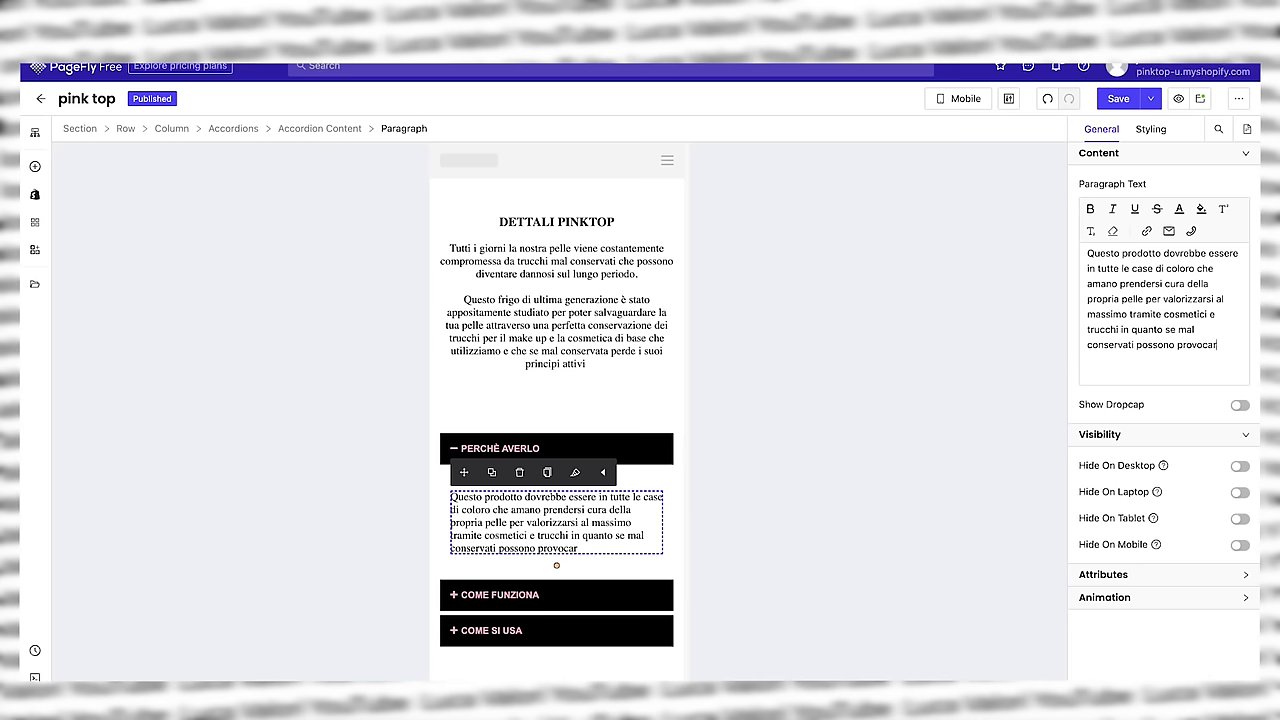
type("e danni alla pelle o di")
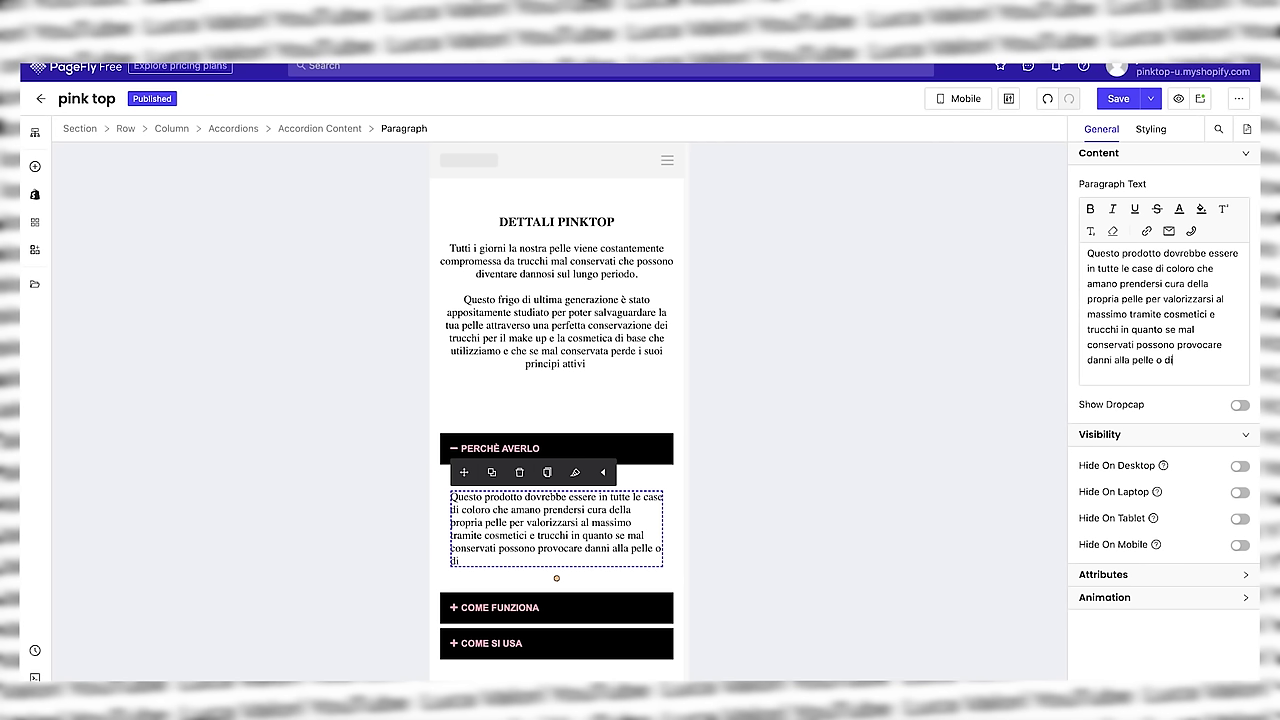
type("ventare ")
type("totalemtn")
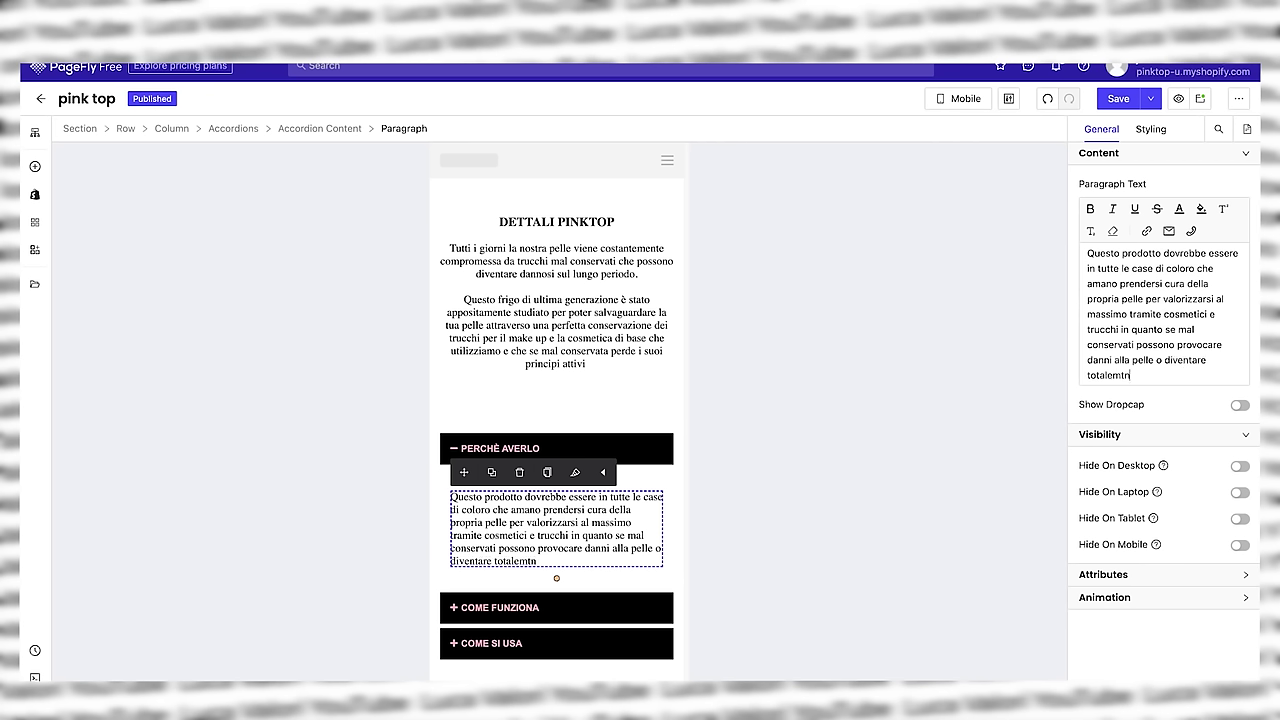
type("e inefficaci vanificandone")
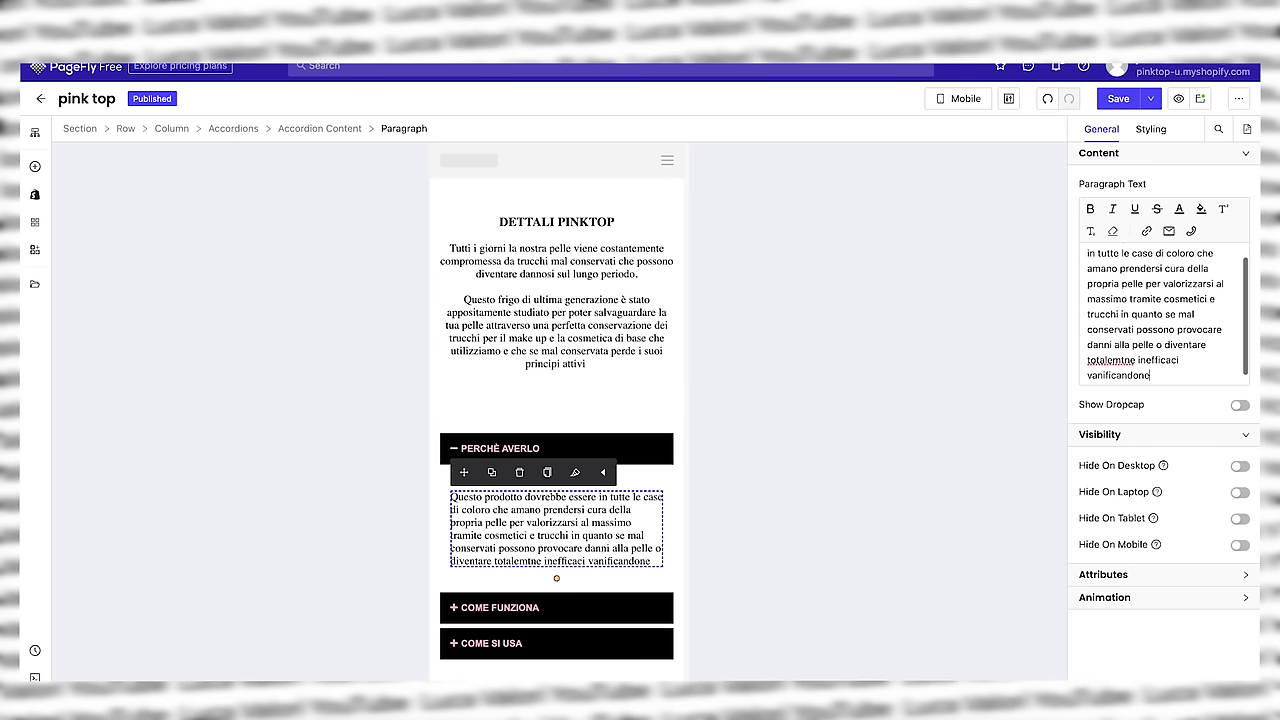
type(" comp")
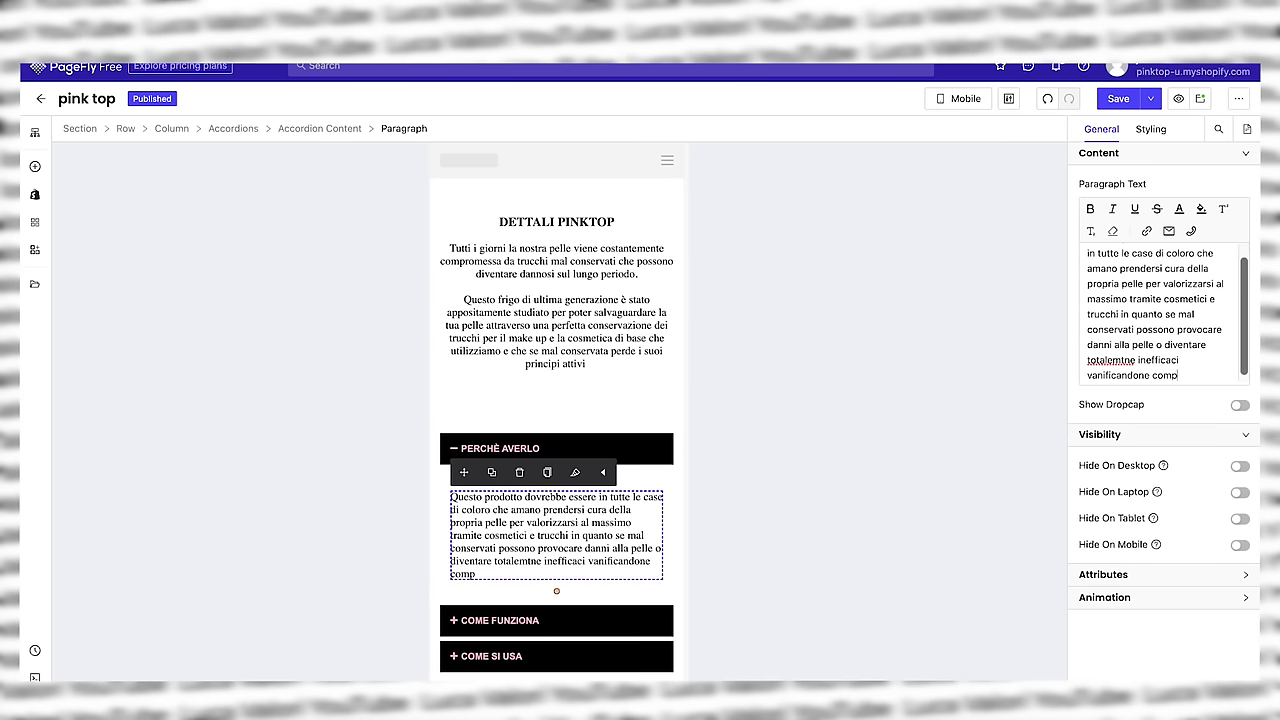
type("letamente l'utilizzo")
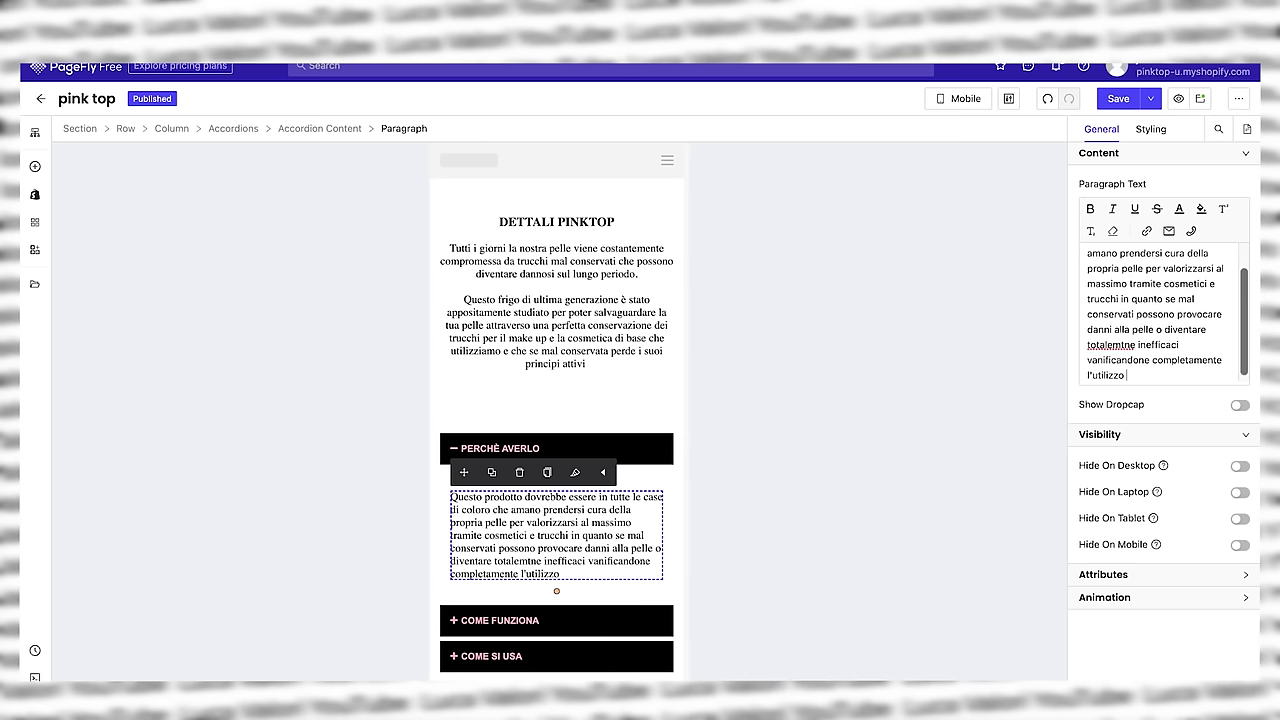
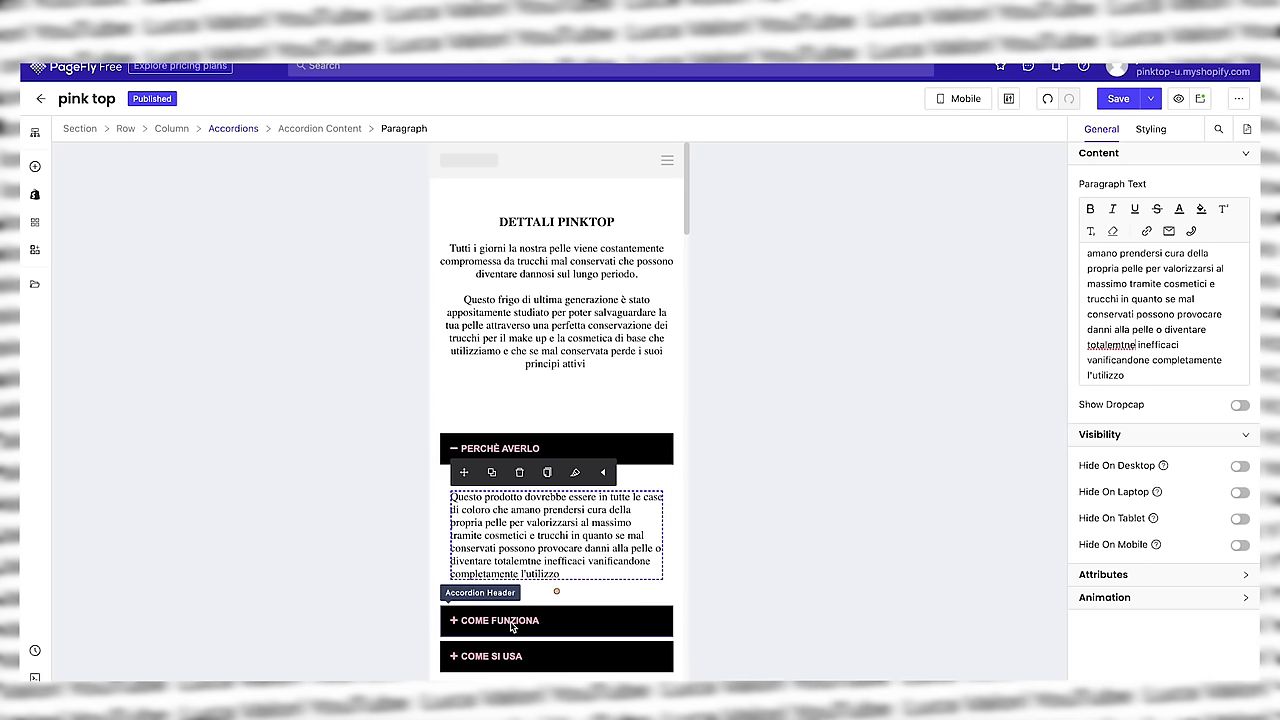
- Correct 'totalemtne' to 'totalmente' in the PERCHÈ AVERLO answer and expand the COME FUNZIONA item
key("BackSpace")
key("BackSpace")
key("BackSpace")
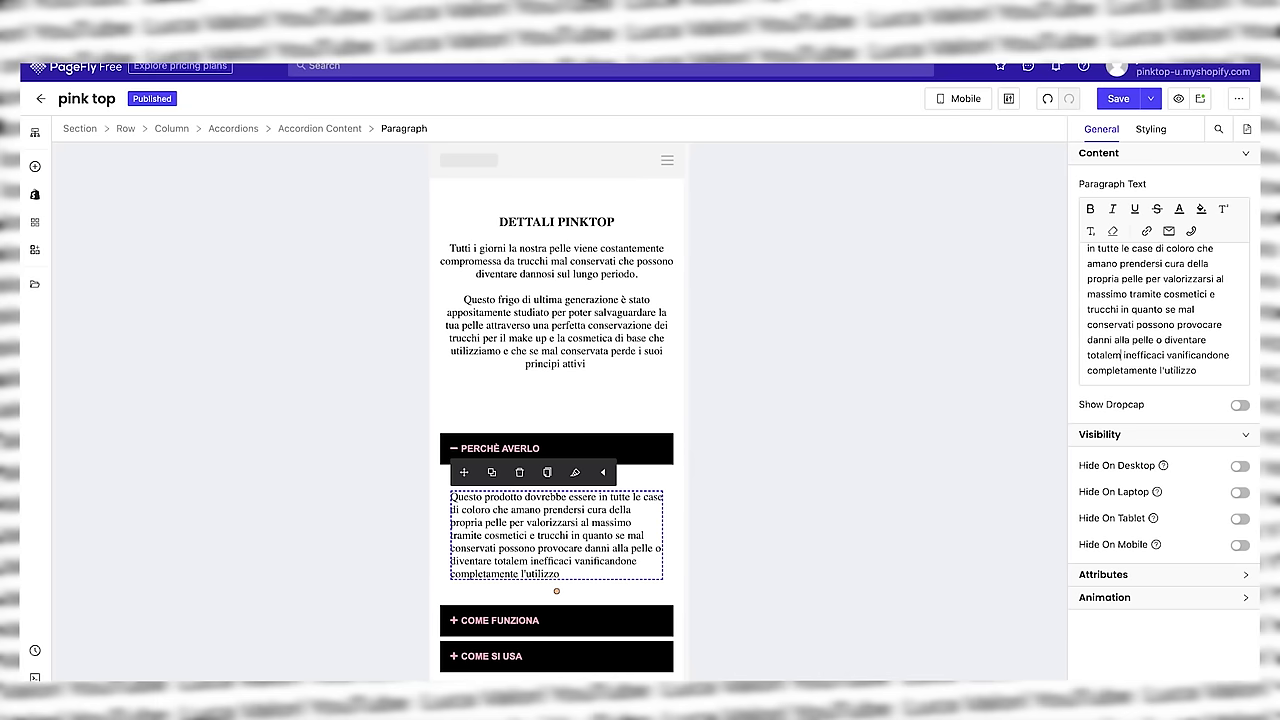
key("BackSpace")
key("BackSpace")
type("mente")
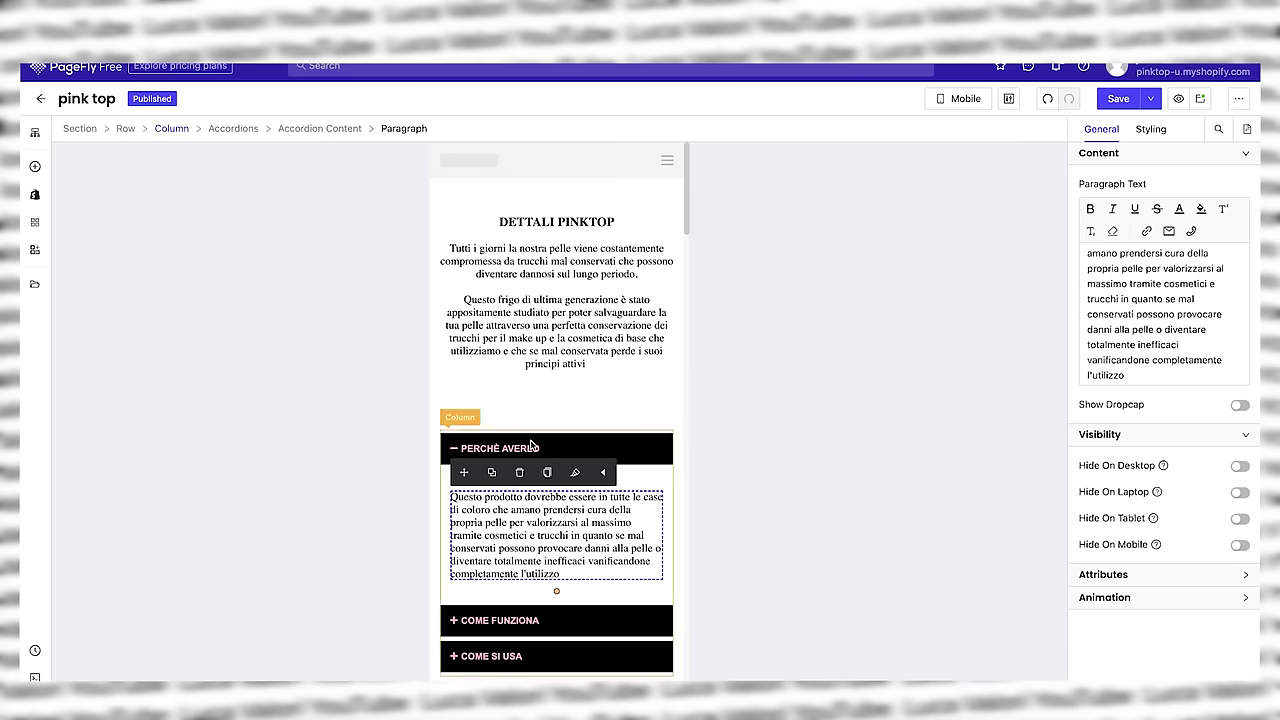
left_click(562, 621)
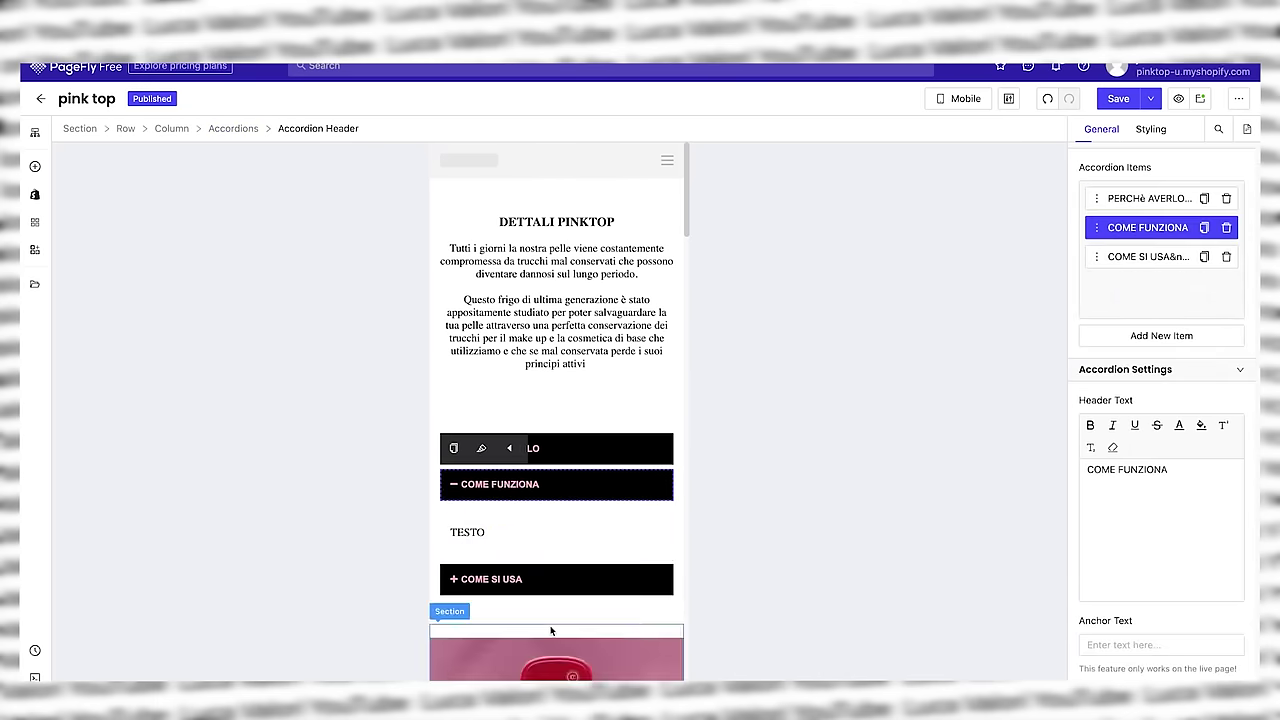
- Replace the COME FUNZIONA placeholder with 'E' molto semplice Pinktop grazie al suo sistema integrato di conservazione controllata…'
left_click(564, 540)
left_click(559, 533)
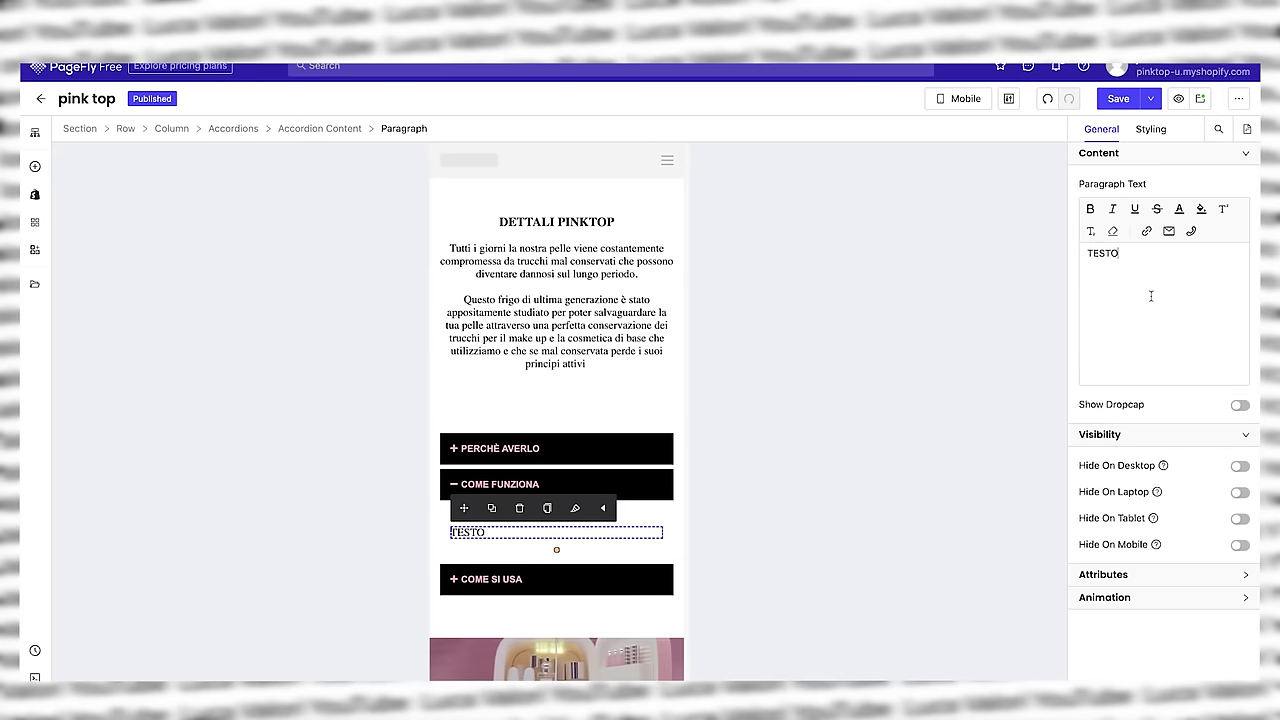
left_click_drag(1125, 254, 1081, 252)
key("BackSpace")
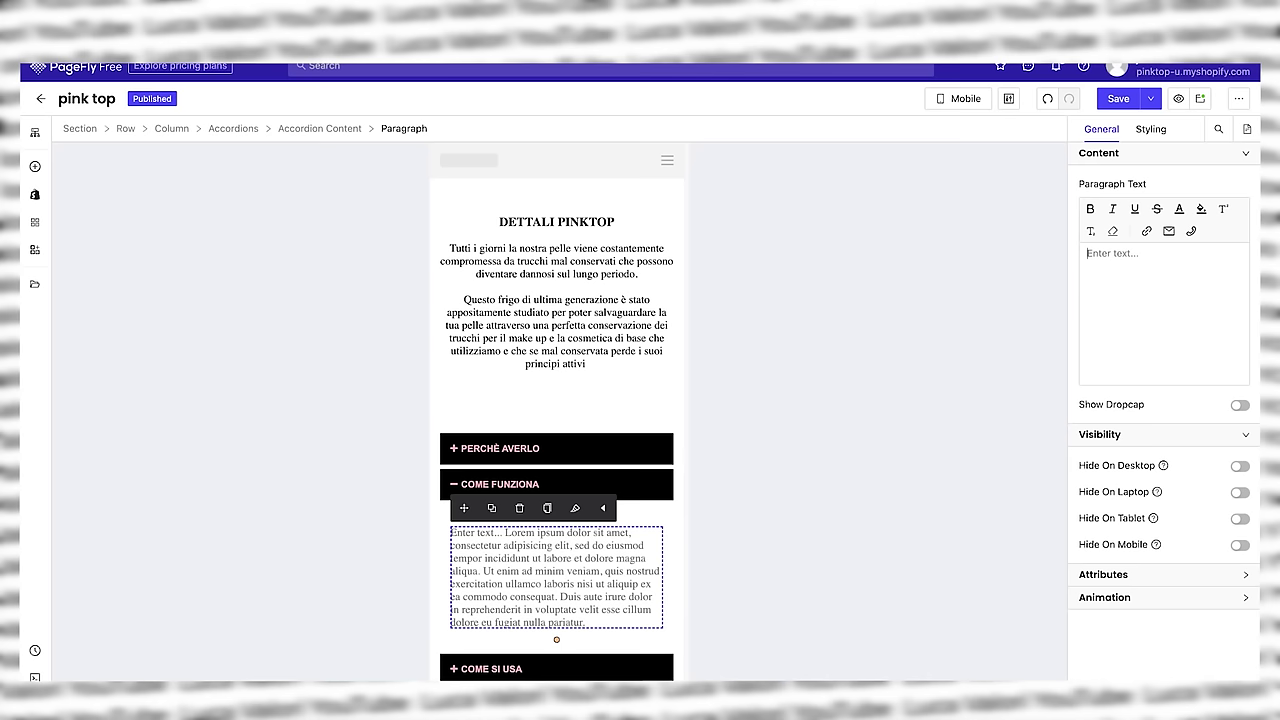
type("E' molto sem")
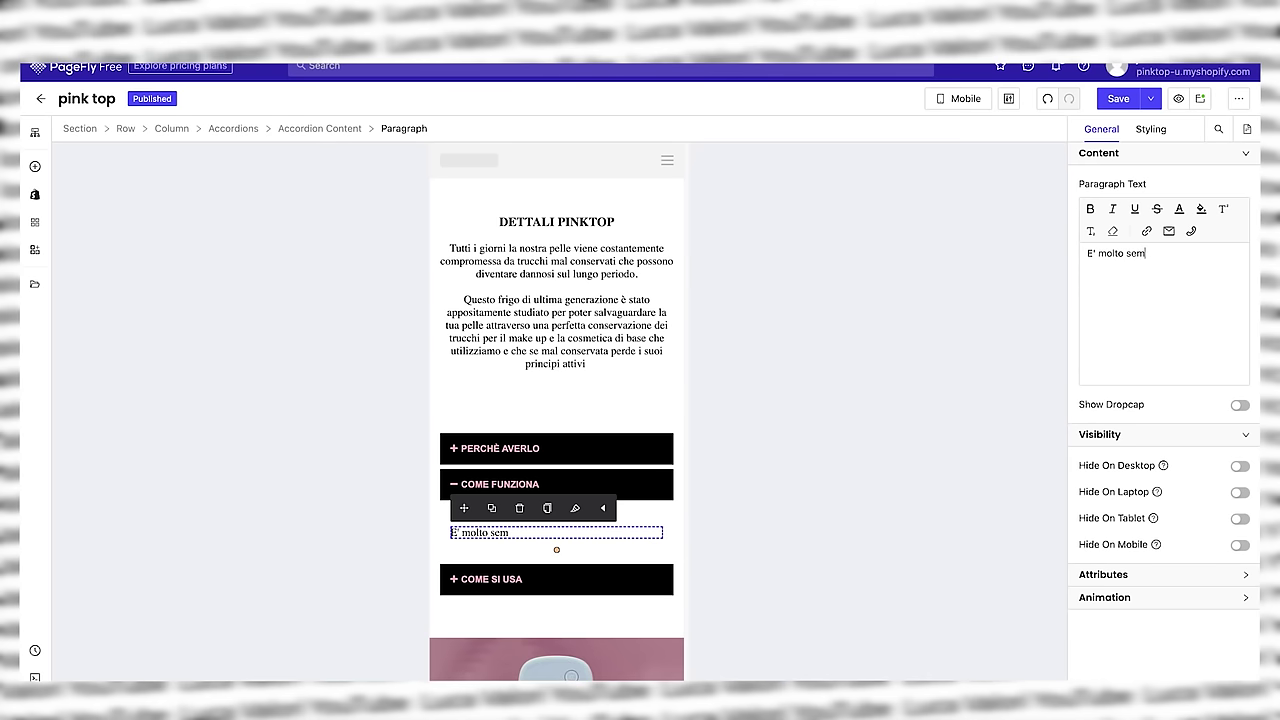
type("plice ")
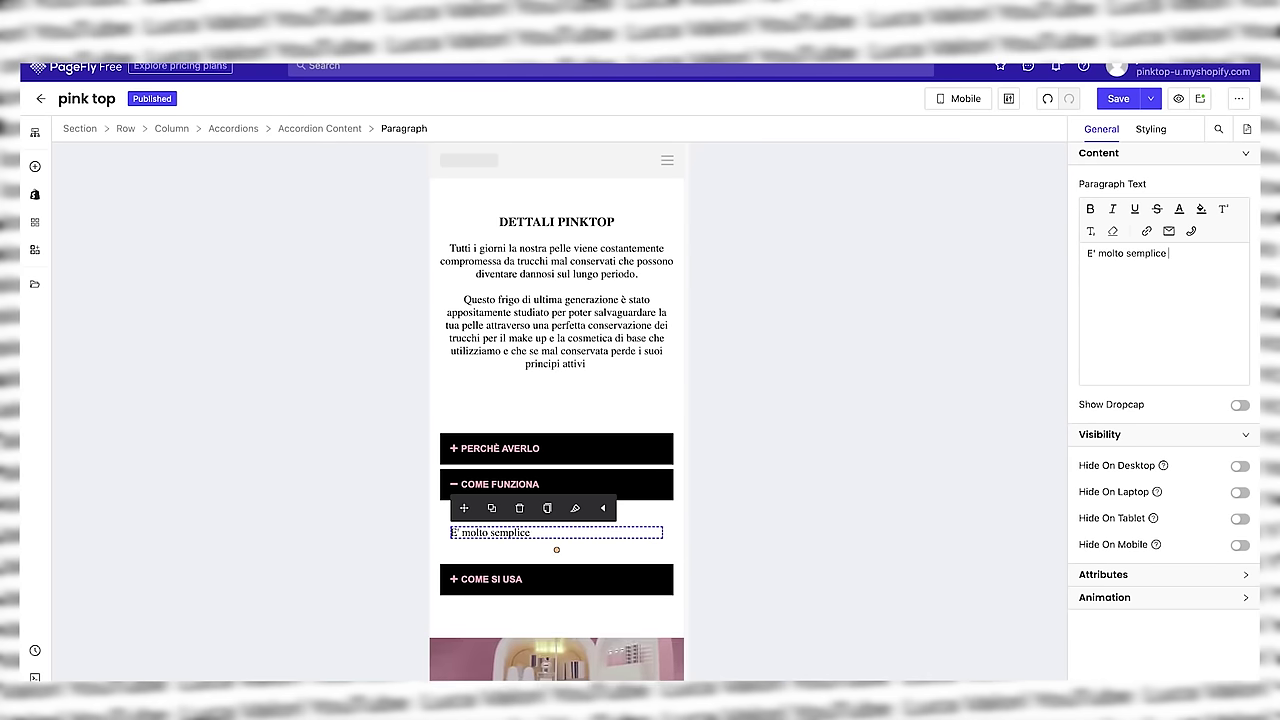
type("Pinktop")
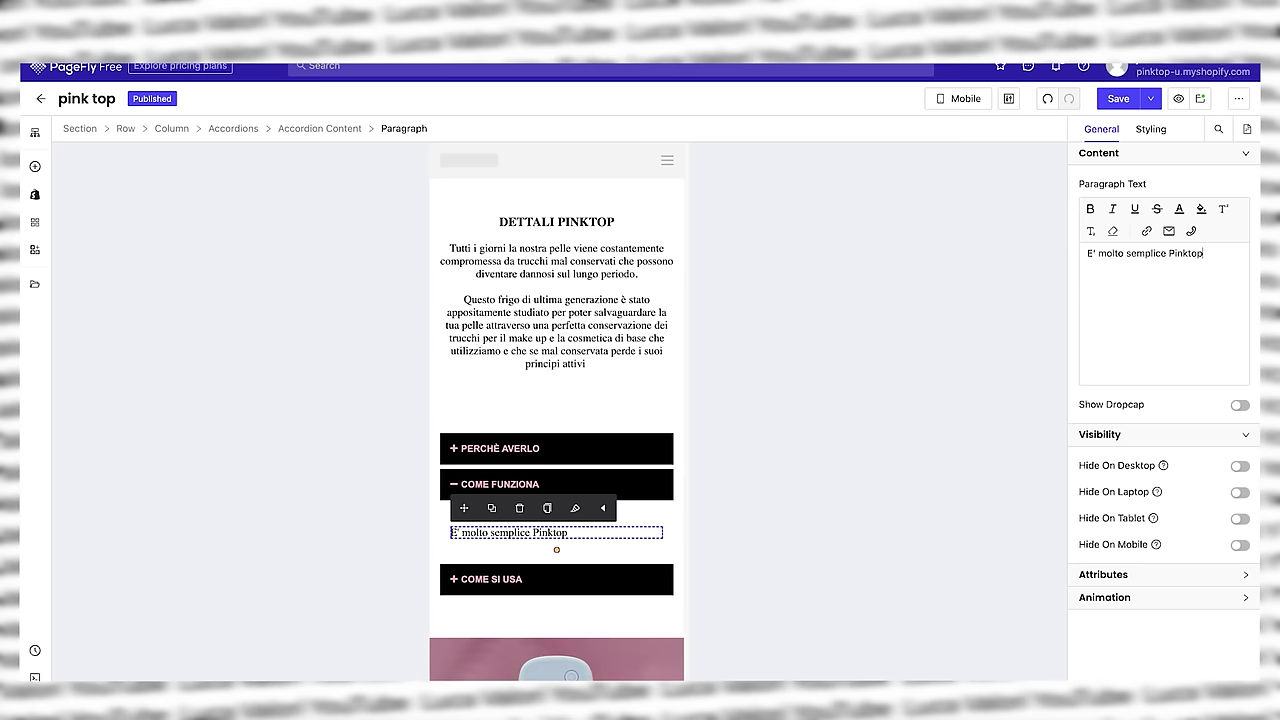
type(" grazi")
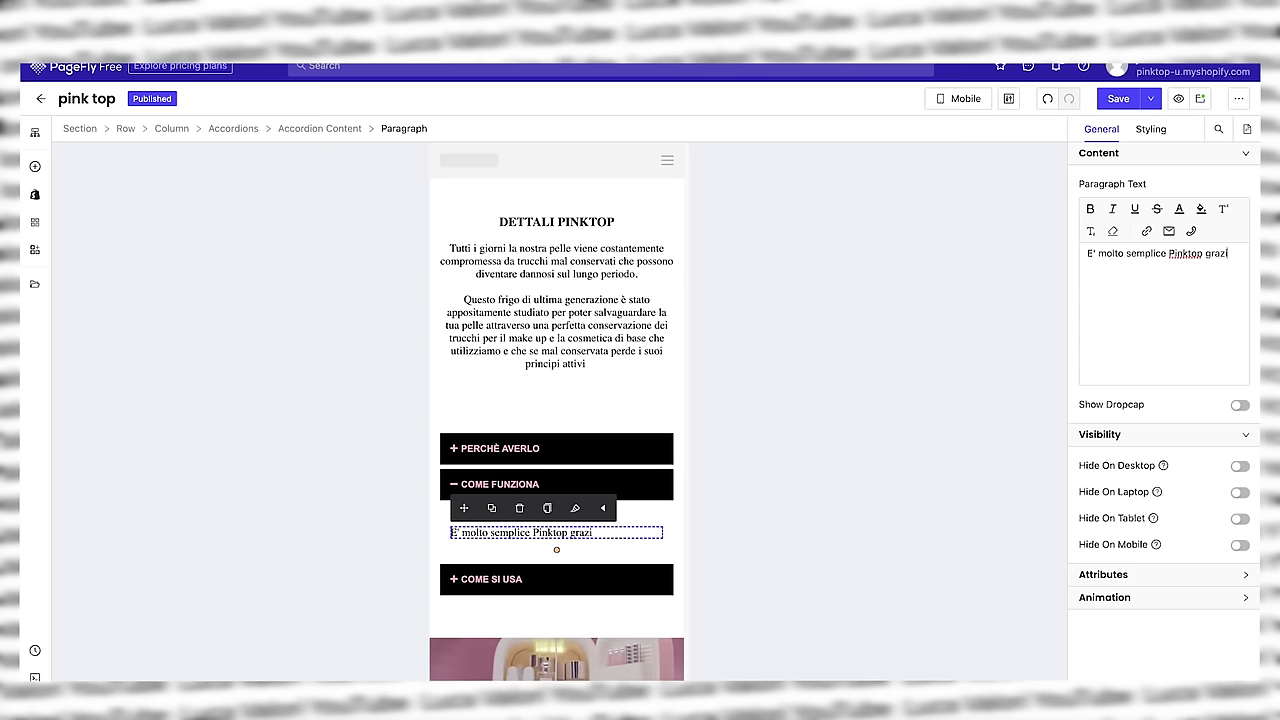
type("e al suo")
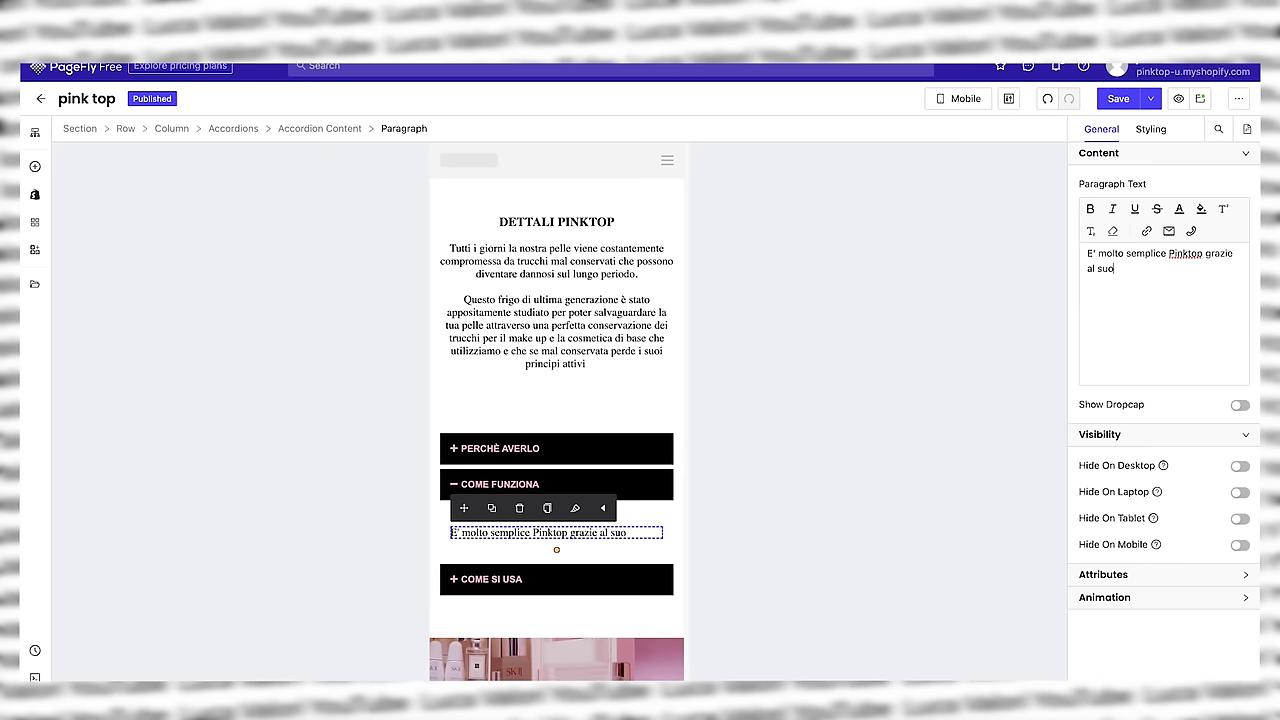
type(" sistem")
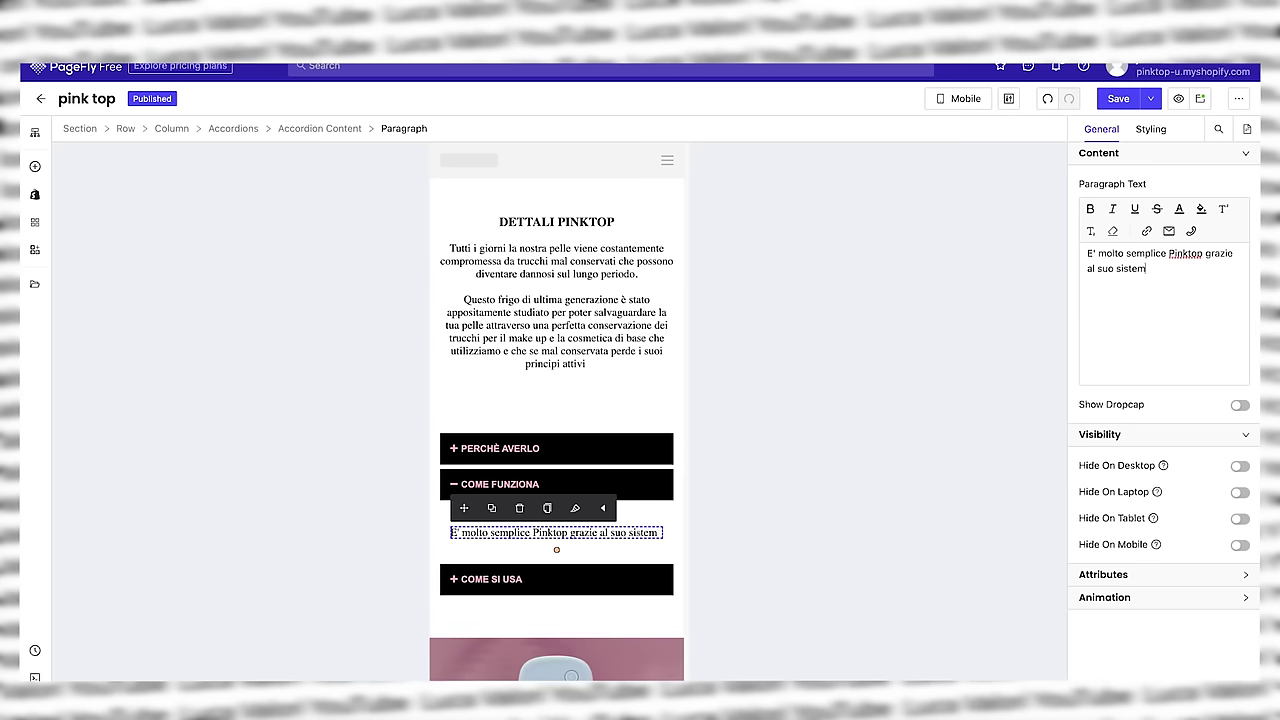
type("a integrato")
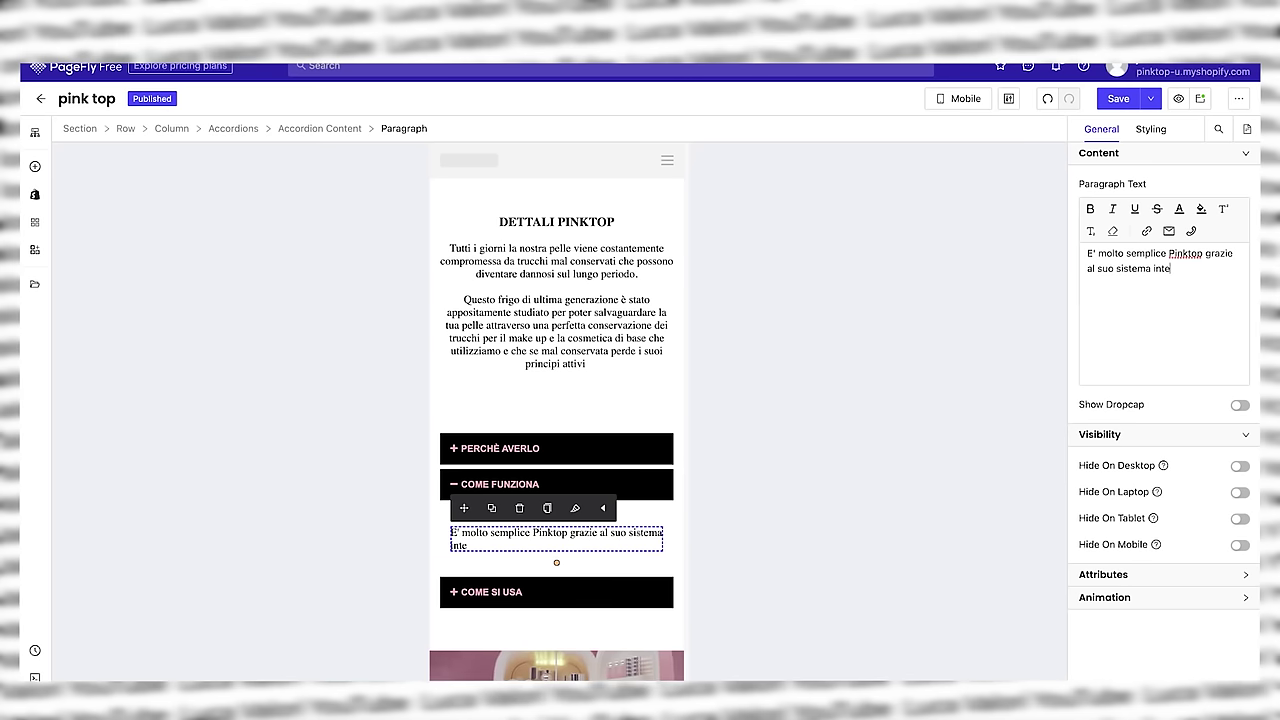
type("di conservazione")
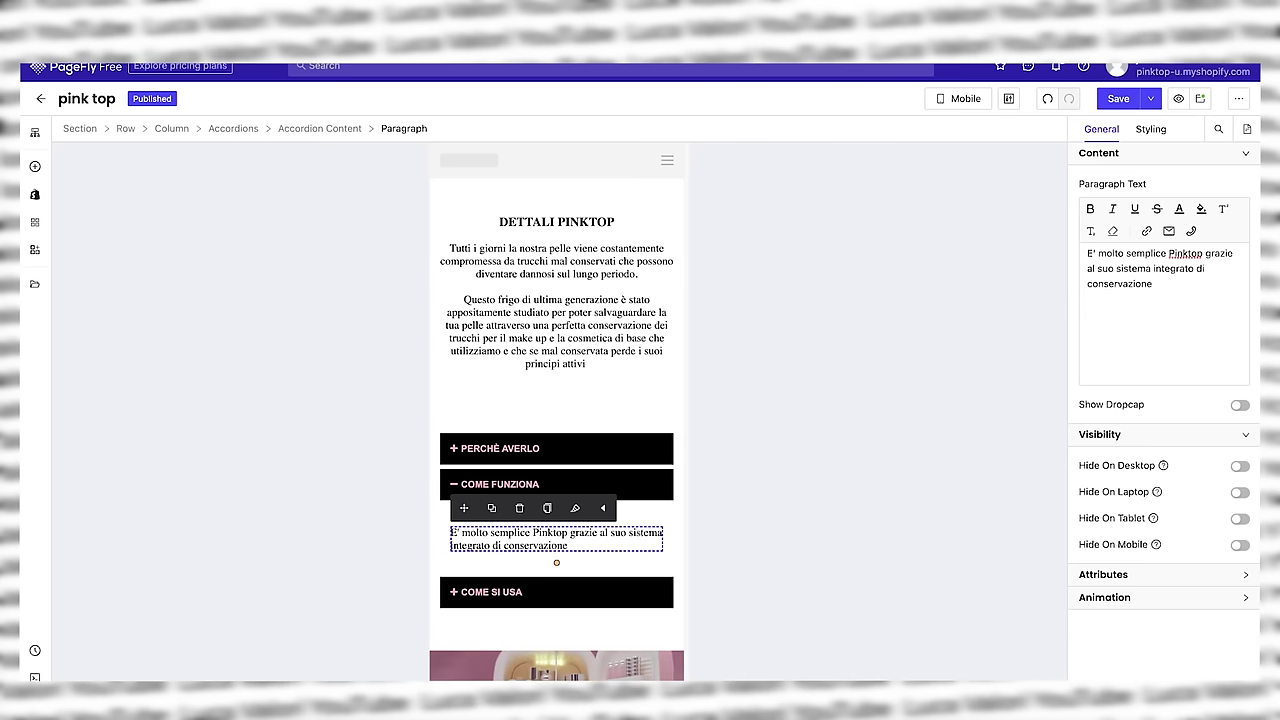
type(" controllata")
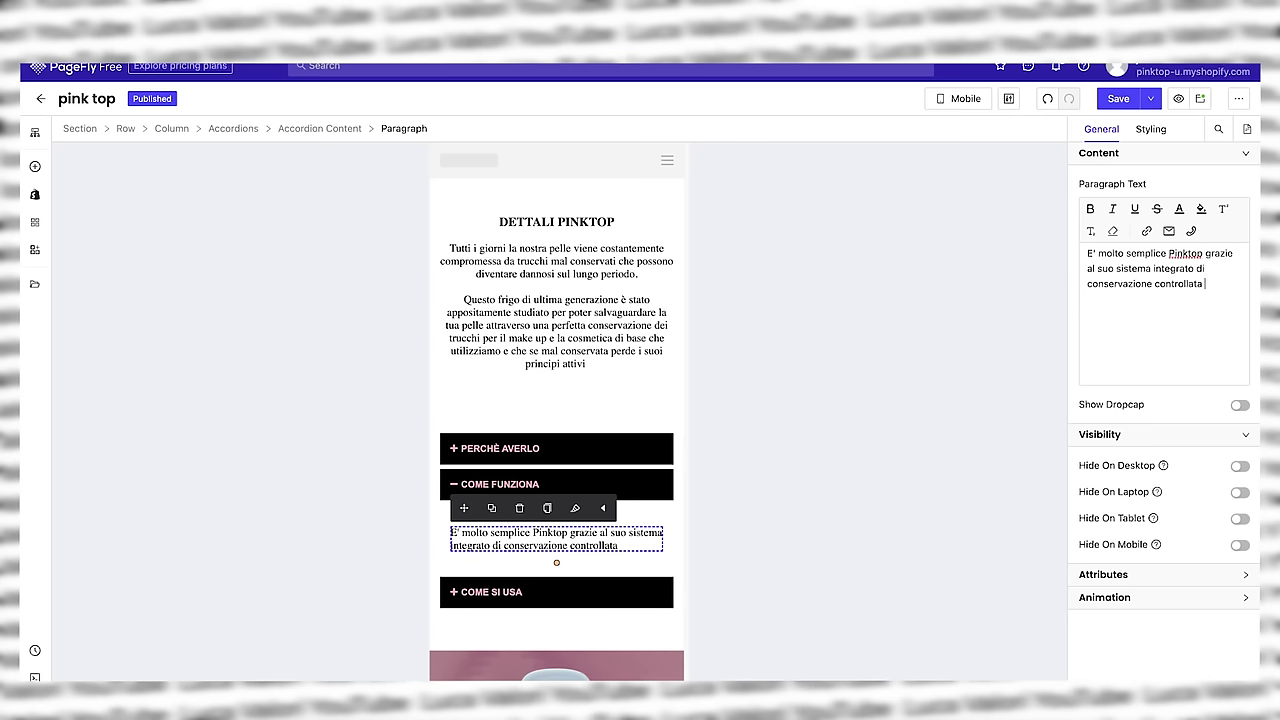
type(" ha un")
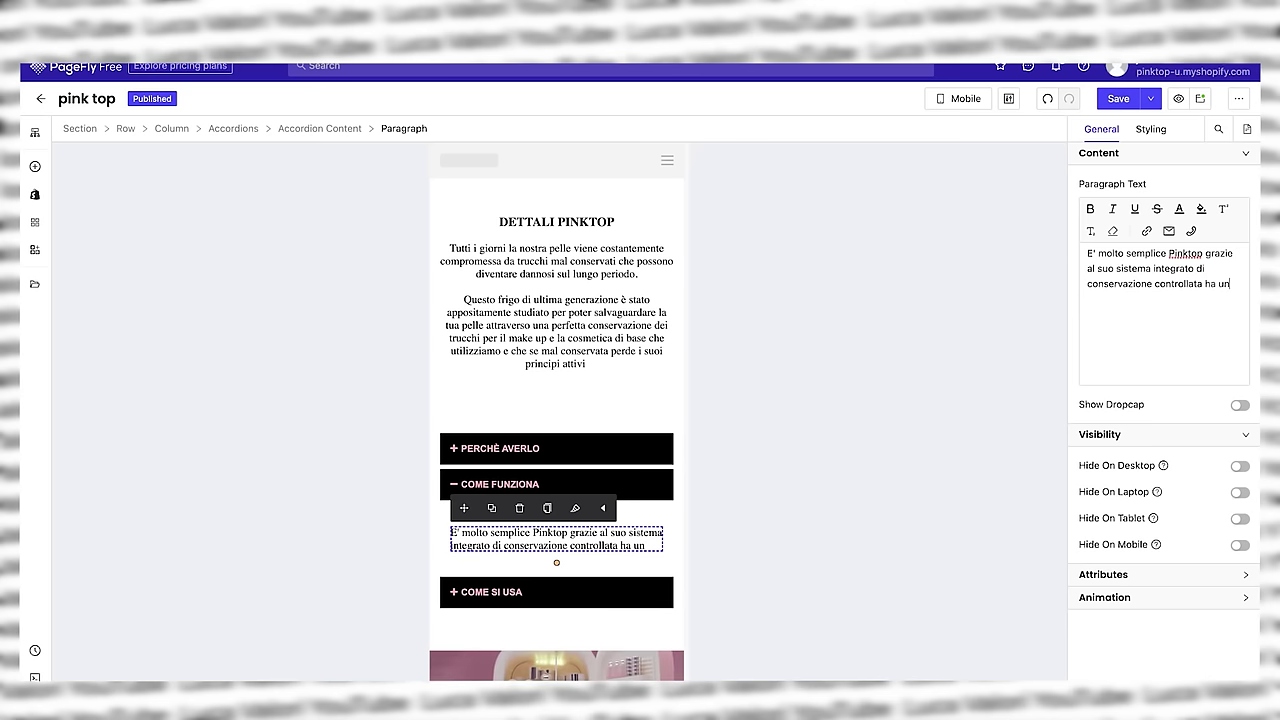
type("a temperatura")
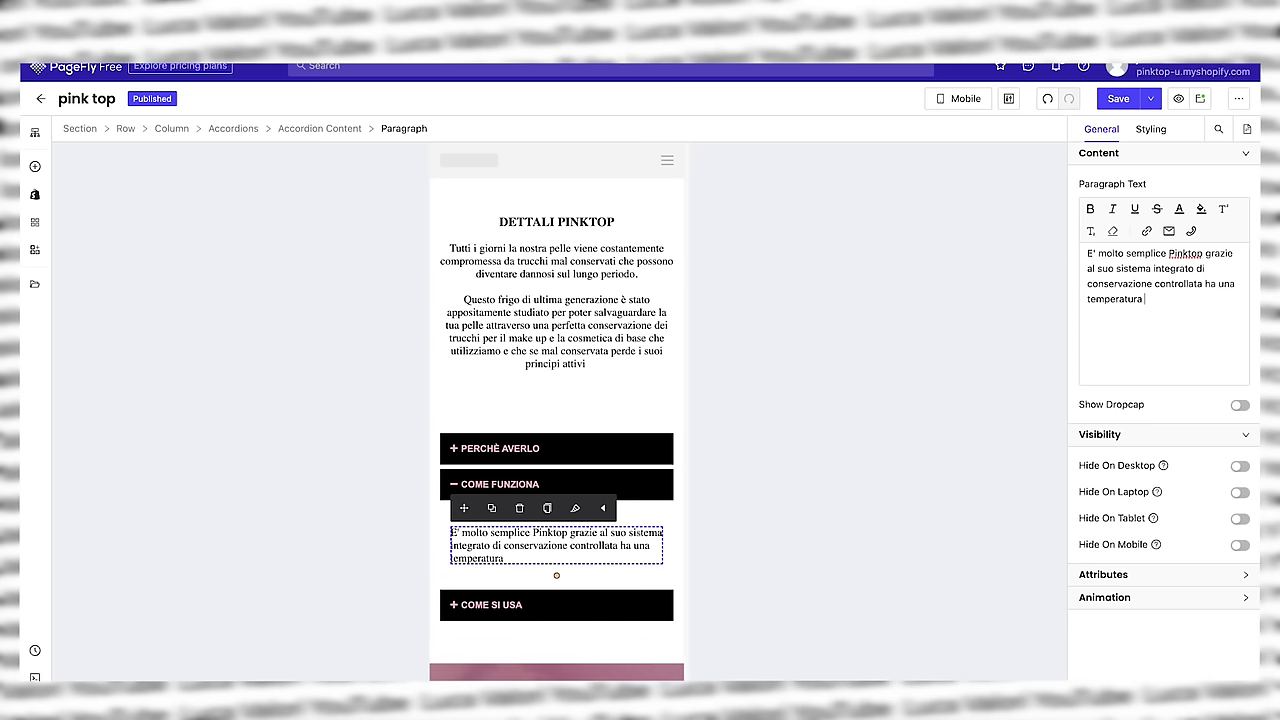
- Continue with 'propone al suo interno una temperatura base pre impostata… 10/12 gradi', adding 'cosmetici'
left_click(1213, 288)
key("BackSpace")
key("BackSpace")
type("propone al su")
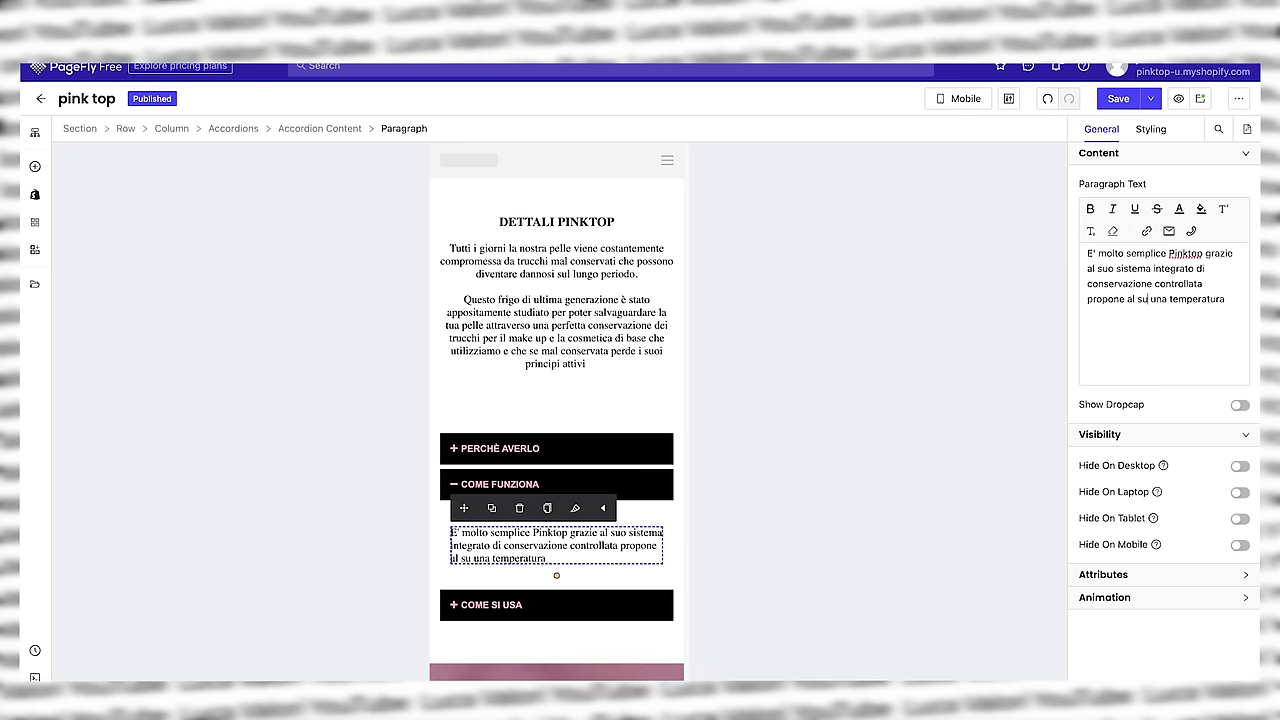
type("o intenro")
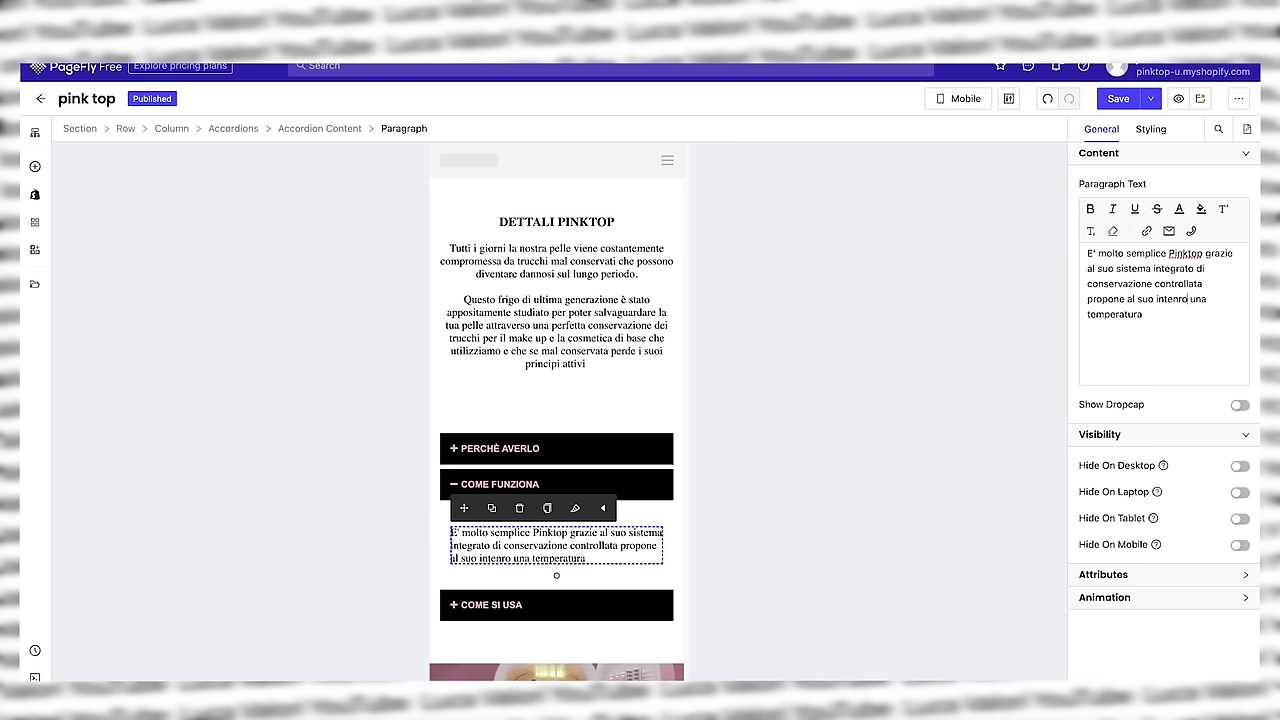
key("BackSpace")
key("BackSpace")
key("BackSpace")
type("rno una temperatura base")
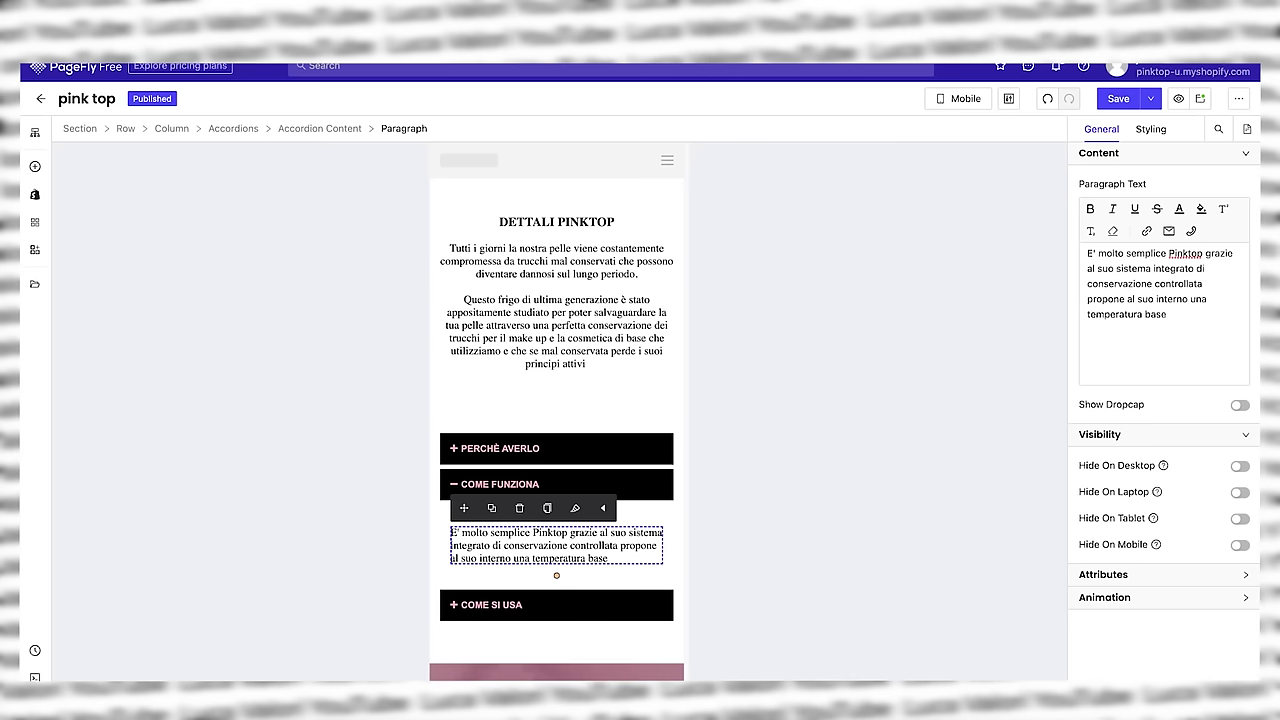
type(" pre i")
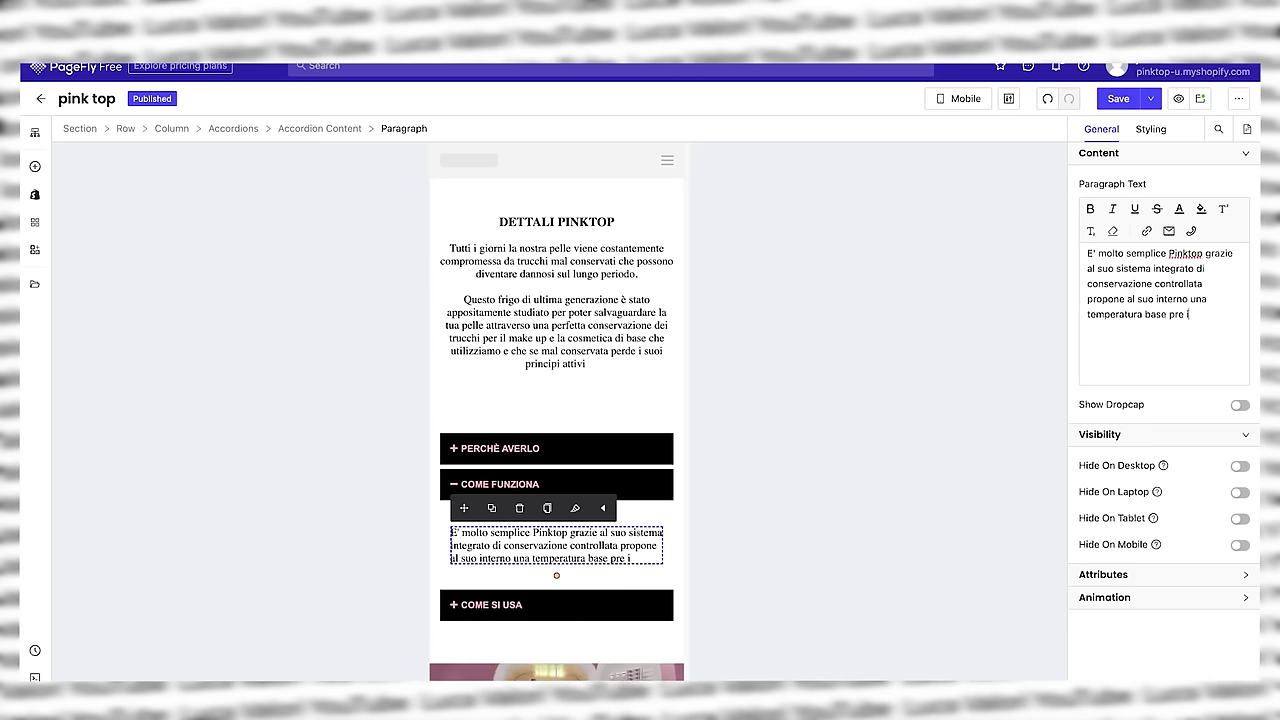
type("mpostata")
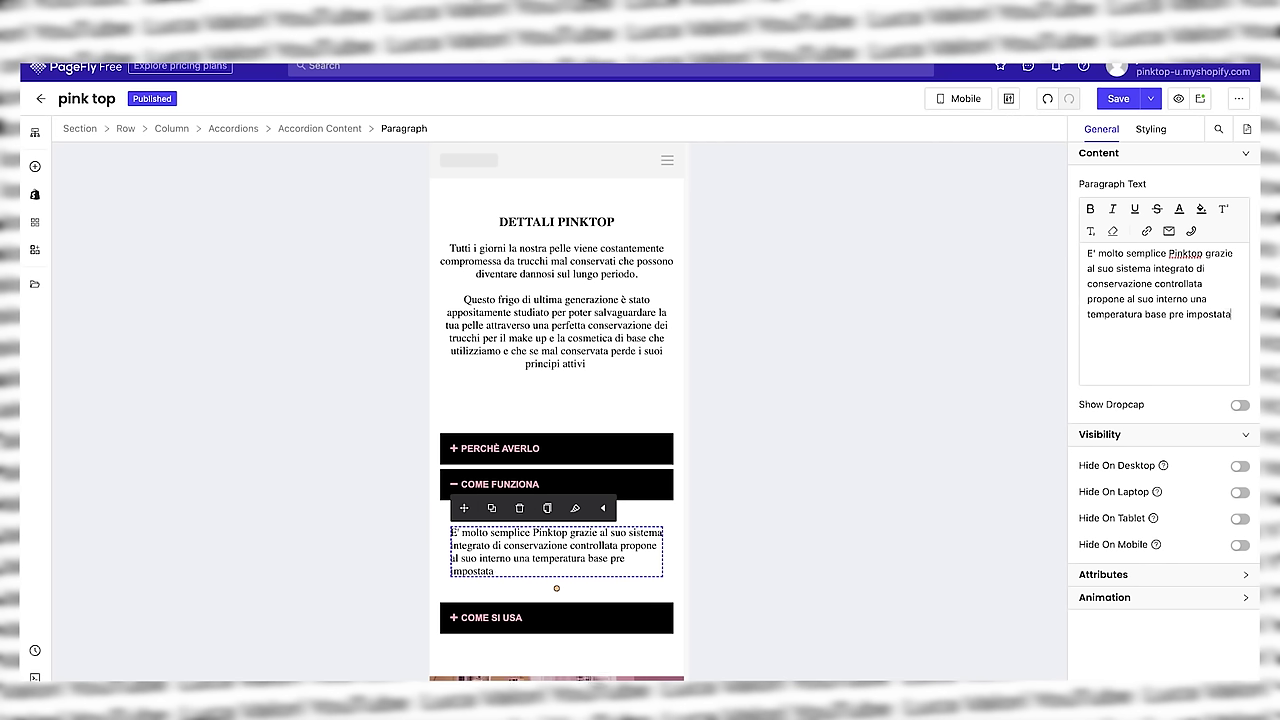
type(" che s")
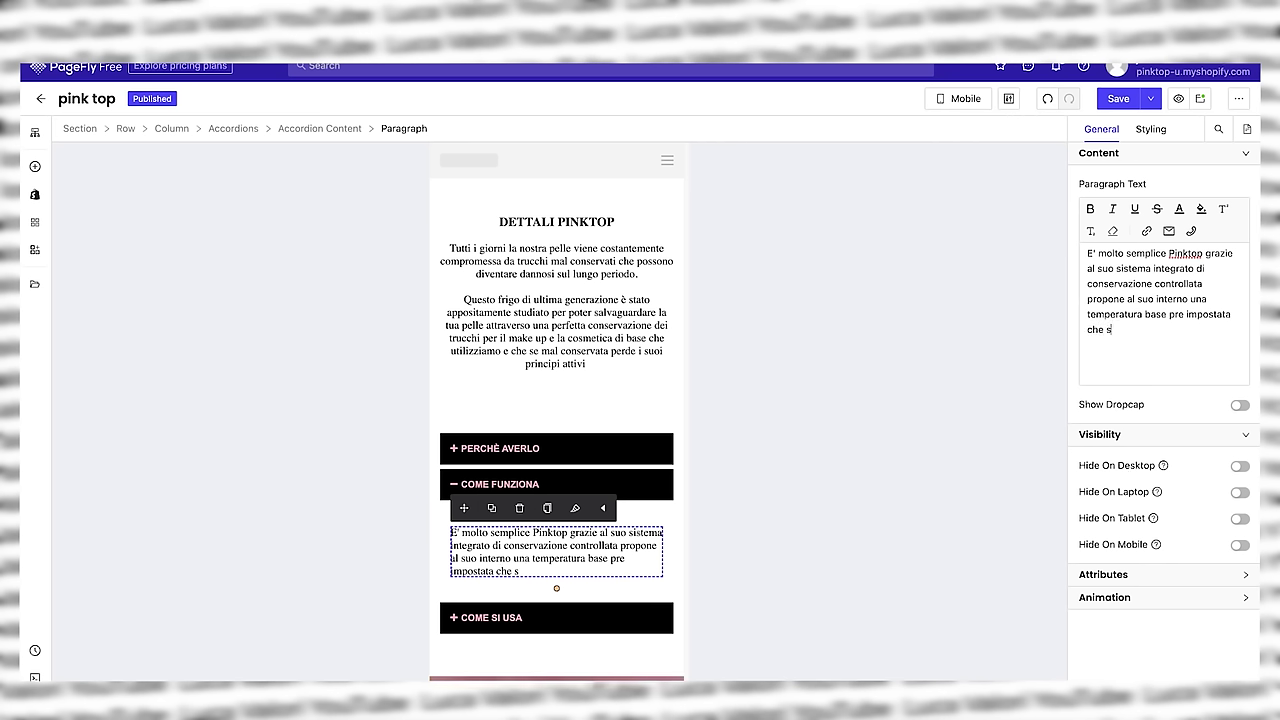
type("i aggi")
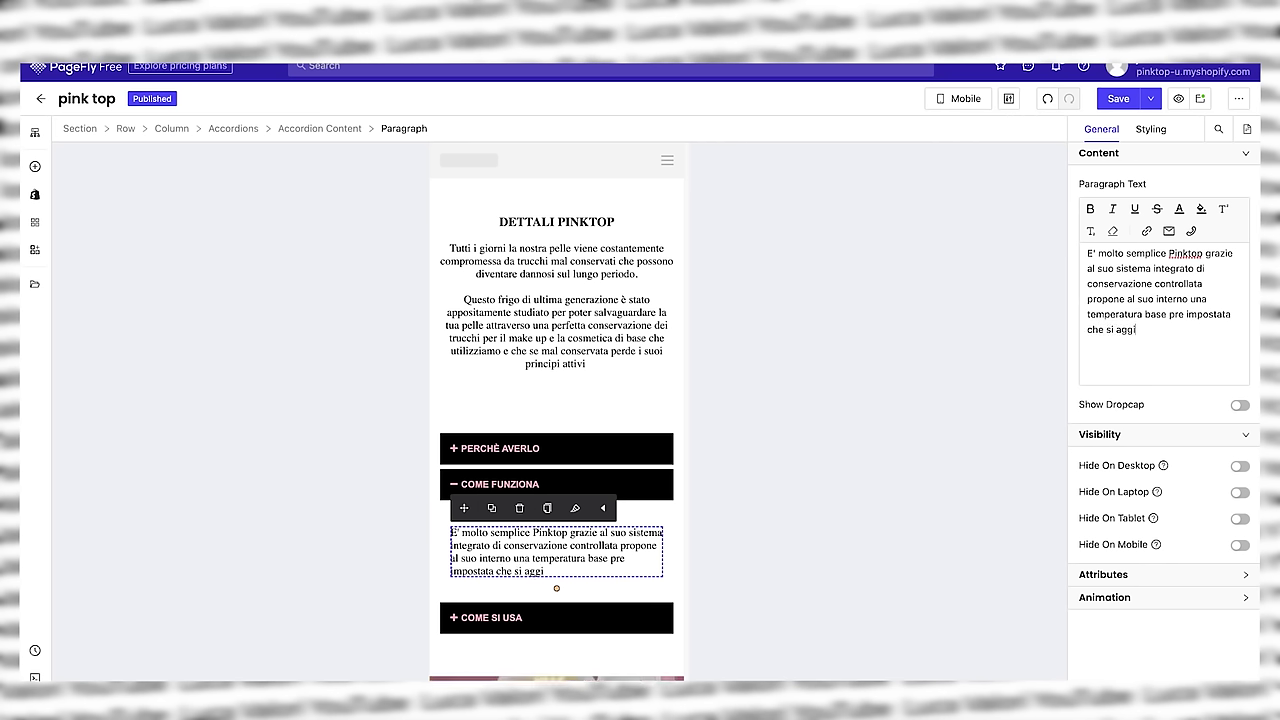
type("ra")
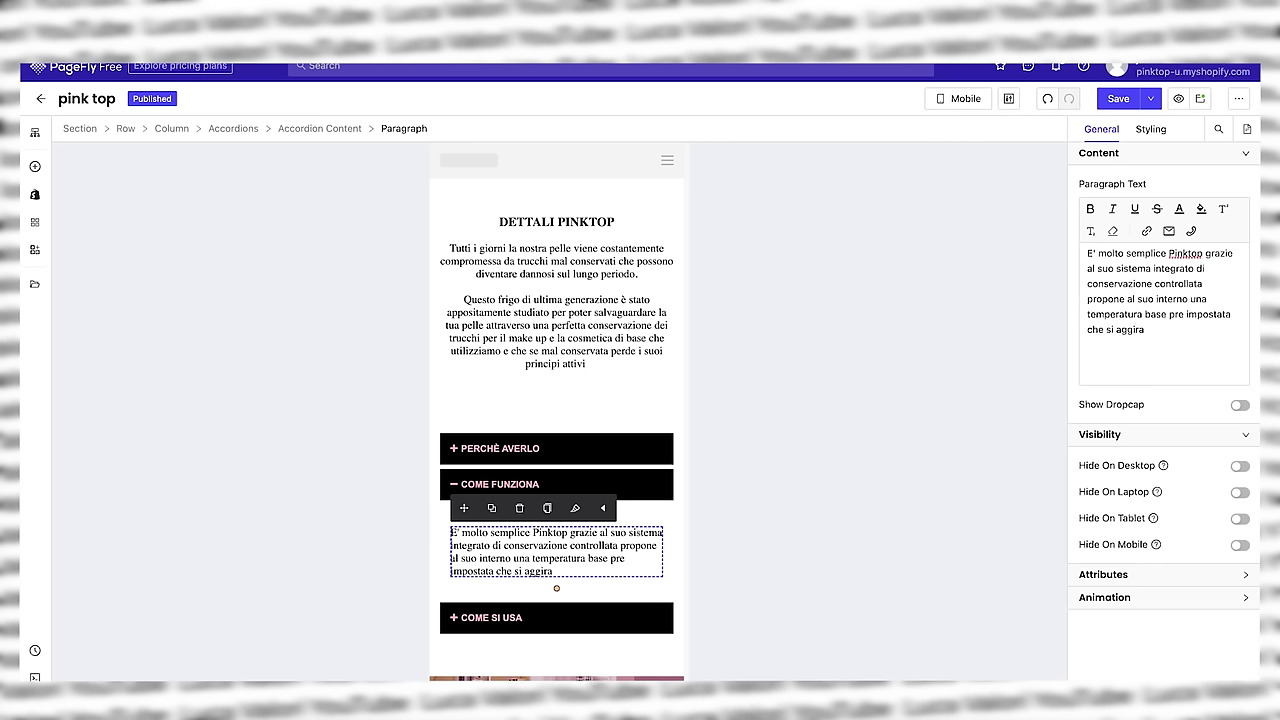
type(" attorno")
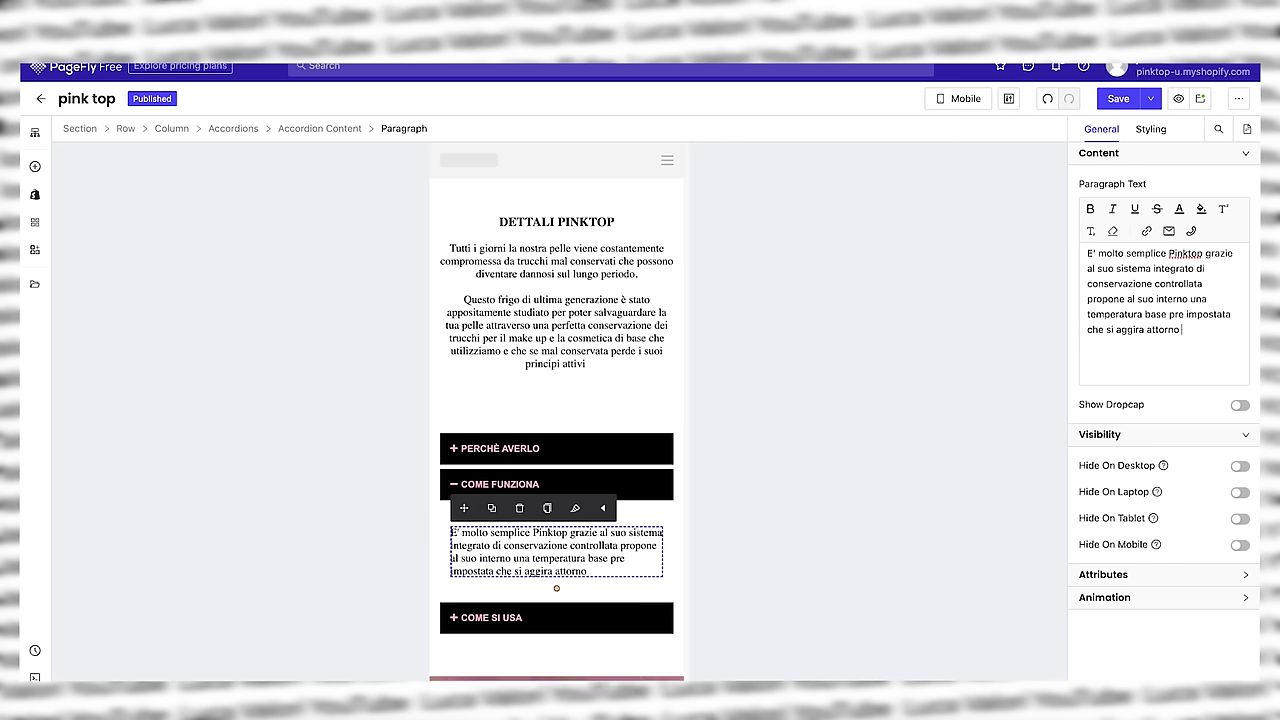
type(" ai 10")
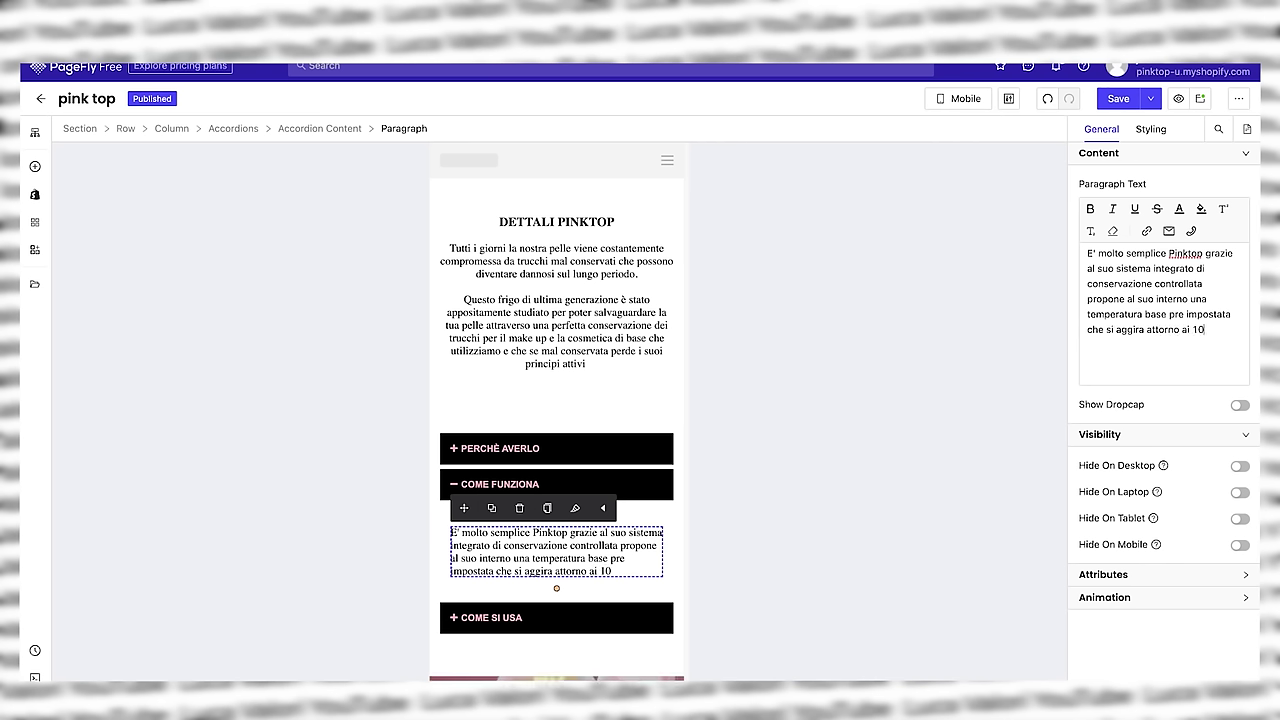
type("/12 gradi permettendo ai trucch")
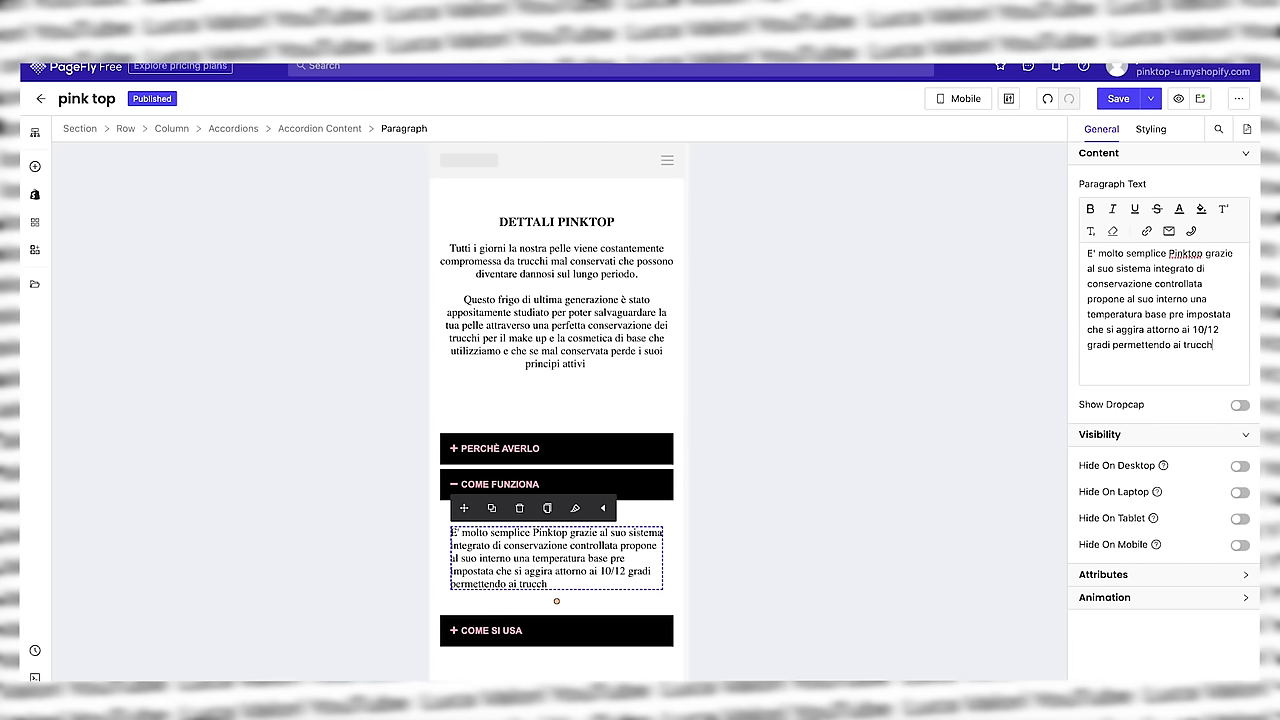
key("BackSpace")
type("i/cosmetici")
- Fix 'trucci' to 'trucchi', end with 'di conservarsi perfettamente', and expand COME SI USA
left_click(1104, 362)
type("h")
left_click(1181, 364)
type("di conservarsi")
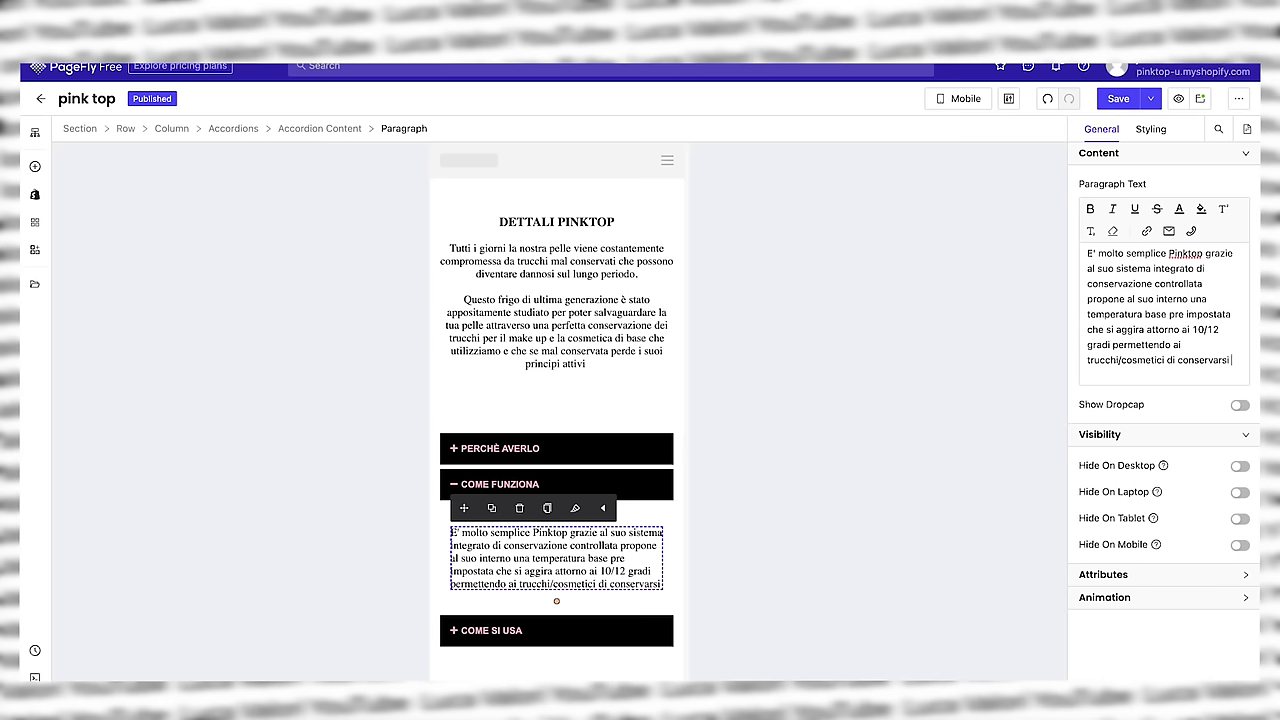
type(" perfettamente")
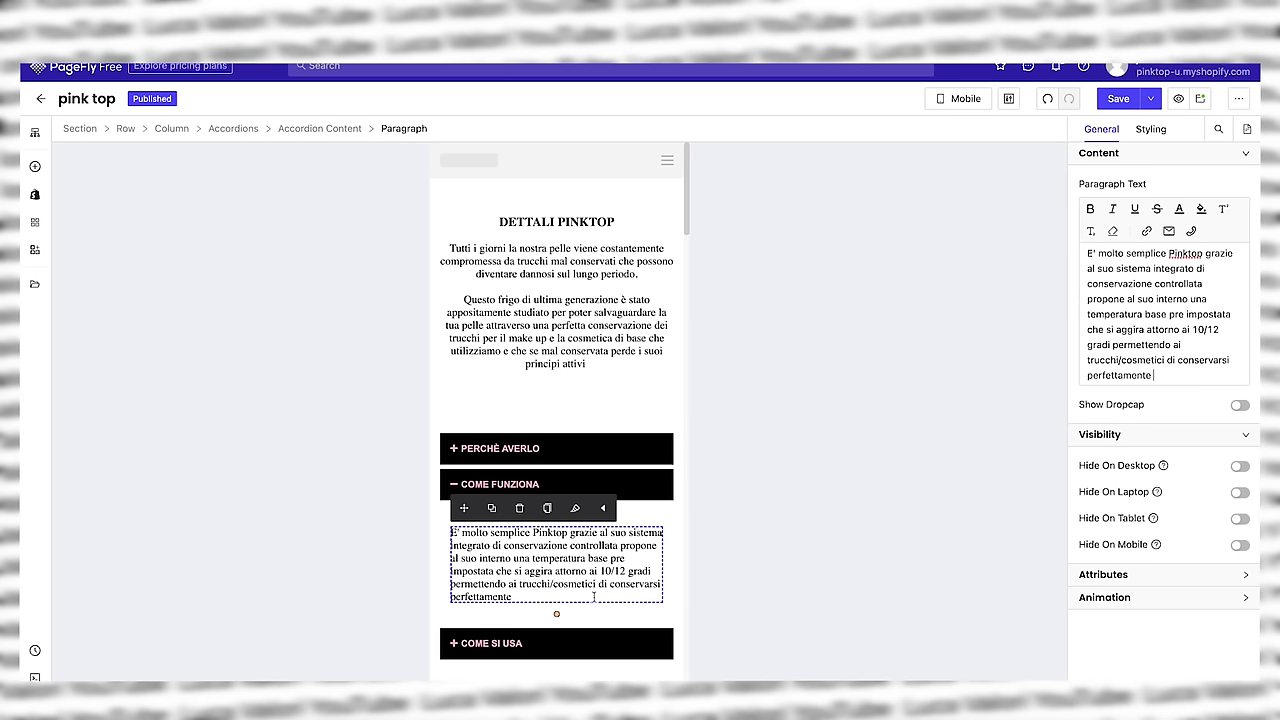
left_click(552, 646)
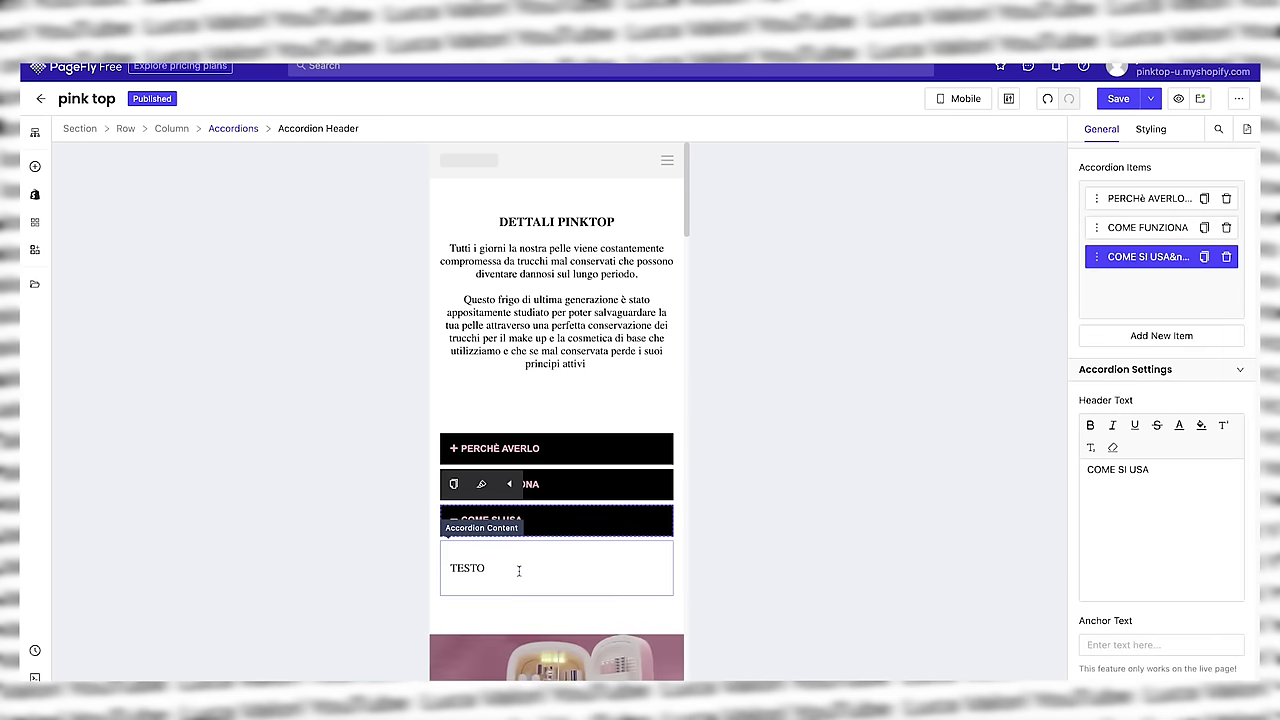
- Replace the COME SI USA placeholder with the opening 'Pinktop è stato', correcting the typed wording
left_click(517, 569)
left_click_drag(1125, 254, 1076, 254)
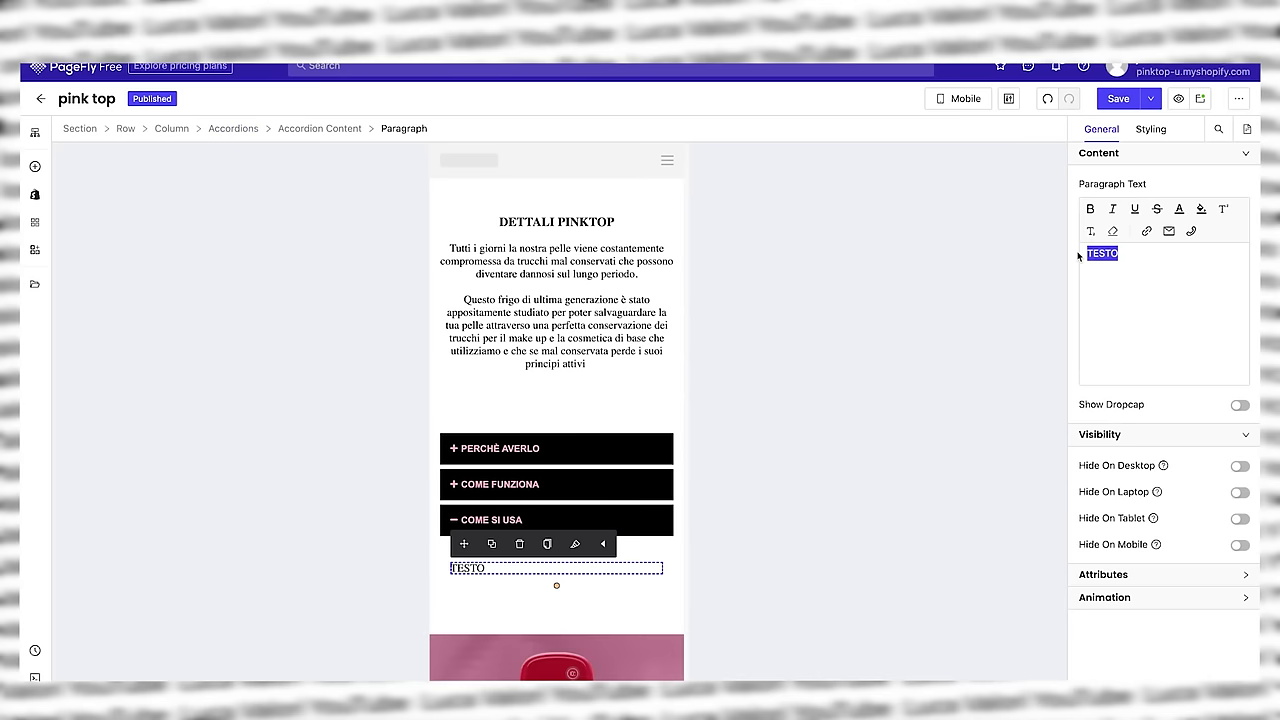
key("BackSpace")
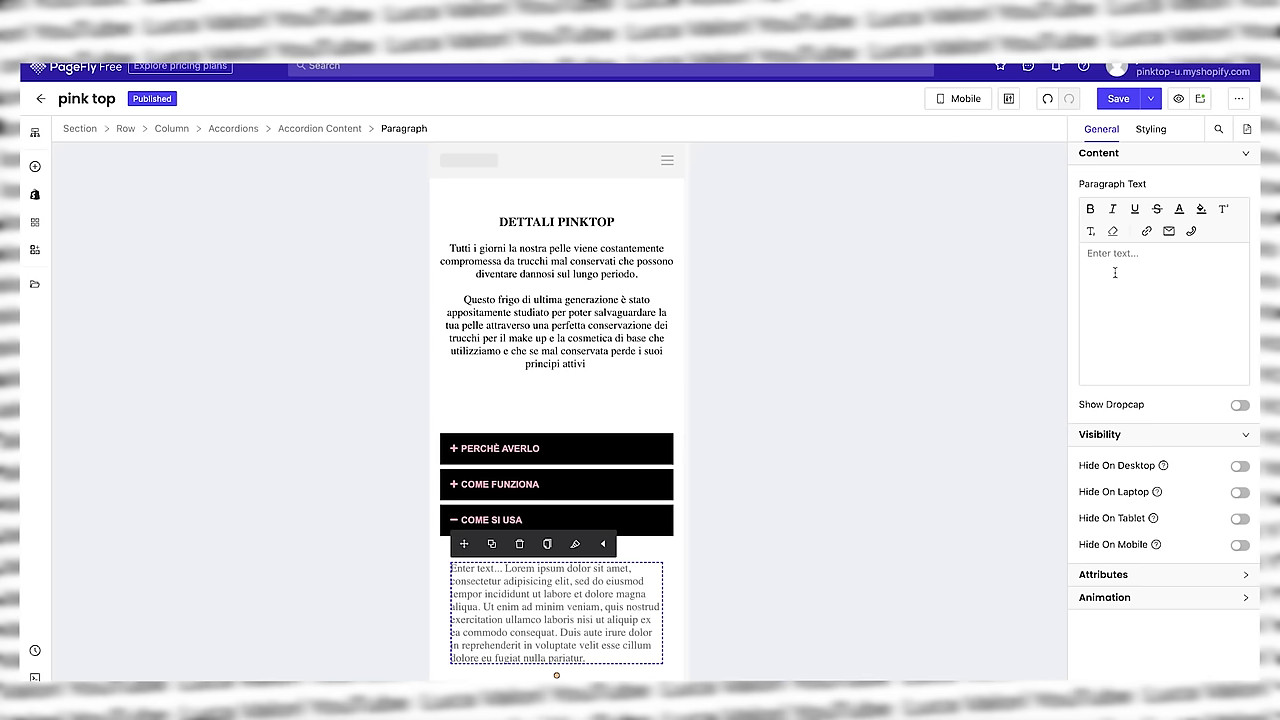
type("P")
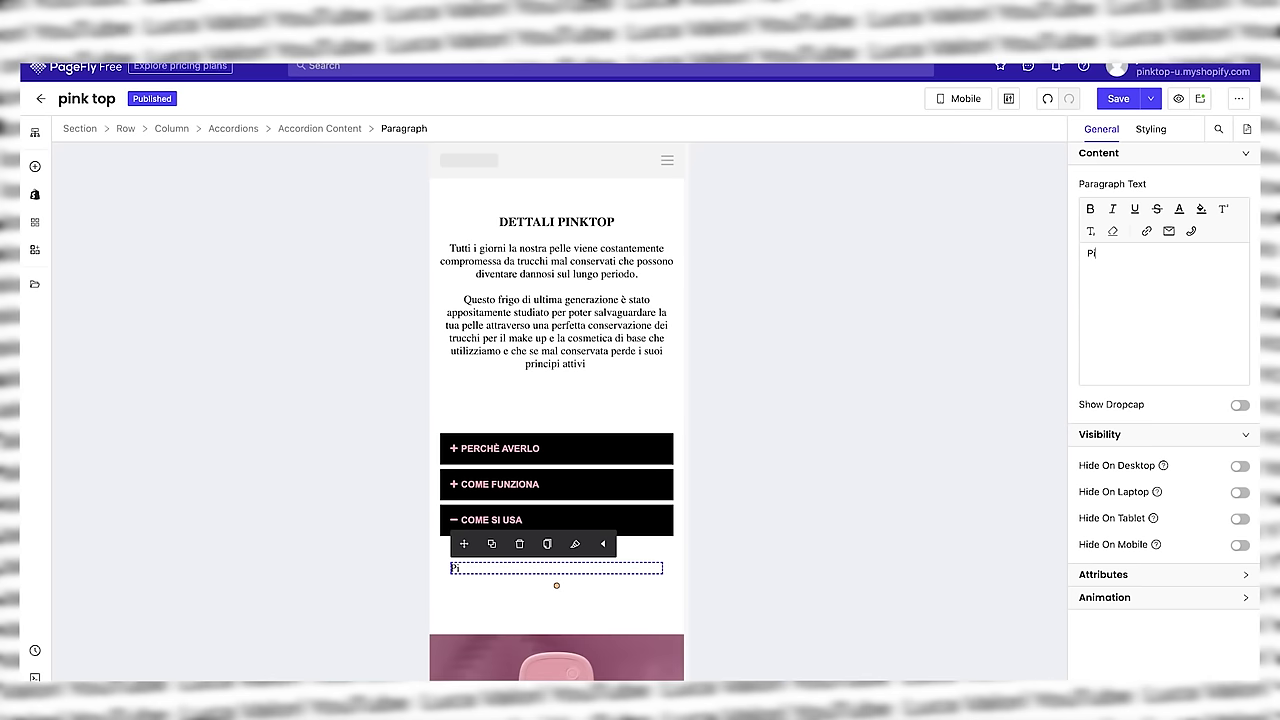
type("i")
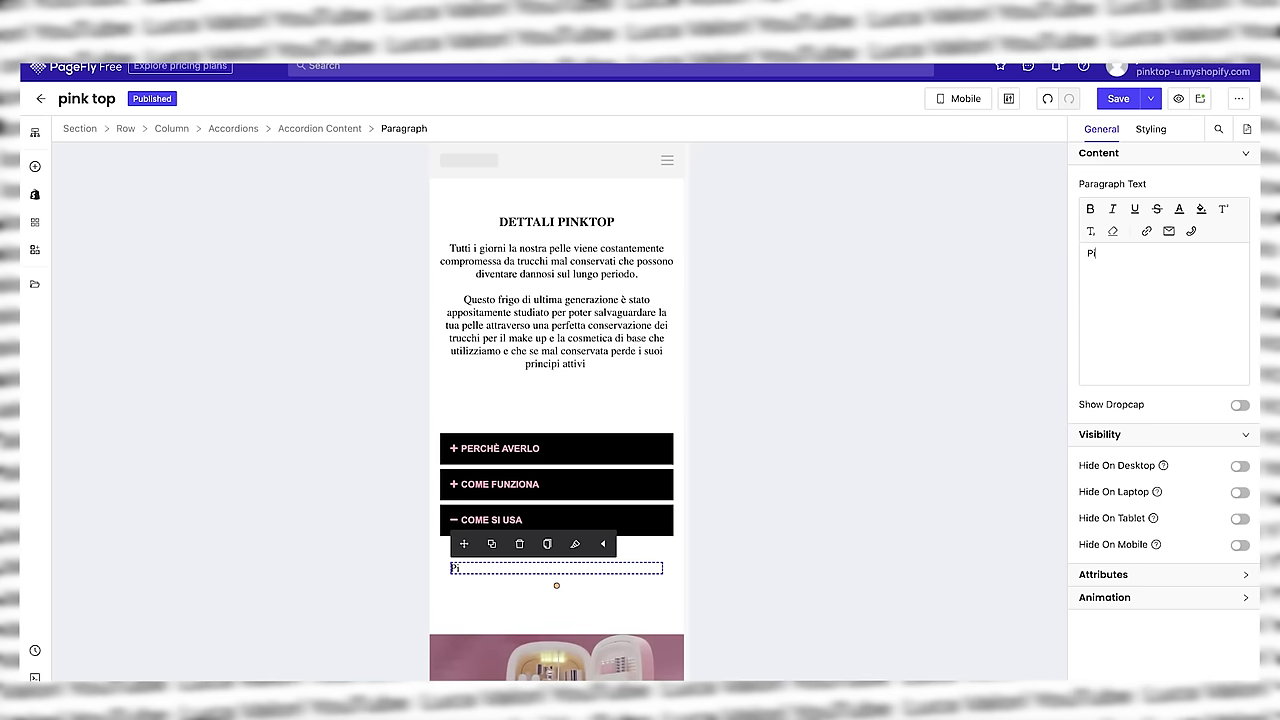
type("ntok")
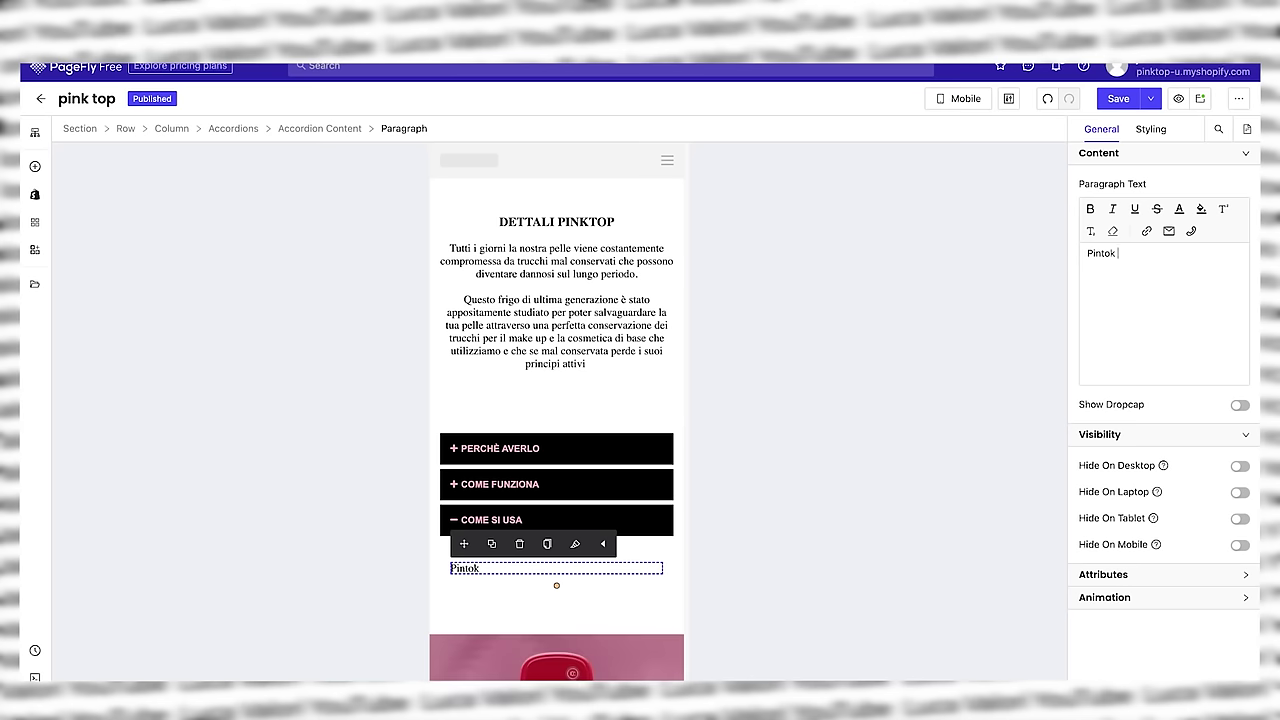
key("BackSpace")
key("BackSpace")
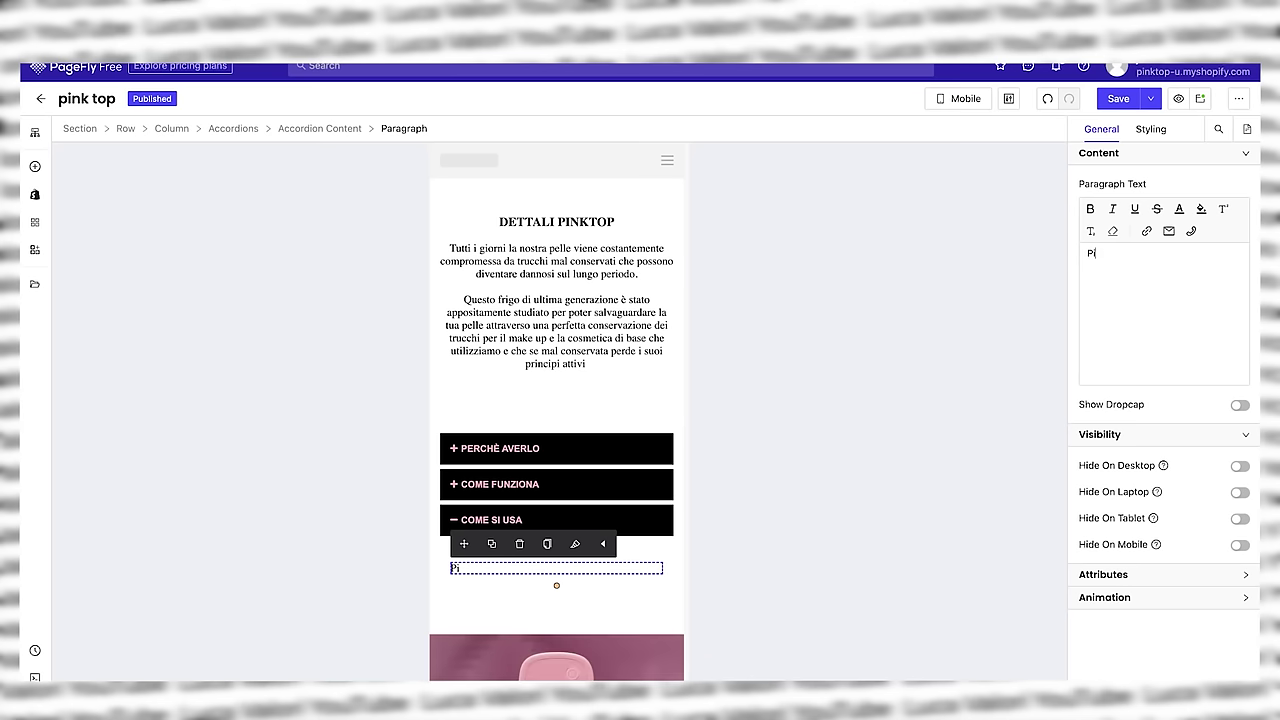
type("nktop")
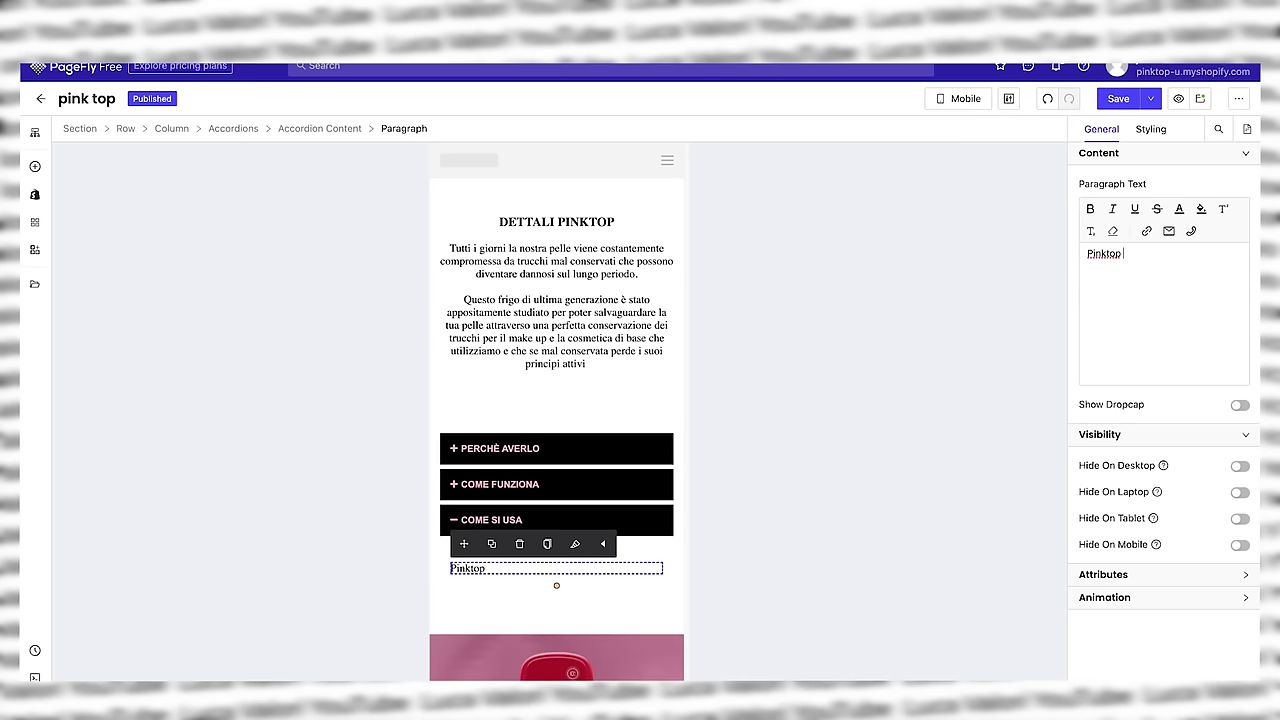
type(" è stato")
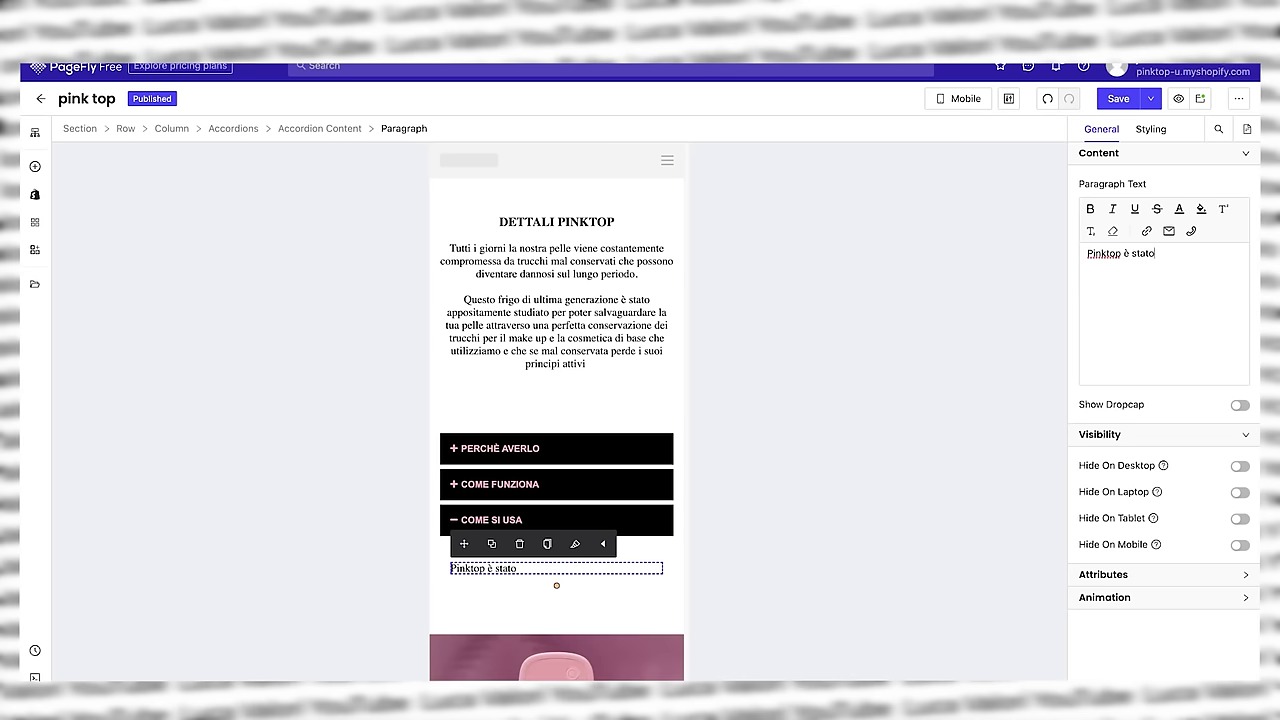
type(" studiato e")
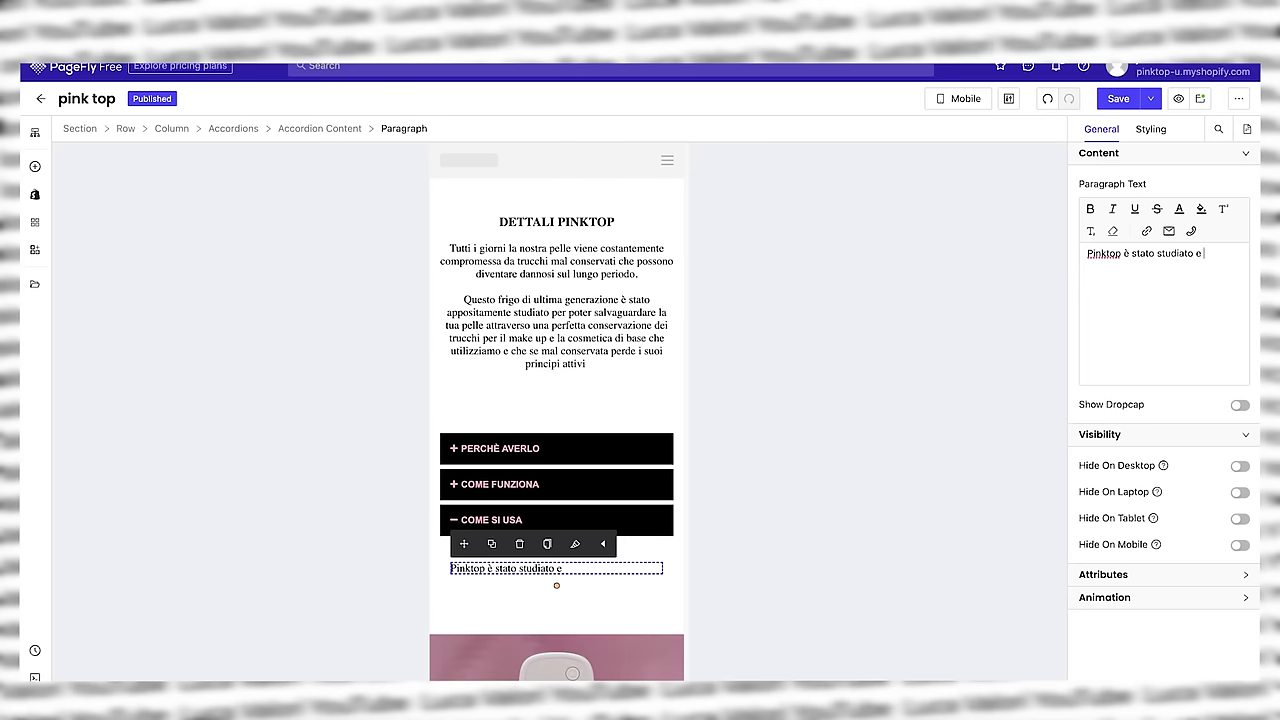
key("BackSpace")
key("BackSpace")
key("BackSpace")
key("BackSpace")
key("BackSpace")
key("BackSpace")
key("BackSpace")
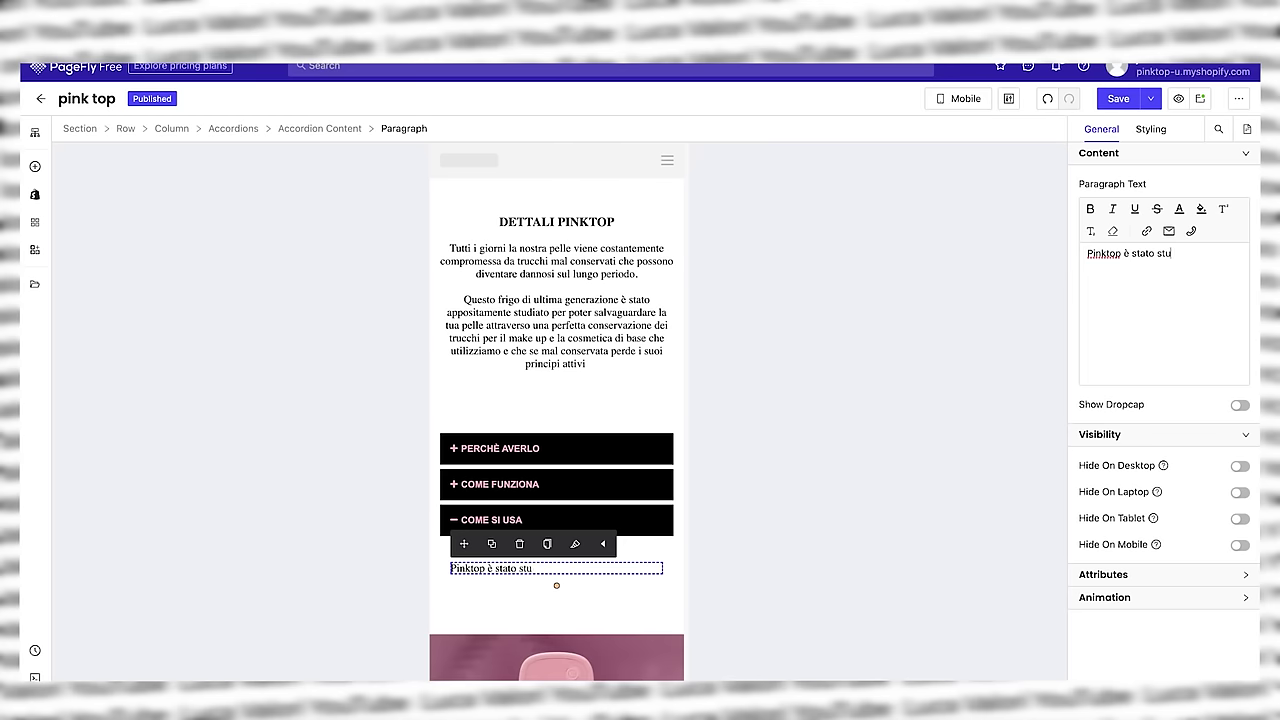
key("BackSpace")
key("BackSpace")
key("BackSpace")
- Continue with 'realizzato per essere pronto all'uso… toglierlo dalla scatola, attaccarlo alla spina', fixing typos
type("reali")
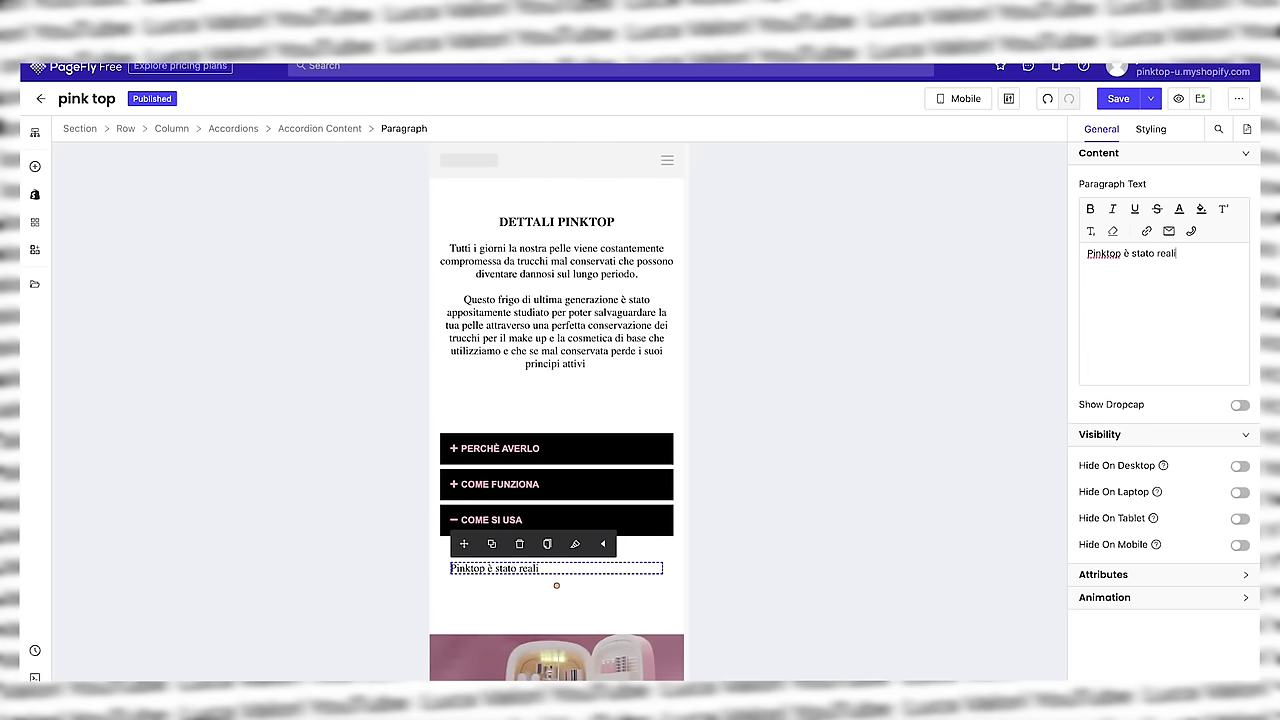
type("zzato per essere ")
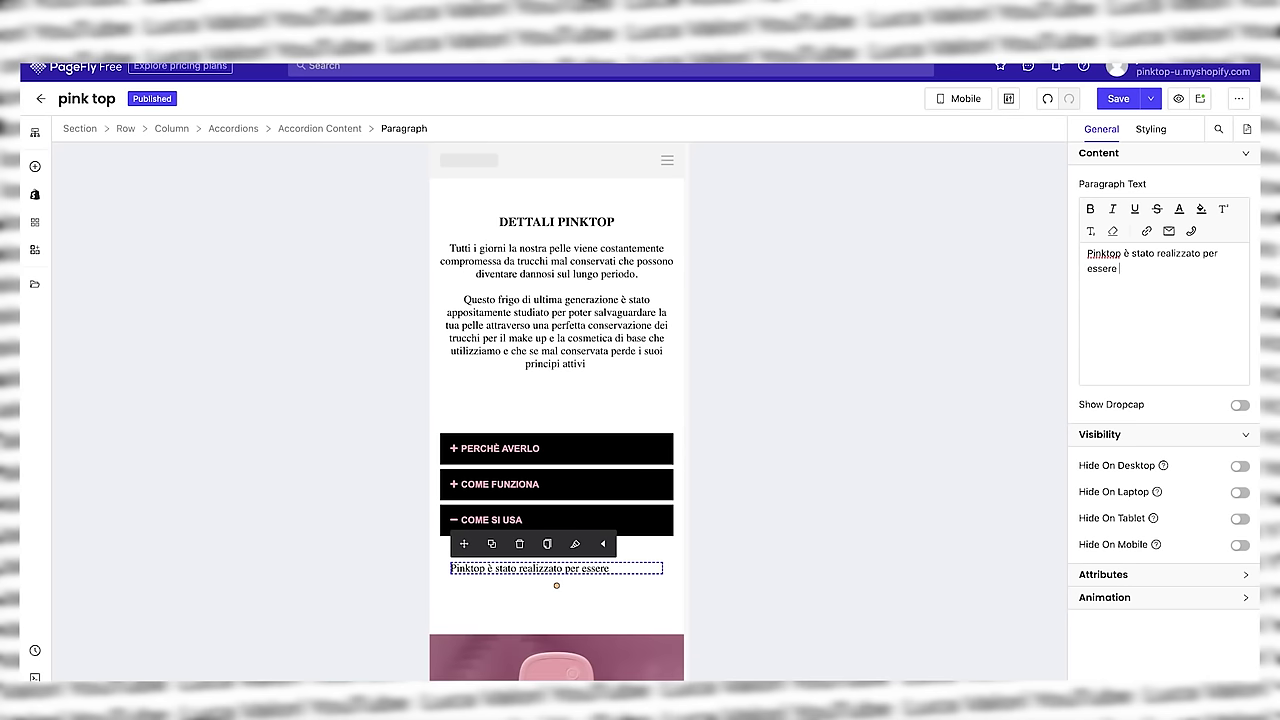
type("subito p")
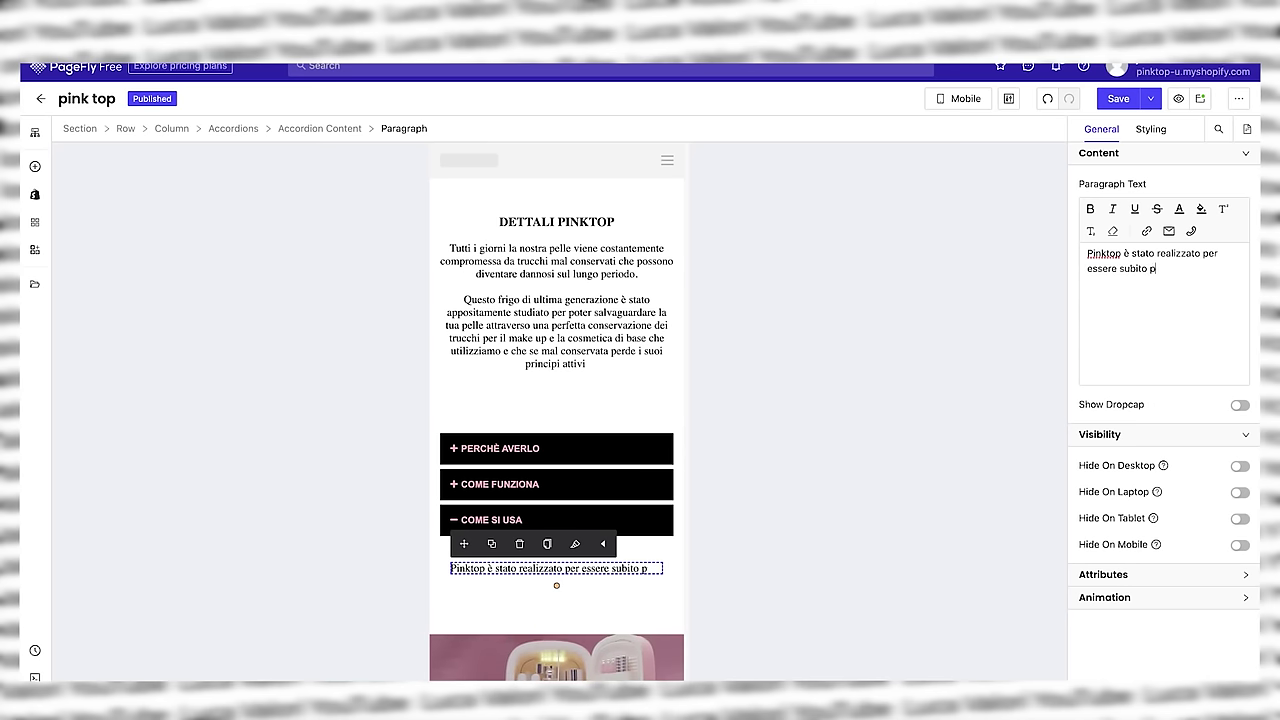
type("ronto all' uso")
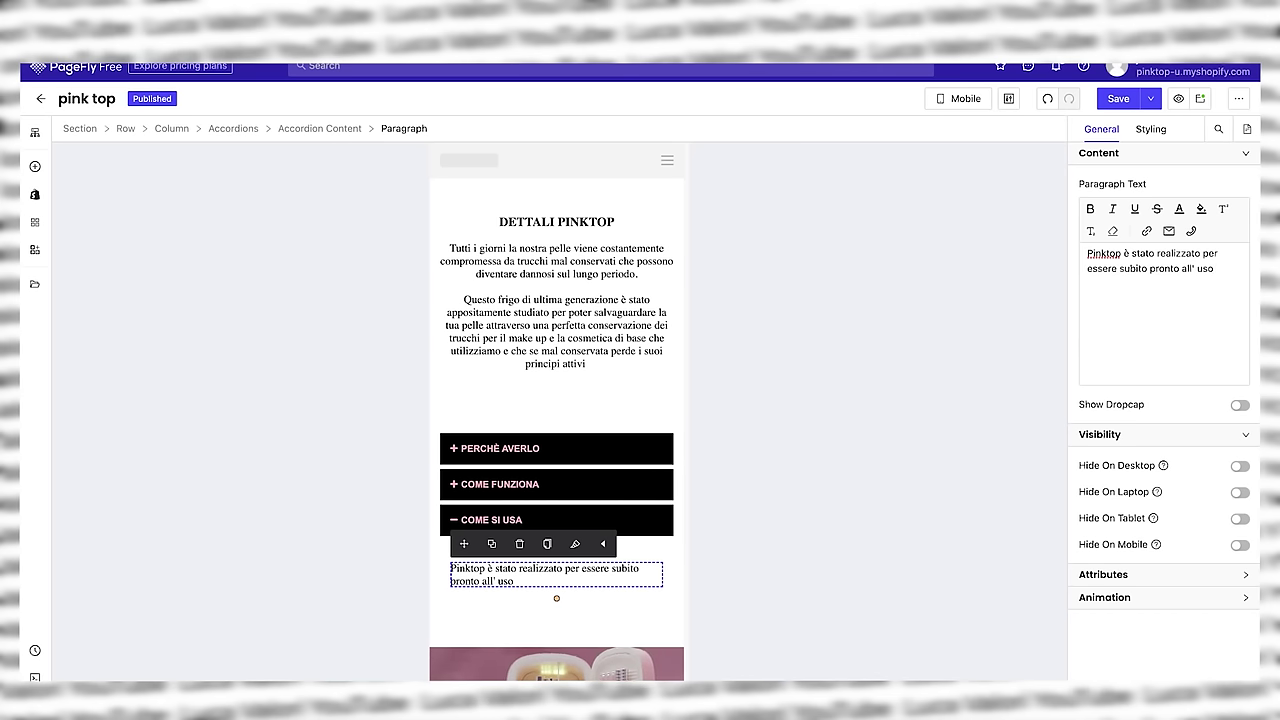
type(".")
type(" ti bast")
type("r")
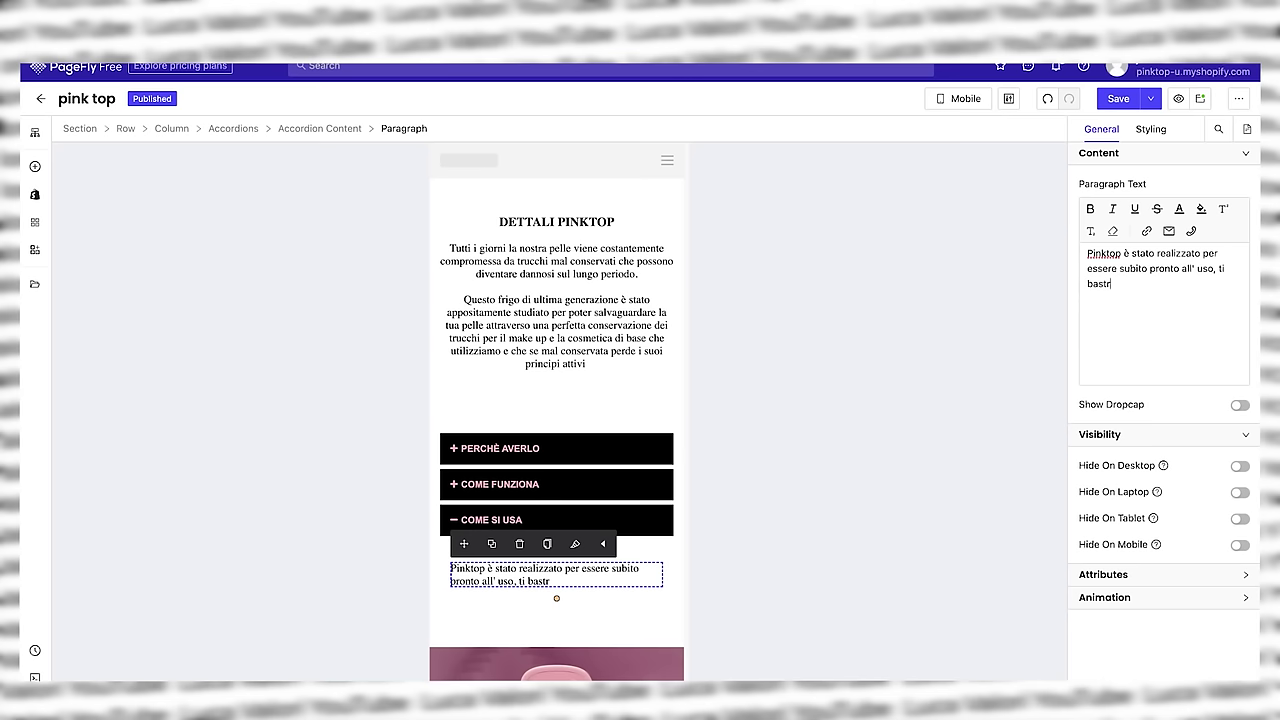
type("à t")
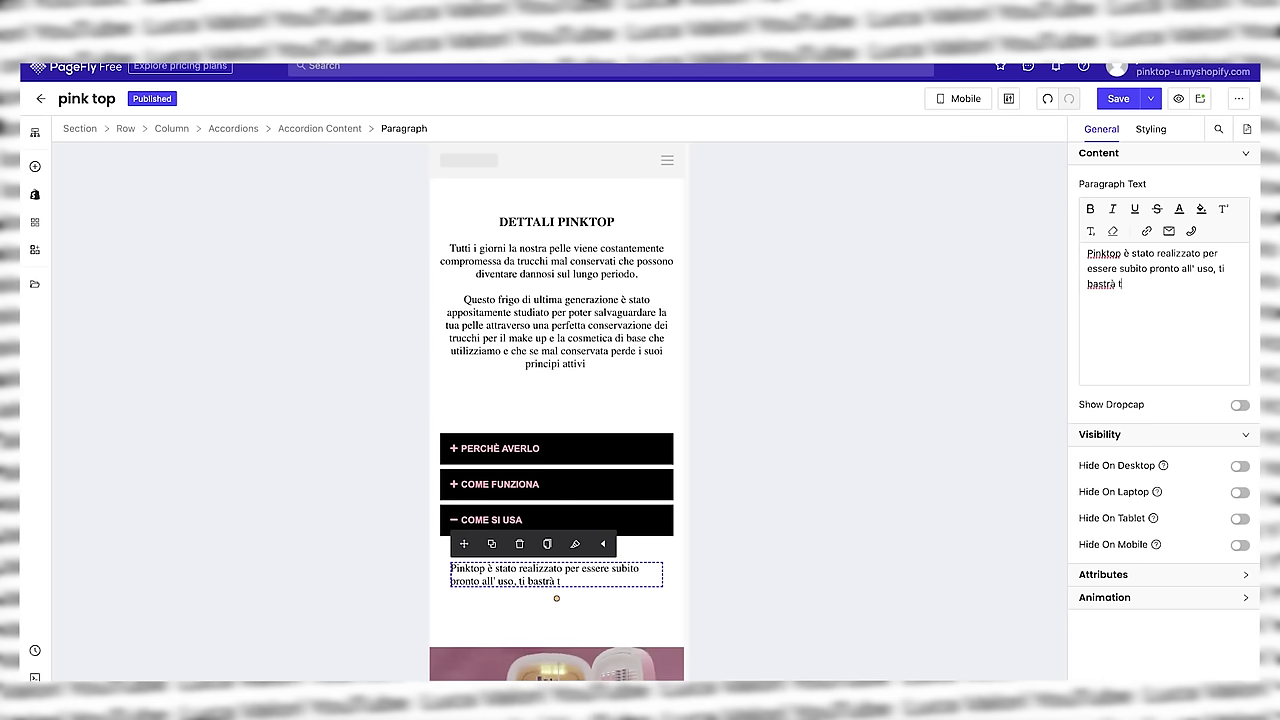
type("oglielro dalla scatola ")
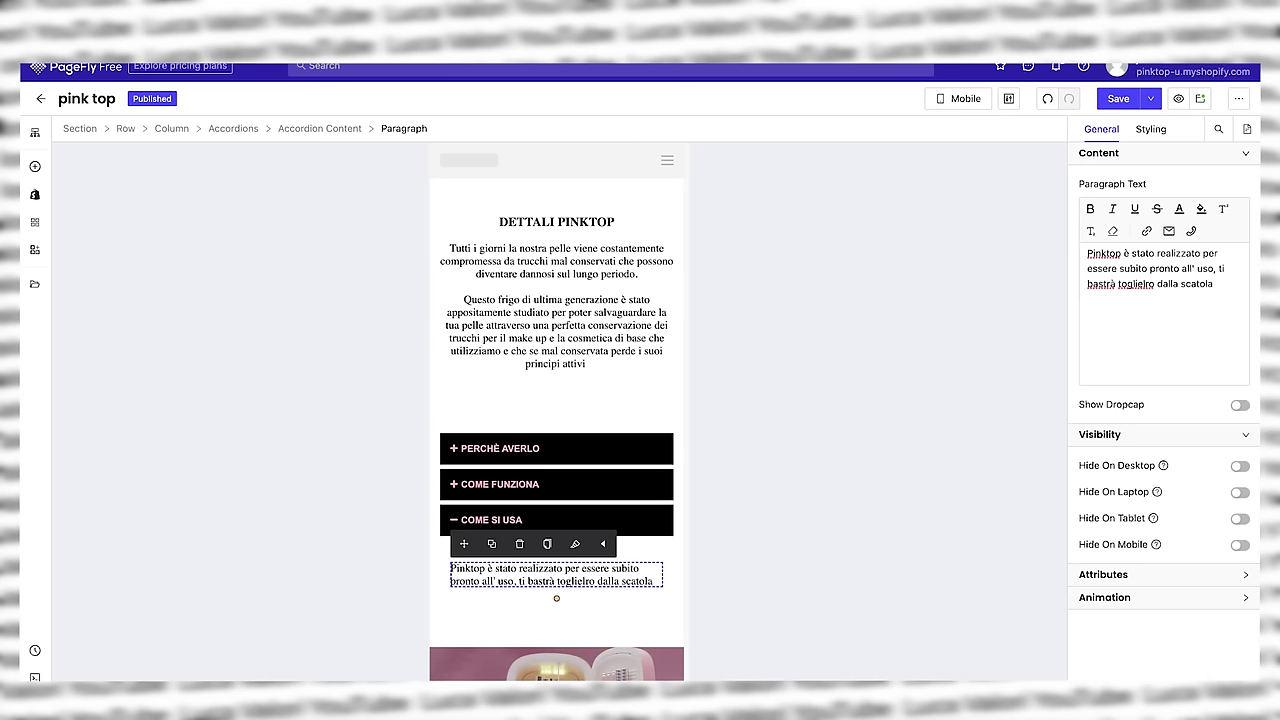
type(".")
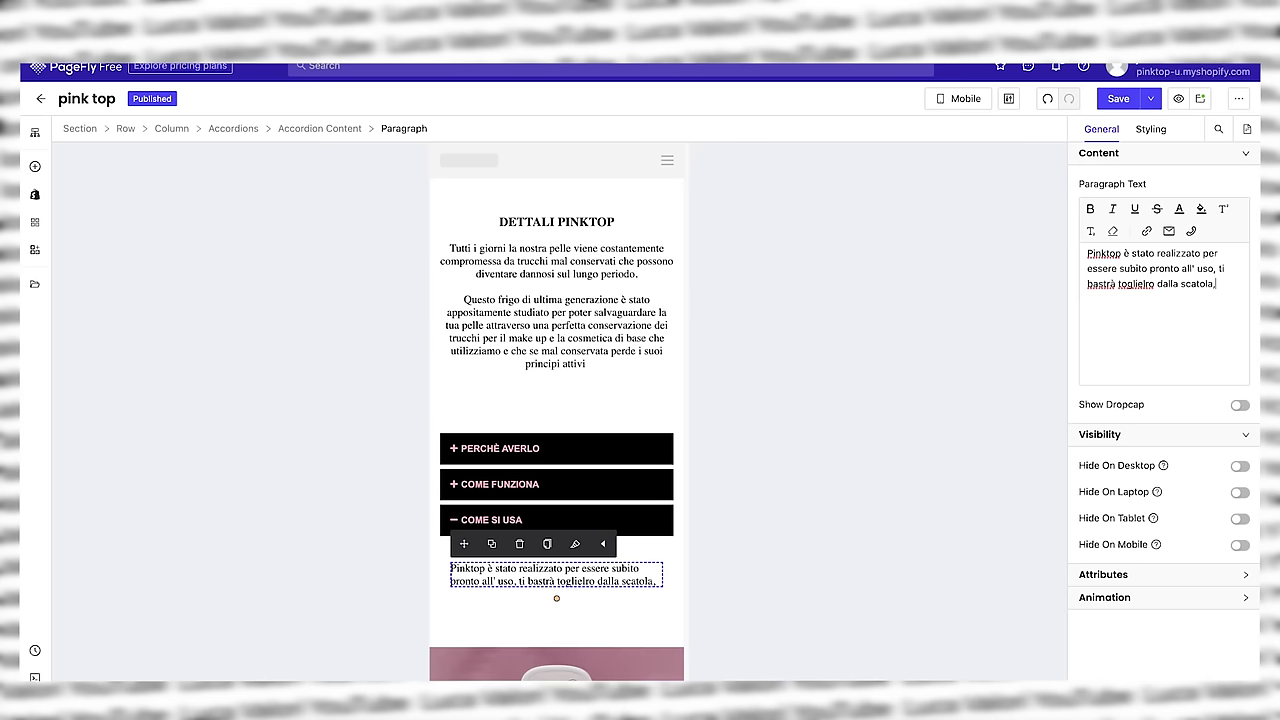
type("montare i")
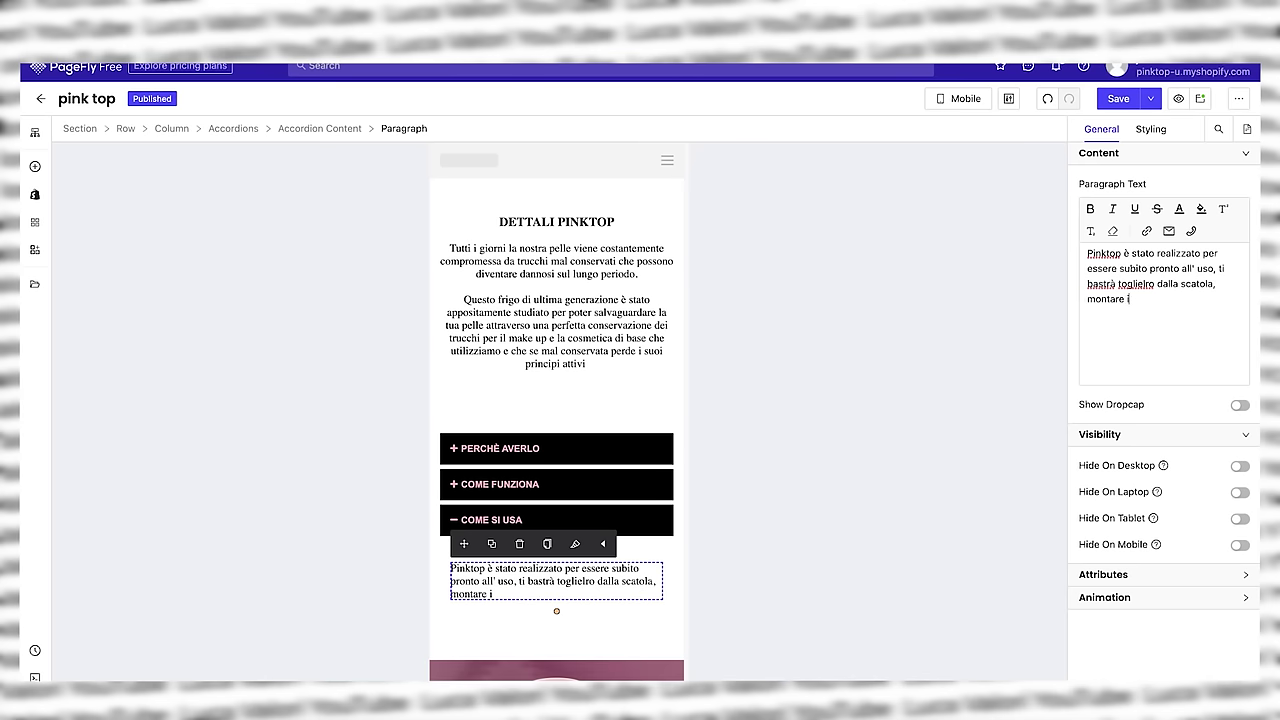
type(" cassetti")
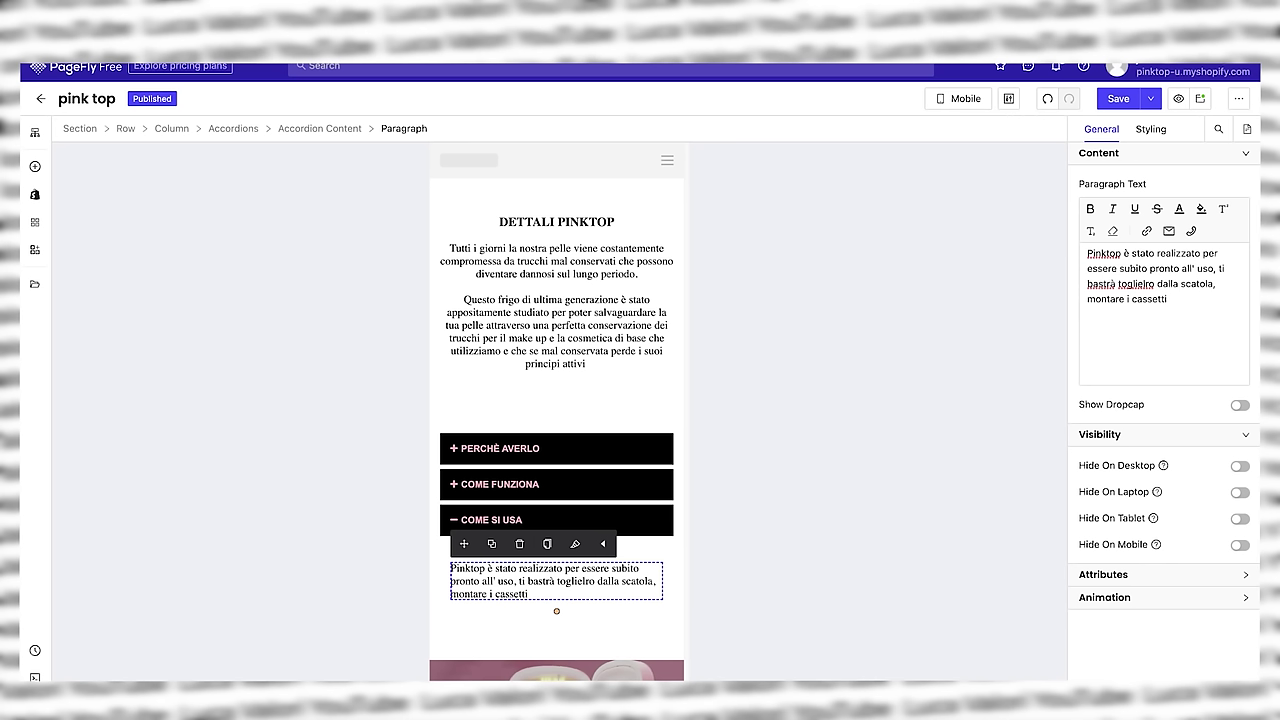
type(" ad incastro")
type(", a")
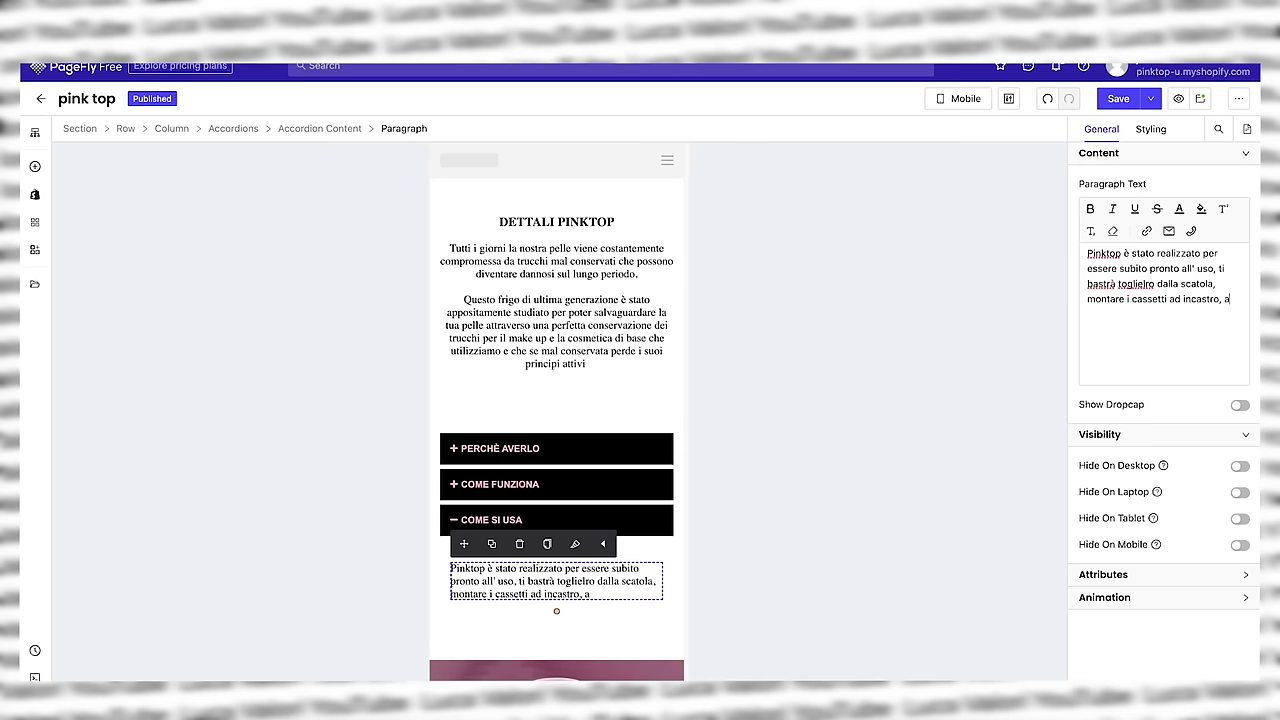
type("ttaccarlo alla spina ")
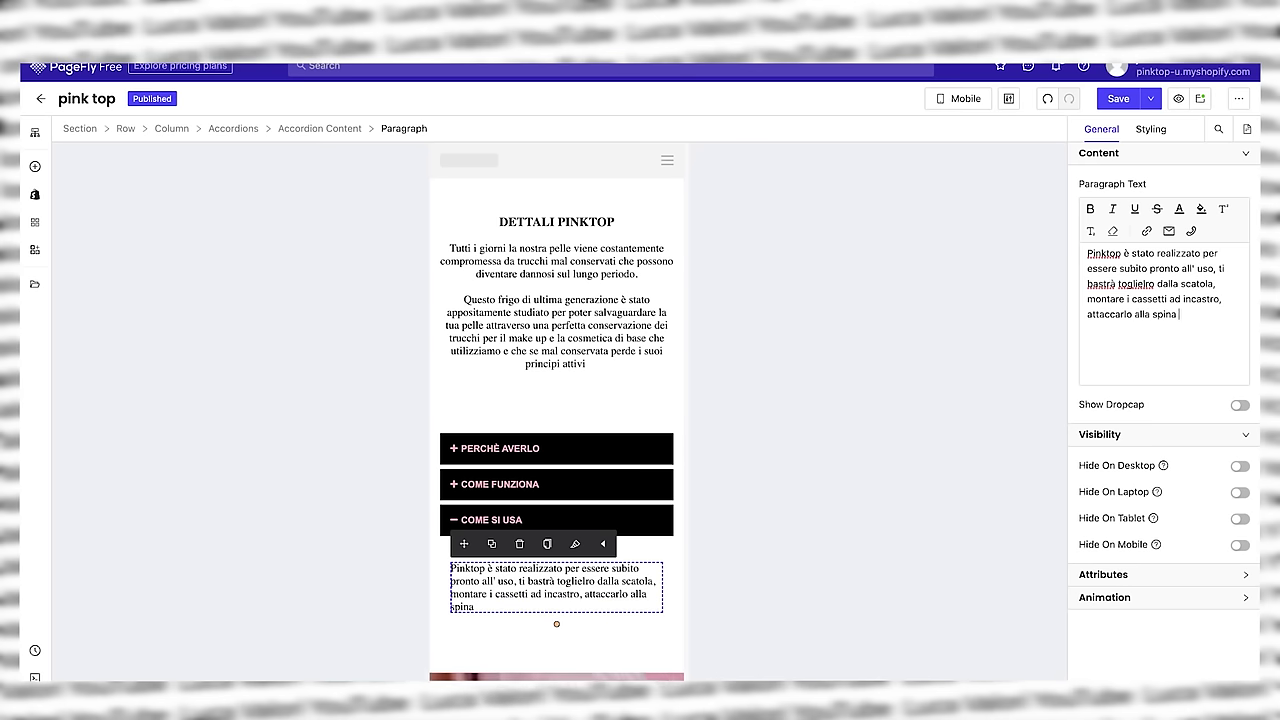
type("e sarà sub")
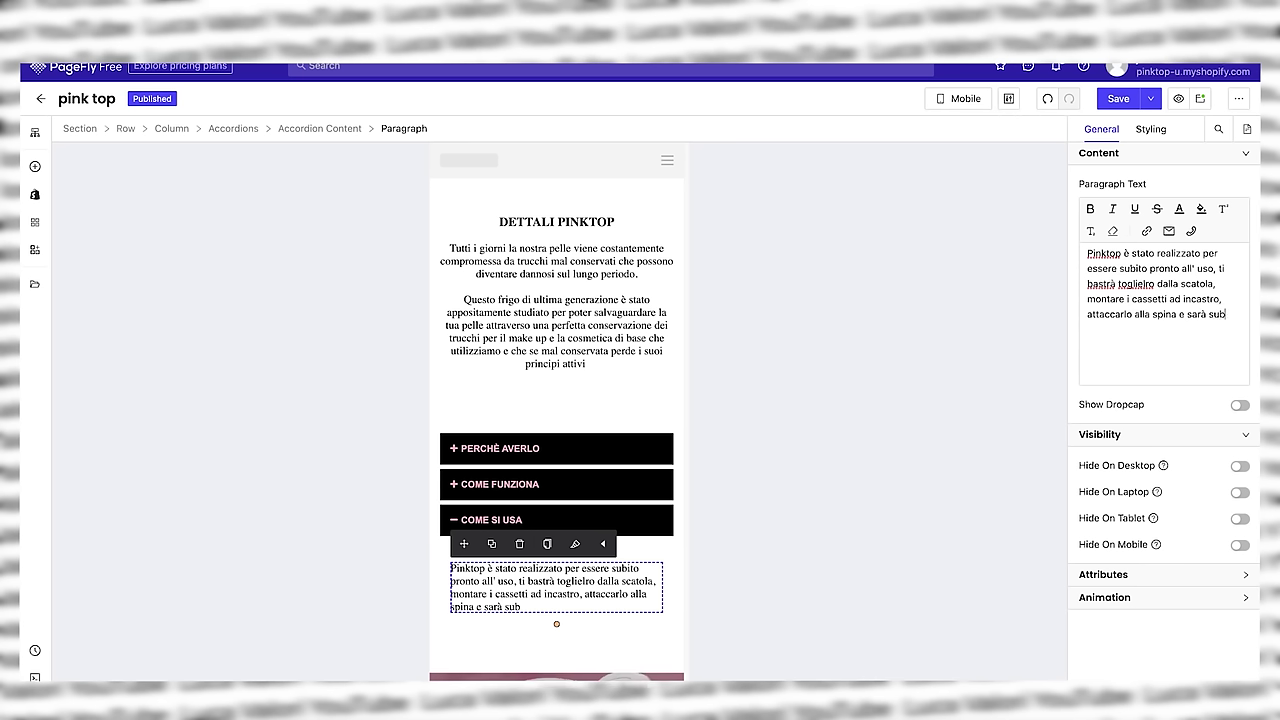
type("ito pronto da usare")
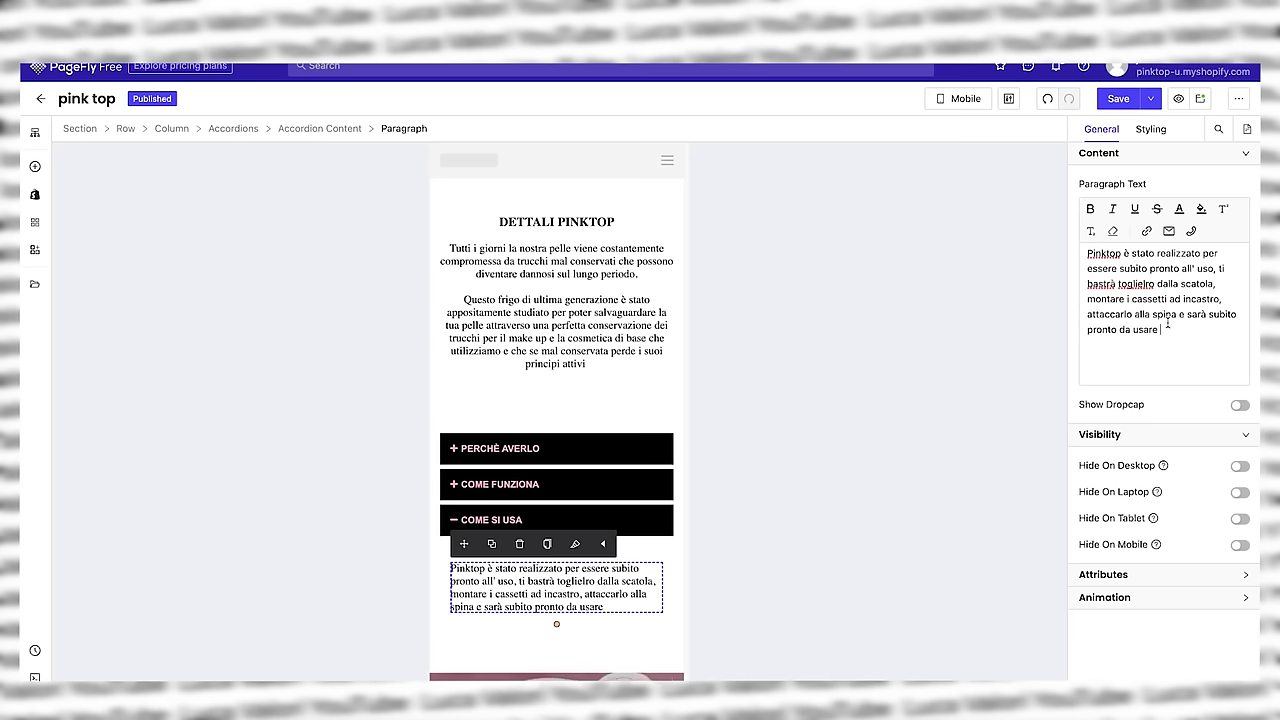
key("shift+Left")
key("shift+Left")
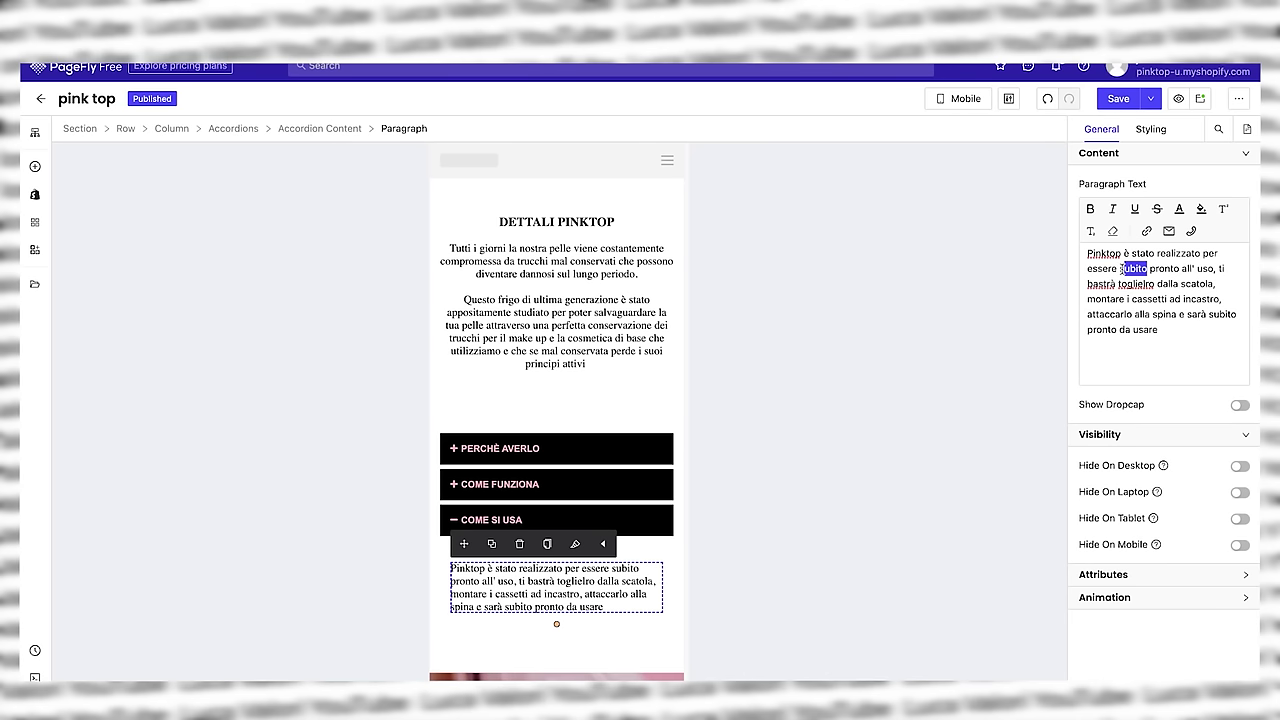
key("BackSpace")
key("BackSpace")
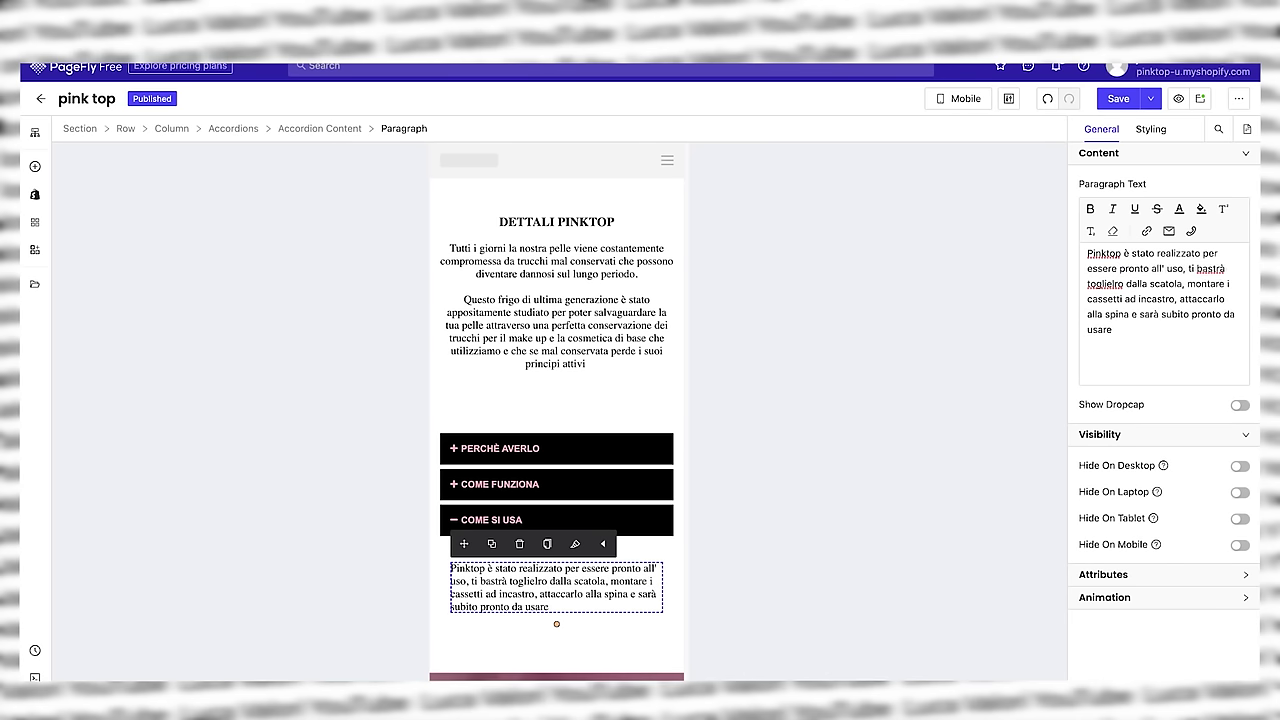
type("e")
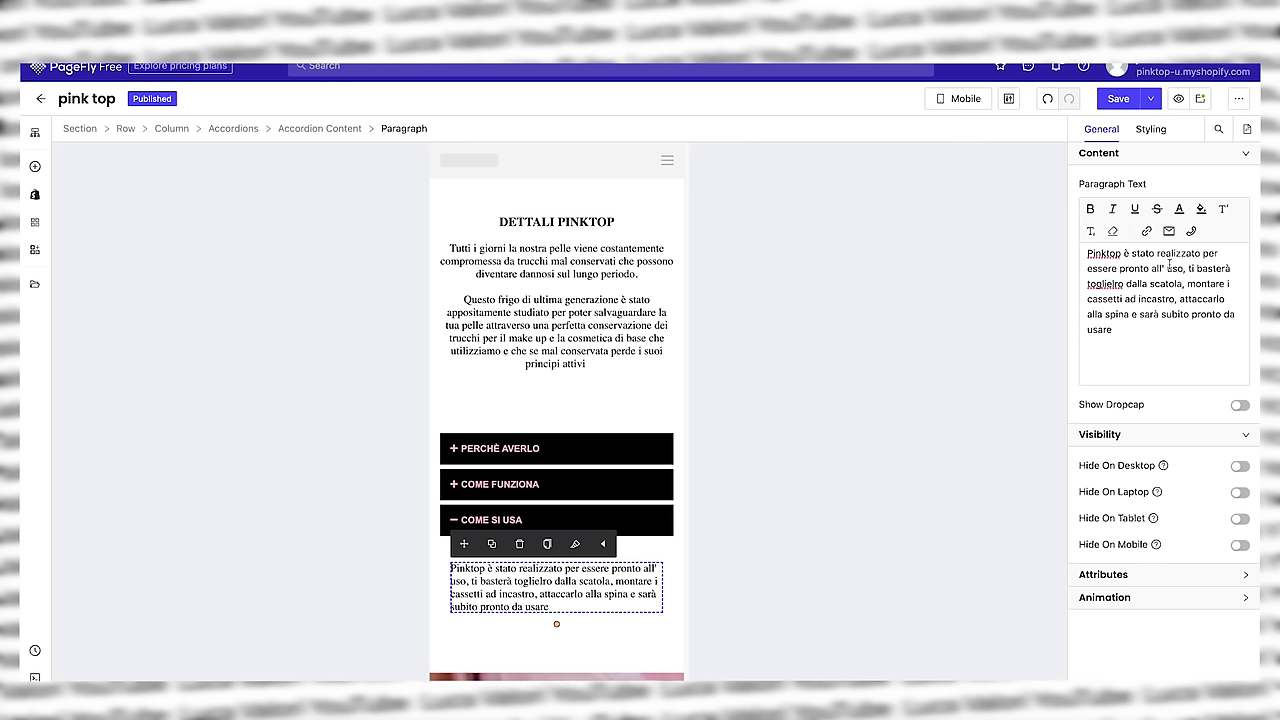
key("BackSpace")
key("BackSpace")
key("BackSpace")
key("BackSpace")
type("rlo")
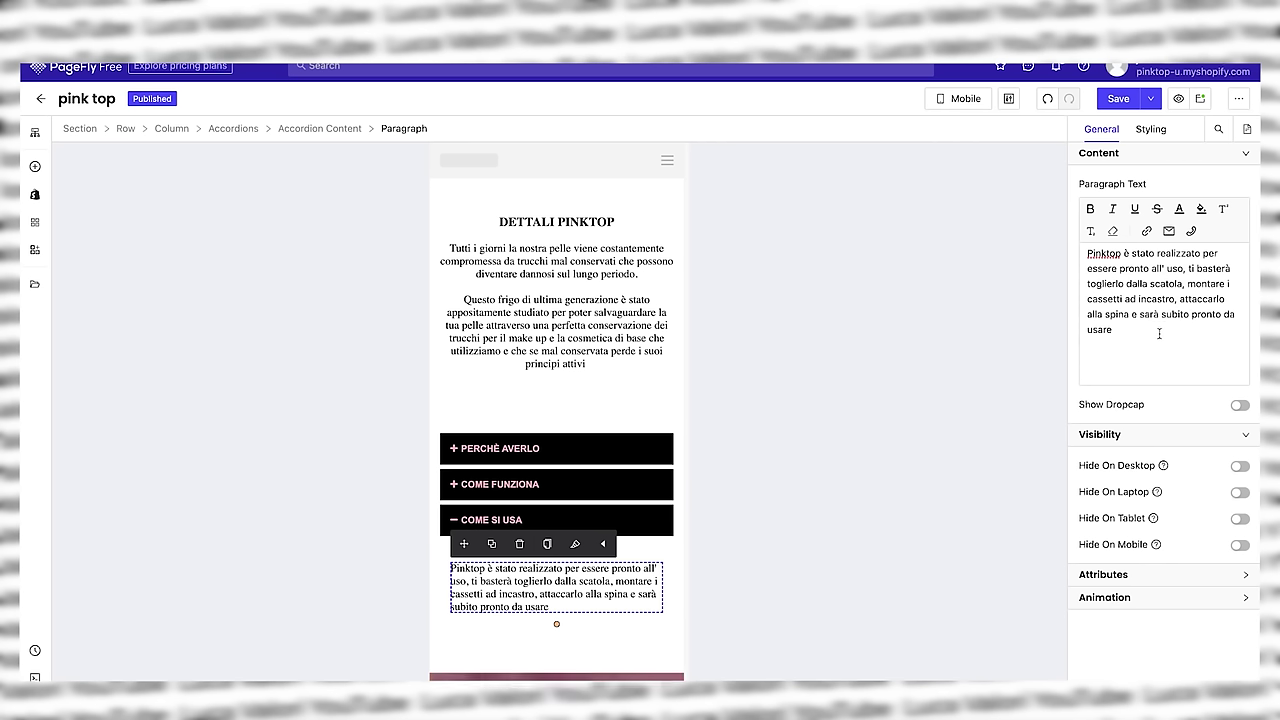
- Finish the usage text with 'utilizzare per conservare al meglio…' ending 'renderli inefficaci'
left_click(1131, 337)
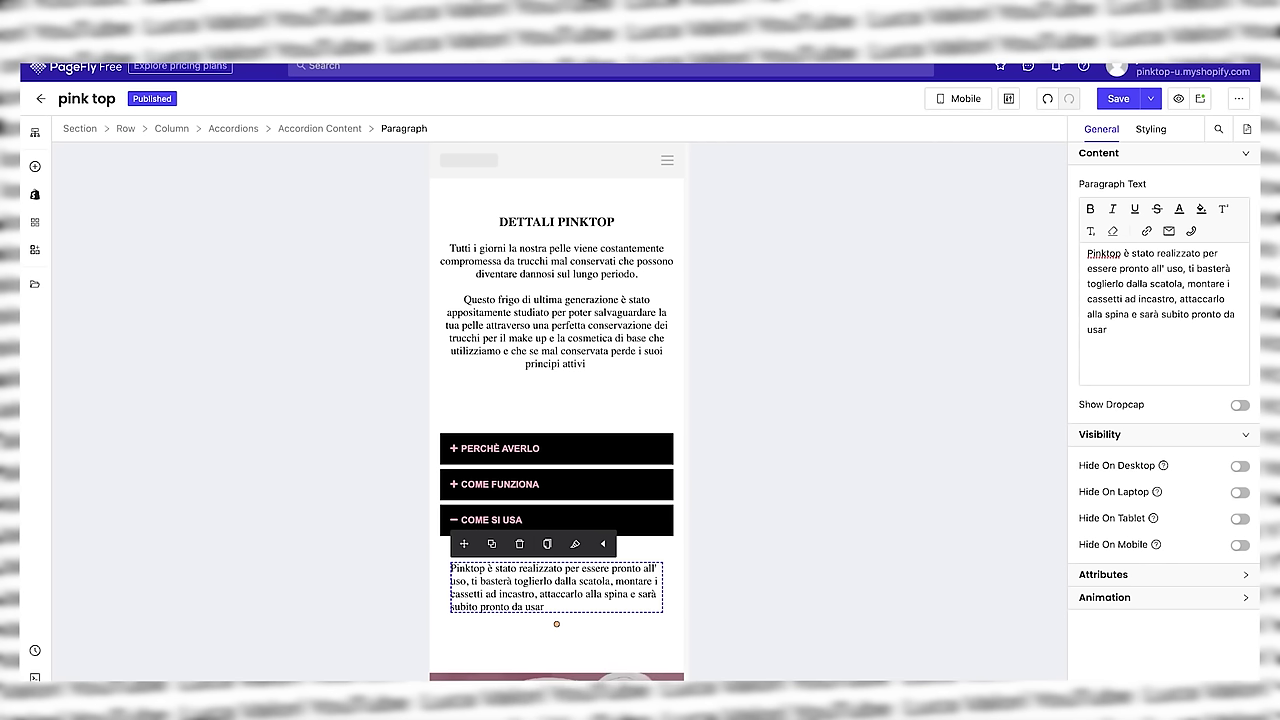
type("tilizz")
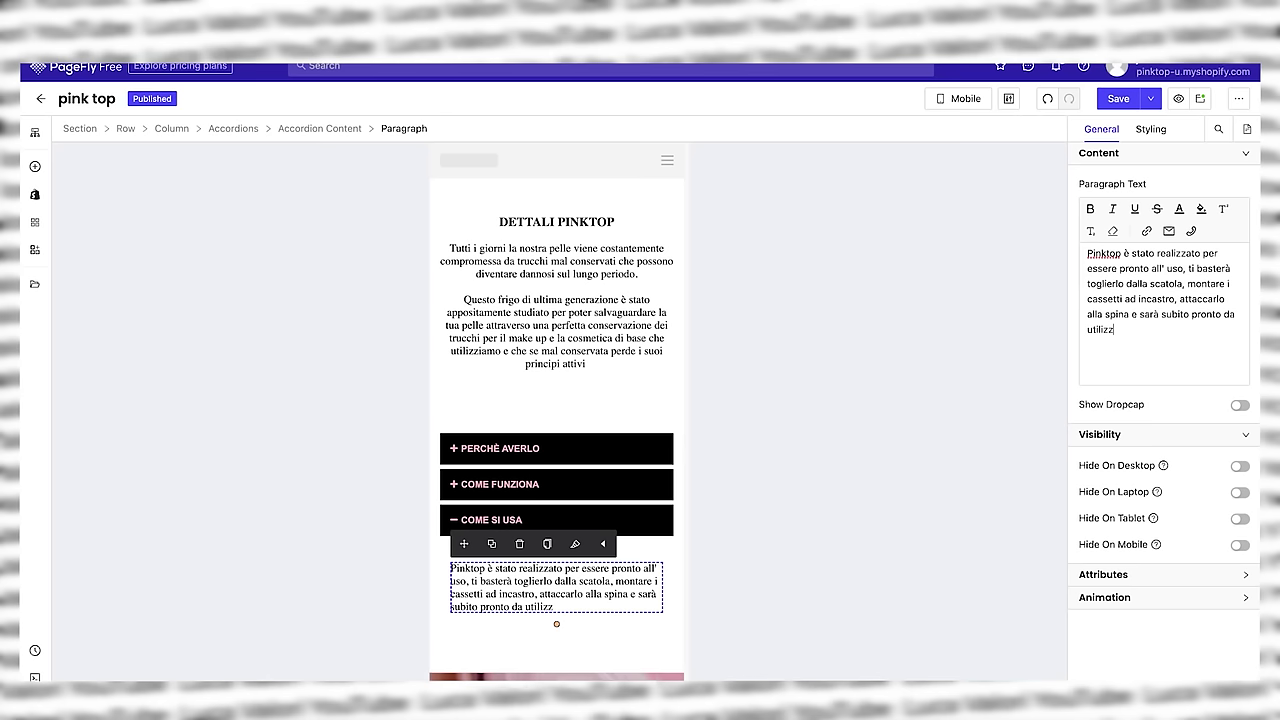
type("are per conservare al meglio i tuoi cosmeti")
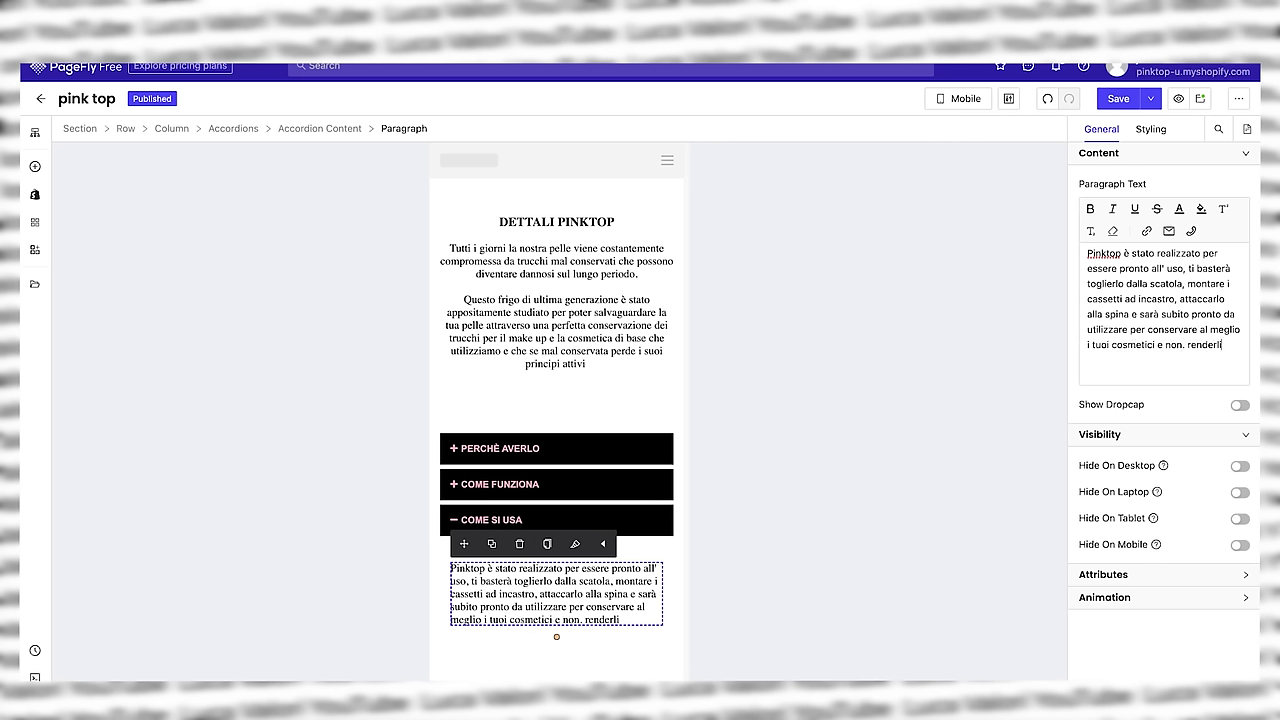
type("ci")
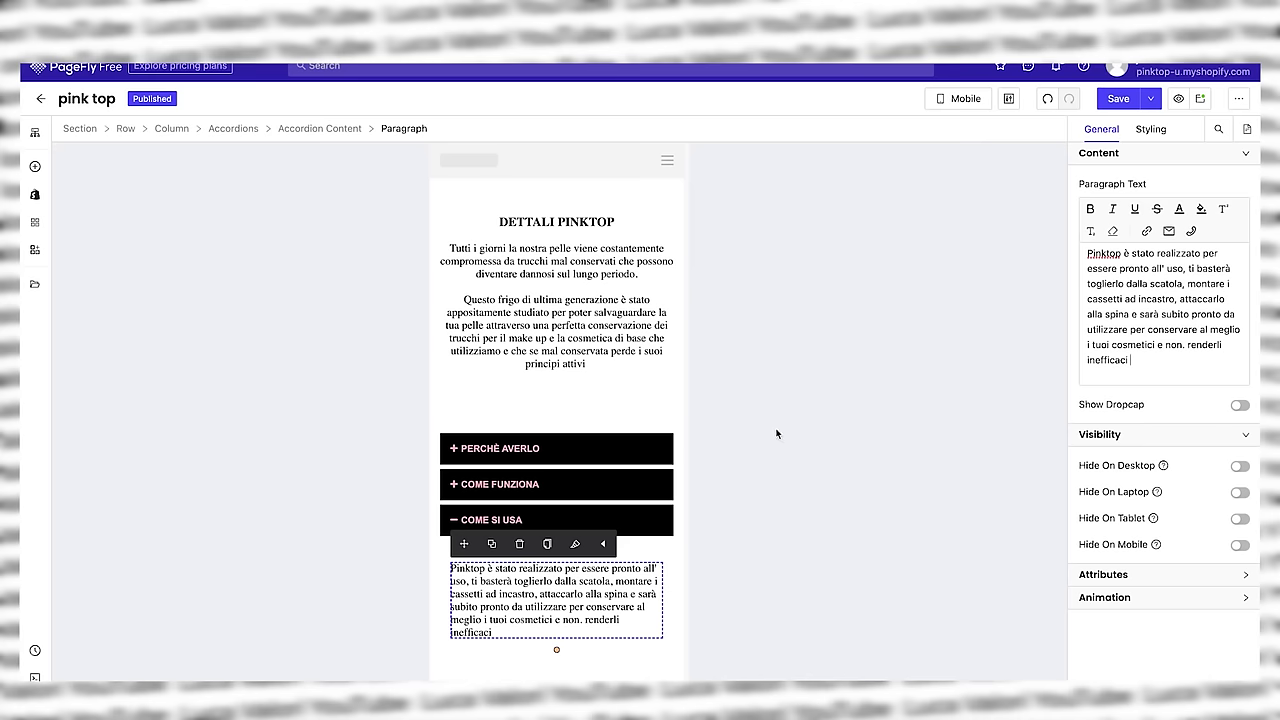
scroll(600, 452, "down", 2)
- Swap the star icon above MANIPOLAZIONE NEGATIVA for the address-book icon
scroll(601, 457, "up", 2)
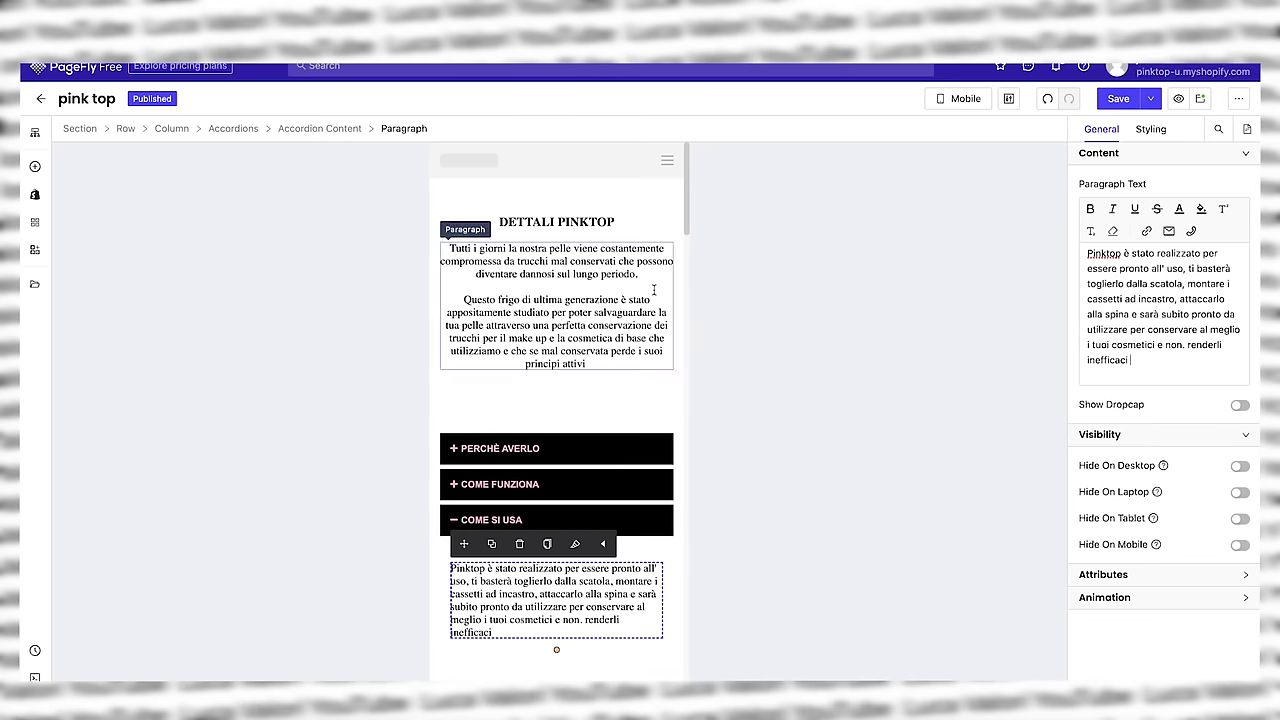
scroll(577, 542, "down", 10)
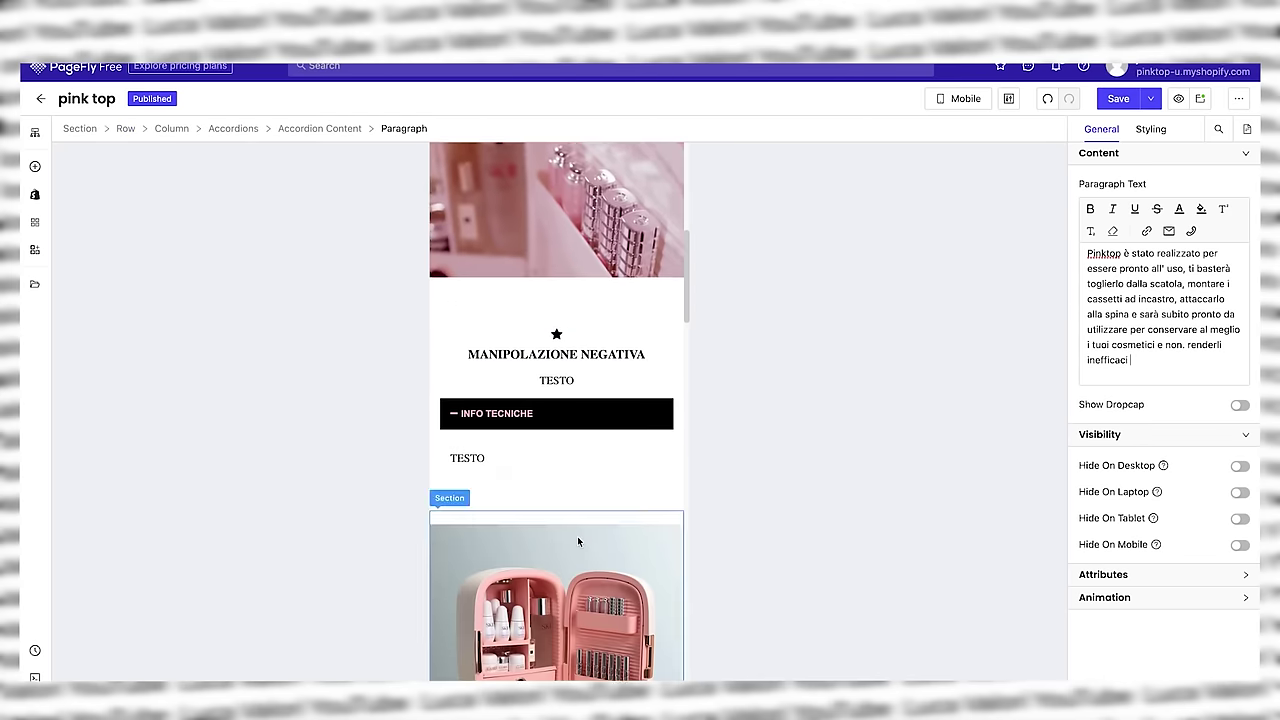
left_click(555, 372)
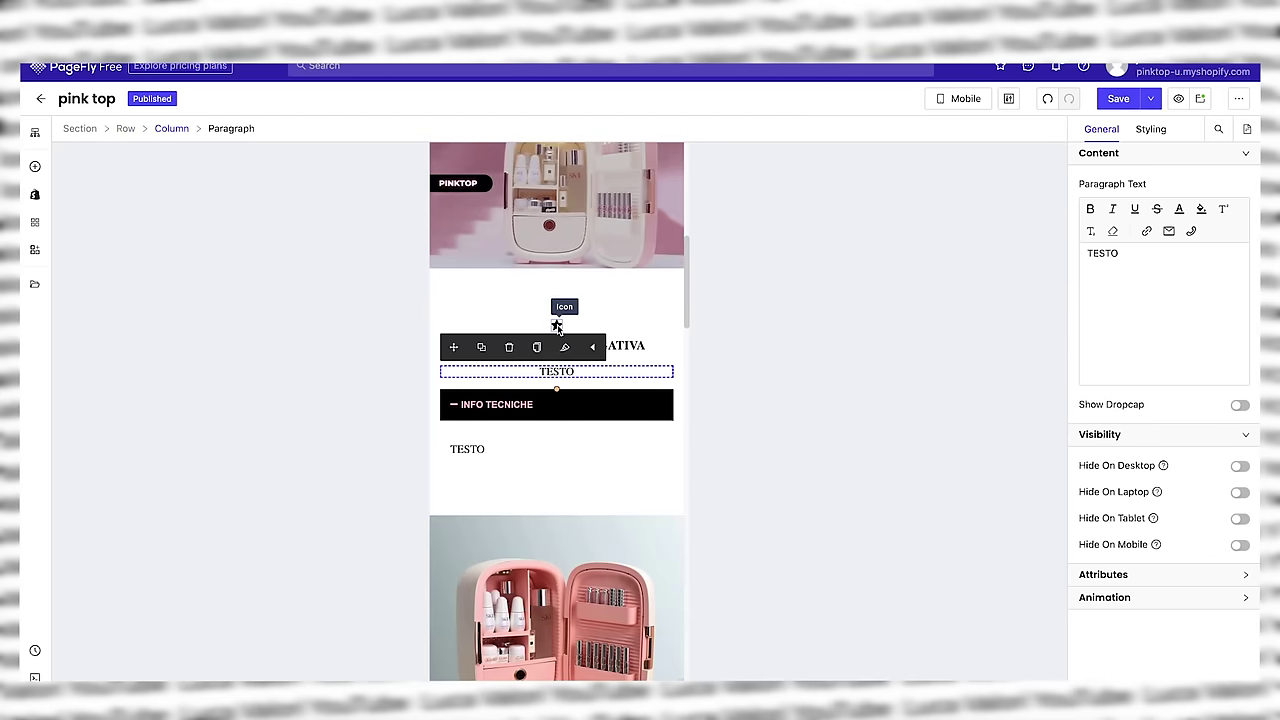
left_click(557, 324)
left_click(1238, 208)
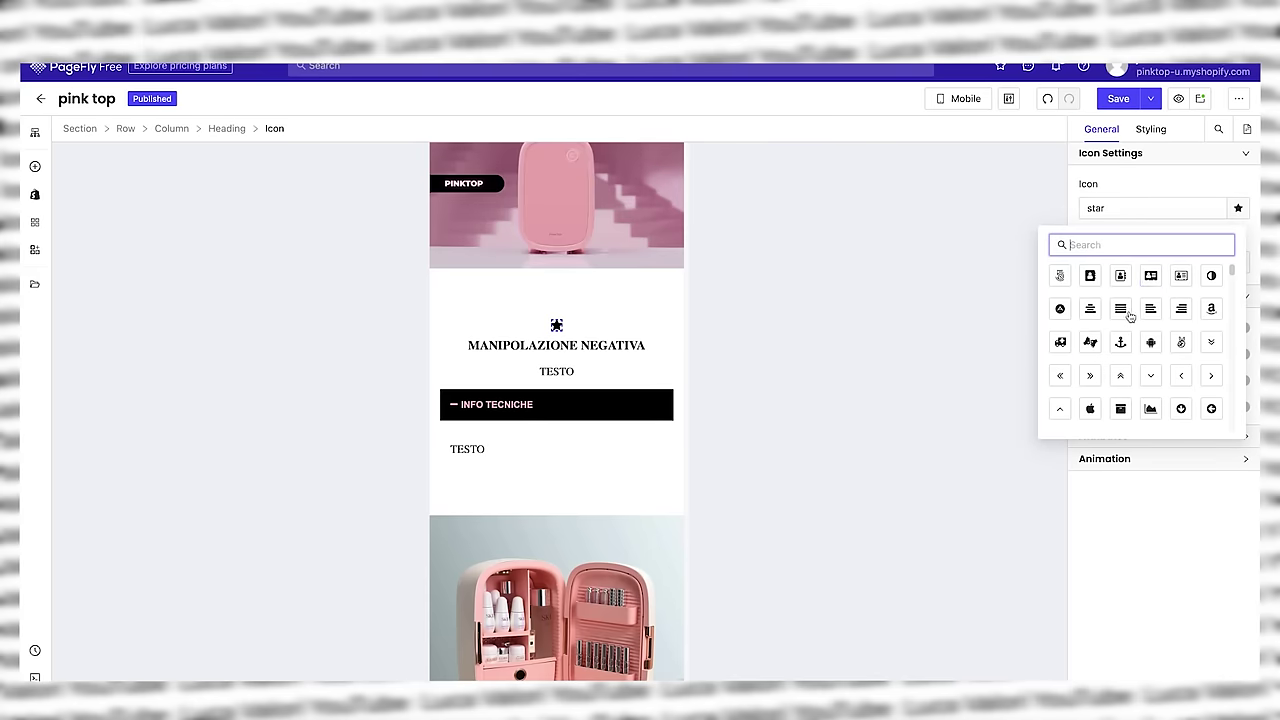
left_click(1090, 275)
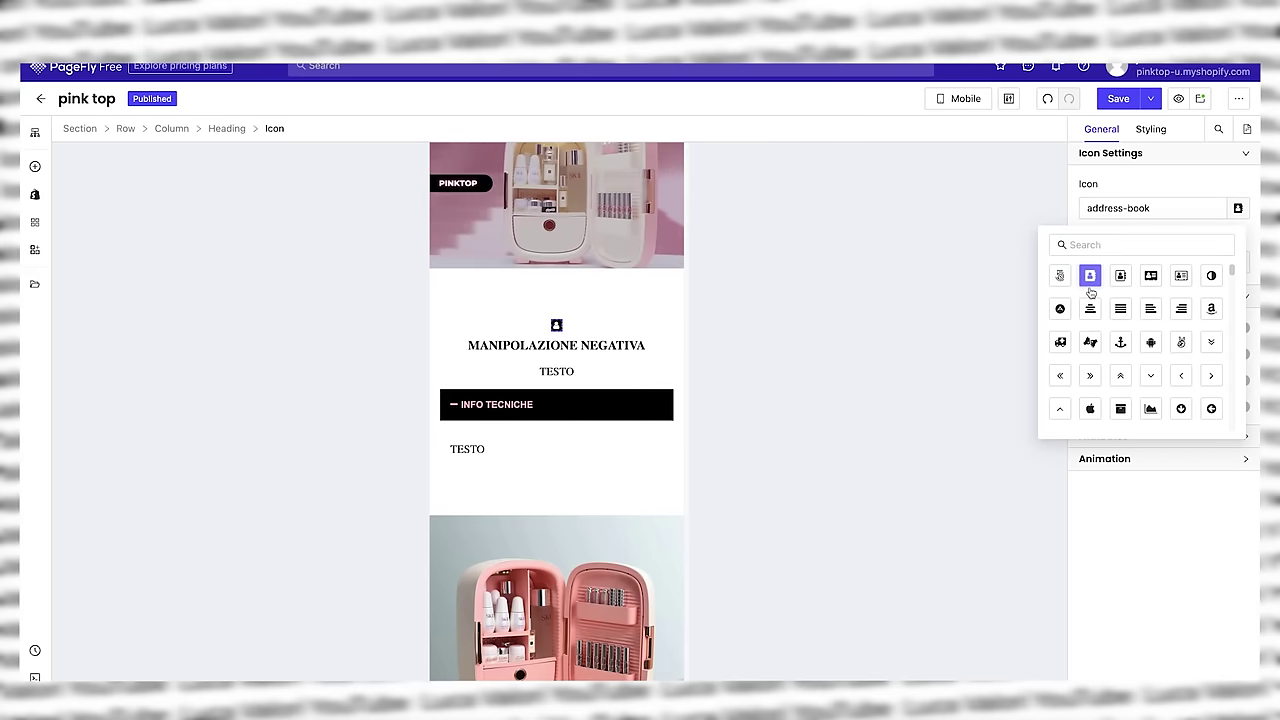
left_click(603, 347)
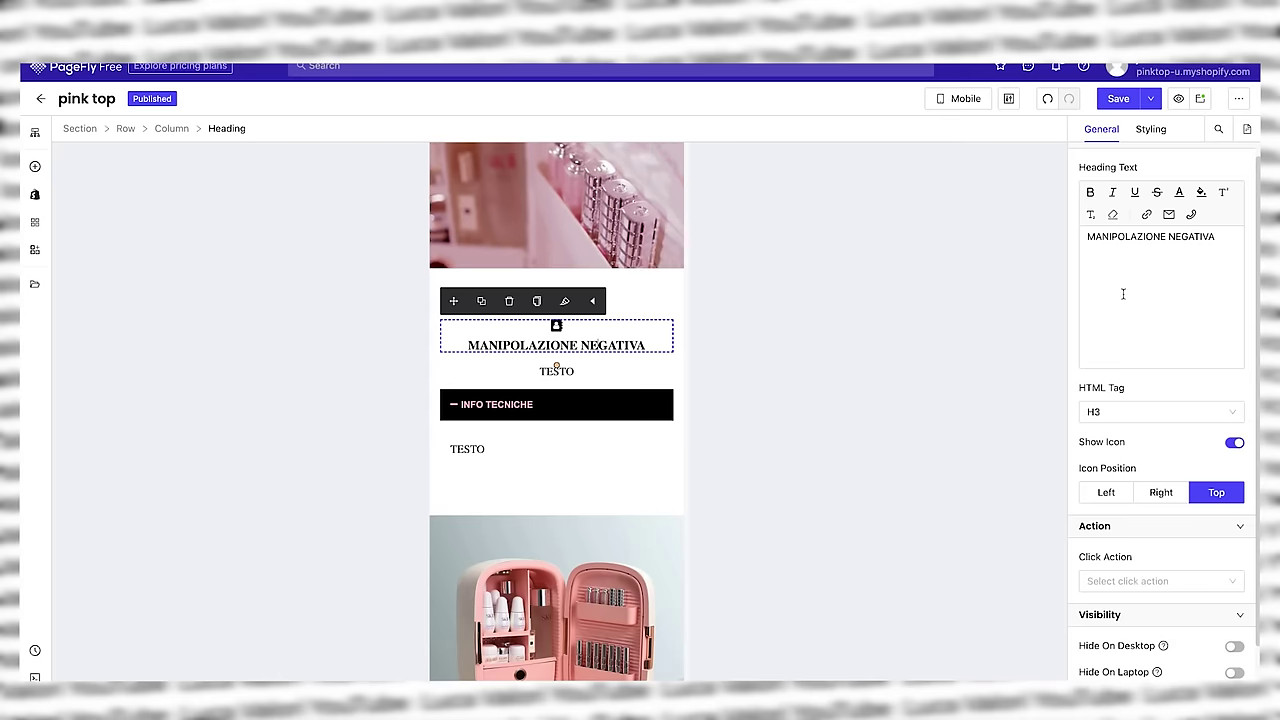
- Retitle the heading from 'Manipolazione negativa' to 'SVALTO IL MISTERO'
left_click_drag(1123, 291, 1086, 236)
key("BackSpace")
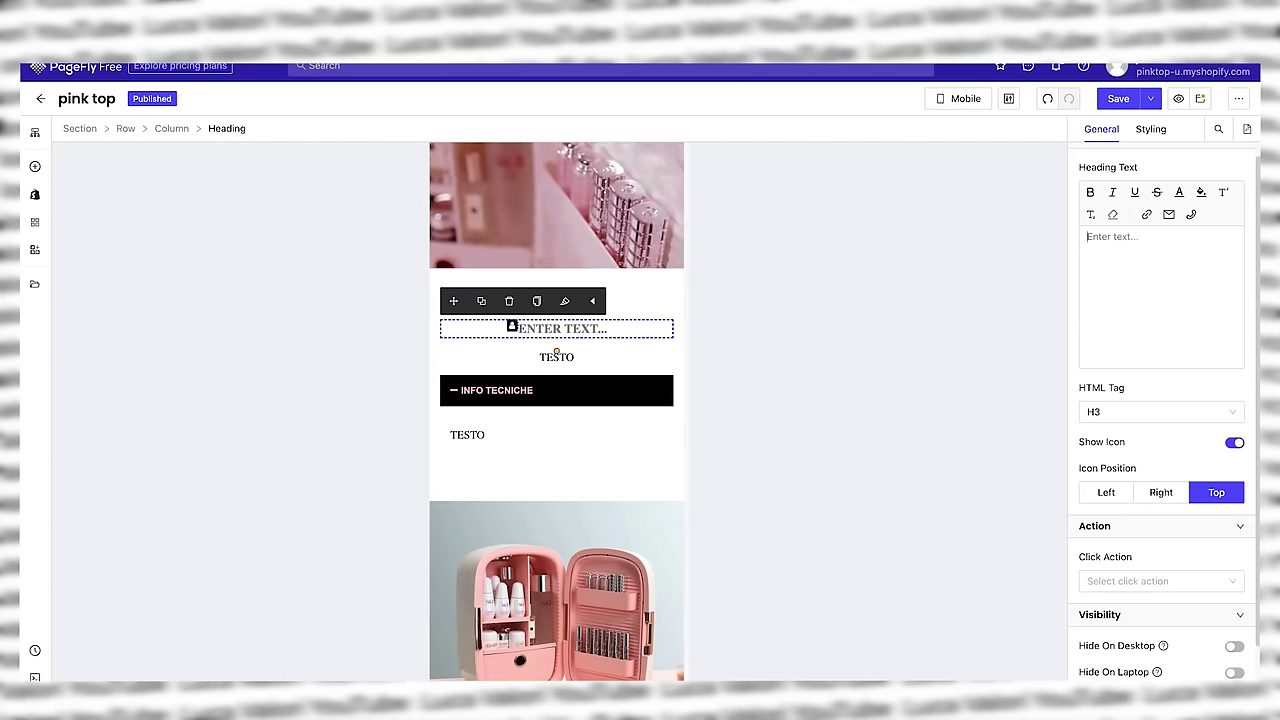
type("SVALTO IL MISTERO")
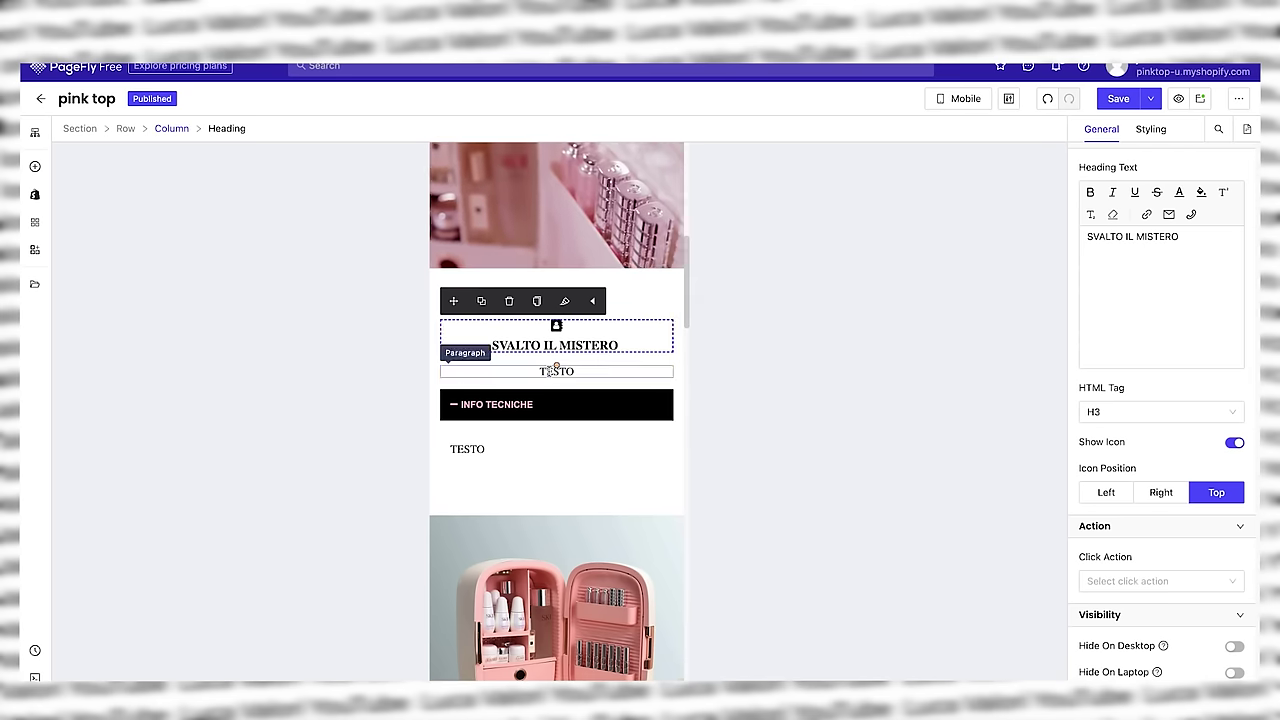
left_click(550, 370)
- Replace the TESTO placeholder with 'Ti è mai capitato di avere un problema ricorrente legato alla pelle…'
left_click_drag(1092, 277, 1074, 263)
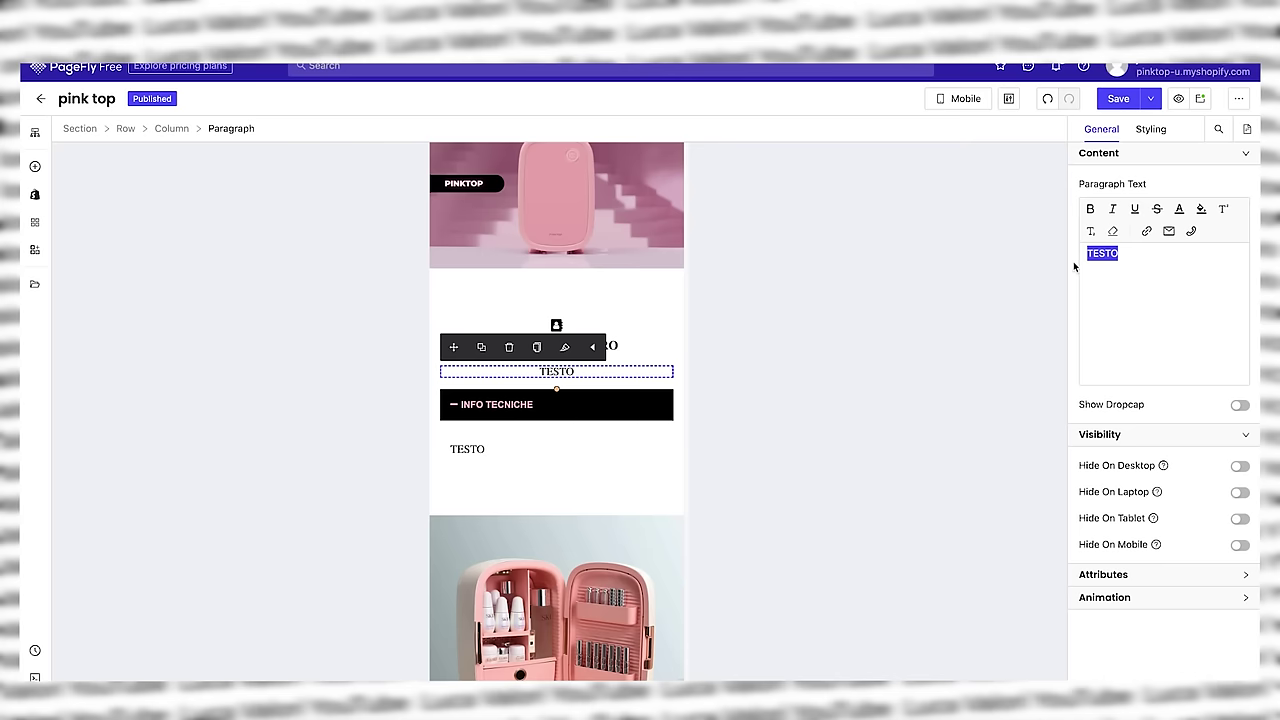
key("BackSpace")
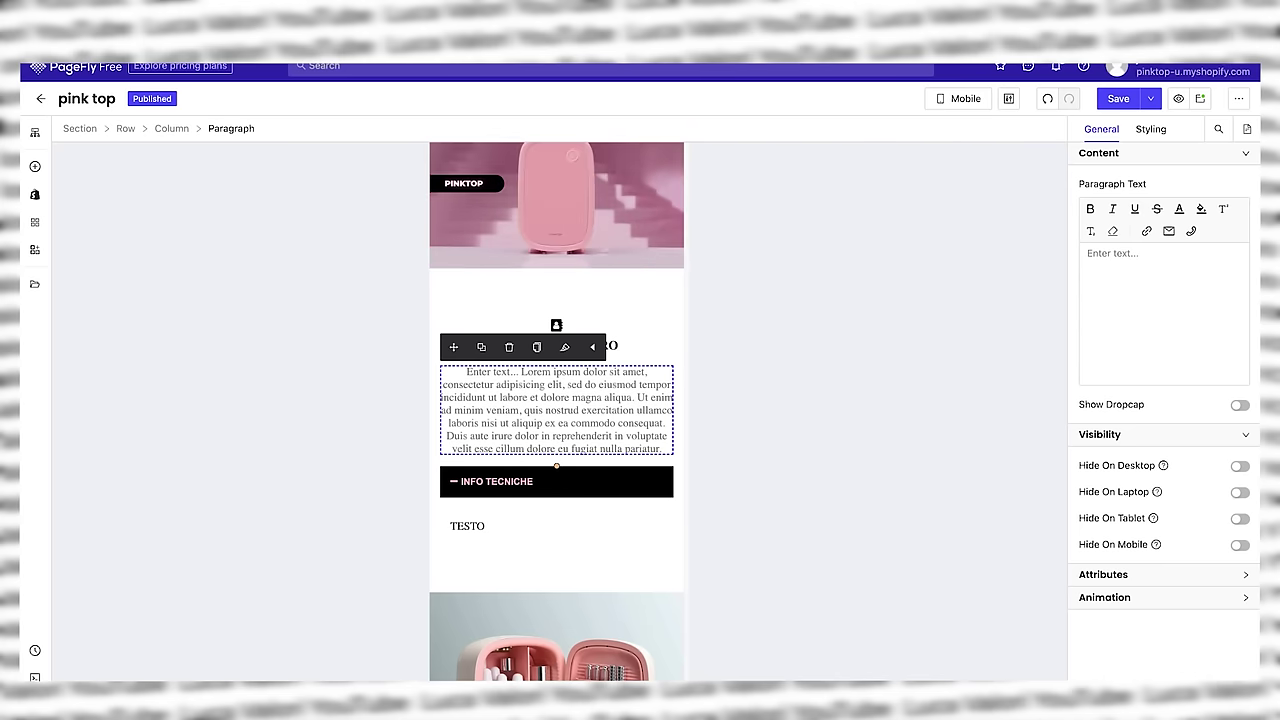
type("Ti")
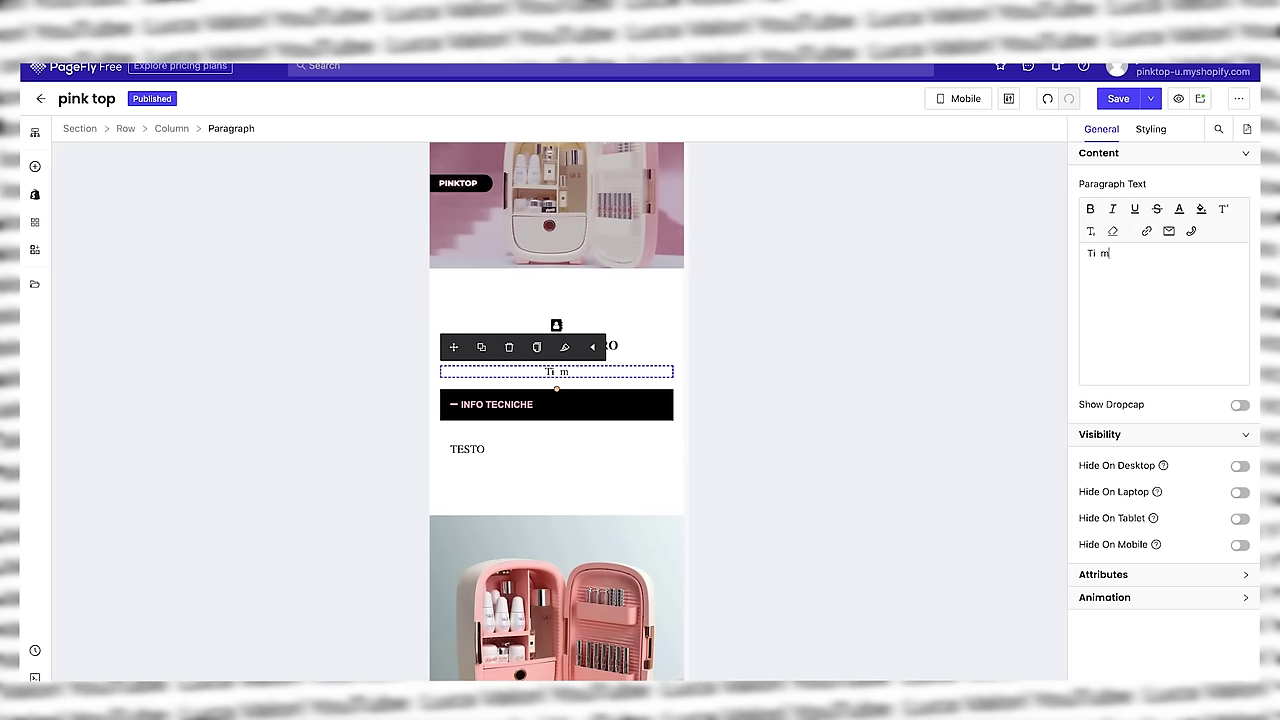
type("  mai capitato ")
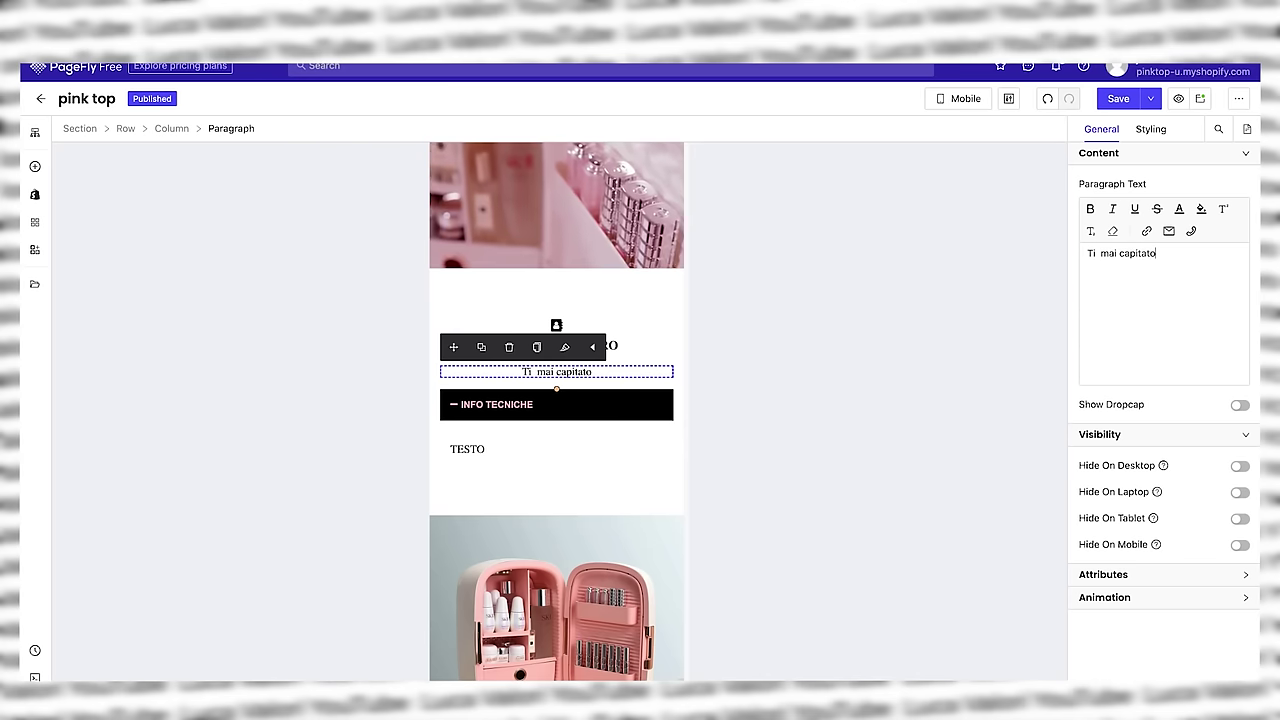
type("di av")
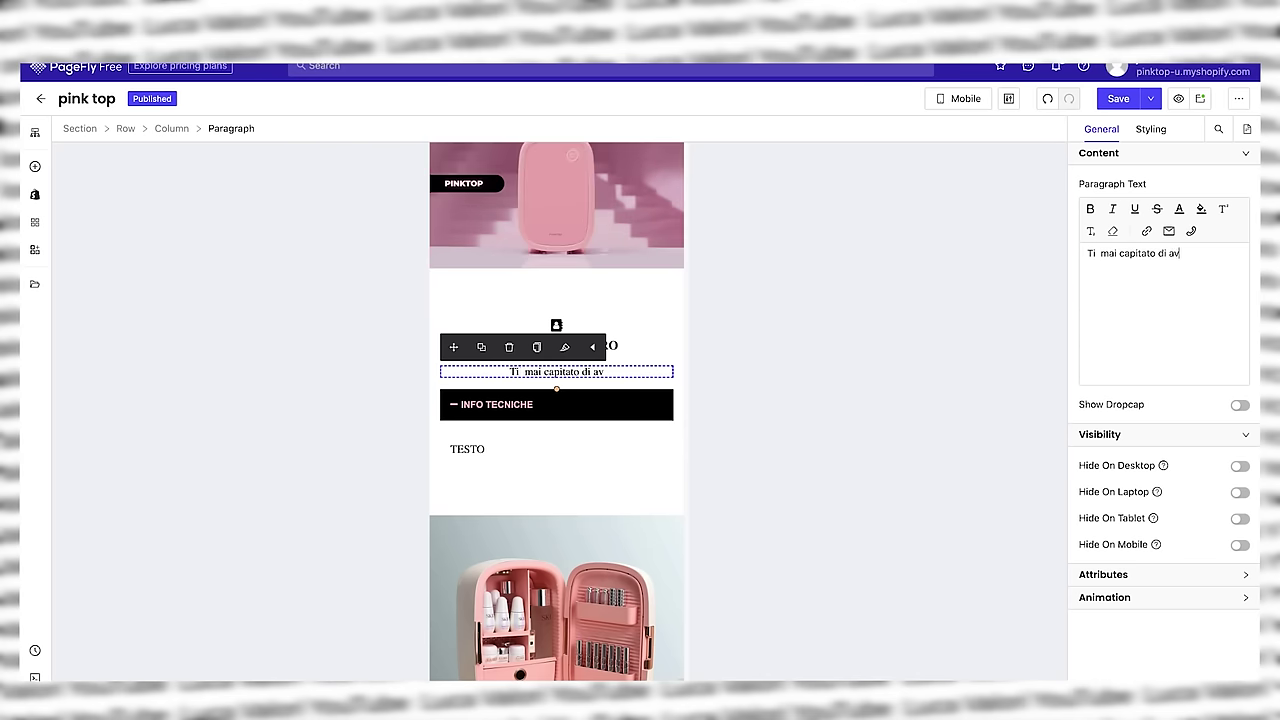
type("ere un ")
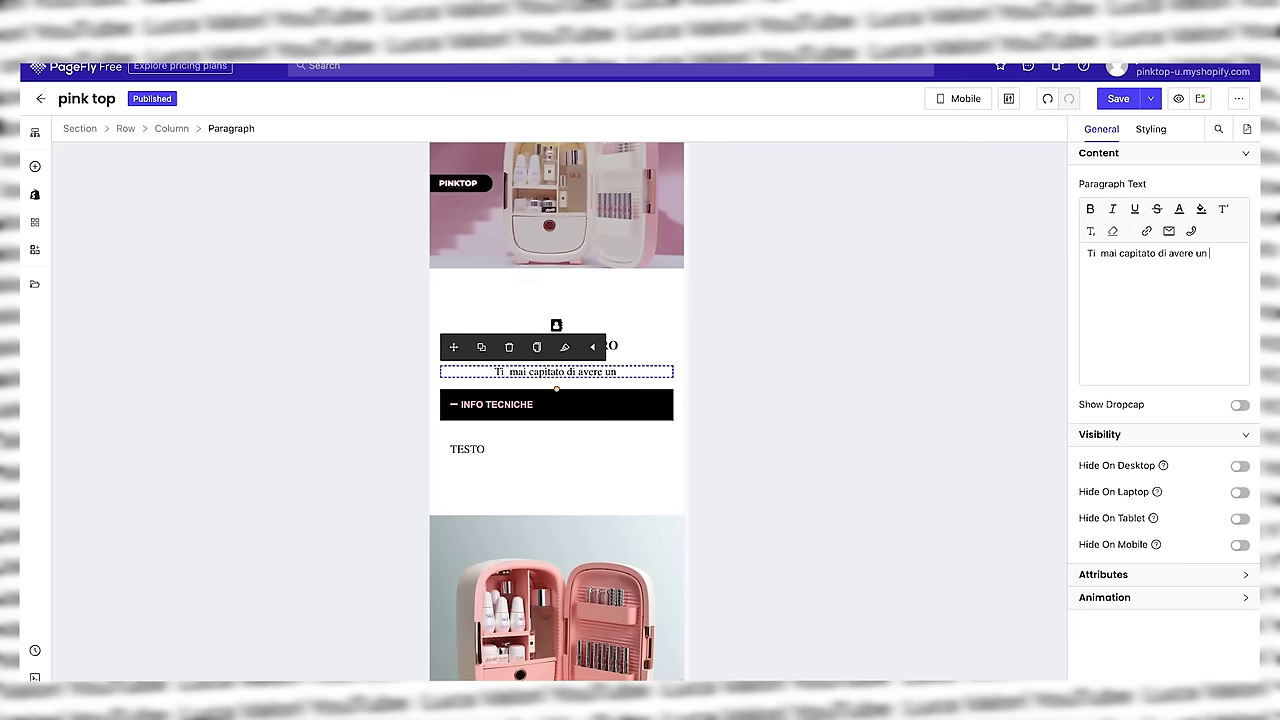
type("problema ricorente")
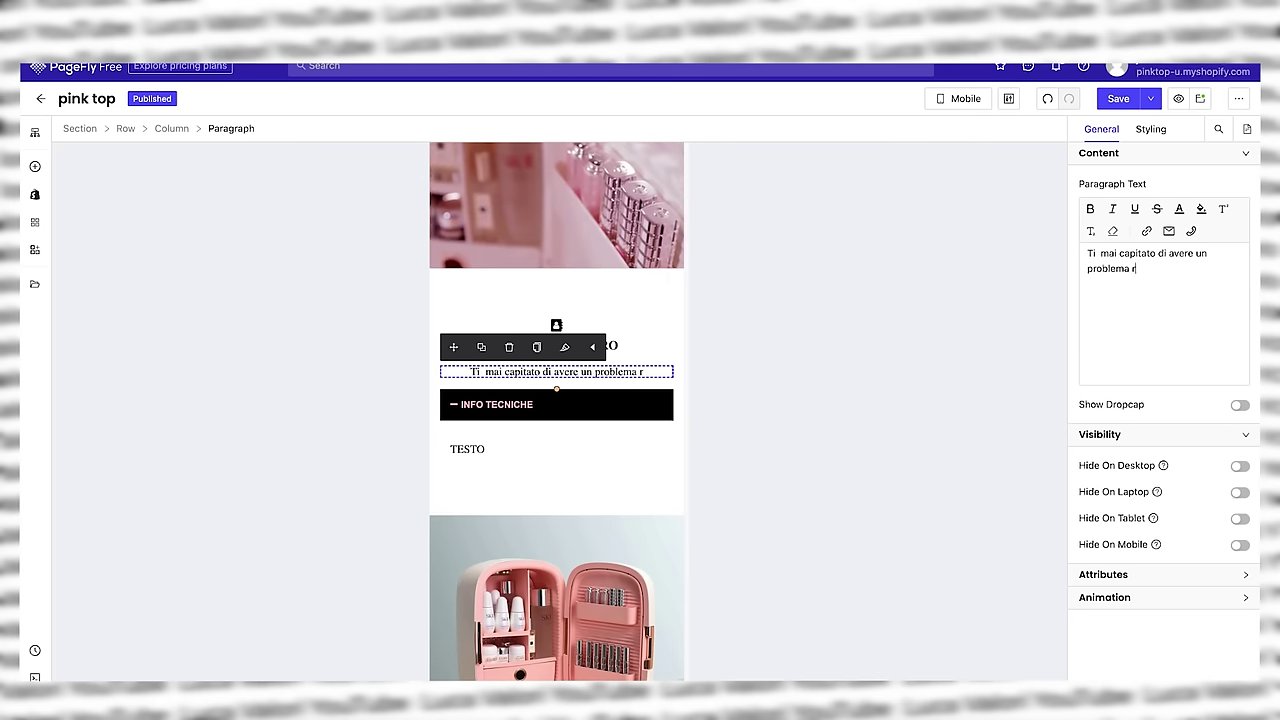
key("BackSpace")
key("BackSpace")
key("BackSpace")
key("BackSpace")
key("BackSpace")
type("rrente")
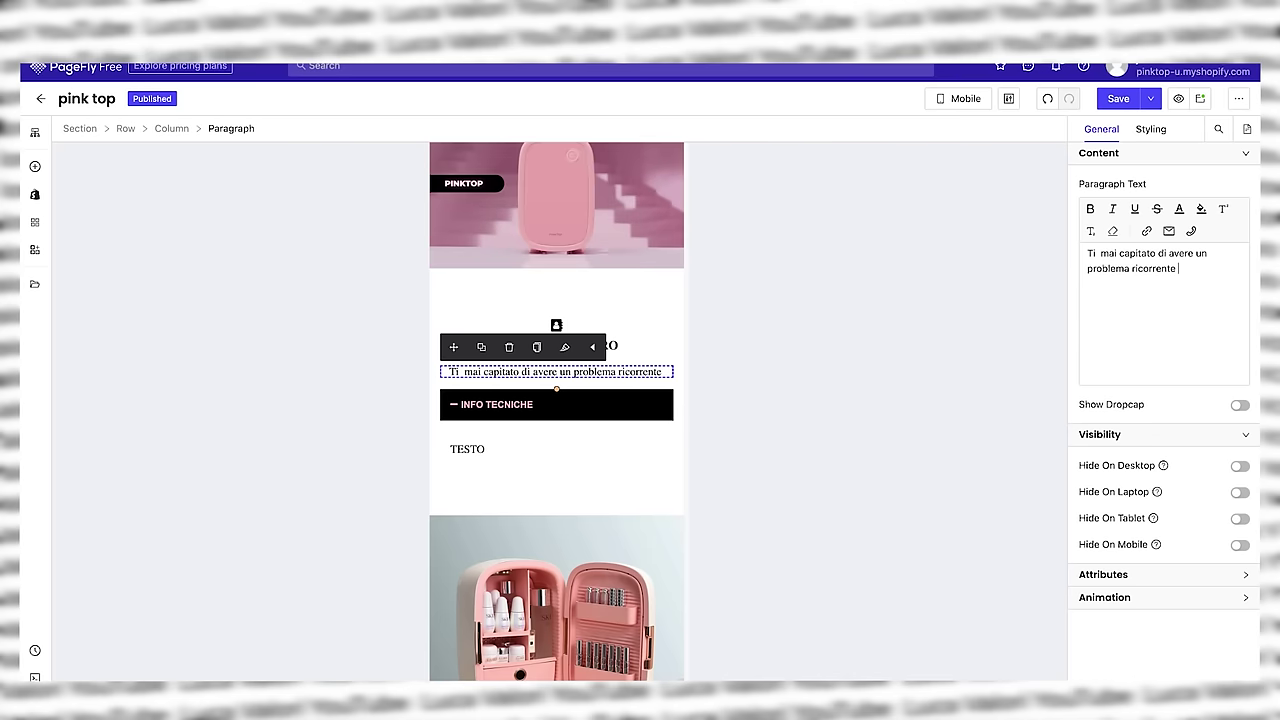
type(" lega")
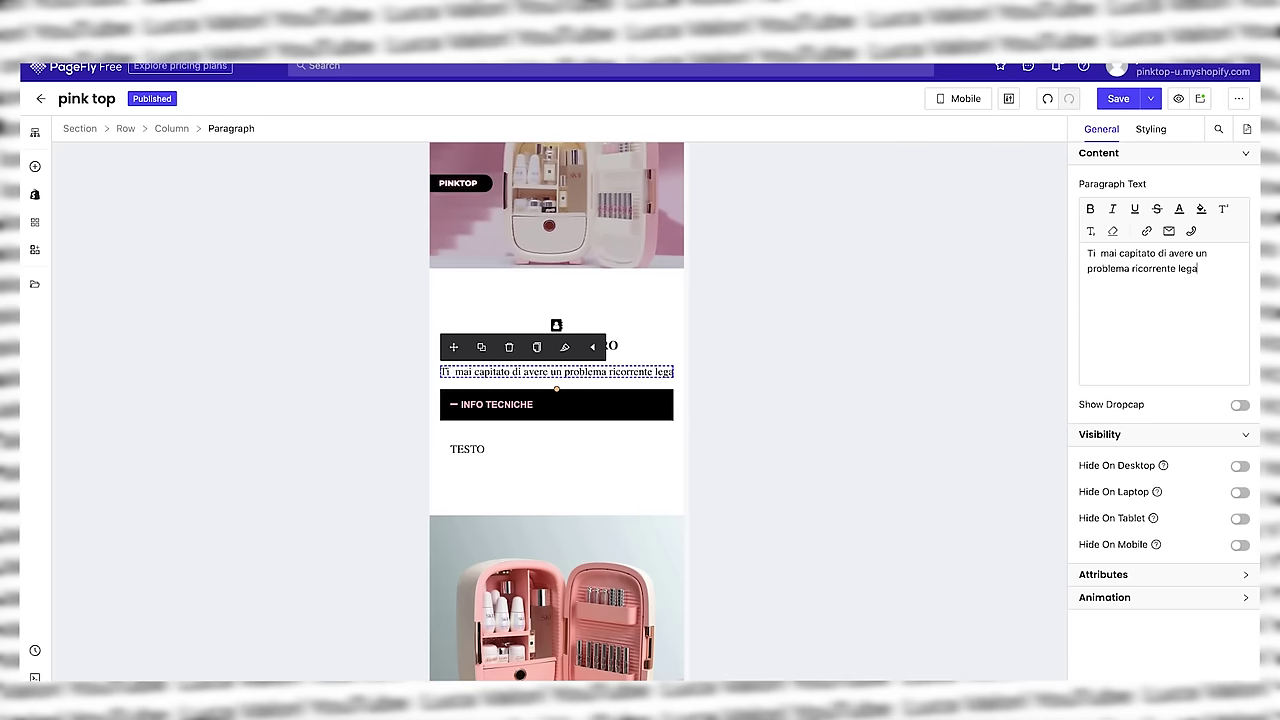
type("to alla pelle ")
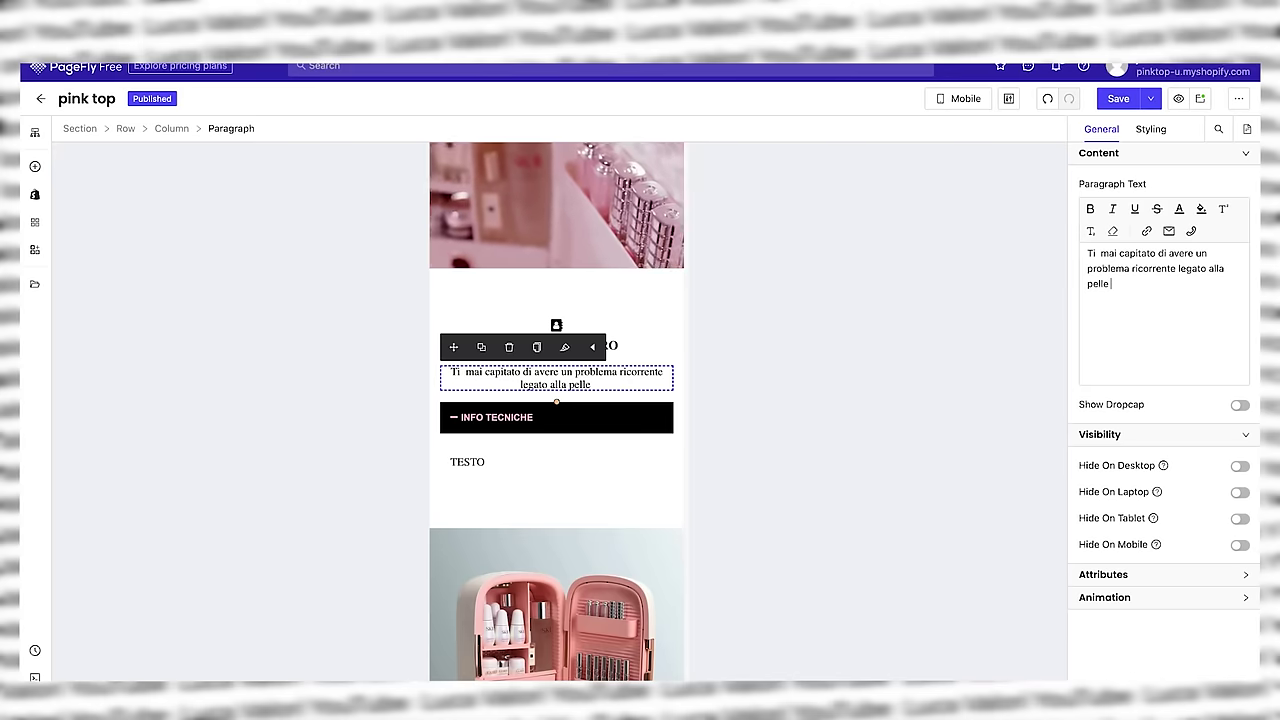
type("e nonsotante")
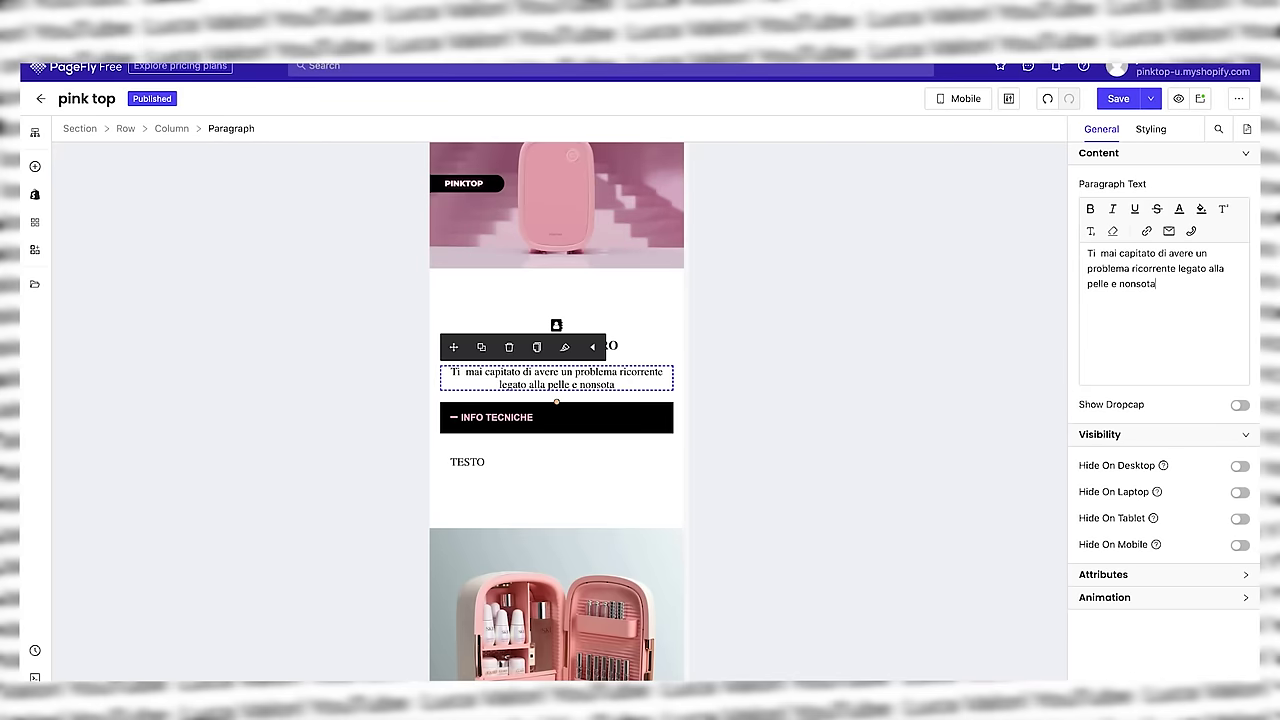
key("BackSpace")
key("BackSpace")
key("BackSpace")
key("BackSpace")
key("BackSpace")
key("BackSpace")
key("BackSpace")
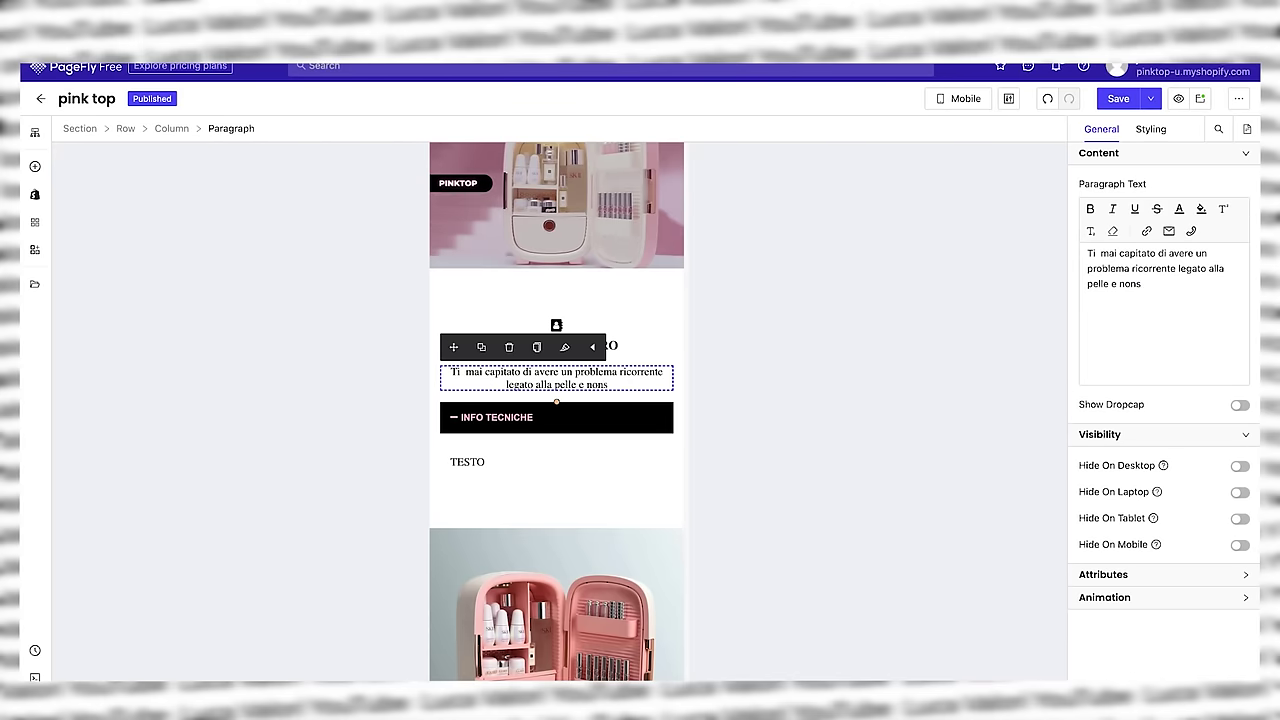
type("osta")
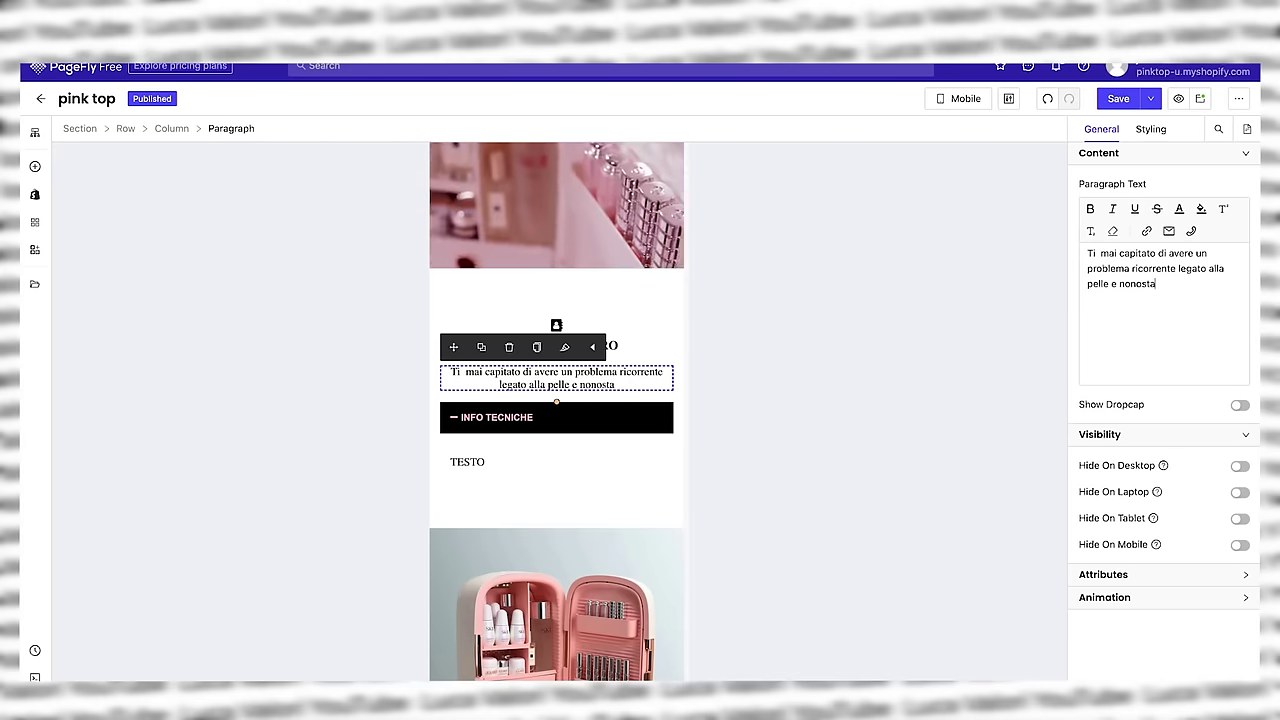
type("nte ")
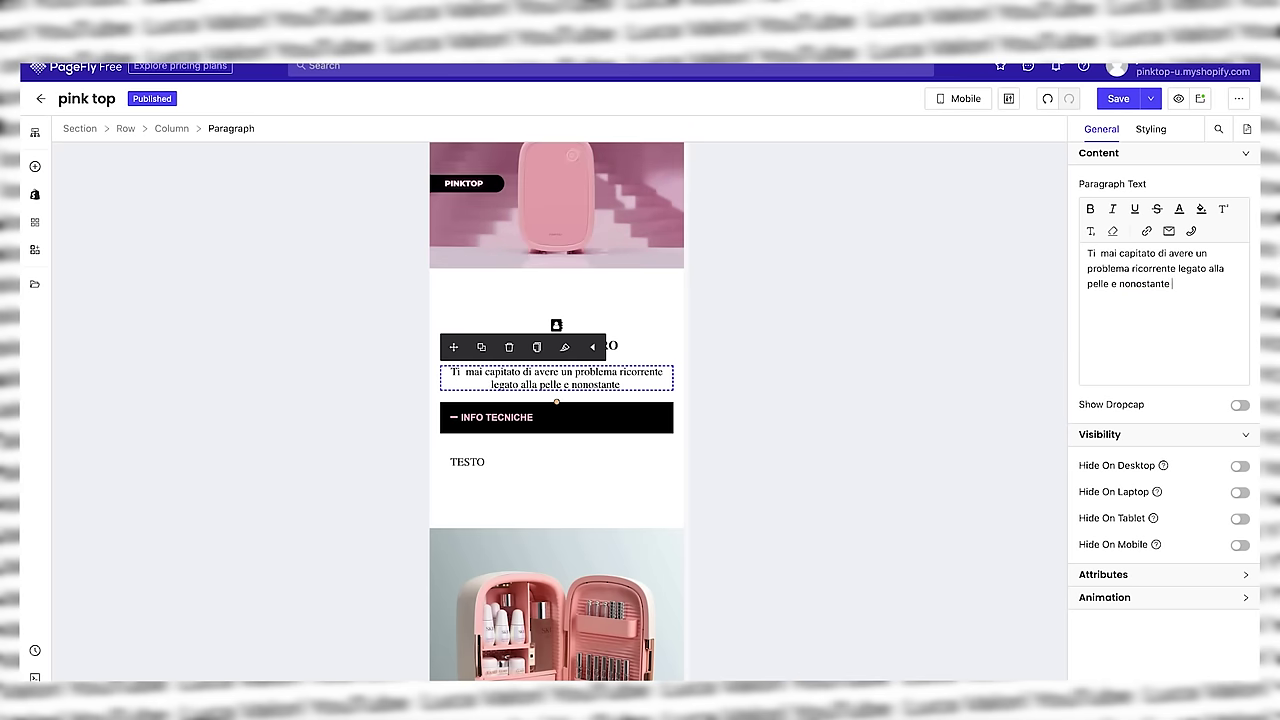
type("mille app")
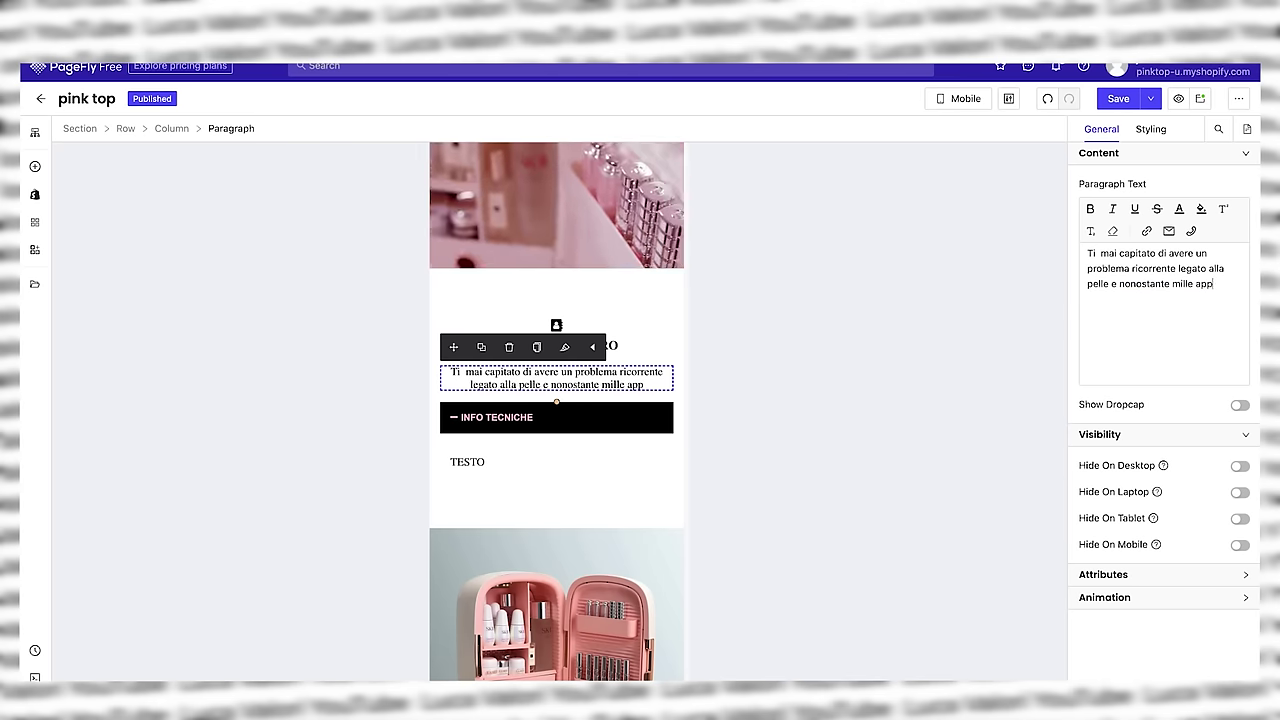
type("rocci")
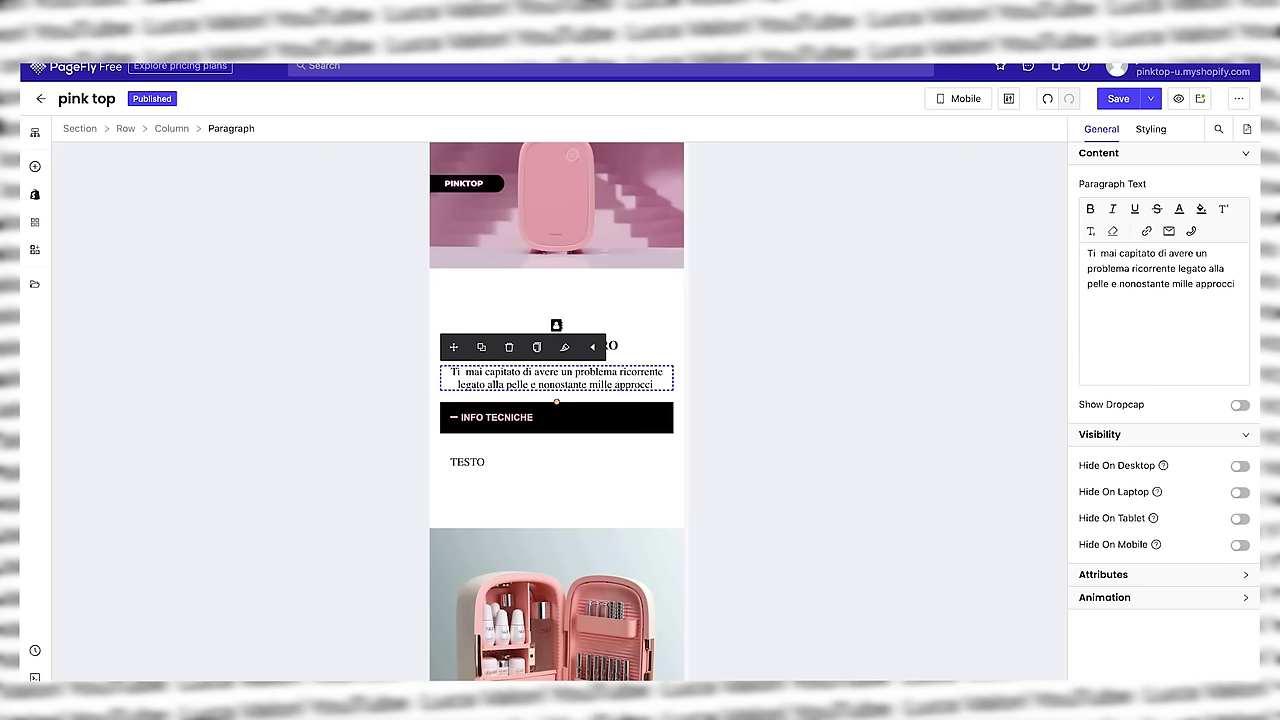
type(" differenti")
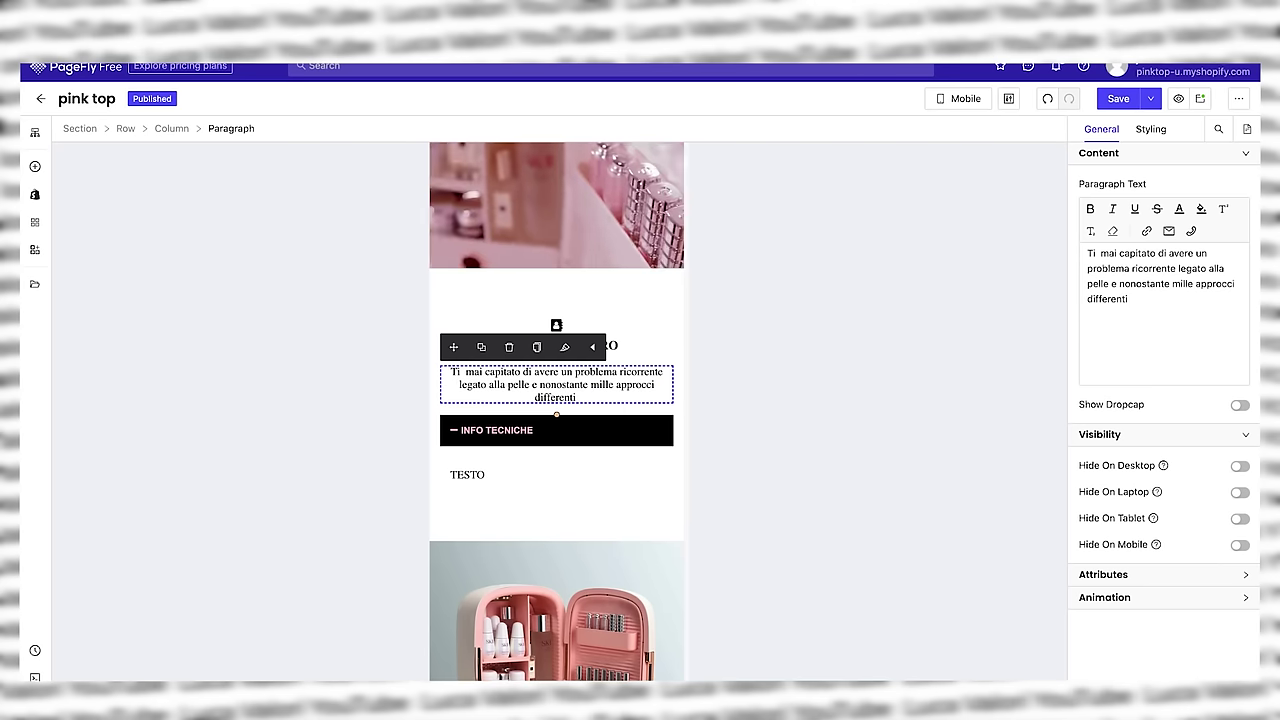
type(" dedi")
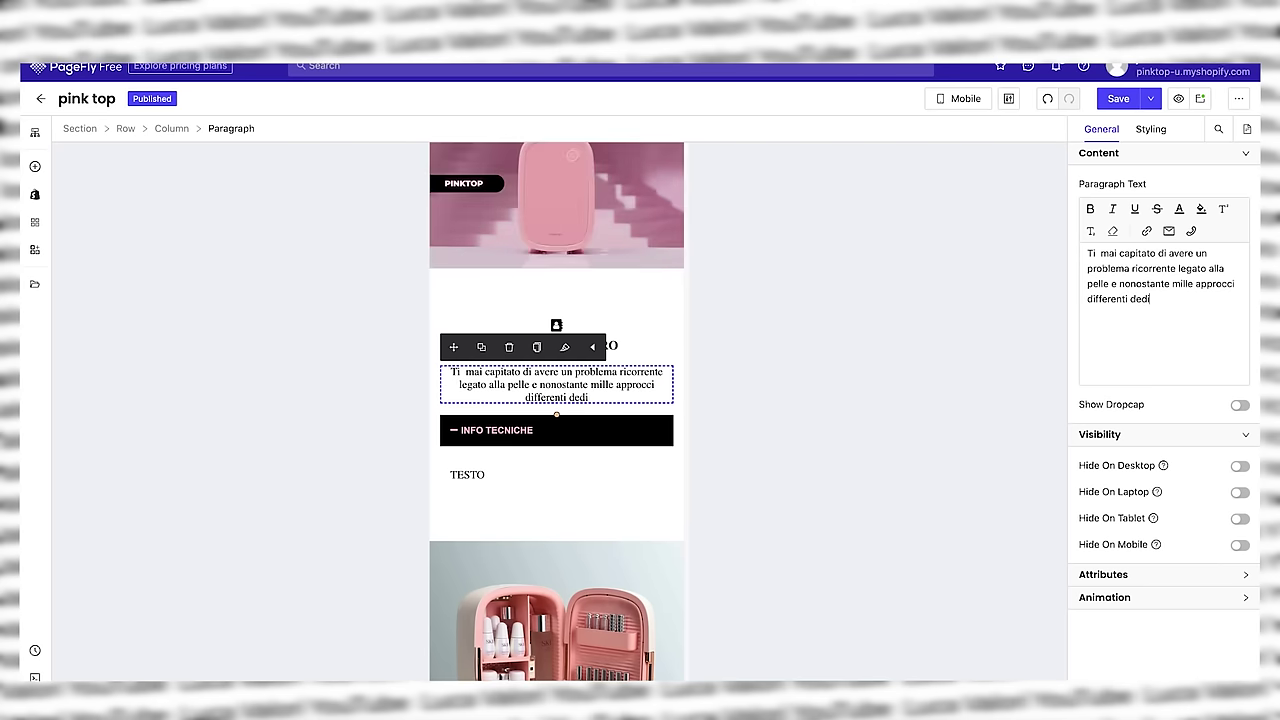
type("ti alla cura")
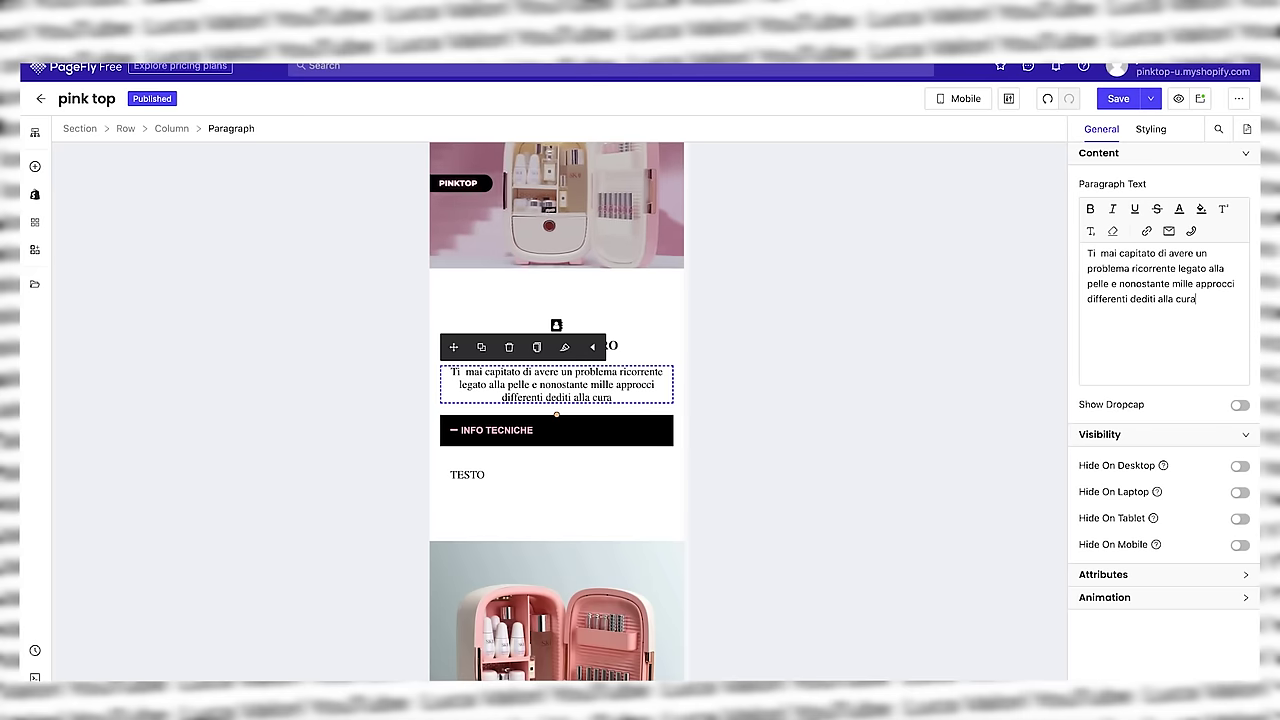
type(" di qu")
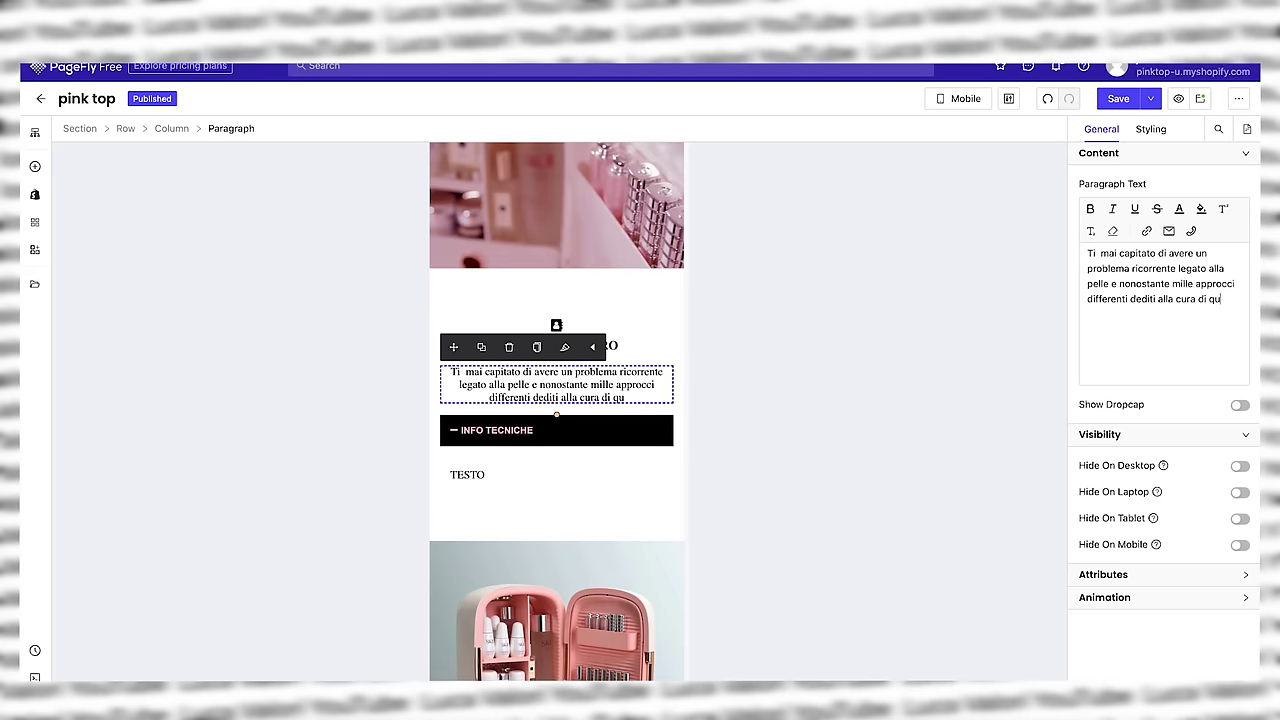
type("est'ultimo ")
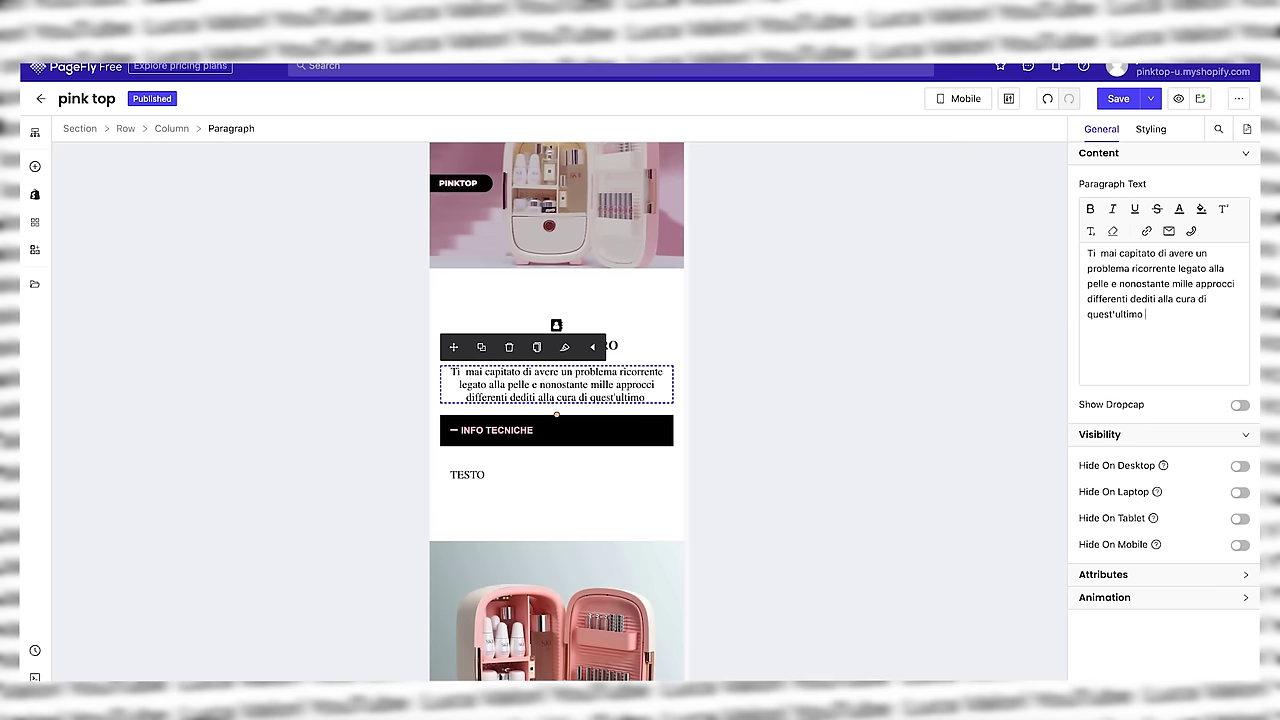
type("il ri")
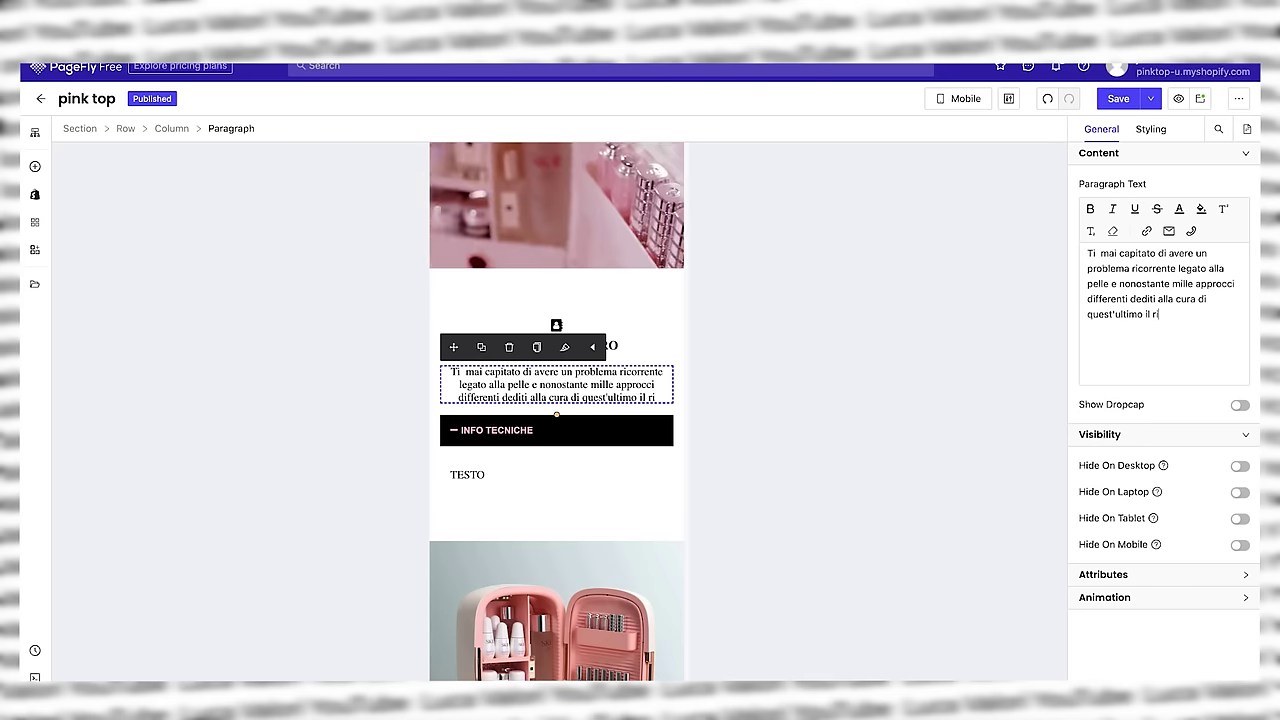
type("sultato finale")
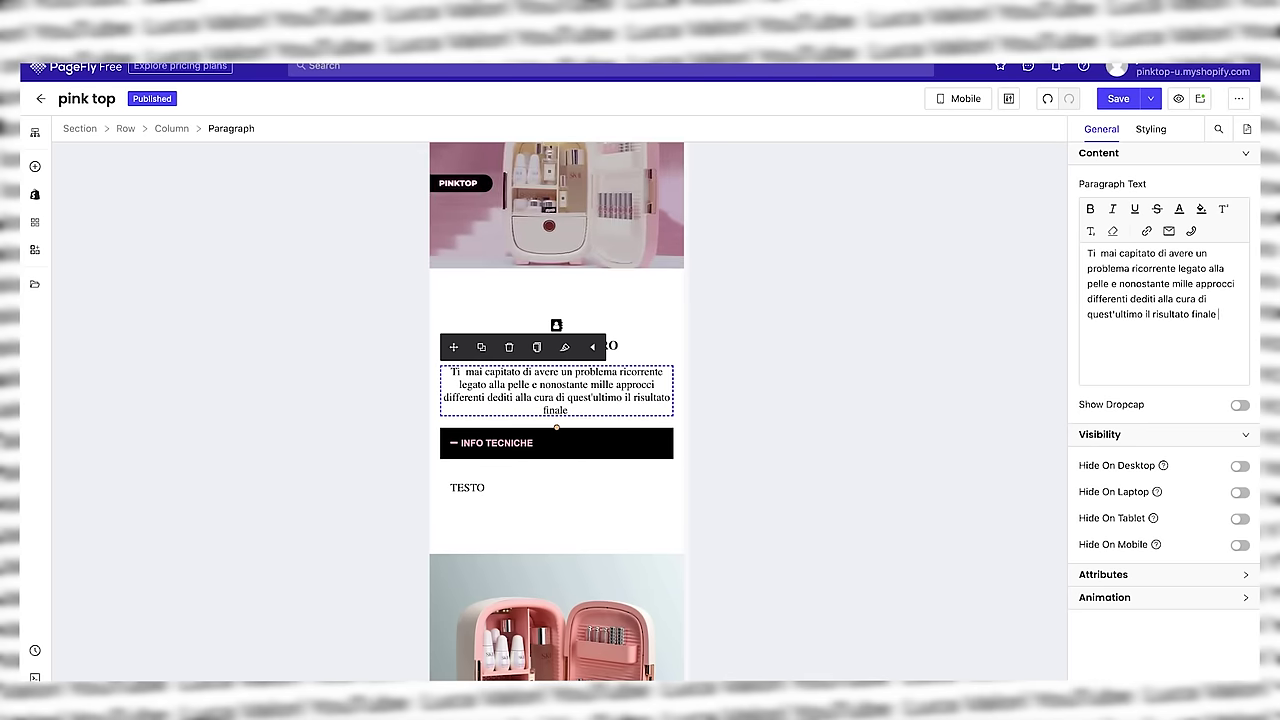
type(" era in")
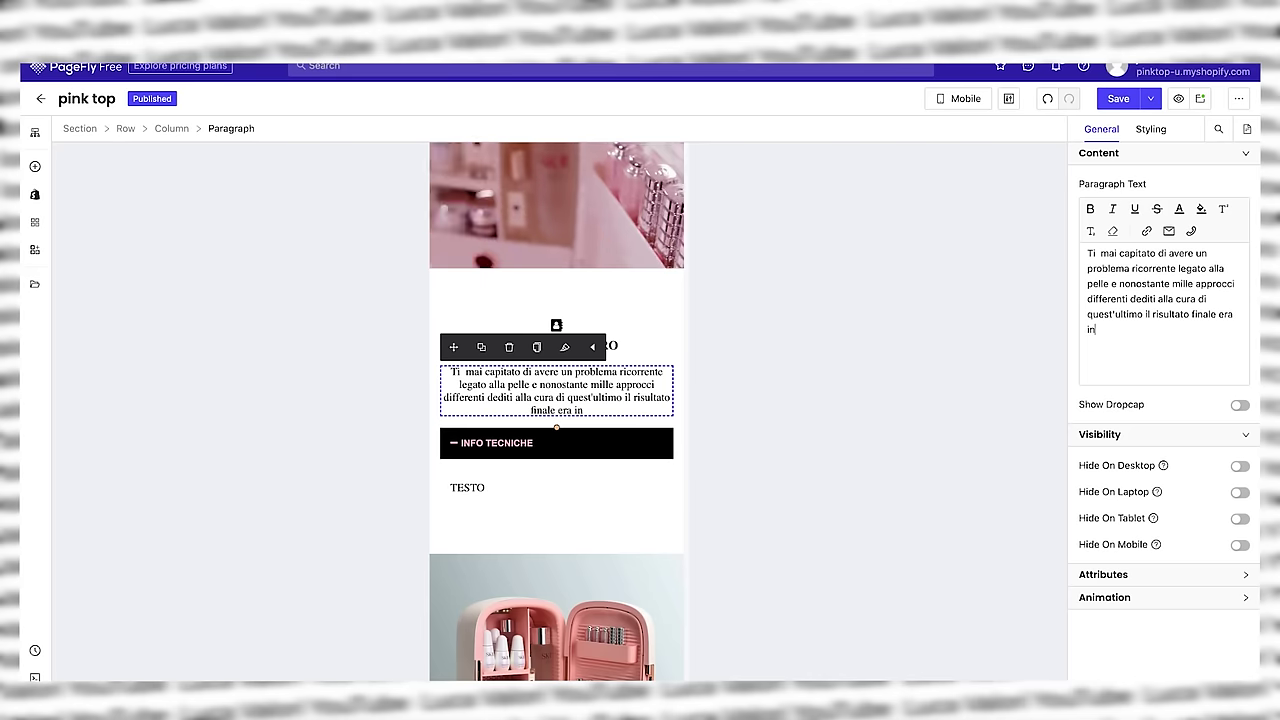
type("efficace")
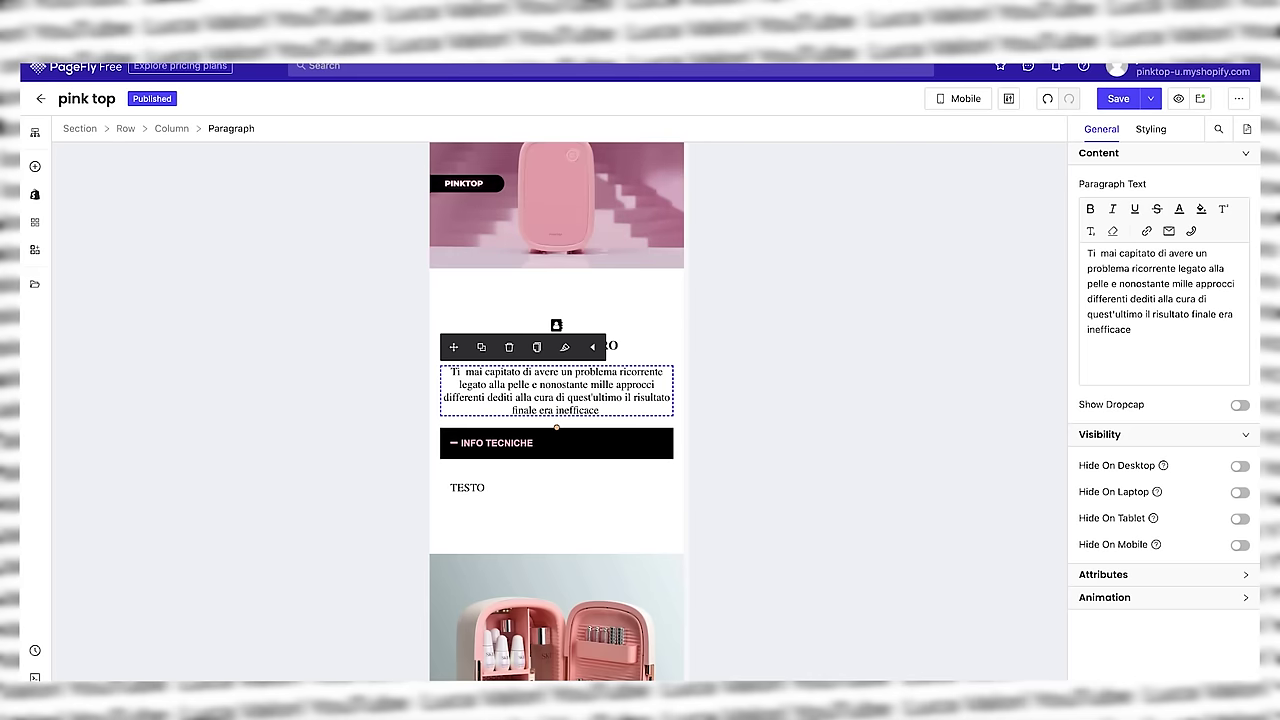
type(" e a volte addirittura peggiore ?")
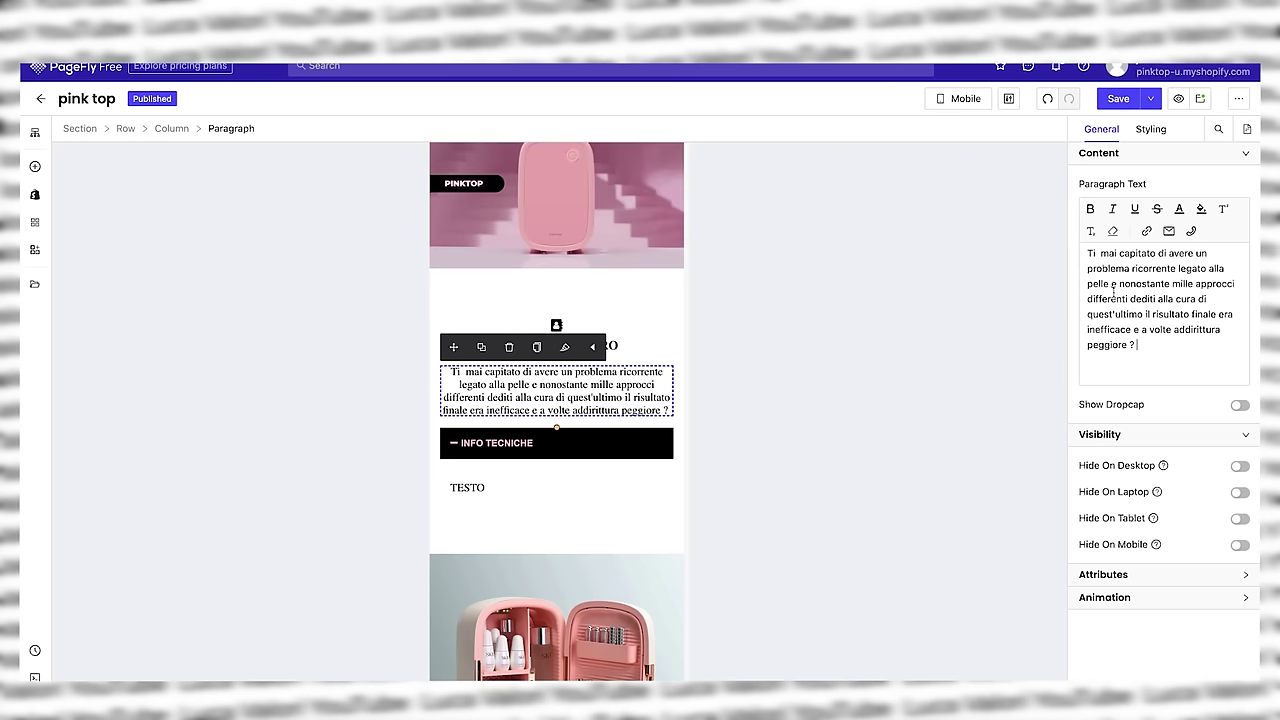
- End it with 'Costringendoti a tornare dal tuo vecchio amico fondo tinta o correttore ?' and start a new line
left_click(1126, 346)
type(",")
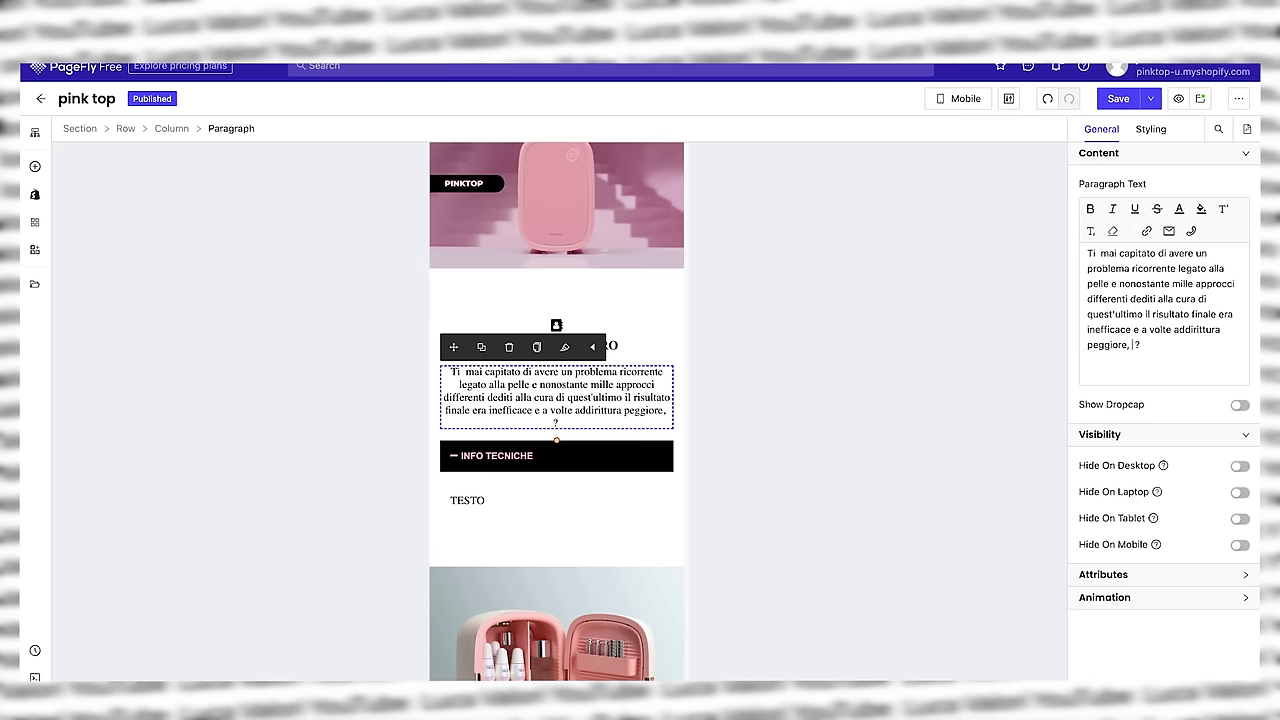
key("BackSpace")
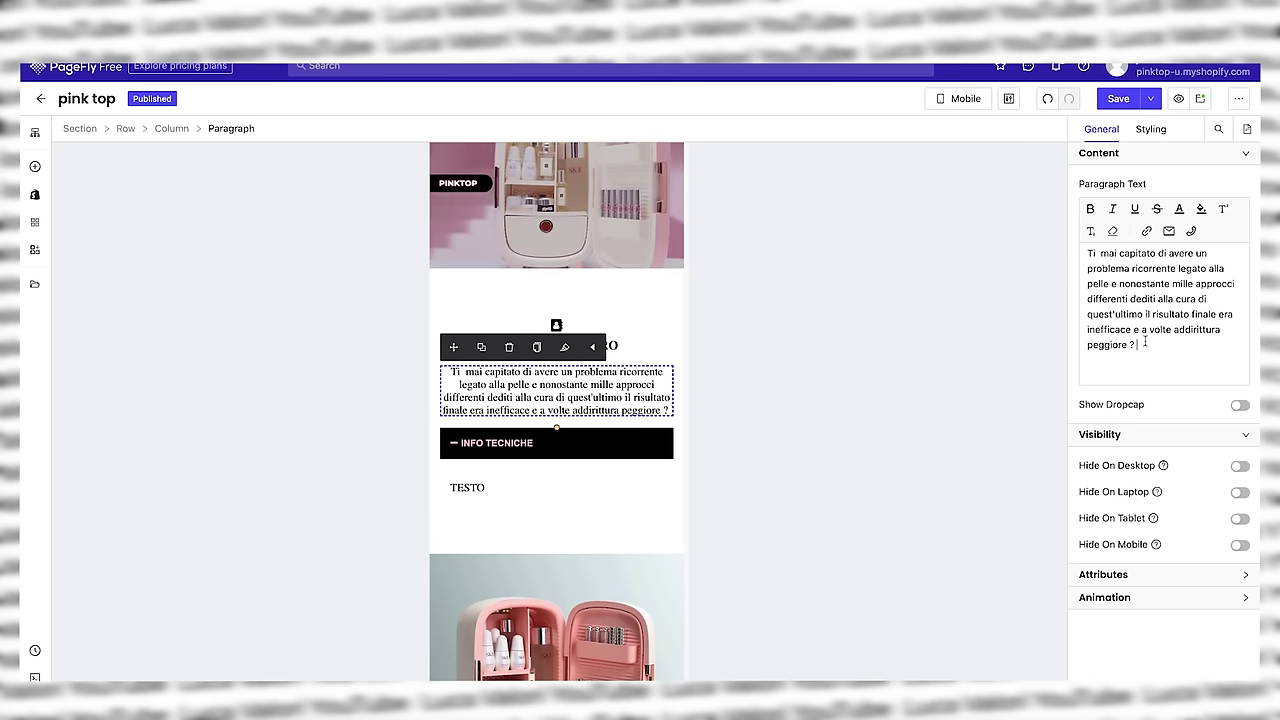
type("Costring")
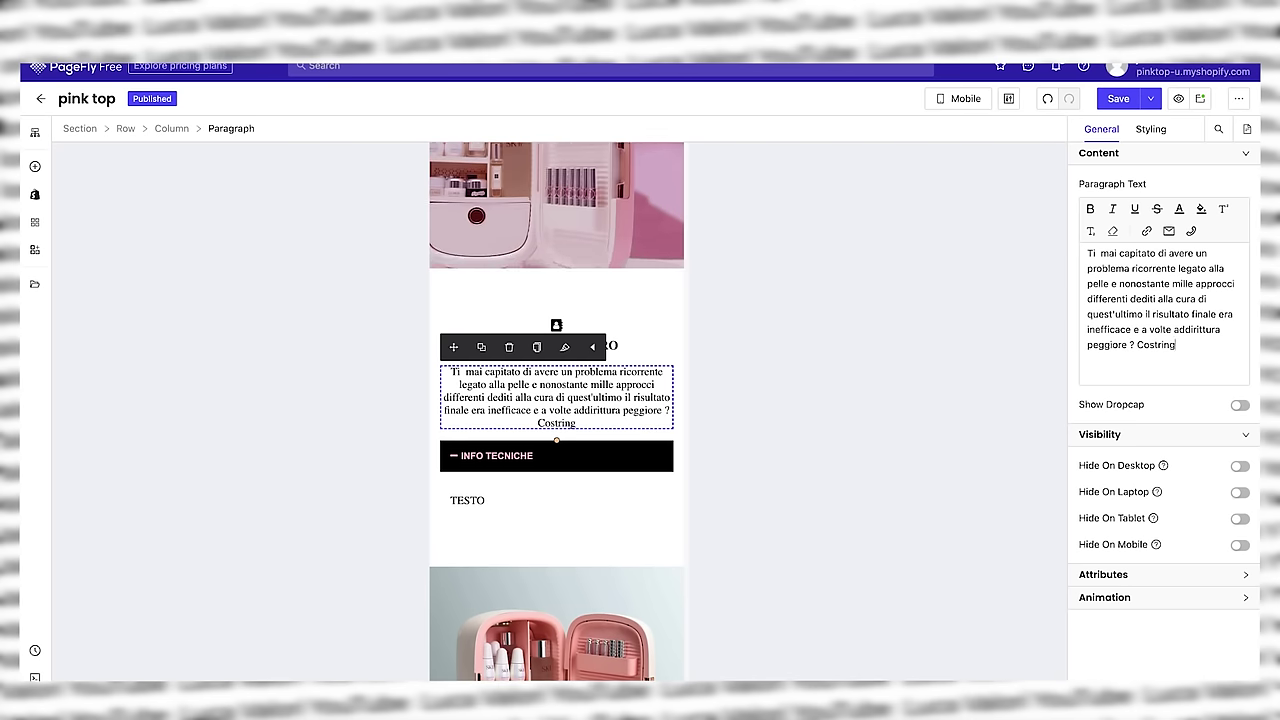
type("endoti a torna")
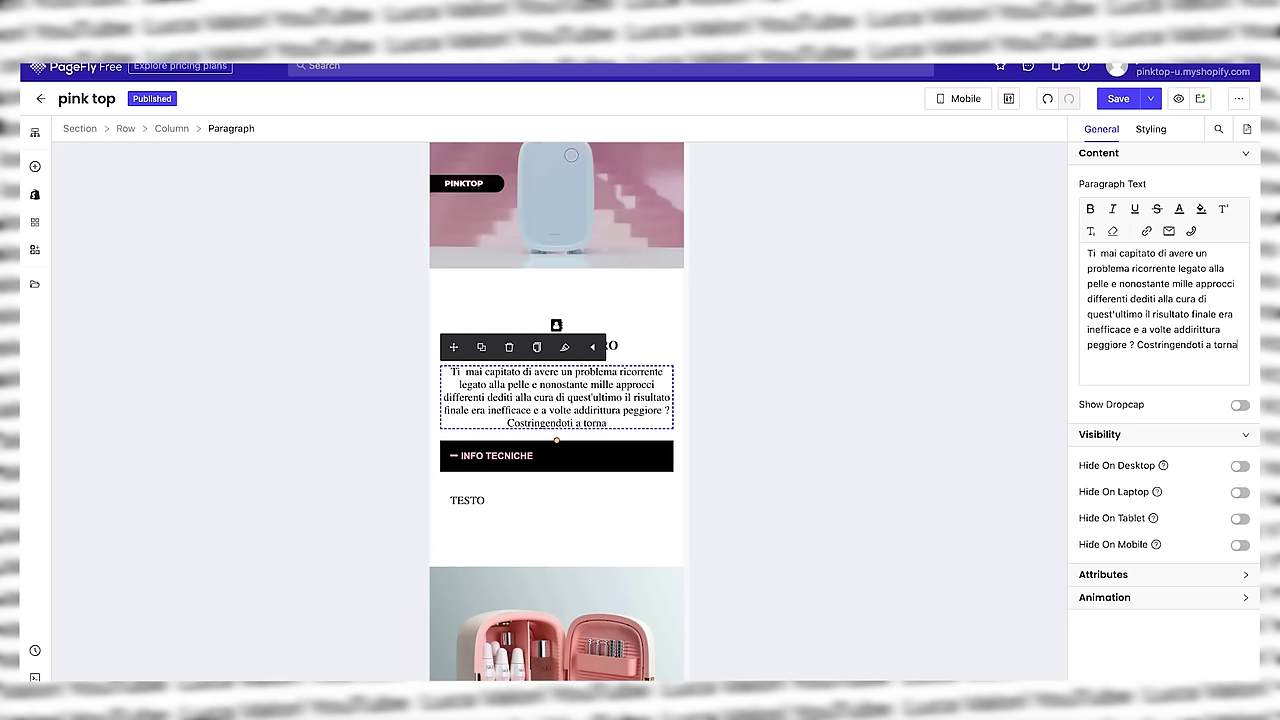
key("BackSpace")
key("BackSpace")
key("BackSpace")
key("BackSpace")
type("ornare dal tuo vecch")
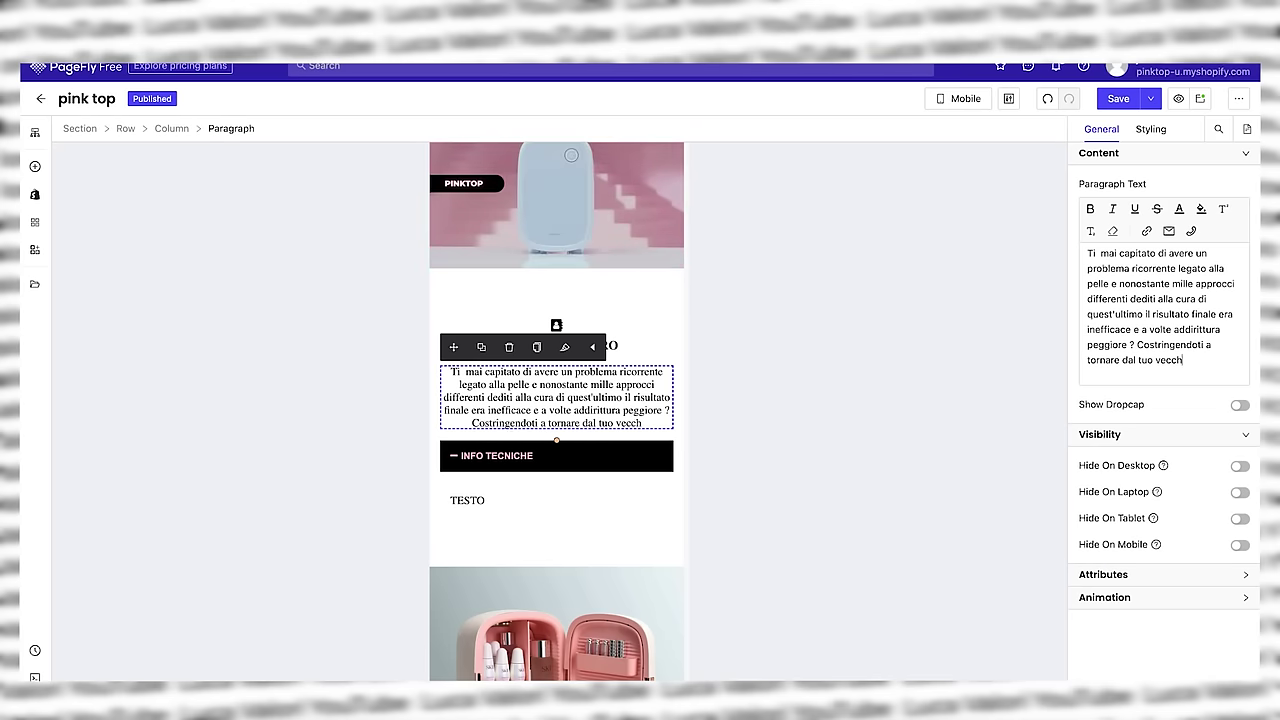
type("io amico ")
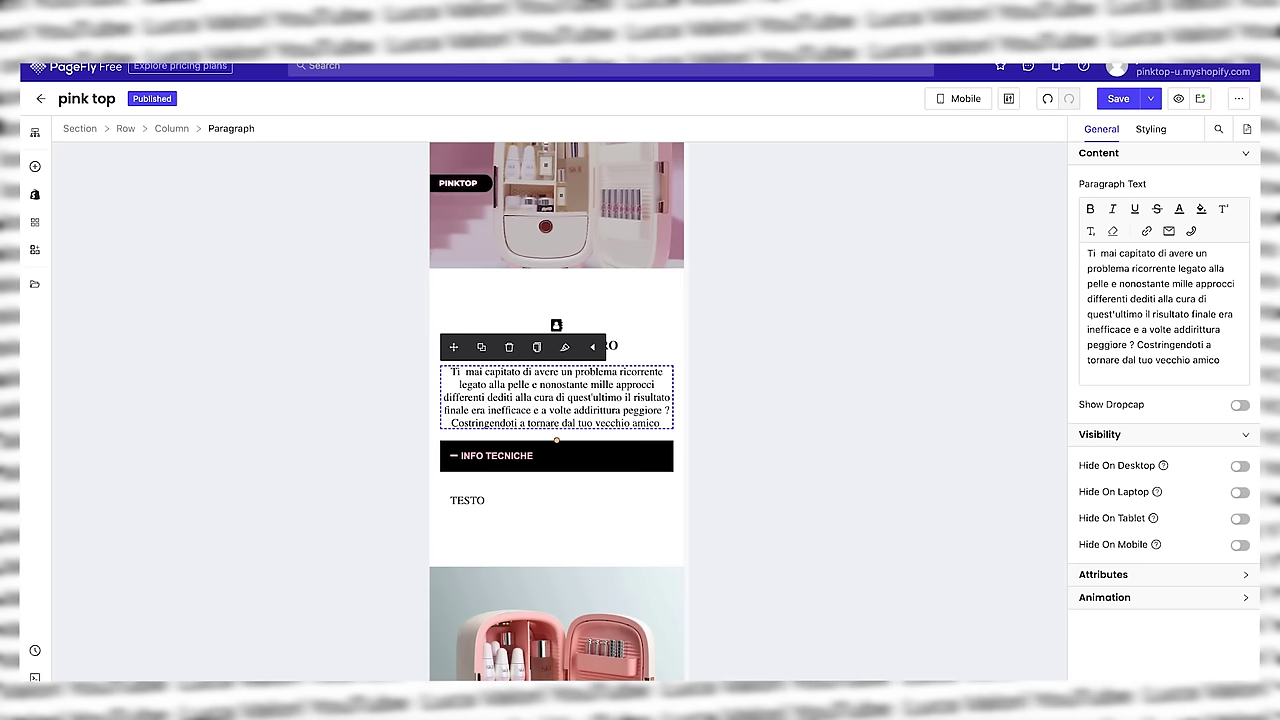
type("fondo tinta ")
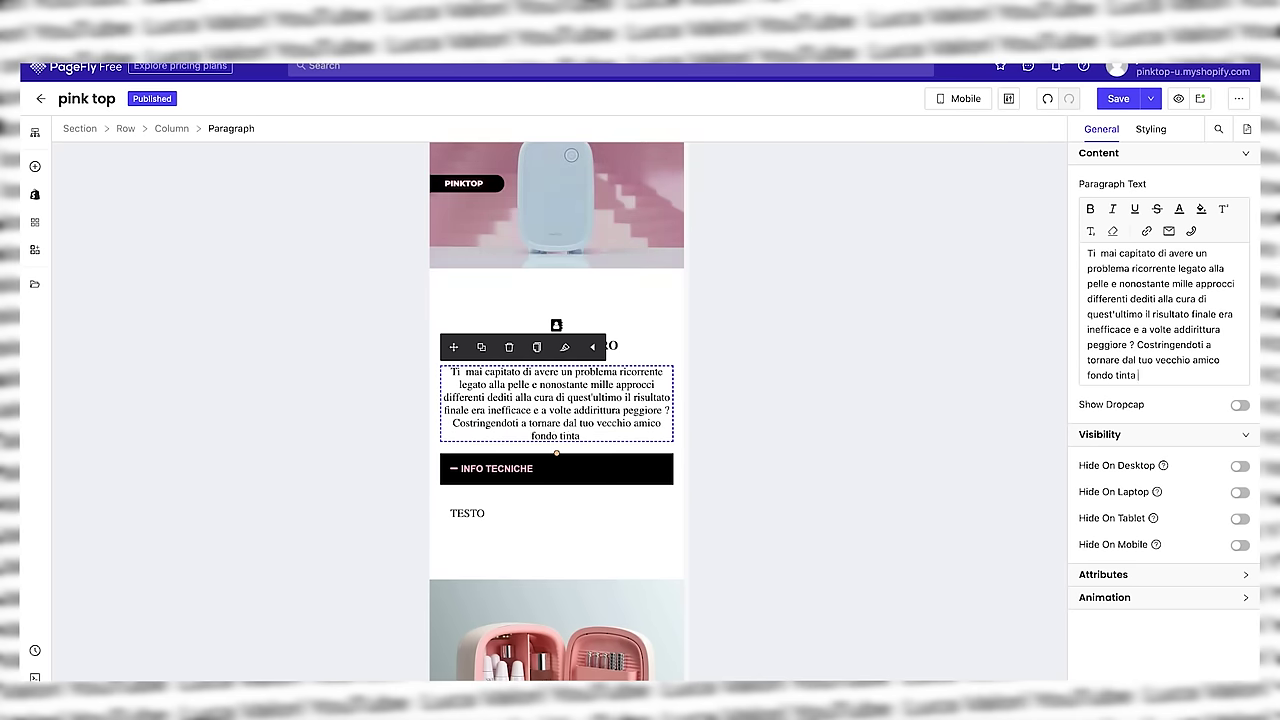
type("o correttore ")
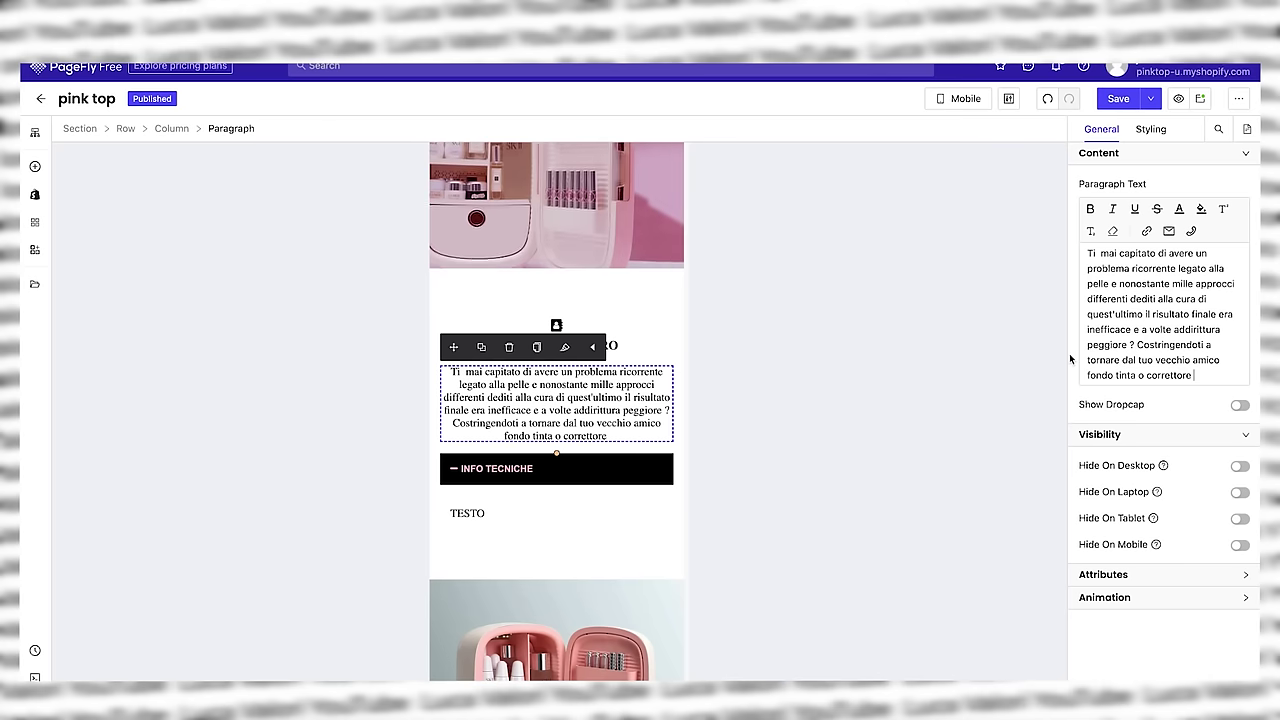
type("?")
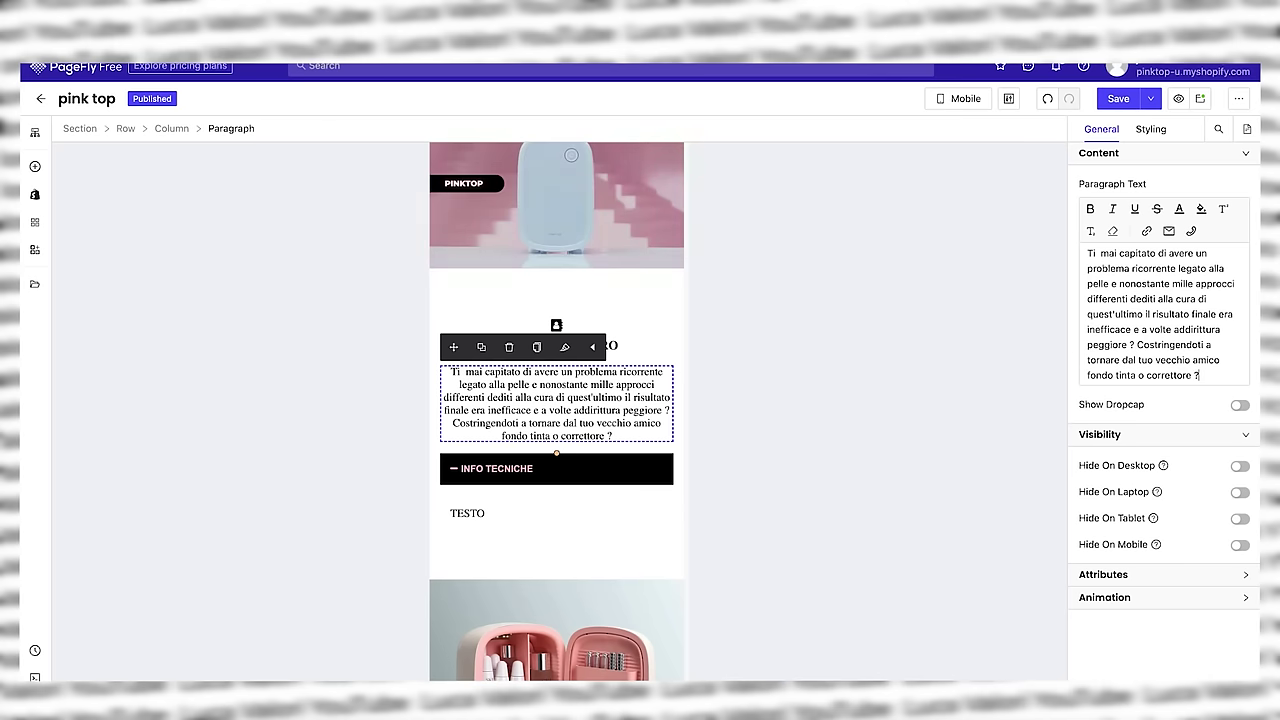
key("Return")
key("Return")
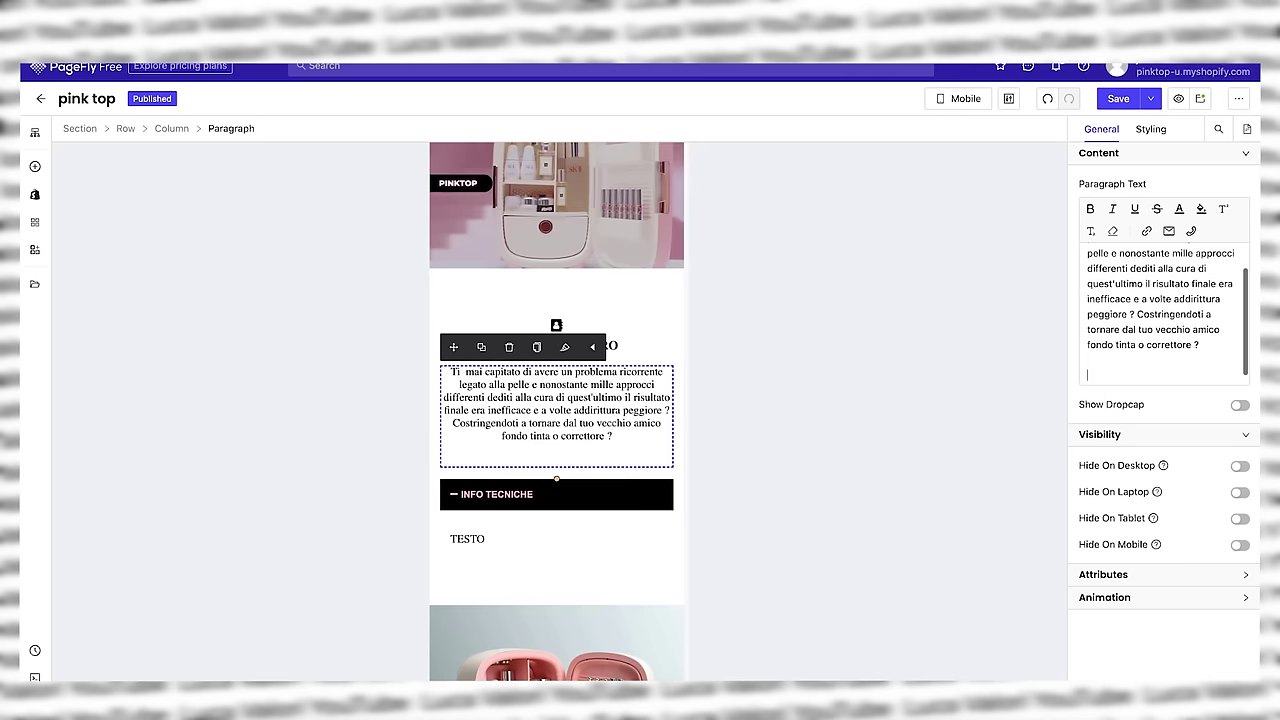
- Add 'Questo problema affligge tantissime persone nel mondo… se ne rese mai conto fino ad oggi', then a new line
type("Q")
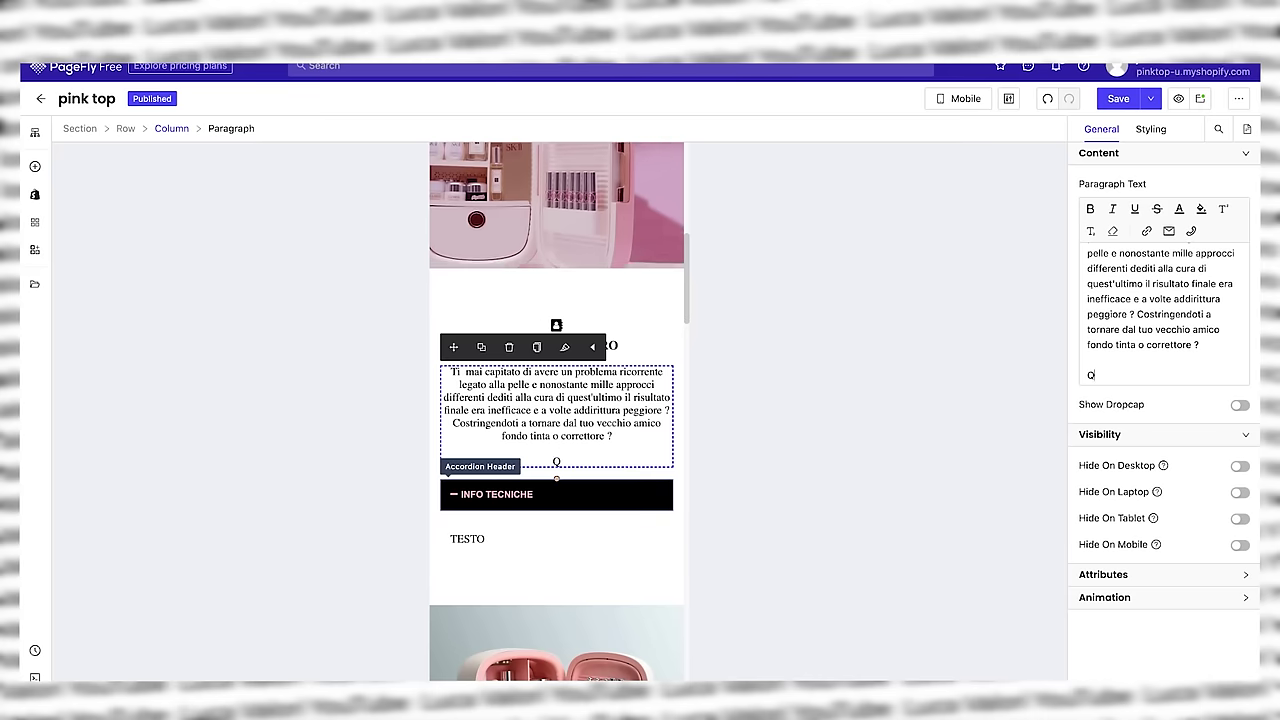
type("uesto probl")
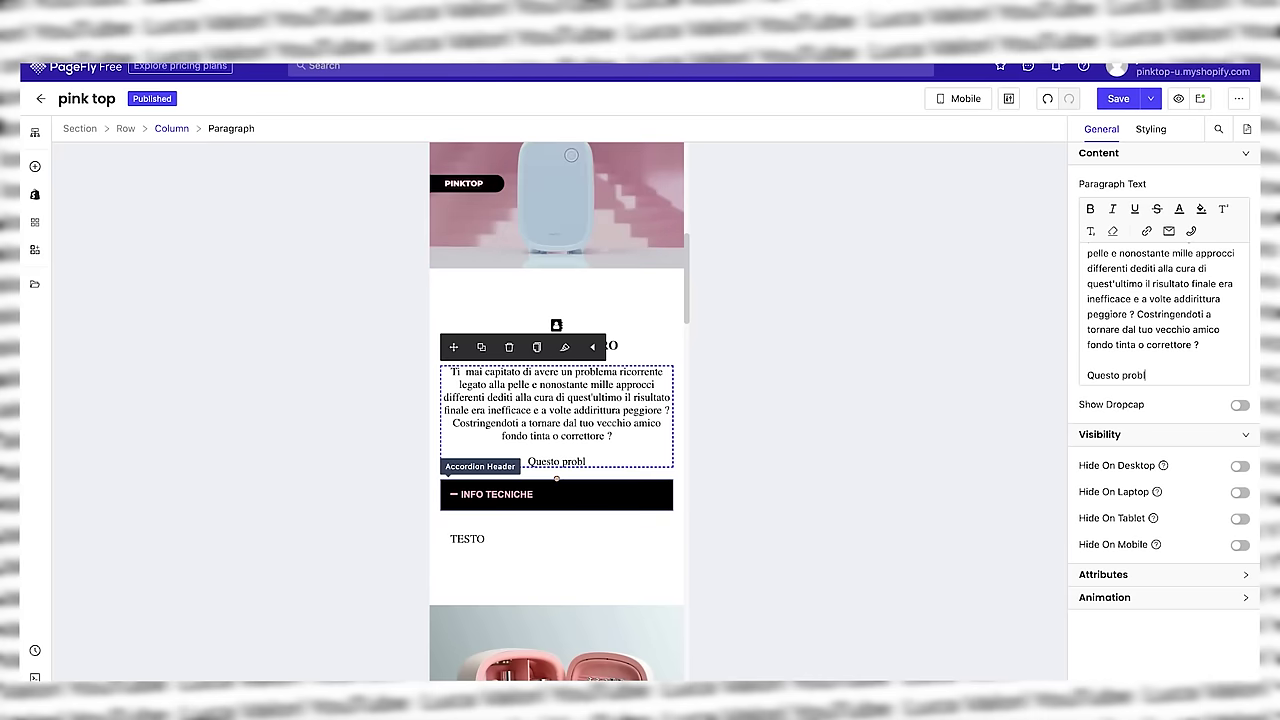
type("ema")
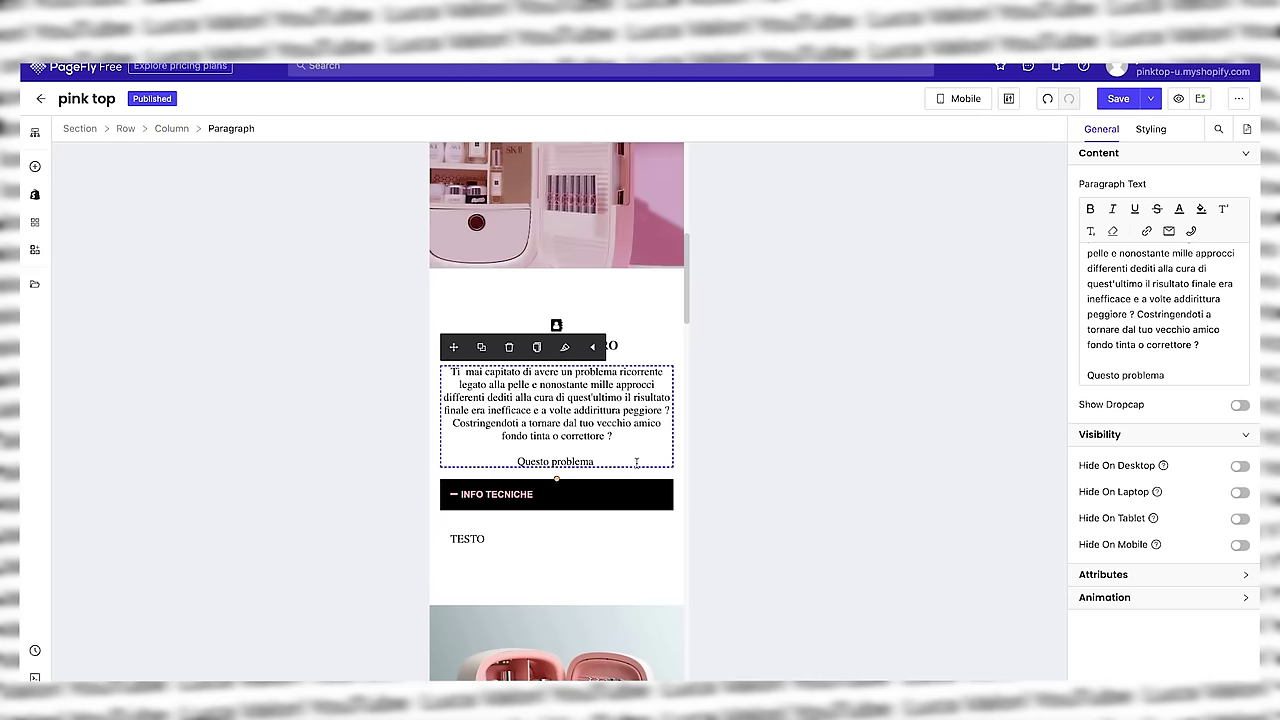
type(" aff")
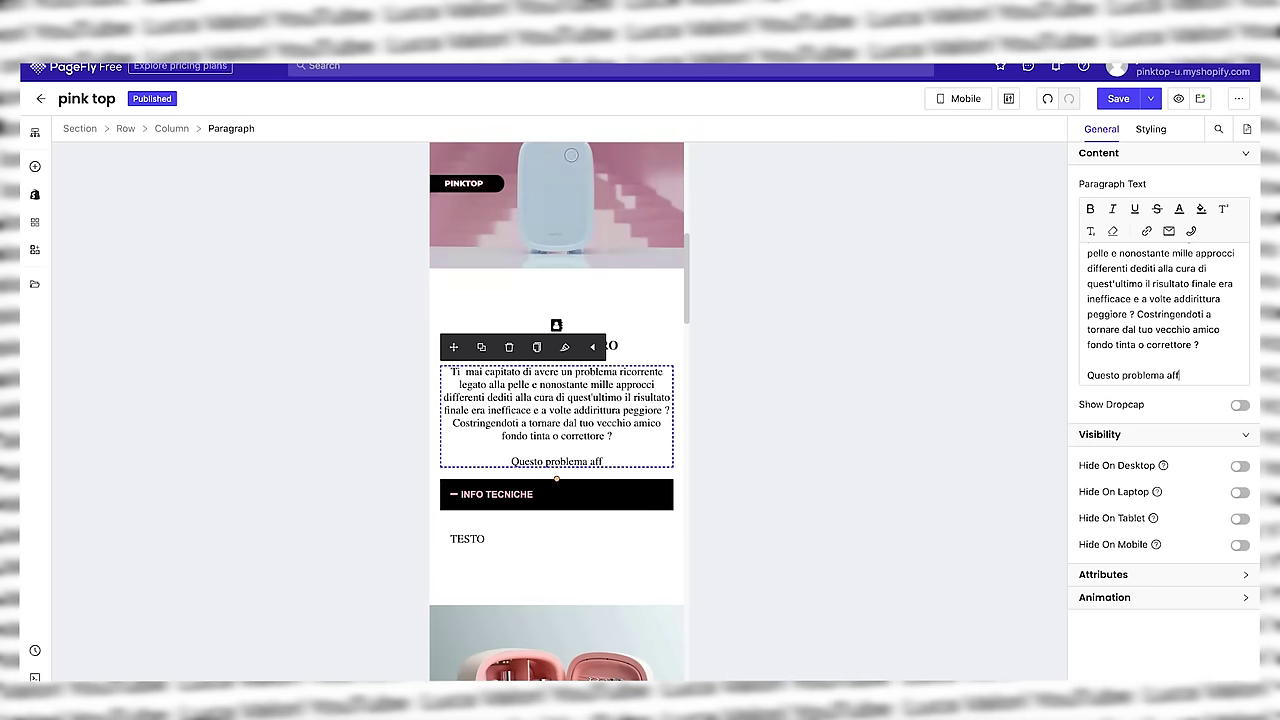
type("ligge tantissime persone nel mondo e n")
type("oi oggi")
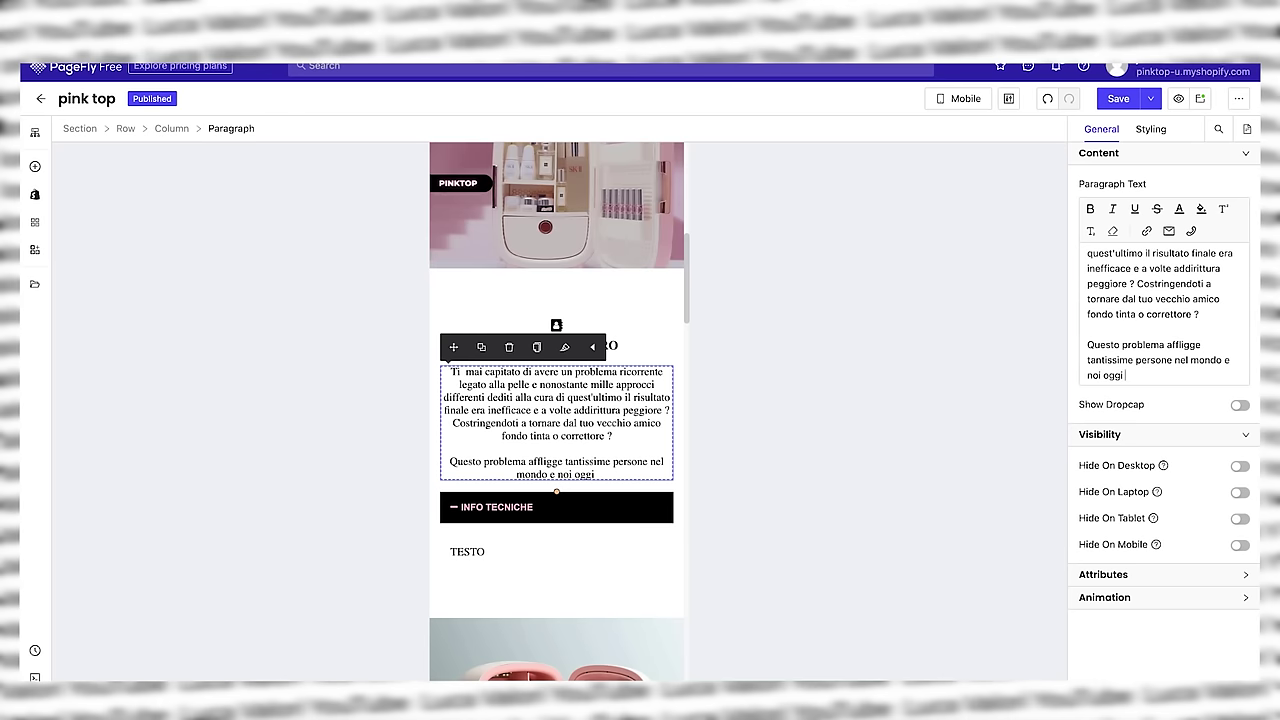
type(" abbiam")
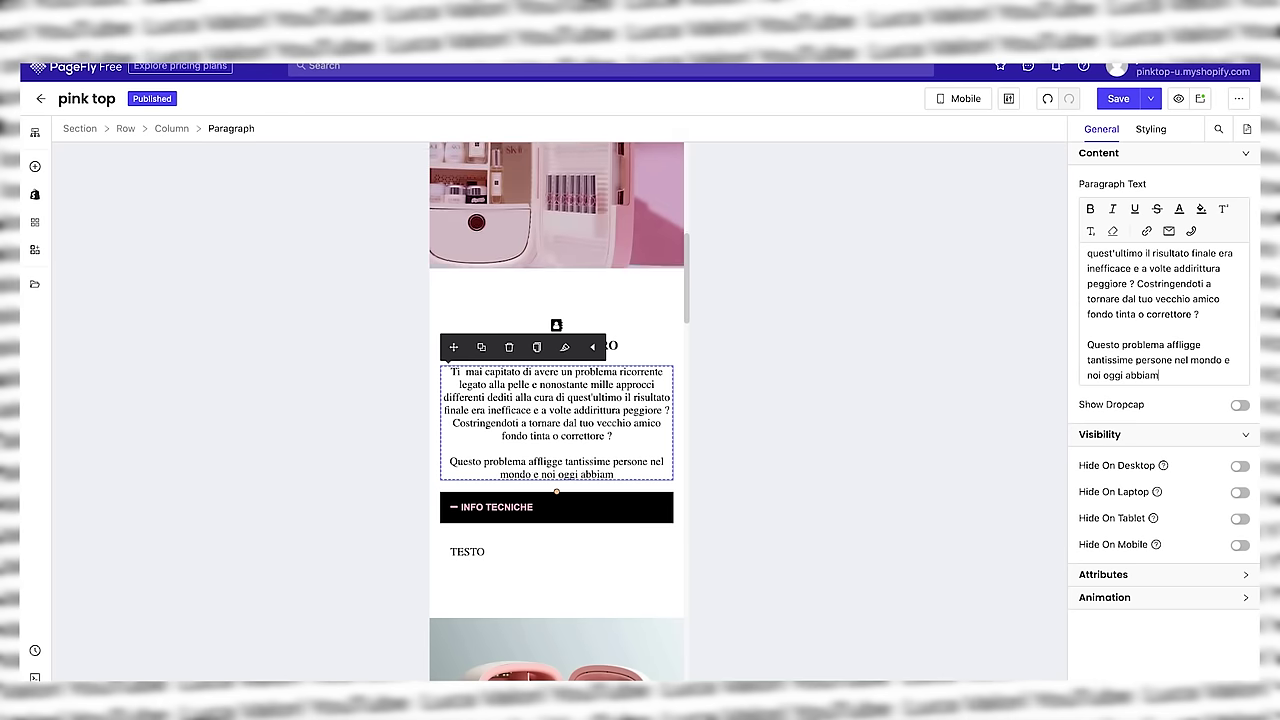
type("o capito ")
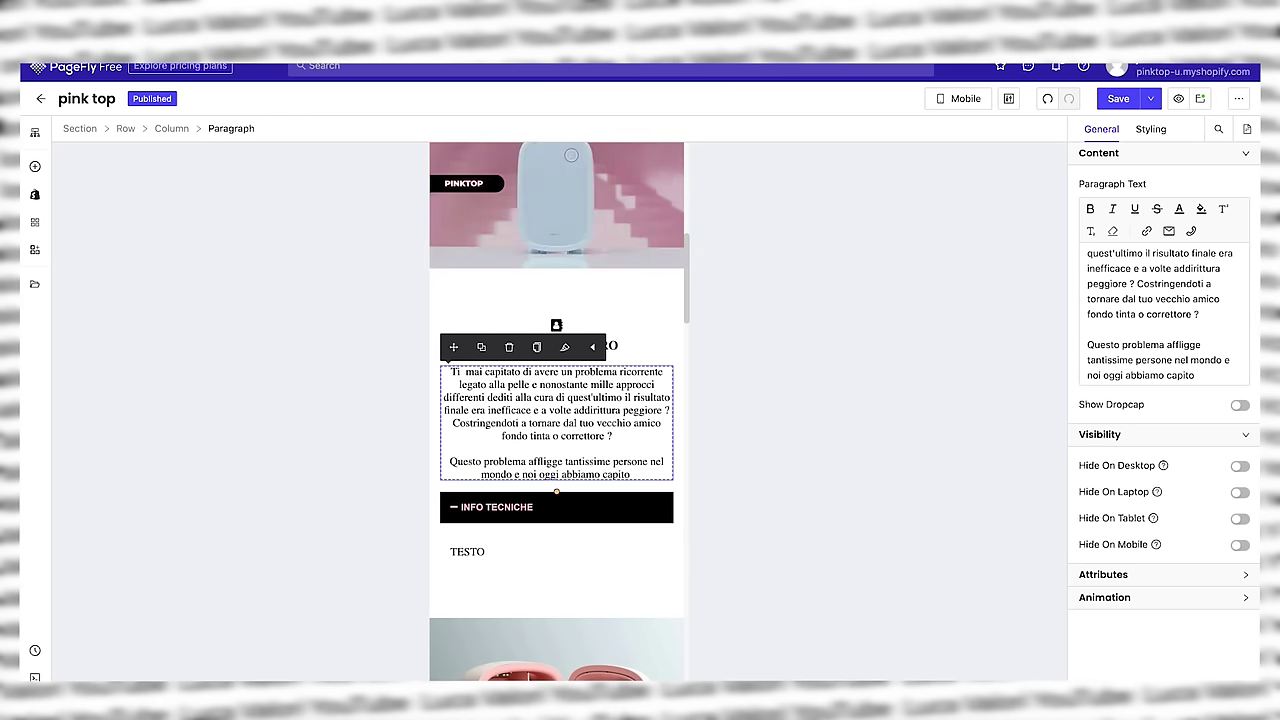
type("il perch")
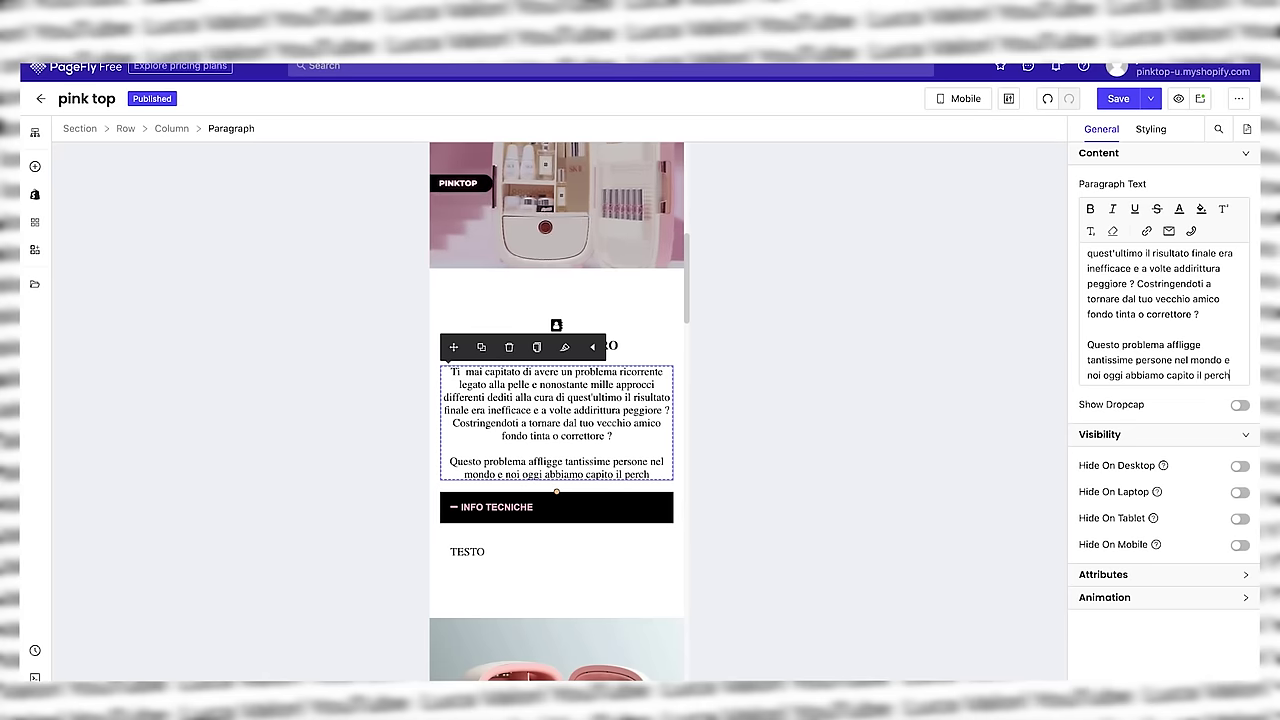
type("è")
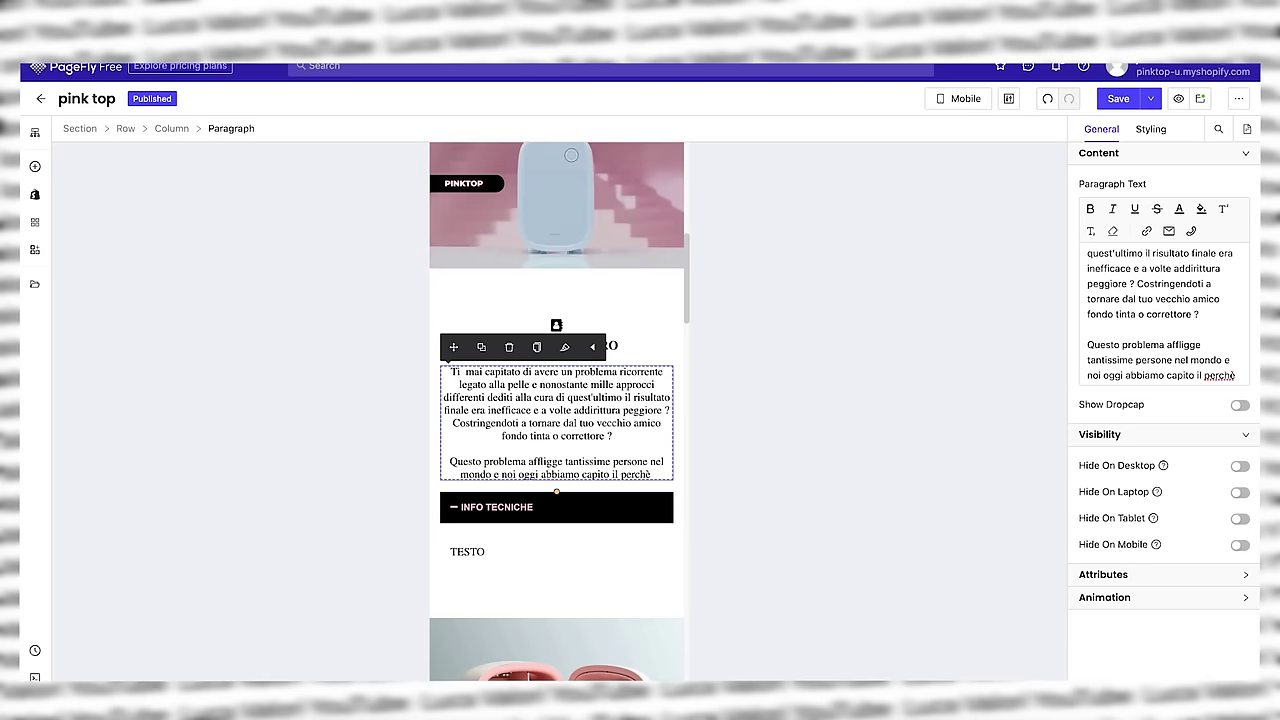
key("BackSpace")
type(", era una")
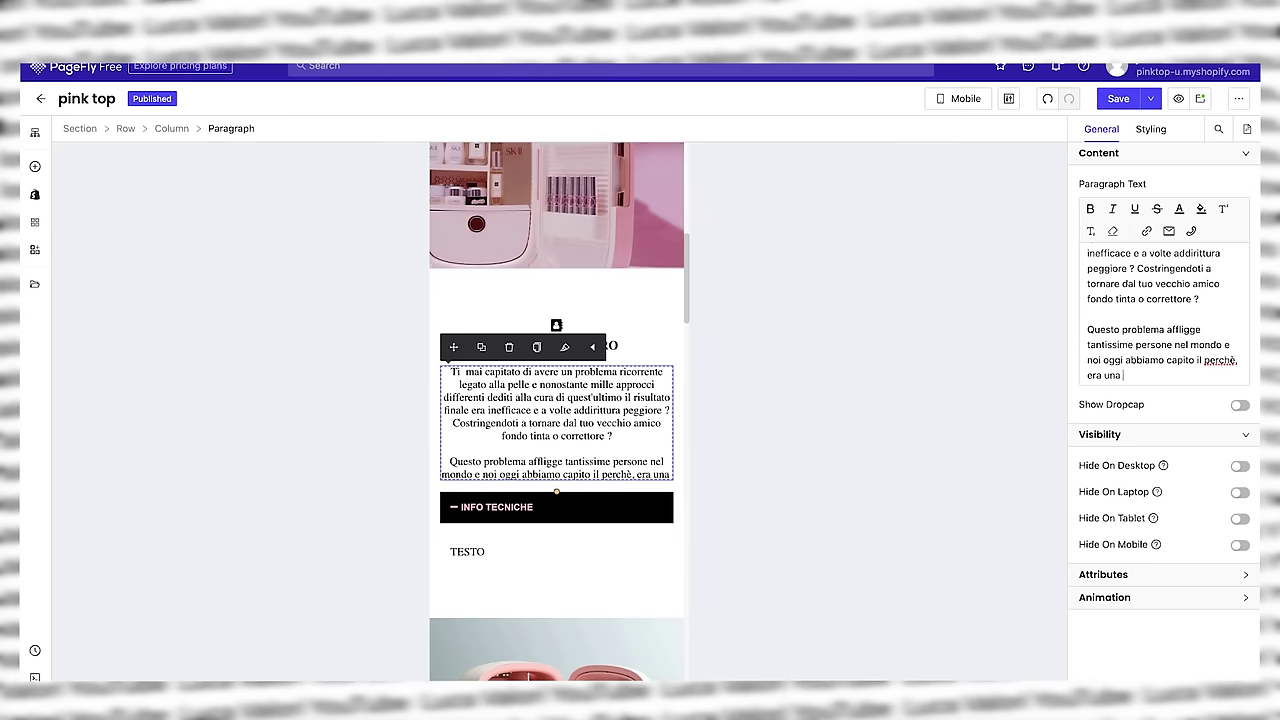
type(" cosa cosi")
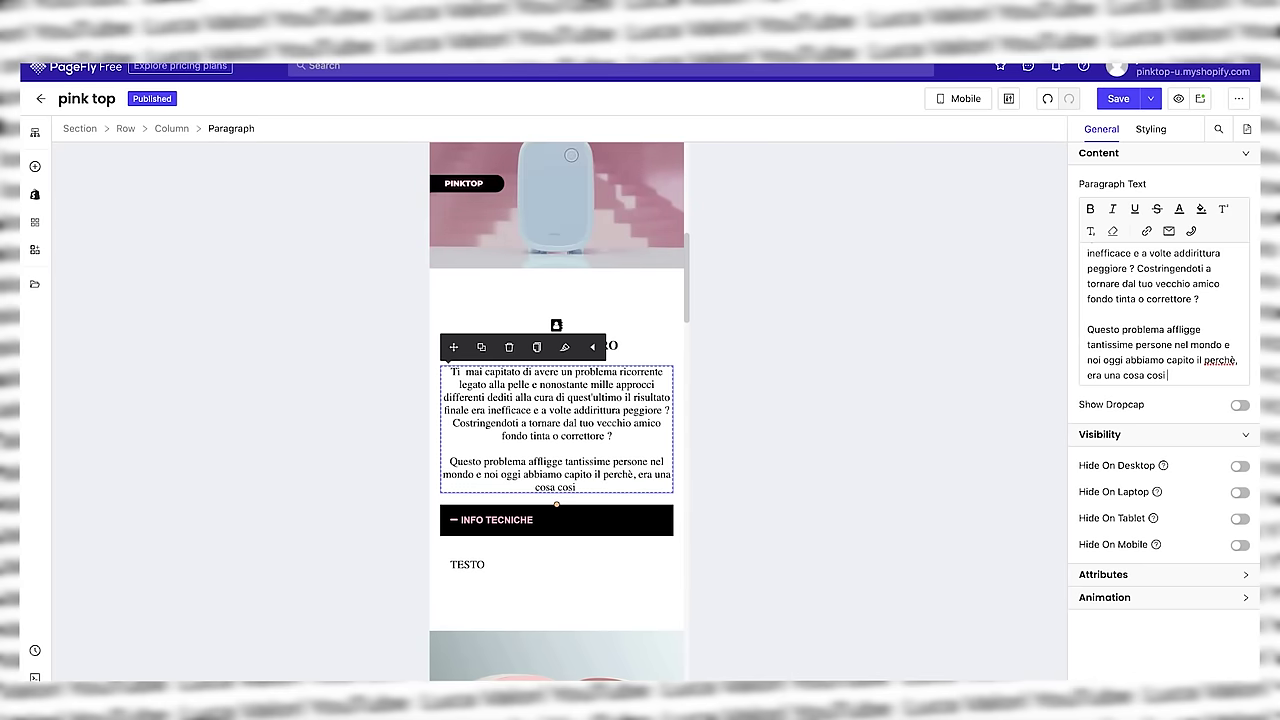
type(" semplice e ban")
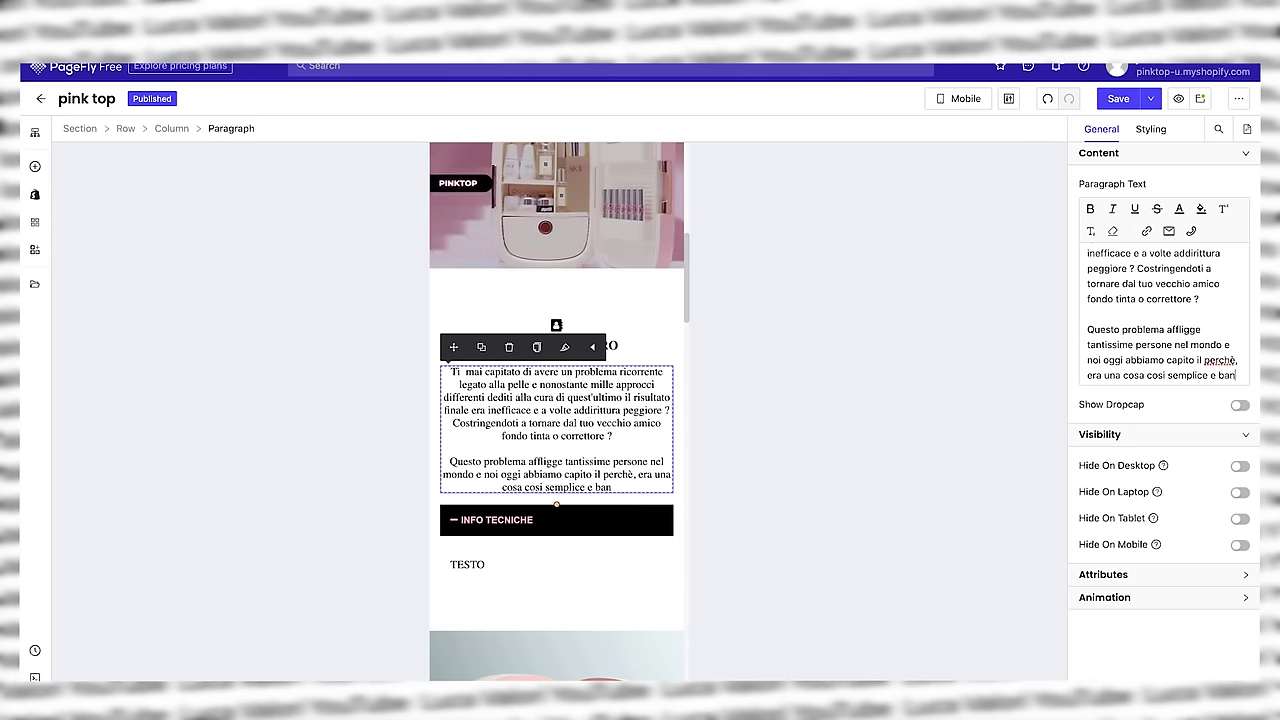
type("ale che")
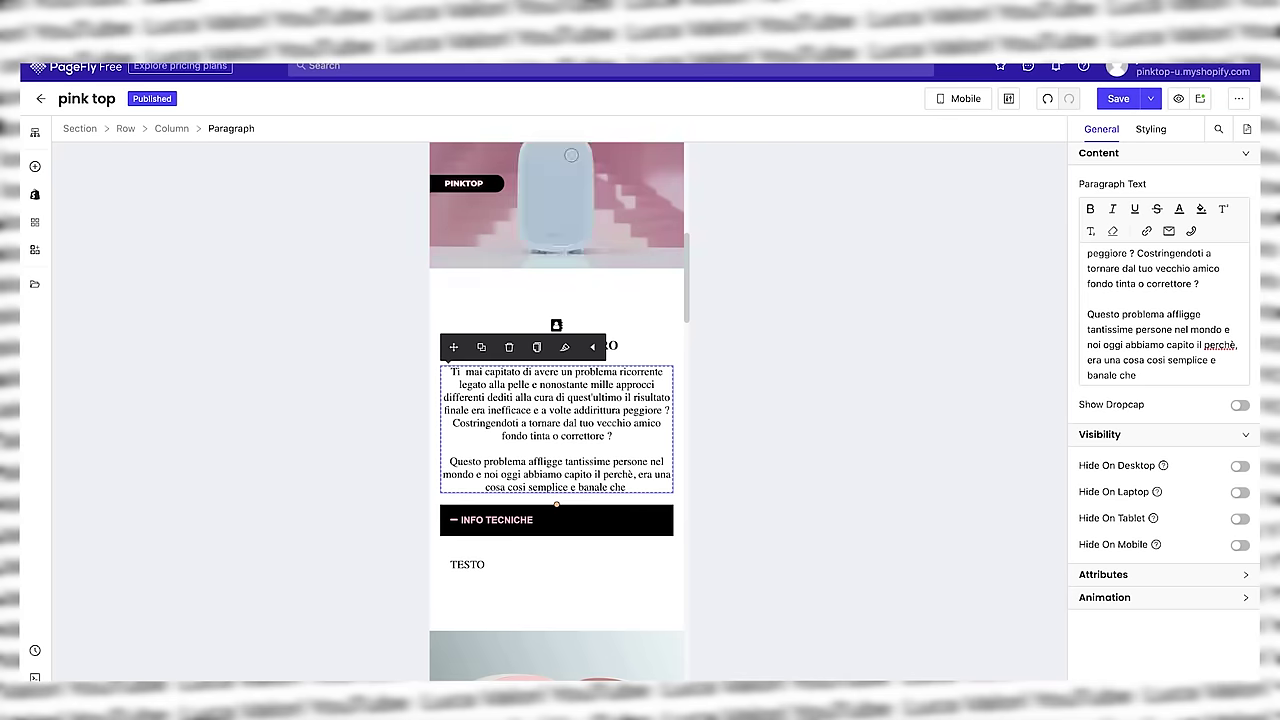
type(" nessuno se ne")
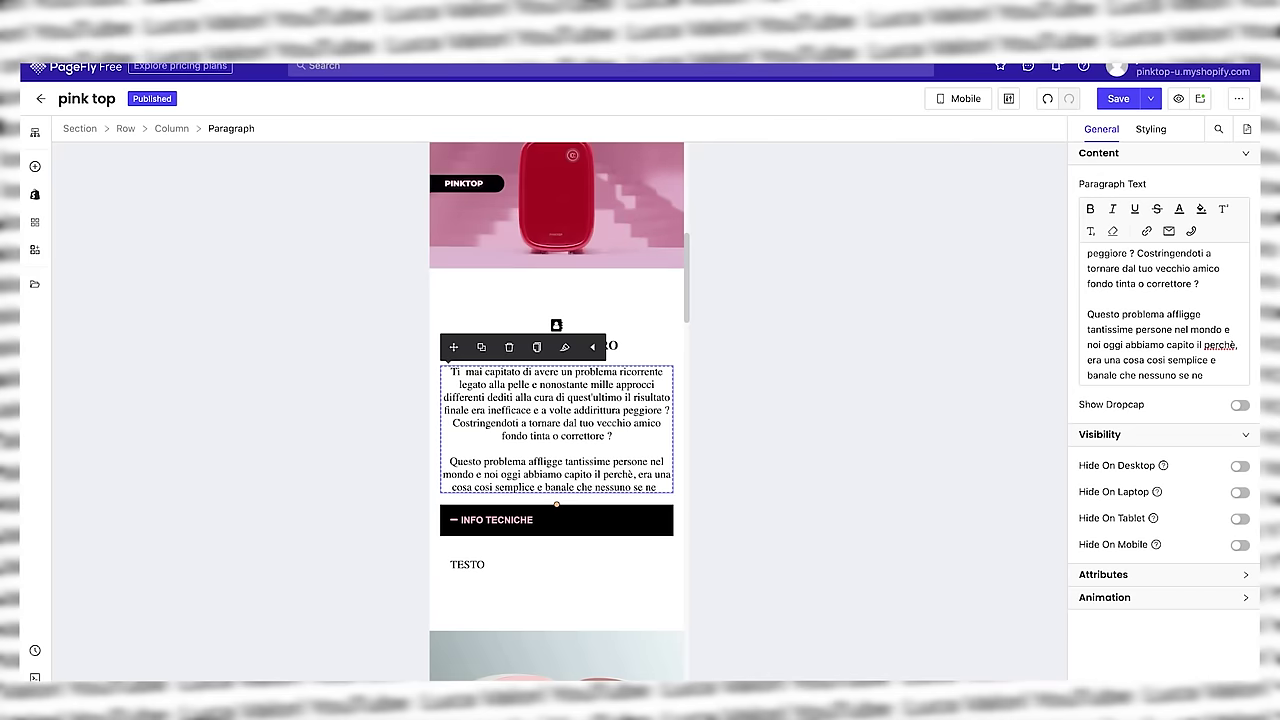
type("  mai rso")
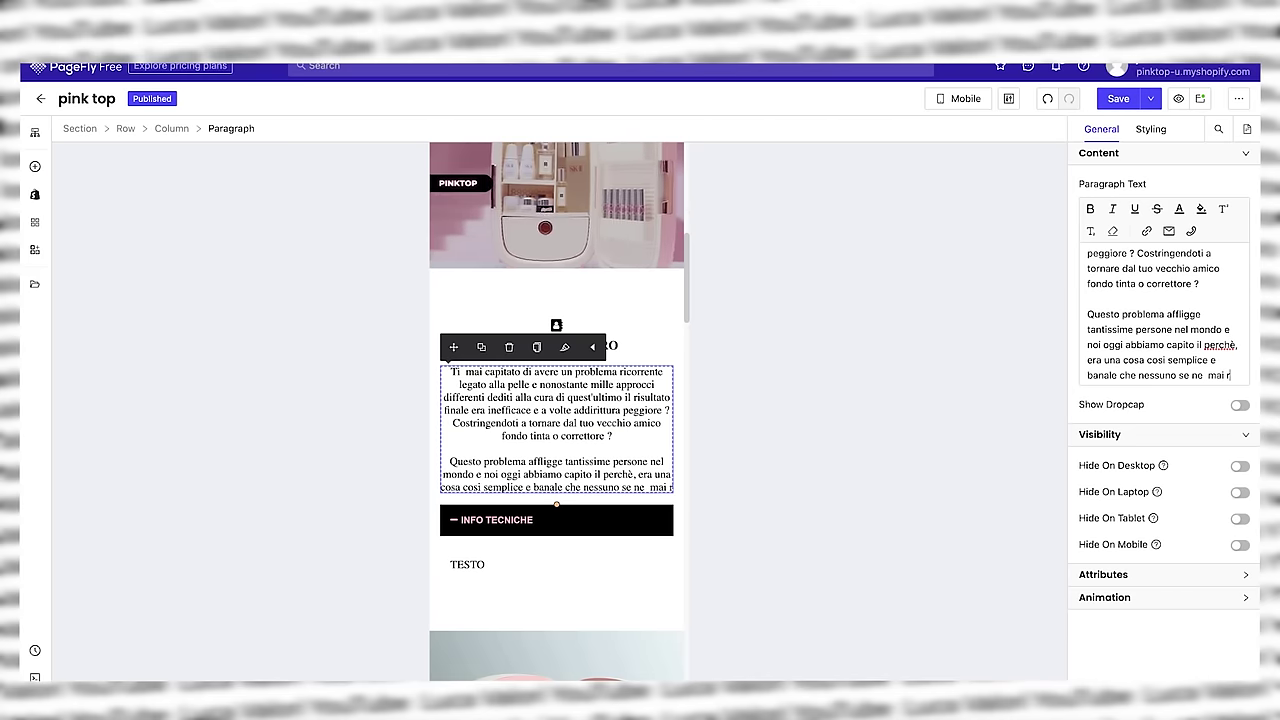
key("BackSpace")
key("BackSpace")
key("BackSpace")
key("BackSpace")
key("BackSpace")
key("BackSpace")
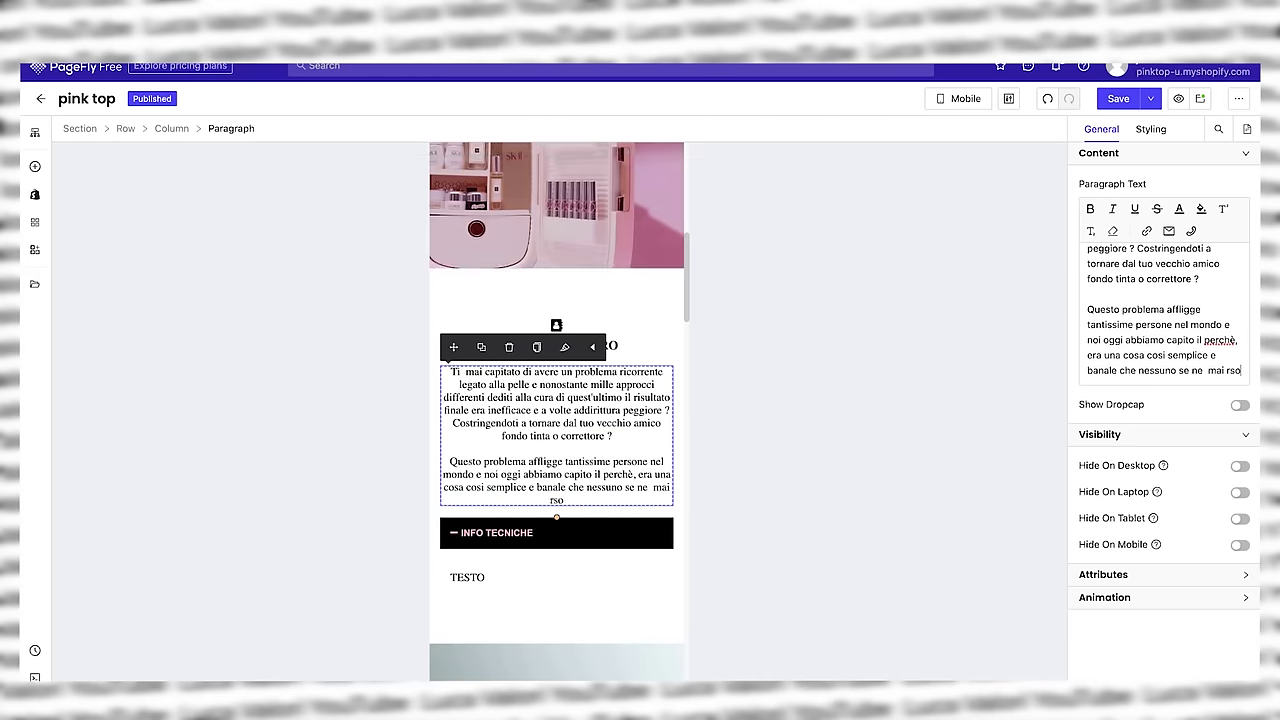
type("eso conto")
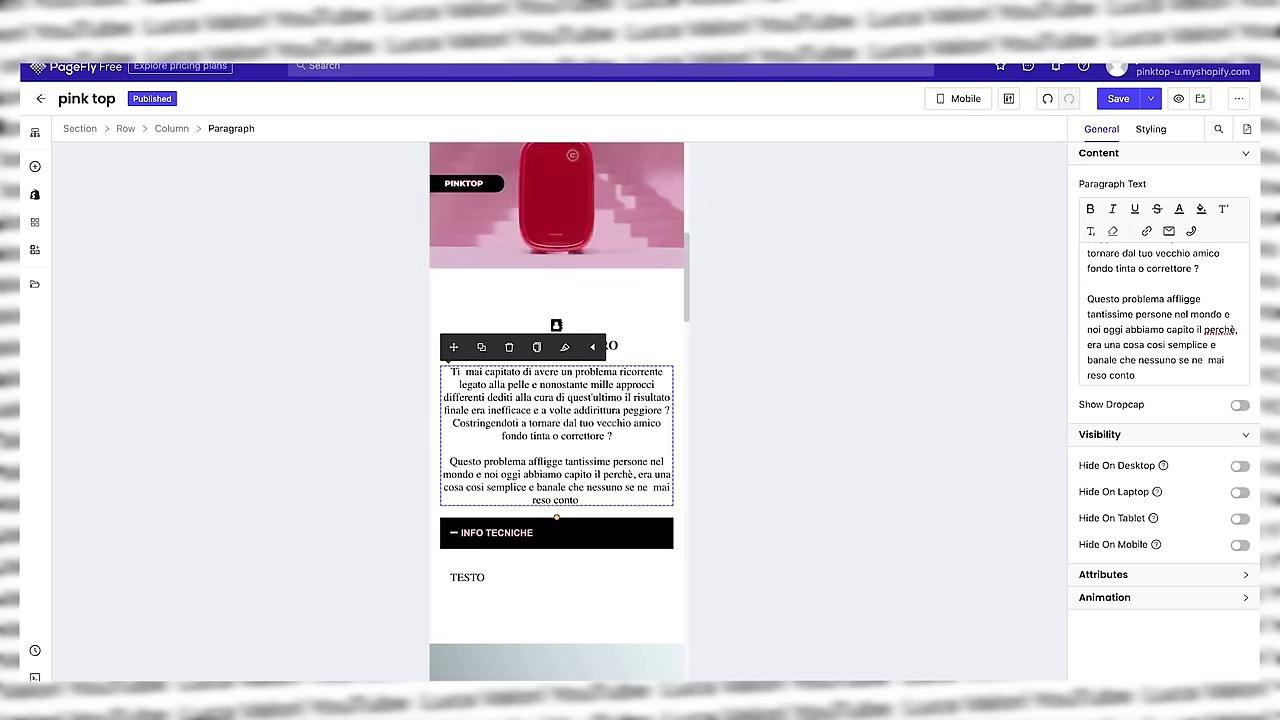
key("BackSpace")
key("BackSpace")
key("BackSpace")
key("BackSpace")
key("BackSpace")
key("BackSpace")
key("BackSpace")
key("BackSpace")
key("BackSpace")
key("BackSpace")
key("BackSpace")
key("BackSpace")
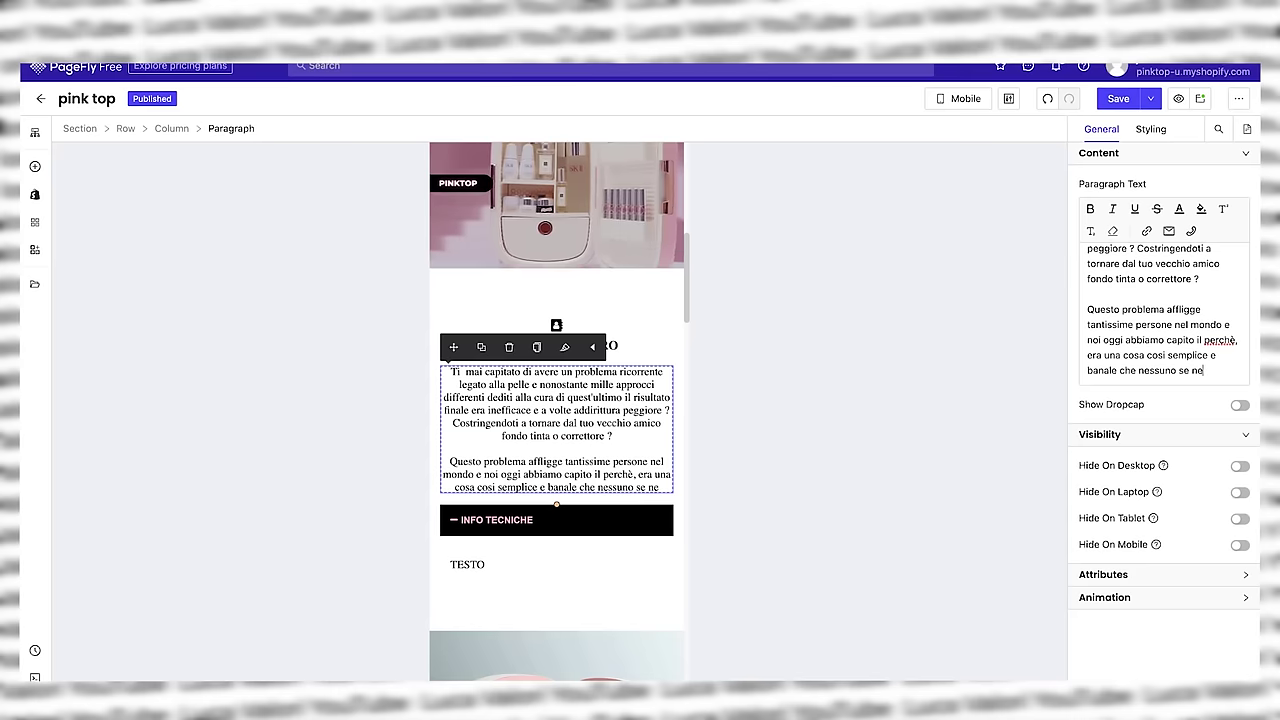
type("rese mai ")
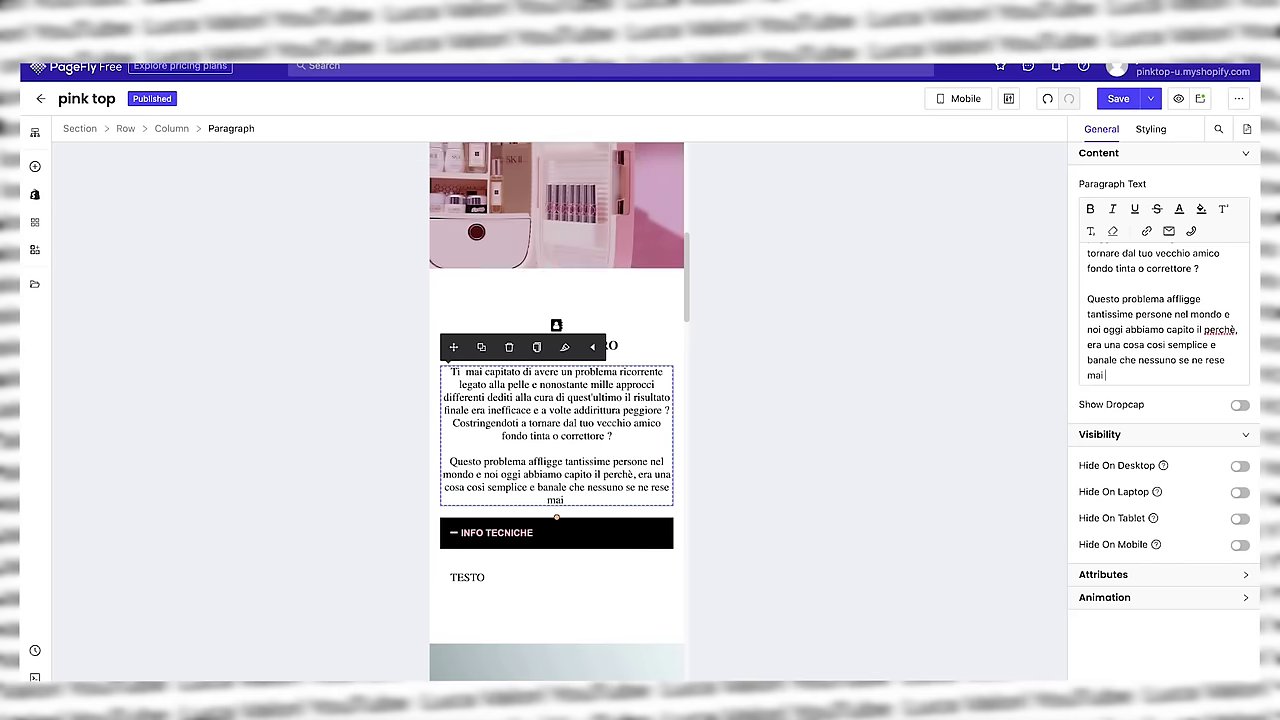
type("conto fino ad o")
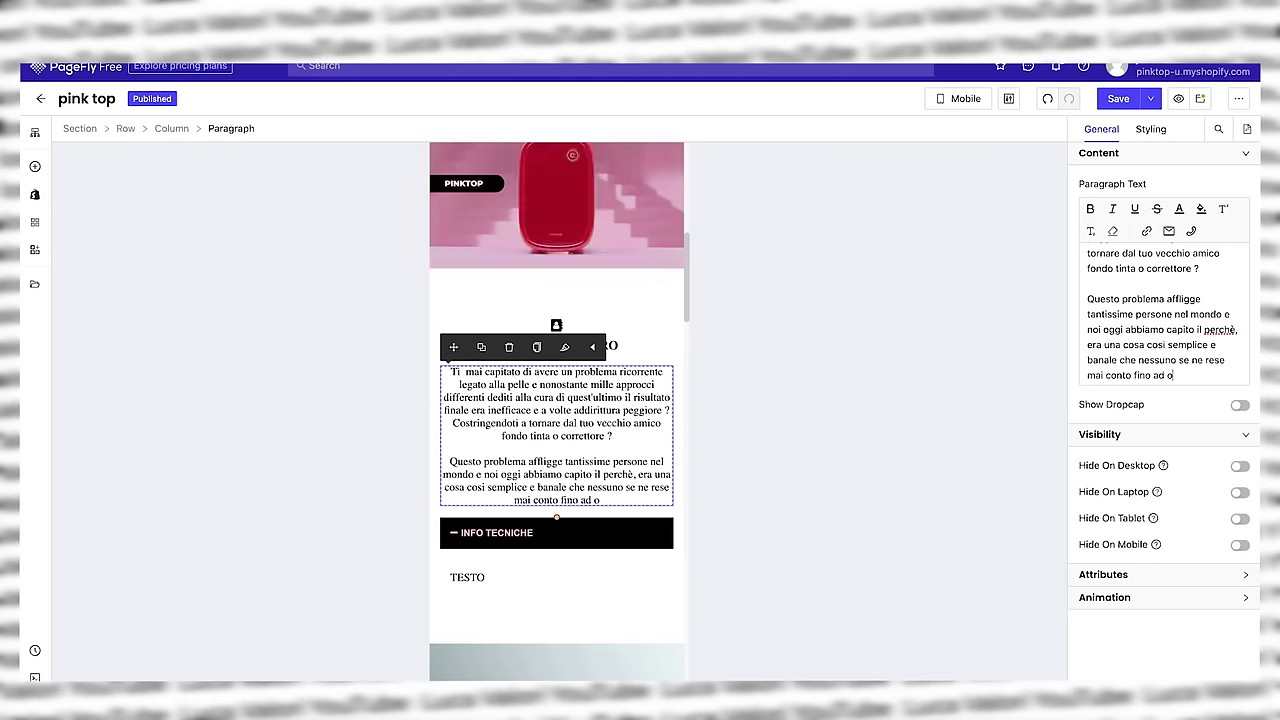
type("ggi")
key("Return")
key("Return")
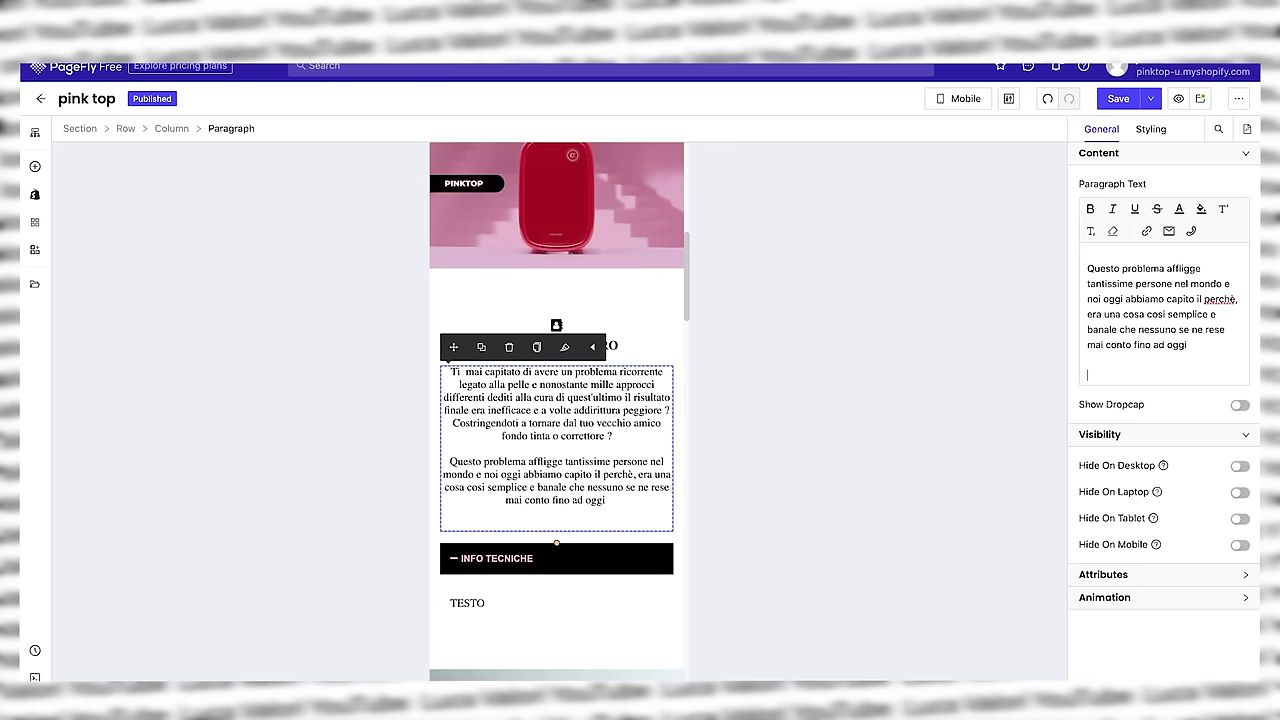
- Start the paragraph 'Partiamo dalla cosmetica : i prodotti per la cura della pelle… principi attivi specifici…'
type("Partiamo dalla cosme")
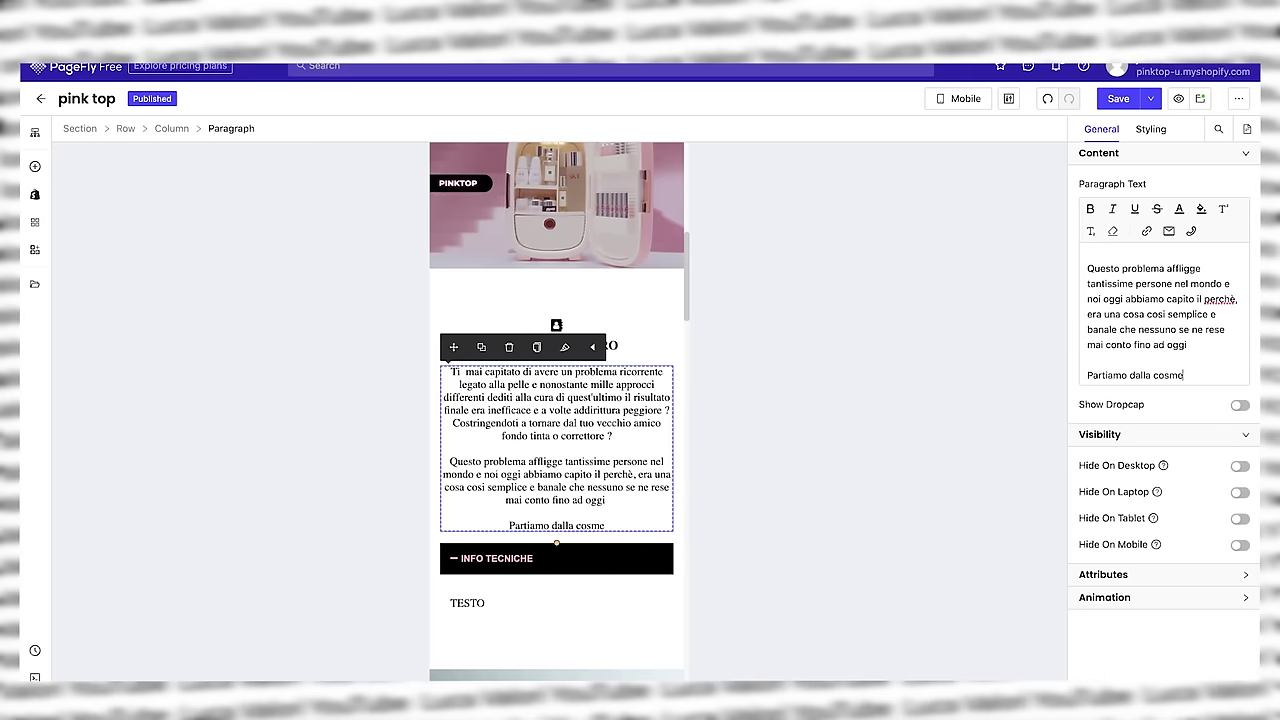
type("tica : ")
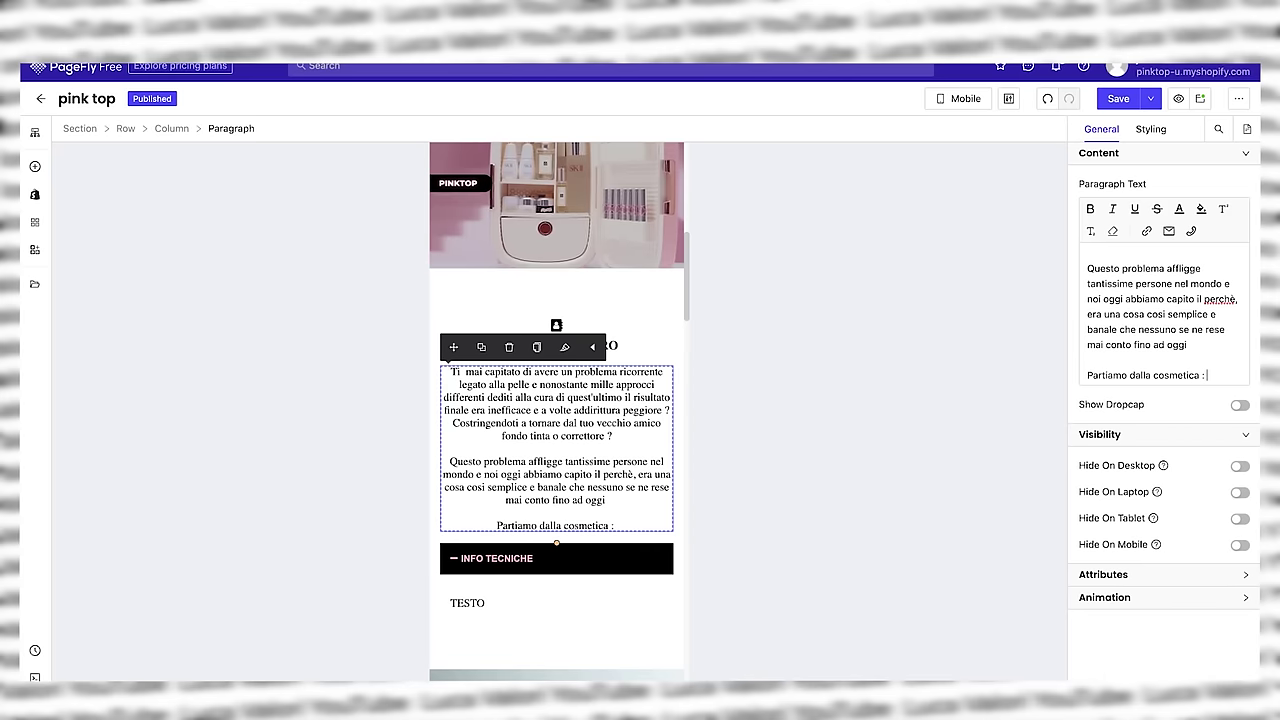
type("i prodotti ")
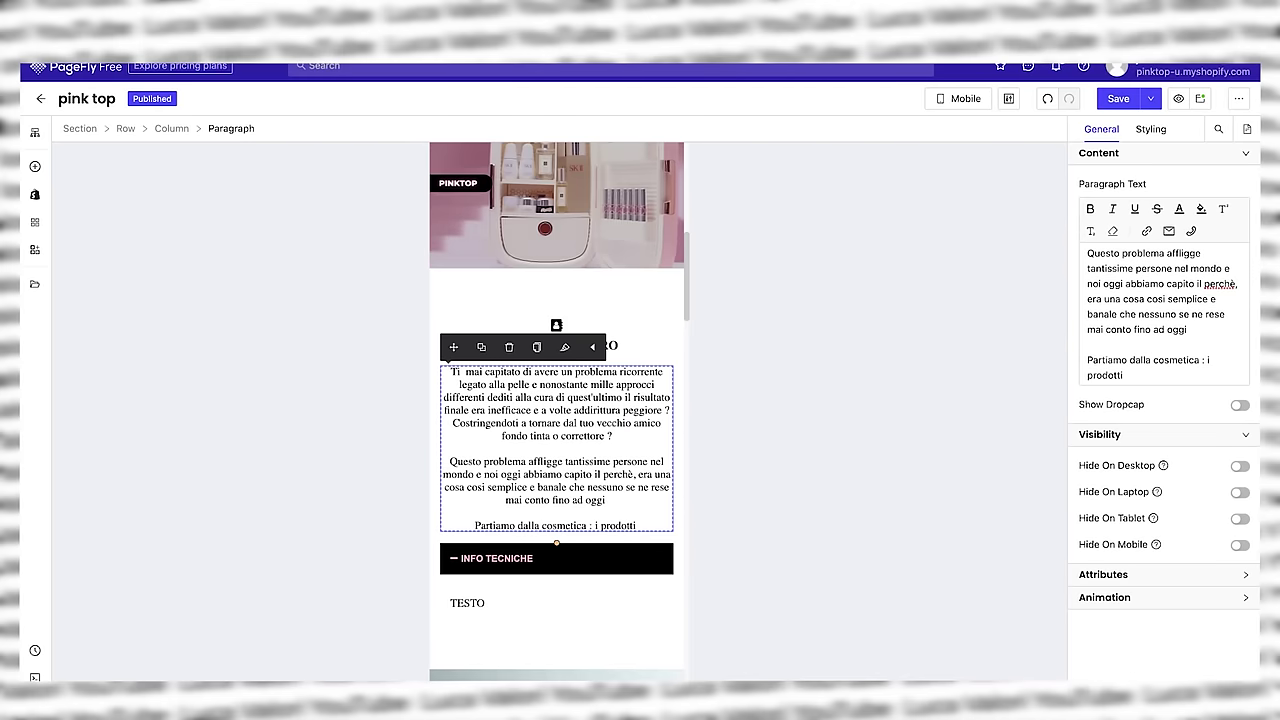
type("per la")
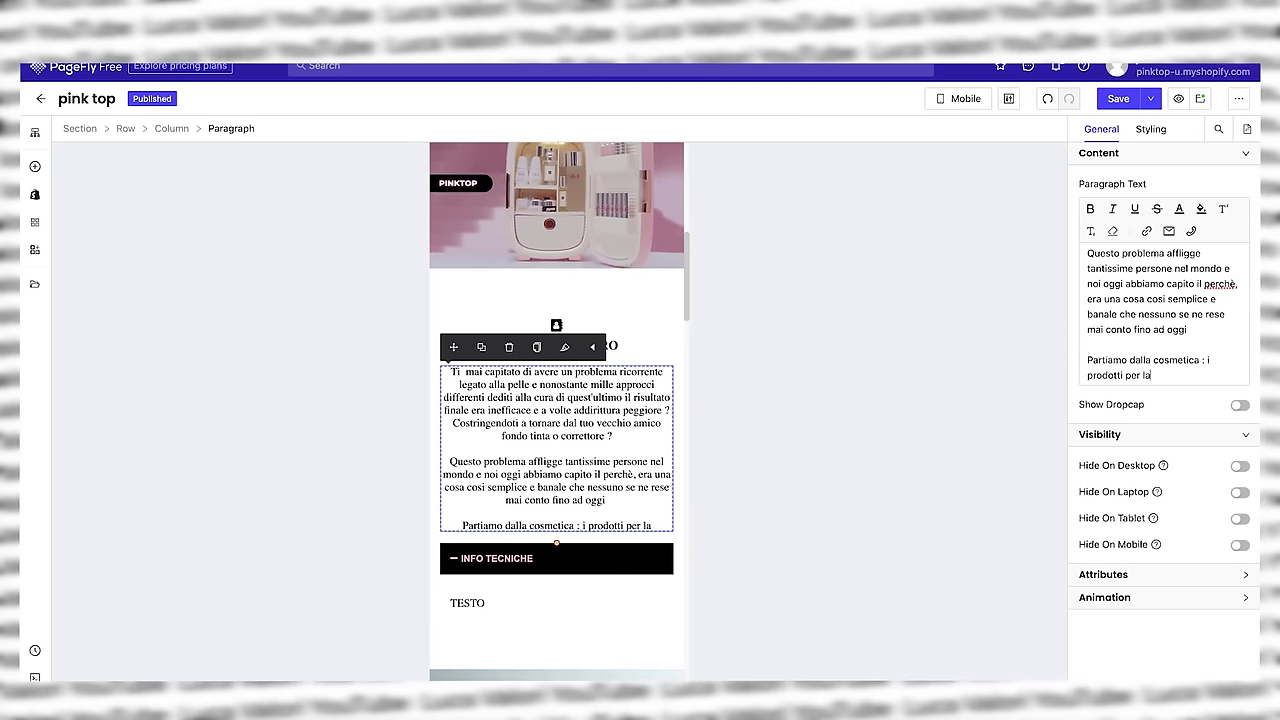
type(" cura della pelle sono composti ")
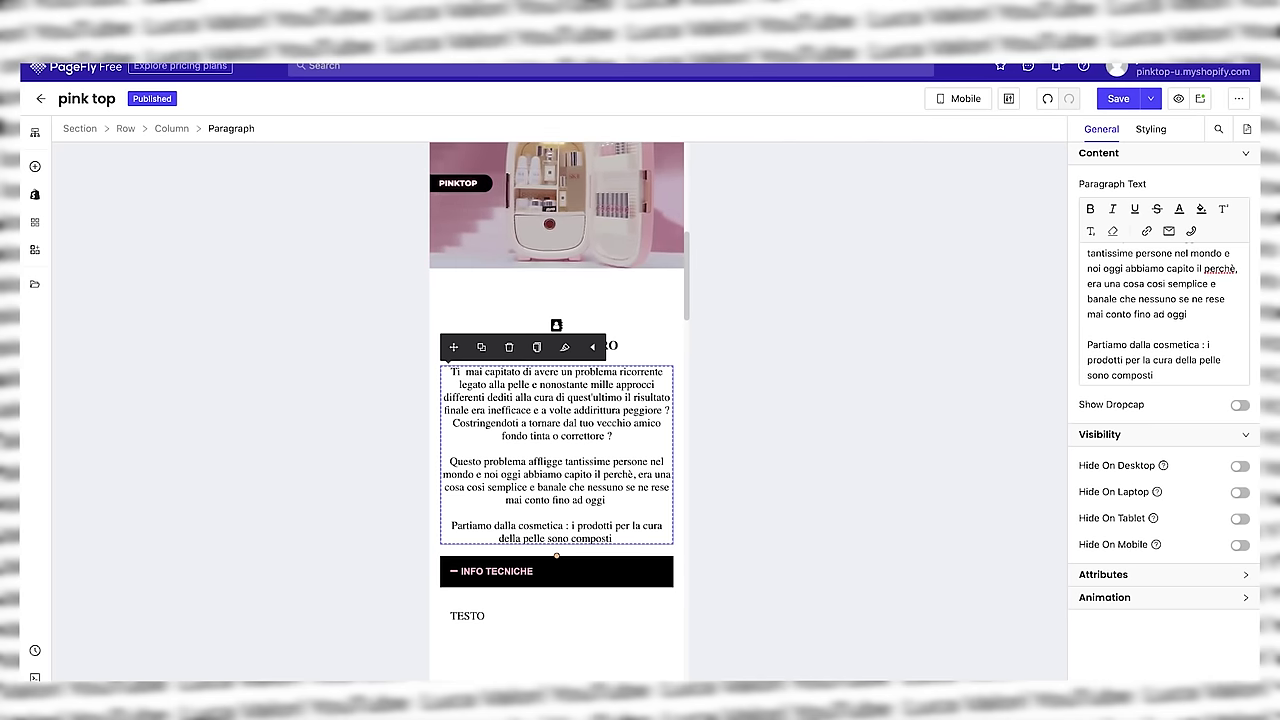
type("da prinicipi a")
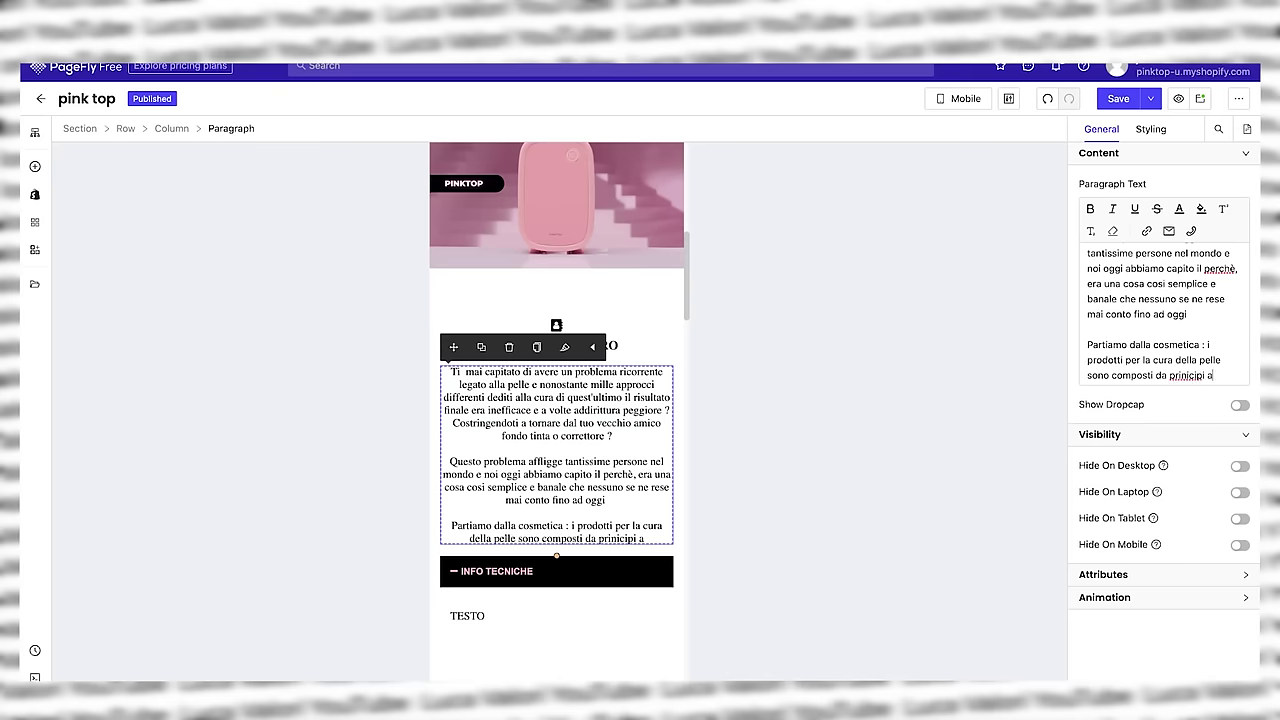
type("ttivi")
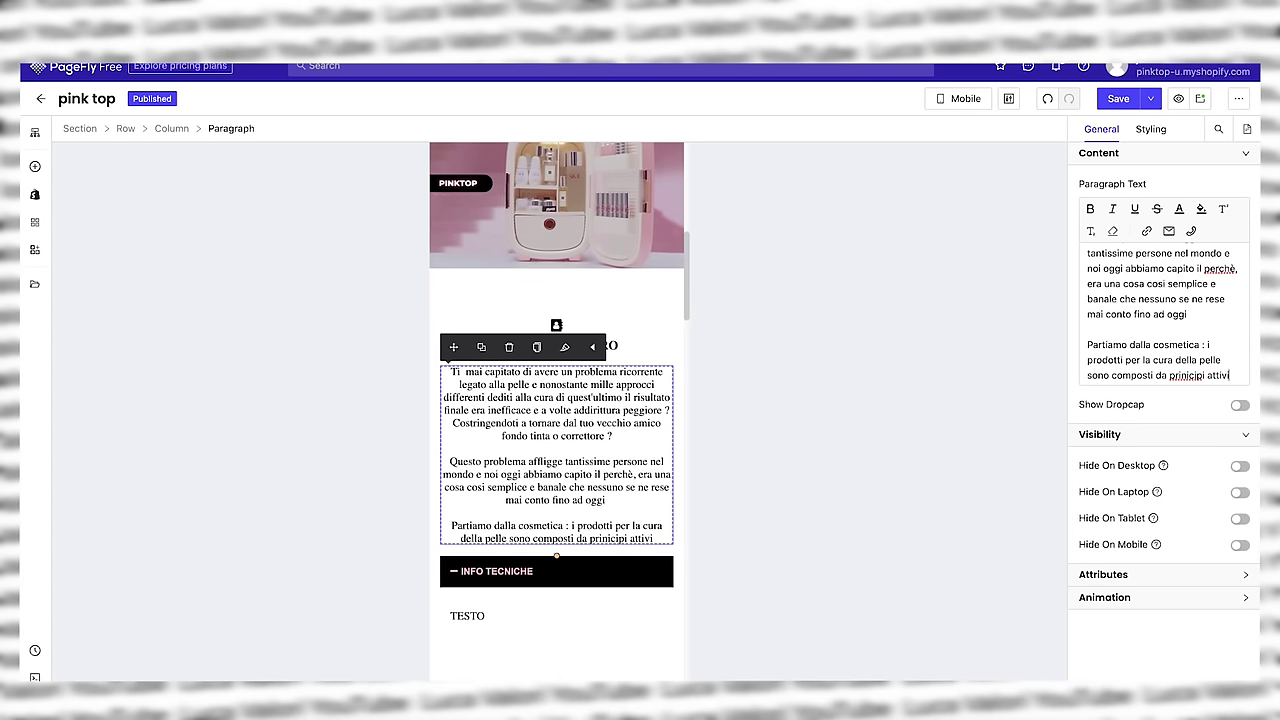
type(" ben")
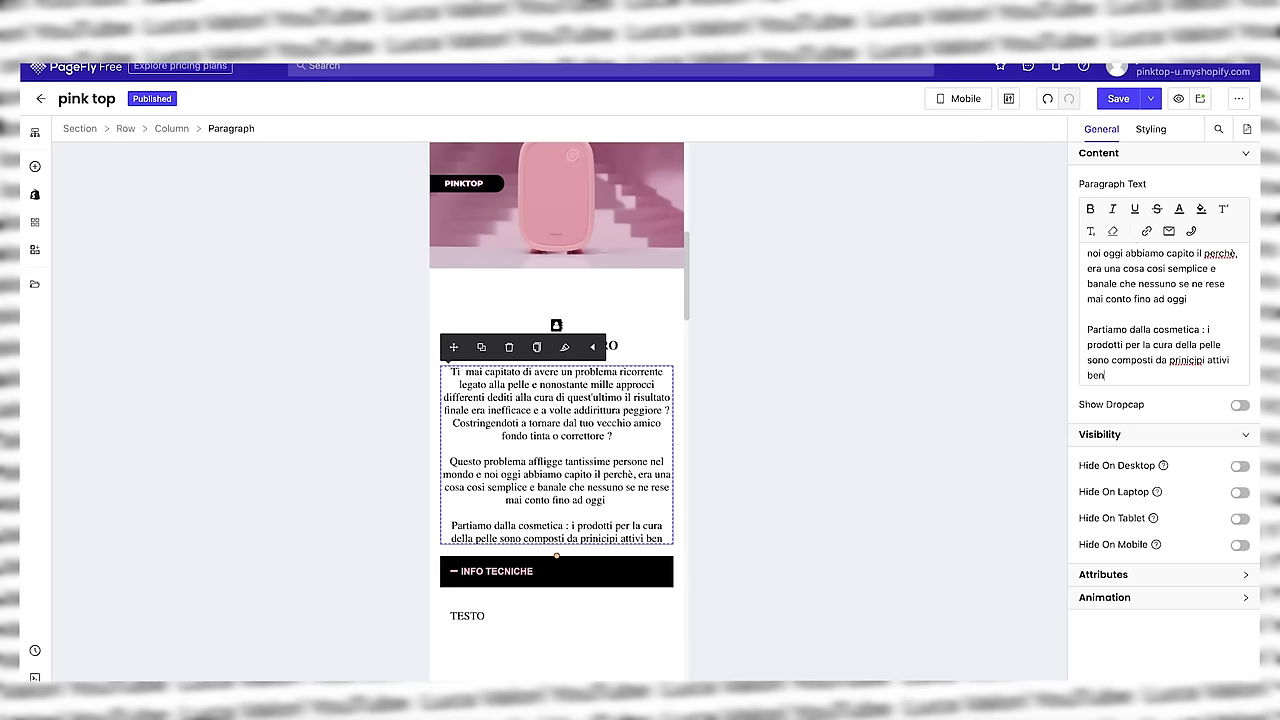
key("BackSpace")
key("BackSpace")
key("BackSpace")
key("BackSpace")
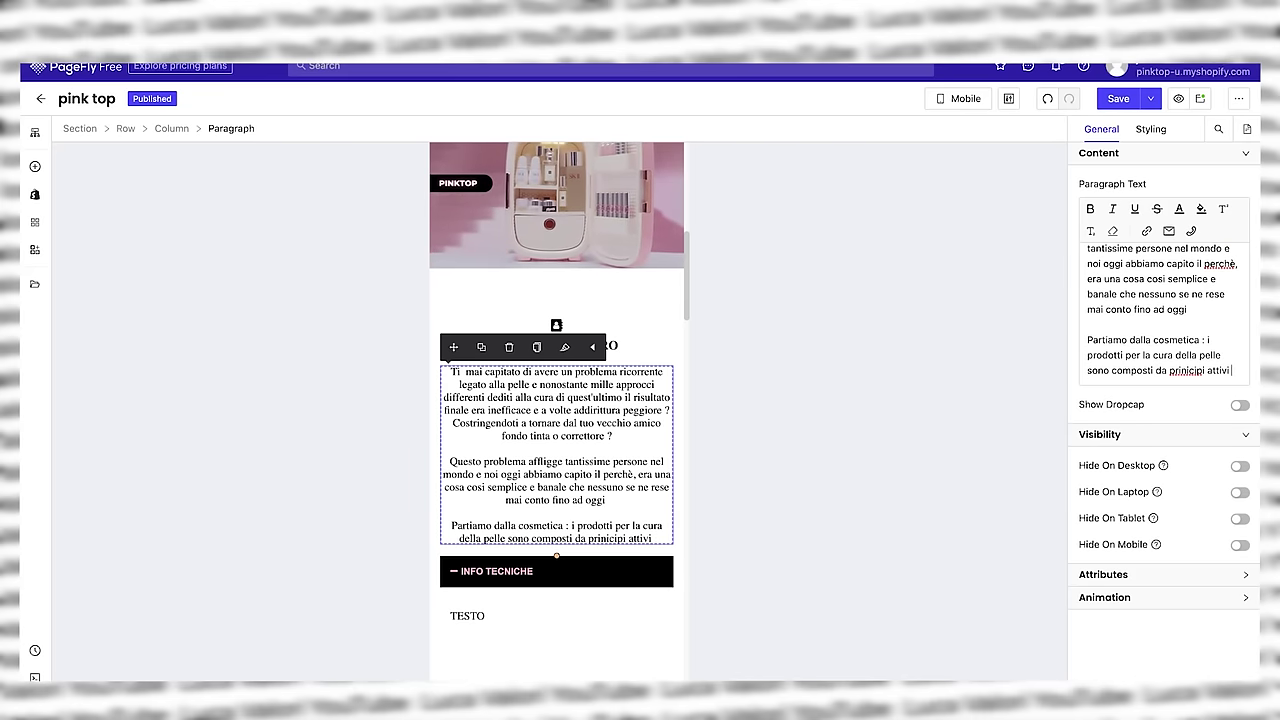
type("spcifici ")
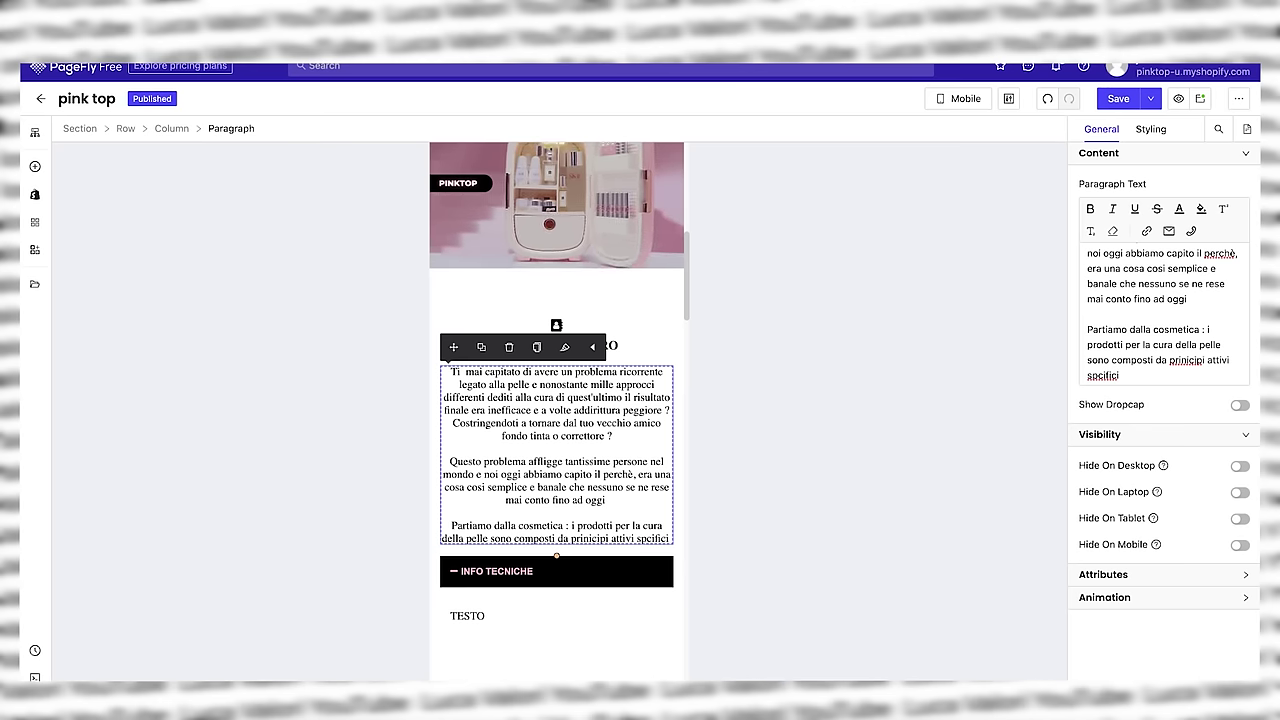
type("che hanno una durata lim")
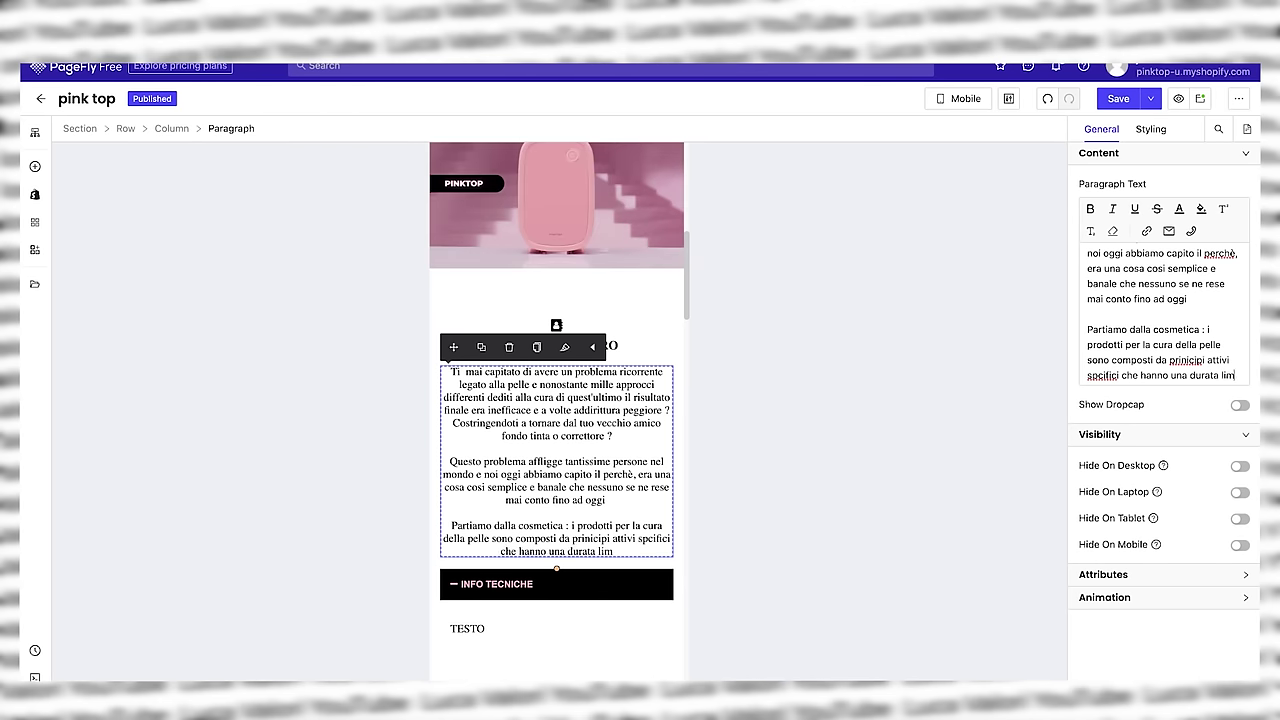
type("itata se")
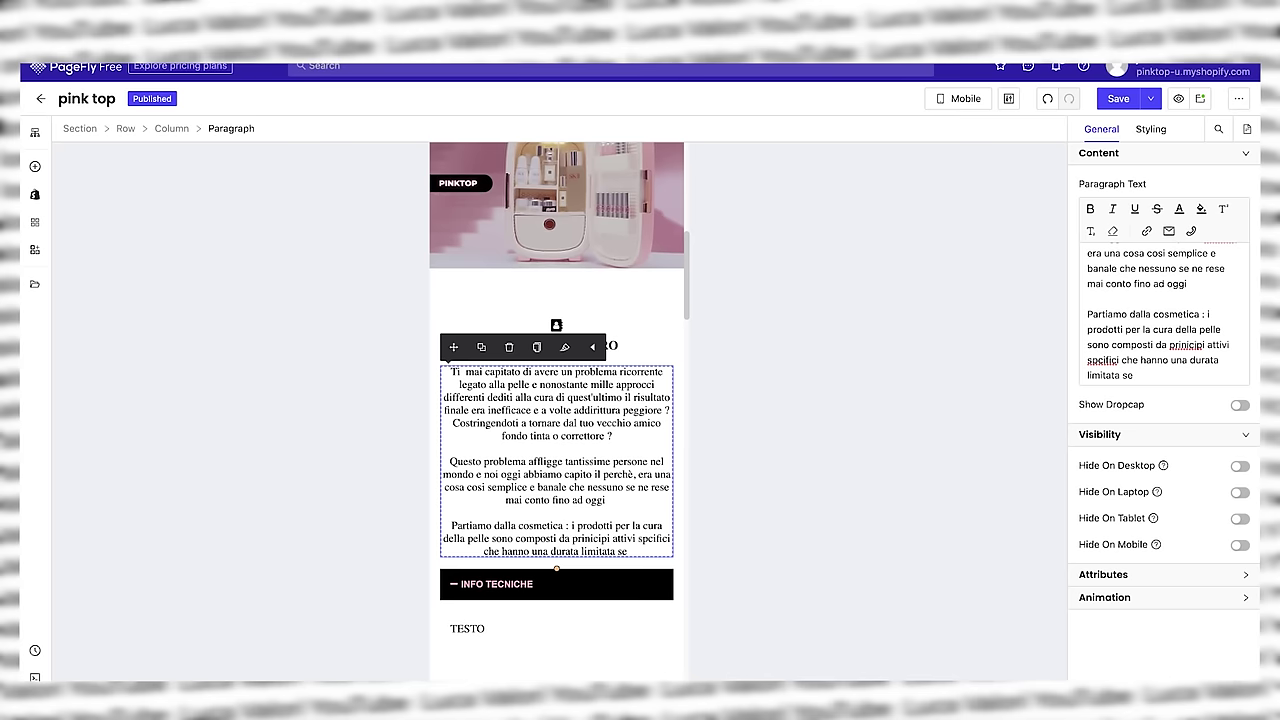
key("BackSpace")
key("BackSpace")
key("BackSpace")
type("nel tempo")
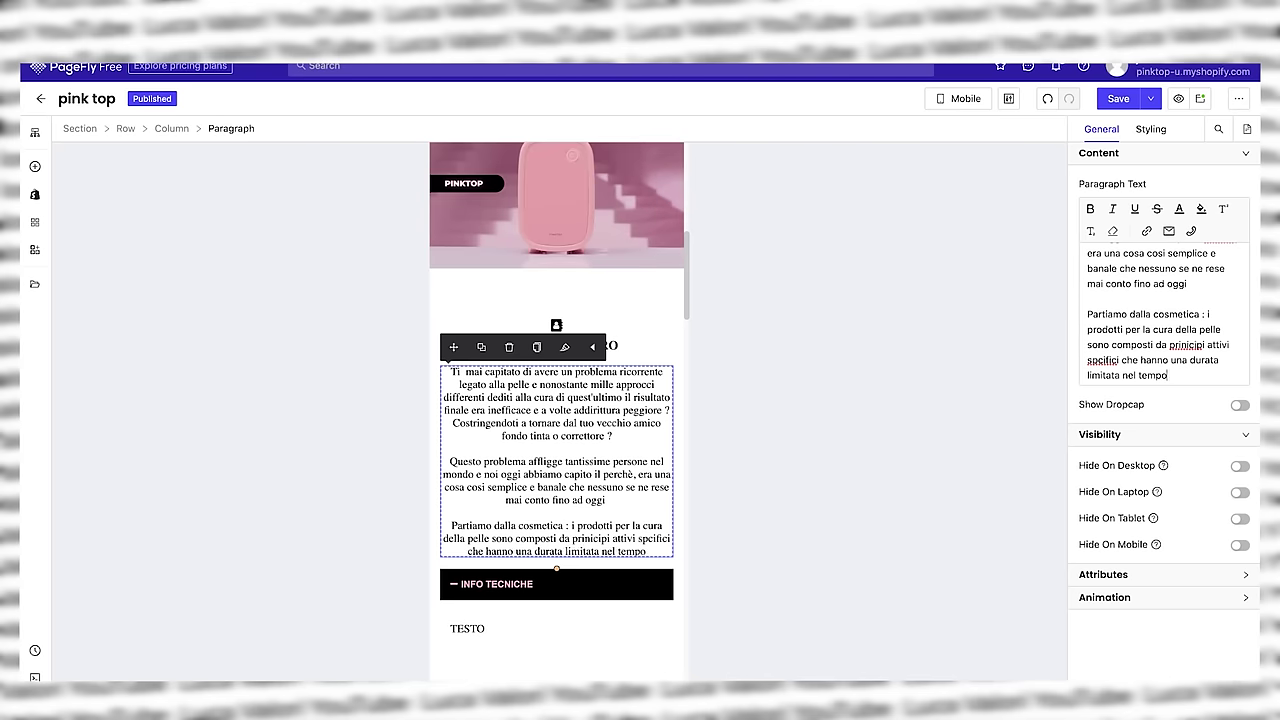
type(" se n")
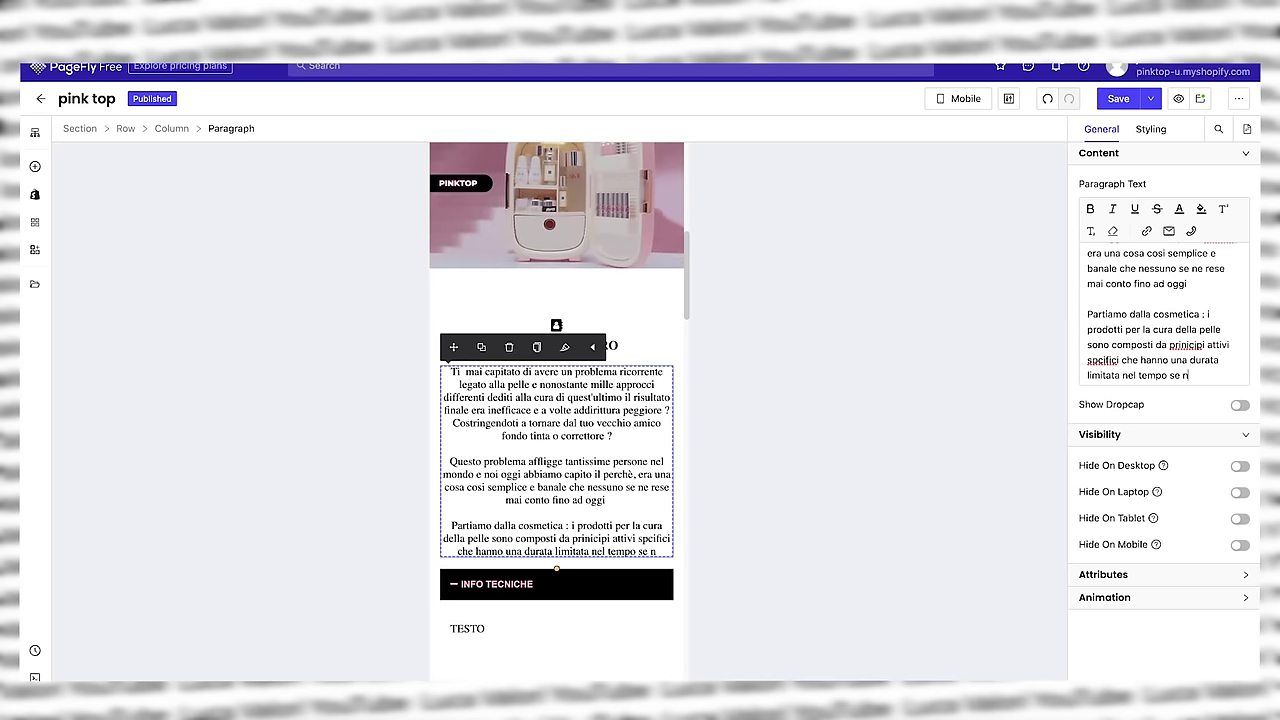
type("on vengono ")
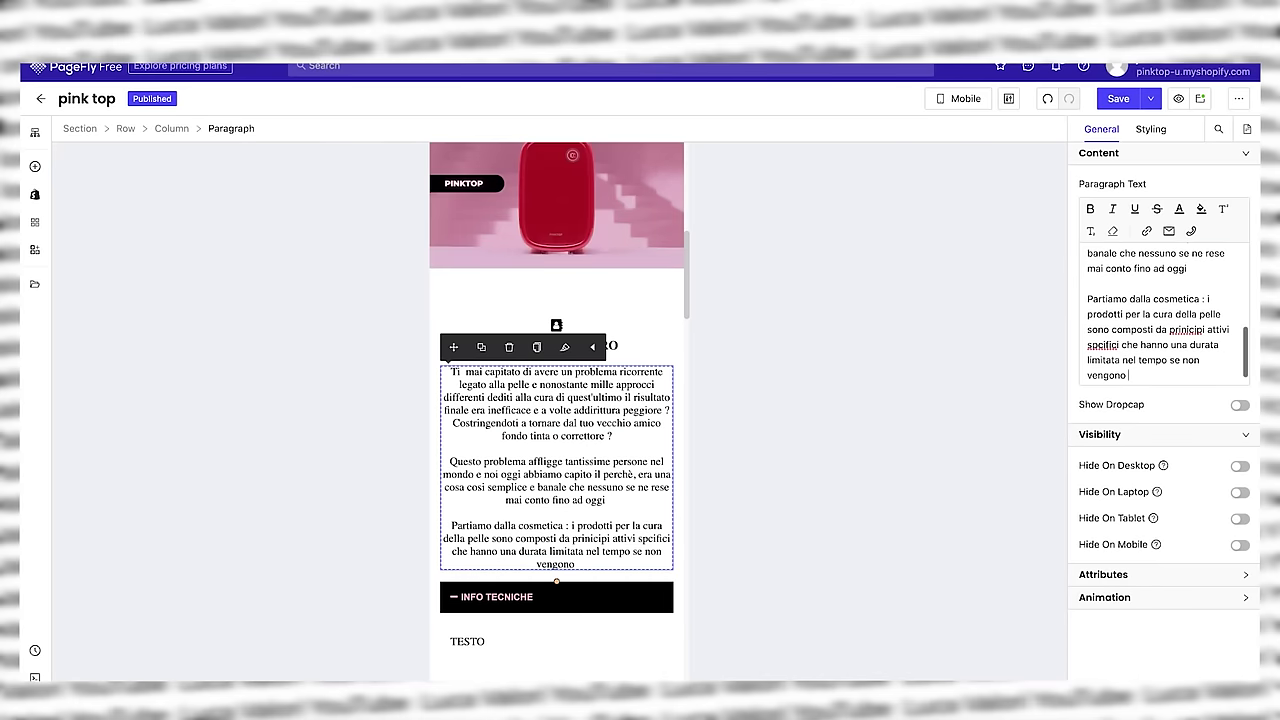
type("conse")
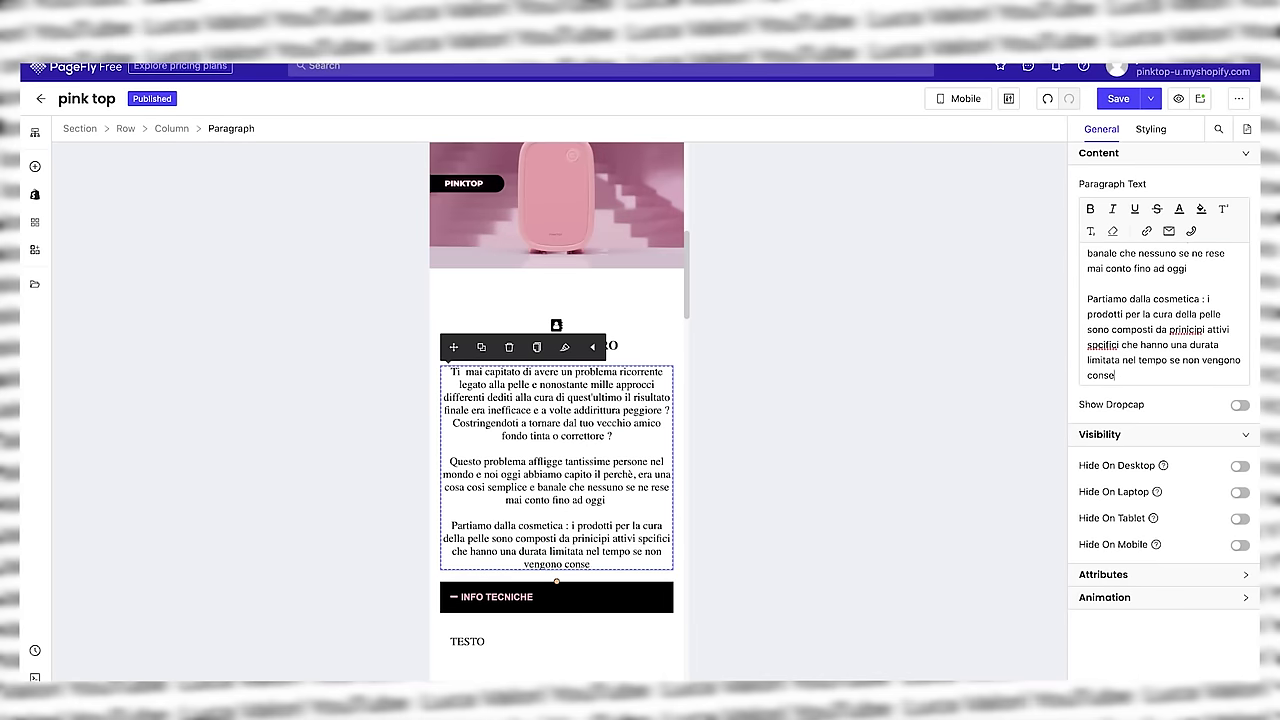
type("rvati")
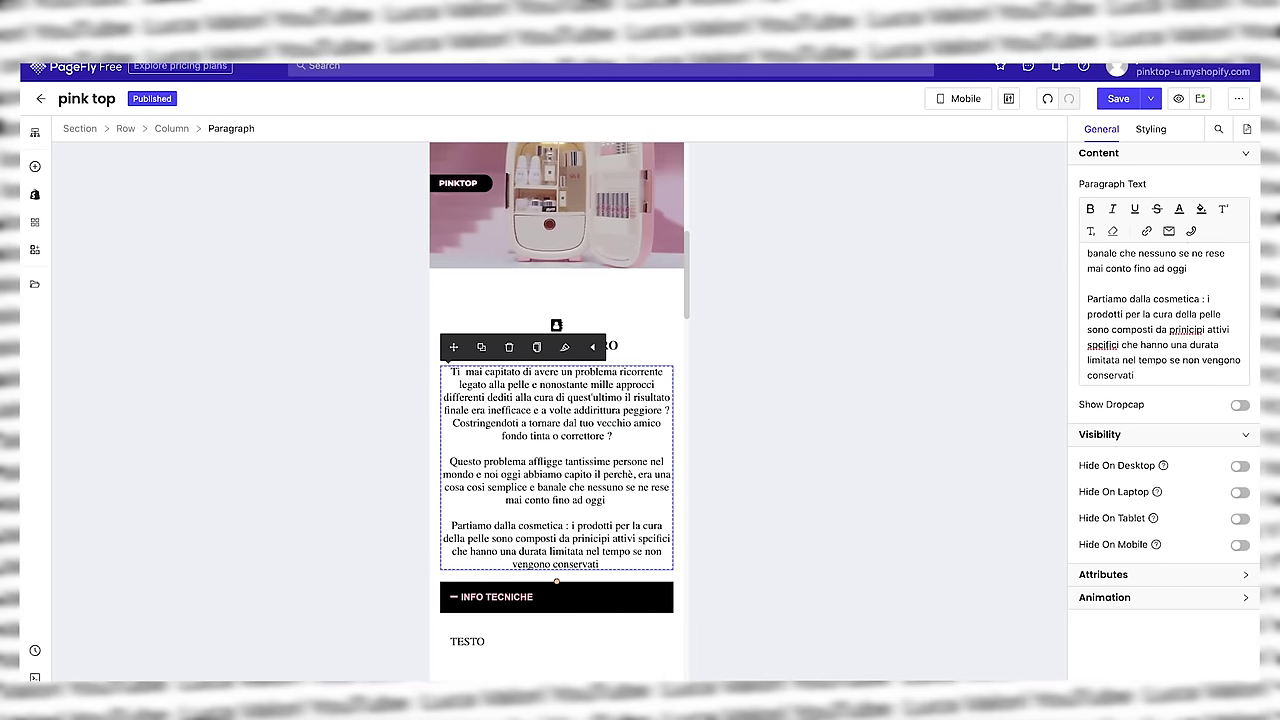
type(" come si d")
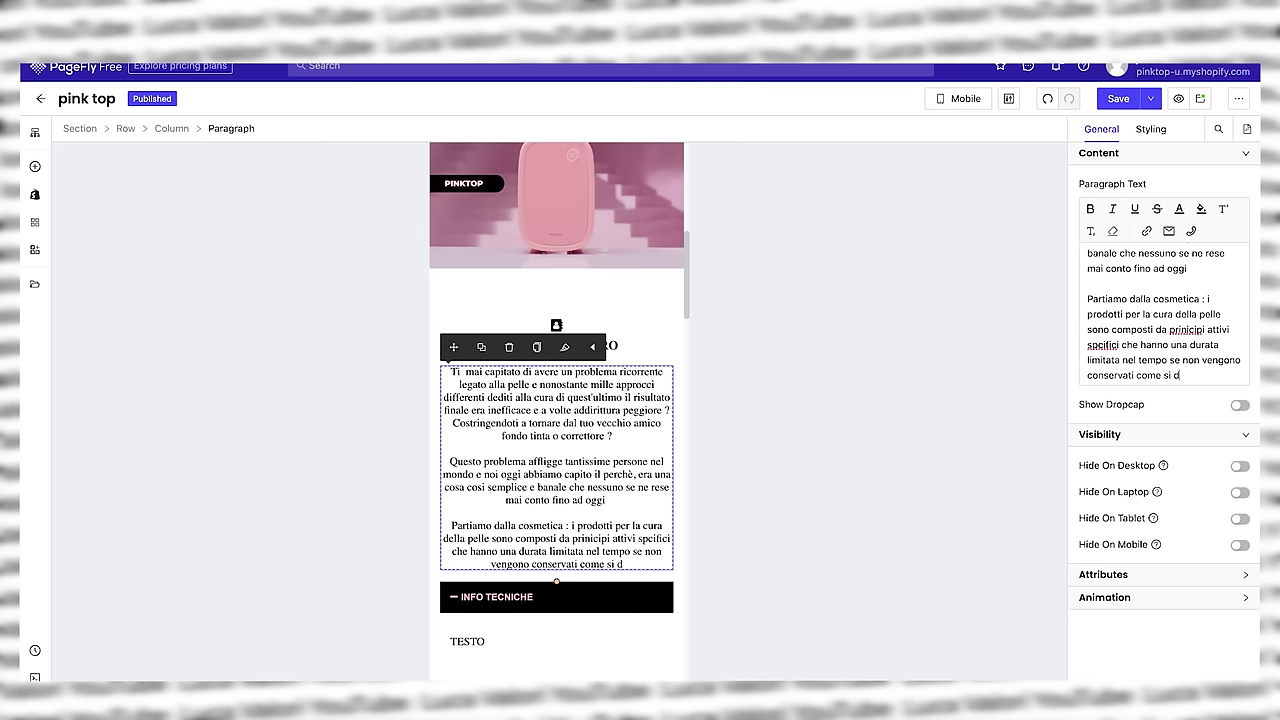
type("eve")
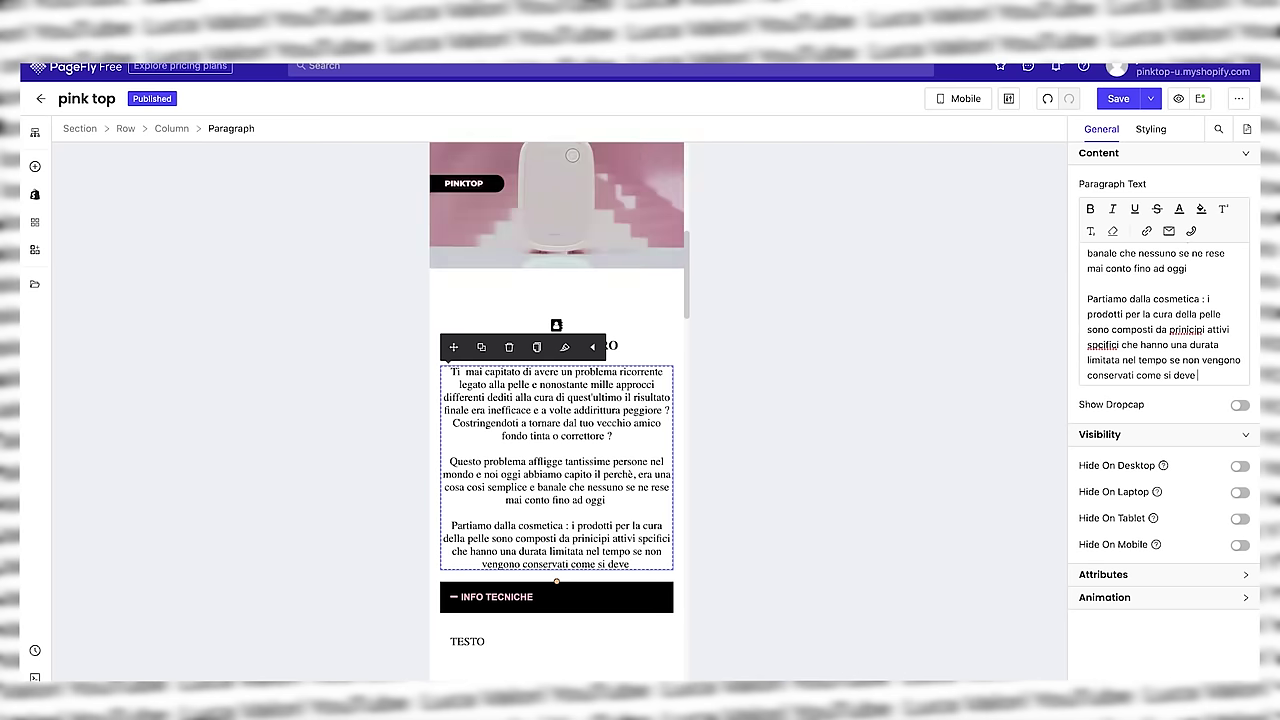
type(", ")
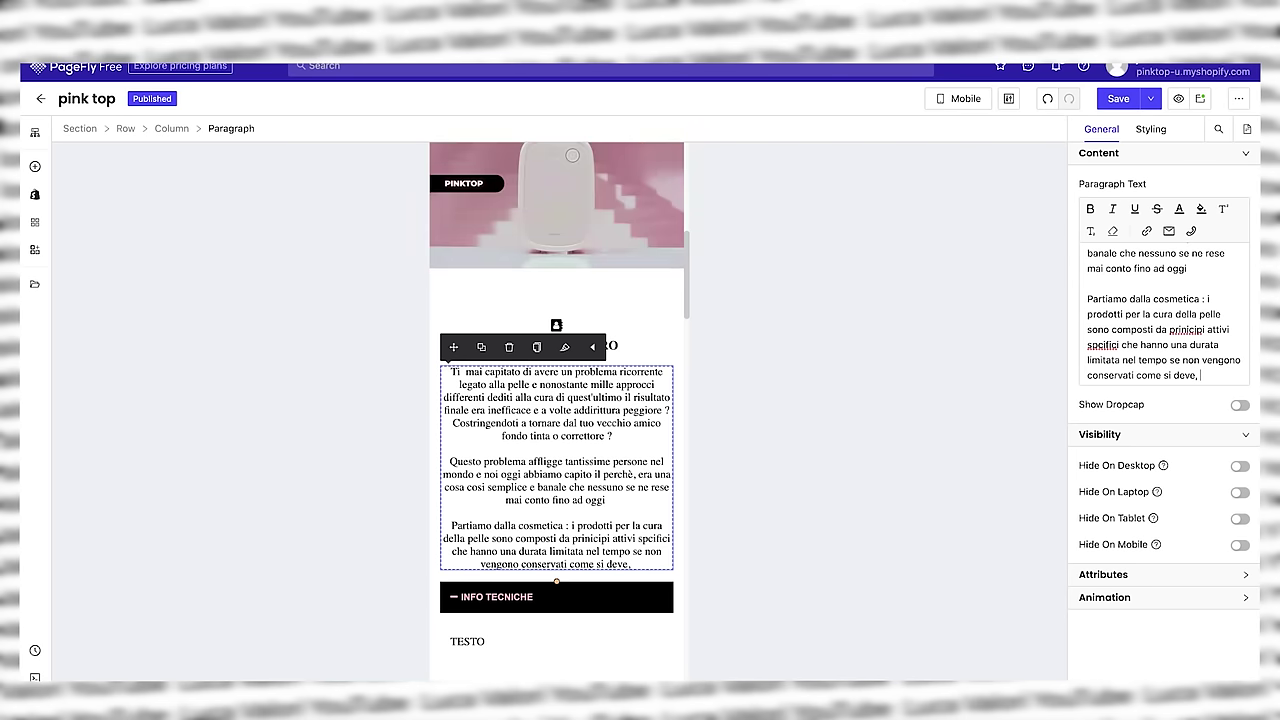
type("questo")
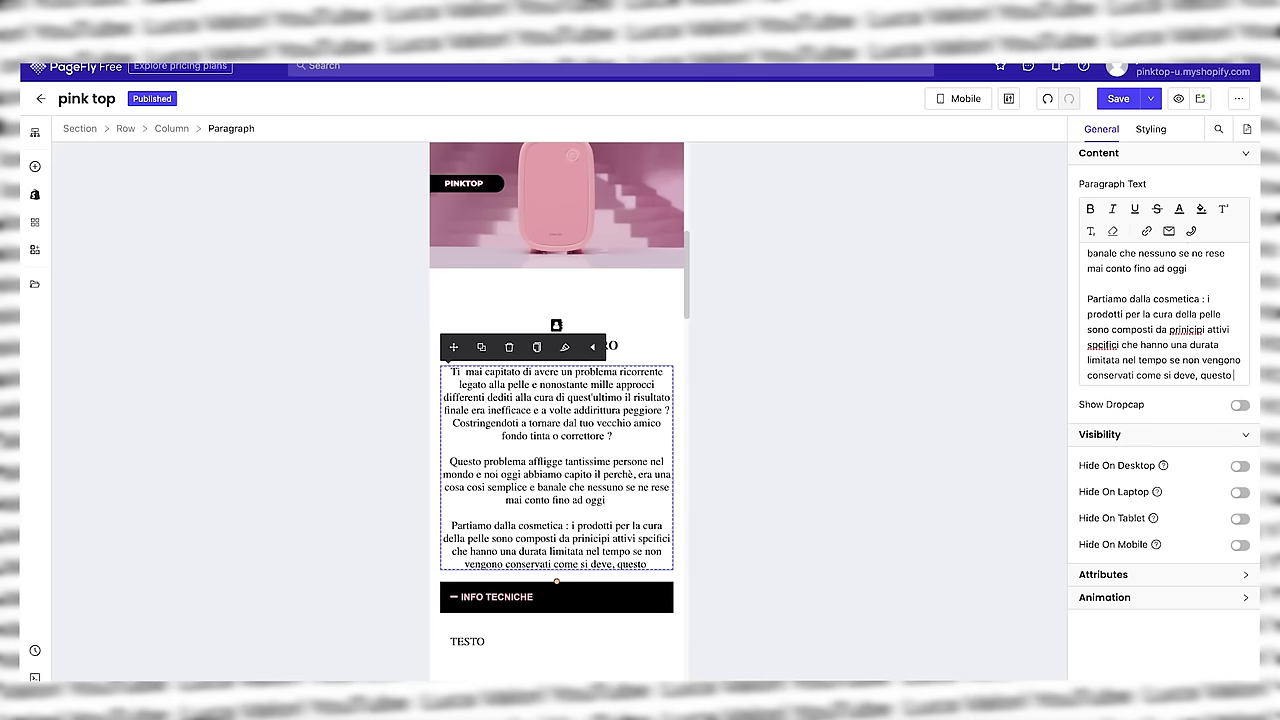
type(" li rende tot")
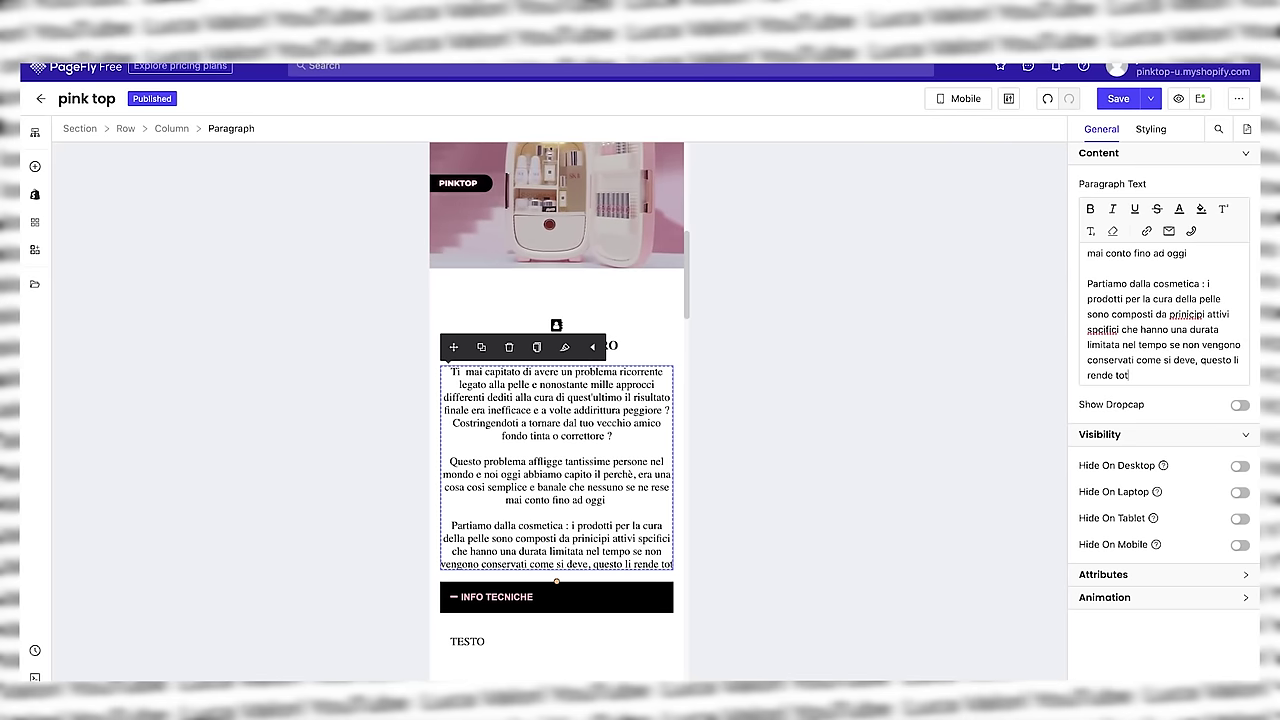
type("almente inefficaci")
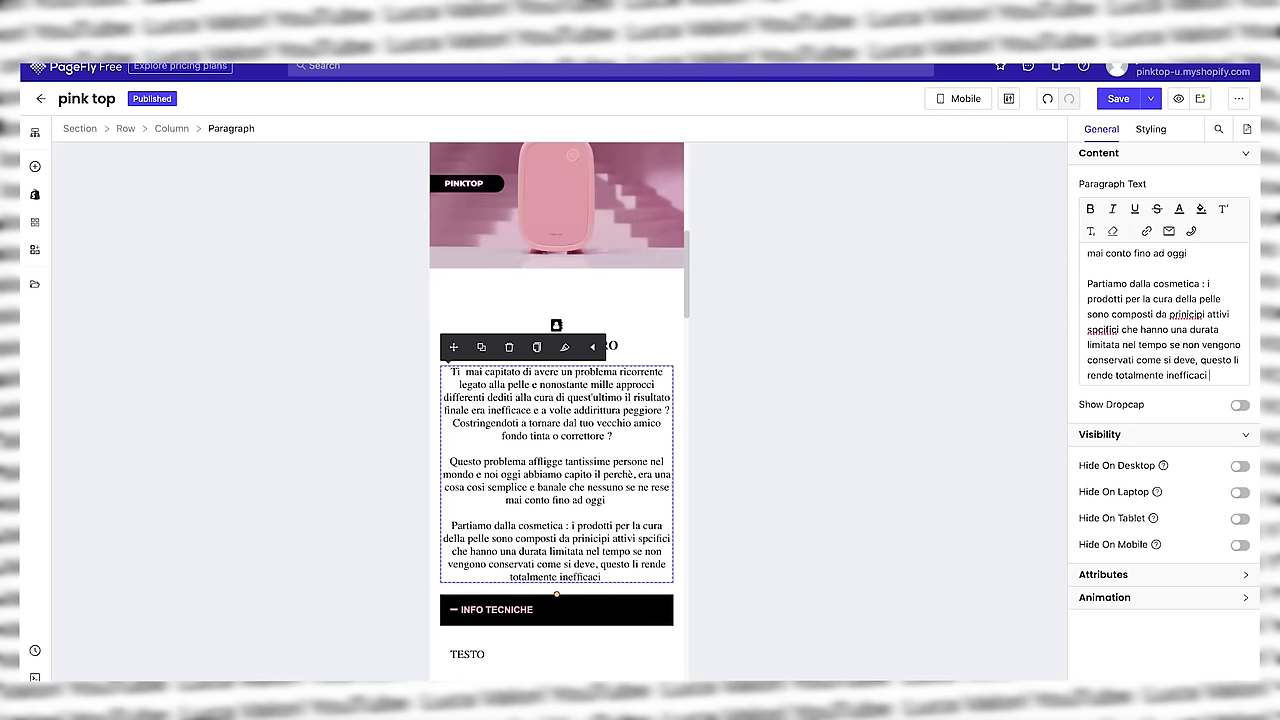
type(" co")
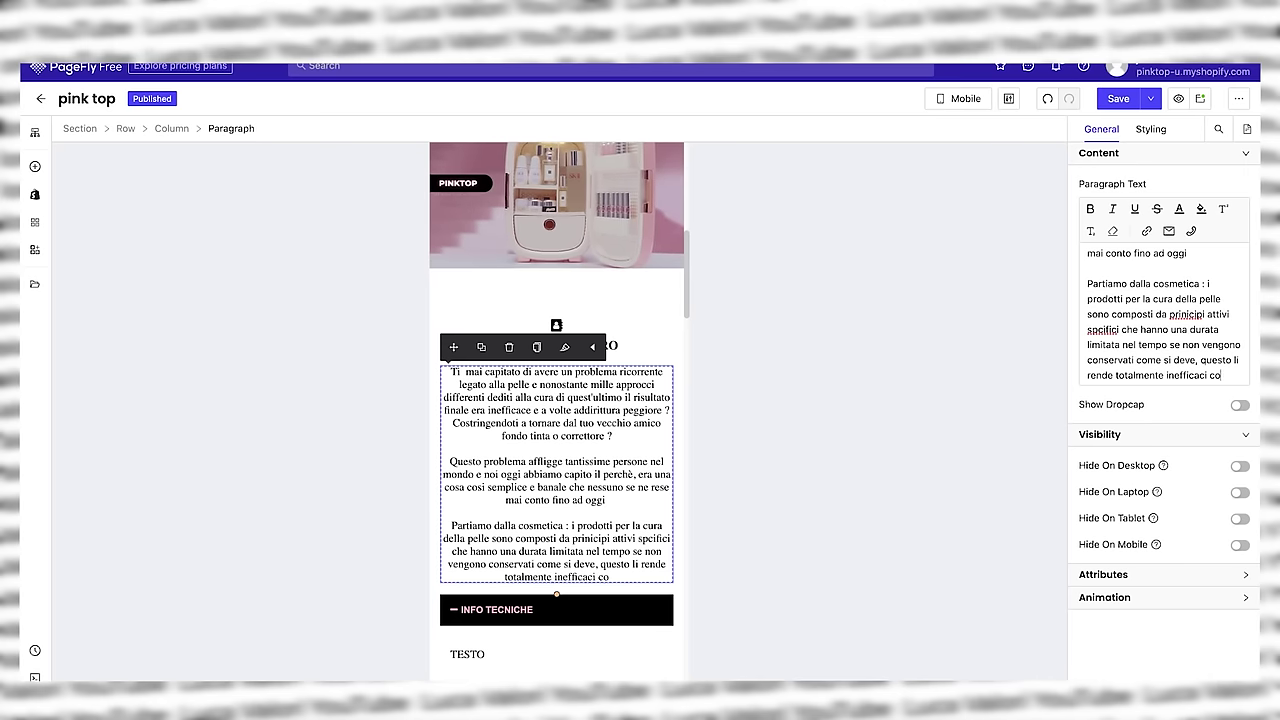
type("n il passar")
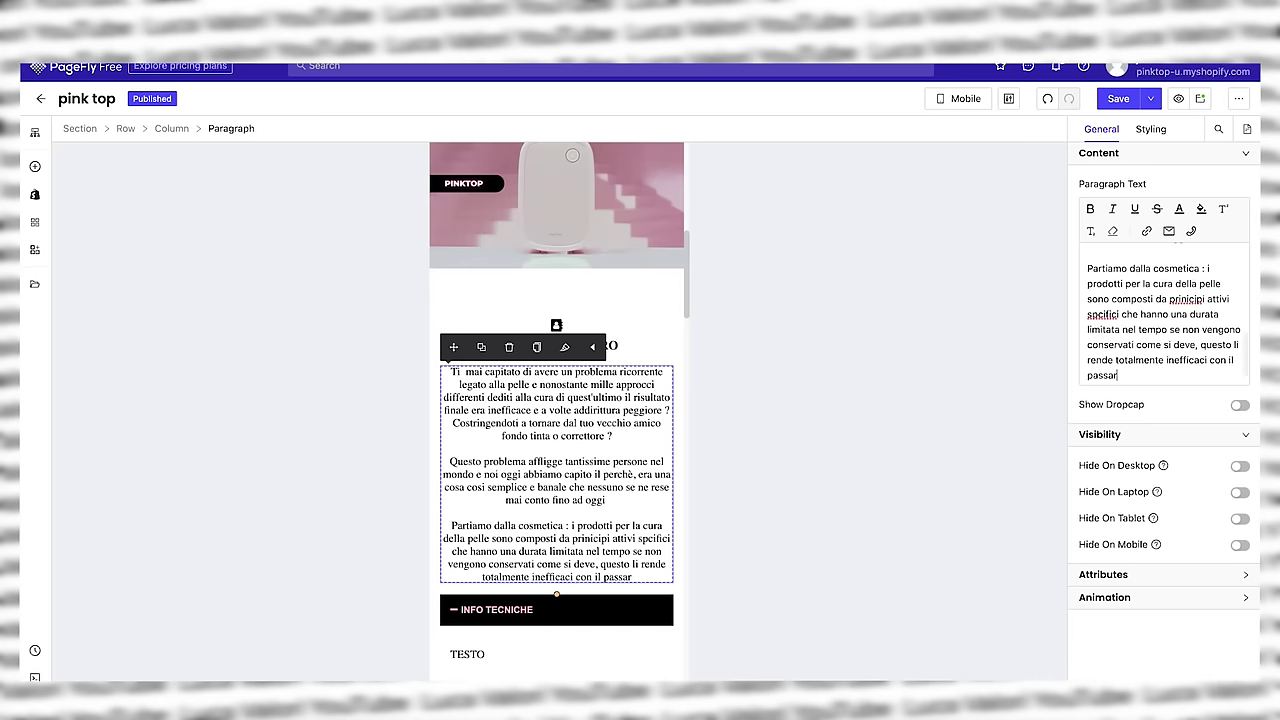
type("e del tempo")
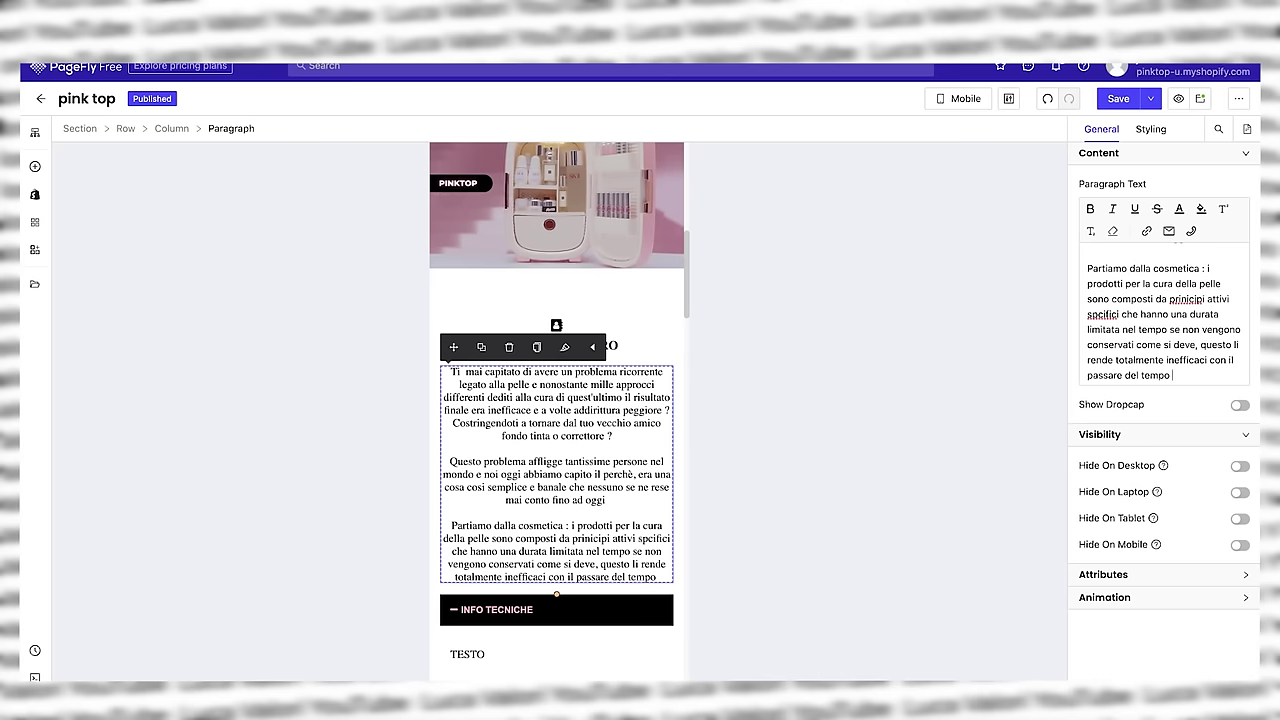
- End it with 'le settimane vanificando totalmente la nostra beauty routine', separating 'nostra' and 'beauty'
key("BackSpace")
key("BackSpace")
key("BackSpace")
key("BackSpace")
key("BackSpace")
key("BackSpace")
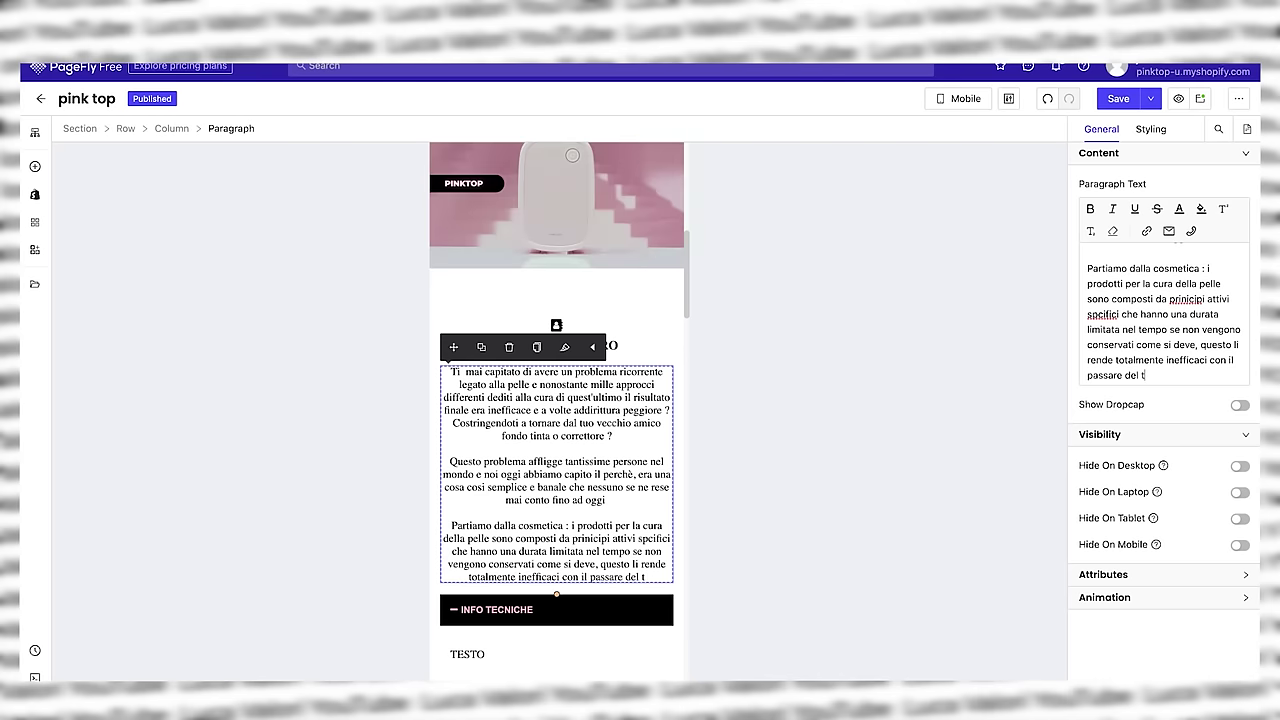
type("le settimane ")
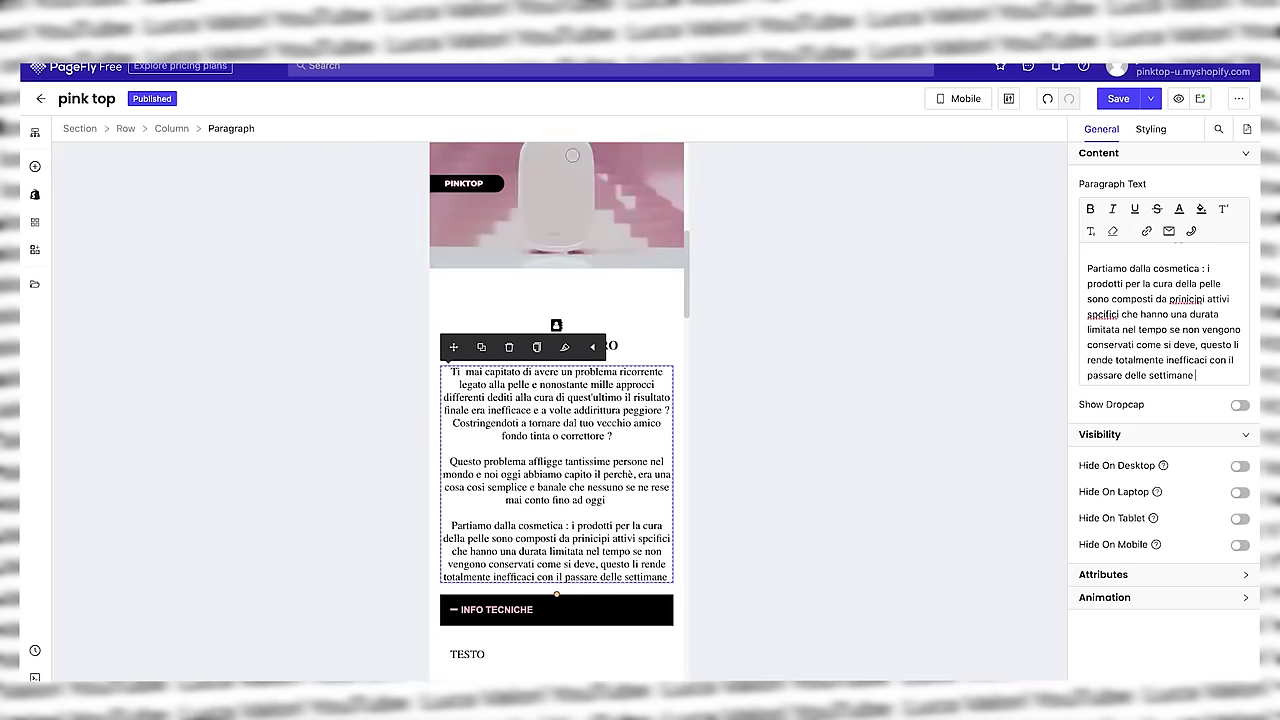
type("vanificando ")
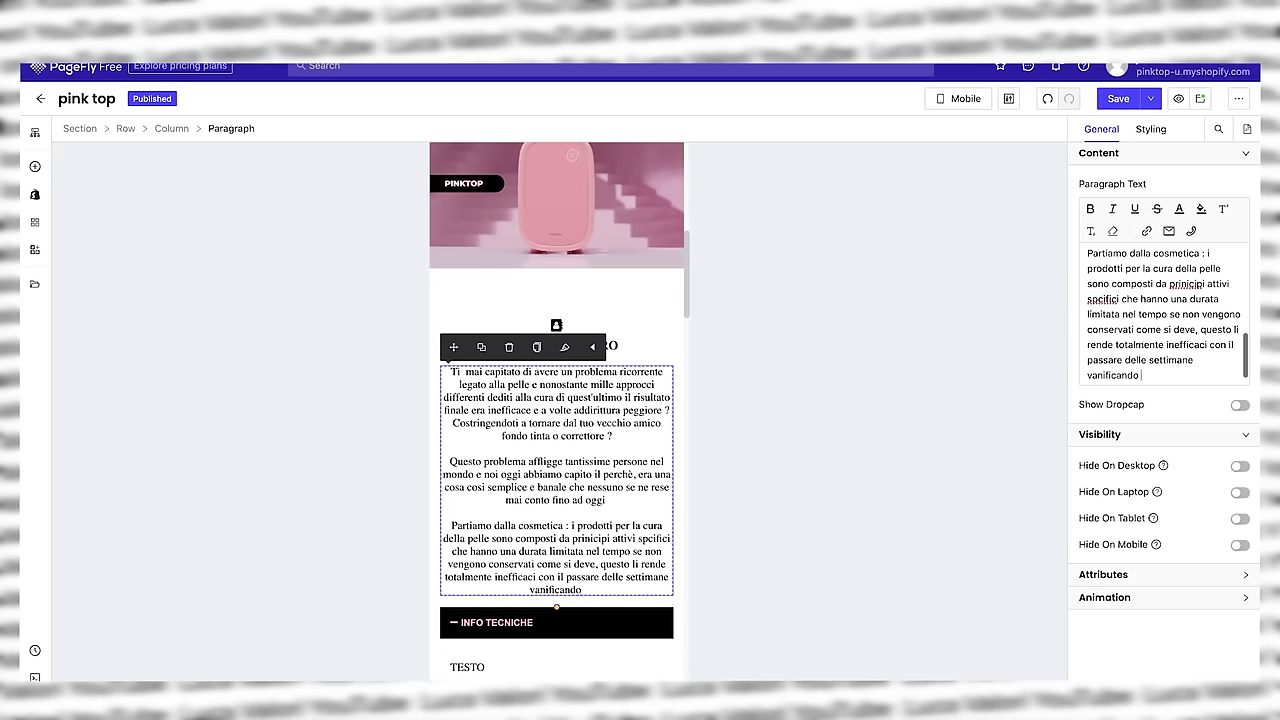
type("totalmente")
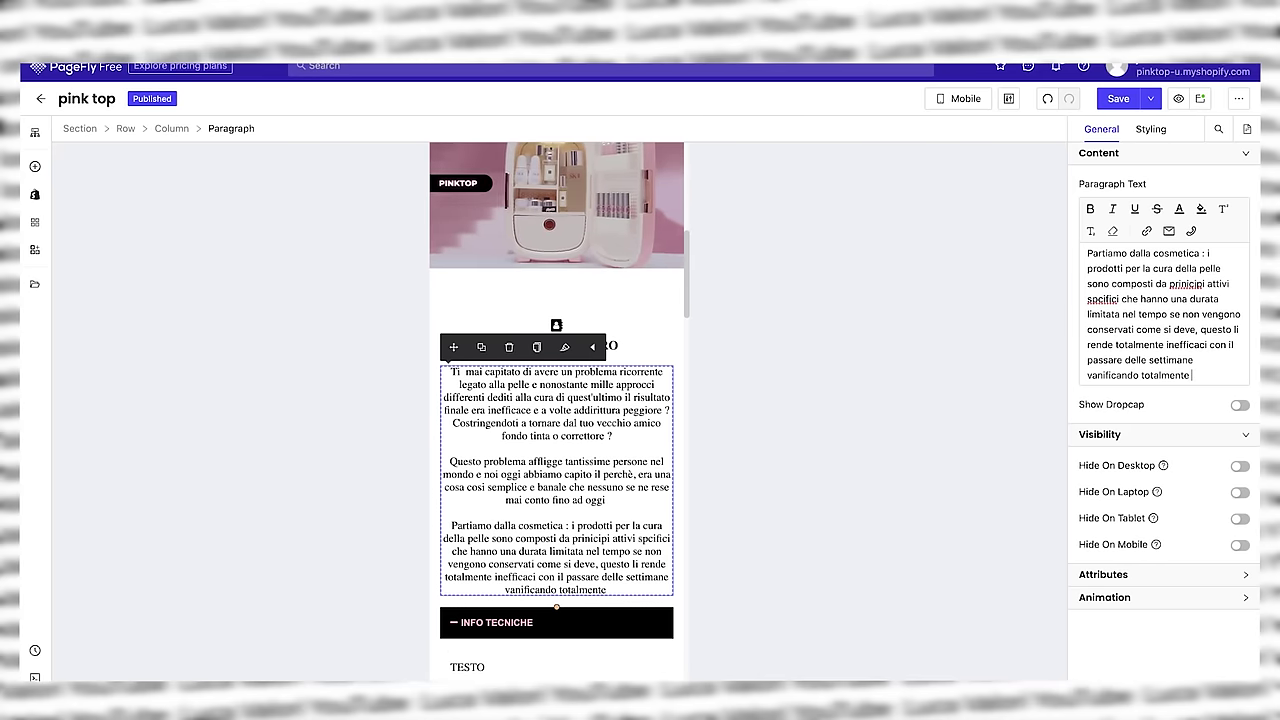
type(" il")
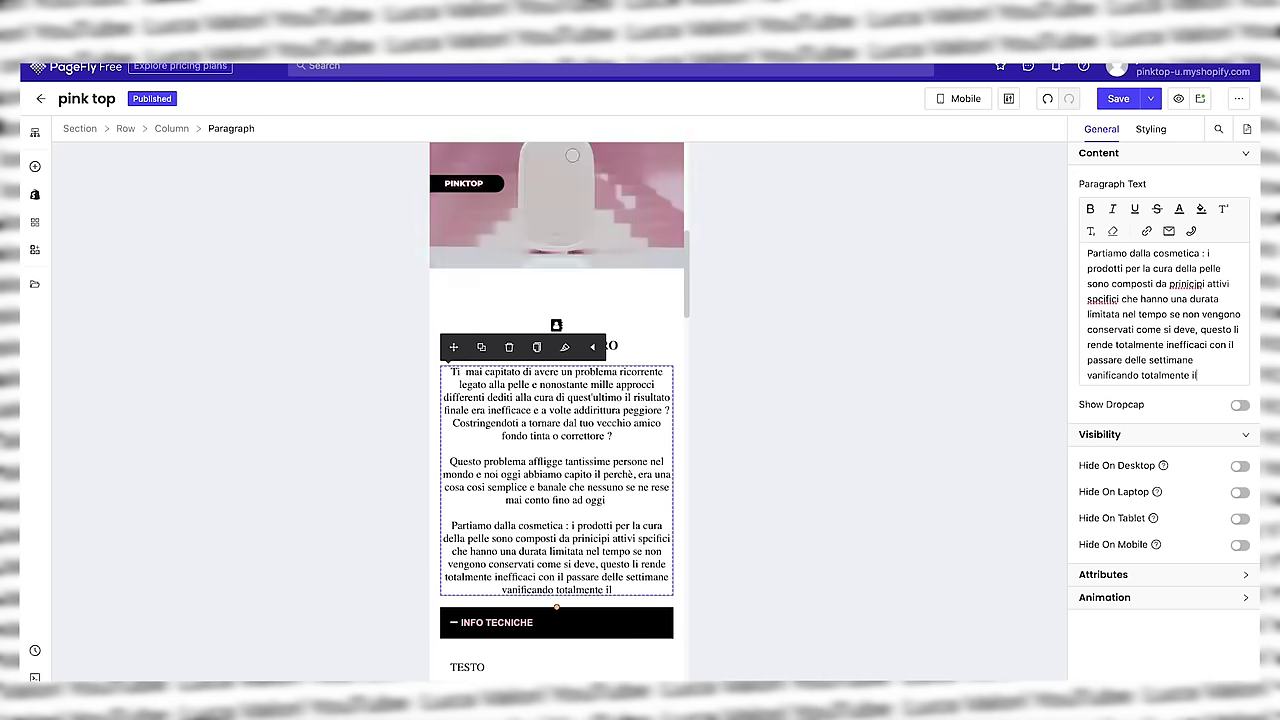
key("BackSpace")
key("BackSpace")
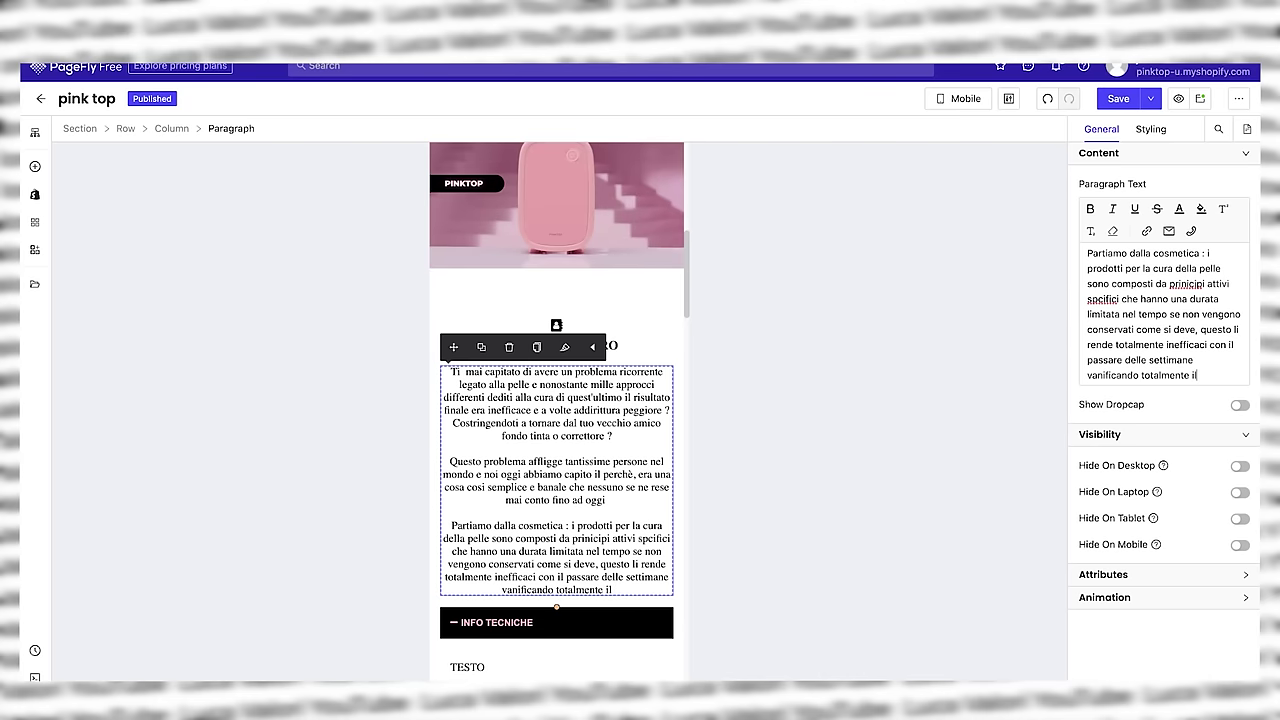
type("la nostr")
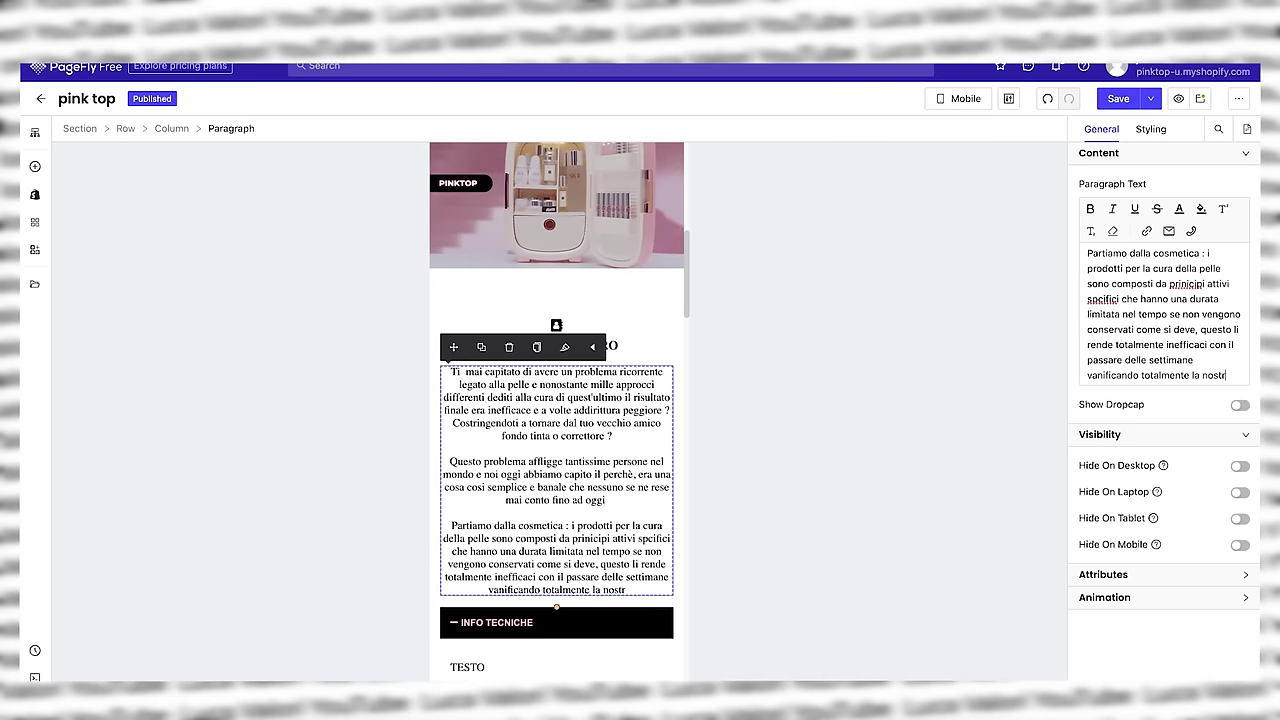
type("abeauty")
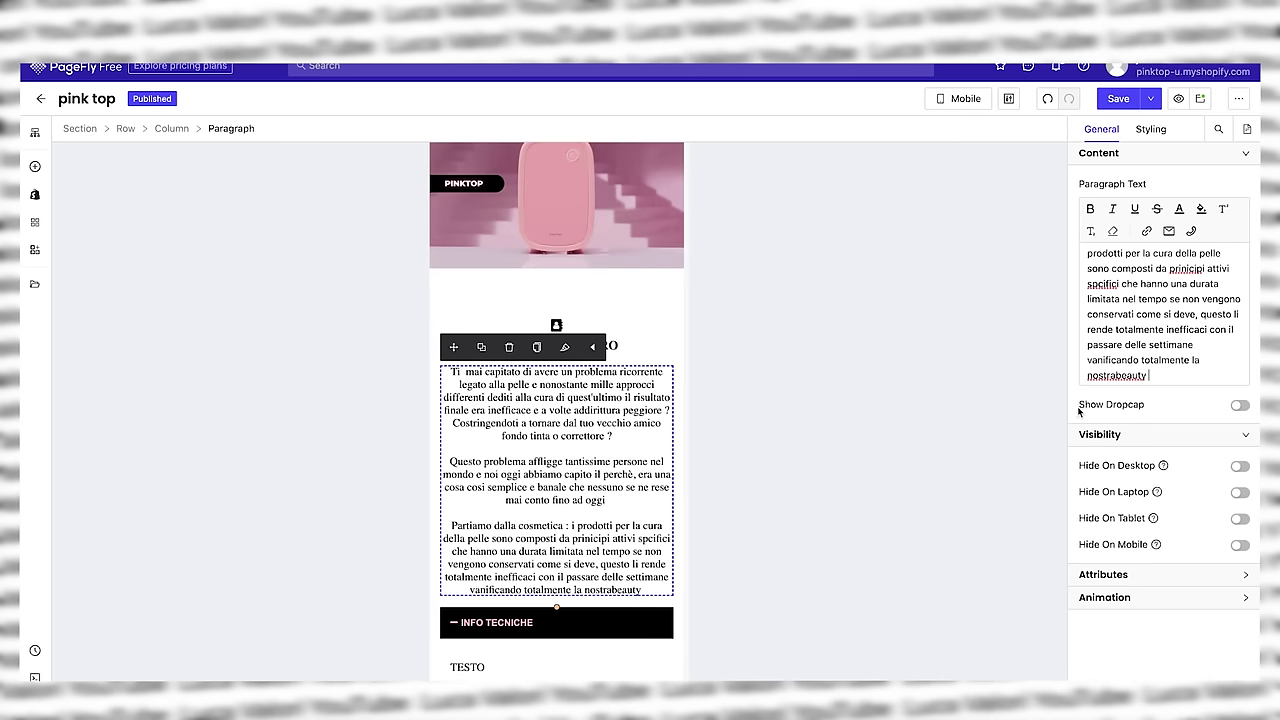
left_click(1117, 375)
type("n")
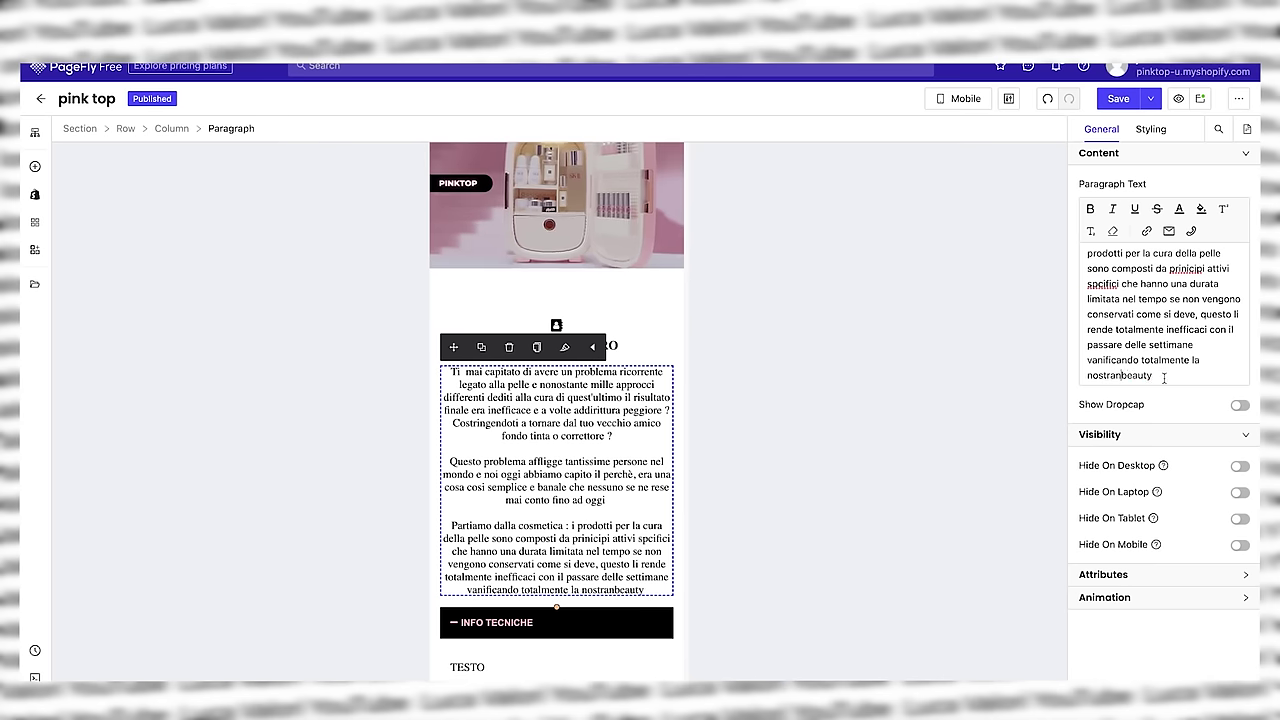
key("BackSpace")
type("beauty")
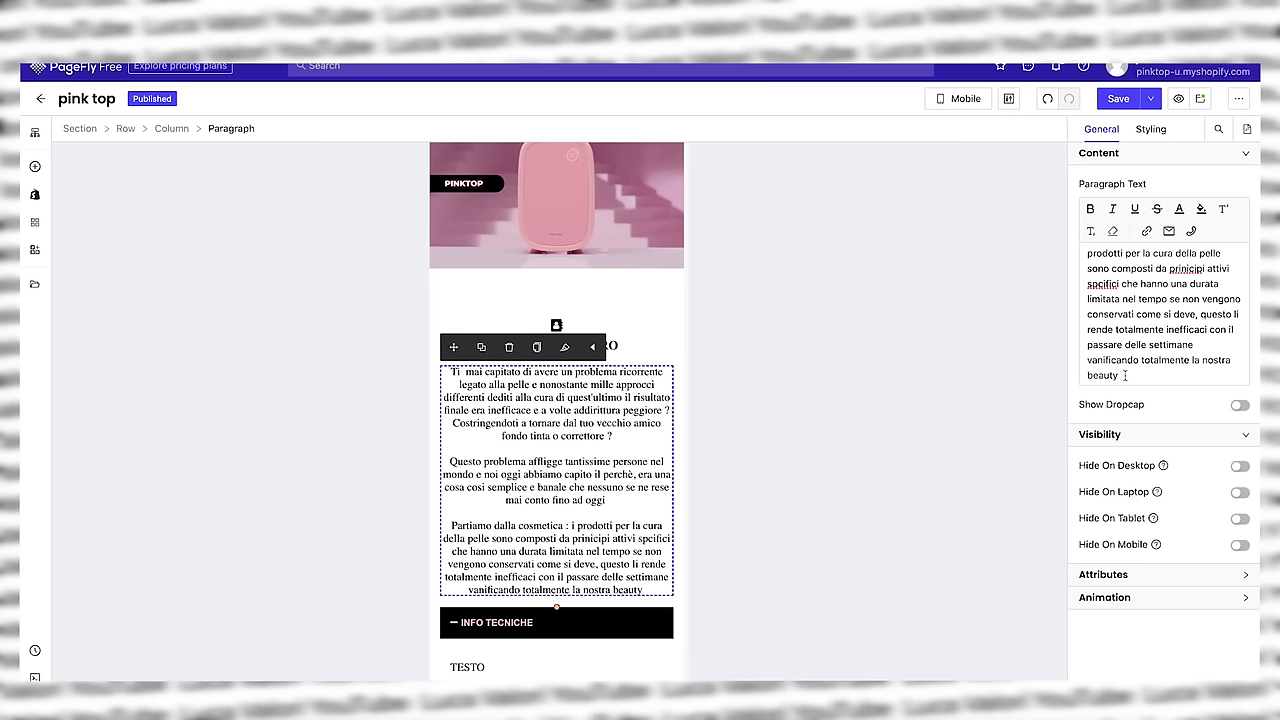
type(" routine")
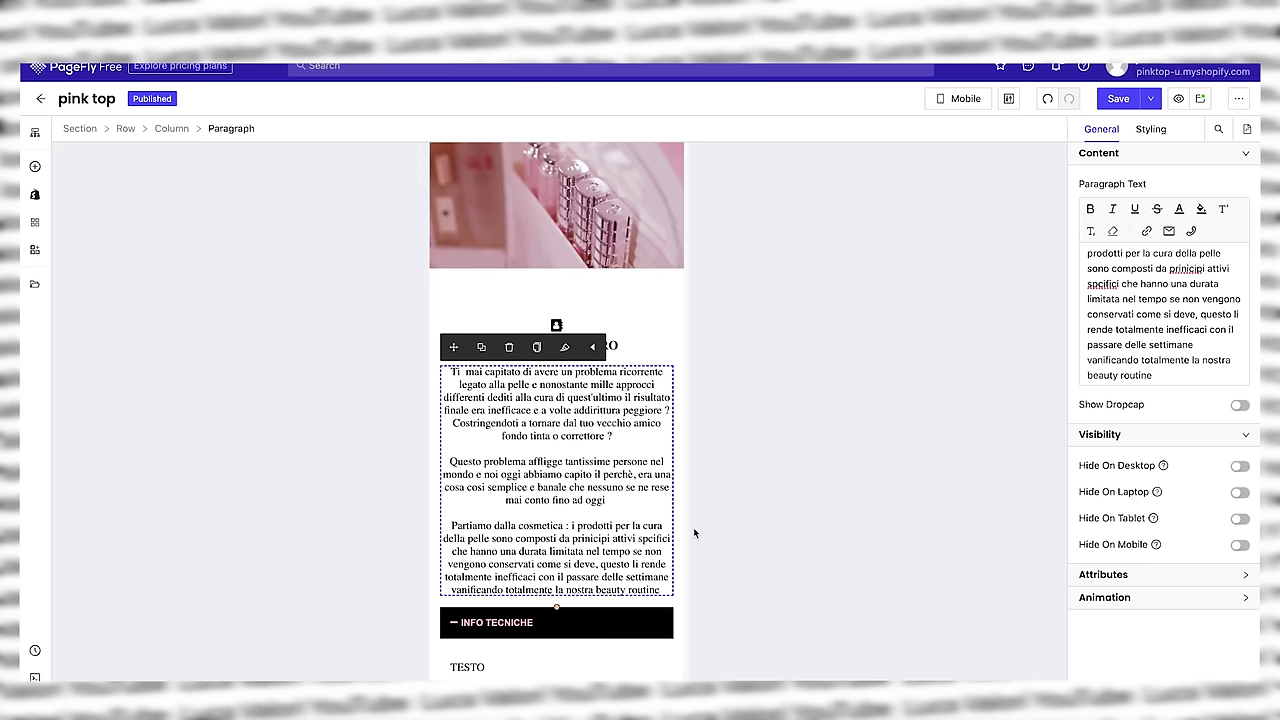
- Begin a new paragraph 'Trucchi per il make up : anche questi ultimi sono protagonisti del discorso…'
key("Return")
key("Return")
type("T")
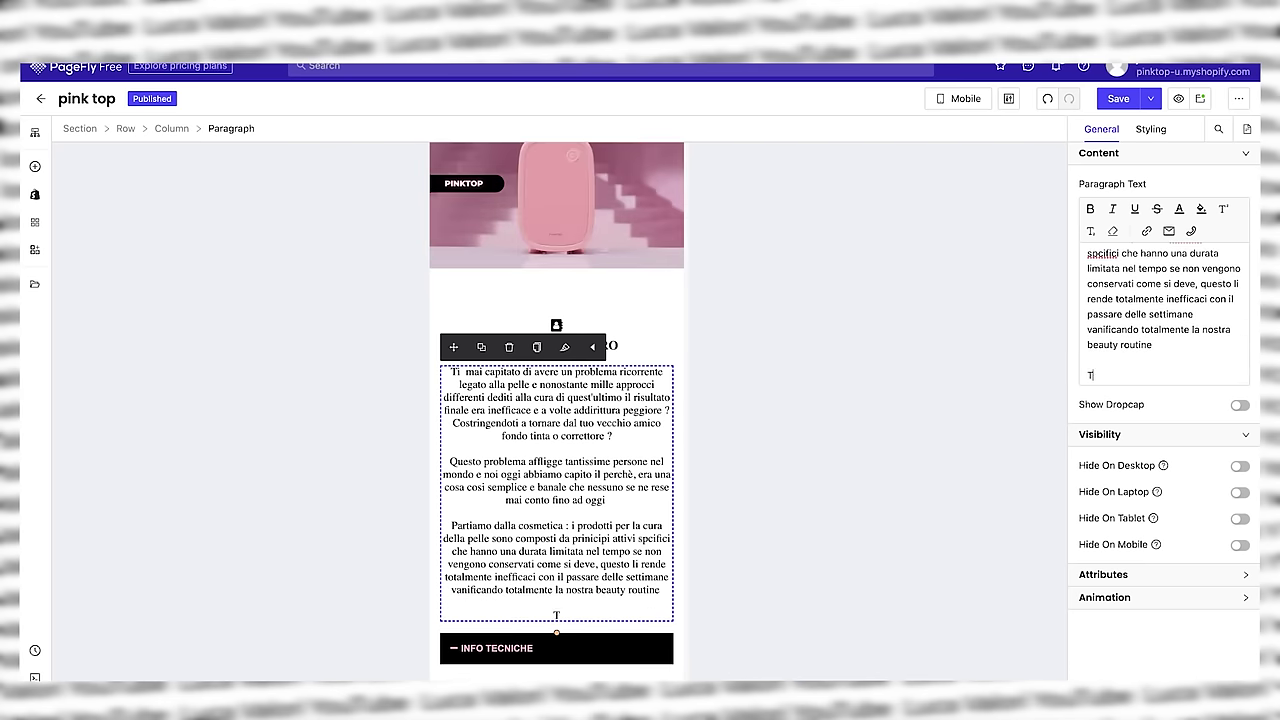
type("rucchi per il make u")
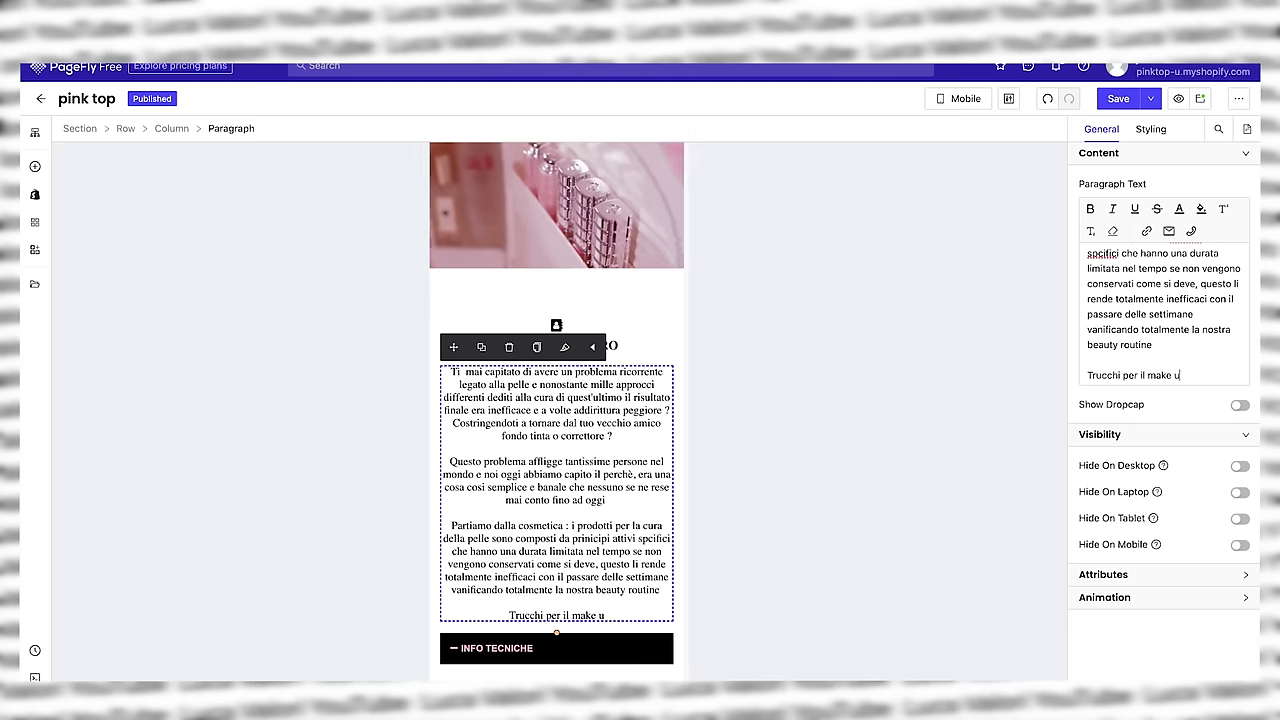
type("p : ")
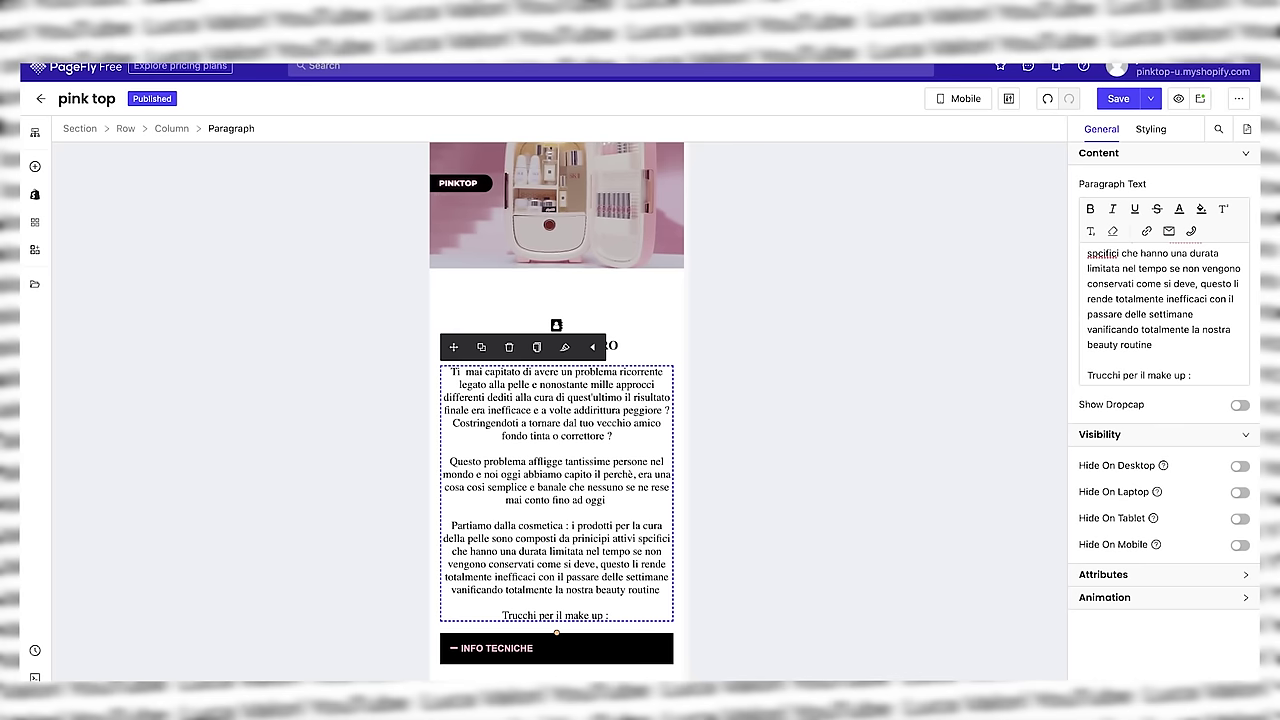
type("anche quest")
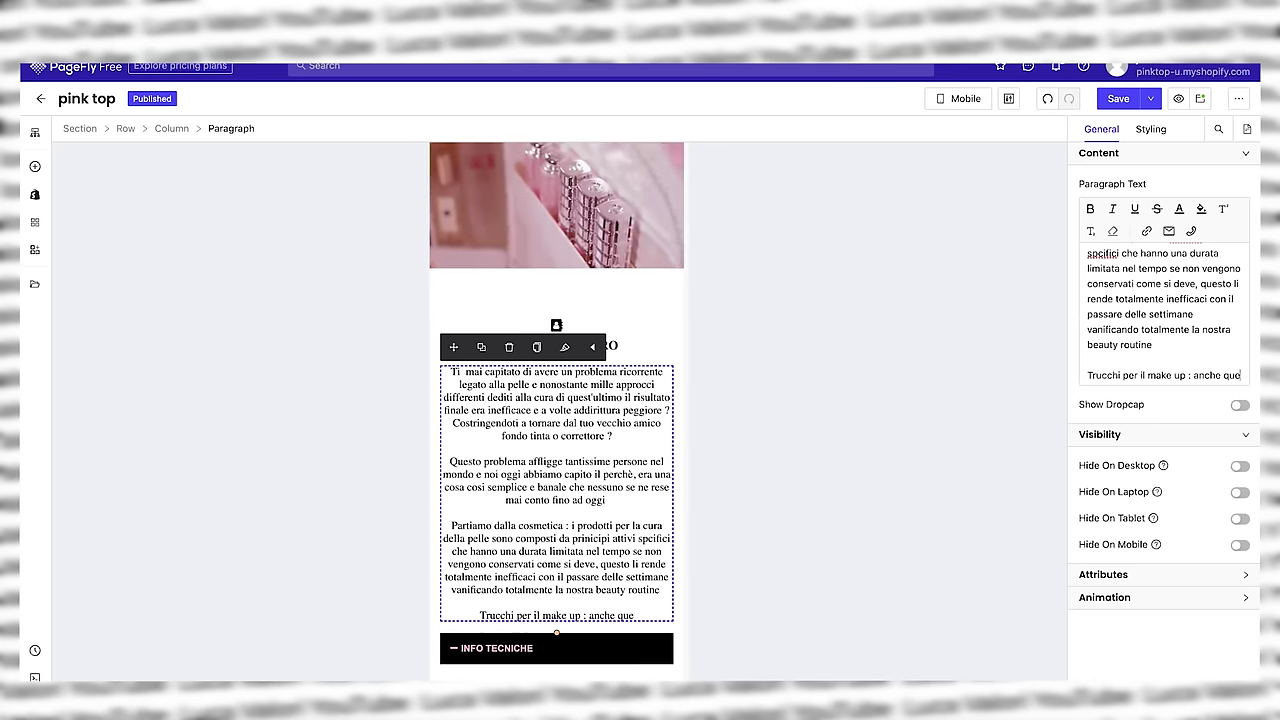
type("ultimi")
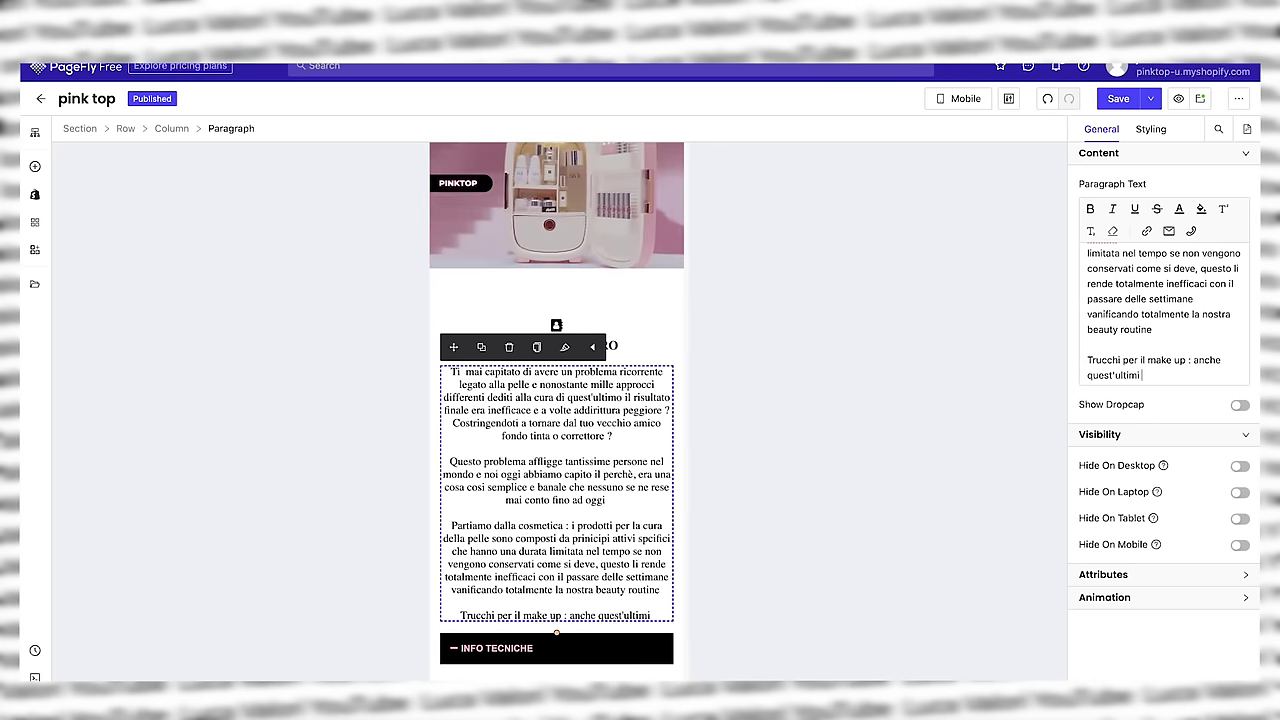
type(" sono p")
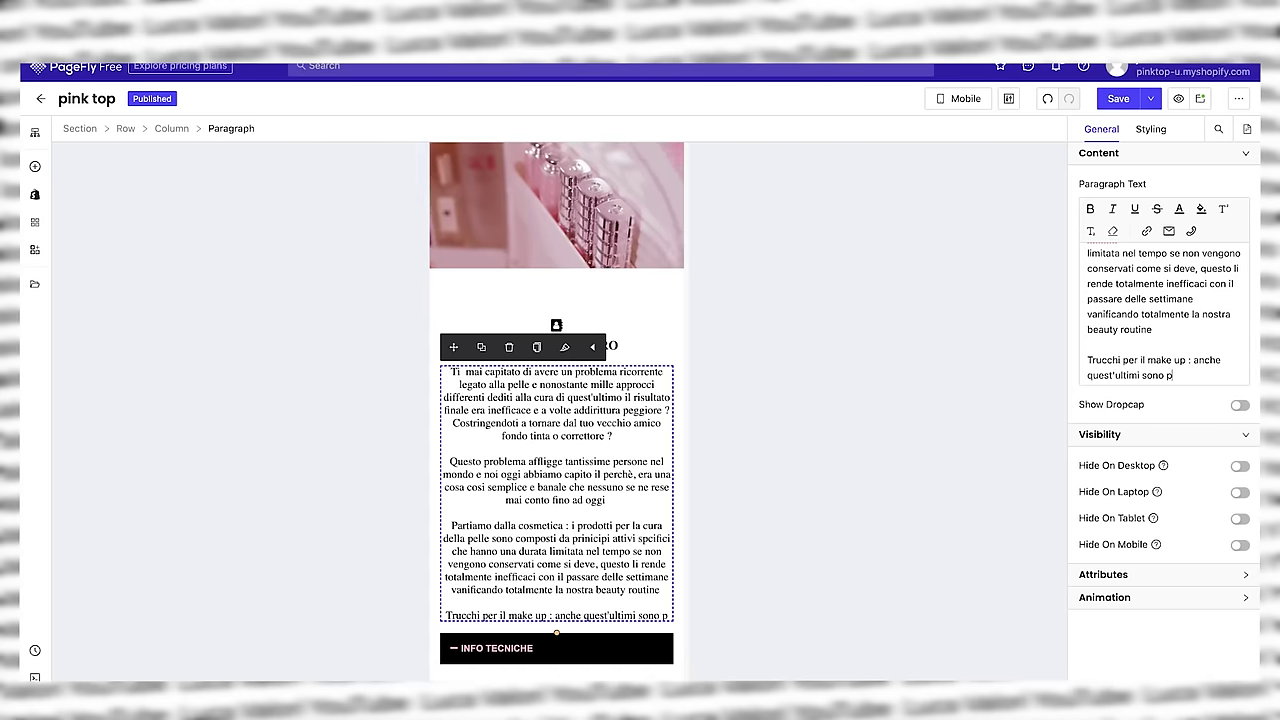
type("rotagonis")
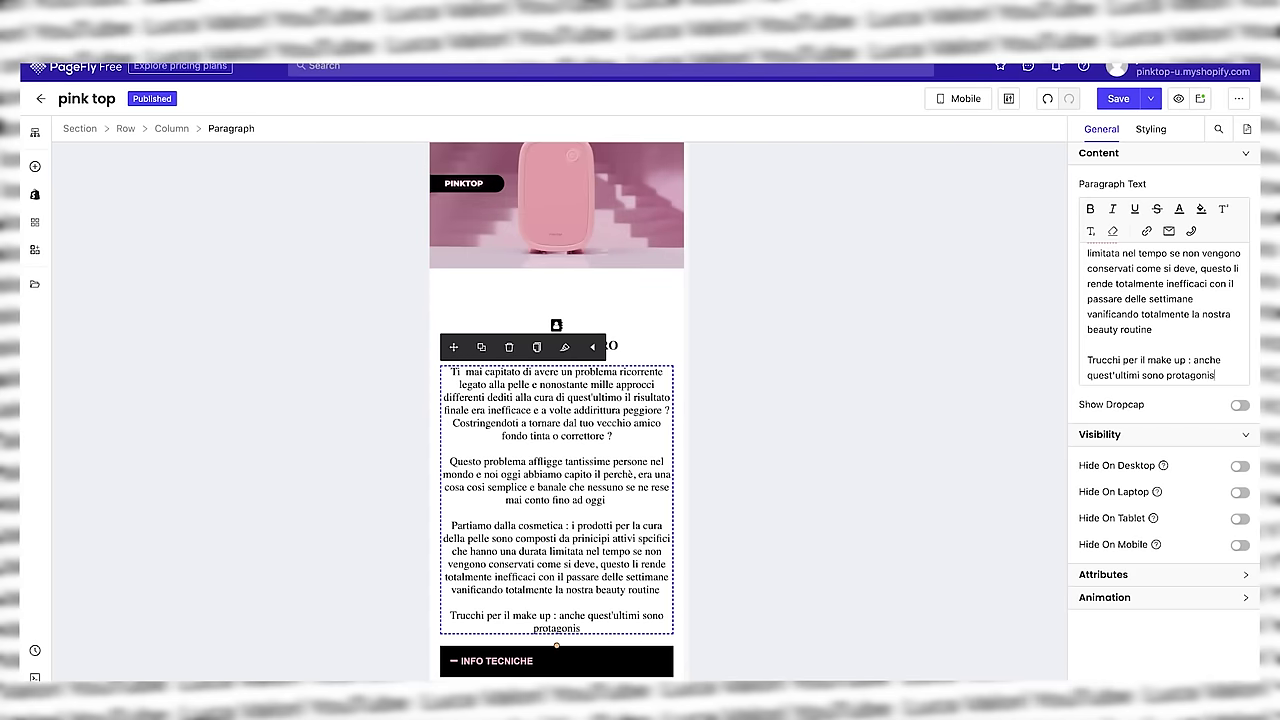
type("ti del discorso")
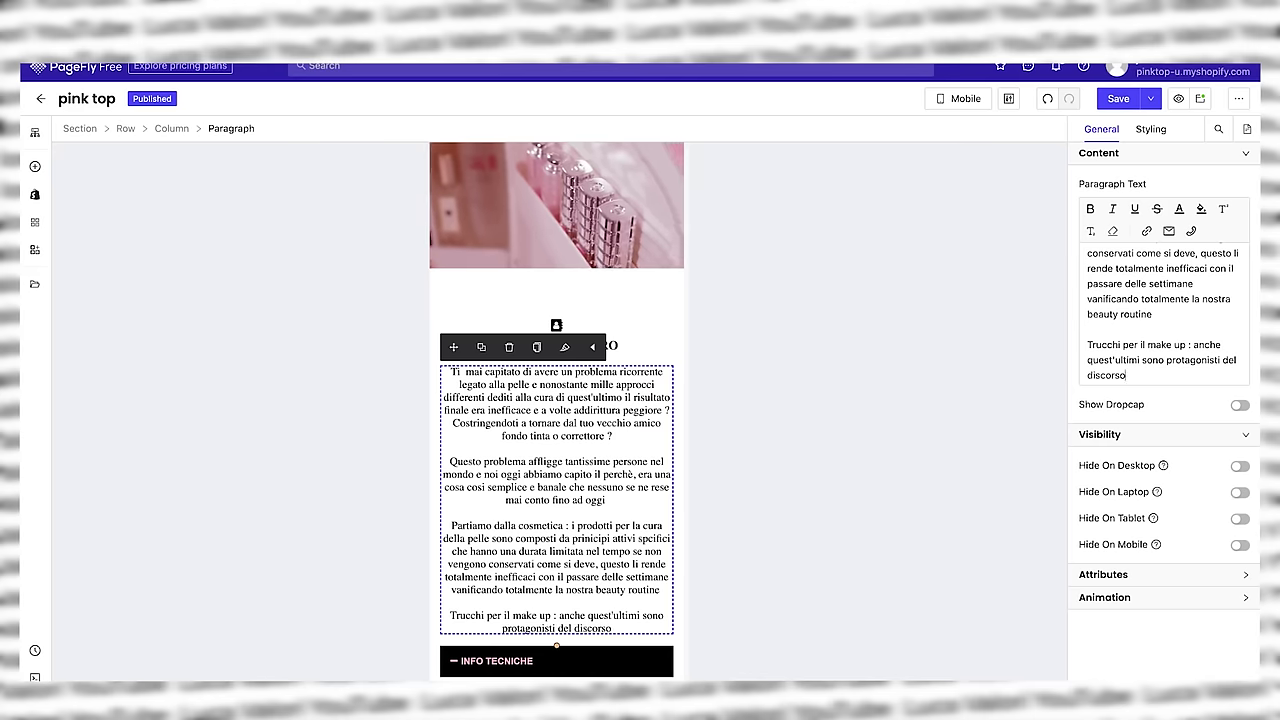
type(" perch")
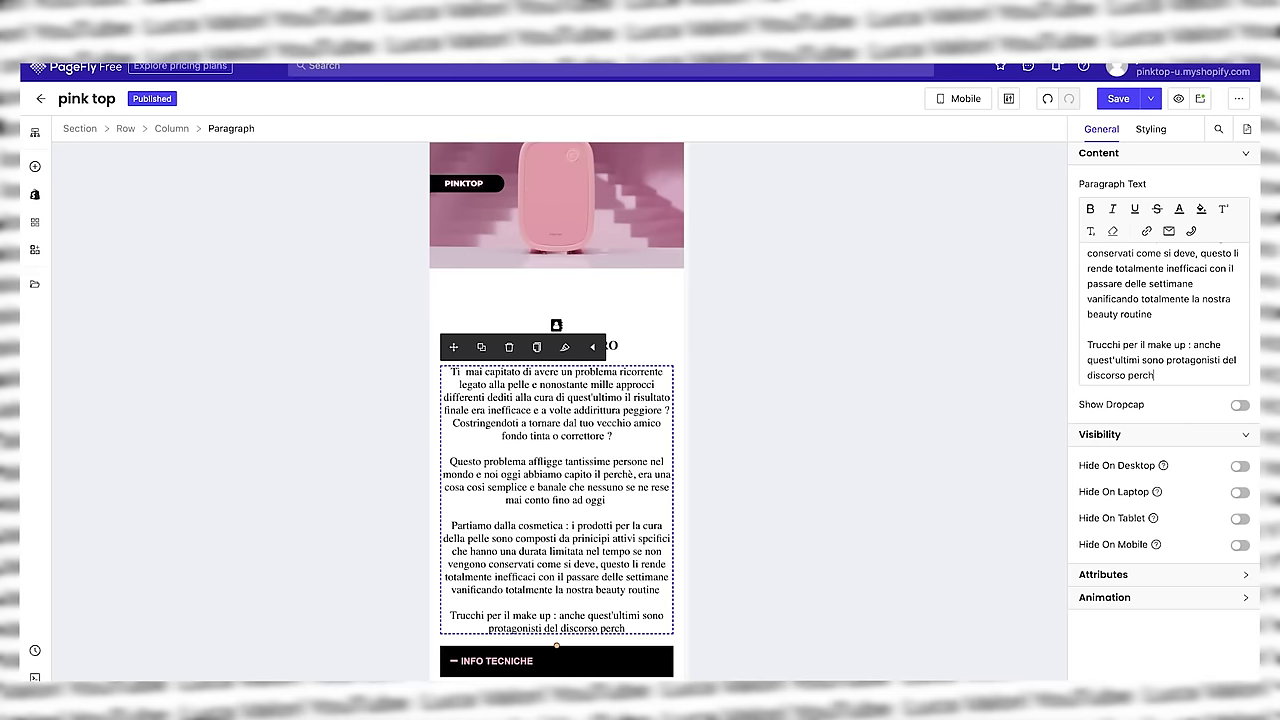
type("e oltre")
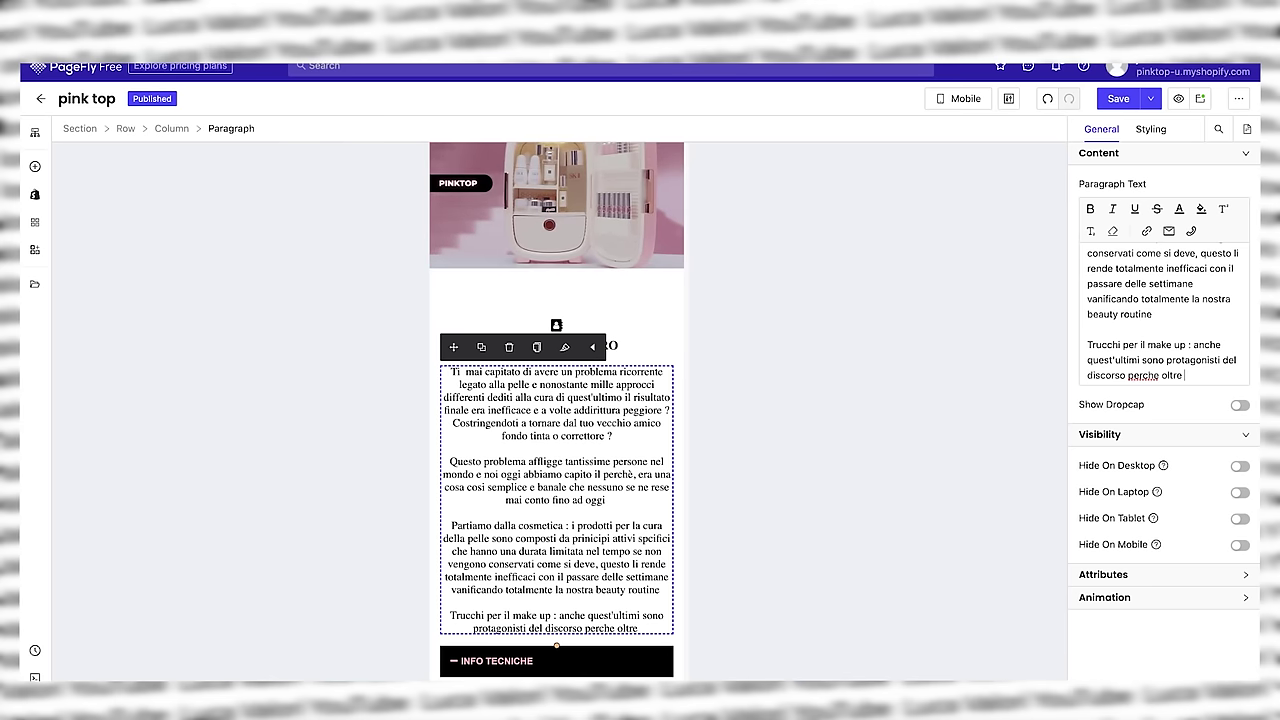
type("a ")
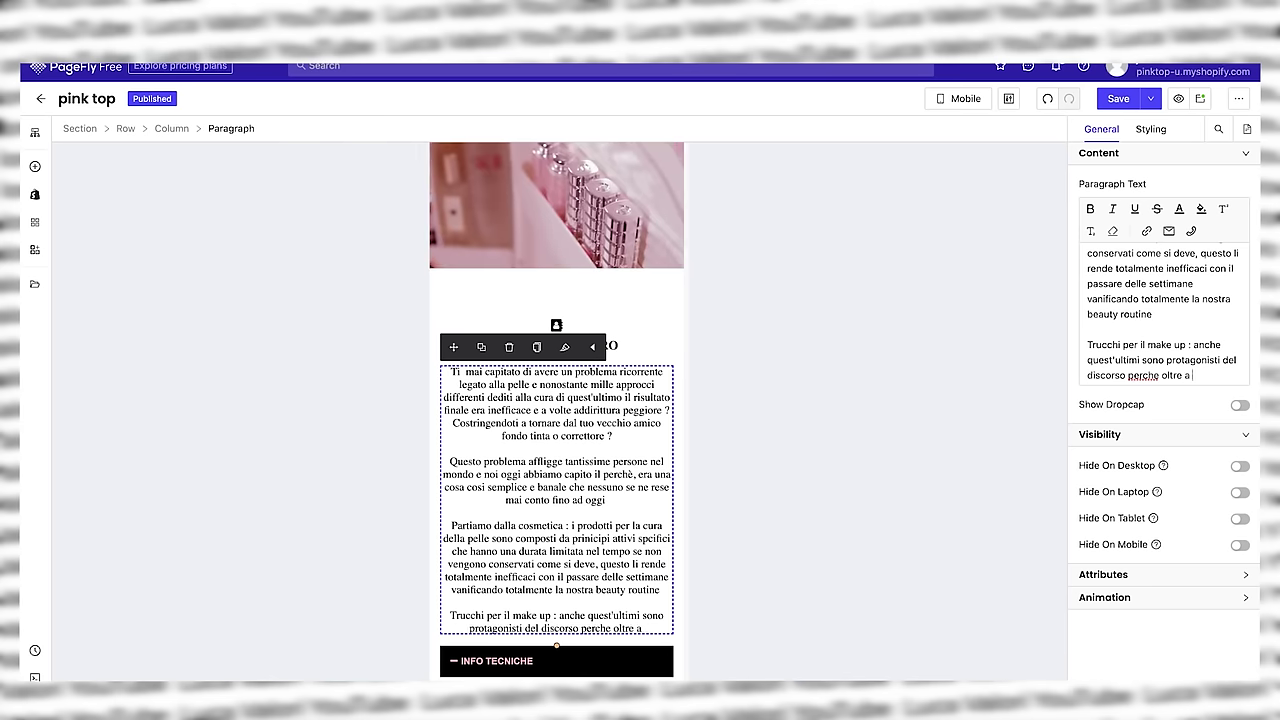
type("cambiare ")
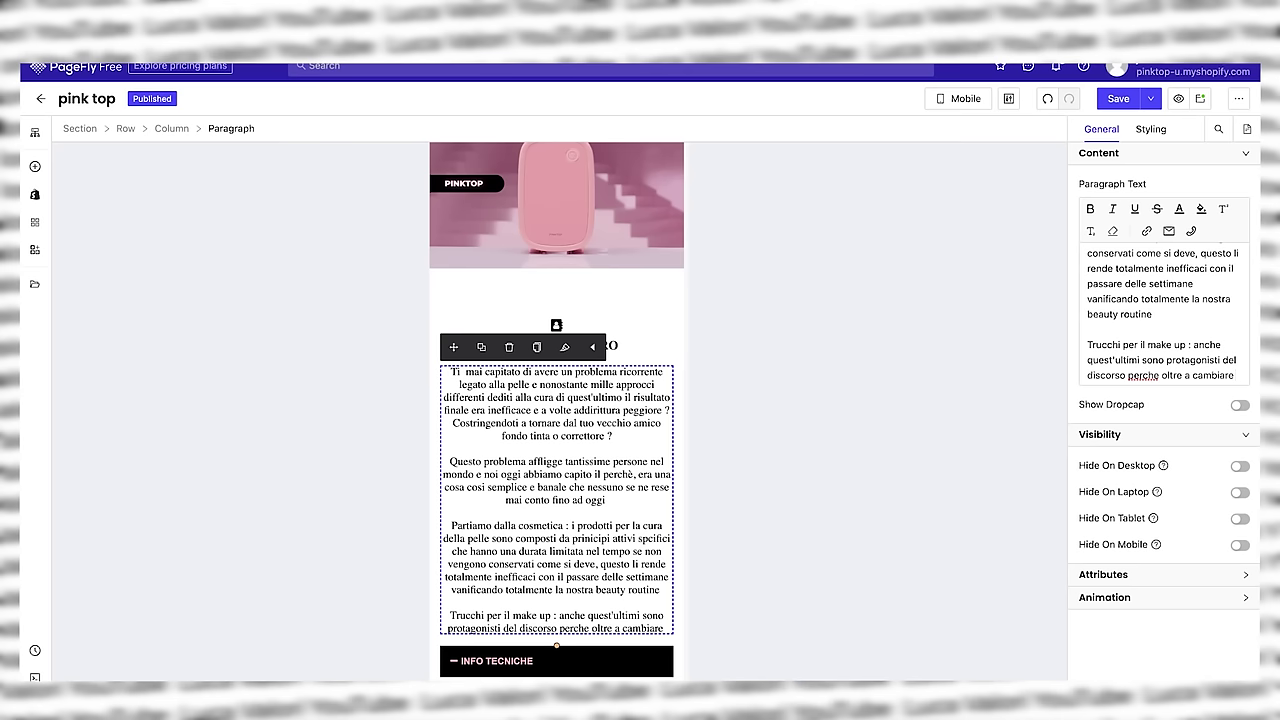
type("colore e")
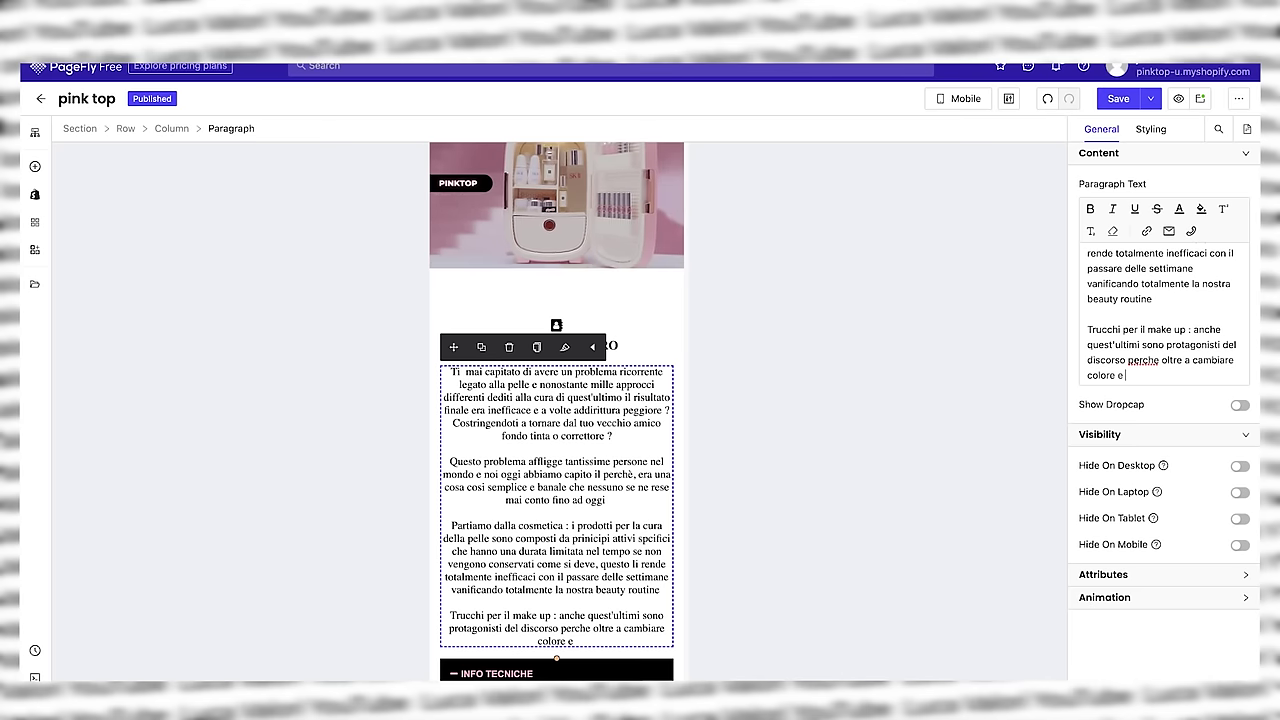
type("efica")
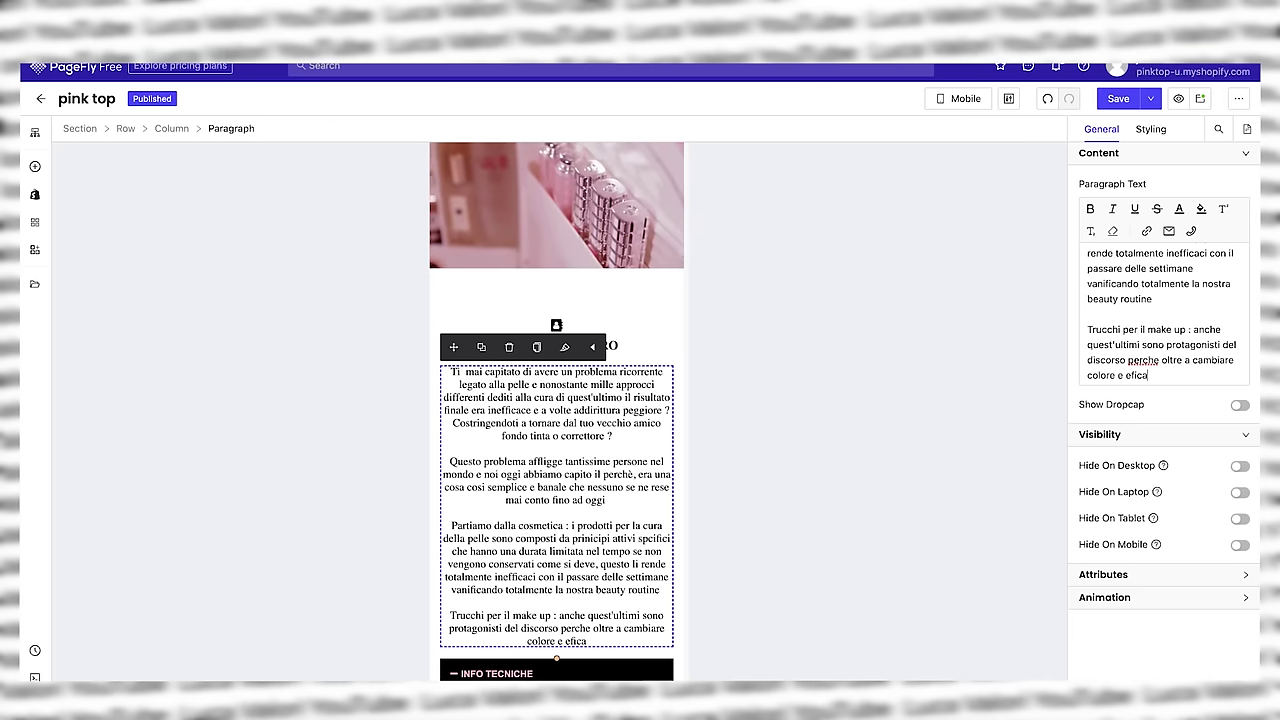
type("cia di appl")
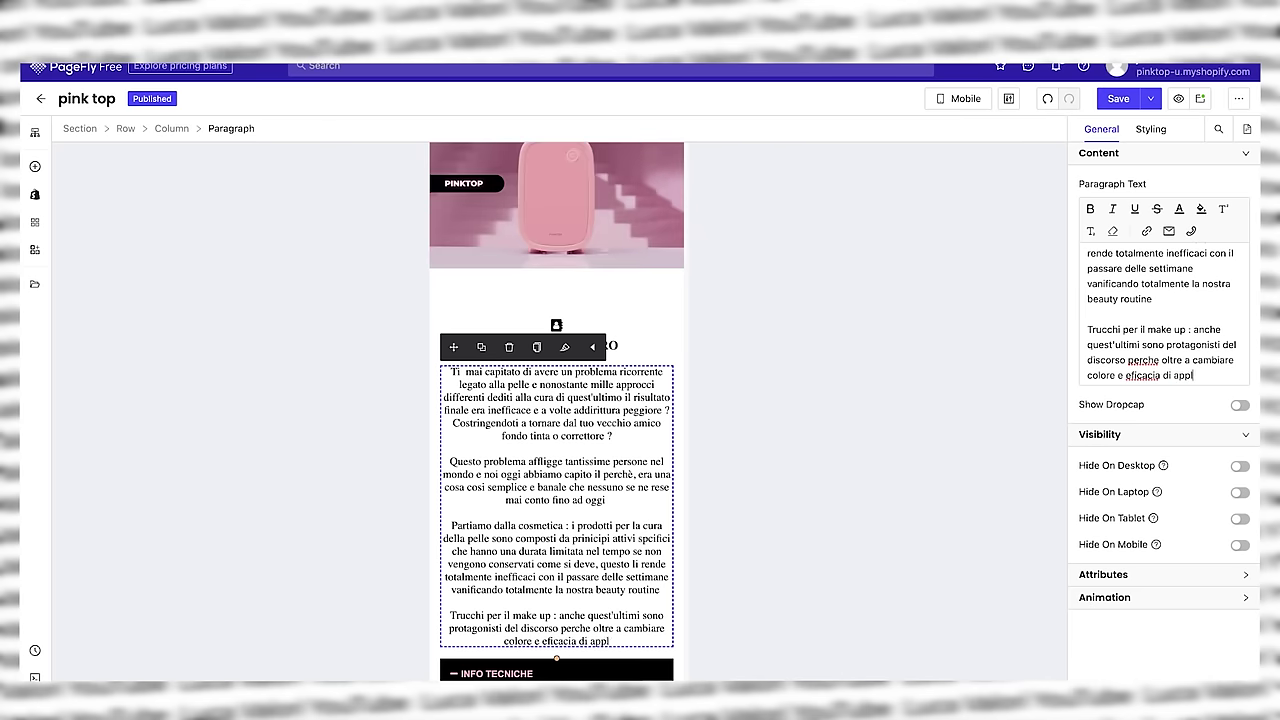
type("icazione")
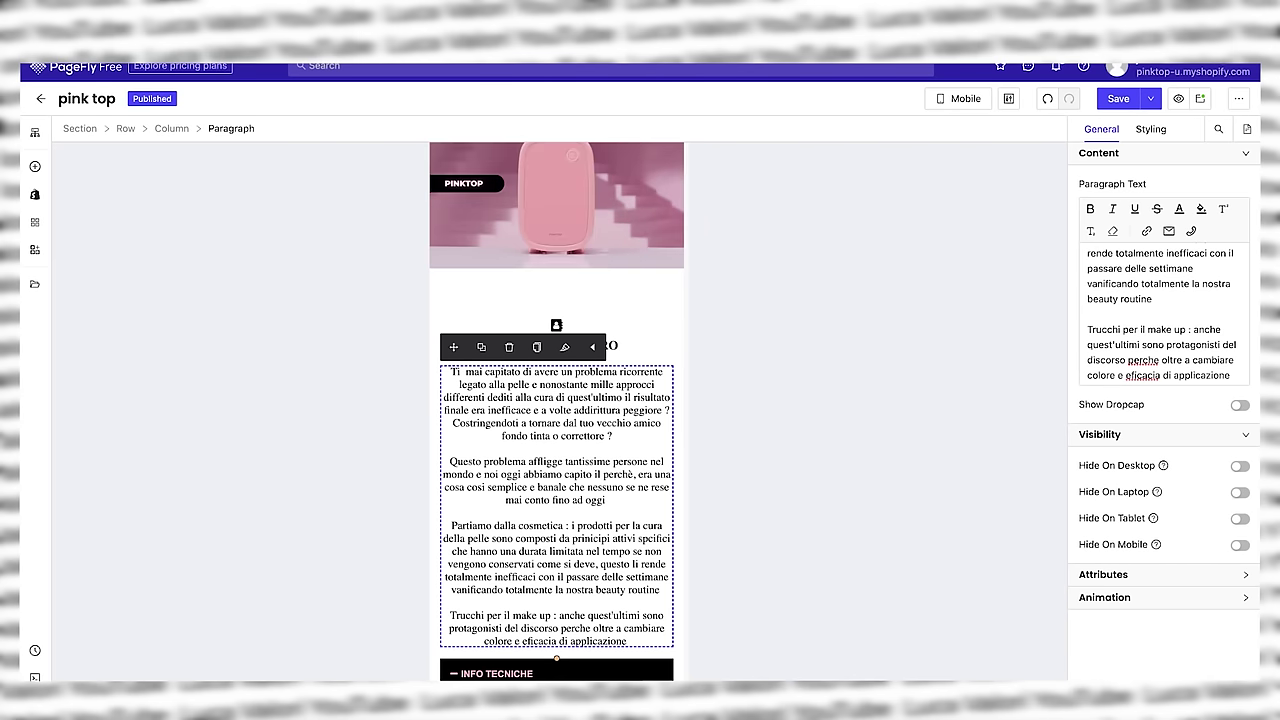
- Correct 'efficacia' and the accent on 'perché', continuing 'se tenuti in condizioni non adeguate'
left_click(1163, 376)
key("BackSpace")
key("BackSpace")
key("BackSpace")
key("BackSpace")
key("BackSpace")
key("BackSpace")
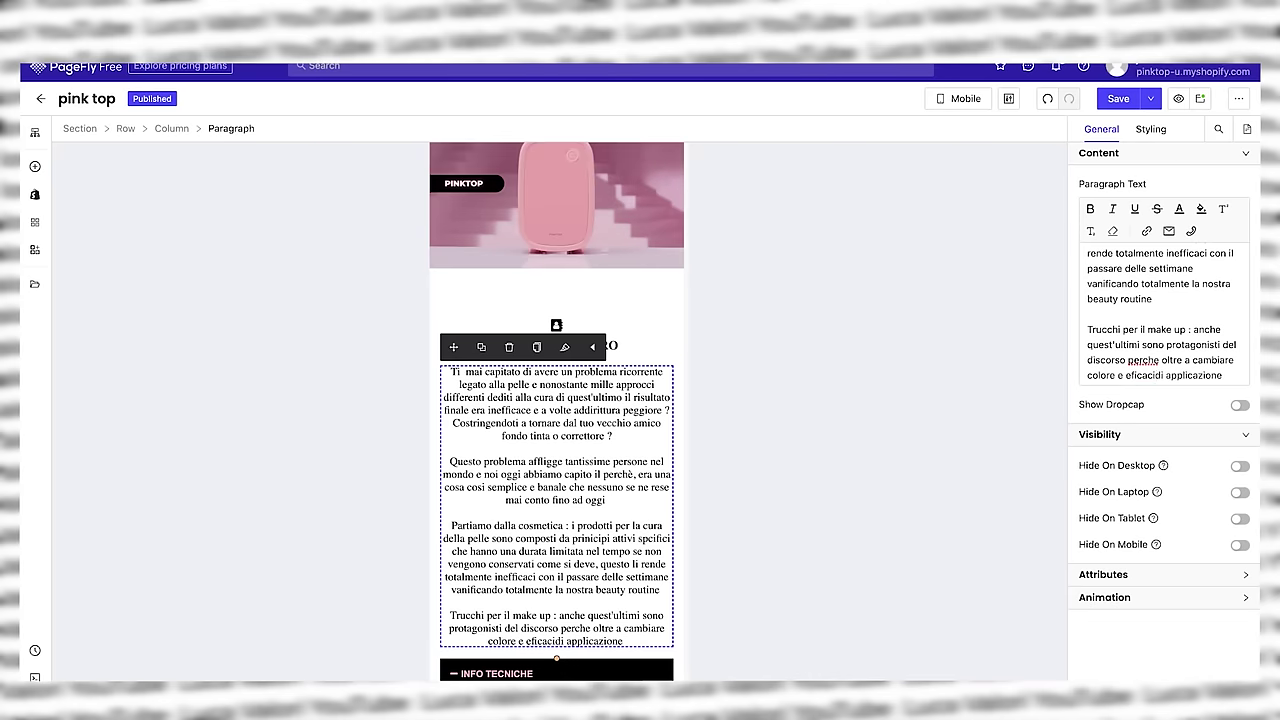
type("ficacia")
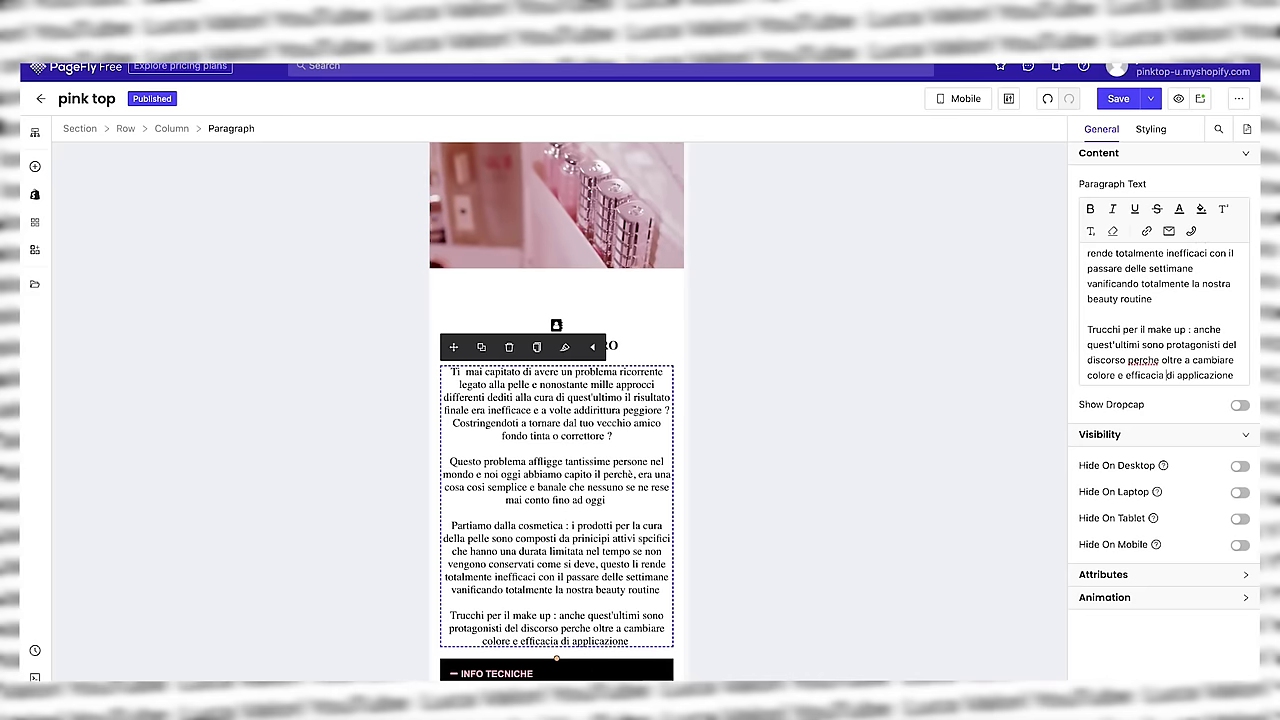
left_click(1159, 360)
key("BackSpace")
type("è")
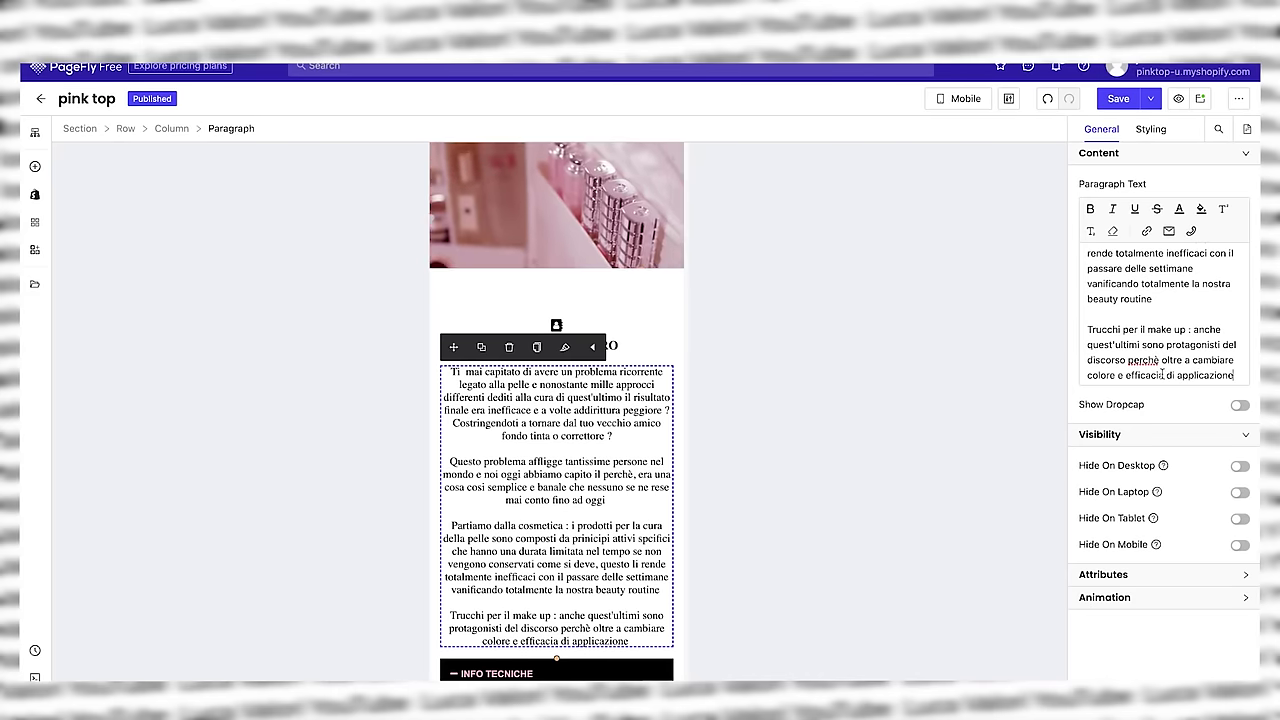
key("BackSpace")
type("é")
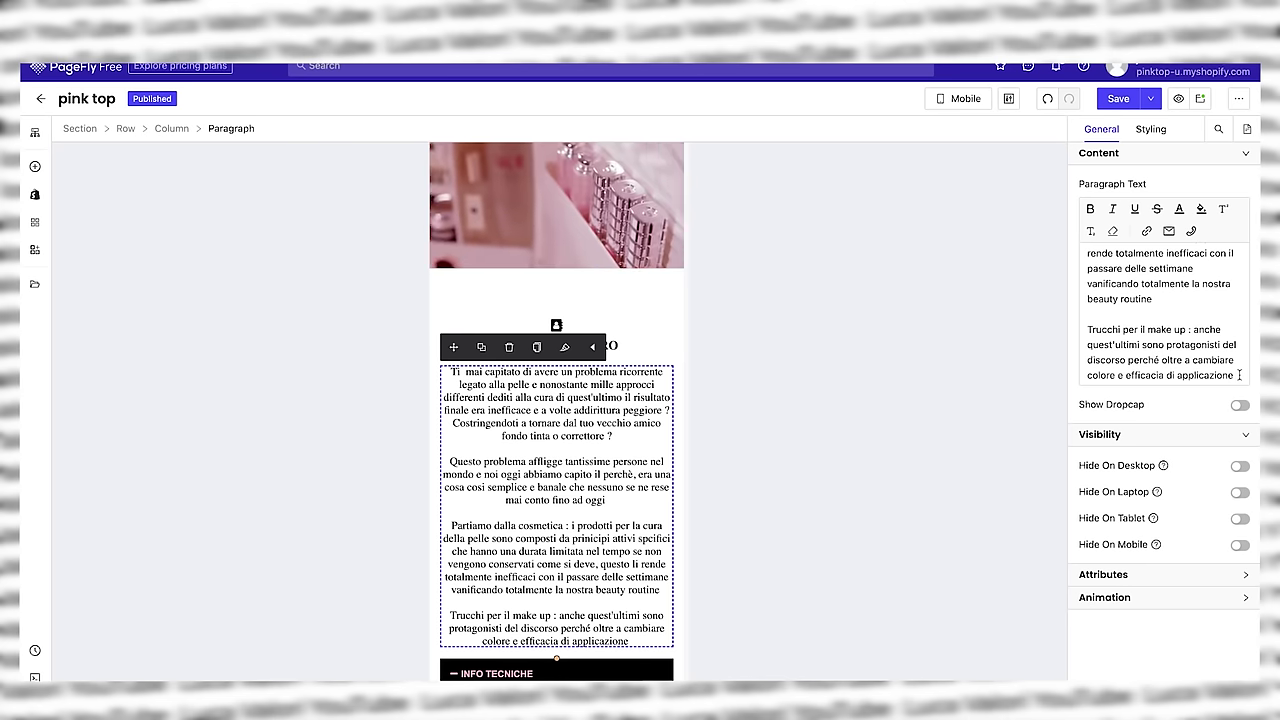
type(" se tenuti")
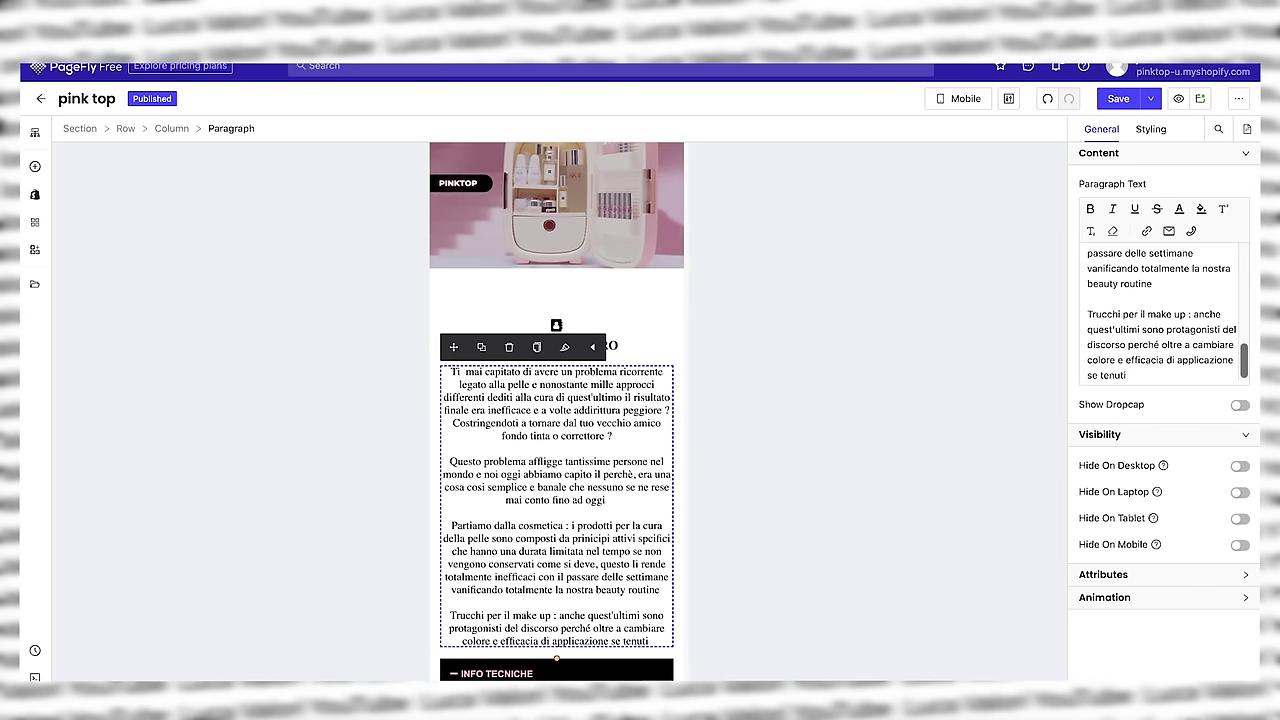
type(" i")
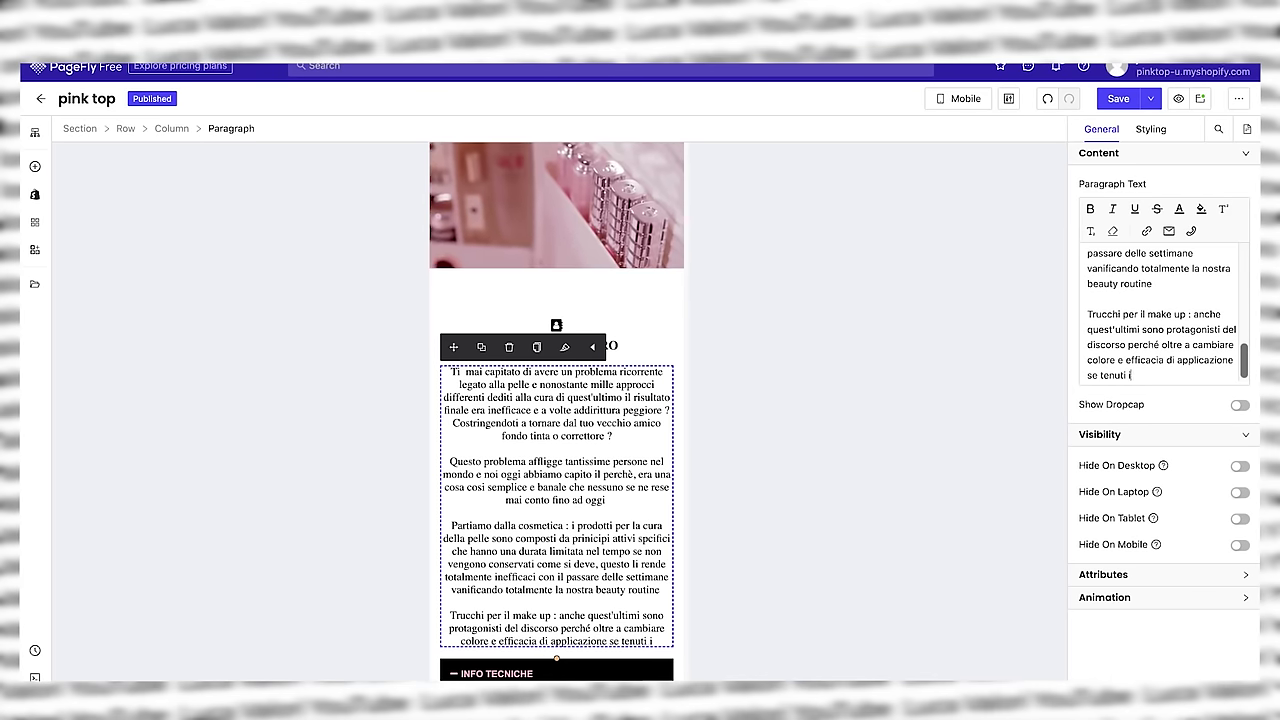
type("n condizioni")
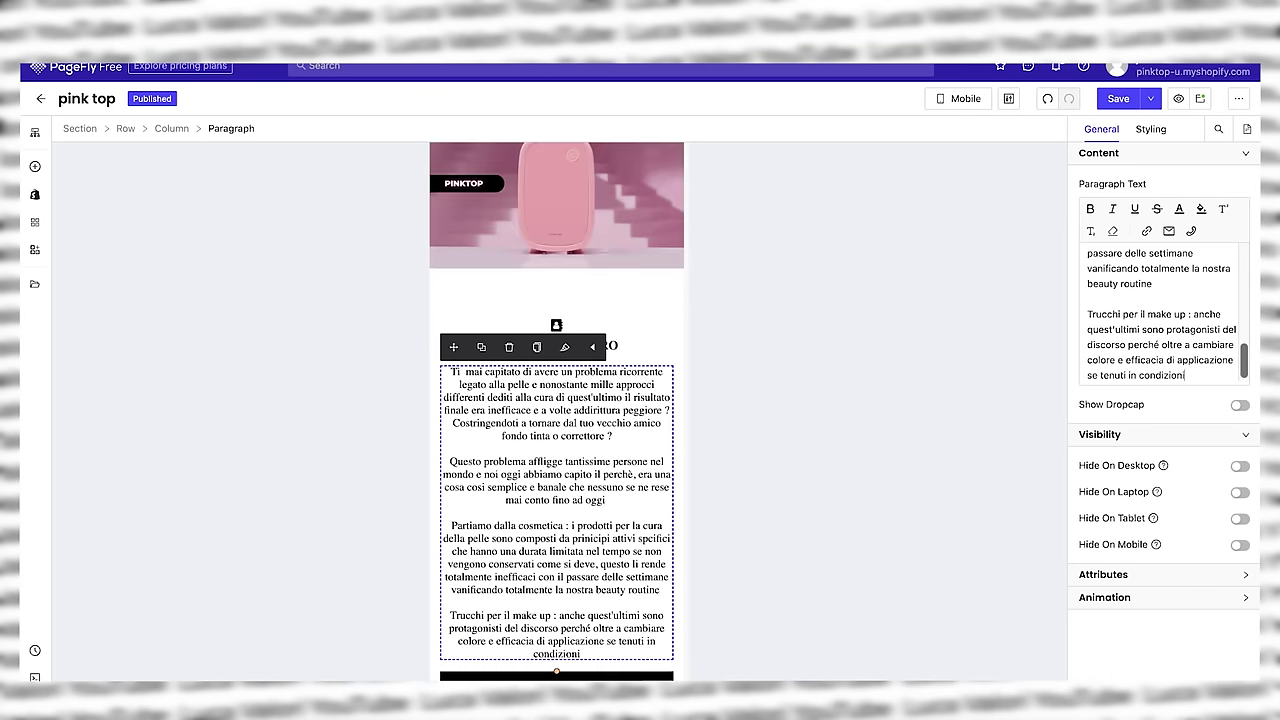
type(" non adeguate ")
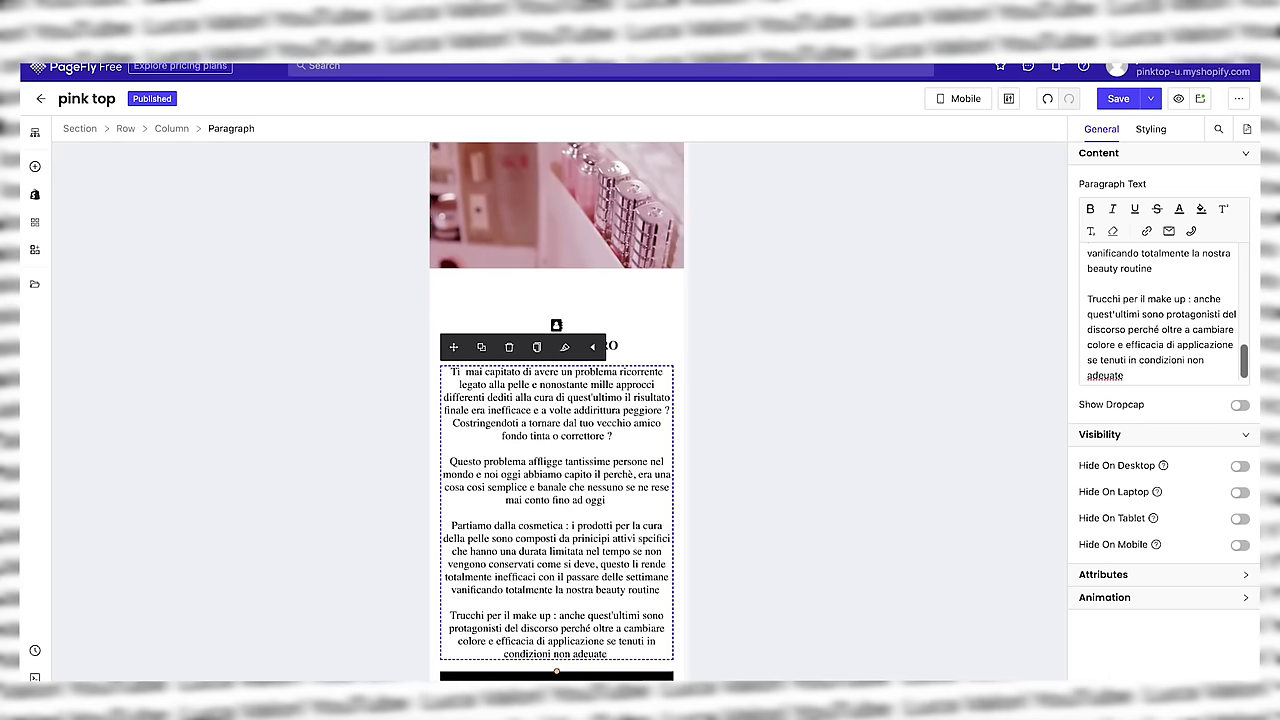
type("posso")
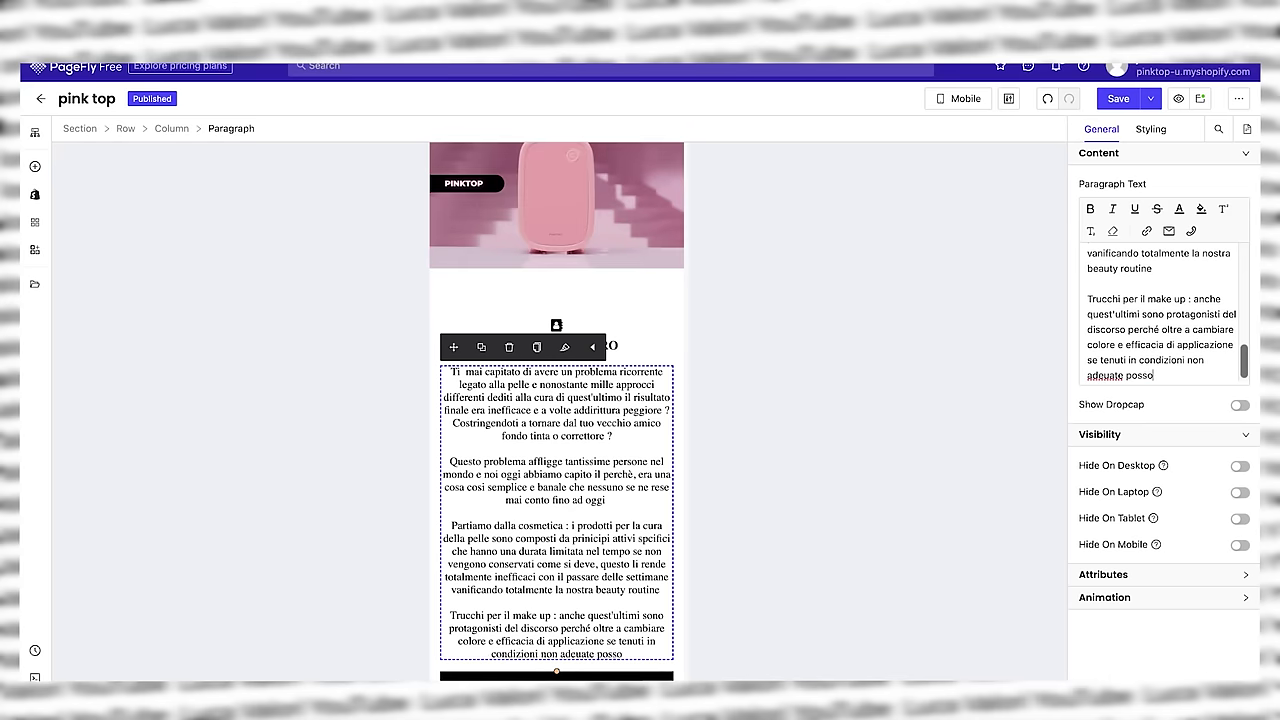
type("no anche ")
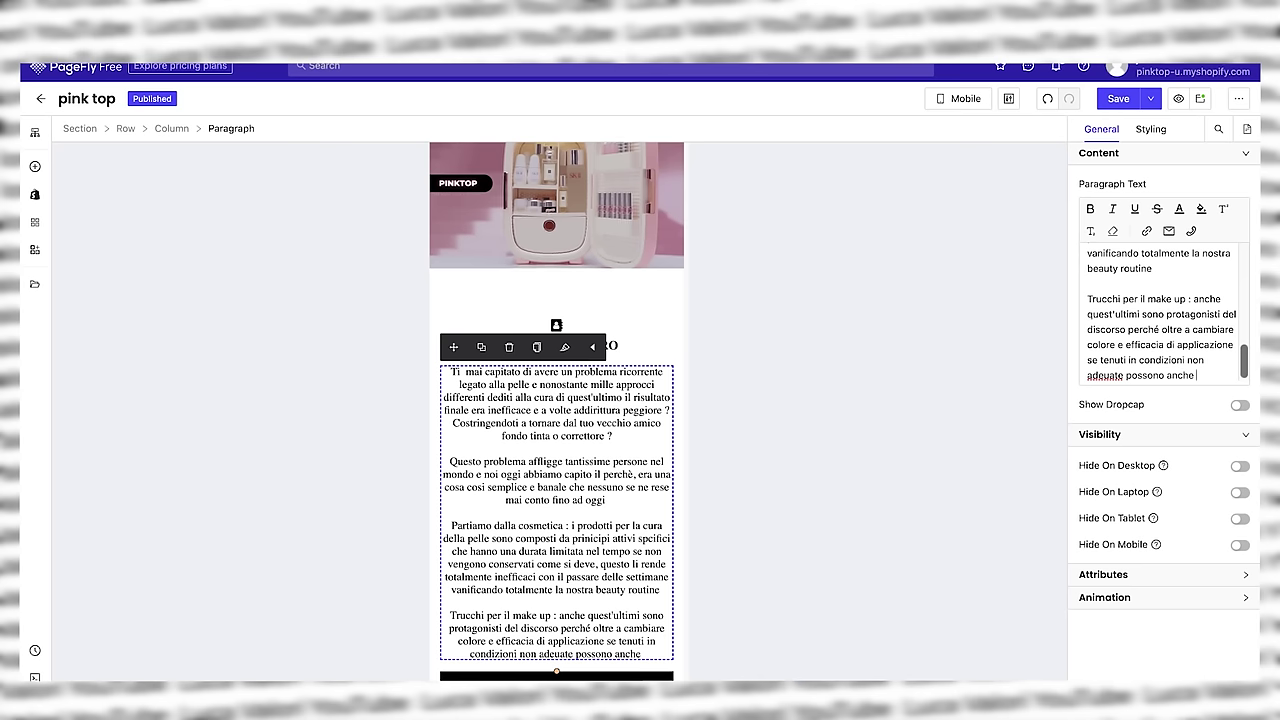
type("causare")
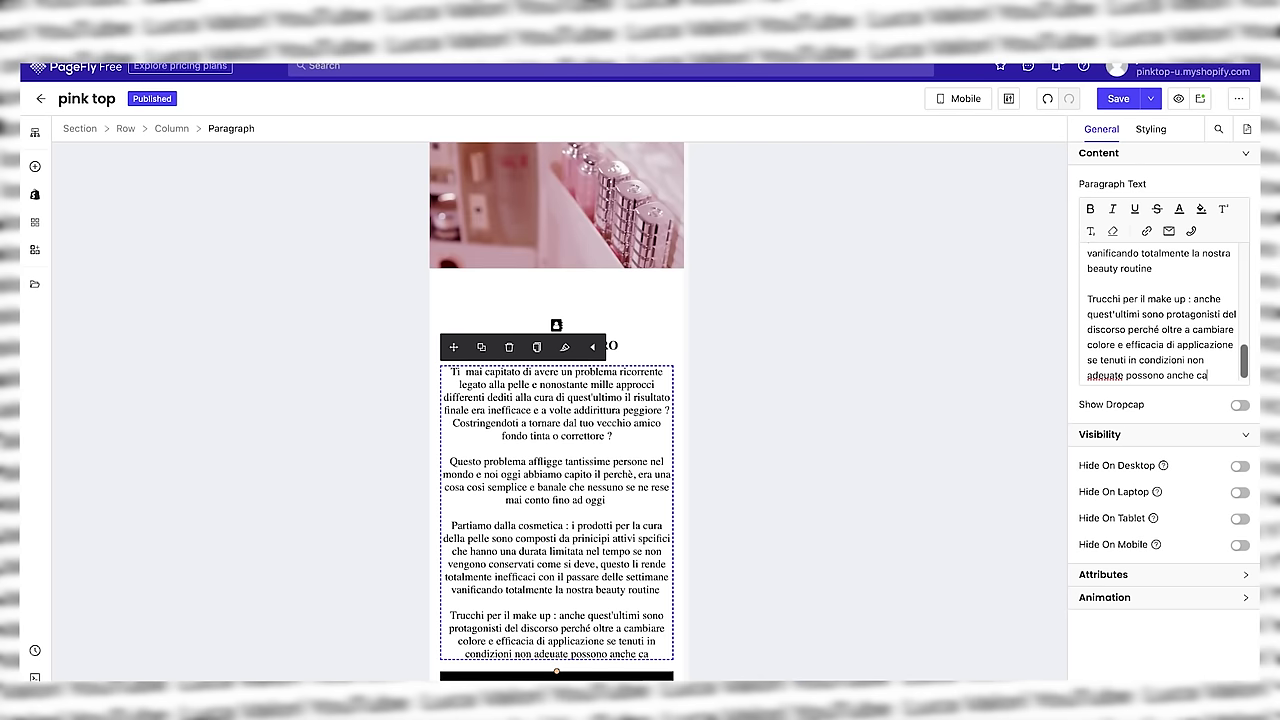
- Drop 'anche', fix 'adeguate', and end with 'acne, brufoli, punti neri e irritazioni cutanee'
double_click(1198, 376)
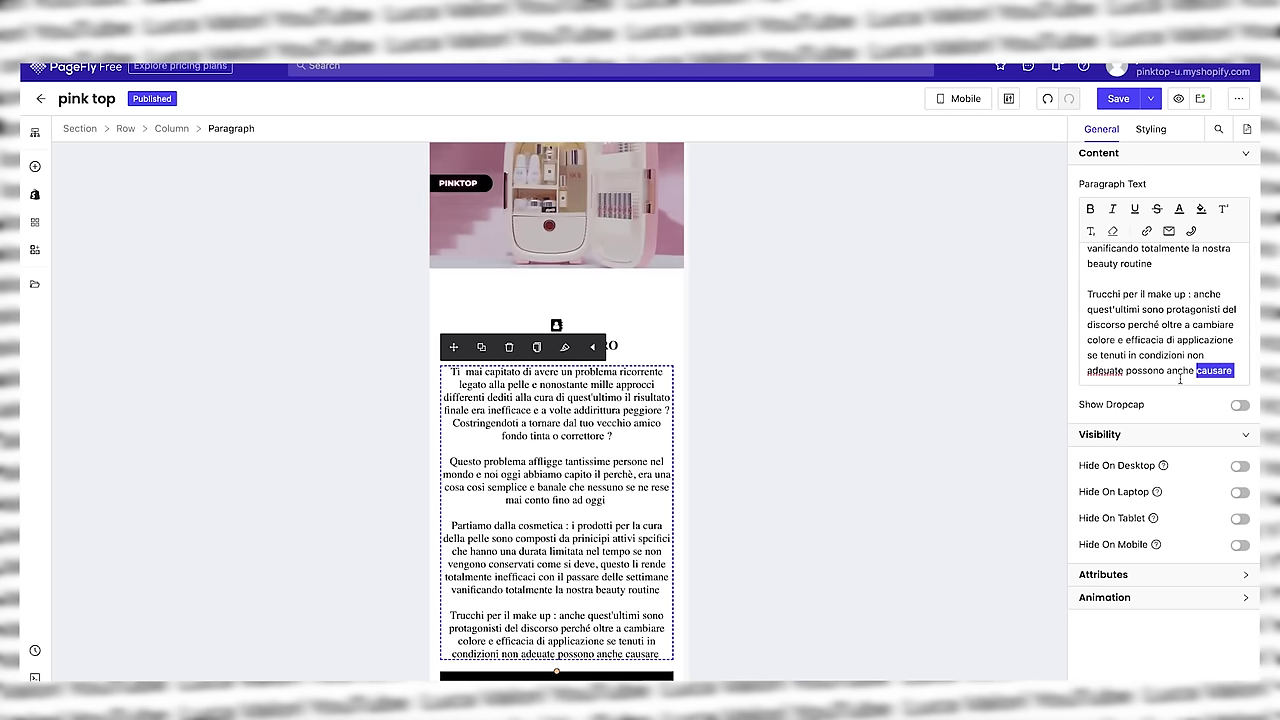
double_click(1188, 370)
key("BackSpace")
left_click(1123, 370)
key("BackSpace")
key("BackSpace")
key("BackSpace")
type("guat")
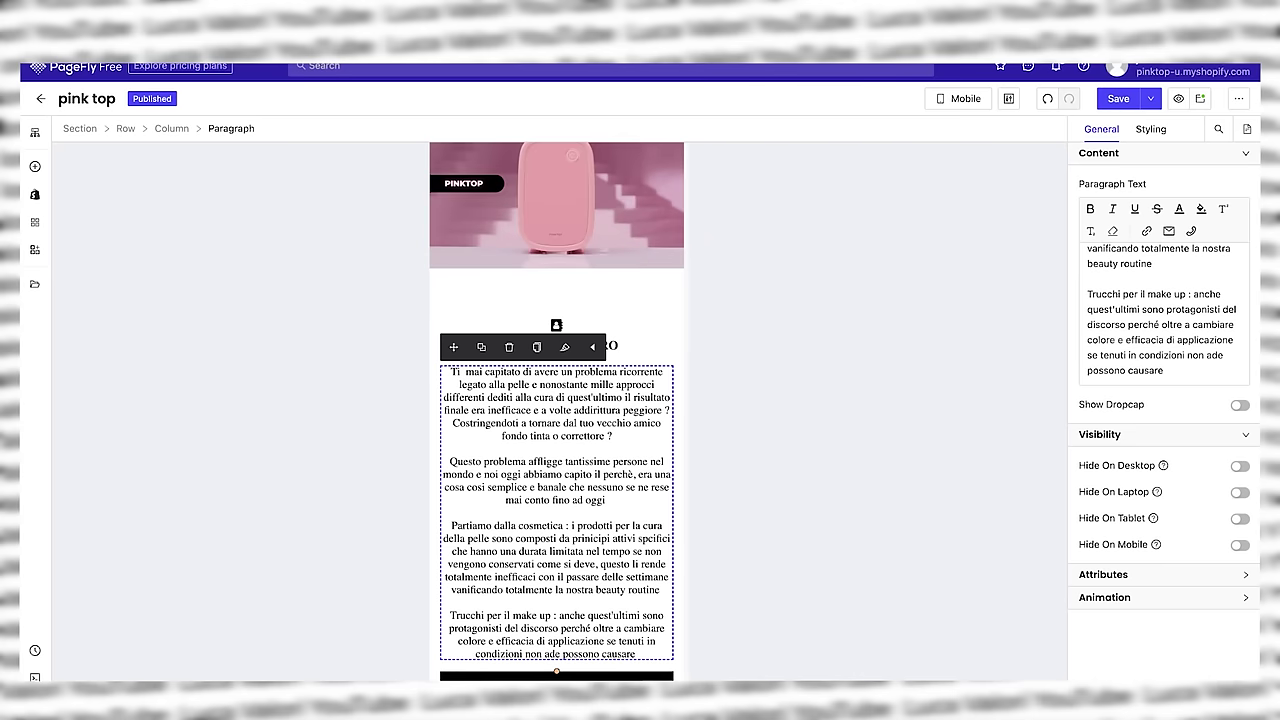
type("e")
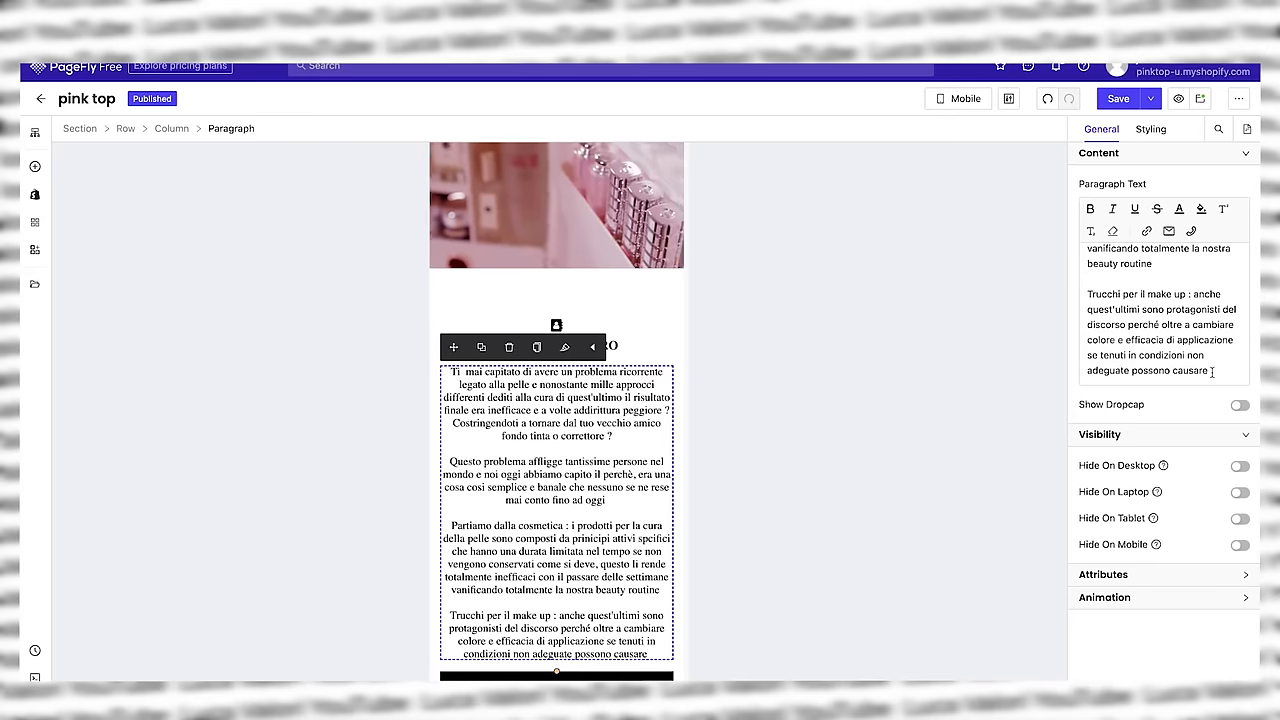
type(" possono causare la comparsa di")
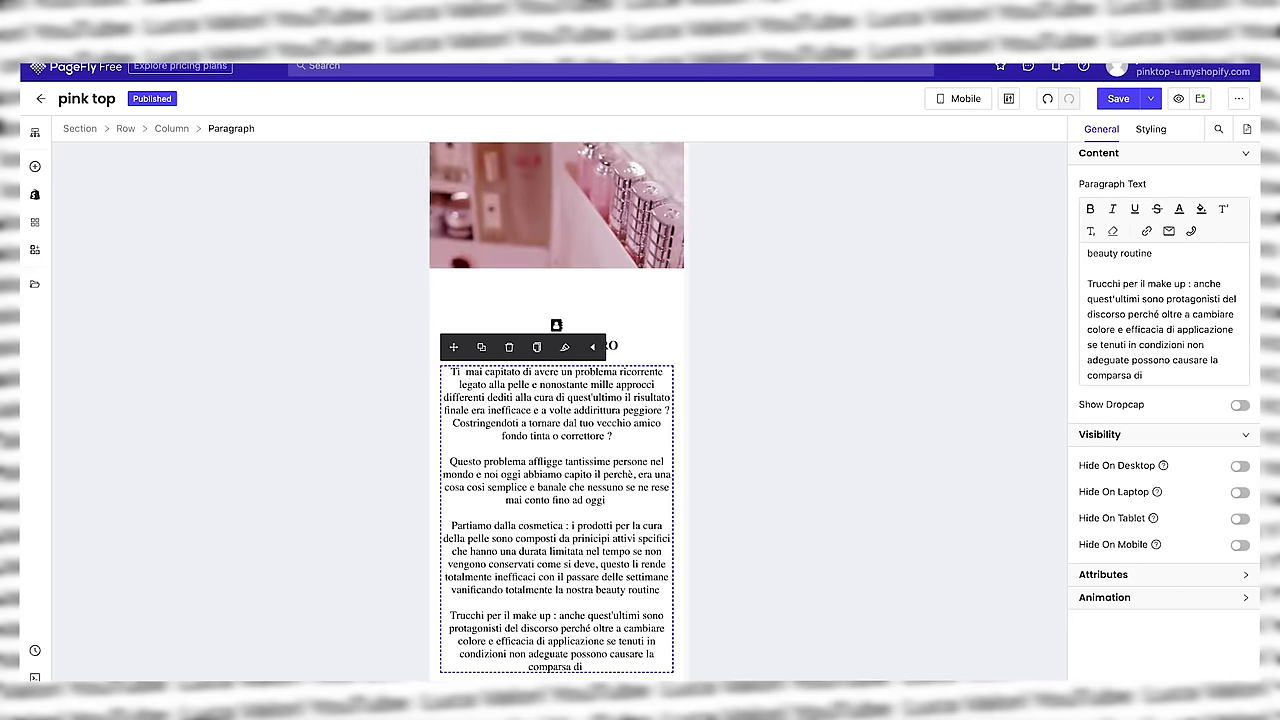
type(" acn")
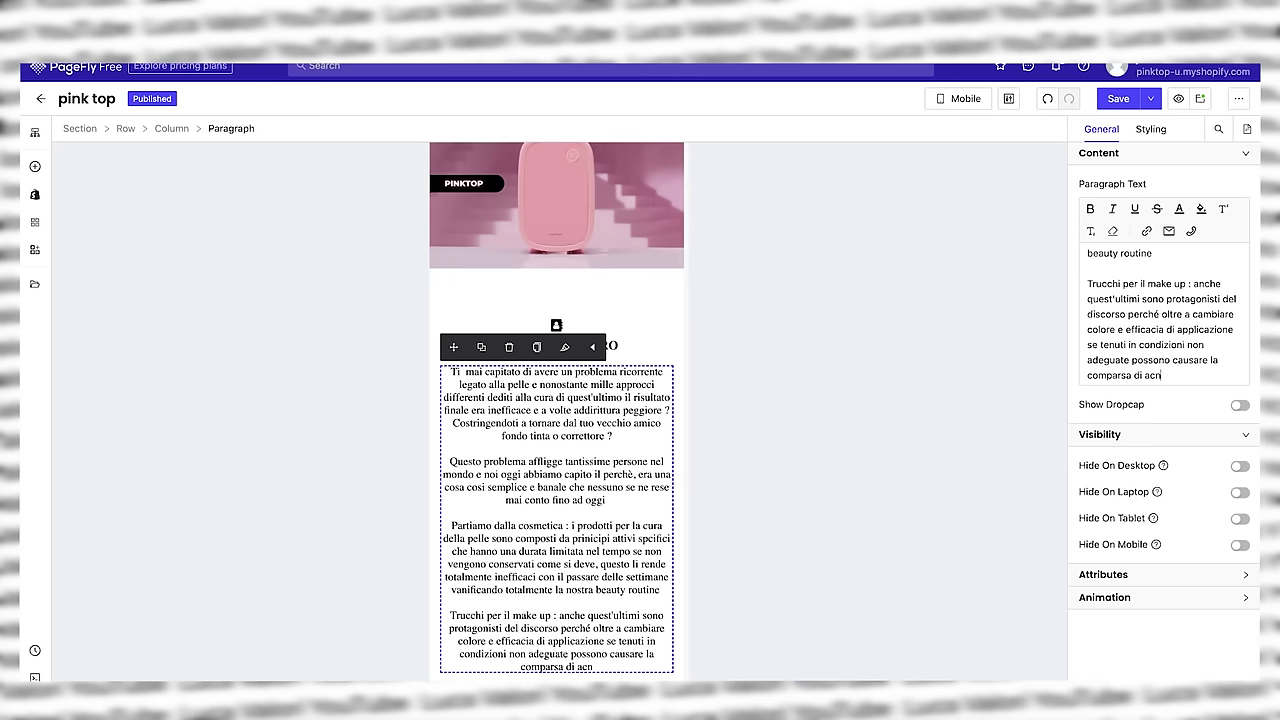
type("e, brufoli,")
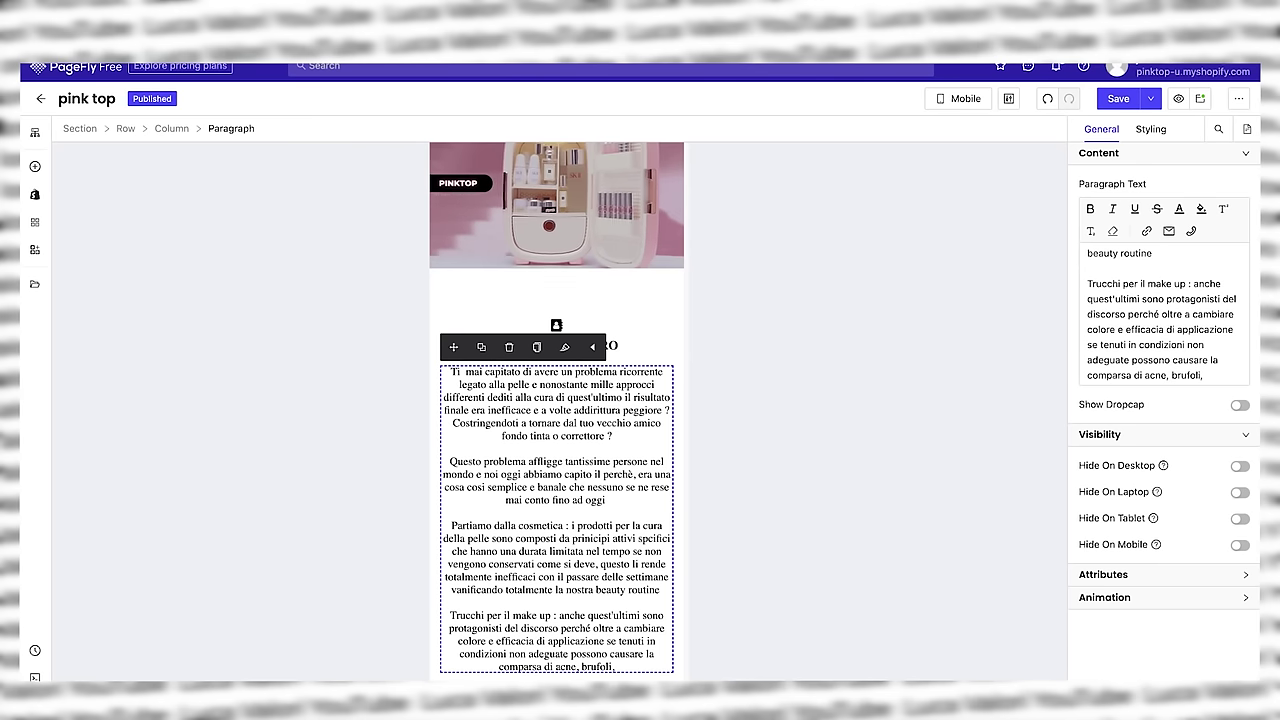
type(" punti")
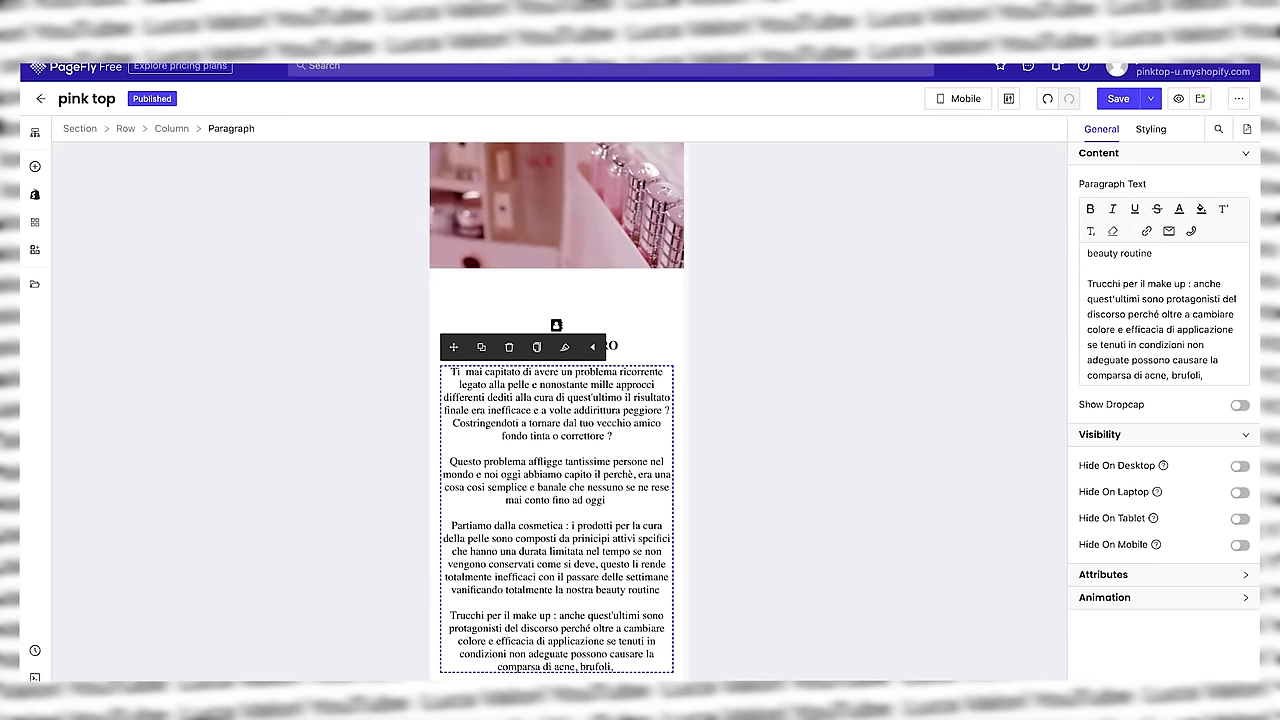
type(" neri")
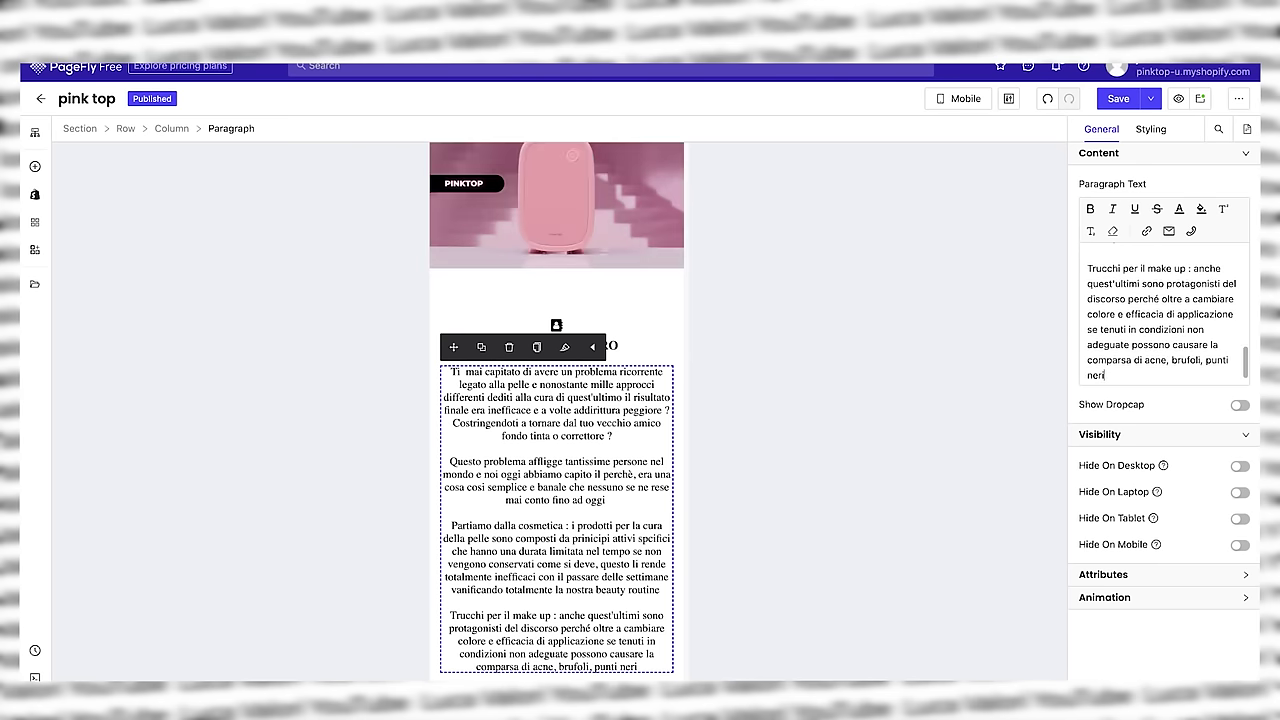
type(" e ")
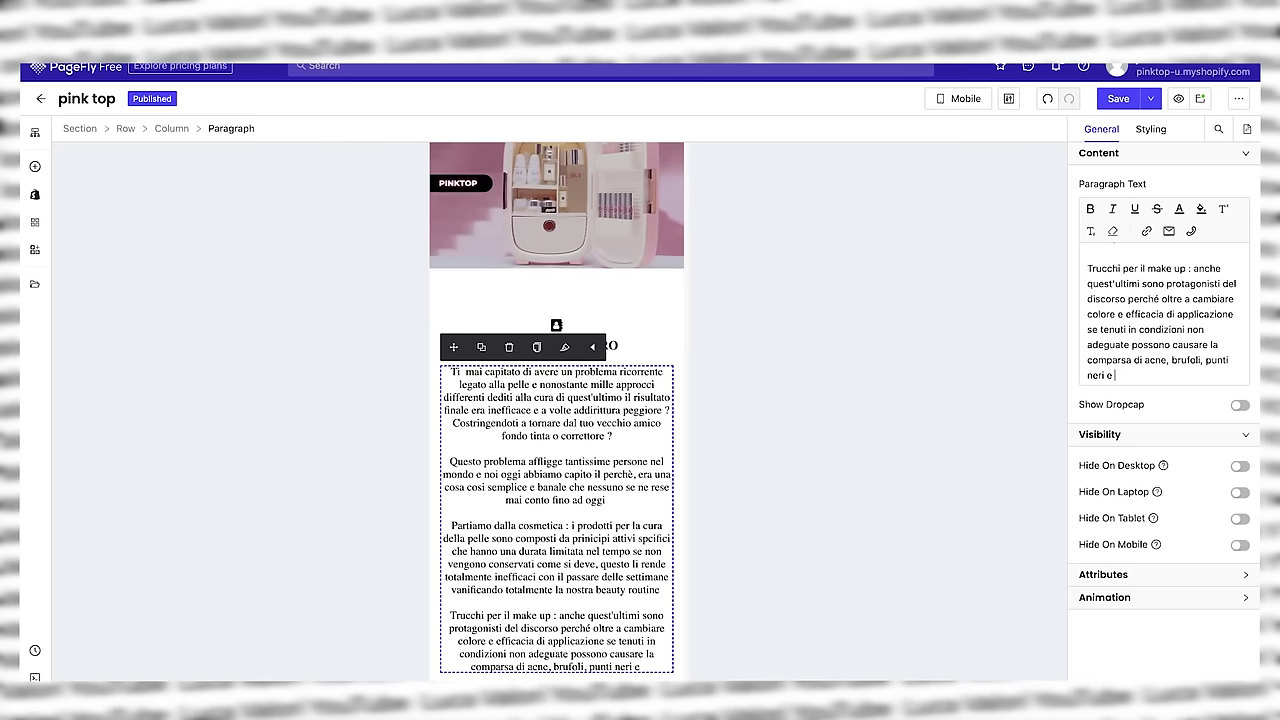
type("irritazioni")
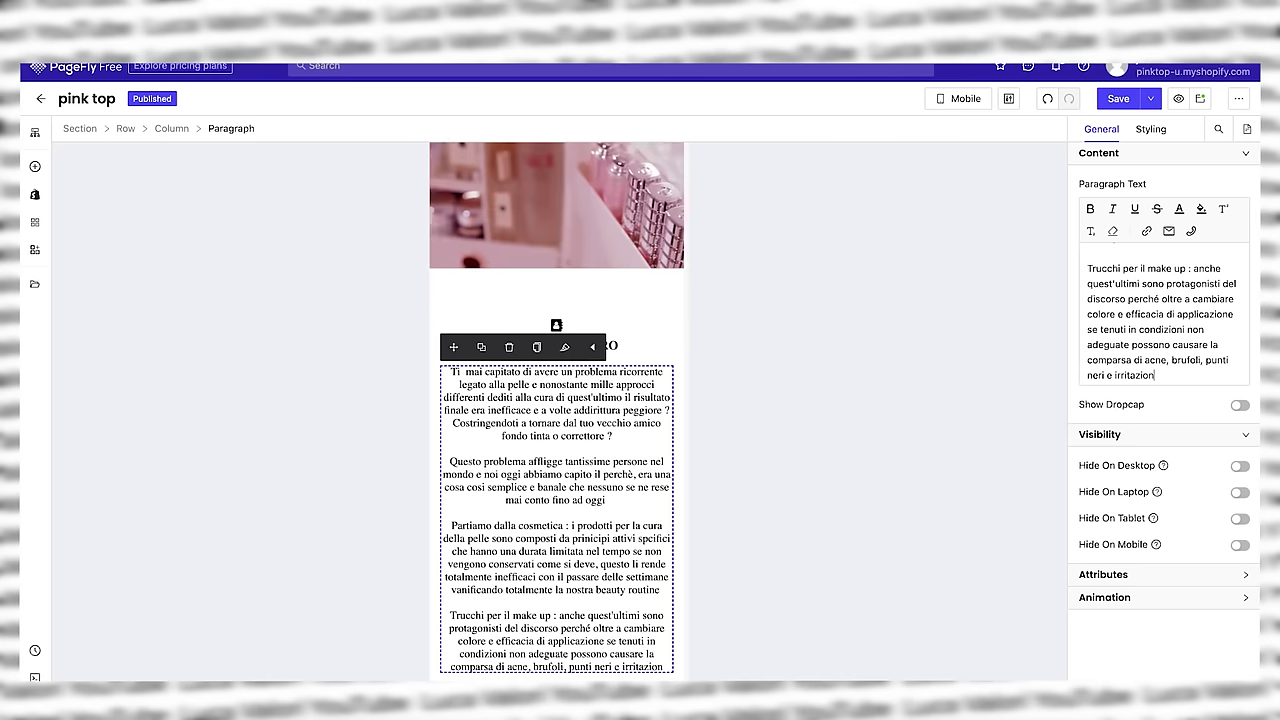
type(" cutanee")
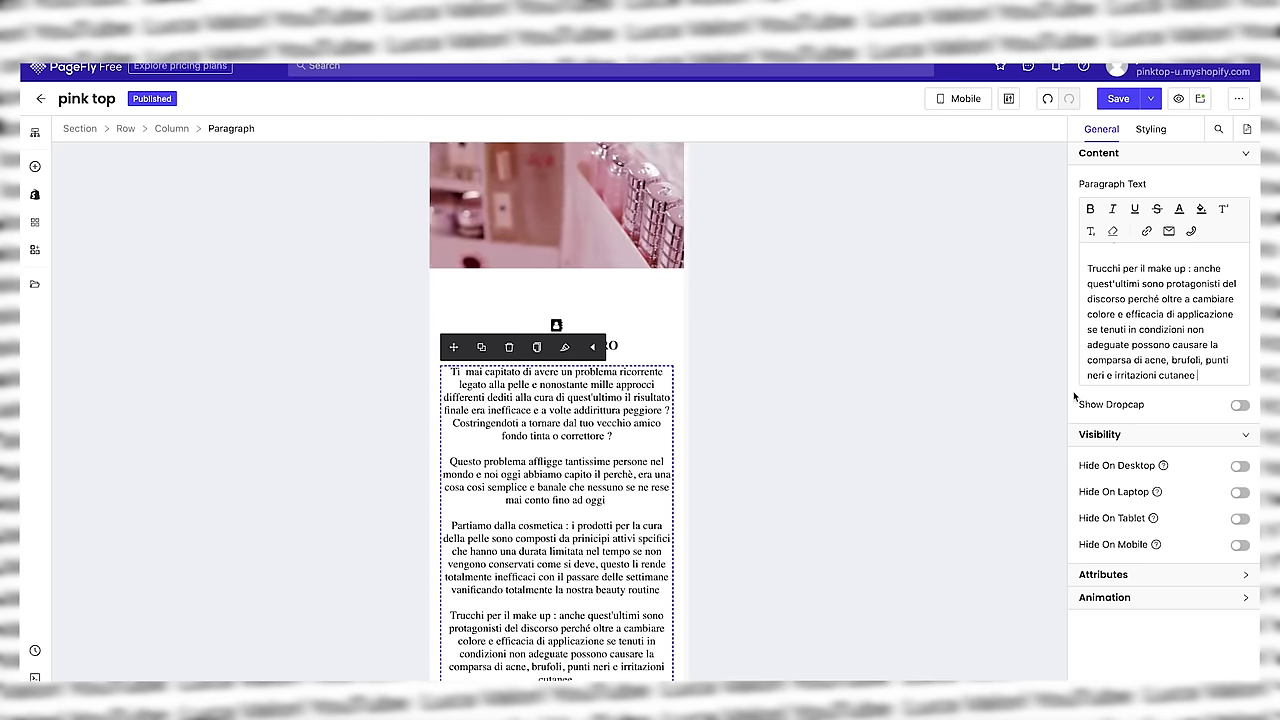
scroll(870, 366, "down", 1)
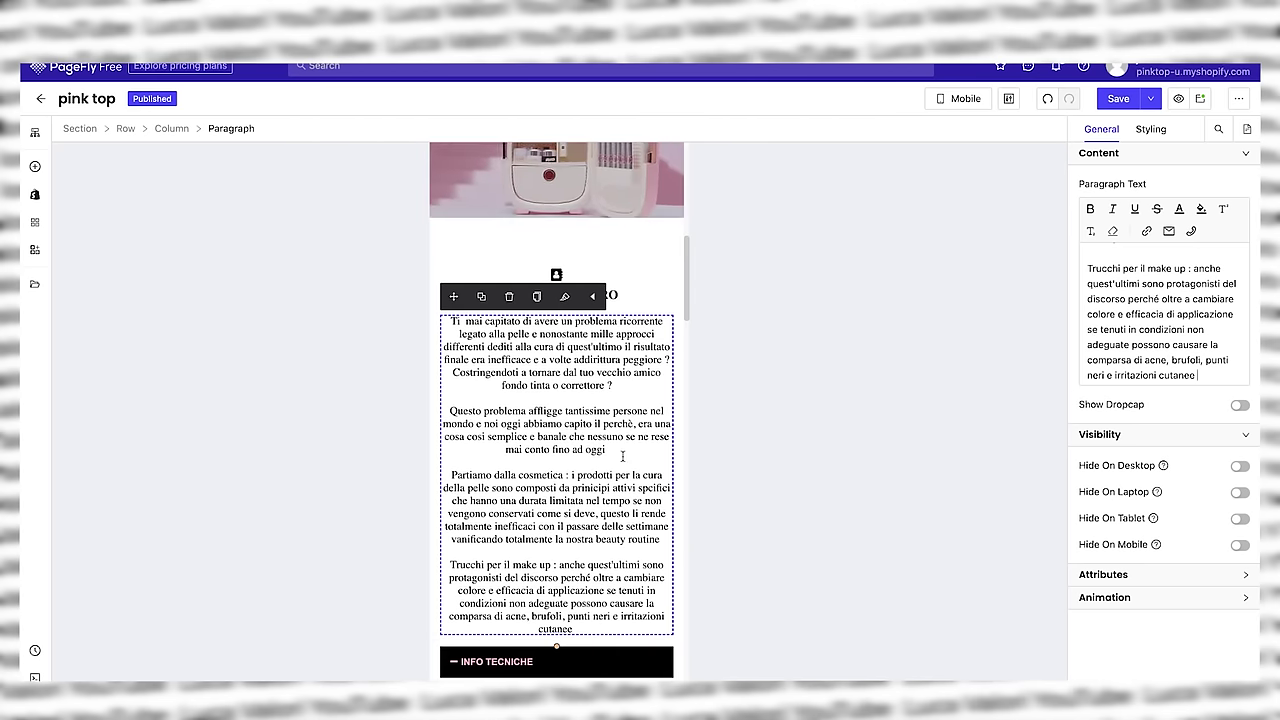
left_click(654, 295)
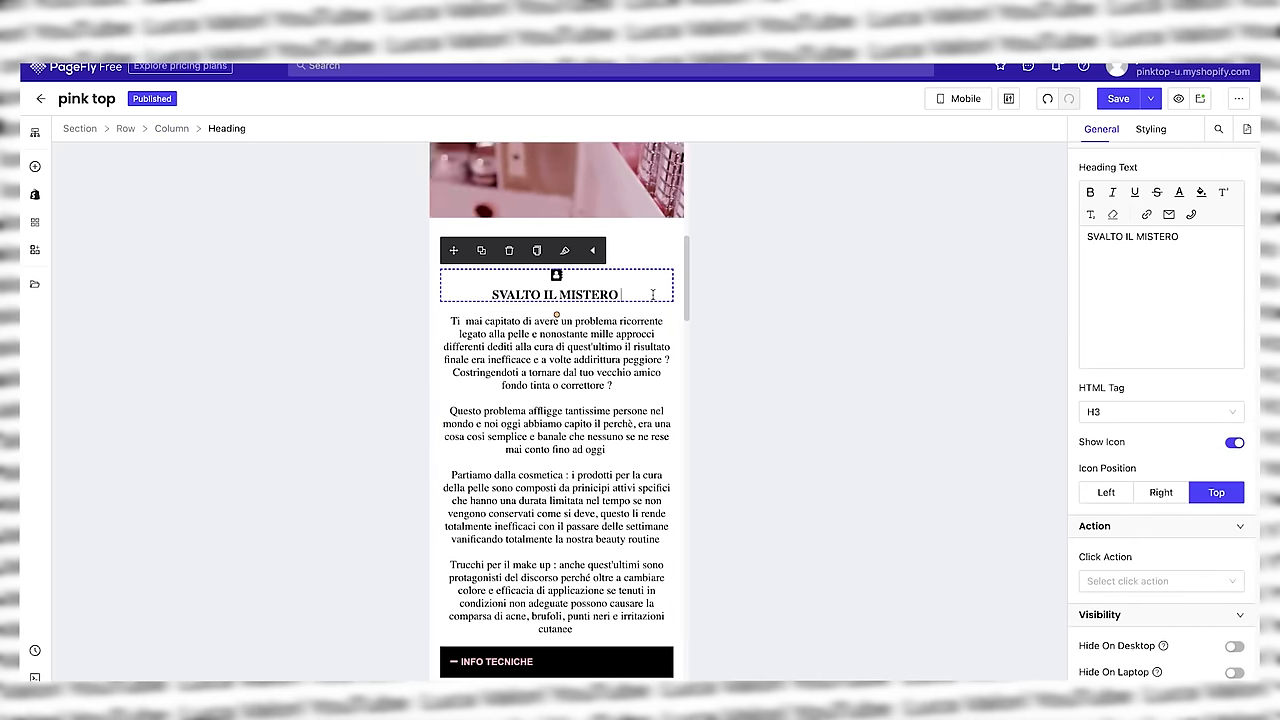
left_click(578, 388)
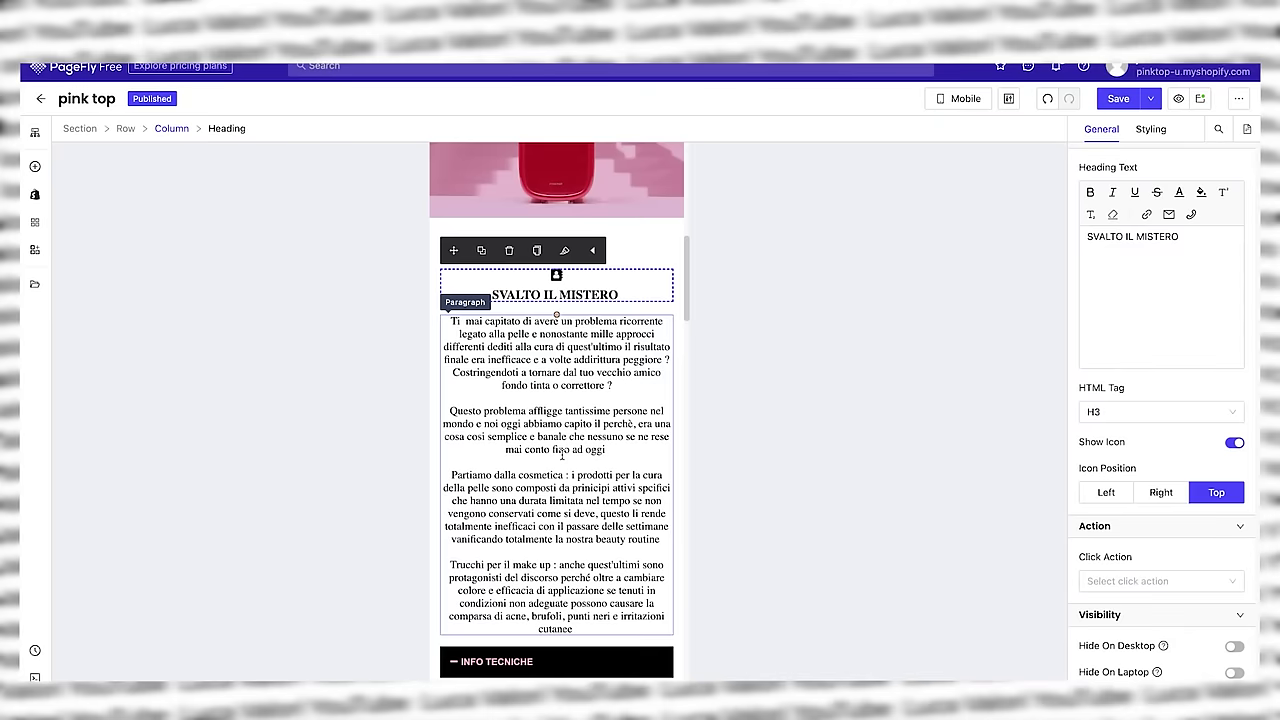
scroll(560, 452, "down", 1)
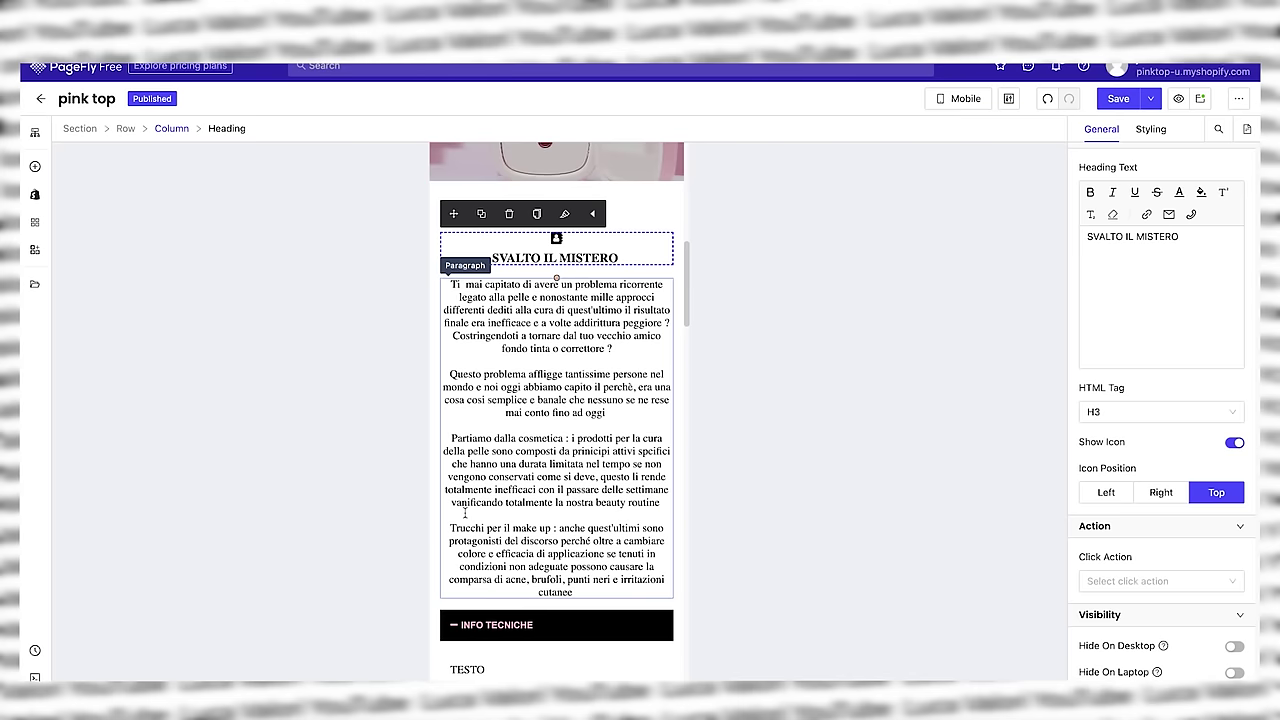
scroll(490, 550, "down", 2)
scroll(514, 595, "up", 1)
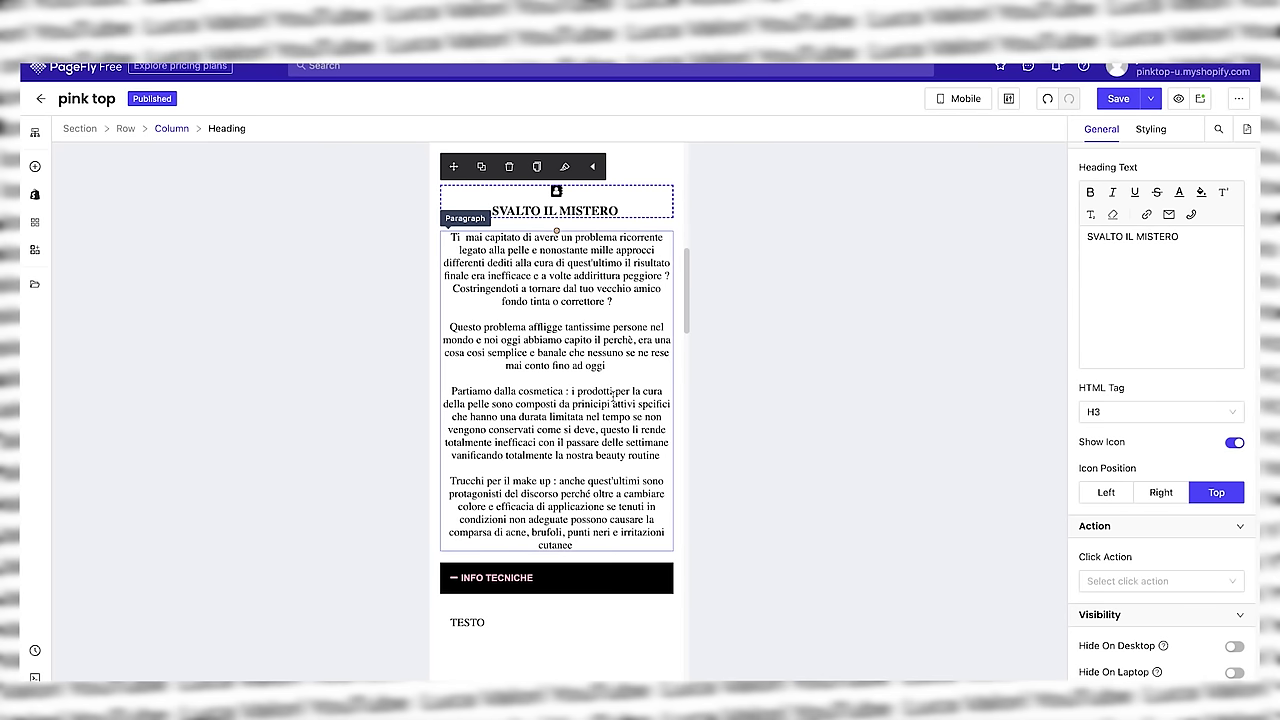
- Expand INFO TECNICHE and replace its placeholder with 'Pinktop è un frigo…'
left_click(518, 577)
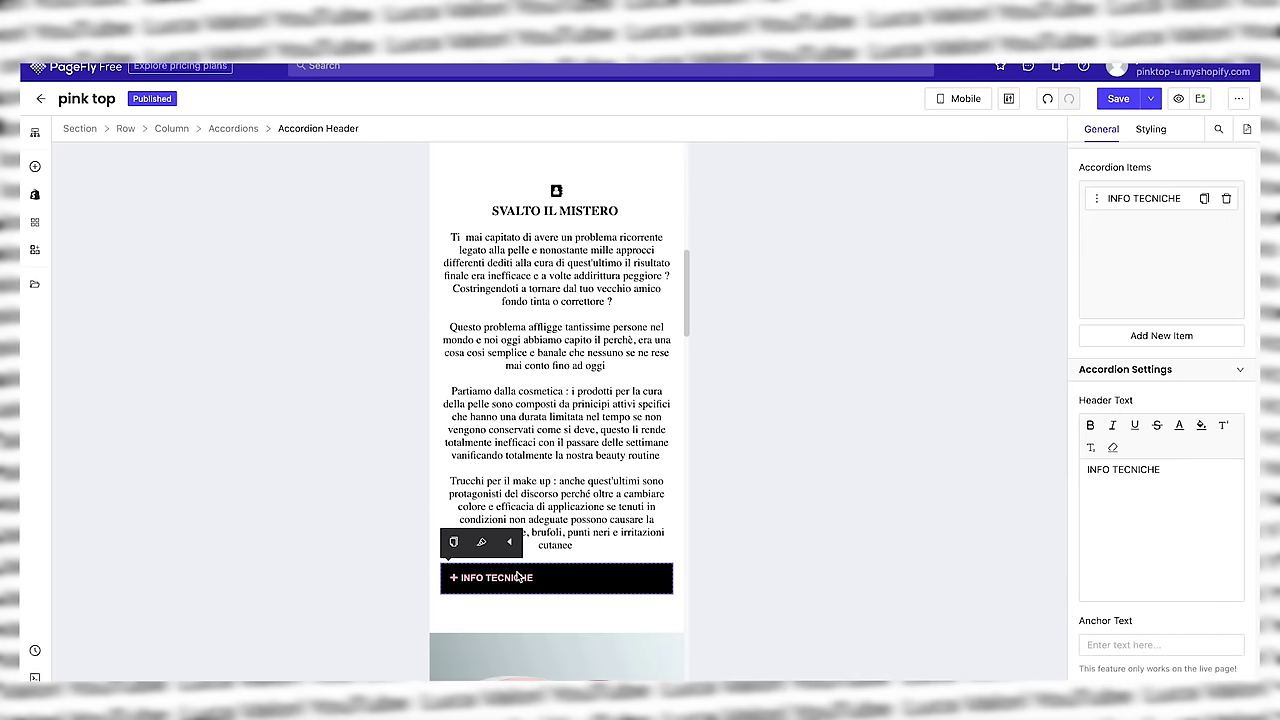
left_click(518, 577)
left_click(506, 622)
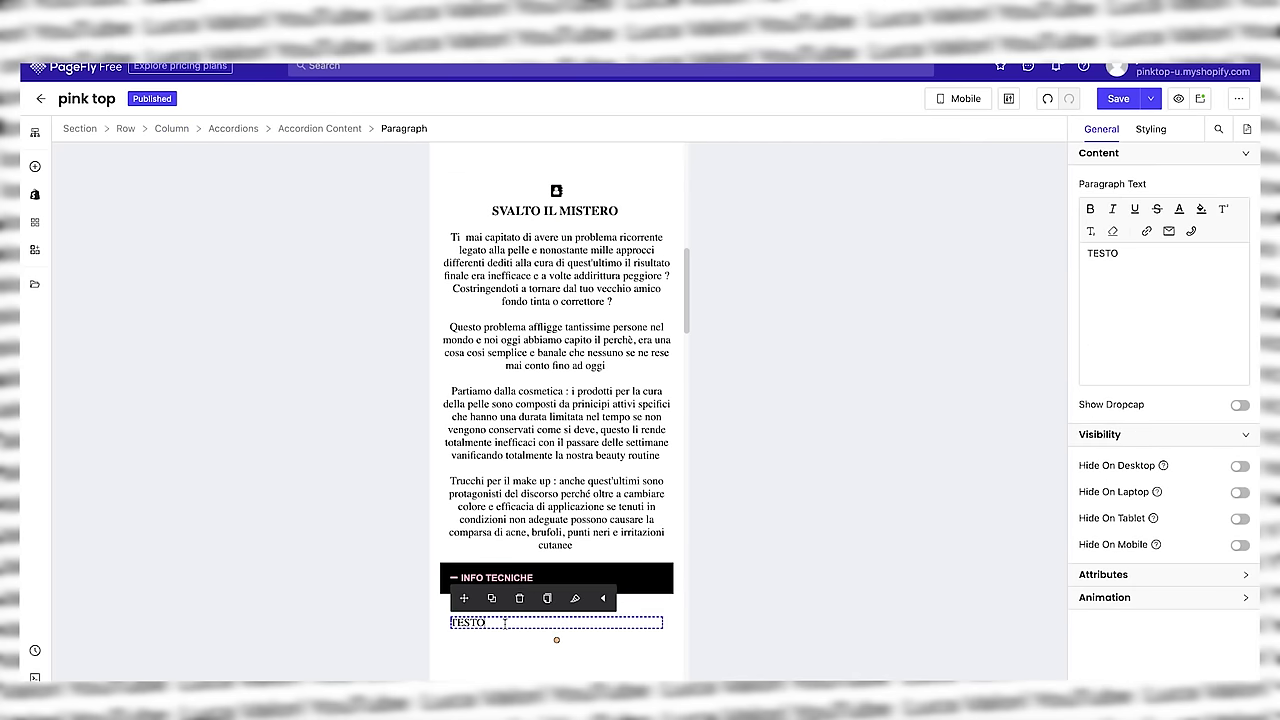
left_click_drag(1109, 283, 1065, 240)
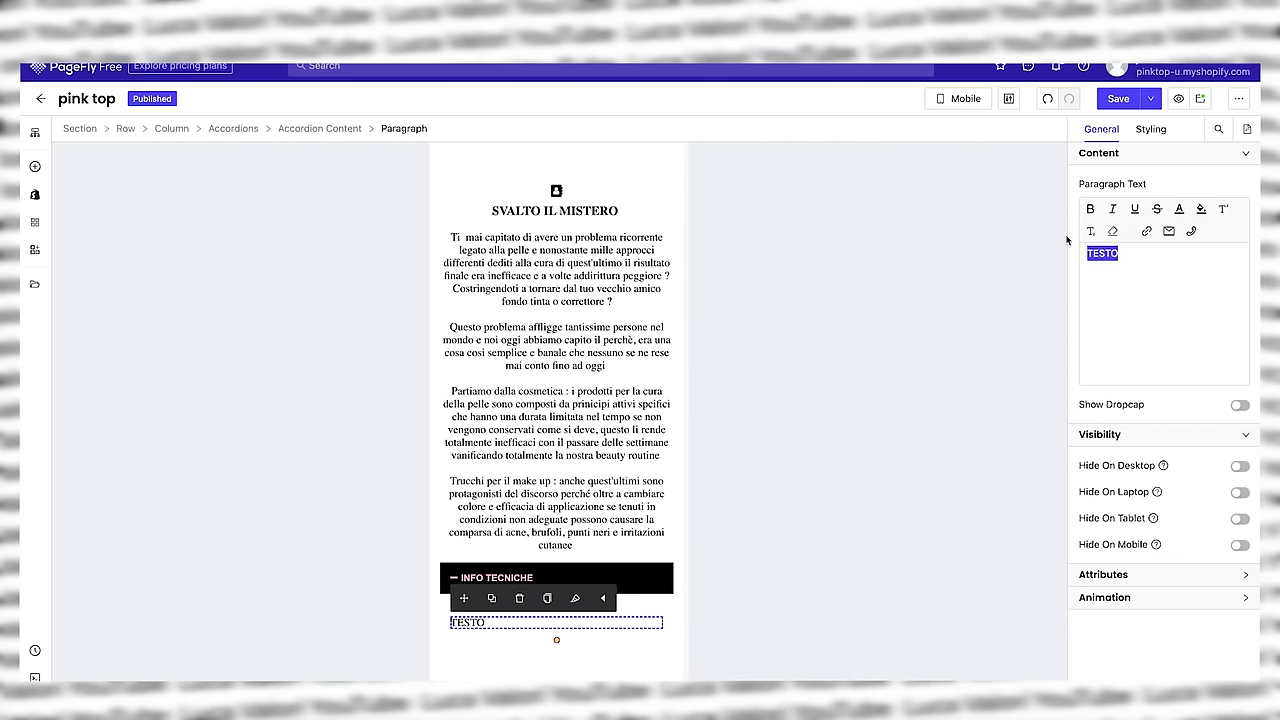
key("BackSpace")
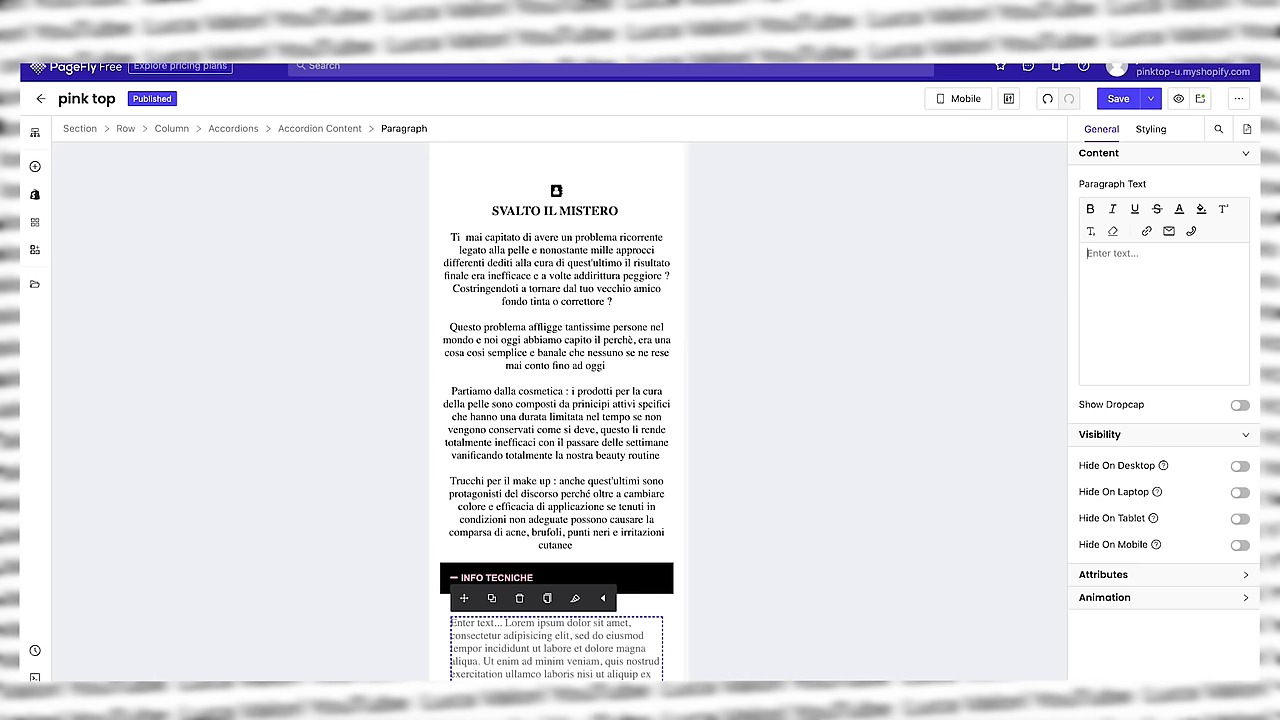
type("Pi")
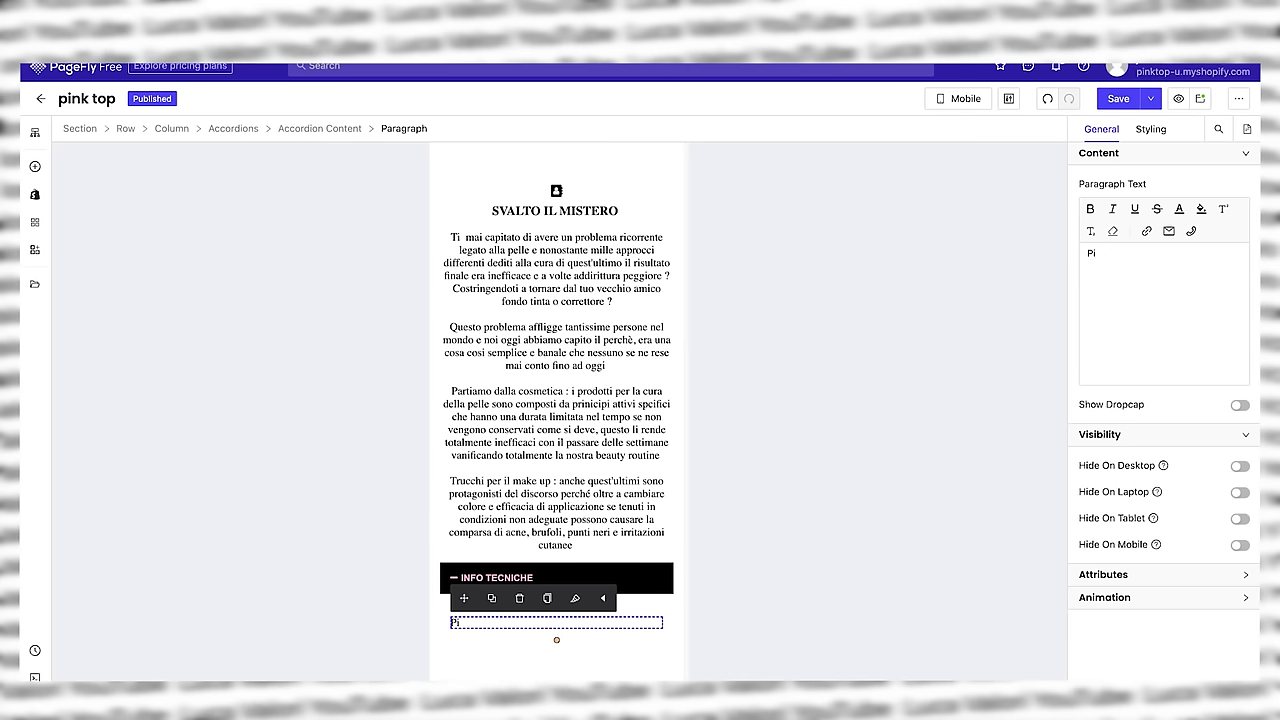
type("nk top")
key("BackSpace")
key("BackSpace")
key("BackSpace")
key("BackSpace")
type("top è un frigo ")
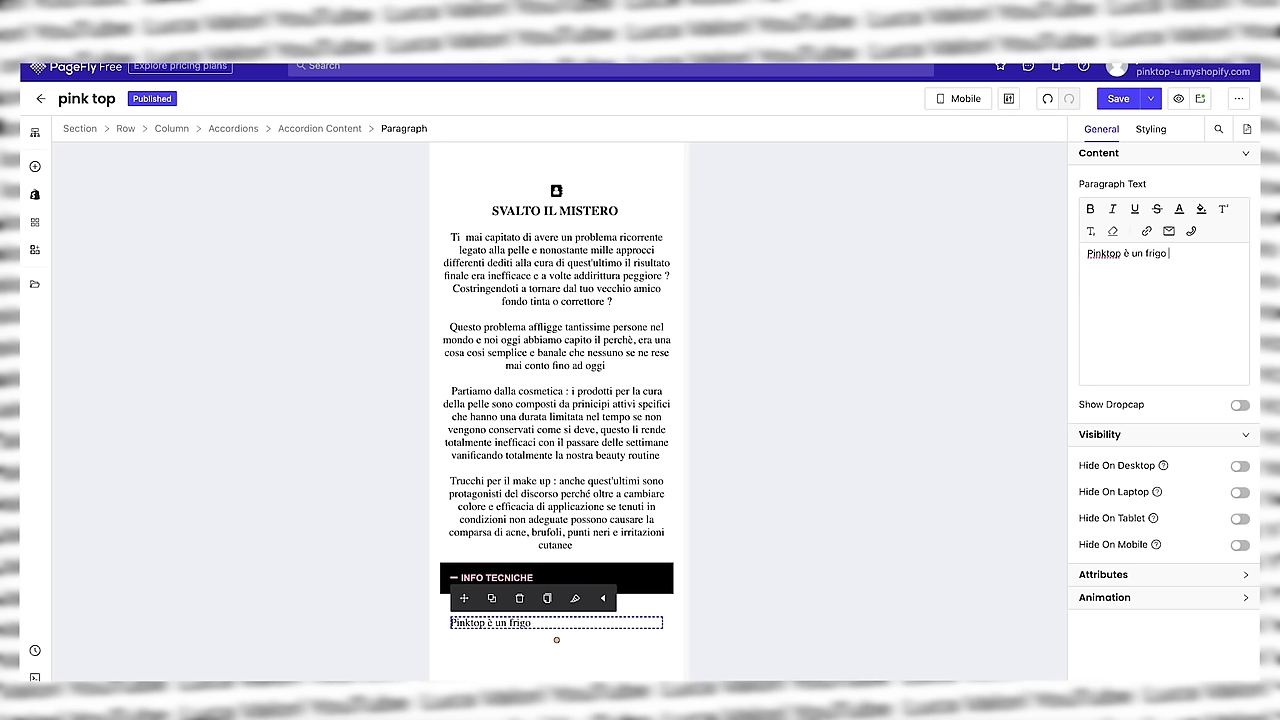
type("refrigerante dotato di")
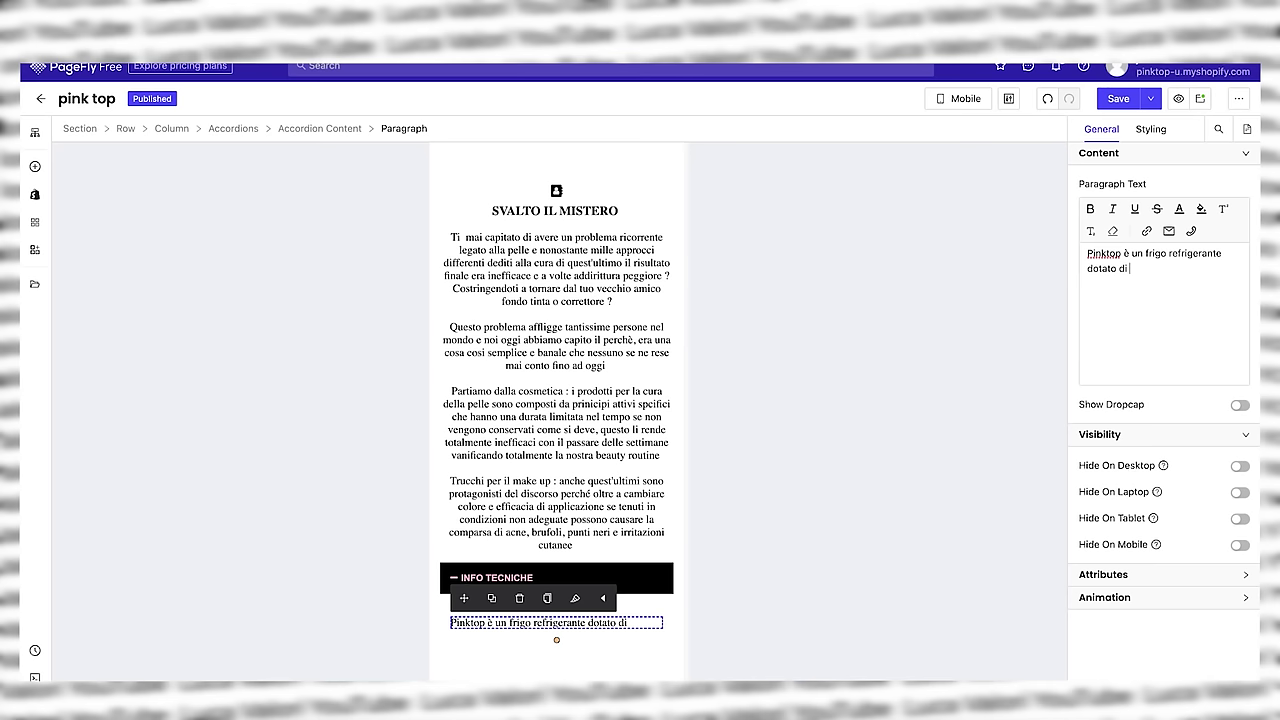
type(" unsistem")
- Reword to 'frigo beauty dotato di un sistema di refrigerazione automatica per il mantenimento dei trucchi'
left_click_drag(1221, 254, 1167, 256)
key("BackSpace")
type("beauty")
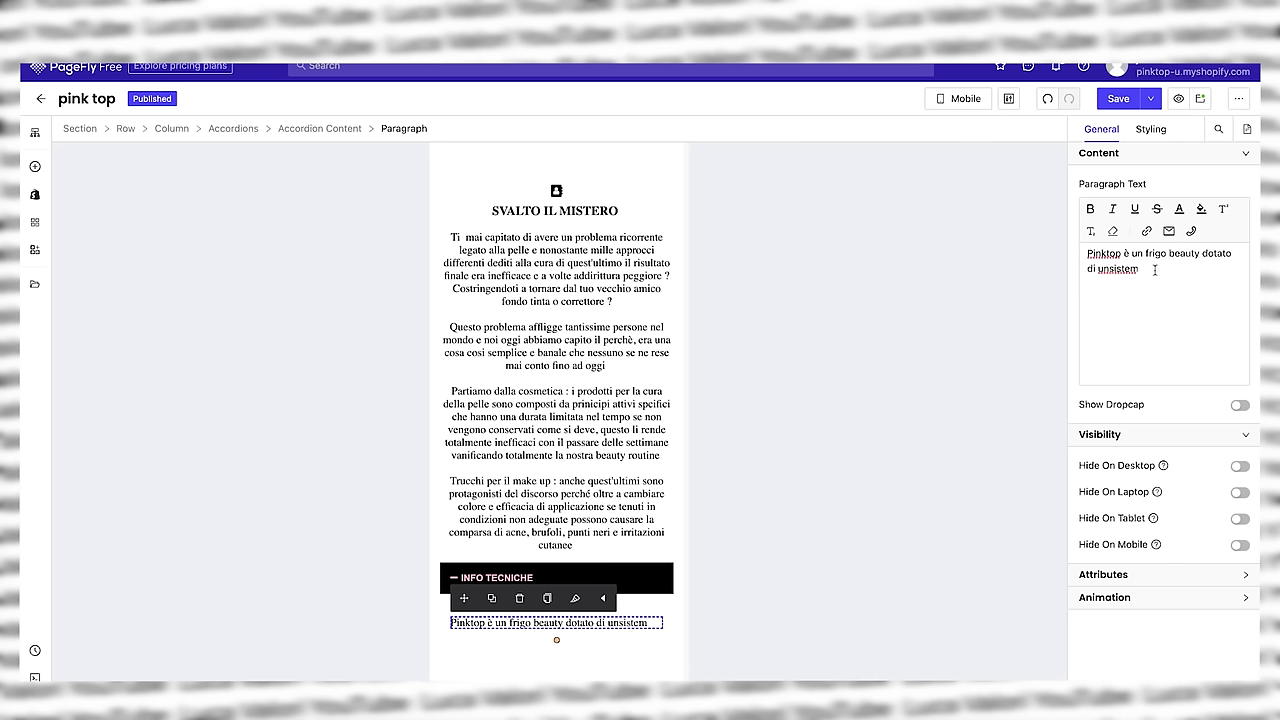
key("BackSpace")
key("BackSpace")
key("BackSpace")
key("BackSpace")
key("BackSpace")
key("BackSpace")
type("sistema di r")
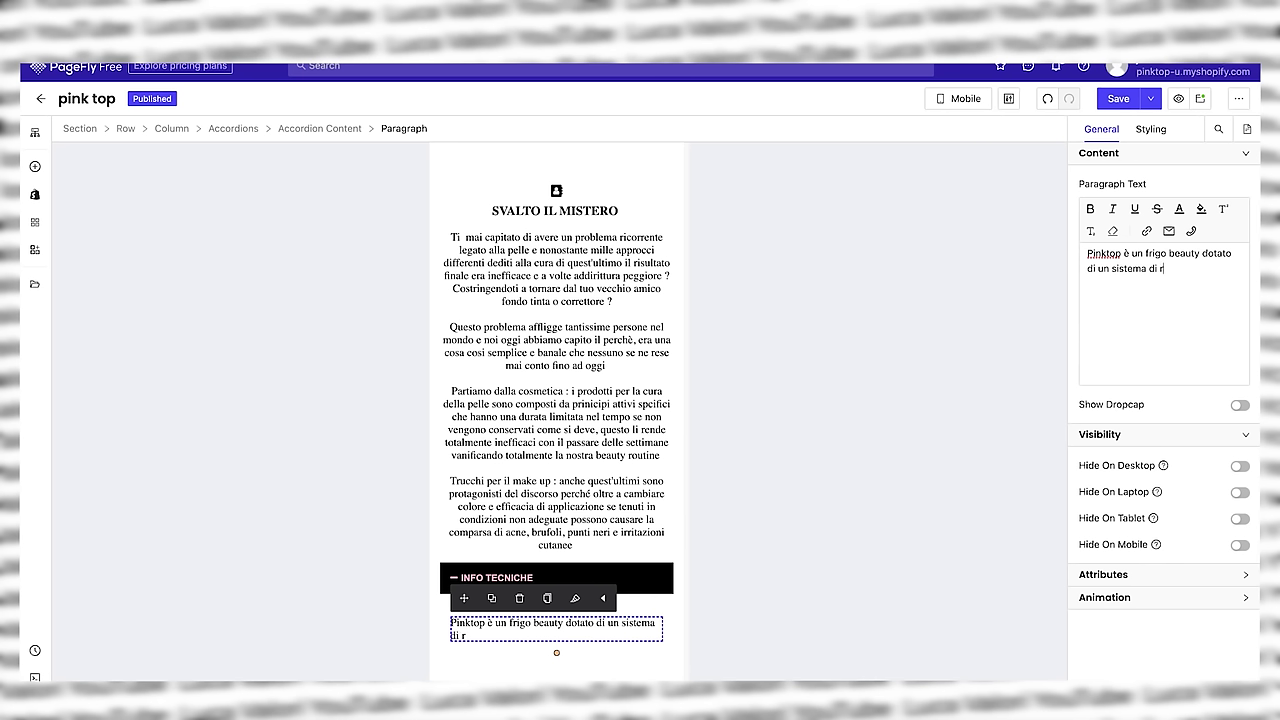
type("efrigrazione")
key("BackSpace")
key("BackSpace")
key("BackSpace")
key("BackSpace")
key("BackSpace")
key("BackSpace")
key("BackSpace")
key("BackSpace")
key("BackSpace")
key("BackSpace")
type("rigerazione automatica ")
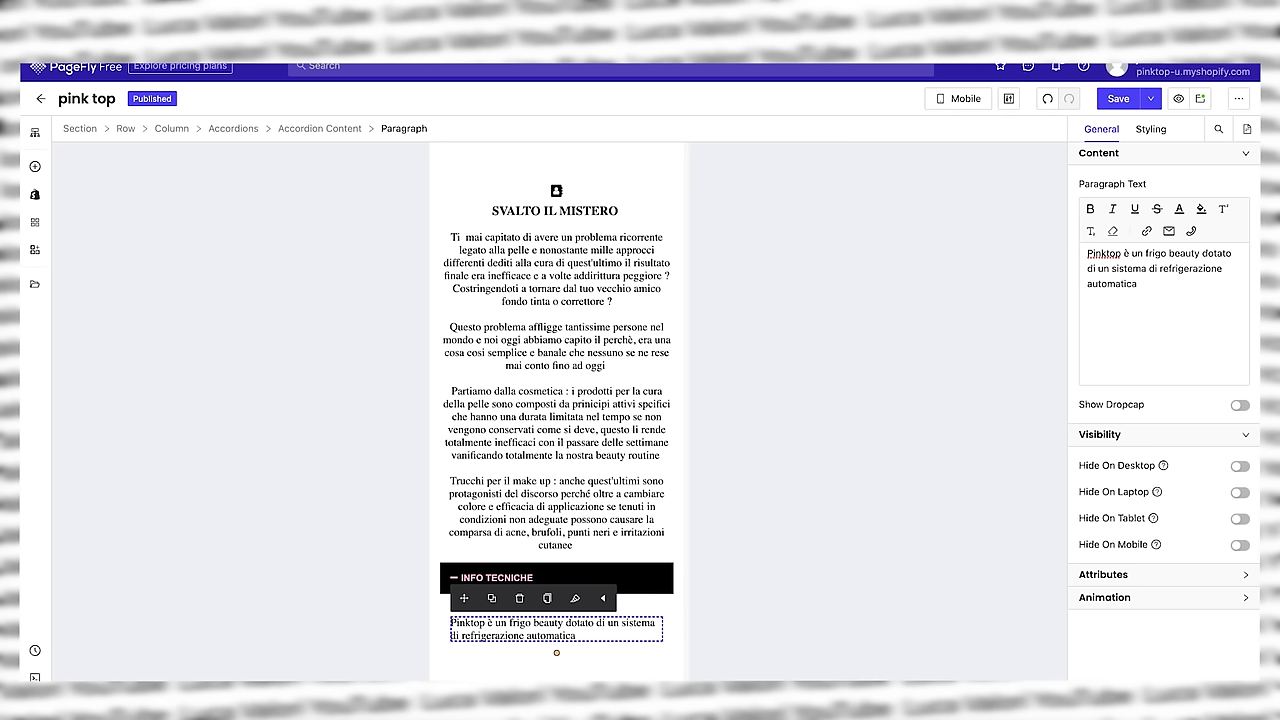
type("per il")
type(" mantenime")
type("nto")
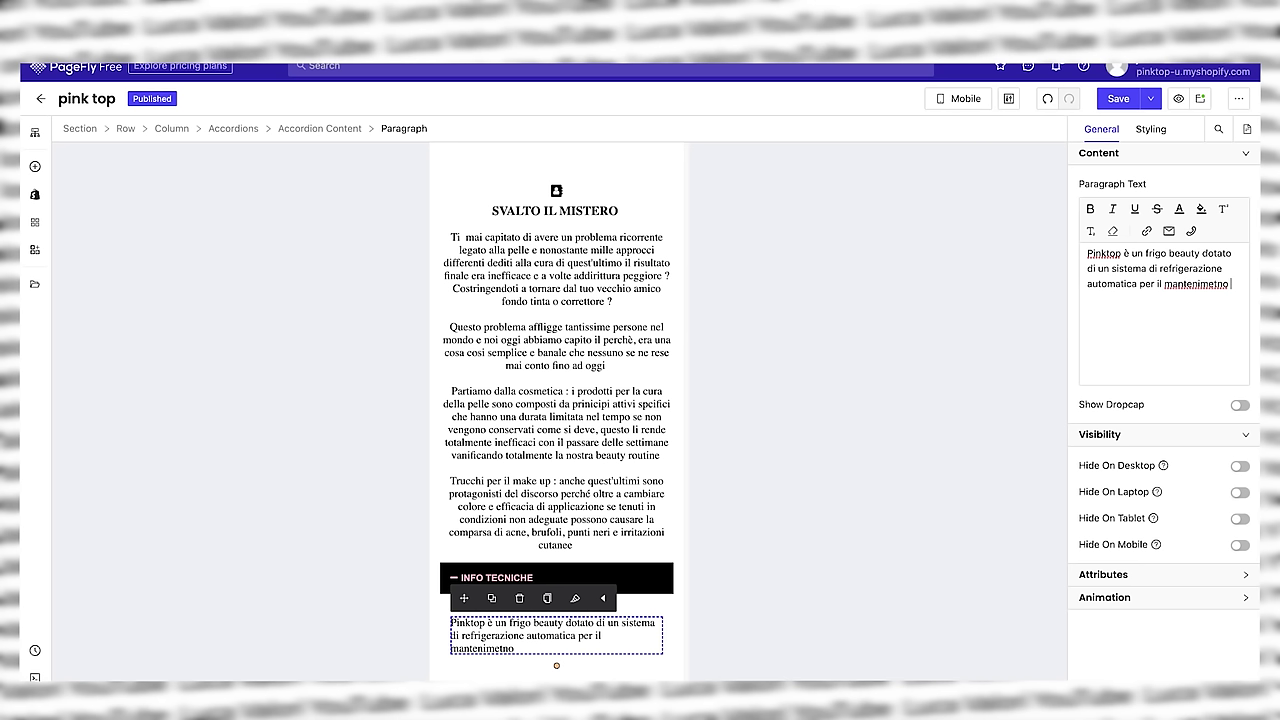
key("BackSpace")
key("BackSpace")
key("BackSpace")
key("BackSpace")
key("BackSpace")
key("BackSpace")
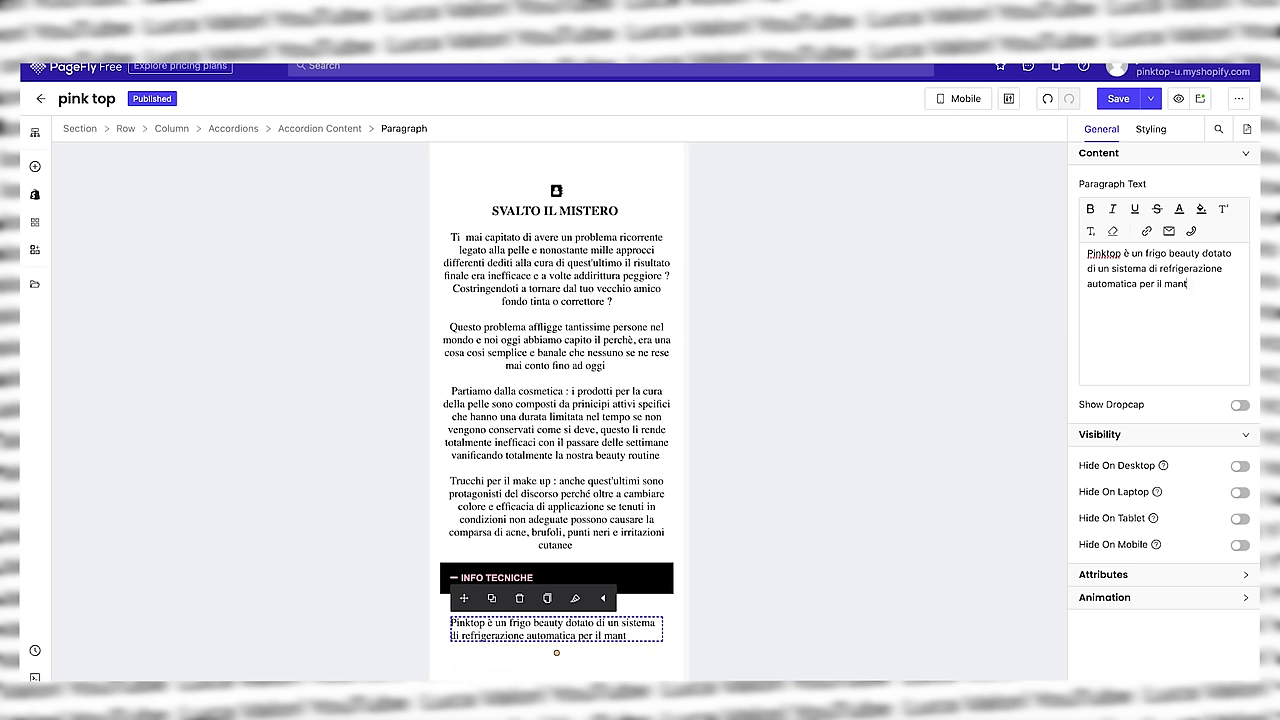
type("enimento")
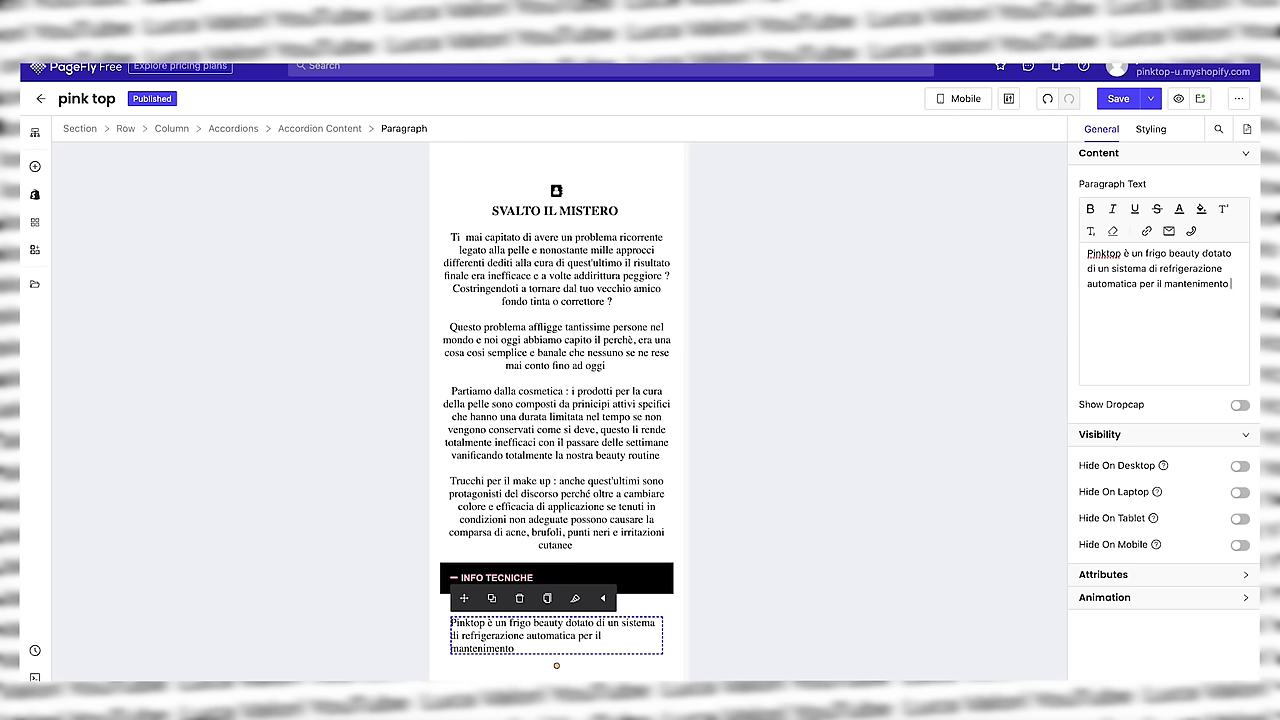
type(" dei trucch")
type("i")
- Add the 10–12 gradi temperature sentence ending 'e lui farà tutto il resto'
type("ad")
key("BackSpace")
key("BackSpace")
type("grazie a")
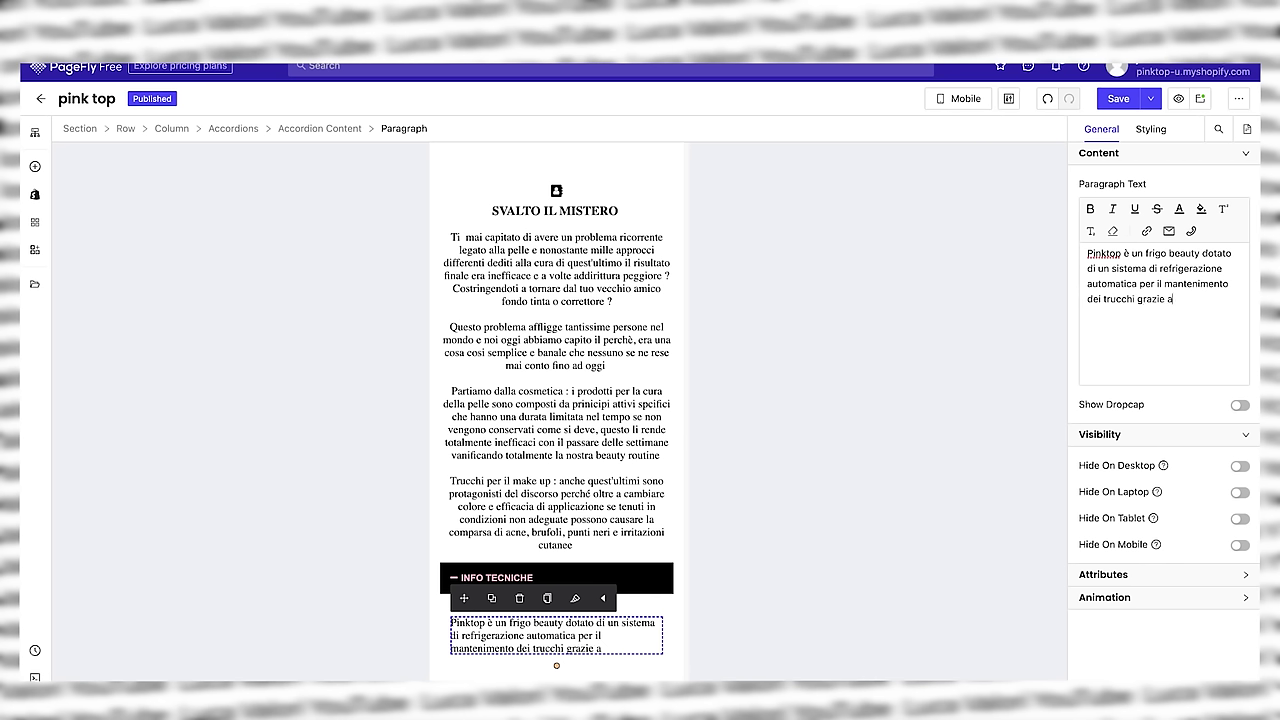
type("d una temeratura che ")
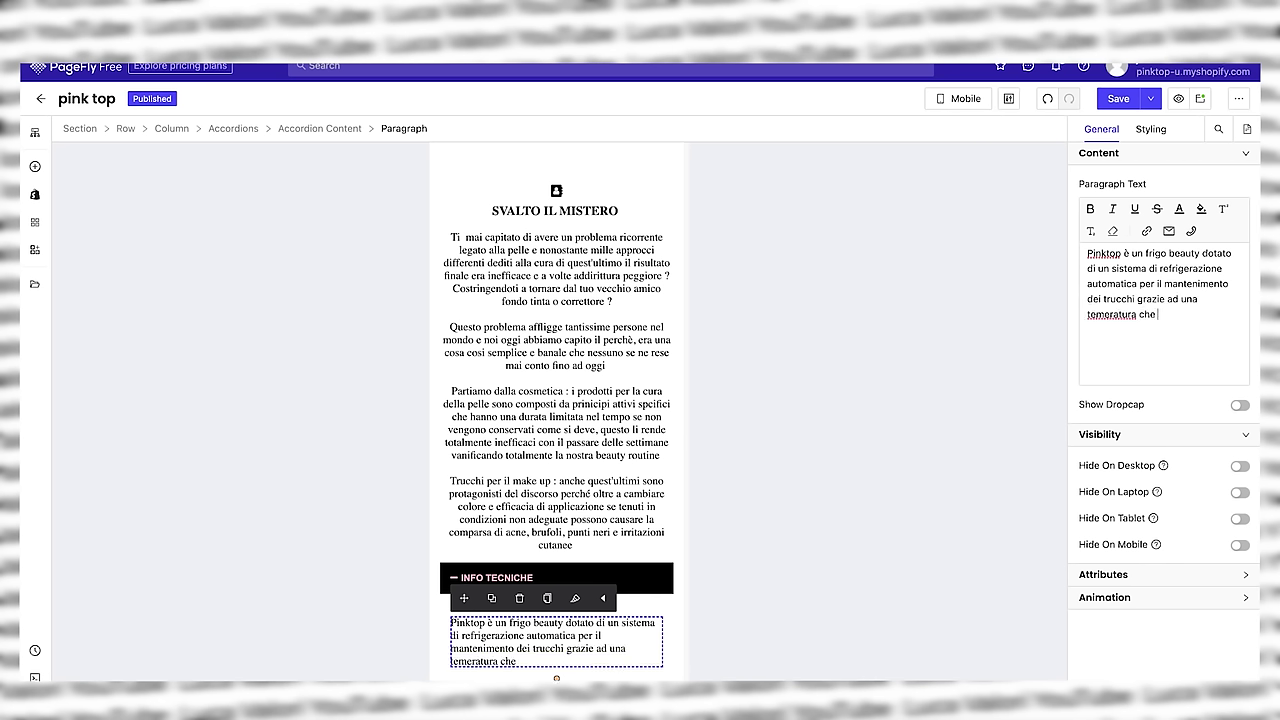
type("si aggira fra il 10 e 12 gr")
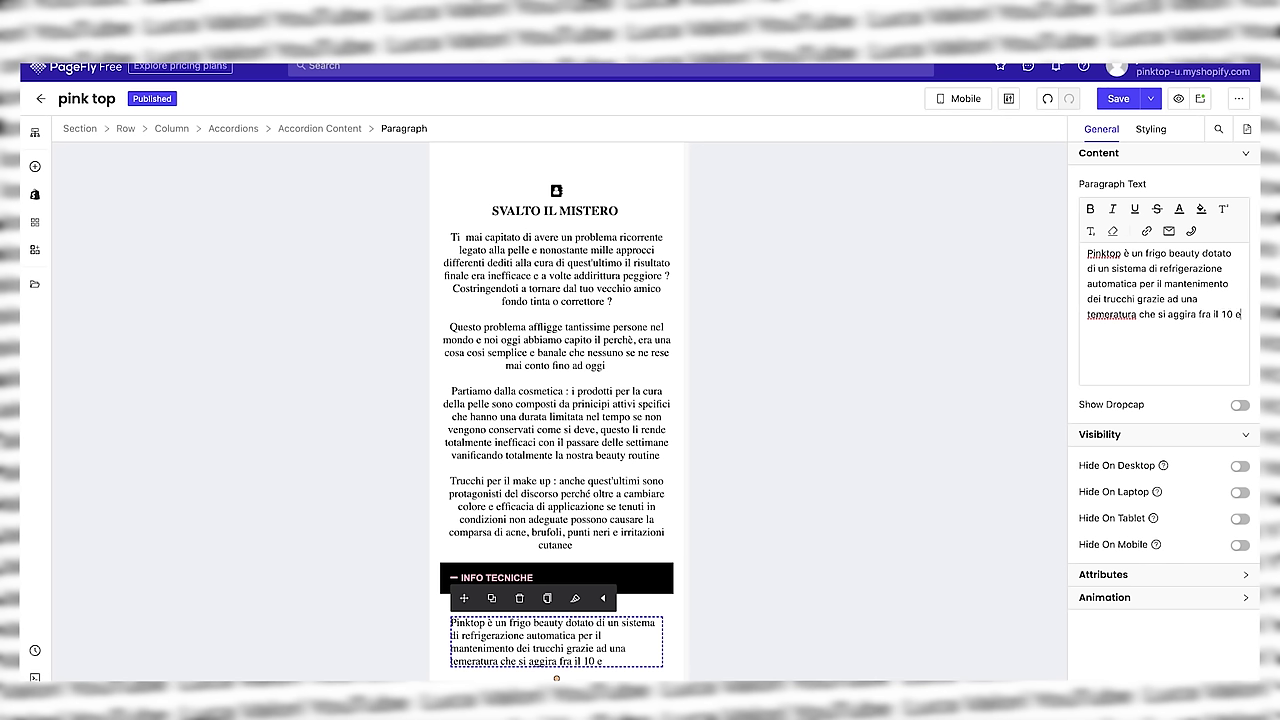
type("adi, ti basterà")
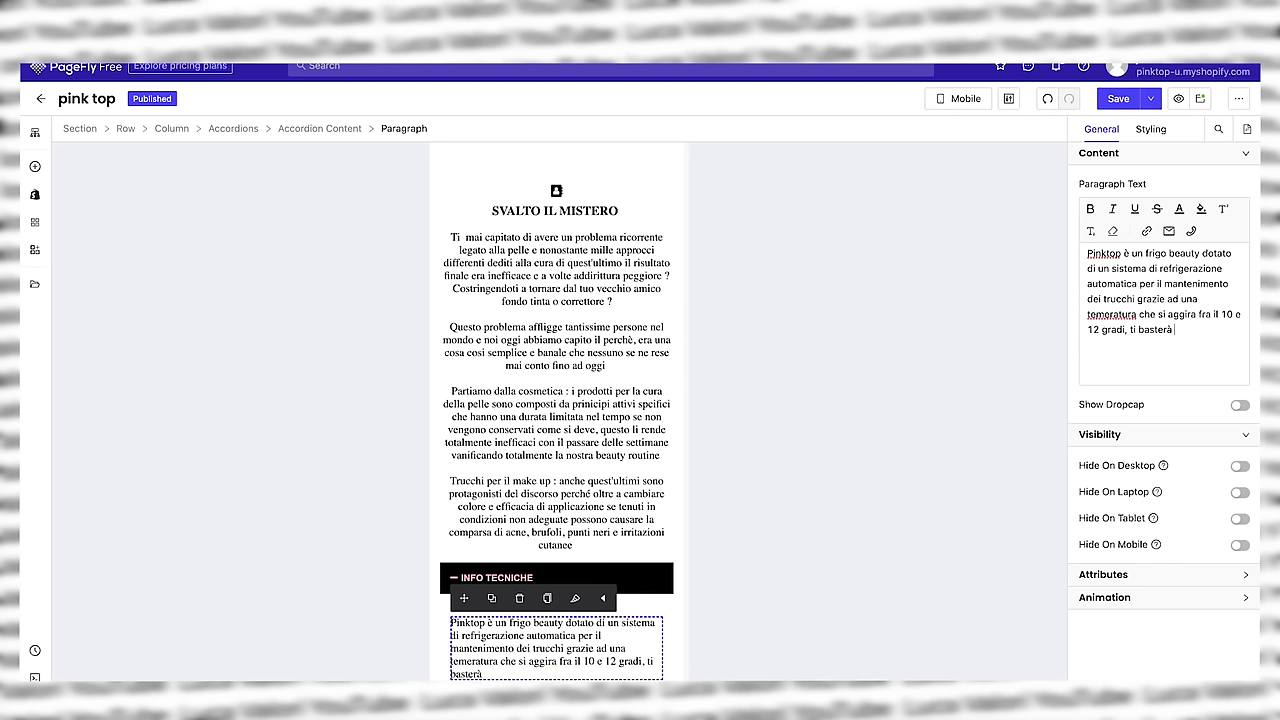
type(" attaccarlo alla corrente ed accende")
type("rlo")
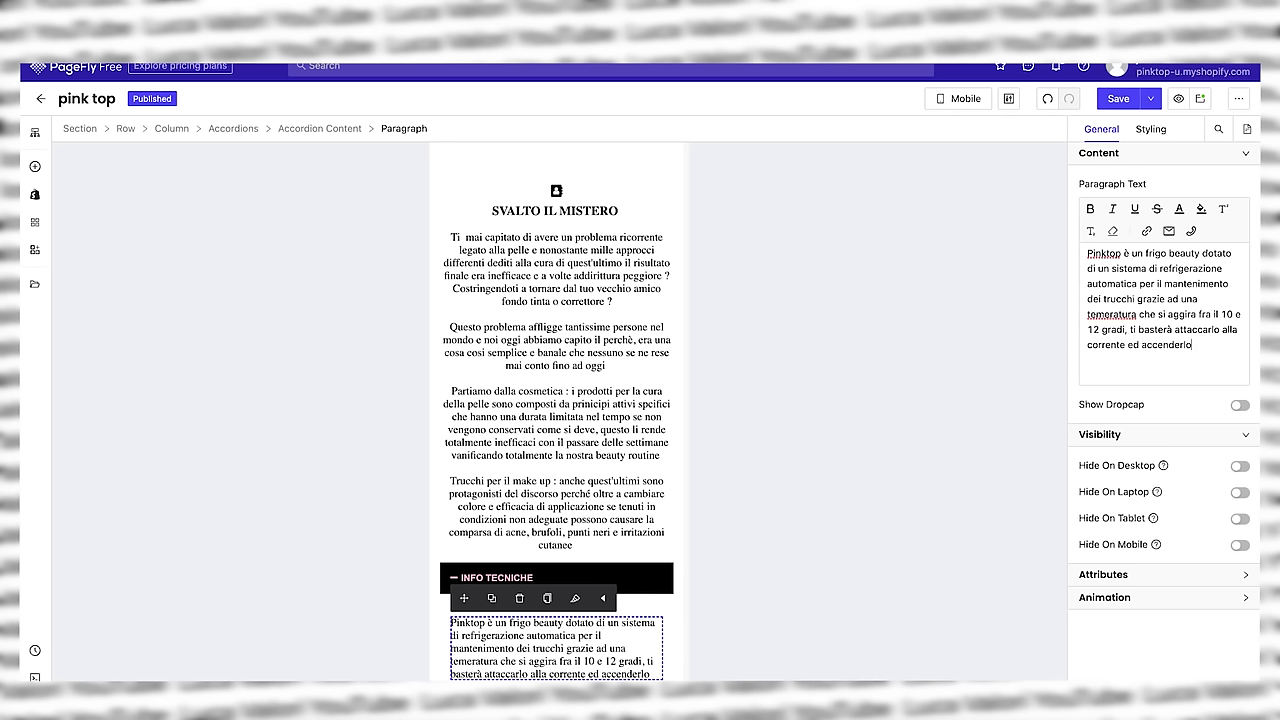
type(" e lui farà tutto il resto")
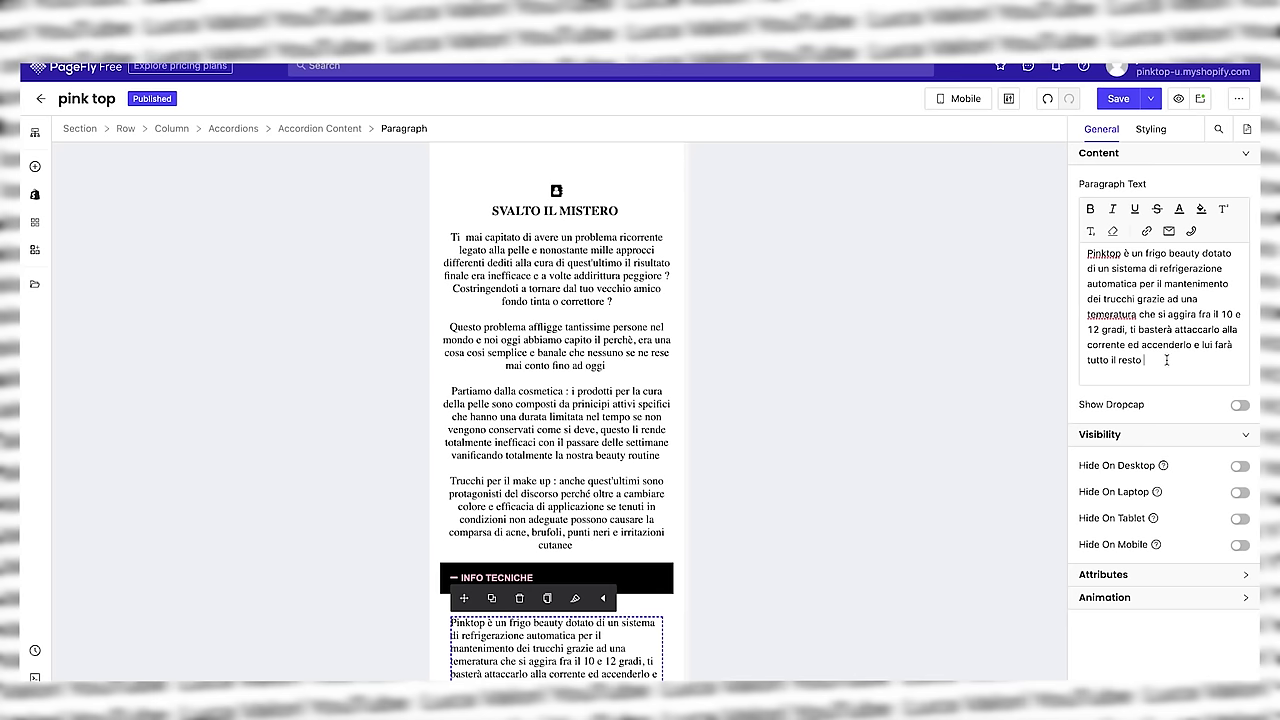
- Collapse the INFO TECNICHE accordion and scroll down to the MANIPOLAZIONE POSITIVA heading
scroll(463, 405, "down", 3)
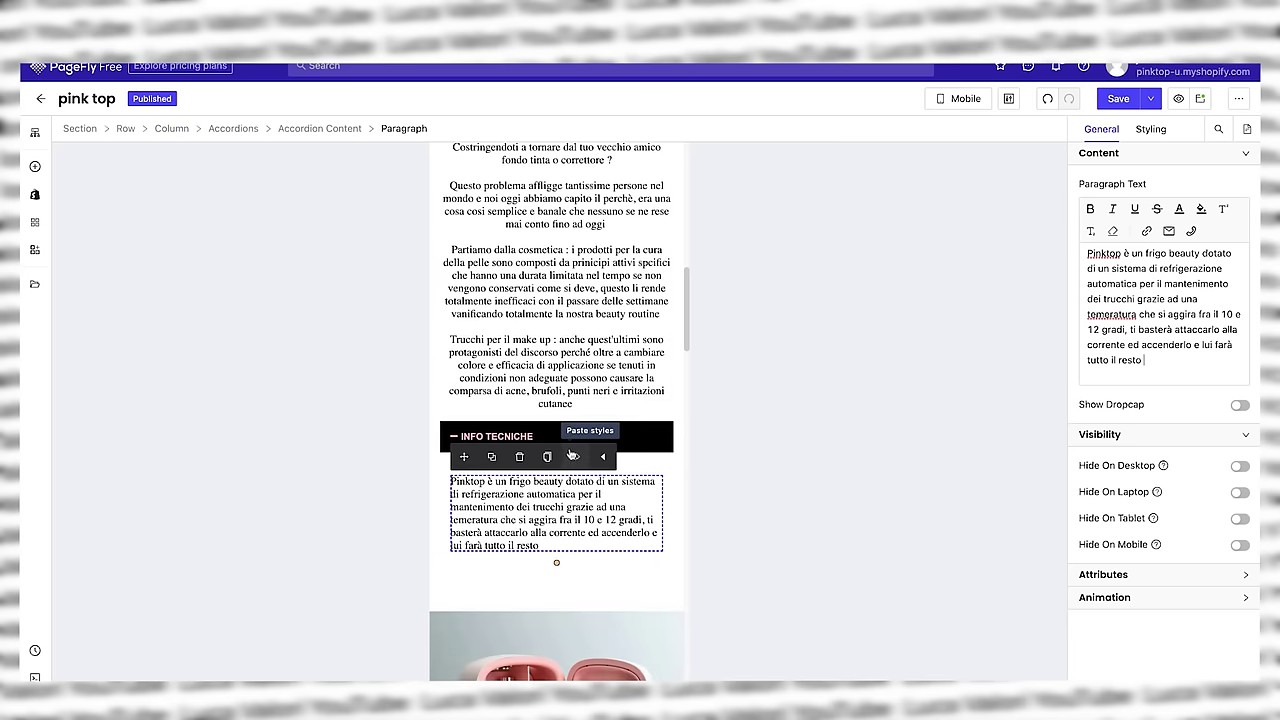
left_click(575, 440)
scroll(541, 467, "down", 5)
scroll(541, 467, "down", 3)
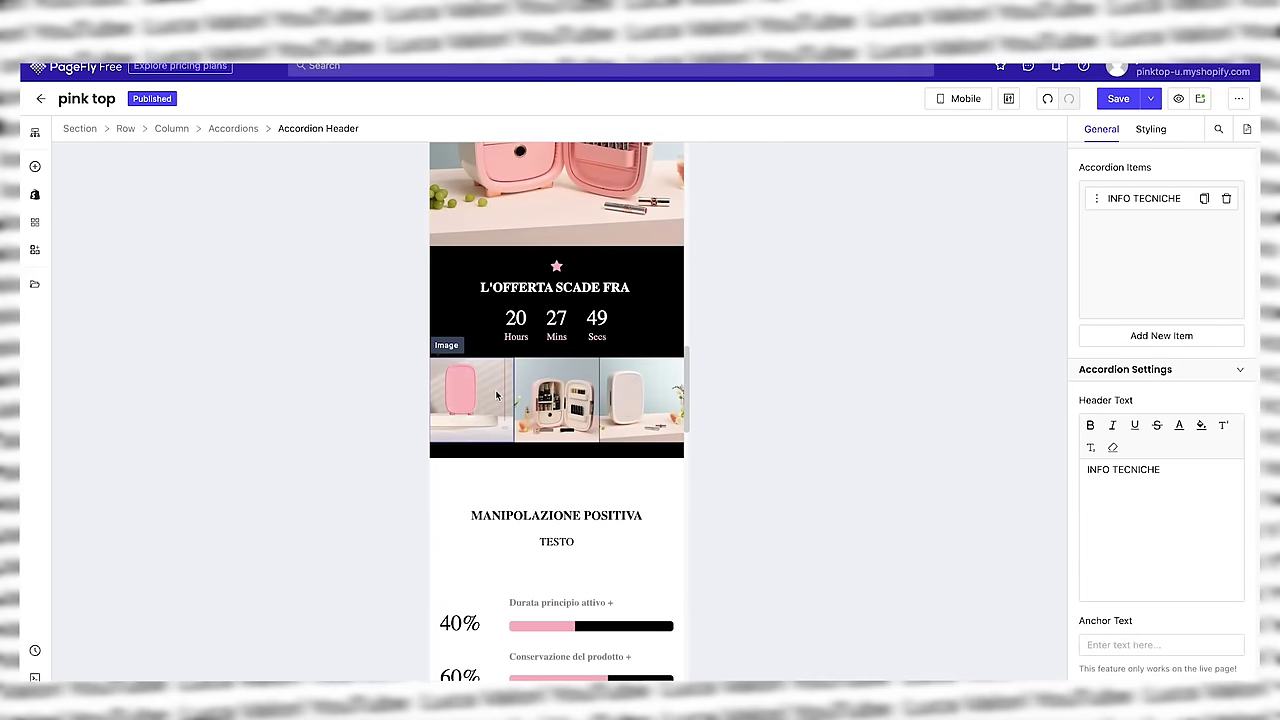
scroll(531, 460, "down", 2)
scroll(534, 453, "up", 1)
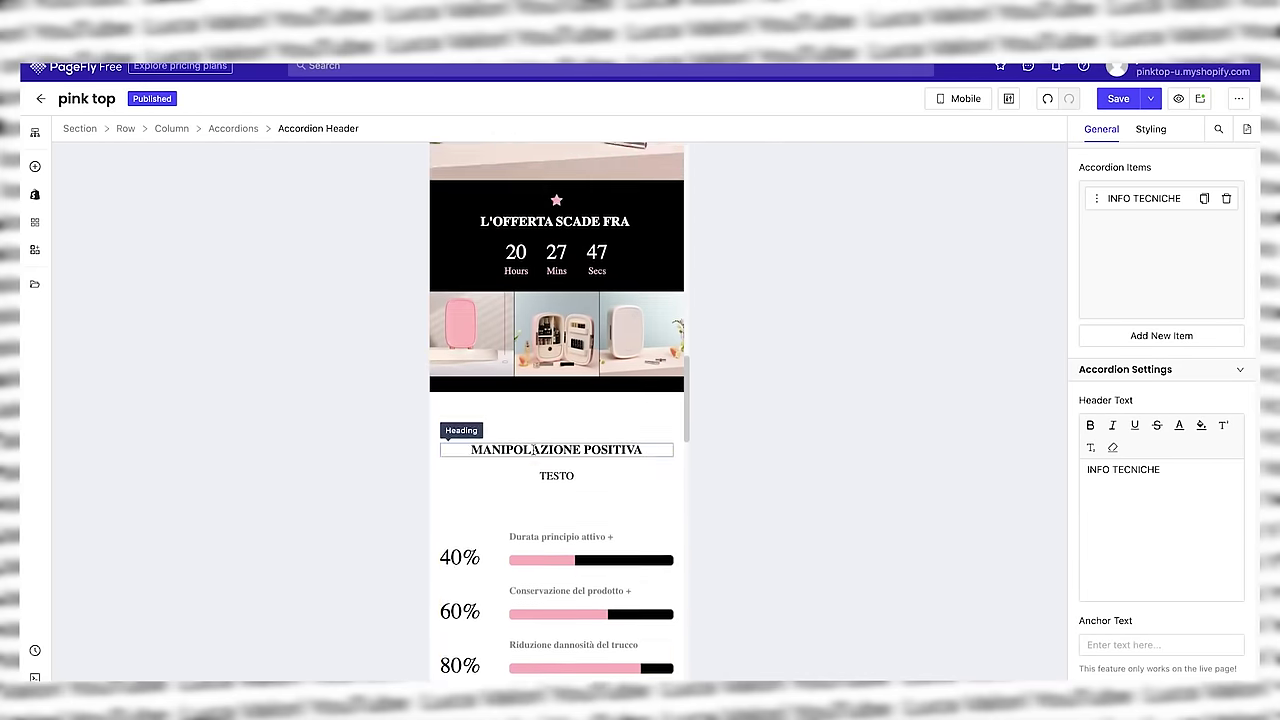
scroll(536, 454, "down", 2)
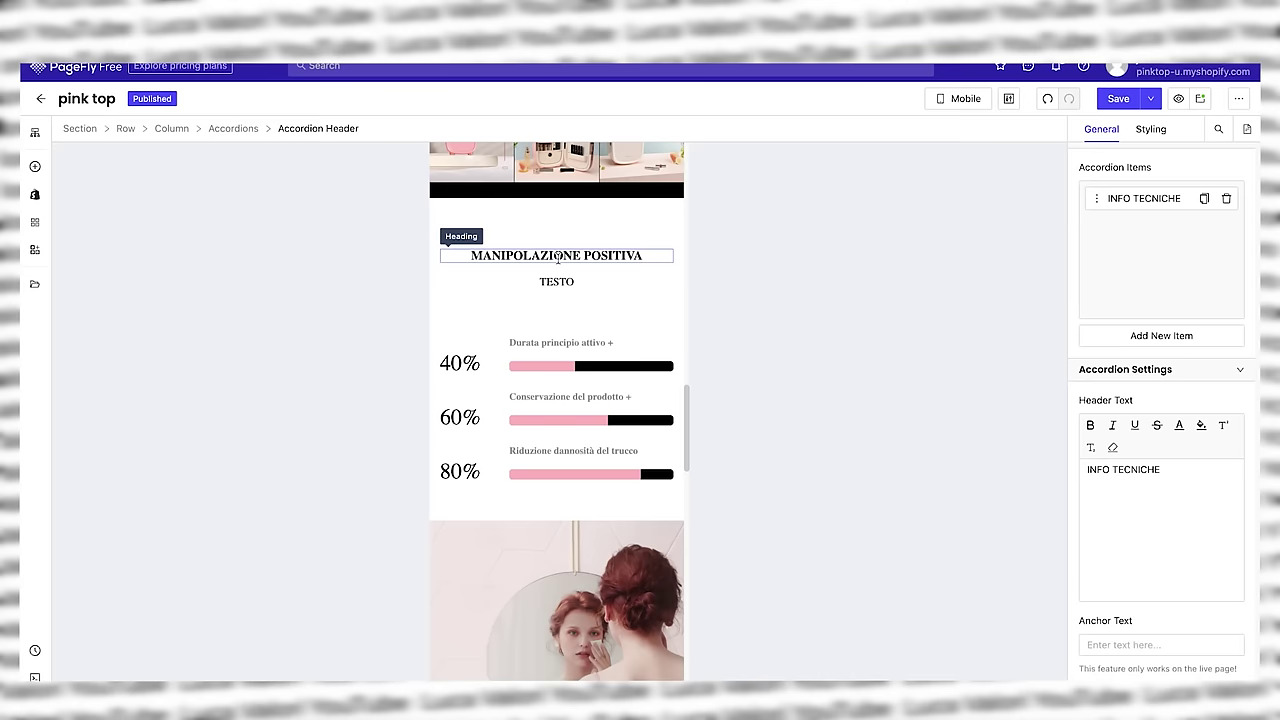
- Change the MANIPOLAZIONE POSITIVA heading text to 'LA SOLUZIONE AL PROBLEMA'
left_click(556, 256)
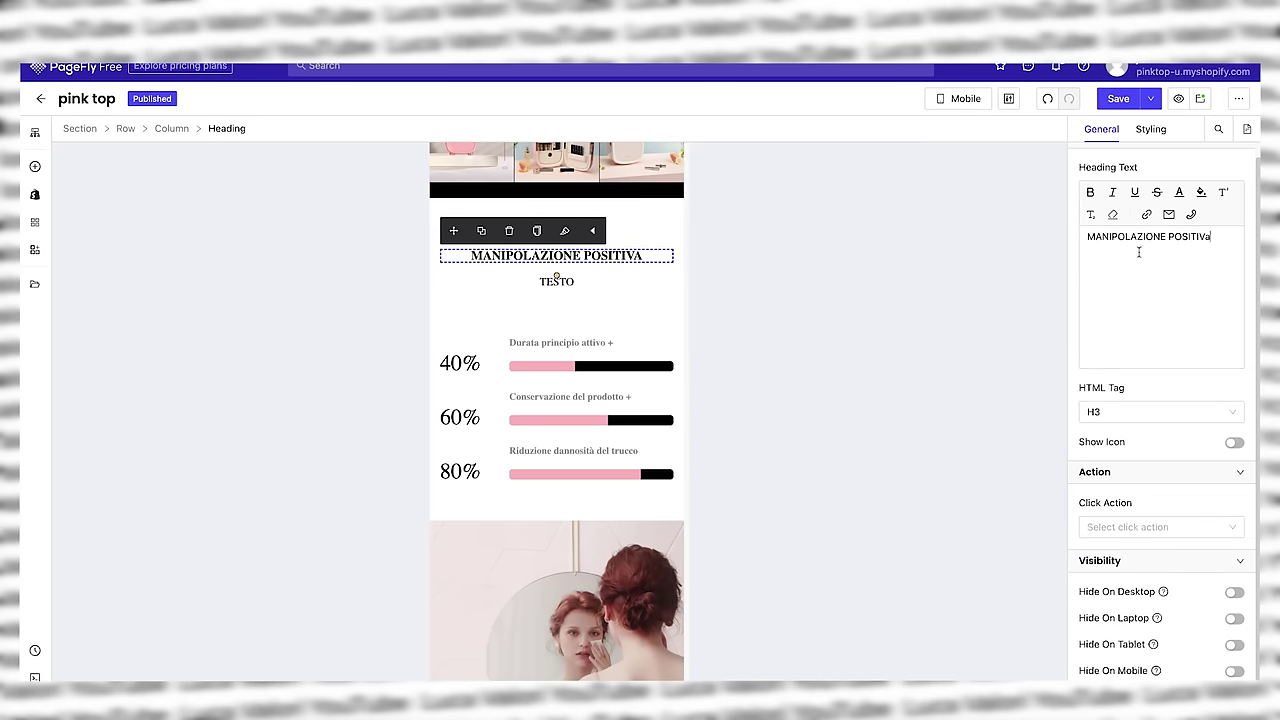
left_click_drag(1212, 237, 1070, 238)
key("BackSpace")
type("LA SOLUZIONE AL PROBLEMA")
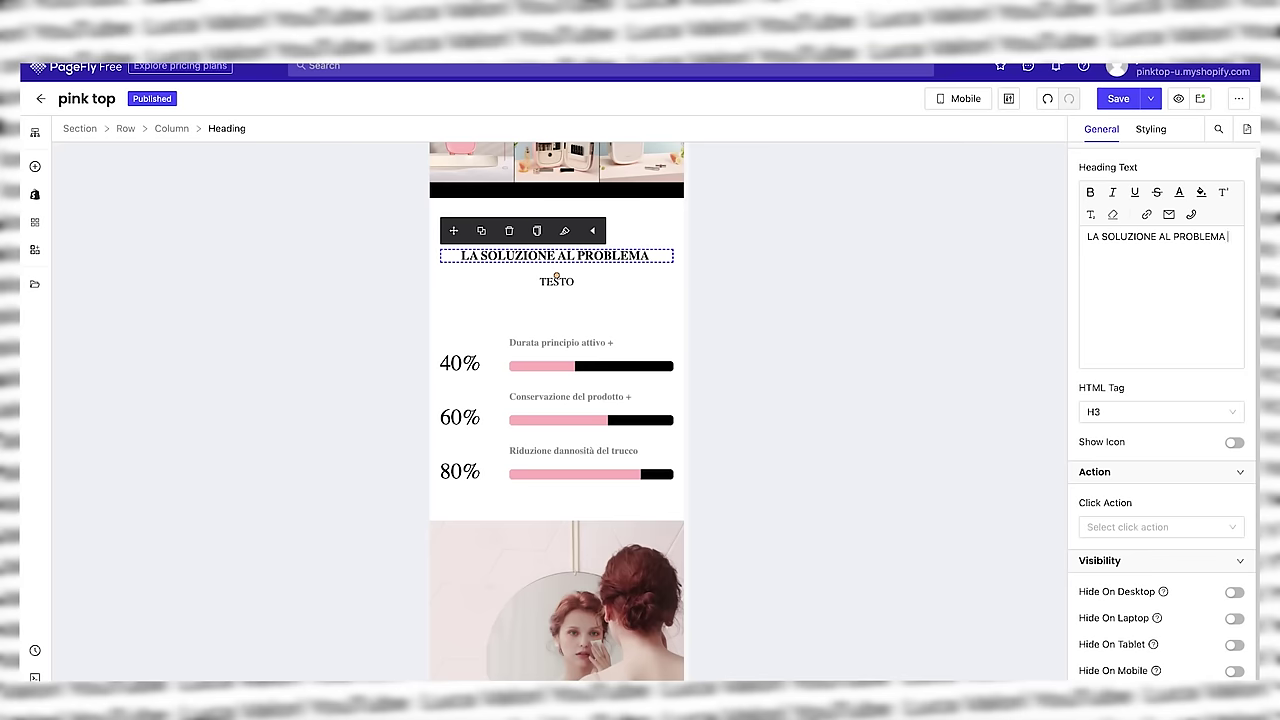
scroll(563, 366, "down", 10)
scroll(560, 368, "up", 4)
scroll(560, 367, "up", 3)
scroll(560, 368, "down", 10)
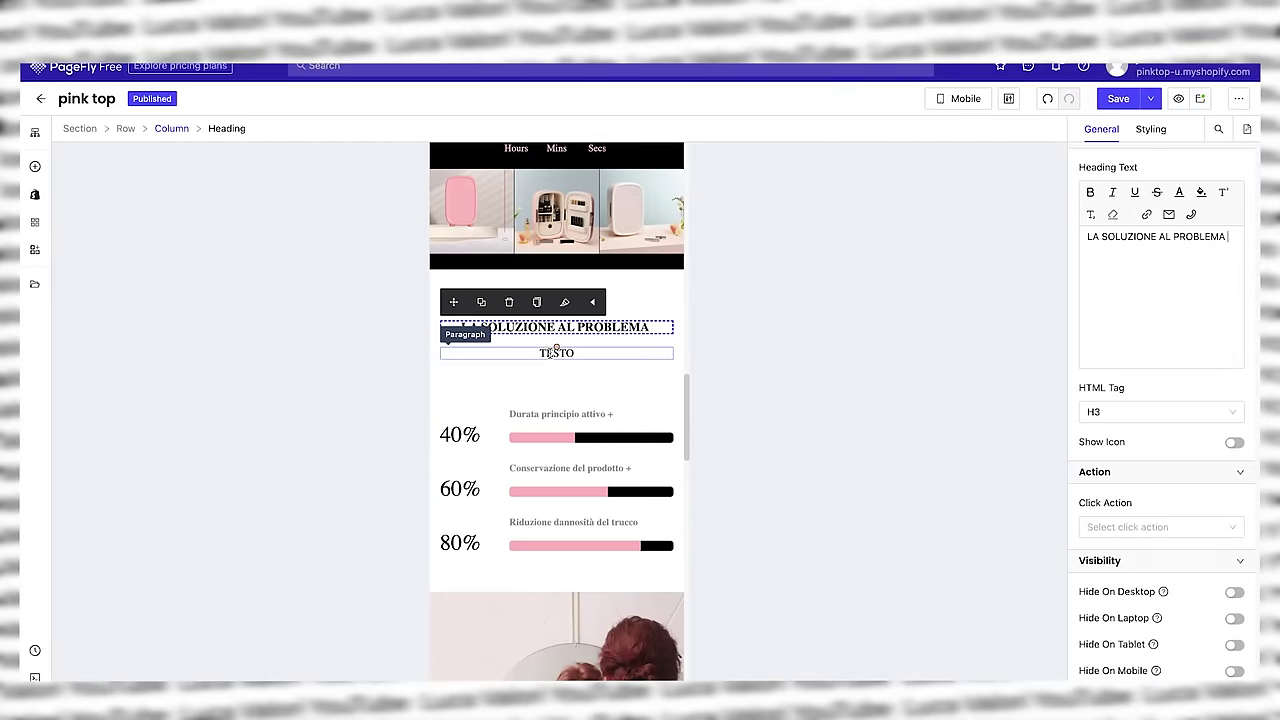
- Replace the TESTO placeholder paragraph with 'Il nostro frigo Pinktop è ottimo per andare'
left_click(548, 353)
left_click_drag(1122, 254, 1044, 254)
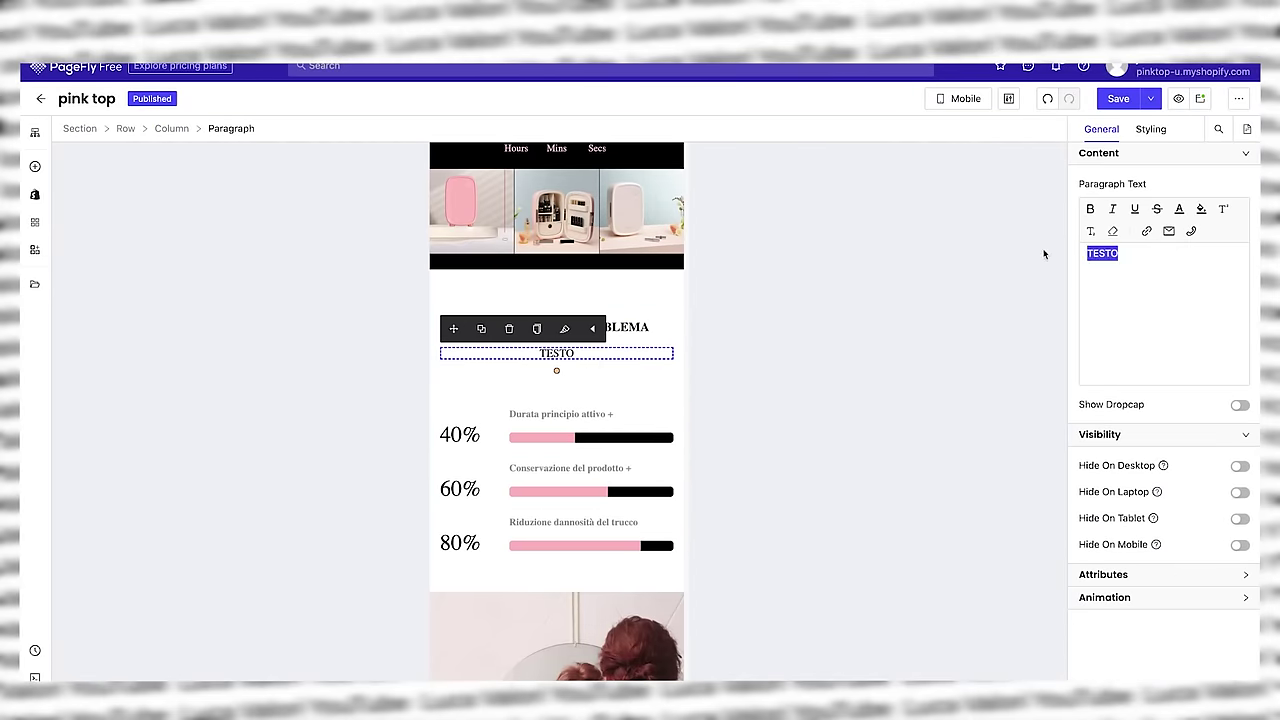
key("BackSpace")
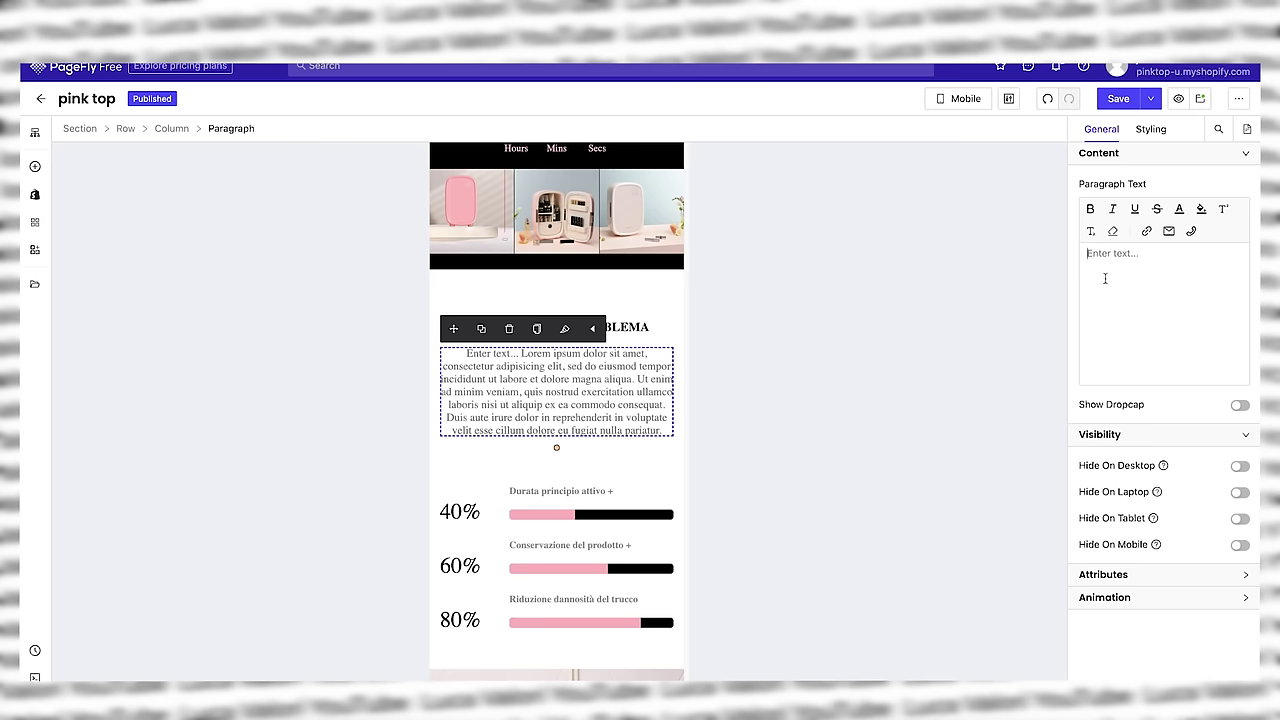
type("Il nos")
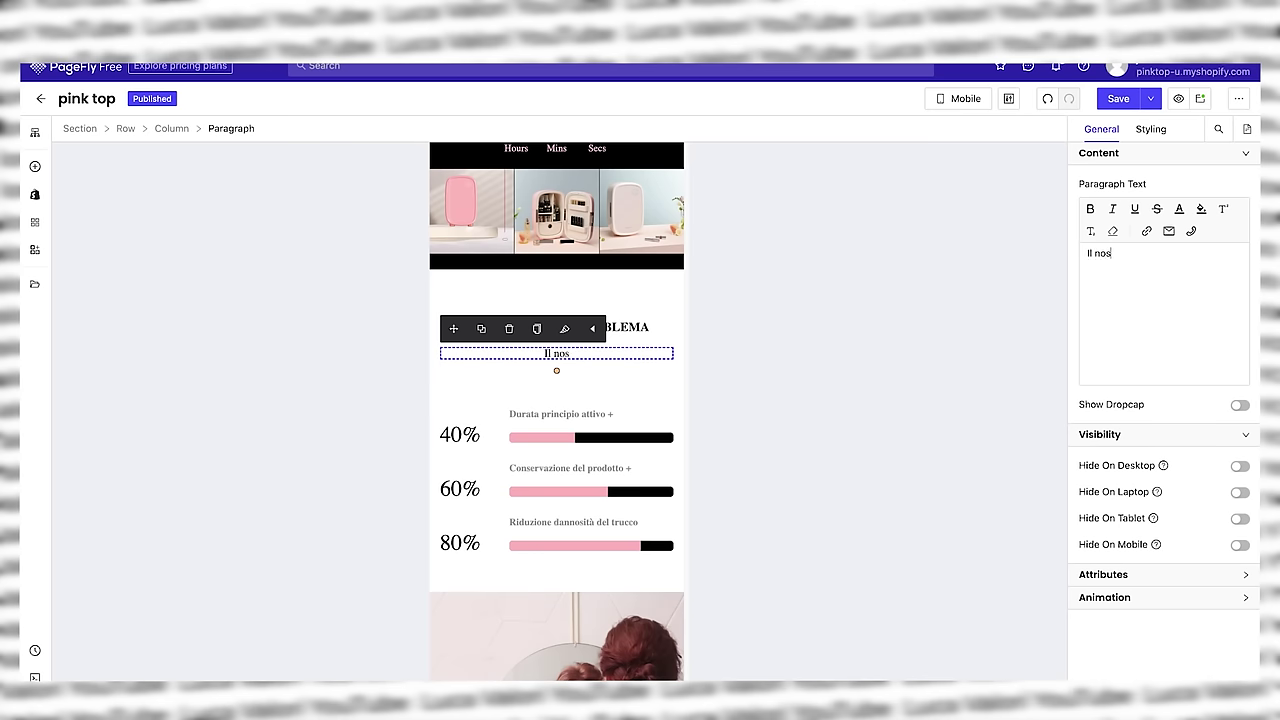
type("tro frigo Pinktop")
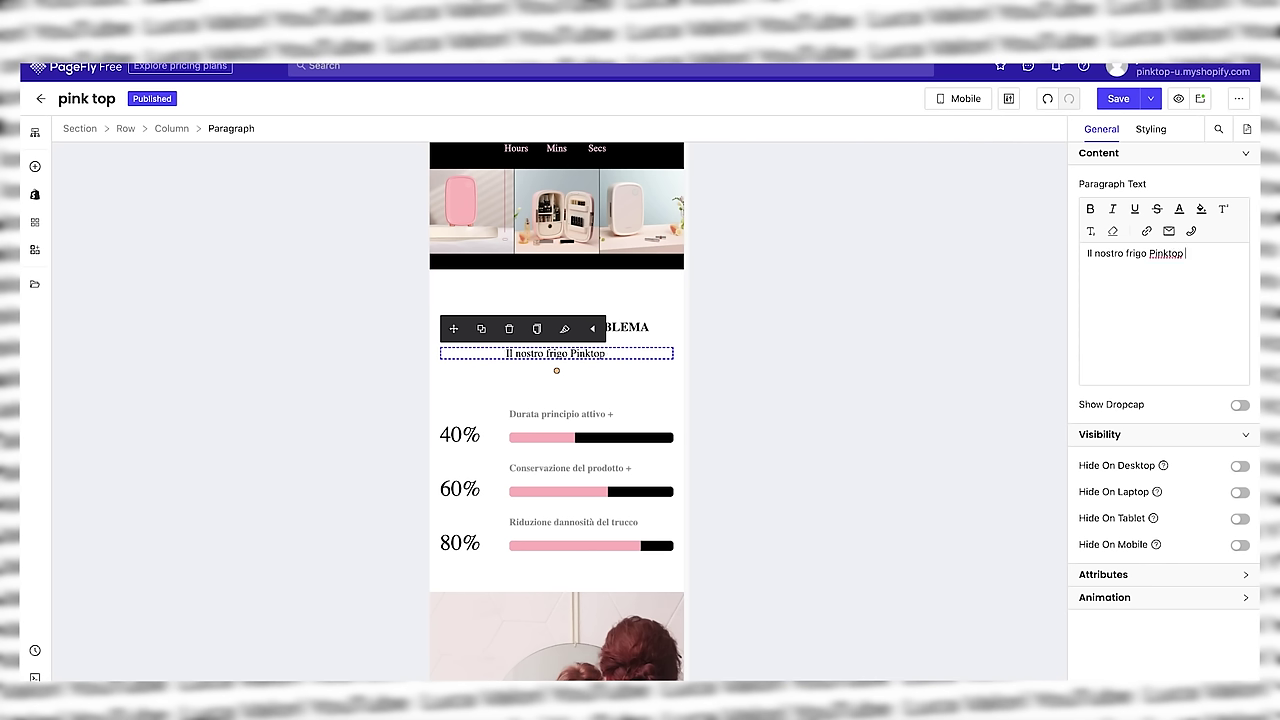
type(" è pe")
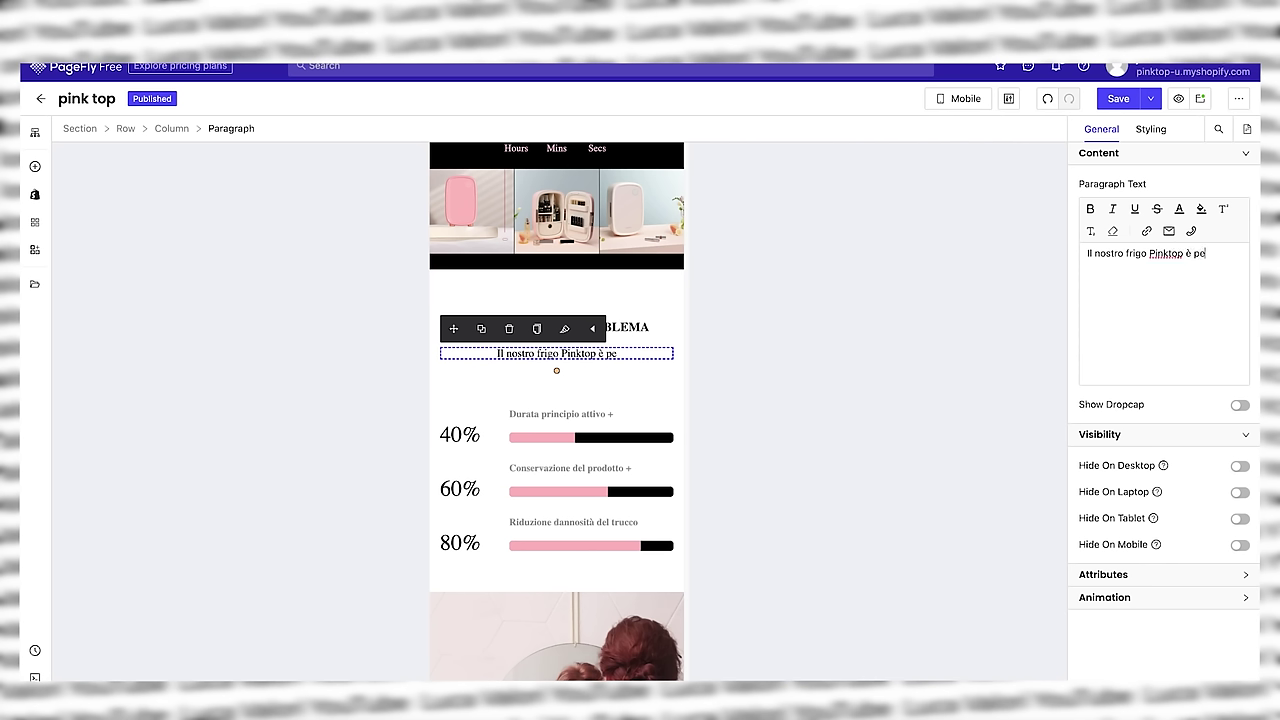
type("rfetto p")
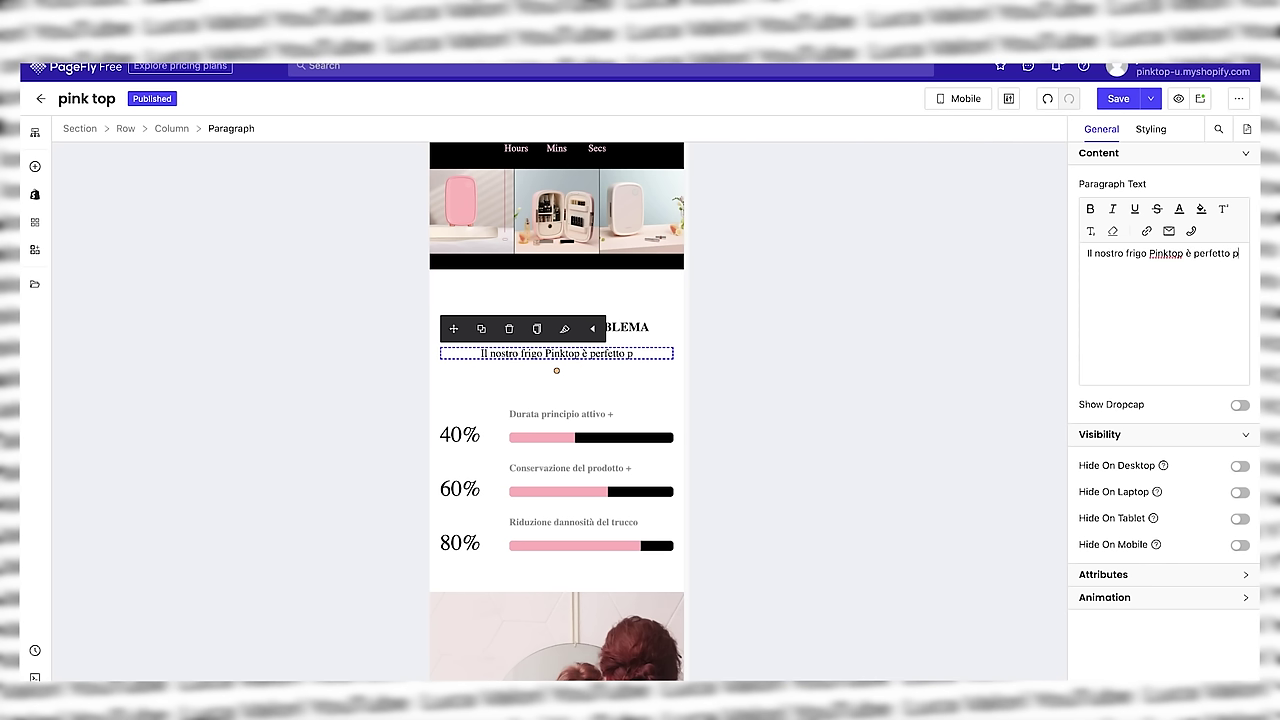
type("er andare")
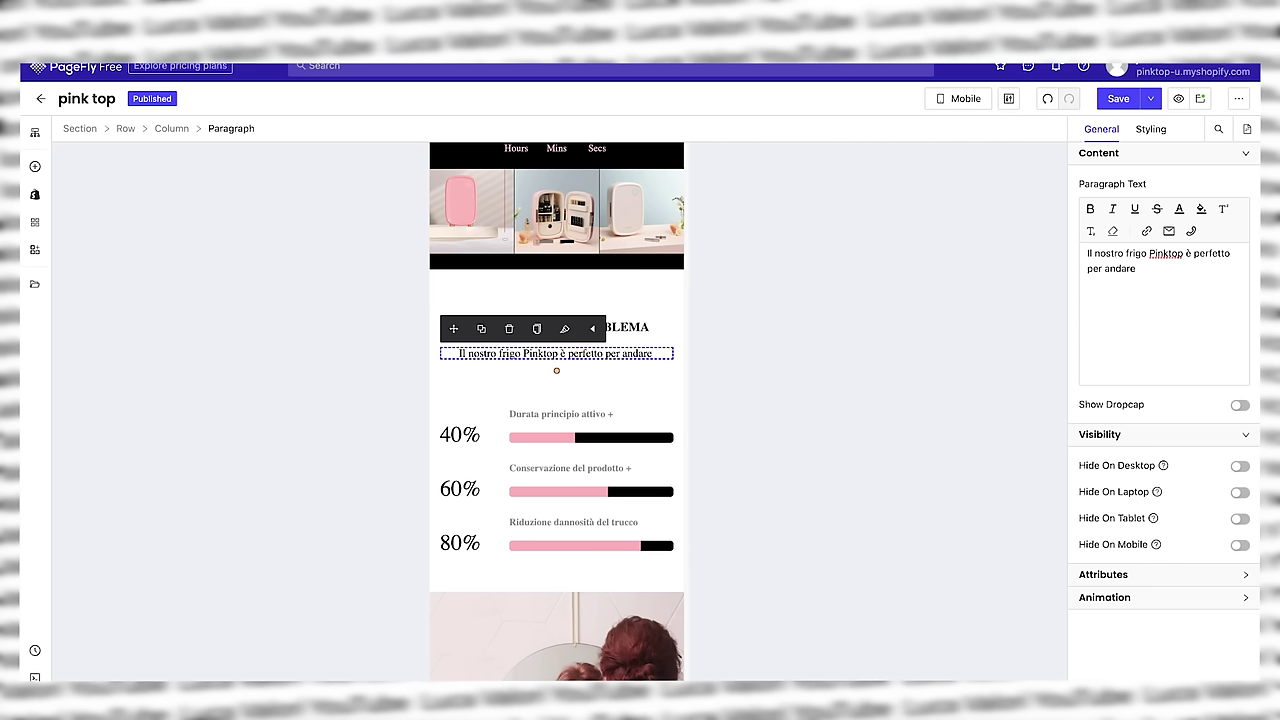
left_click_drag(1236, 254, 1195, 254)
key("BackSpace")
type("ottimo")
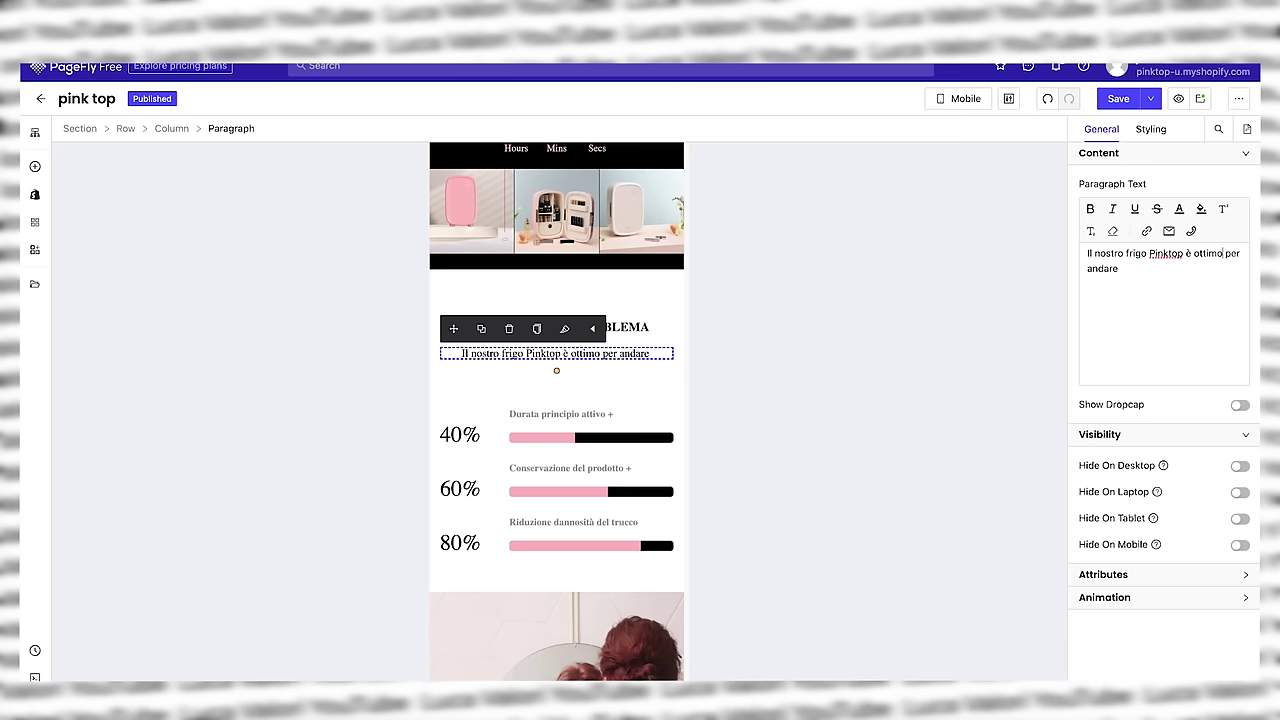
- Continue the paragraph with 'a conservare perfettamente tutti i truicchi o cosmetici per non rischiare il loro deterioramento'
left_click(1194, 271)
type("a ")
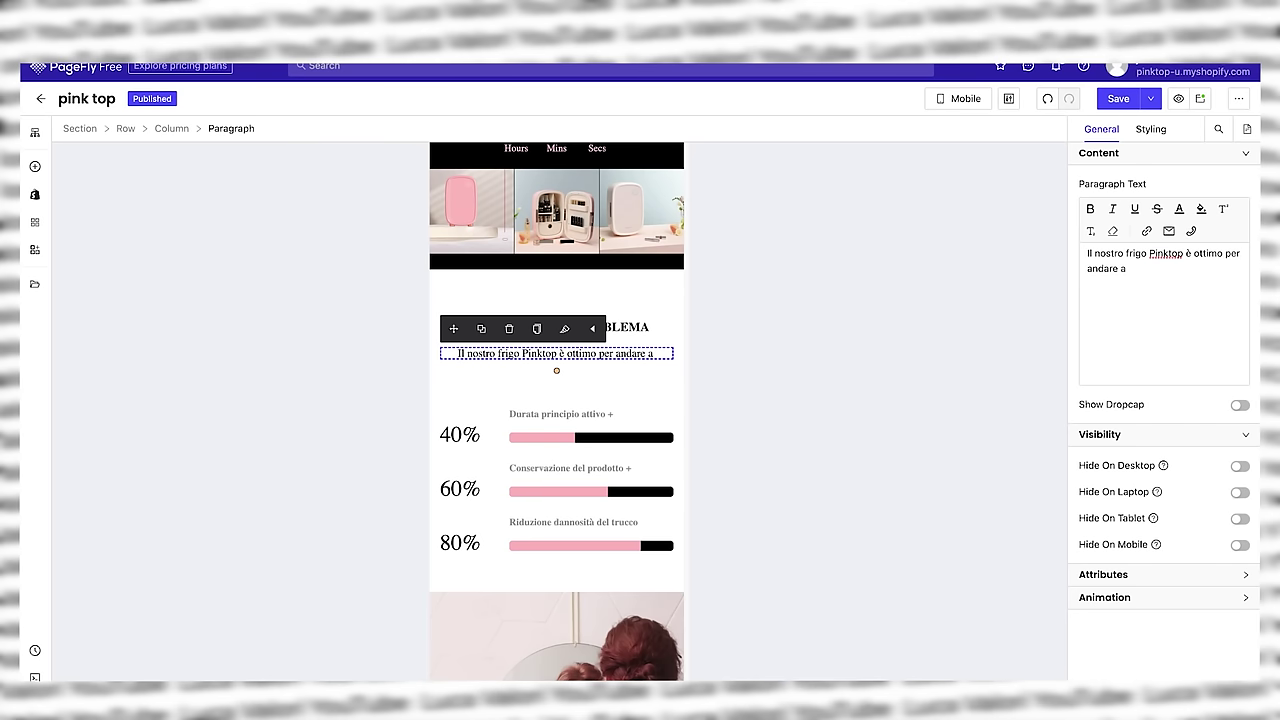
type("conse")
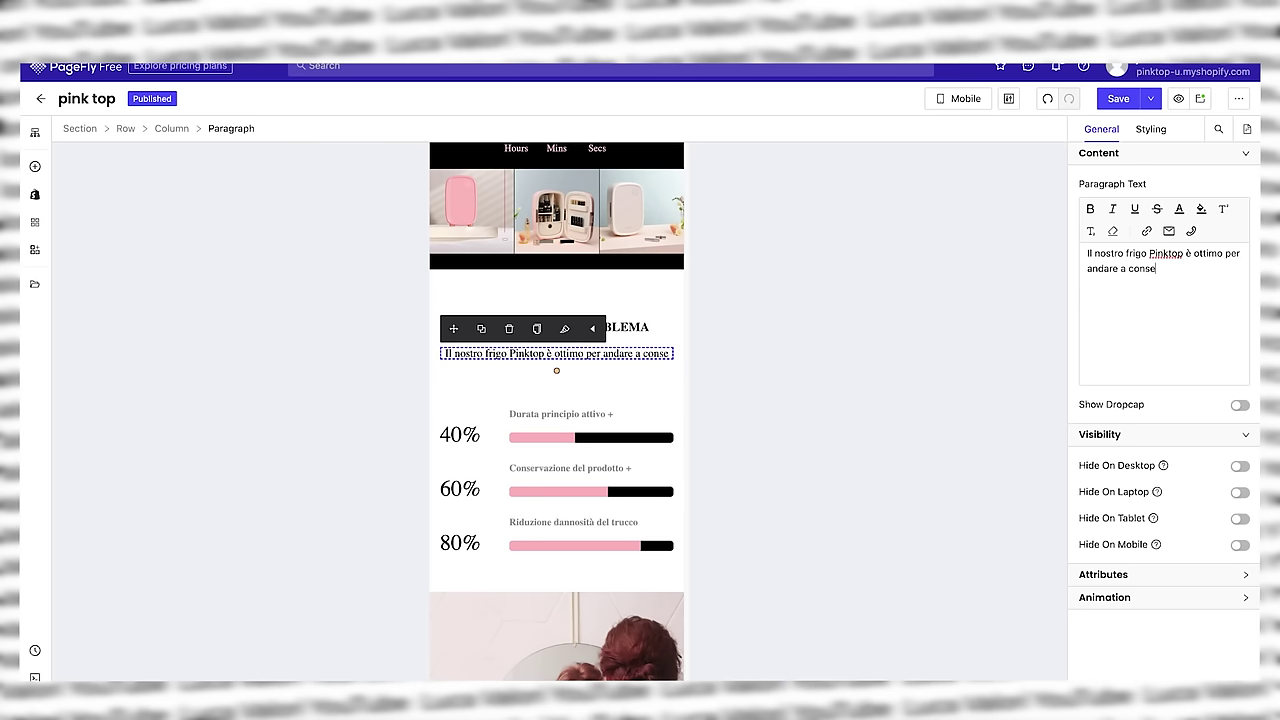
type("rvare perfettamente")
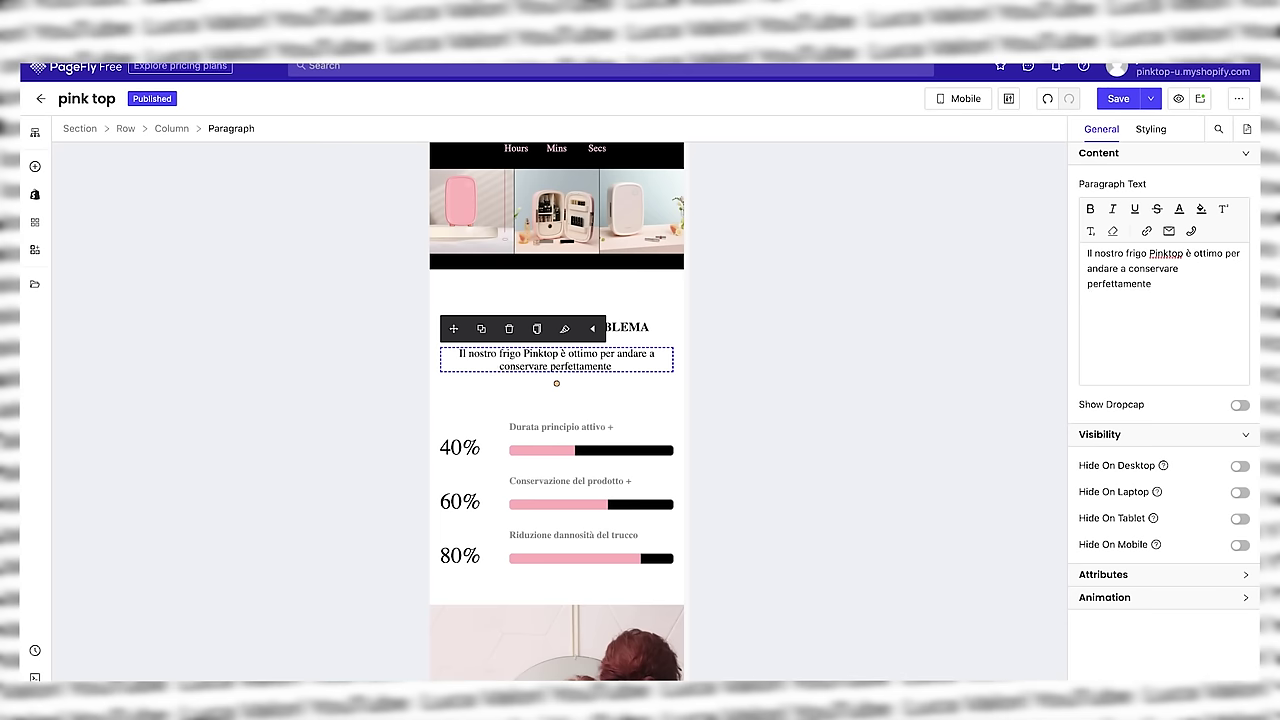
type(" tutti i ")
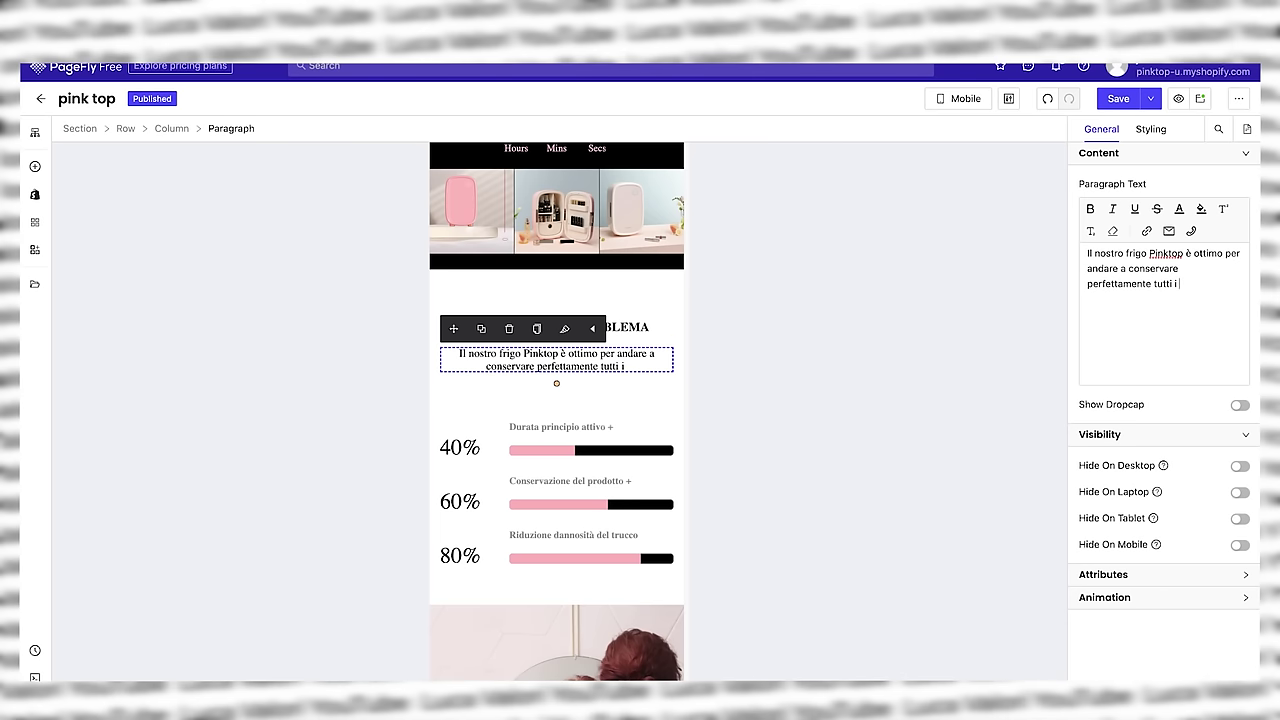
type("truicchi")
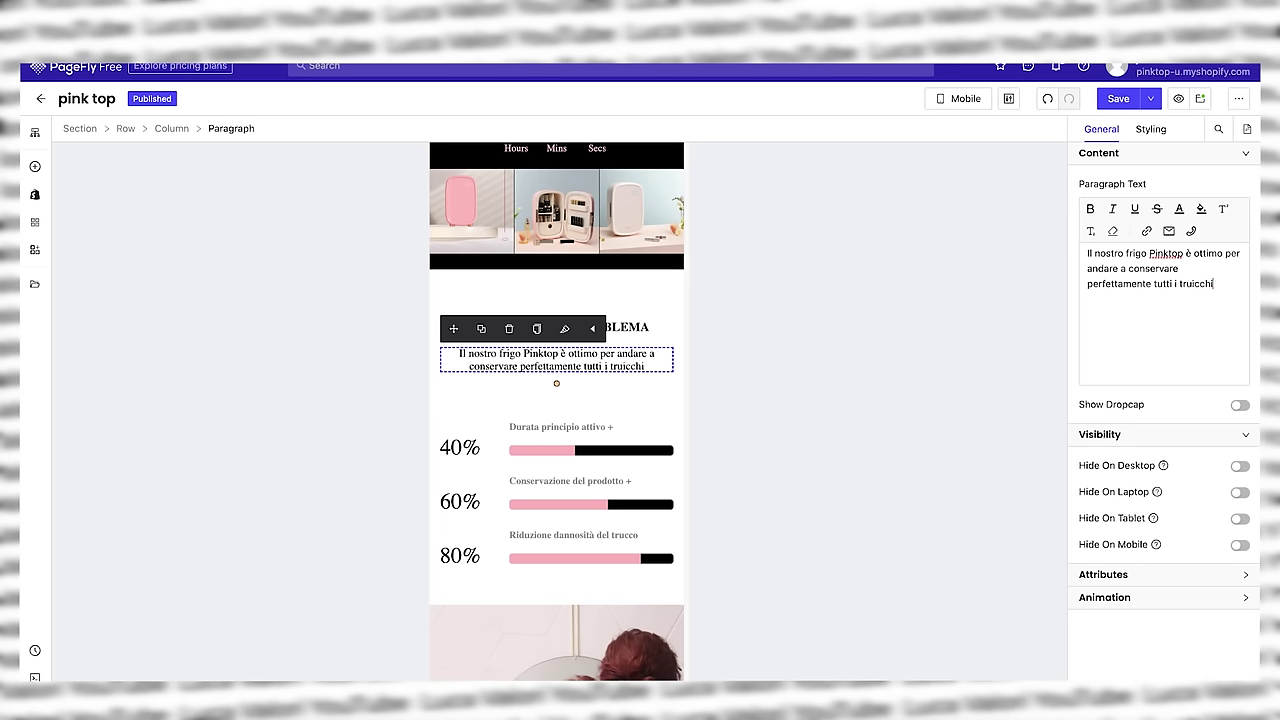
type(" o cosmetici")
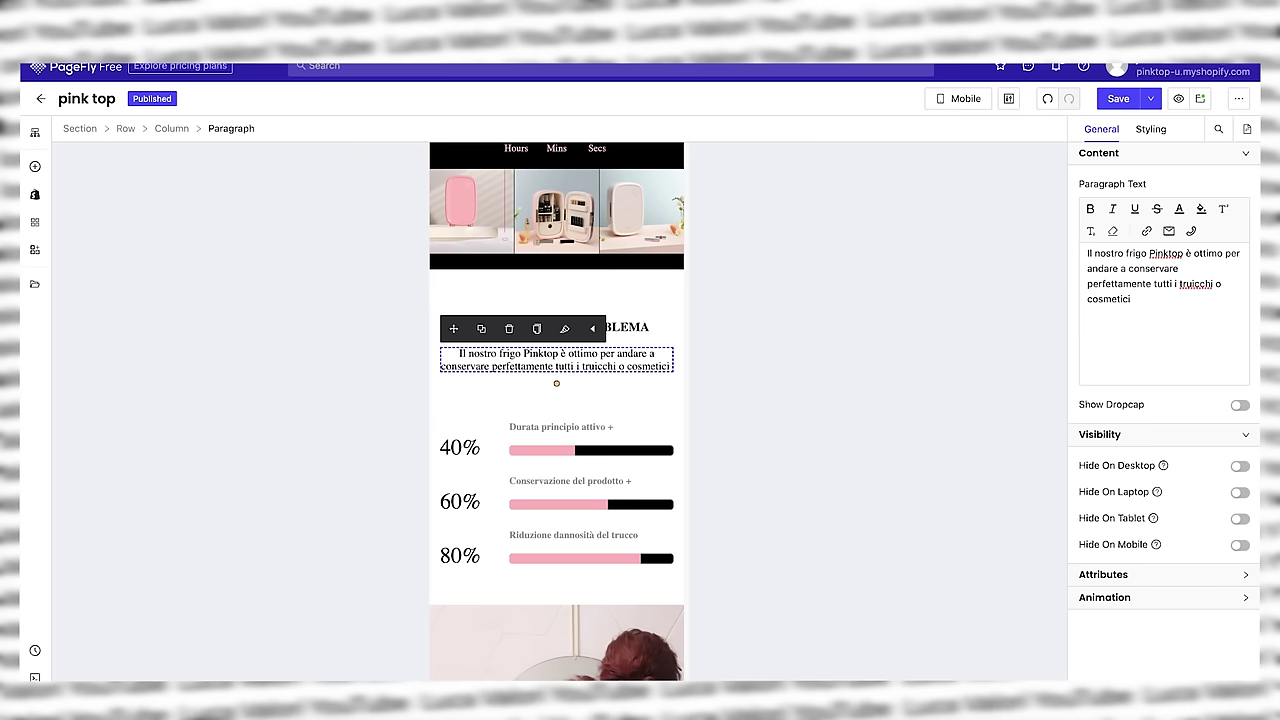
type(" per non perdere")
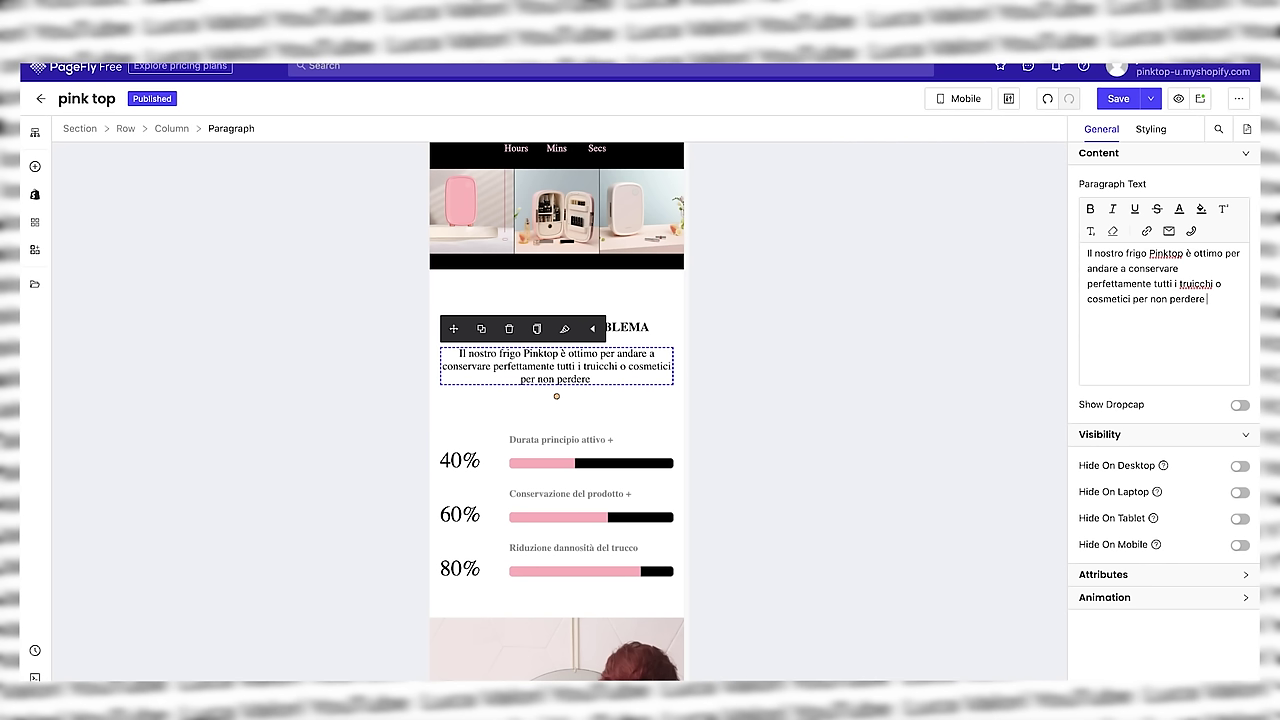
key("BackSpace")
key("BackSpace")
key("BackSpace")
key("BackSpace")
key("BackSpace")
key("BackSpace")
key("BackSpace")
key("BackSpace")
key("BackSpace")
key("BackSpace")
type("on rischiare il l")
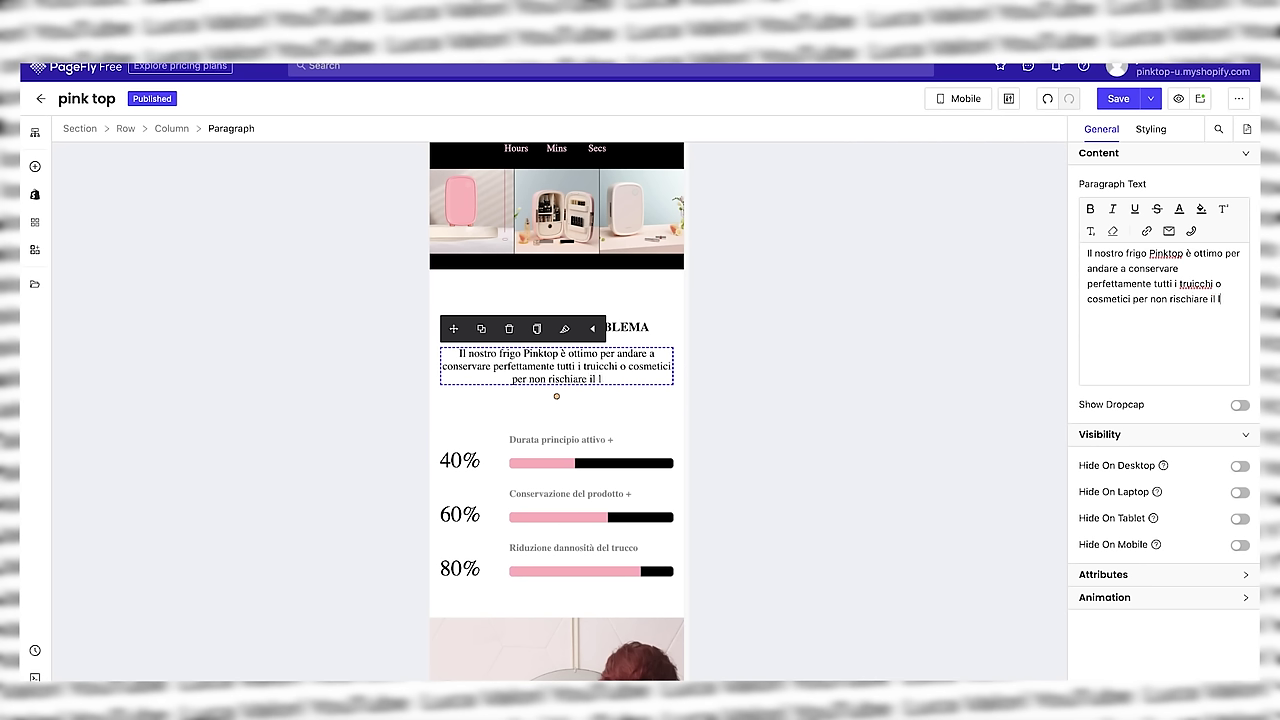
type("oro de")
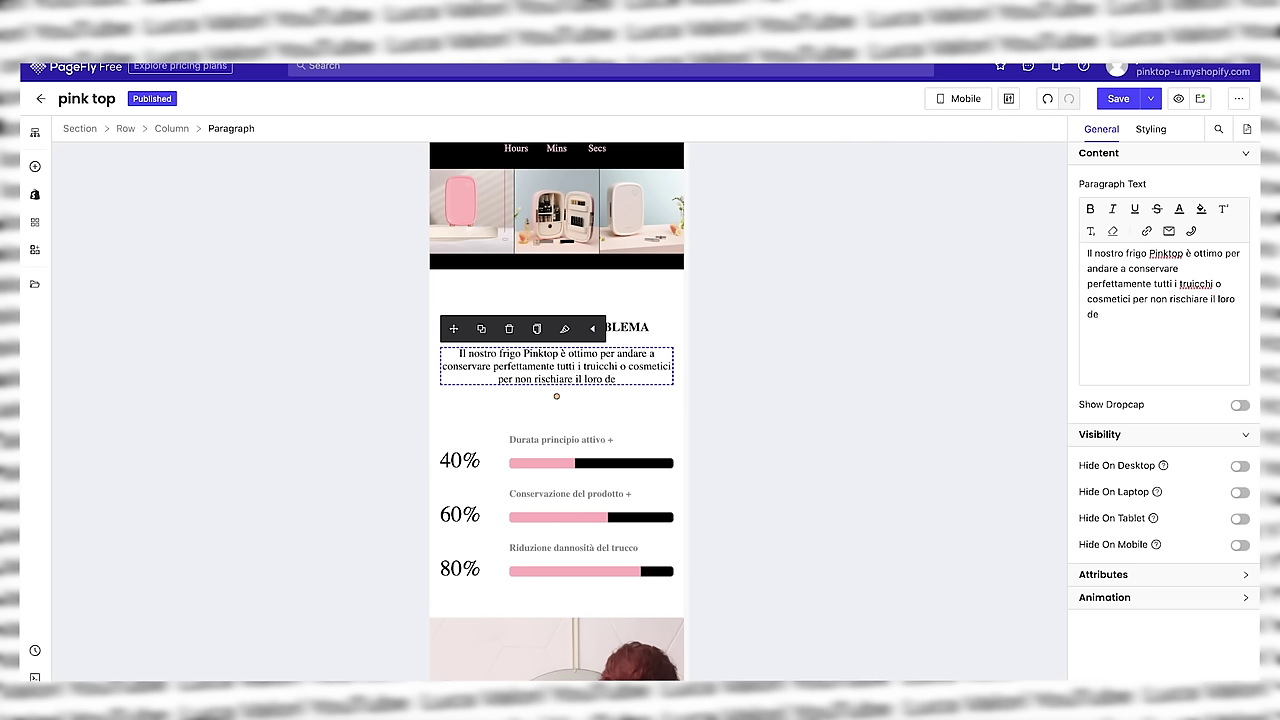
type("terioramento")
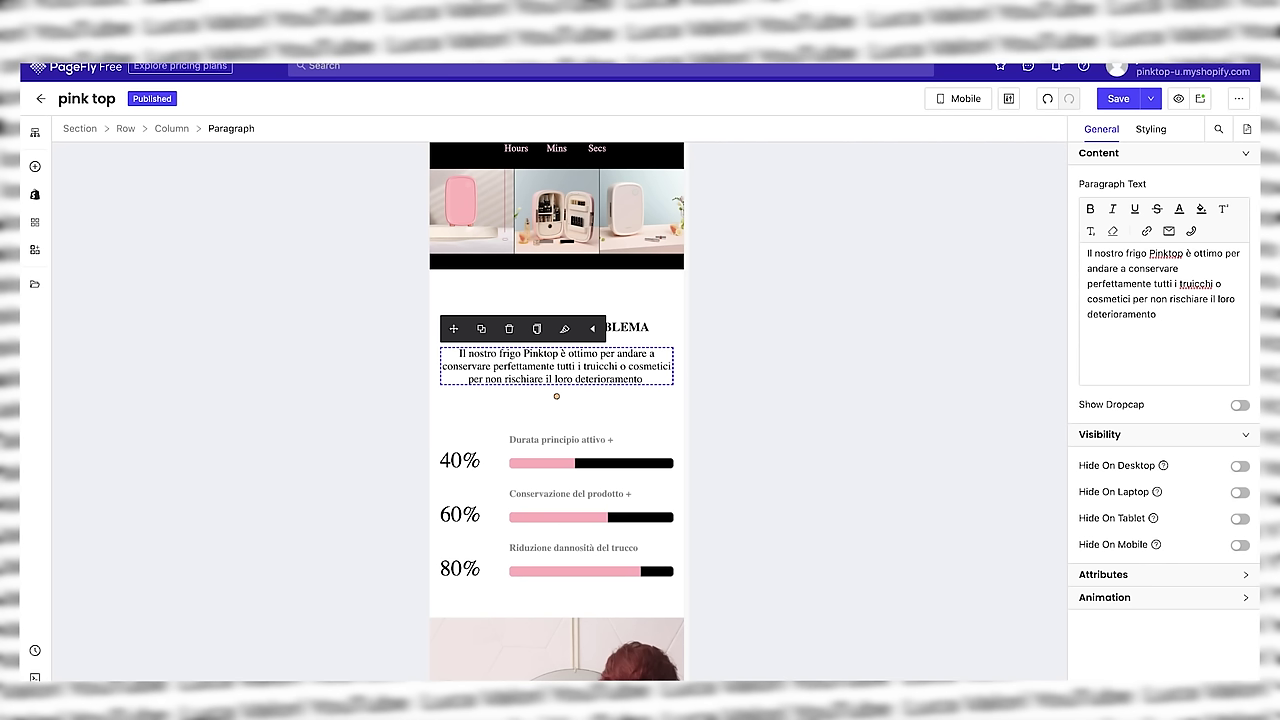
- Finish the sentence with 'sul lungo periodo… sulla nostra pelle sia realmente efficace e sicuro', correcting typos
type("sul lu")
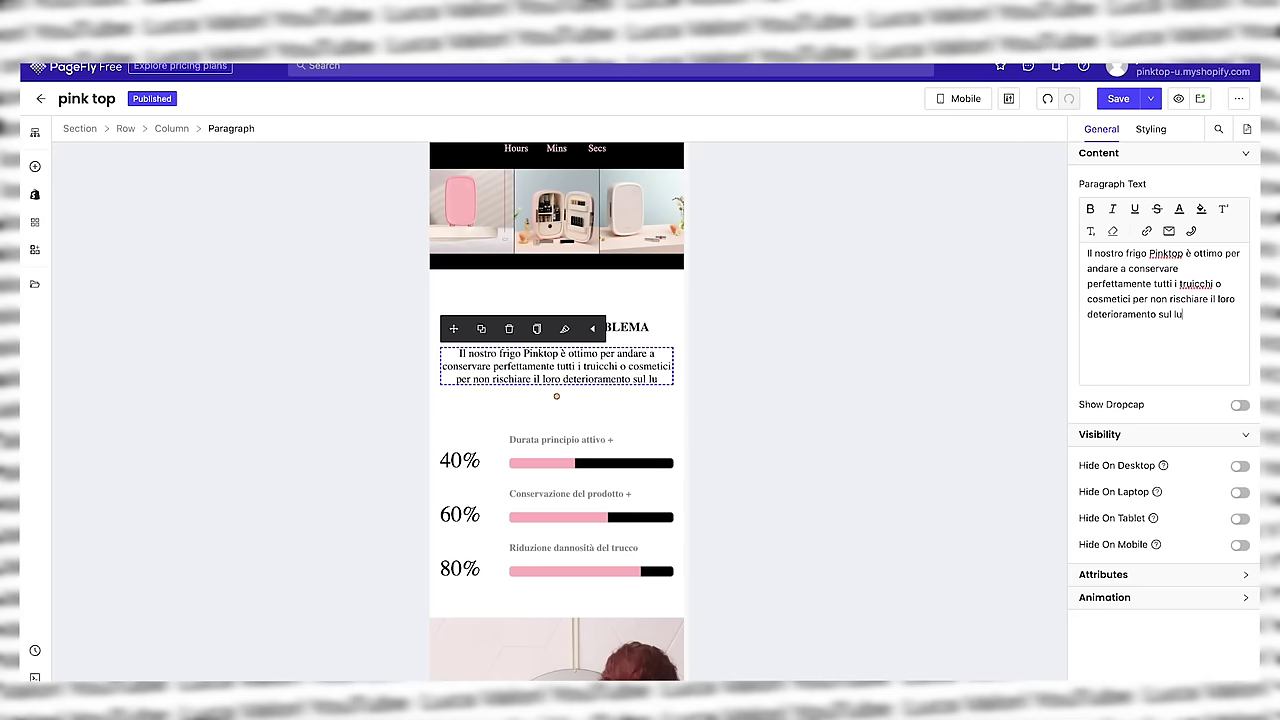
type("ngo periodo ")
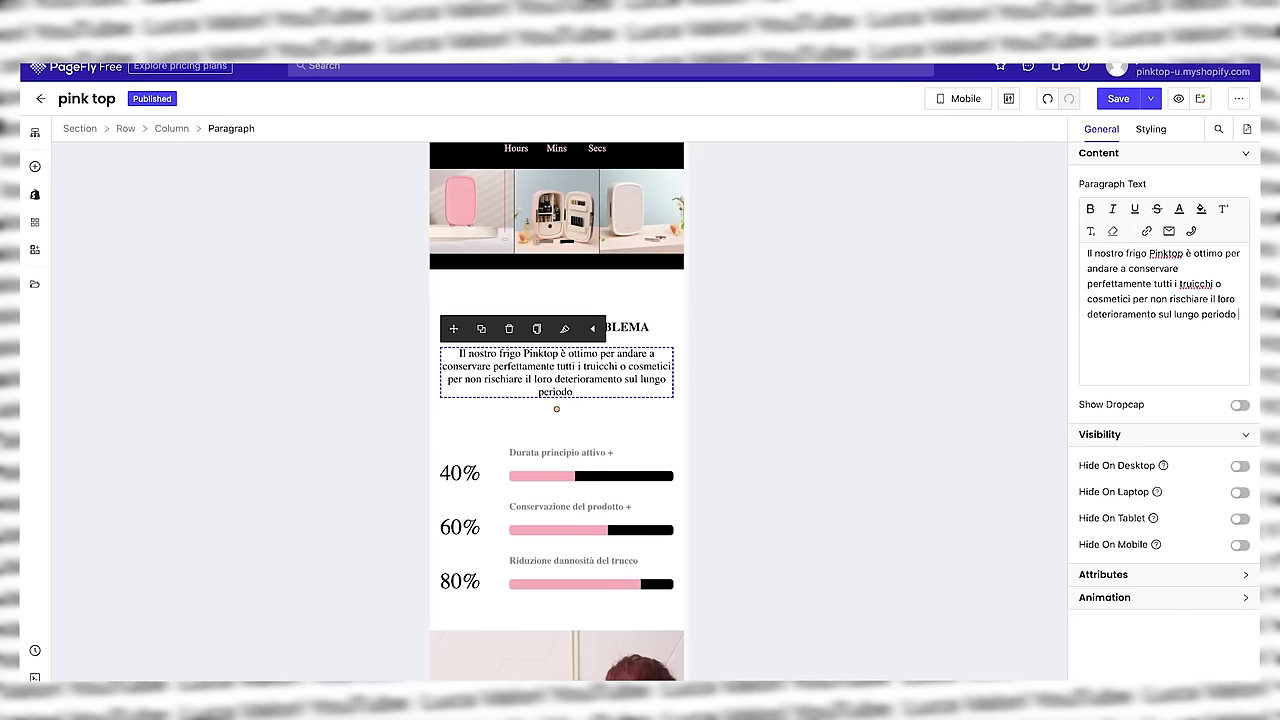
type("ed essere sicure ")
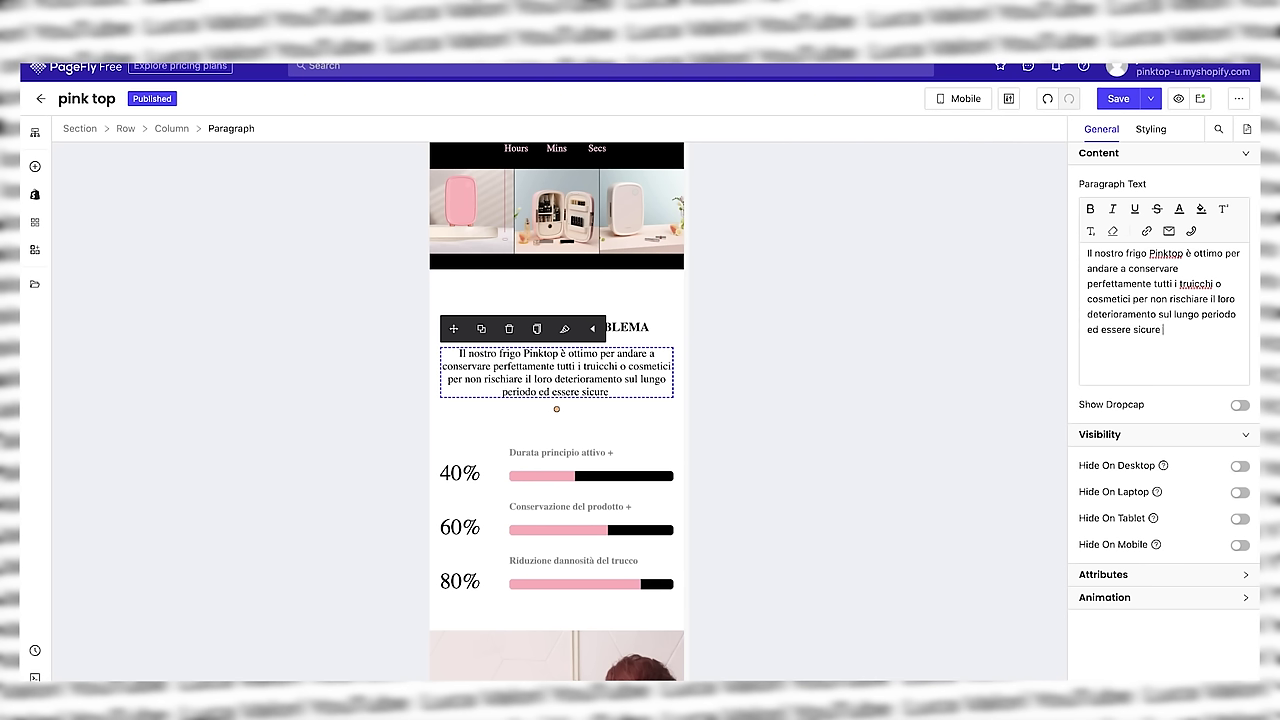
type("al 100")
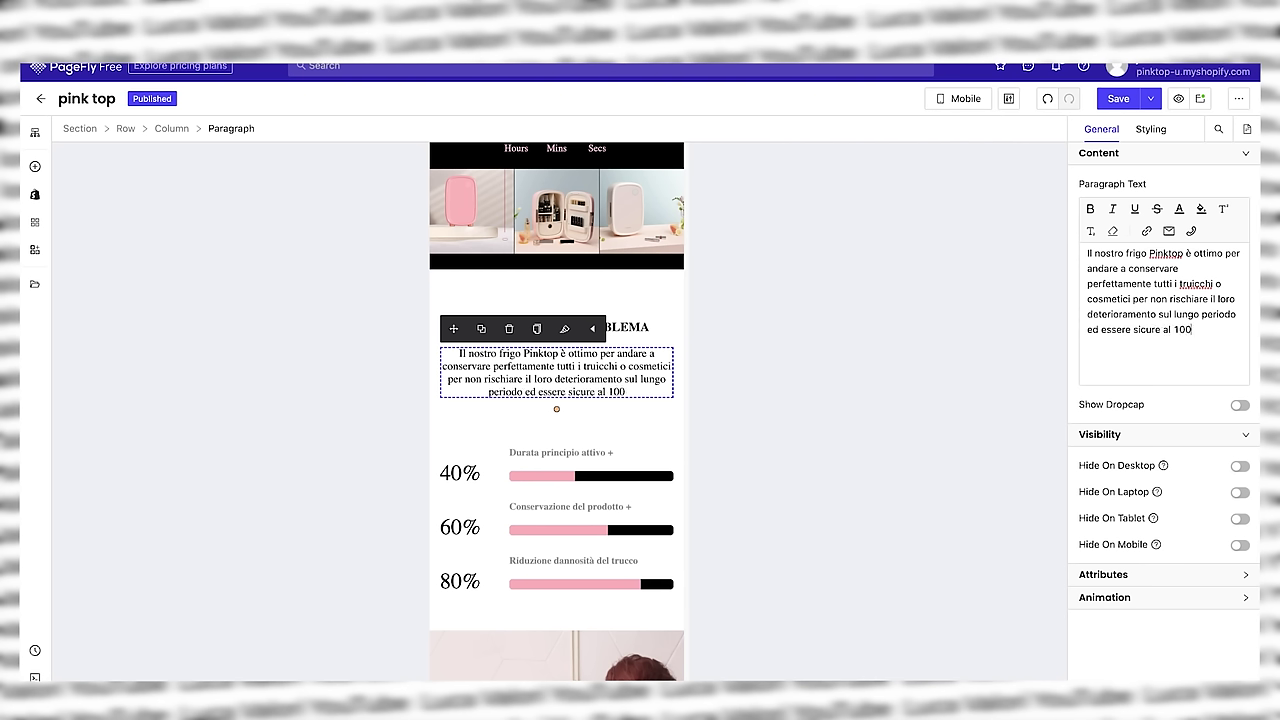
type("% che ci")
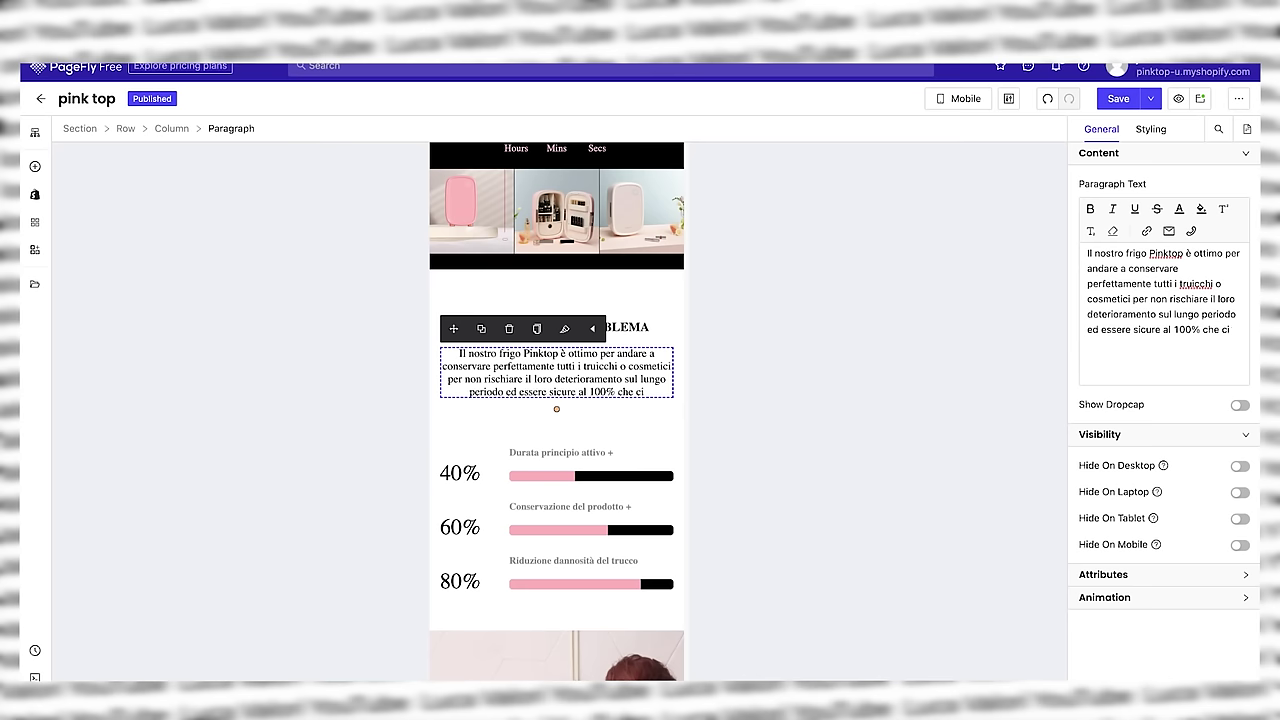
type("ò")
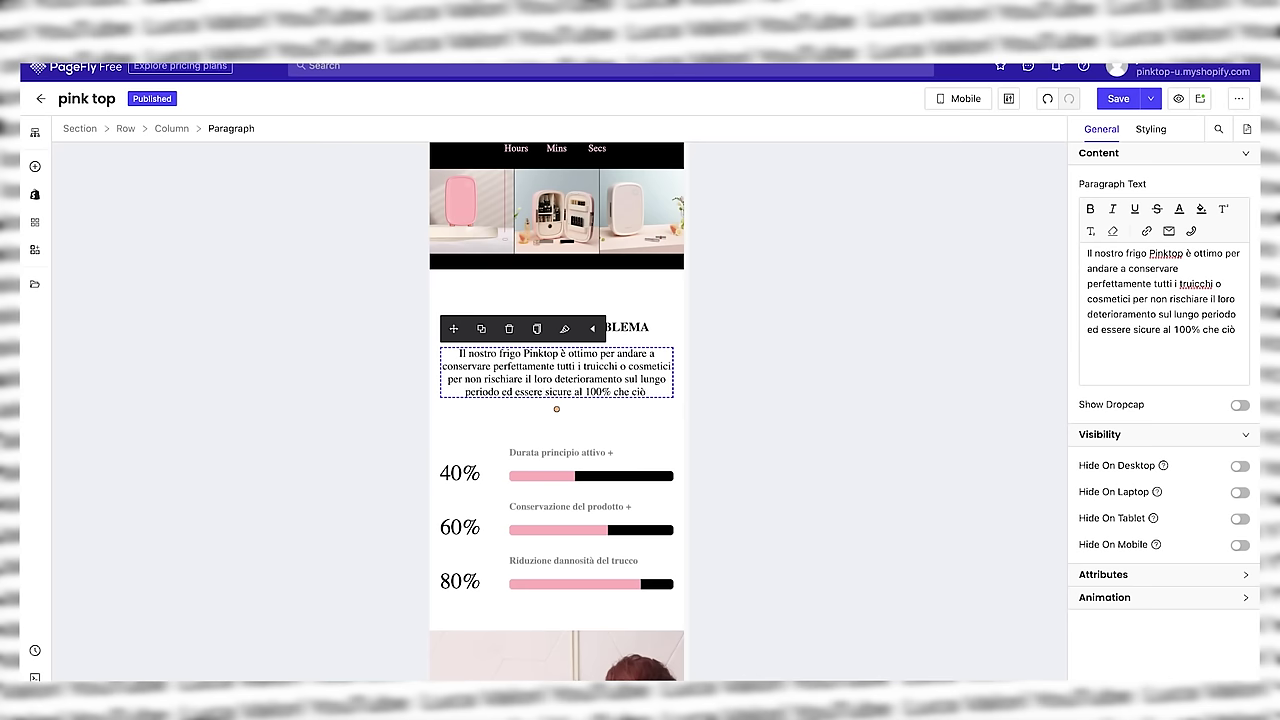
type(" che andi")
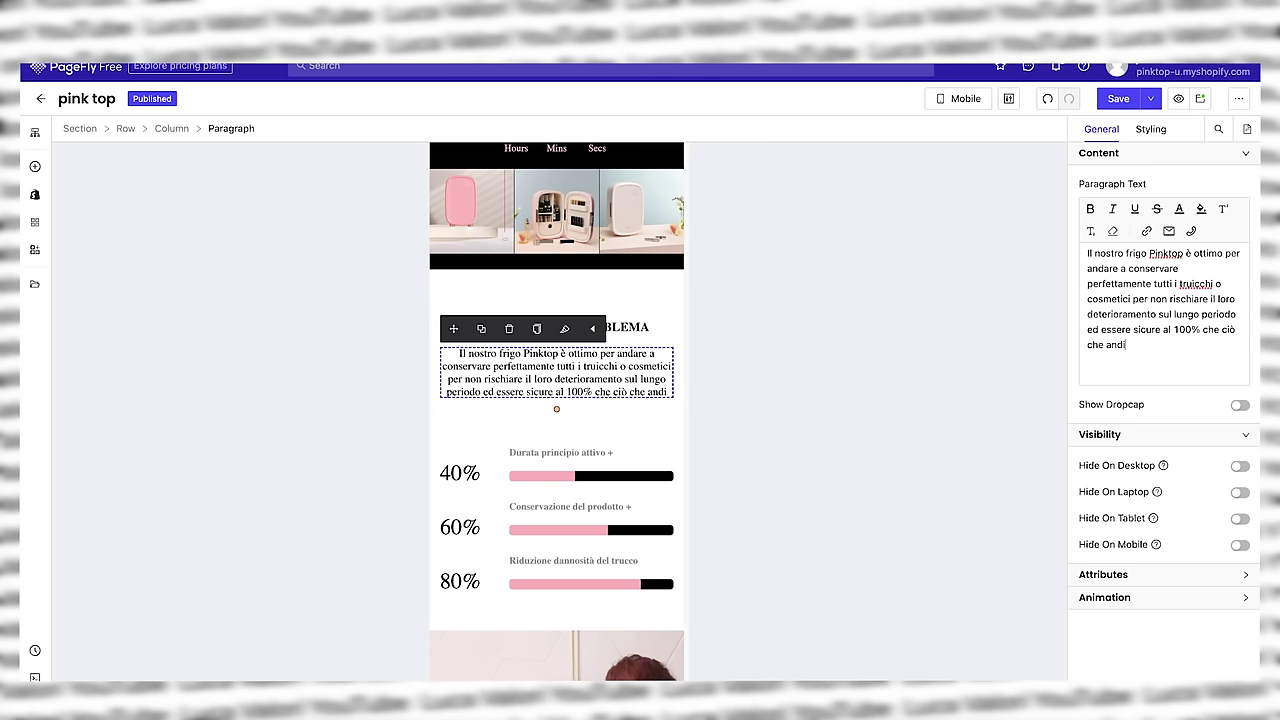
type("amo a mettere ")
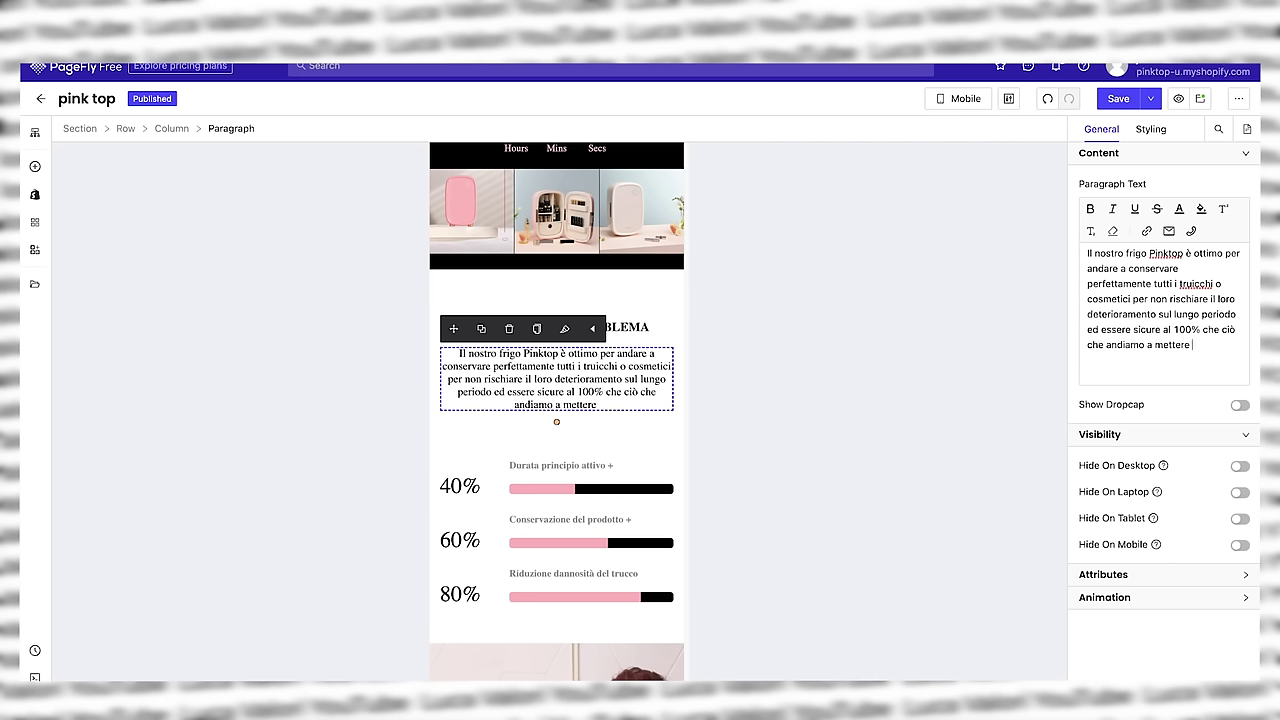
type("sulla nosr")
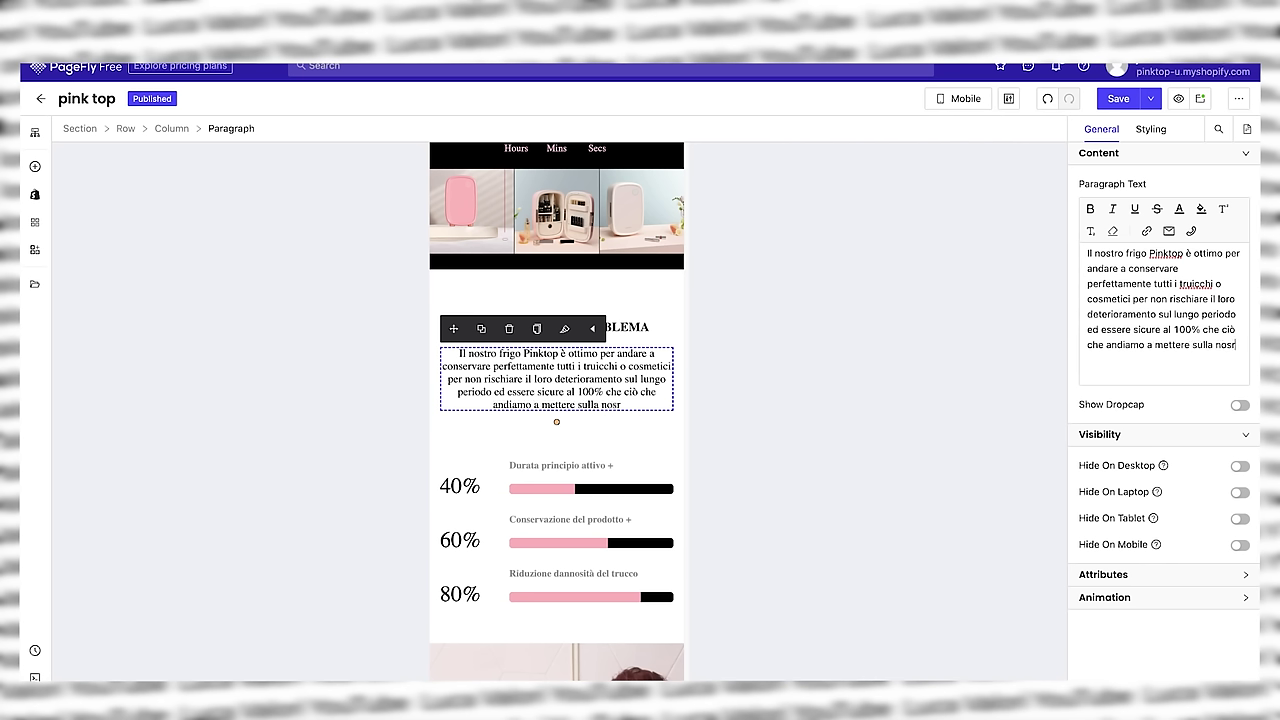
key("BackSpace")
type("tra pe")
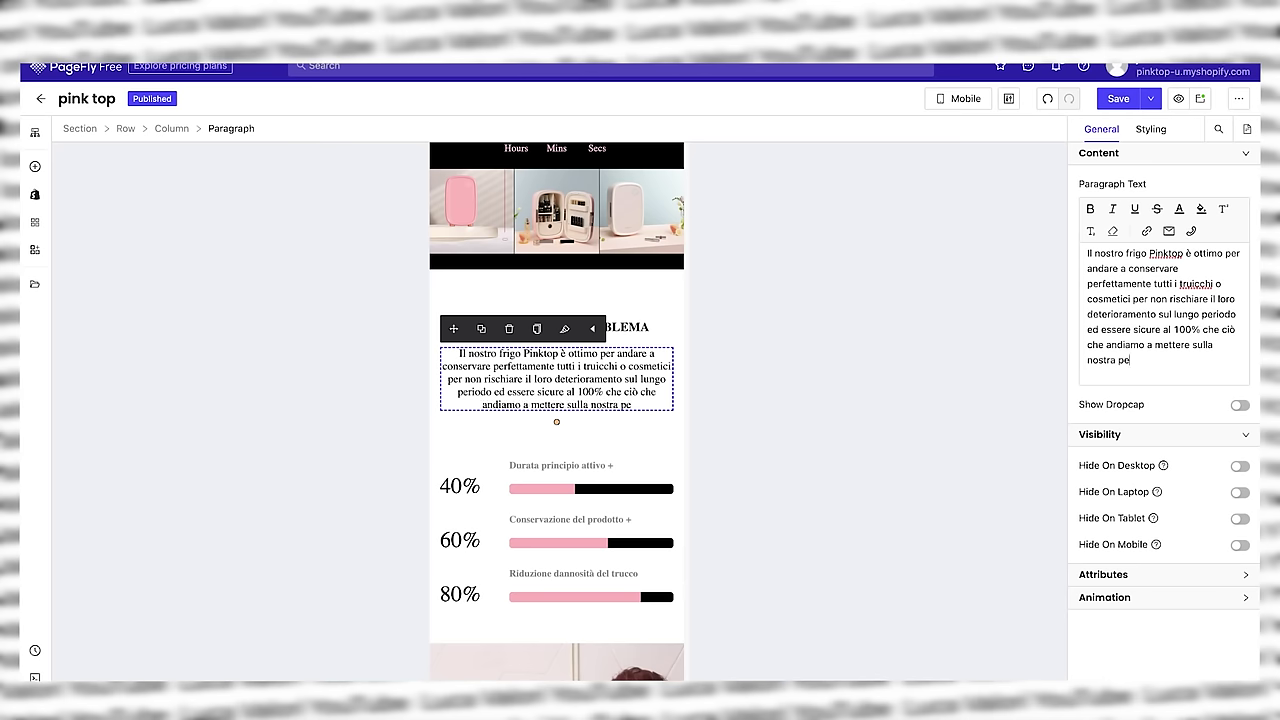
type("lle sia ")
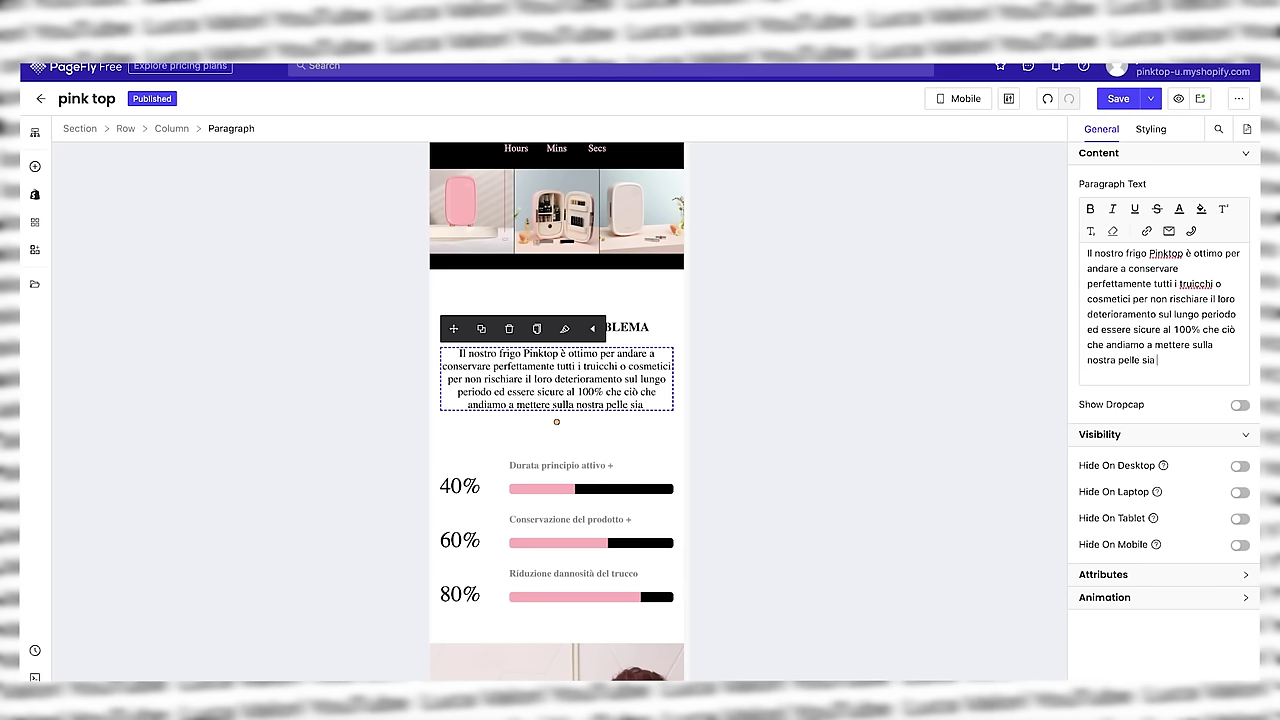
type("realmente effic")
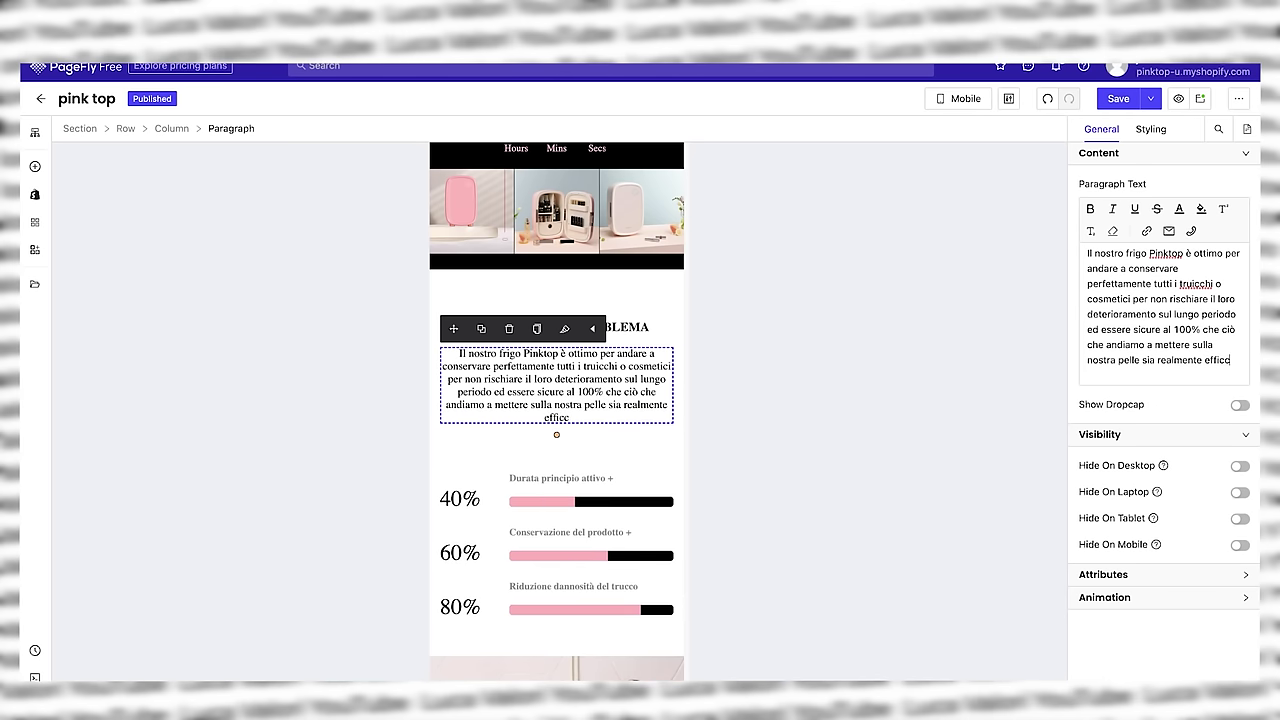
key("BackSpace")
type("ace e sicro")
key("BackSpace")
key("BackSpace")
type("uro")
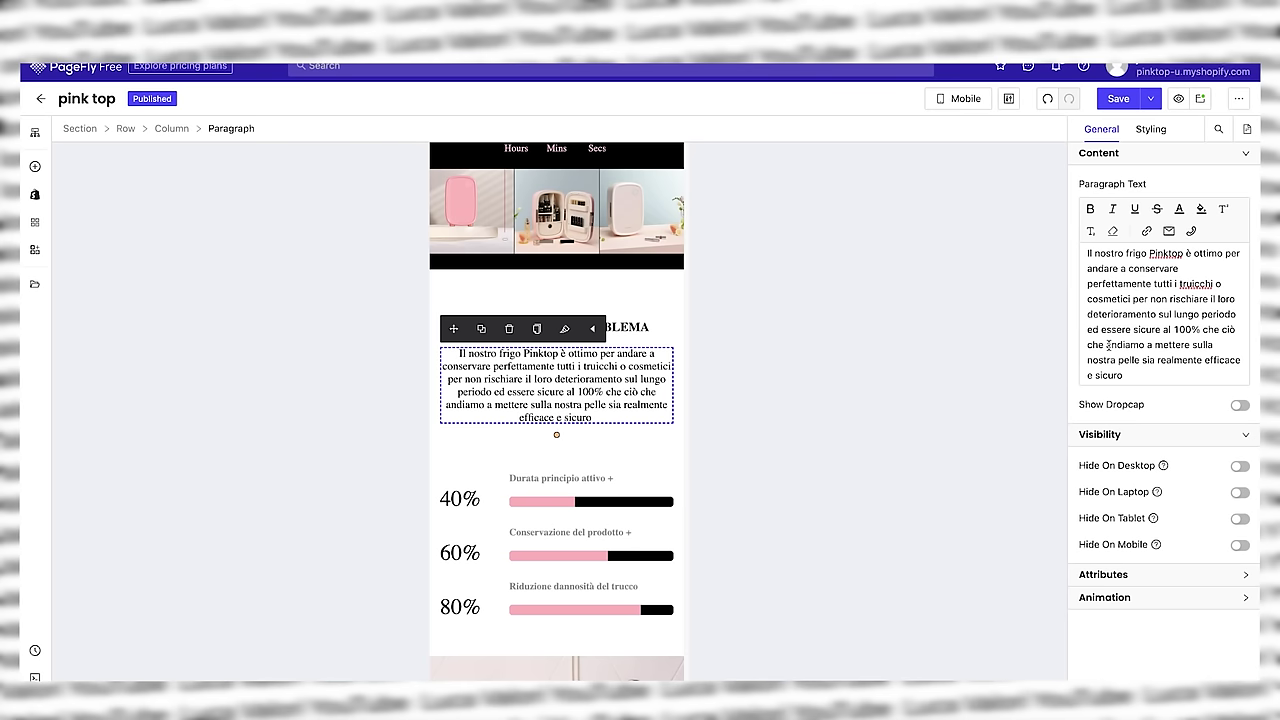
- Replace 'ciò che andiamo a mettere' with 'i prodotti utilizzati' in the fridge paragraph
scroll(1200, 310, "down", 1)
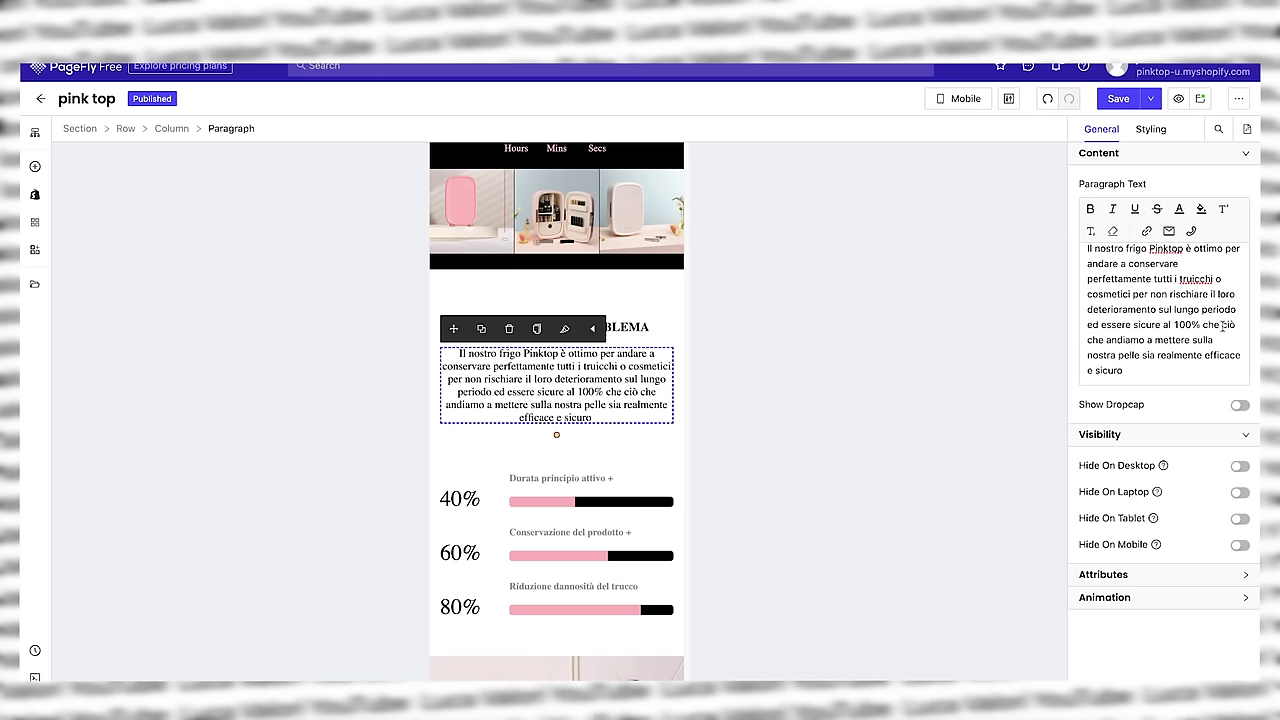
left_click_drag(1221, 325, 1216, 339)
left_click_drag(1213, 337, 1190, 338)
key("BackSpace")
type("i prodotti ")
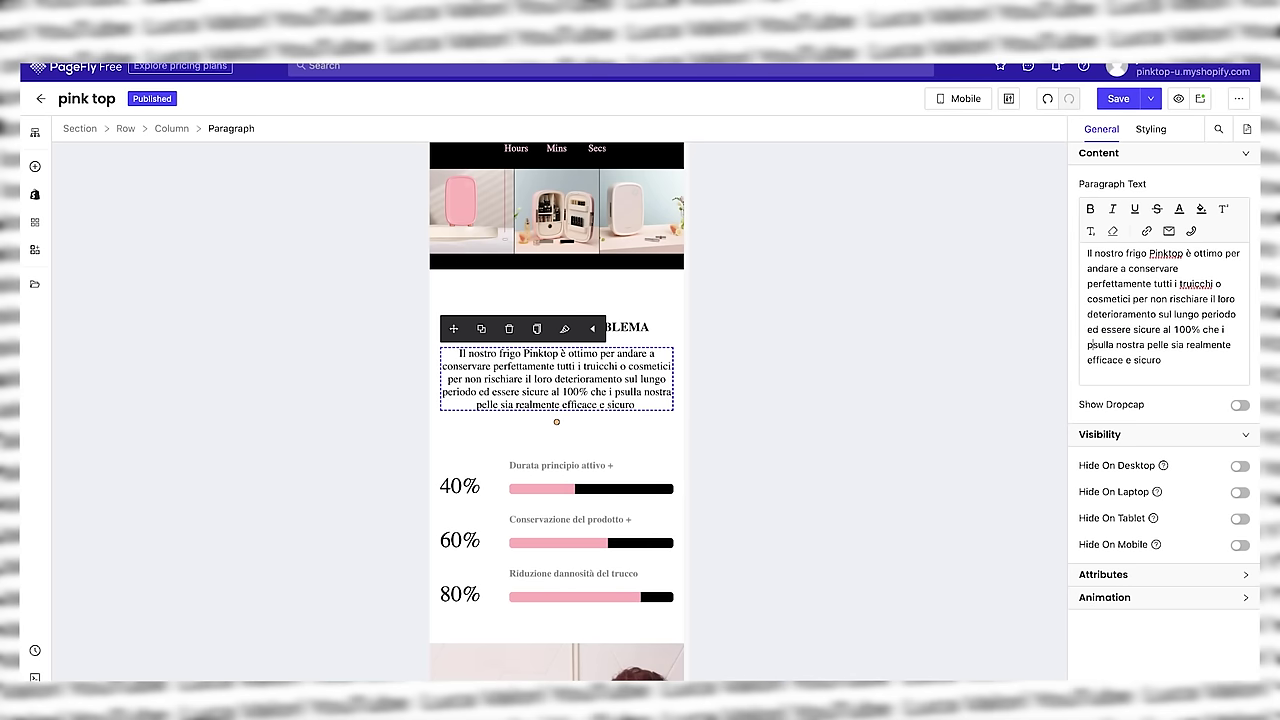
type("utilizzati")
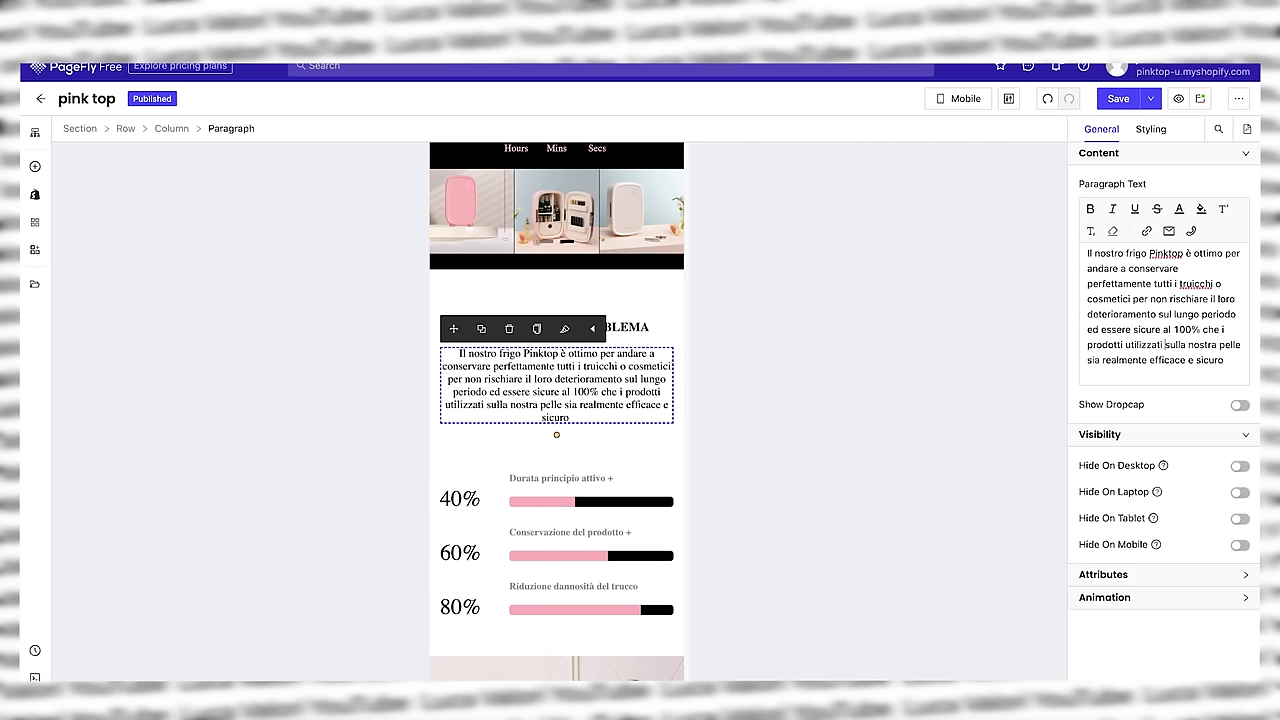
- Make 'sia efficace e sicuro' plural: 'siano efficaci e sicuri'
left_click(1100, 360)
type("no")
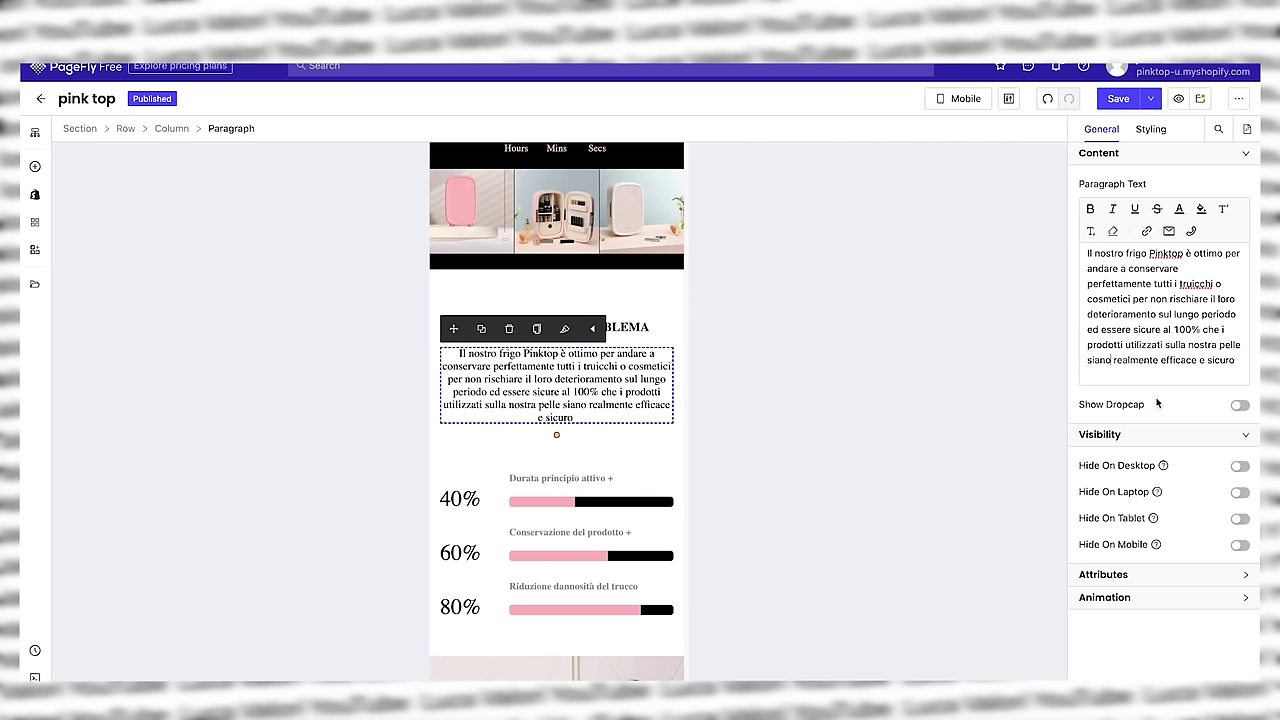
left_click(1193, 360)
key("BackSpace")
type("i")
left_click(1240, 362)
key("BackSpace")
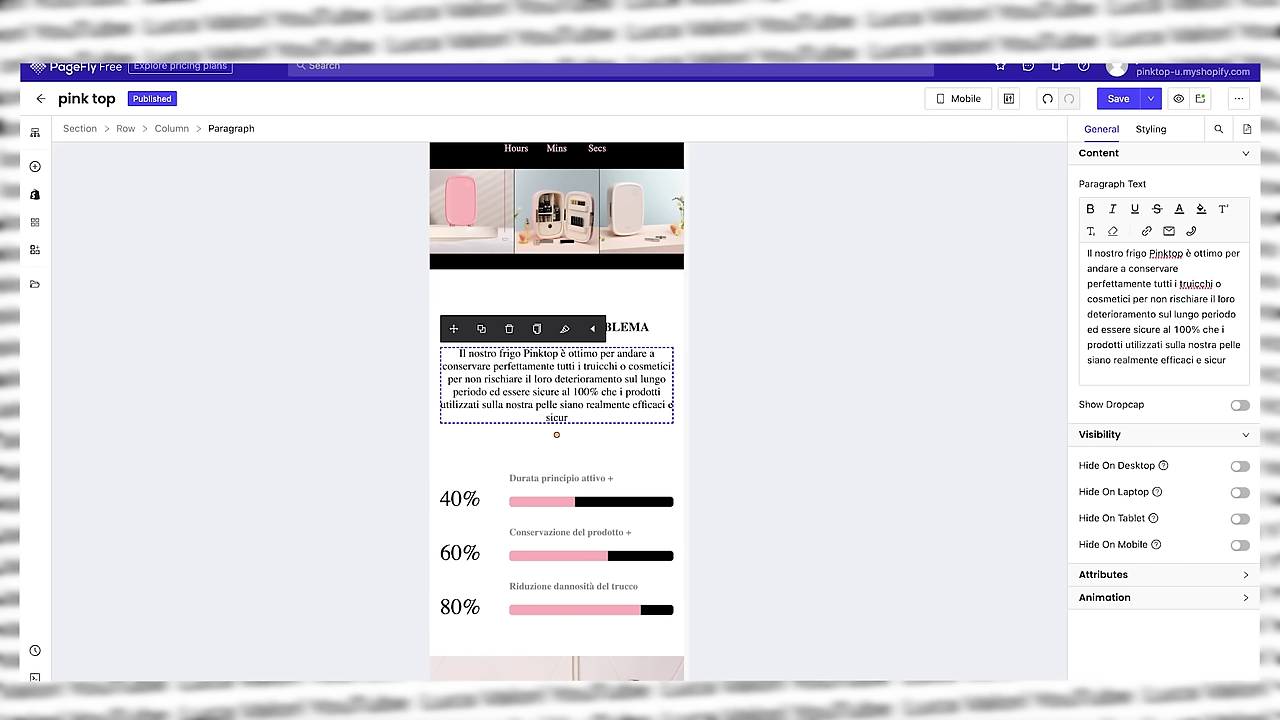
type("i")
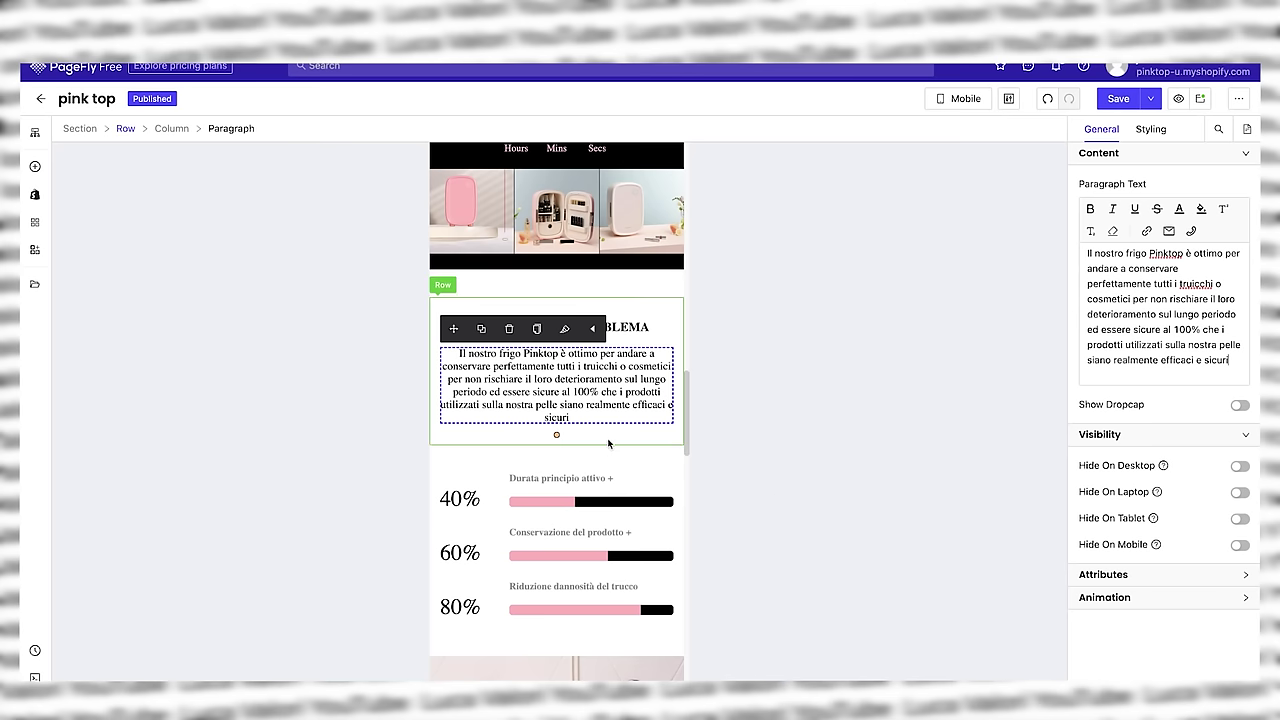
- Clear the TESTO placeholder from the SPAZIO tab paragraph in DATI TECNICI
scroll(607, 440, "down", 10)
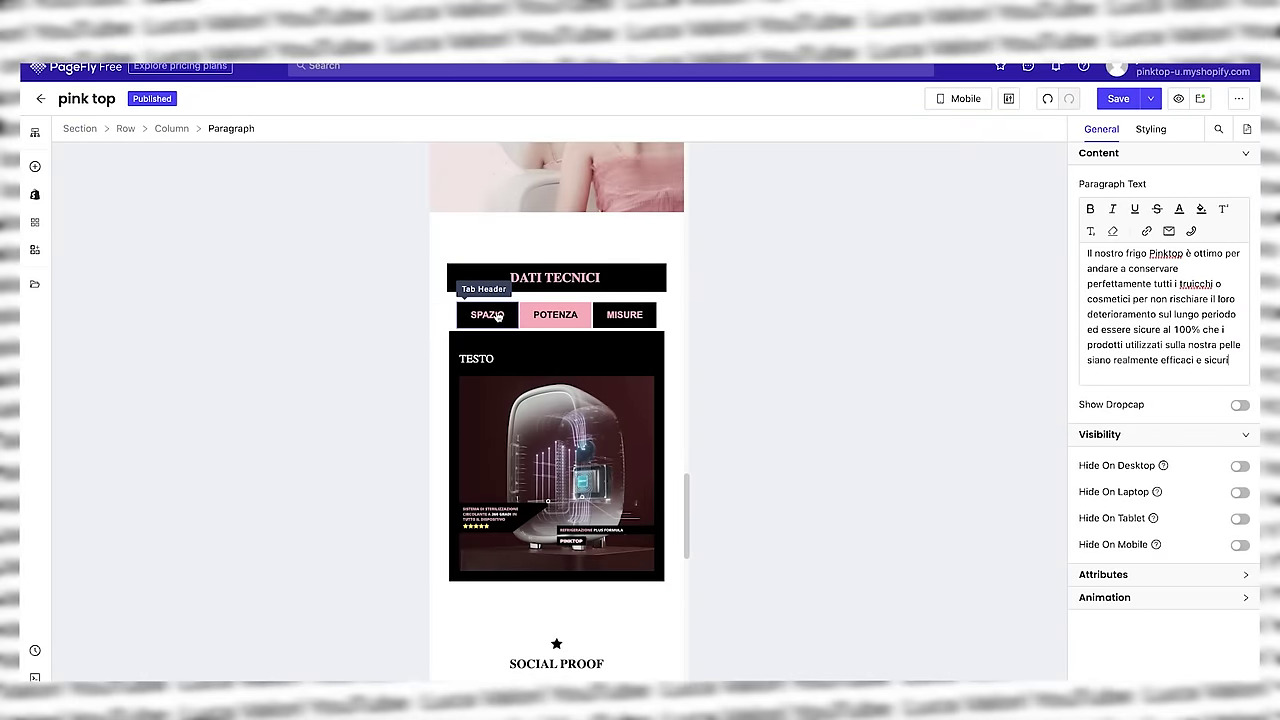
scroll(508, 400, "down", 2)
scroll(508, 415, "down", 8)
scroll(507, 417, "up", 10)
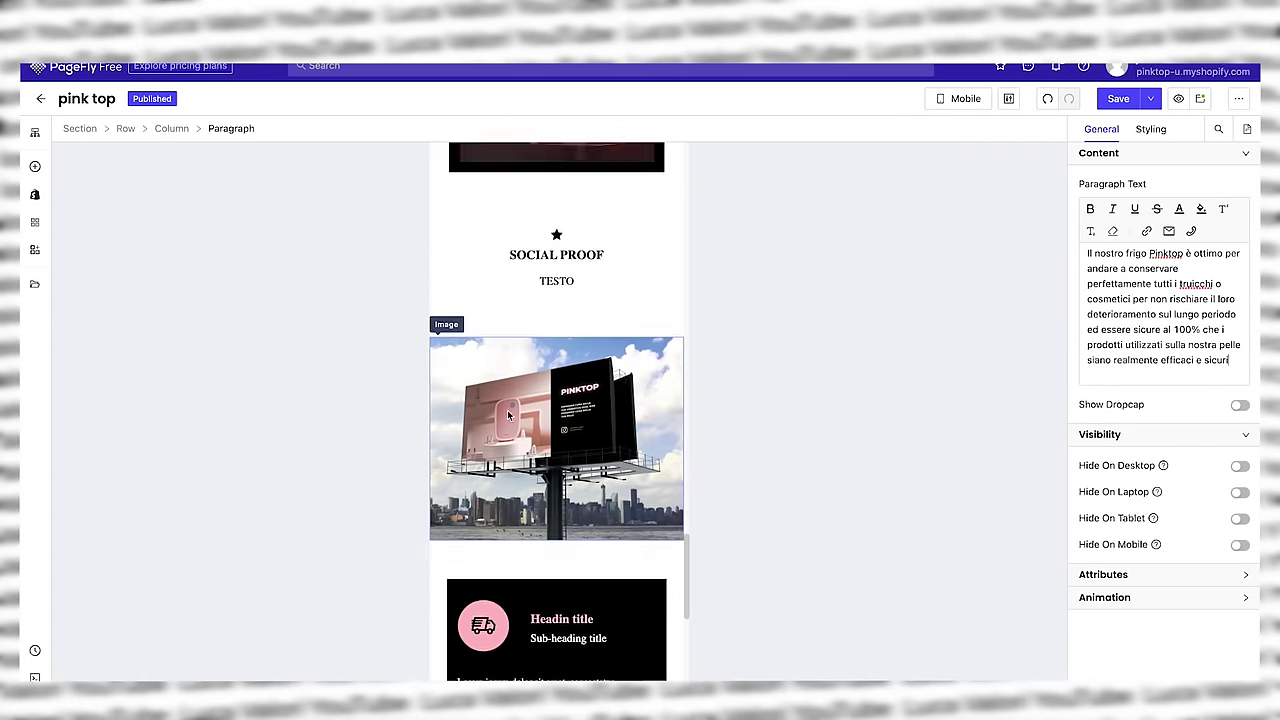
left_click(482, 532)
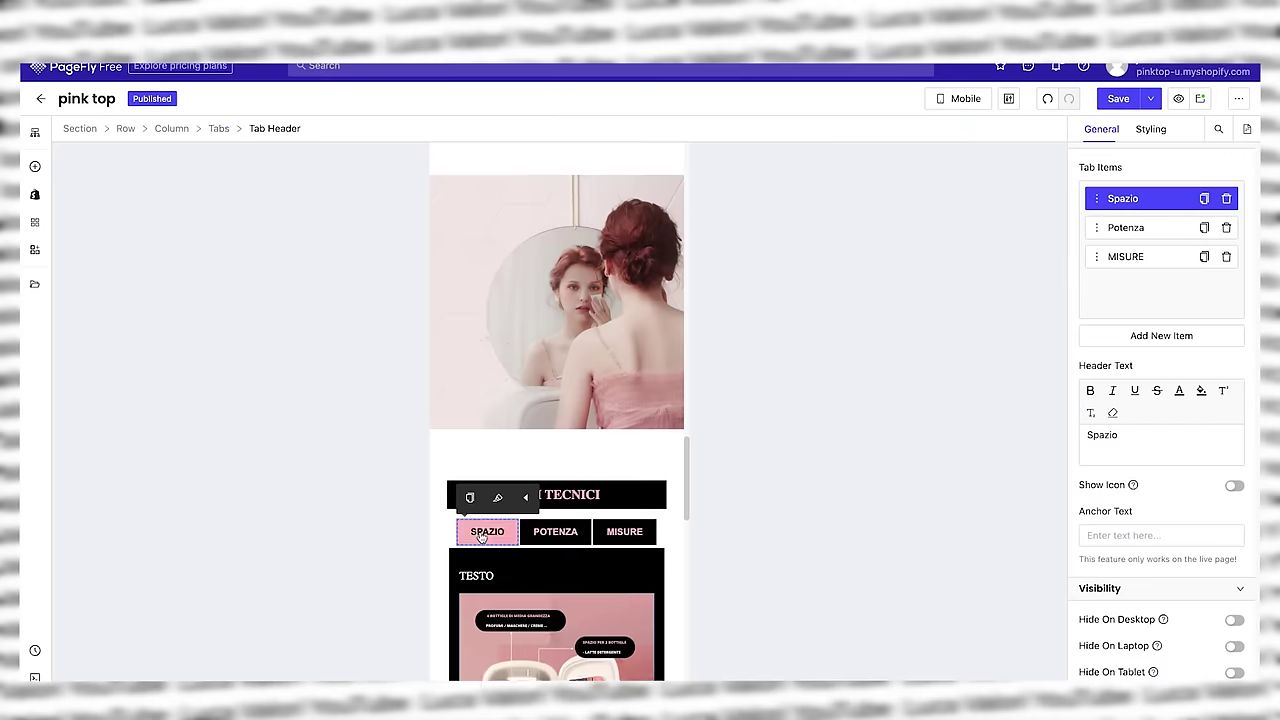
scroll(480, 537, "down", 2)
left_click(484, 445)
left_click_drag(1104, 281, 1072, 246)
key("BackSpace")
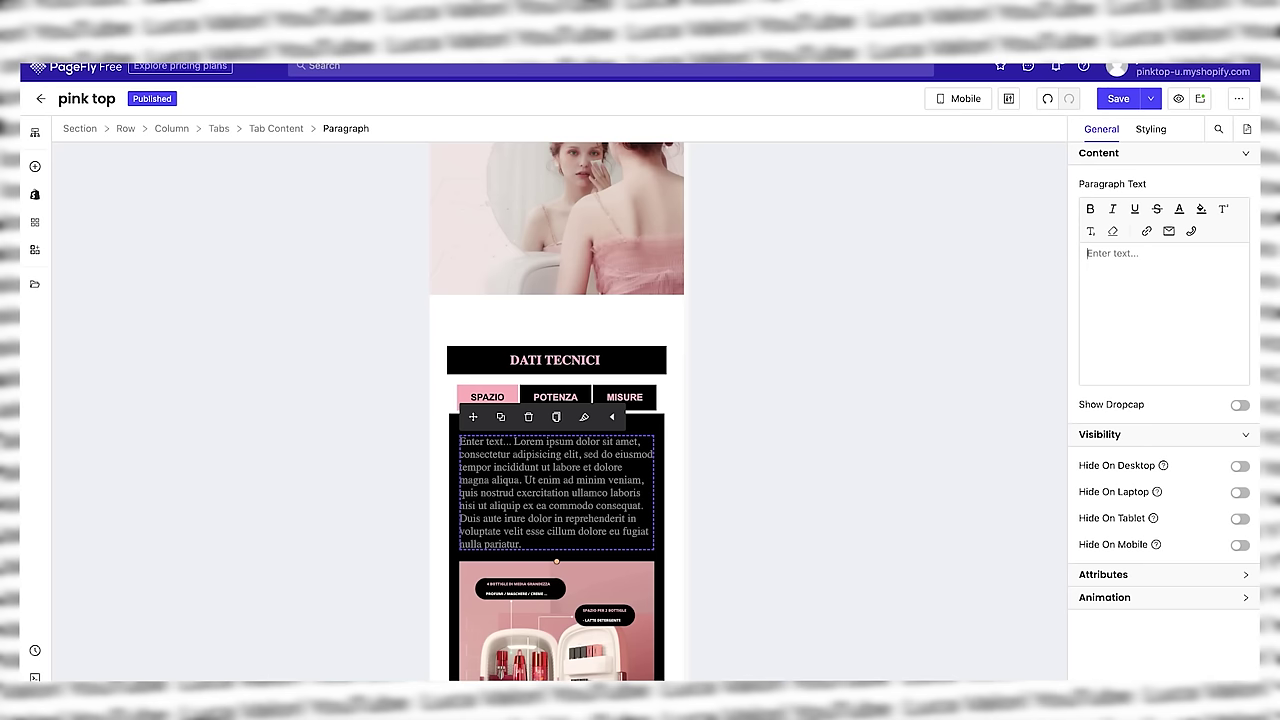
- Write 'Il nostro frigo è stato pensato per essere spazioso e allo stesso tempo compatto'
type("Il ns")
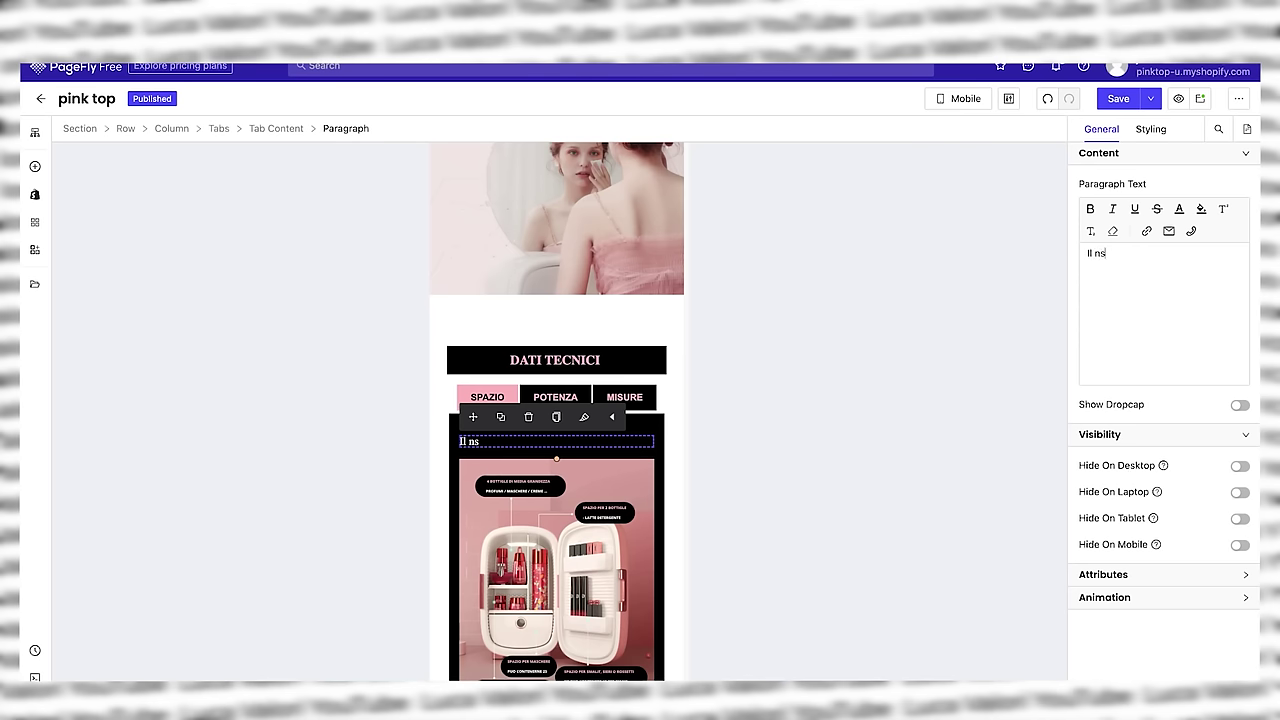
key("BackSpace")
type("ostro frigo è sta")
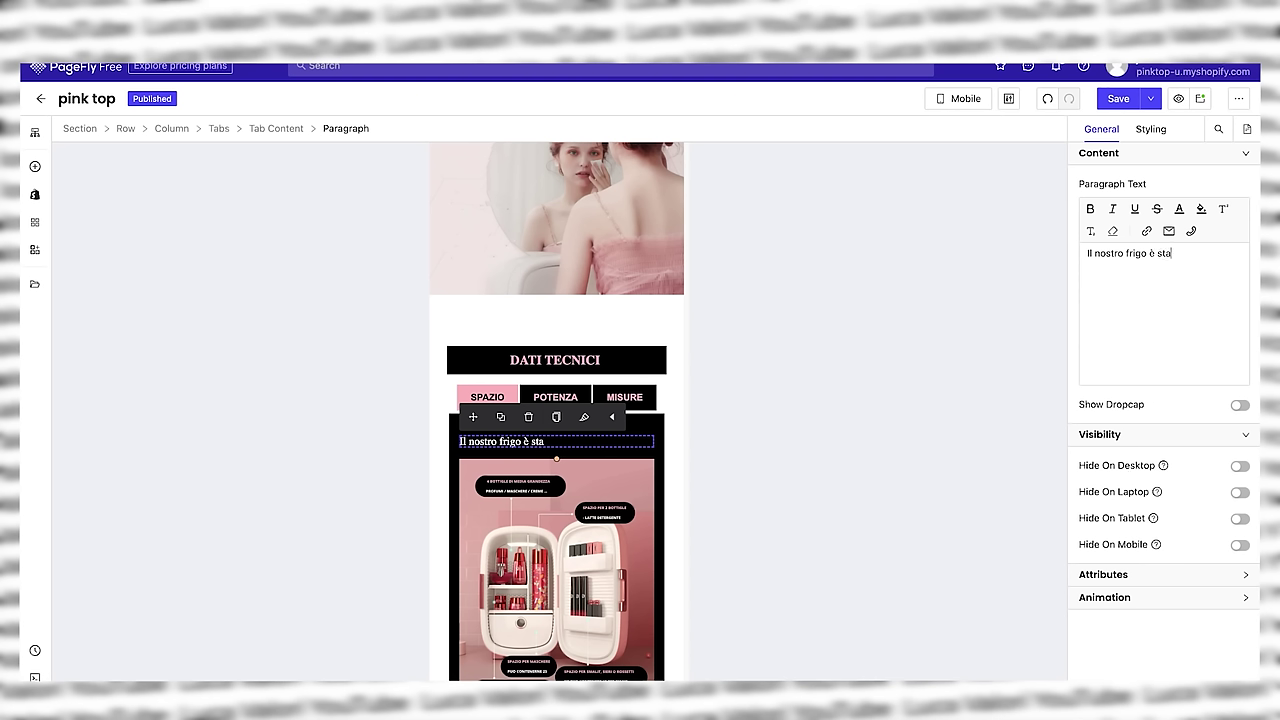
type("to pensato per")
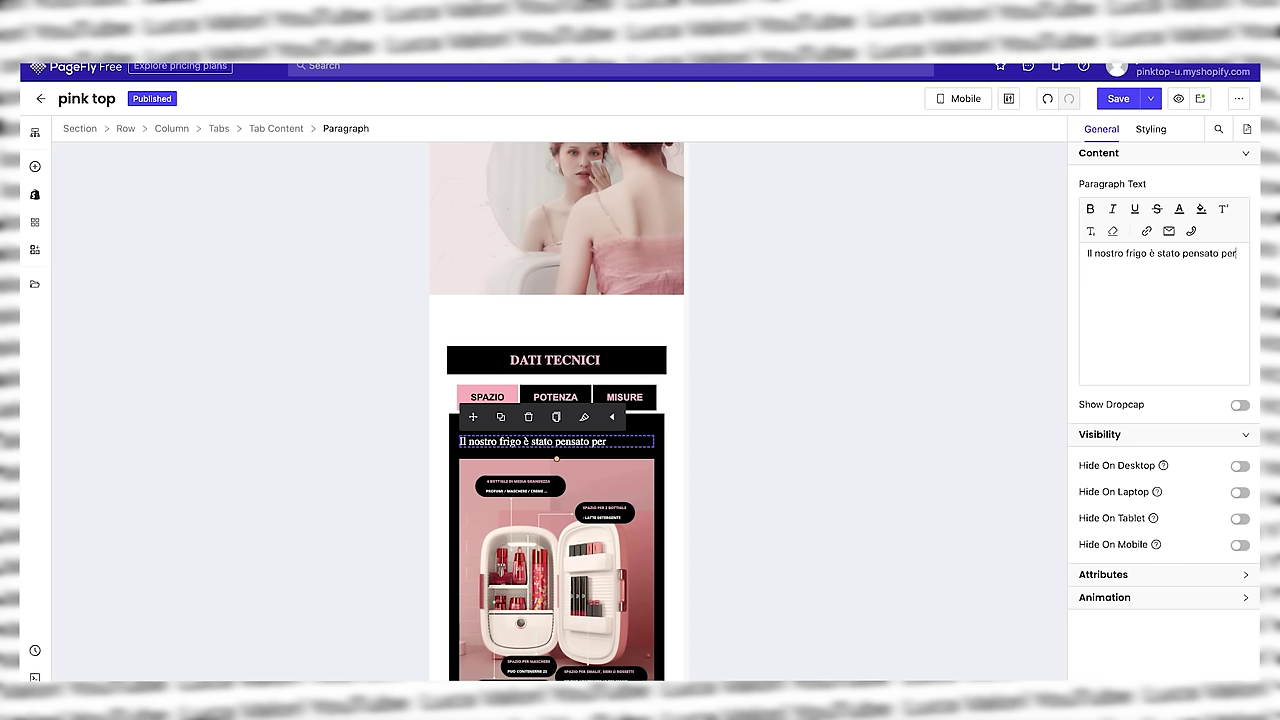
type(" essere")
key("BackSpace")
key("BackSpace")
key("BackSpace")
type("ere spazioso")
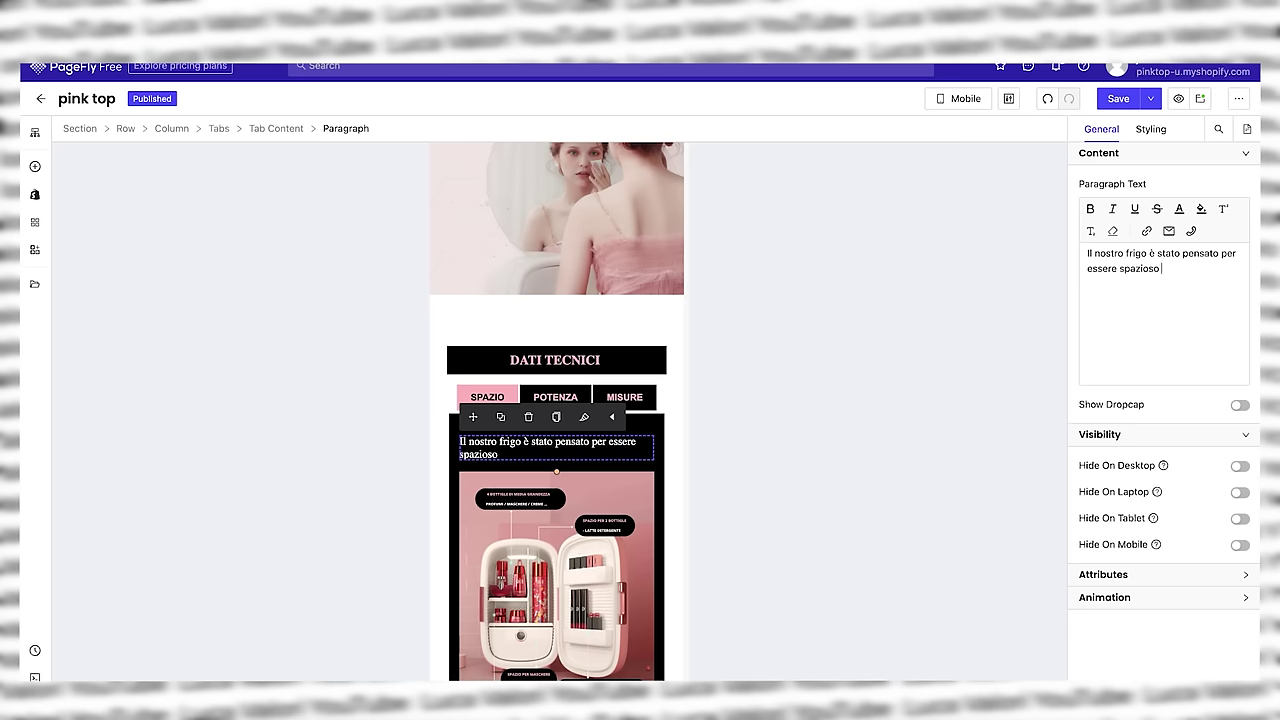
type(" e compatto allo st")
key("BackSpace")
key("BackSpace")
left_click(1163, 268)
type("allo")
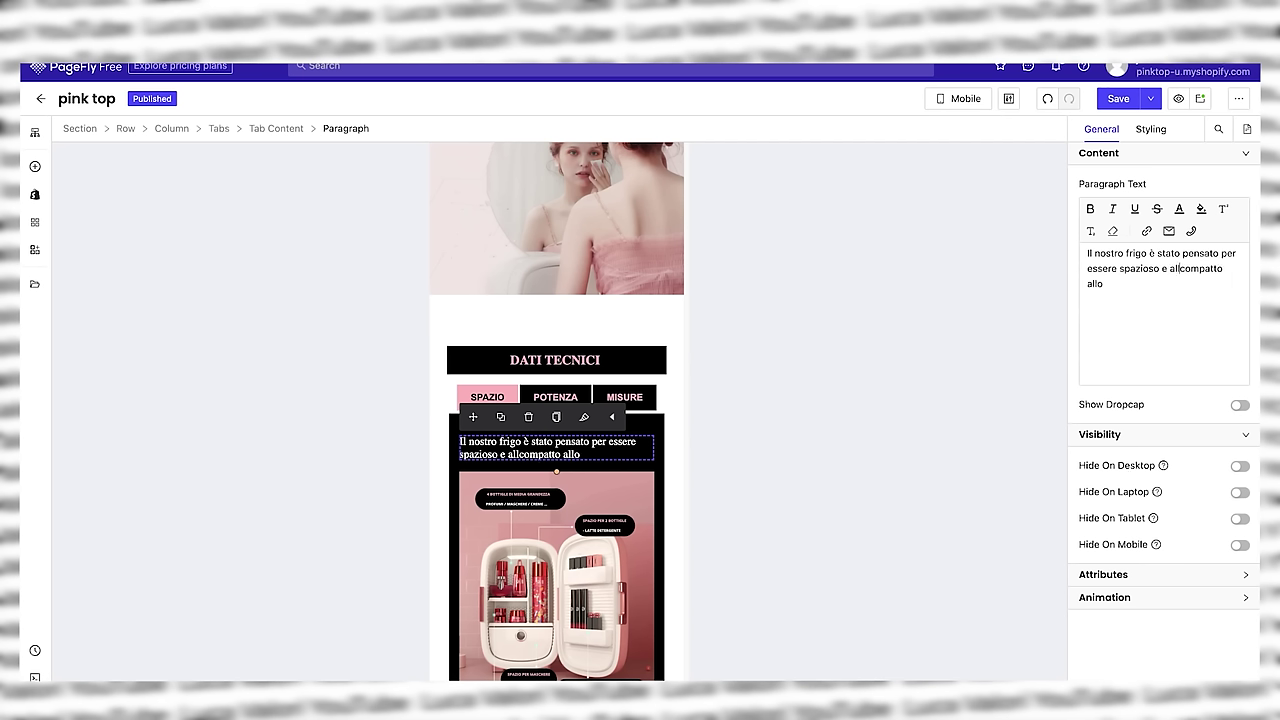
type(" stesso tmpo")
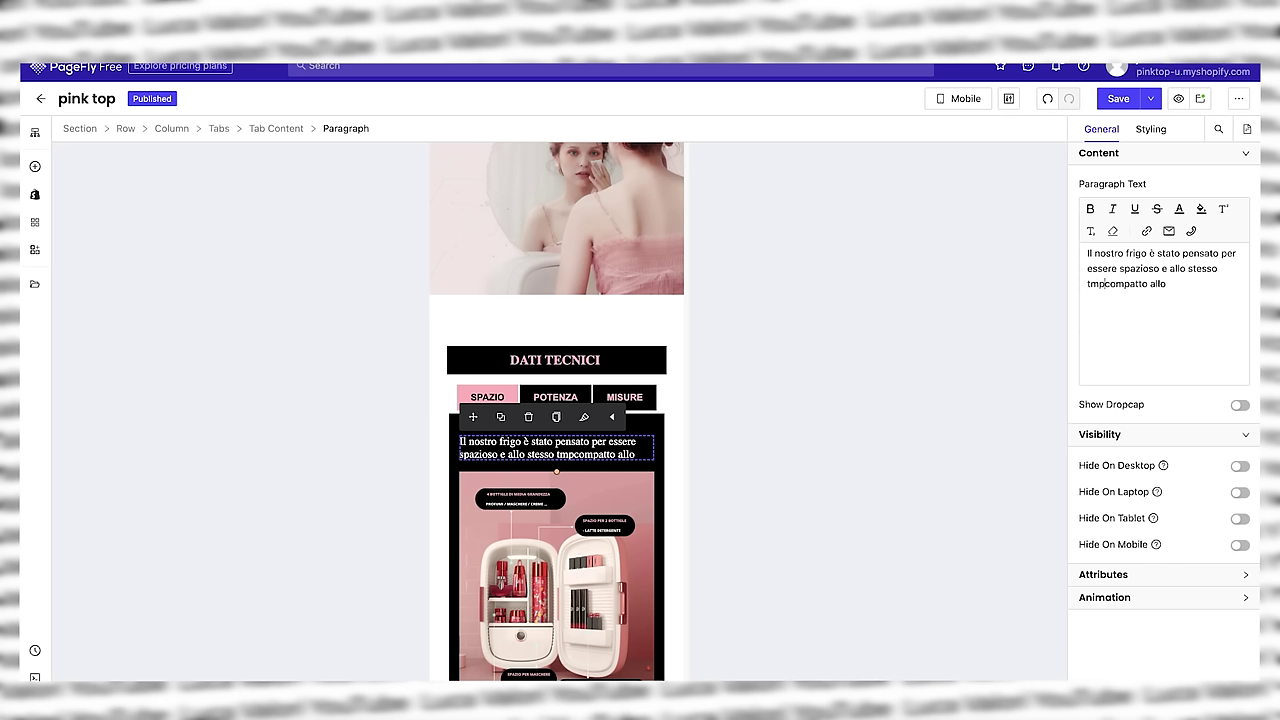
key("BackSpace")
key("BackSpace")
key("BackSpace")
key("BackSpace")
key("BackSpace")
type("tempo")
- Continue with 'infatti al suo interno avrai vari spazi dedicati ad ogni tipologia di trucco…'
left_click_drag(1206, 280, 1163, 283)
key("BackSpace")
type("infatti a")
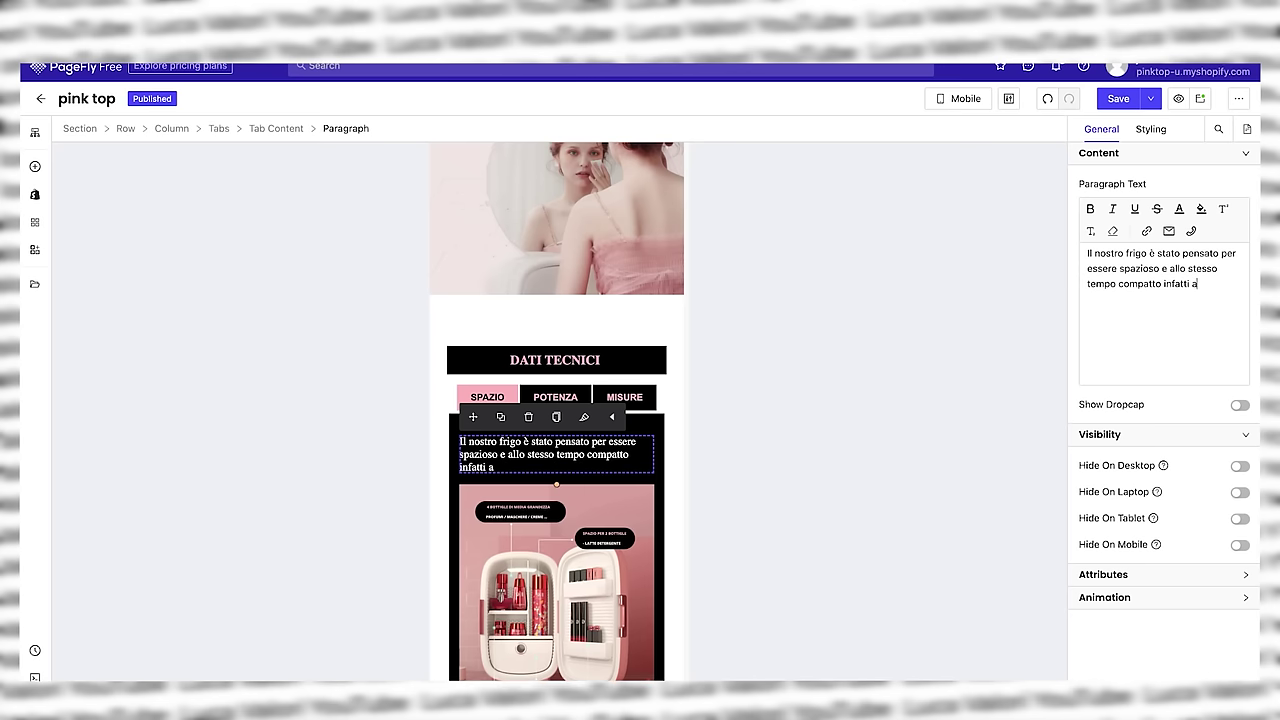
type("l suo nterno")
key("BackSpace")
key("BackSpace")
key("BackSpace")
key("BackSpace")
key("BackSpace")
key("BackSpace")
type("in")
key("BackSpace")
key("BackSpace")
type("interno avrai ")
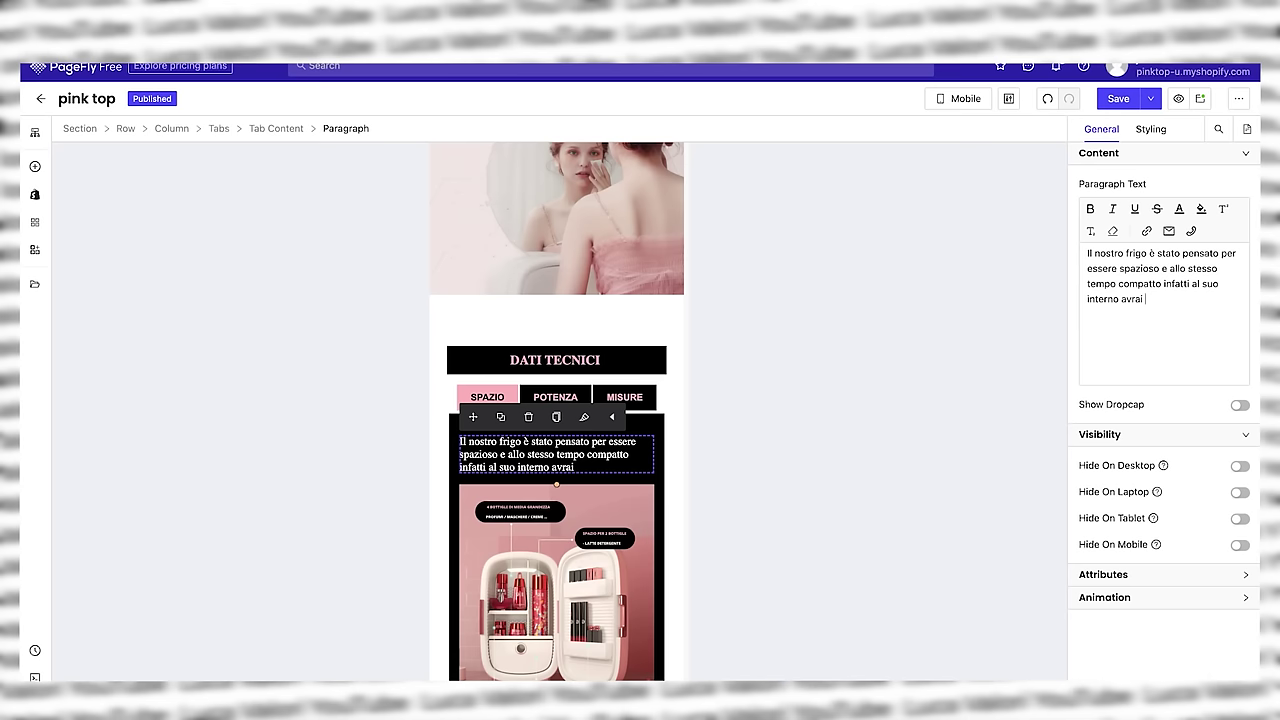
type("vari sapzi dedicati ad ogni")
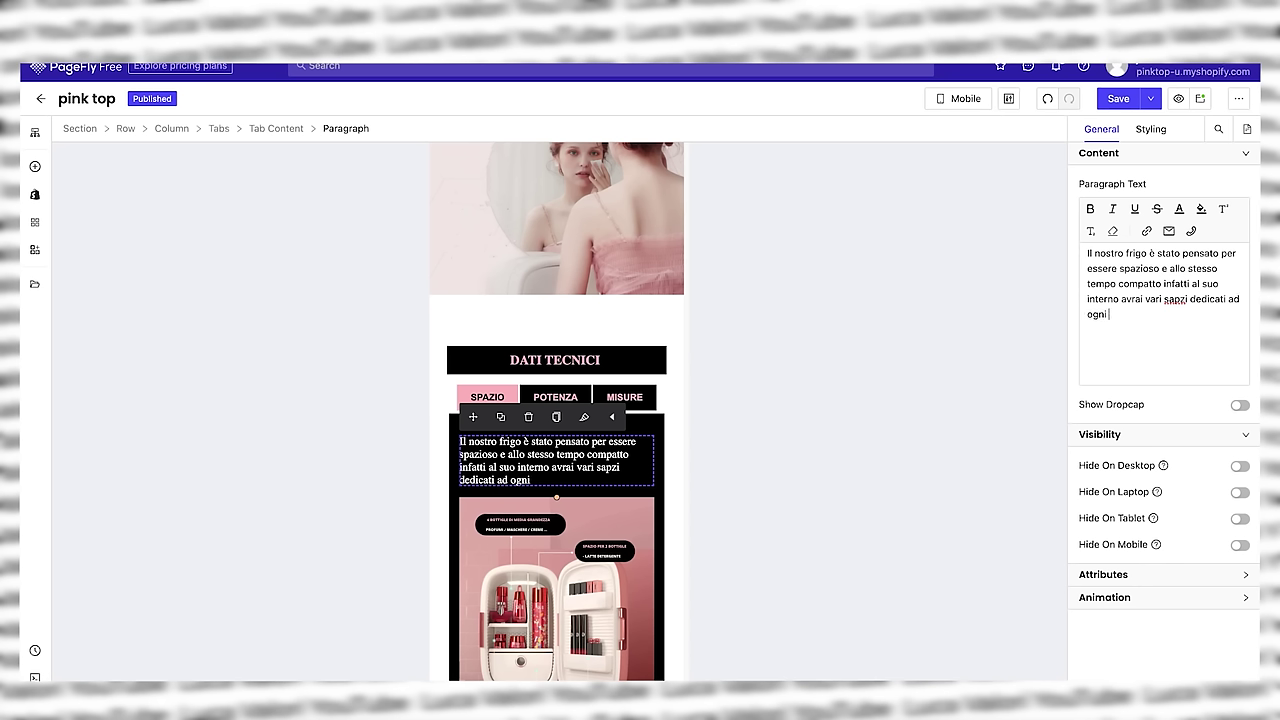
type(" tipologia di trucco o")
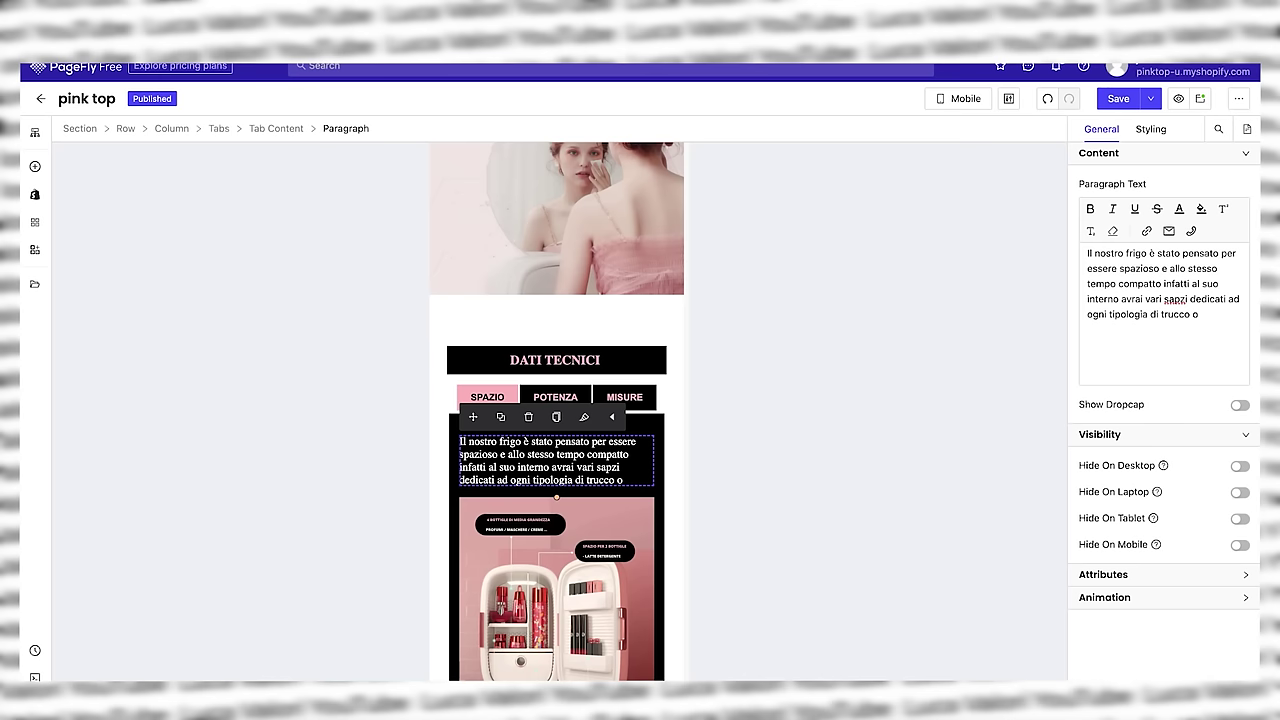
type("cosmetic")
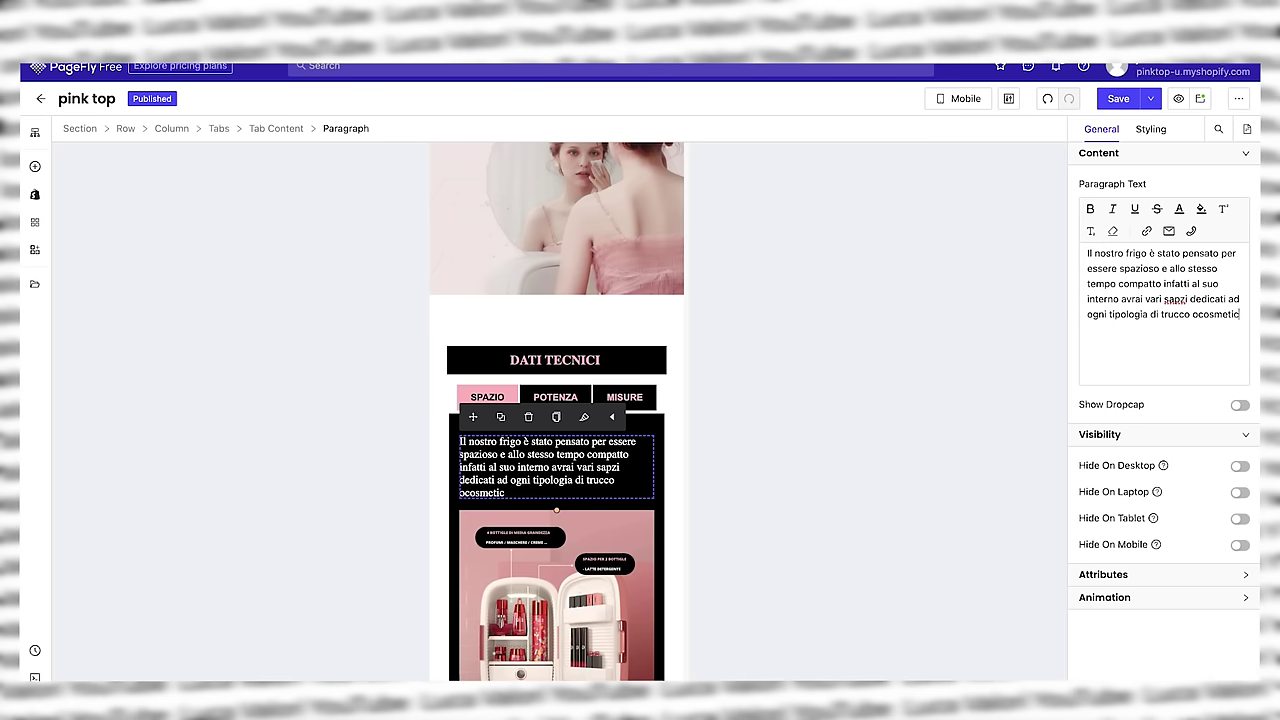
type("o ch potr")
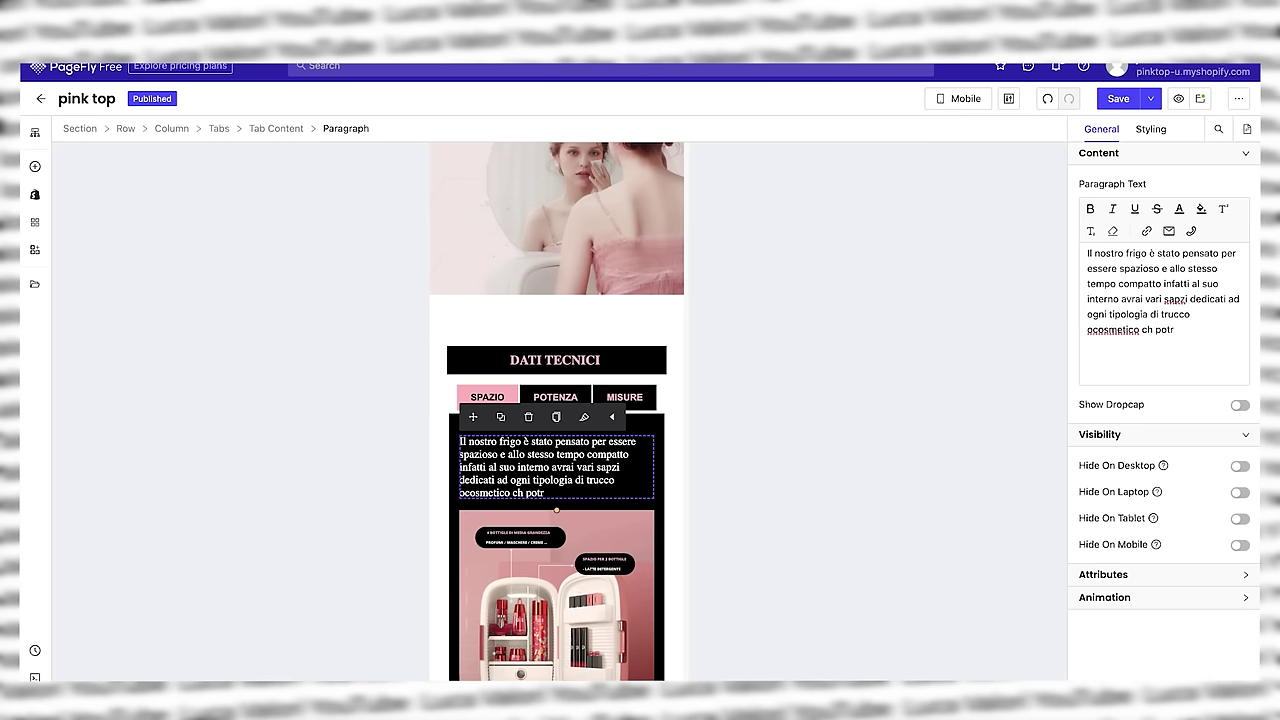
type("aesti utili")
type("zzae")
type("are")
- Fix 'ocosmetico' so the text reads 'trucco o cosmetico'
double_click(1126, 330)
type("cosmetico")
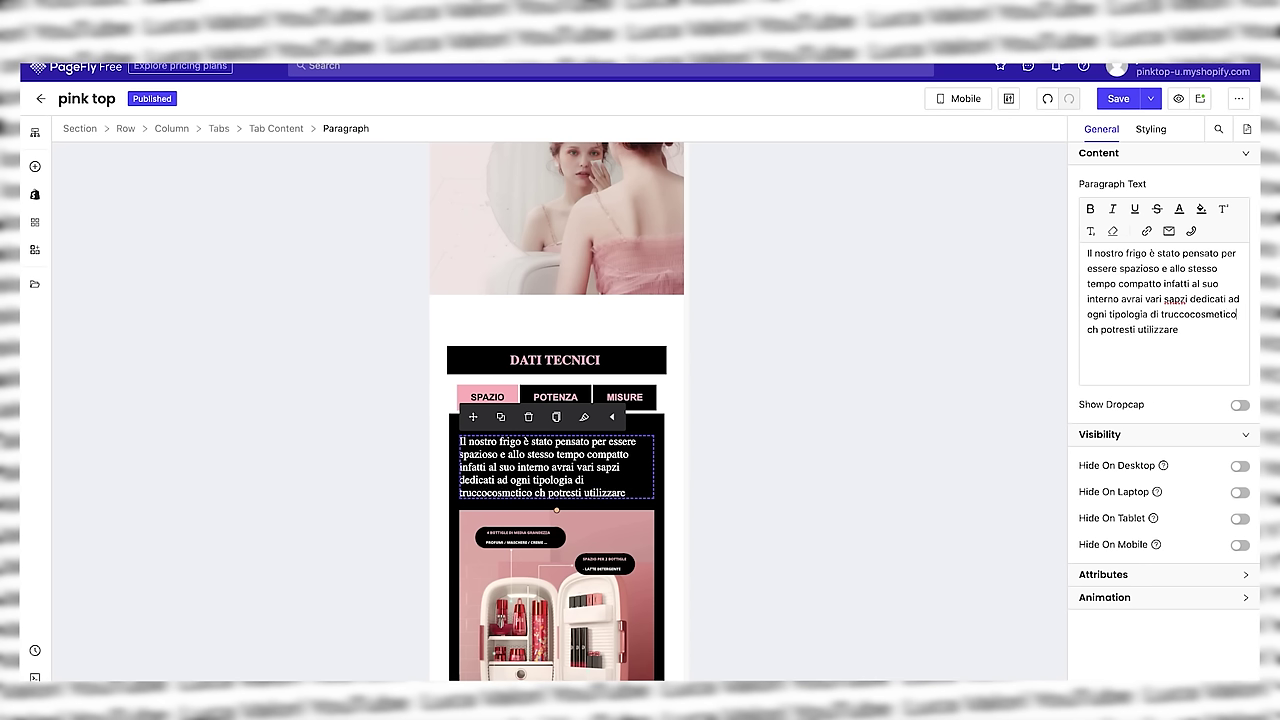
left_click(1191, 314)
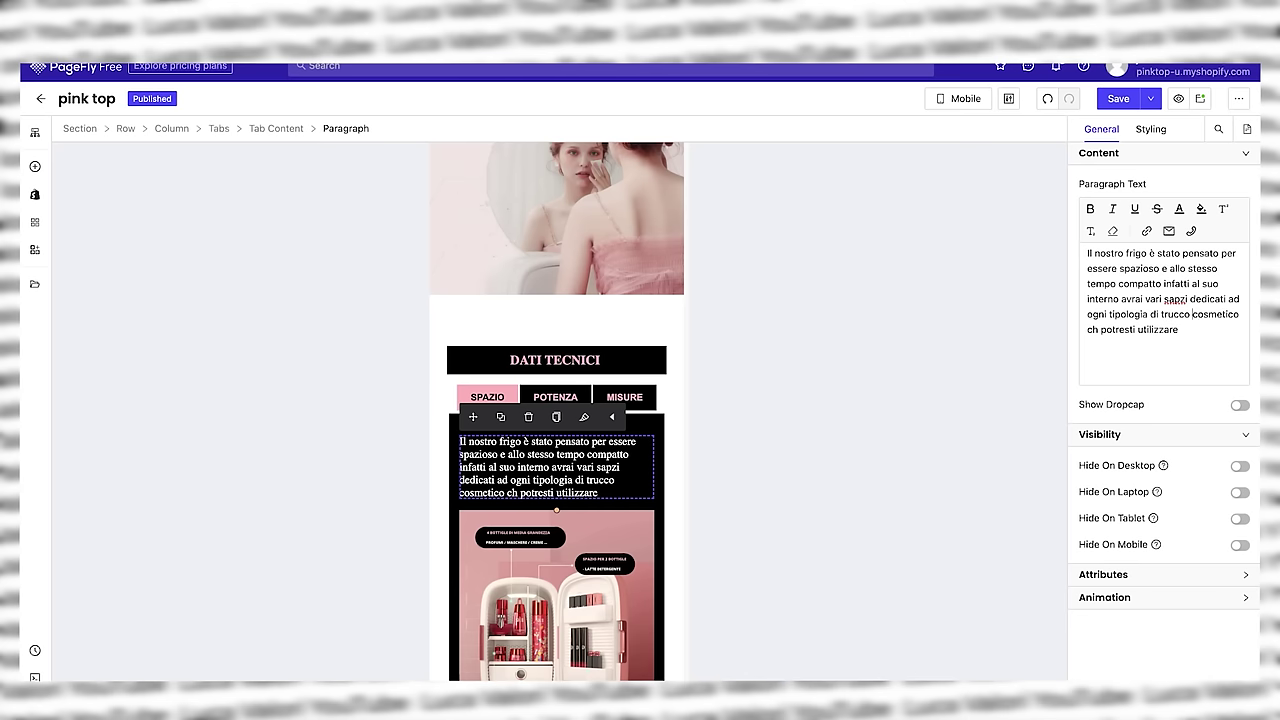
type("o")
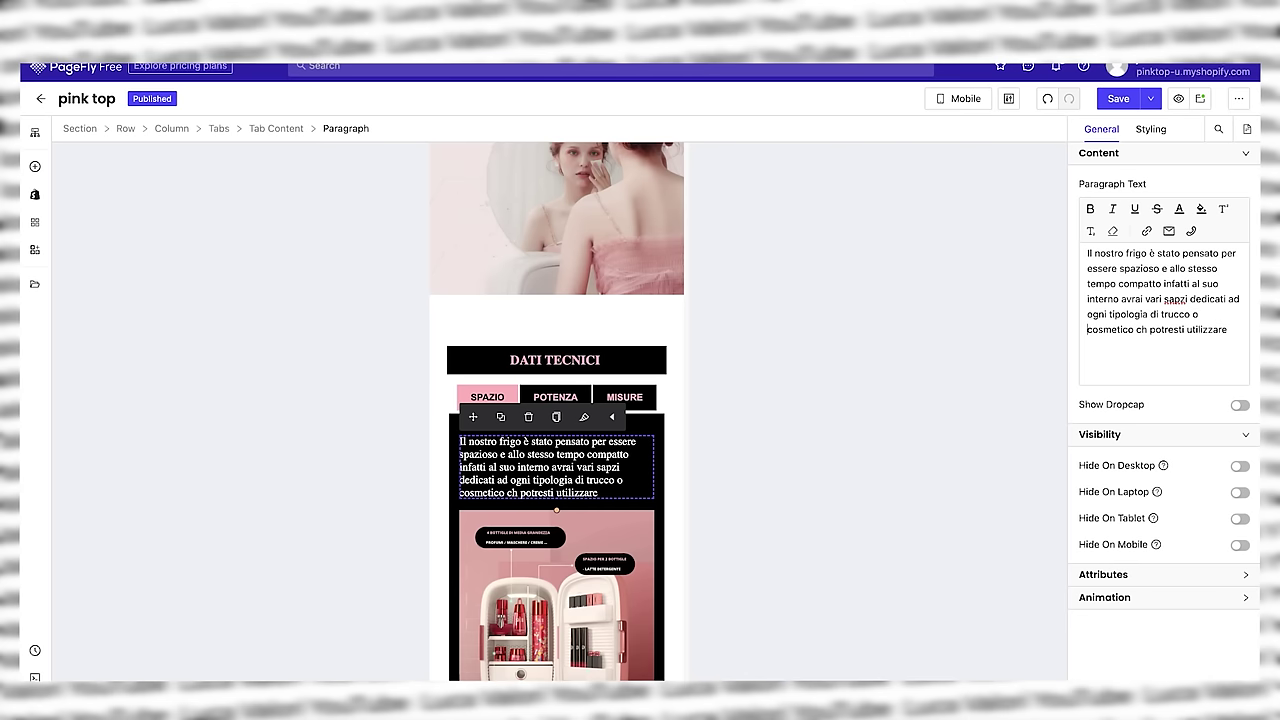
- Correct the misspelled 'sapzi' to 'spazi' in the SPAZIO paragraph
left_click(1189, 298)
key("BackSpace")
left_click(1180, 298)
type("a")
left_click(1193, 298)
key("BackSpace")
key("BackSpace")
key("BackSpace")
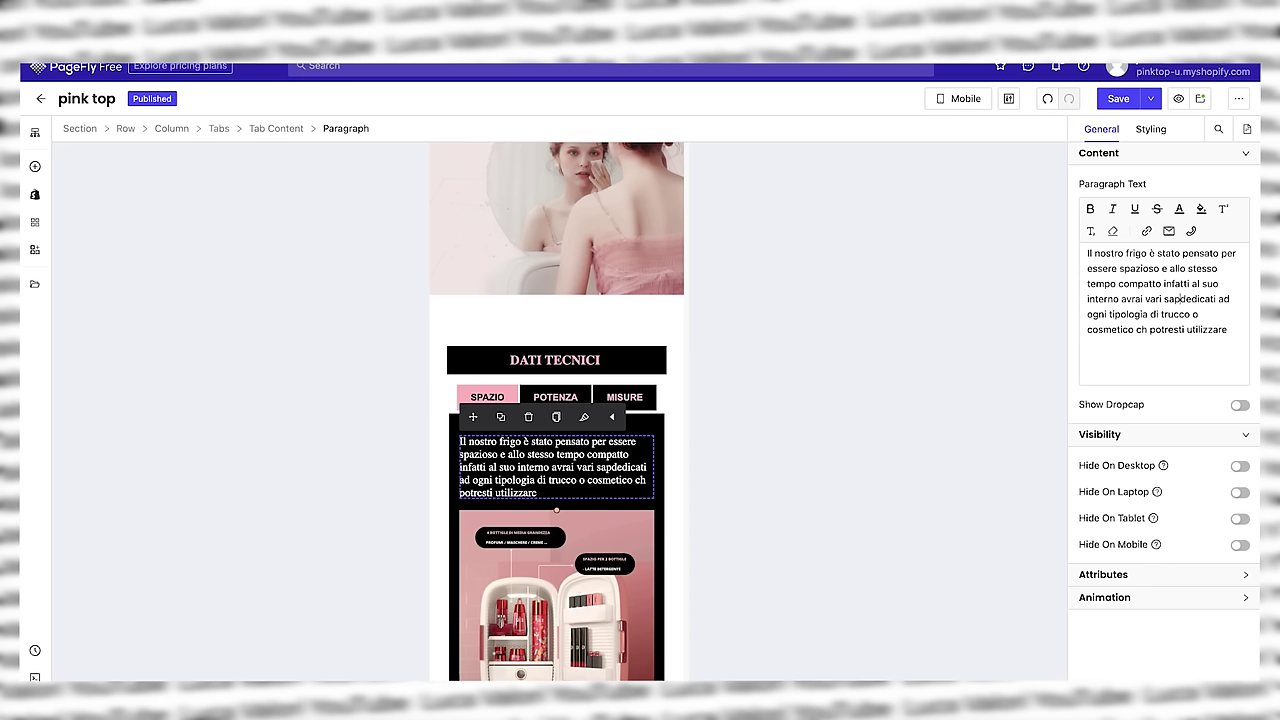
type("azi")
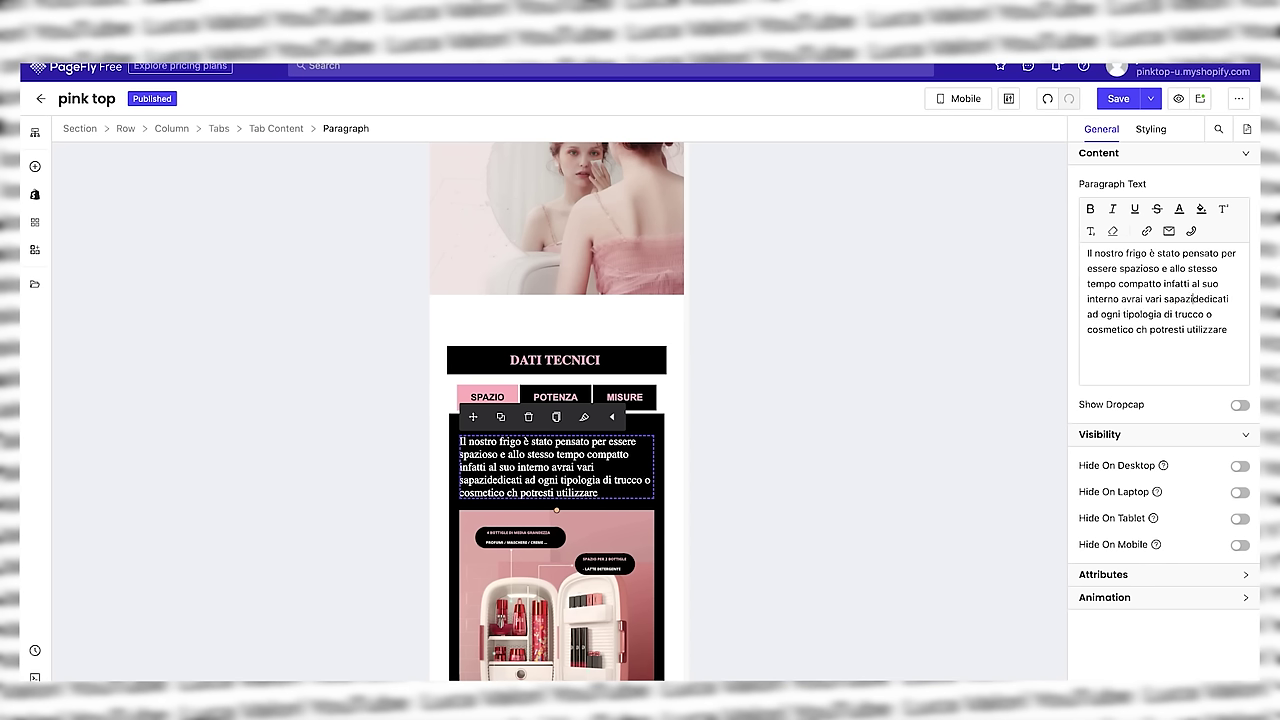
key("BackSpace")
key("BackSpace")
key("BackSpace")
key("BackSpace")
key("BackSpace")
key("BackSpace")
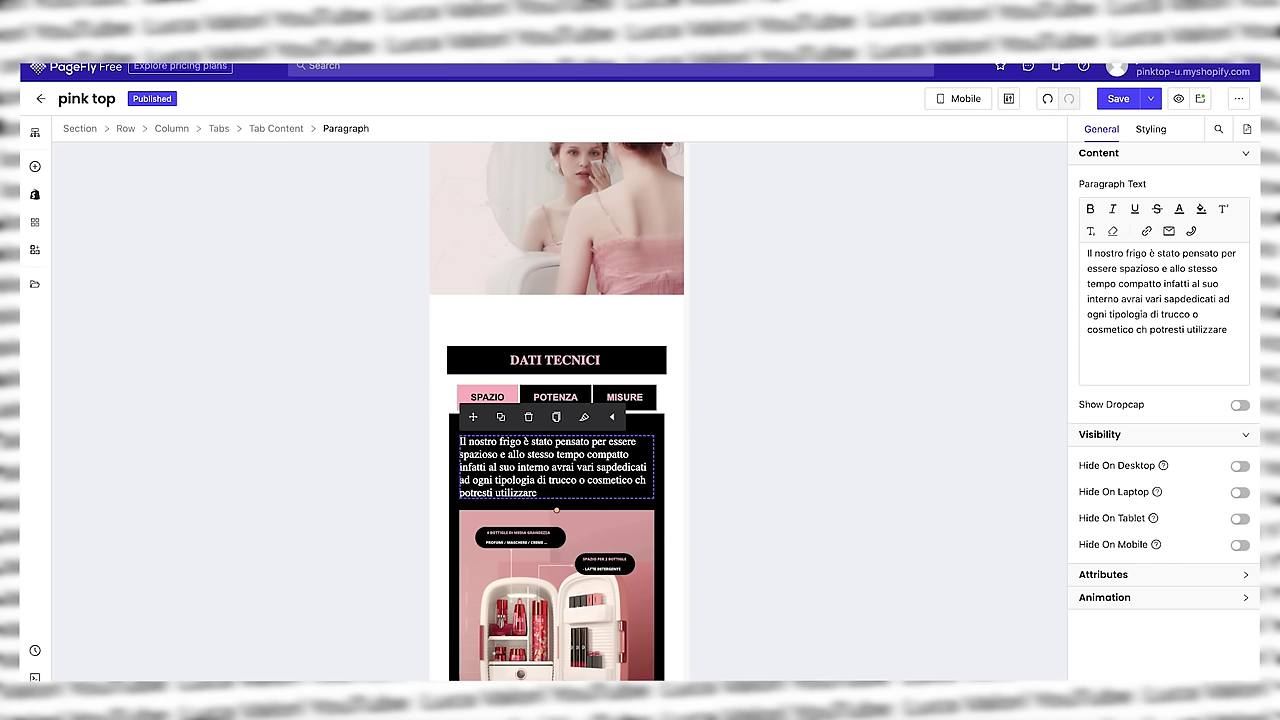
type("pazi")
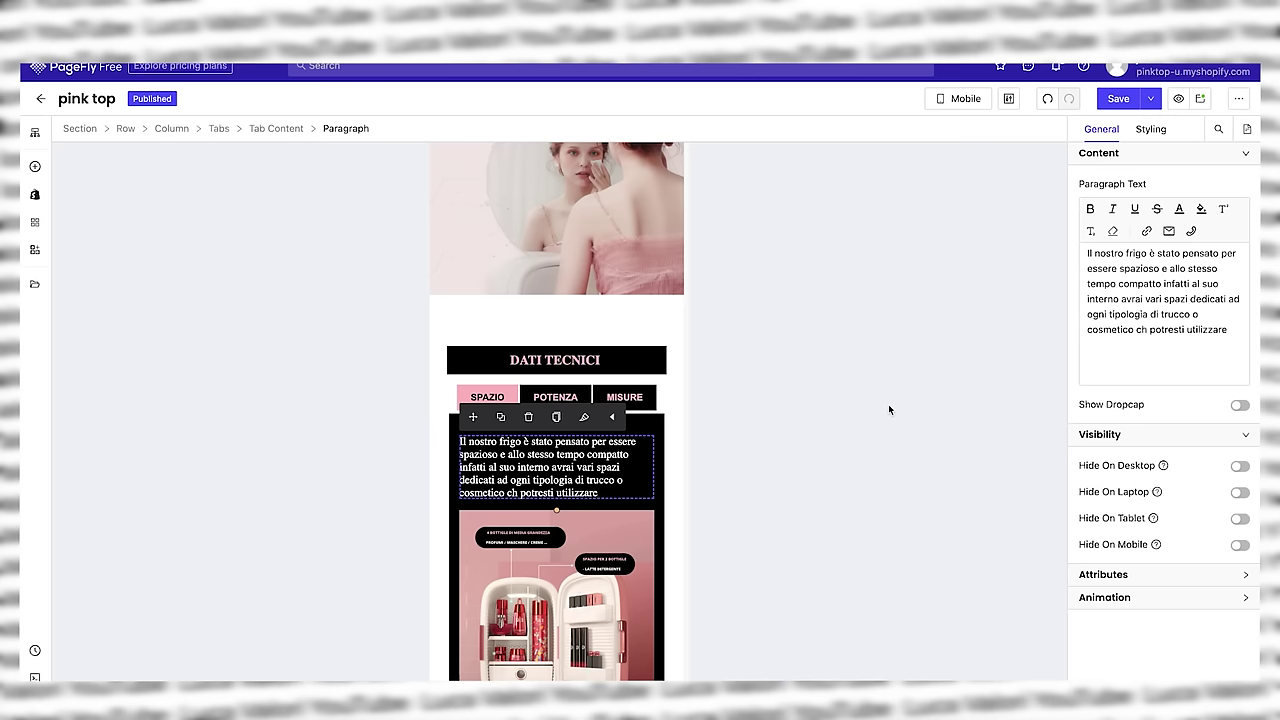
scroll(519, 621, "down", 2)
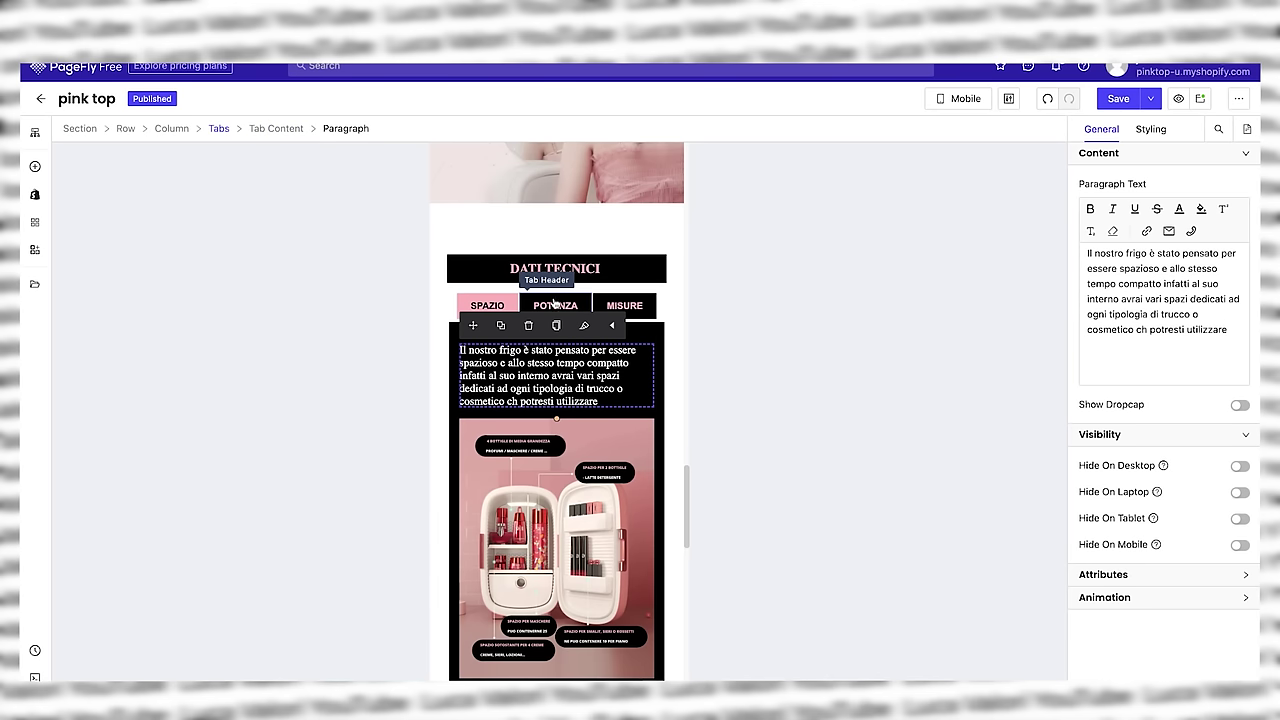
- Clear the TESTO placeholder from the POTENZA tab paragraph
left_click(555, 305)
left_click(503, 350)
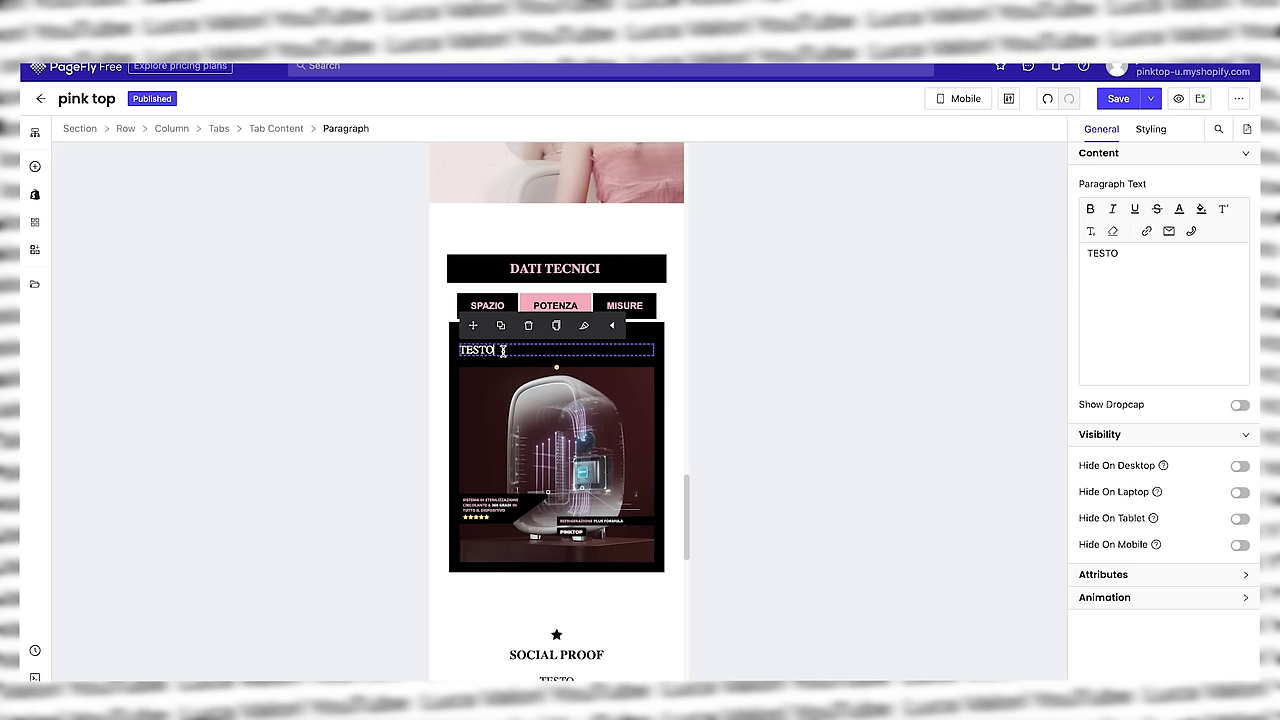
left_click(1157, 277)
key("shift+Left")
key("shift+Left")
key("shift+Left")
key("shift+Left")
key("shift+Left")
key("BackSpace")
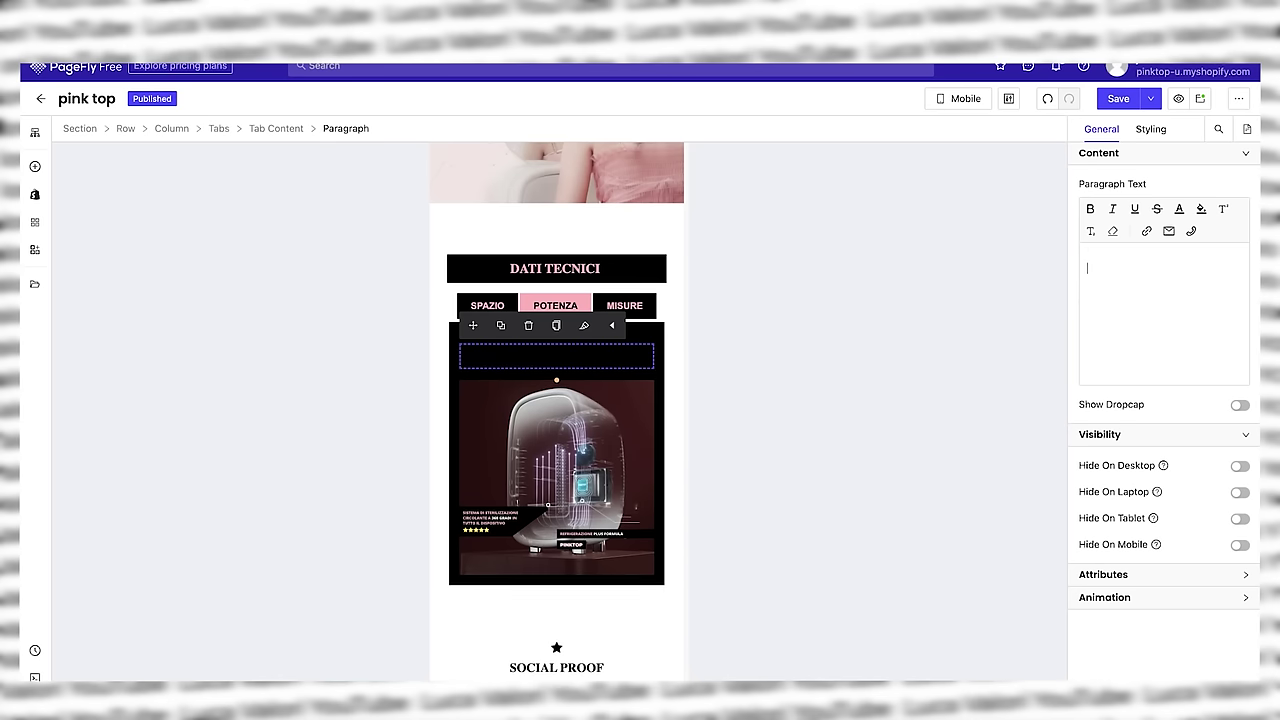
type("Po")
key("BackSpace")
key("BackSpace")
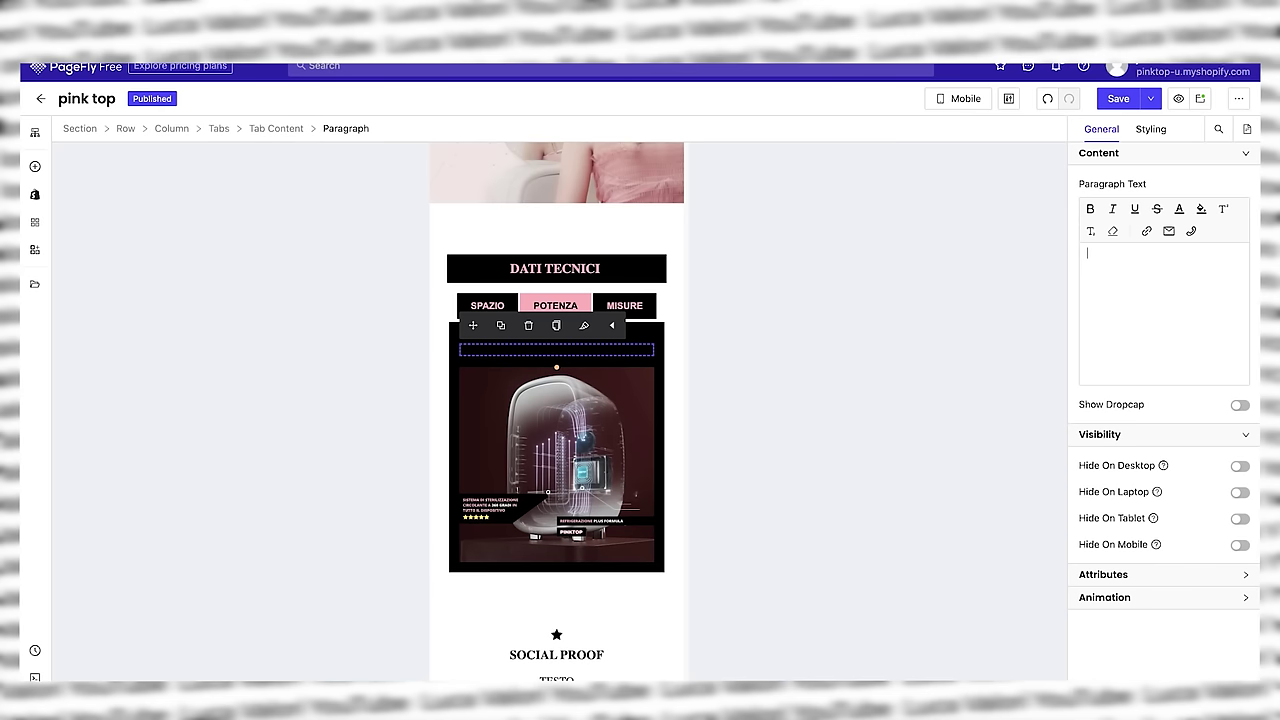
- Write that Pinktop's advanced refrigeration keeps the interior stable at 10–12 degrees without high energy use
type("Pinktop grazie al suo sistema")
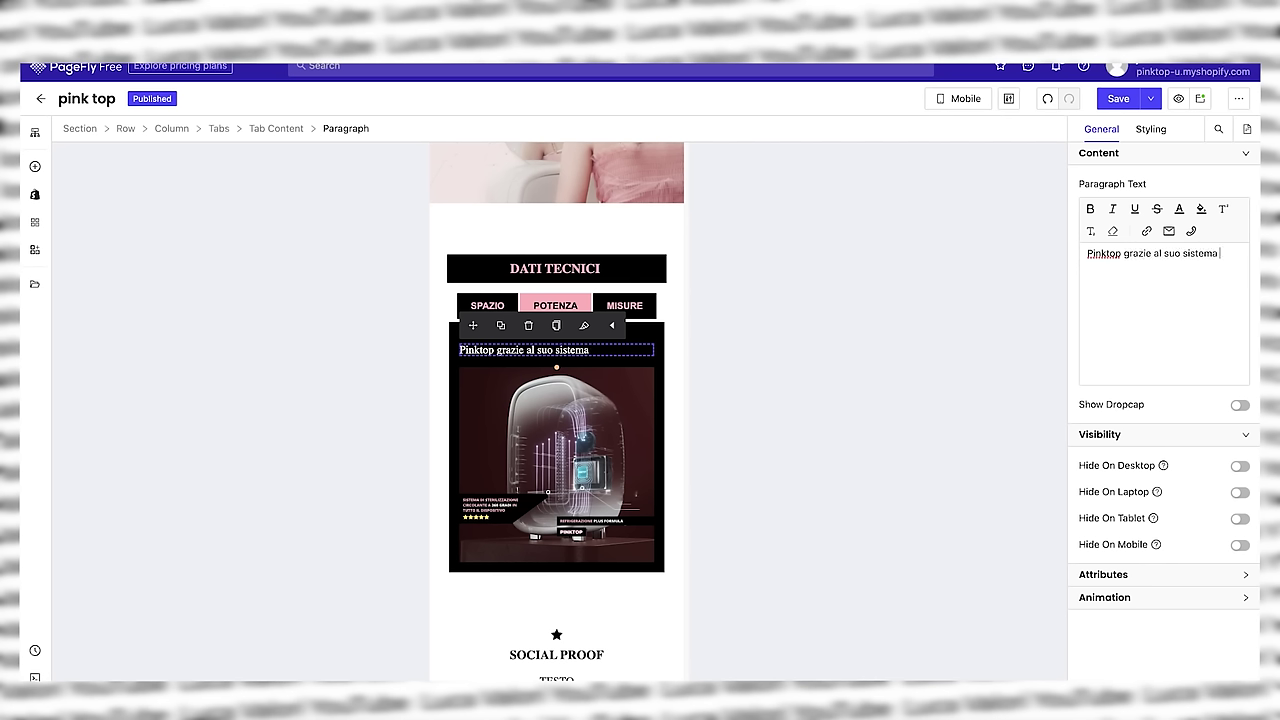
type(" di refrigerazione")
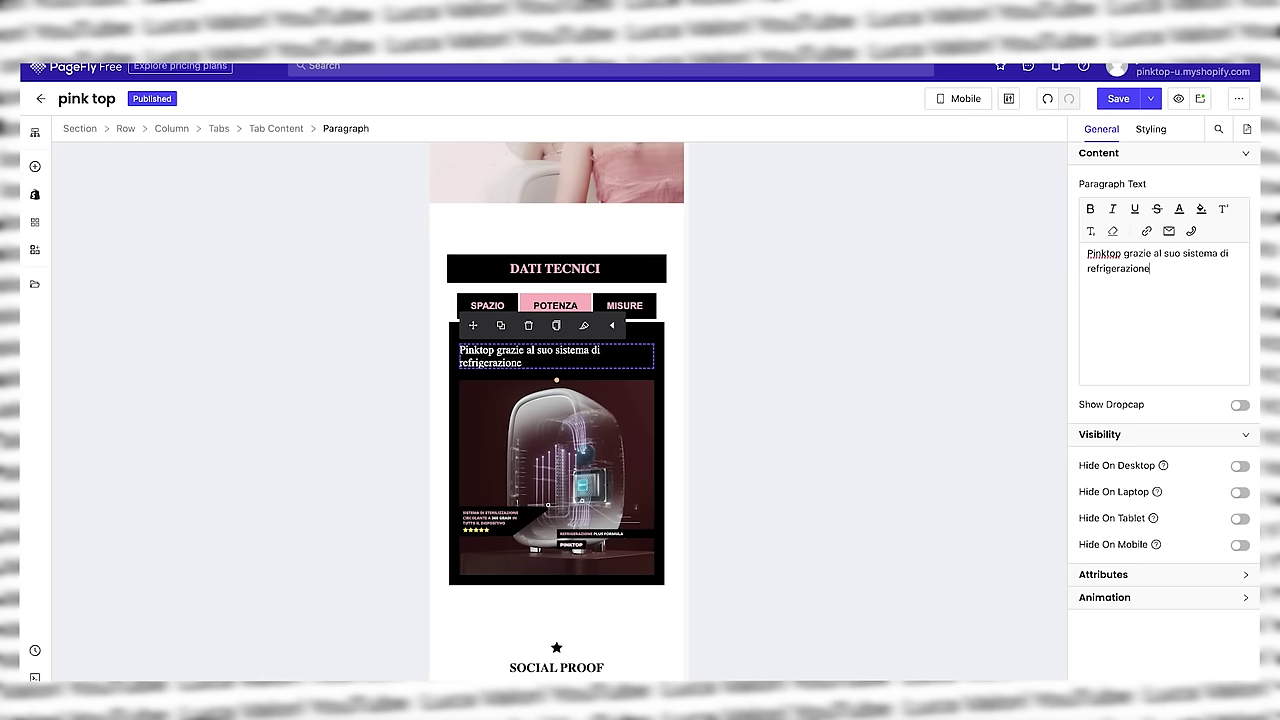
type(" avanzata mantiene")
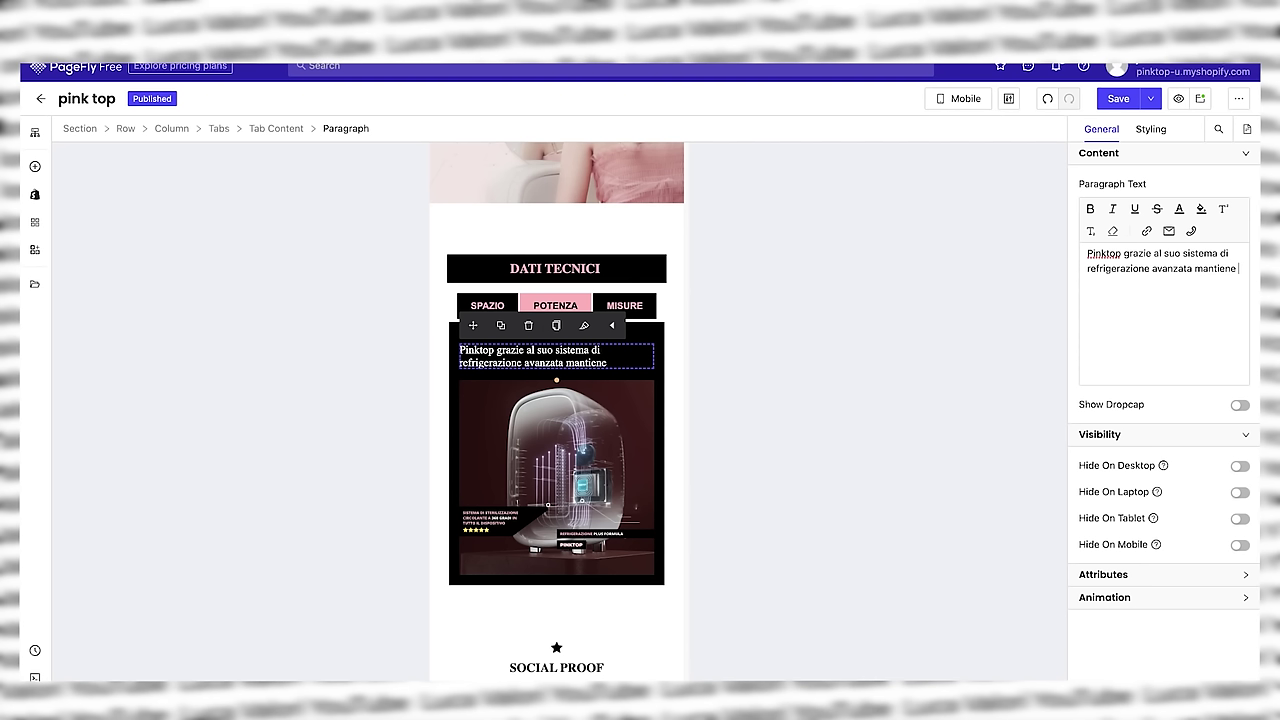
type("la temperatu")
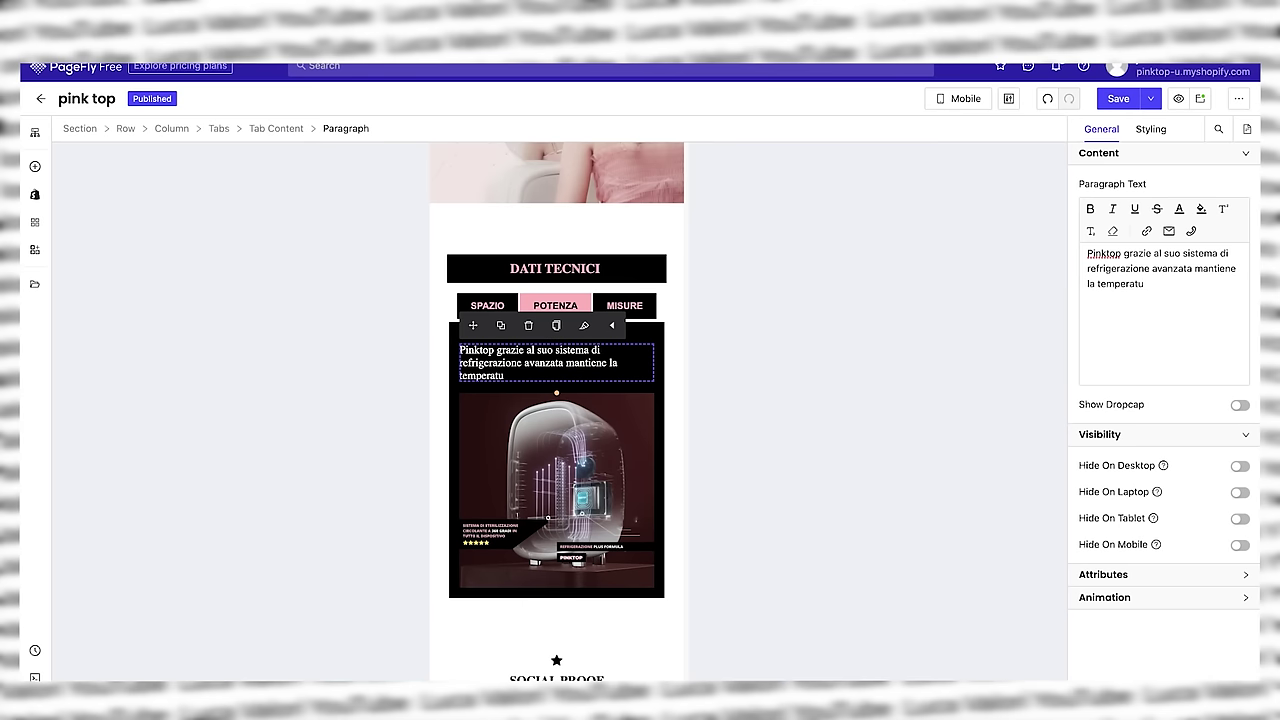
key("BackSpace")
type("ura al suo interno")
key("BackSpace")
key("BackSpace")
key("BackSpace")
key("BackSpace")
key("BackSpace")
type("terno")
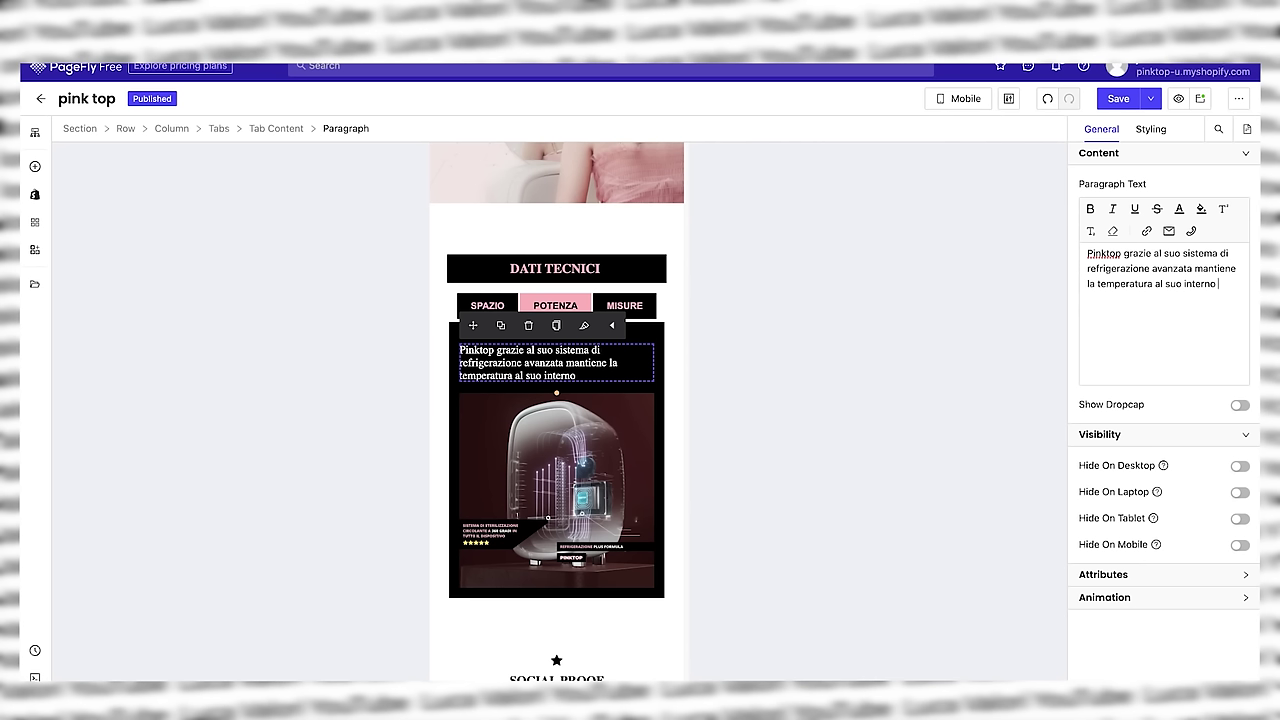
type(" stabile fra i 10 e")
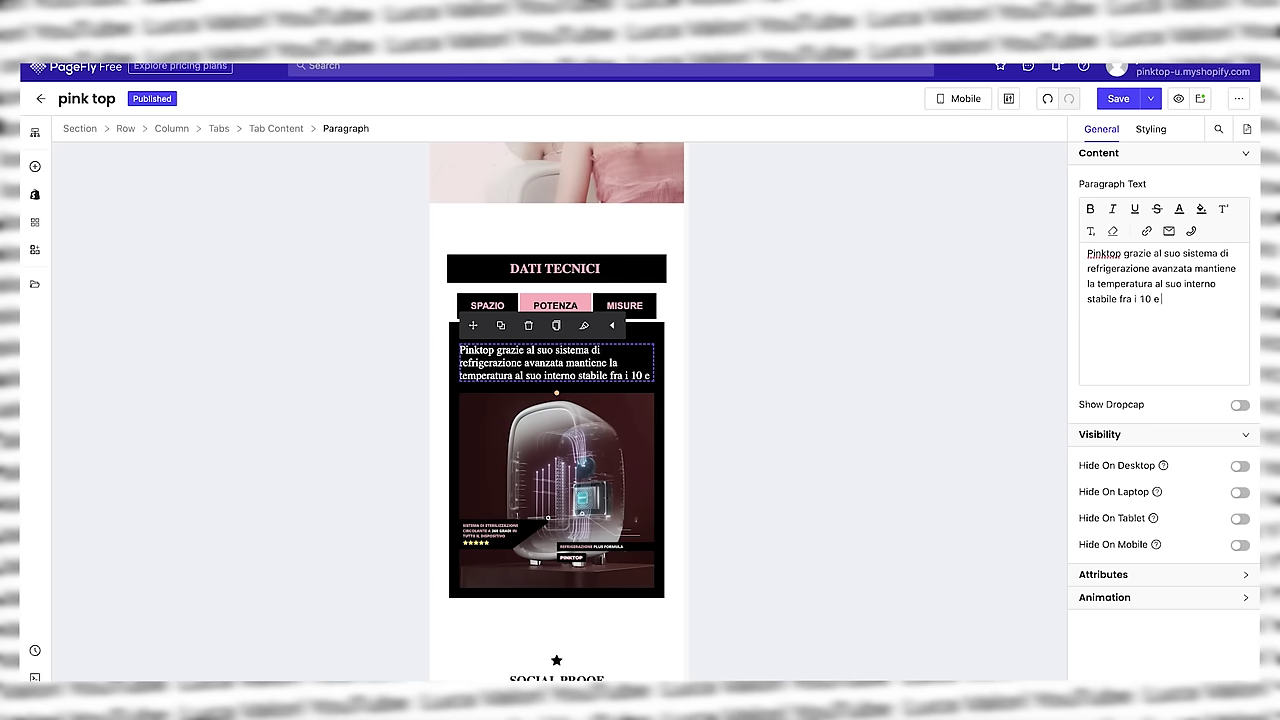
type(" 12 gradi")
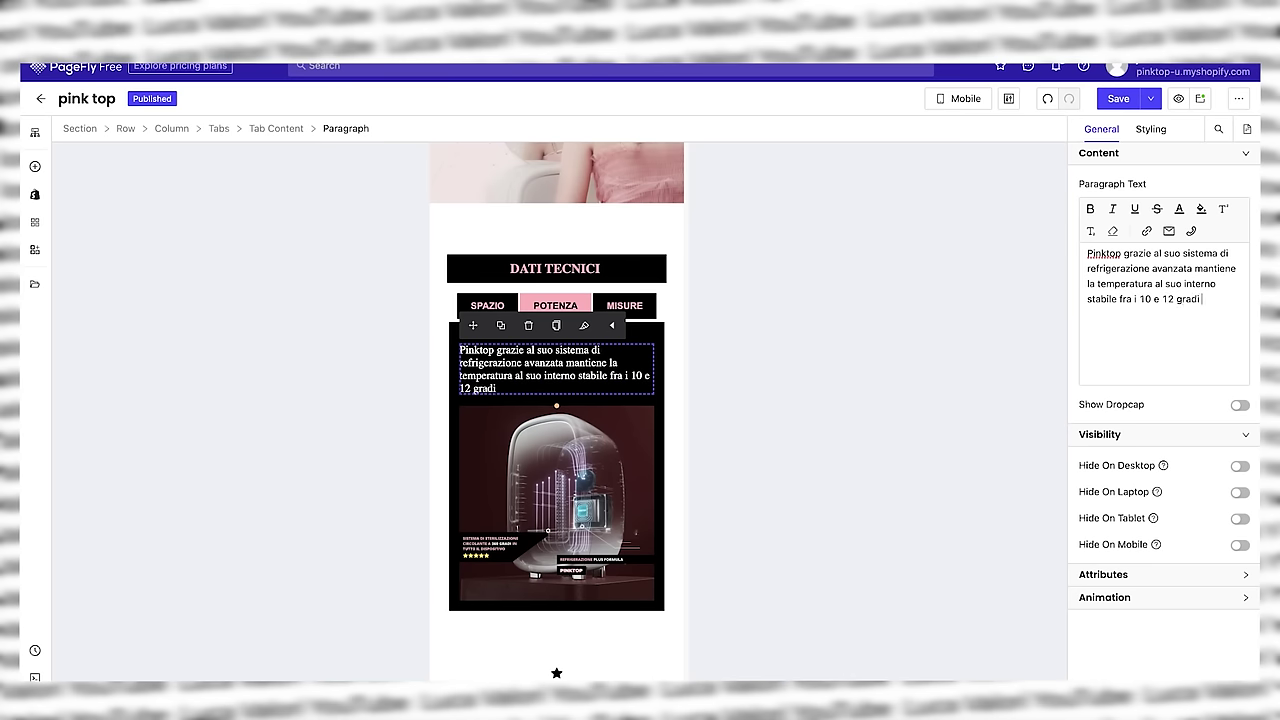
type(" senza necessita")
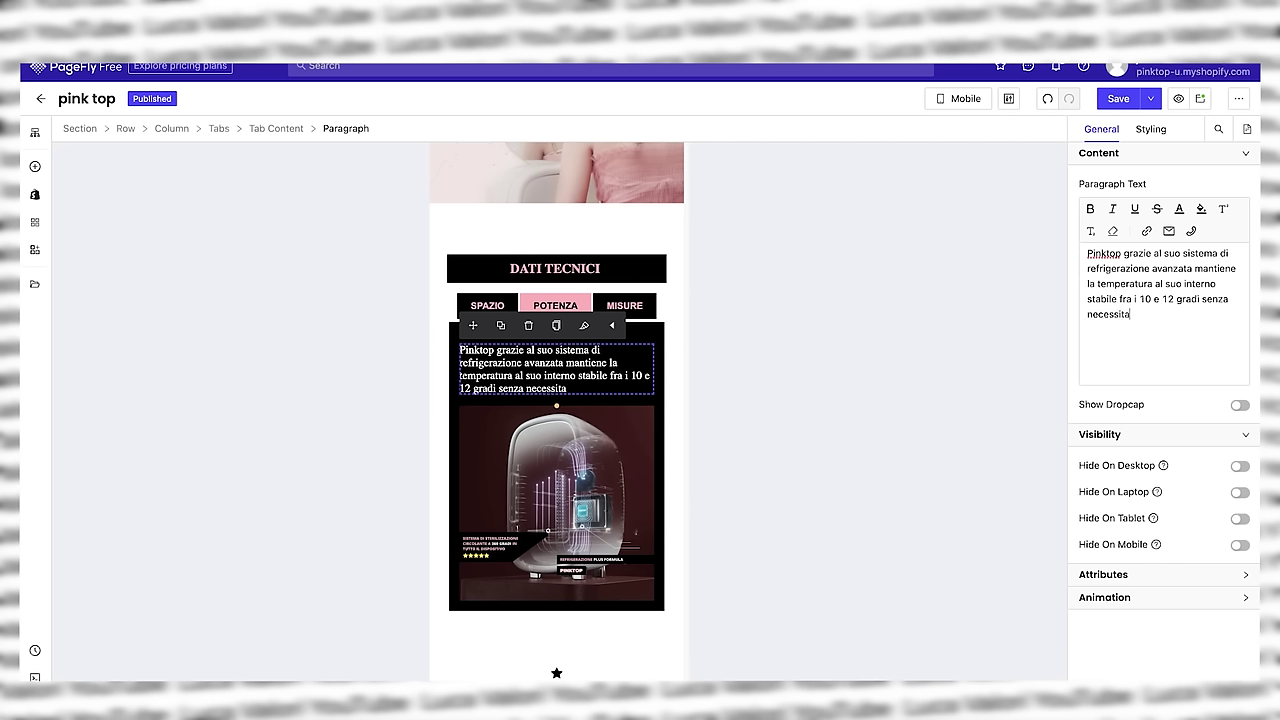
type("re di un consumo ele")
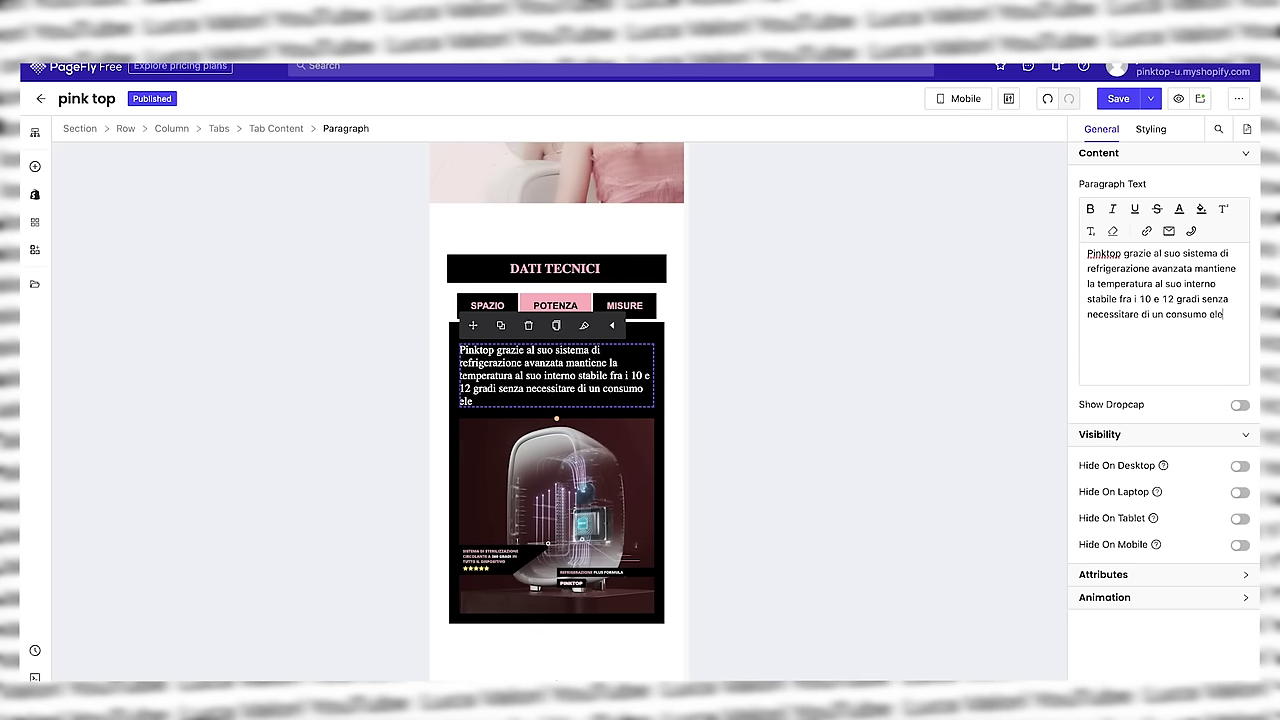
type("vato di energia")
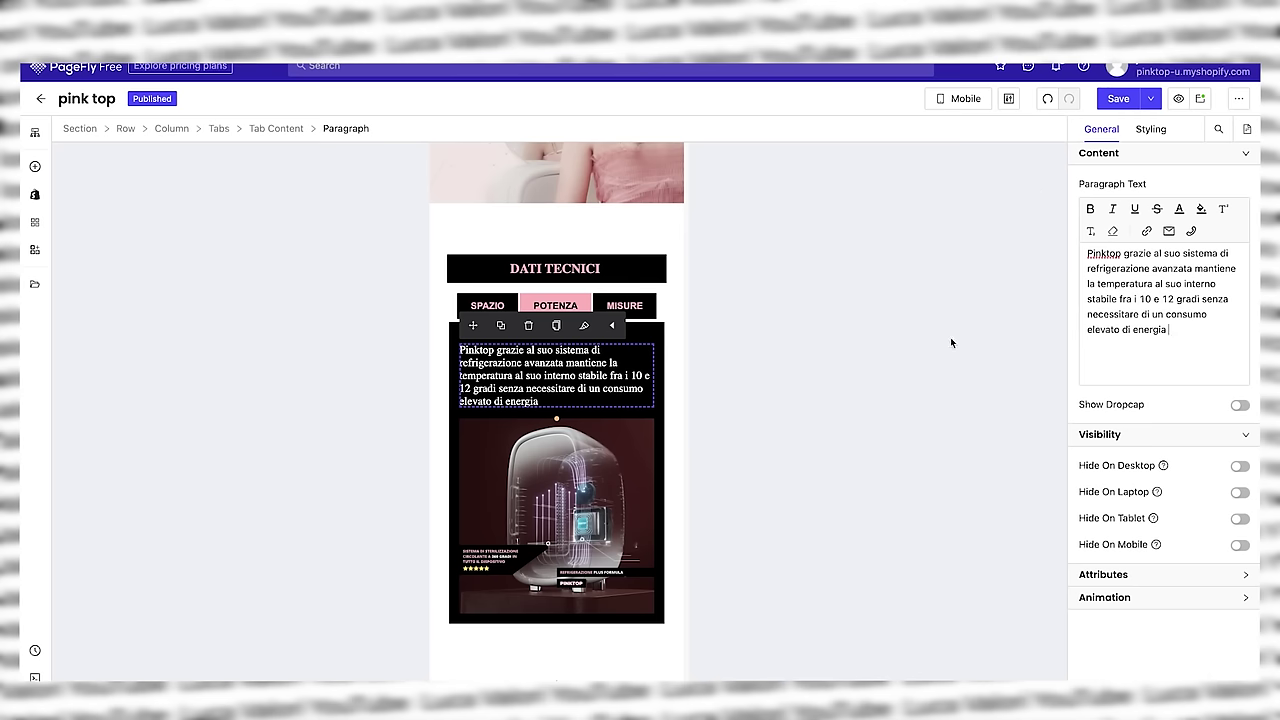
- Replace the MISURE tab's TESTO with 'Questo frigo è perfetto per essere inserito in quasiasi spazio…' ending 'posato anche su una scrivania'
left_click(628, 309)
left_click(520, 349)
key("ctrl+a")
key("BackSpace")
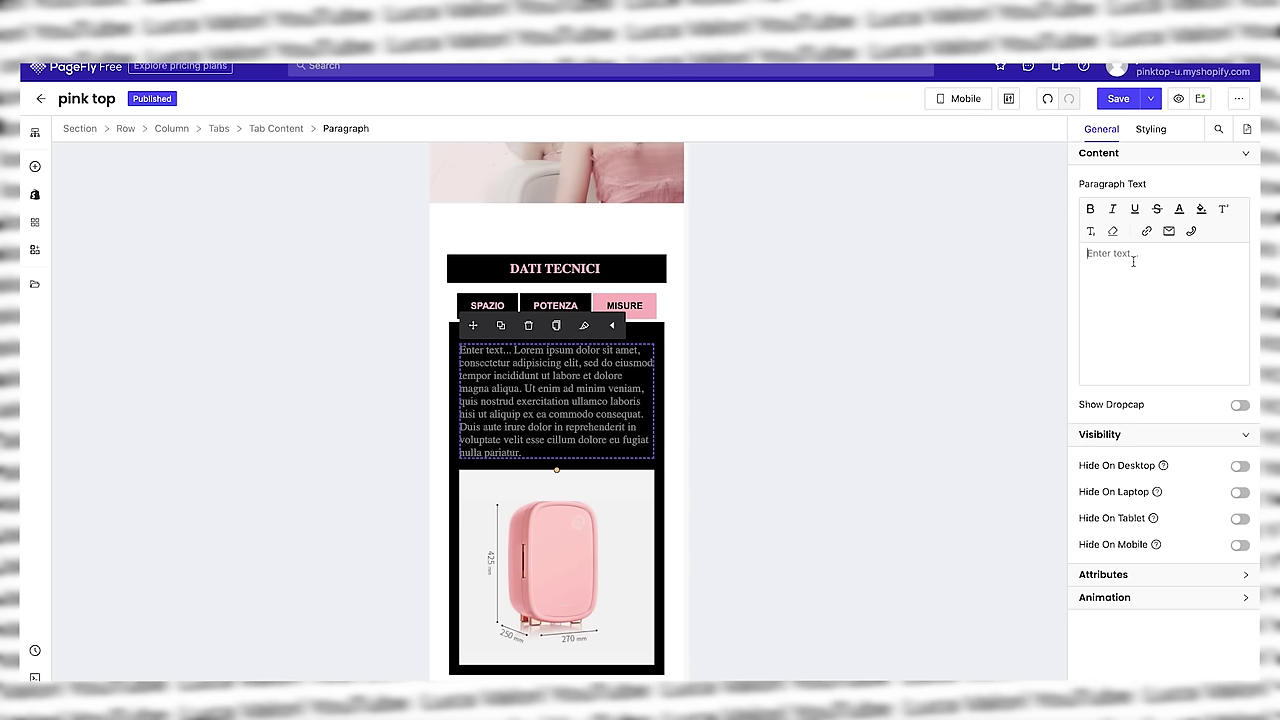
type("Q")
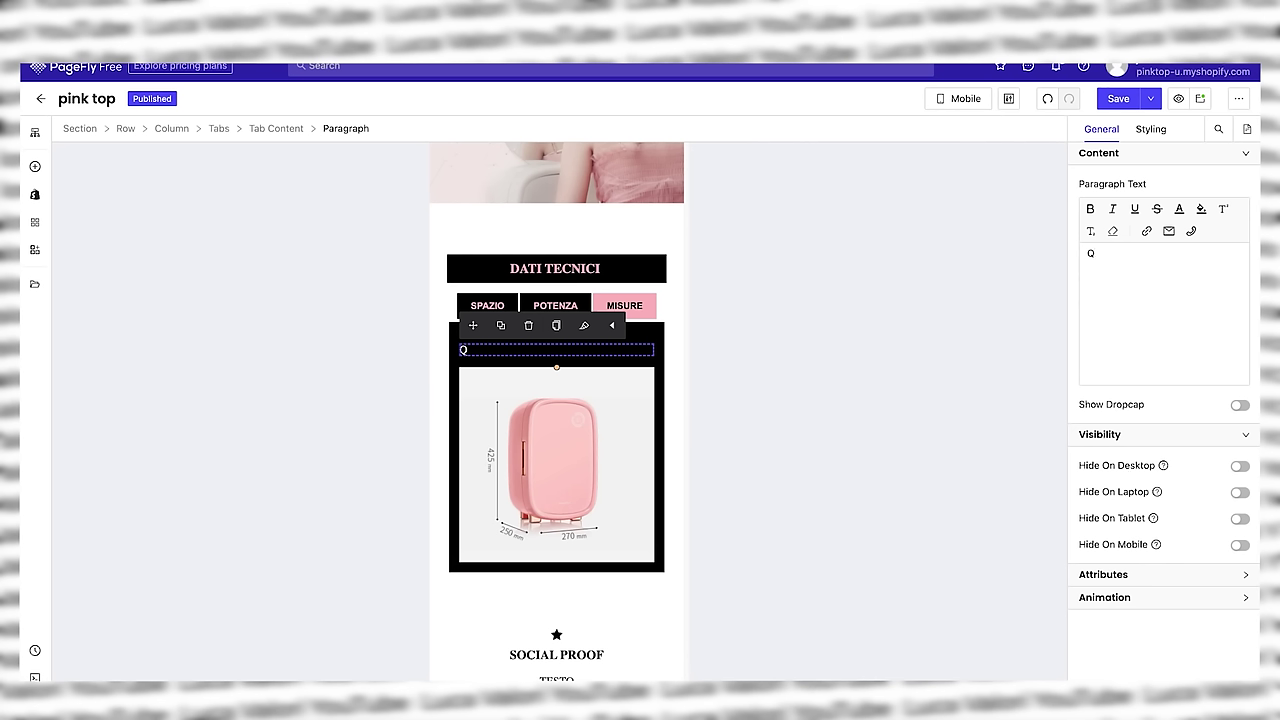
type("uesto frigo è perfetto ")
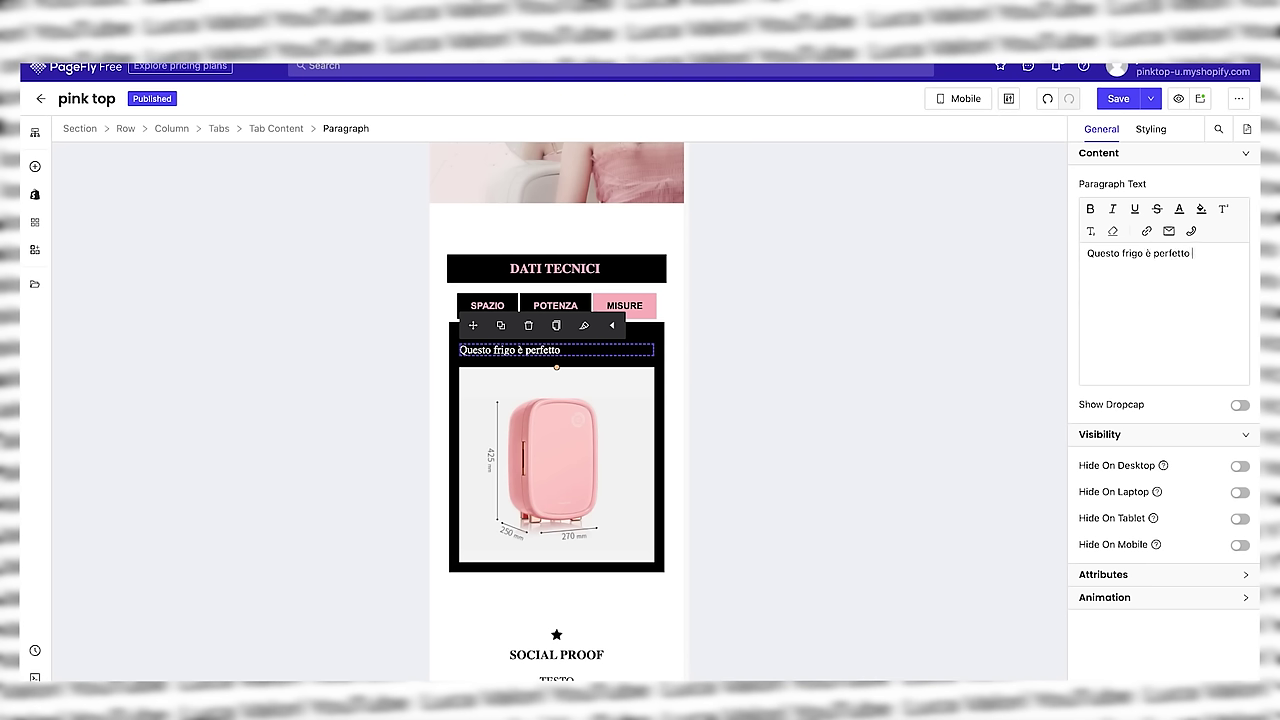
type("per essere inserito")
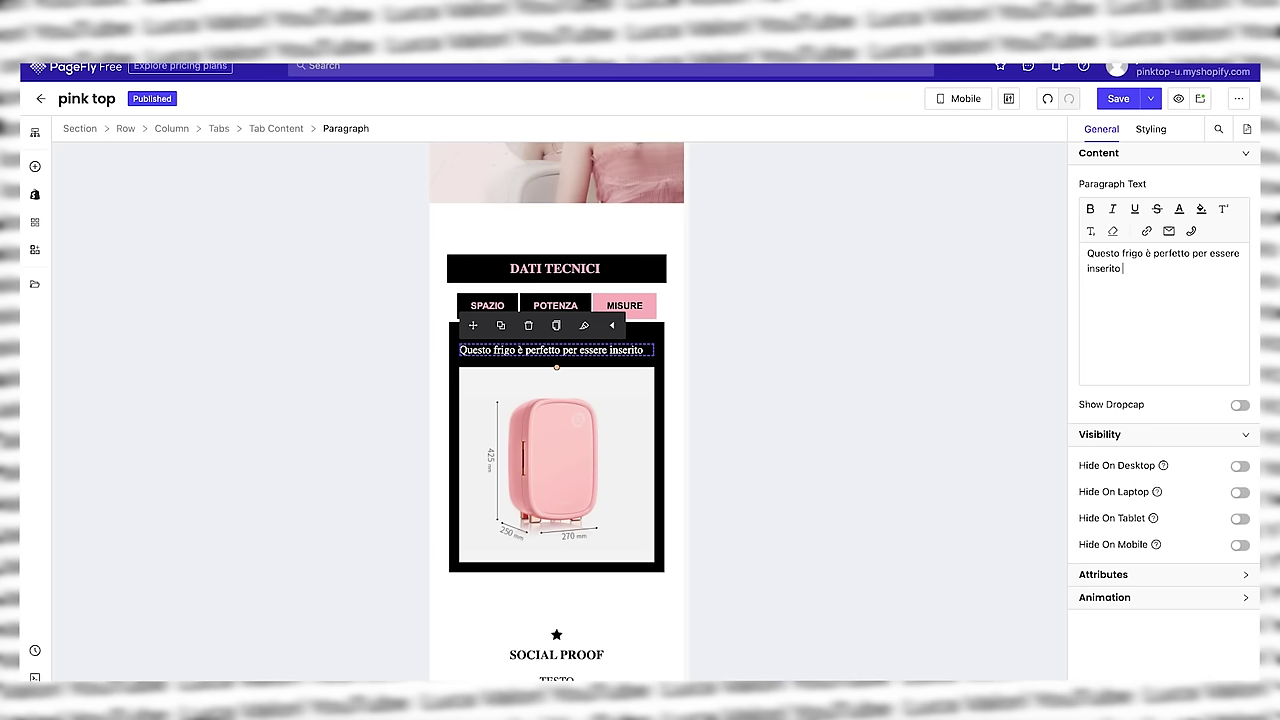
type(" in quasi")
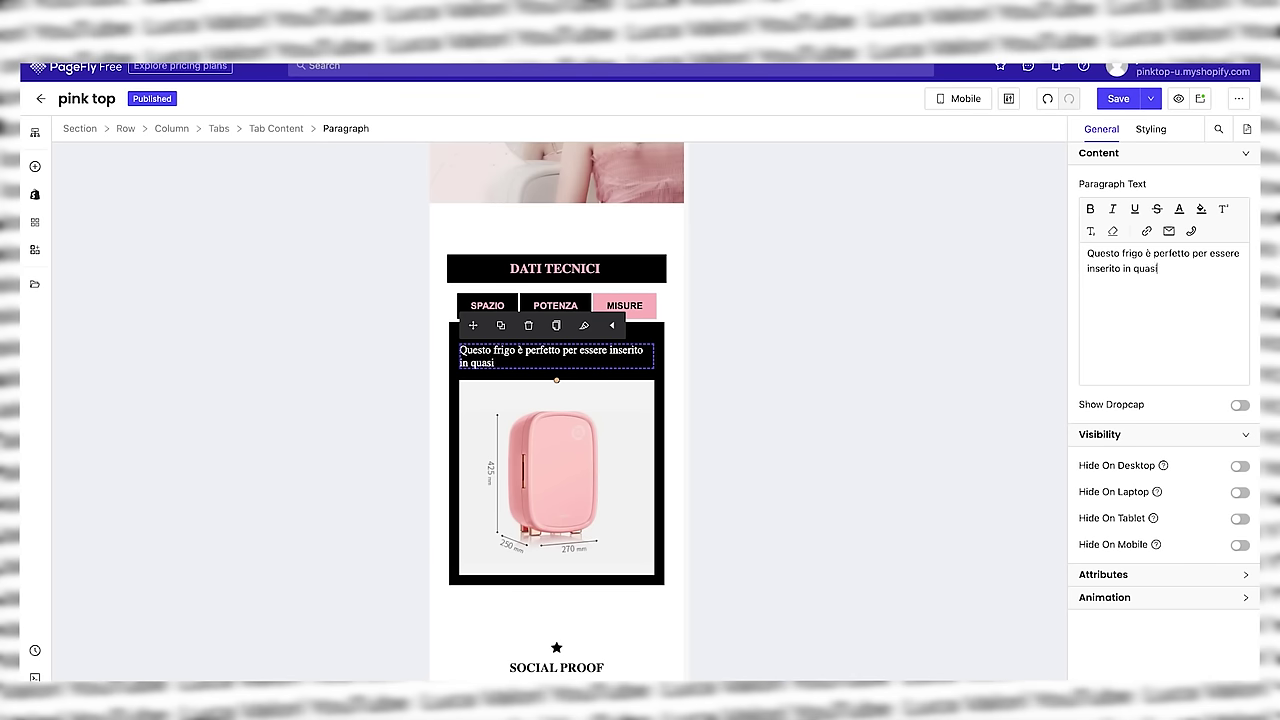
type("asi spazio ")
type(" non")
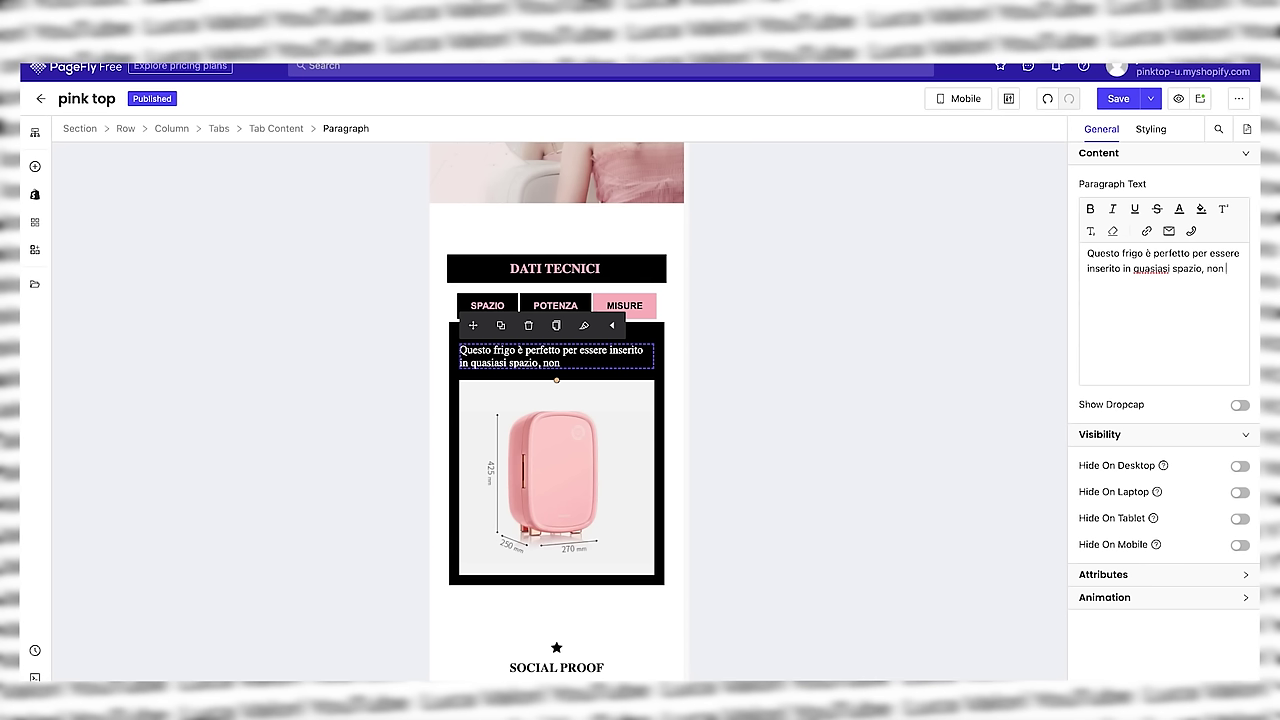
type(" è più grande di un")
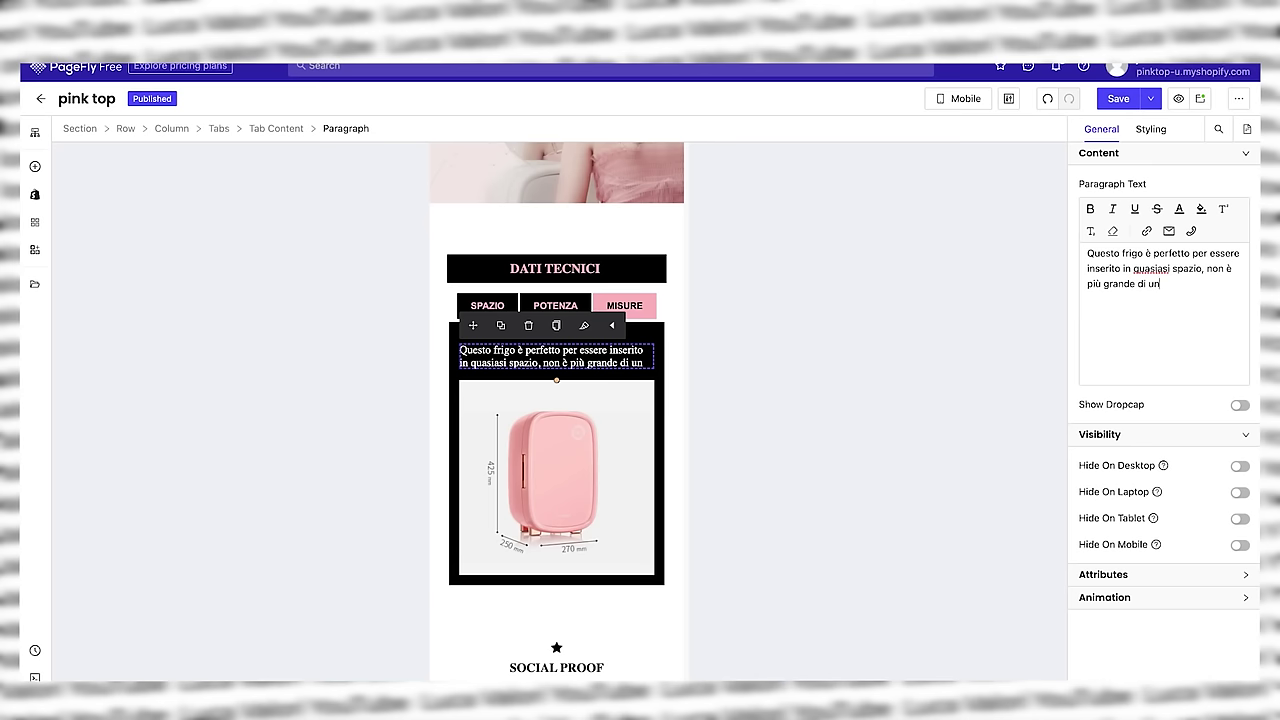
type("a piccola va")
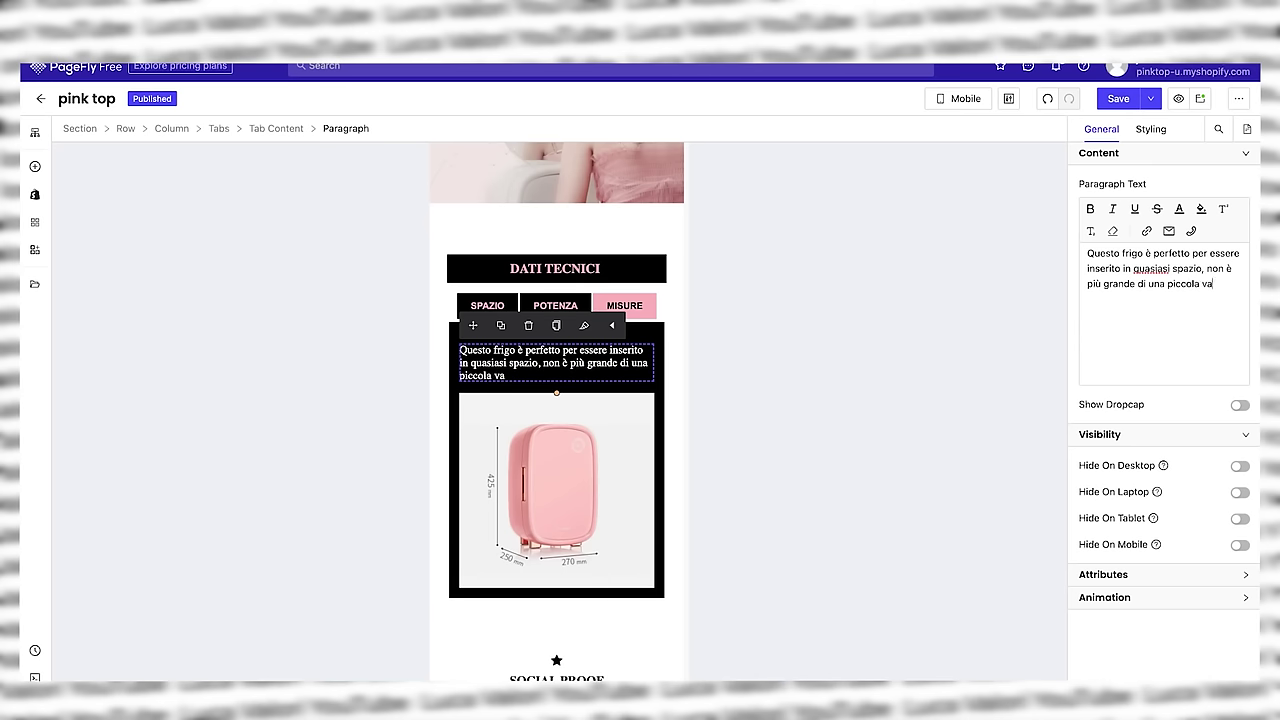
type("ligia da viaggio e pu")
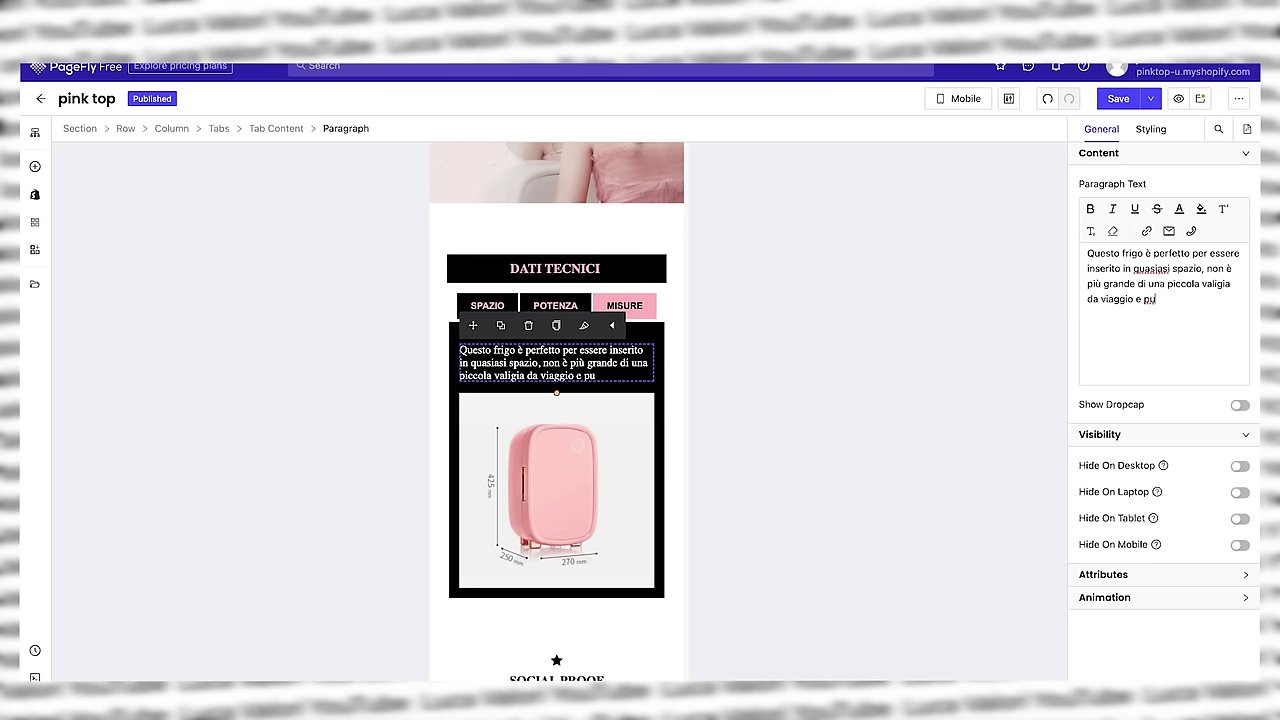
type("ò essere comodamente ")
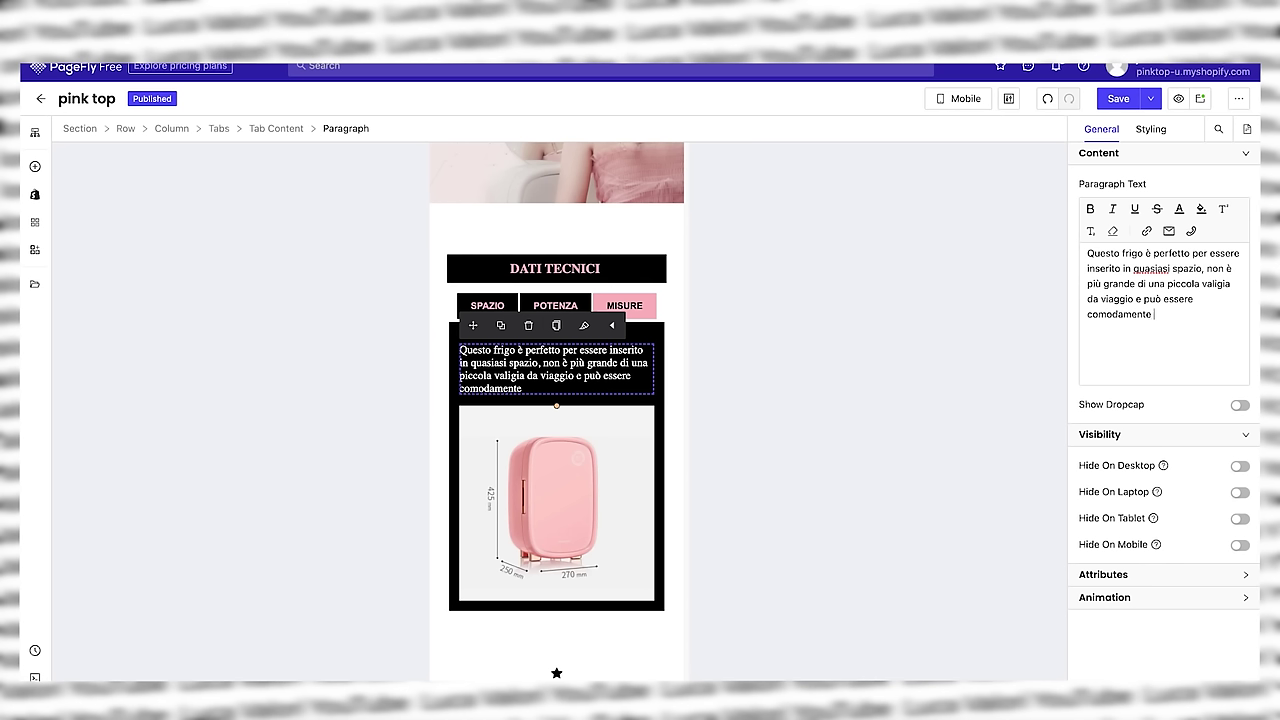
type("posato anche su u")
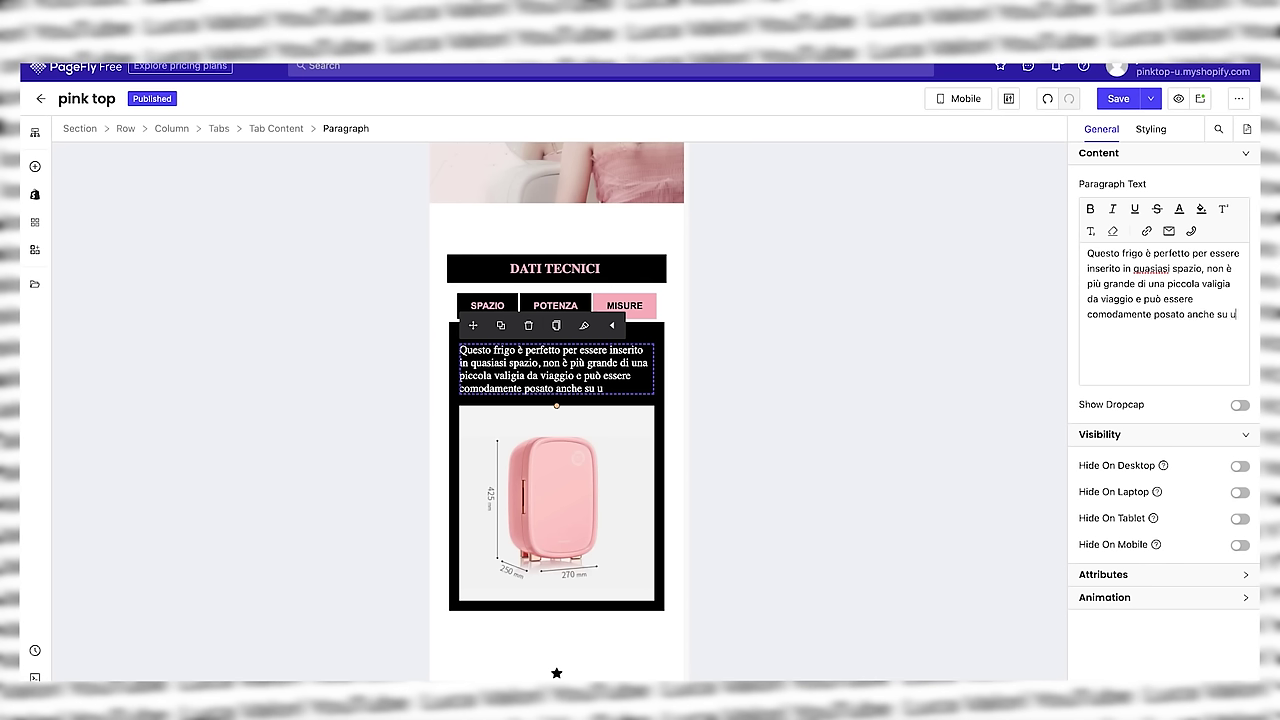
type("na scrivania")
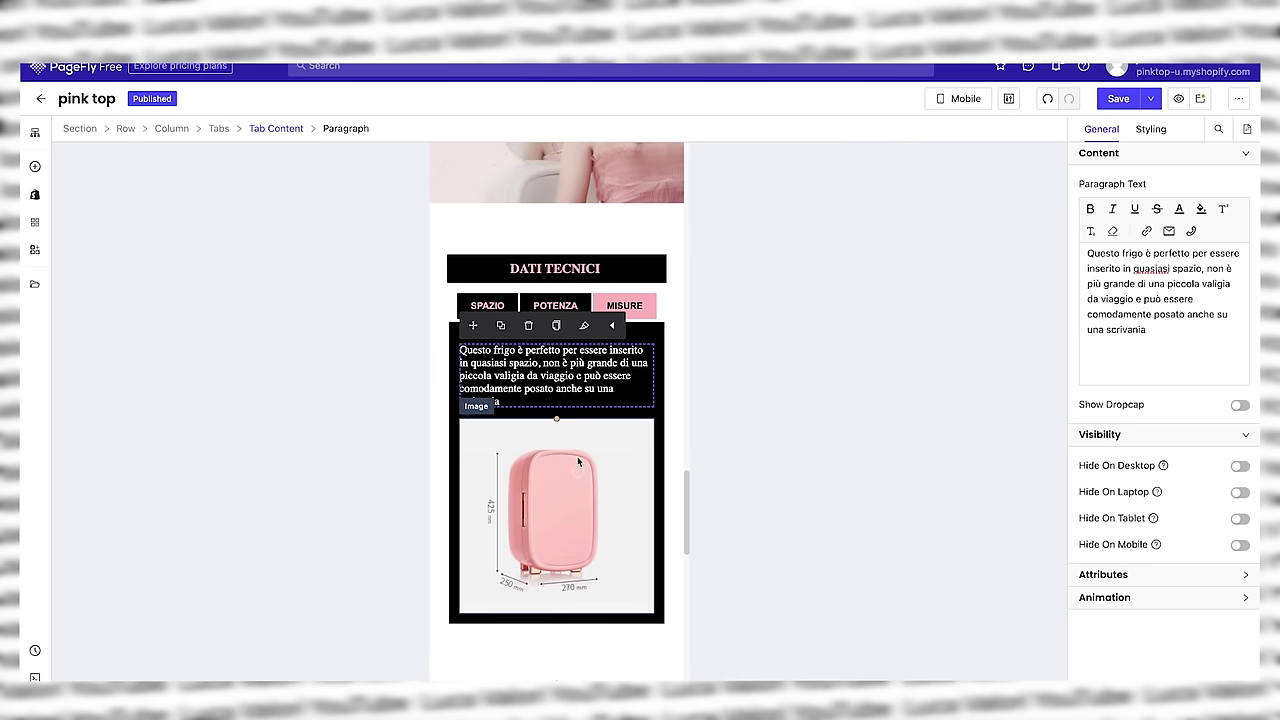
scroll(572, 380, "down", 5)
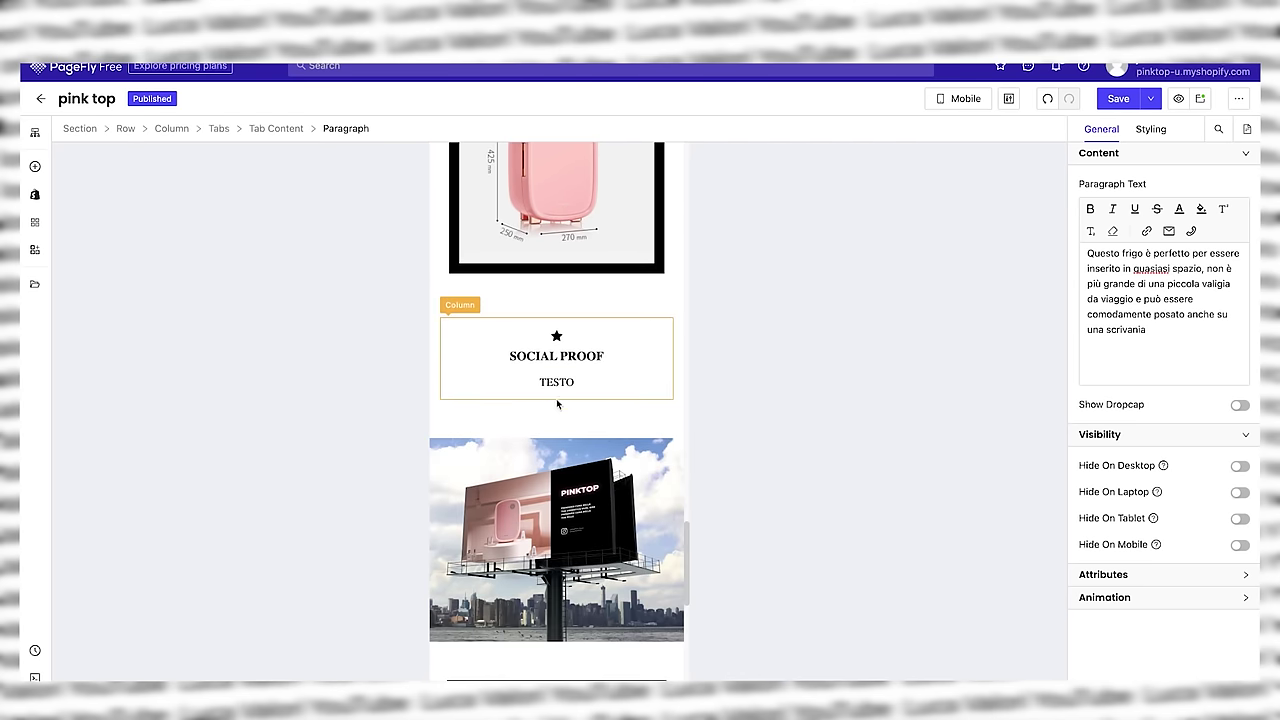
- Change the SOCIAL PROOF heading text to 'comunity mondiale'
left_click(562, 354)
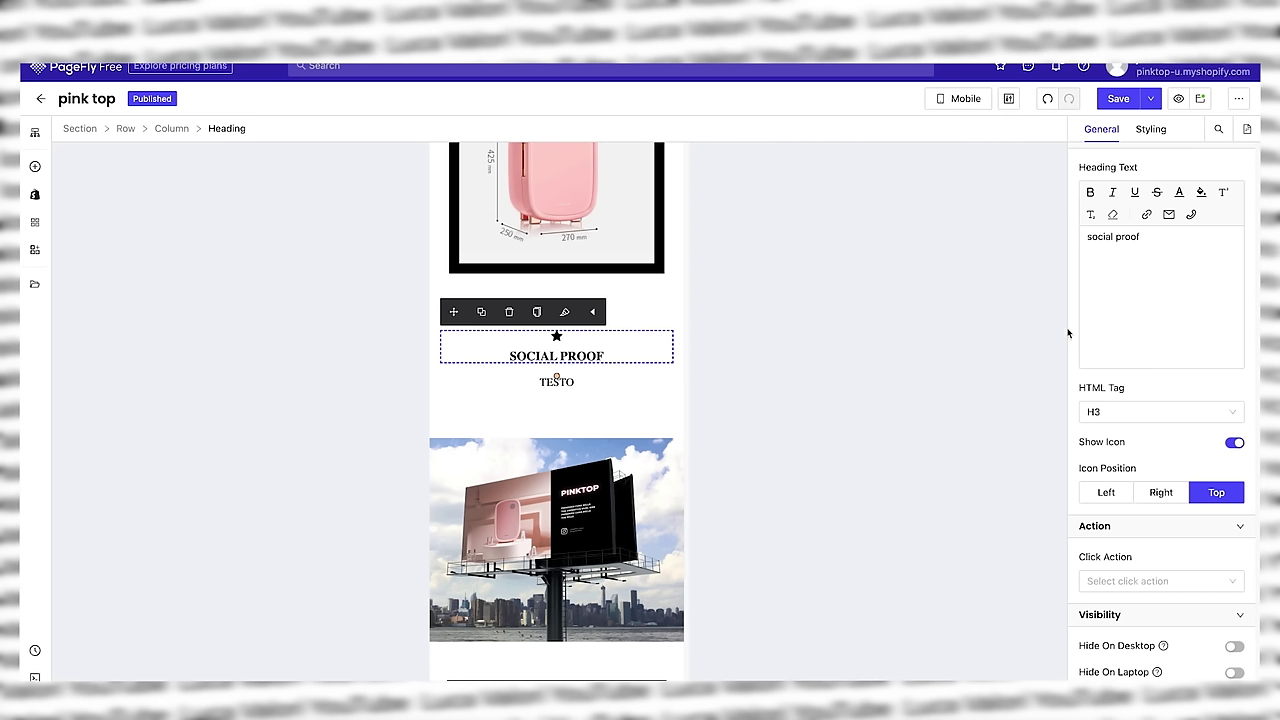
left_click_drag(1107, 272, 1073, 239)
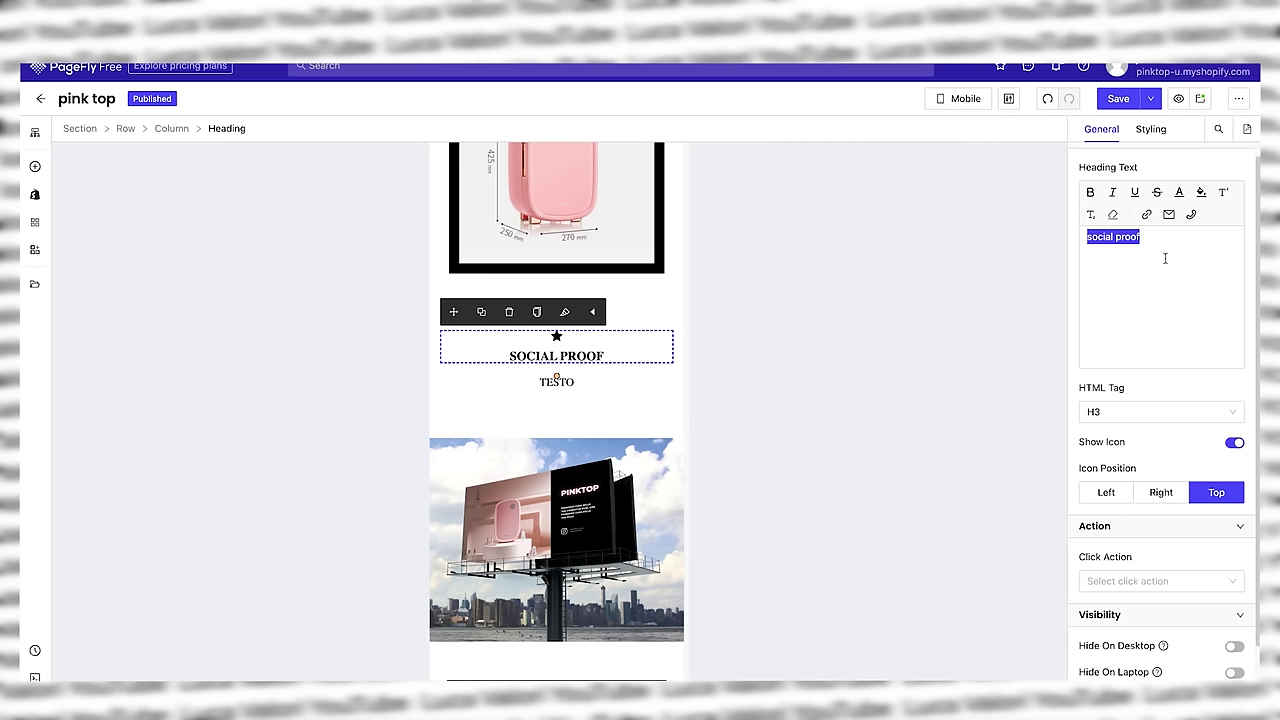
type("com")
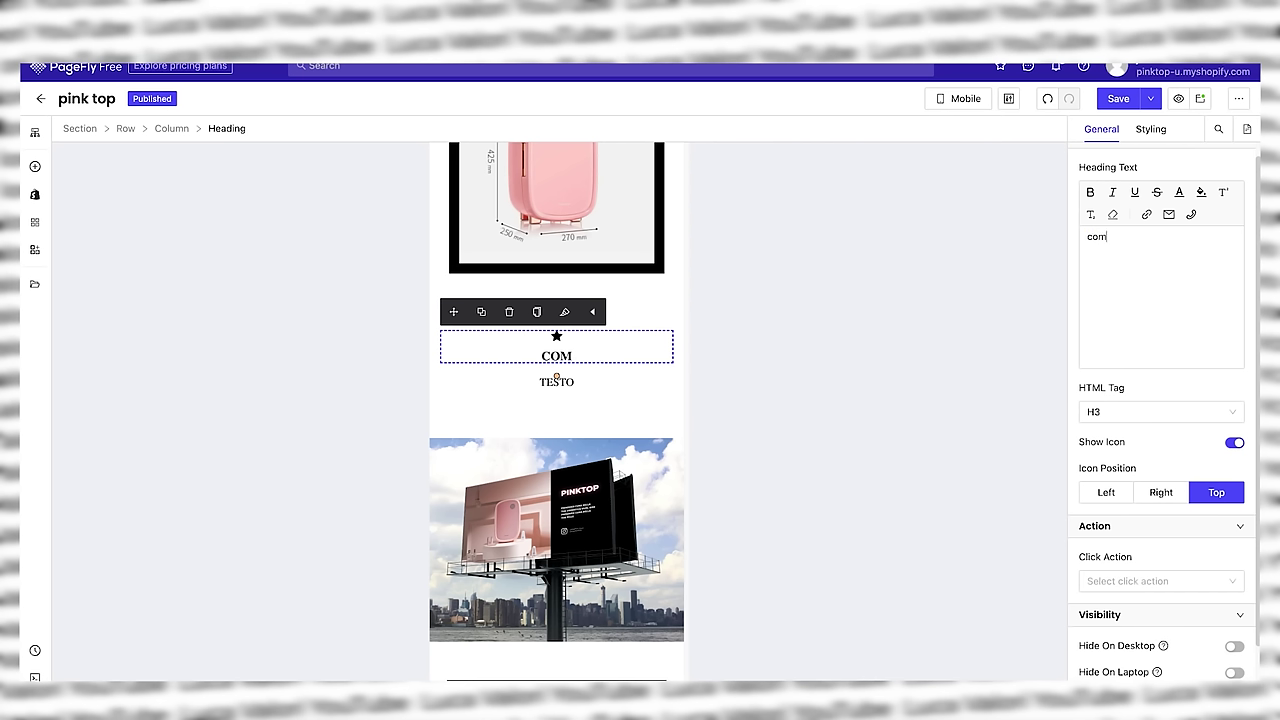
type("unity")
key("BackSpace")
key("BackSpace")
key("BackSpace")
key("BackSpace")
key("BackSpace")
type("unity mondiale")
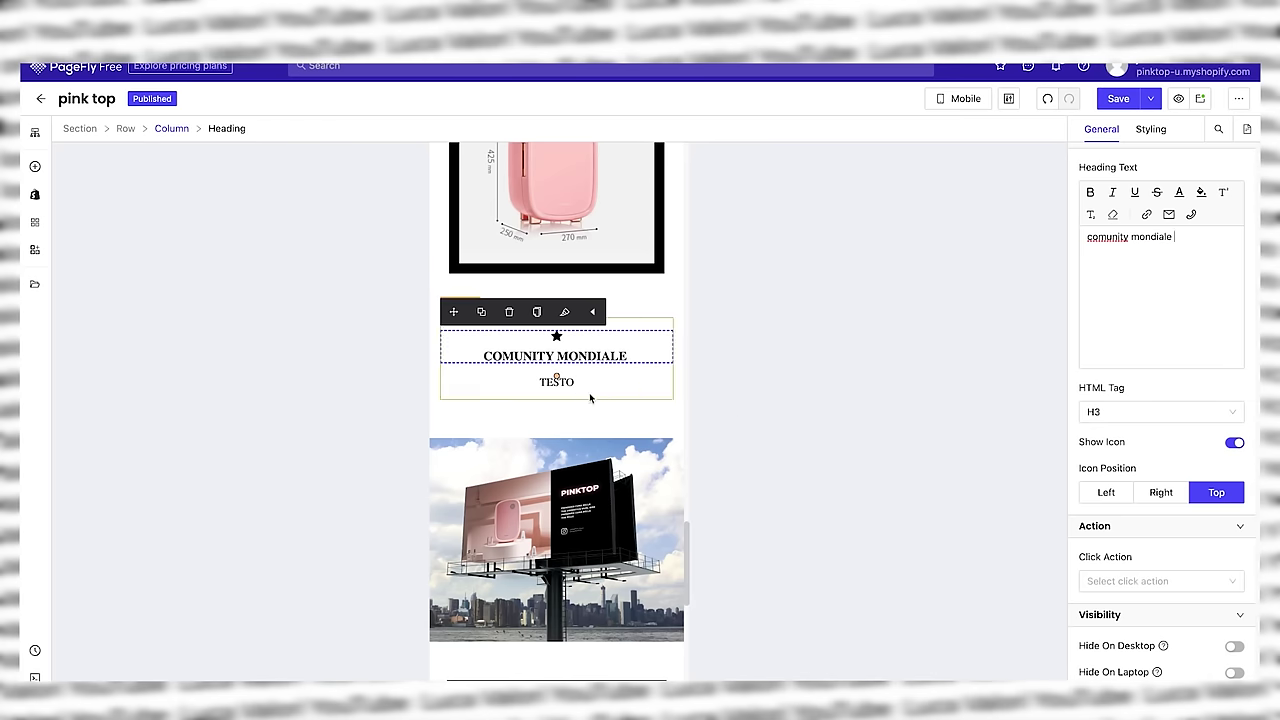
- Replace the TESTO with 'Pinktop è una vera e propria comunity di livello mondiale…' describing its users
left_click(556, 381)
left_click(1117, 289)
key("ctrl+a")
key("BackSpace")
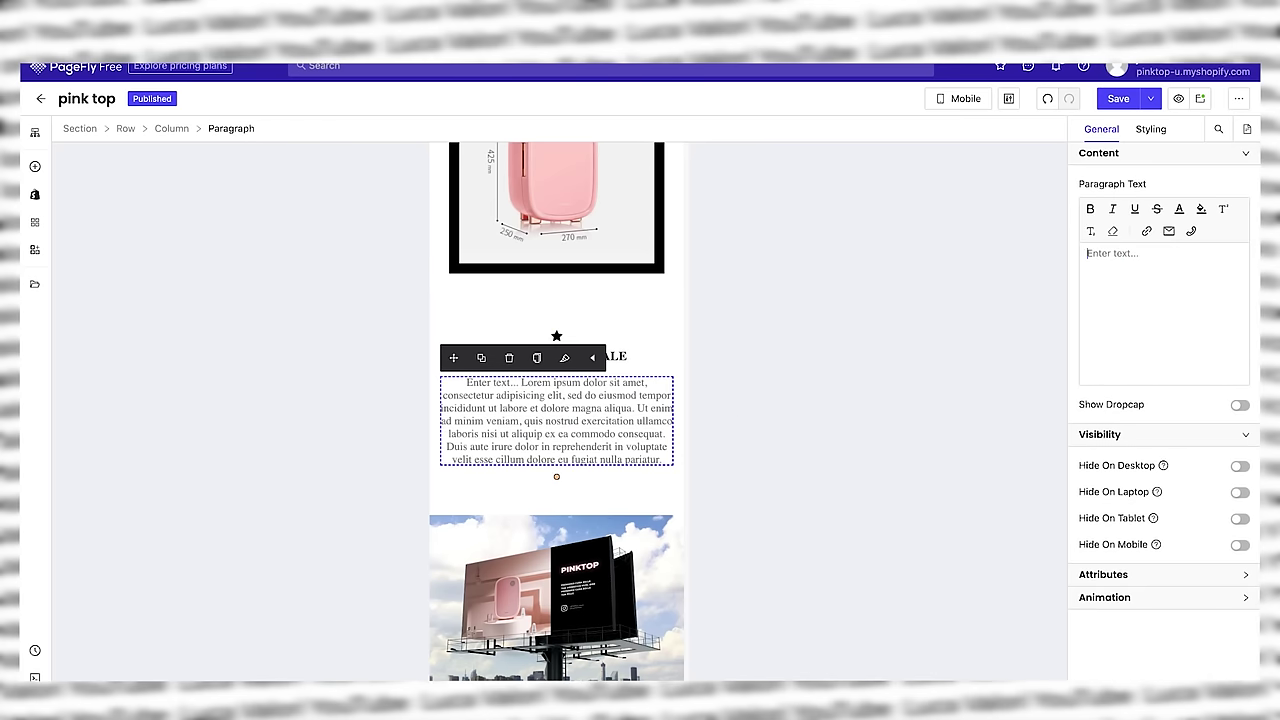
type("Pi")
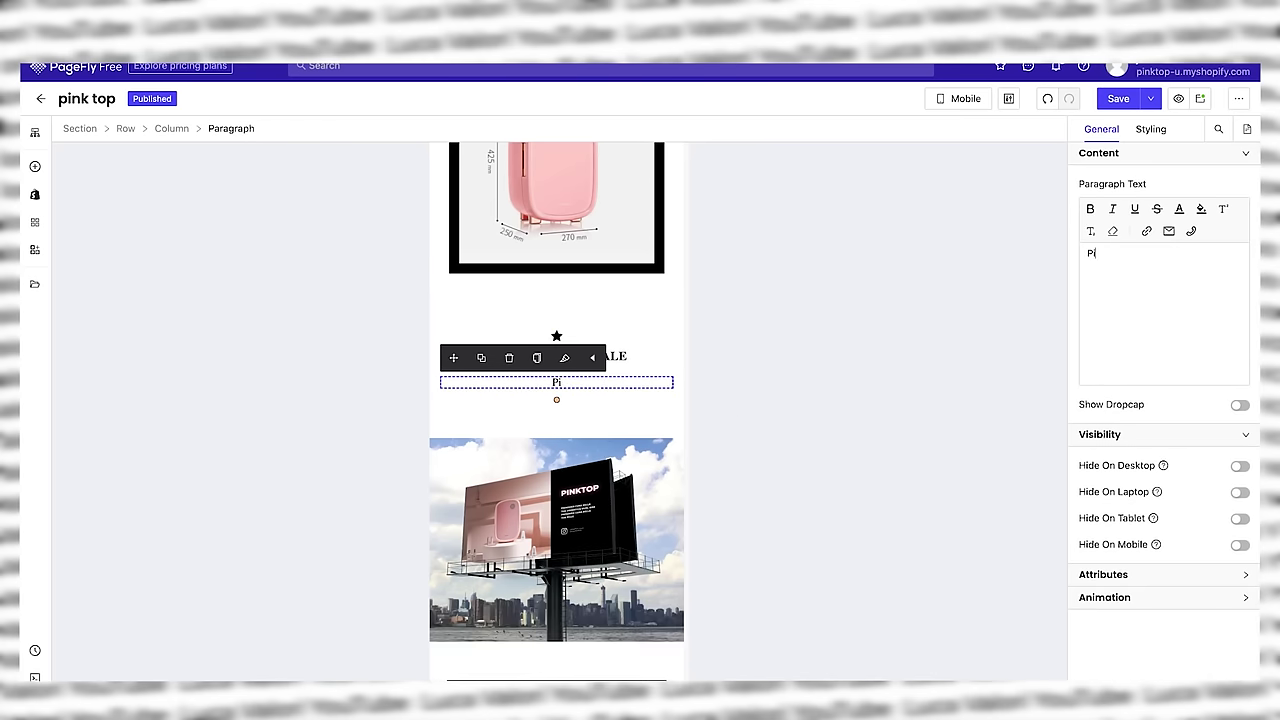
type("nktop è una vera e propria comunity di")
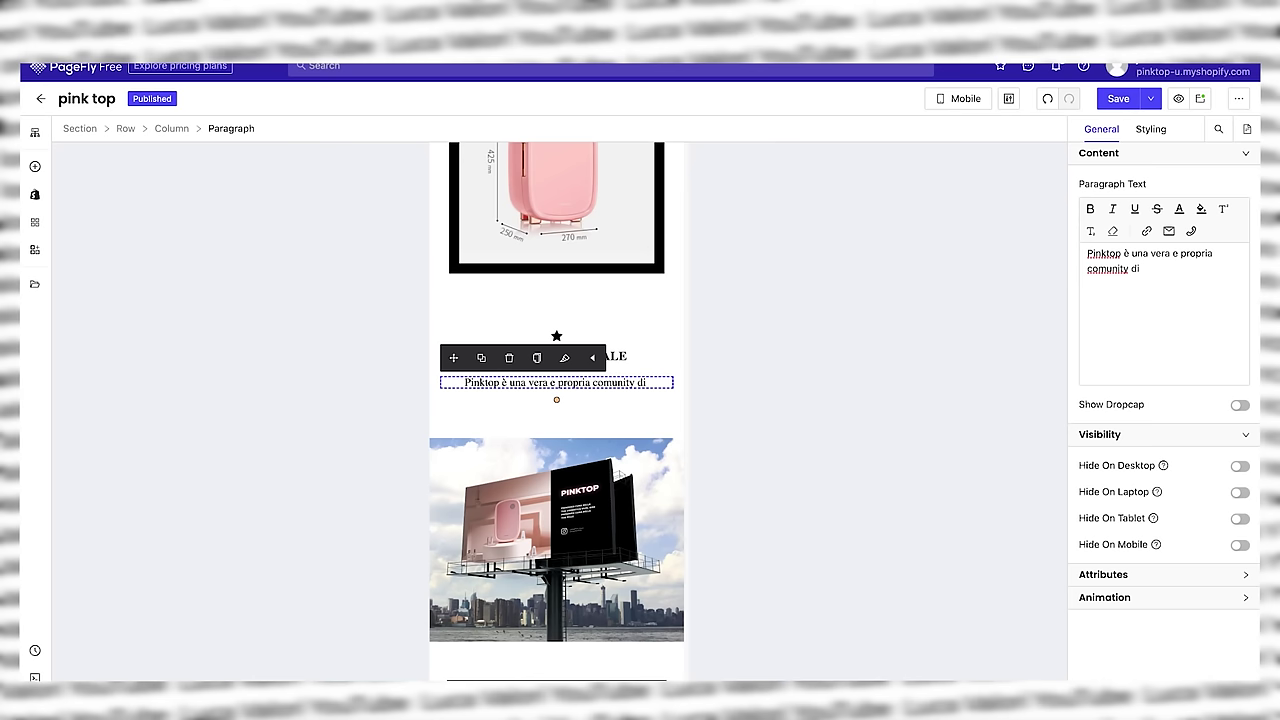
type("livello")
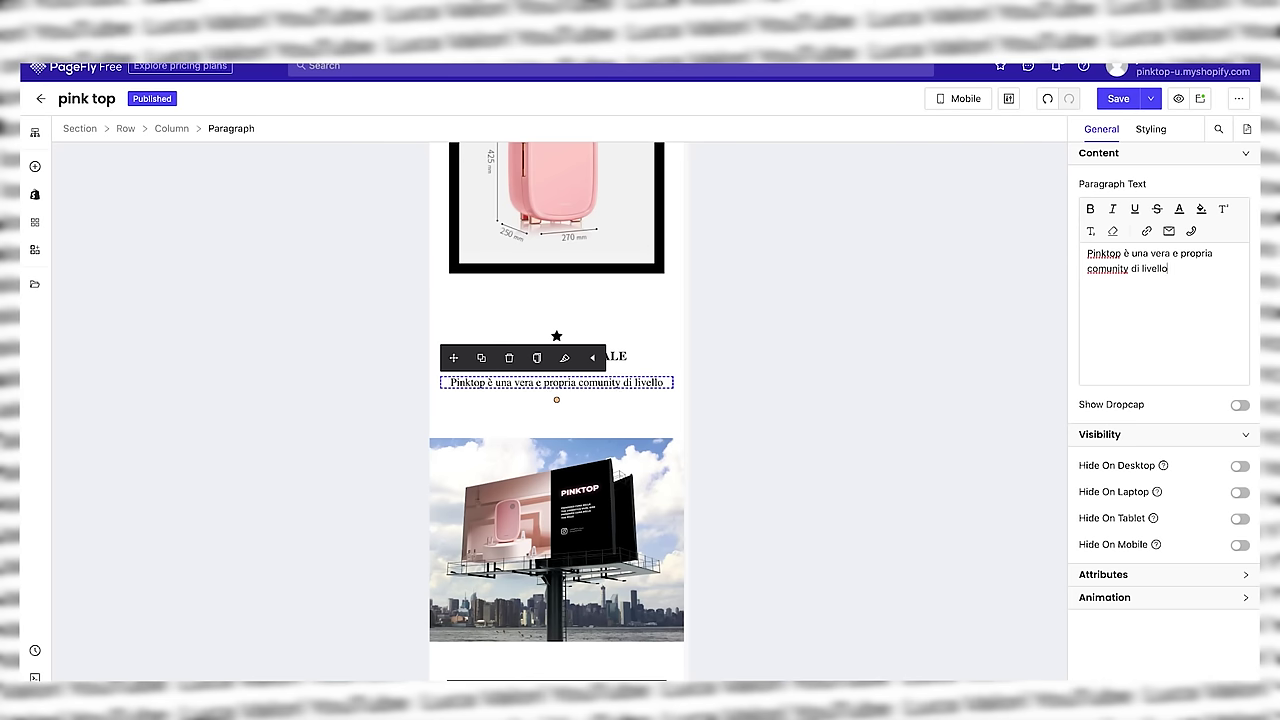
type(" monidale")
key("BackSpace")
key("BackSpace")
key("BackSpace")
key("BackSpace")
key("BackSpace")
type("di")
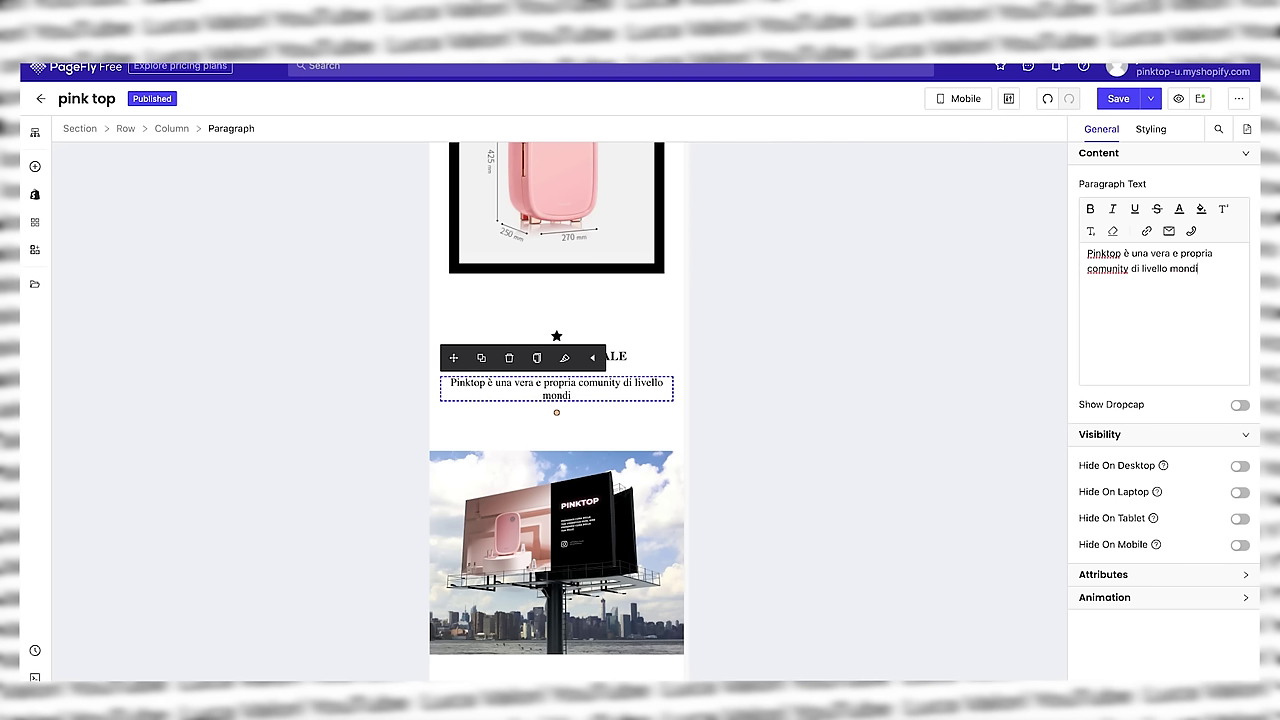
type("ale, donne e profess")
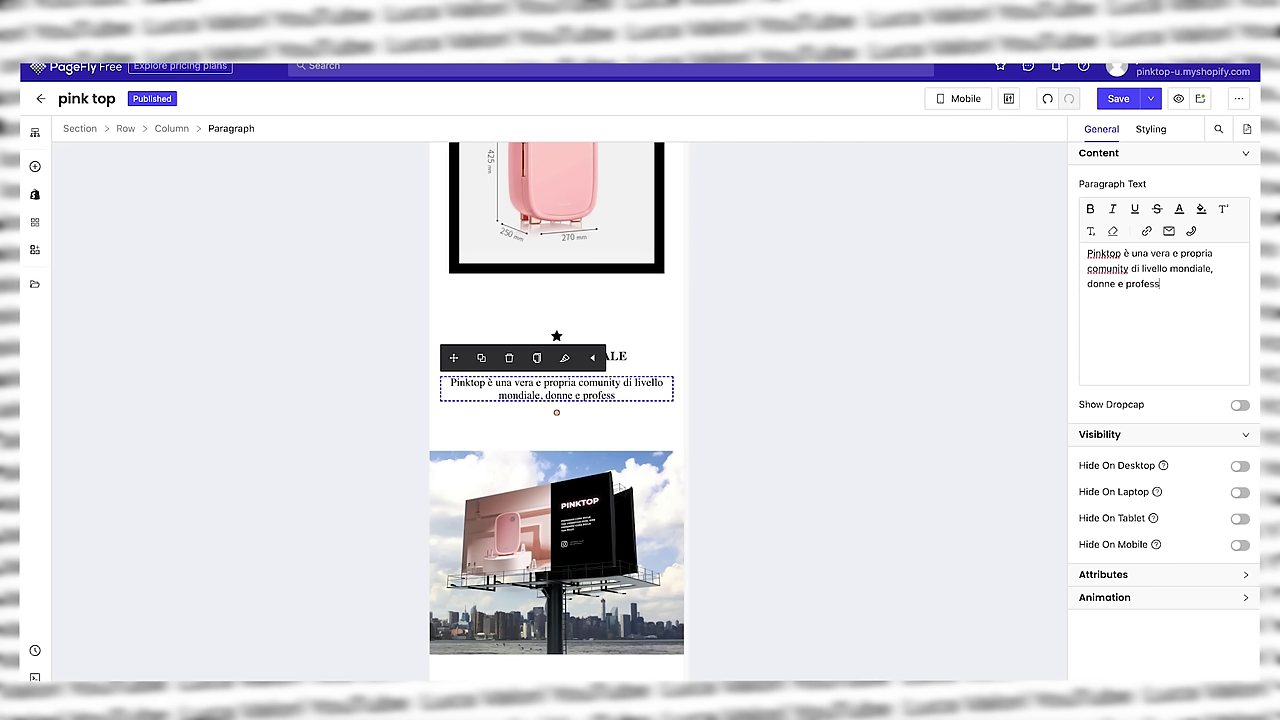
type("ionisti da tutto il mondo. u")
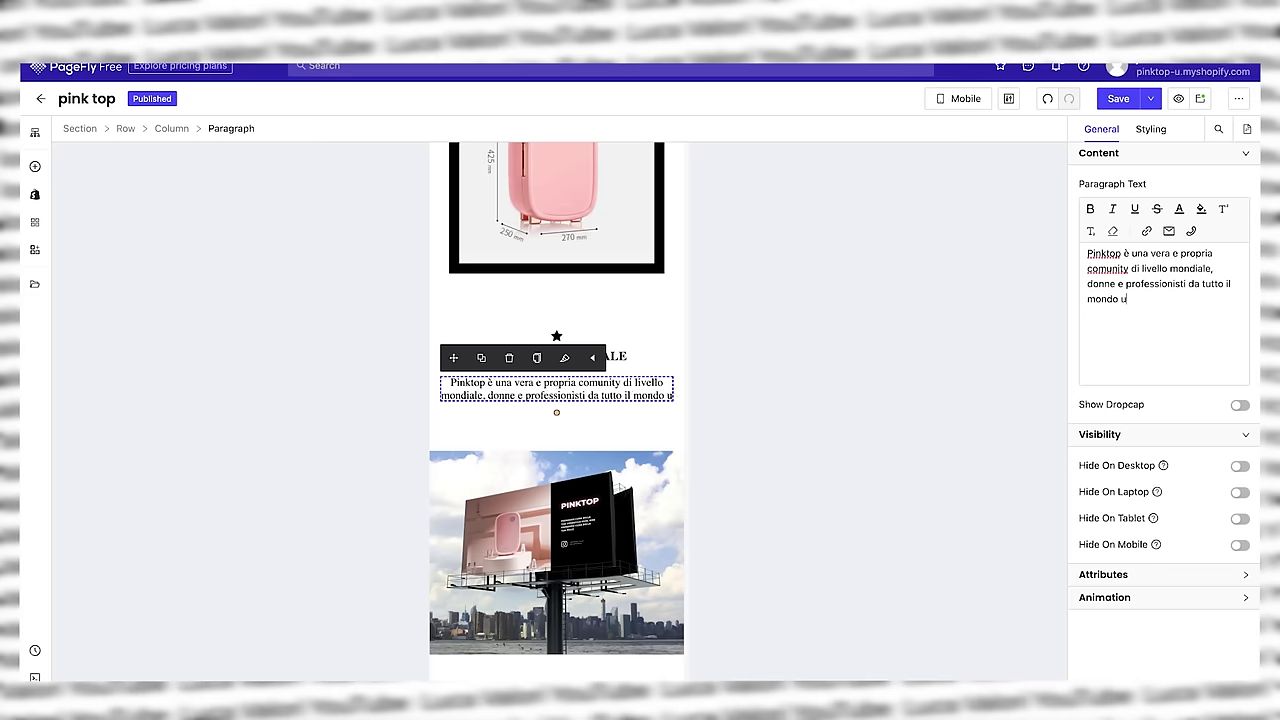
type("sano il nostro ")
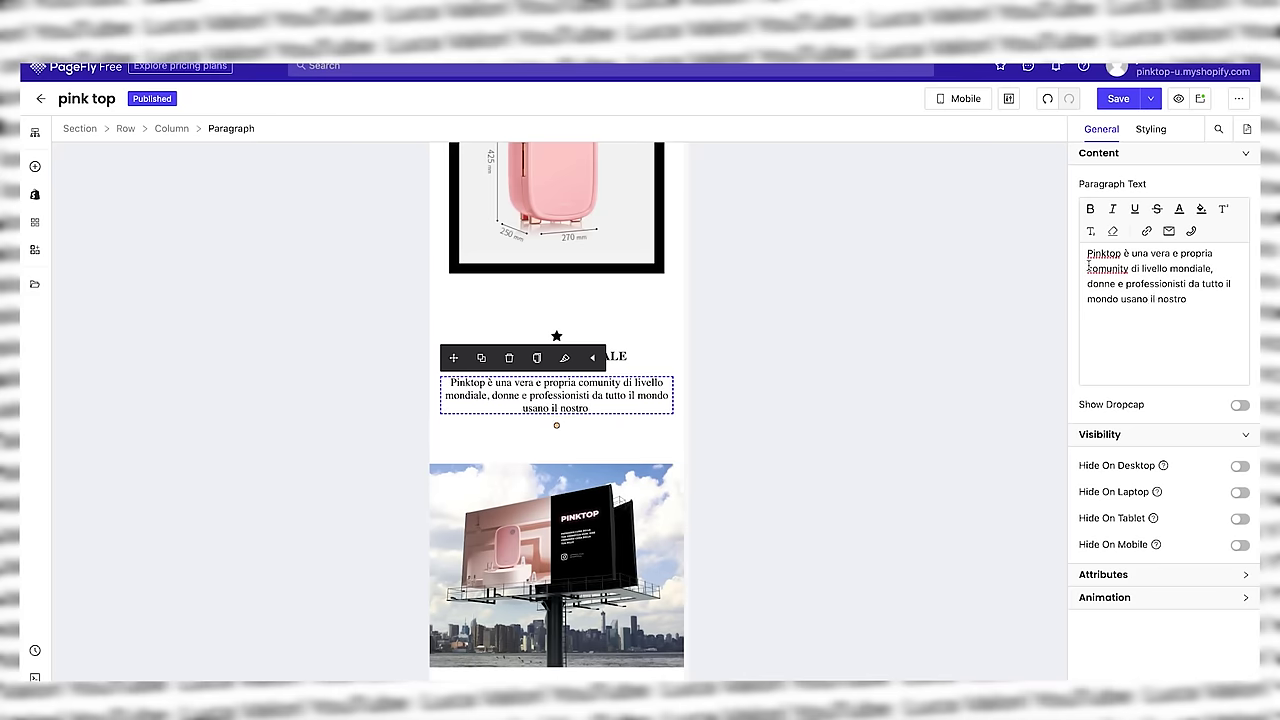
type("frigo")
- Finish the paragraph with 'feed back altamente positivi da tutti i nostri clienti'
type("per mantenere")
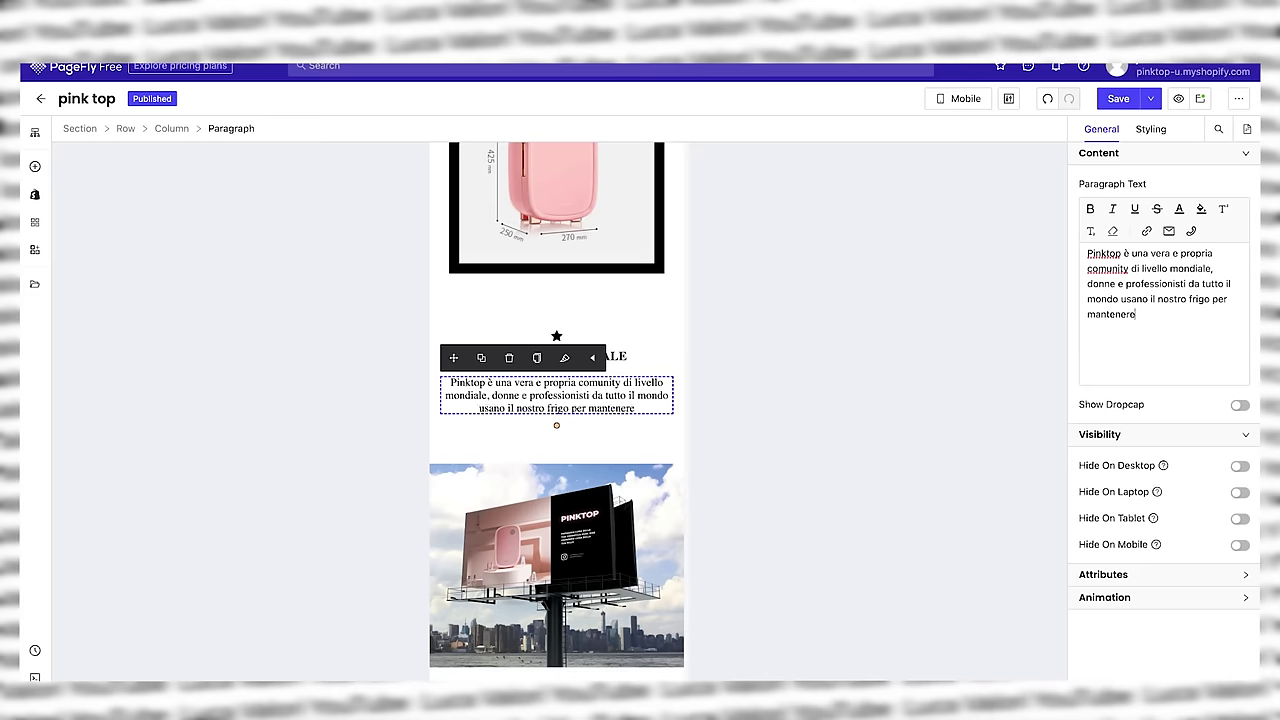
type(" alla perfezione ")
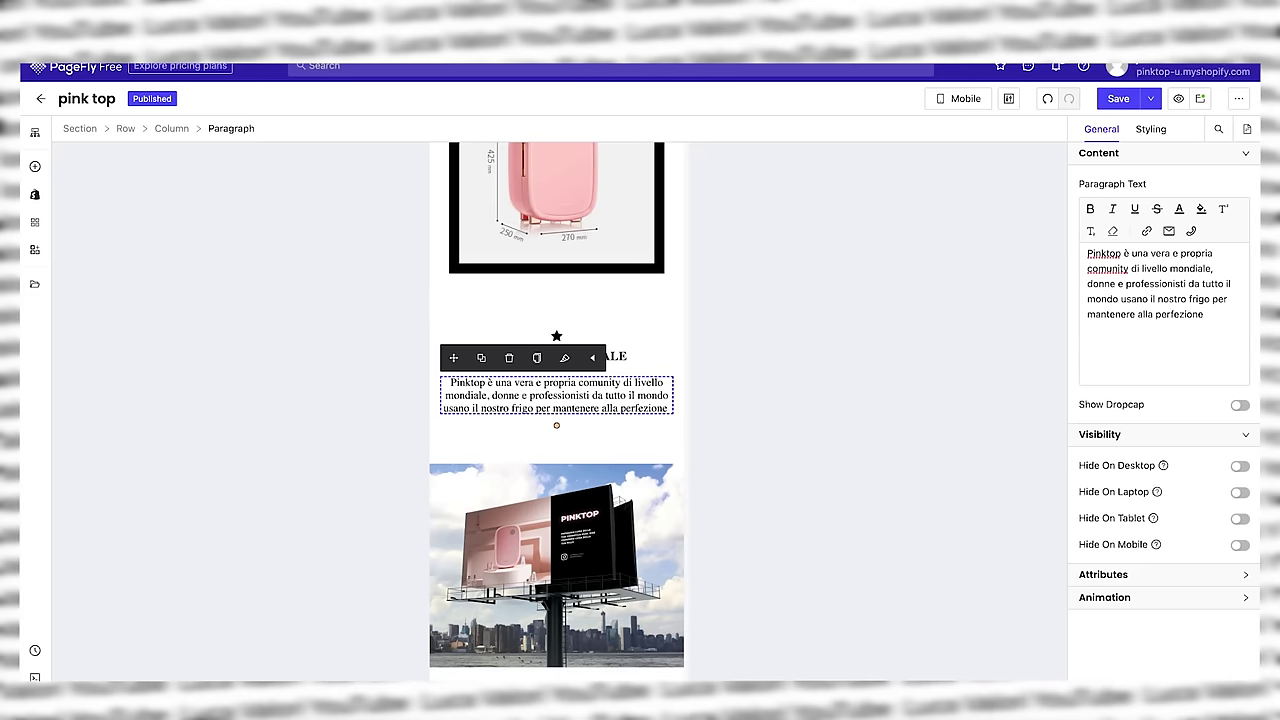
type("i")
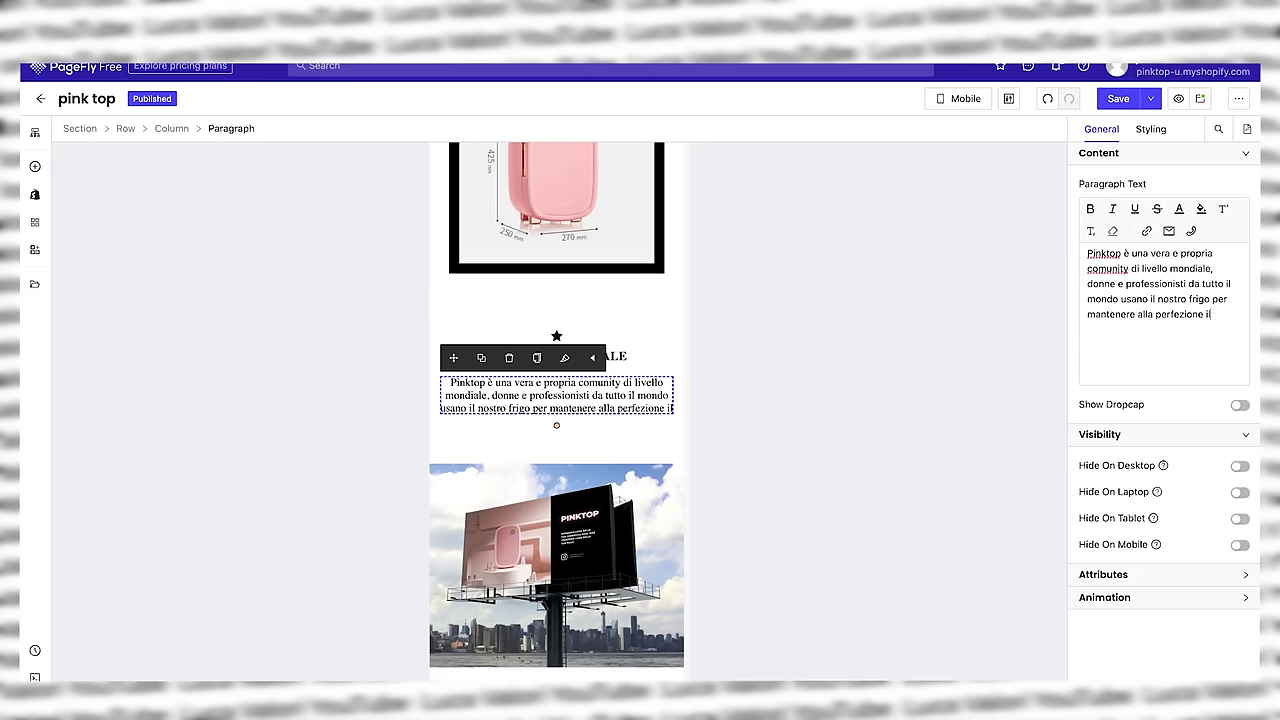
type("llo")
key("BackSpace")
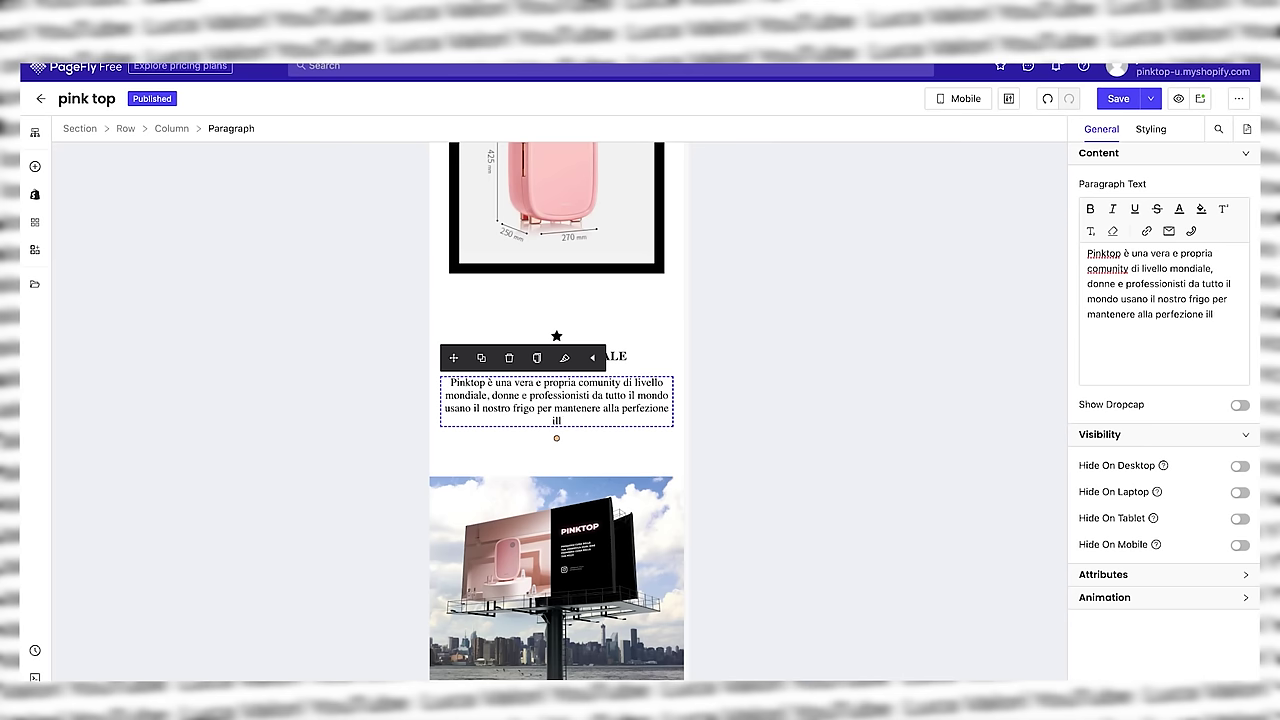
key("BackSpace")
type("loro")
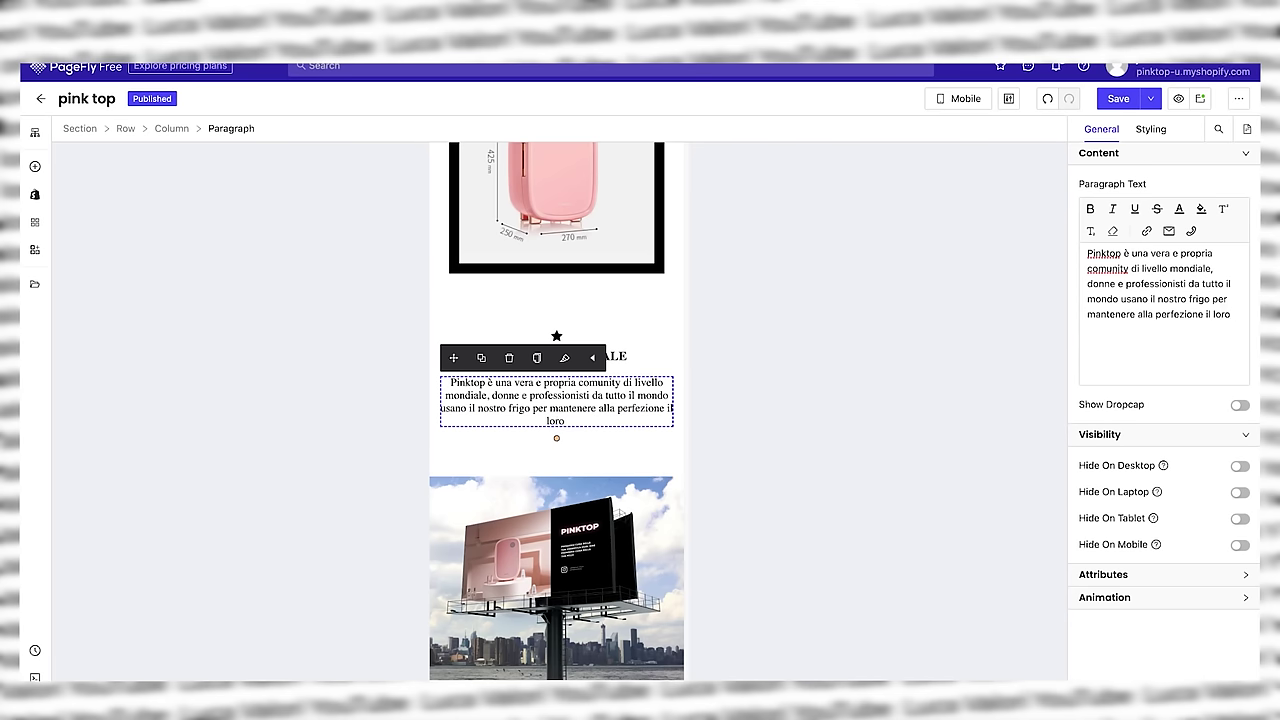
type(" set di bellezza ")
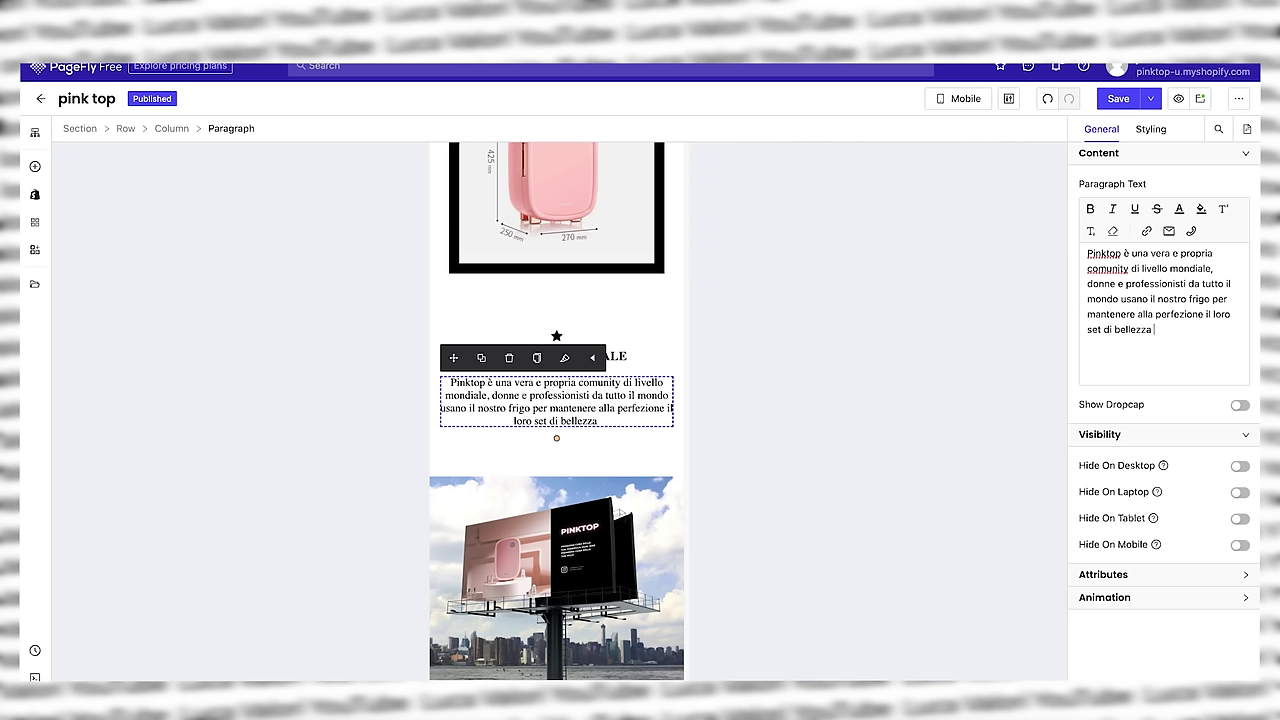
type("e non passa gi")
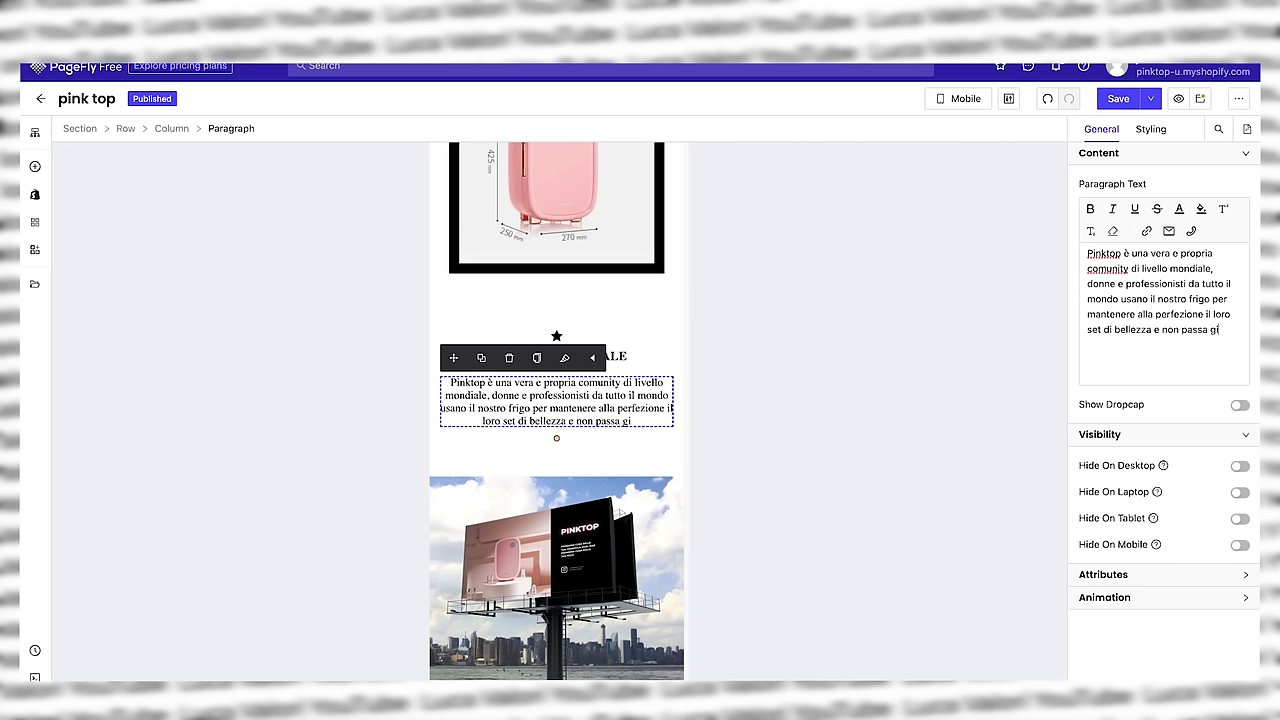
type("orno in cui")
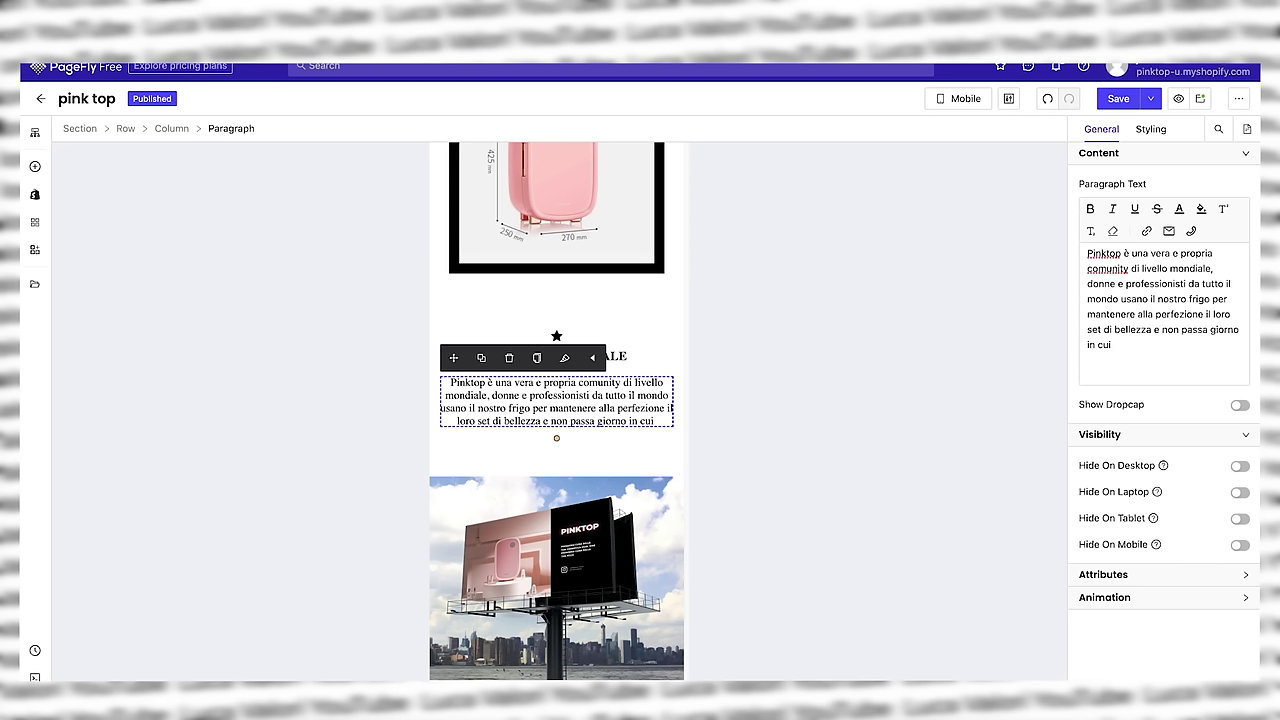
type(" non")
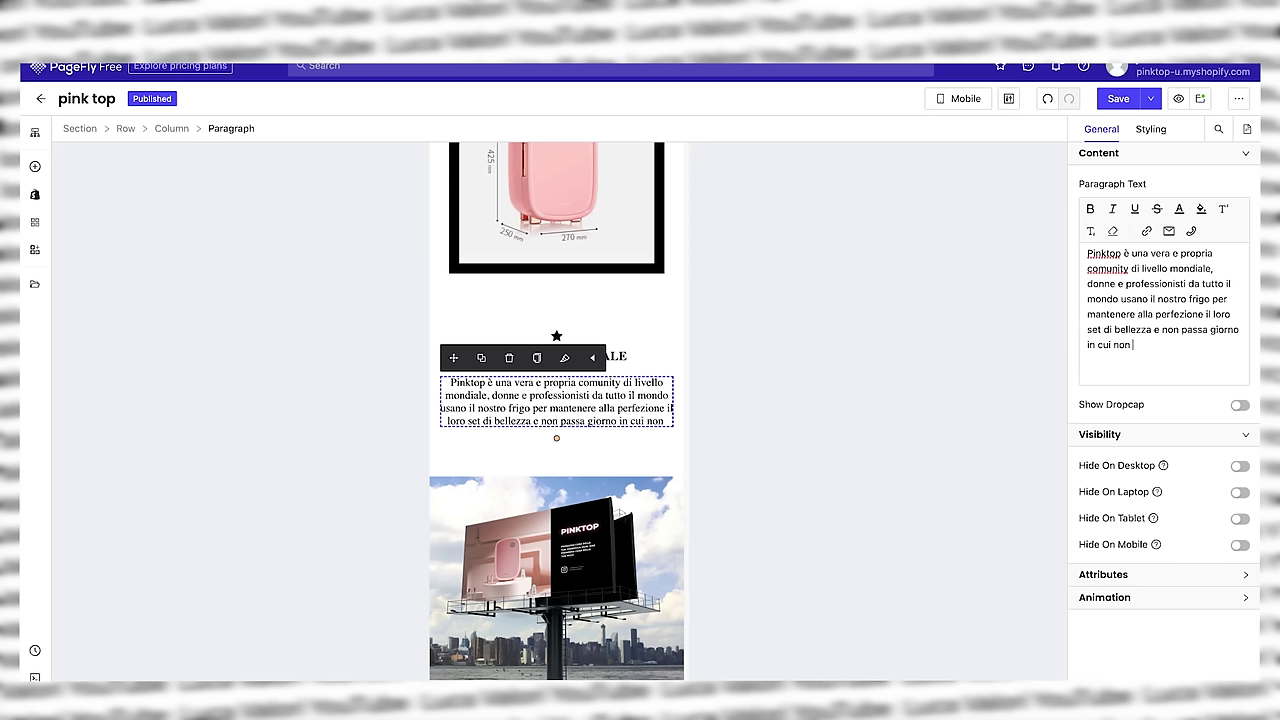
type(" ric")
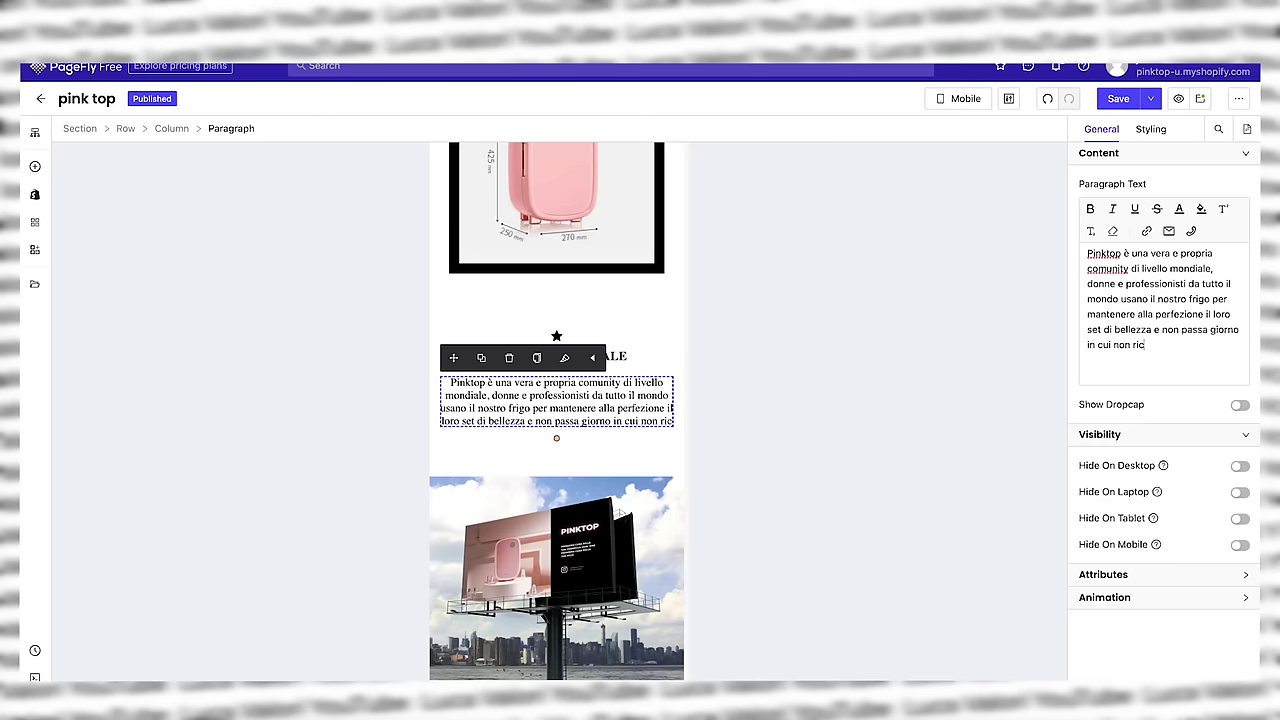
type("eviamo feed b")
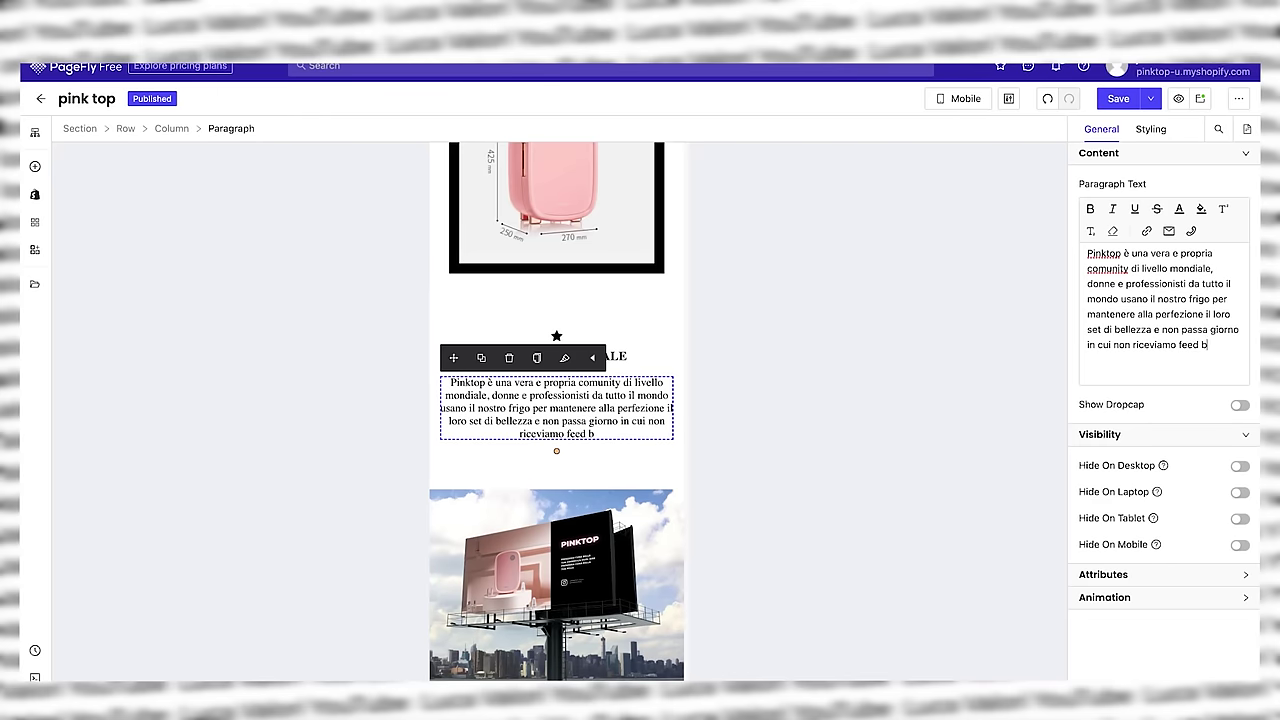
type("ack positivi")
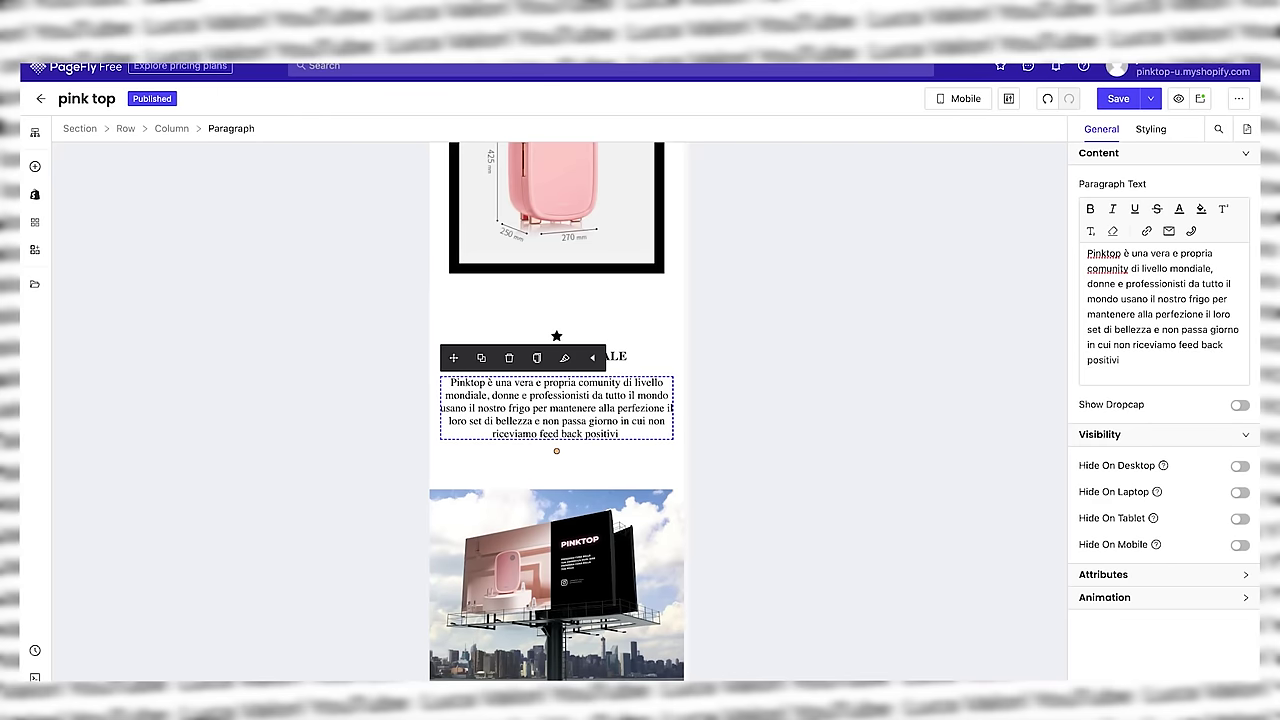
key("BackSpace")
key("BackSpace")
key("BackSpace")
key("BackSpace")
key("BackSpace")
key("BackSpace")
key("BackSpace")
key("BackSpace")
key("BackSpace")
type("altamente positivi")
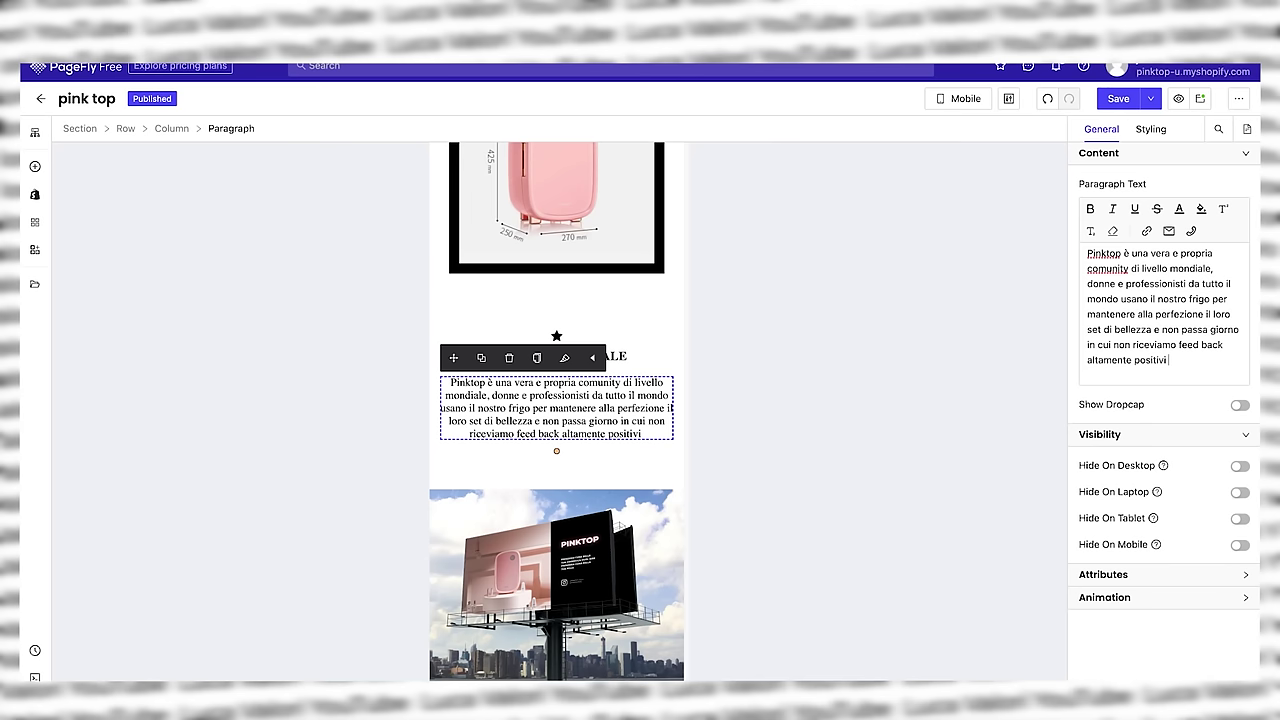
type(" da ")
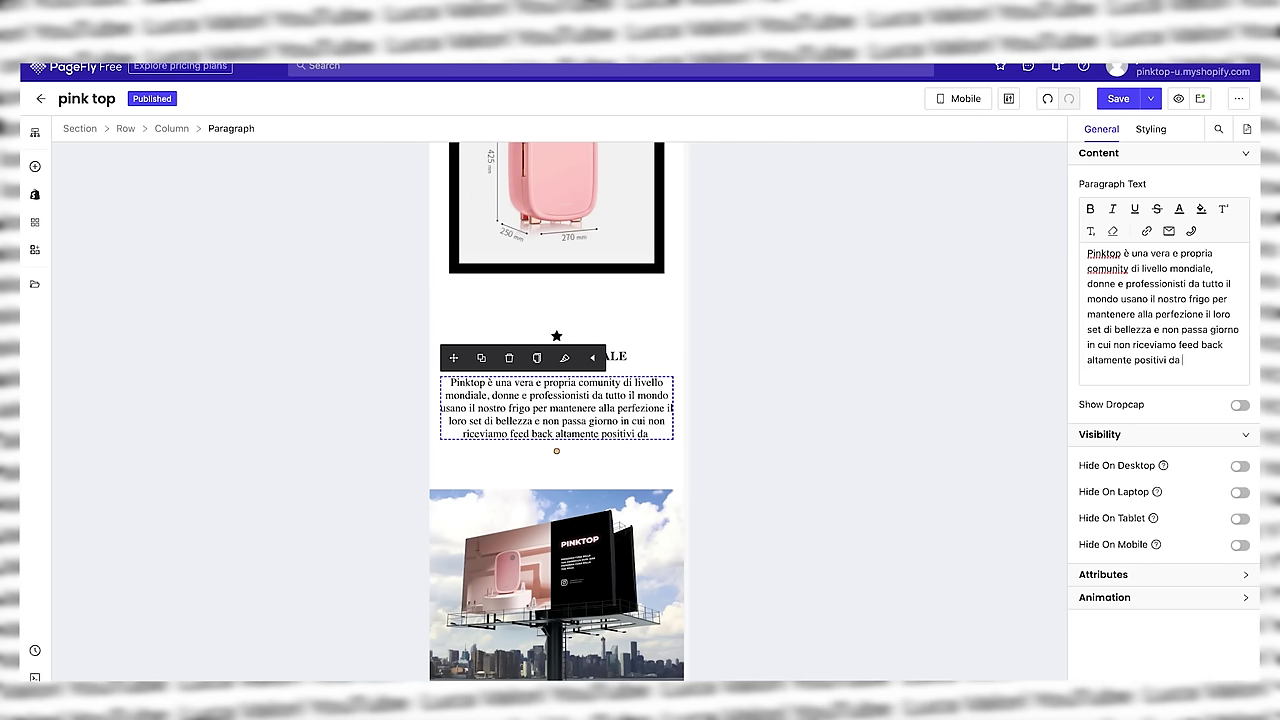
type("tutti i nostri clienti")
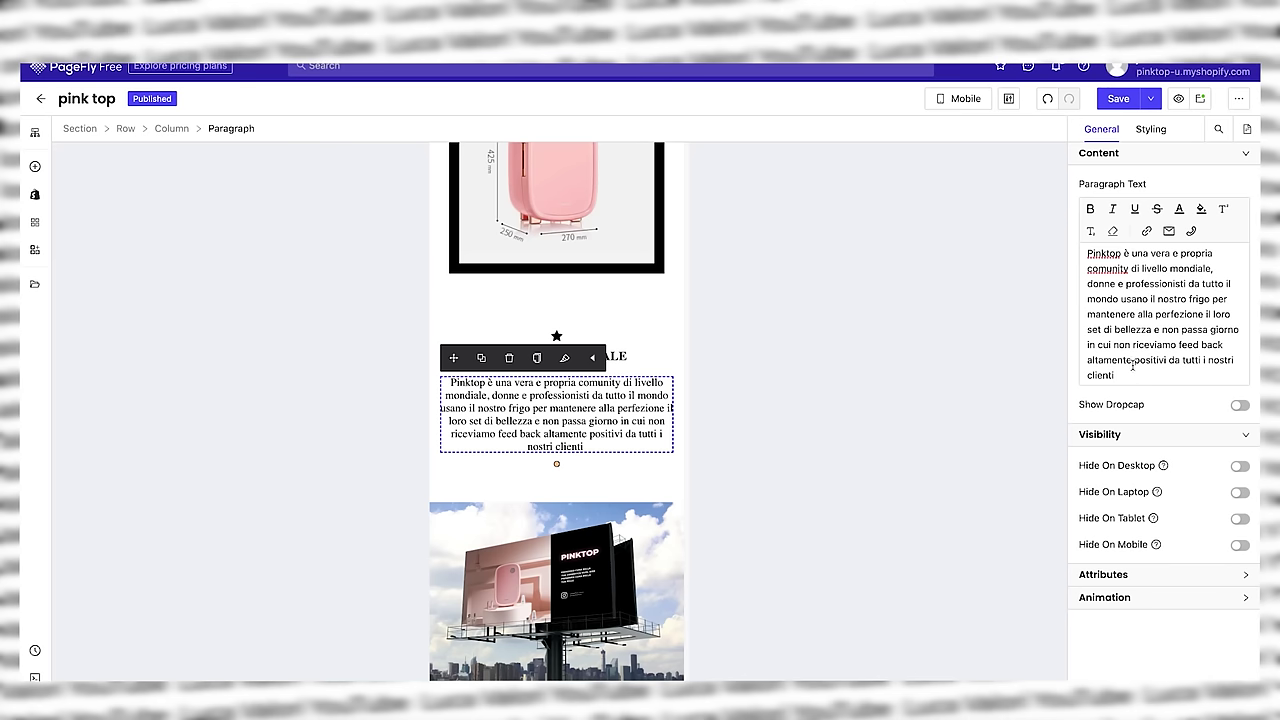
left_click(629, 353)
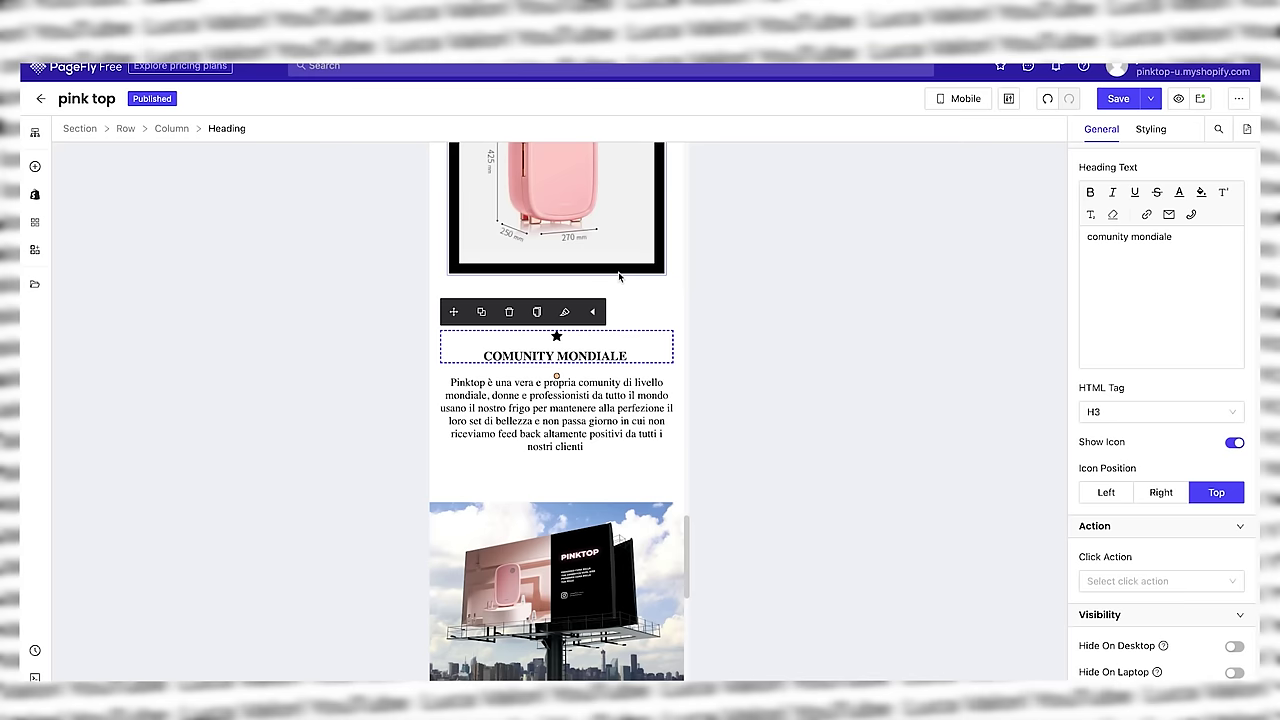
- Swap the star icon above COMUNITY MONDIALE for the 'child' icon
scroll(555, 340, "down", 1)
scroll(566, 374, "down", 12)
scroll(566, 397, "up", 12)
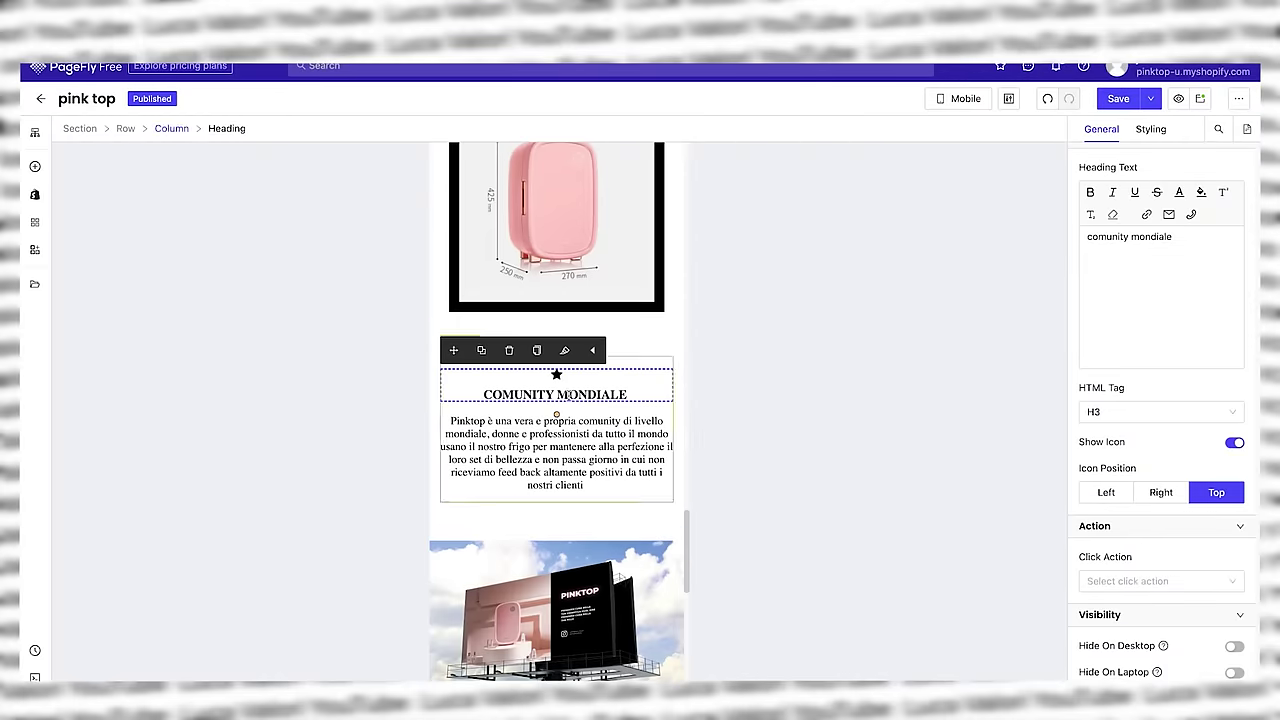
left_click(557, 375)
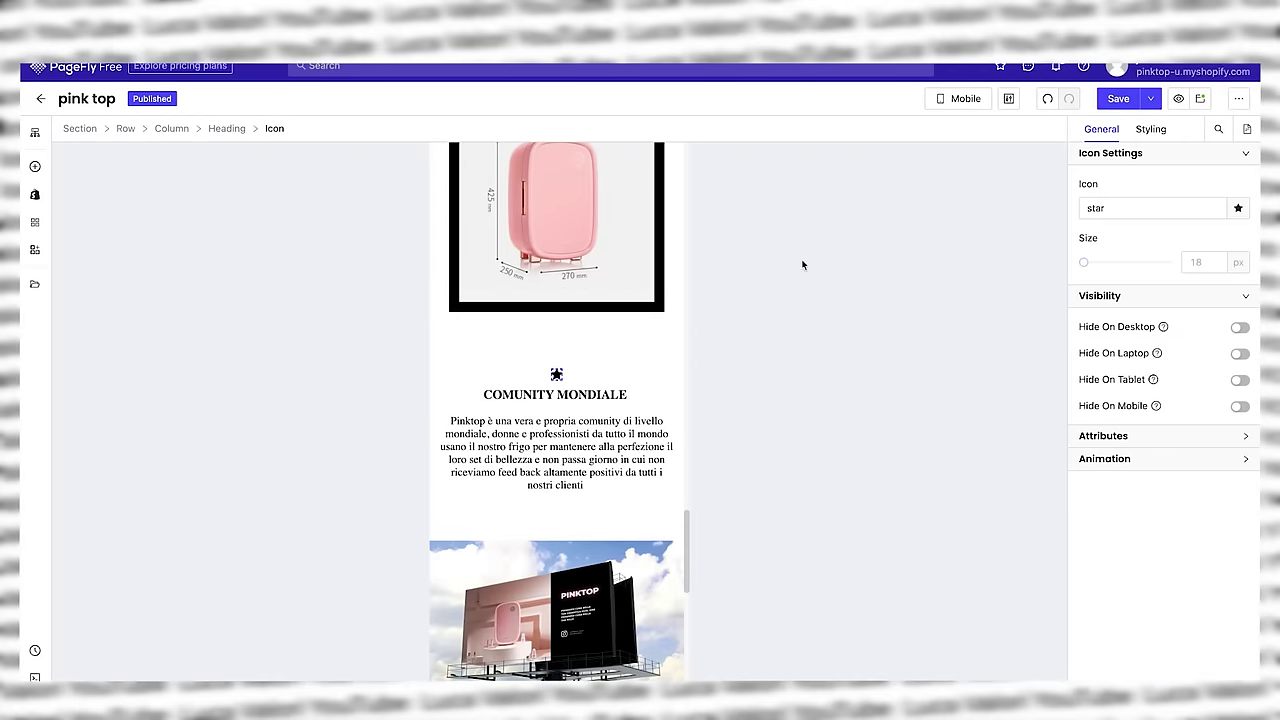
left_click(1238, 208)
scroll(1171, 360, "down", 2)
scroll(1174, 372, "down", 5)
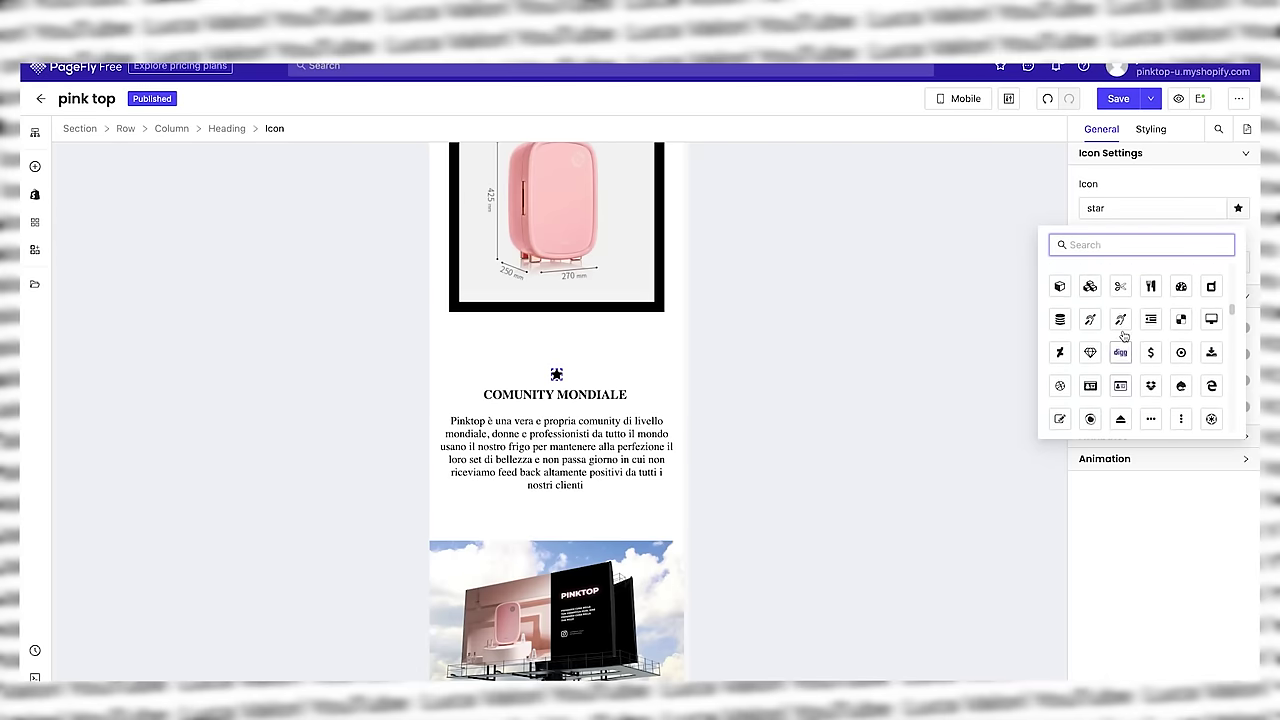
left_click(1117, 370)
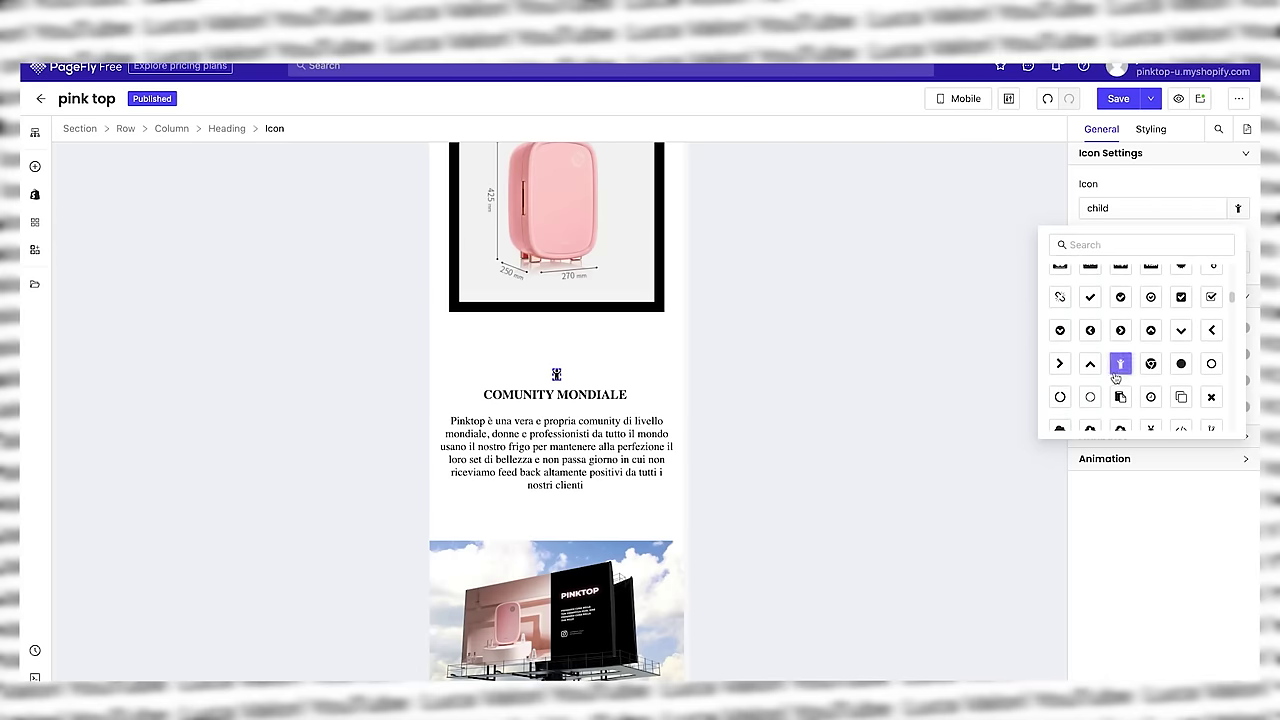
left_click(599, 492)
scroll(599, 492, "down", 3)
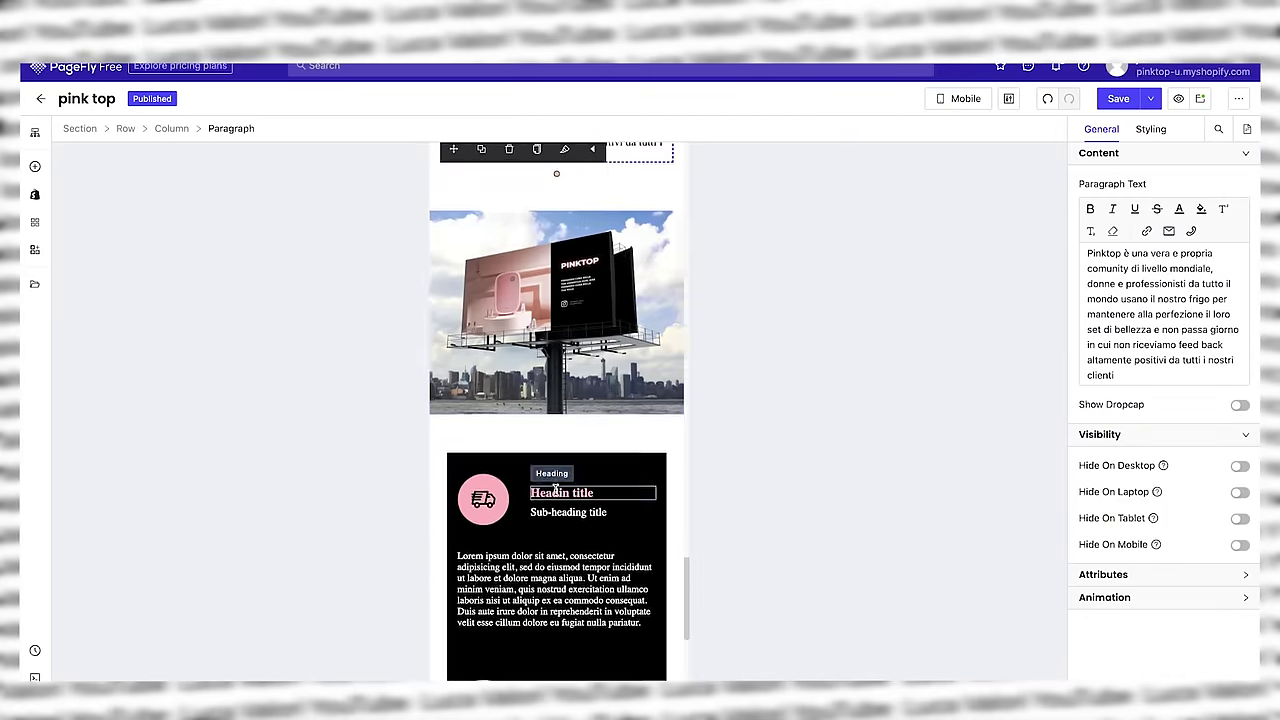
scroll(558, 493, "up", 5)
scroll(620, 520, "down", 5)
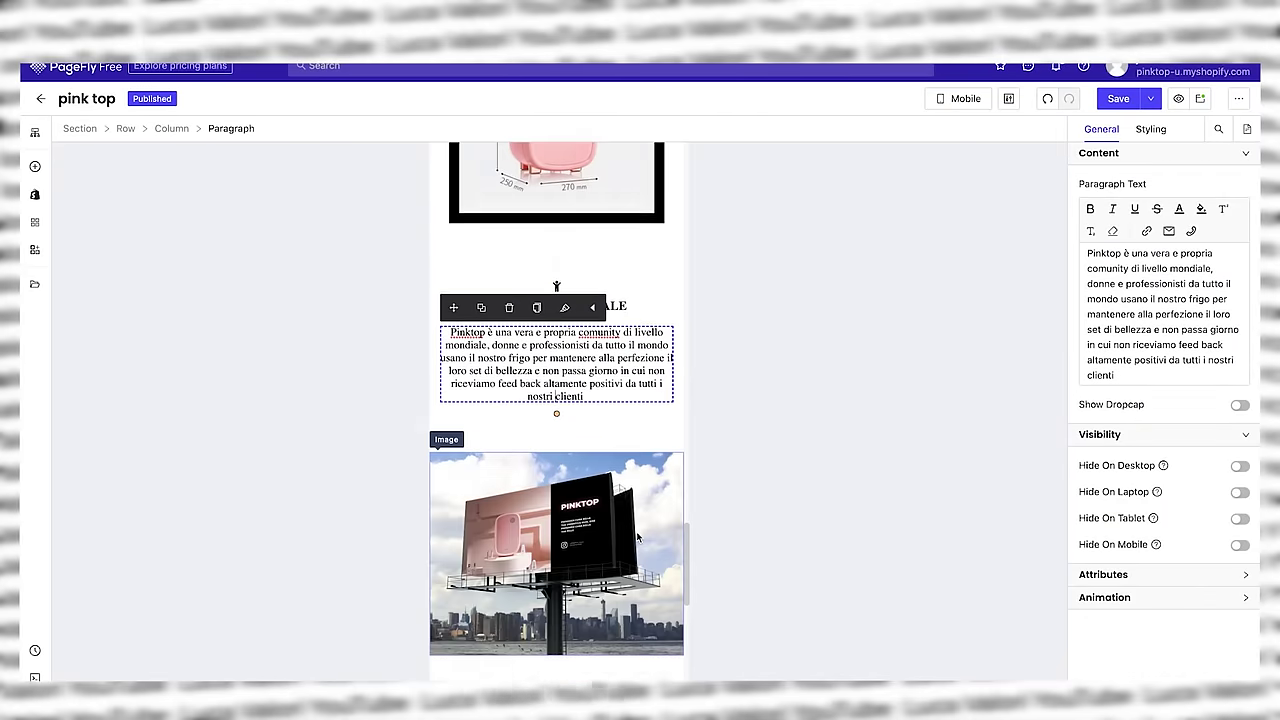
scroll(638, 530, "down", 2)
scroll(566, 358, "up", 4)
scroll(570, 470, "down", 1)
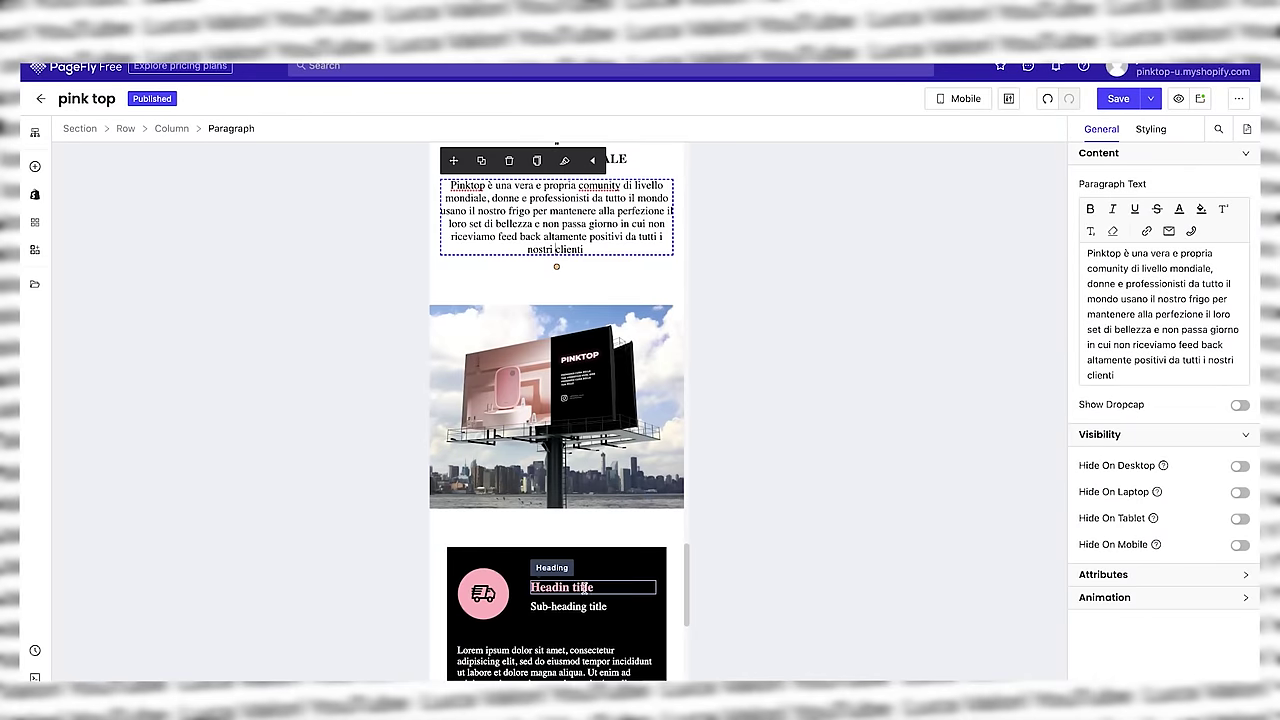
- Colour the COMUNITY MONDIALE icon with the heading's pink, rgb(253, 185, 192)
left_click(576, 588)
left_click(1152, 131)
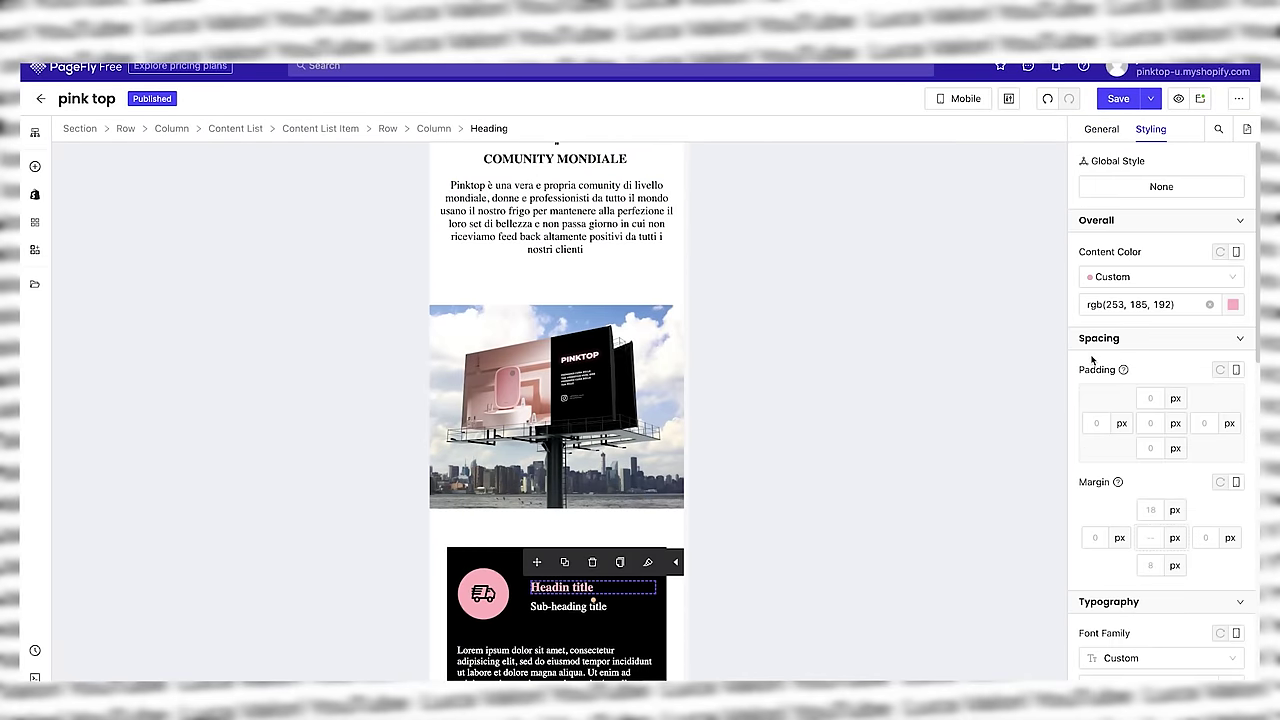
left_click_drag(1186, 303, 1082, 304)
key("ctrl+c")
scroll(556, 400, "up", 2)
left_click(556, 330)
left_click(1193, 289)
key("ctrl+v")
scroll(666, 346, "down", 5)
scroll(666, 346, "up", 10)
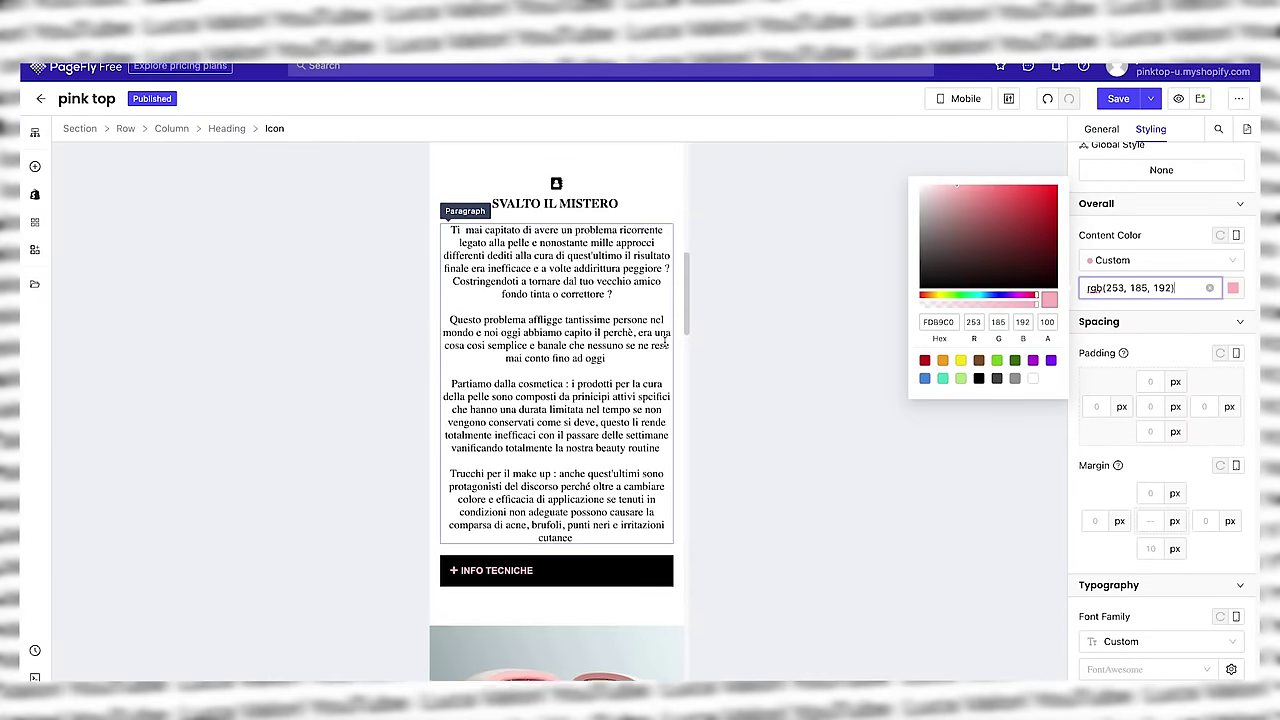
scroll(665, 342, "up", 3)
left_click(1209, 288)
left_click(1145, 288)
key("ctrl+v")
scroll(634, 428, "up", 4)
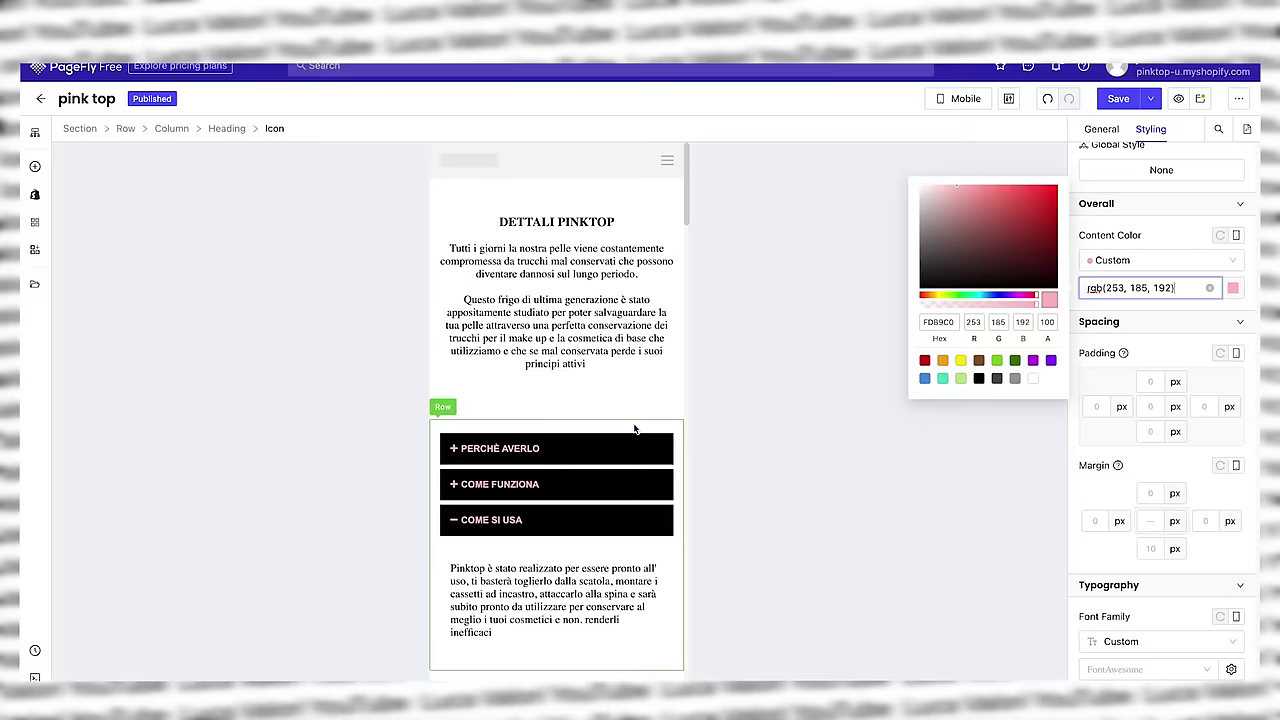
scroll(634, 428, "down", 15)
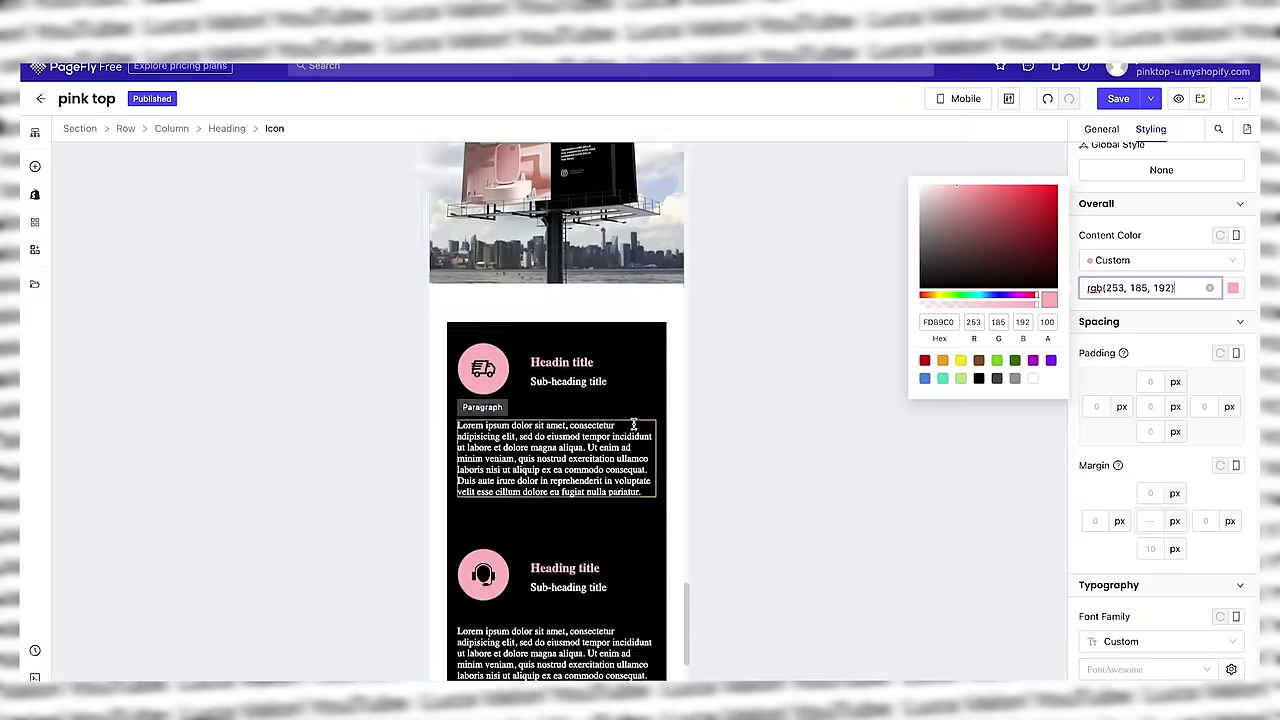
scroll(633, 425, "down", 2)
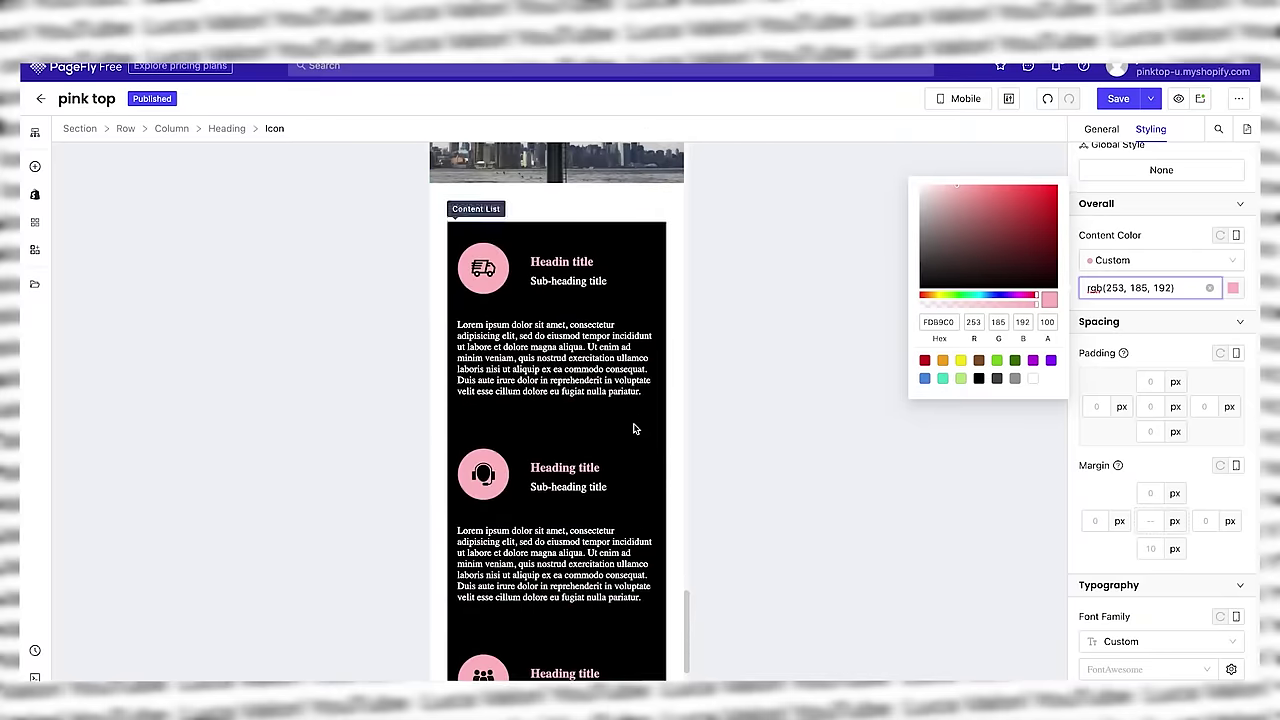
- Rename the first feature heading to 'Spedizione Gratuita'
left_click(566, 261)
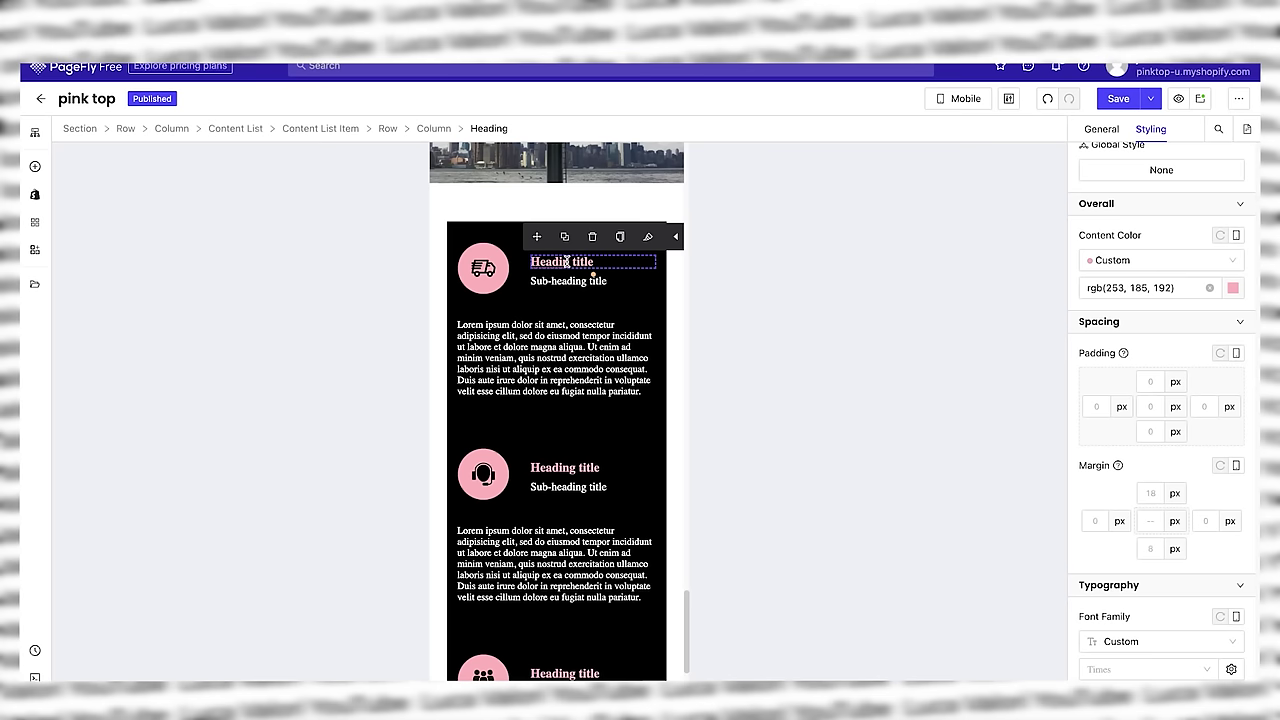
key("BackSpace")
left_click(1101, 129)
left_click_drag(1145, 237, 1078, 232)
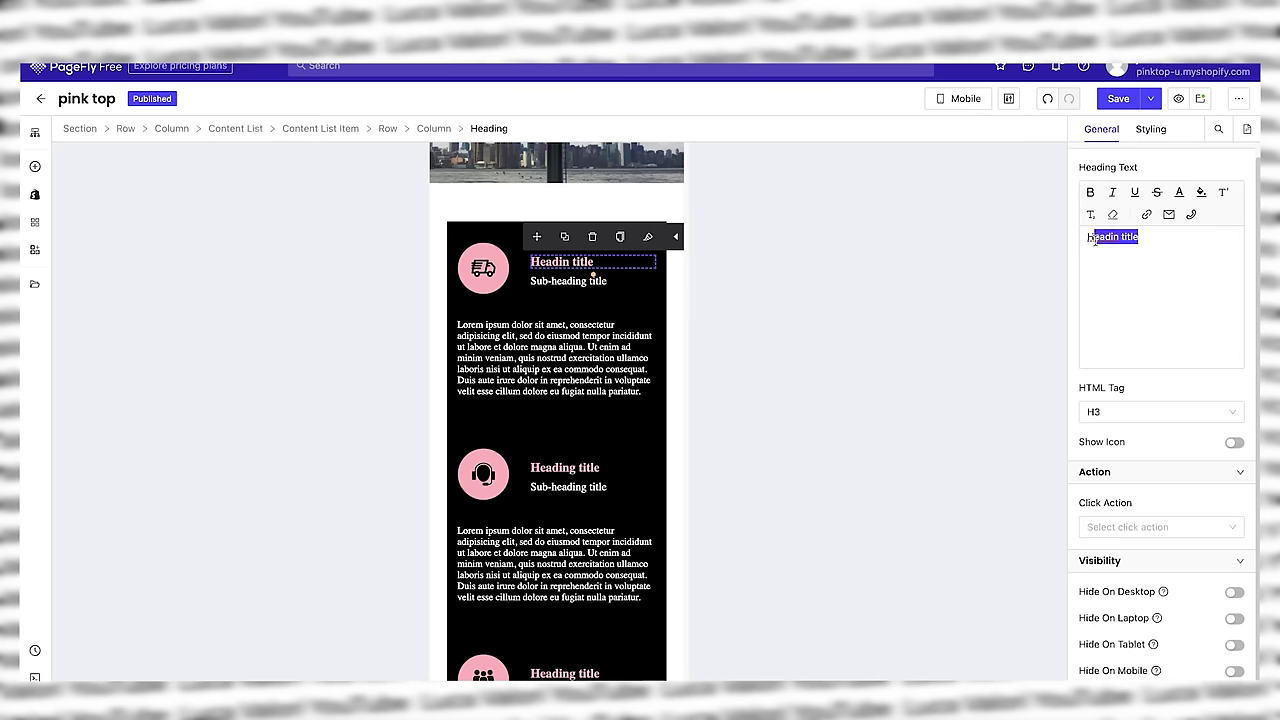
key("BackSpace")
type("S")
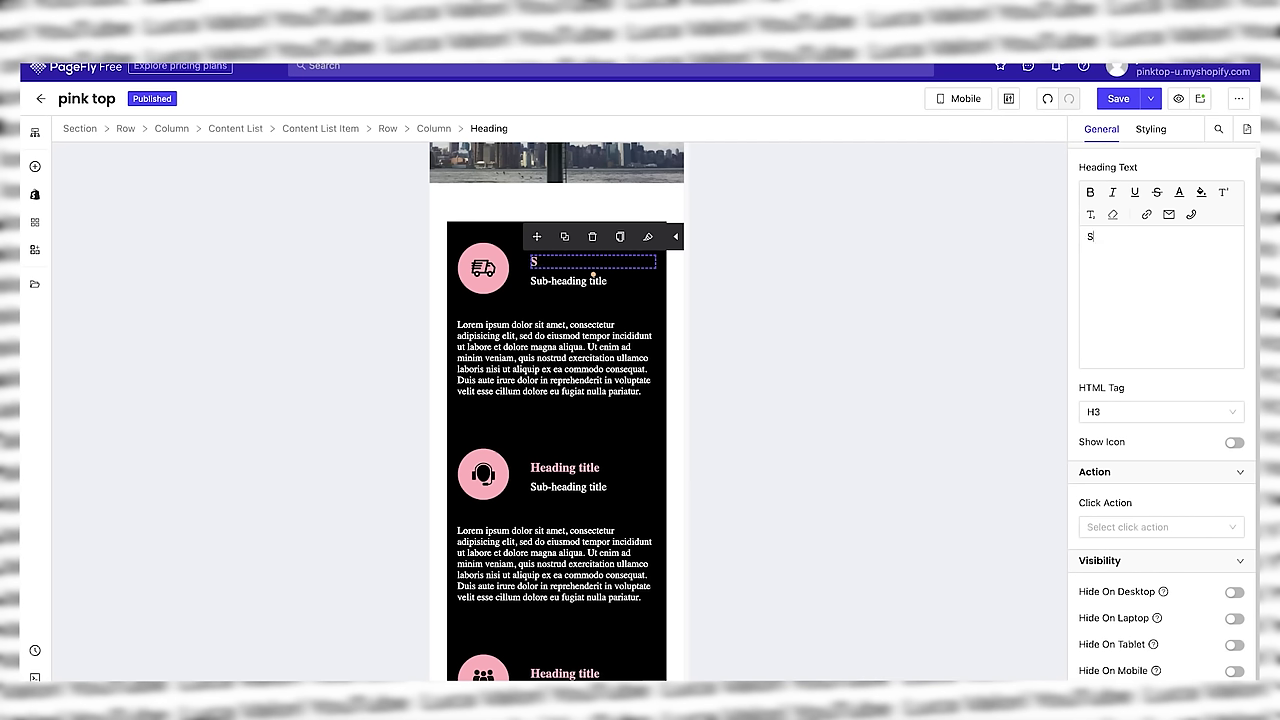
type("pedizione gratuita")
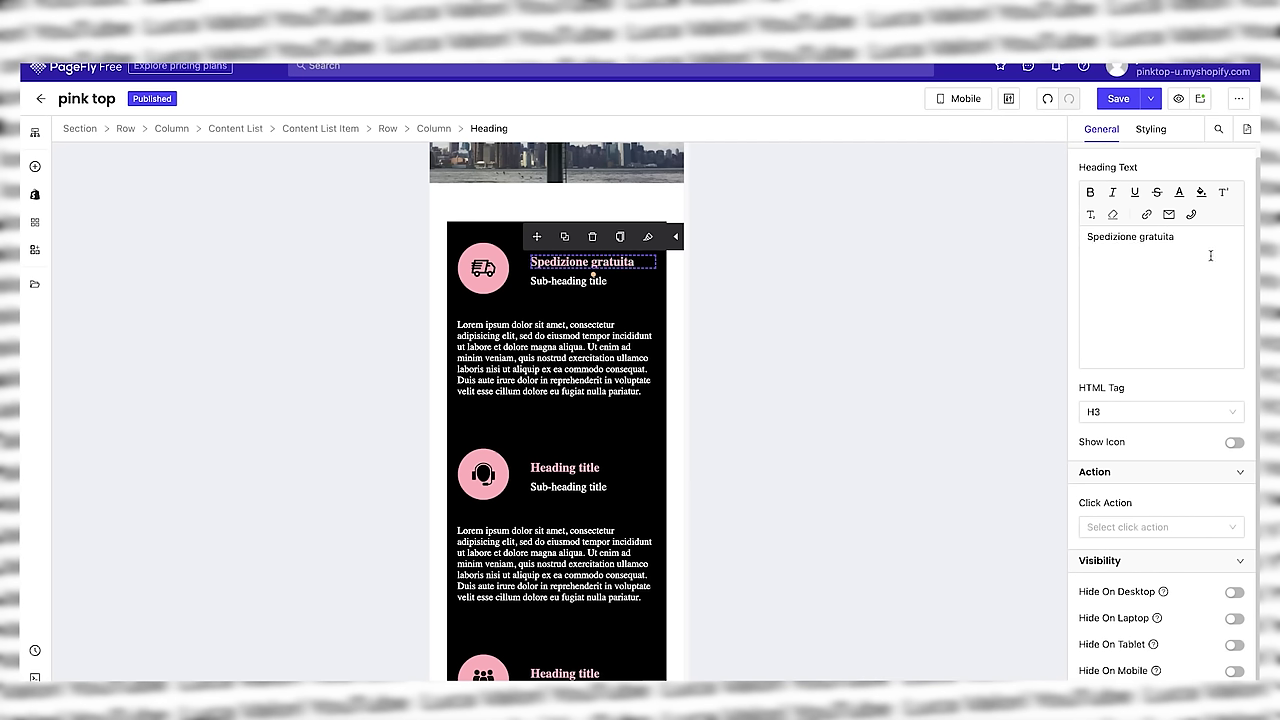
left_click(1140, 237)
key("BackSpace")
type("G")
left_click(1193, 241)
- Change its sub-heading text to 'Fino al 14 marzo'
left_click(556, 285)
left_click(1113, 268)
key("ctrl+a")
key("BackSpace")
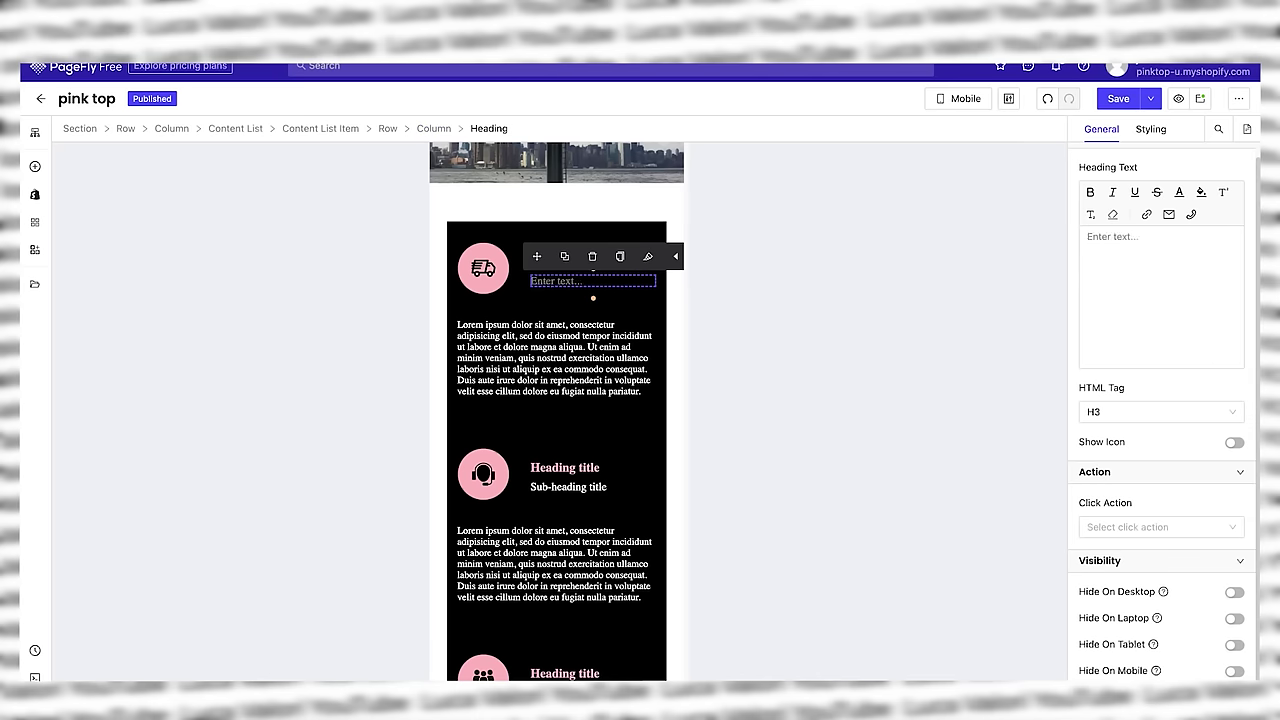
type("Fino al 14 marzo")
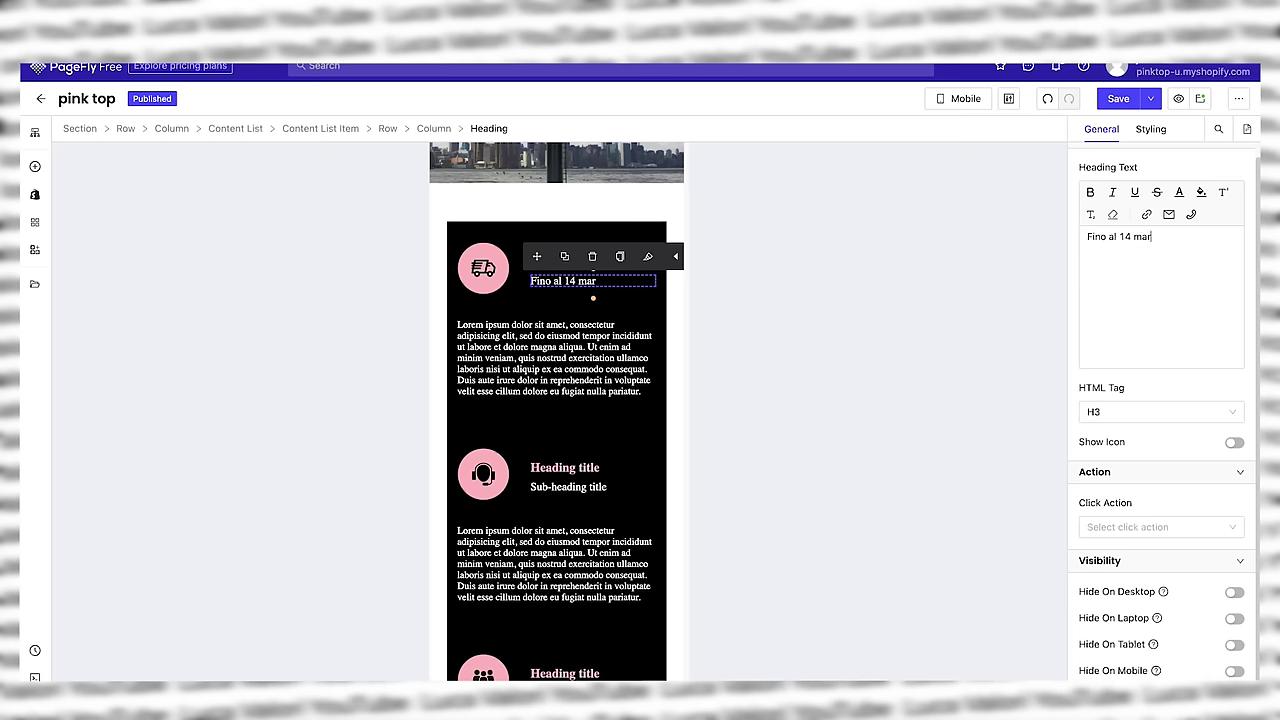
- Delete all the Lorem ipsum text from the paragraph under 'Spedizione Gratuita'
left_click(575, 368)
scroll(1169, 358, "down", 1)
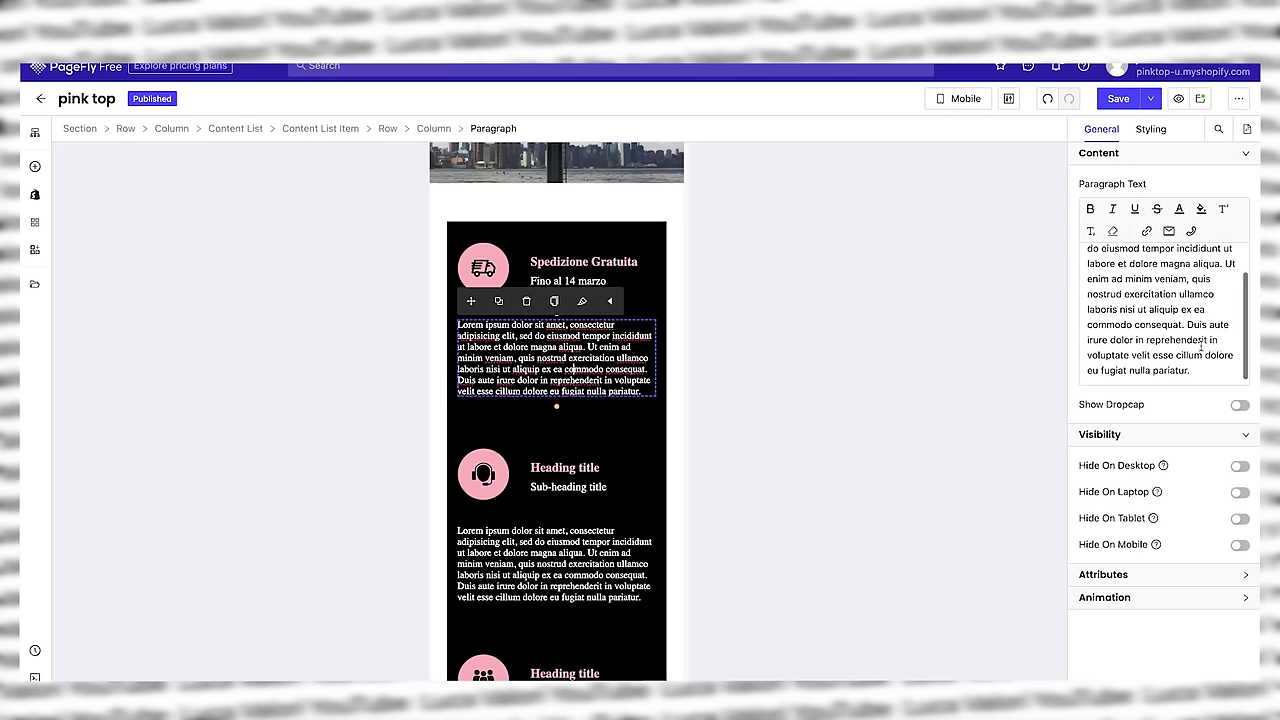
key("shift+ctrl+Left")
key("shift+ctrl+Left")
key("shift+ctrl+Left")
key("shift+ctrl+Left")
key("shift+ctrl+Left")
key("shift+ctrl+Left")
key("ctrl+a")
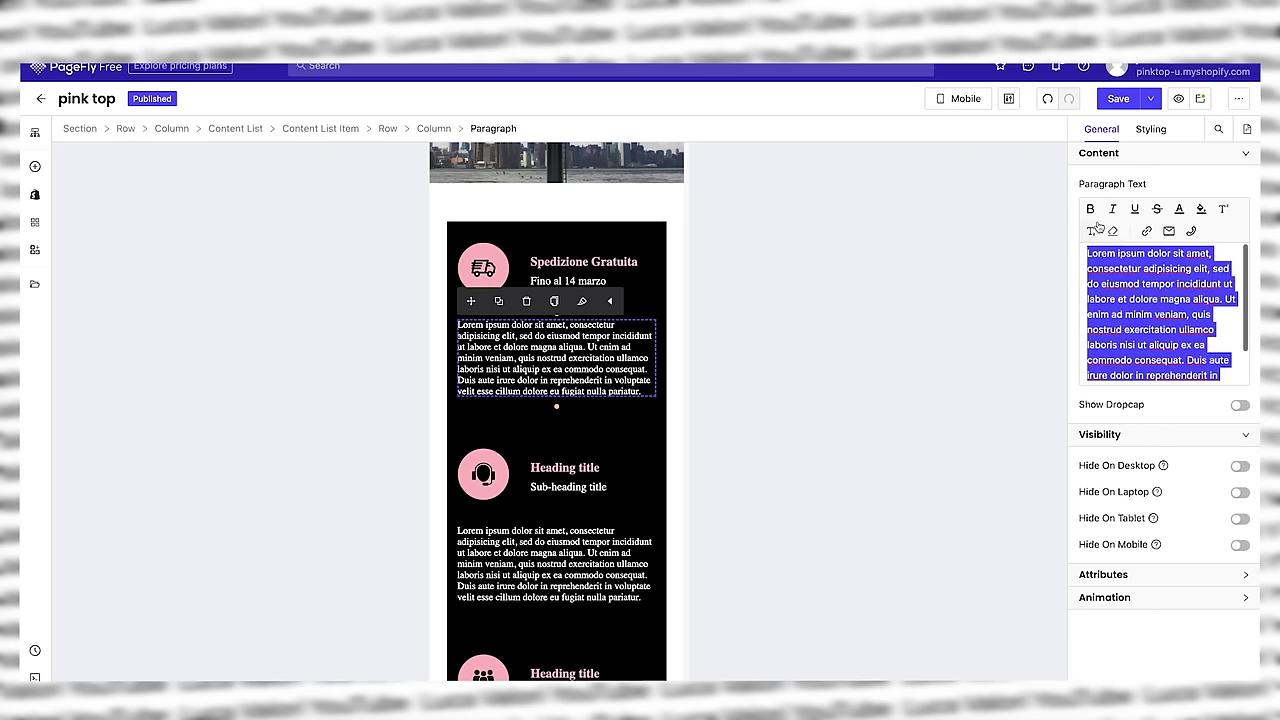
key("BackSpace")
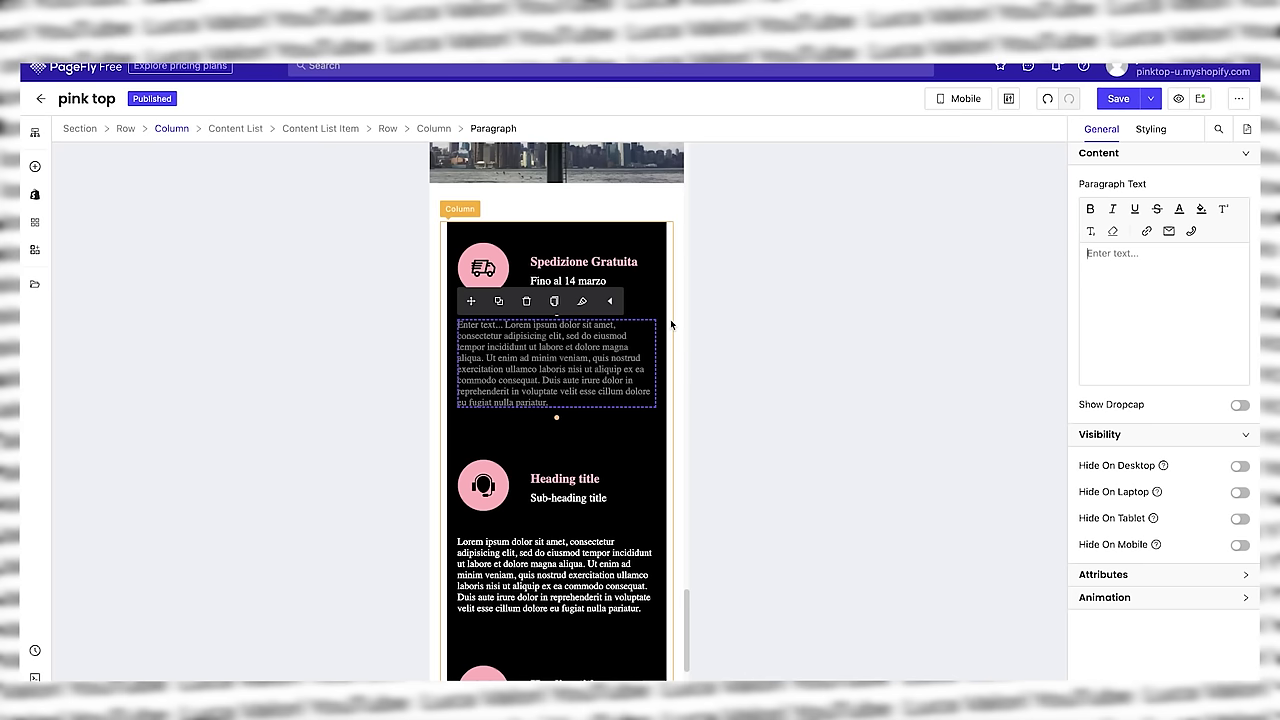
- Start the paragraph with 'Offriamo a tutte le nostre clienti', correcting tutti and nostri
left_click(1122, 280)
type("Off")
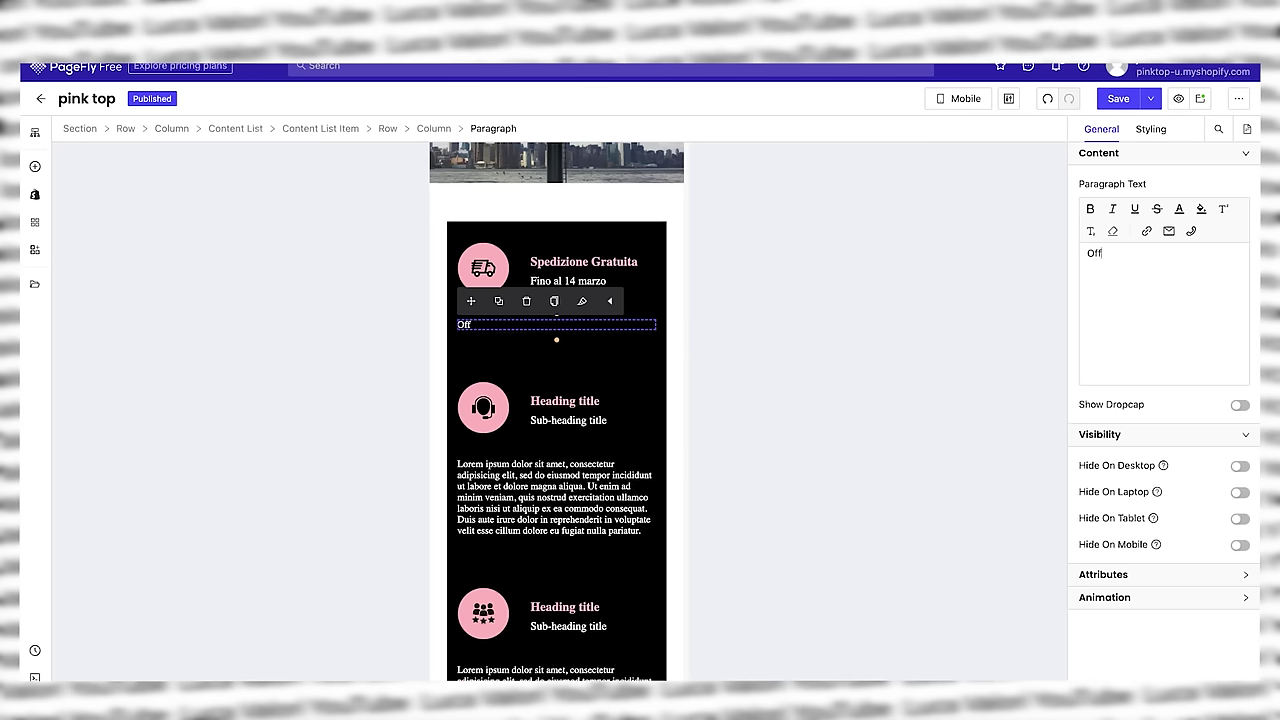
type("riamo a tutti i nostri clienti")
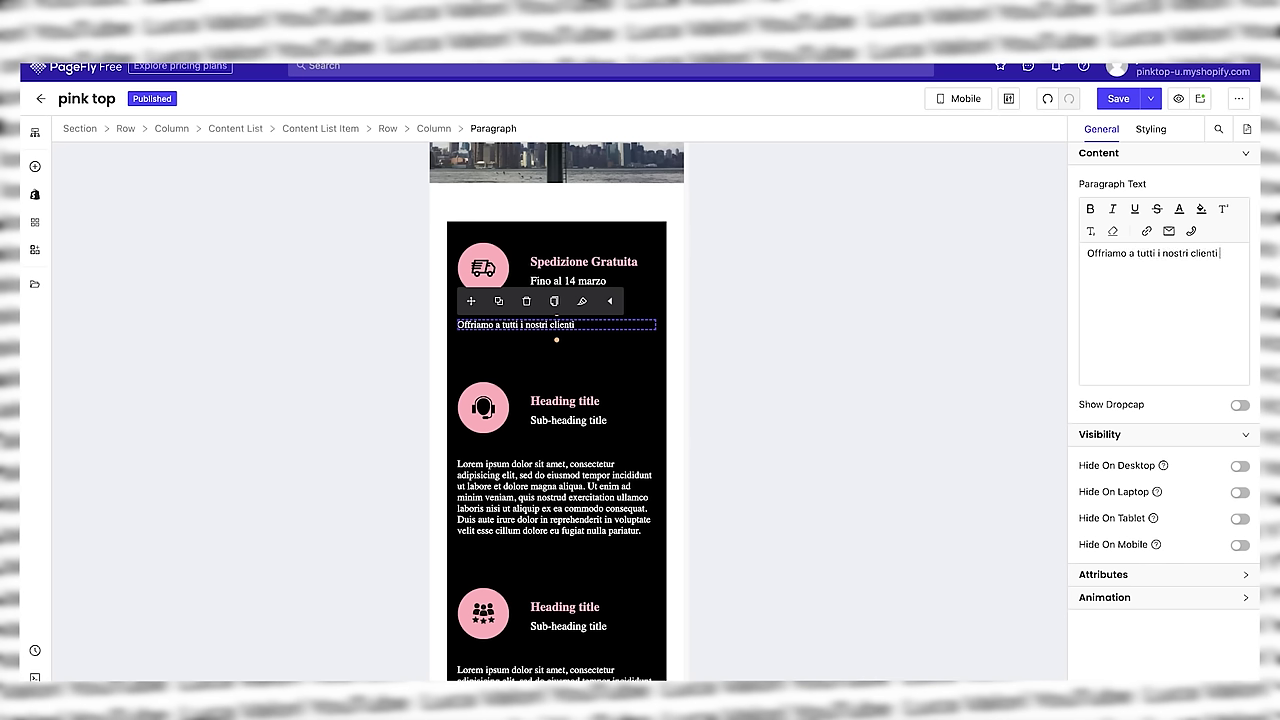
left_click(1160, 253)
key("BackSpace")
key("BackSpace")
key("BackSpace")
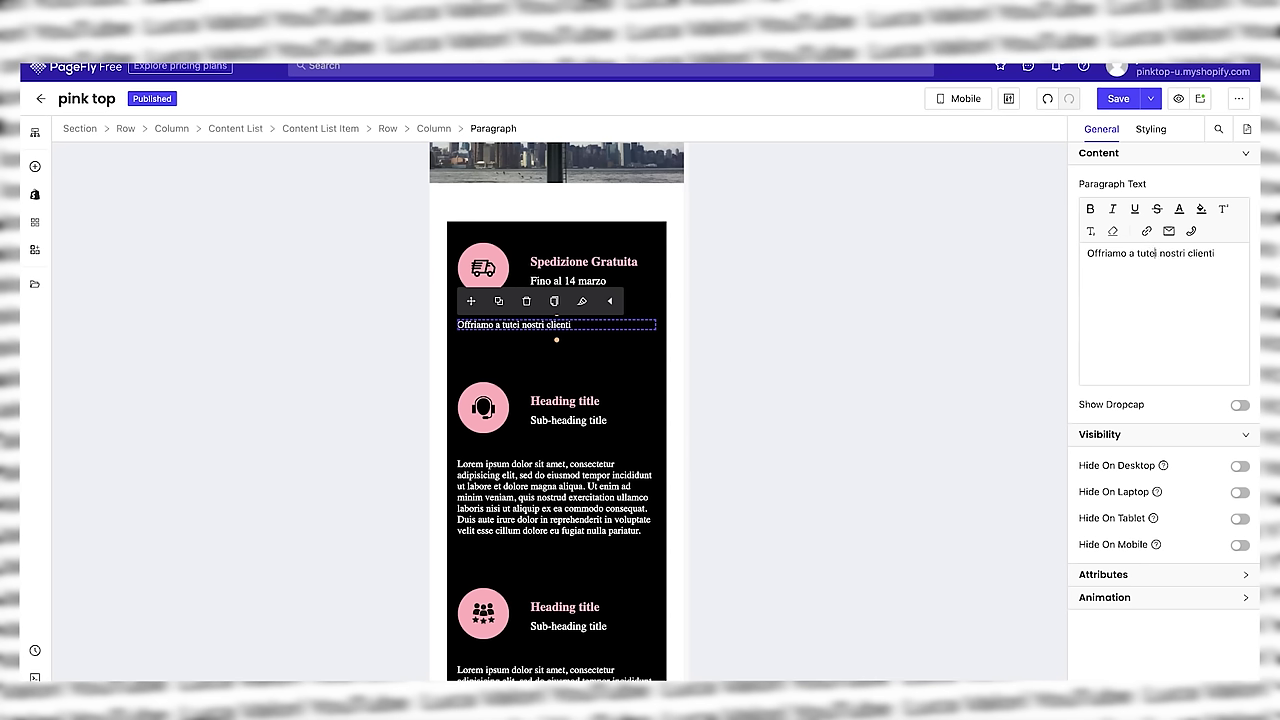
type("te le")
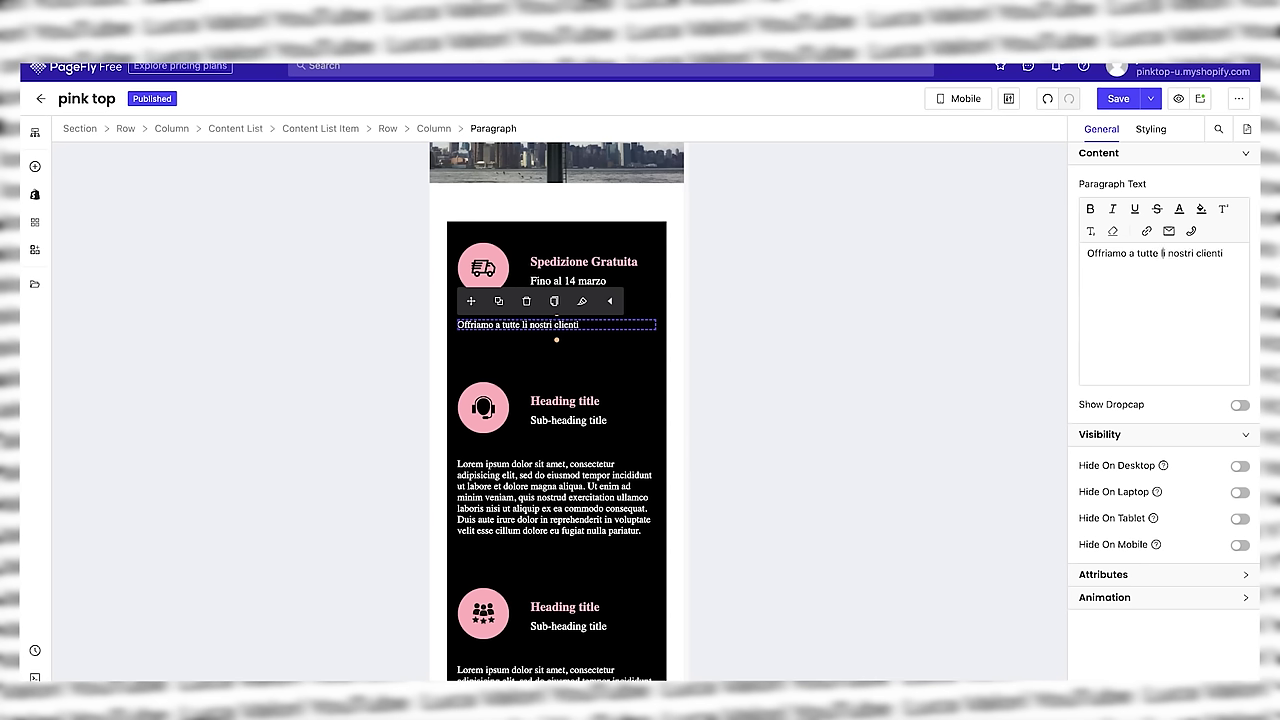
key("Delete")
key("Delete")
left_click(1197, 253)
key("Delete")
type("e")
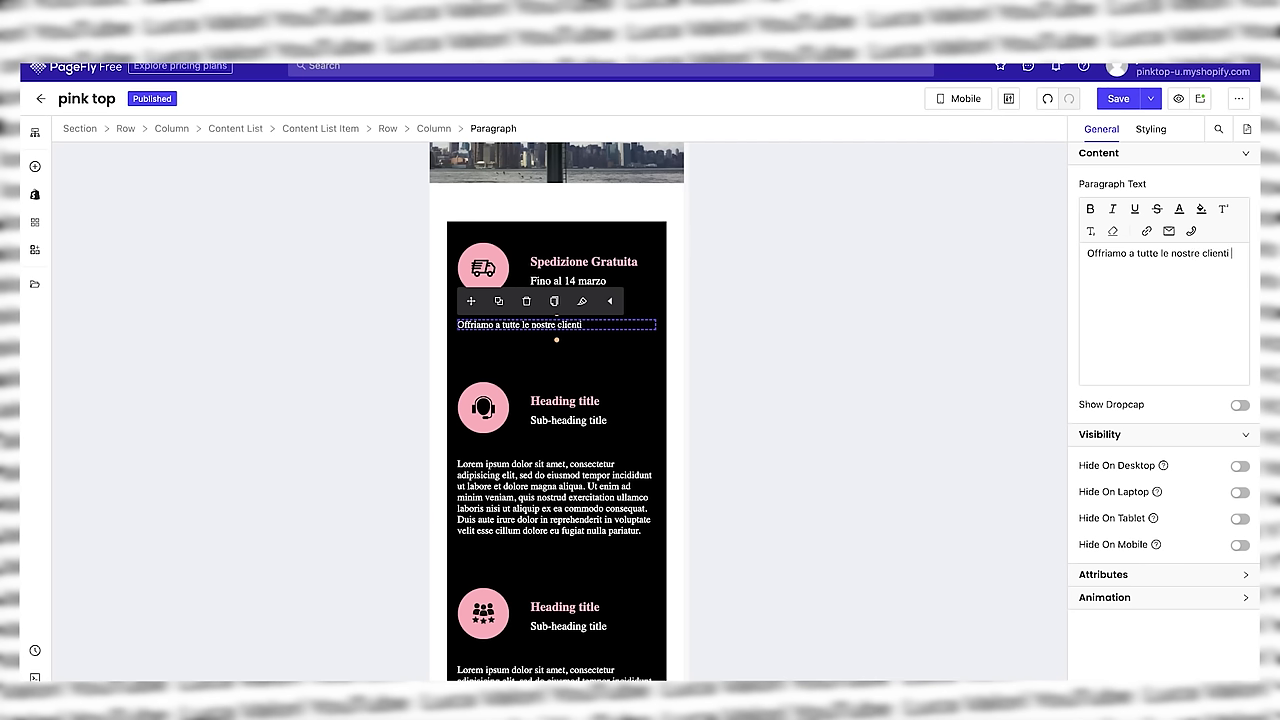
- Continue with the free insured shipping until 1 marzo text, ending 'per sempre una volta acquistato'
left_click(1233, 254)
type("una spedizione assicurata")
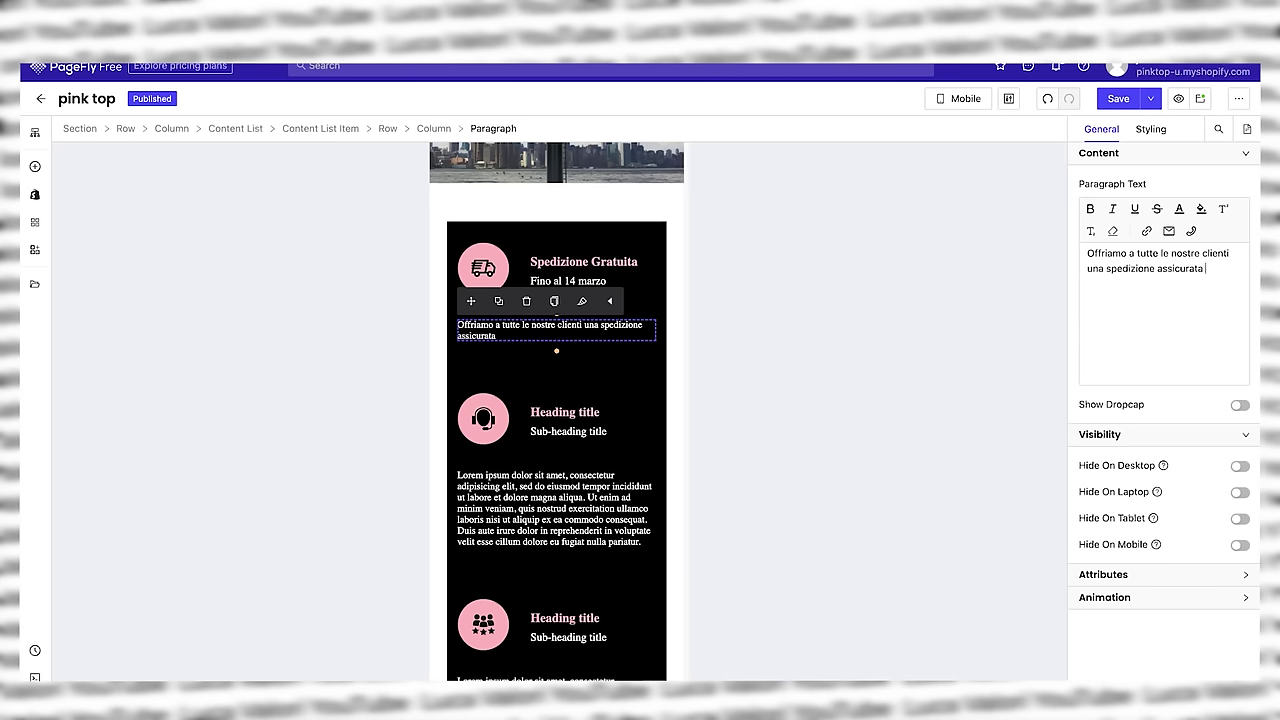
type(" gratuita finoa al")
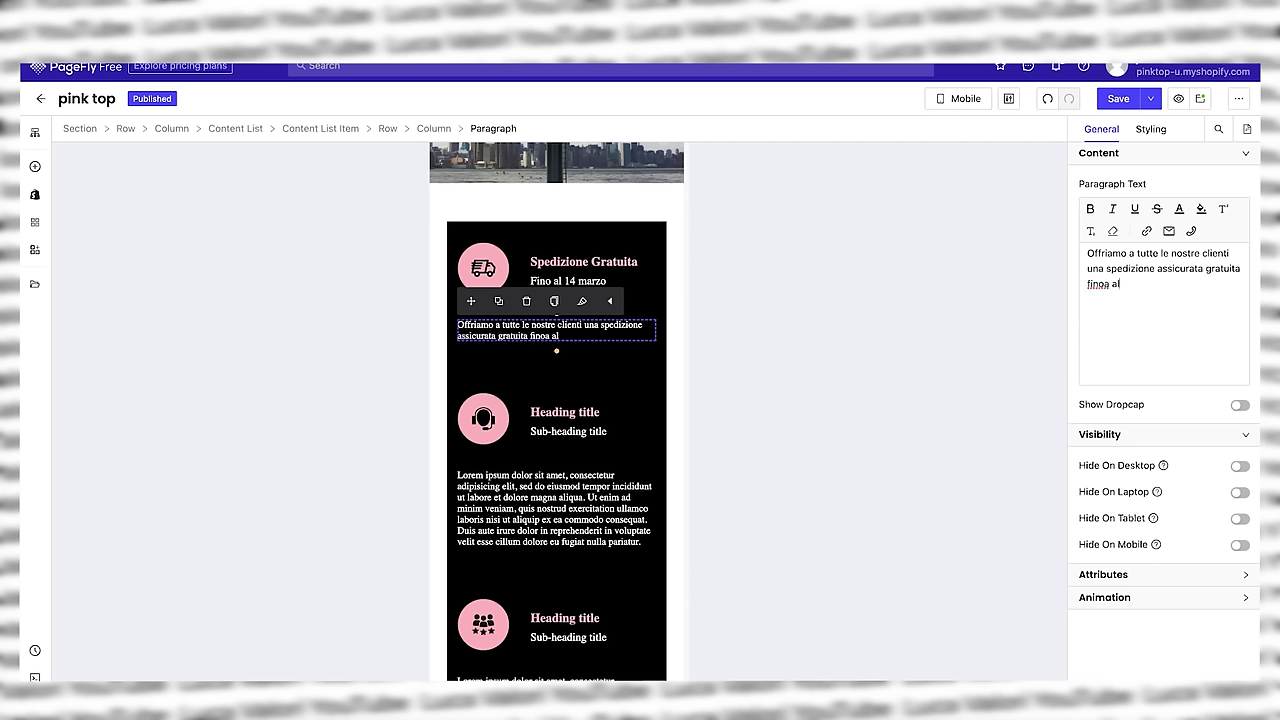
type(" 1 marzo ")
type(" Hai capito bene ")
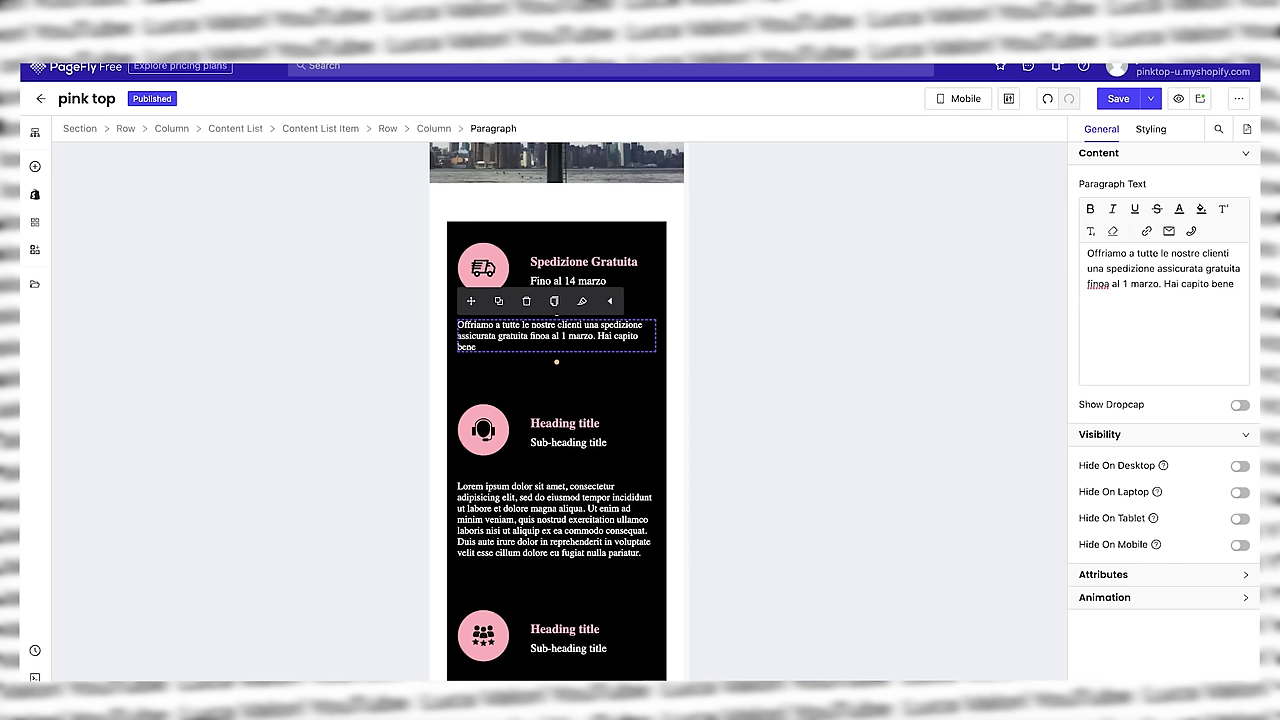
type("fino a quella data tutte le spedizioni")
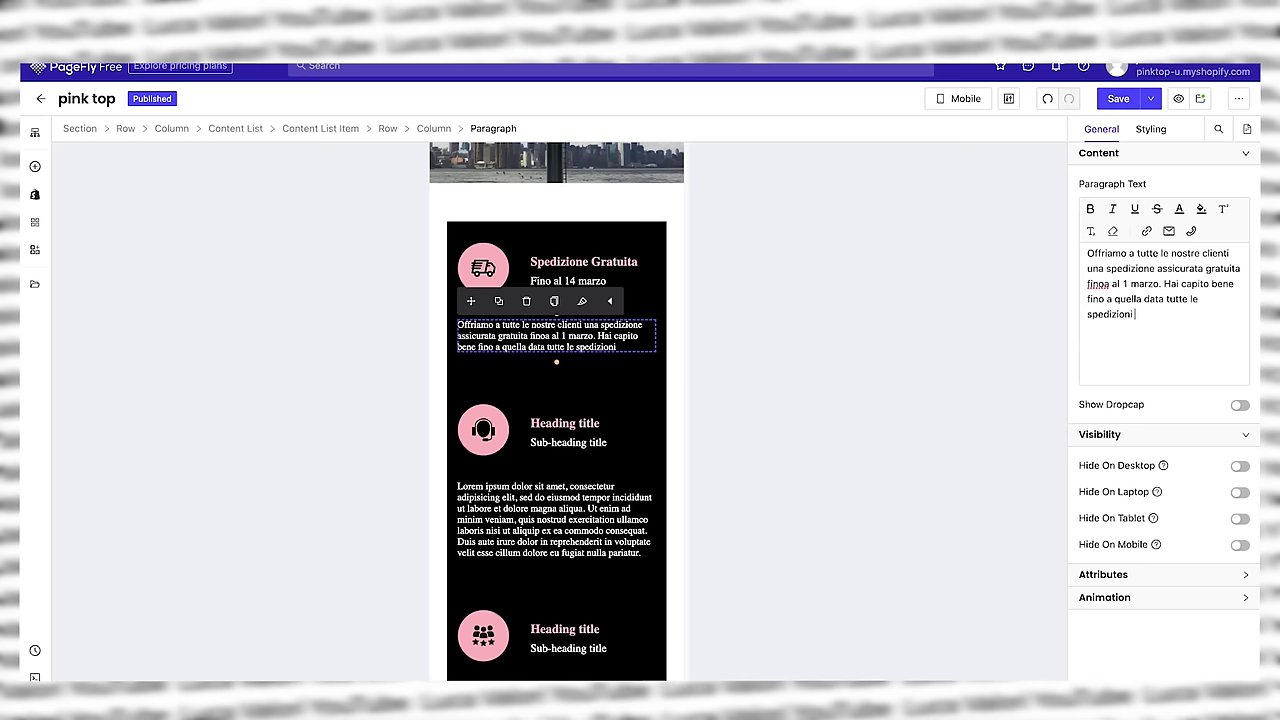
type("ve le pagheremo n")
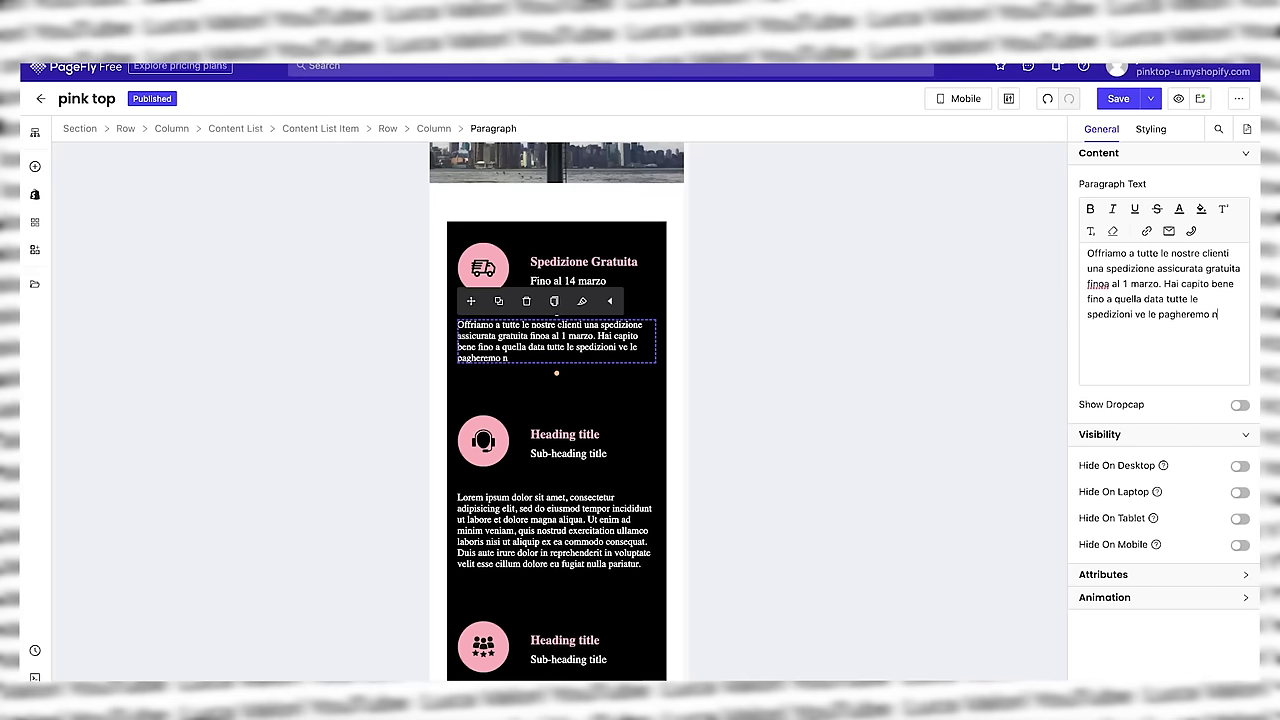
type("oi gratuitamnte")
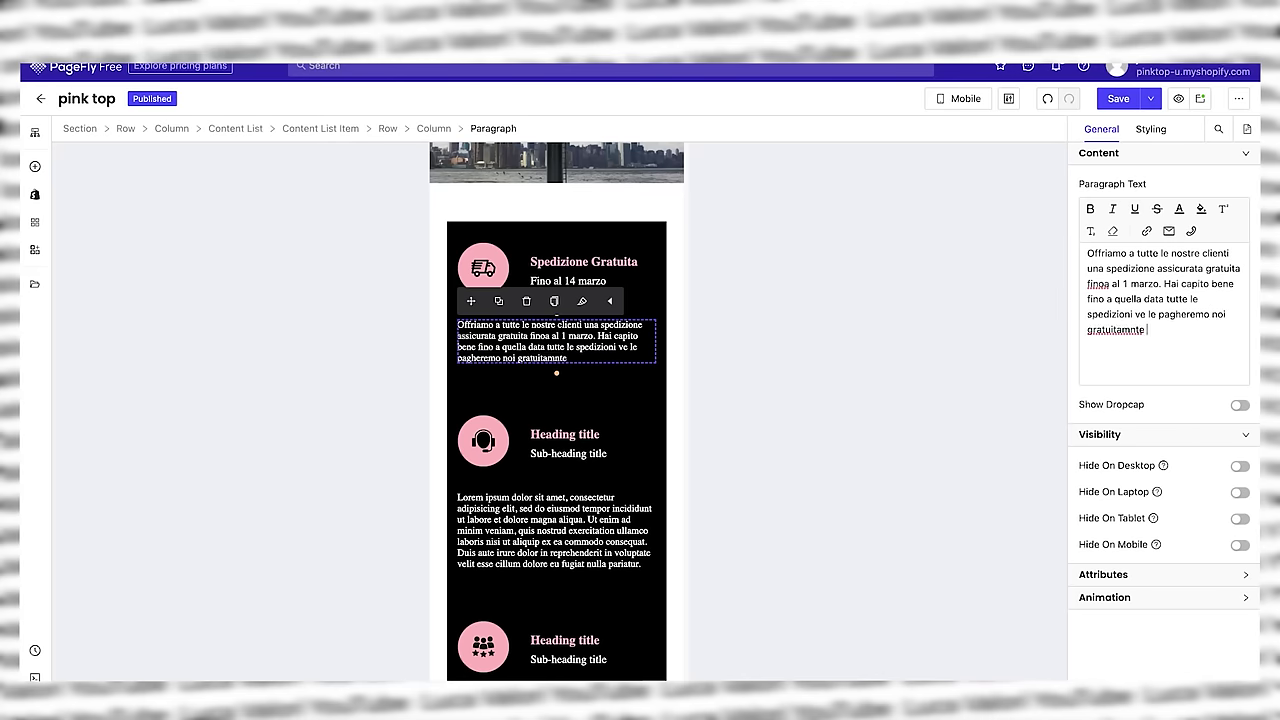
key("BackSpace")
key("BackSpace")
key("BackSpace")
key("BackSpace")
key("BackSpace")
key("BackSpace")
key("BackSpace")
key("BackSpace")
key("BackSpace")
key("BackSpace")
key("BackSpace")
key("BackSpace")
key("BackSpace")
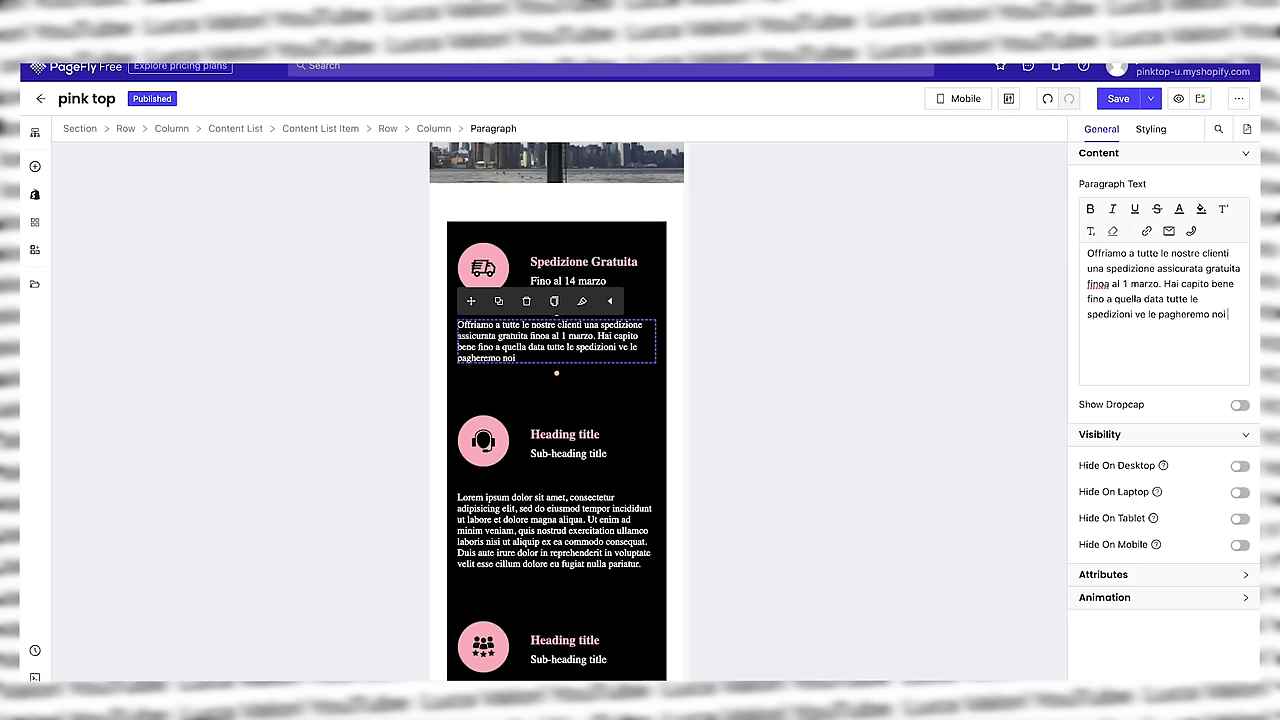
type("in prima persona quindi cosa aspetti ?")
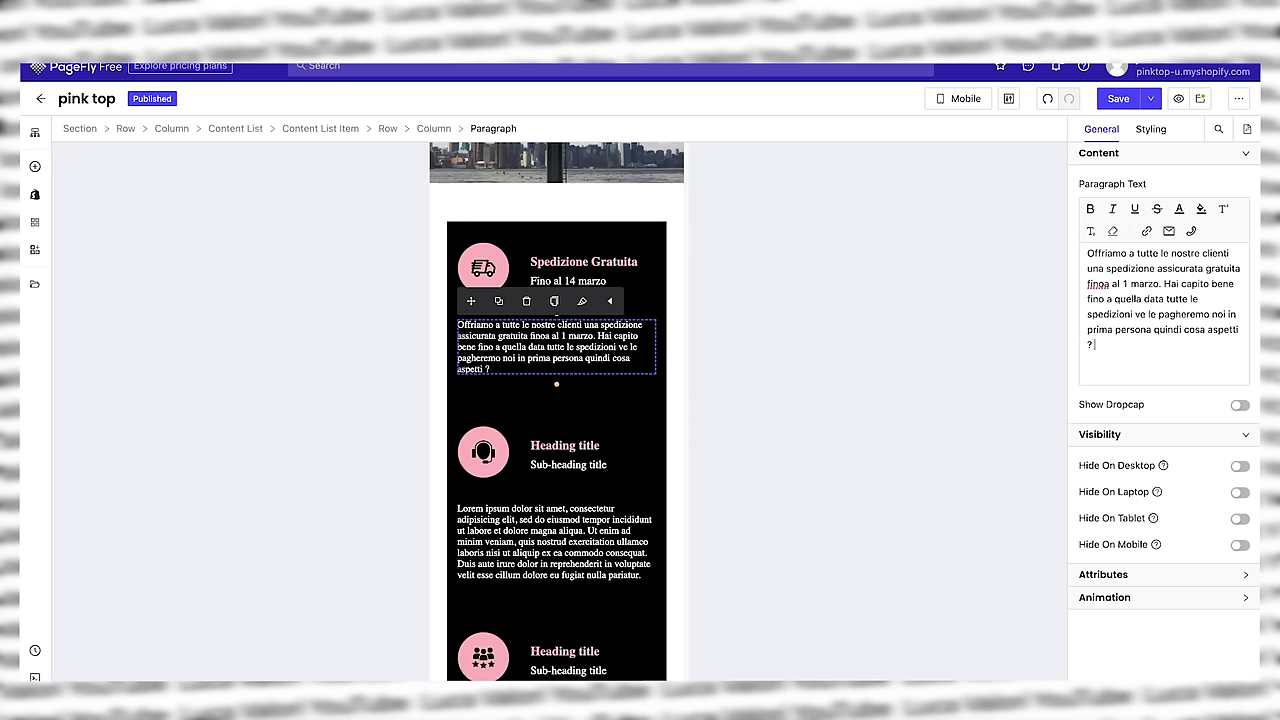
type(" Pink top")
key("BackSpace")
key("BackSpace")
key("BackSpace")
key("BackSpace")
type("top saràtuo")
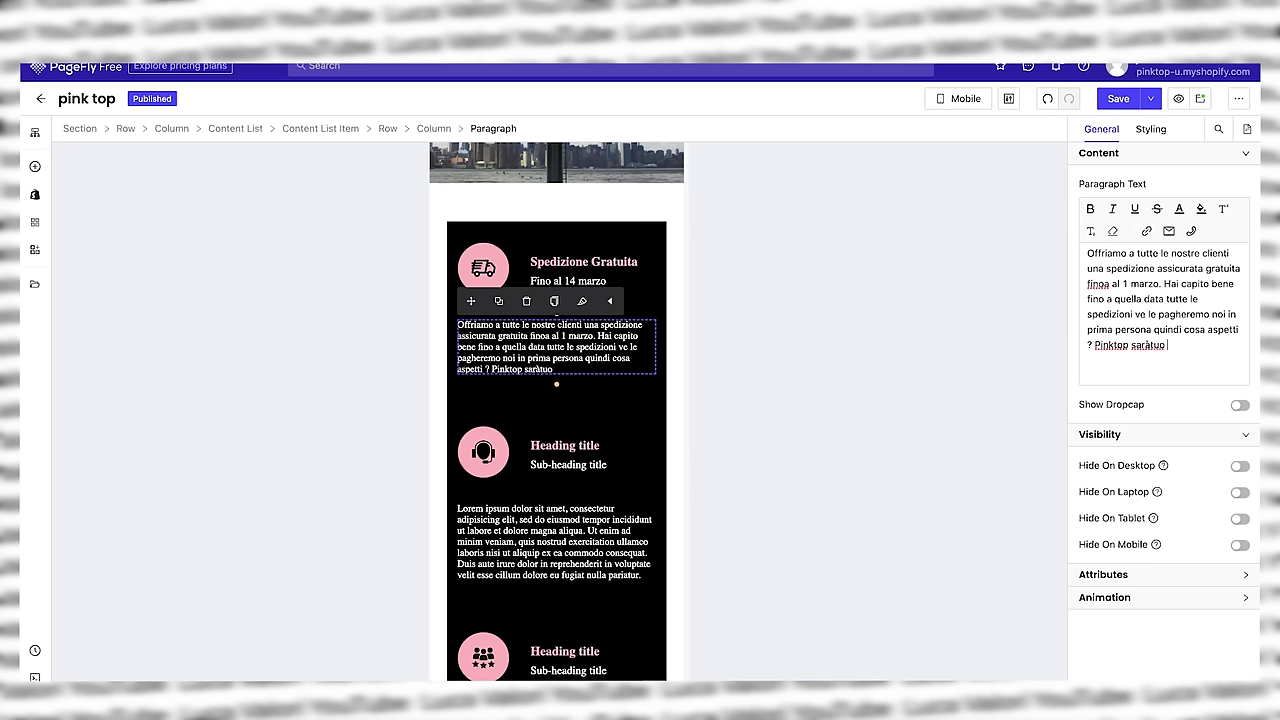
type(" pr semore u")
key("BackSpace")
key("BackSpace")
key("BackSpace")
key("BackSpace")
key("BackSpace")
type("pre una volta acquistato")
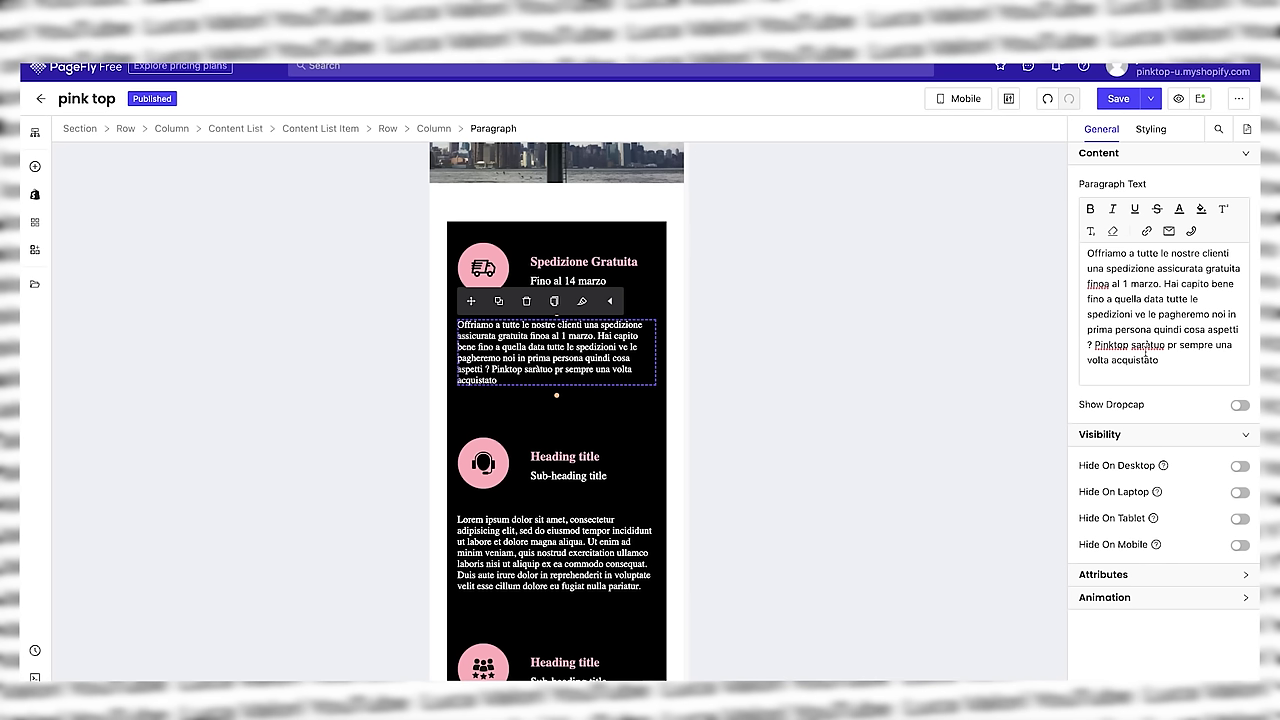
- Fix the typos 'finoa' and 'saràtuo' in the shipping paragraph
left_click(1164, 286)
left_click(1109, 283)
key("BackSpace")
left_click(1168, 344)
key("BackSpace")
key("BackSpace")
key("BackSpace")
key("BackSpace")
type("t")
key("BackSpace")
type("tuo")
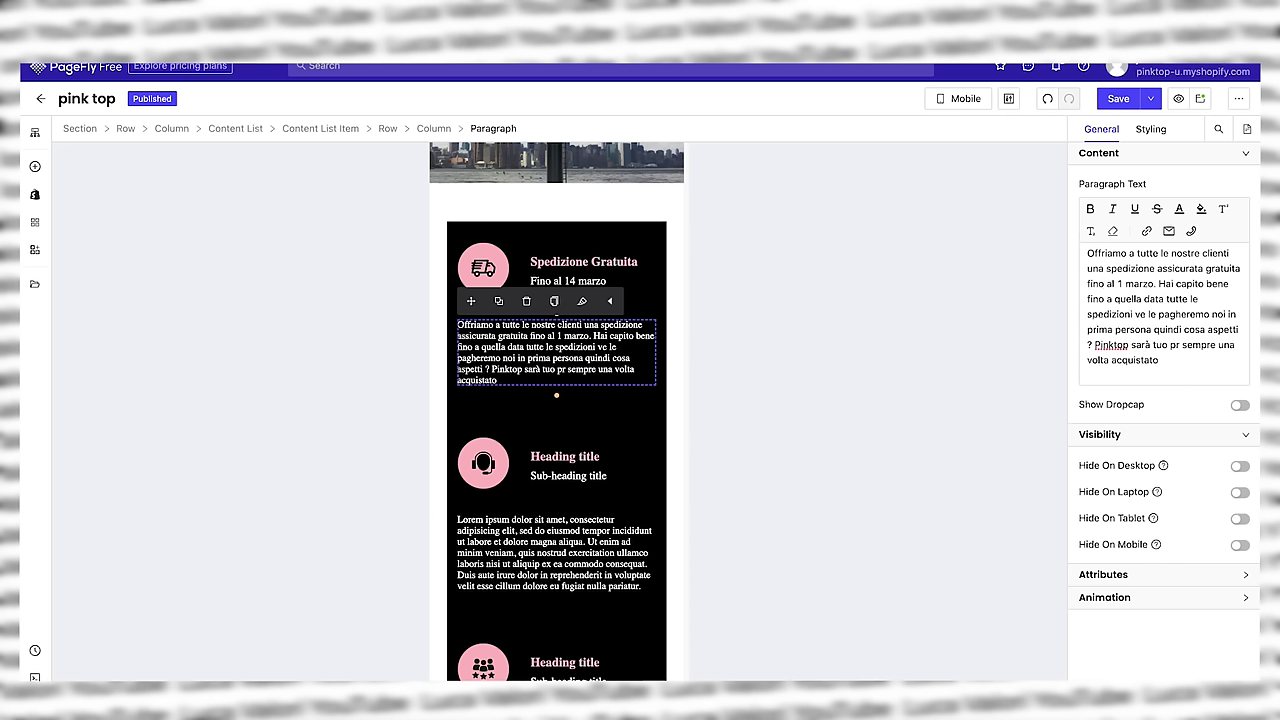
- Reword the ending so it reads 'Pinktop sarà per sempre tuo una volta acquistato'
left_click(1176, 344)
type("e")
left_click(1167, 371)
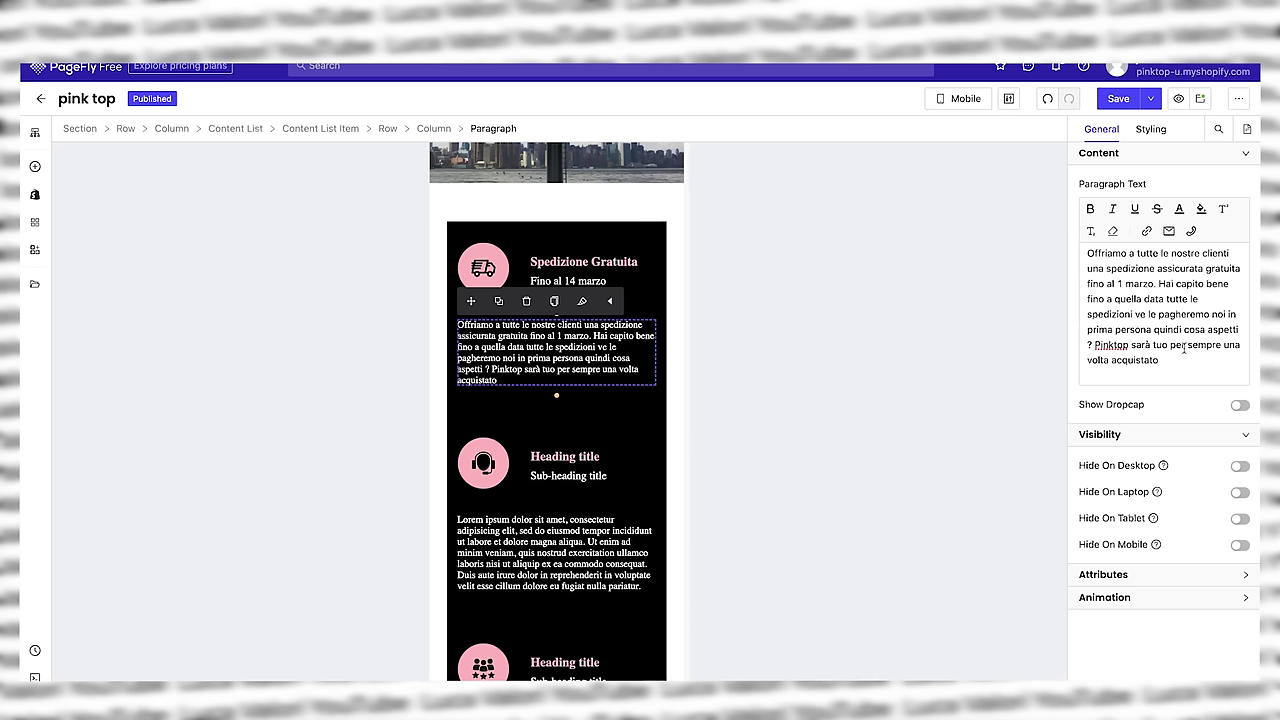
left_click_drag(1193, 345, 1170, 346)
left_click(1181, 346)
key("BackSpace")
key("BackSpace")
key("BackSpace")
key("BackSpace")
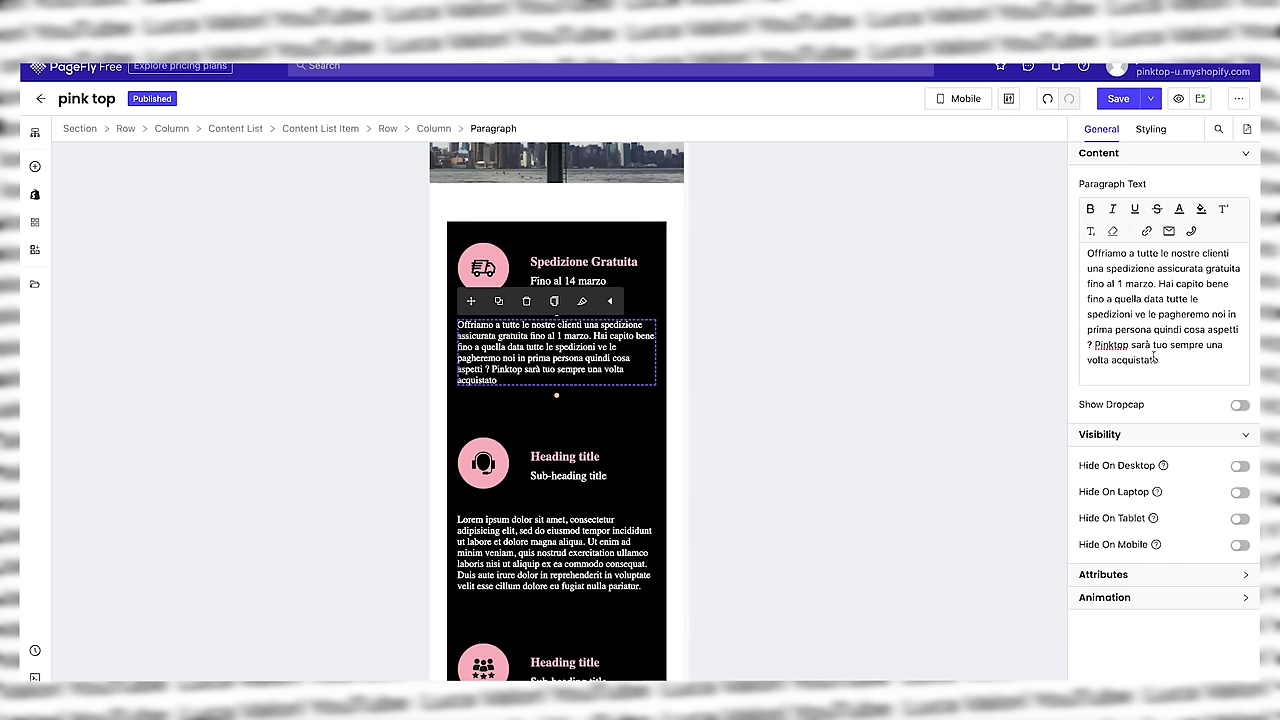
key("BackSpace")
key("BackSpace")
key("BackSpace")
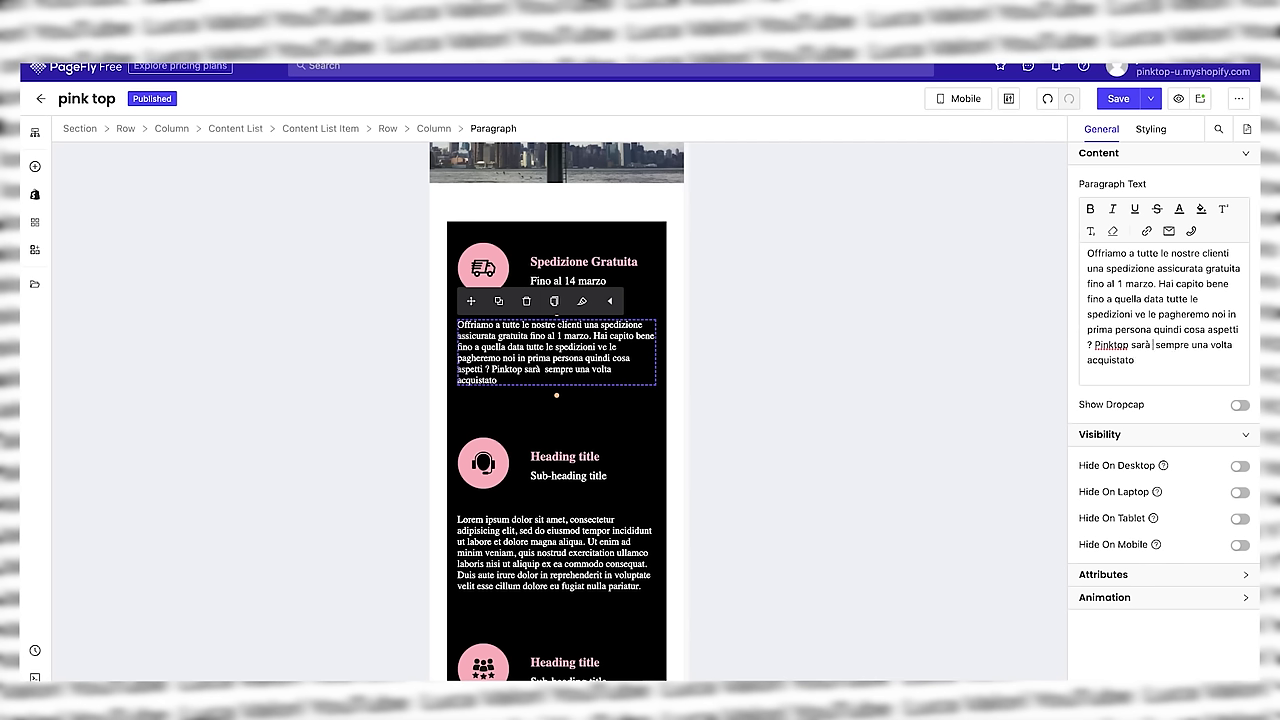
key("BackSpace")
type("per")
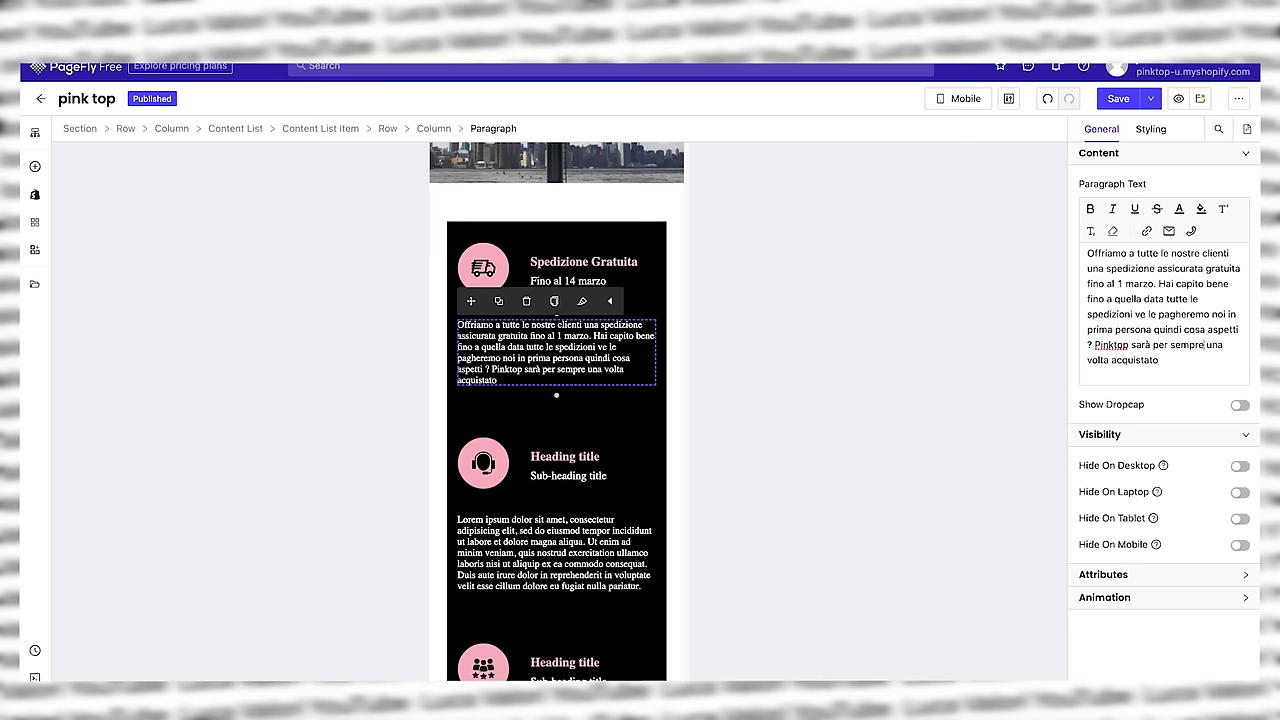
type("t")
scroll(565, 450, "down", 1)
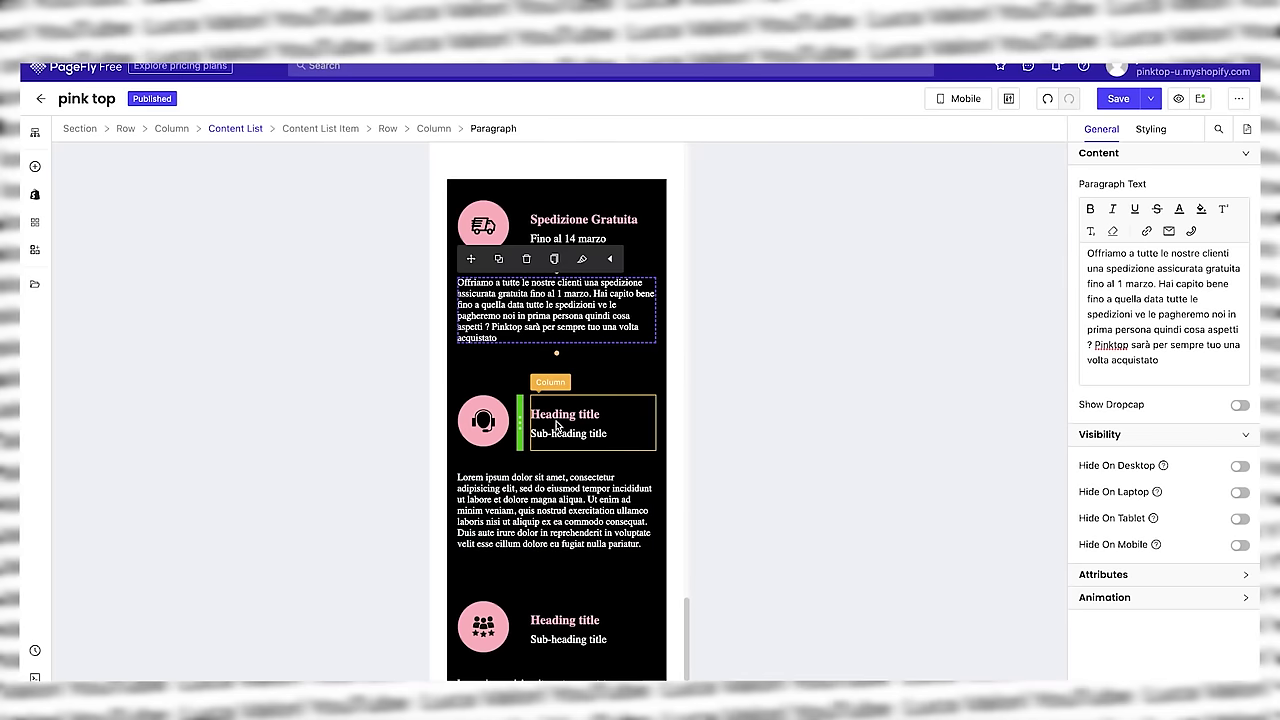
- Replace the second feature's placeholder heading with 'Assistenza 24/7'
left_click(557, 425)
left_click(578, 419)
left_click_drag(1165, 265, 1093, 216)
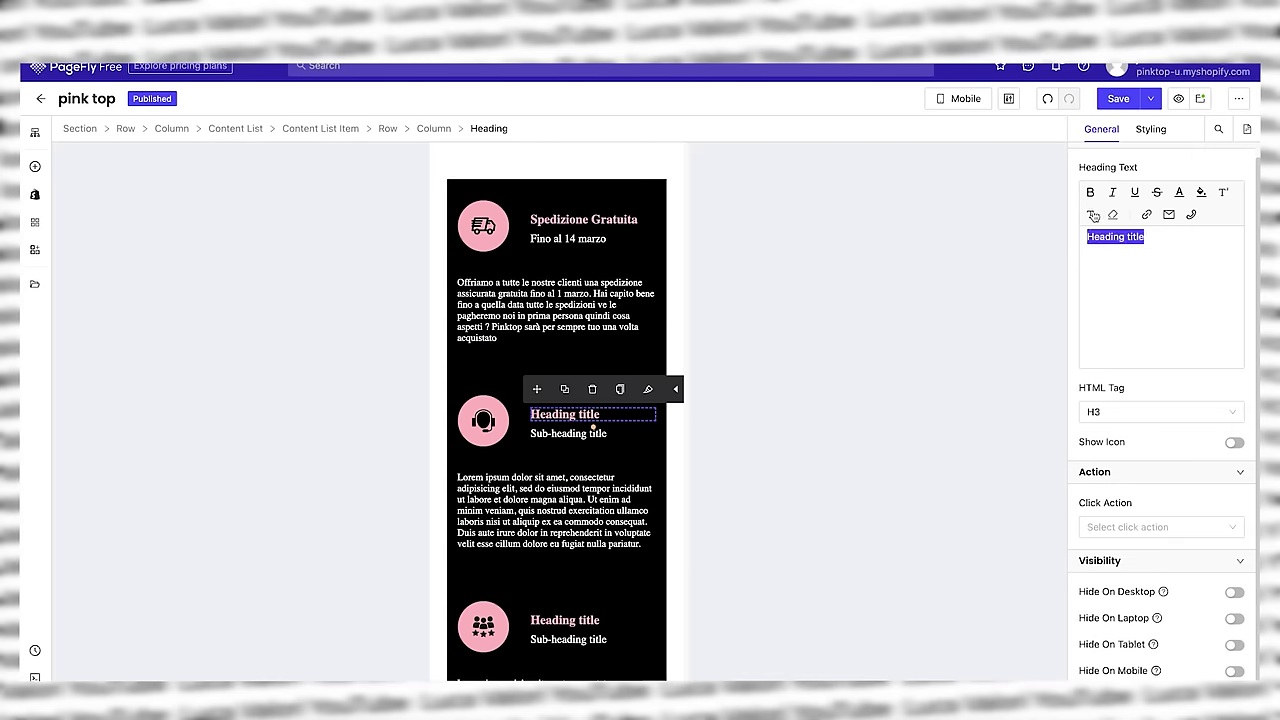
key("BackSpace")
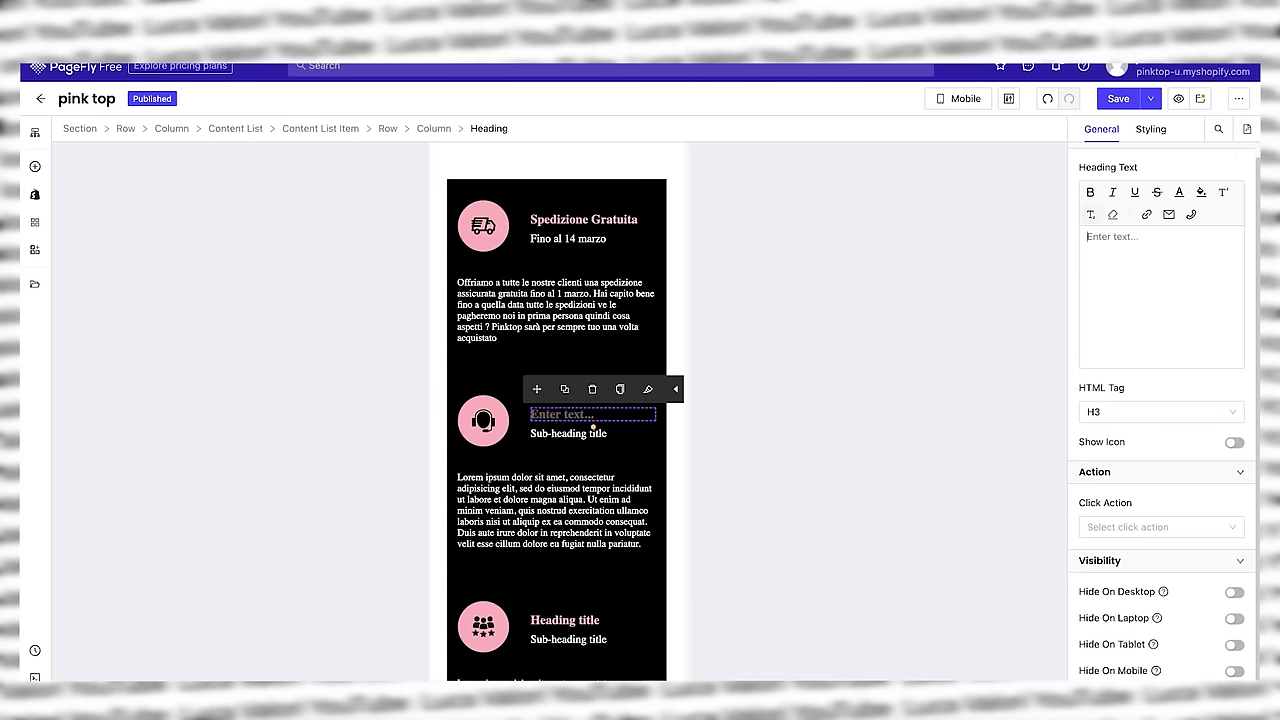
type("Assistenza 24/7")
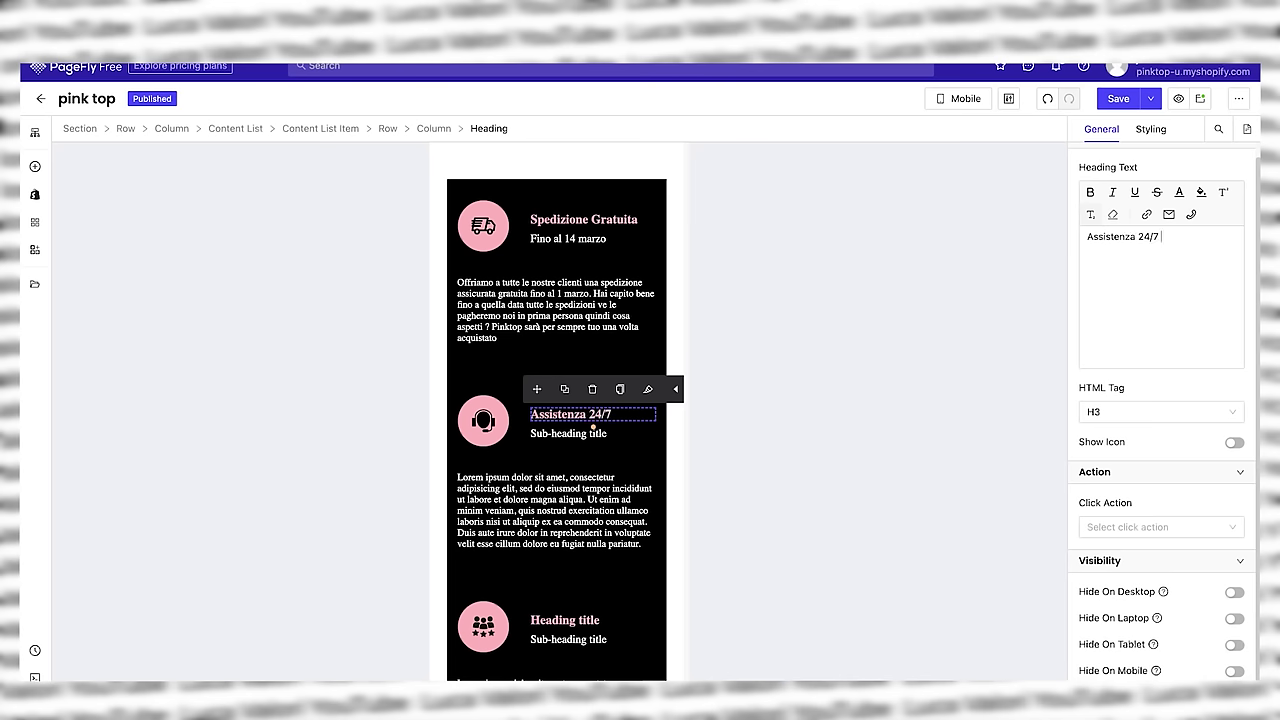
- Change the second feature's sub-heading to 'Anche post acquisto'
left_click(555, 435)
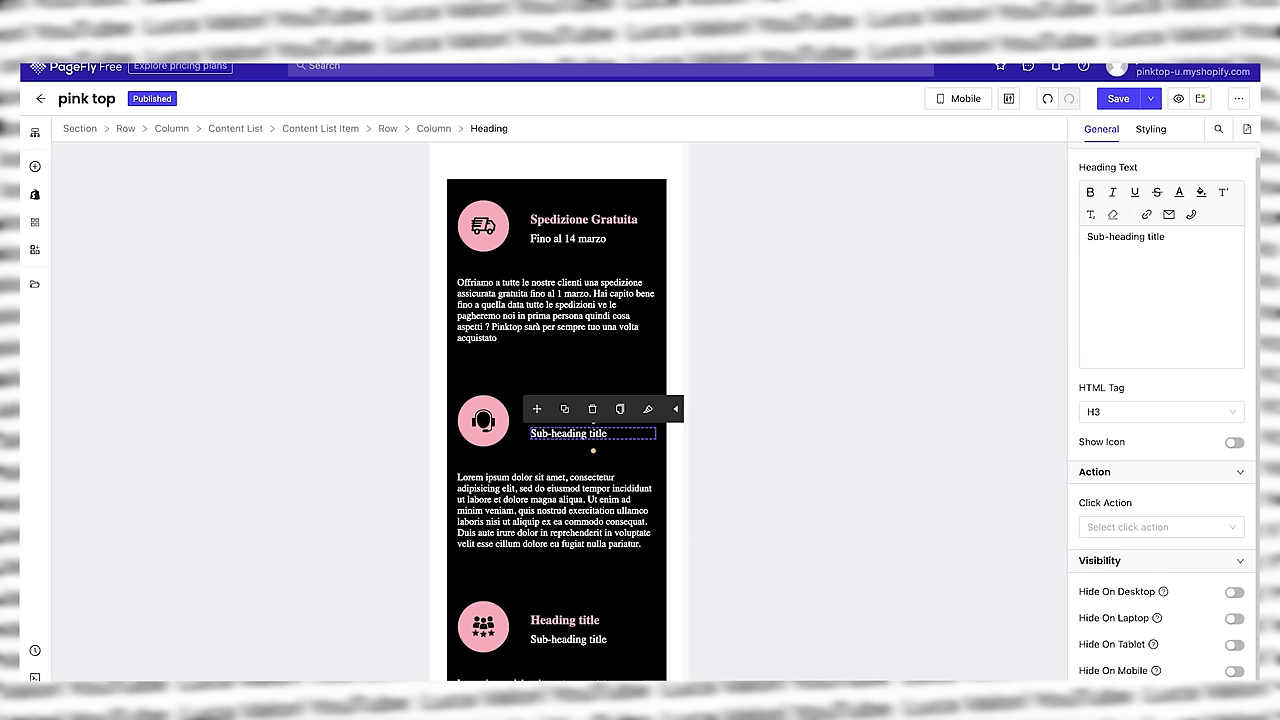
left_click_drag(1192, 280, 1080, 240)
key("BackSpace")
type("Anche pos")
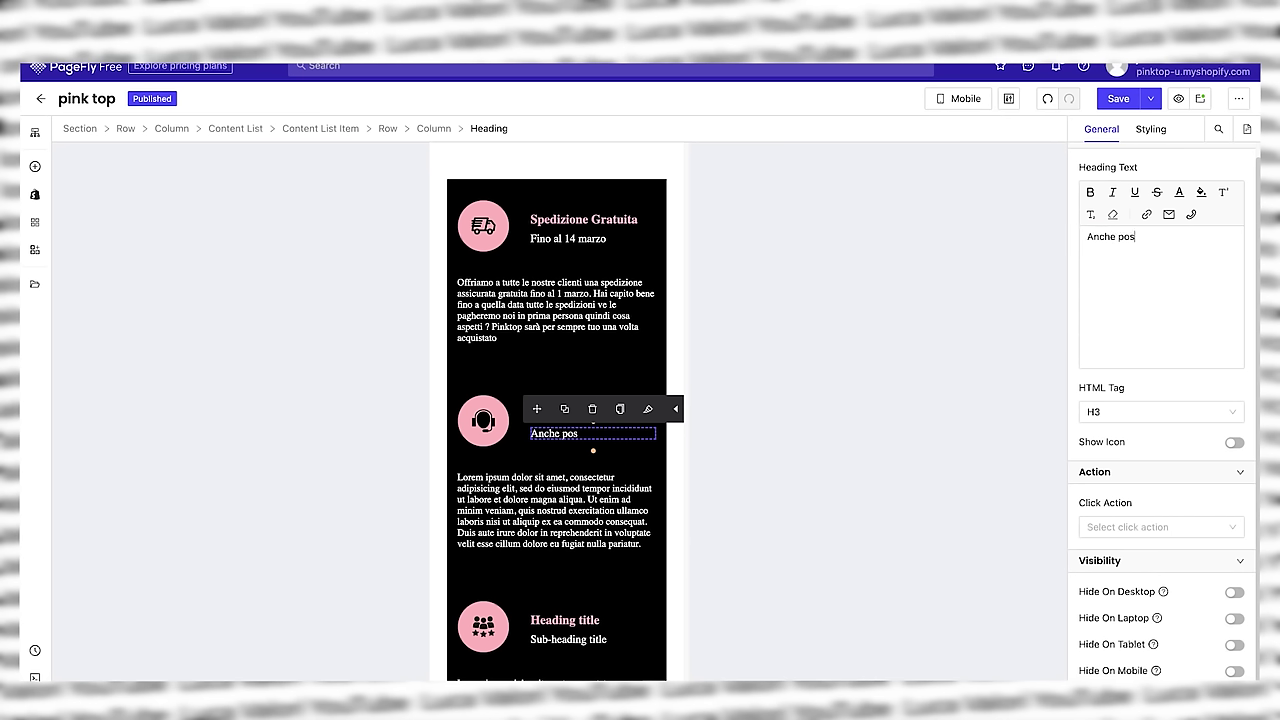
type("t acquito")
key("BackSpace")
type("isto")
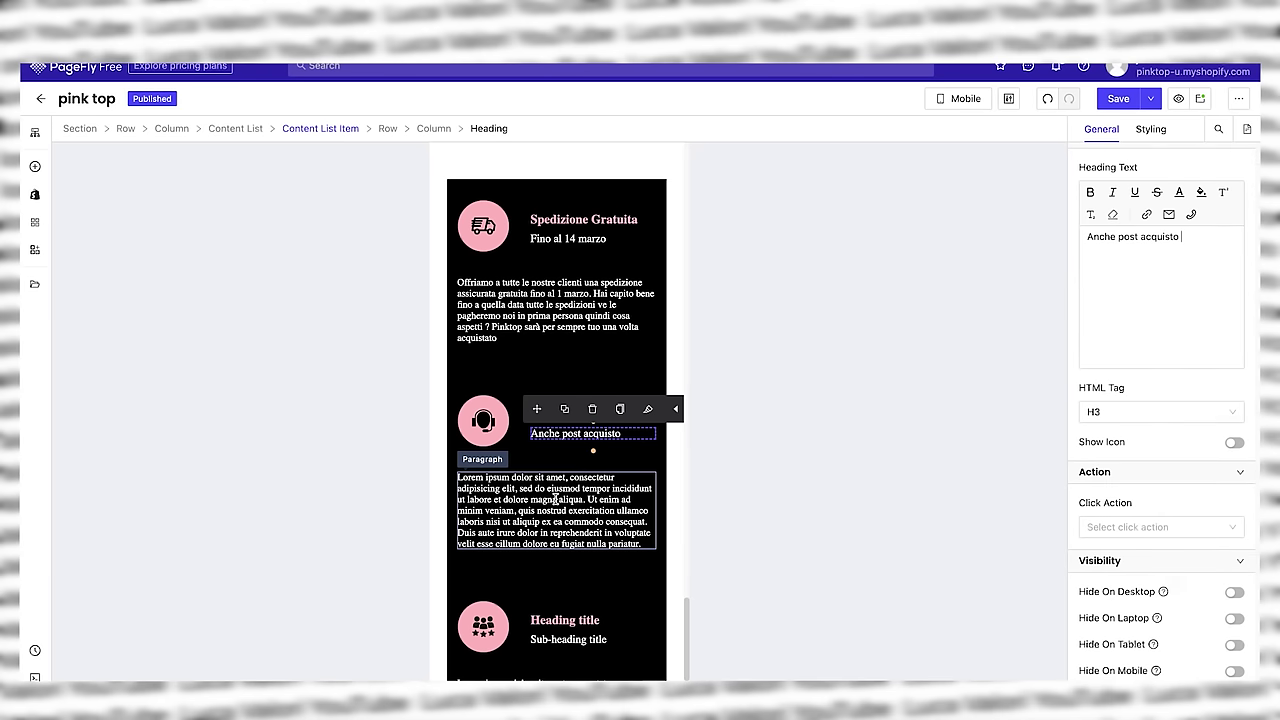
- Delete the Lorem ipsum text from the second feature's paragraph
left_click(555, 499)
scroll(1160, 300, "down", 3)
left_click_drag(1190, 371, 1124, 294)
key("ctrl+a")
key("BackSpace")
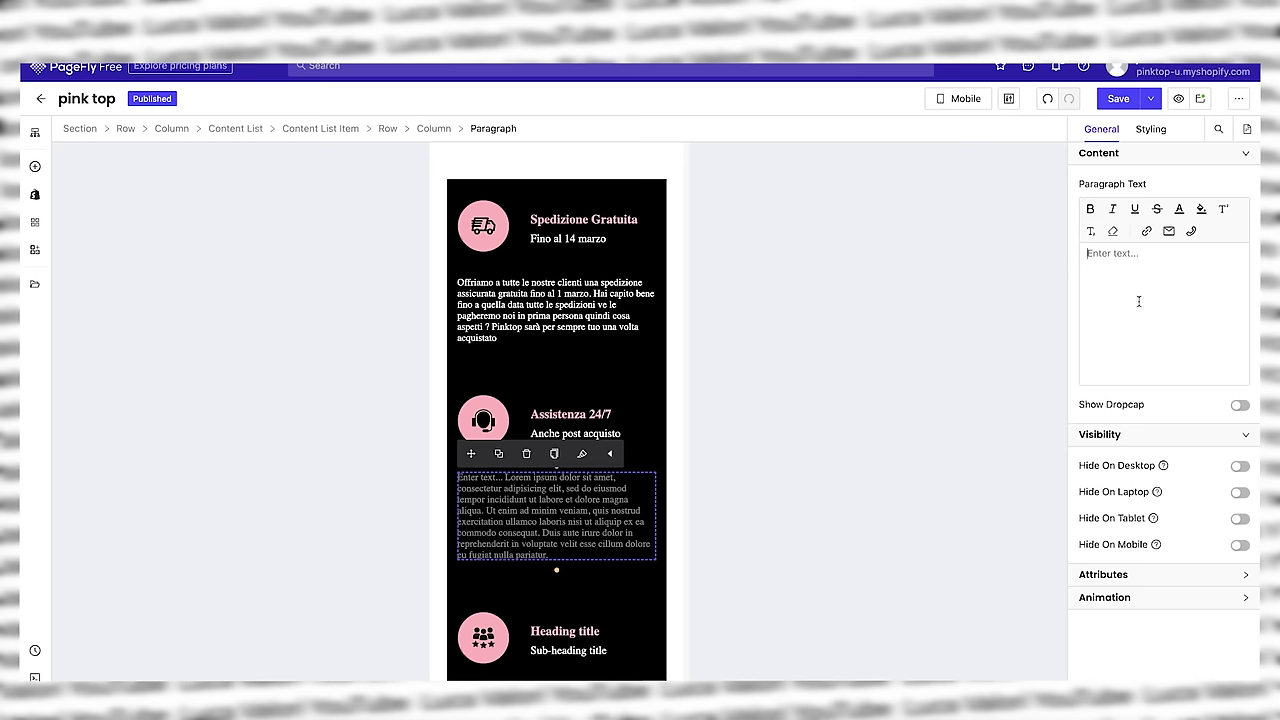
- Type that staff is available 24 ore su 24 and 7 giorni su 7 to resolve every question
type("Il nost")
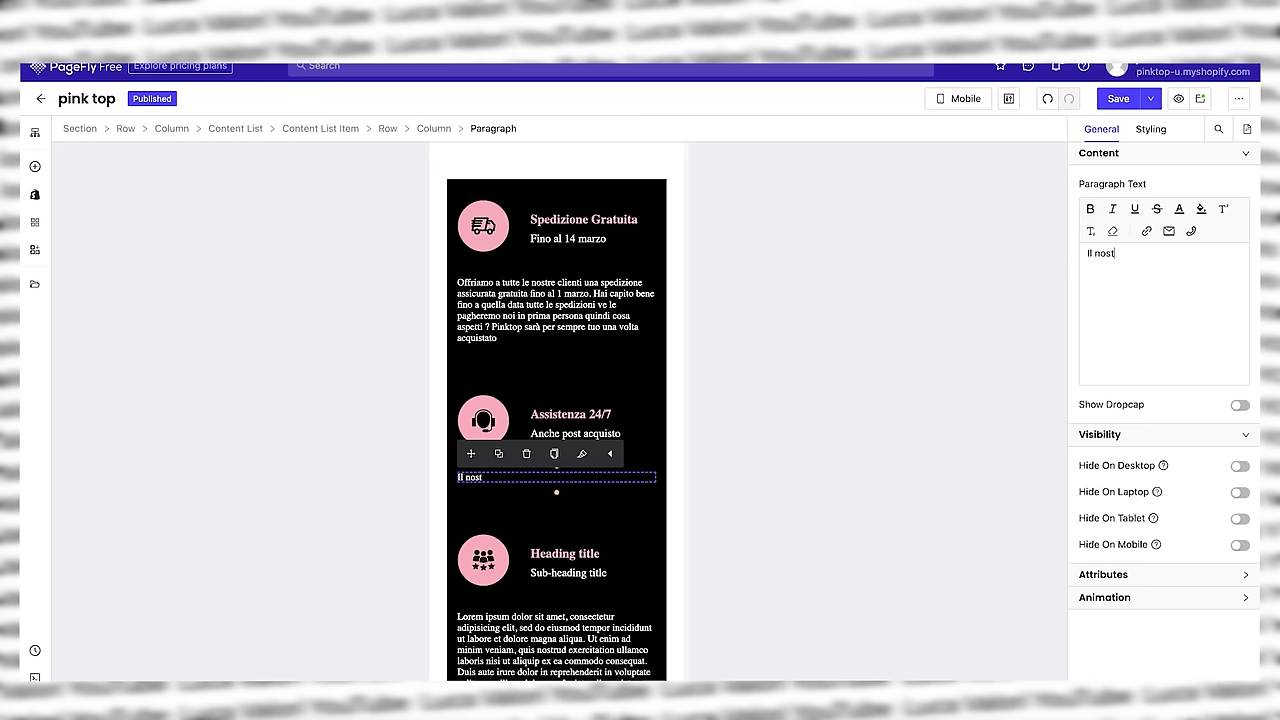
type("ro staff sarà sempre d")
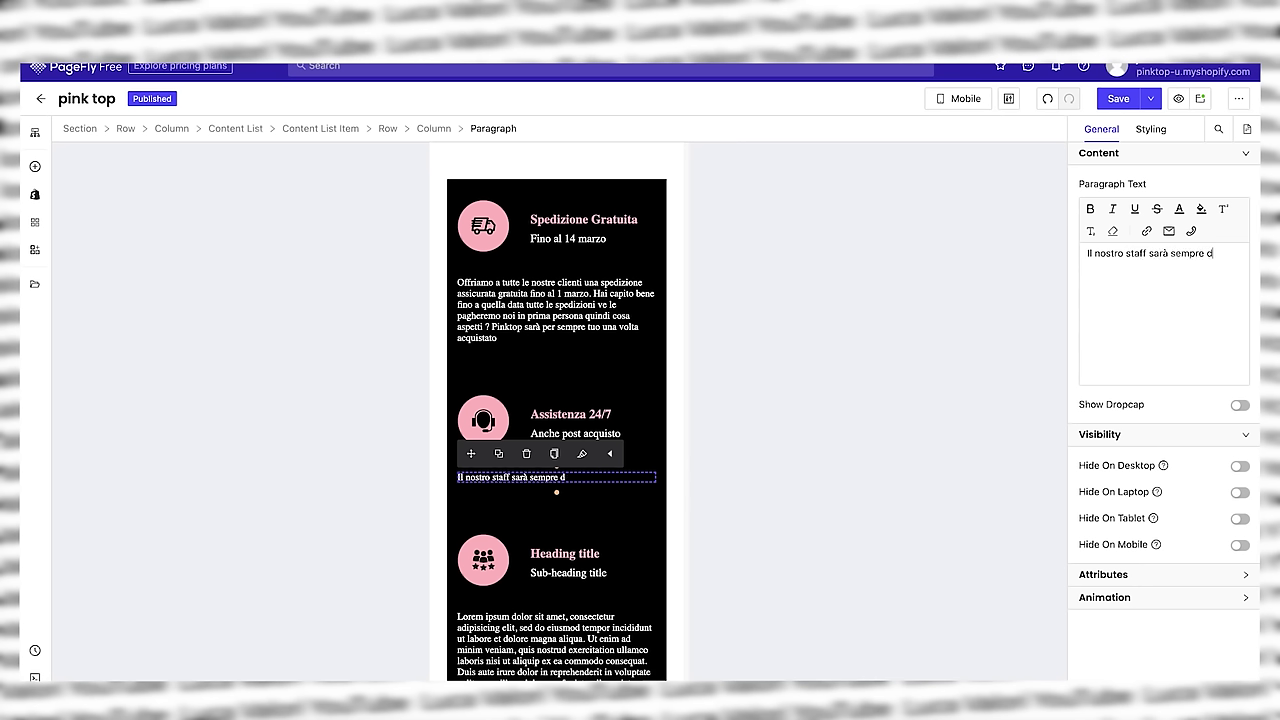
type("isponibile 24 ore su 24 ")
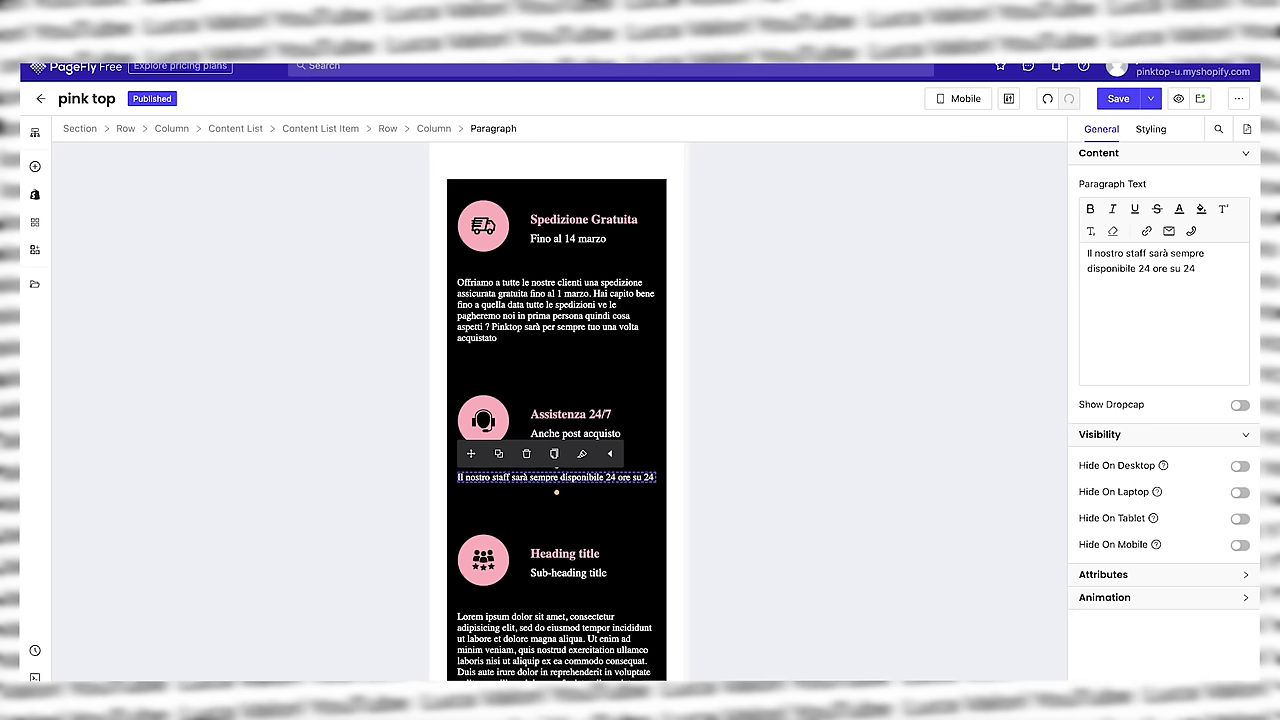
type("e 7 giorn su 7")
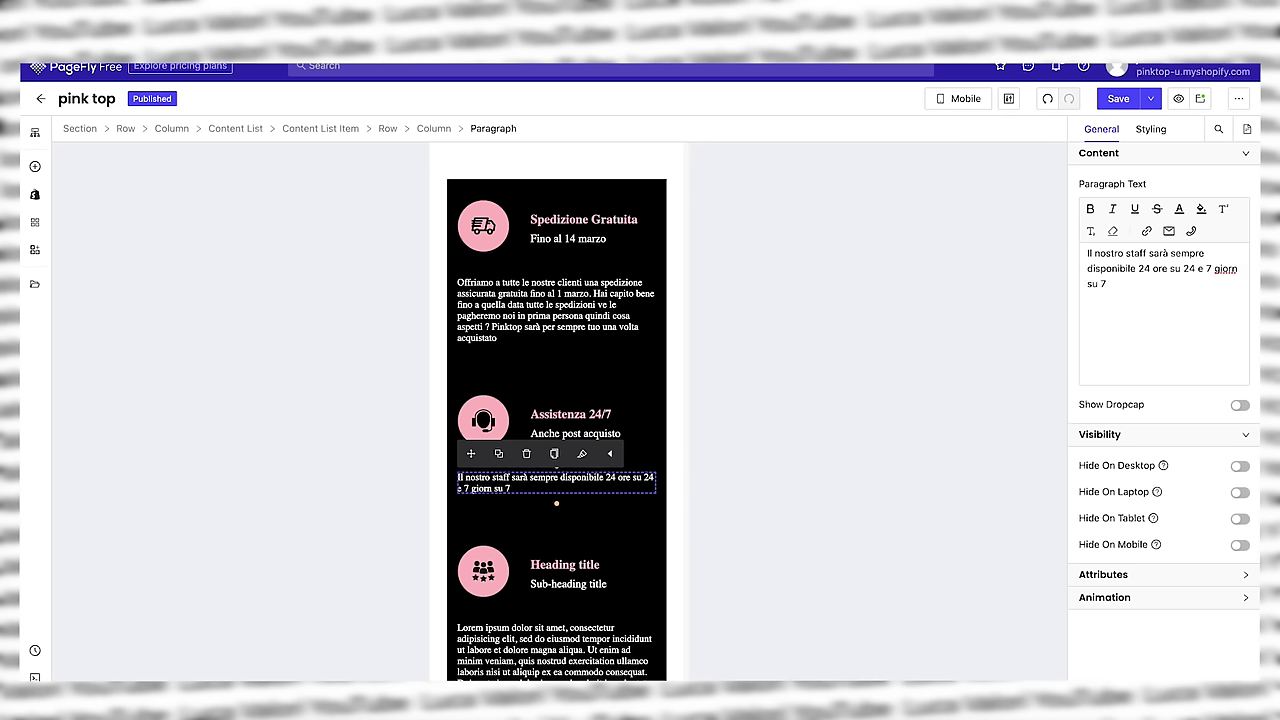
type(" per rsiolvere qualsiasi")
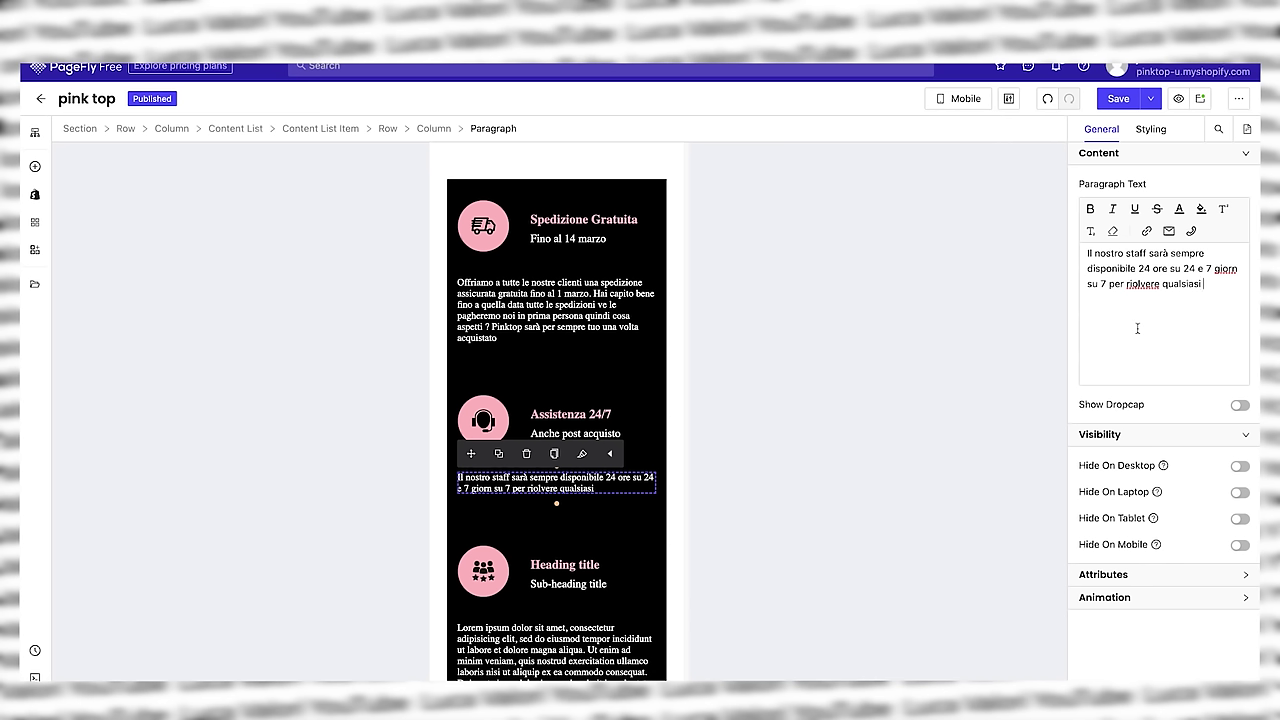
key("BackSpace")
key("BackSpace")
key("BackSpace")
key("BackSpace")
key("BackSpace")
key("BackSpace")
key("BackSpace")
key("BackSpace")
key("BackSpace")
key("BackSpace")
key("BackSpace")
key("BackSpace")
key("BackSpace")
key("BackSpace")
key("BackSpace")
type("solvere ogni tuo quesito ")
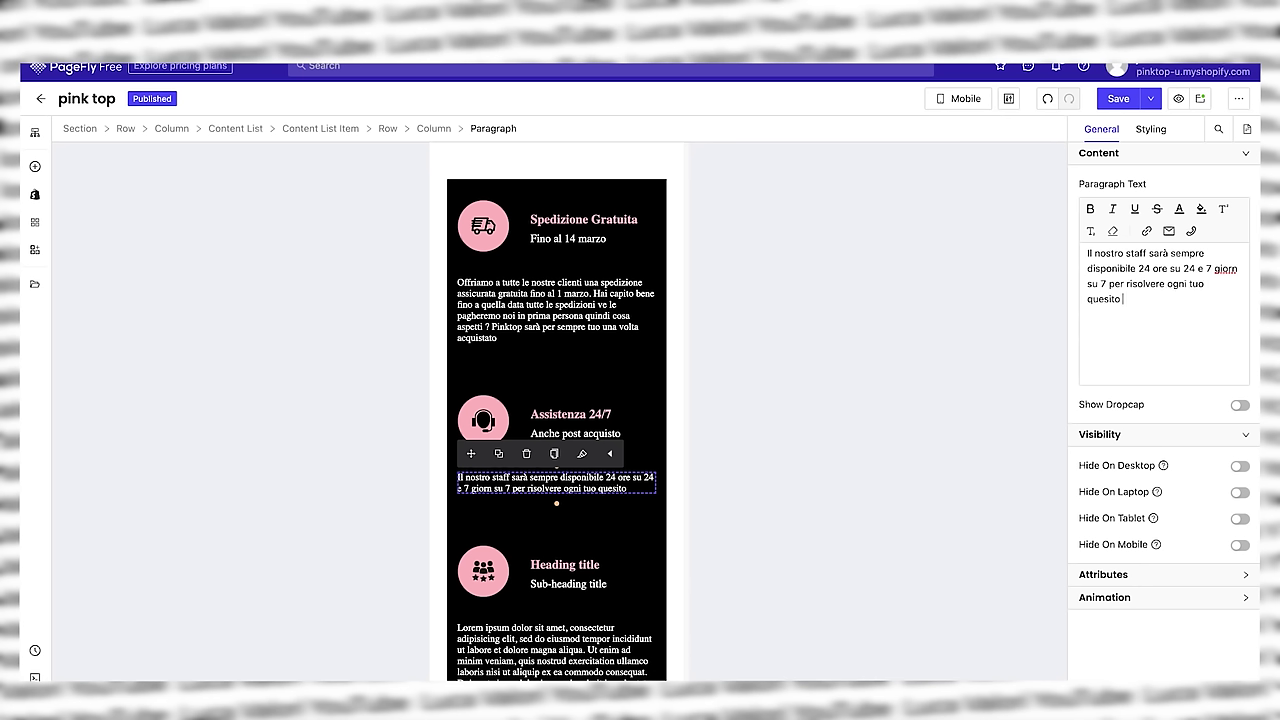
type("anche po")
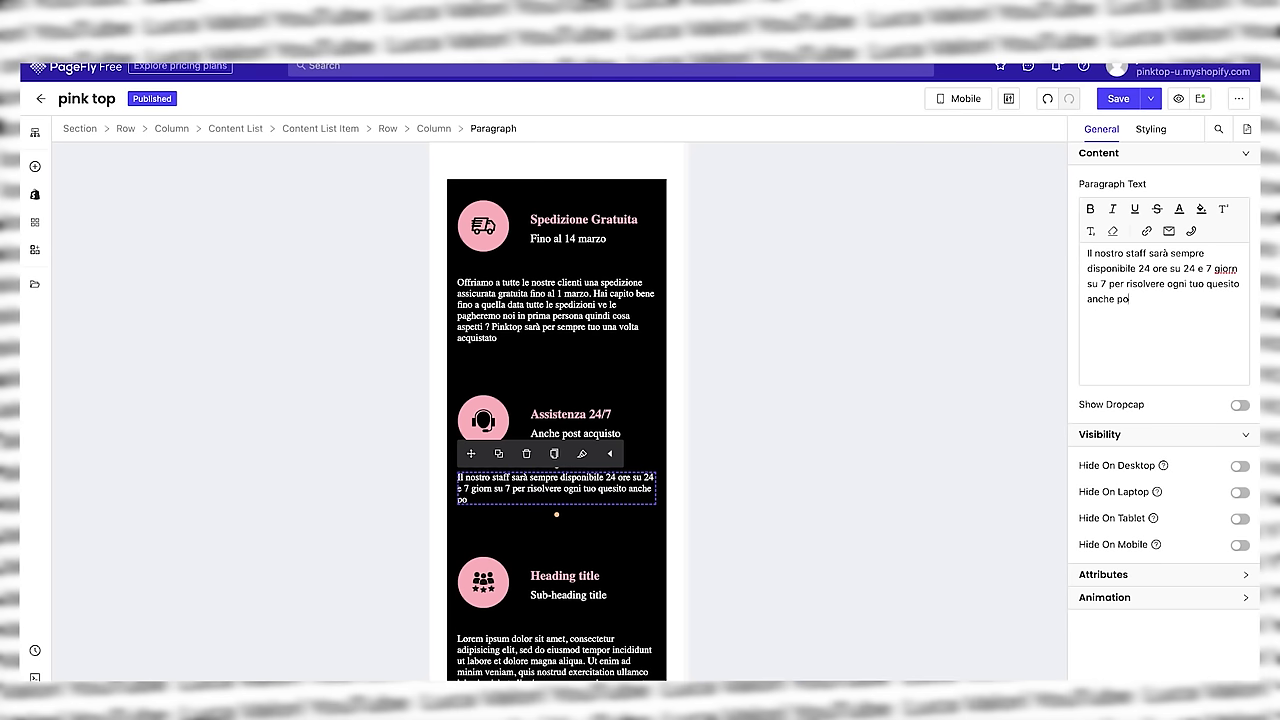
type("st acquisto, ci teniamo")
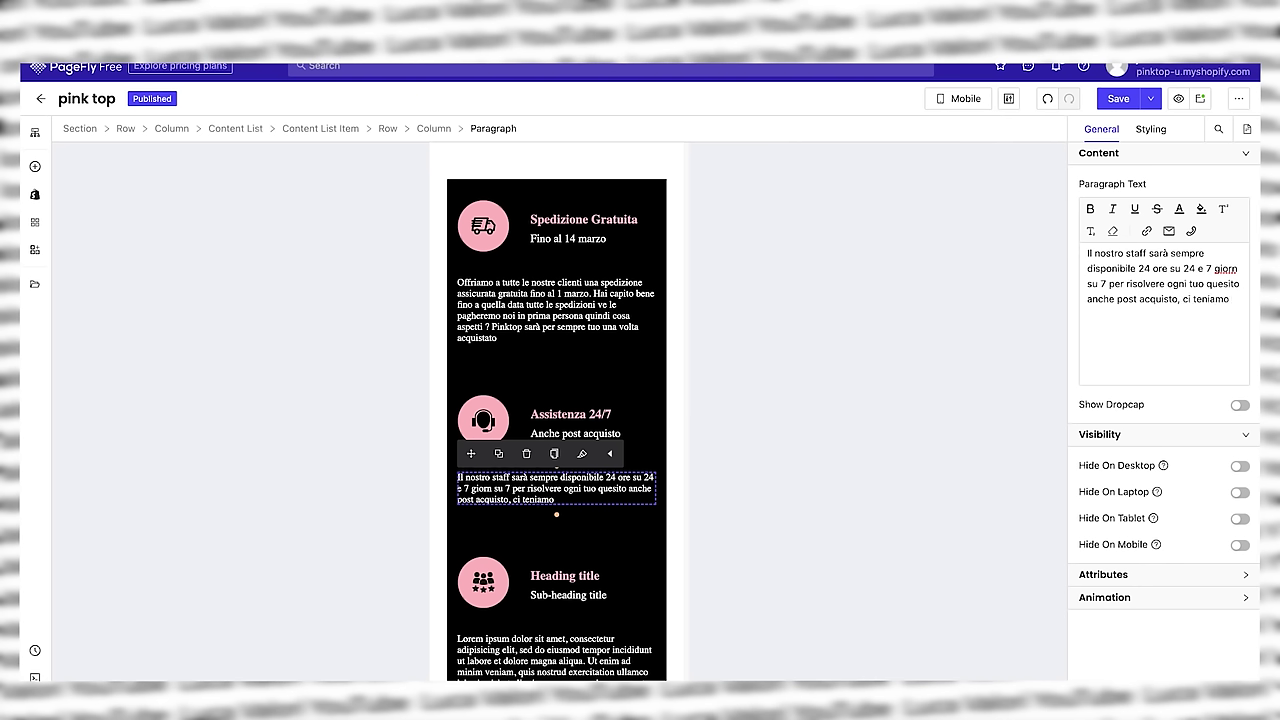
type(" ad aiutare singolaem")
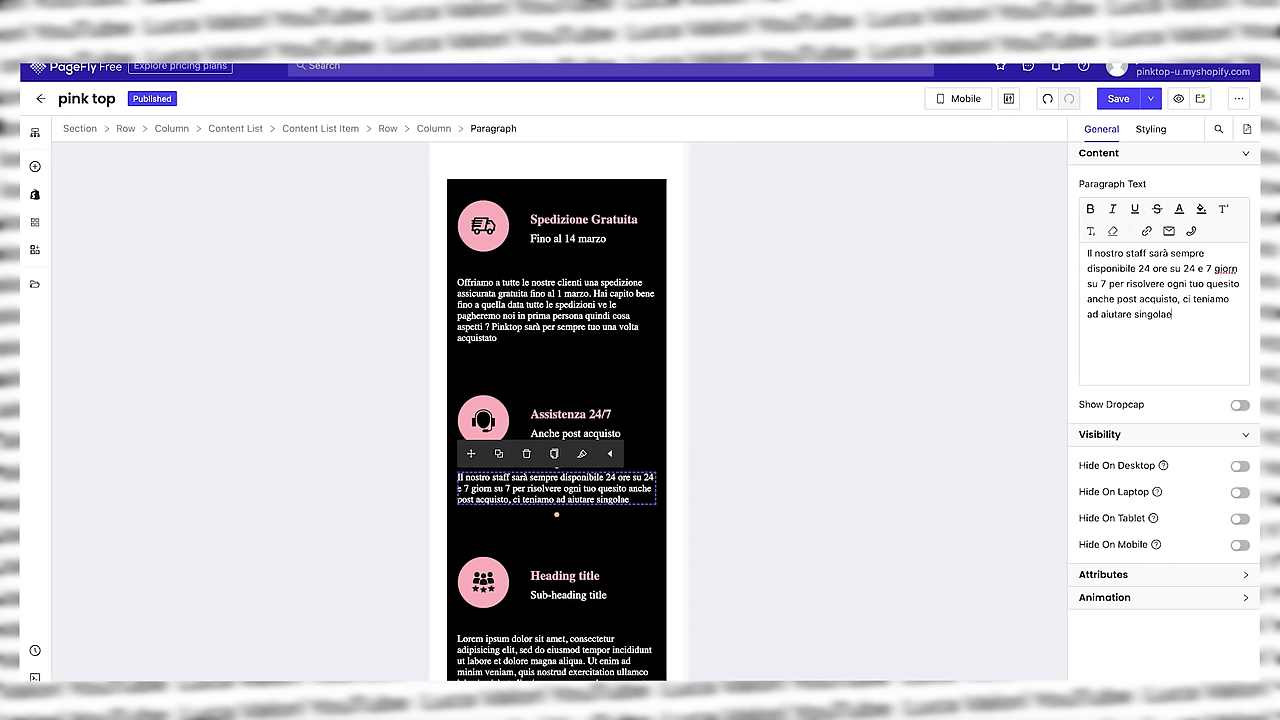
key("BackSpace")
key("BackSpace")
key("BackSpace")
type("olramente")
key("BackSpace")
key("BackSpace")
key("BackSpace")
key("BackSpace")
key("BackSpace")
key("BackSpace")
key("BackSpace")
key("BackSpace")
key("BackSpace")
key("BackSpace")
key("BackSpace")
type("golarment")
key("BackSpace")
- Finish with 'migliorare la sua esperienza su Pinktop' and correct 'giorn' to 'giorni'
type("te ogni ")
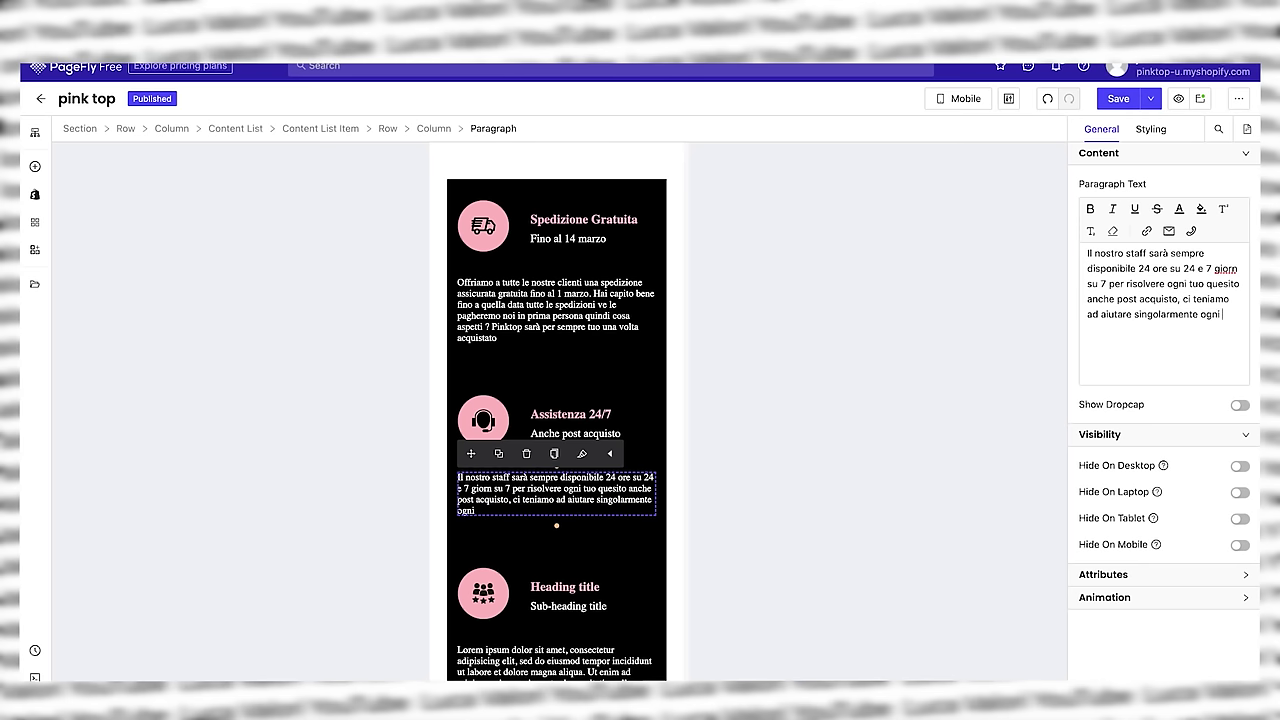
type("nostro cliente per migl")
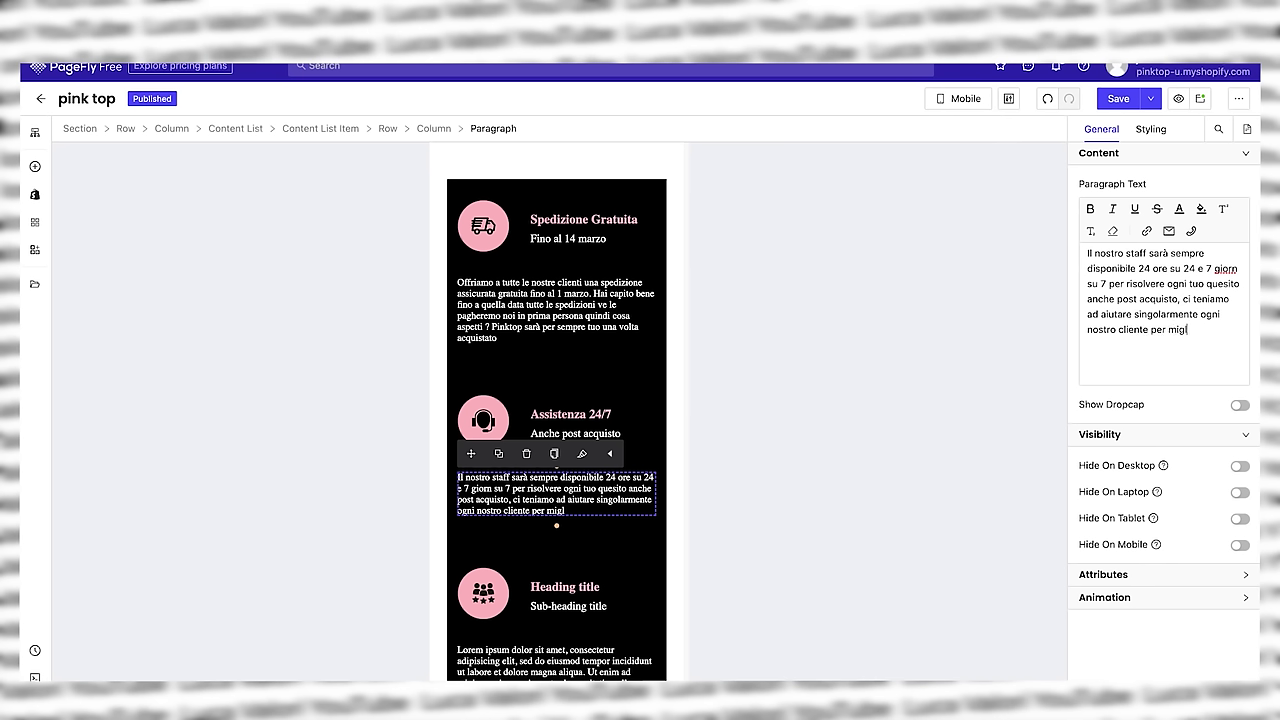
type("iorare la sua esperienza su p")
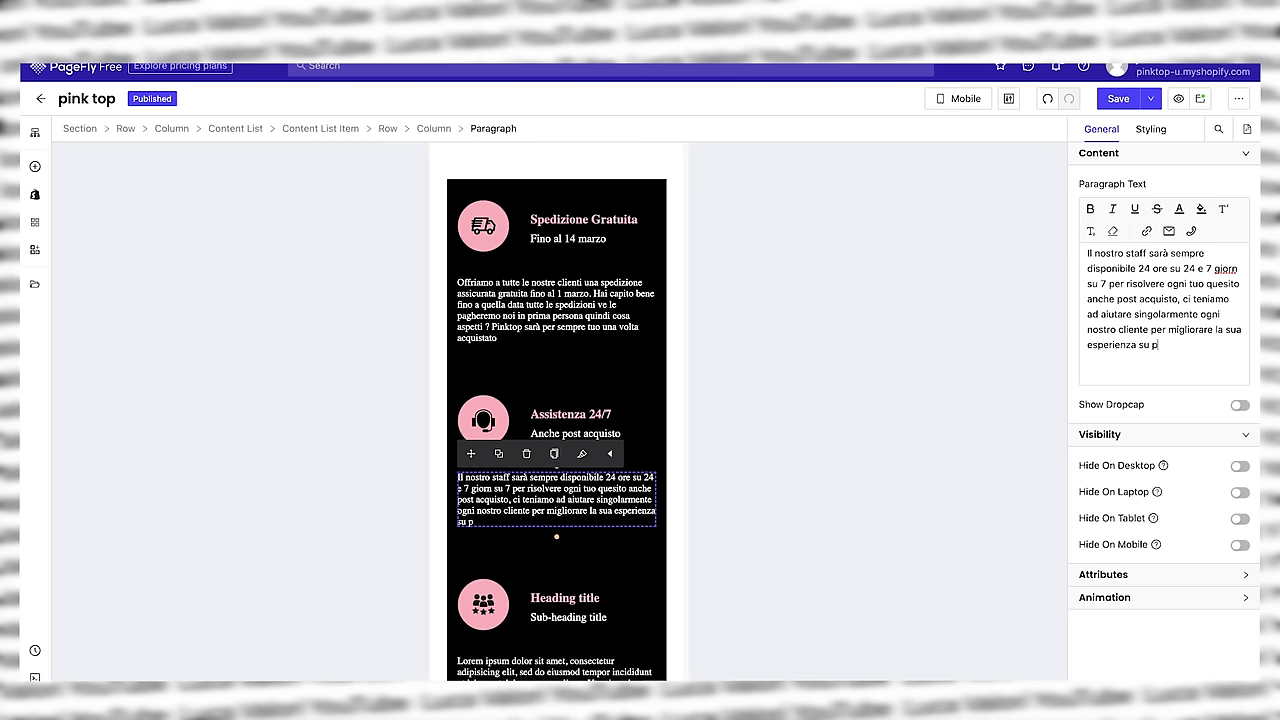
key("BackSpace")
type("Pinktop")
key("BackSpace")
left_click(1238, 269)
key("BackSpace")
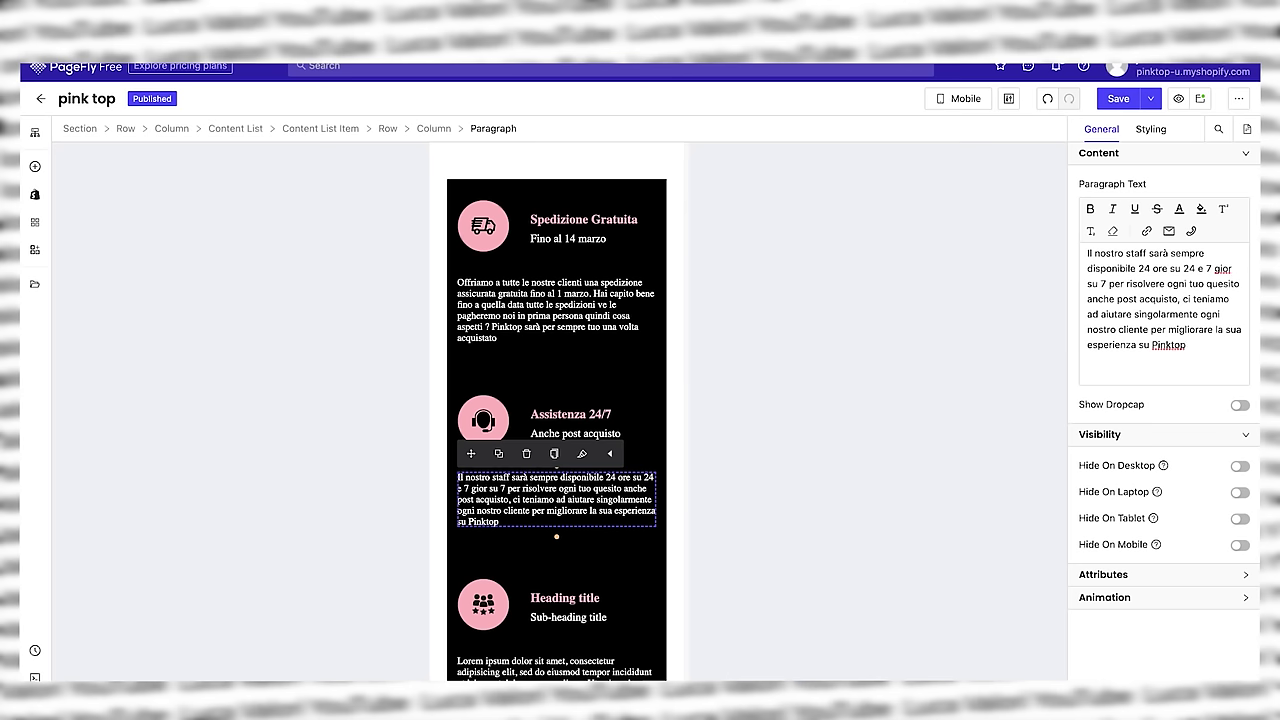
type("ni")
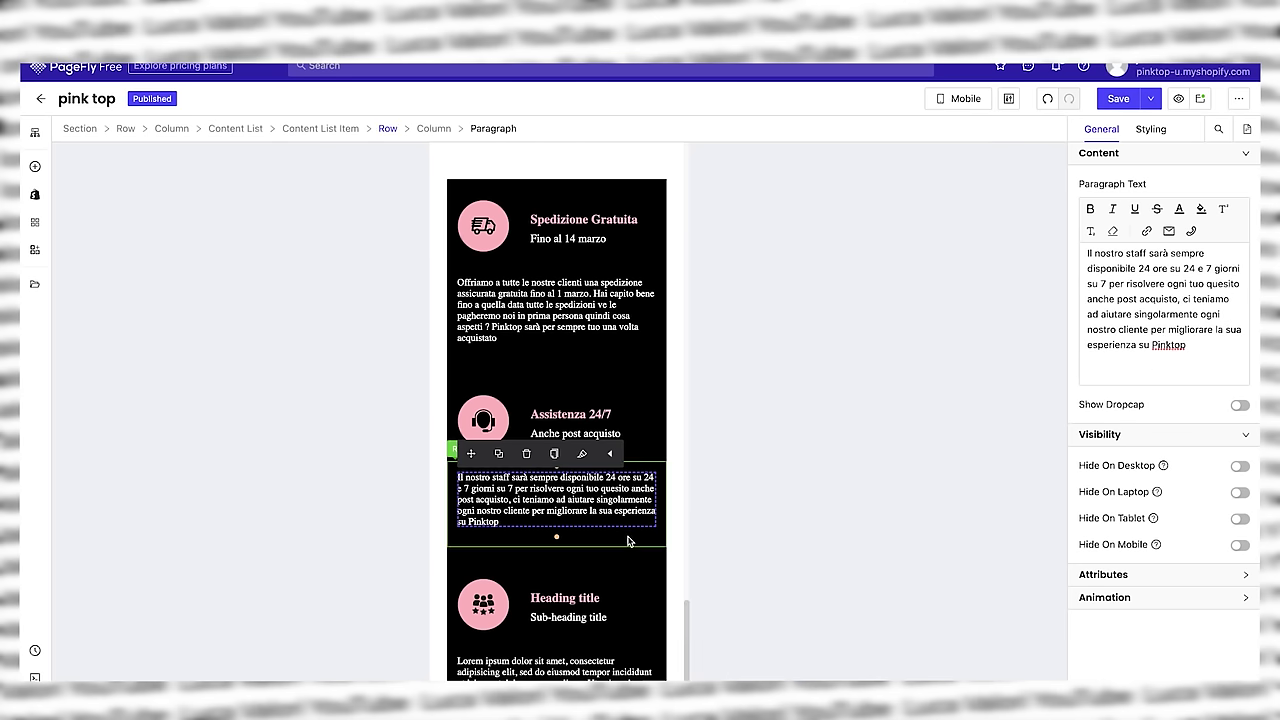
scroll(582, 597, "down", 1)
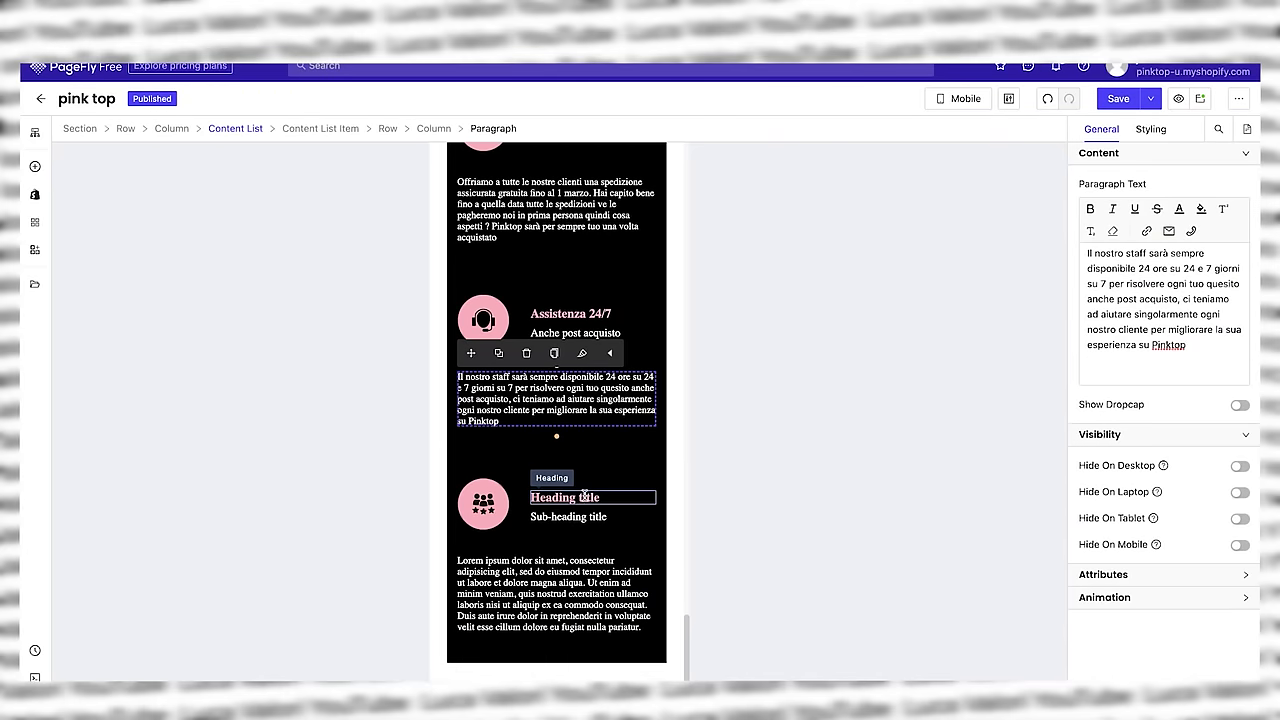
- Rename the third feature's 'Heading title' to 'Comunity', then go back to the Assistenza 24/7 paragraph
left_click(583, 496)
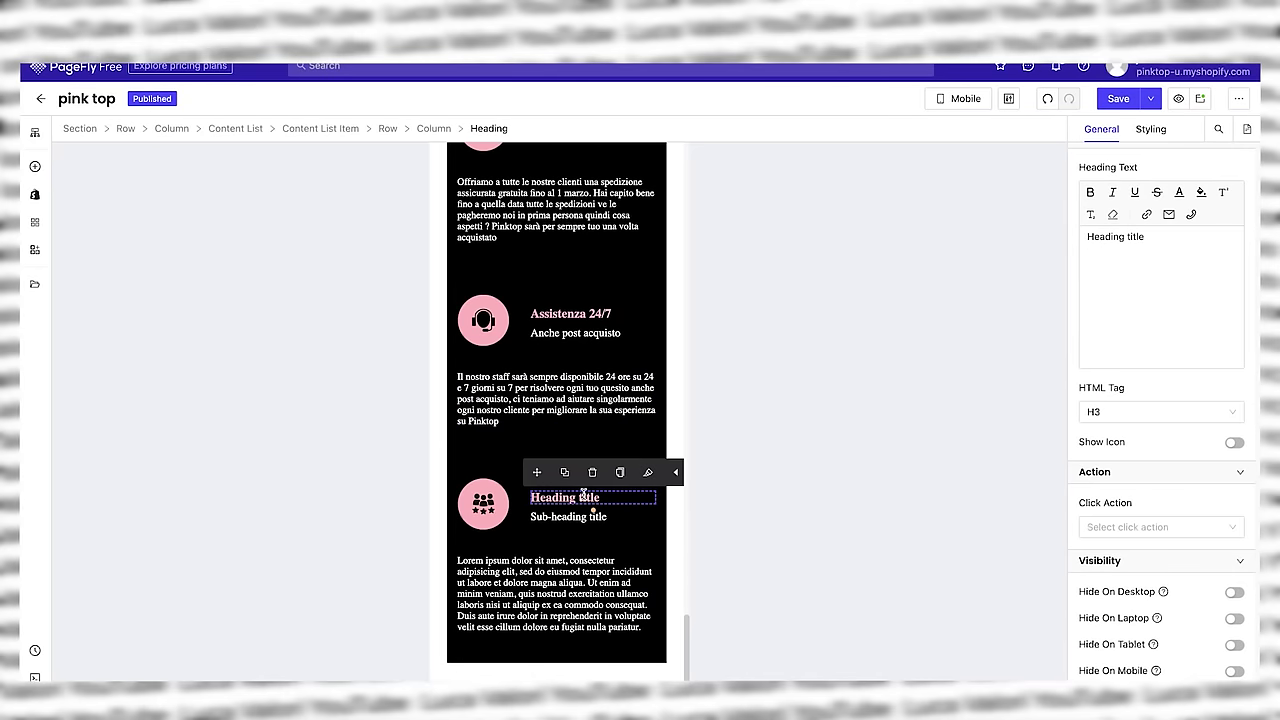
triple_click(1076, 236)
key("BackSpace")
type("Community")
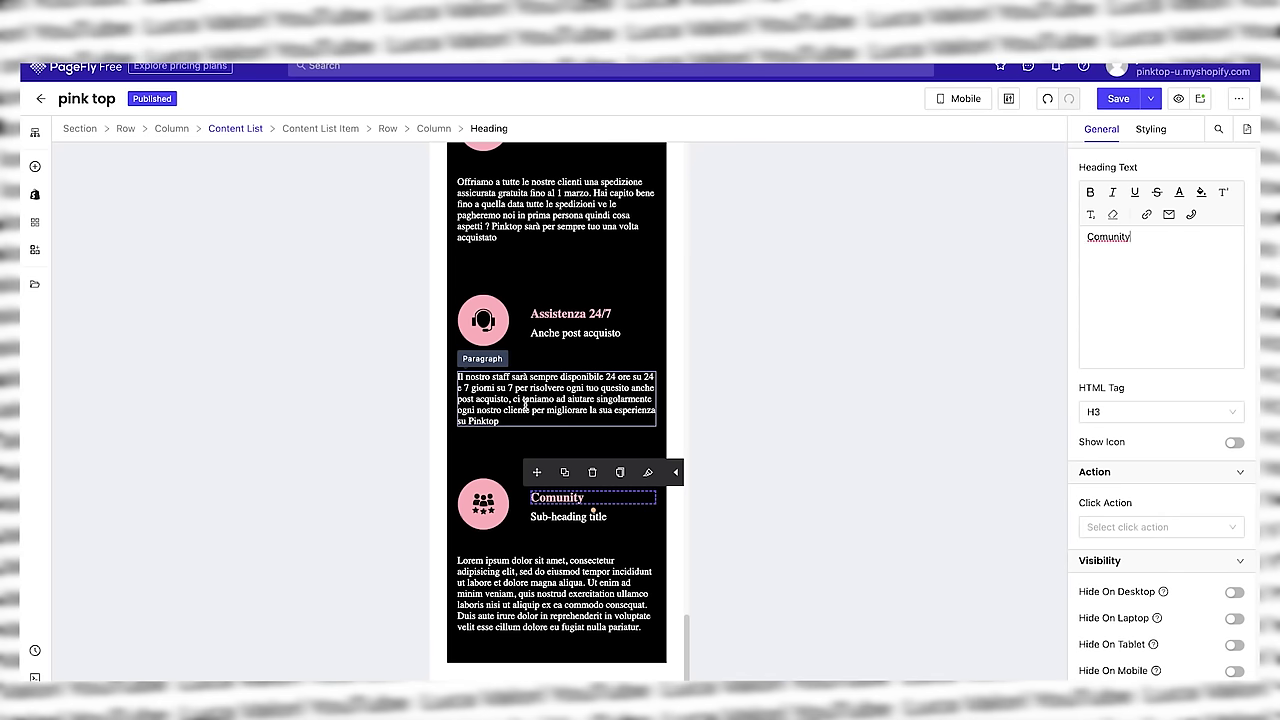
left_click(525, 403)
left_click(1208, 343)
- Append 'Non ci credi ? prova a cliccare il tasto verde sottostante ti risponderemo entro 1 minto'
key("Return")
key("Return")
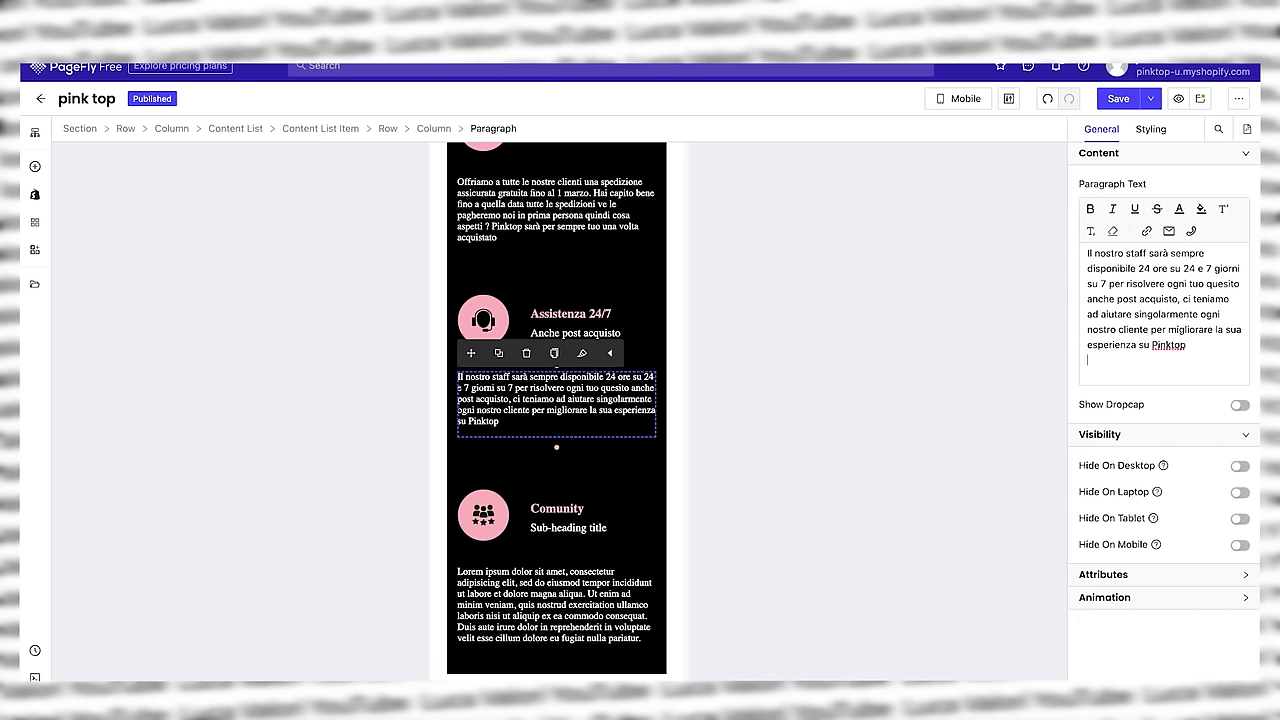
type("Non ci")
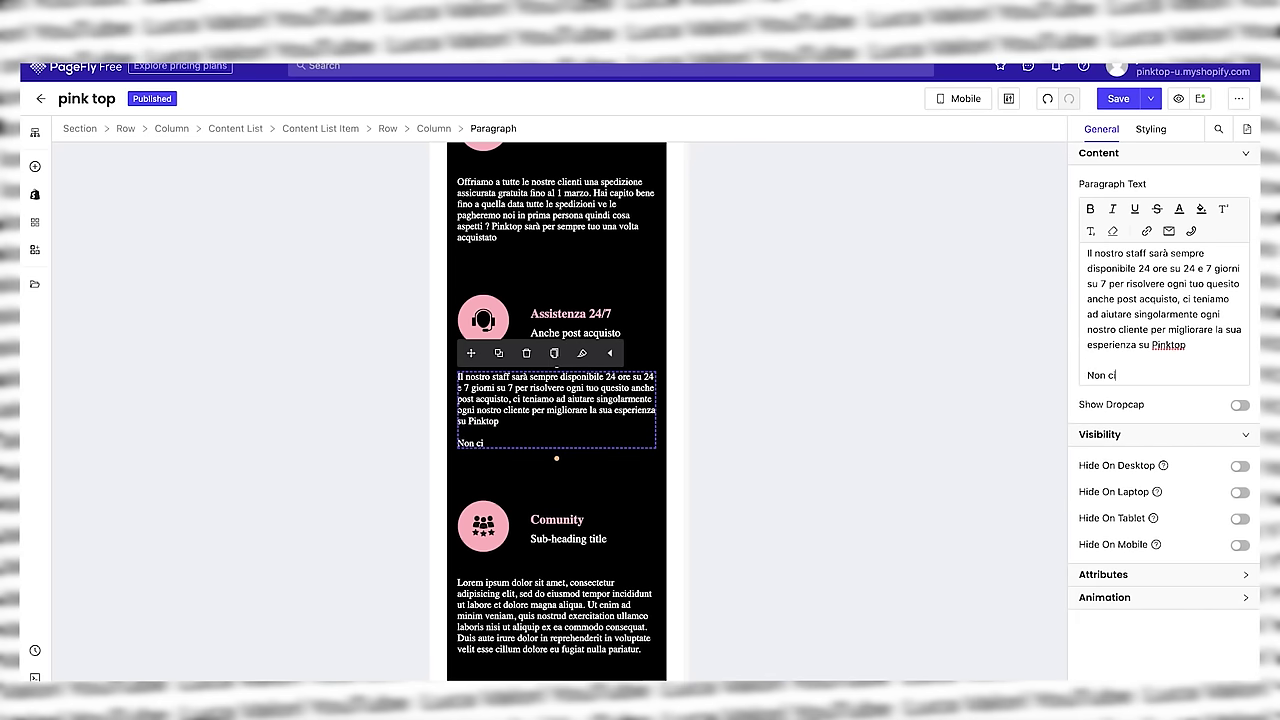
type(" credi ? prova a clicca")
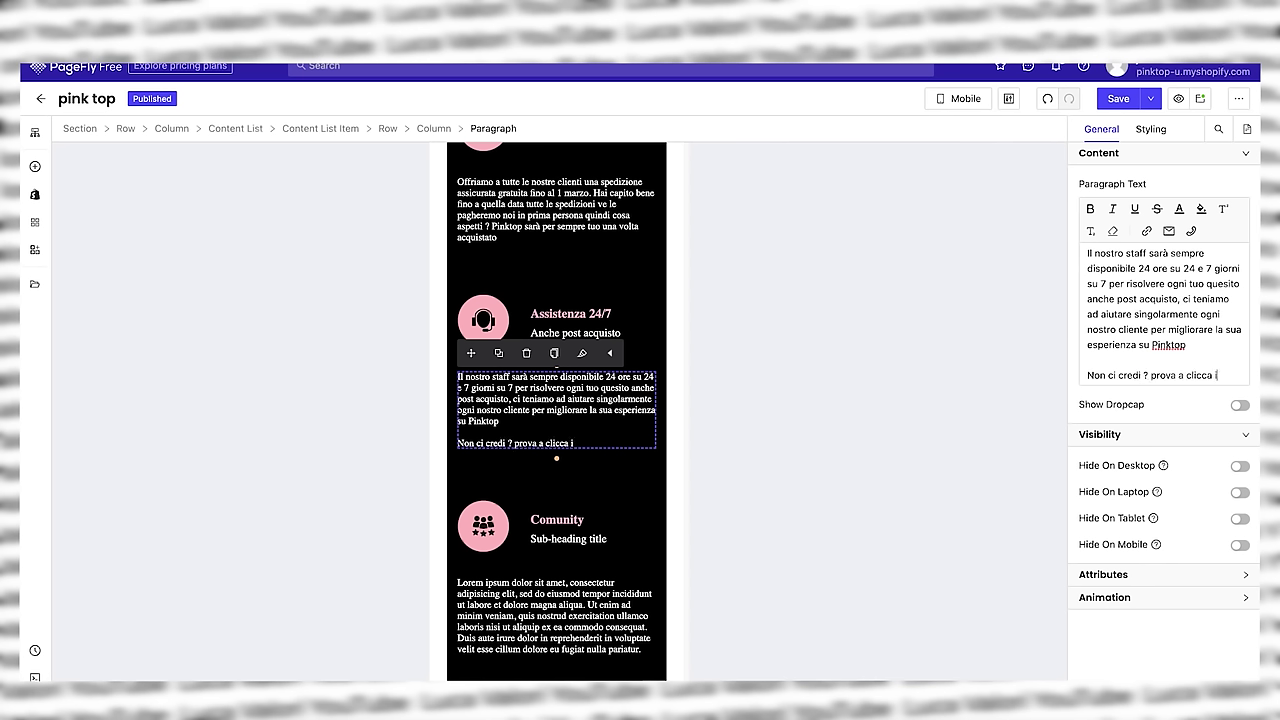
type("re il tato")
key("BackSpace")
key("BackSpace")
type("sto verde")
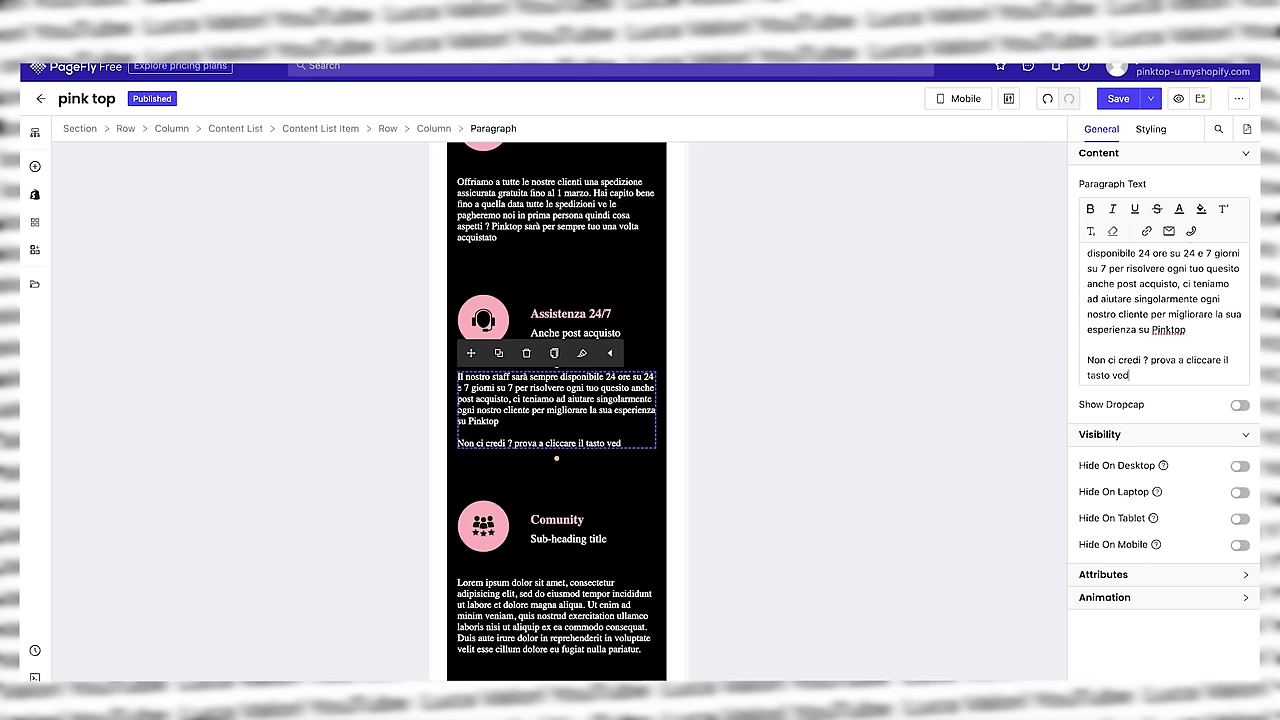
type(" sottostante ti ri")
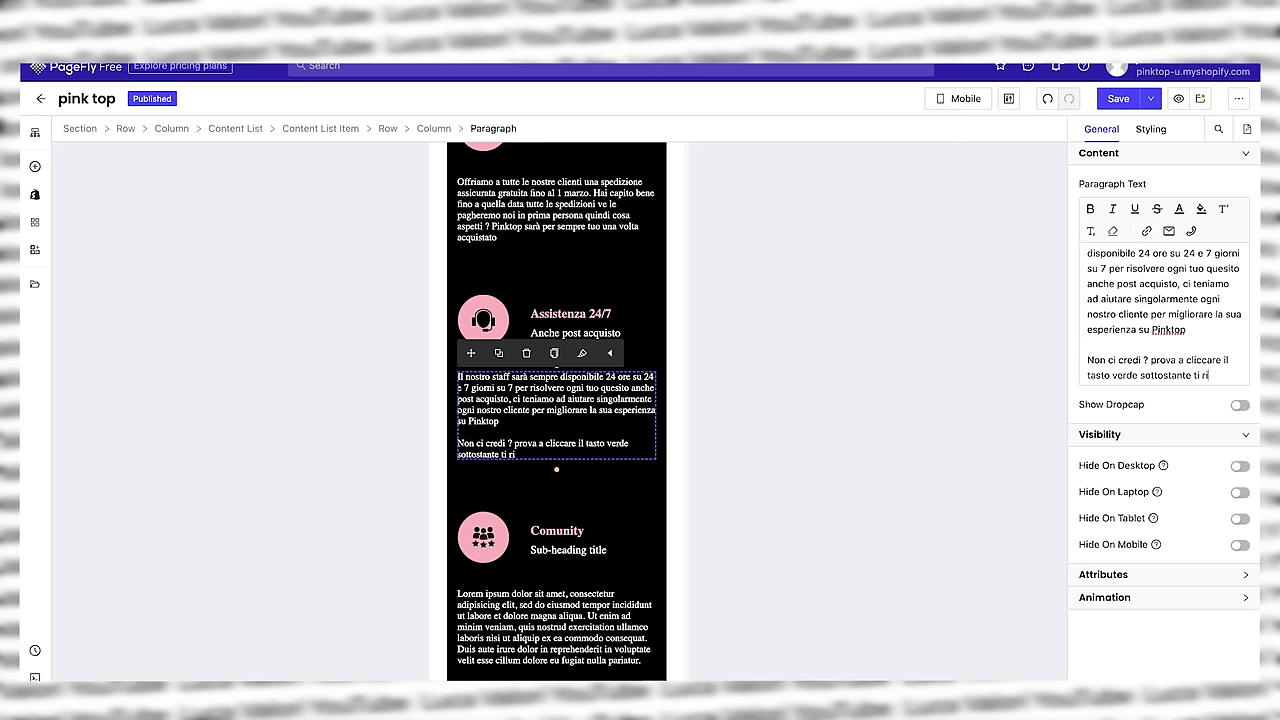
type("sponderemo")
type(" in 1")
key("BackSpace")
key("BackSpace")
key("BackSpace")
key("BackSpace")
type("entro 1 minto")
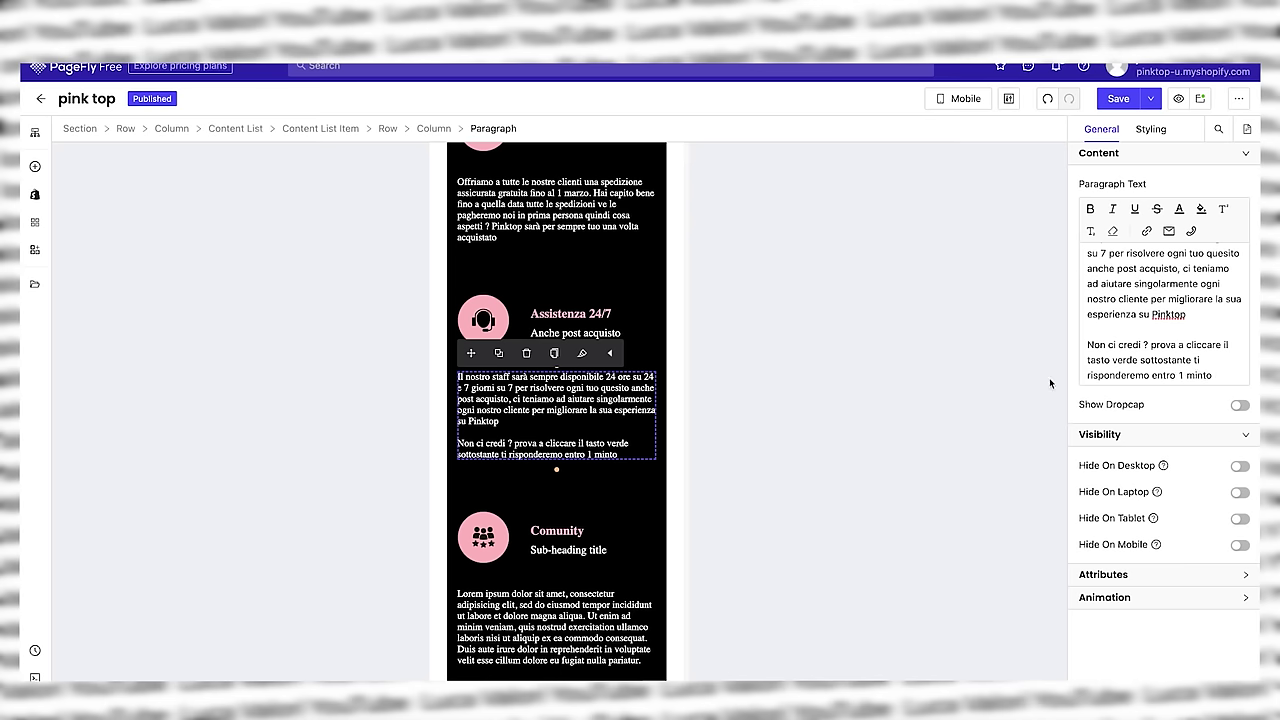
scroll(598, 488, "down", 1)
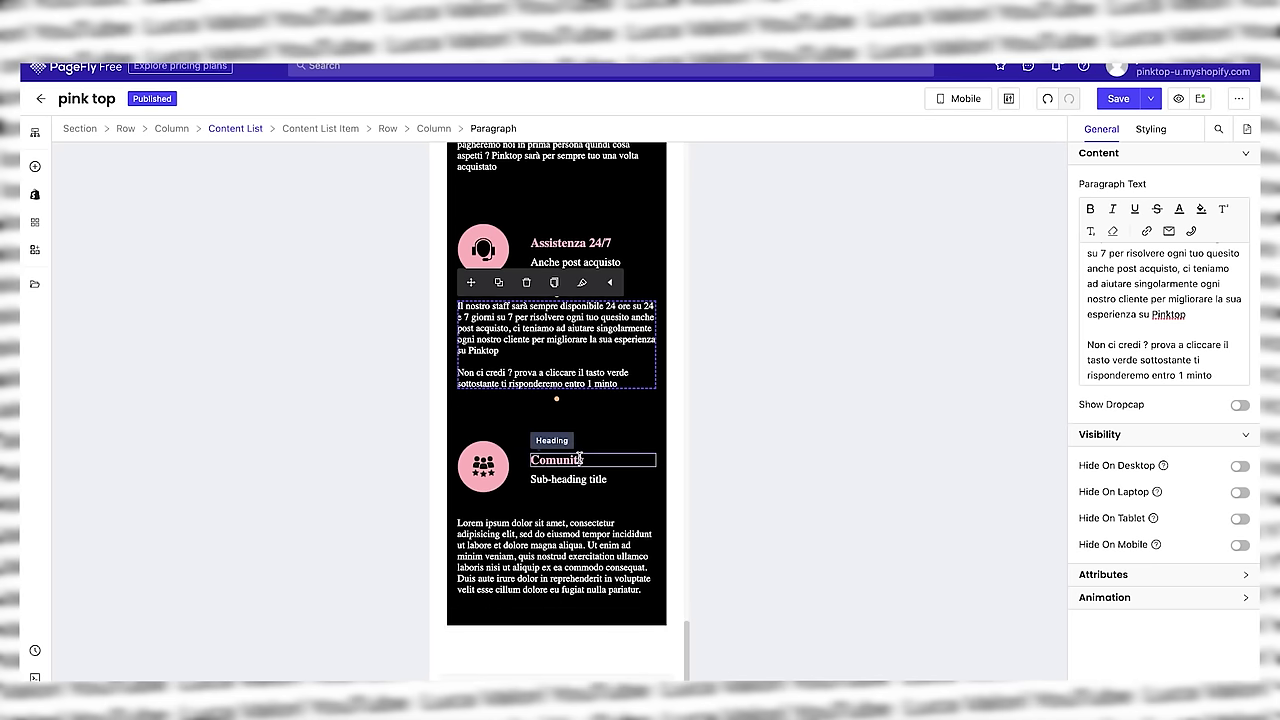
left_click(588, 466)
left_click(1148, 238)
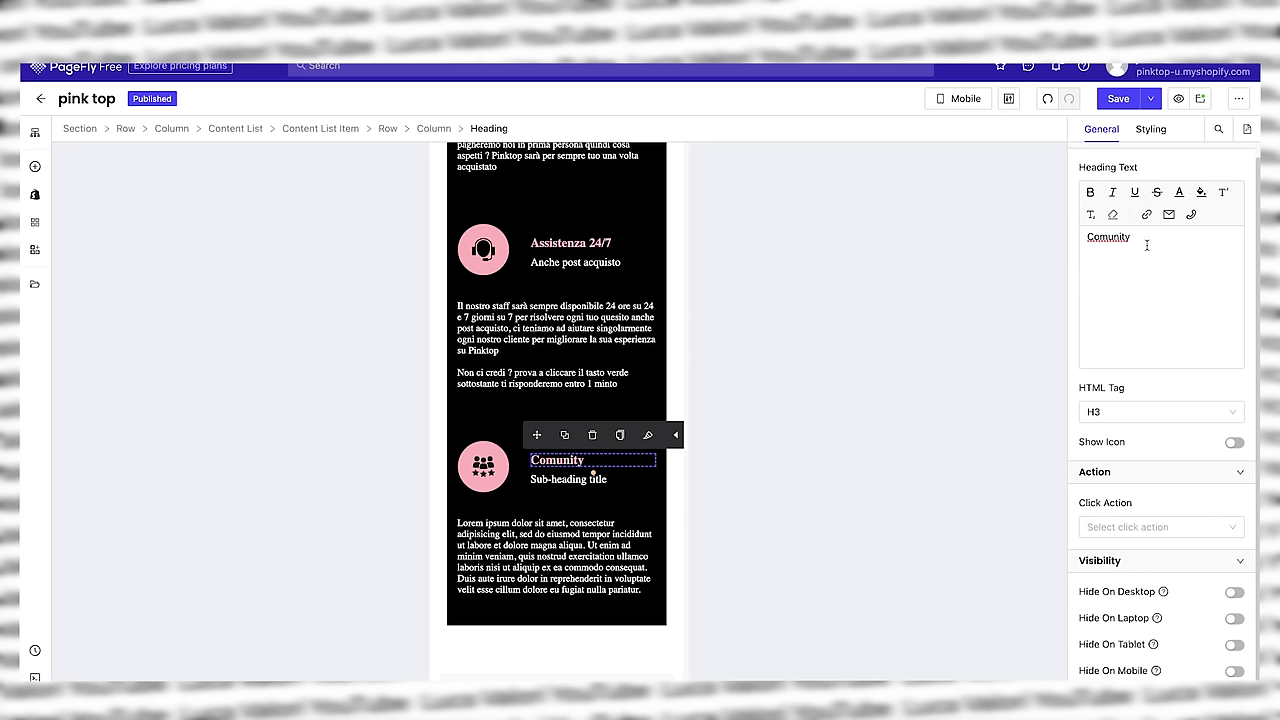
- Make the heading read 'Comunity mondiale' and its sub-heading 'oltre 10.000 clienti'
type("mondiale")
left_click(546, 479)
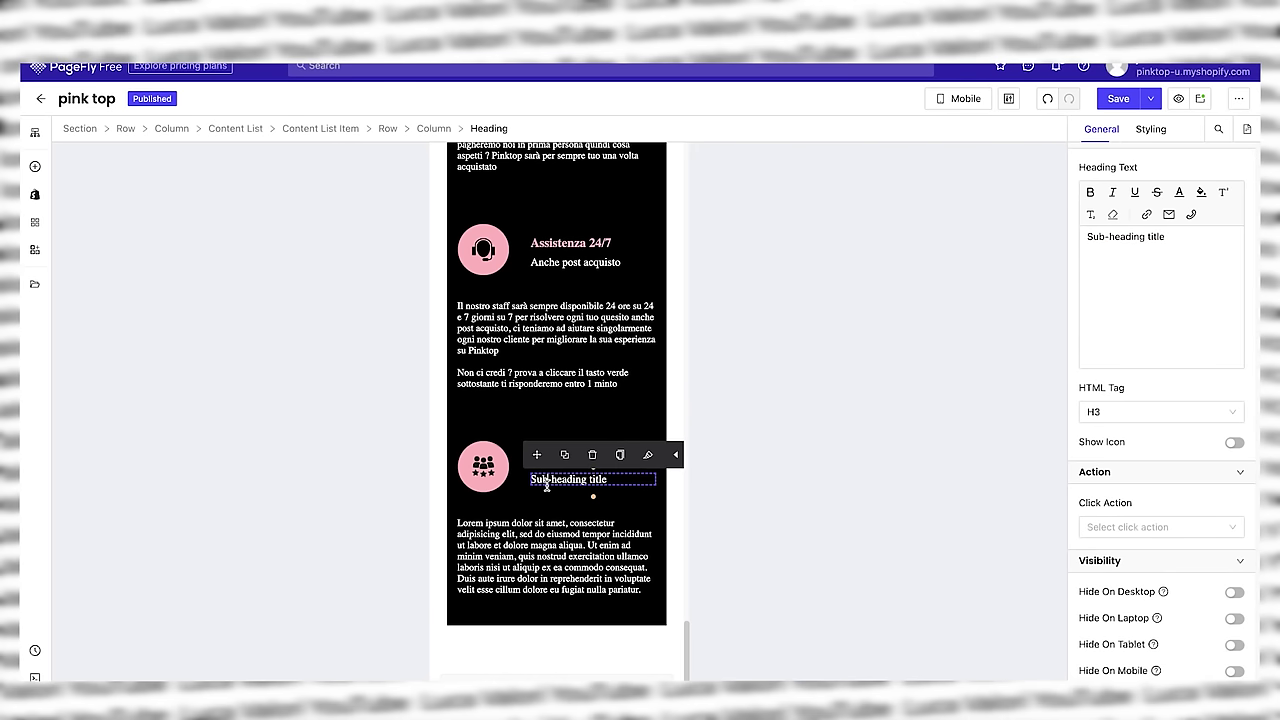
left_click_drag(1107, 285, 1076, 231)
type("oltr")
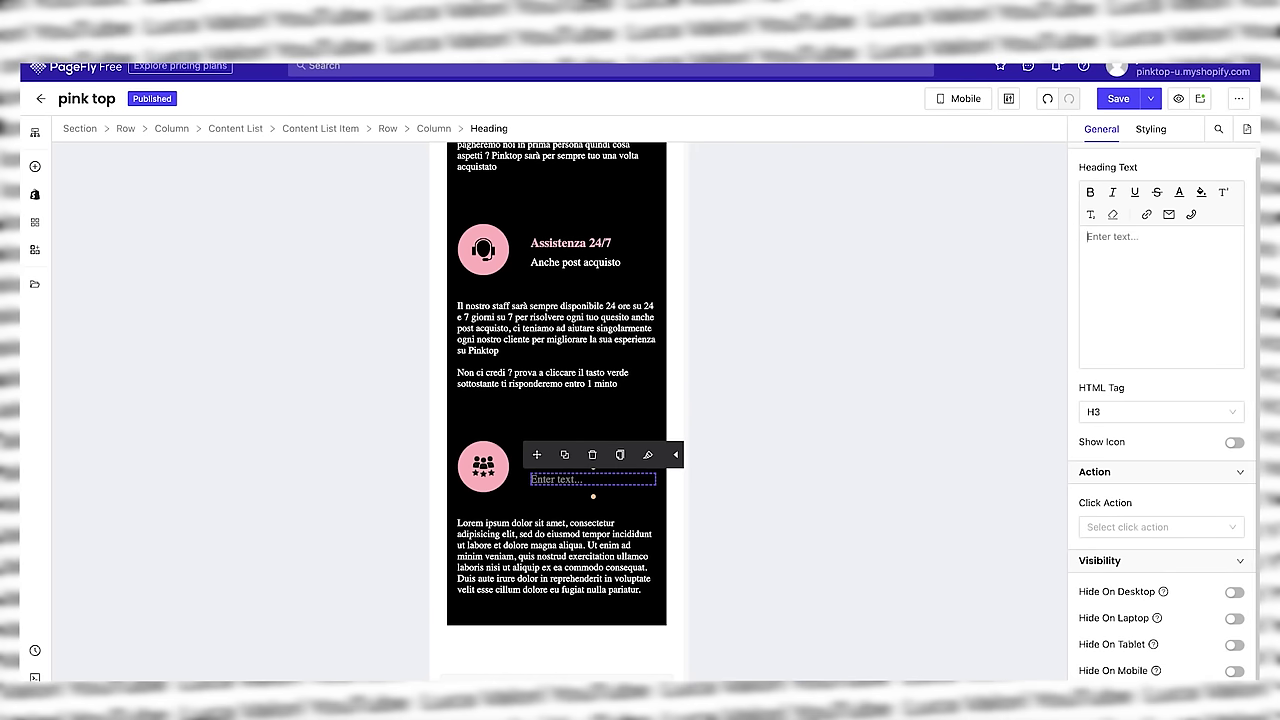
type("e 10.000 clienti")
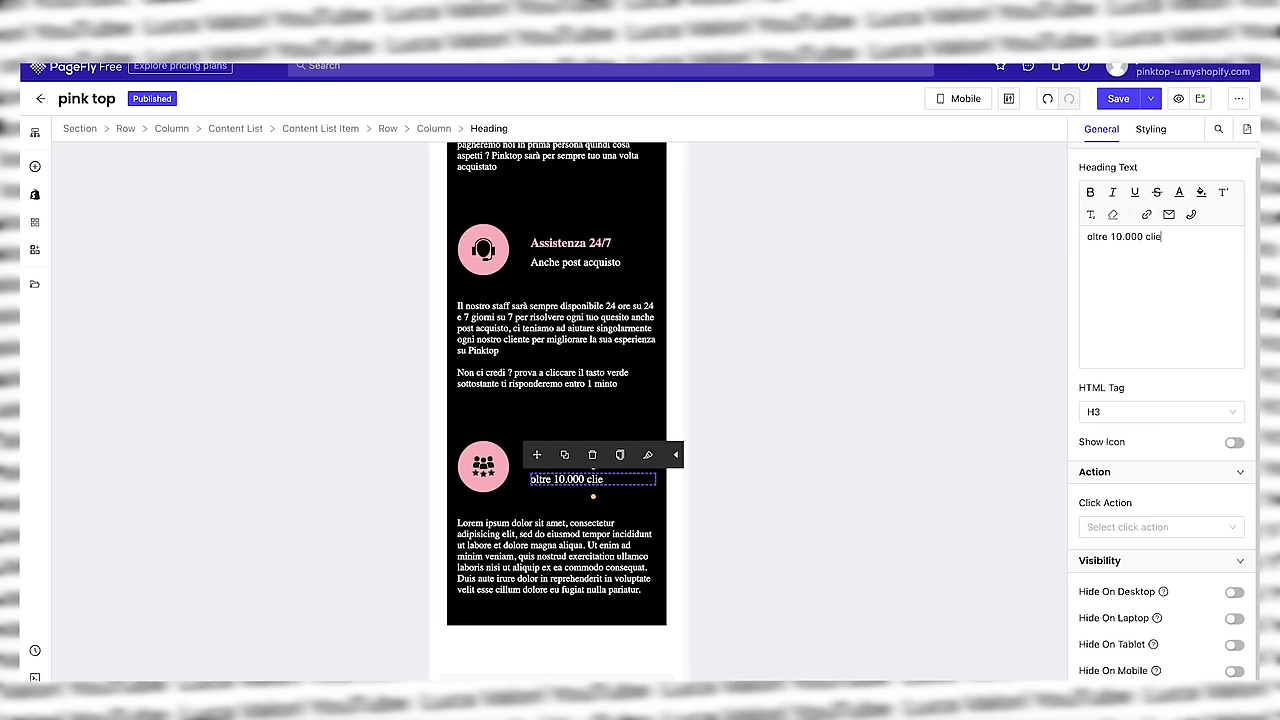
left_click(519, 557)
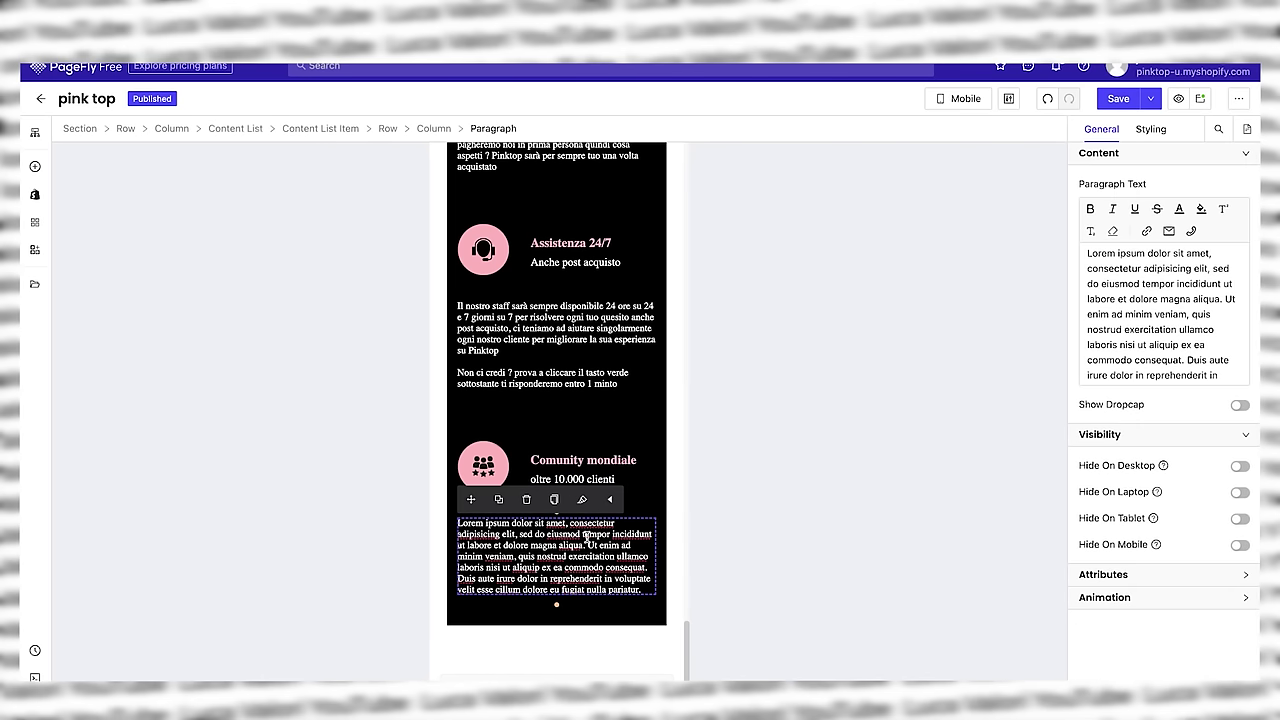
- Replace the Lorem ipsum text with an Italian description of Pinktop, the portable fridge for make-up and cosmetics
scroll(1118, 344, "down", 2)
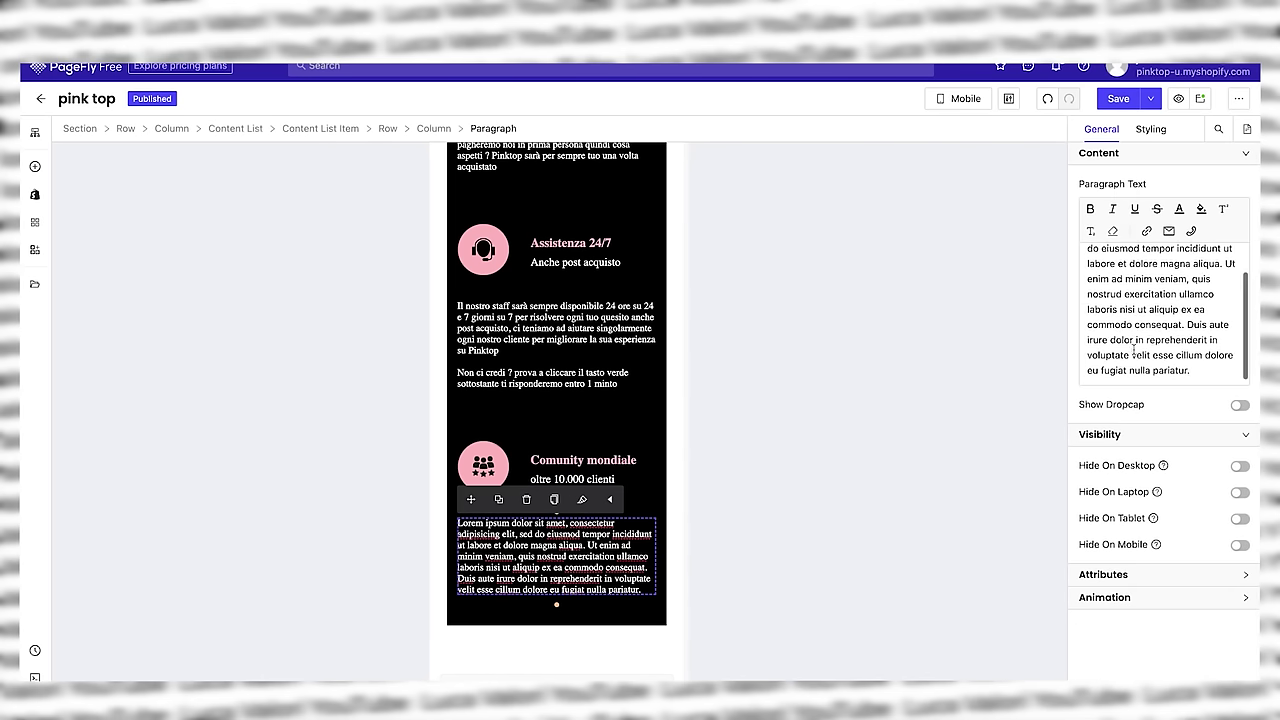
left_click_drag(1192, 370, 1079, 221)
key("BackSpace")
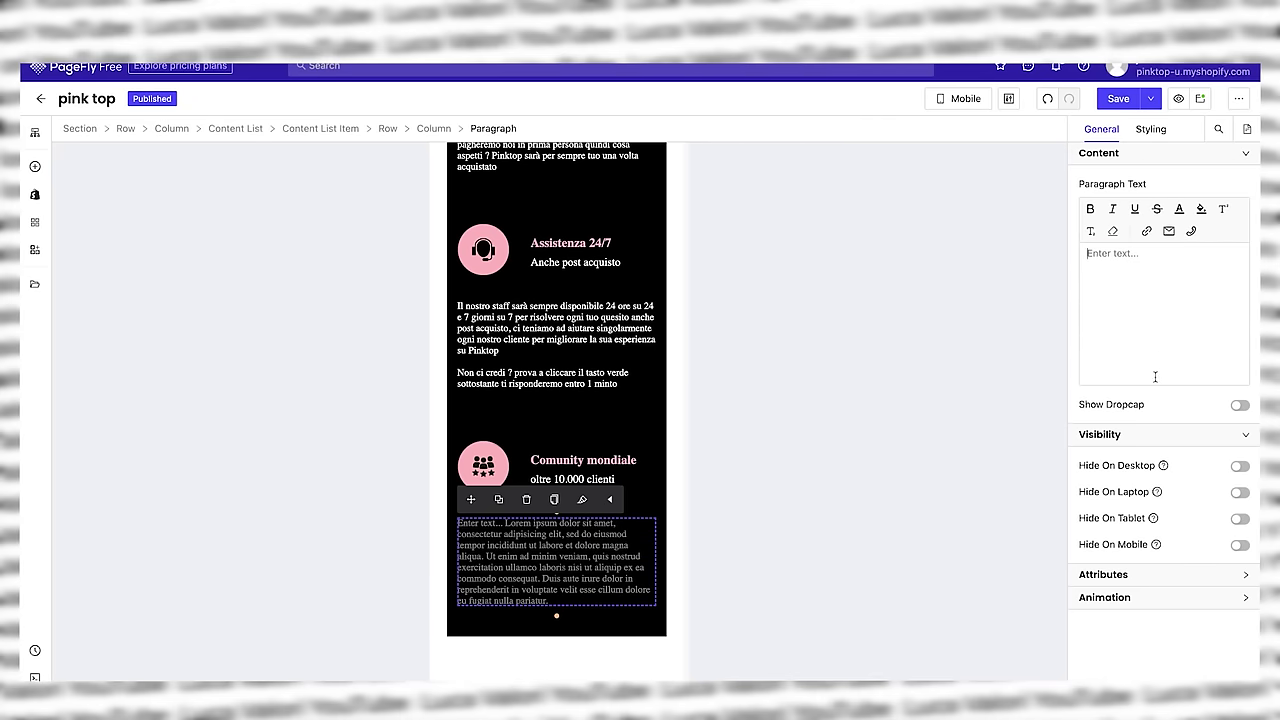
type("Pin top")
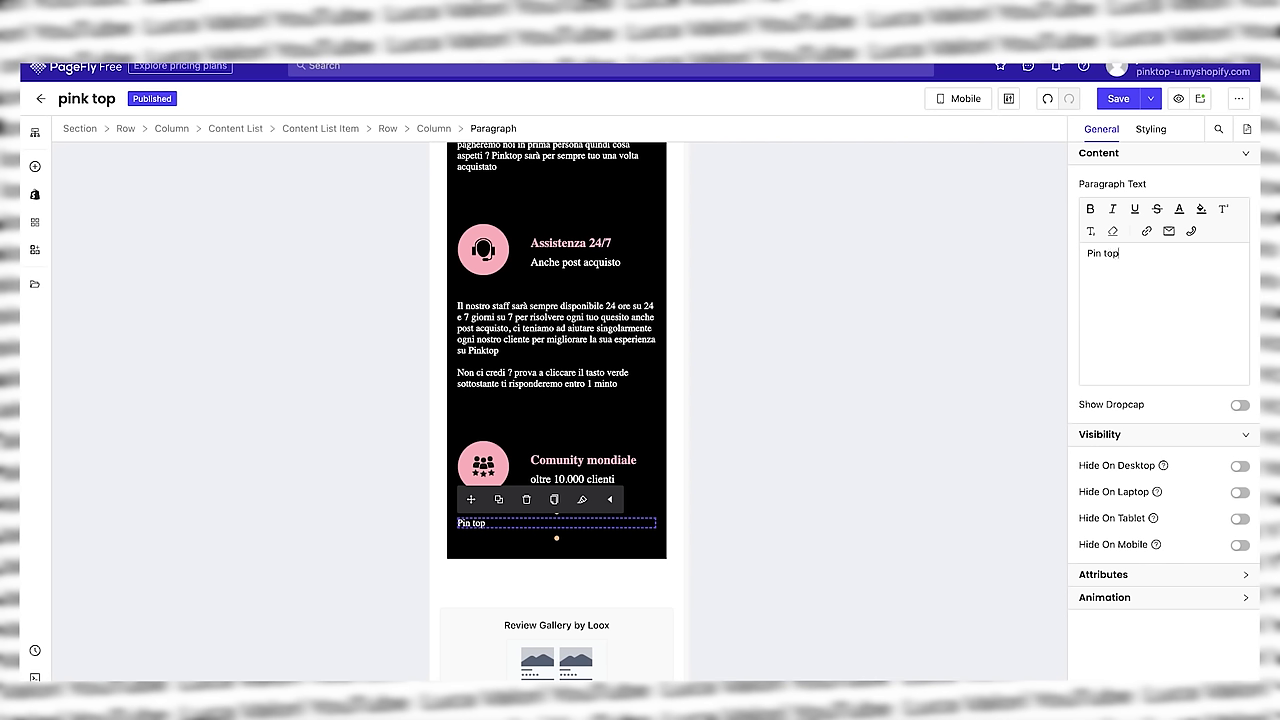
type(" è il firgo portatile")
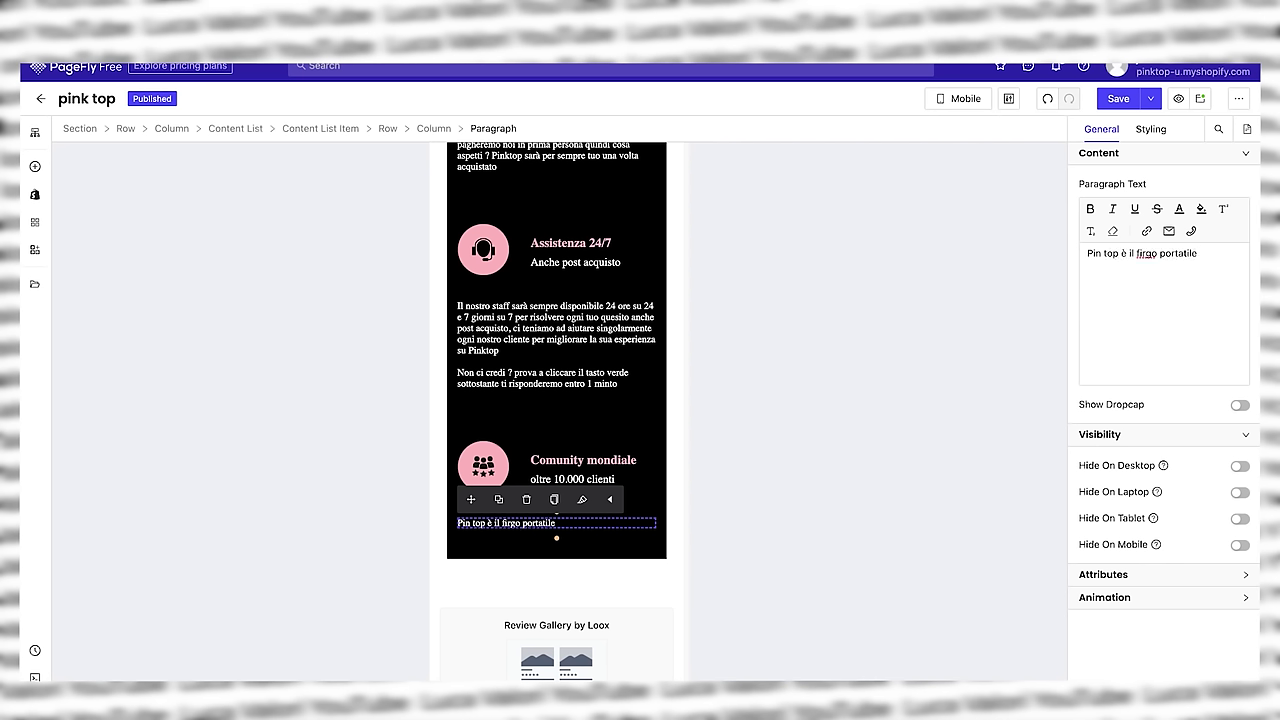
type(" per la conservazione ")
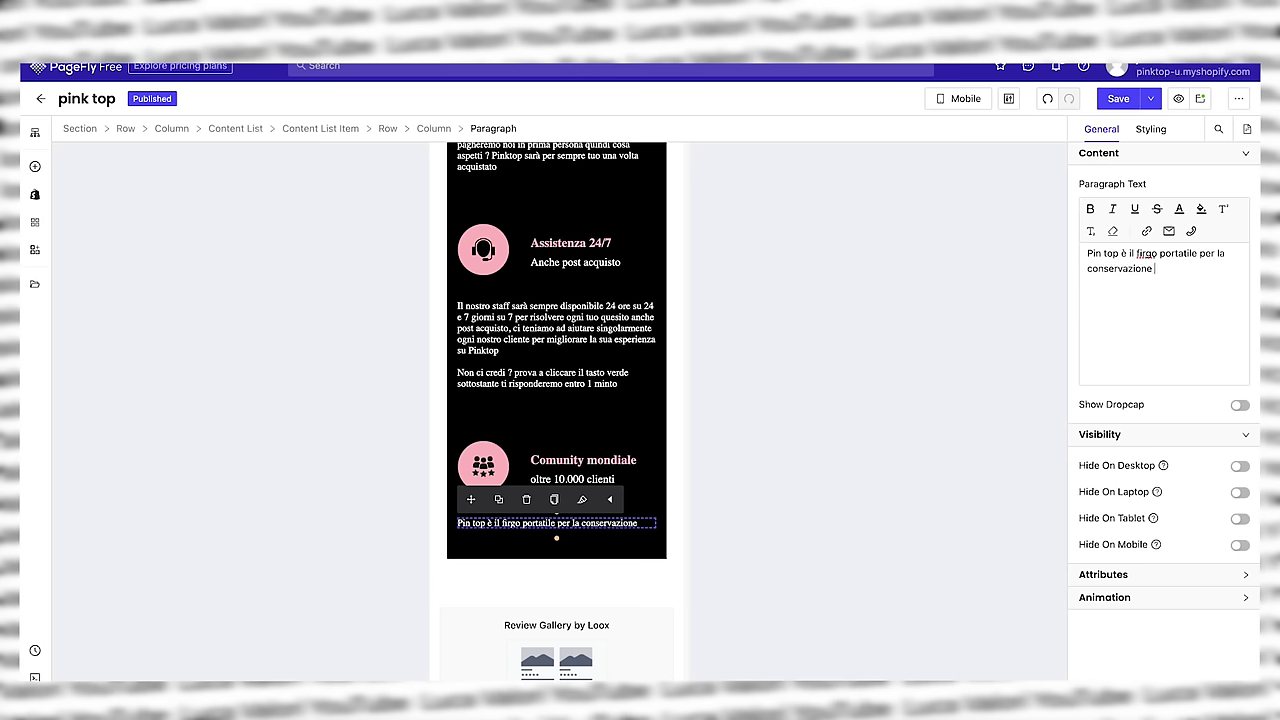
type("dei truo")
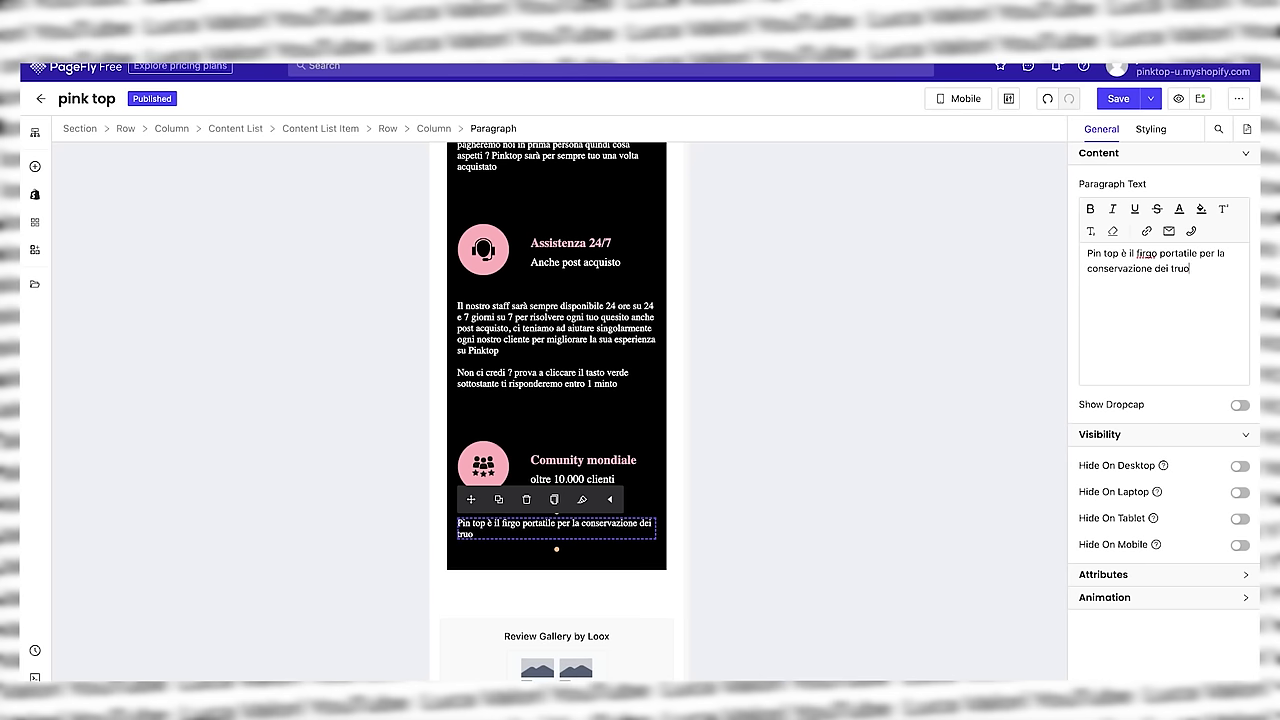
key("BackSpace")
type("cchi e cosmetici pu")
key("BackSpace")
type("iù amato dalle donne, entra o")
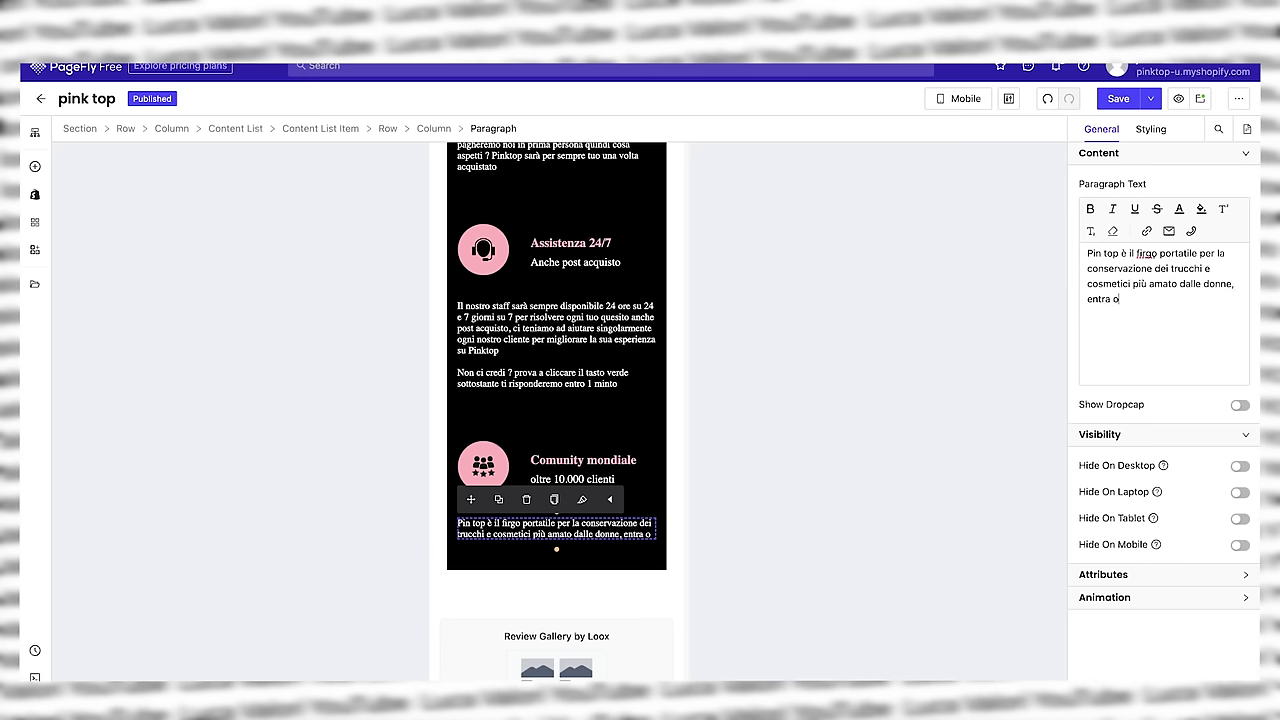
type("ra a far pa")
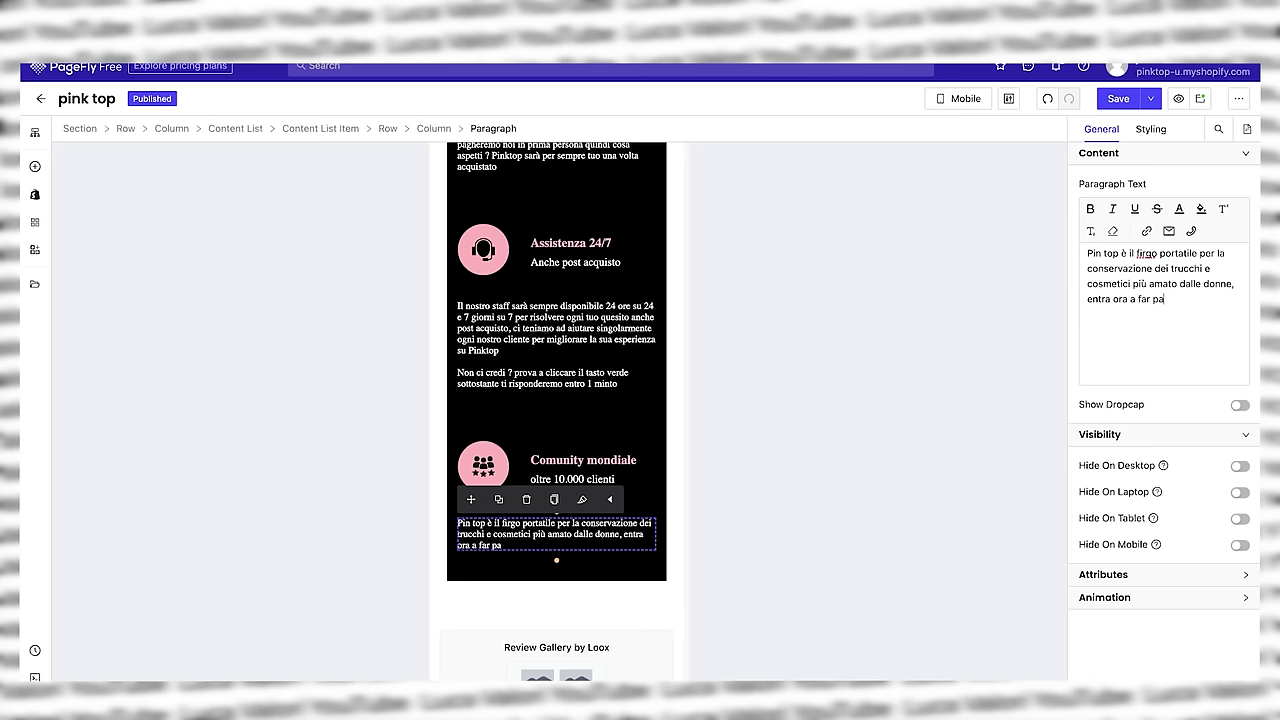
type("rte della snostr family ")
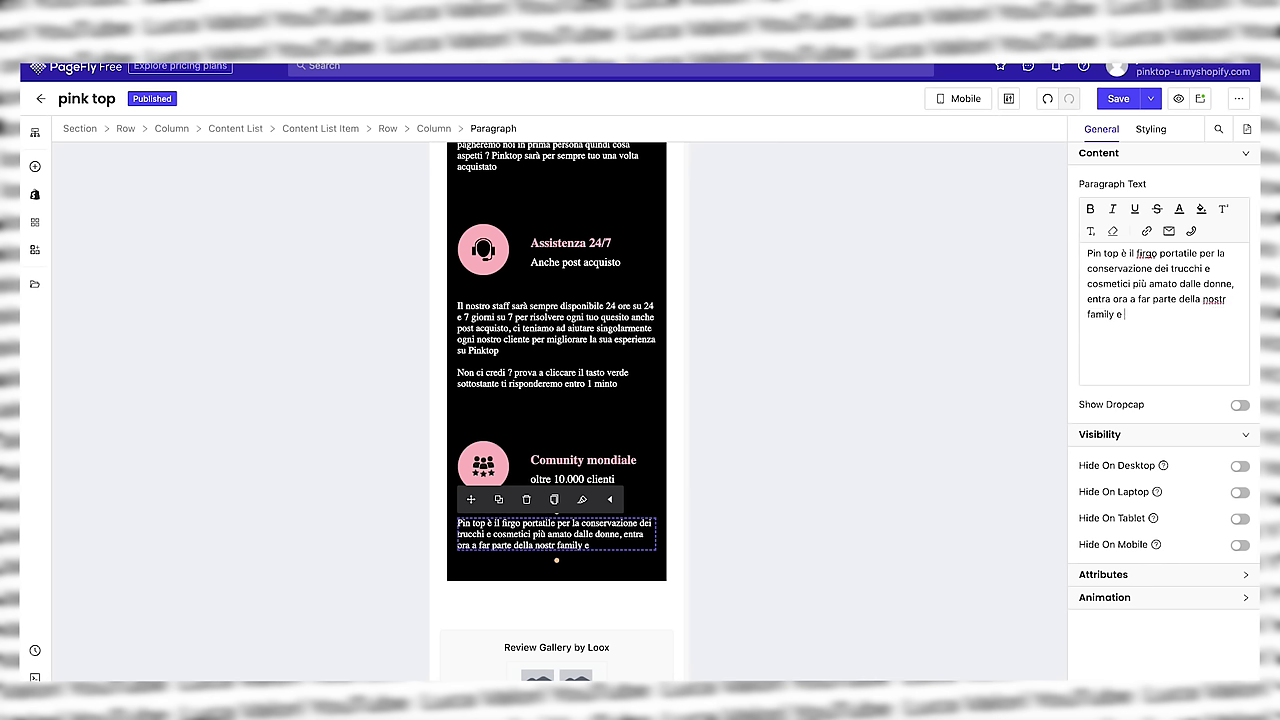
type("e assicurati un a conservazio")
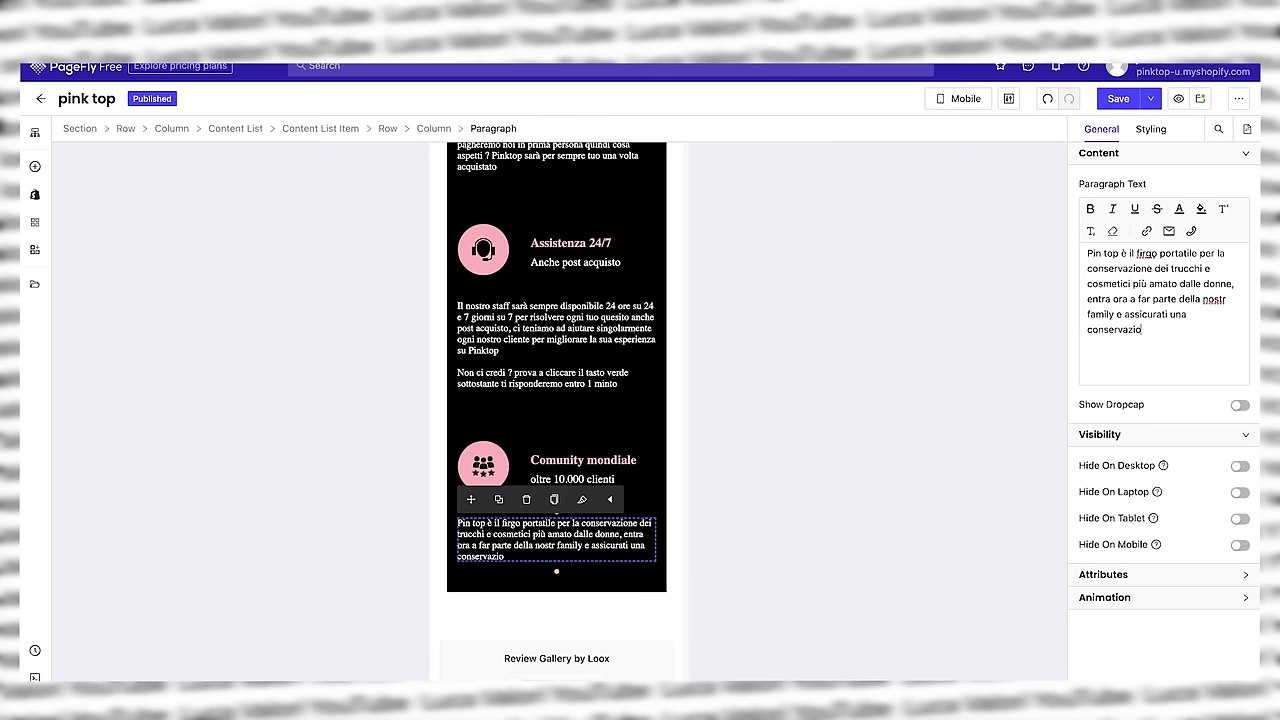
type("eperfetta della tua pelle")
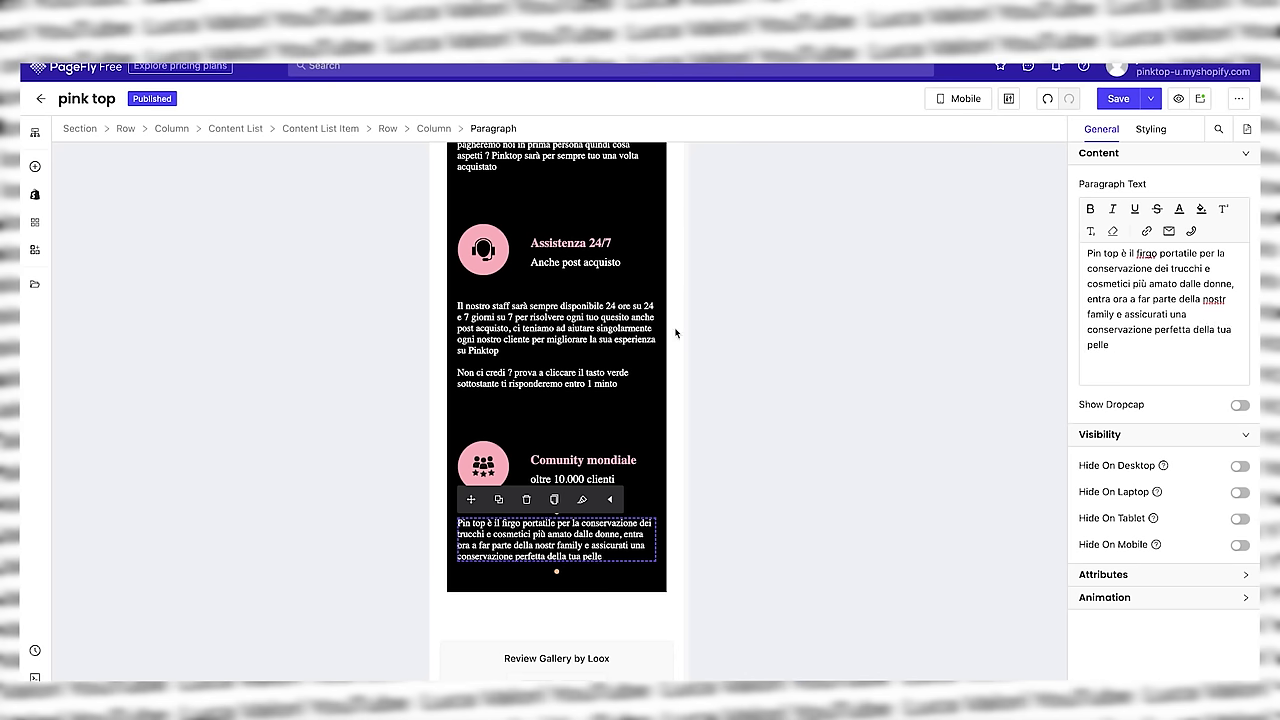
left_click(571, 338)
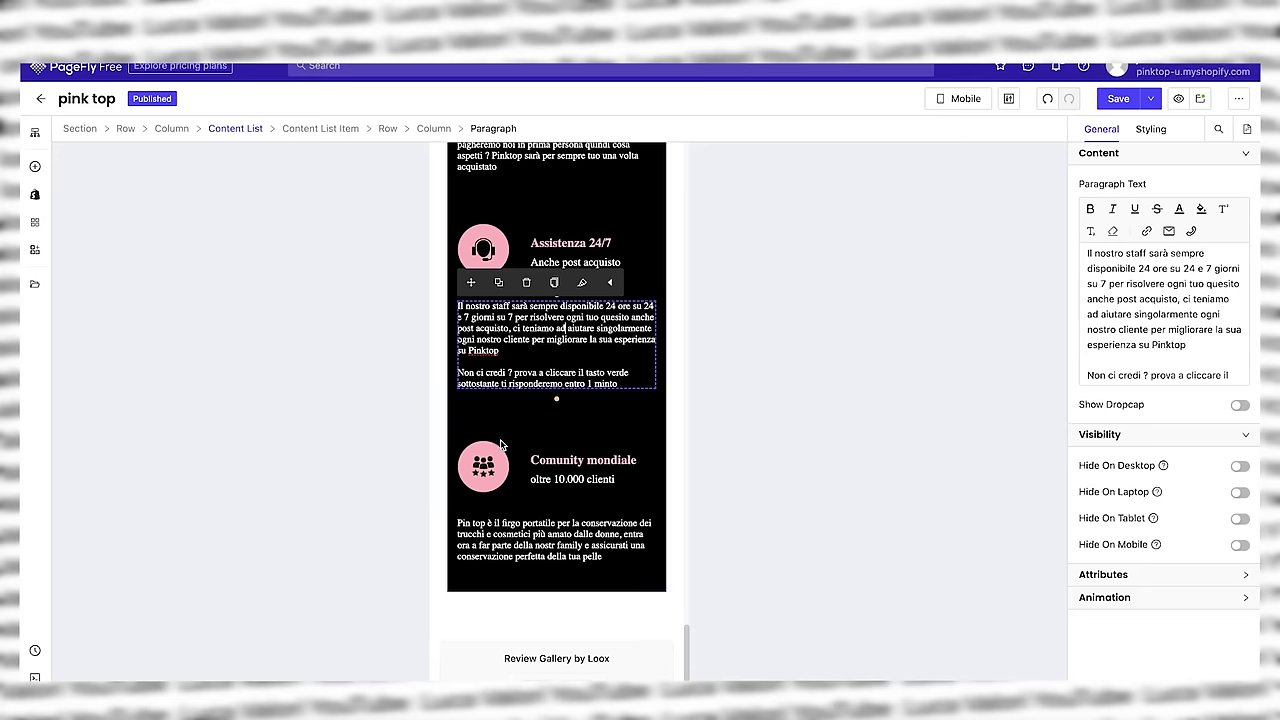
- Save the pink top page in PageFly and publish it to the store
scroll(563, 440, "down", 2)
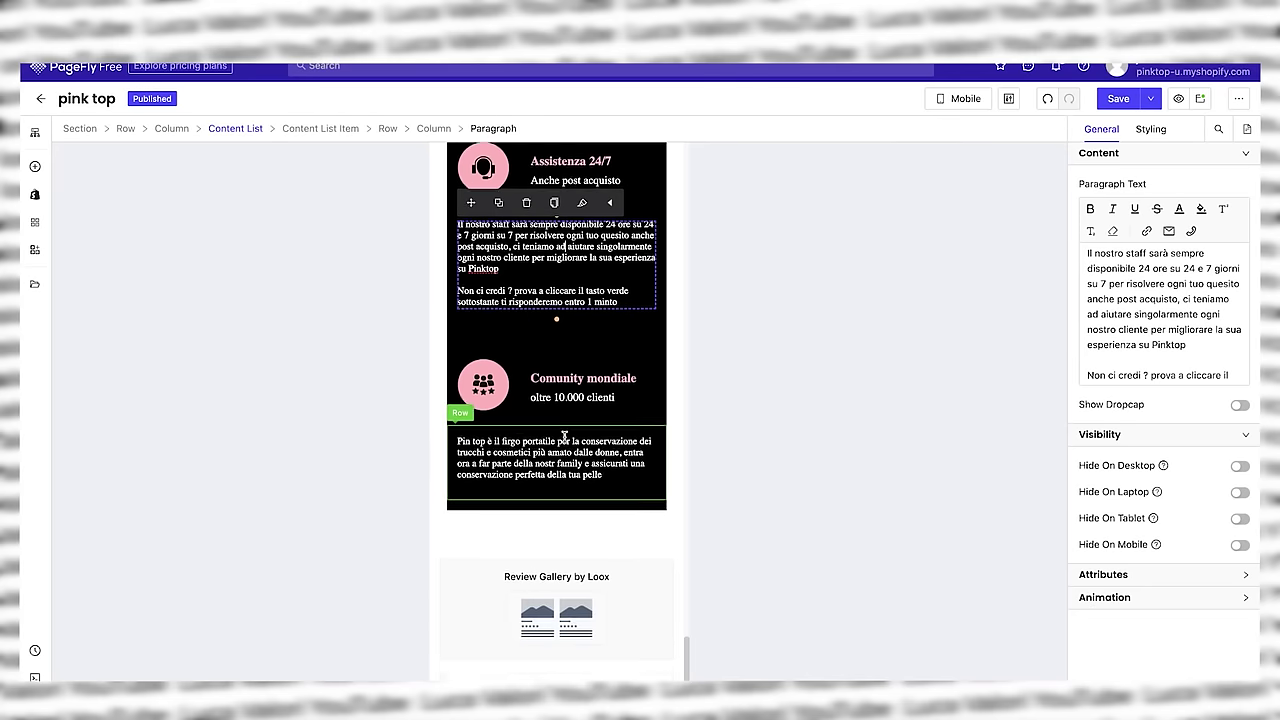
scroll(563, 320, "up", 15)
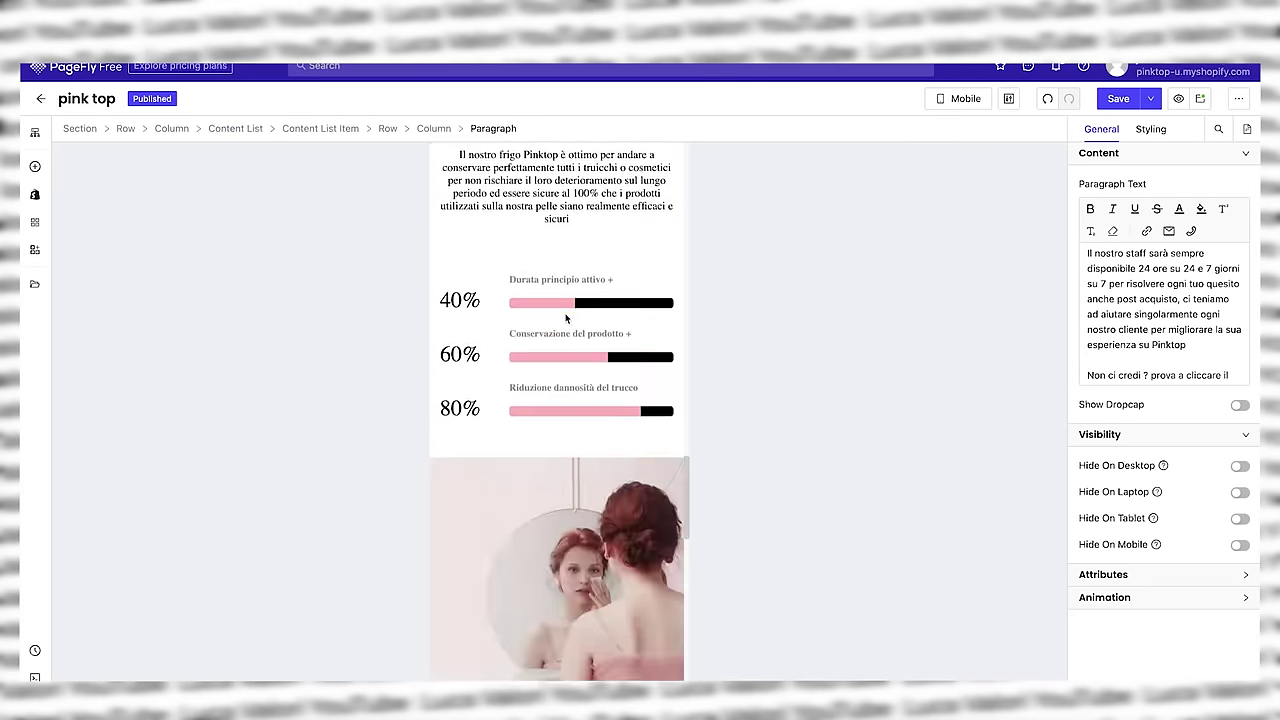
scroll(565, 318, "up", 6)
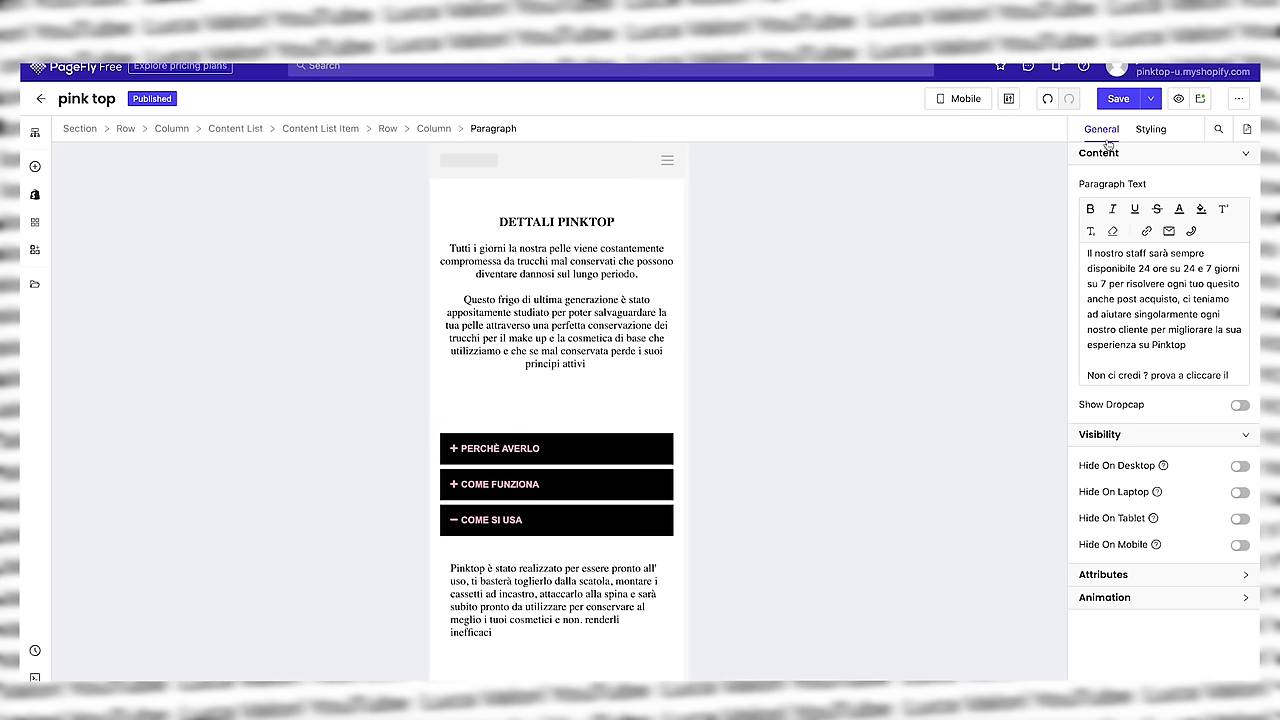
left_click(1118, 100)
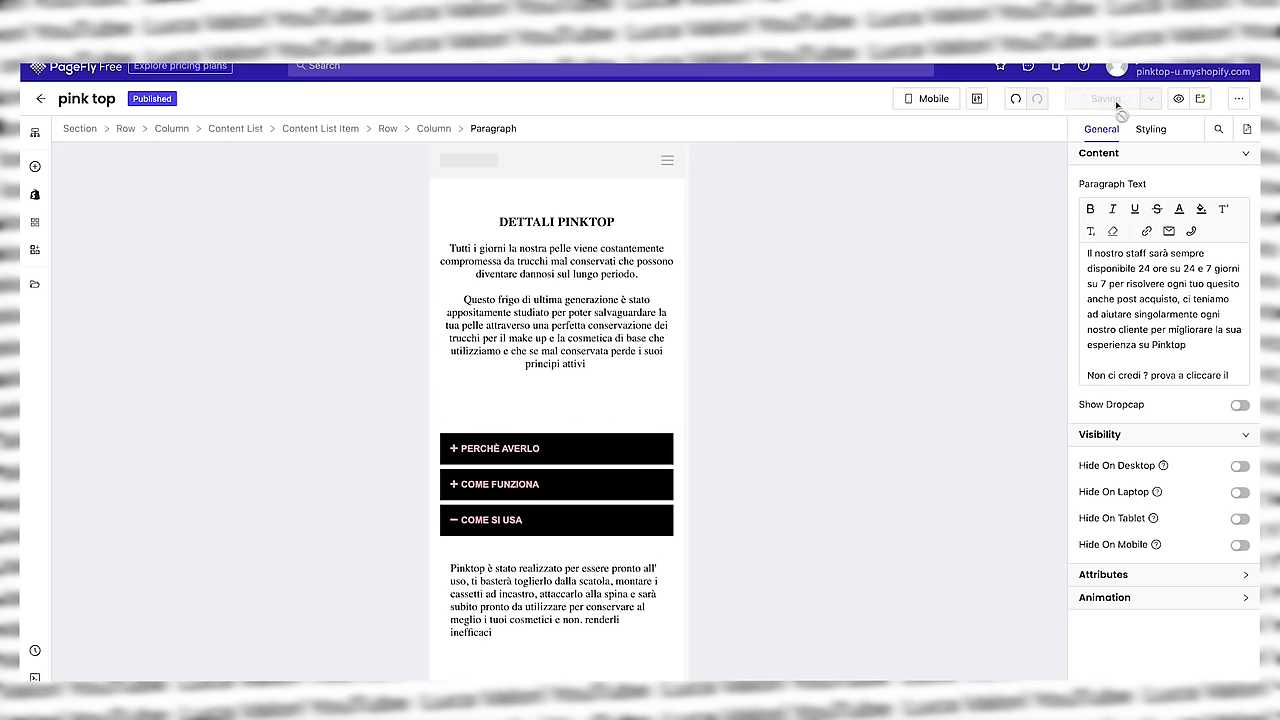
left_click(1113, 100)
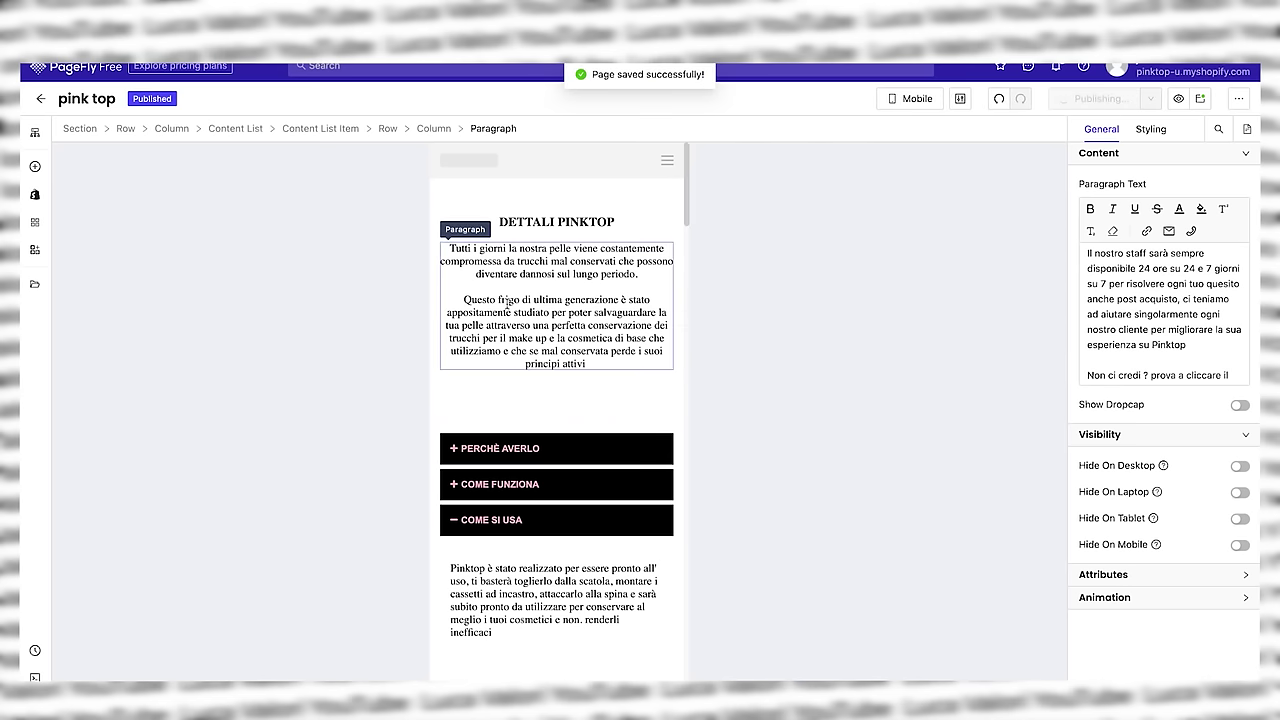
scroll(536, 360, "down", 5)
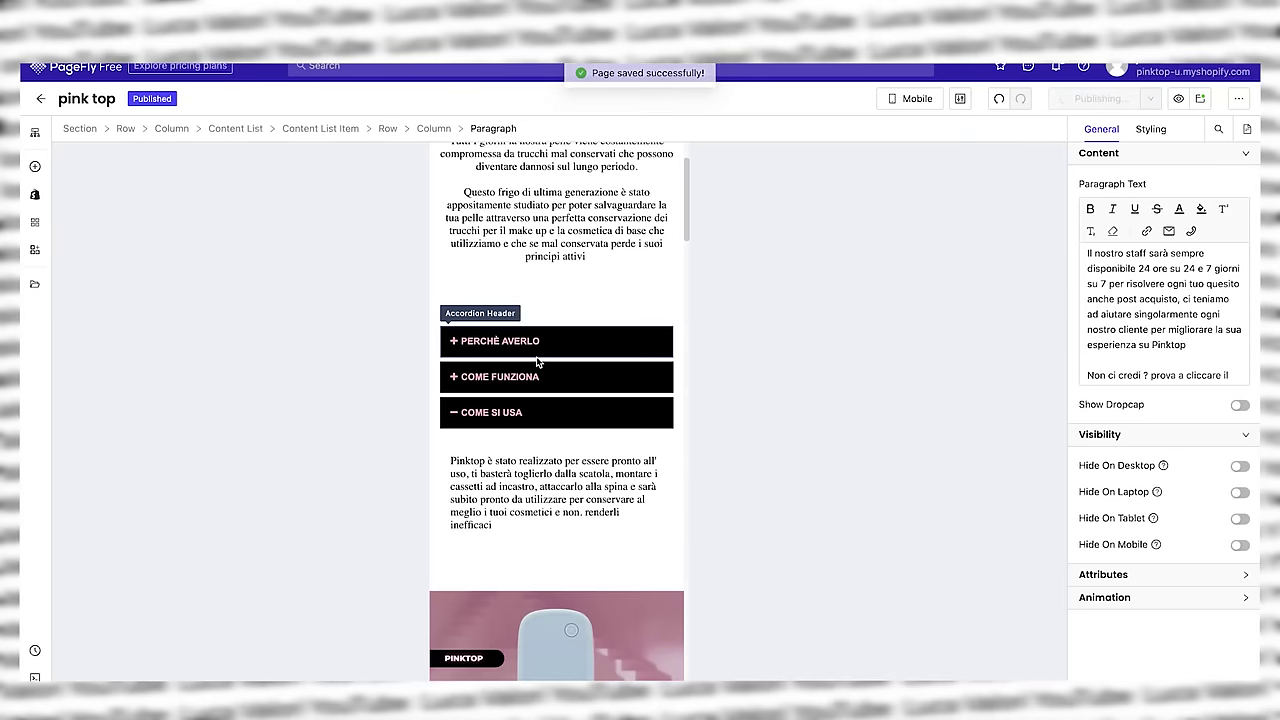
scroll(537, 362, "down", 6)
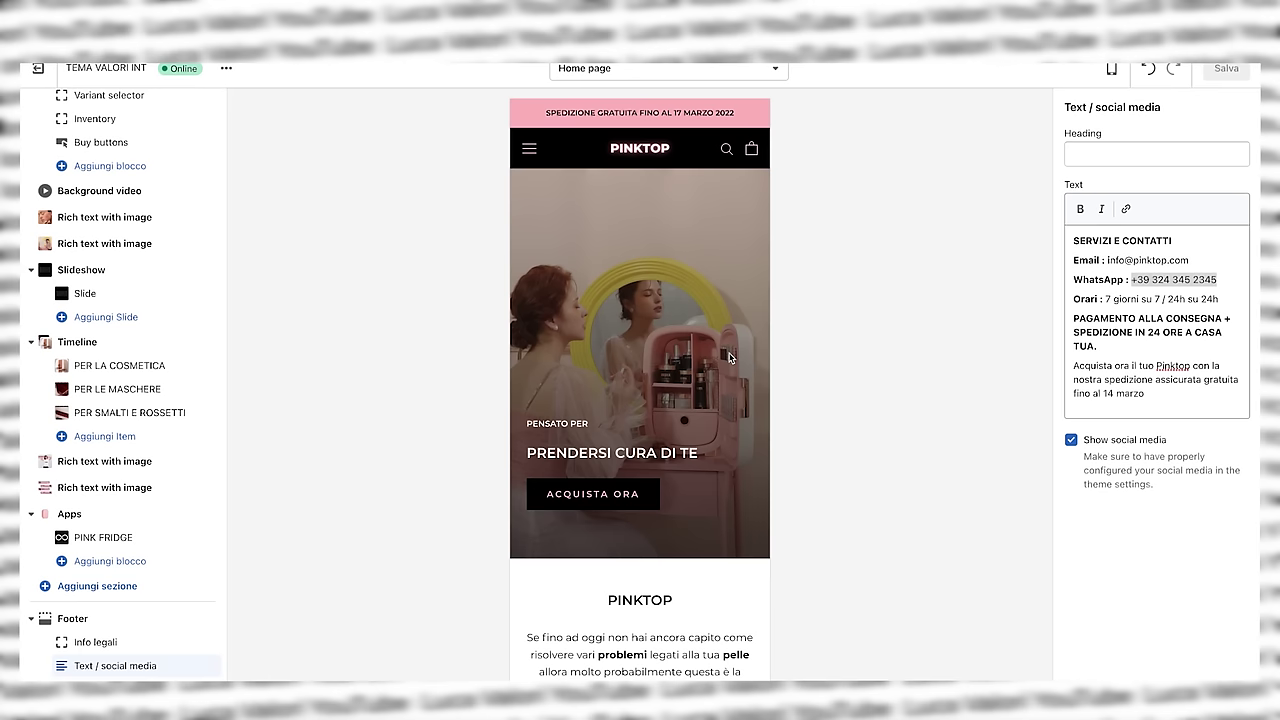
- Use the preview's store menu to go to the Ordina PINK FRIDGE product page
left_click(877, 412)
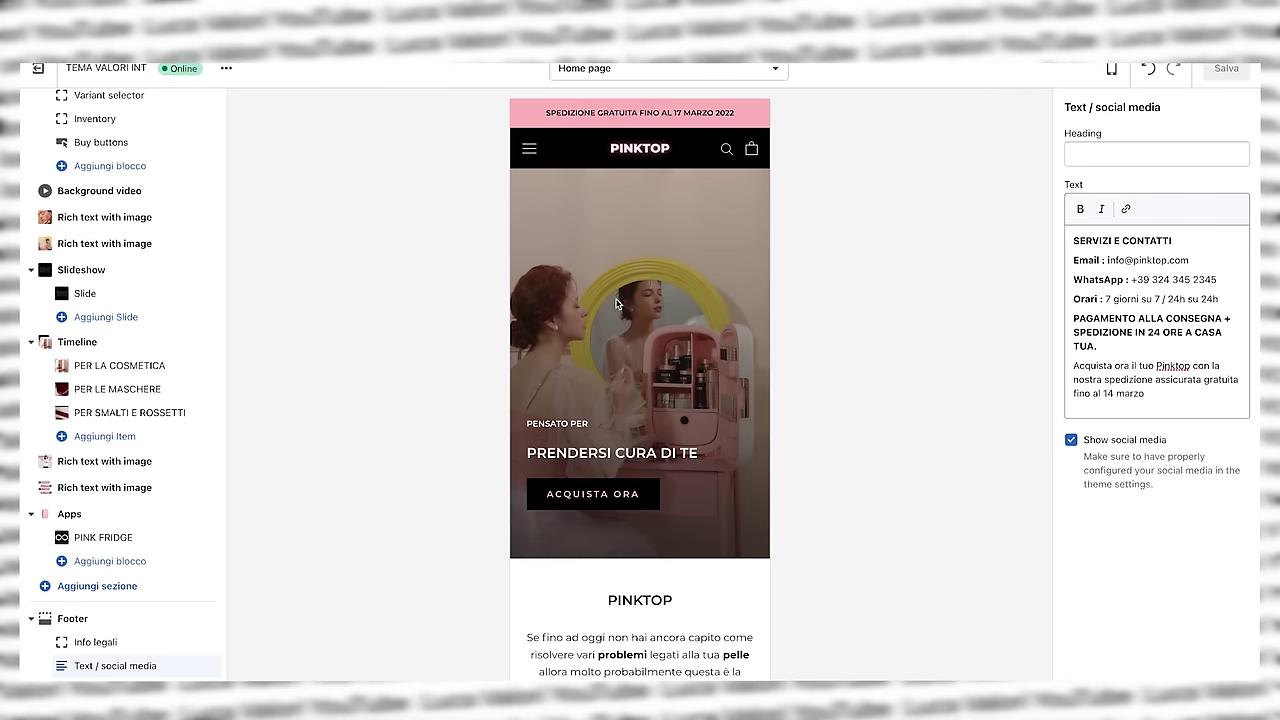
left_click(529, 149)
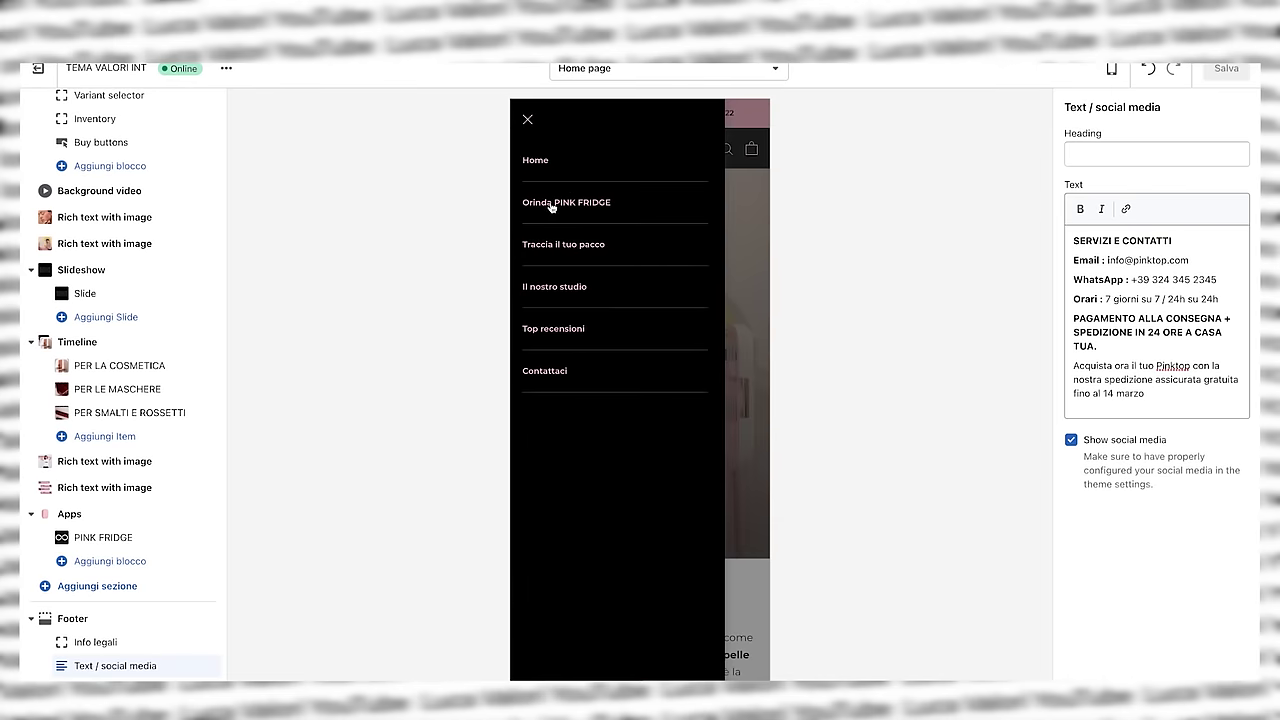
left_click(550, 203)
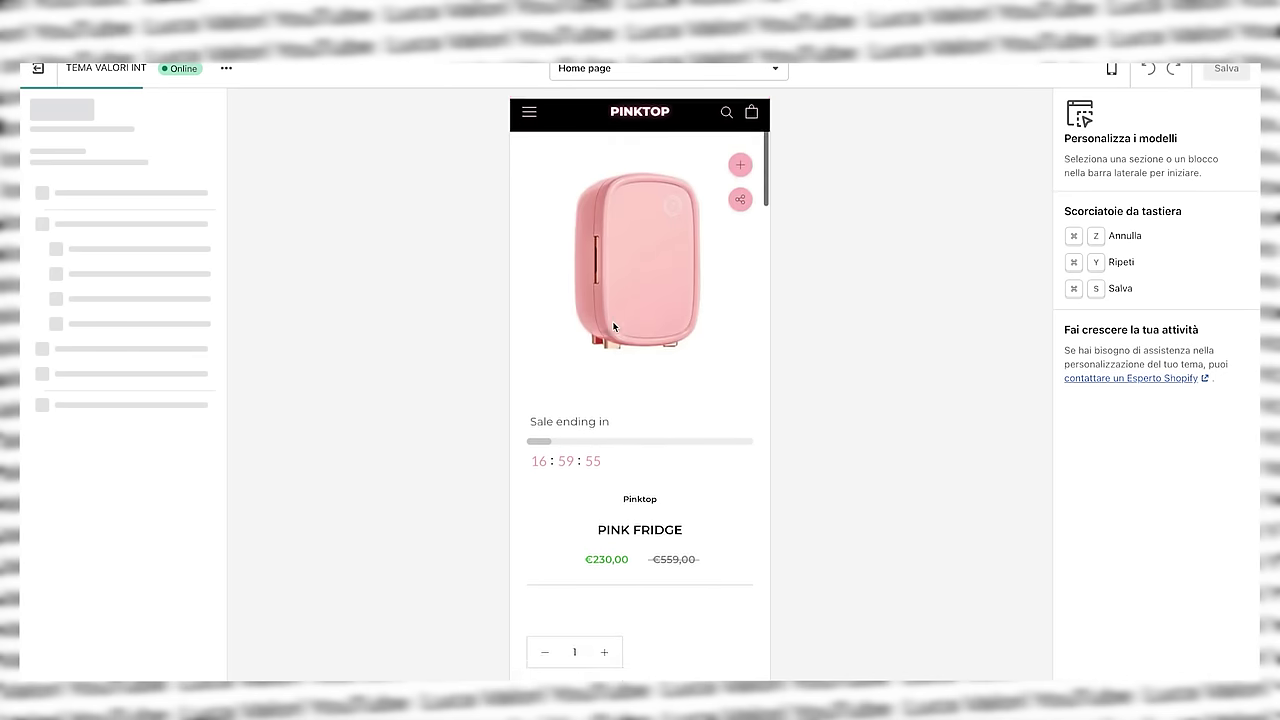
scroll(614, 327, "down", 6)
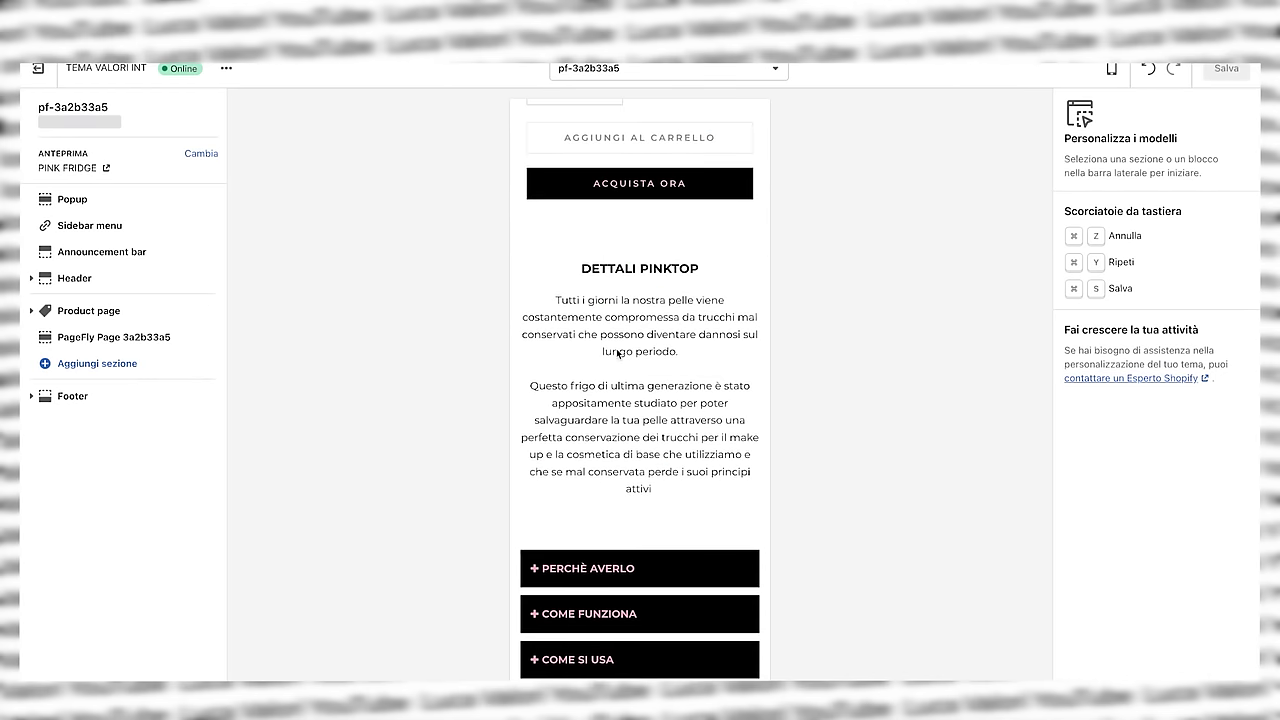
scroll(618, 352, "down", 3)
left_click(598, 266)
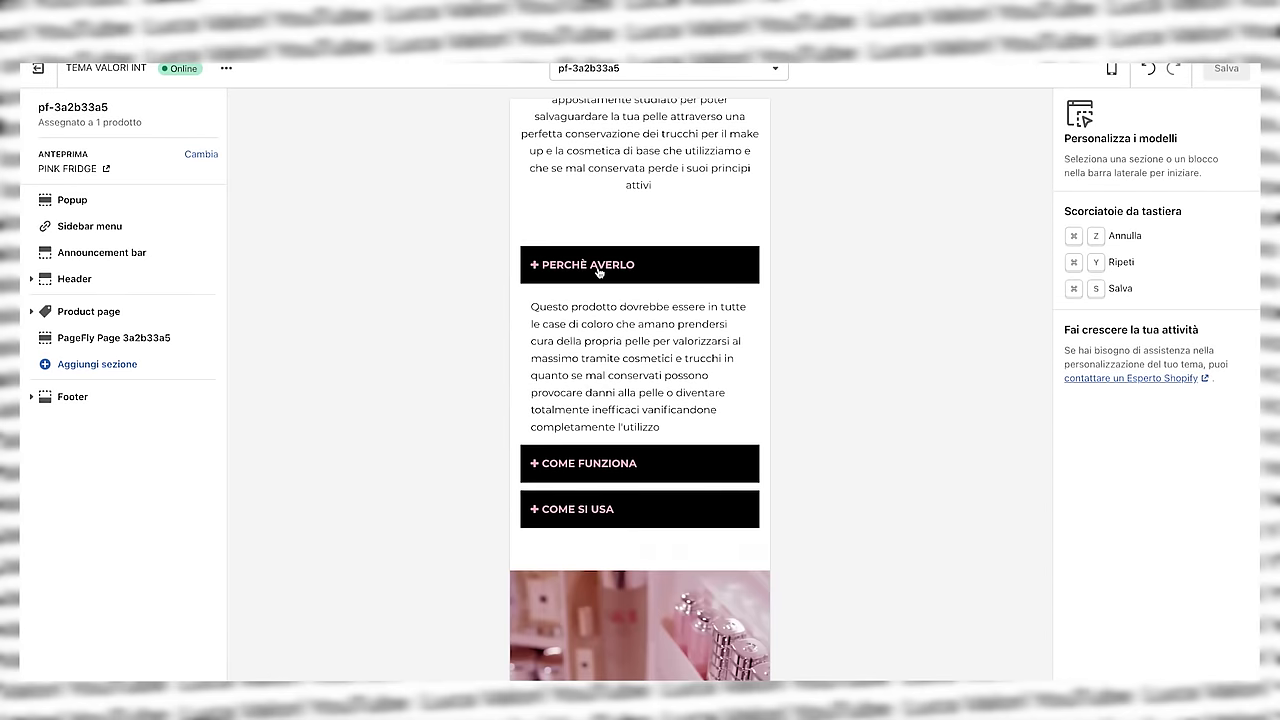
left_click(598, 266)
left_click(595, 310)
left_click(595, 310)
left_click(592, 365)
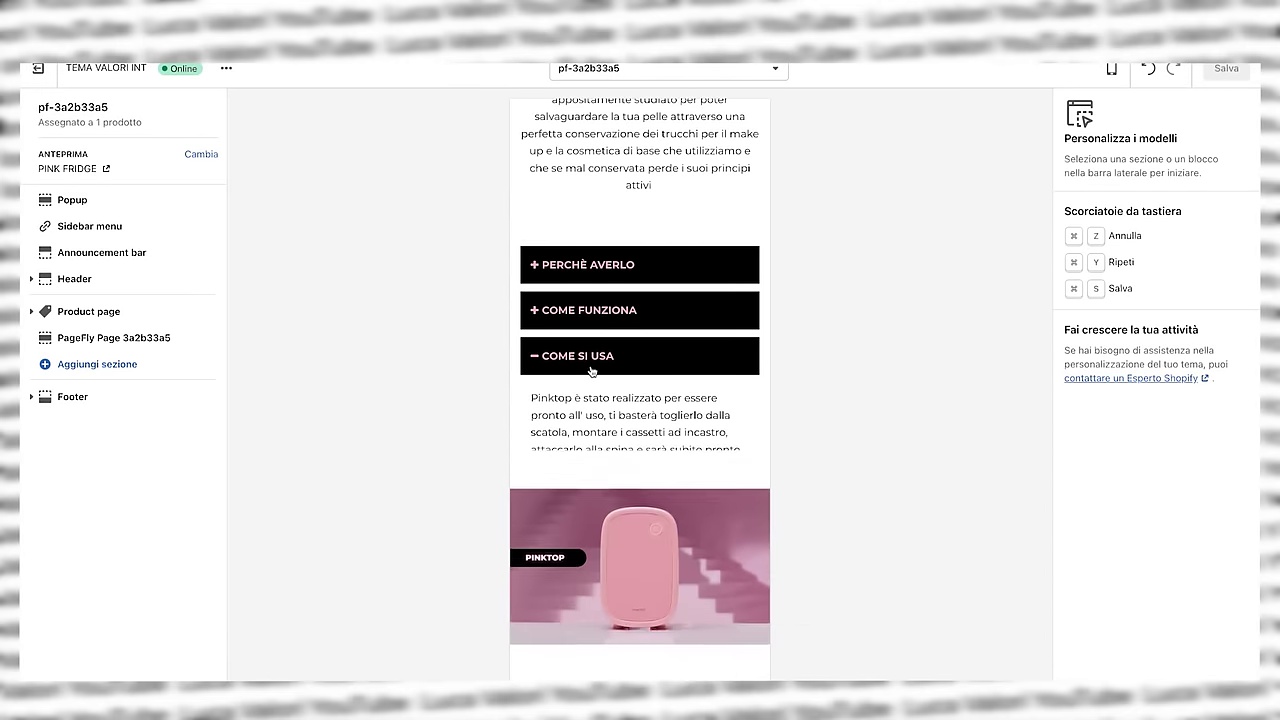
left_click(590, 365)
scroll(590, 365, "down", 5)
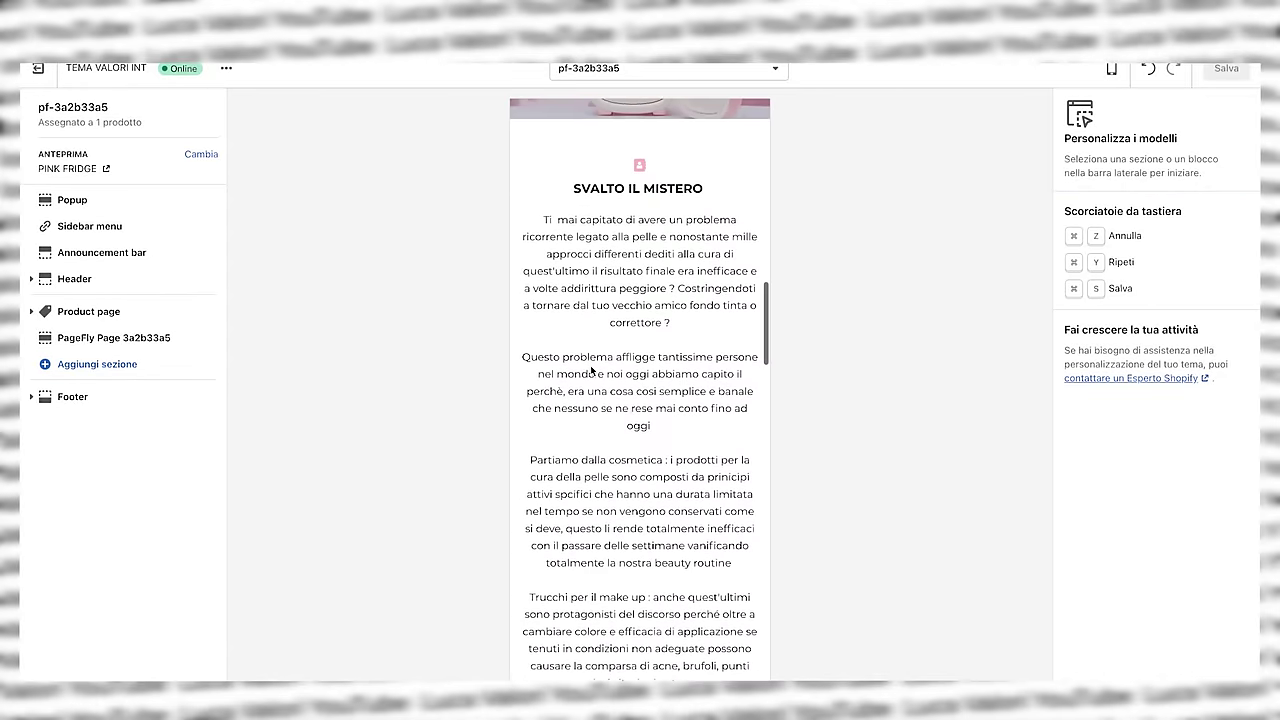
scroll(610, 390, "down", 4)
scroll(633, 406, "up", 4)
scroll(633, 406, "down", 5)
left_click(601, 400)
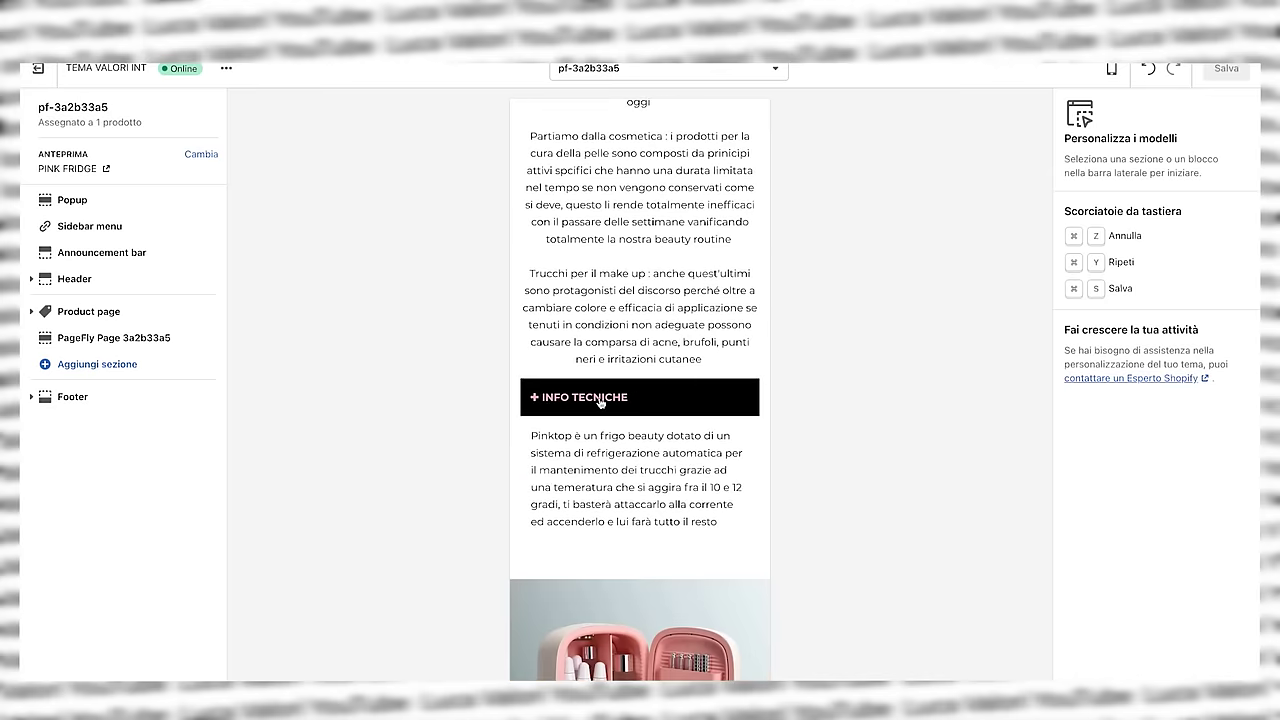
left_click(599, 397)
scroll(599, 397, "up", 5)
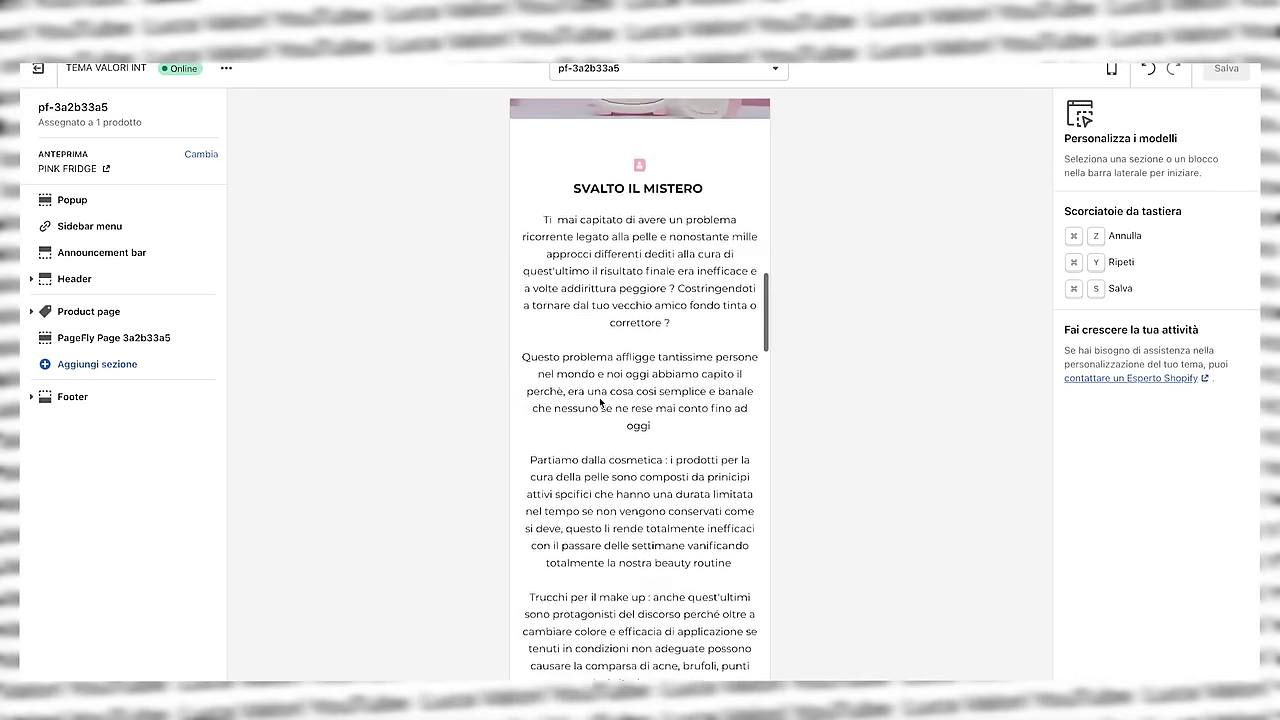
scroll(599, 397, "down", 1)
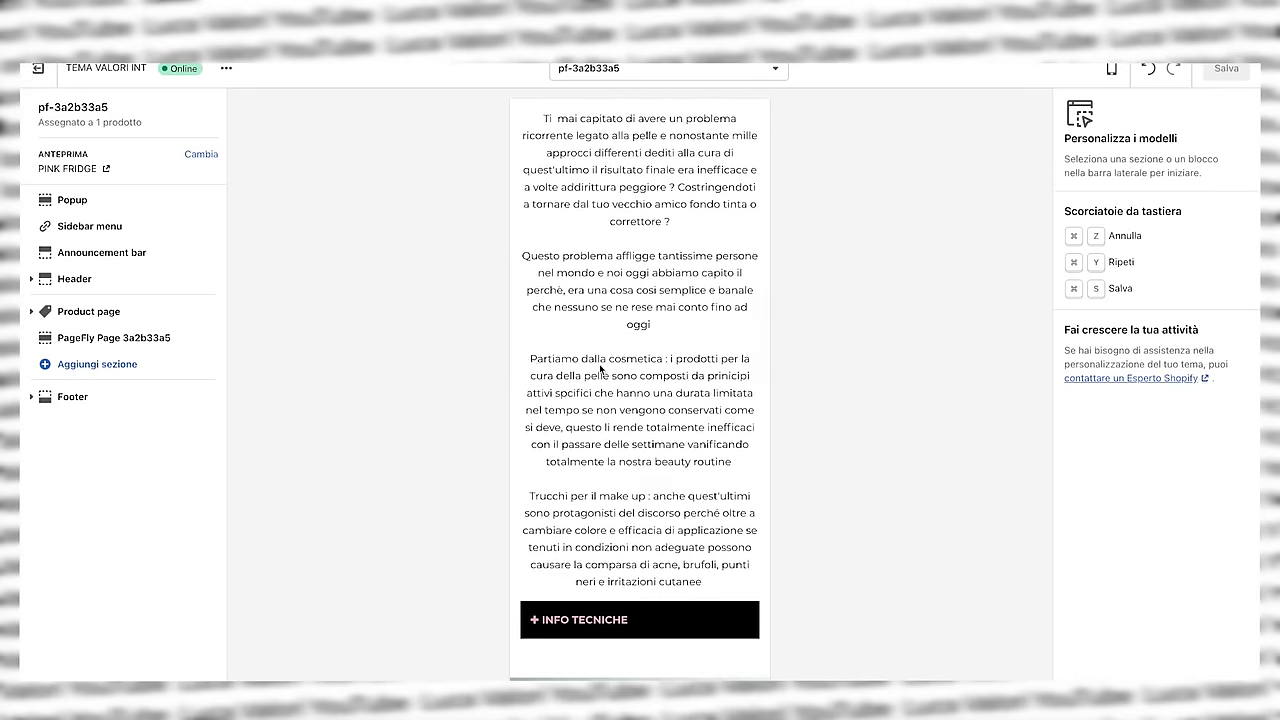
scroll(661, 507, "down", 5)
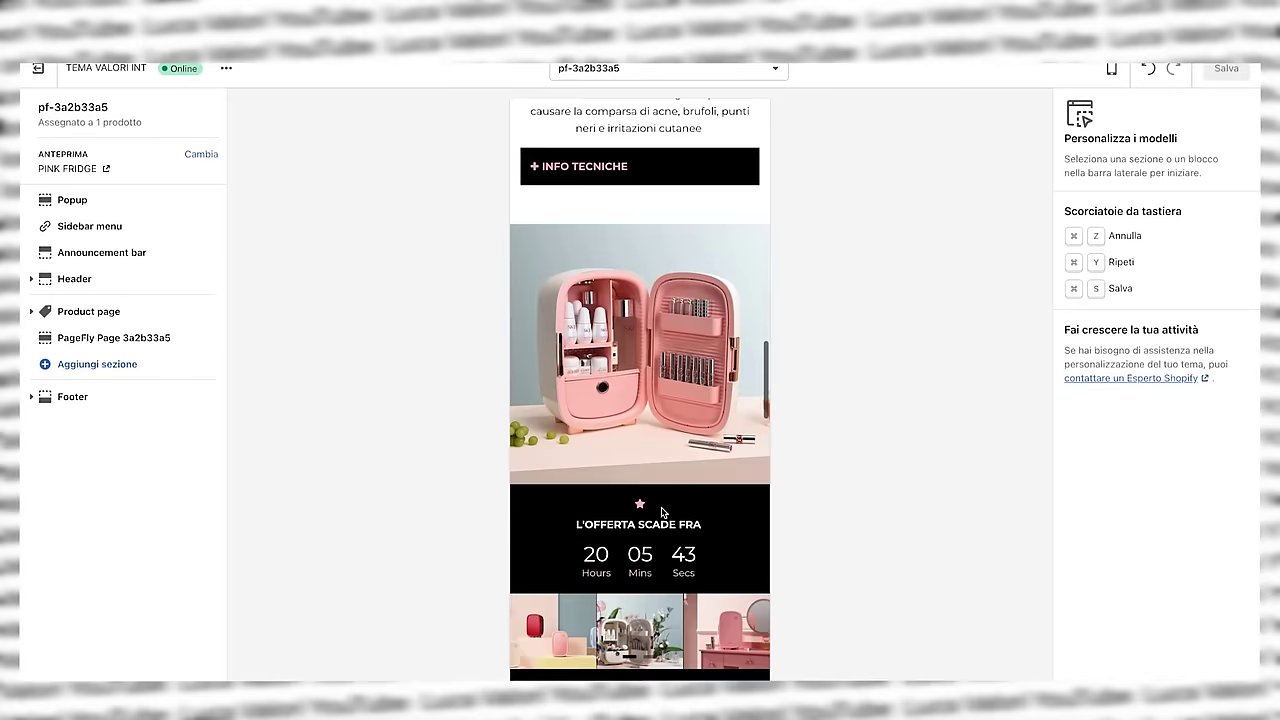
scroll(661, 512, "down", 2)
scroll(743, 473, "down", 1)
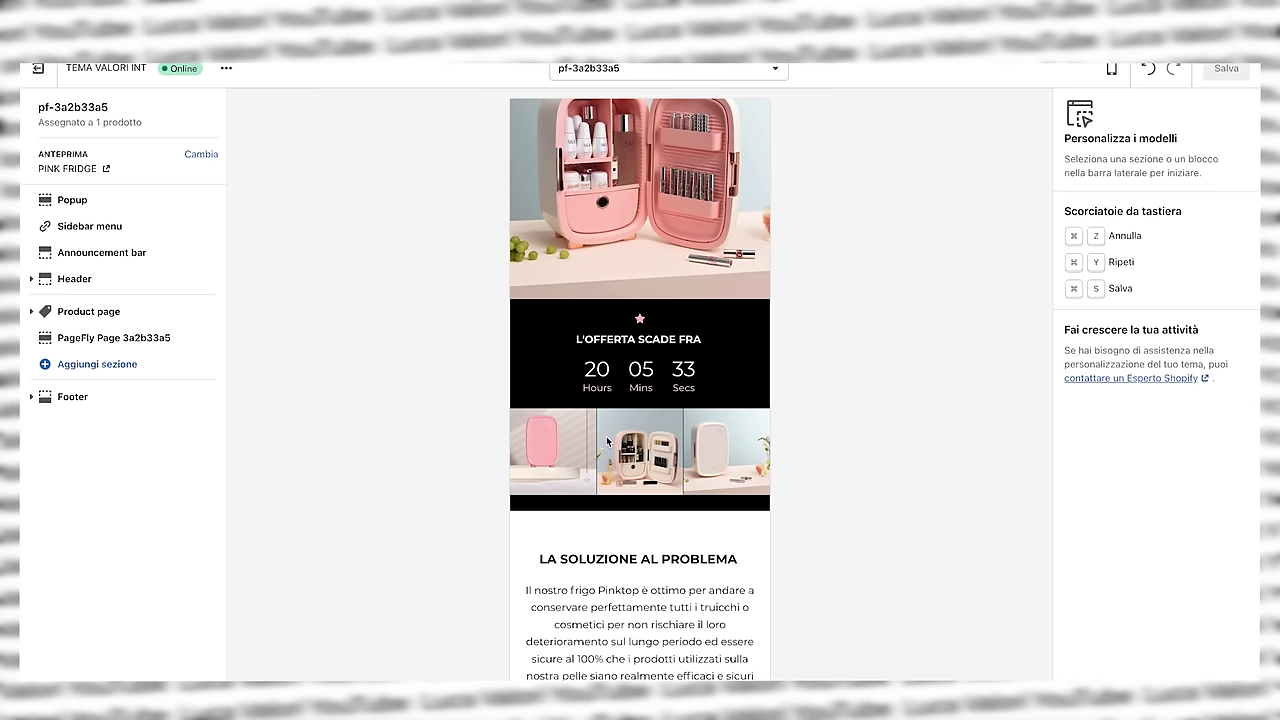
scroll(593, 493, "down", 8)
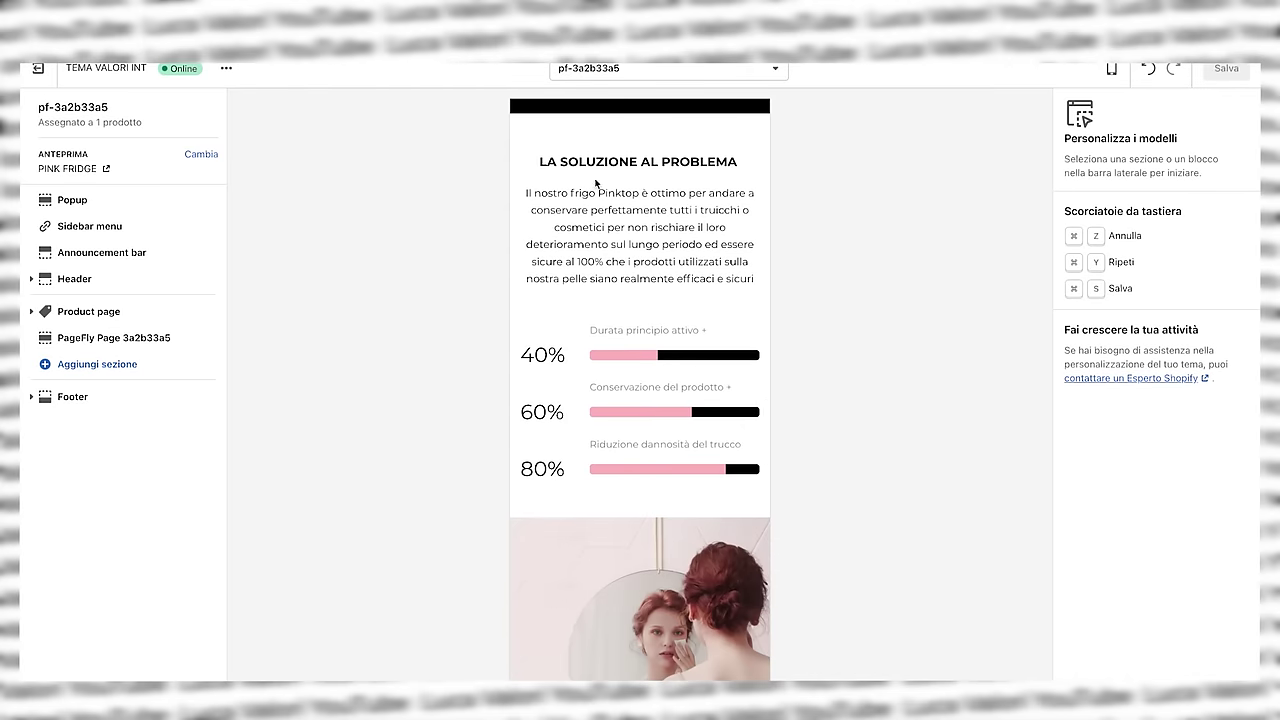
scroll(632, 195, "down", 4)
scroll(594, 200, "up", 2)
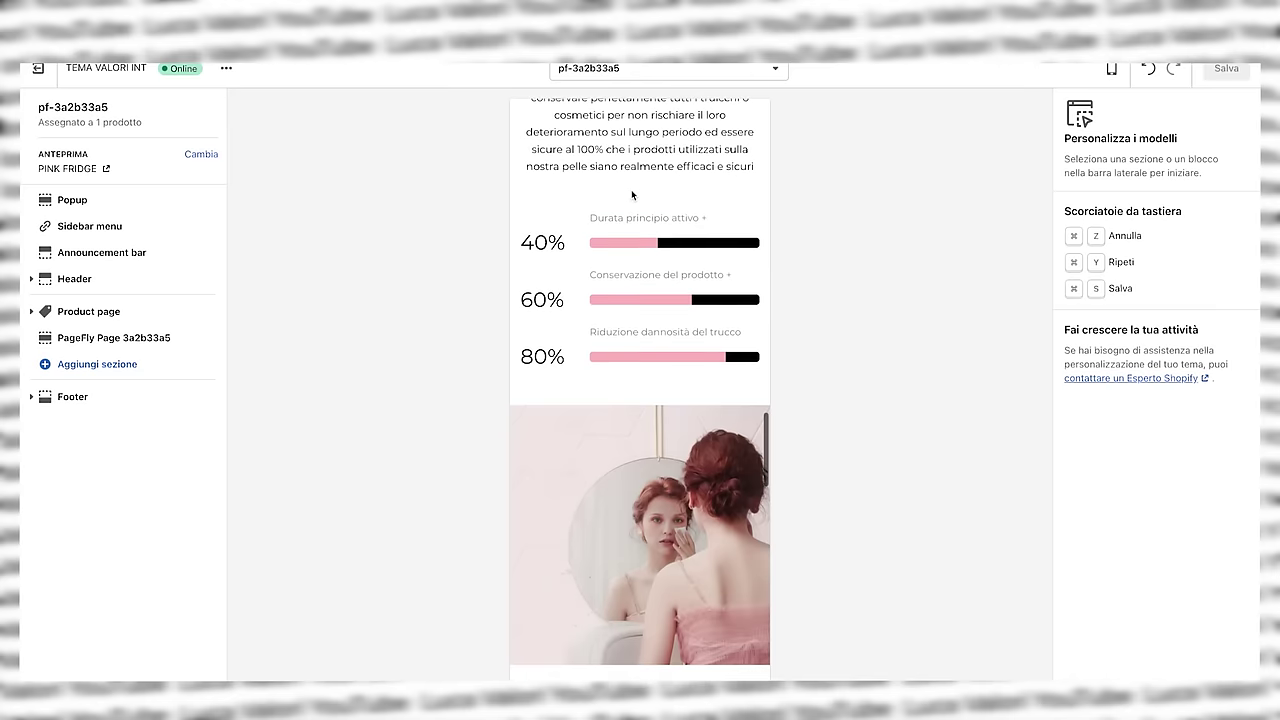
scroll(648, 327, "down", 2)
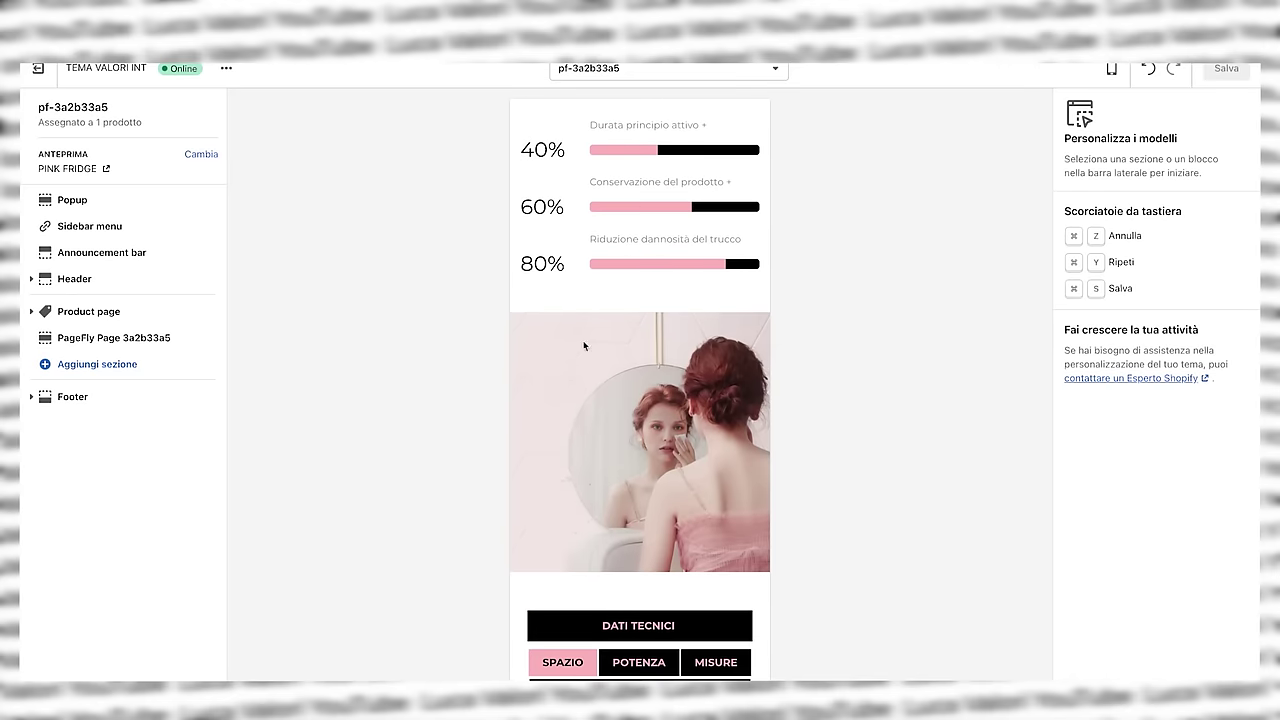
scroll(584, 346, "down", 5)
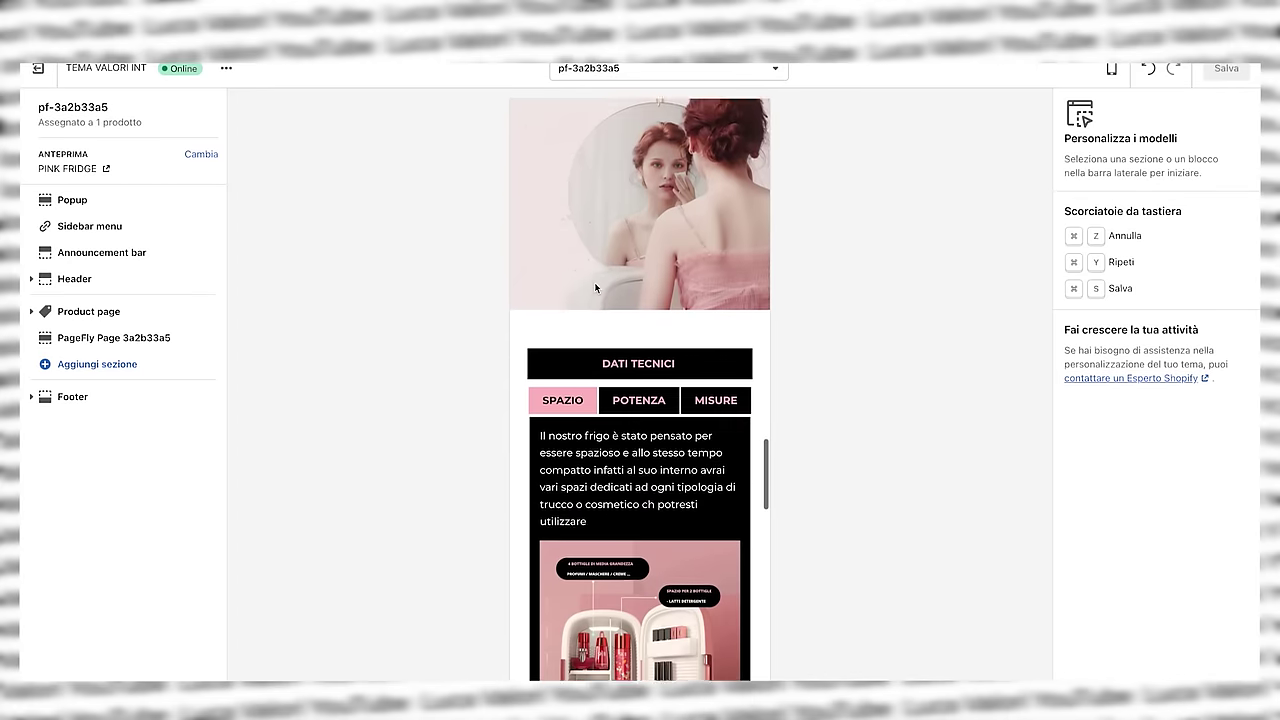
left_click(636, 340)
scroll(636, 340, "down", 1)
left_click(705, 285)
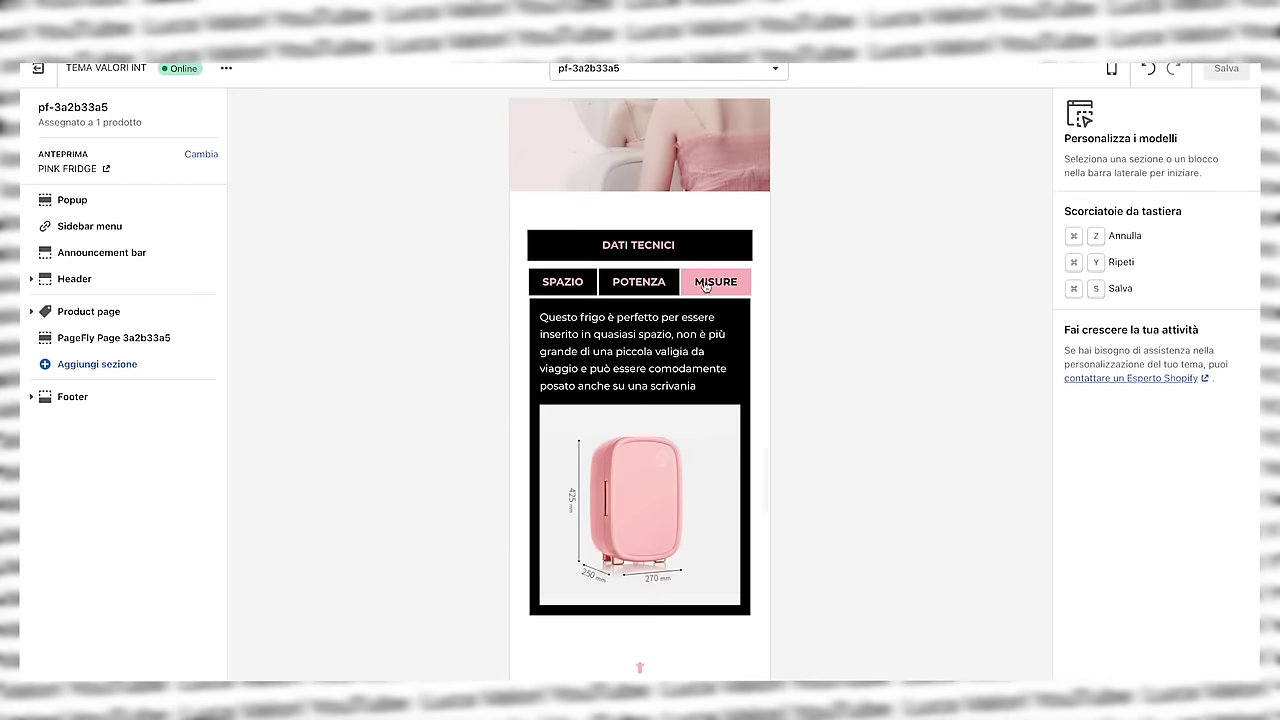
left_click(555, 284)
scroll(651, 406, "down", 6)
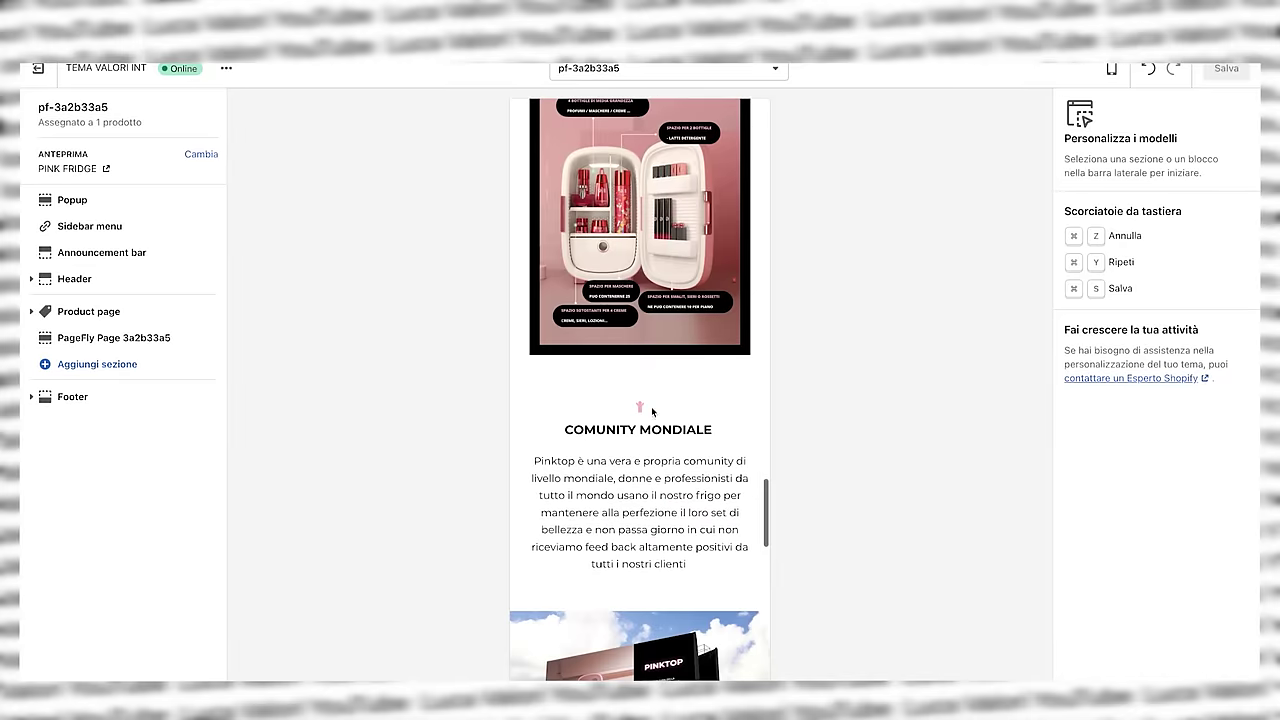
scroll(640, 360, "down", 4)
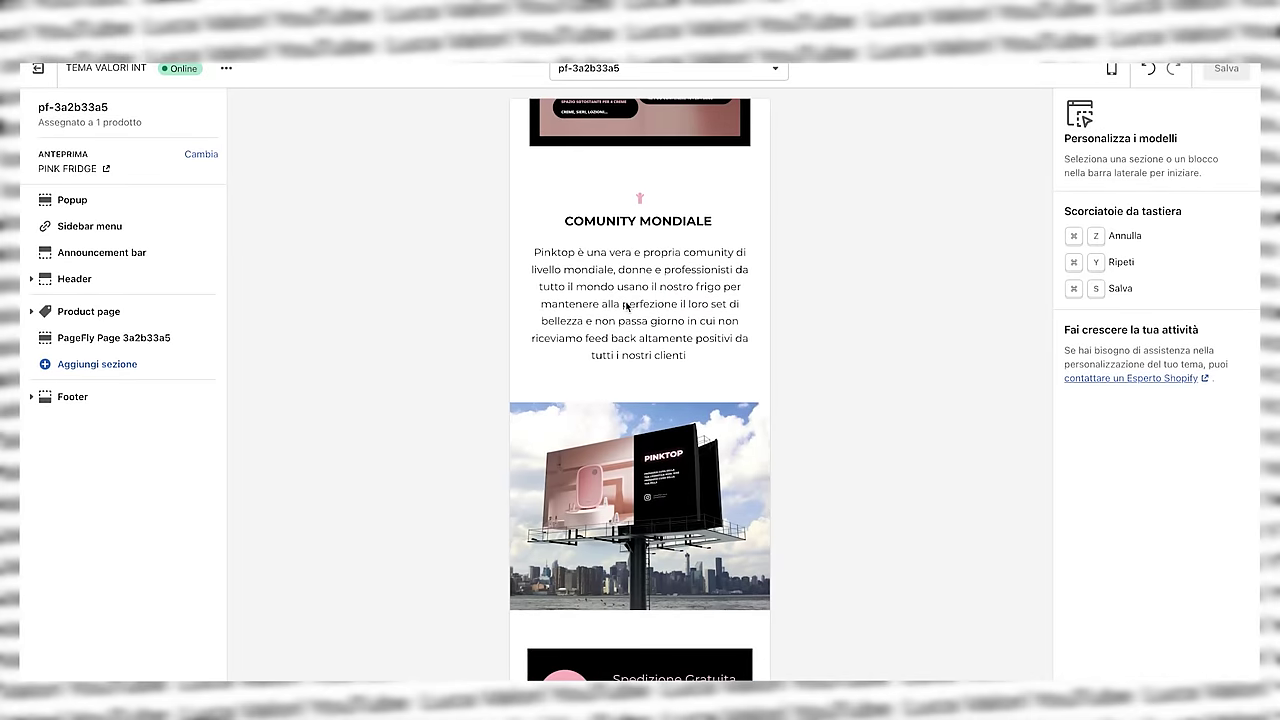
scroll(626, 306, "down", 5)
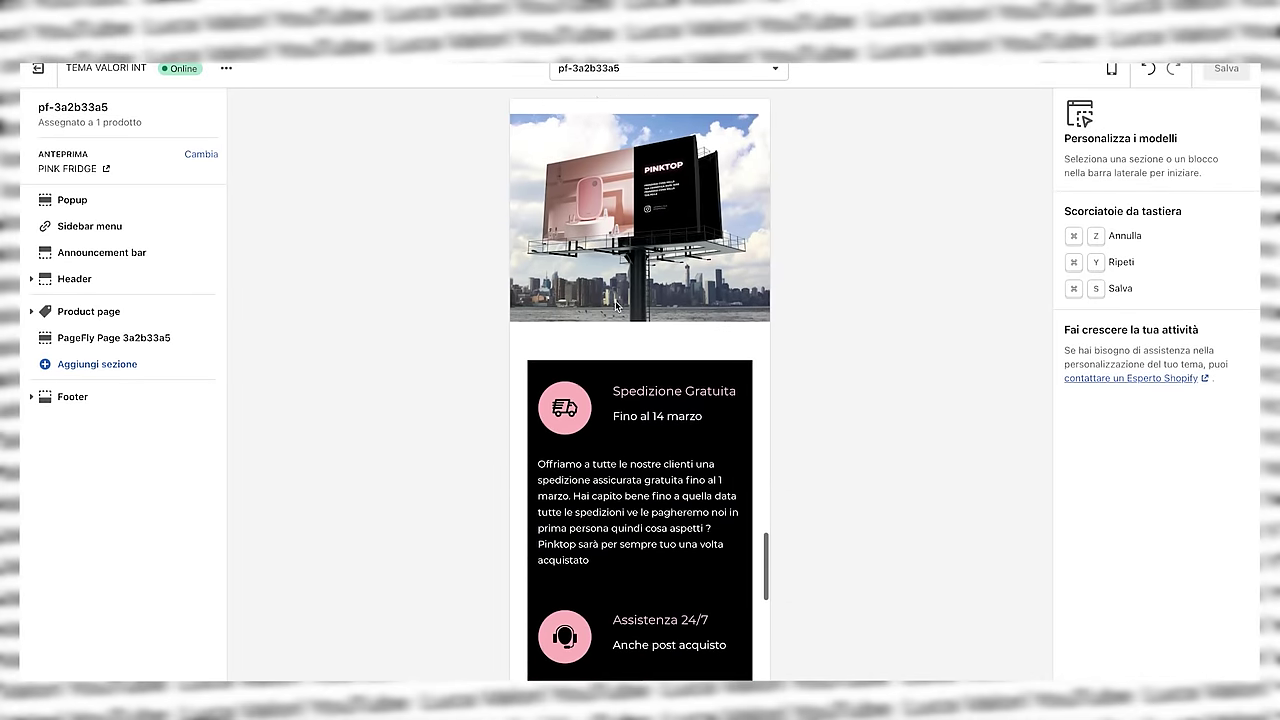
scroll(620, 254, "up", 6)
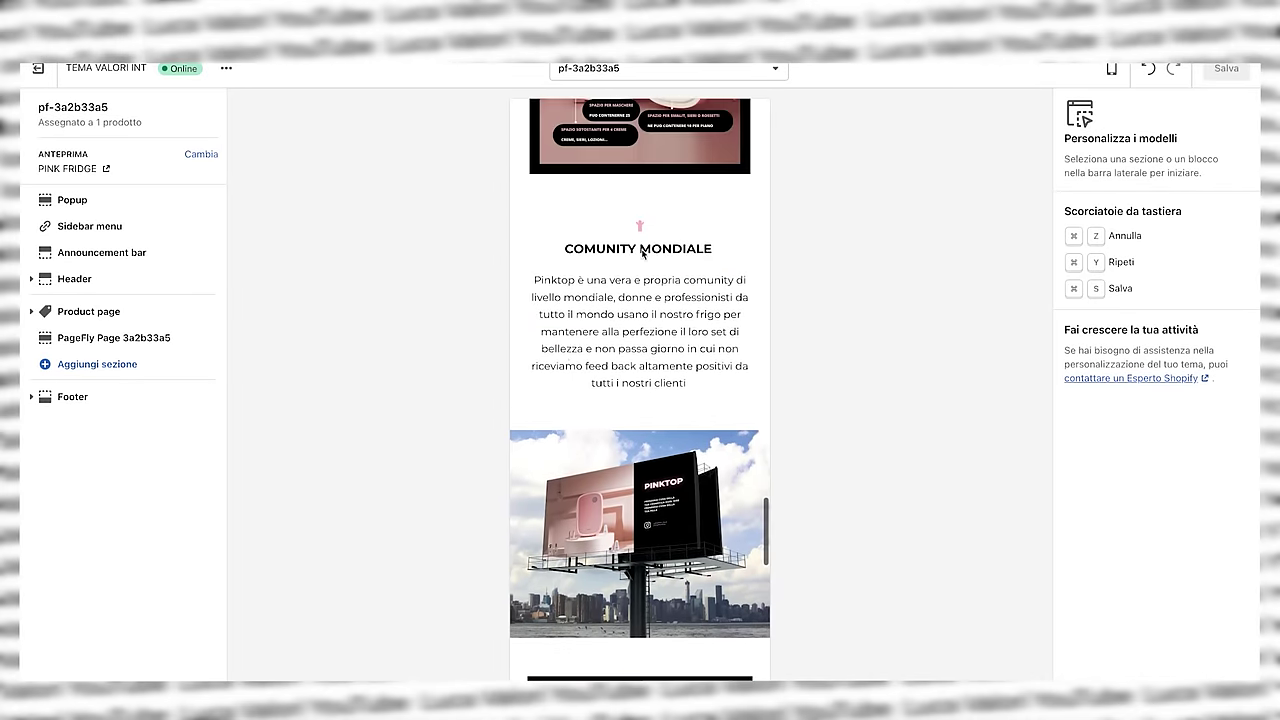
scroll(596, 455, "down", 2)
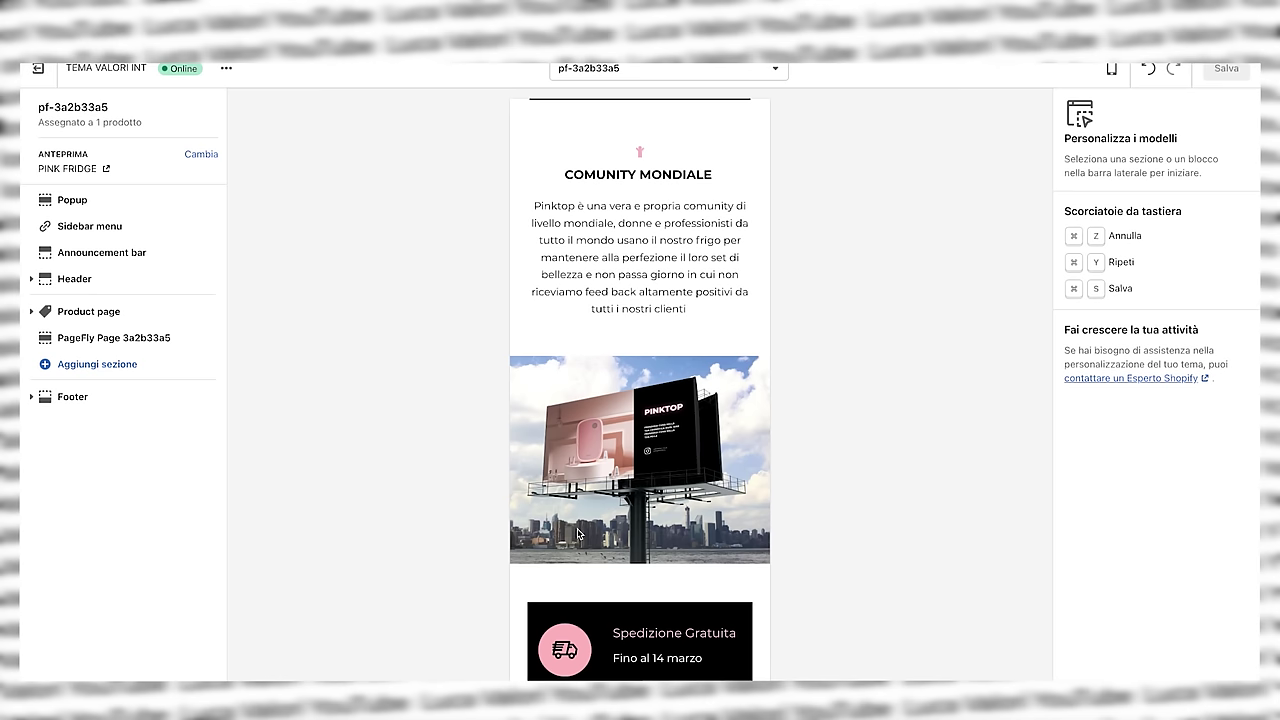
scroll(610, 518, "down", 1)
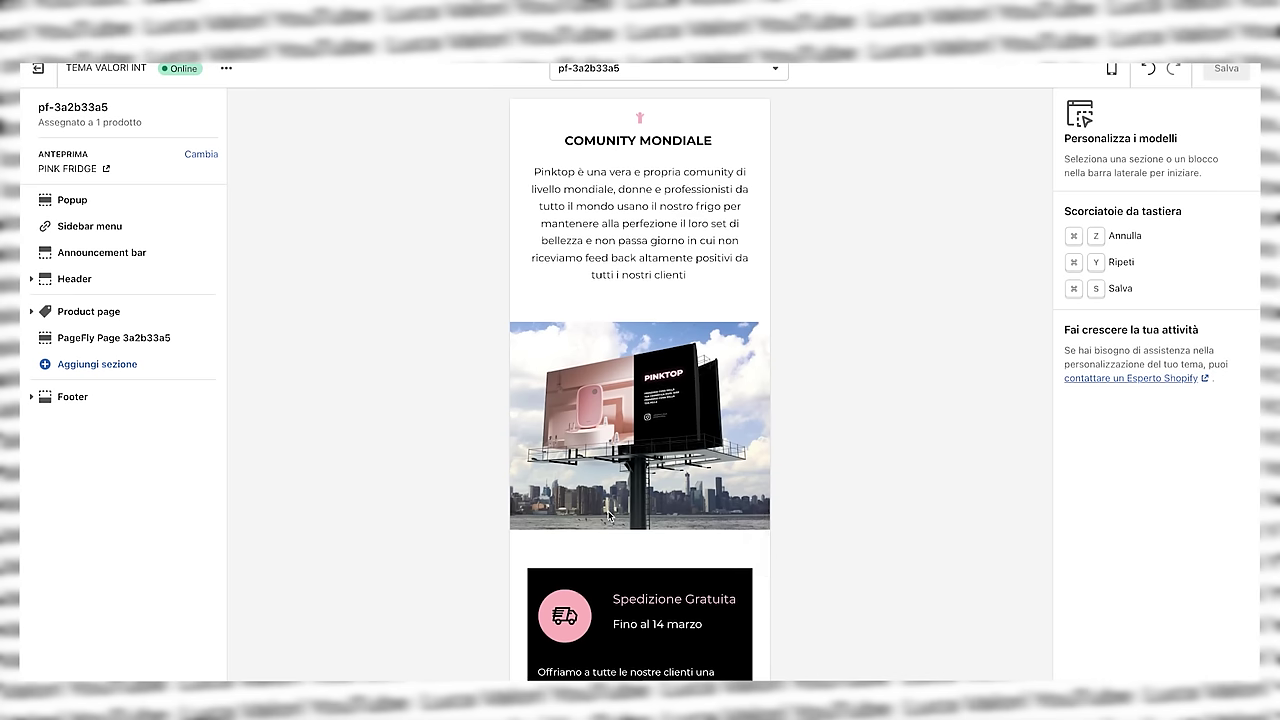
scroll(609, 516, "down", 1)
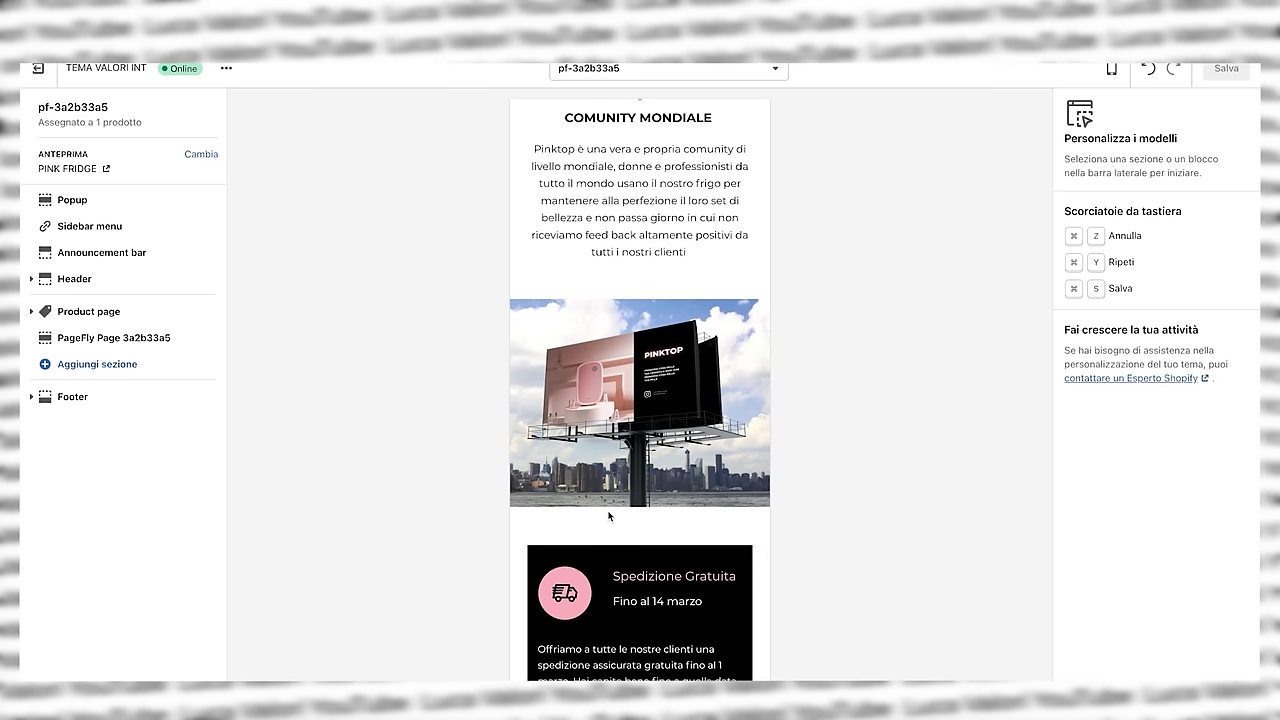
scroll(608, 516, "down", 1)
scroll(608, 516, "up", 3)
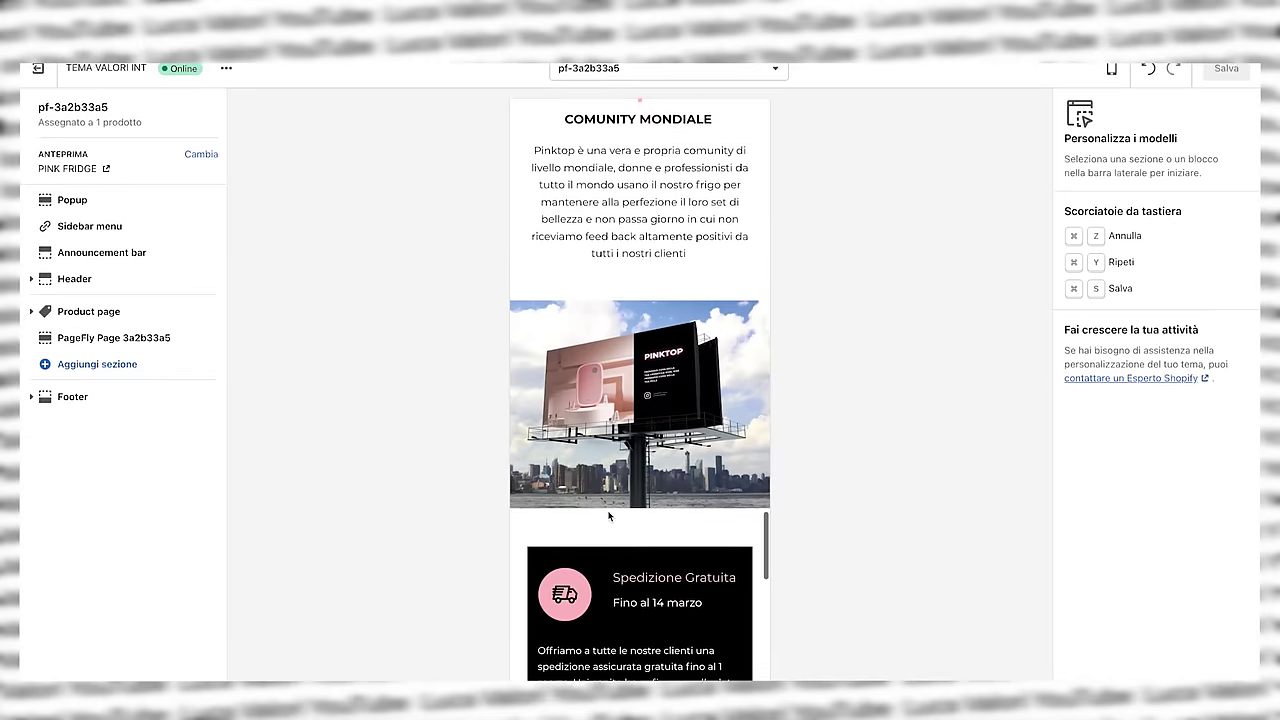
scroll(608, 516, "down", 3)
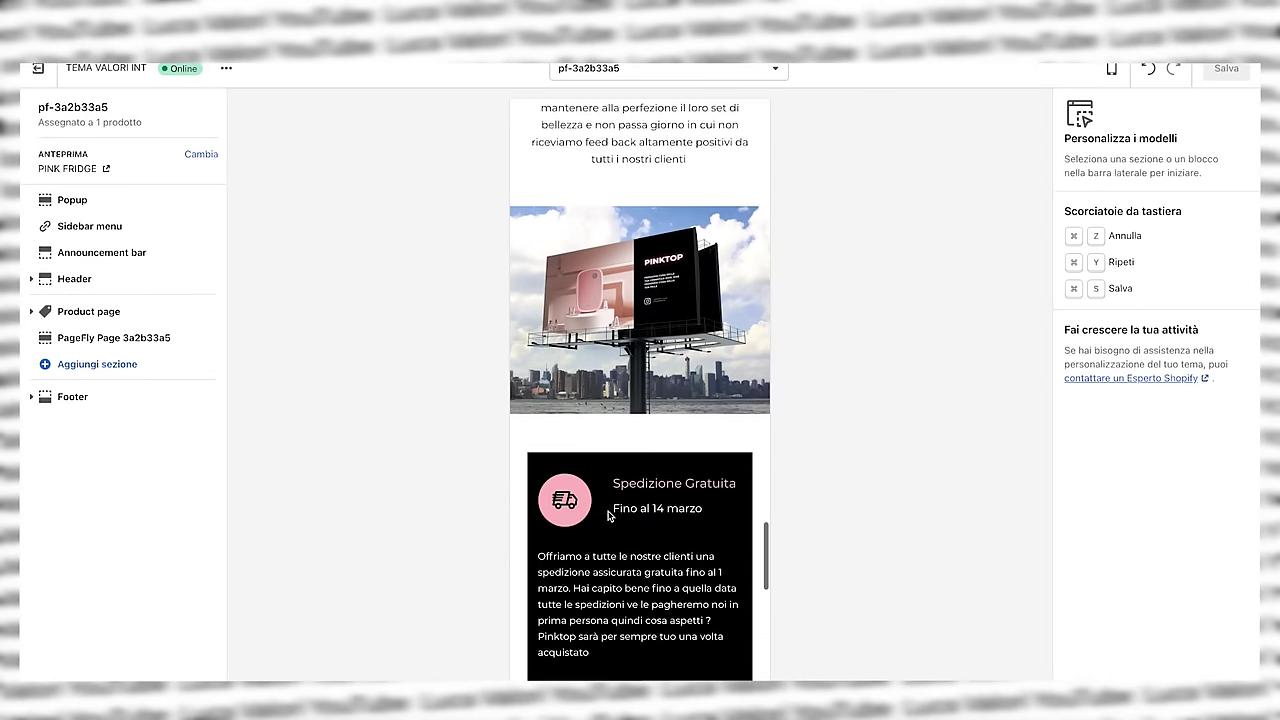
scroll(585, 424, "down", 1)
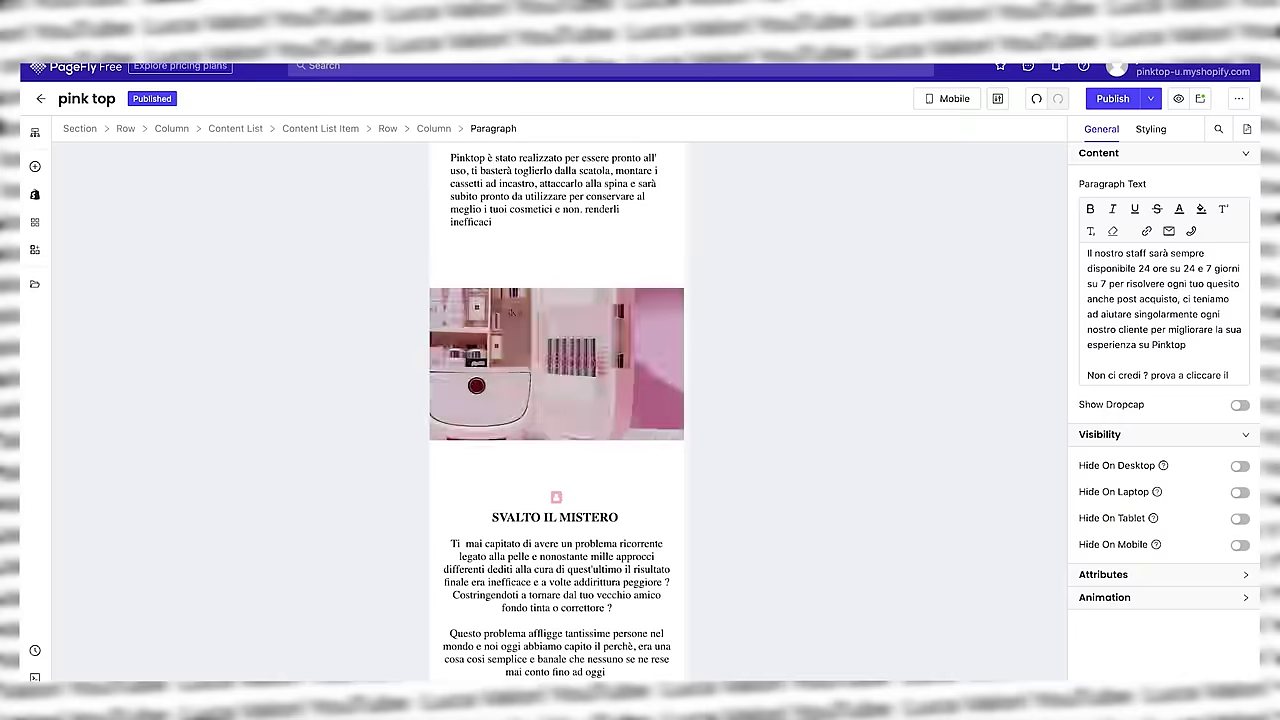
scroll(612, 399, "down", 15)
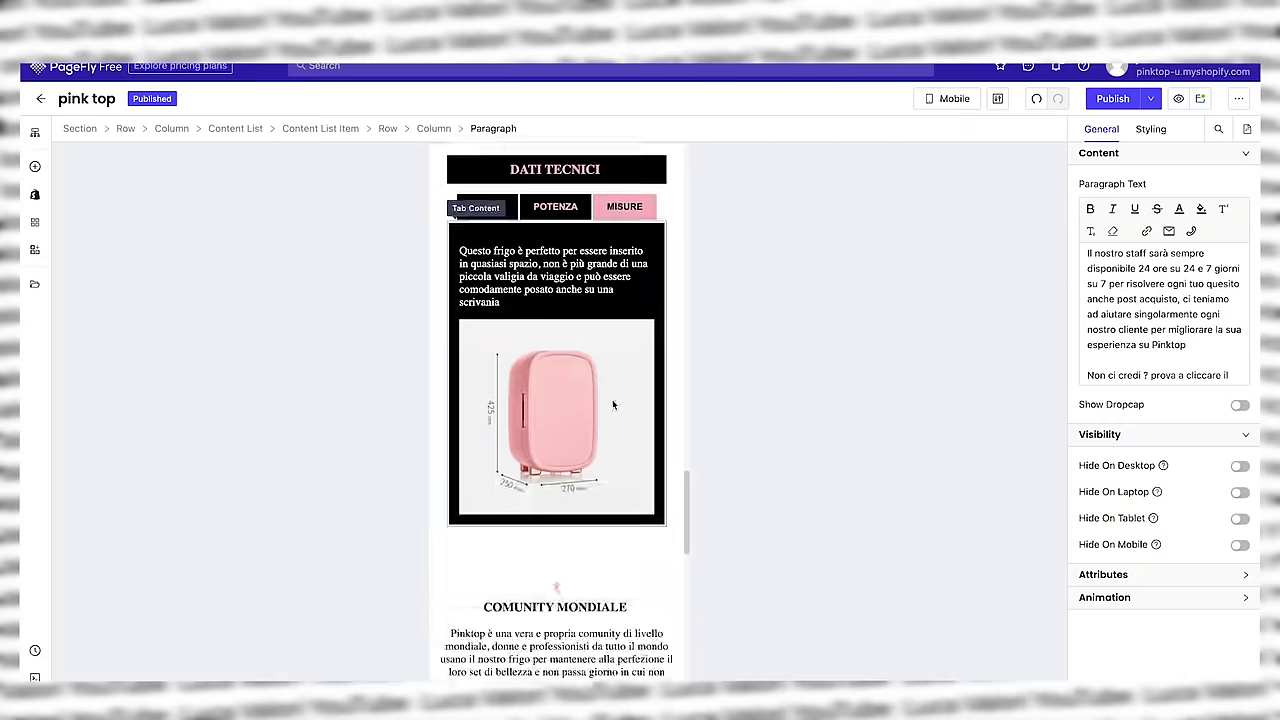
- Bold the Spedizione Gratuita heading and the Fino al 14 marzo subheading
scroll(612, 399, "up", 2)
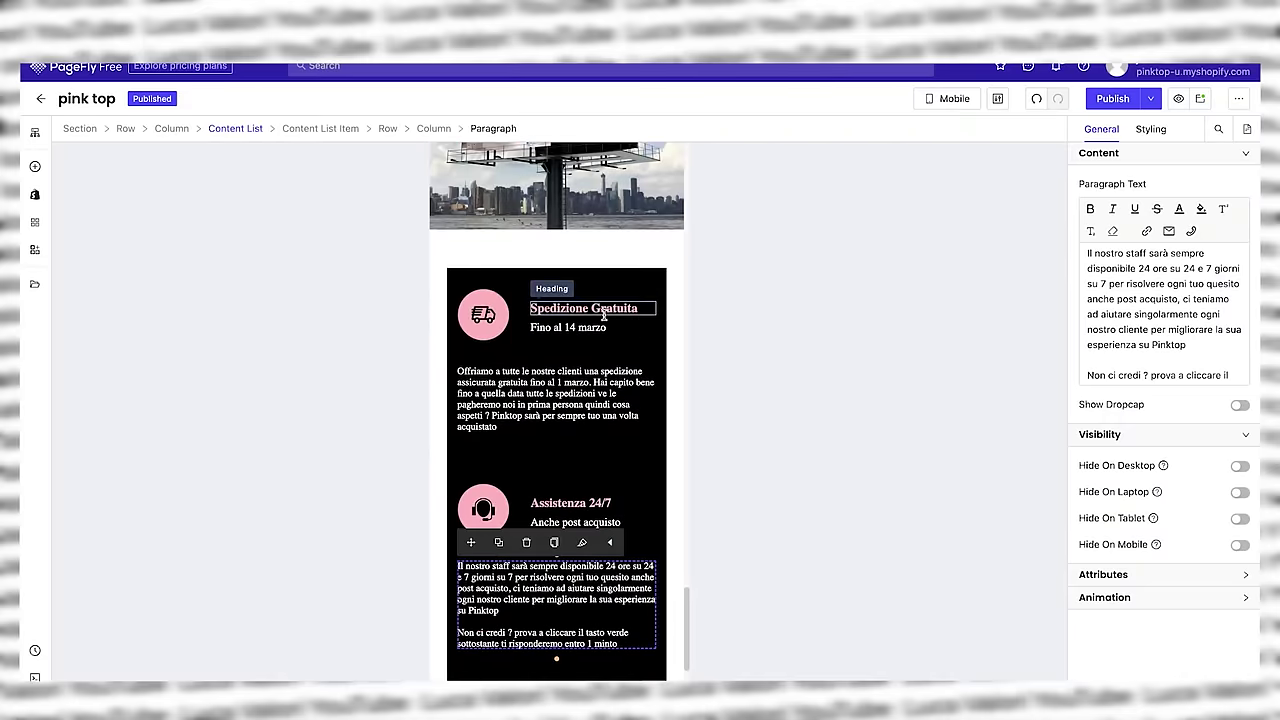
left_click(600, 312)
left_click(1150, 135)
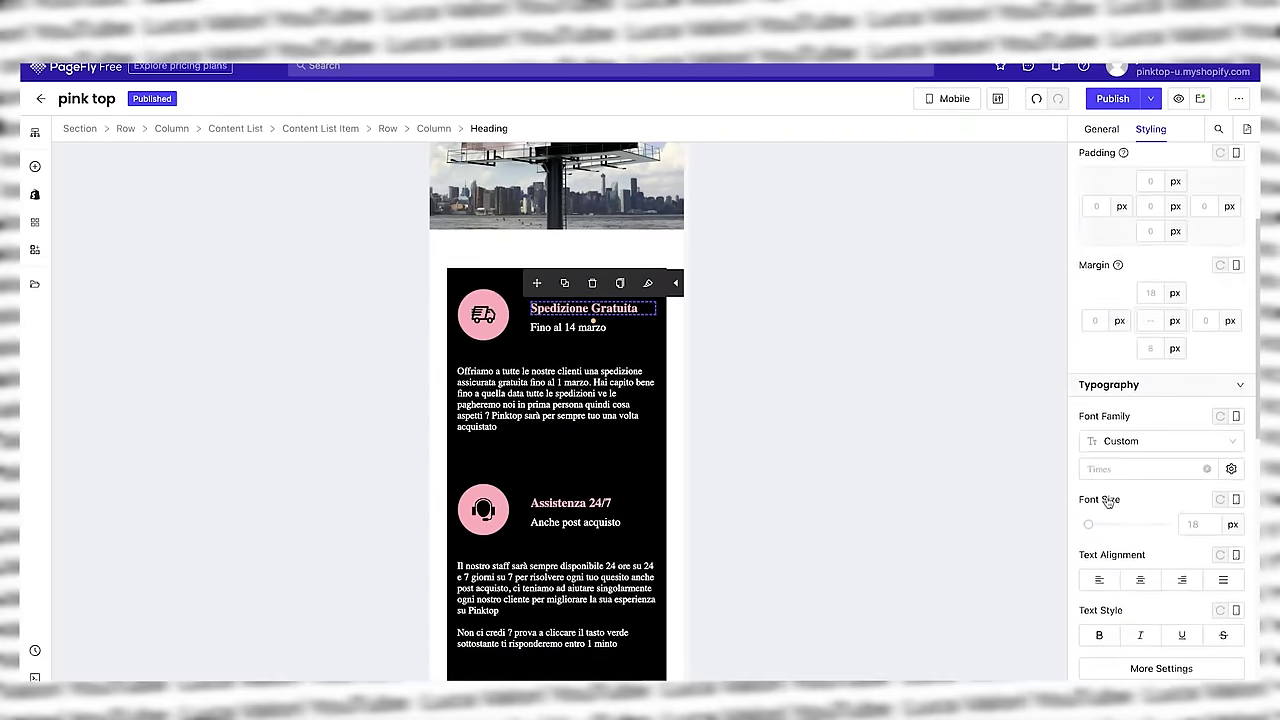
scroll(1106, 500, "down", 3)
left_click(1099, 466)
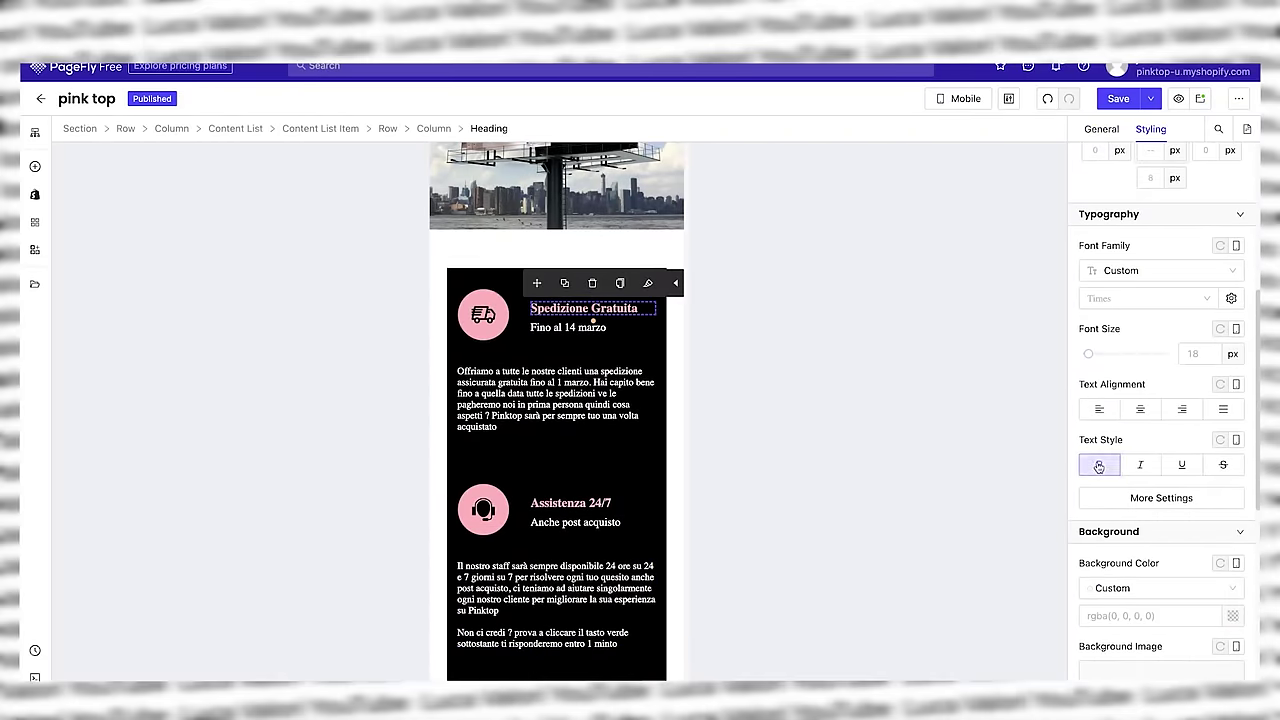
left_click(565, 505)
left_click(575, 328)
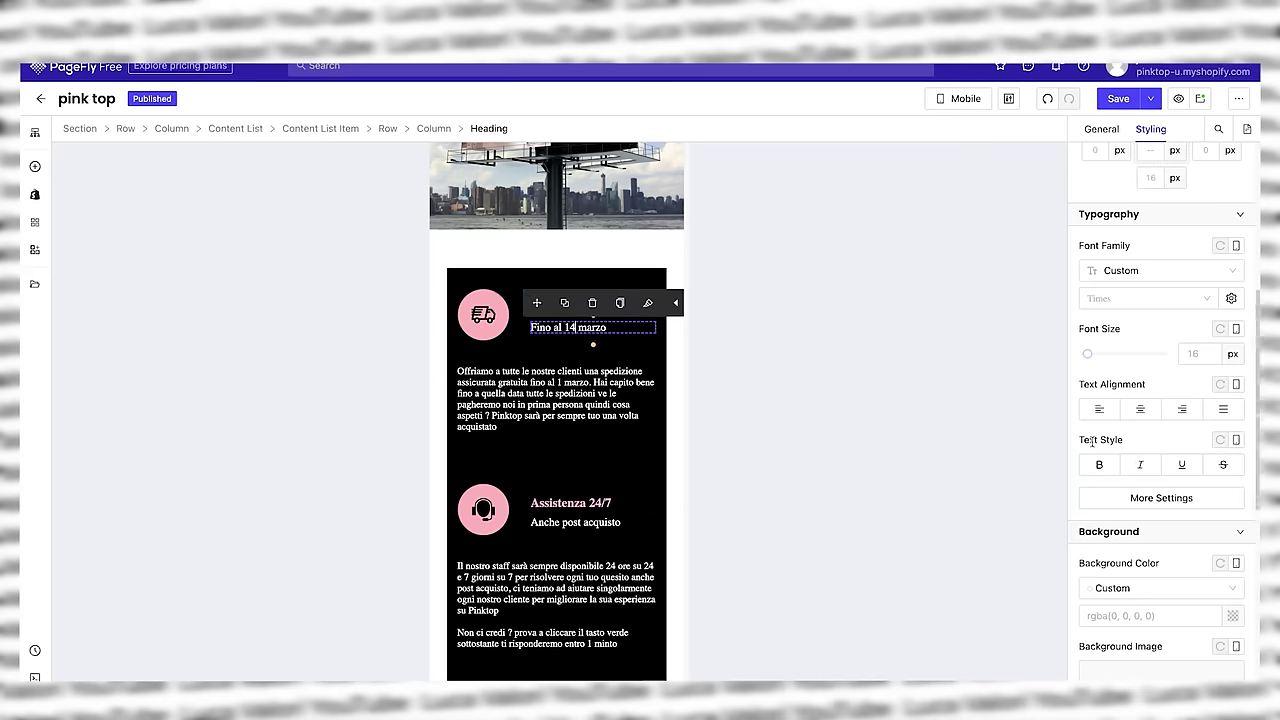
left_click(1099, 464)
- Set the icon above COMUNITY MONDIALE to size 20
scroll(502, 408, "up", 6)
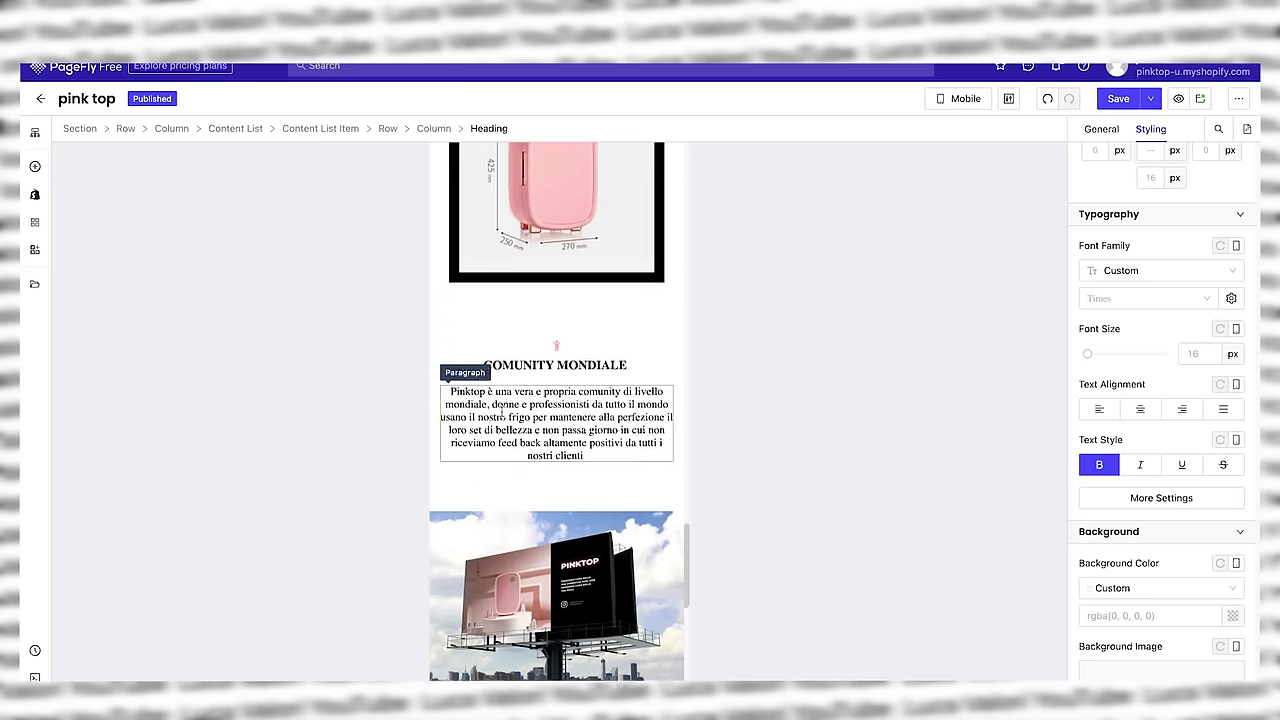
left_click(556, 358)
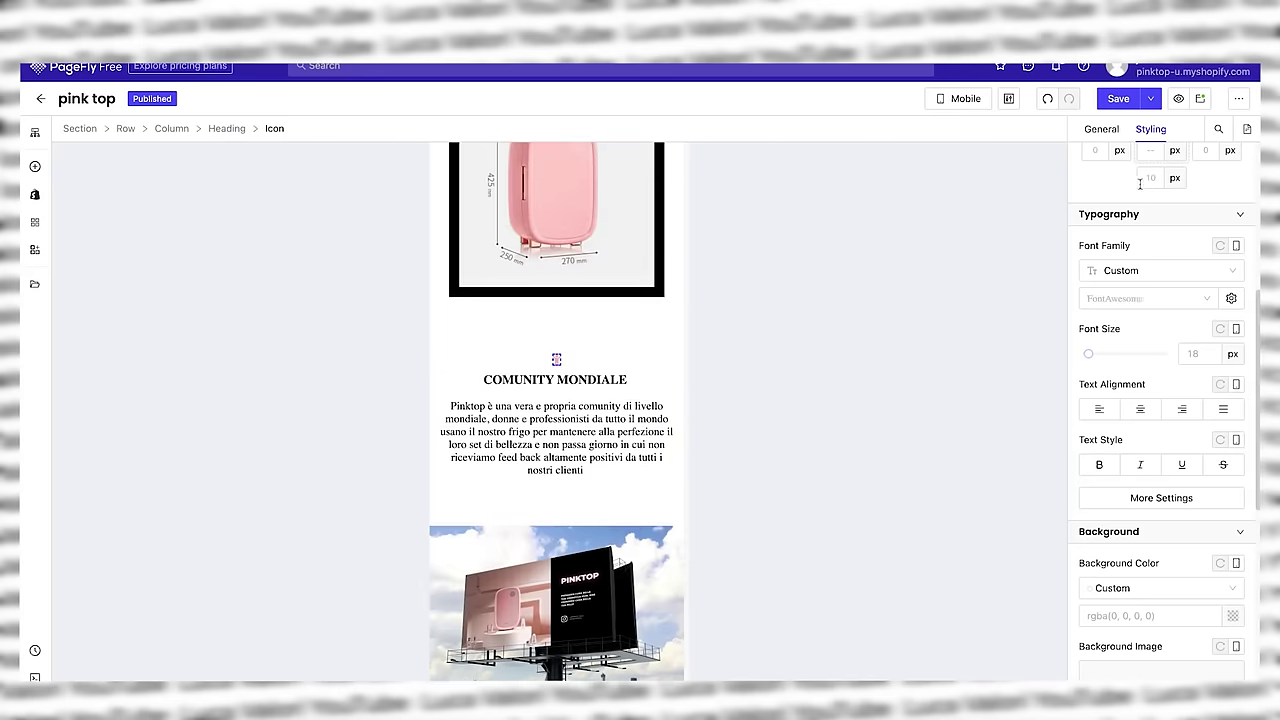
left_click(1101, 129)
left_click(1203, 263)
type("20")
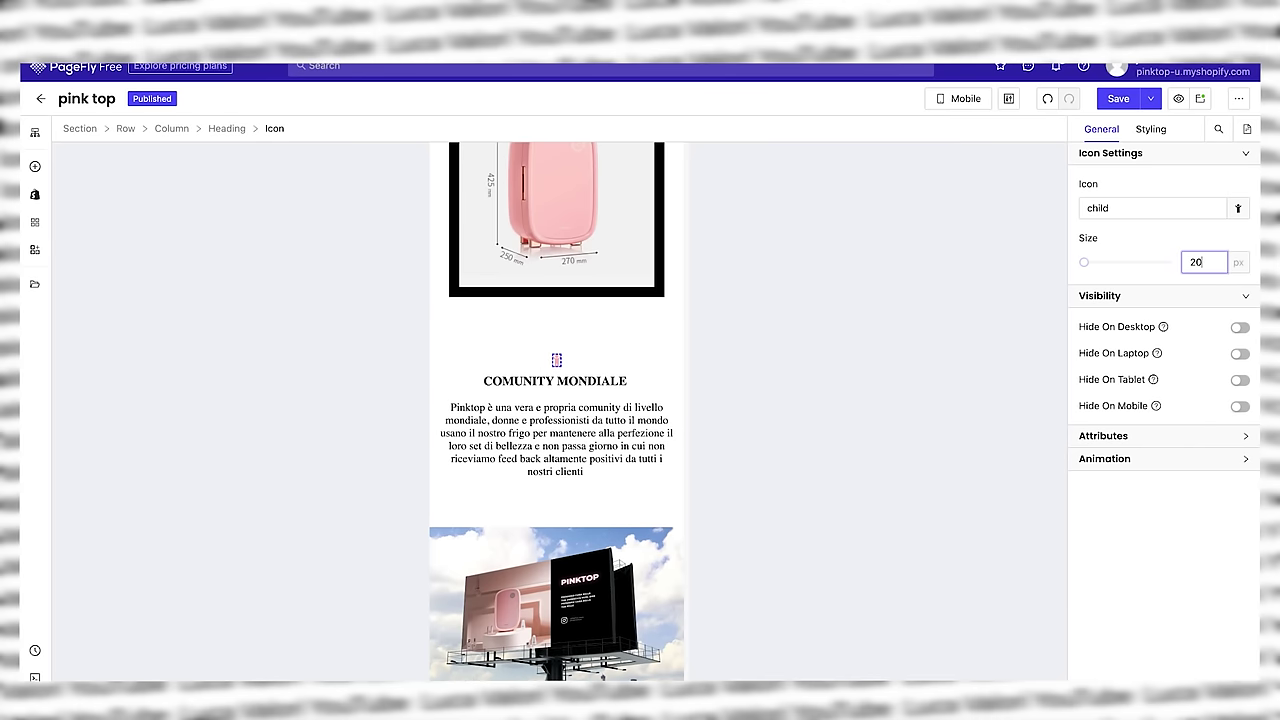
scroll(528, 270, "down", 15)
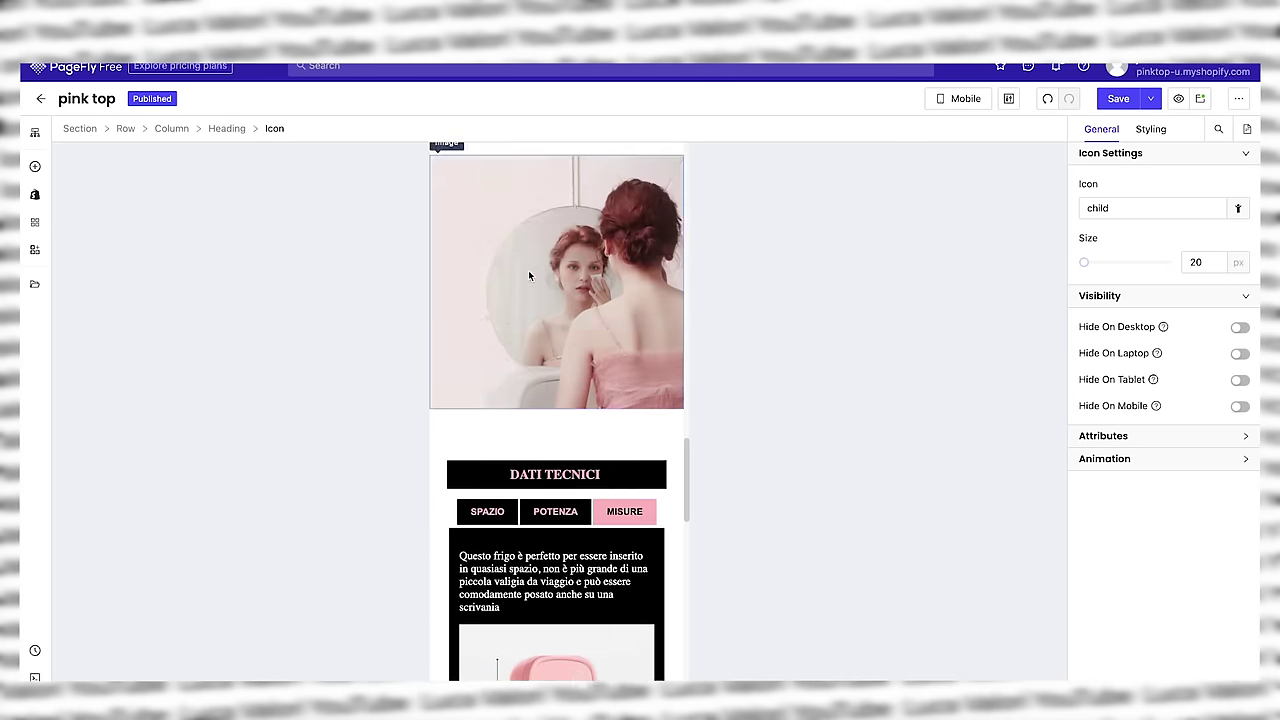
scroll(530, 275, "up", 8)
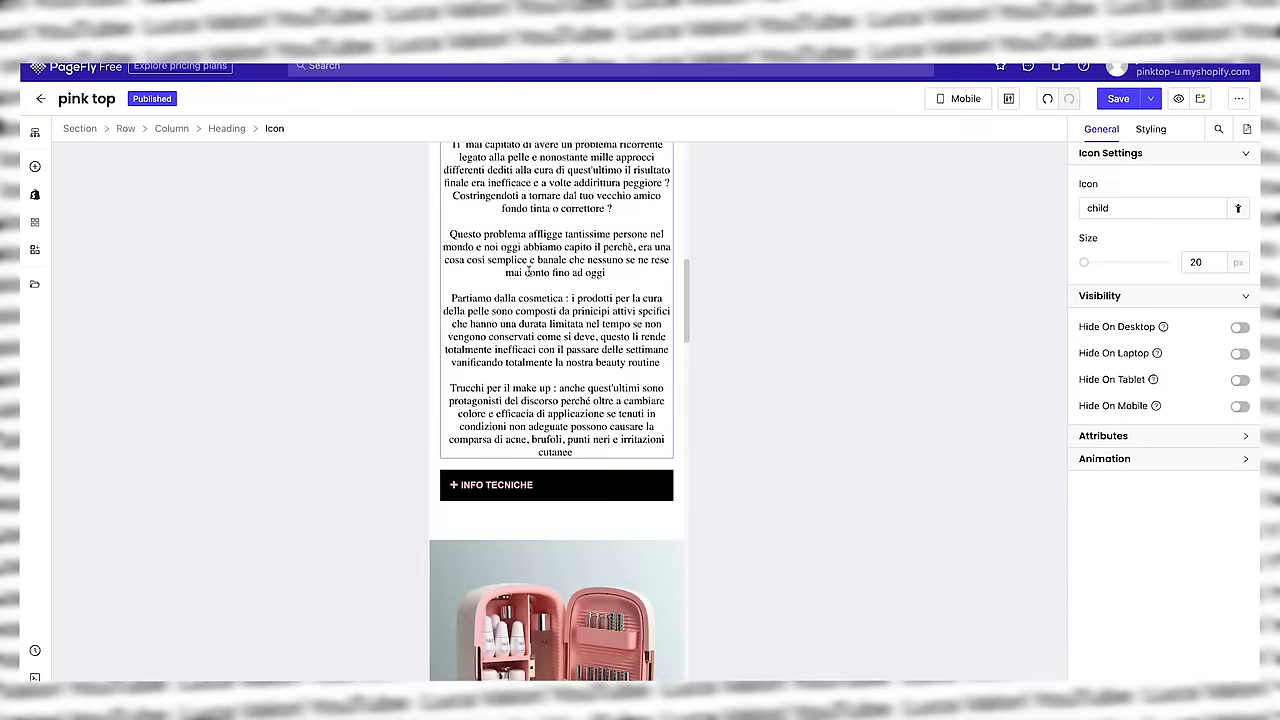
scroll(530, 275, "down", 7)
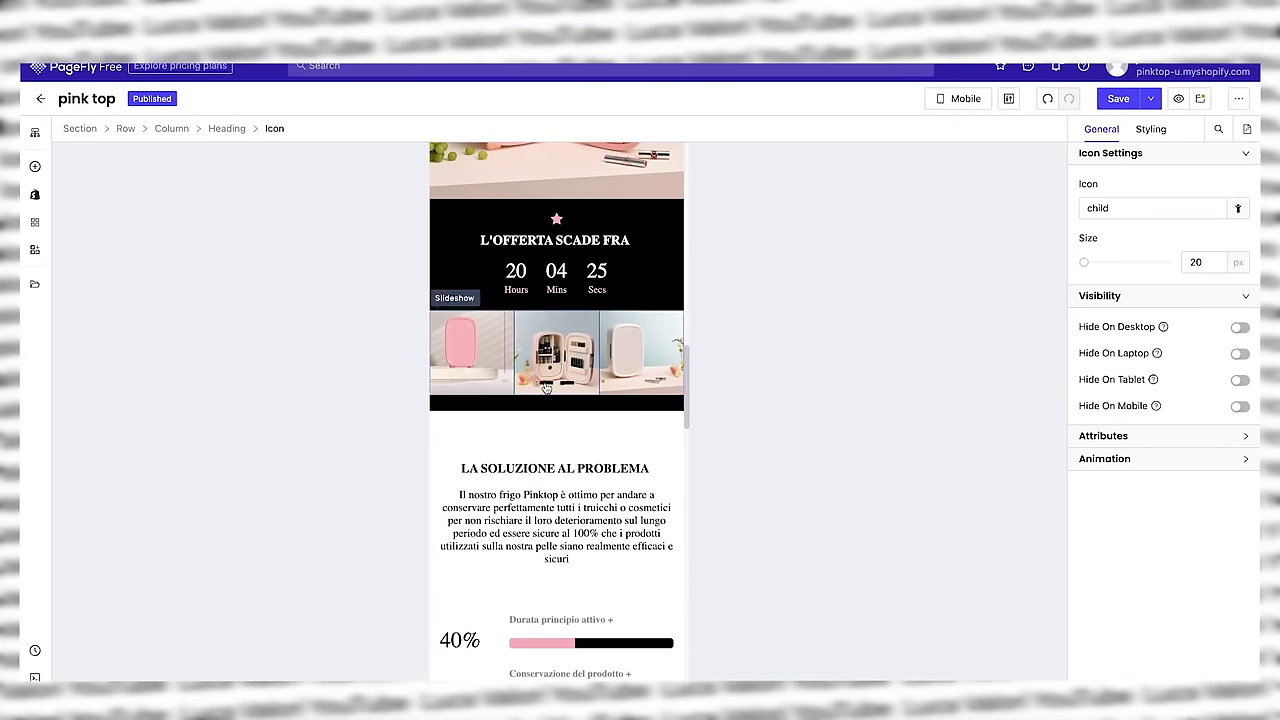
- Turn on Enable Auto Rewind for the product image slideshow
left_click(600, 320)
scroll(1104, 433, "down", 1)
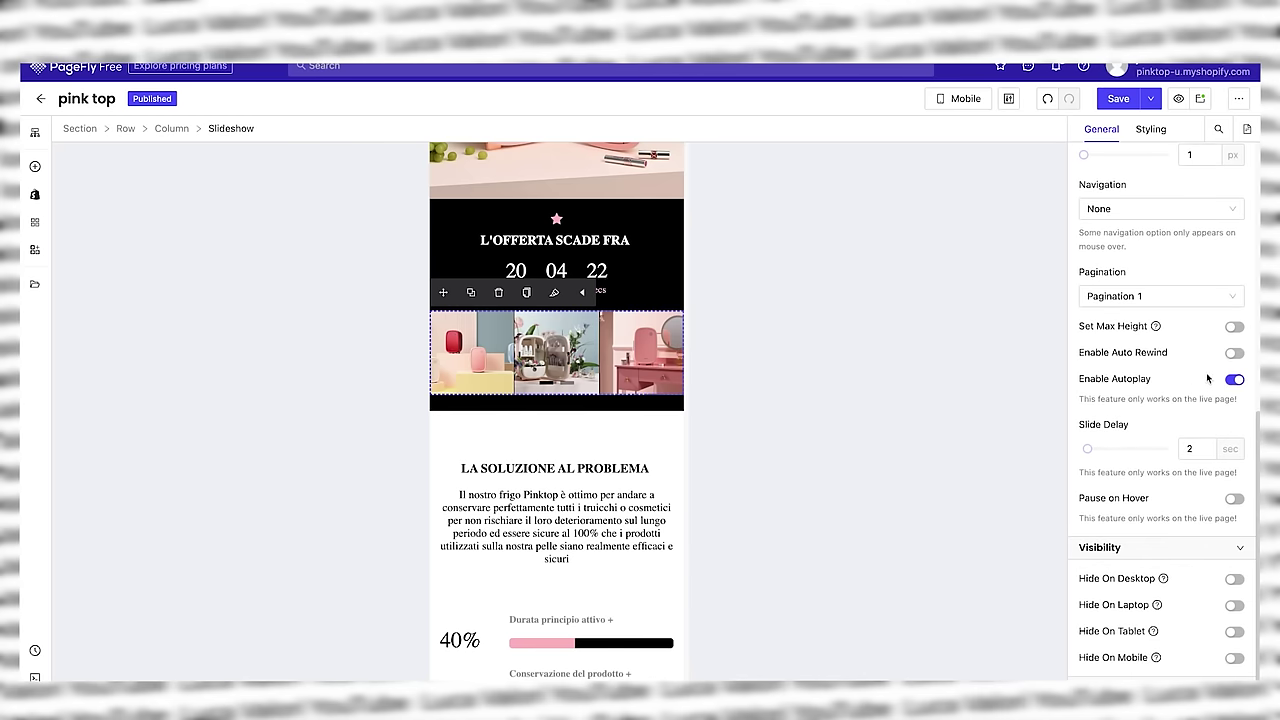
left_click(1234, 353)
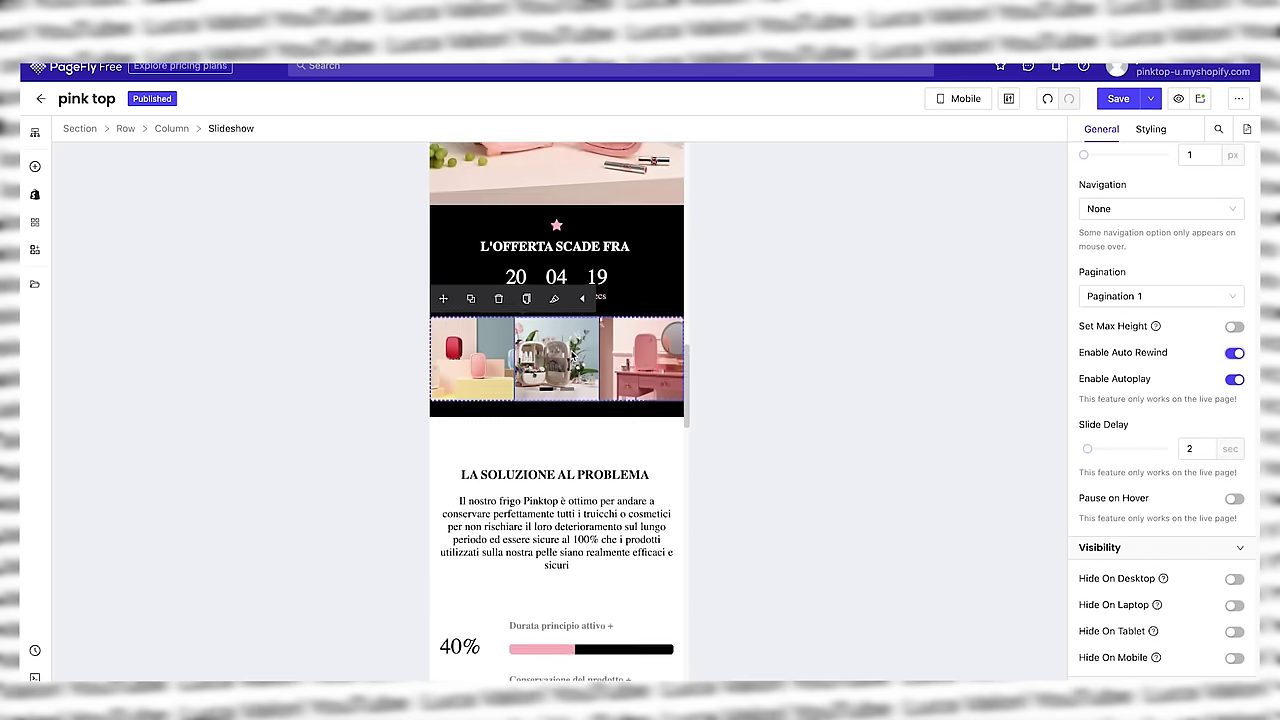
scroll(571, 348, "up", 5)
scroll(571, 348, "up", 2)
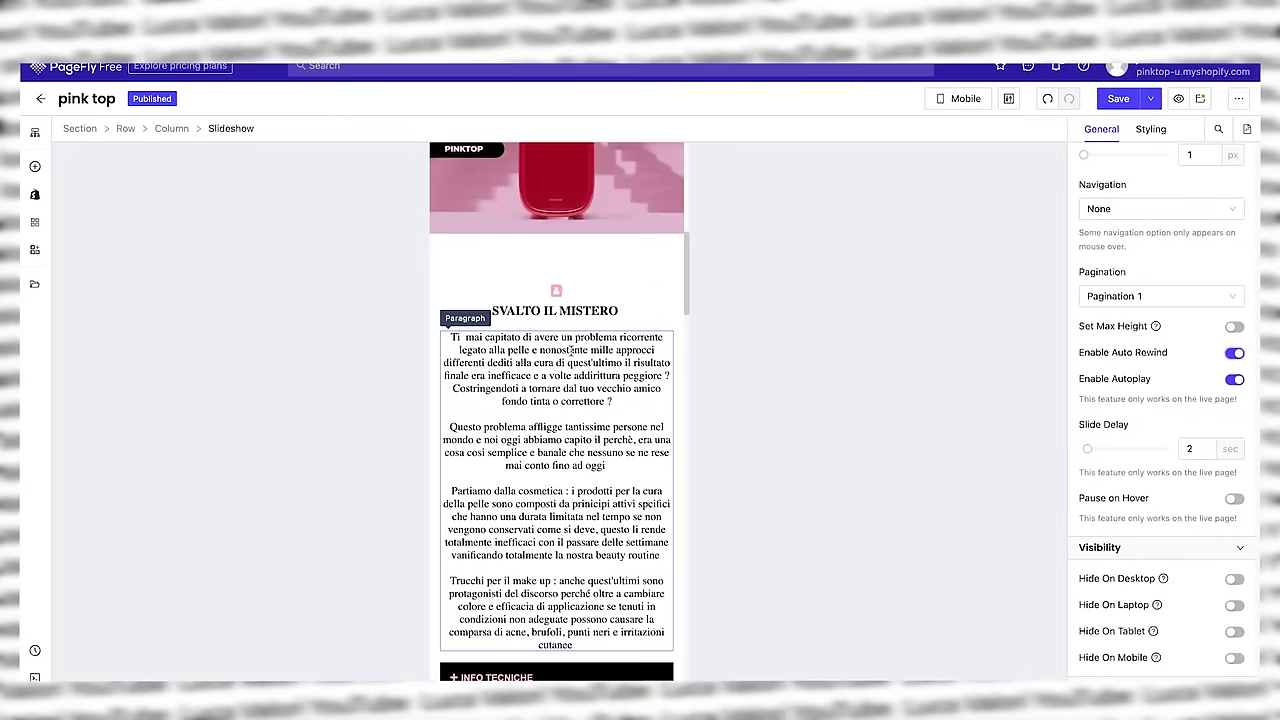
- Bold 'Partiamo dalla cosmetica' and 'Trucchi per il make up' in the problem-description paragraph
left_click(570, 356)
scroll(1150, 300, "down", 3)
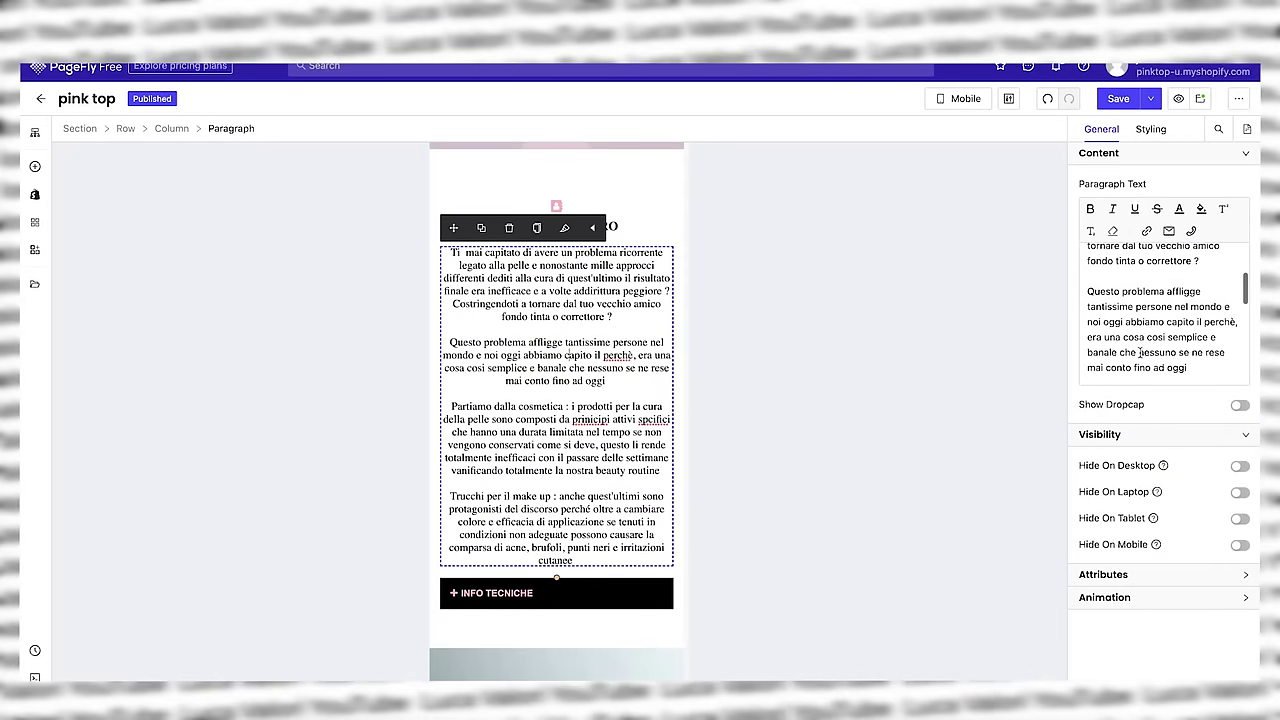
scroll(1104, 290, "down", 2)
scroll(1104, 290, "up", 1)
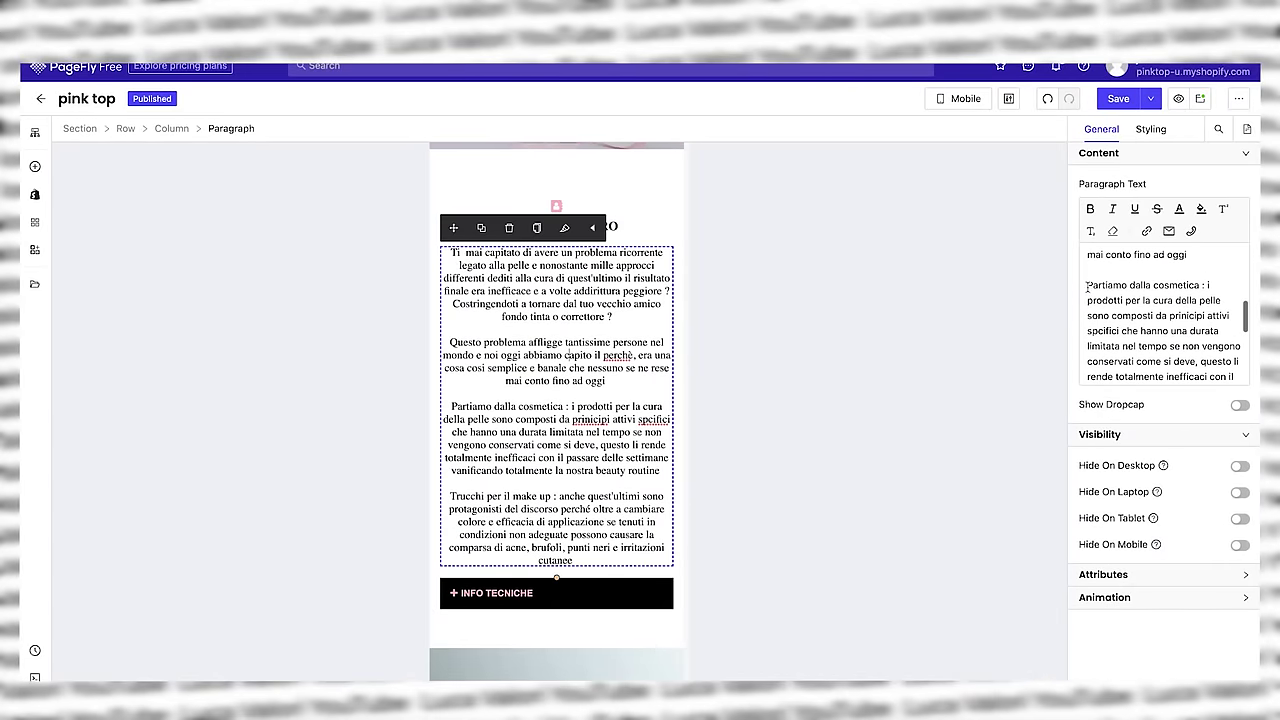
left_click_drag(1087, 285, 1203, 285)
left_click(1090, 208)
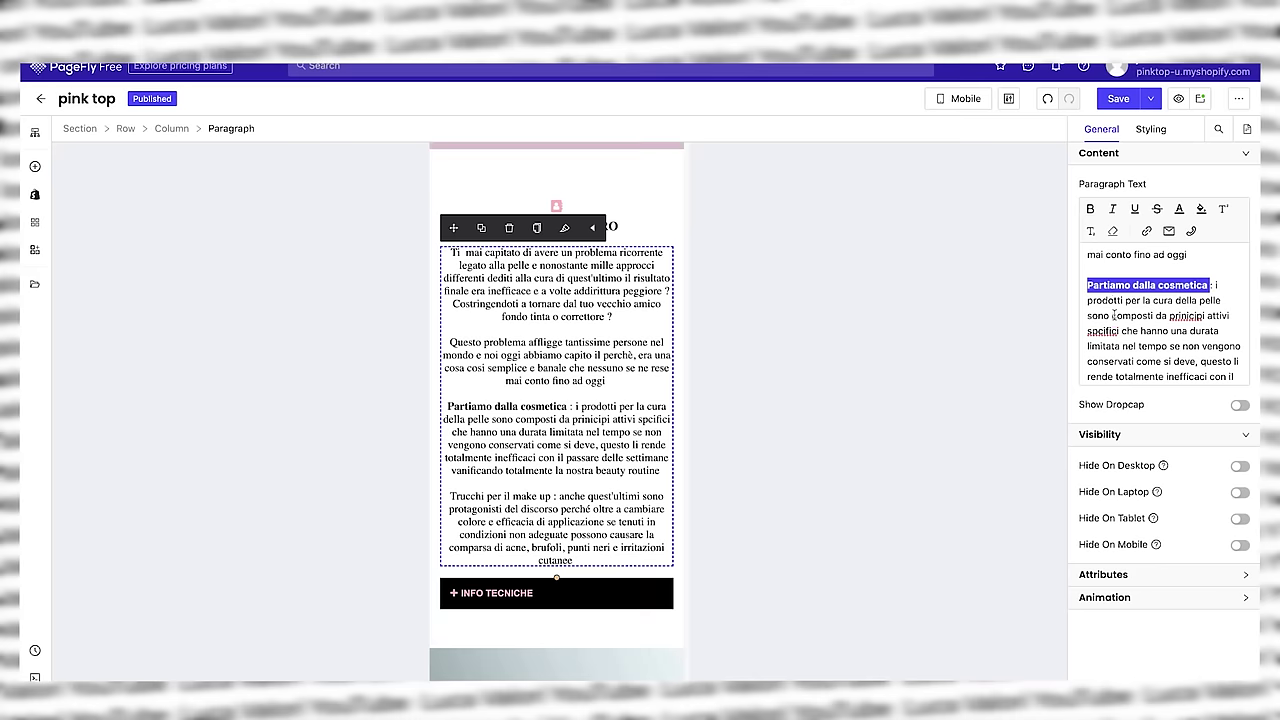
scroll(1094, 331, "down", 3)
left_click_drag(1088, 350, 1193, 349)
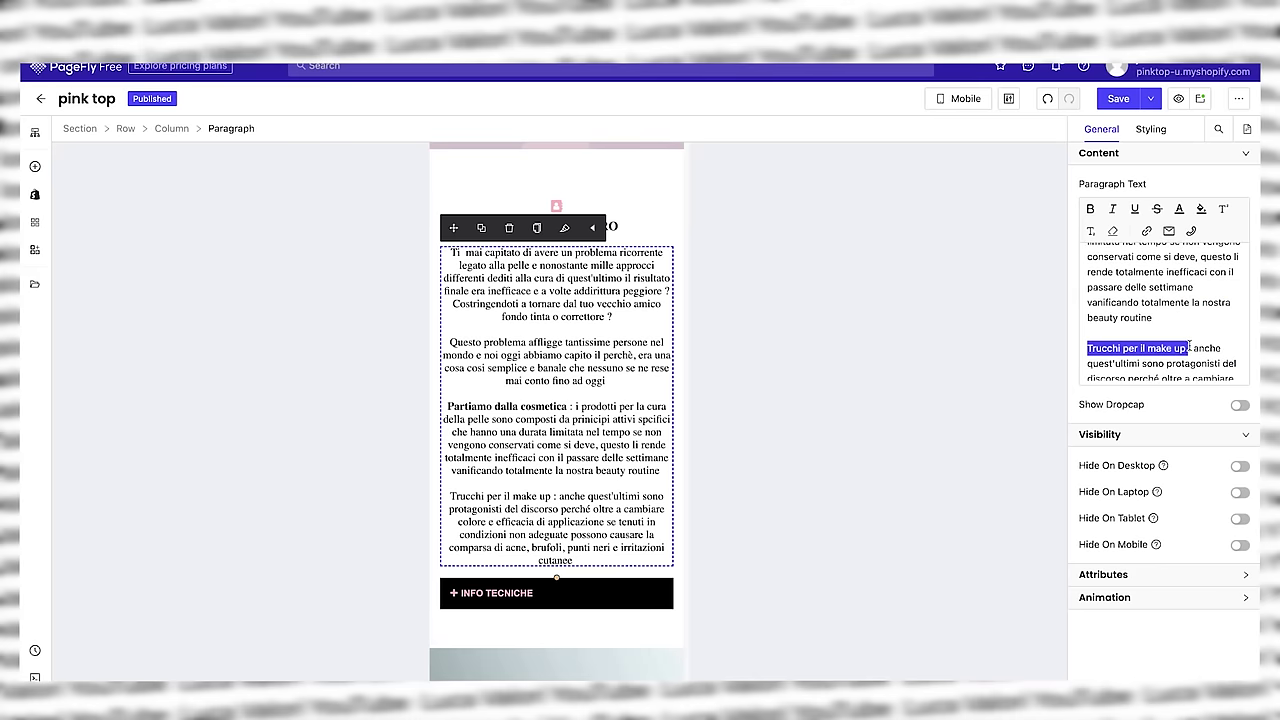
left_click(1090, 210)
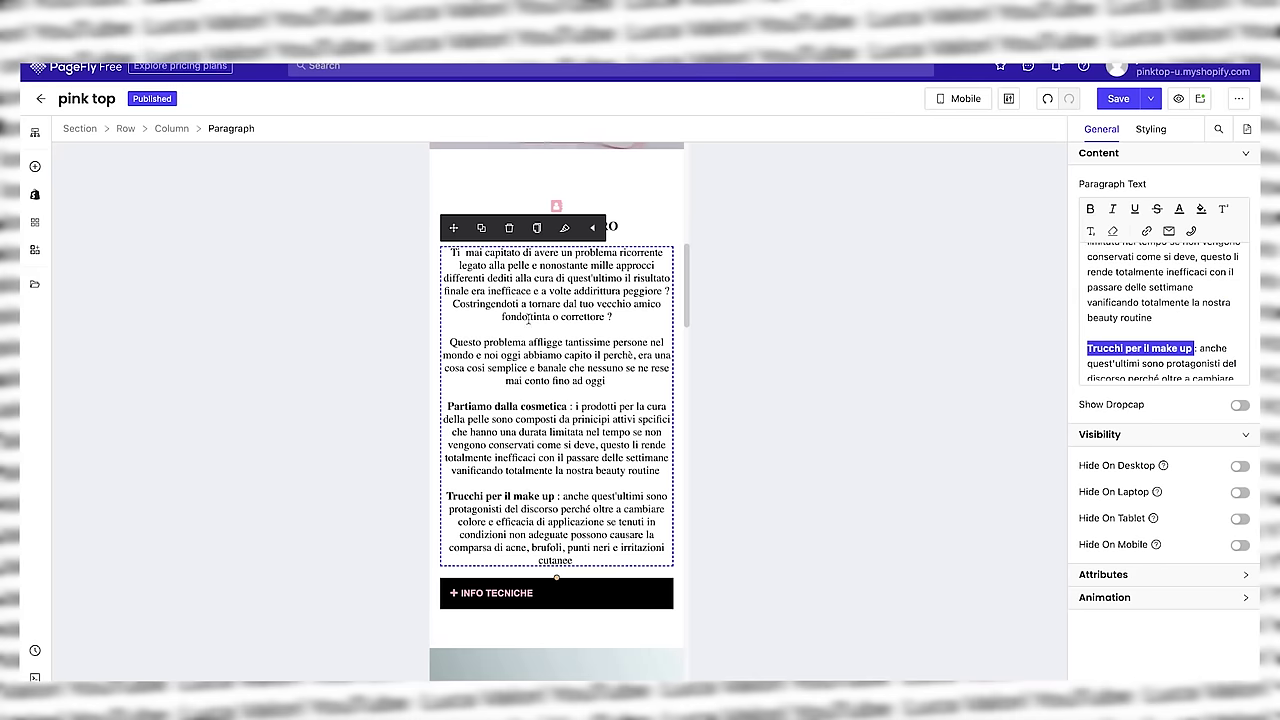
- Save the pink top page in PageFly
scroll(556, 400, "up", 1)
scroll(588, 454, "up", 8)
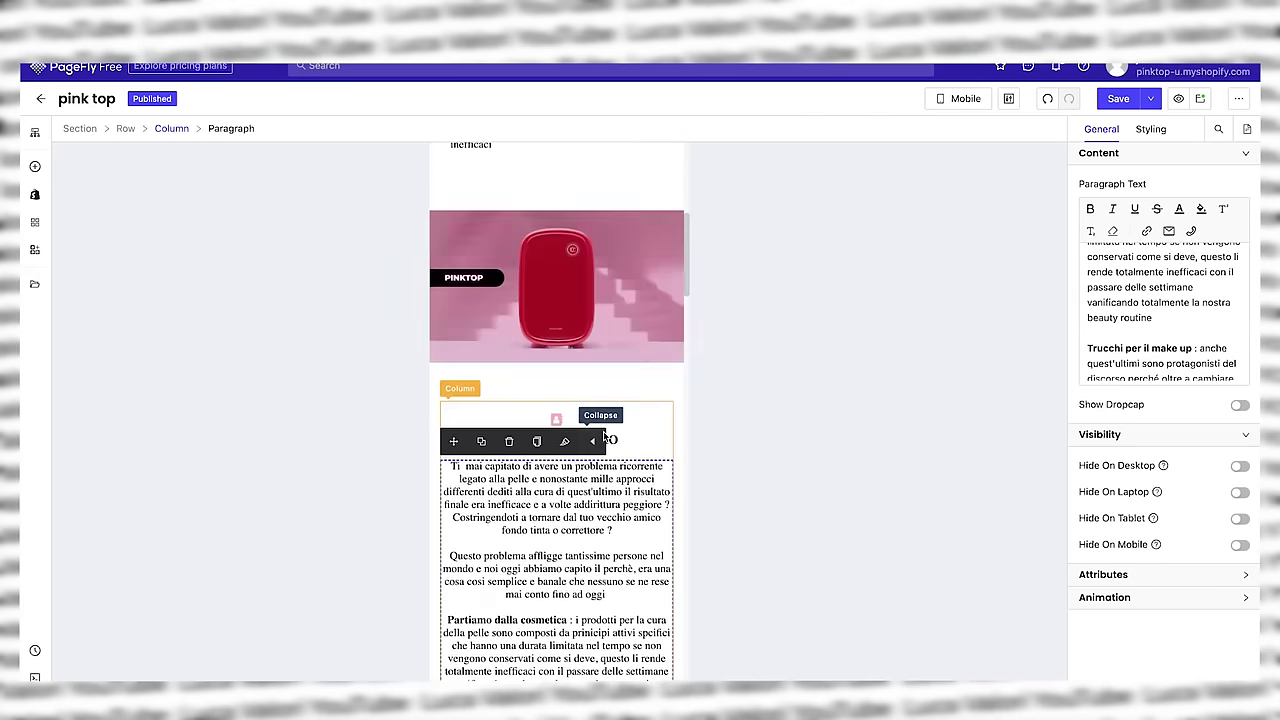
left_click(1118, 98)
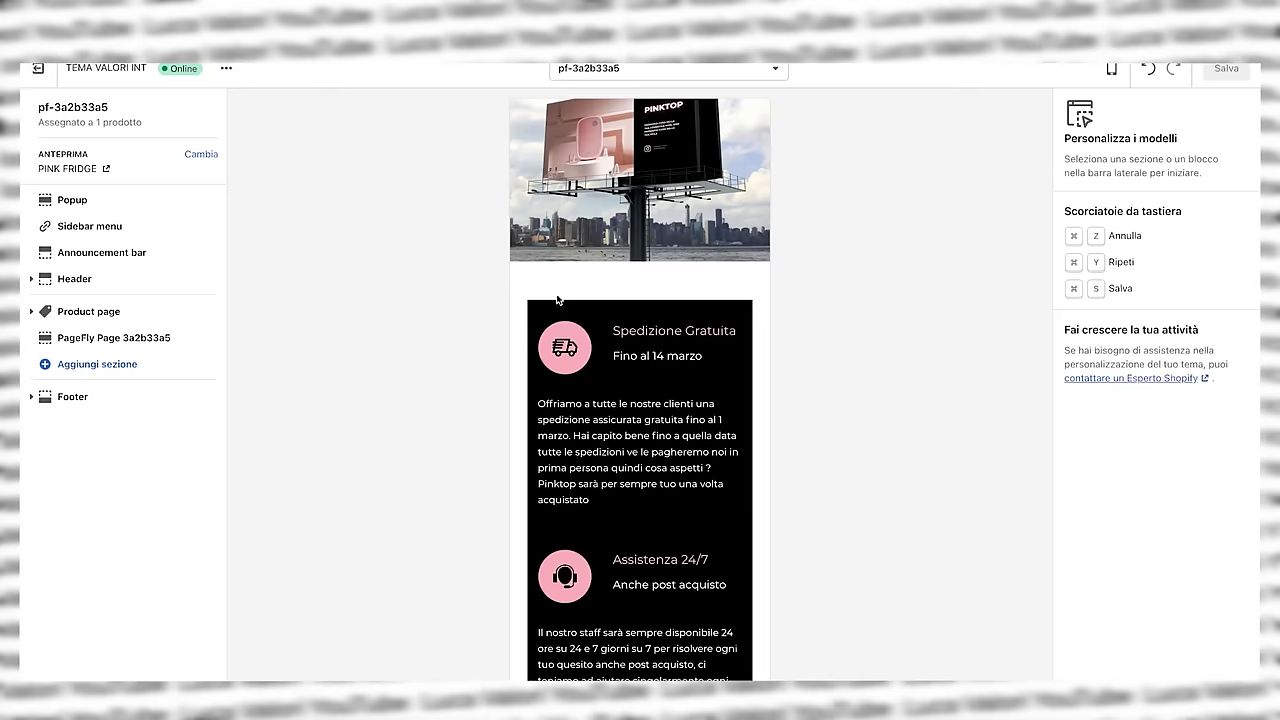
scroll(517, 294, "down", 10)
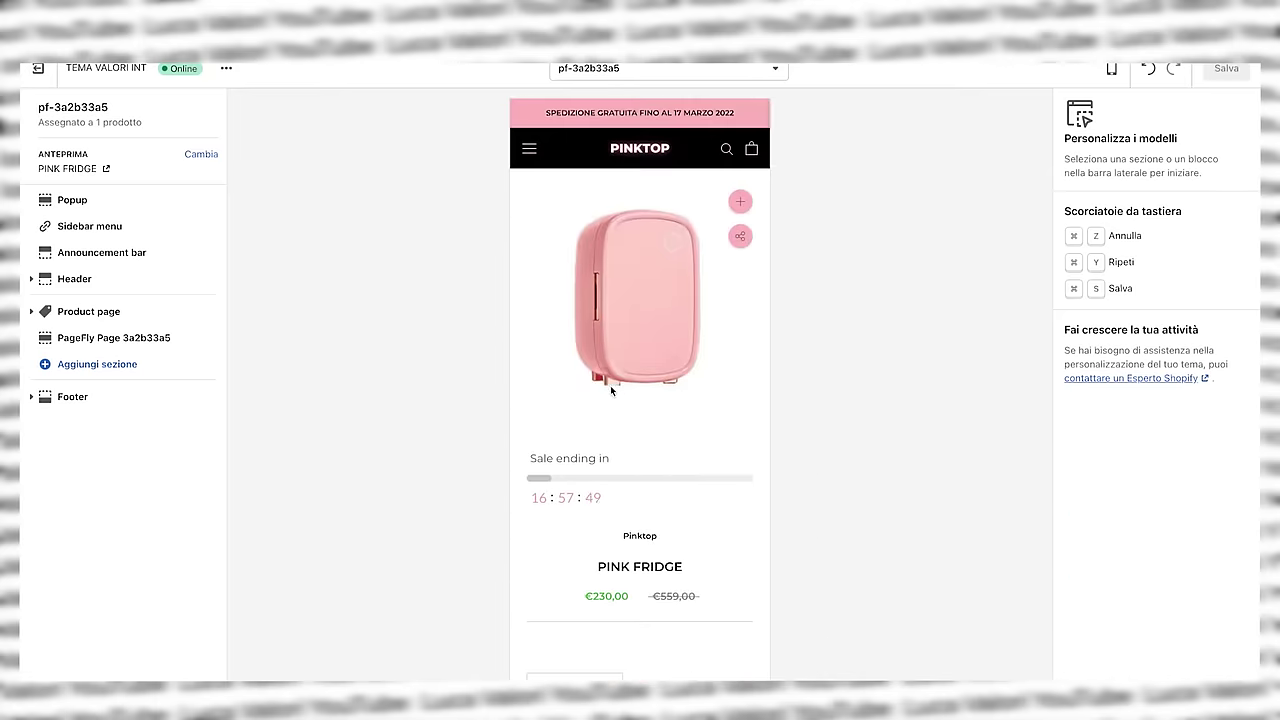
- Load the home page via the PINKTOP logo and scroll down to the PER LA COSMETICA description
left_click(631, 152)
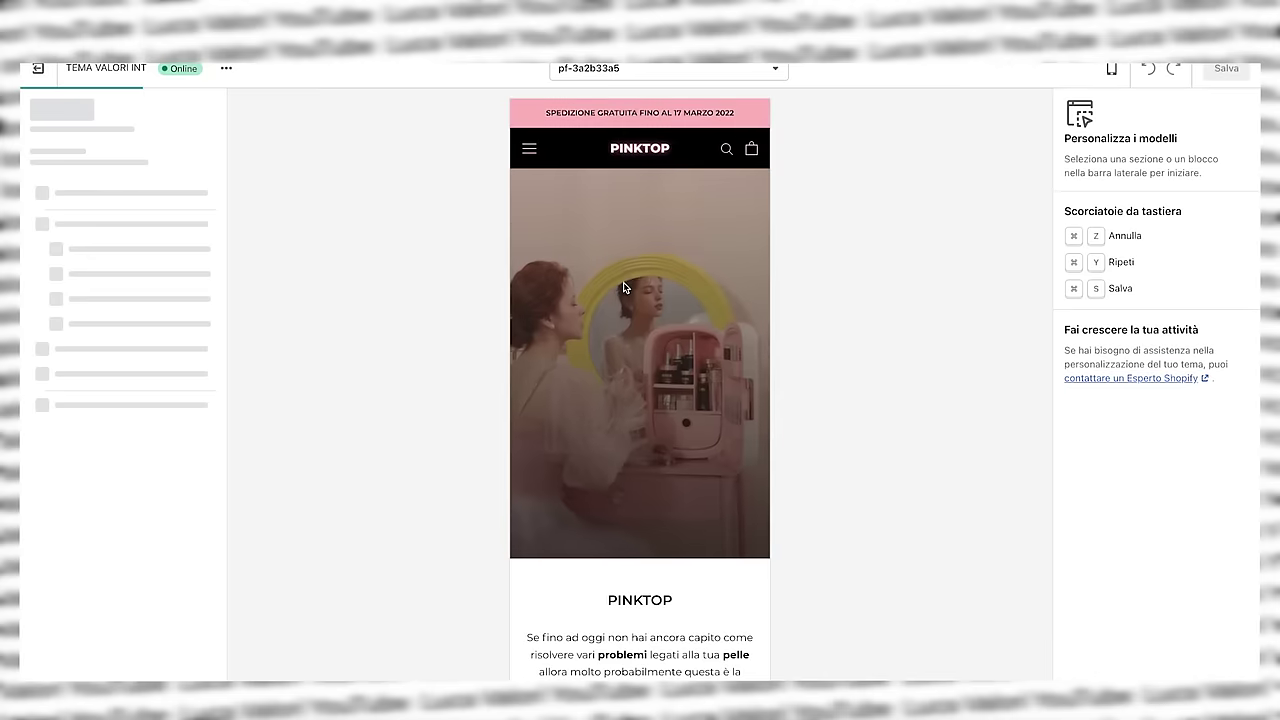
scroll(623, 288, "down", 10)
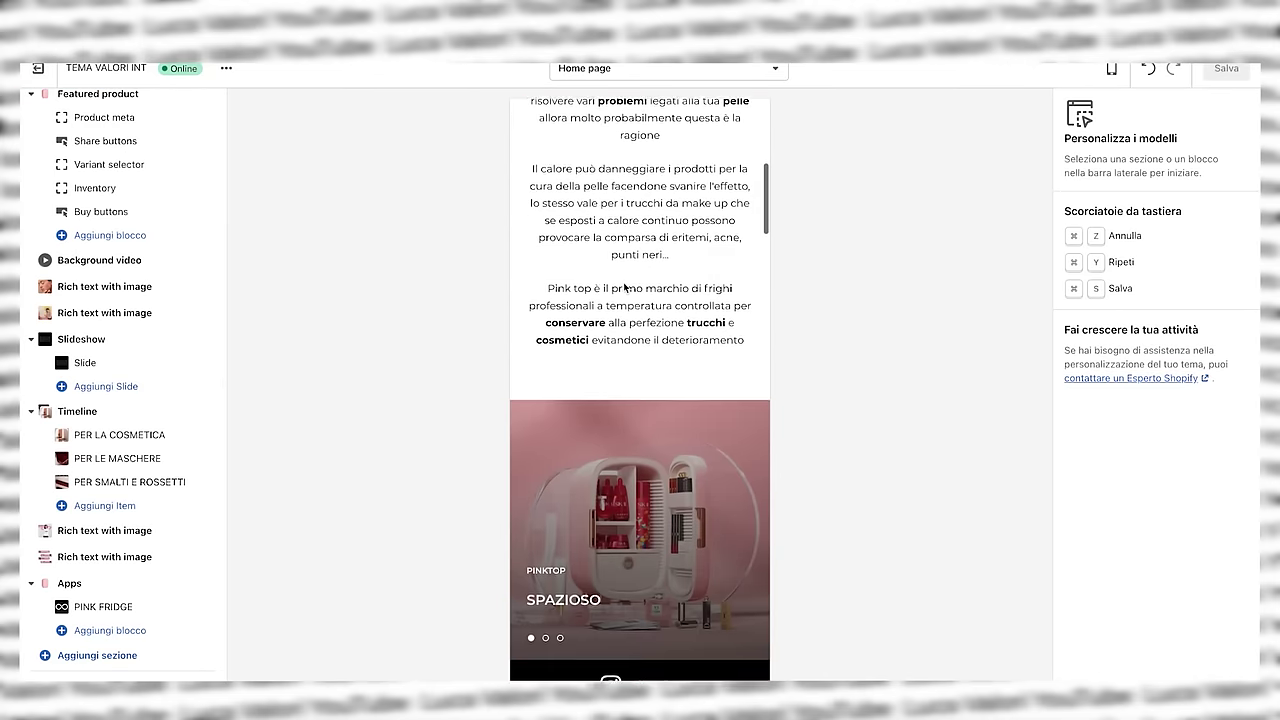
scroll(620, 282, "down", 5)
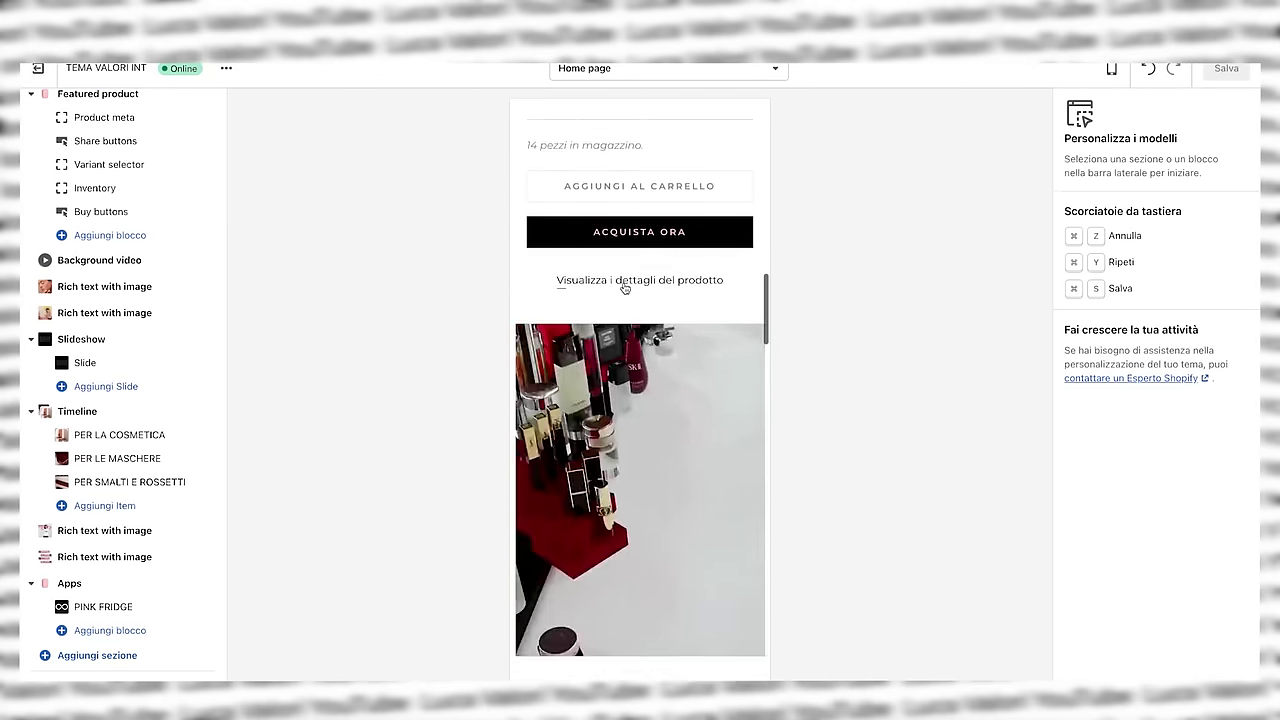
scroll(623, 288, "down", 5)
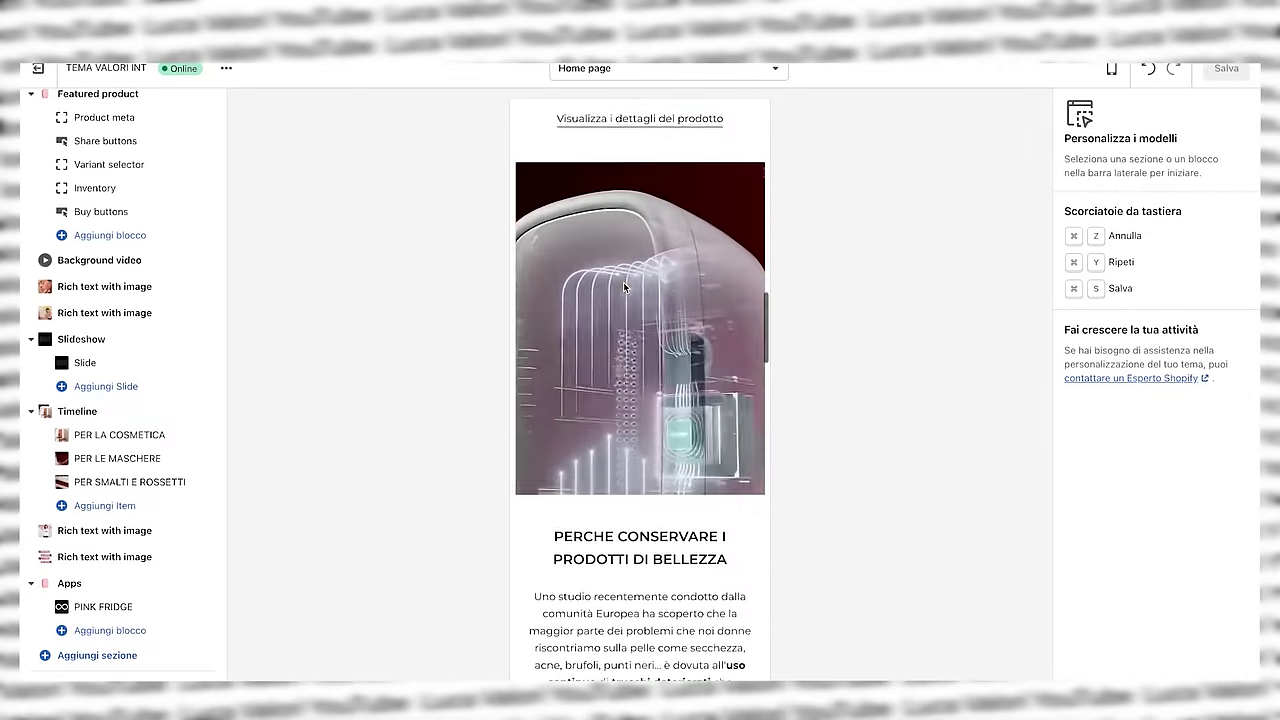
scroll(623, 285, "down", 5)
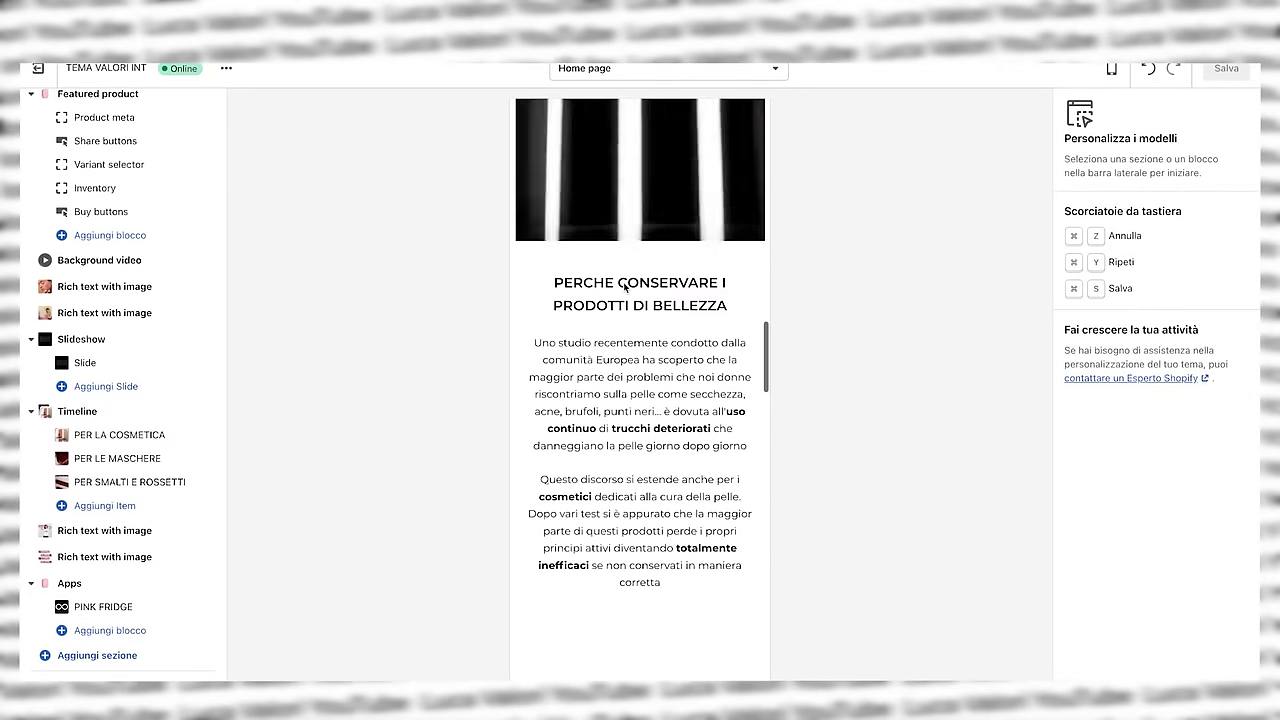
scroll(624, 287, "down", 10)
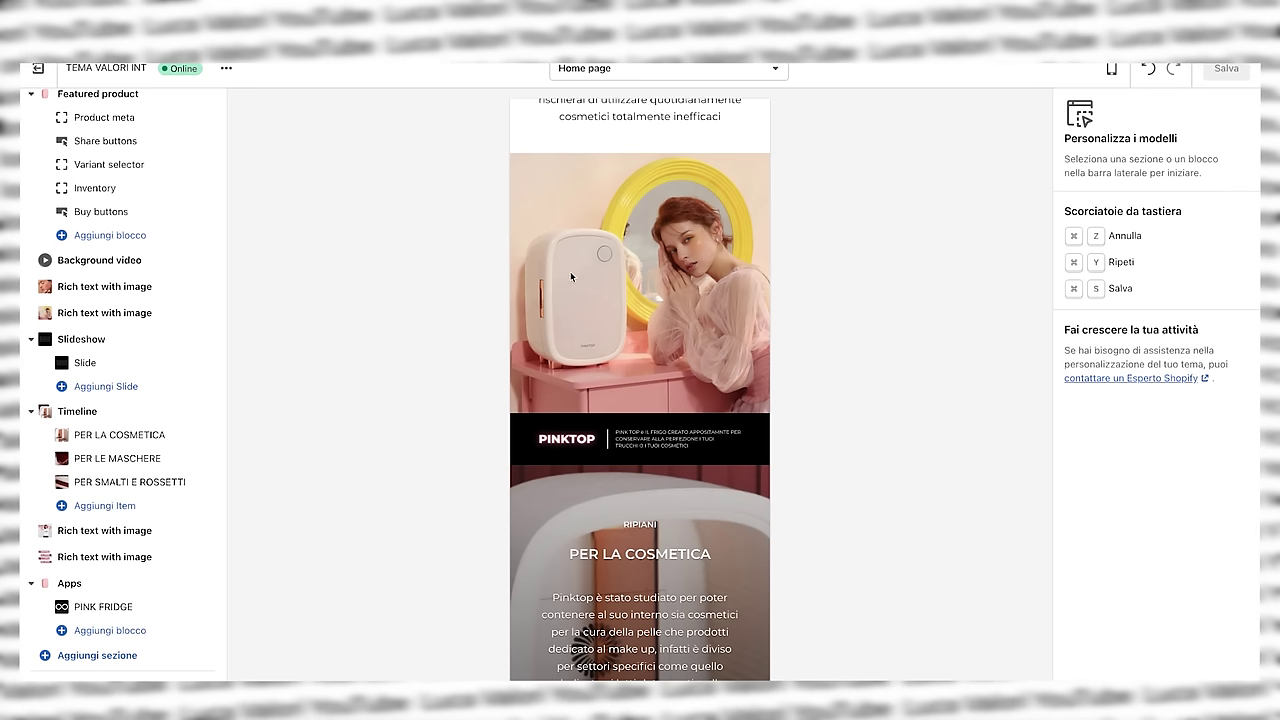
scroll(565, 269, "up", 10)
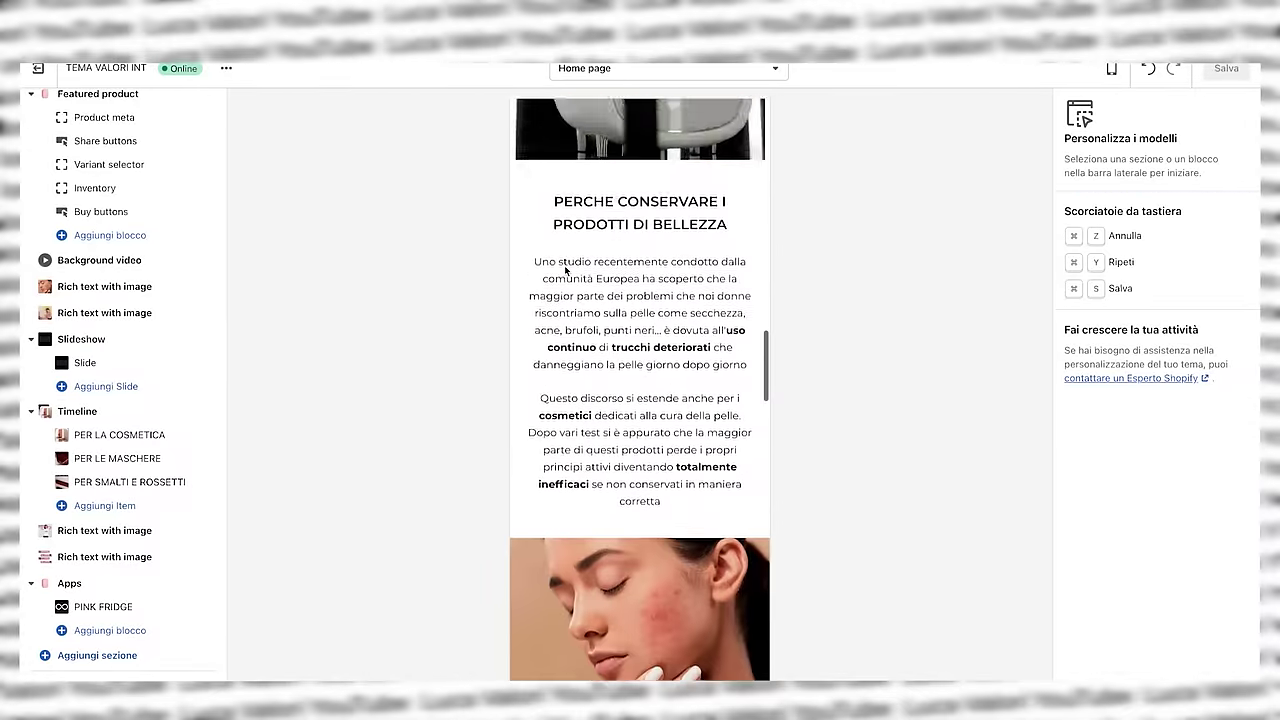
scroll(565, 268, "up", 10)
scroll(564, 270, "up", 10)
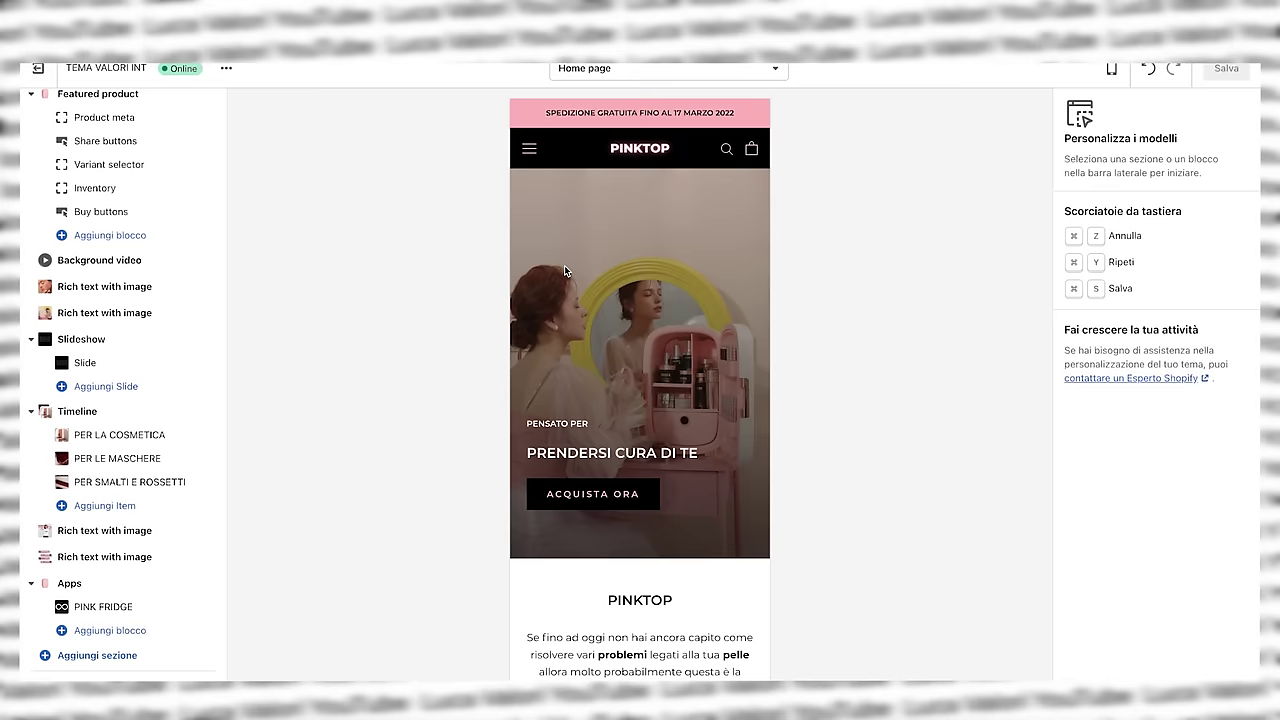
scroll(564, 266, "down", 15)
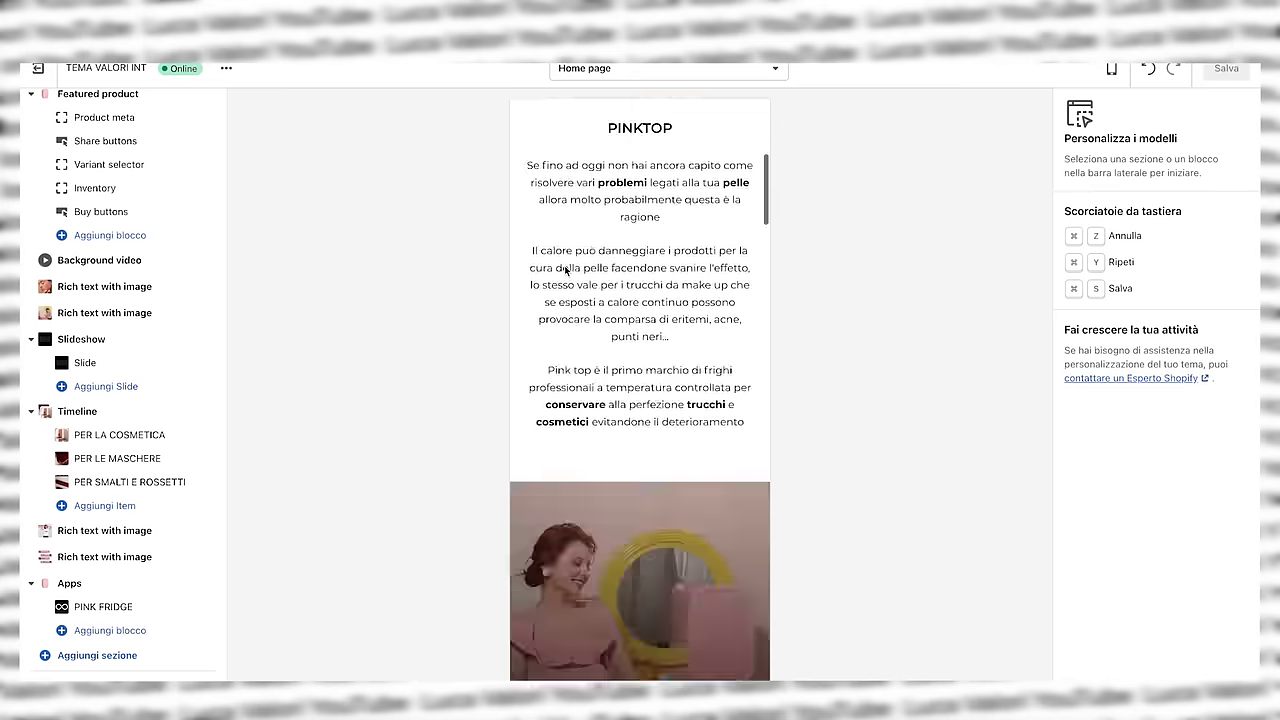
scroll(564, 270, "up", 5)
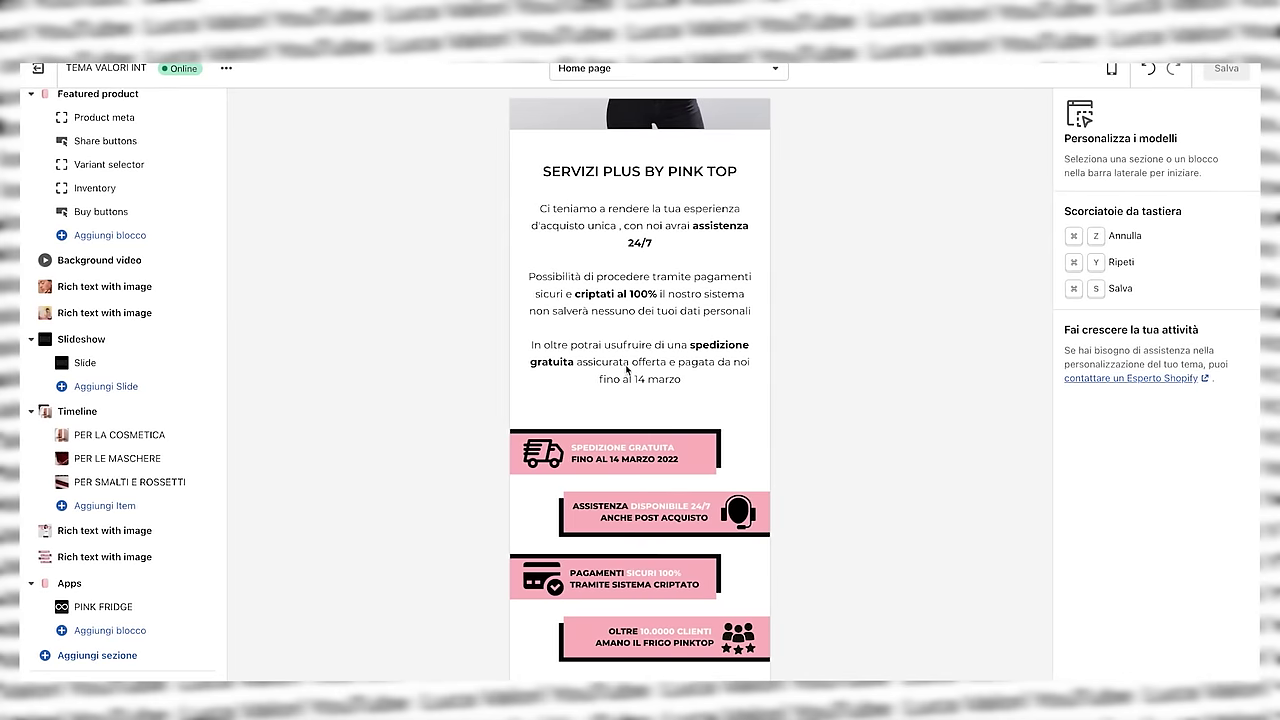
scroll(626, 369, "down", 1)
scroll(626, 370, "down", 1)
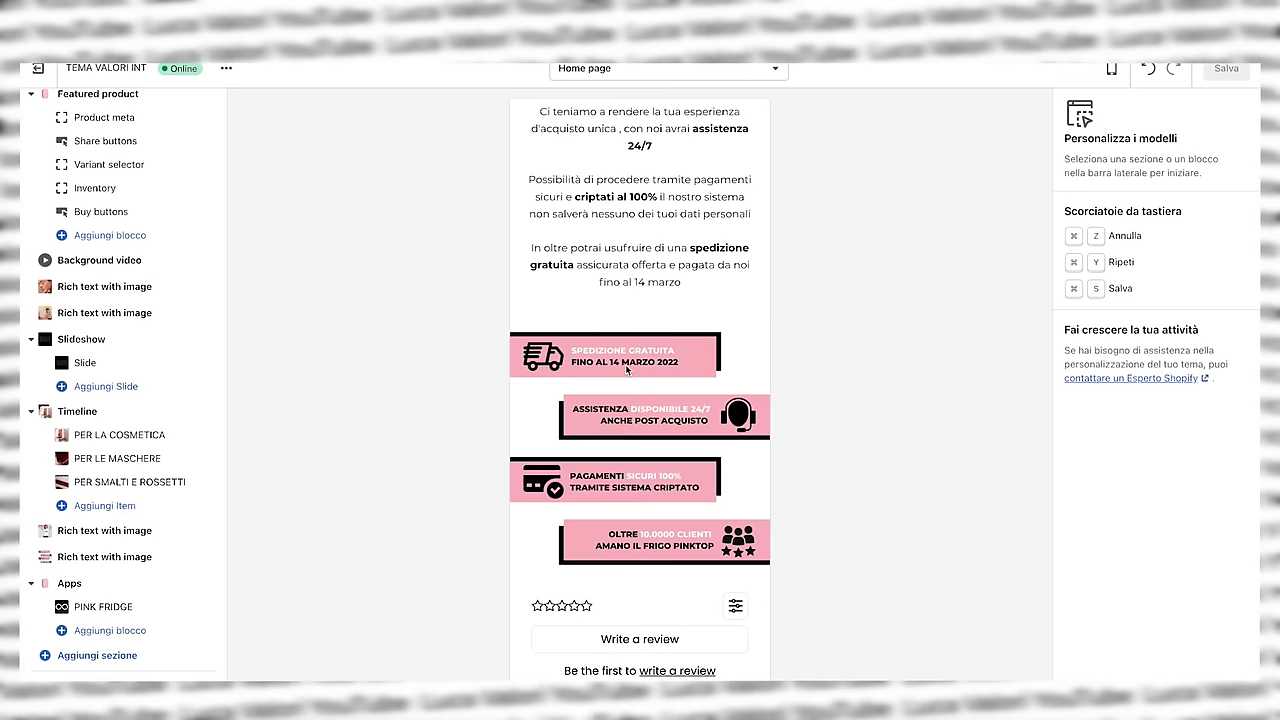
scroll(565, 390, "up", 15)
scroll(565, 390, "up", 10)
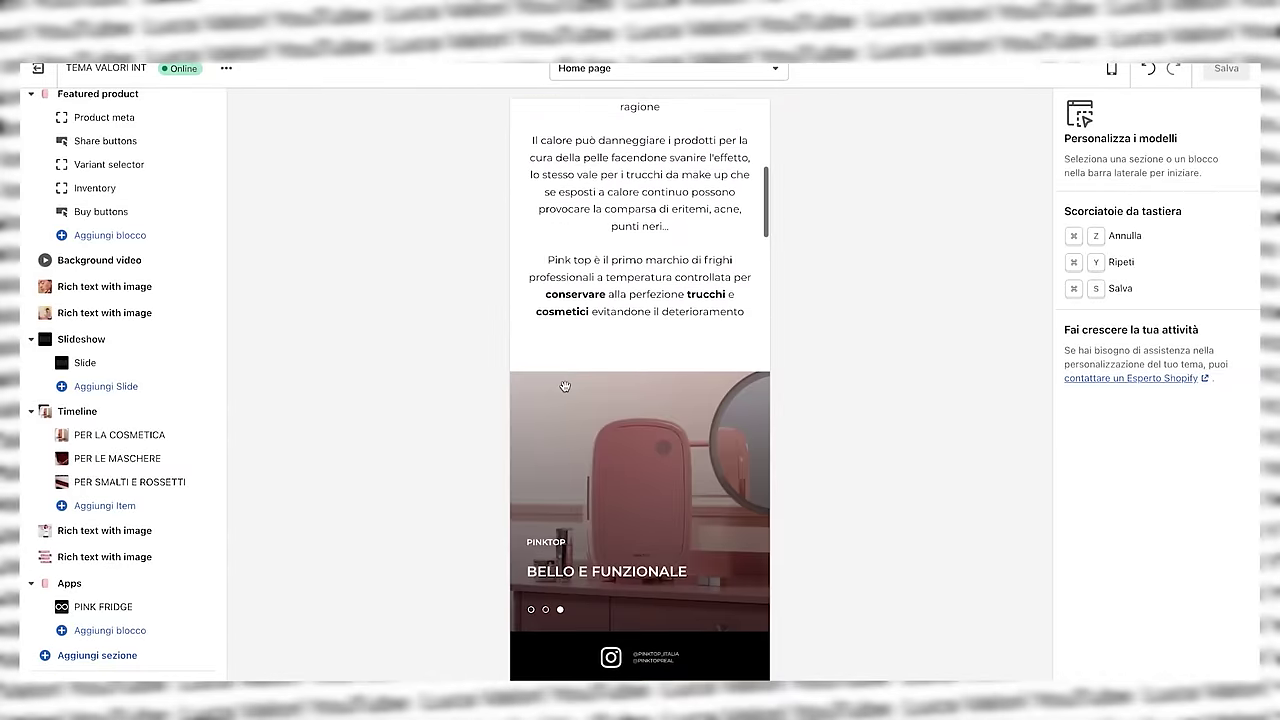
scroll(565, 388, "up", 5)
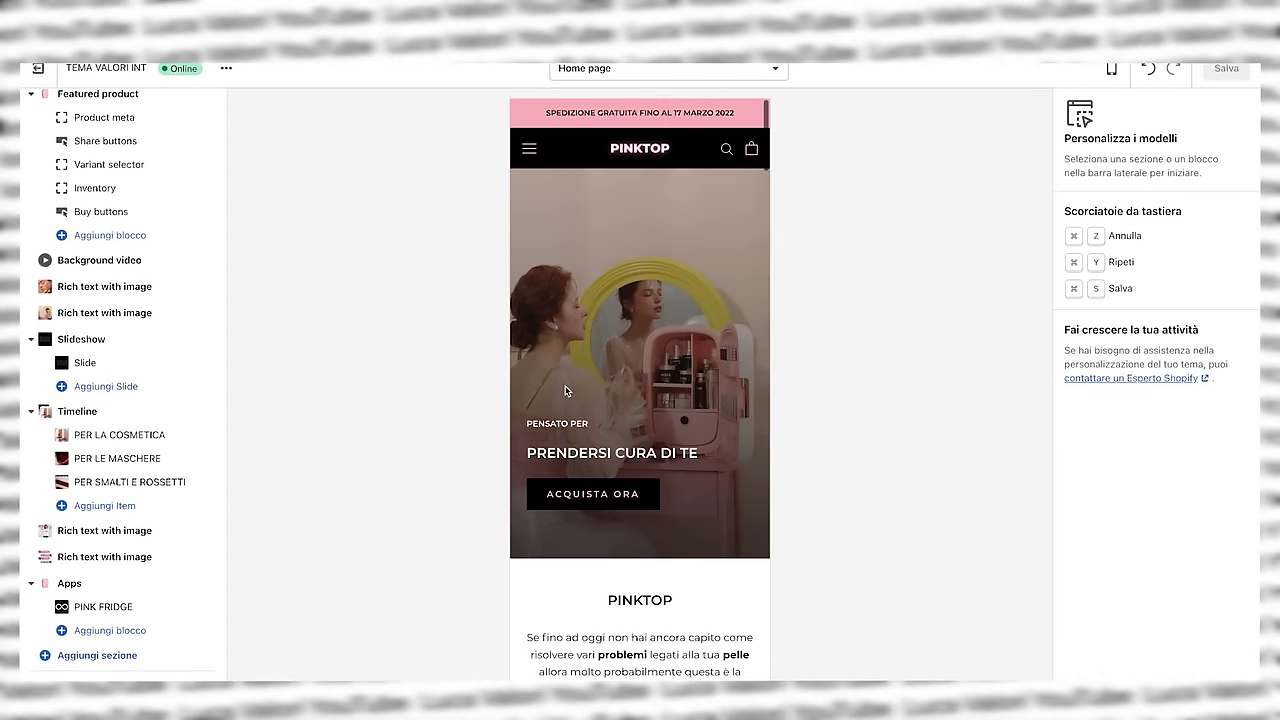
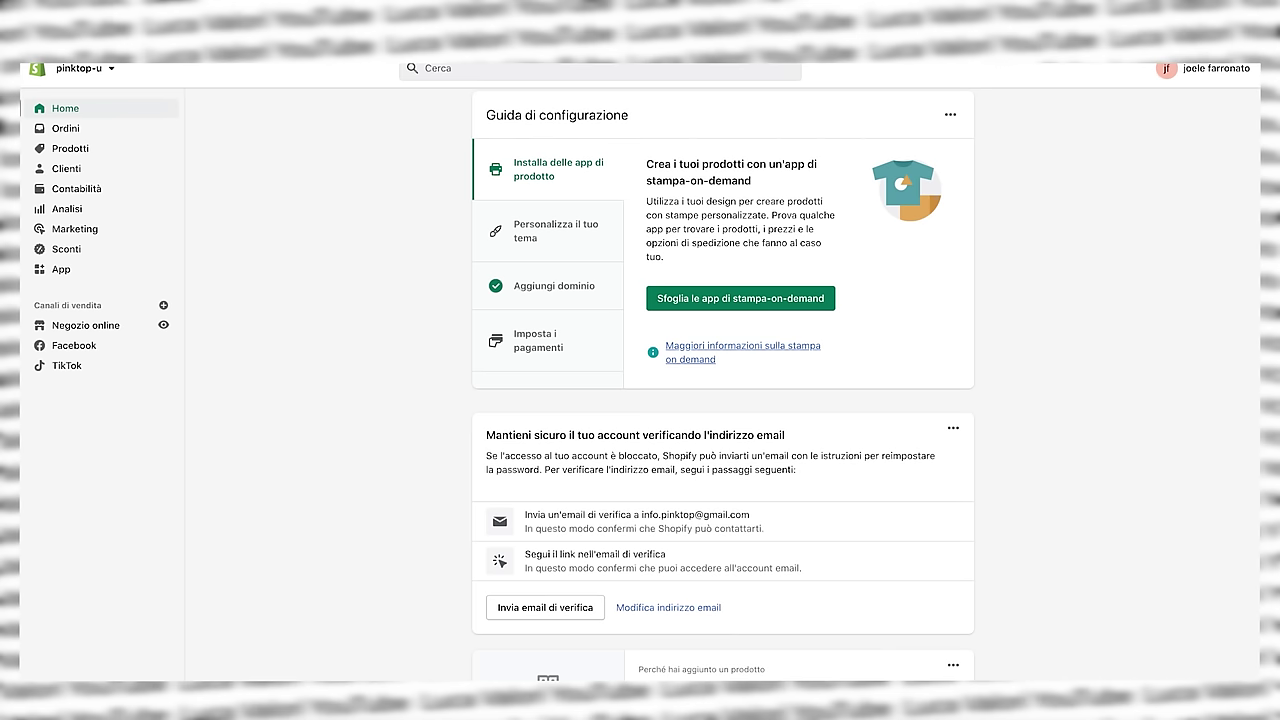
- Search the store for 'dominio' and open the Domini settings page
left_click(460, 72)
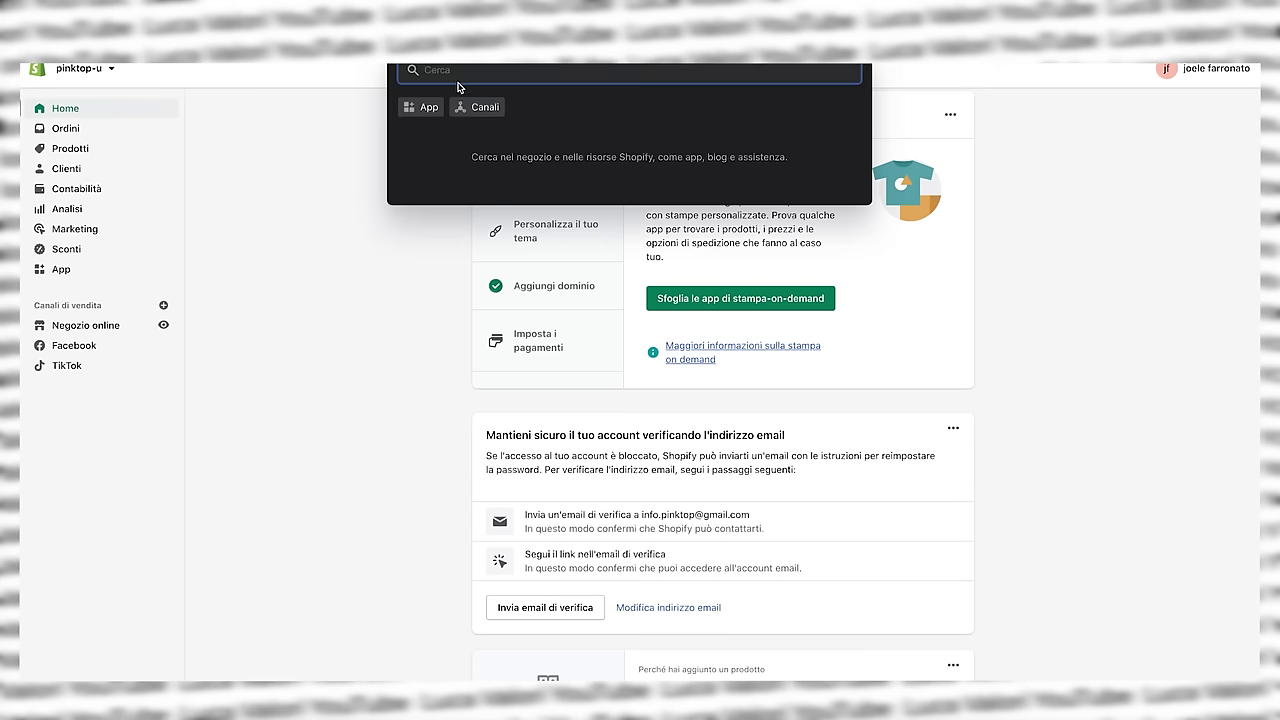
type("dom")
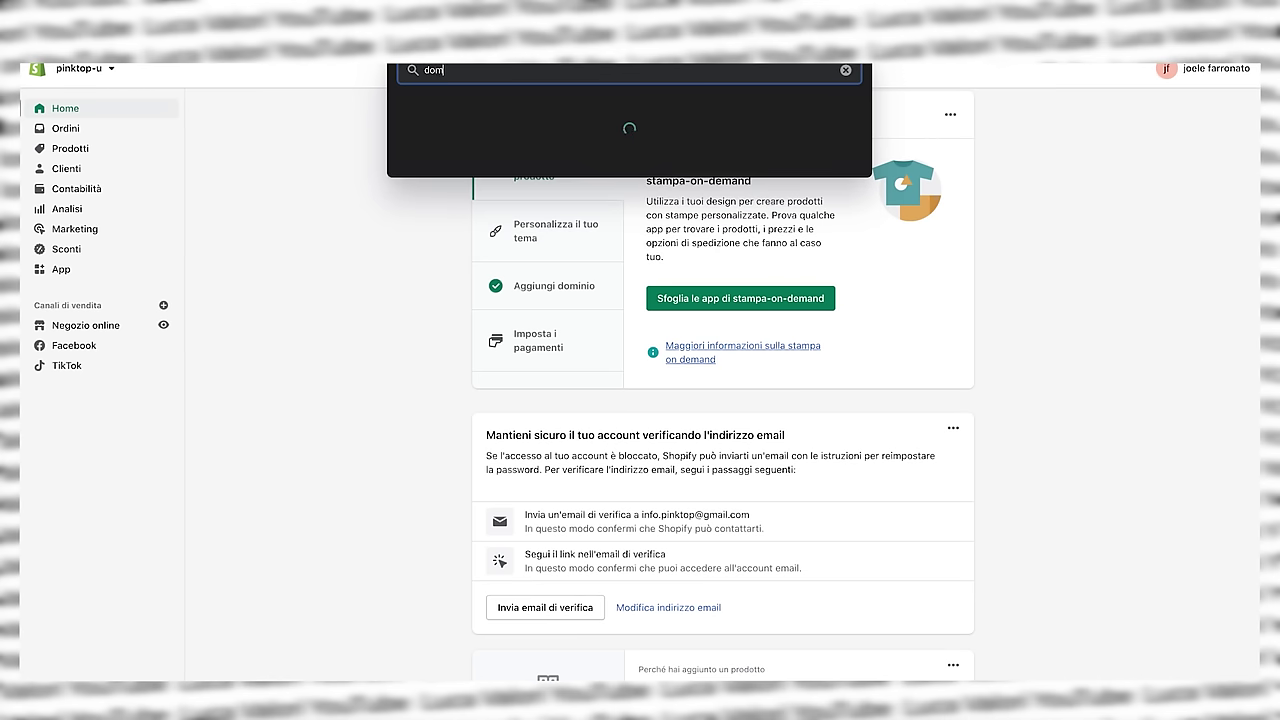
type("inio")
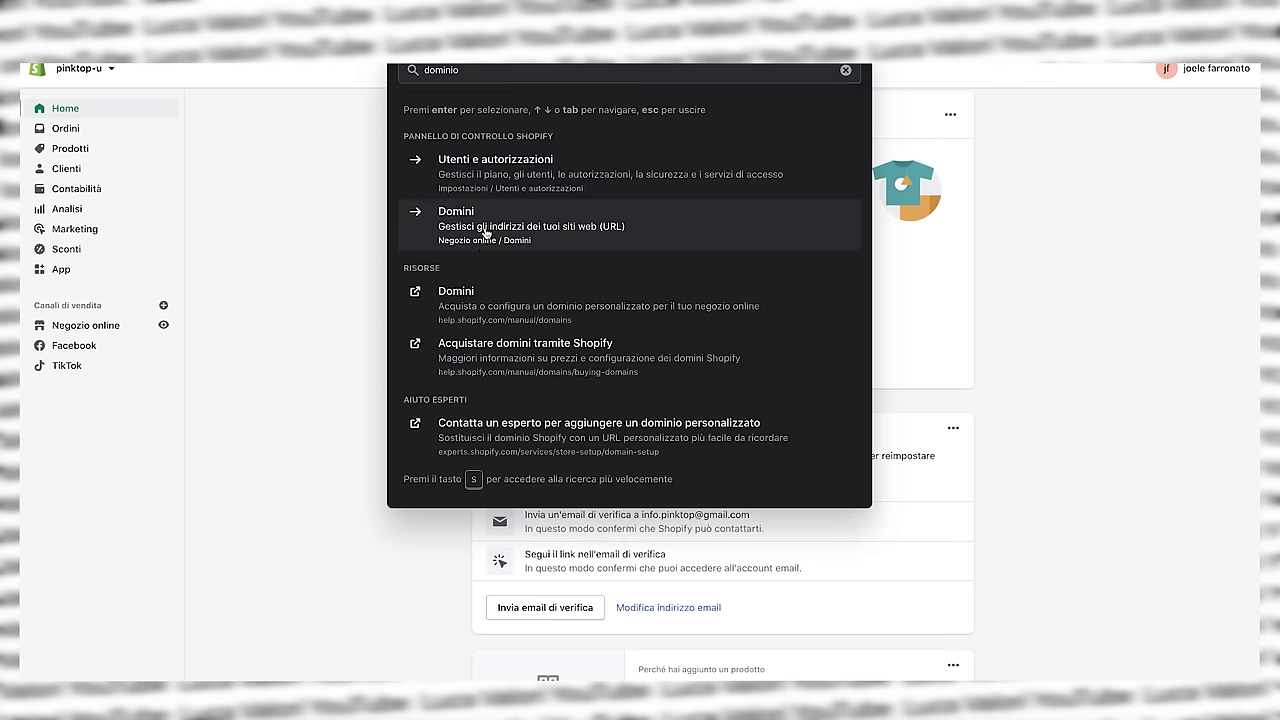
left_click(486, 232)
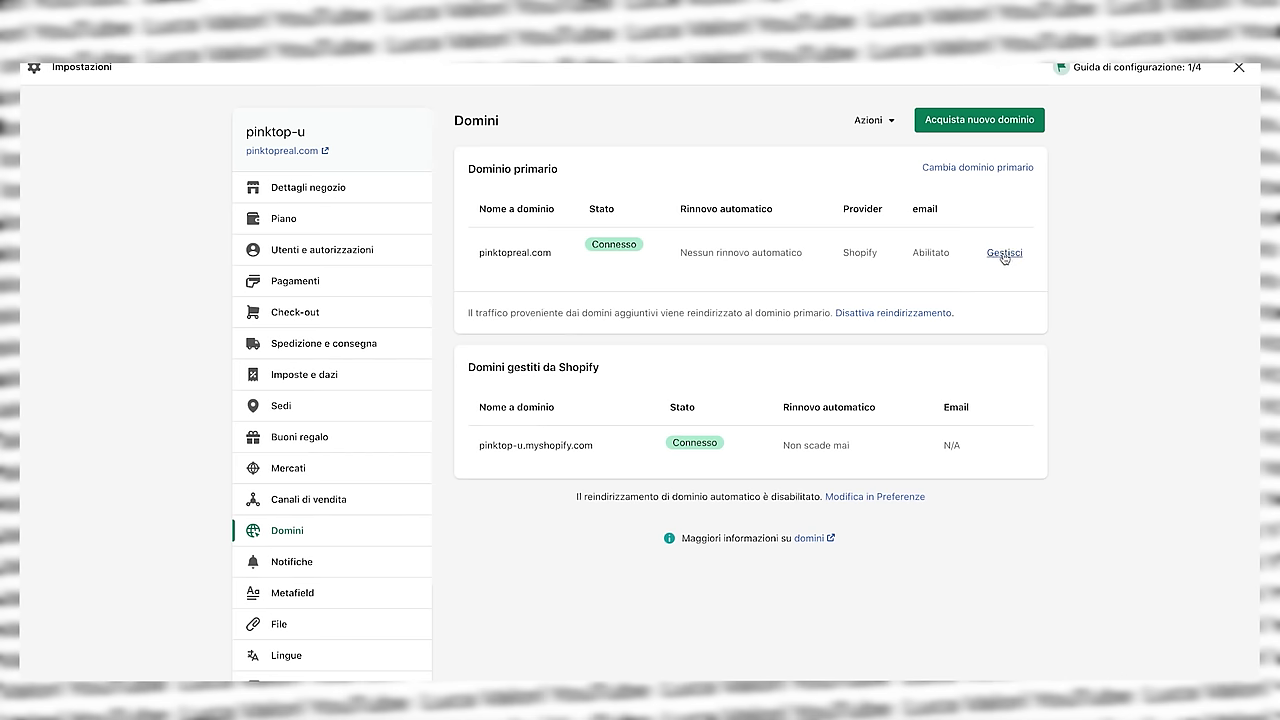
- Open the DNS settings for pinktopreal.com and begin a custom TXT record
left_click(1004, 253)
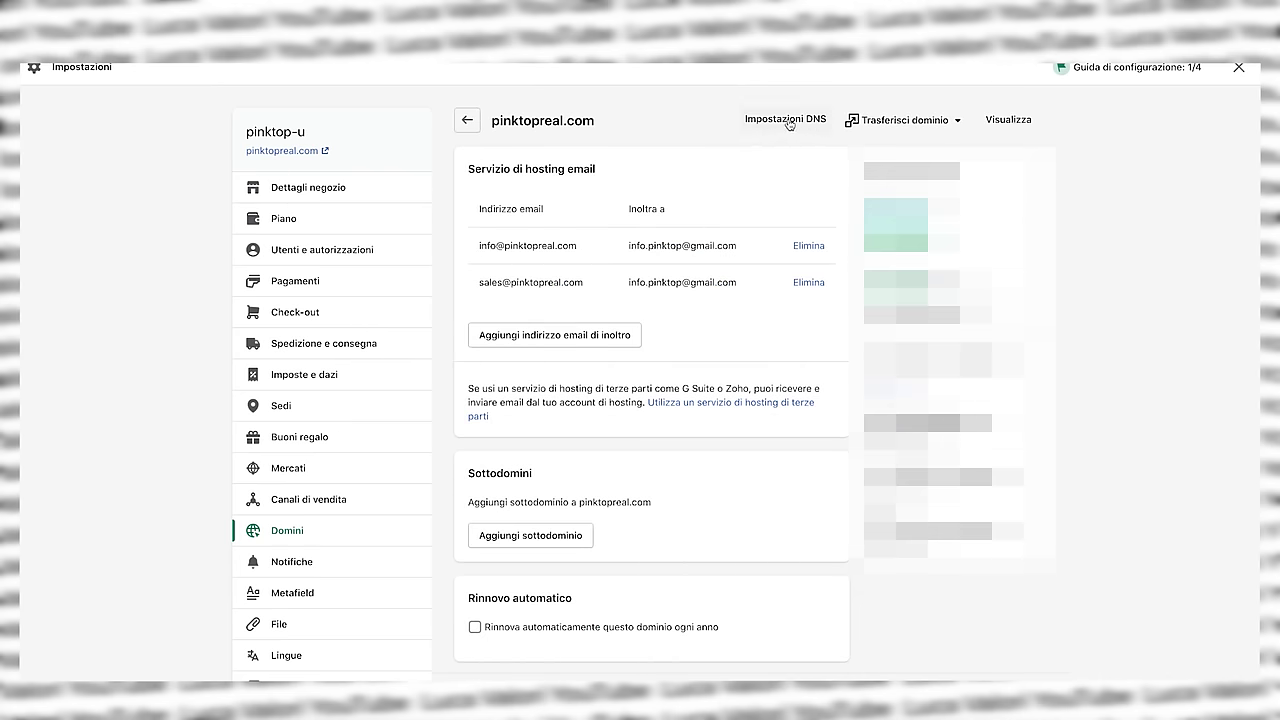
left_click(786, 120)
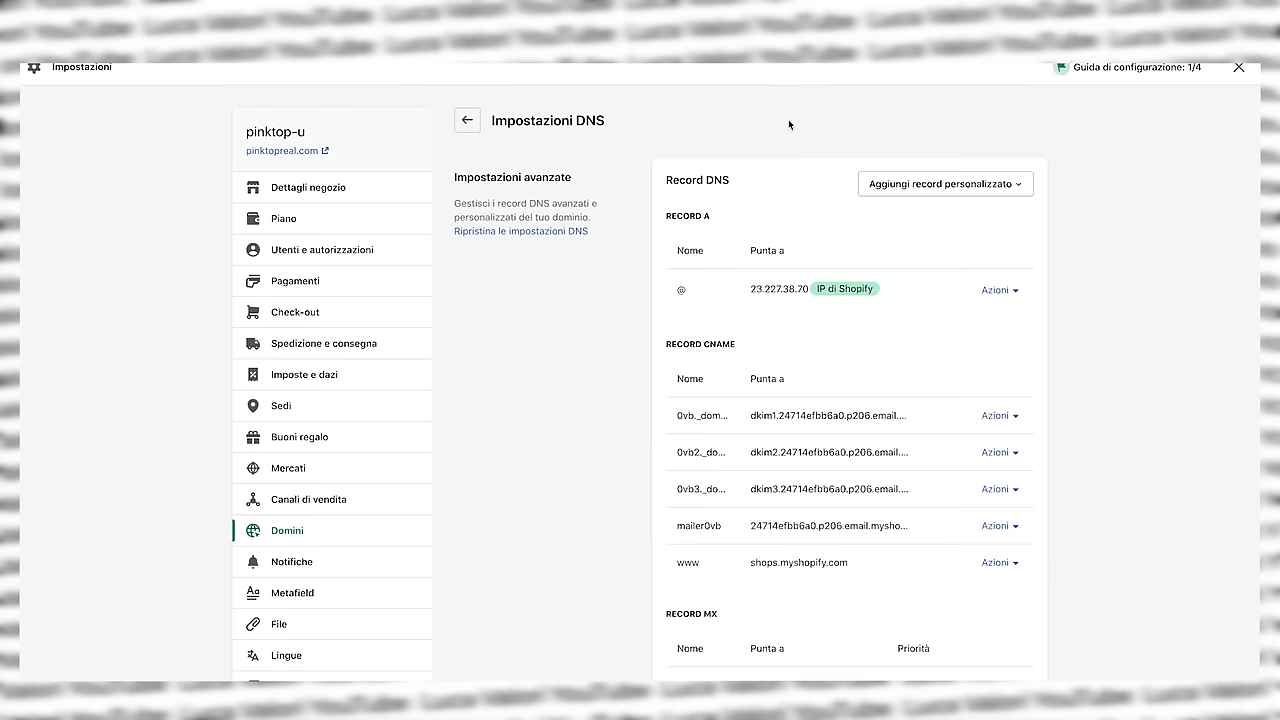
left_click(930, 194)
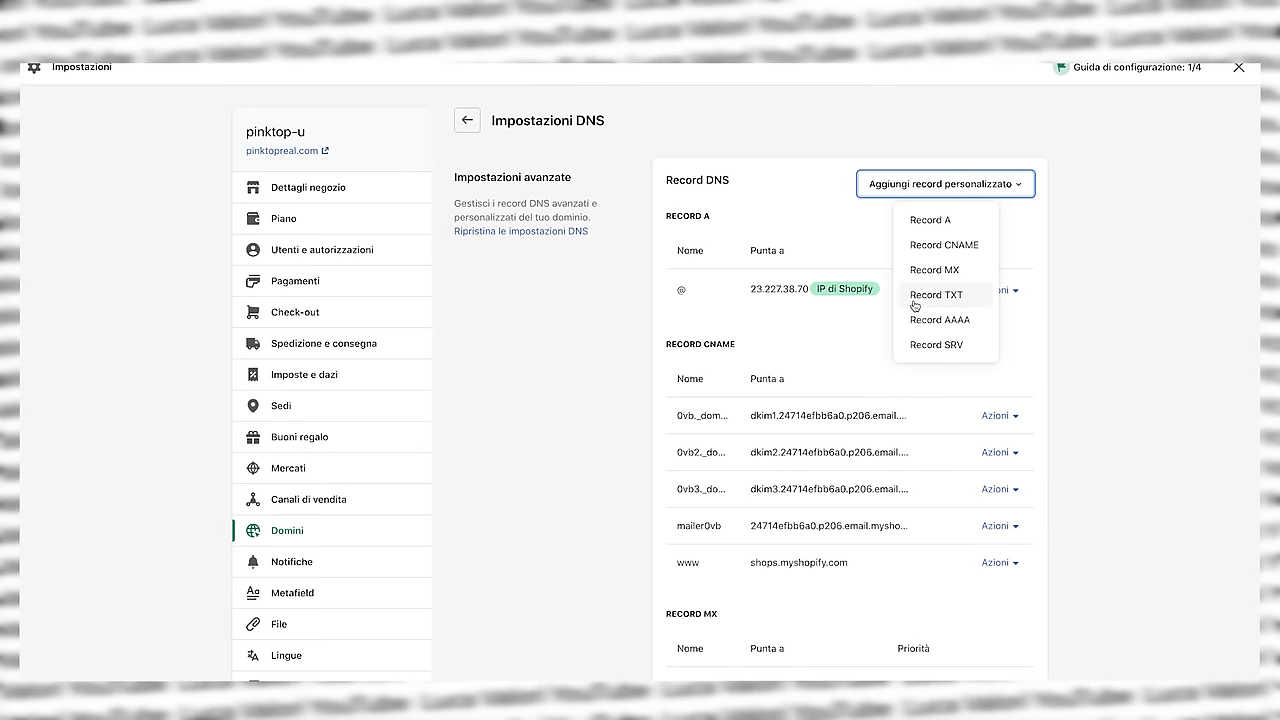
left_click(957, 299)
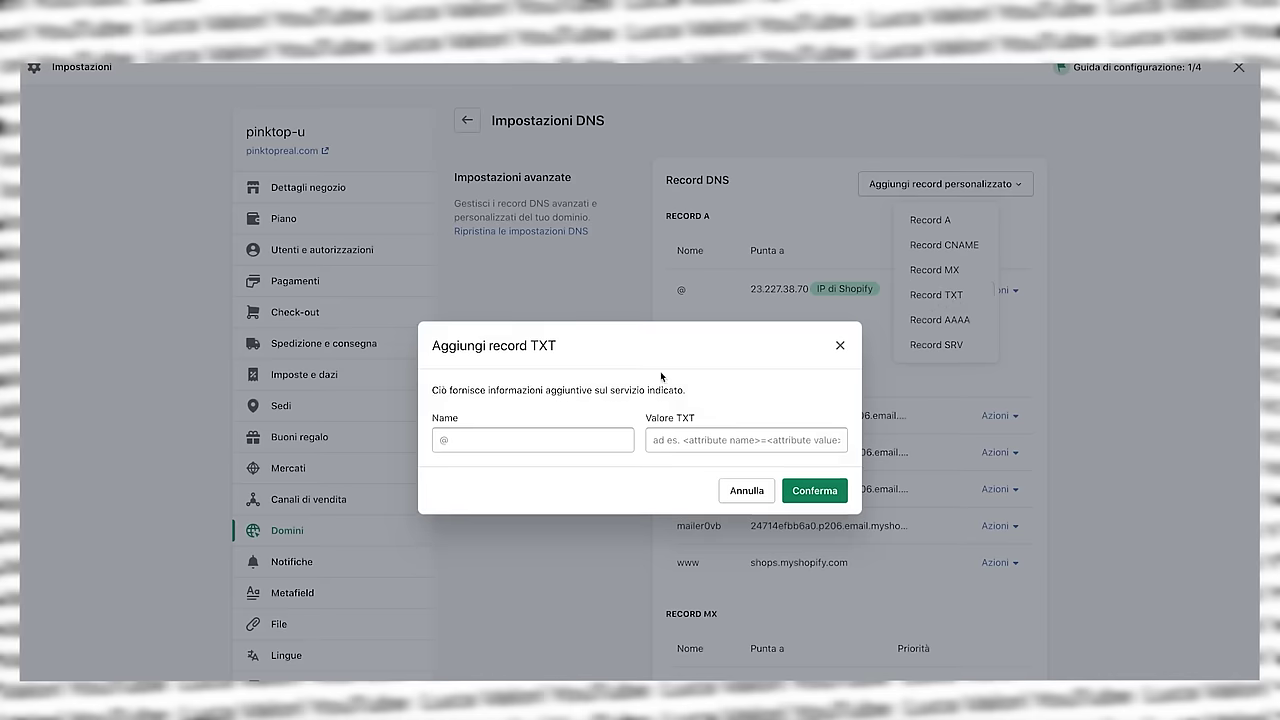
- Enter @ as the TXT record's Name and move into the Valore TXT field
left_click(495, 440)
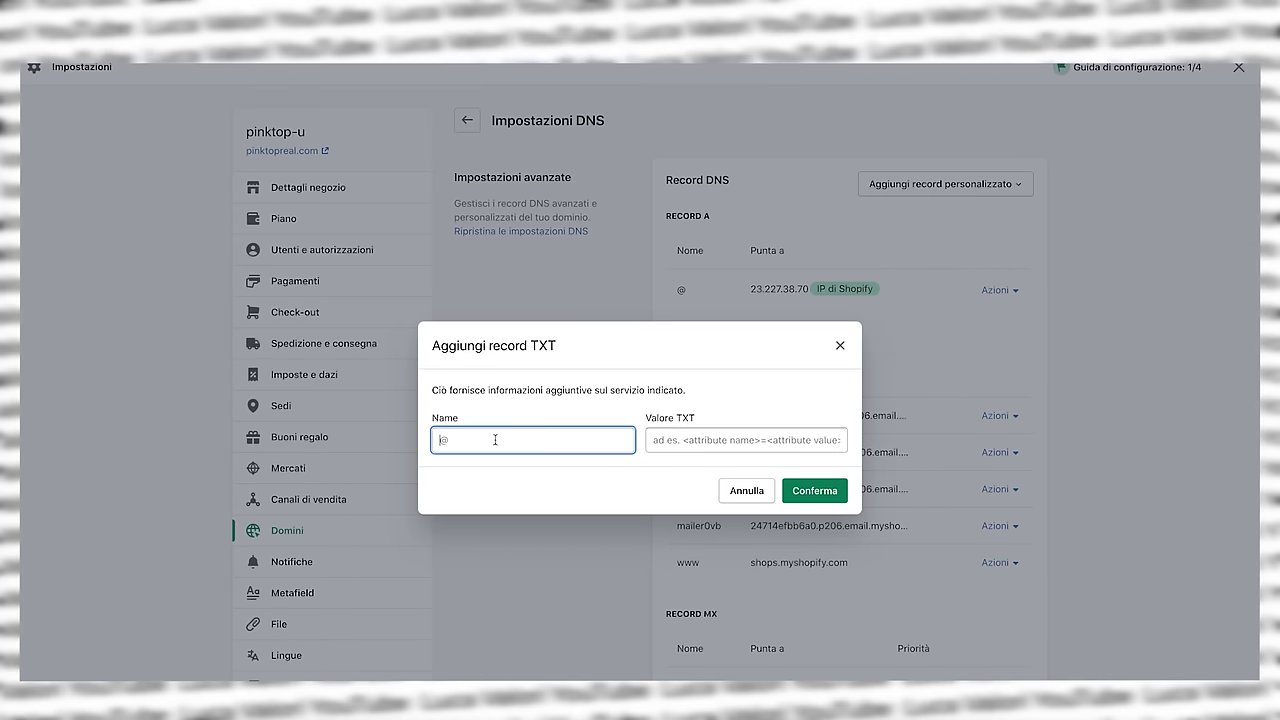
type("@")
left_click(679, 439)
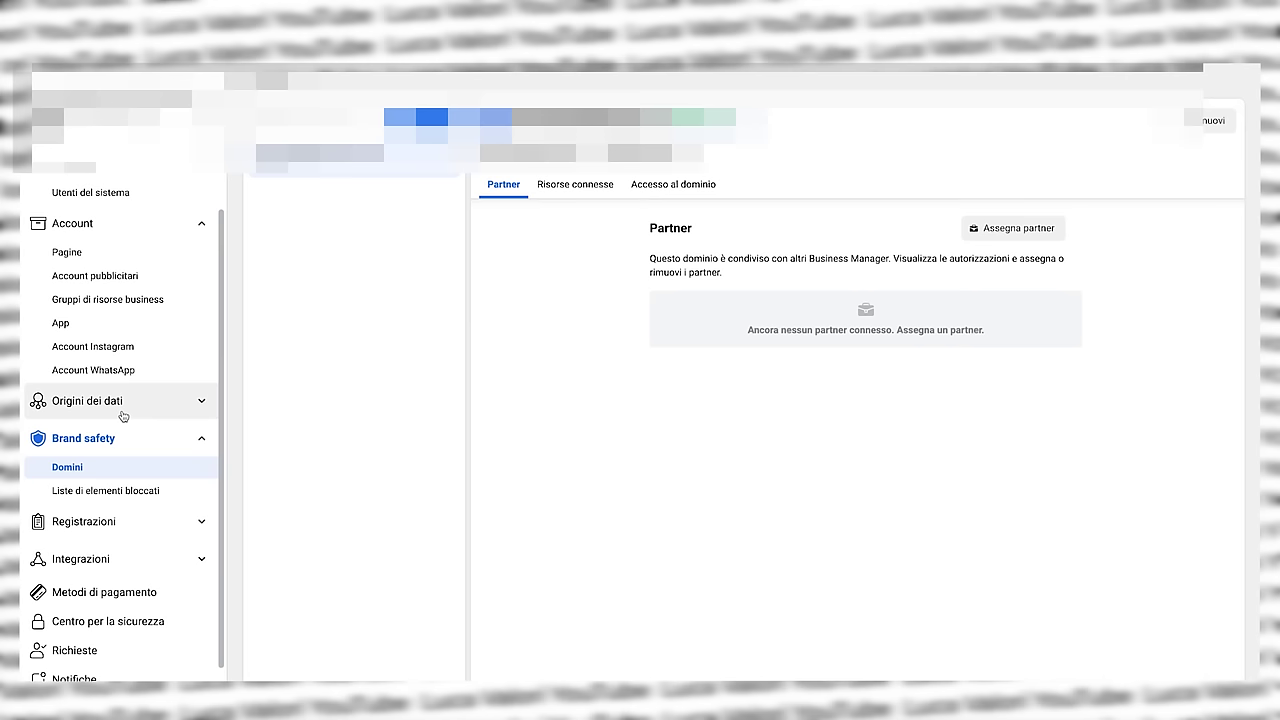
- Return to Meta's Brand safety > Domini page and start adding a new domain
left_click(113, 493)
left_click(104, 470)
scroll(96, 210, "up", 1)
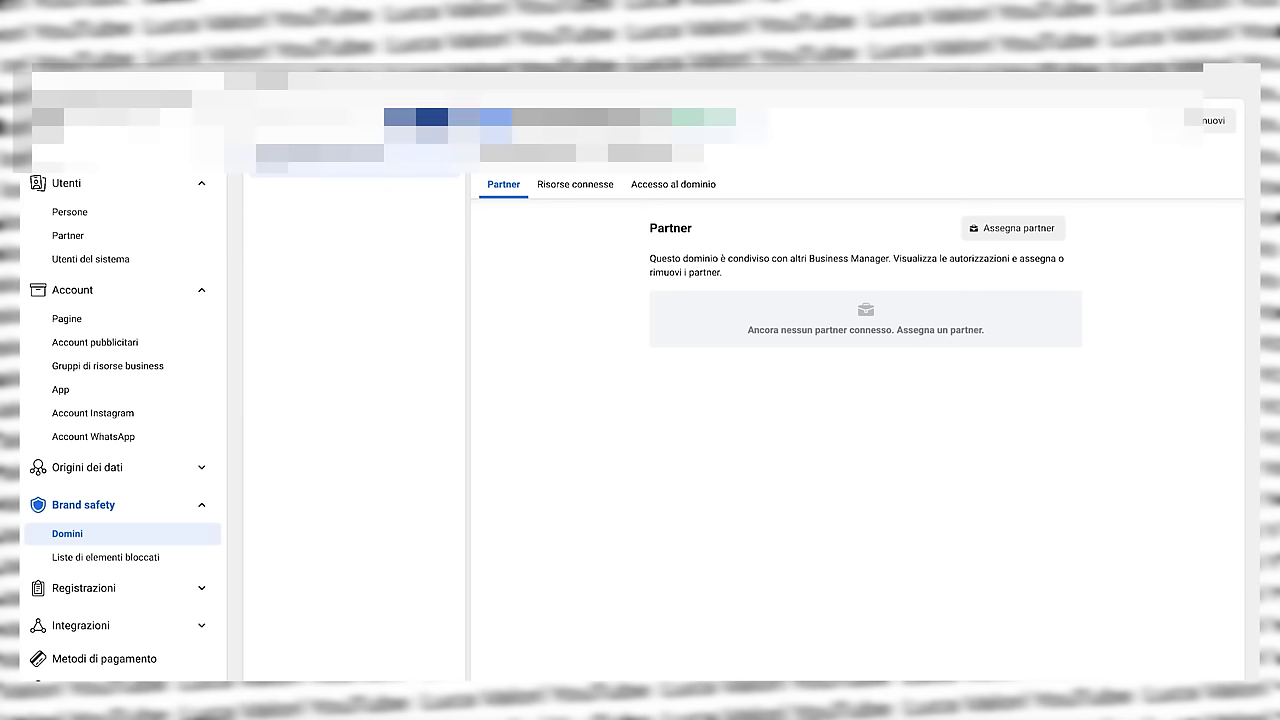
left_click(431, 117)
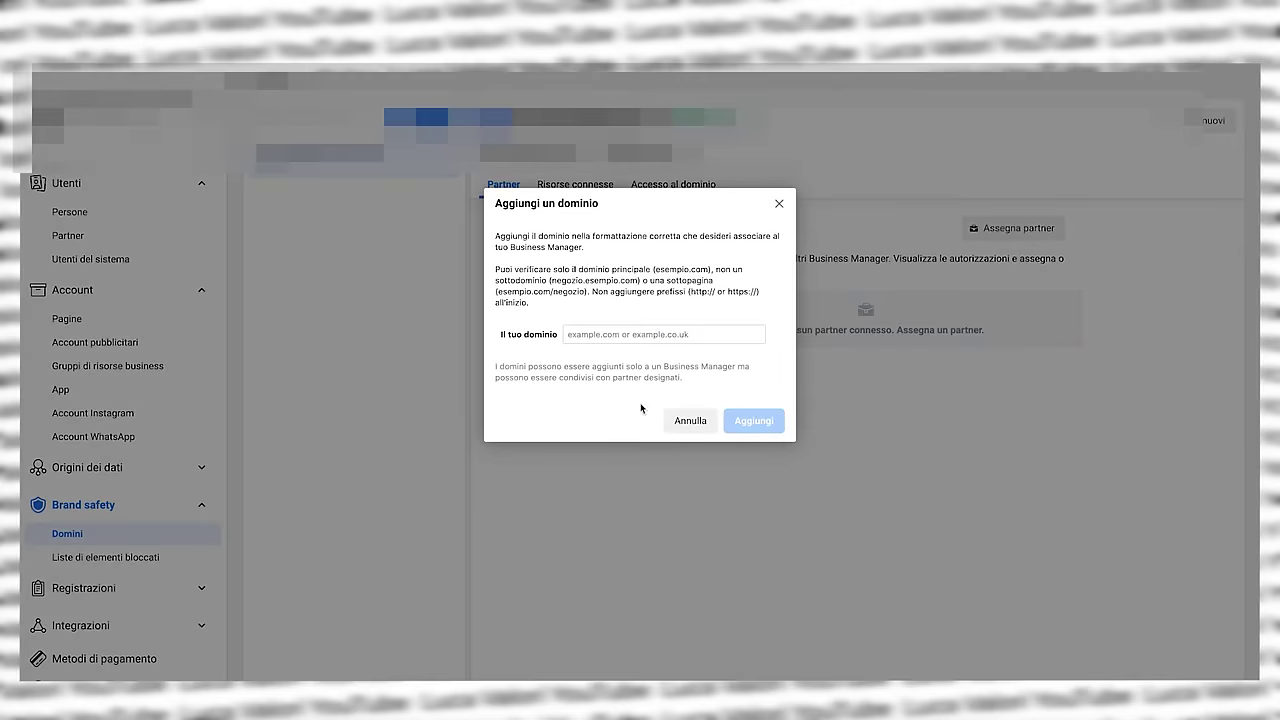
- Copy pinktopreal.com from Shopify into Meta's Il tuo dominio field, trimming the extra text
left_click(639, 337)
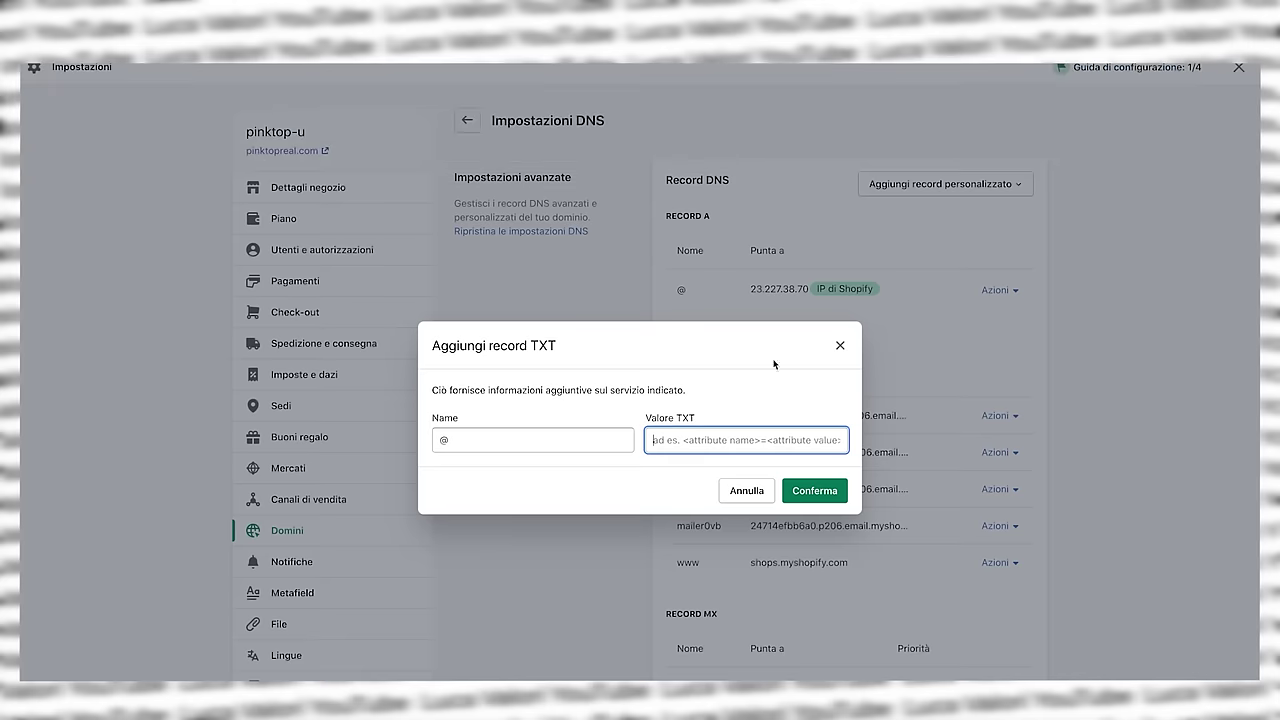
left_click(840, 345)
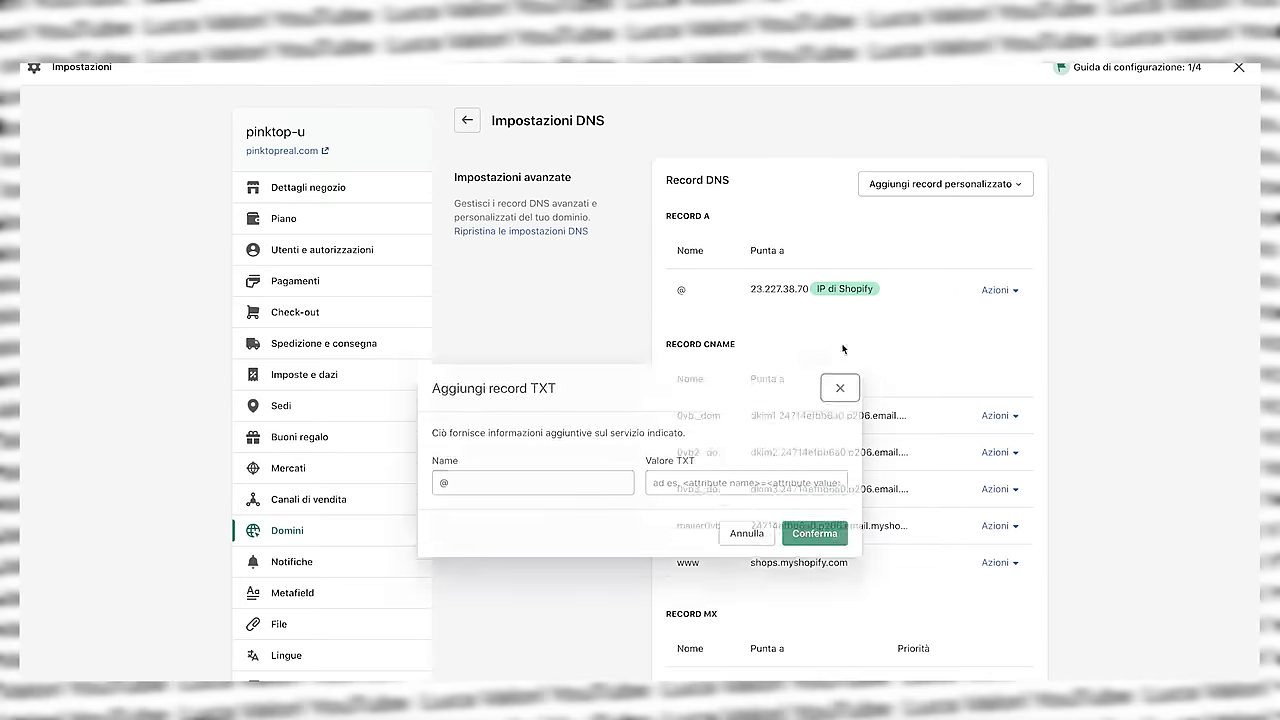
right_click(289, 158)
left_click(330, 245)
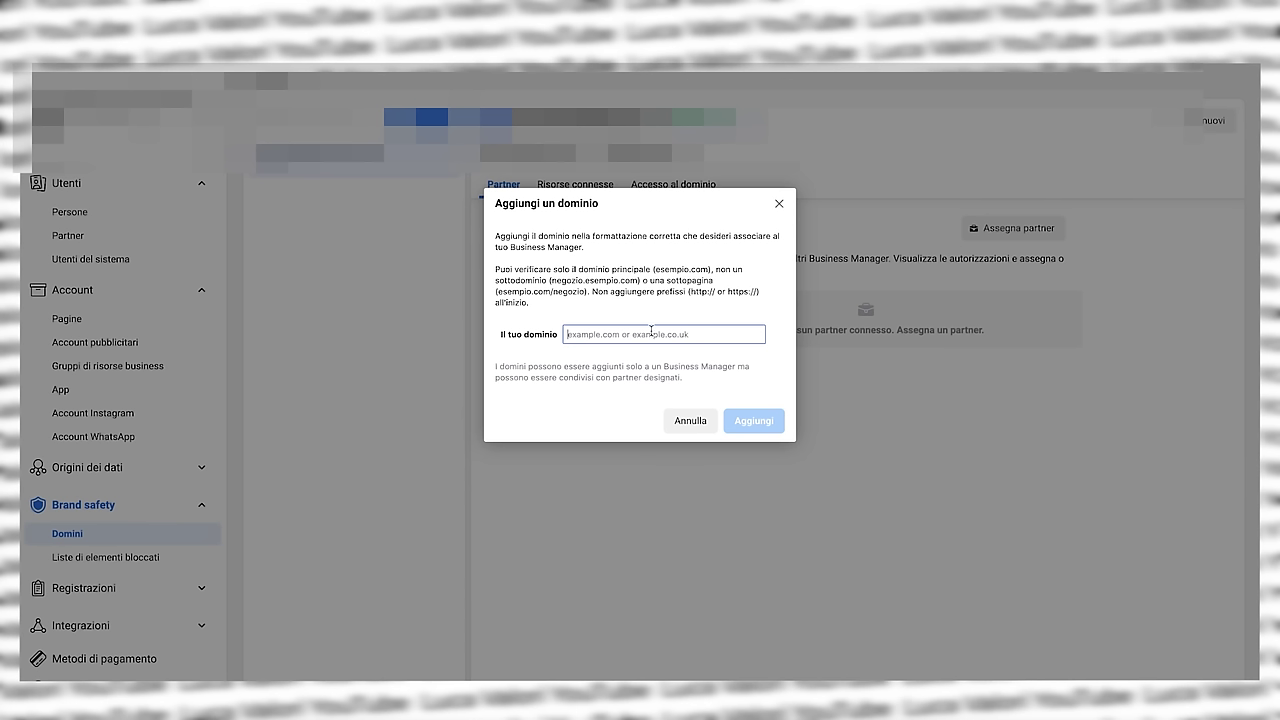
type("pinktopreal.com (apre una nuova finestra)")
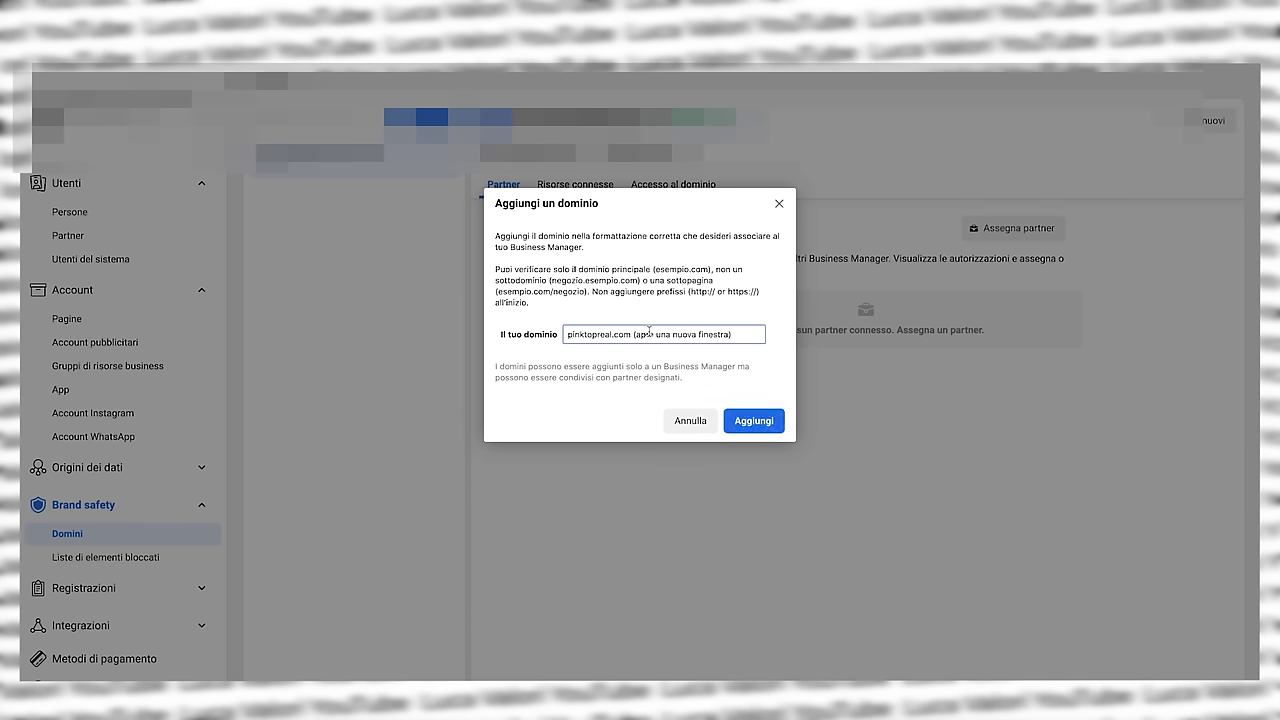
left_click_drag(744, 335, 634, 336)
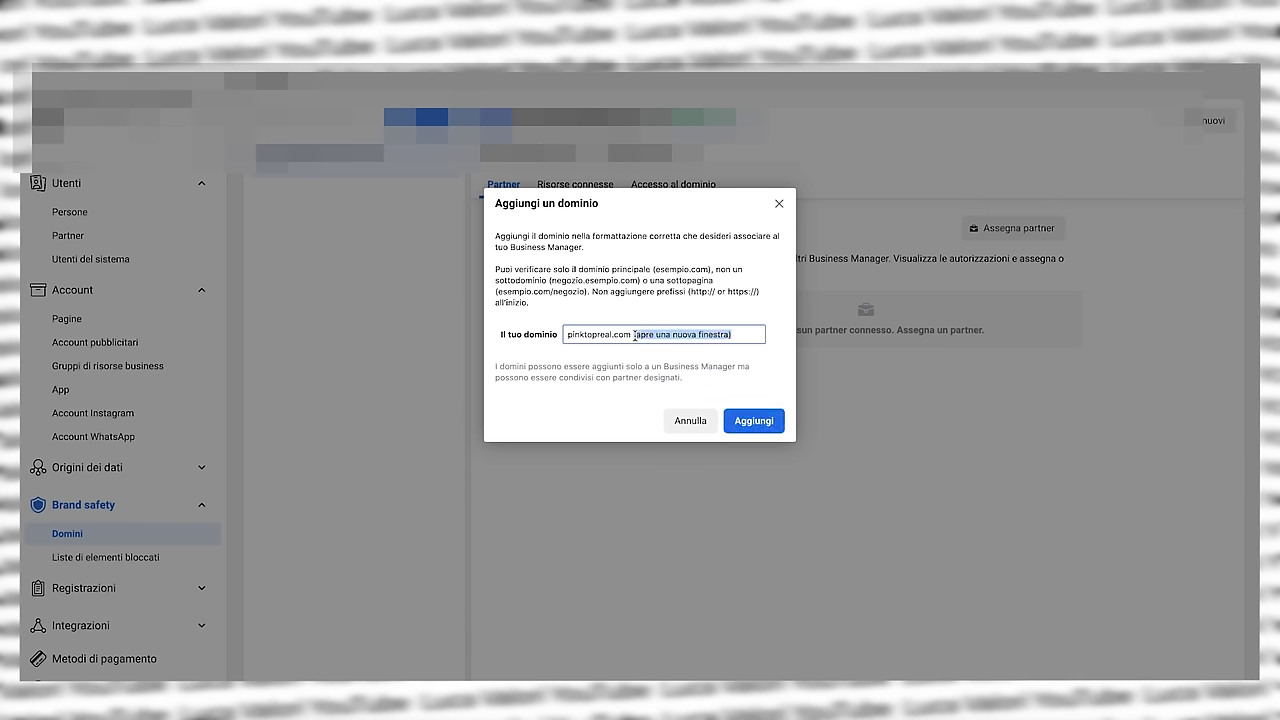
key("BackSpace")
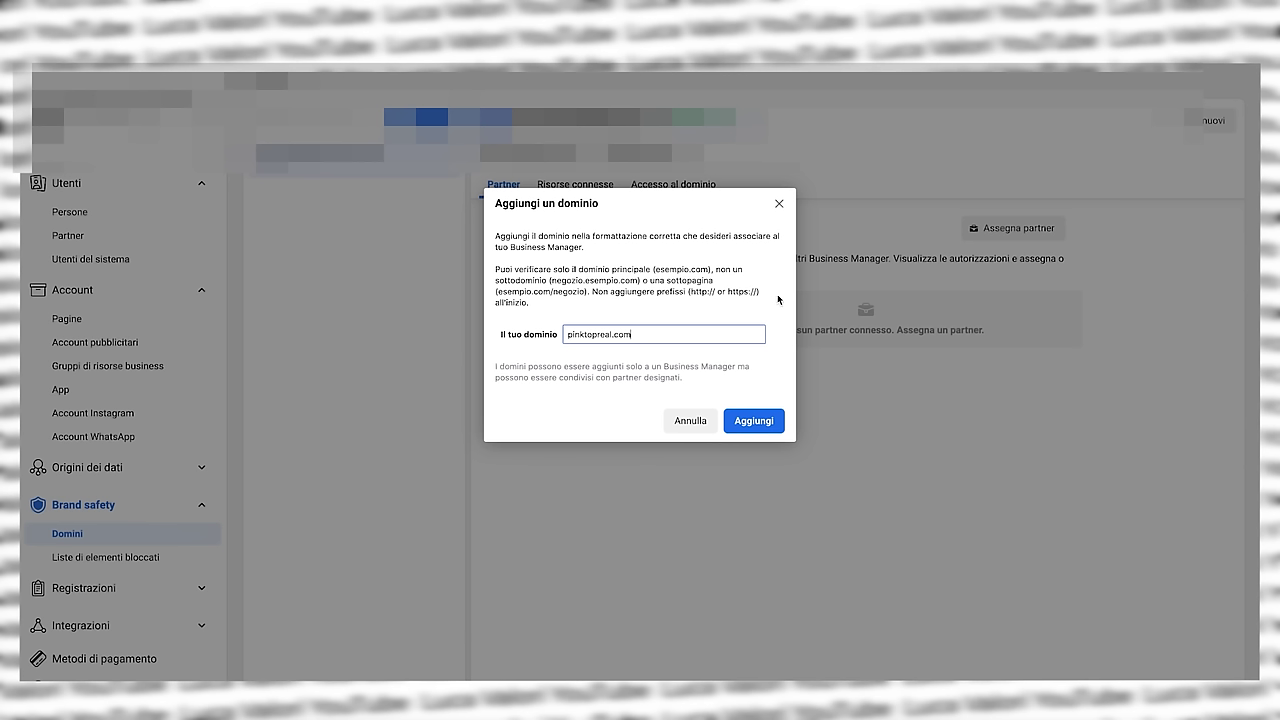
- Clean up the leftover text and add pinktopreal.com as a business domain
left_click_drag(689, 292, 763, 296)
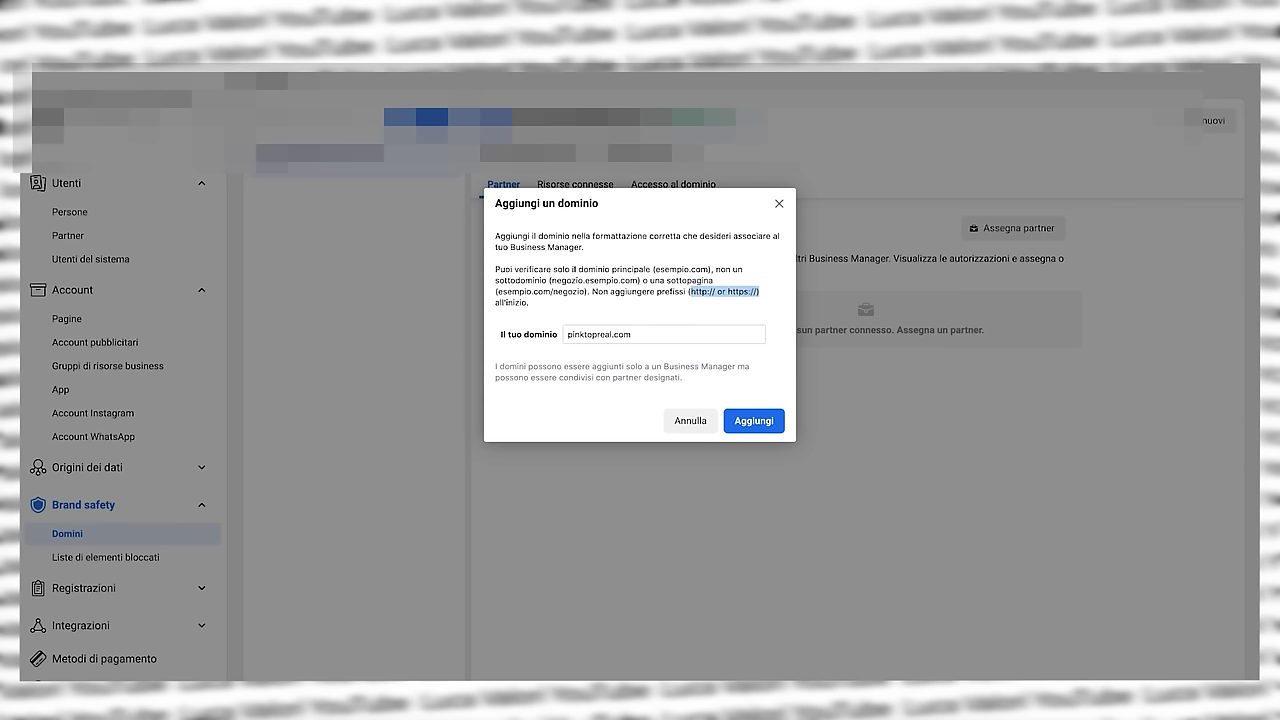
left_click(712, 294)
left_click_drag(689, 291, 760, 292)
left_click(729, 314)
left_click(753, 421)
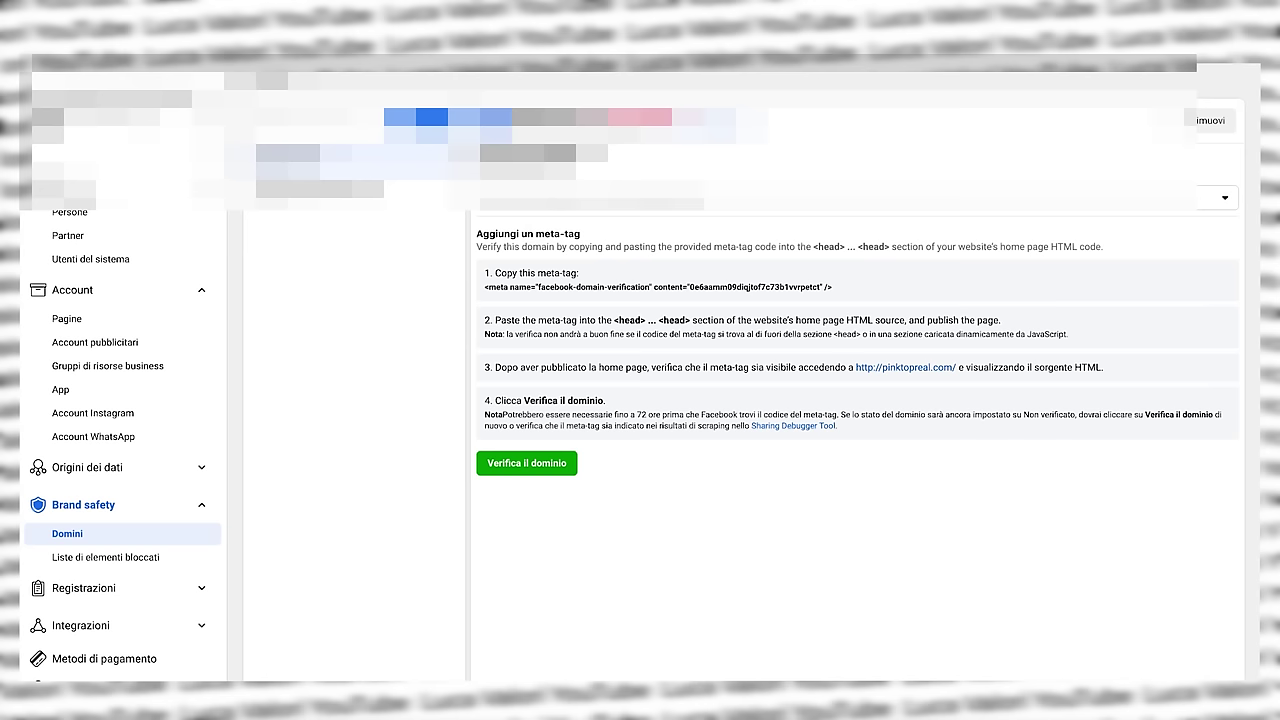
- Switch verification to Carica il record TXT DNS and copy the facebook-domain-verification string
left_click(840, 197)
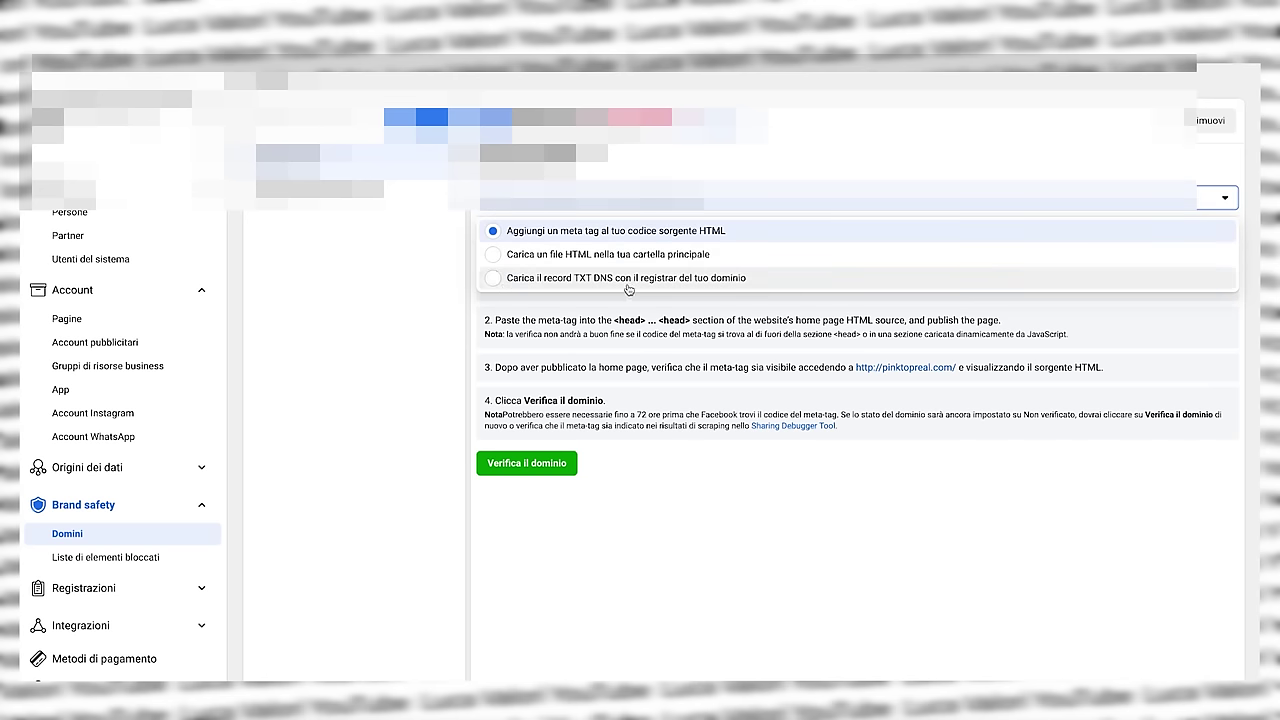
left_click(680, 288)
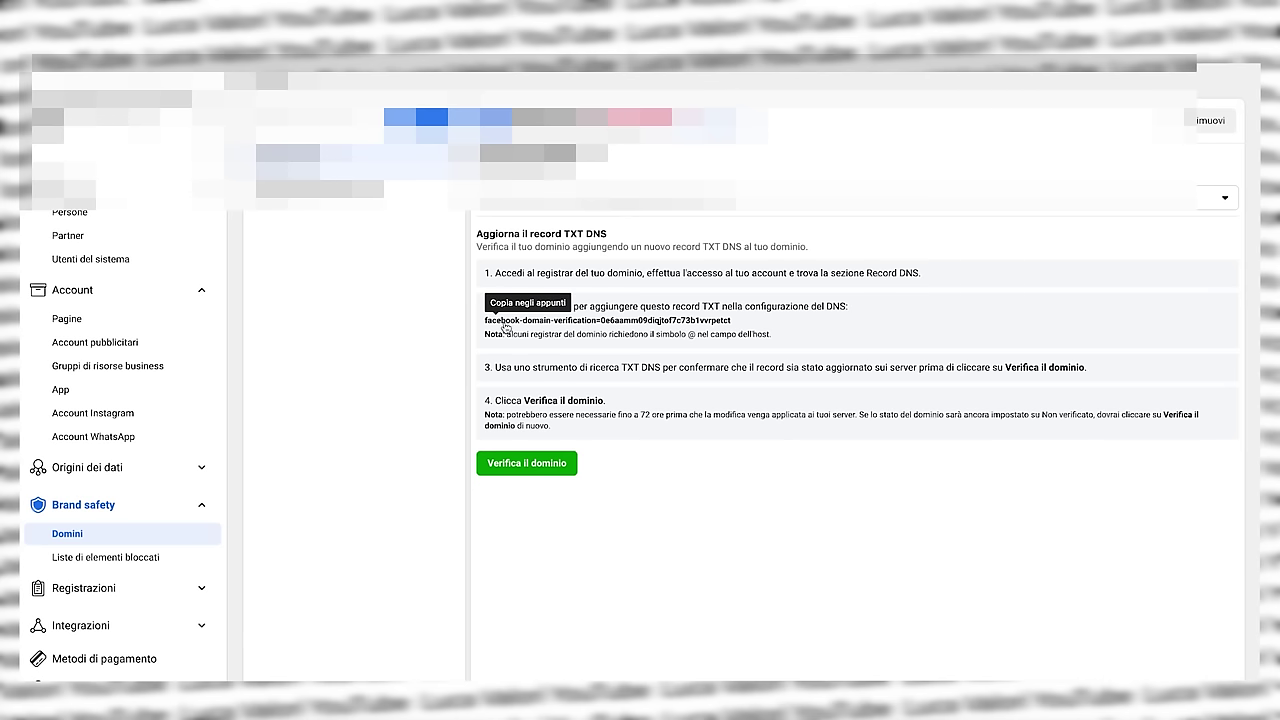
left_click(579, 324)
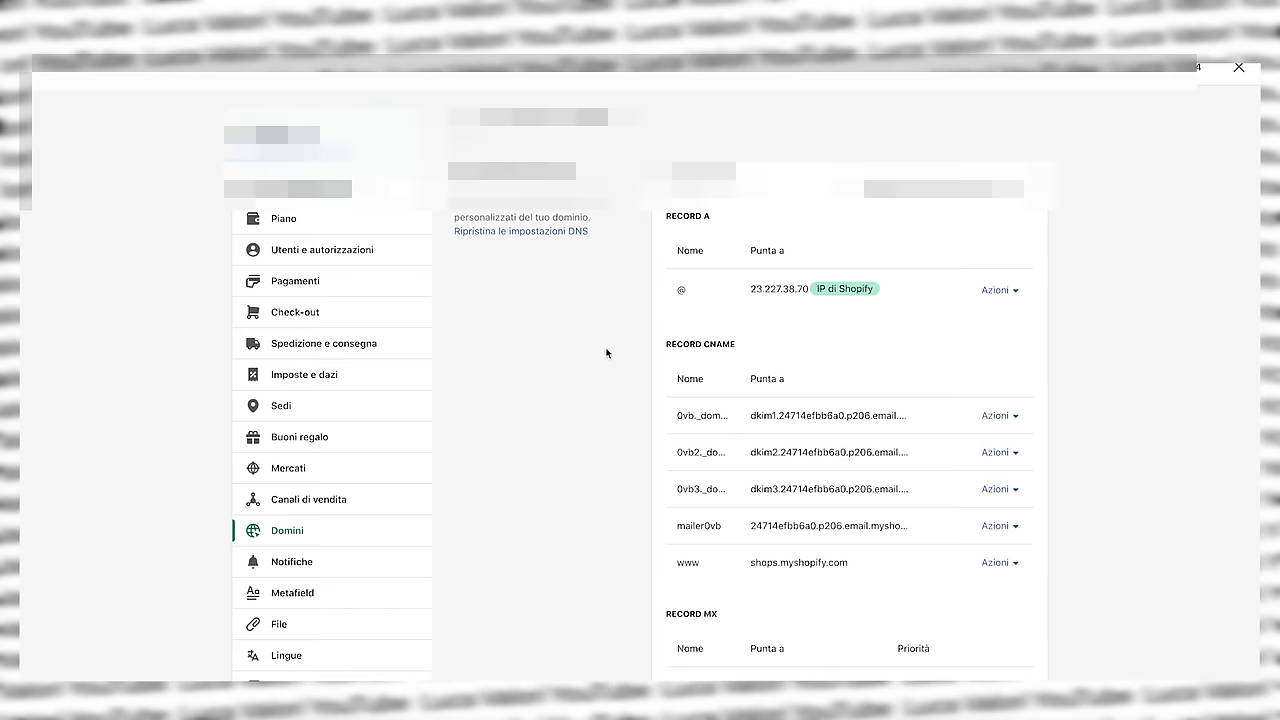
- Save a TXT record named @ holding the pasted facebook-domain-verification value
left_click(930, 185)
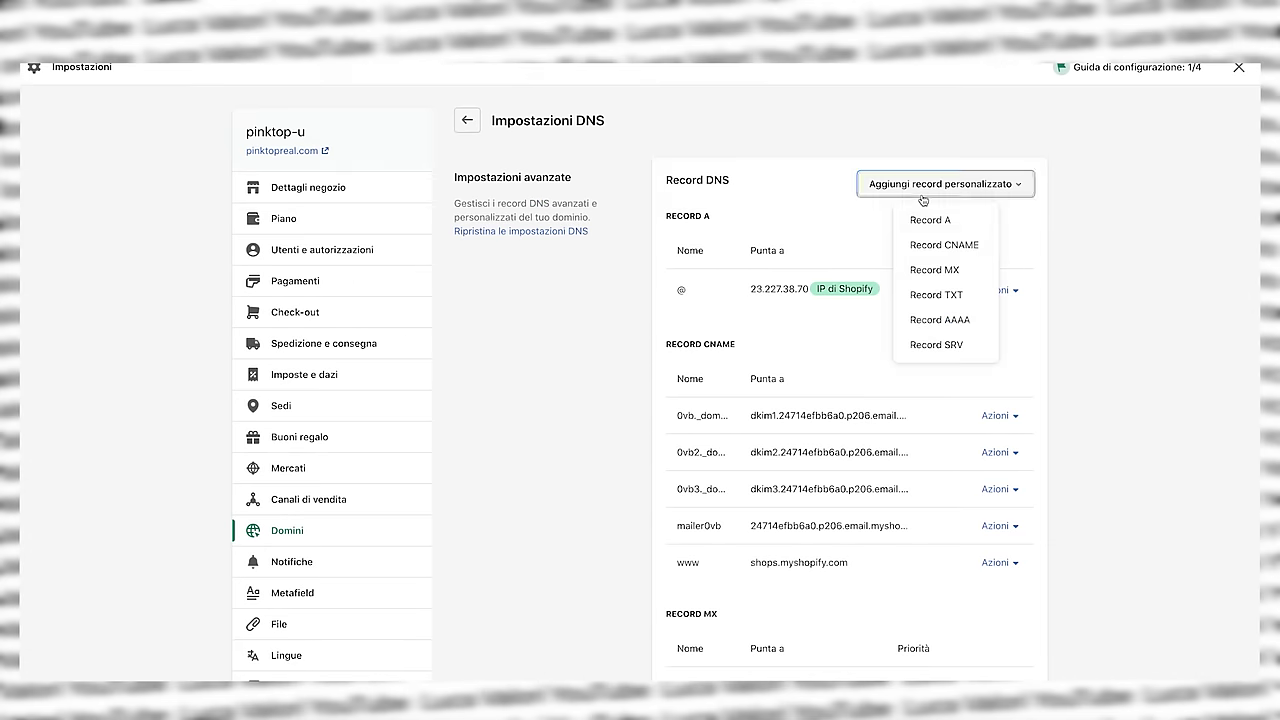
left_click(932, 292)
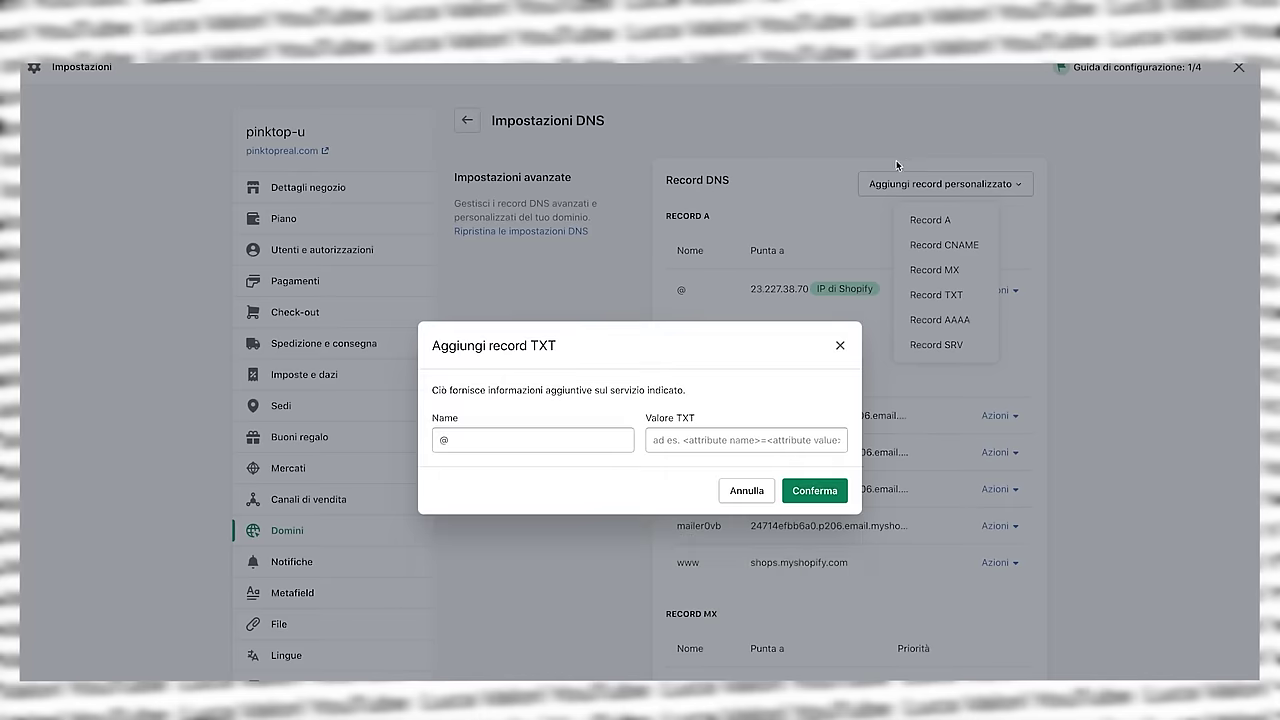
left_click(595, 437)
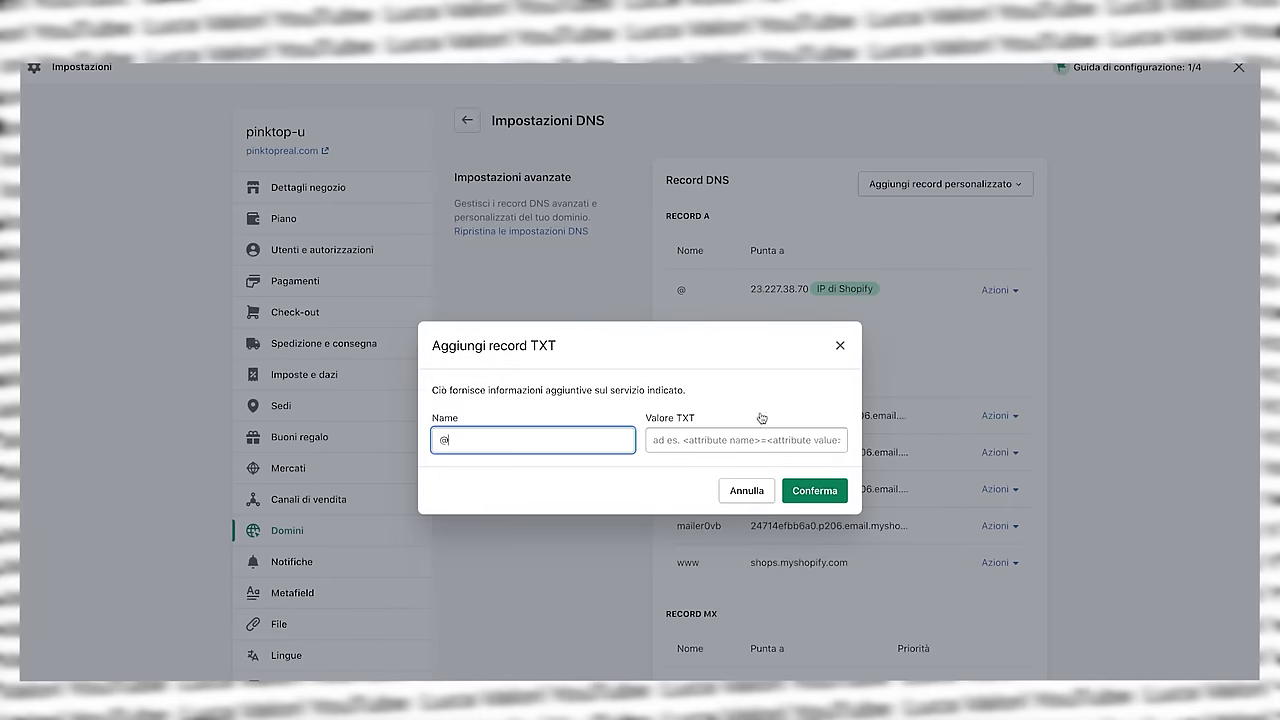
left_click(729, 442)
key("ctrl+v")
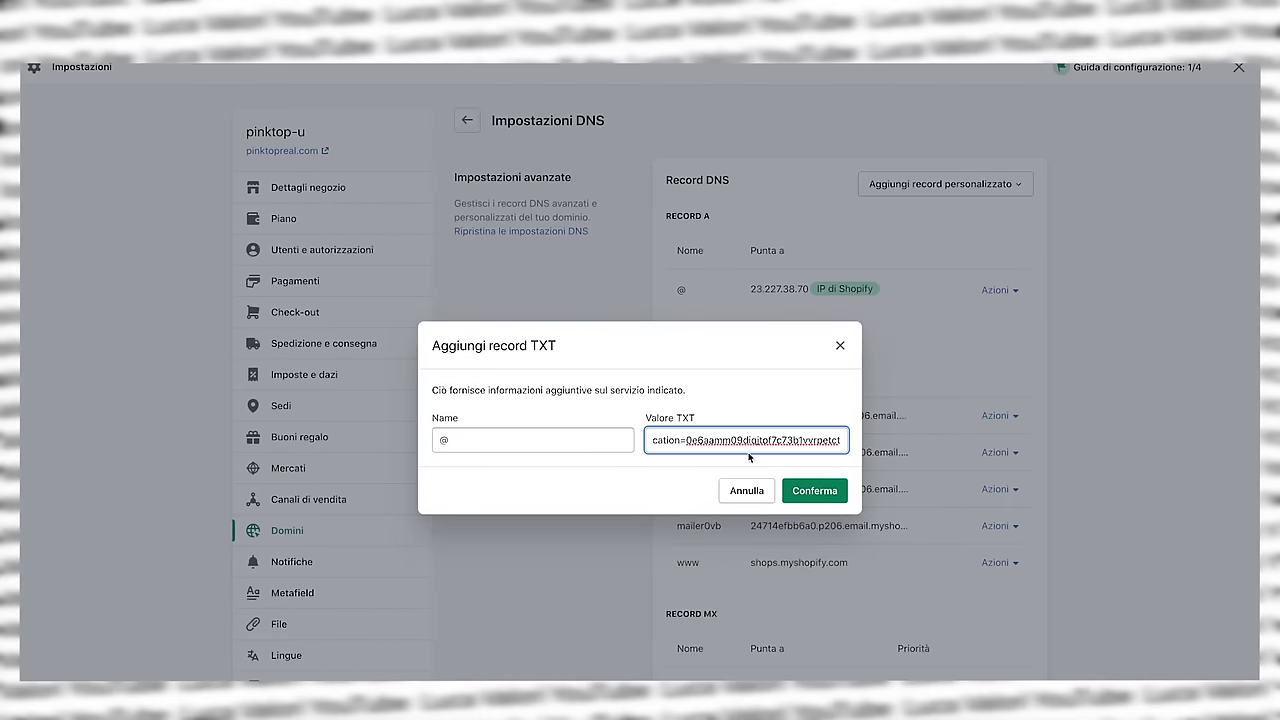
left_click(814, 497)
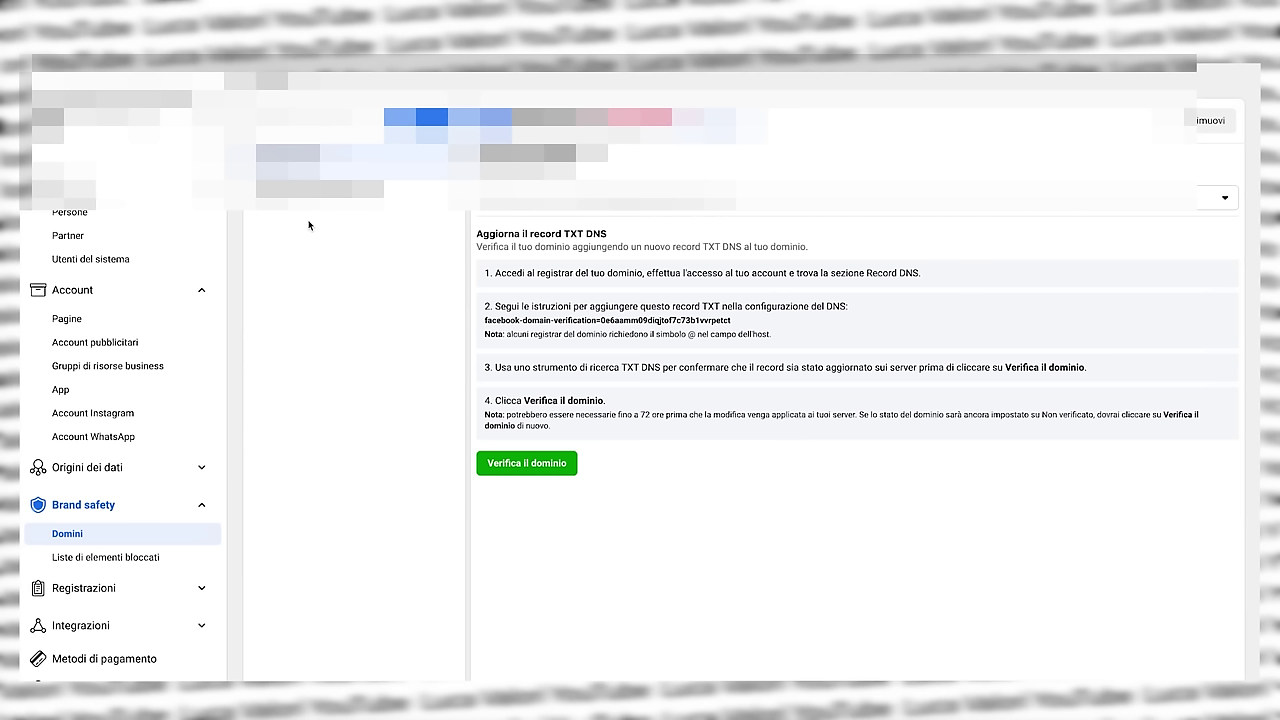
- Verify pinktopreal.com in Meta and close the domain-verified confirmation with Fine
left_click(513, 474)
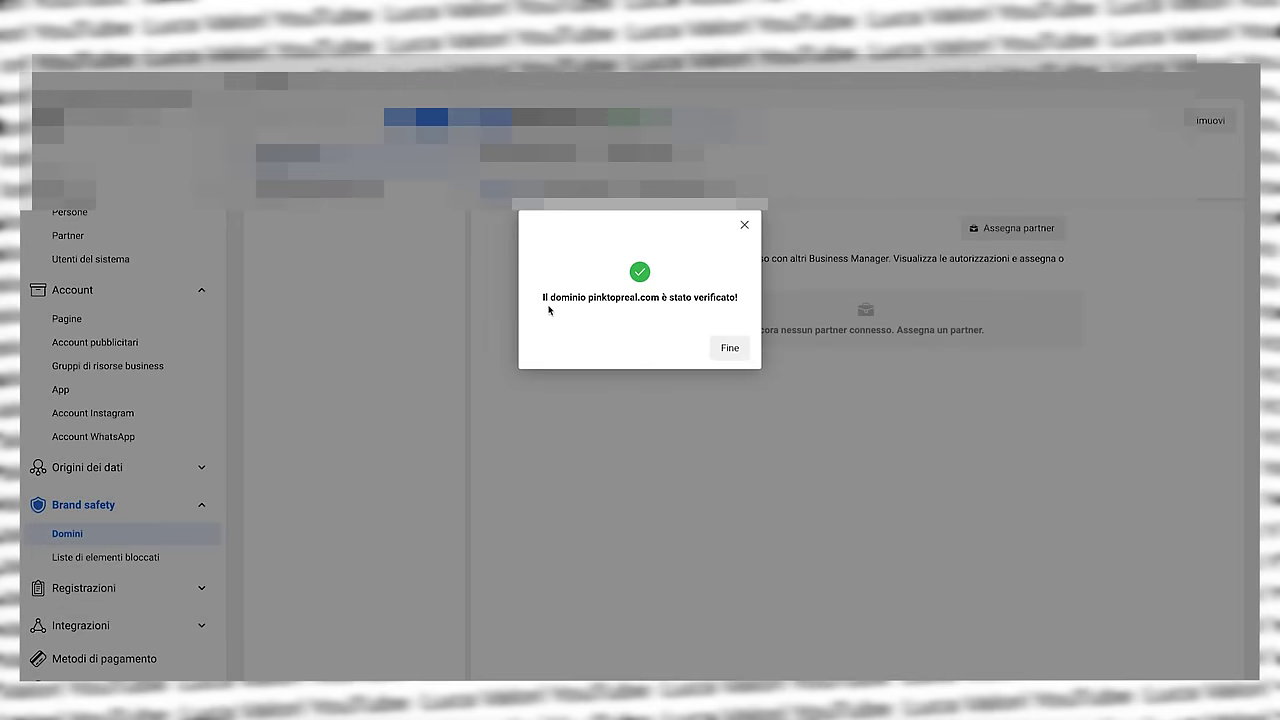
left_click_drag(541, 297, 738, 300)
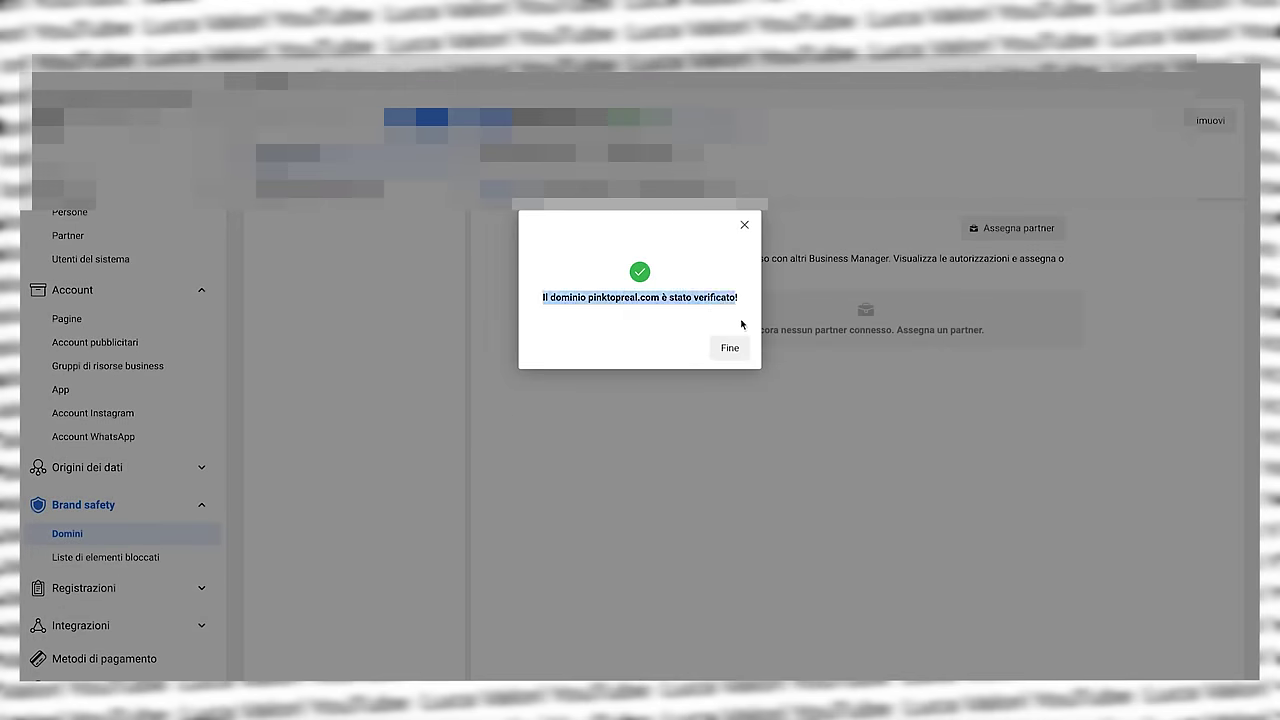
left_click(730, 350)
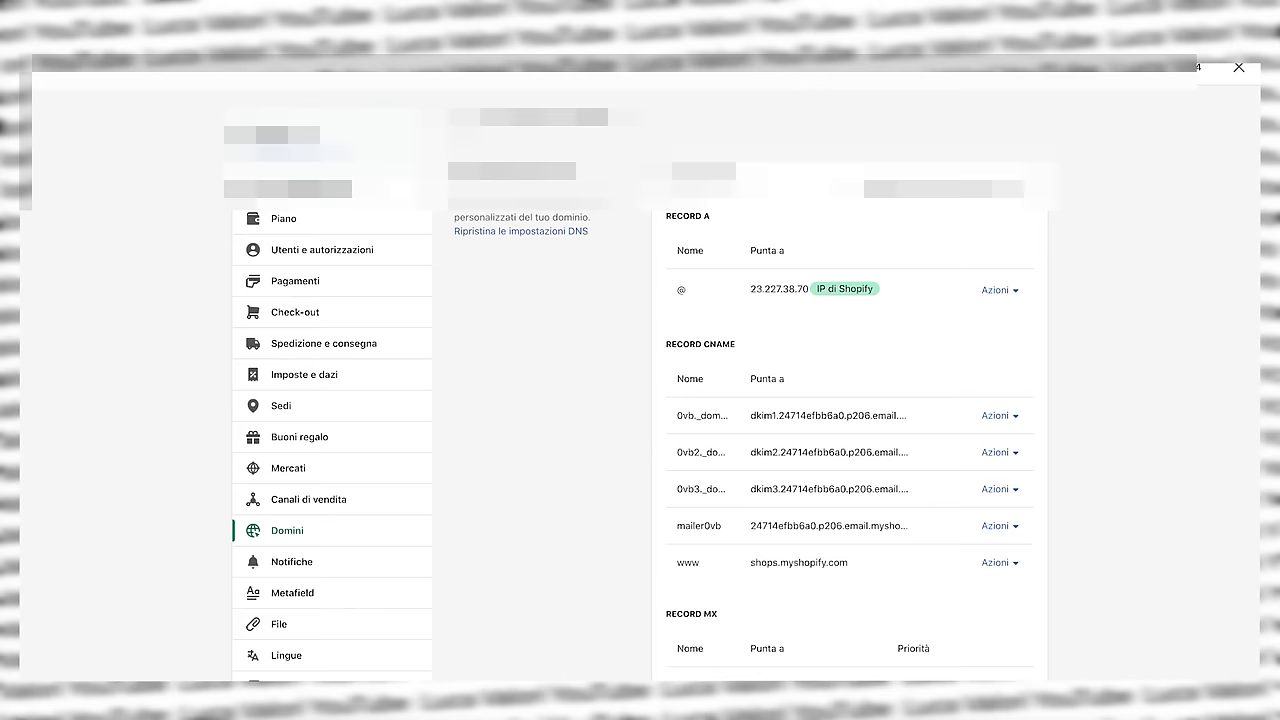
- Leave Settings and go to Negozio online > Preferenze
left_click(1238, 68)
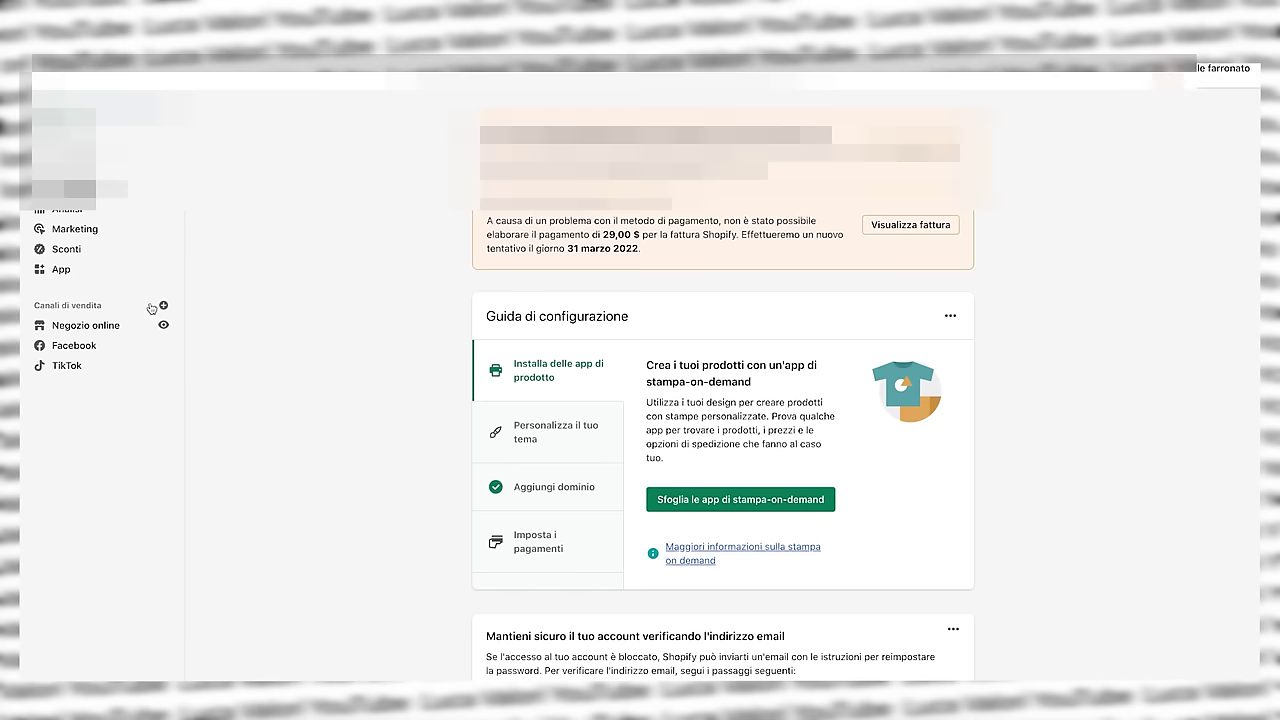
left_click(64, 327)
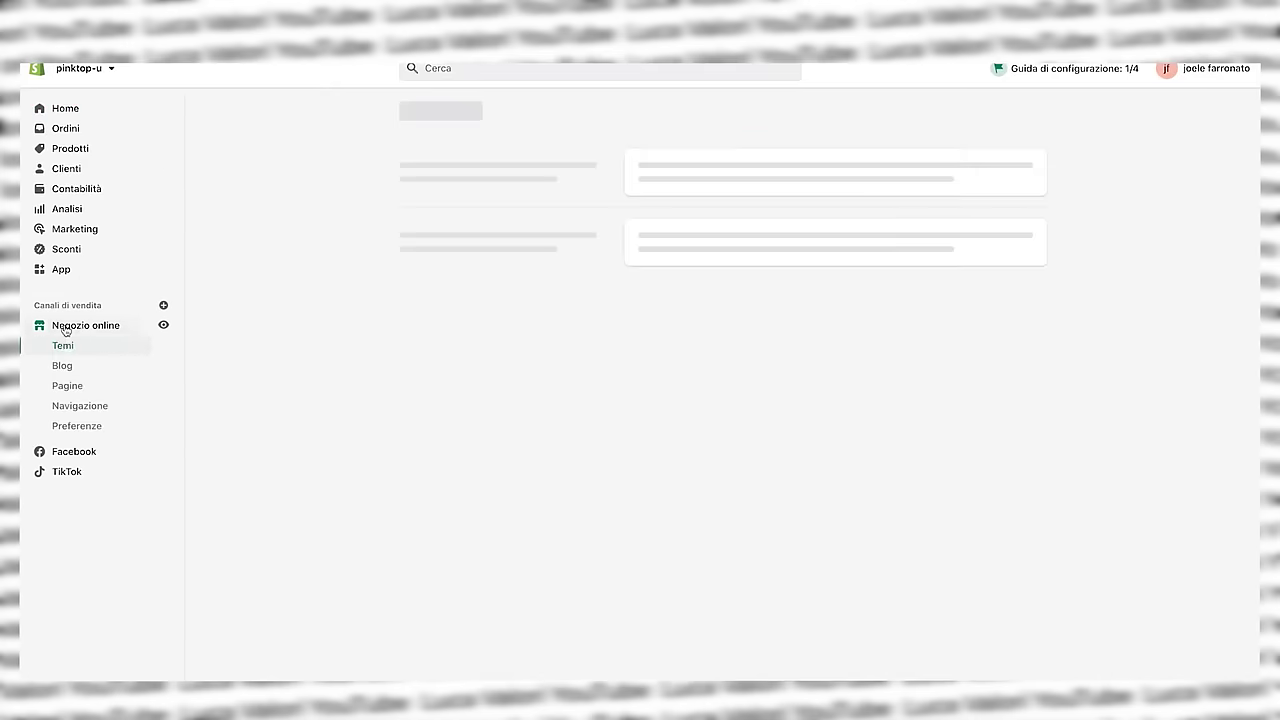
left_click(65, 426)
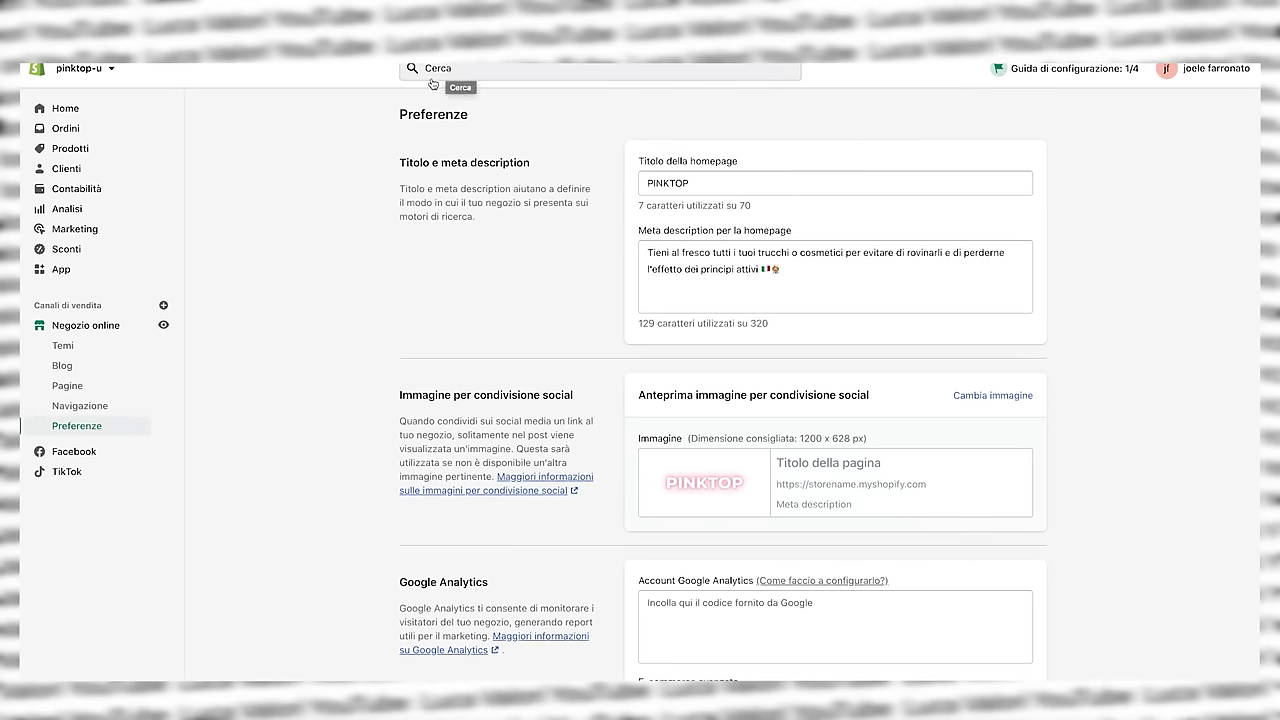
scroll(430, 200, "down", 3)
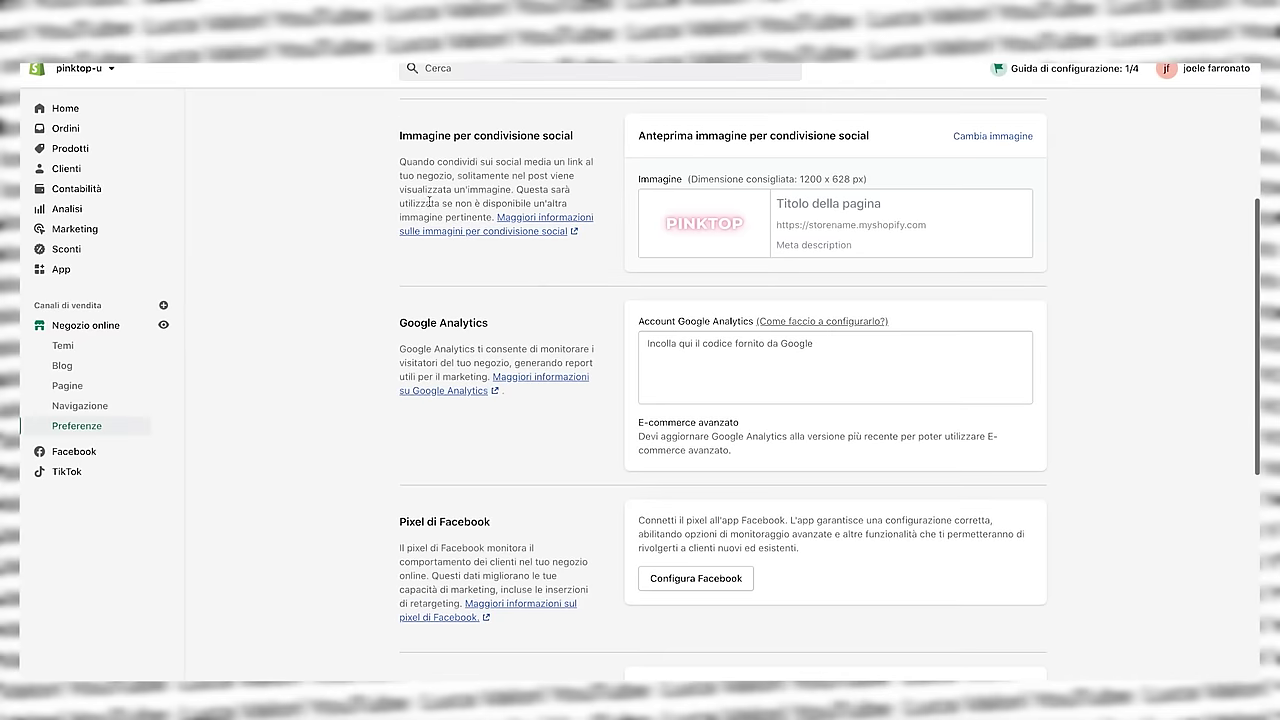
scroll(386, 514, "down", 1)
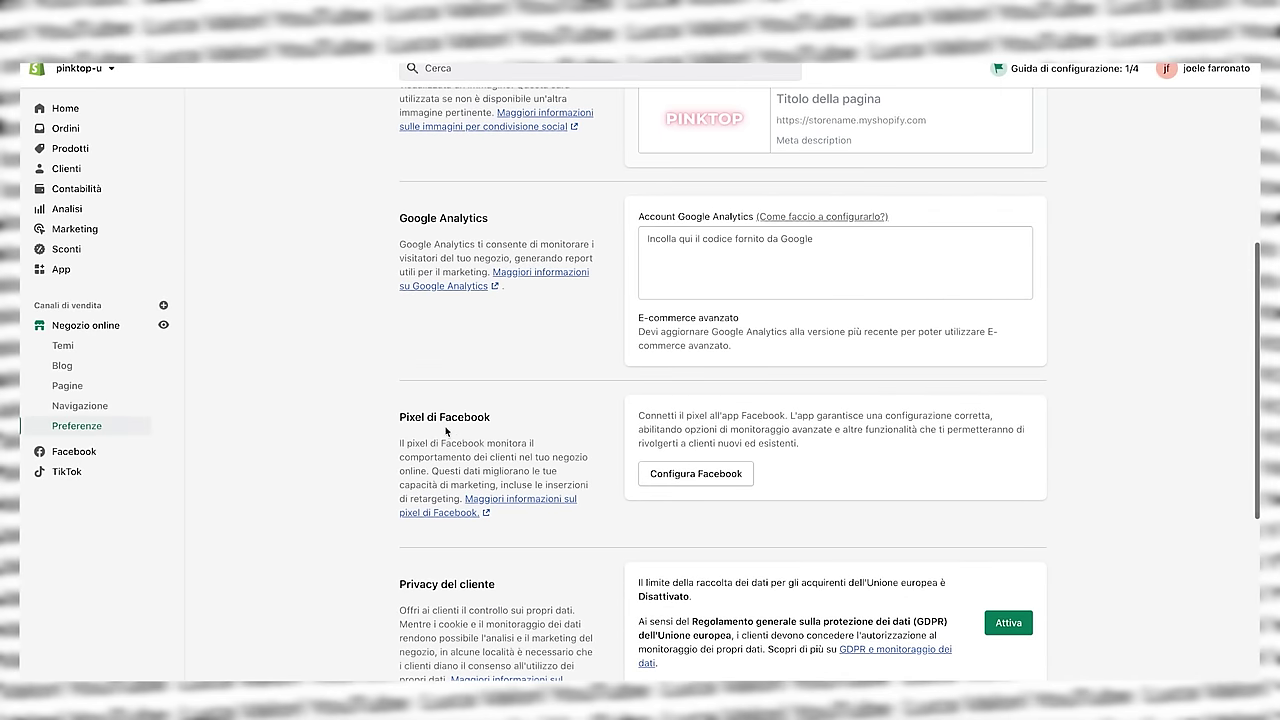
- Launch Configura Facebook under Pixel di Facebook and review the Facebook Marketing setup page
left_click(687, 459)
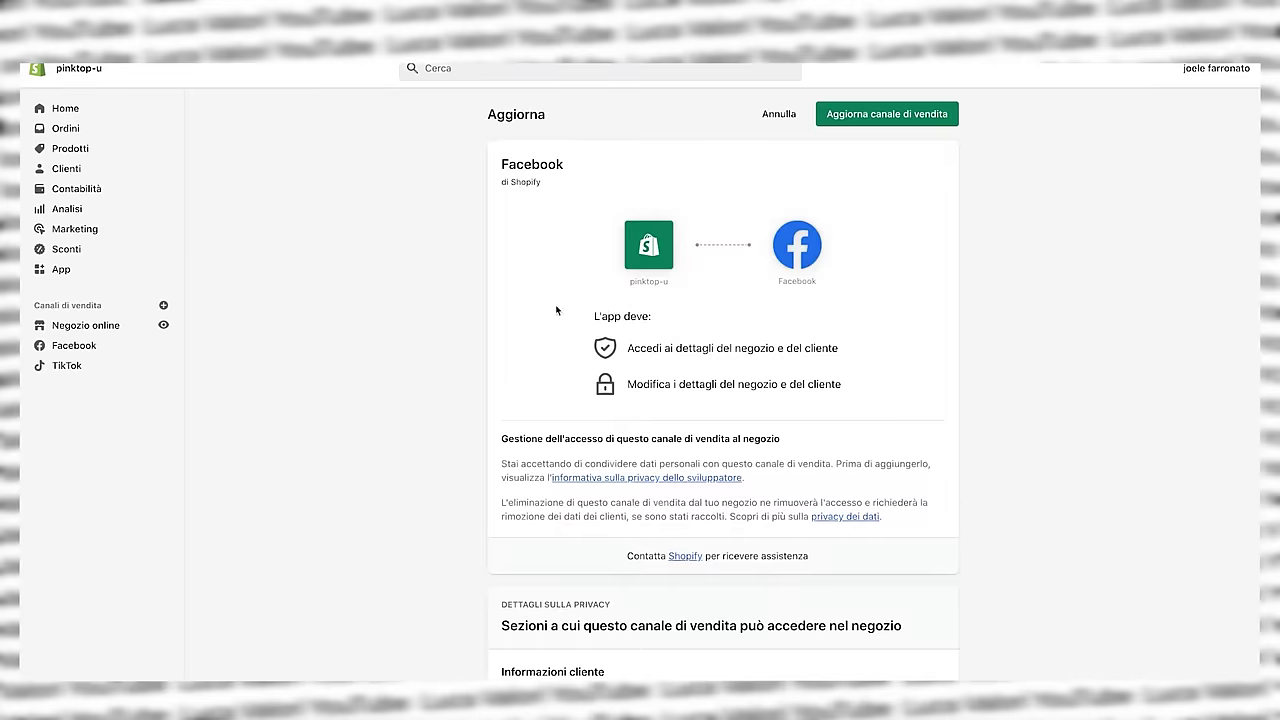
scroll(493, 324, "down", 3)
scroll(493, 324, "down", 6)
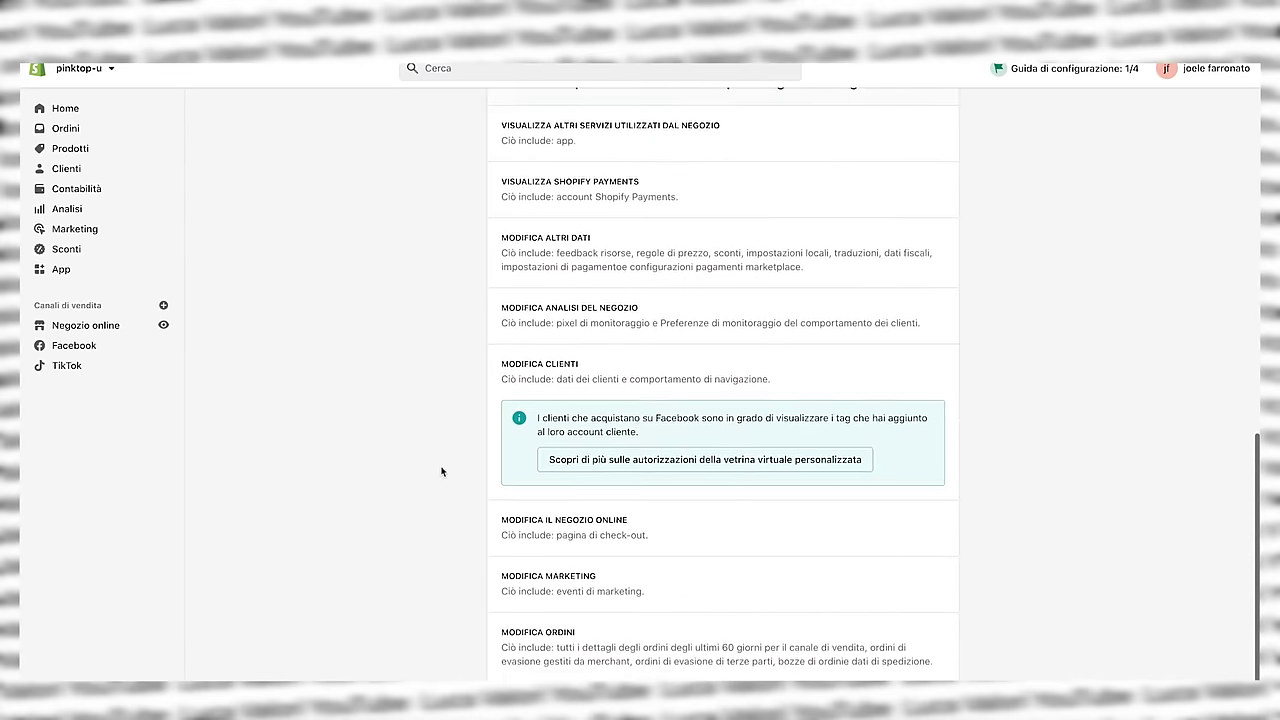
scroll(477, 452, "up", 10)
scroll(606, 350, "down", 2)
scroll(612, 379, "up", 3)
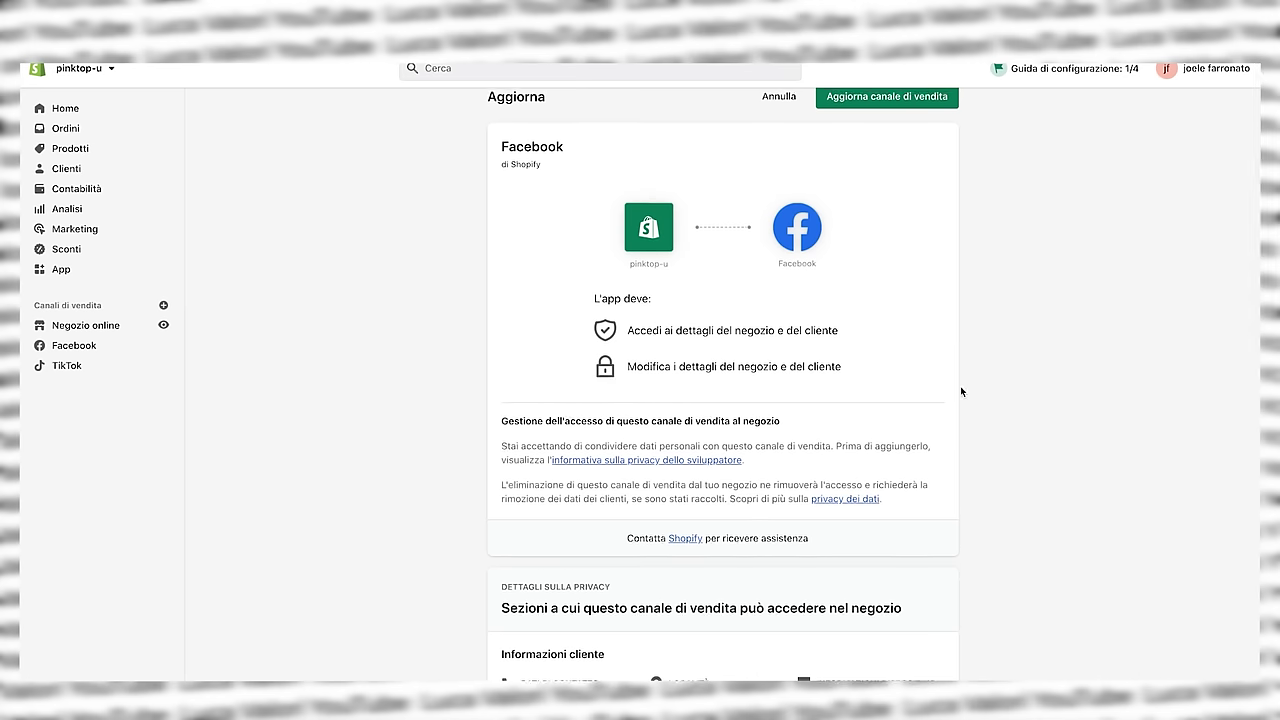
scroll(631, 424, "down", 10)
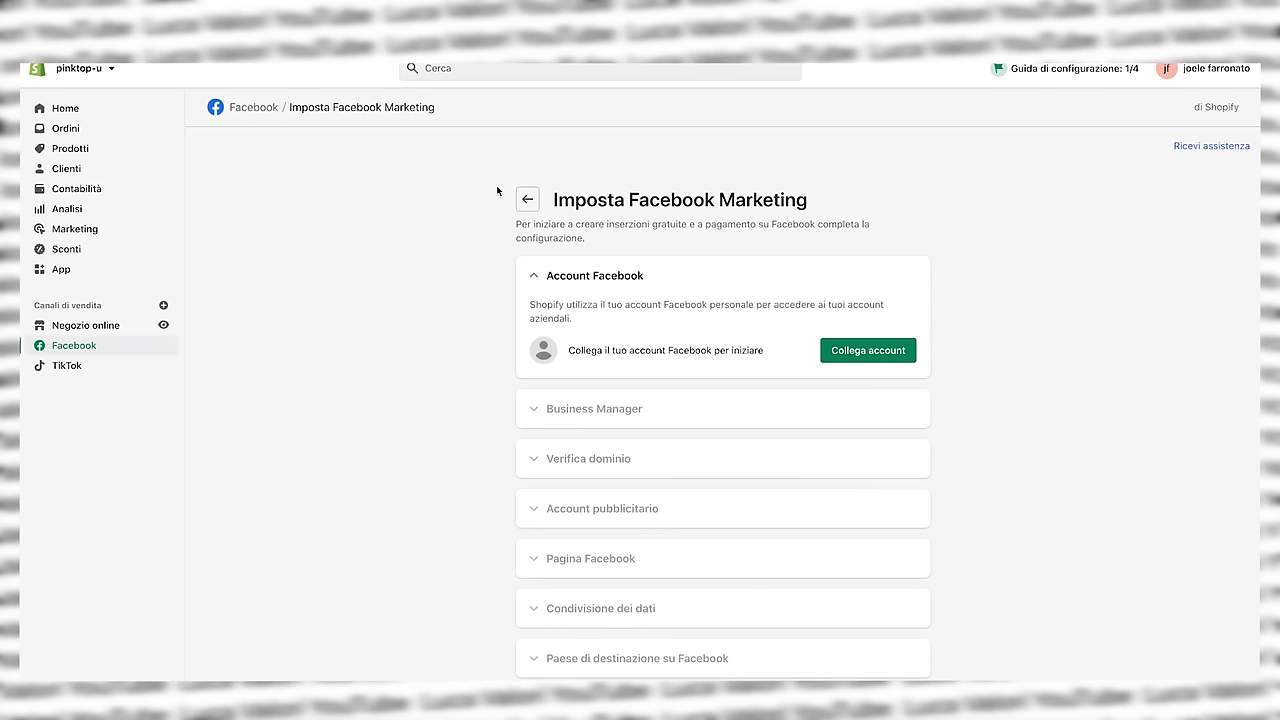
- Start connecting a Facebook account via Collega account in the Account Facebook step
scroll(496, 198, "down", 1)
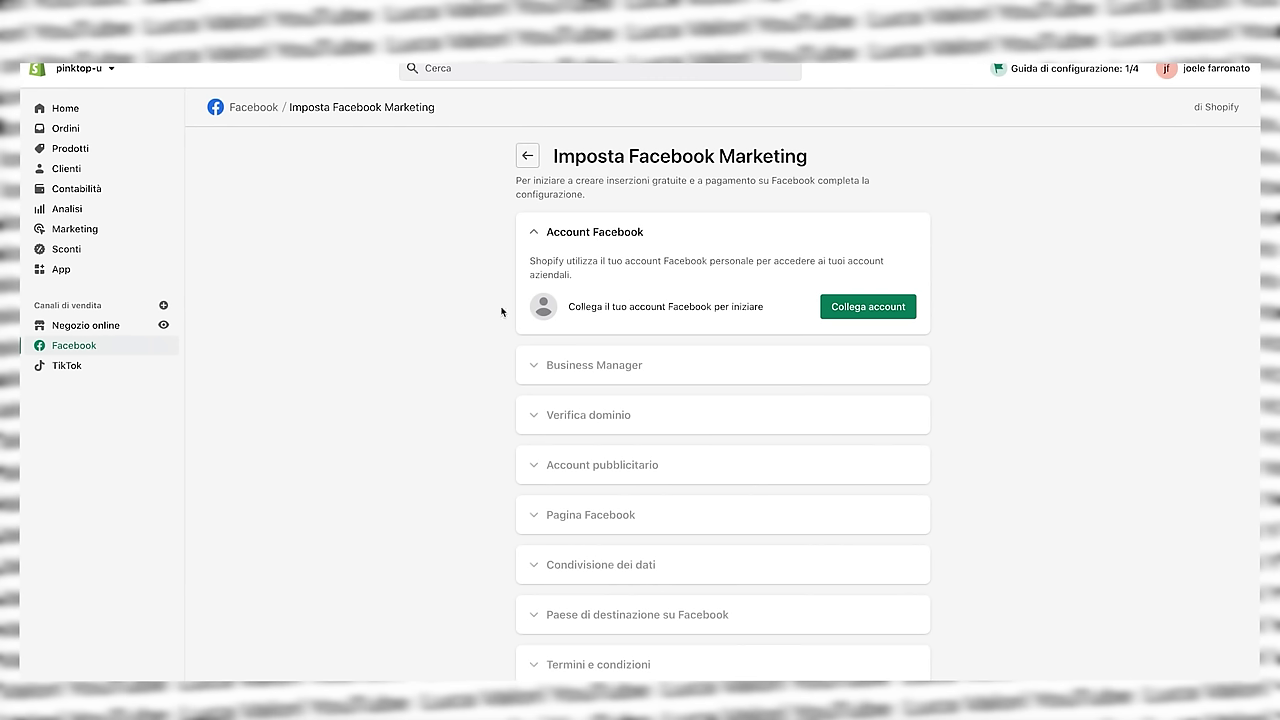
left_click(904, 308)
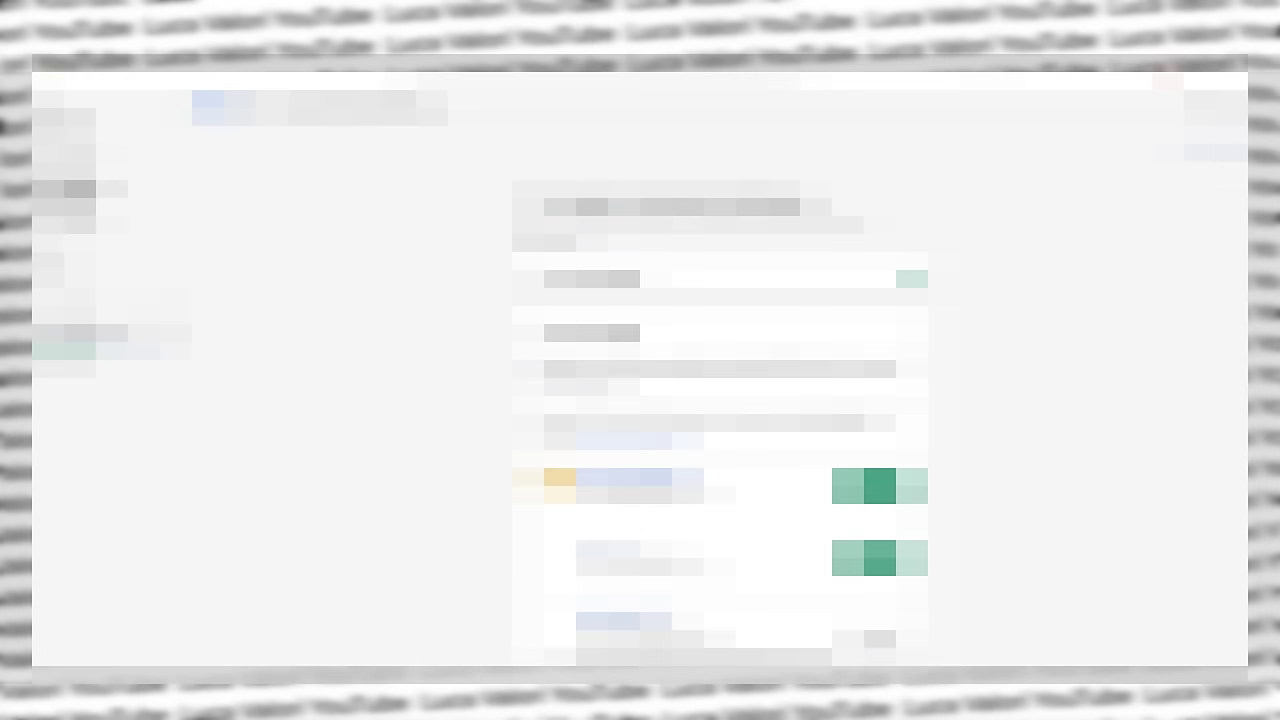
scroll(877, 371, "down", 1)
scroll(877, 371, "up", 1)
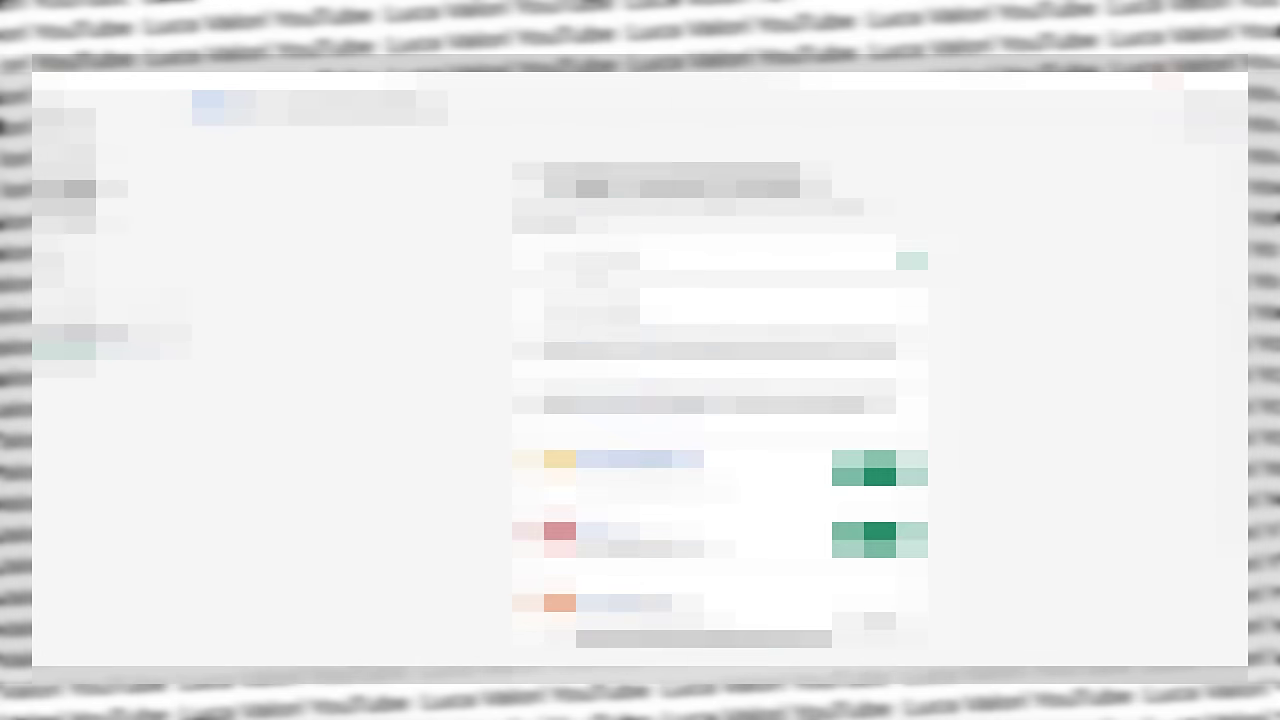
scroll(877, 371, "down", 2)
scroll(877, 371, "down", 1)
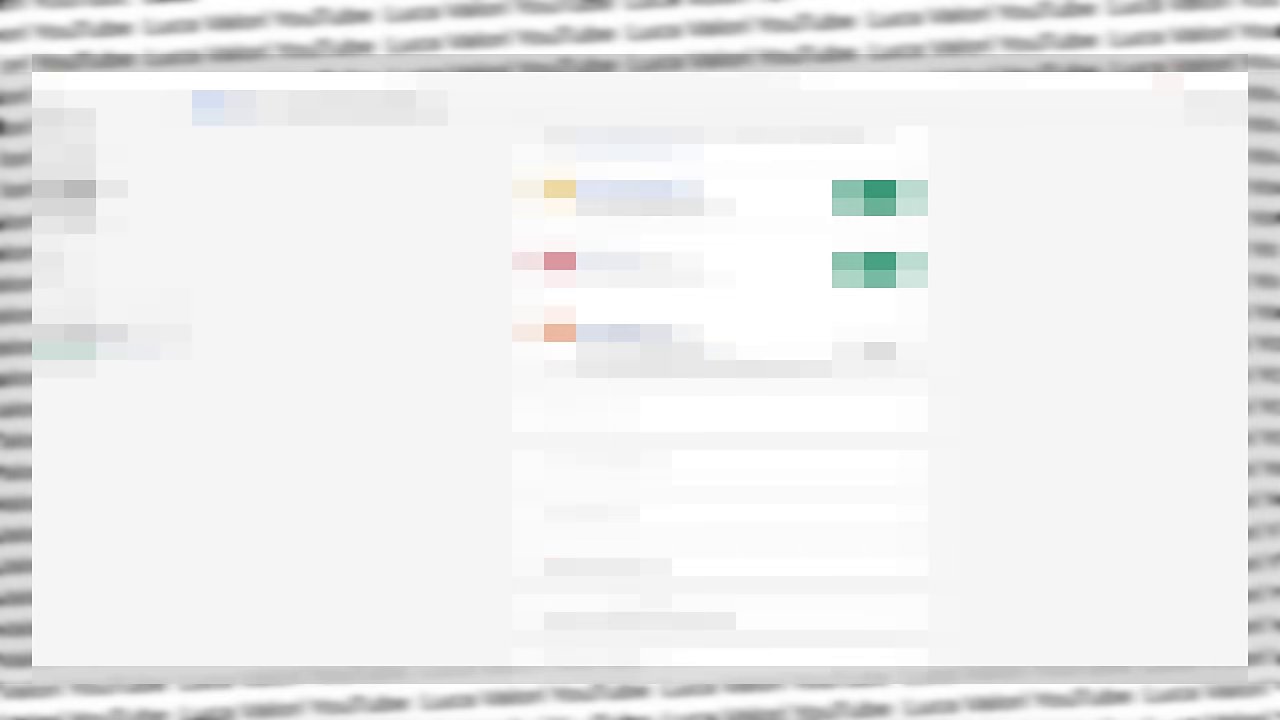
scroll(368, 350, "up", 1)
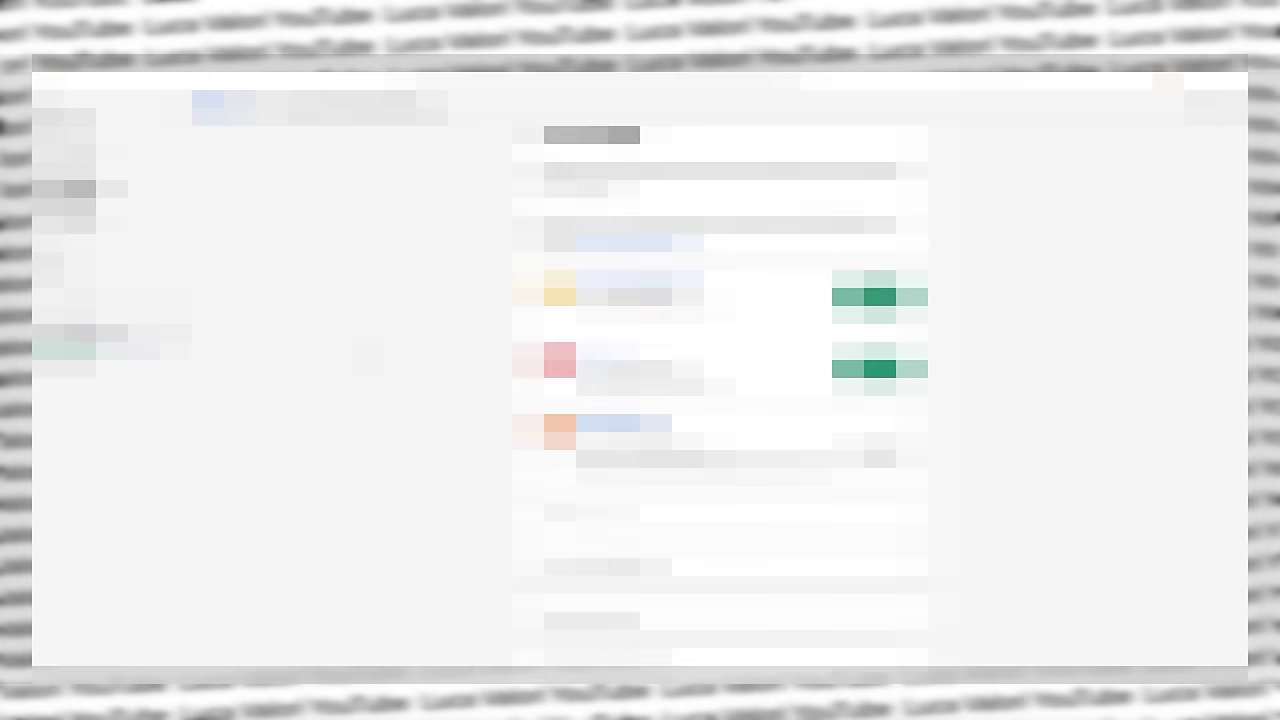
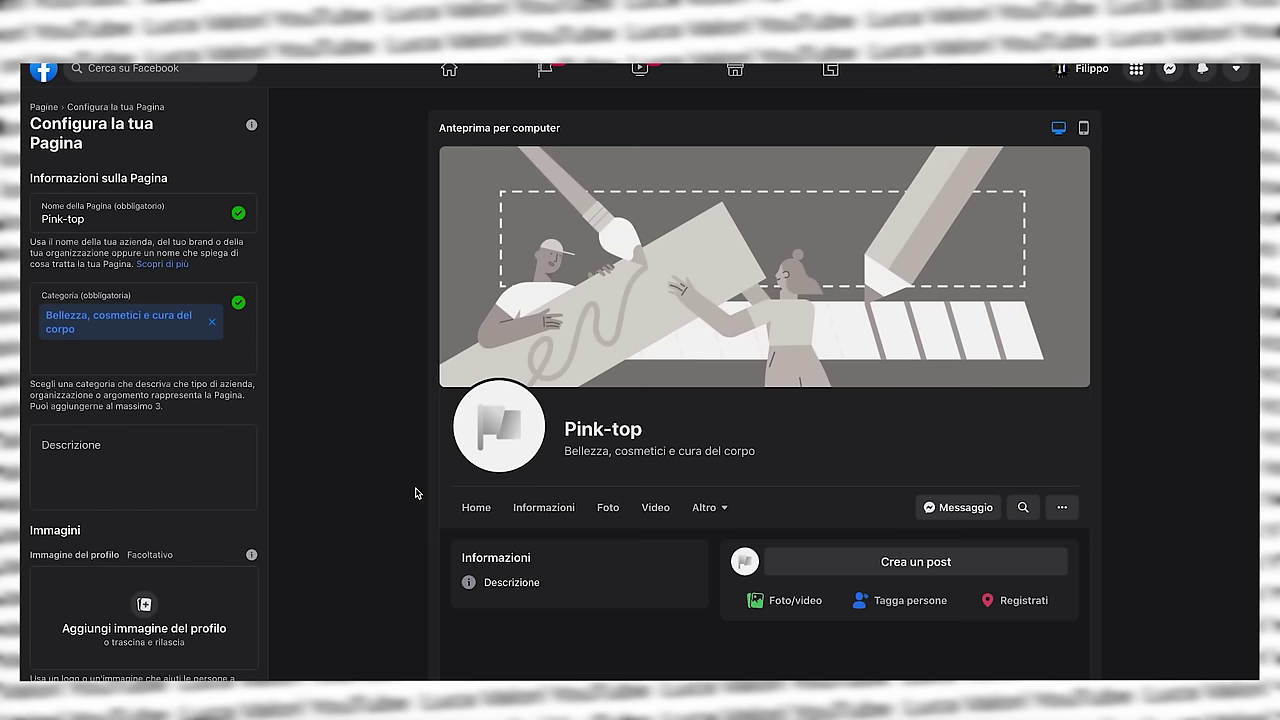
- Review the Descrizione and Immagini fields of the Pink-top Page form to create the Page
left_click(77, 456)
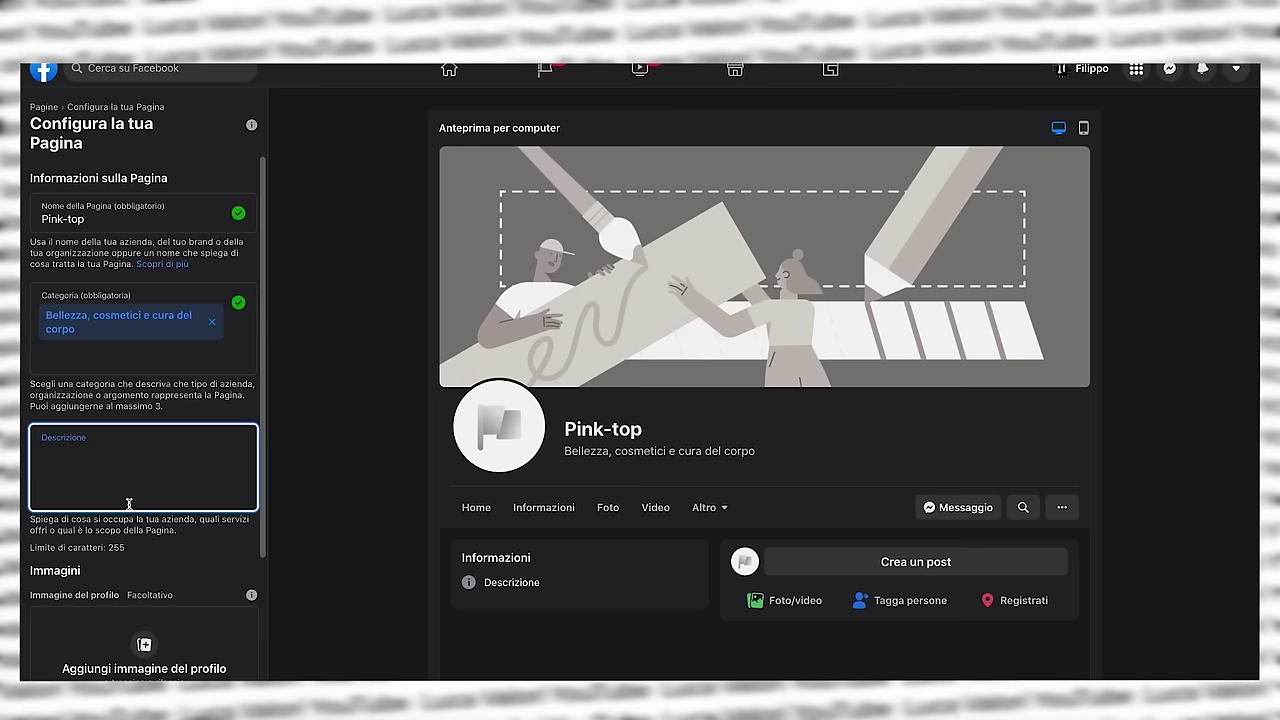
scroll(117, 550, "down", 2)
scroll(118, 551, "down", 1)
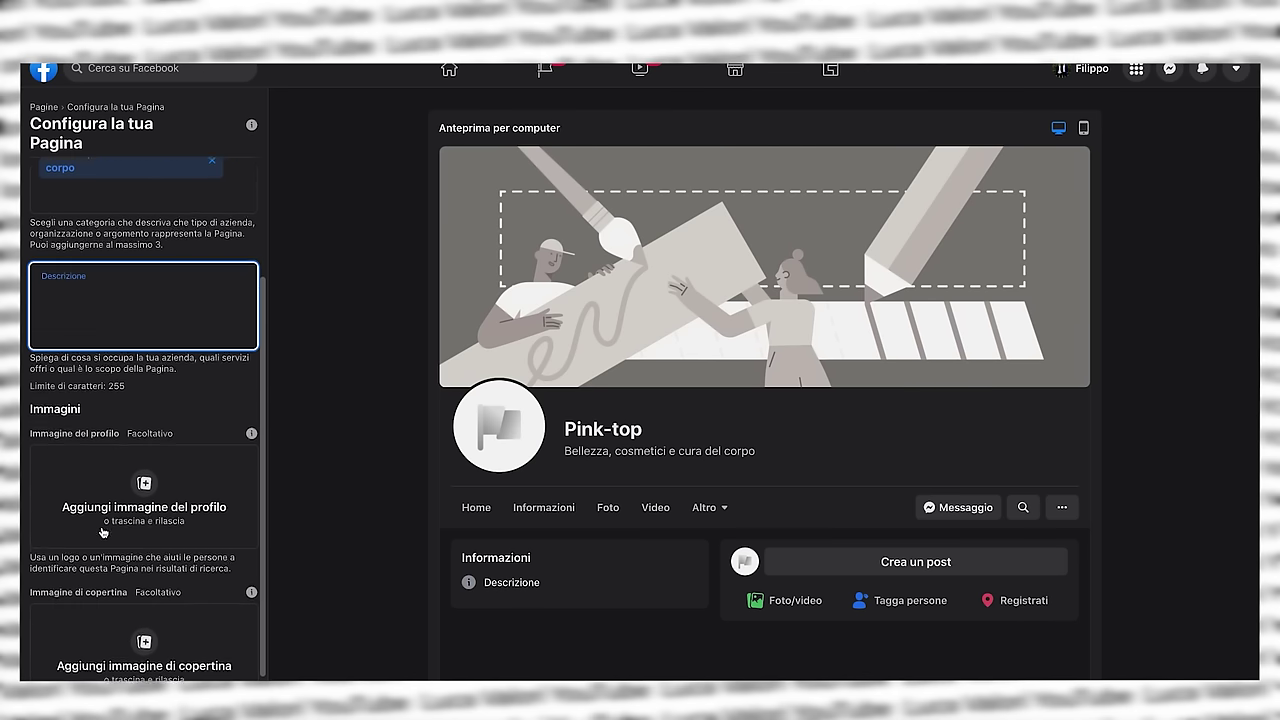
scroll(213, 476, "up", 2)
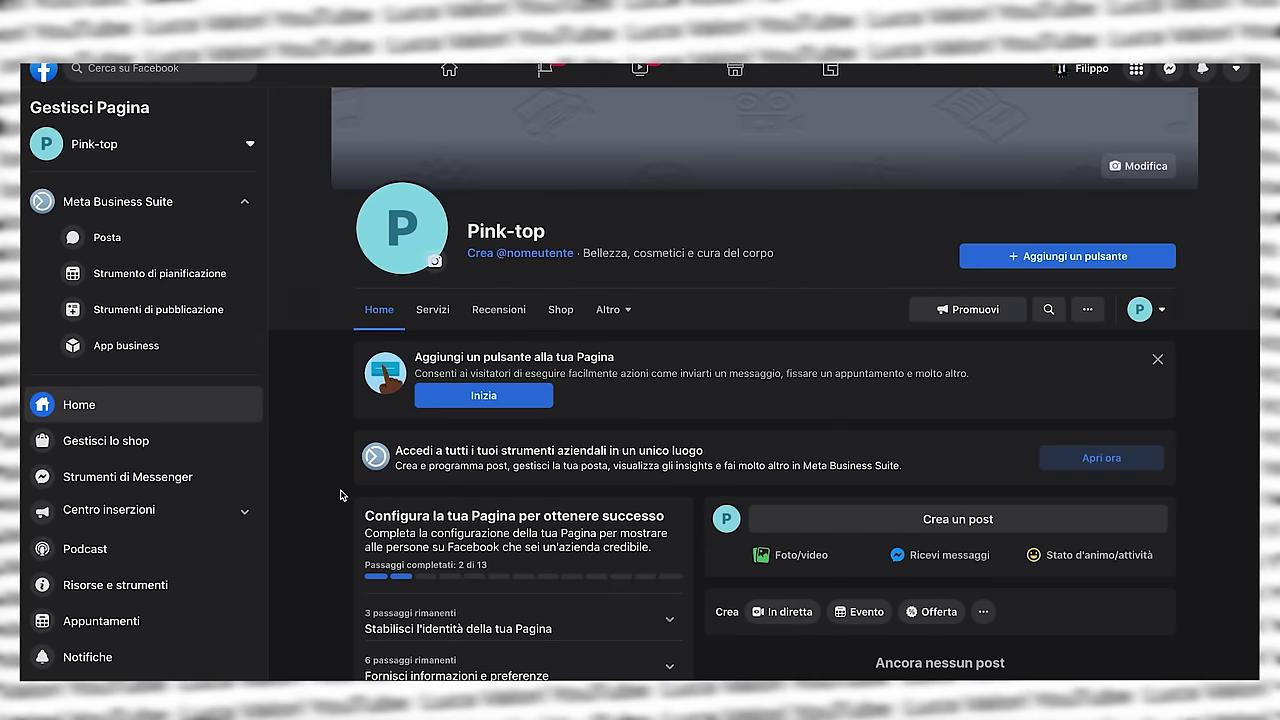
- Expand the 'Stabilisci l'identità' checklist step, noting the 2 di 13 progress count
scroll(340, 495, "down", 2)
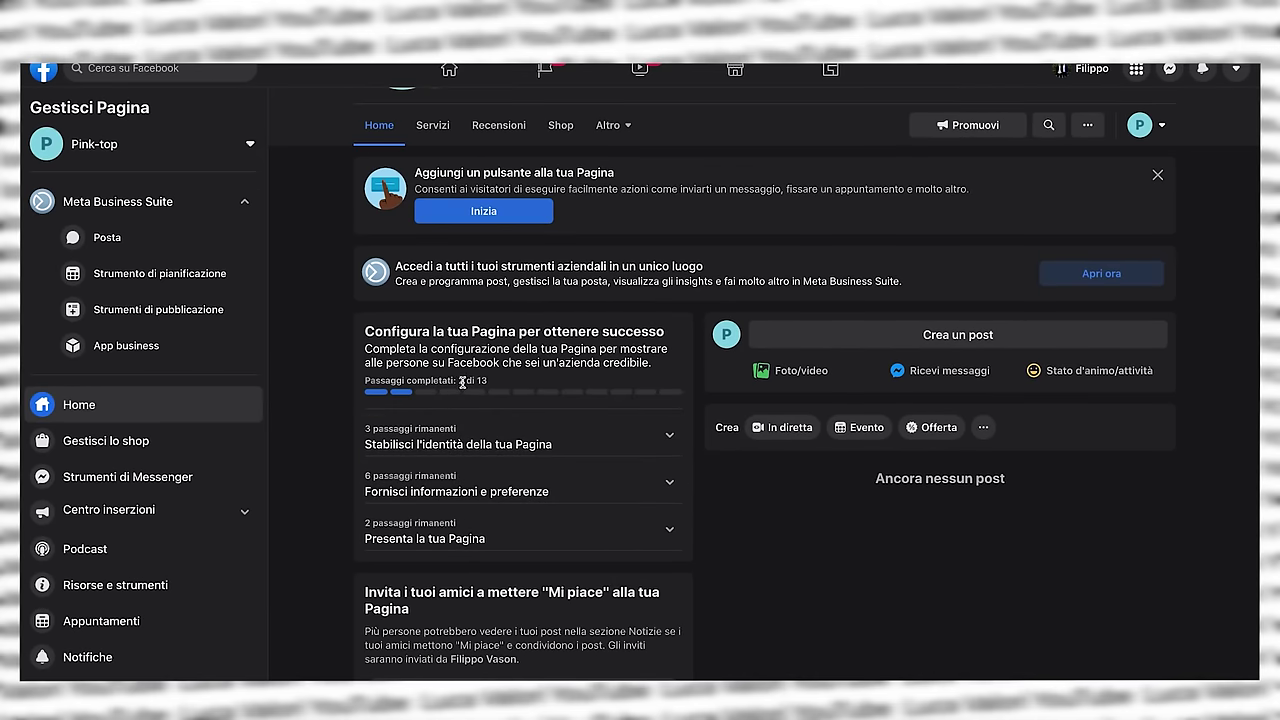
left_click_drag(461, 383, 487, 383)
left_click(578, 440)
scroll(578, 438, "down", 1)
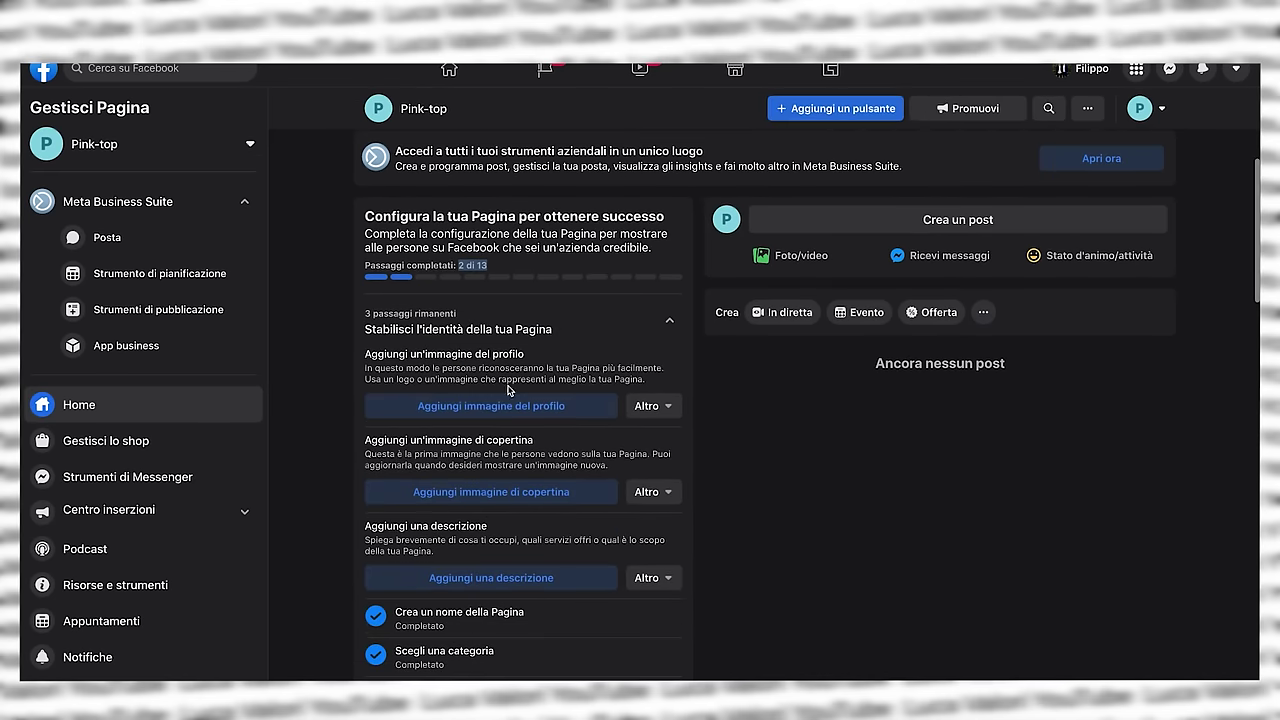
scroll(491, 420, "down", 2)
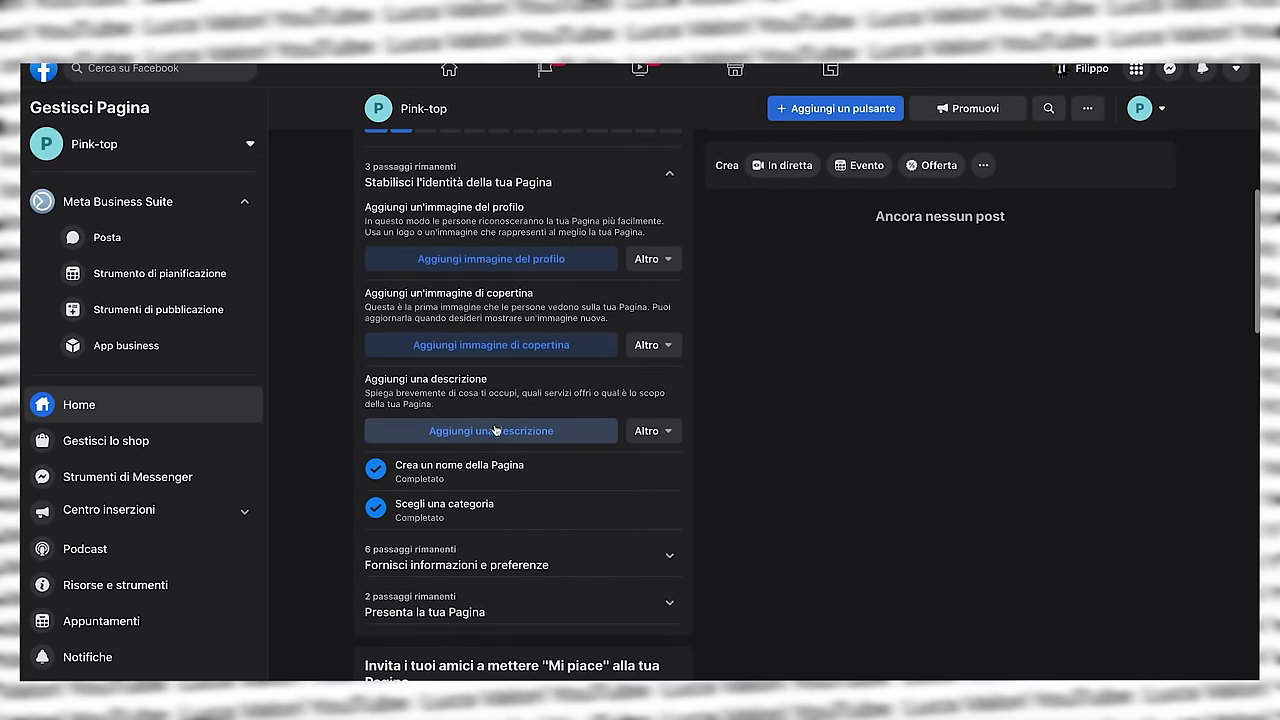
scroll(488, 470, "down", 1)
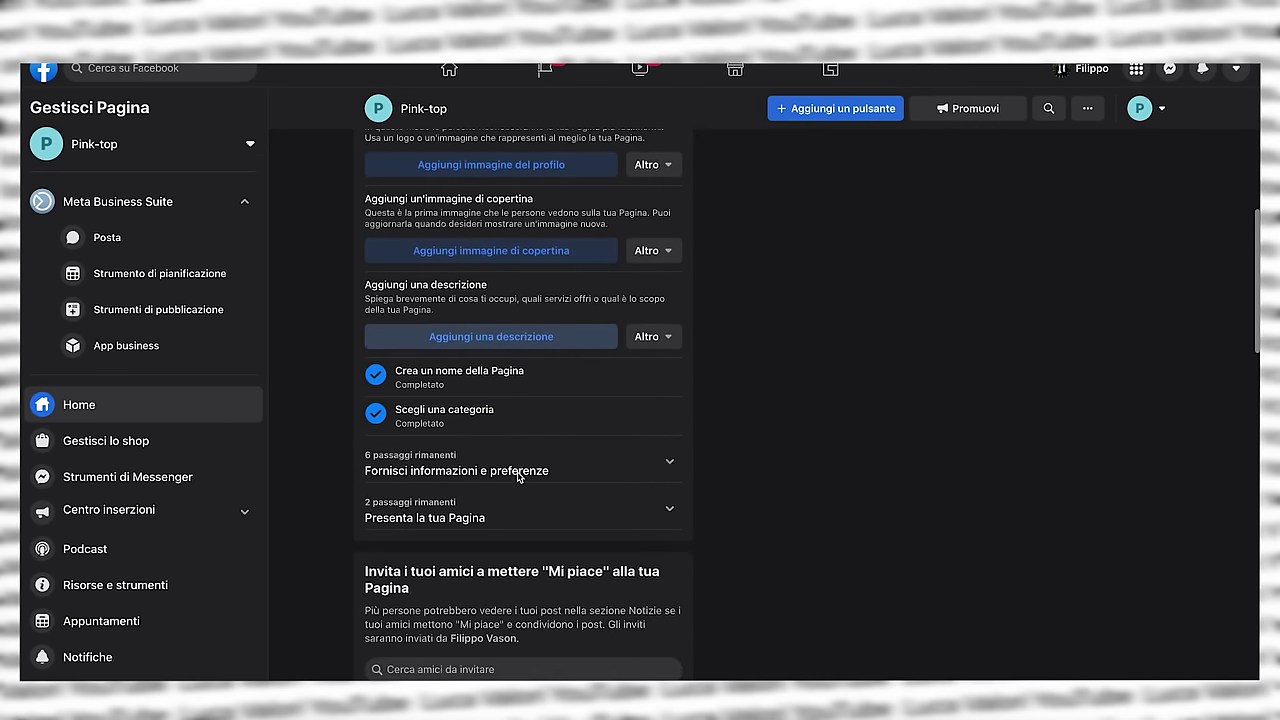
- Expand 'Fornisci informazioni e preferenze' and start connecting WhatsApp for Page messages
left_click(518, 470)
scroll(500, 485, "down", 1)
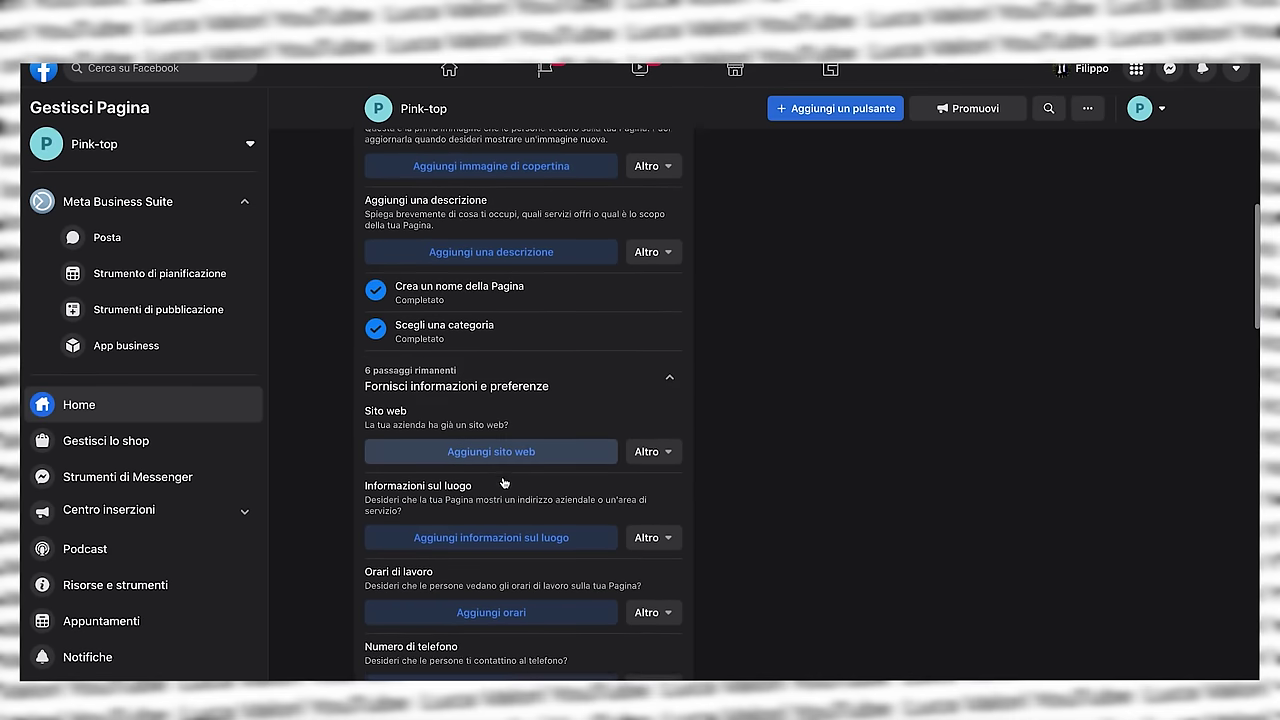
scroll(510, 420, "down", 1)
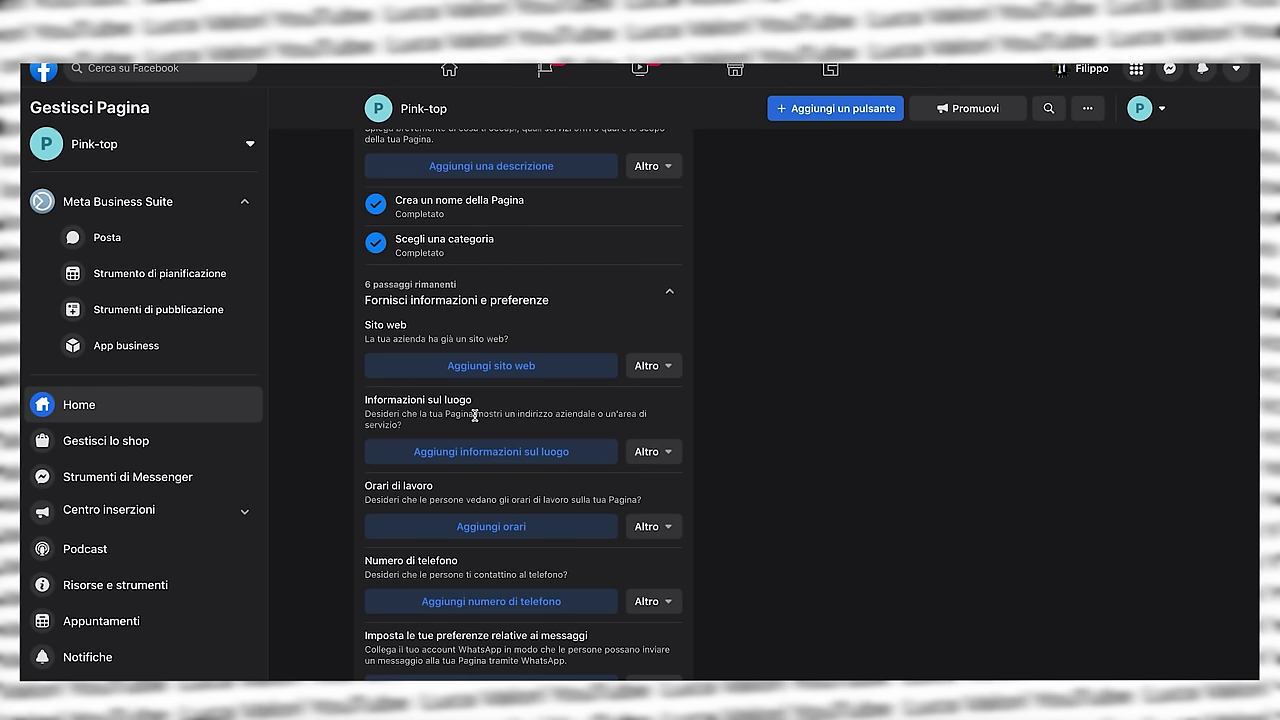
scroll(474, 415, "down", 2)
scroll(468, 378, "down", 1)
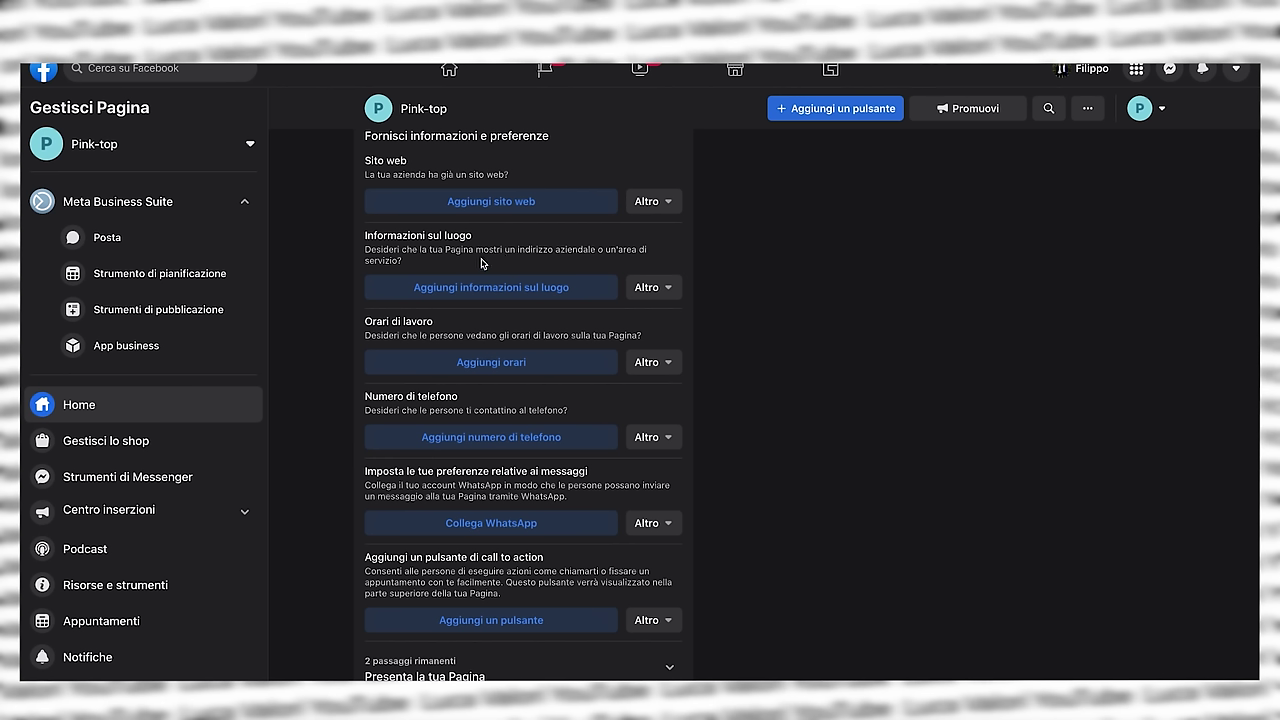
mouse_move(364, 321)
left_mouse_down()
mouse_move(433, 325)
mouse_move(364, 321)
left_mouse_up()
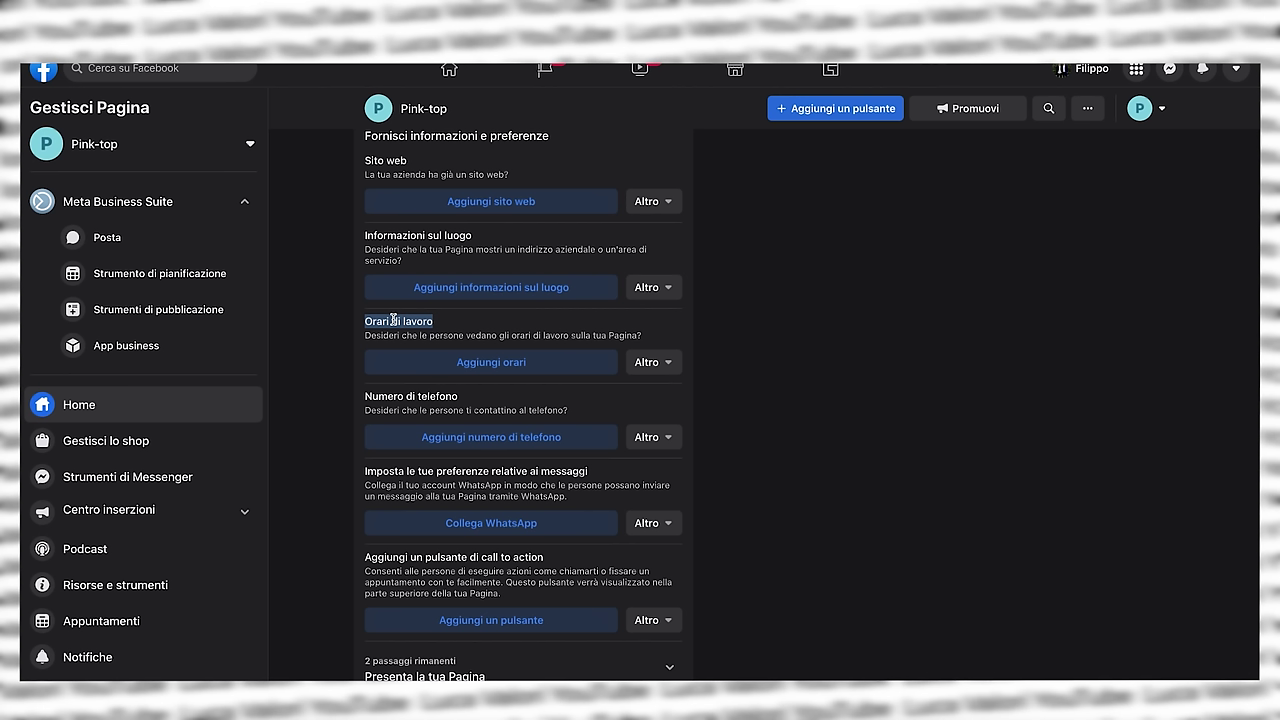
left_click(388, 334)
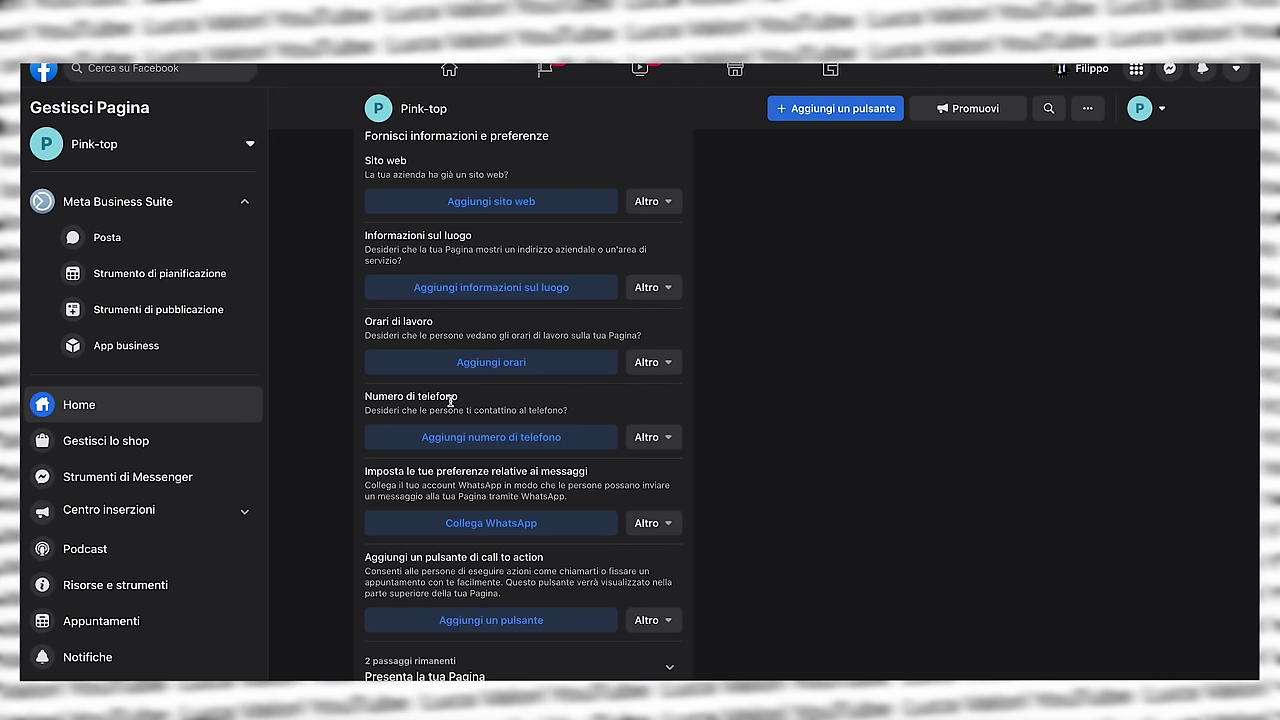
mouse_move(365, 410)
left_mouse_down()
mouse_move(388, 403)
mouse_move(351, 396)
left_mouse_up()
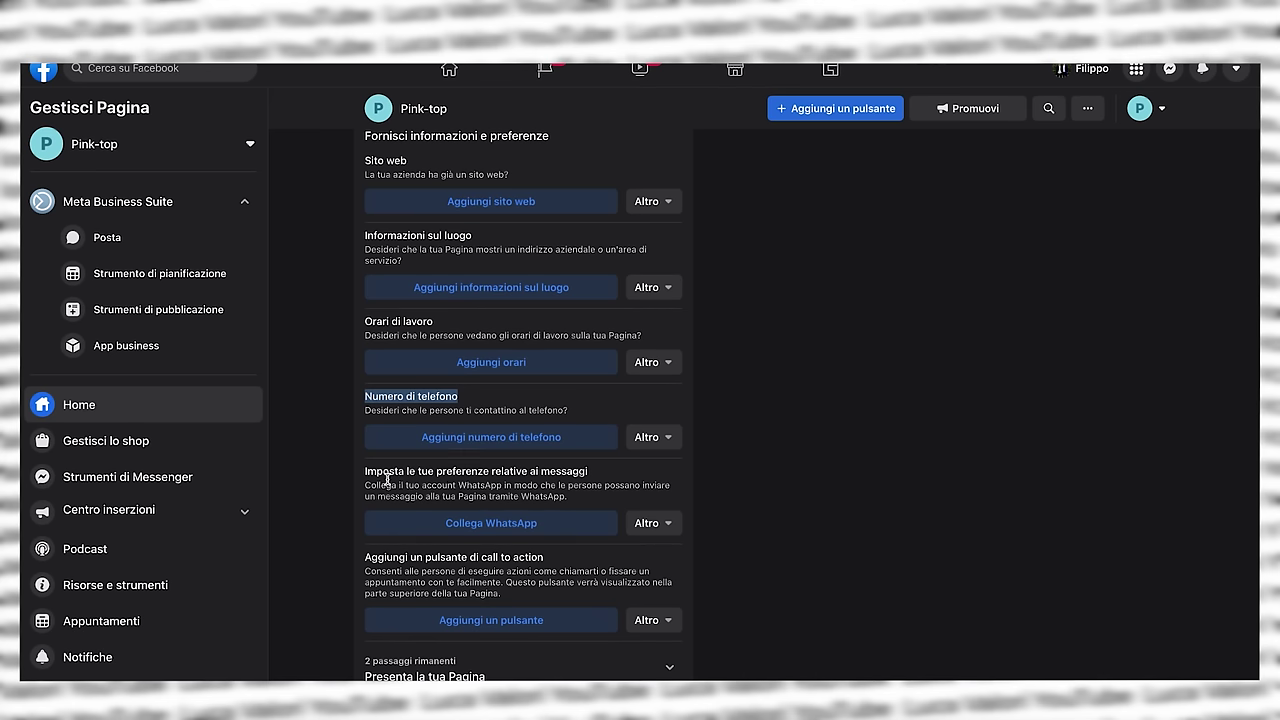
left_click_drag(365, 470, 579, 486)
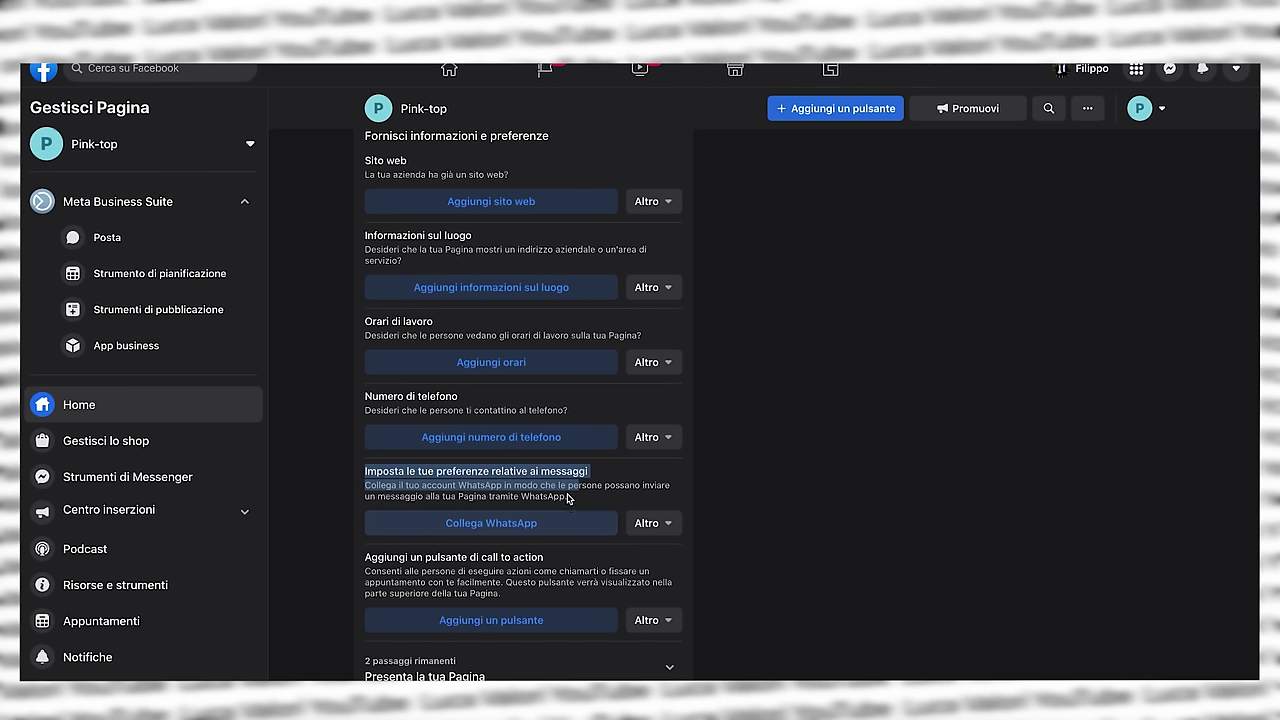
left_click(500, 529)
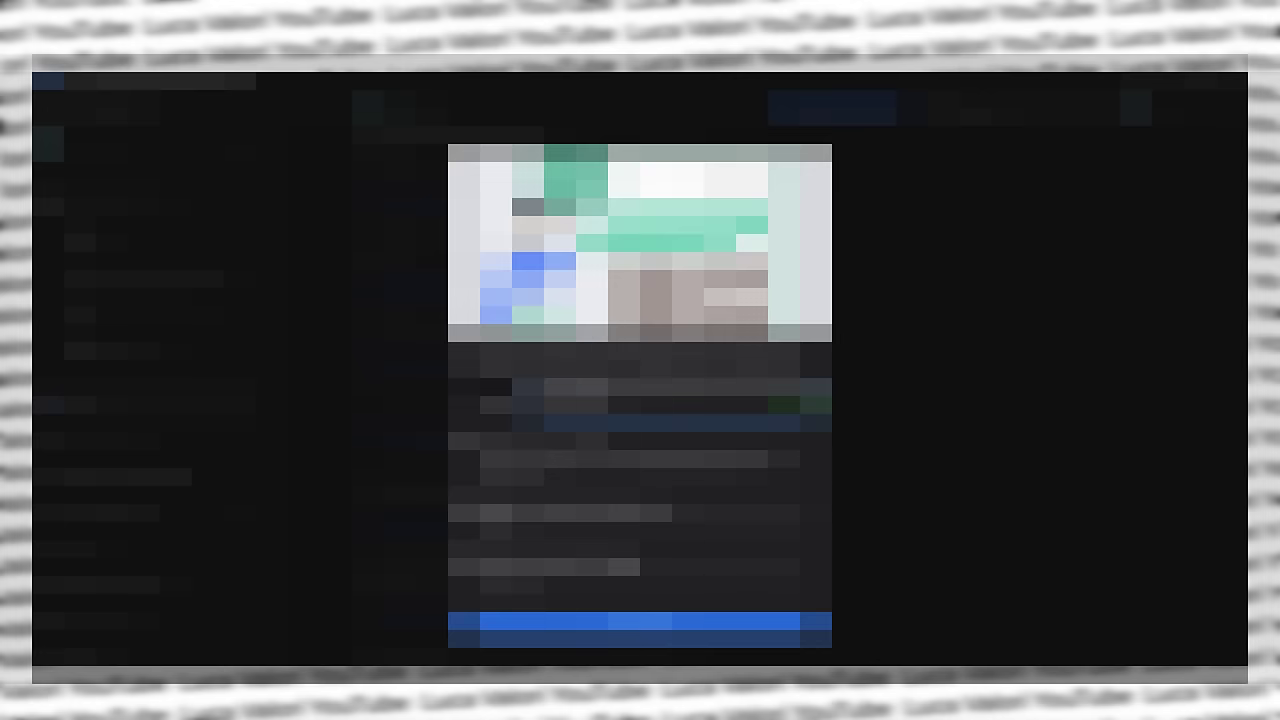
- Dismiss the WhatsApp window and start adding a call-to-action button to the Pink-top Page
key("Return")
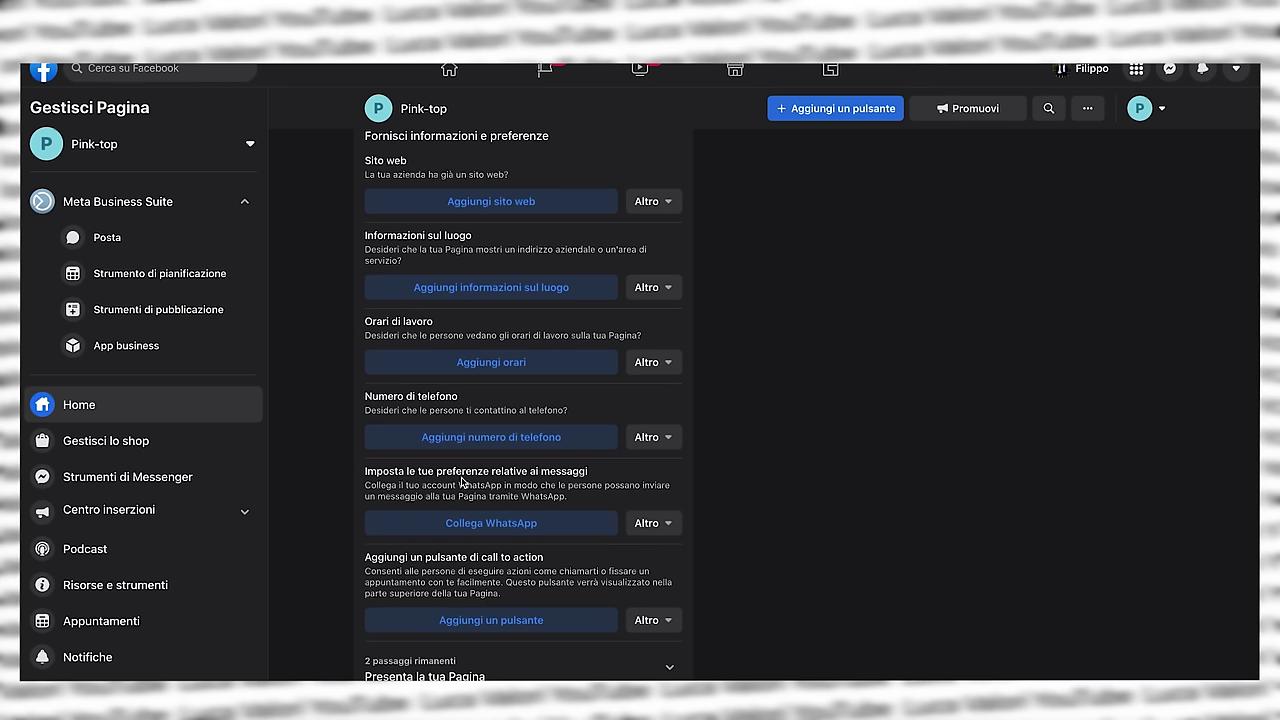
left_click(500, 620)
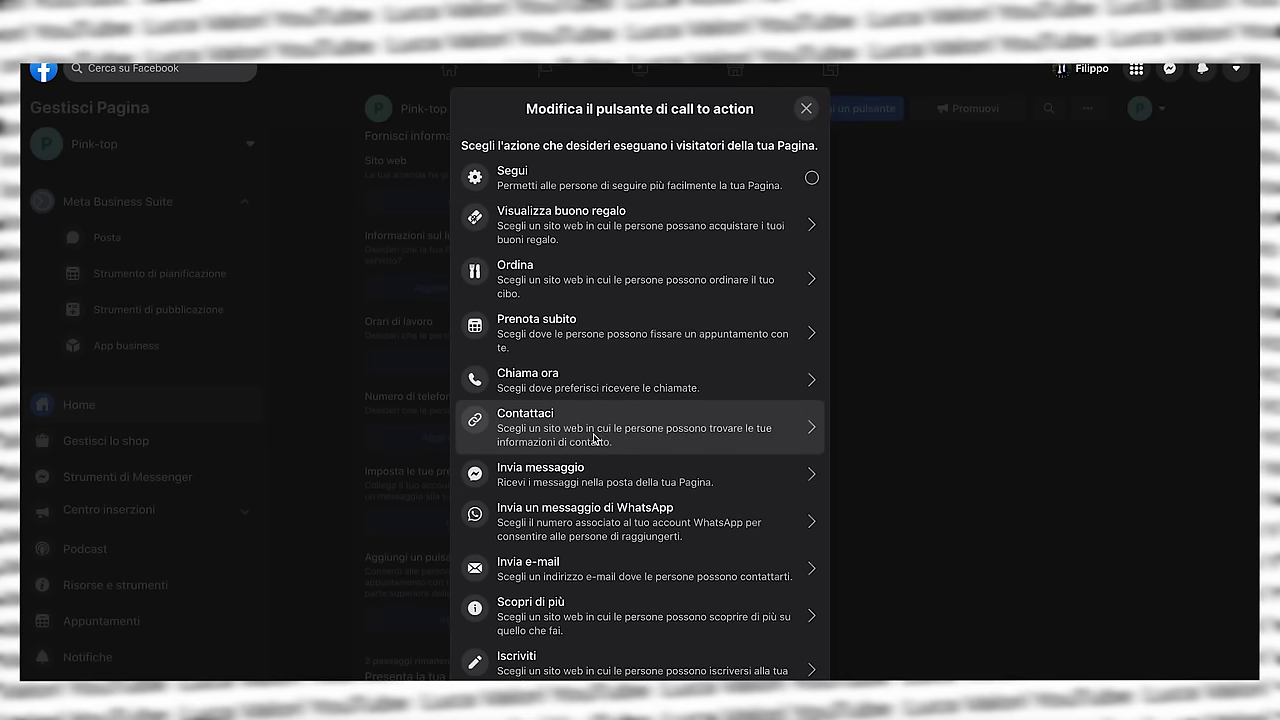
- Pick the Contattaci button action, then close the contact dialog without saving
left_click(597, 440)
left_click(597, 368)
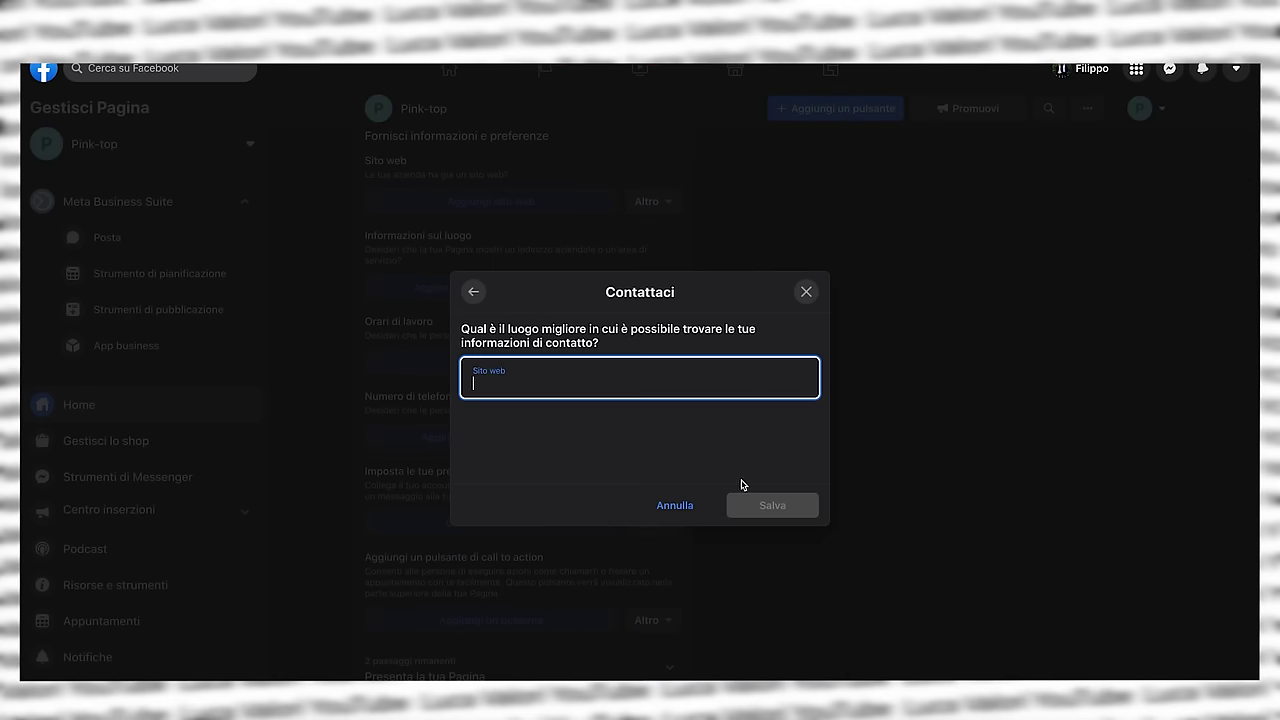
left_click(806, 291)
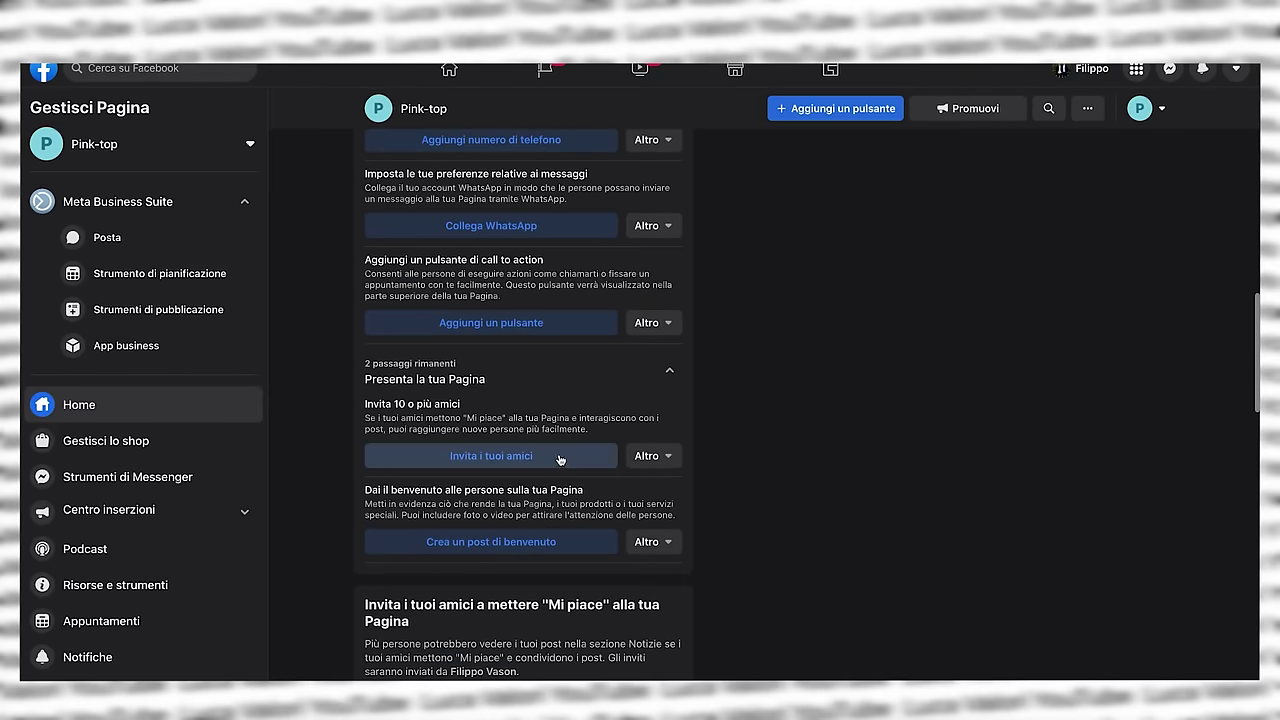
- Scroll through the remaining setup checklist steps, such as Invita 10 o più amici
left_click_drag(359, 403, 530, 410)
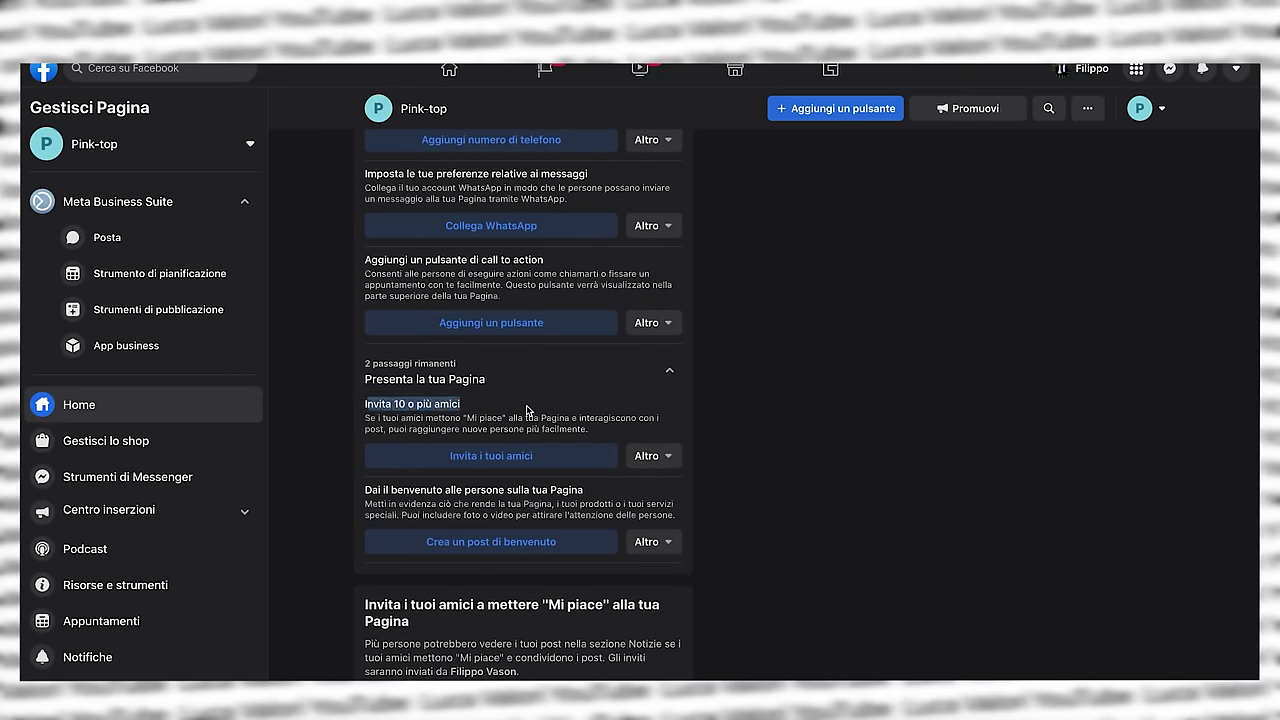
left_click(433, 400)
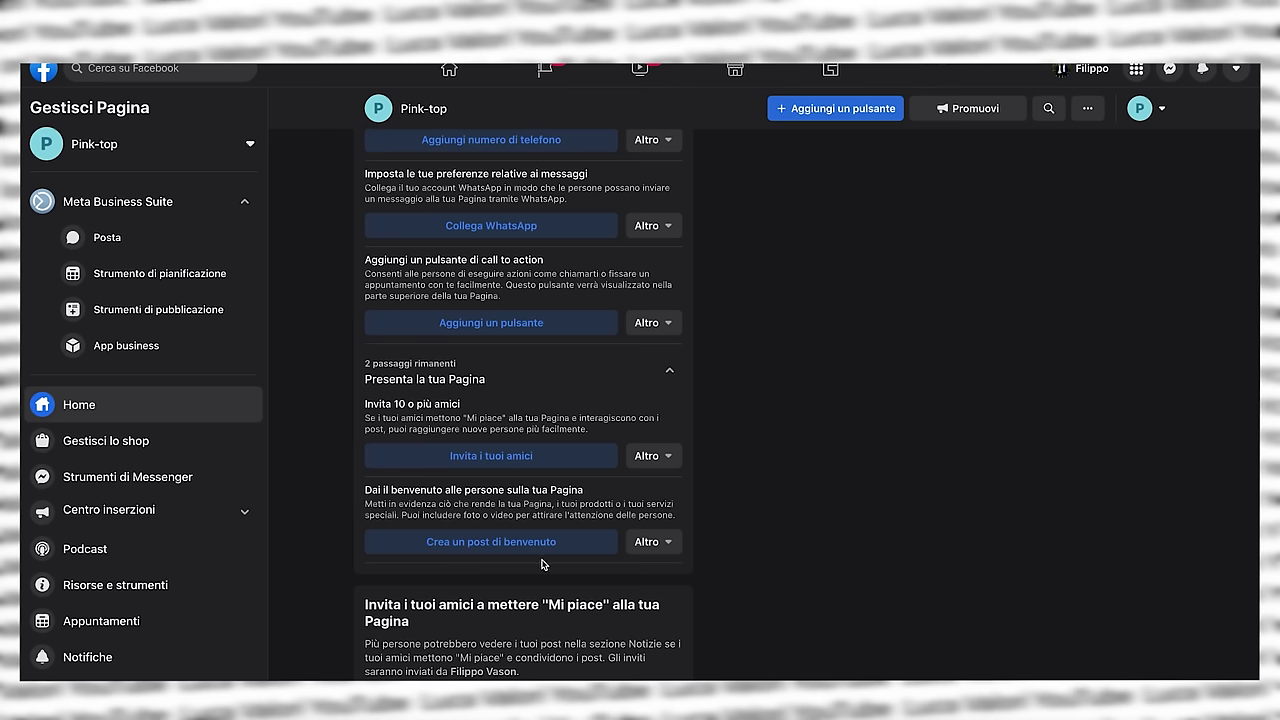
scroll(491, 525, "up", 1)
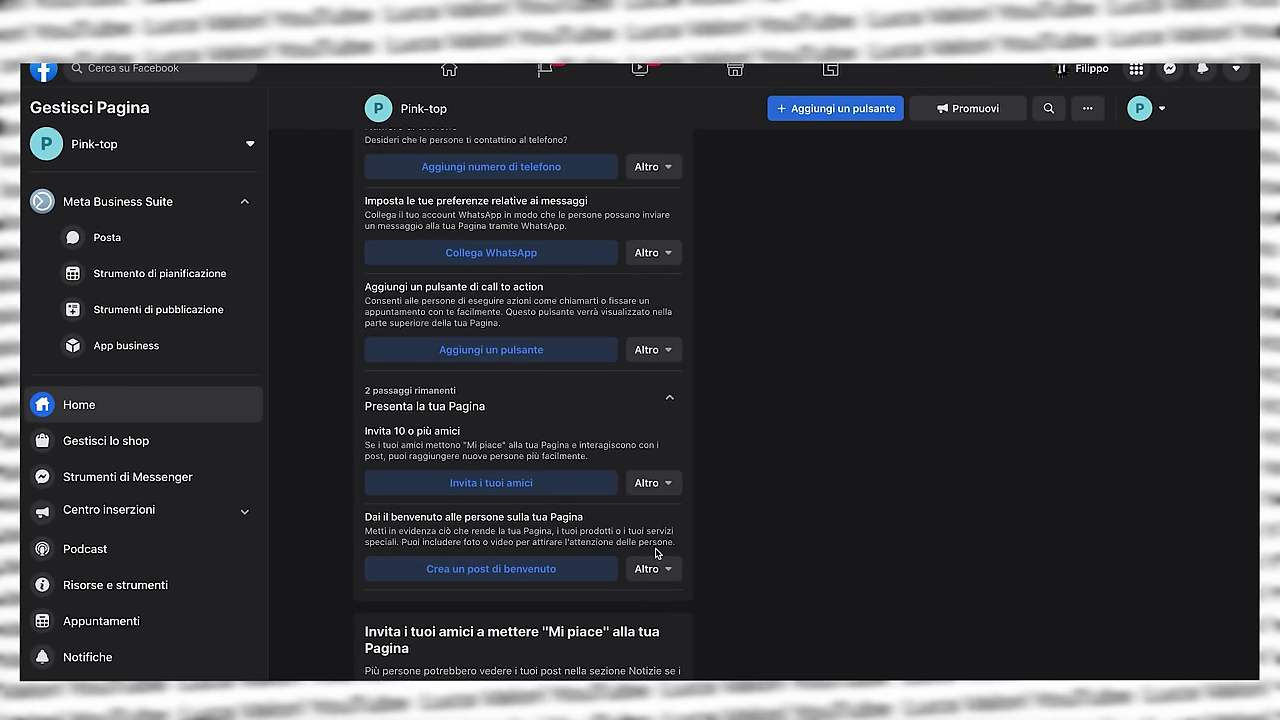
scroll(552, 548, "up", 15)
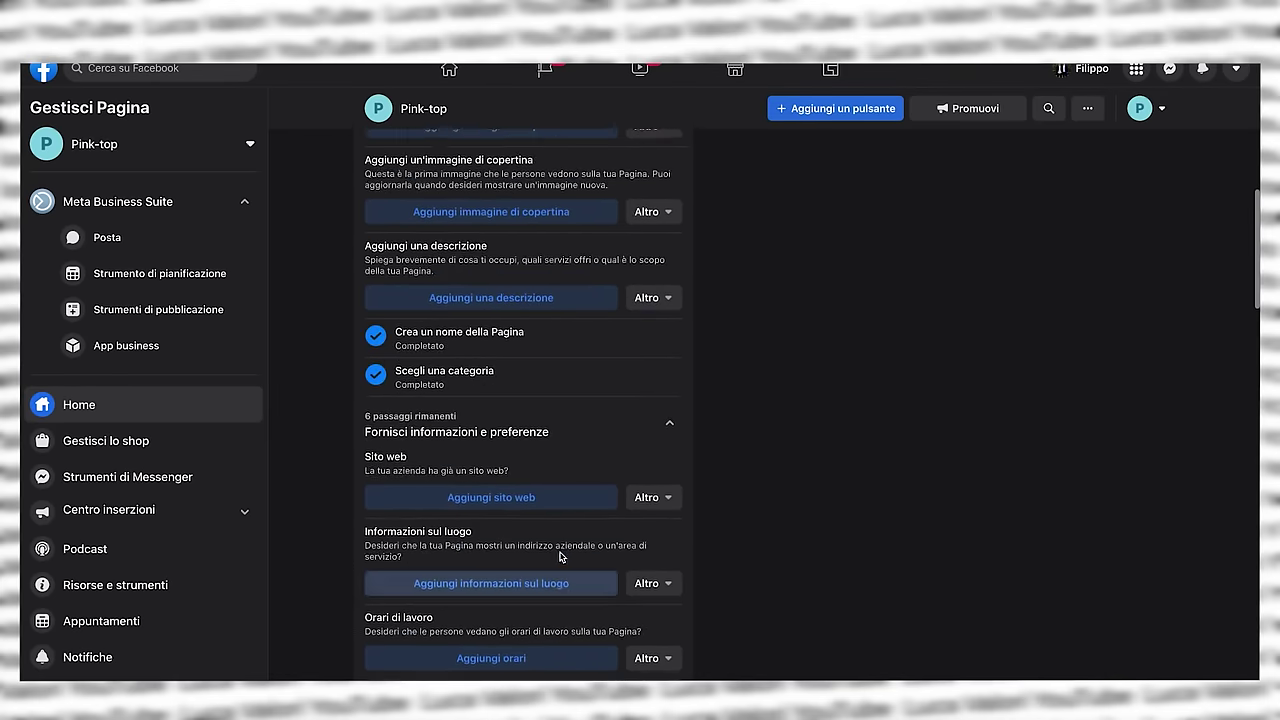
scroll(519, 538, "down", 3)
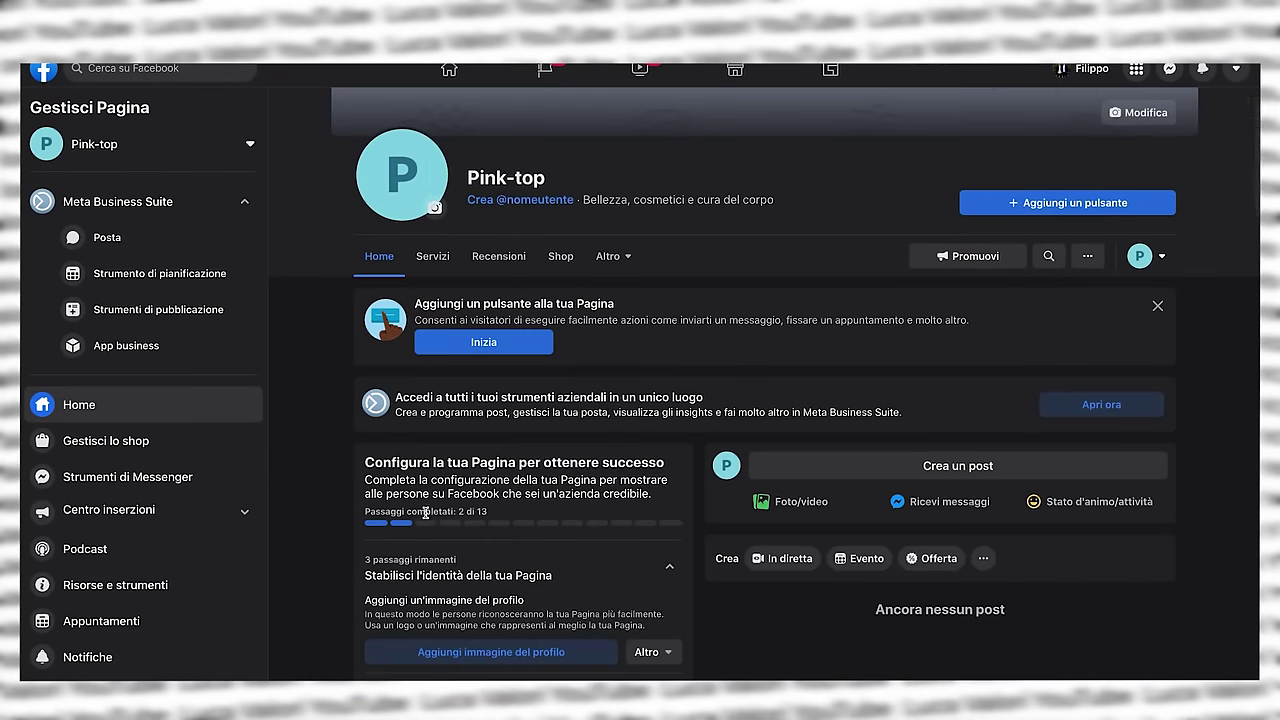
left_click_drag(488, 512, 459, 513)
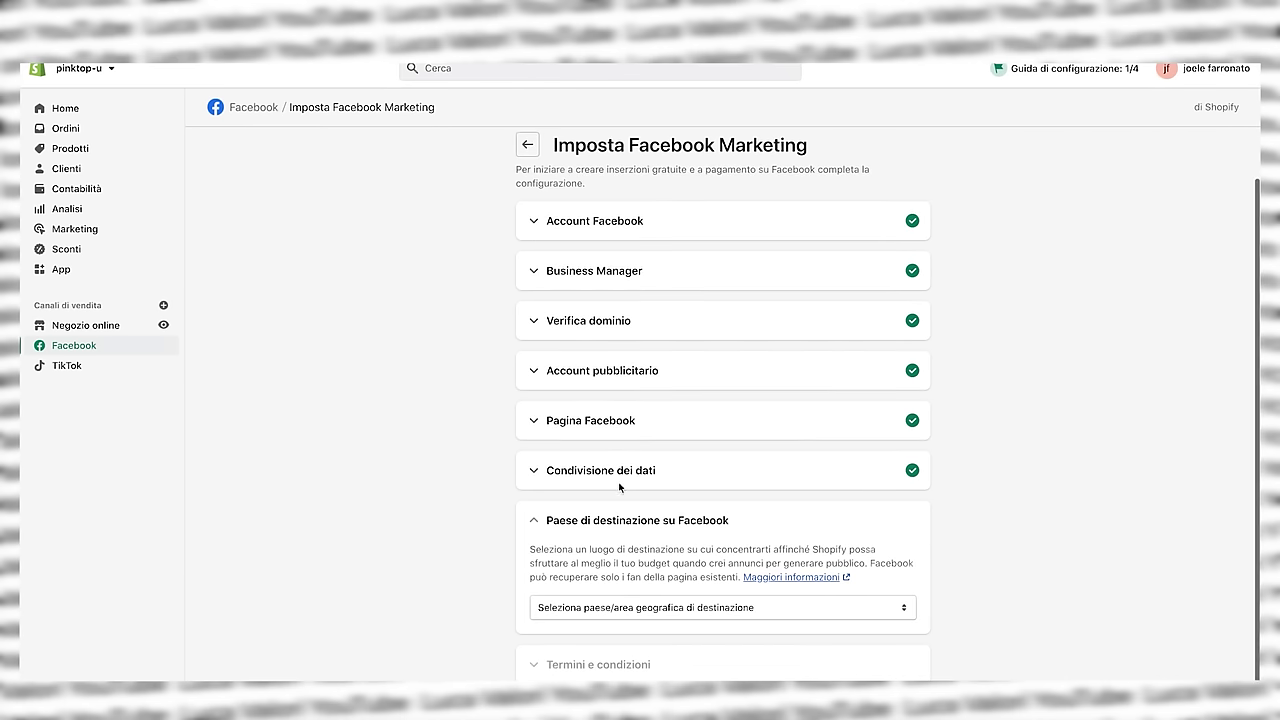
- Expand Condivisione dei dati and choose the maximum data sharing level
left_click(599, 470)
scroll(720, 400, "down", 5)
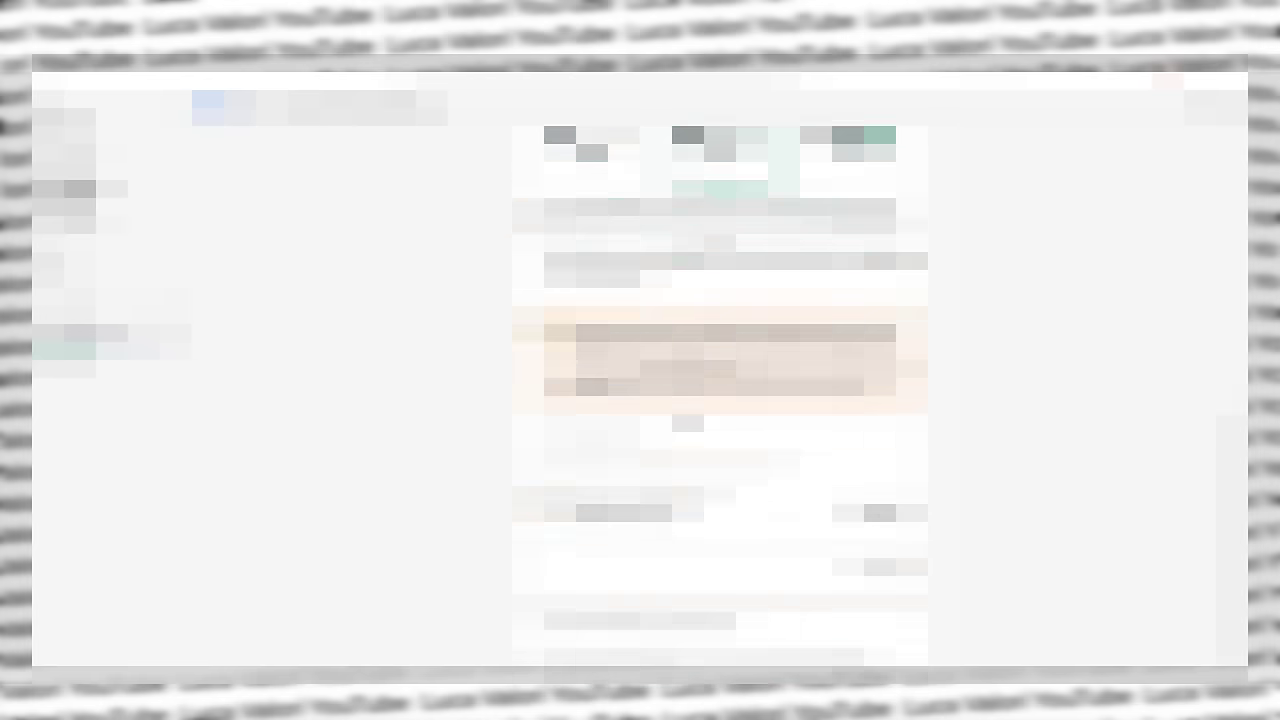
scroll(720, 400, "up", 2)
left_click_drag(623, 262, 537, 258)
left_click(857, 315)
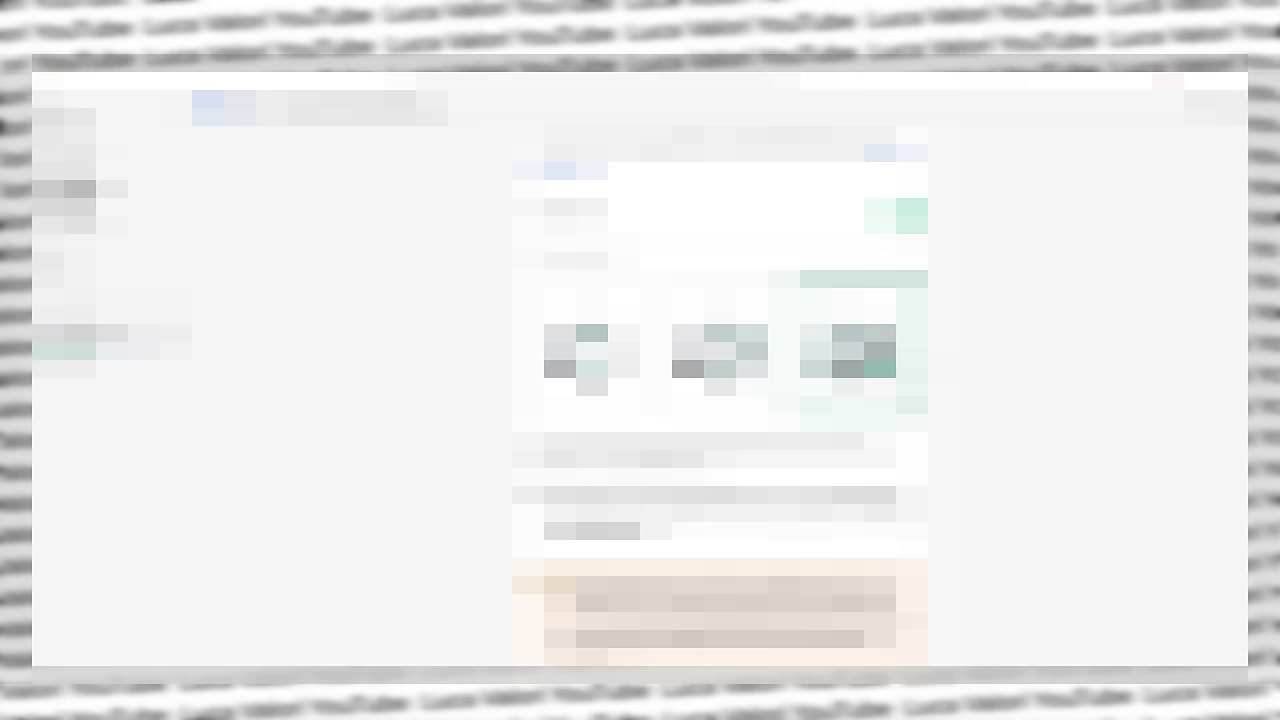
scroll(720, 400, "down", 3)
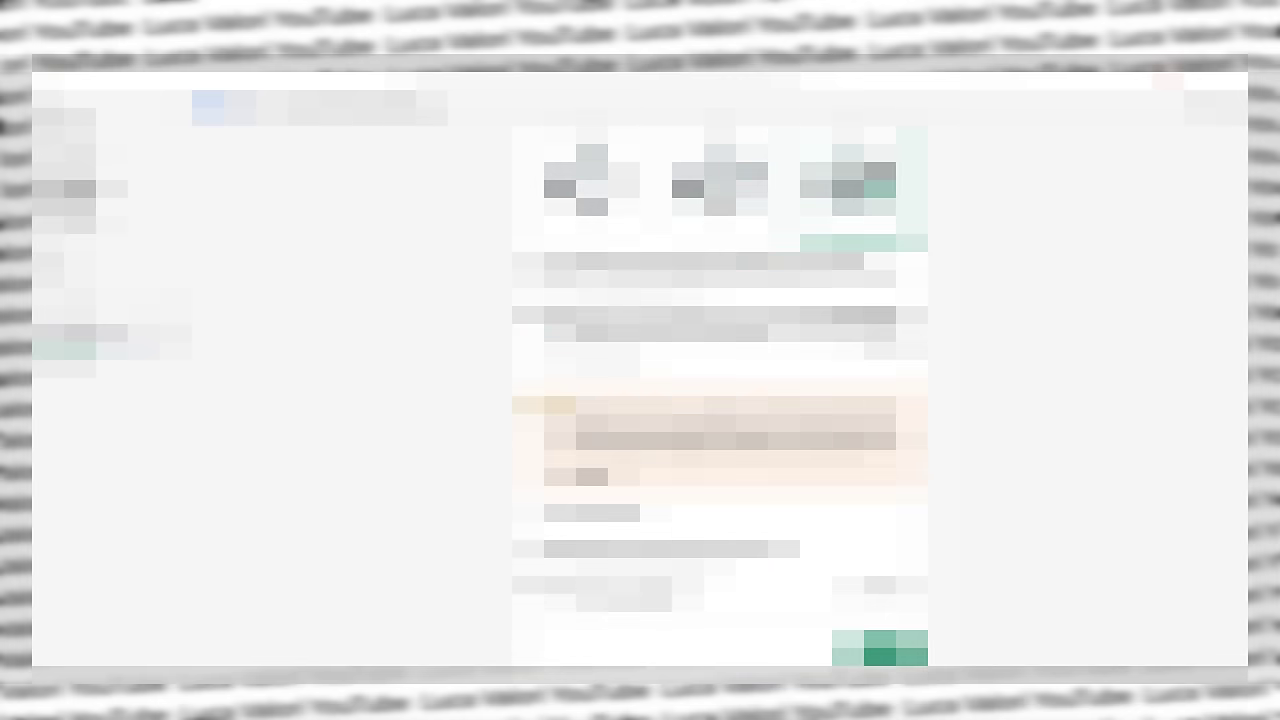
scroll(873, 630, "down", 2)
left_click_drag(672, 512, 576, 512)
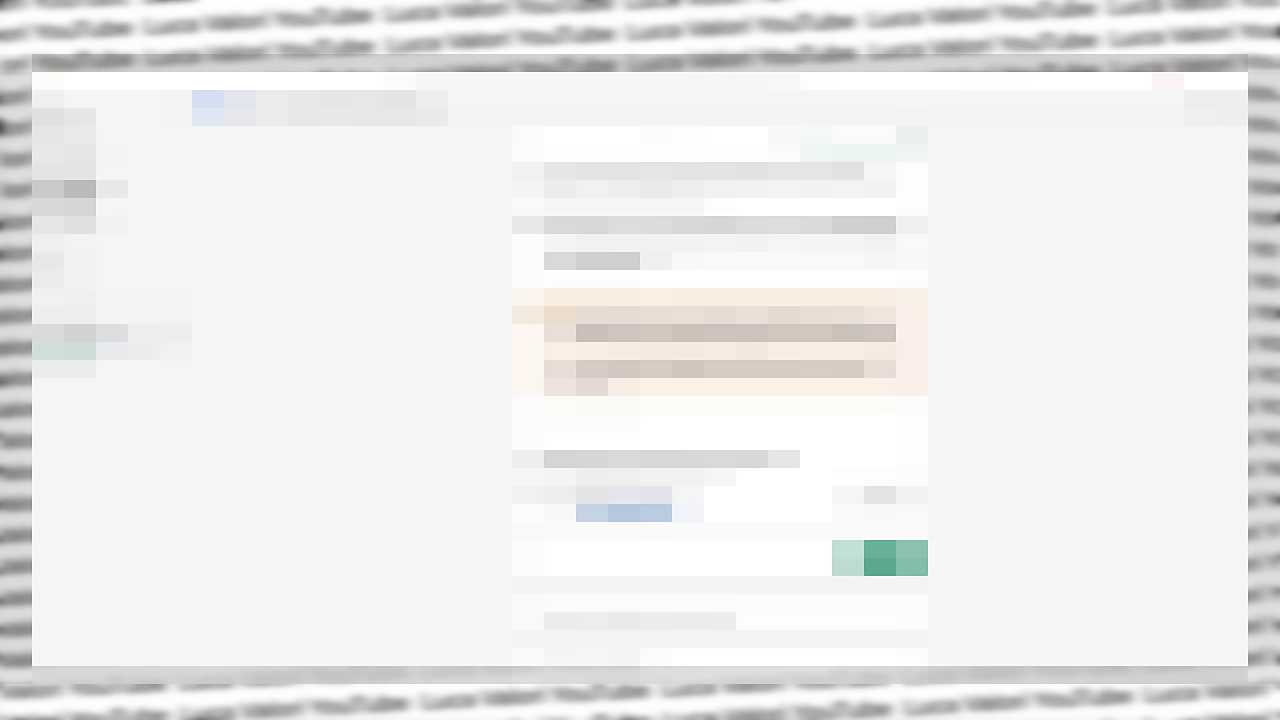
left_click(560, 496)
left_click_drag(576, 478, 734, 478)
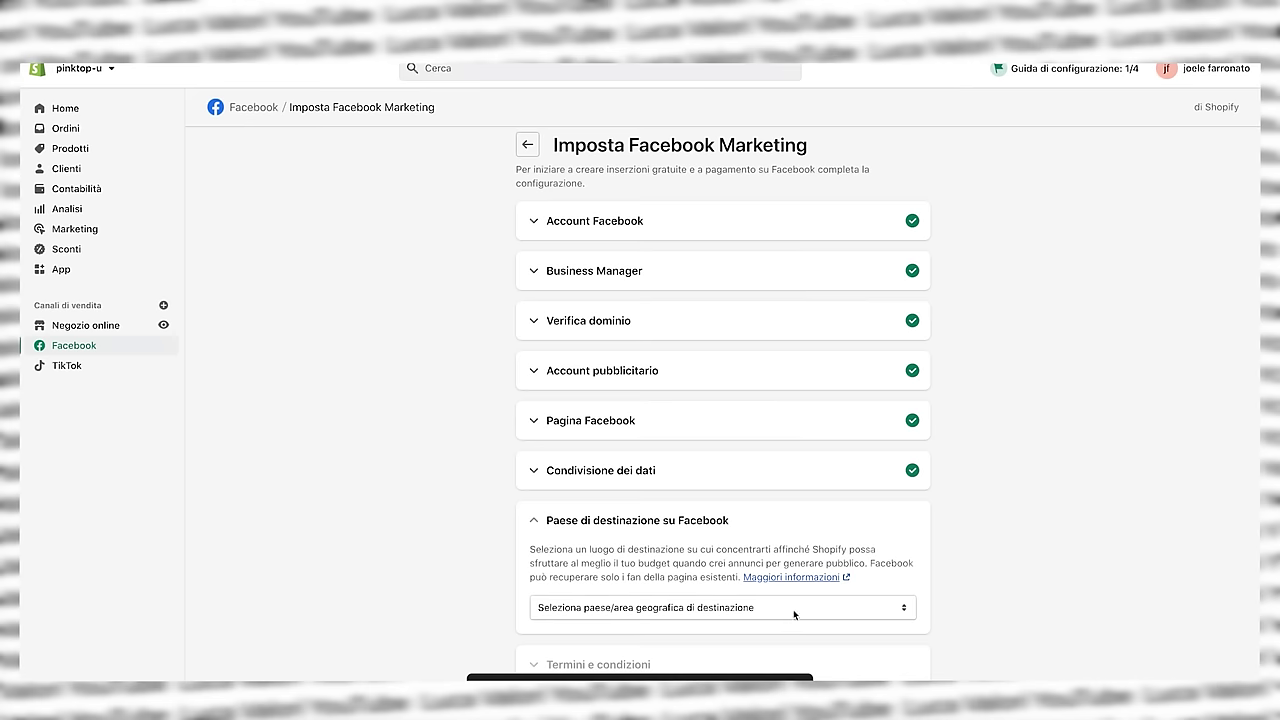
- Choose the destination country, accept the terms, complete setup, then open Origini dei dati > Pixel
left_click(793, 609)
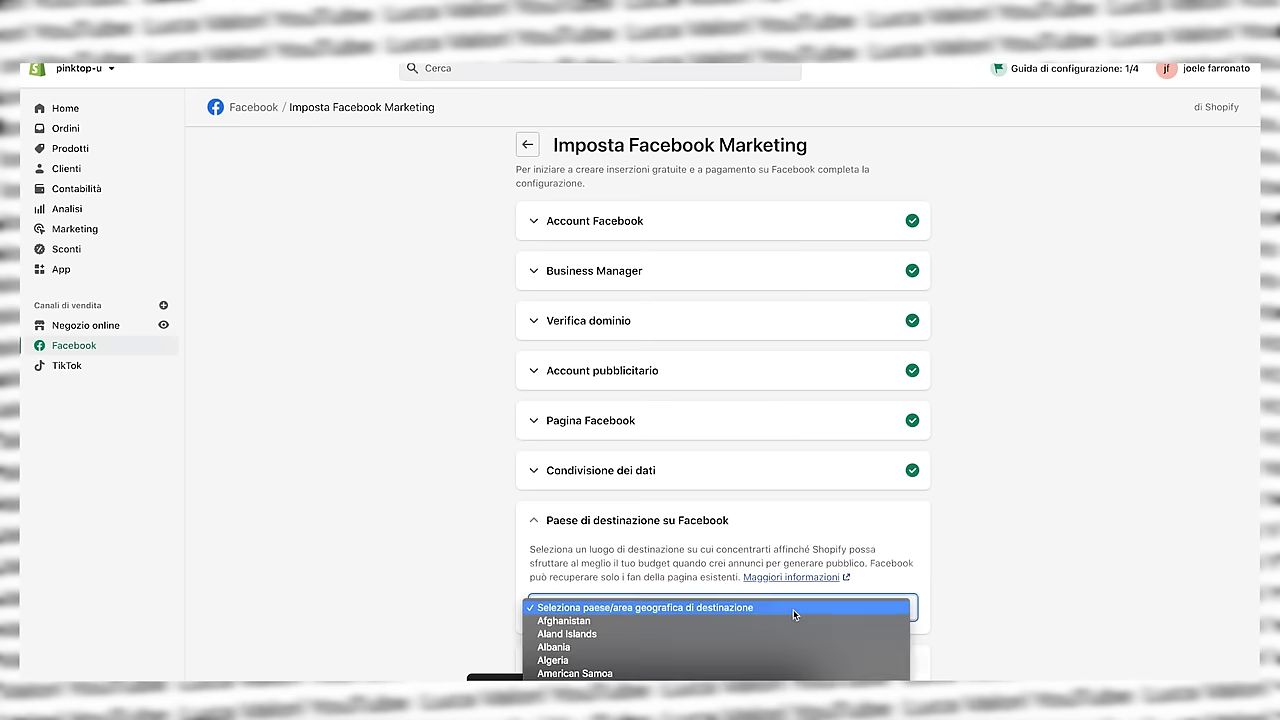
left_click(793, 609)
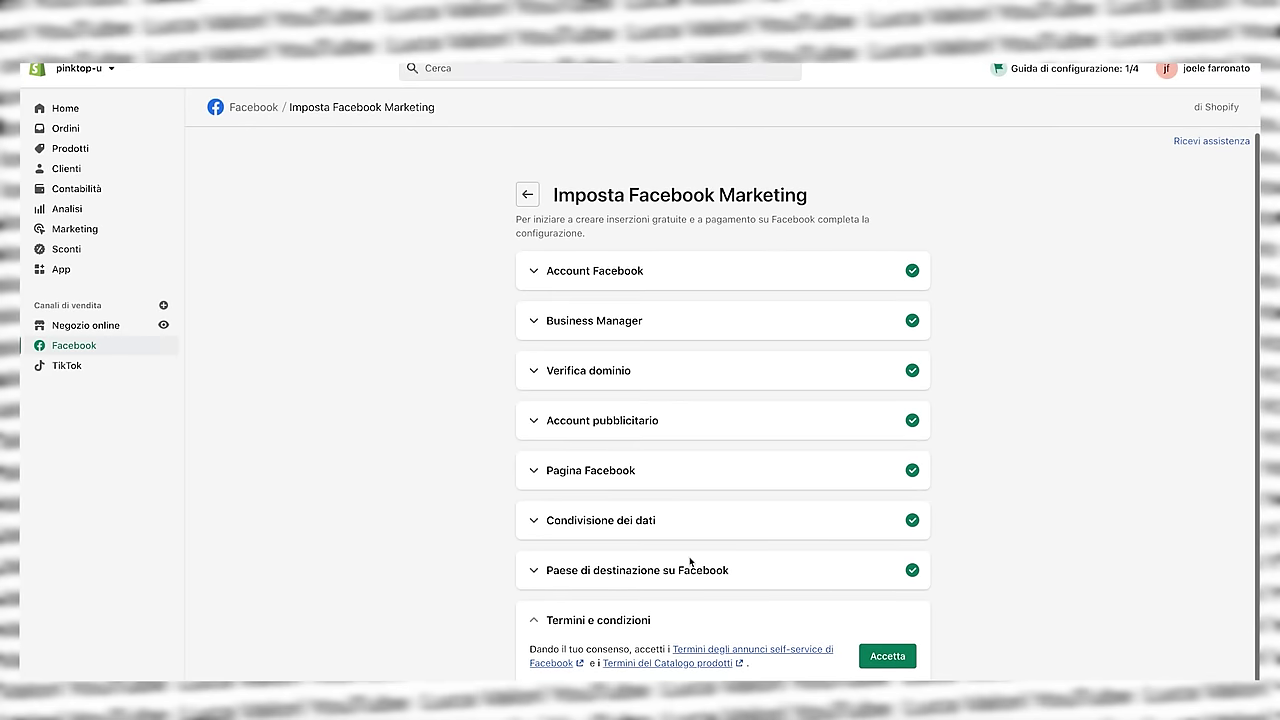
left_click(885, 656)
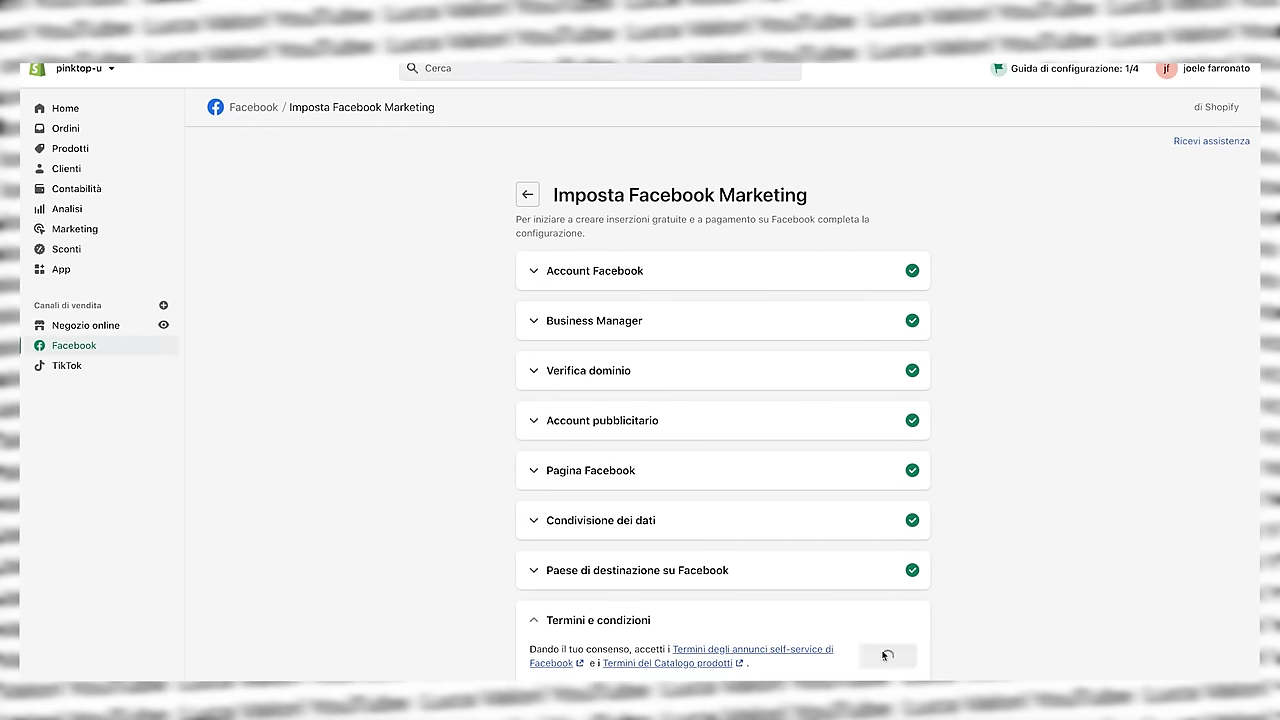
left_click(880, 672)
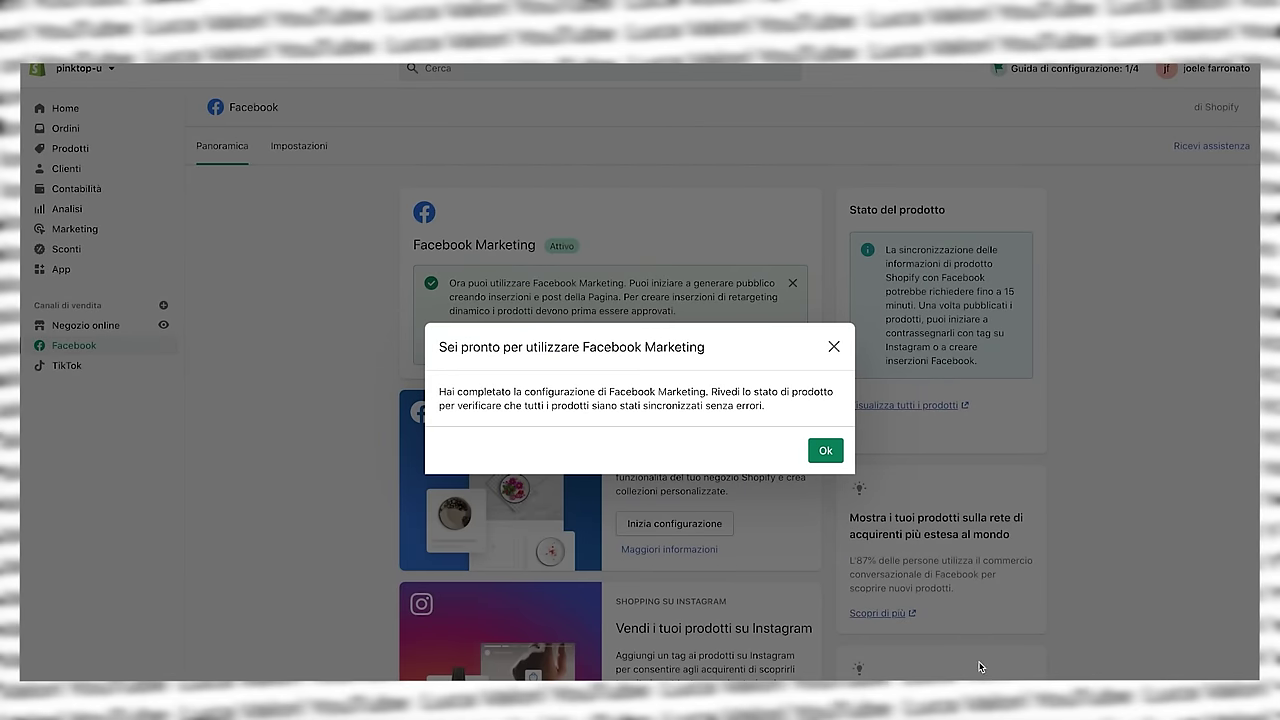
left_click(820, 455)
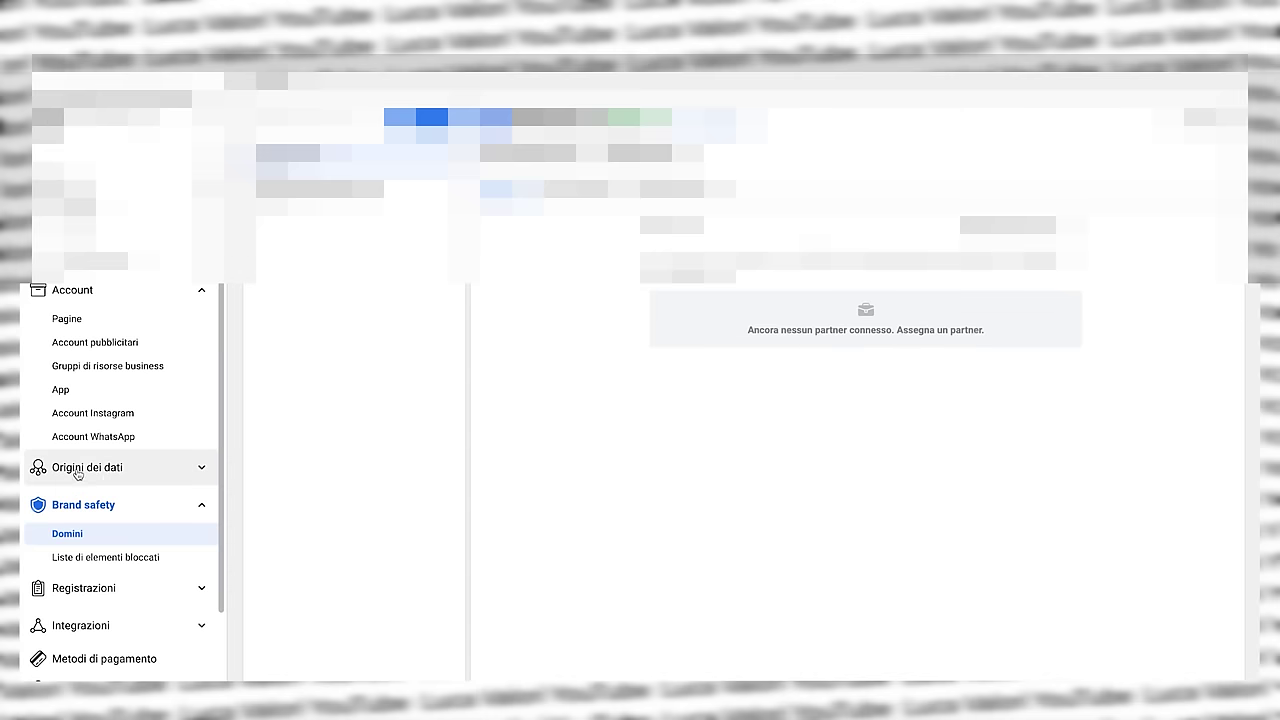
left_click(174, 477)
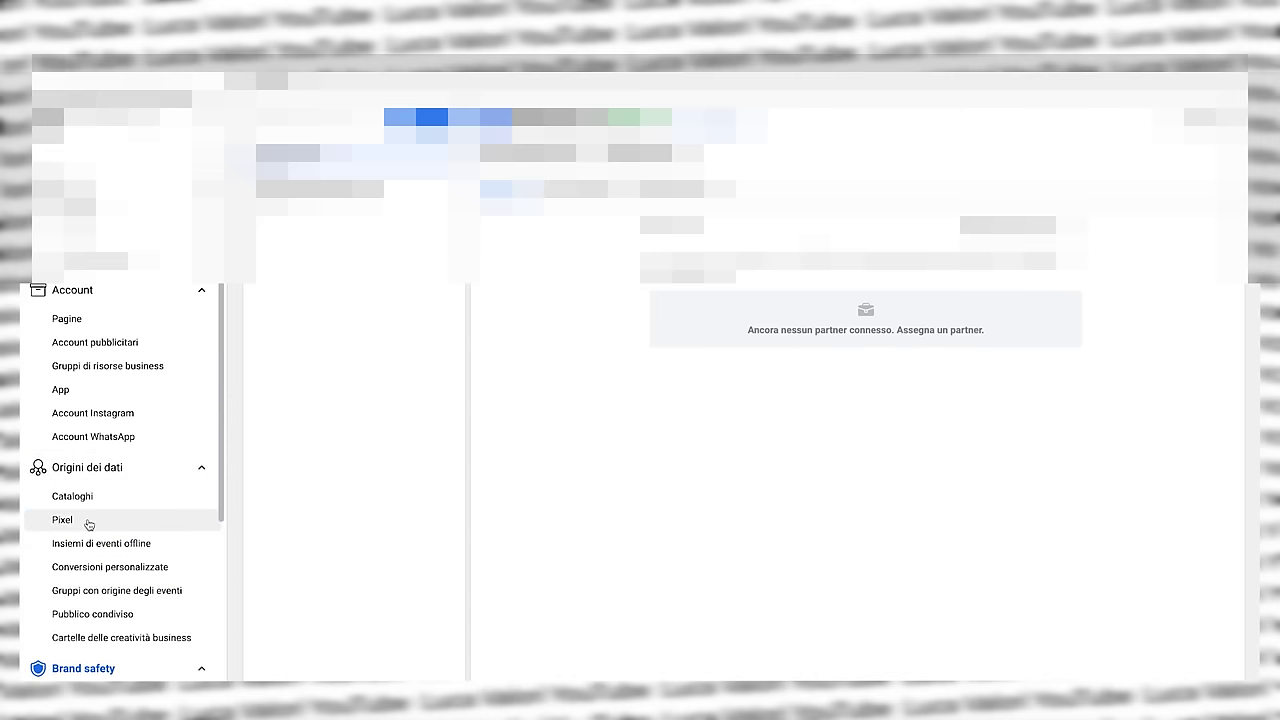
left_click(88, 522)
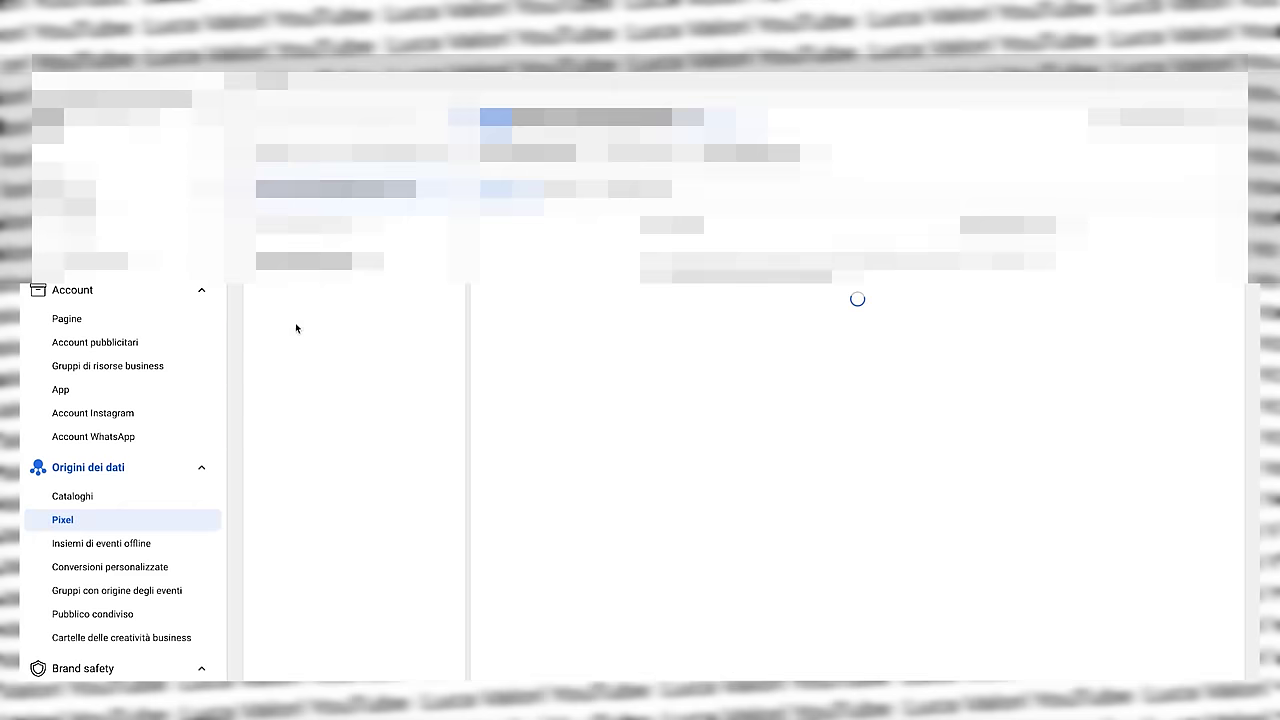
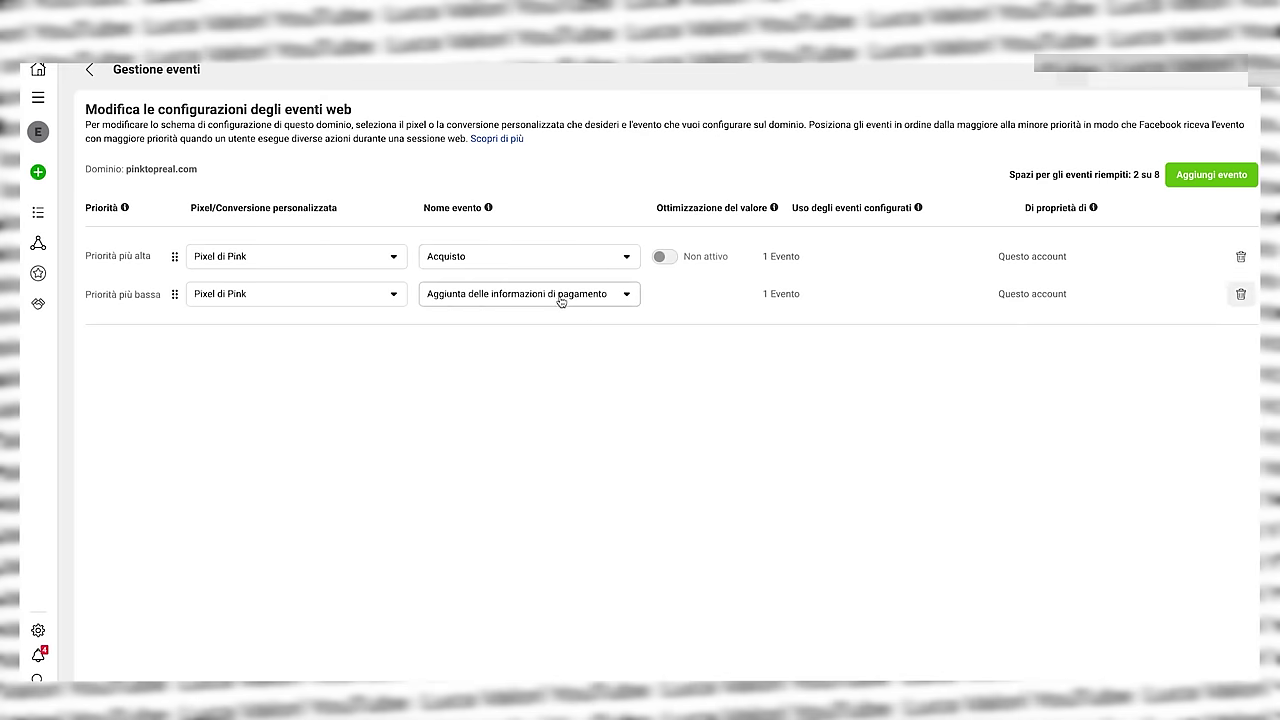
- Add Aggiunta al carrello from Pixel di Pink as a new prioritized event for pinktopreal.com
left_click(1222, 184)
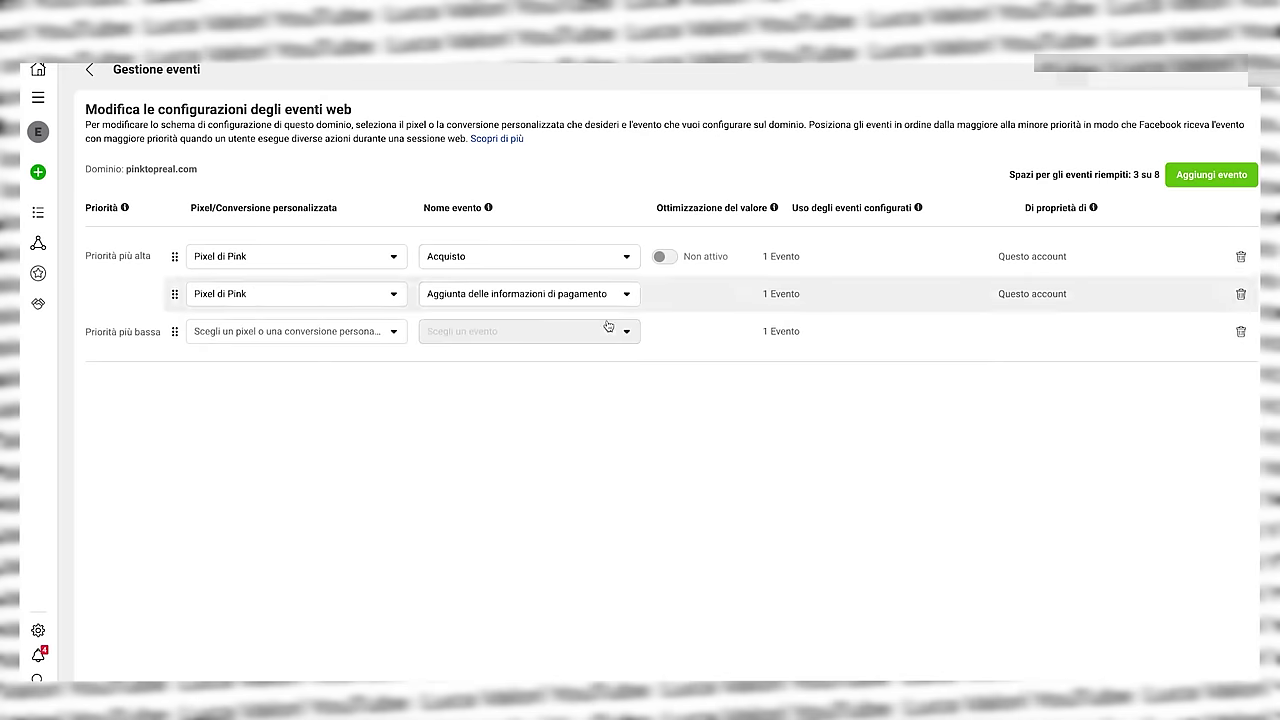
left_click(270, 296)
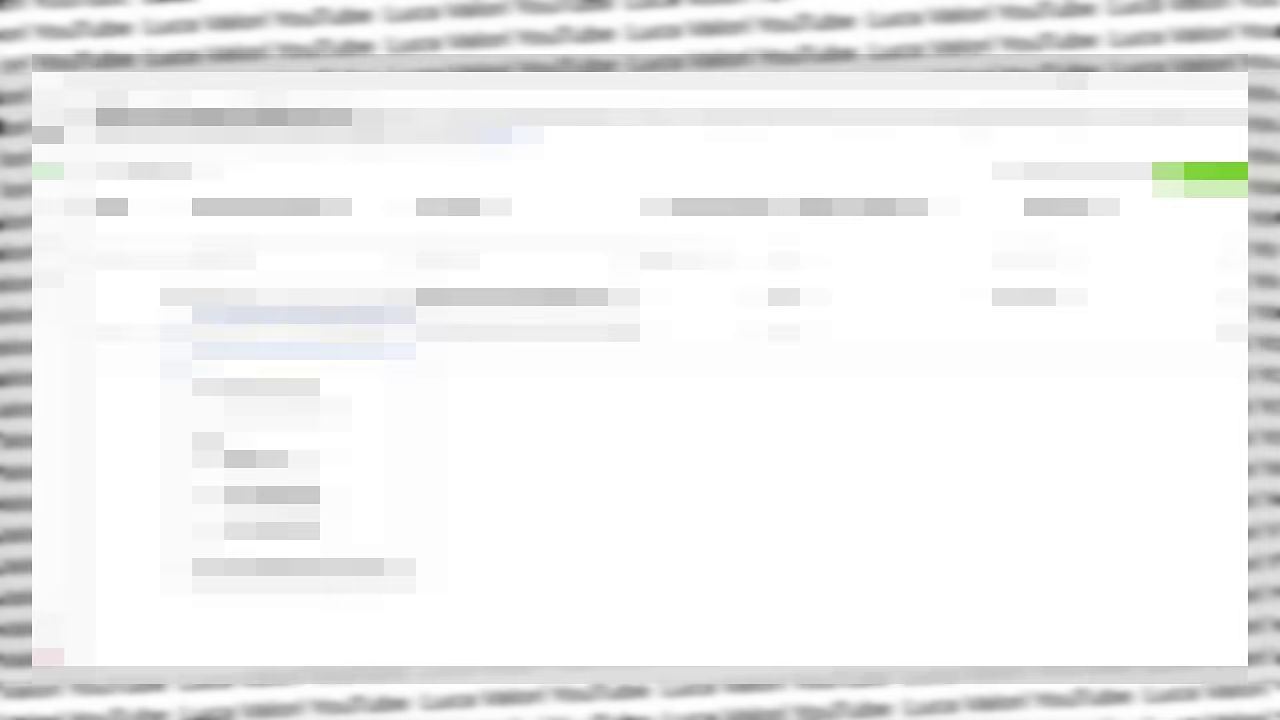
left_click(300, 458)
left_click(490, 331)
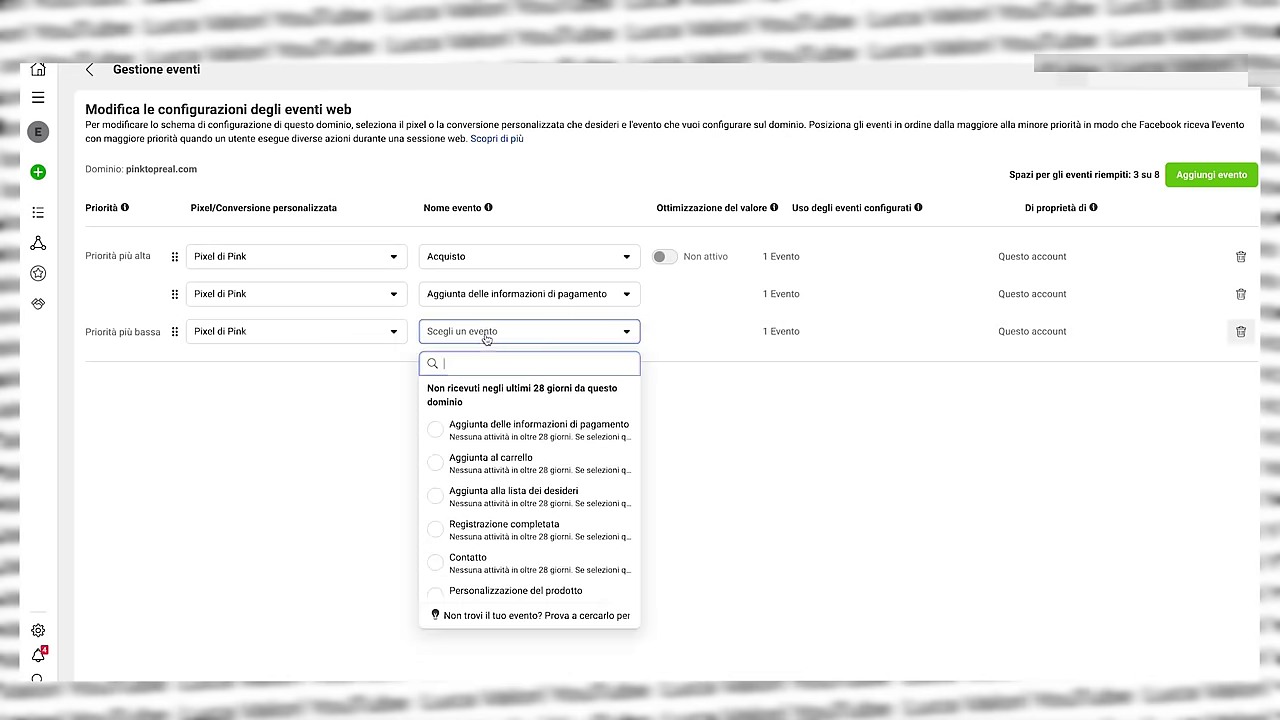
left_click(478, 461)
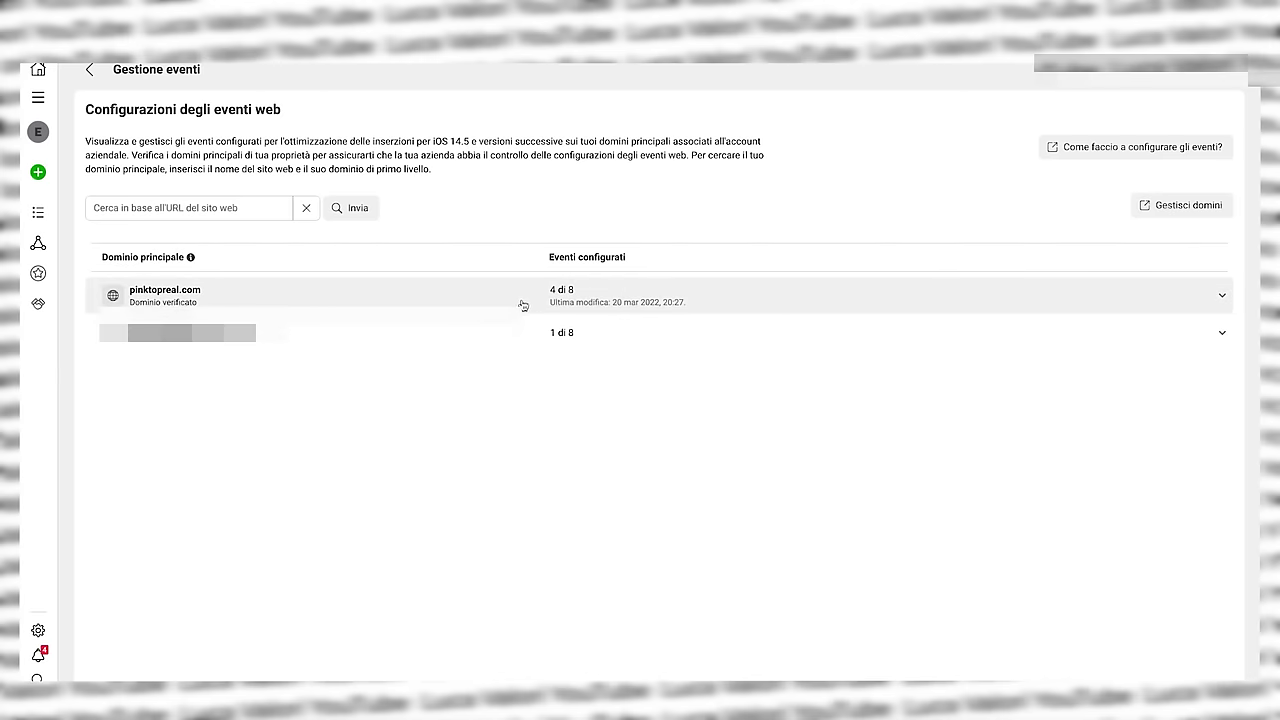
left_click(90, 69)
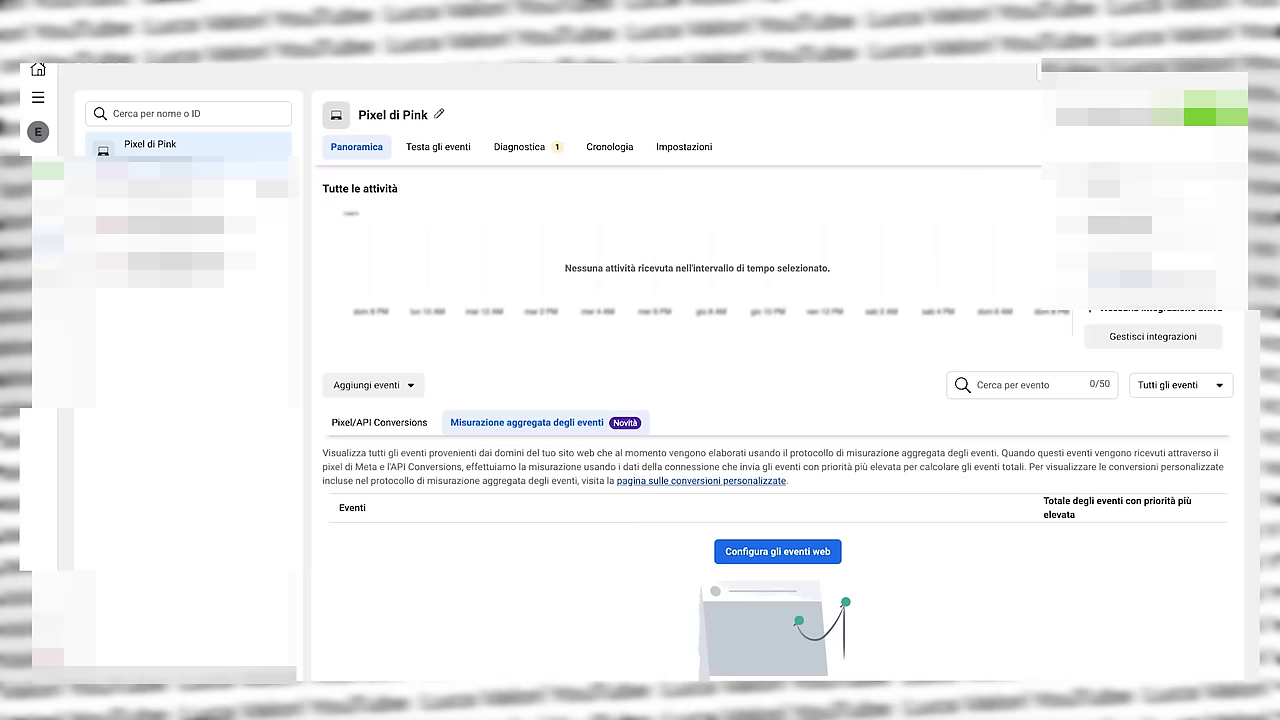
left_click(410, 424)
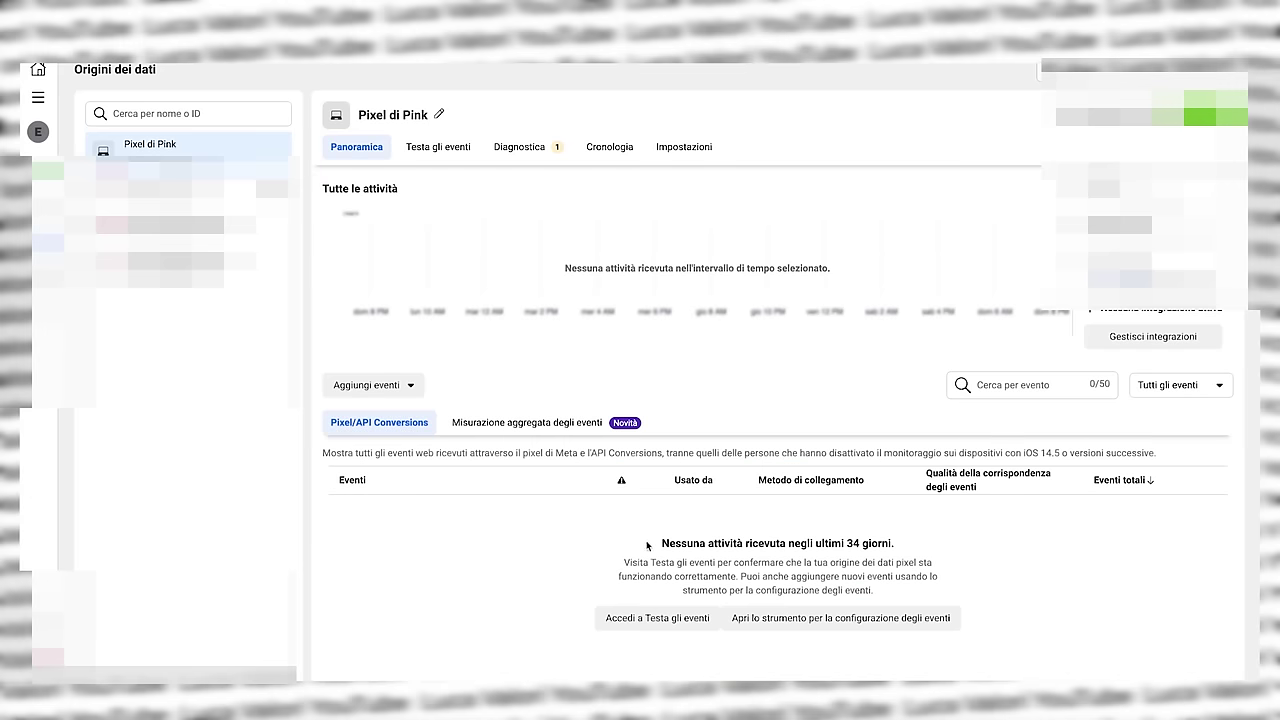
left_click_drag(650, 546, 946, 553)
left_click(888, 549)
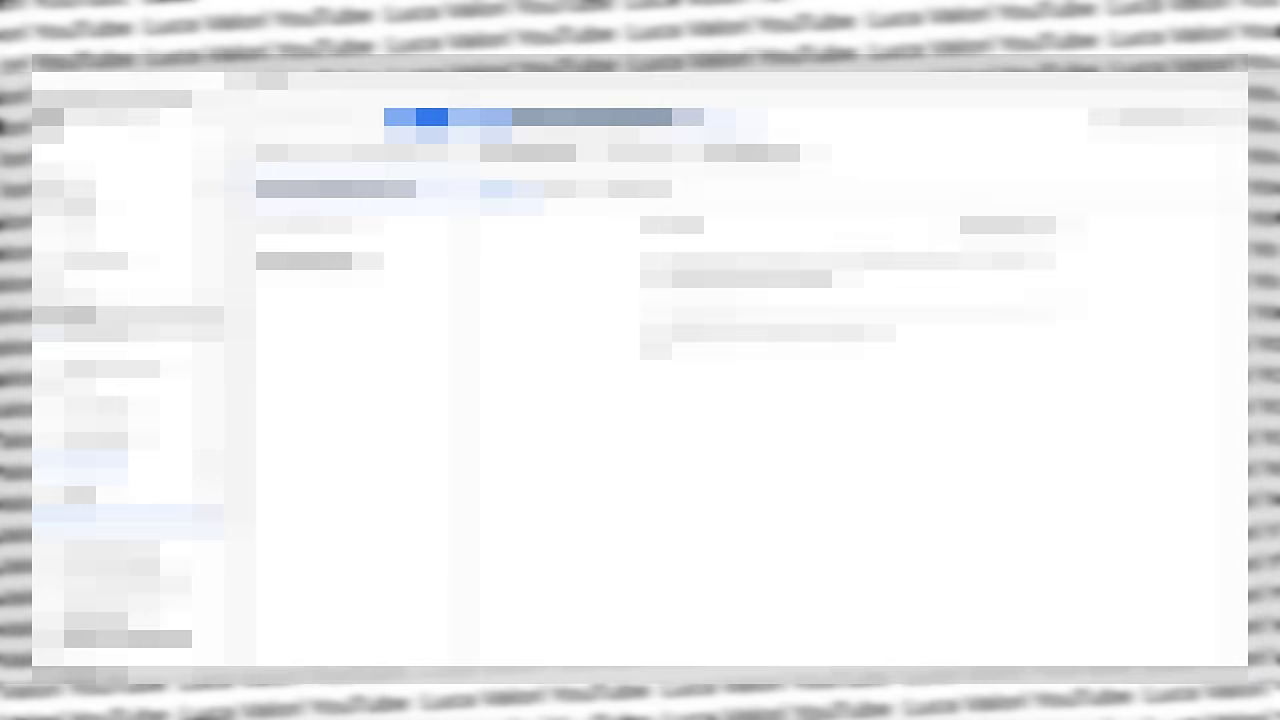
left_click(128, 316)
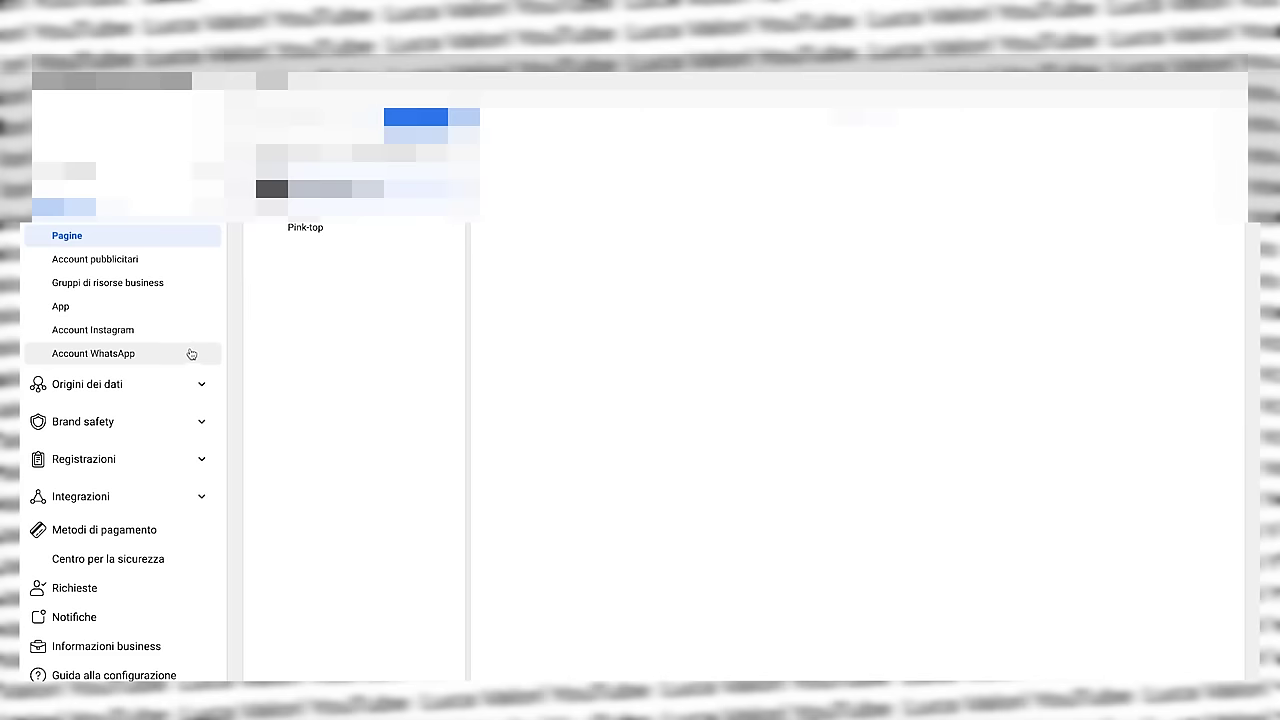
- Review who has access to the Pink-top page, then view the business's ad accounts
left_click(325, 236)
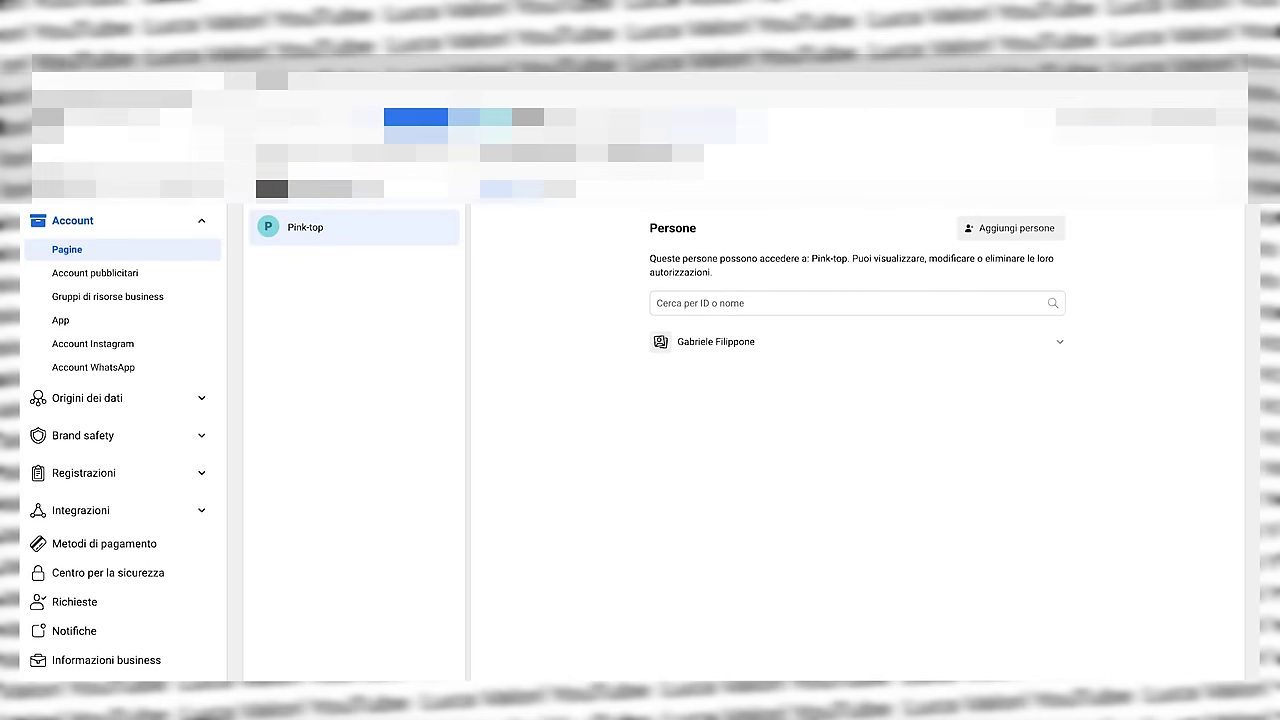
left_click(110, 276)
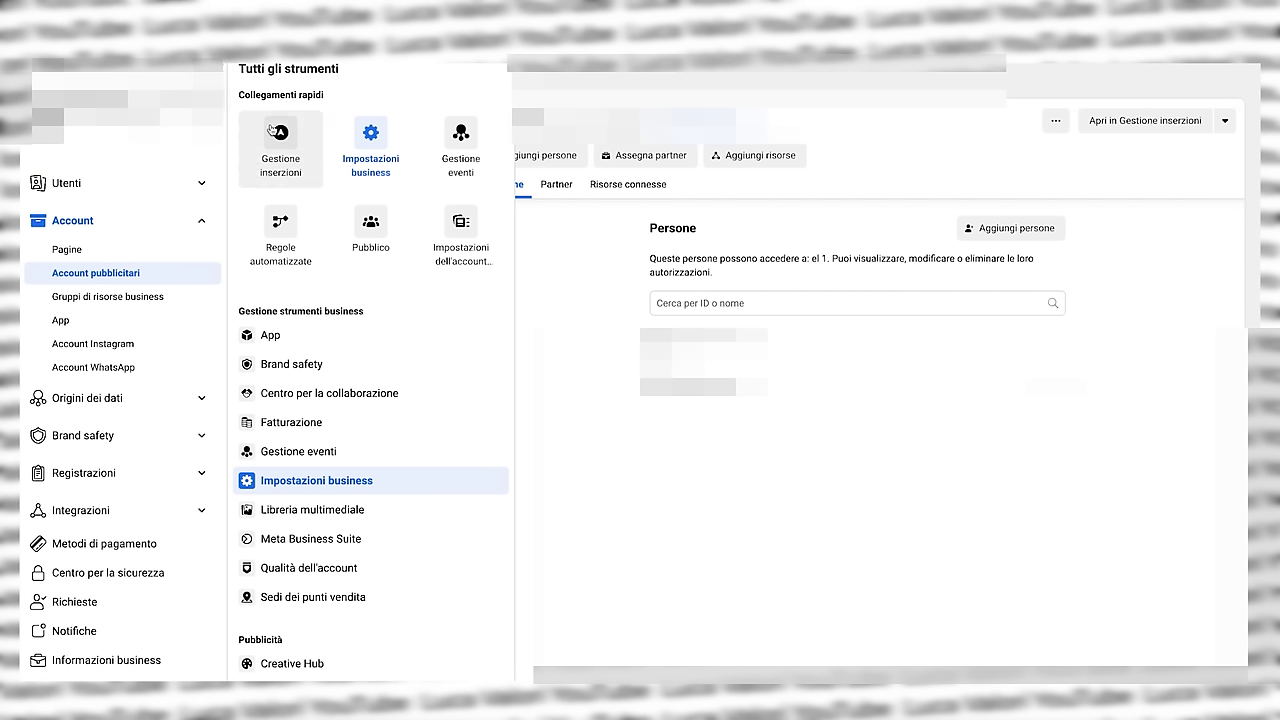
- Open Gestione inserzioni, dismiss both notice banners, and start a new campaign with Crea
left_click(271, 128)
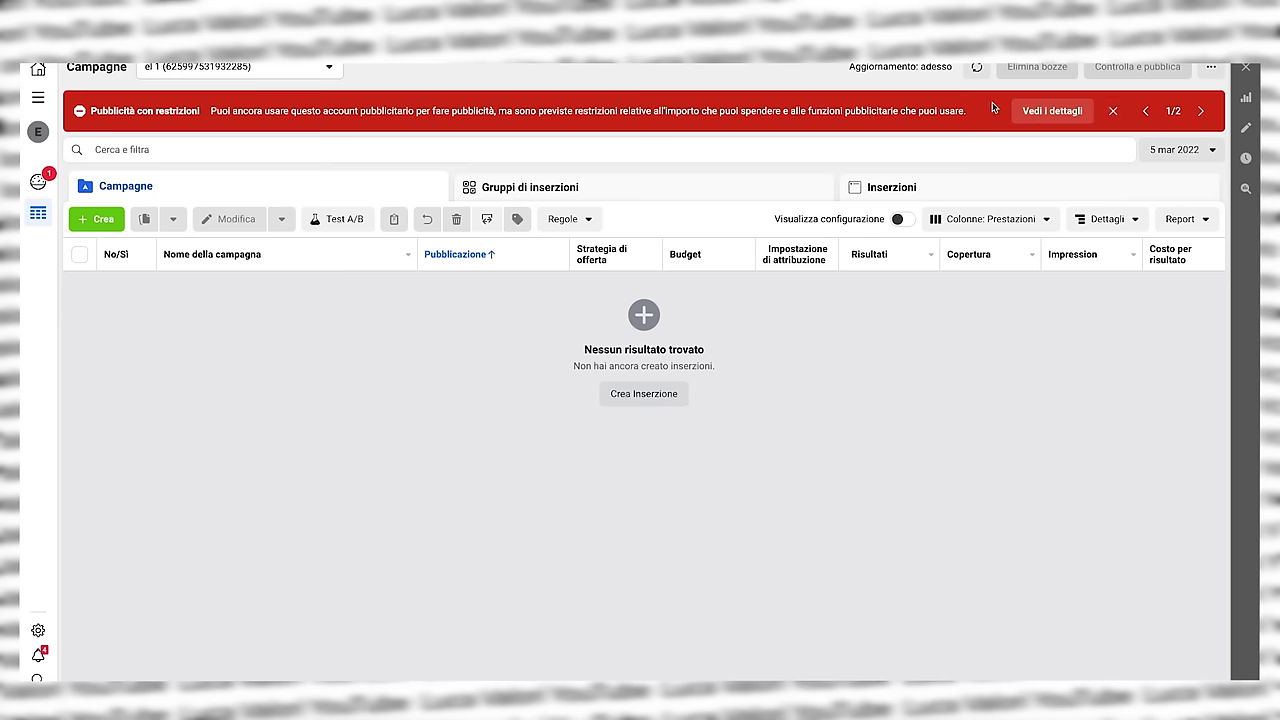
left_click(1113, 111)
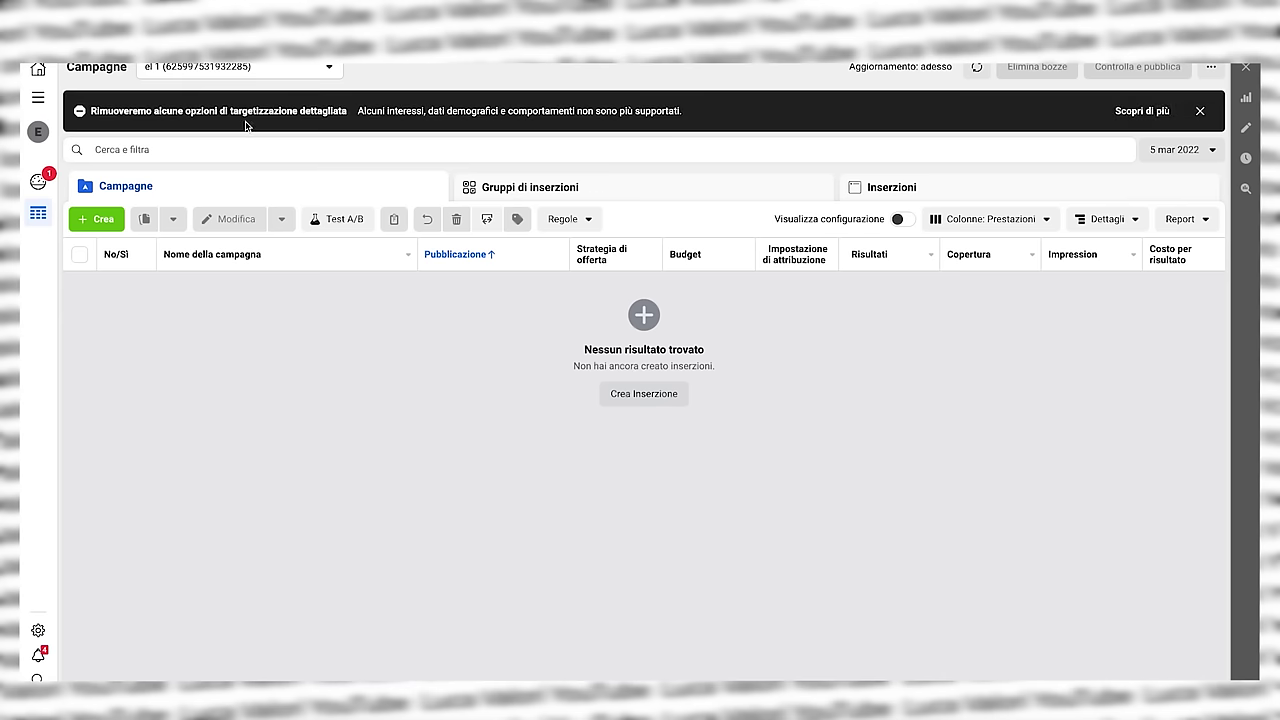
left_click(1199, 111)
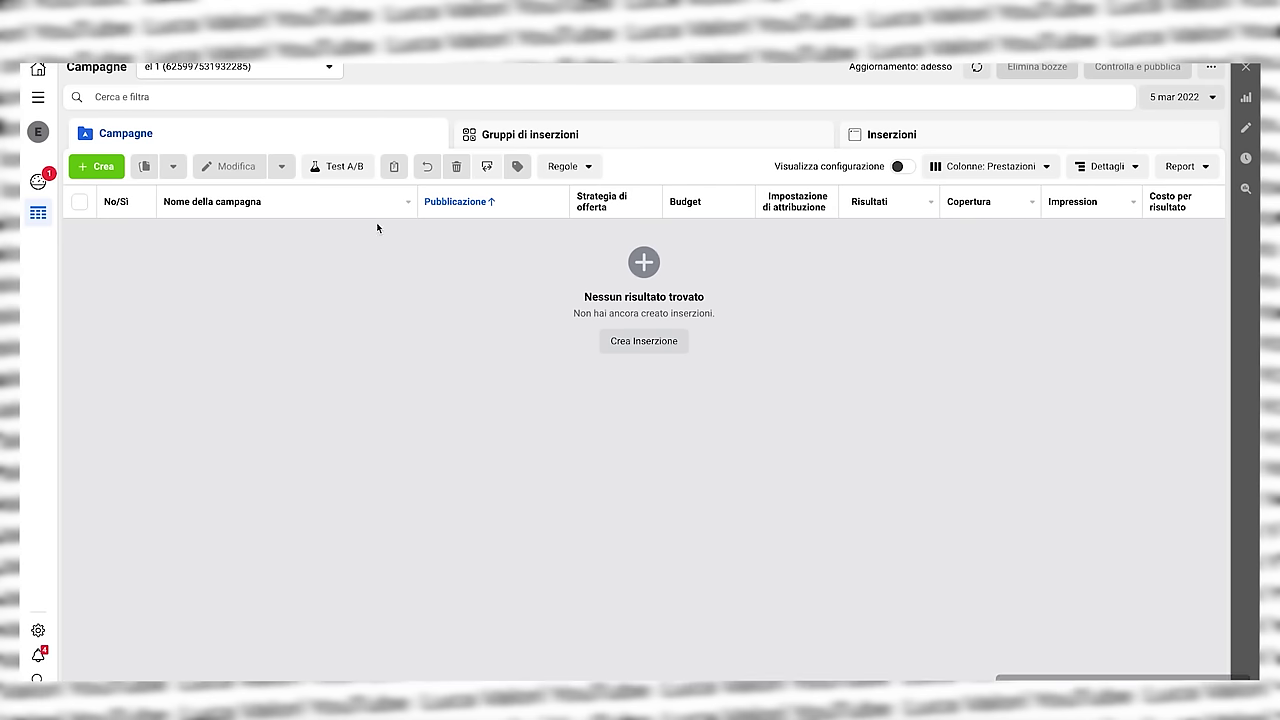
left_click(99, 165)
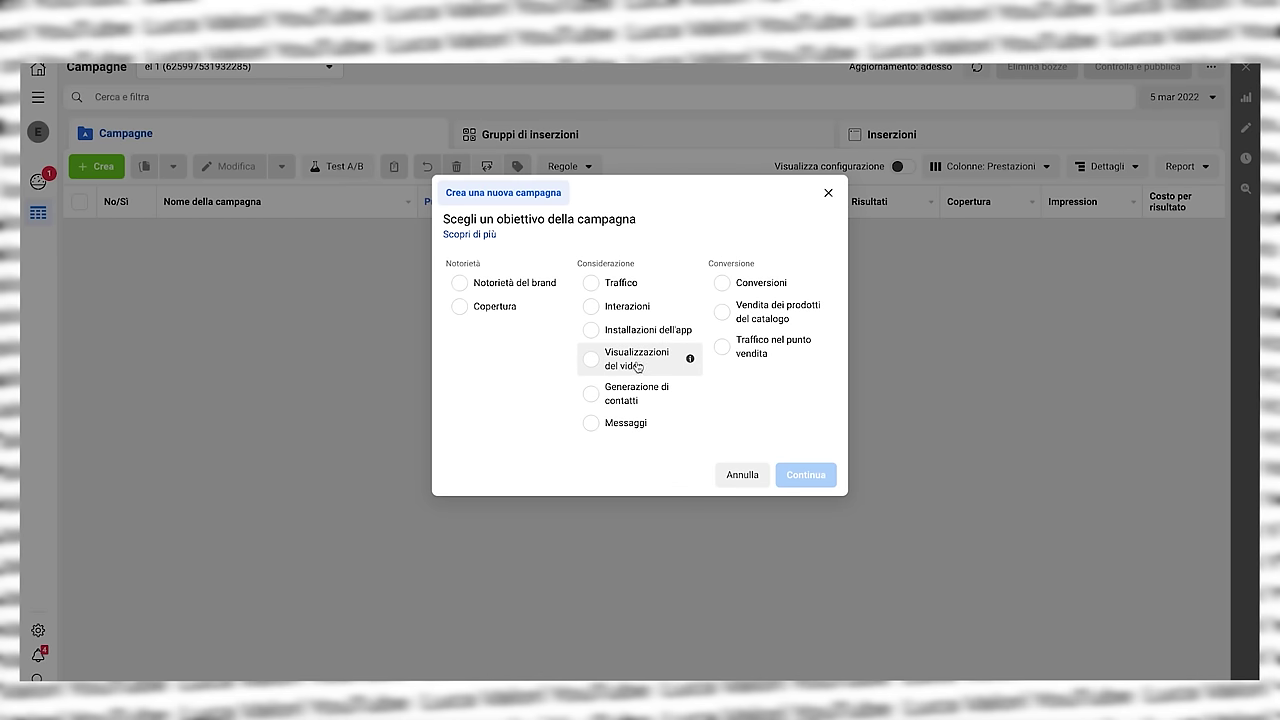
- Create an Interazioni campaign with "Mi piace" sulla Pagina as the interaction type
left_click(598, 310)
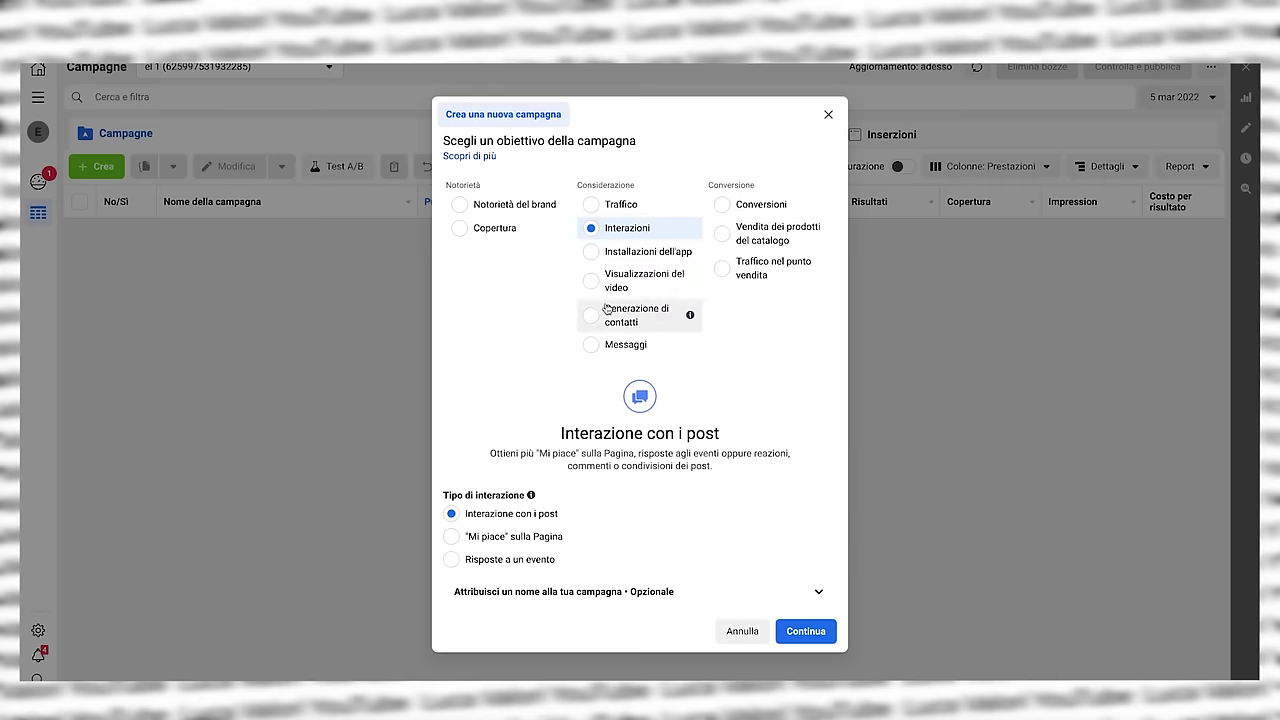
left_click(452, 537)
left_click(802, 631)
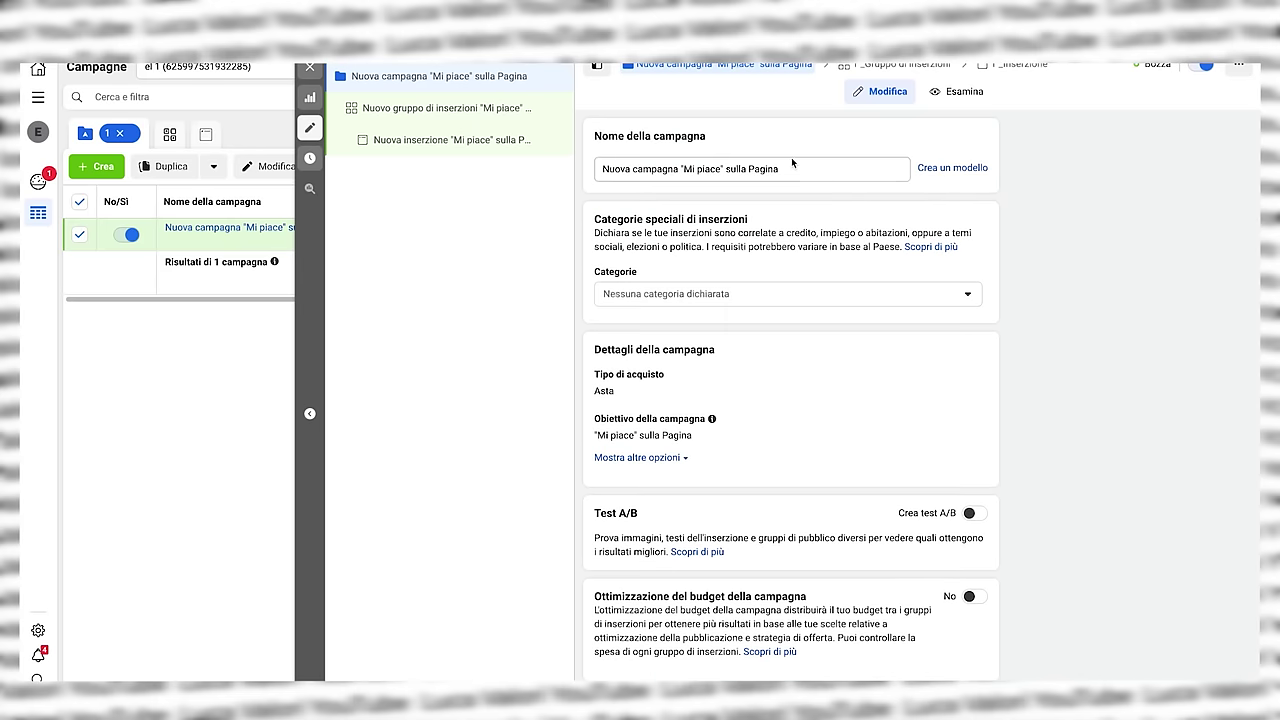
left_click_drag(897, 168, 576, 161)
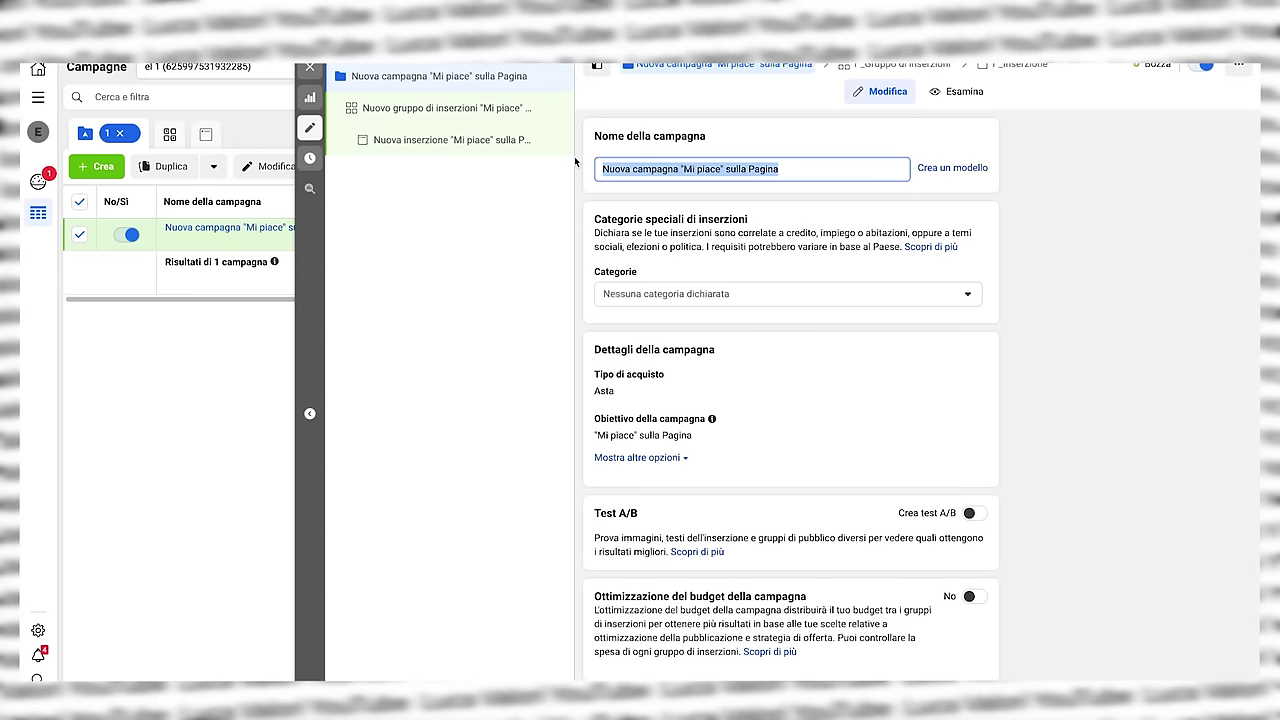
- Rename the campaign to LIKE PAGE PINK and open its Nuovo gruppo di inserzioni ad set
type("LIKE P")
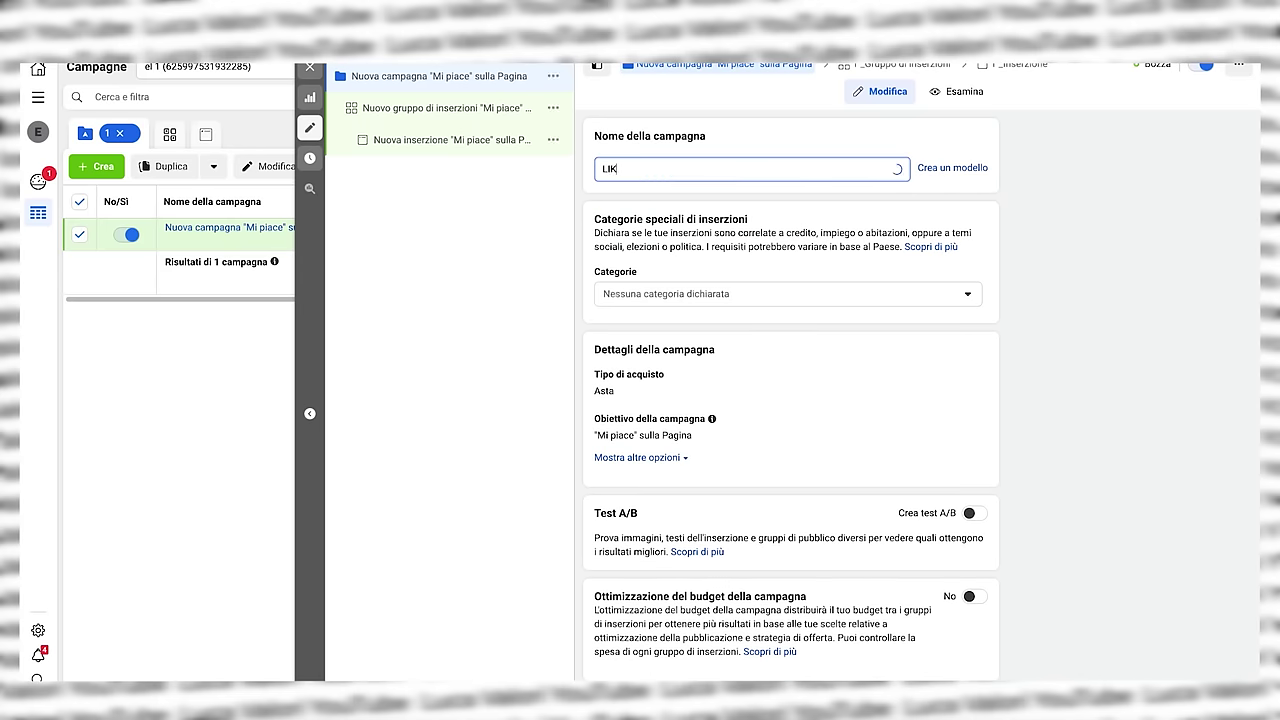
type("AGE PINK")
left_click(586, 198)
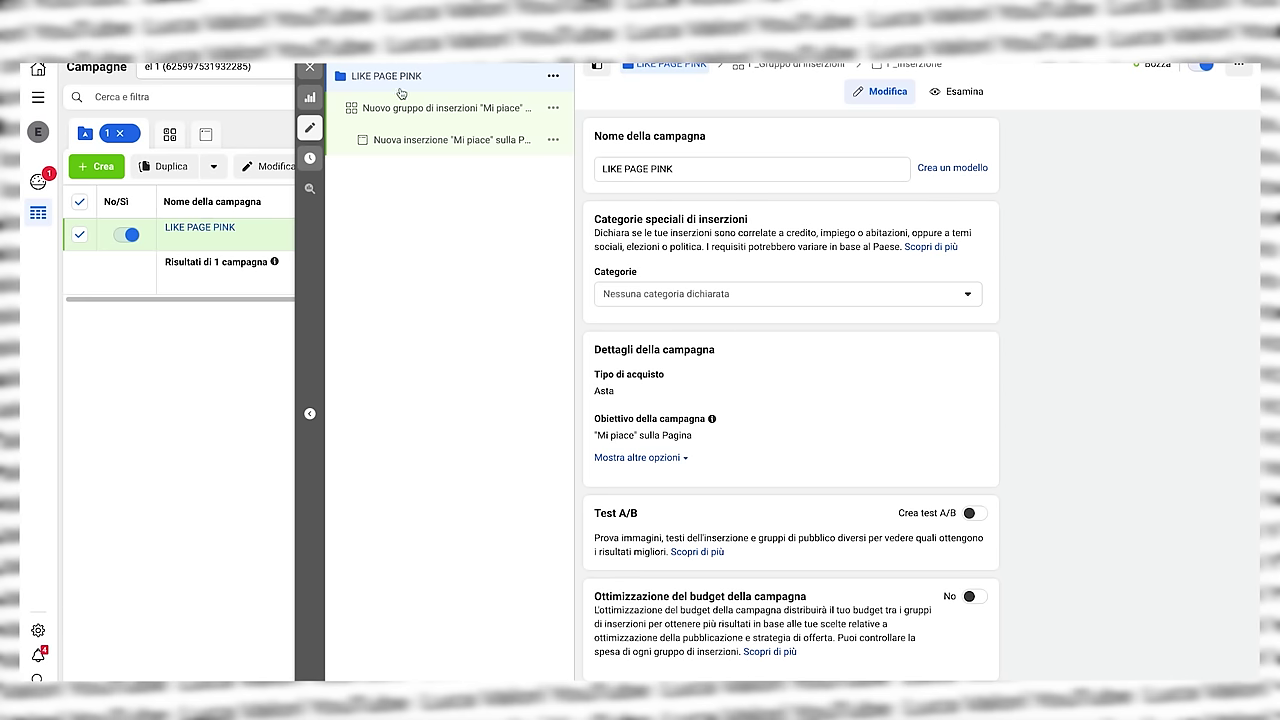
left_click(396, 120)
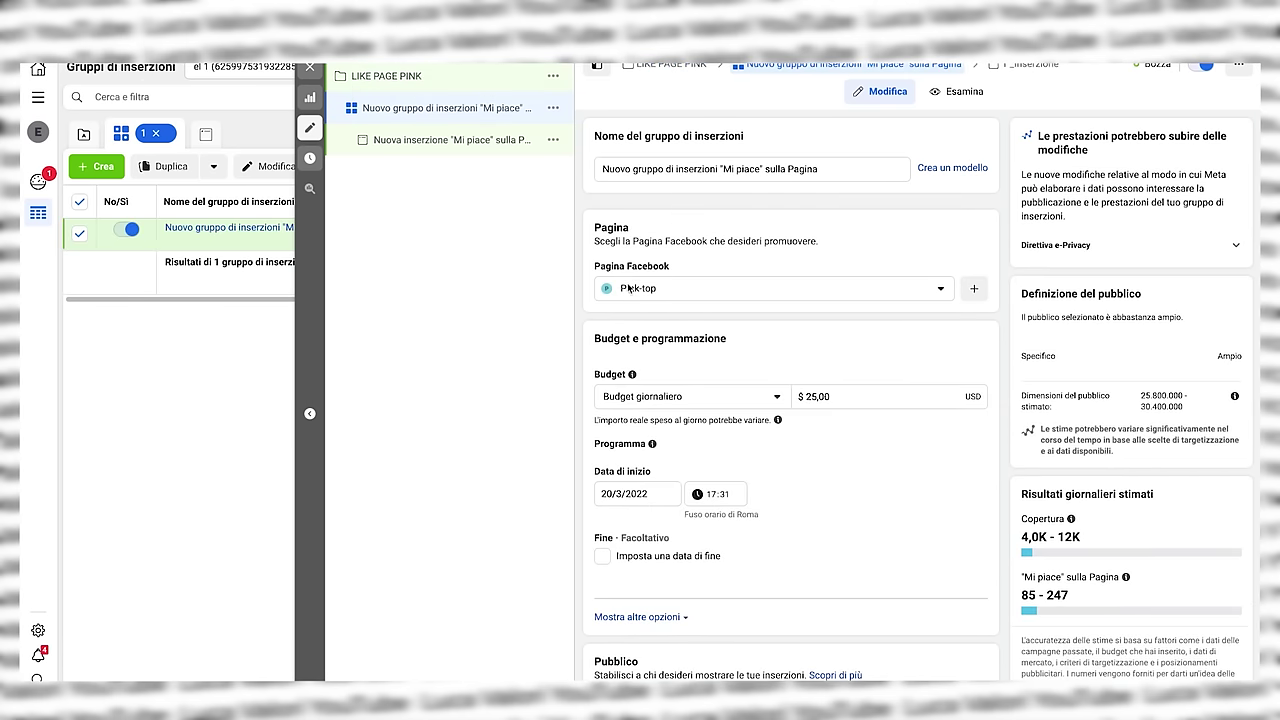
- Change the ad set's daily budget from $25,00 to $10,00 and check the estimated Page likes
left_click(815, 396)
key("BackSpace")
key("BackSpace")
key("BackSpace")
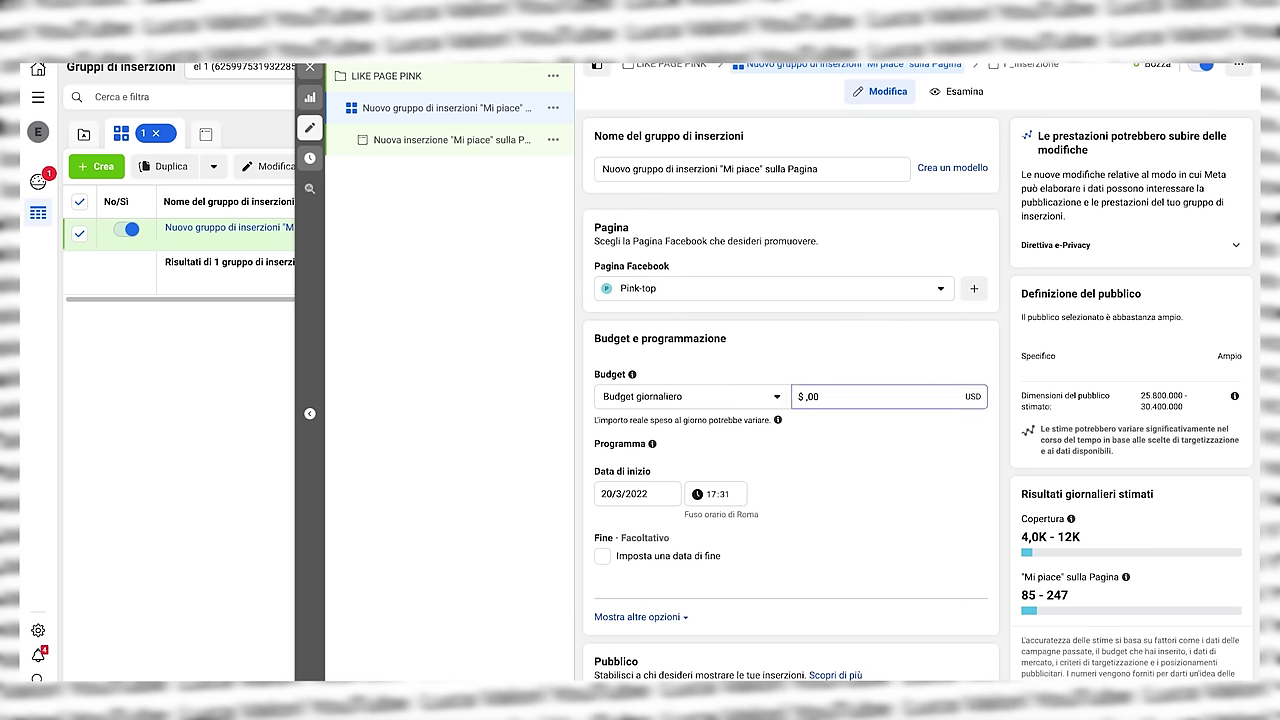
type("10,")
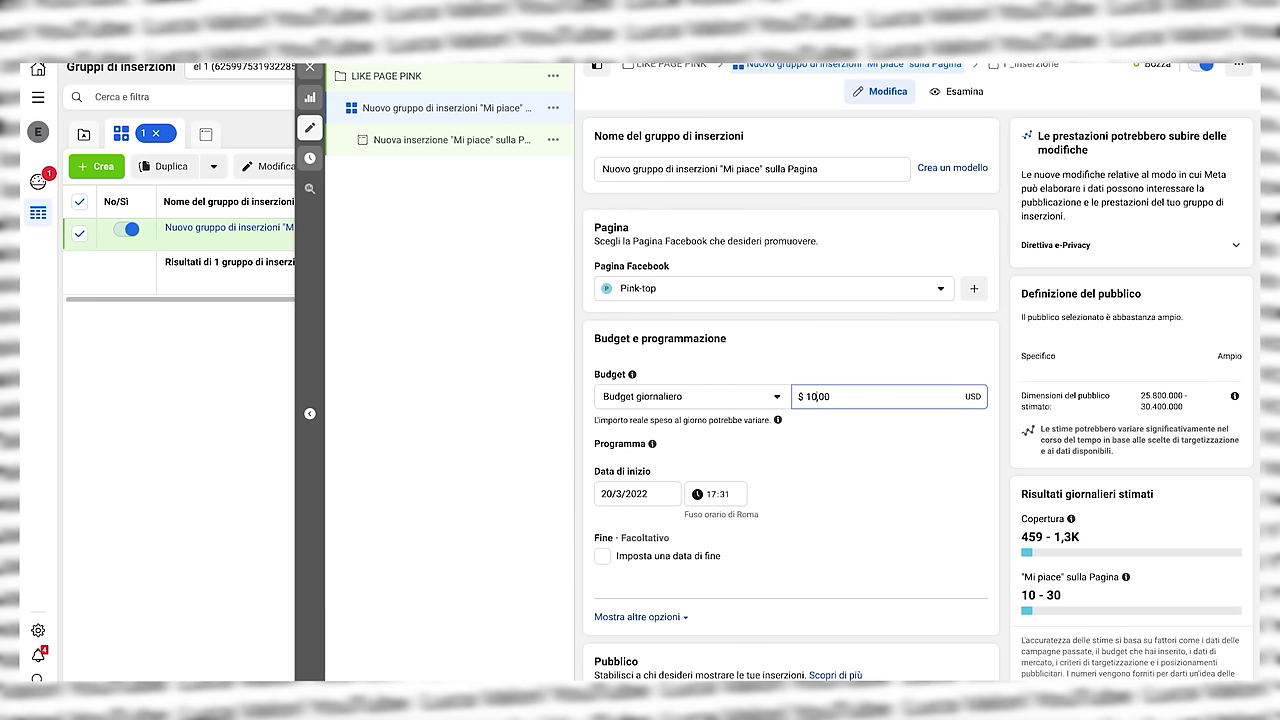
left_click(848, 346)
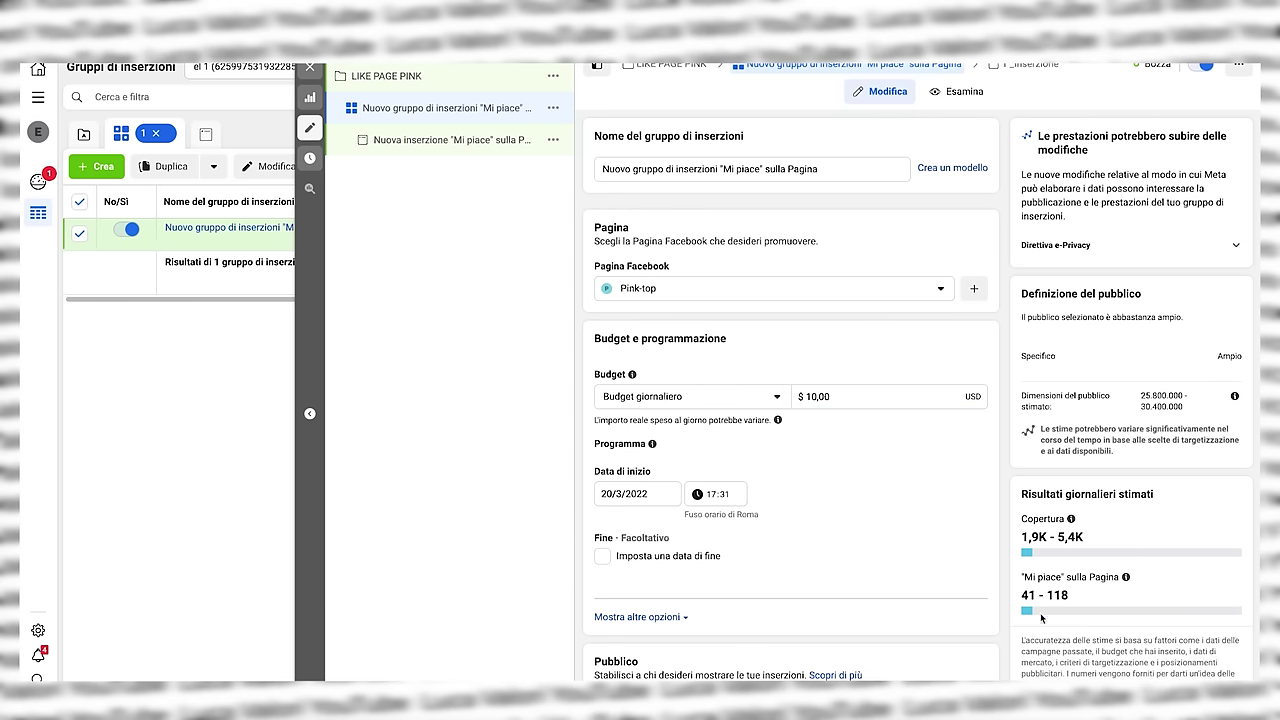
left_click_drag(1074, 602, 1021, 597)
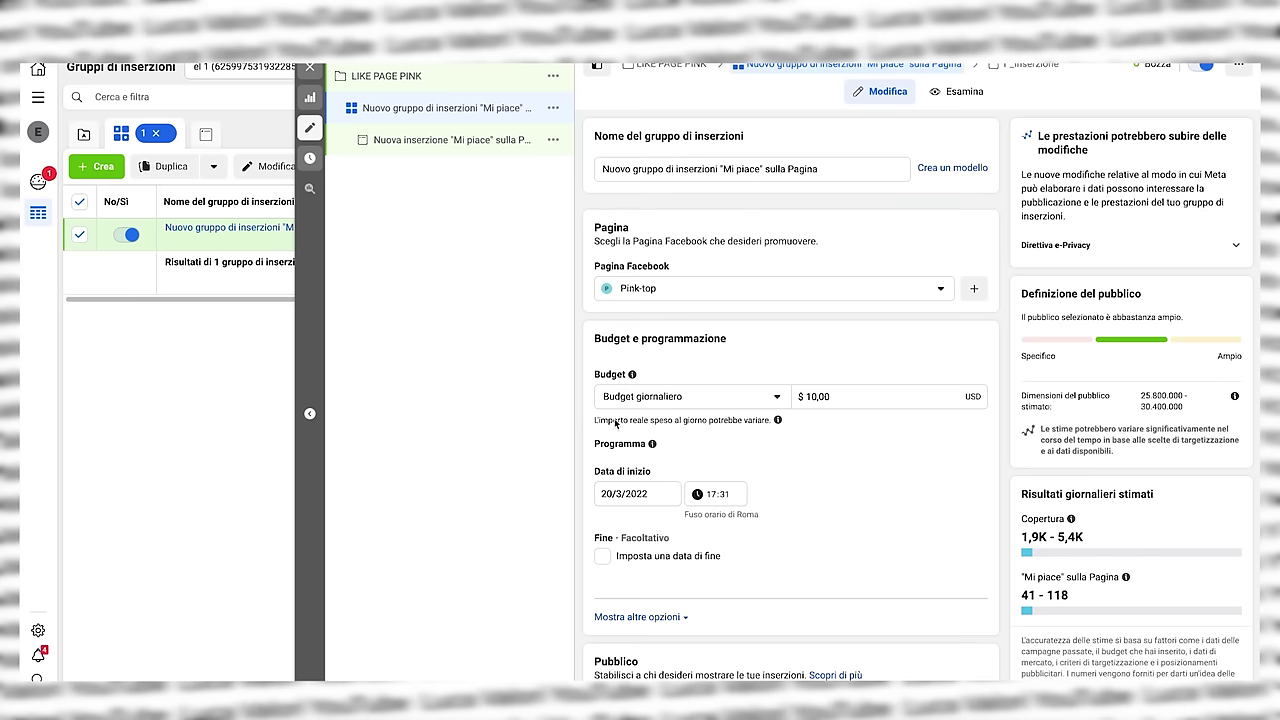
scroll(652, 450, "down", 4)
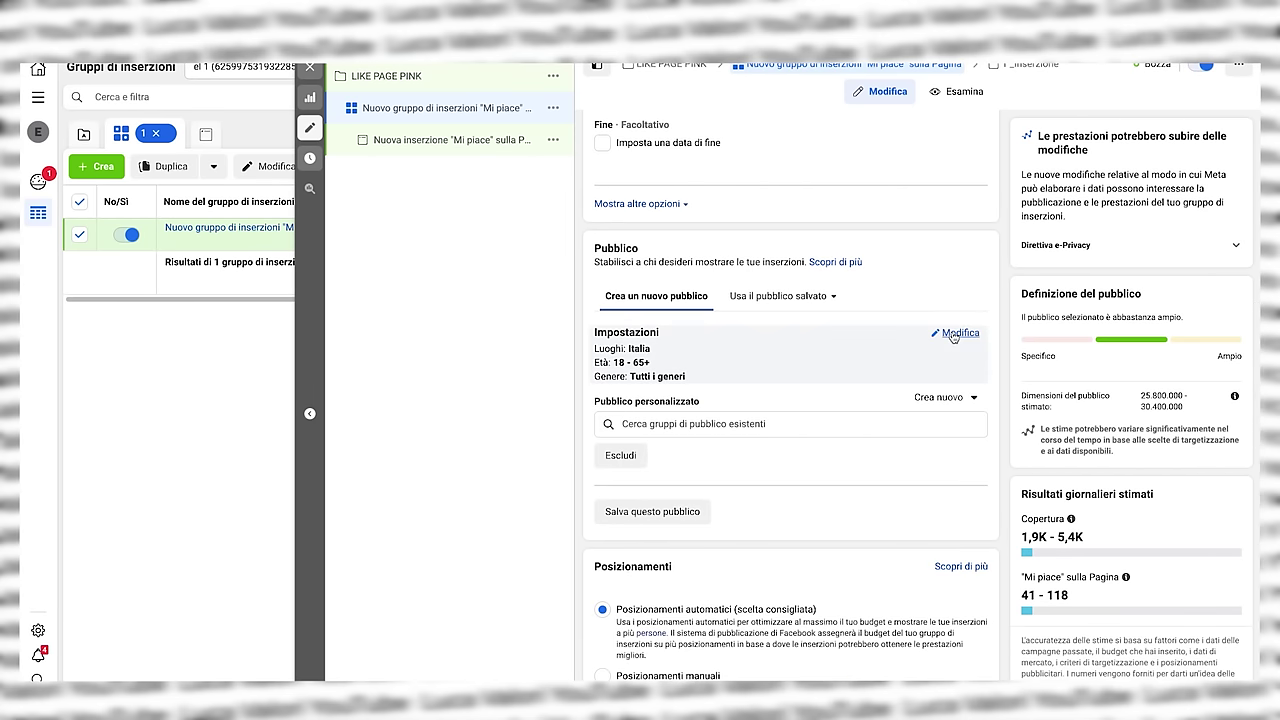
- Restrict the ad set's location targeting to people who live in Italia
left_click(952, 335)
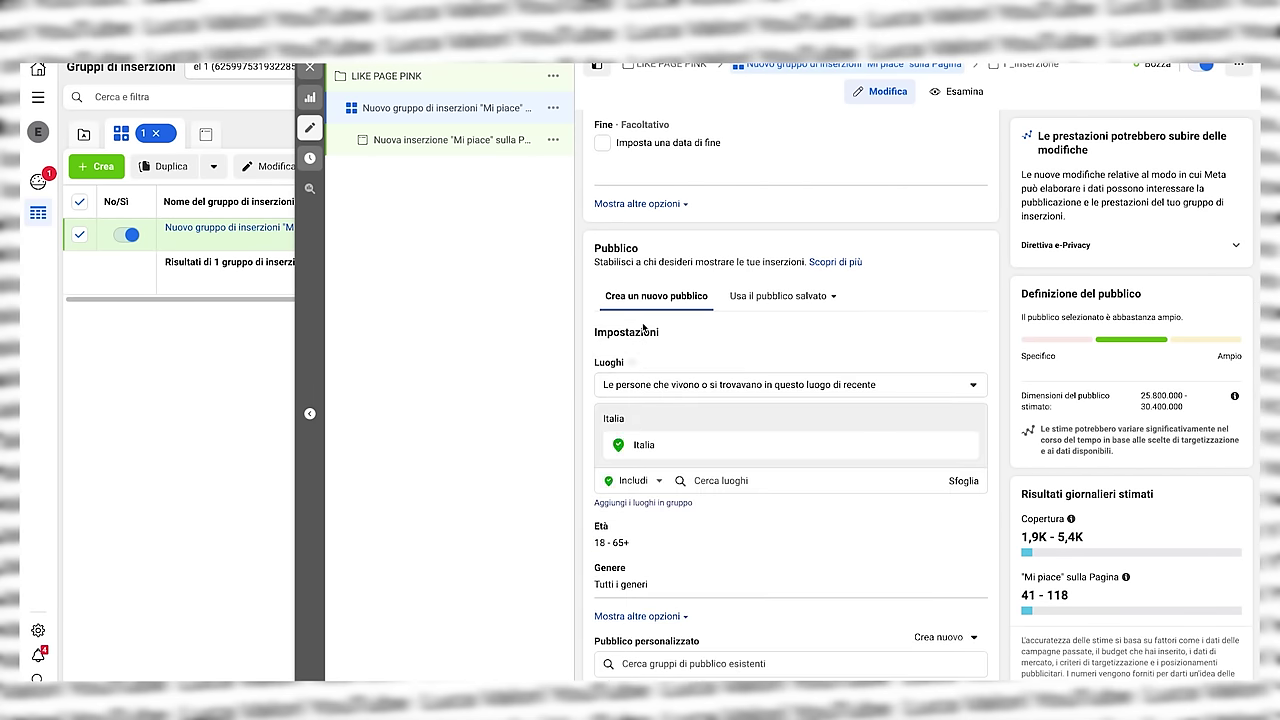
left_click(685, 392)
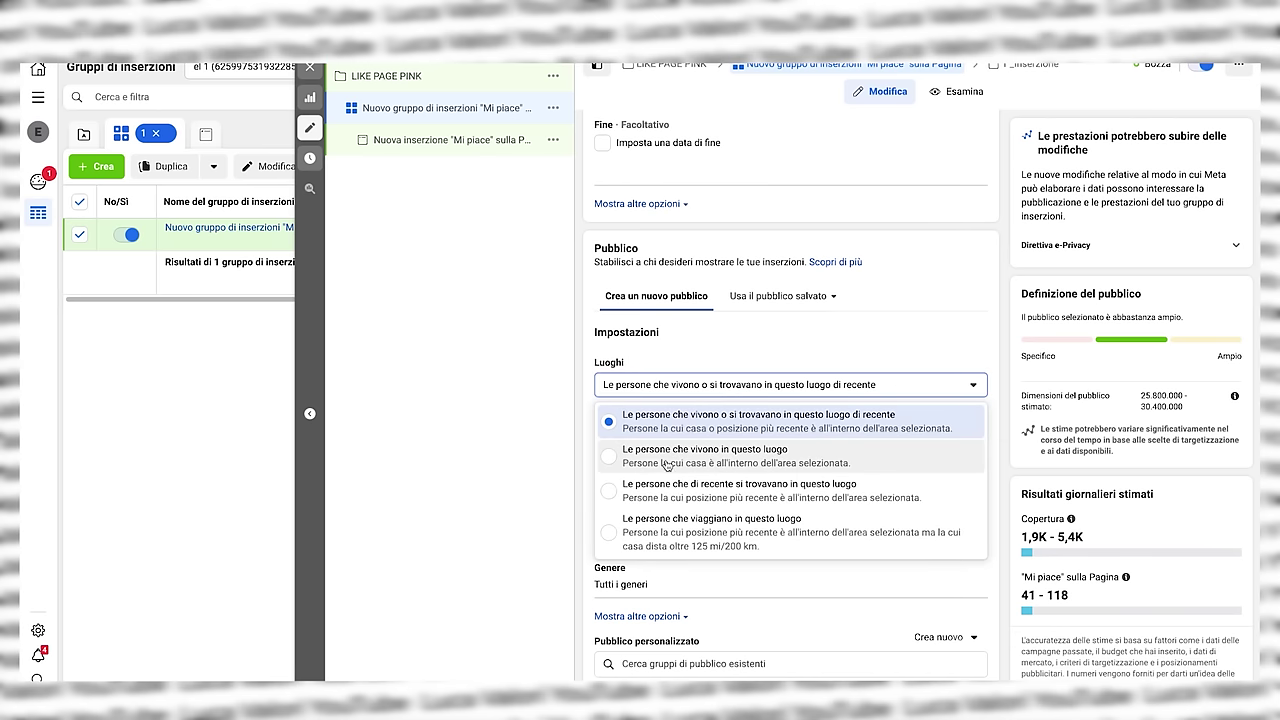
left_click(684, 462)
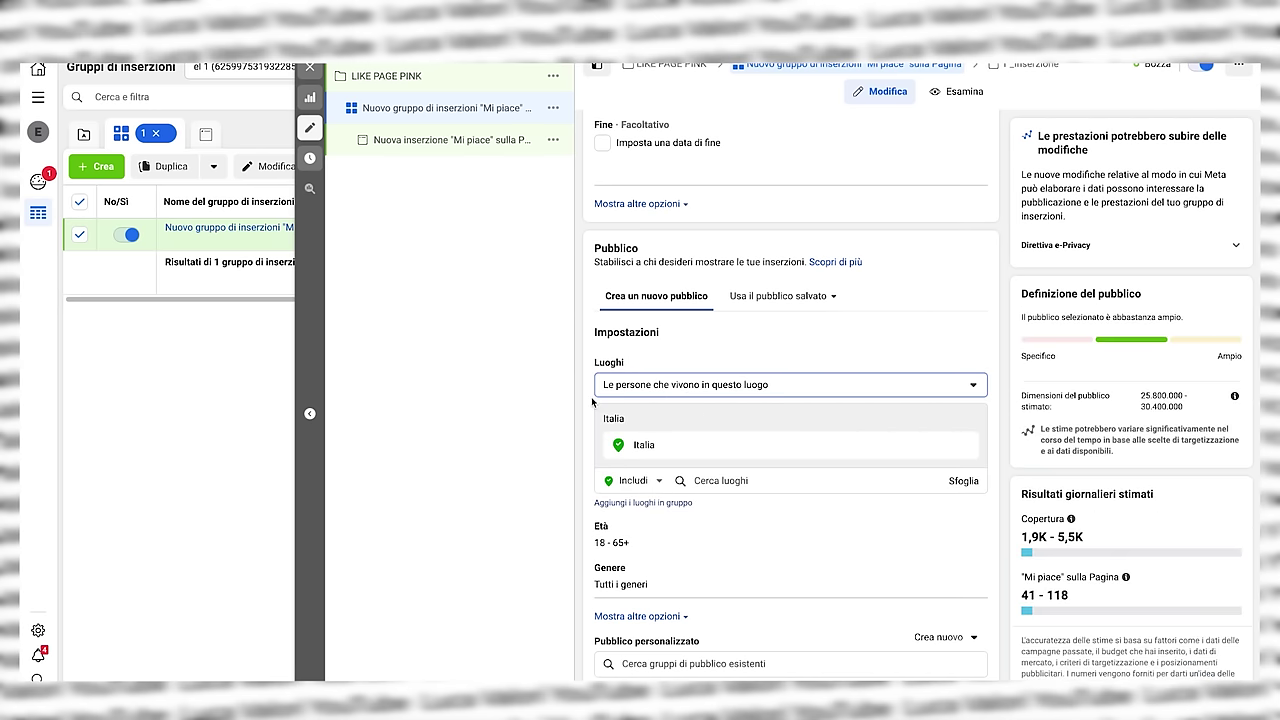
scroll(591, 396, "down", 1)
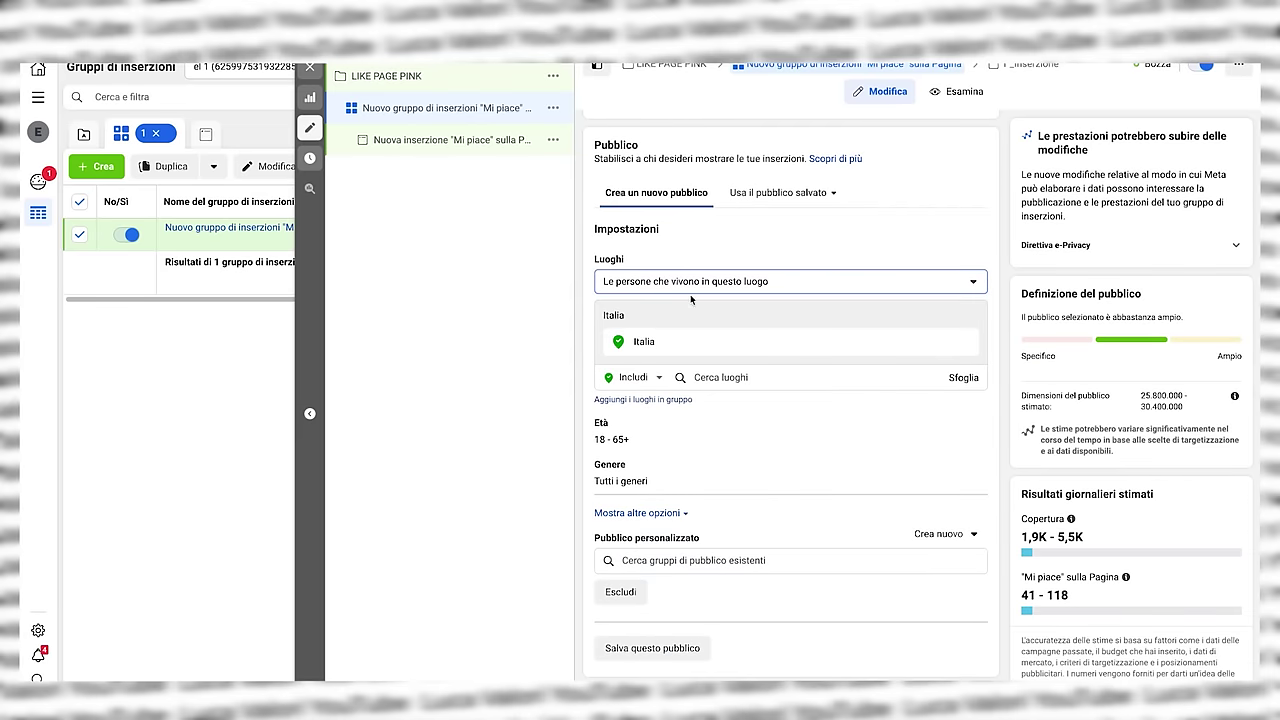
mouse_move(594, 279)
mouse_move(617, 343)
- Review the audience's 18 - 65+ age range
scroll(615, 400, "down", 1)
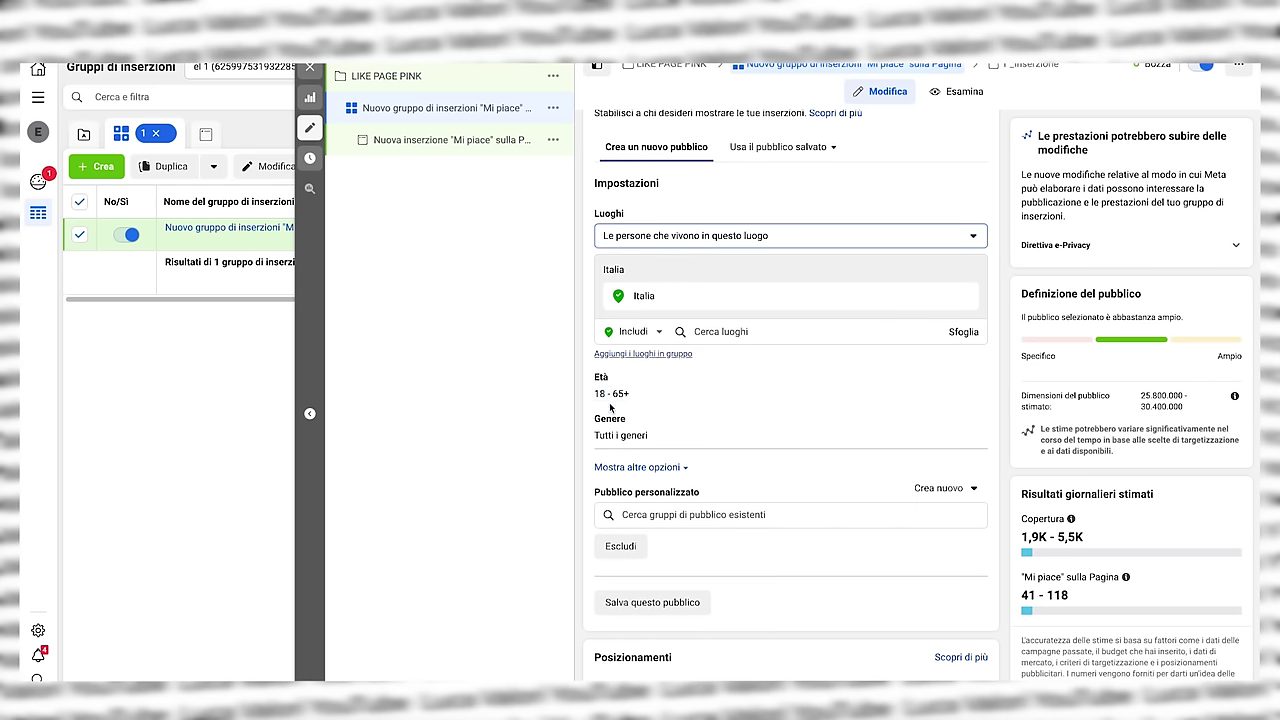
scroll(573, 386, "down", 1)
scroll(693, 468, "up", 1)
scroll(693, 468, "down", 3)
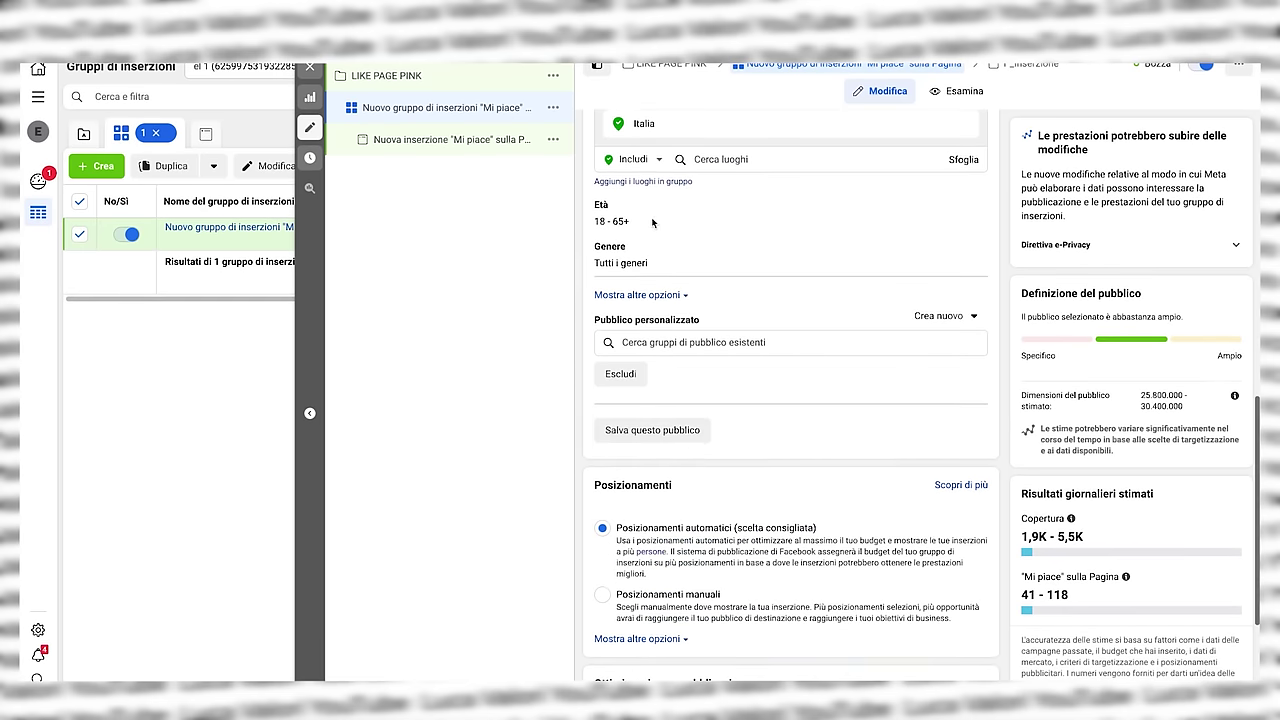
left_click_drag(632, 221, 605, 219)
left_click(605, 219)
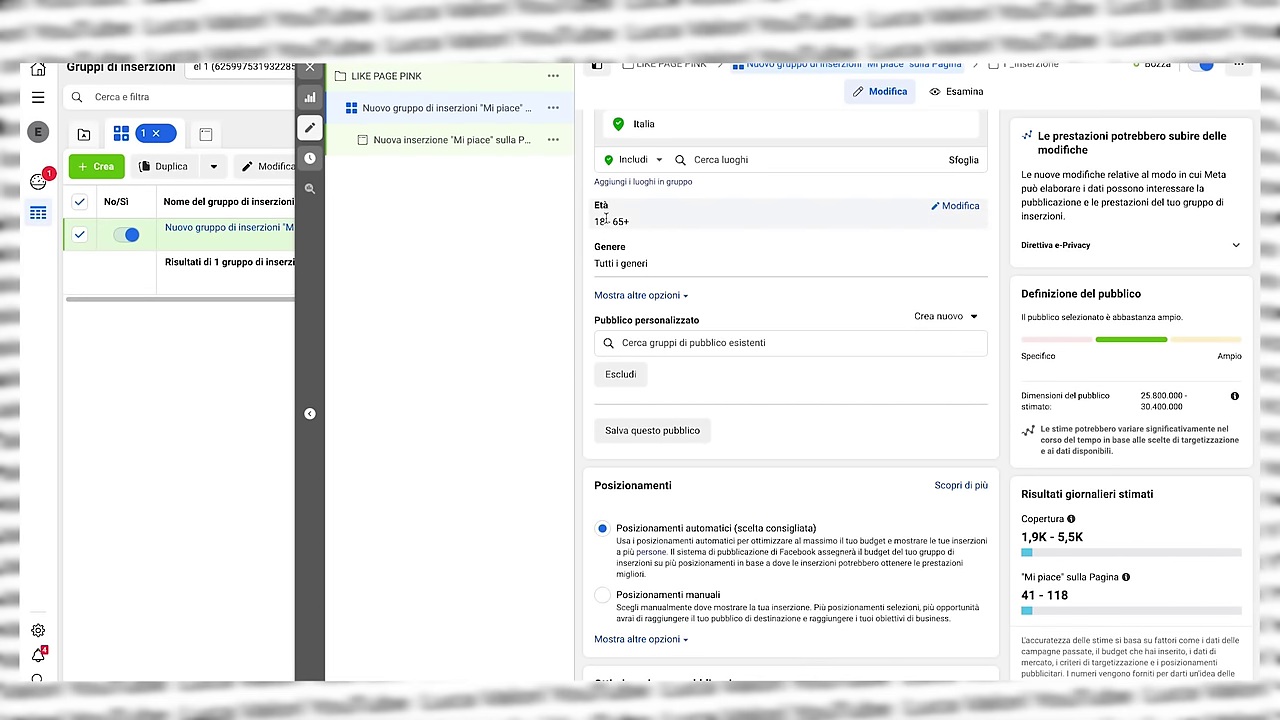
- Keep automatic placements for the ad set and move on to the Nuova inserzione ad
scroll(620, 260, "down", 1)
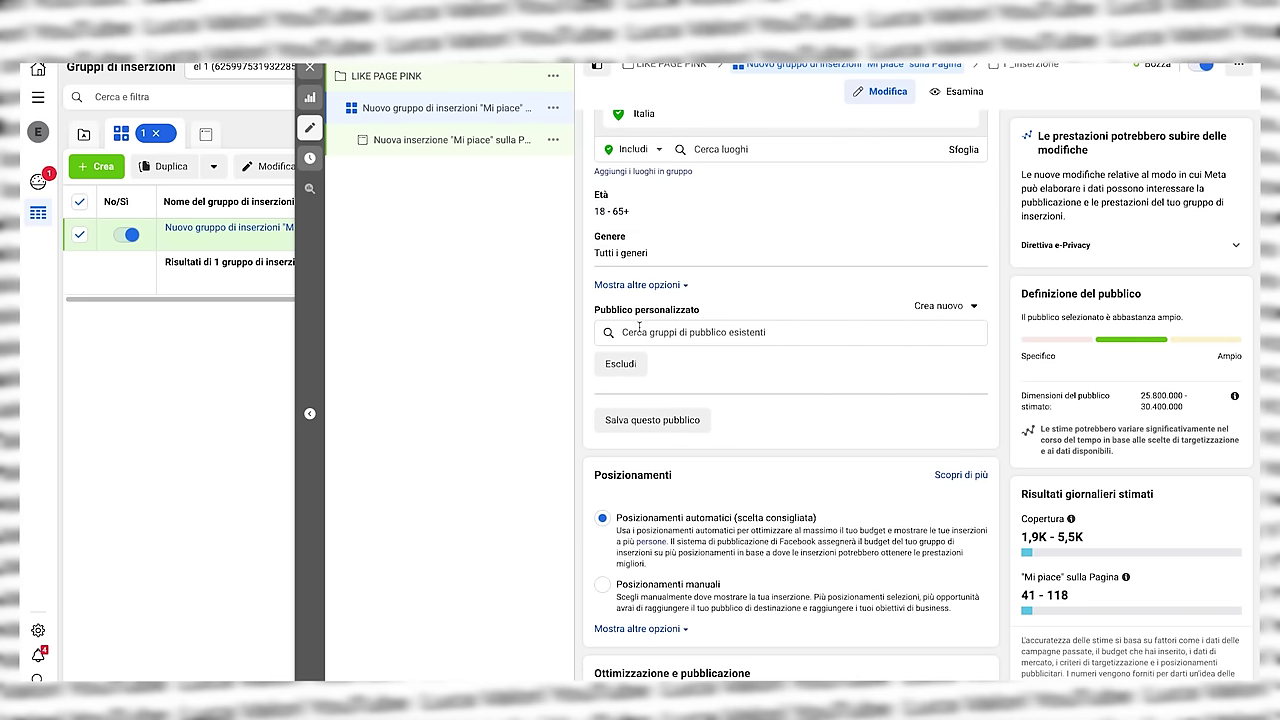
scroll(637, 324, "down", 2)
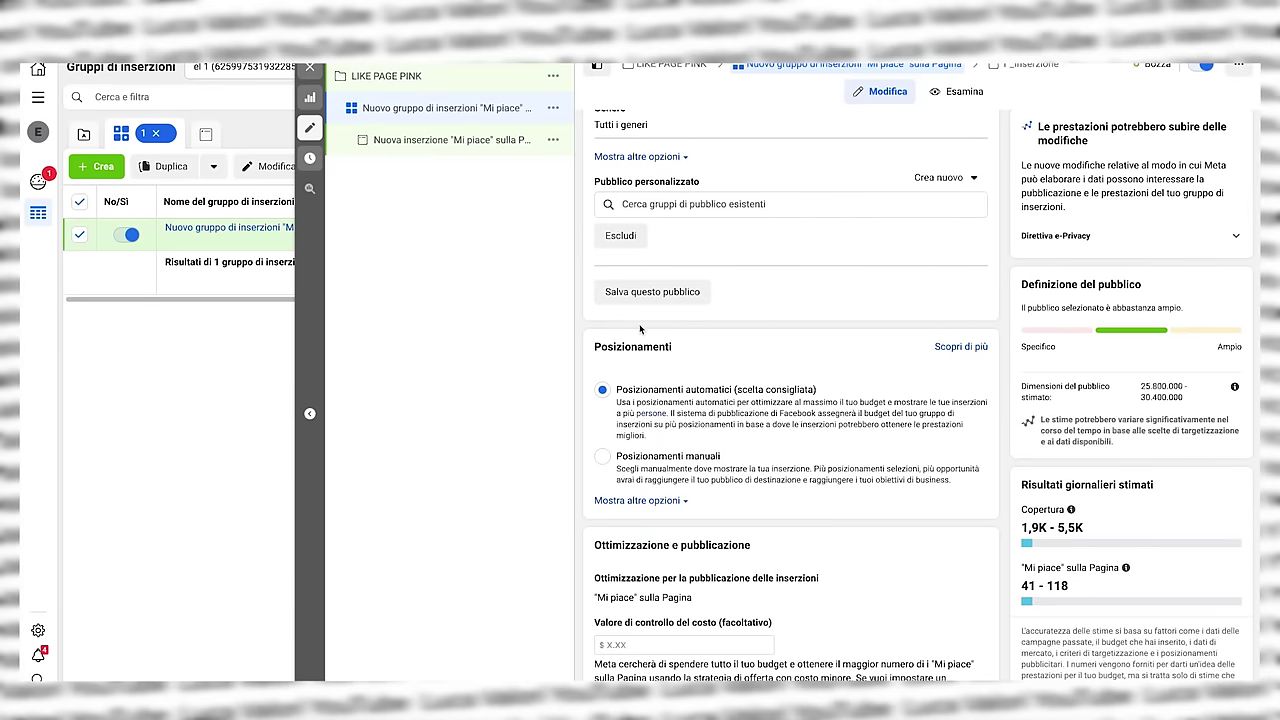
left_click(788, 394)
scroll(755, 400, "down", 1)
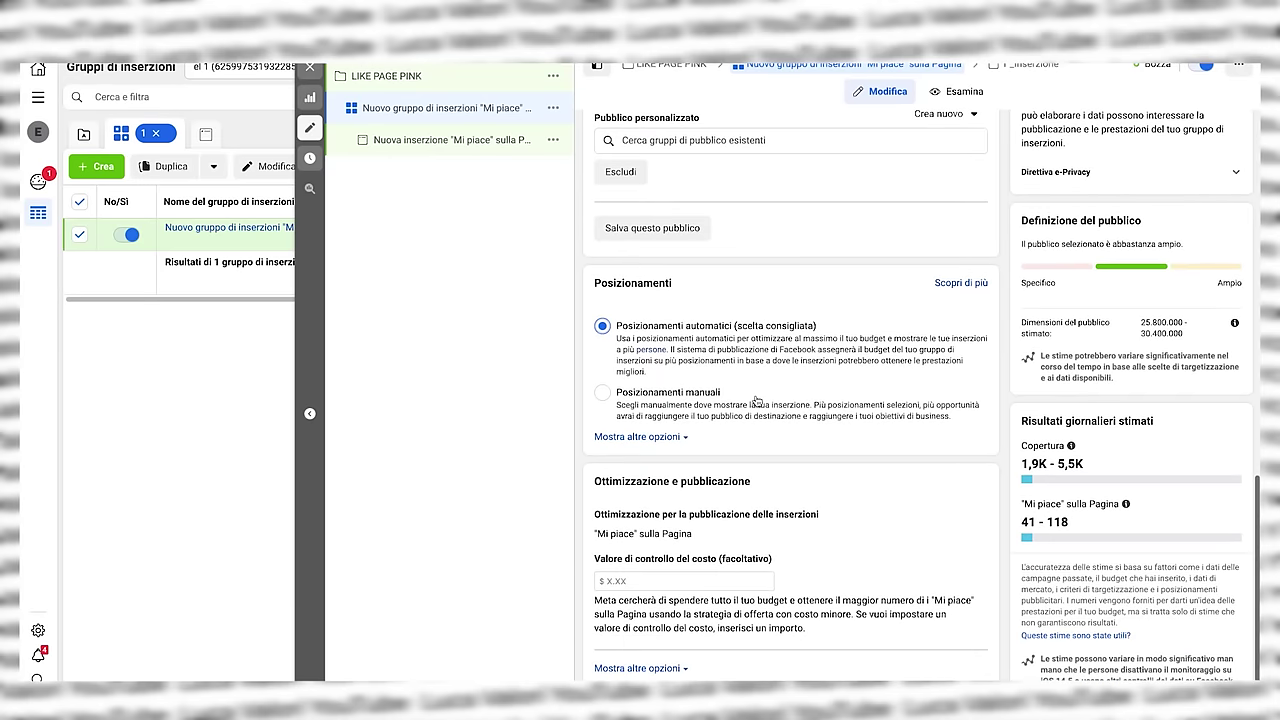
left_click(396, 142)
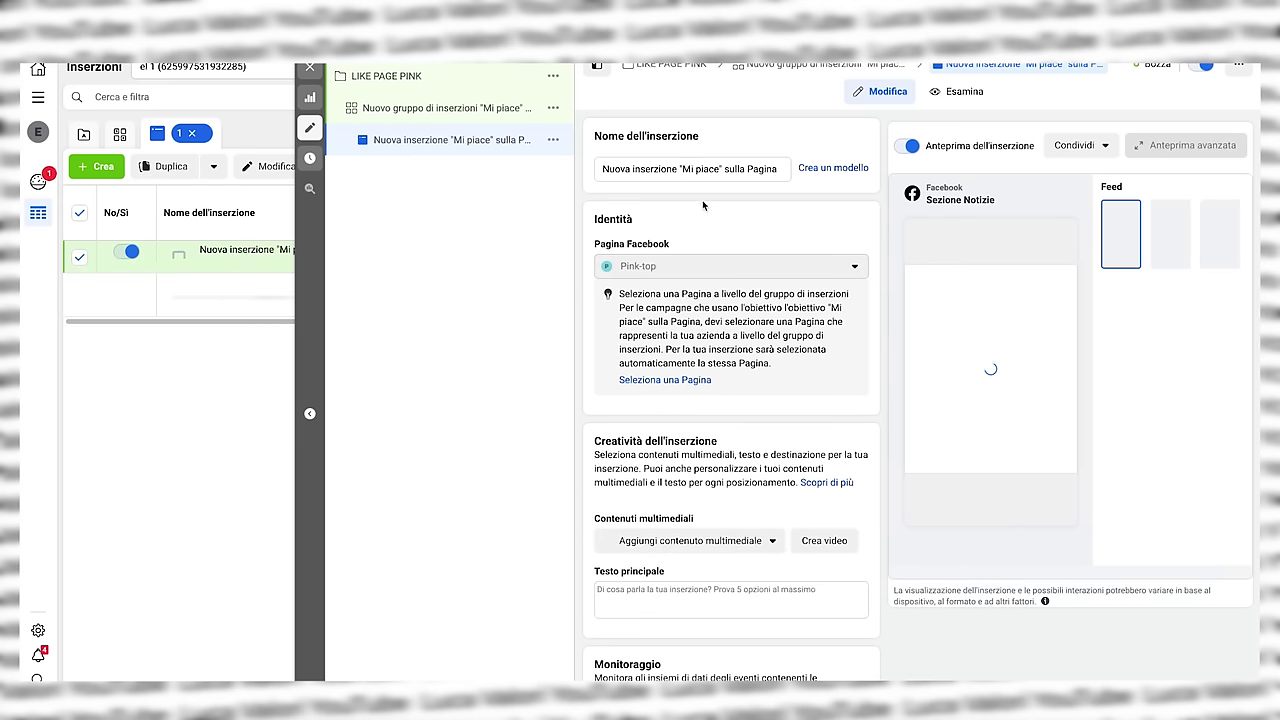
- Add the image 6 3.png to the ad through Aggiungi immagine
scroll(703, 240, "down", 2)
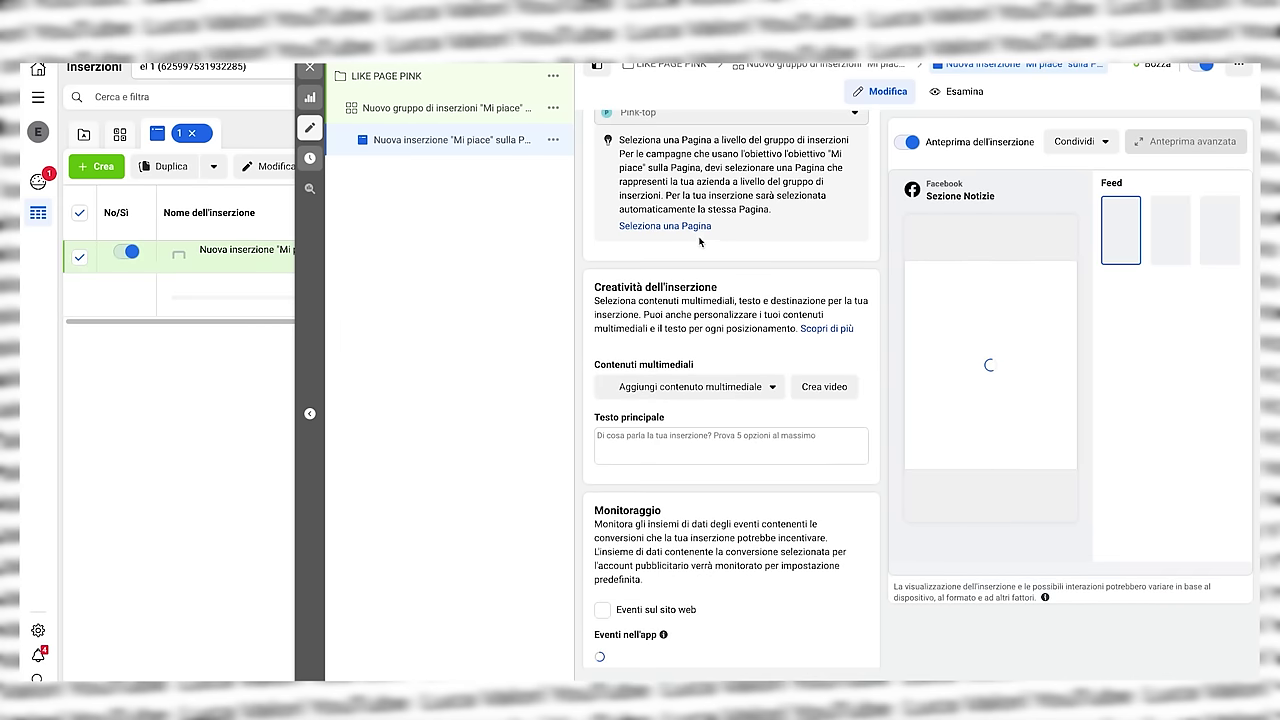
left_click(765, 390)
left_click(695, 418)
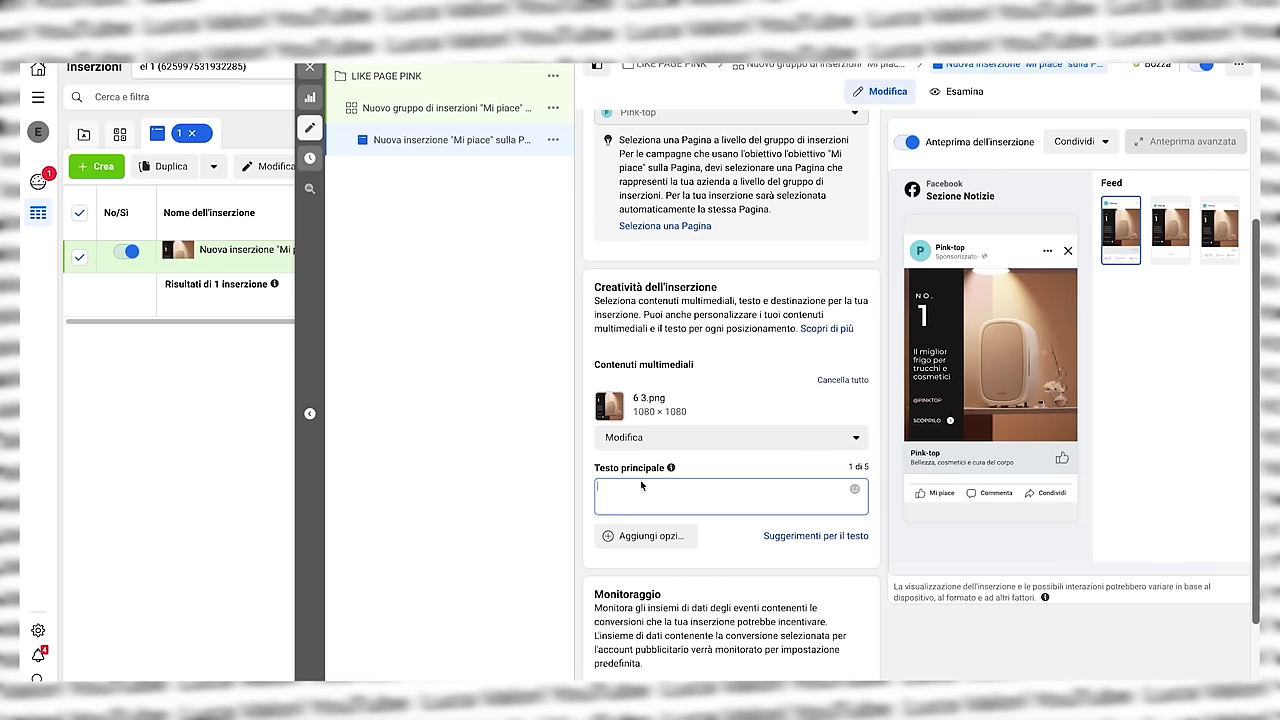
- Tick Eventi sul sito web under Monitoraggio so the ad tracks events via Pixel di Pink
scroll(650, 507, "down", 1)
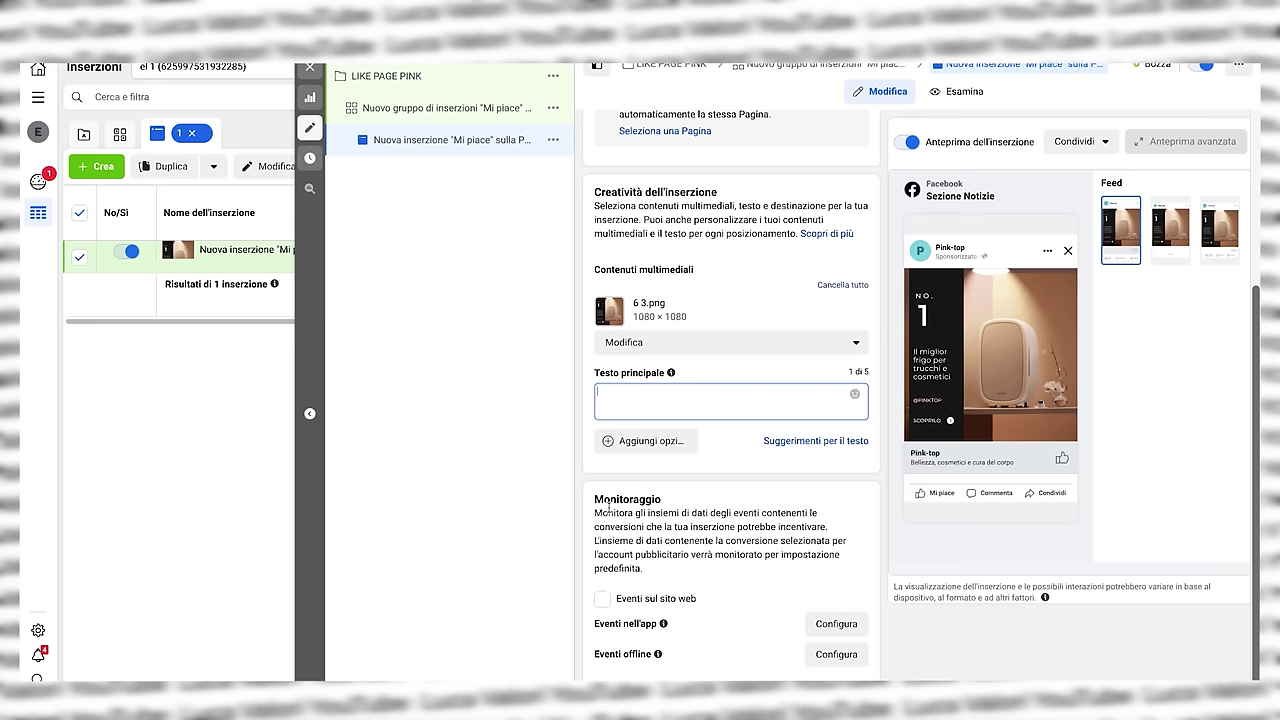
left_click_drag(594, 500, 666, 502)
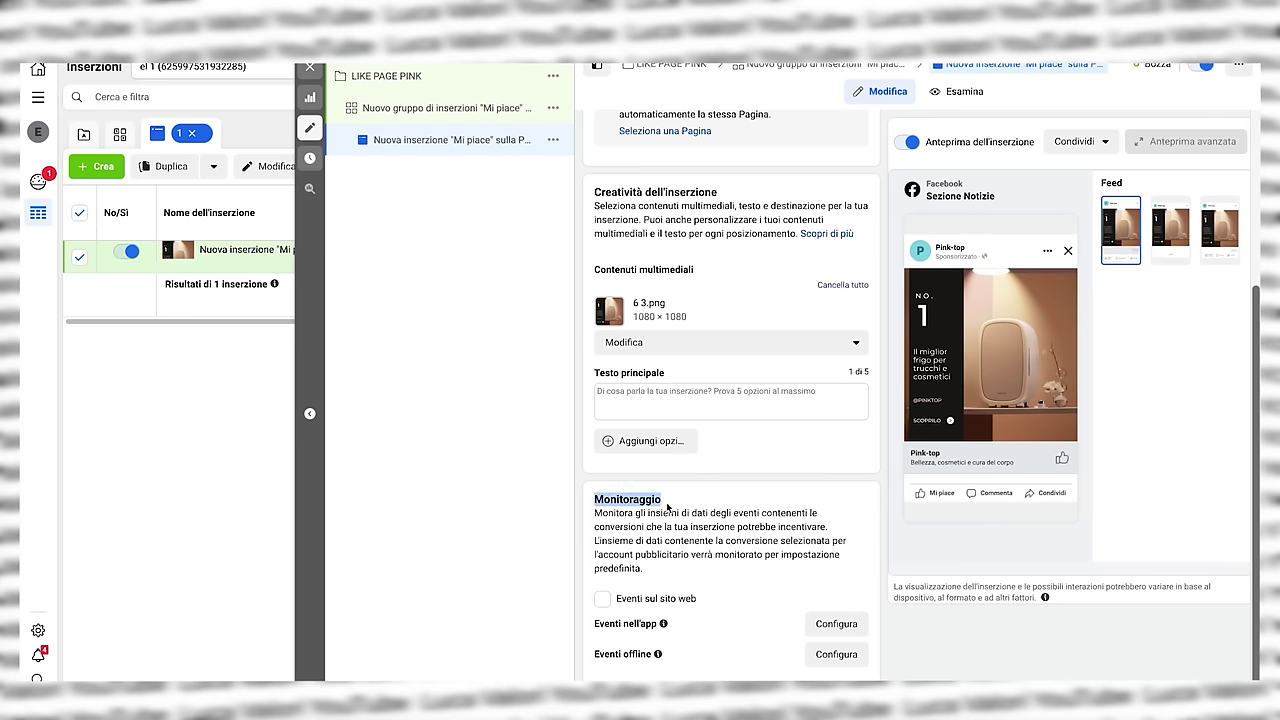
left_click(602, 599)
scroll(676, 580, "down", 2)
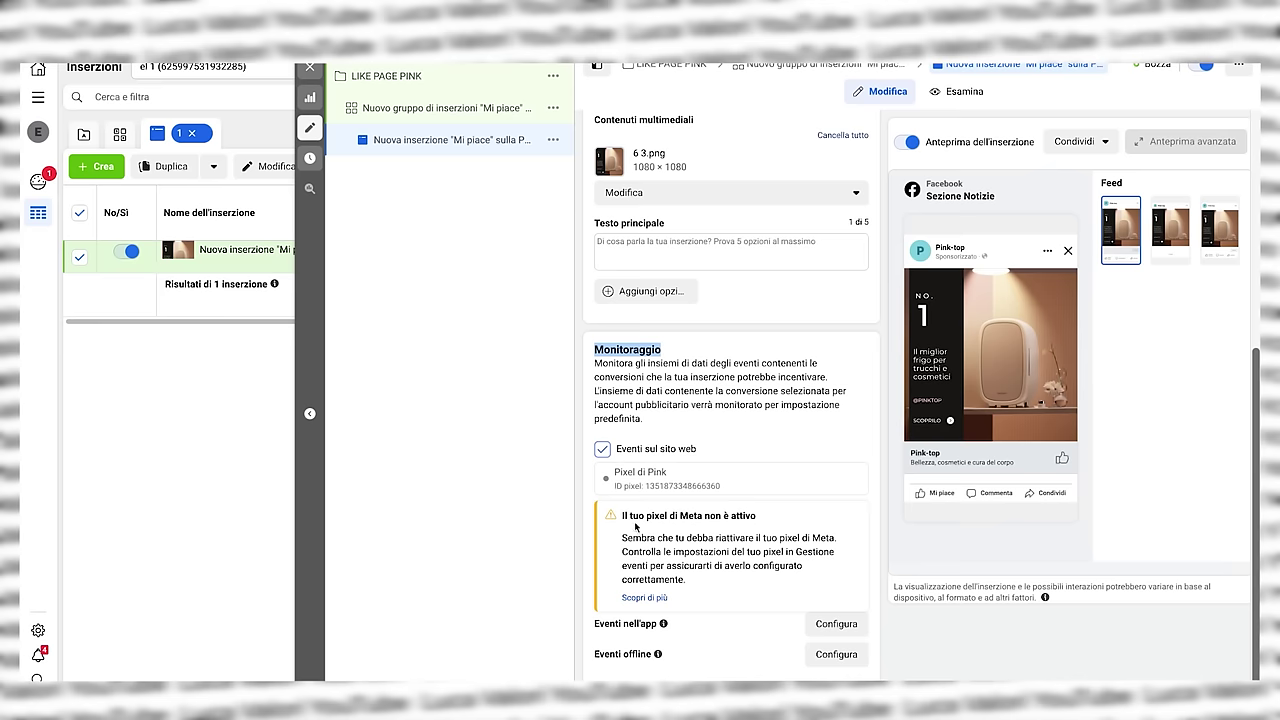
scroll(643, 593, "up", 2)
scroll(641, 565, "down", 2)
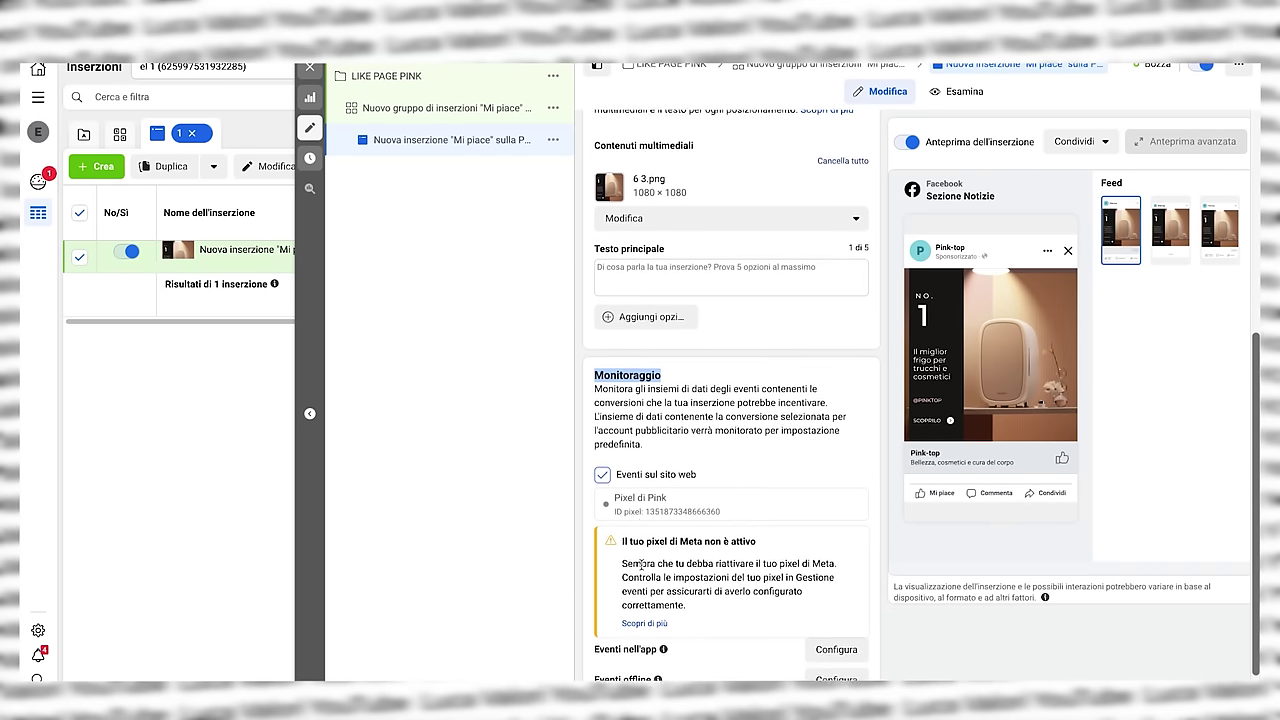
left_click(669, 405)
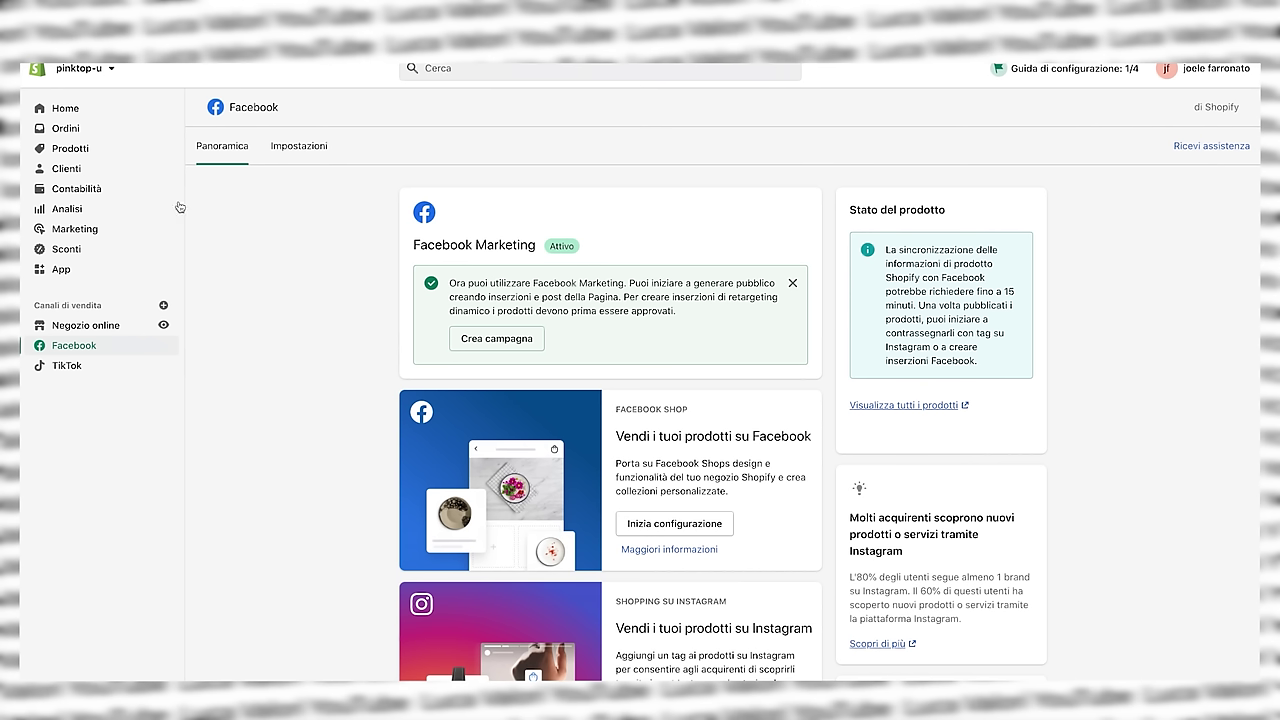
- In Shopify's Facebook channel preferences, locate the Massimo data-sharing setting and the Pixel di Pink pixel
left_click(117, 347)
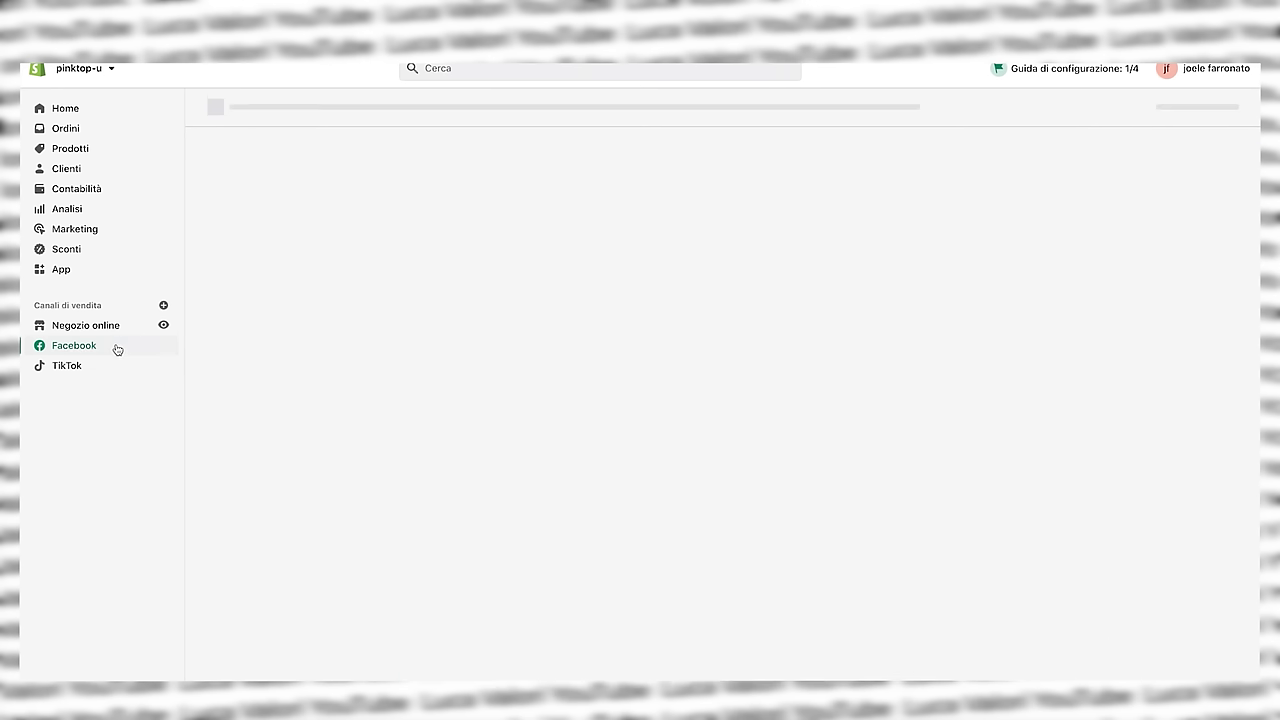
left_click(108, 323)
left_click(88, 428)
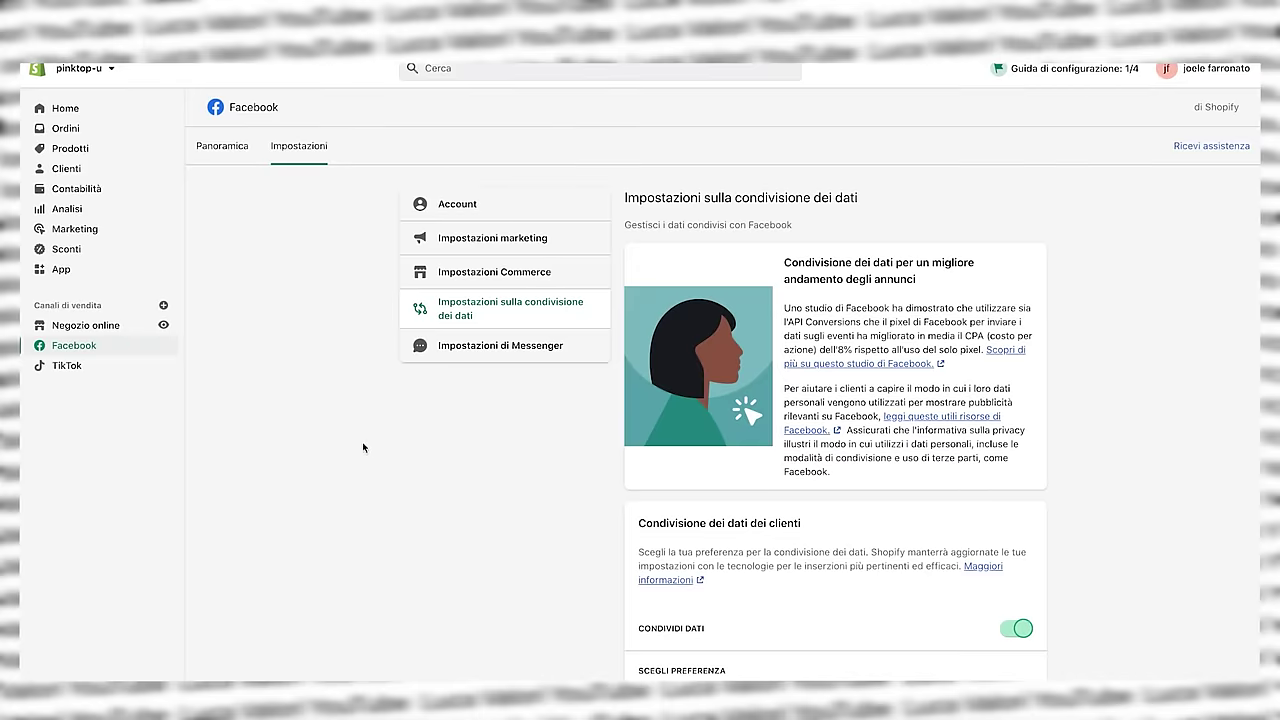
scroll(710, 530, "down", 6)
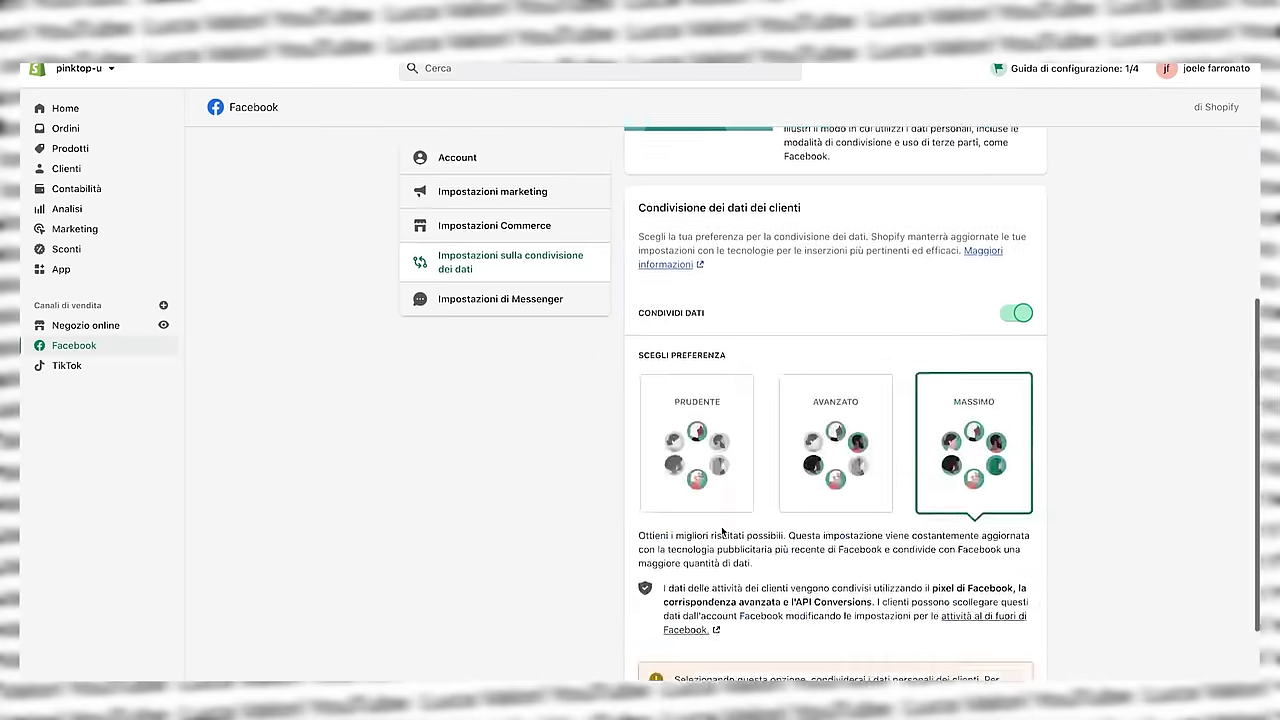
left_click_drag(731, 636, 677, 637)
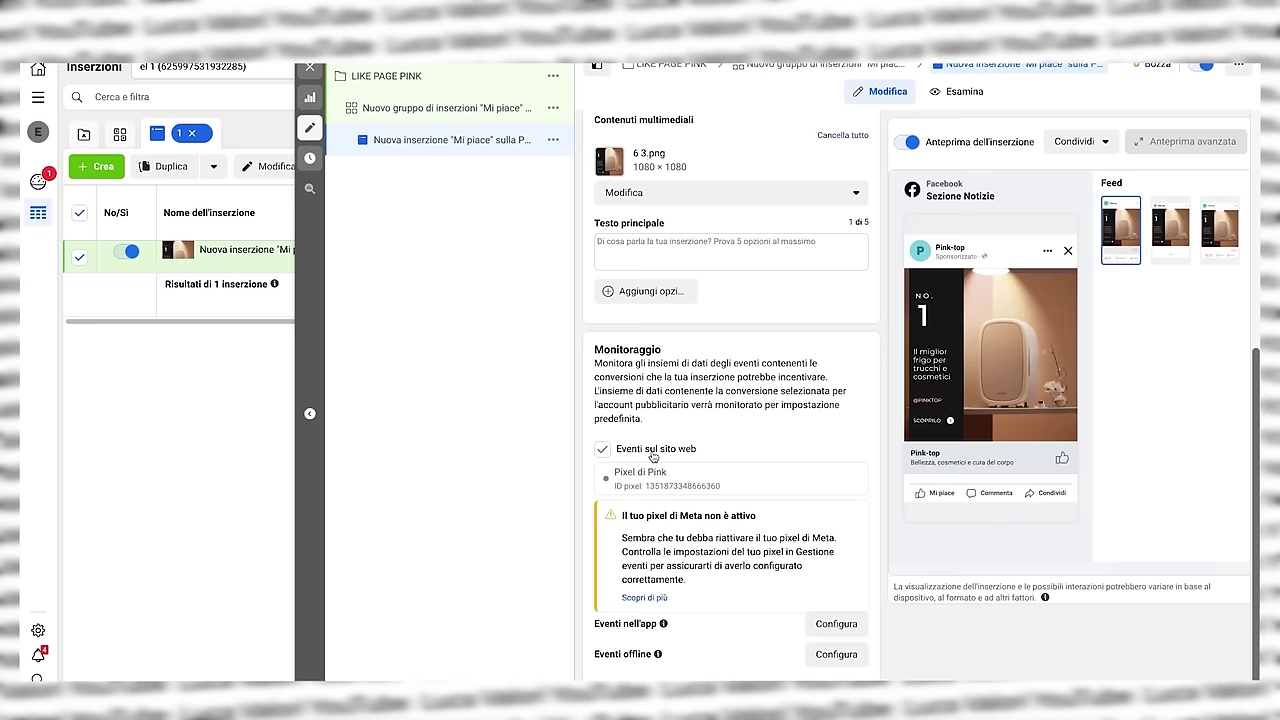
- Close the ad editor and choose Chiudi so the drafts stay unpublished
scroll(723, 650, "up", 2)
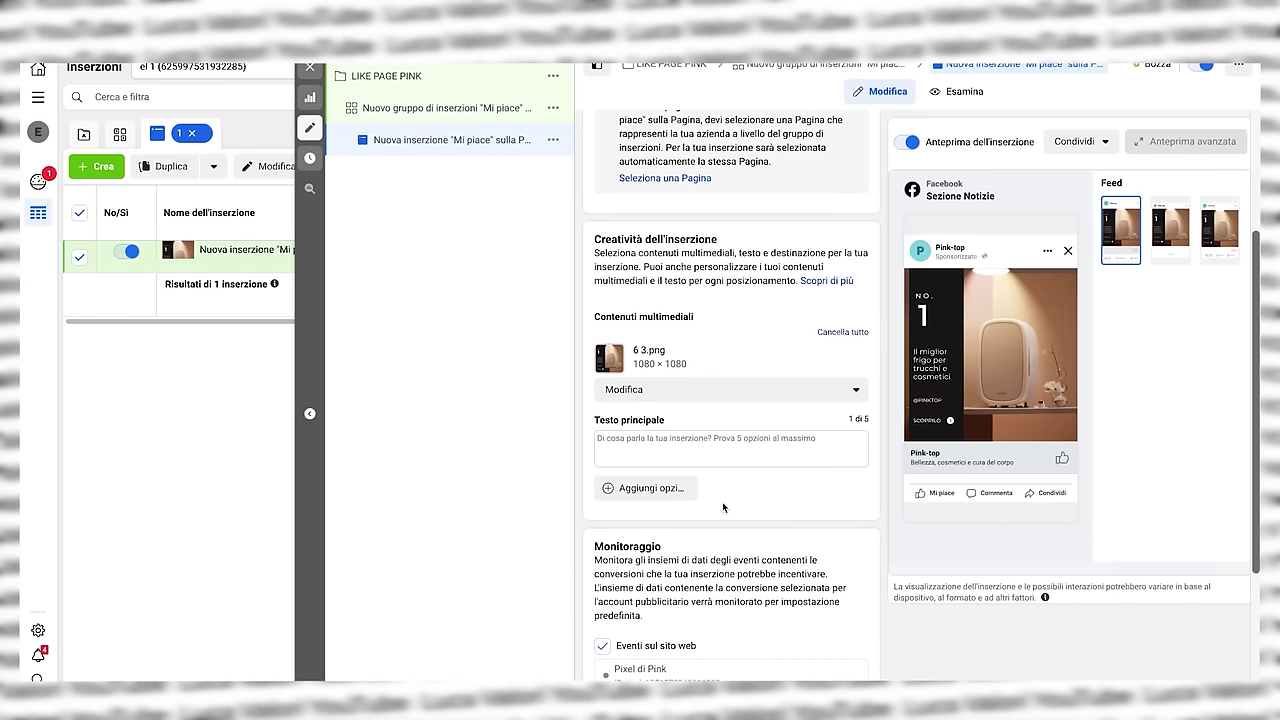
scroll(723, 507, "up", 1)
left_click(685, 528)
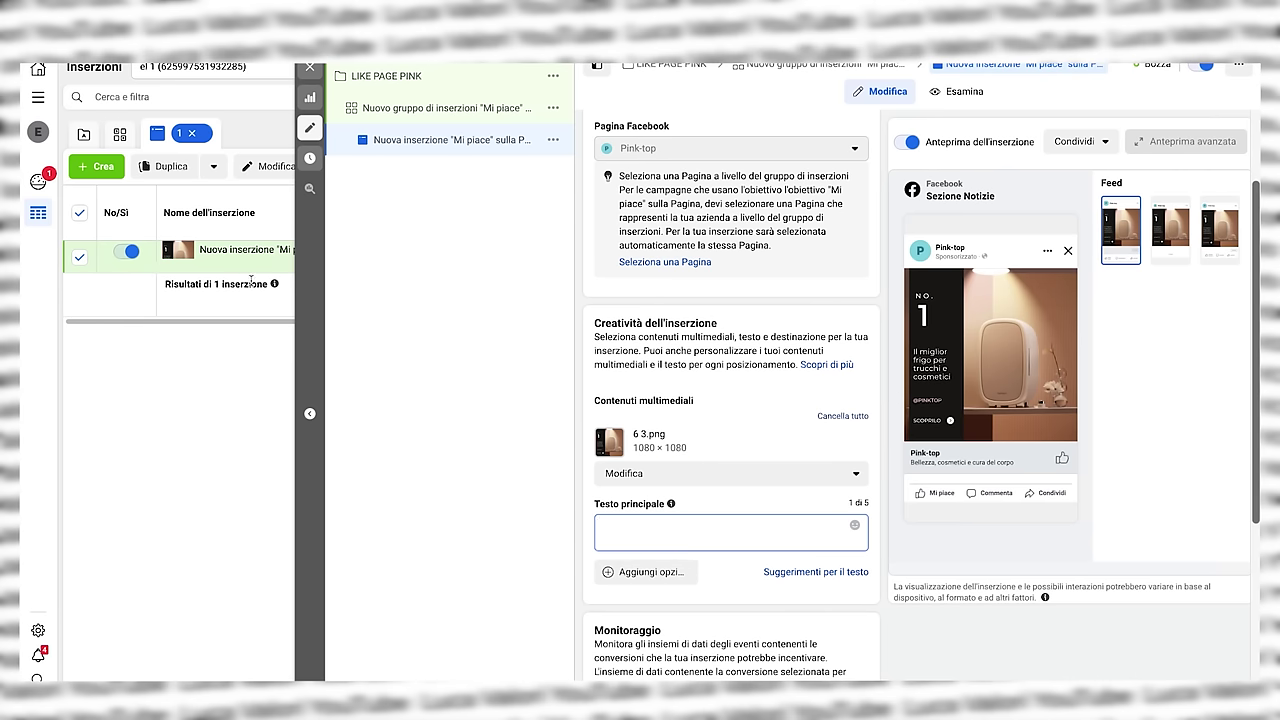
scroll(658, 284, "up", 3)
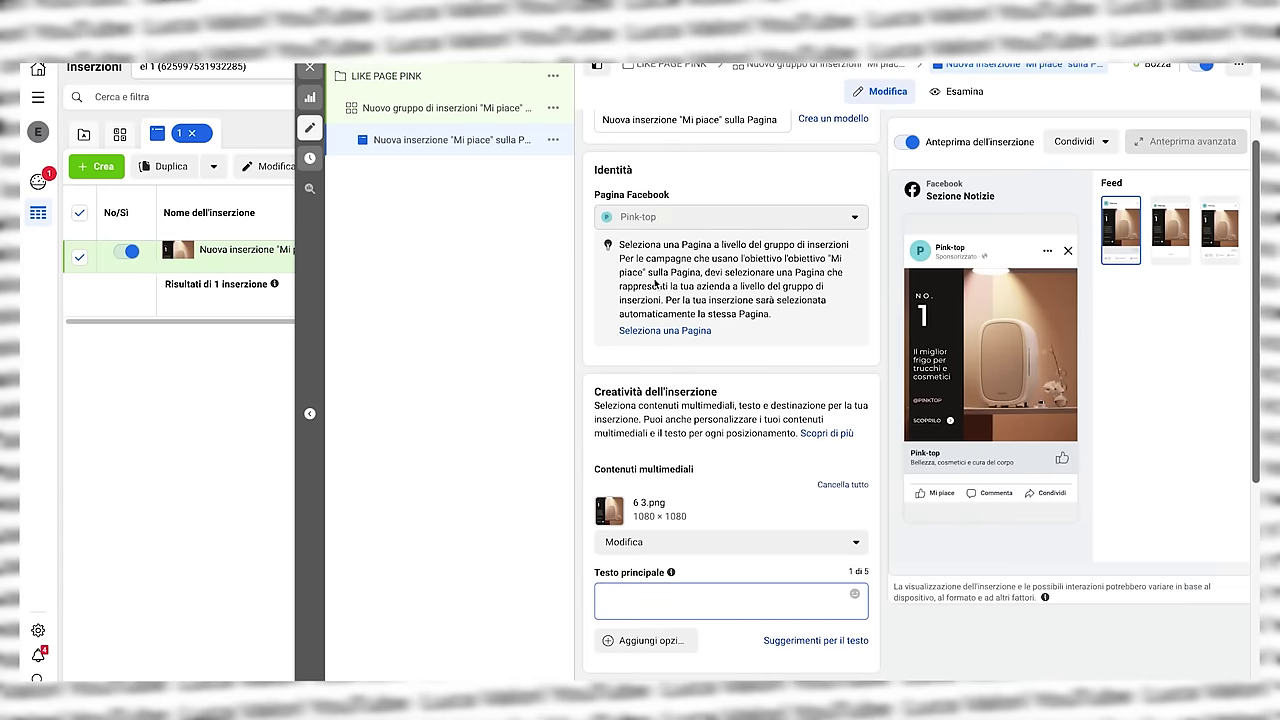
scroll(656, 282, "down", 4)
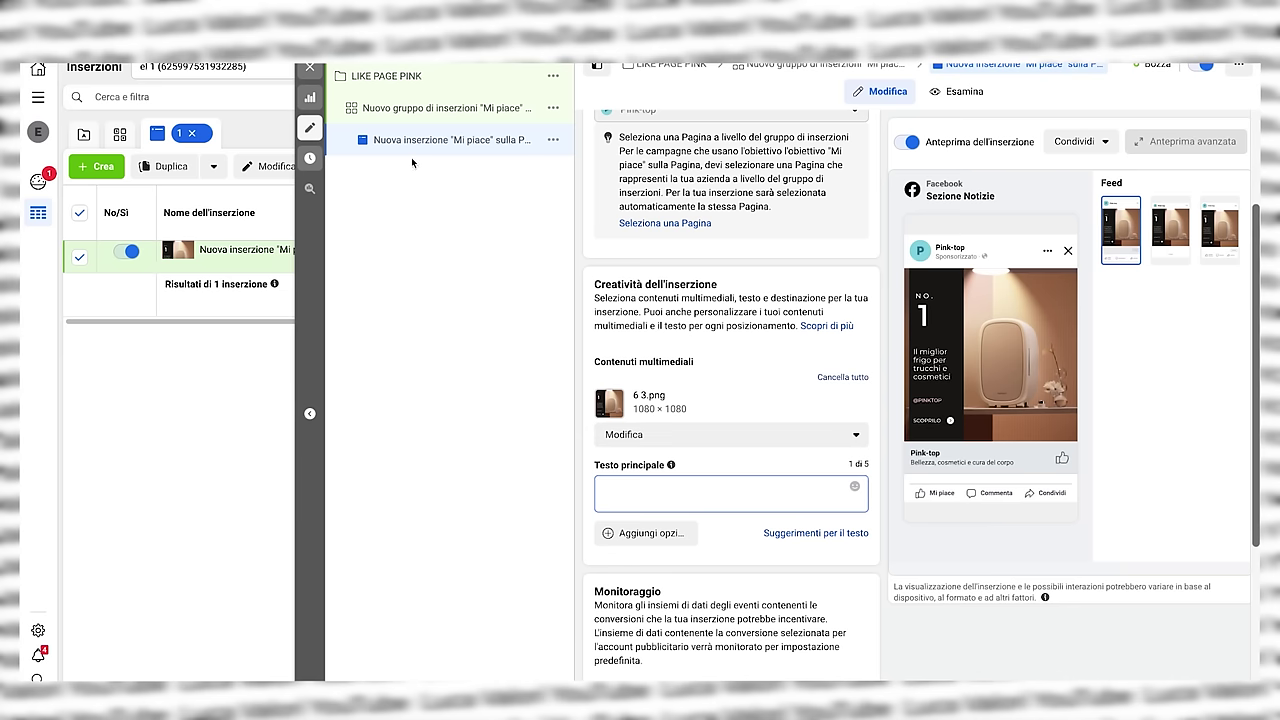
left_click(310, 67)
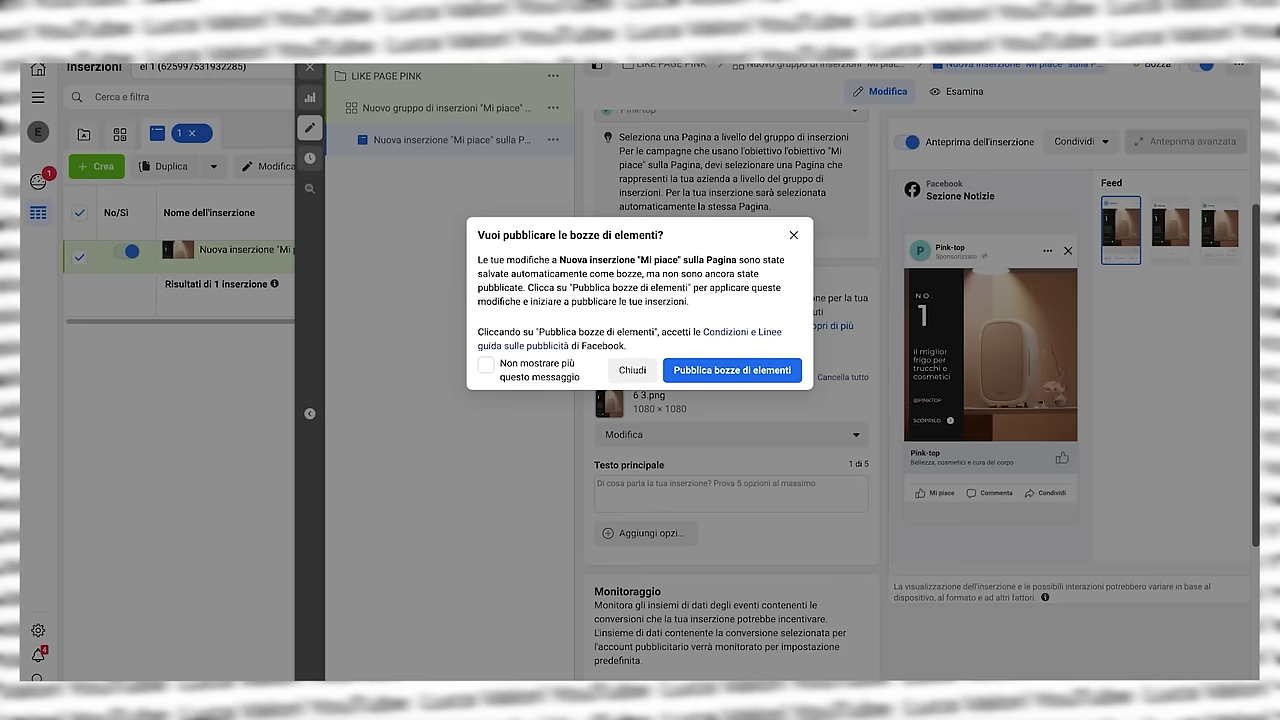
left_click(793, 236)
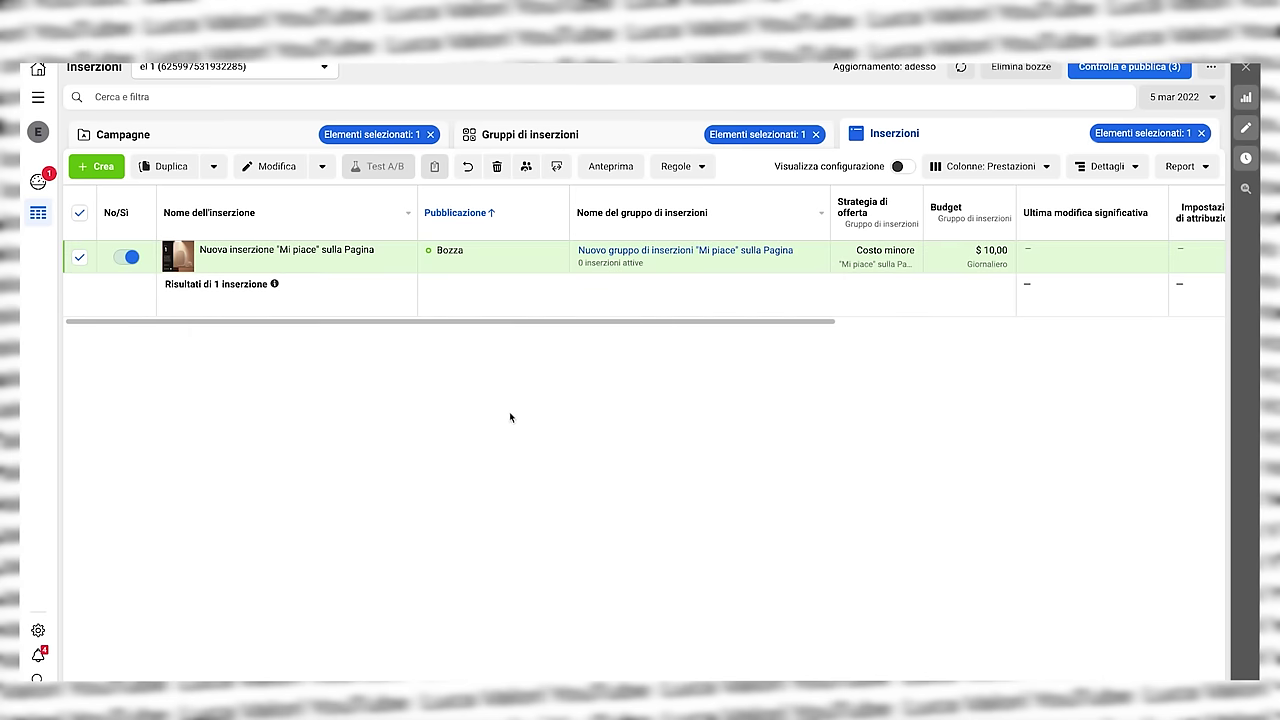
- Switch the LIKE PAGE PINK campaign off in the Campagne list and begin a new campaign with + Crea
left_click(285, 144)
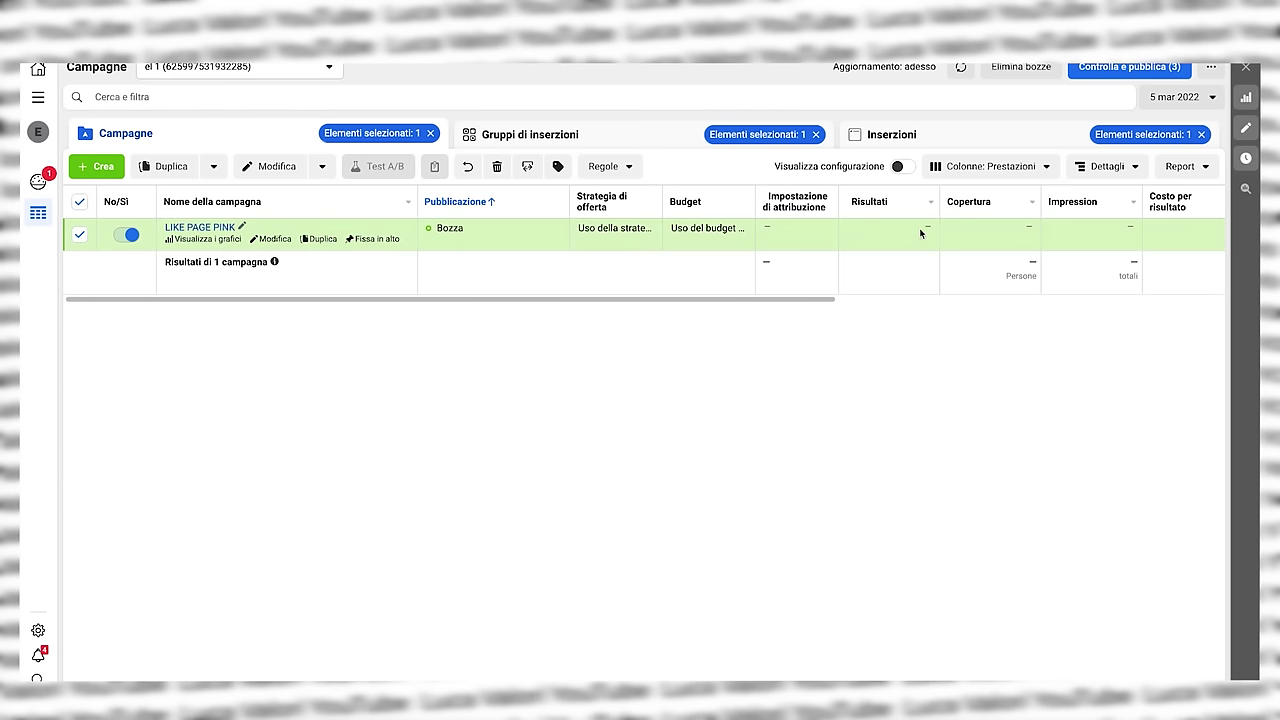
left_click(125, 235)
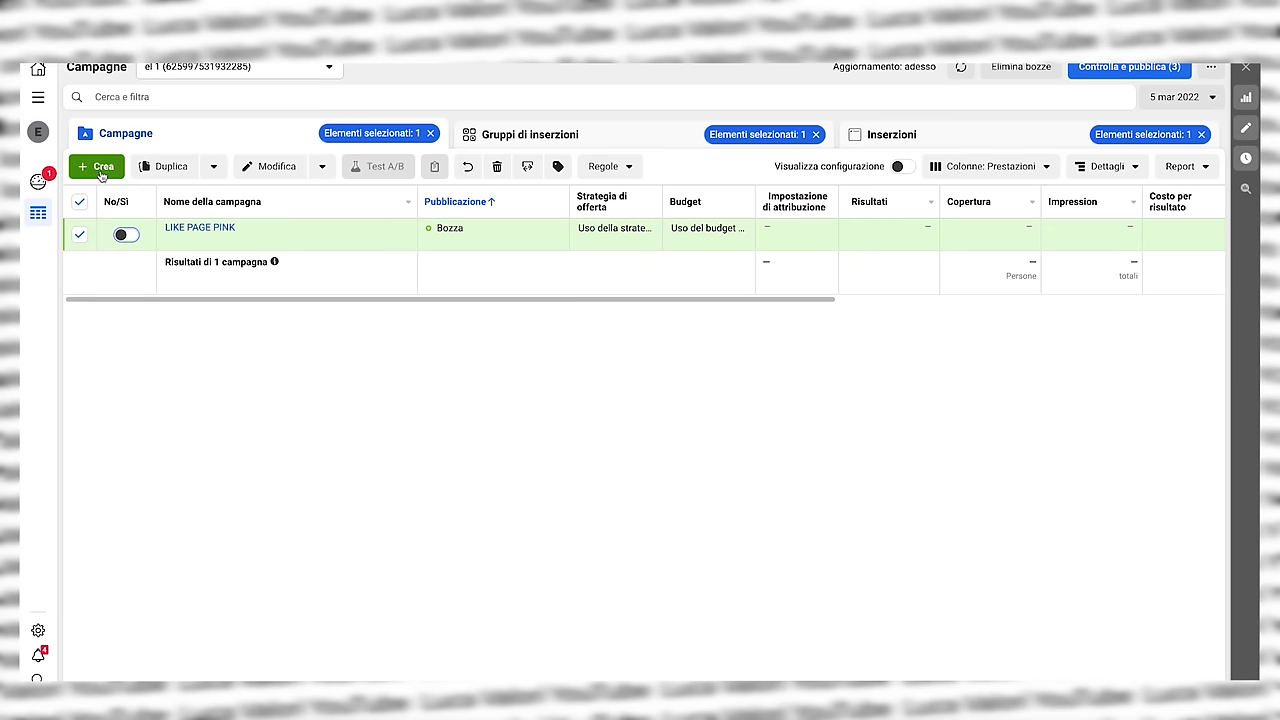
left_click(97, 176)
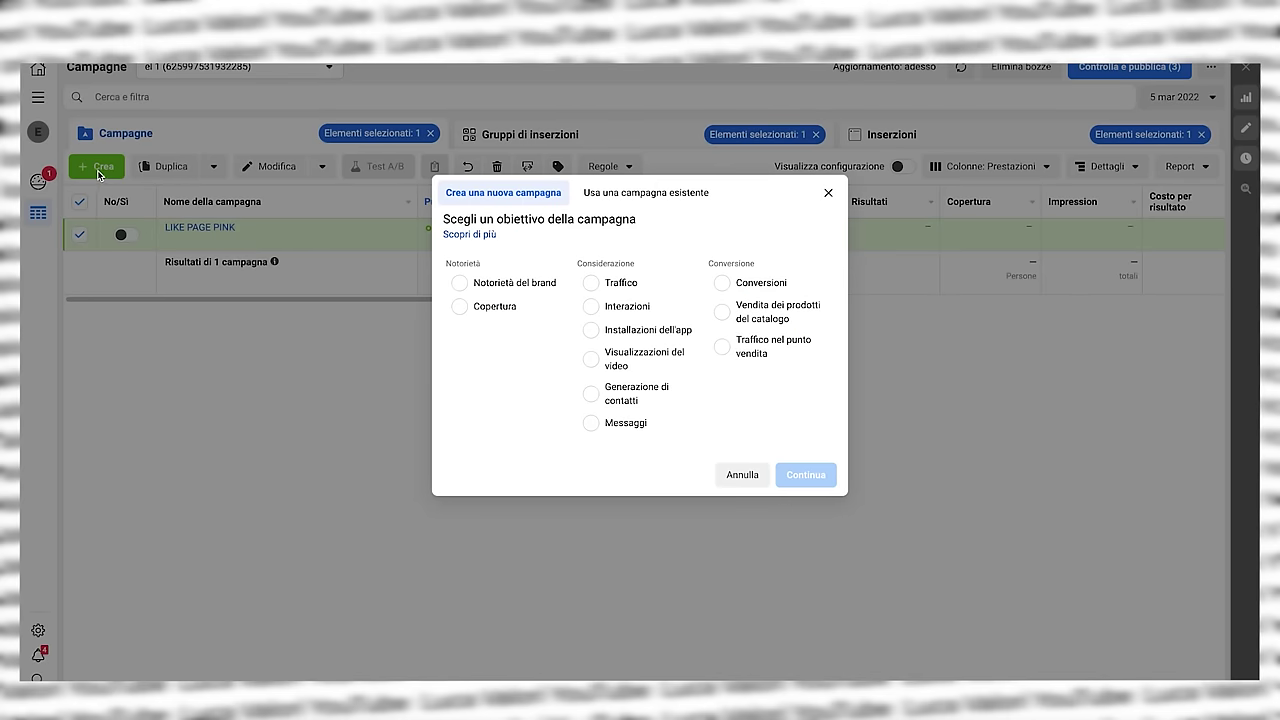
- Pick Conversioni as the objective and build it as a manual conversion campaign
left_click(735, 286)
left_click(808, 574)
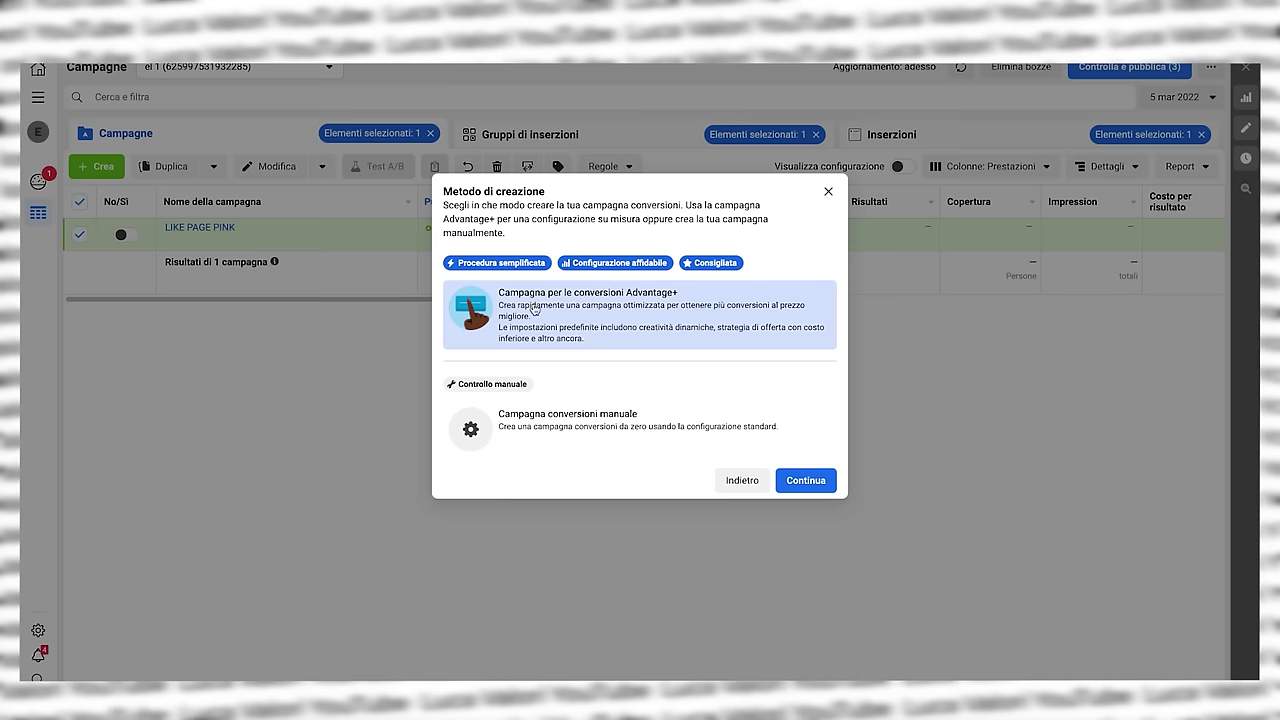
left_click(536, 417)
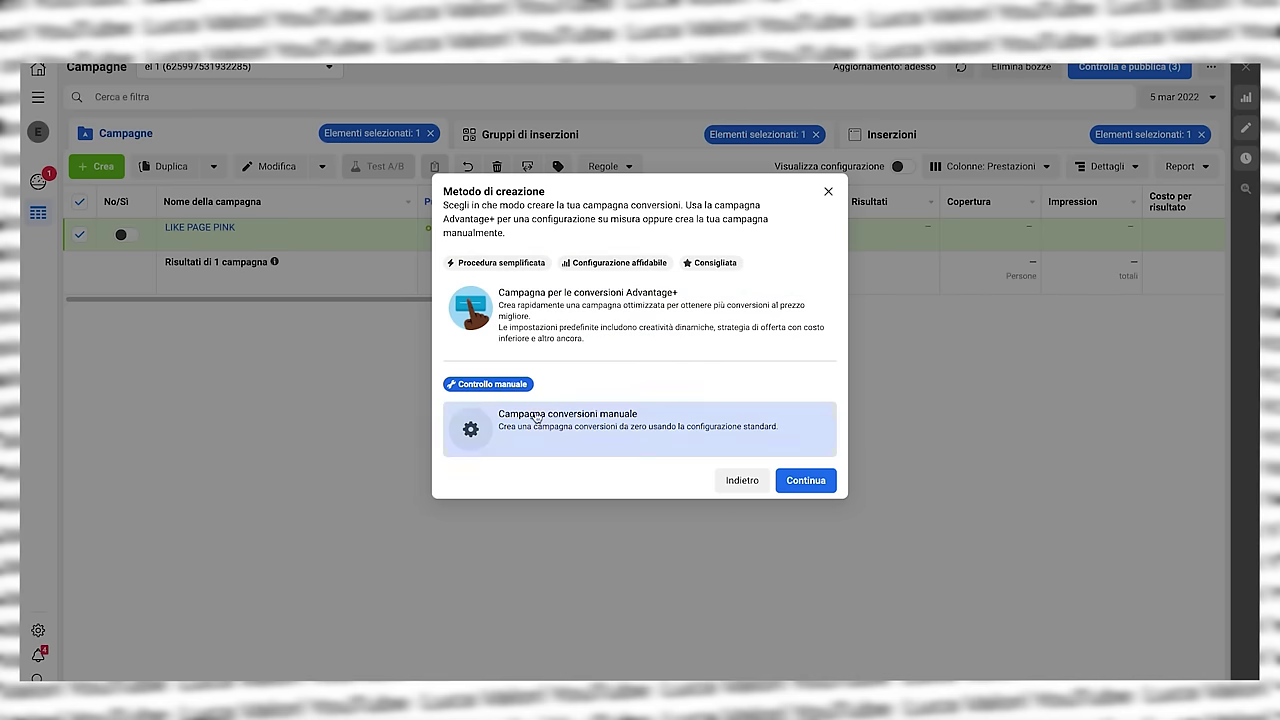
left_click(810, 482)
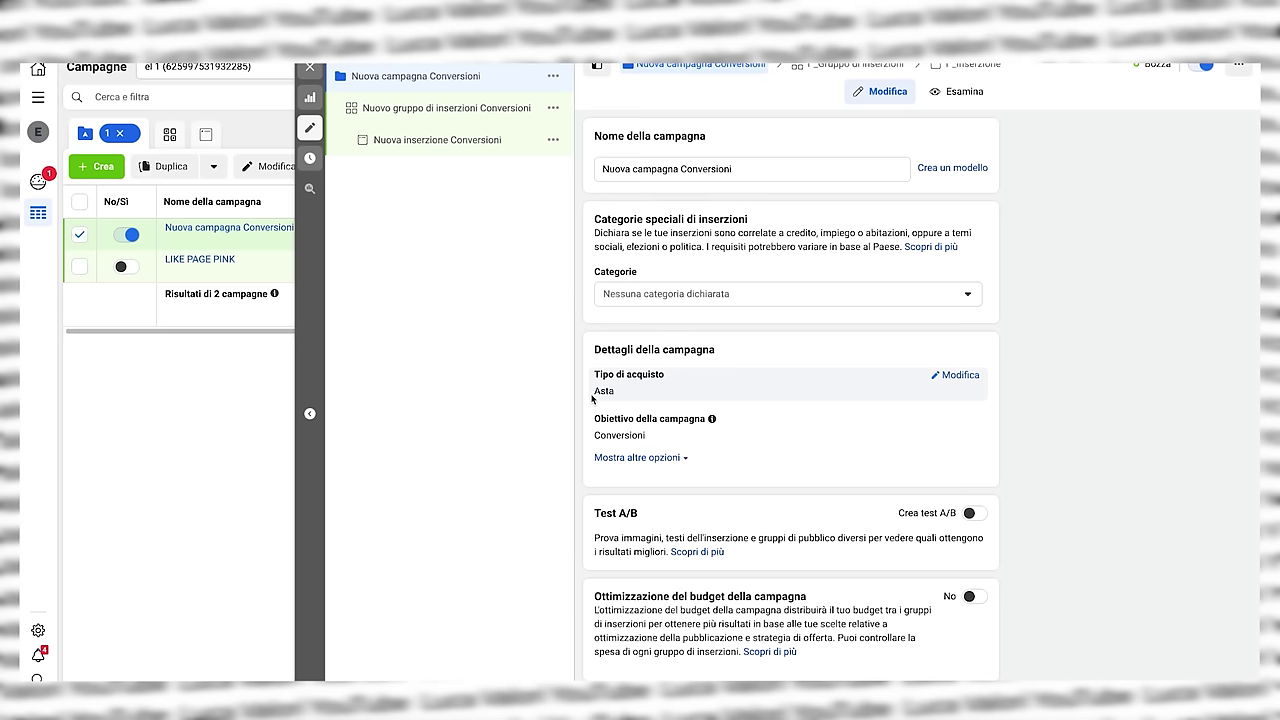
- Rename the campaign to ABO TEST INTERESSI
left_click_drag(898, 170, 590, 163)
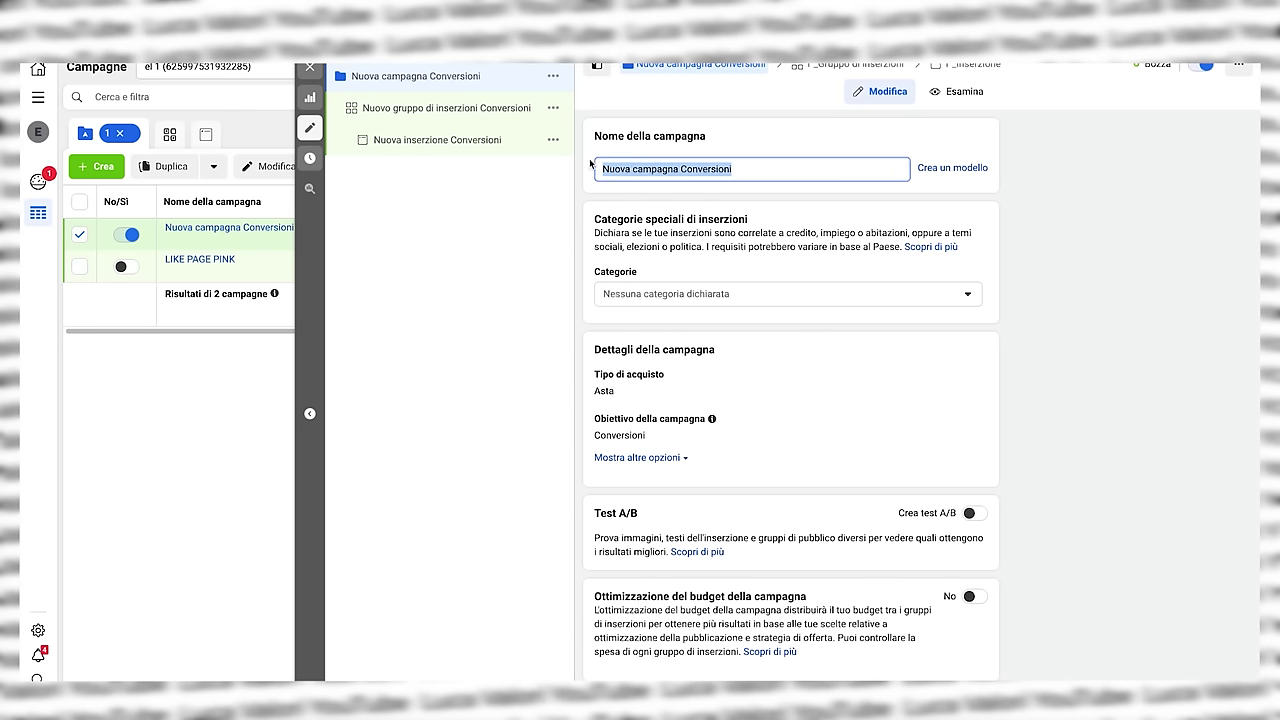
type("ABO TEST INTERESSI")
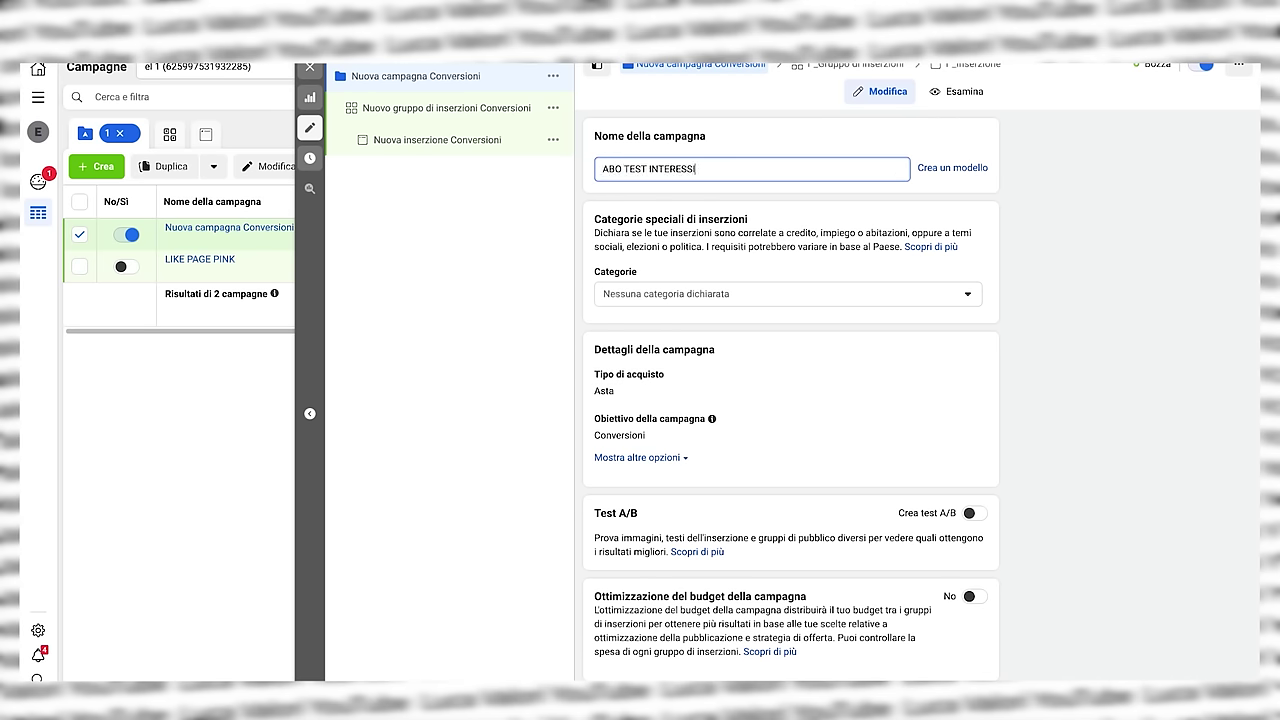
left_click(710, 140)
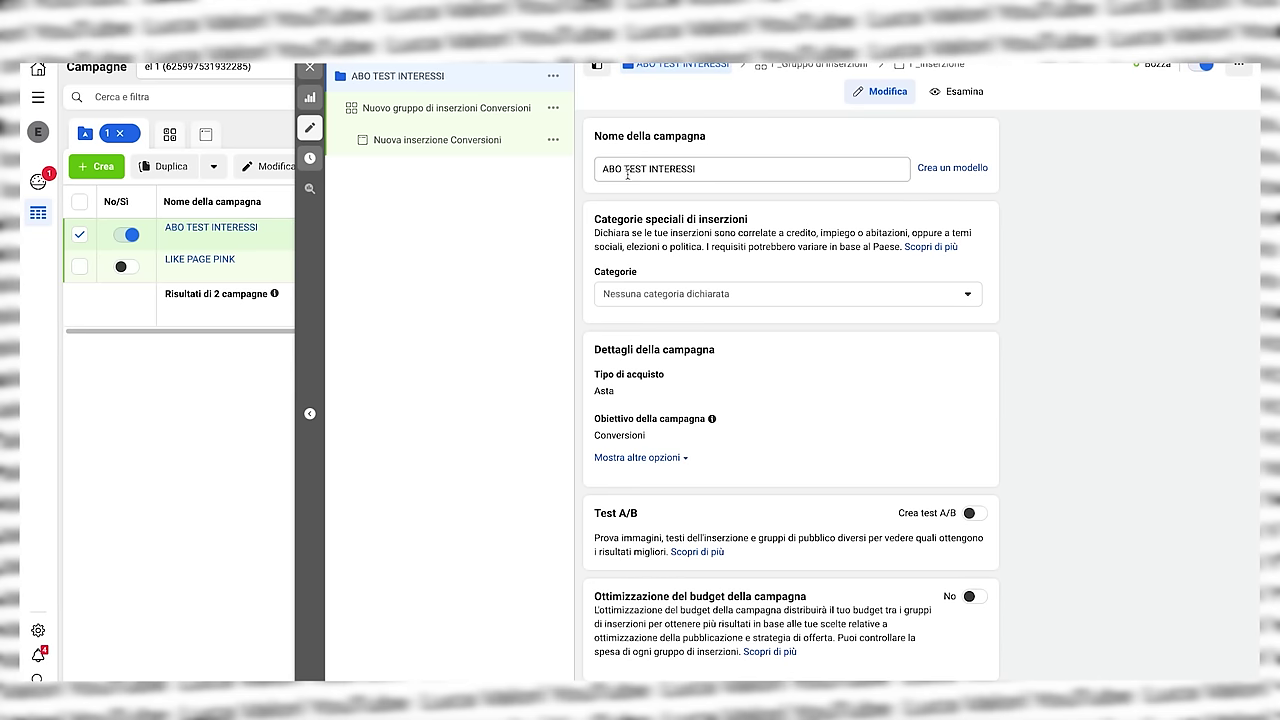
- Open the Nuovo gruppo di inserzioni Conversioni ad set and review its Sito web conversion settings
left_click(418, 108)
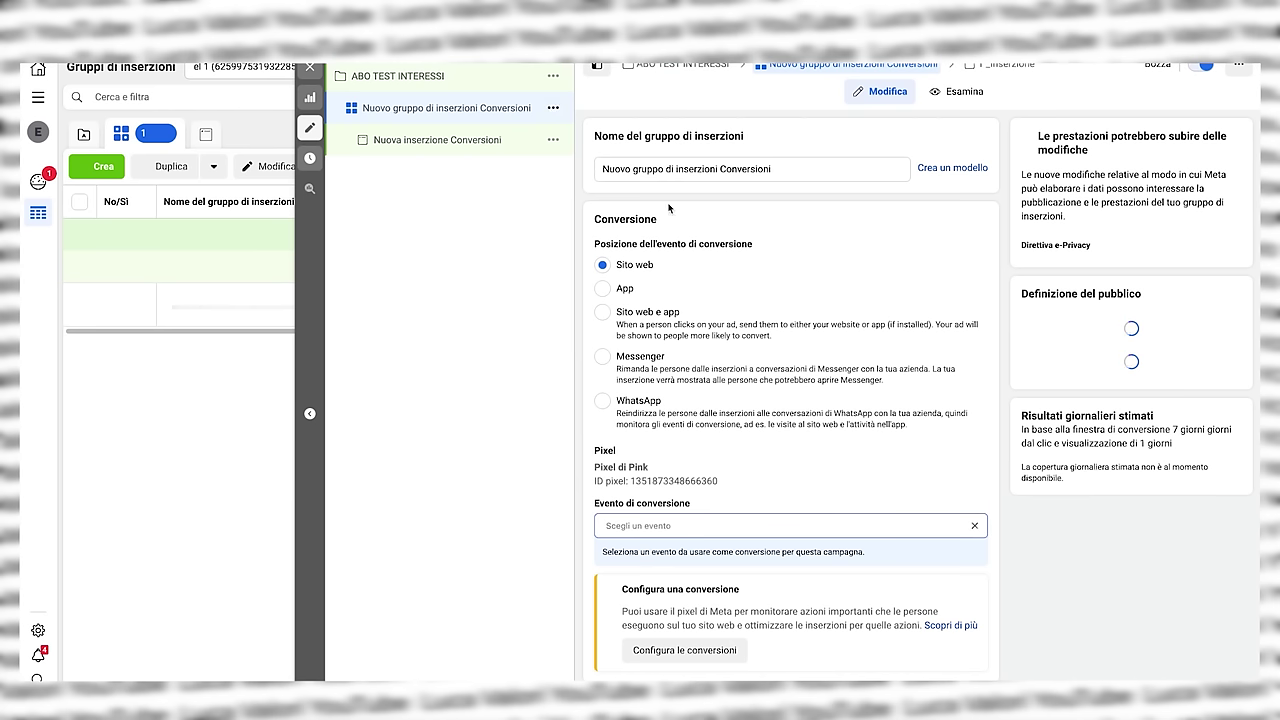
left_click(631, 526)
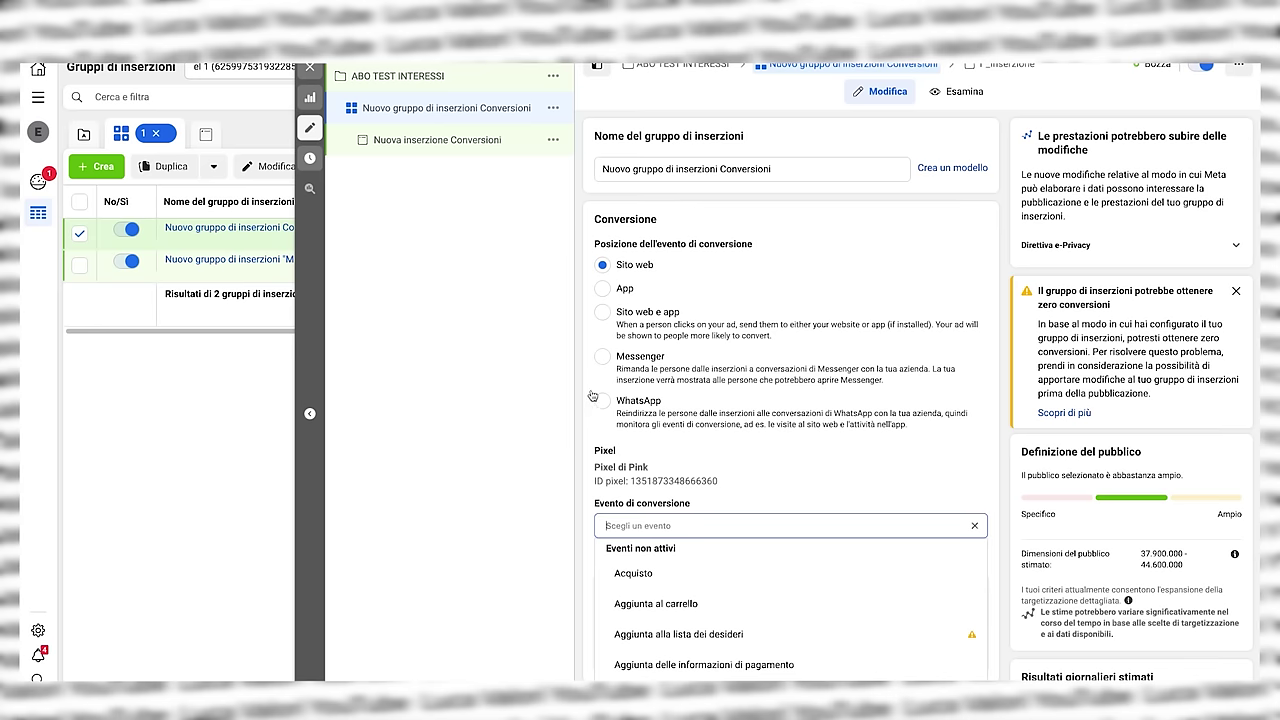
left_click(468, 80)
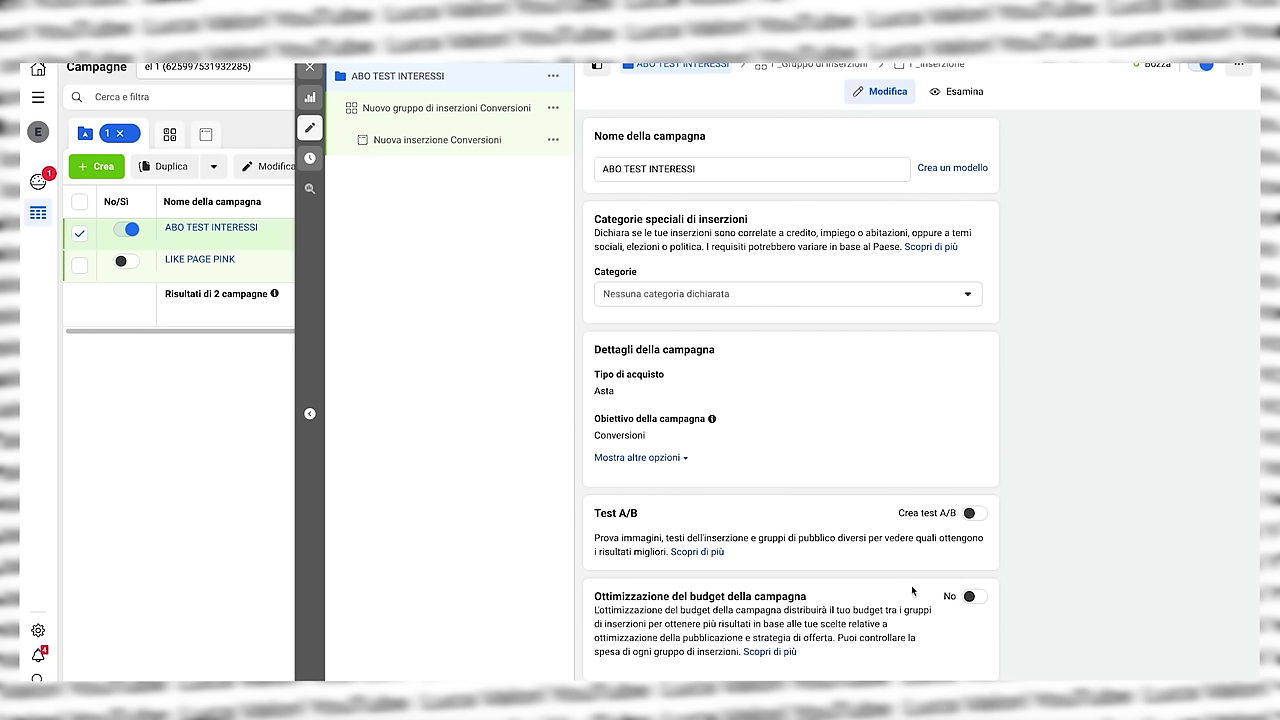
left_click(437, 120)
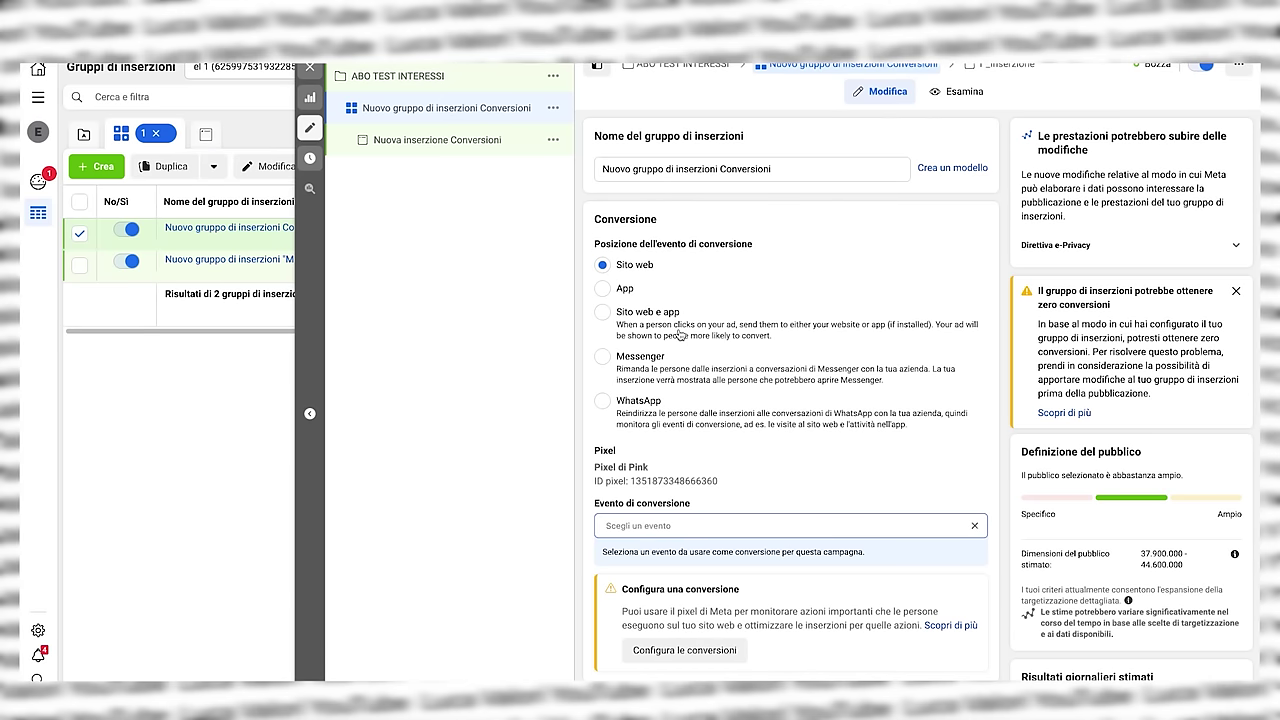
scroll(684, 330, "down", 2)
scroll(605, 165, "up", 1)
scroll(690, 287, "down", 2)
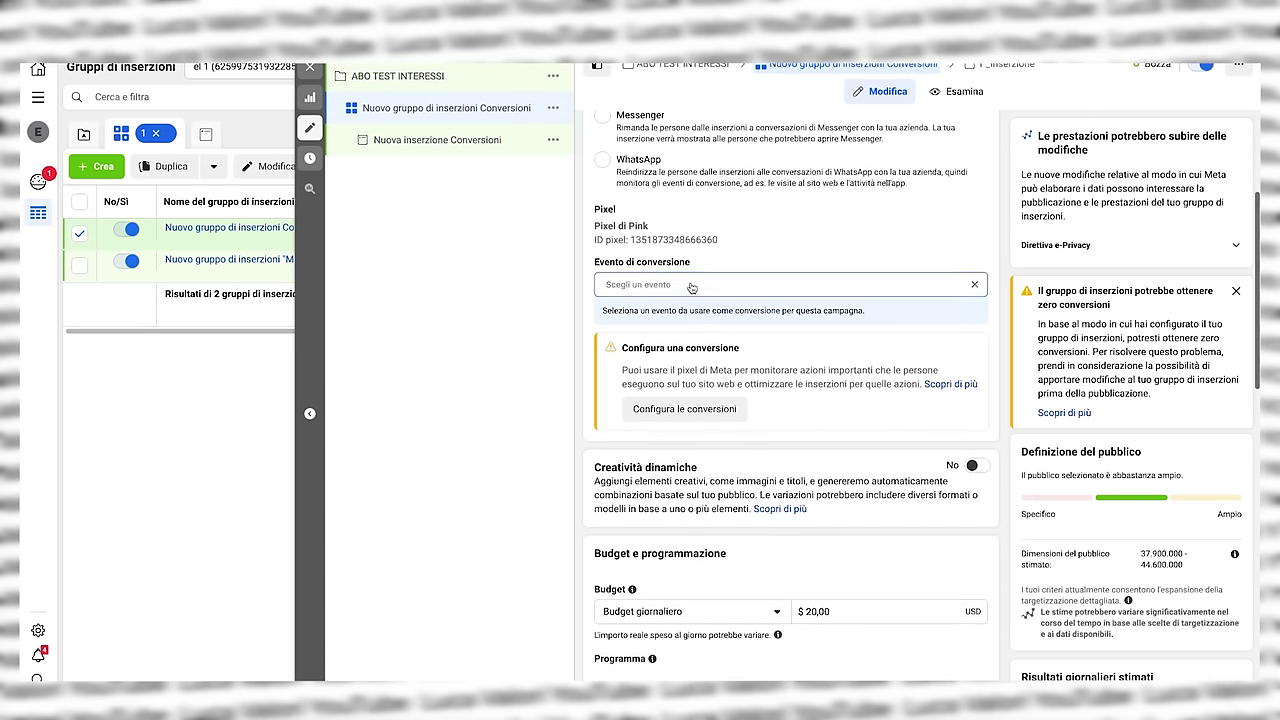
- Set the ad set's conversion event to Acquisto and its daily budget to 10,00
left_click(627, 280)
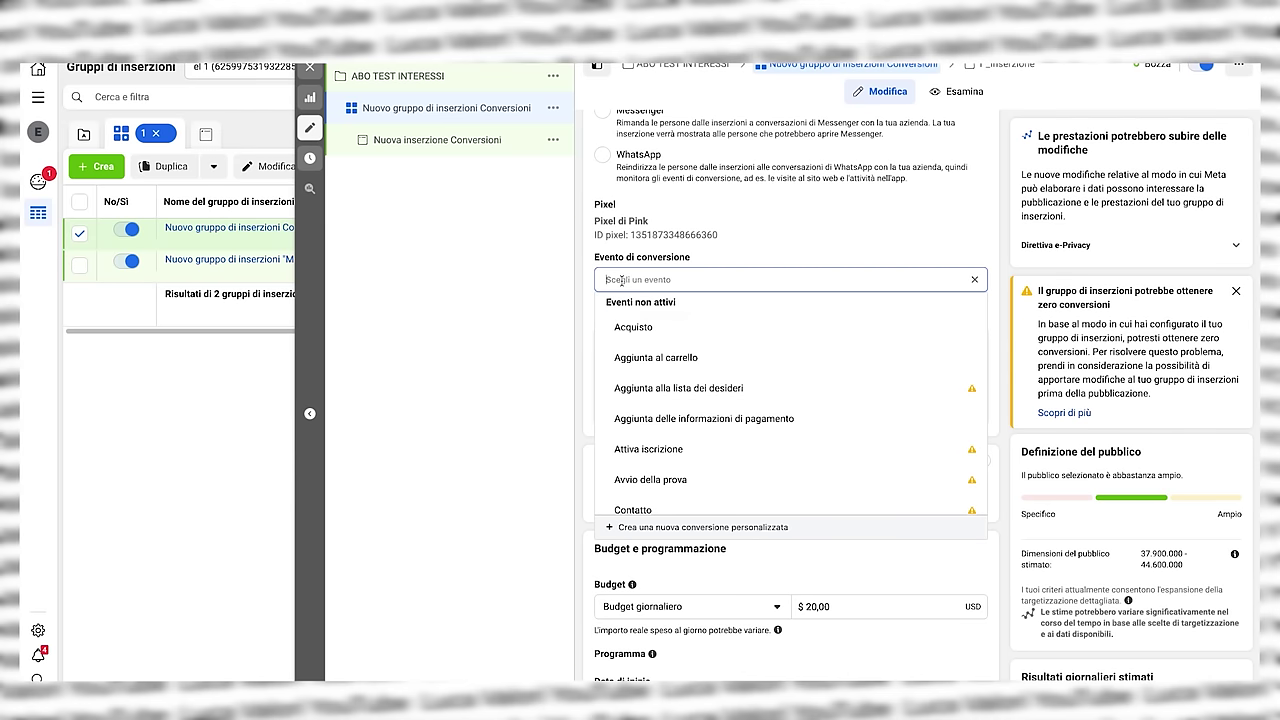
left_click(648, 332)
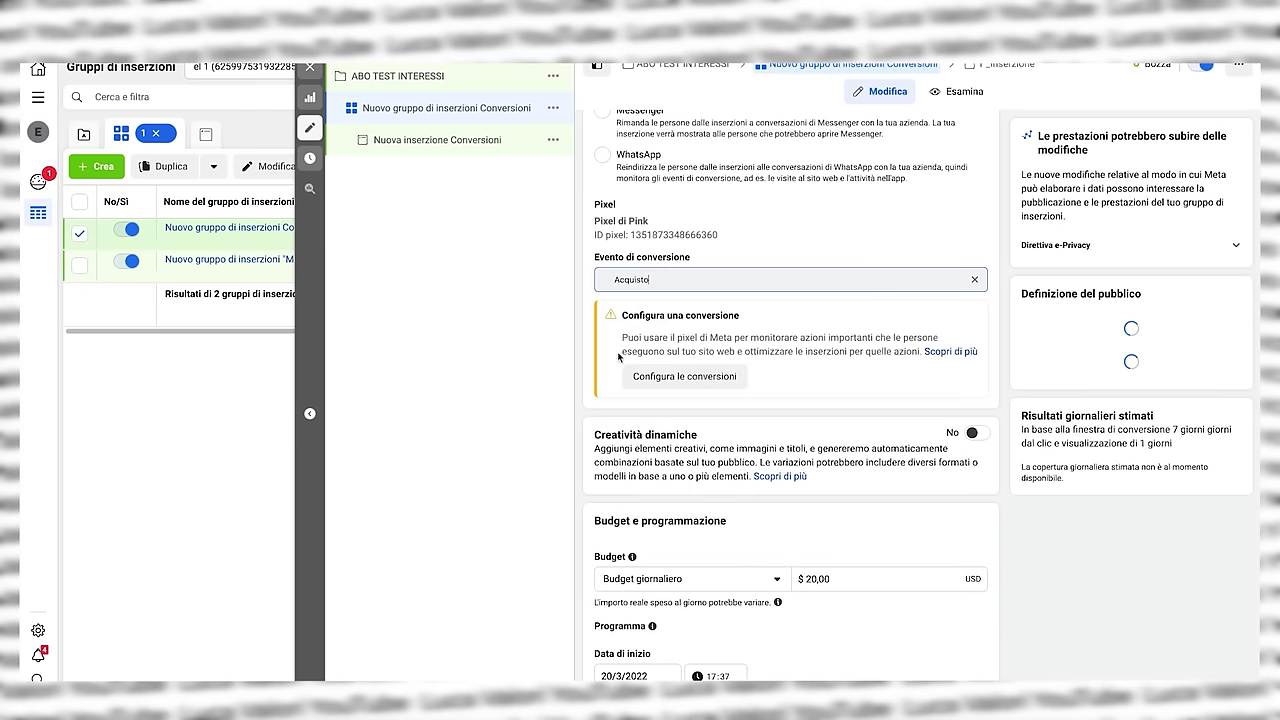
scroll(640, 345, "down", 3)
scroll(619, 358, "down", 1)
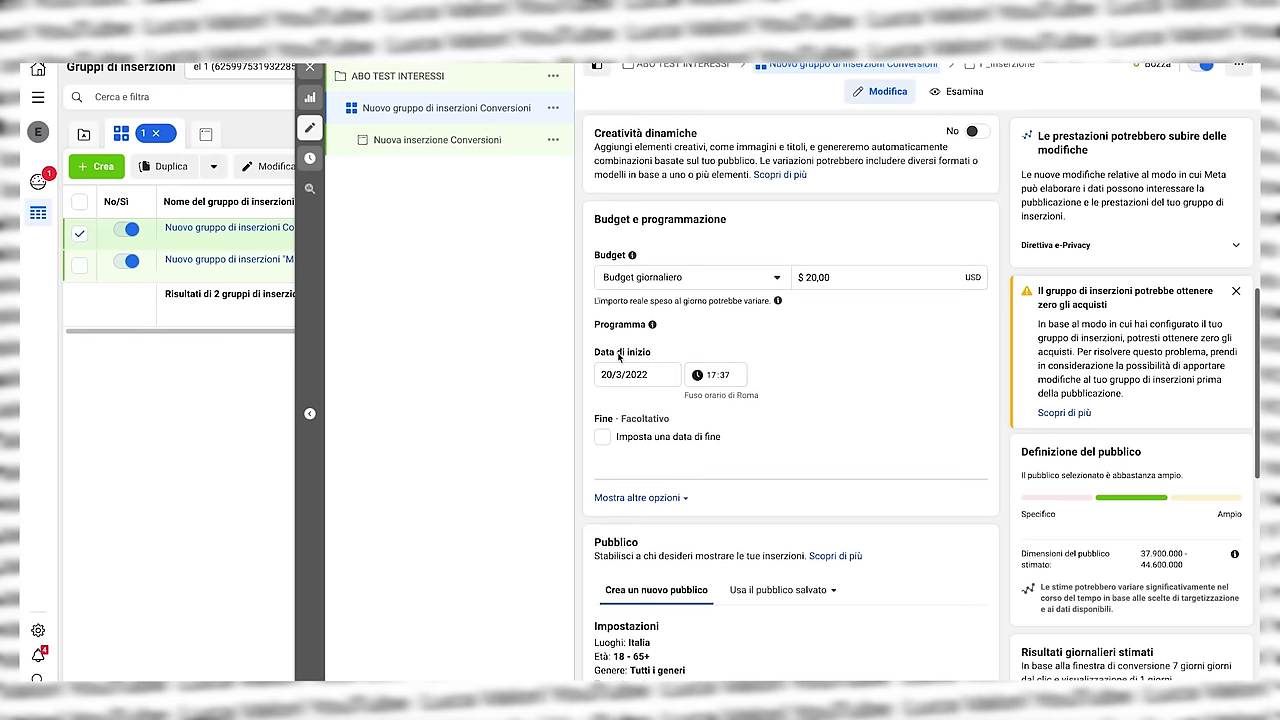
left_click(807, 280)
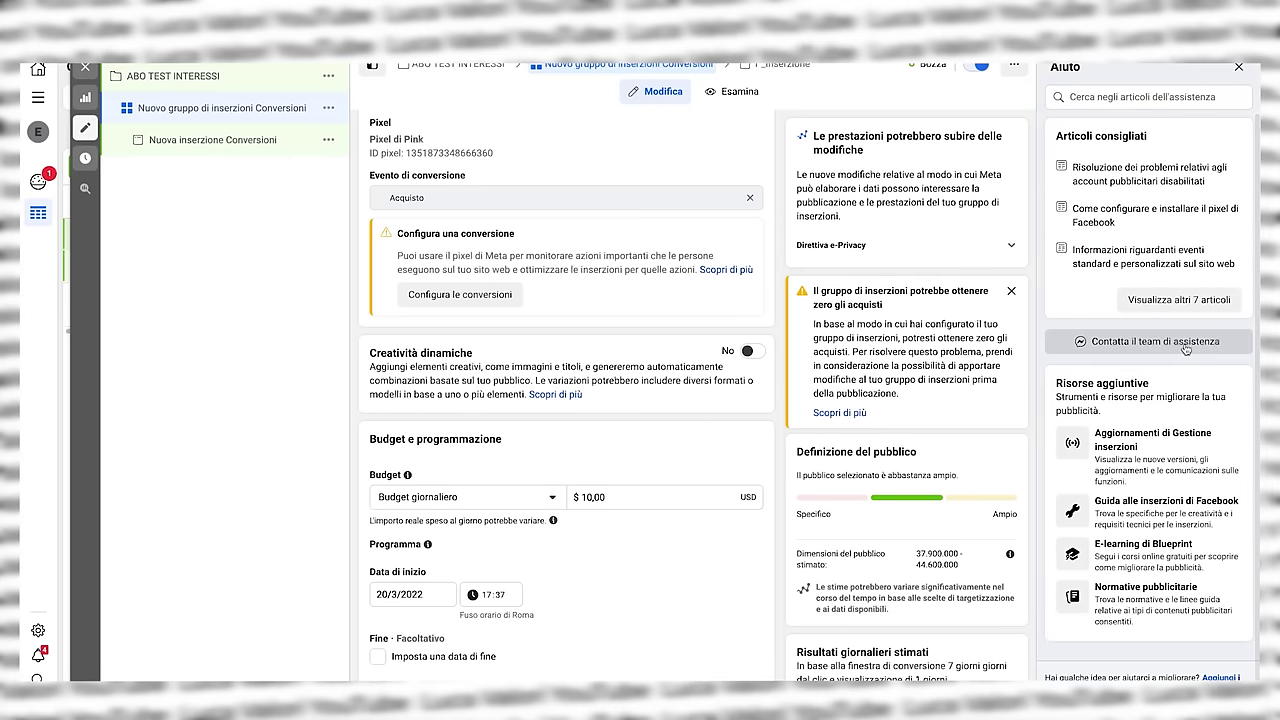
left_click(1149, 347)
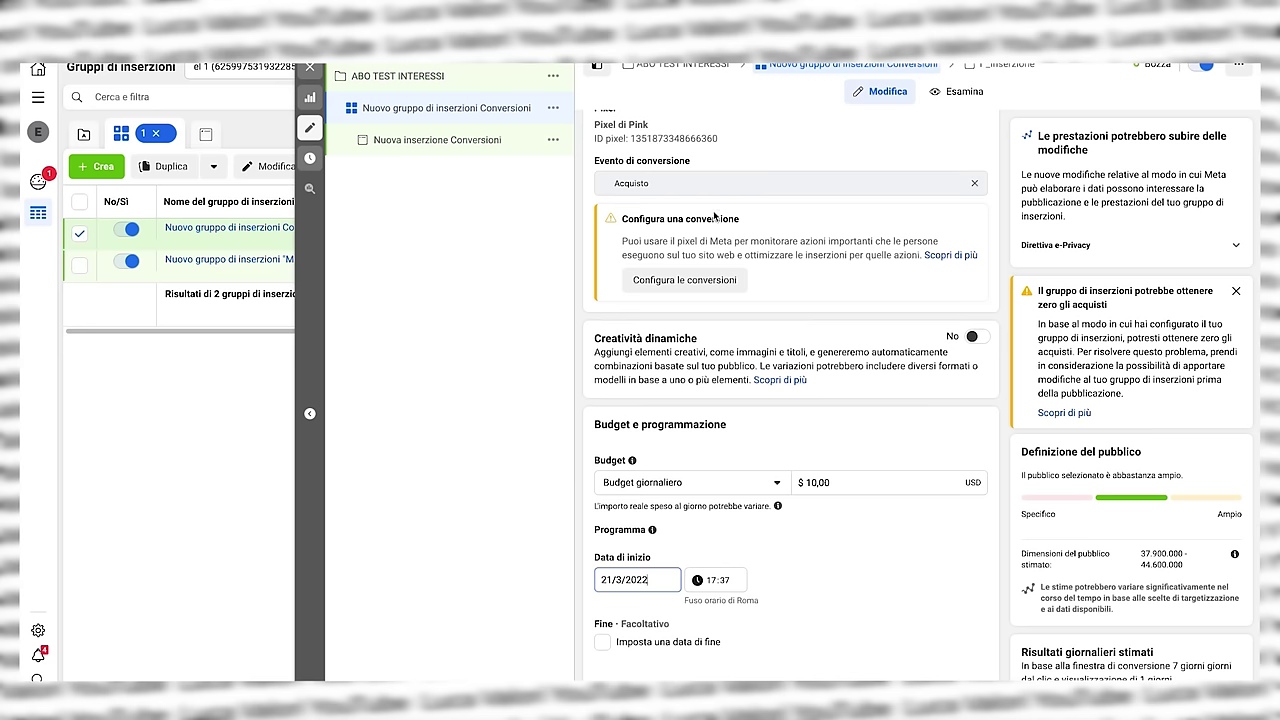
- Set the ad set start date to 22 March 2022 at 00:00
scroll(715, 218, "down", 2)
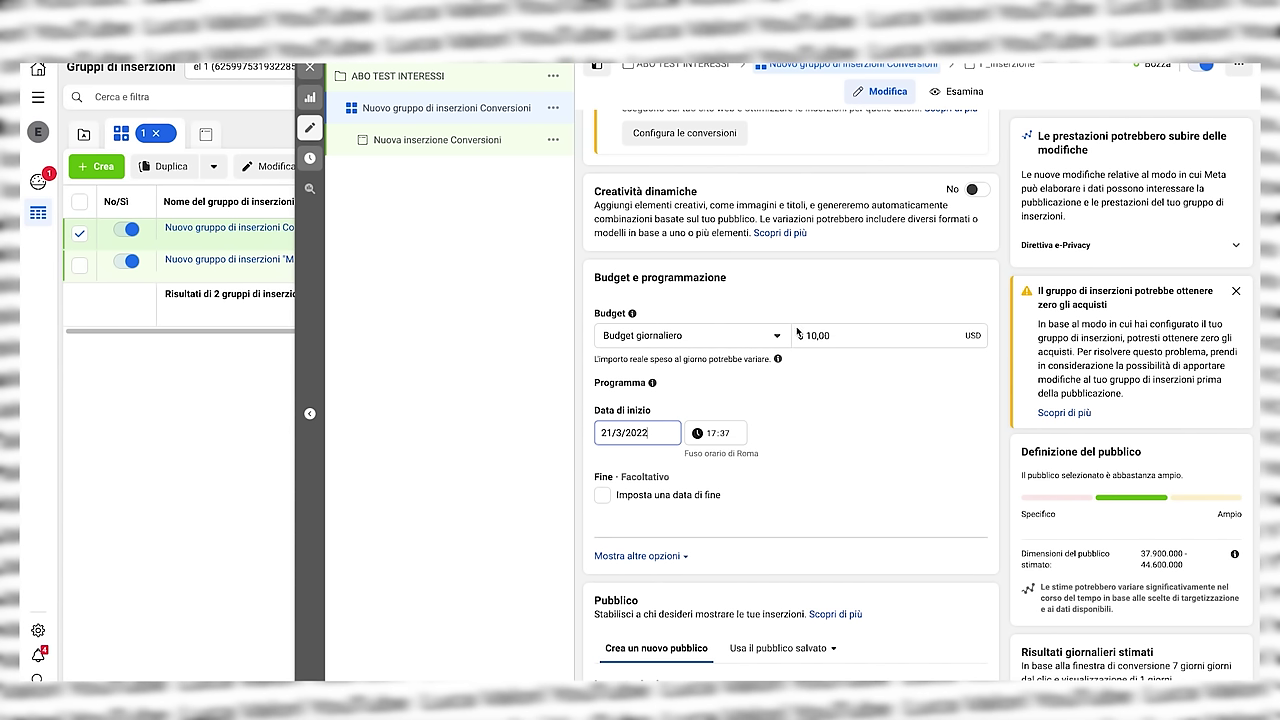
left_click(818, 336)
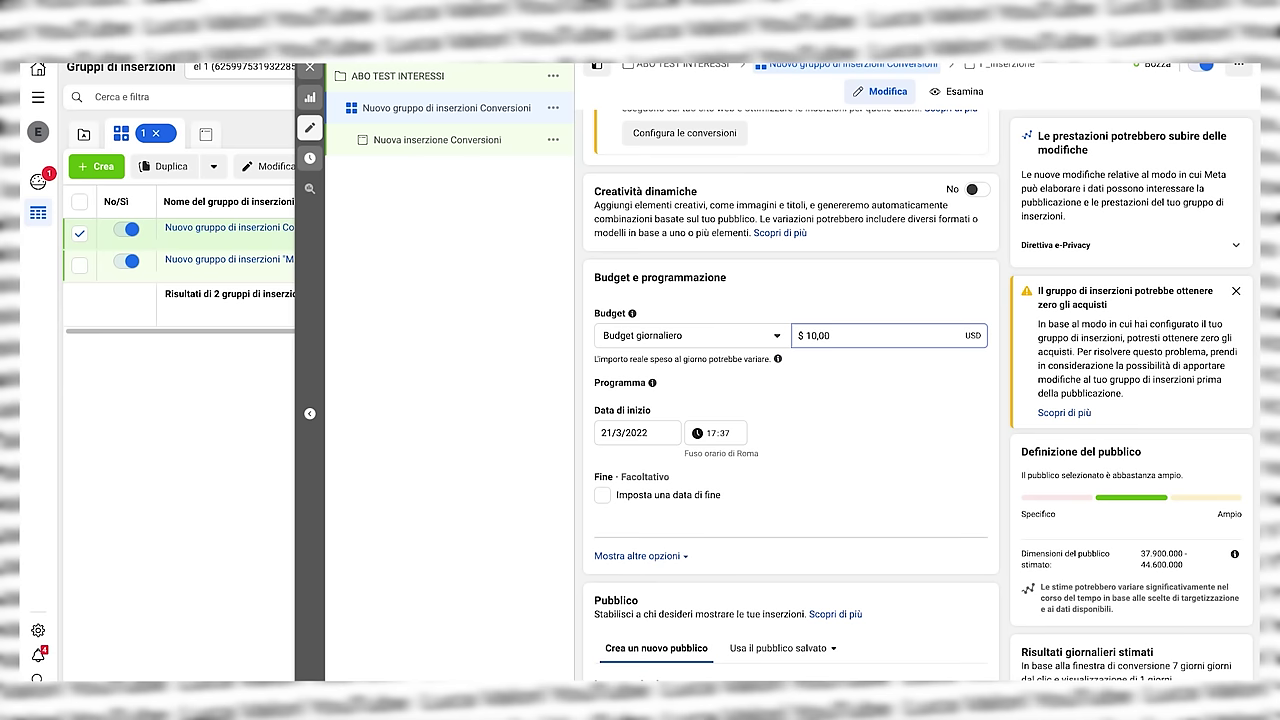
left_click(664, 430)
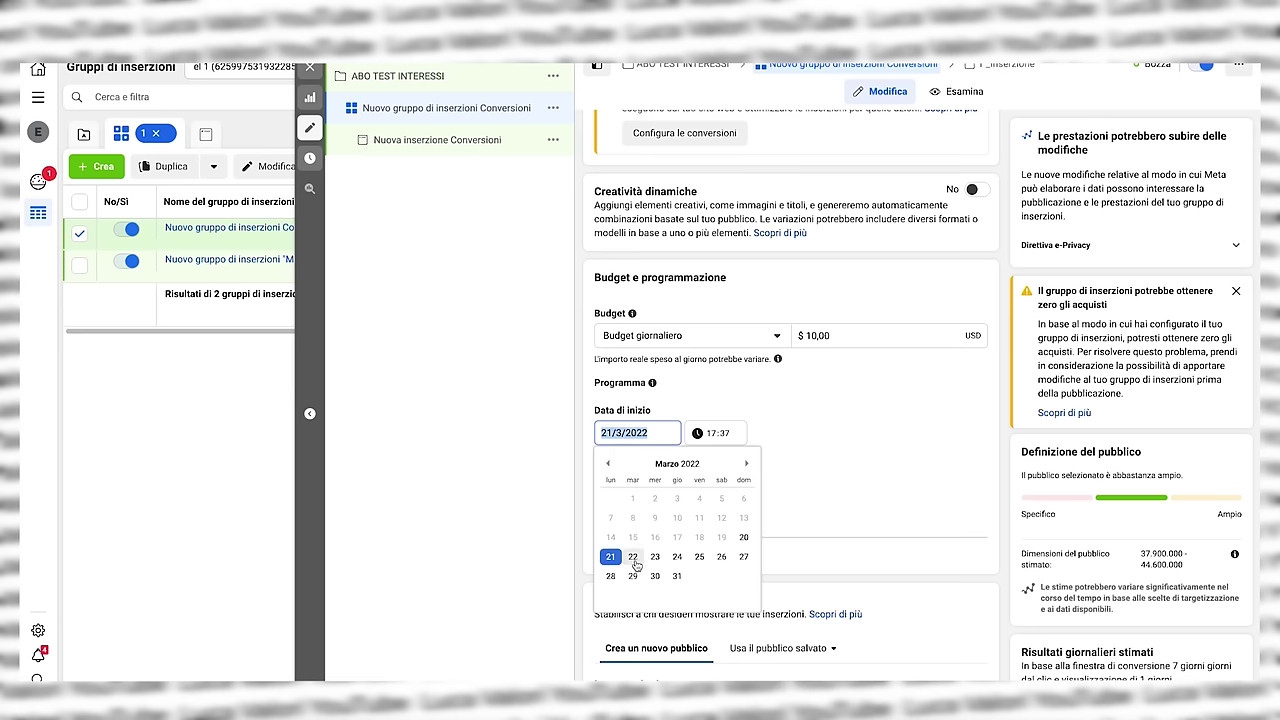
left_click(632, 557)
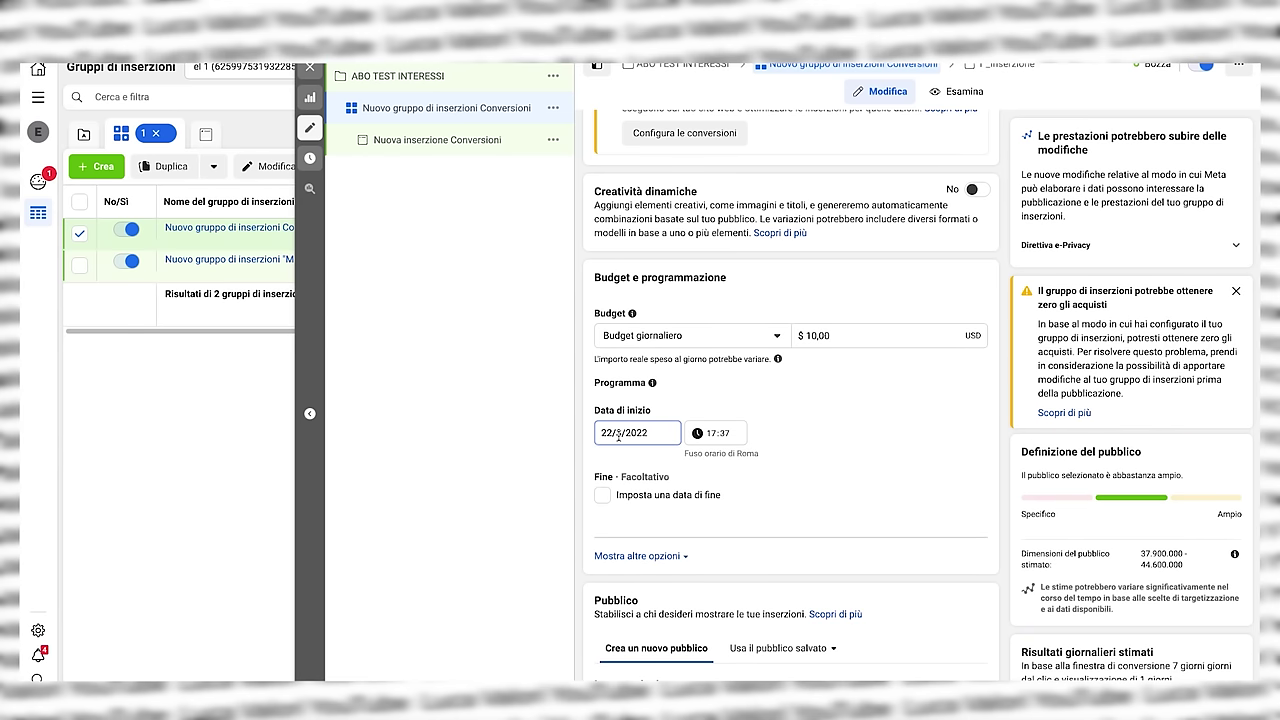
left_click(708, 437)
type("0000")
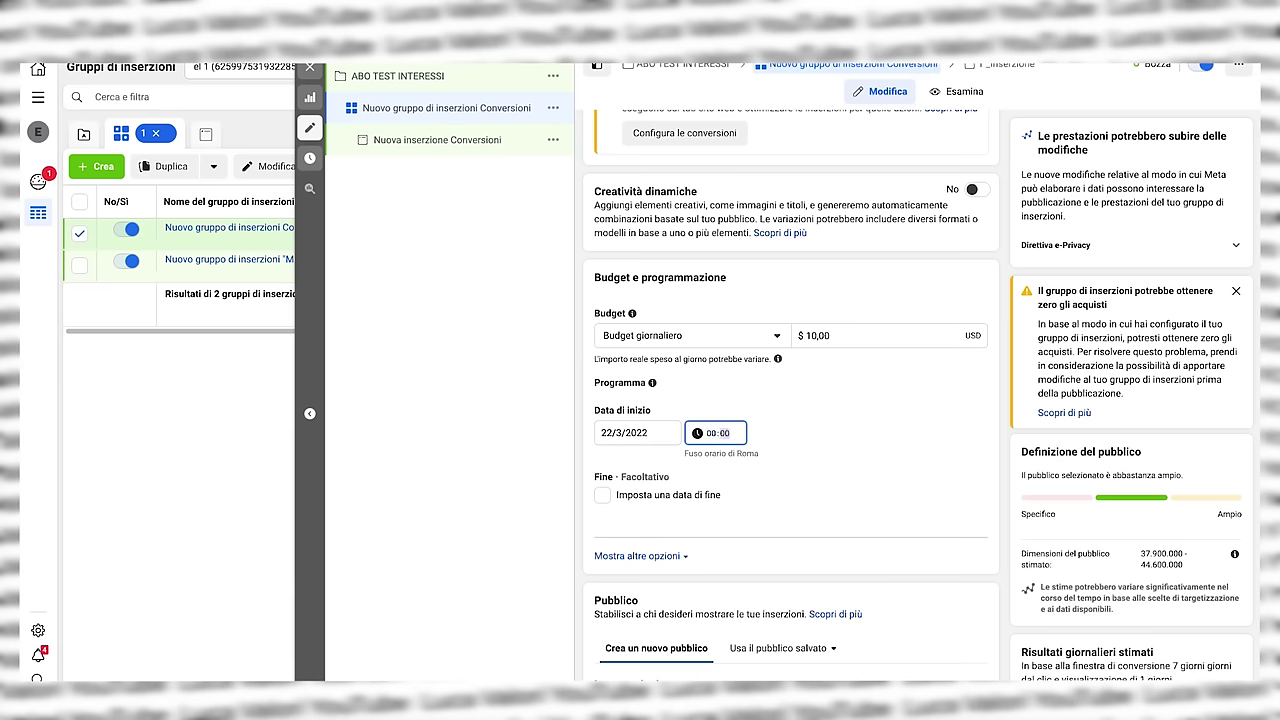
left_click(790, 419)
- Restrict location targeting to people living in Italia
scroll(780, 425, "down", 3)
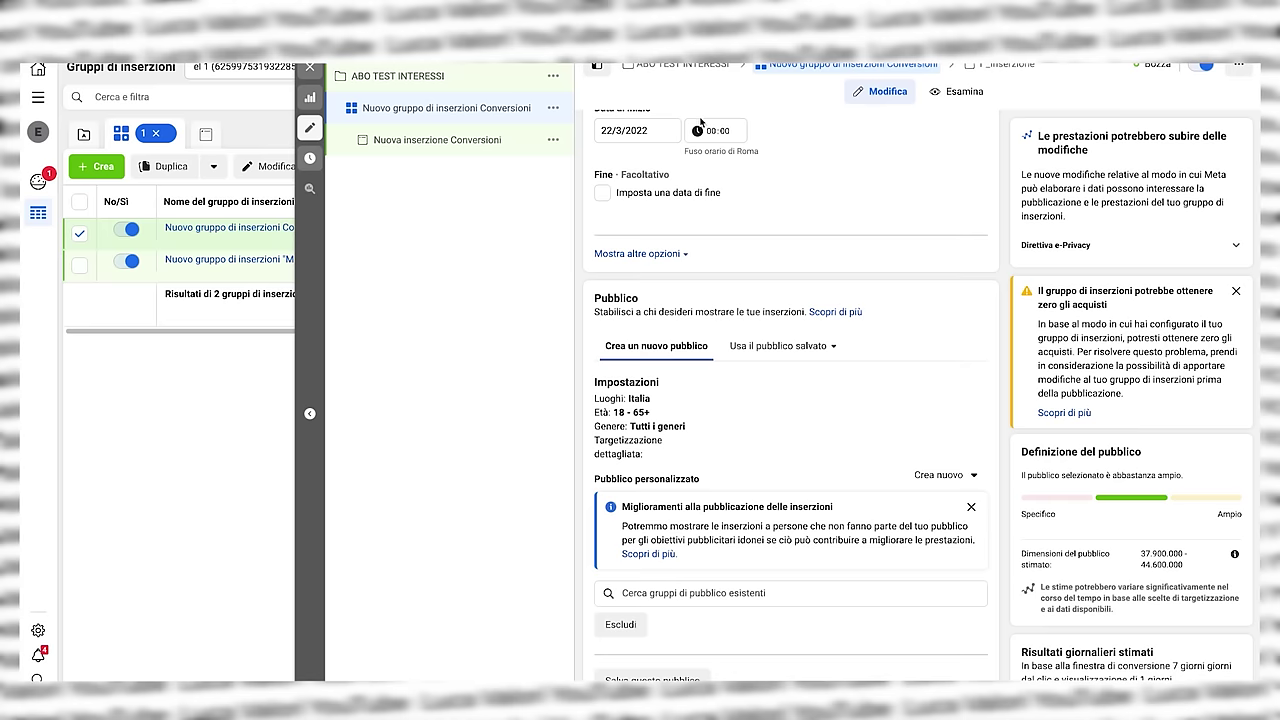
scroll(740, 170, "down", 1)
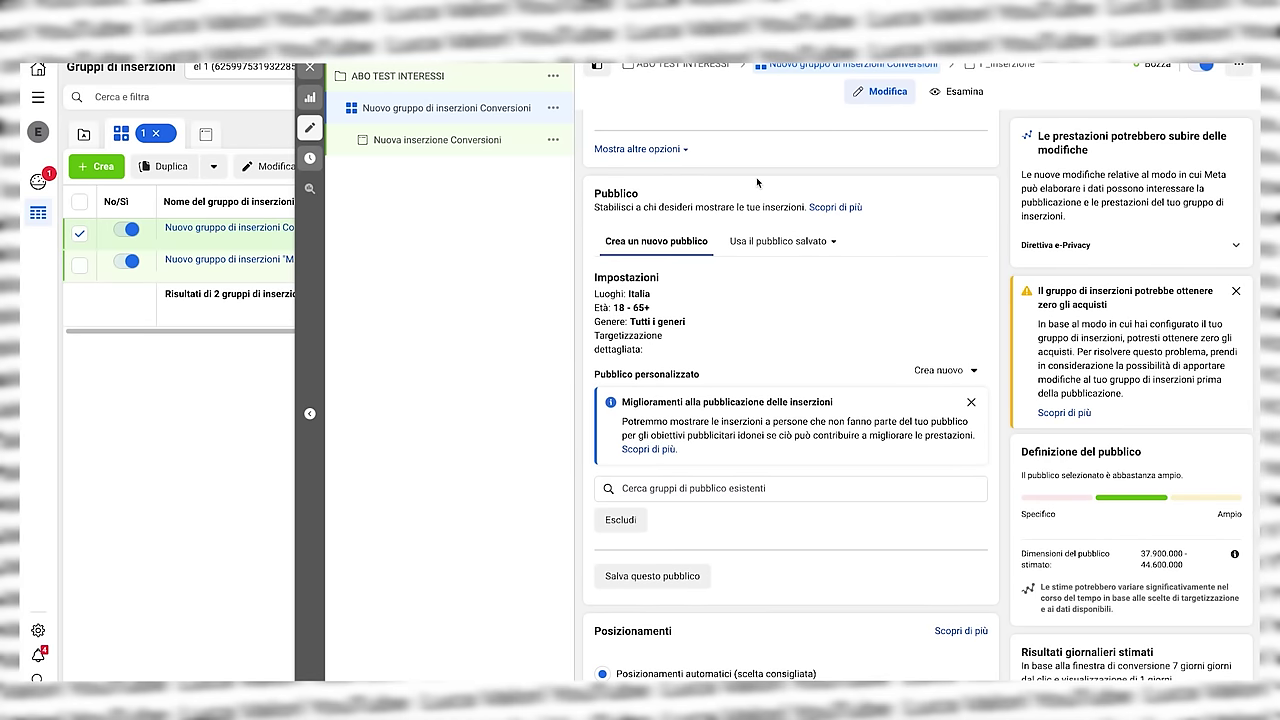
scroll(700, 250, "down", 1)
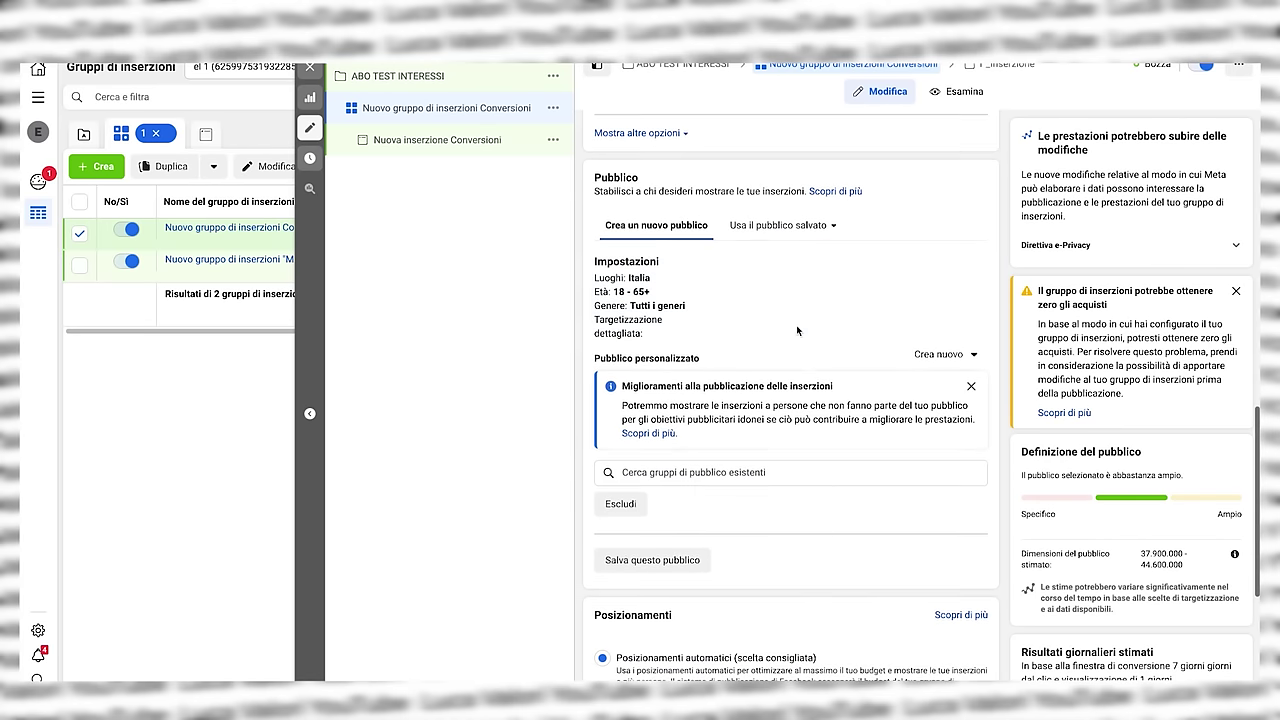
scroll(634, 152, "up", 1)
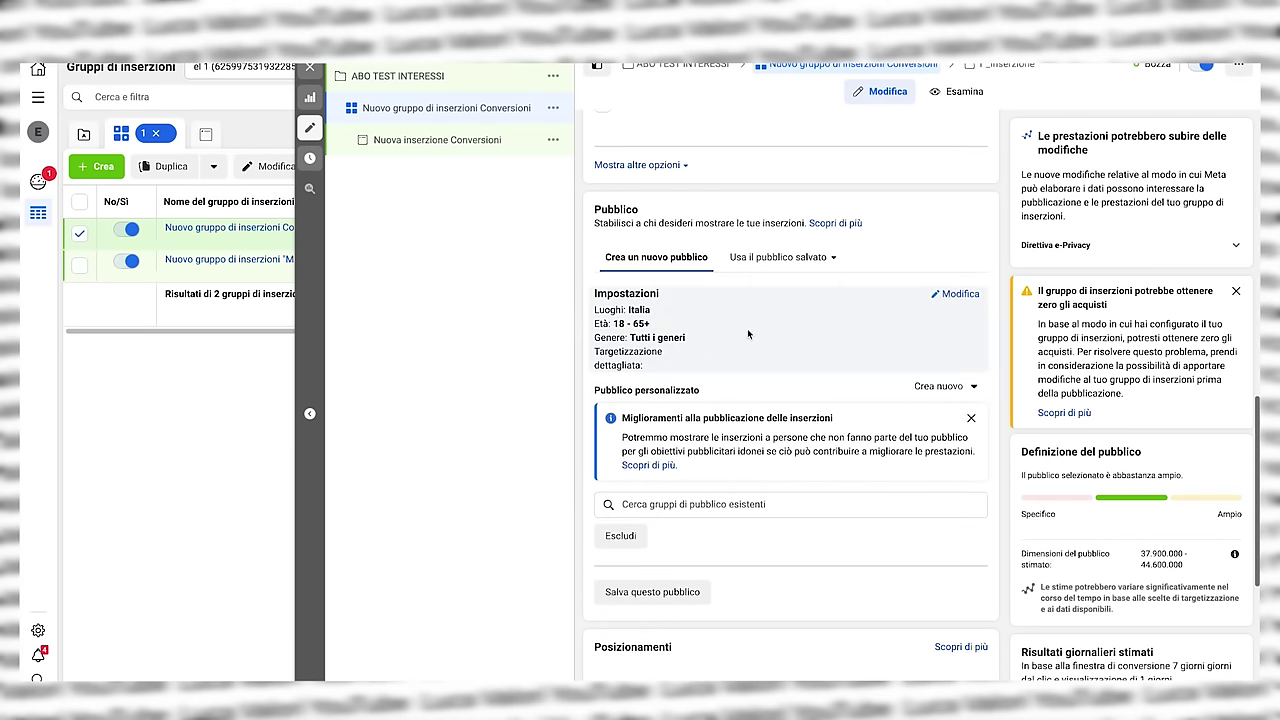
left_click(959, 295)
scroll(700, 320, "down", 1)
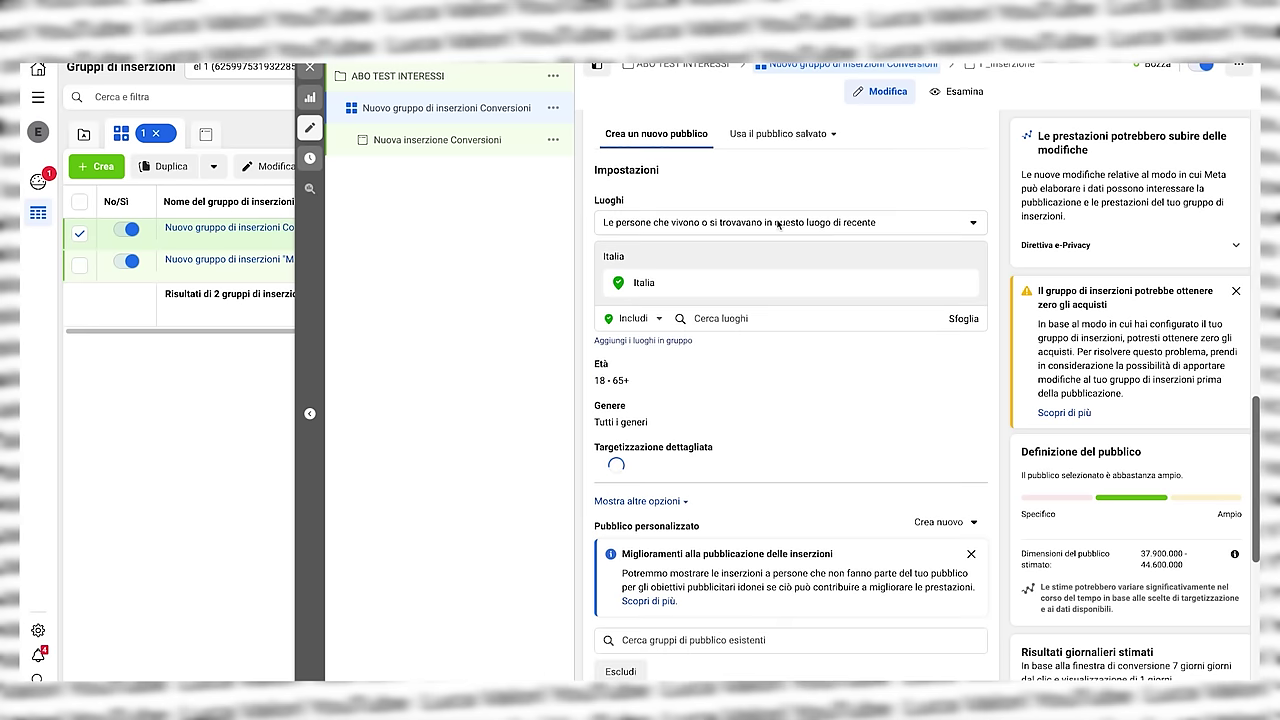
left_click(652, 245)
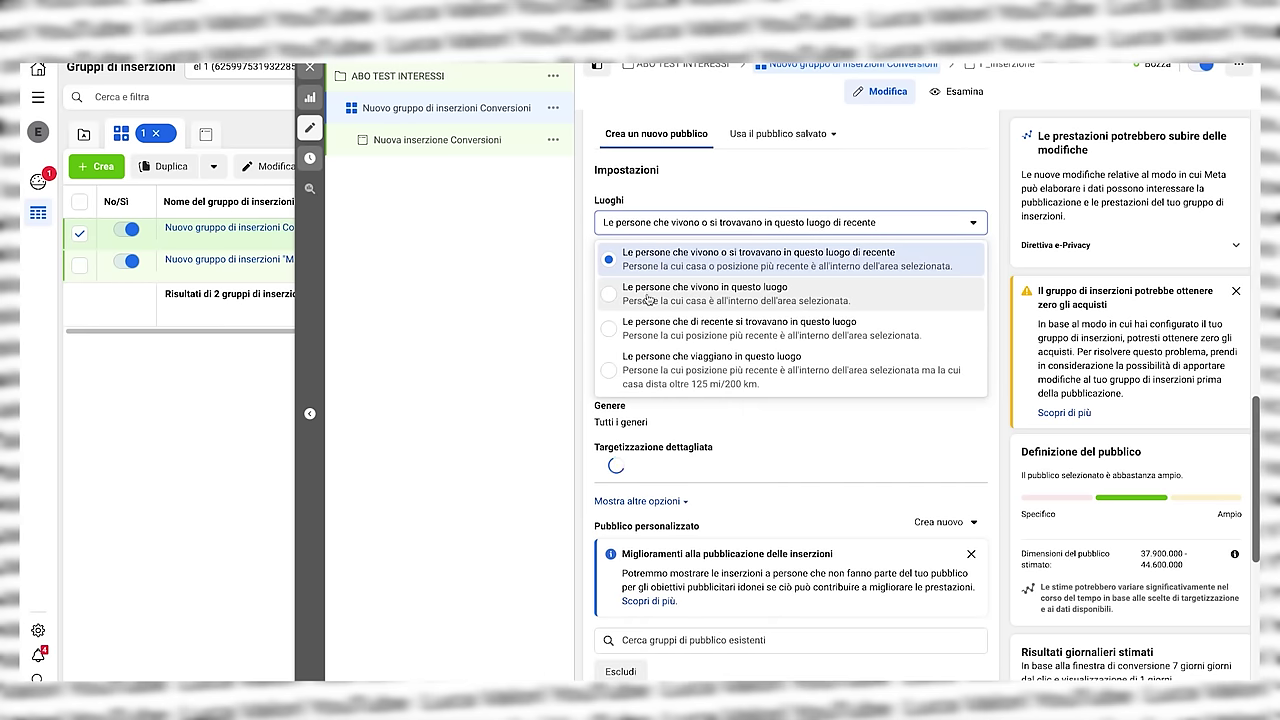
left_click(750, 287)
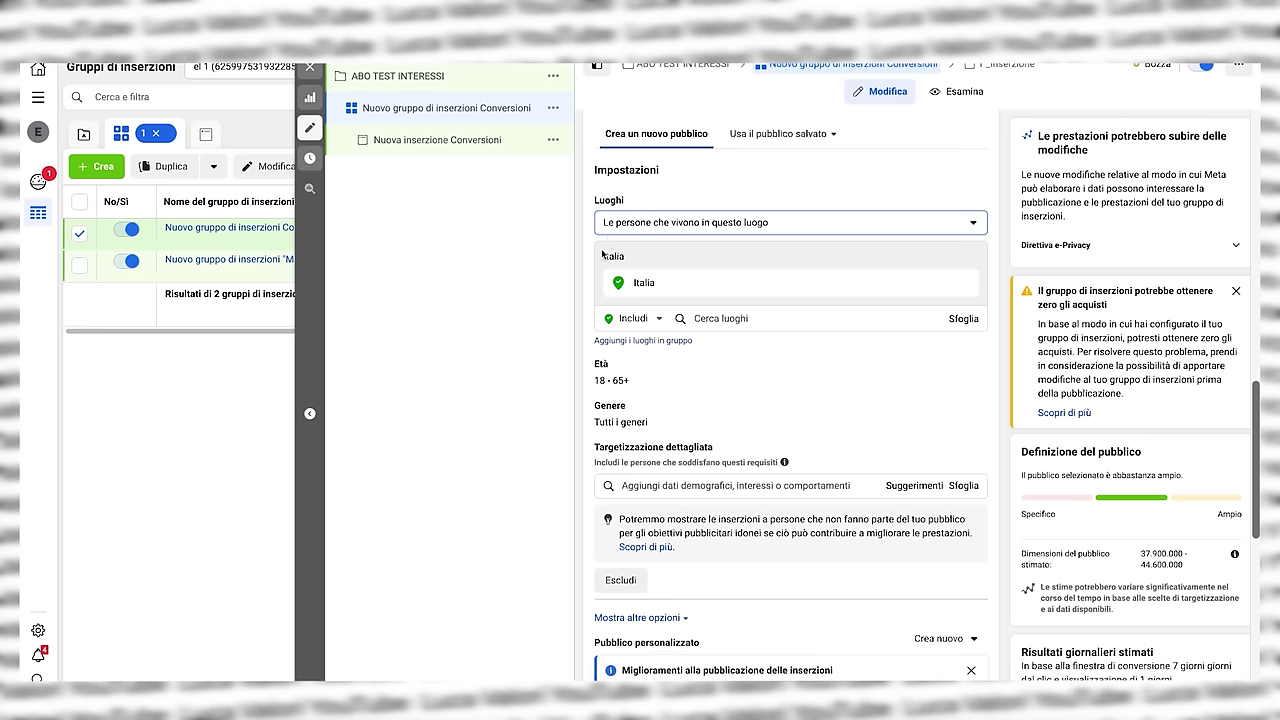
- Set the audience age range to 18–40
left_click(959, 366)
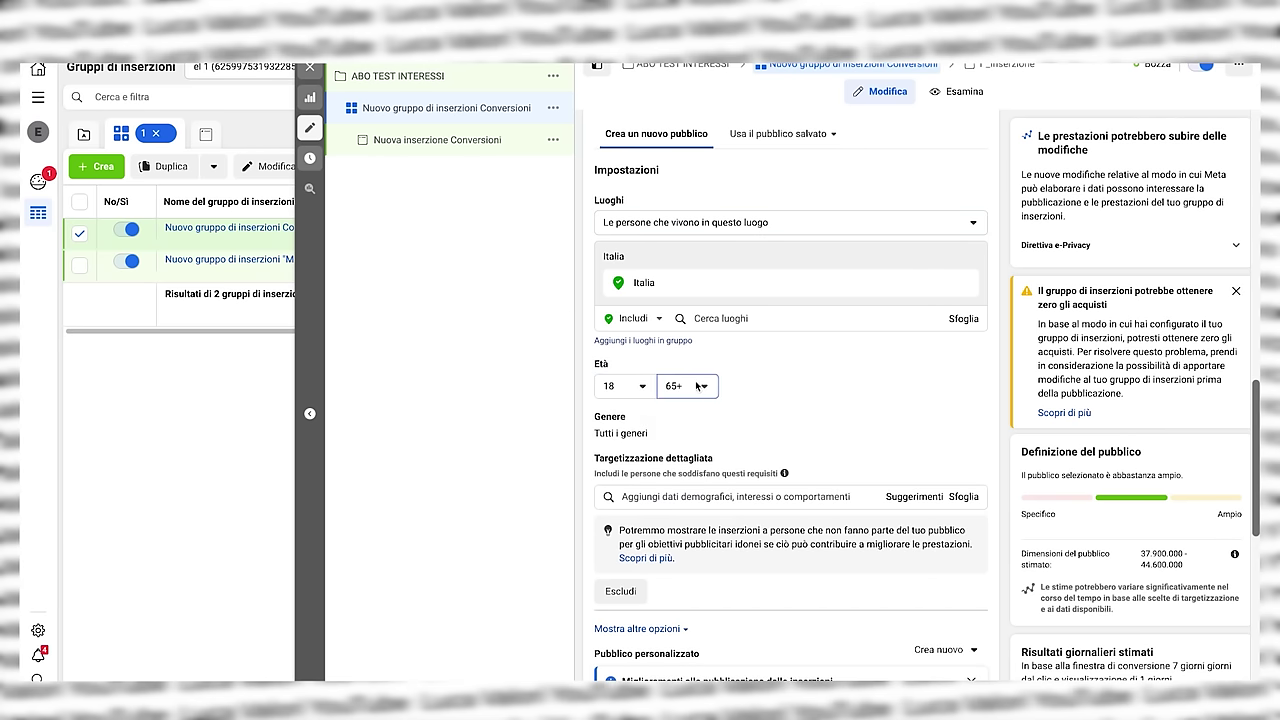
left_click(688, 386)
scroll(710, 497, "up", 5)
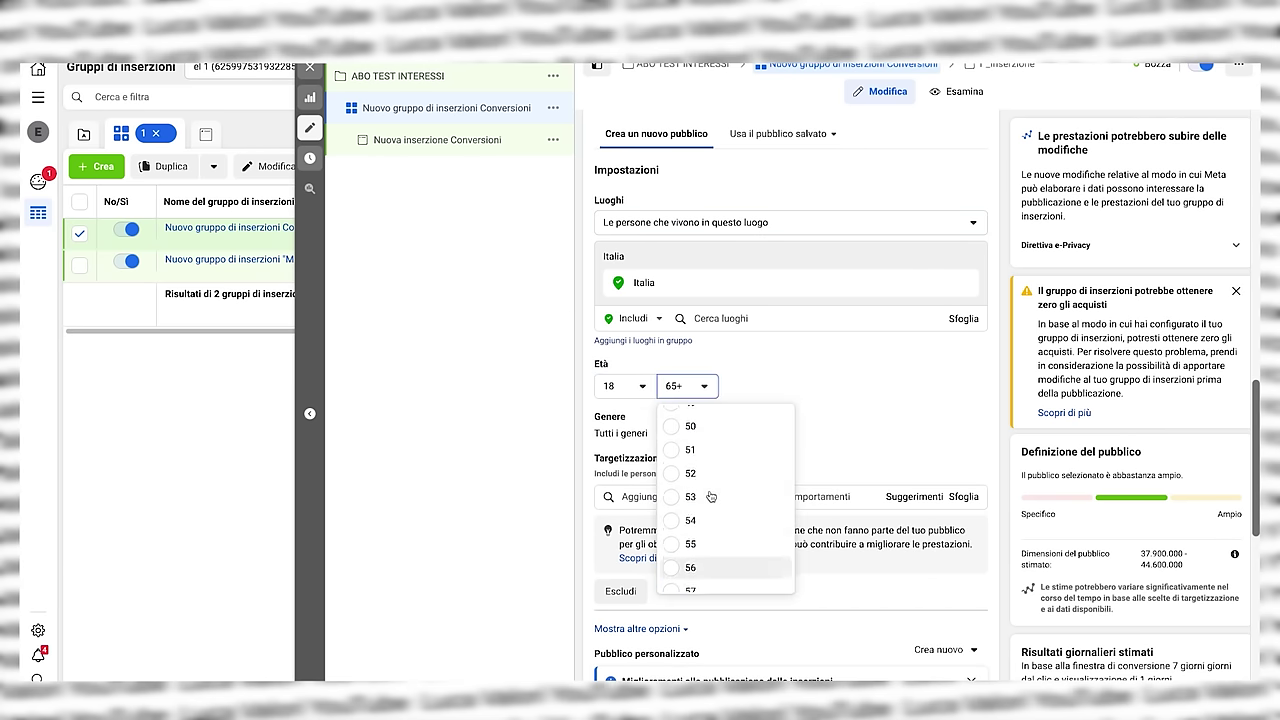
scroll(705, 495, "up", 4)
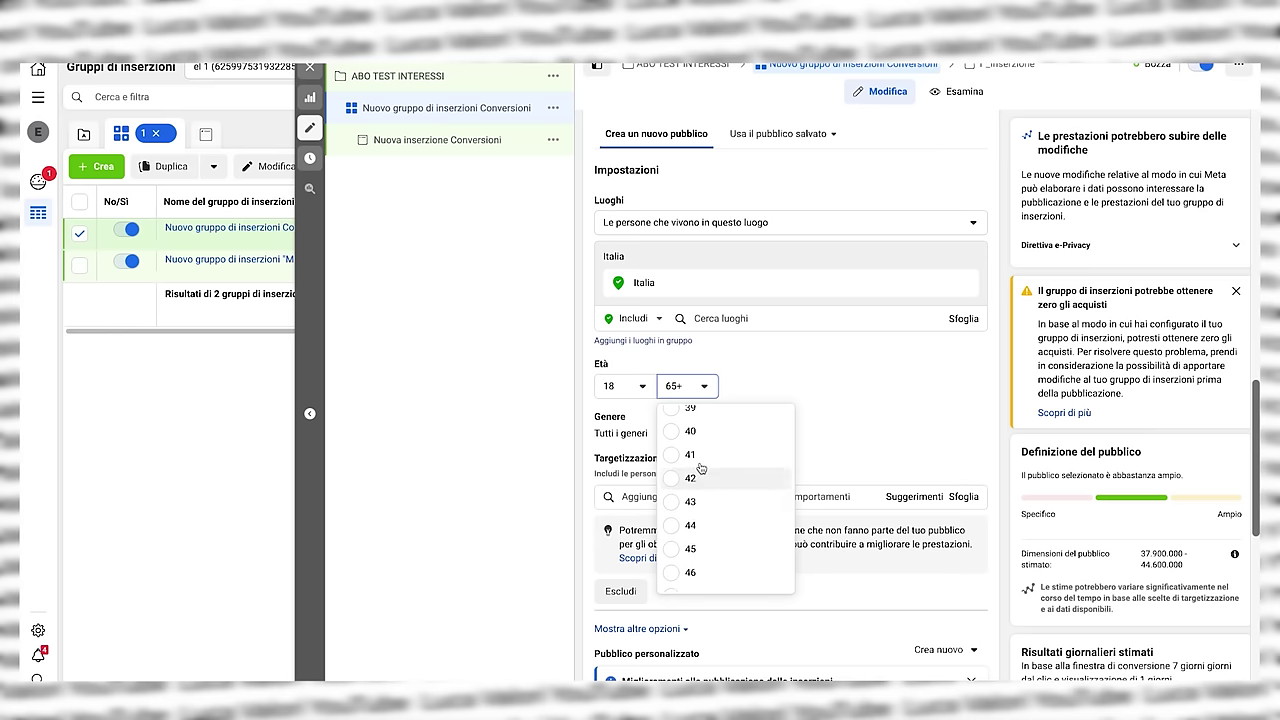
left_click(699, 497)
left_click(688, 386)
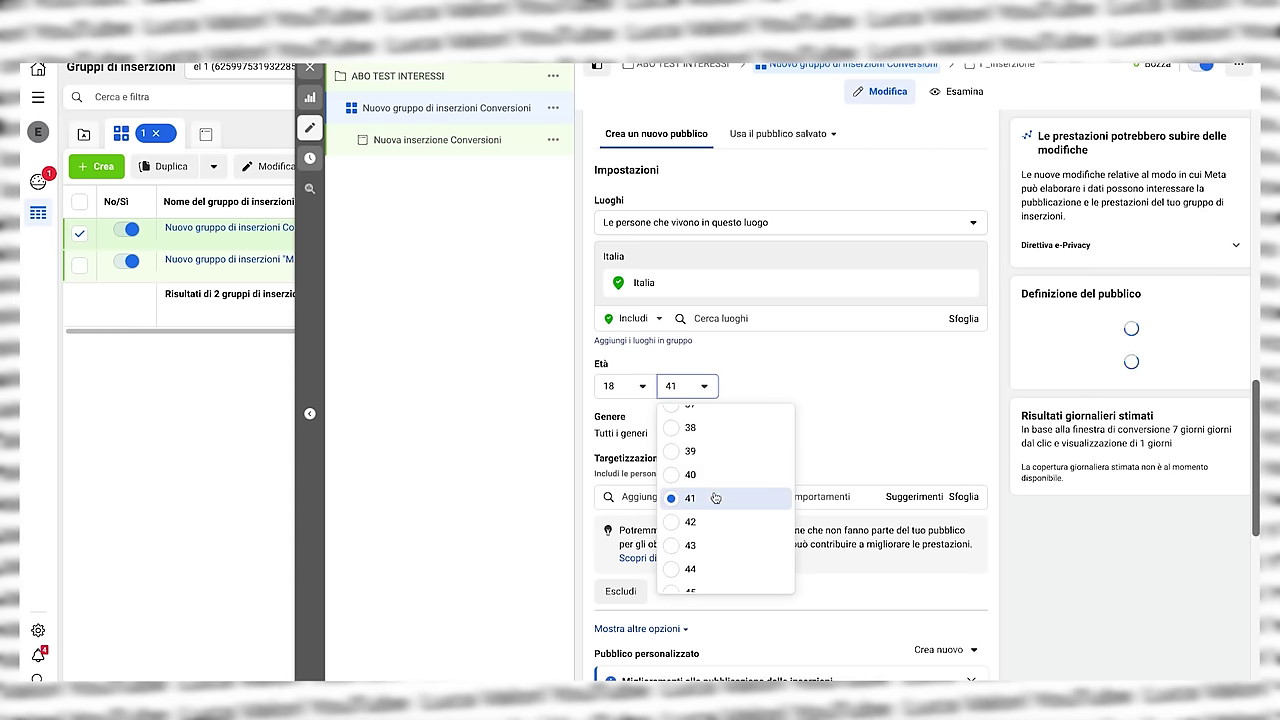
key("Return")
scroll(766, 443, "down", 2)
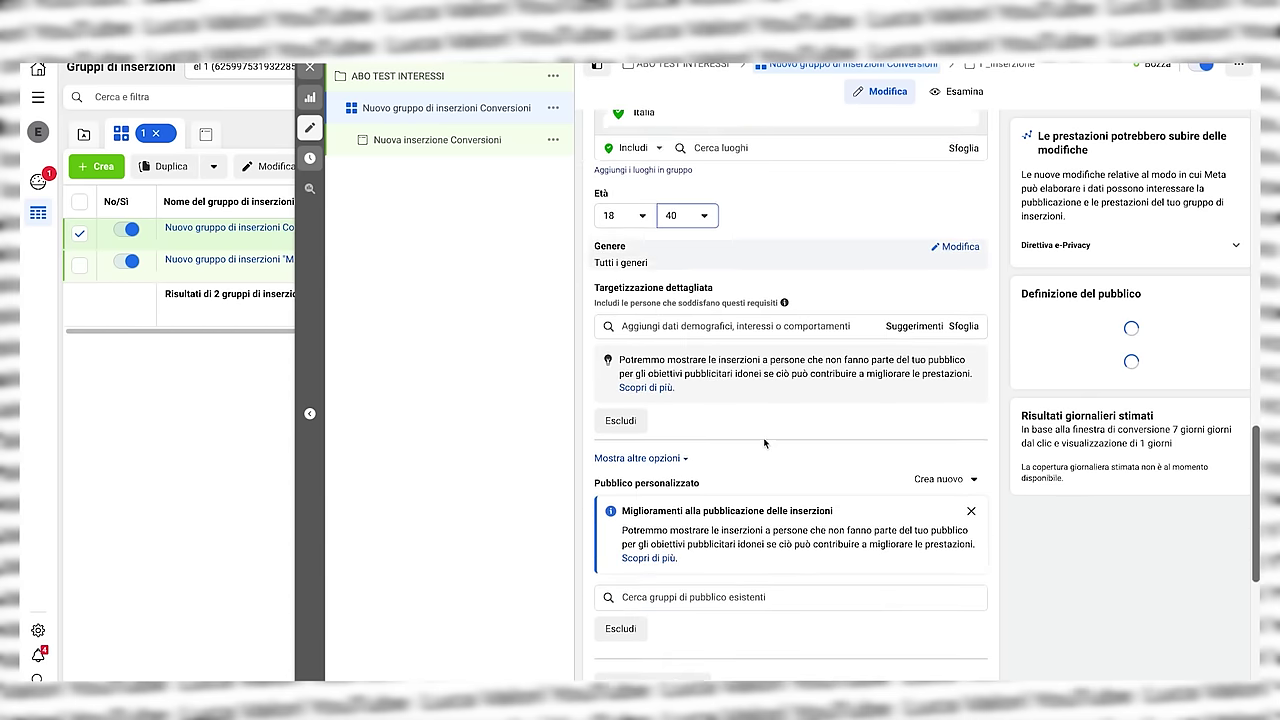
- Limit the gender targeting to Donne (women only)
left_click(698, 285)
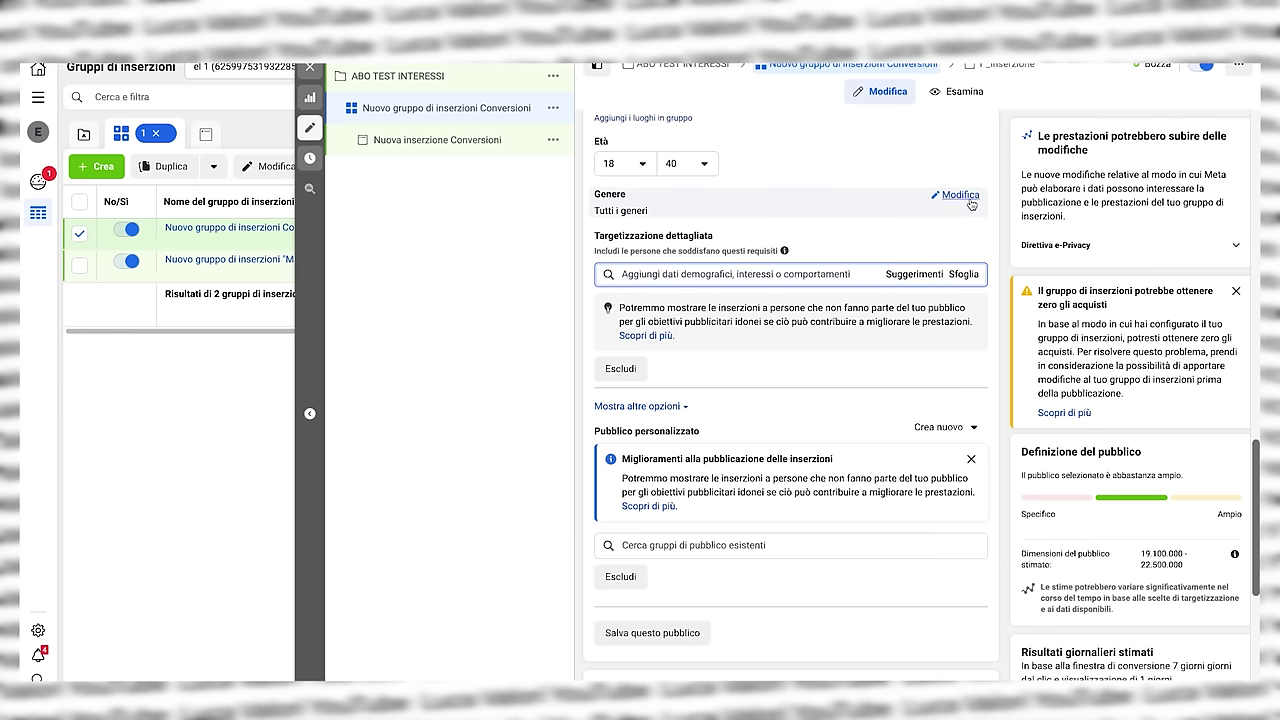
left_click(676, 209)
left_click(719, 212)
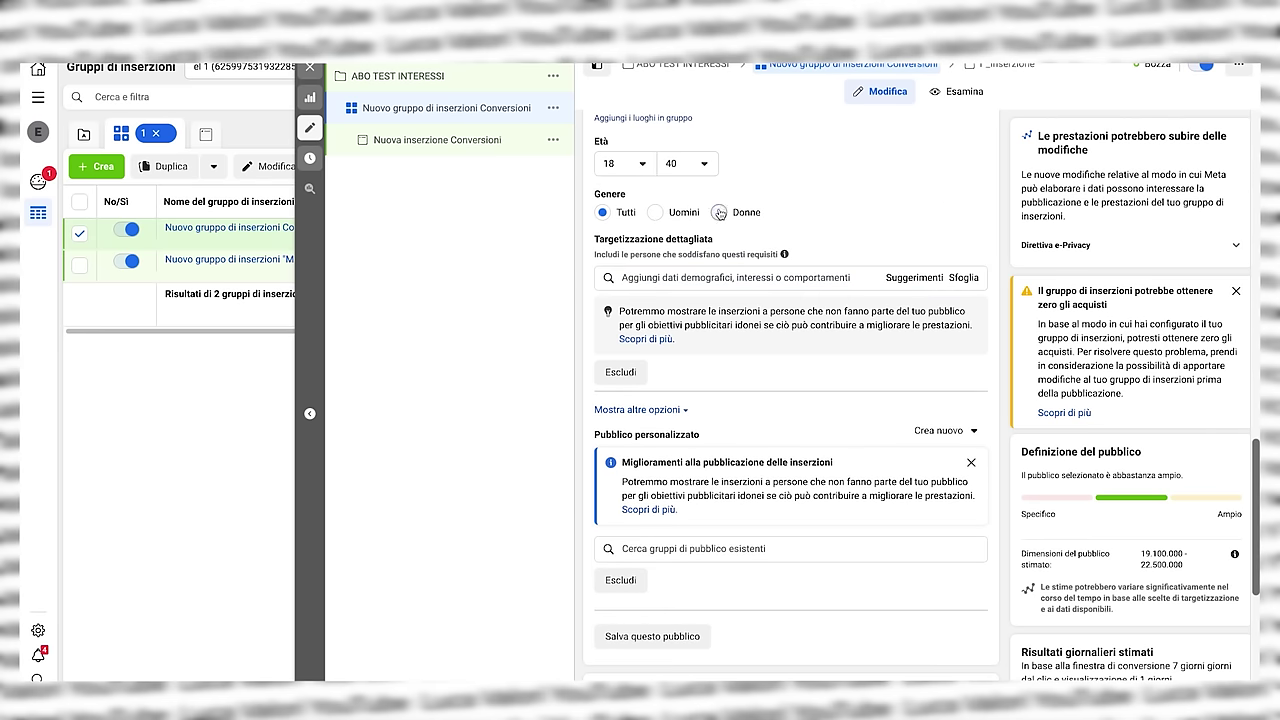
scroll(763, 235, "up", 1)
- Add Sephora as a detailed targeting interest, replacing the REGALO search
left_click(720, 420)
type("REGALO")
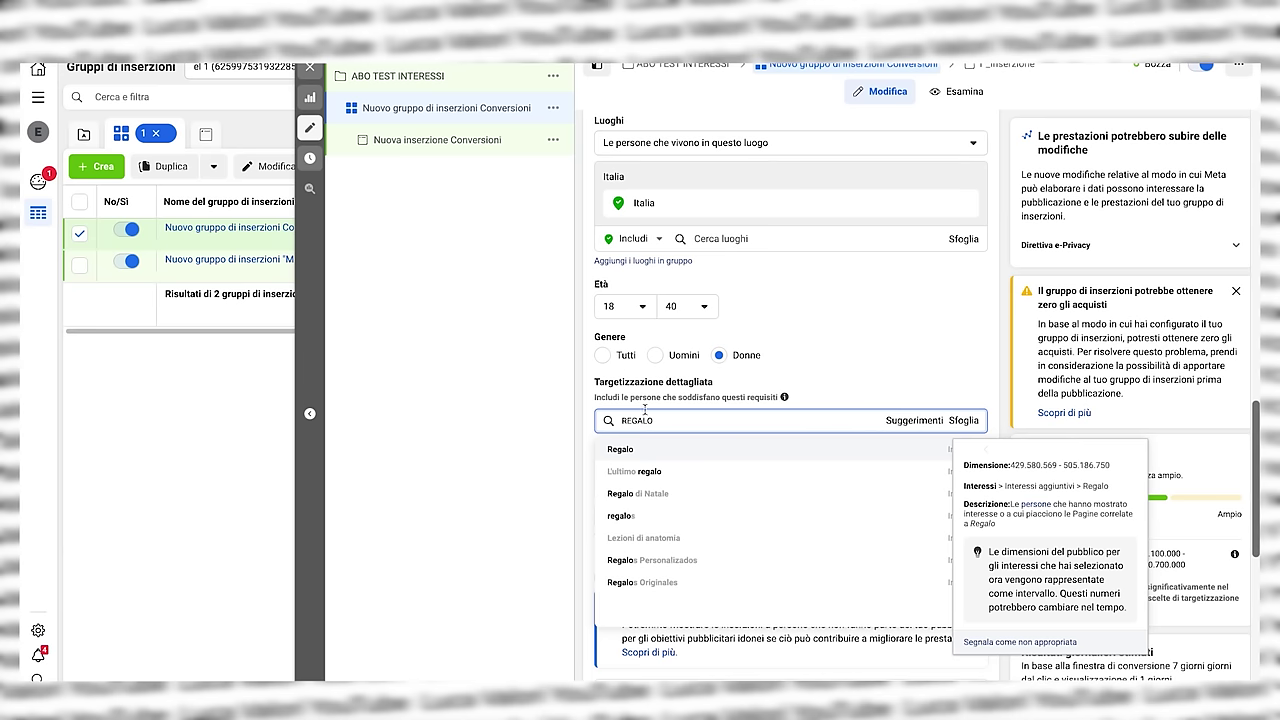
left_click_drag(677, 425, 601, 427)
key("BackSpace")
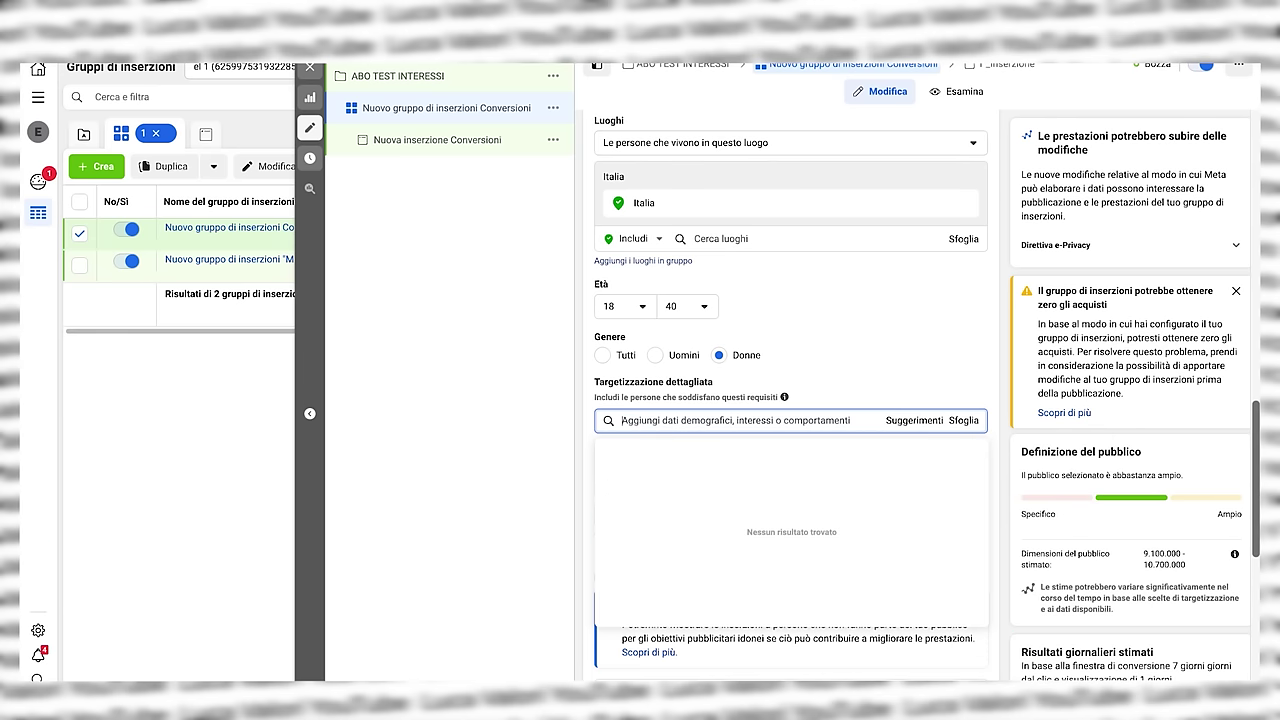
type("SEPHORA")
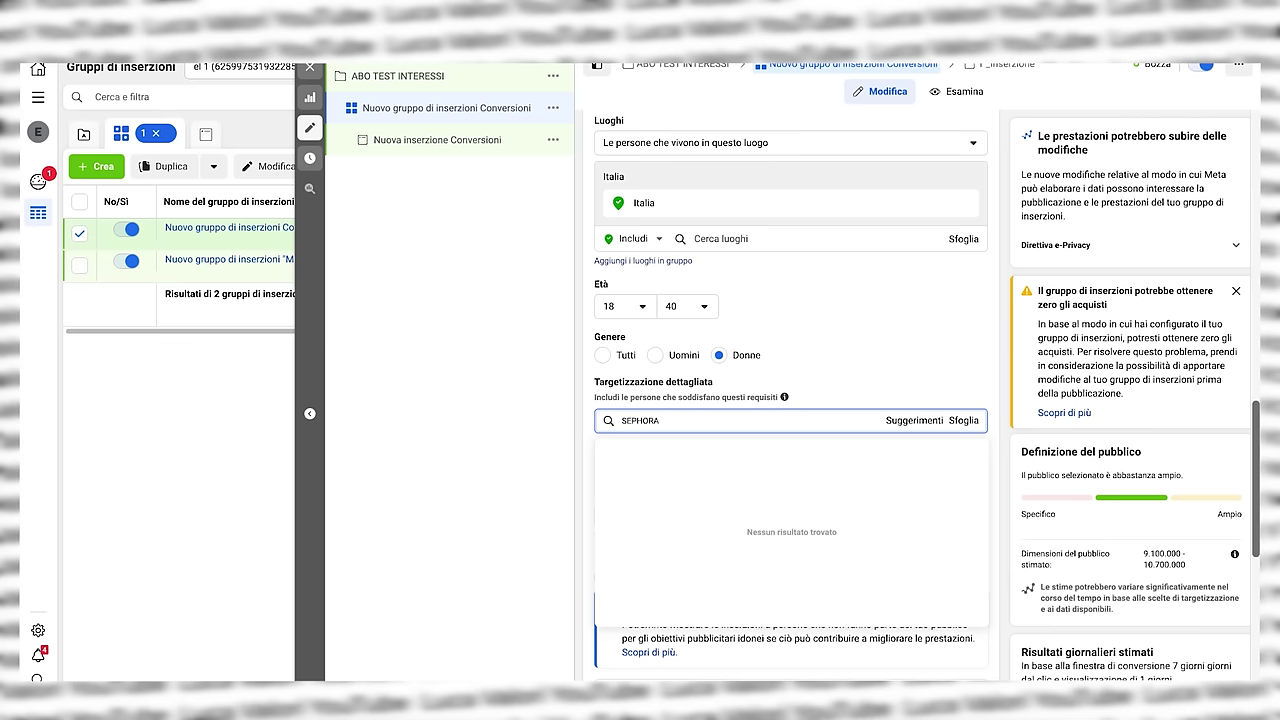
left_click(630, 447)
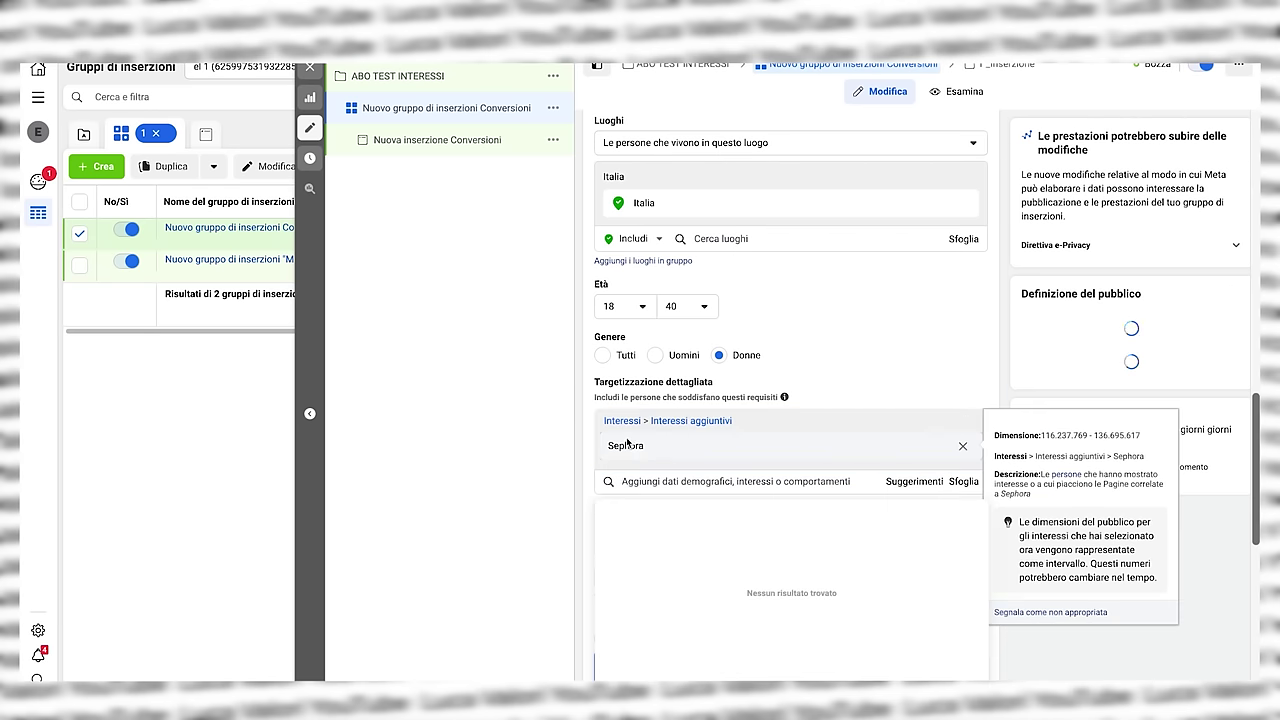
left_click(579, 443)
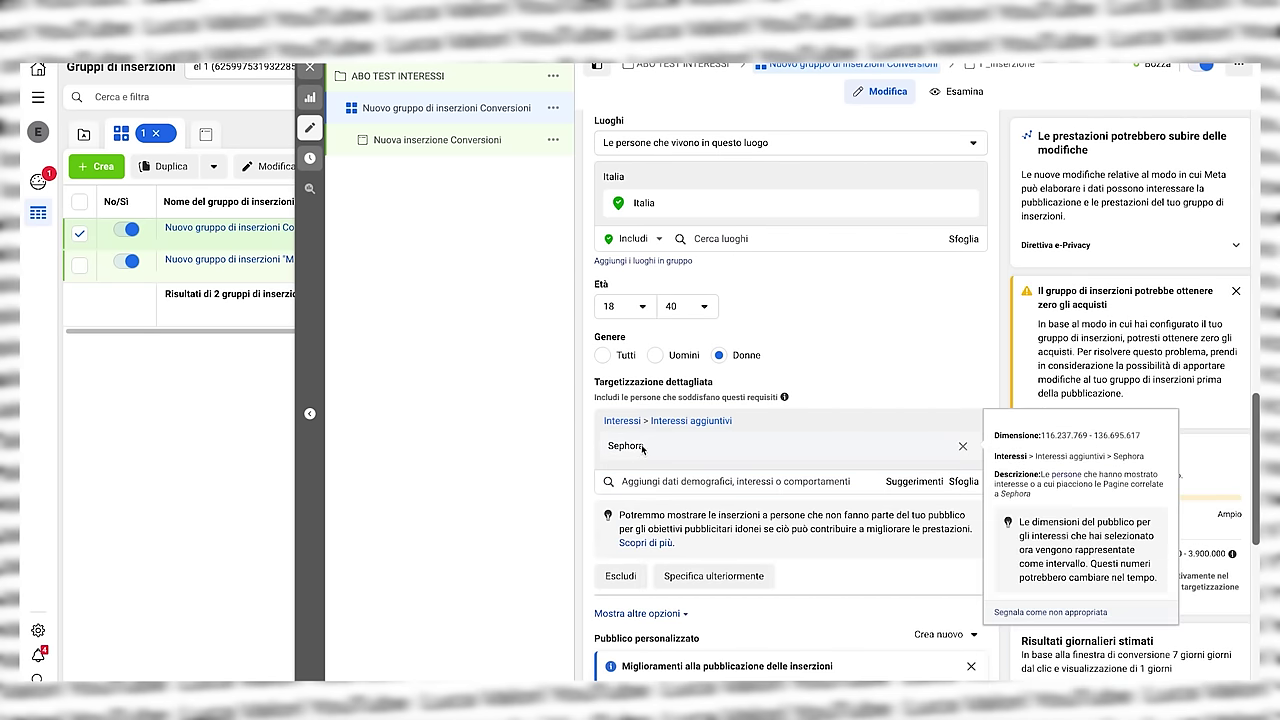
left_click_drag(650, 452, 604, 452)
key("ctrl+c")
- Rename the ad set to Sephora by pasting the copied interest name
scroll(630, 447, "up", 10)
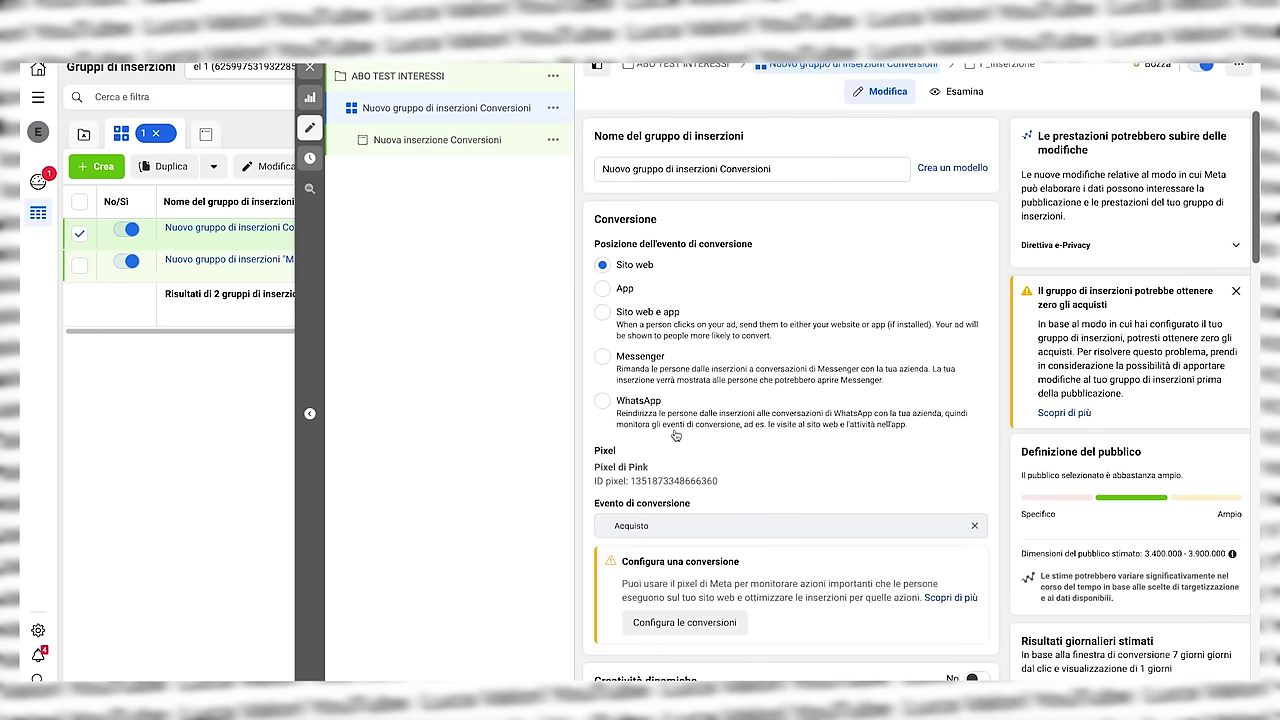
triple_click(751, 172)
key("ctrl+v")
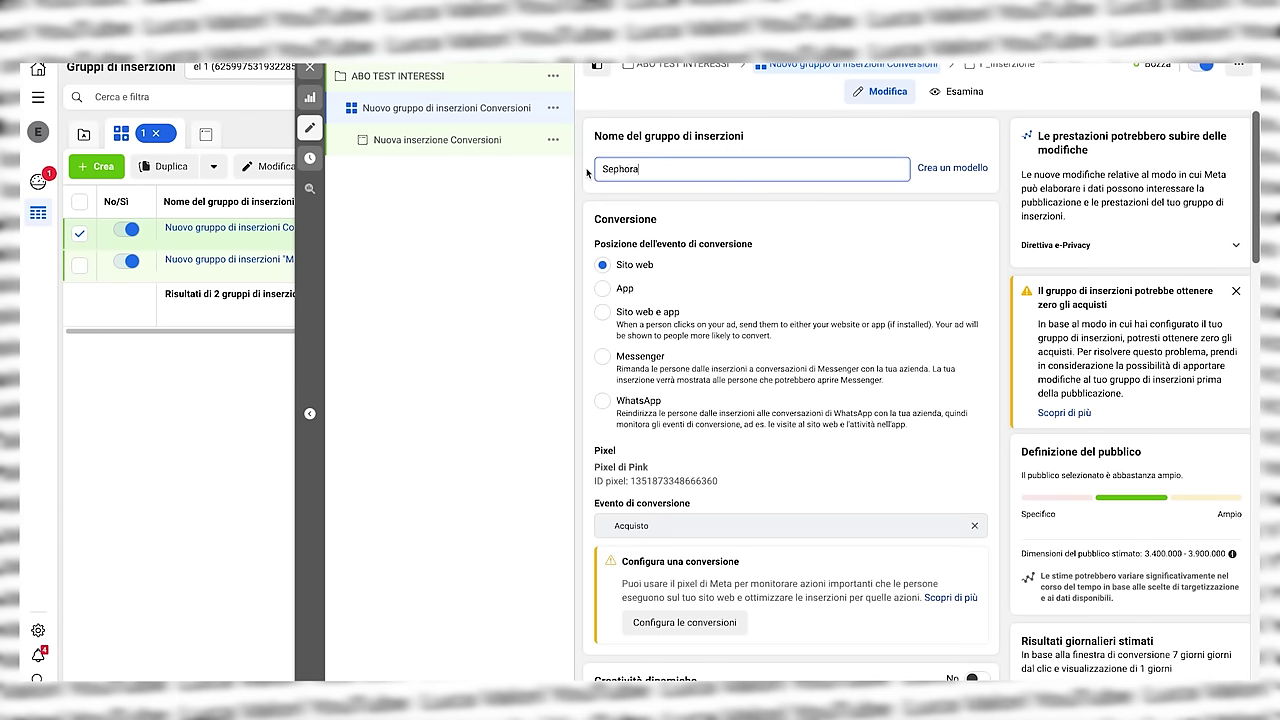
left_click(660, 147)
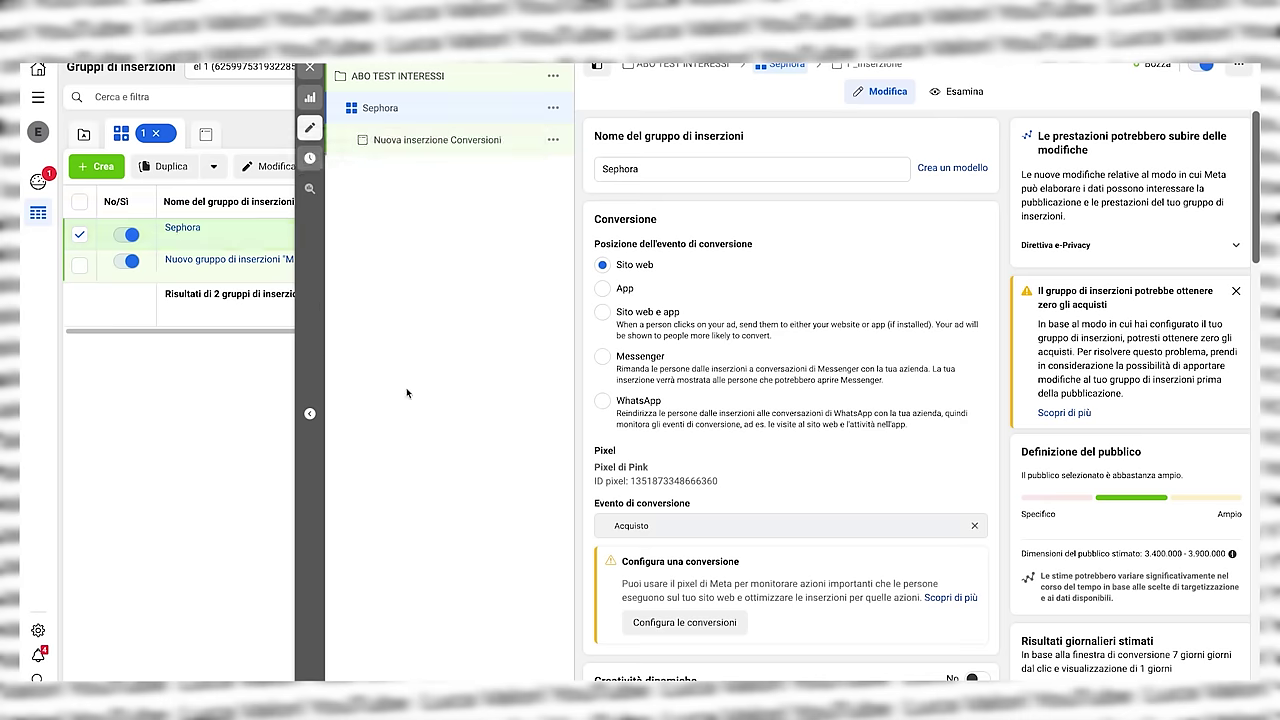
- Open the ad Nuova inserzione Conversioni for editing
scroll(748, 267, "down", 10)
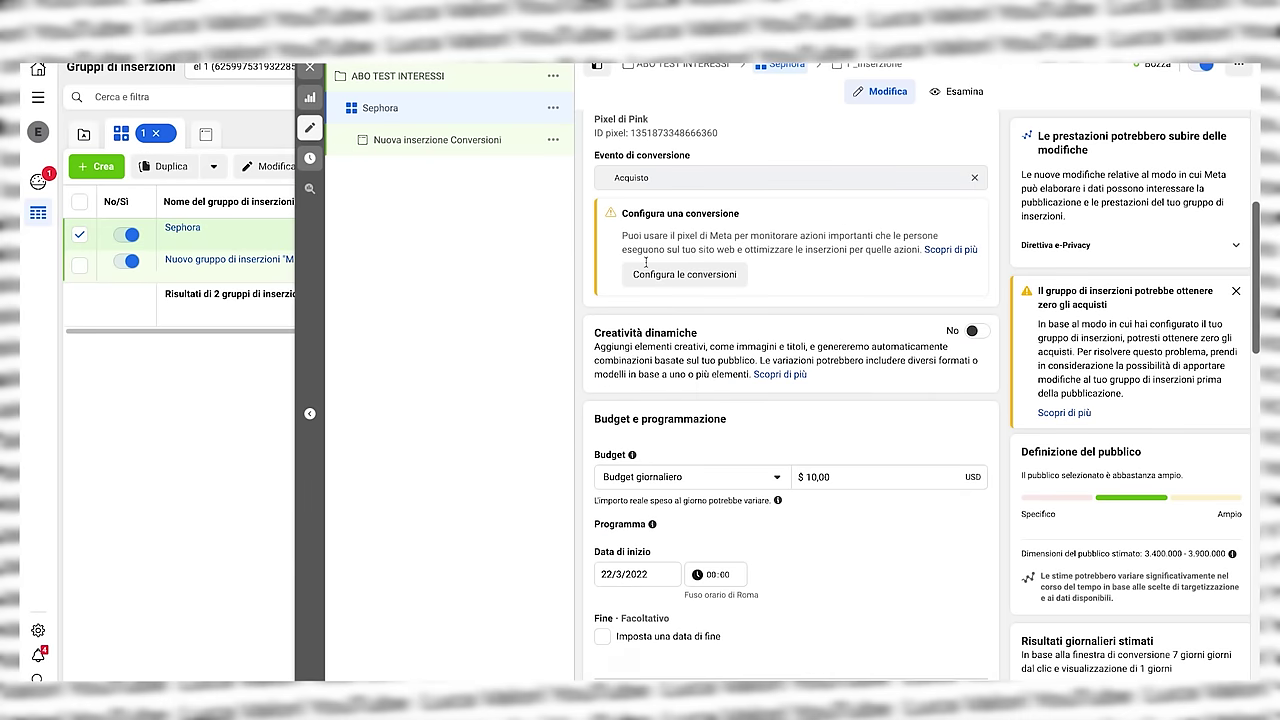
scroll(748, 267, "down", 12)
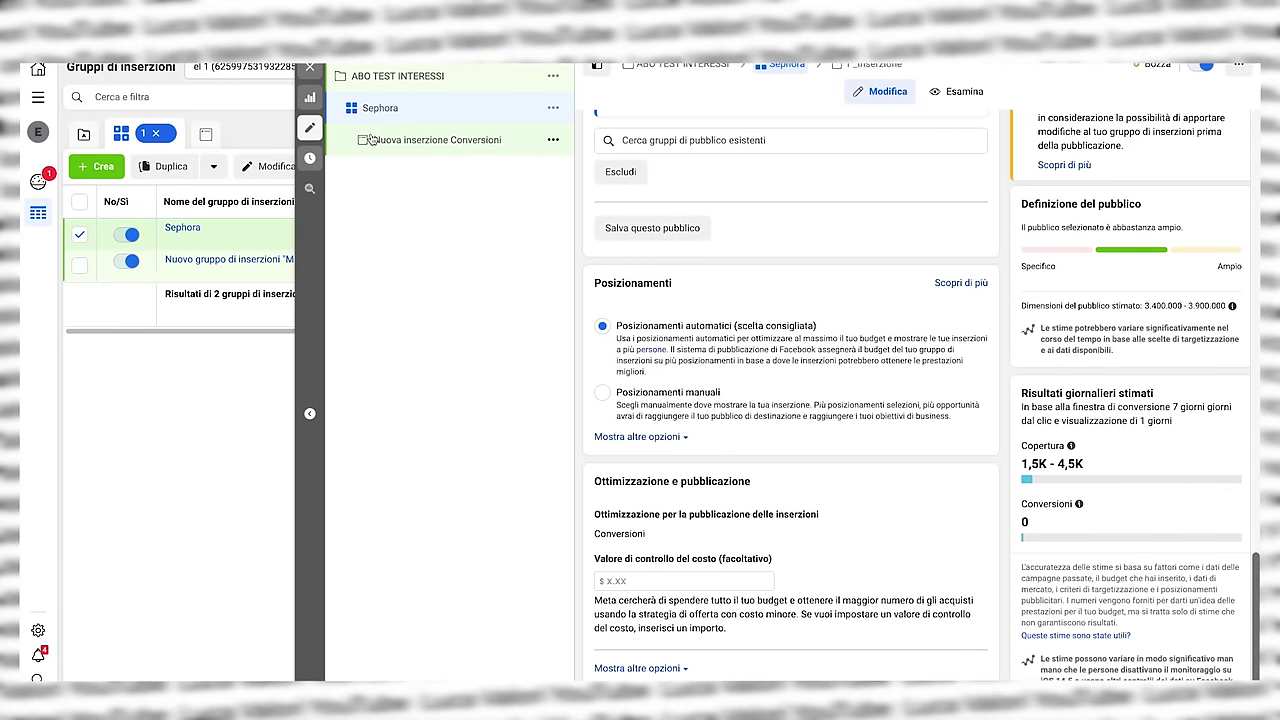
left_click(425, 148)
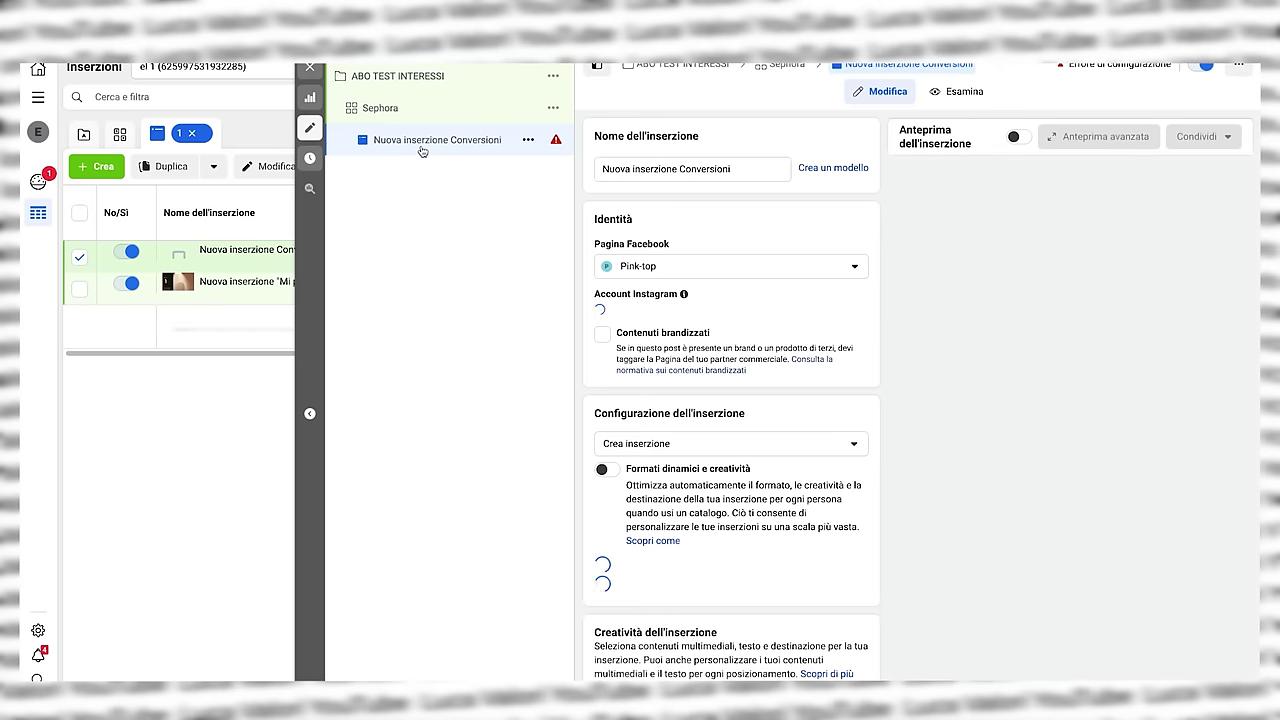
scroll(717, 254, "down", 3)
scroll(716, 253, "down", 2)
scroll(698, 170, "up", 1)
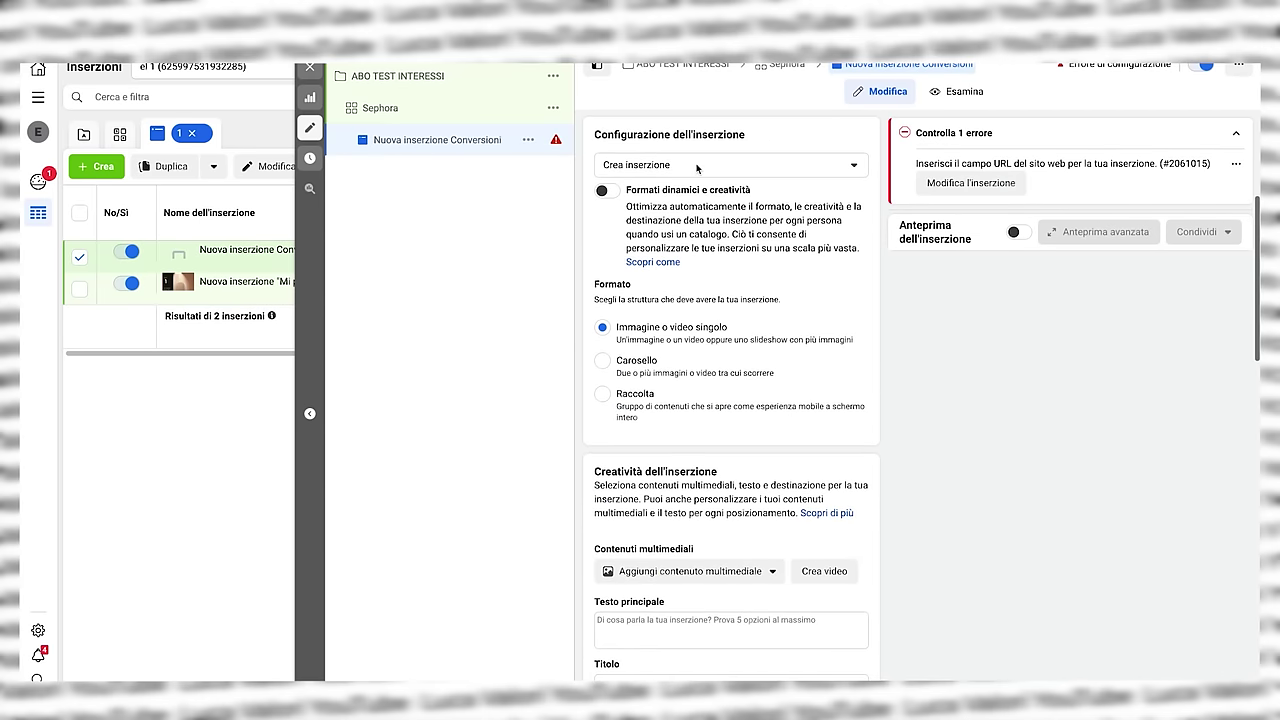
left_click(695, 167)
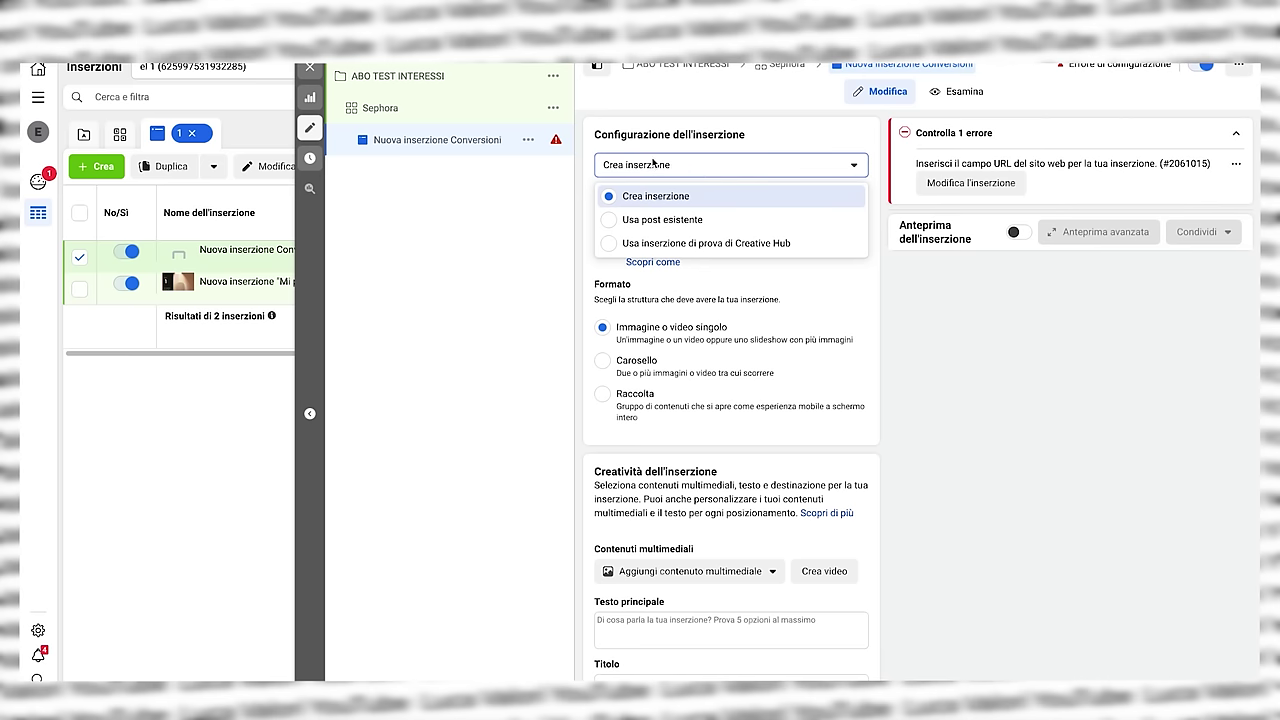
left_click(633, 222)
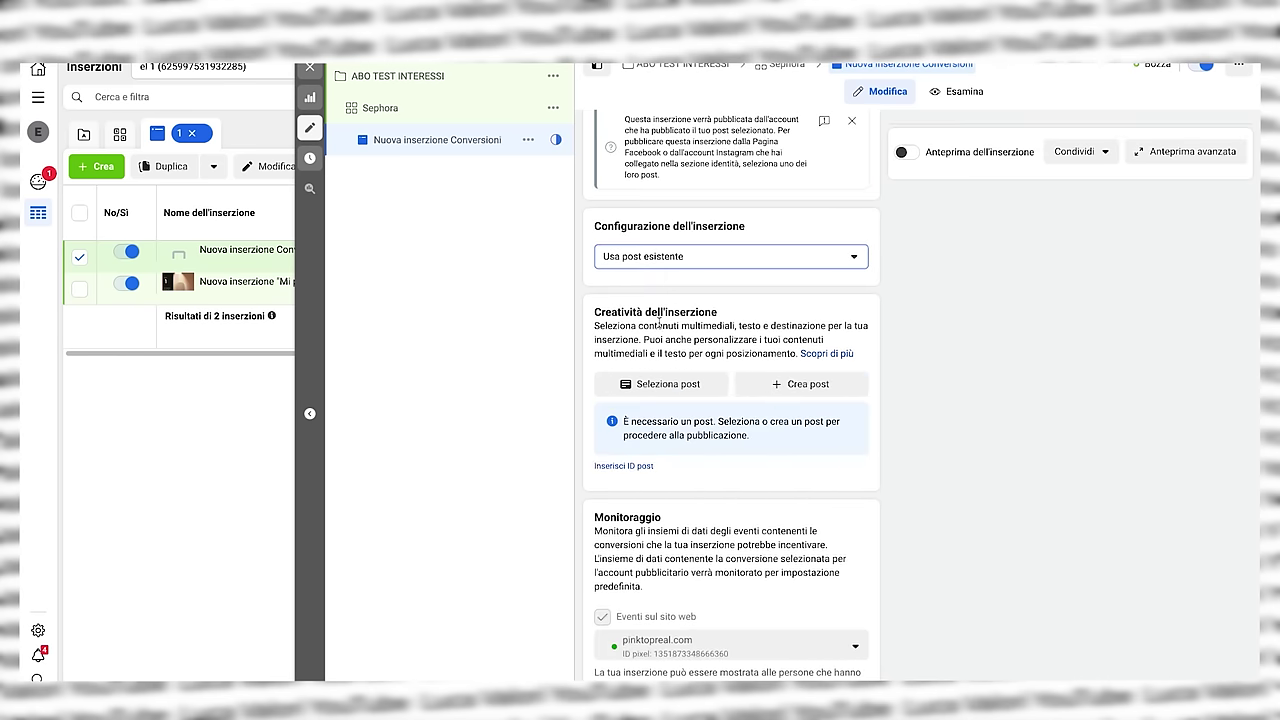
scroll(658, 320, "down", 2)
left_click(656, 284)
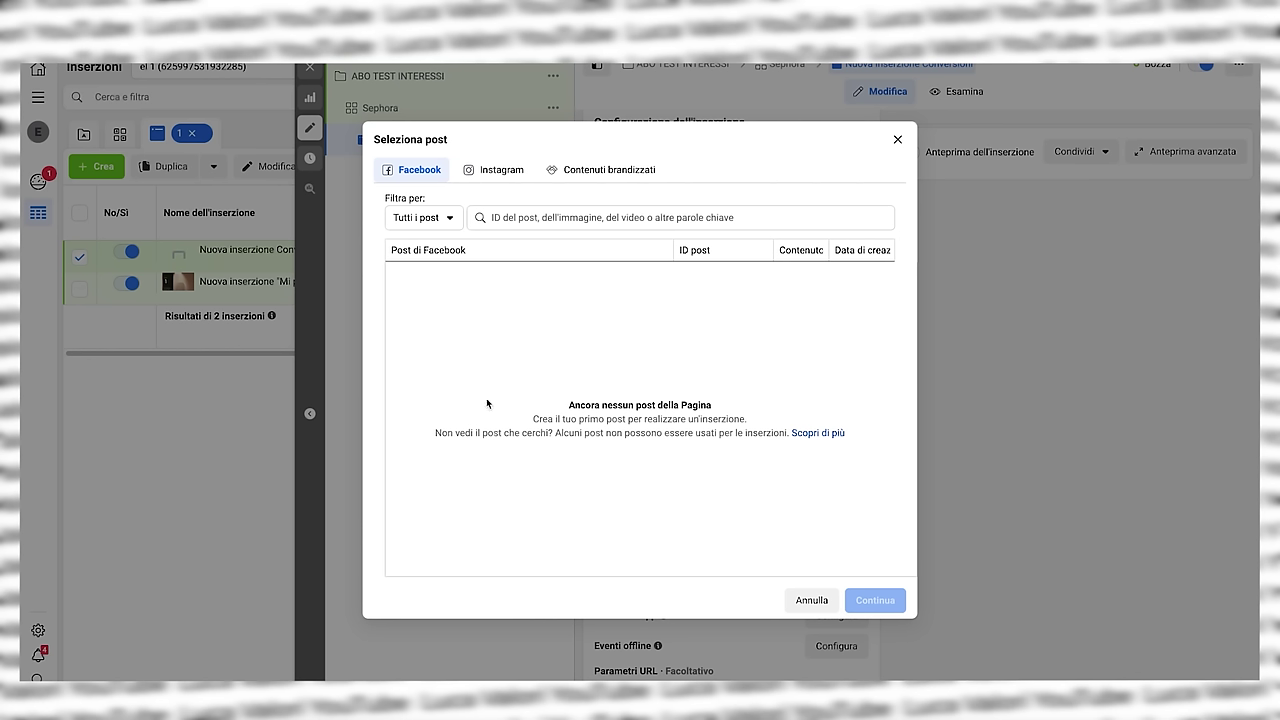
left_click(897, 140)
left_click(898, 139)
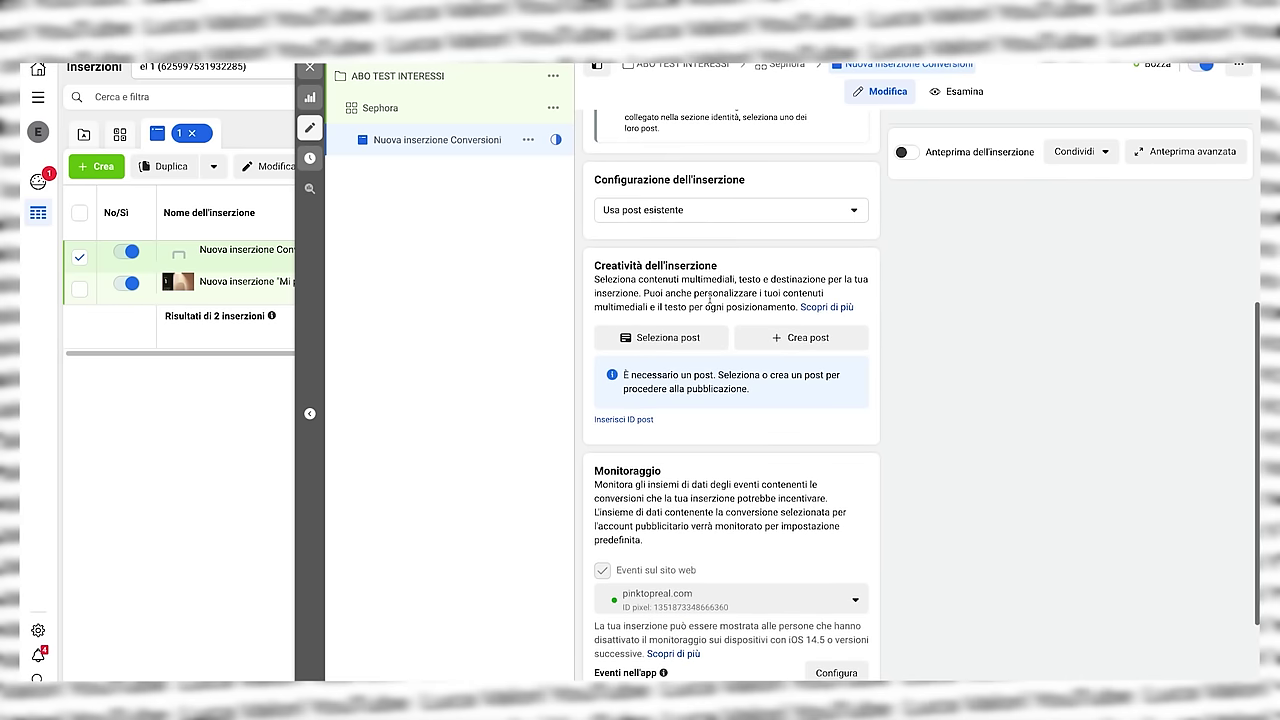
left_click(664, 210)
- Paste the Pinktop product page link as the first carousel card's website URL
left_click(625, 239)
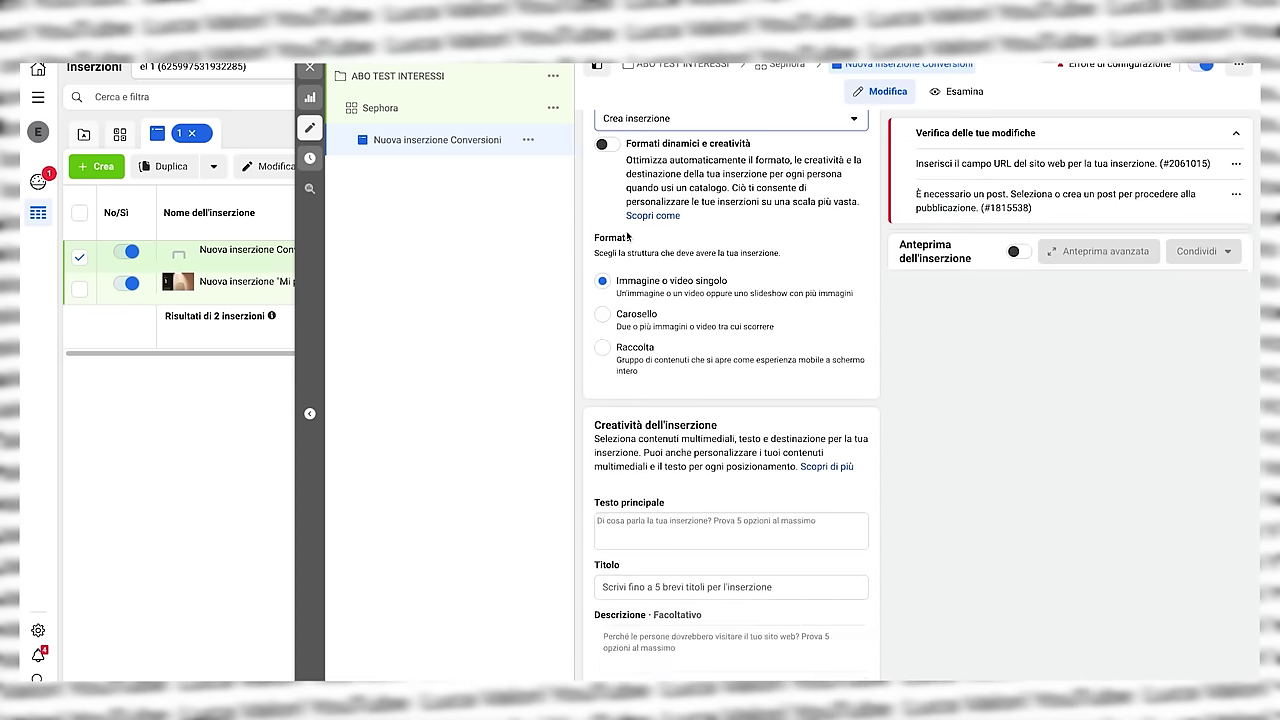
scroll(620, 235, "down", 3)
scroll(590, 229, "up", 2)
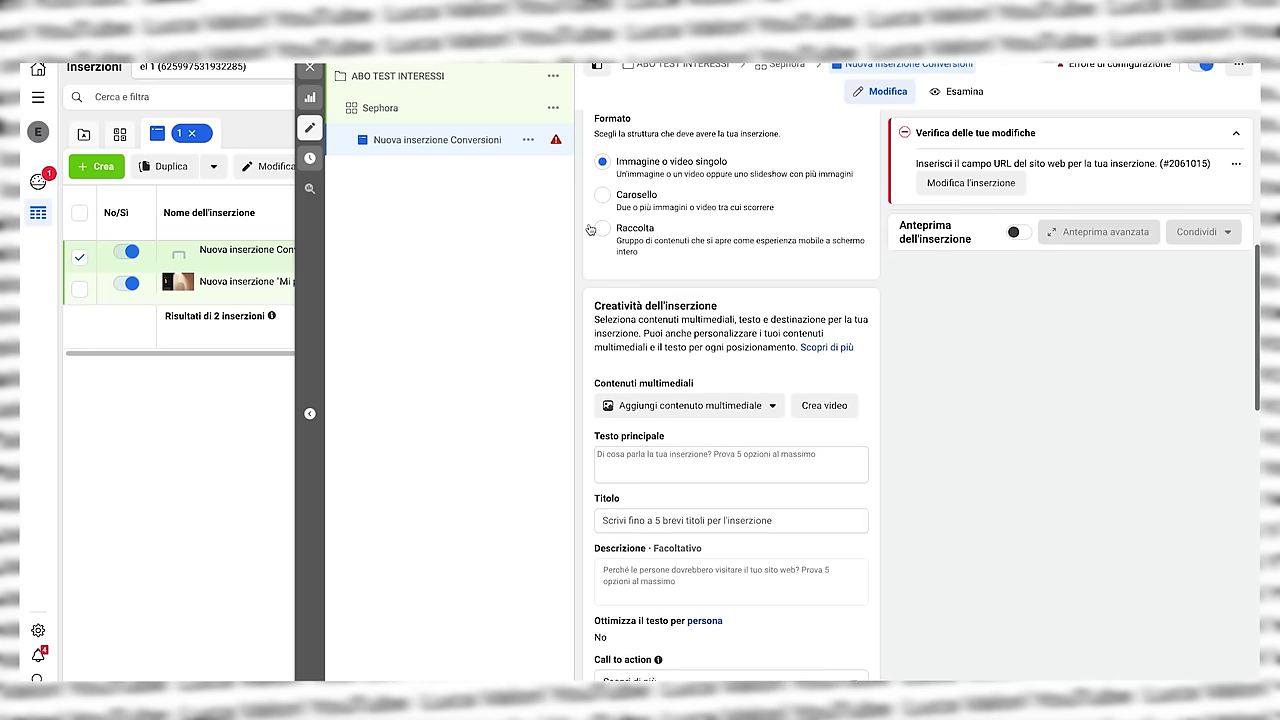
scroll(730, 378, "down", 1)
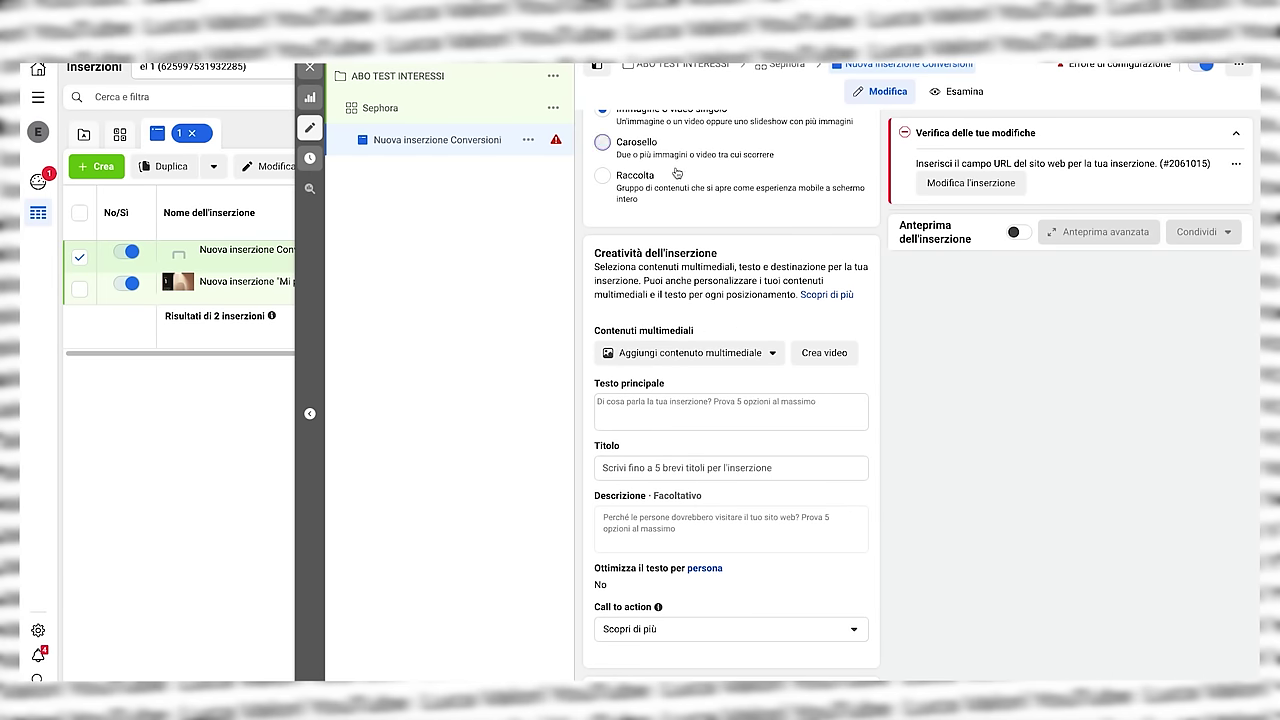
scroll(692, 265, "down", 3)
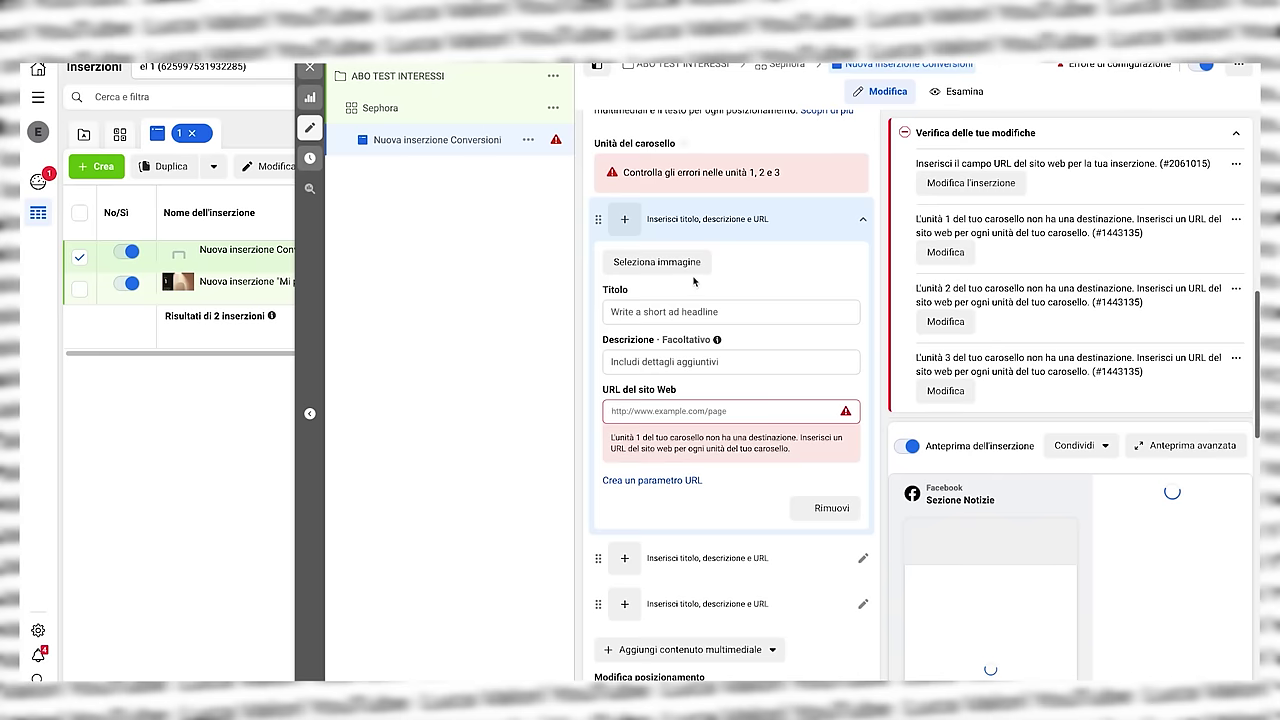
scroll(693, 282, "down", 3)
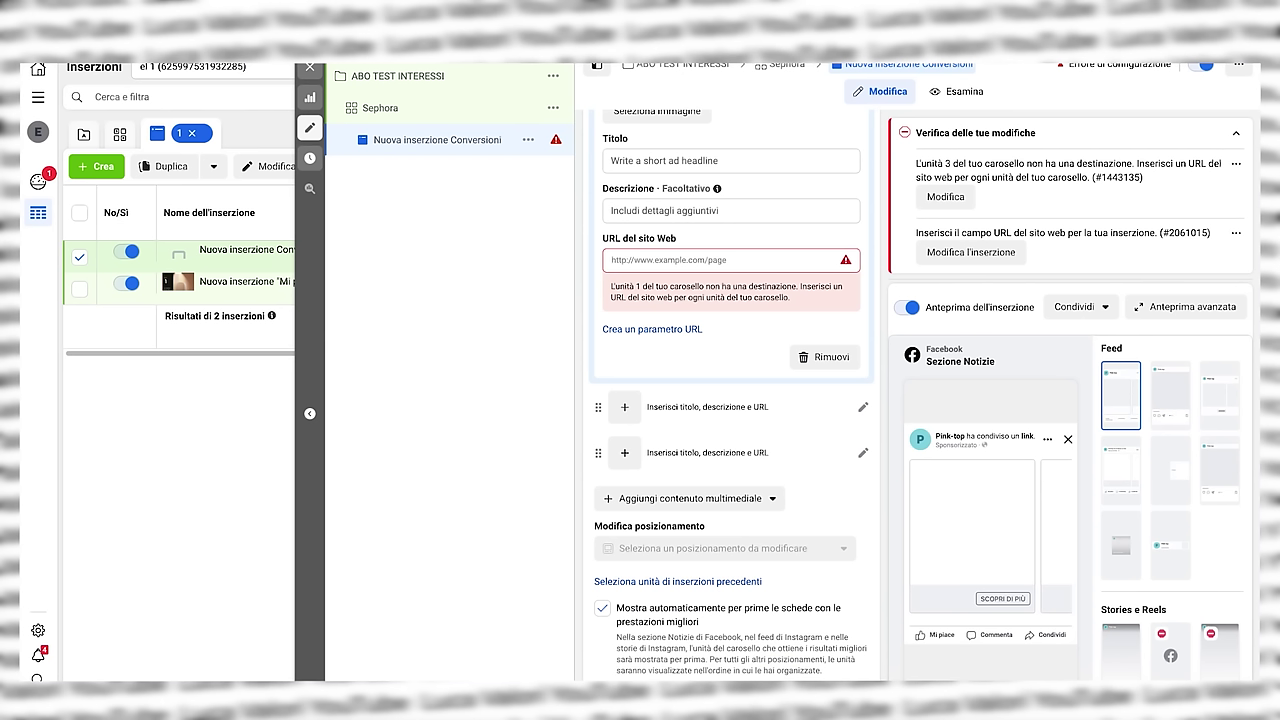
left_click(729, 259)
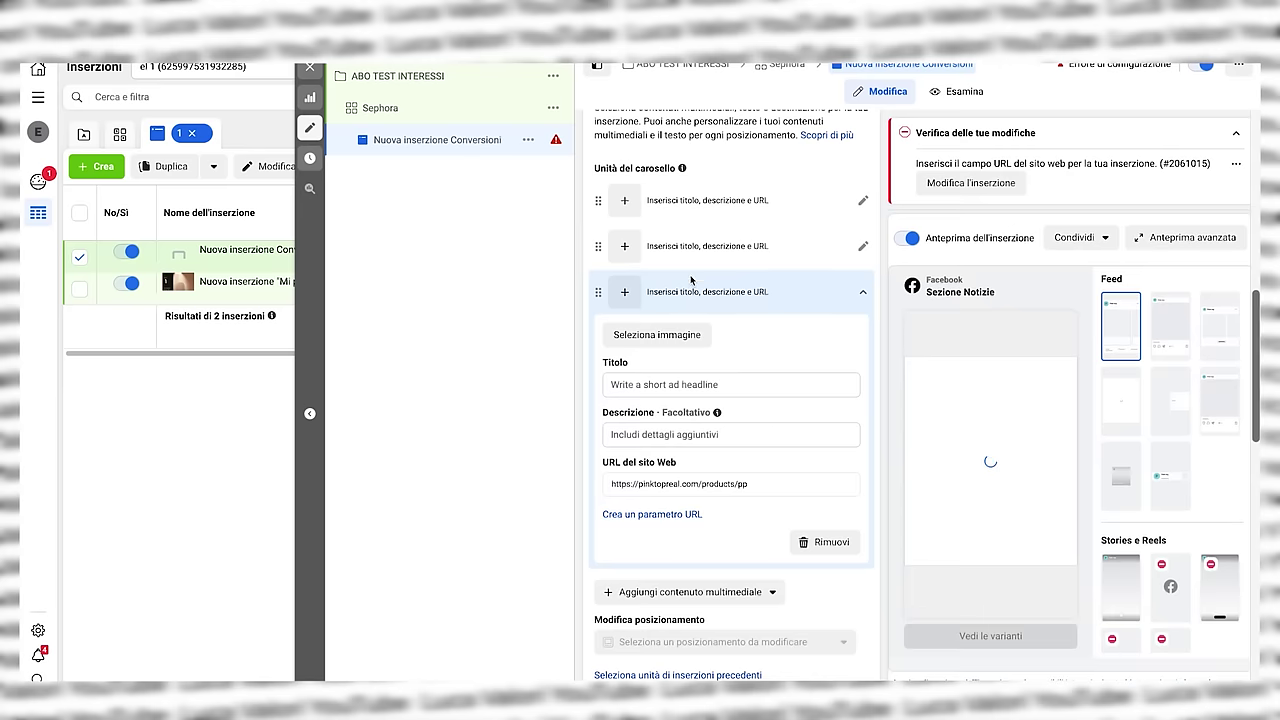
left_click(687, 260)
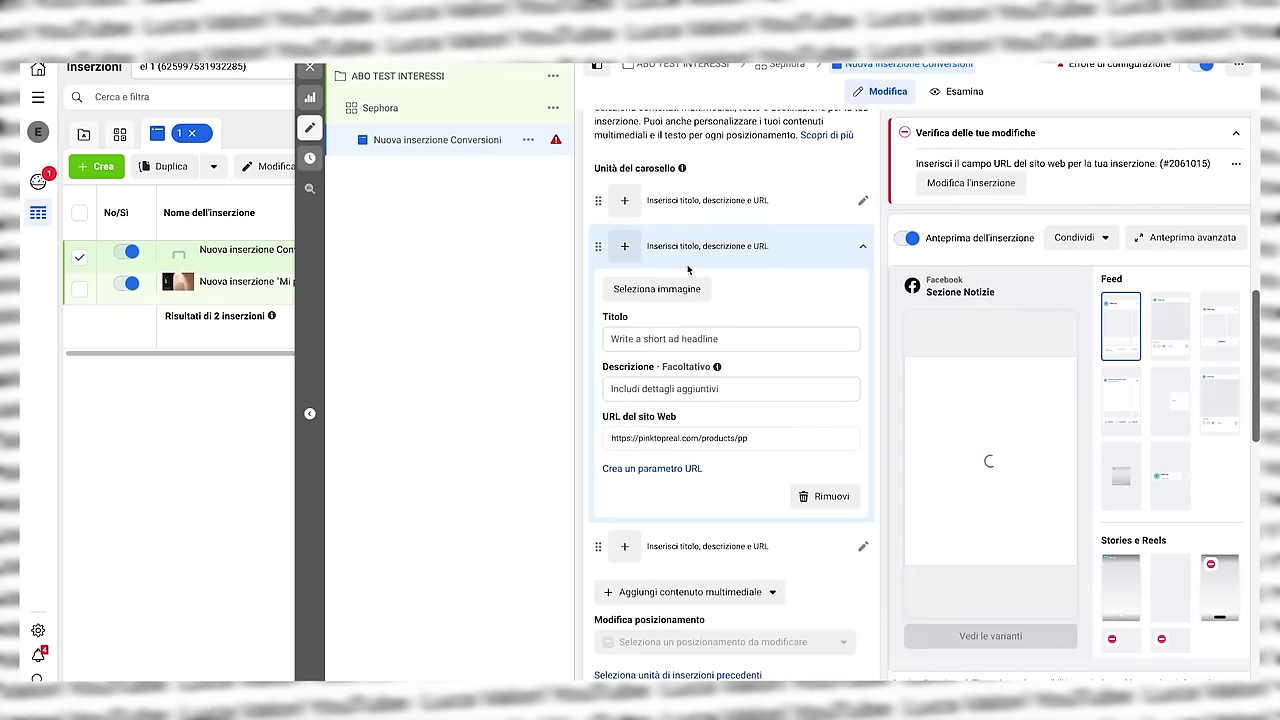
left_click(683, 212)
scroll(683, 222, "down", 7)
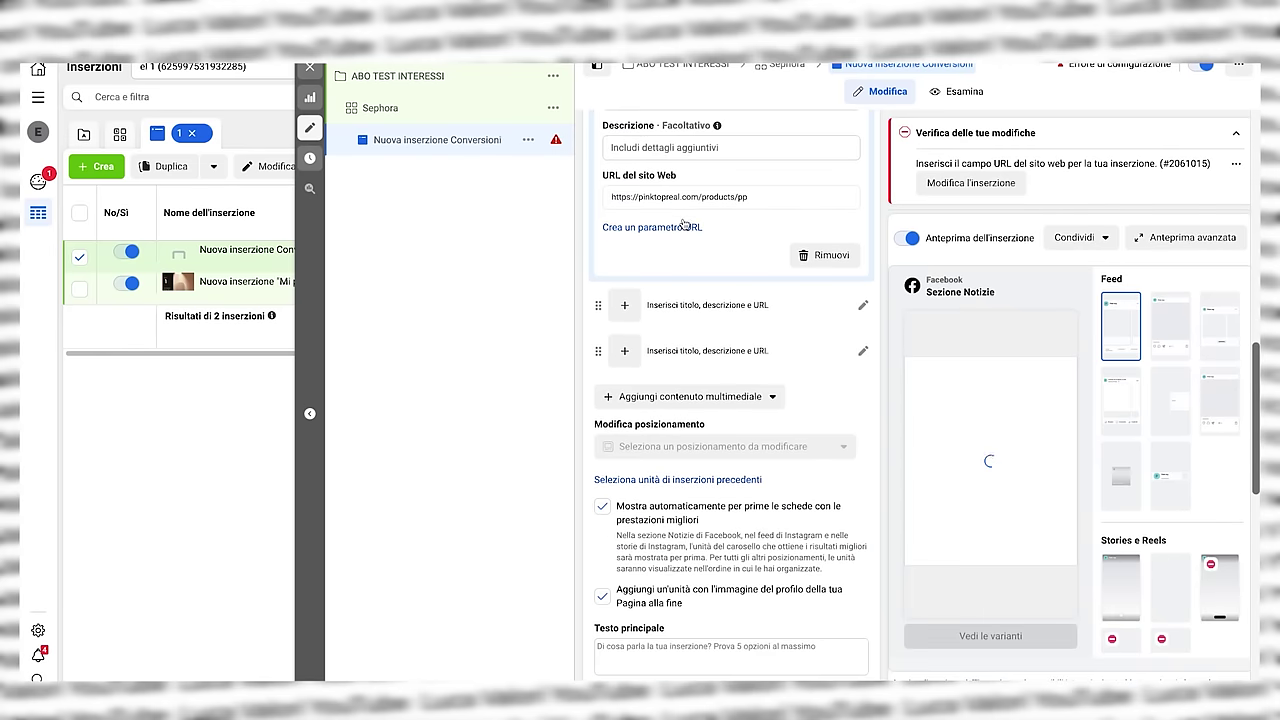
left_click(655, 425)
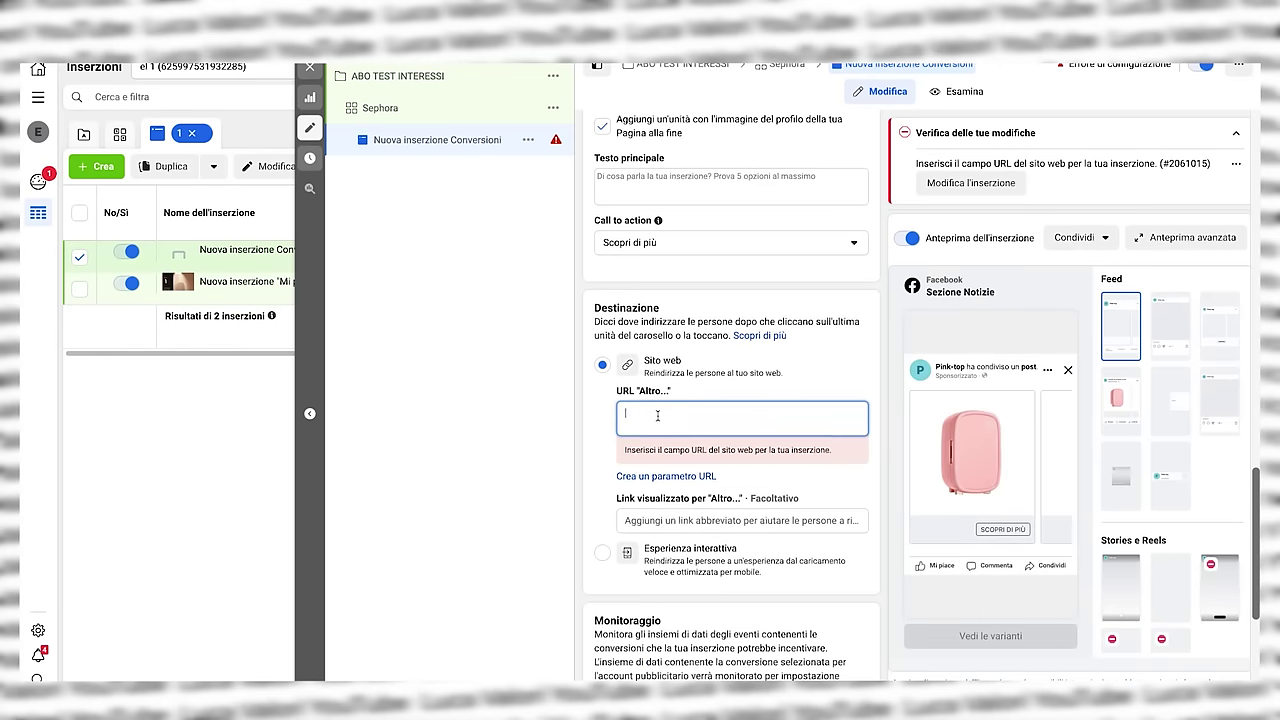
type("https://pinktopreal.com/products/pp")
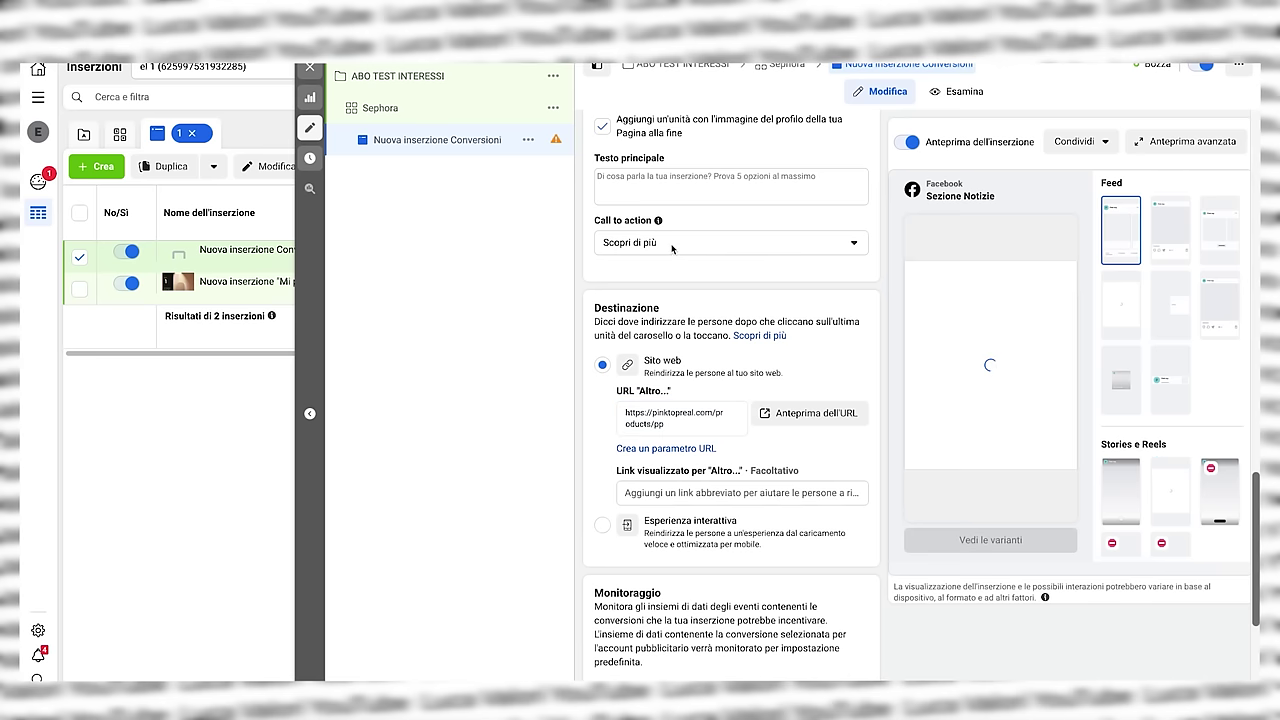
- Choose Acquista ora as the call to action and keep pinktopreal.com as the tracked pixel source
left_click(656, 250)
scroll(643, 380, "down", 3)
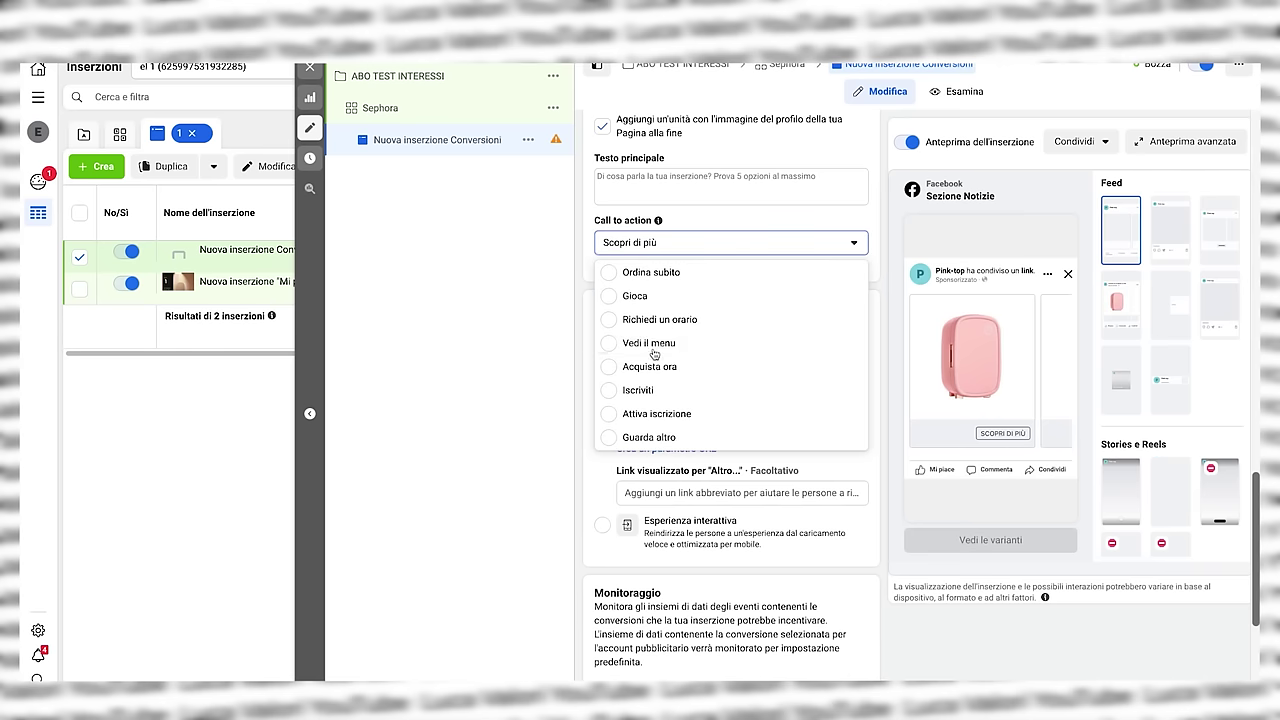
left_click(638, 367)
scroll(660, 440, "down", 3)
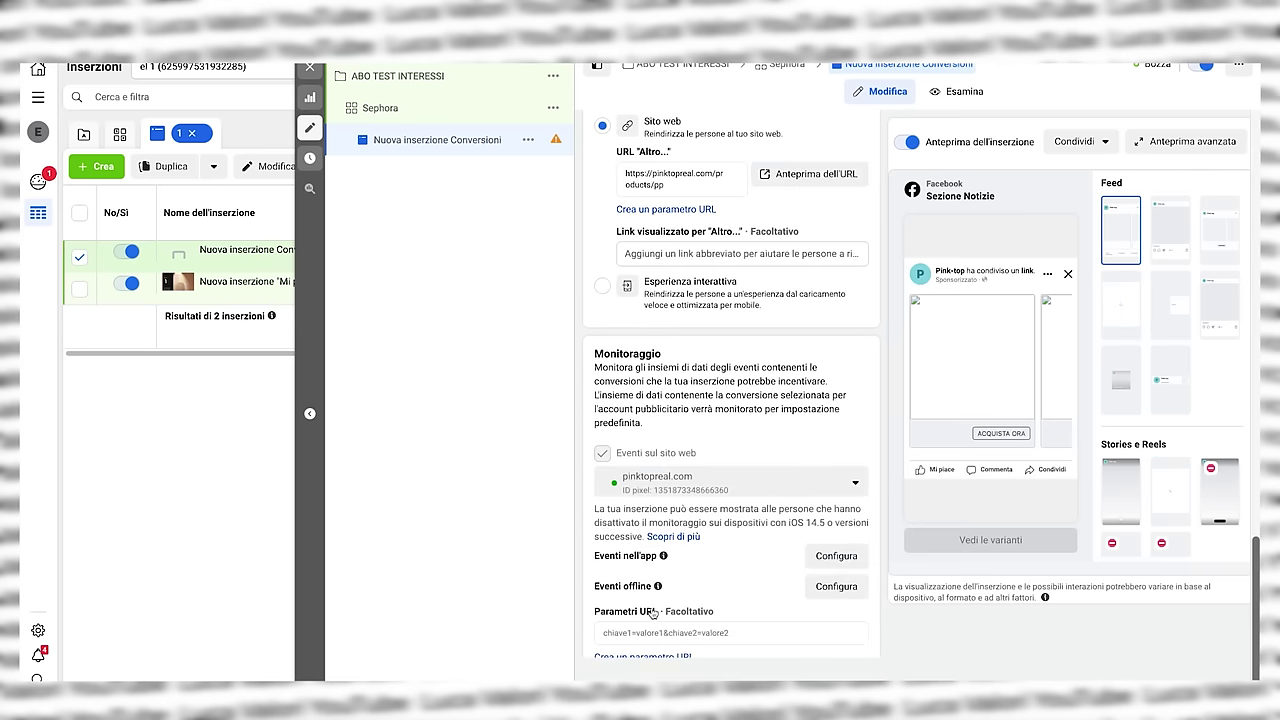
left_click(685, 487)
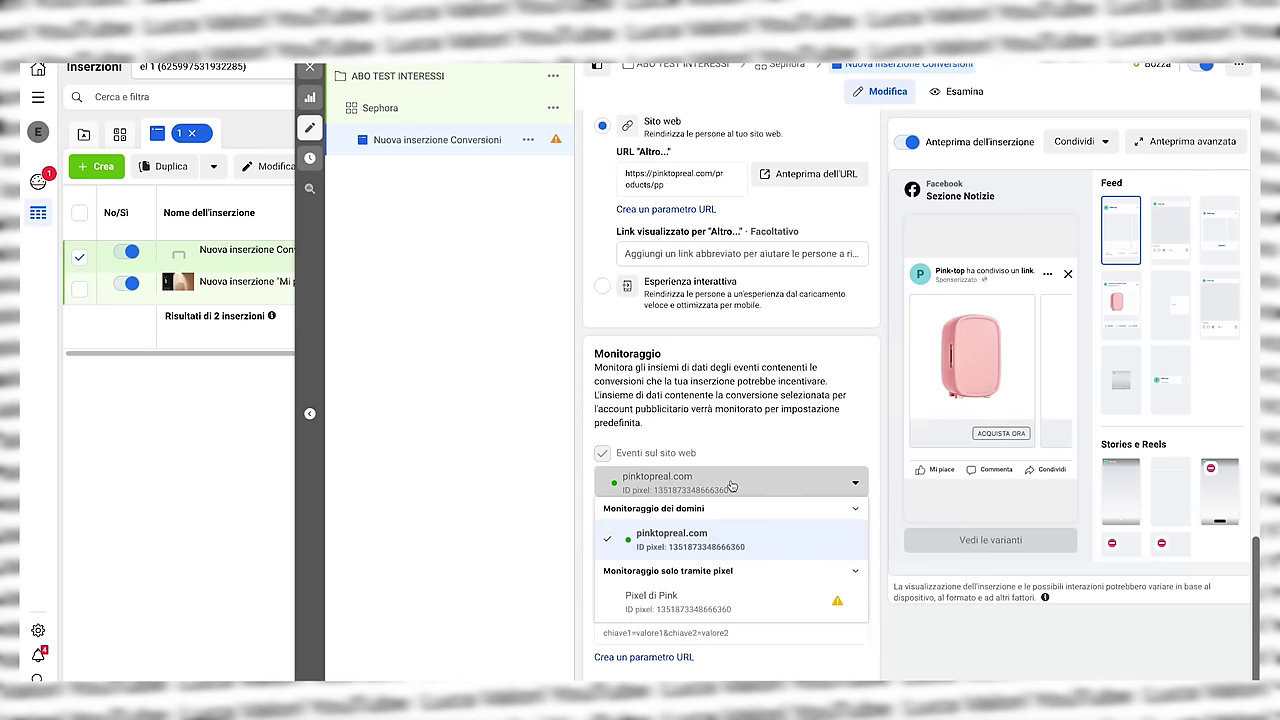
left_click(735, 485)
scroll(640, 663, "up", 3)
scroll(640, 663, "up", 5)
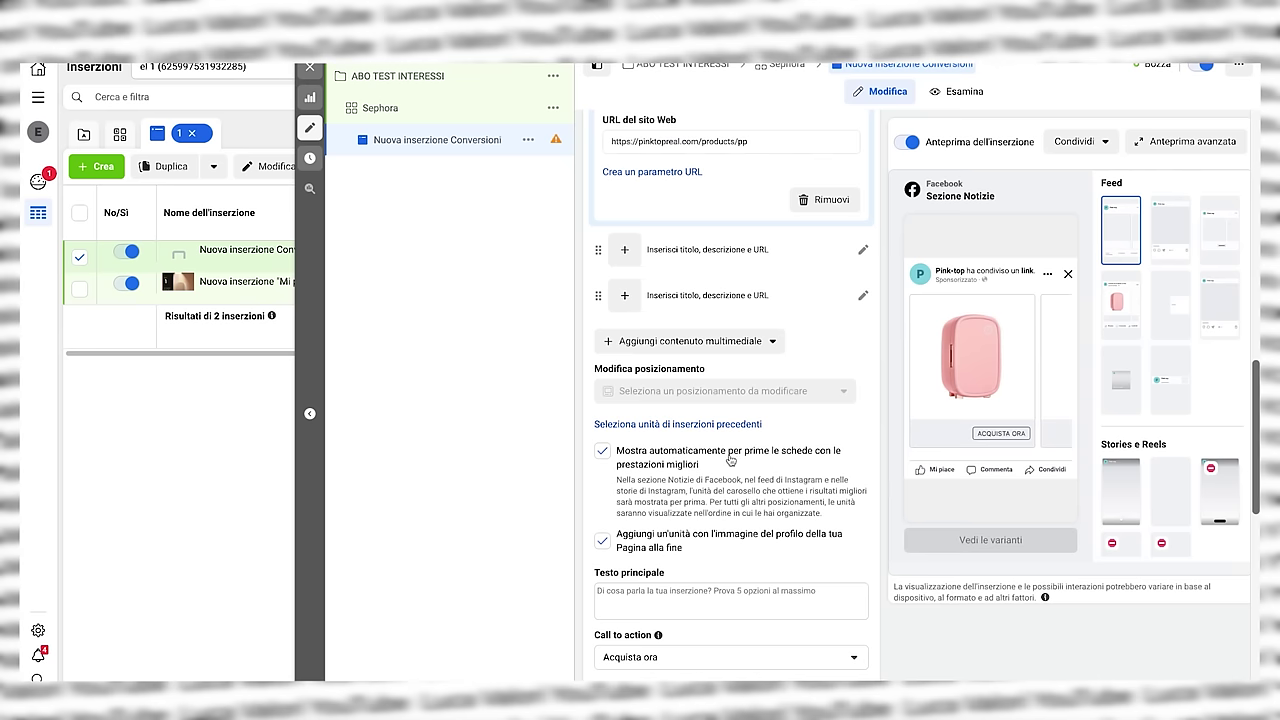
- Give the first carousel card the headline '50% SOLO PER OGGI'
scroll(730, 460, "up", 4)
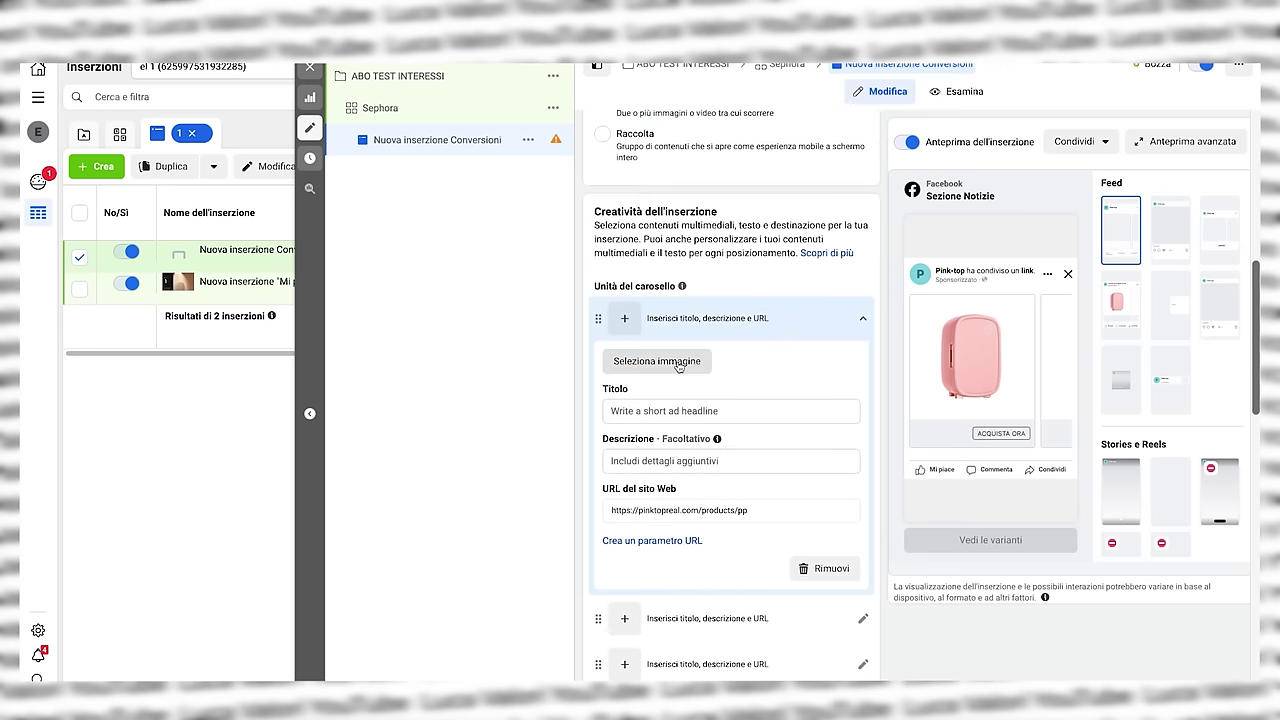
left_click(678, 366)
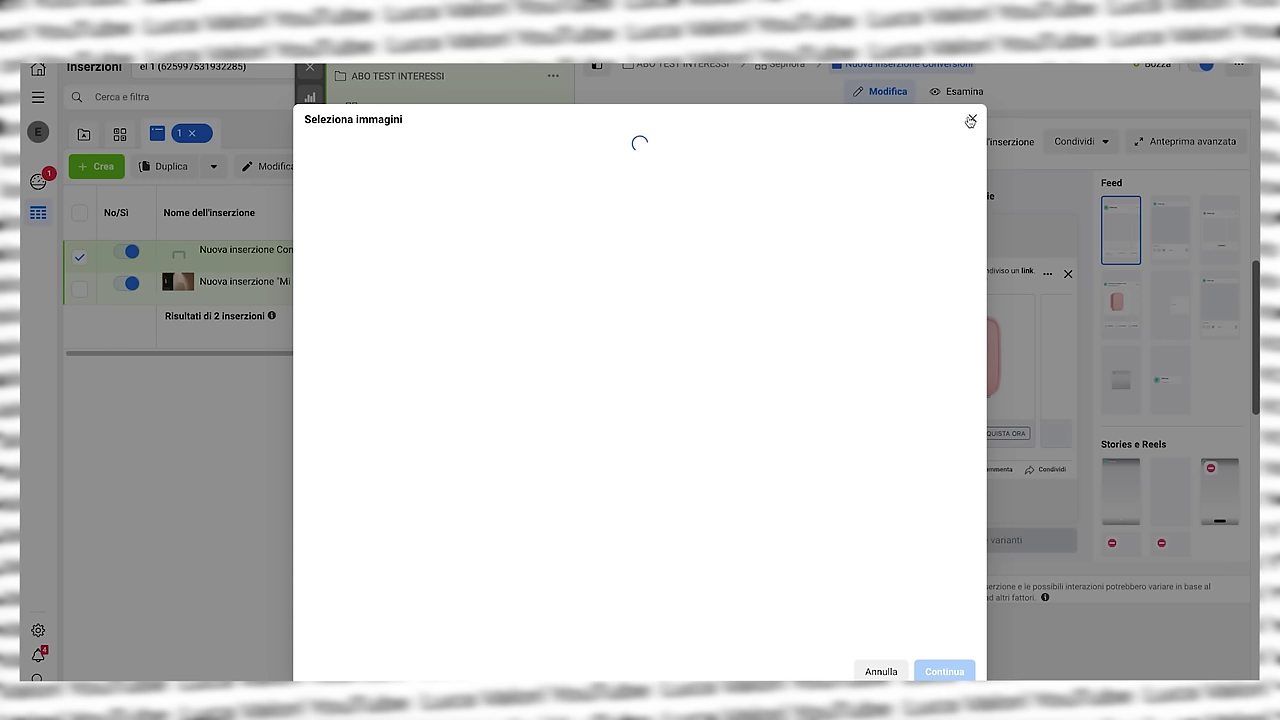
left_click(969, 121)
left_click(668, 408)
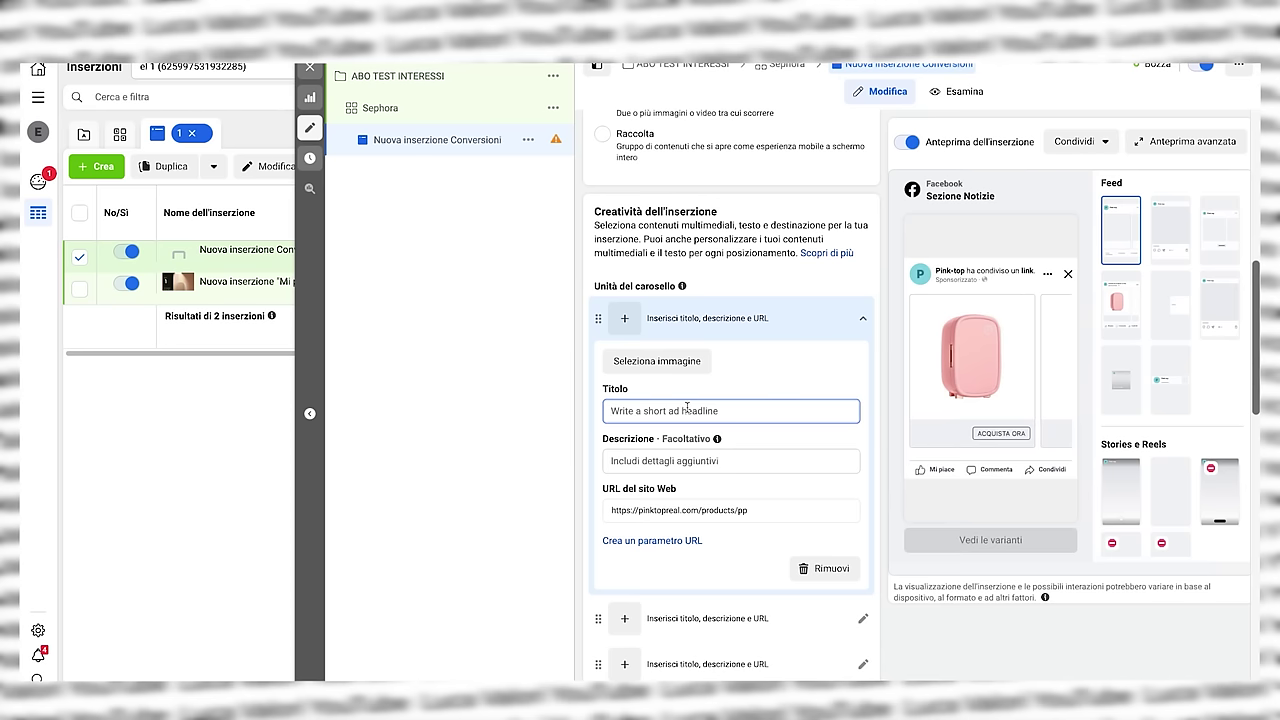
type("LO SCONTO DEL 50% STA PER TERMINARE")
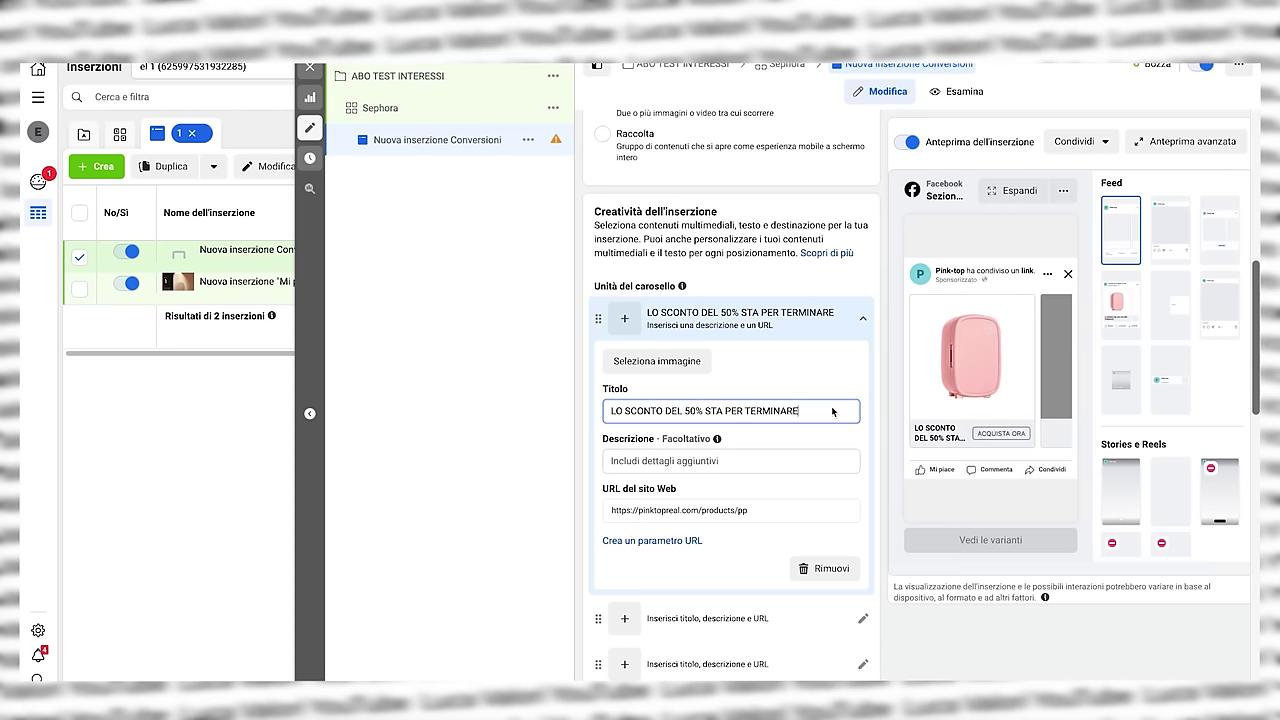
left_click_drag(820, 411, 600, 413)
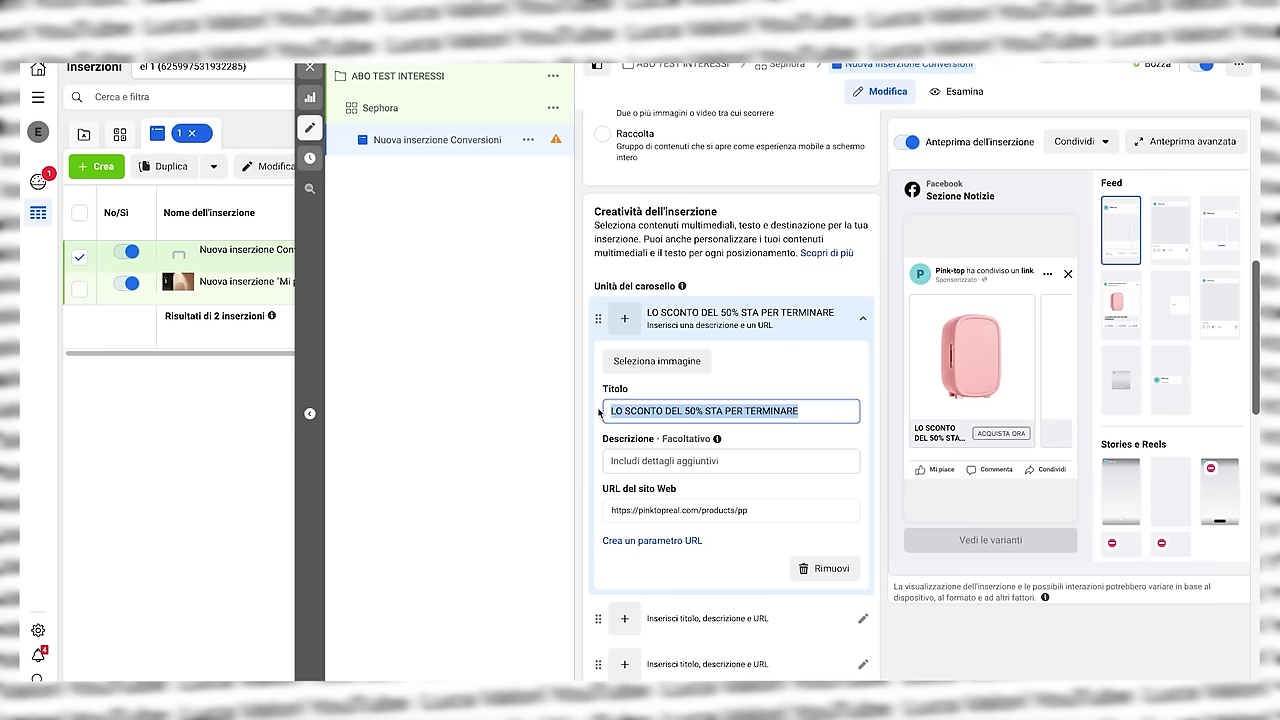
type("50")
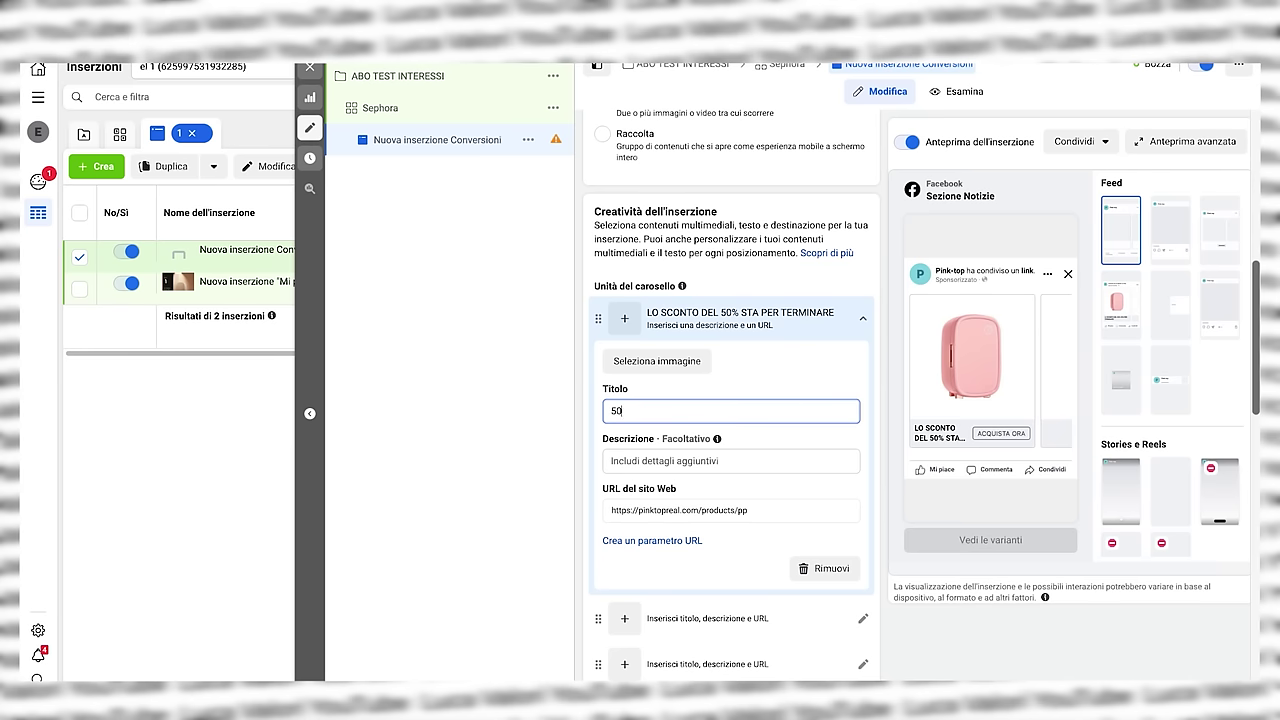
type("%")
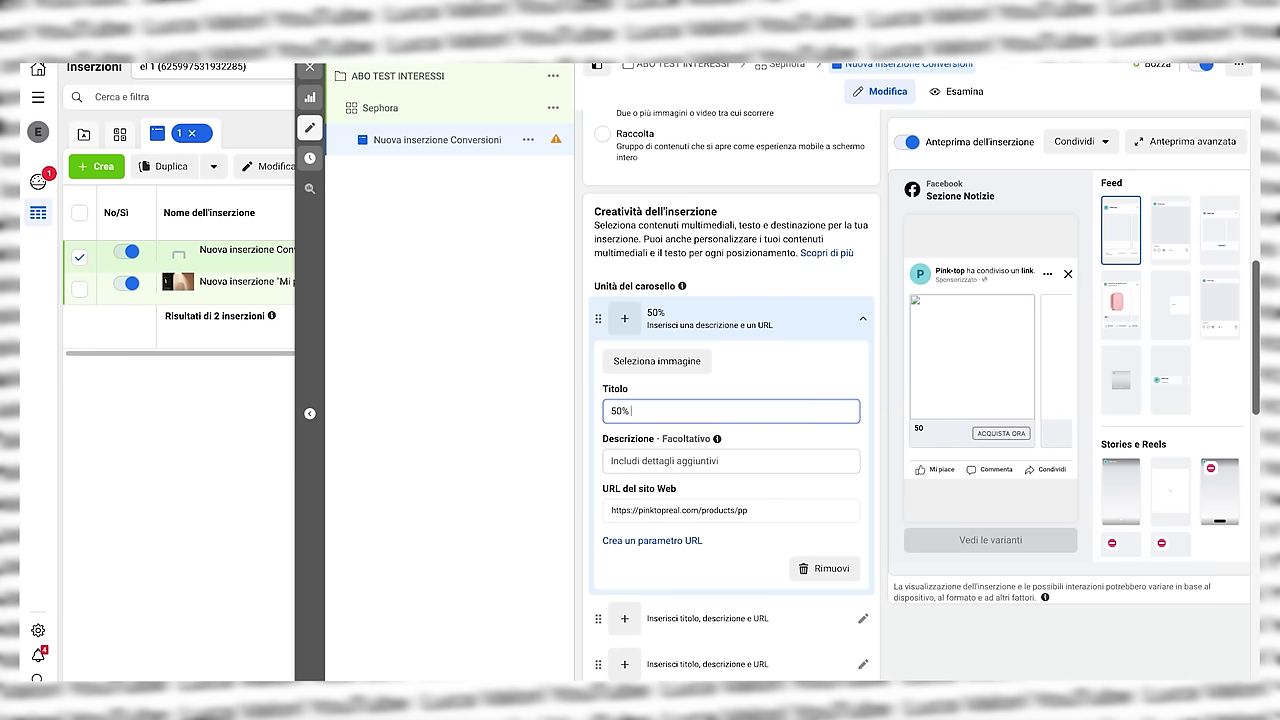
type(" SOLO PER OGGI")
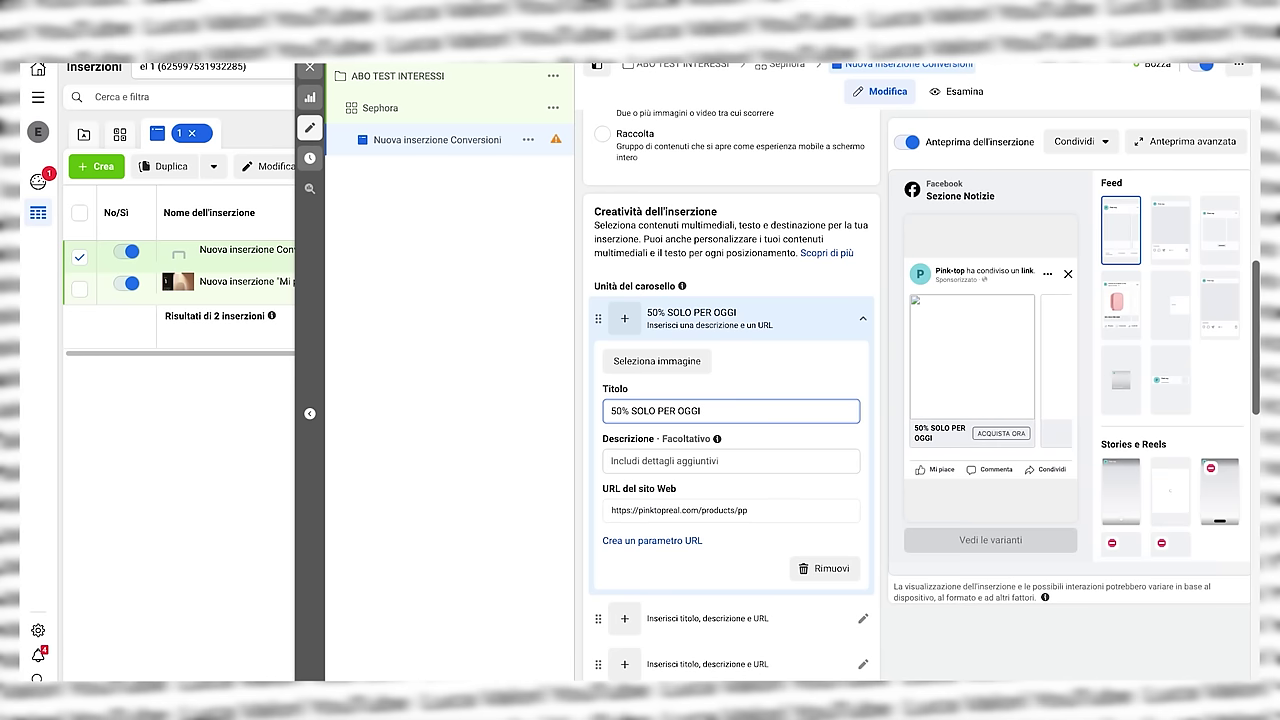
- Set the card's description to '4,9/5', dropping the word RECENSIONI
left_click(652, 457)
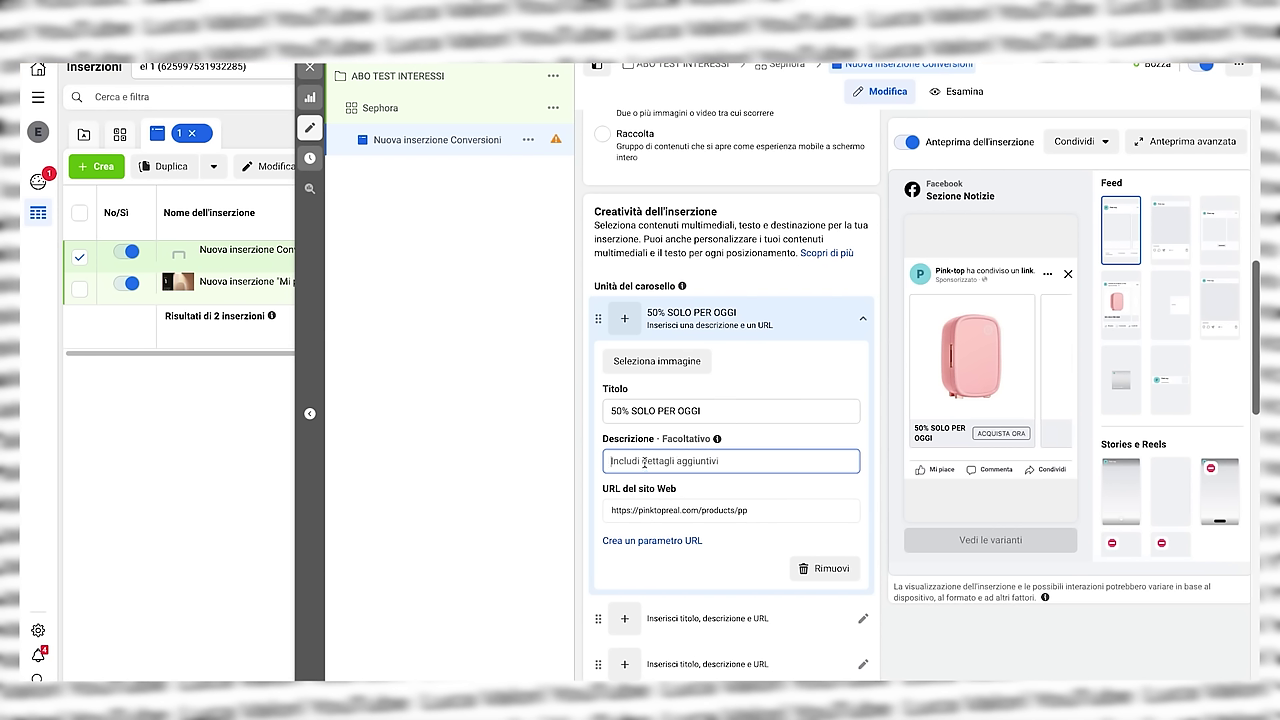
type("4,9/5 RE")
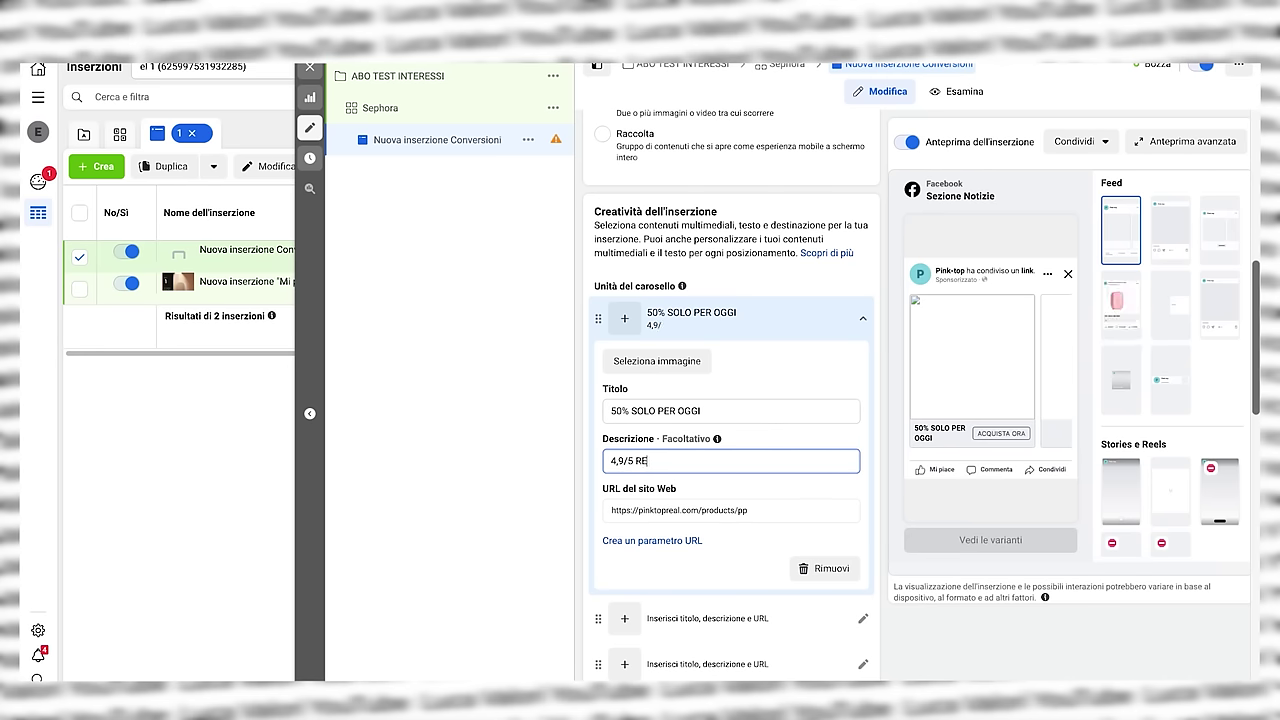
type("CENSIONI")
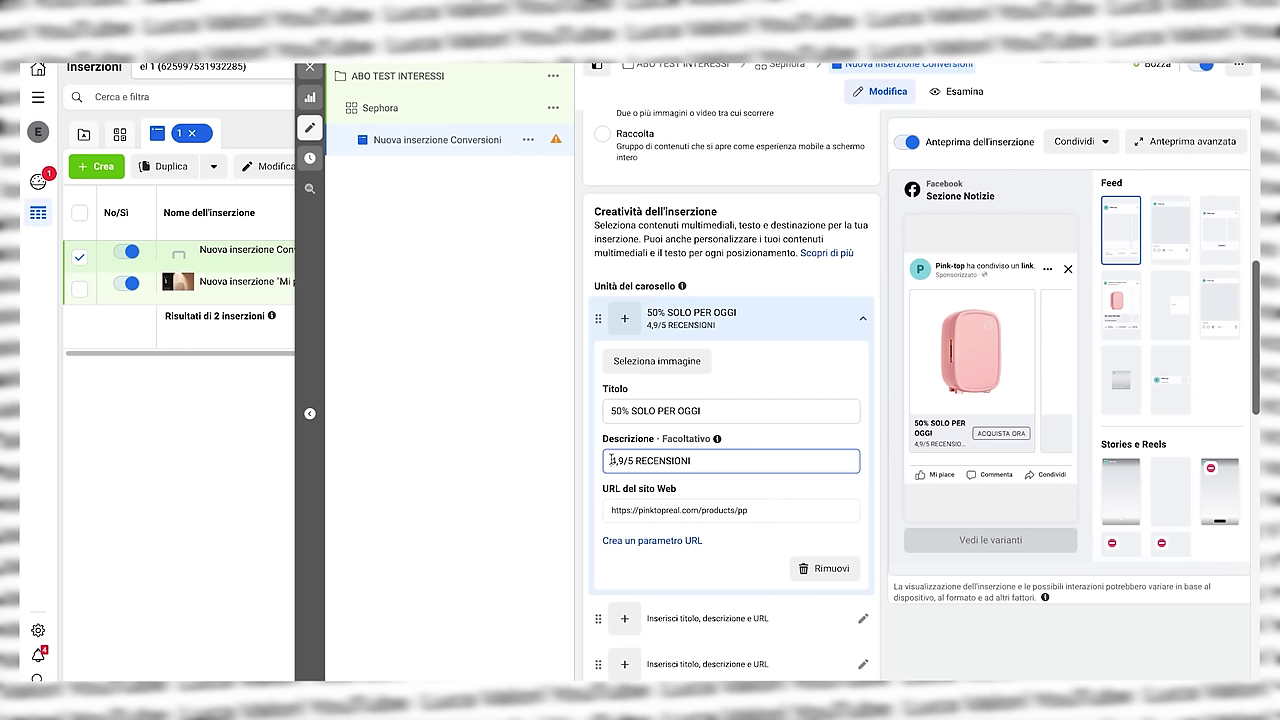
double_click(694, 459)
key("BackSpace")
left_click(612, 463)
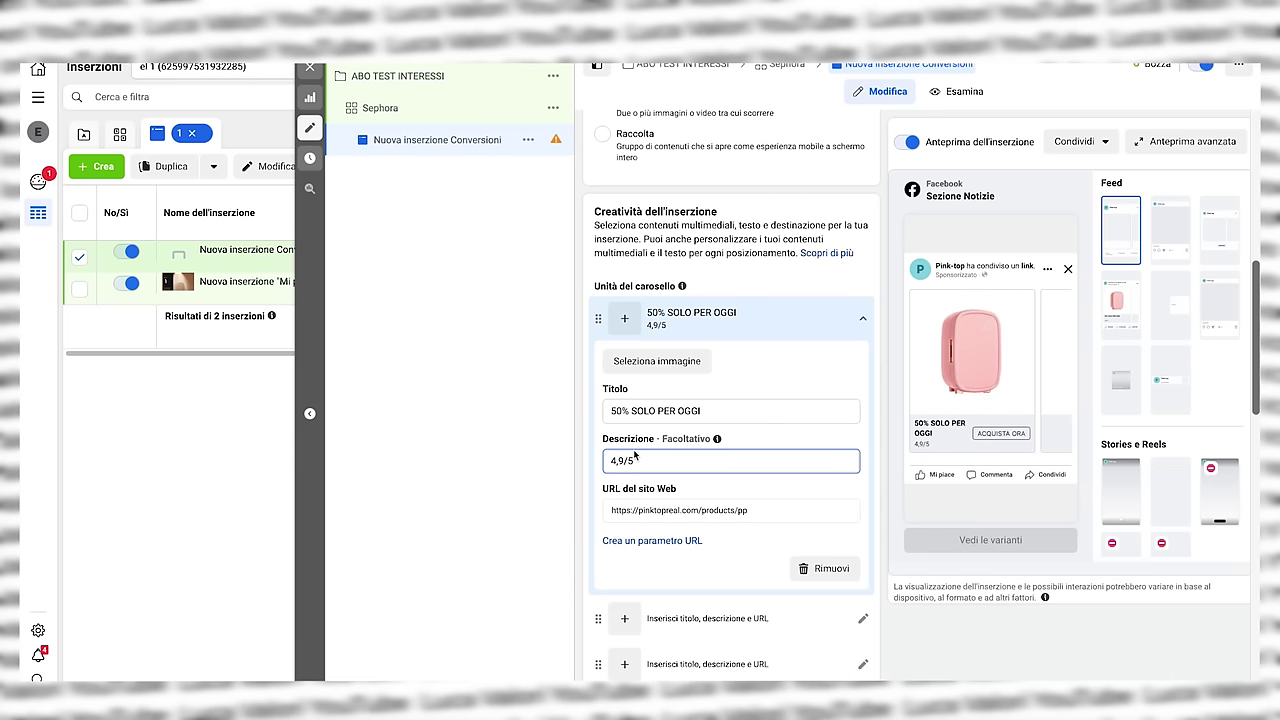
scroll(668, 465, "down", 5)
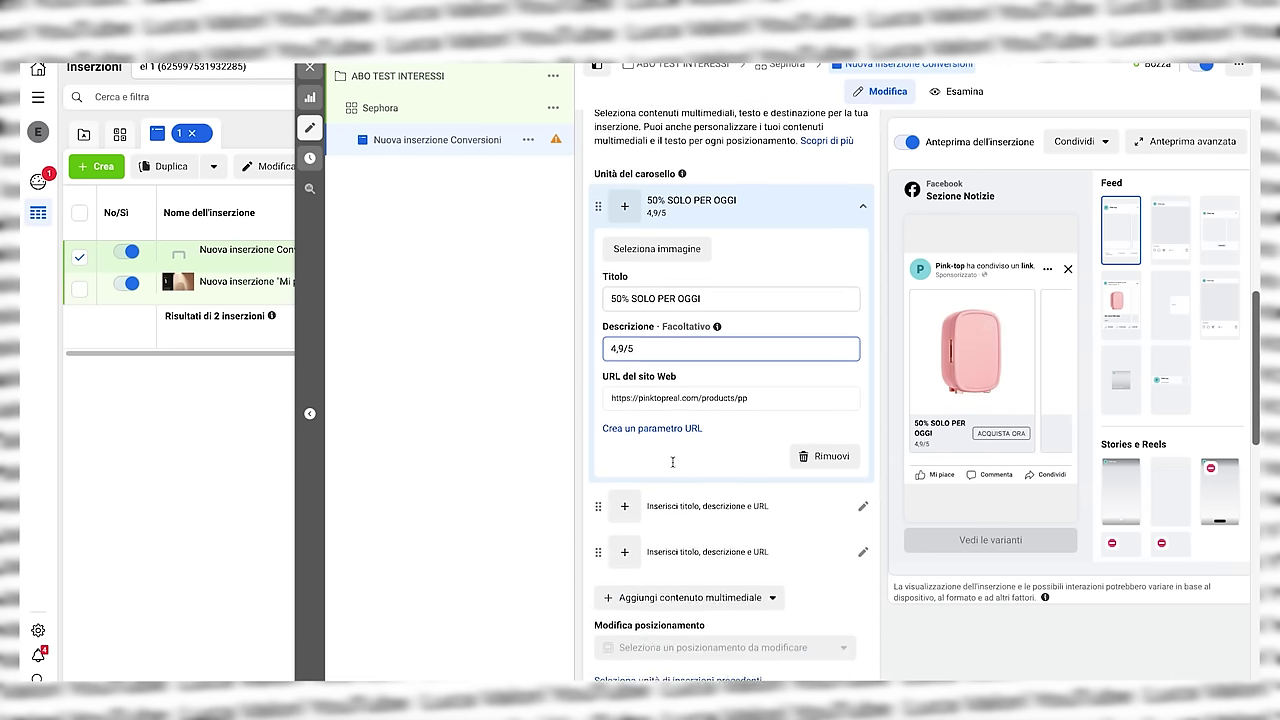
left_click(655, 453)
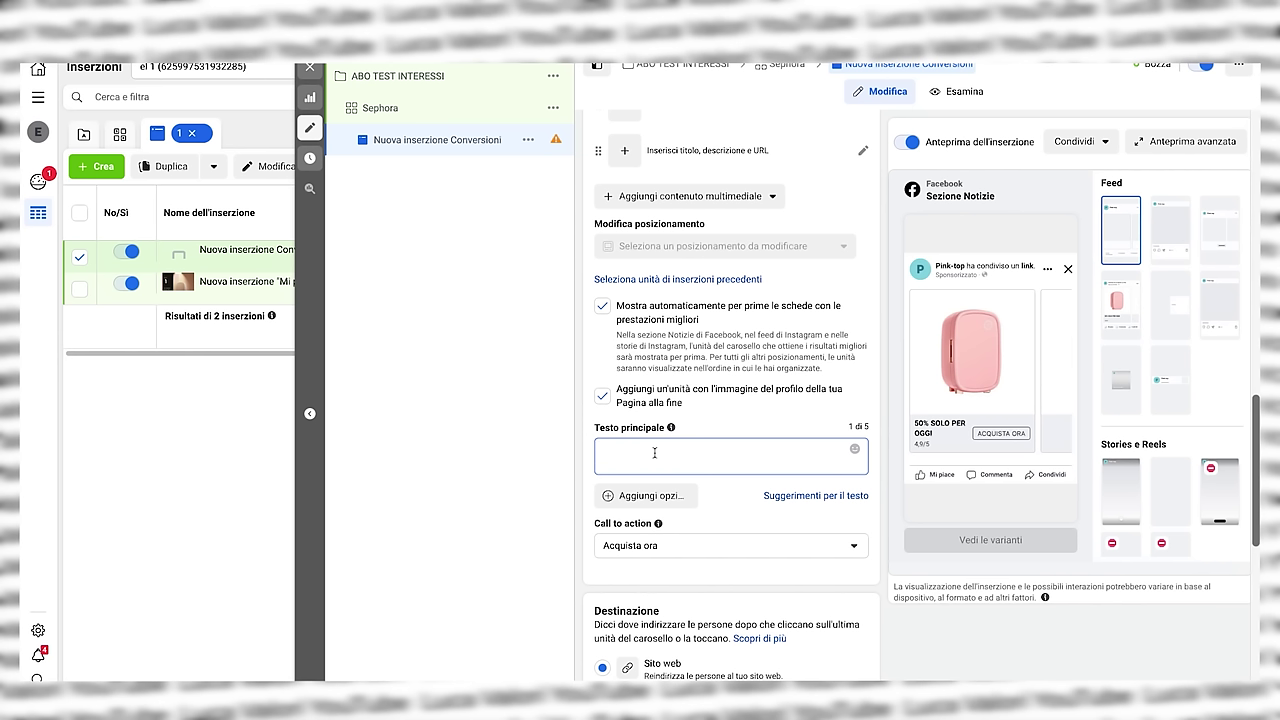
- Type the primary text 'Ti sei mai chiesta perché i trucchi col tempo perdono efficacia?', fixing perché's accent
type("Ti sei mai chiesta perchè i trucchi col tempo")
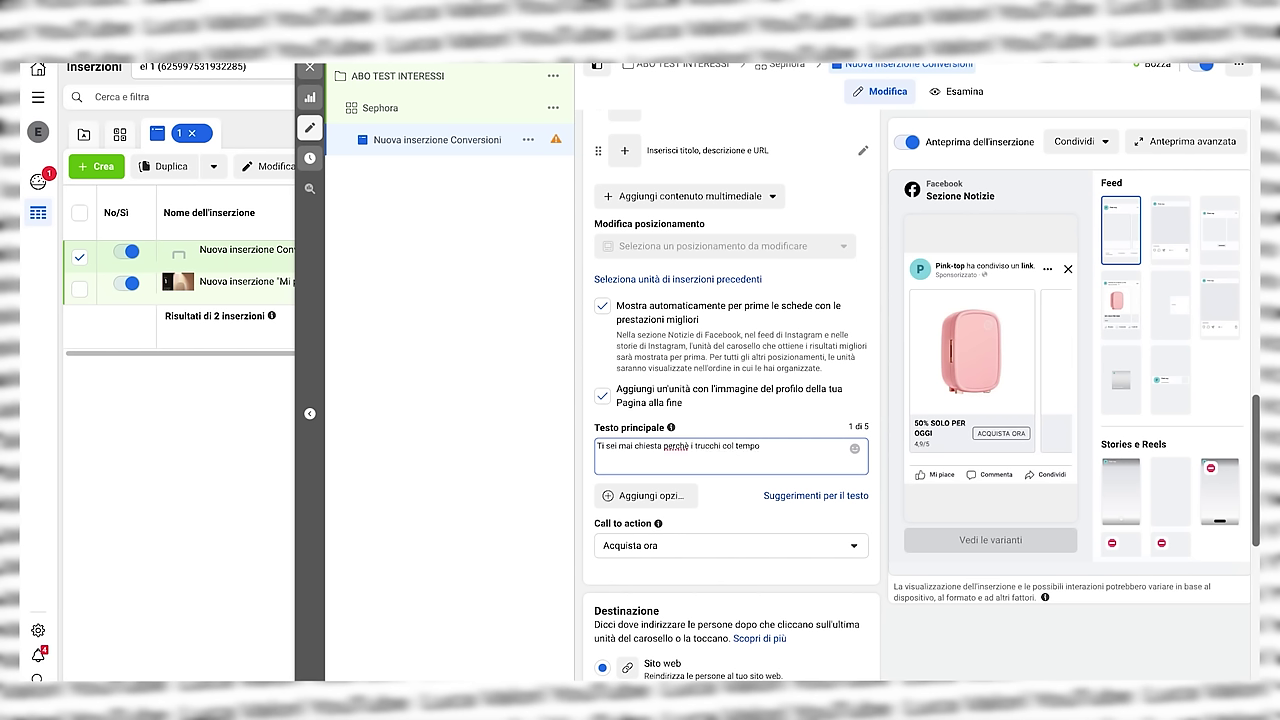
type(" perdono efficacia?")
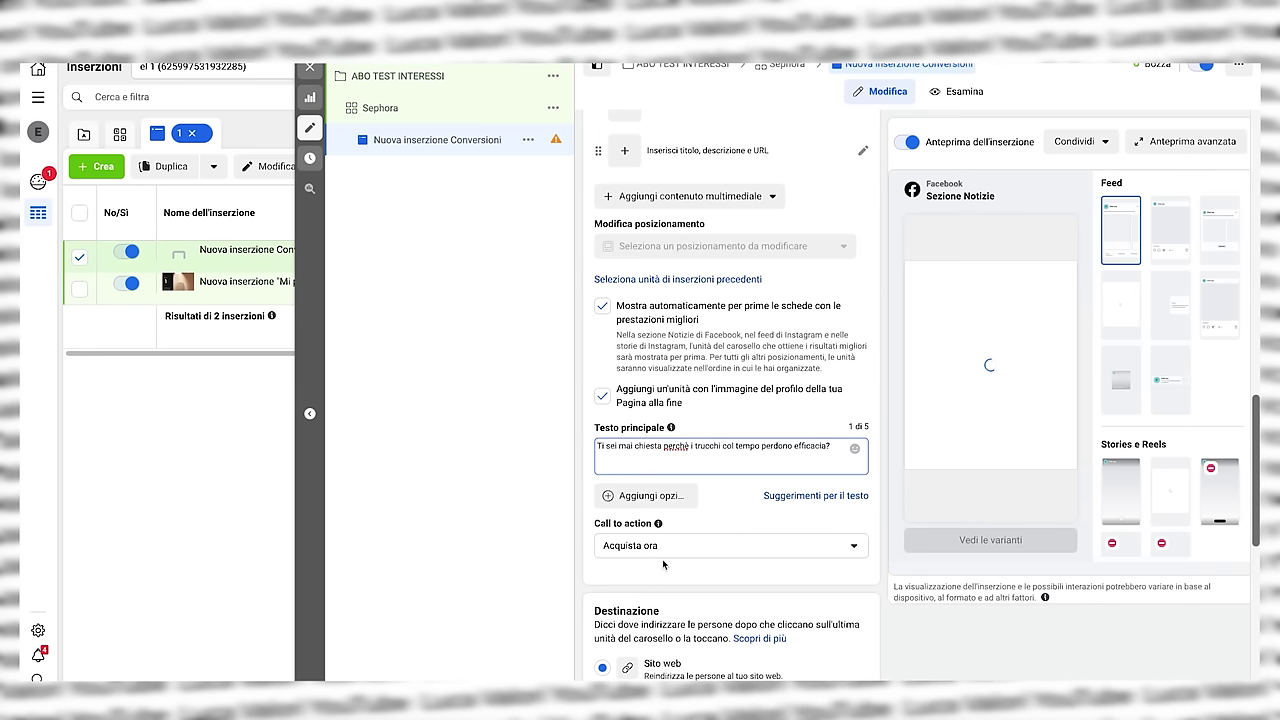
double_click(685, 447)
left_click(685, 447)
key("BackSpace")
type("è")
- Preview the ad in the Instagram feed, then return to the Facebook feed preview
mouse_move(672, 428)
mouse_move(914, 259)
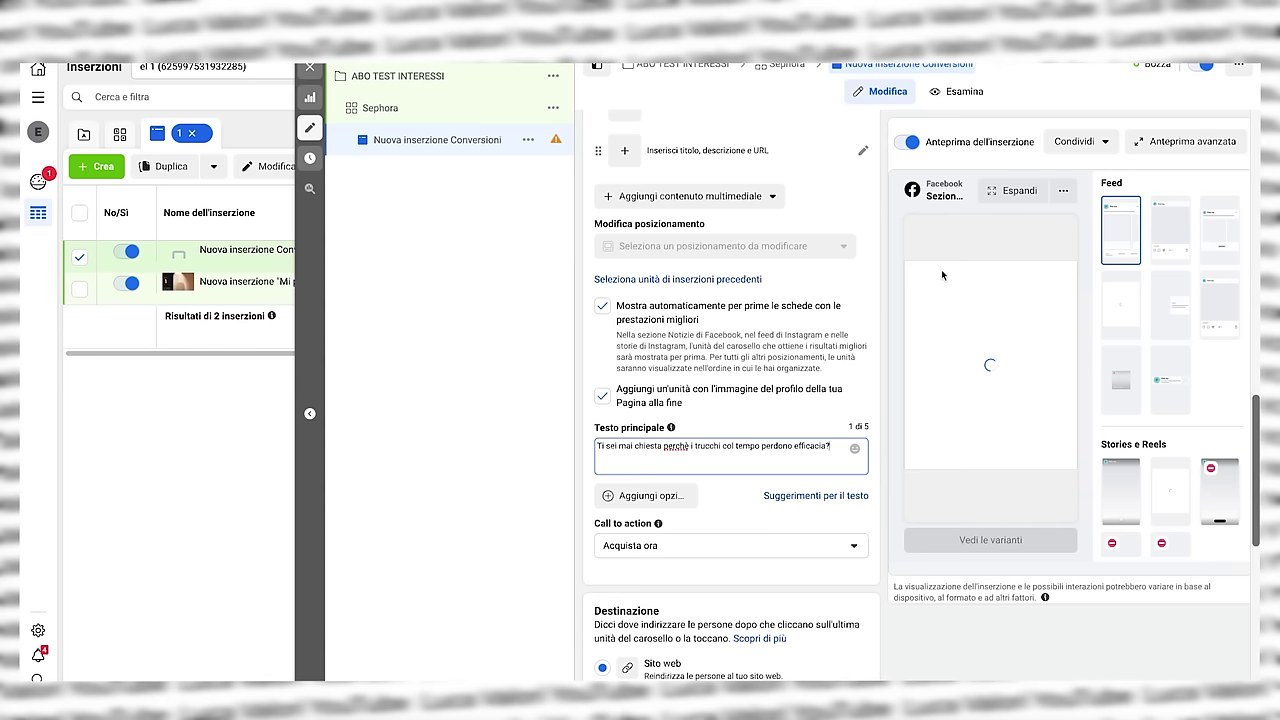
left_click(1172, 231)
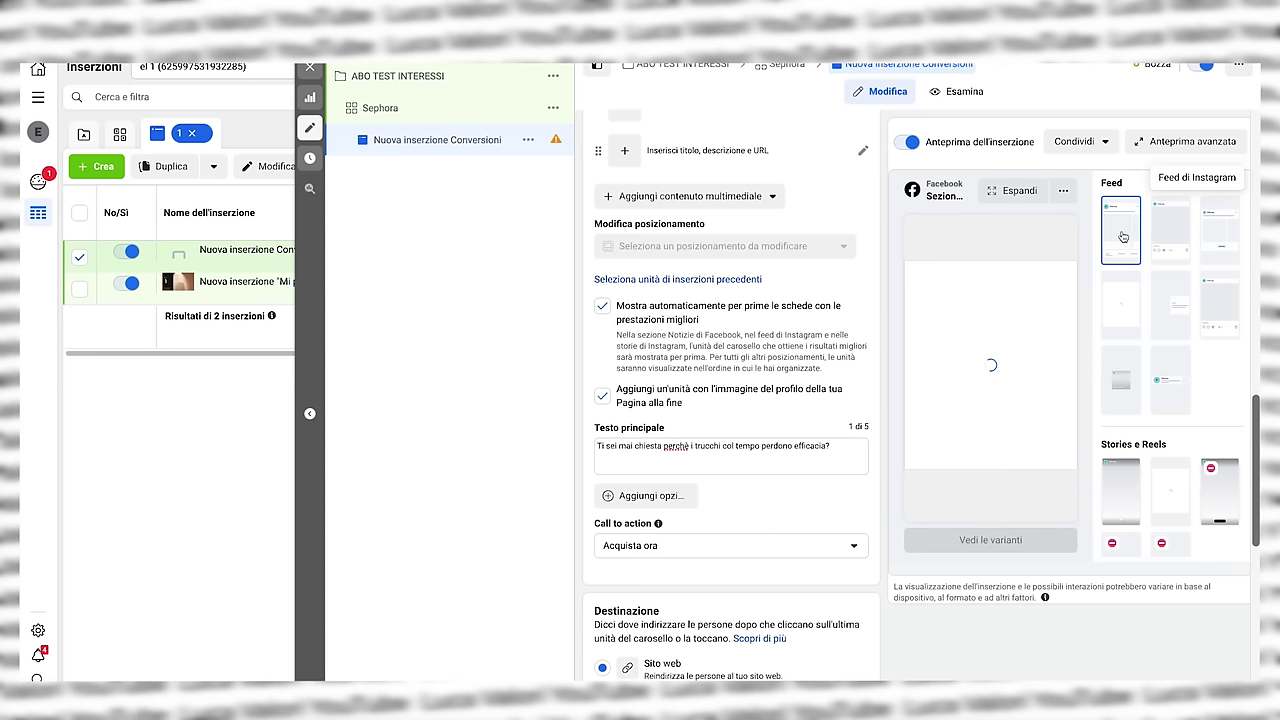
left_click(1120, 237)
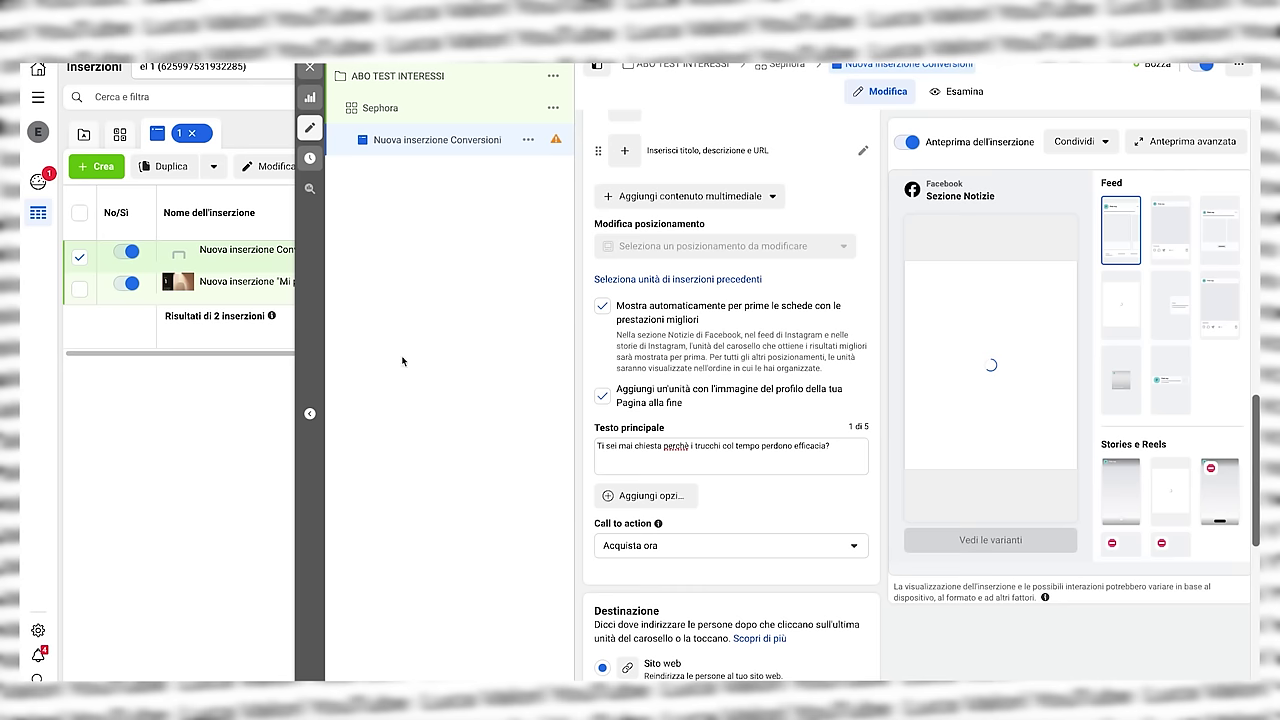
scroll(931, 287, "down", 1)
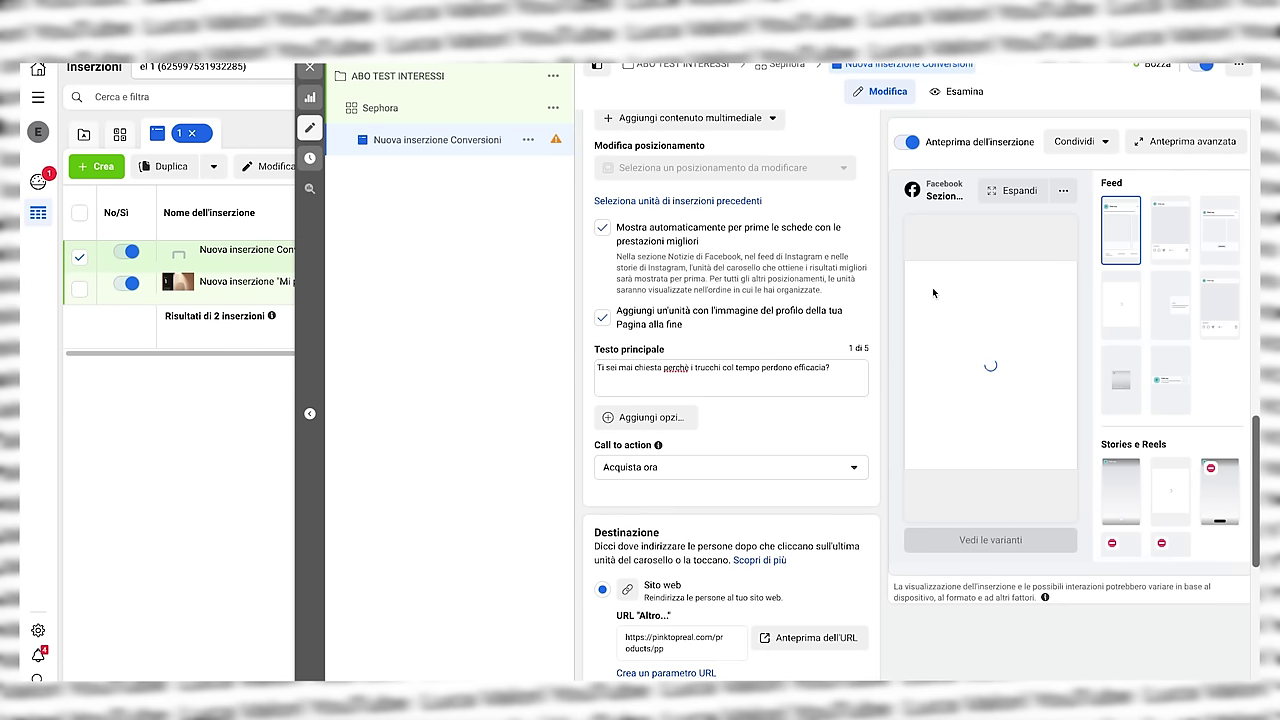
- Correct 'chiesto' to 'chiesta' in the primary text
left_click(658, 370)
left_click_drag(598, 368, 862, 388)
left_click(813, 372)
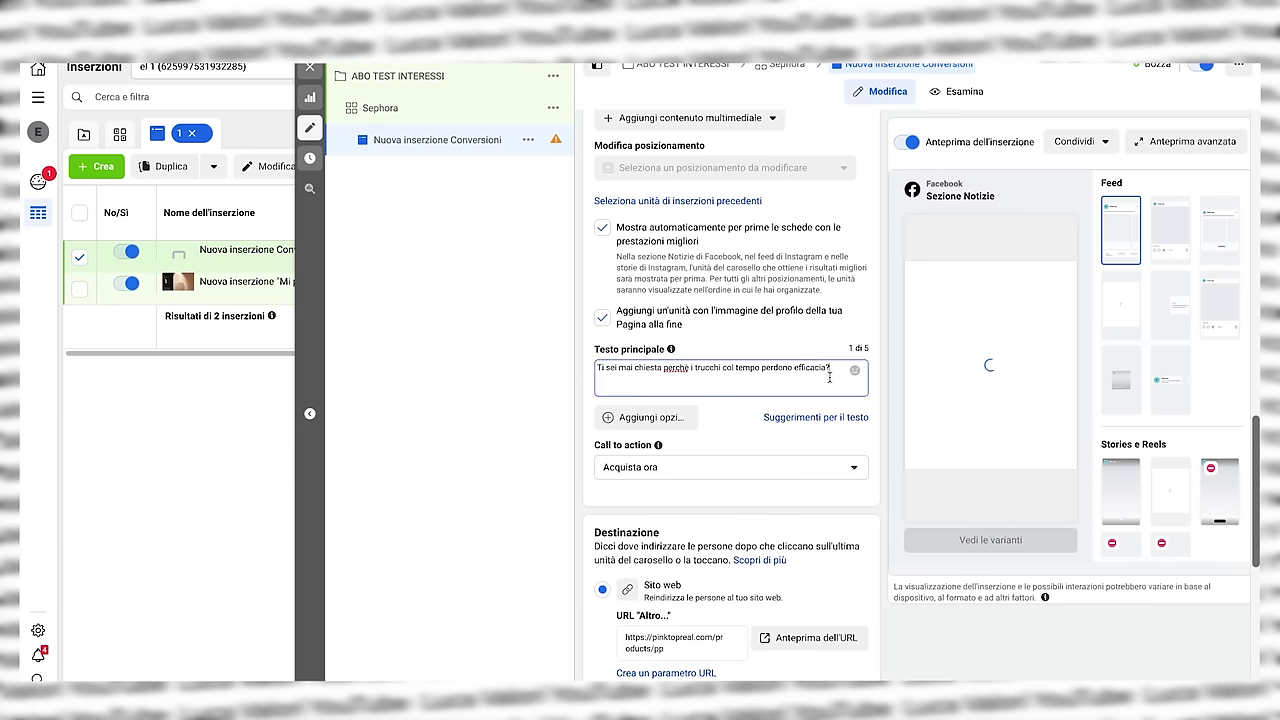
mouse_move(960, 285)
left_click(661, 368)
key("BackSpace")
type("a")
left_click_drag(826, 370, 582, 368)
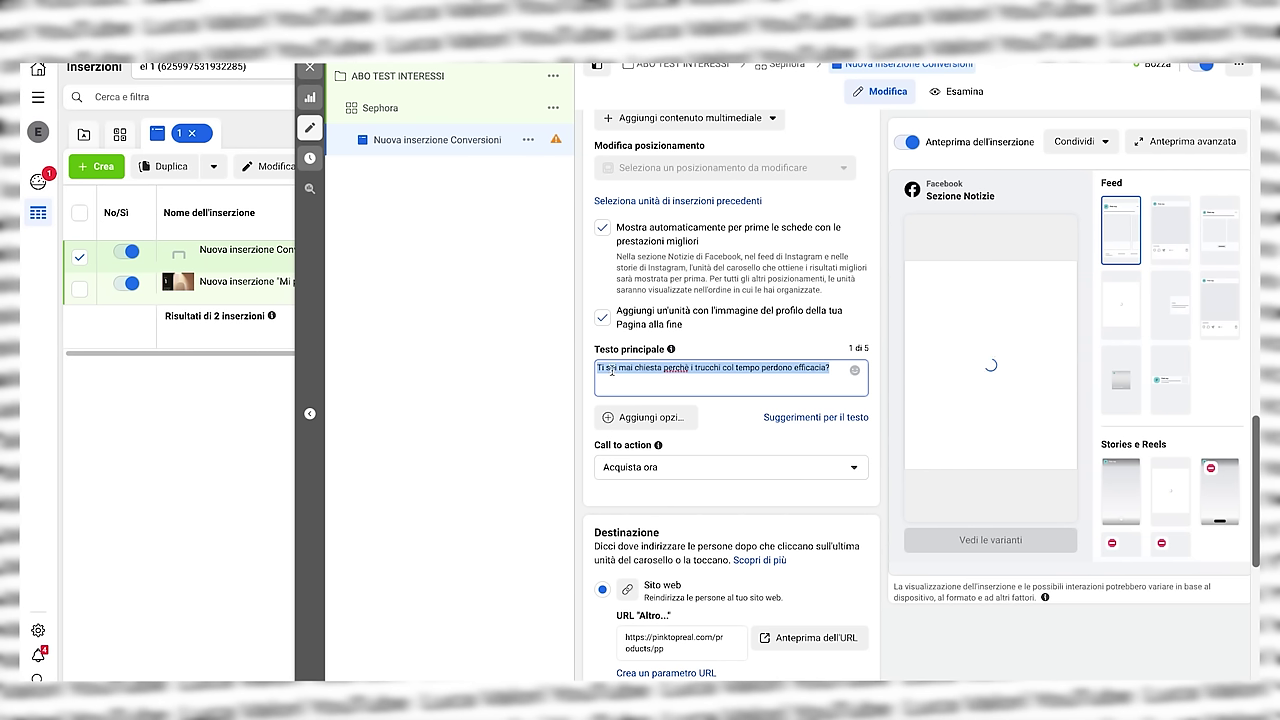
- Add the sentence about storing make-up and creams at the right temperature, then a line 'Noi abbiamo la soluzione per te!'
left_click(838, 372)
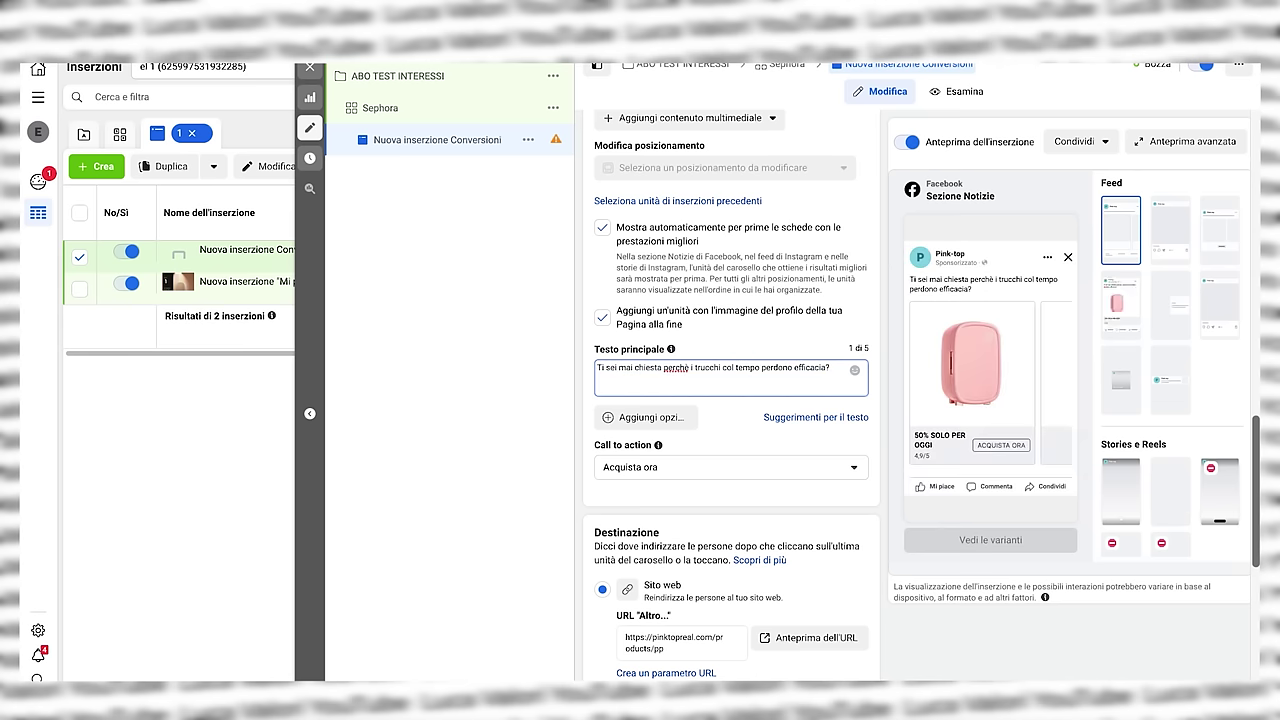
type("Conserva")
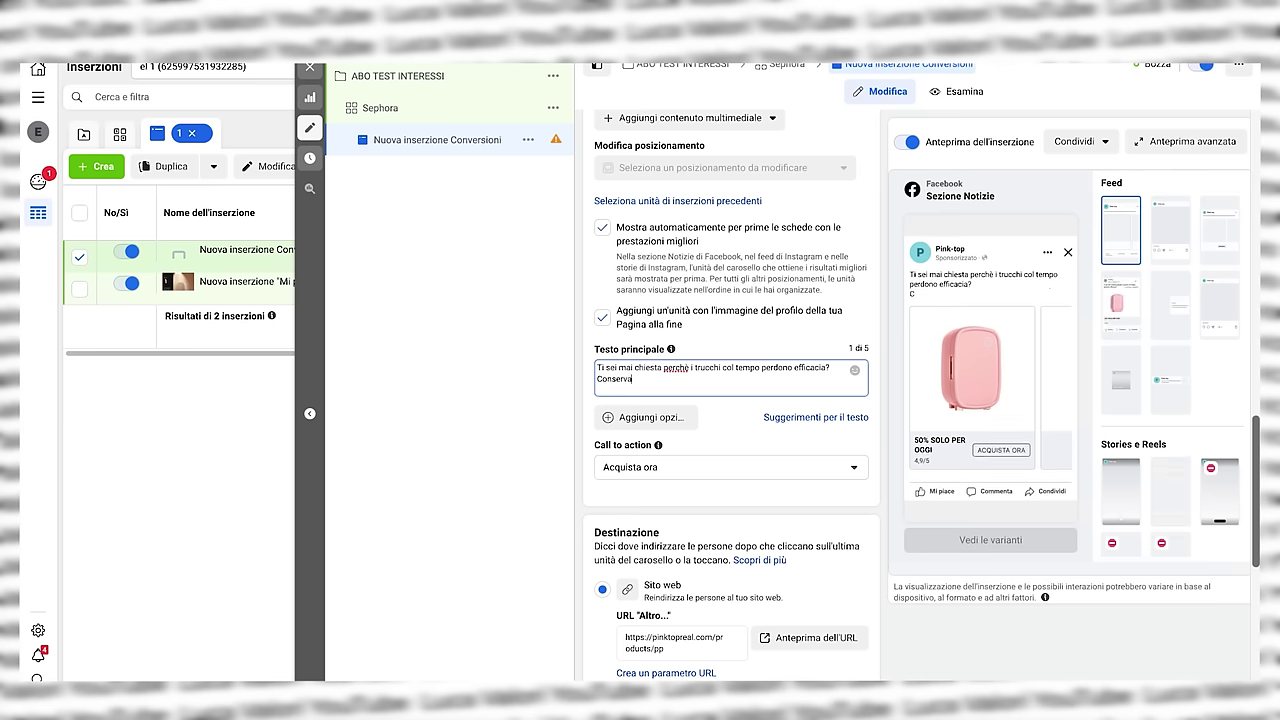
type("re i trucchi e le creme alla giusta temperatura a")
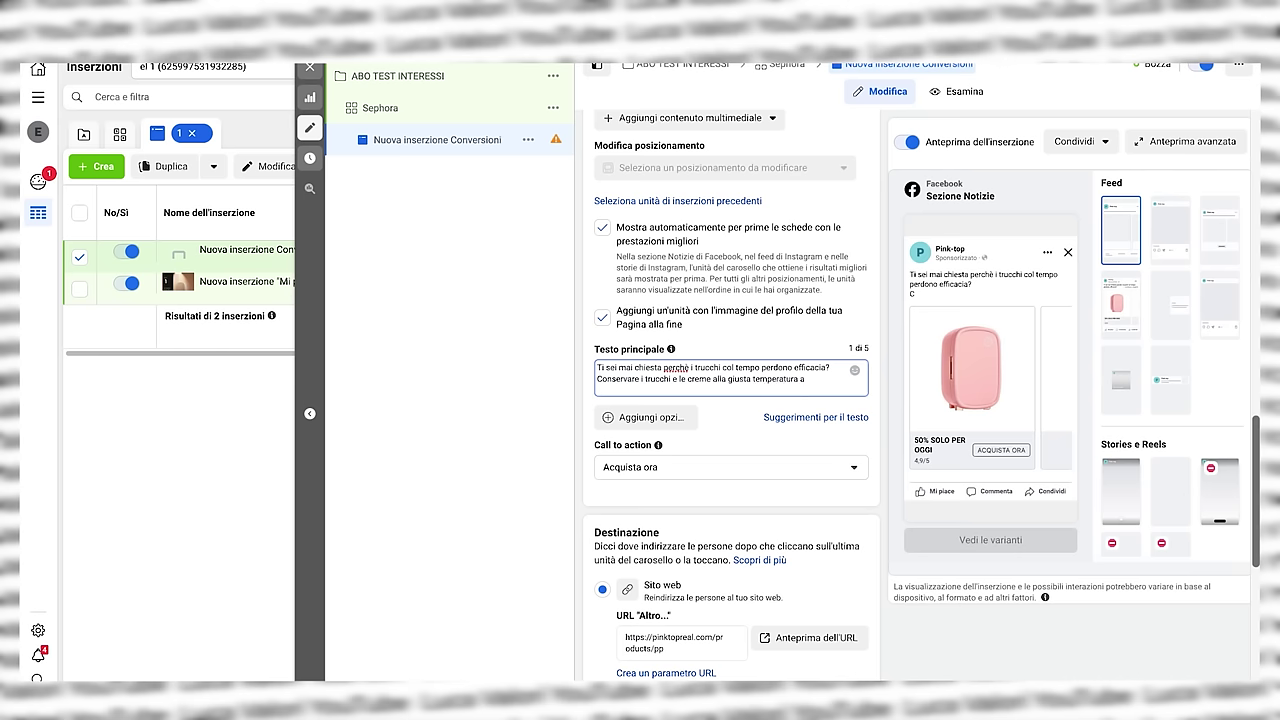
type("llunga la lo")
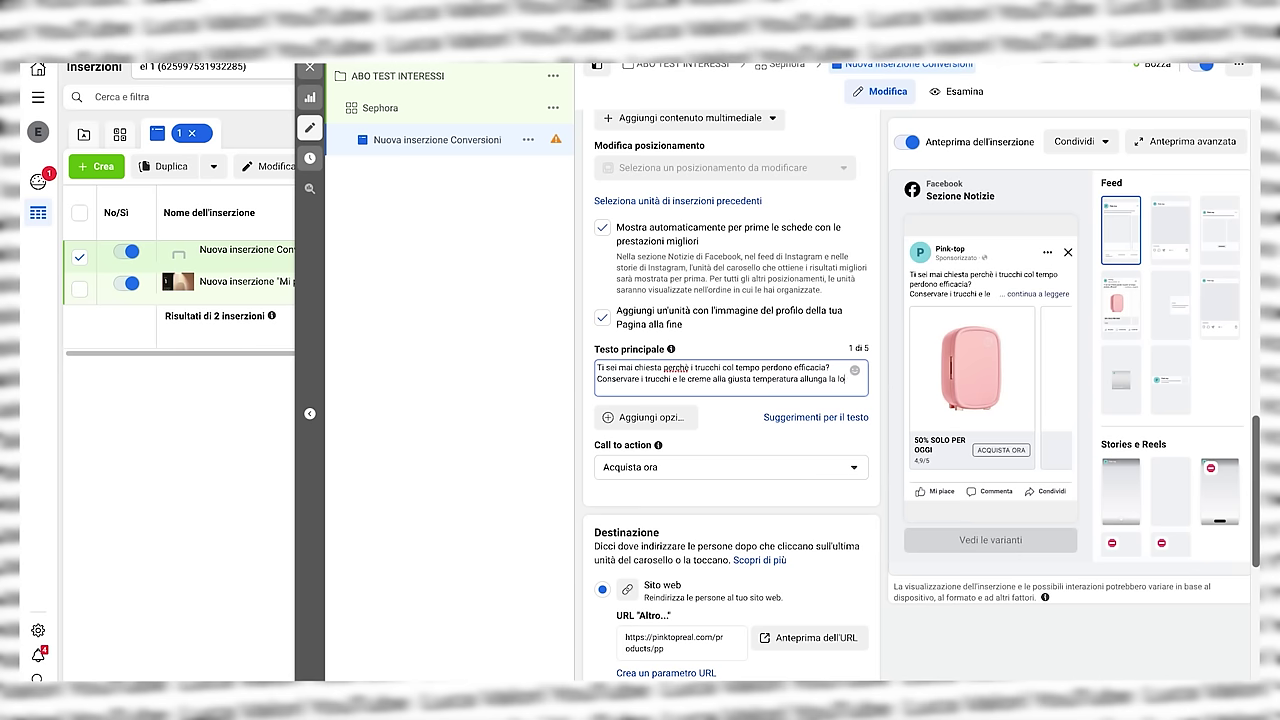
type("ro vita ")
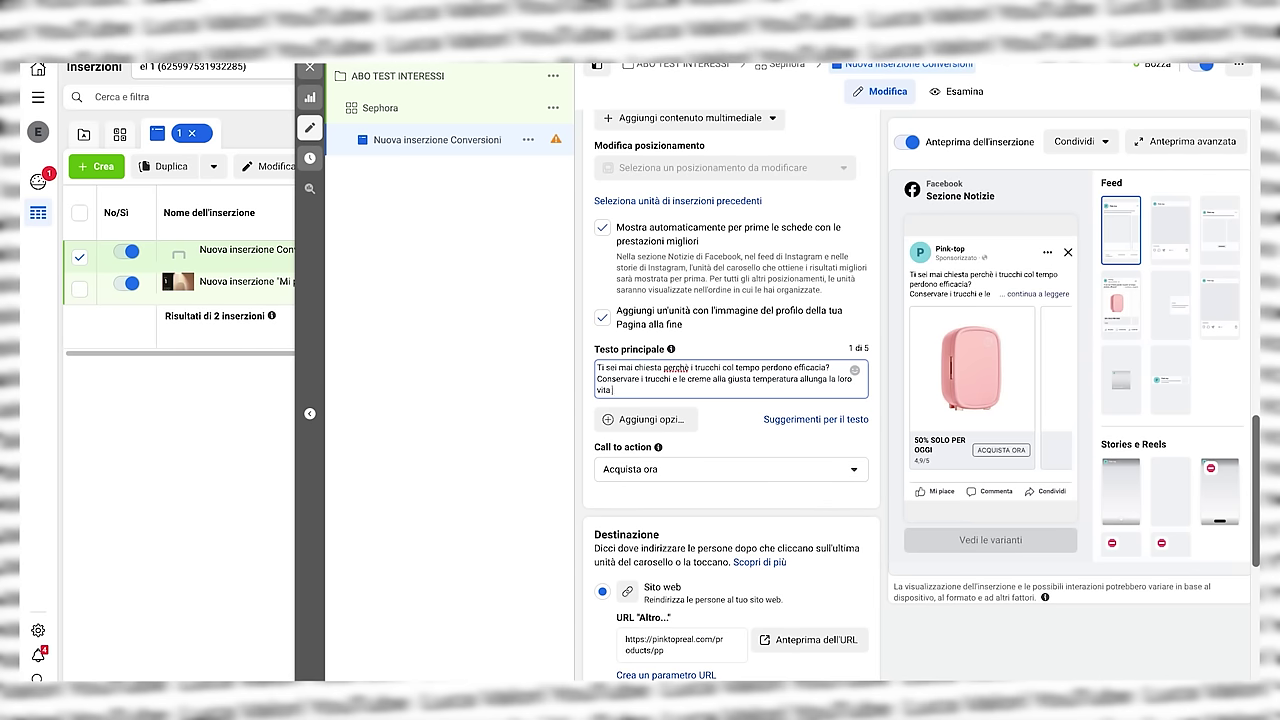
type("e di conseguenza ma")
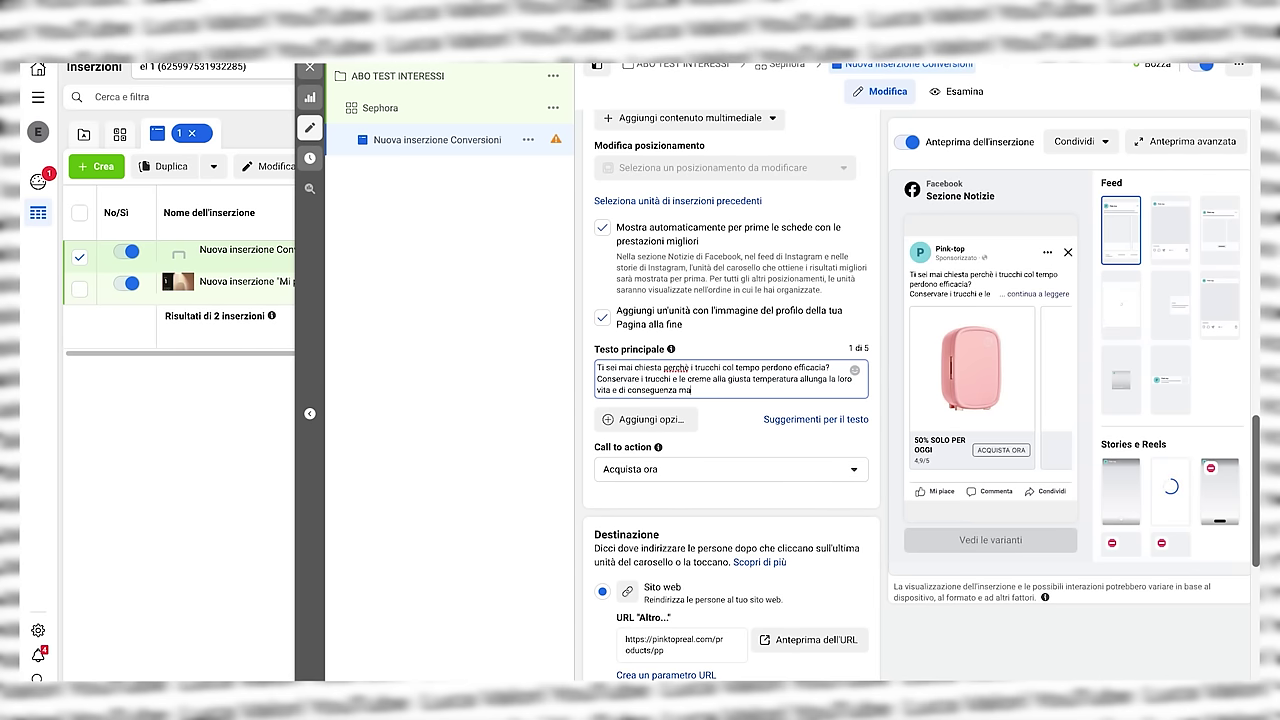
type("ntiene un'ottima")
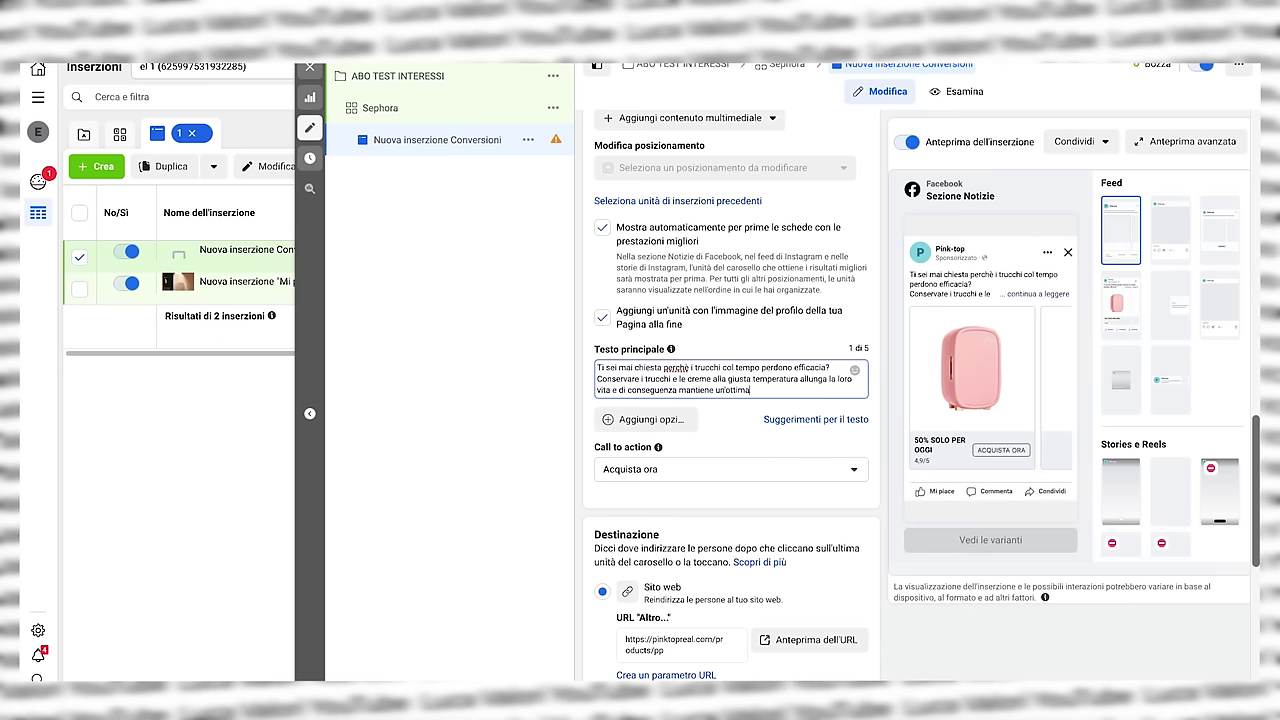
type(" efficacia")
type(".")
key("Return")
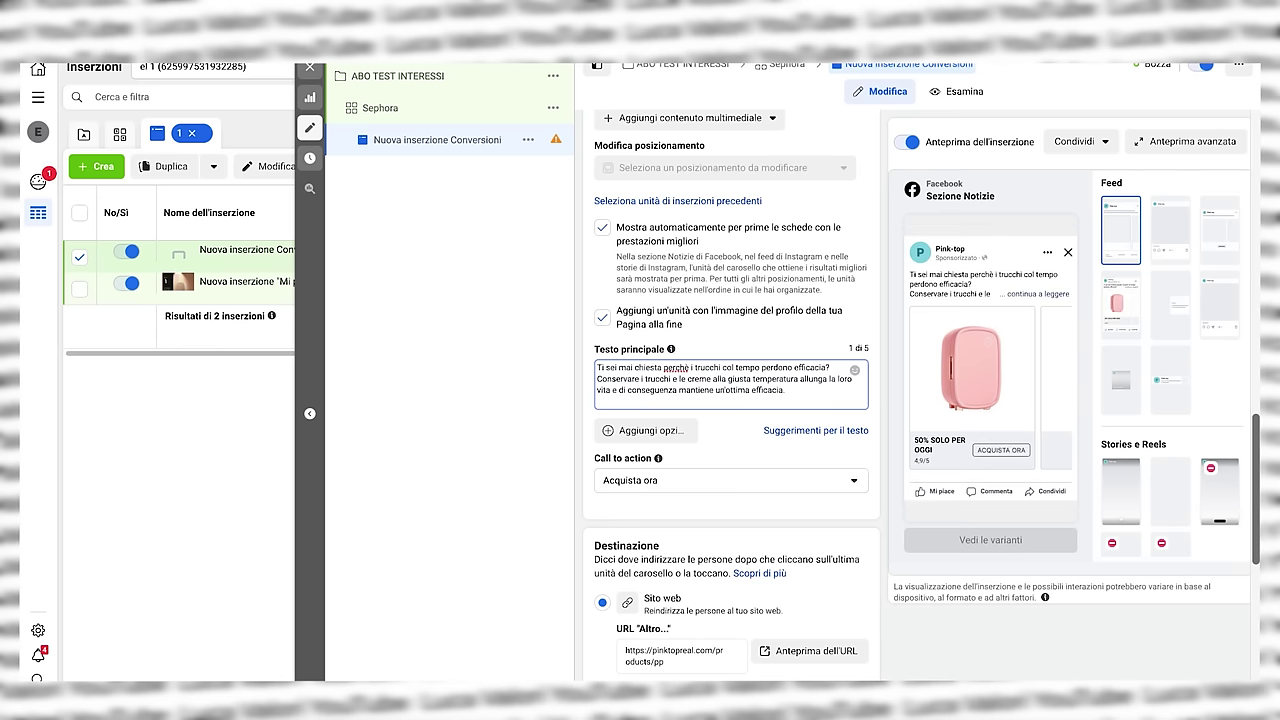
type("Noi abbiamo la soluzione per te")
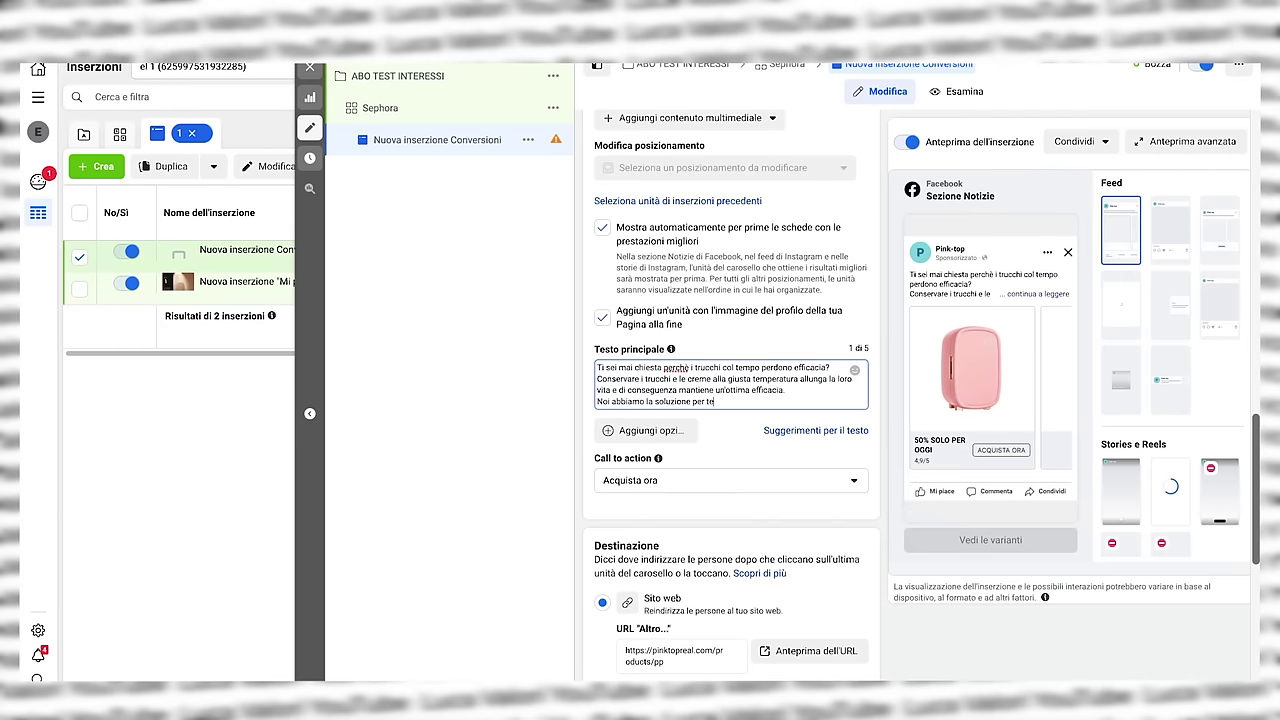
type("!")
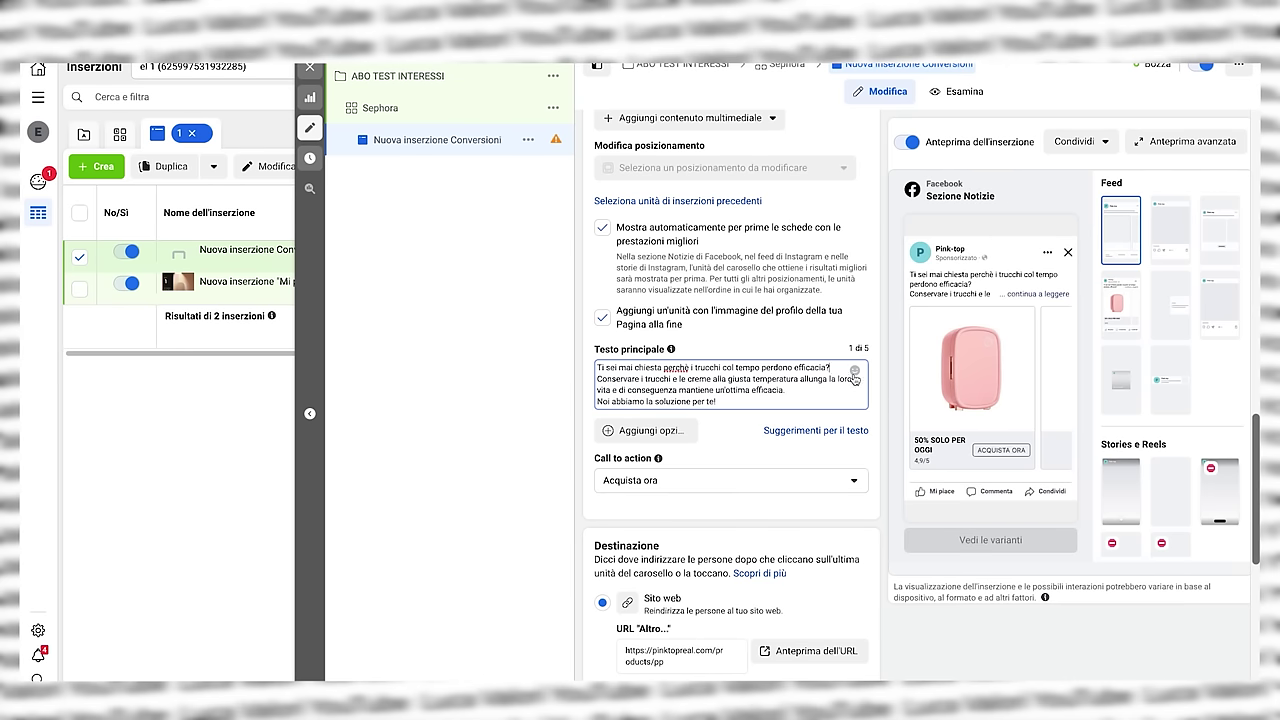
- Append 'Con PINK-TOP i tuoi cosmetici dureranno per sempre, approfitta ora della offera al 50' to the primary text
left_click(854, 373)
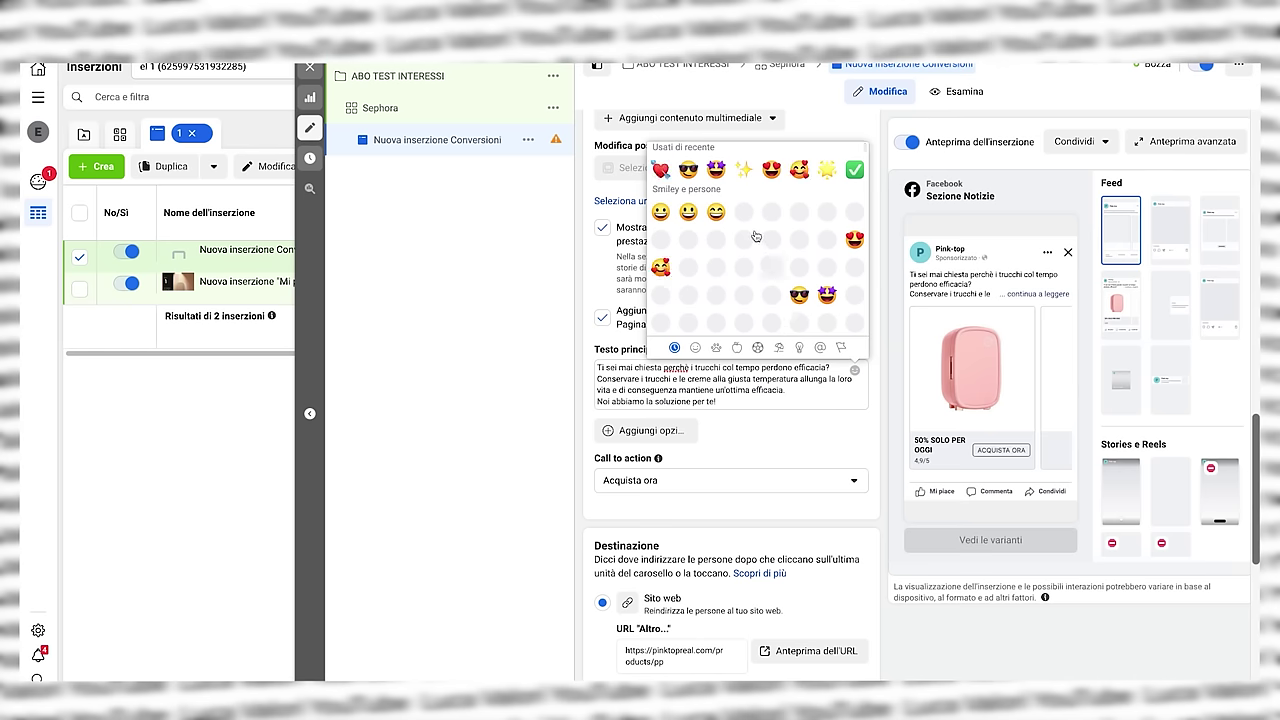
left_click(806, 364)
left_click(839, 371)
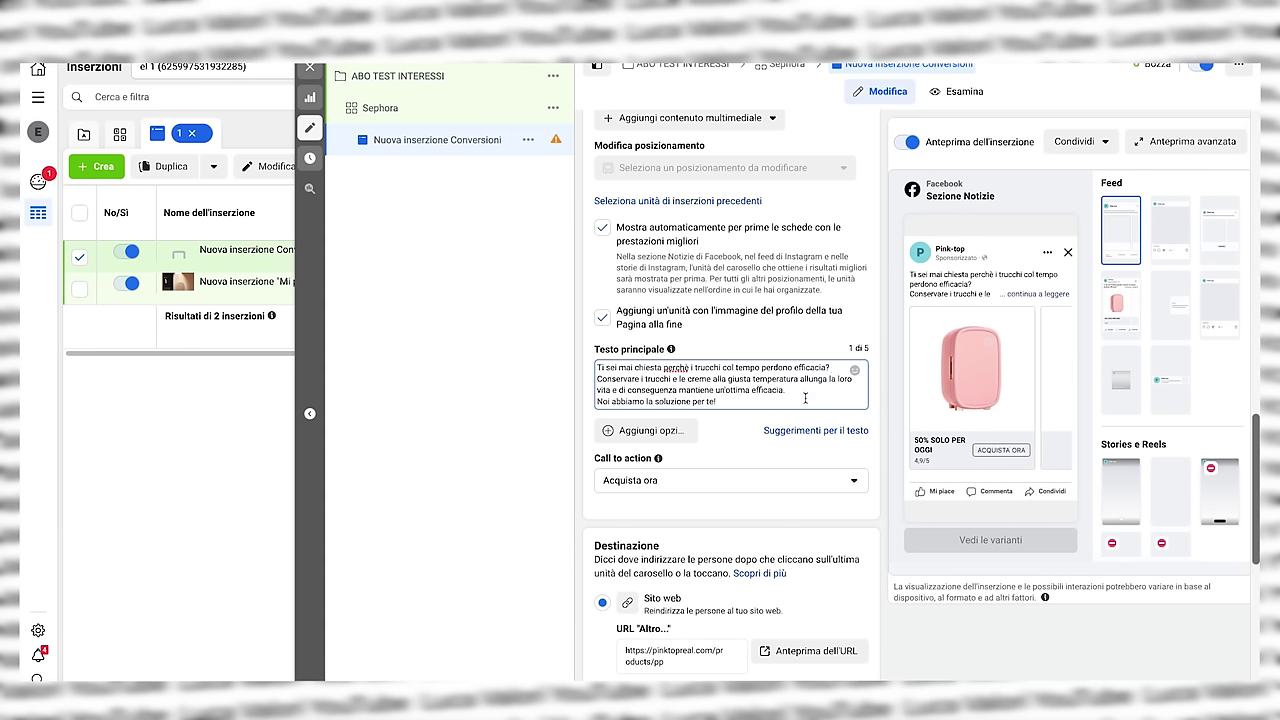
left_click(748, 396)
type("Con PIN")
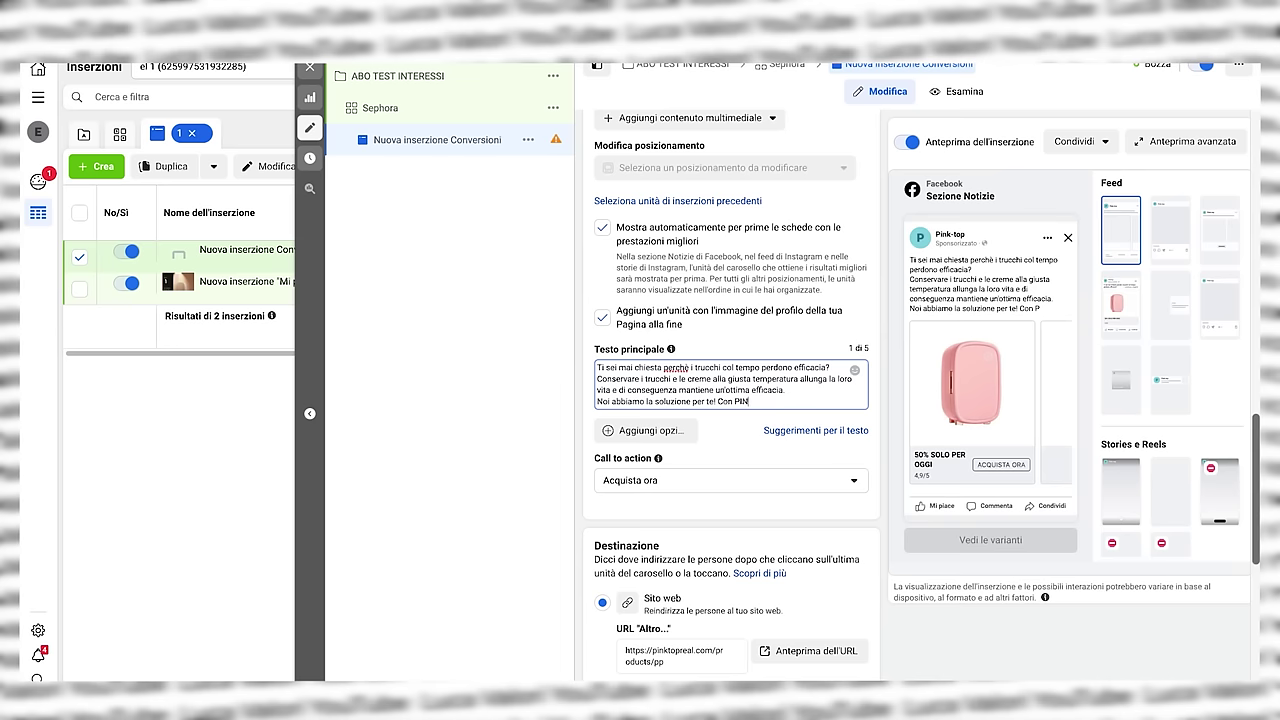
type("K-TOP")
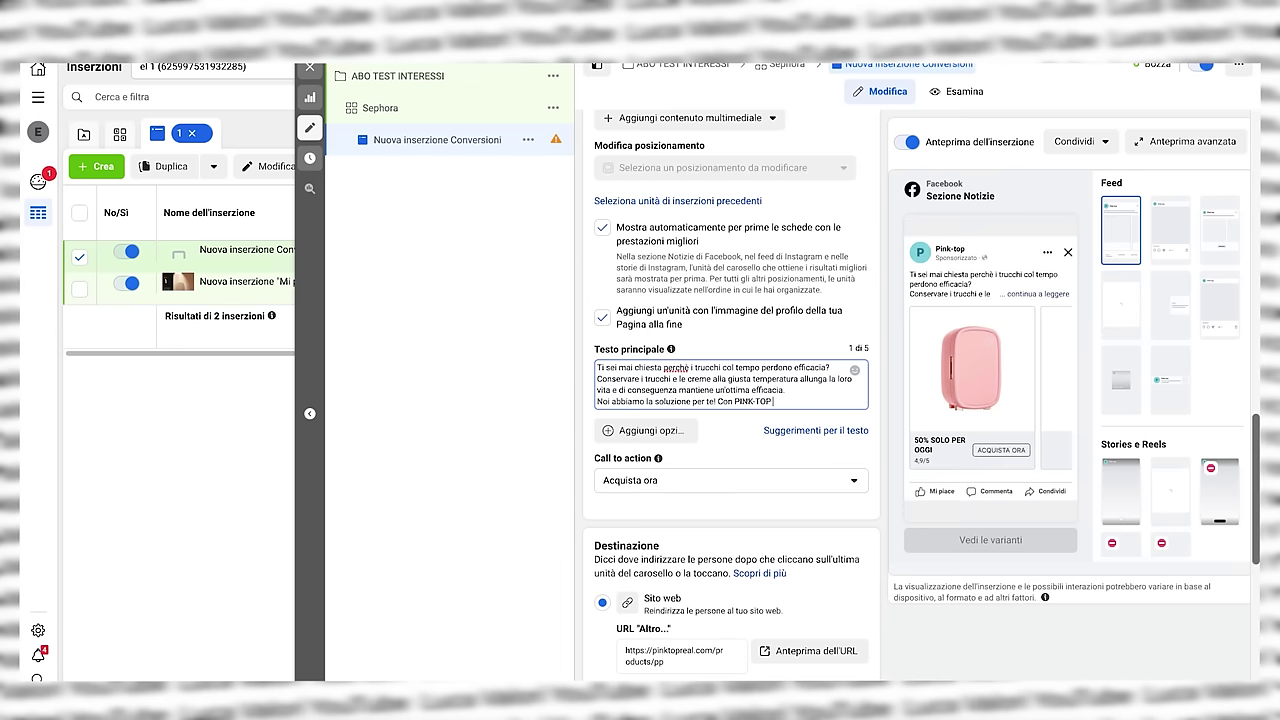
type(" i tu")
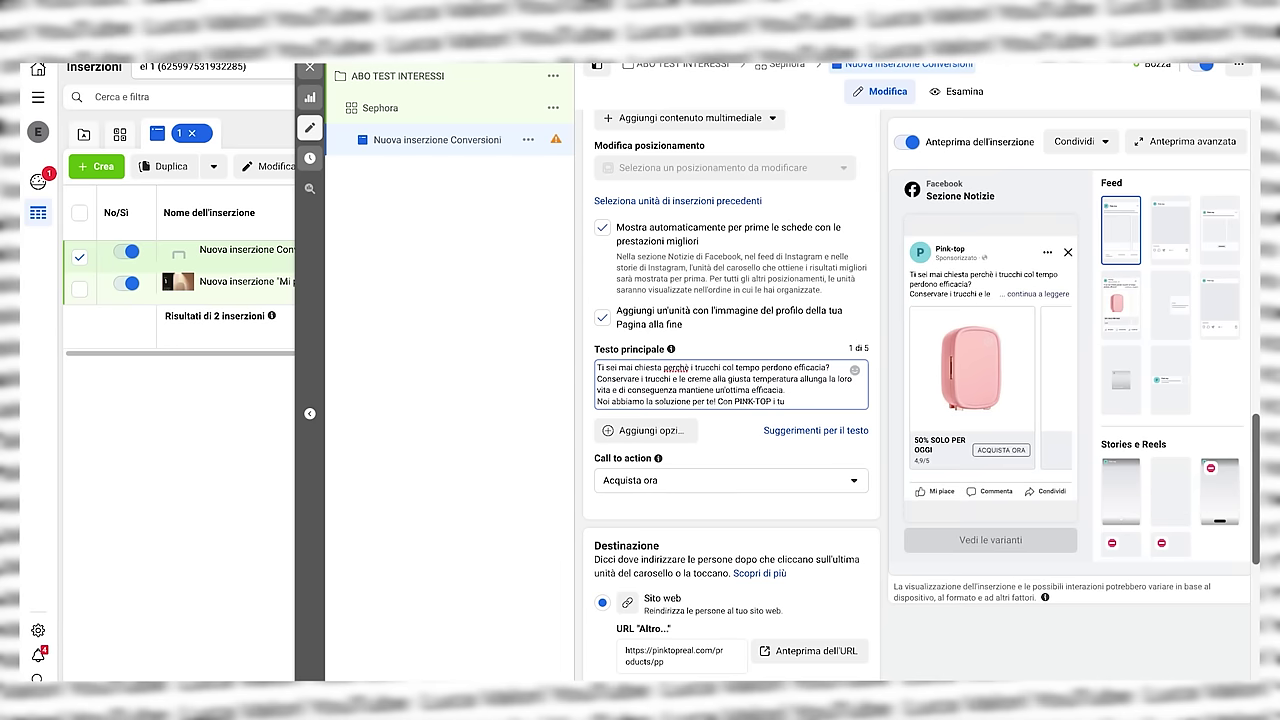
type("oi cosmetici dureran")
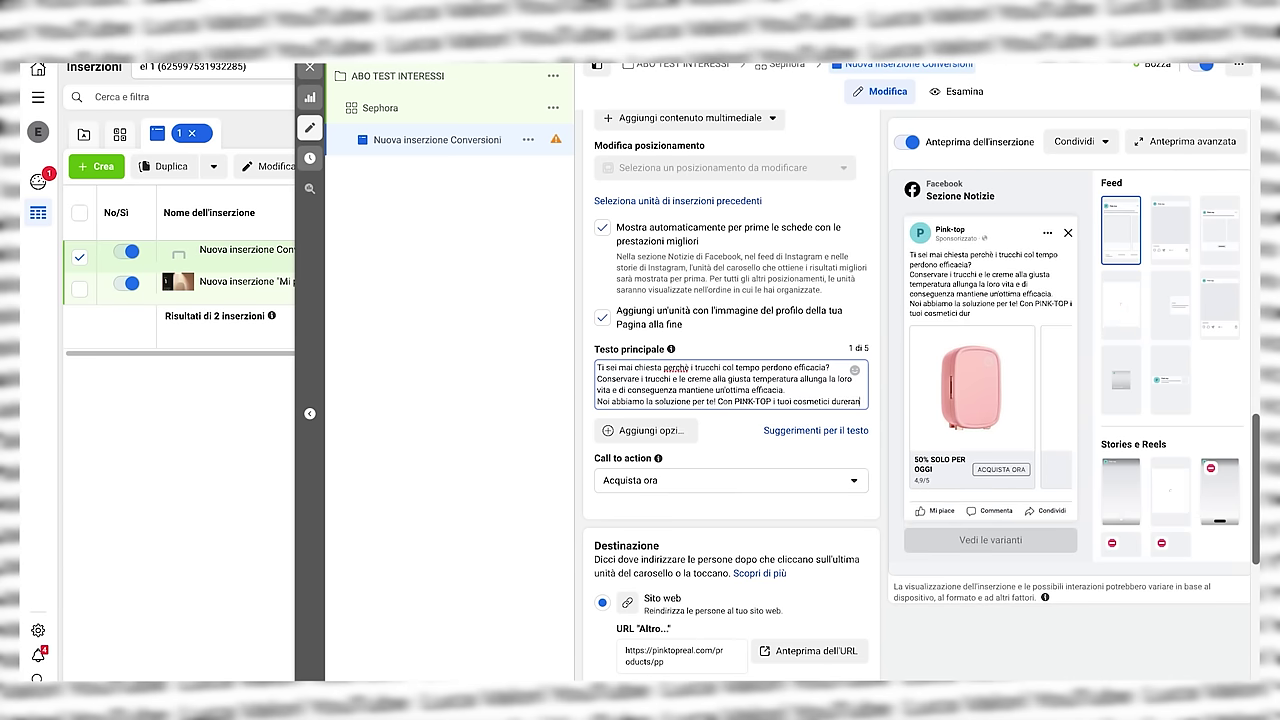
type("no pe")
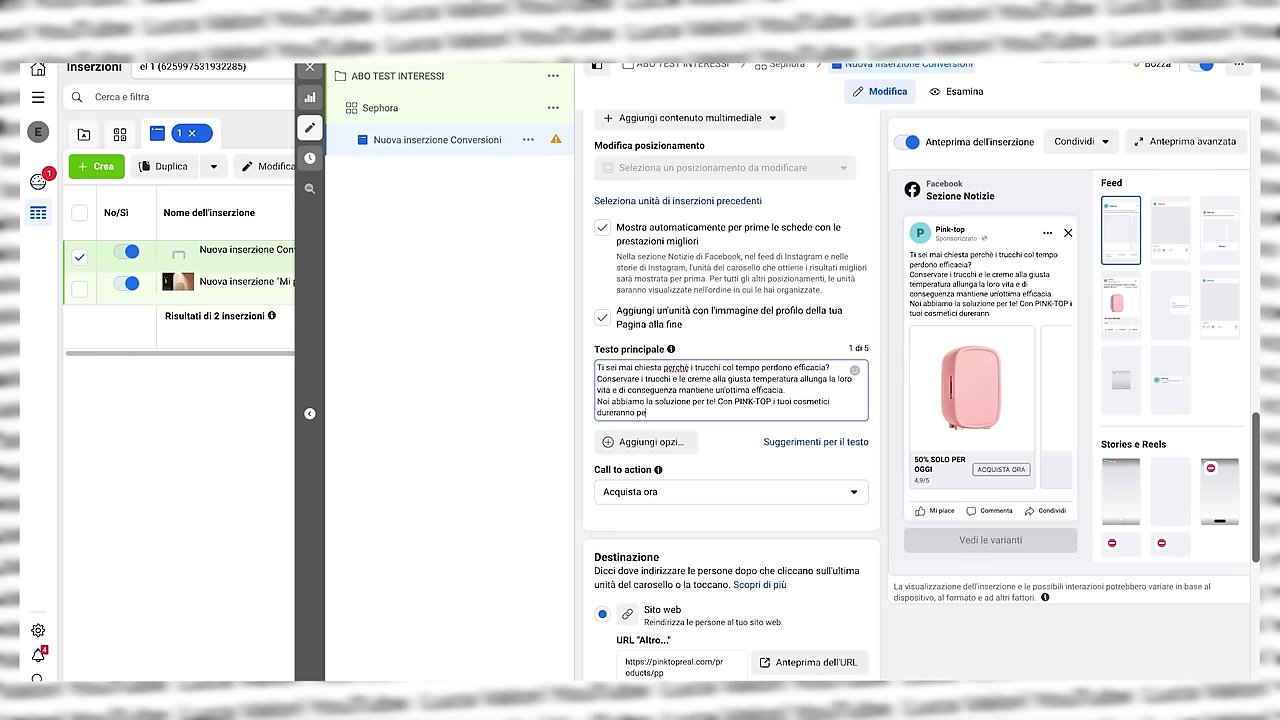
type("r sempre, ap")
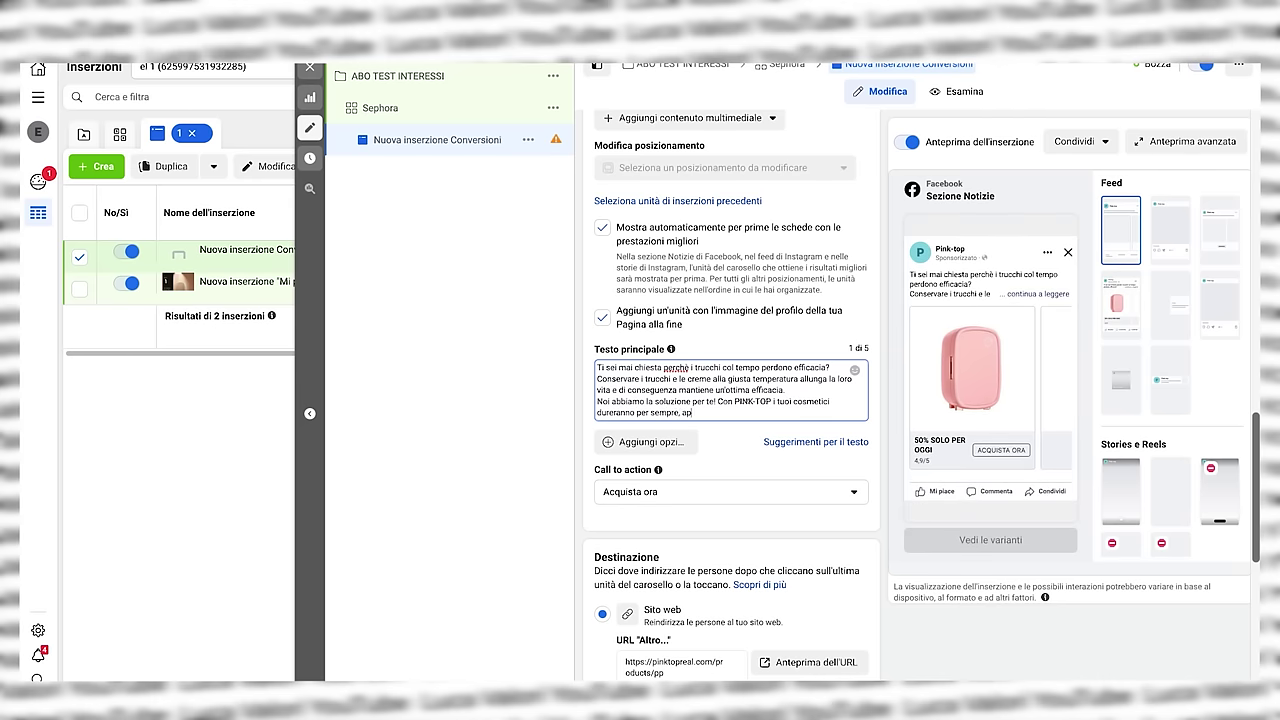
type("profitta ora della offera al 50")
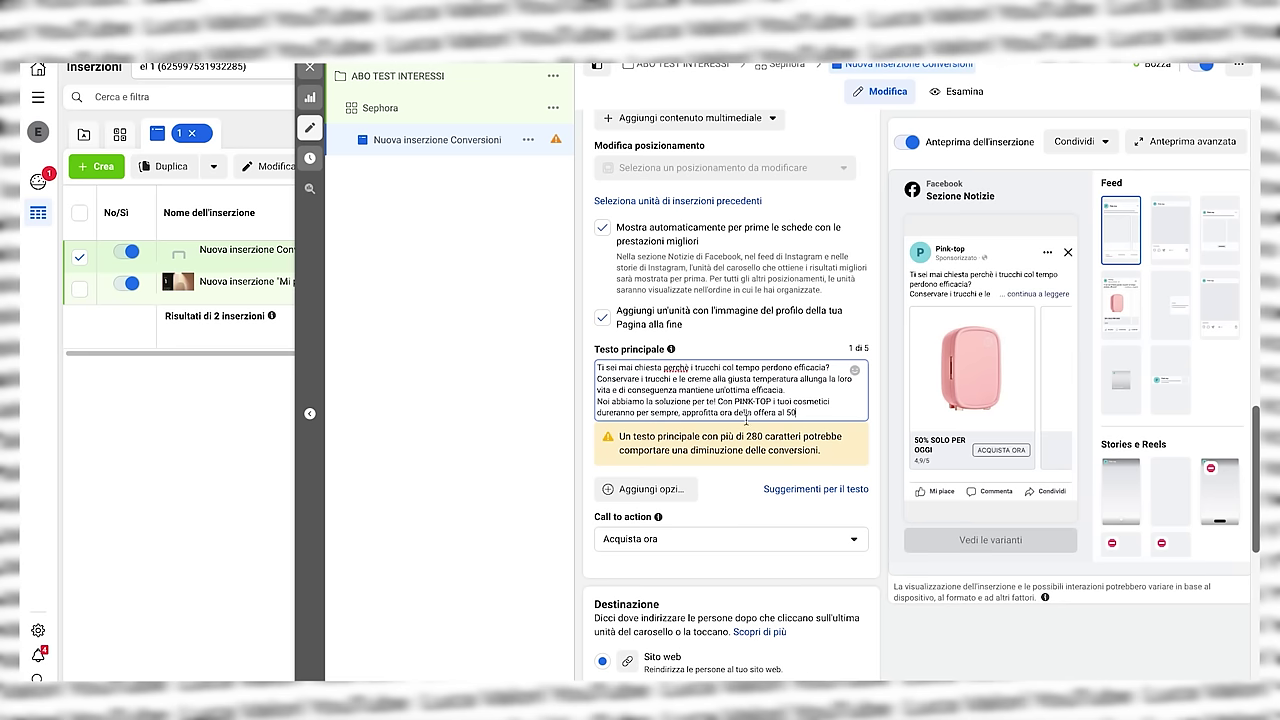
- Replace the unfinished offer clause with '!' so the text ends 'dureranno per sempre!'
left_click_drag(797, 412, 680, 413)
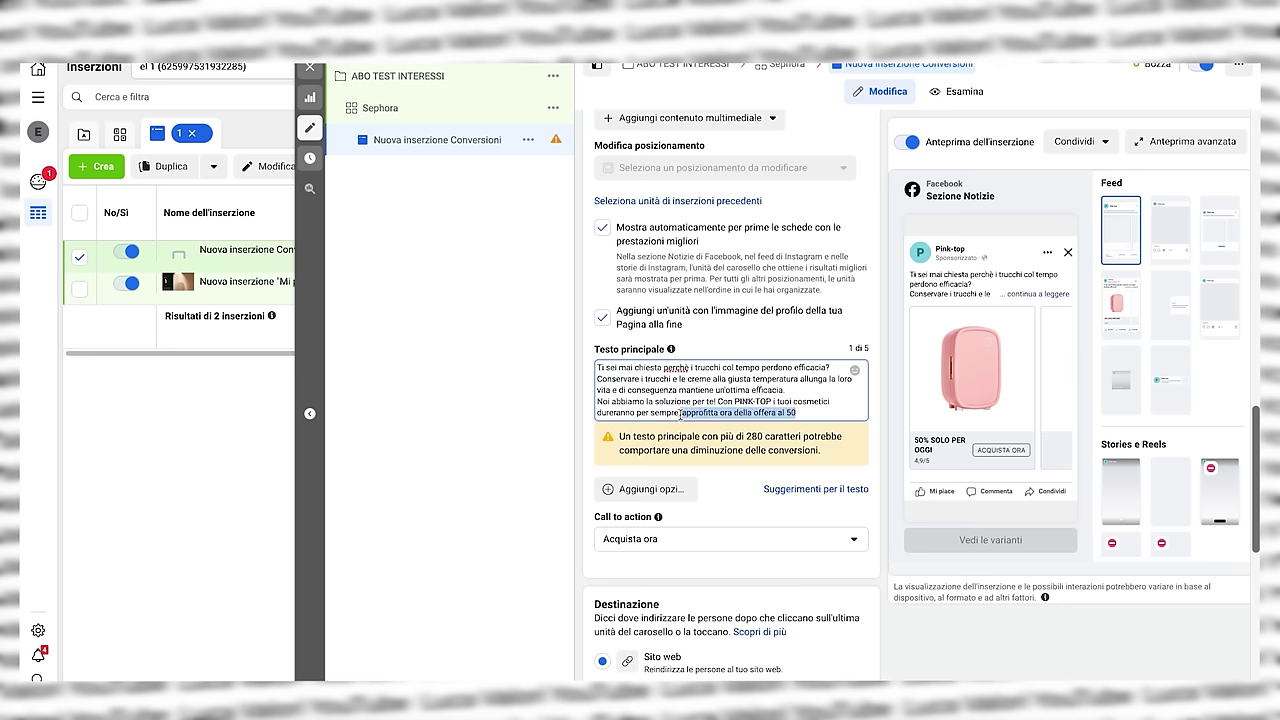
key("BackSpace")
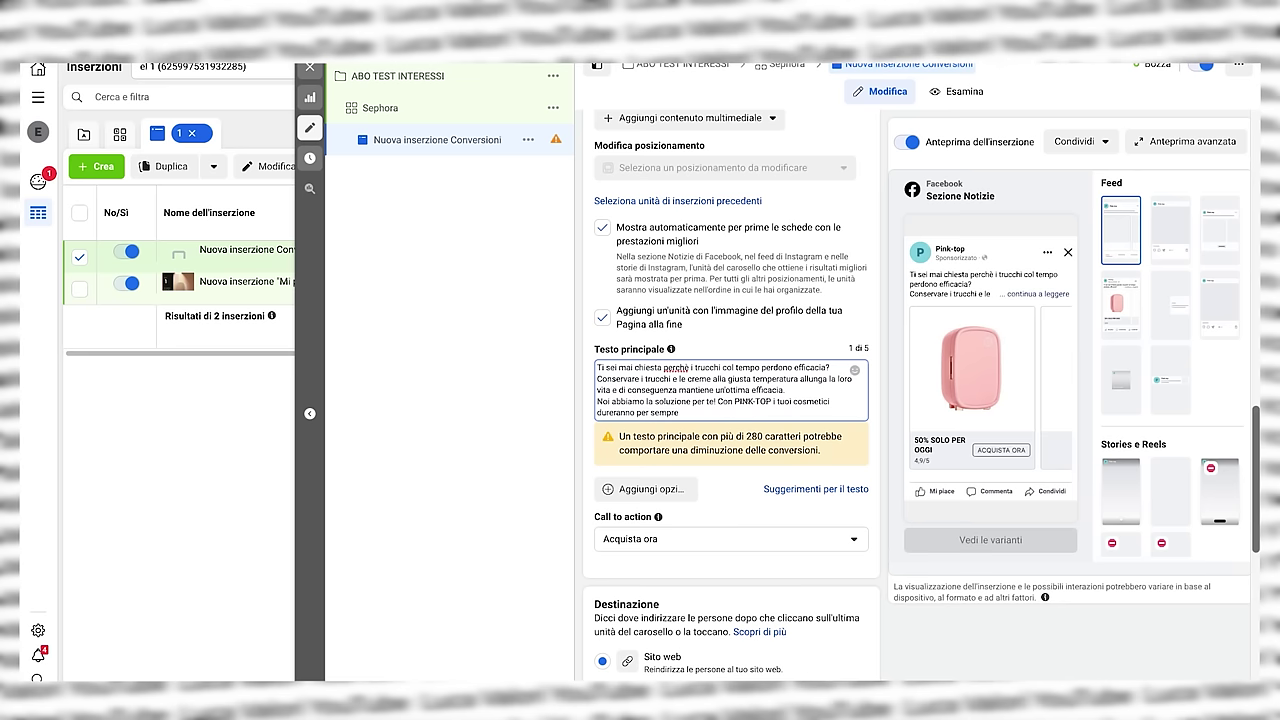
type("!")
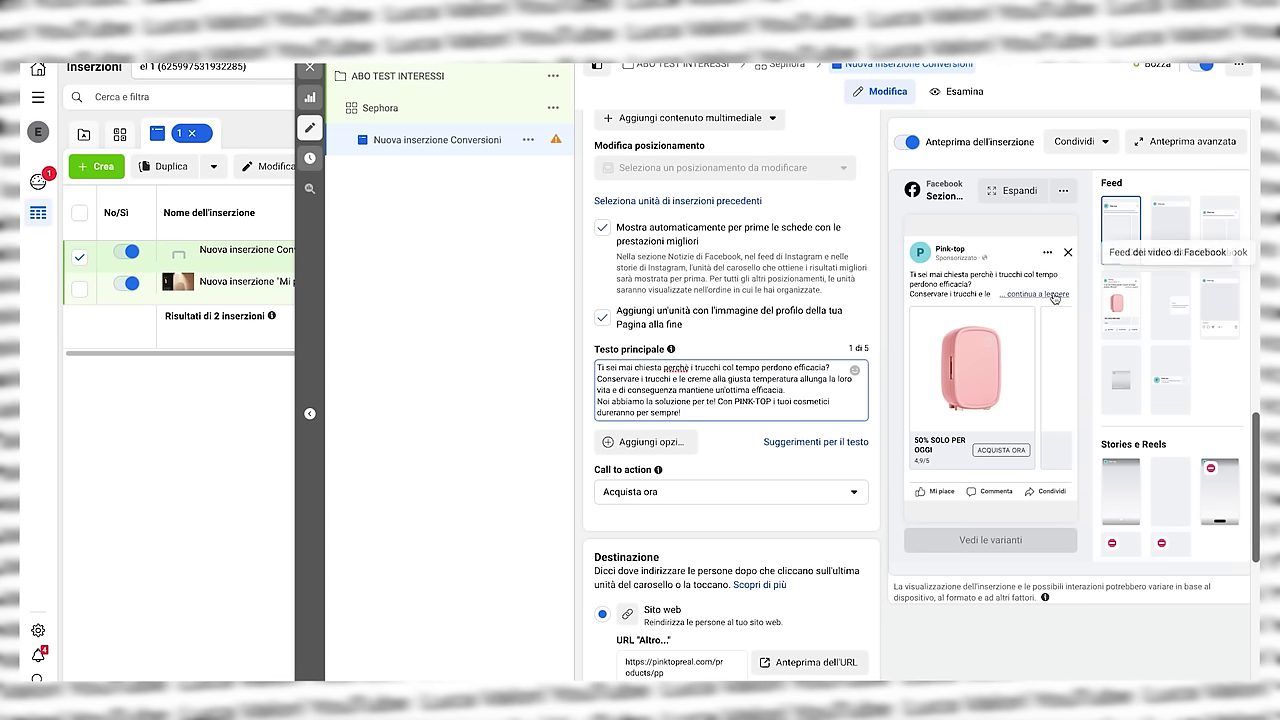
- Expand the ad preview and begin choosing an image for the first carousel card
left_click(1053, 297)
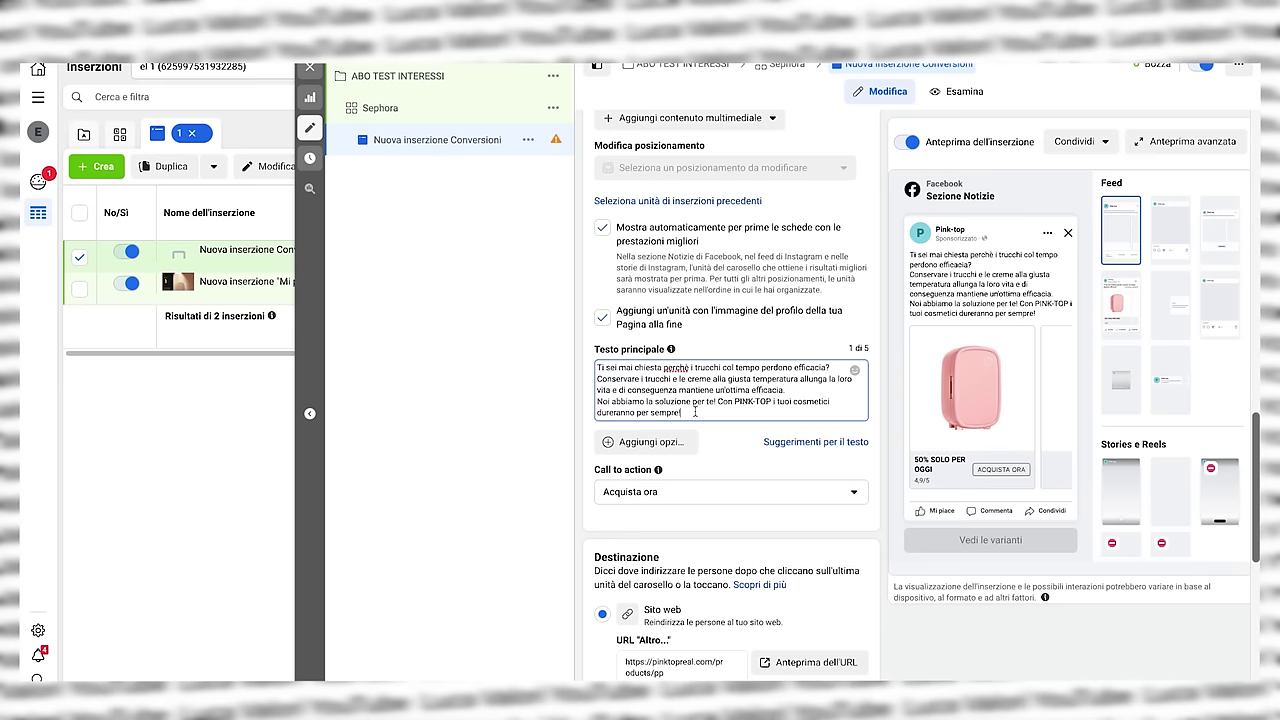
scroll(670, 265, "up", 2)
scroll(675, 275, "up", 3)
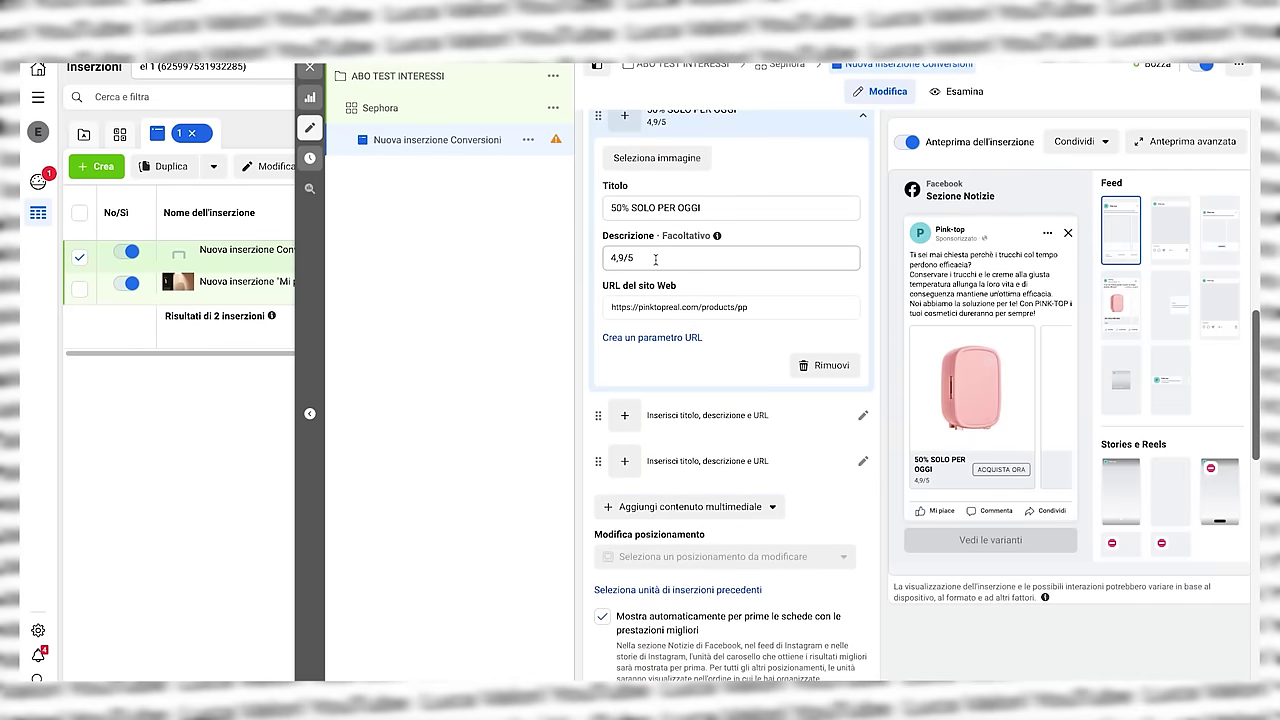
scroll(740, 490, "down", 2)
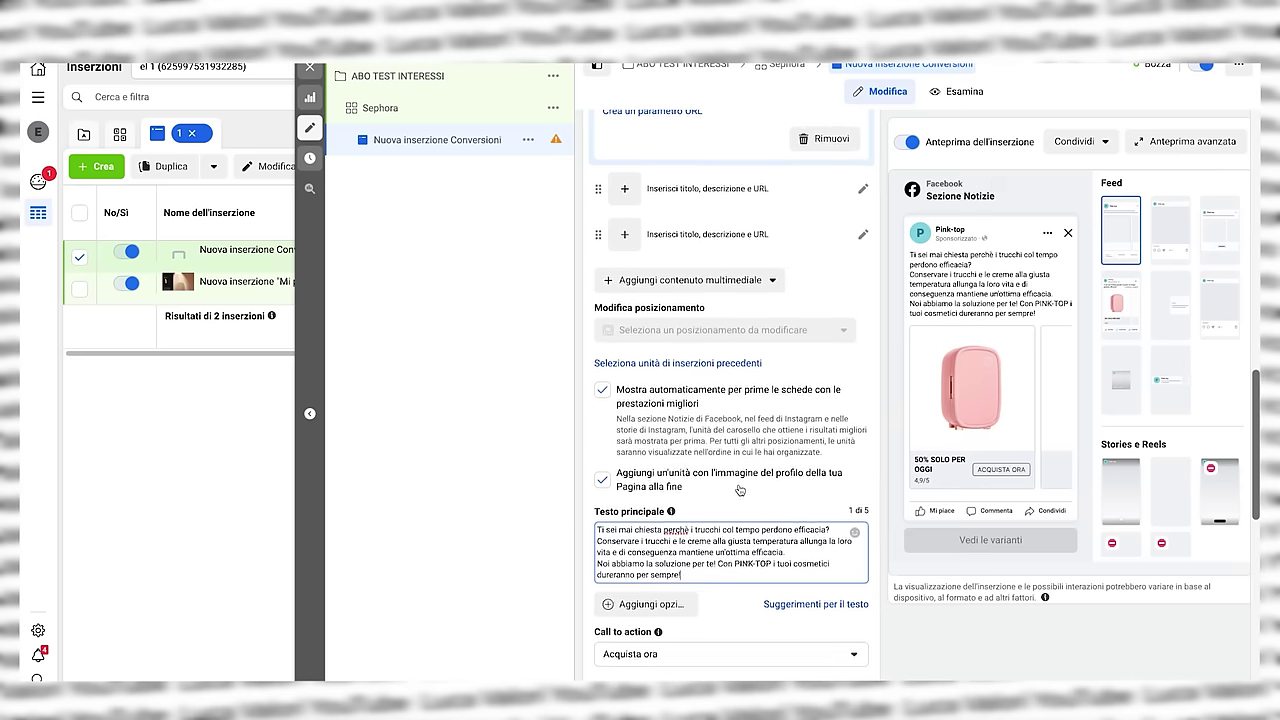
scroll(758, 514, "up", 3)
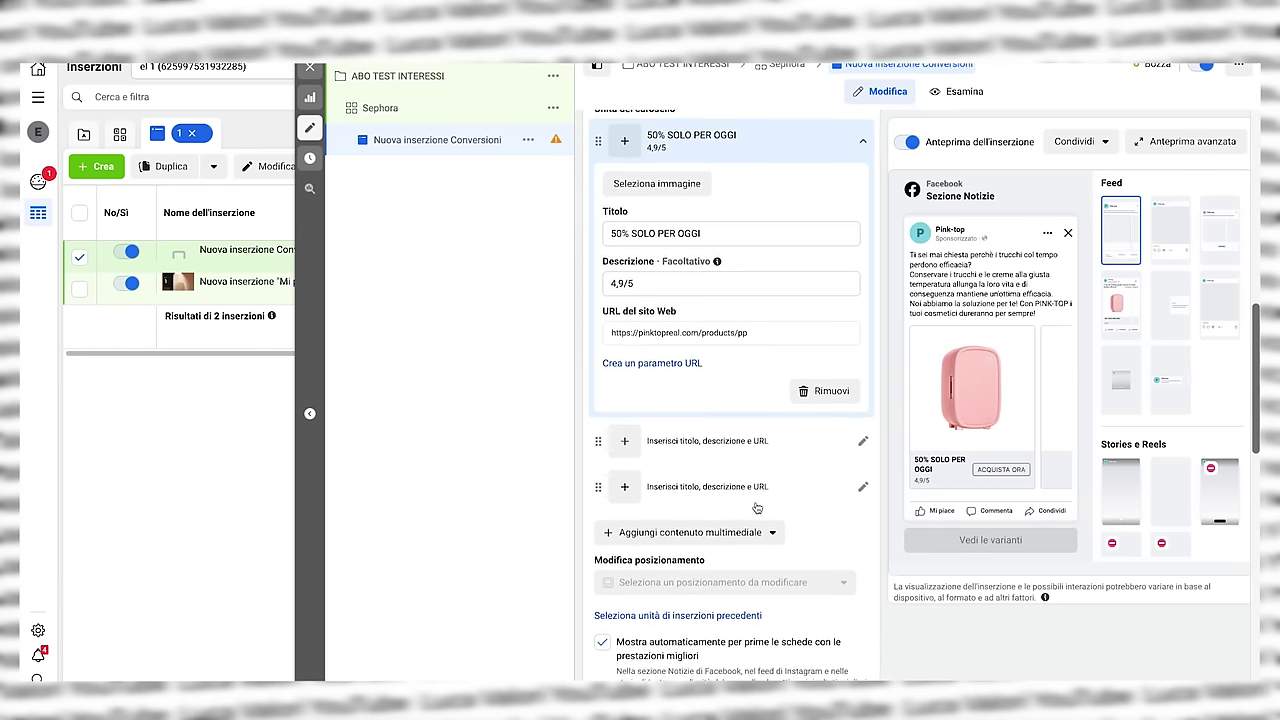
scroll(815, 310, "down", 6)
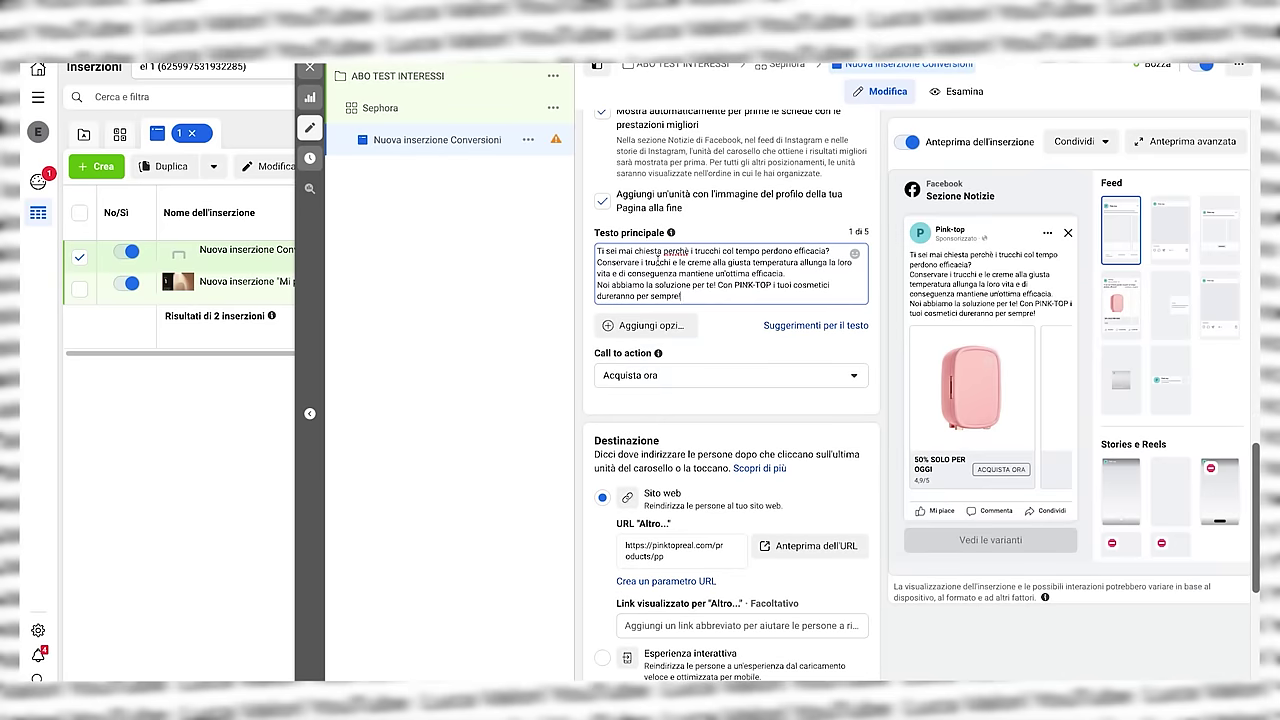
scroll(690, 300, "down", 3)
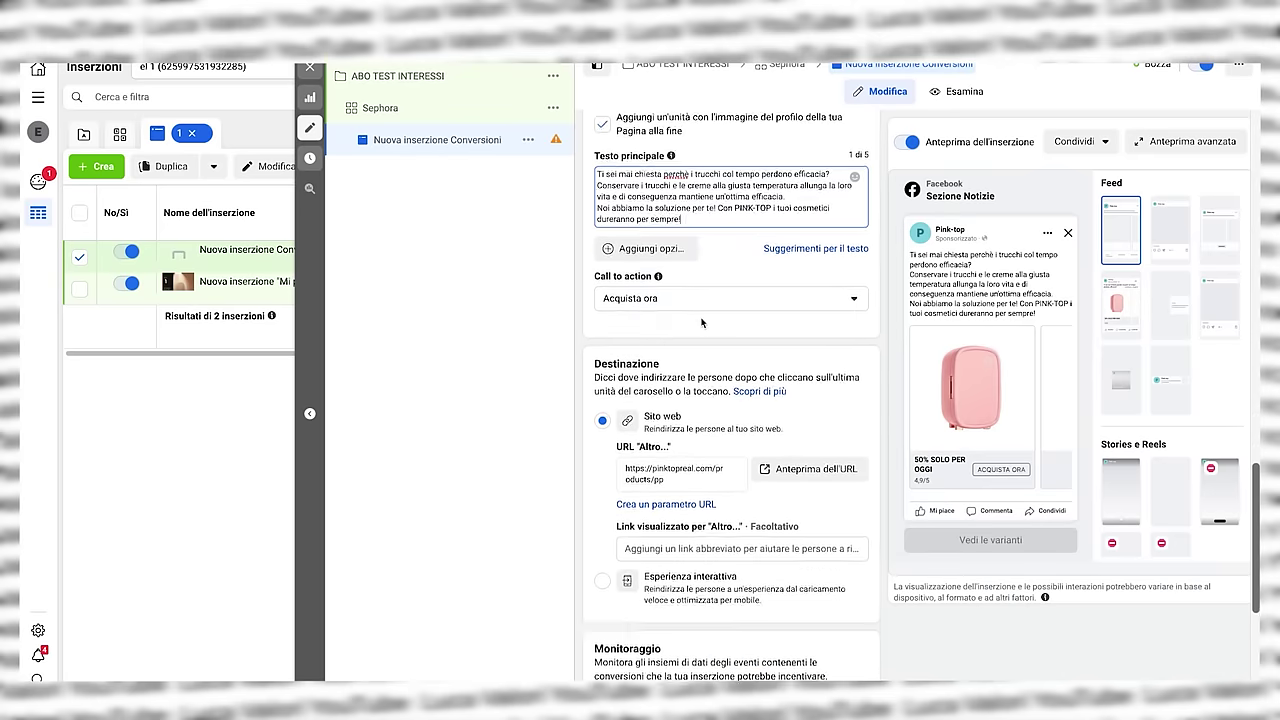
scroll(700, 320, "up", 7)
scroll(700, 325, "up", 5)
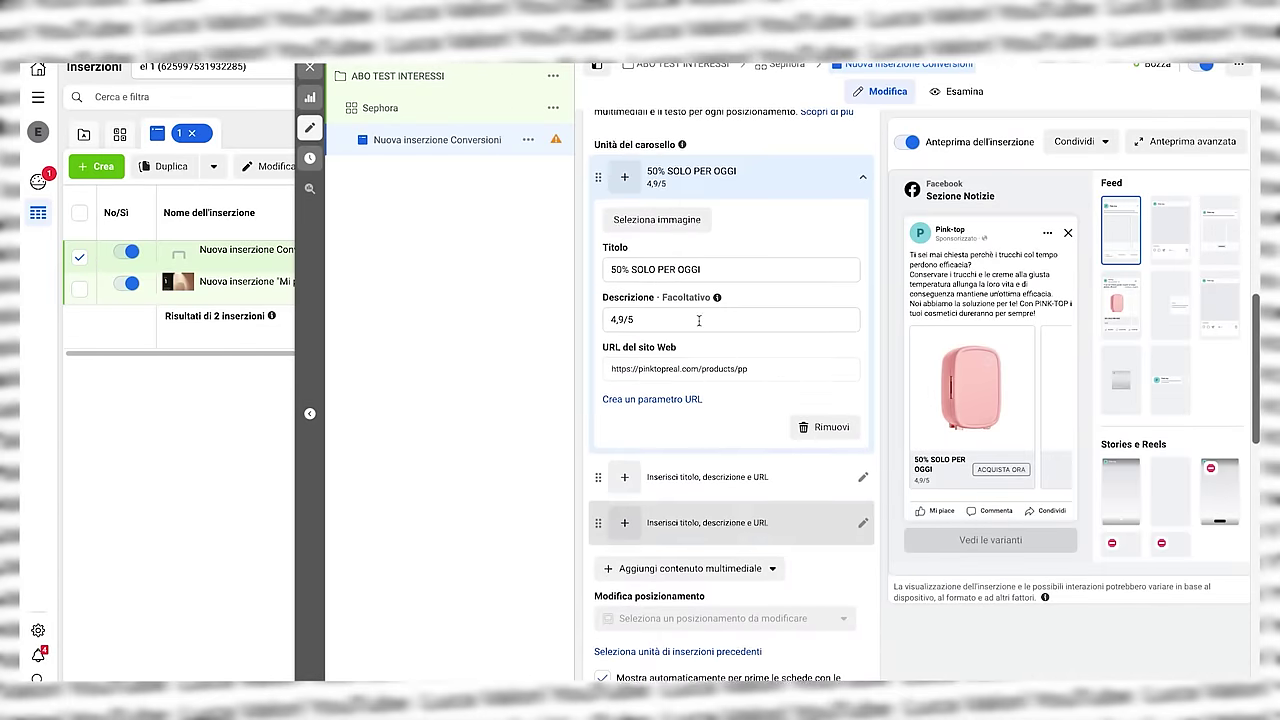
scroll(693, 283, "down", 3)
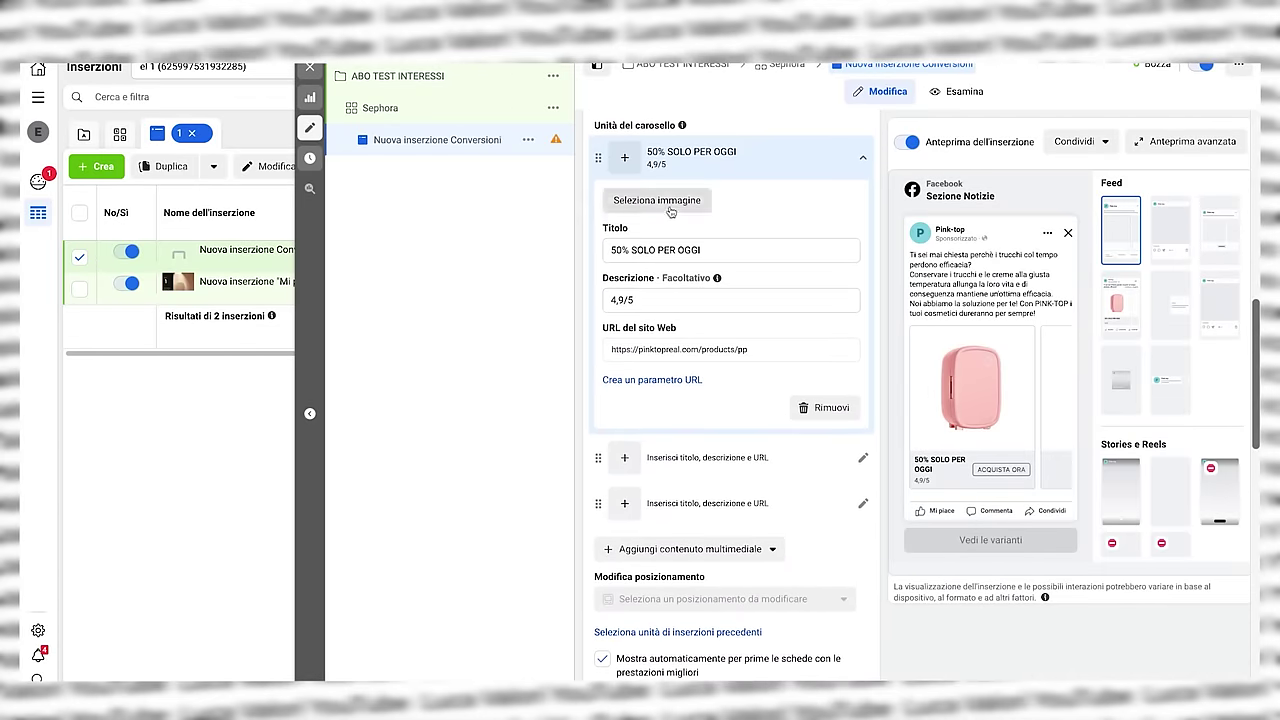
left_click(657, 200)
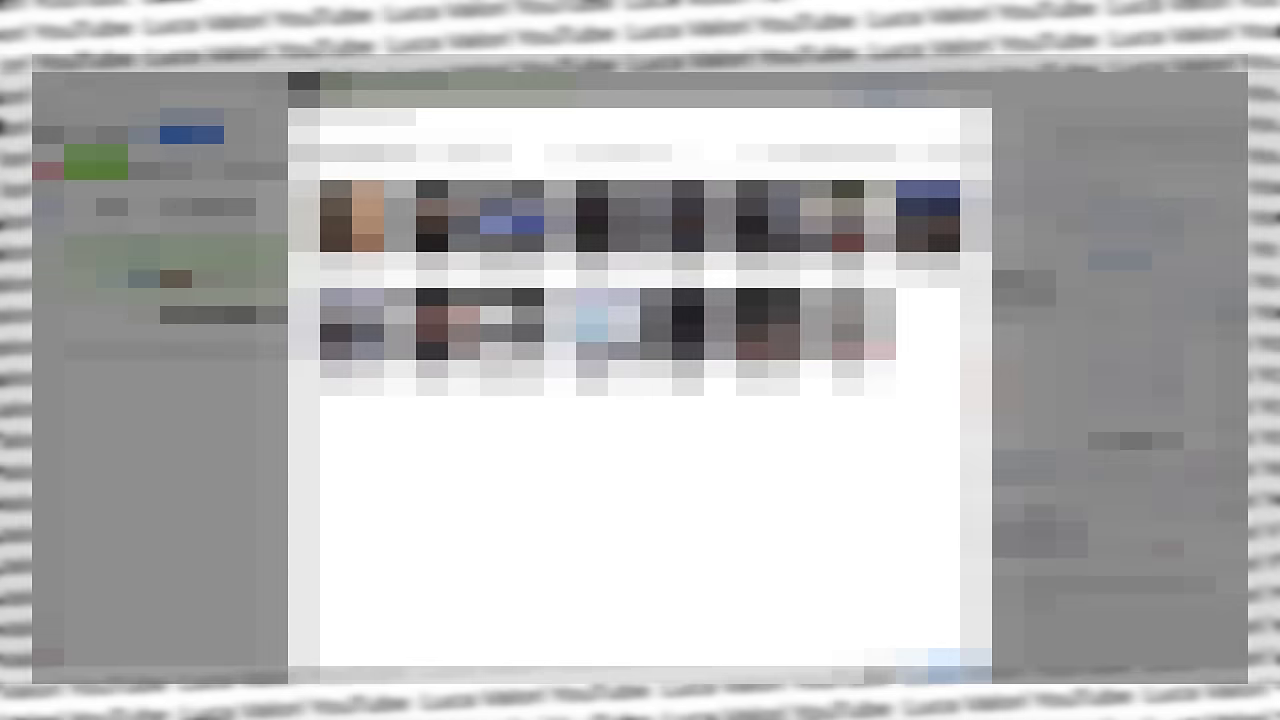
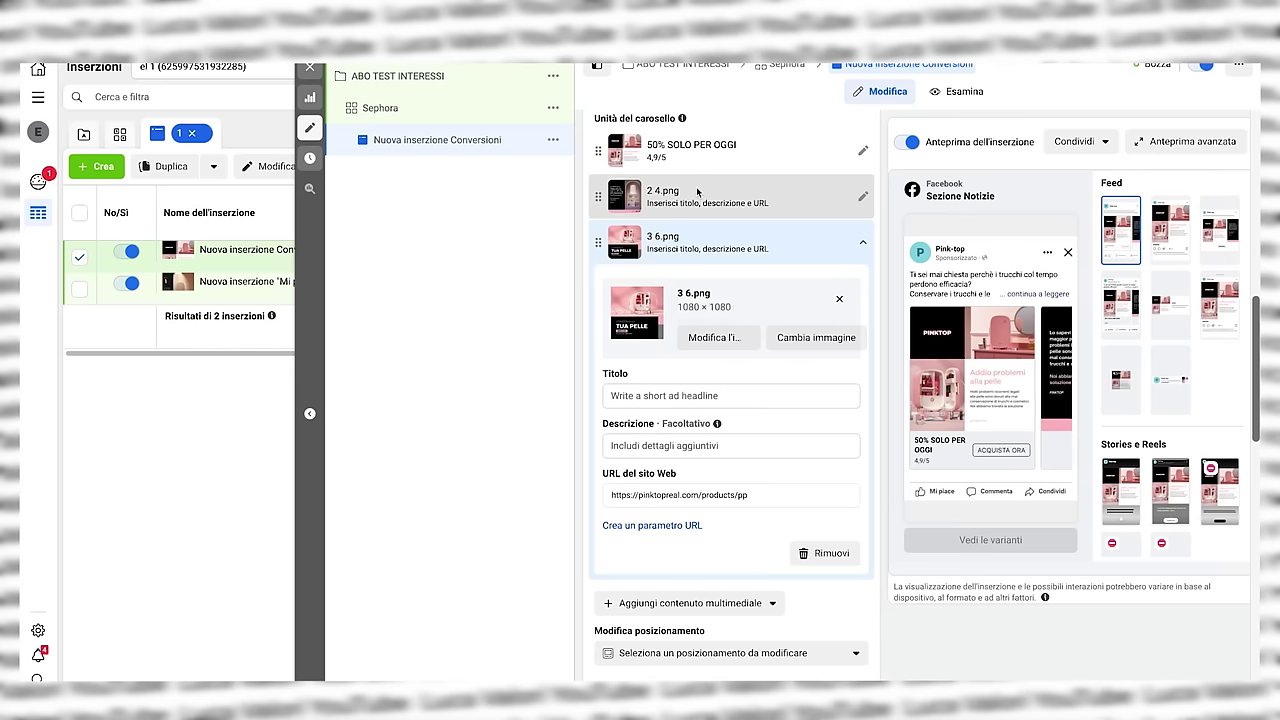
- Try pasting the headline into the second card, then delete the wrongly pasted URL
left_click(697, 158)
left_click_drag(720, 304, 608, 305)
left_click(700, 510)
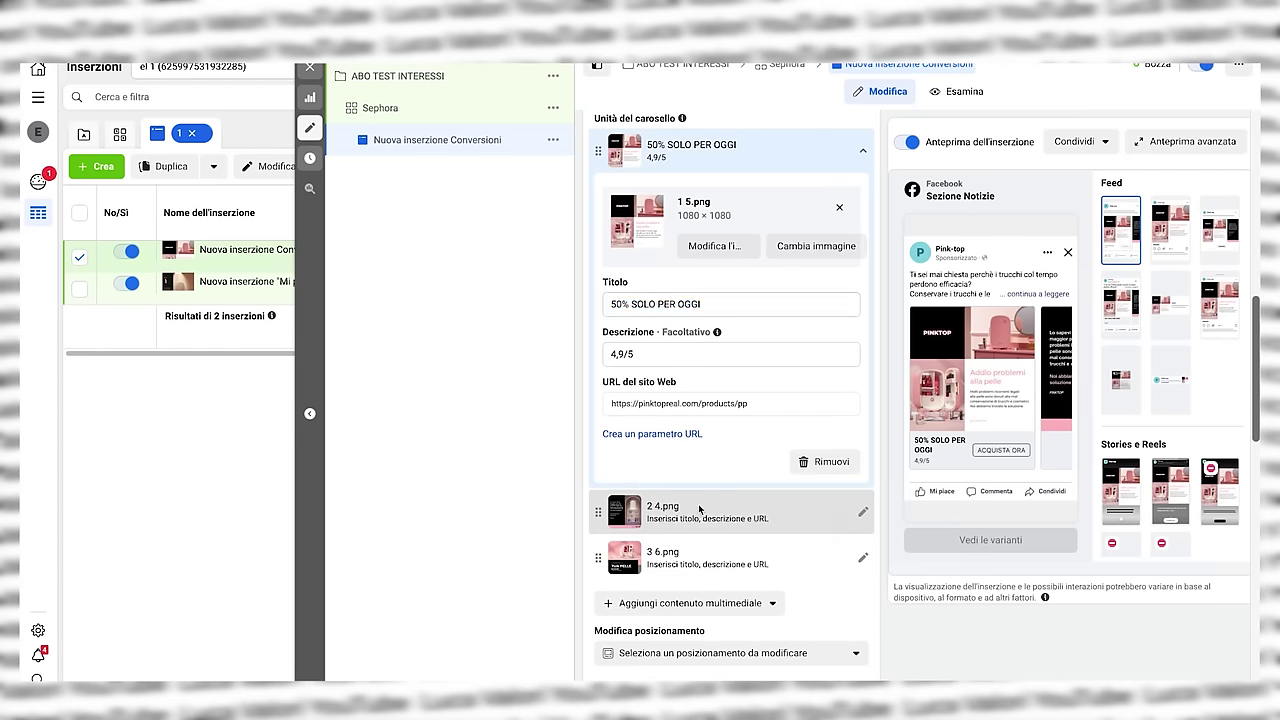
left_click(655, 350)
type("https://pinktopreal.com/products/pp")
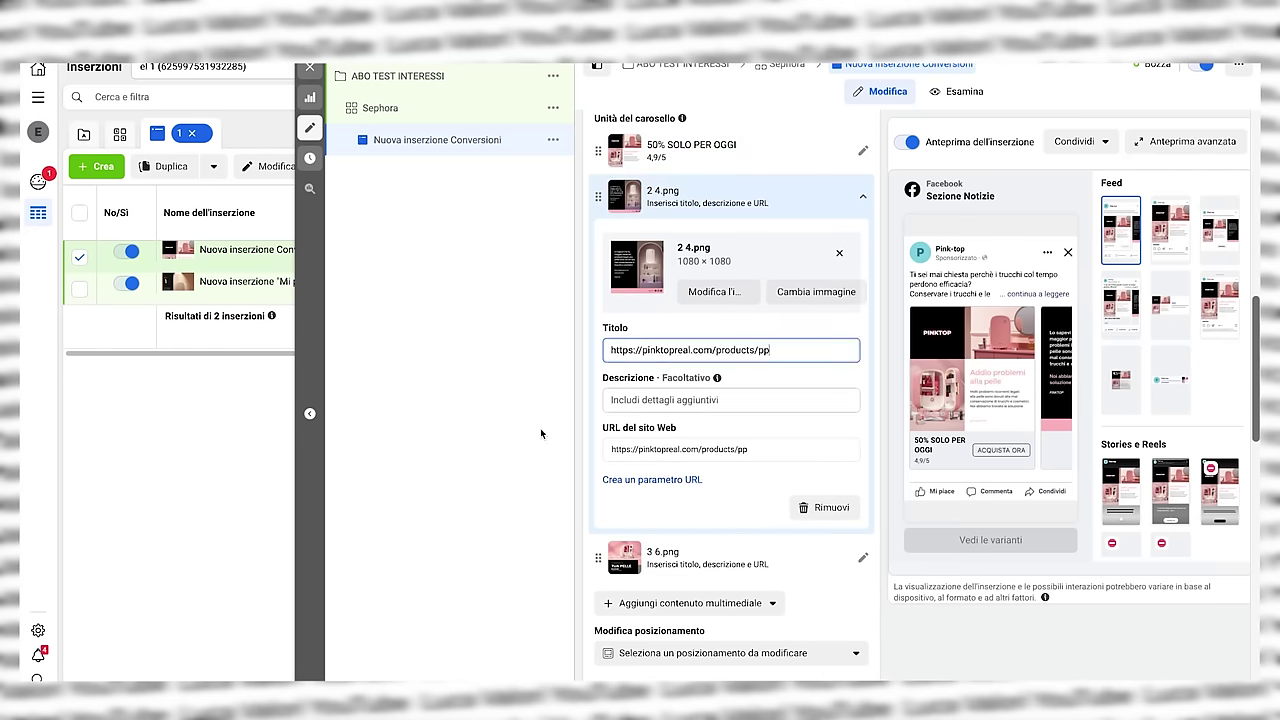
left_click_drag(770, 350, 590, 345)
key("BackSpace")
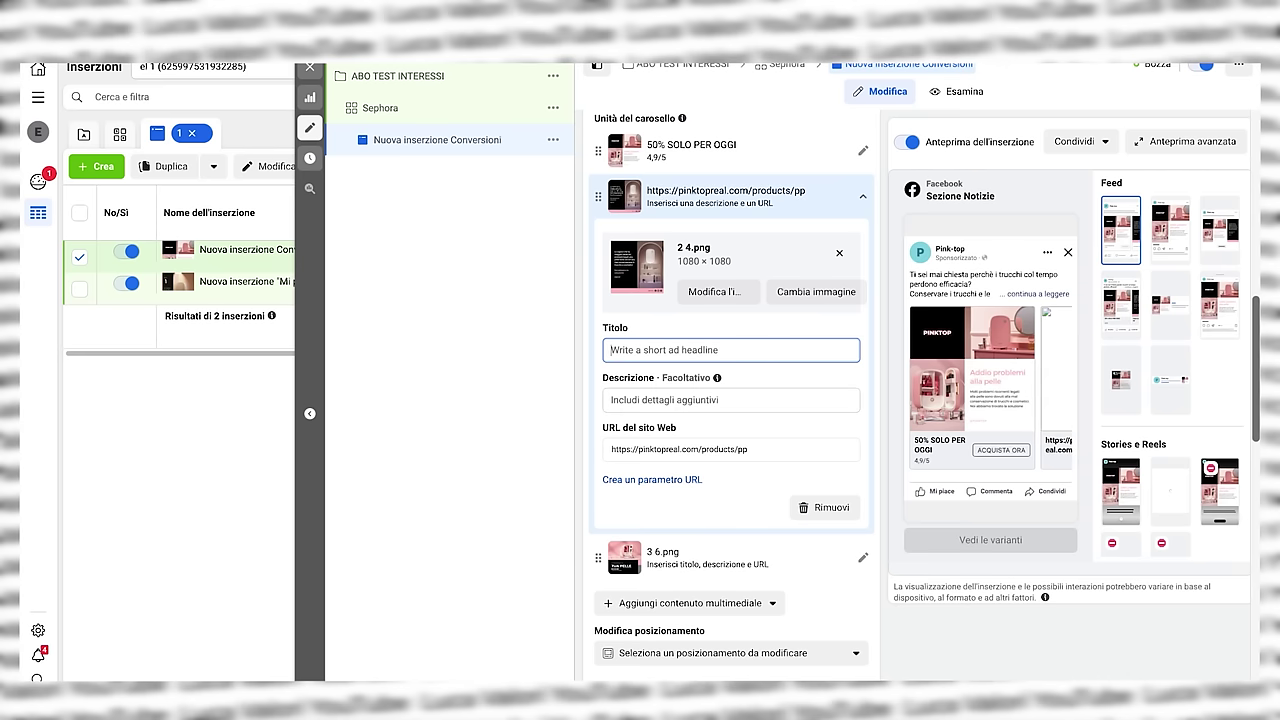
- Copy '50% SOLO PER OGGI' from the first card into the second card's headline
left_click(728, 158)
left_click_drag(710, 303, 572, 299)
key("ctrl+c")
left_click(700, 515)
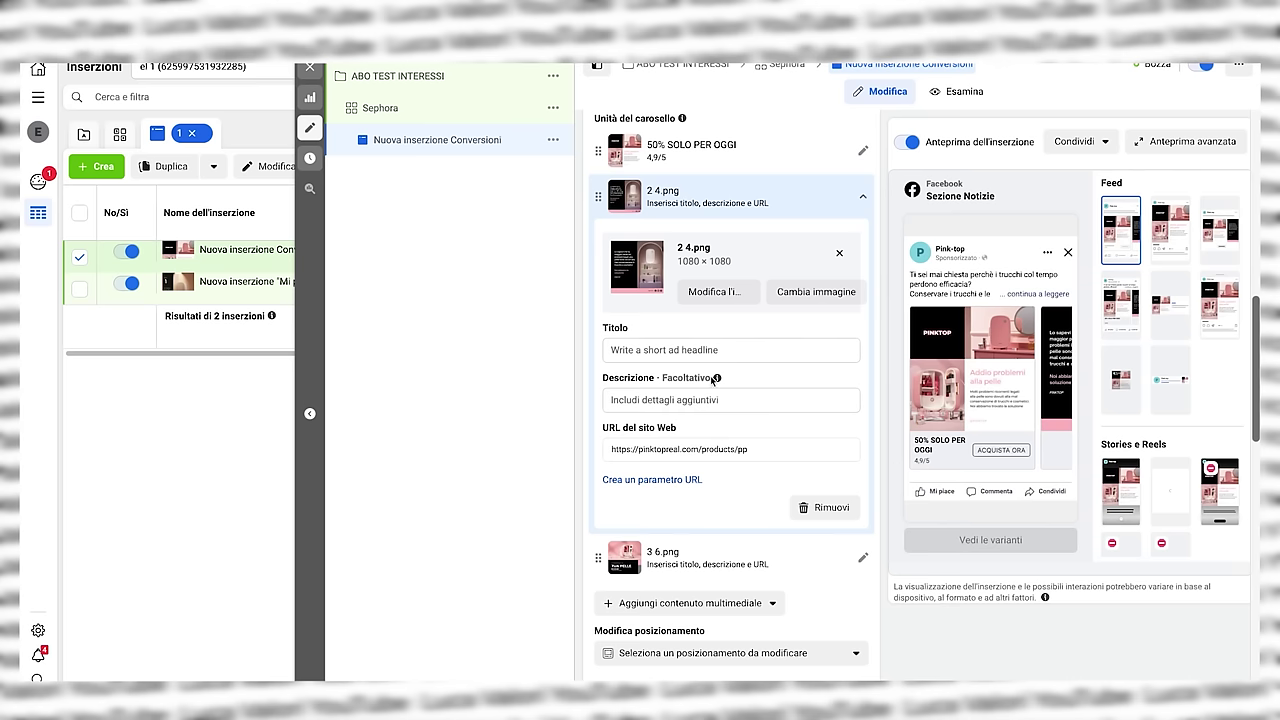
left_click(700, 350)
key("ctrl+v")
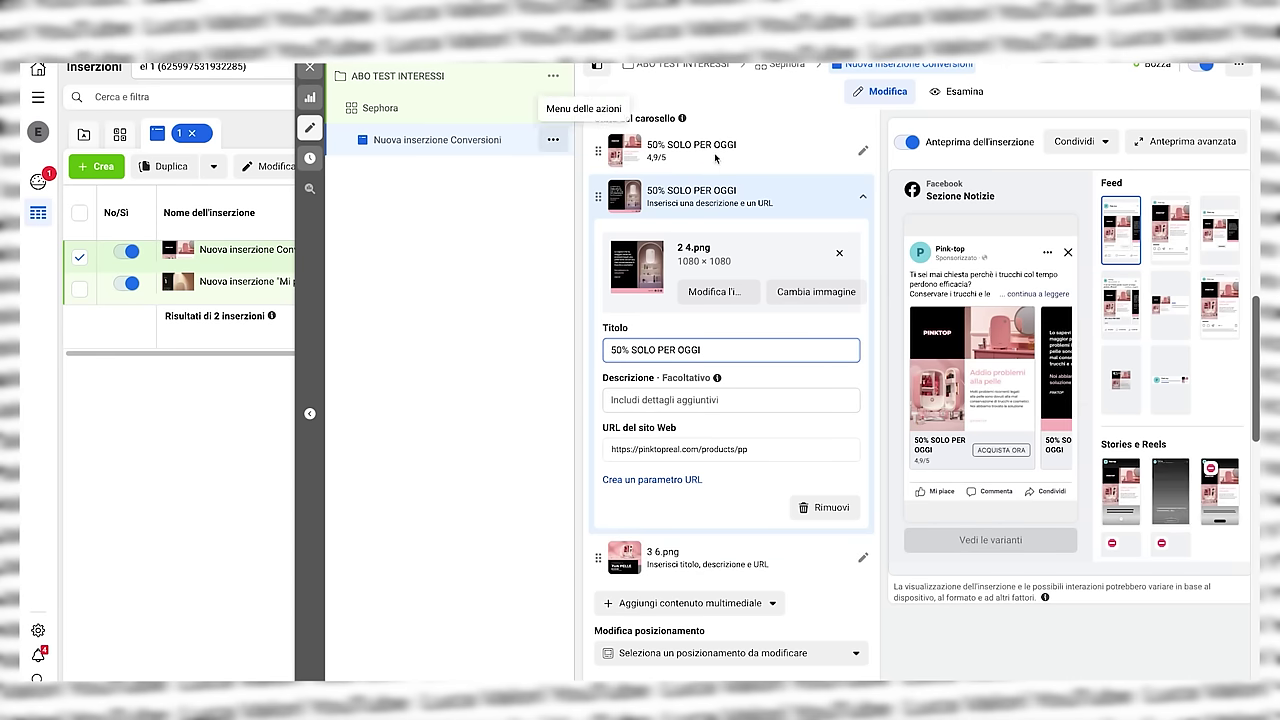
- Rename the ad to 'CAROSELLO 1'
left_click(552, 140)
triple_click(741, 172)
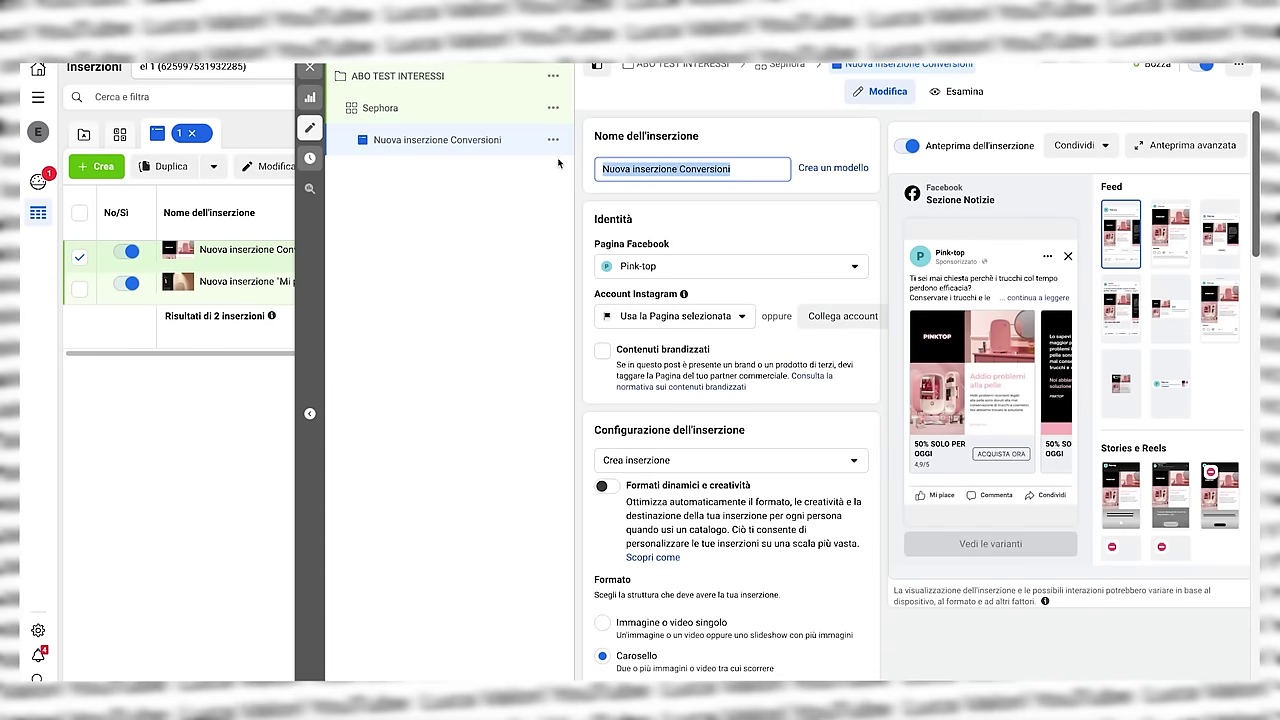
type("CAROSELLO 1")
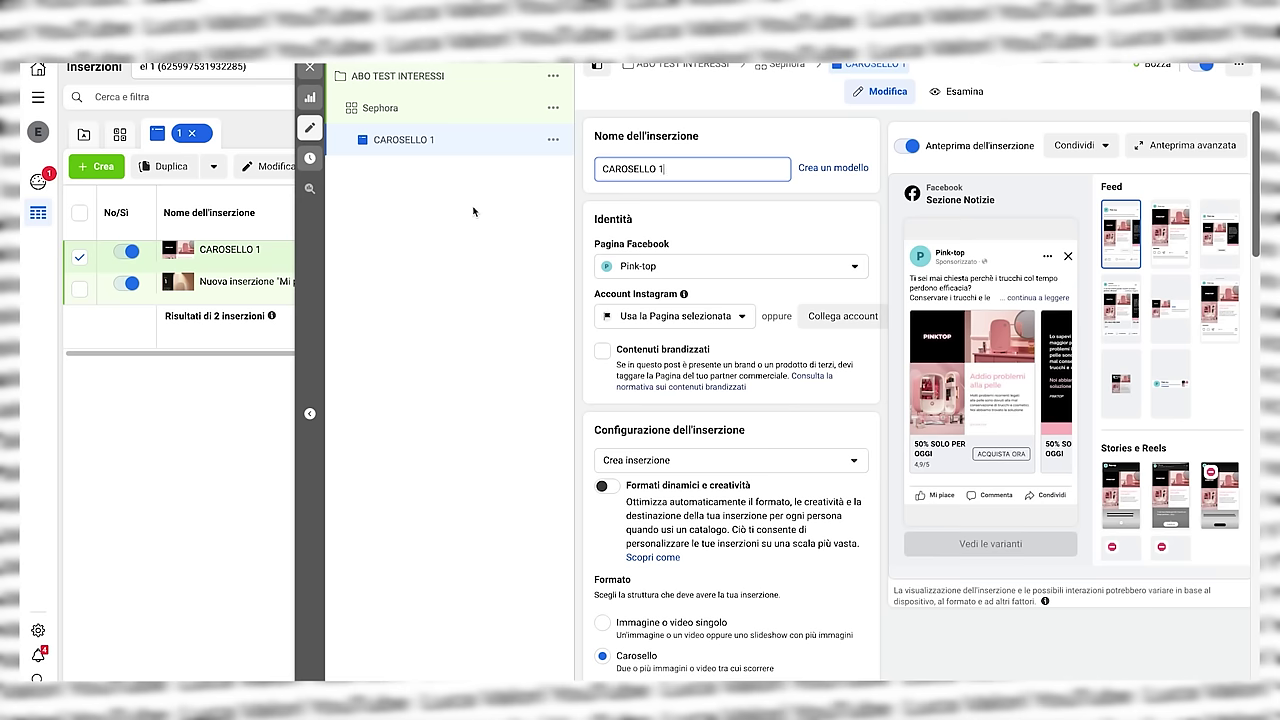
left_click(552, 139)
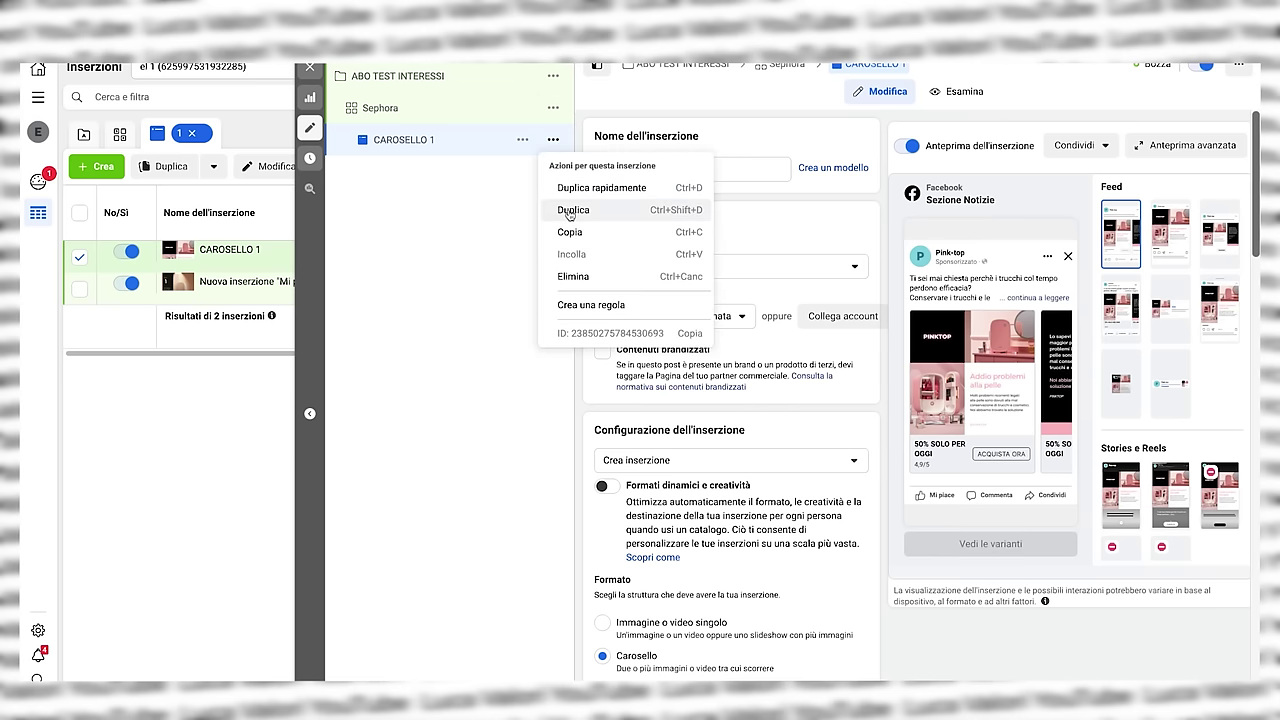
- Duplicate the CAROSELLO 1 ad and switch the copy to single image or video format
left_click(576, 212)
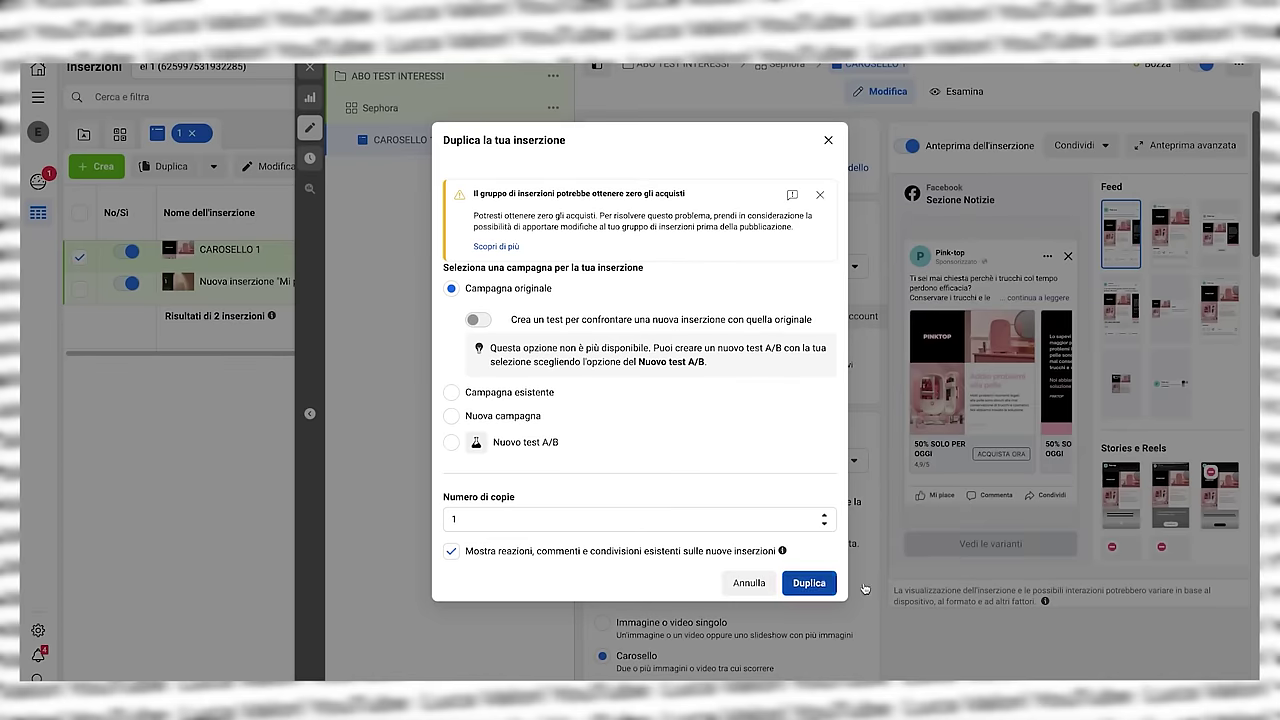
left_click(808, 576)
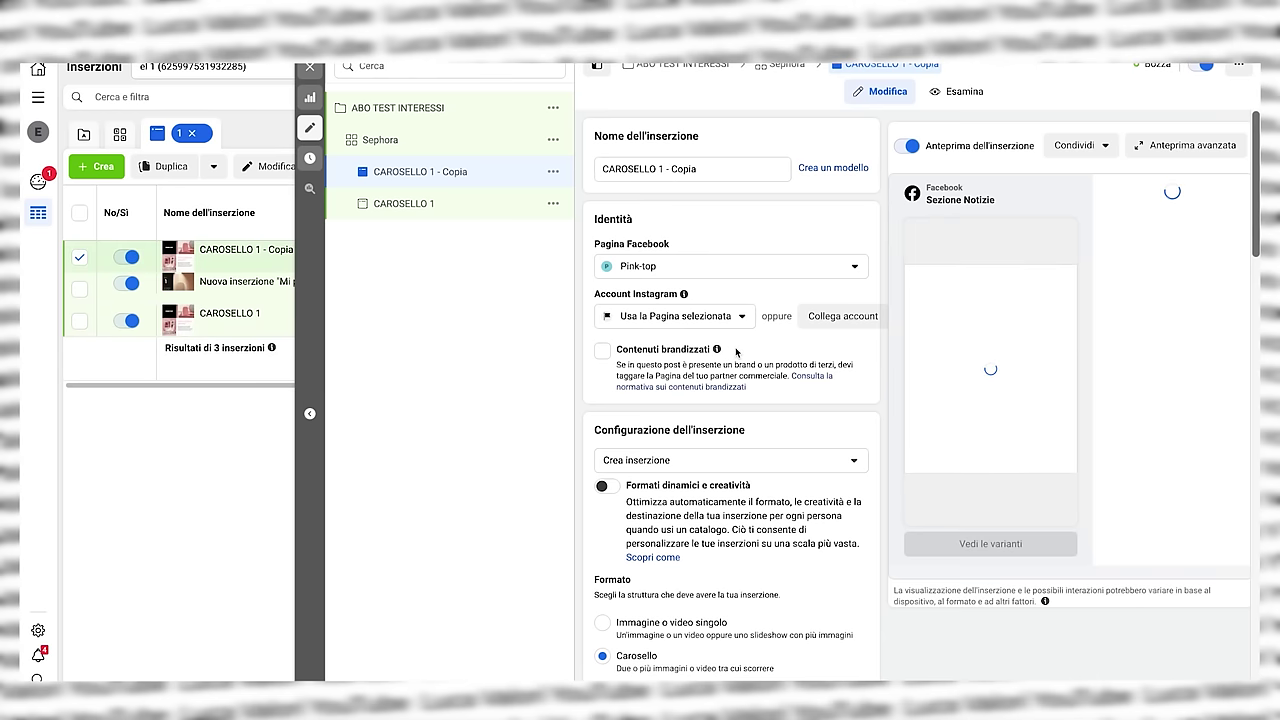
scroll(737, 352, "down", 4)
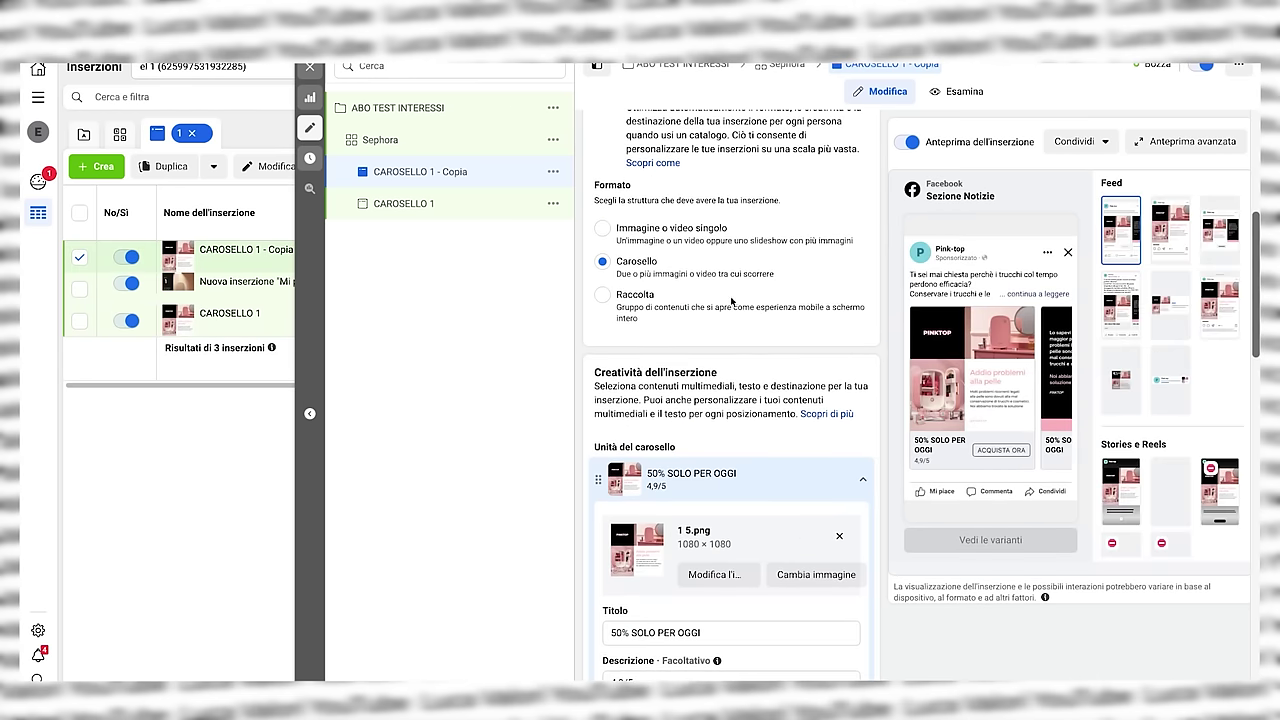
left_click(601, 229)
scroll(800, 243, "down", 2)
- Upload the Stay Fit-3.mp4 video from the computer as the copy's media
left_click(720, 266)
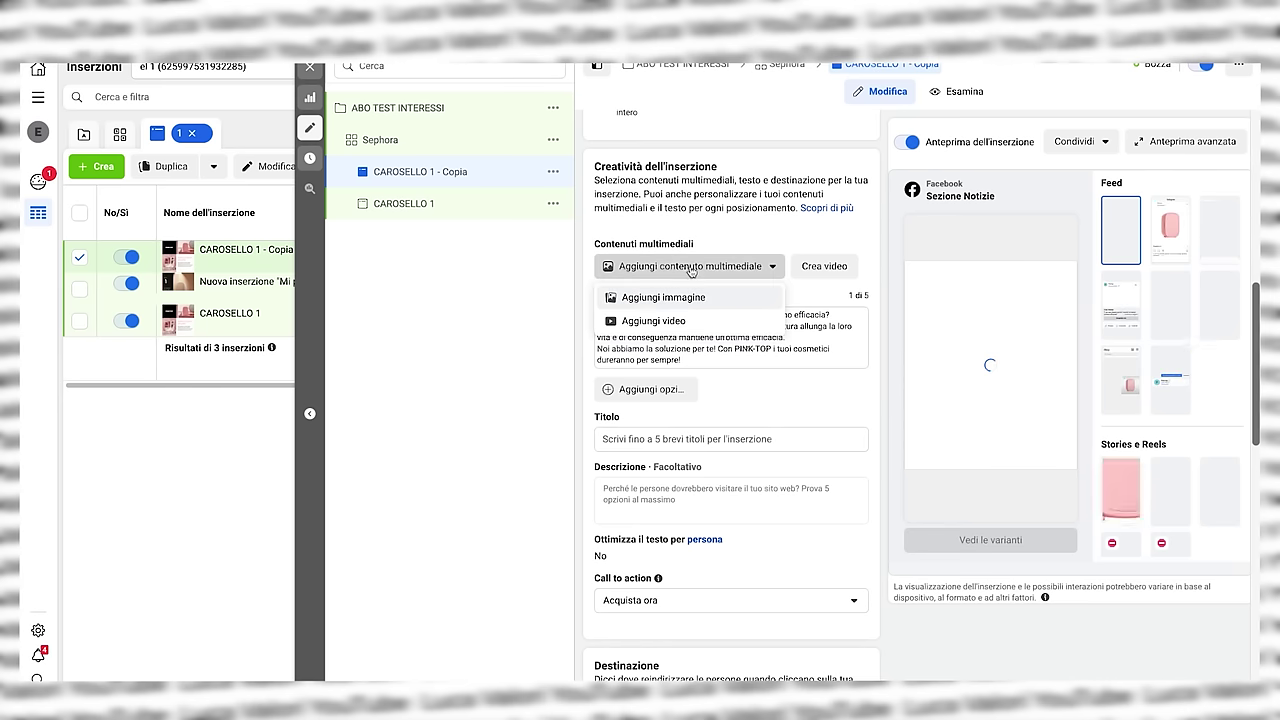
left_click(652, 321)
left_click(416, 176)
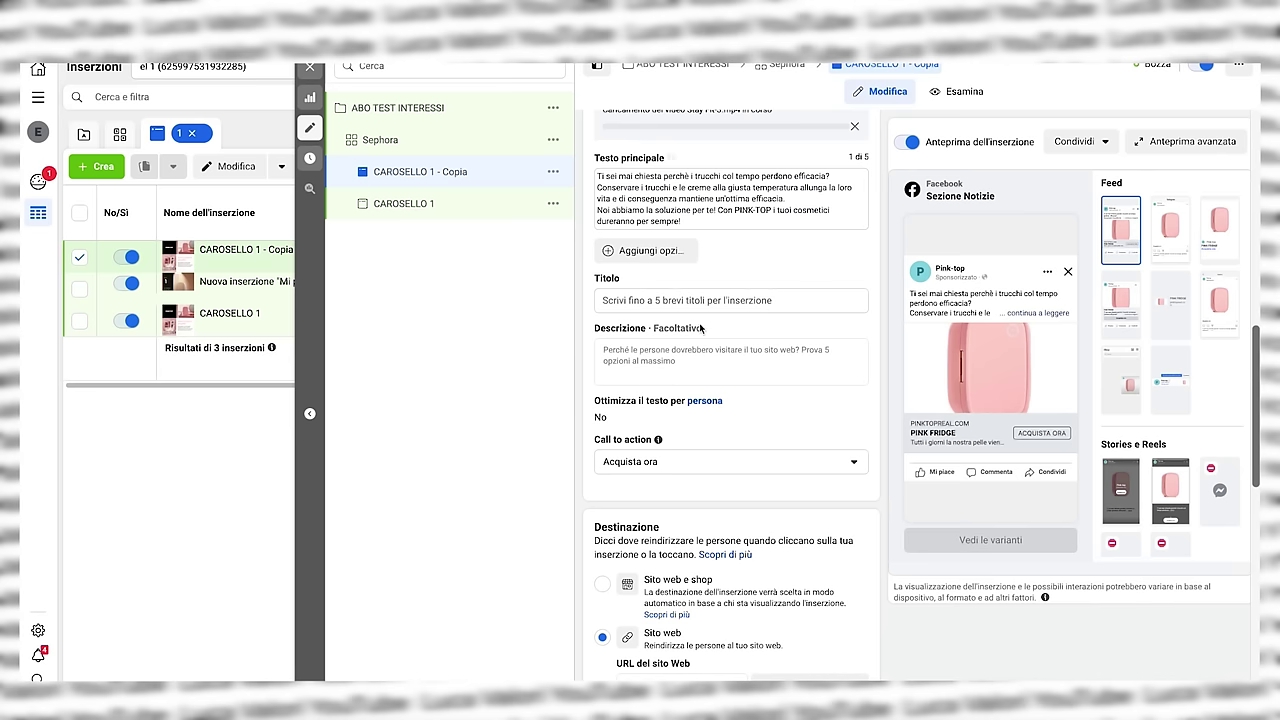
- Review the headline and description, keep Acquista ora as call to action, and select the ad name
left_click(696, 302)
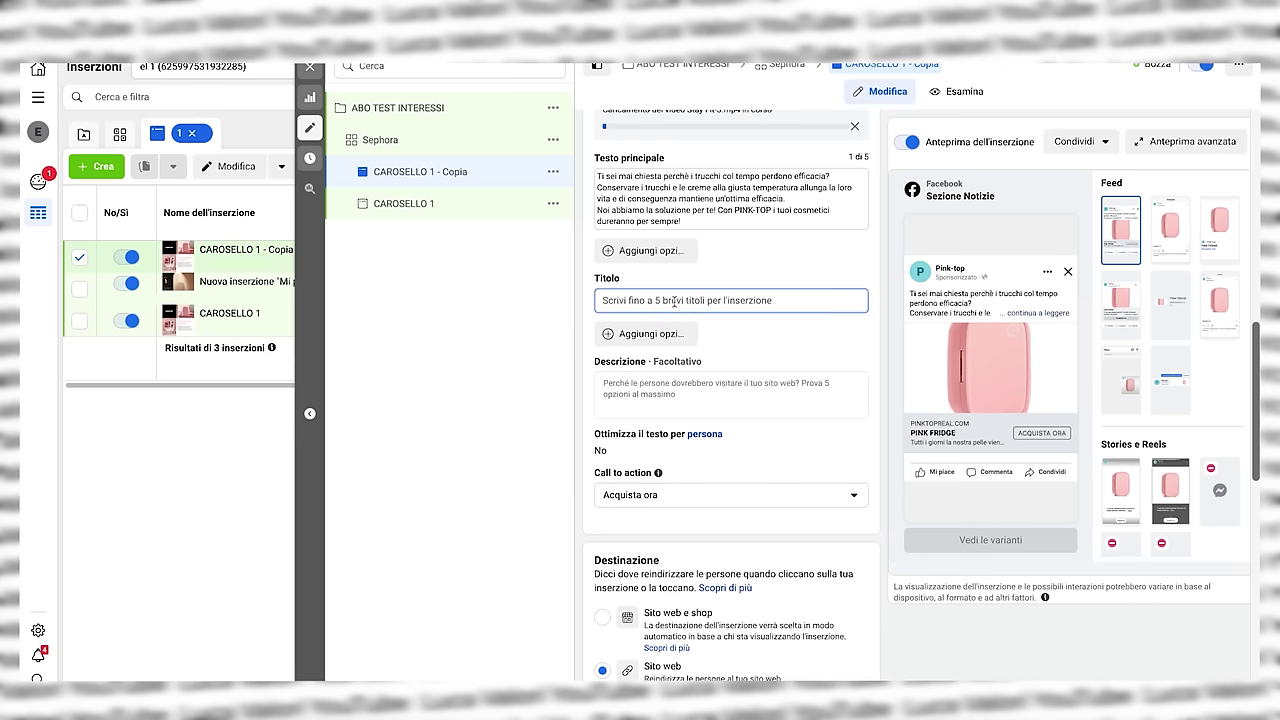
left_click(628, 383)
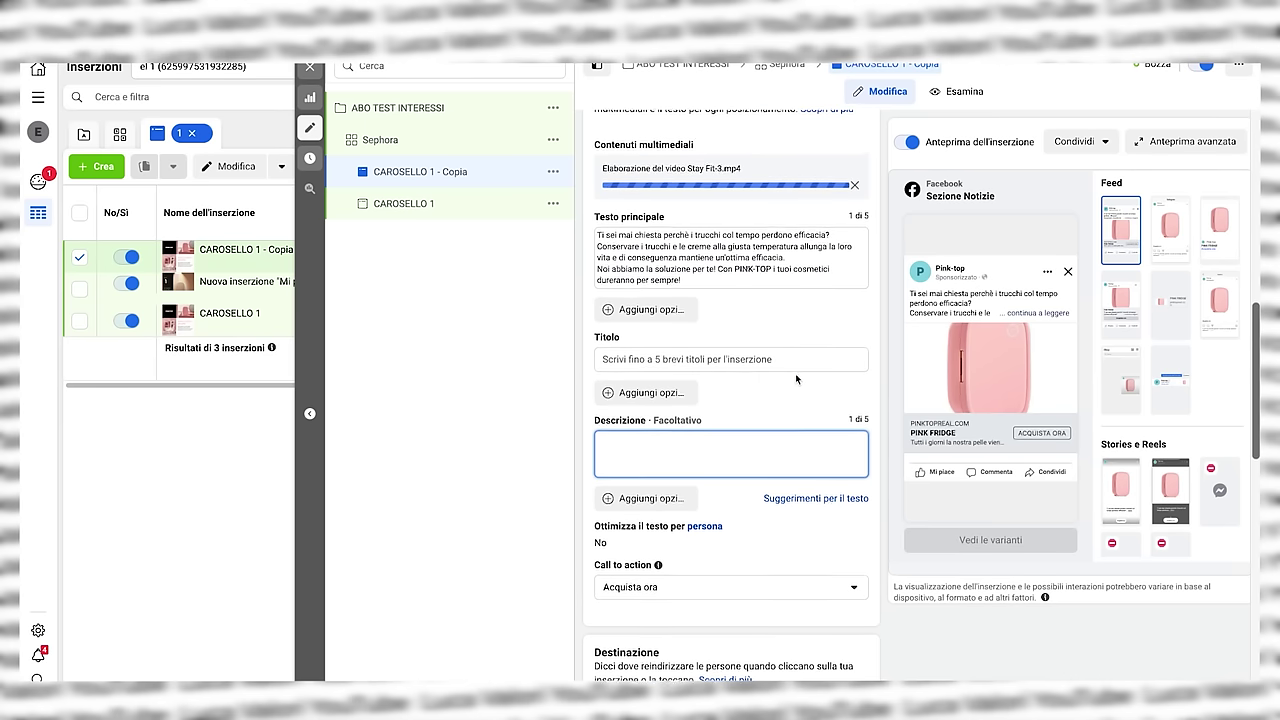
scroll(718, 420, "down", 2)
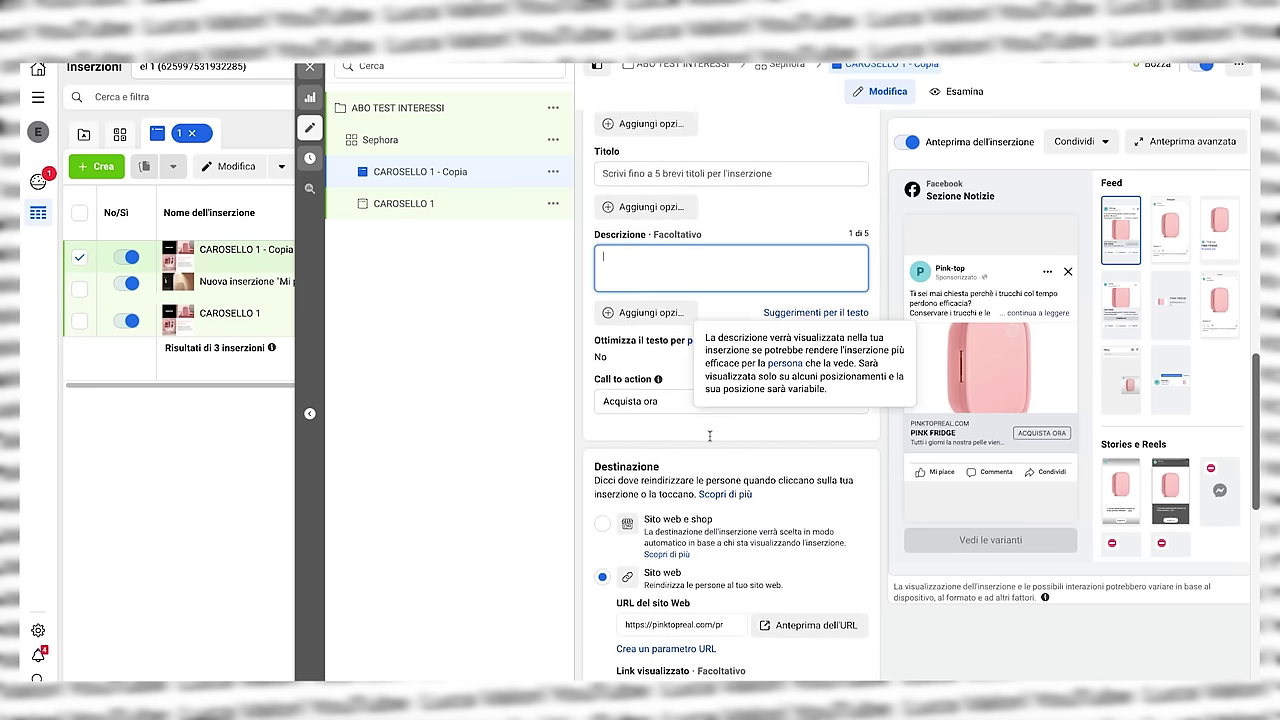
left_click(648, 399)
left_click(630, 398)
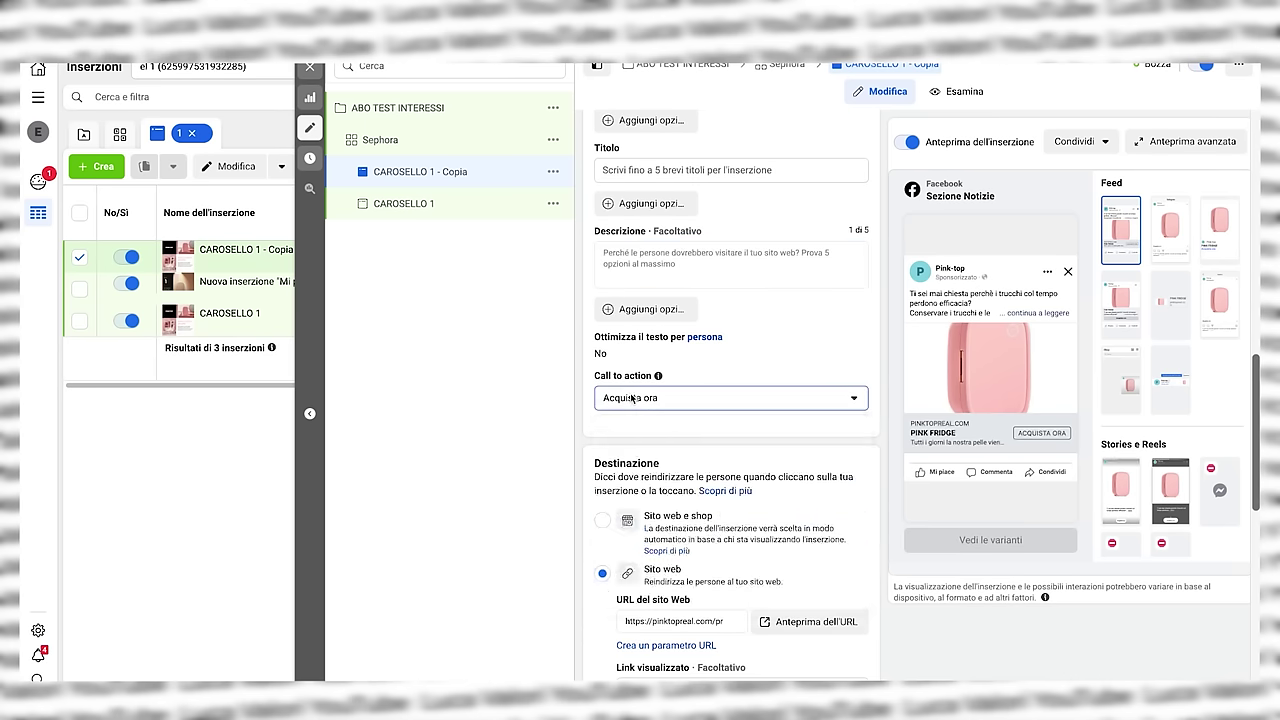
scroll(656, 463, "down", 2)
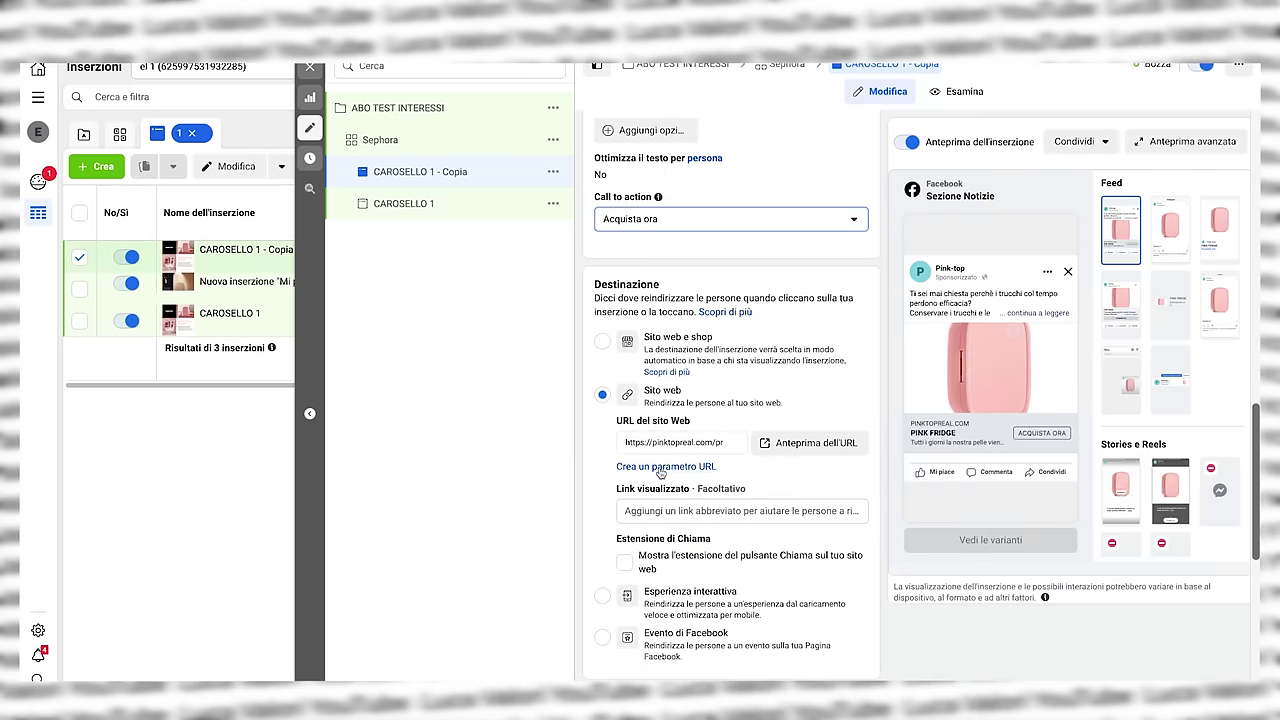
scroll(692, 440, "up", 5)
scroll(708, 427, "up", 5)
left_click_drag(760, 170, 598, 171)
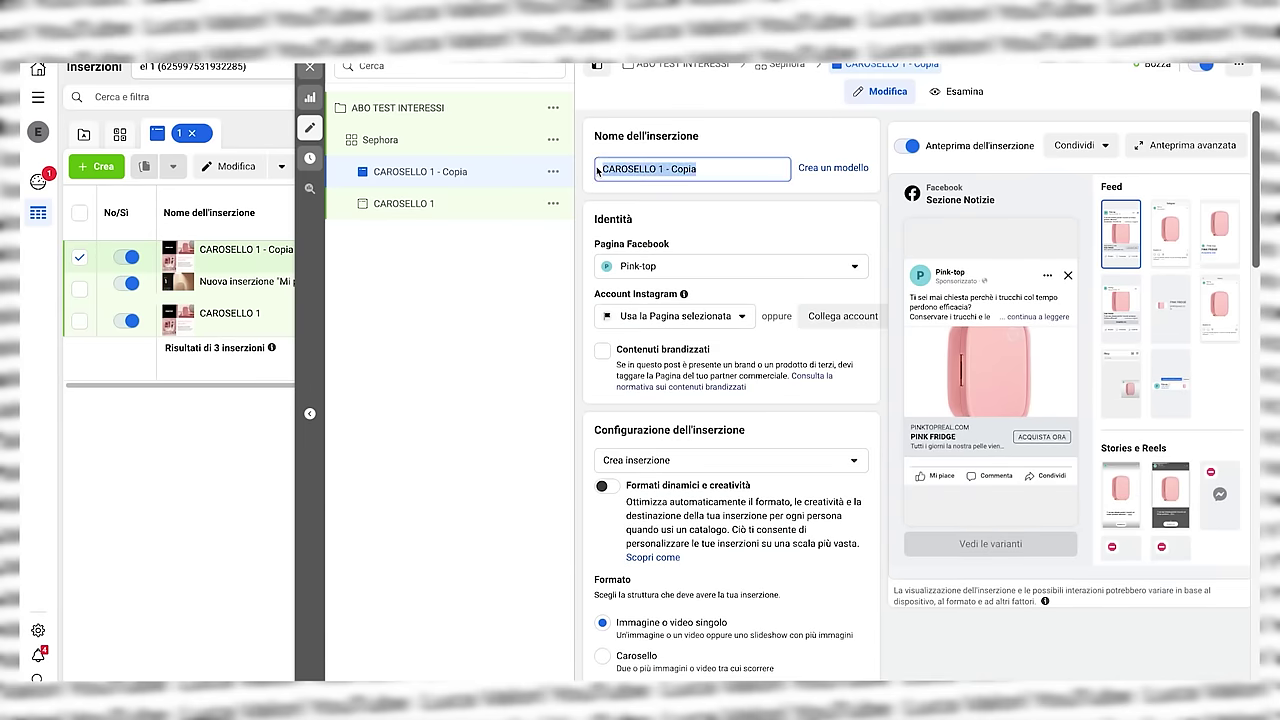
- Rename the copied ad to 'VIDEO 1'
type("VIDEO")
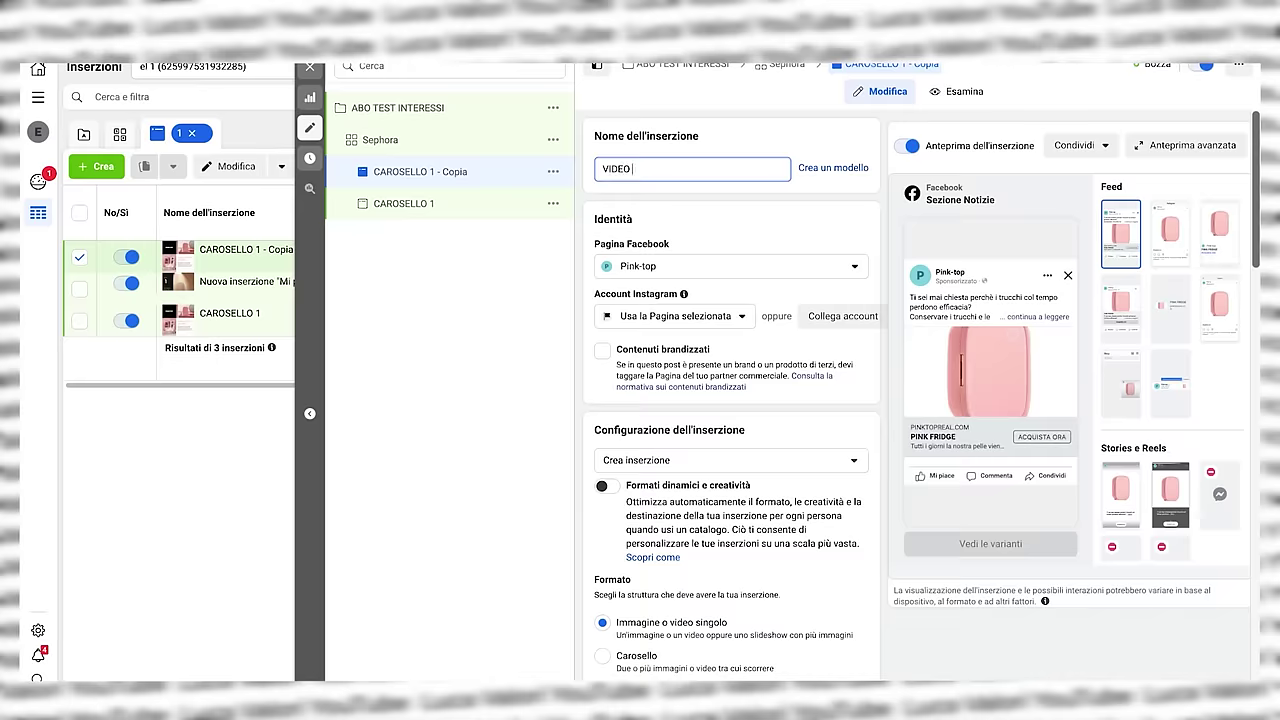
type(" 1")
scroll(730, 400, "down", 4)
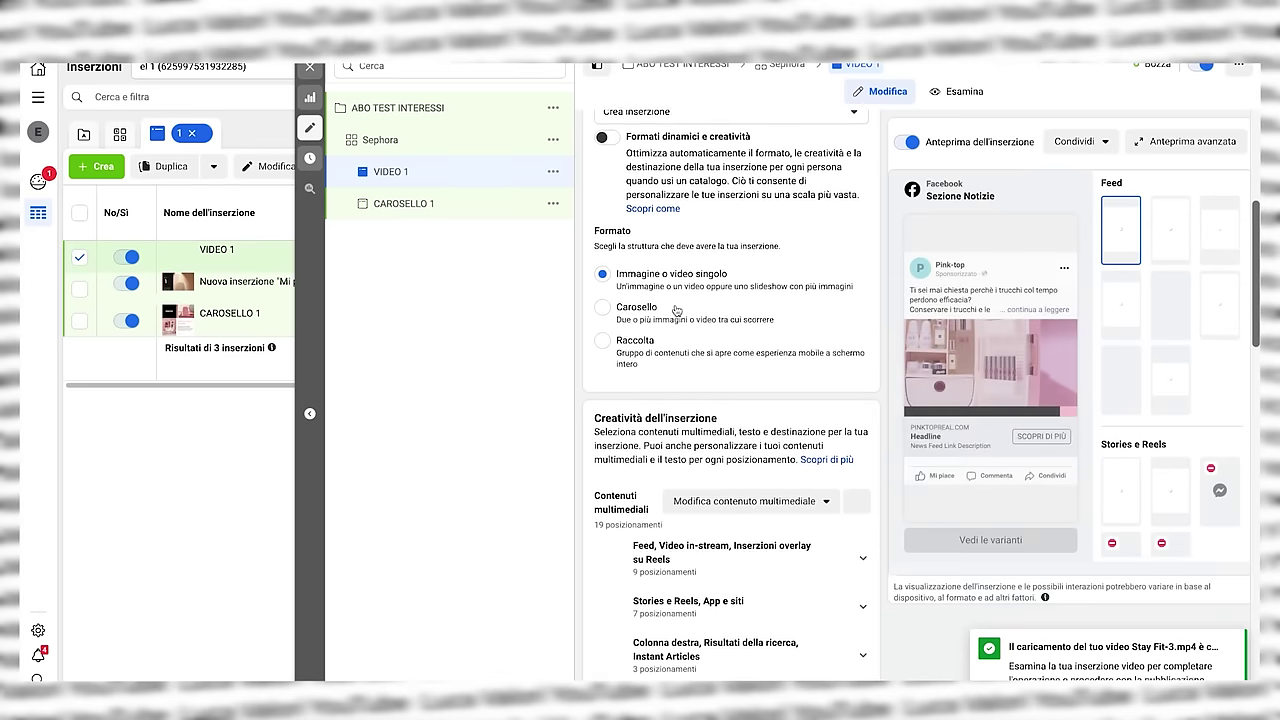
left_click(528, 171)
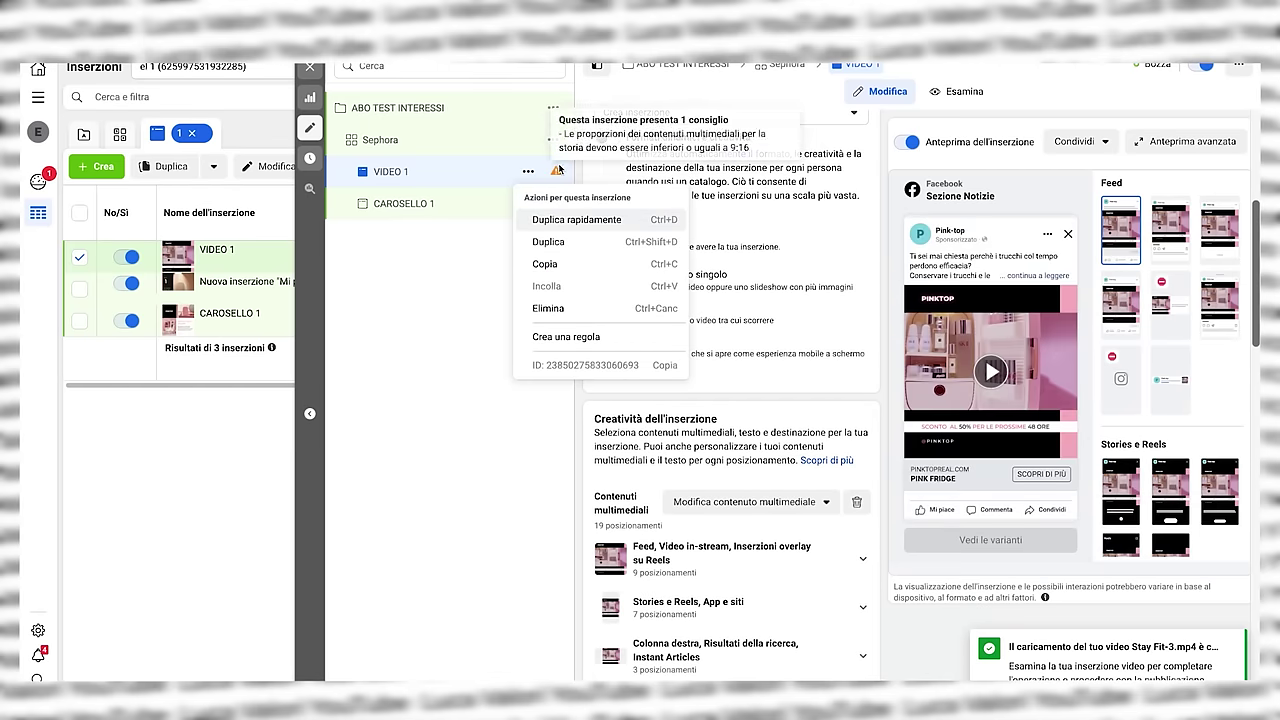
left_click(862, 192)
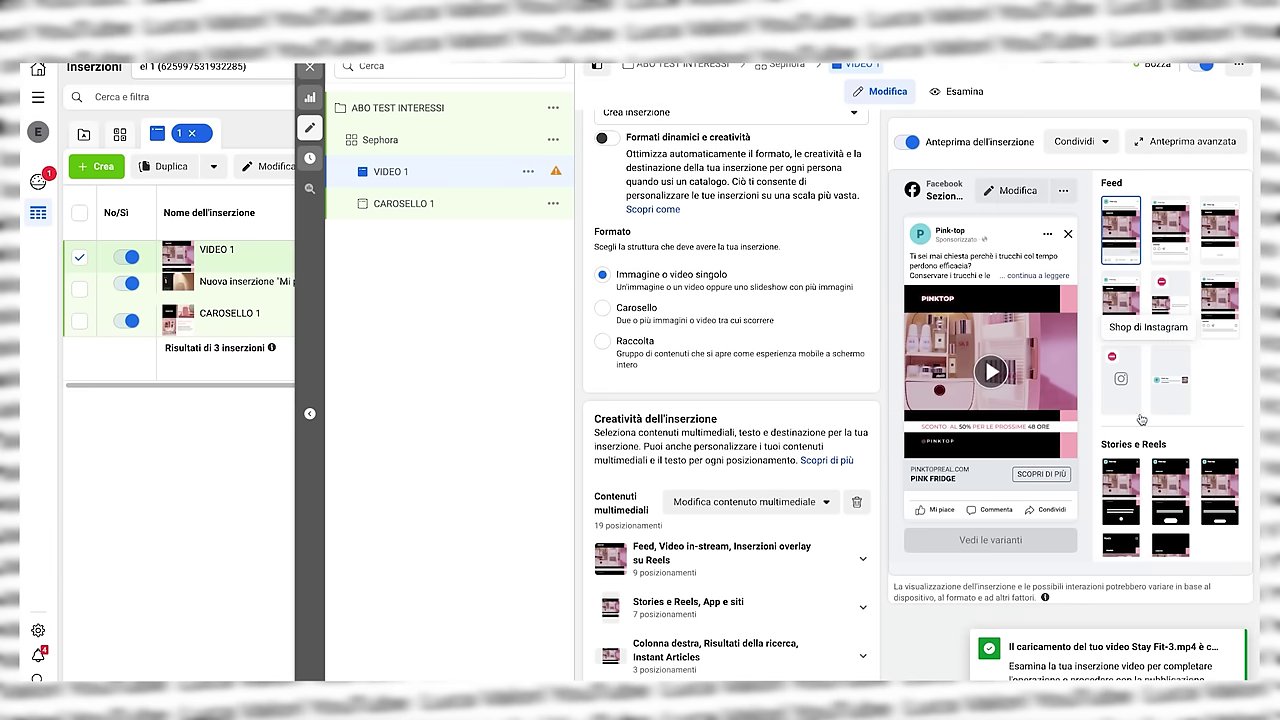
- Open the Duplica dialog for the VIDEO 1 ad from the campaign tree
scroll(1160, 380, "down", 5)
scroll(1160, 380, "down", 1)
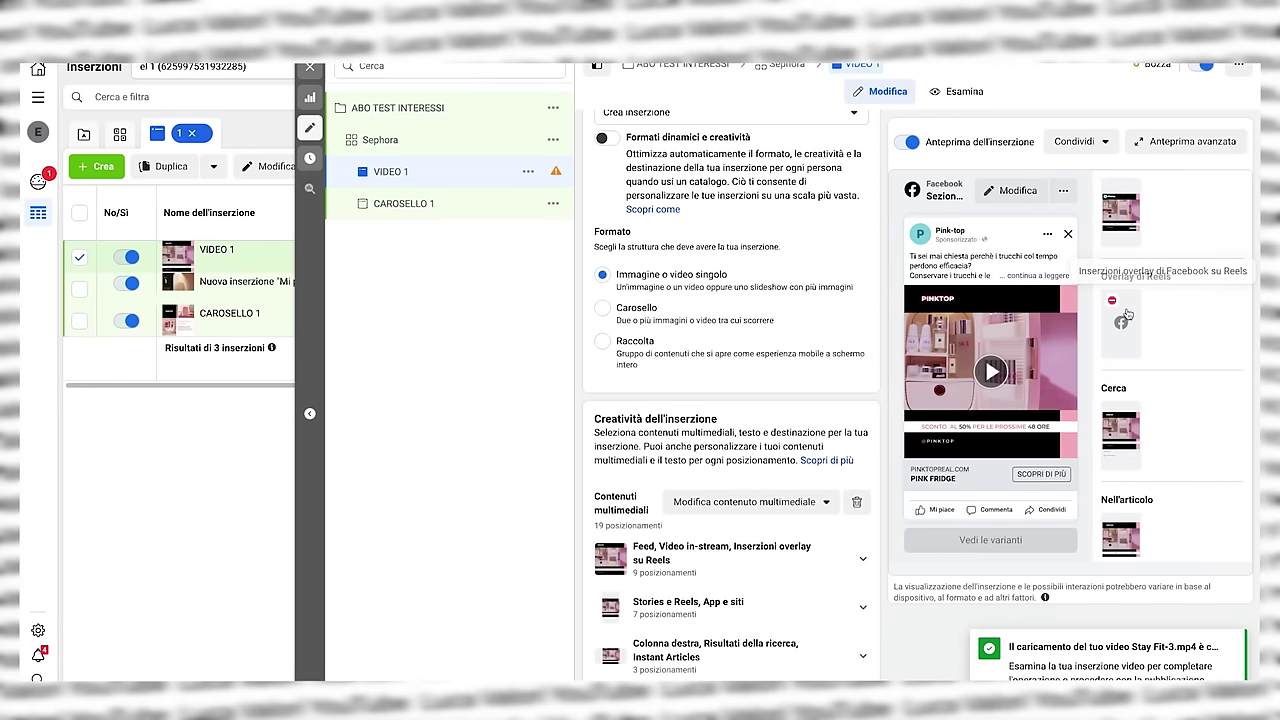
scroll(1150, 326, "down", 2)
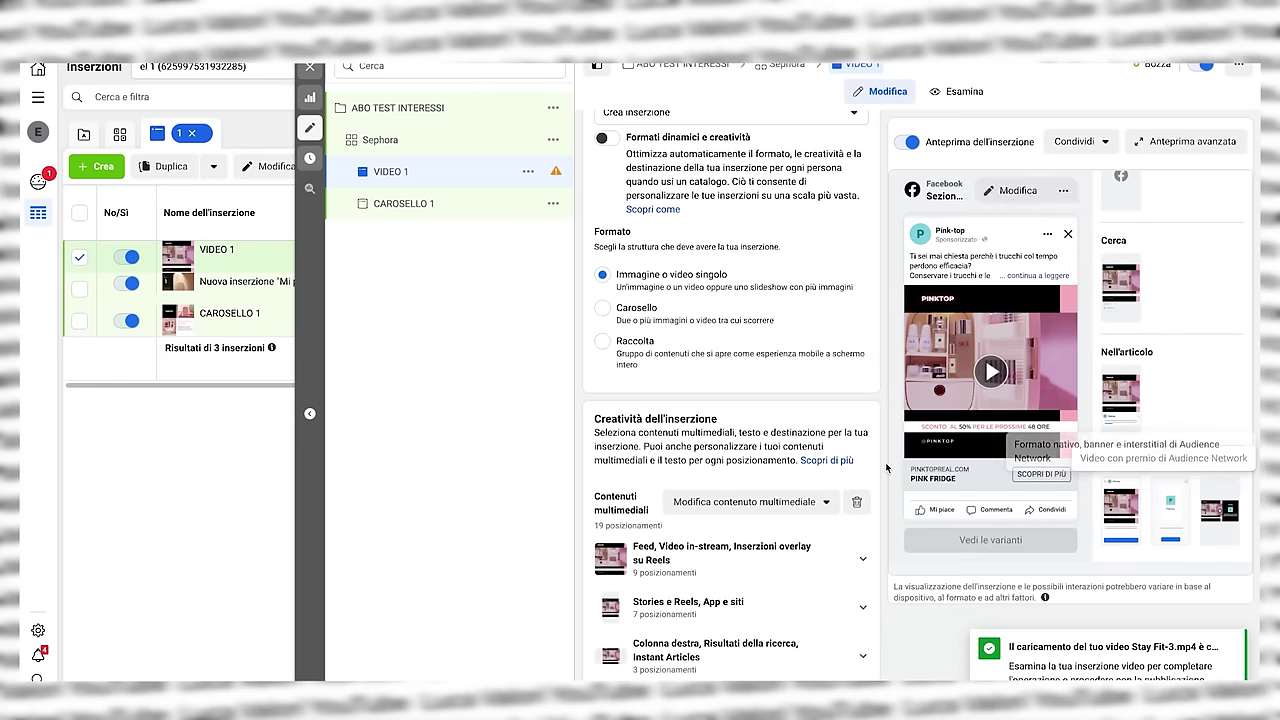
left_click(528, 173)
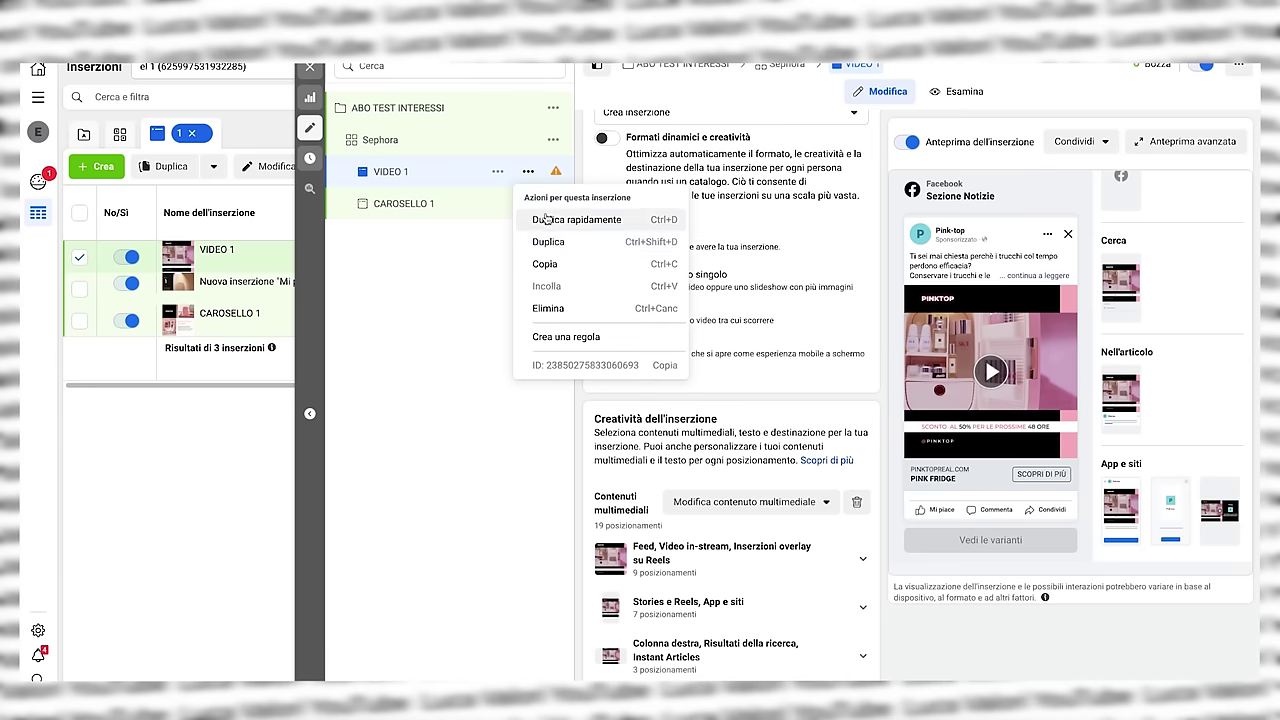
left_click(548, 242)
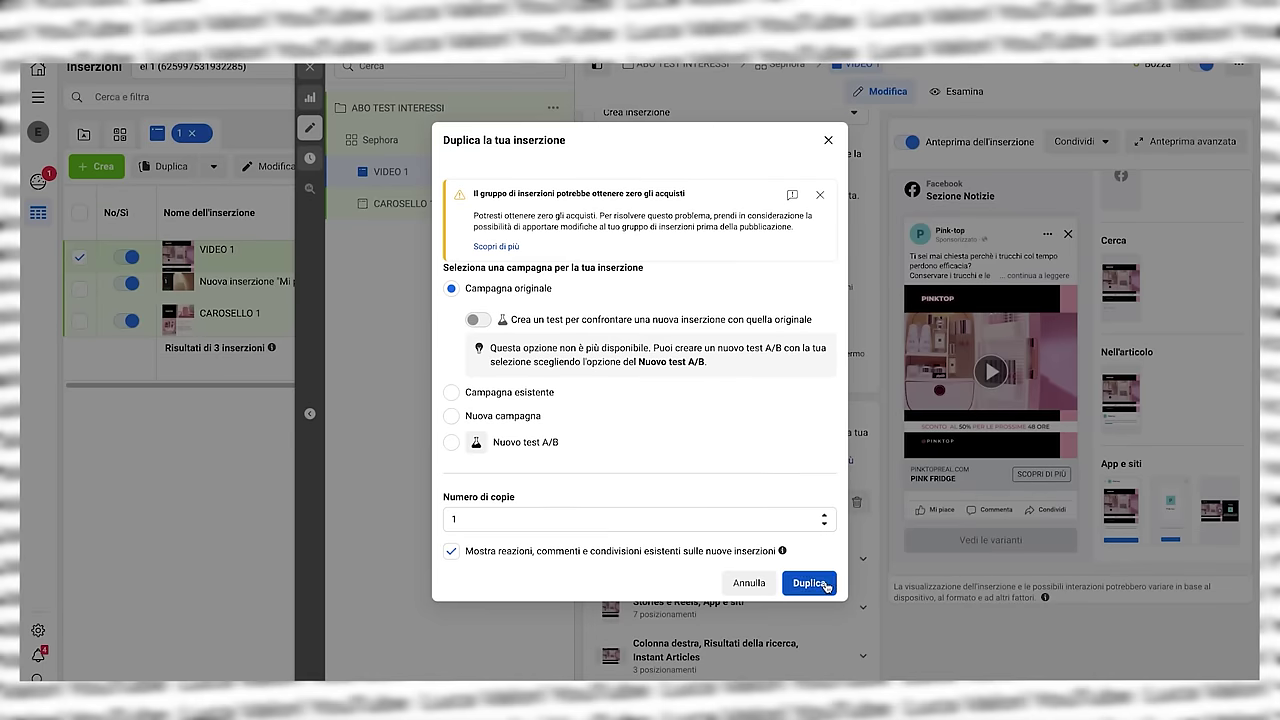
- Make one copy of VIDEO 1 in the same campaign and replace its video with an image
left_click(812, 582)
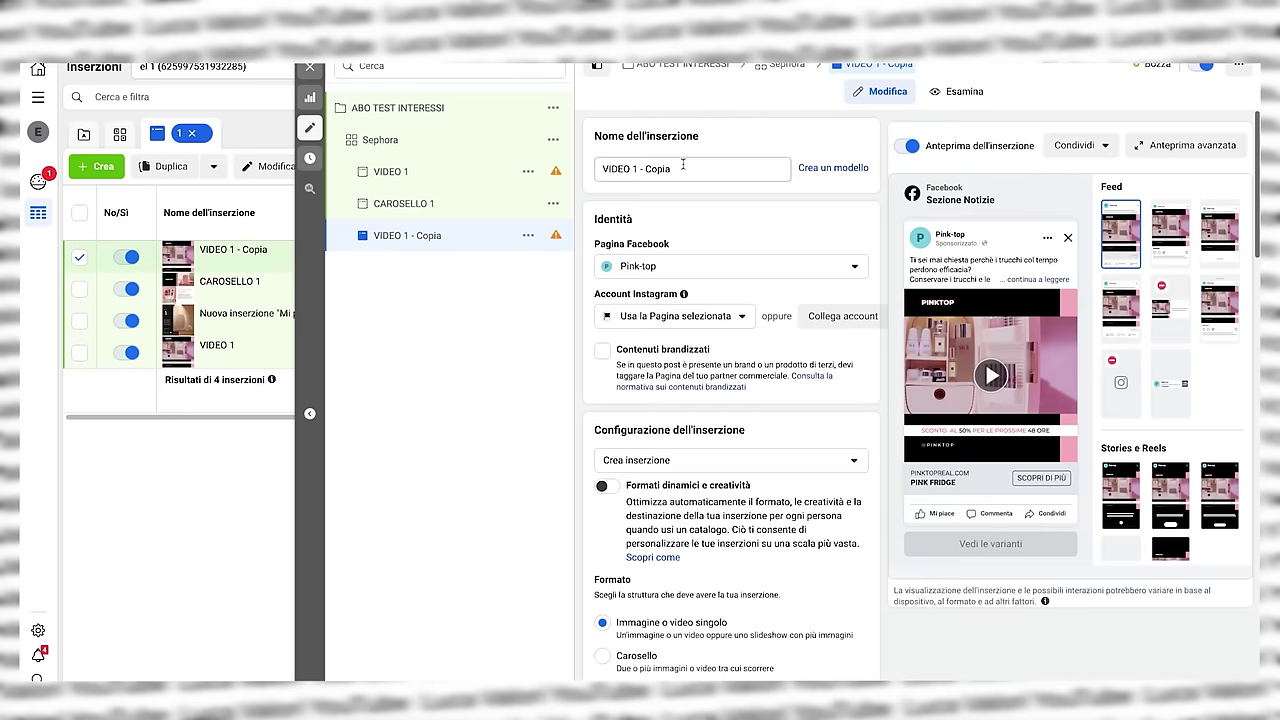
scroll(680, 318, "down", 4)
scroll(679, 318, "down", 3)
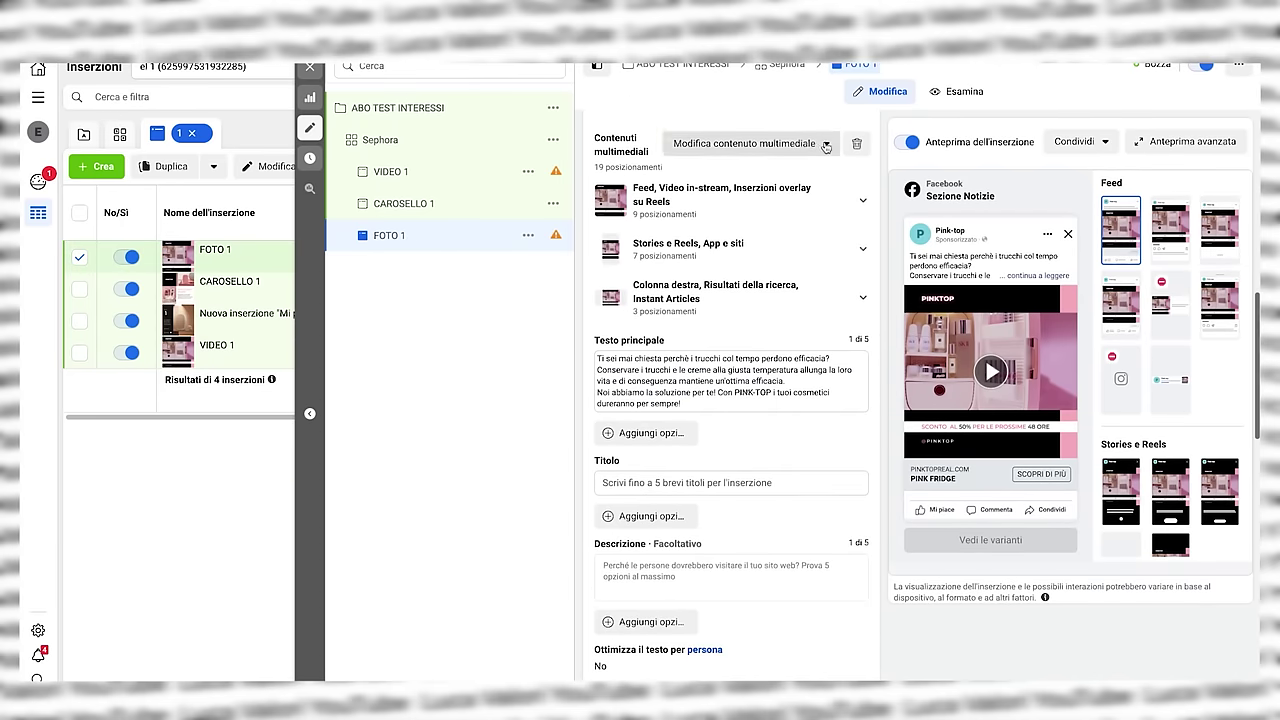
left_click(852, 143)
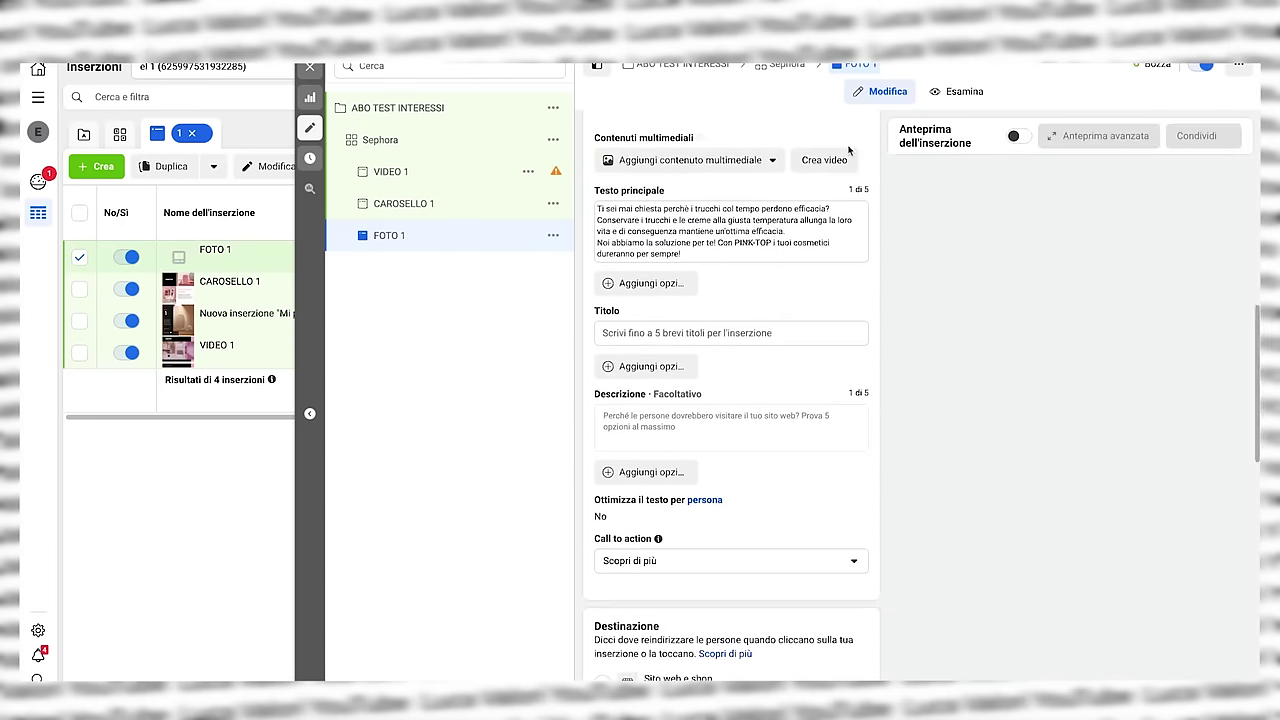
left_click(700, 160)
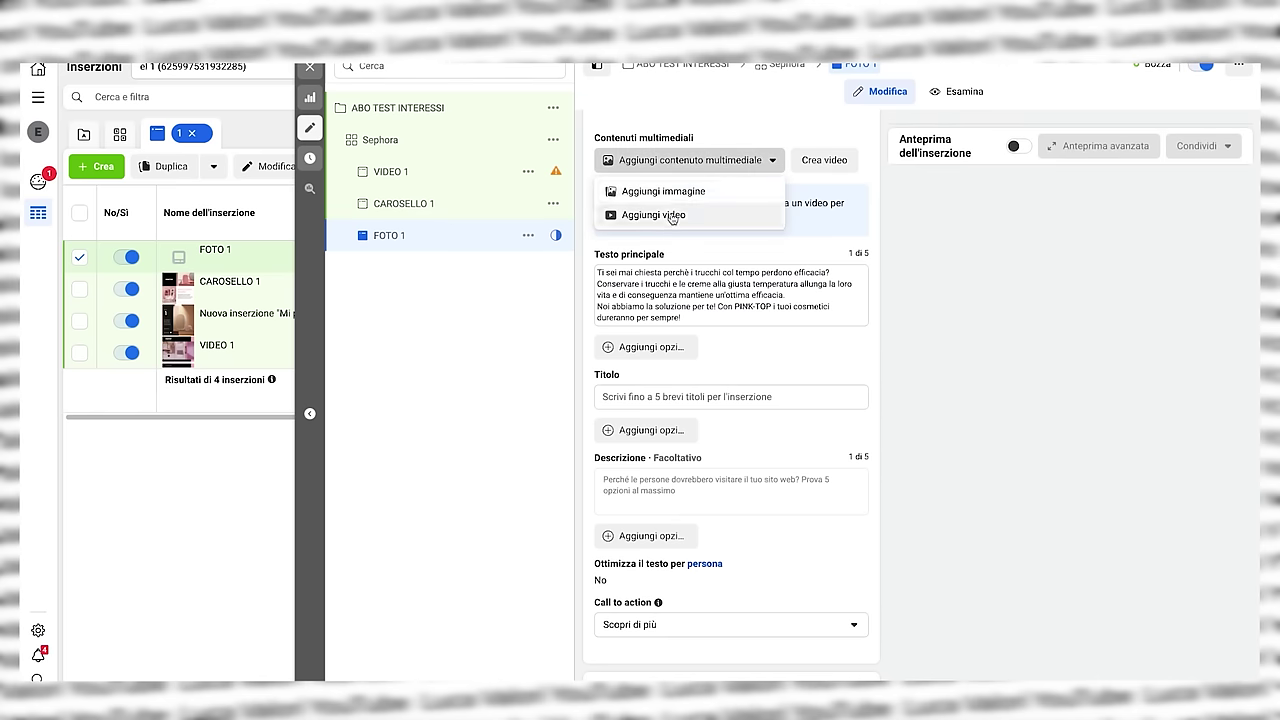
left_click(680, 192)
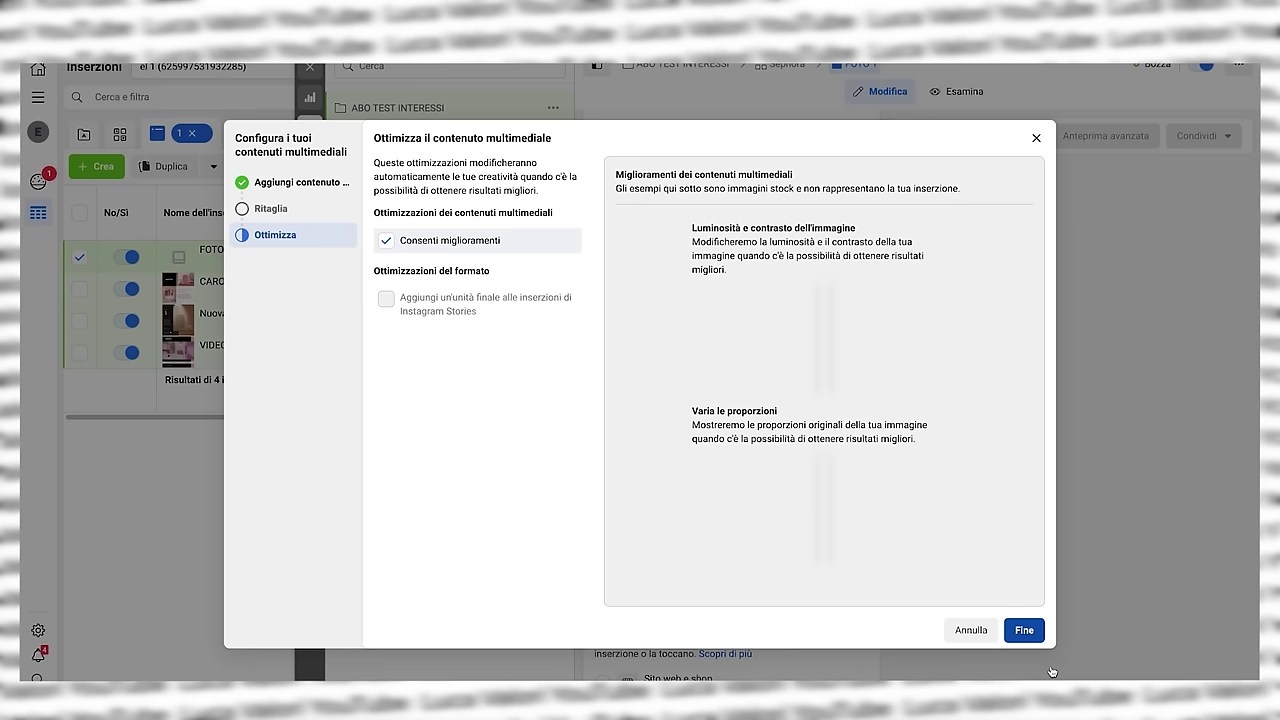
left_click(1021, 628)
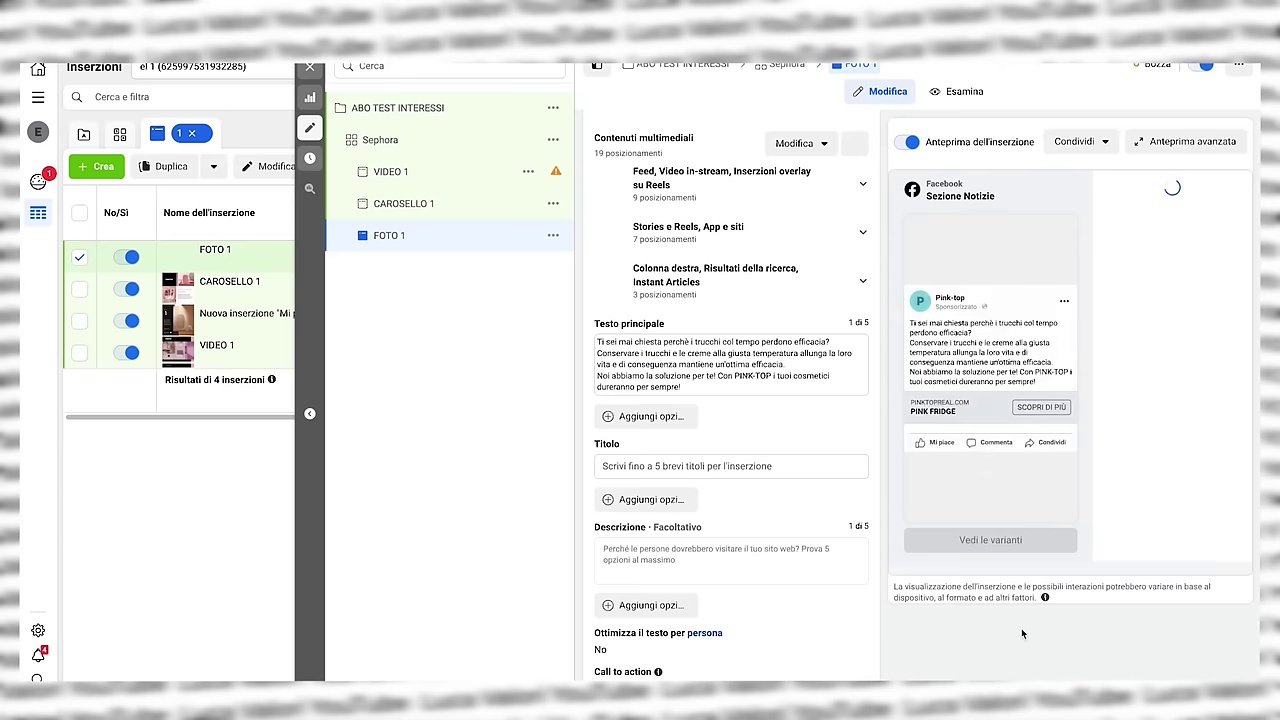
- Check the FOTO 1 ad's headline and media options, leaving them unchanged
left_click(708, 469)
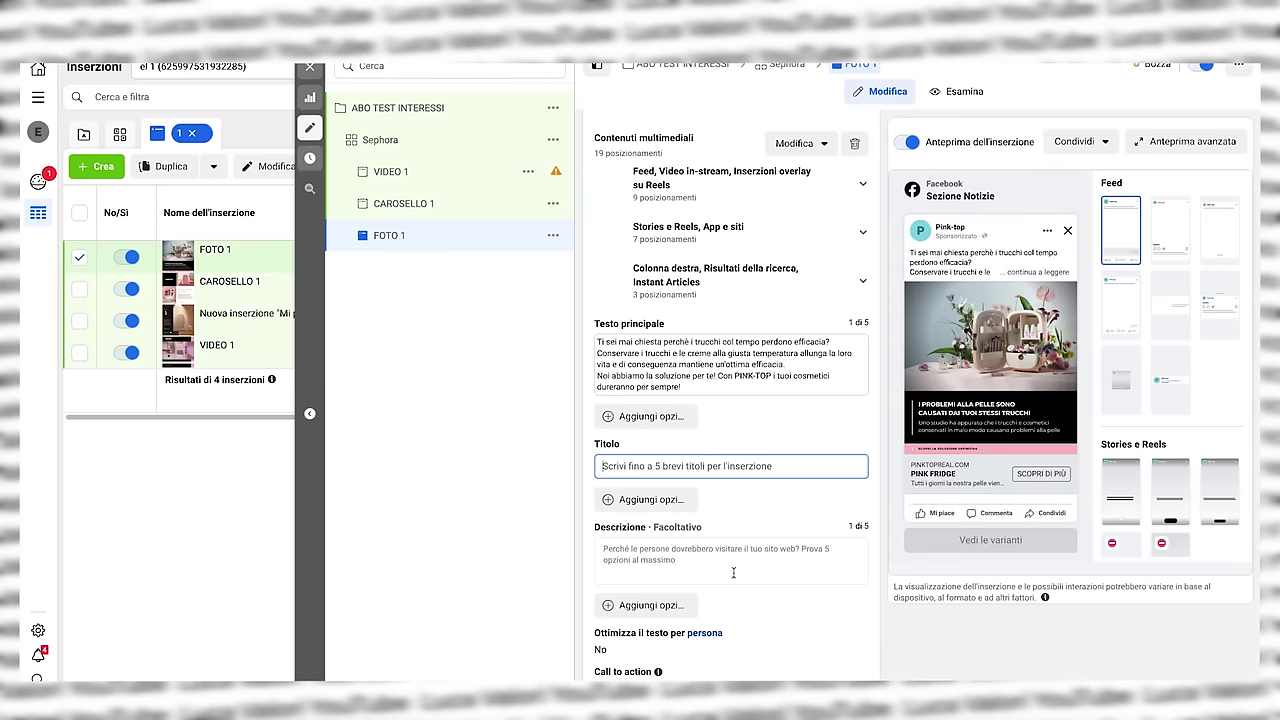
left_click(551, 237)
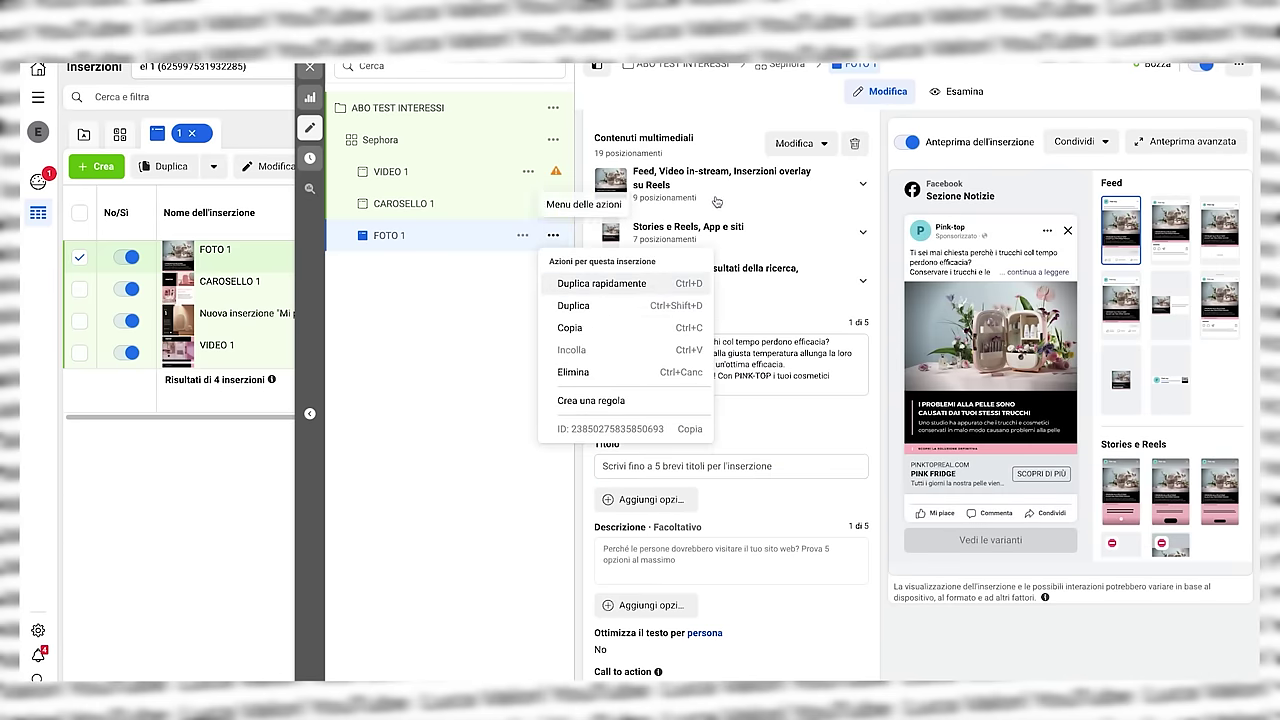
left_click(794, 145)
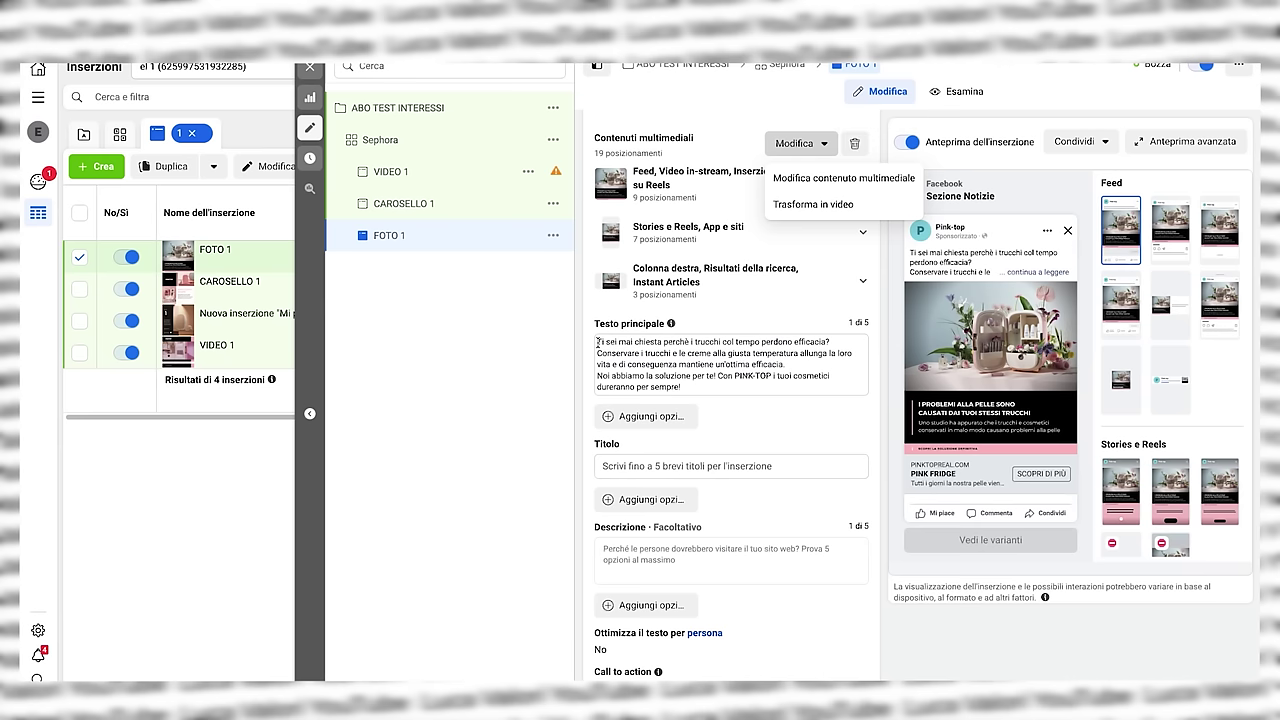
left_click(487, 398)
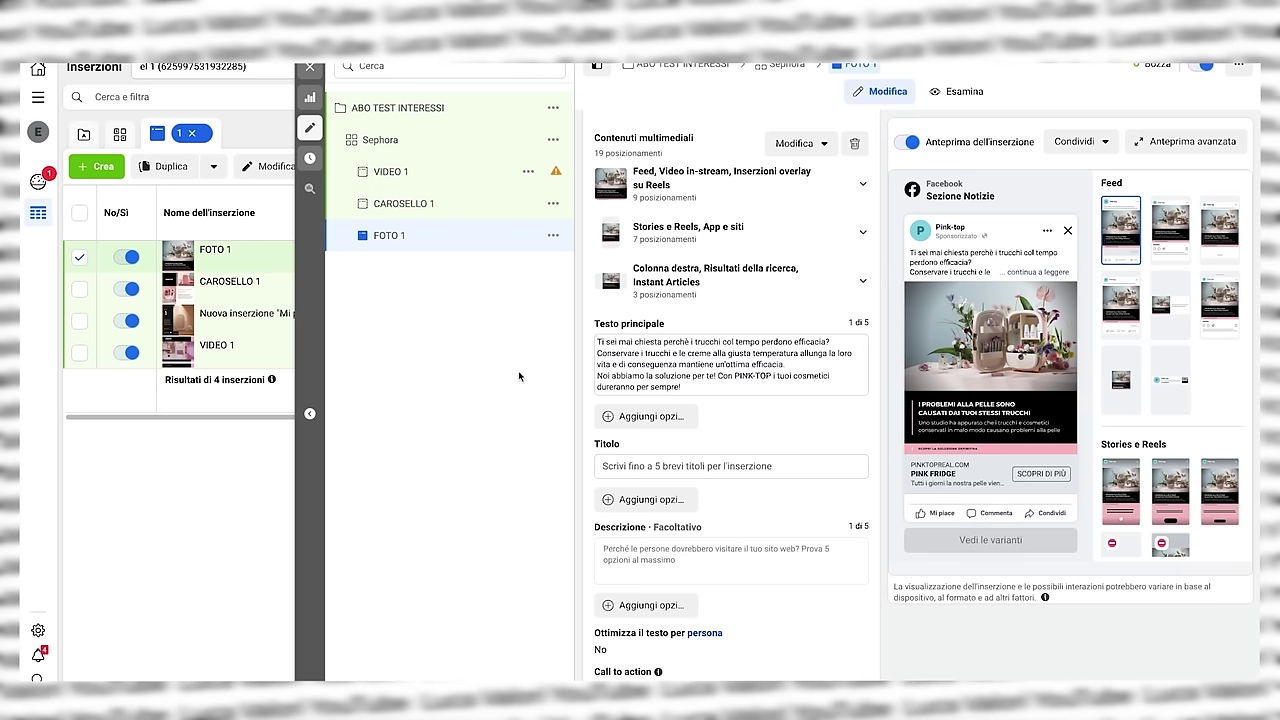
- Duplicate the Sephora ad set from its actions menu, confirming one copy
left_click(552, 143)
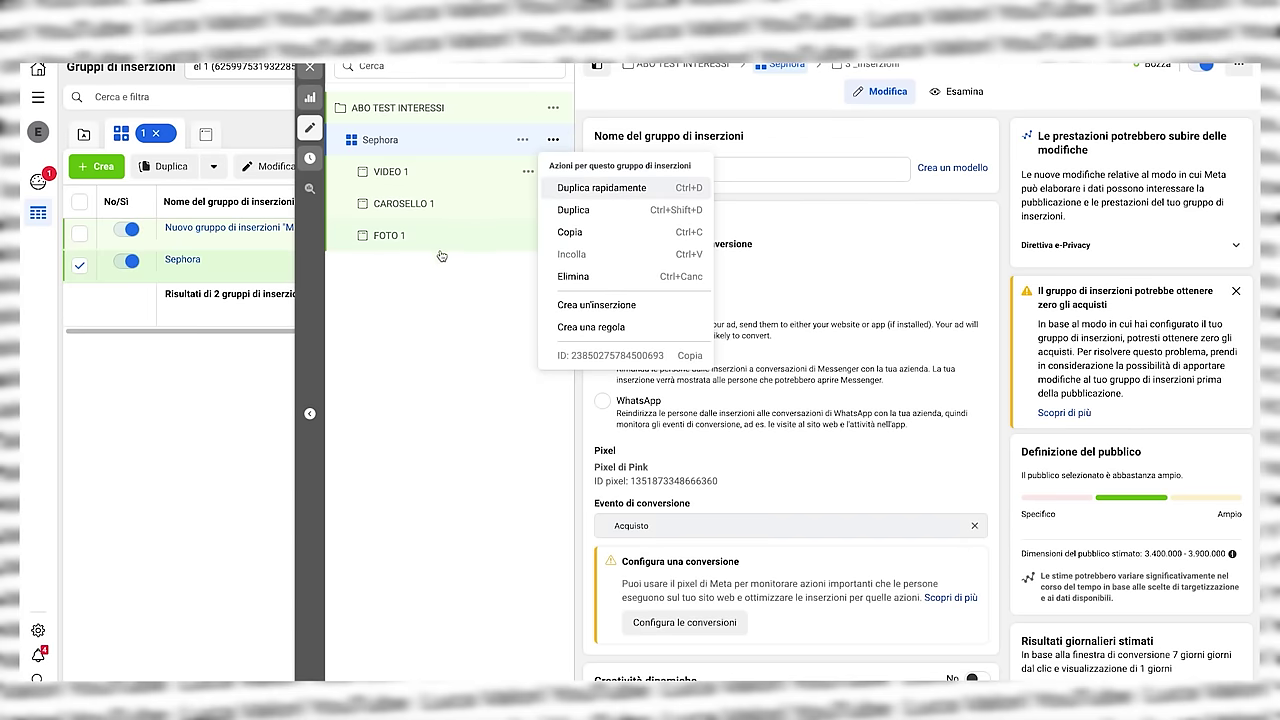
left_click(563, 211)
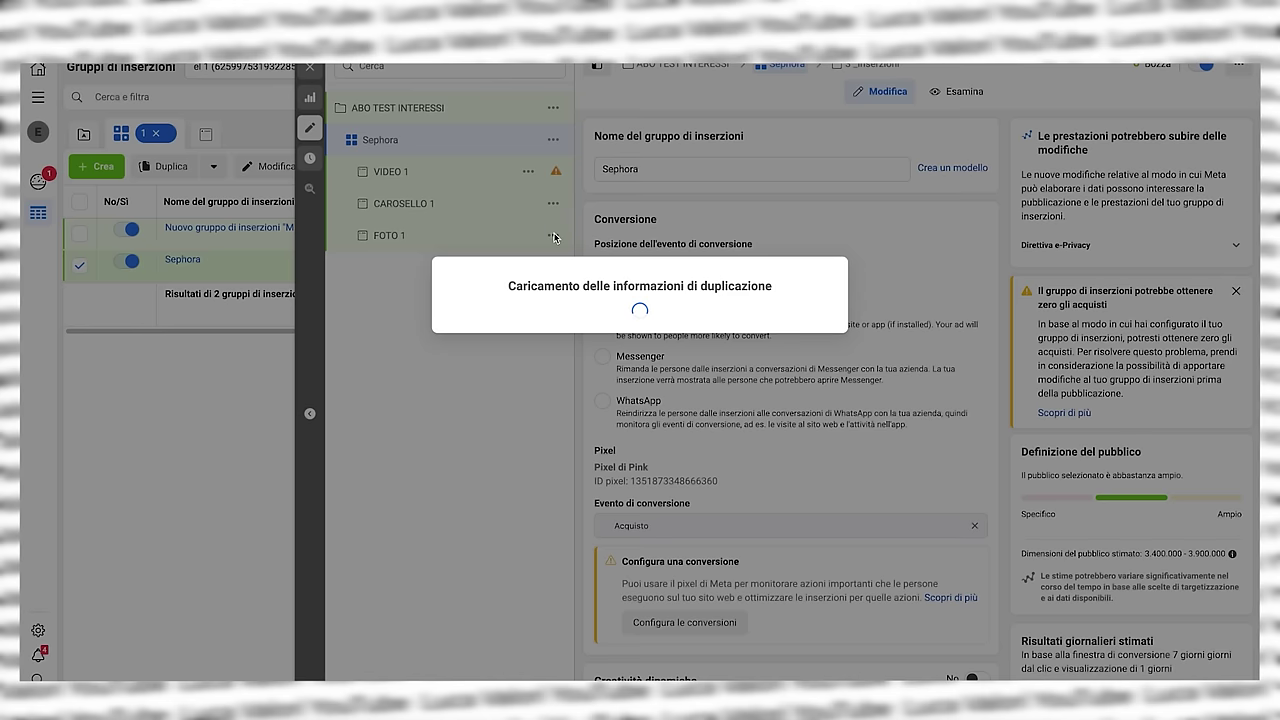
left_click(809, 585)
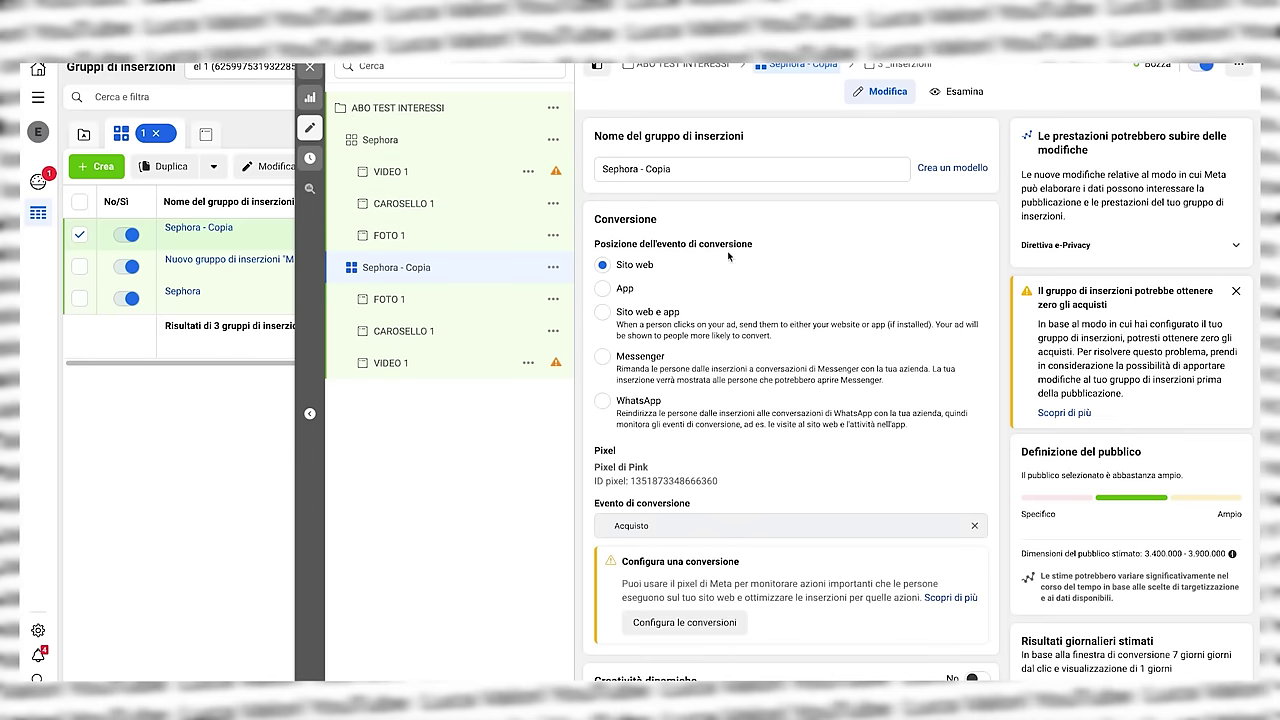
- Add L'Oréal from the suggested interests to the copied ad set and select its name for copying
scroll(725, 313, "down", 6)
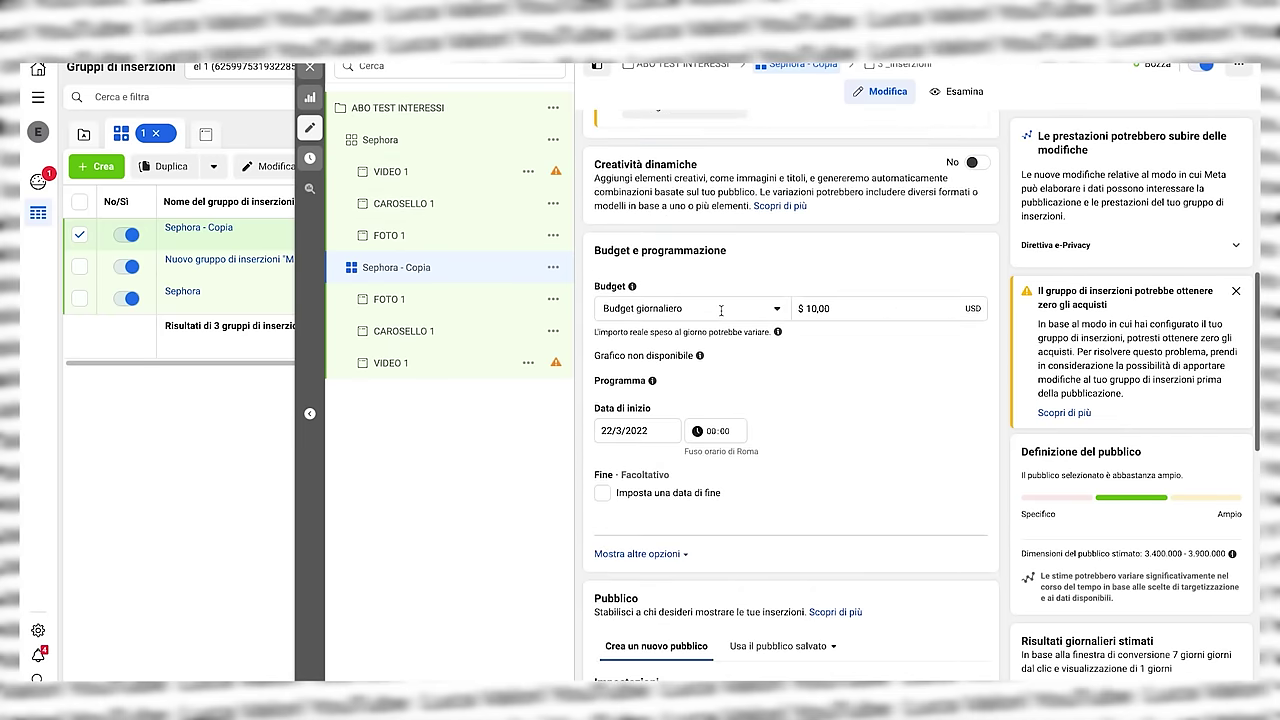
scroll(848, 245, "down", 5)
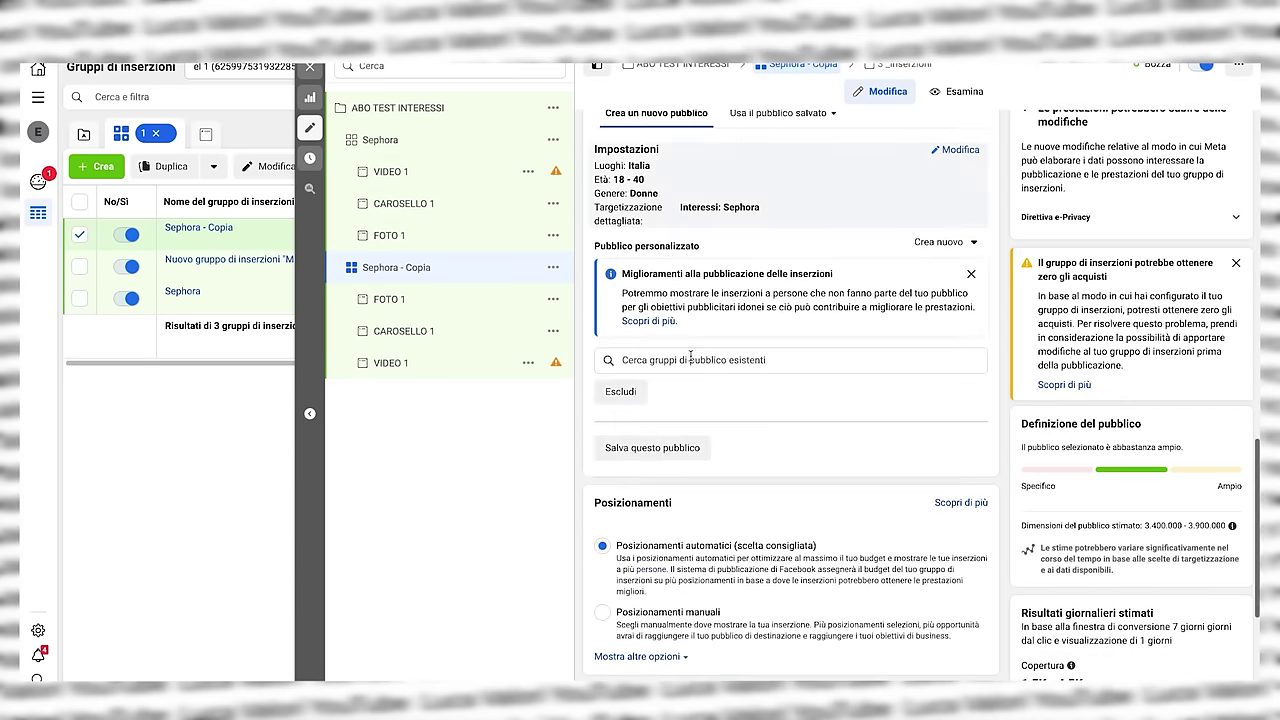
mouse_move(958, 160)
left_click(724, 238)
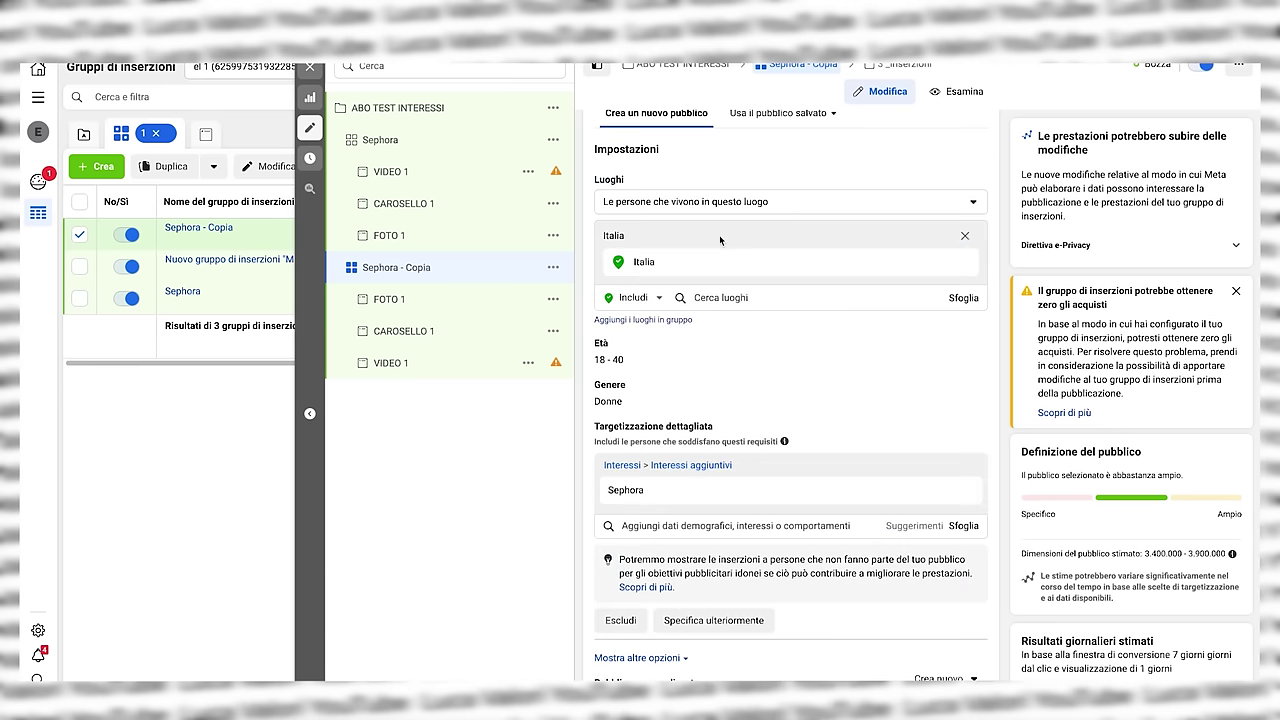
scroll(735, 430, "down", 2)
left_click(895, 390)
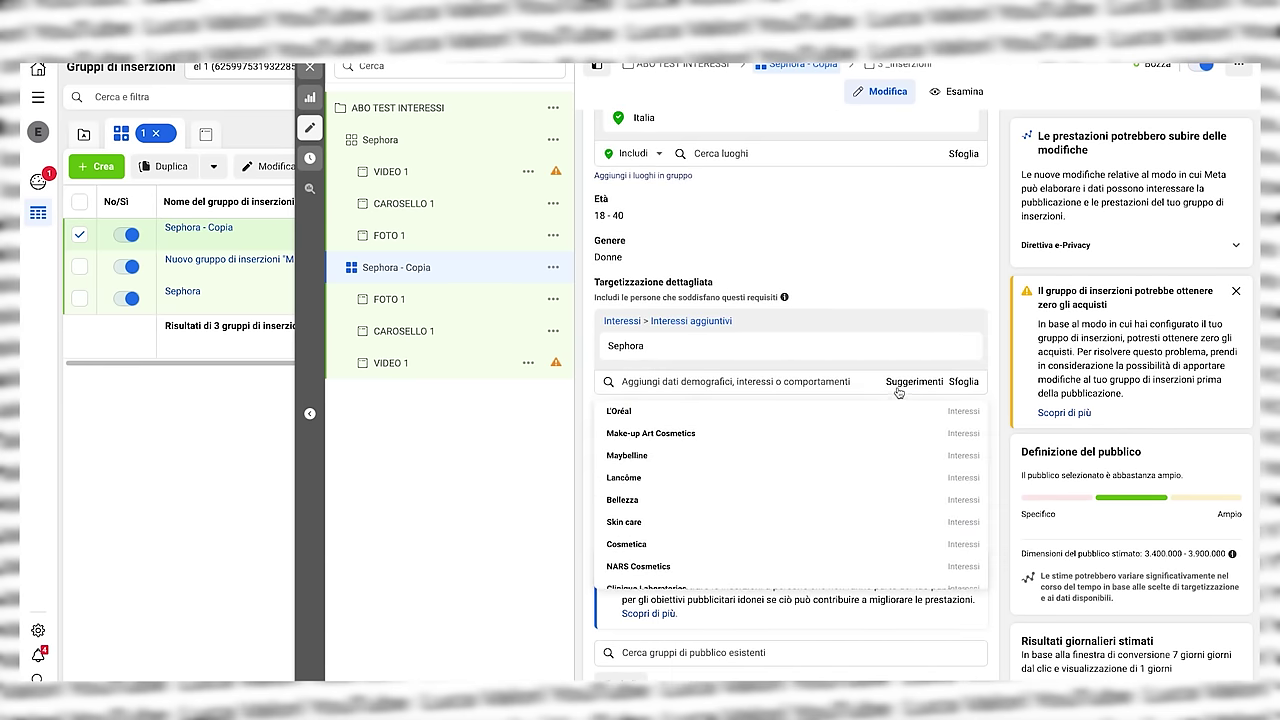
mouse_move(636, 421)
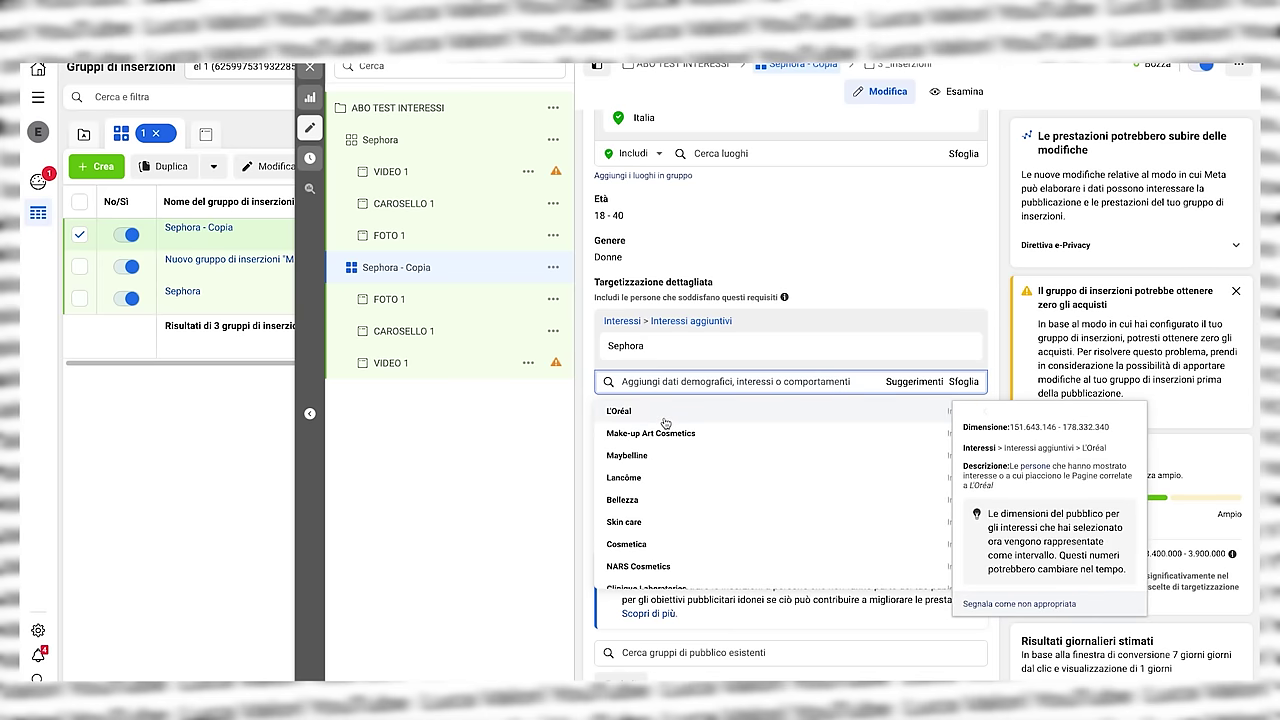
left_click(627, 418)
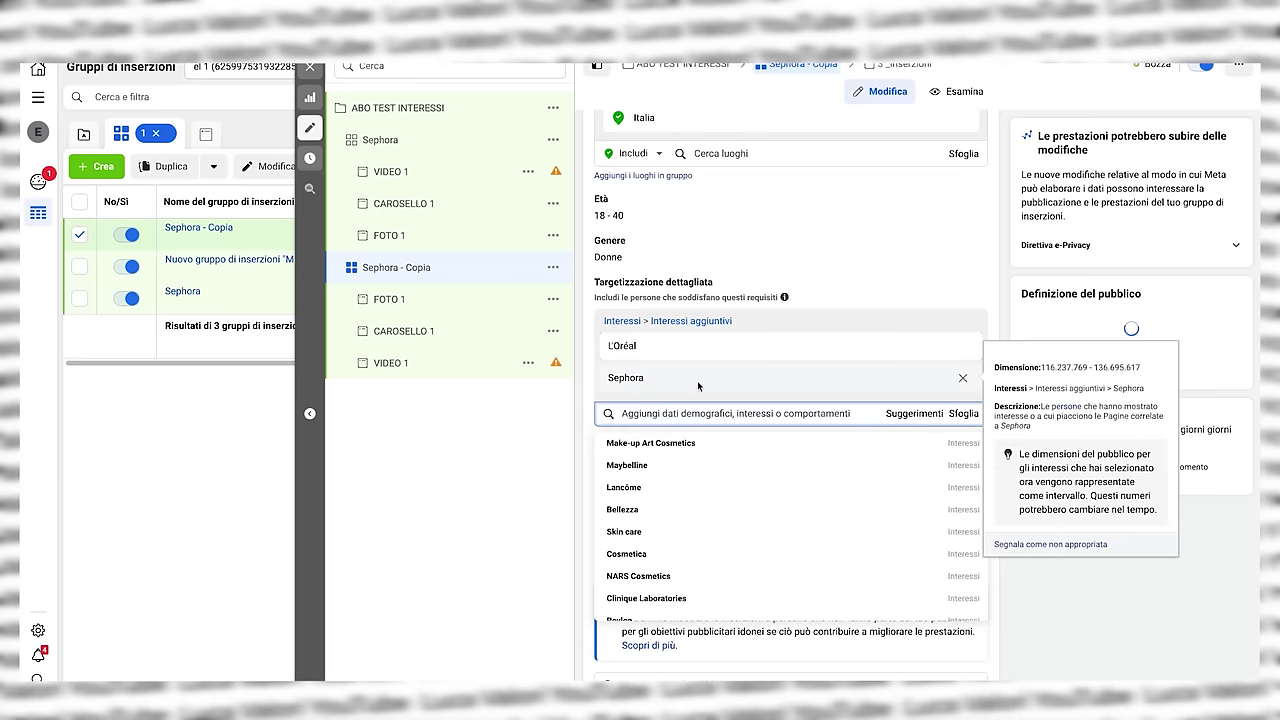
double_click(638, 348)
key("ctrl+c")
scroll(774, 137, "up", 15)
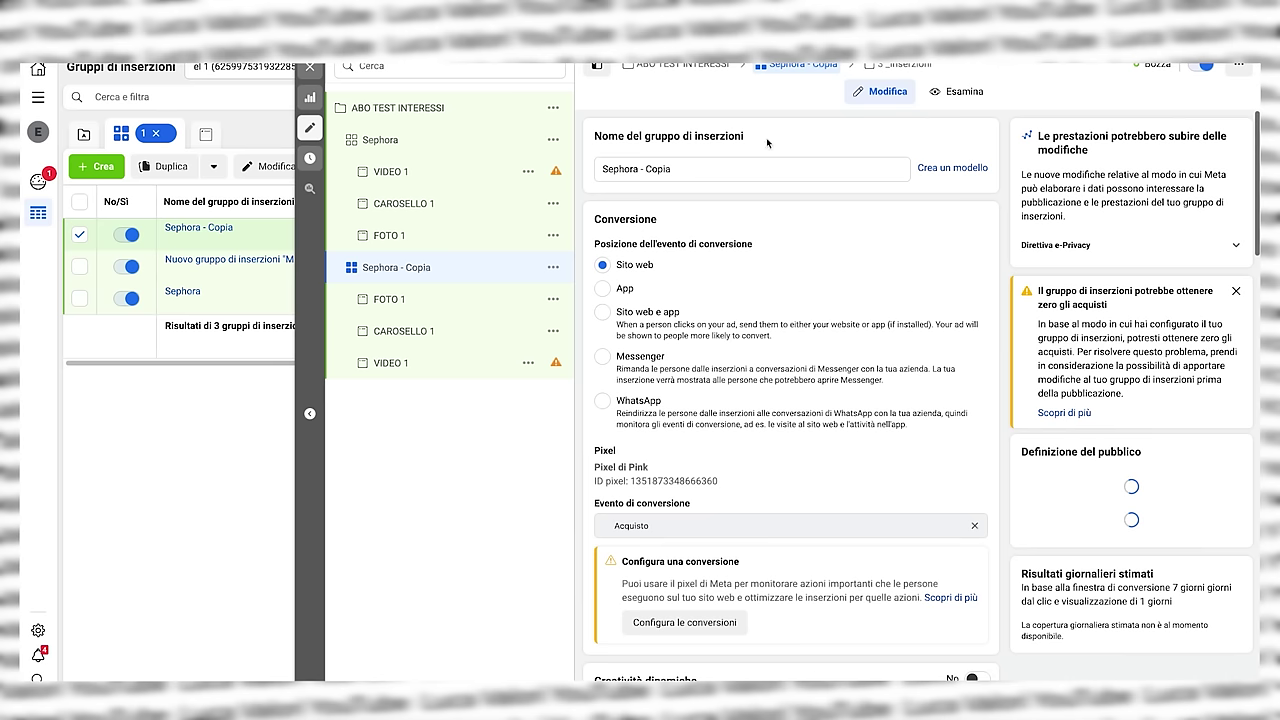
- Rename the ad set to L'Oréal and duplicate it as 'L'Oréal - Copia'
left_click(643, 168)
key("ctrl+a")
key("ctrl+v")
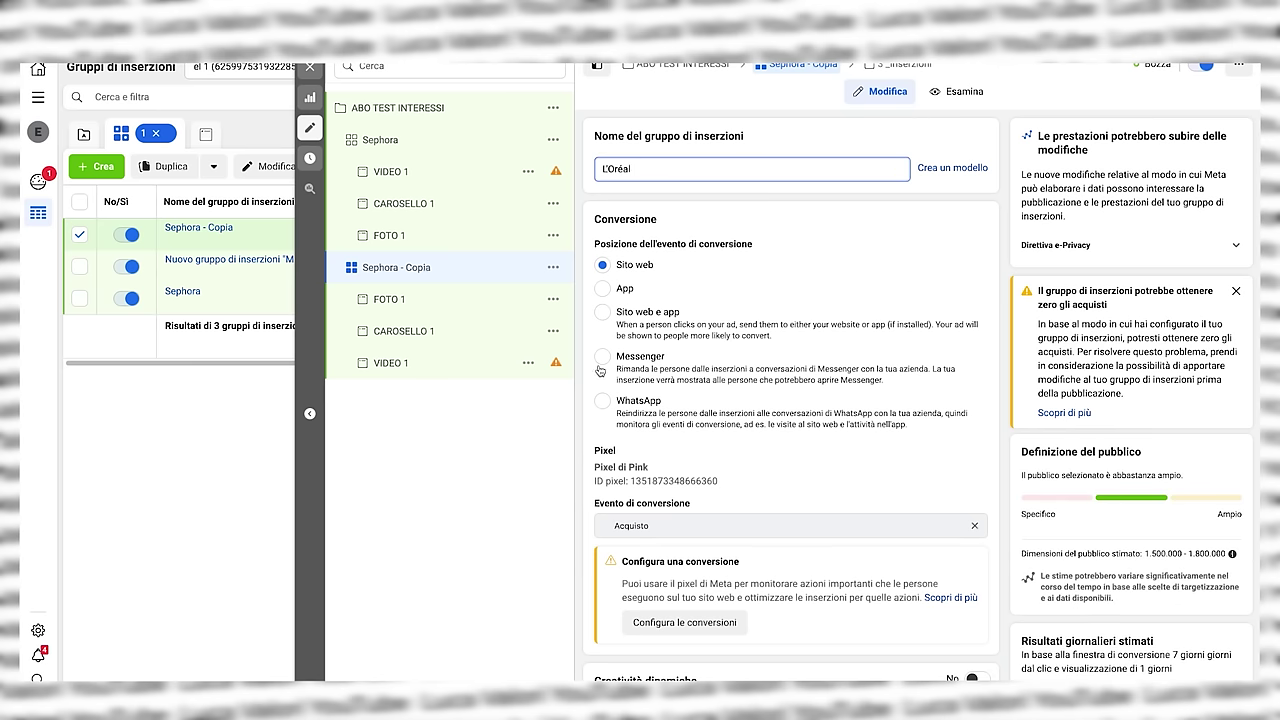
left_click(553, 267)
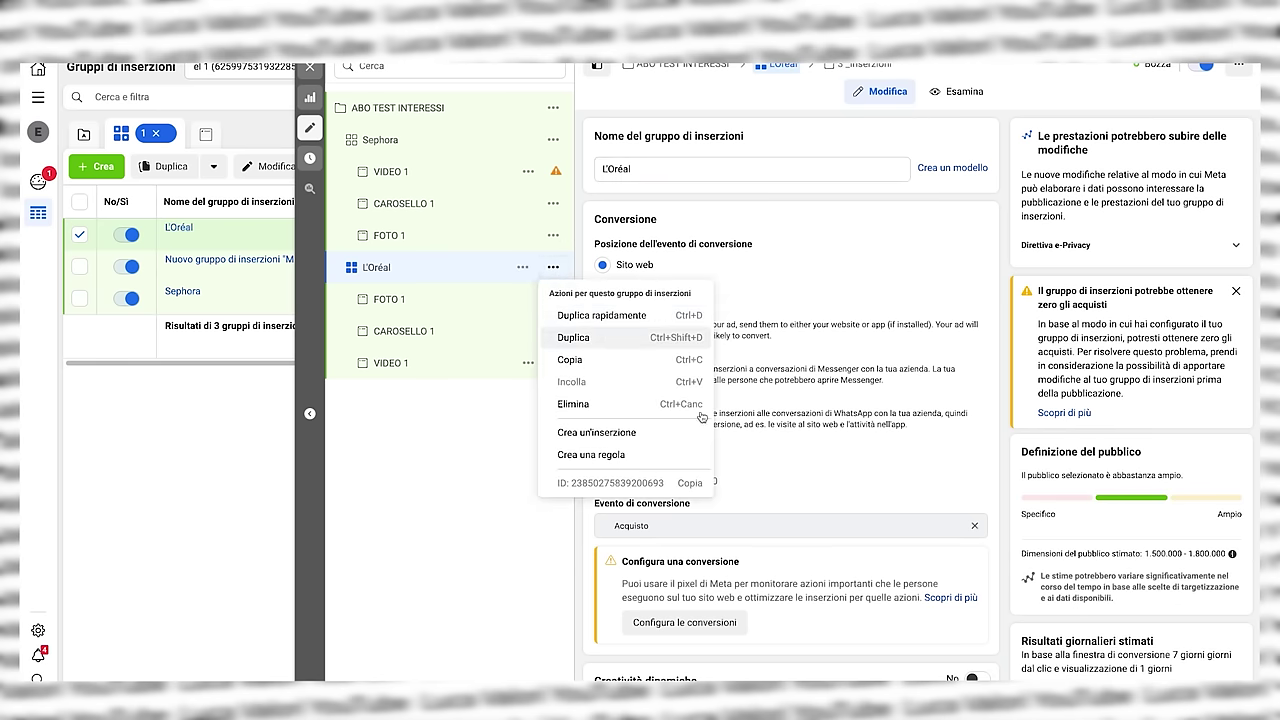
left_click(618, 336)
left_click(809, 586)
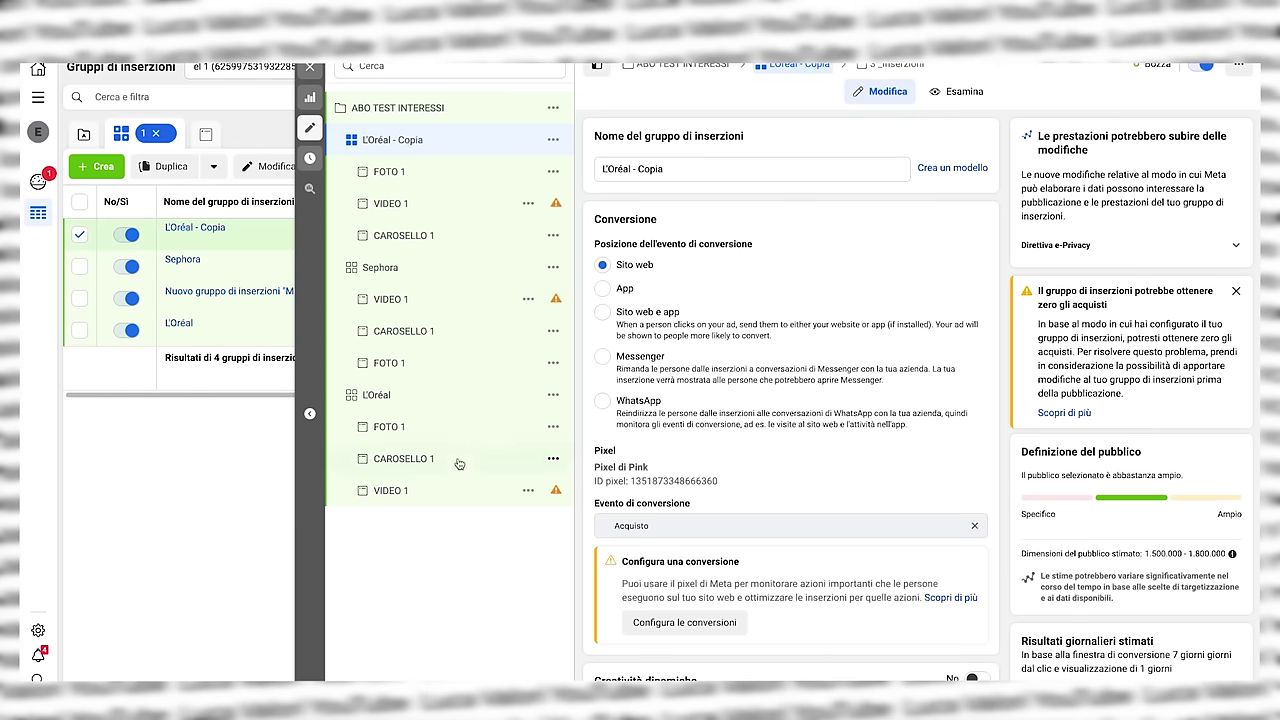
- Close the ad set editor and dismiss the publish prompt without publishing
left_click(310, 68)
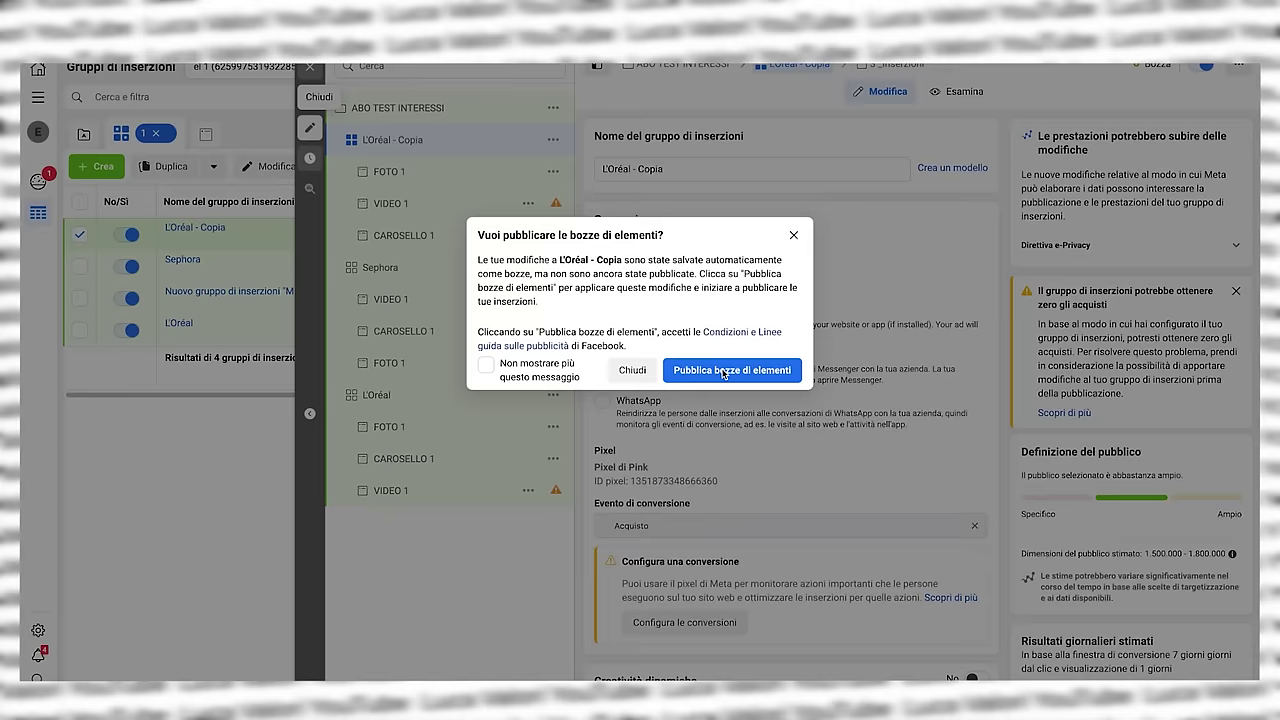
left_click(632, 370)
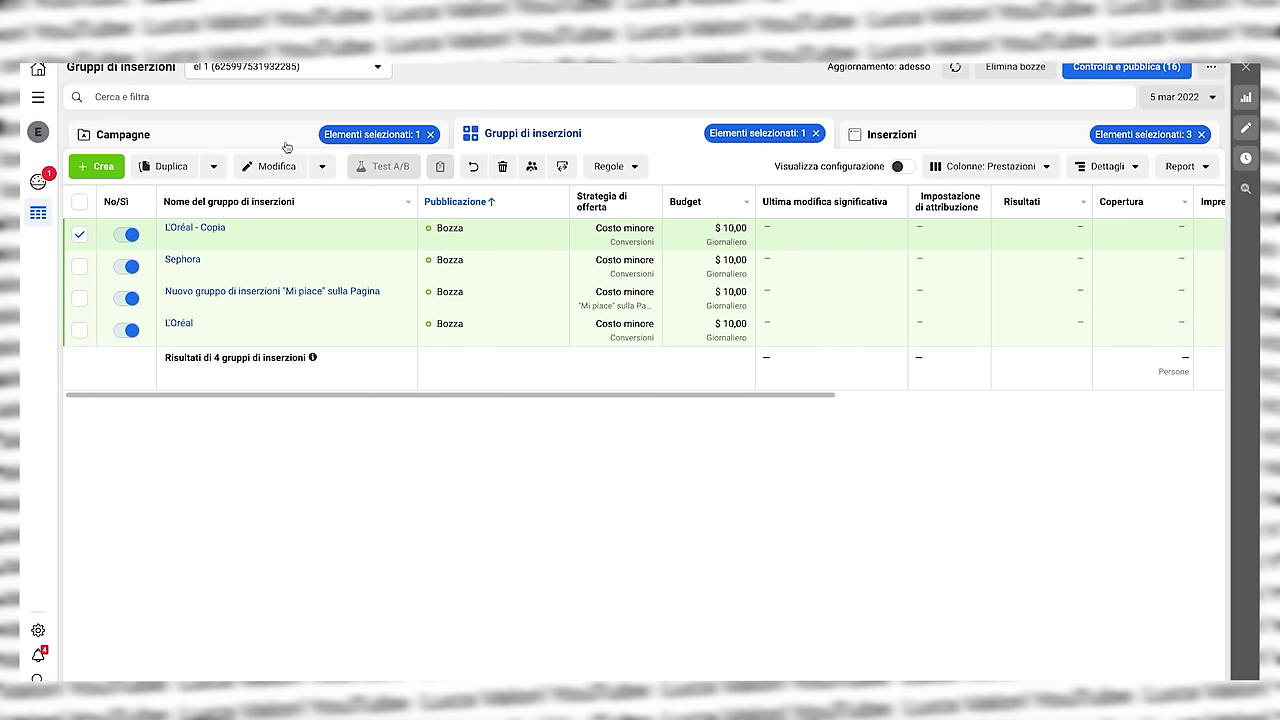
left_click(286, 145)
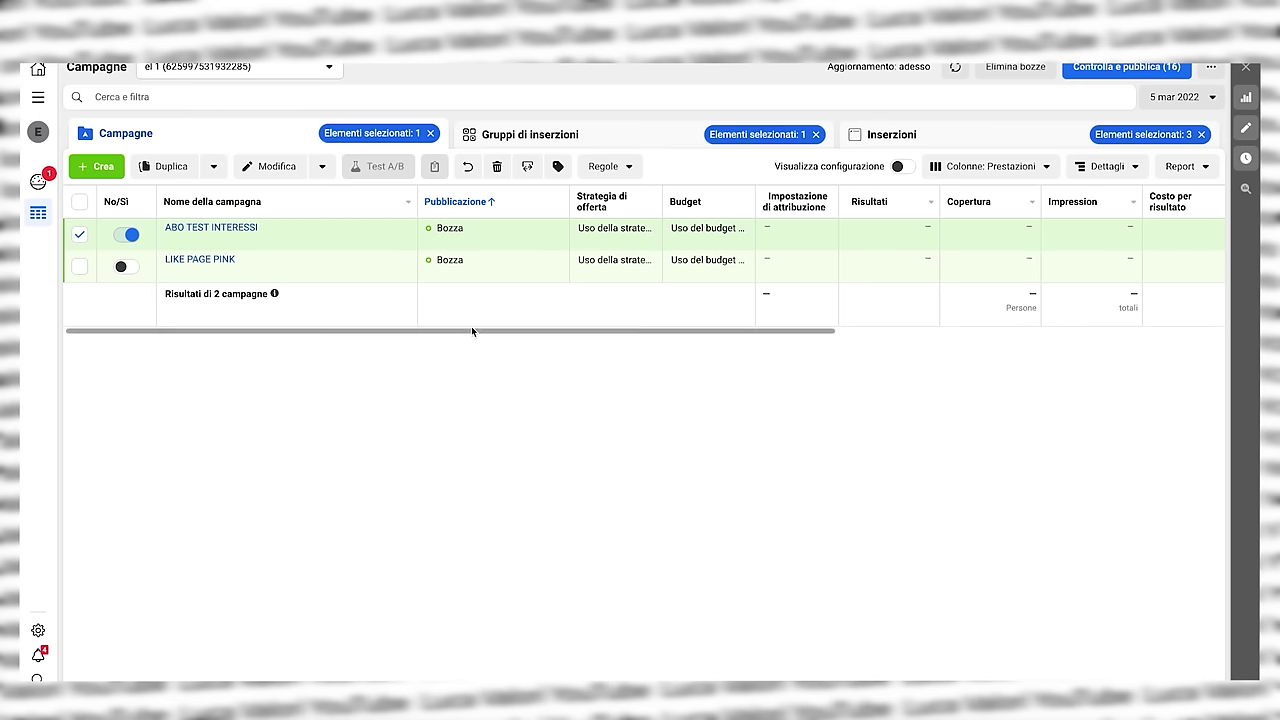
- Create a new campaign with the Conversioni objective as a Campagna per le conversioni Advantage+
left_click(100, 168)
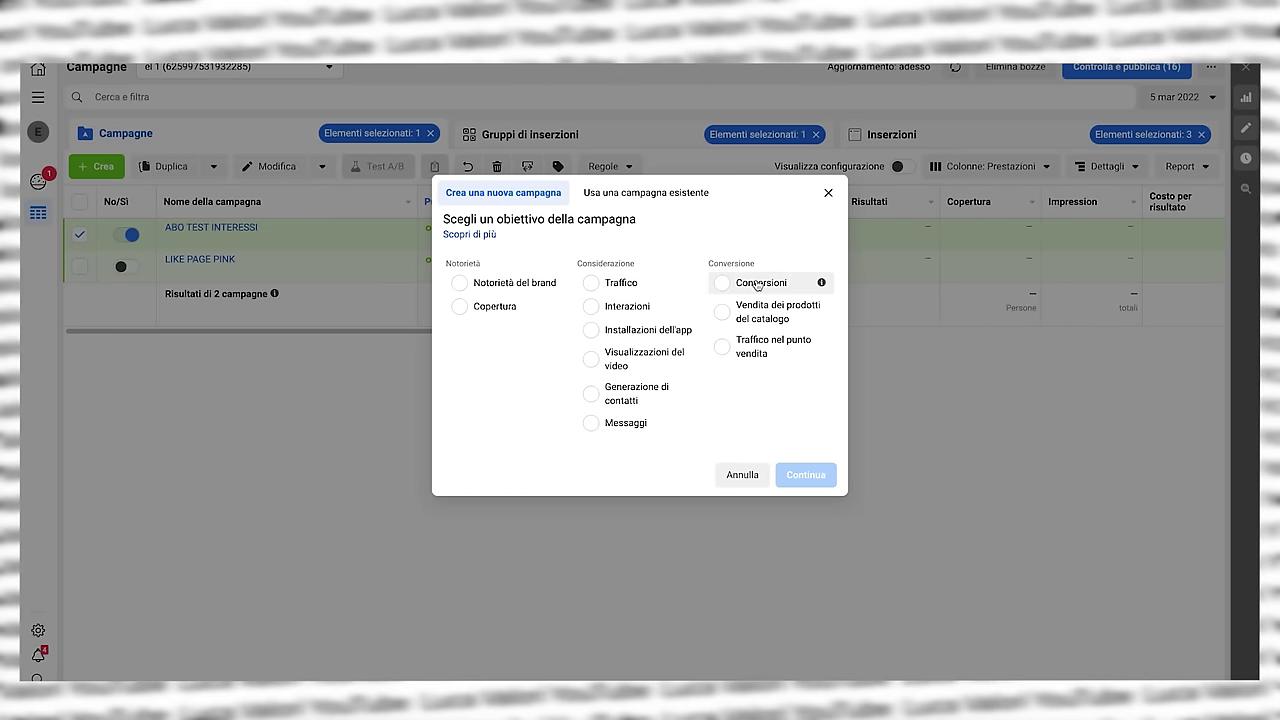
left_click(760, 285)
left_click(806, 574)
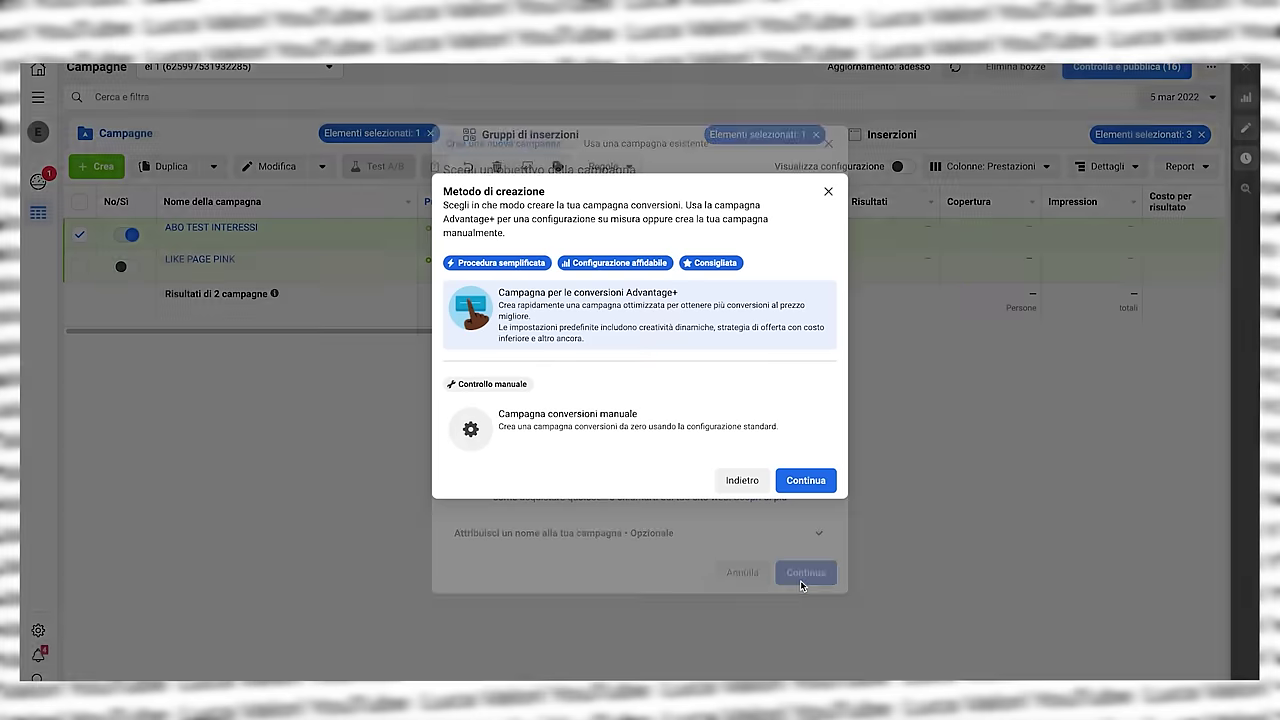
left_click(564, 320)
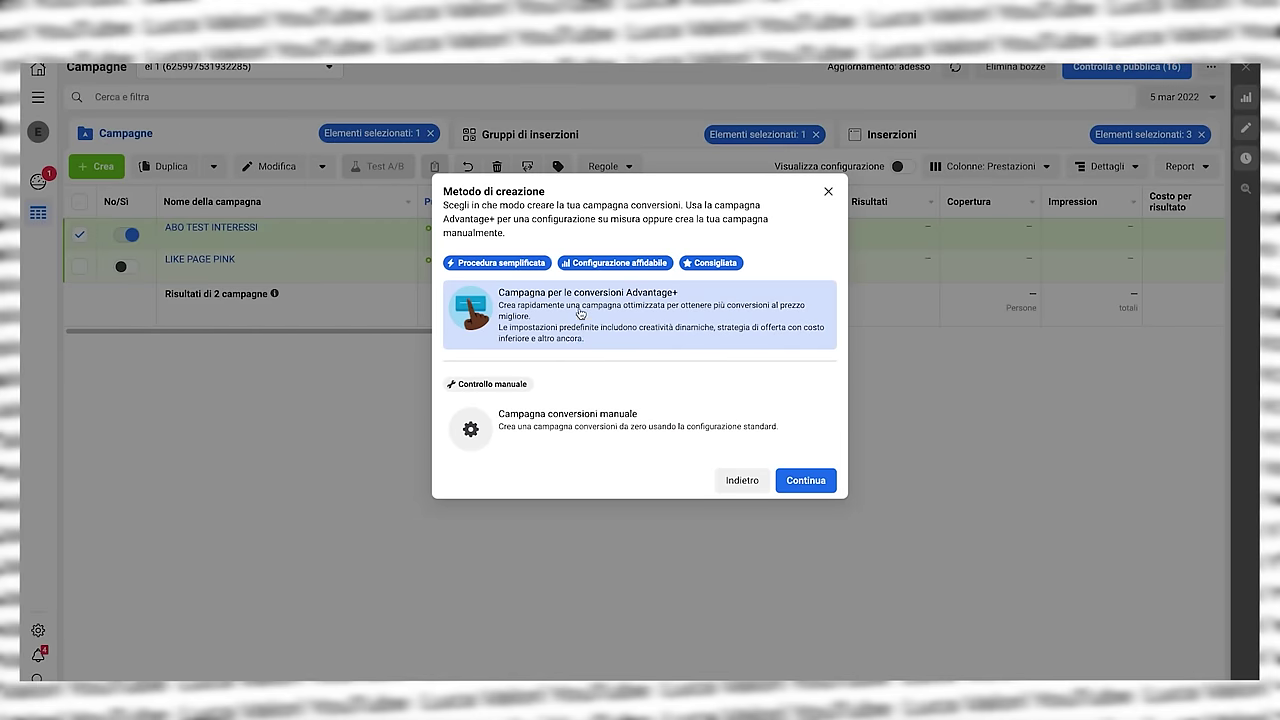
left_click(806, 480)
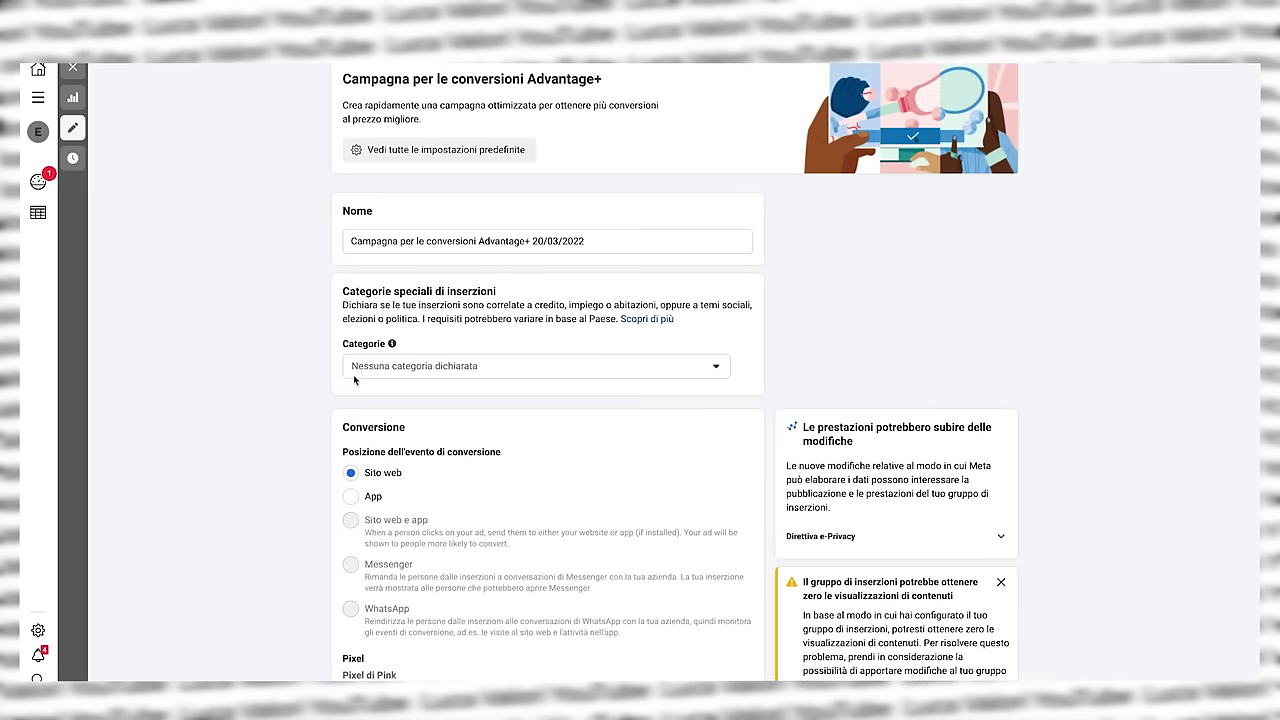
- Set the conversion event to Acquisto and the daily budget to 30
scroll(356, 380, "down", 5)
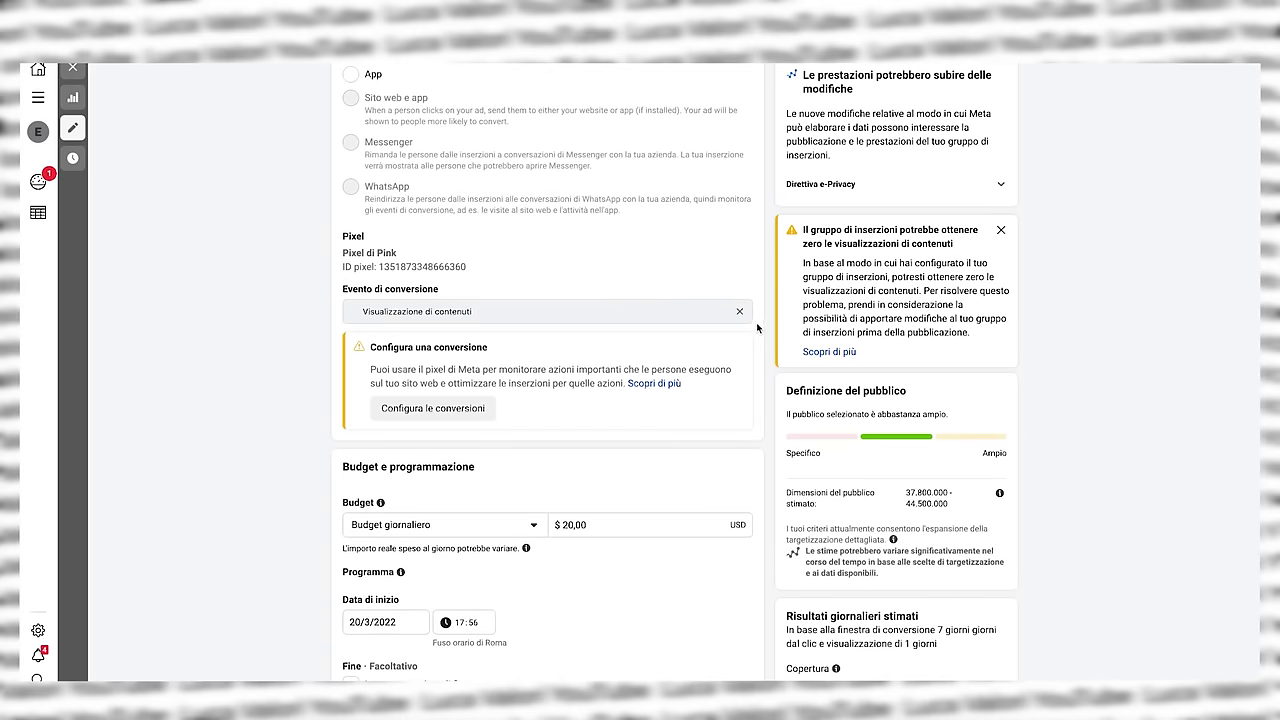
left_click(410, 311)
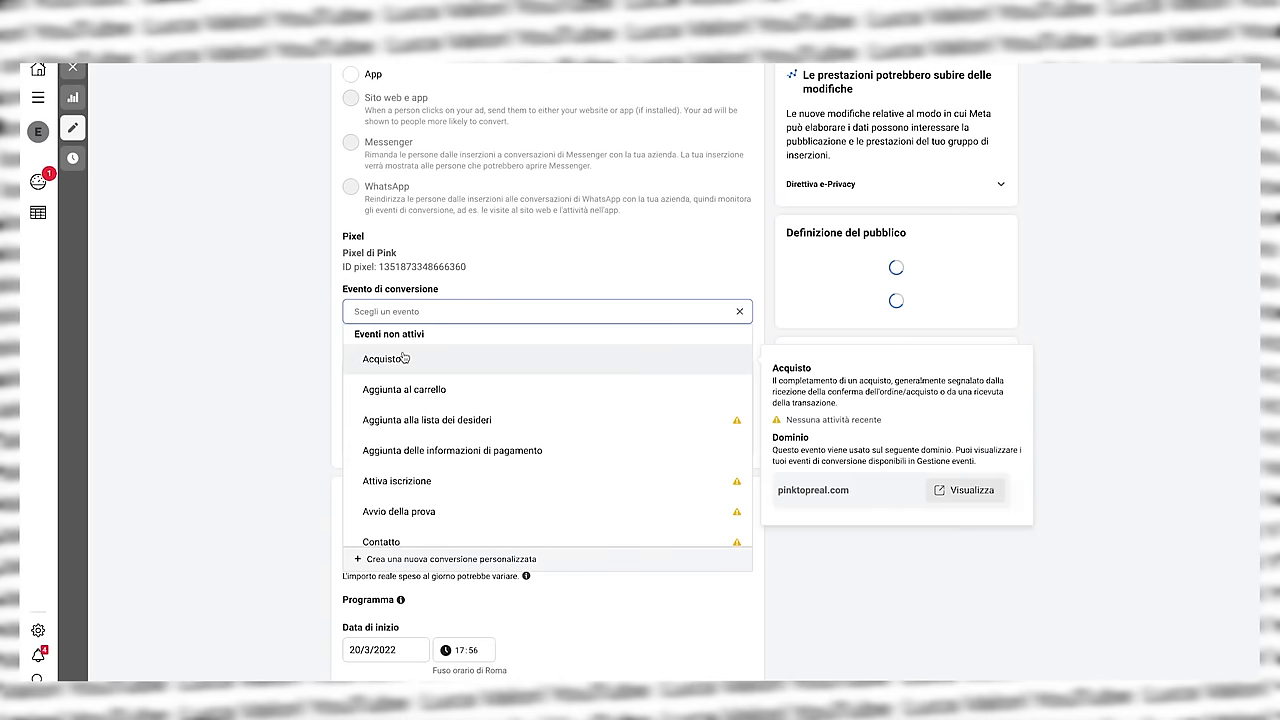
left_click(400, 348)
scroll(392, 332, "down", 2)
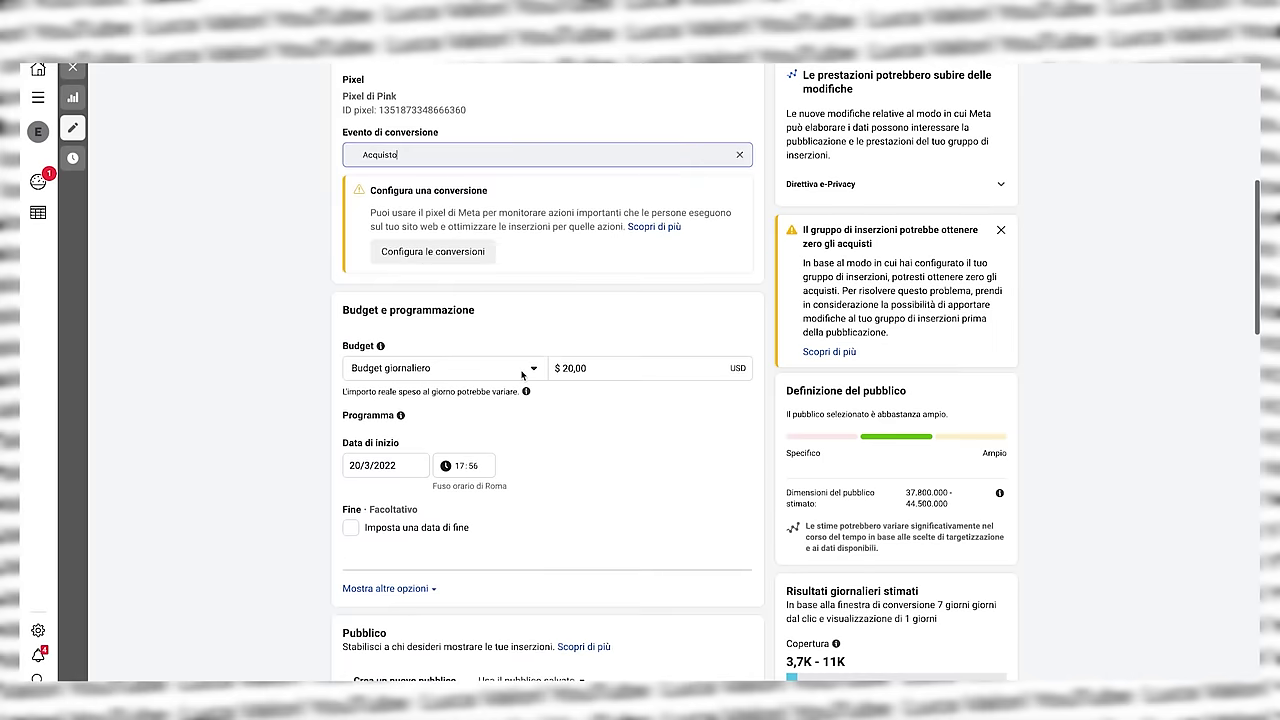
double_click(566, 368)
type("30")
- Limit location targeting to people living in Italy
scroll(545, 438, "down", 5)
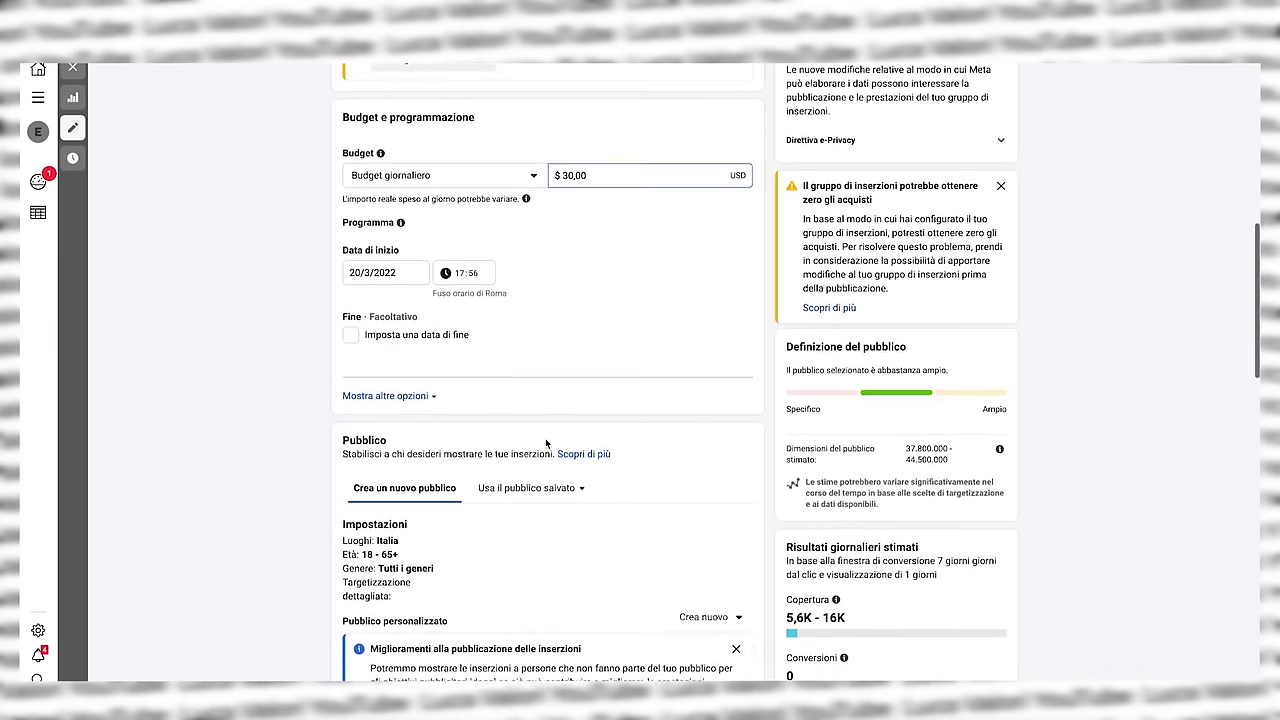
scroll(484, 338, "down", 2)
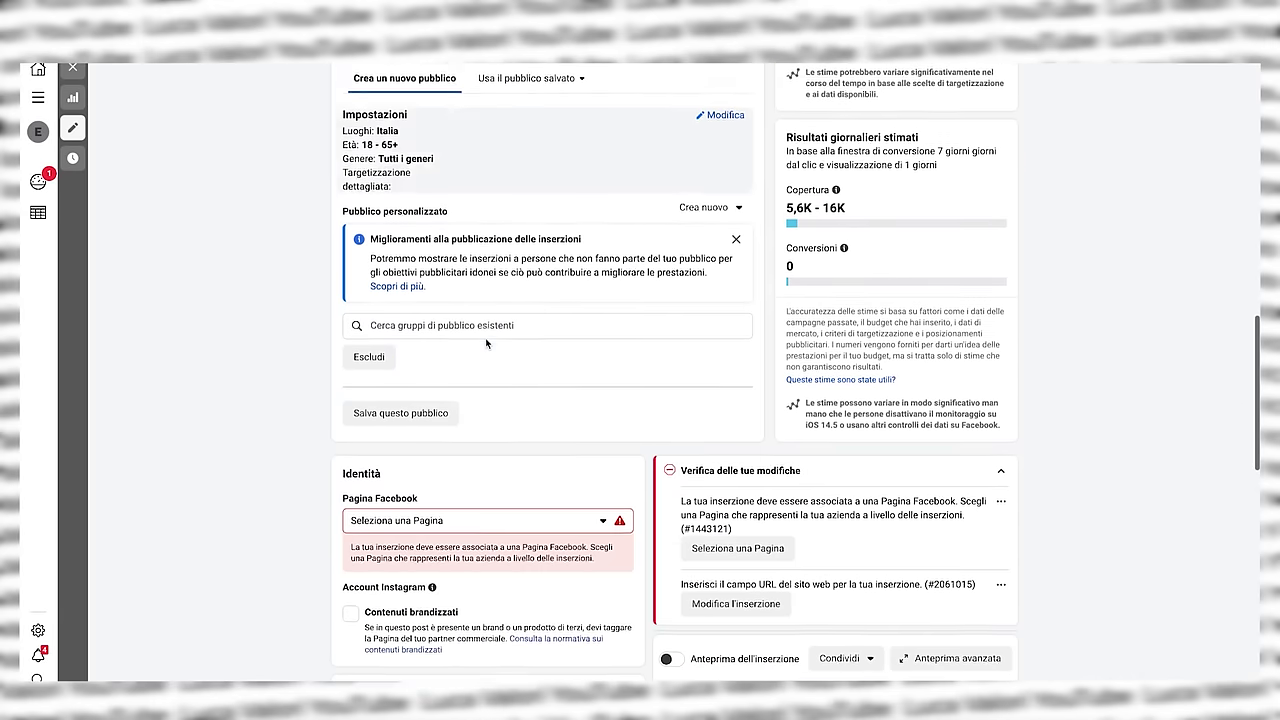
scroll(494, 518, "up", 5)
scroll(264, 500, "down", 7)
scroll(264, 496, "up", 5)
left_click(740, 281)
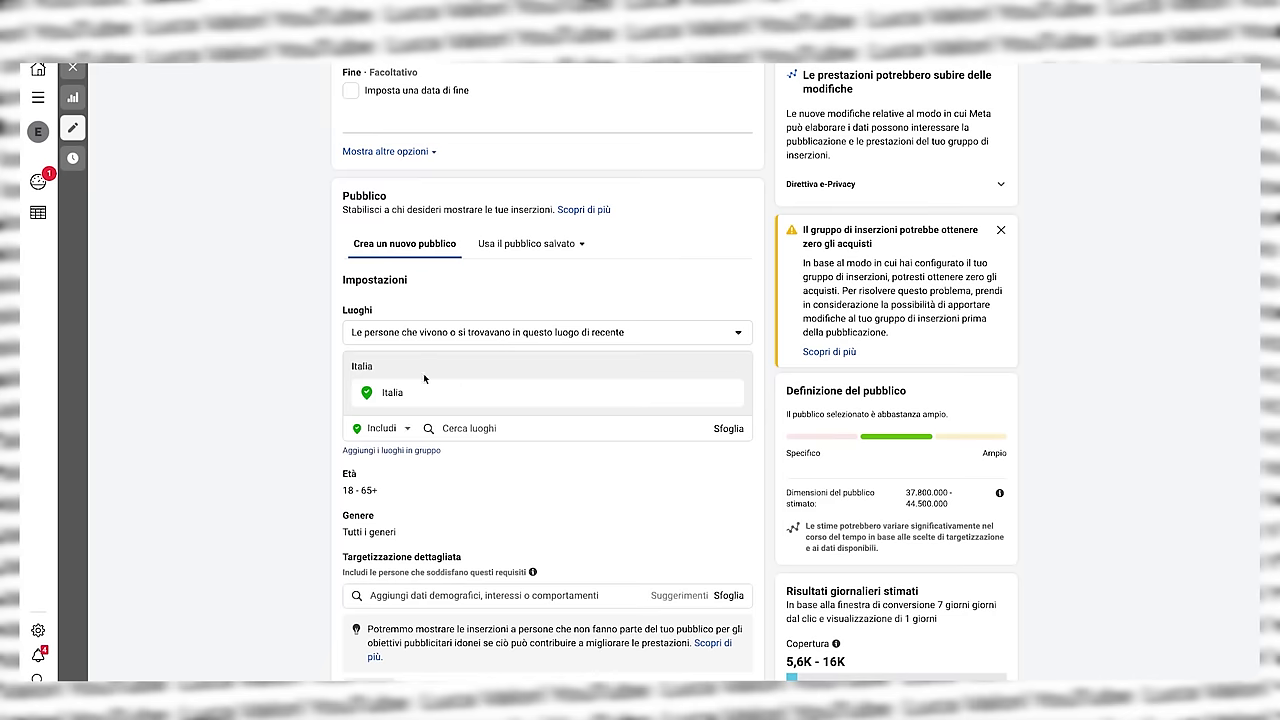
left_click(488, 336)
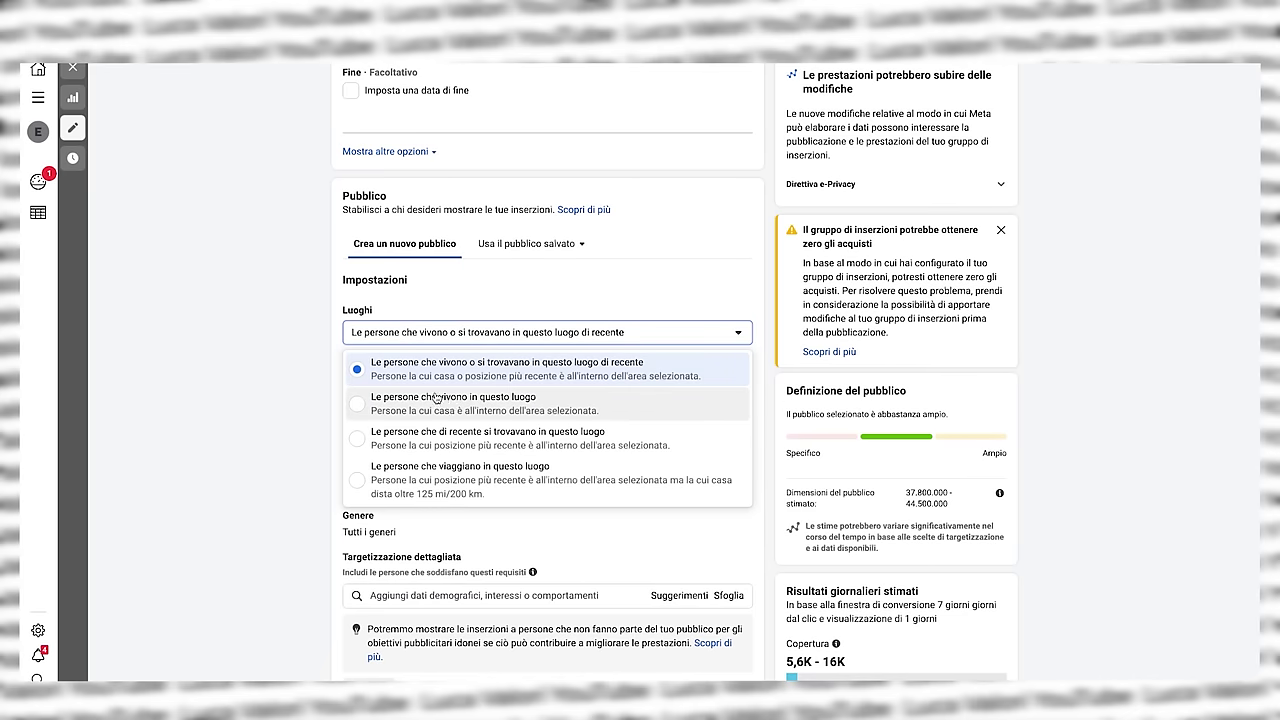
left_click(455, 404)
- Add Sephora, L'Oréal and Maybelline as detailed-targeting interests
scroll(565, 320, "down", 2)
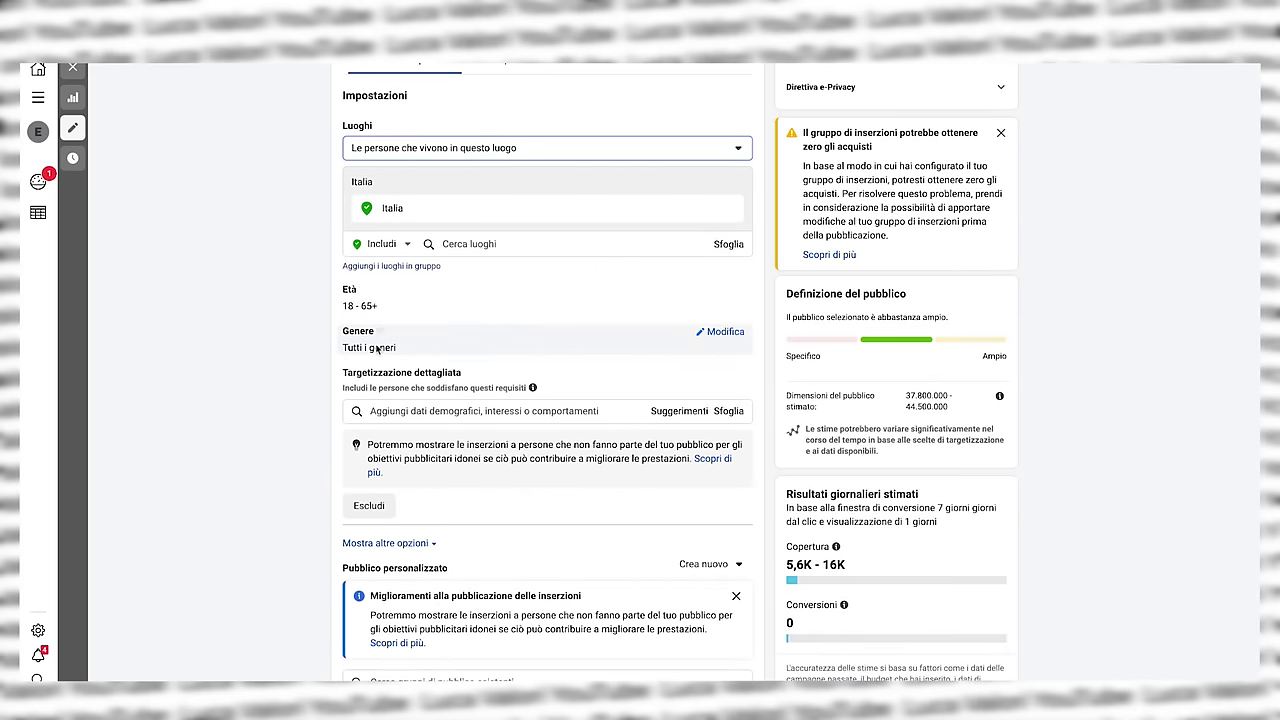
left_click(401, 411)
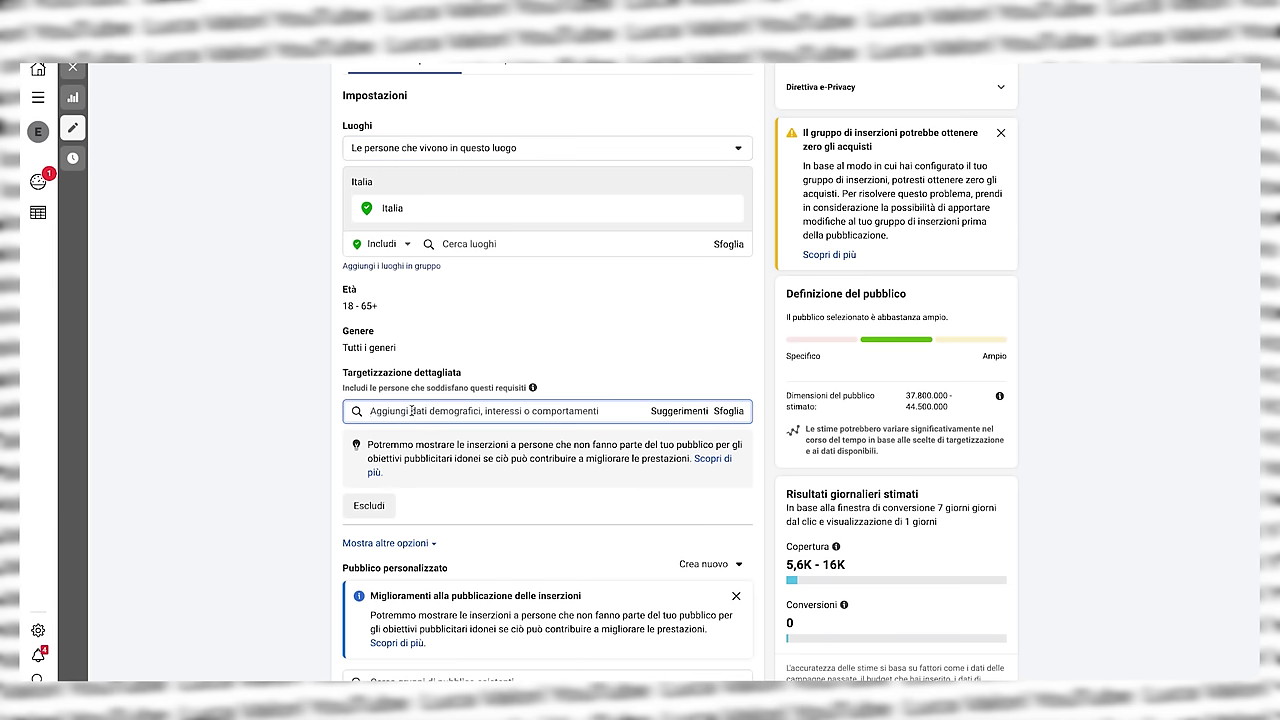
type("L'OREL")
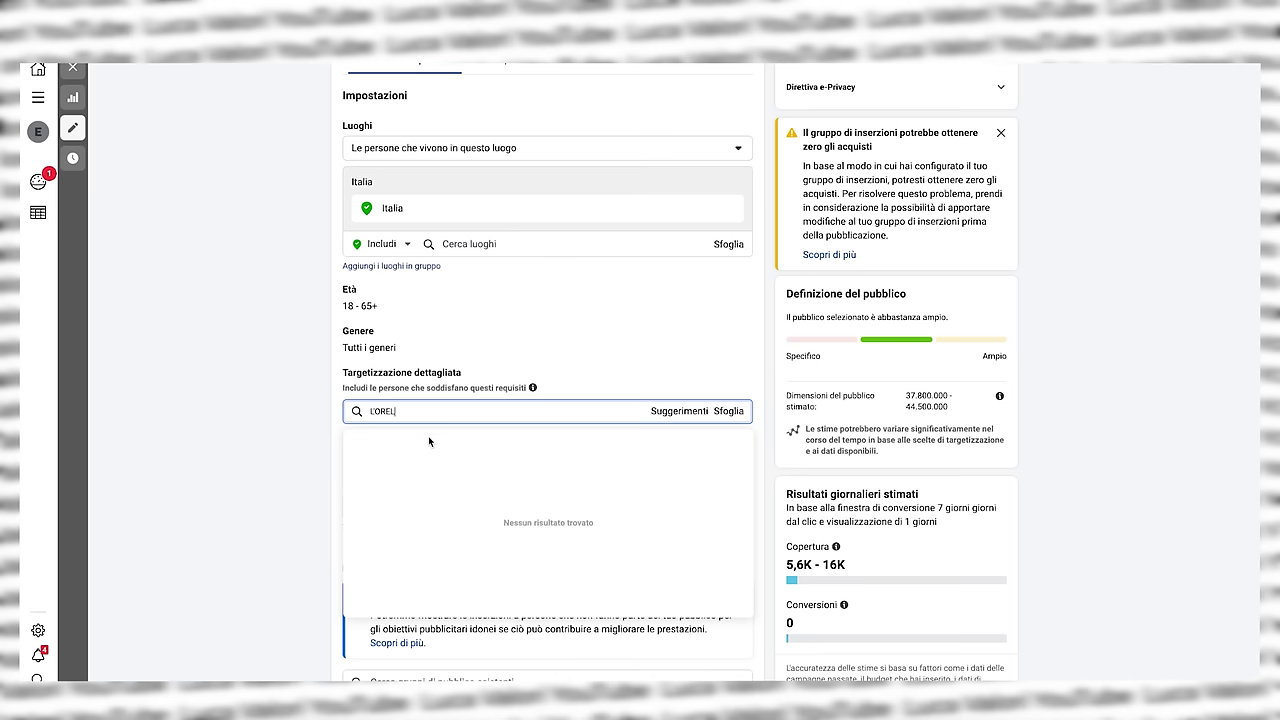
key("BackSpace")
key("BackSpace")
key("BackSpace")
key("BackSpace")
key("BackSpace")
key("BackSpace")
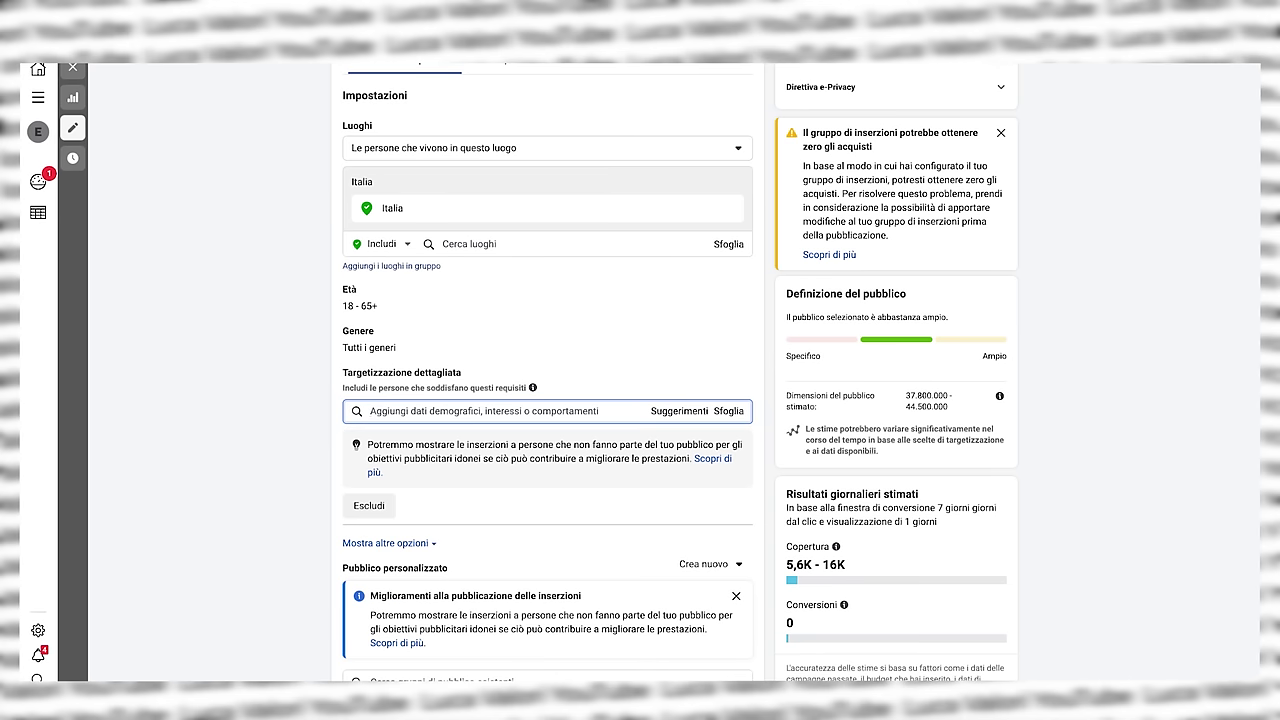
type("SEPHORA")
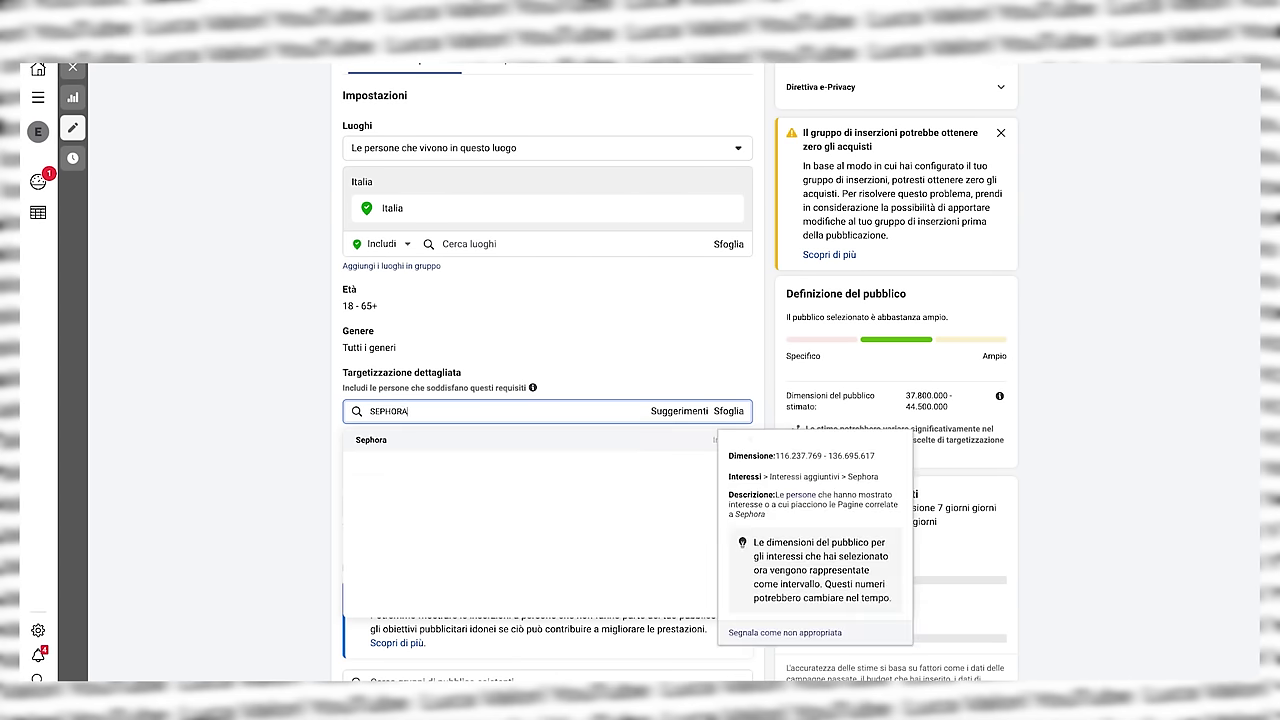
left_click(560, 437)
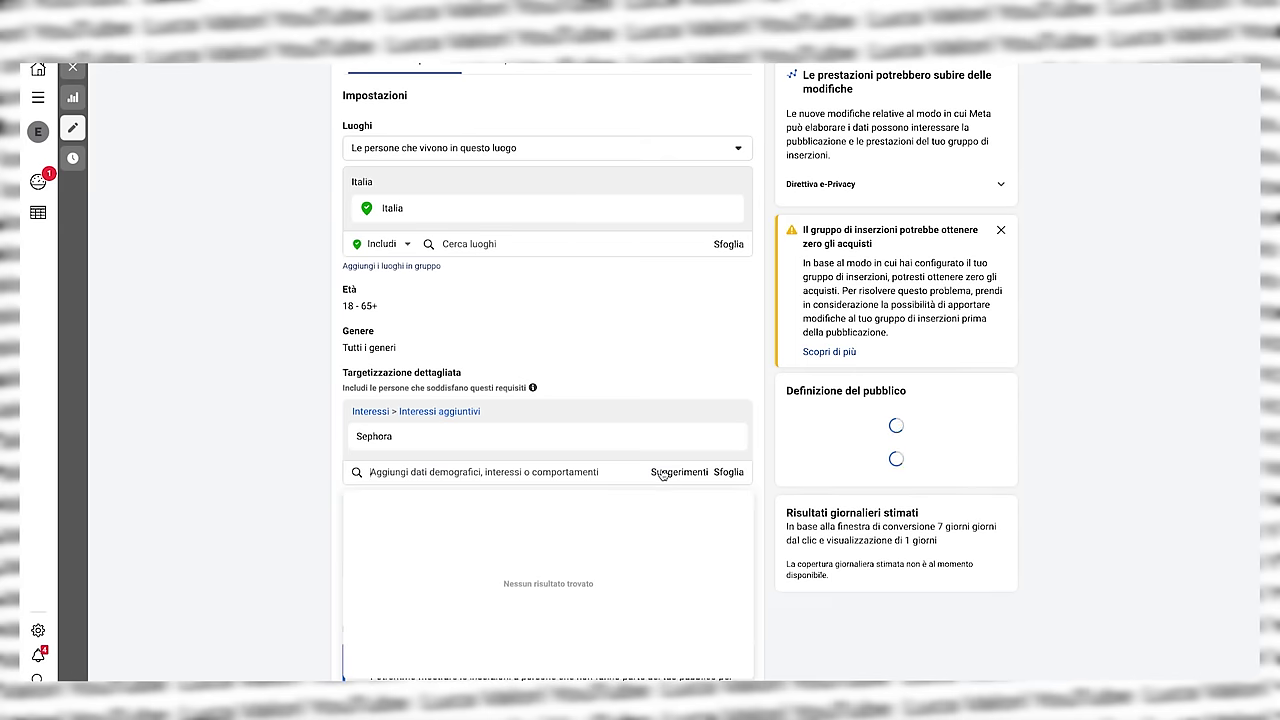
left_click(432, 501)
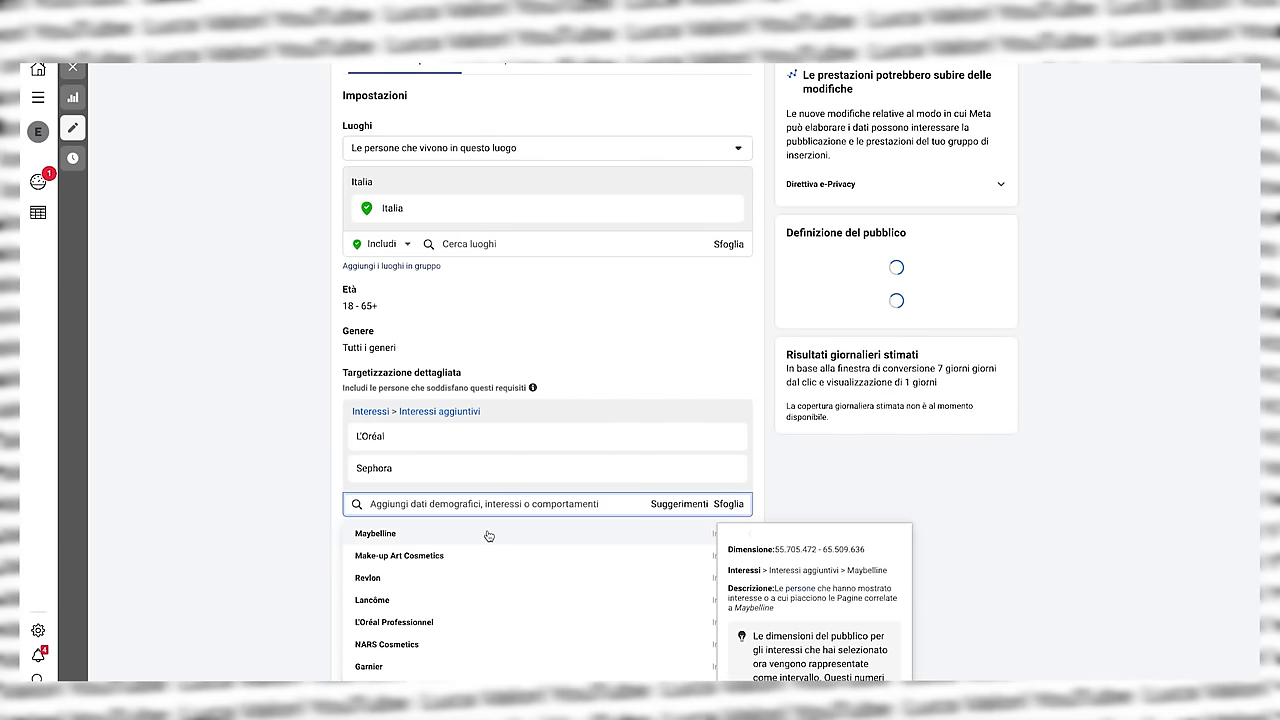
left_click(488, 530)
mouse_move(400, 480)
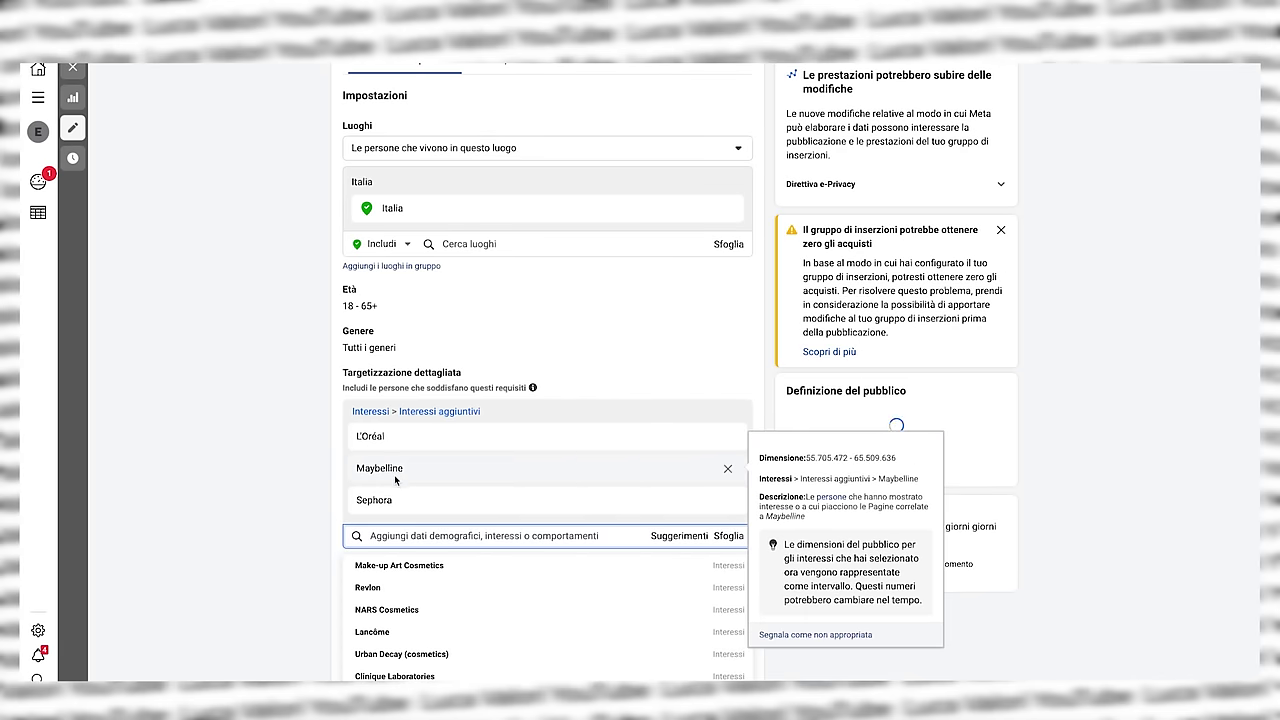
left_click(288, 495)
scroll(287, 495, "down", 6)
- Add five 1080 × 1080 images from the media library to the ad
scroll(290, 478, "down", 8)
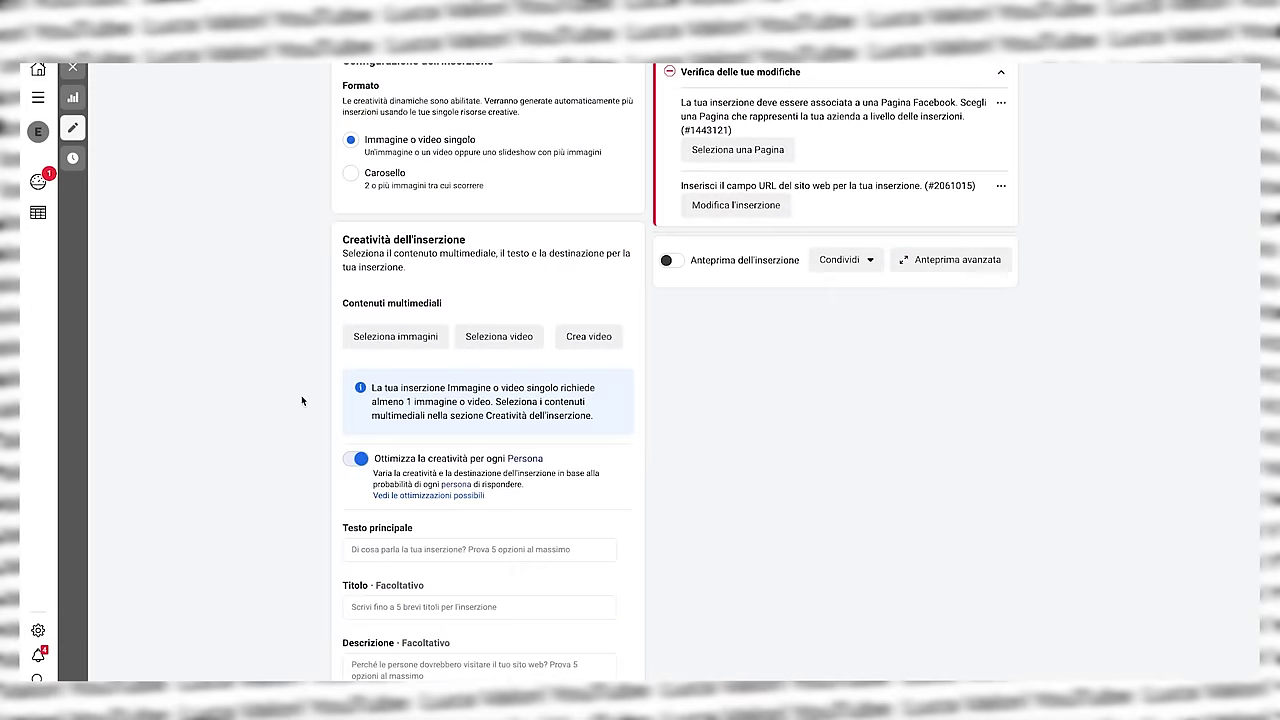
scroll(290, 478, "up", 1)
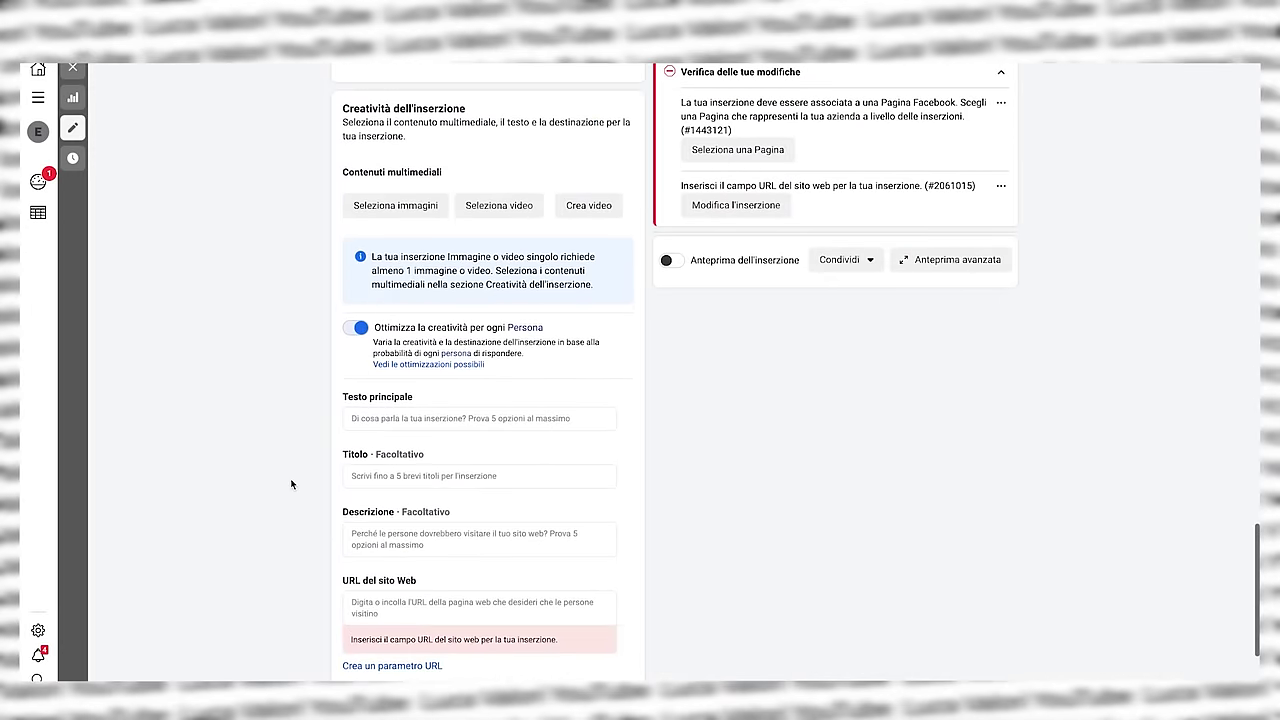
scroll(290, 478, "down", 2)
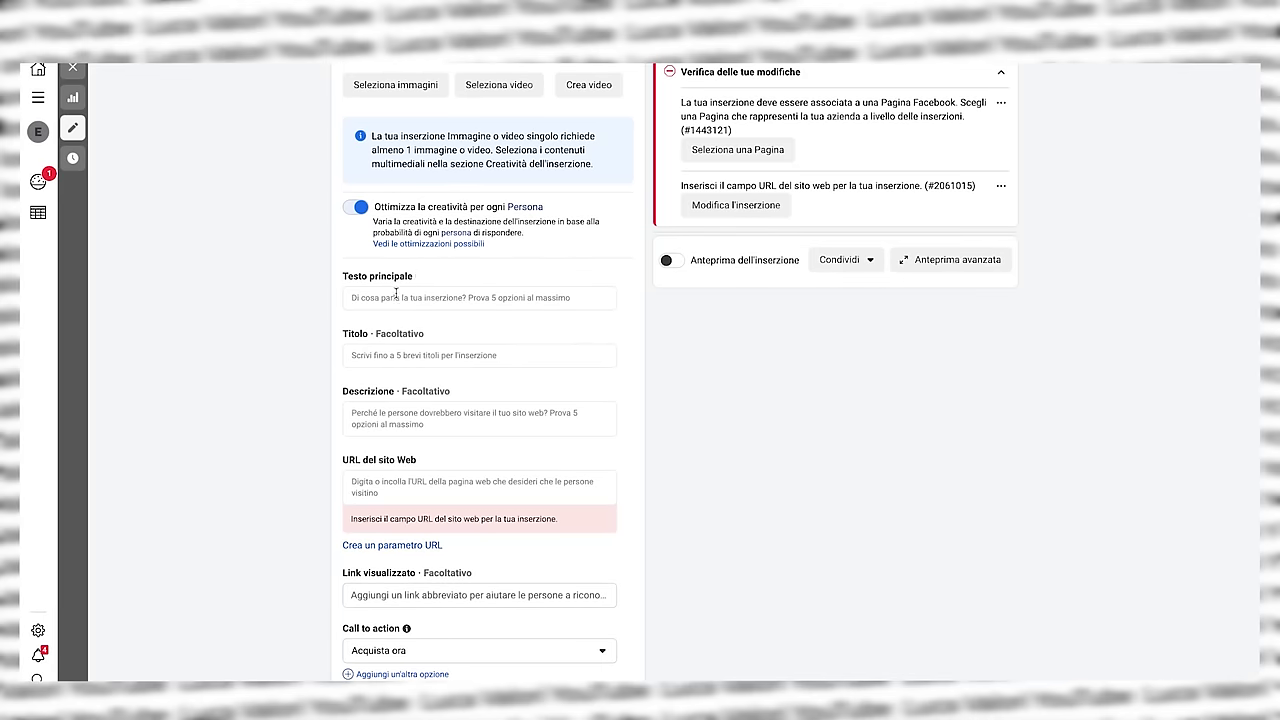
scroll(378, 490, "up", 3)
left_click(382, 338)
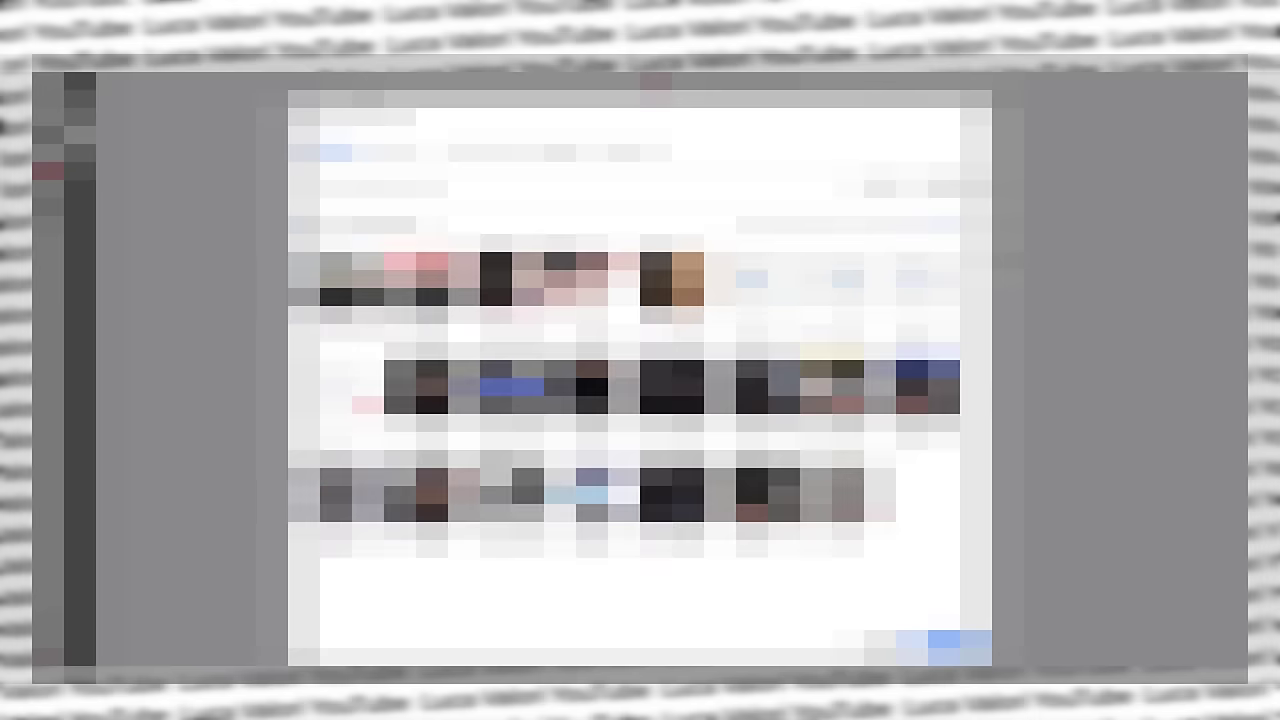
left_click(384, 280)
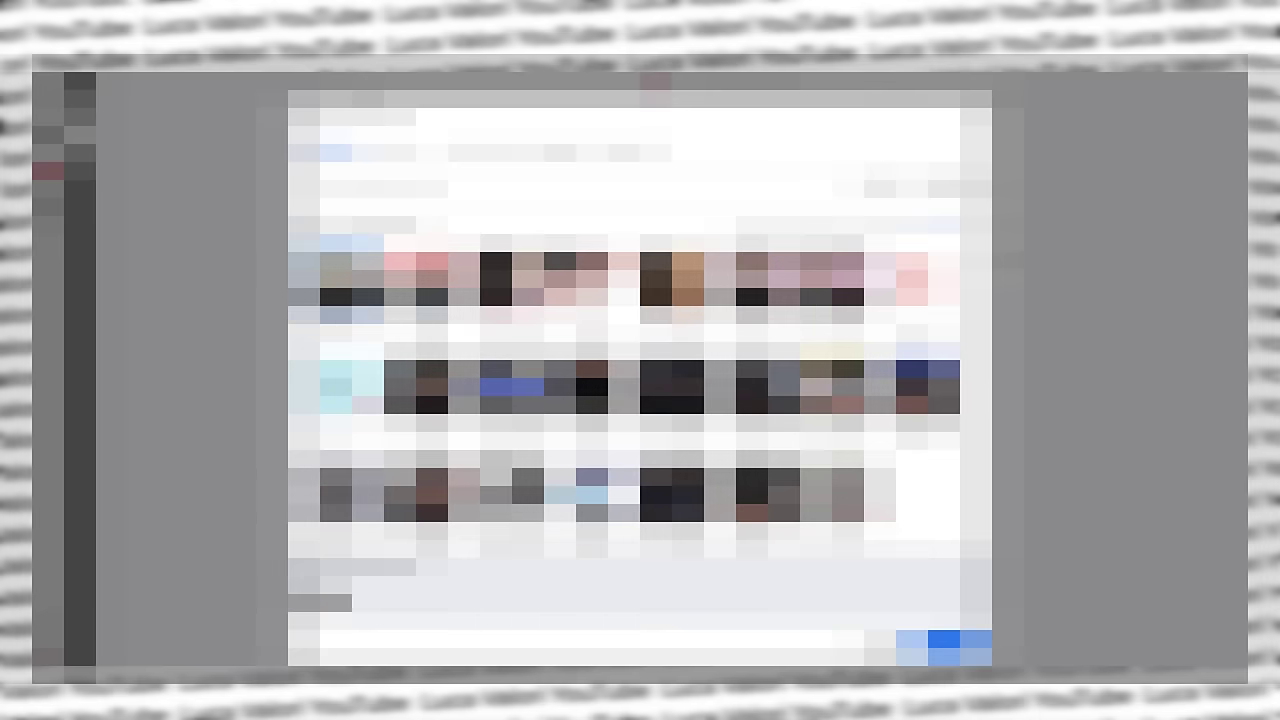
left_click(496, 280)
left_click(592, 280)
left_click(688, 280)
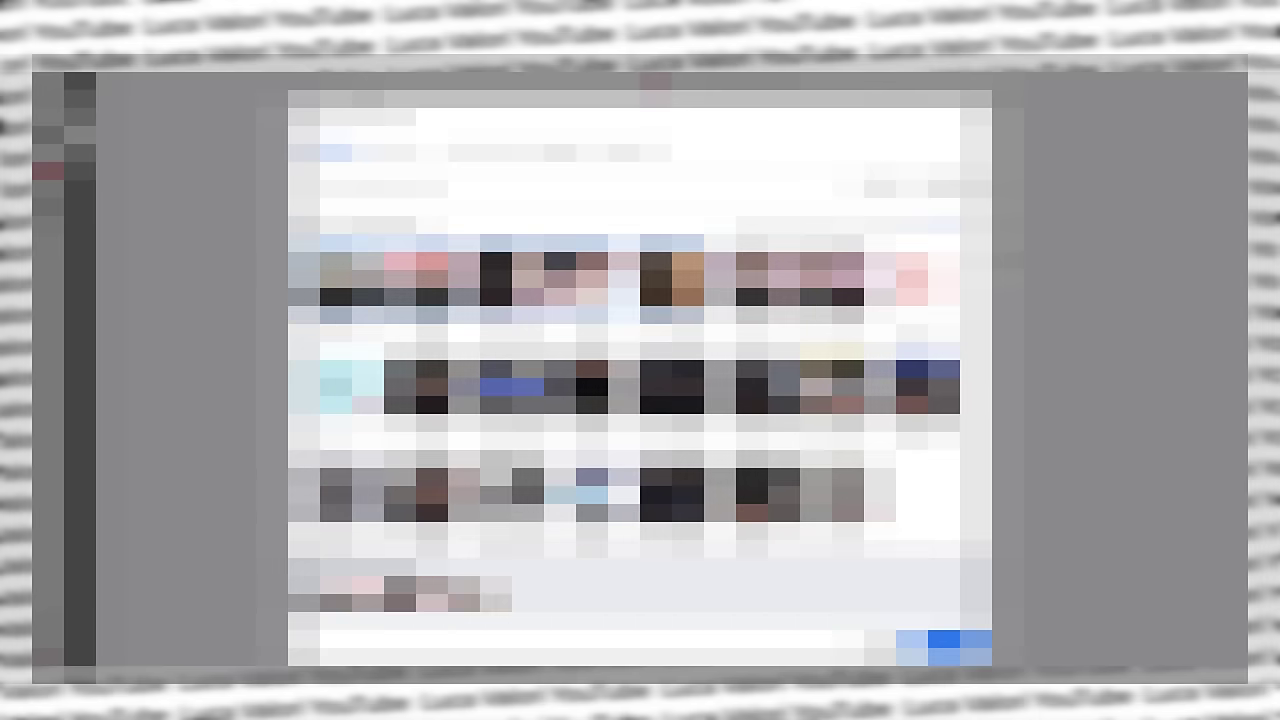
left_click(768, 280)
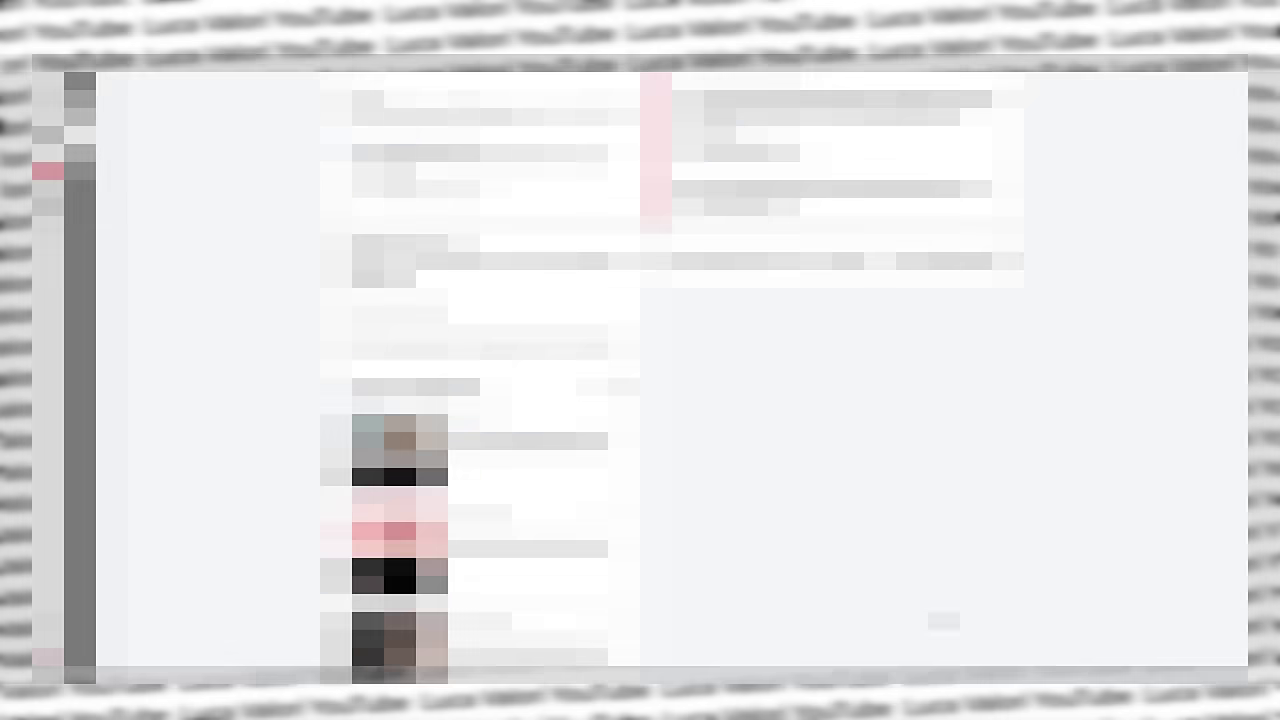
left_click(944, 604)
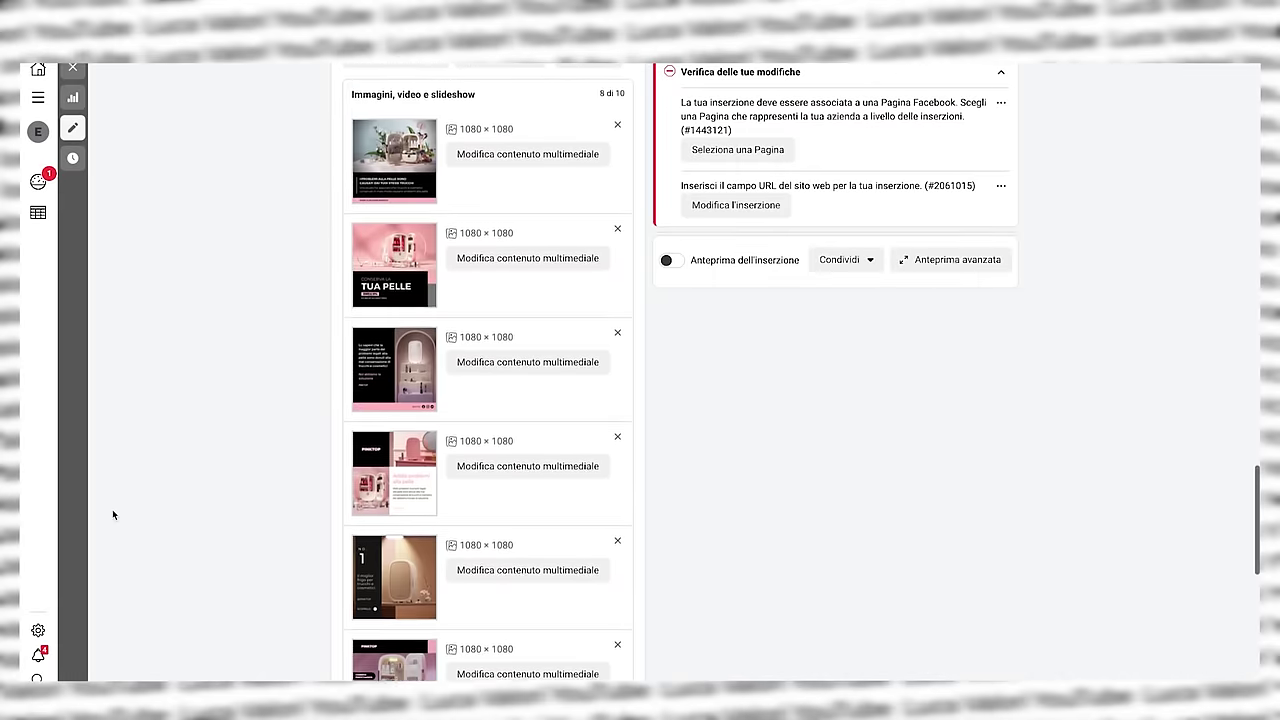
- Review the ad's media list, then close the ad editor and dismiss the publish prompt
scroll(112, 509, "down", 1)
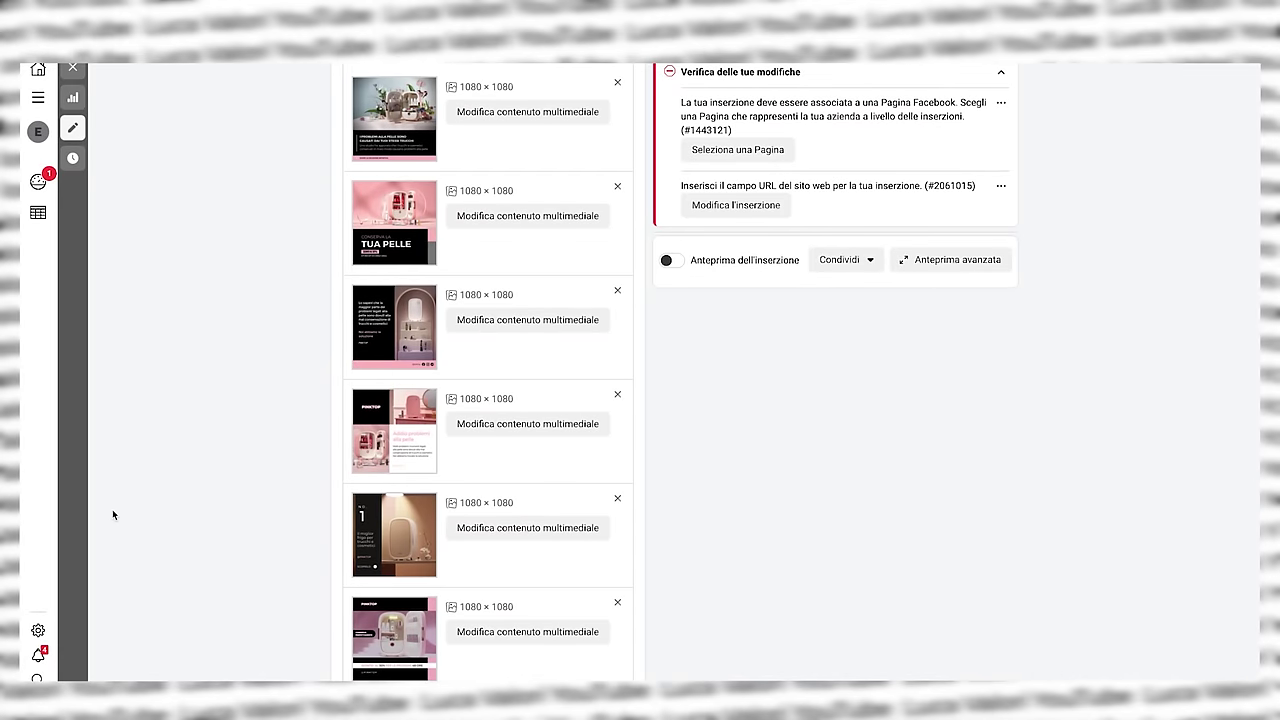
scroll(266, 361, "up", 10)
scroll(267, 364, "down", 10)
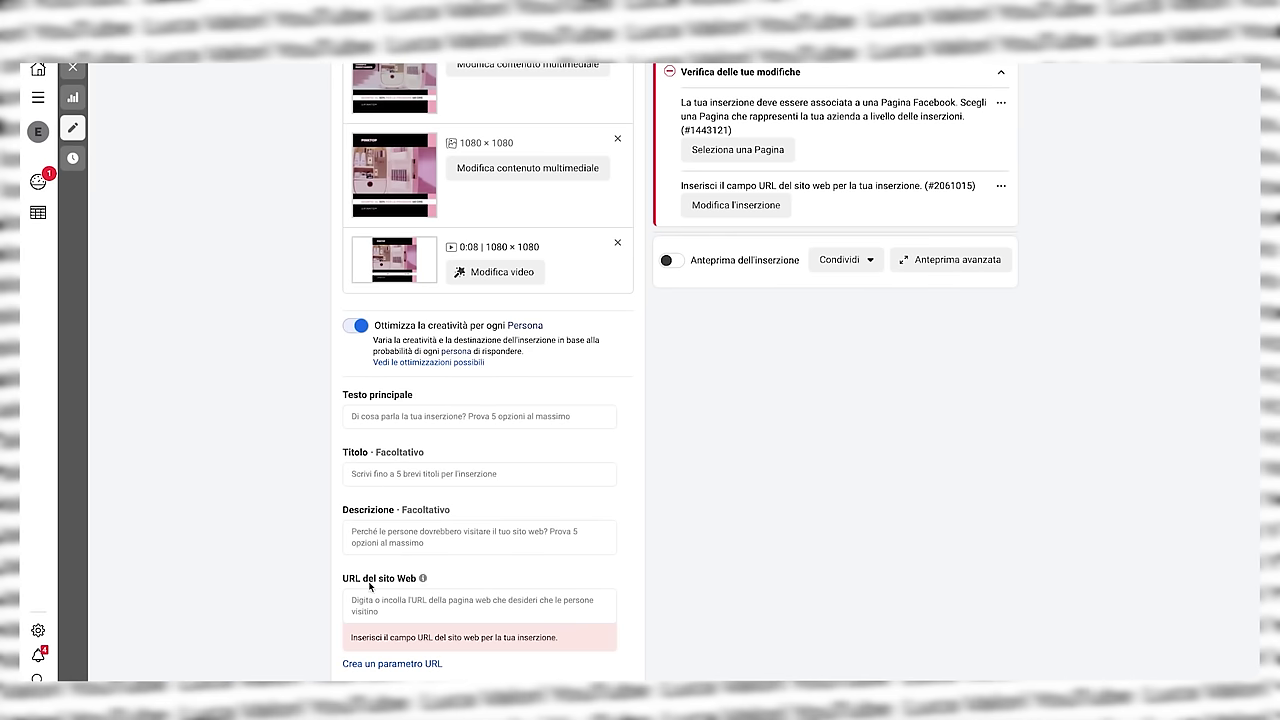
scroll(409, 417, "up", 3)
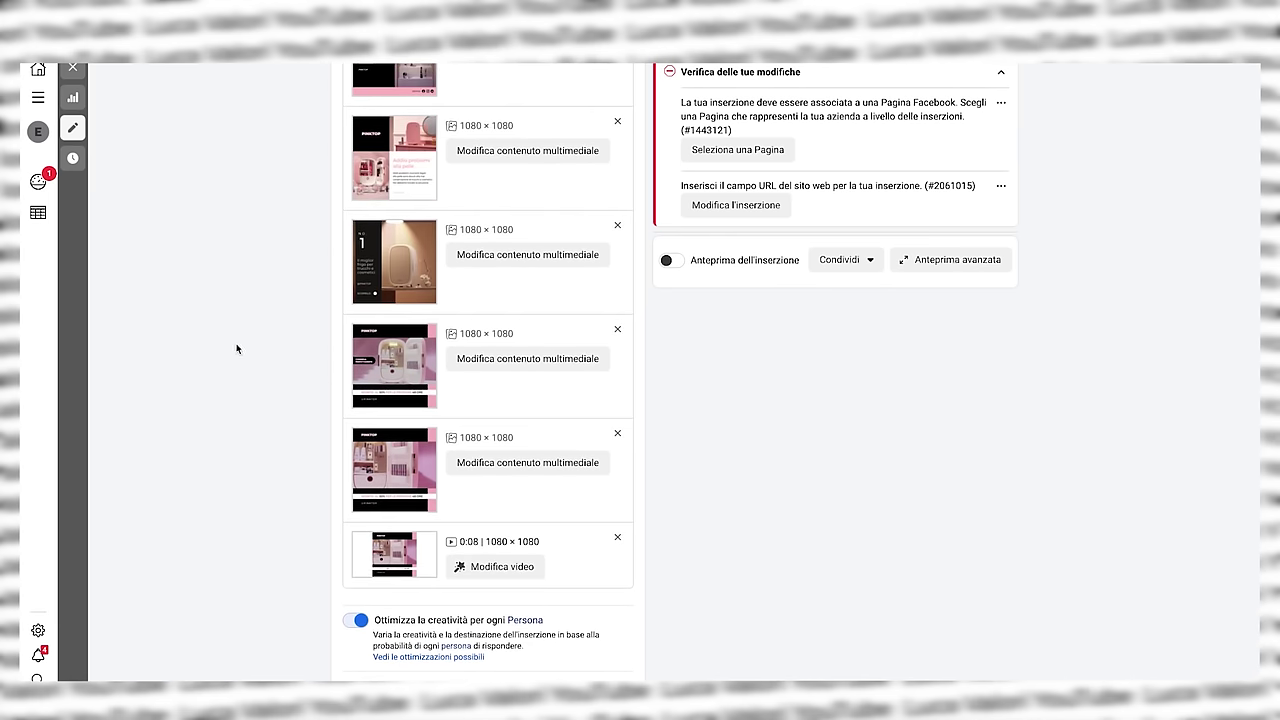
scroll(238, 340, "up", 2)
scroll(240, 332, "up", 1)
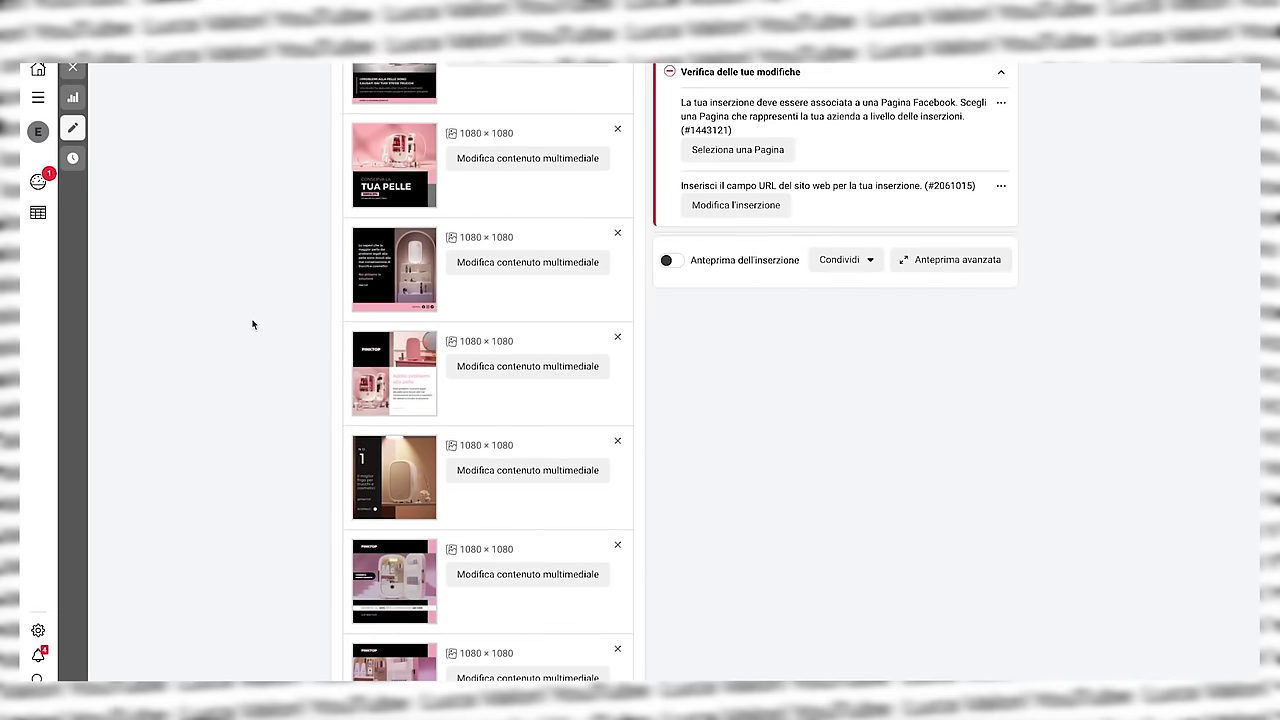
left_click(72, 67)
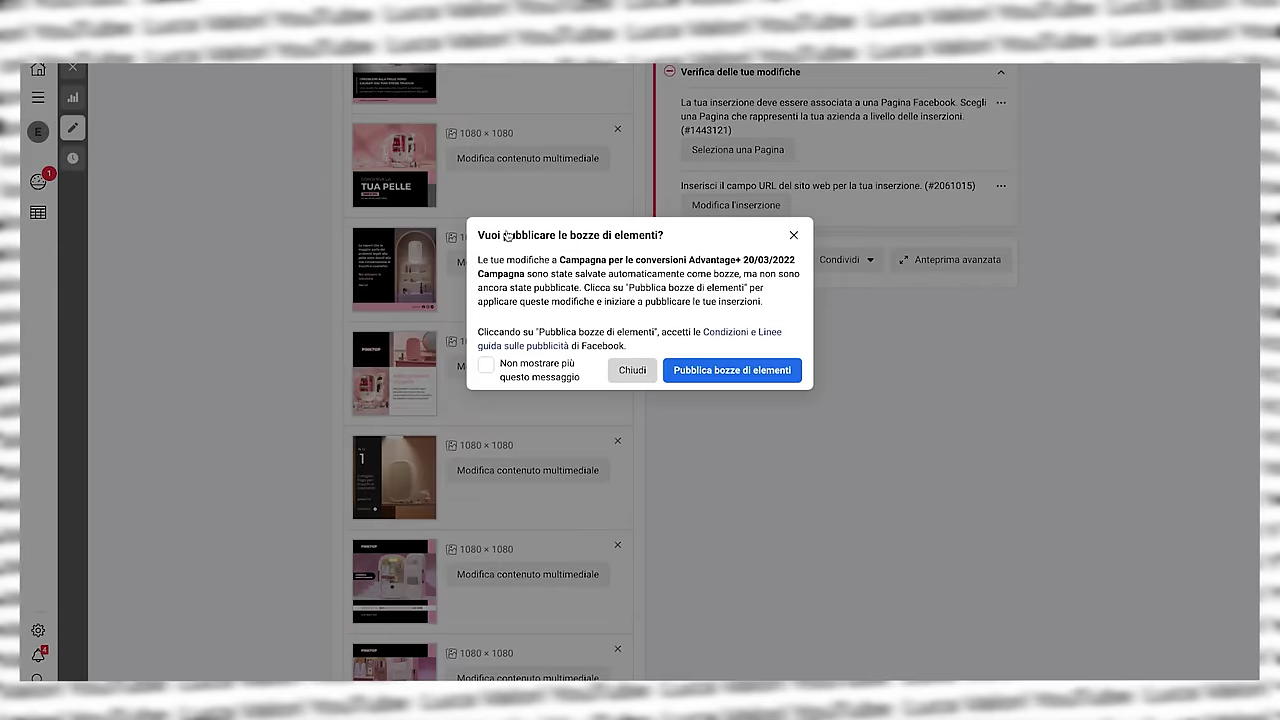
key("Escape")
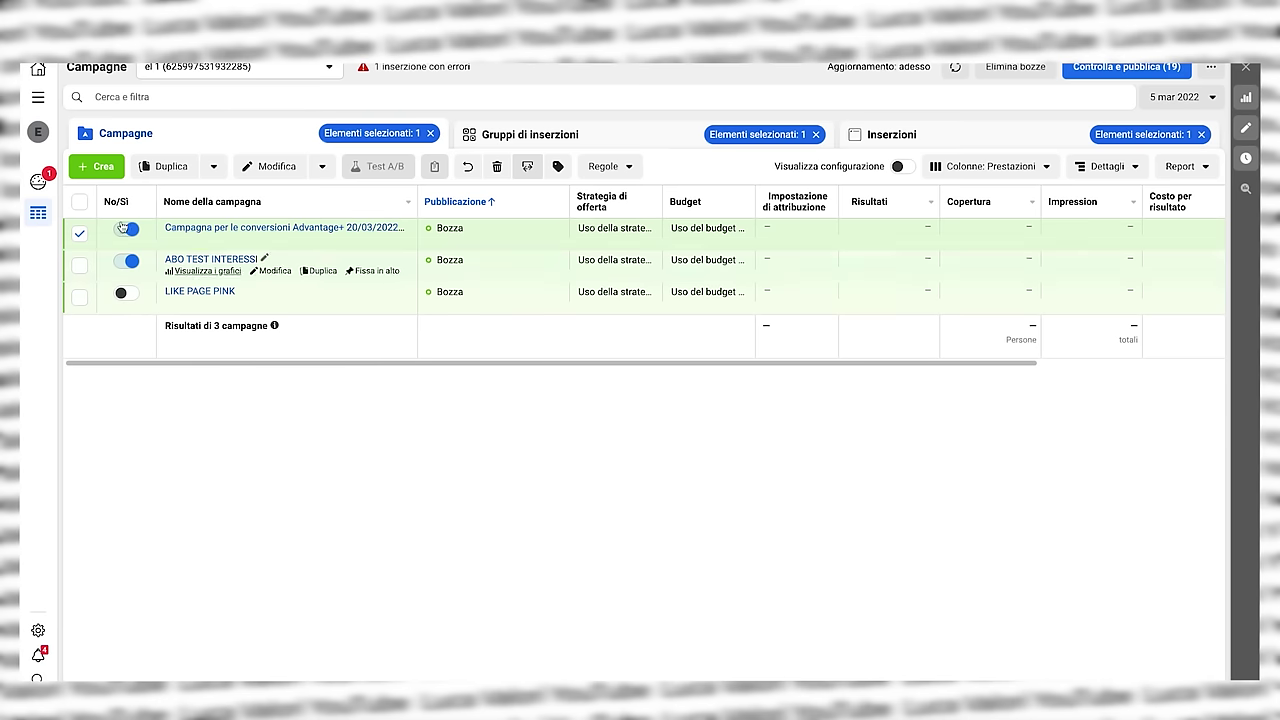
- Create a manual Conversioni campaign, 'Nuova campagna Conversioni', and select its new ad set
left_click(98, 167)
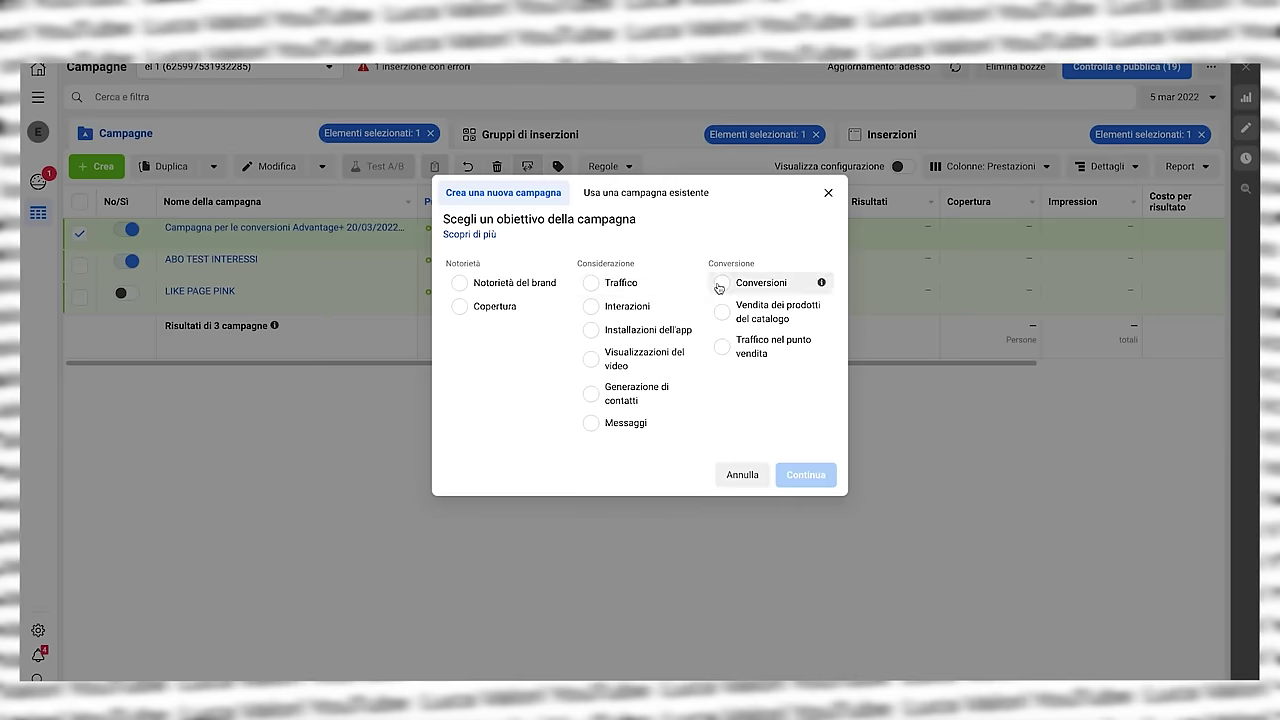
left_click(717, 285)
left_click(809, 571)
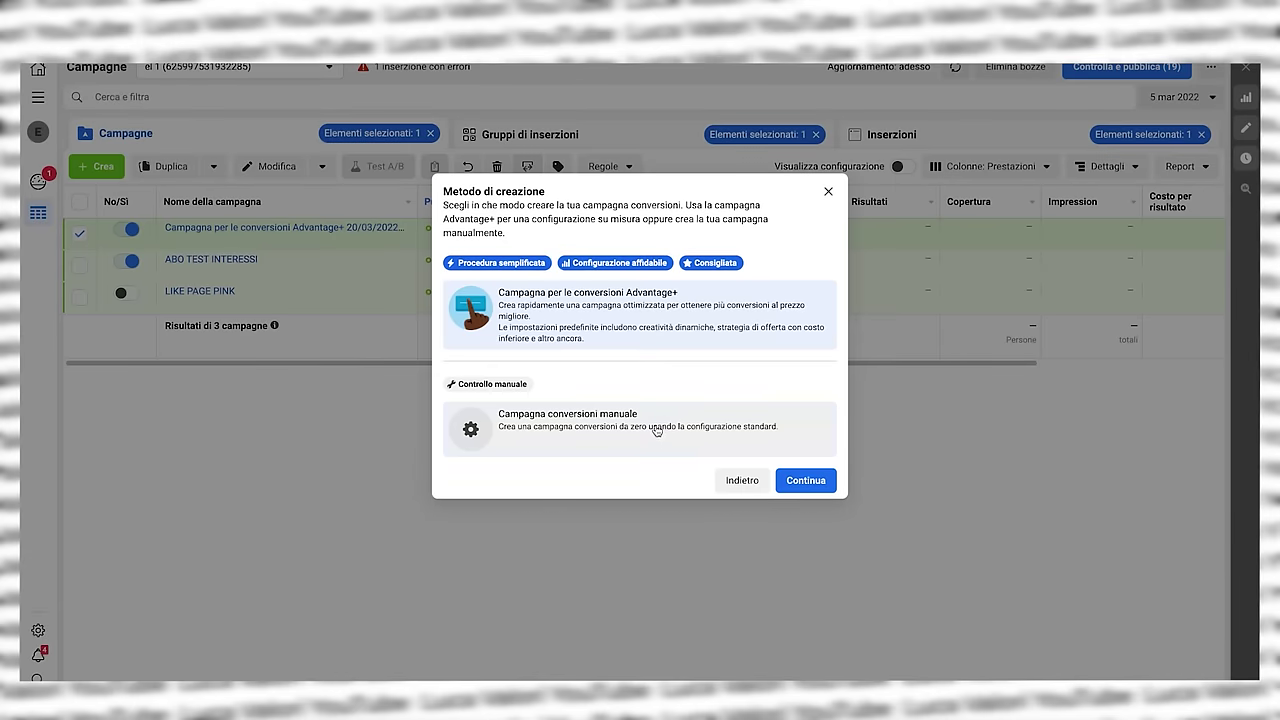
left_click(737, 429)
left_click(812, 482)
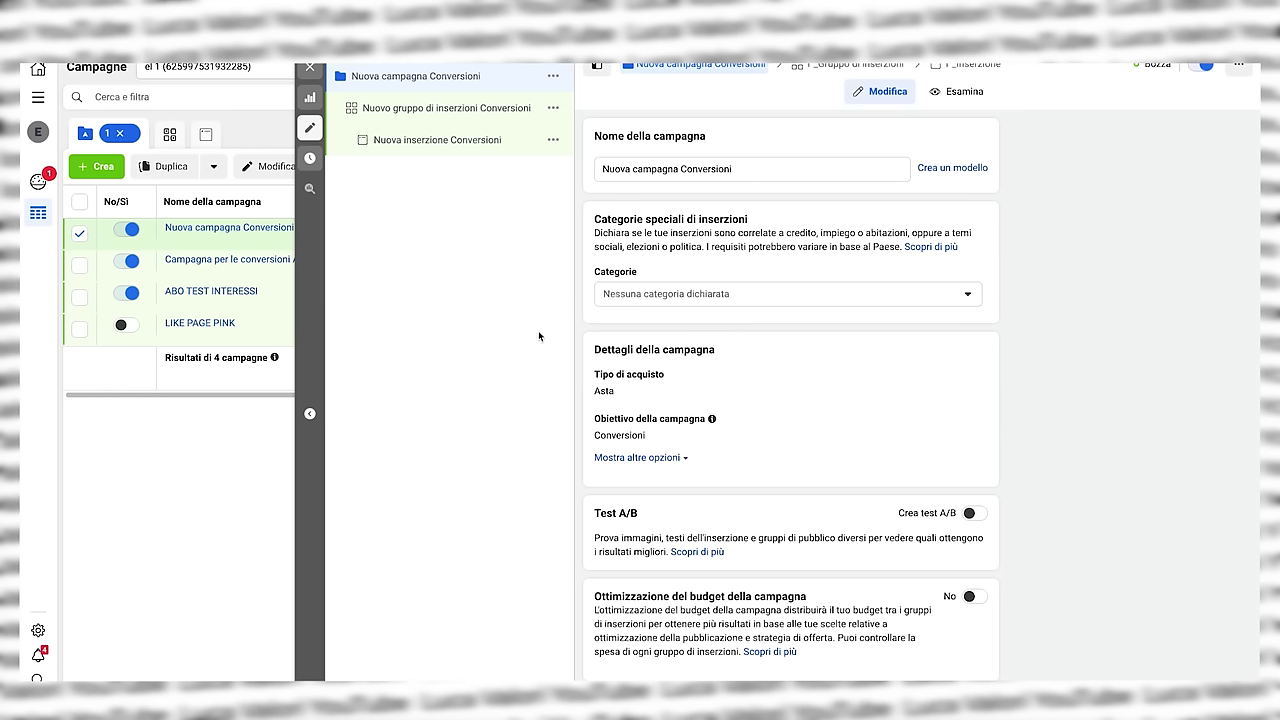
left_click(432, 110)
- Edit the ad set's Pubblico, focusing custom audience search and the Targetizzazione dettagliata search
scroll(699, 510, "down", 12)
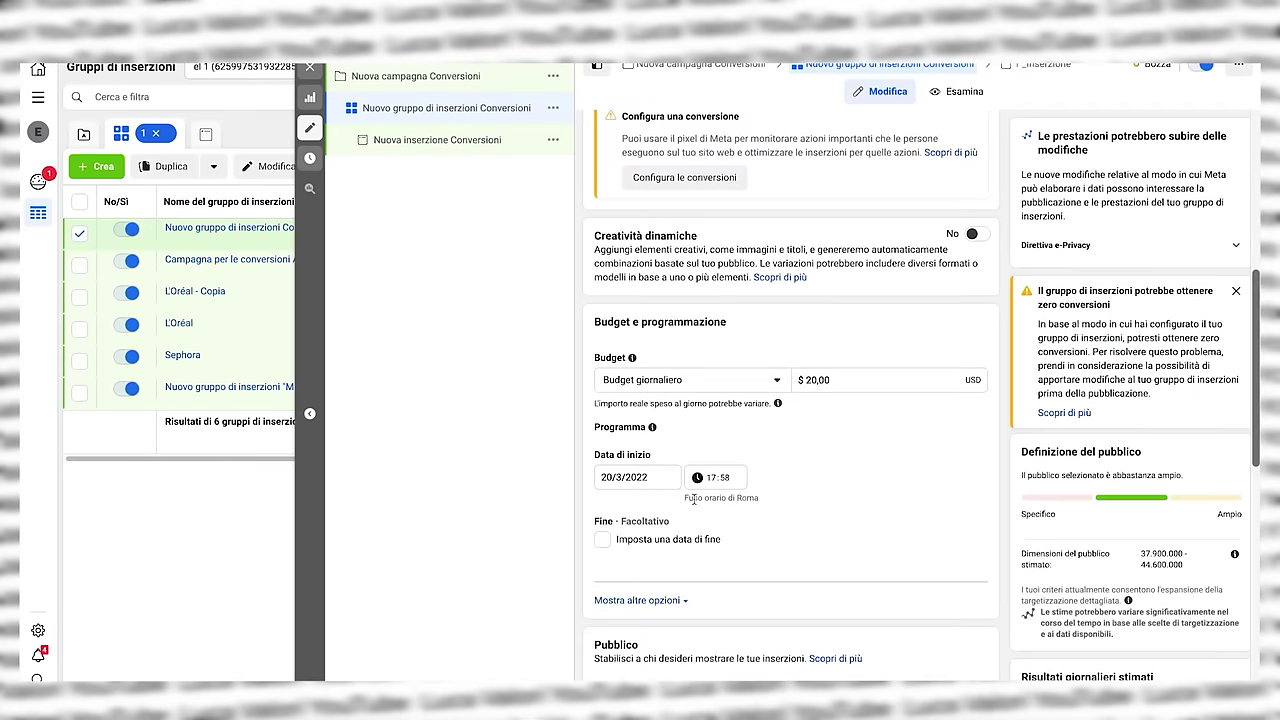
scroll(697, 507, "down", 2)
scroll(804, 306, "up", 2)
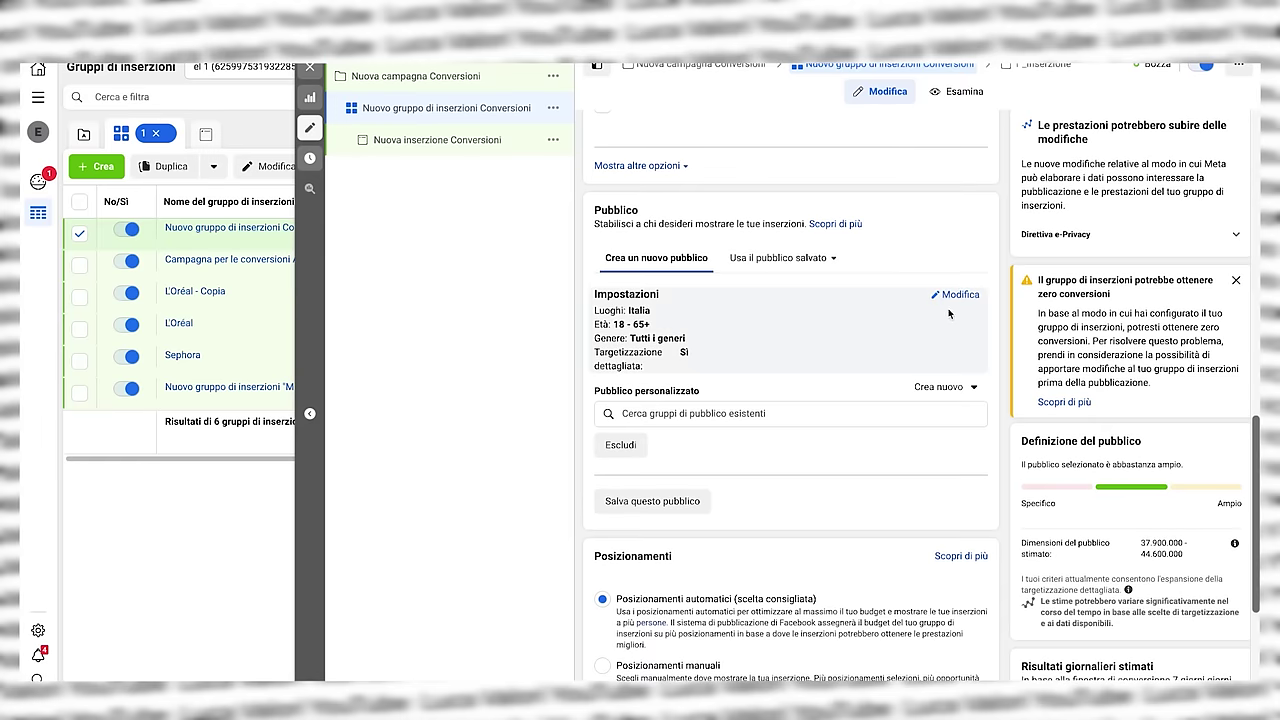
left_click(953, 303)
scroll(698, 490, "down", 2)
left_click(690, 491)
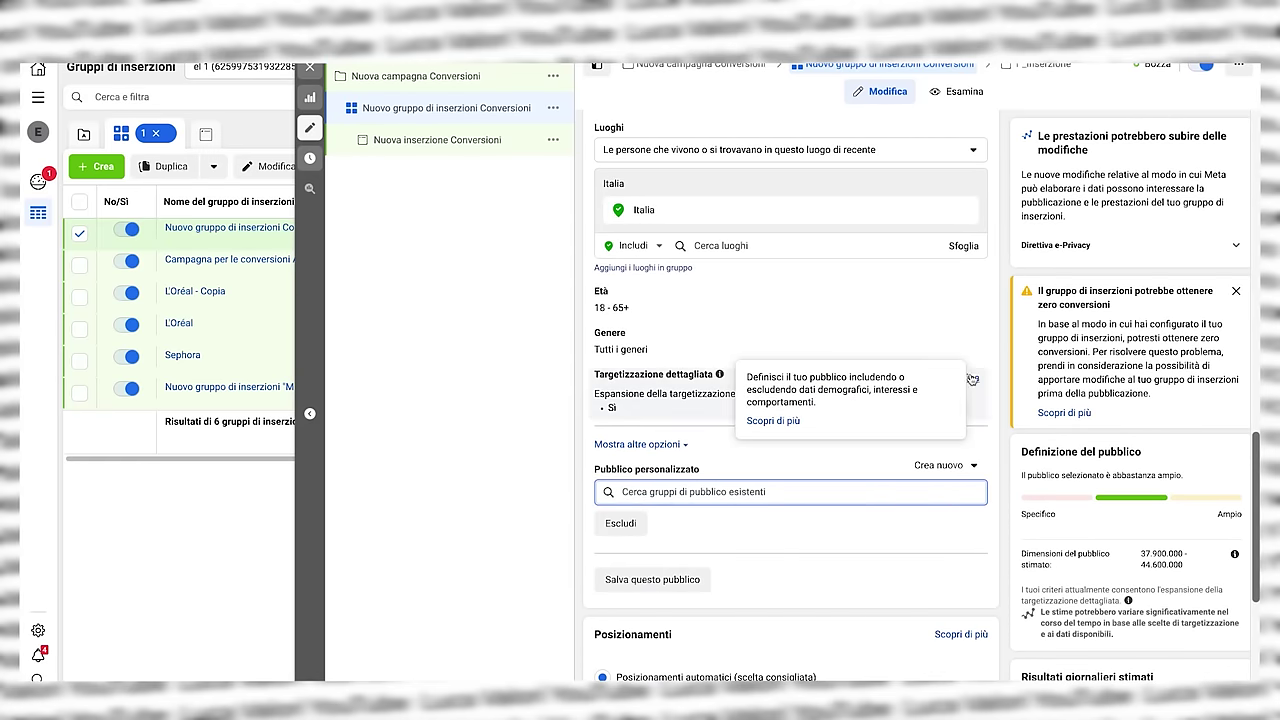
left_click(965, 378)
left_click(694, 413)
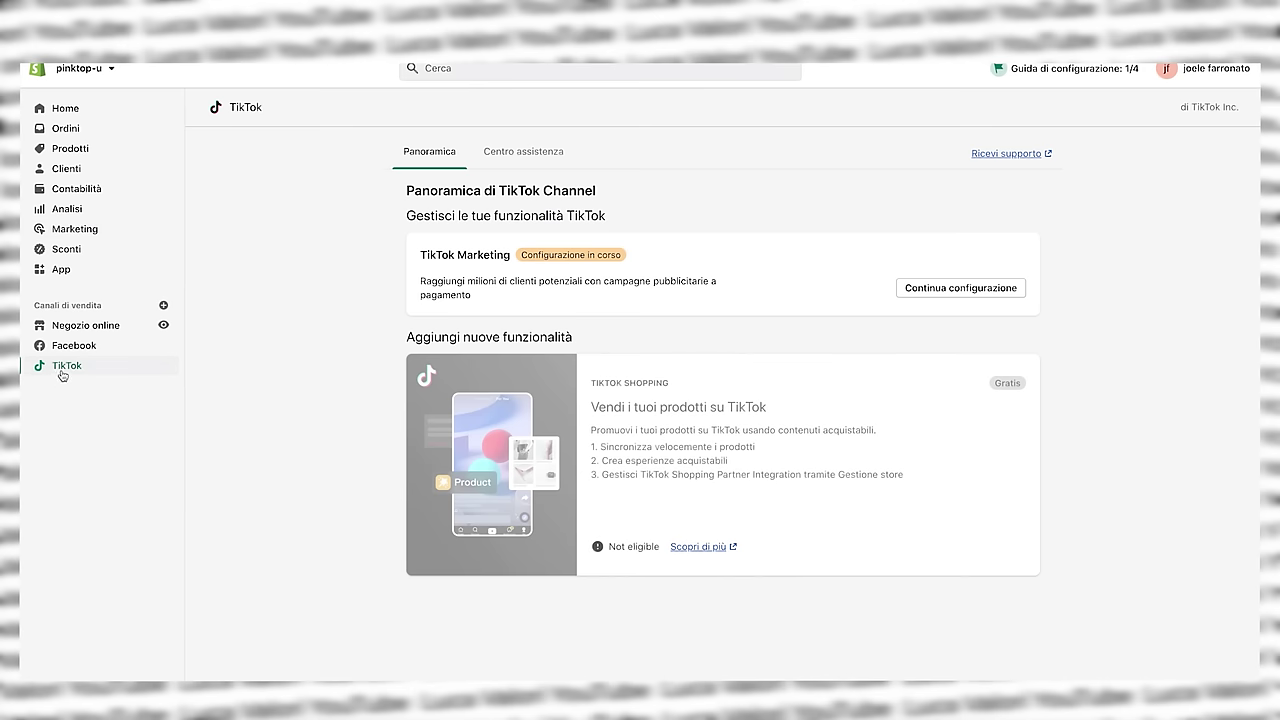
- Search the Shopify App Store for 'TIKTOK' from the store's Apps page
left_click(62, 276)
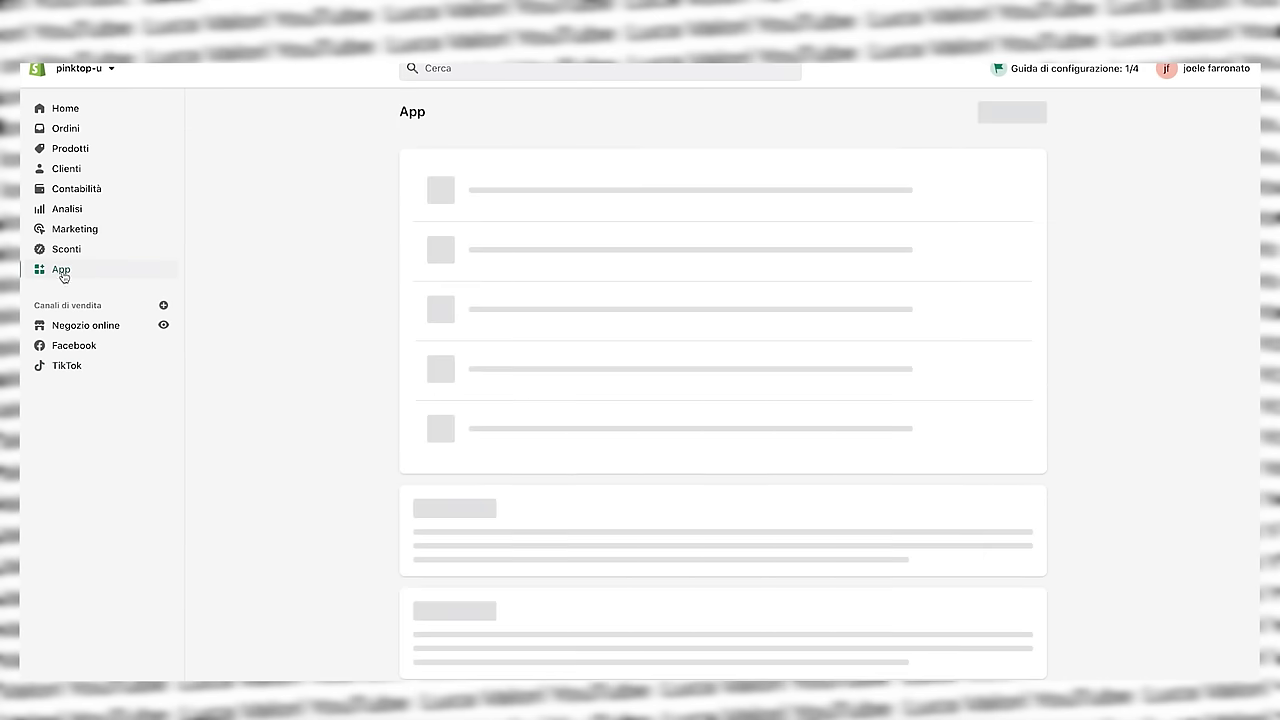
left_click(955, 112)
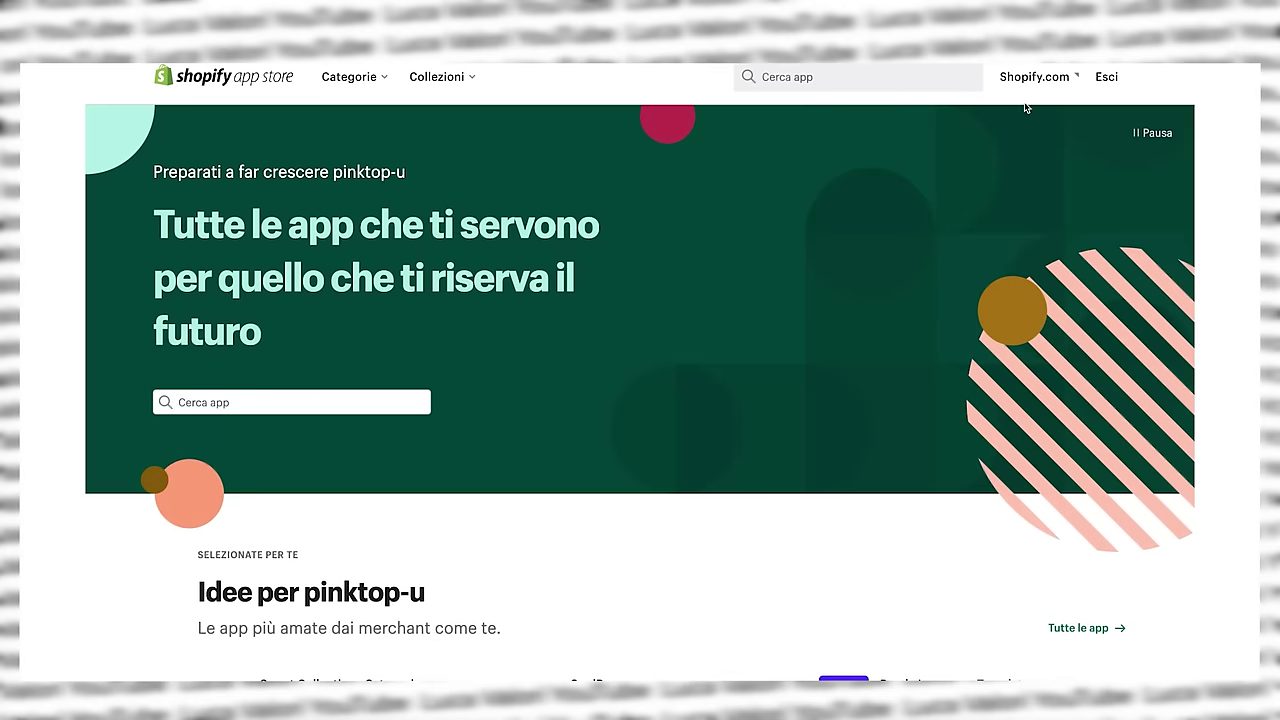
type("TIKTI")
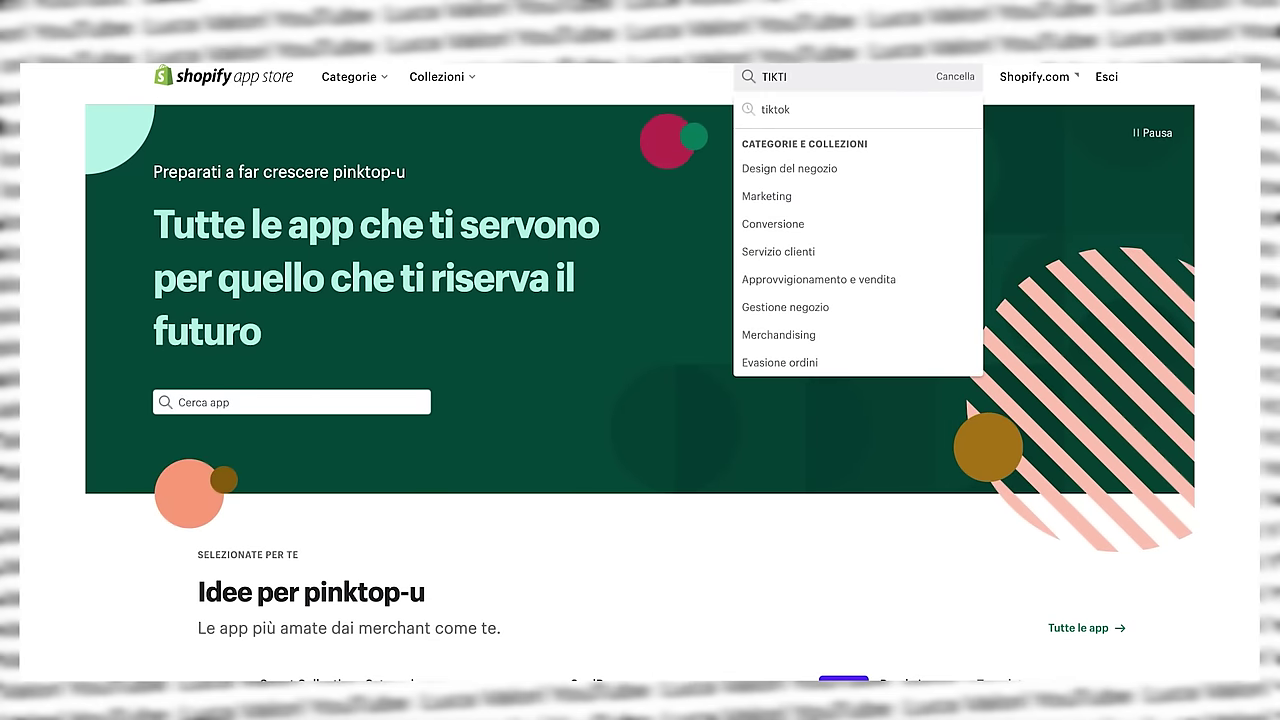
key("BackSpace")
type("OK")
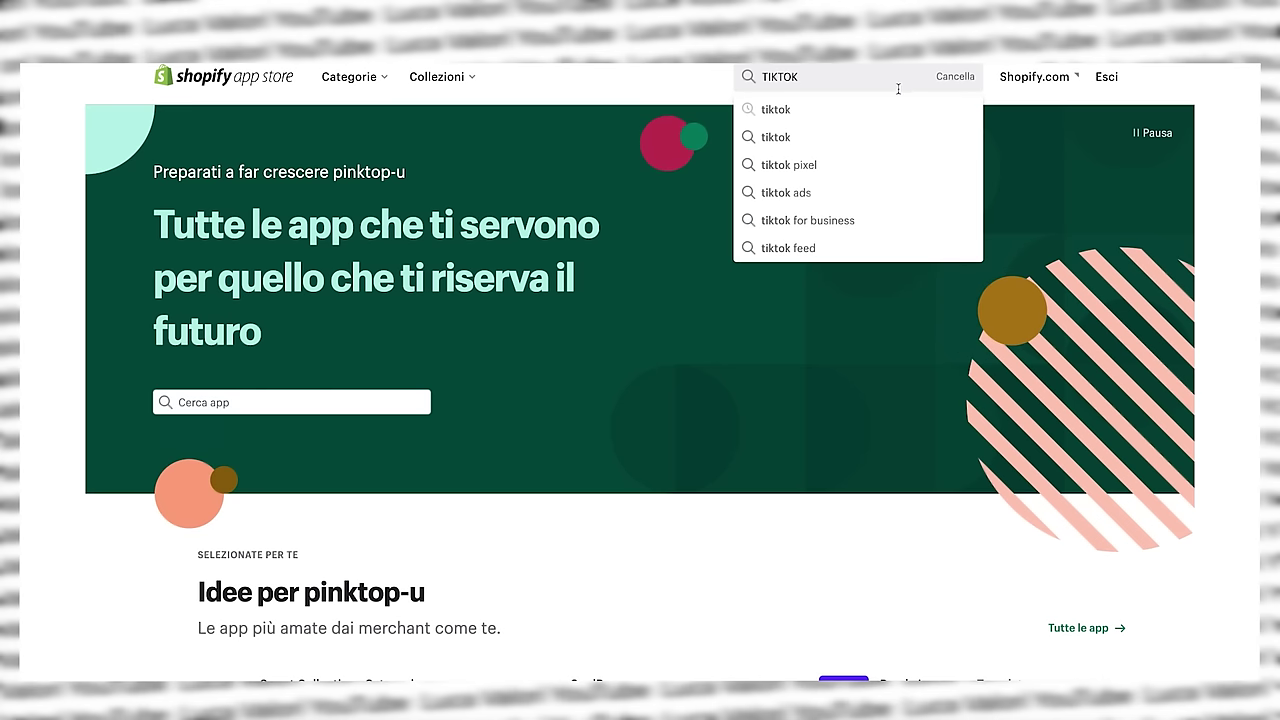
left_click(788, 106)
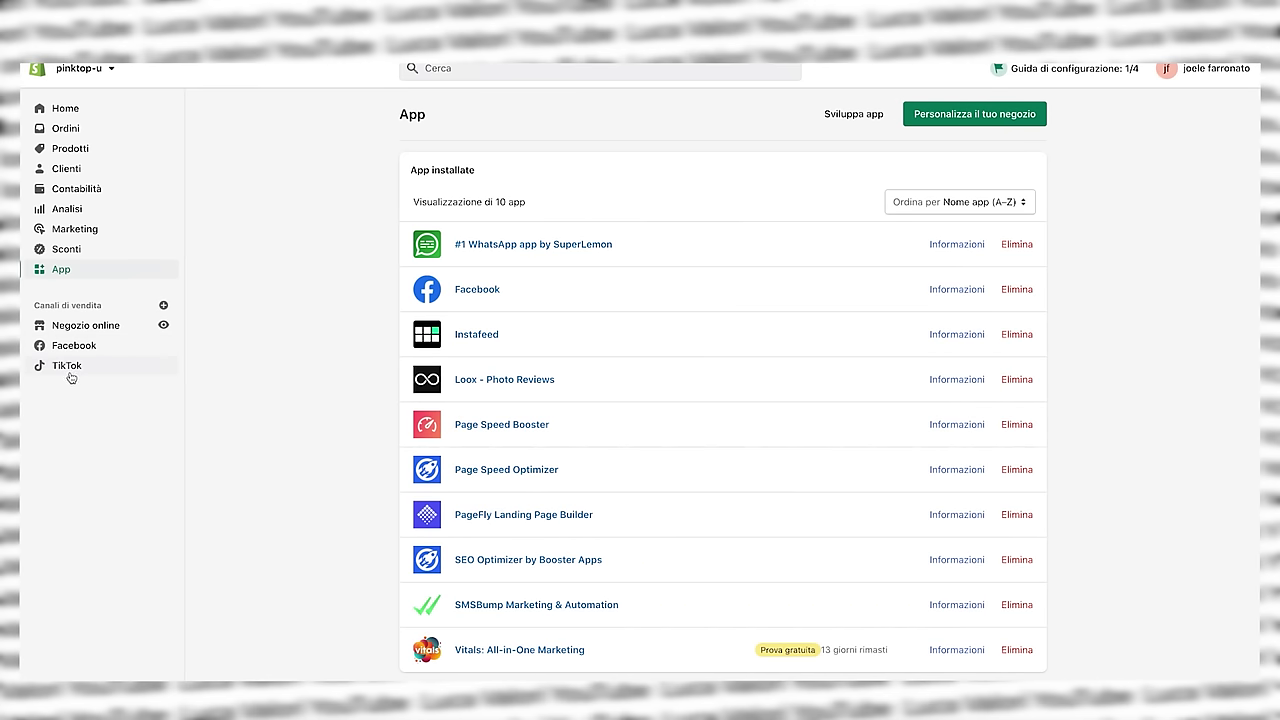
- Resume TikTok Marketing setup from the TikTok sales channel to reach Configura Marketing
left_click(74, 376)
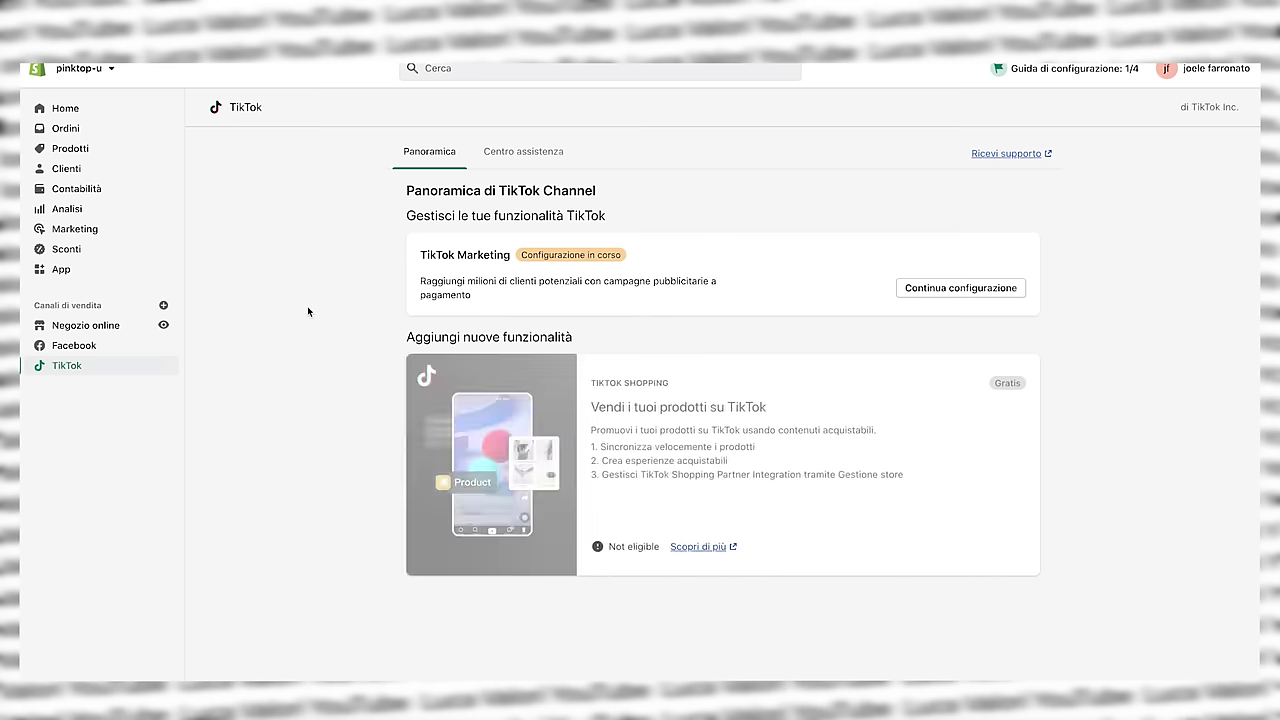
left_click(902, 288)
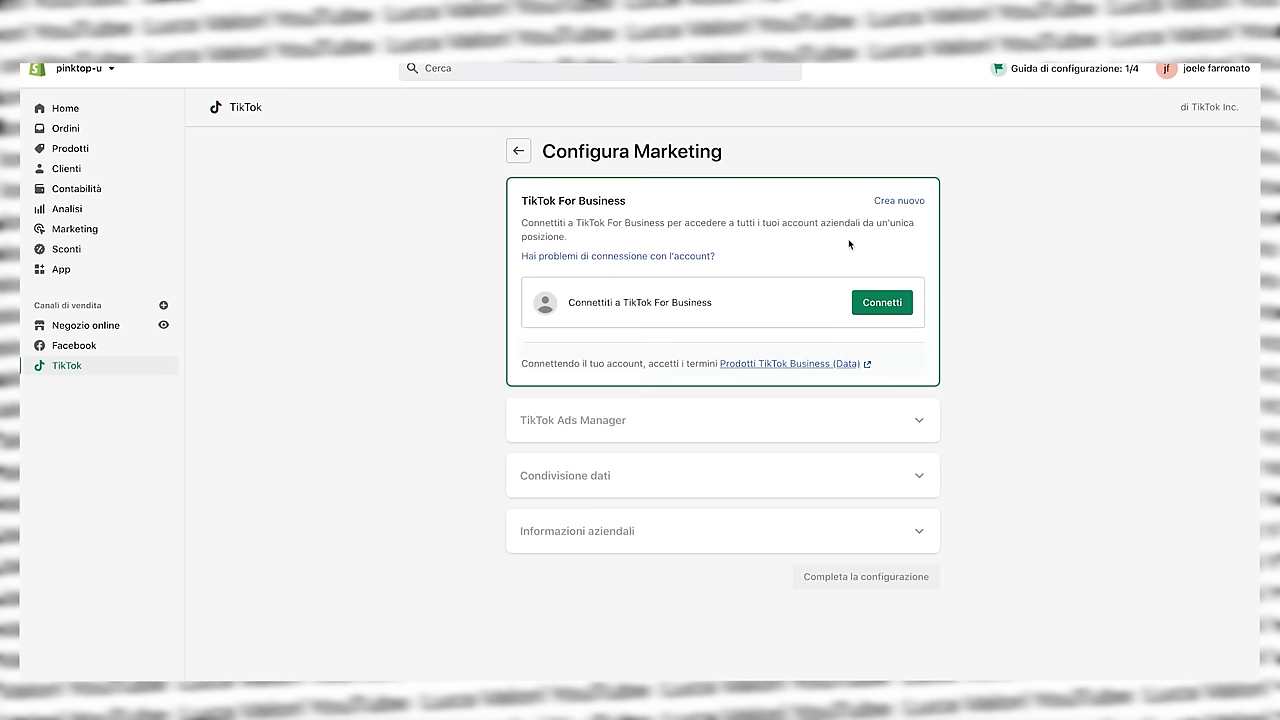
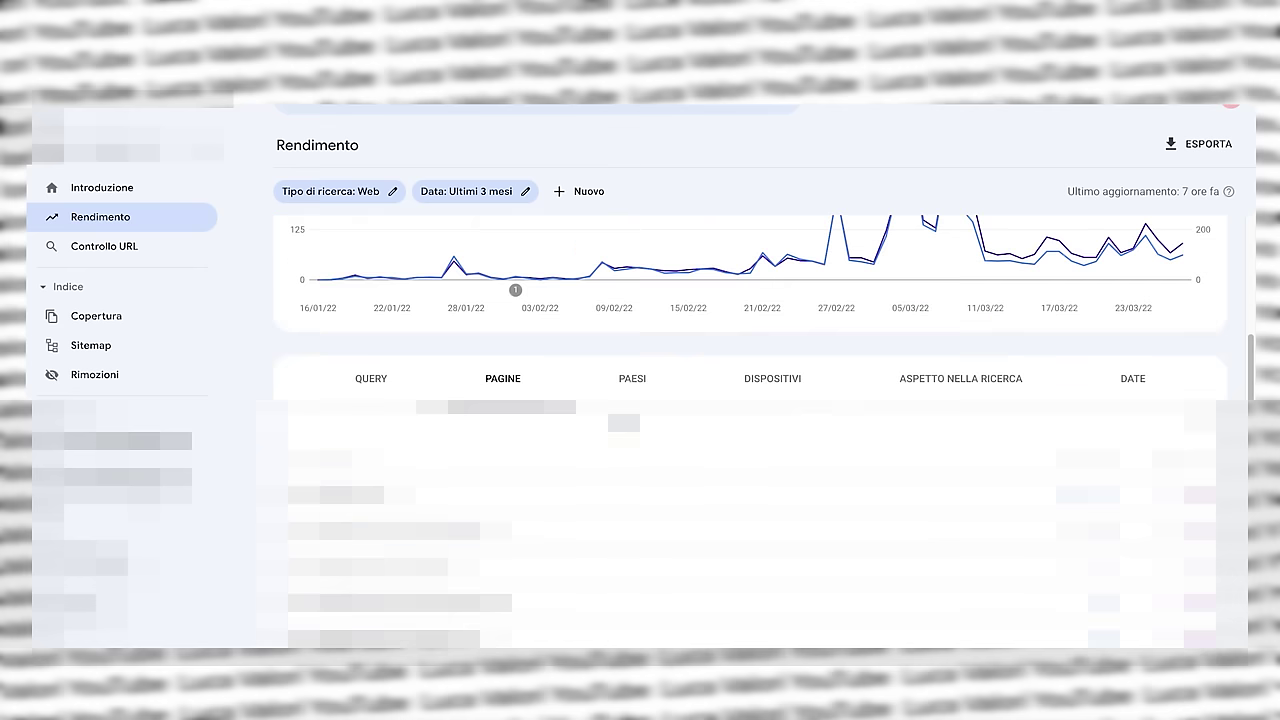
- Break down the Search Console performance table by country, showing Italia at 3.592 clicks
left_click(624, 384)
scroll(1140, 470, "down", 1)
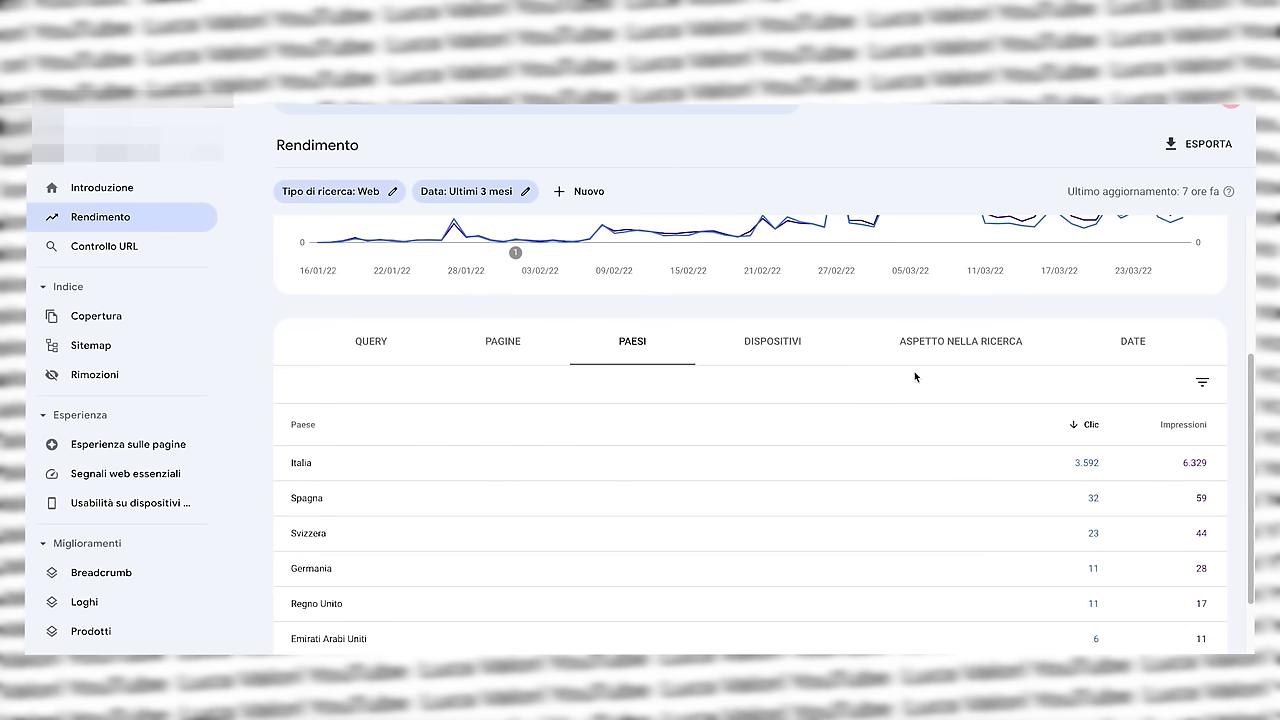
scroll(258, 438, "up", 3)
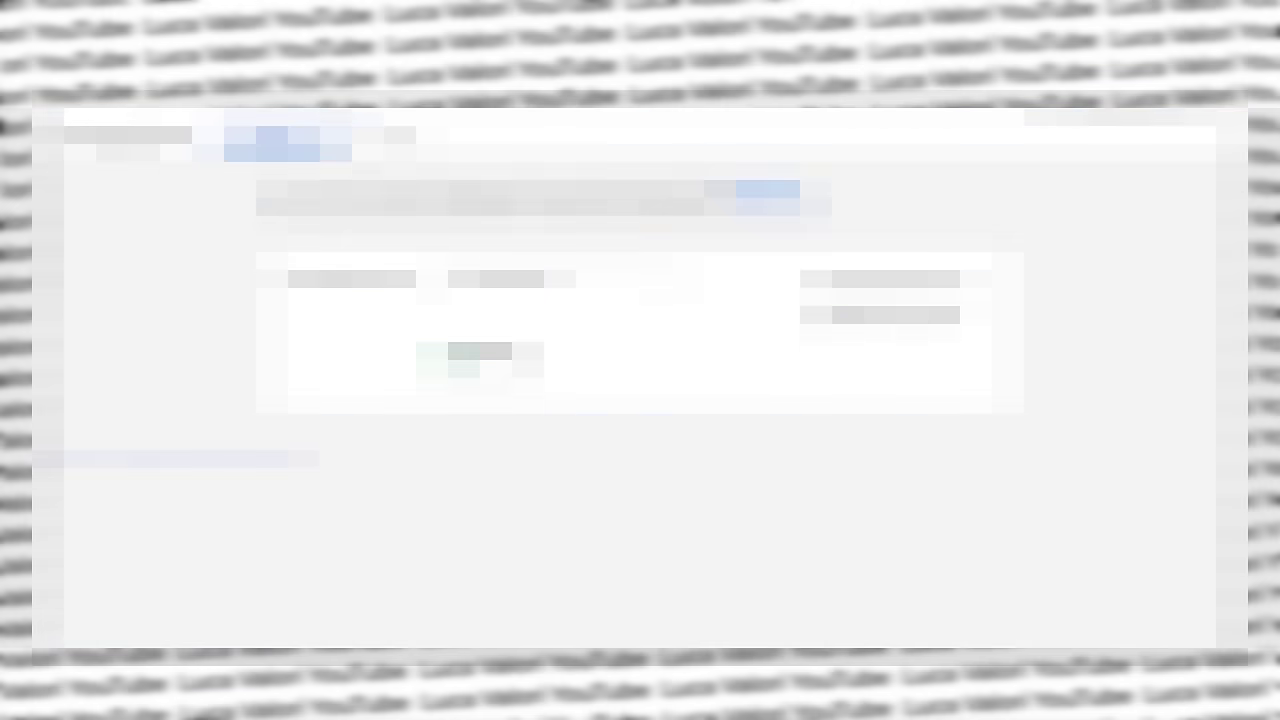
- Open the Branding settings and scroll through the Colore principale and logo fields
left_click(395, 148)
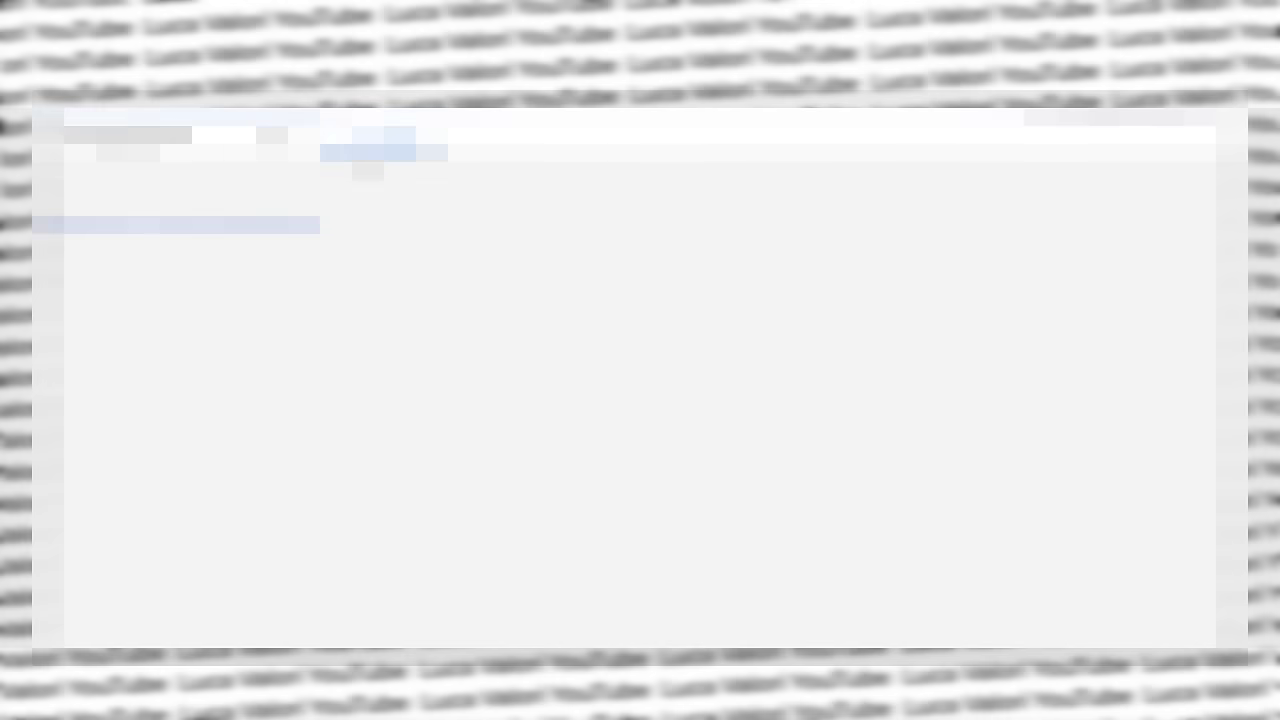
scroll(700, 290, "down", 4)
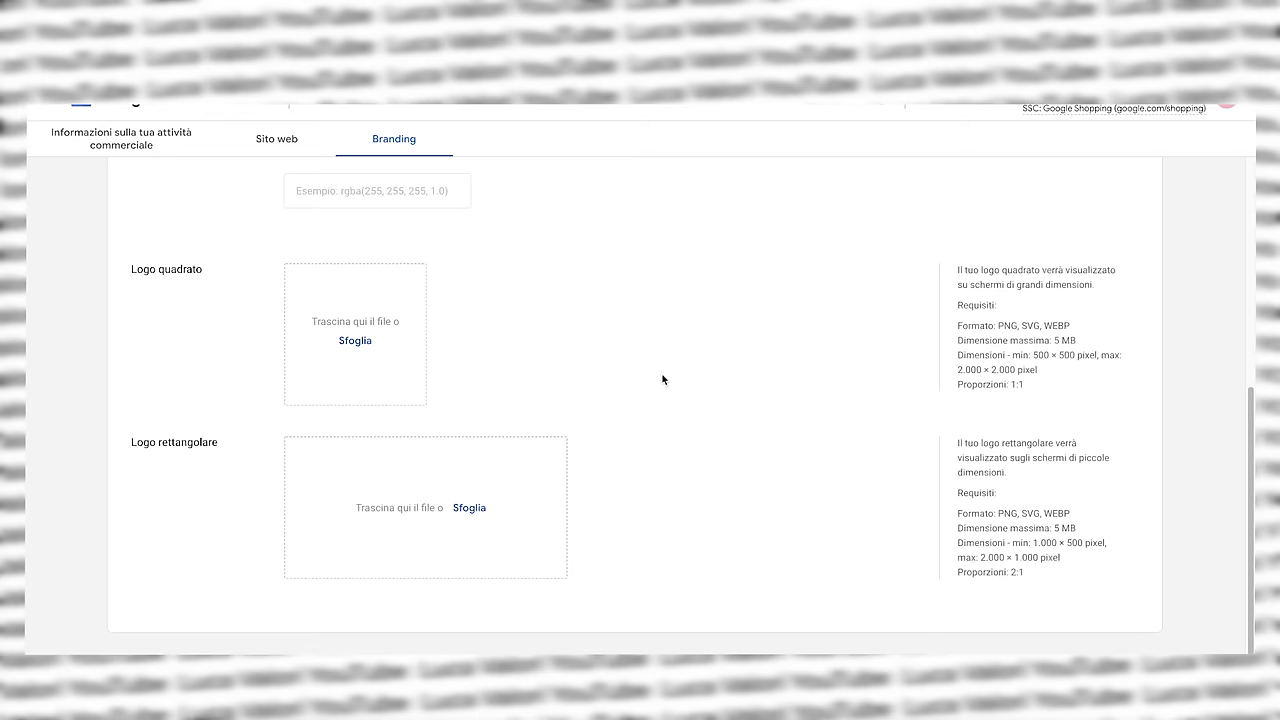
scroll(600, 280, "up", 4)
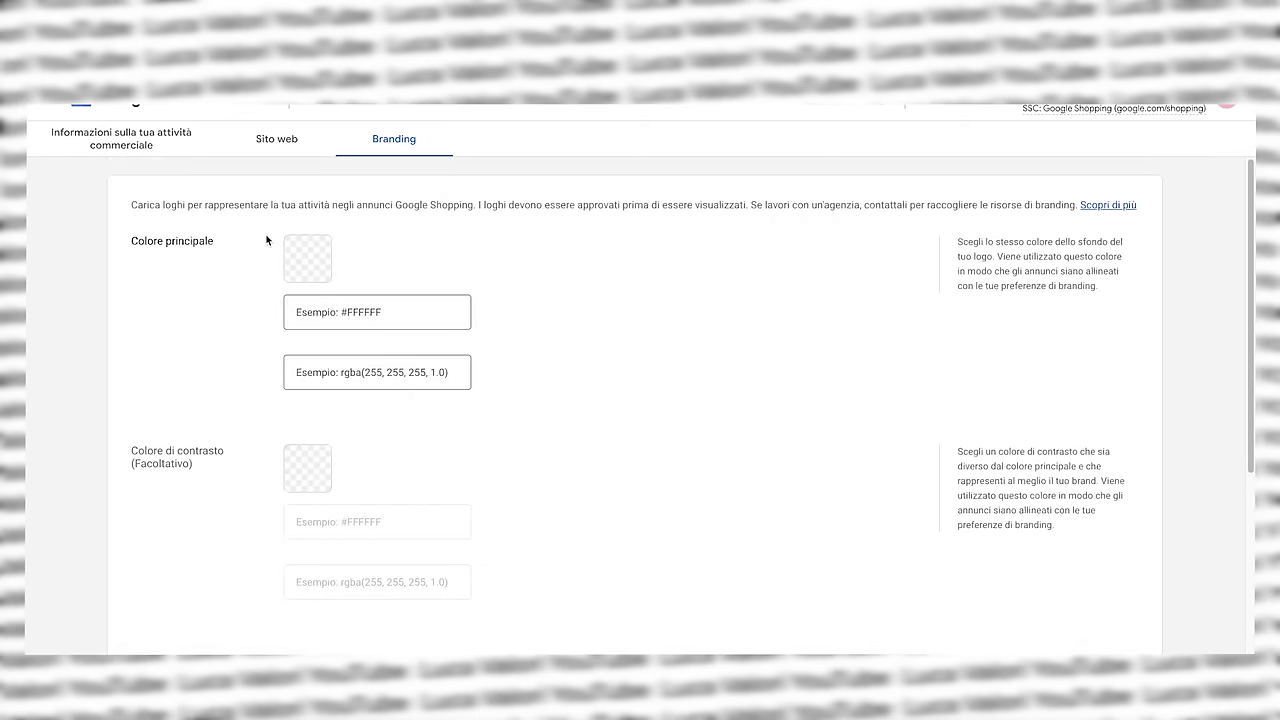
scroll(267, 244, "down", 1)
scroll(394, 306, "down", 3)
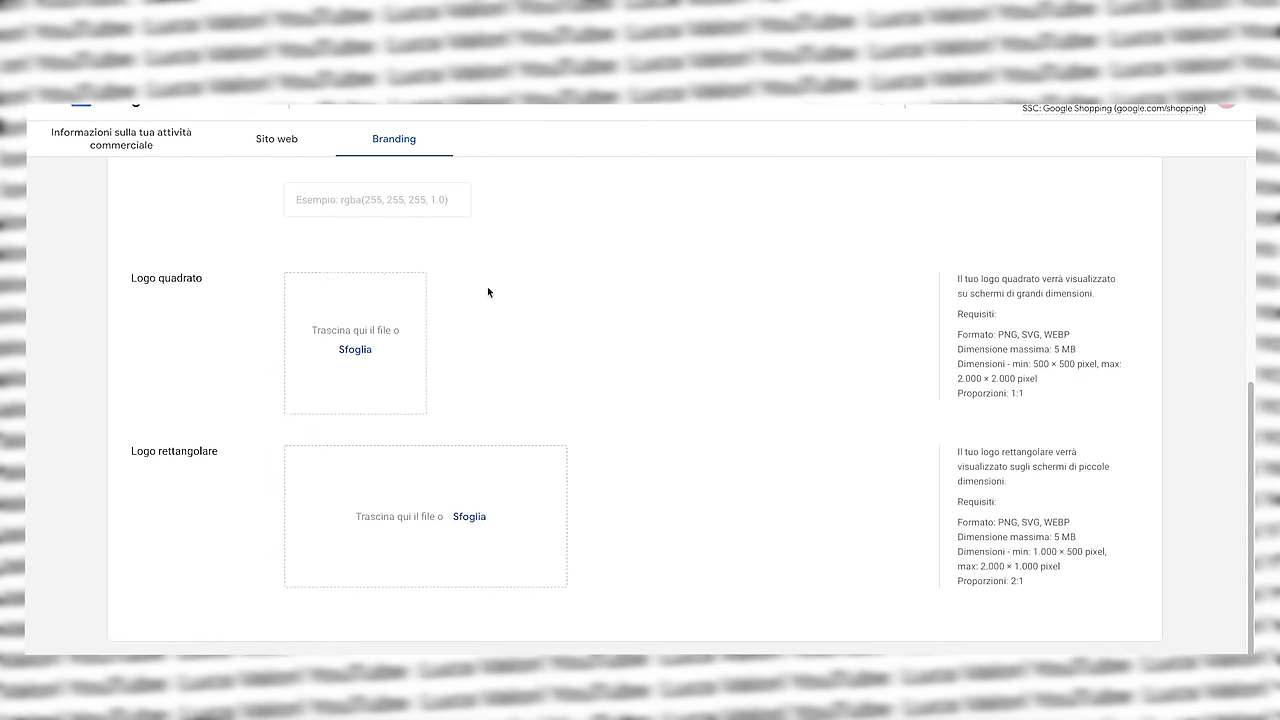
- Read the square logo upload requirements, then leave Branding for another business section
left_click_drag(1091, 294, 997, 374)
left_click(1017, 322)
scroll(386, 246, "up", 4)
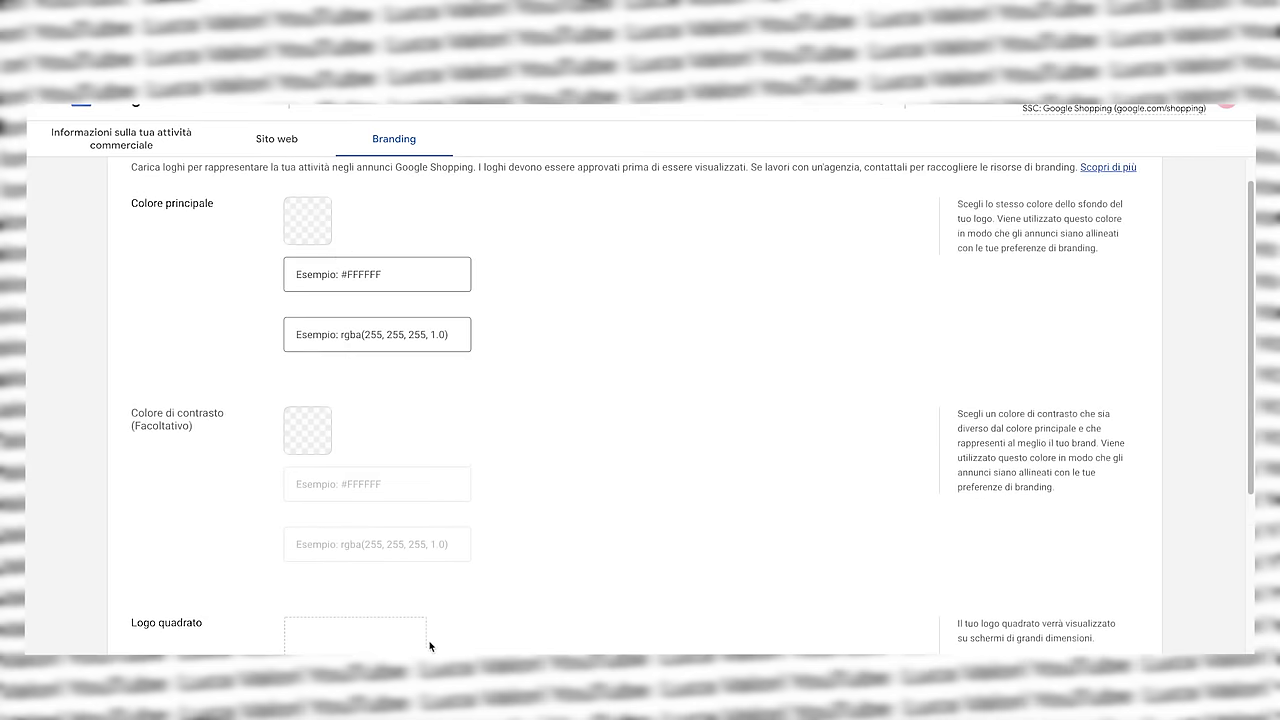
scroll(421, 645, "down", 4)
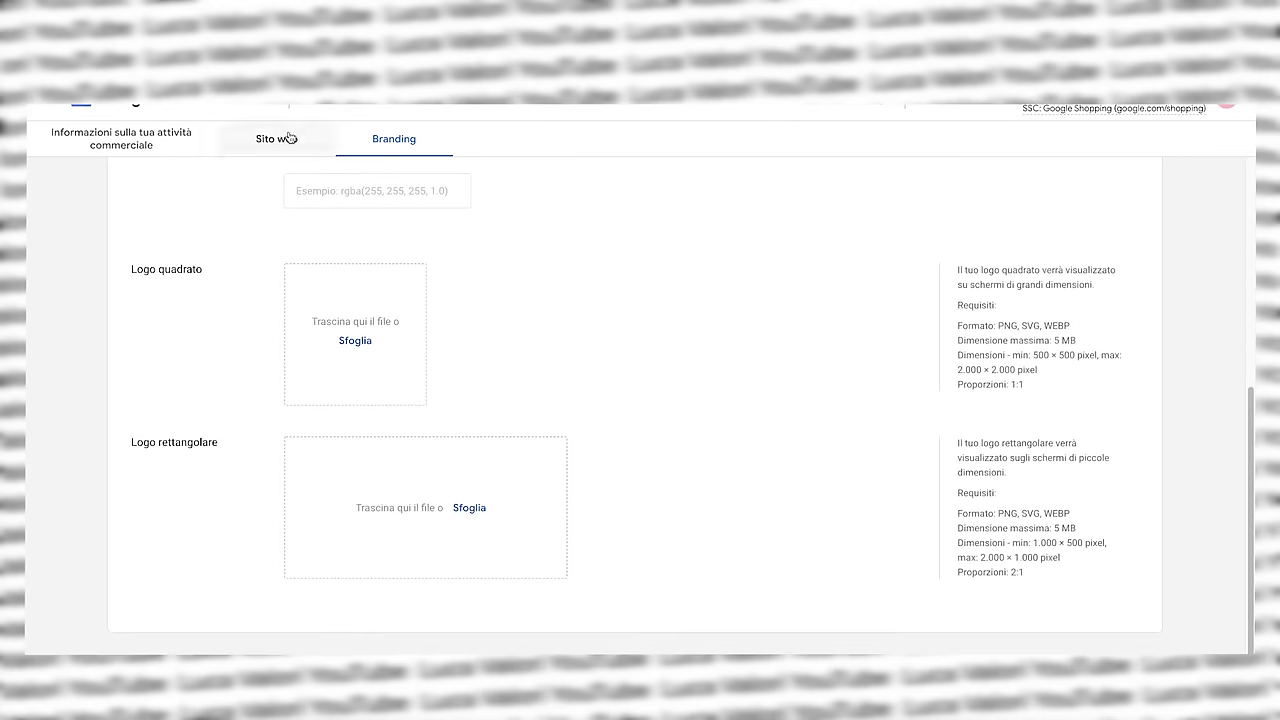
left_click(100, 135)
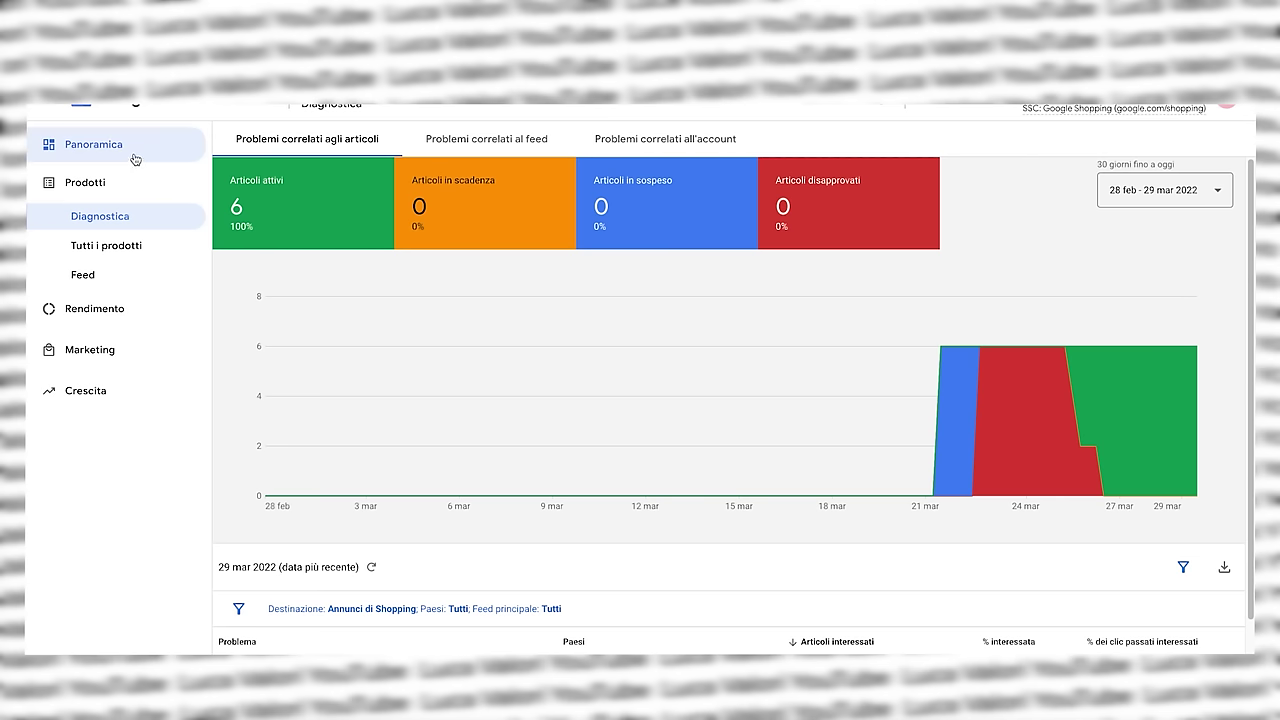
- Go to the Panoramica overview, then open Prodotti > Diagnostica
left_click(133, 153)
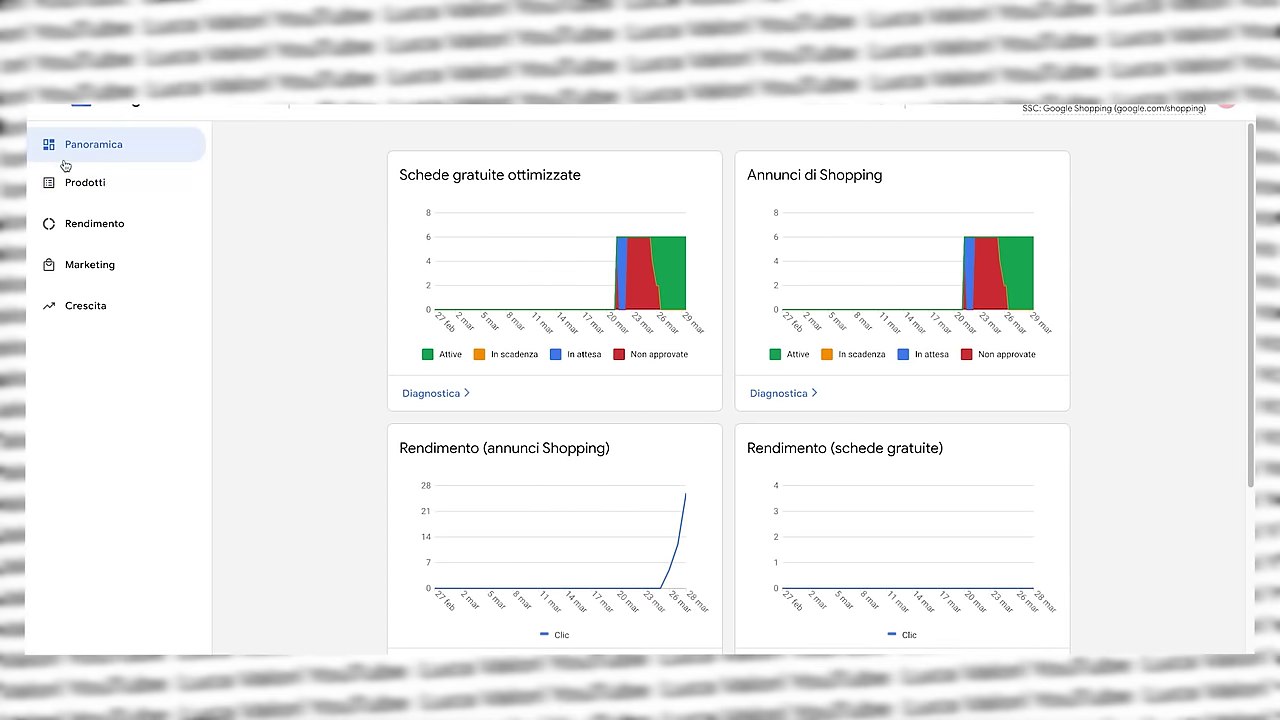
left_click(103, 194)
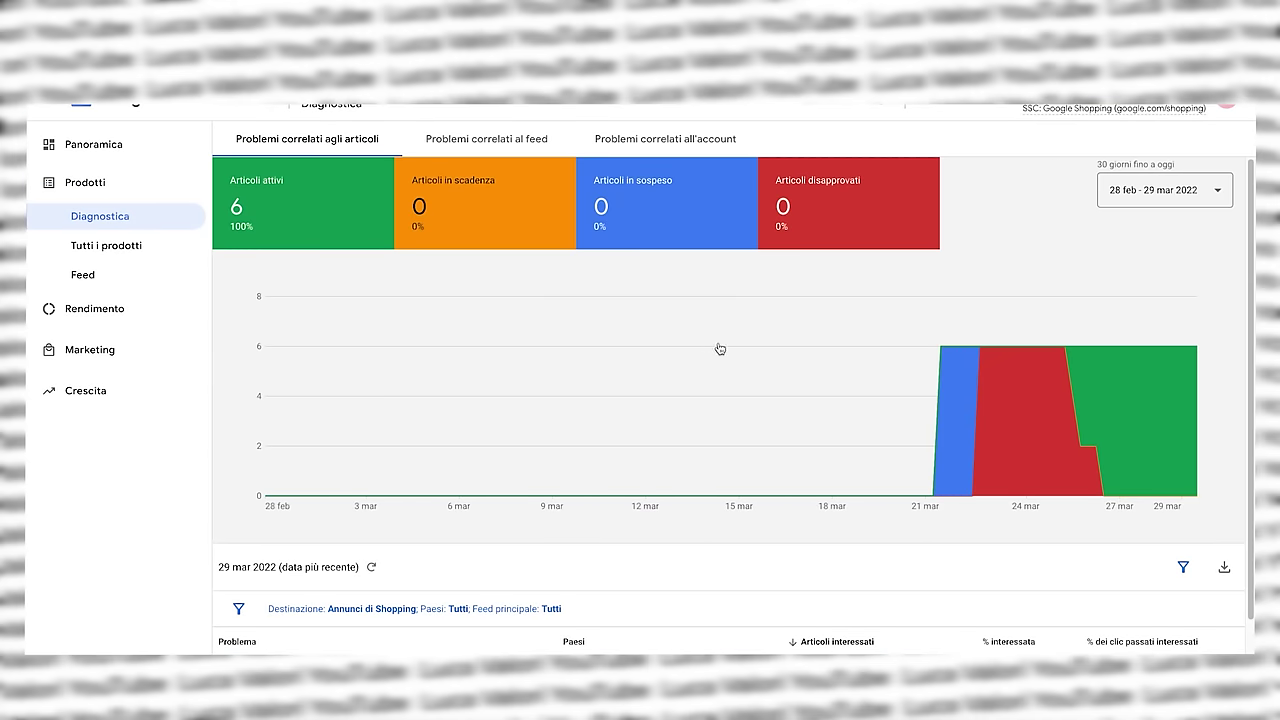
mouse_move(806, 201)
- Review the diagnostics chart and issues table: 6 active items, one missing-identifiers issue in Italia
scroll(758, 300, "down", 1)
scroll(700, 405, "down", 1)
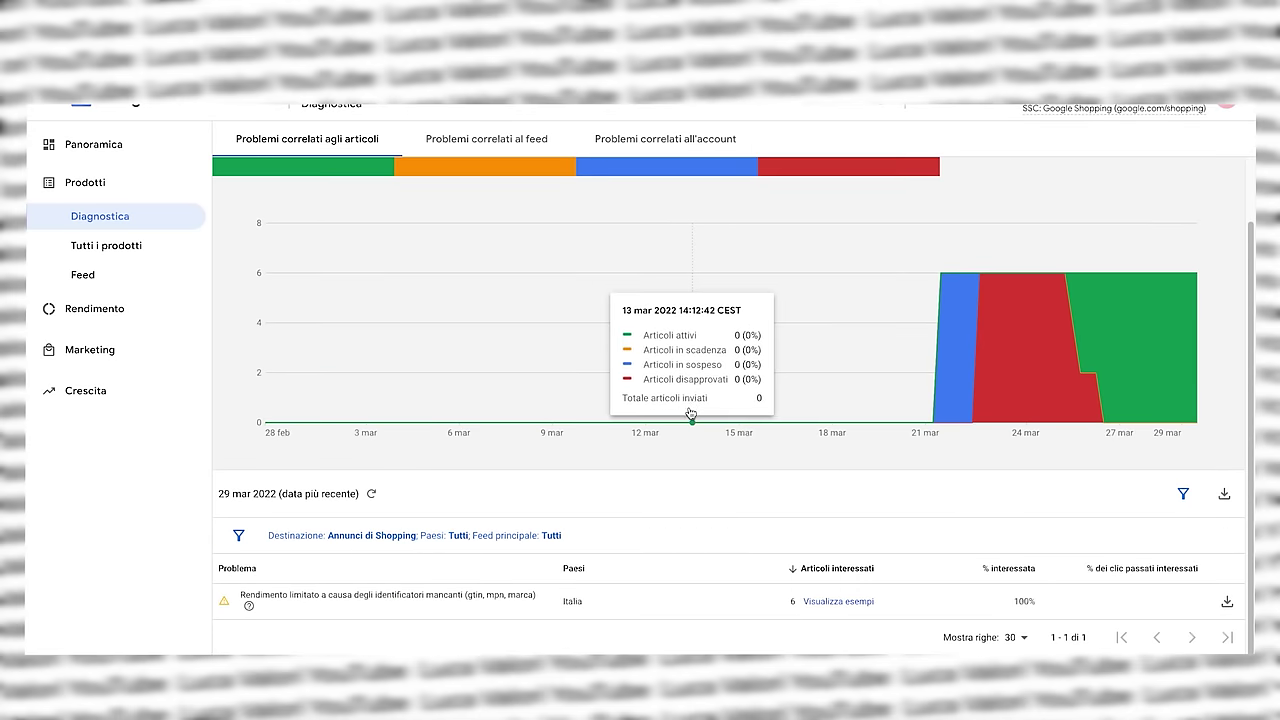
scroll(292, 568, "down", 1)
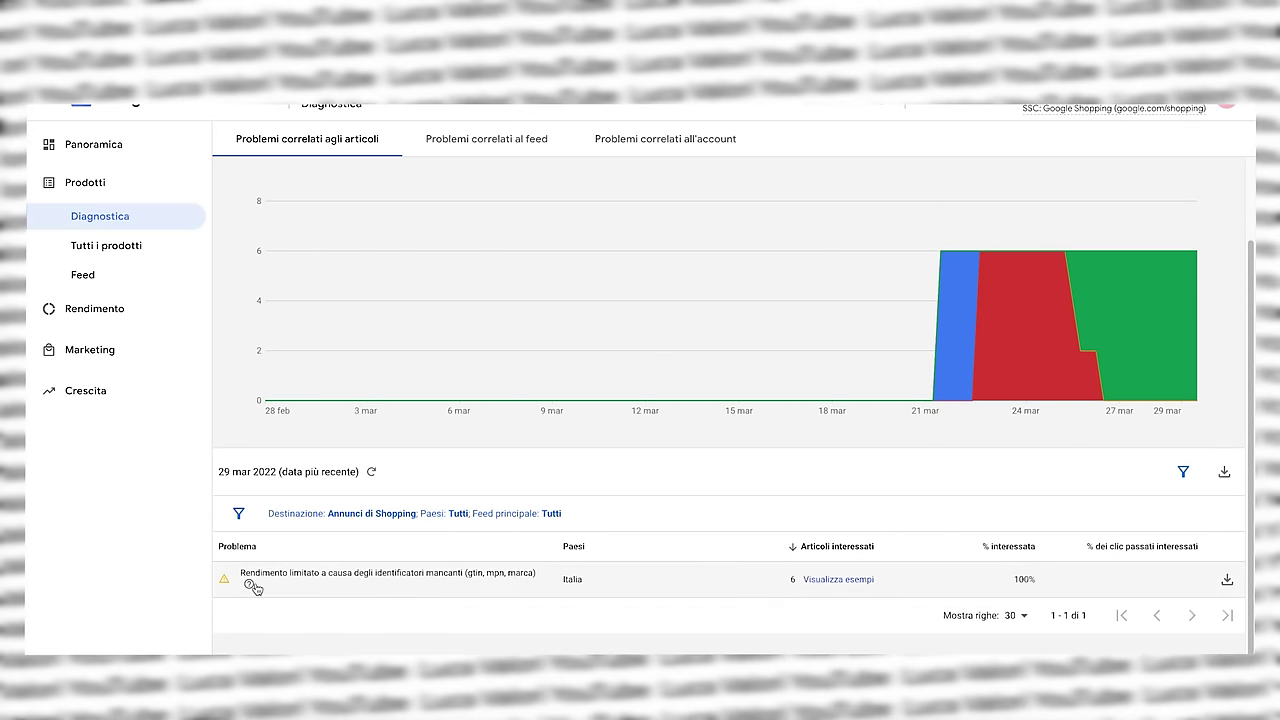
scroll(466, 346, "up", 5)
scroll(420, 320, "down", 5)
scroll(368, 478, "up", 1)
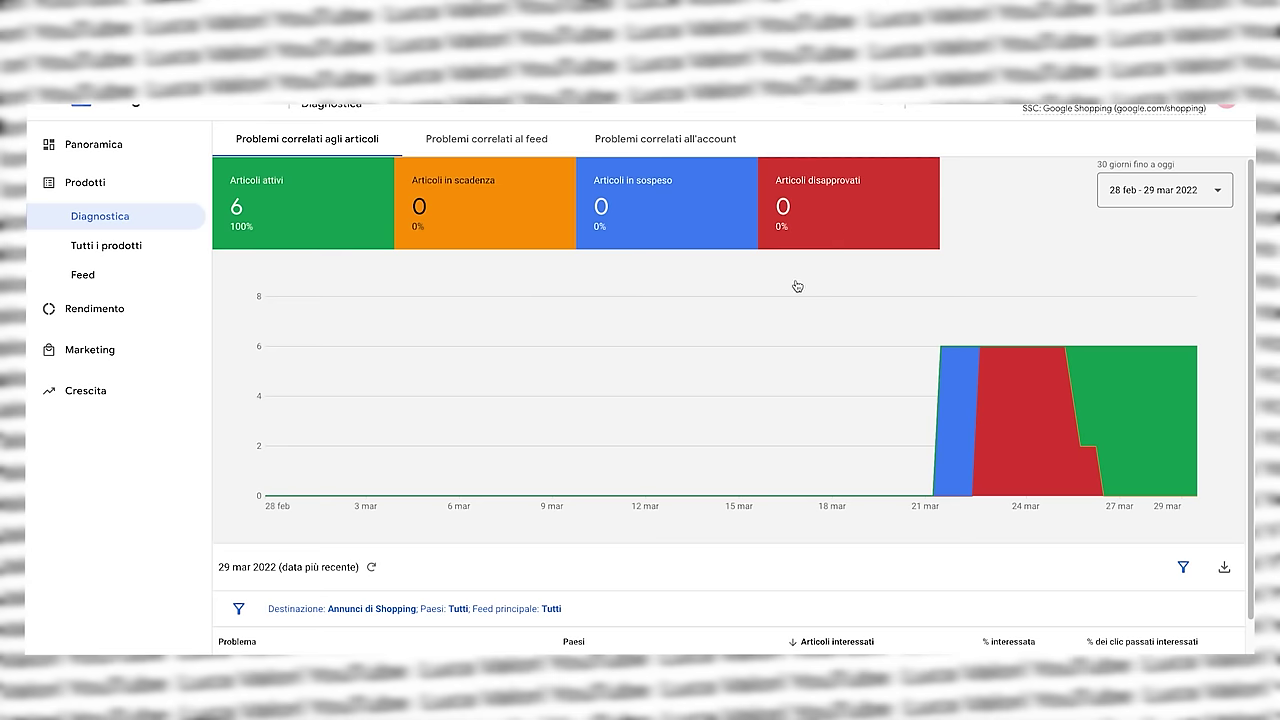
scroll(760, 330, "down", 1)
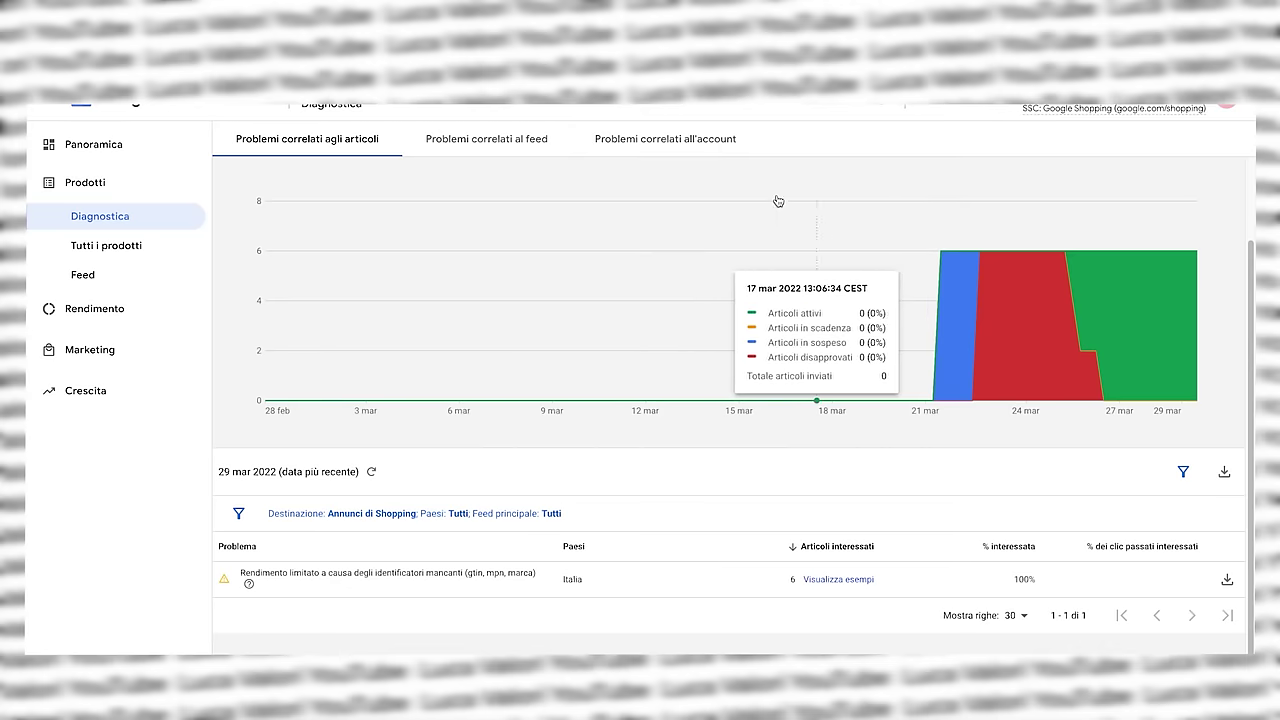
scroll(610, 135, "up", 1)
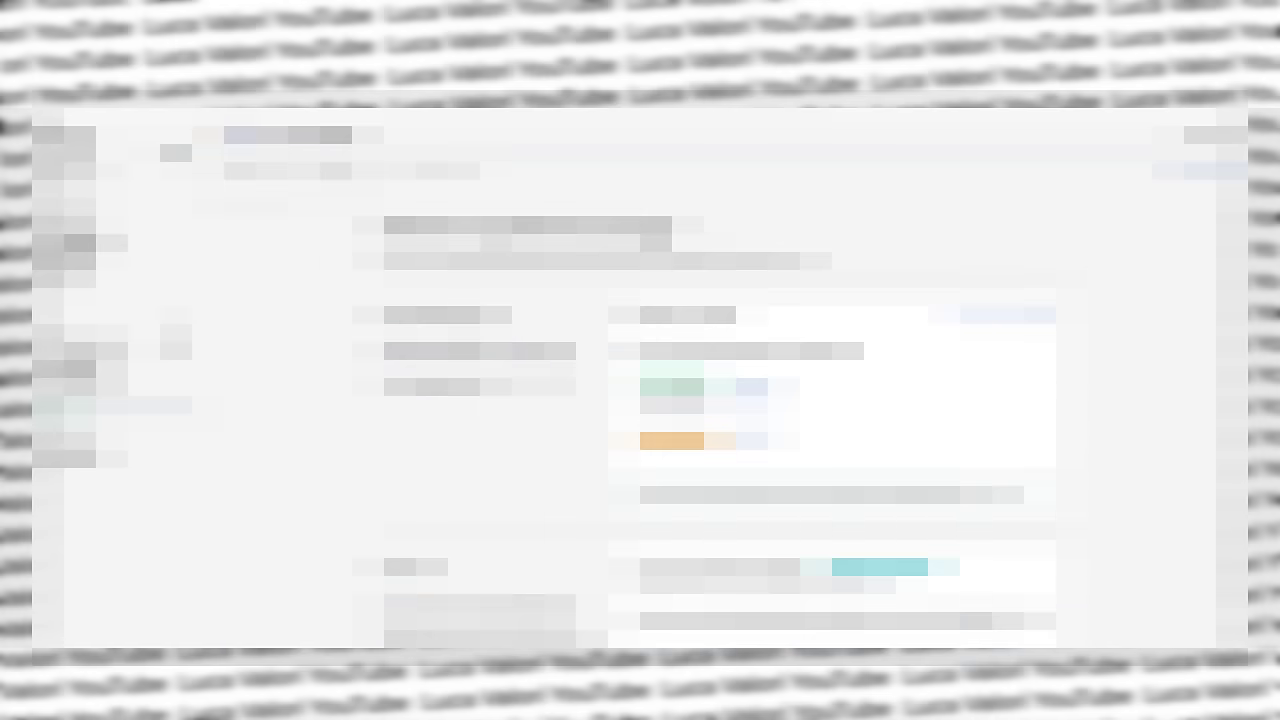
- Scroll through the Merchant Center page to find the Google Ads account setup
scroll(830, 400, "down", 10)
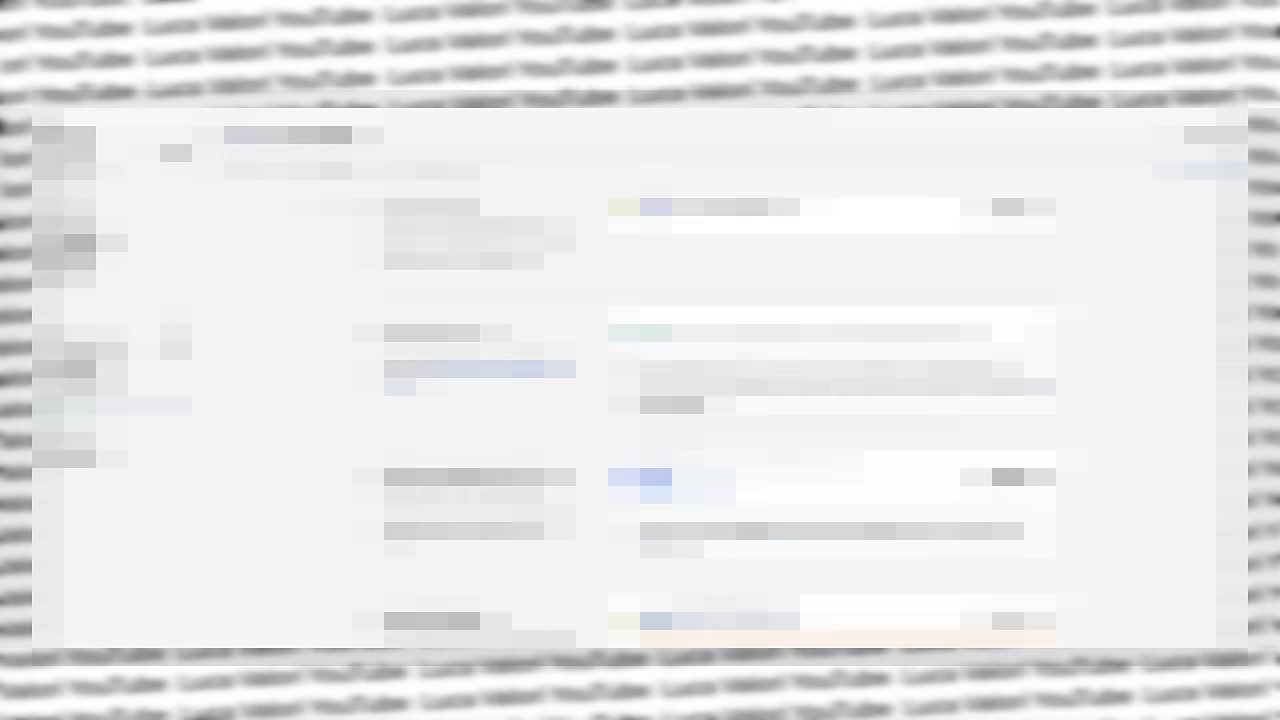
scroll(830, 420, "up", 1)
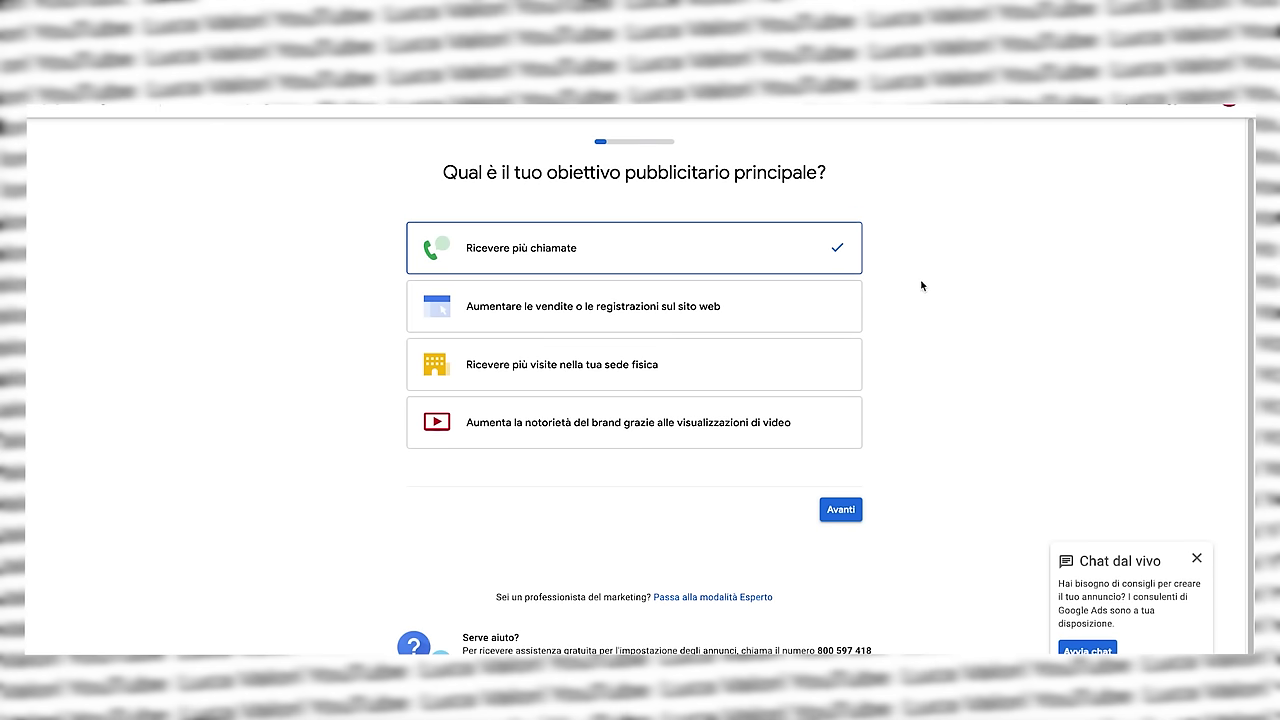
- In expert mode, create the account without a campaign (Italia, euro), declining tips and offers
scroll(700, 280, "down", 1)
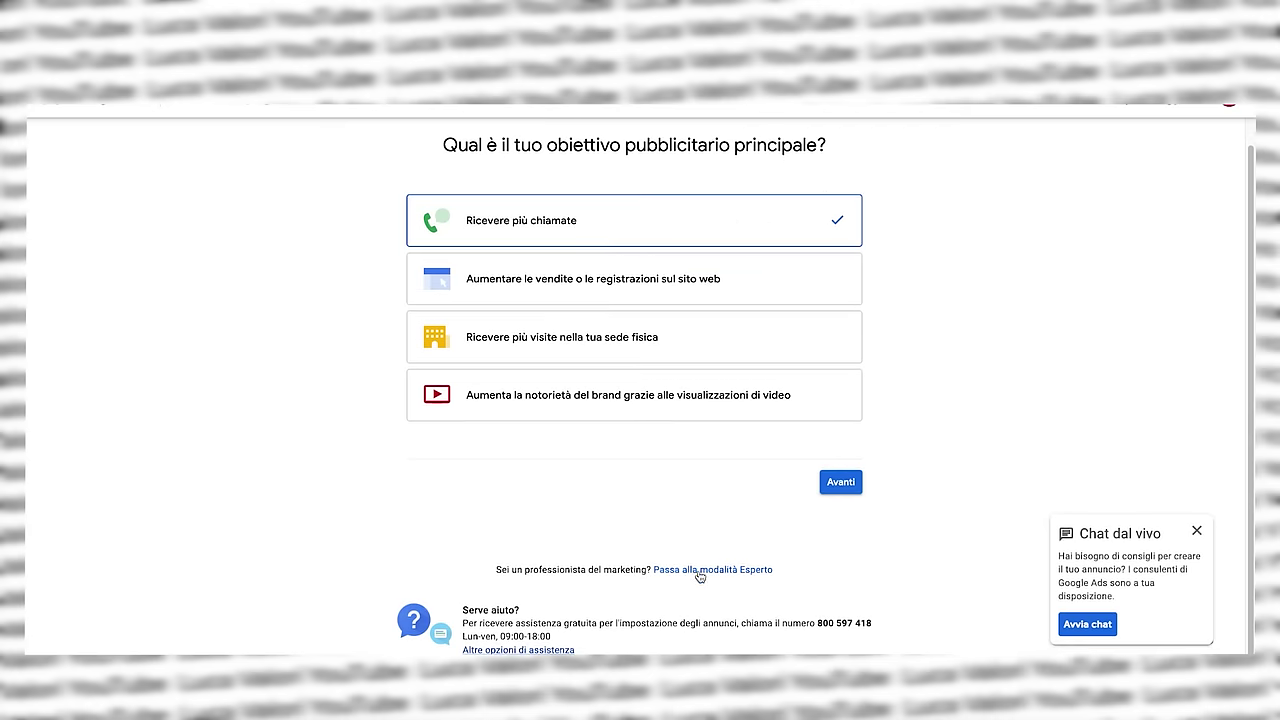
left_click(699, 573)
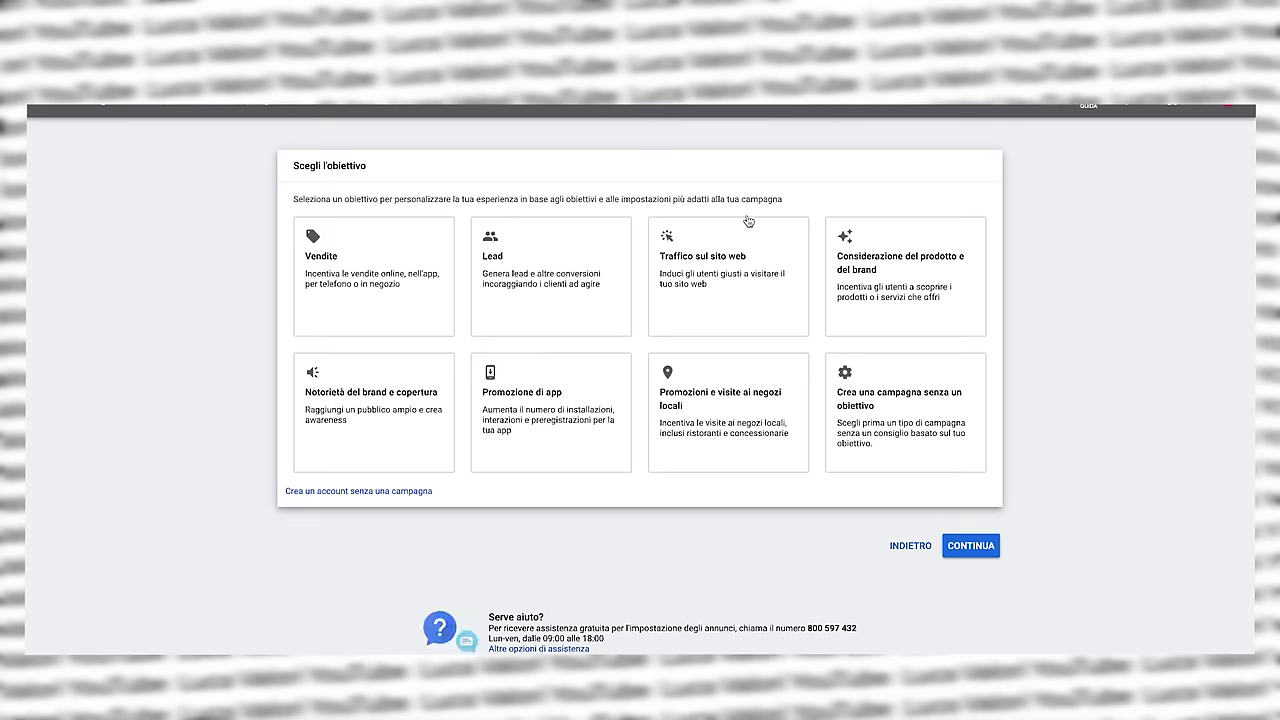
left_click(341, 491)
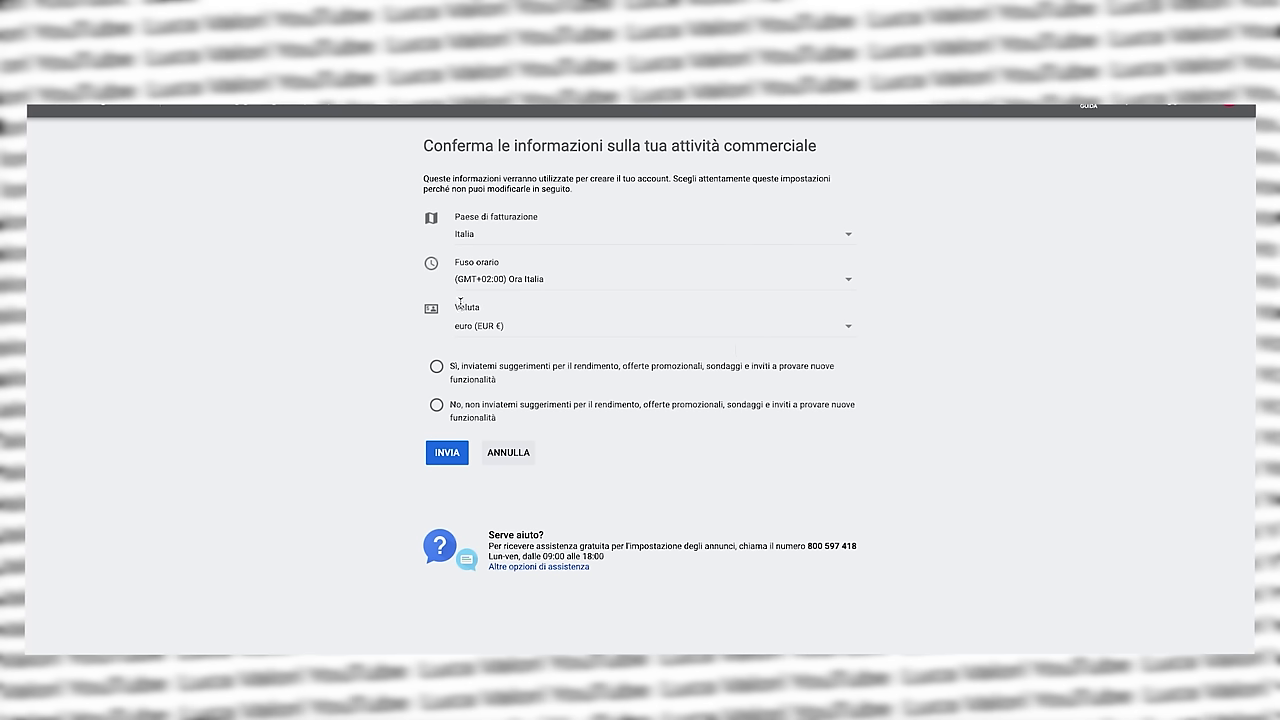
left_click(441, 463)
left_click(436, 404)
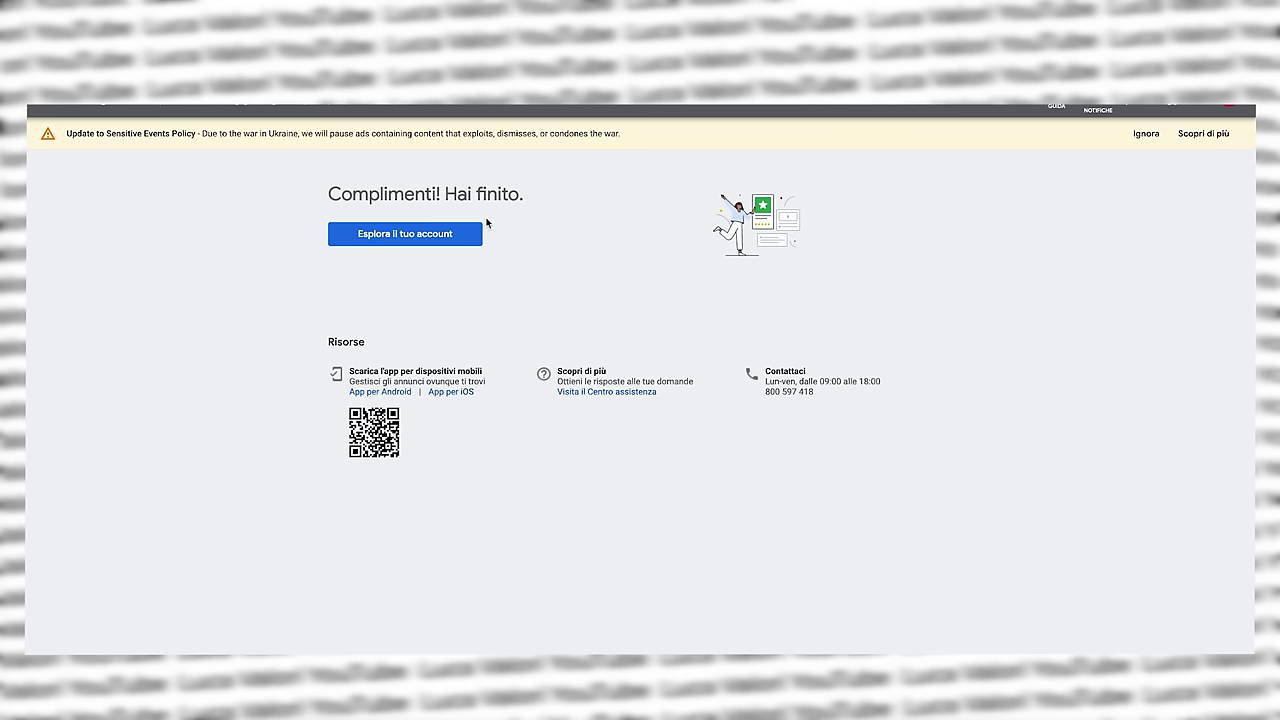
- Enter the new account, dismiss the Sensitive Events Policy notice, and open Strumenti e impostazioni
left_click(414, 241)
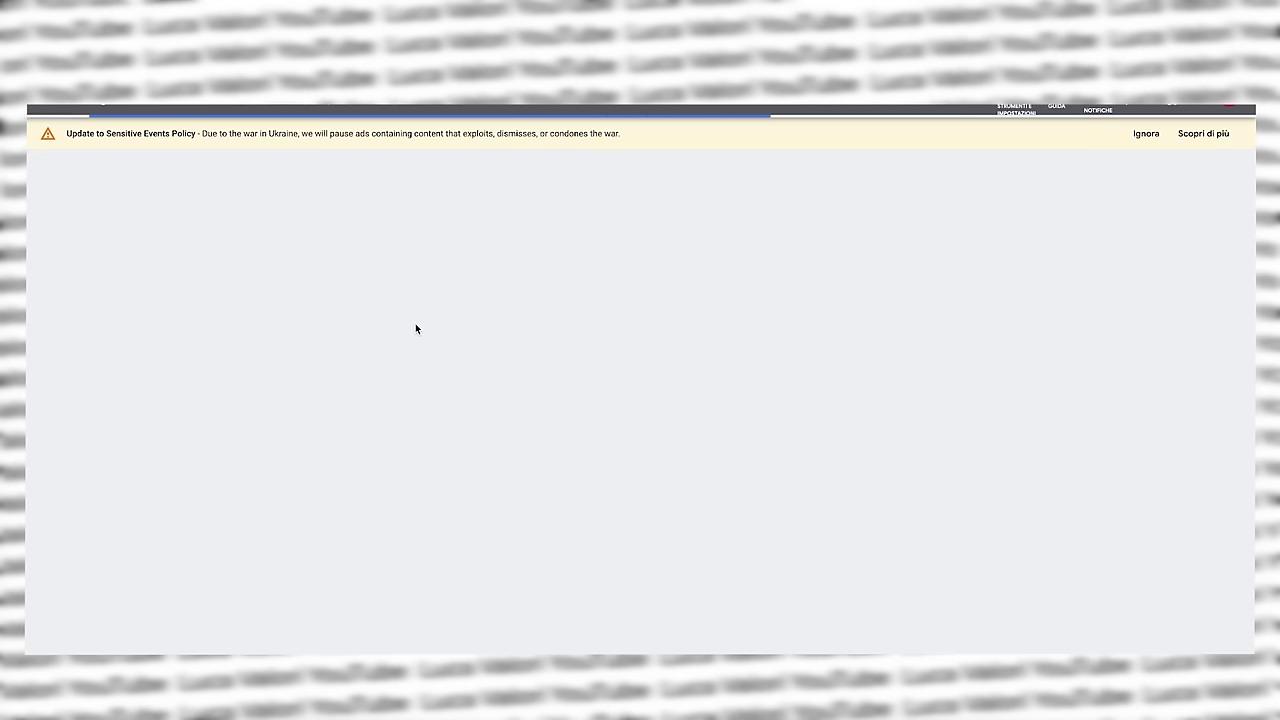
left_click(1150, 136)
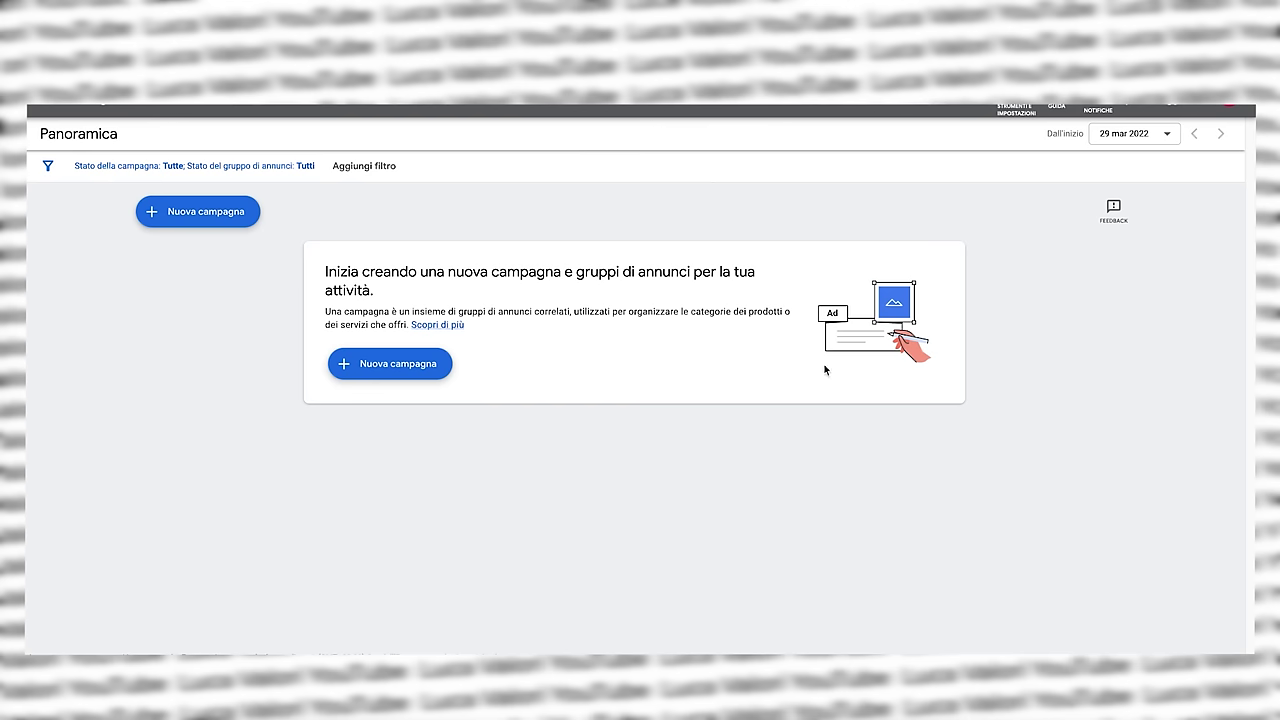
left_click(1010, 110)
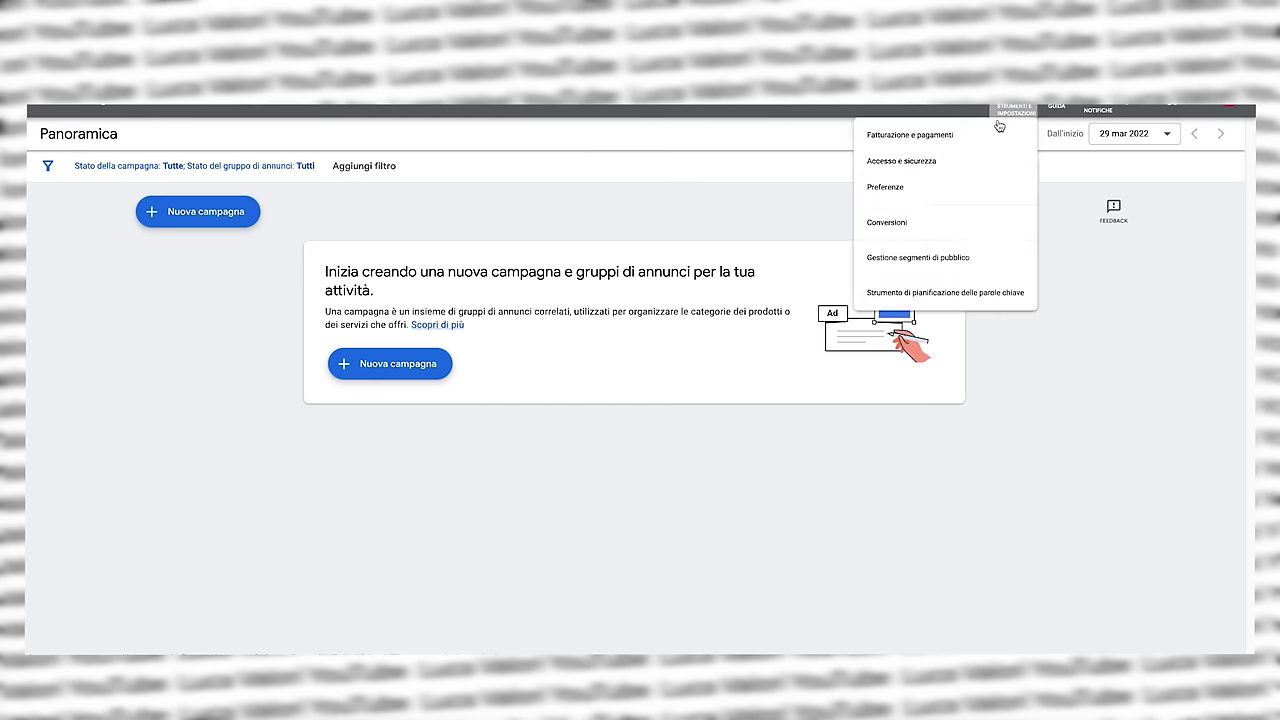
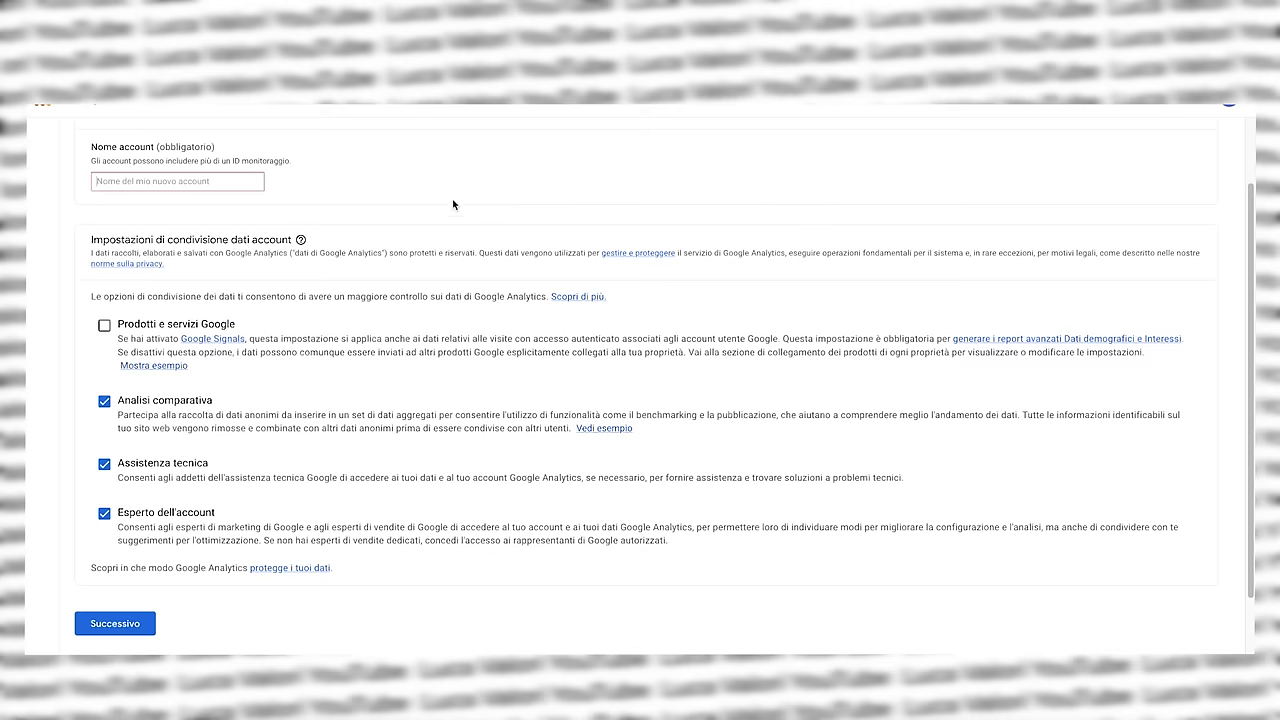
- Name the account 'Store prova', leave only Assistenza tecnica data sharing checked, and continue
left_click(177, 262)
type("Store prova")
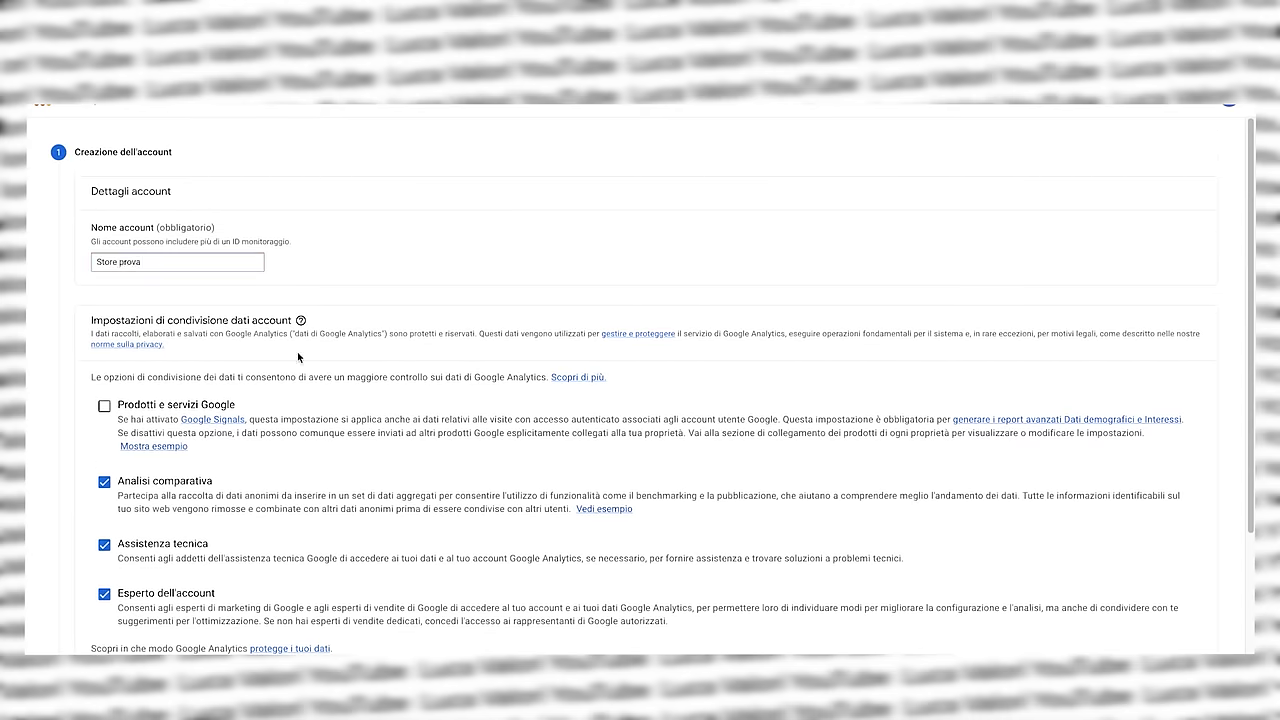
scroll(365, 335, "down", 1)
left_click(105, 539)
left_click(104, 488)
left_click(104, 425)
left_click(104, 488)
scroll(181, 647, "down", 1)
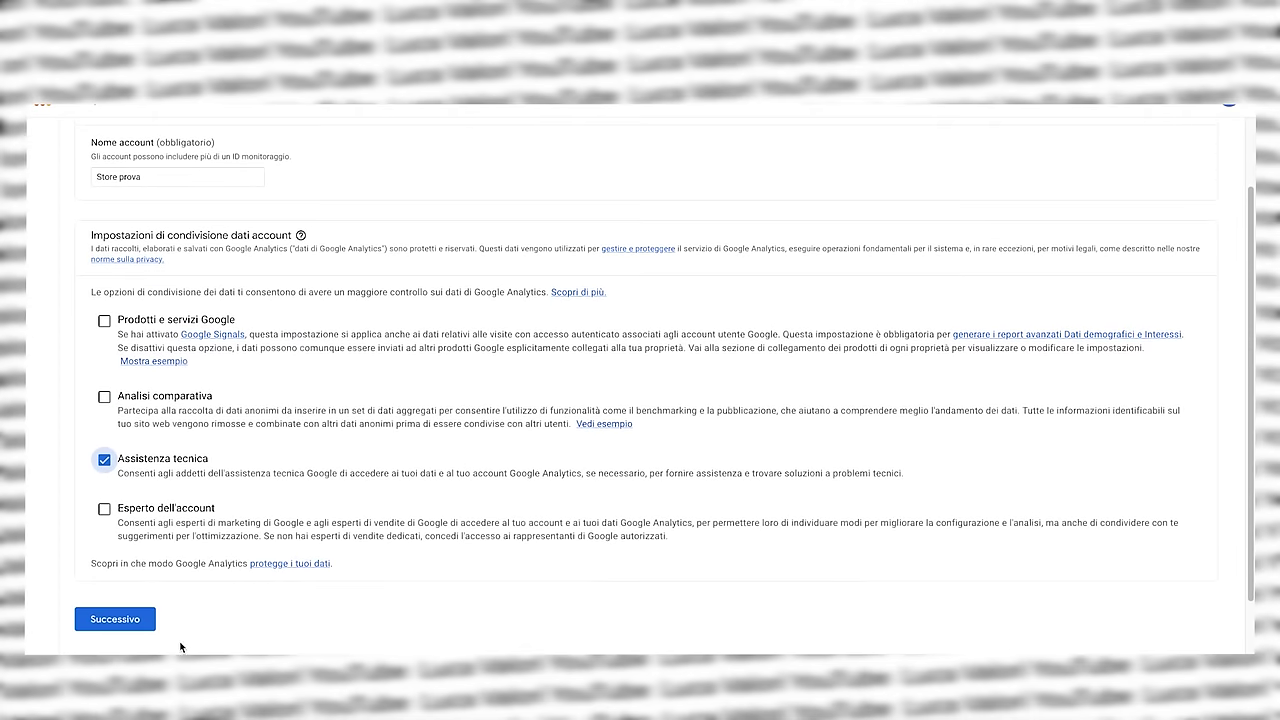
left_click(114, 620)
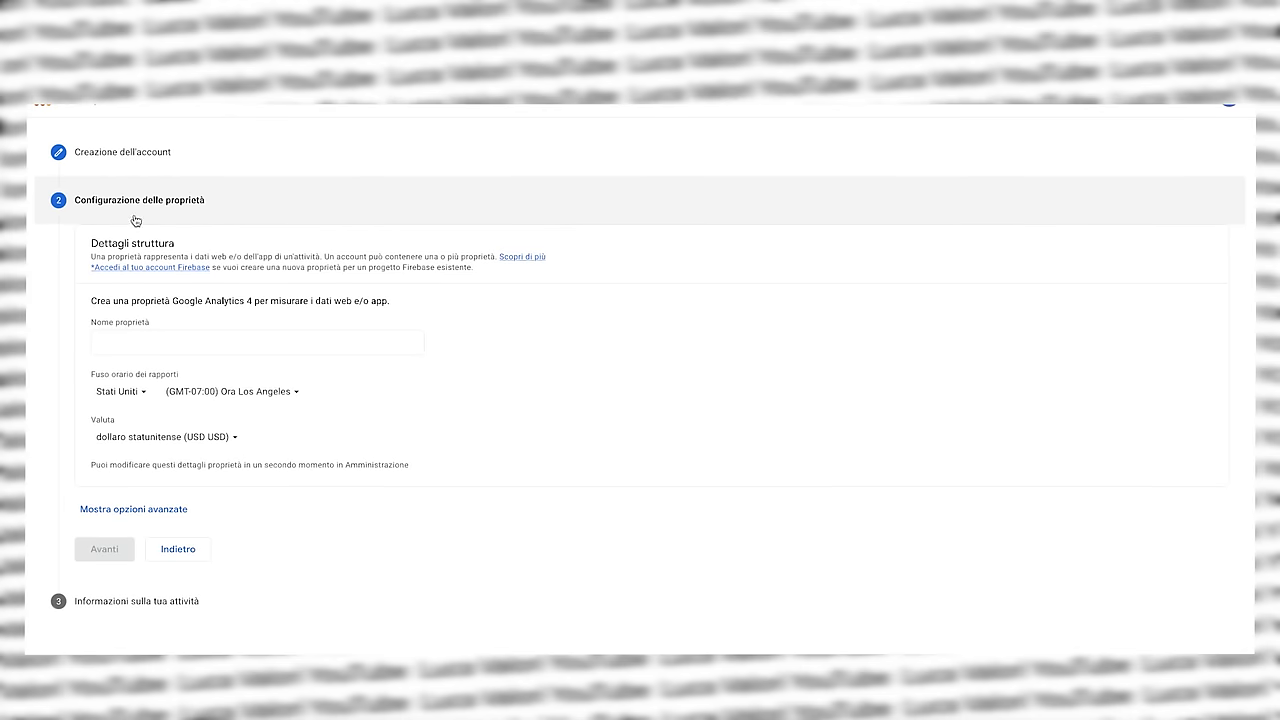
- Name the property 'Store name' and set Italia as the reporting time zone
left_click(195, 348)
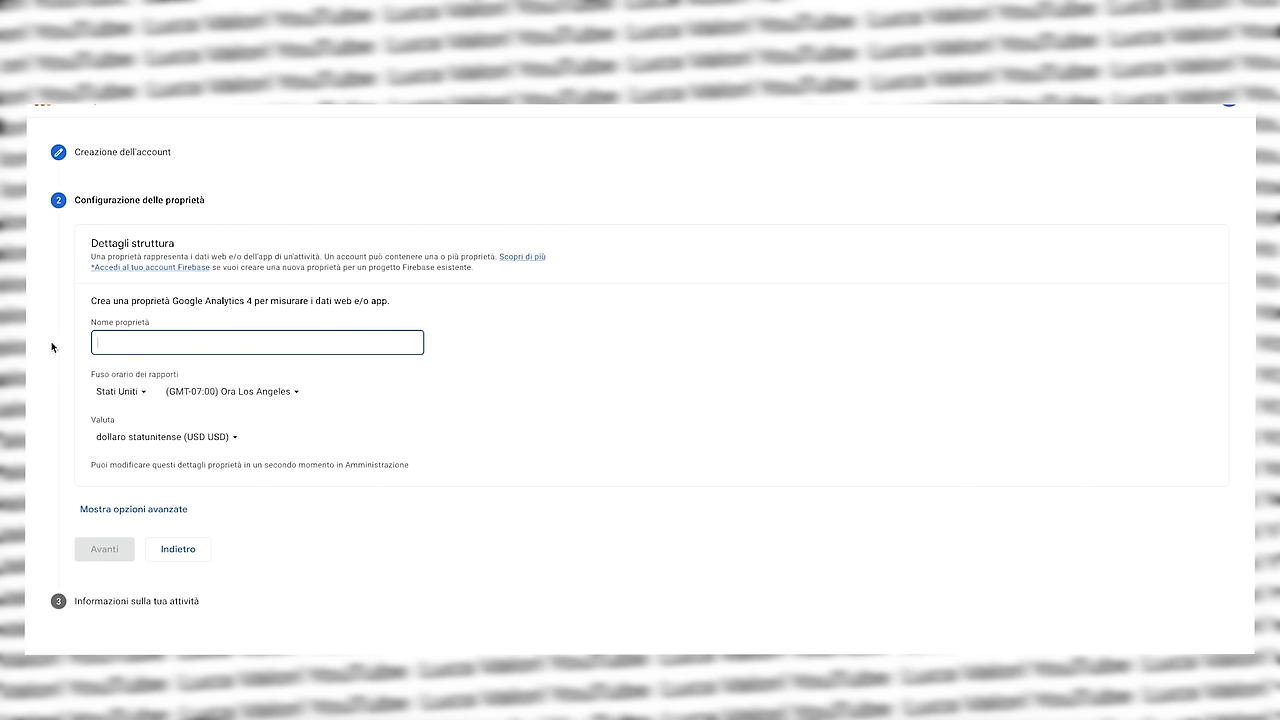
left_click(120, 391)
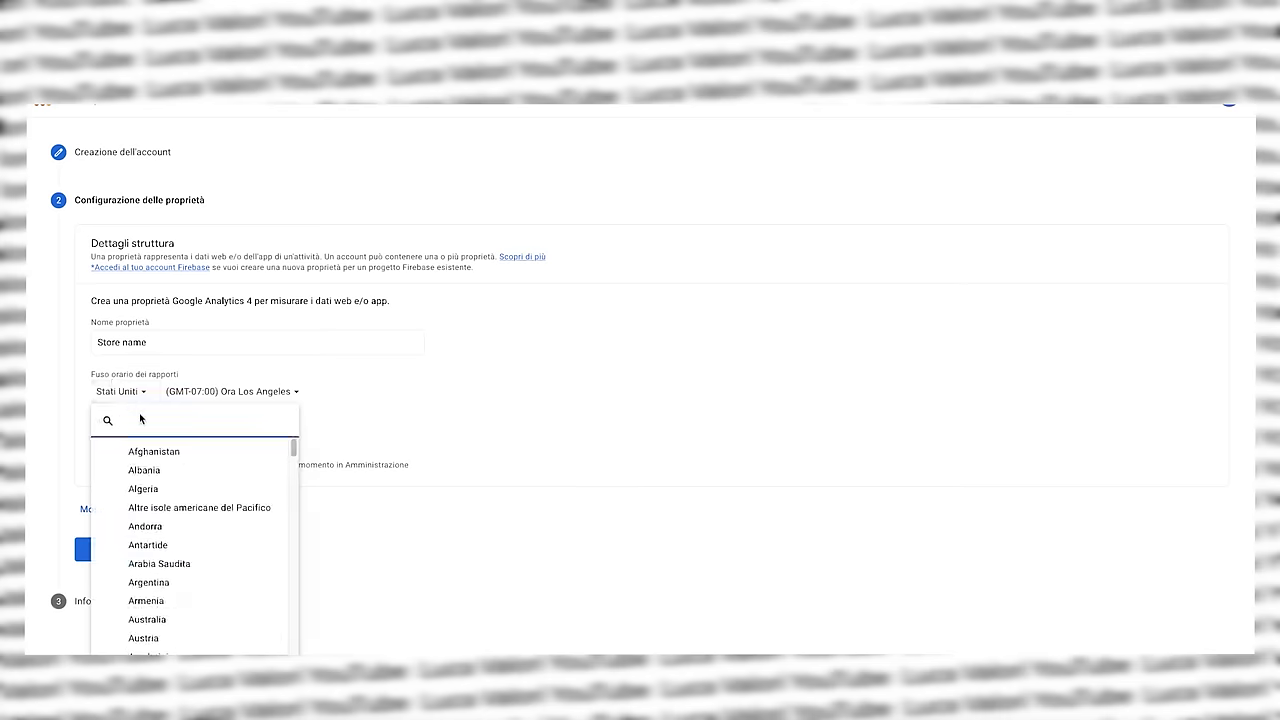
type("ital")
left_click(155, 451)
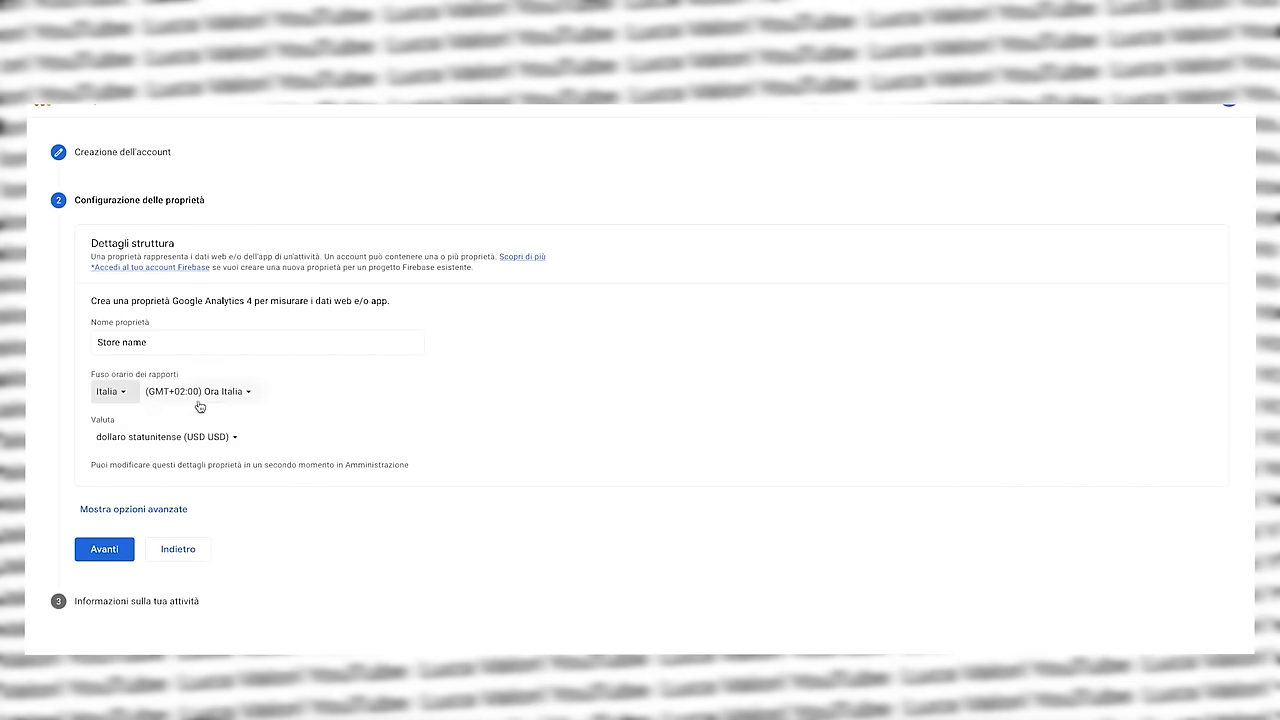
- Set the property currency to euro and show the advanced options
left_click(157, 437)
type("eu")
key("Return")
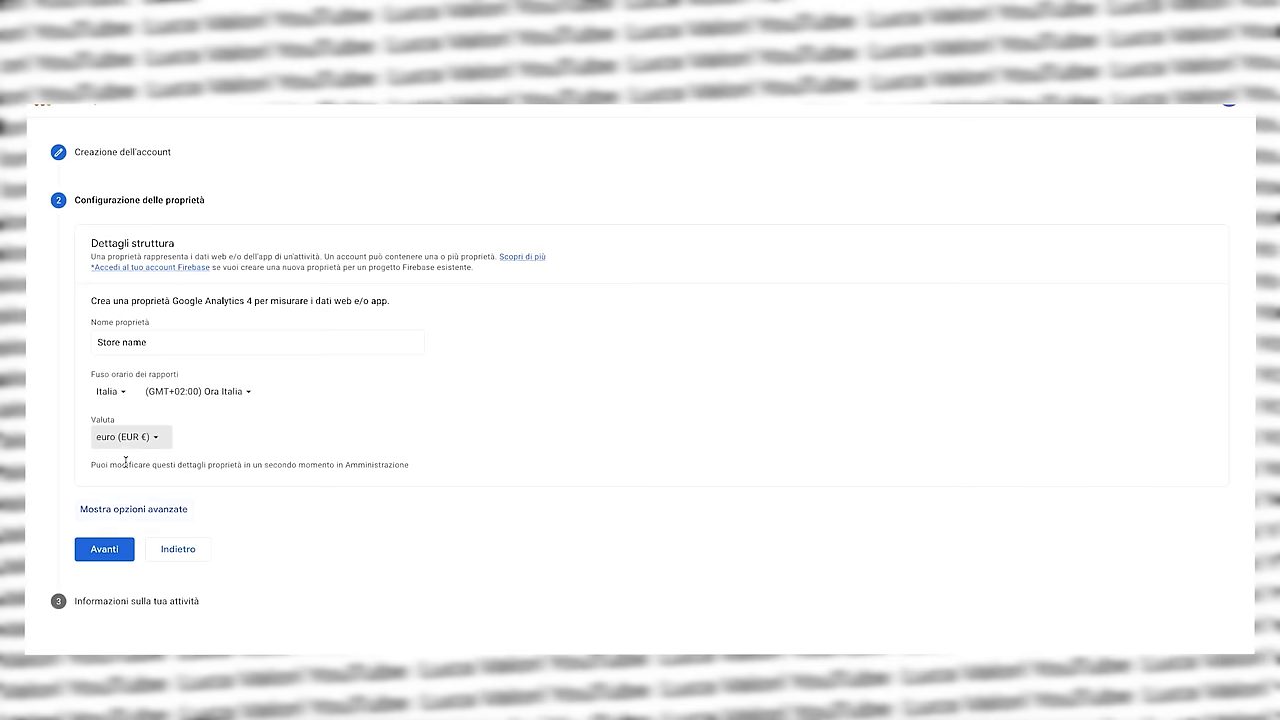
left_click(171, 510)
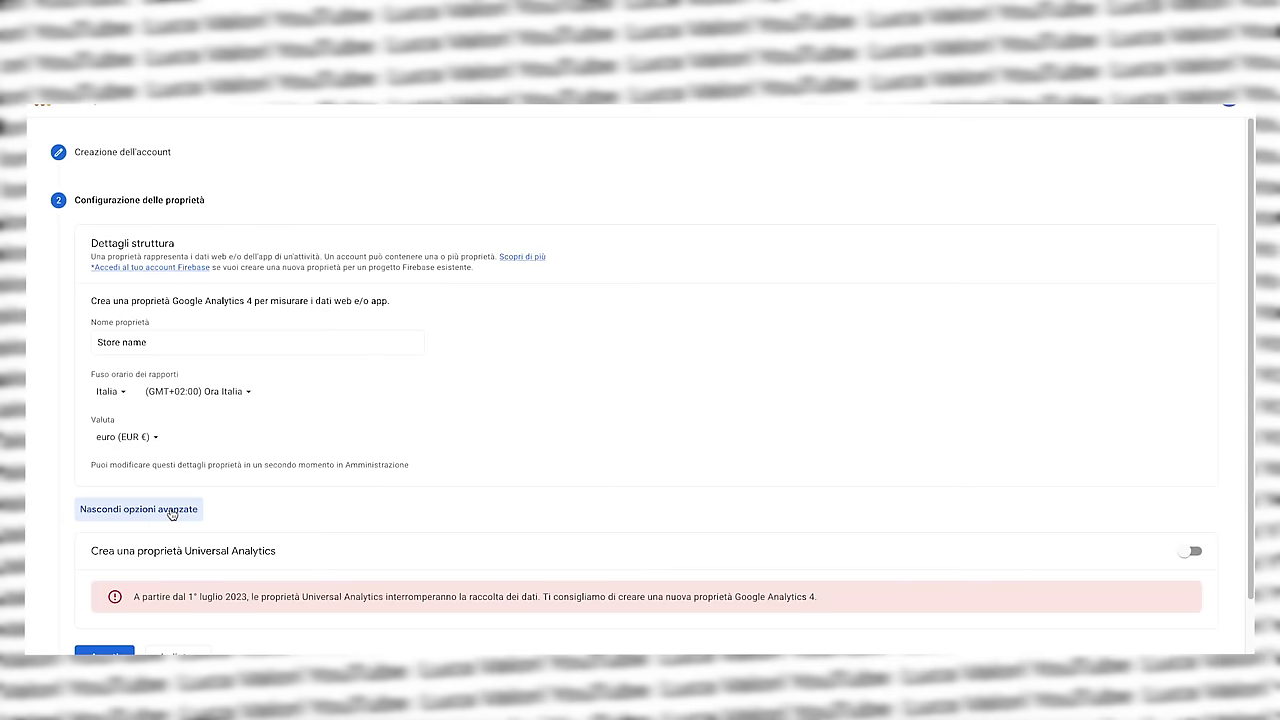
scroll(320, 527, "down", 1)
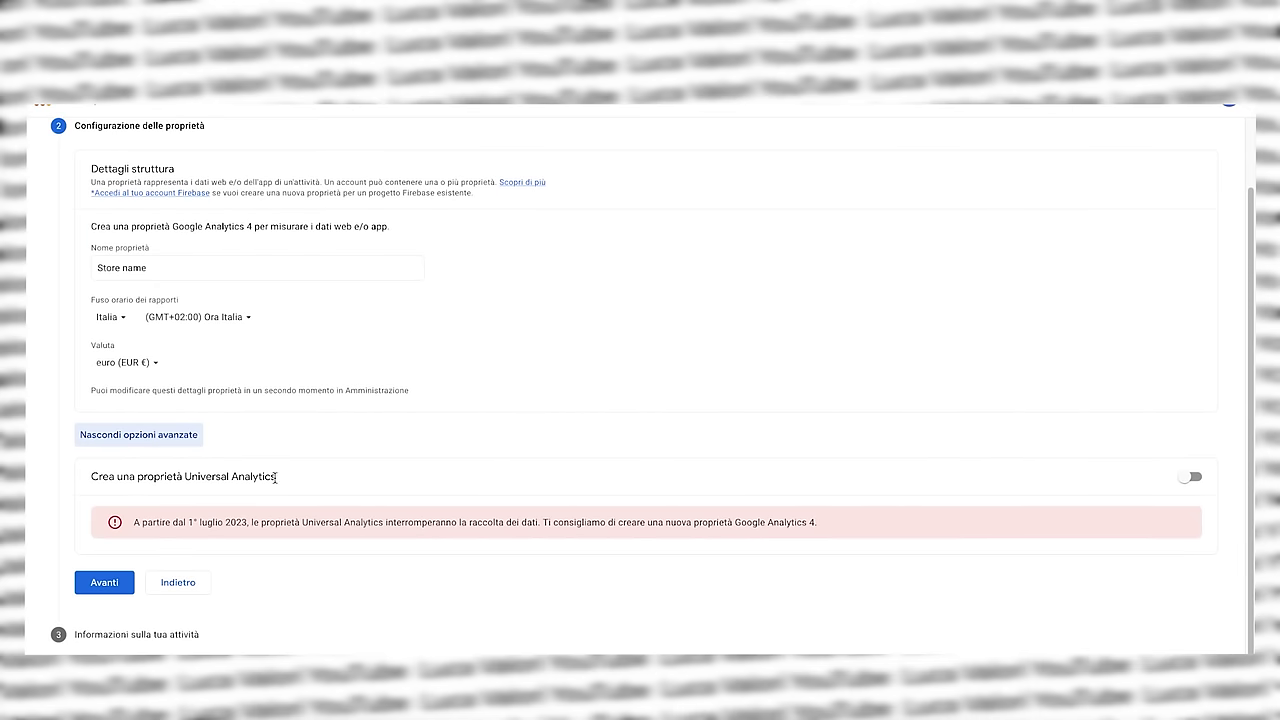
scroll(337, 337, "up", 1)
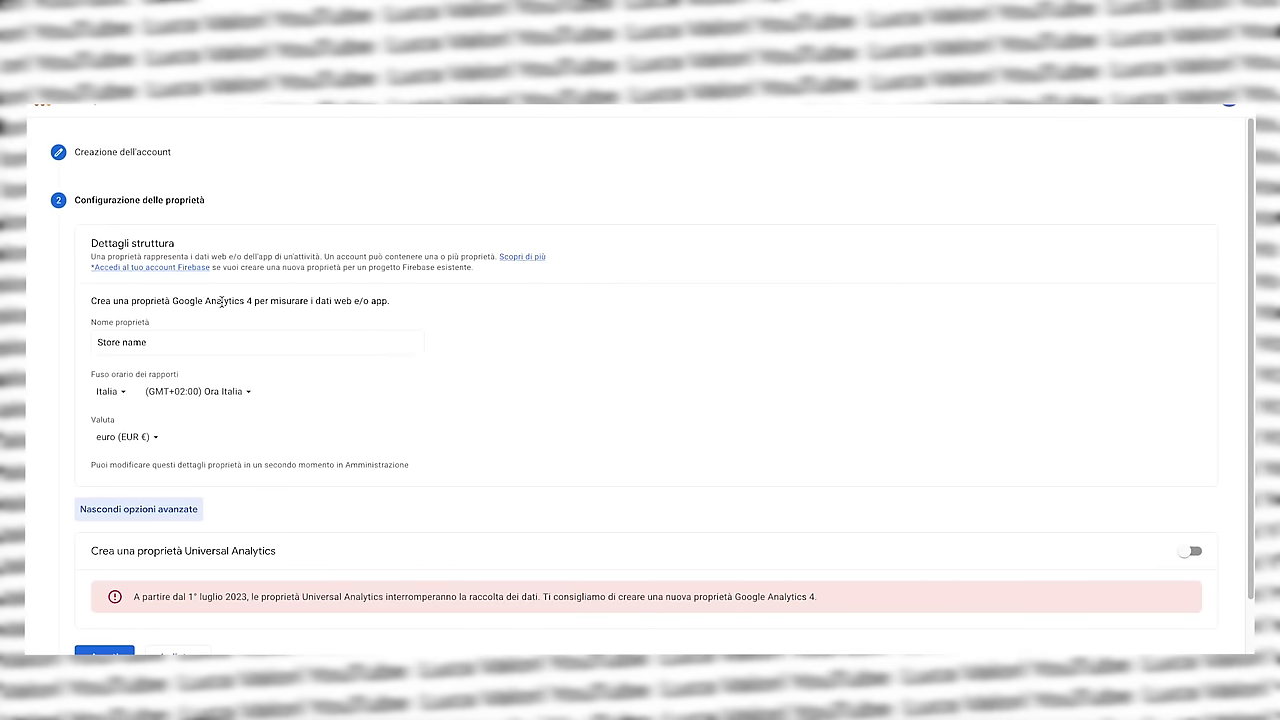
left_click_drag(253, 300, 170, 296)
key("Tab")
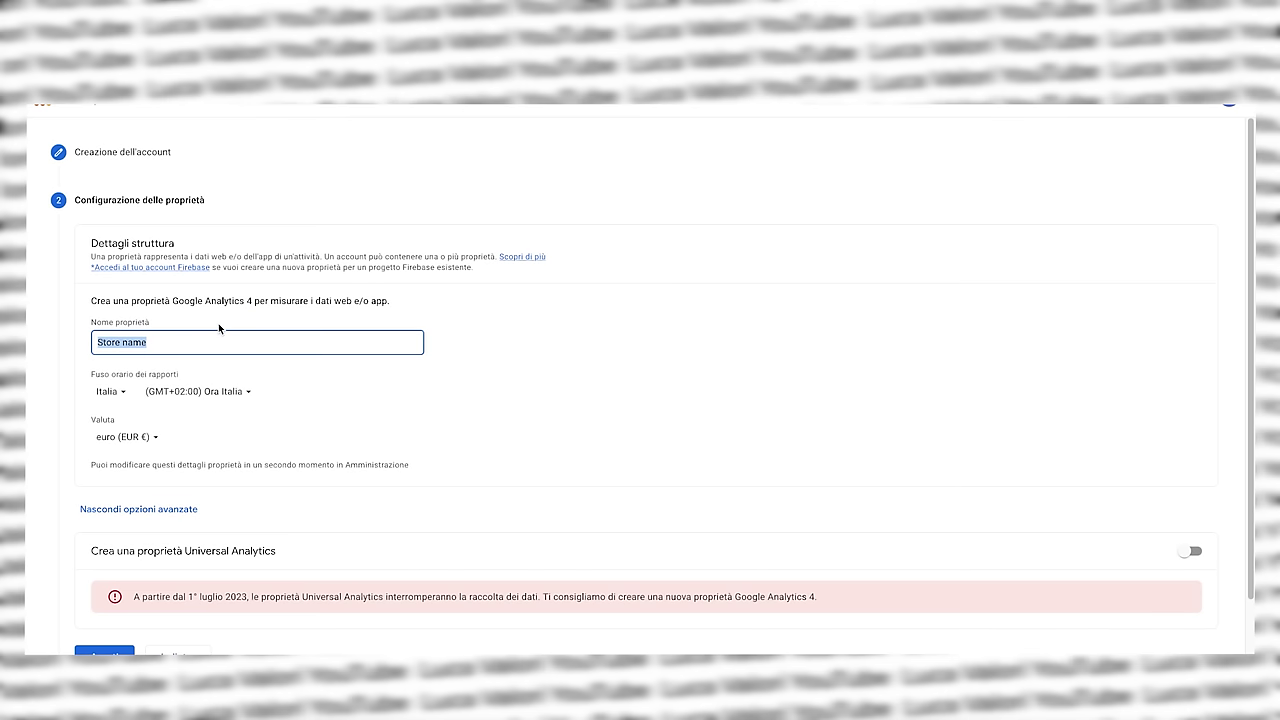
left_click(224, 318)
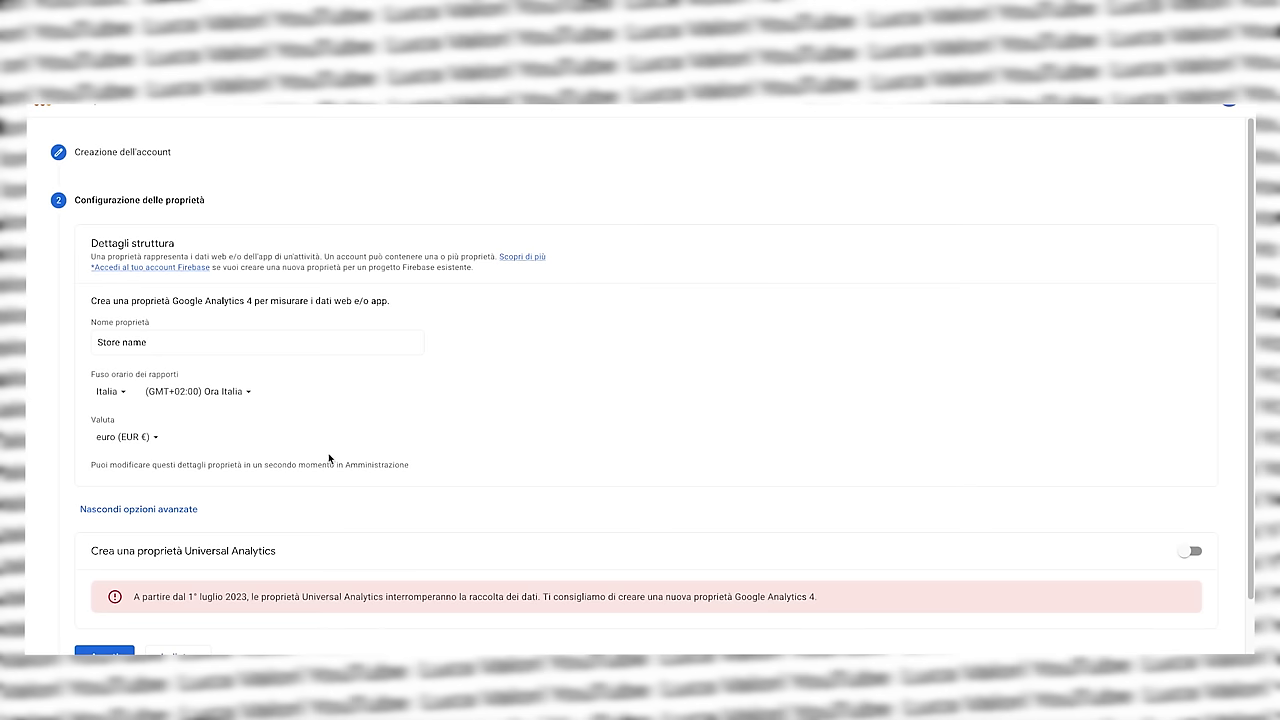
scroll(220, 565, "down", 1)
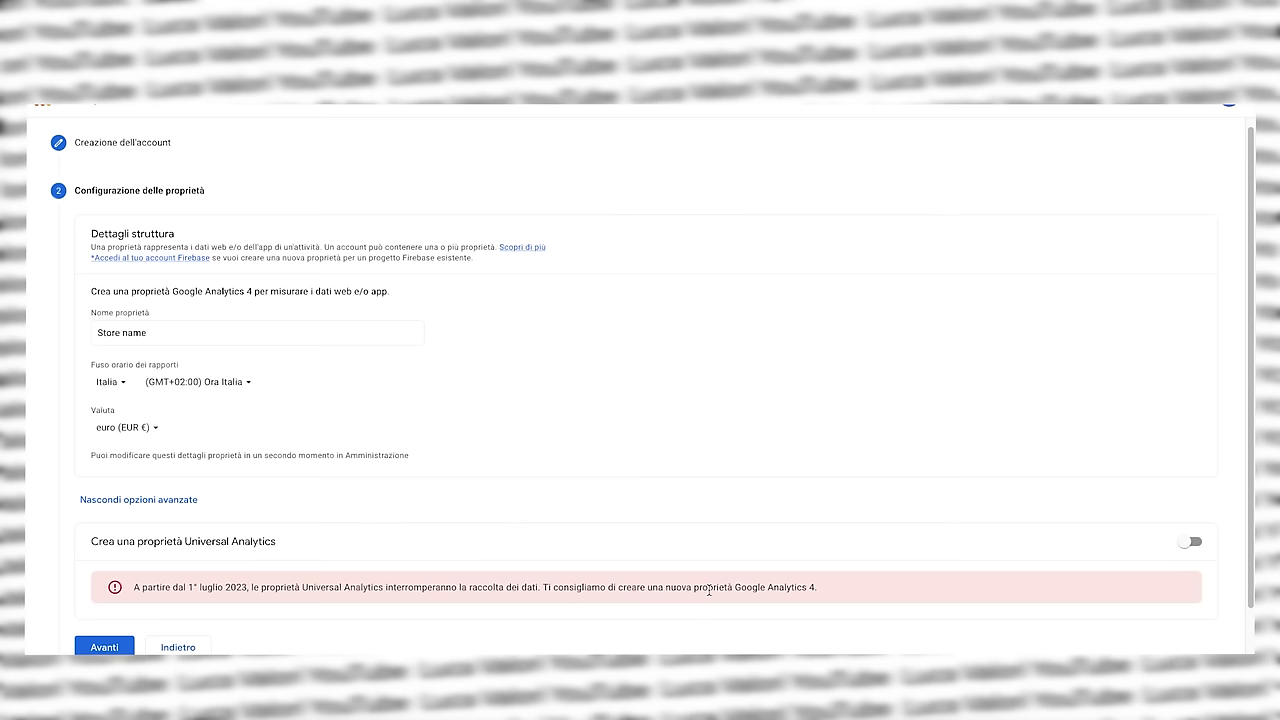
scroll(735, 587, "down", 1)
left_click_drag(735, 577, 820, 577)
left_click(823, 580)
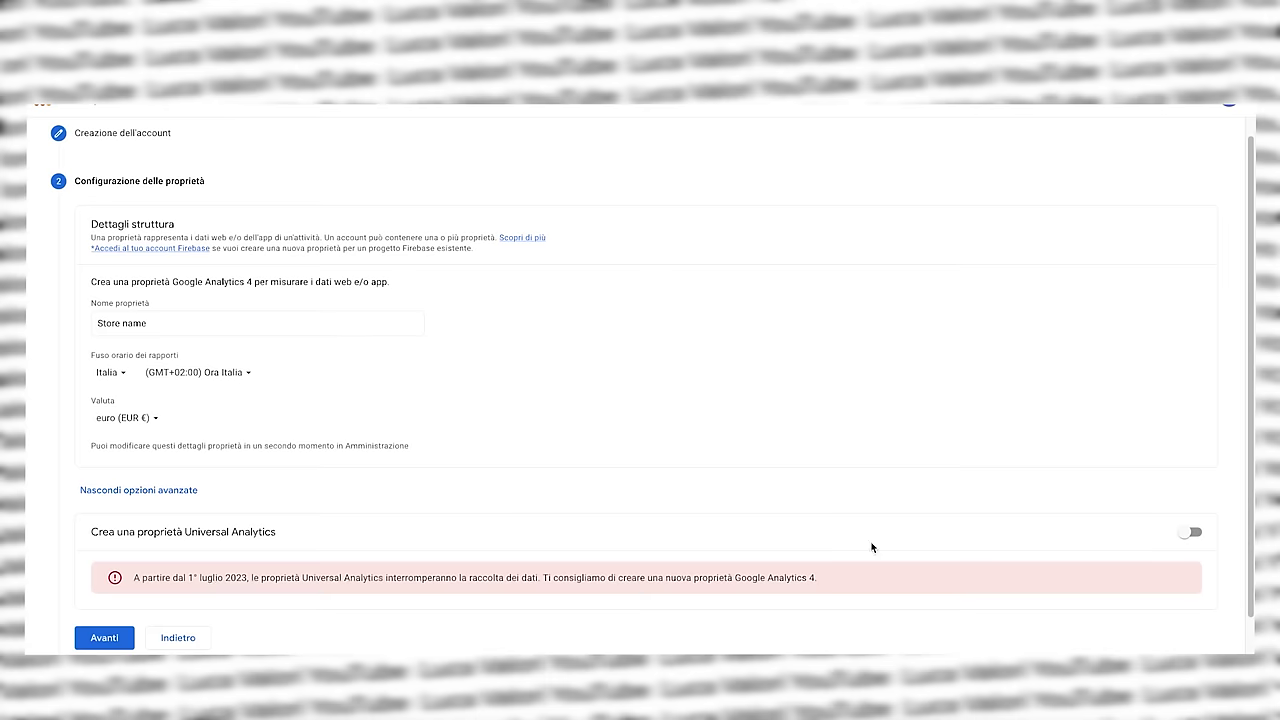
- Turn on Crea una proprietà Universal Analytics
left_click(1188, 532)
scroll(397, 561, "down", 2)
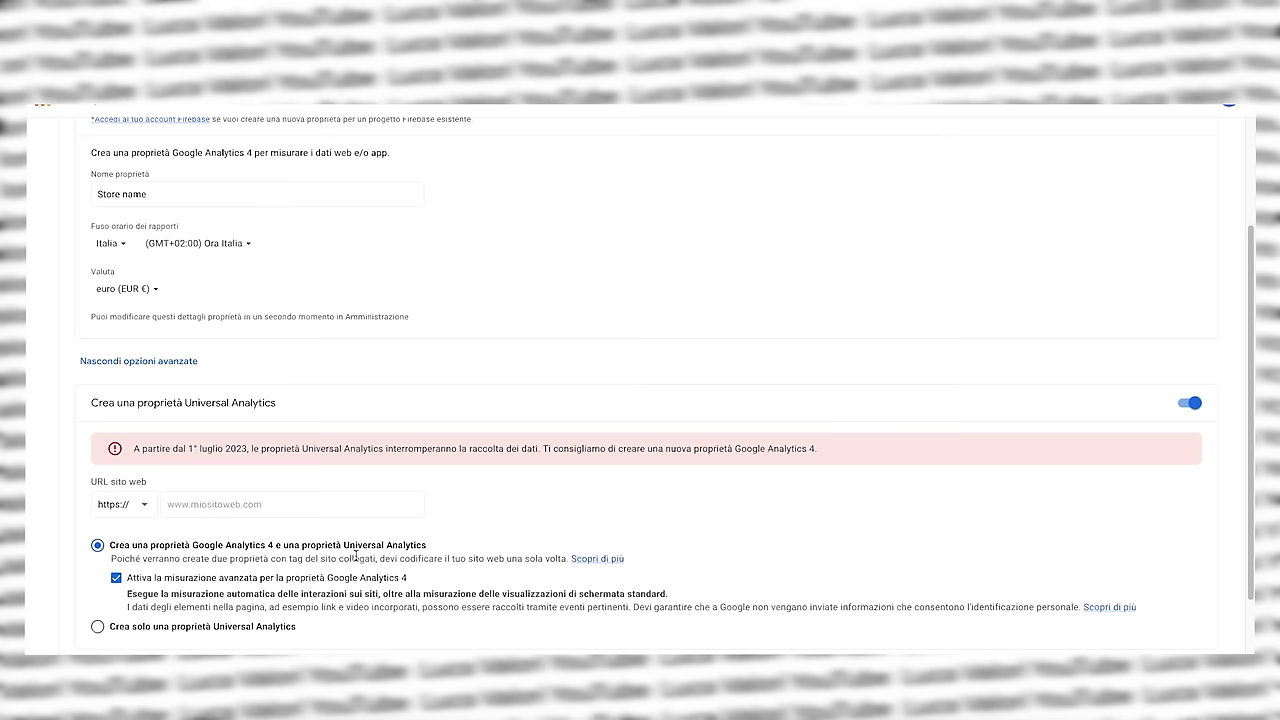
scroll(214, 410, "down", 1)
left_click(197, 474)
scroll(256, 480, "down", 1)
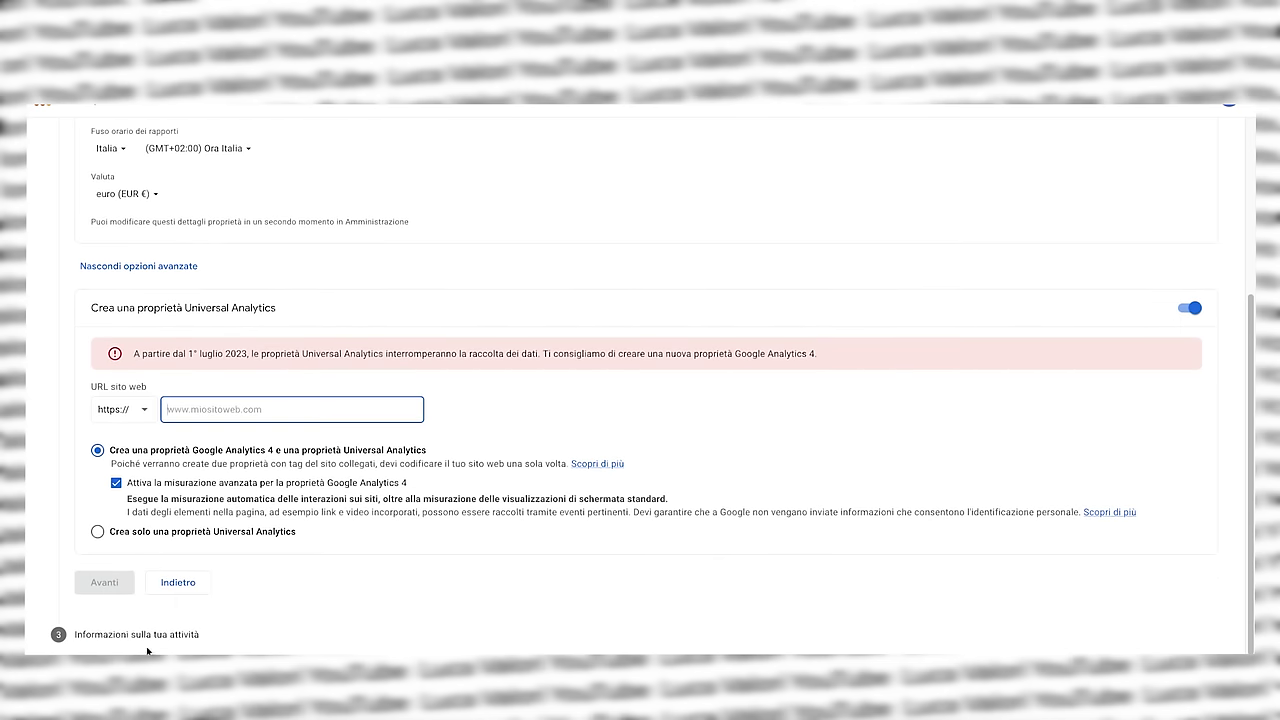
left_click_drag(92, 638, 189, 639)
left_click(191, 638)
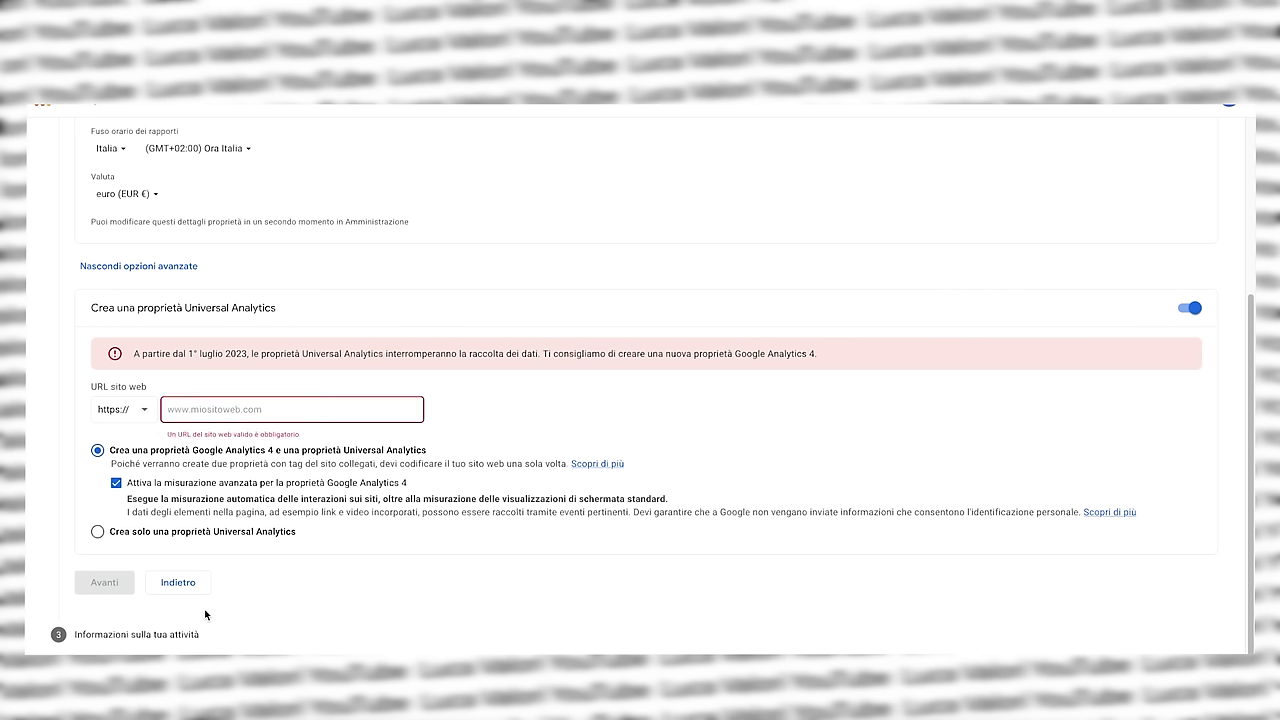
- Enter the store's website URL for the Universal Analytics property and continue
left_click(231, 411)
type("lucavalori.com")
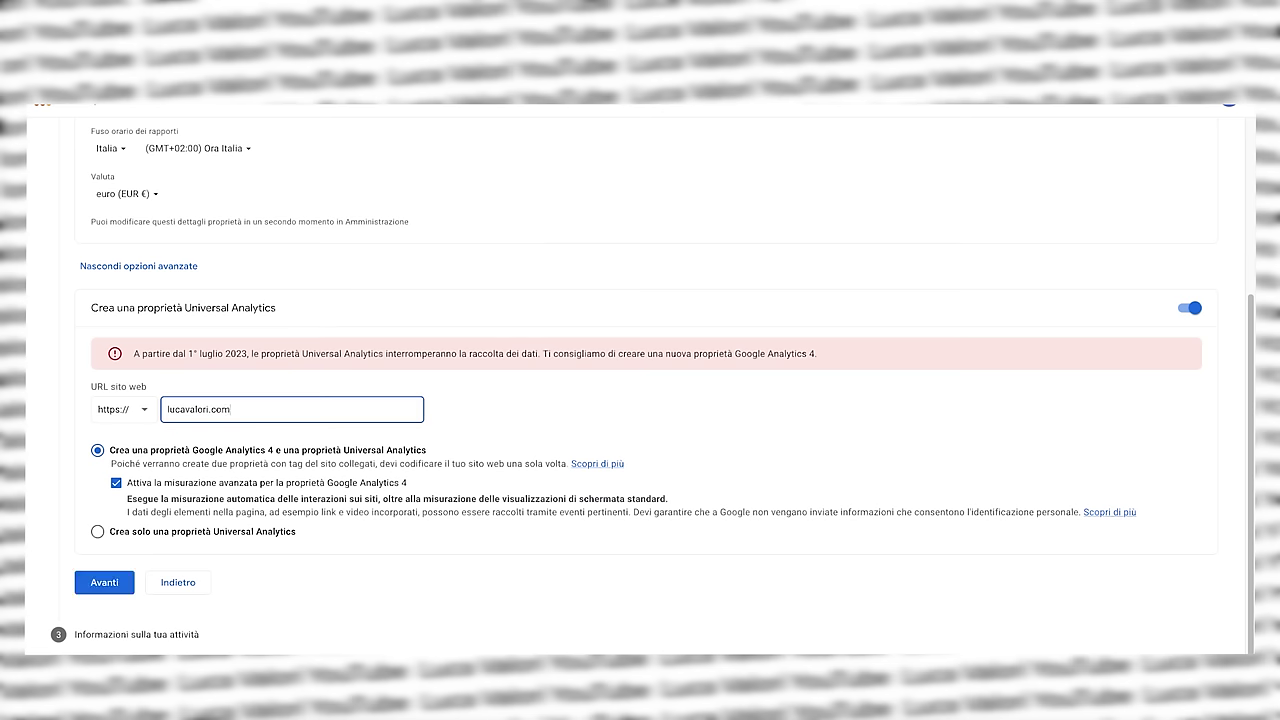
left_click(104, 582)
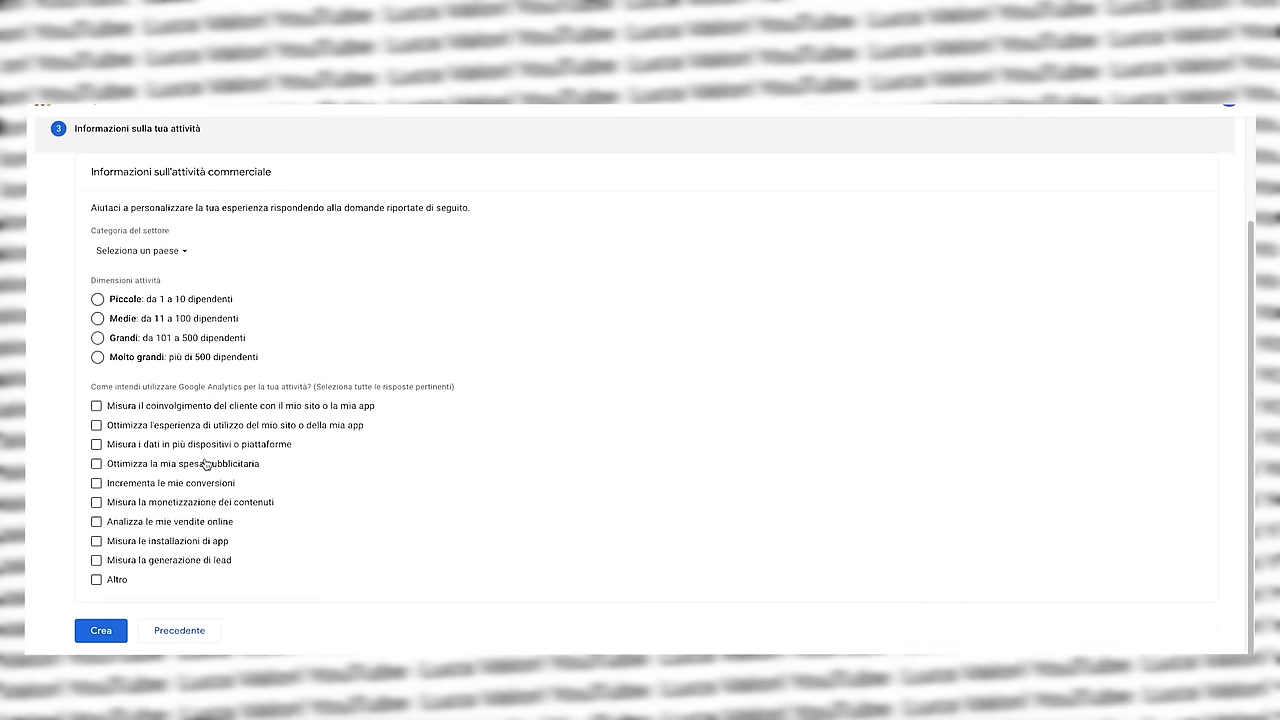
- Browse the industry category list, then close it without choosing a category
left_click(168, 252)
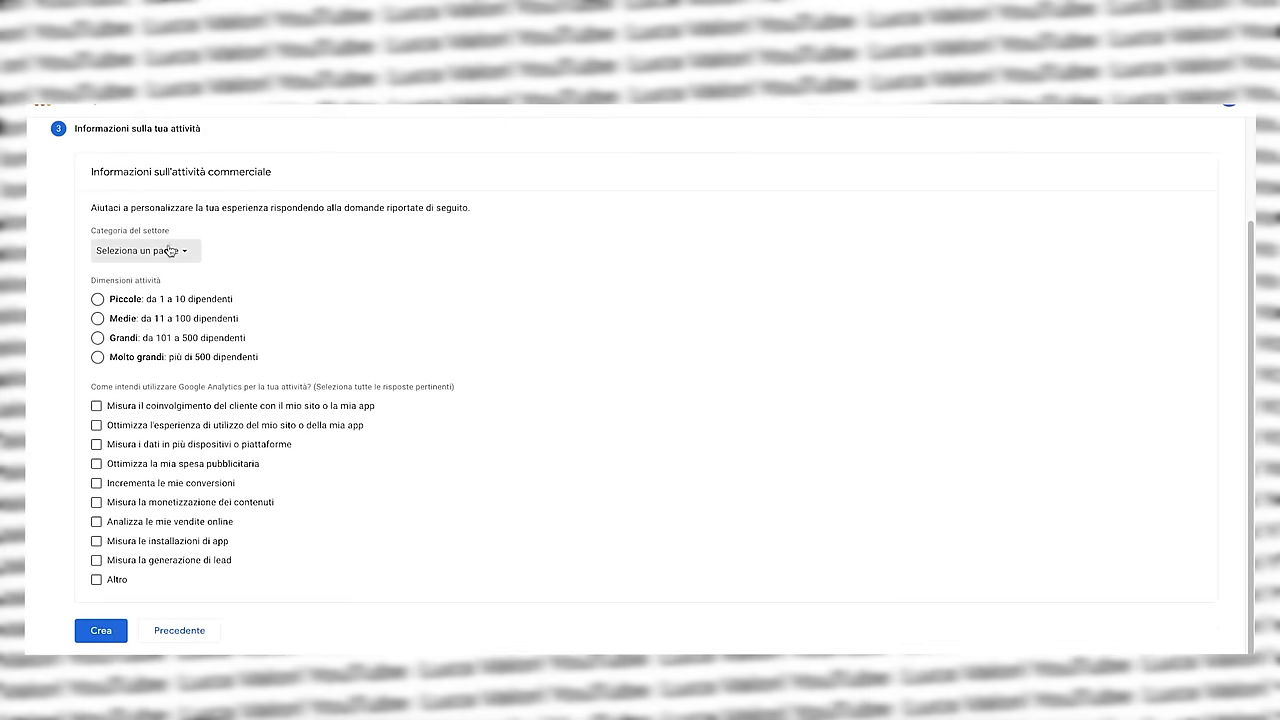
type("ital")
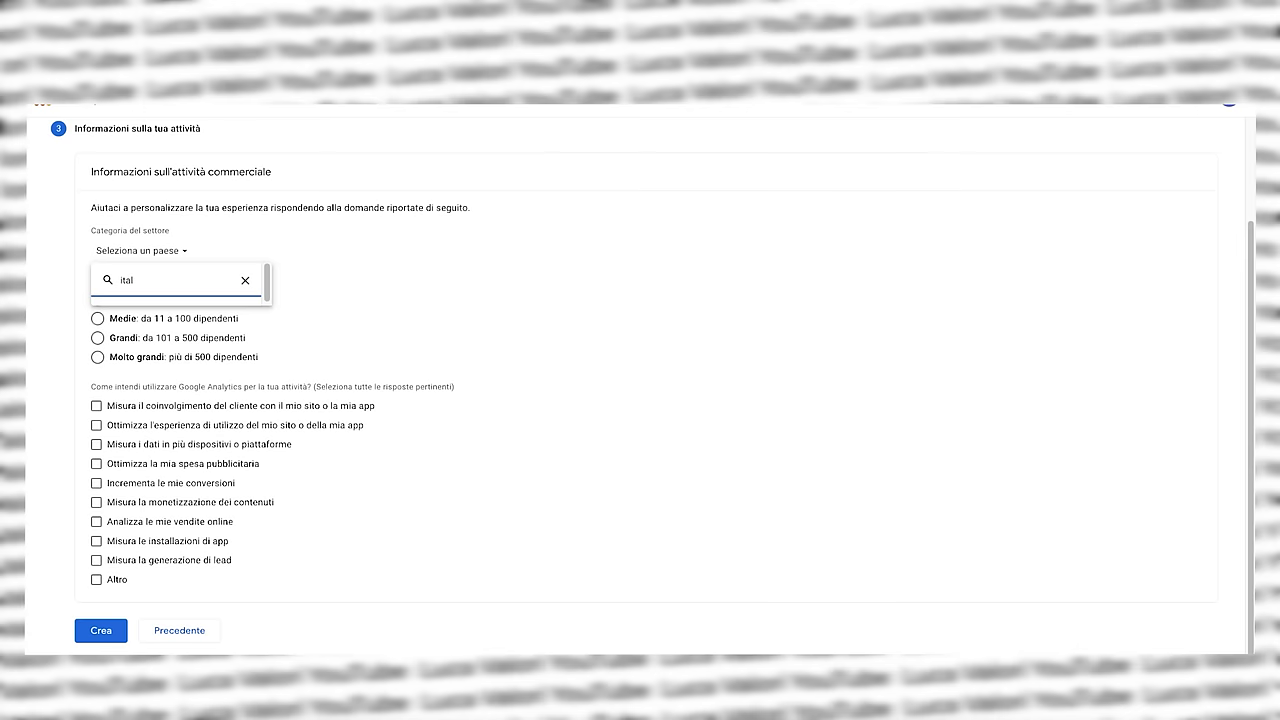
type("ia")
key("BackSpace")
key("BackSpace")
key("BackSpace")
key("BackSpace")
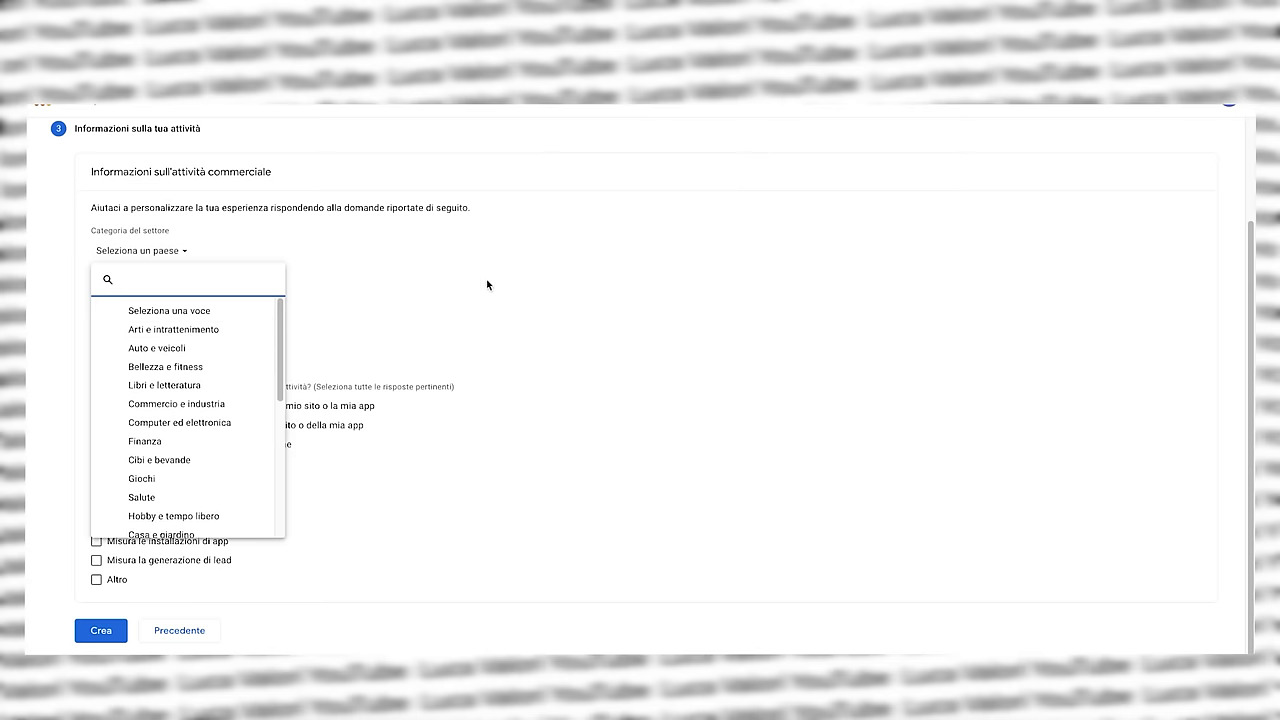
left_click(186, 252)
left_click(192, 253)
scroll(196, 320, "down", 1)
scroll(196, 370, "up", 1)
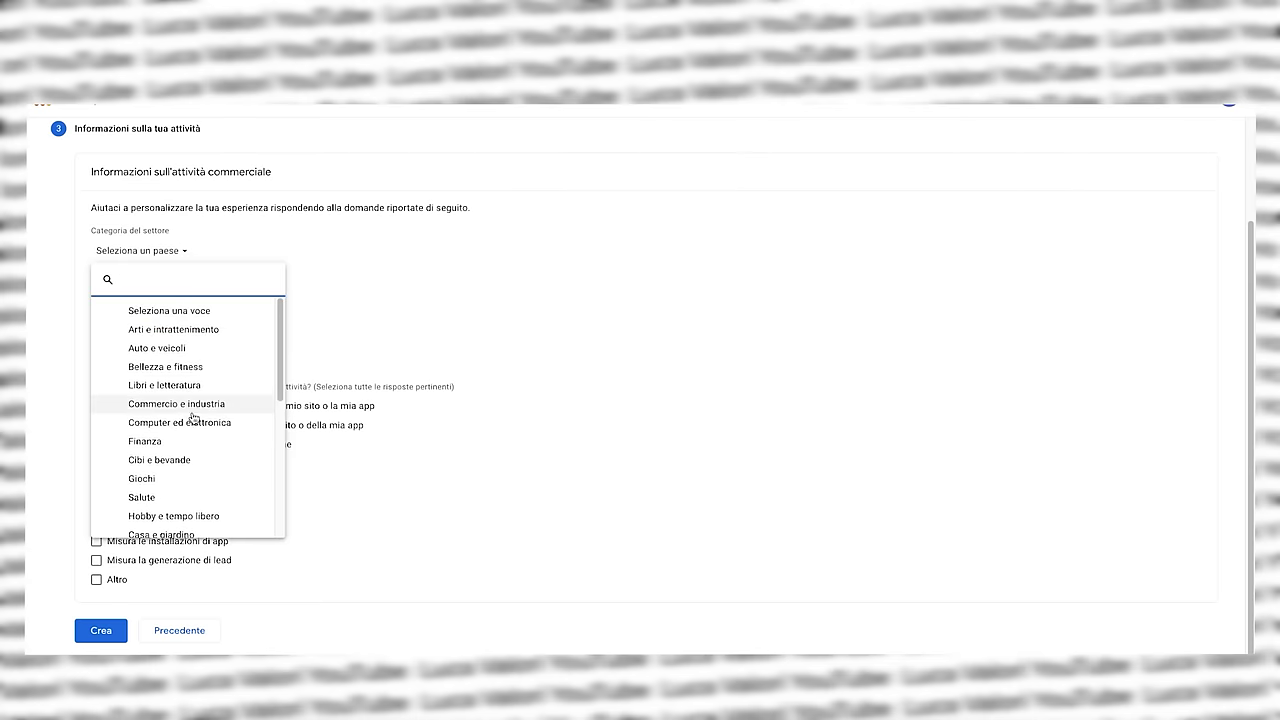
scroll(197, 400, "down", 1)
scroll(190, 450, "down", 4)
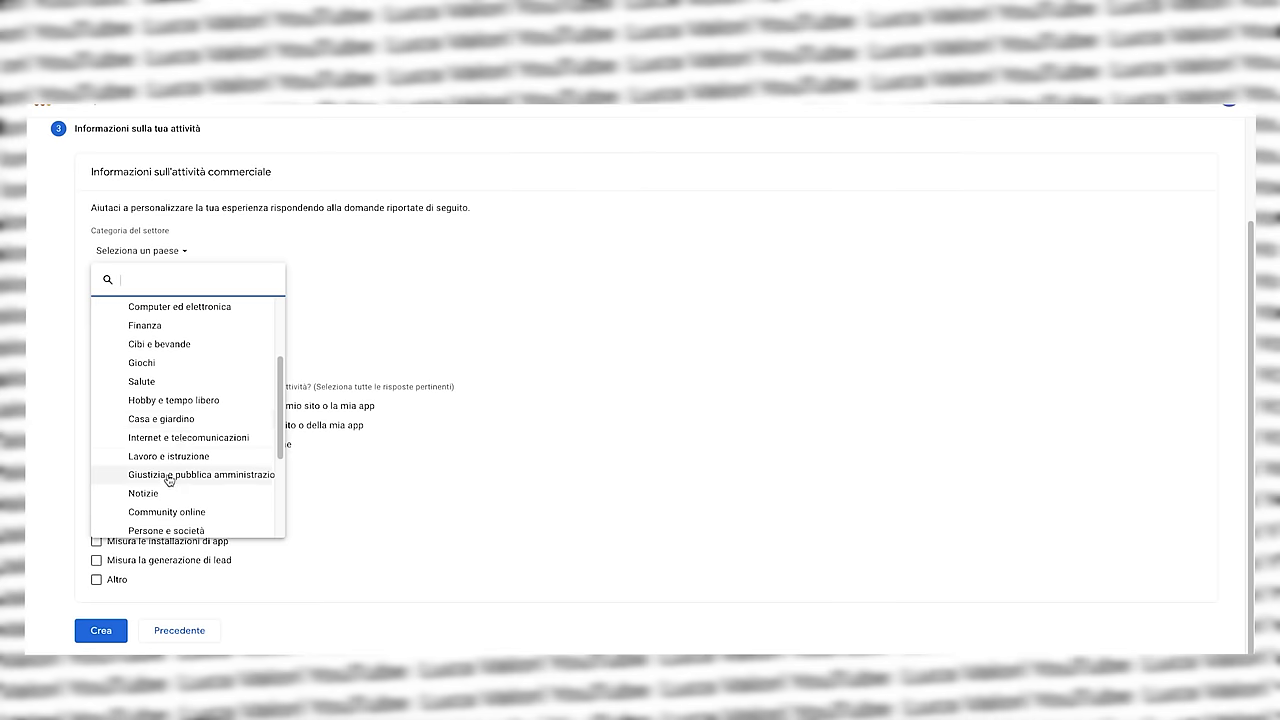
scroll(189, 420, "up", 2)
scroll(188, 390, "up", 4)
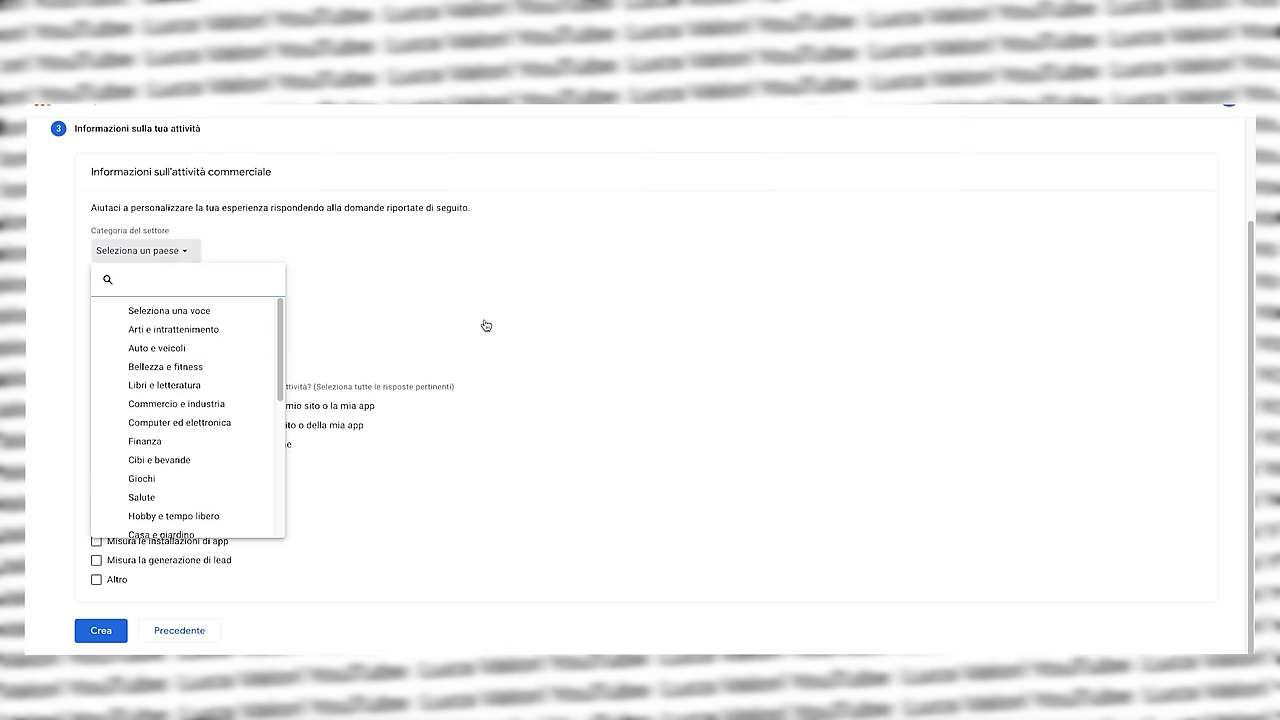
left_click(440, 330)
- Choose Piccole (1–10 employees), check Analizza le mie vendite online, and create the account
left_click(137, 303)
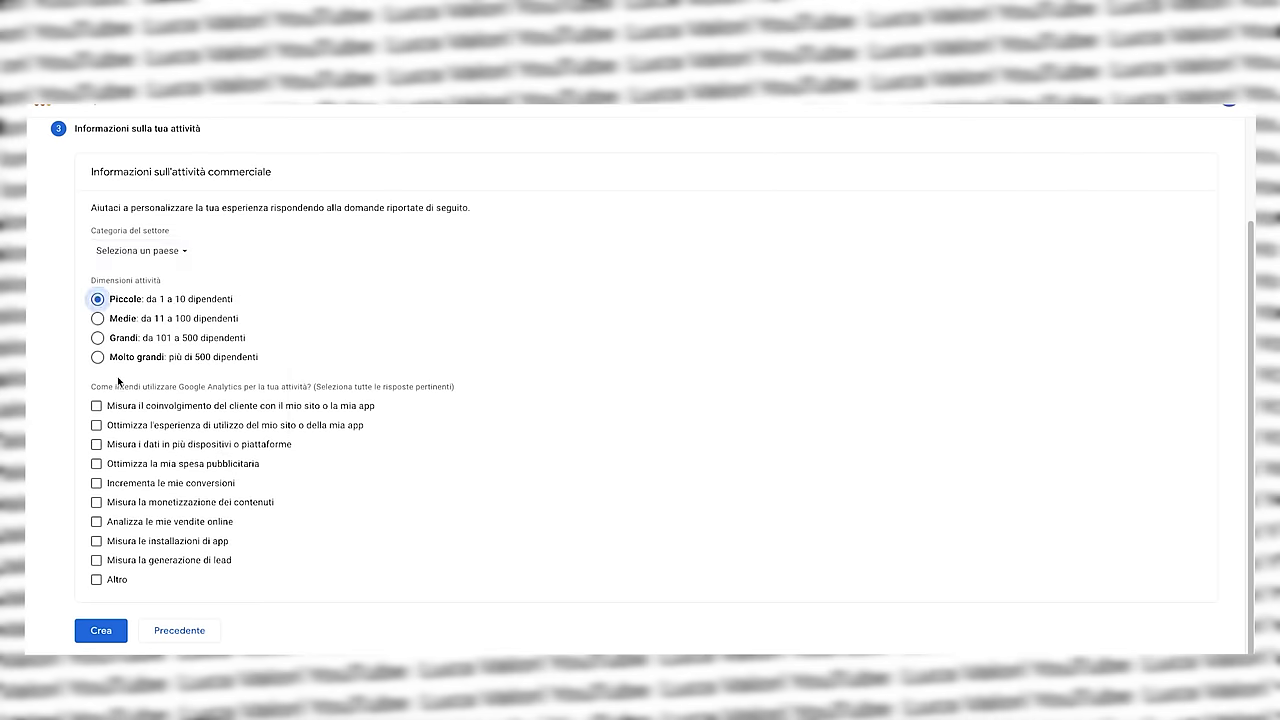
left_click(128, 522)
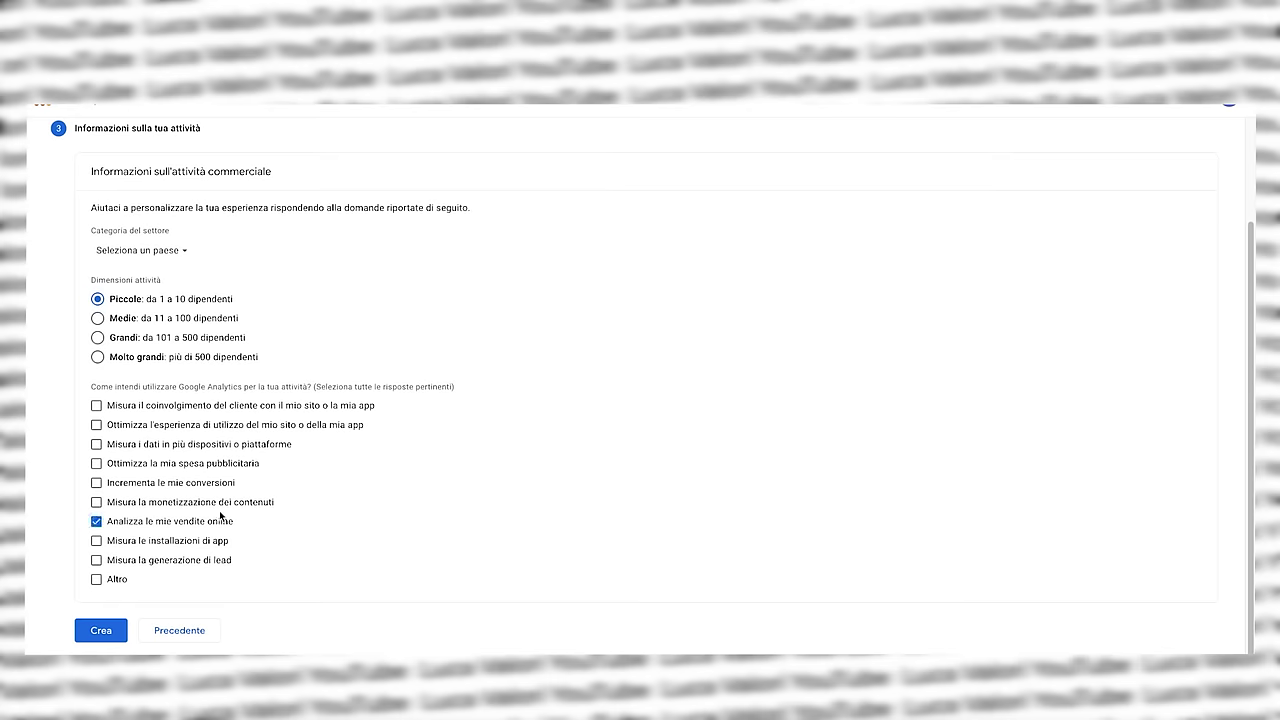
left_click(100, 630)
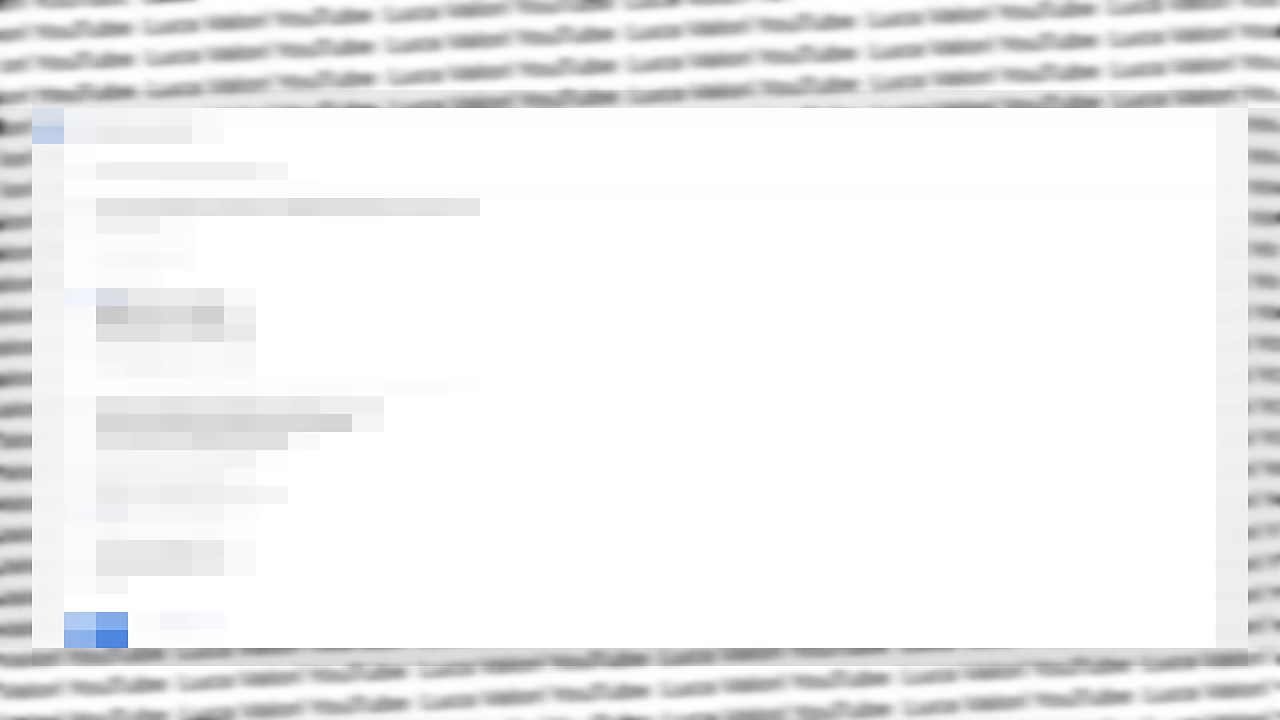
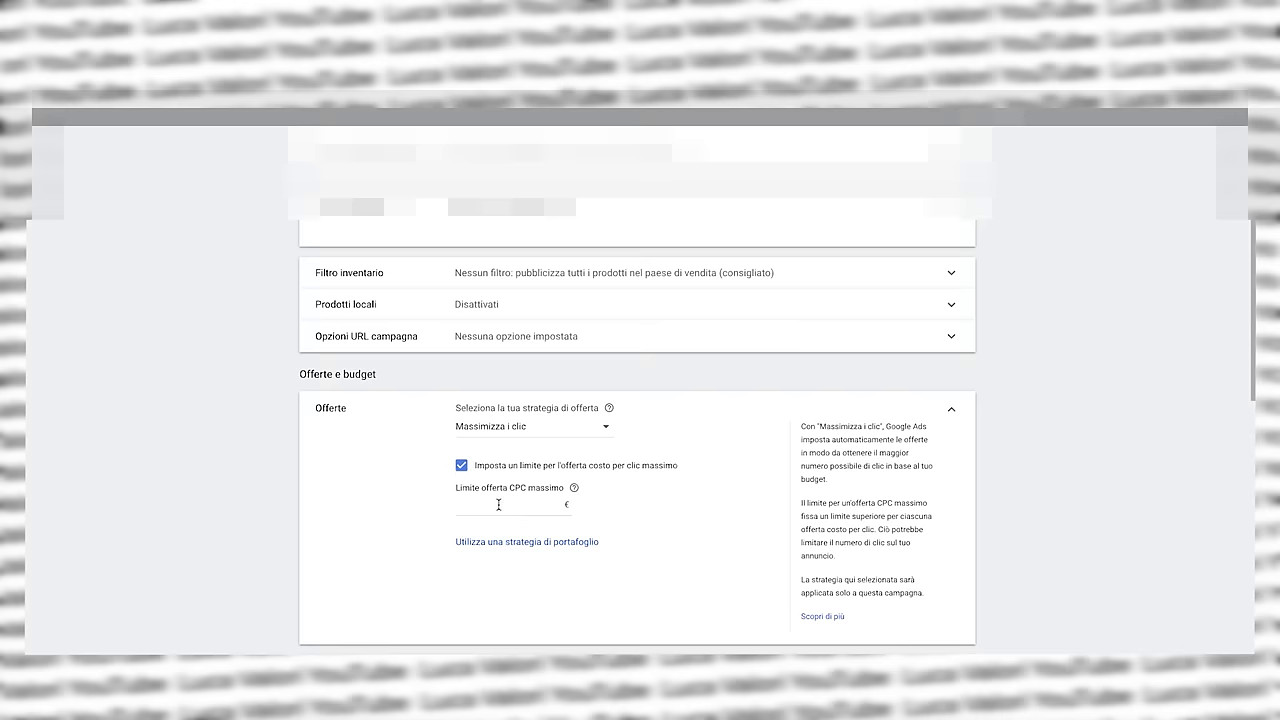
- Remove the max CPC limit and switch bidding to CPC manuale with enhanced CPC
left_click(466, 471)
left_click(502, 432)
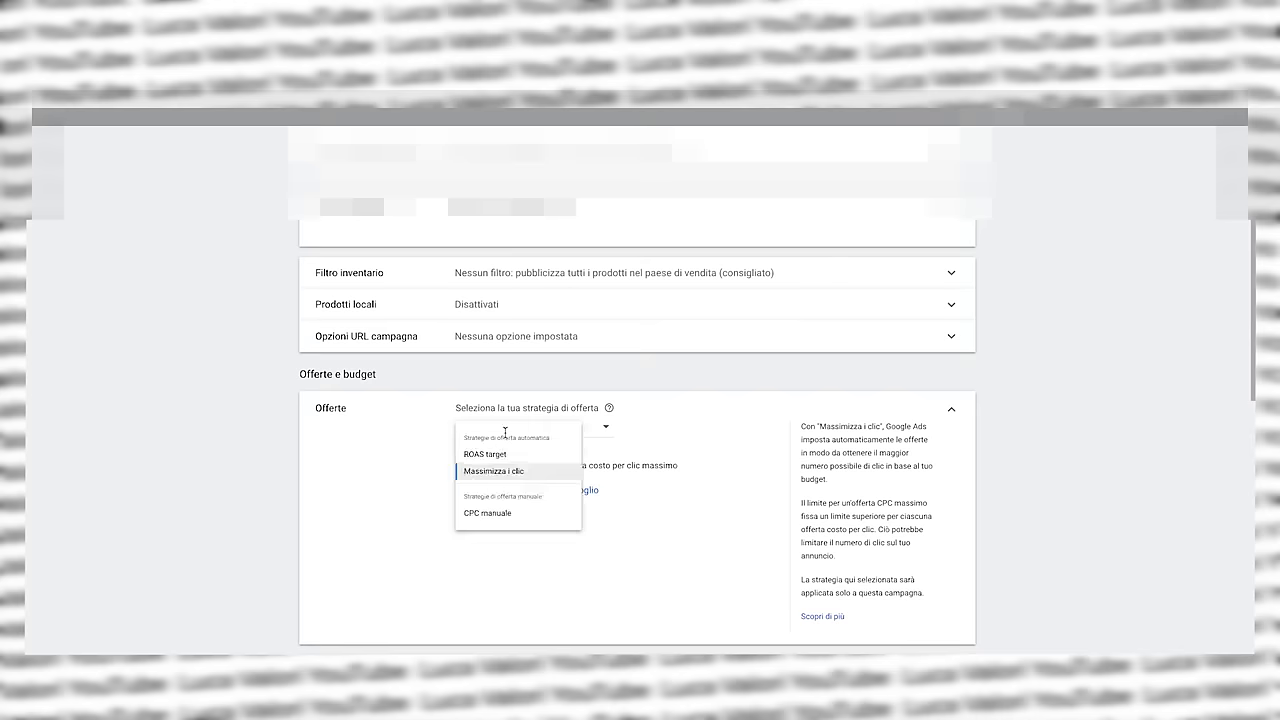
left_click(501, 541)
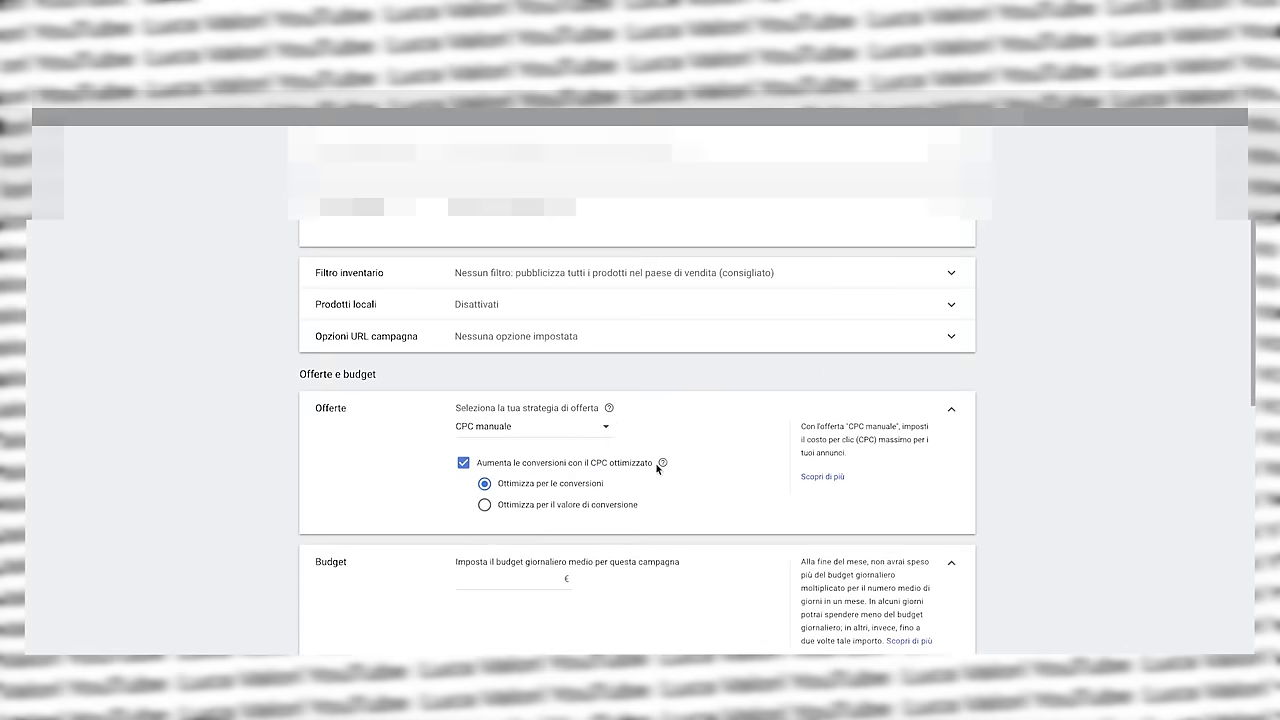
scroll(656, 468, "down", 1)
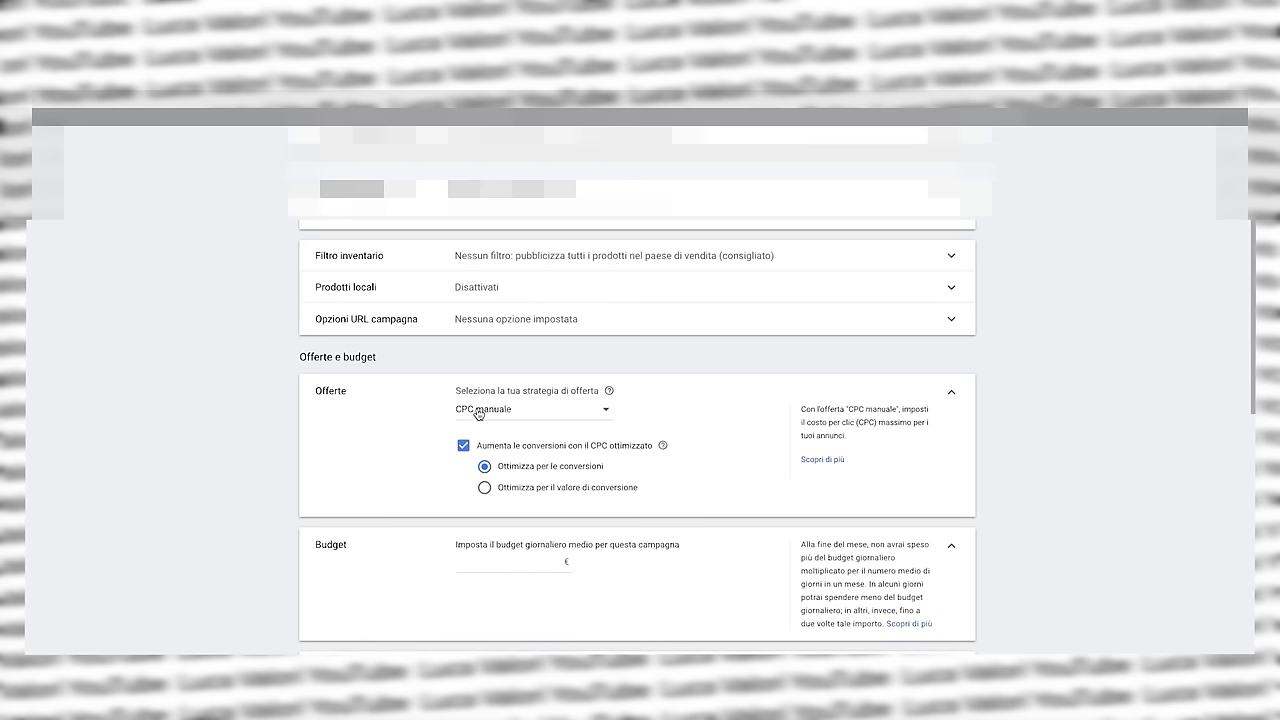
scroll(477, 415, "down", 4)
left_click(520, 495)
left_click(398, 520)
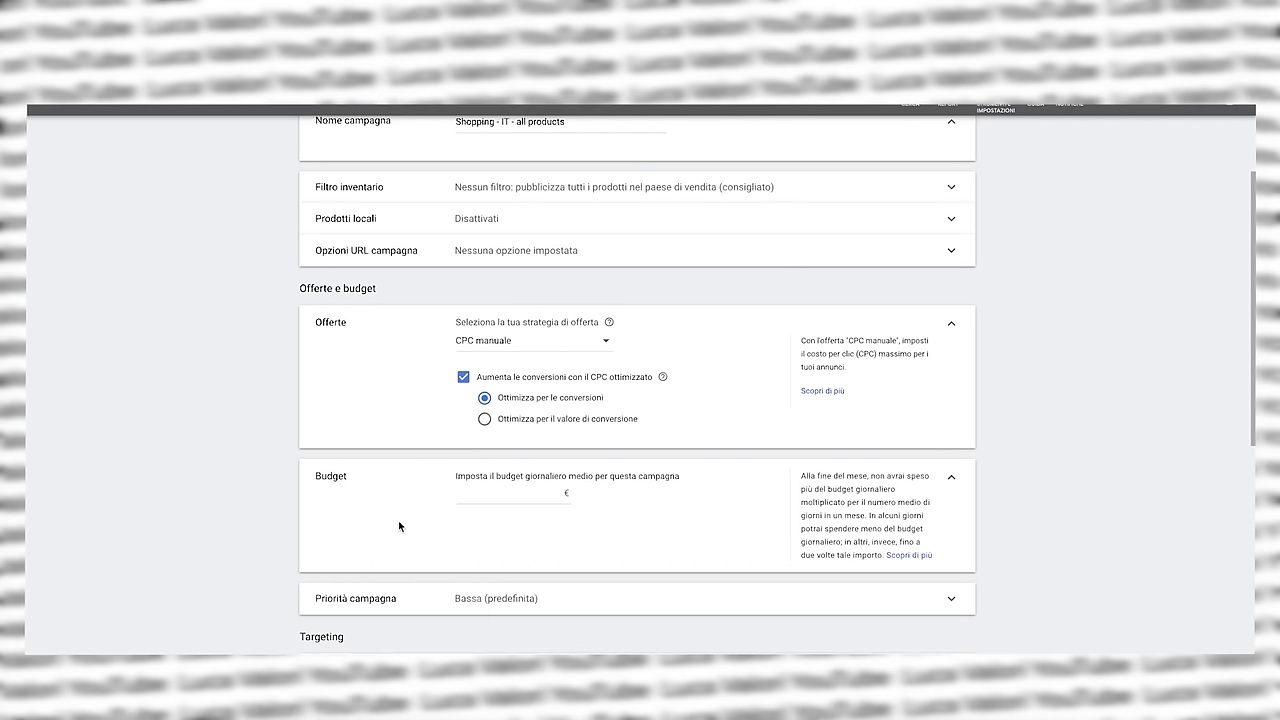
- Enter 15 in the Budget field for a 15,00 € average daily budget
left_click(499, 499)
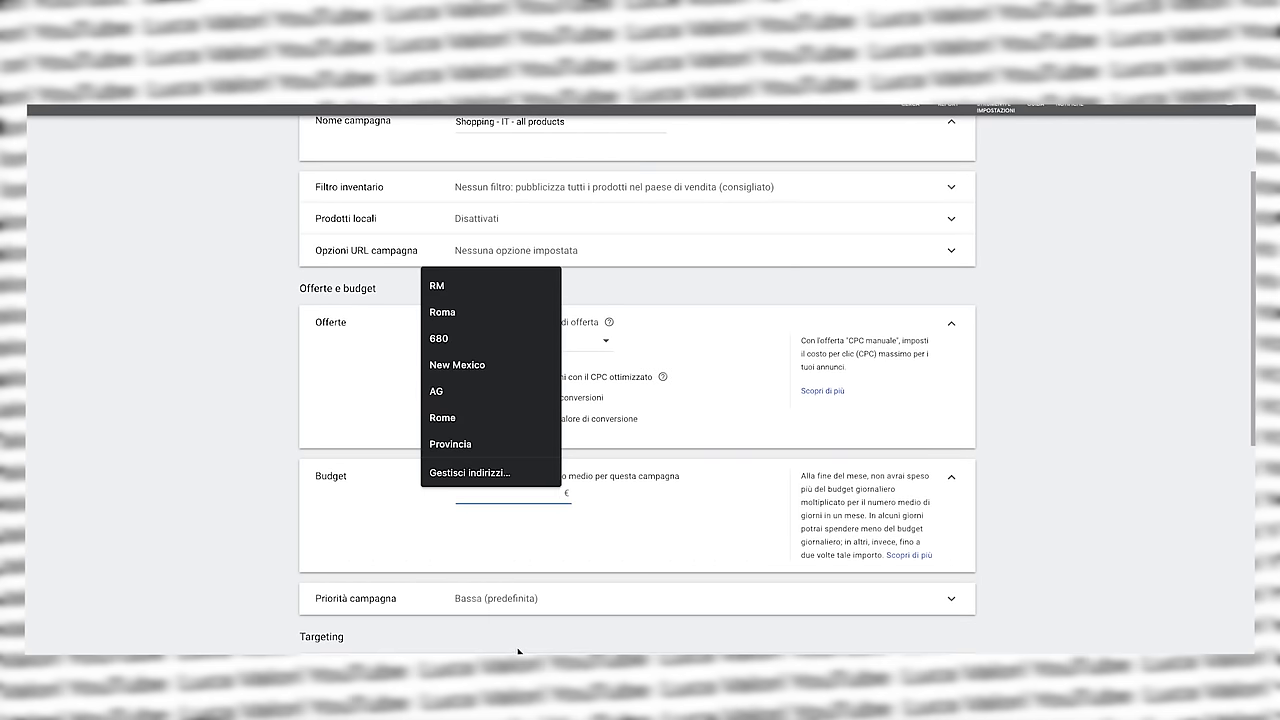
type("15")
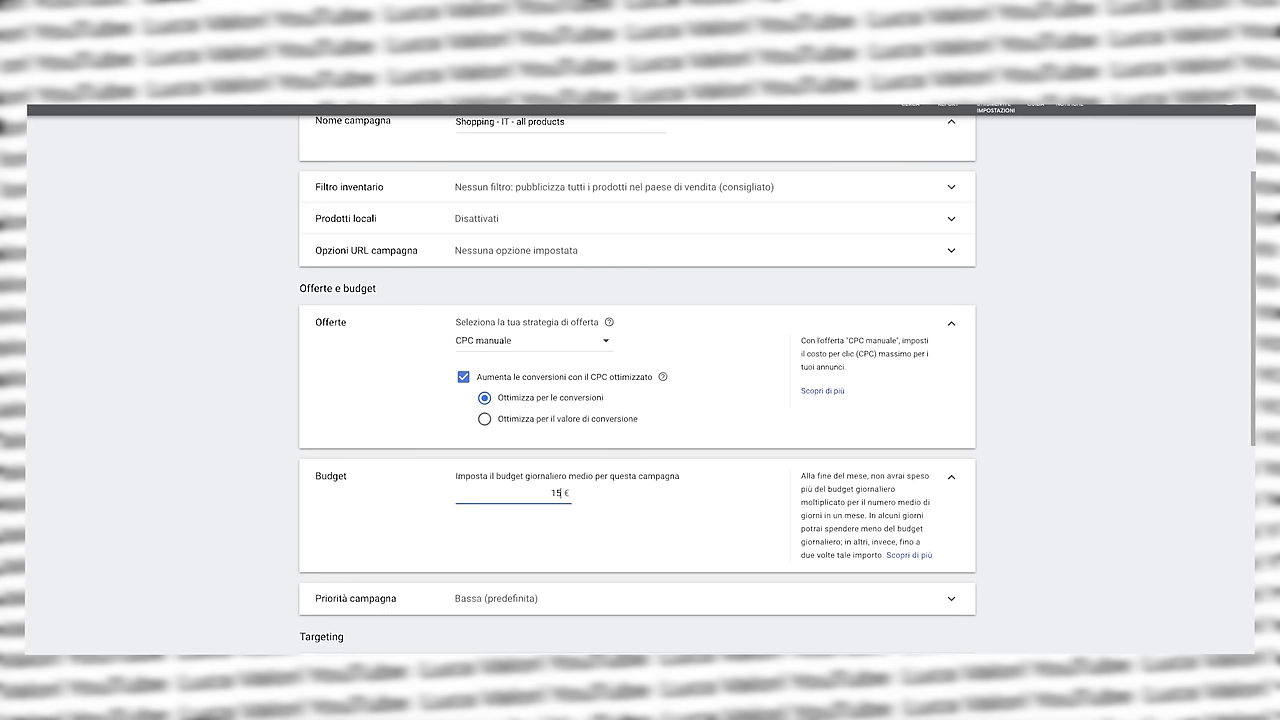
scroll(386, 468, "down", 3)
left_click(234, 386)
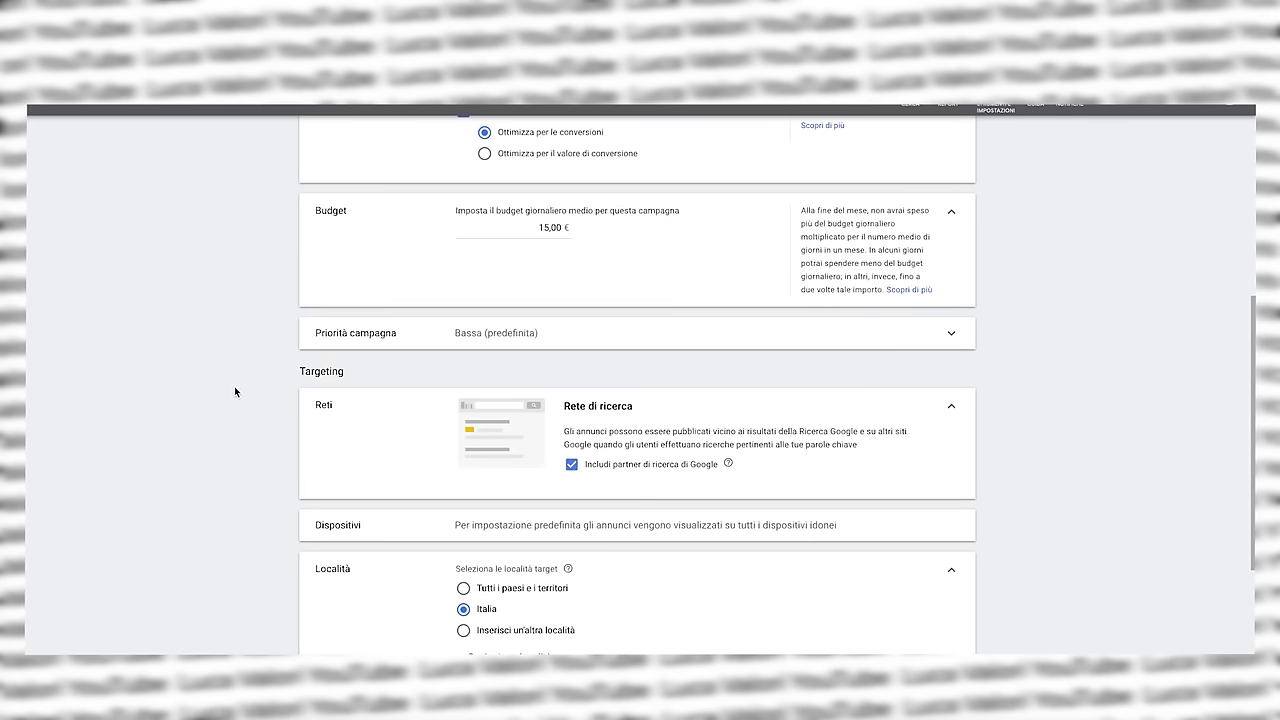
left_click(557, 340)
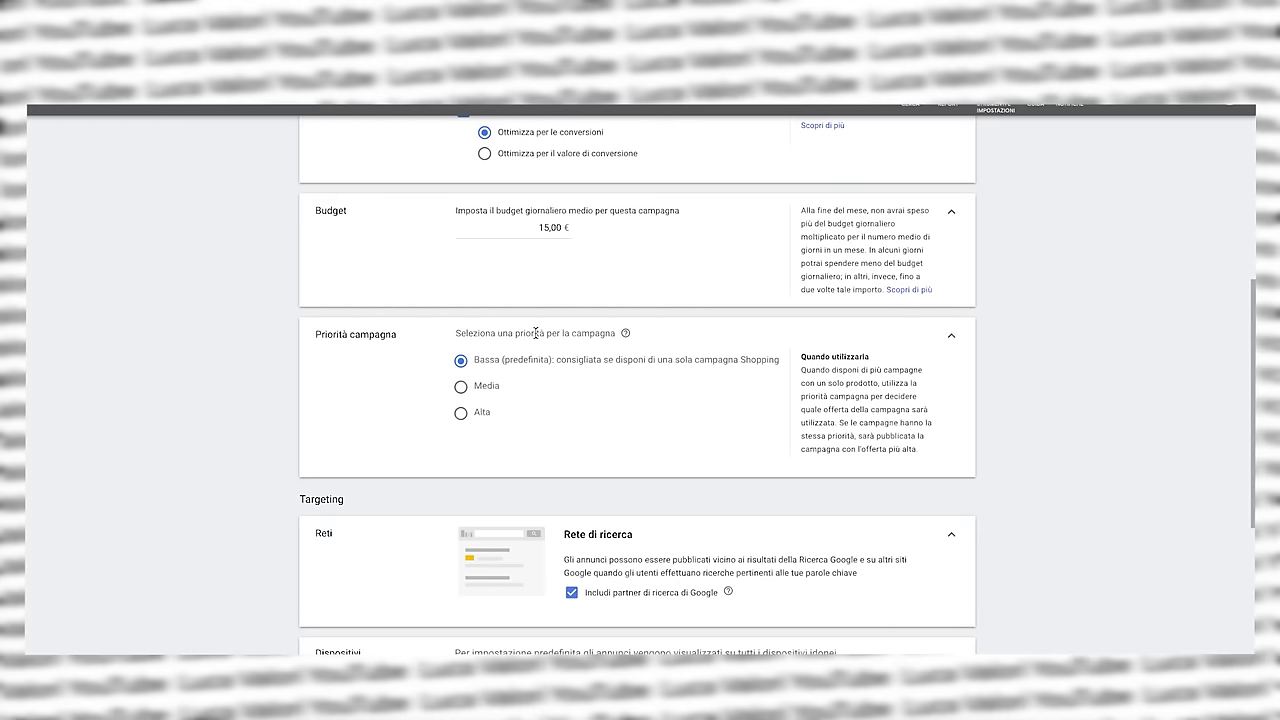
left_click(950, 336)
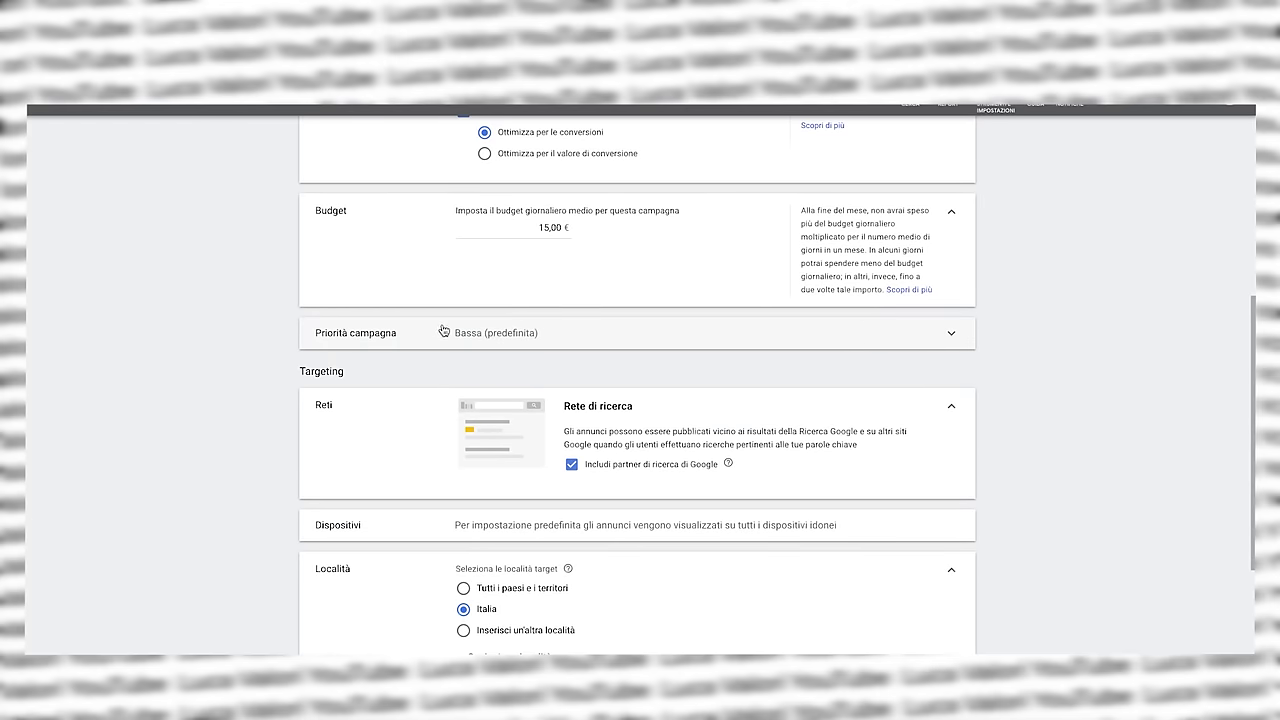
scroll(546, 396, "down", 1)
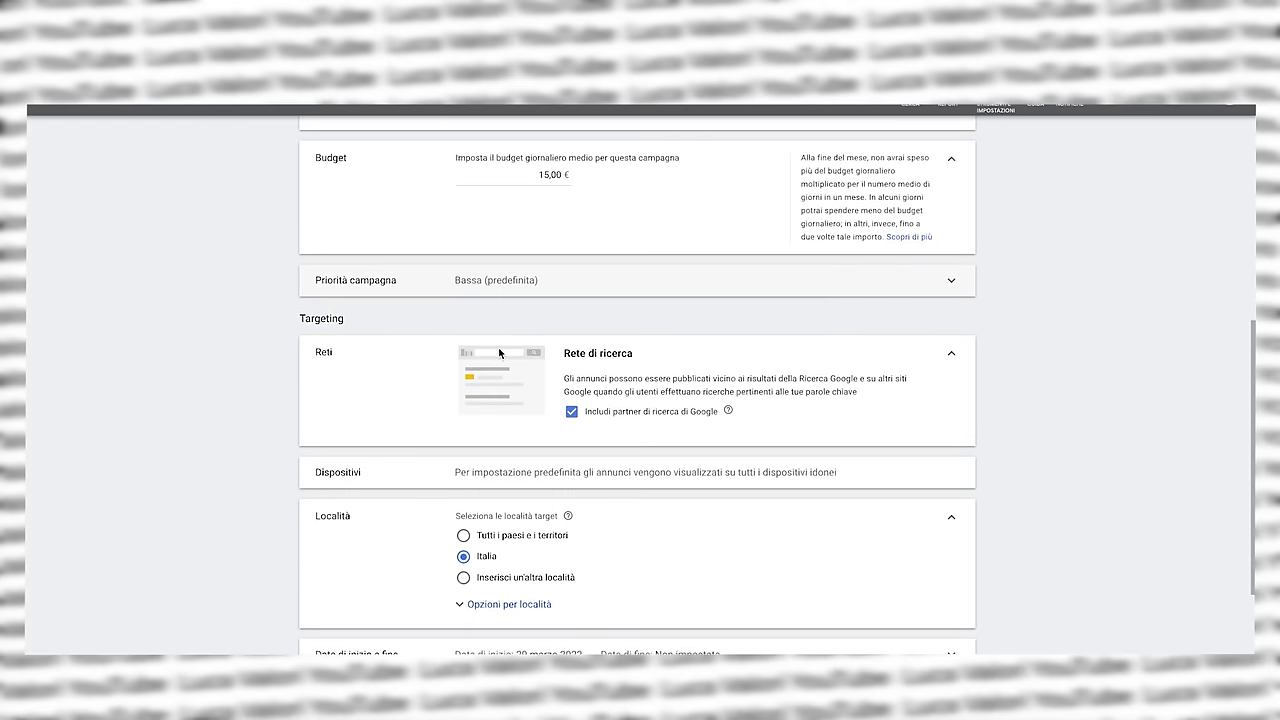
scroll(500, 395, "down", 1)
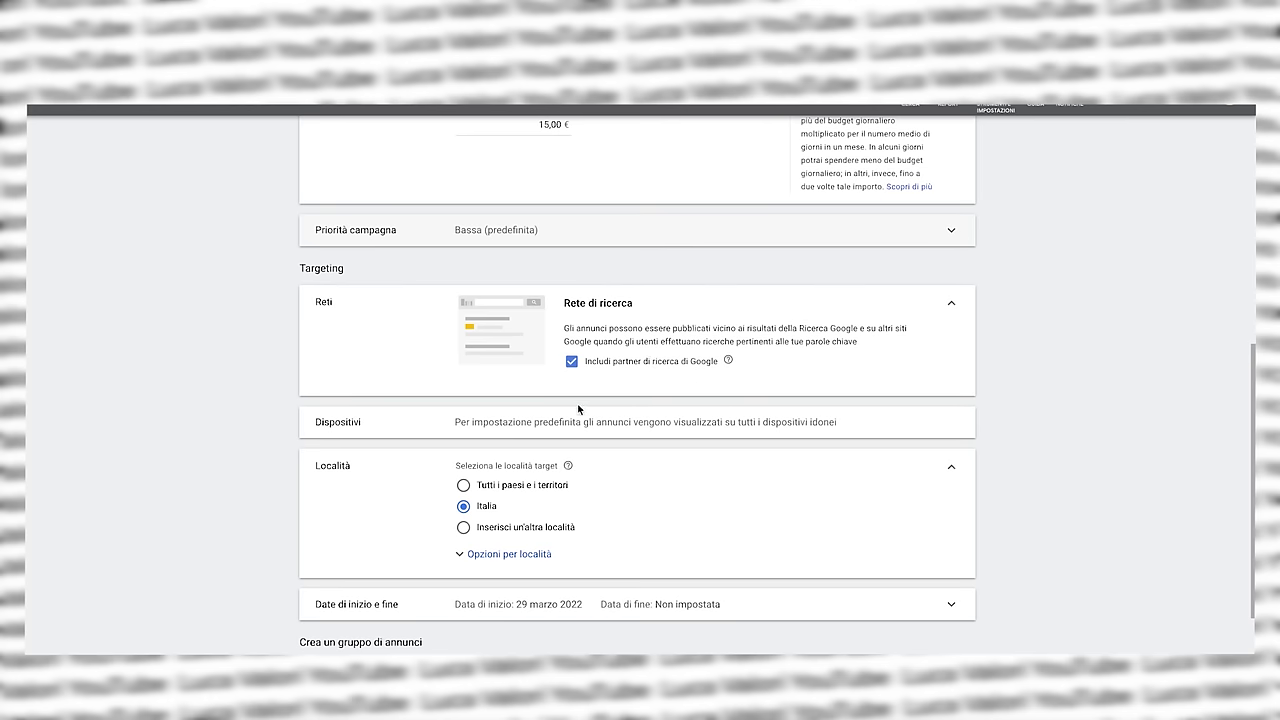
scroll(643, 376, "down", 1)
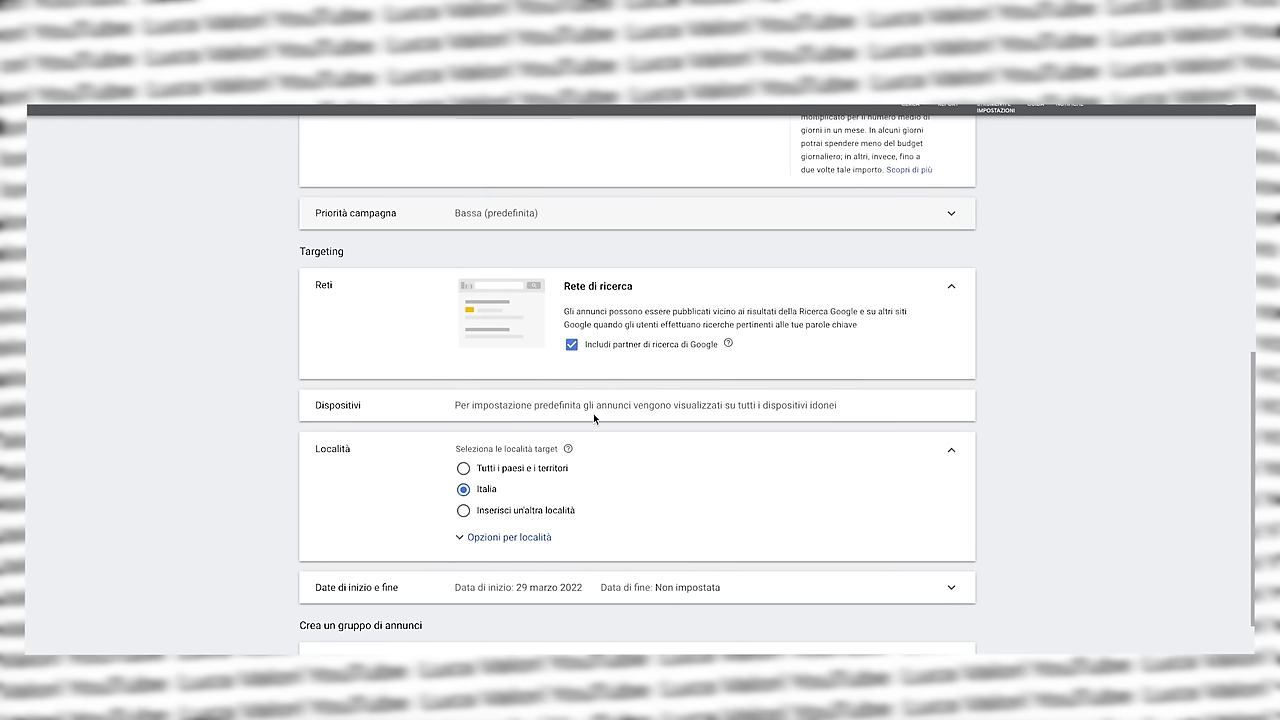
scroll(489, 446, "down", 1)
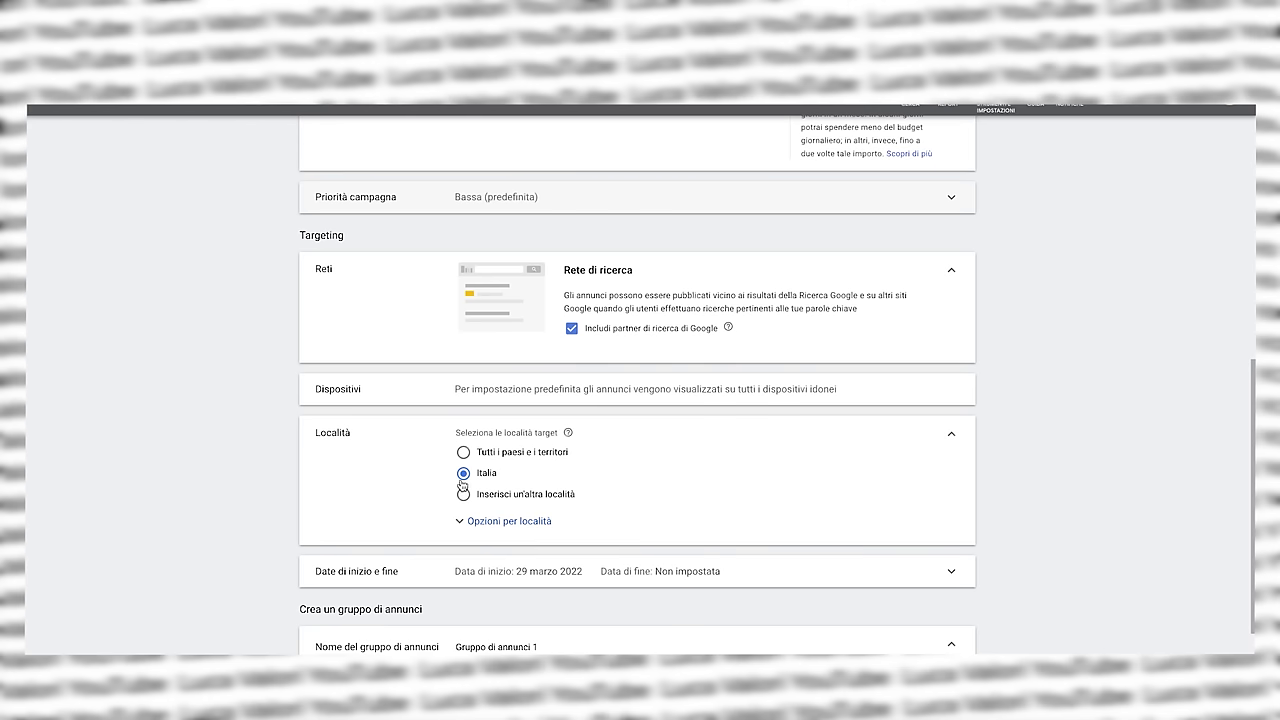
scroll(457, 485, "down", 3)
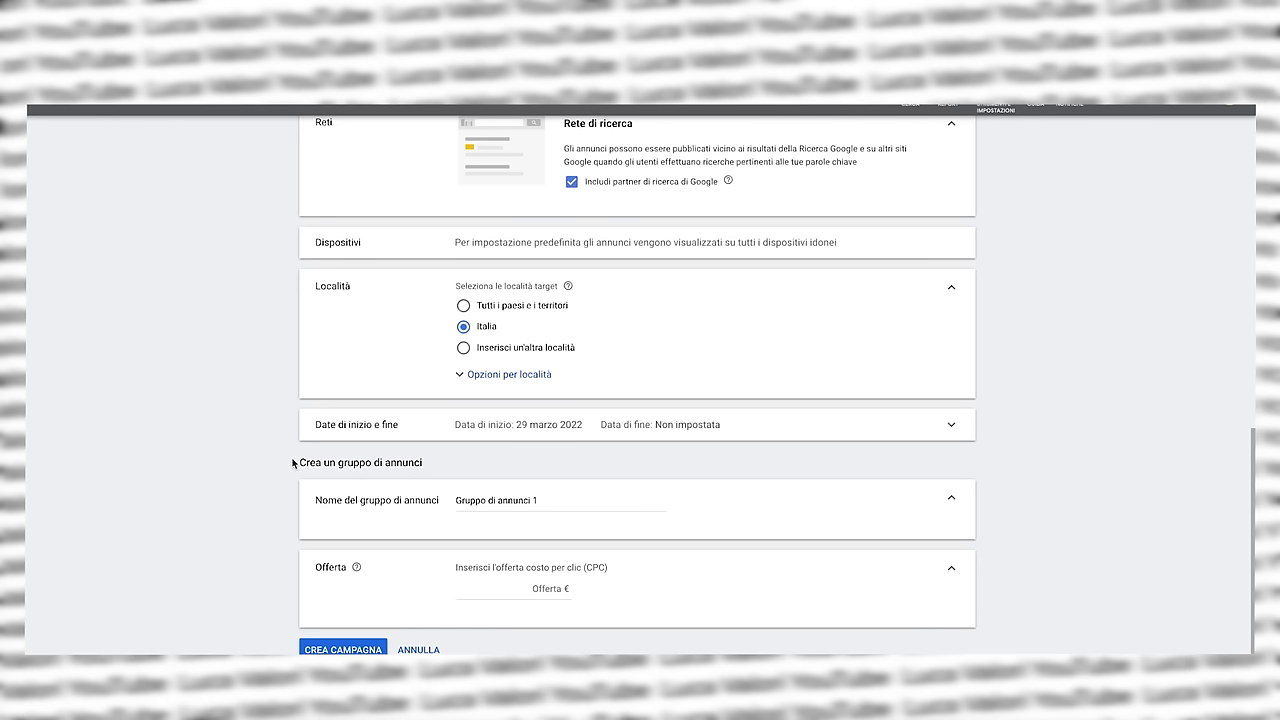
- Set the ad group's Offerta to 0.30 € and create the Shopping campaign
scroll(380, 420, "up", 15)
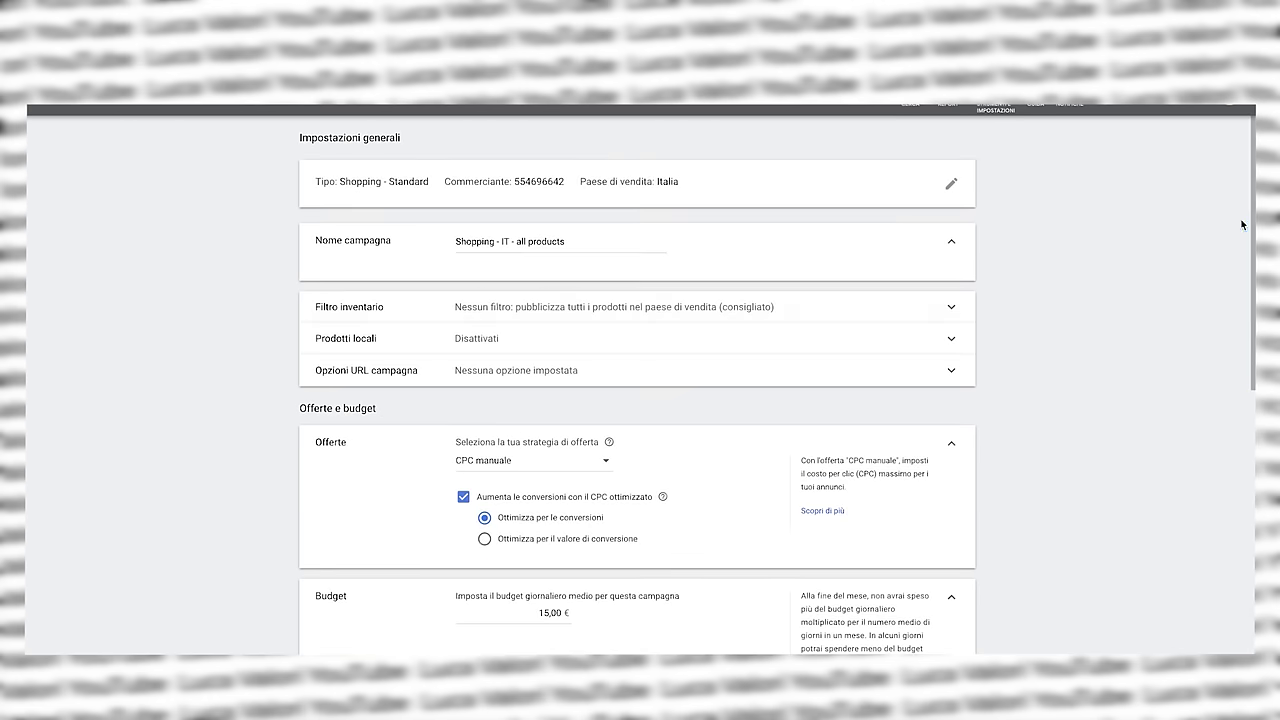
scroll(1006, 404, "down", 10)
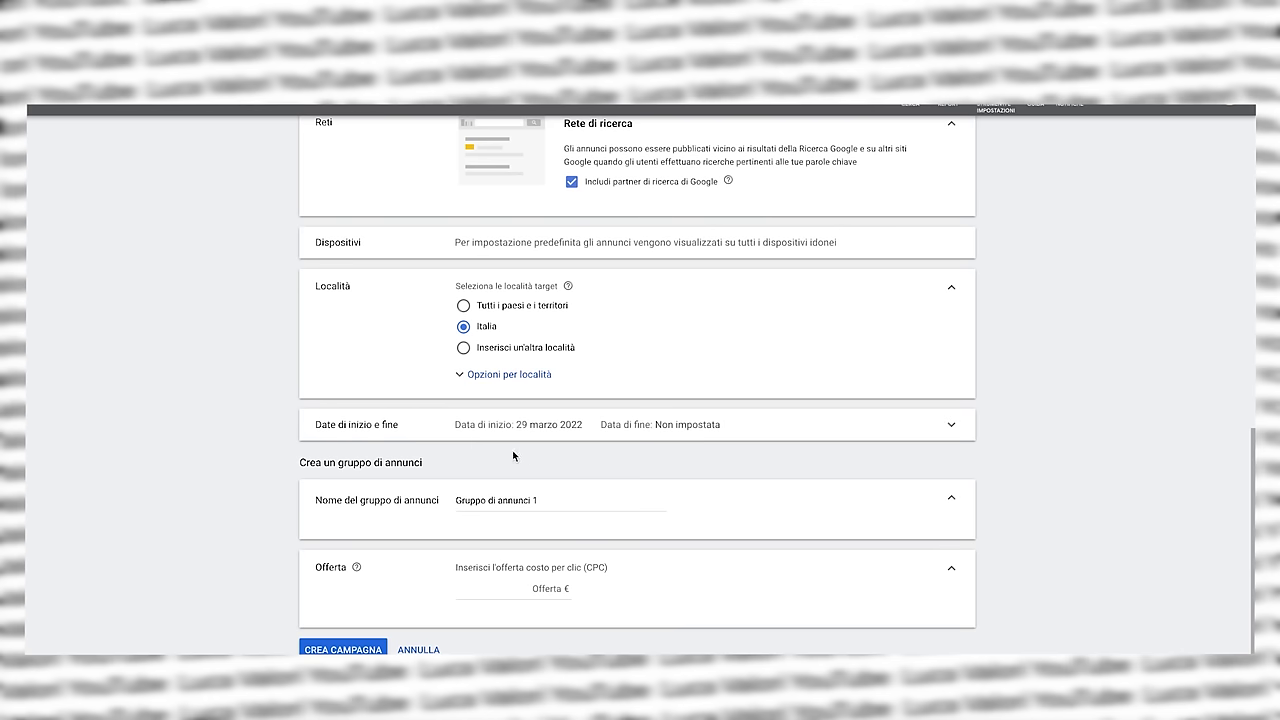
left_click(499, 589)
type("0.20")
key("BackSpace")
type("30")
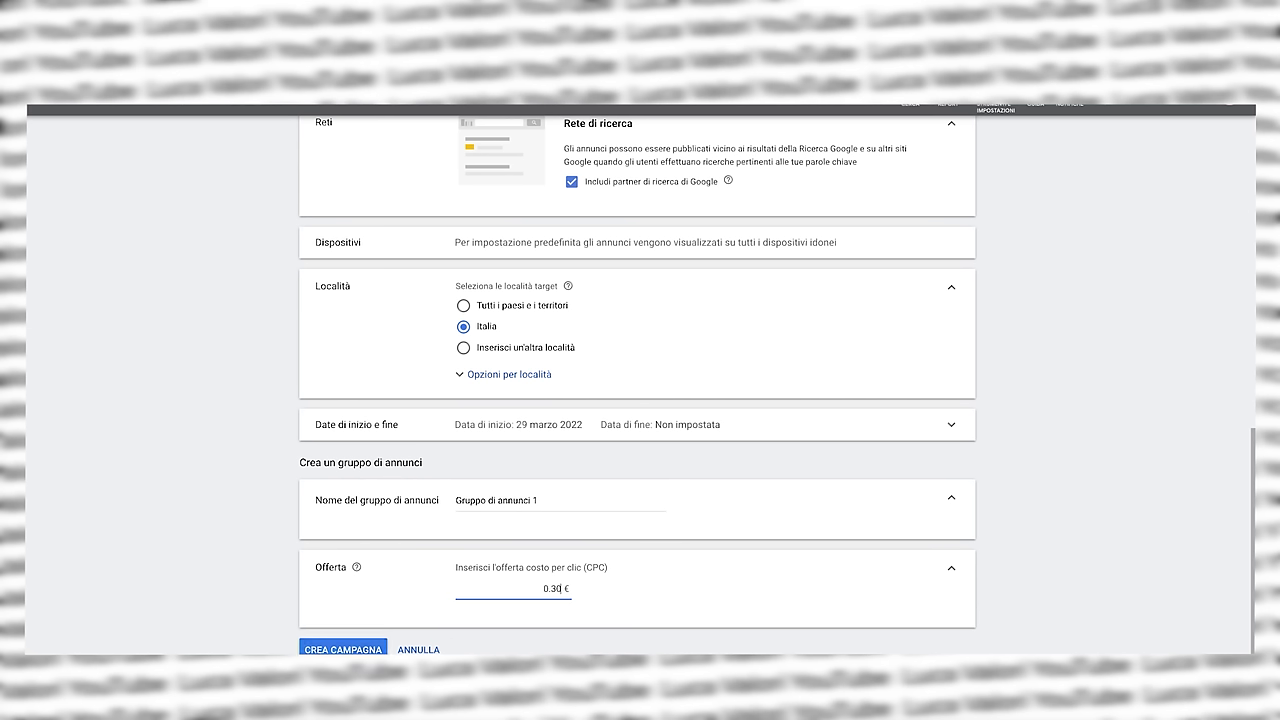
left_click(349, 647)
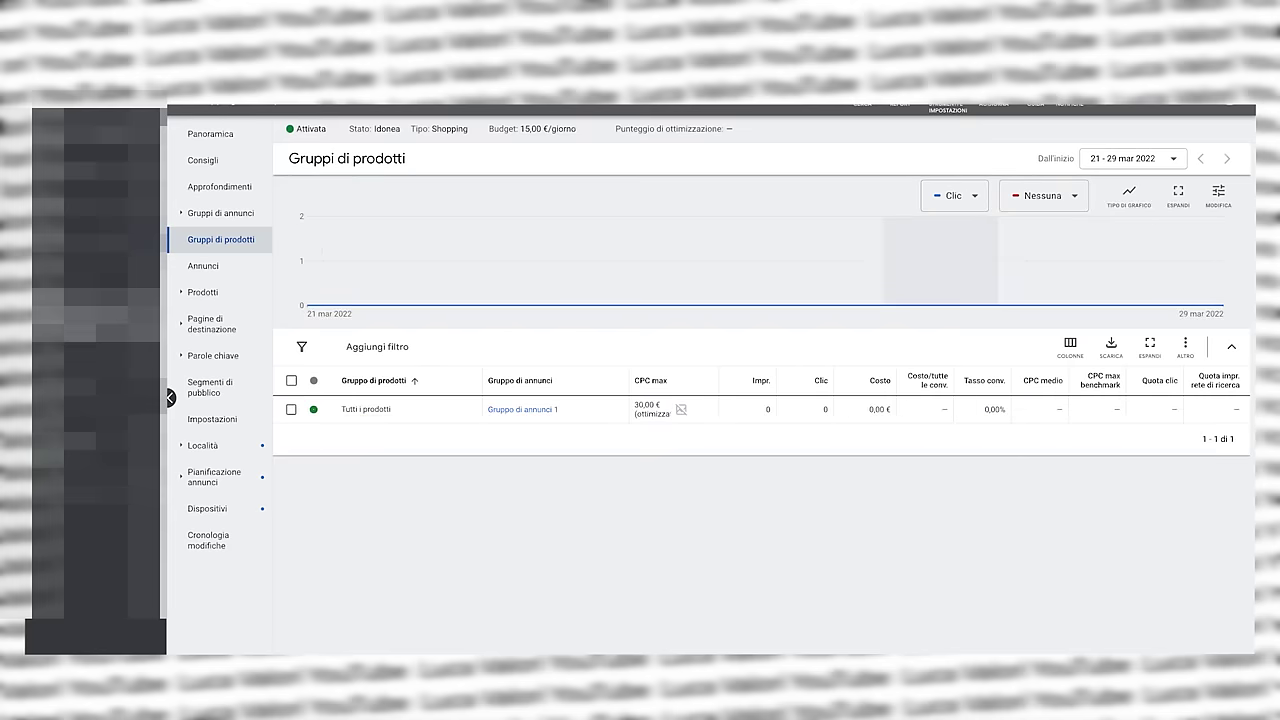
- Change the new Shopping campaign's status to In pausa
left_click(298, 128)
left_click(326, 162)
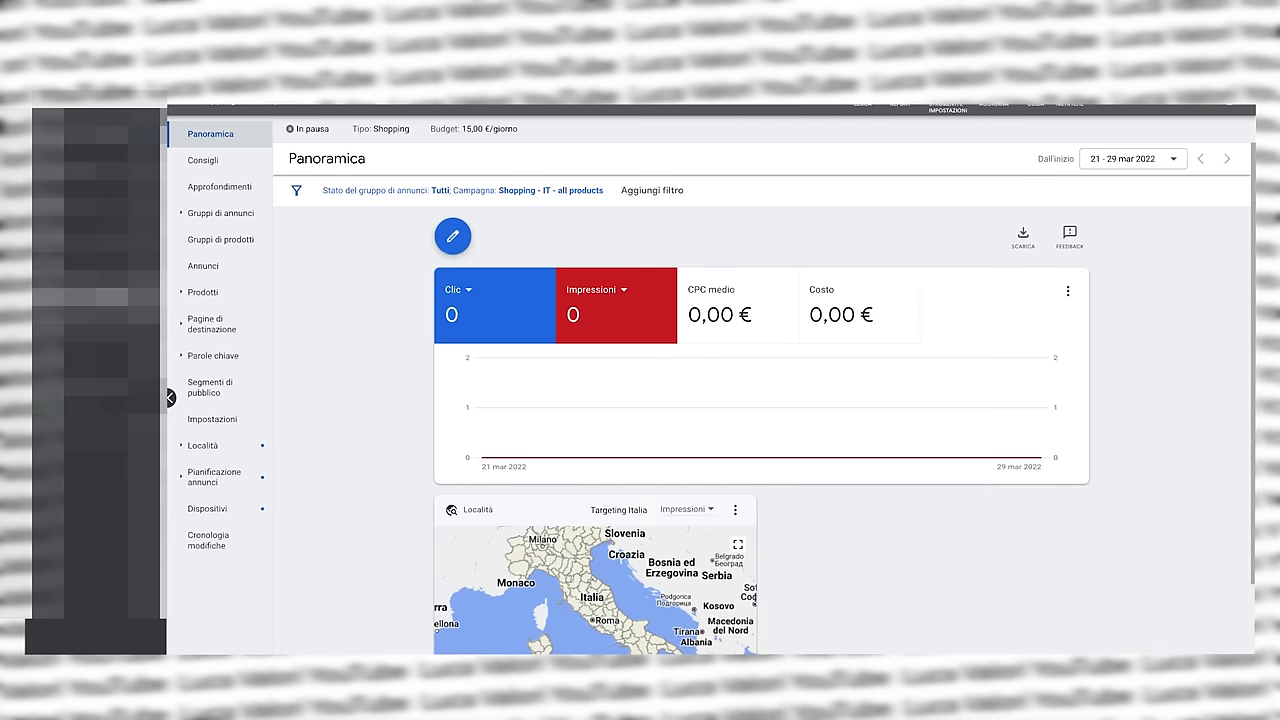
mouse_move(649, 127)
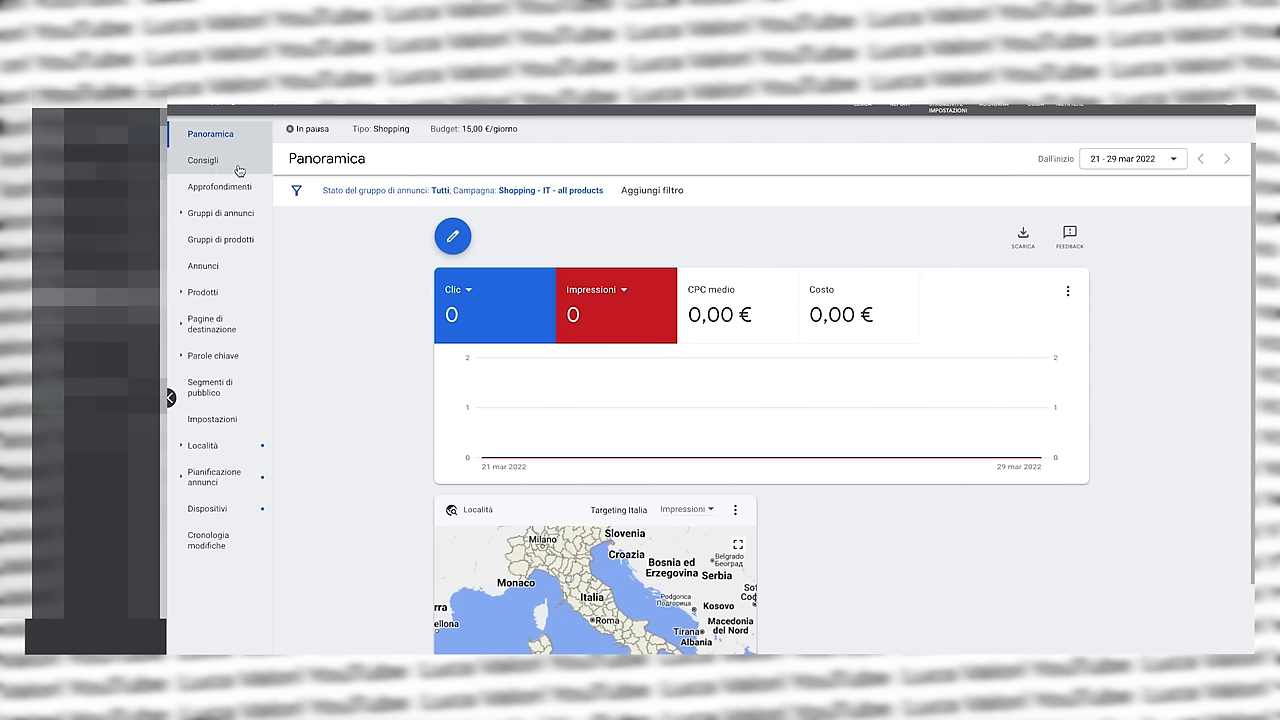
- Browse the campaign sidebar pages and open Gruppi di prodotti, showing Tutti i prodotti
left_click(240, 174)
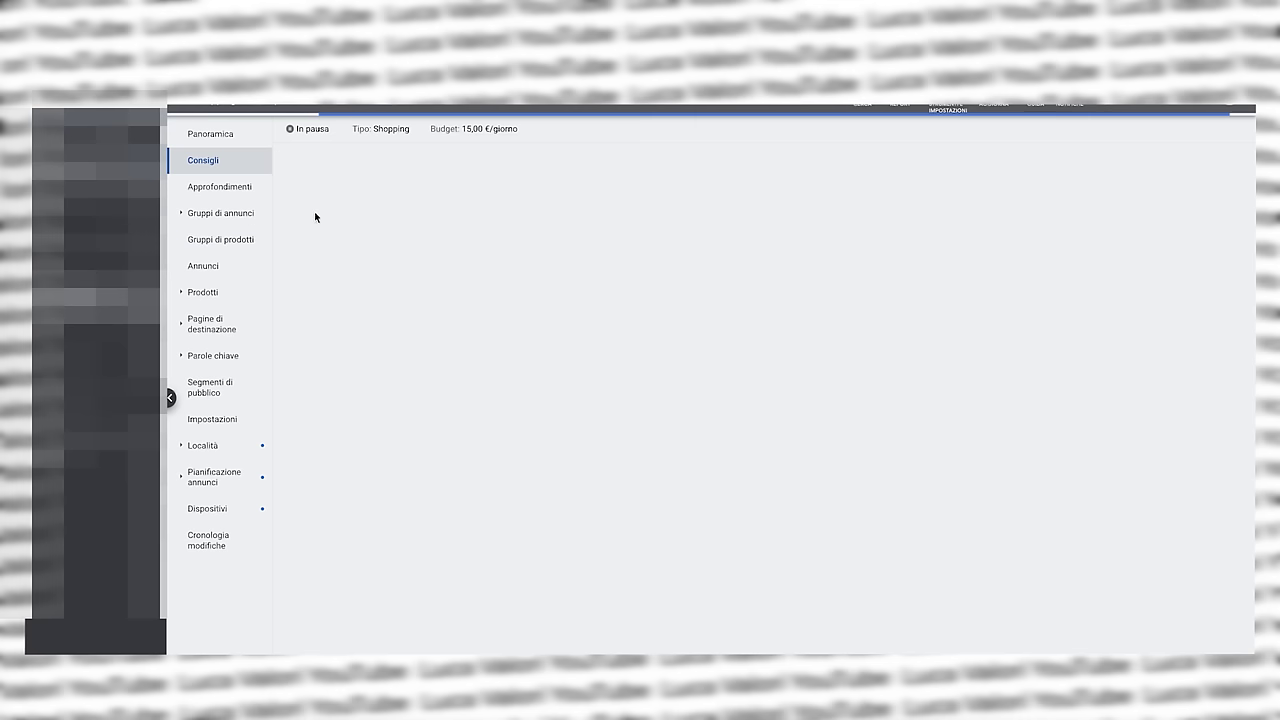
left_click(198, 190)
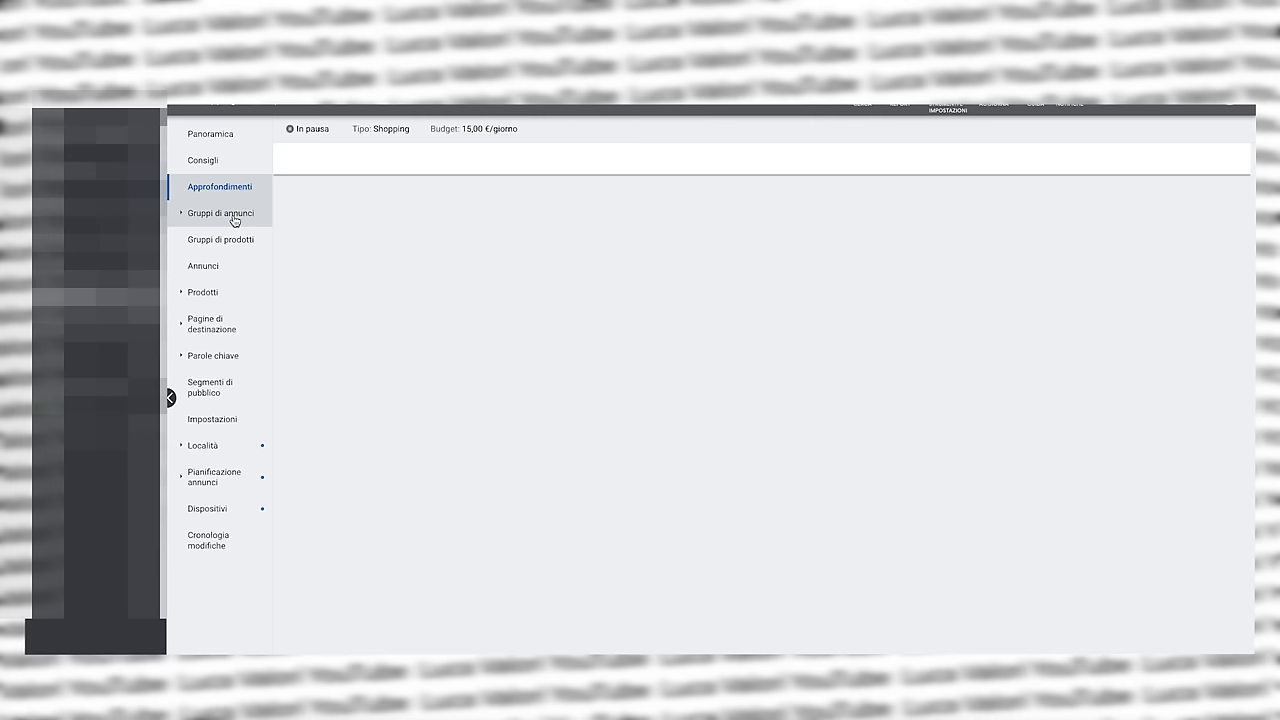
left_click(226, 219)
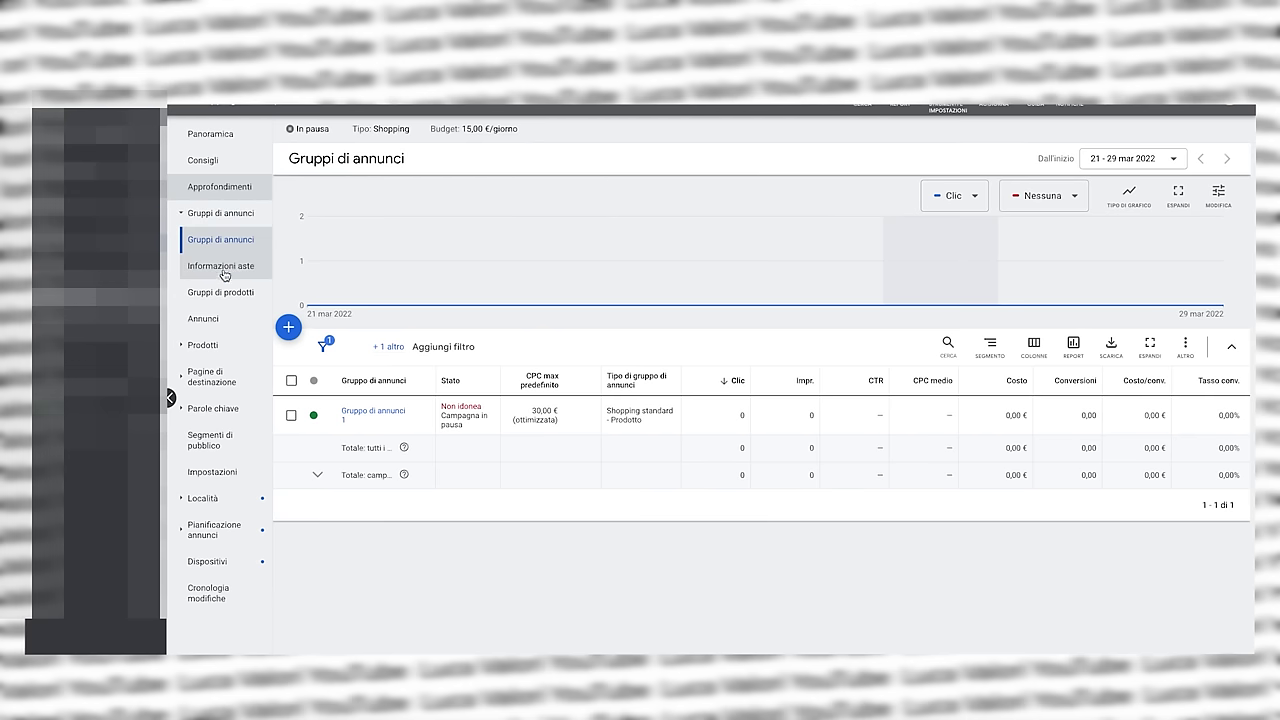
left_click(224, 275)
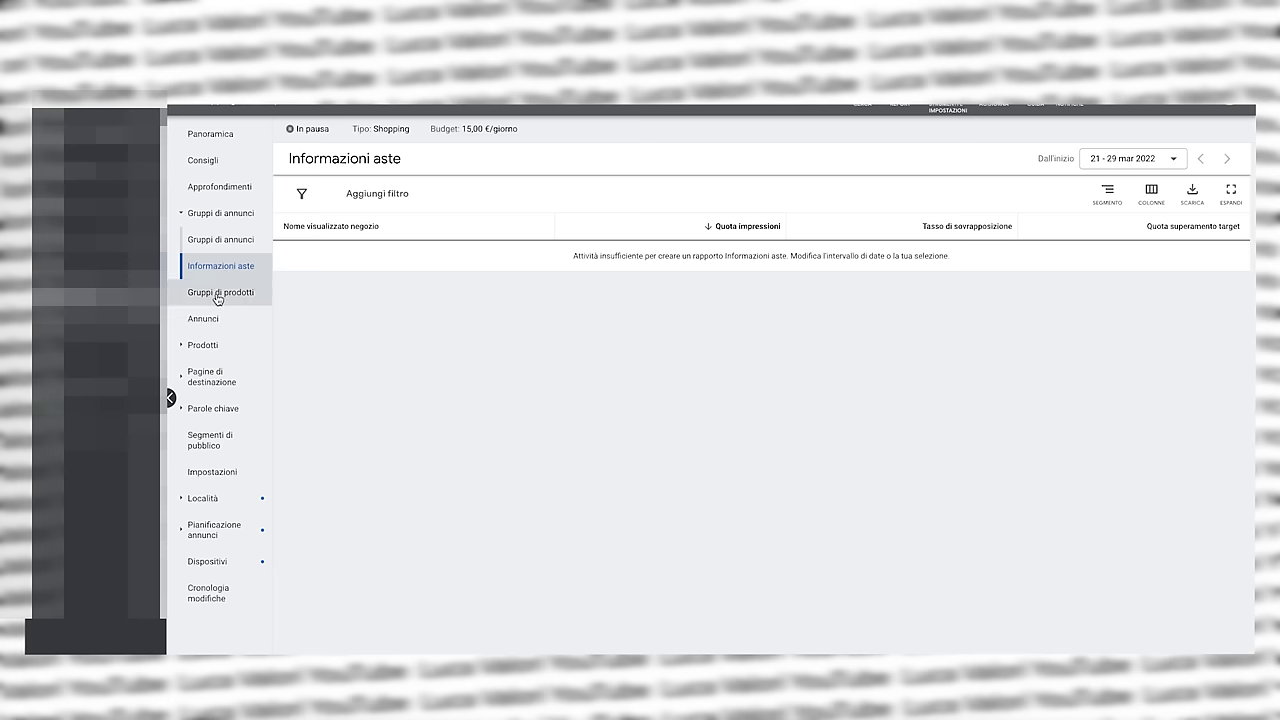
left_click(217, 293)
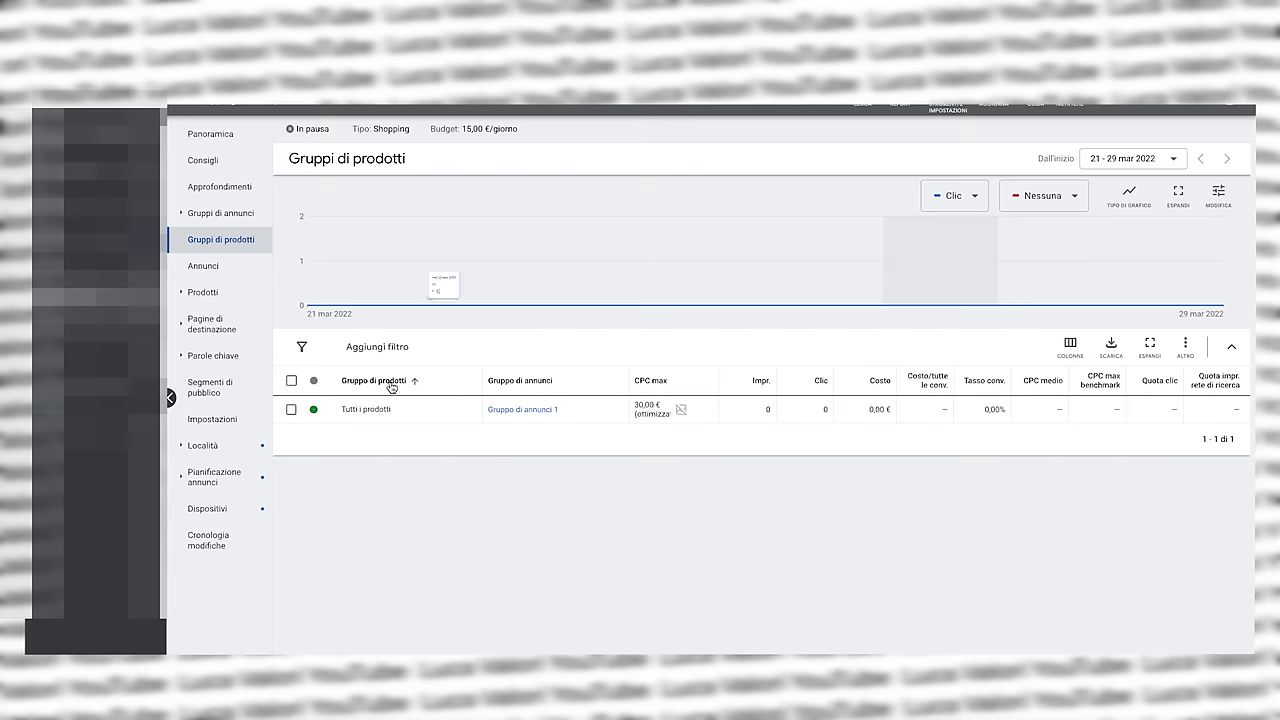
mouse_move(335, 415)
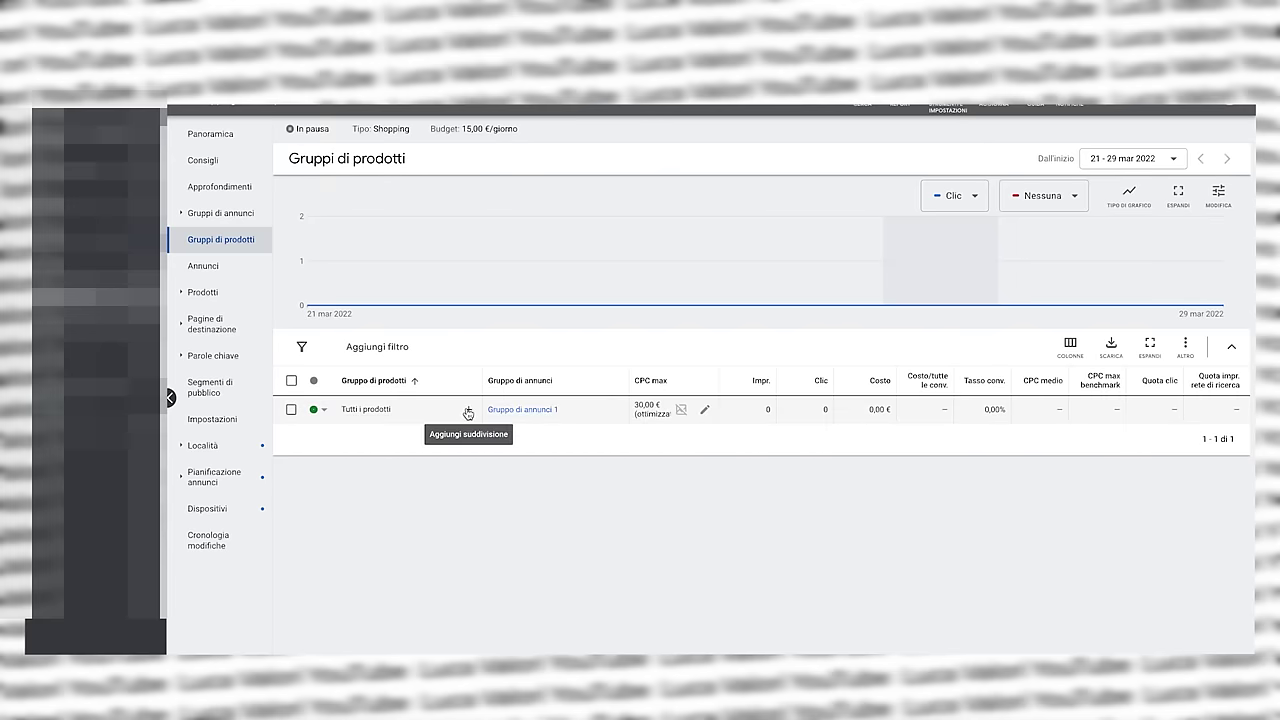
- Add a subdivision to Tutti i prodotti, choosing an attribute and ticking one value
left_click(467, 411)
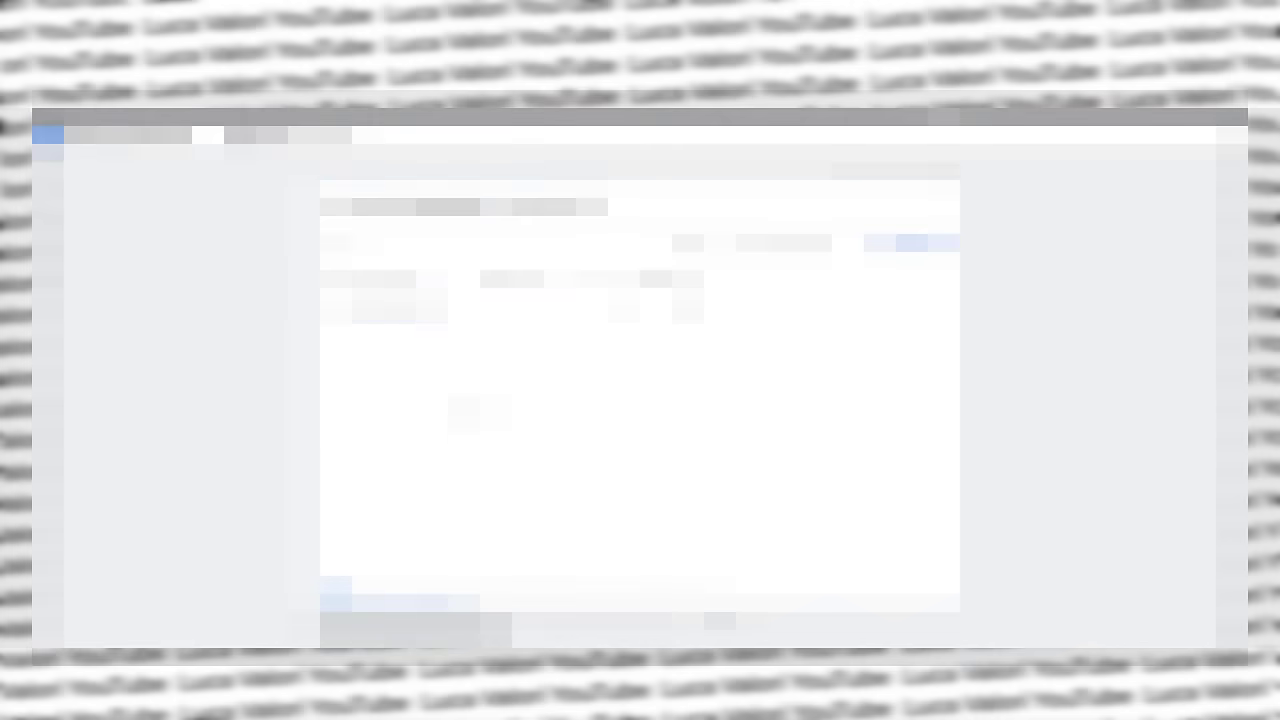
left_click(560, 280)
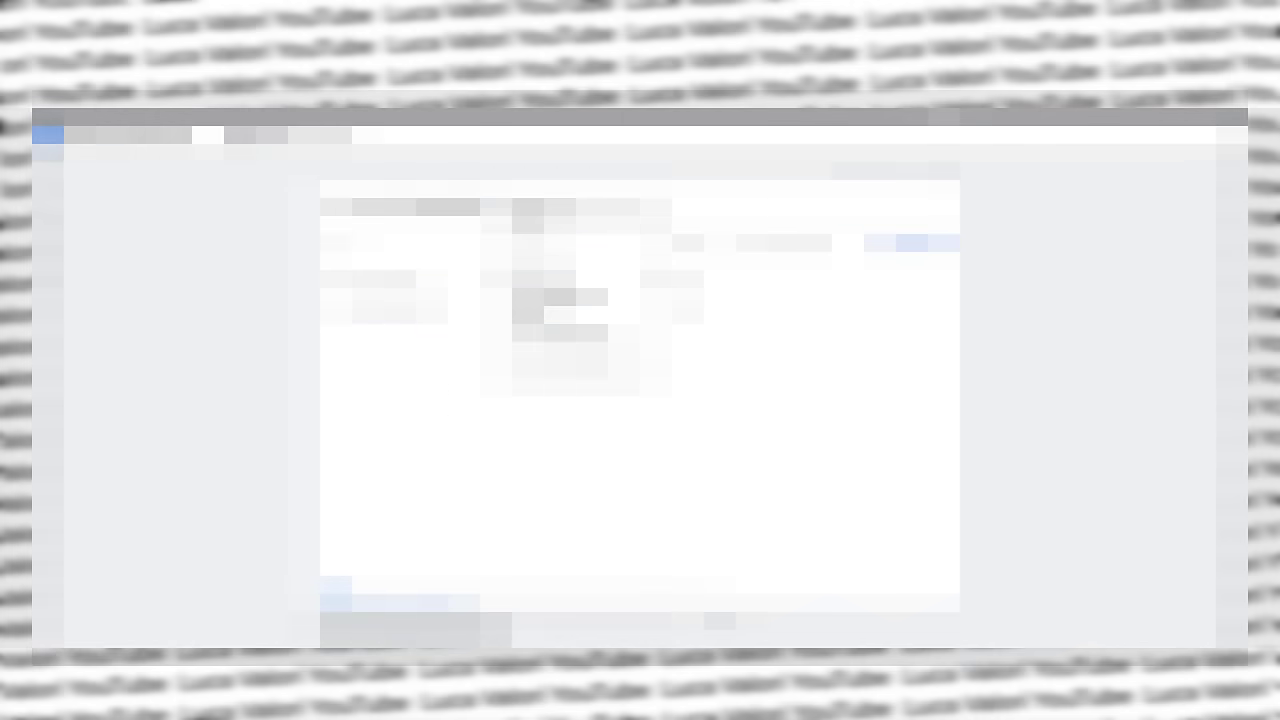
left_click(560, 297)
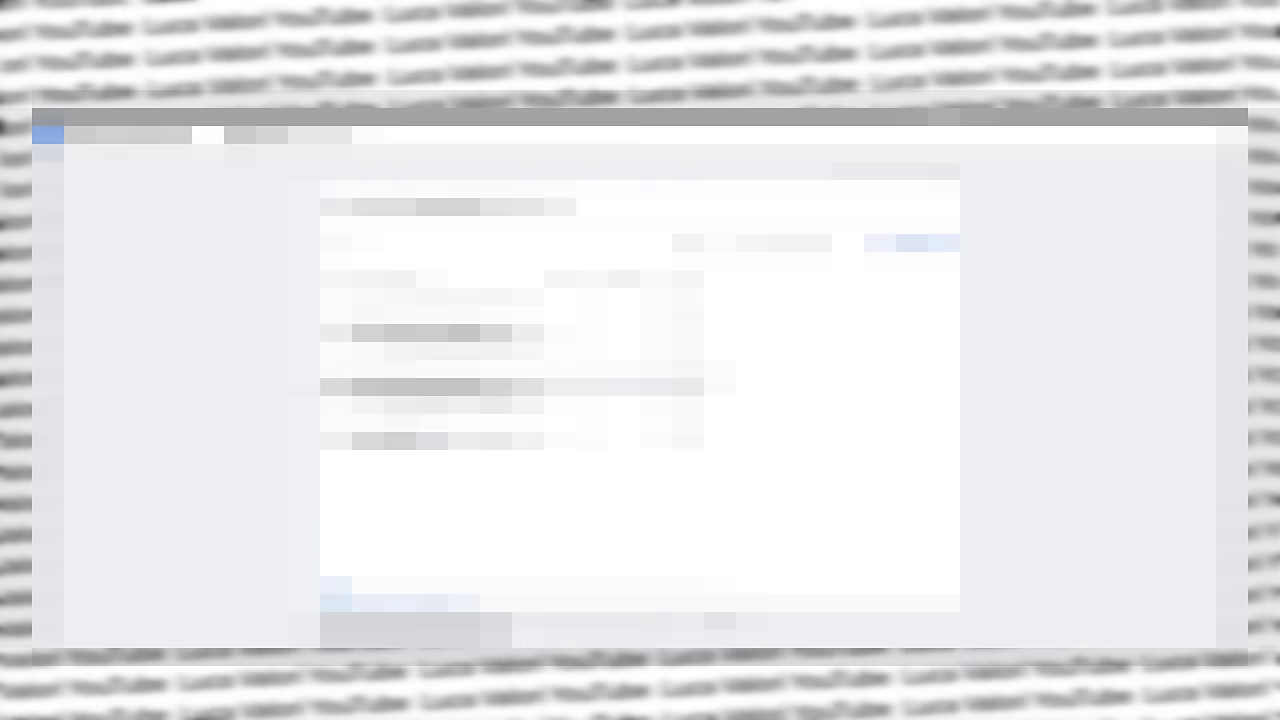
left_click(336, 386)
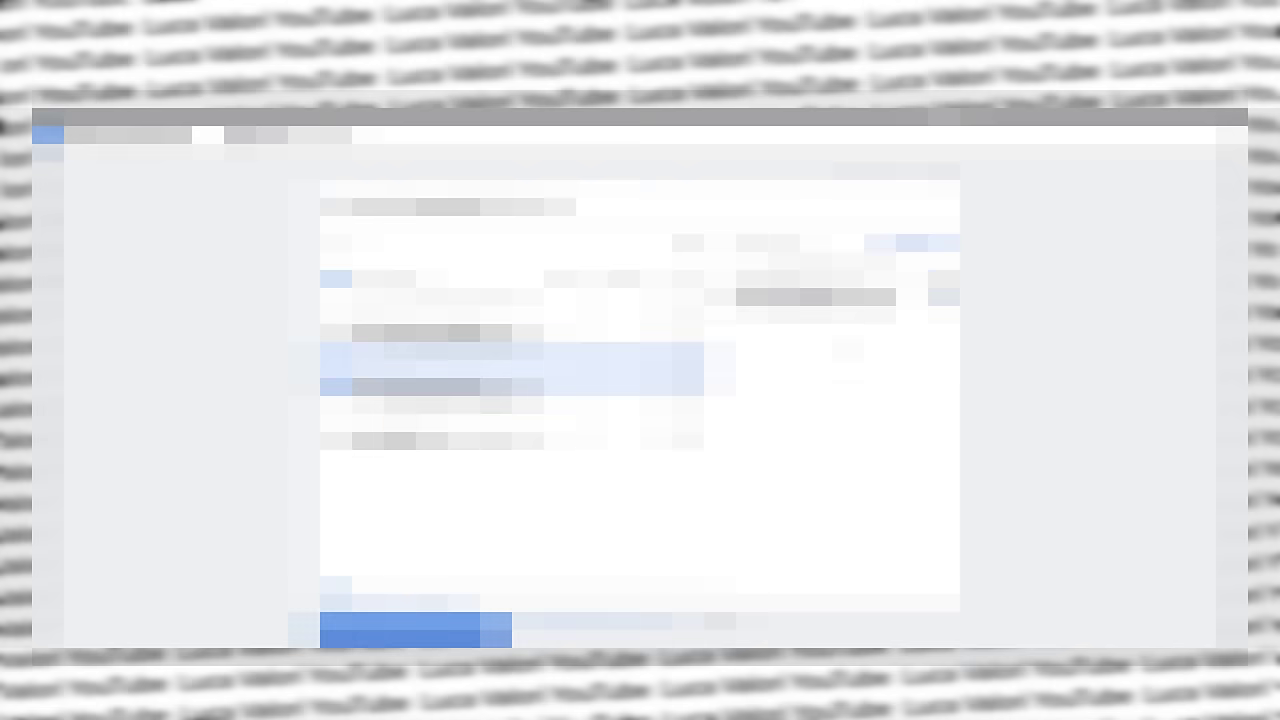
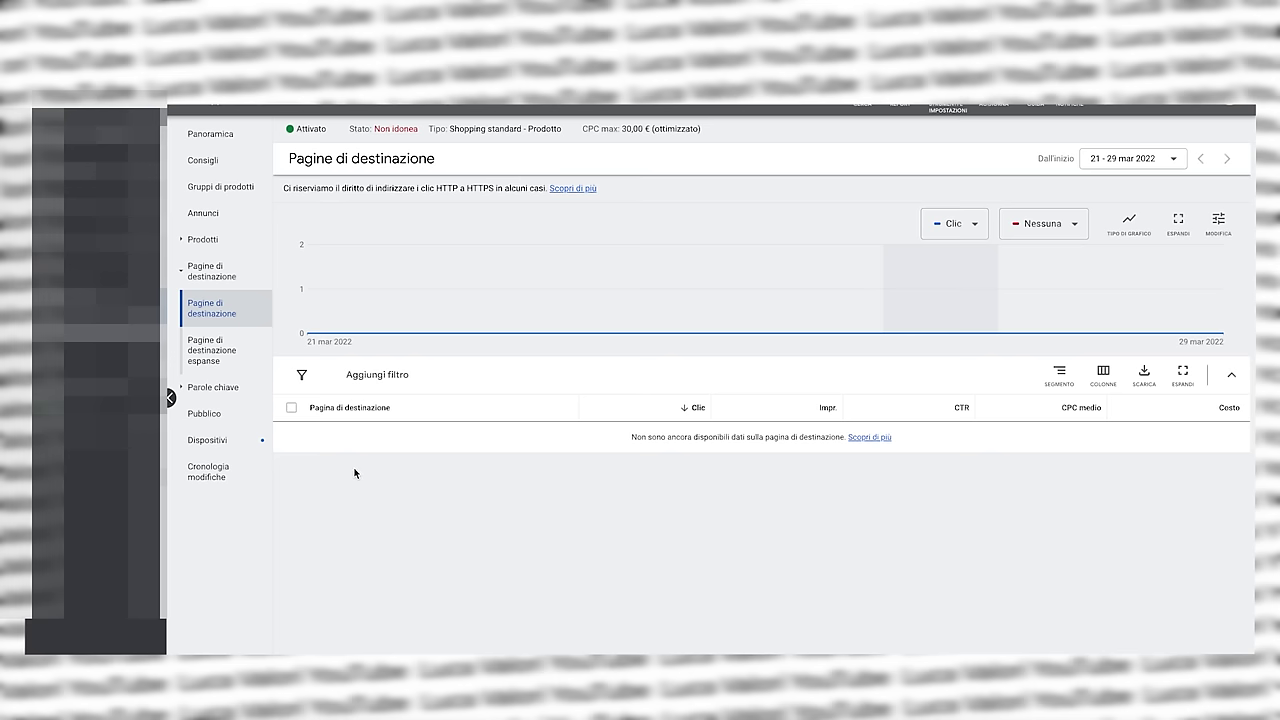
- Check the empty negative keywords and search terms pages, then open the campaign's audience section
left_click(218, 390)
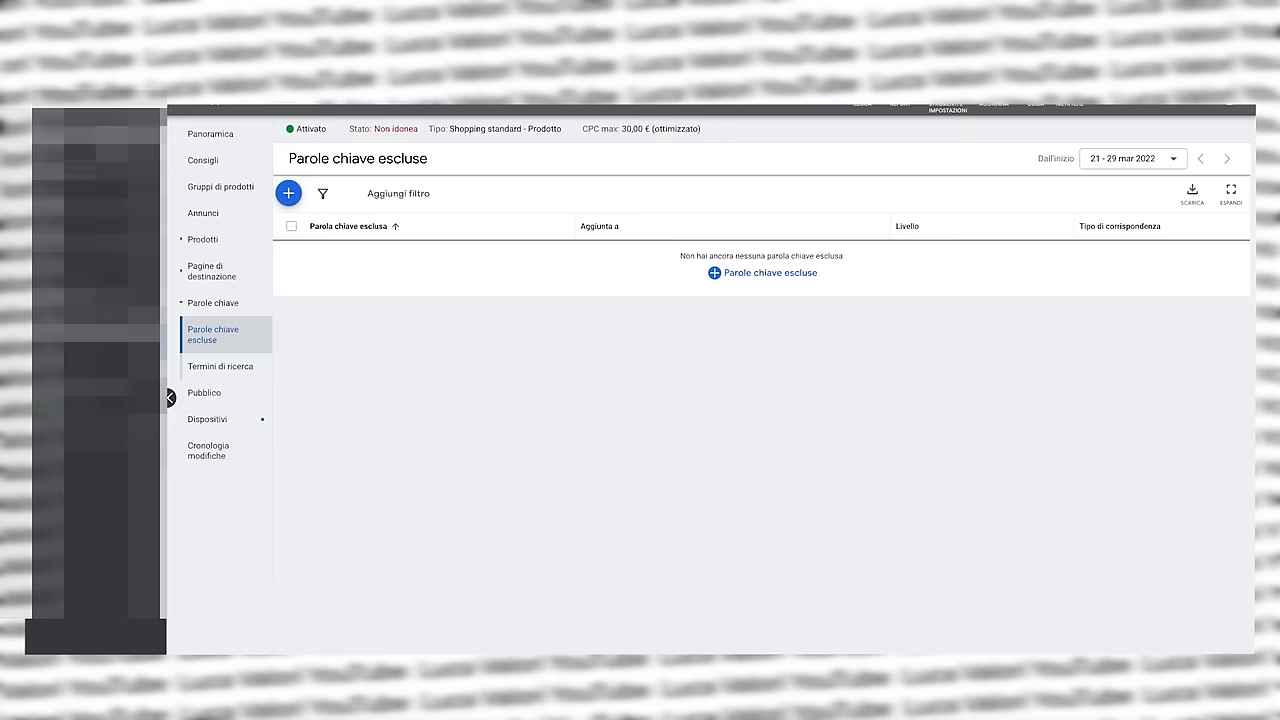
left_click(239, 380)
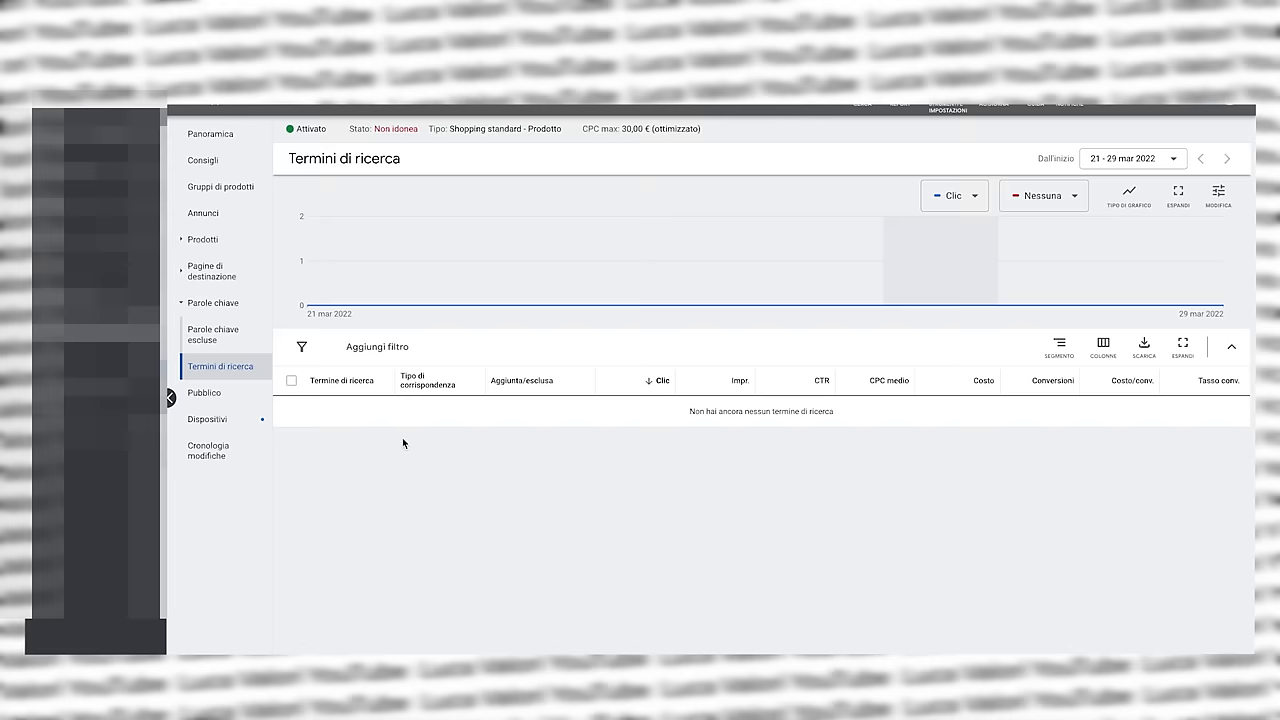
left_click(230, 398)
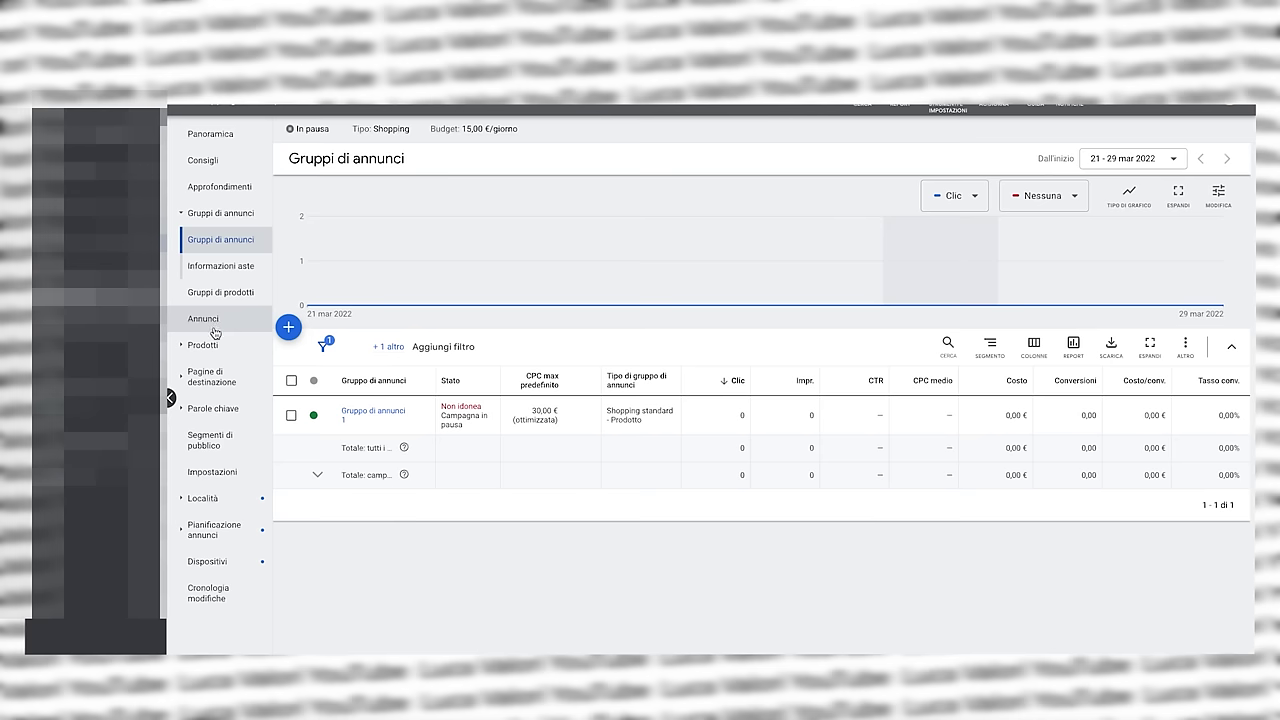
- Review the campaign's audience segments with the segments table expanded
left_click(212, 436)
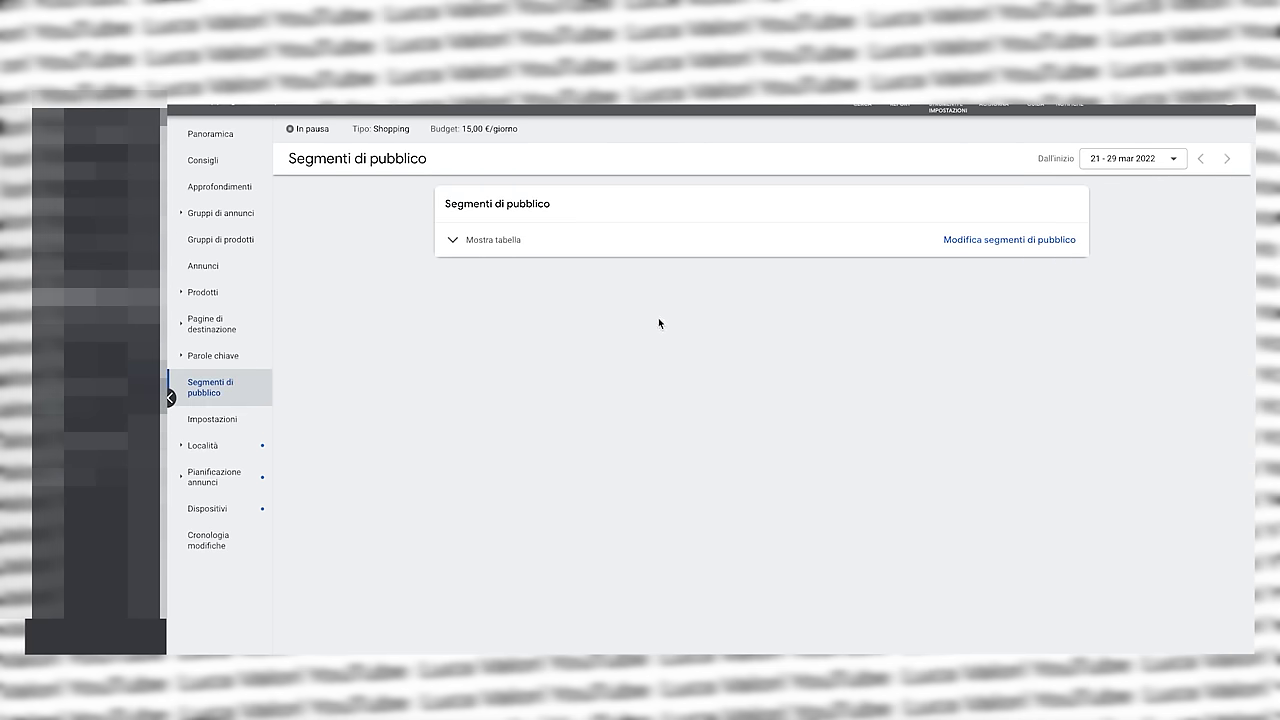
left_click(507, 249)
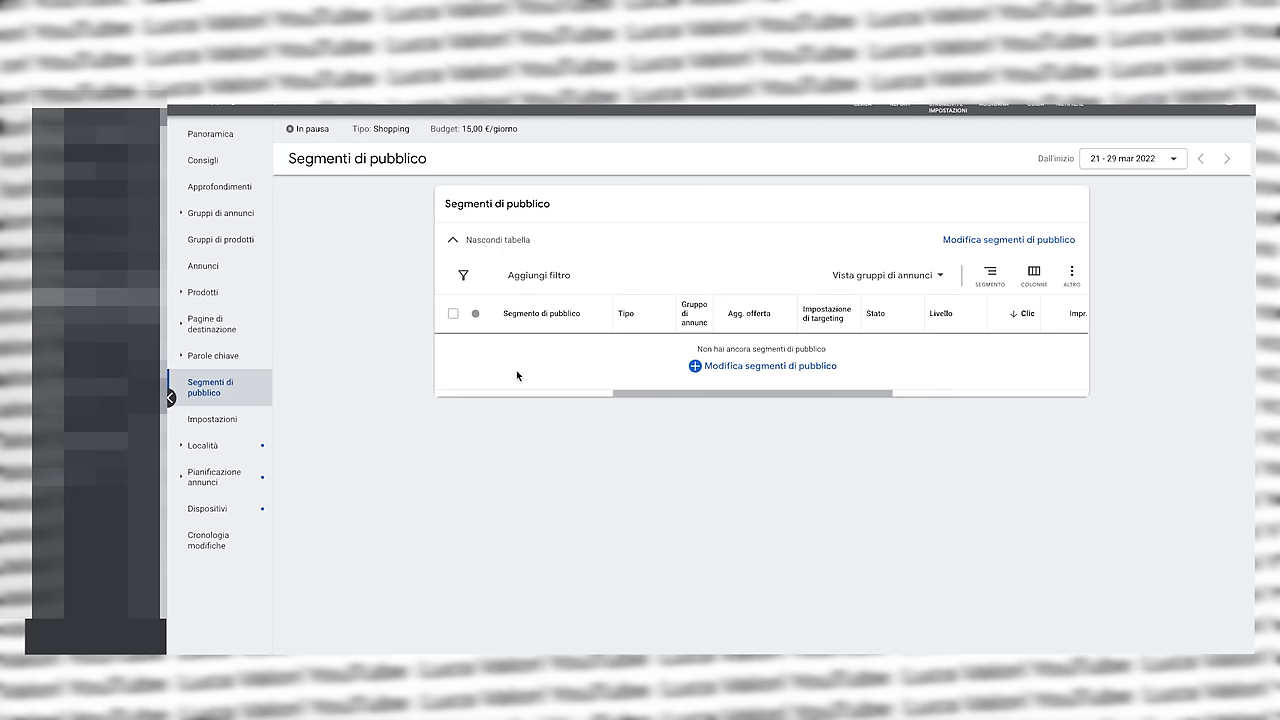
left_click_drag(647, 395, 613, 434)
- Check the Italia location targeting and the ad schedule, then return to the campaign overview
left_click(199, 447)
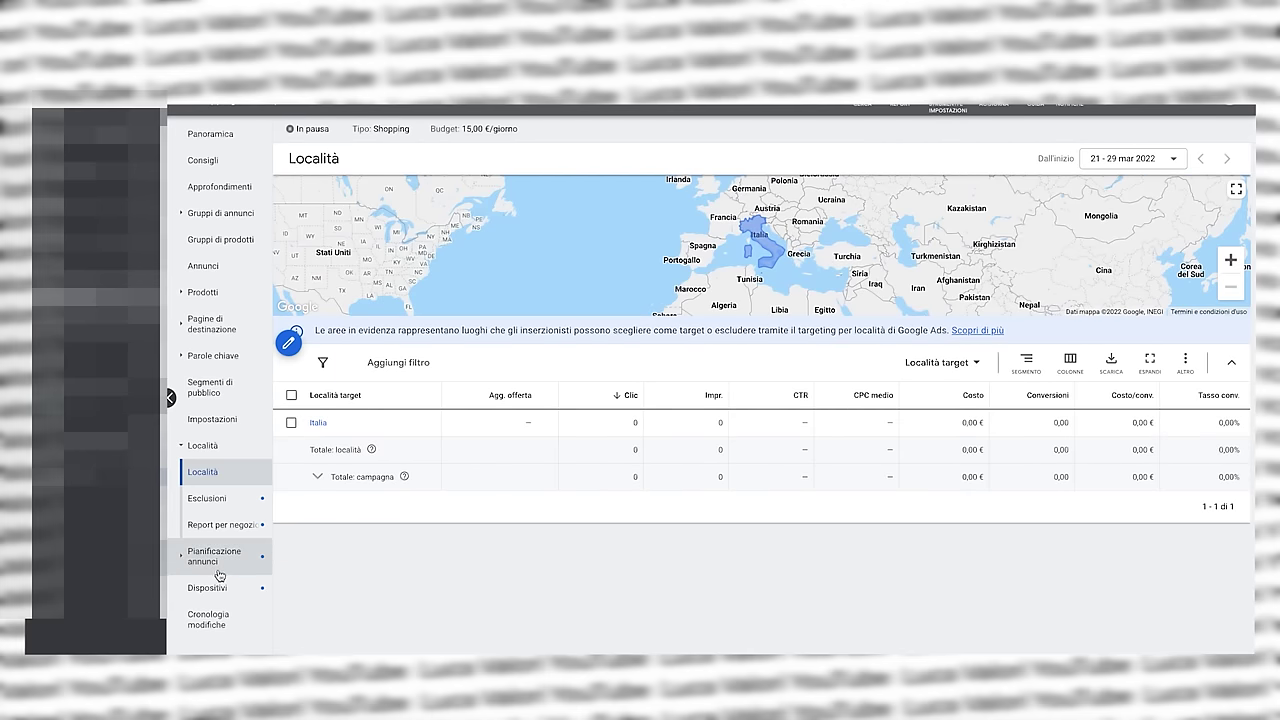
left_click(219, 568)
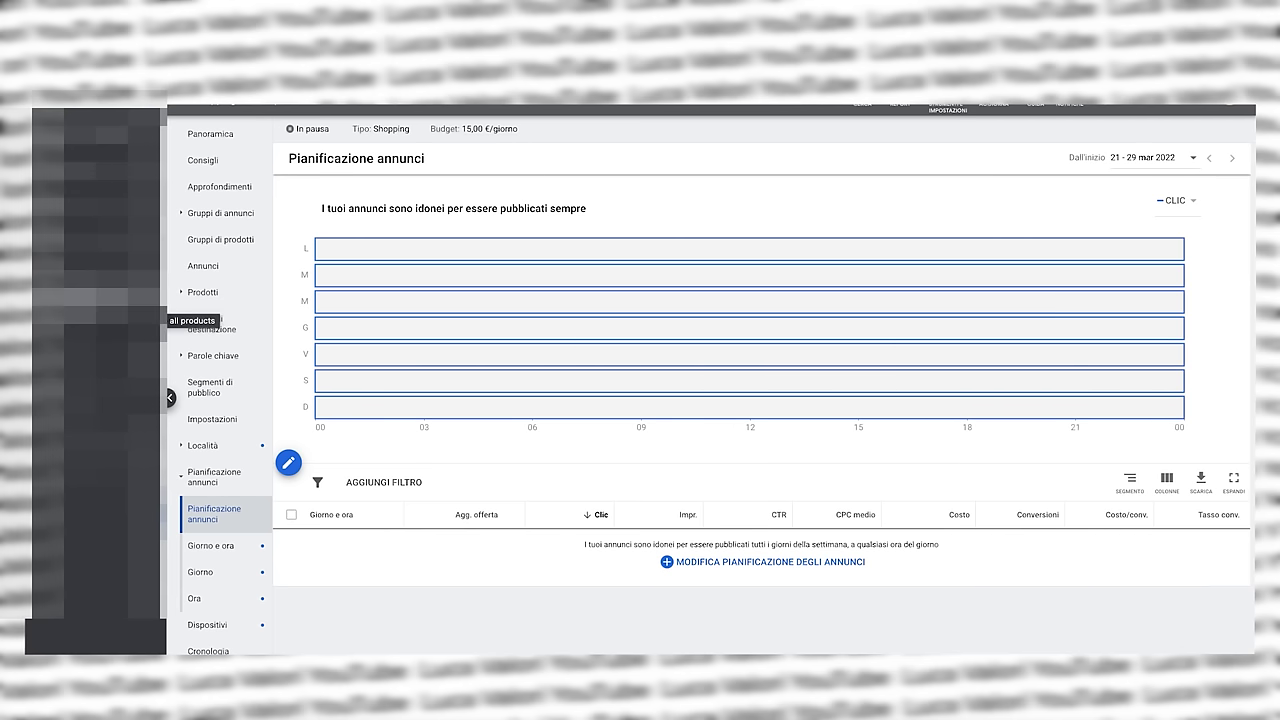
left_click(183, 480)
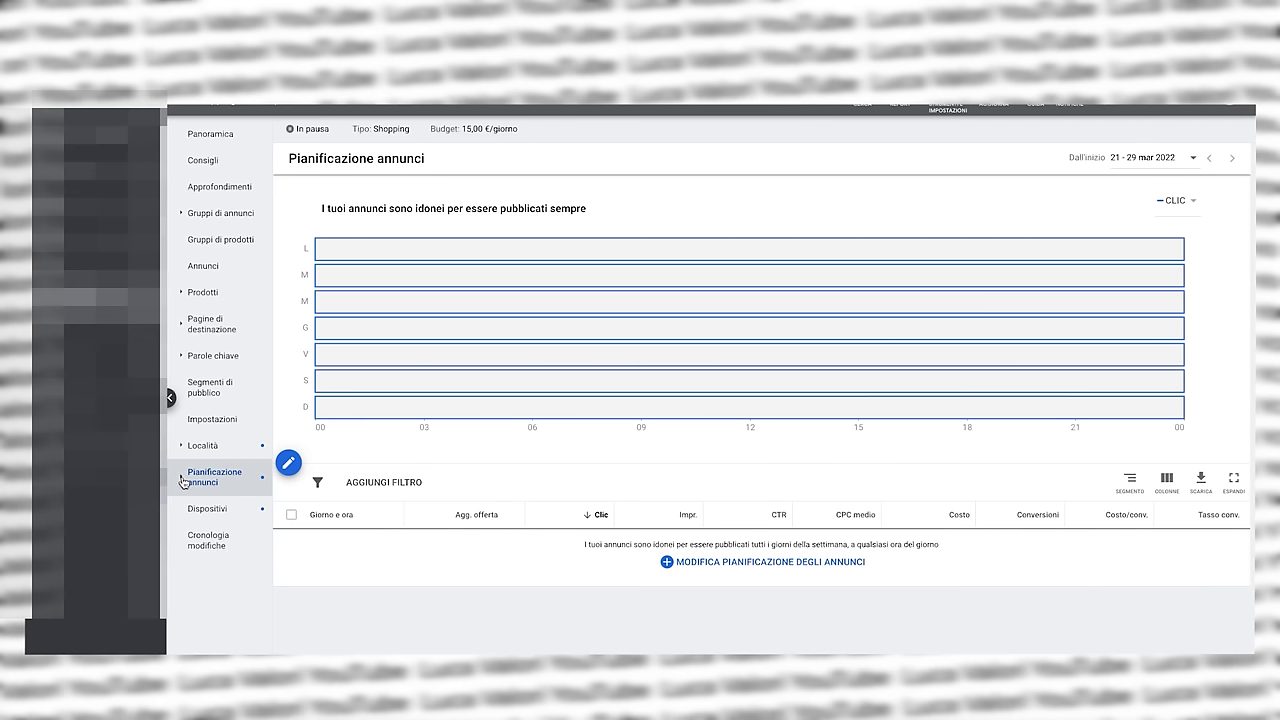
left_click(211, 146)
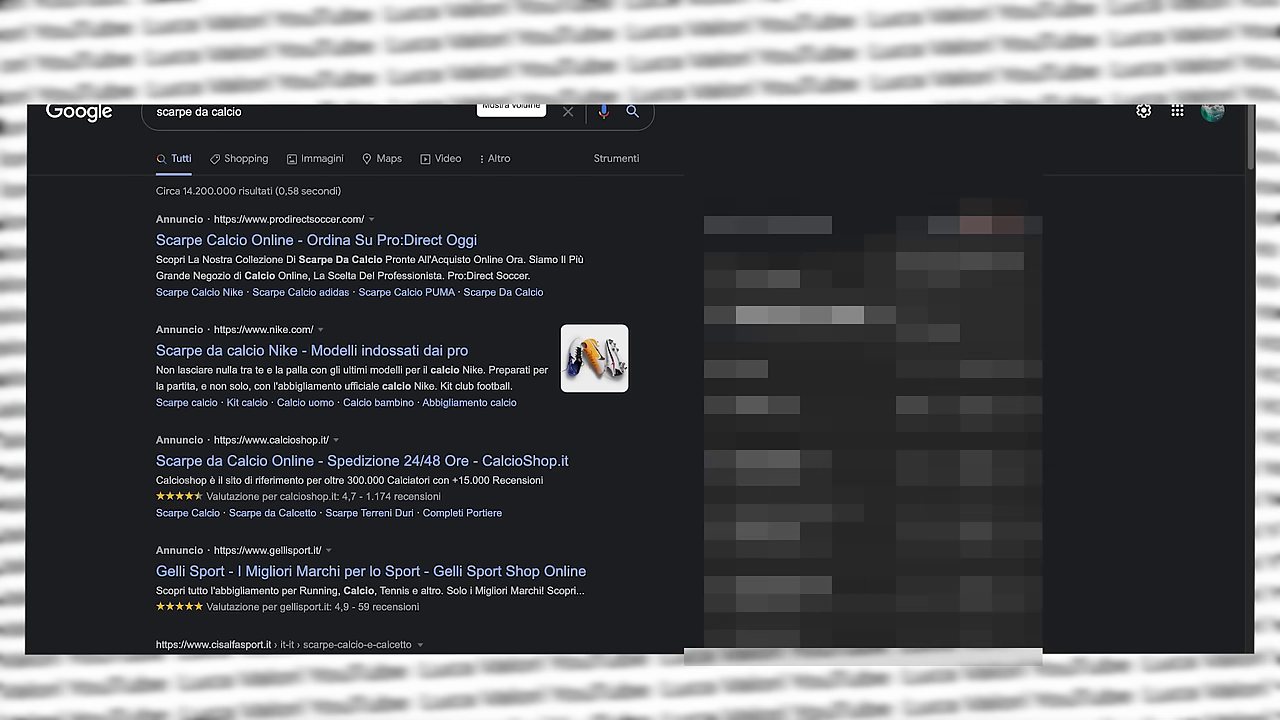
- Browse Shopping results and the sponsored boot ads carousel for 'scarpe da calcio', then view all campaigns
left_click(246, 160)
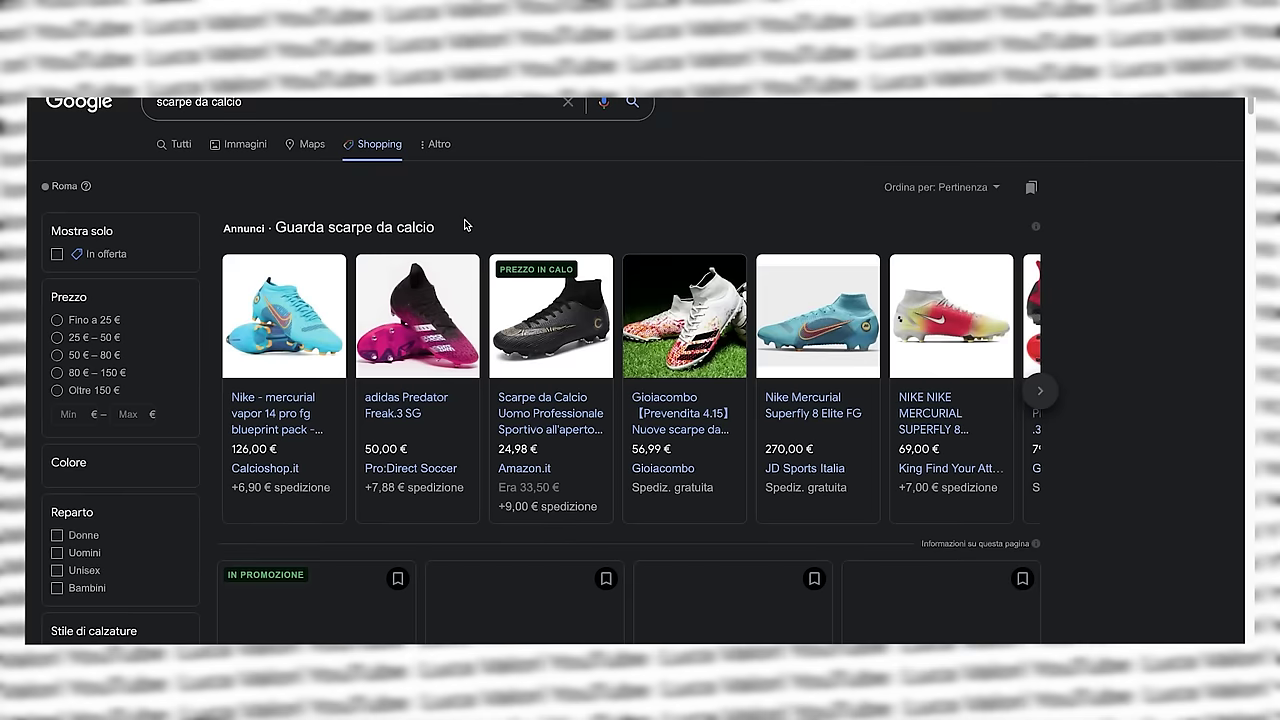
left_click(1038, 386)
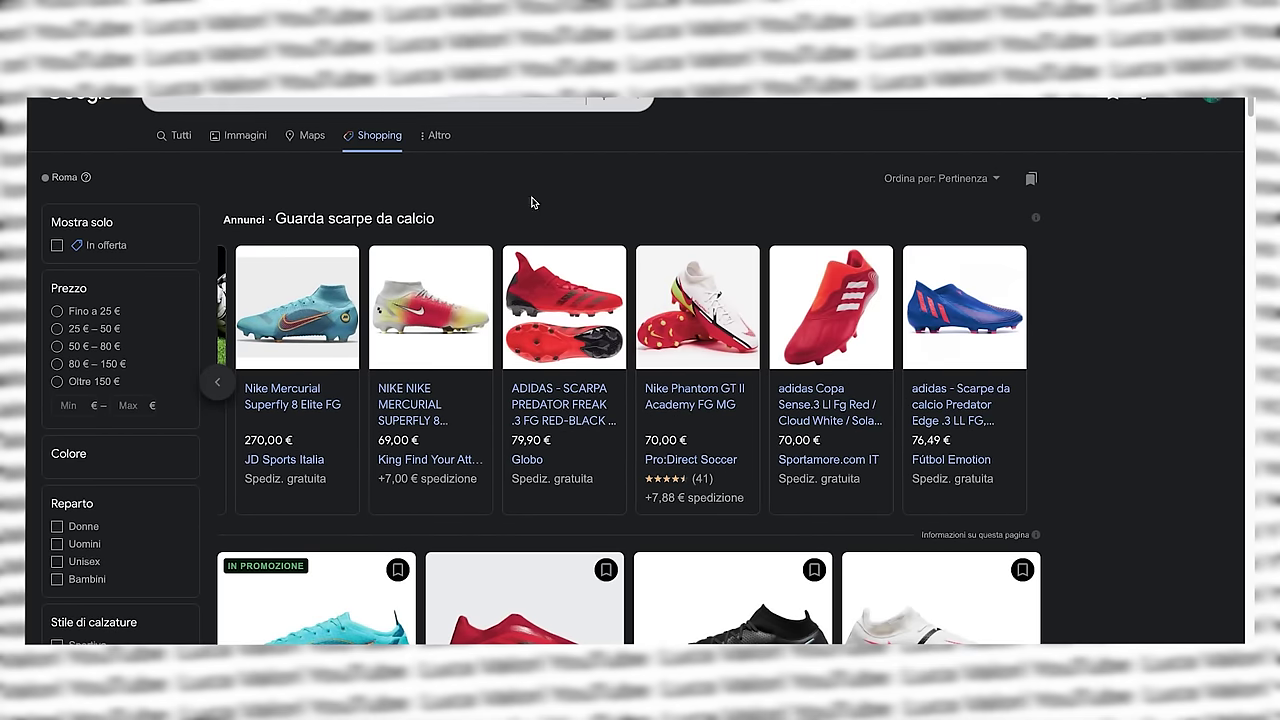
scroll(532, 205, "down", 3)
scroll(538, 218, "up", 3)
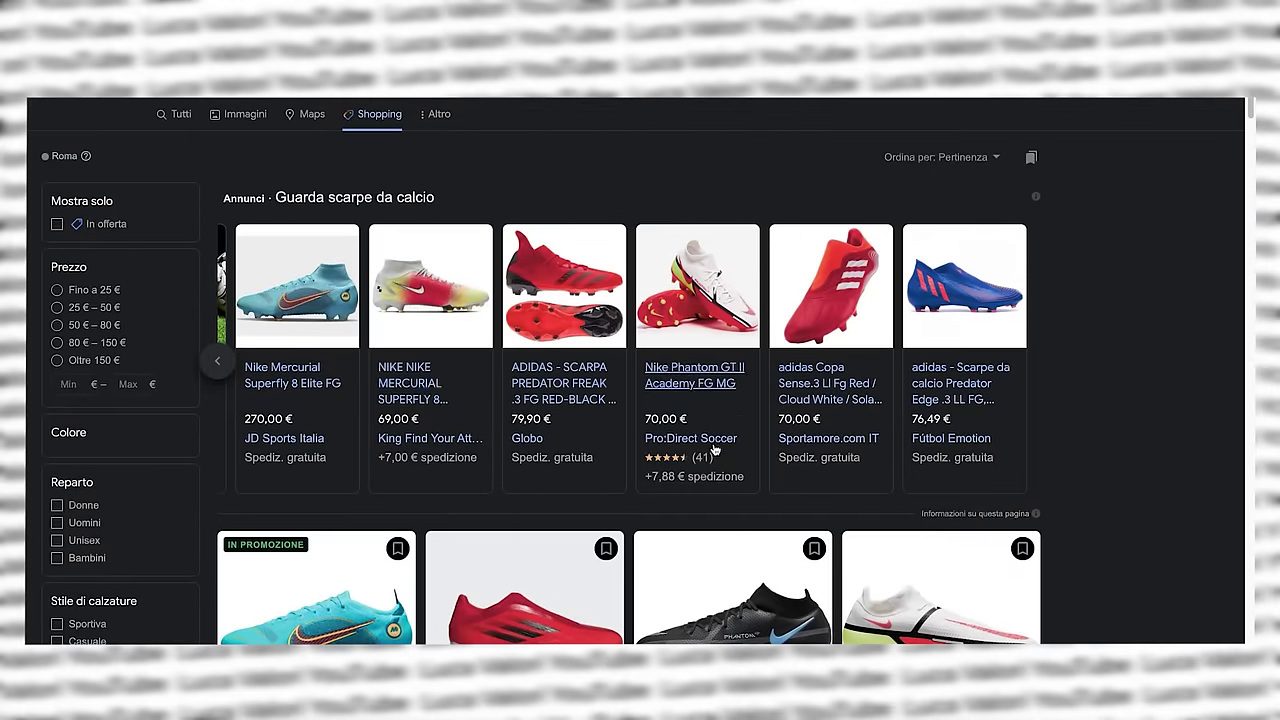
left_click(218, 362)
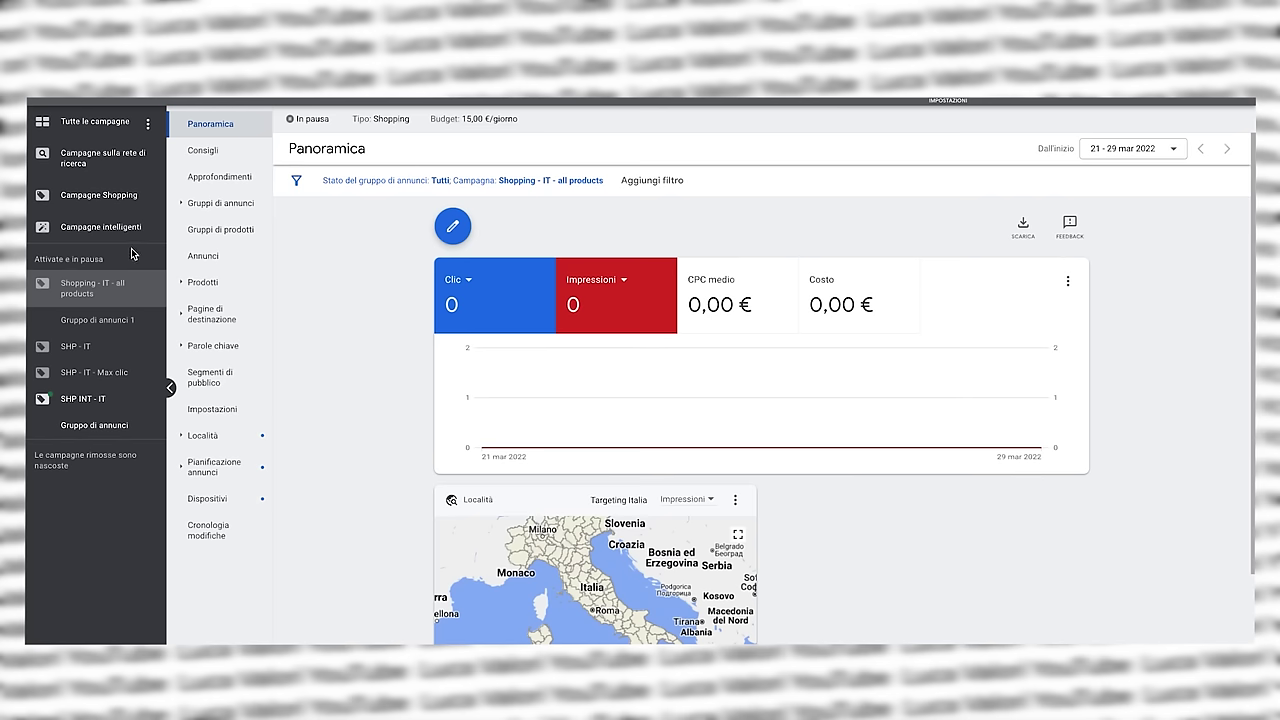
left_click(92, 122)
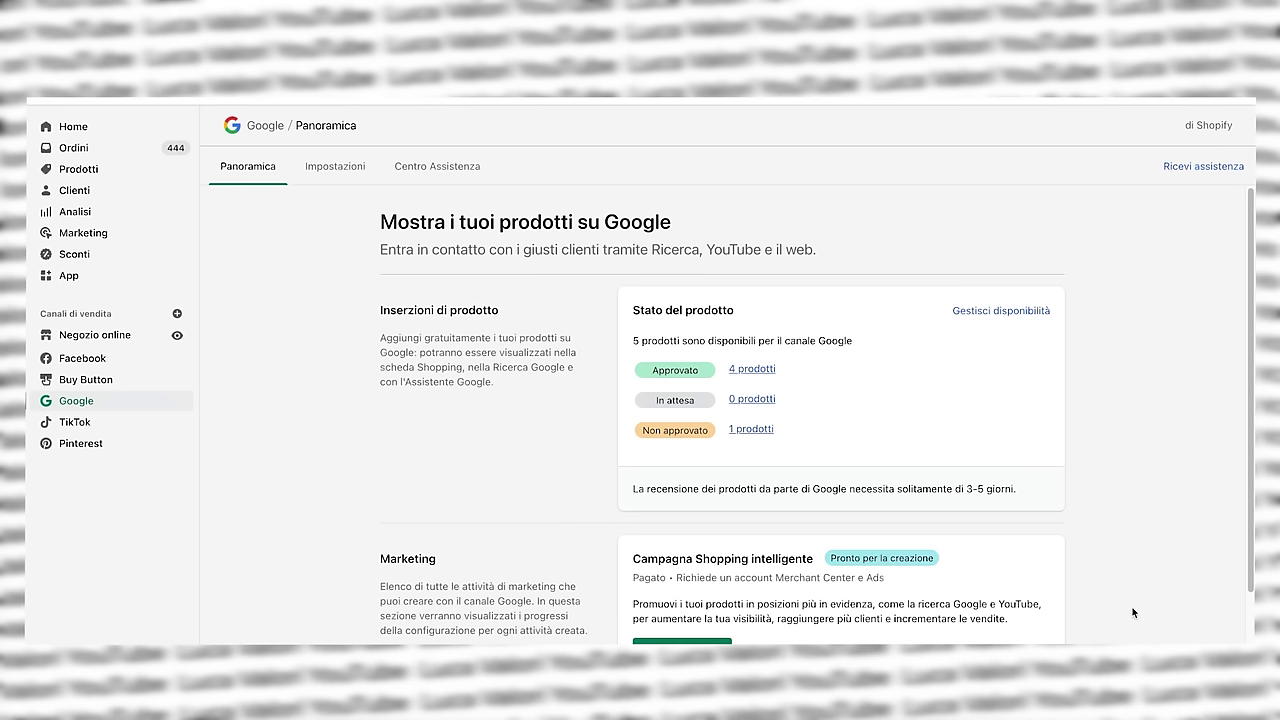
scroll(1134, 609, "down", 2)
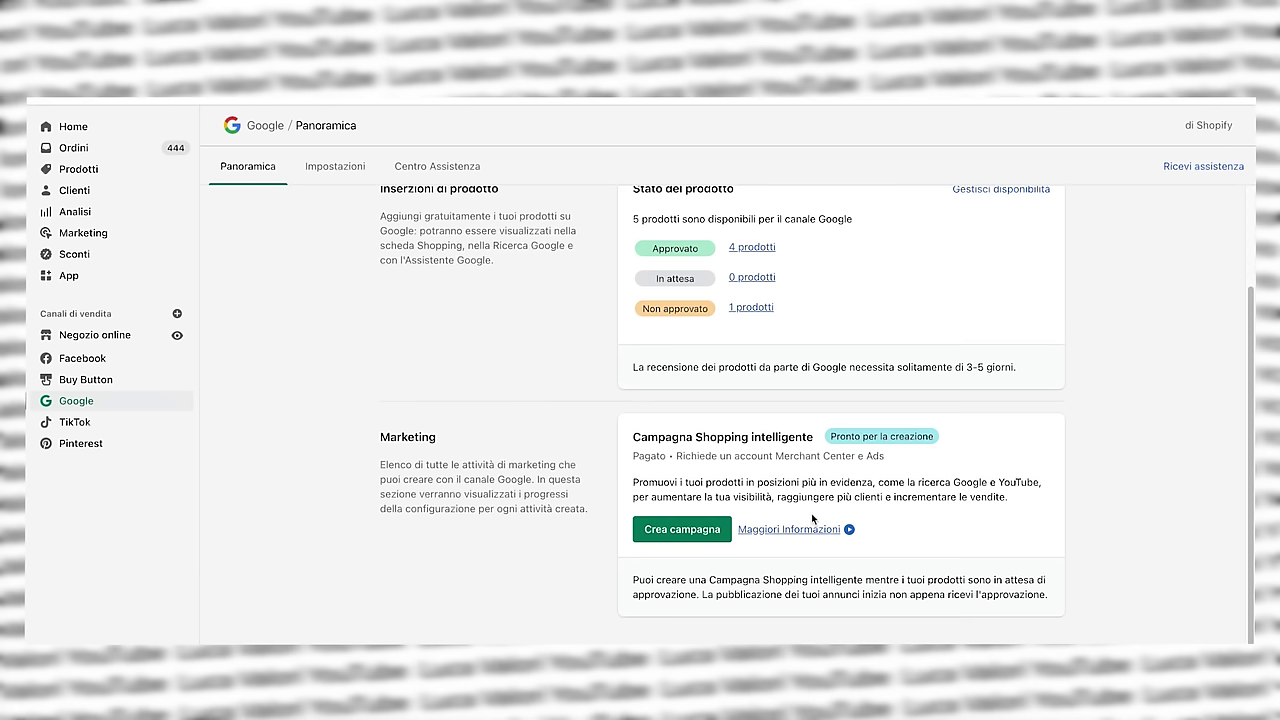
- Open the Google channel's settings and highlight the €400 amount in the info box
scroll(600, 360, "up", 2)
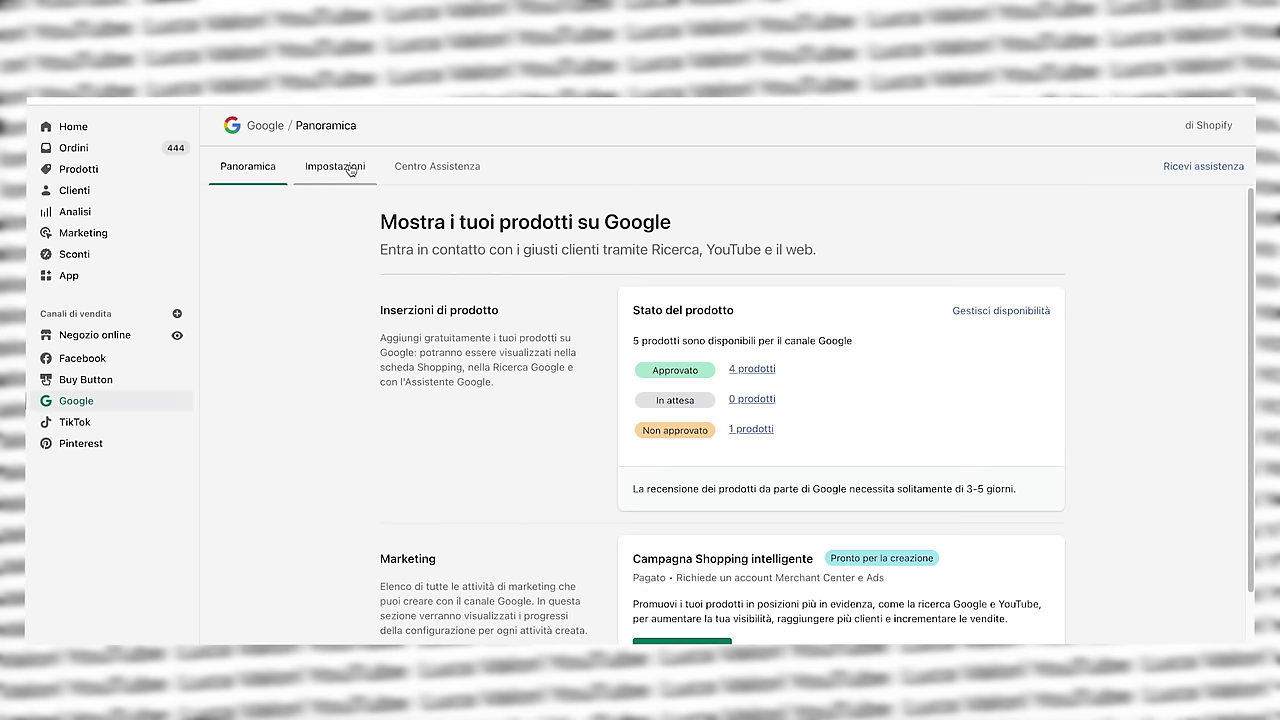
left_click(338, 166)
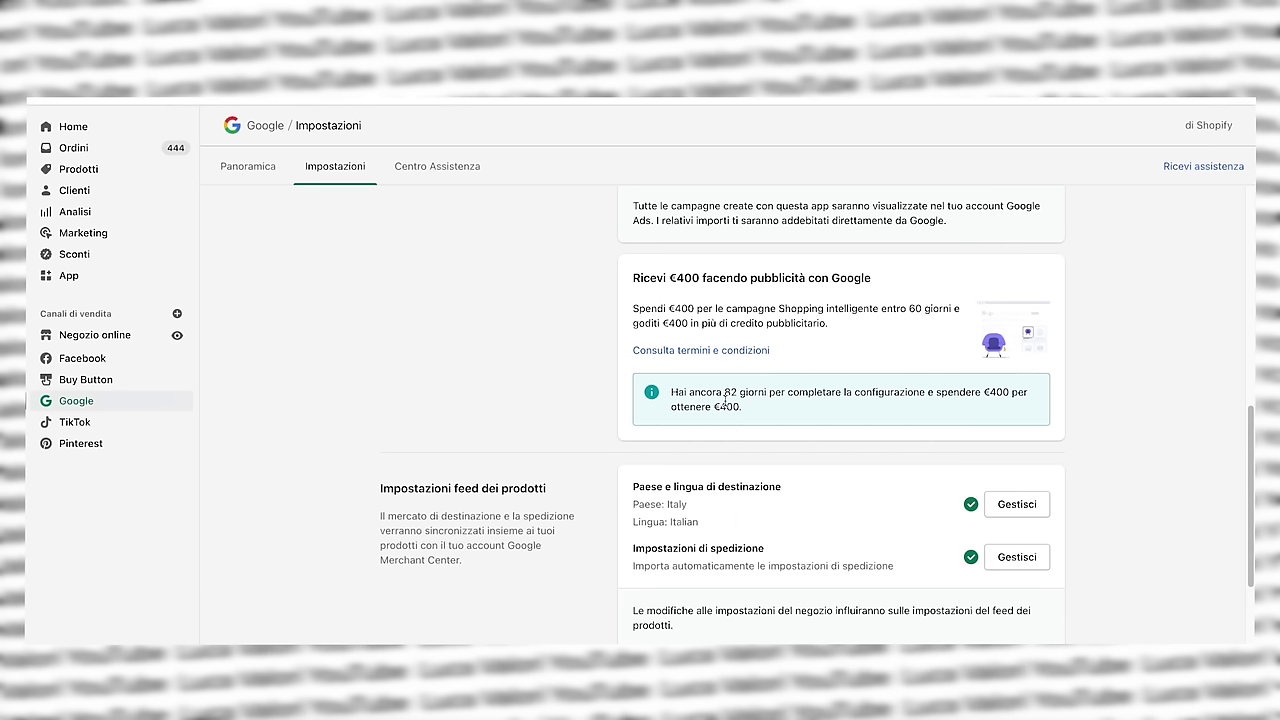
left_click_drag(714, 406, 797, 416)
left_click(798, 412)
- Highlight the 'Shopping intelligente' wording and the €400 credit amount in the offer card
left_click_drag(777, 309, 962, 309)
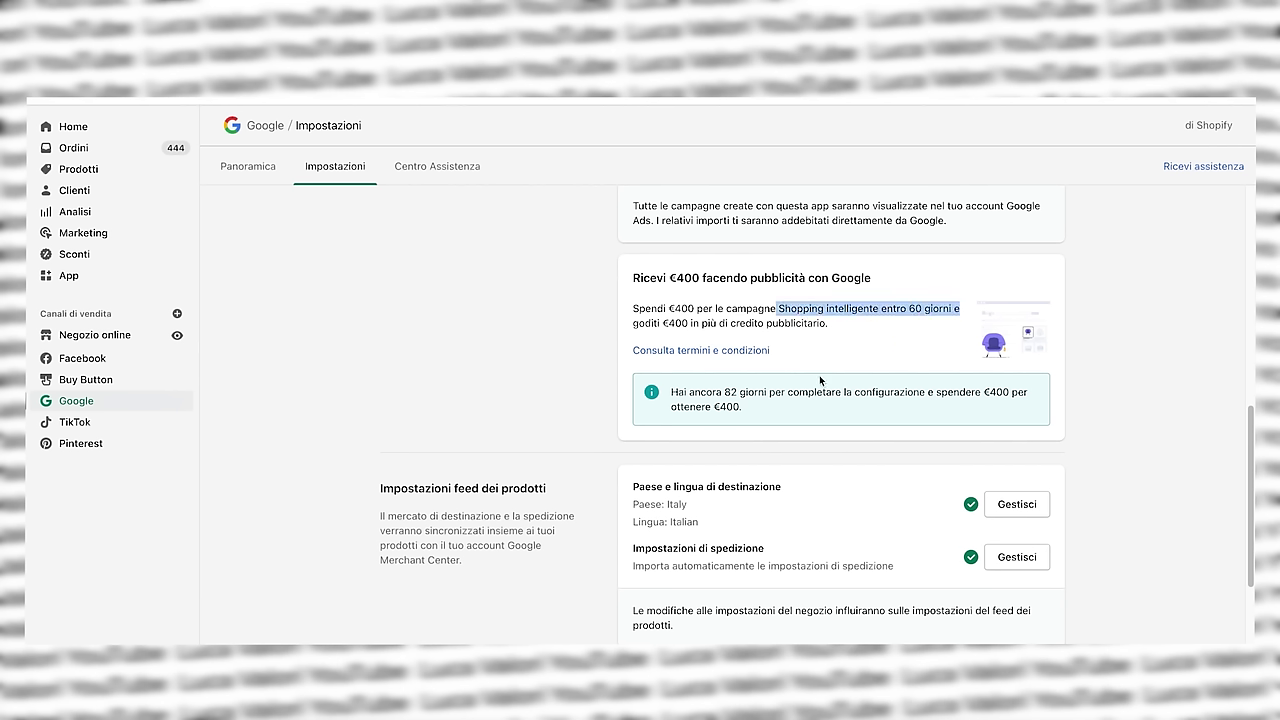
left_click(773, 389)
left_click_drag(663, 323, 705, 324)
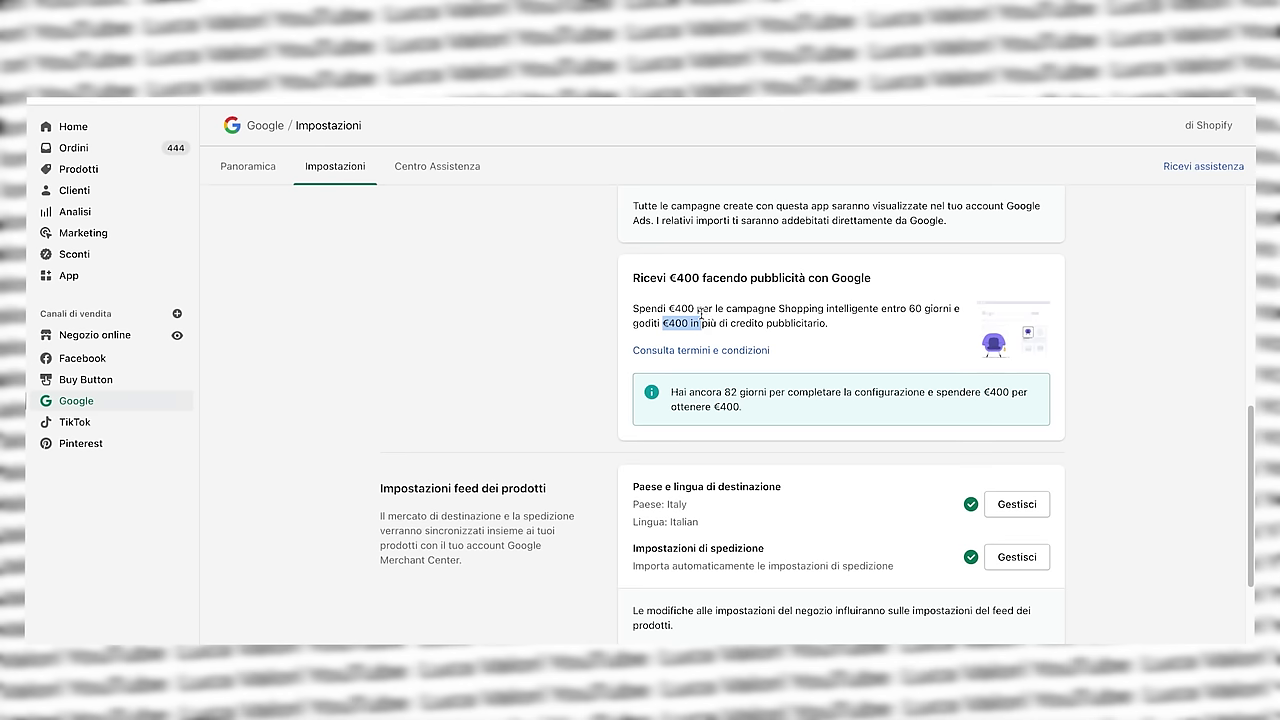
left_click(699, 313)
scroll(677, 320, "down", 1)
scroll(677, 321, "down", 1)
scroll(678, 318, "up", 3)
scroll(688, 324, "down", 1)
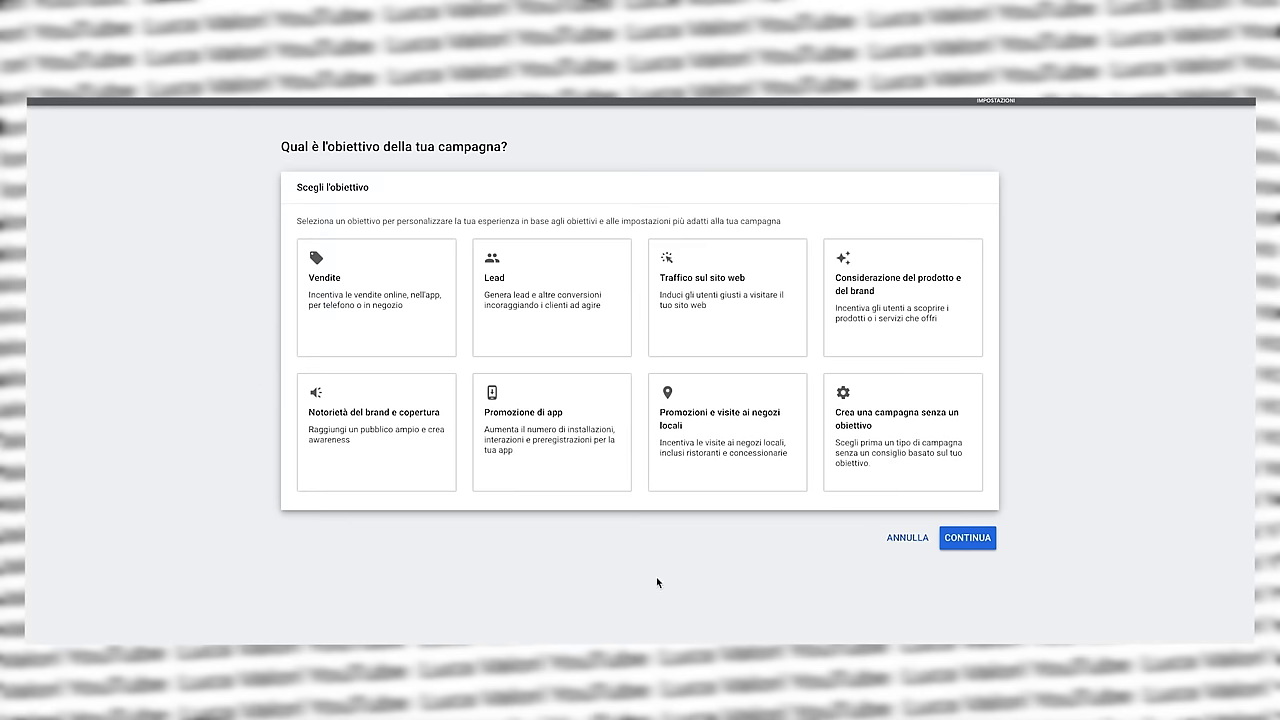
- Create a goal-less Smart campaign for website actions and enter the business name 'Nome del brand - le migliori scarpe'
left_click(848, 443)
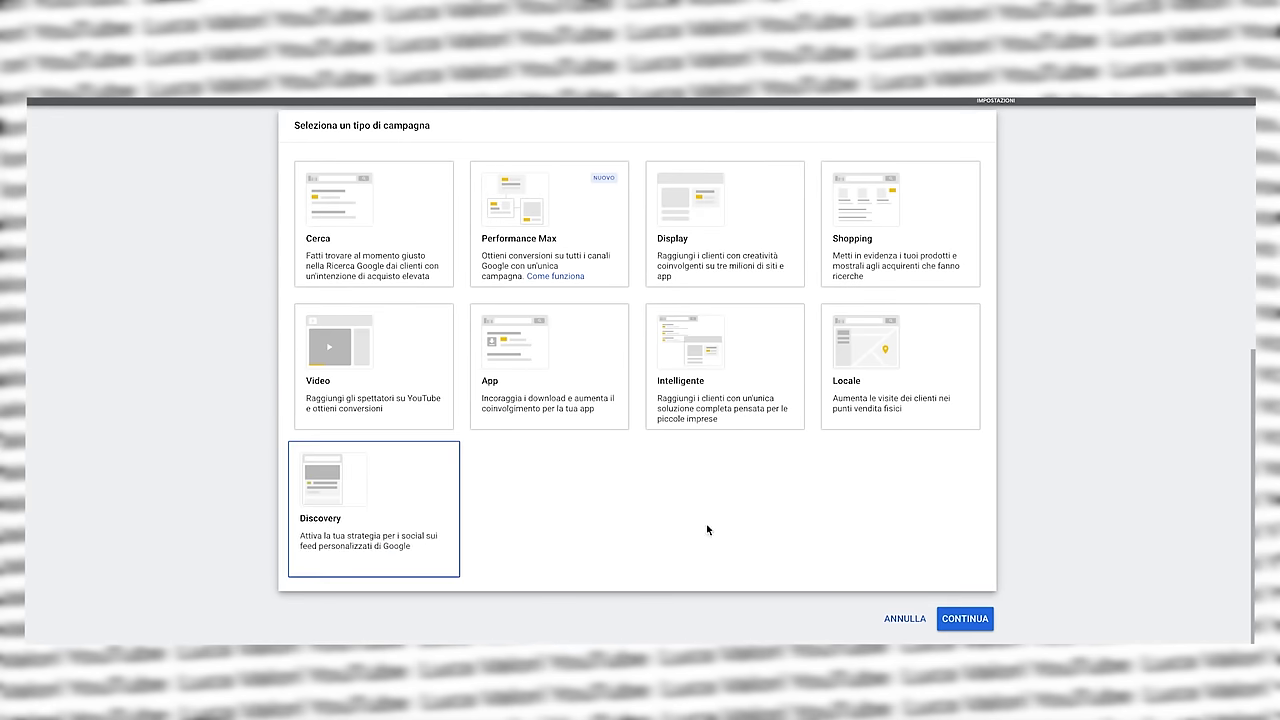
left_click(729, 394)
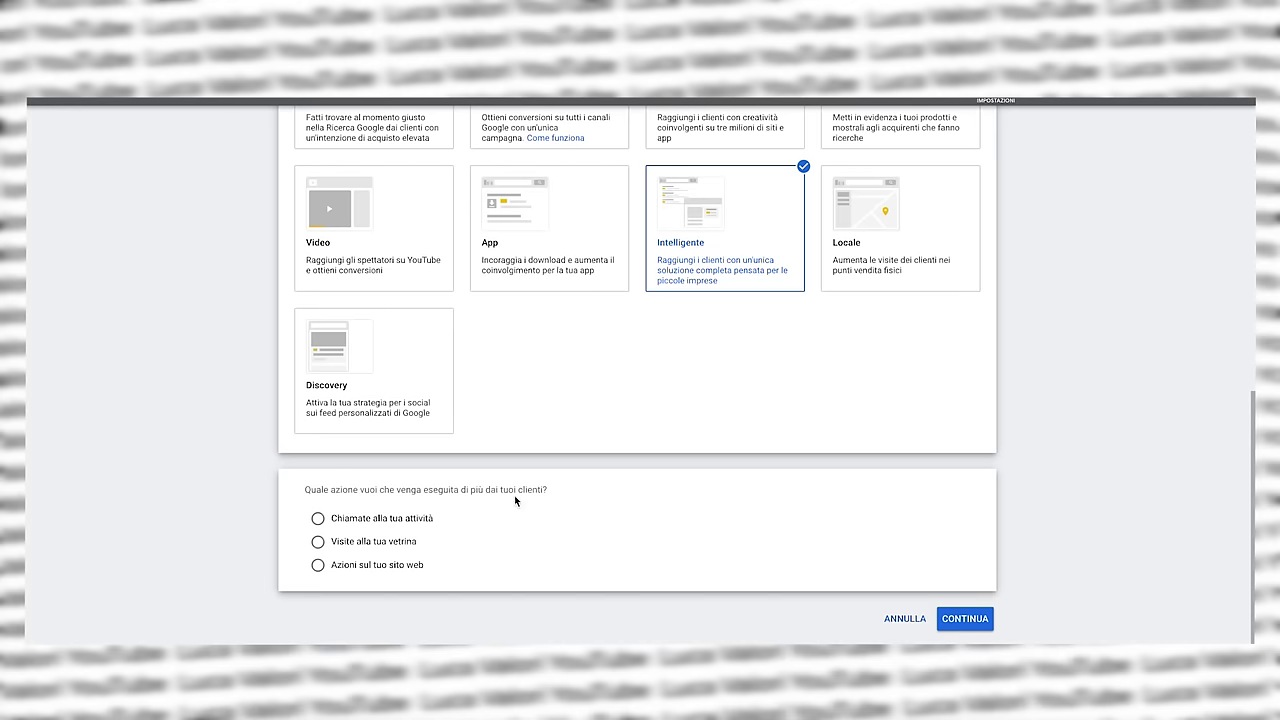
left_click(386, 575)
left_click(964, 619)
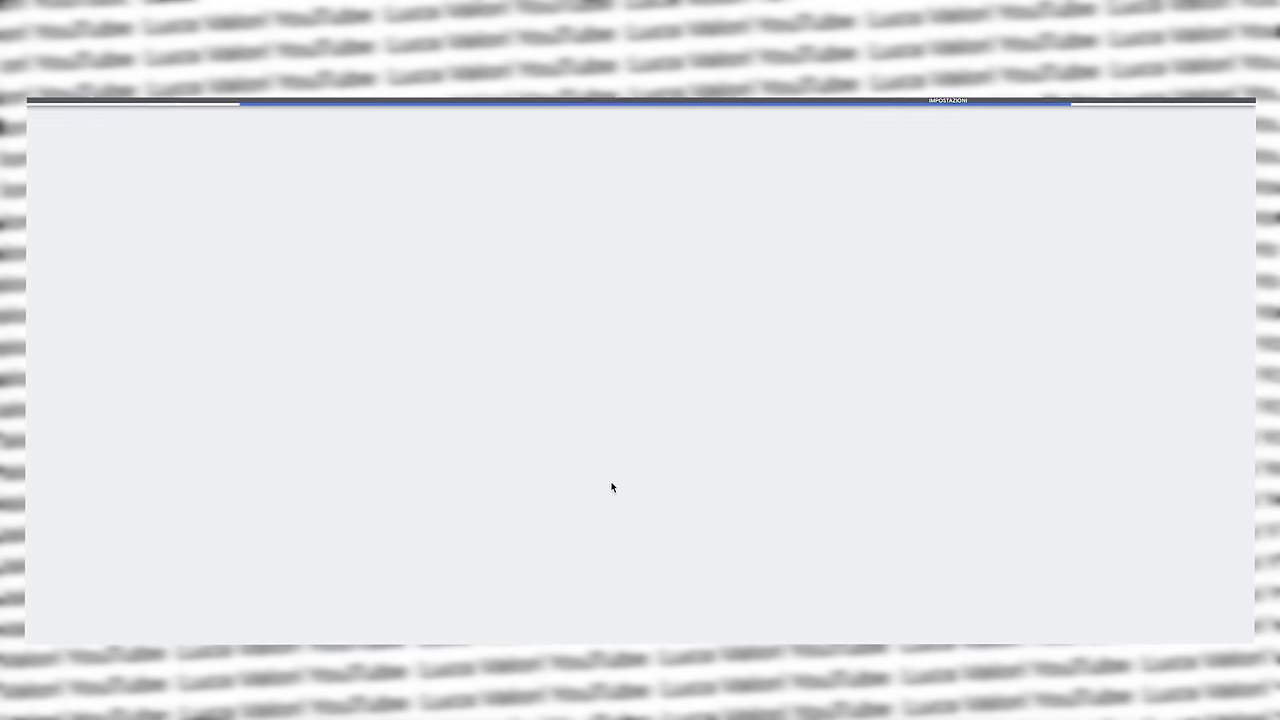
type("Nome del brand -")
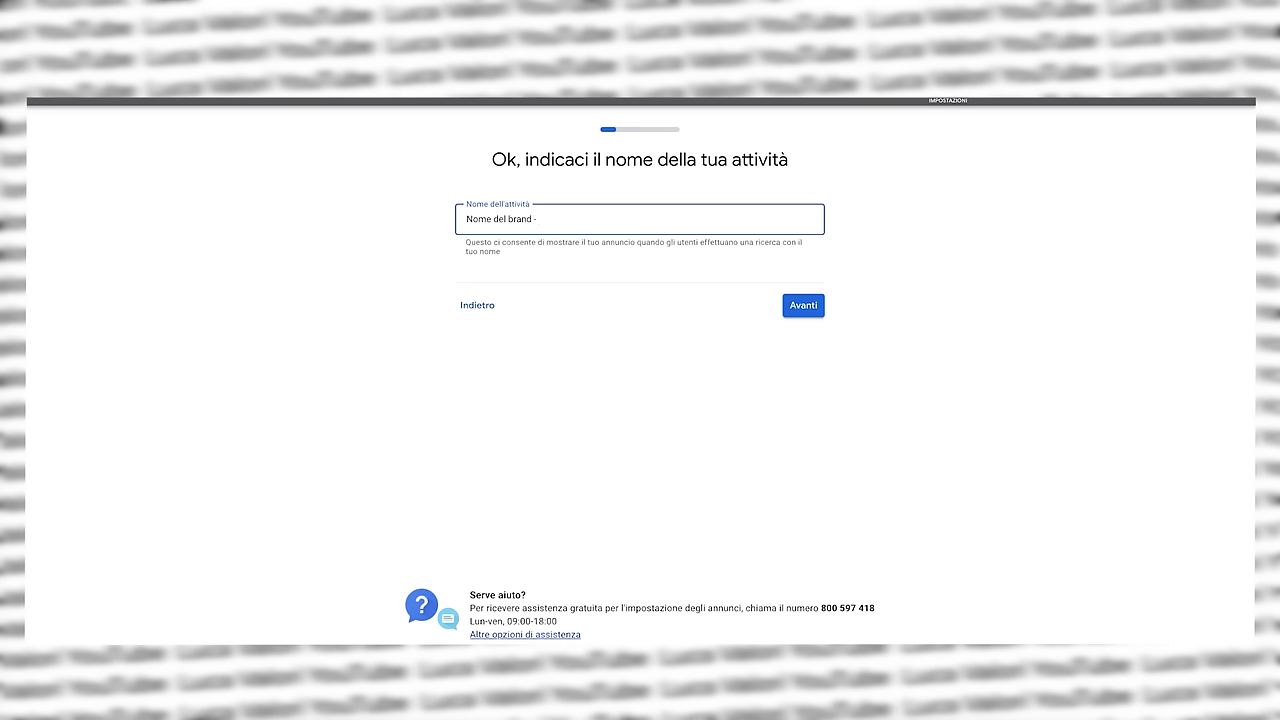
type("le migliori scarpe")
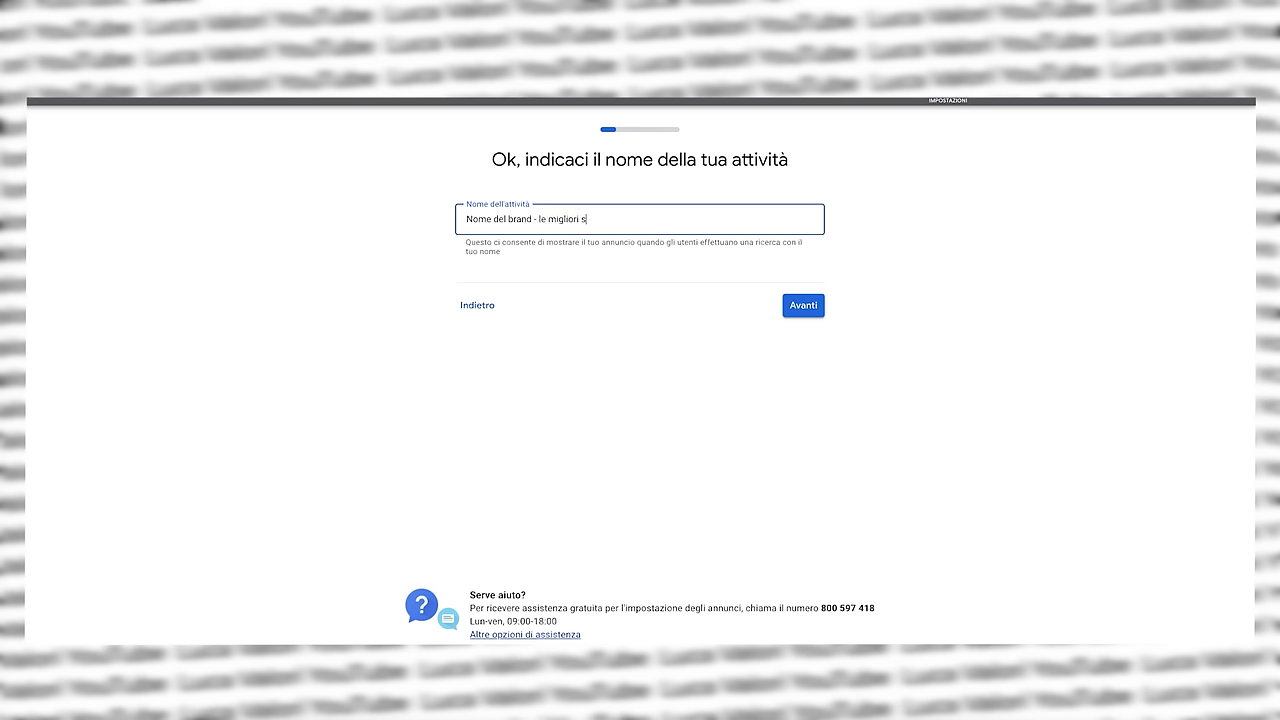
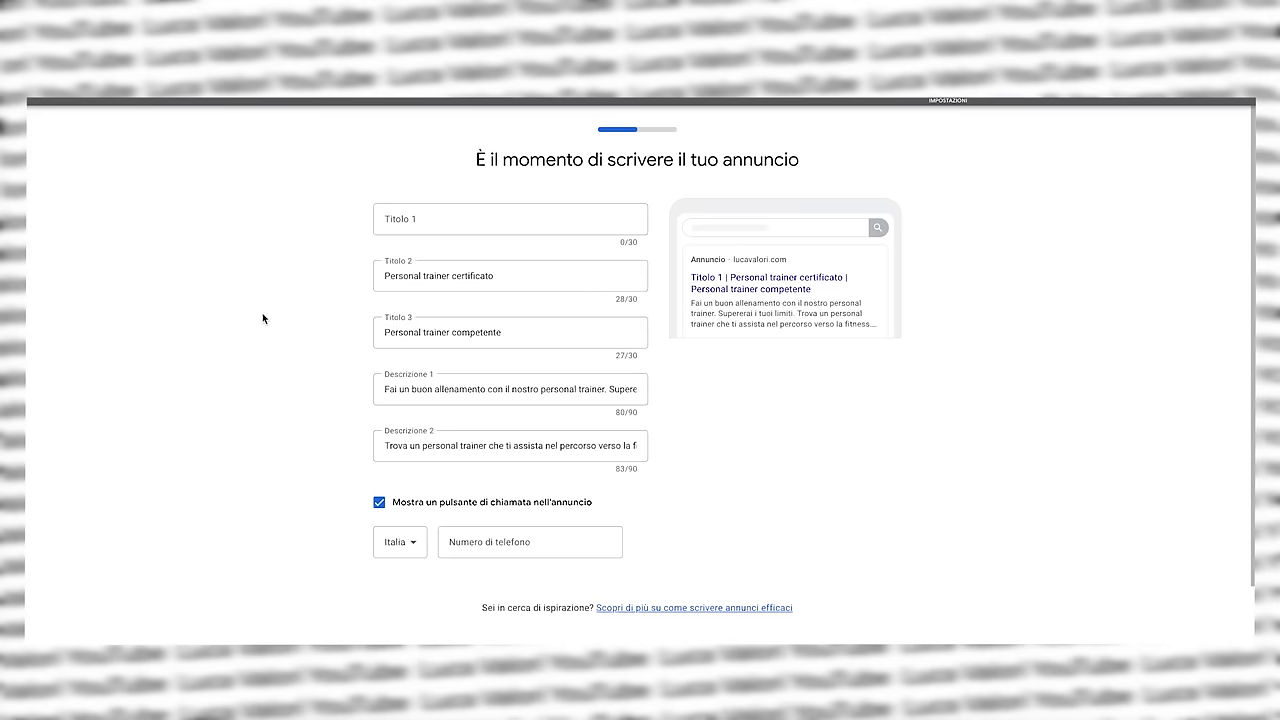
- Write the first headline 'Le migliori scarpe da calcio'
left_click(424, 228)
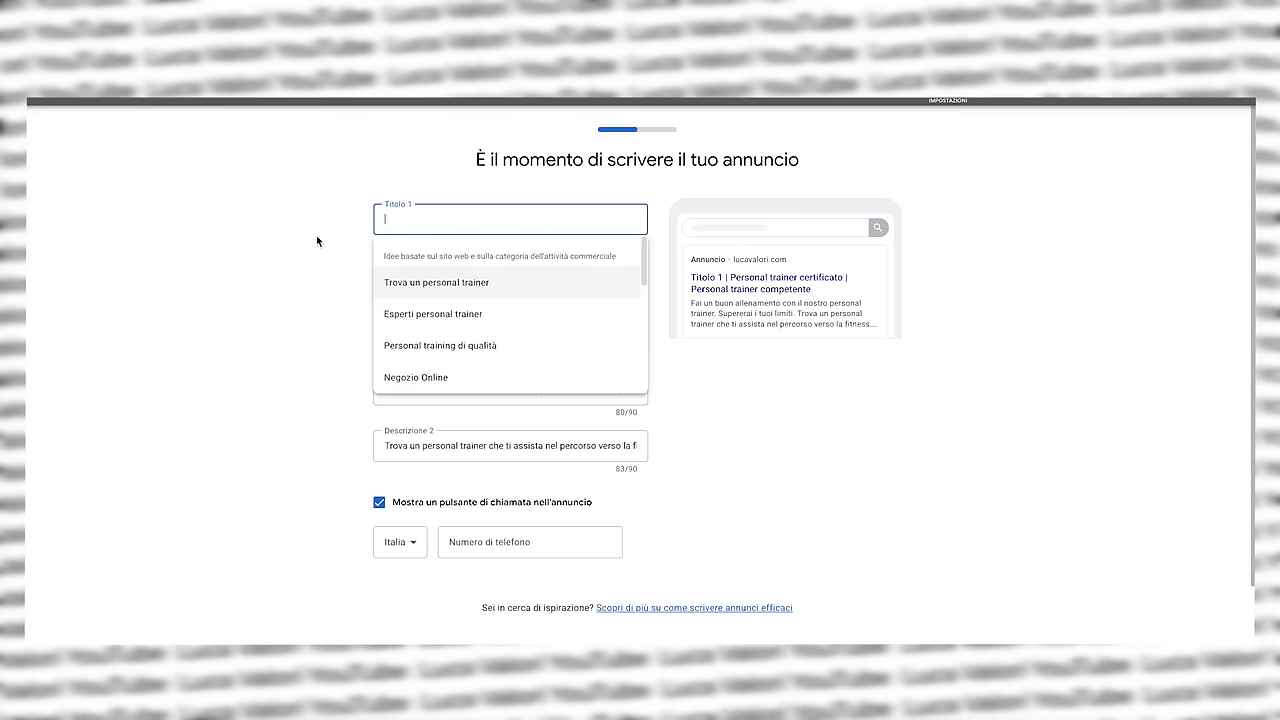
type("Le m")
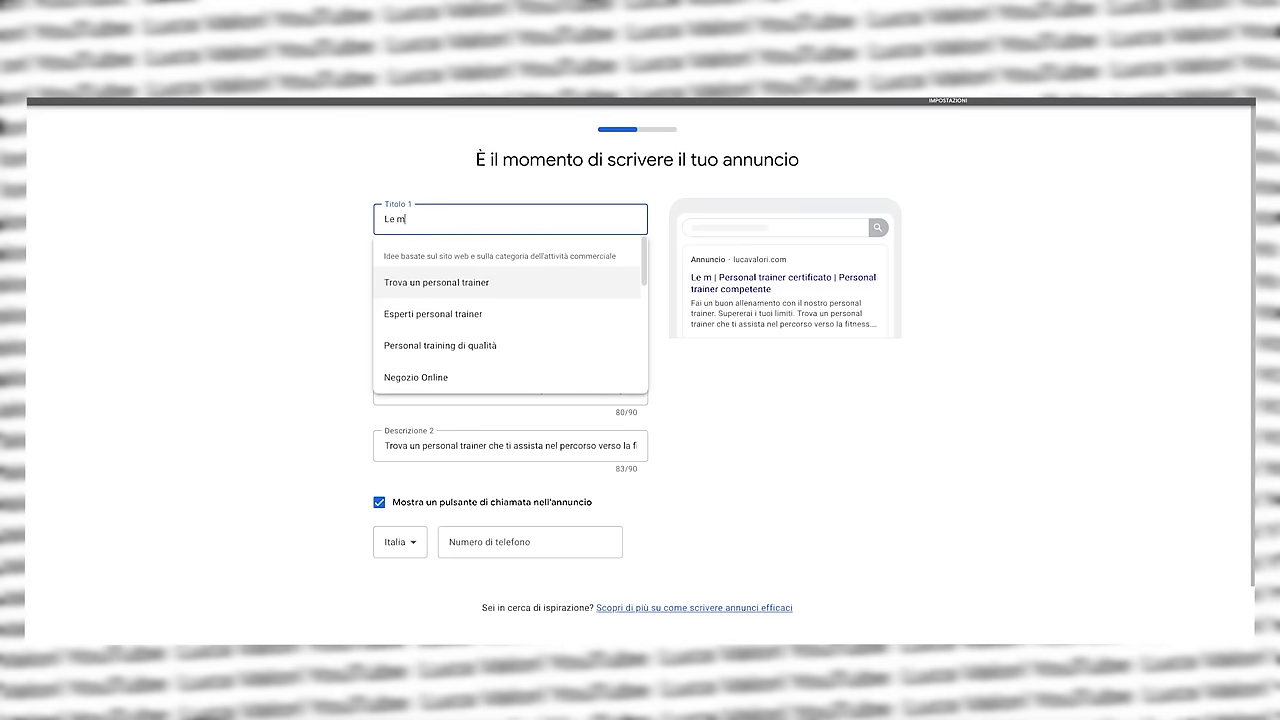
type("igliori scarpe da calcio")
left_click(248, 226)
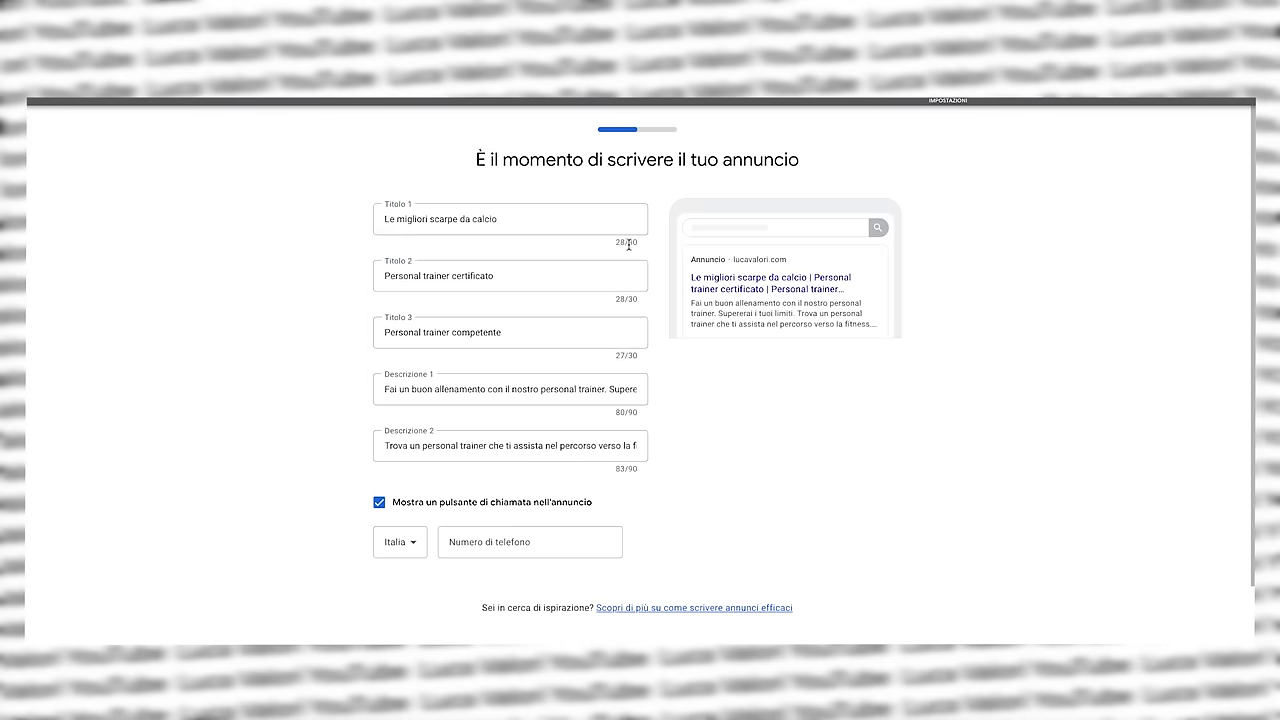
left_click_drag(614, 244, 645, 247)
left_click(645, 247)
left_click(660, 248)
- Replace headline 2 with 'Offerte e sconti sul sito' and set headline 3 to 'acquista ora le tue scarpe'
left_click(504, 273)
left_click_drag(504, 273, 239, 278)
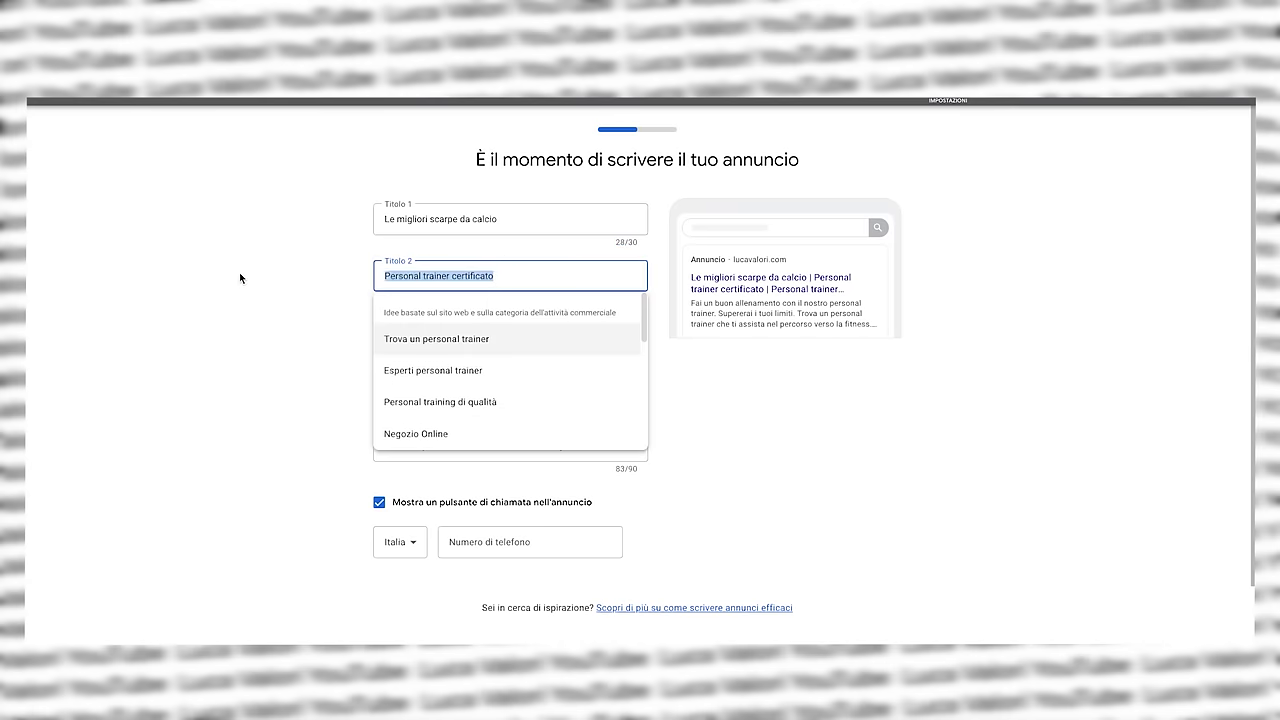
type("Offerte")
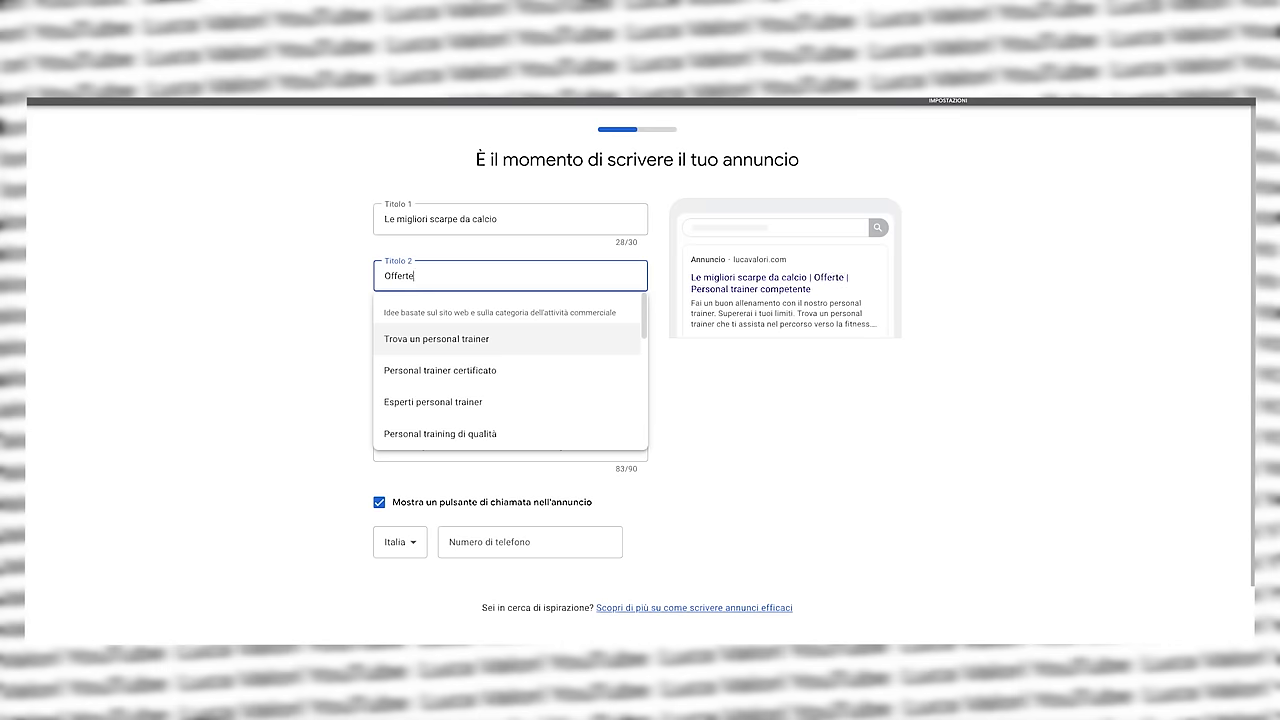
type(" e sconti sul sito")
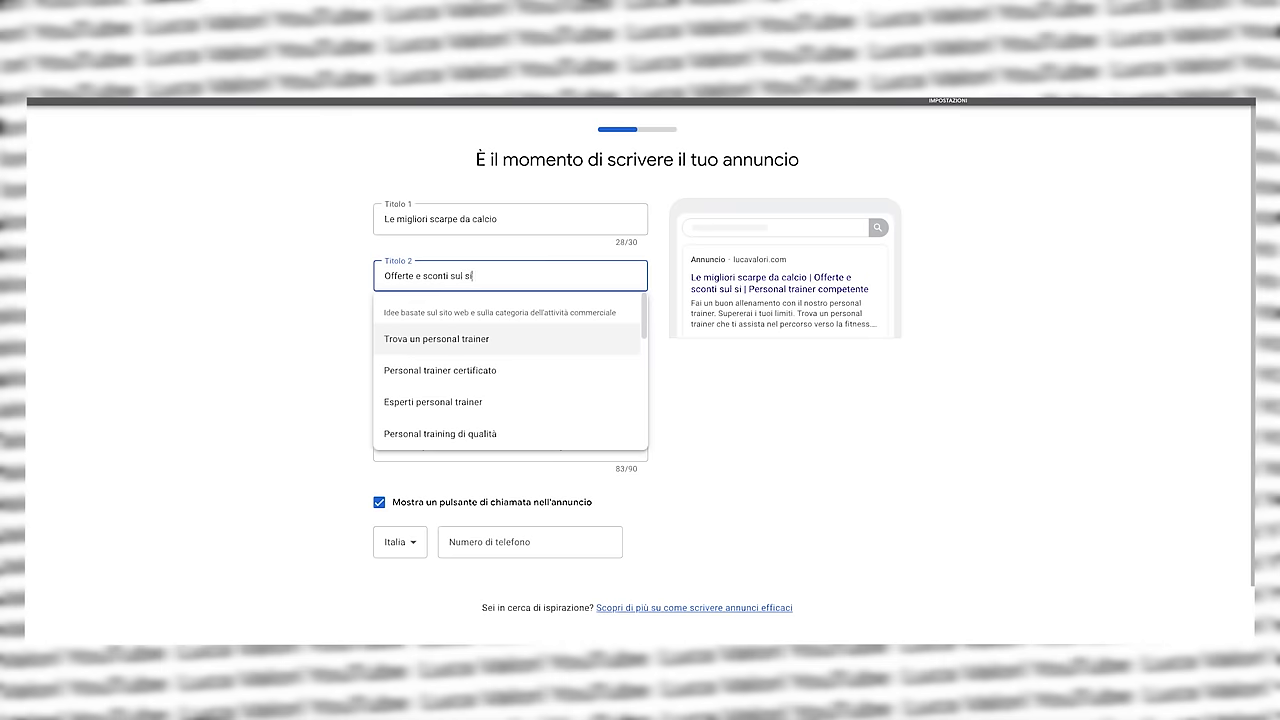
key("Tab")
type("acquista ora le tue scarpe")
left_click(481, 403)
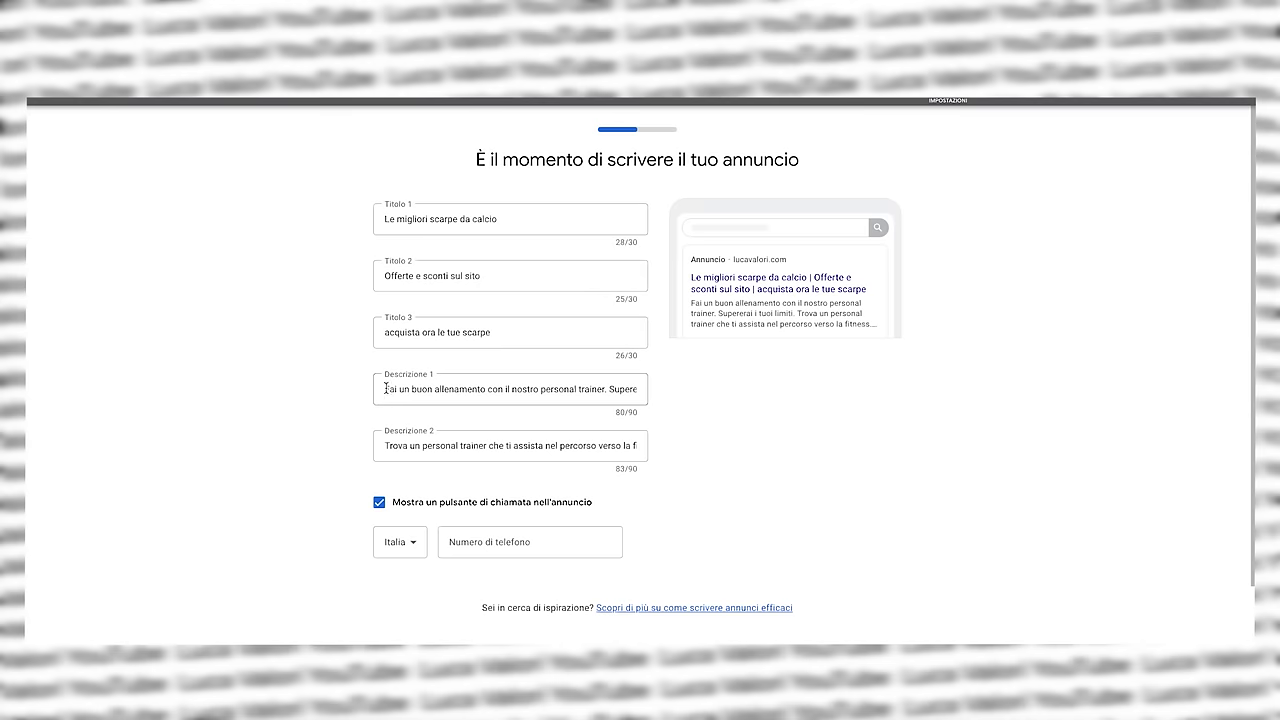
- Select and delete the old text of the first description
left_click(386, 388)
left_click(869, 407)
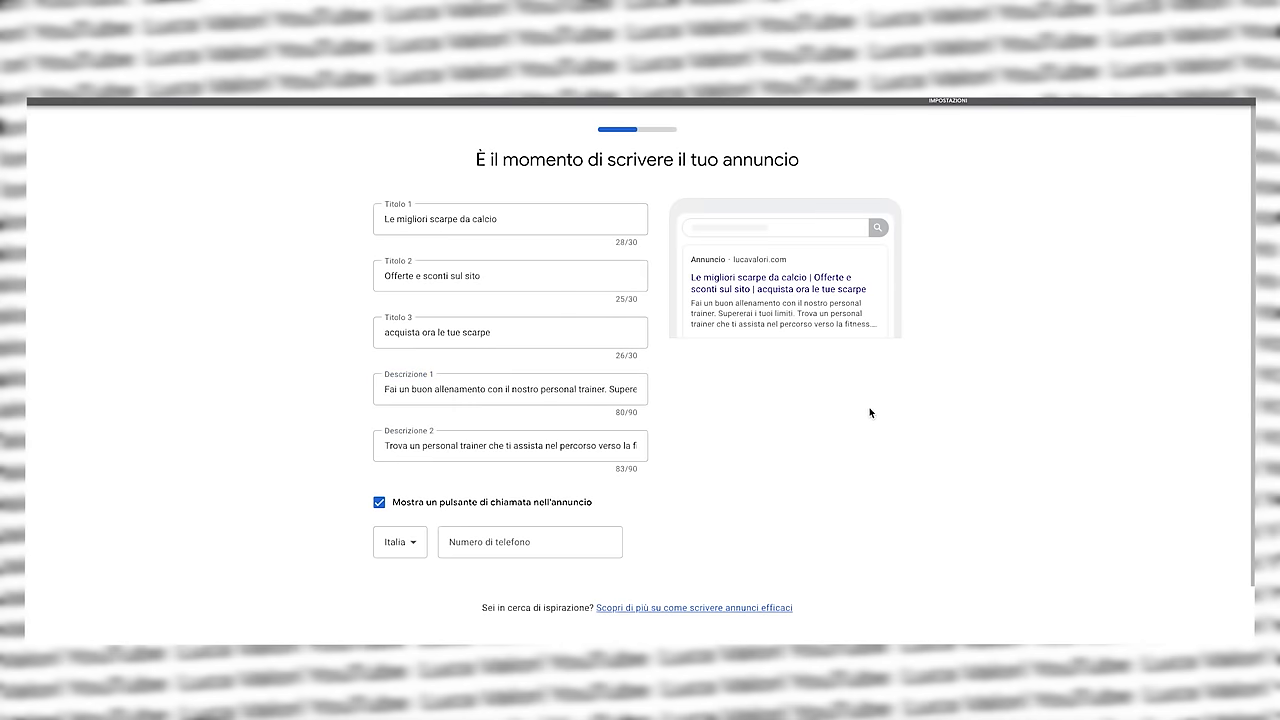
left_click(620, 398)
left_click(797, 397)
left_click_drag(386, 392, 657, 396)
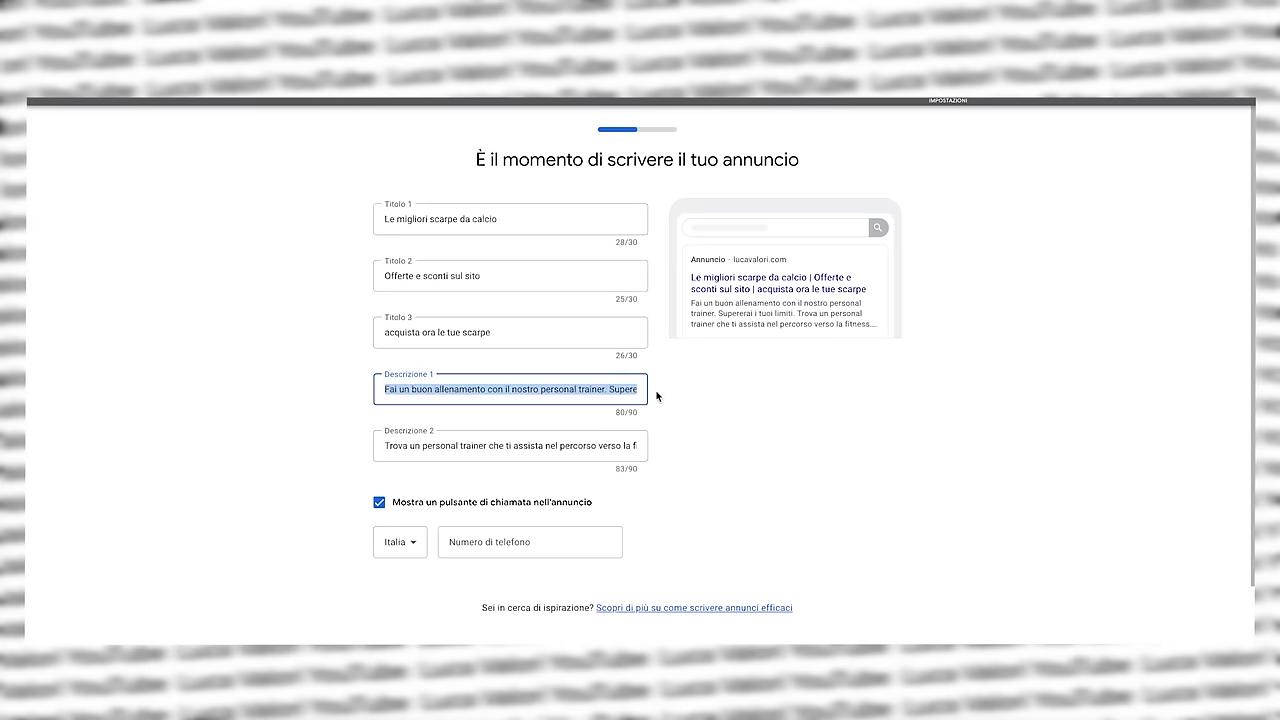
key("BackSpace")
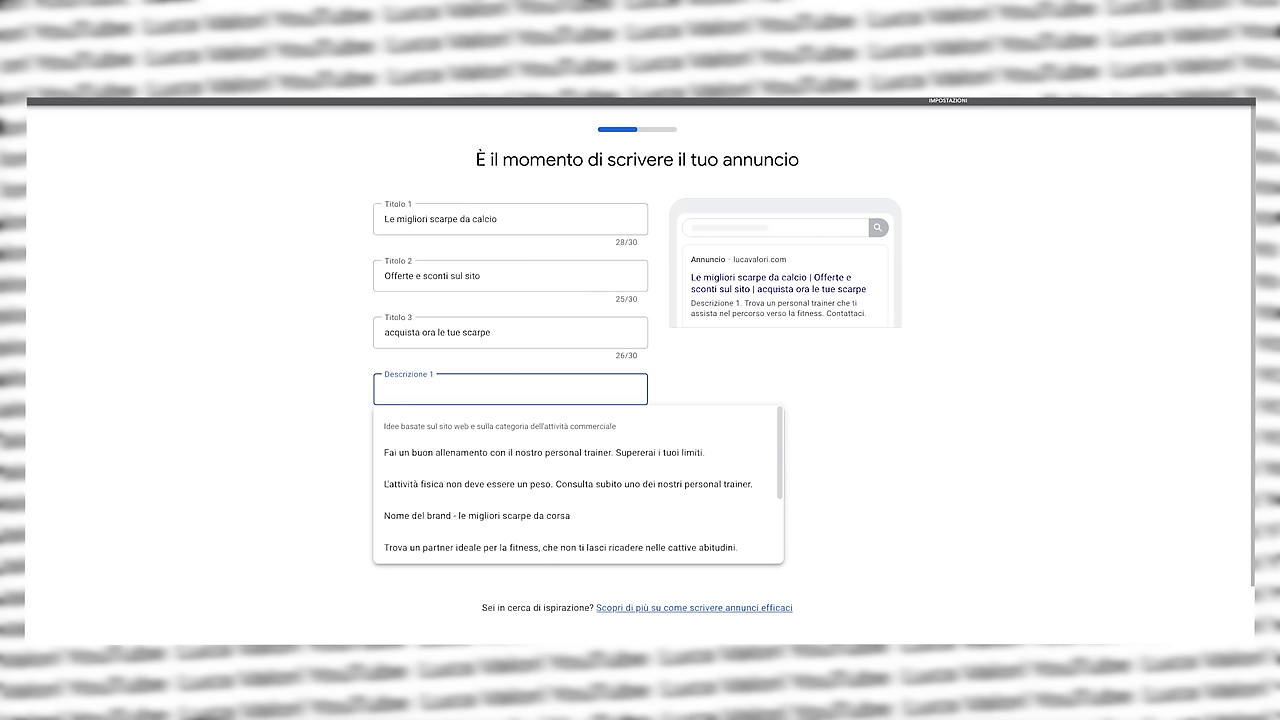
- Type description 1 as 'In "NOME BRAND" troverai le migliori scarpe da calcio nel mercato'
type("In")
type(" NOME")
type(" BRAND")
type("°")
left_click(396, 389)
type("\"")
left_click(505, 394)
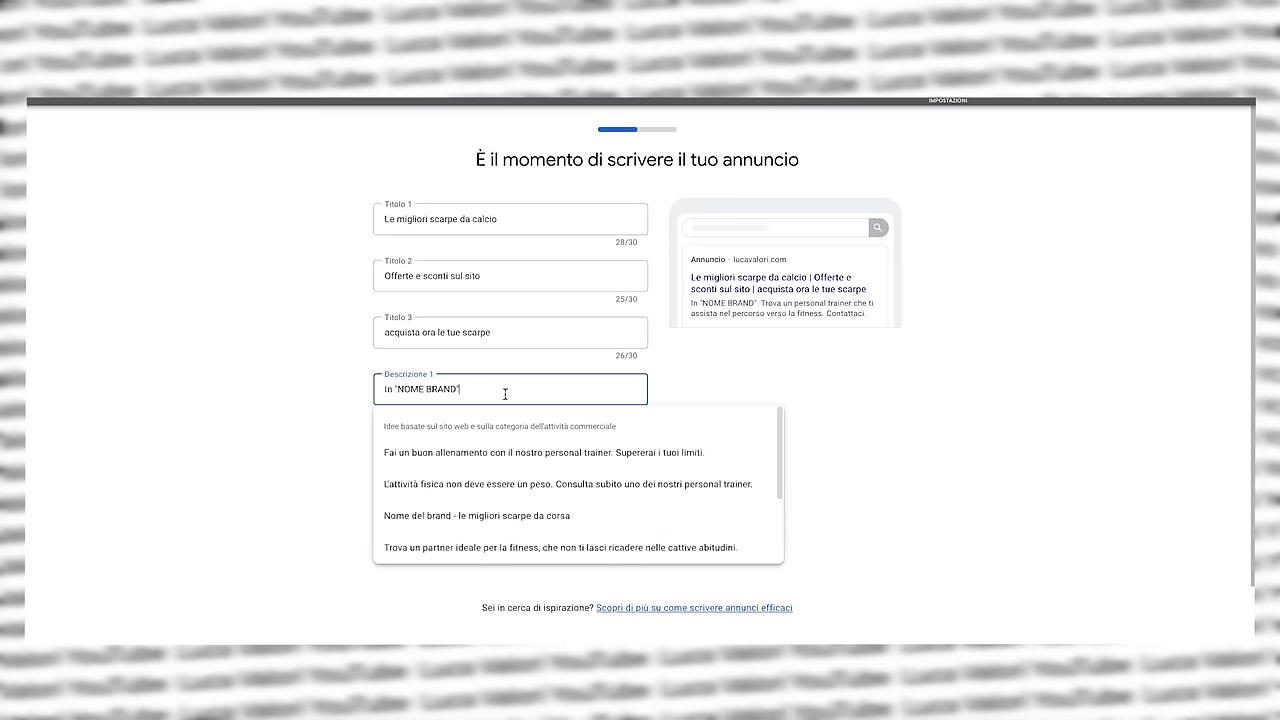
type("troverai le migliori scarpe da calcio nel mercato")
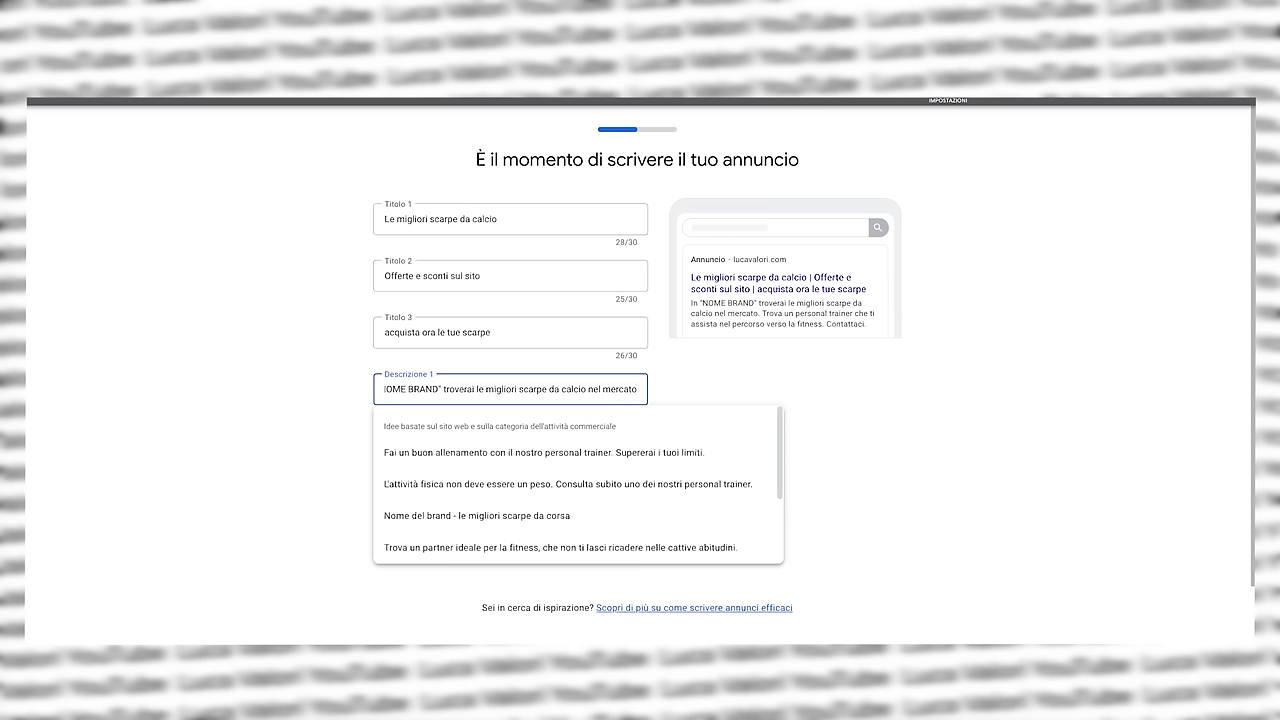
left_click(289, 417)
triple_click(461, 441)
- Replace description 2 with 'Scopri i migliori marchi di scarpe da calcio e le offerte dedicate'
key("BackSpace")
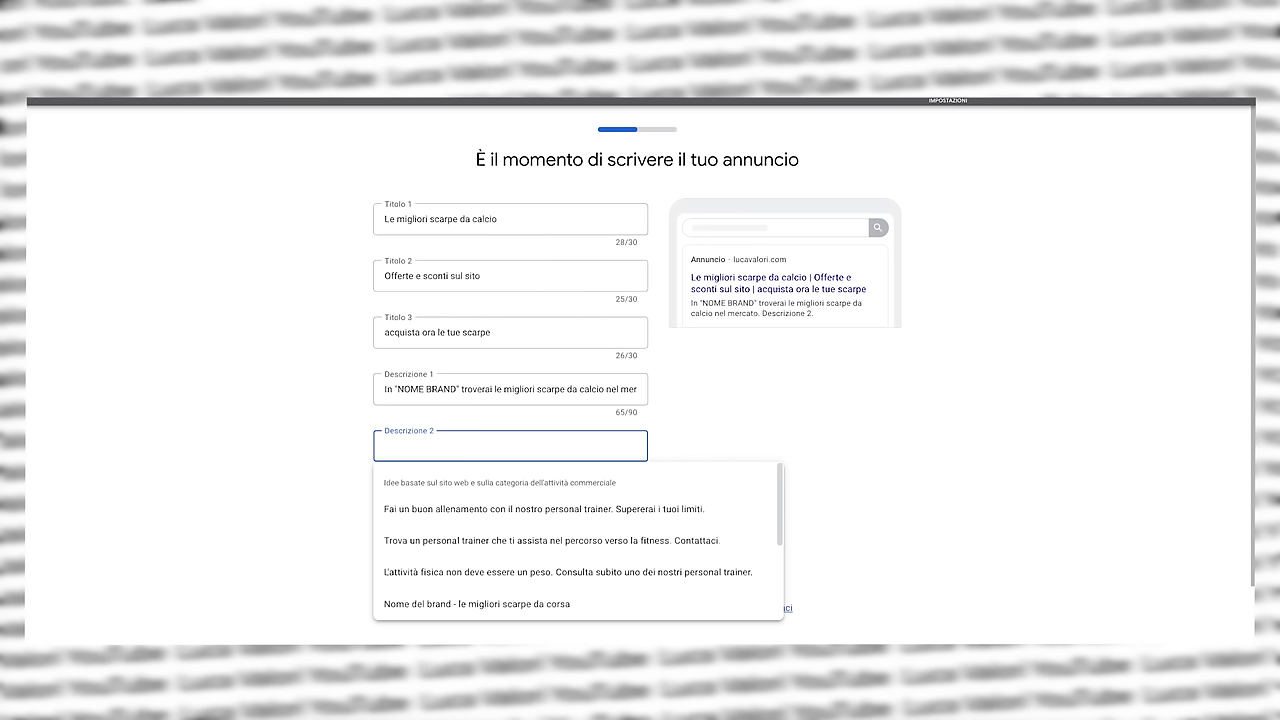
type("Scorpi")
key("BackSpace")
key("BackSpace")
type("pri i migliori marcj")
key("BackSpace")
type("hi")
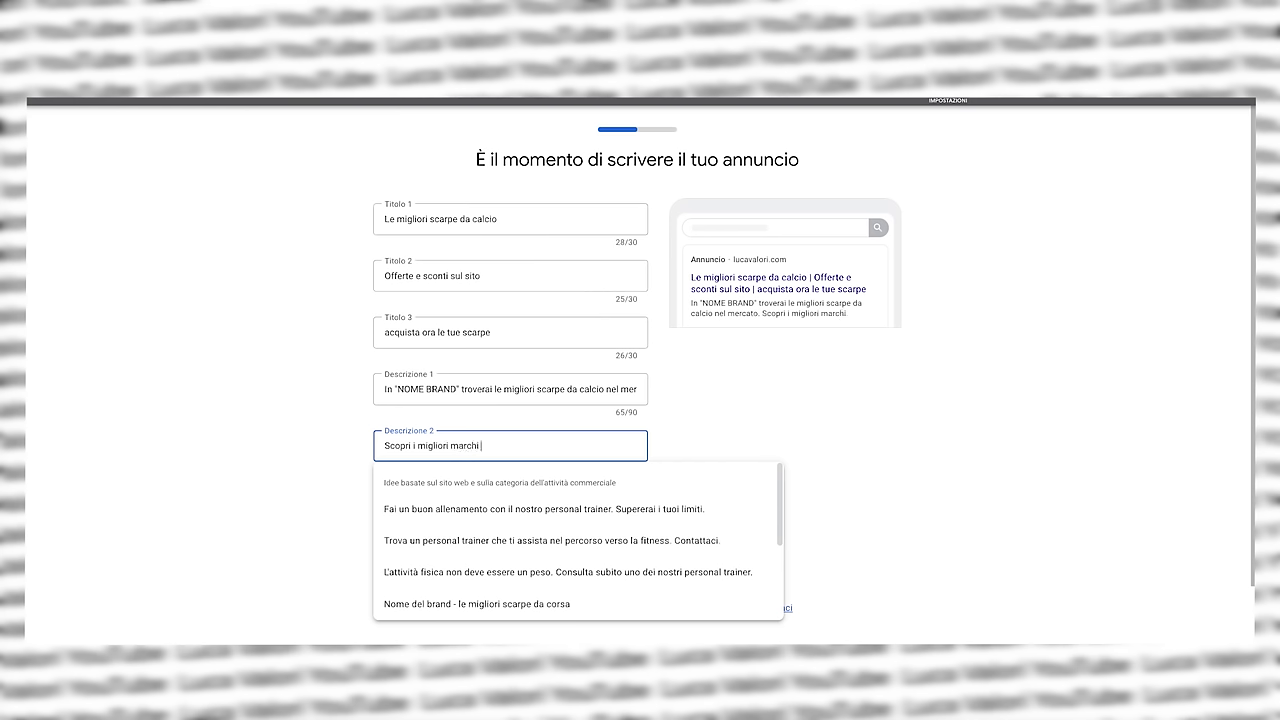
type(" di scarpe da calcio")
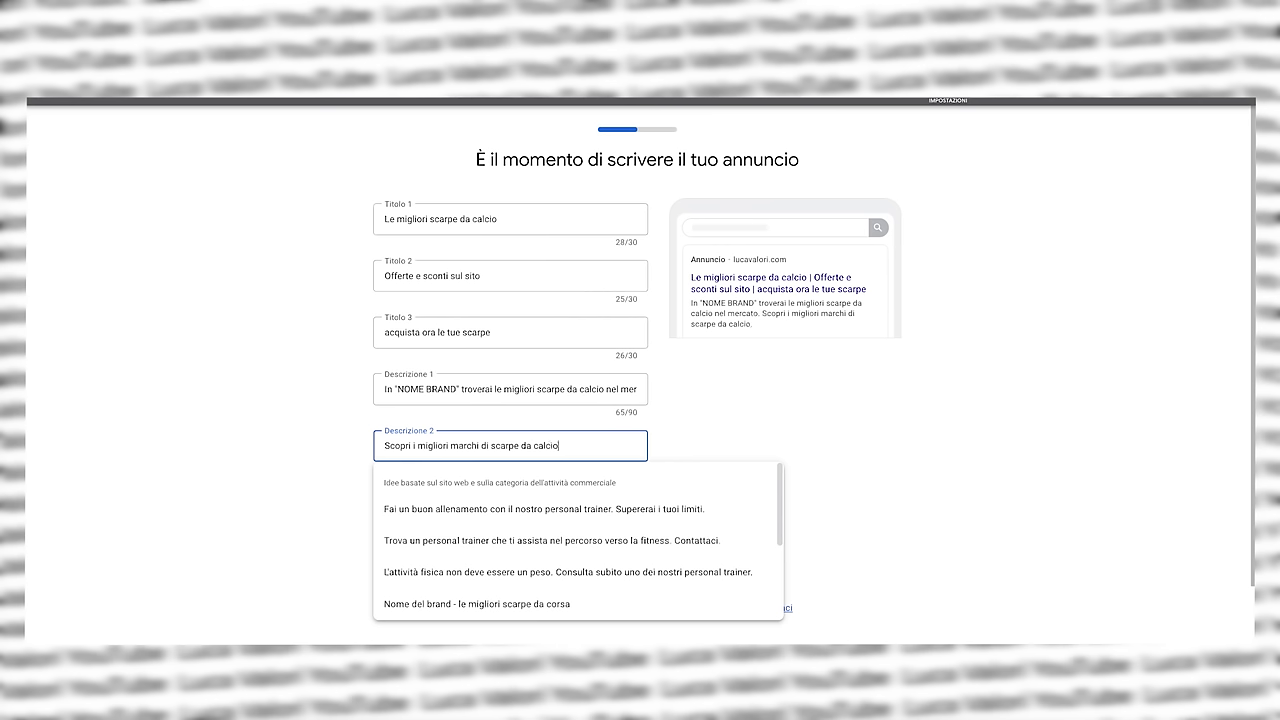
type(" e le o")
type("offe")
key("BackSpace")
key("BackSpace")
key("BackSpace")
type("fferte dedicate, catalogo onm")
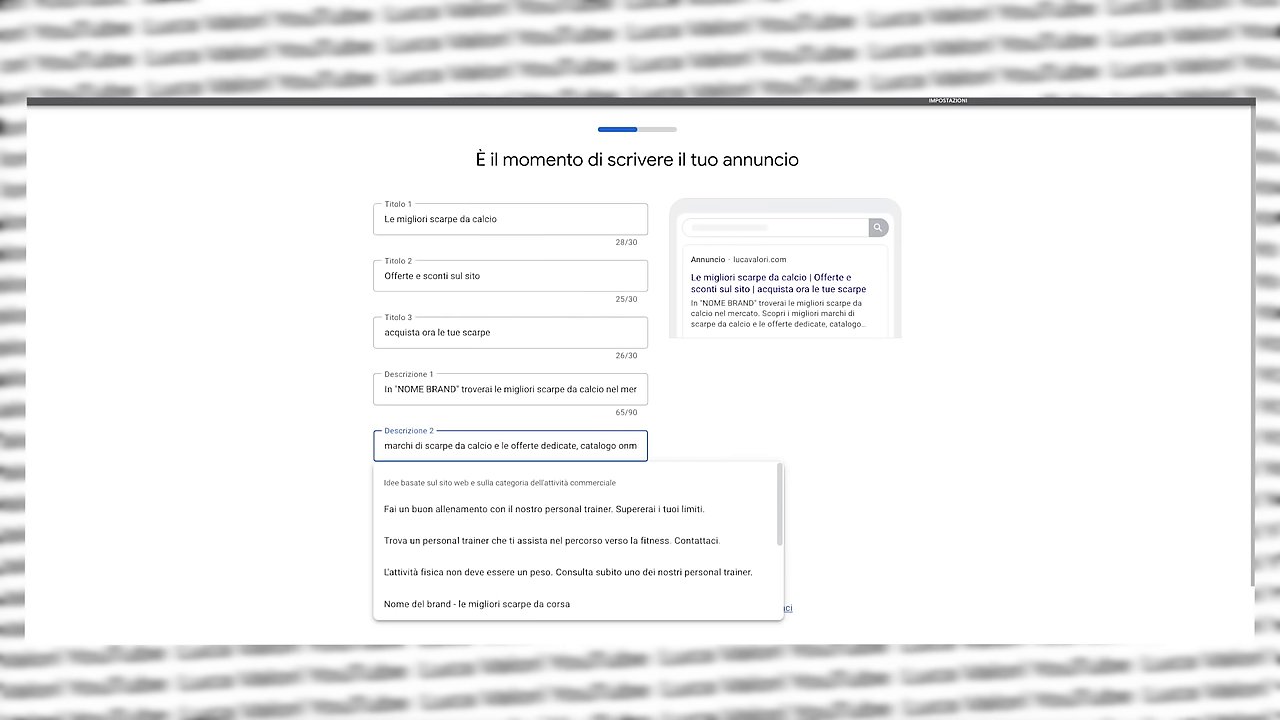
- End description 2 with 'spedizione gratuita' and turn off the ad's call button
key("BackSpace")
type("lin")
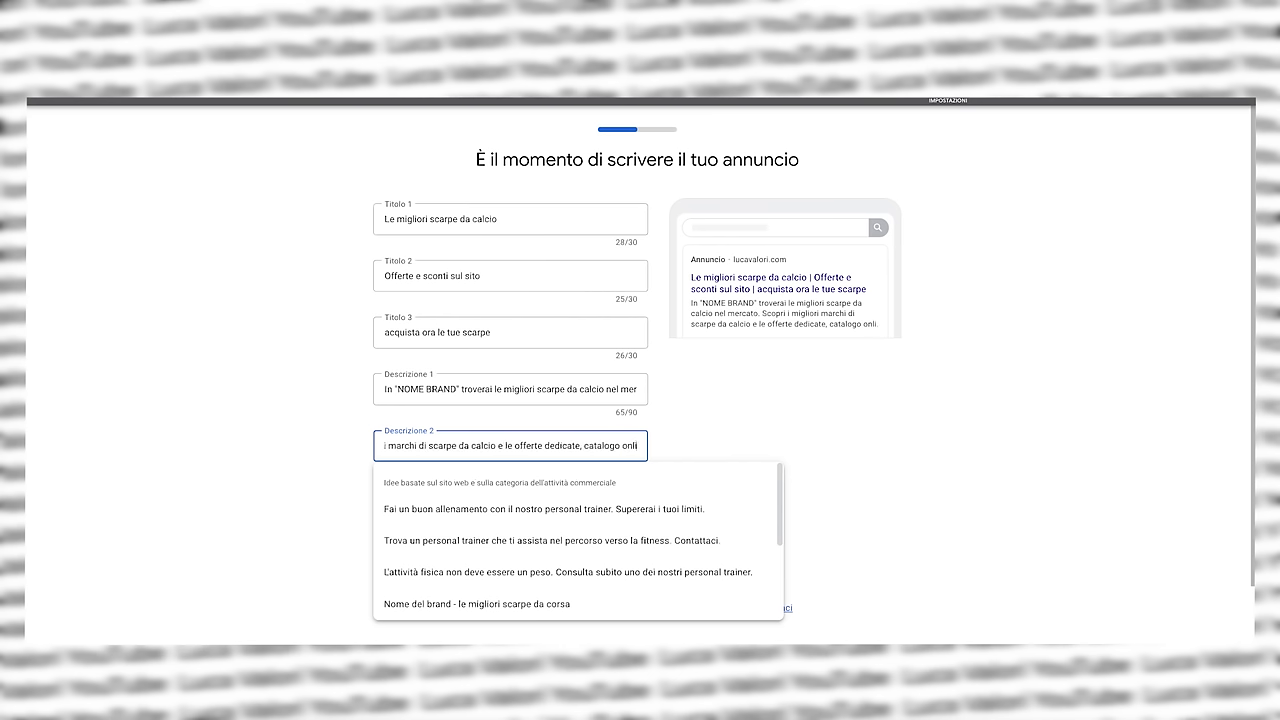
key("BackSpace")
key("BackSpace")
key("BackSpace")
key("BackSpace")
key("BackSpace")
key("BackSpace")
key("BackSpace")
key("BackSpace")
key("BackSpace")
key("BackSpace")
key("BackSpace")
key("BackSpace")
key("BackSpace")
key("BackSpace")
key("BackSpace")
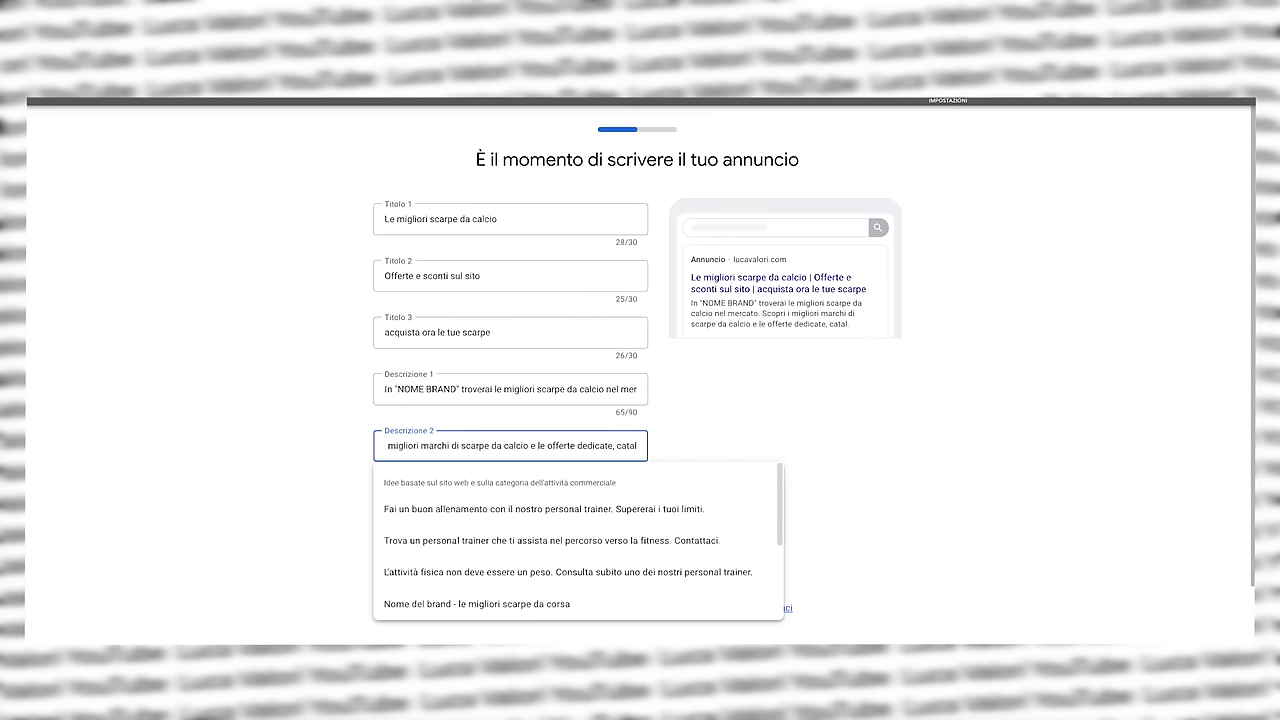
type("spedi")
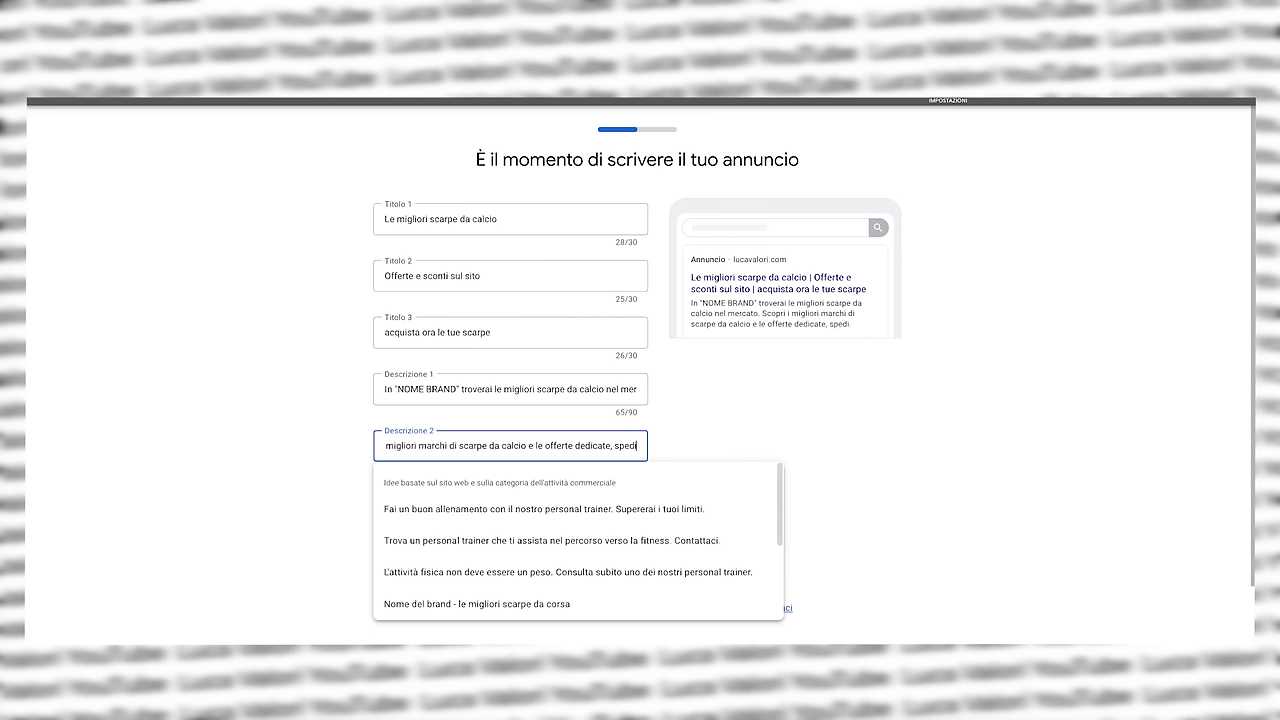
type("zione")
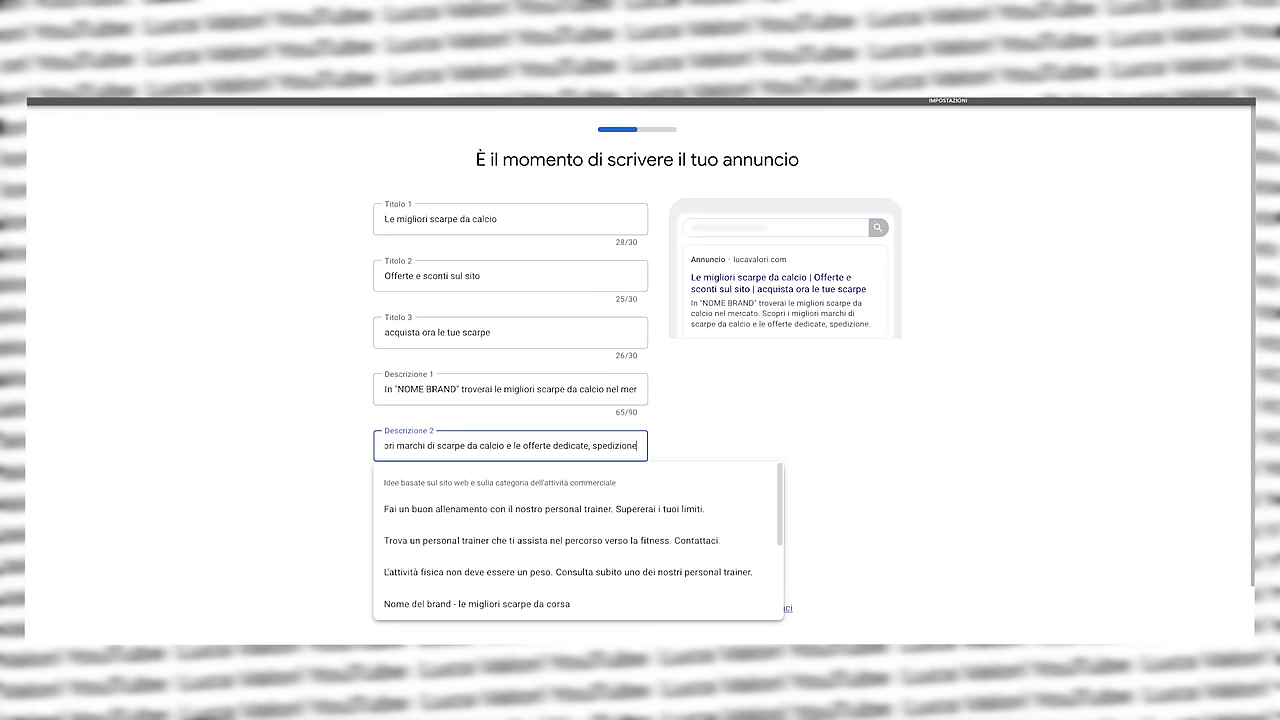
type(" gratuita")
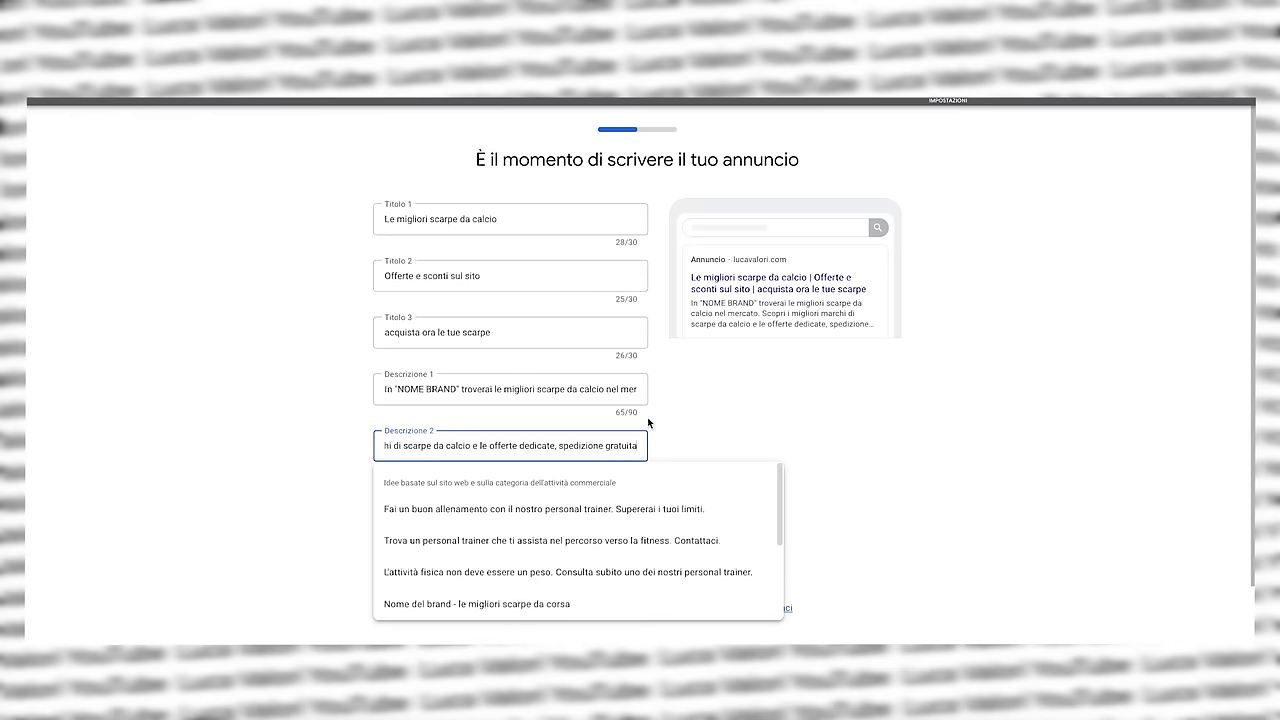
left_click(767, 440)
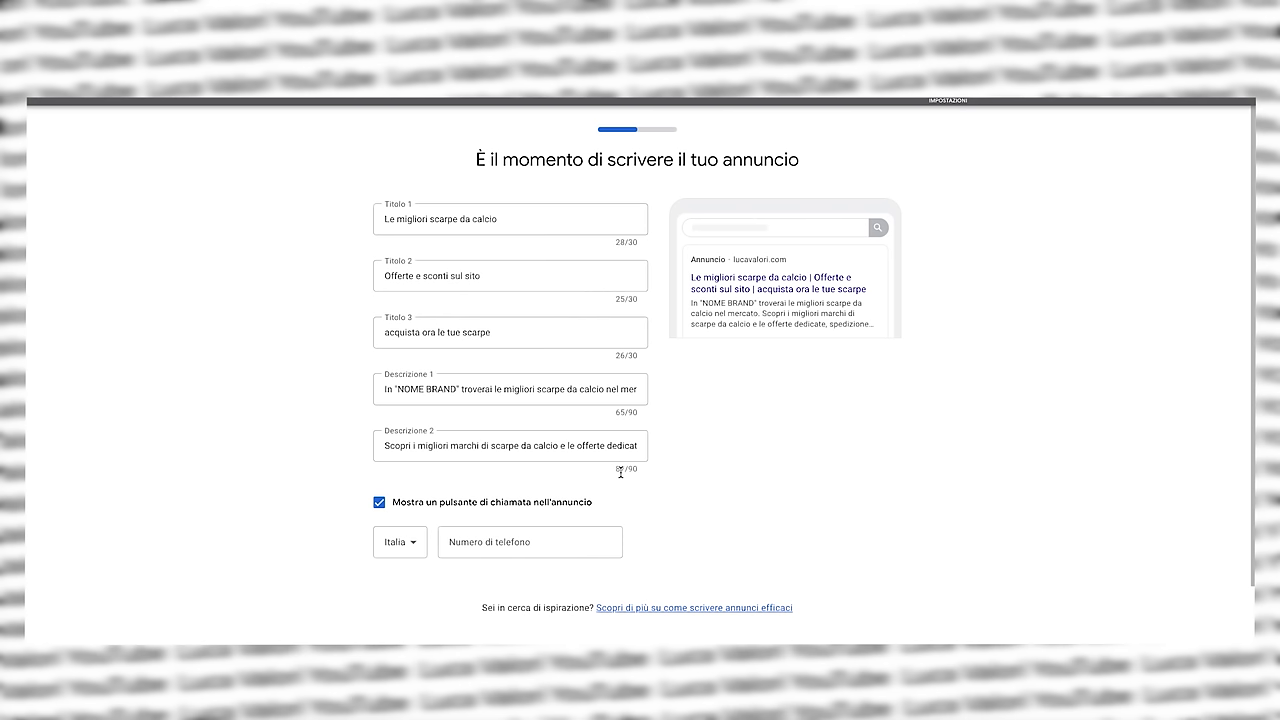
left_click(379, 502)
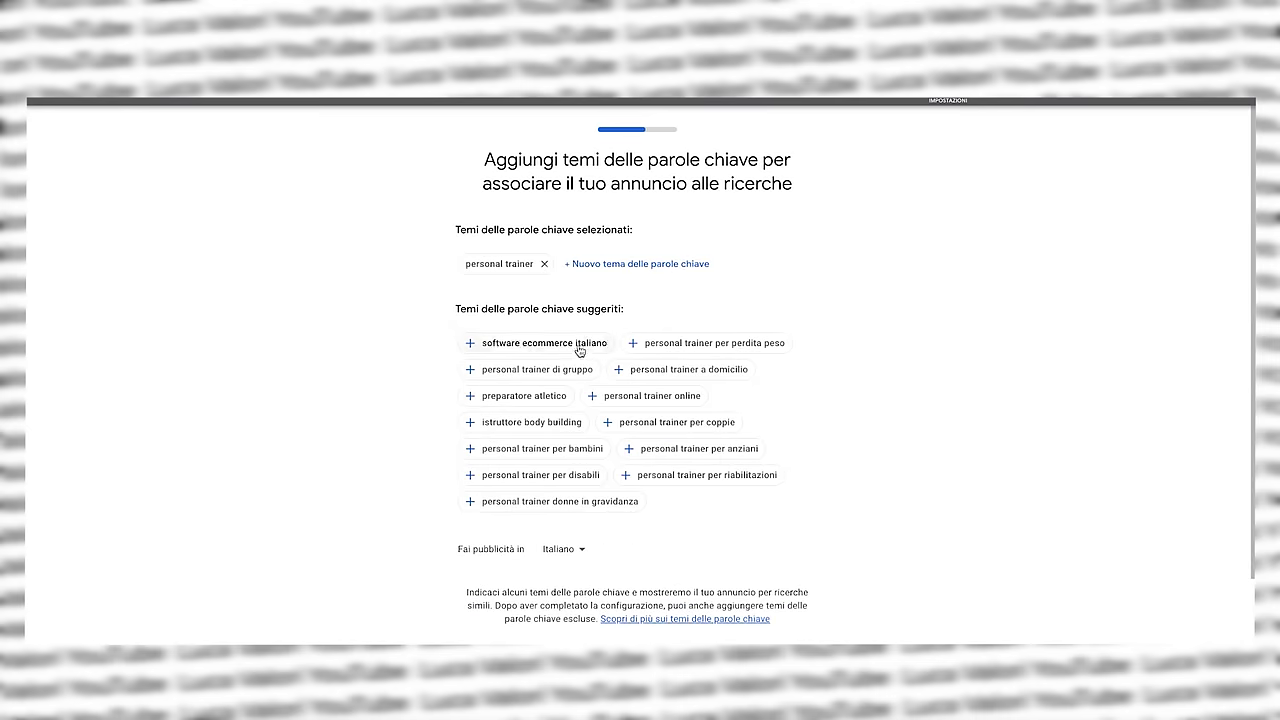
- Remove 'personal trainer' and add keyword themes 'scarpe da calcio' and 'abbigliamento sportivo'
left_click(545, 265)
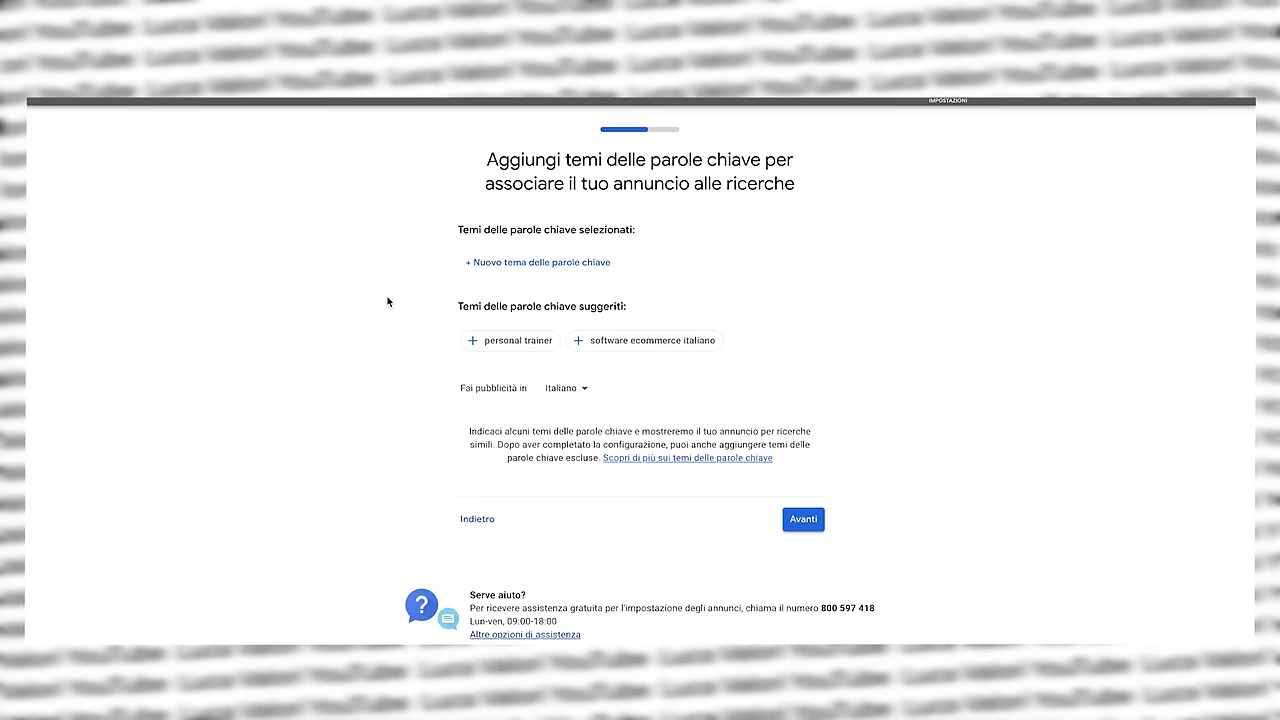
left_click(541, 266)
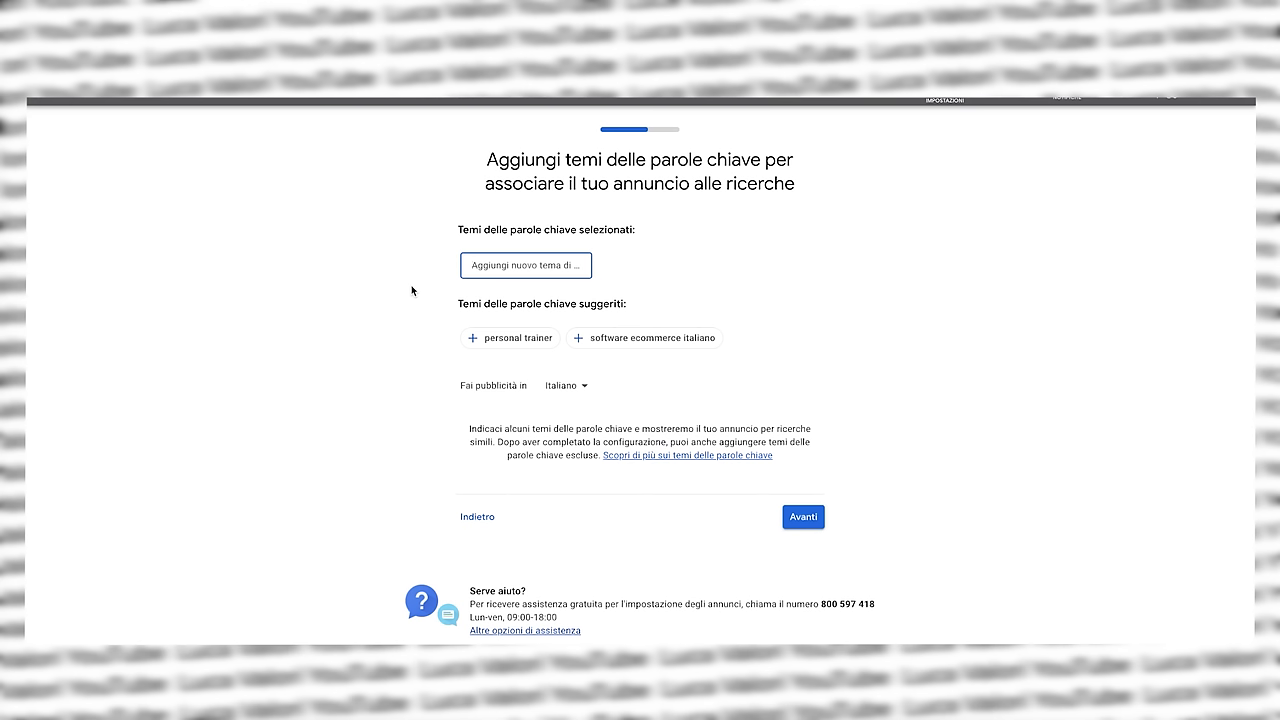
type("soarpe")
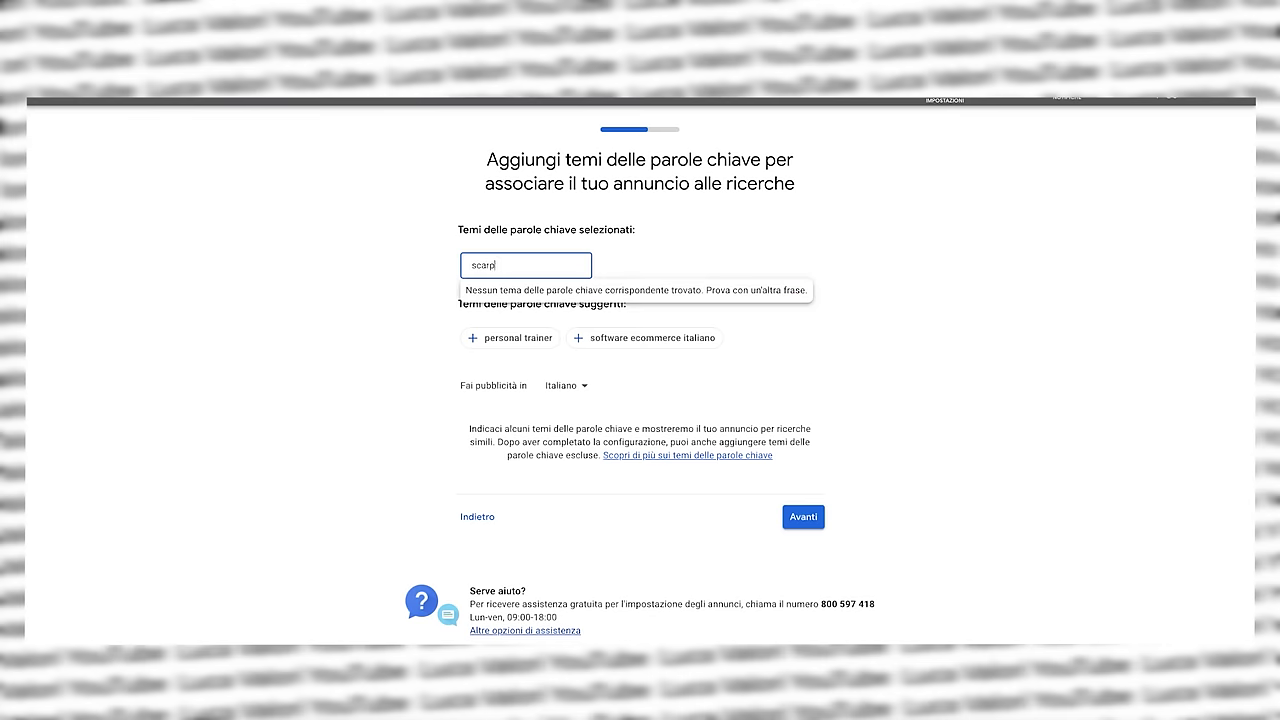
type(" da")
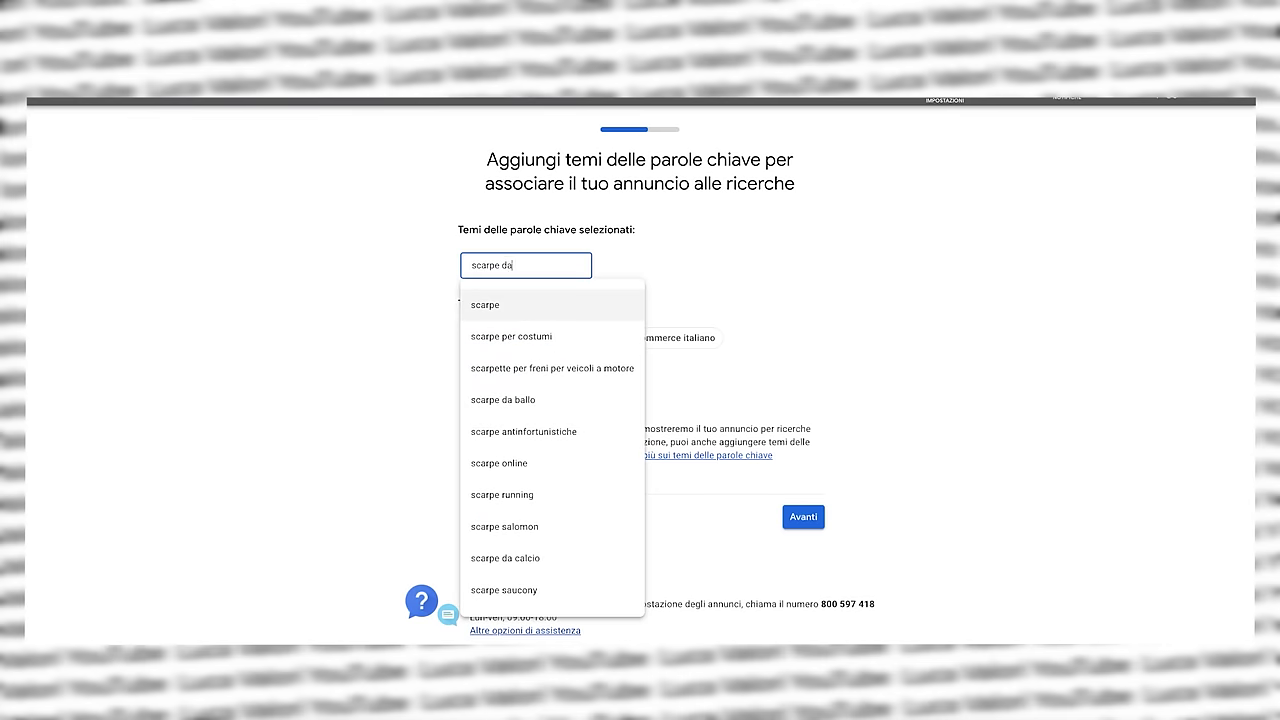
type(" calcio")
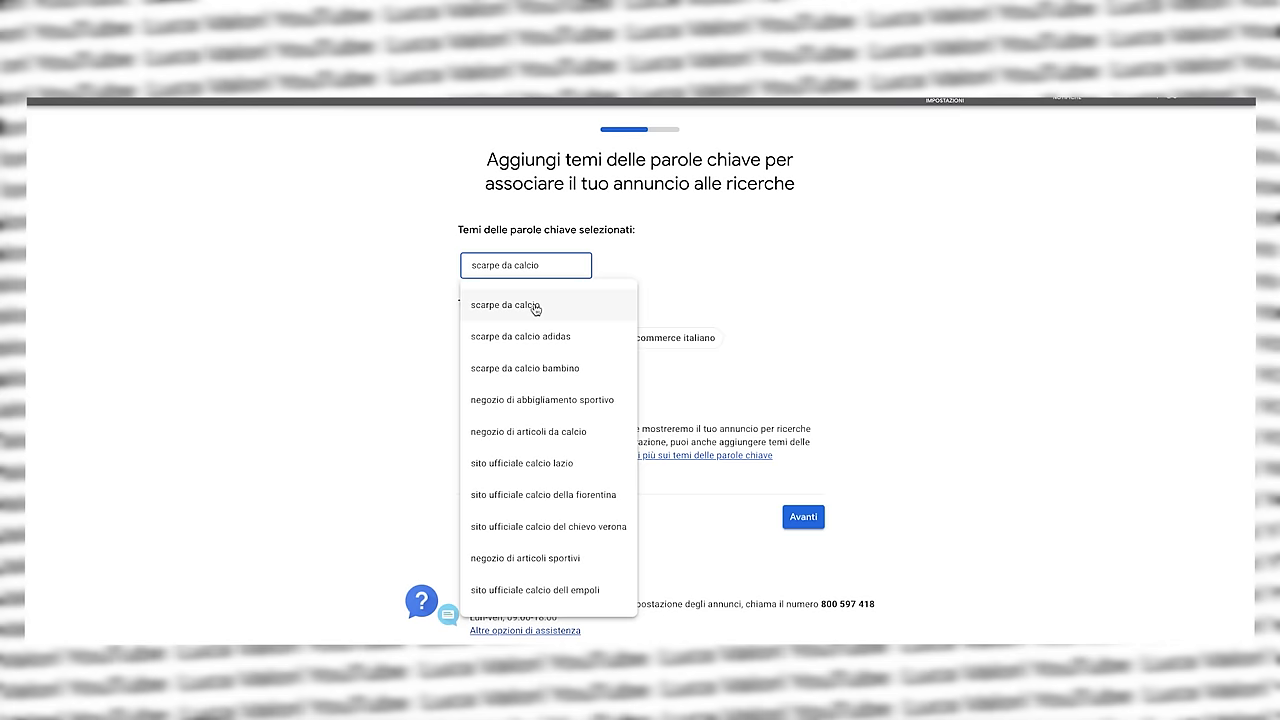
left_click(535, 306)
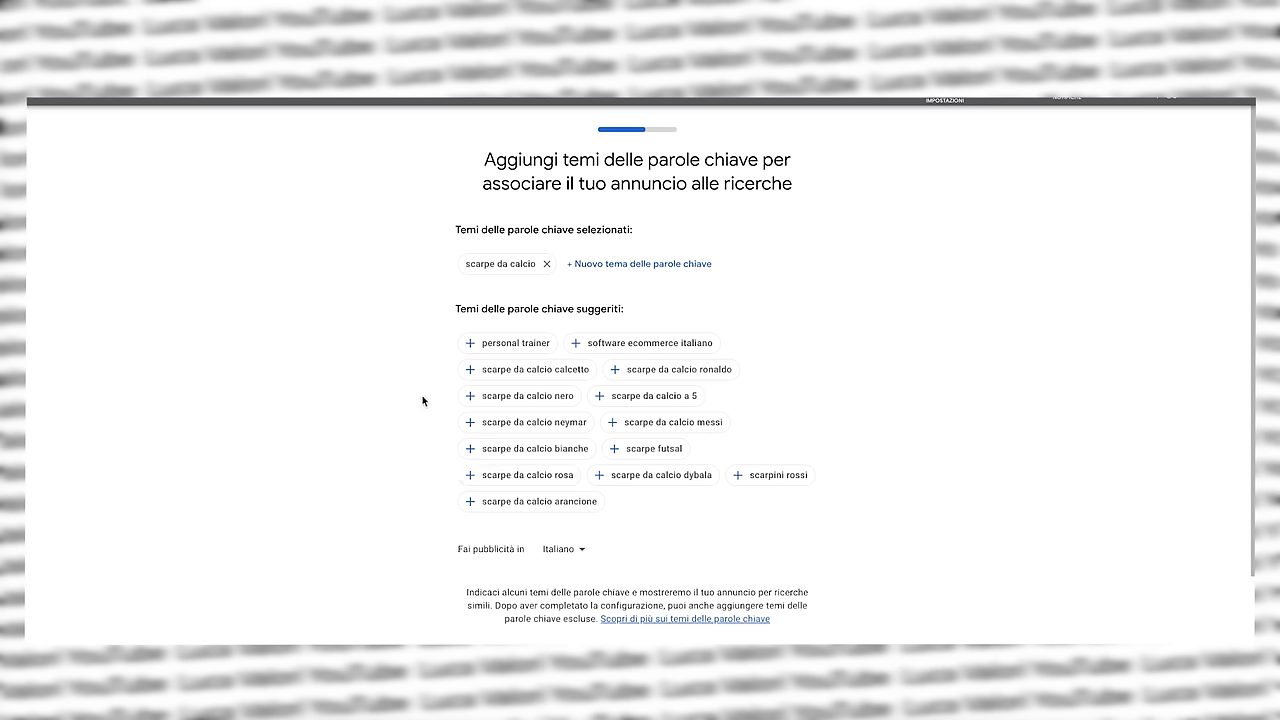
left_click(613, 277)
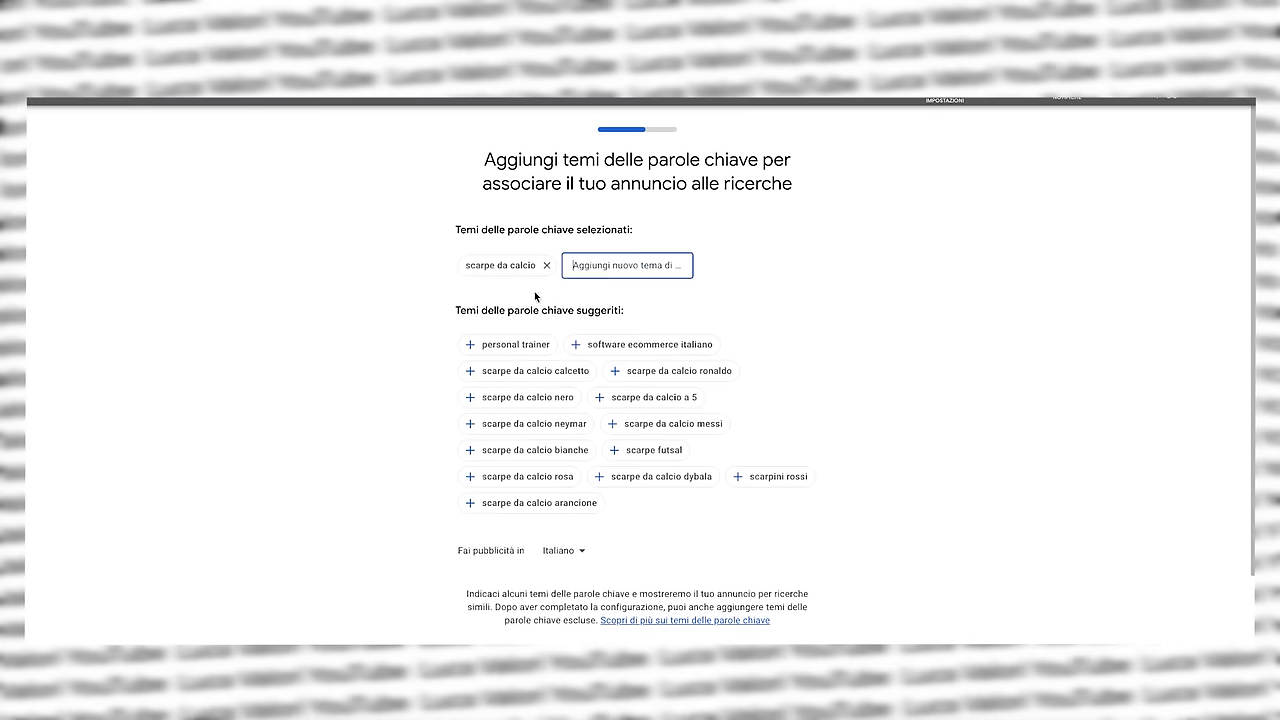
type("abbigliaemnt")
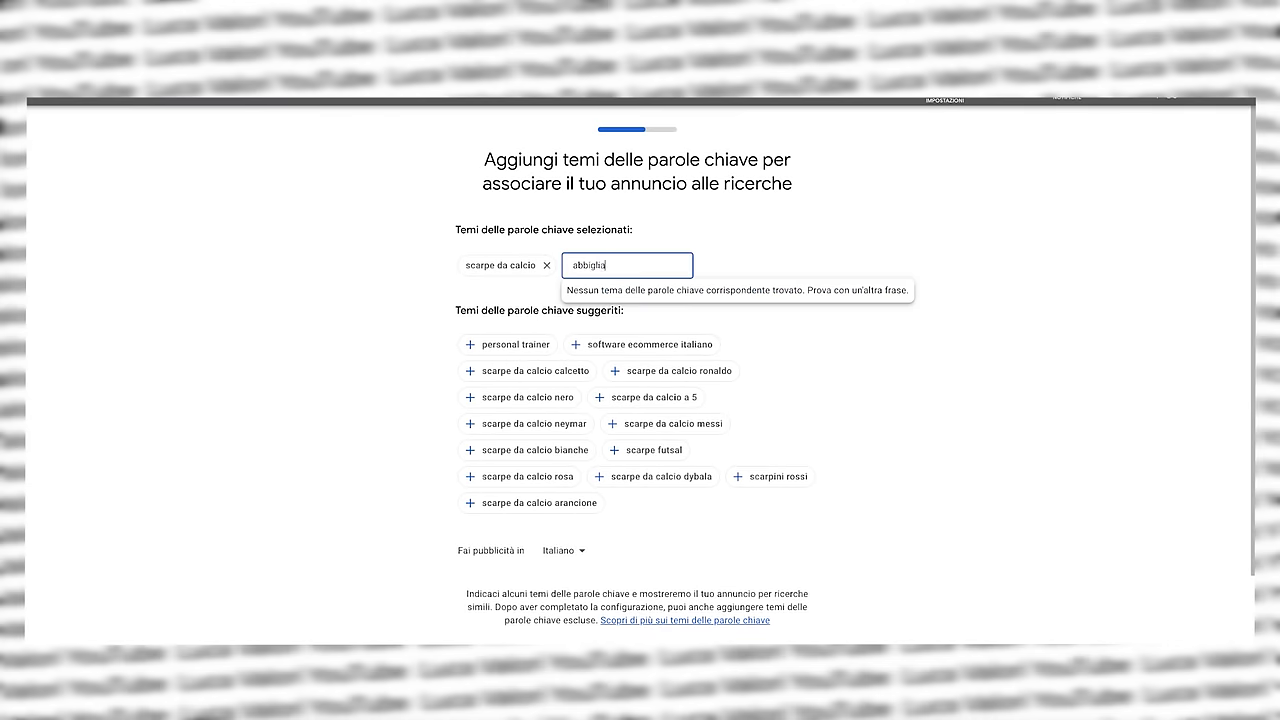
key("BackSpace")
type("ento sport")
type("i")
key("BackSpace")
key("BackSpace")
key("BackSpace")
key("BackSpace")
key("BackSpace")
key("BackSpace")
key("BackSpace")
key("BackSpace")
key("BackSpace")
key("BackSpace")
key("BackSpace")
key("BackSpace")
key("BackSpace")
key("BackSpace")
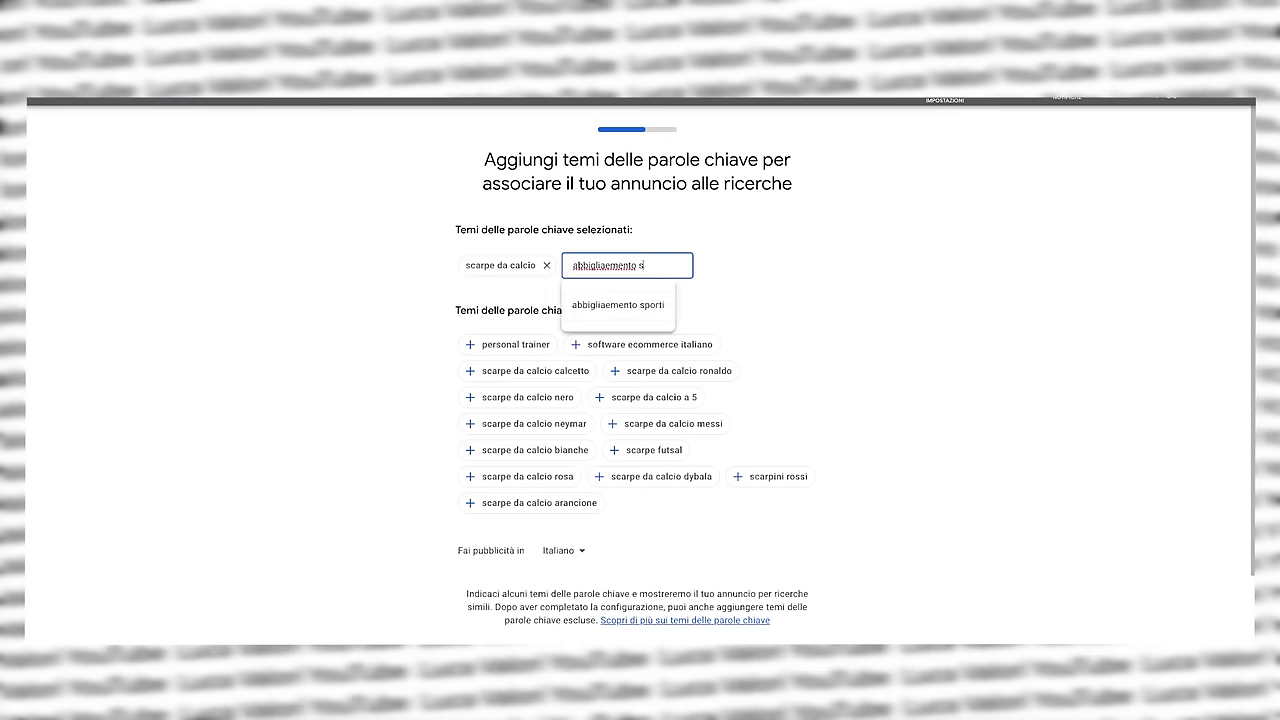
type("iamento spo")
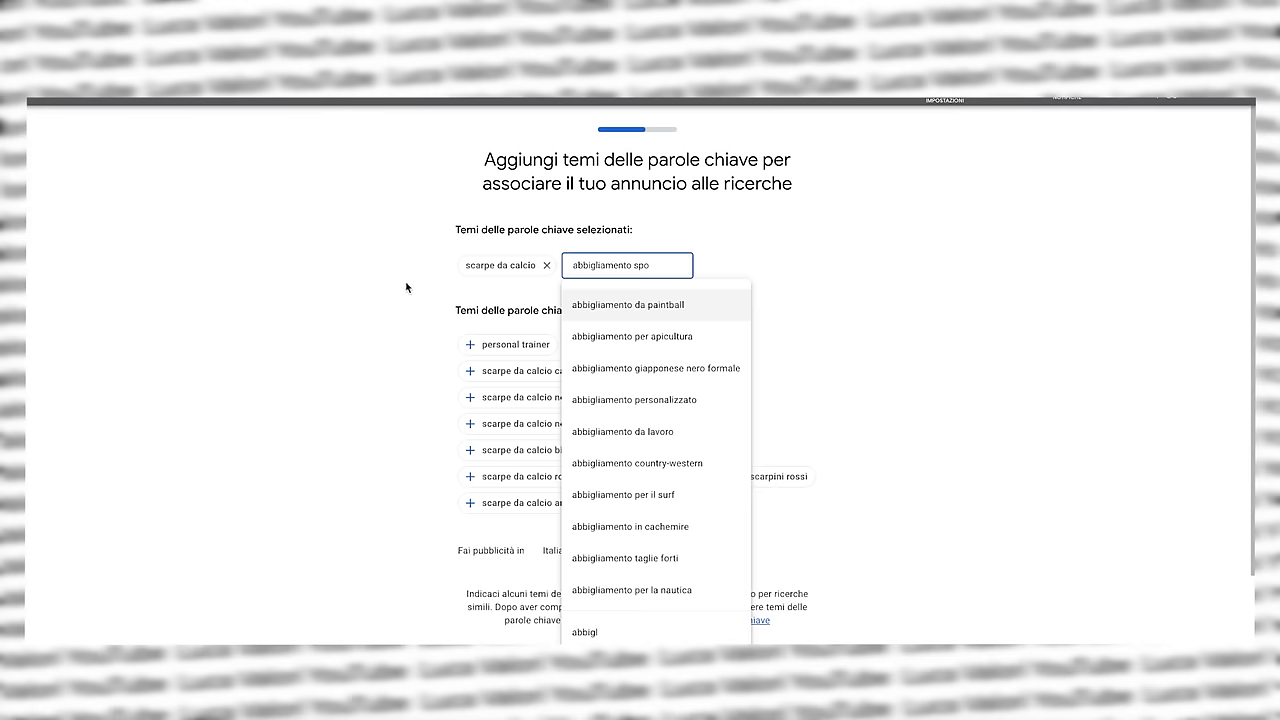
type("rt")
left_click(620, 306)
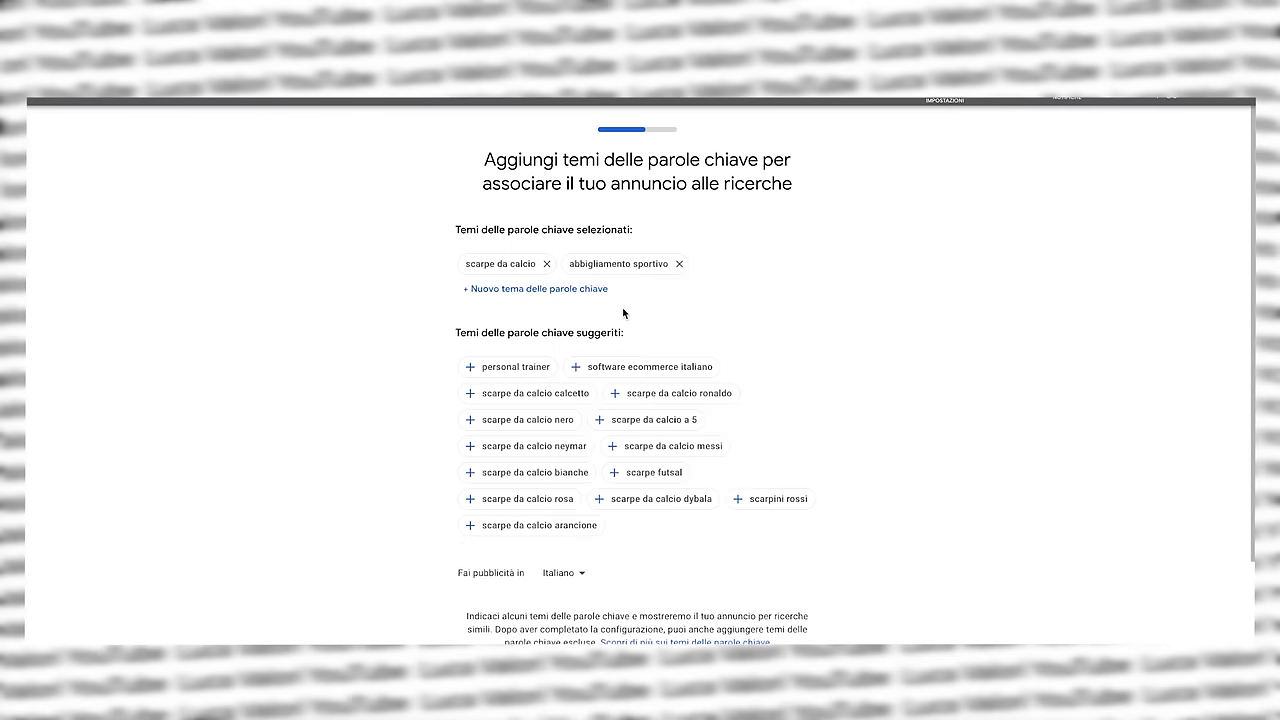
- Add keyword themes 'scarpe sportive' and 'calcio', discarding the extra empty entry
left_click(588, 297)
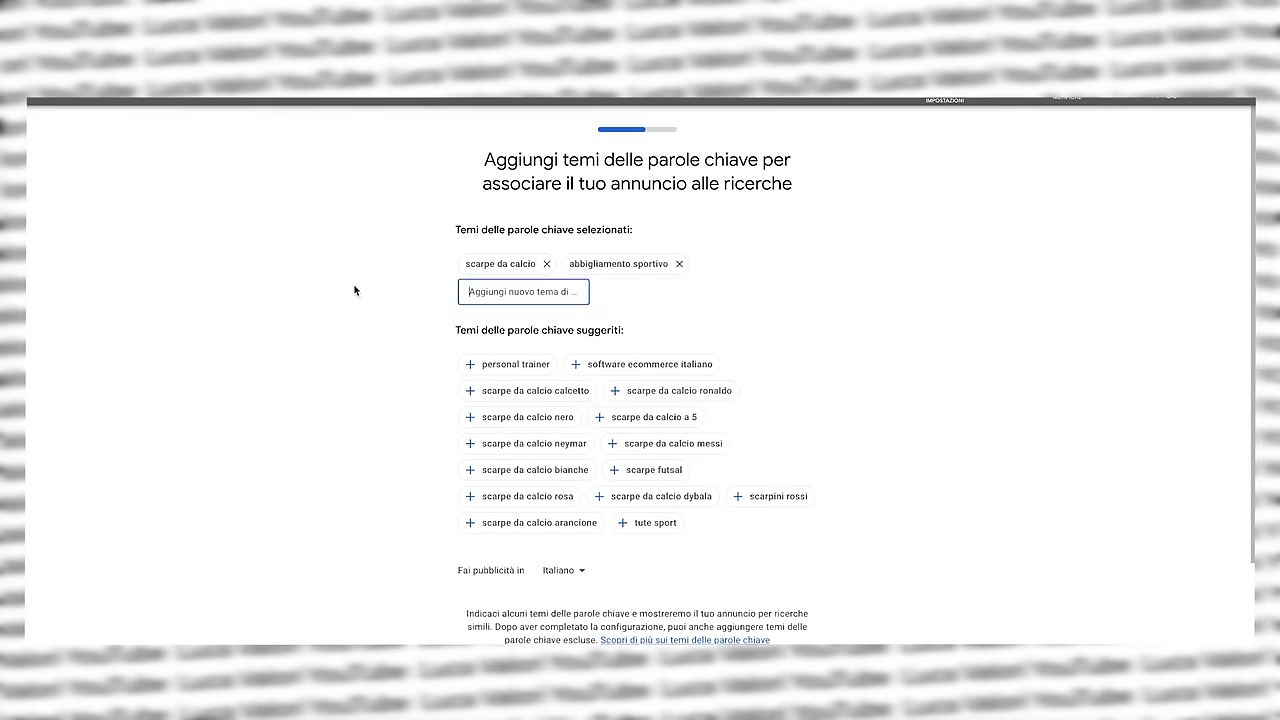
type("scarpe sp")
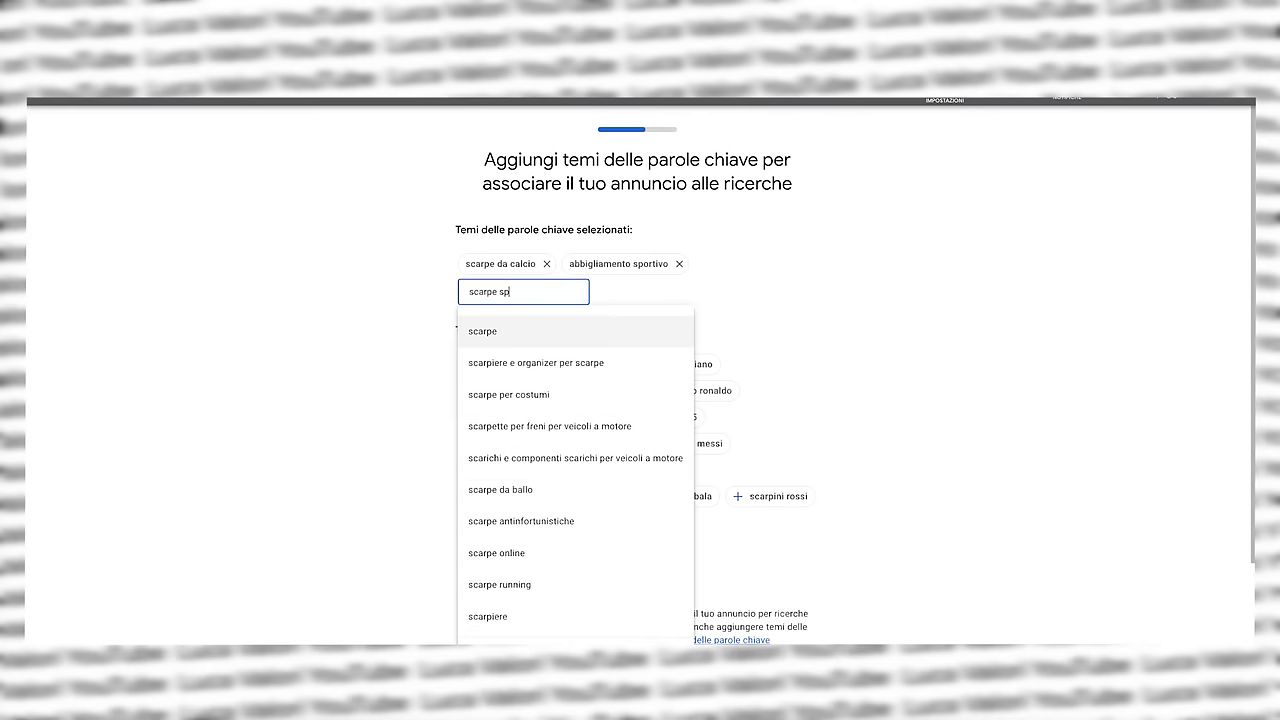
left_click(521, 338)
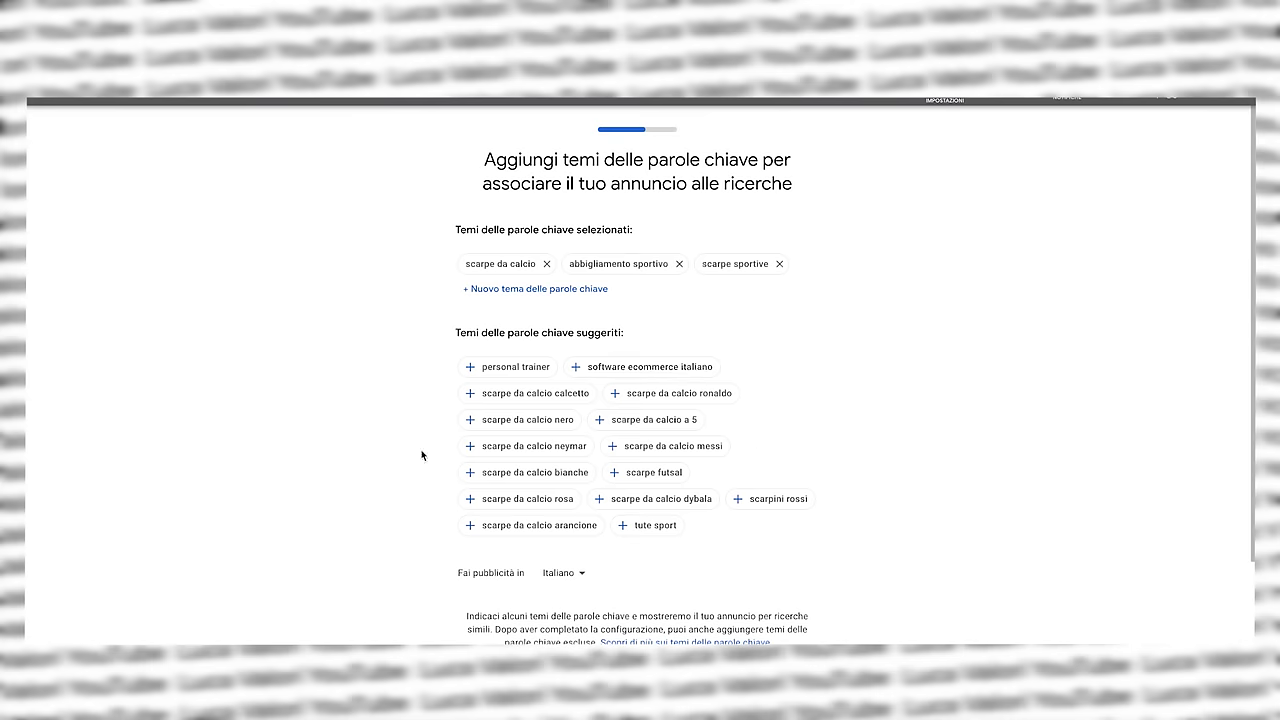
left_click(516, 290)
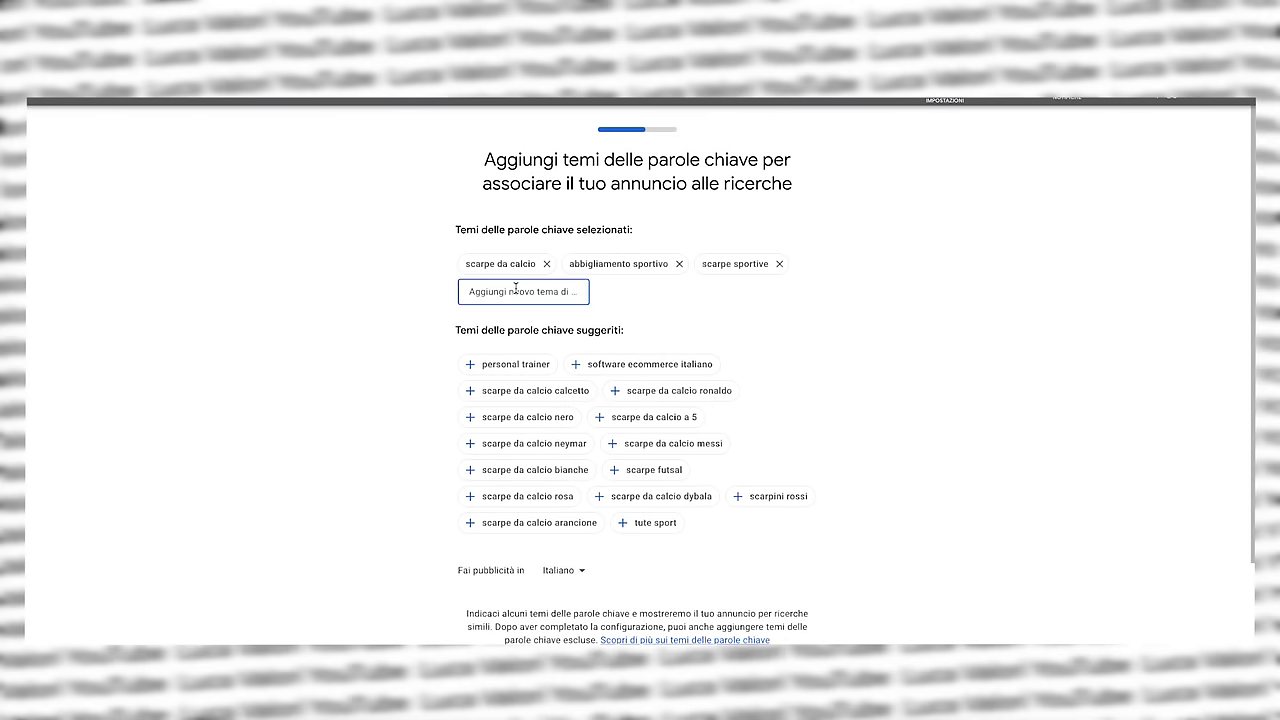
type("calcio")
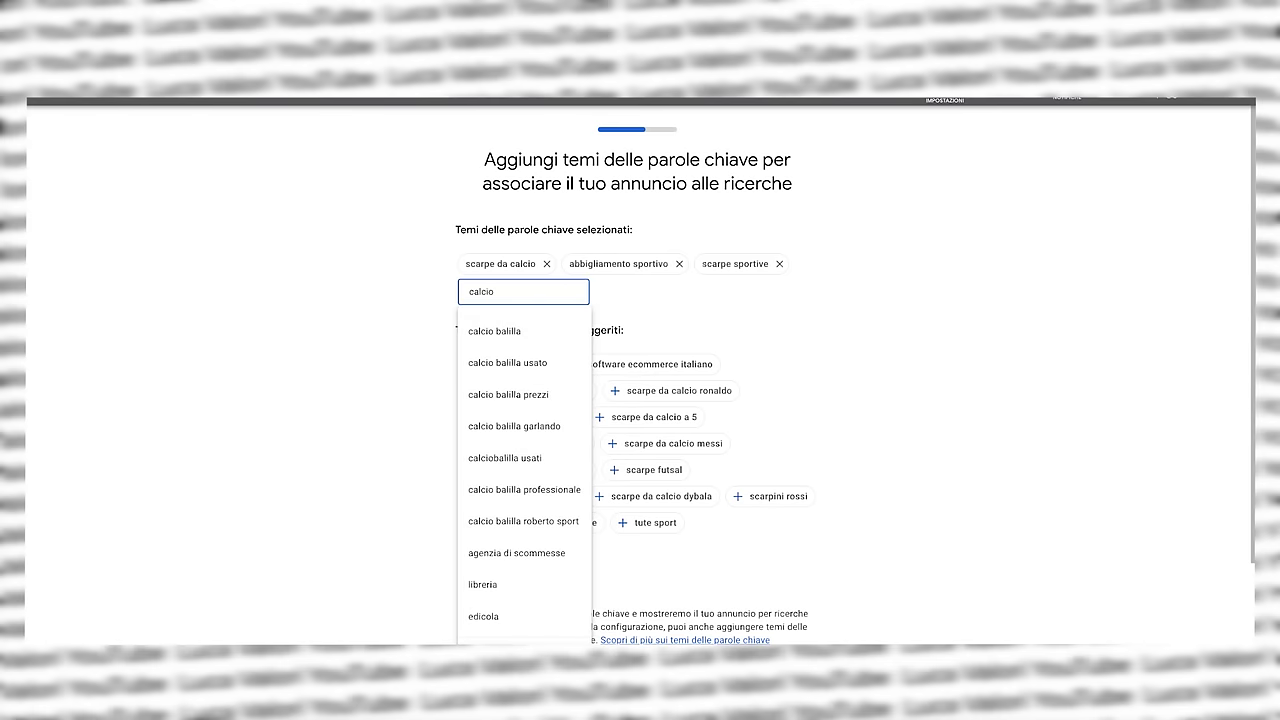
key("Return")
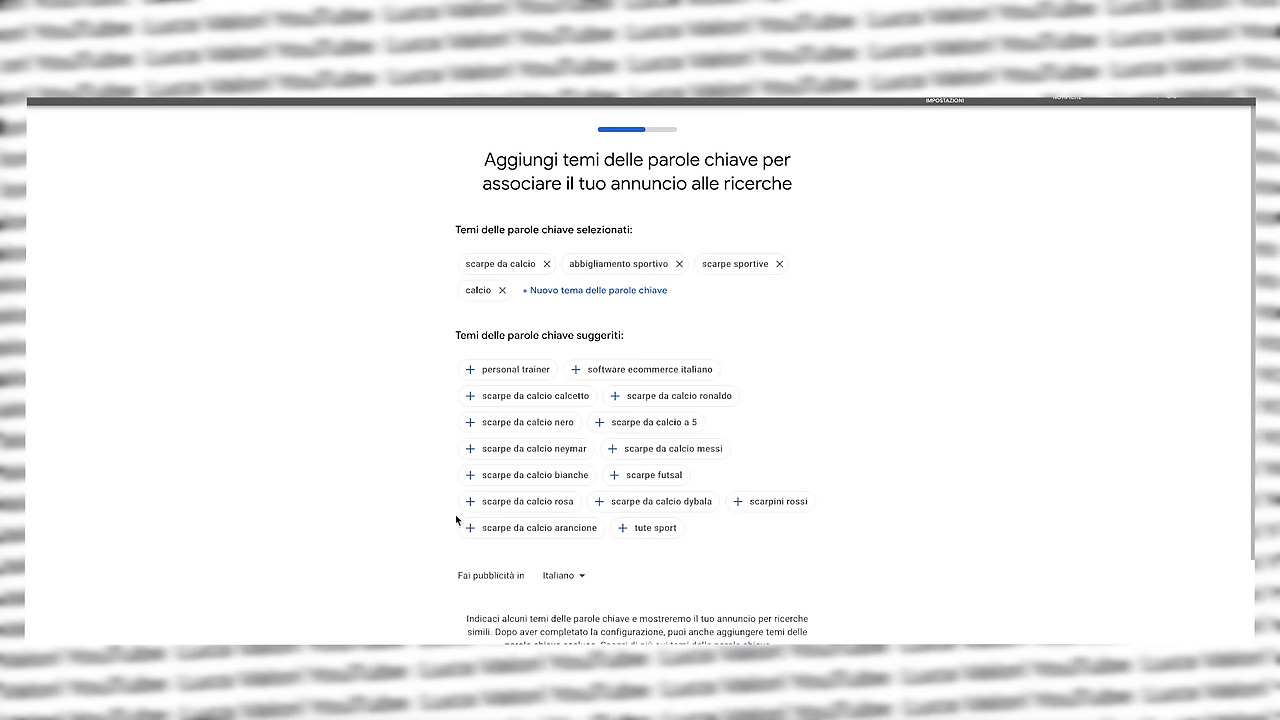
left_click(568, 293)
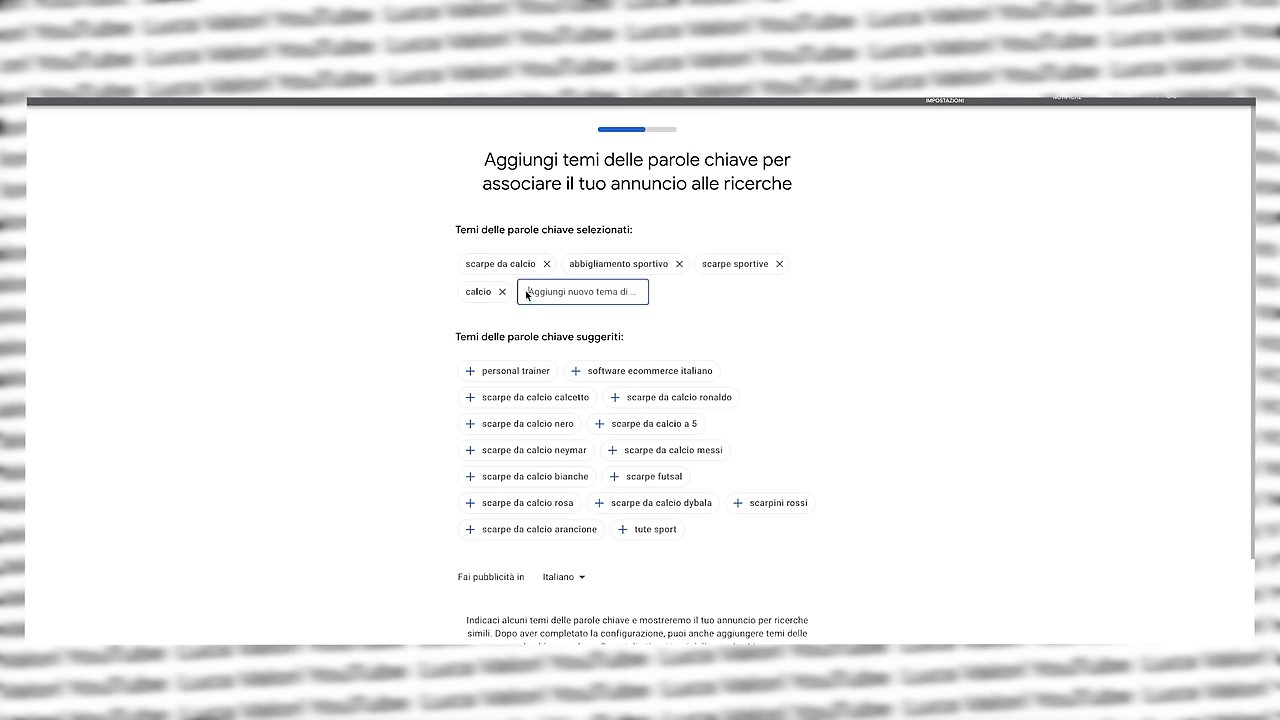
left_click(376, 268)
scroll(618, 228, "down", 1)
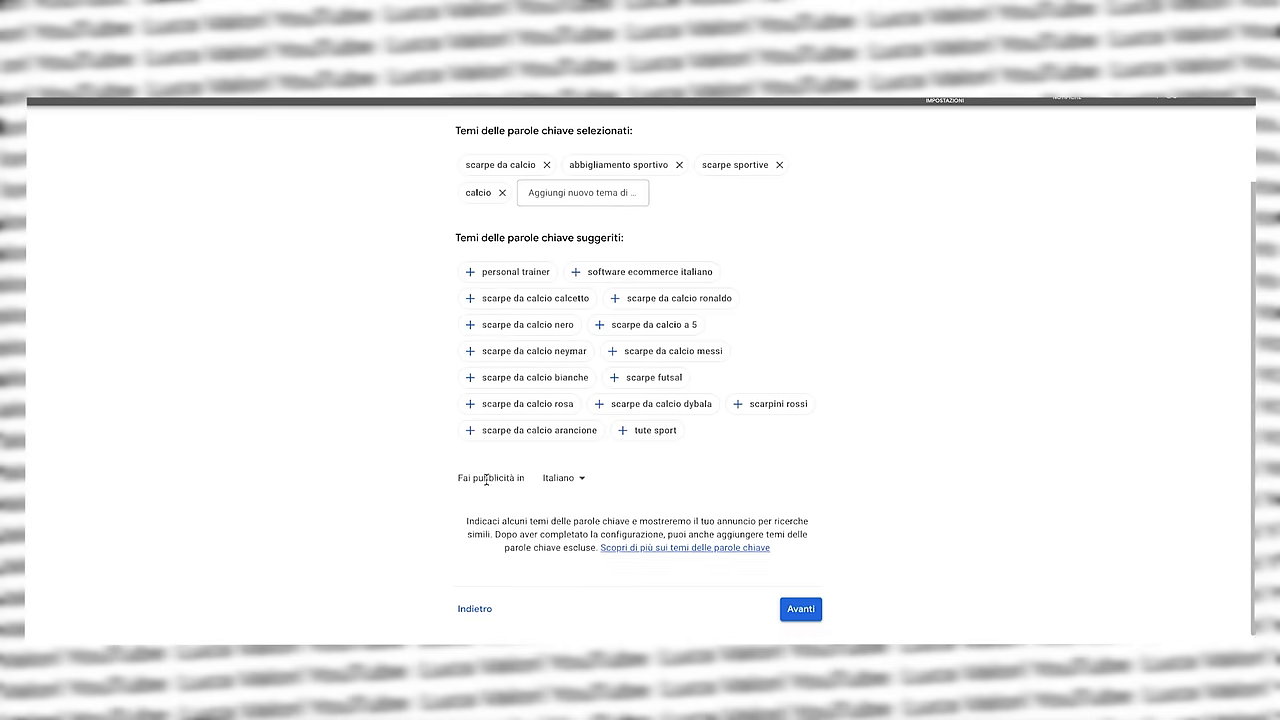
- Keep Italy and the recommended 3,70 € daily budget, running with no end date
left_click(794, 607)
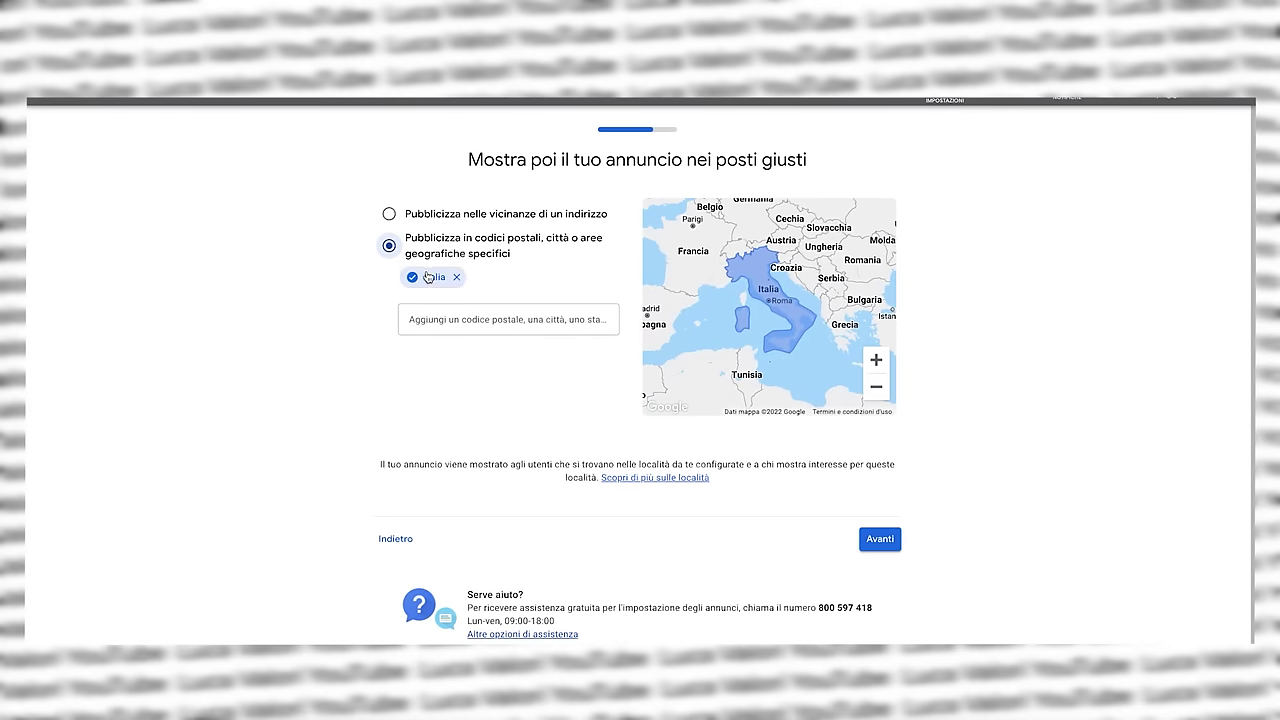
left_click(886, 542)
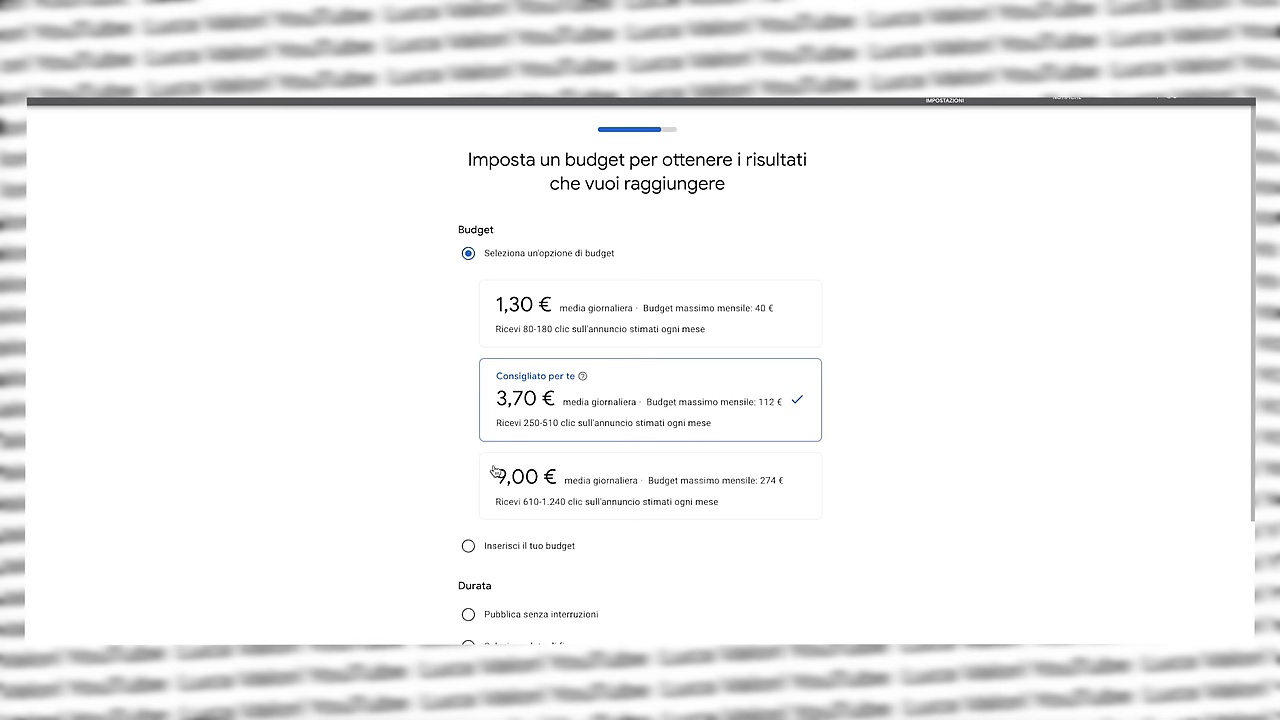
scroll(437, 382, "down", 1)
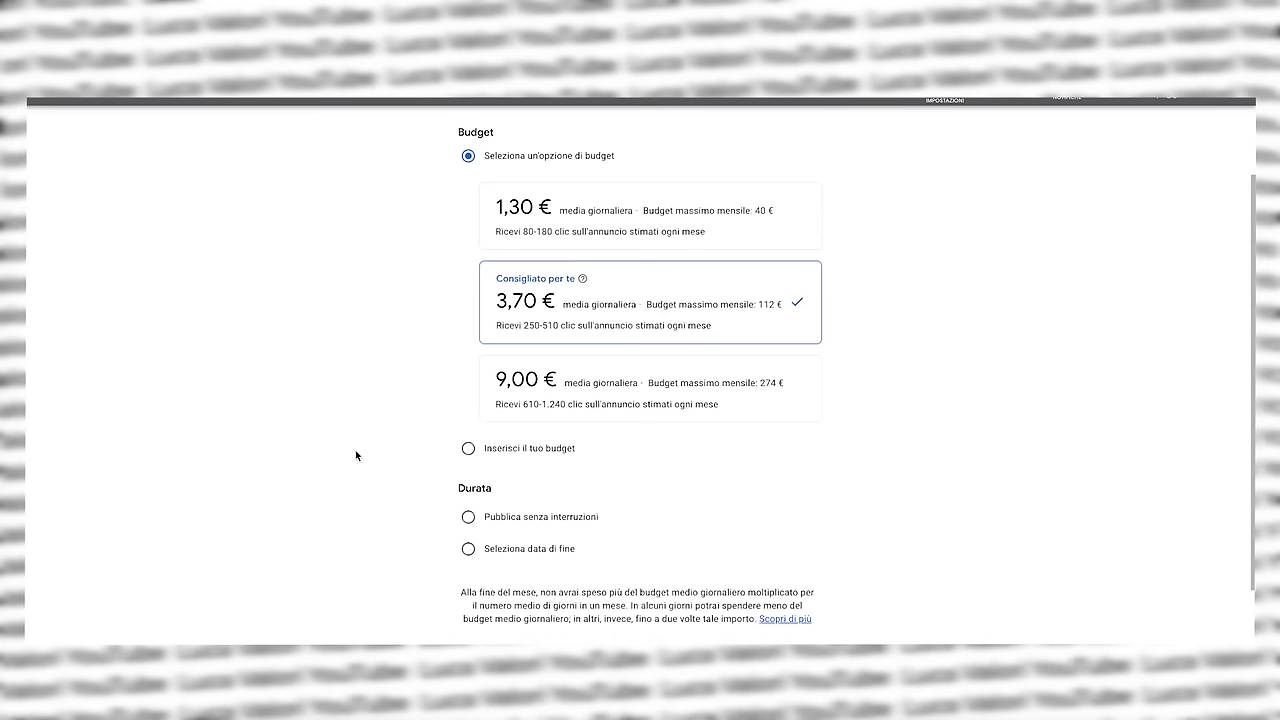
left_click(531, 522)
scroll(851, 480, "down", 3)
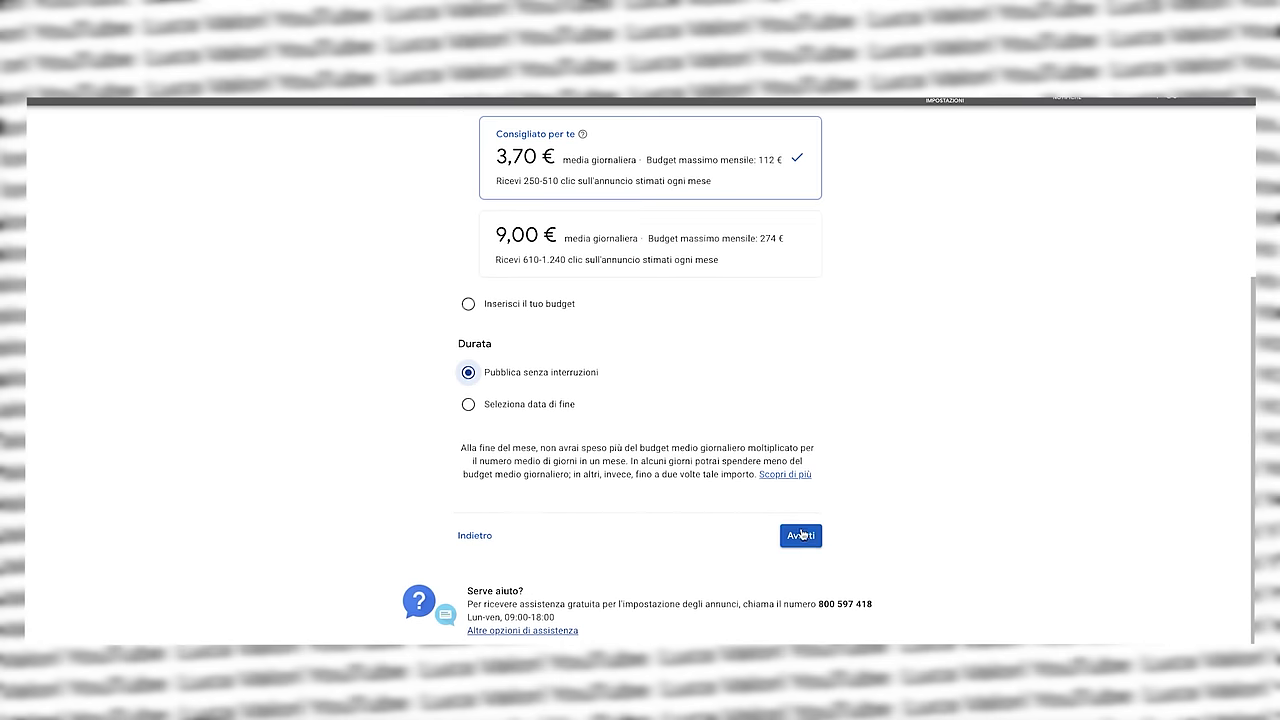
left_click(801, 535)
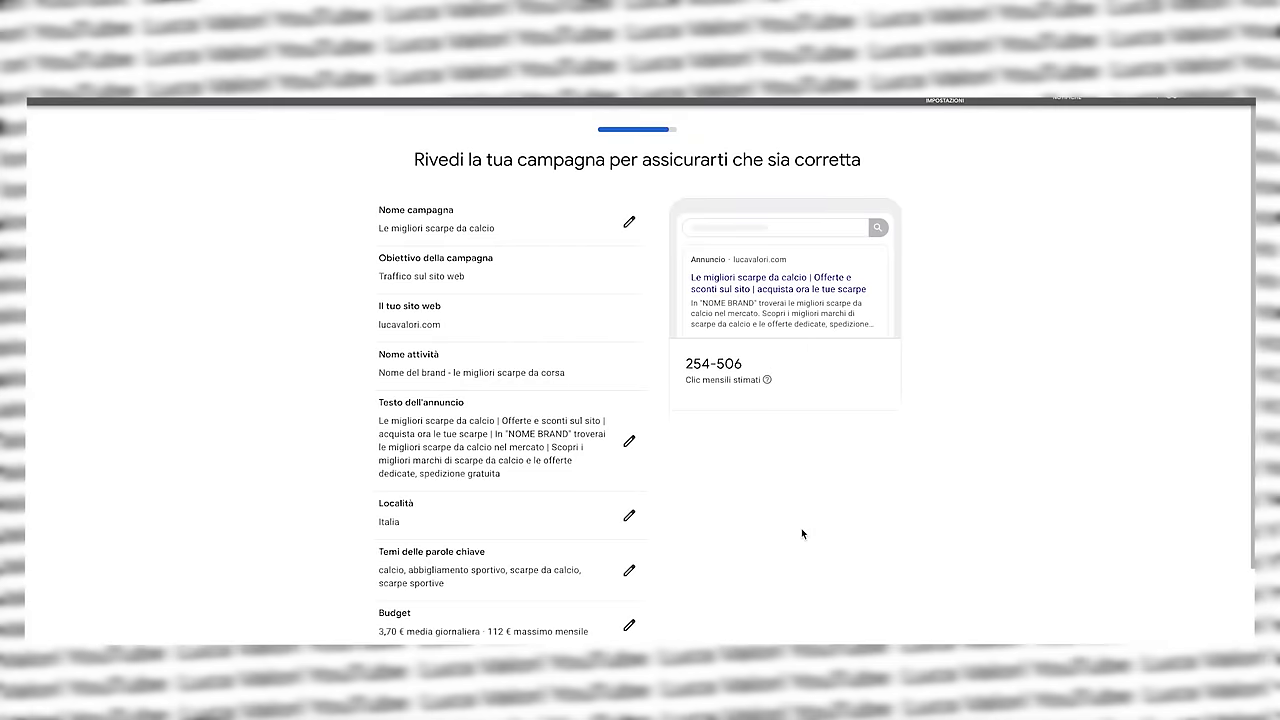
- Scroll through the 'Rivedi la tua campagna' summary page
scroll(801, 530, "down", 3)
scroll(770, 530, "up", 3)
scroll(828, 272, "down", 3)
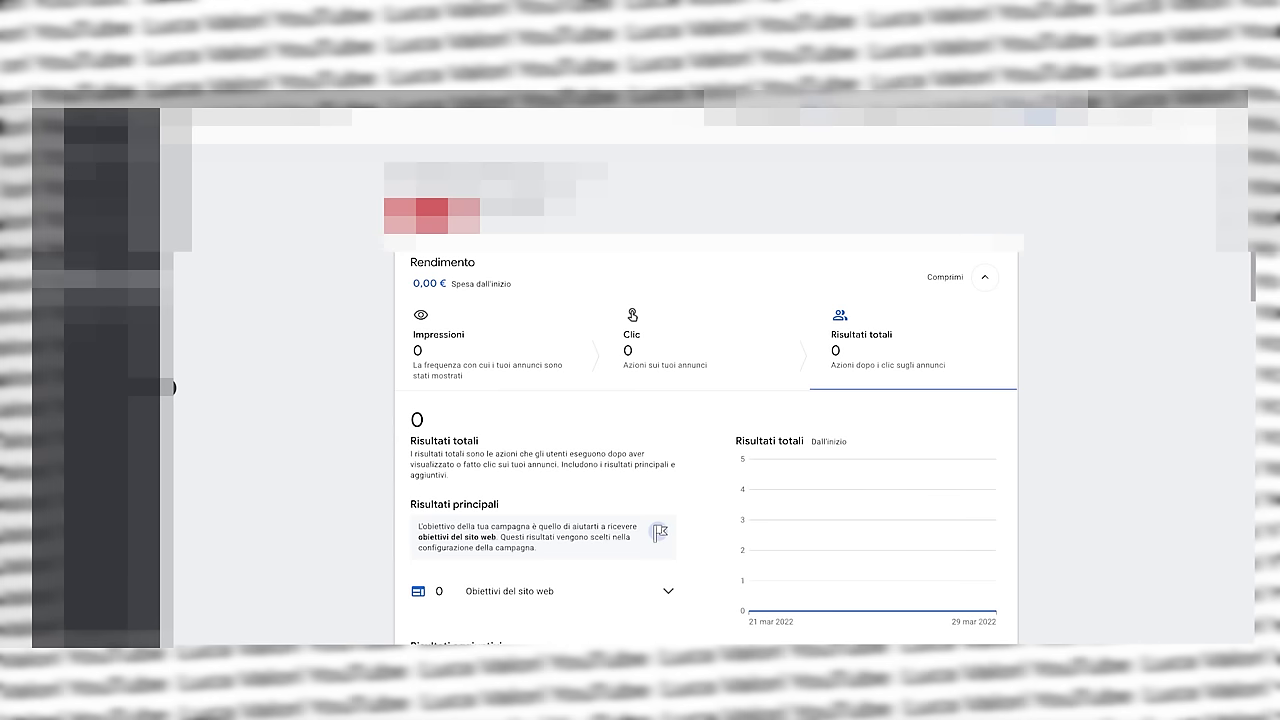
- Expand 'Obiettivi del sito web' to show the Acquisto, Pagamento and Carrello results
scroll(671, 392, "down", 1)
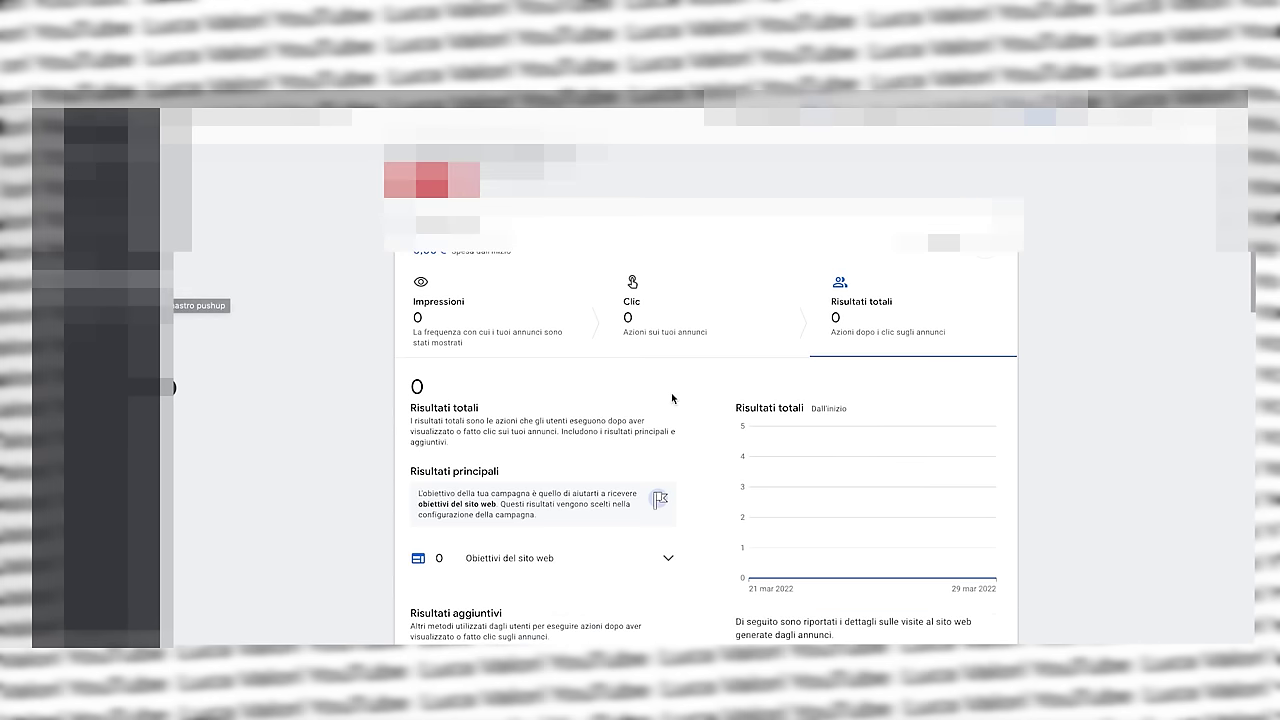
left_click(540, 560)
scroll(600, 457, "down", 2)
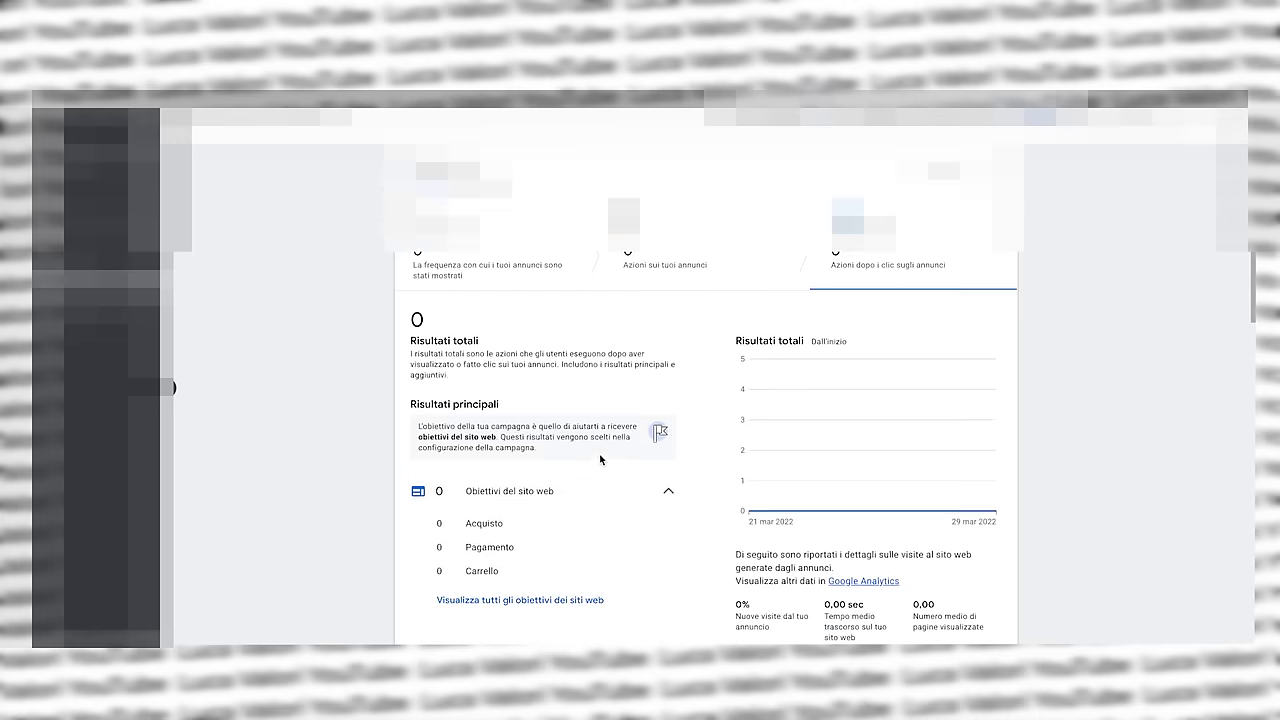